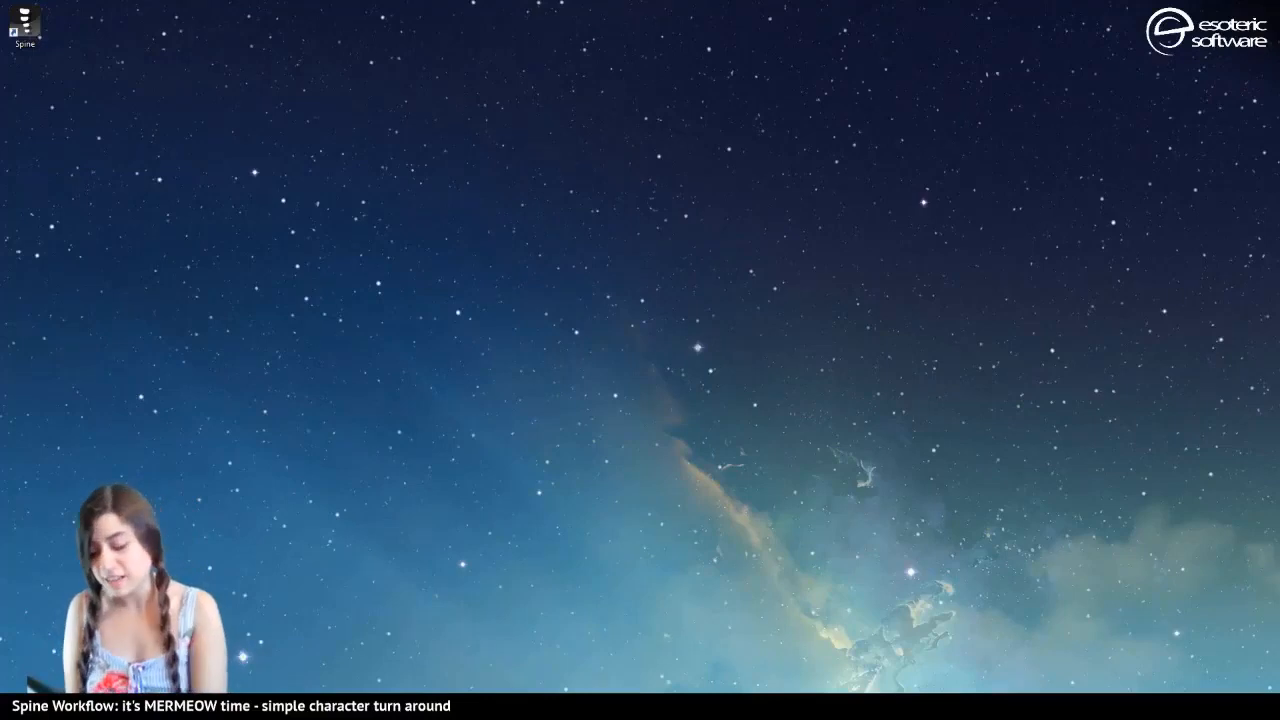
Switch to Photoshop and hide all layers above the Layer 2 sketch in mermeow.psd, from Layer 11 down to Ellipse 1
left_click(290, 704)
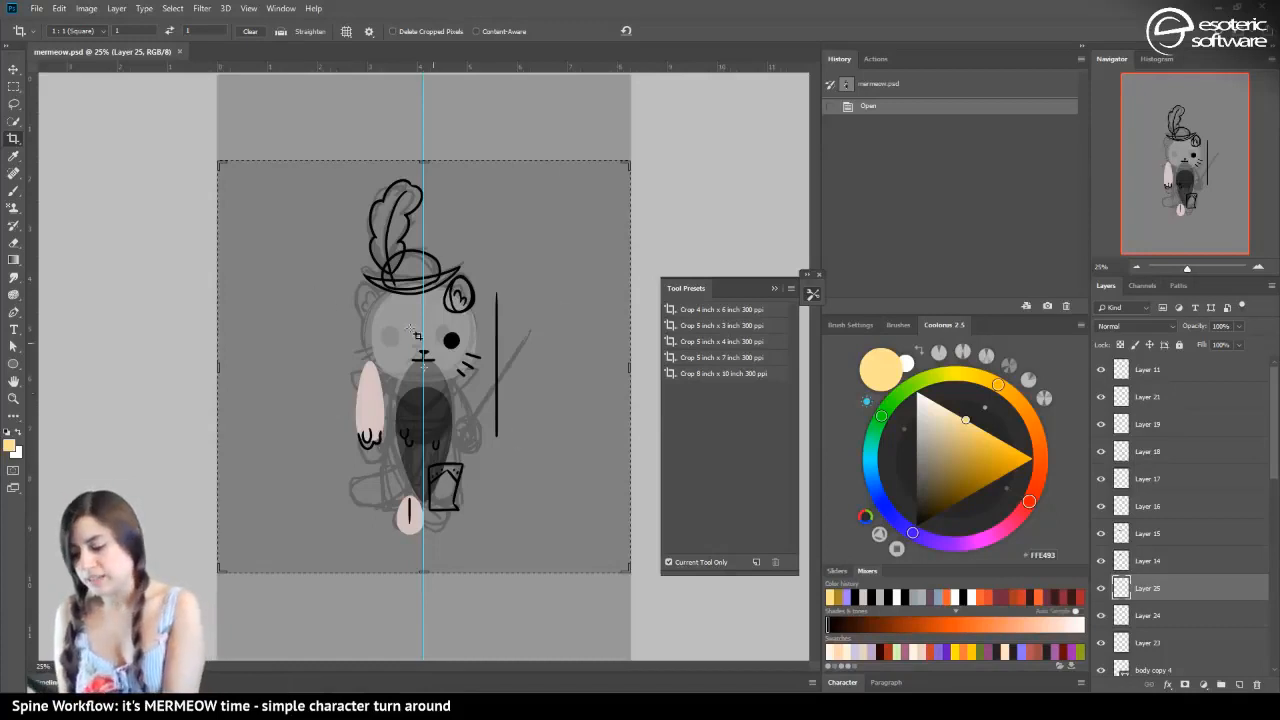
left_click_drag(1101, 369, 1101, 670)
left_click_drag(1272, 419, 1269, 528)
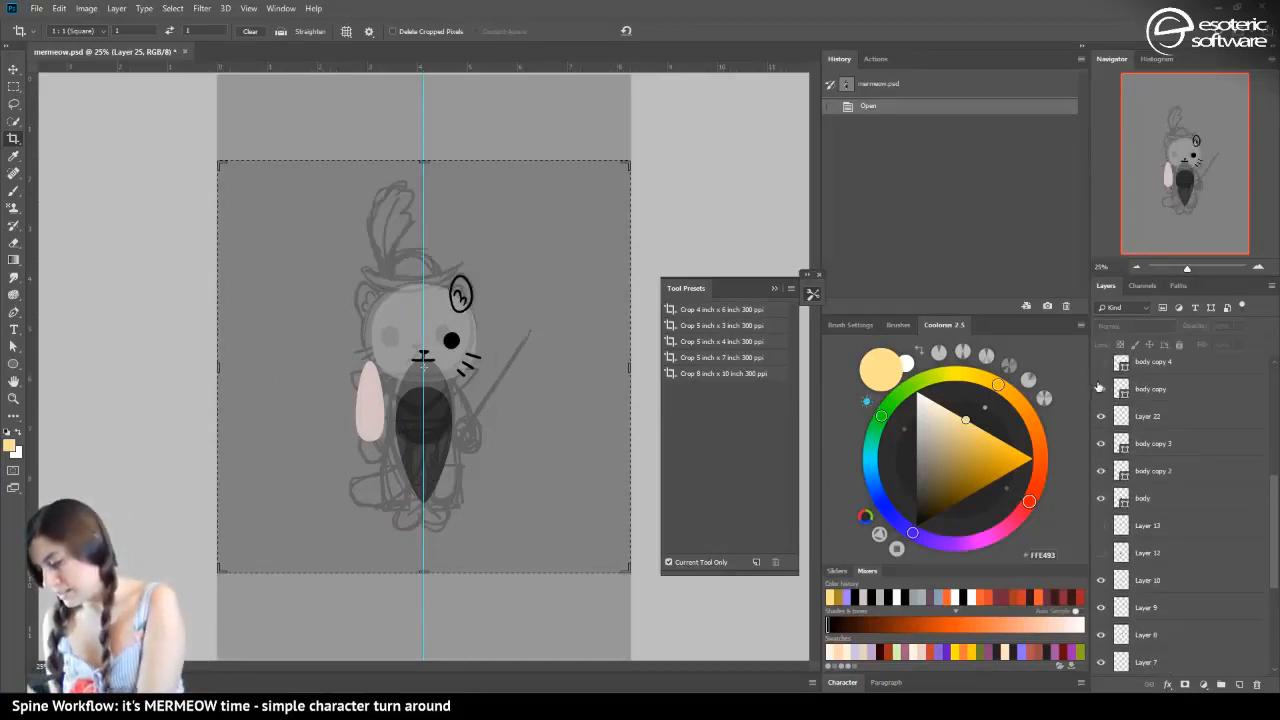
left_click_drag(1100, 388, 1101, 664)
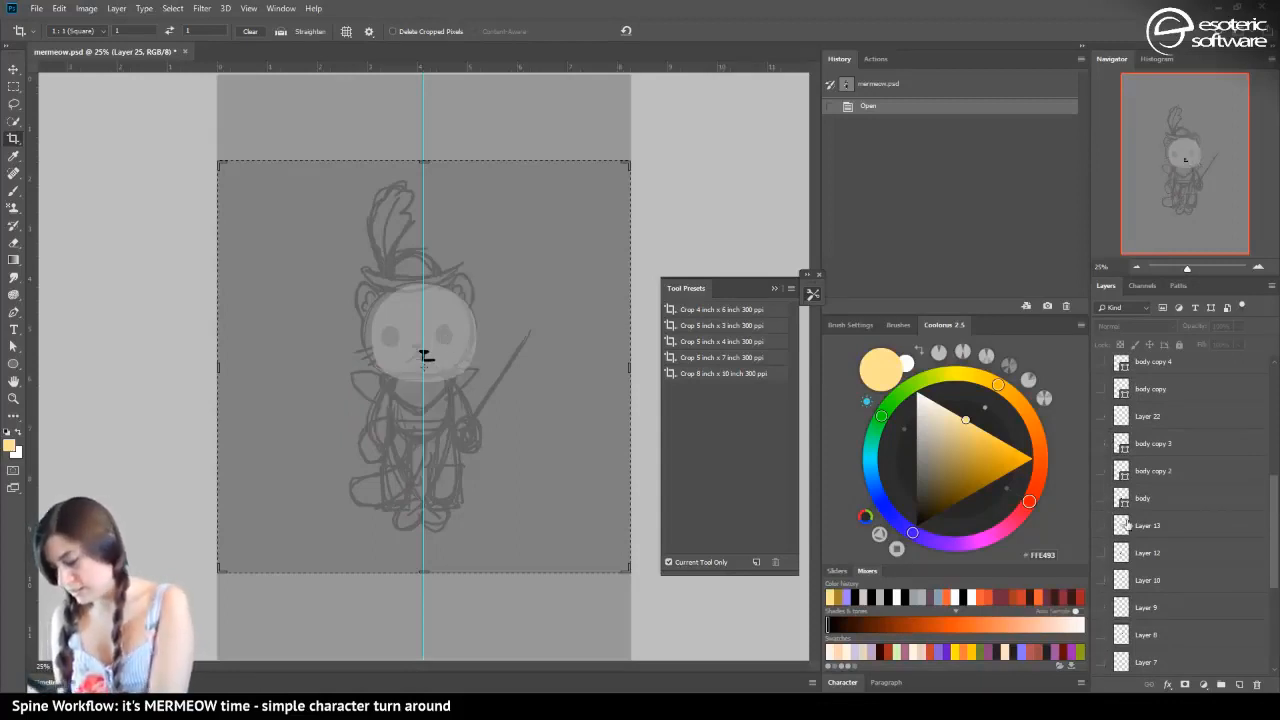
left_click_drag(1273, 510, 1269, 530)
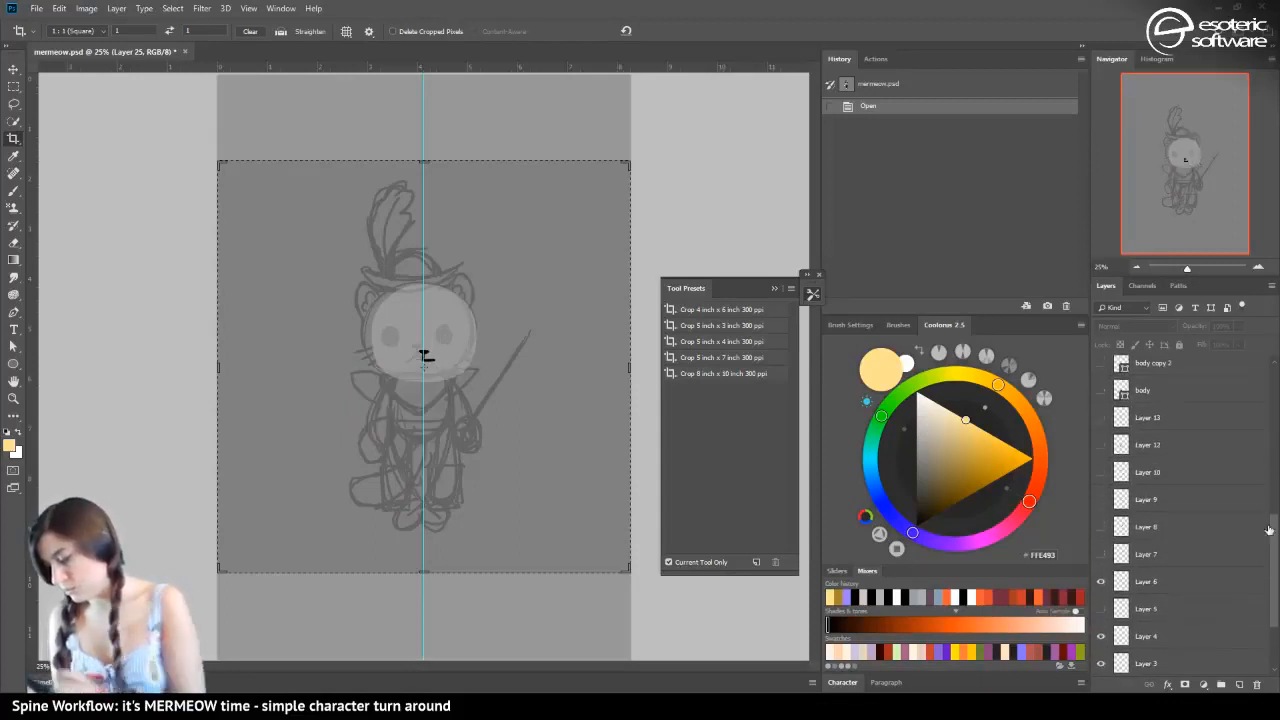
left_click(1101, 581)
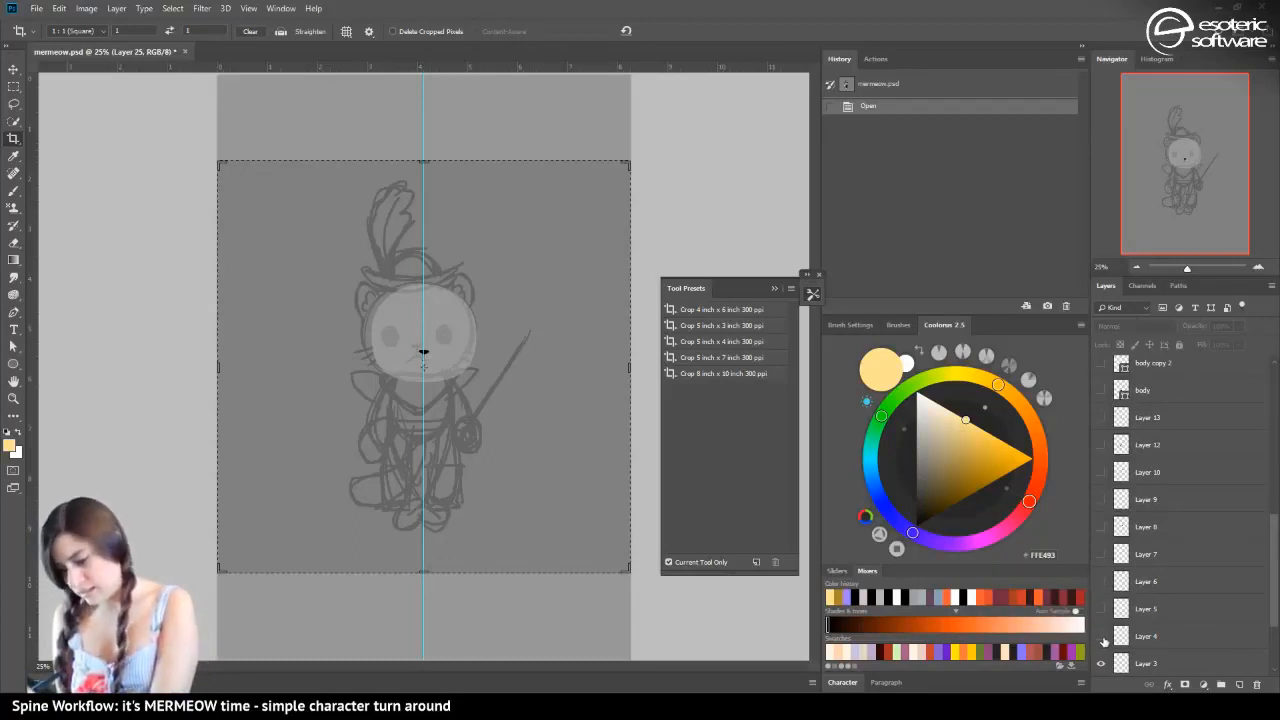
scroll(1103, 630, "down", 2)
left_click(1101, 553)
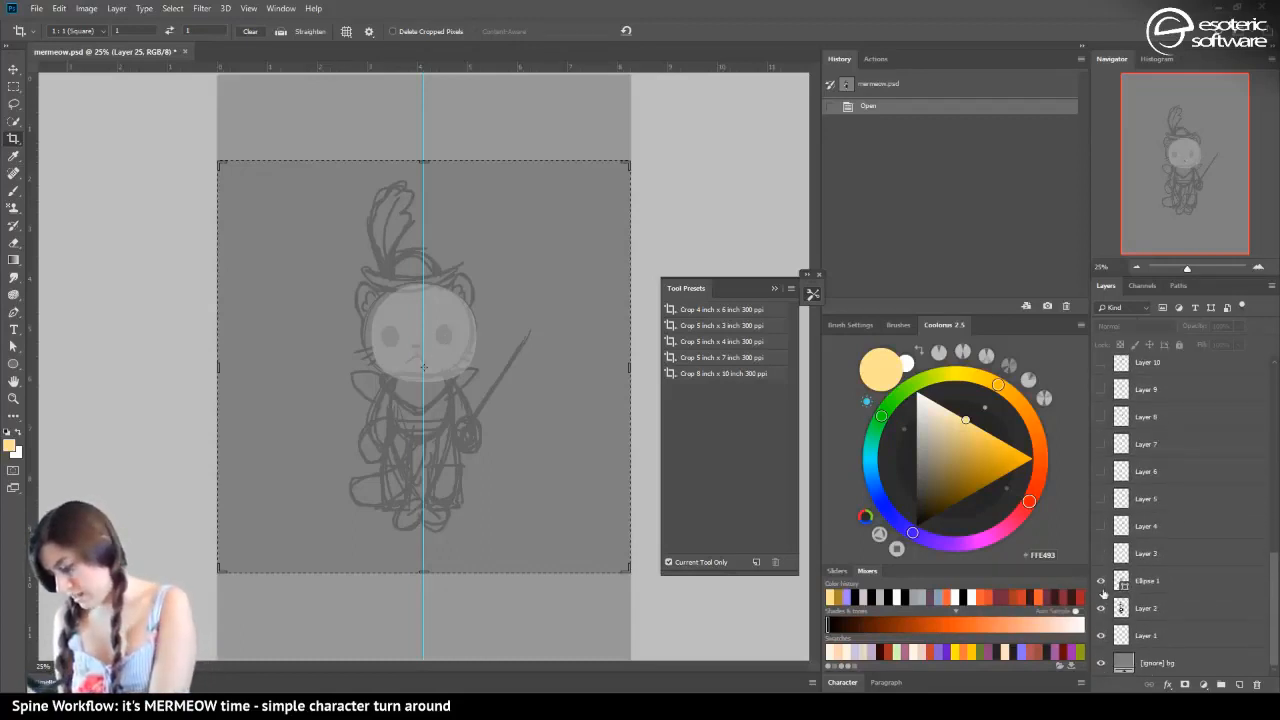
left_click(1101, 580)
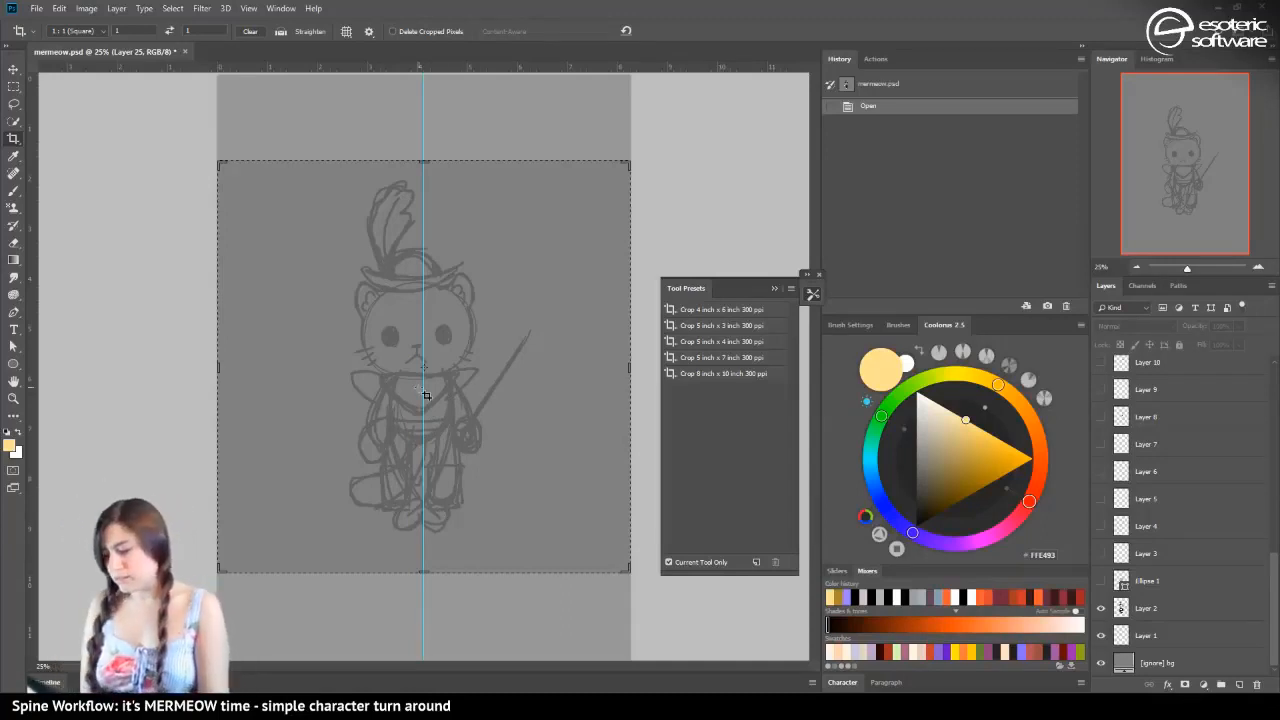
Toggle the visibility of Layer 2 and Layer 1 off and on to check what each one contains
left_click(1101, 608)
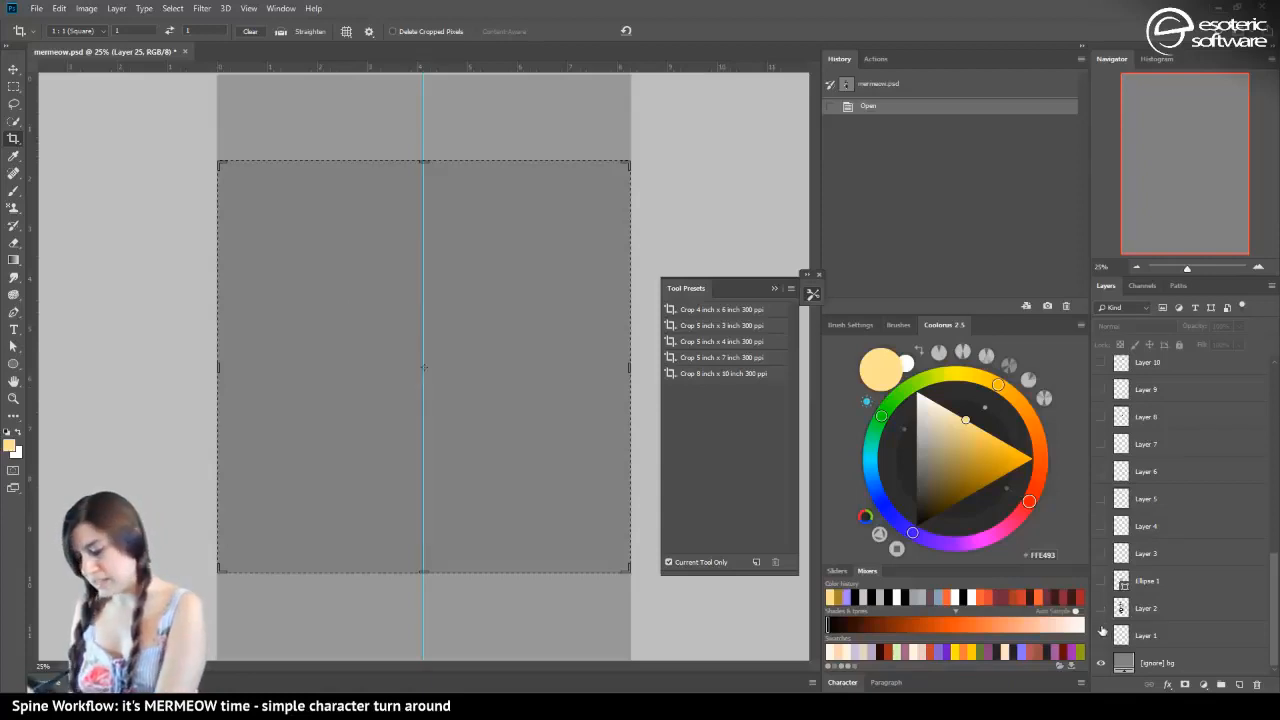
left_click(1101, 635)
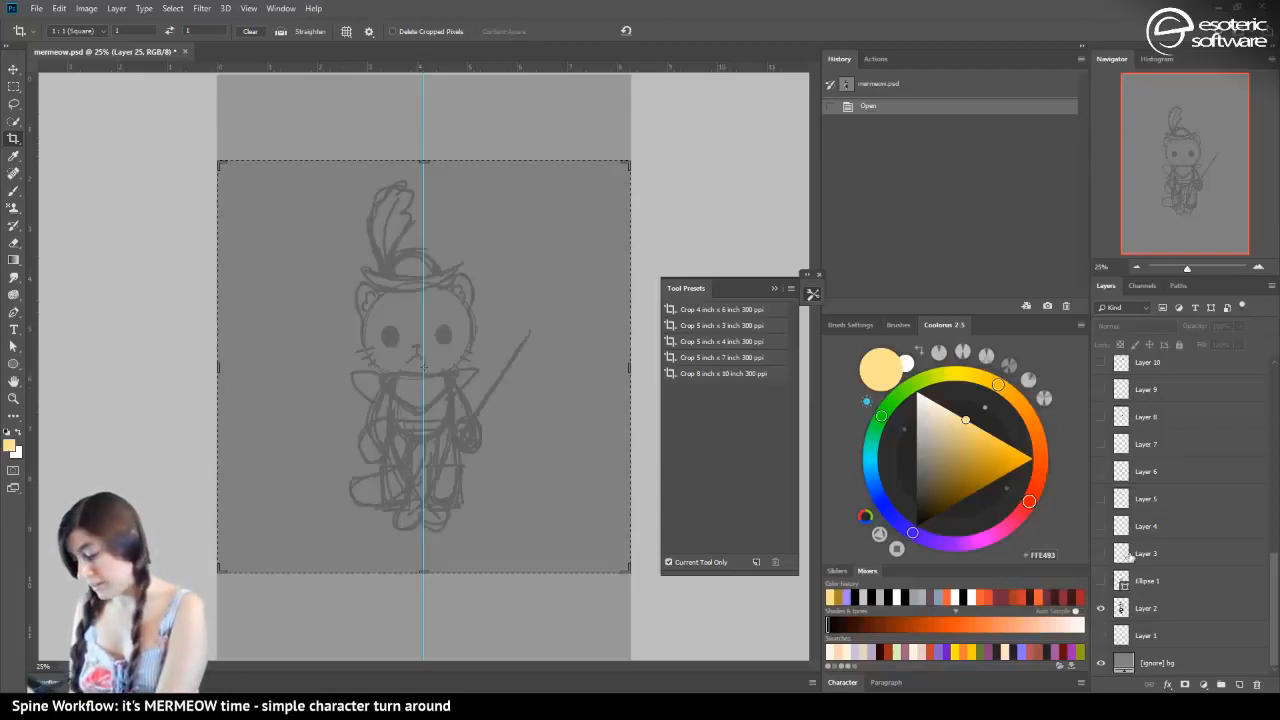
left_click(1101, 608)
left_click(1100, 635)
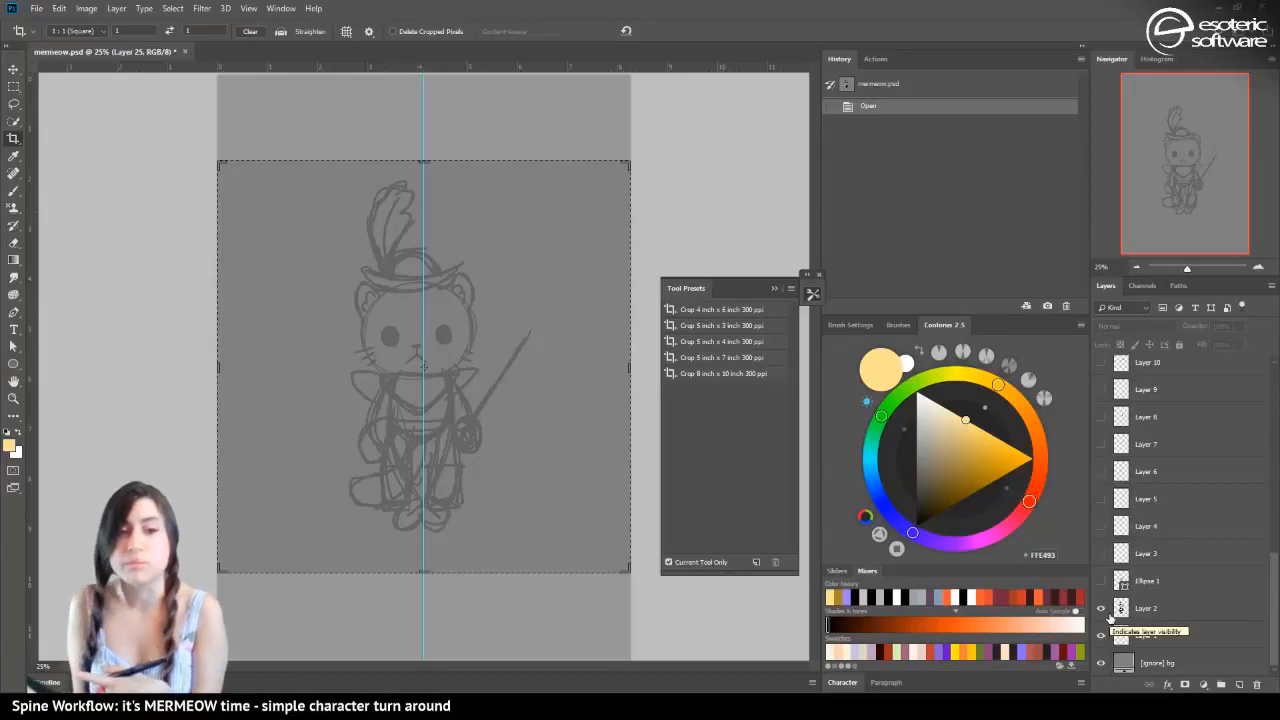
Show the layers from Ellipse 1 up through Layer 10, and compare the face parts with the Layer 2 sketch off and on
left_click_drag(1101, 580, 1107, 370)
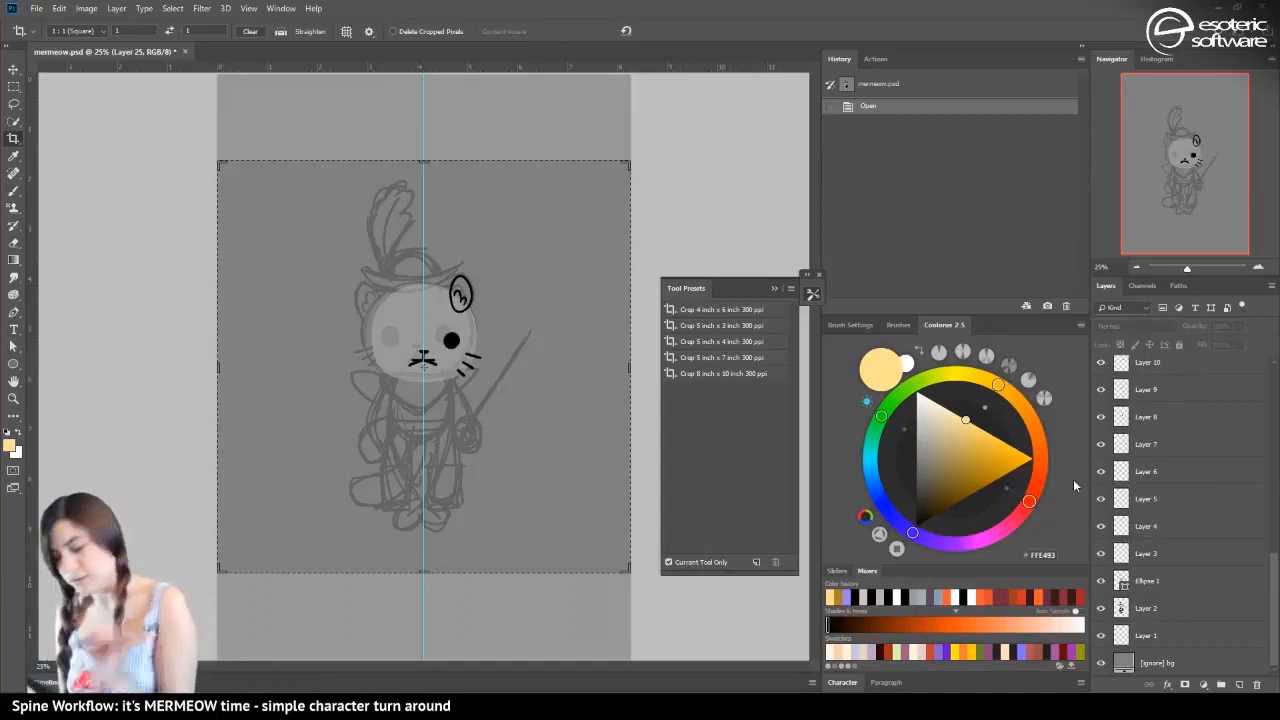
left_click(1102, 607)
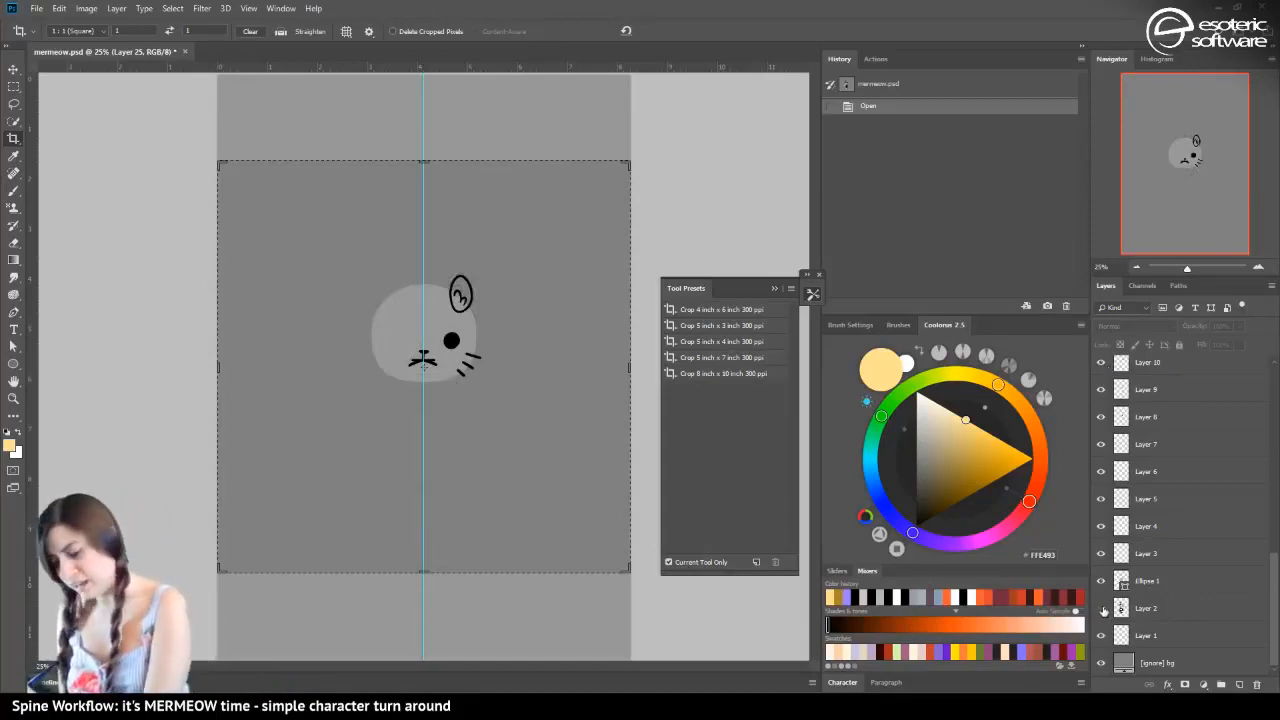
left_click(1102, 607)
Hide the face part layers down to Ellipse 1 again, leaving the Layer 2 sketch visible
left_click_drag(1273, 578, 1252, 361)
left_click(1102, 569)
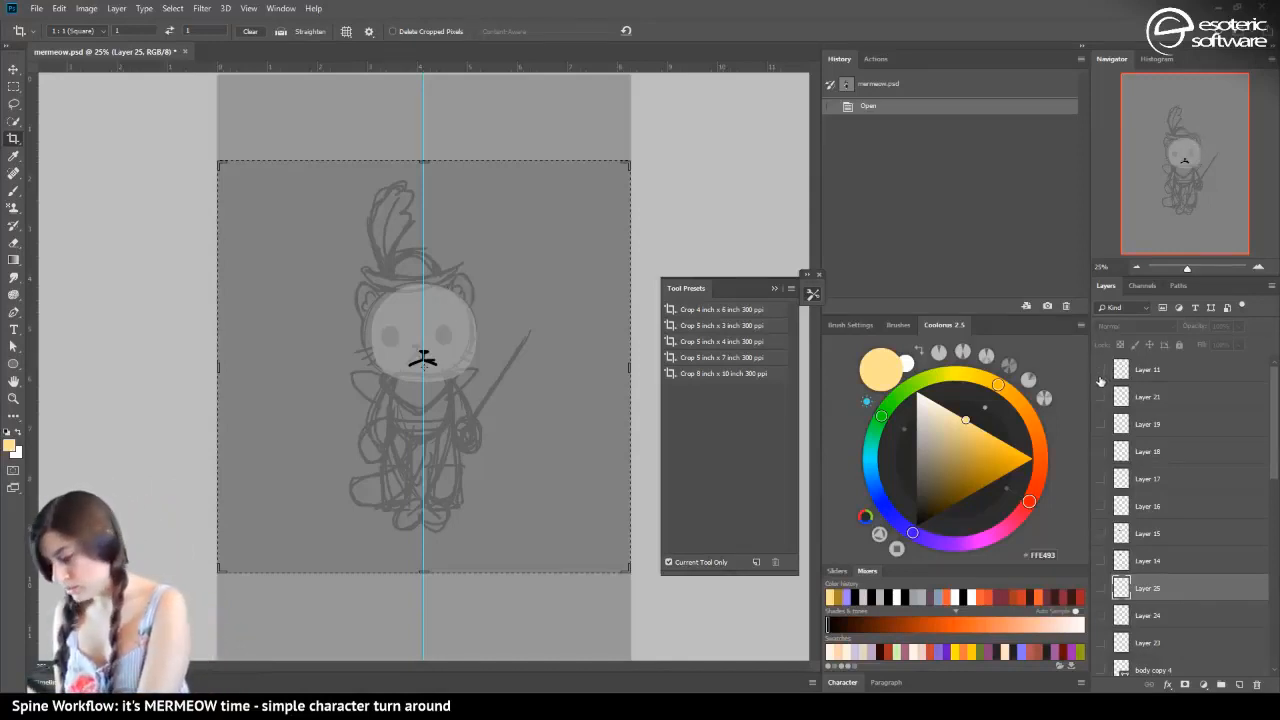
scroll(1100, 484, "down", 8)
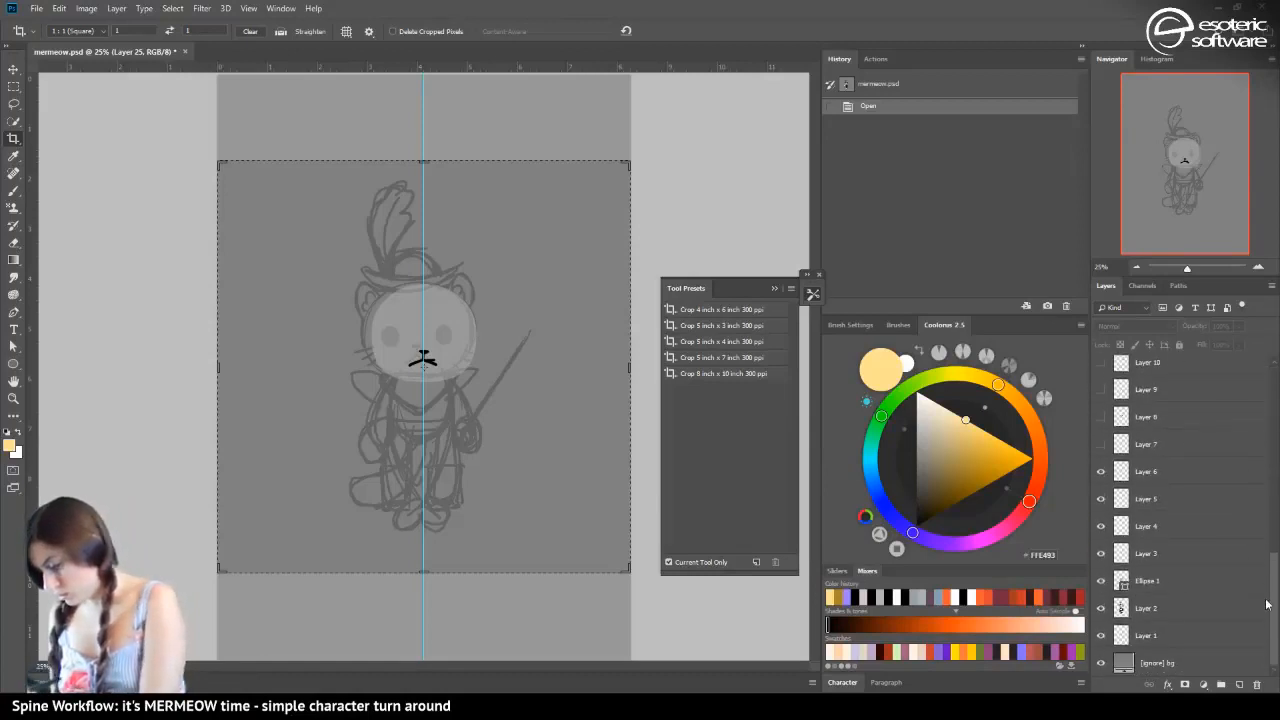
left_click_drag(1102, 476, 1102, 586)
left_click(1102, 609)
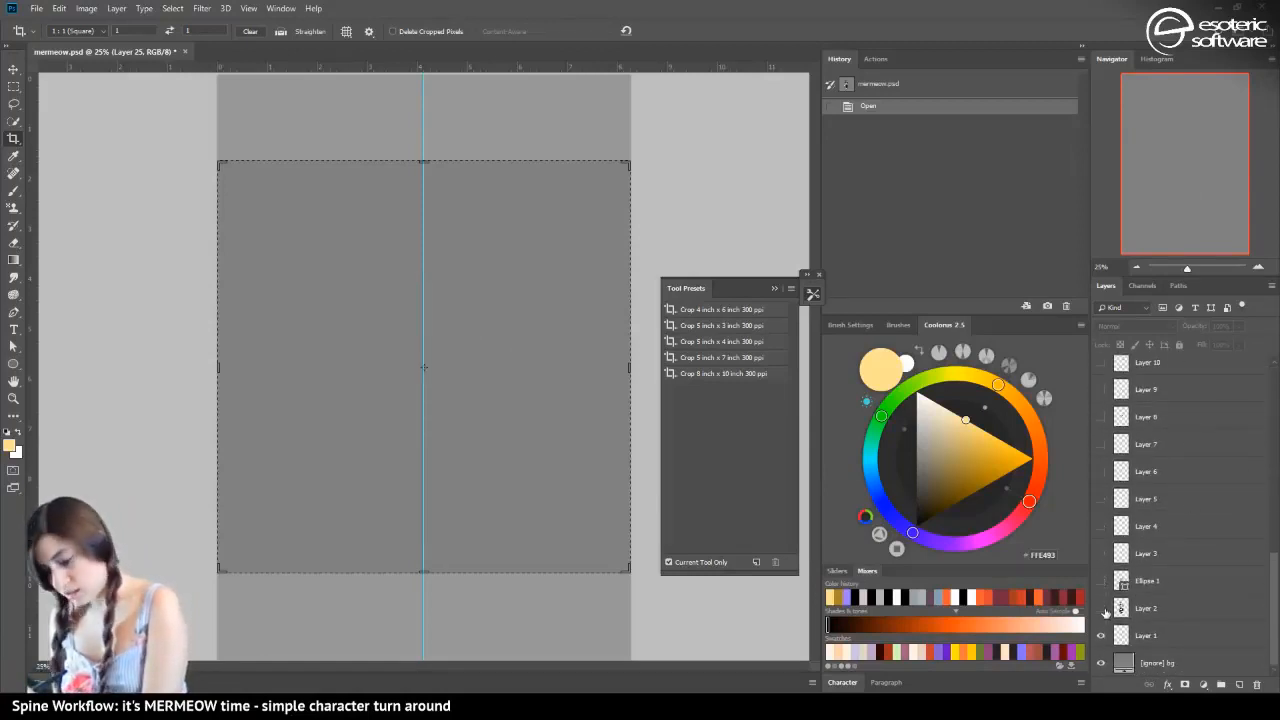
left_click(1102, 609)
Rename Layer 2 as "[ignore] sketch" and move it to the top of the layer stack
double_click(1146, 608)
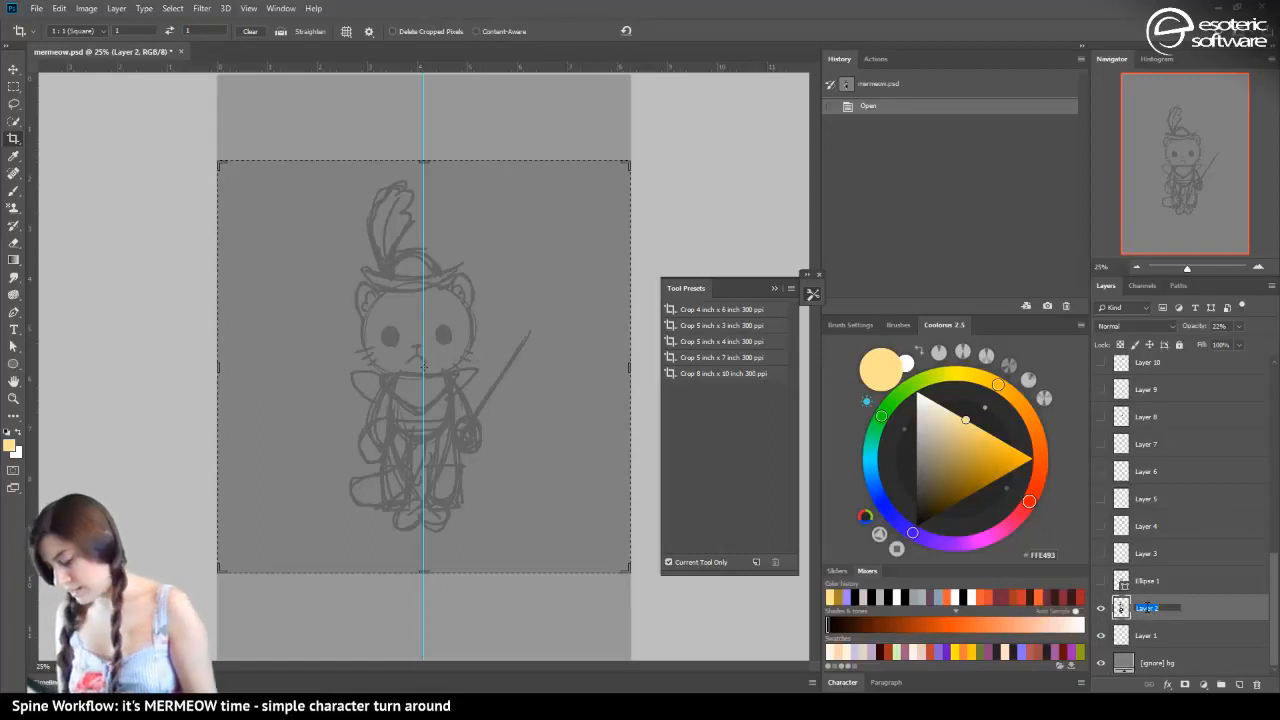
type("[ig")
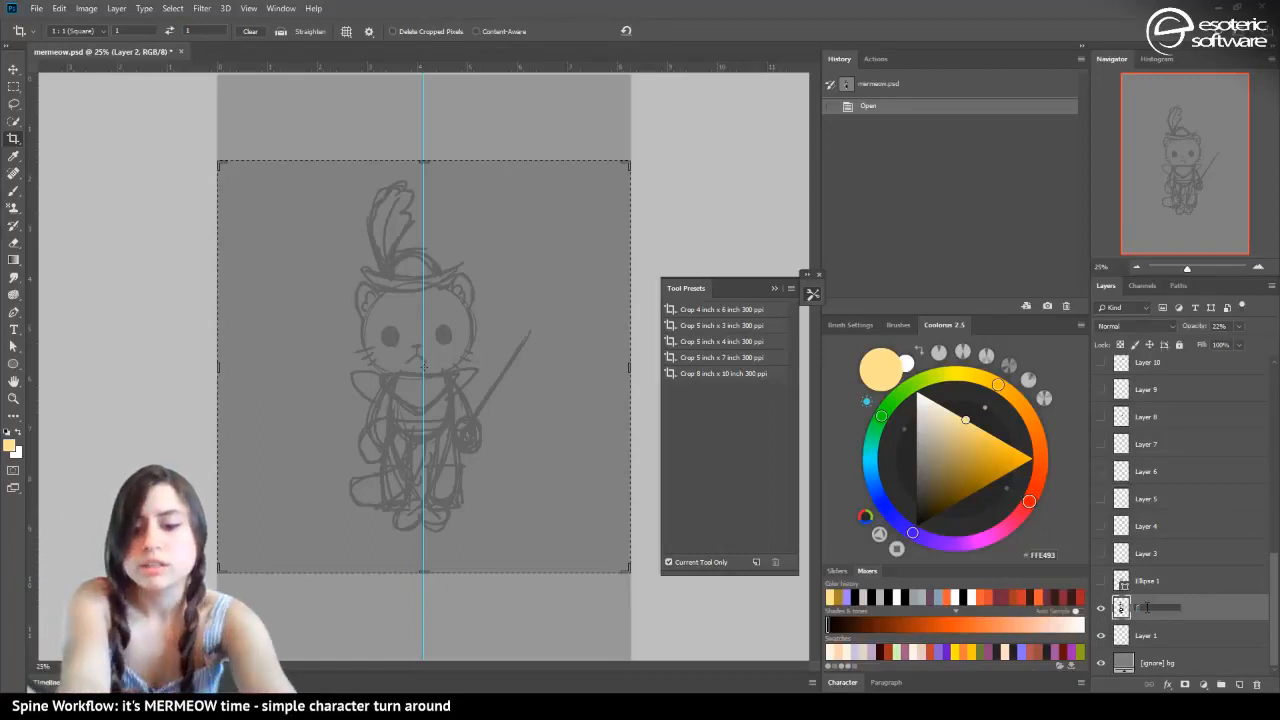
type("nore]")
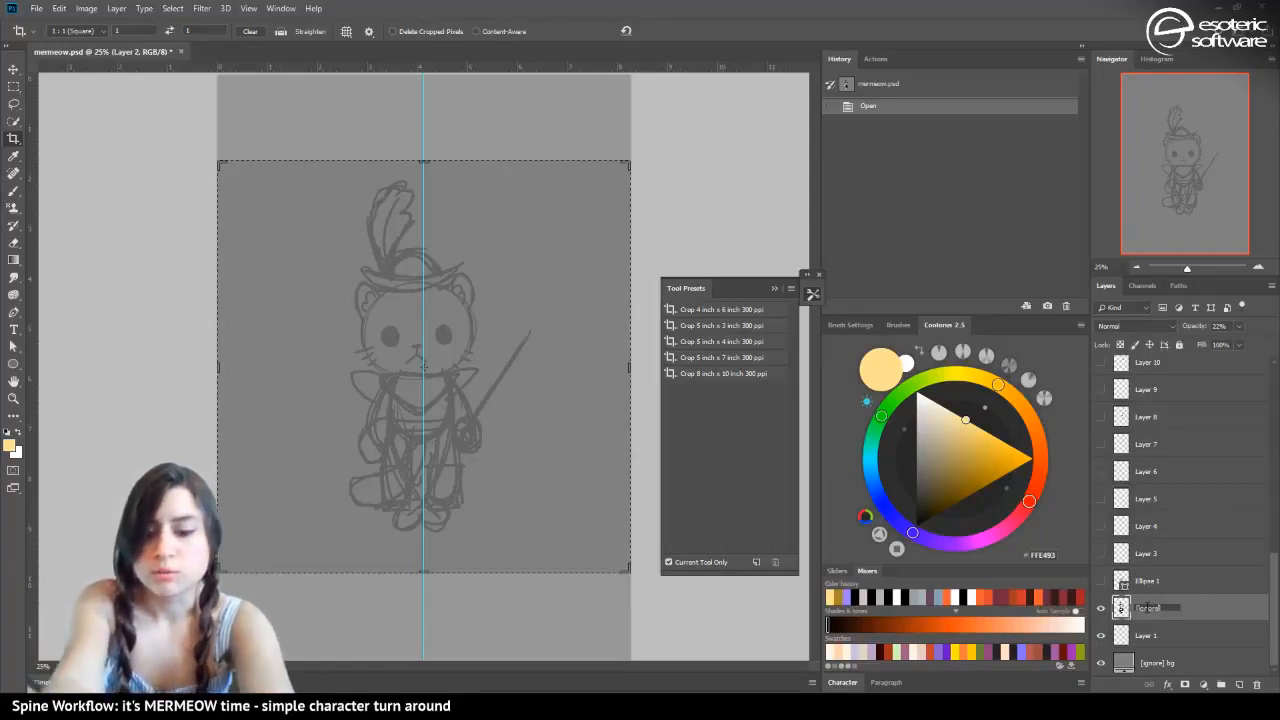
type(" sketch")
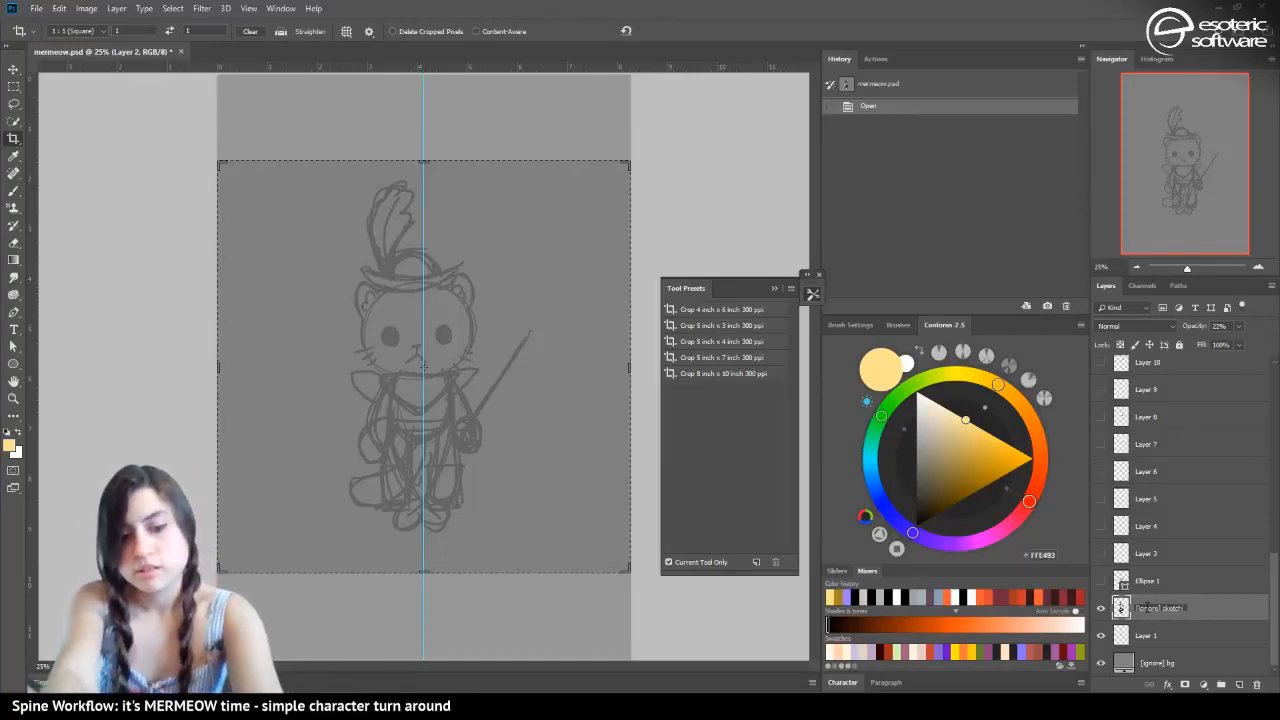
key("Return")
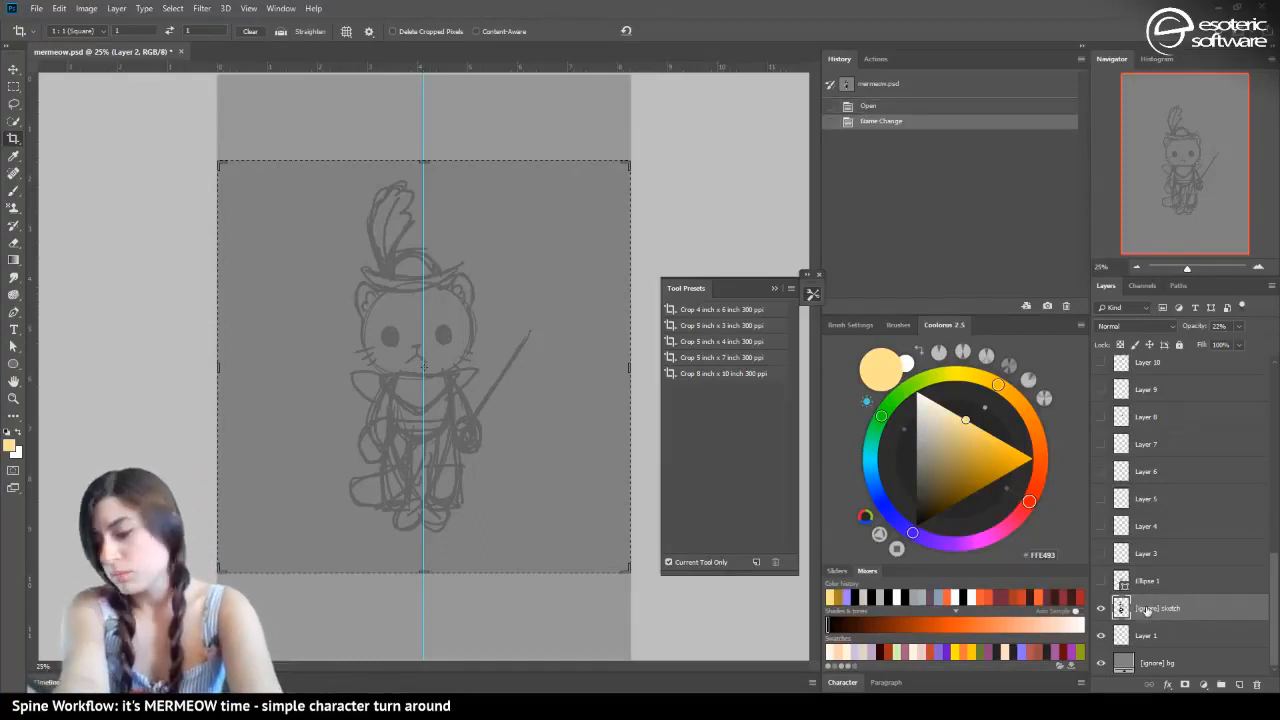
mouse_move(1147, 612)
left_mouse_down()
mouse_move(1168, 331)
mouse_move(1156, 353)
left_mouse_up()
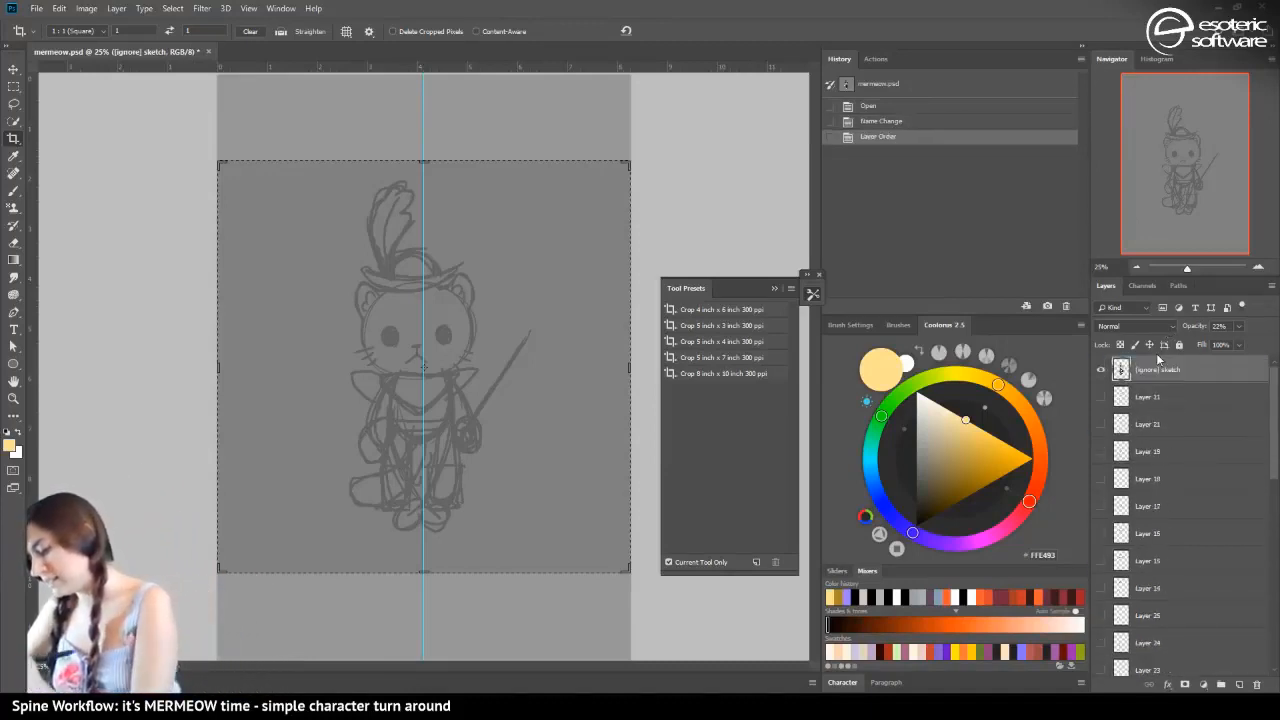
Hide the "[ignore] sketch" layer and delete Layer 1 above the background layer
left_click(1102, 370)
scroll(1128, 584, "down", 10)
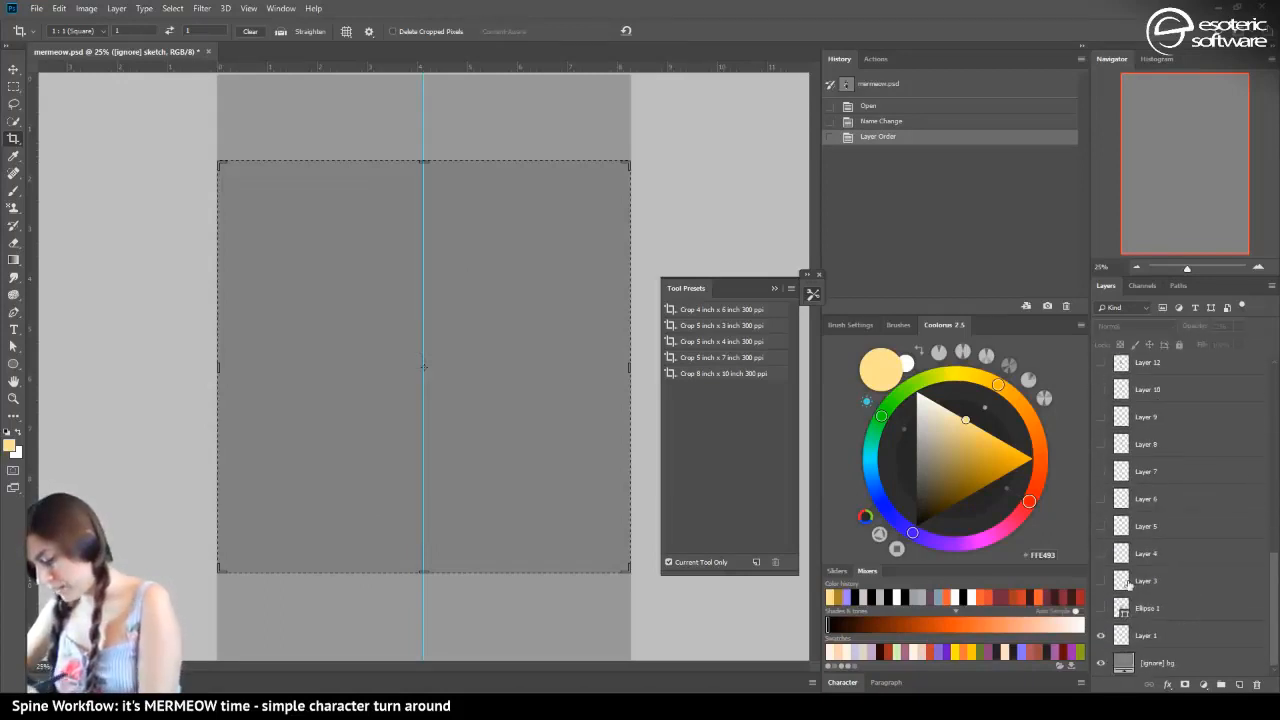
left_click(1130, 637)
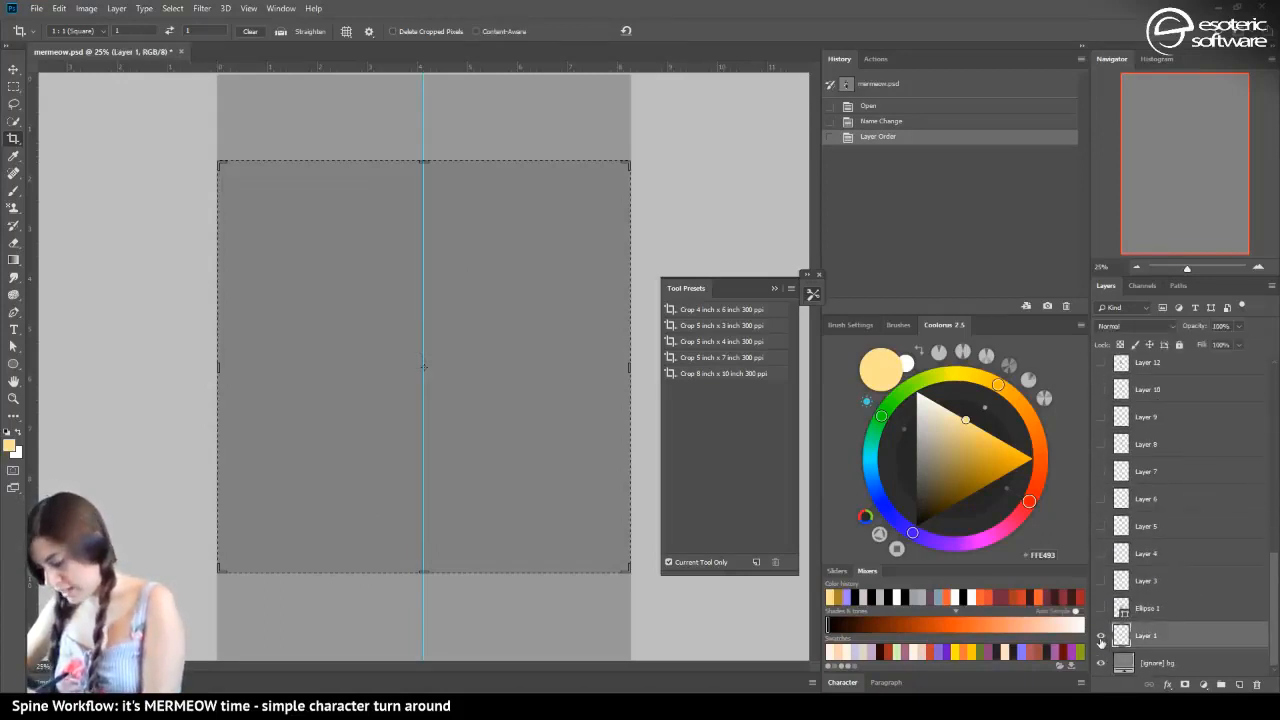
key("Delete")
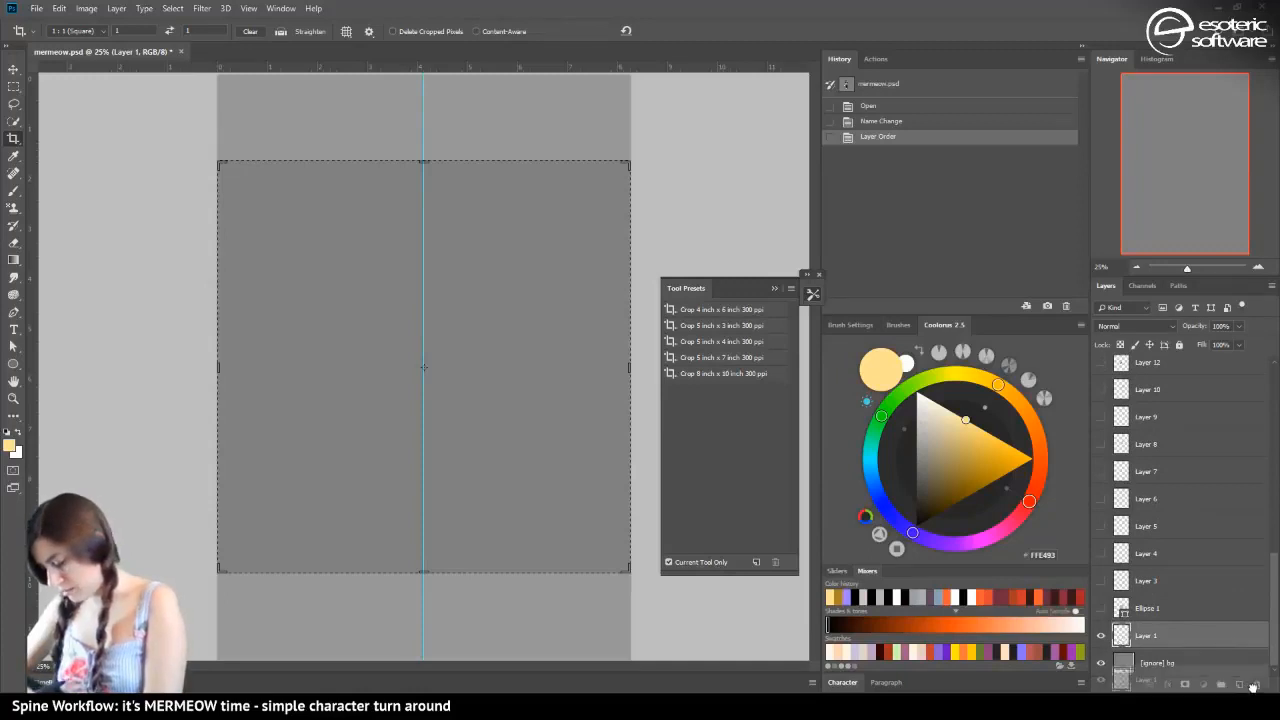
Show the Ellipse 1 shape layer and rename it as "head"
left_click(1101, 637)
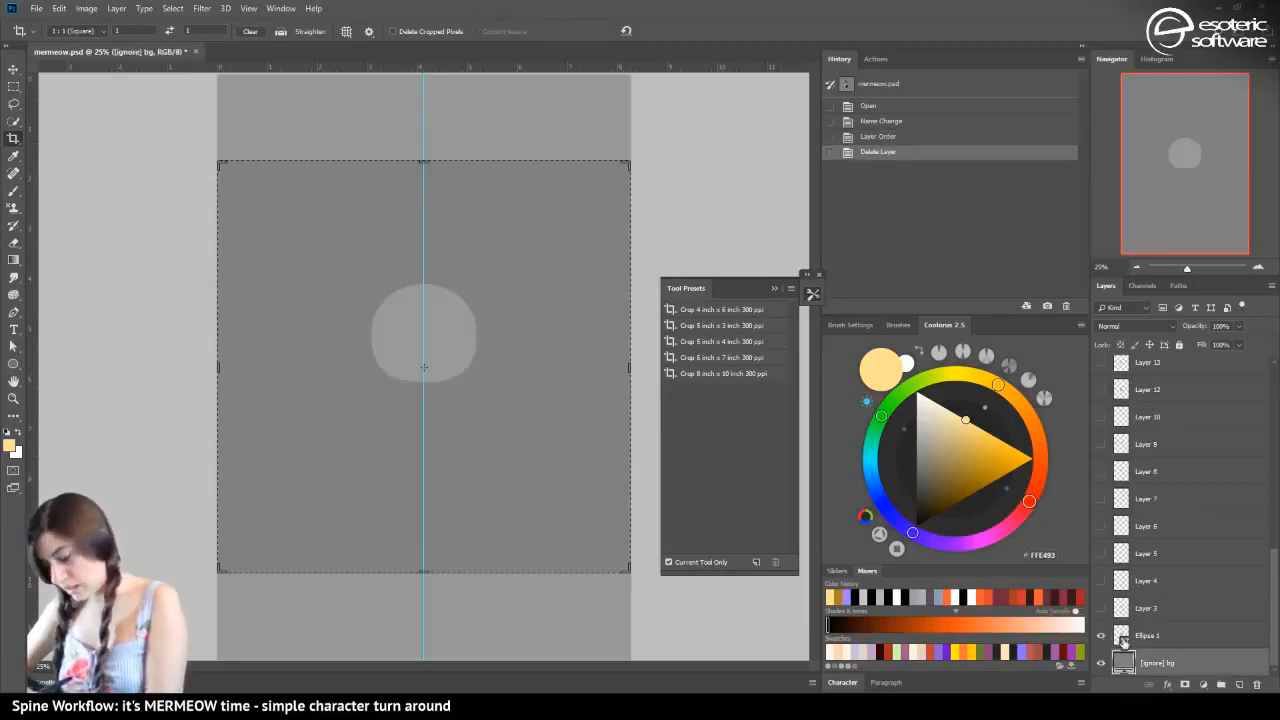
double_click(1148, 636)
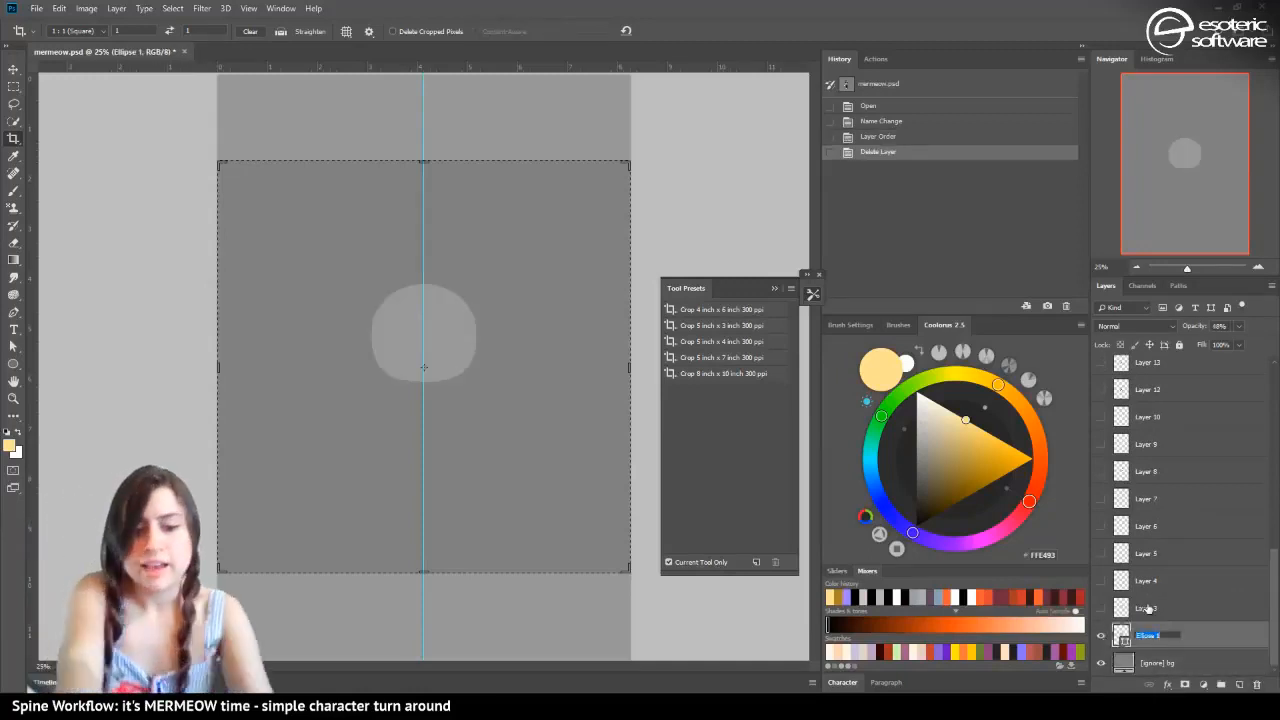
type("head")
key("Return")
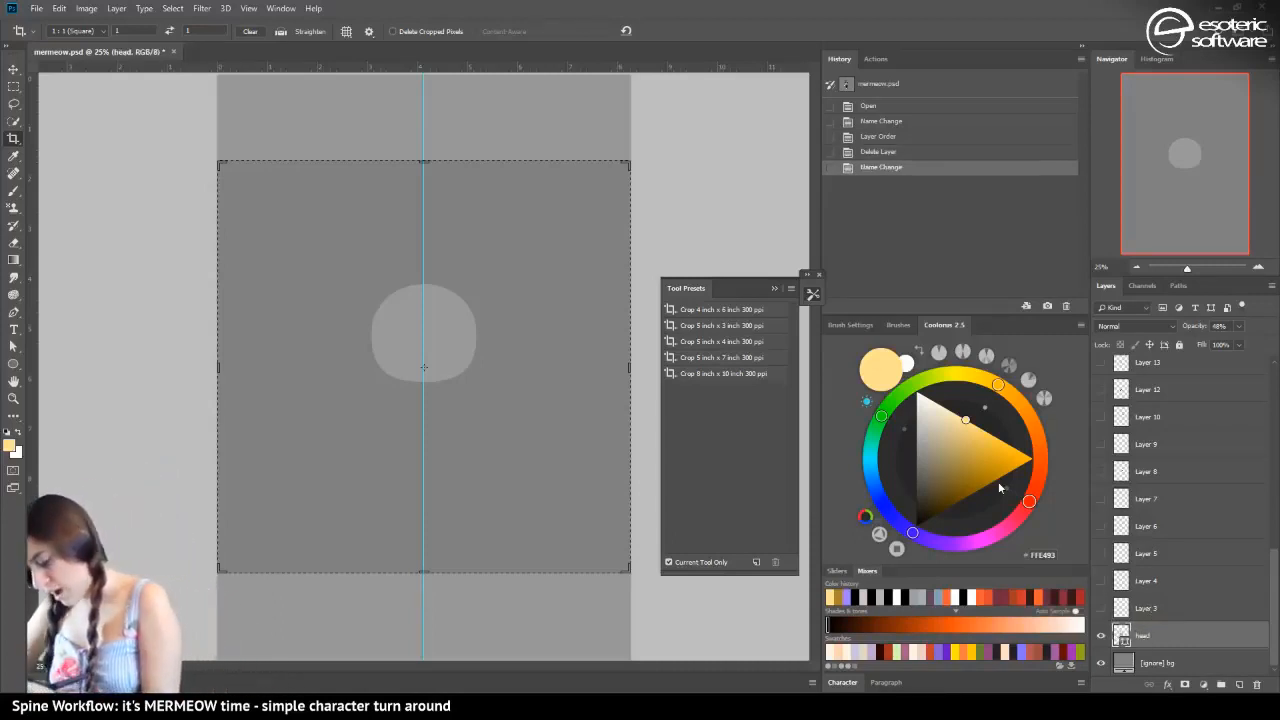
Fill the head shape with white (FFFFFF) and set its layer opacity to 100%
left_click(914, 352)
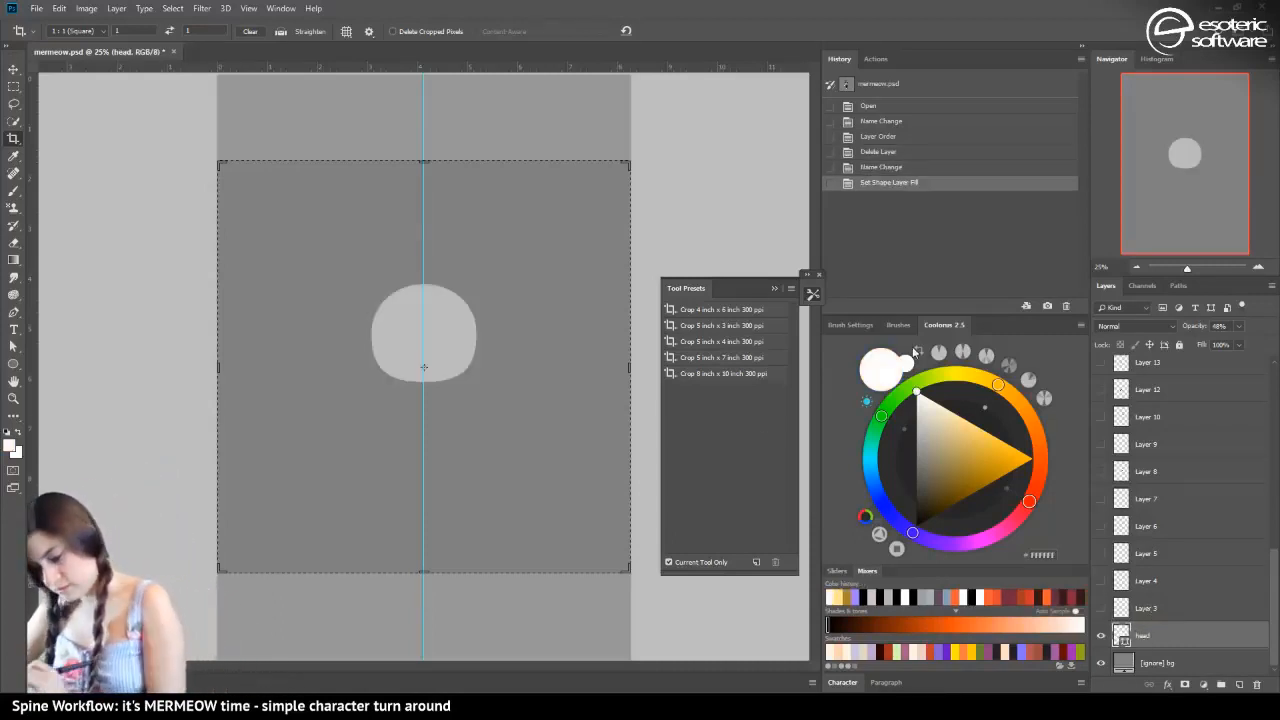
left_click(1240, 328)
left_click_drag(1234, 345, 1270, 345)
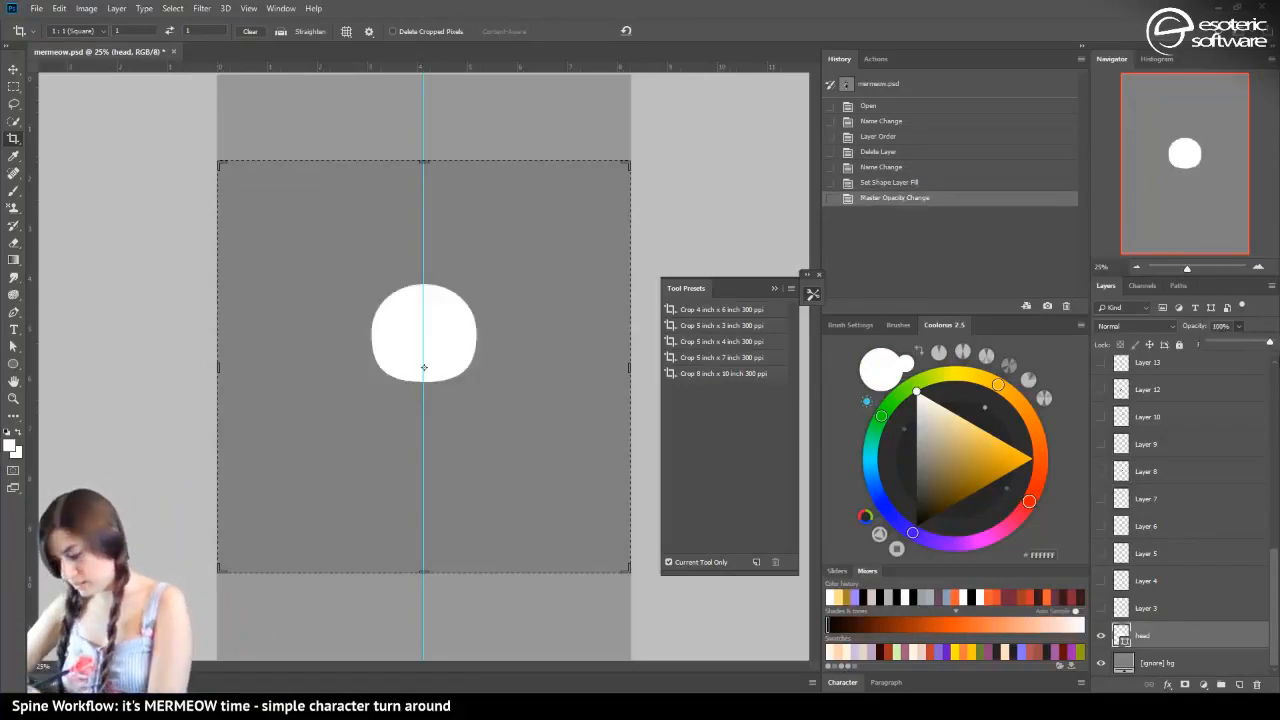
Show Layer 3 above the head and rename it as "nose"
left_click(1101, 607)
double_click(1146, 607)
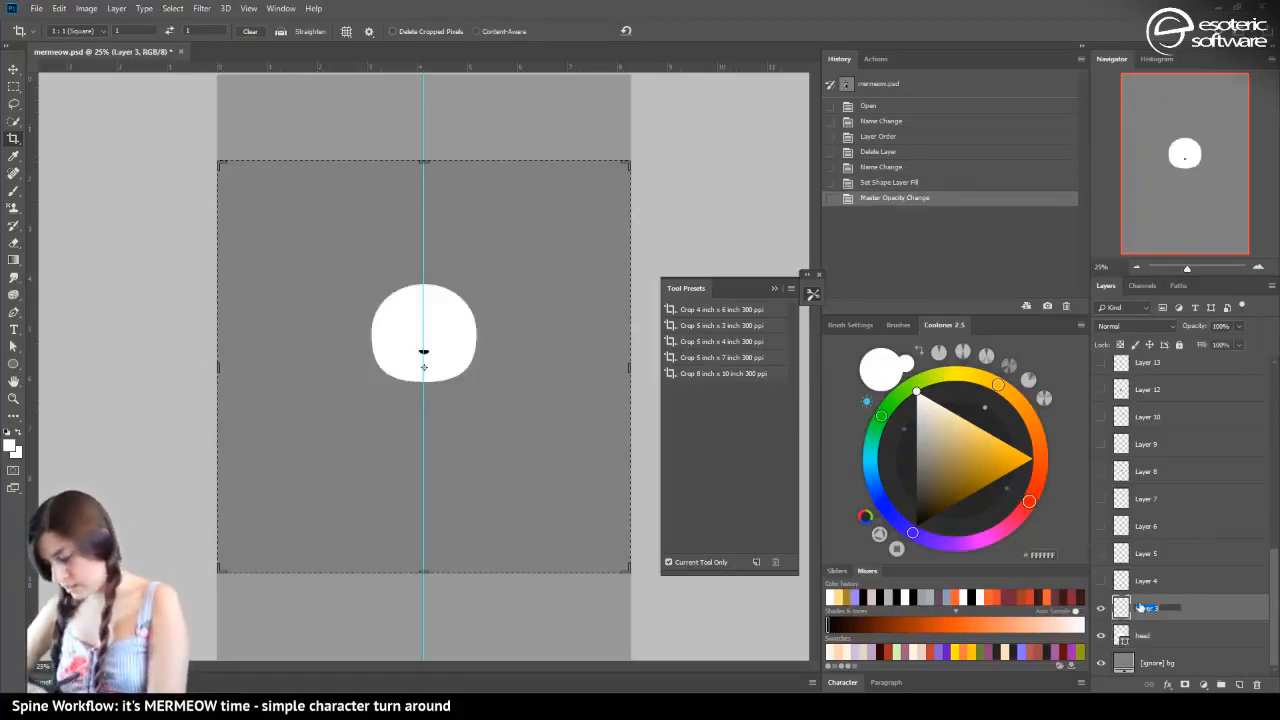
type("nose")
key("Return")
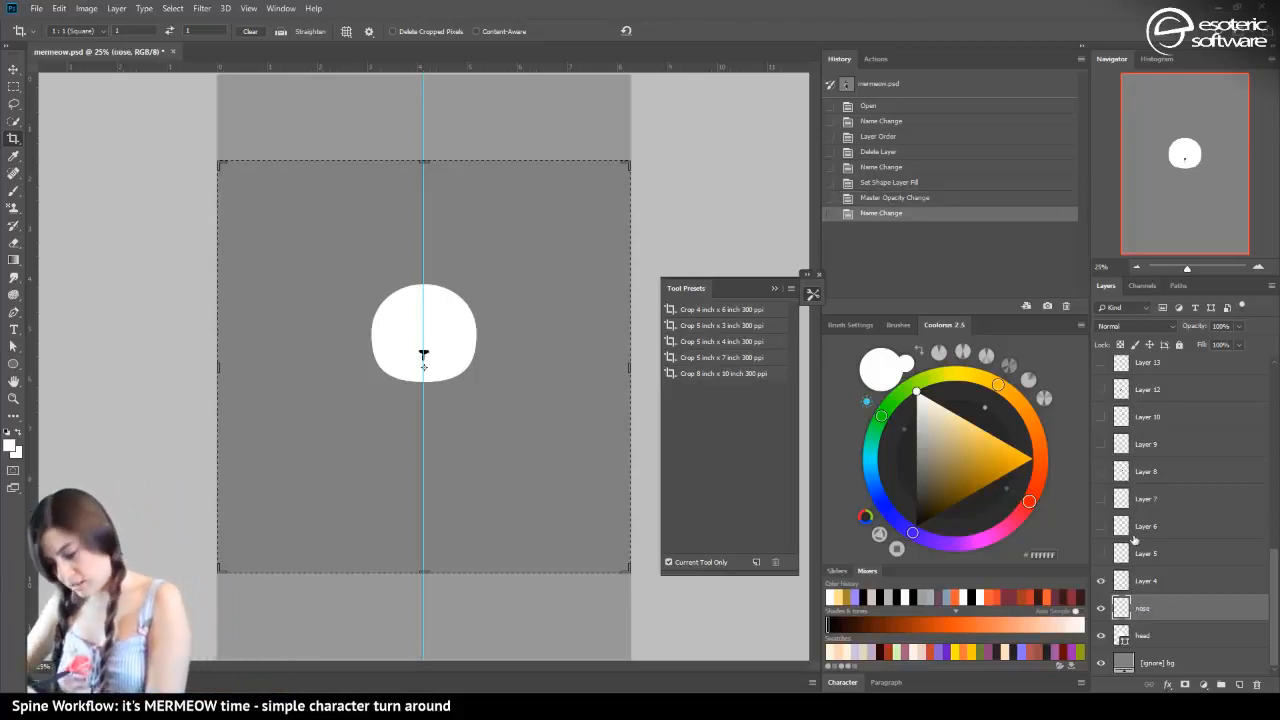
Rename Layer 4, the line under the nose, as "nose-low"
double_click(1146, 581)
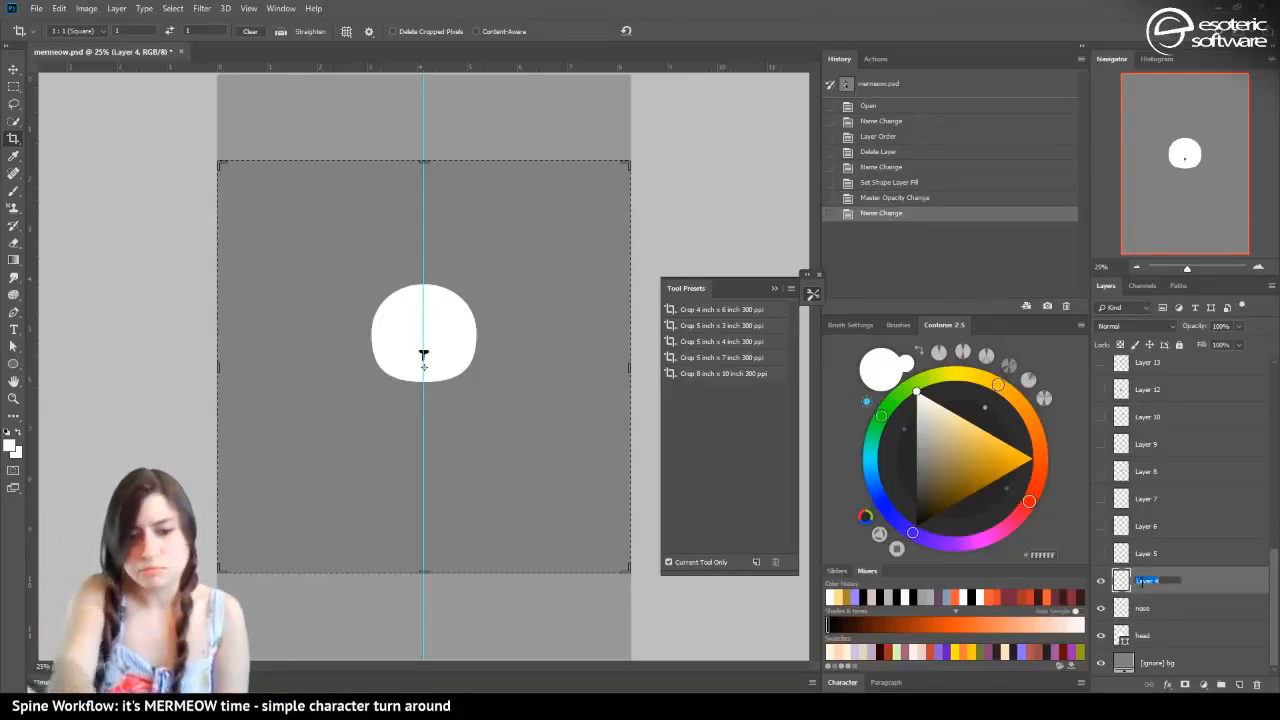
type("nose bot")
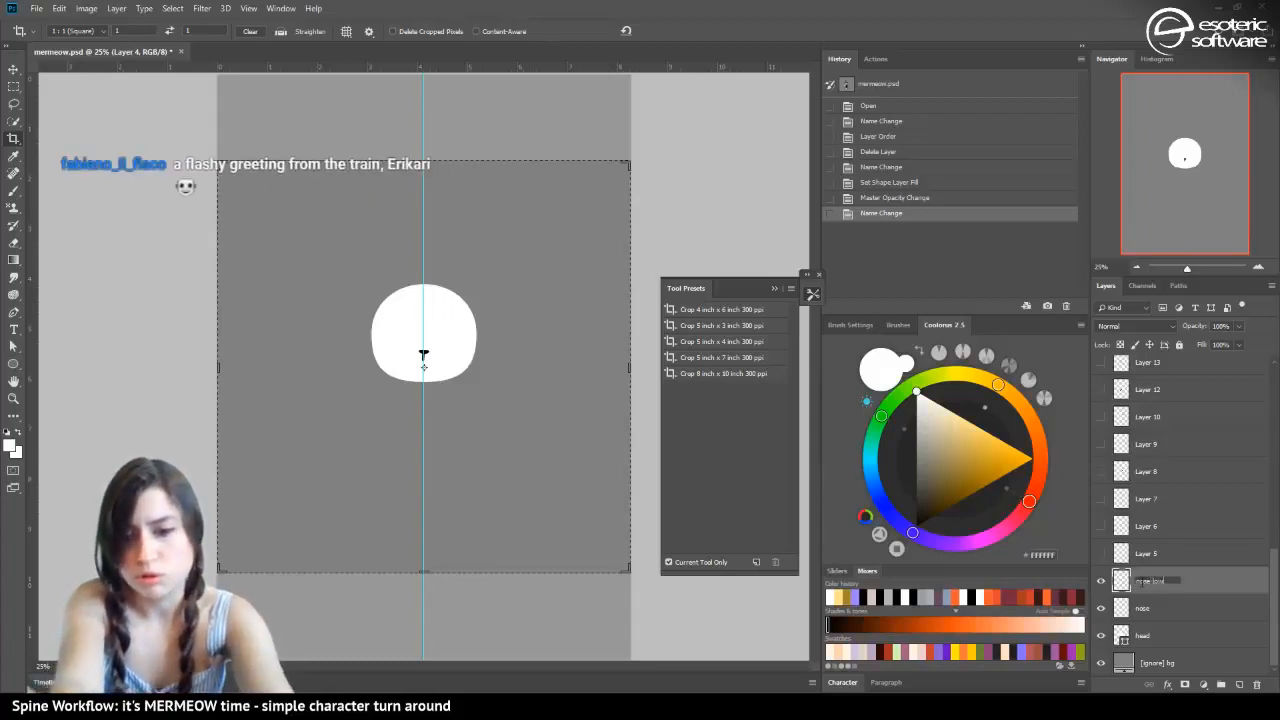
key("Return")
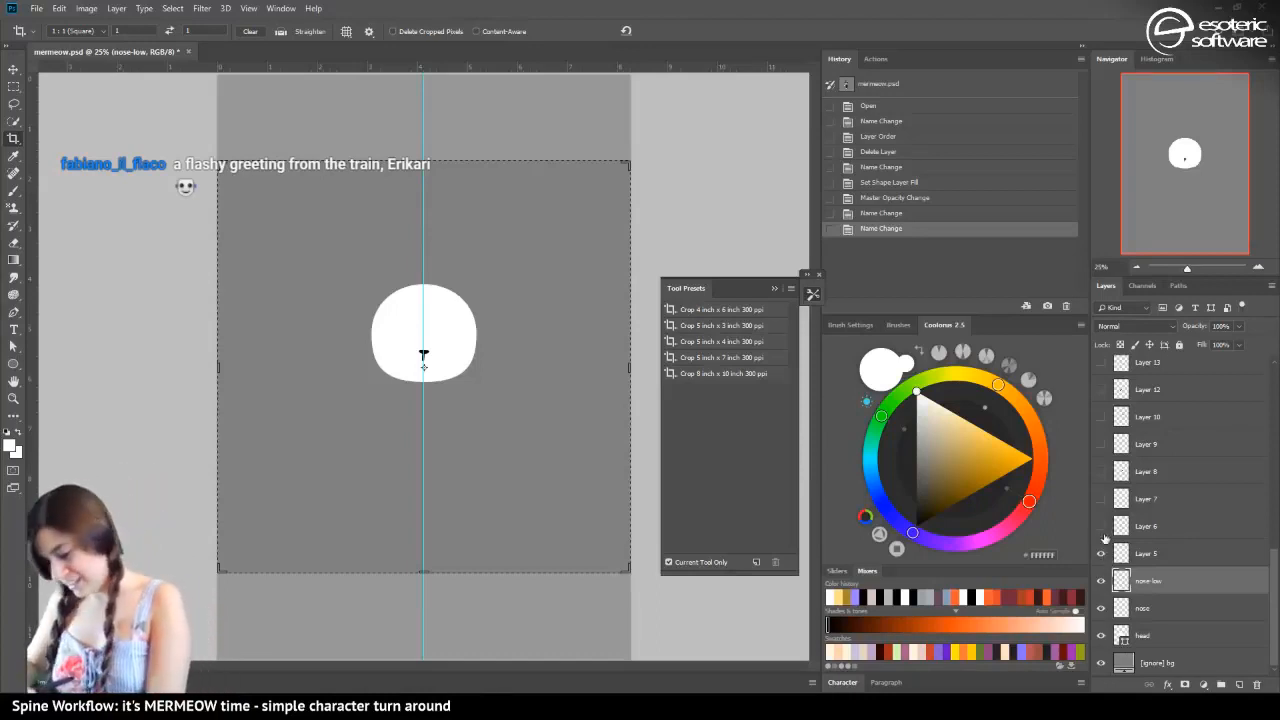
Hide Layer 5 and show Layers 6 and 7, the two halves of the straight mouth line
left_click(1101, 553)
left_click(1144, 560)
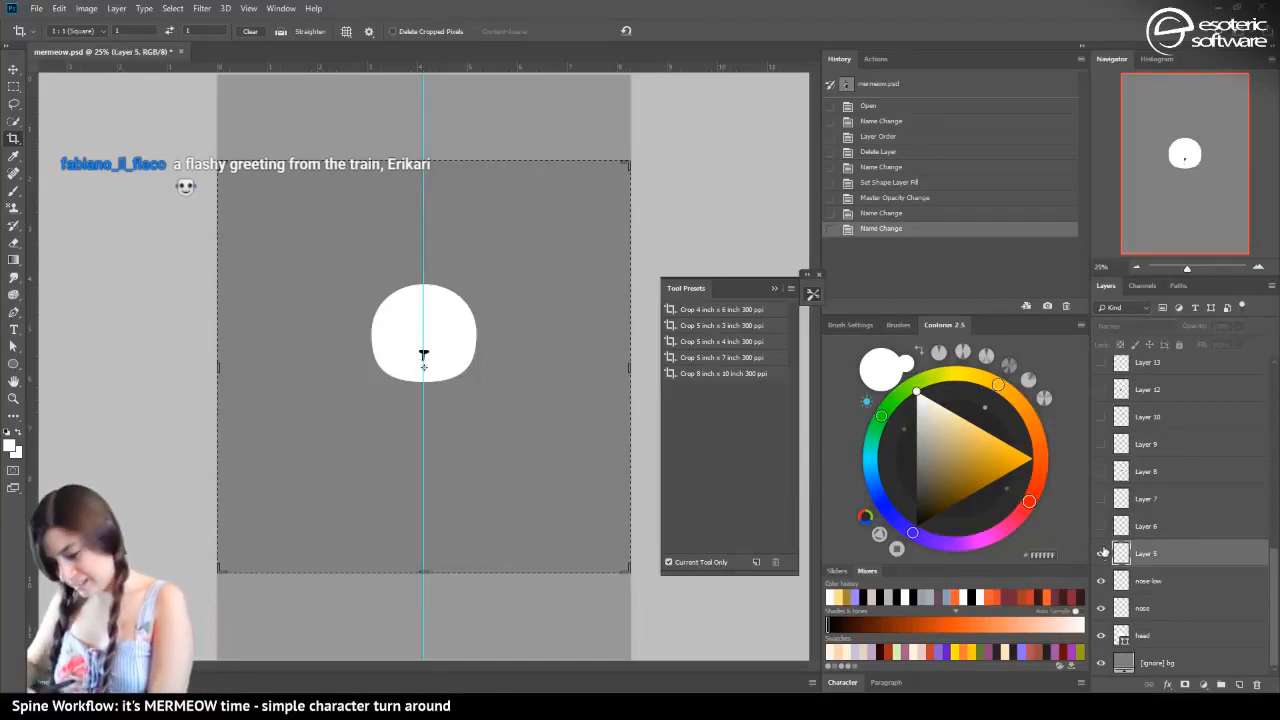
left_click(1101, 526)
left_click(1101, 553)
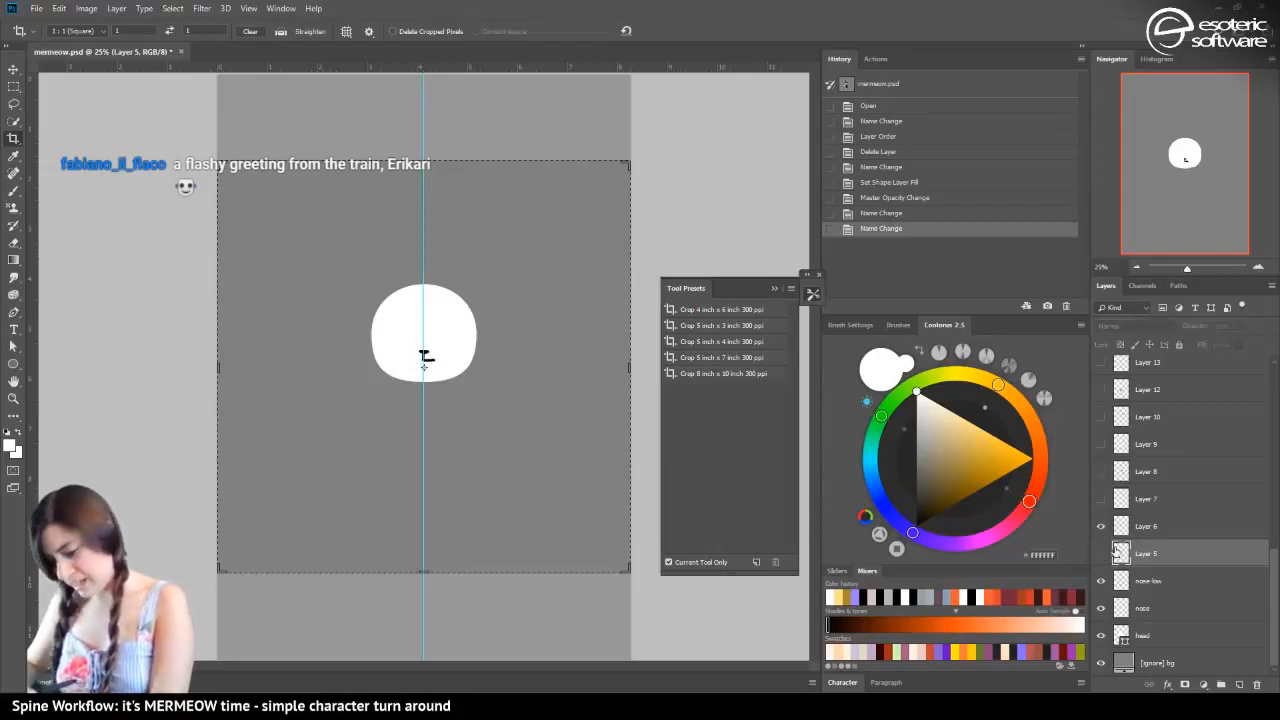
left_click(1101, 498)
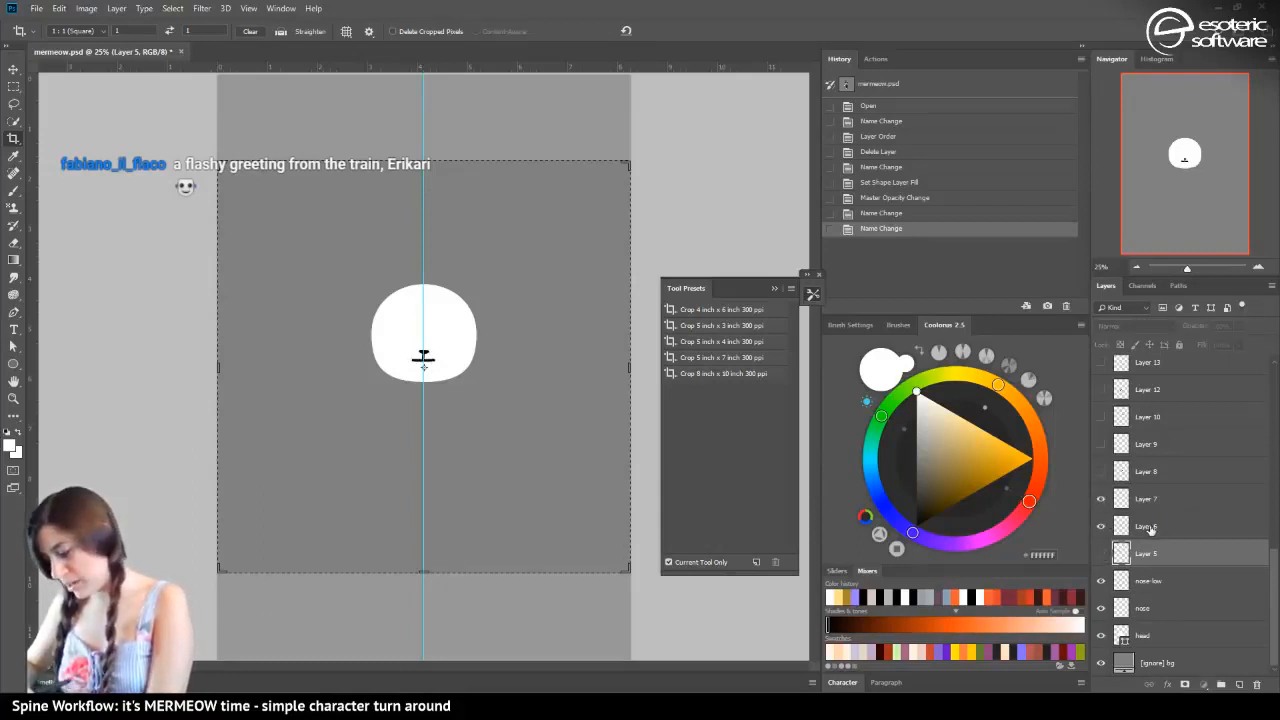
Rename Layer 7, the mouth half duplicated on the other side of the nose, as "[ignore] mouth"
left_click(1146, 527)
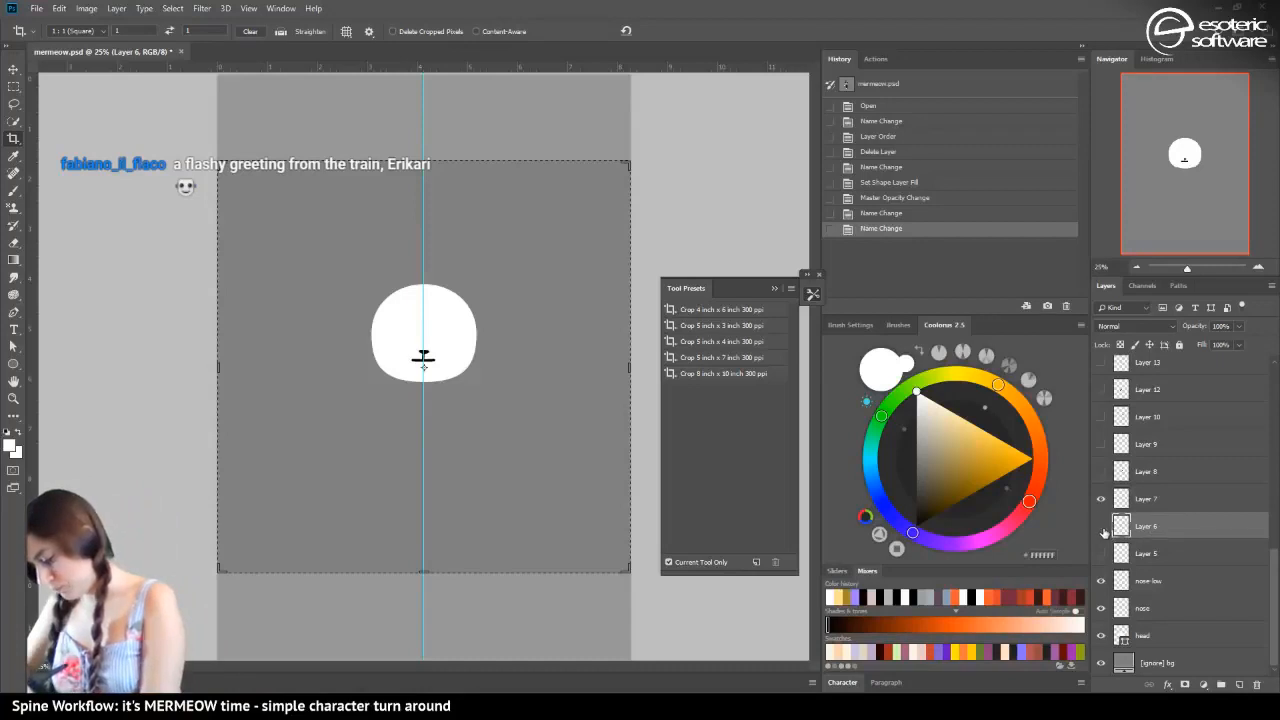
left_click(1102, 528)
left_click(1102, 527)
double_click(1146, 500)
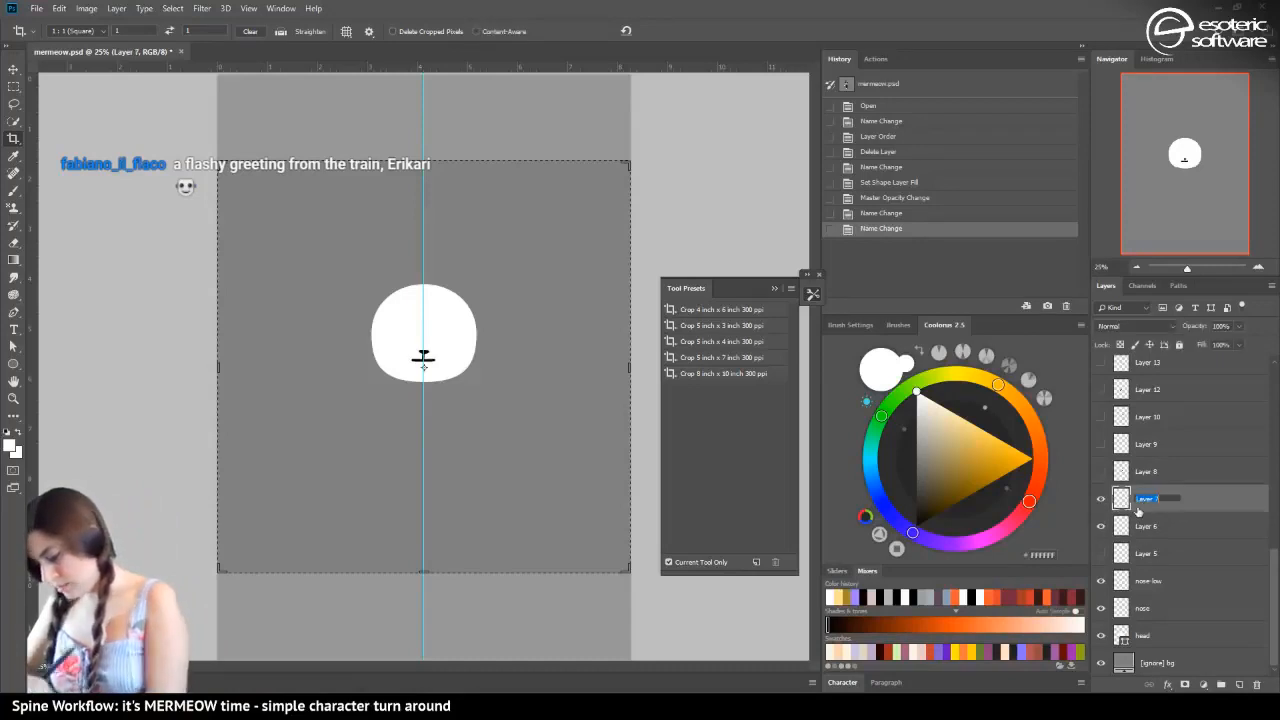
type("[")
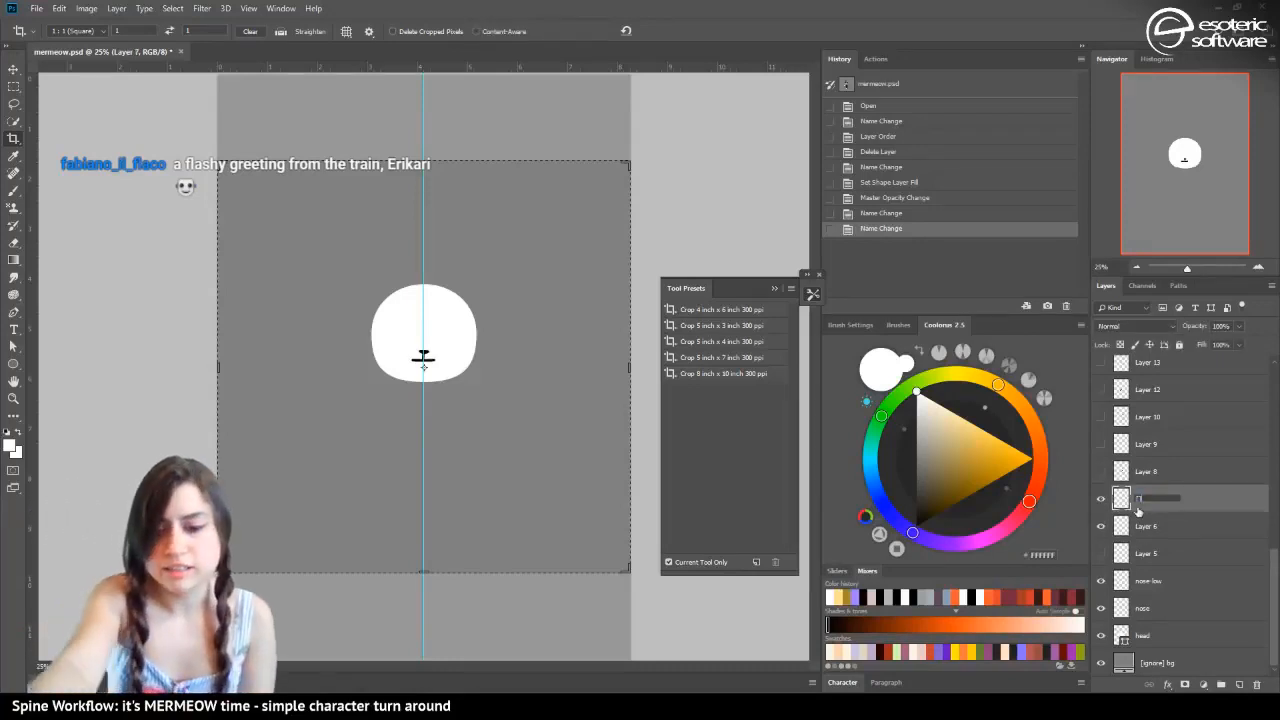
type("ignore]")
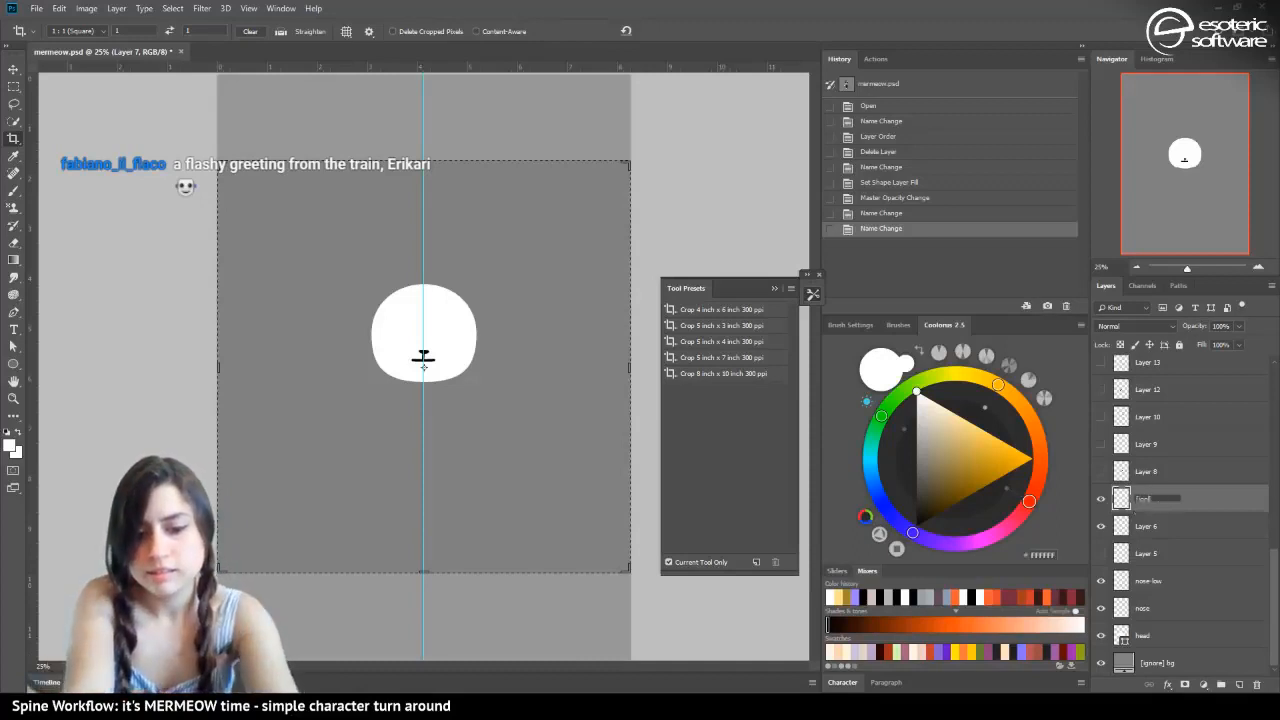
type(" mo")
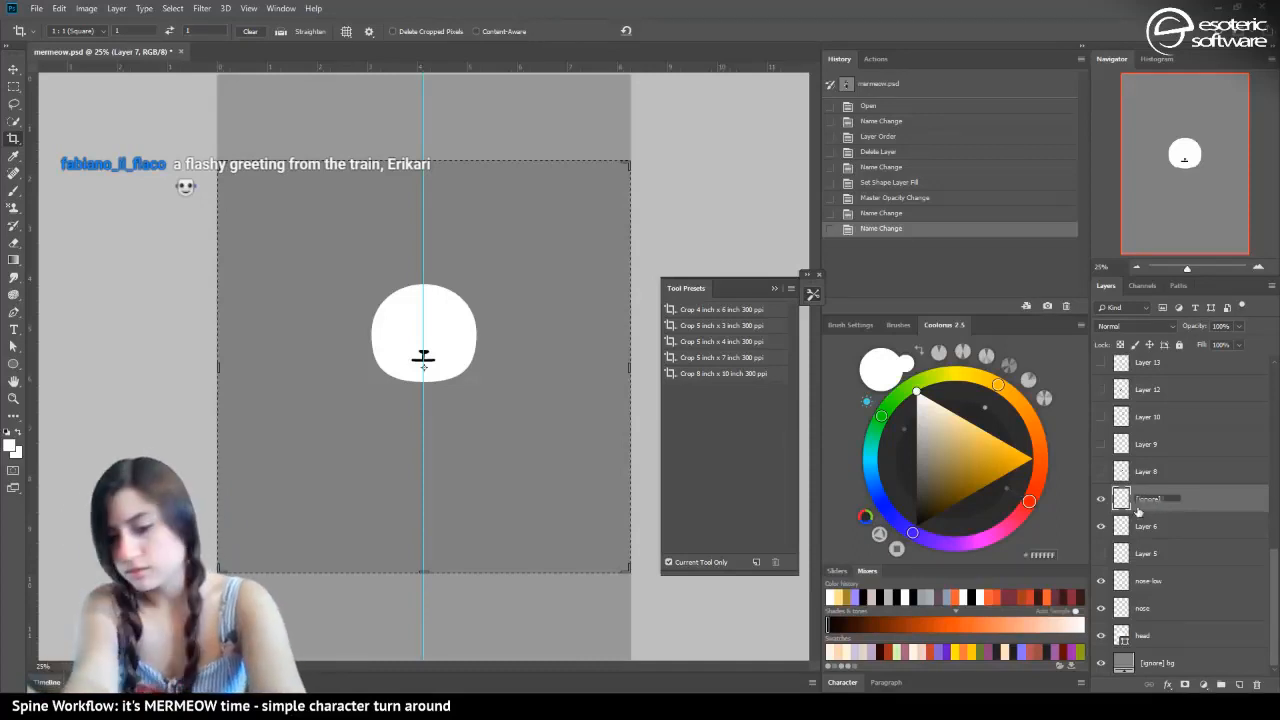
type("uth")
key("Return")
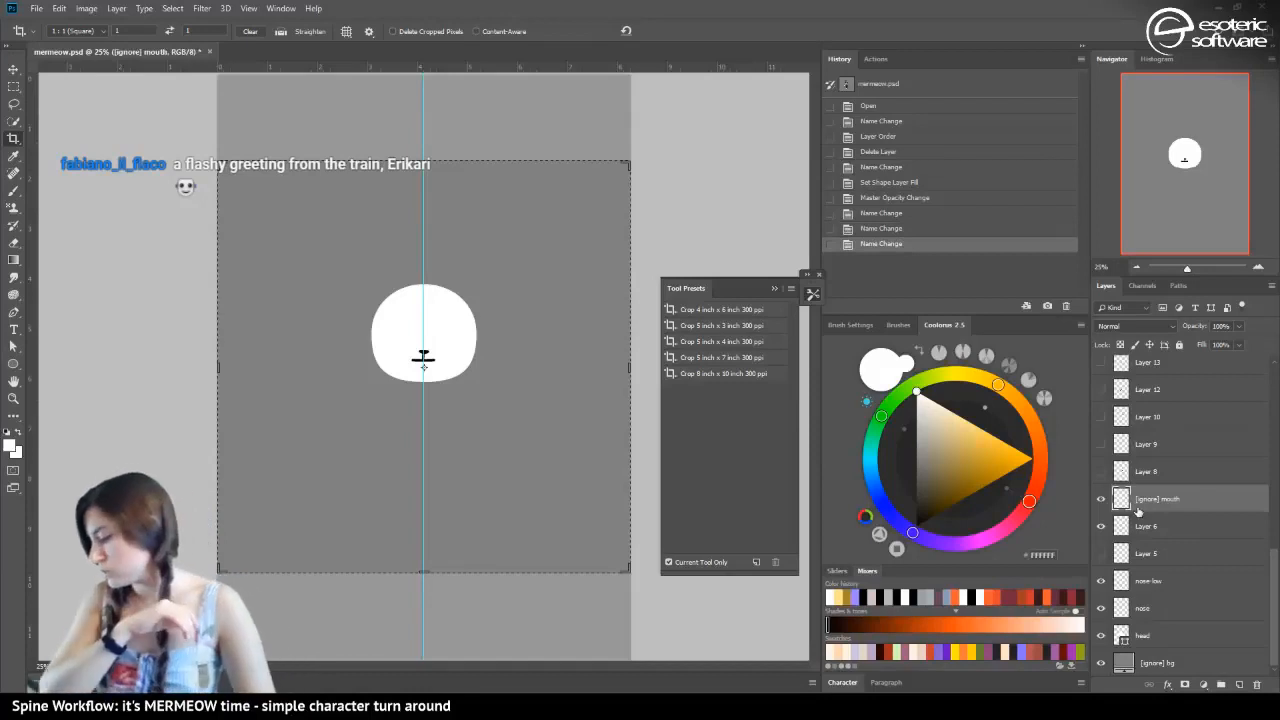
Rename Layer 6, the remaining half of the straight mouth line, as "mouth"
left_click(1161, 534)
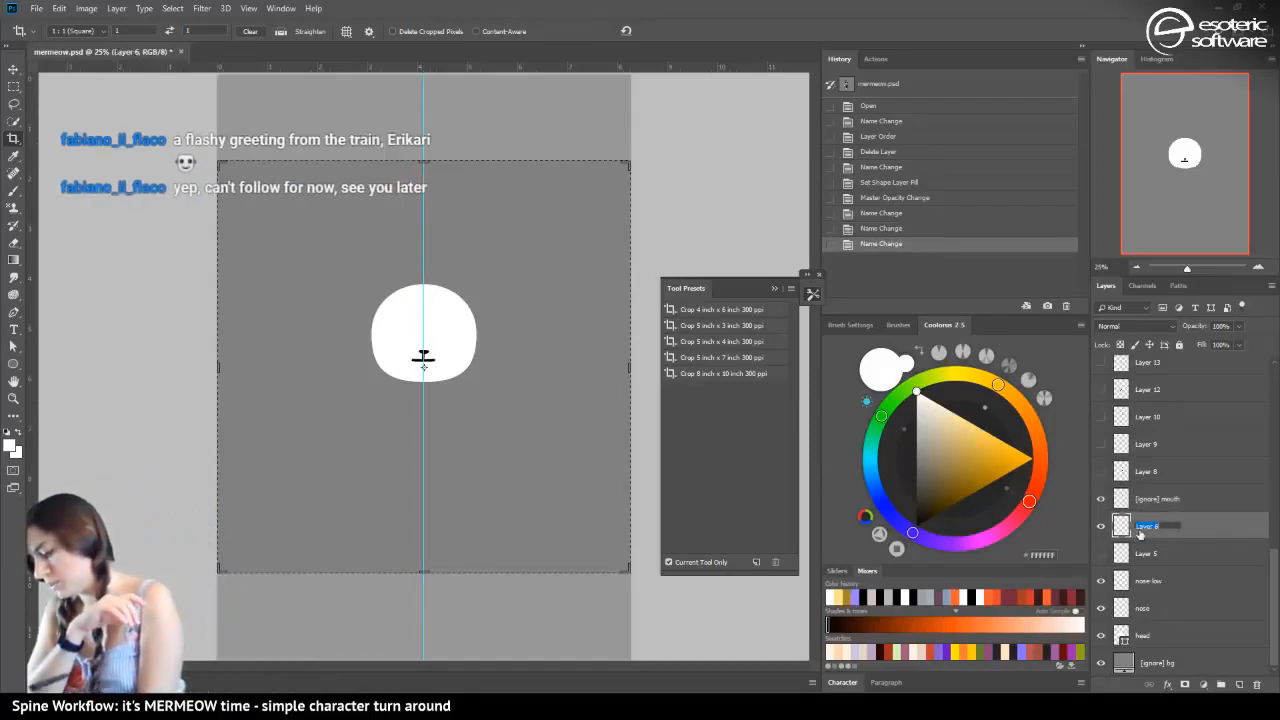
double_click(1146, 527)
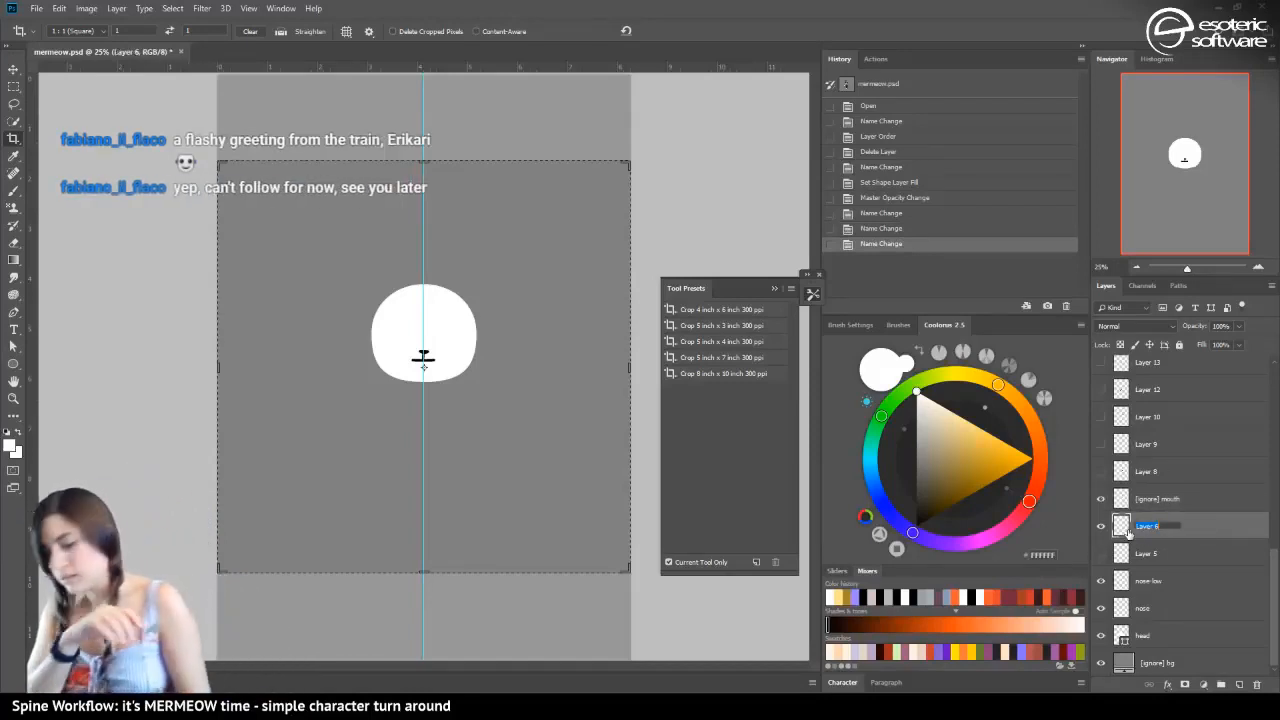
type("mouth")
key("Return")
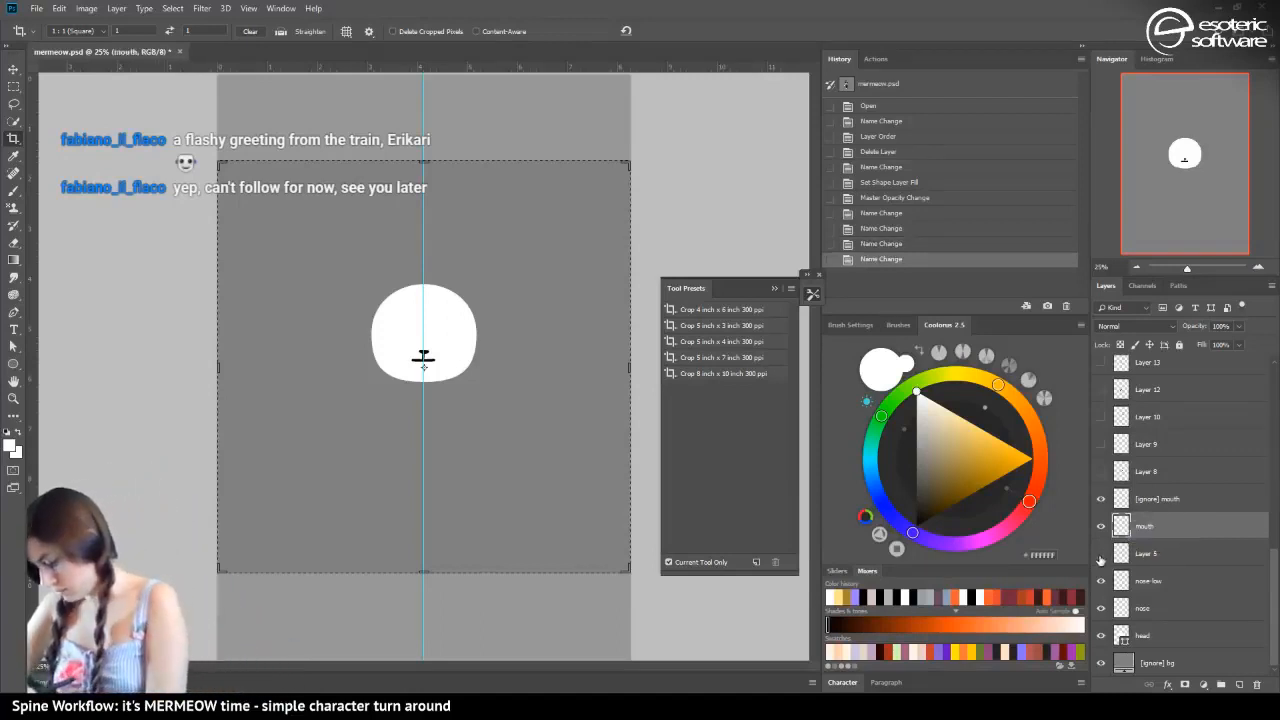
Show Layer 5, the alternative slanted mouth, and delete it
left_click(1101, 553)
left_click(1150, 560)
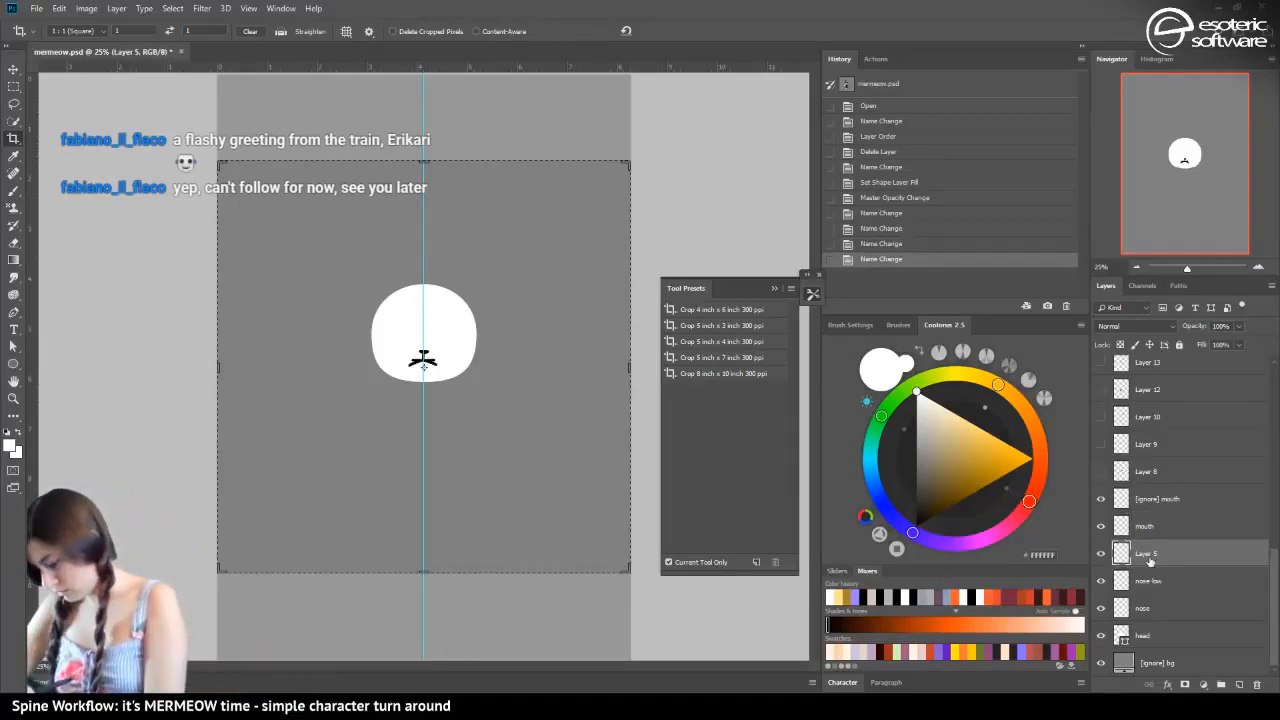
mouse_move(1218, 568)
left_mouse_down()
mouse_move(1240, 672)
mouse_move(1257, 684)
left_mouse_up()
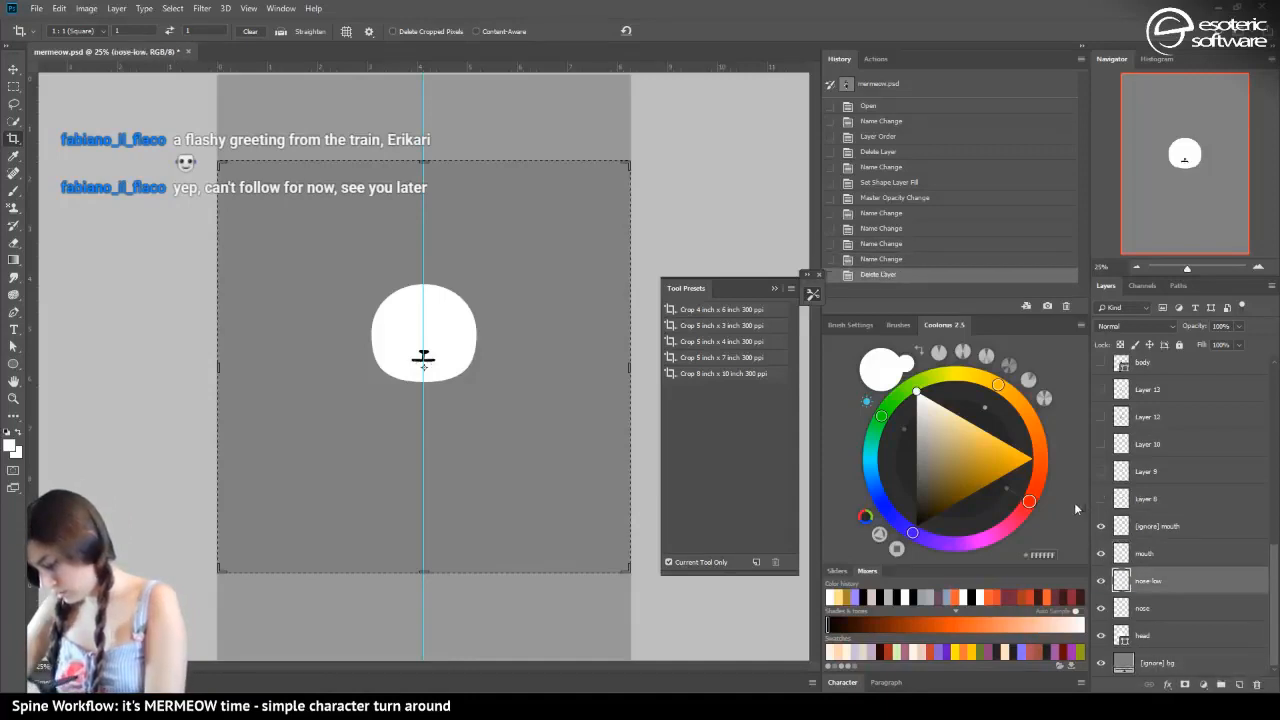
Show Layer 8 with the black eye and rename it as "eye"
left_click(1102, 498)
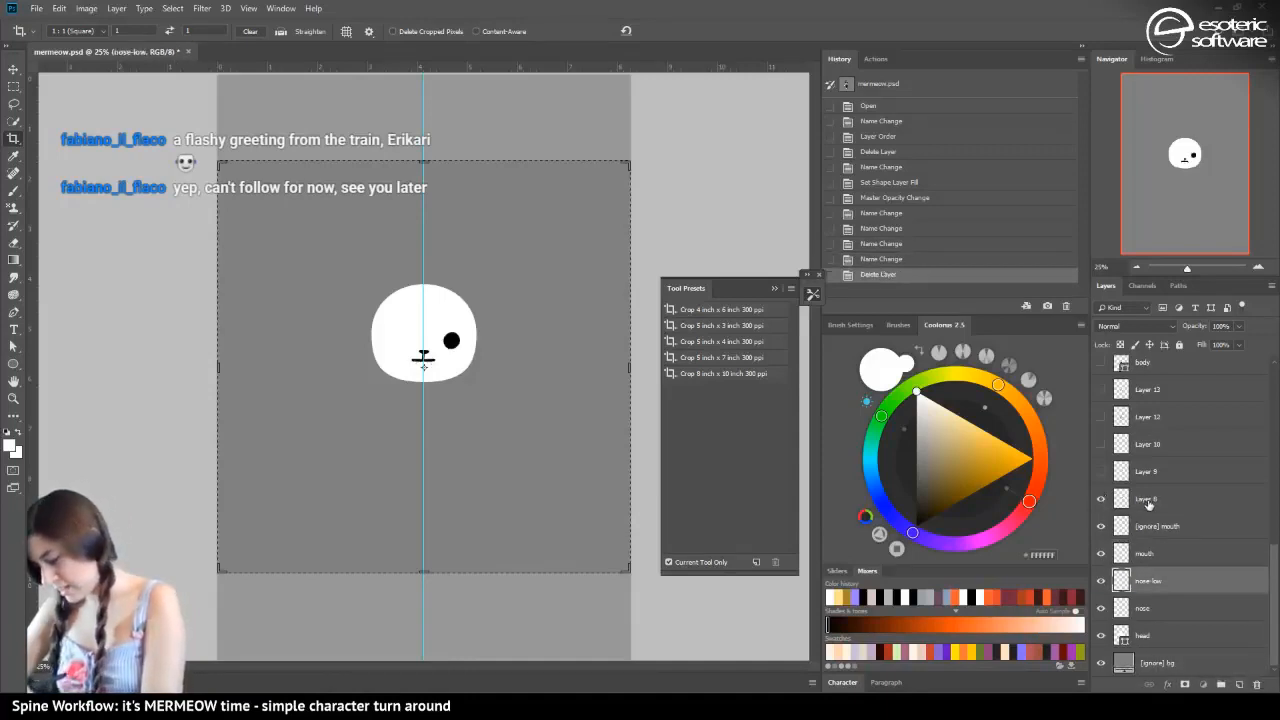
double_click(1148, 499)
type("eye")
key("Return")
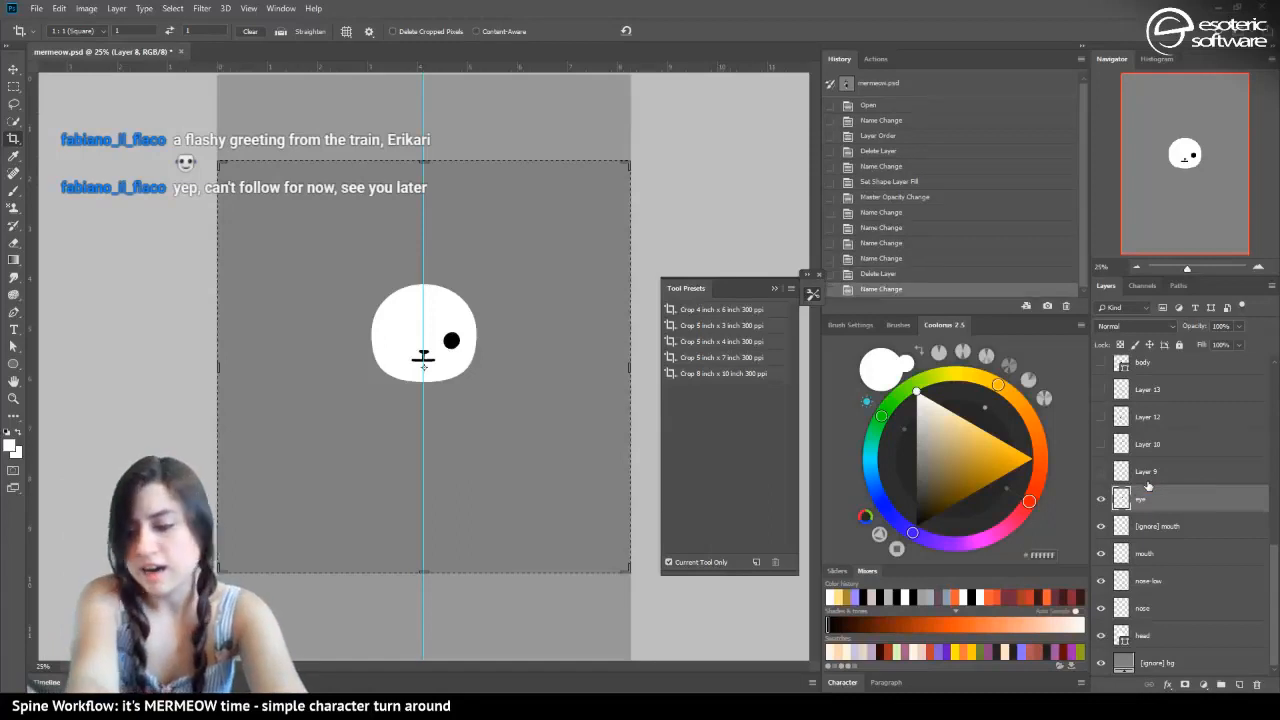
Show Layer 9 on the cheek and rename it as "whiskers"
left_click(1102, 471)
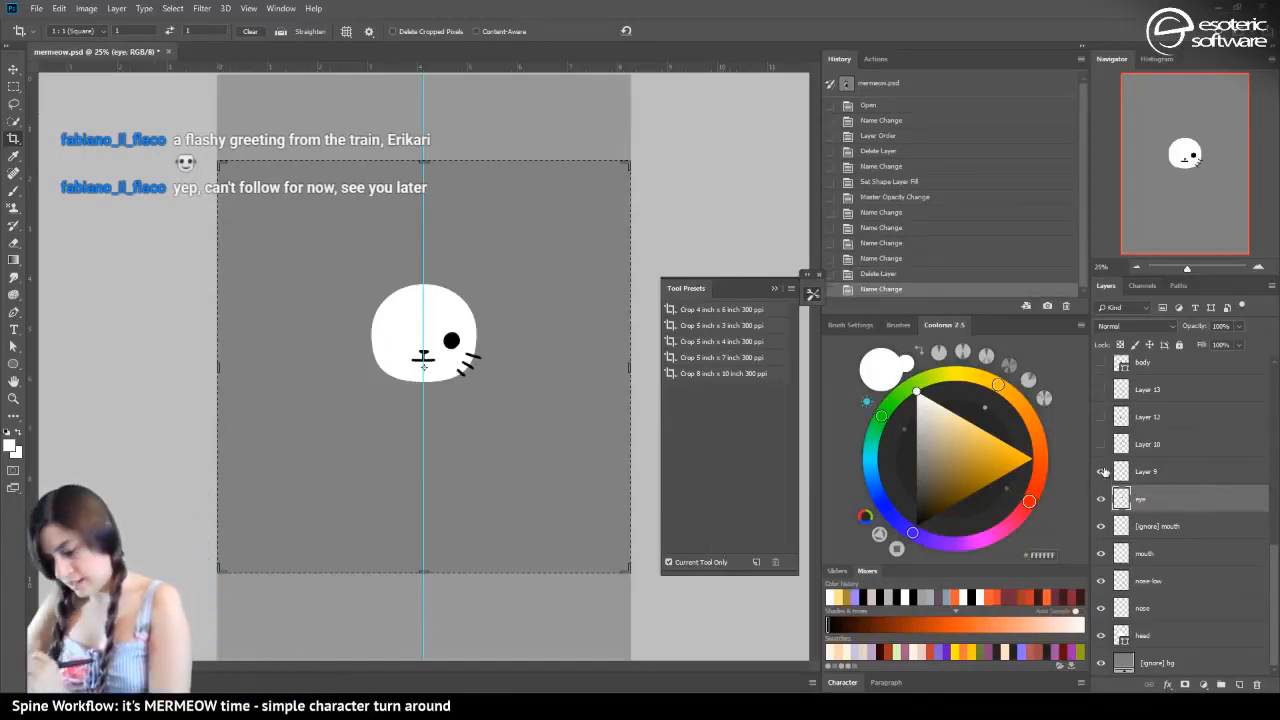
double_click(1145, 472)
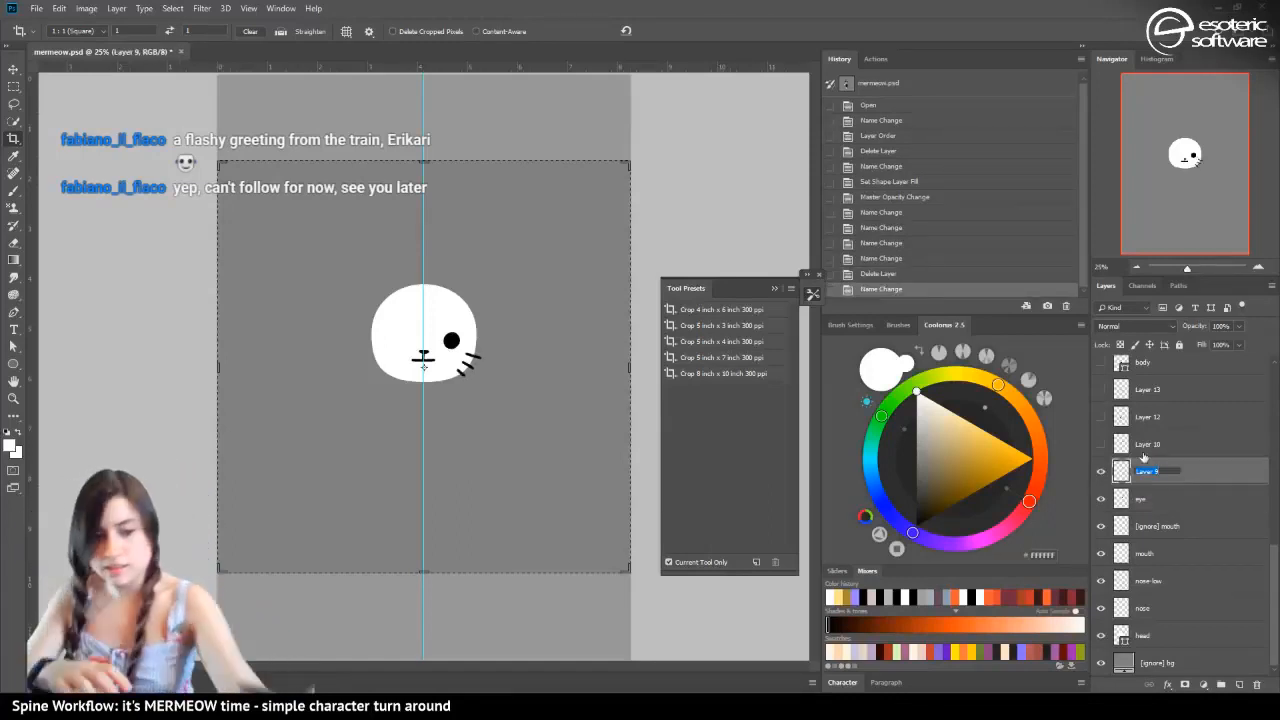
type("whiskers")
key("Return")
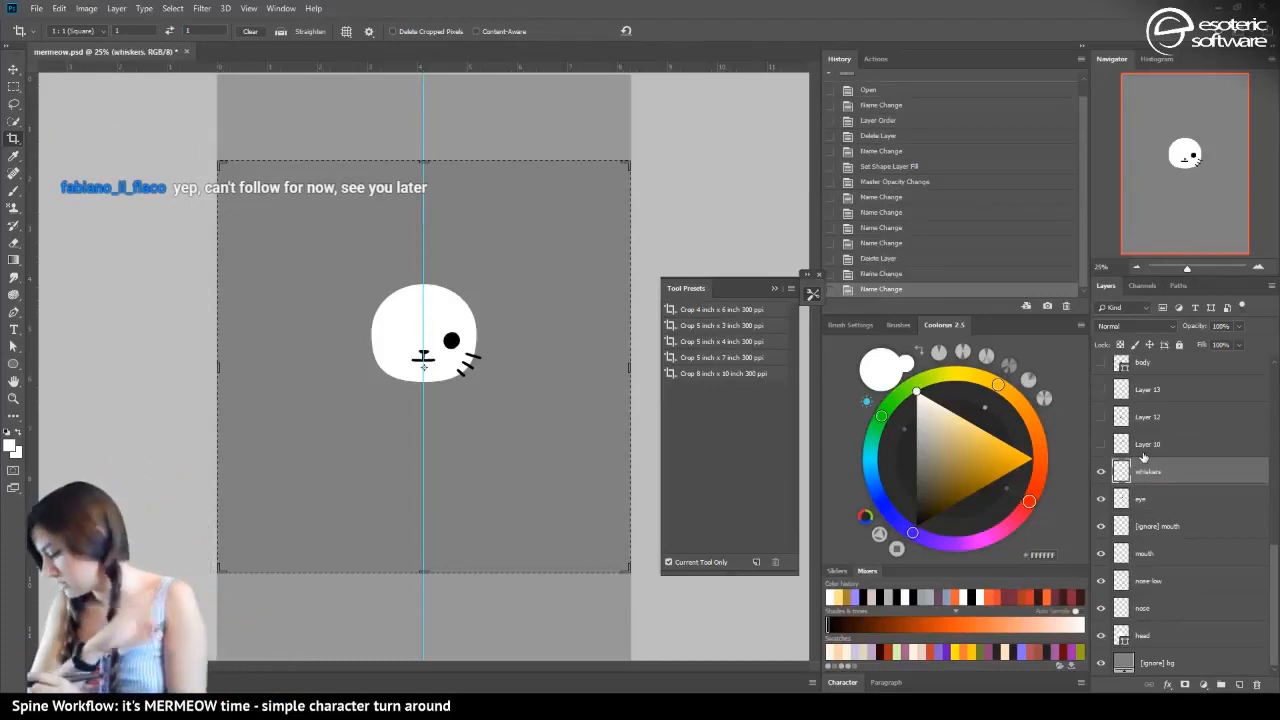
Show the ear on Layer 10, the scarf outline on Layer 12 and the scarf pattern on Layer 13
left_click(1102, 445)
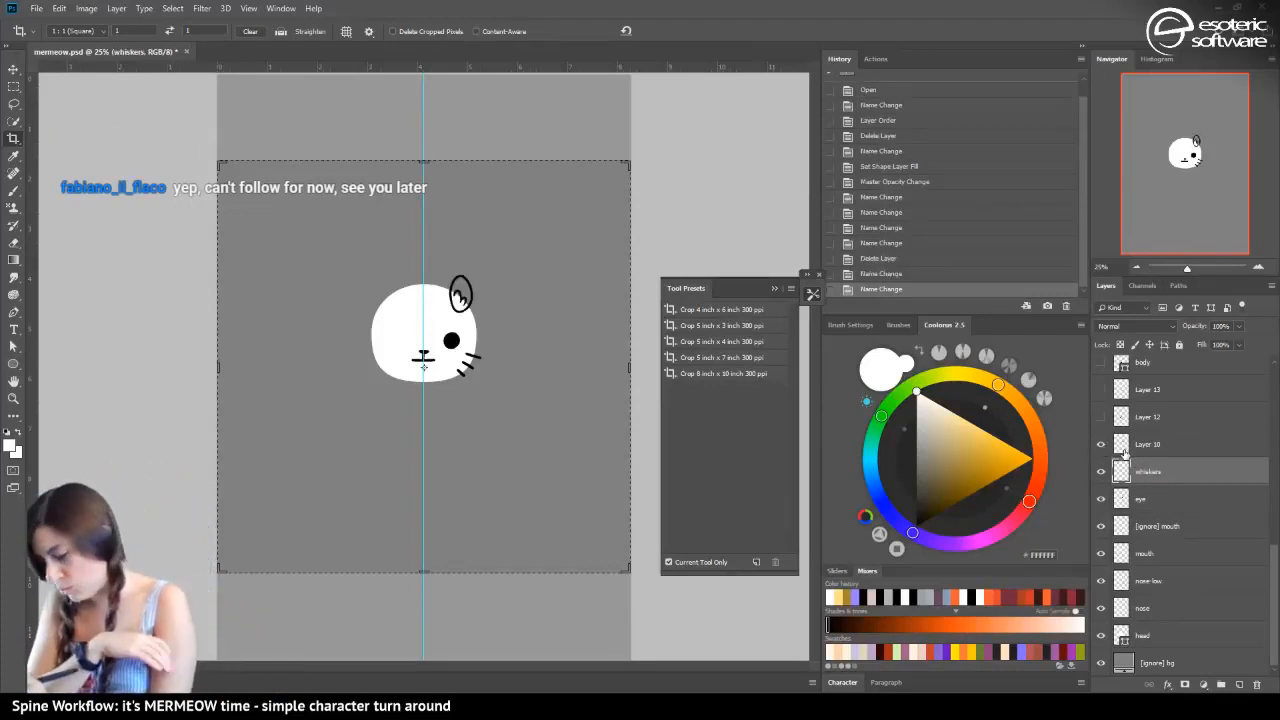
left_click(1101, 417)
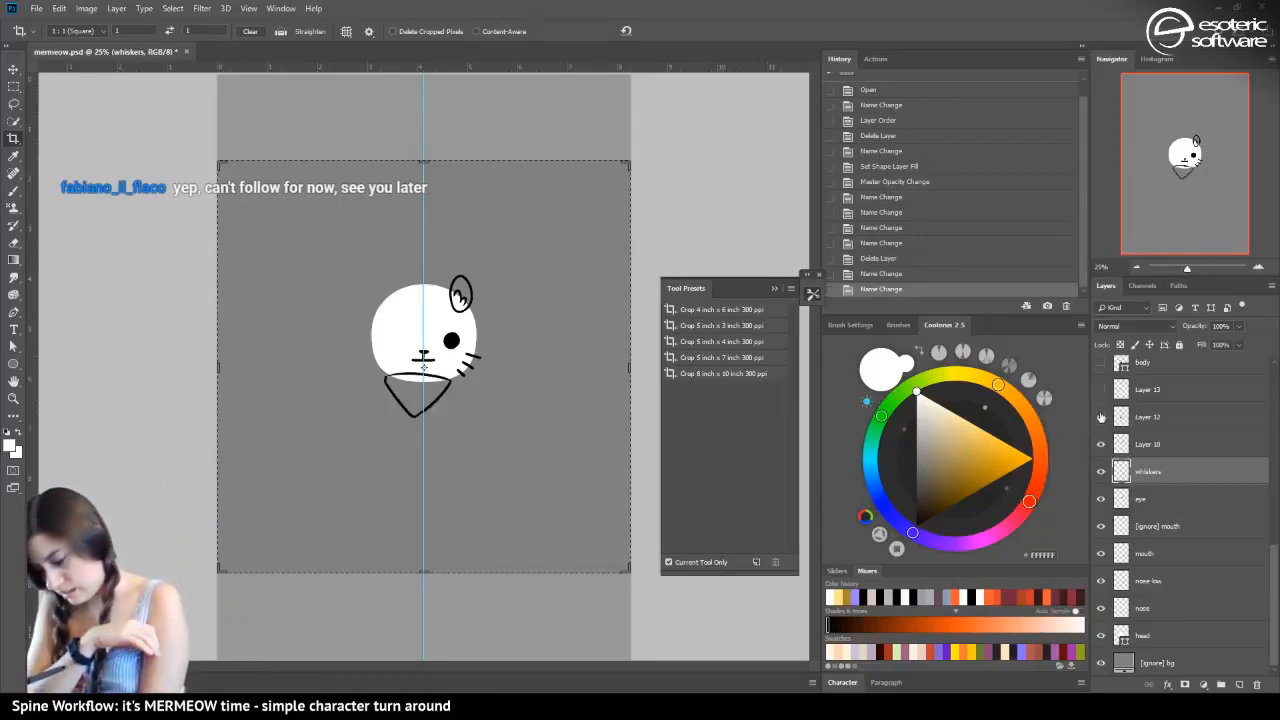
left_click(1101, 417)
left_click(1101, 390)
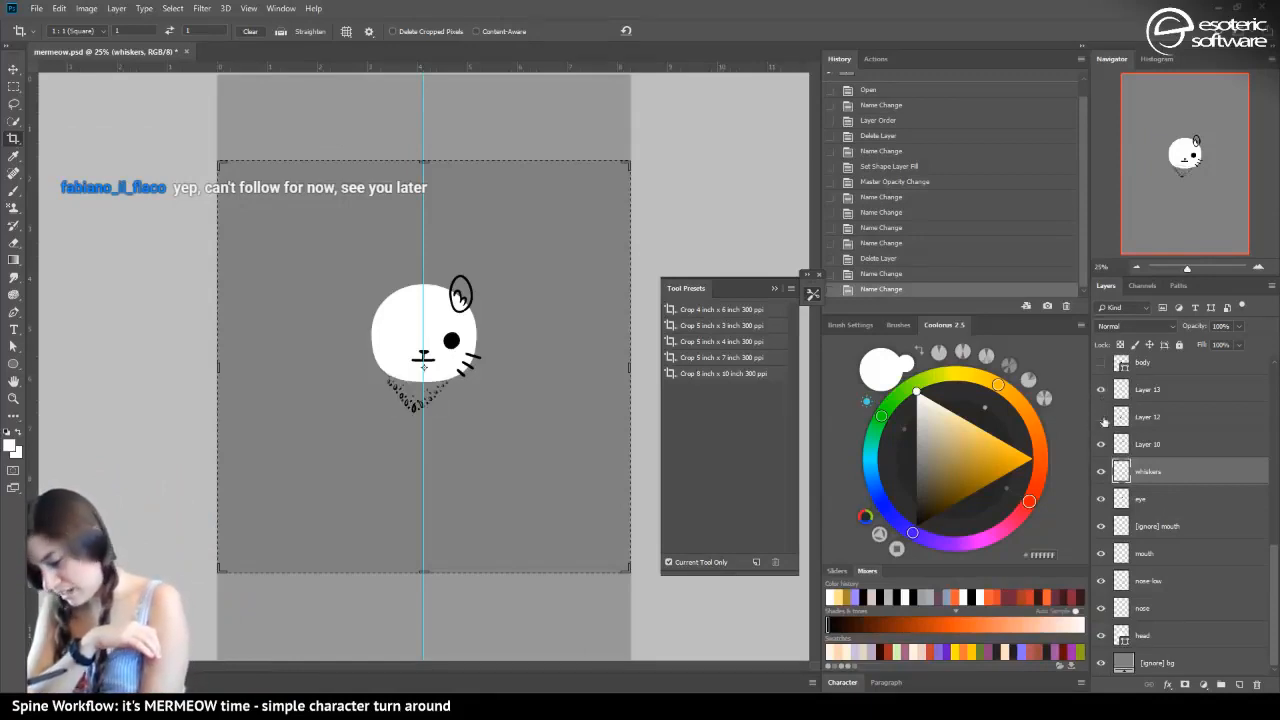
left_click(1101, 415)
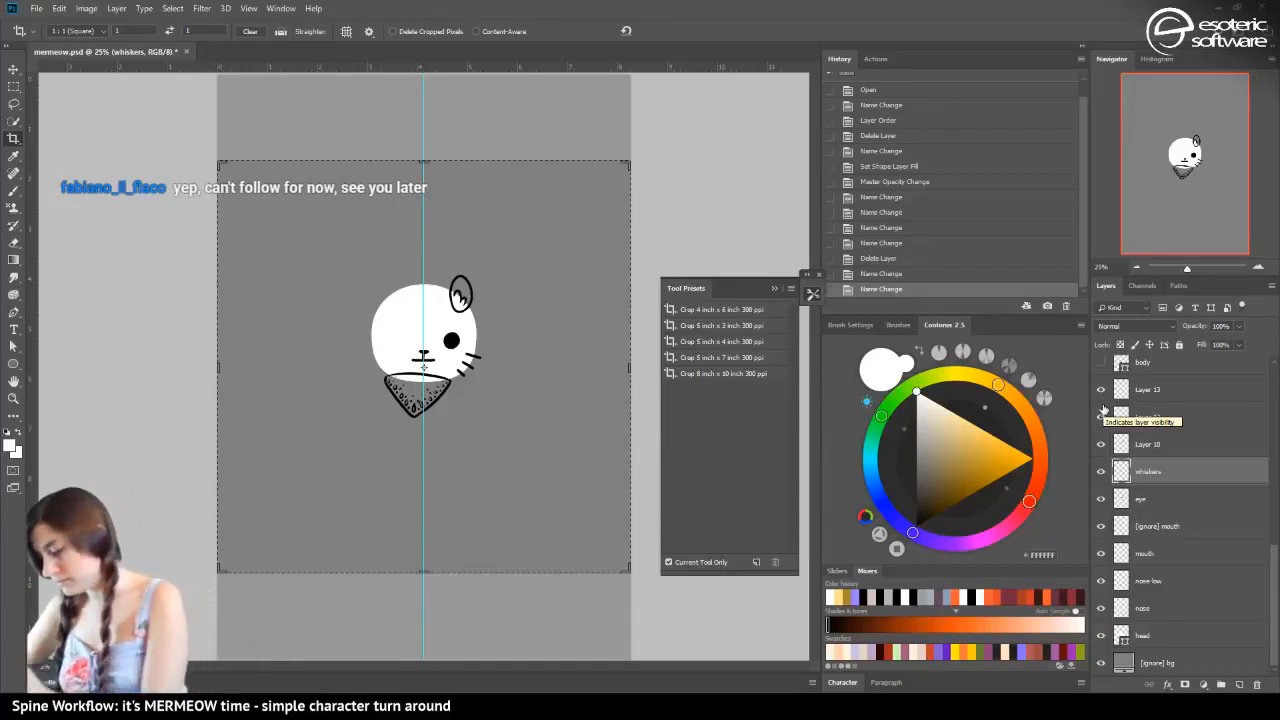
Show the body shape layer and move it below the head in the layer order
left_click(1101, 362)
left_click_drag(1148, 366, 1118, 632)
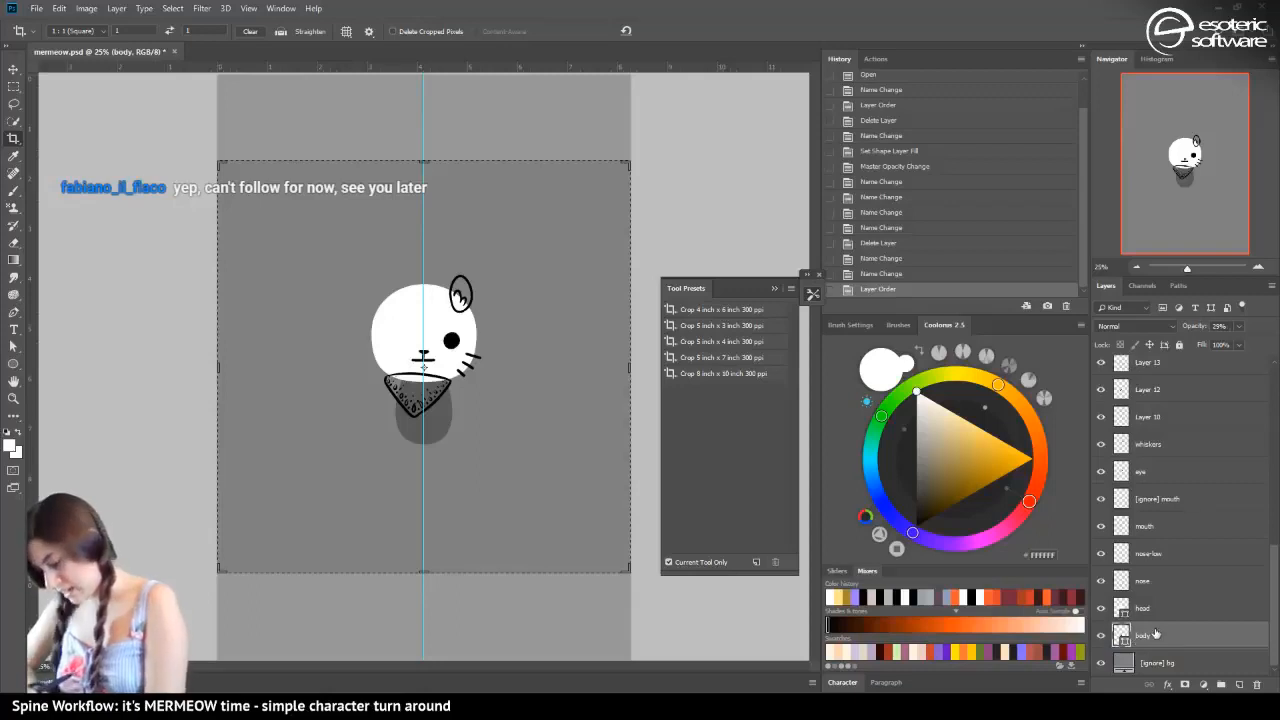
Set the body layer's opacity to 100% and fill its shape with dark grey (555555)
left_click_drag(1228, 344, 1274, 344)
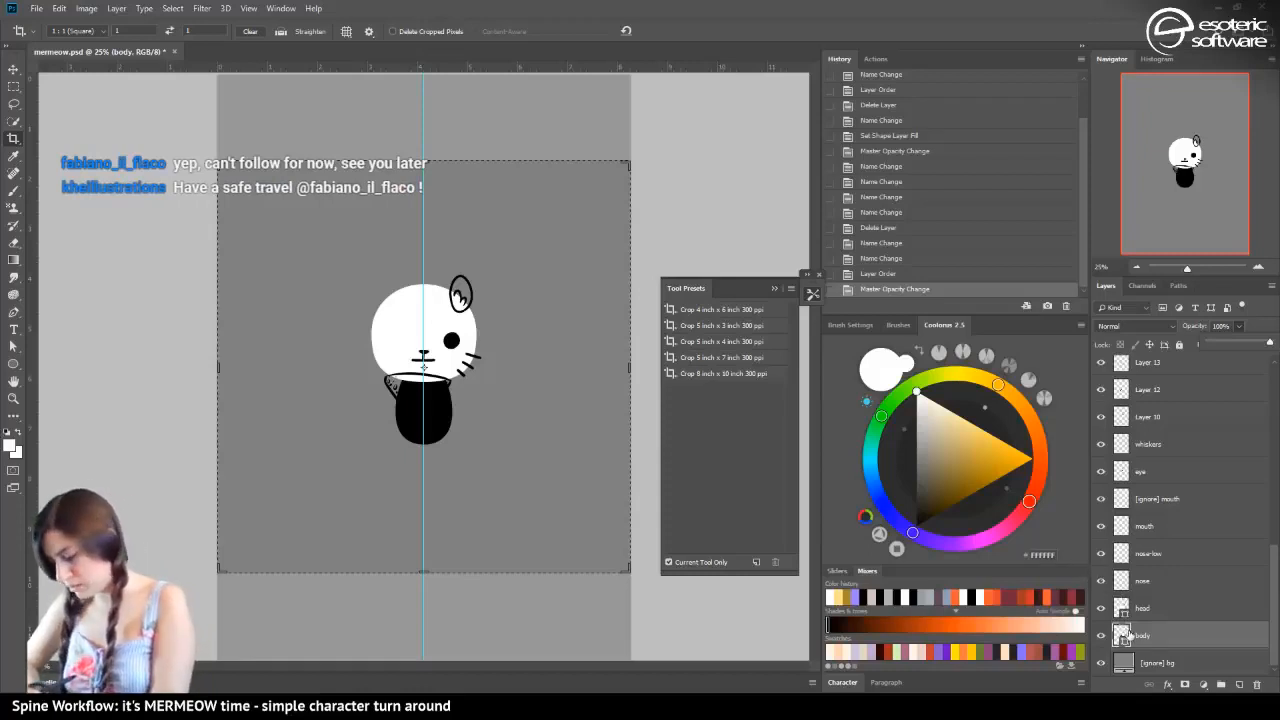
left_click(916, 481)
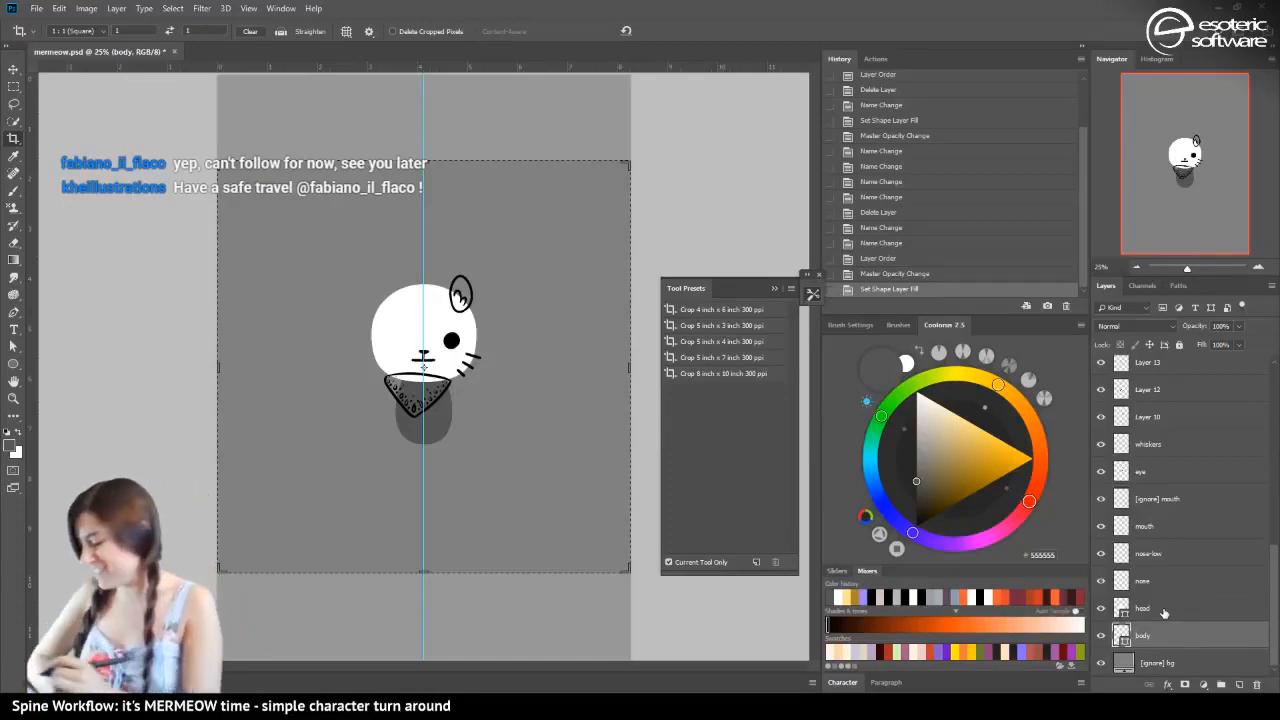
Show the body copy 2 shape layer and move it directly below the body layer
left_click_drag(1276, 567, 1268, 450)
left_click(1101, 597)
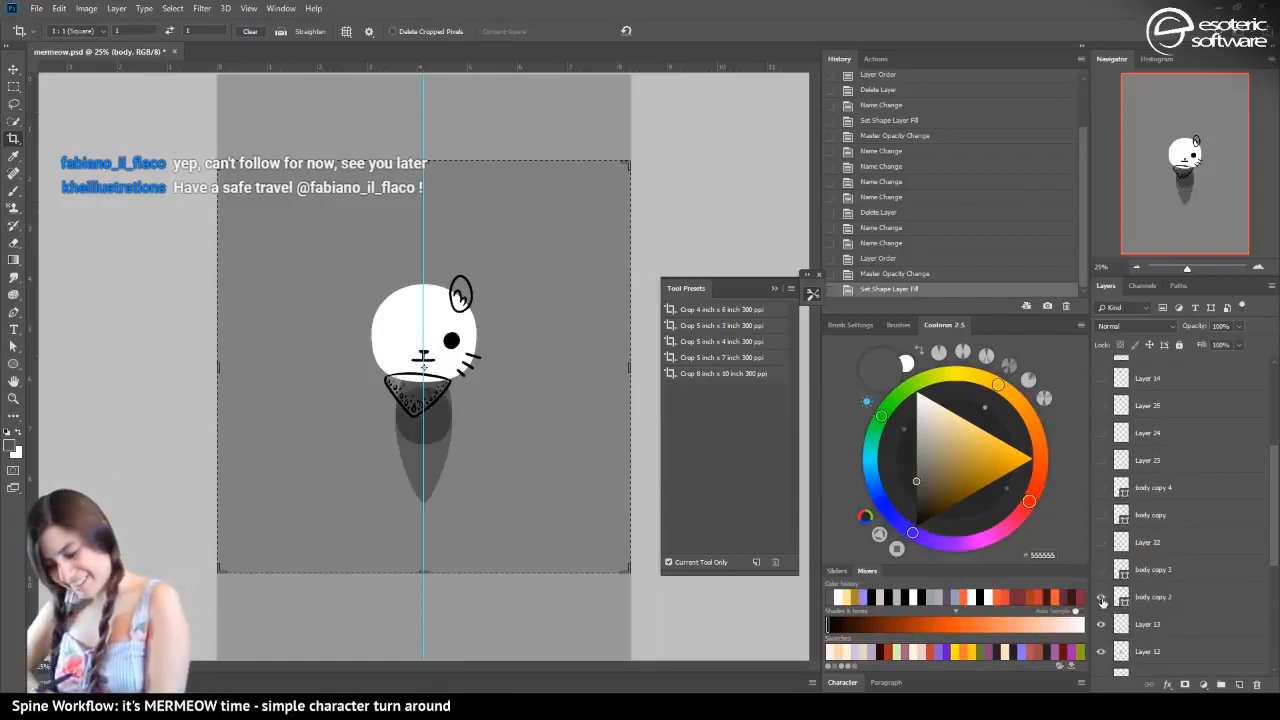
scroll(1185, 520, "down", 5)
left_click_drag(1137, 688, 1139, 655)
Rename the body copy 2 layer as "mermaid-tail"
double_click(1153, 635)
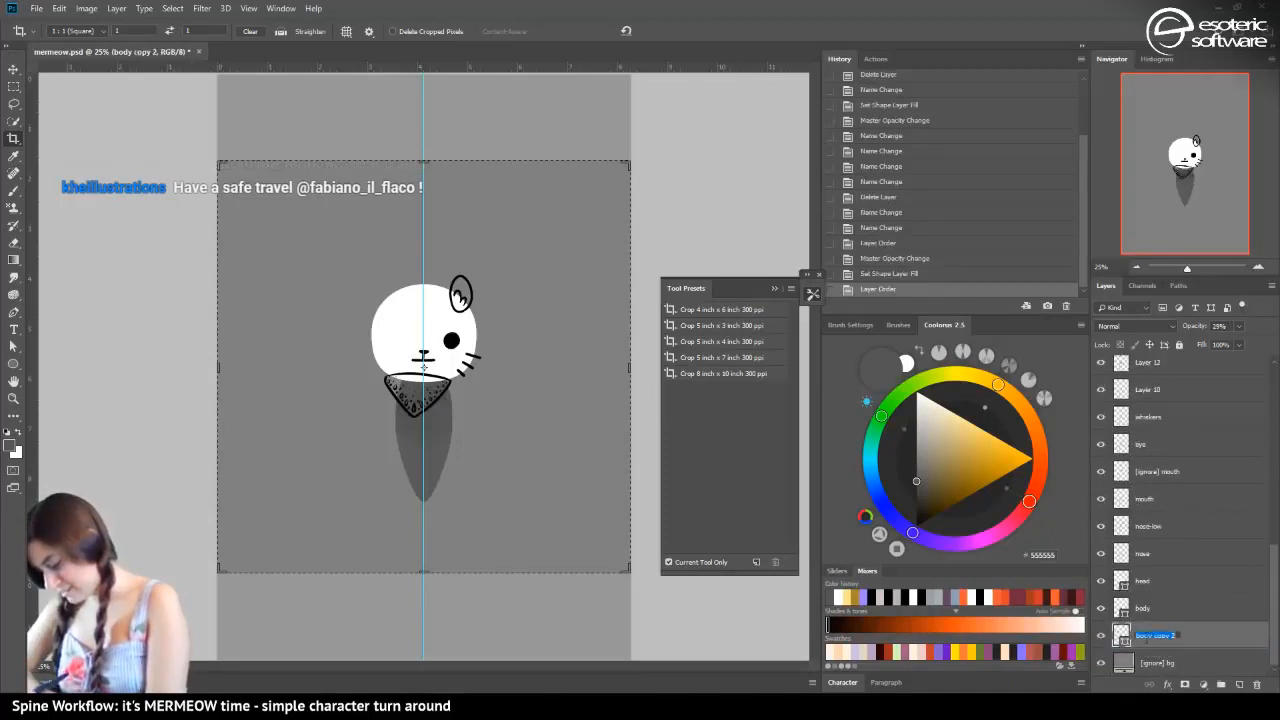
type("mermaid")
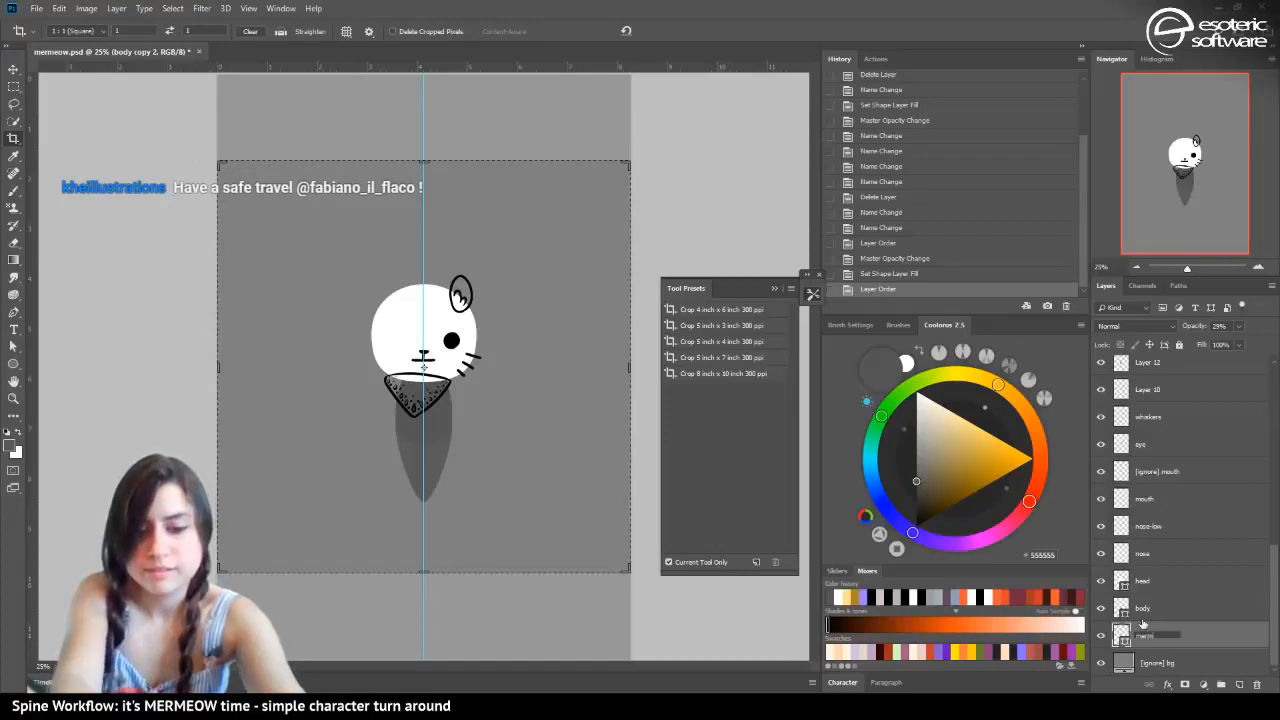
type("-tail")
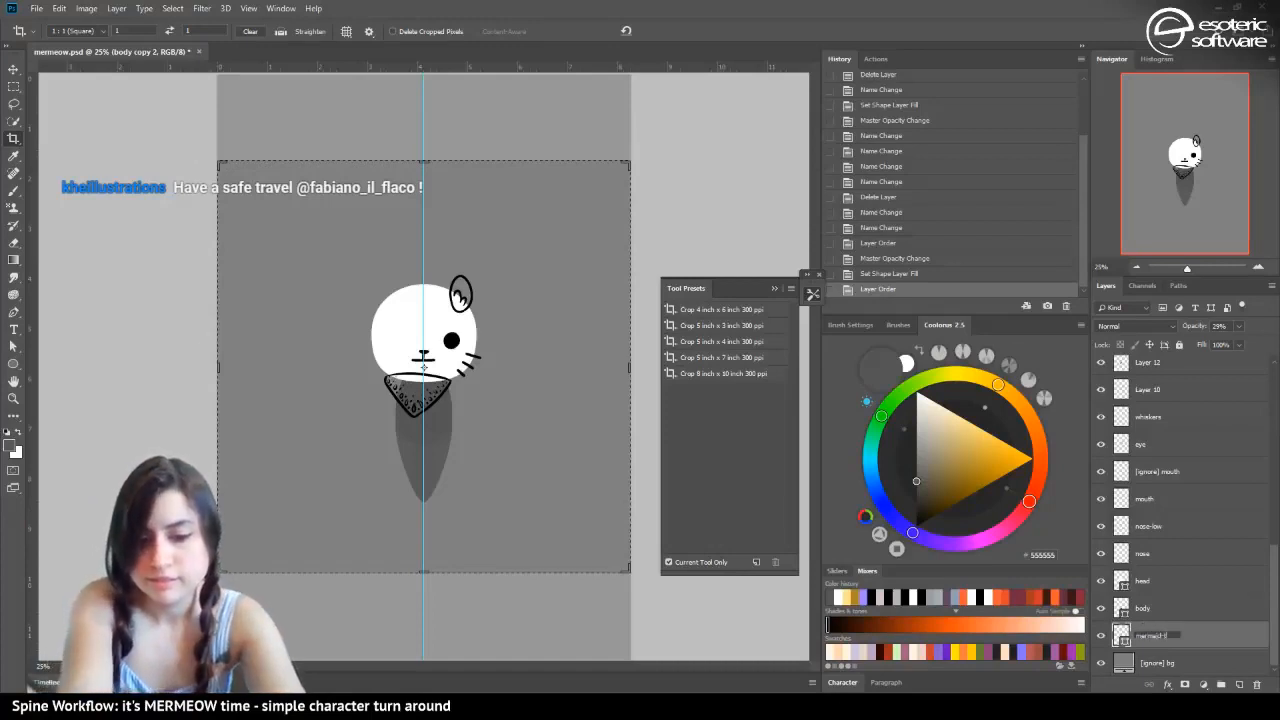
key("Return")
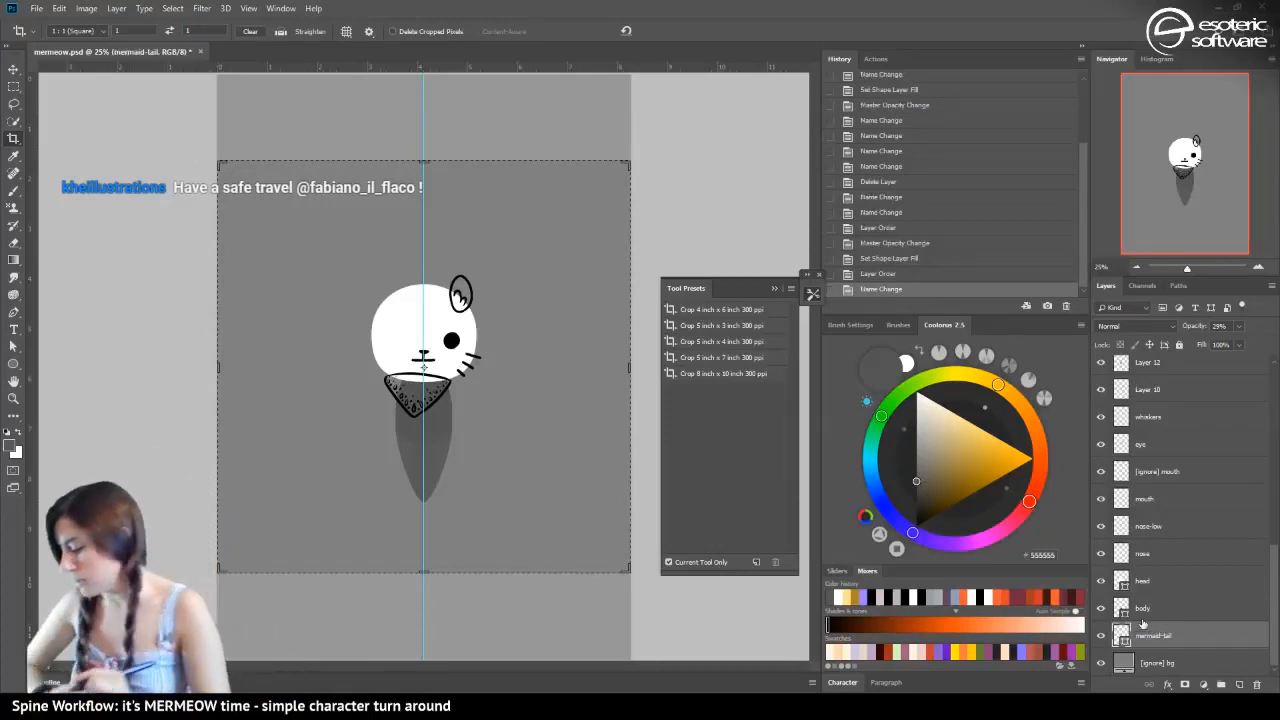
left_click(1101, 390)
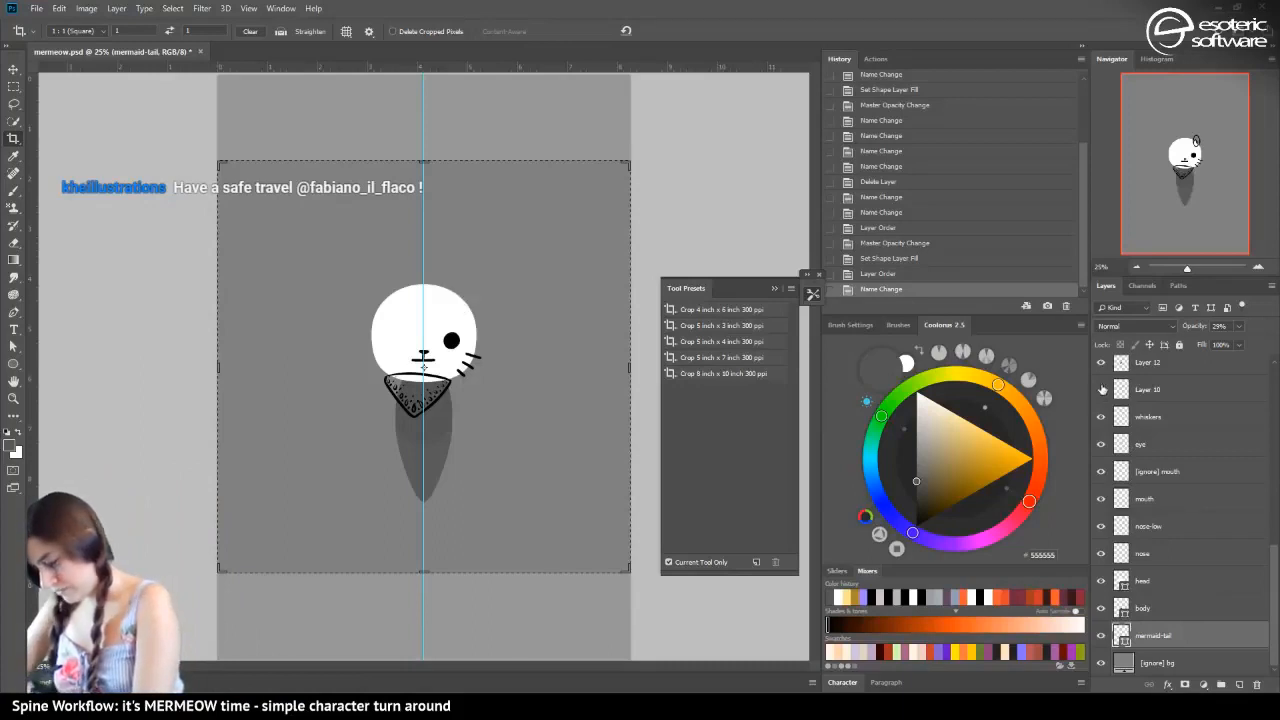
left_click(1102, 391)
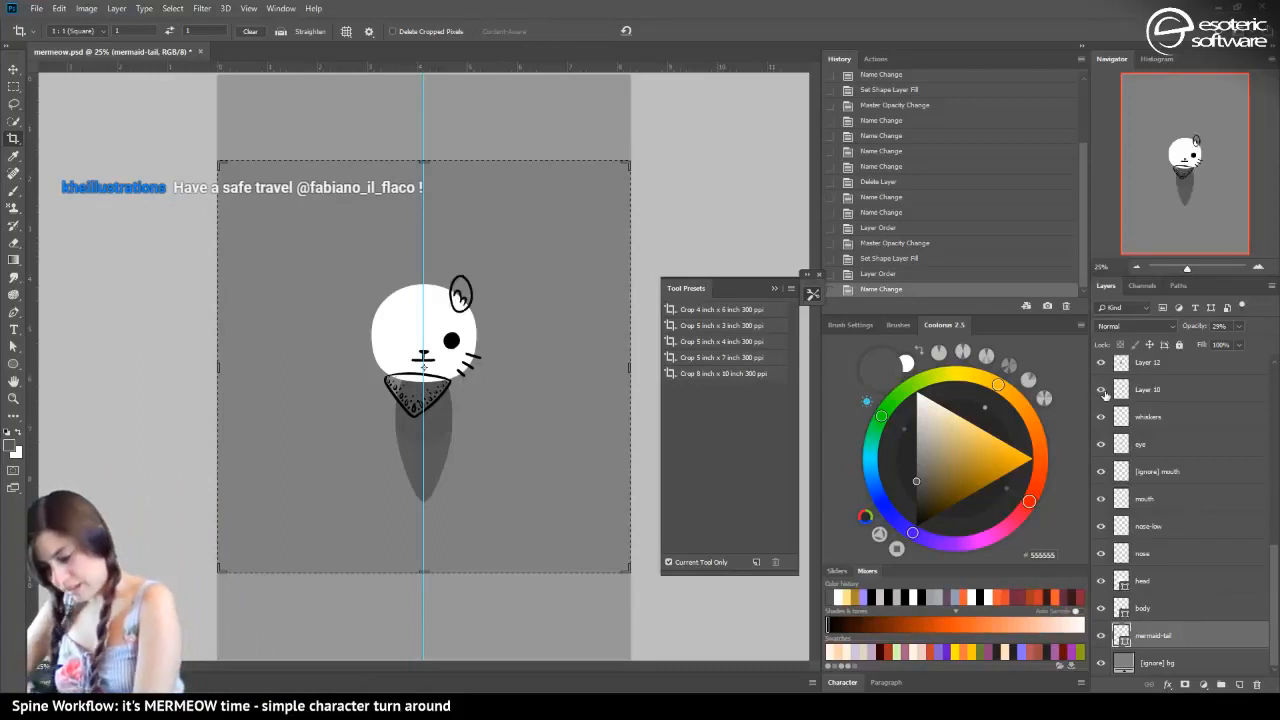
Fill the mermaid-tail shape with white (FFFFFF)
double_click(1123, 639)
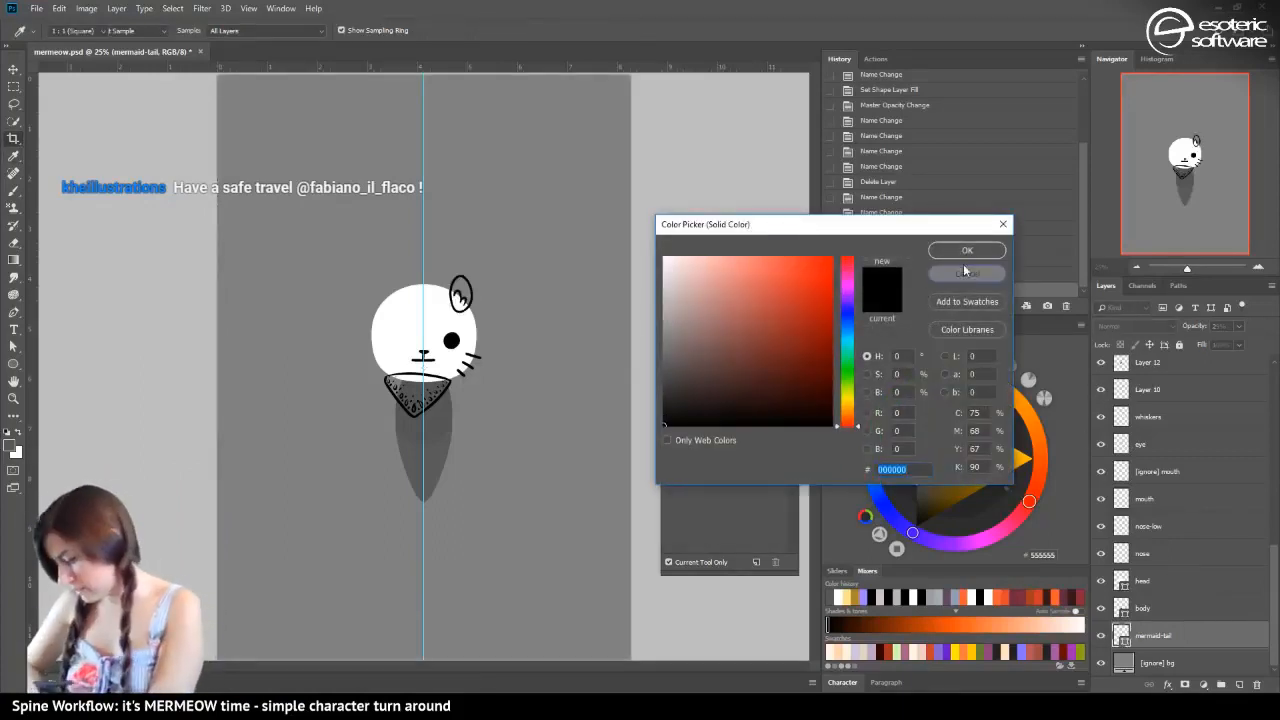
left_click(967, 273)
left_click(905, 362)
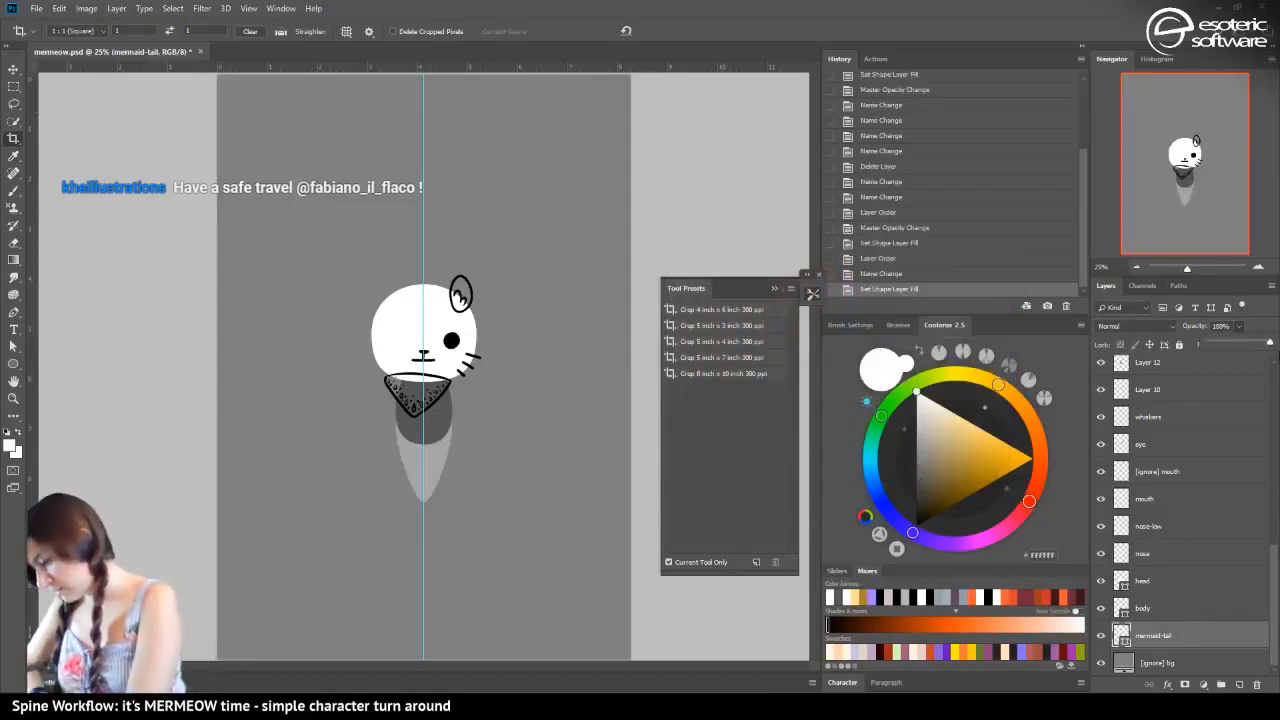
Set the mermaid-tail layer's opacity to 100%
key("0")
left_click(1156, 610)
left_click(1131, 638)
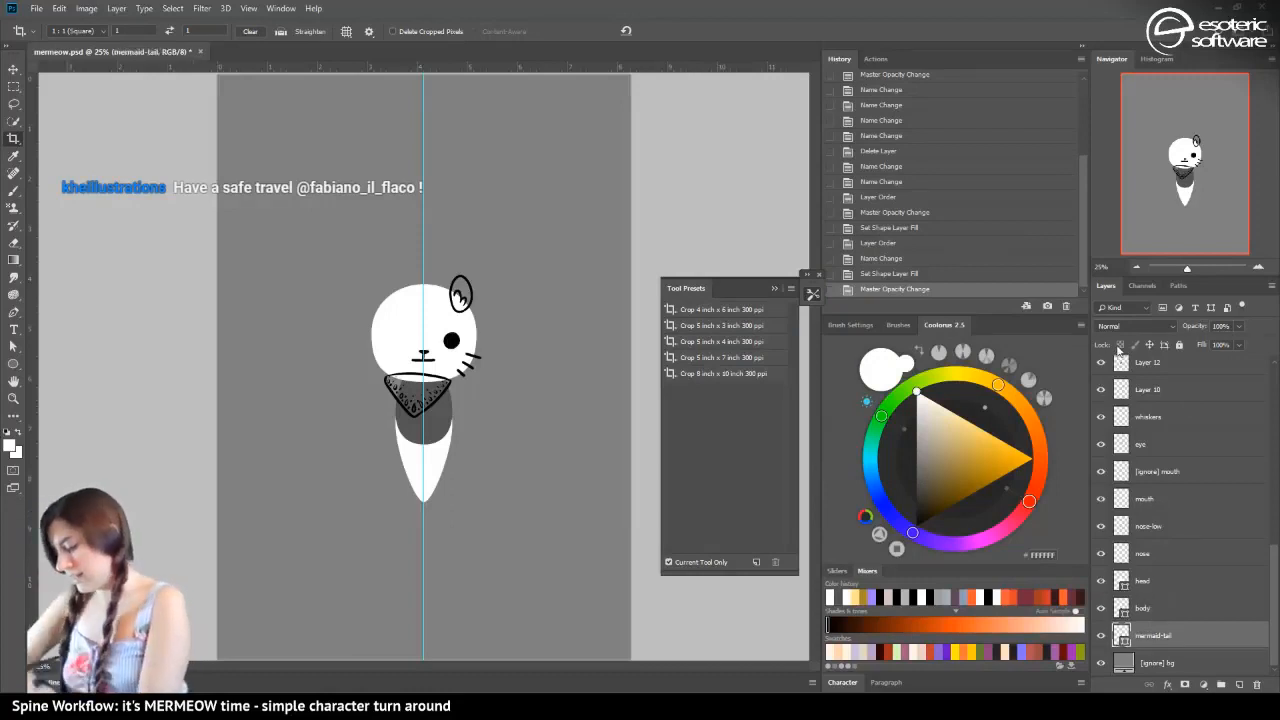
Identify the ear drawing on Layer 10, put that layer in a new group and name the group "ear"
left_click(1101, 389)
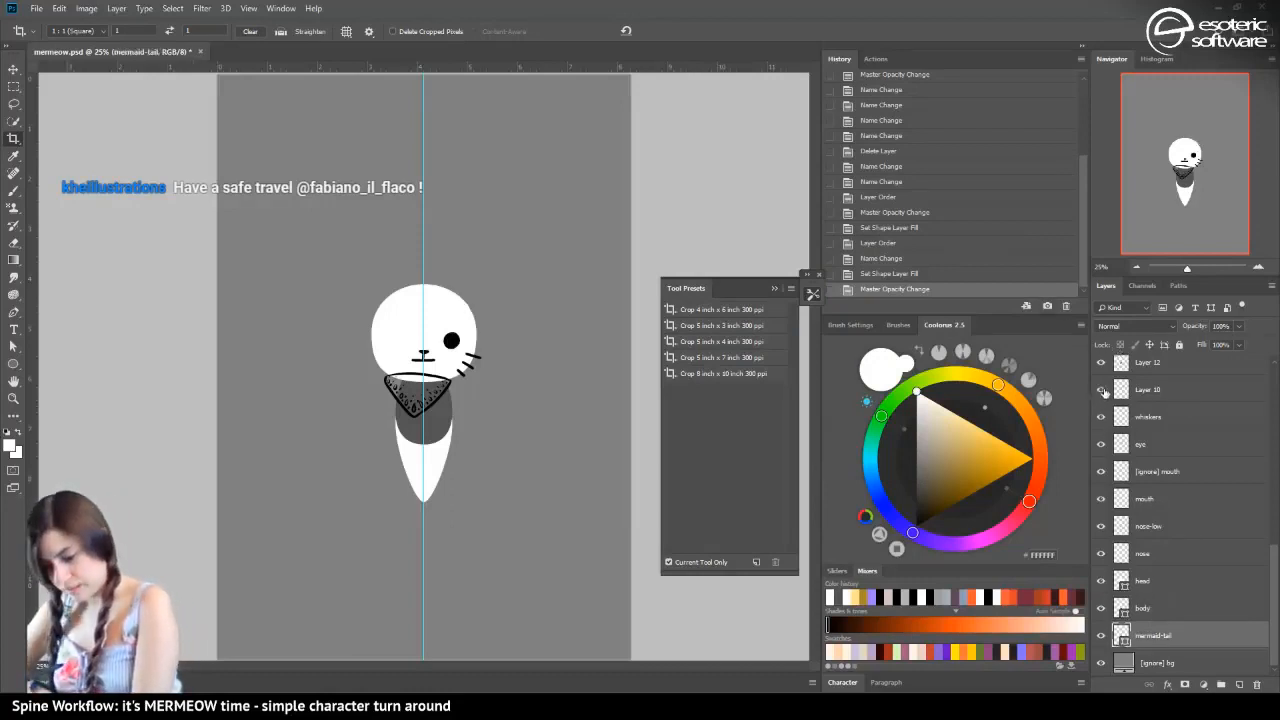
left_click(1101, 389)
left_click(1131, 389)
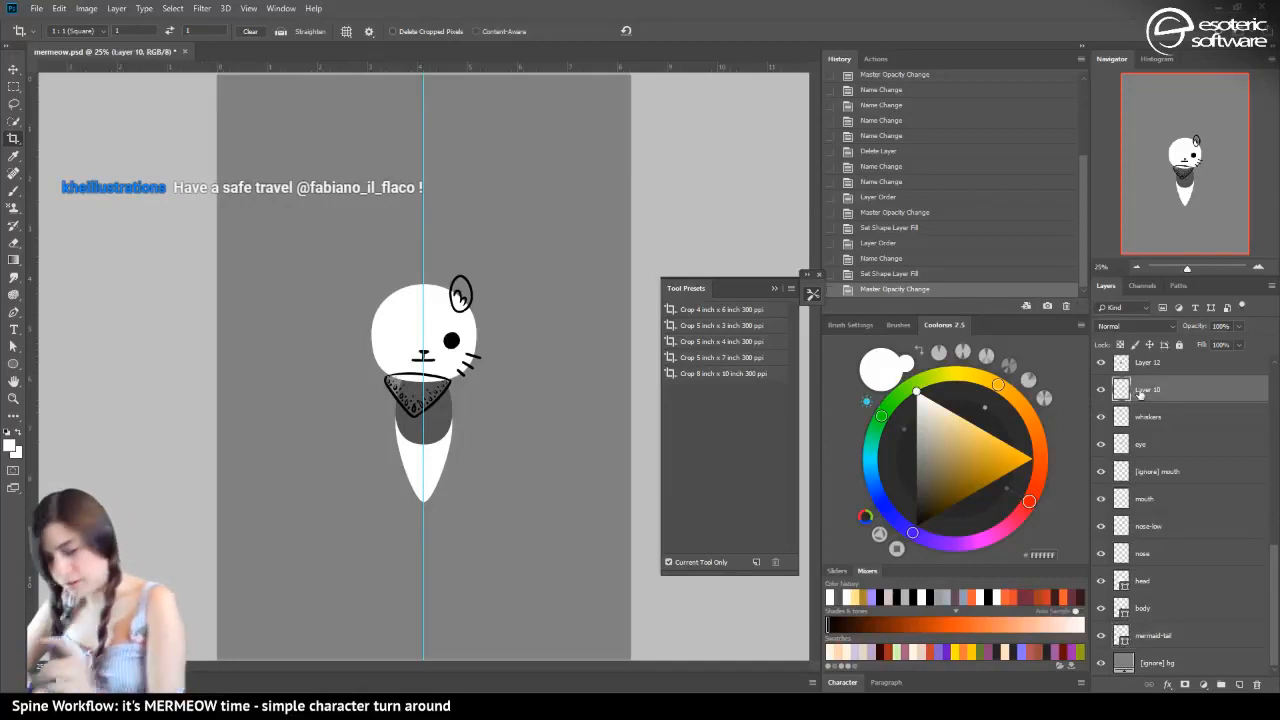
key("ctrl+g")
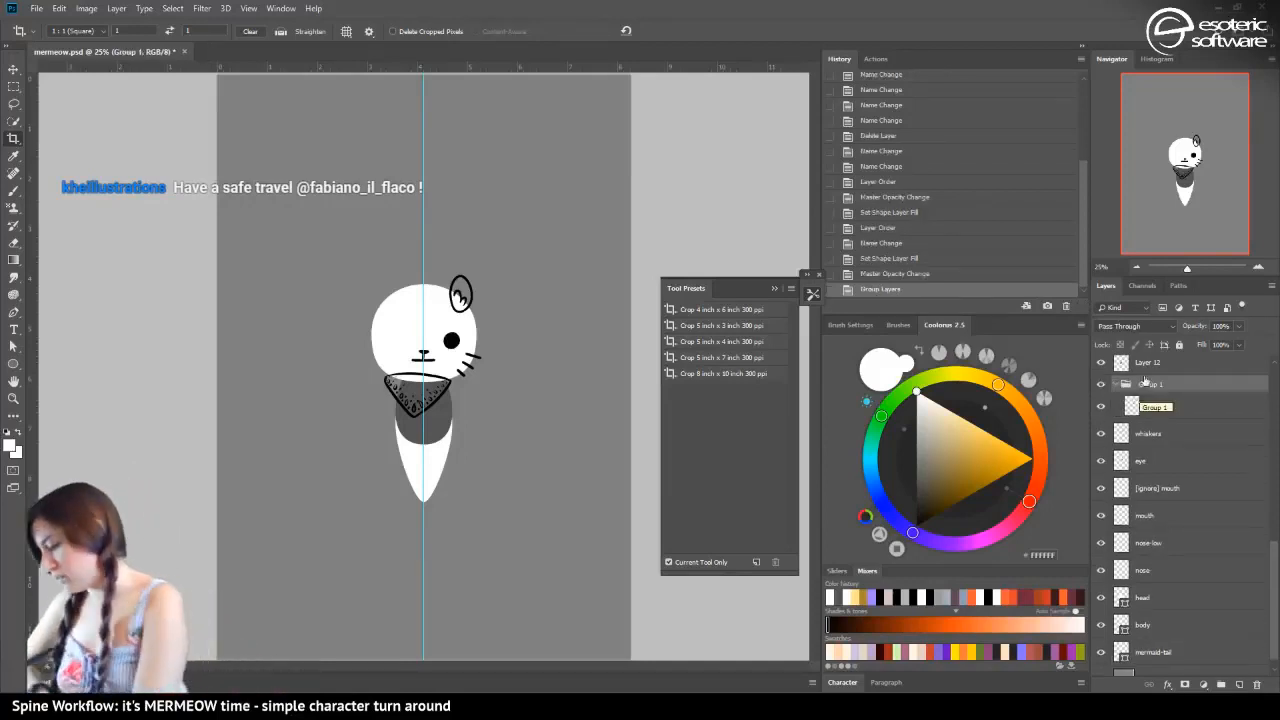
double_click(1148, 384)
type("e")
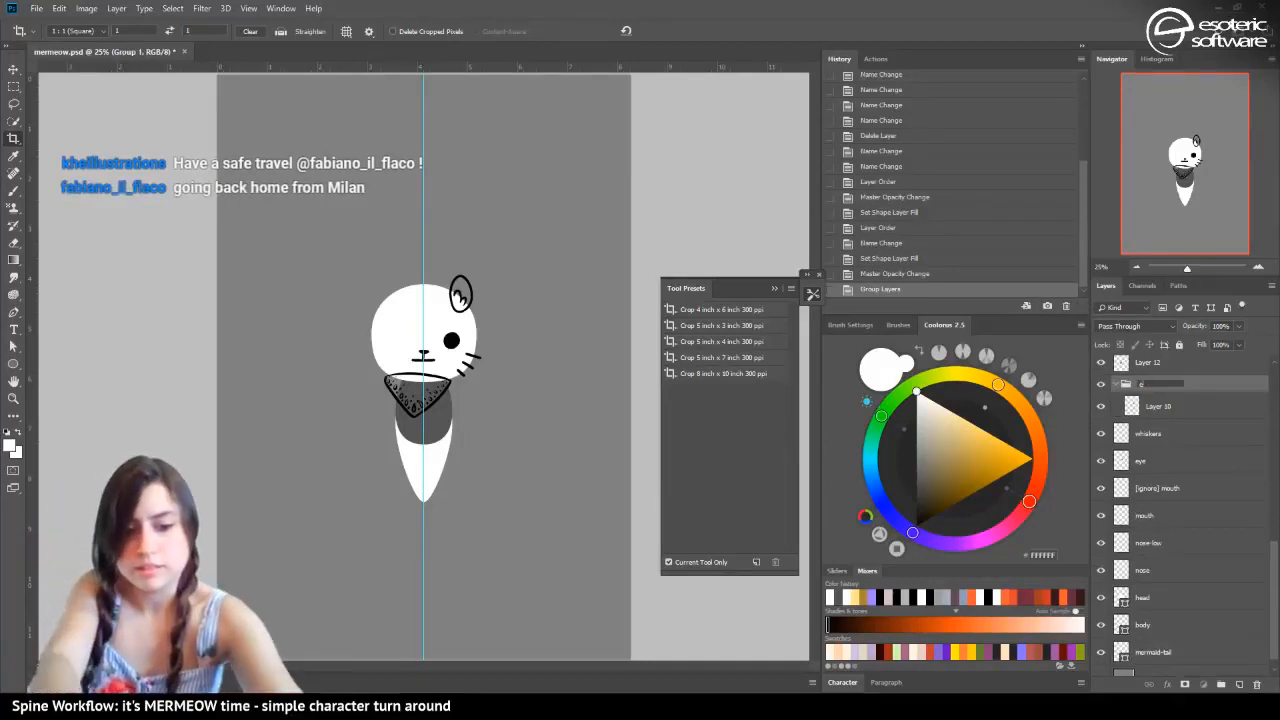
type("ar")
key("Return")
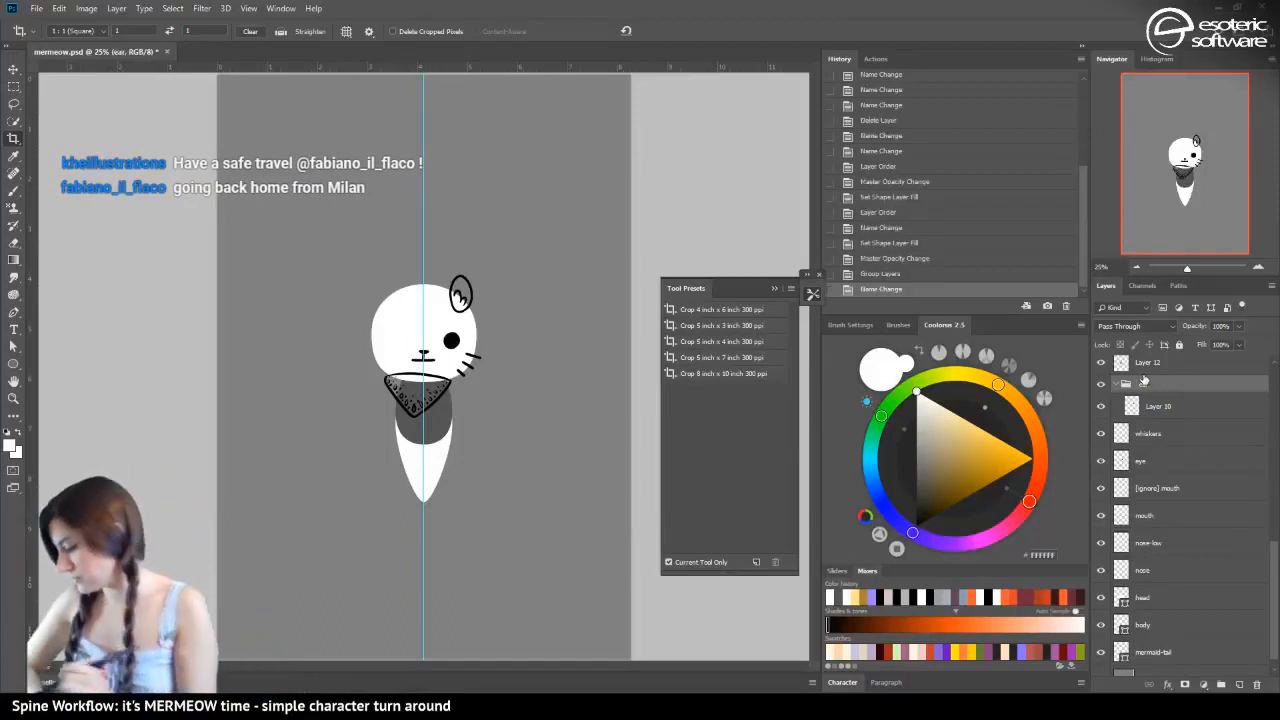
Rename the ear group as "[merge] ear"
double_click(1140, 386)
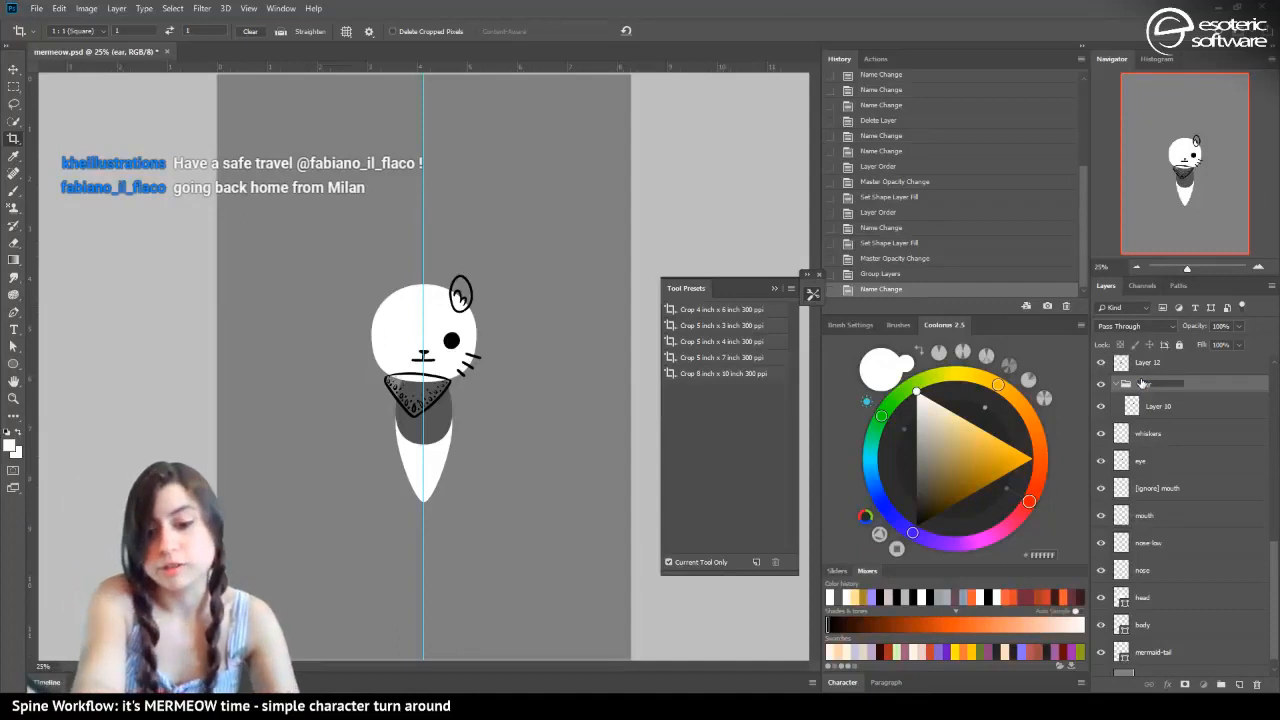
type("[merge]")
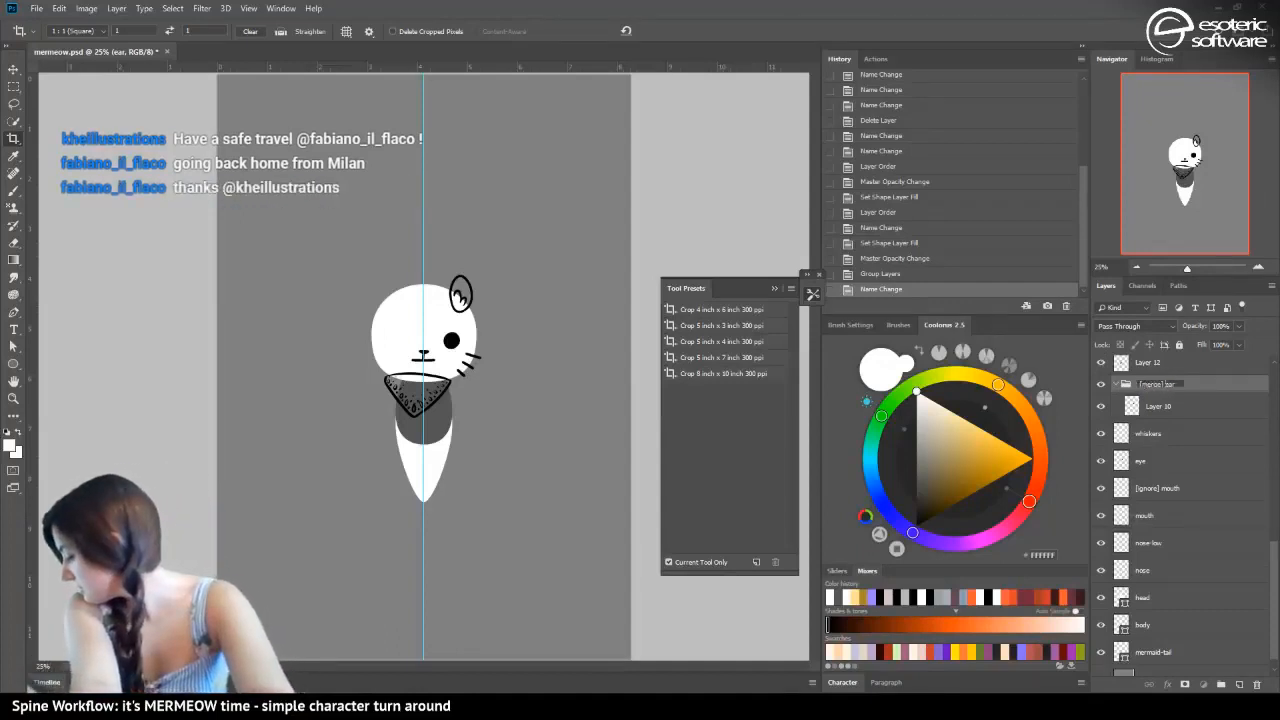
key("Return")
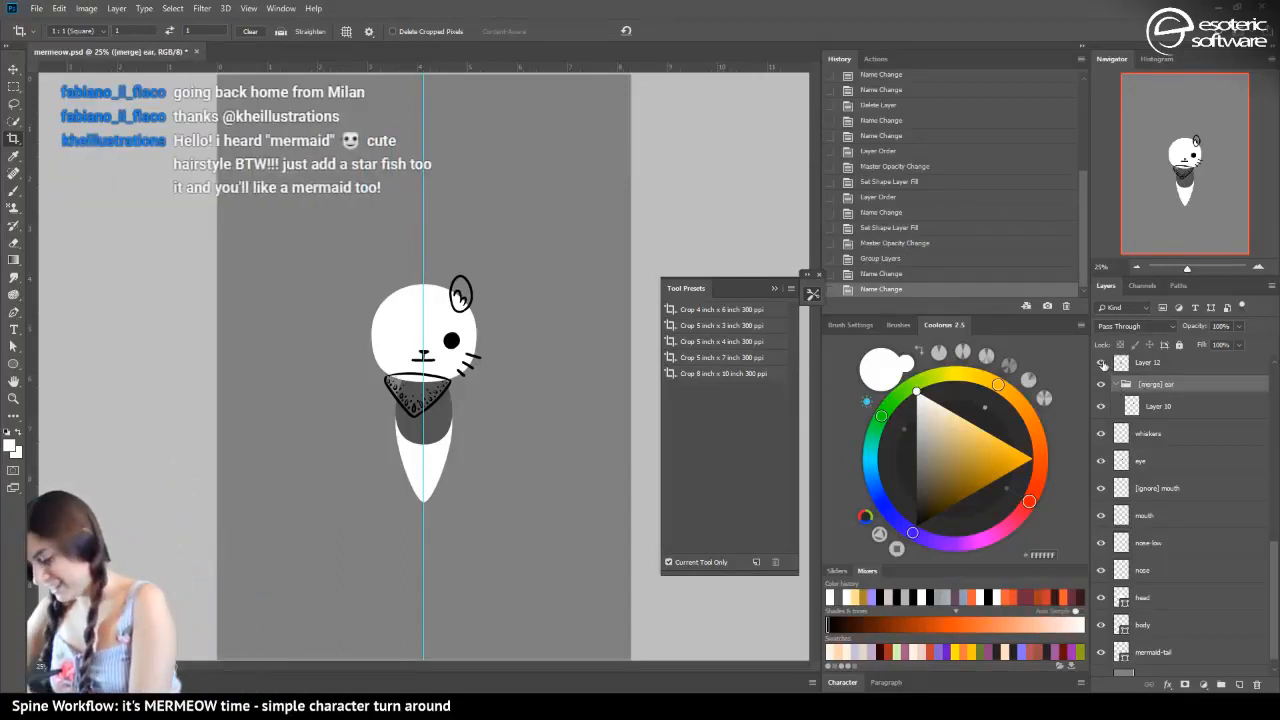
Group Layer 12 with the layer directly above it and name the group "[merge] bandana"
left_click(1154, 360)
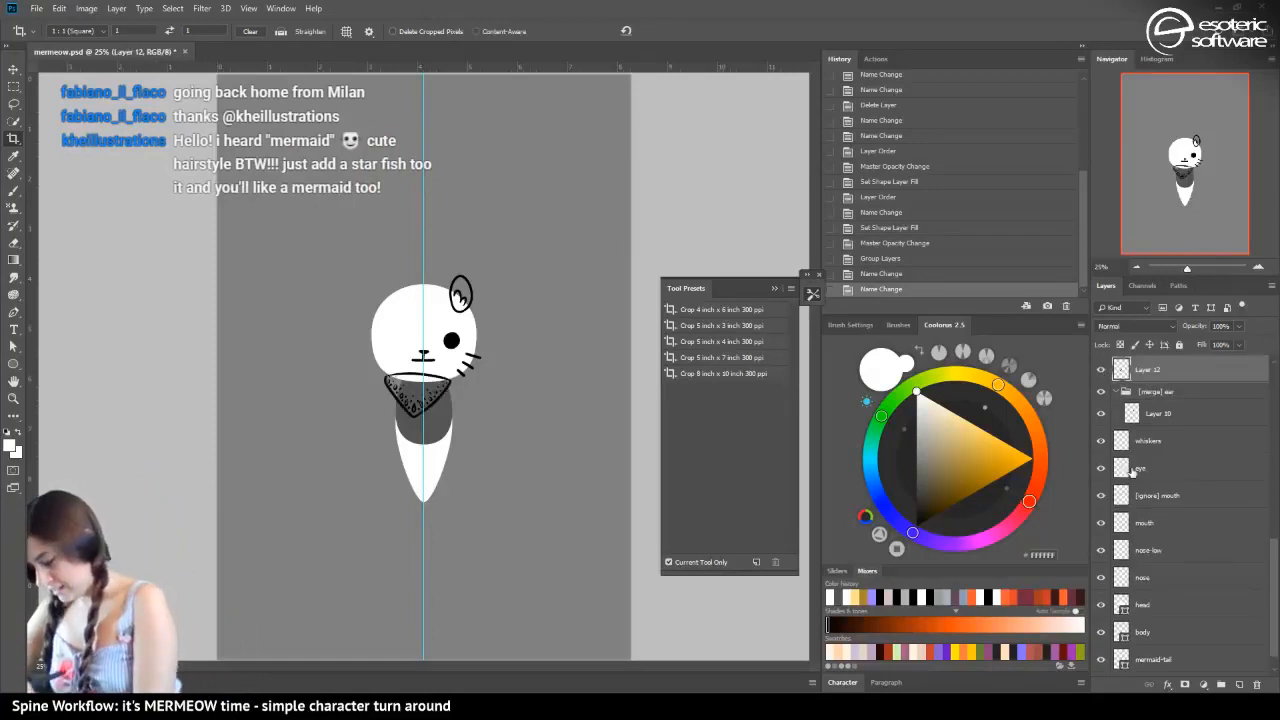
scroll(1270, 573, "up", 3)
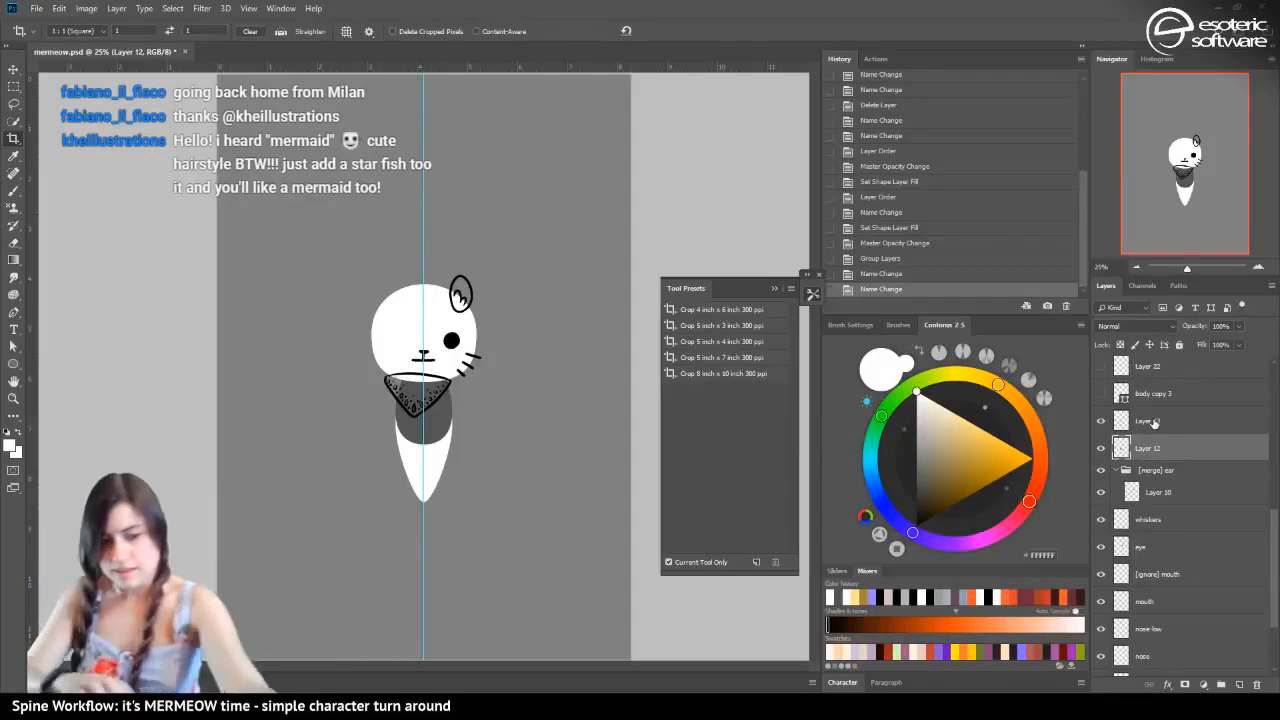
left_click(1154, 421, "shift")
key("ctrl+g")
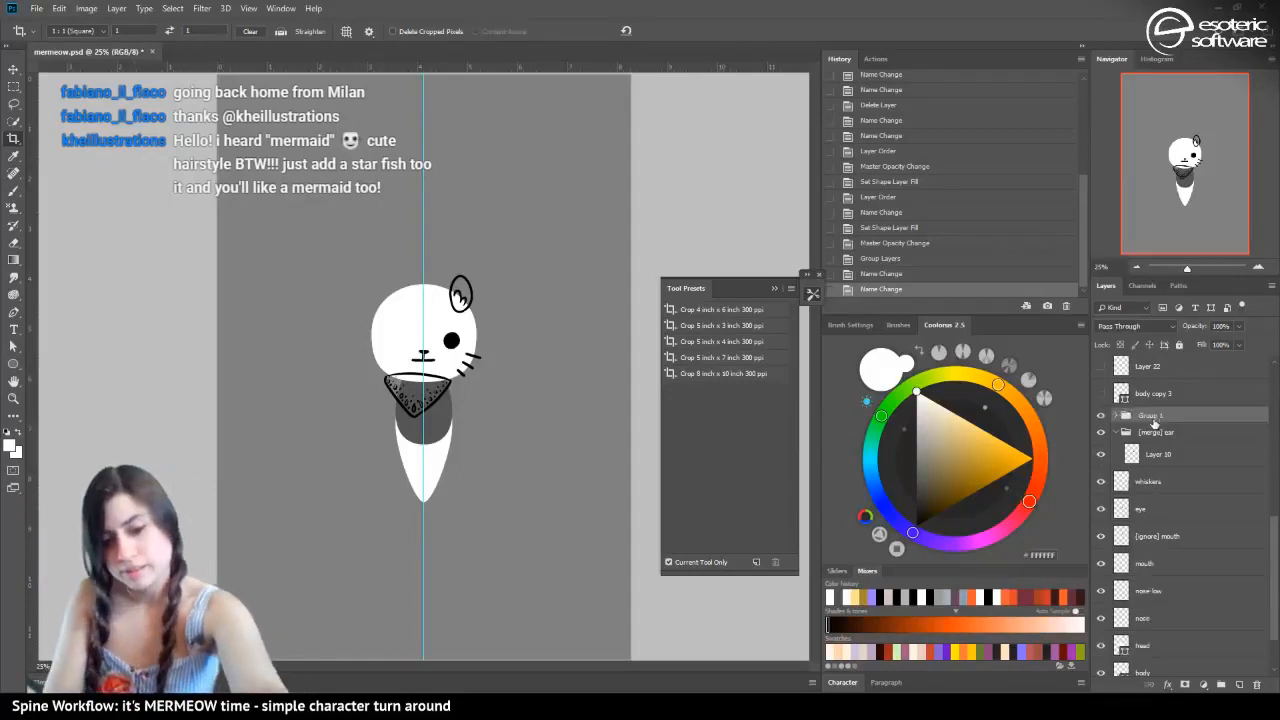
double_click(1151, 414)
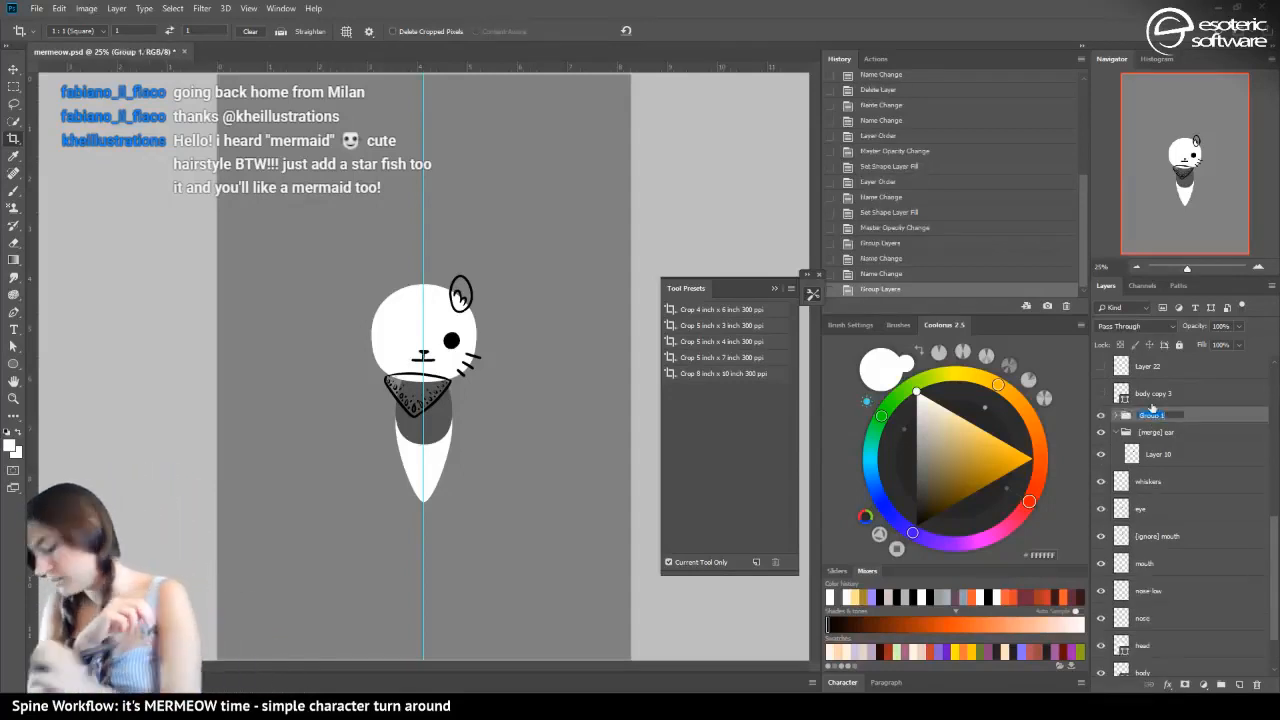
type("[merge")
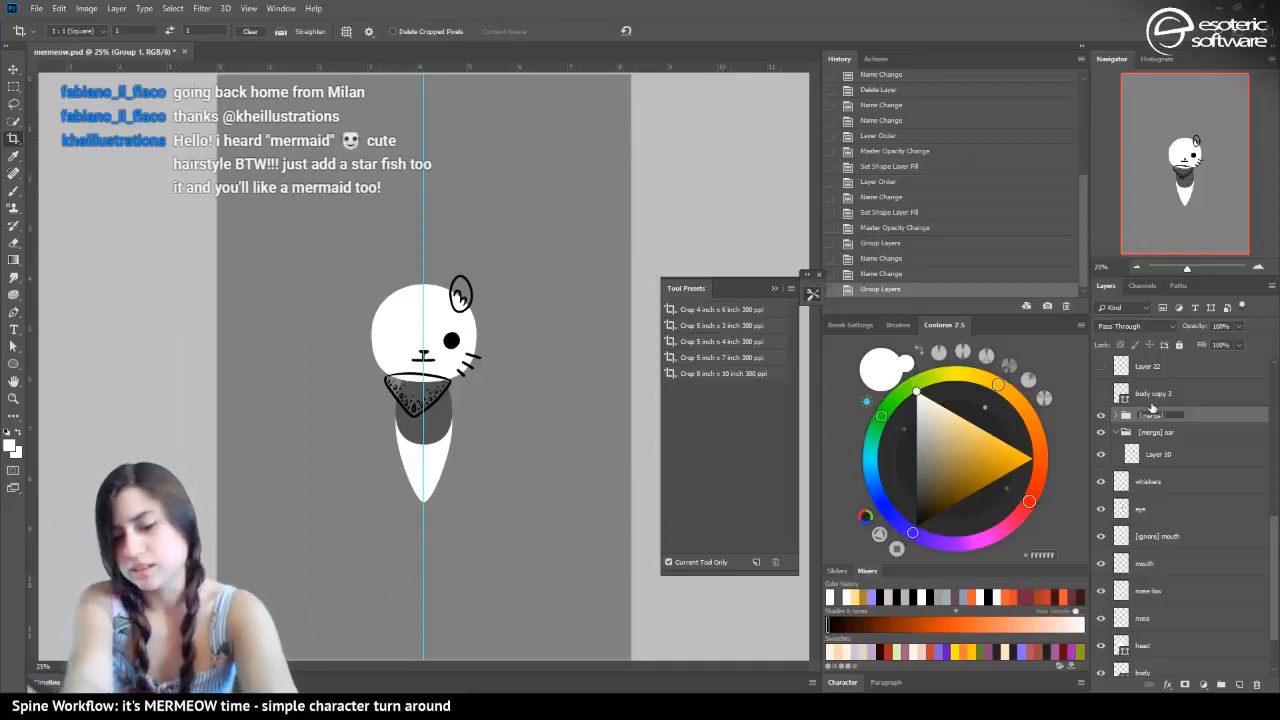
type("ana")
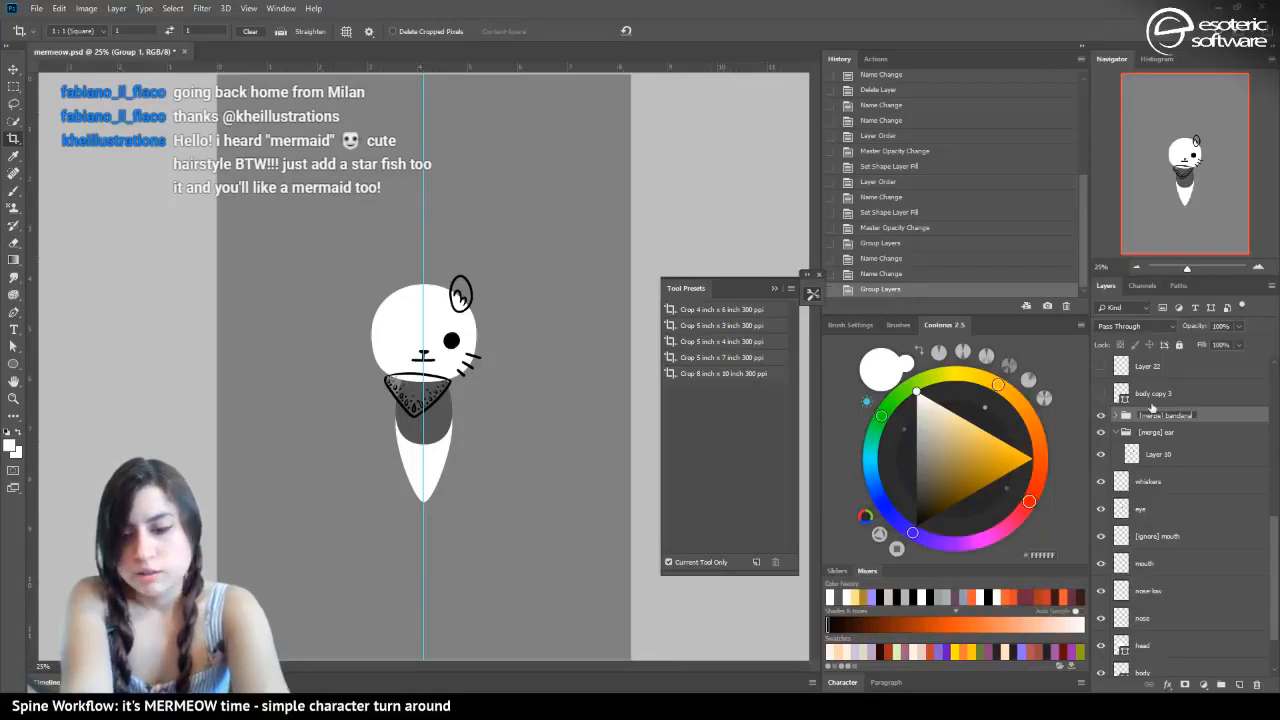
key("Return")
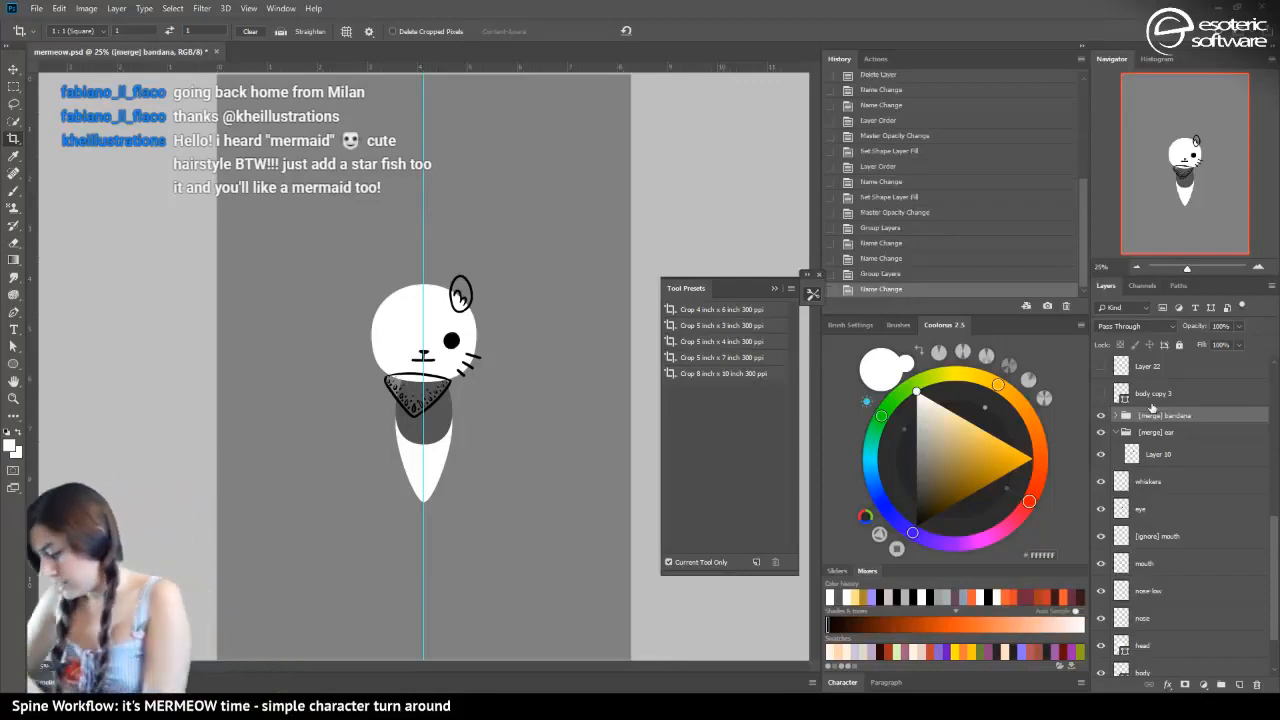
Show the body copy 3 layer to check its contents and delete it
left_click(1102, 391)
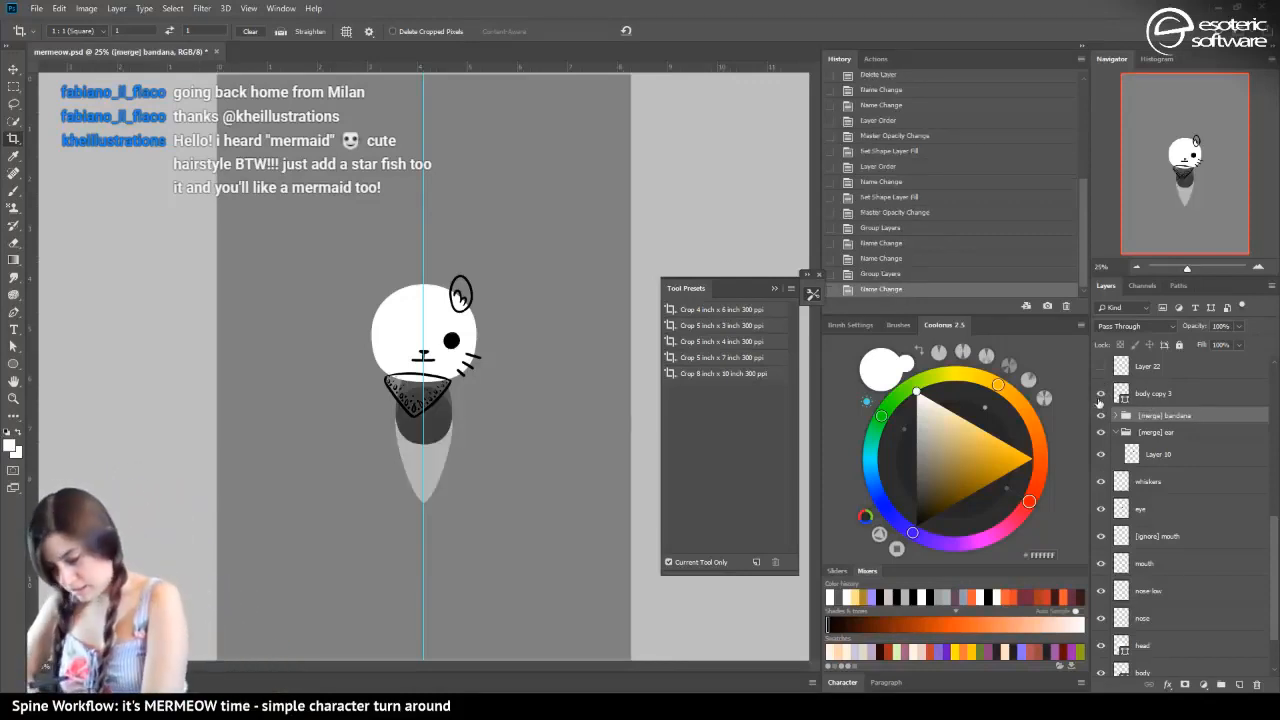
left_click(1152, 394)
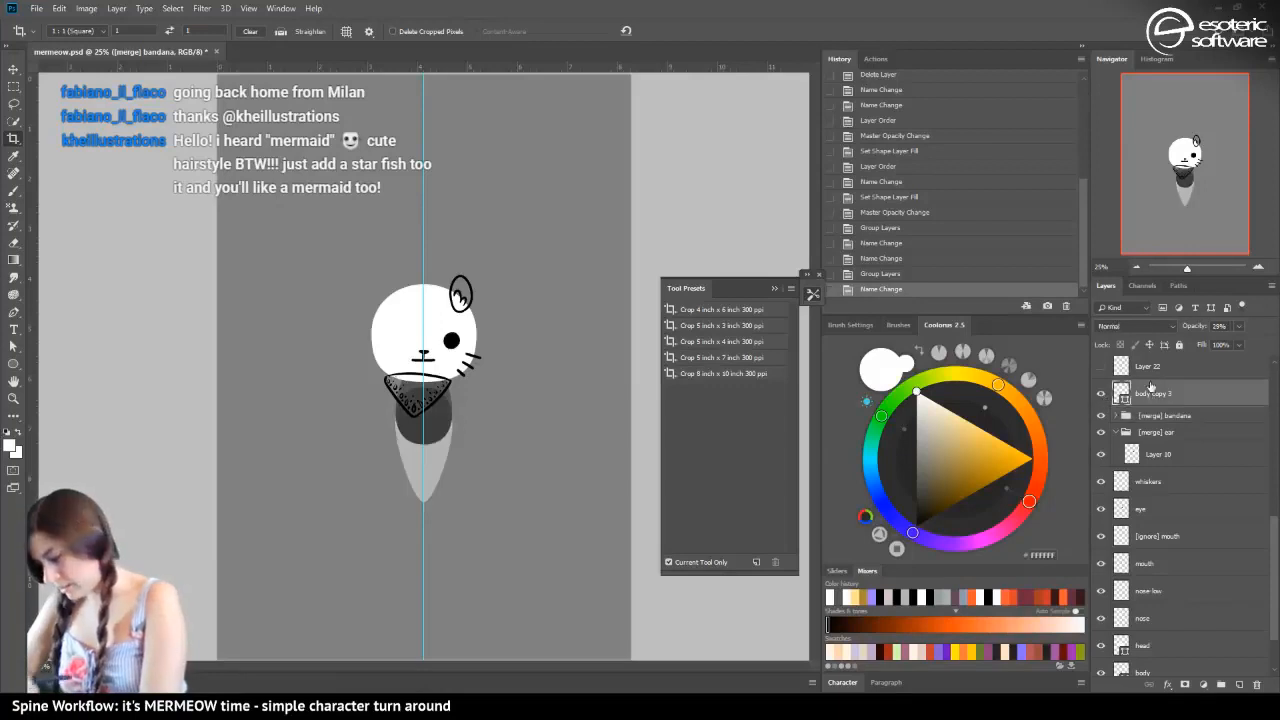
key("Delete")
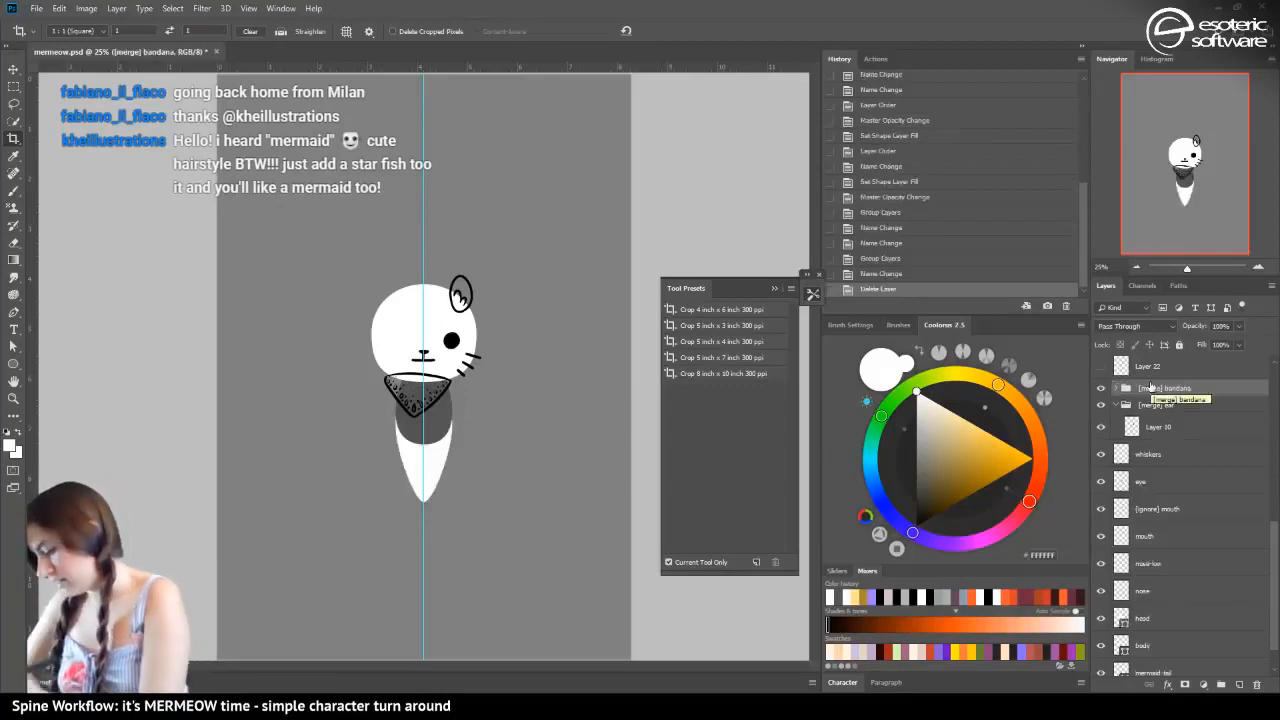
Check Layer 22 for pixels by loading its contents as a selection, and delete the layer
left_click(1135, 367)
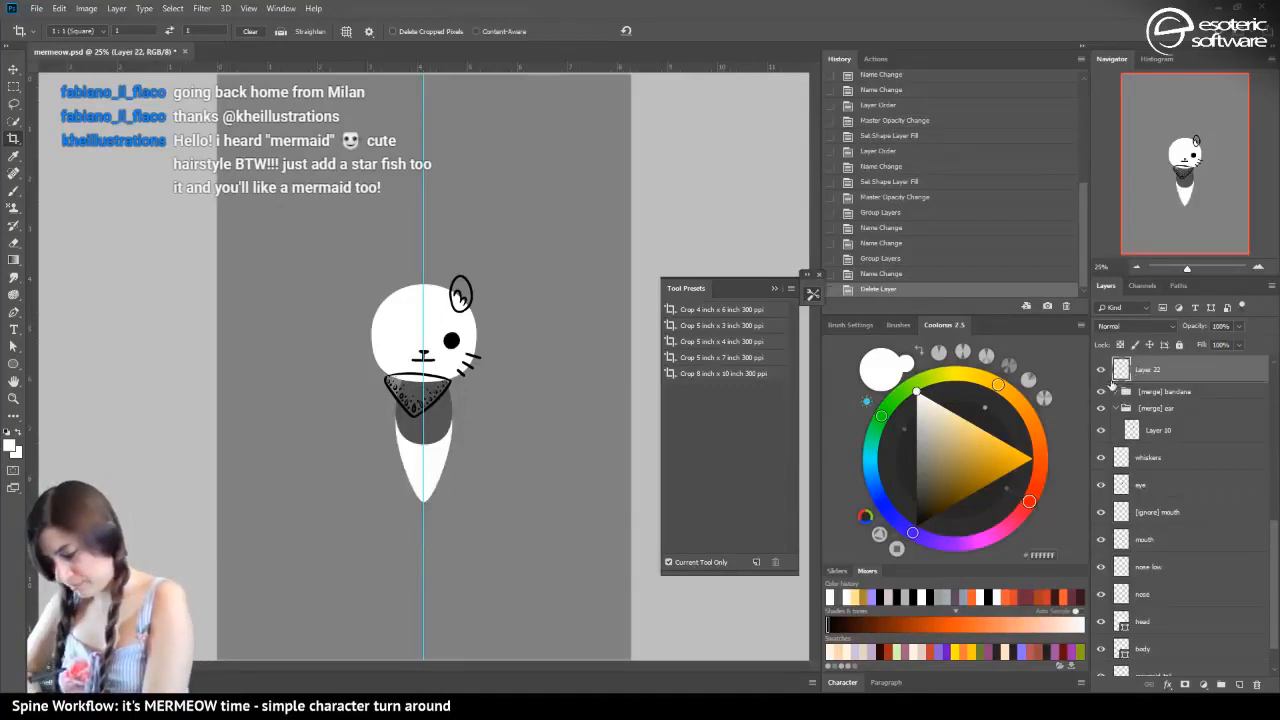
scroll(1112, 390, "up", 2)
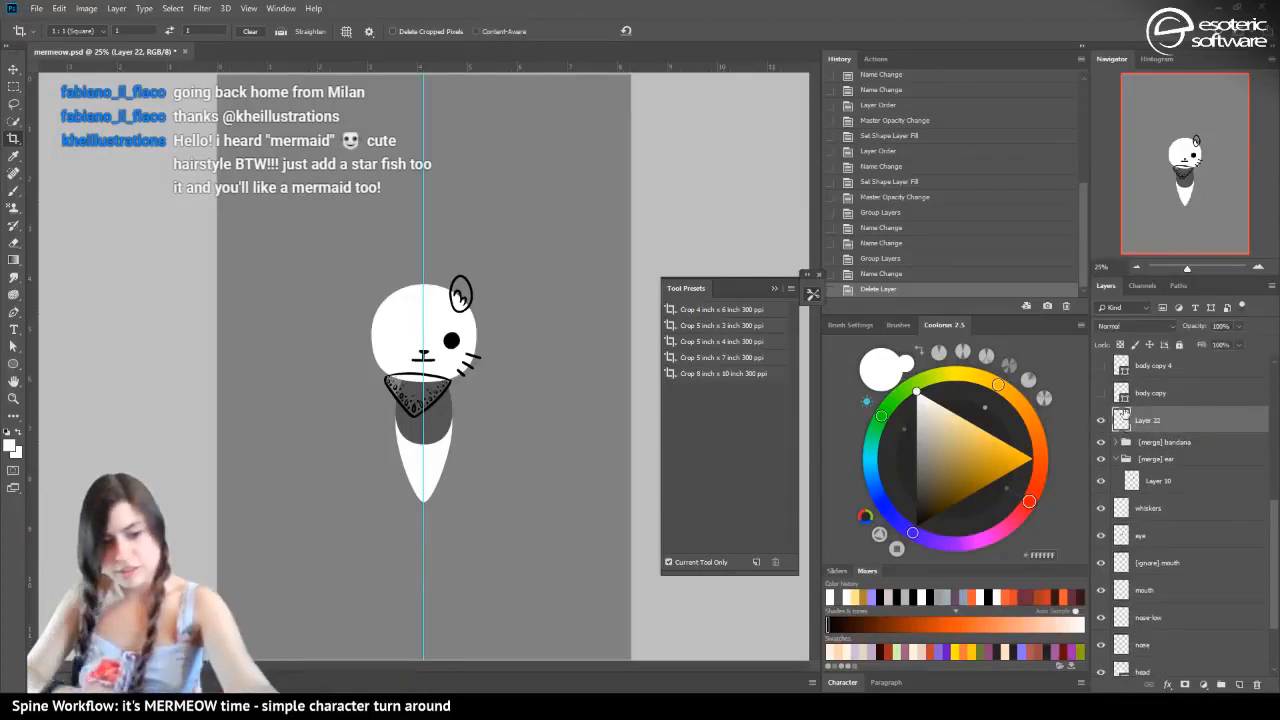
left_click(1123, 420, "ctrl")
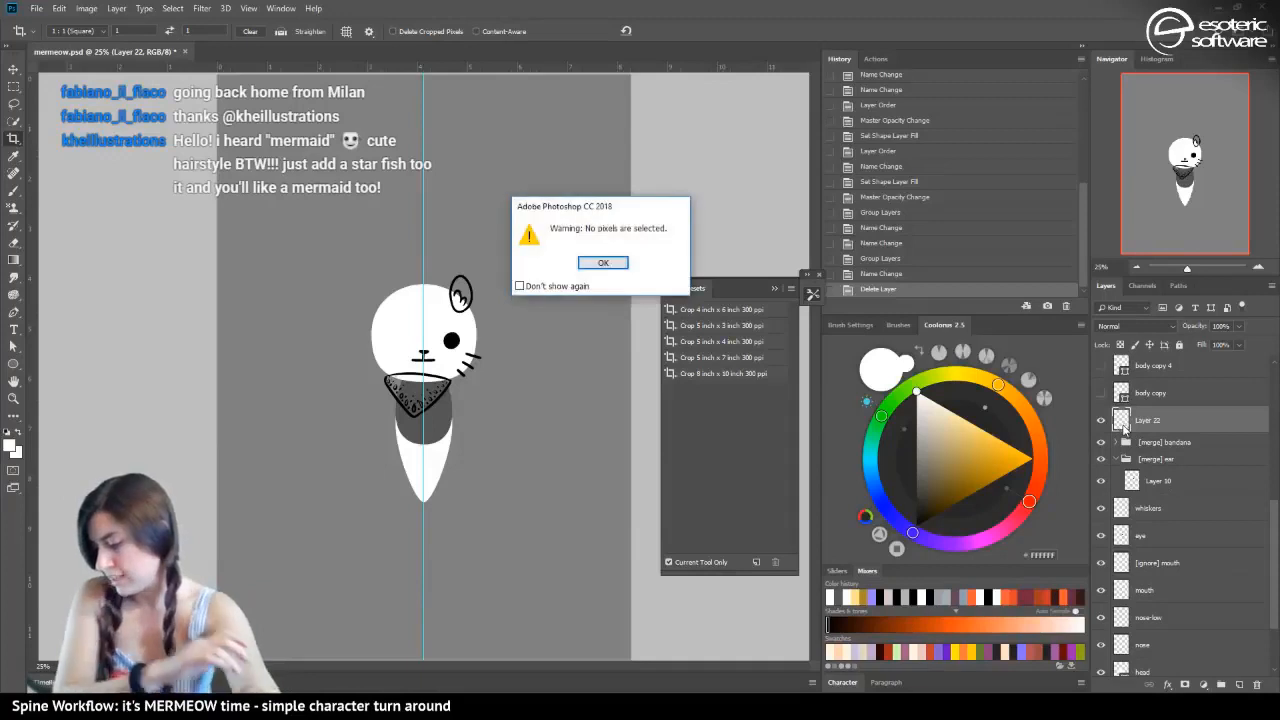
key("Return")
left_click_drag(1150, 442, 1257, 684)
Show the body copy shape layer beside the body and fill its shape with white (FFFFFF)
left_click(1103, 395)
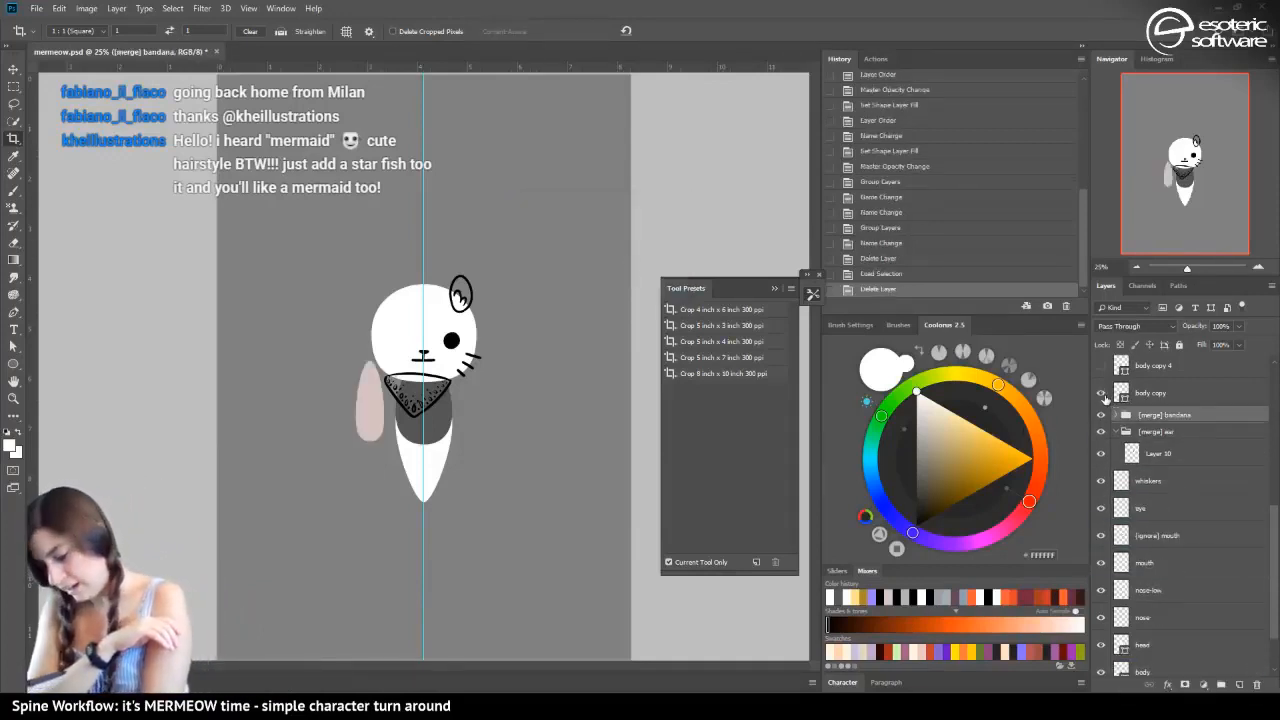
left_click(1133, 386)
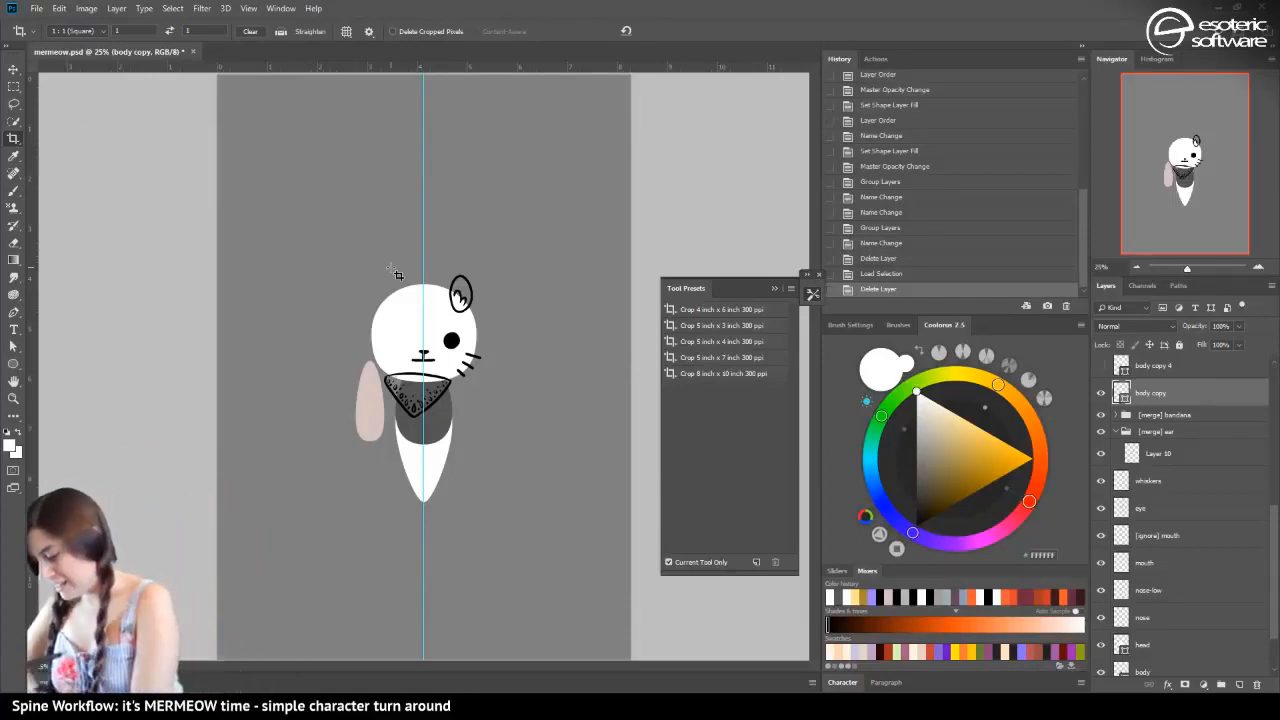
left_click(1101, 393)
left_click(1101, 393)
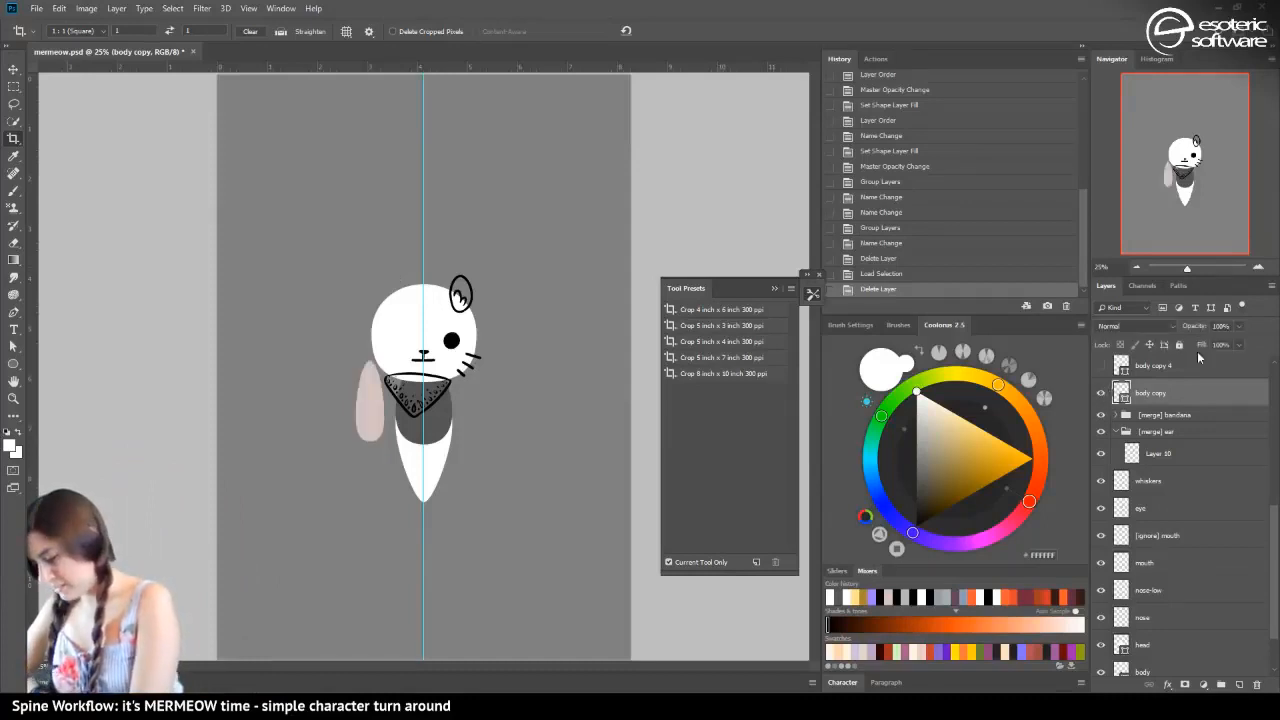
left_click(941, 441)
left_click(917, 391)
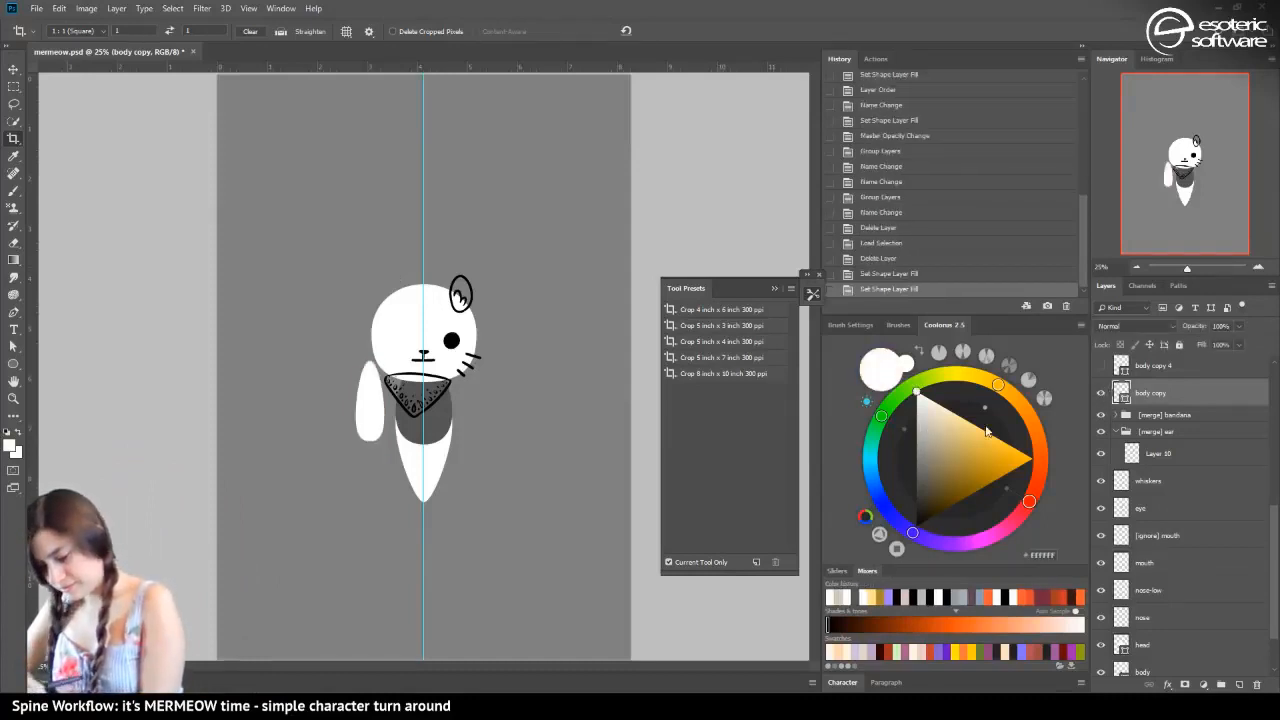
Rename the body copy layer as "limb"
double_click(1149, 394)
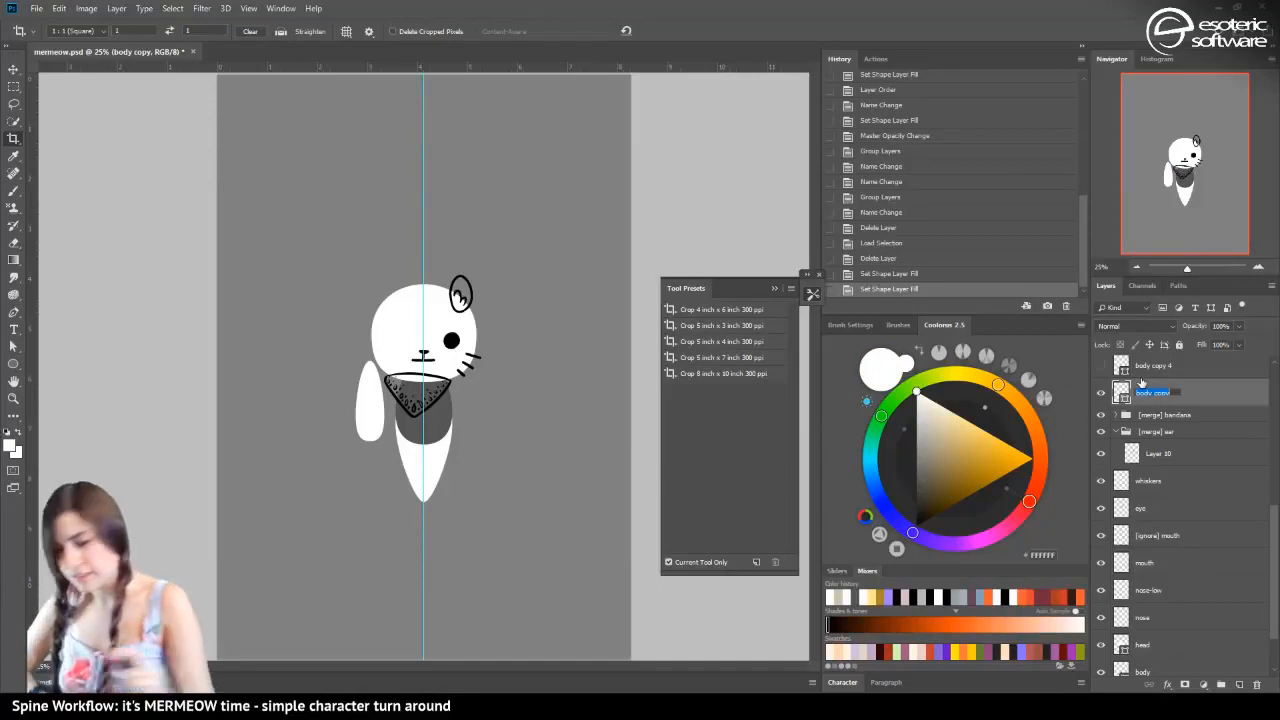
type("arm")
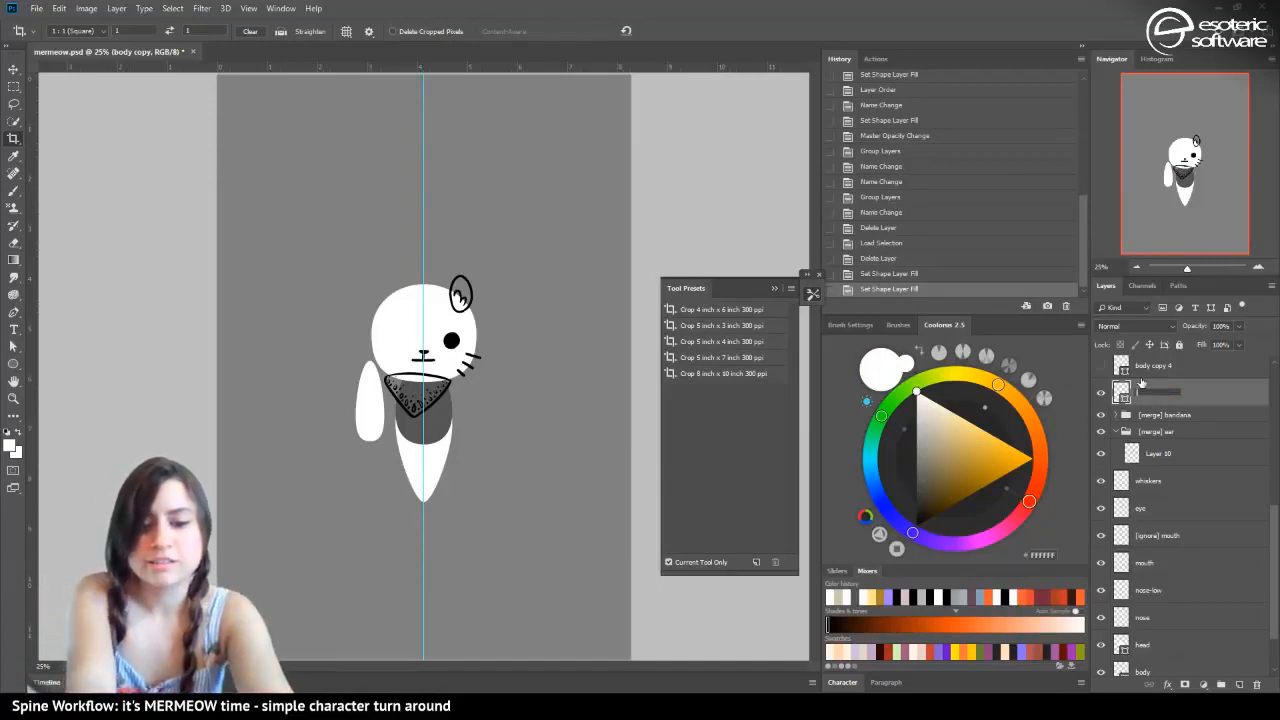
type("b")
key("Return")
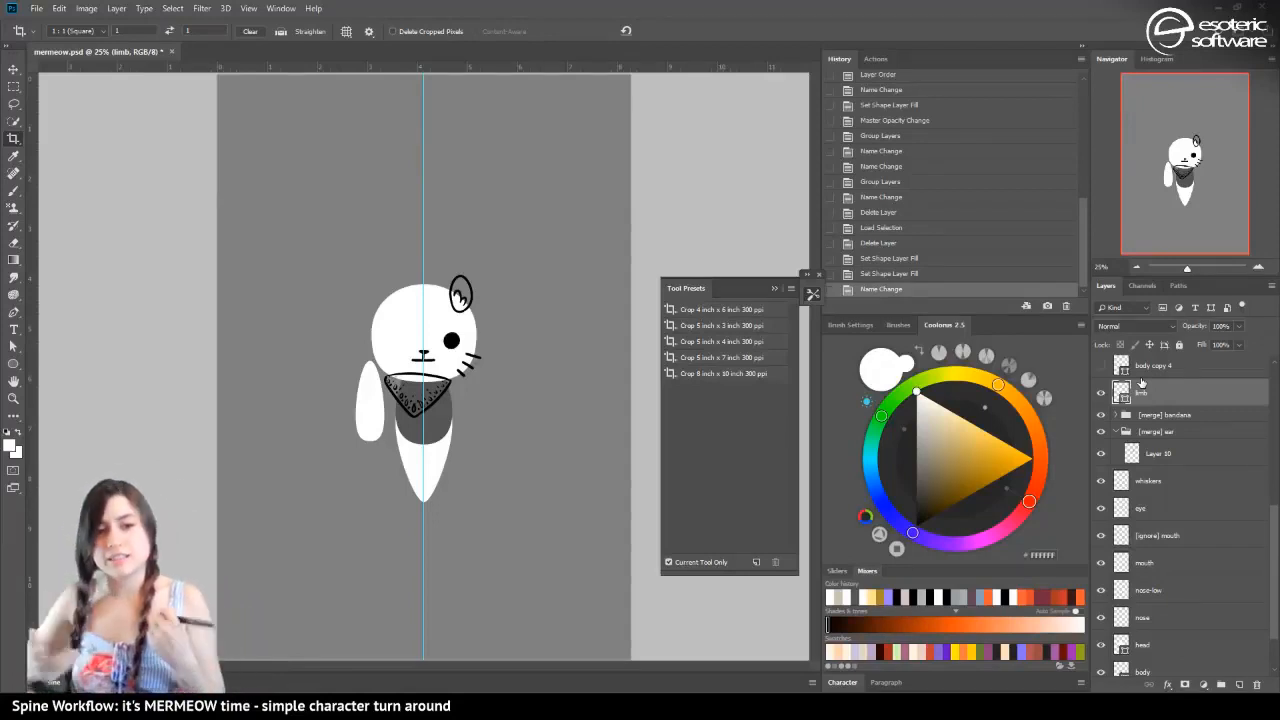
Show the body copy 4 shape layer and Layer 23, and fill the body copy 4 shape with white
left_click(1101, 365)
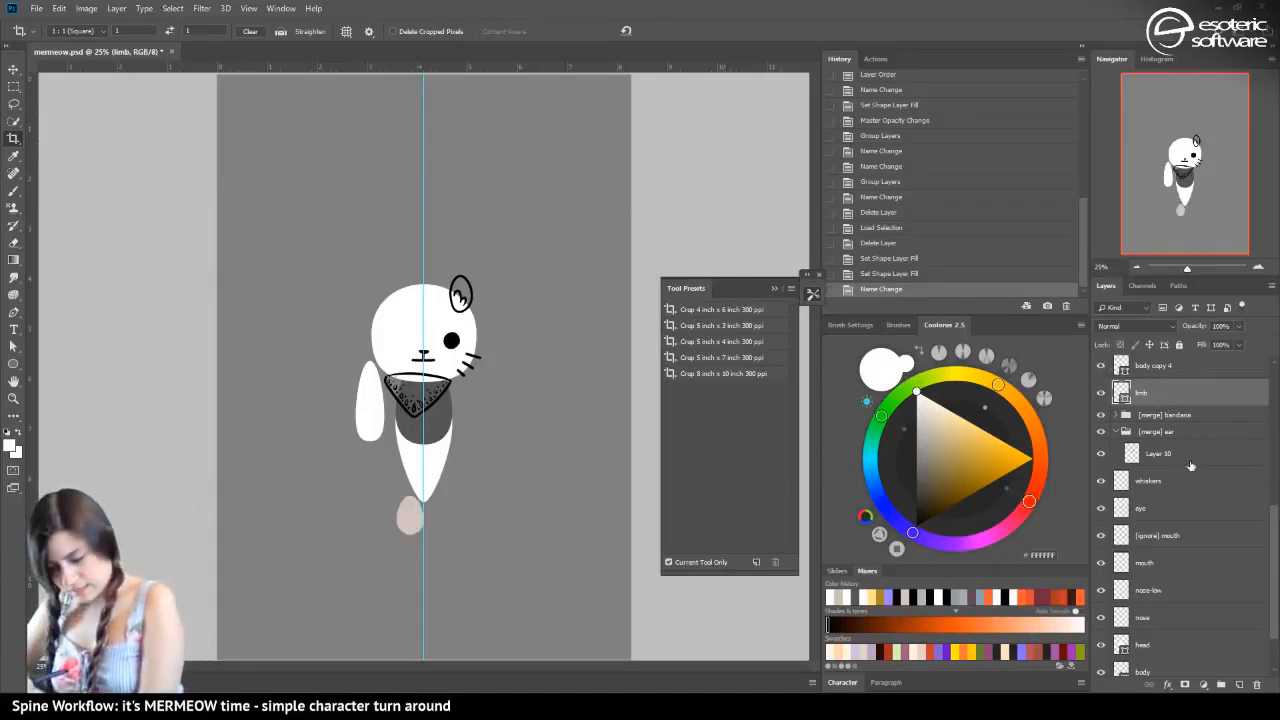
left_click(1146, 366)
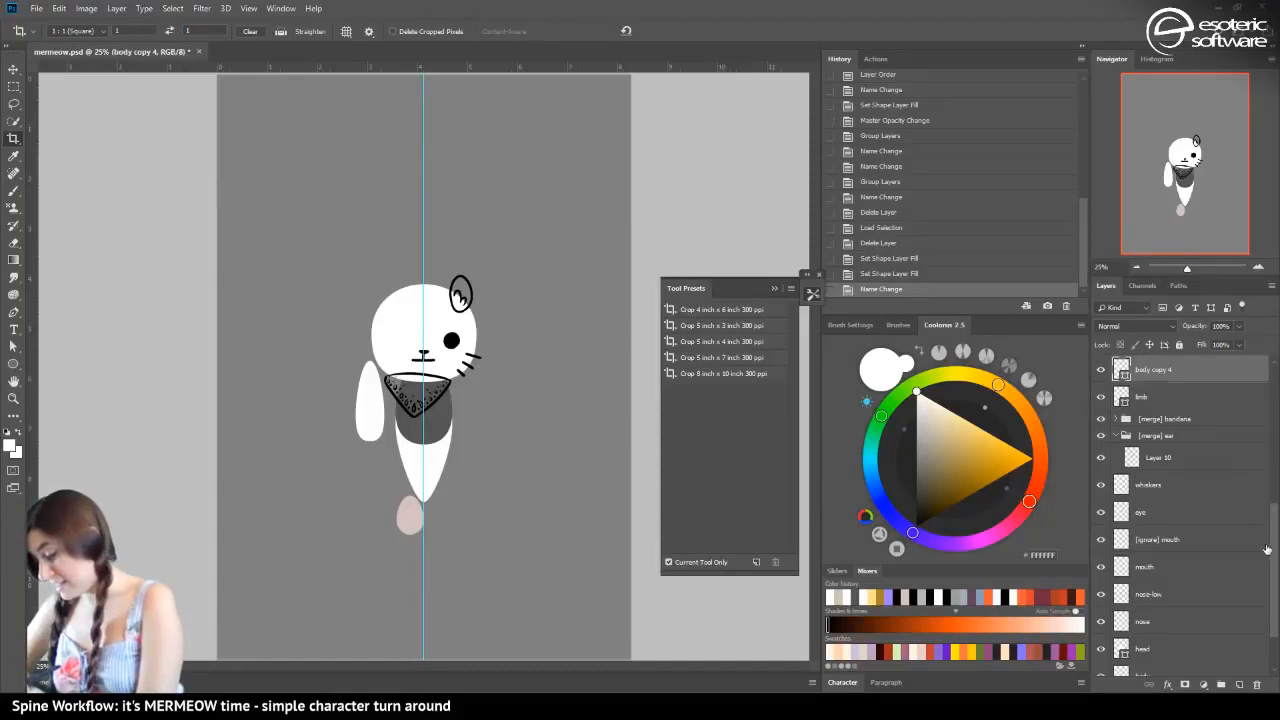
scroll(1274, 540, "up", 1)
scroll(1274, 540, "up", 2)
left_click(1101, 431)
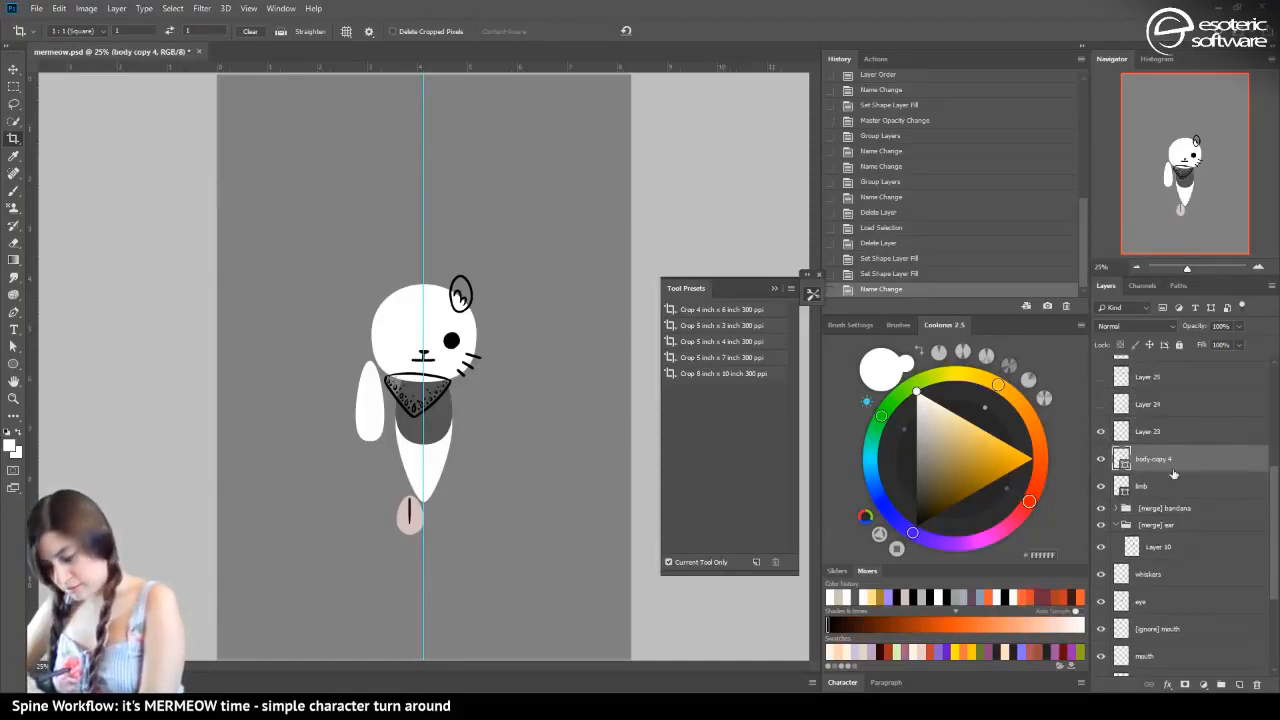
left_click(934, 424)
left_click(936, 408)
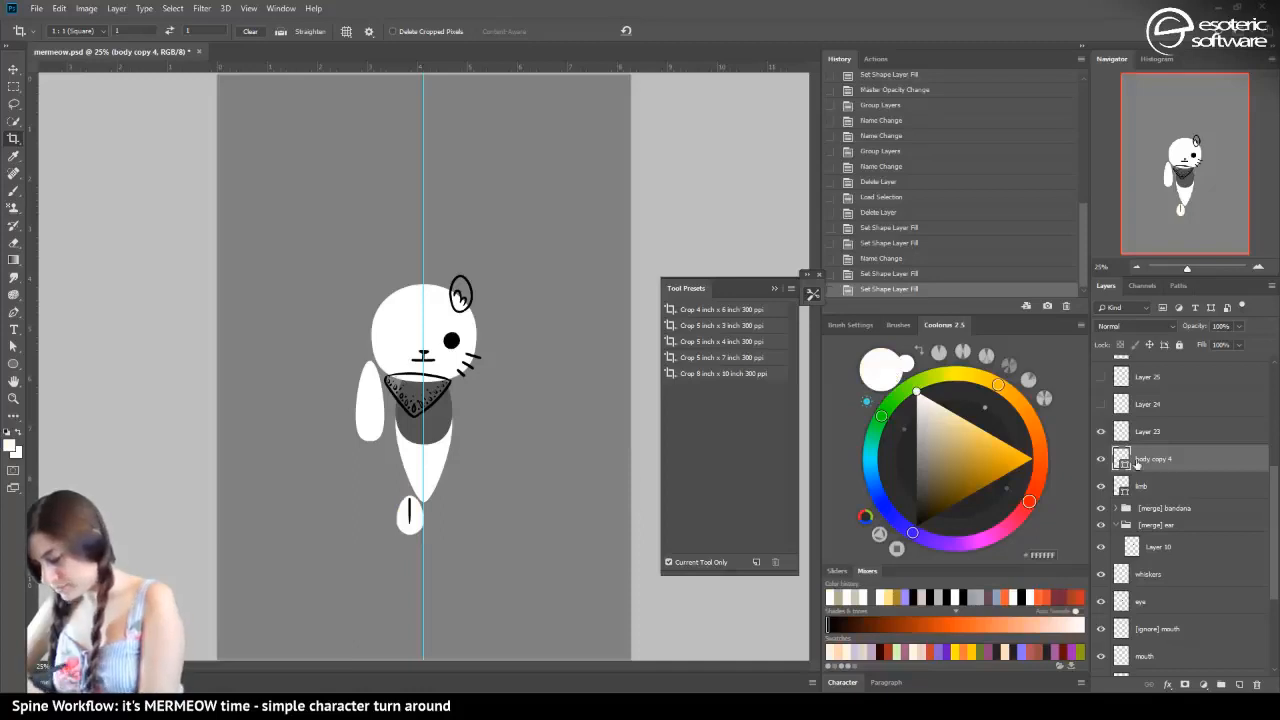
Rename the body copy 4 layer as "fin" and Layer 23 above it as "fin-line"
double_click(1150, 457)
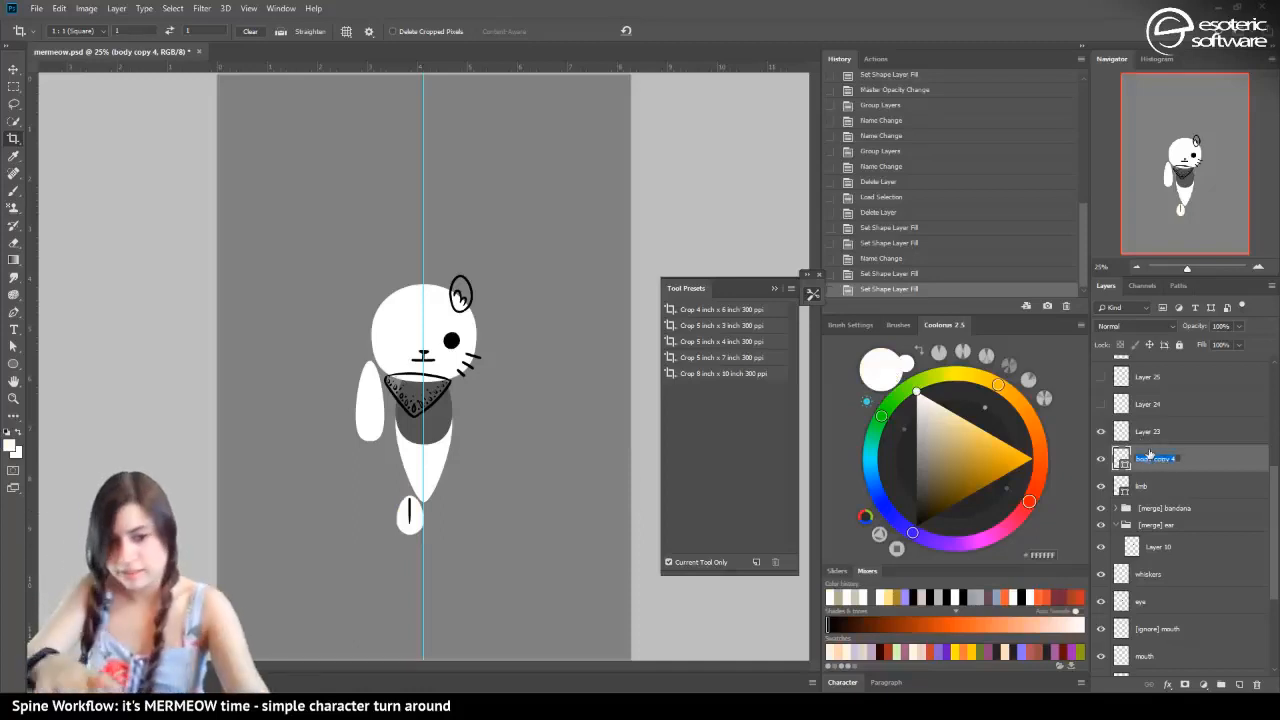
type("tail")
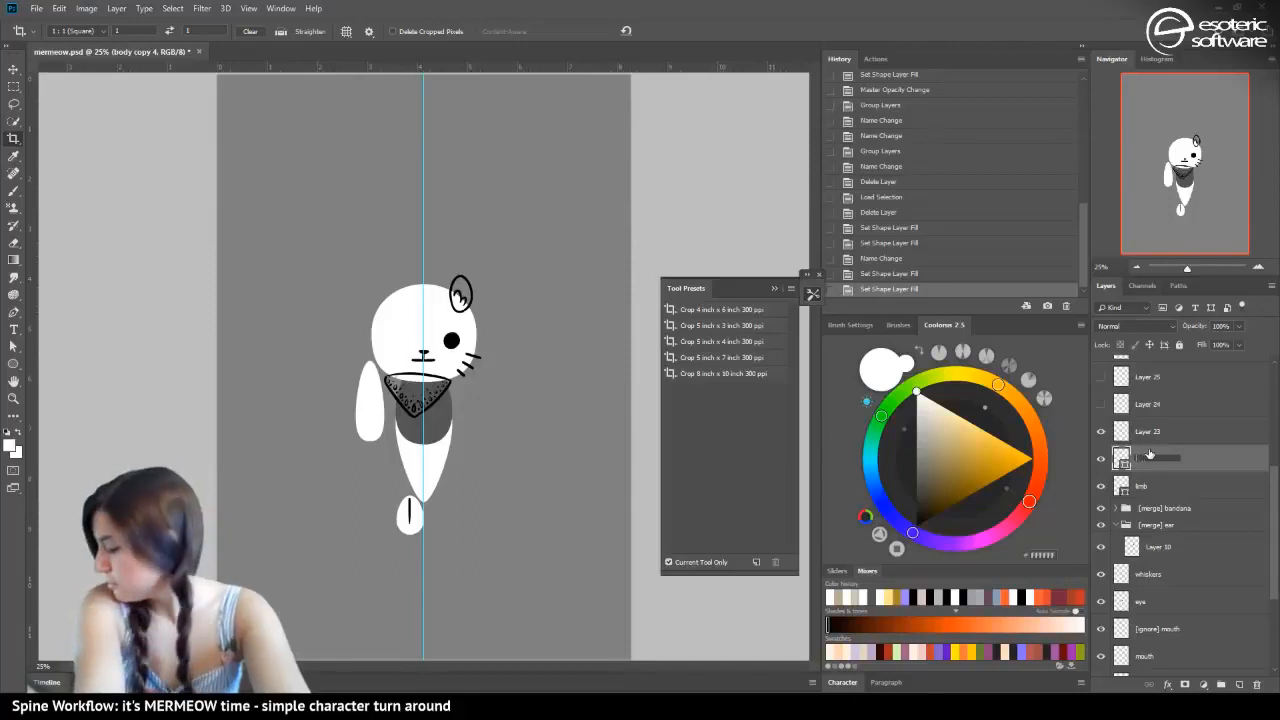
key("Return")
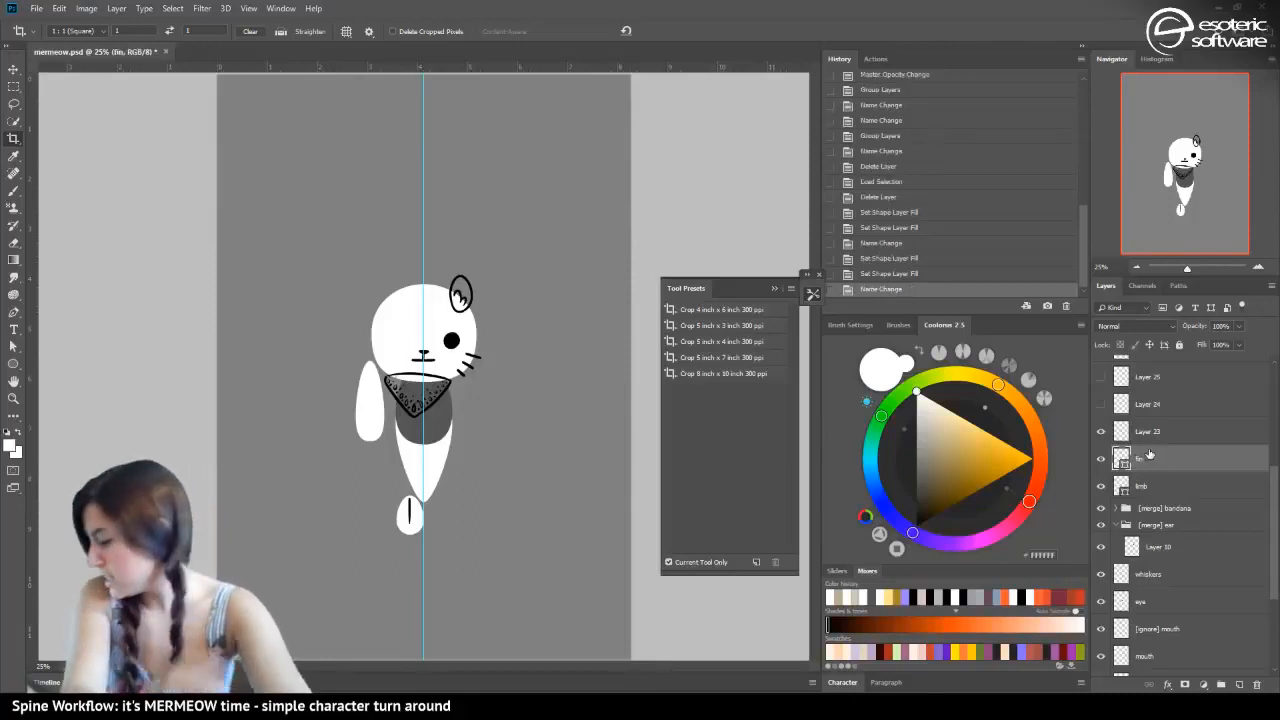
double_click(1147, 433)
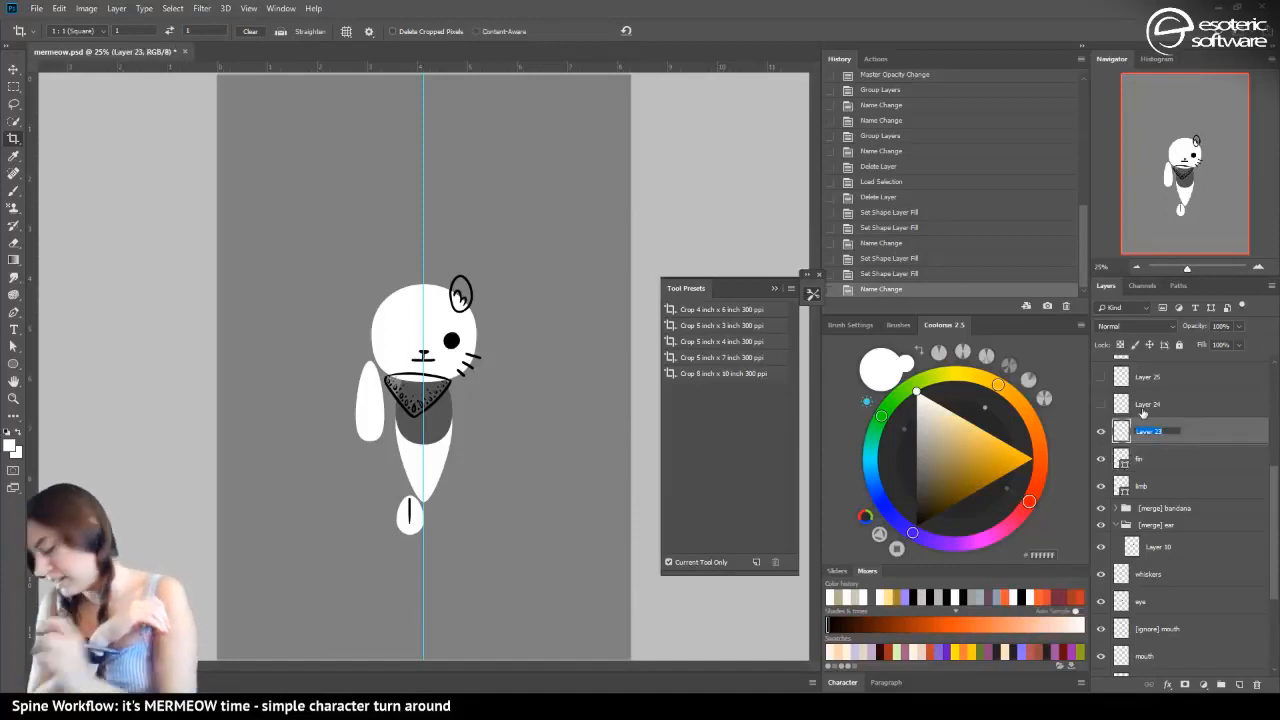
type("fin")
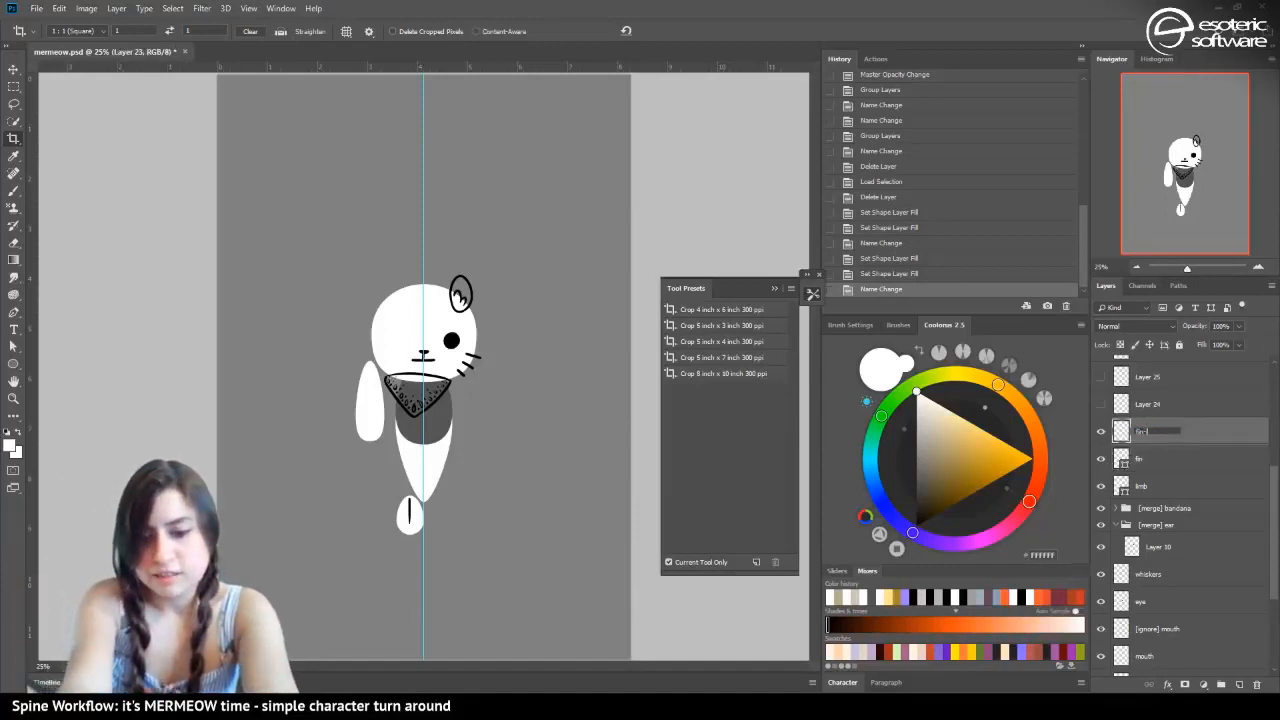
type("-line")
key("Return")
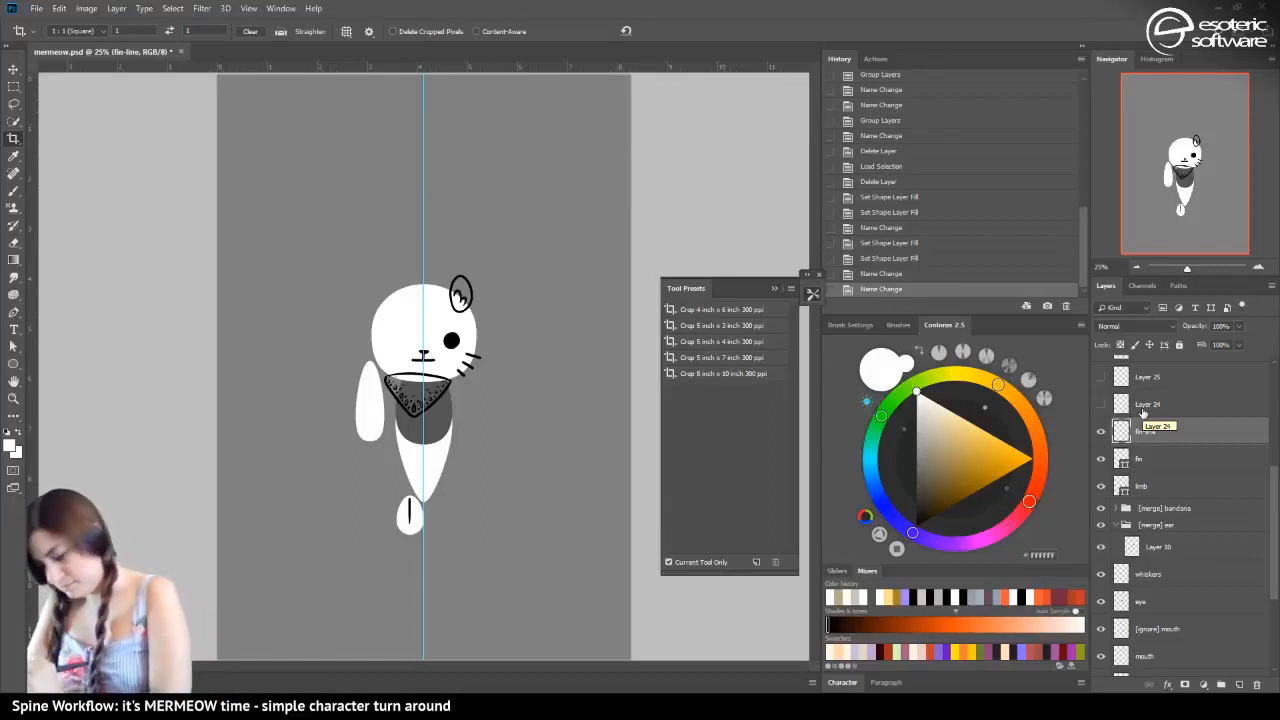
Show Layer 24 and rename it as "scales"
left_click(1101, 404)
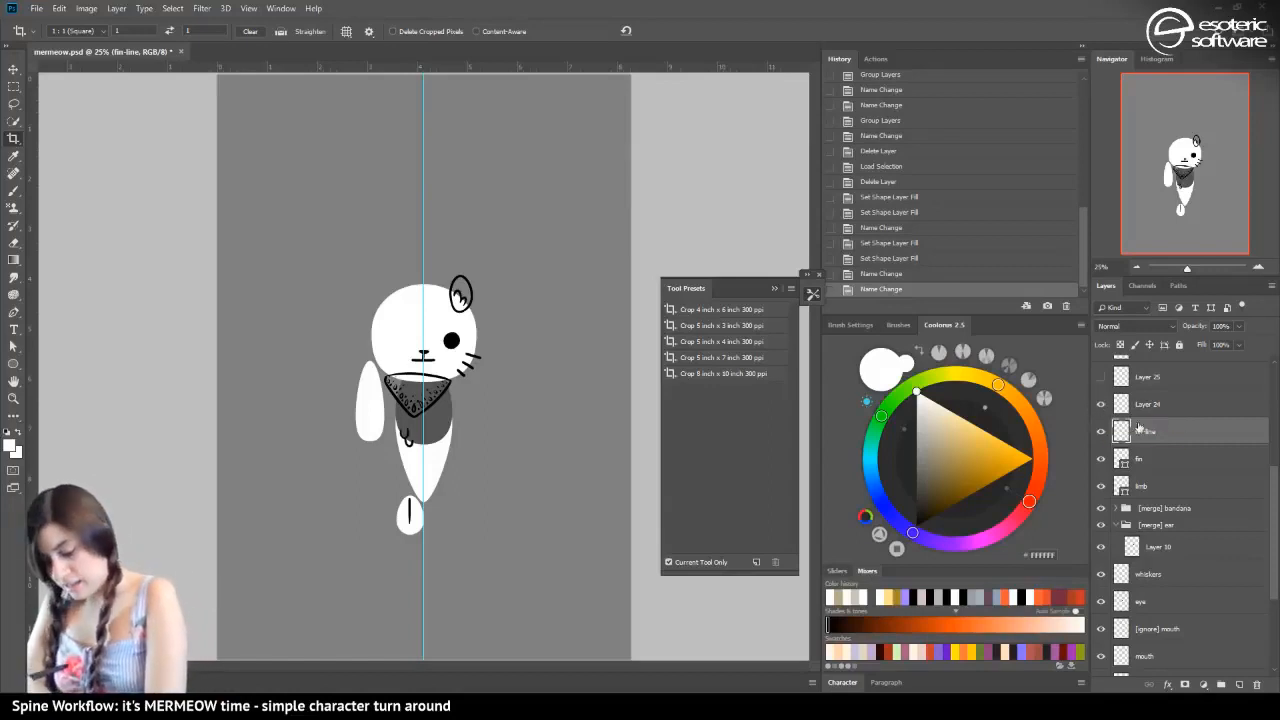
double_click(1149, 404)
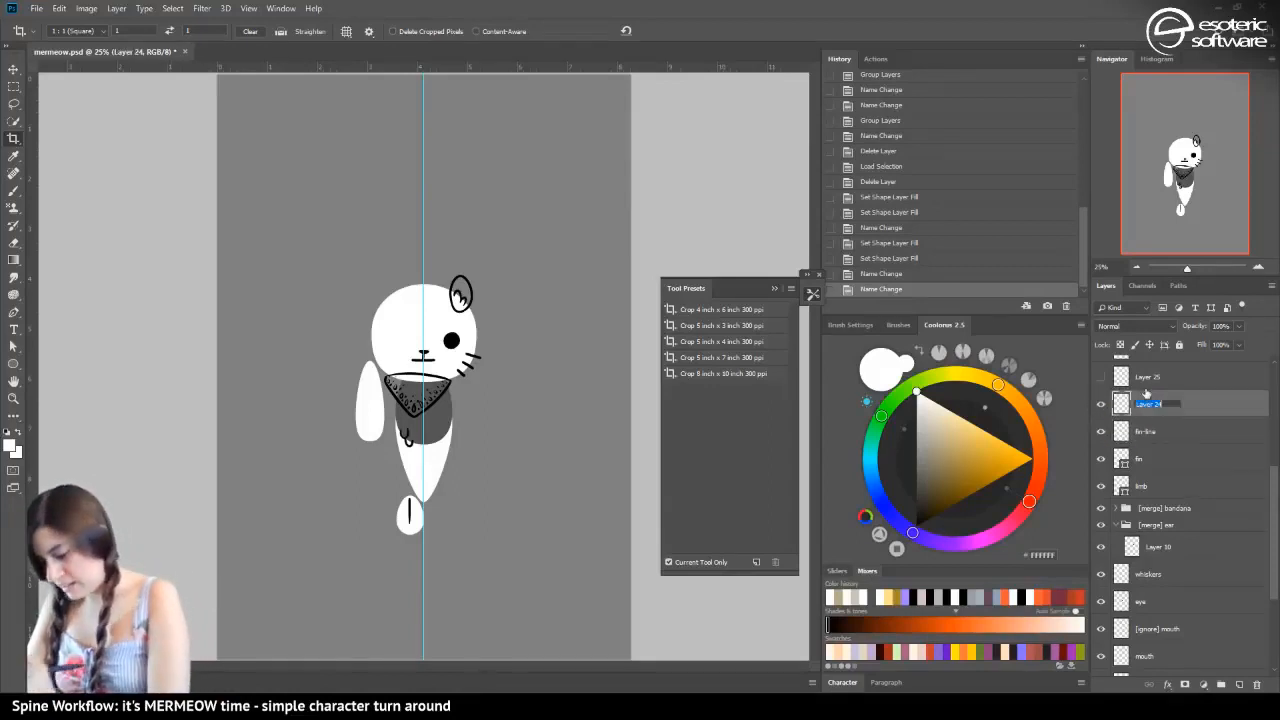
type("scales")
key("Return")
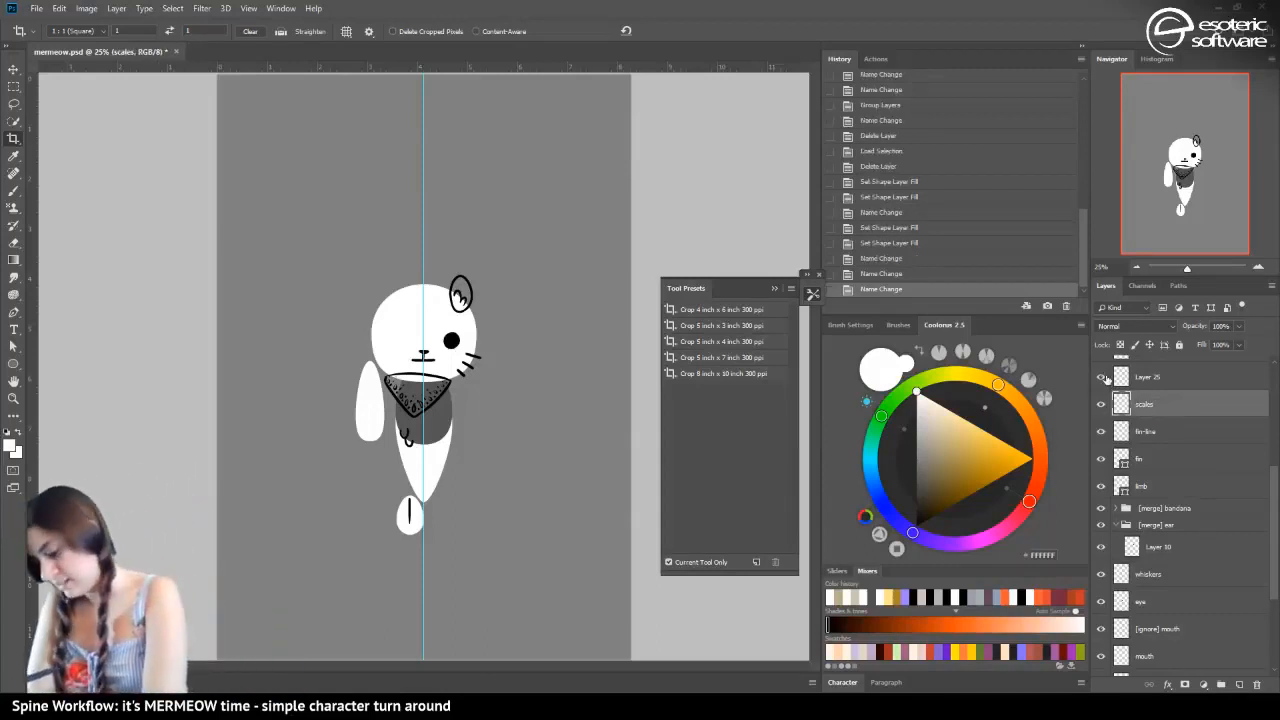
Show Layer 25 and rename it as "scale"
left_click(1104, 376)
left_click(1158, 388)
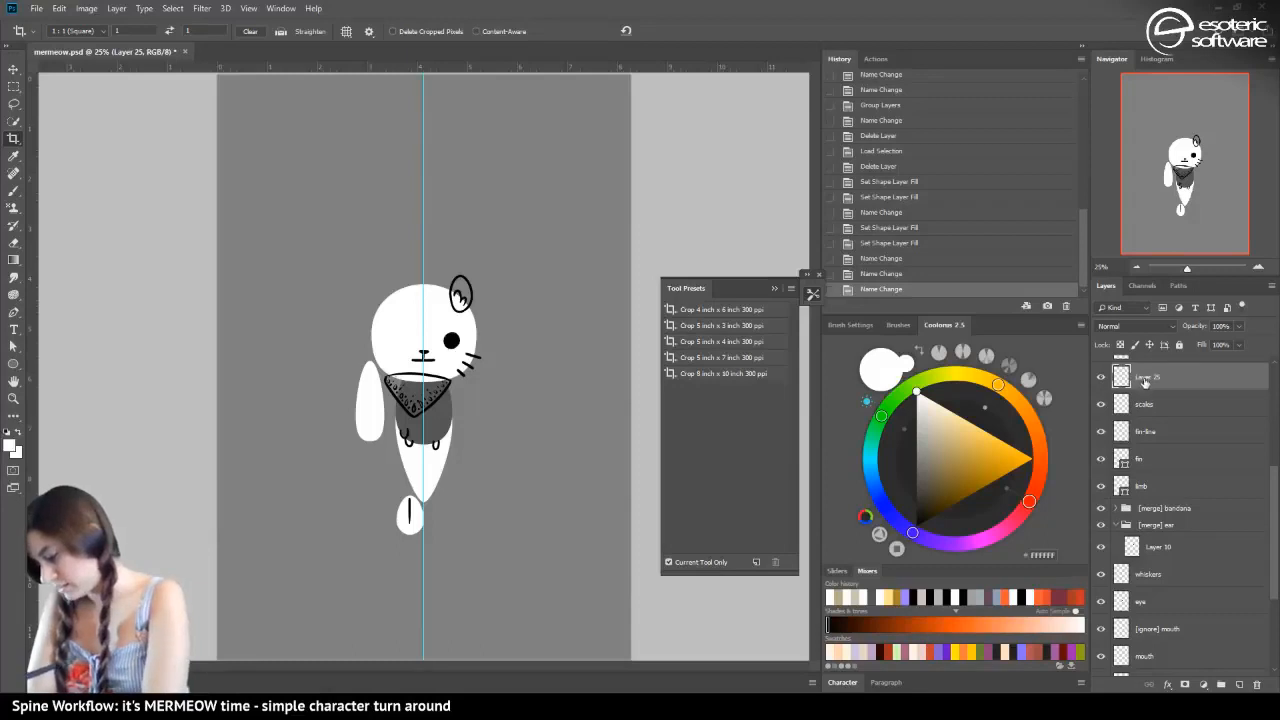
double_click(1145, 377)
type("scale")
key("Return")
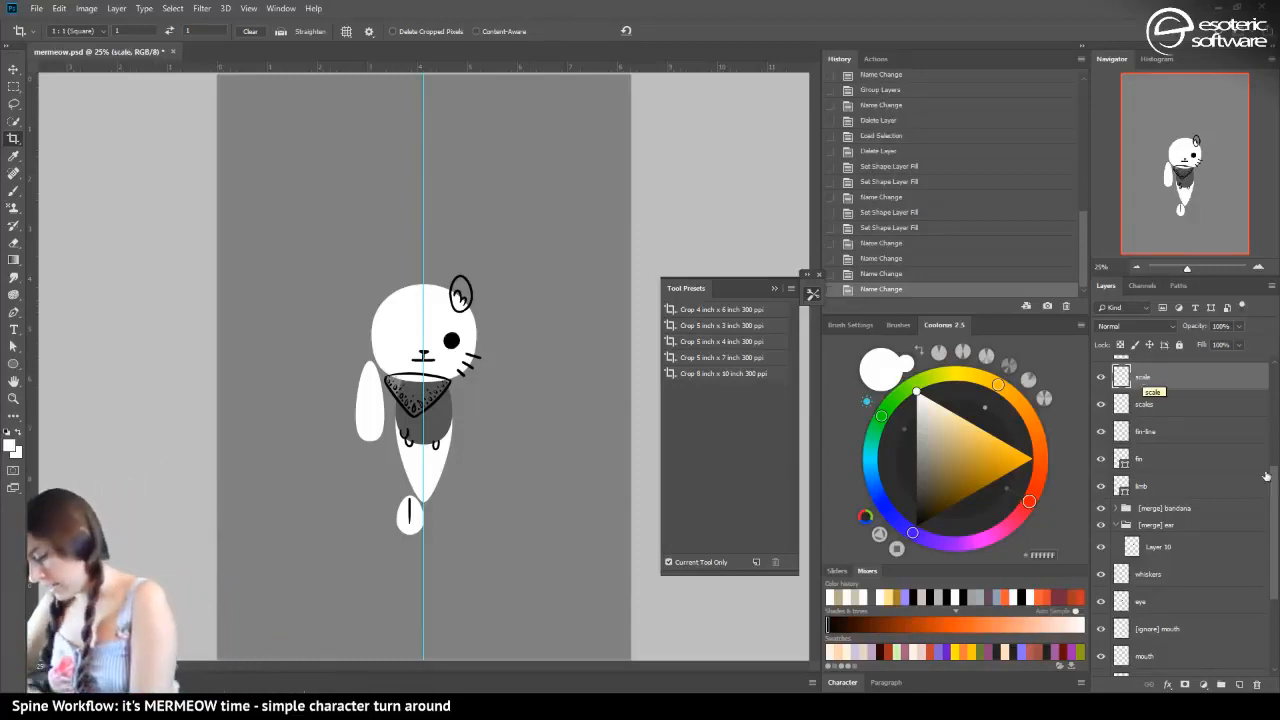
Show Layer 14 with the feather drawing, put it in its own group and name the group "[merge] feather"
scroll(1110, 420, "up", 2)
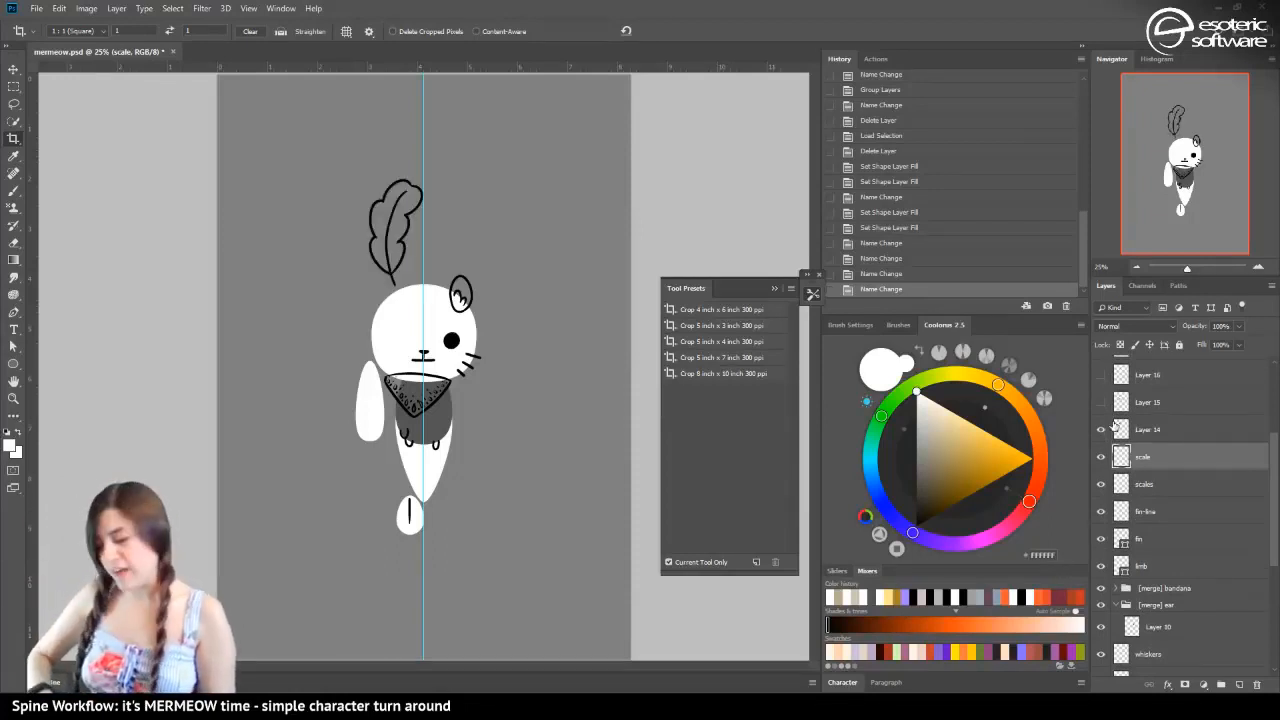
left_click(1135, 423)
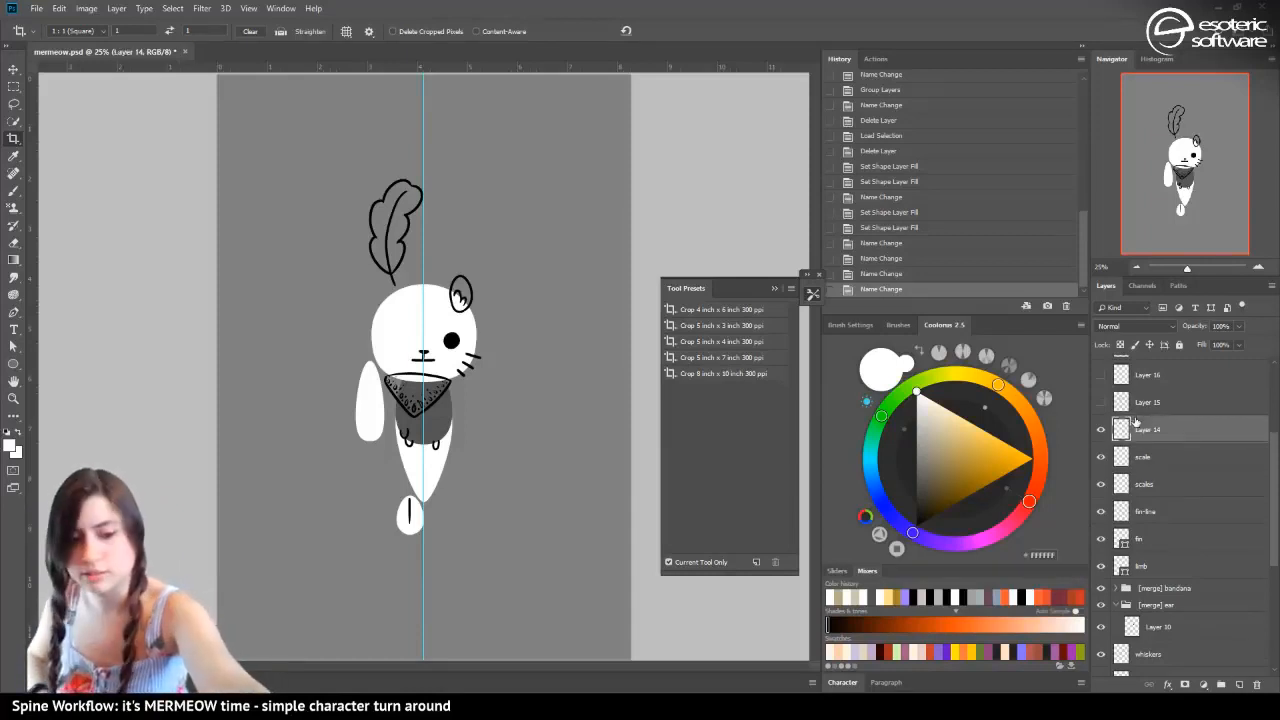
key("ctrl+g")
double_click(1150, 424)
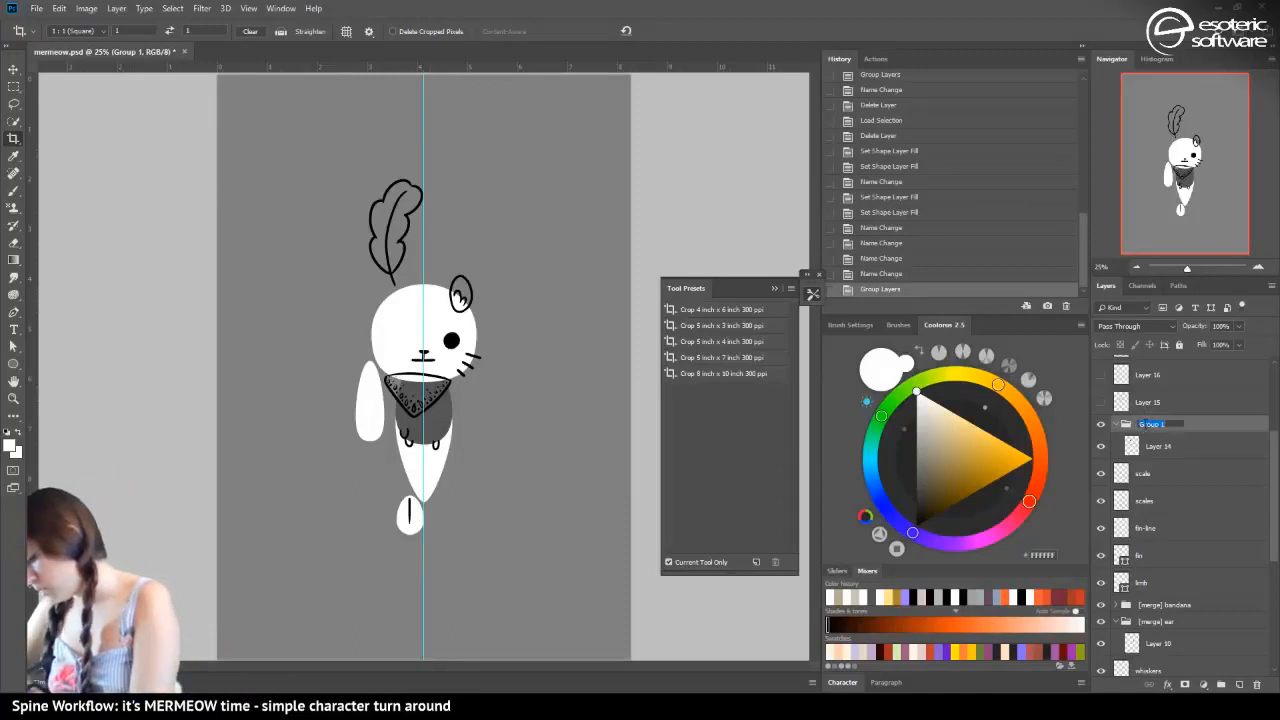
type("[m")
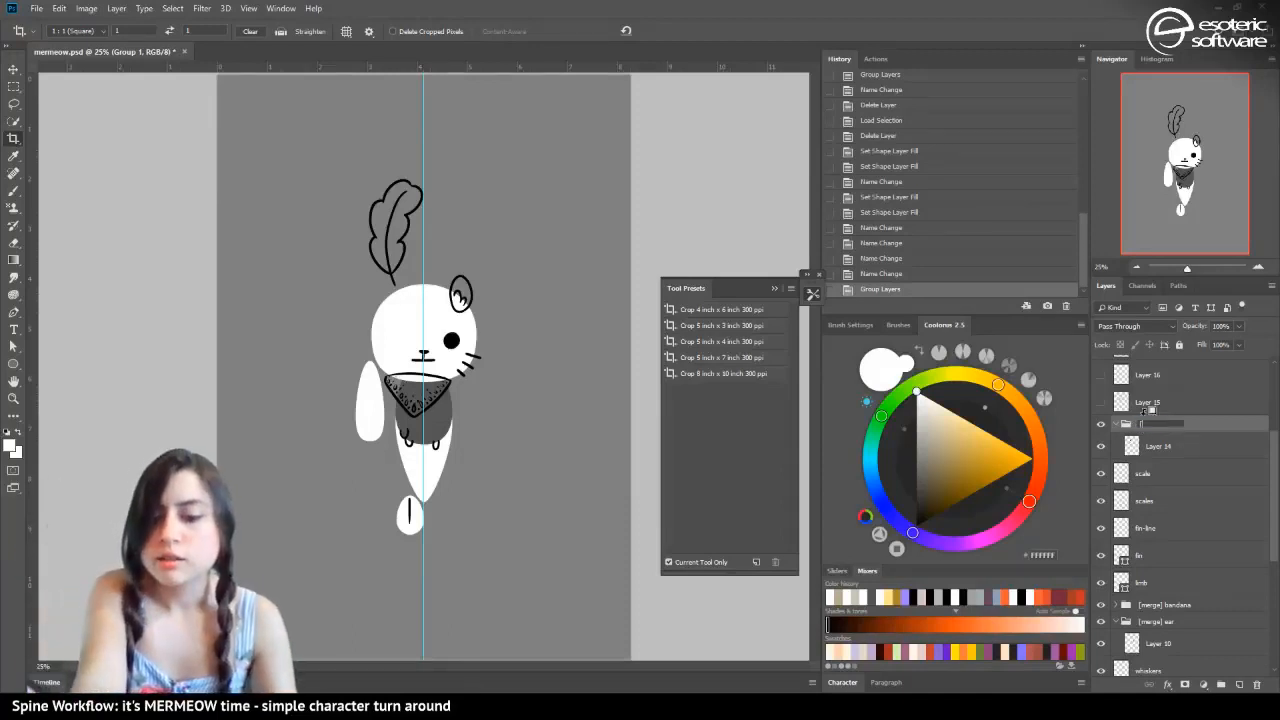
type("erge]")
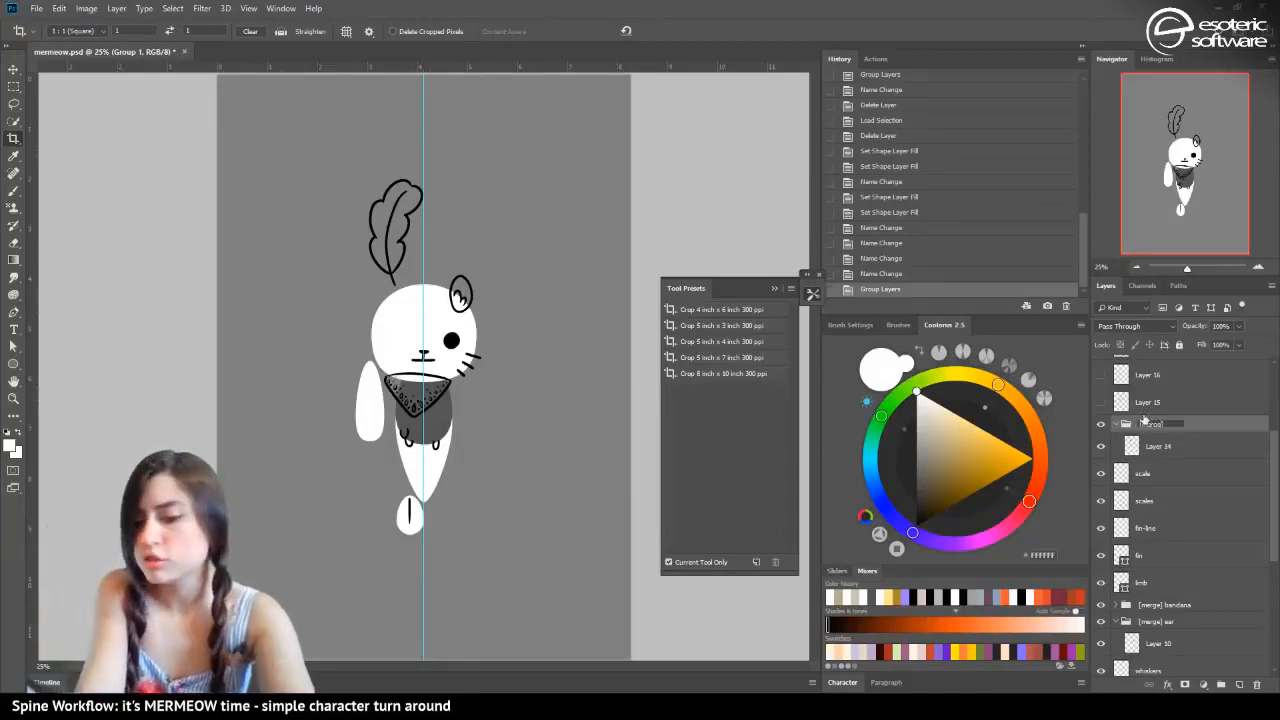
type(" feather")
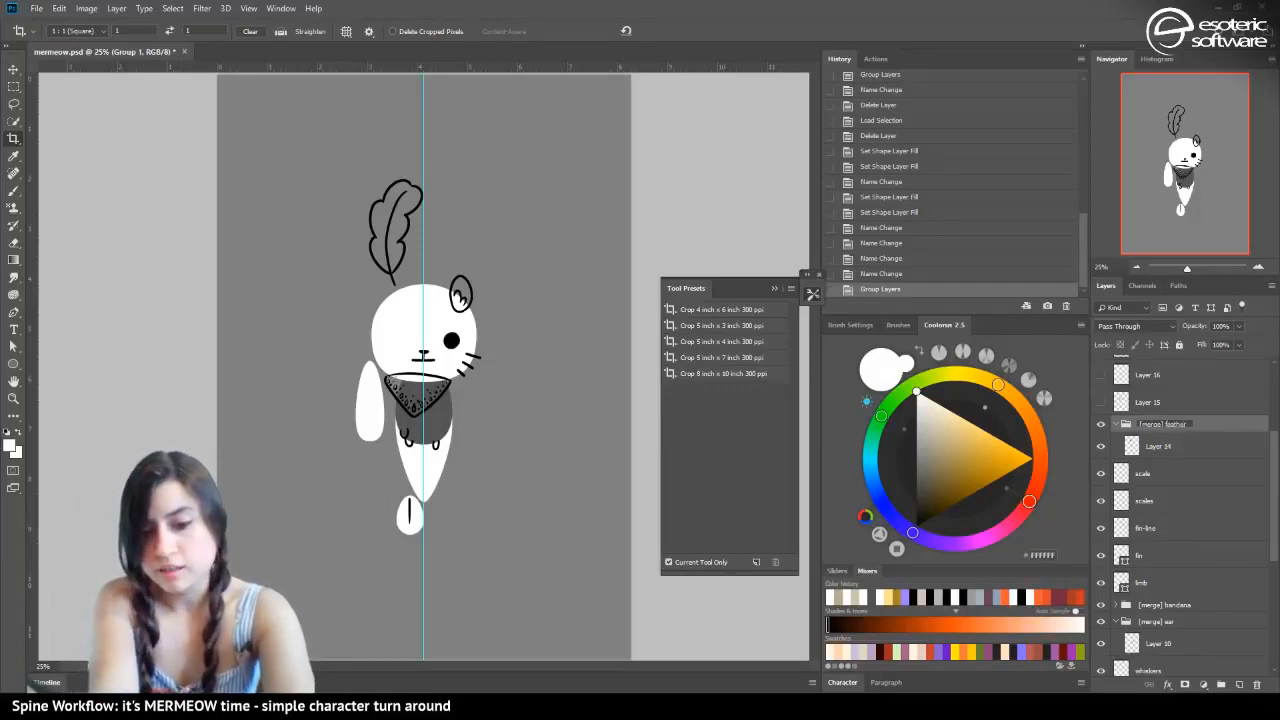
key("Return")
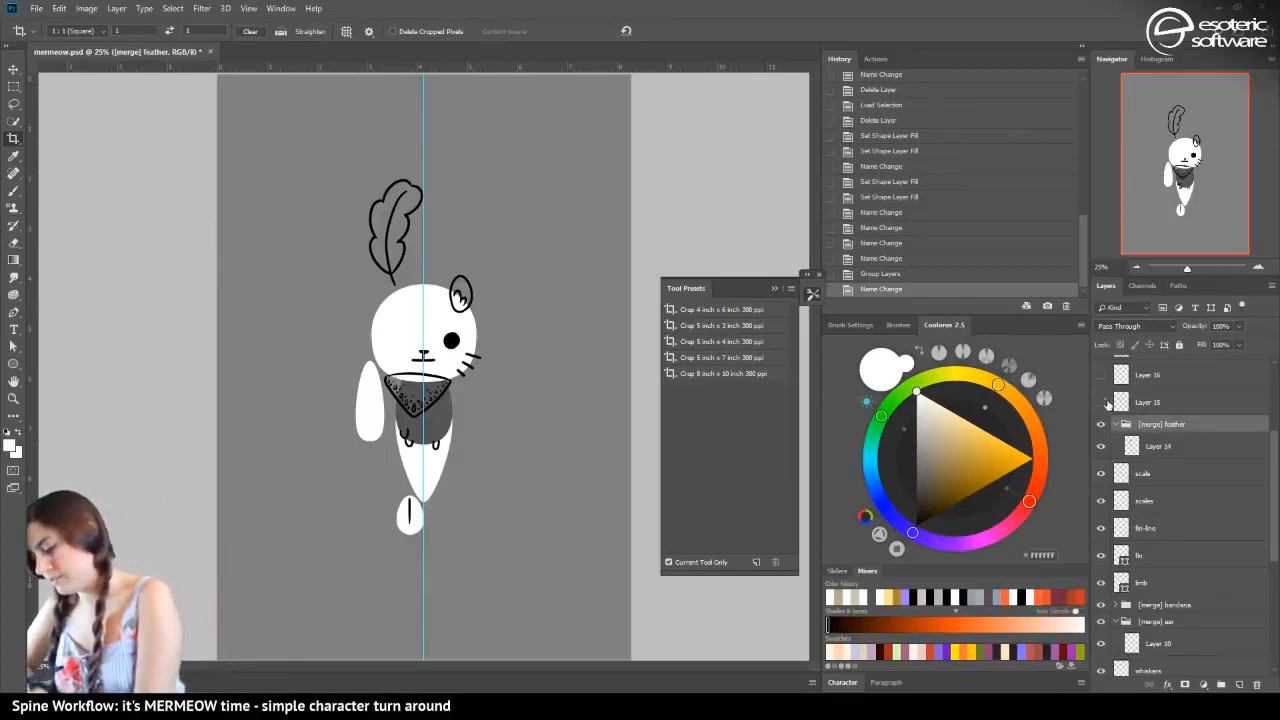
Show the hat layers, Layer 15 and Layer 16, and move Layer 16 below Layer 15, directly above the feather group
left_click(1101, 402)
left_click(1102, 374)
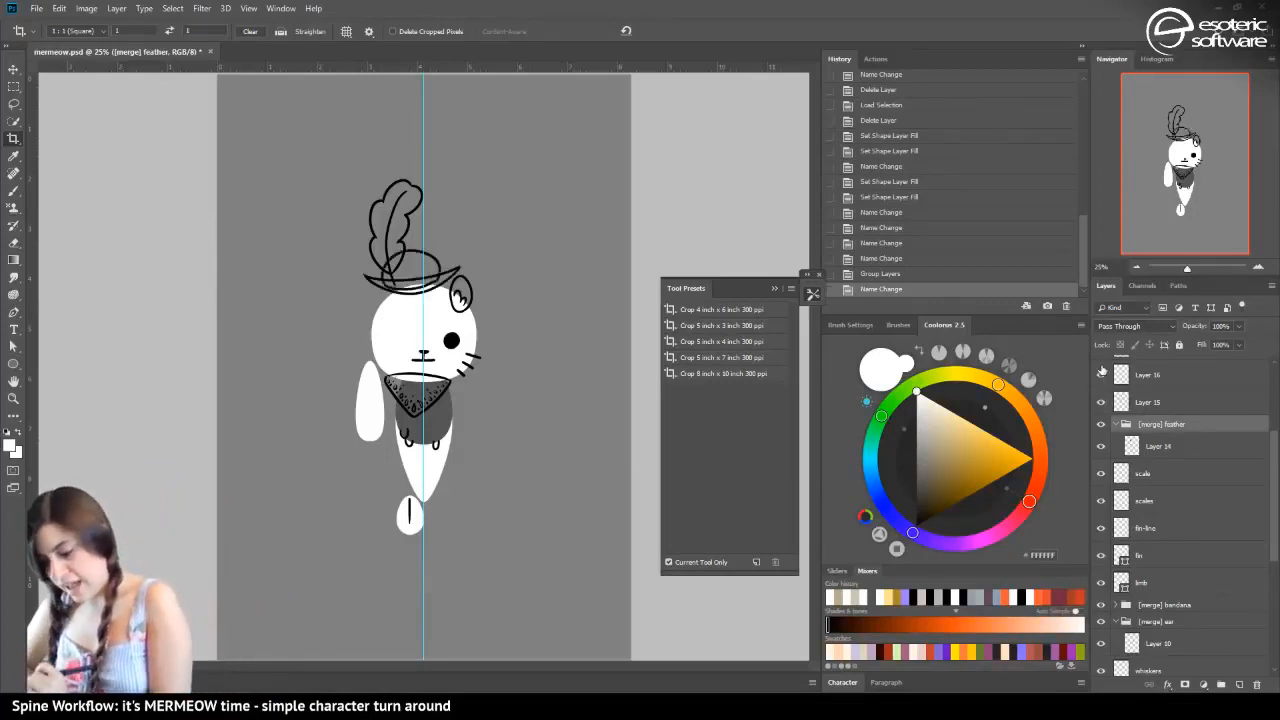
left_click_drag(1134, 376, 1132, 416)
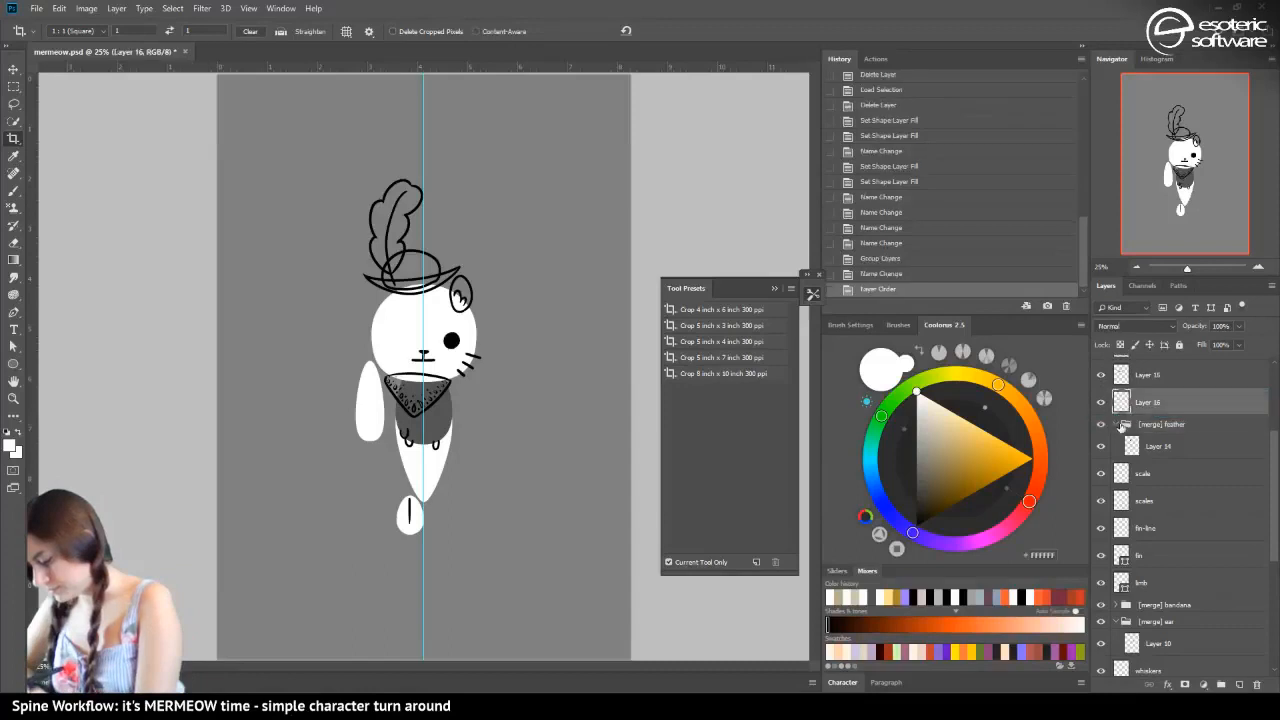
Make Layers 17, 18, 19, 21 and 11 visible
scroll(1268, 500, "up", 3)
left_click(1101, 422)
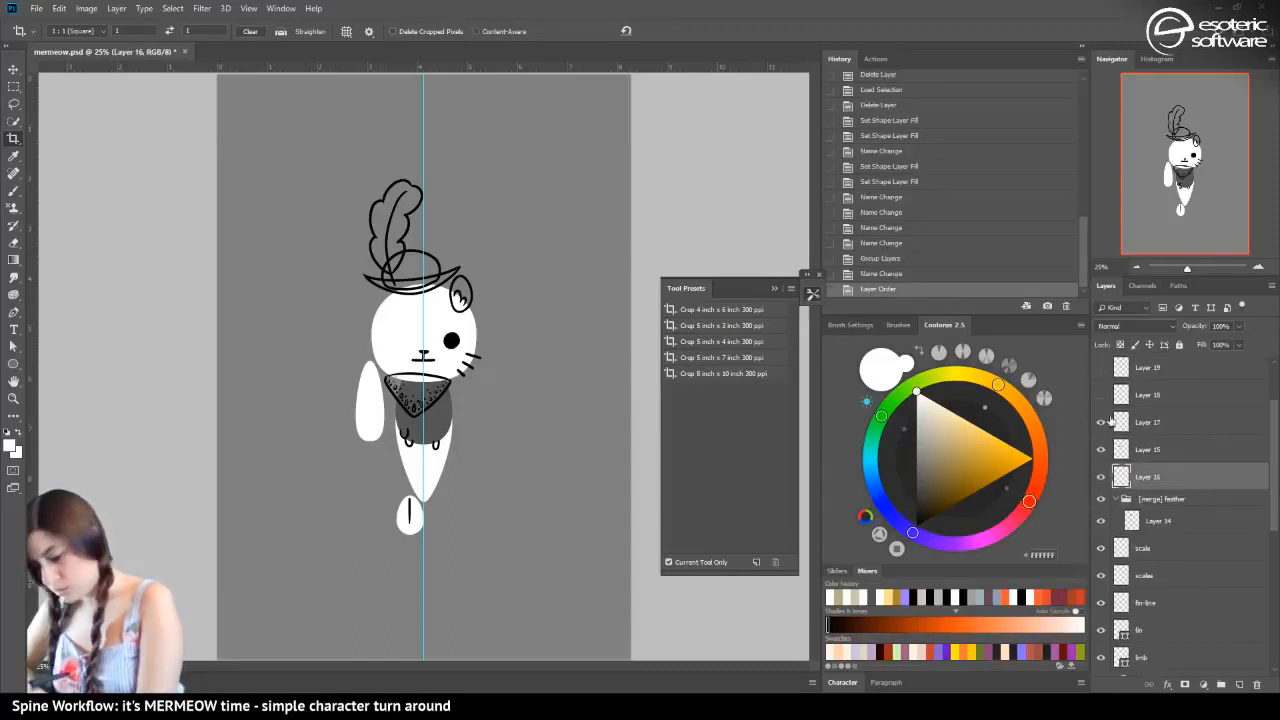
left_click(1101, 395)
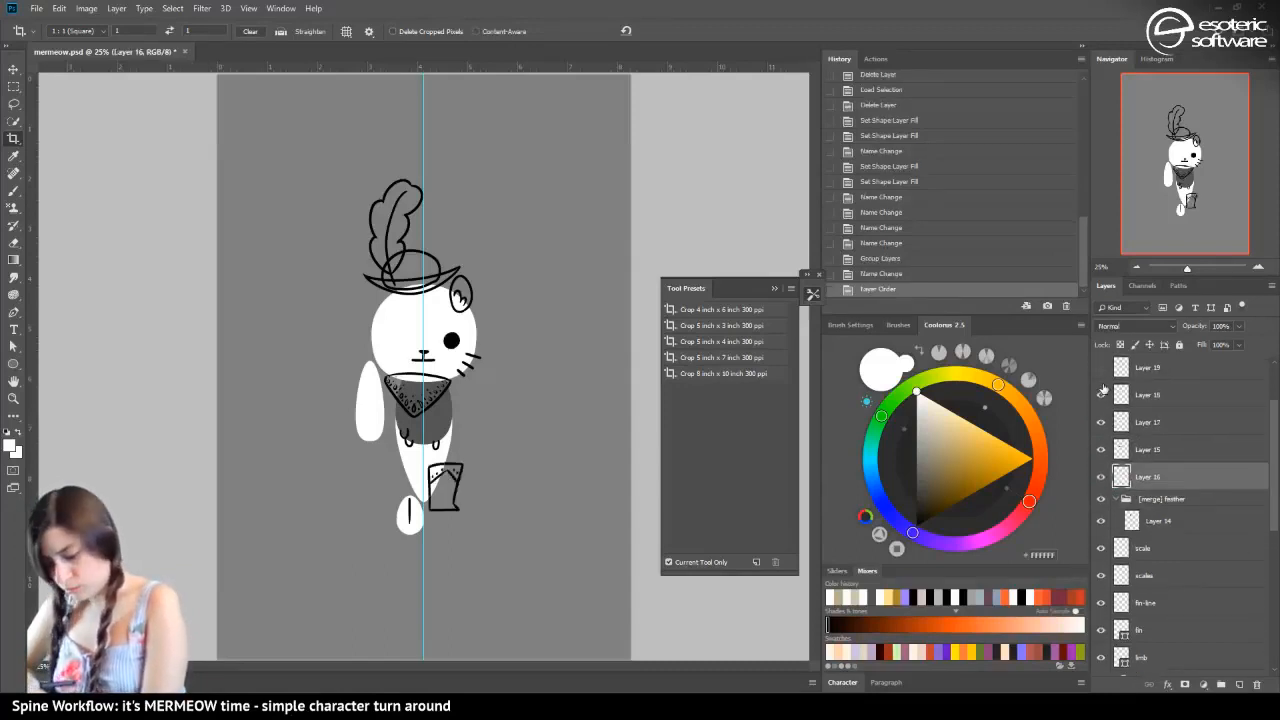
left_click(1101, 365)
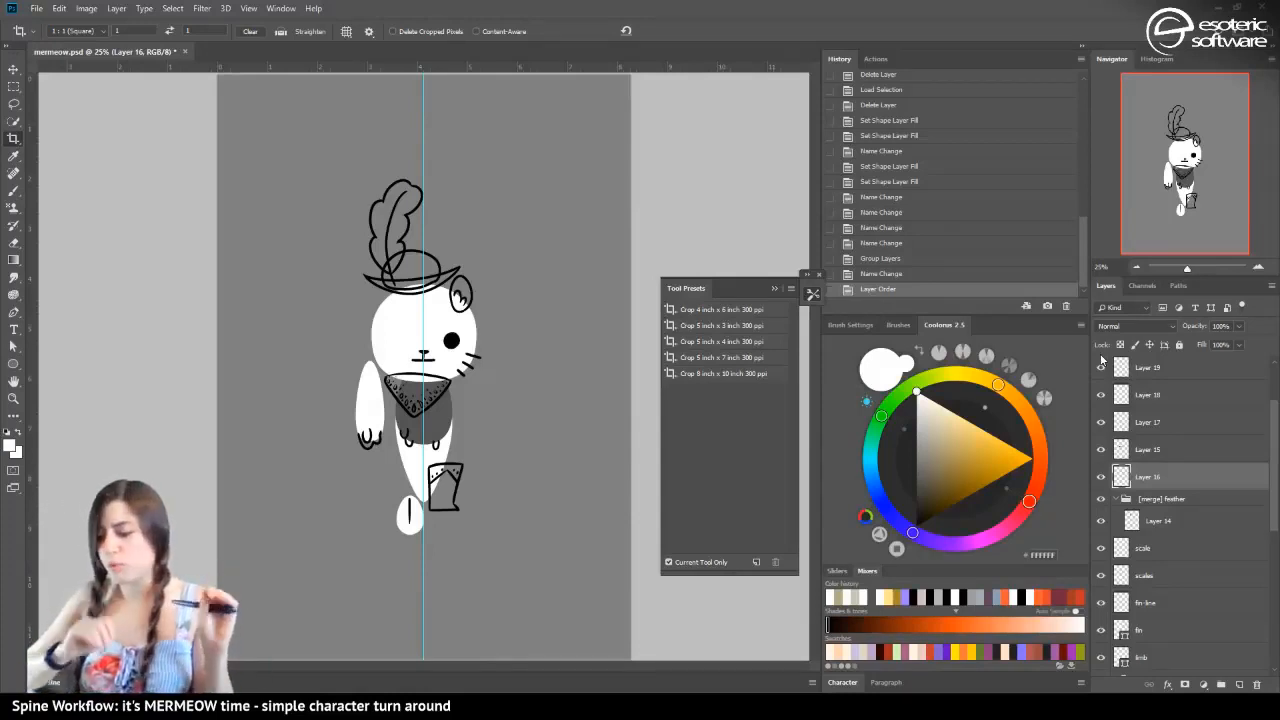
scroll(1102, 370, "up", 2)
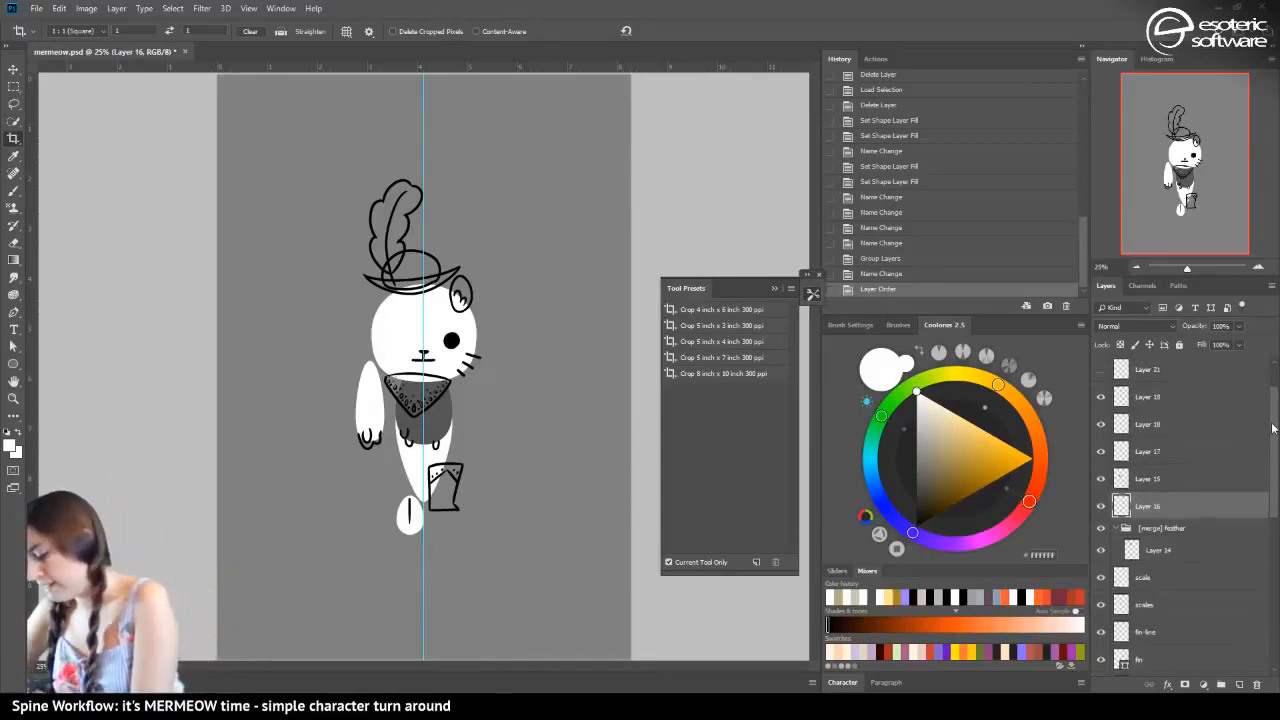
left_click(1102, 402)
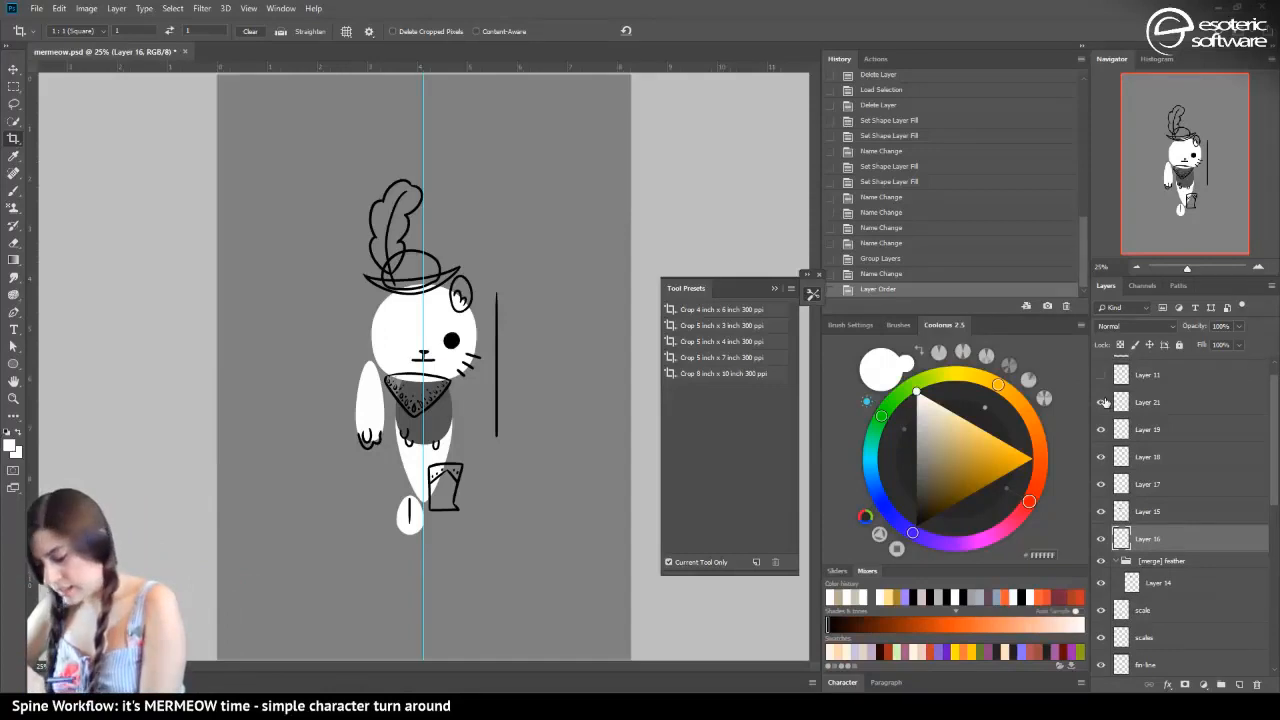
left_click(1102, 374)
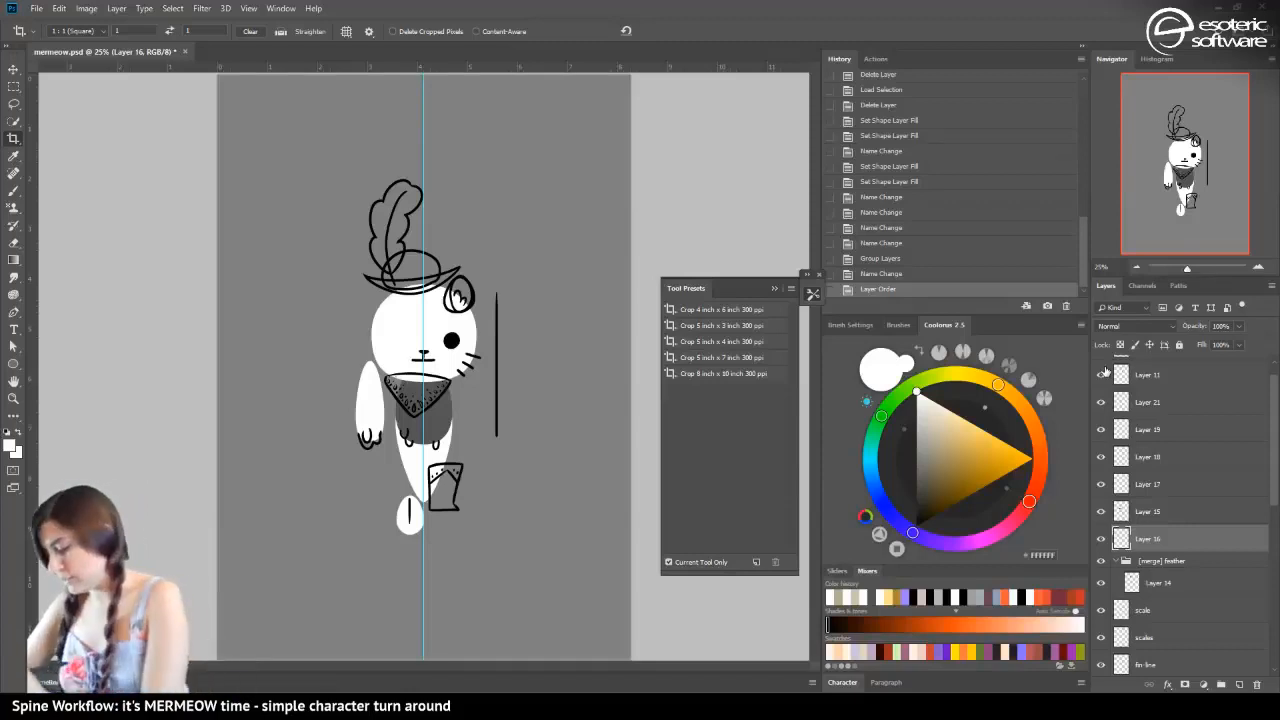
Compare the parts with the [ignore] sketch layer by showing it briefly, hide it again and save the document
scroll(1263, 377, "up", 1)
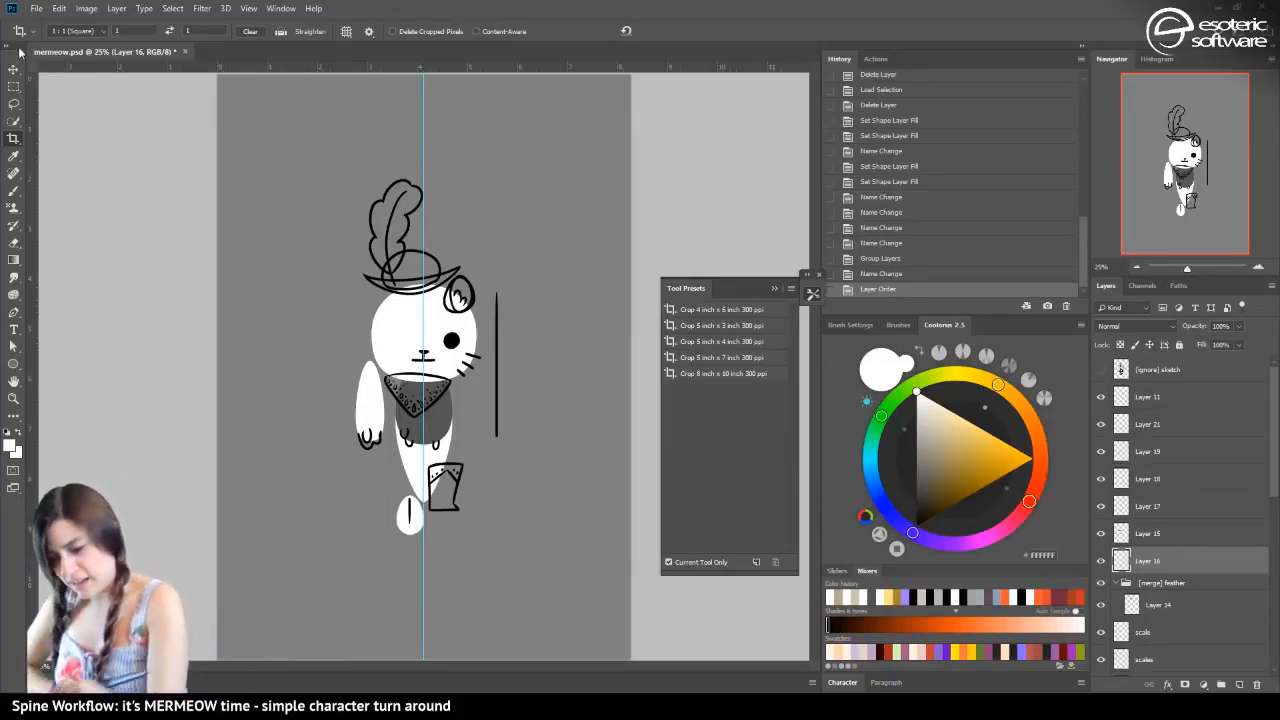
left_click(1101, 369)
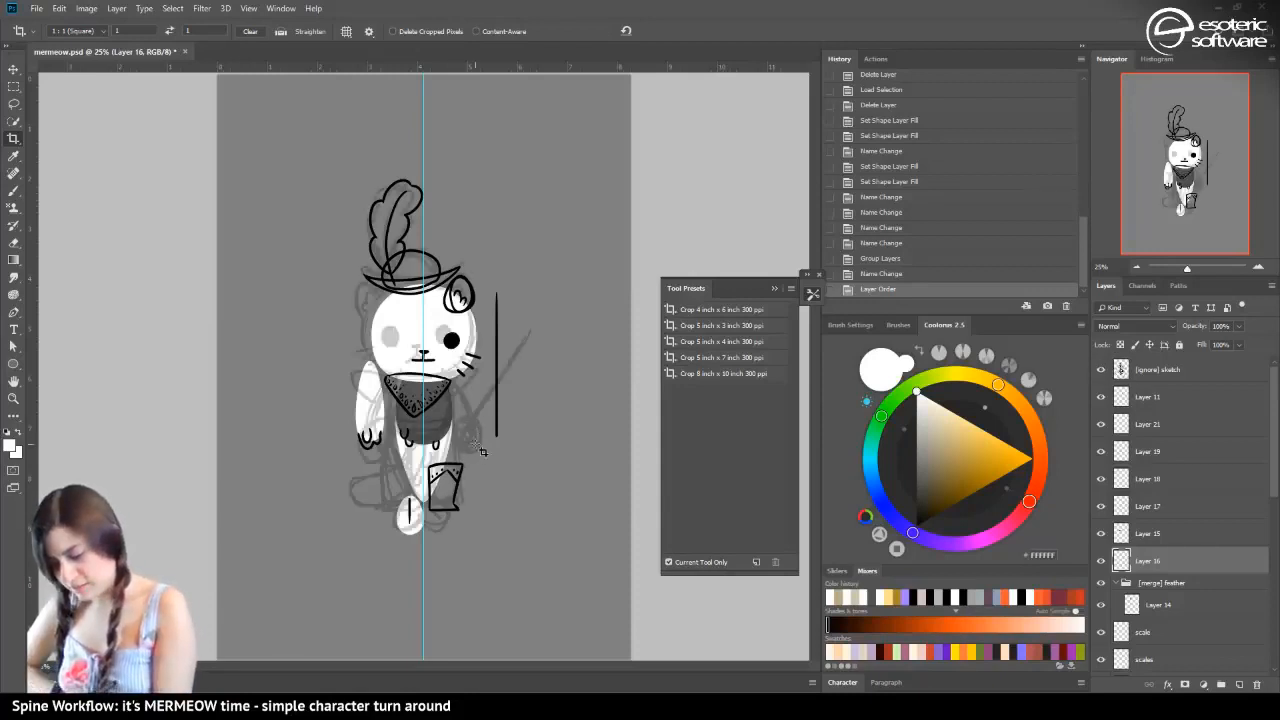
left_click(1101, 369)
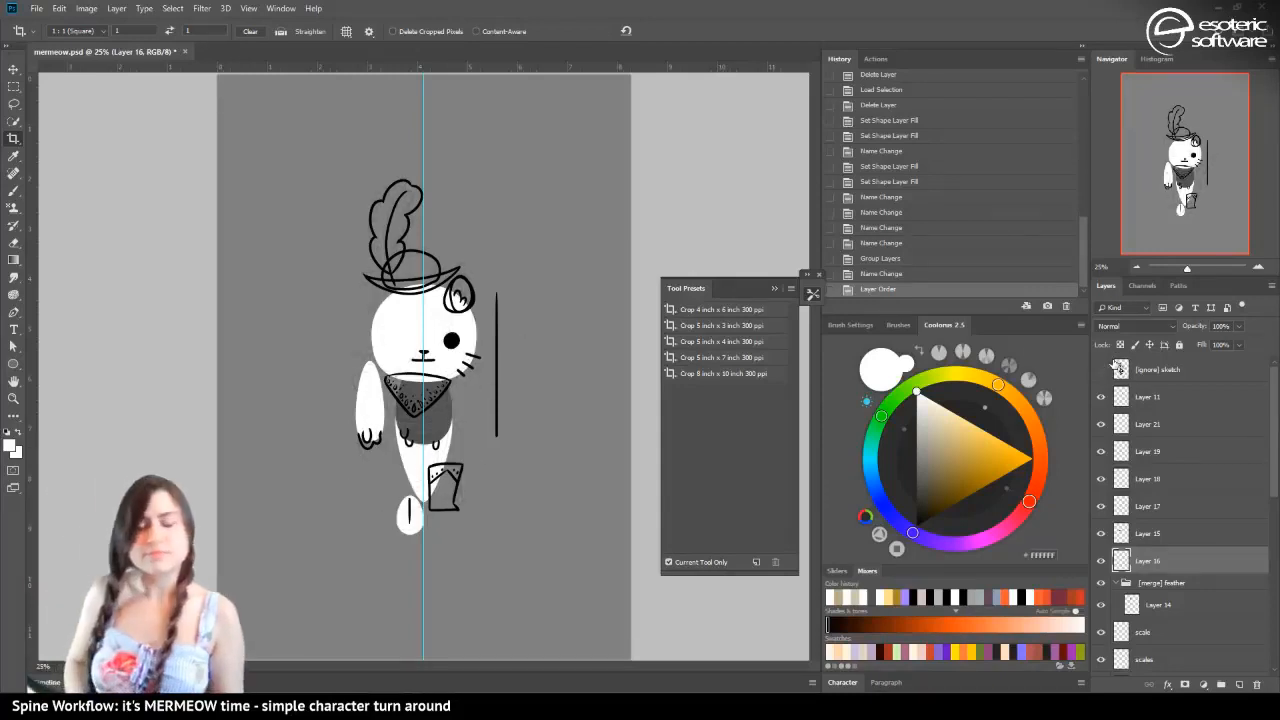
key("ctrl+s")
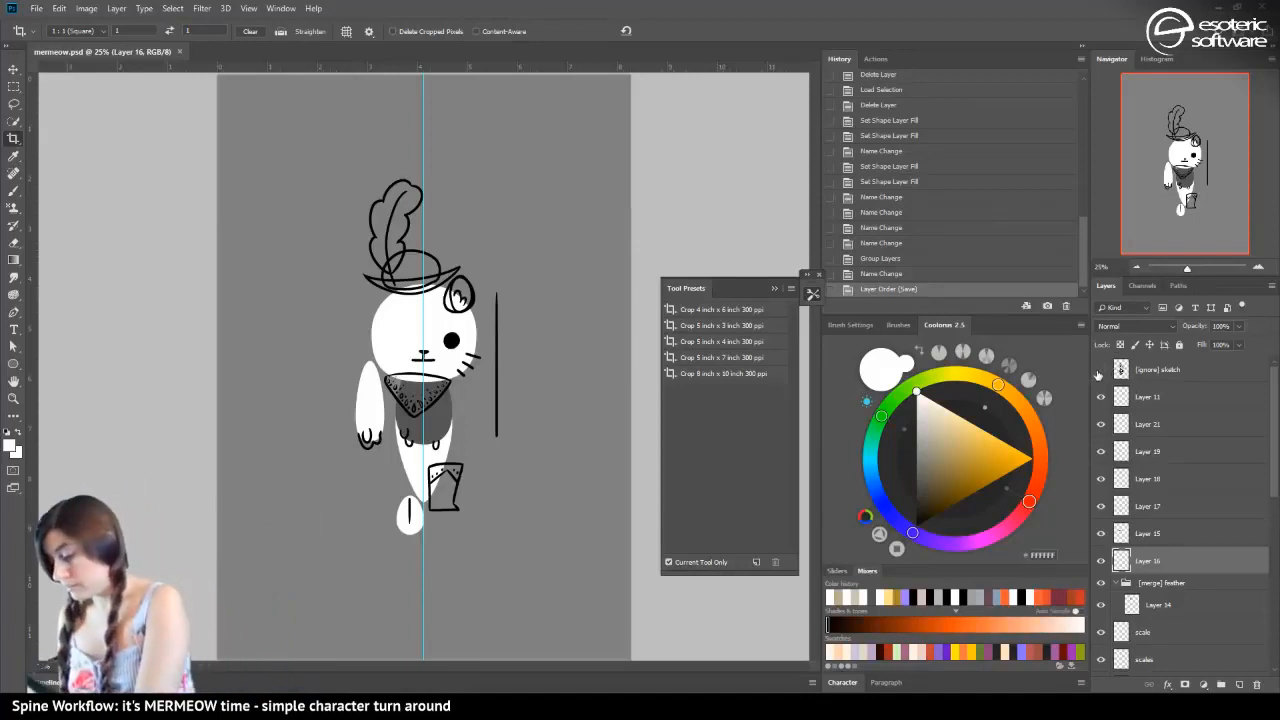
Toggle the visibility of the [ignore] sketch layer and Layer 11 to check which part Layer 11 holds
left_click(1101, 370)
left_click(1101, 370)
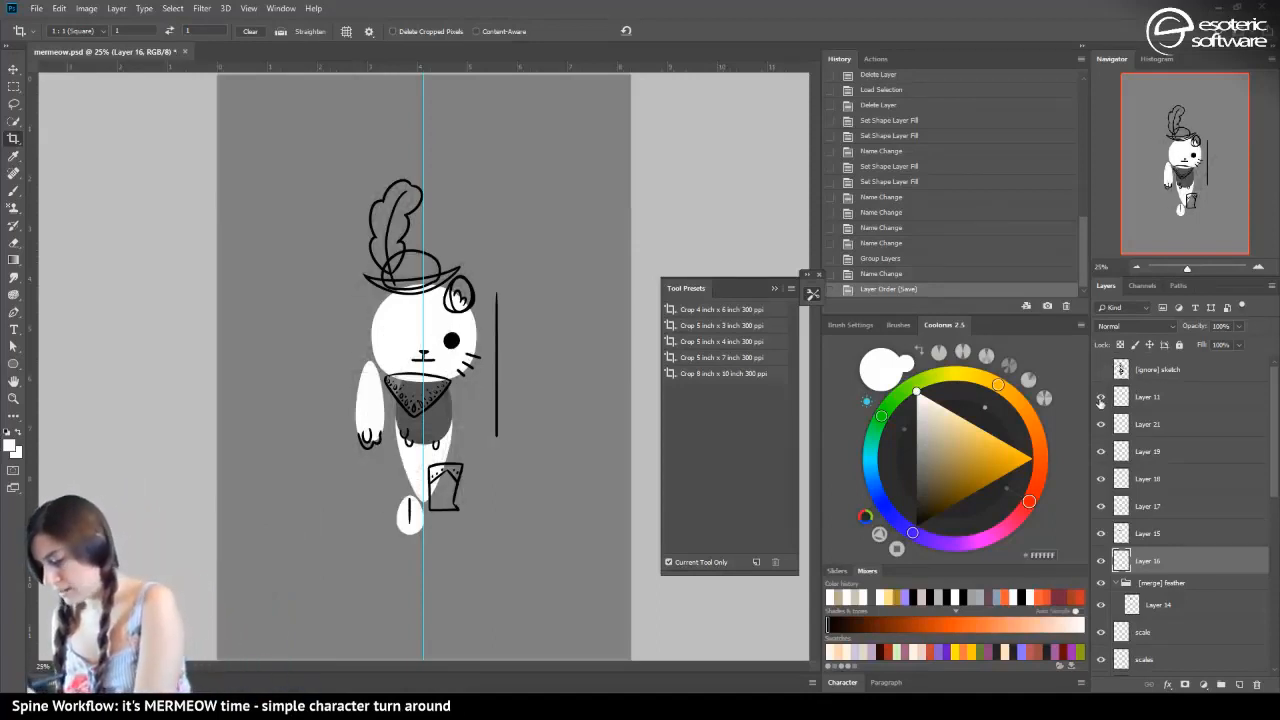
left_click(1101, 398)
left_click(1101, 398)
Put Layer 11 into its own group and name the group "[merge] ear-back"
left_click(1132, 398)
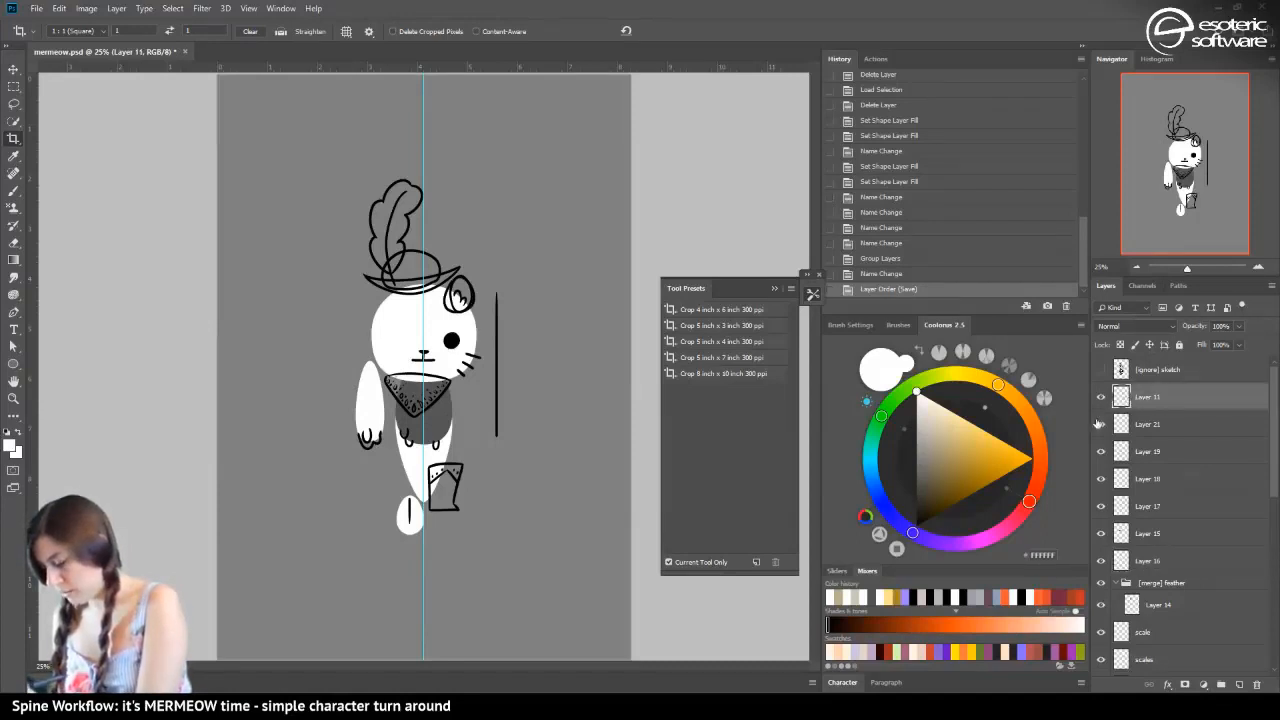
key("ctrl+g")
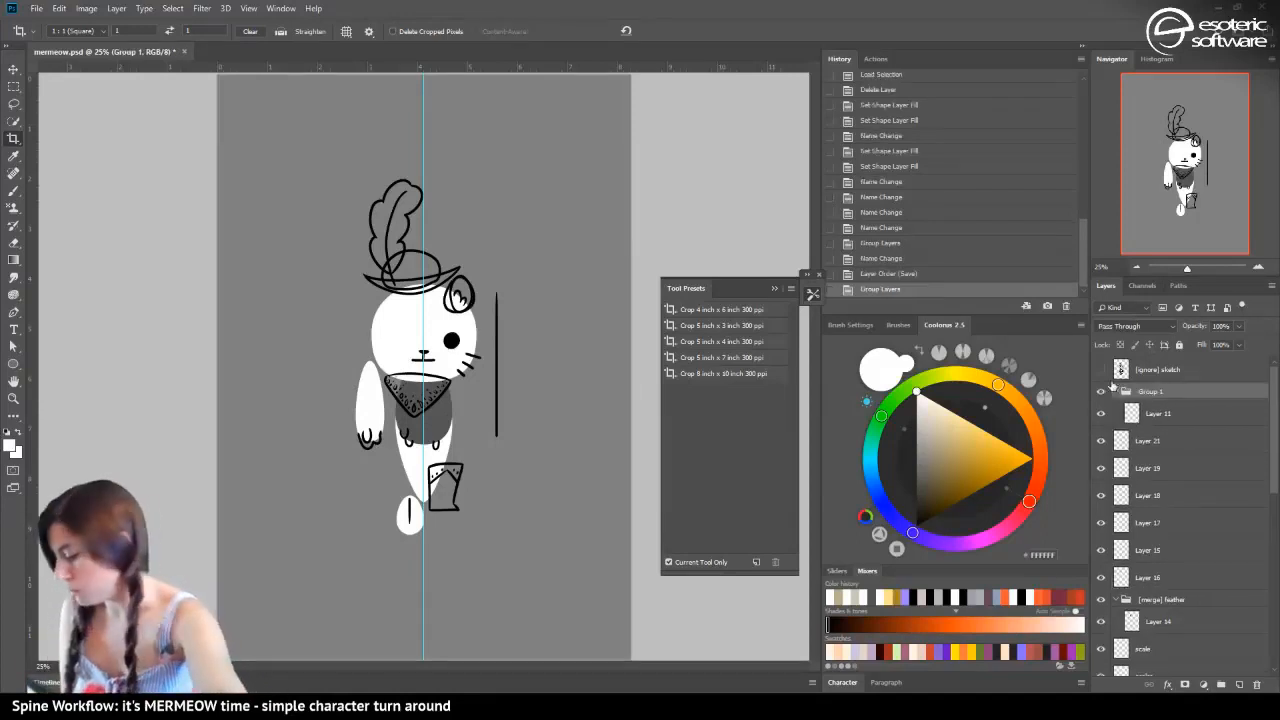
double_click(1152, 391)
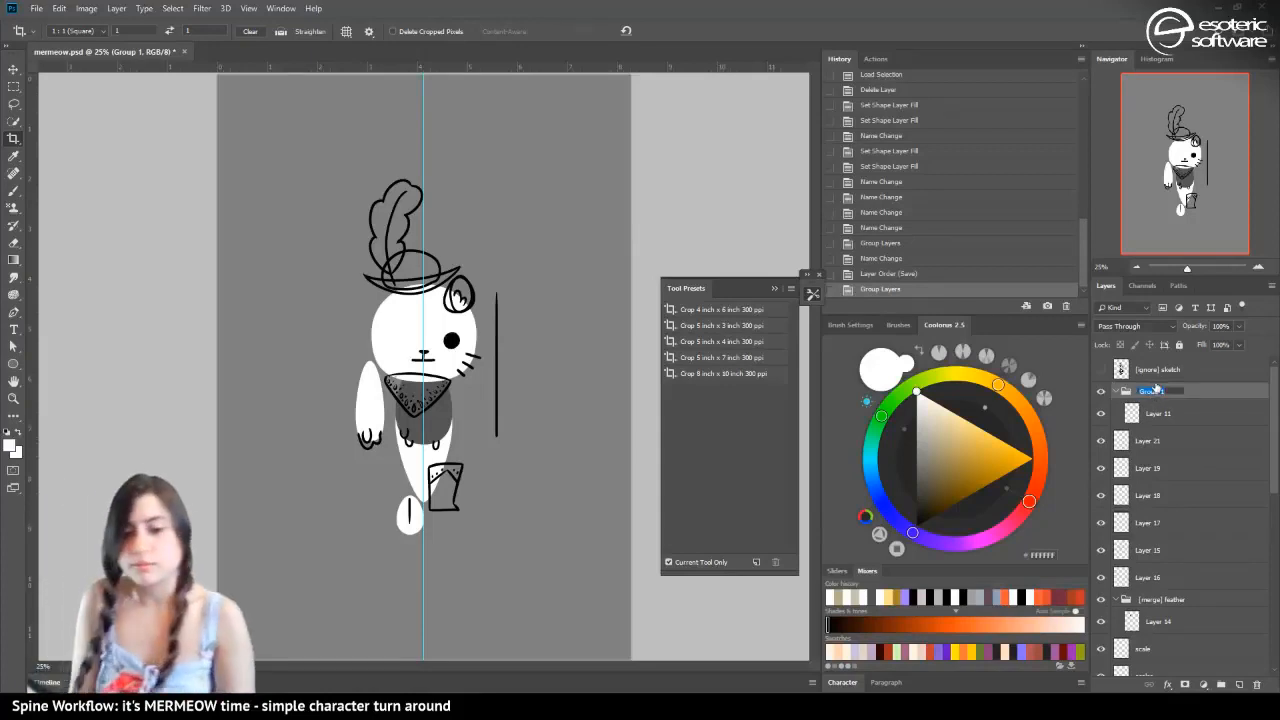
type("[mer")
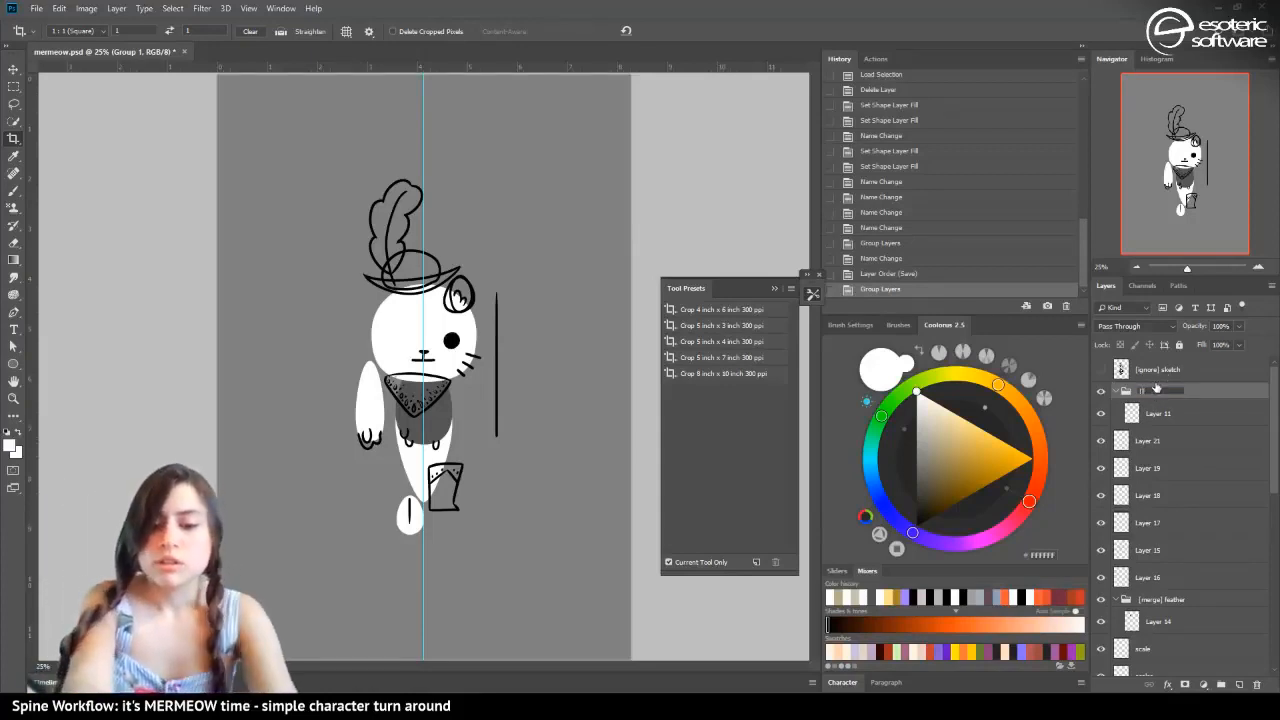
type("ge]")
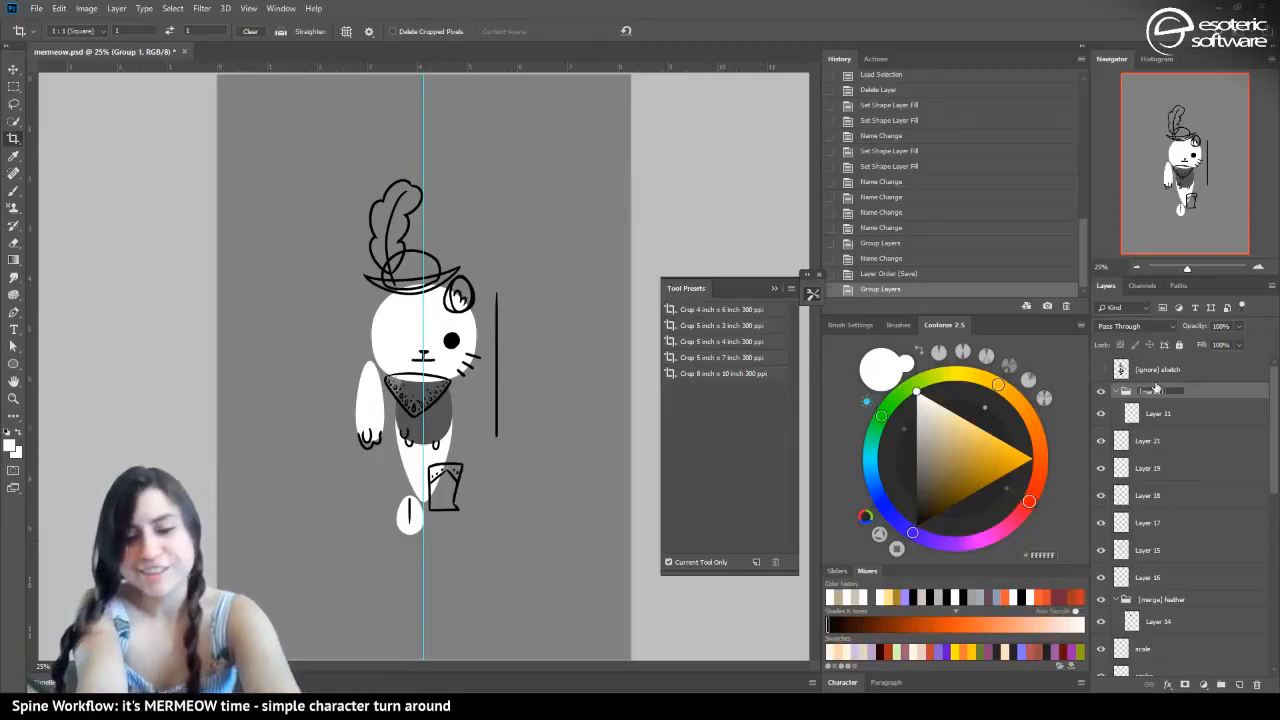
type(" ear-ba")
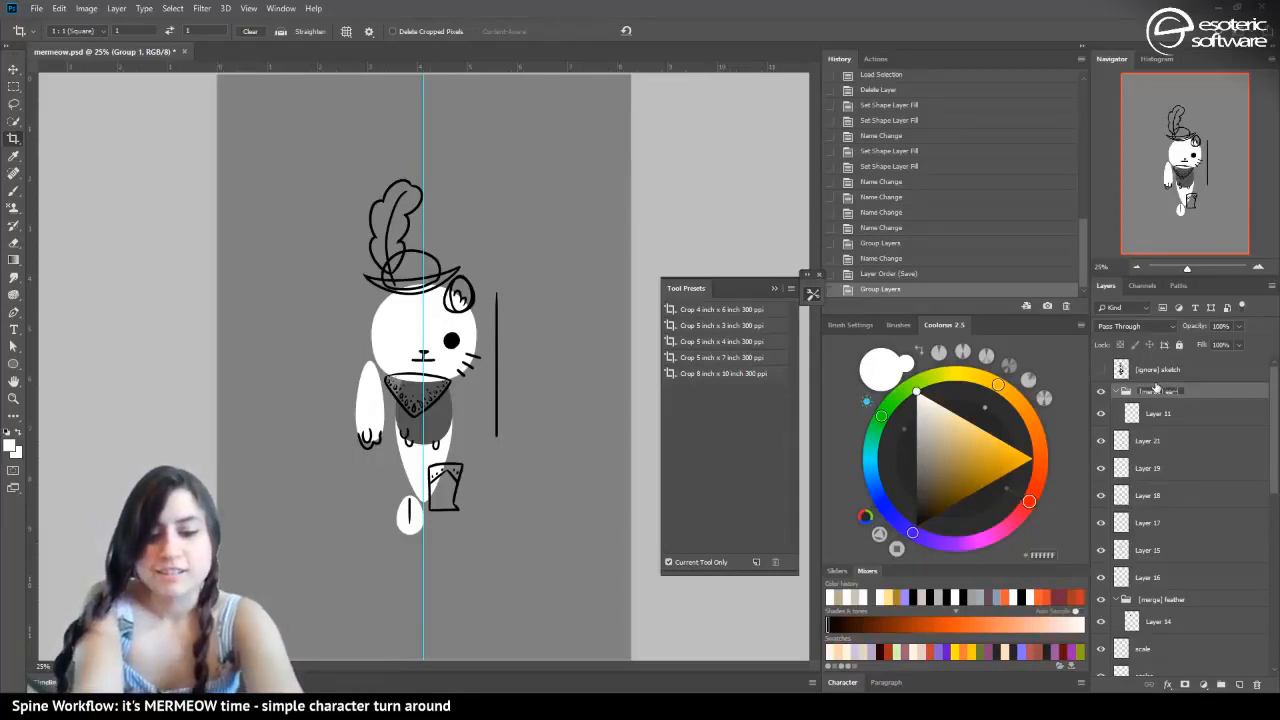
type("ck")
key("Return")
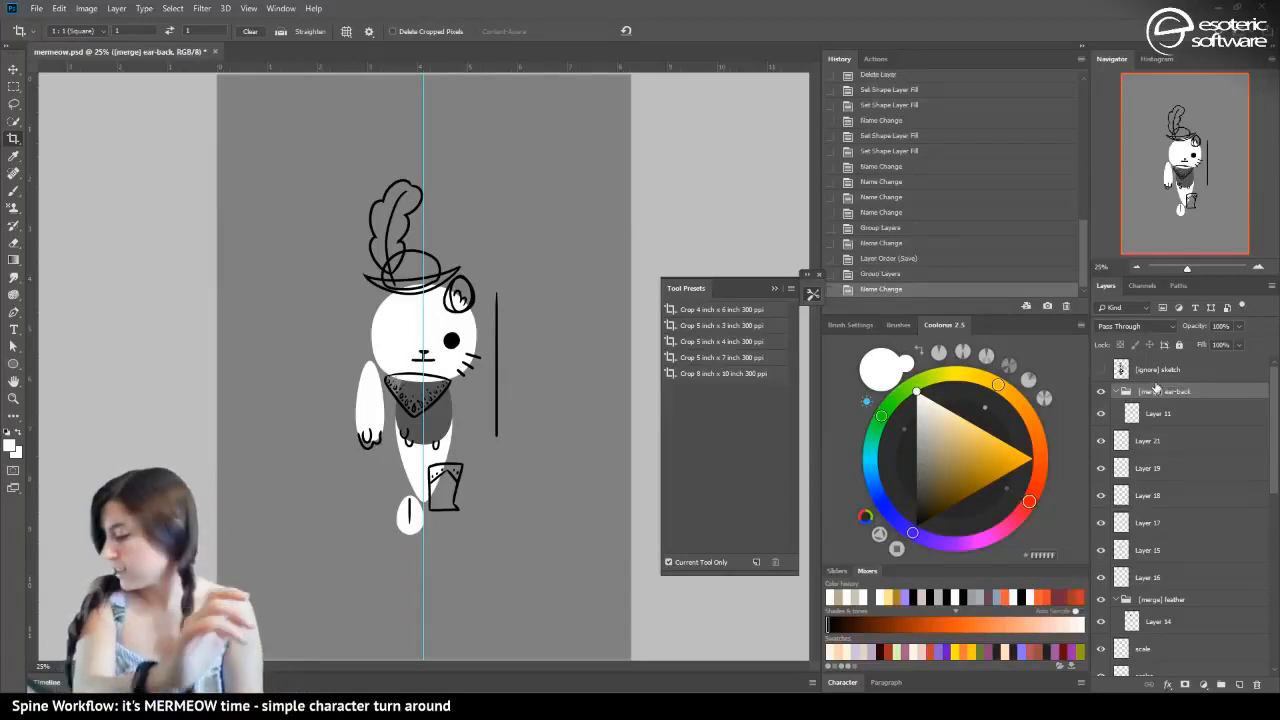
Collapse the [merge] ear-back group, move it directly below the [merge] ear group and save the document
left_click(1120, 392)
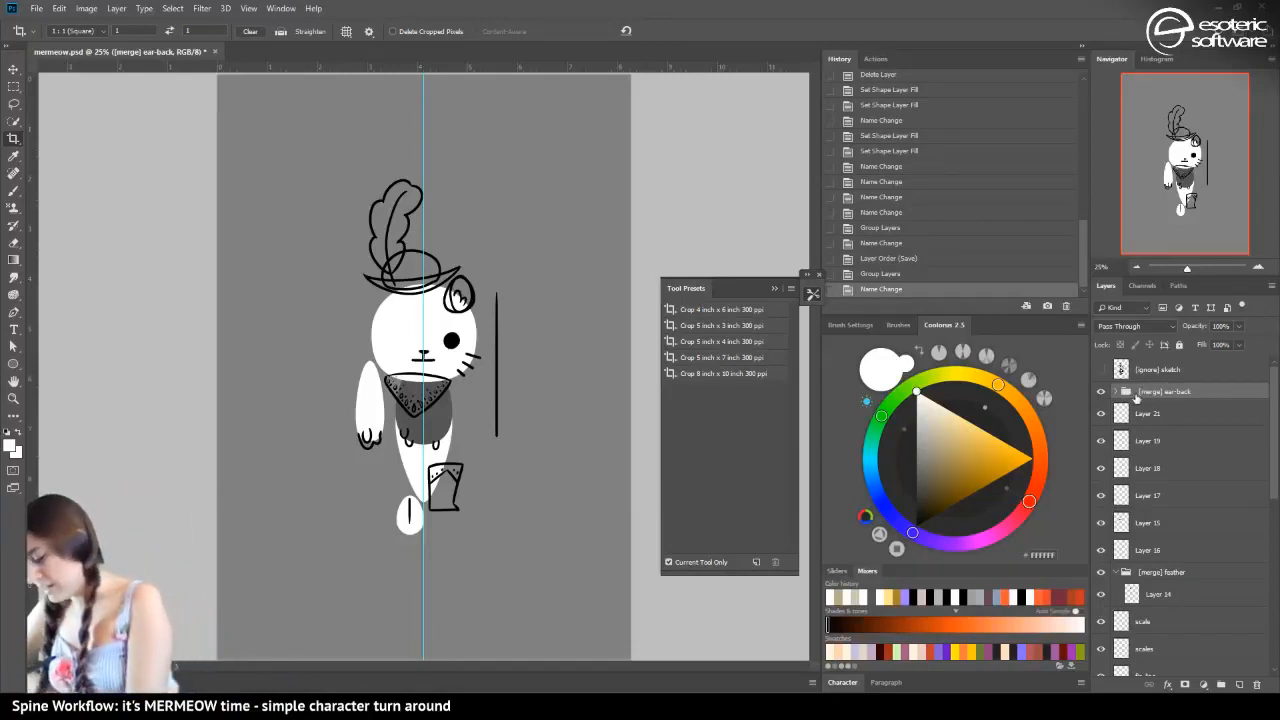
left_click_drag(1136, 398, 1121, 616)
left_click(1117, 569)
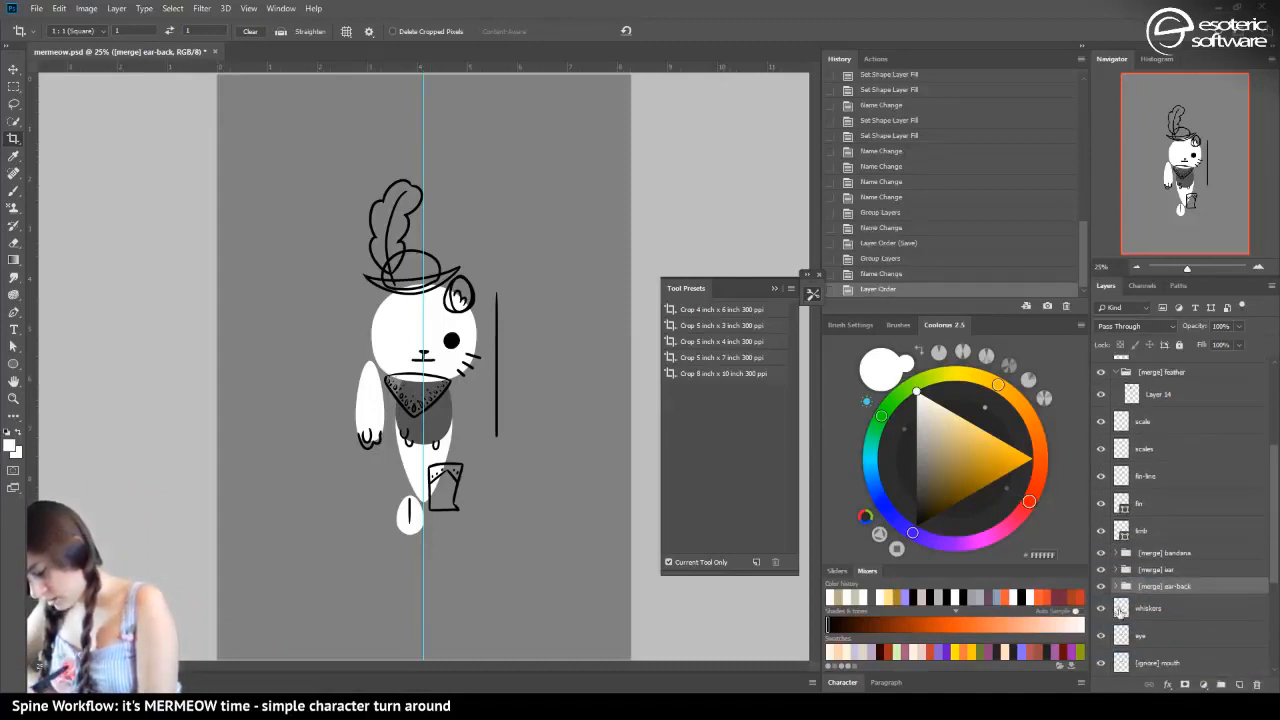
key("ctrl+s")
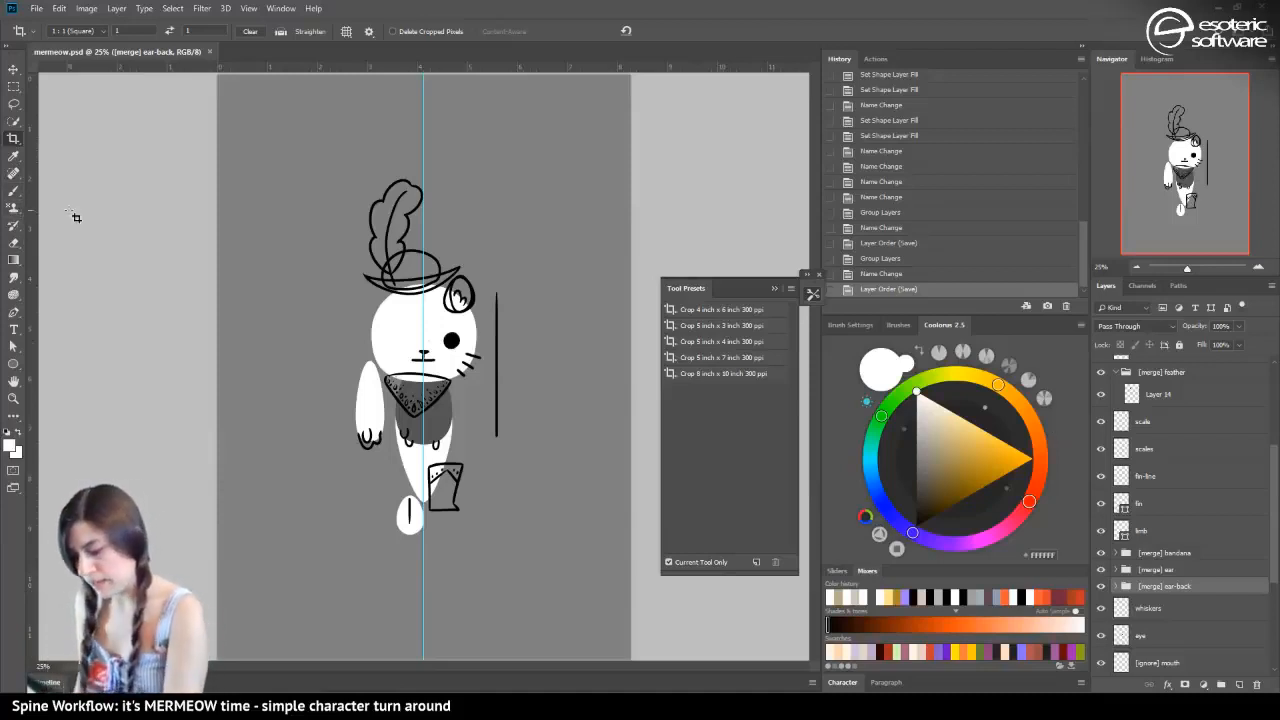
Set up the Brush tool with black as foreground colour and add an empty layer directly above the head layer
left_click(8, 437)
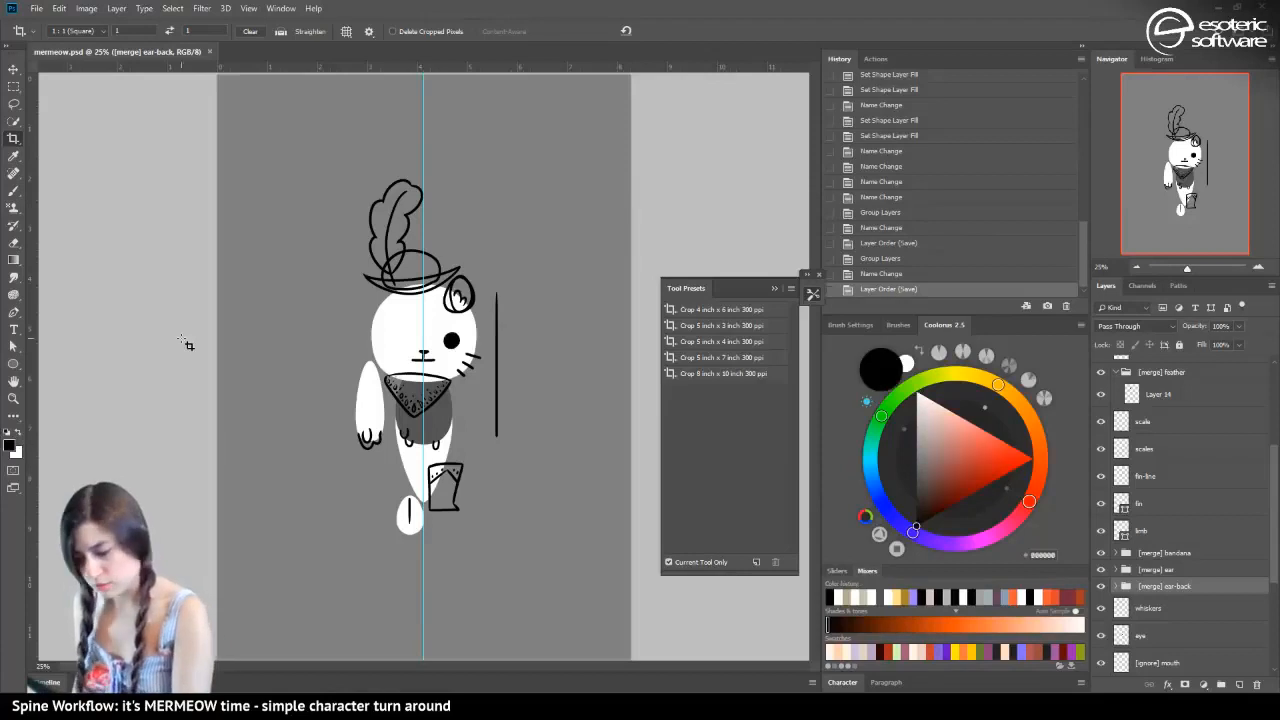
left_click(1257, 268)
left_click(1257, 268)
left_click(1257, 268)
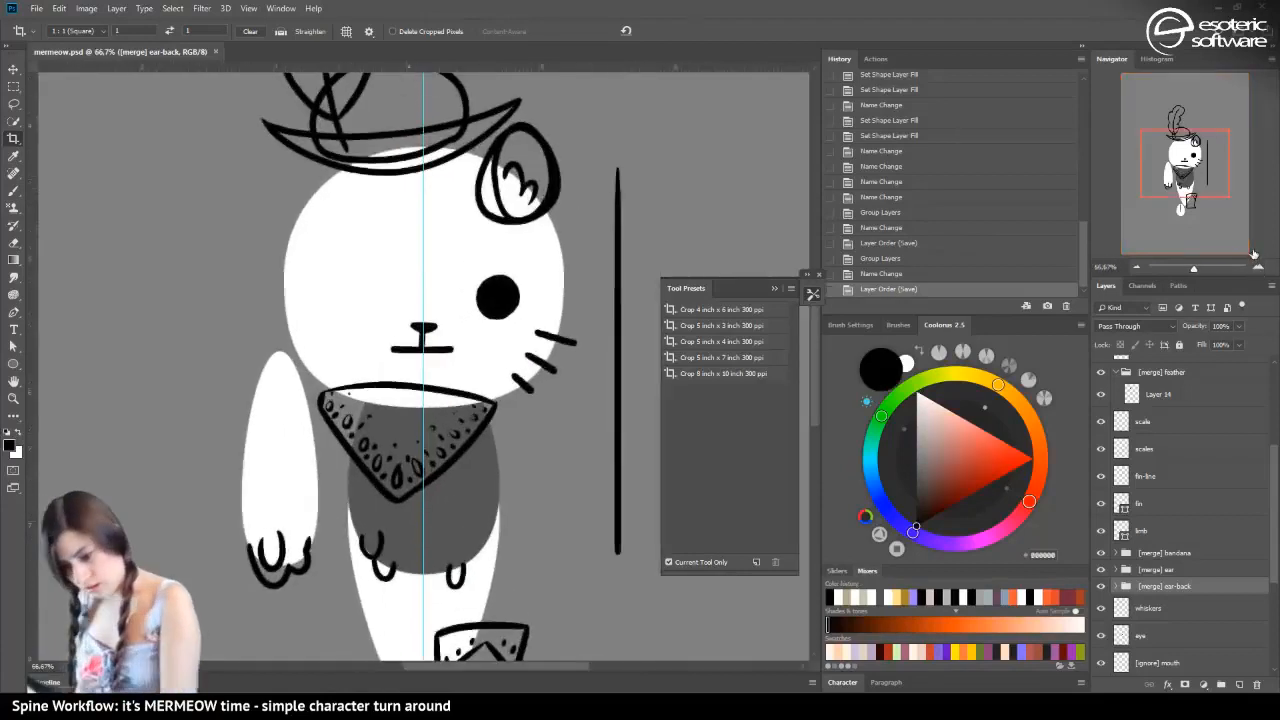
left_click(15, 192)
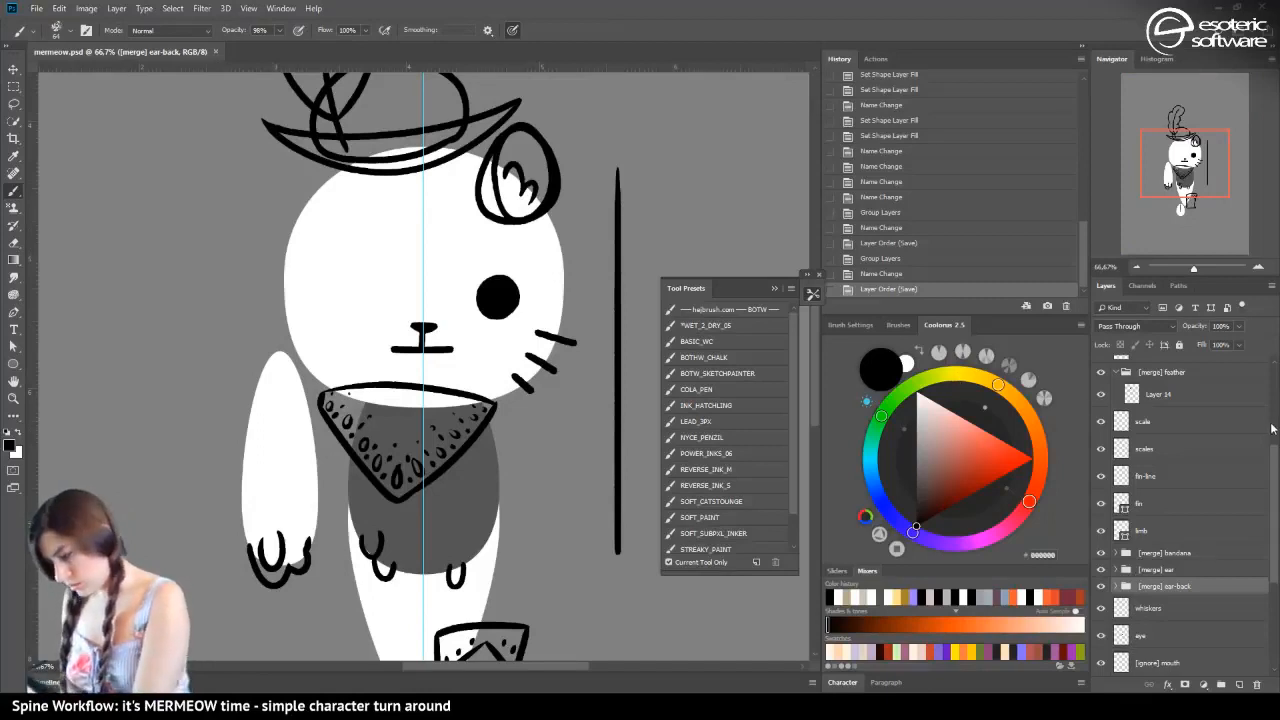
scroll(1276, 481, "down", 3)
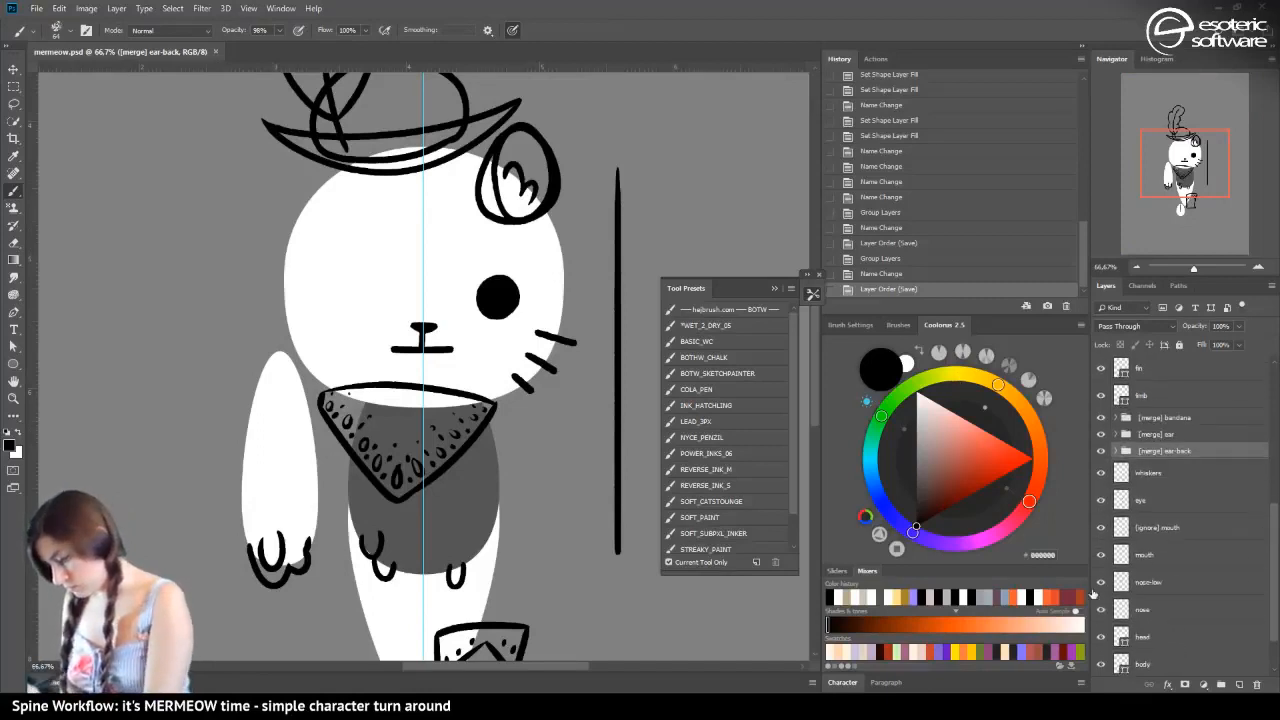
left_click(1150, 637)
left_click(1240, 687)
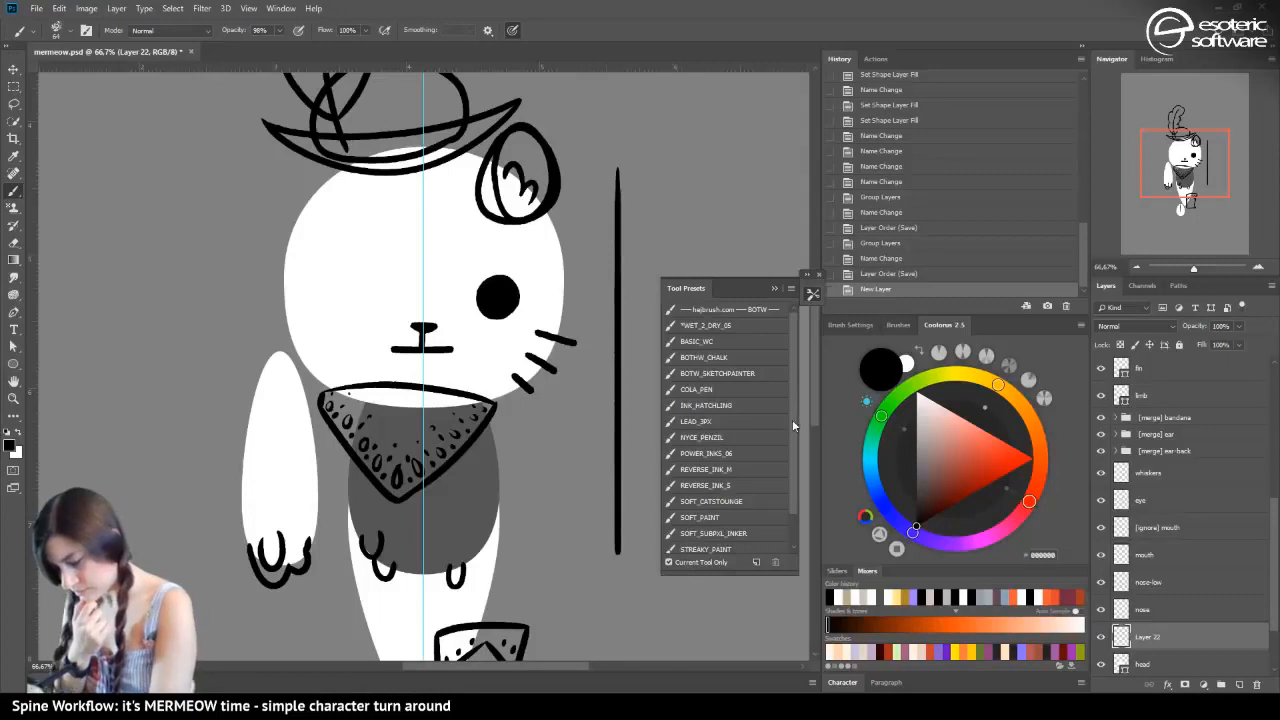
Try soft black strokes on the cheek with the SOFT_PAINT brush preset, then revert to the empty new layer
scroll(792, 419, "down", 1)
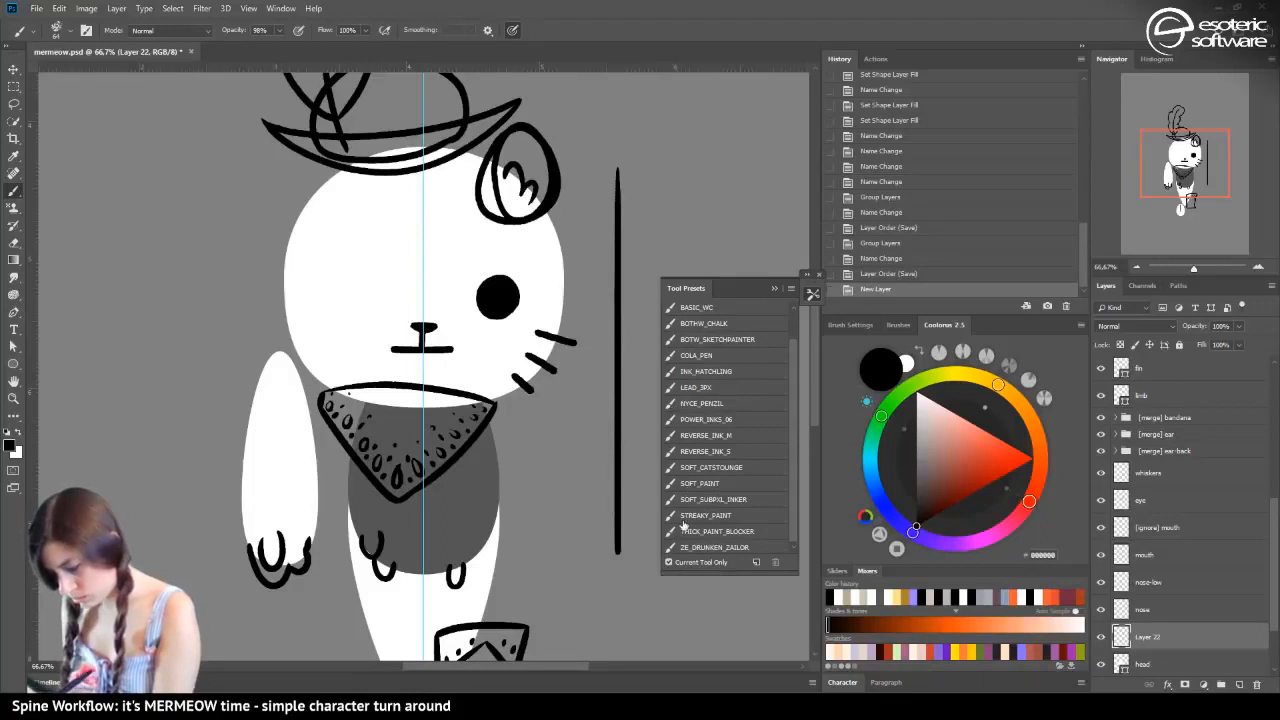
left_click(689, 486)
left_click_drag(506, 354, 466, 288)
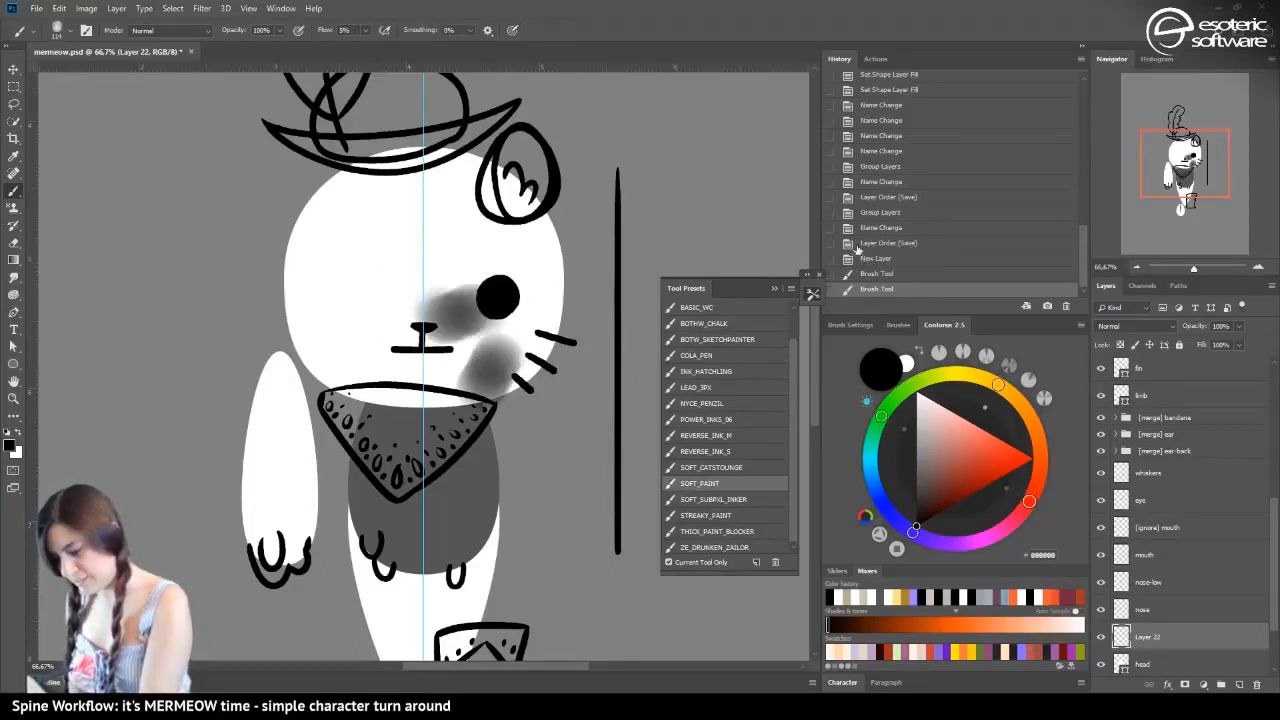
left_click(858, 255)
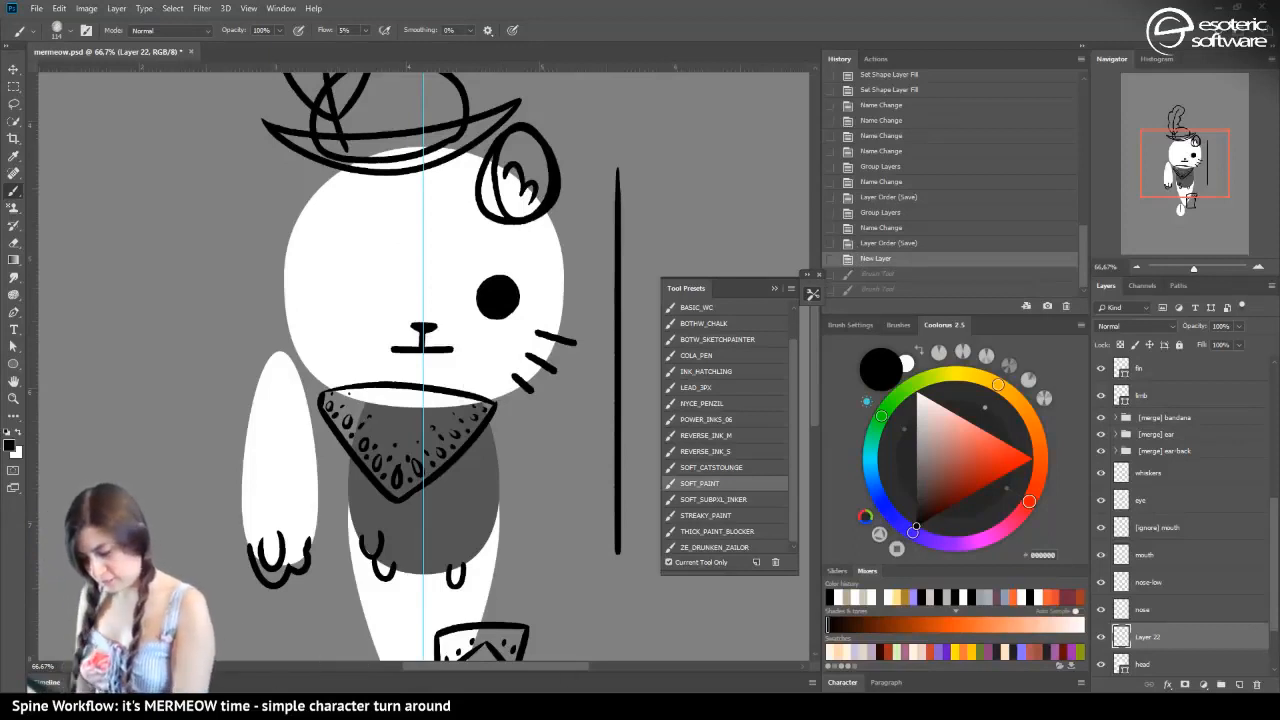
Open the Lazy Nezumi preset list, try a coral cheek blush with *WET_2_DRY_05 in Multiply mode and undo the strokes
left_click(598, 704)
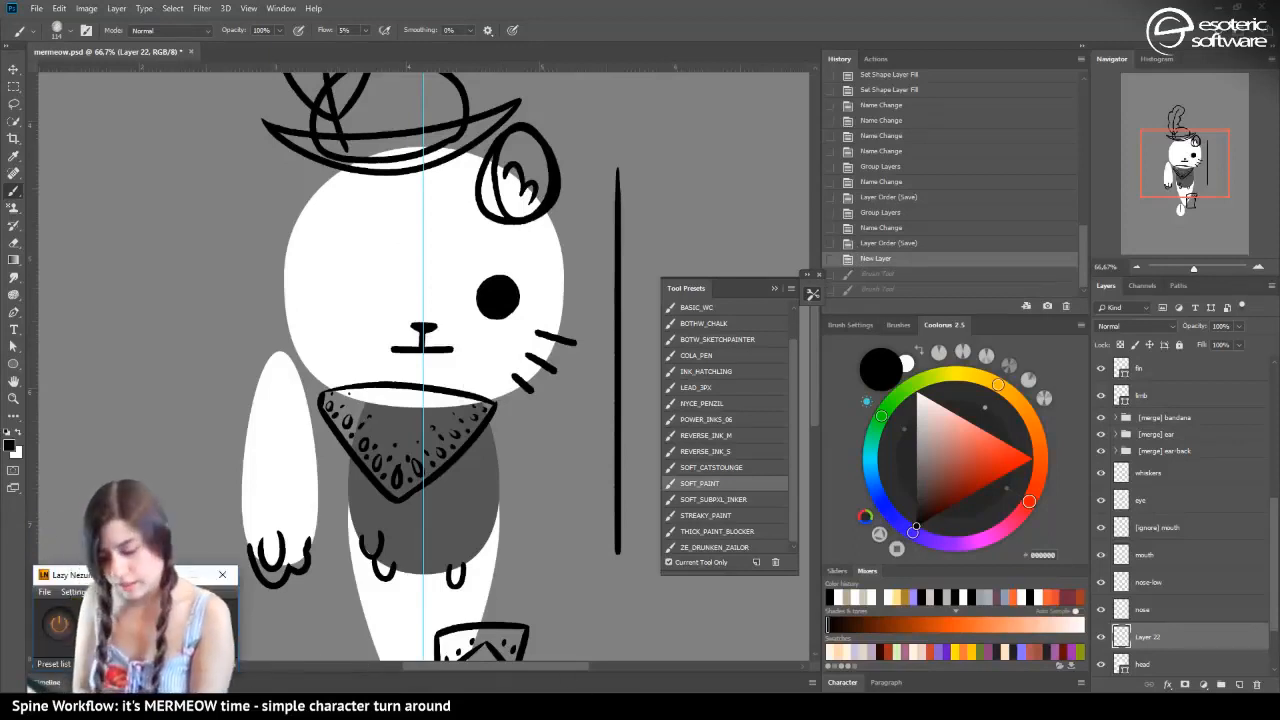
left_click(150, 612)
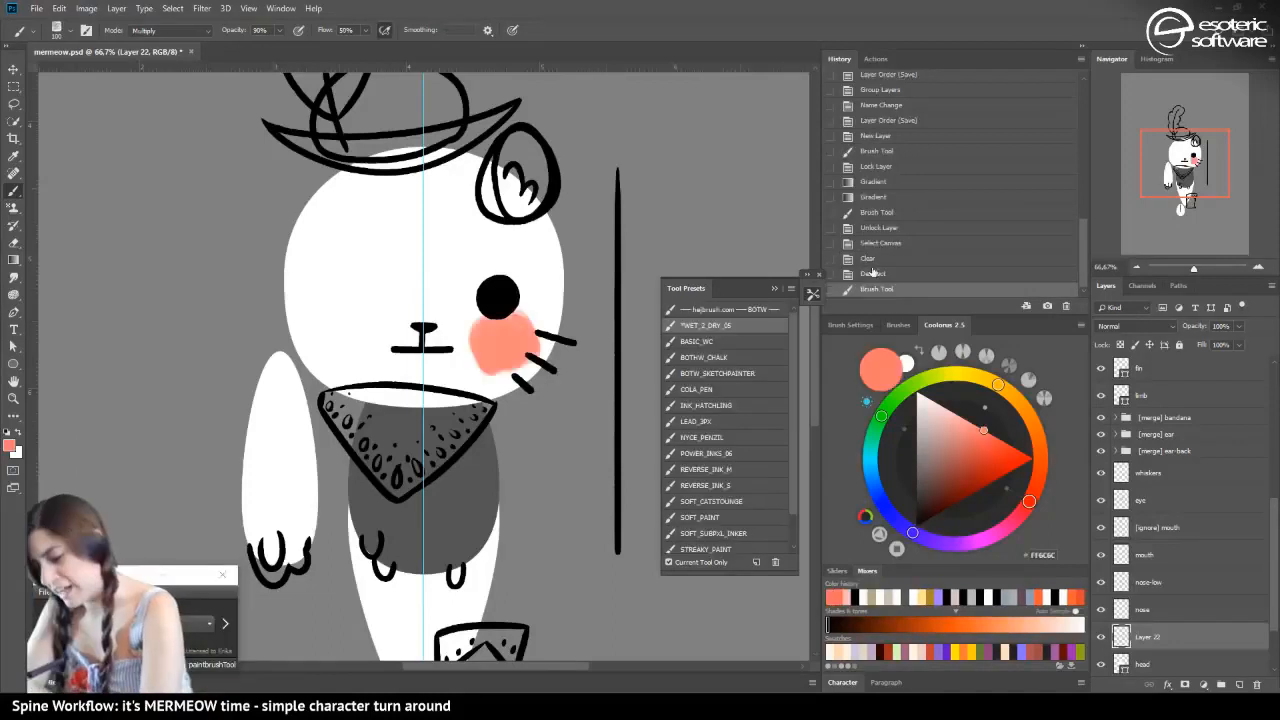
key("ctrl+z")
mouse_move(505, 350)
left_mouse_down()
mouse_move(500, 365)
mouse_move(497, 325)
mouse_move(515, 372)
left_mouse_up()
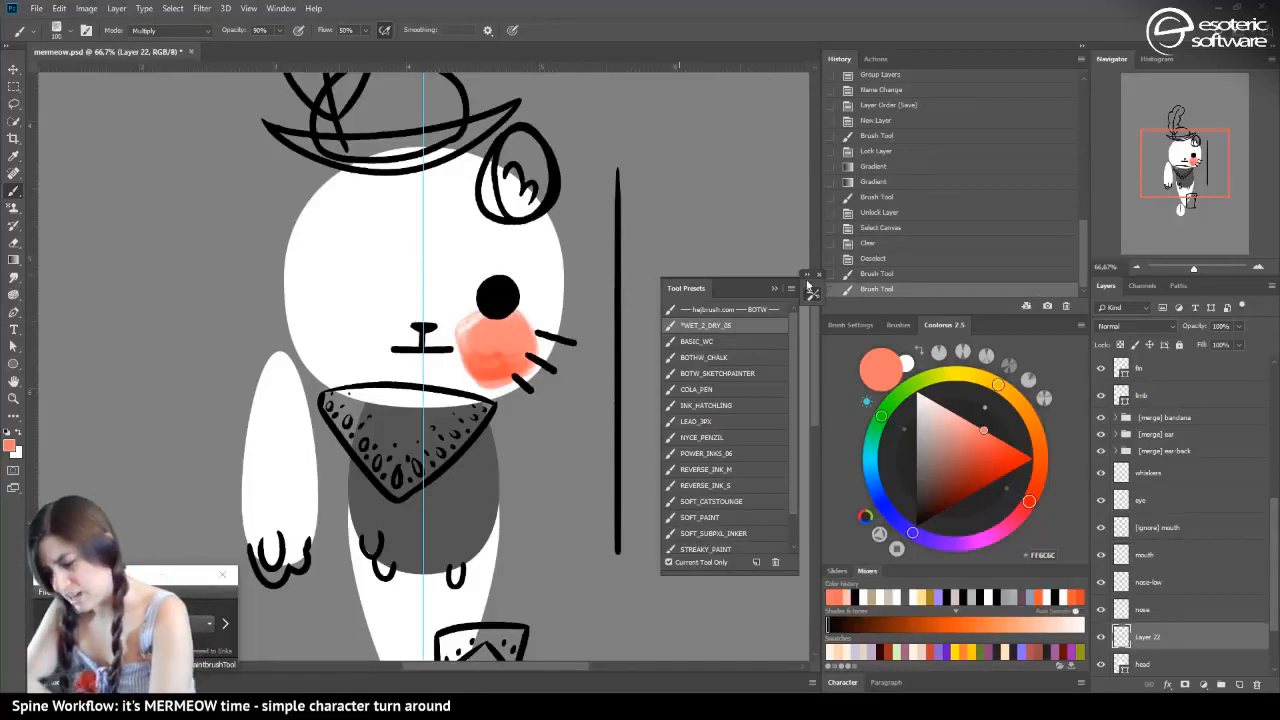
left_click(873, 258)
Set the brush mode to Normal and paint a coral blush on the cheek below the eye, undoing surplus strokes
left_click(155, 31)
left_click(138, 37)
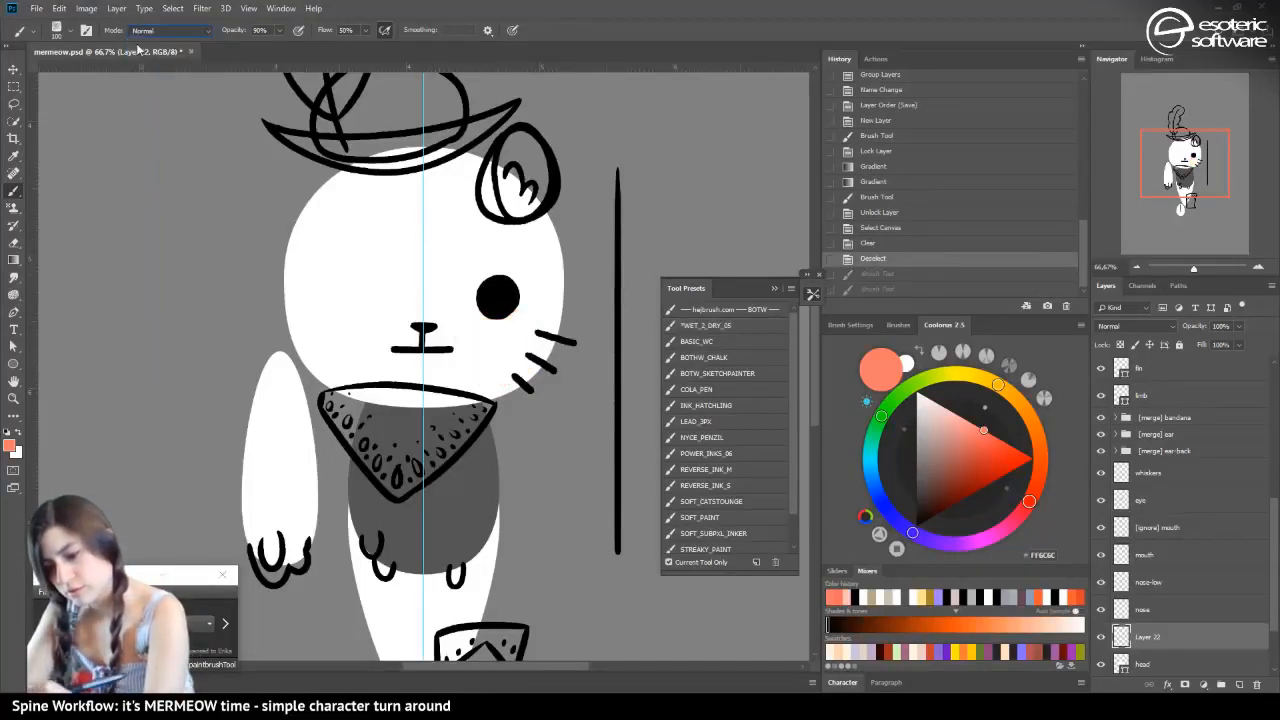
mouse_move(520, 330)
left_mouse_down()
mouse_move(511, 359)
mouse_move(505, 327)
mouse_move(523, 344)
mouse_move(399, 283)
mouse_move(502, 357)
mouse_move(449, 278)
mouse_move(510, 368)
left_mouse_up()
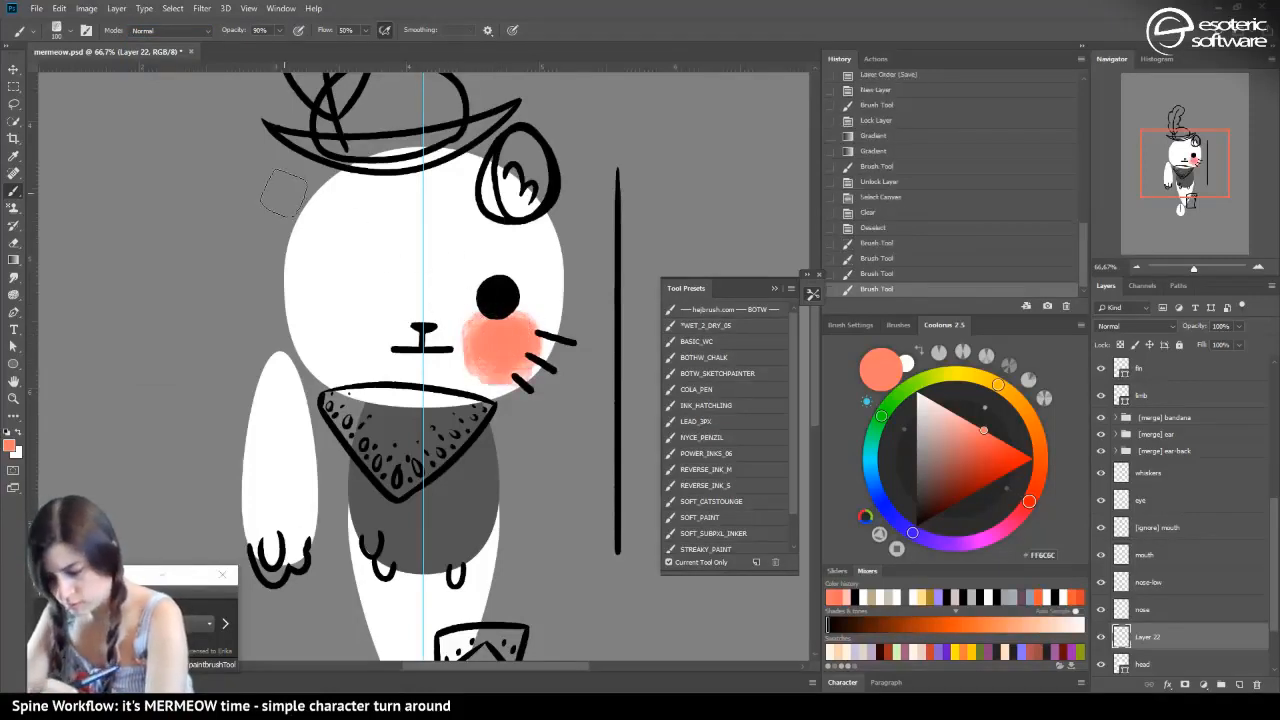
left_click(866, 275)
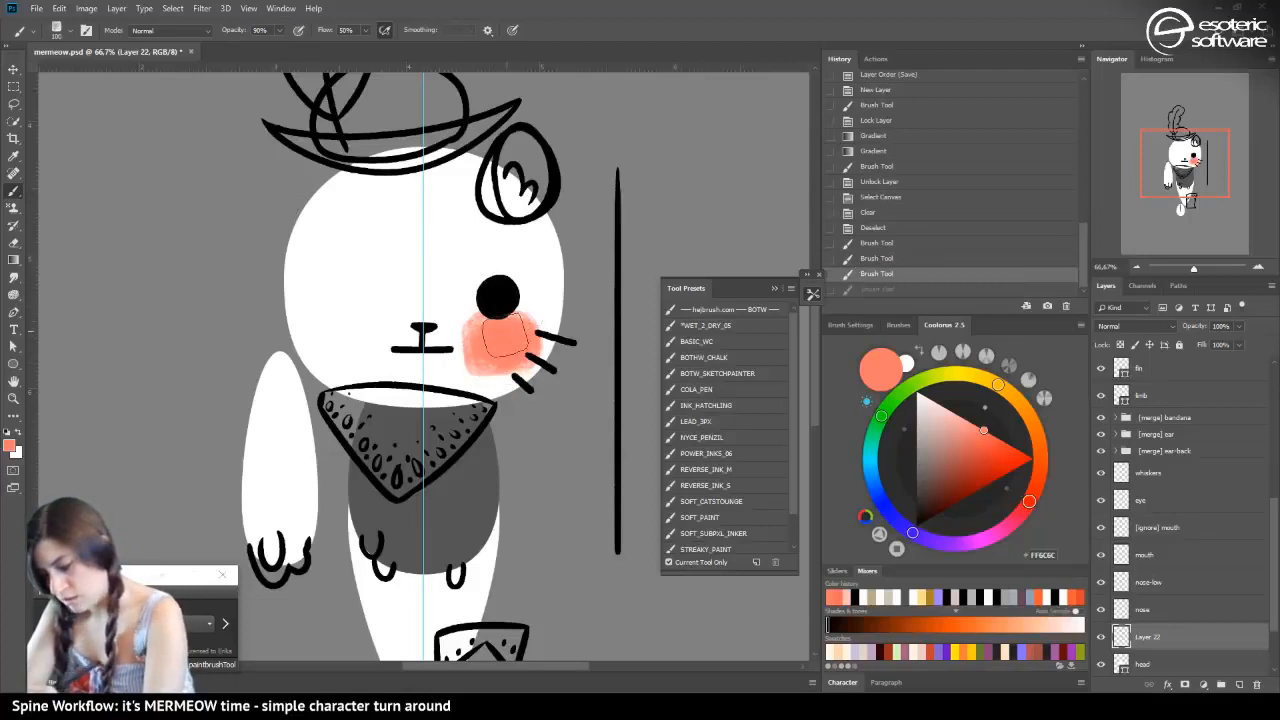
mouse_move(484, 358)
left_mouse_down()
mouse_move(508, 358)
mouse_move(492, 366)
left_mouse_up()
left_click(866, 277)
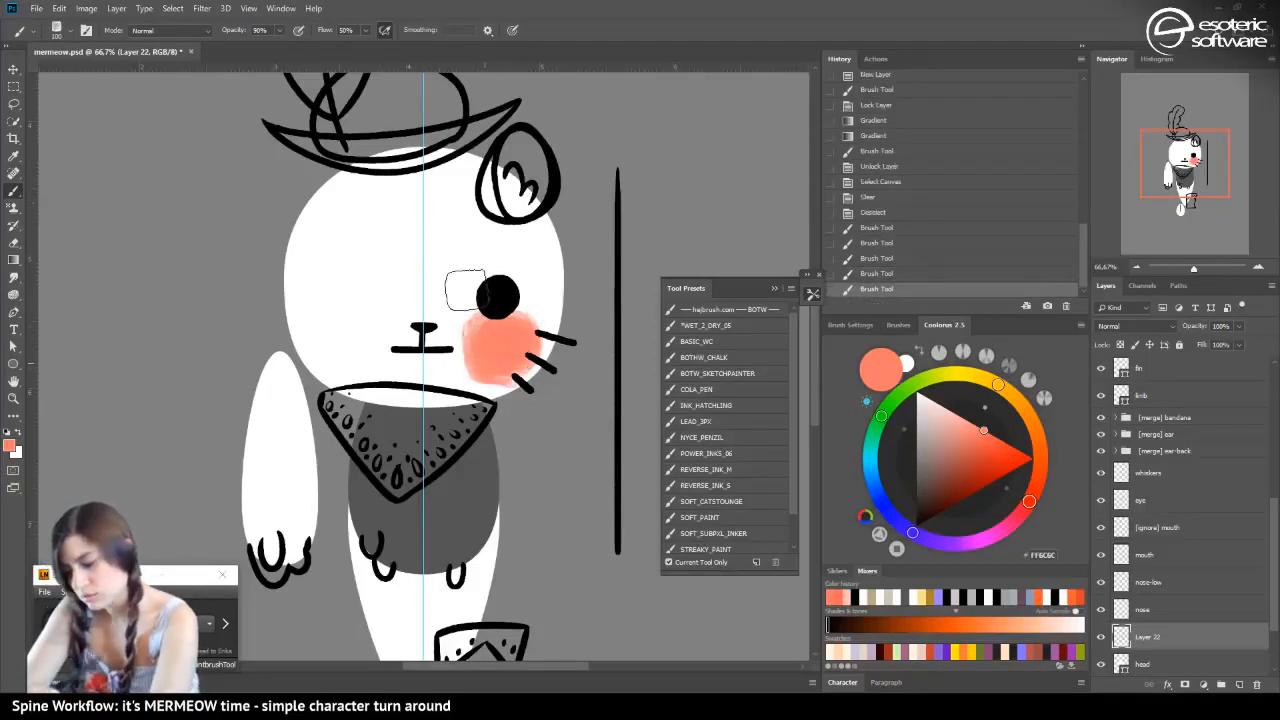
left_click(856, 274)
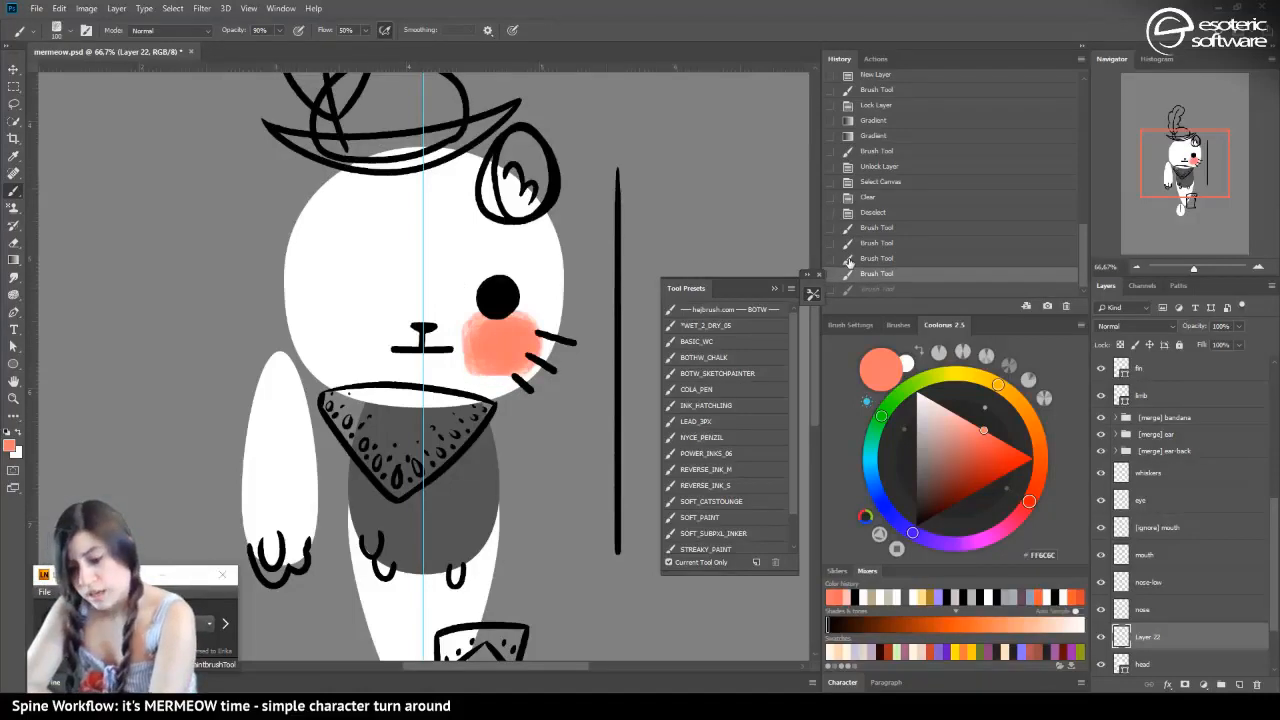
Erase along the blush's lower edge with a 77 px eraser and reduce the eraser opacity to 36%
left_click(21, 236)
left_click(62, 30)
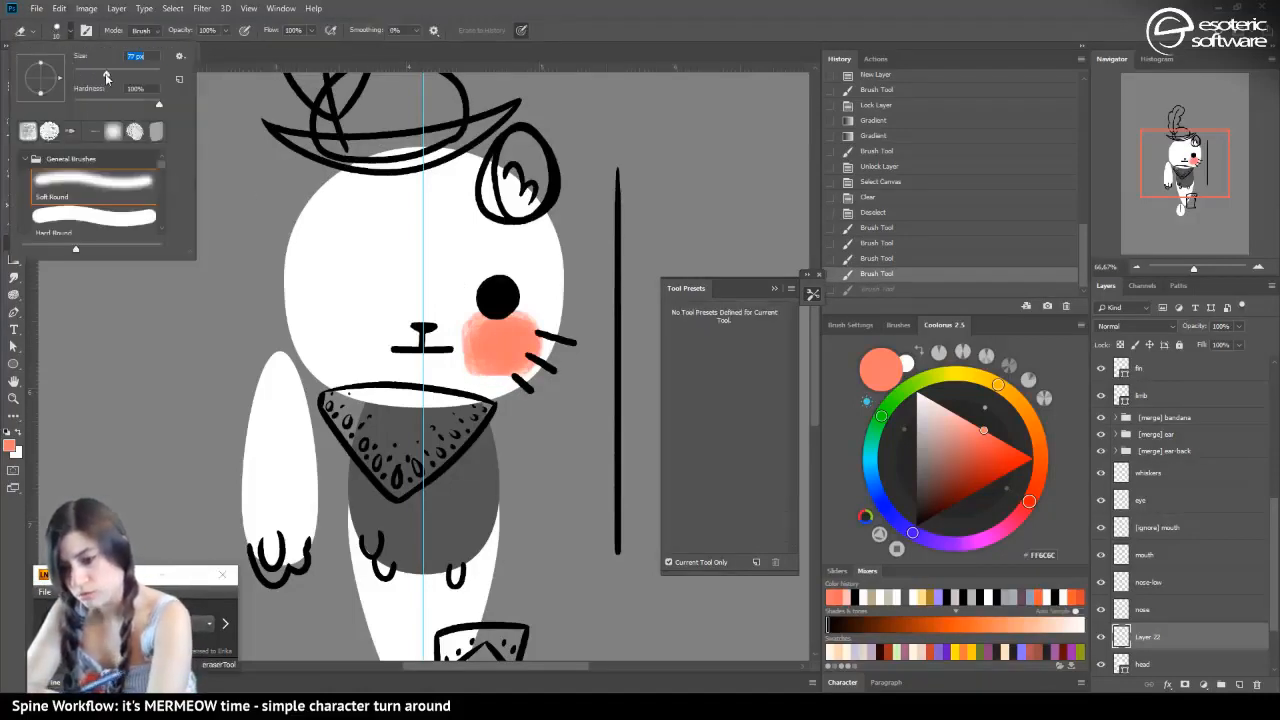
left_click_drag(487, 386, 467, 367)
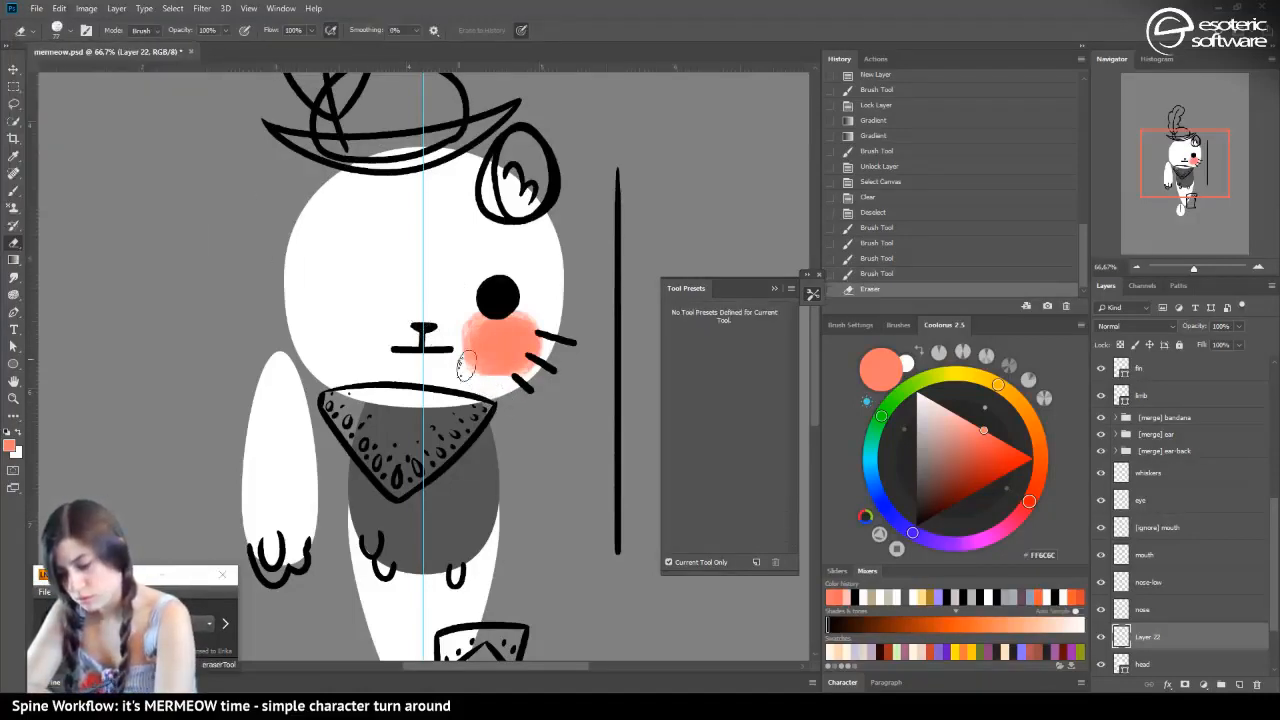
left_click(227, 32)
left_click_drag(226, 42, 181, 42)
left_click(233, 36)
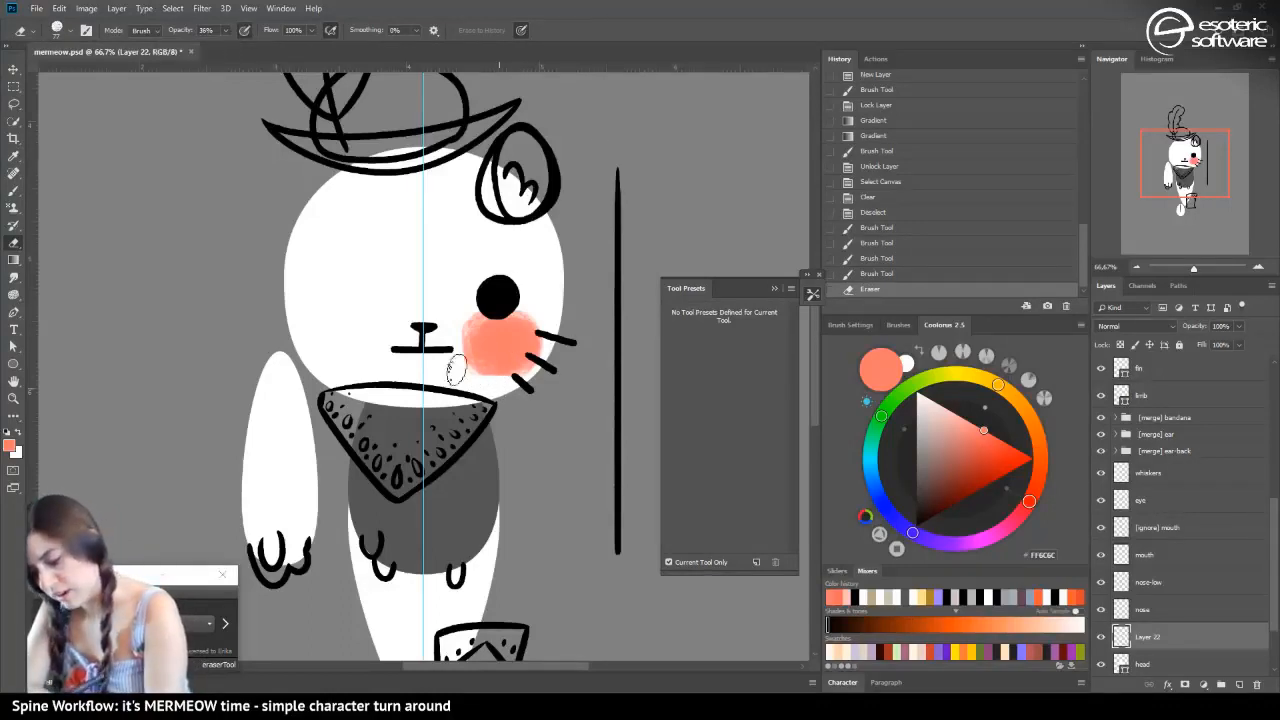
Try erasing the blush's edge beside the mouth at 36% opacity and undo the eraser strokes
left_click_drag(456, 370, 453, 346)
left_click_drag(455, 348, 480, 364)
left_click(870, 257)
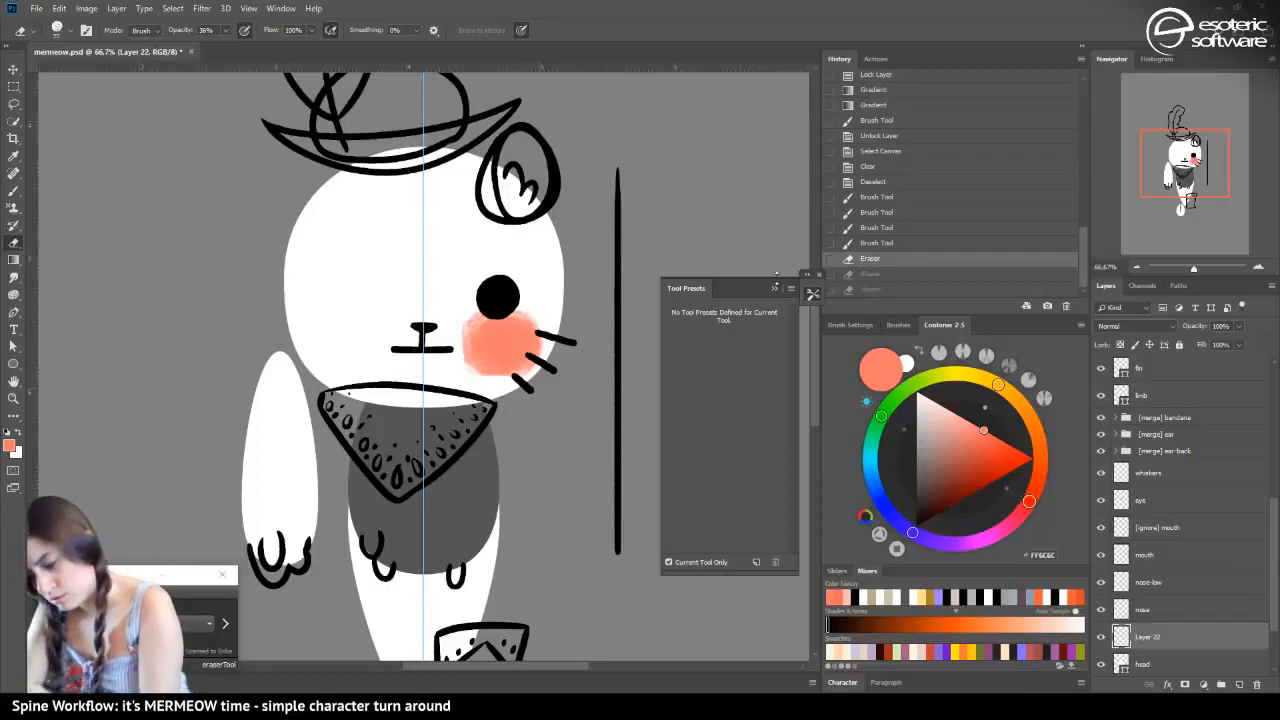
key("ctrl+alt+z")
Soften the coral blush all around its outer edge with light eraser strokes, undoing the one that goes wrong
mouse_move(449, 361)
left_mouse_down()
mouse_move(470, 388)
mouse_move(460, 374)
left_mouse_up()
left_click_drag(458, 374, 458, 316)
mouse_move(518, 387)
left_mouse_down()
mouse_move(542, 377)
mouse_move(512, 386)
mouse_move(453, 342)
mouse_move(468, 326)
left_mouse_up()
mouse_move(472, 382)
left_mouse_down()
mouse_move(470, 323)
mouse_move(514, 380)
left_mouse_up()
left_click_drag(446, 352, 460, 316)
left_click_drag(538, 326, 472, 298)
mouse_move(538, 350)
left_mouse_down()
mouse_move(543, 316)
mouse_move(487, 293)
left_mouse_up()
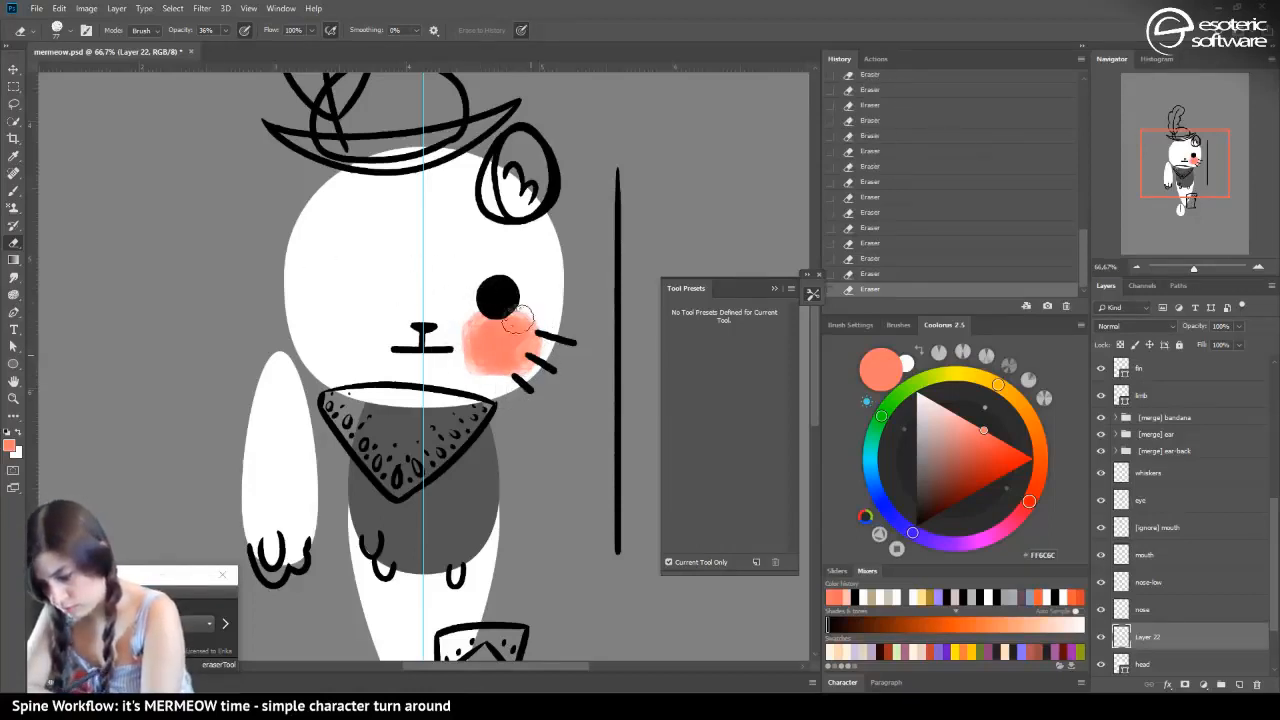
left_click(866, 268)
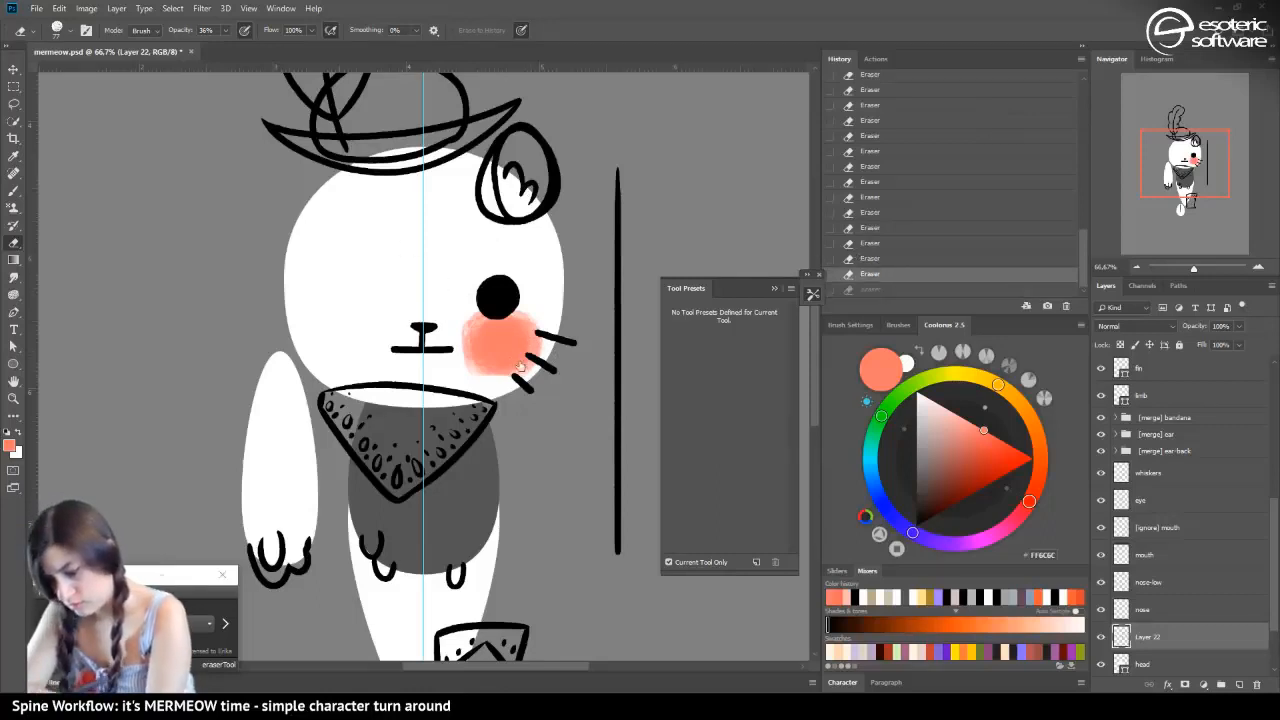
left_click_drag(454, 359, 483, 368)
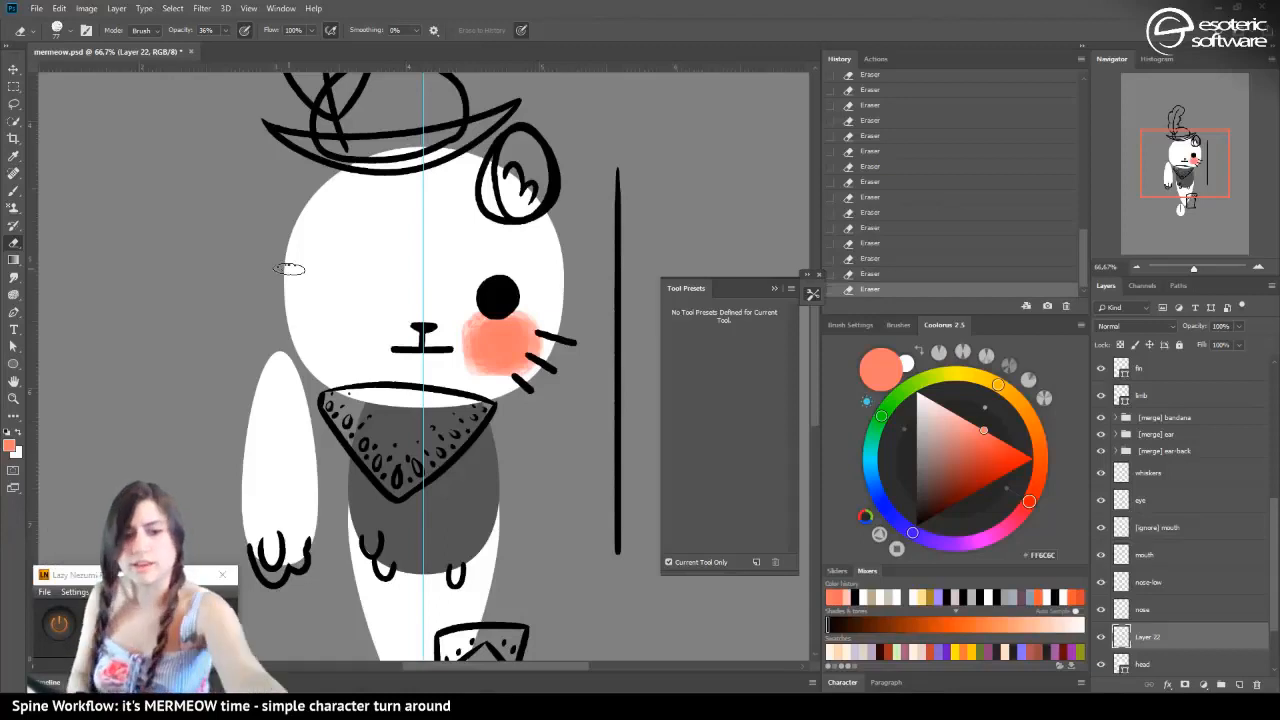
Rotate the coral blush by about 167° and nudge it slightly toward the mouth
key("ctrl+t")
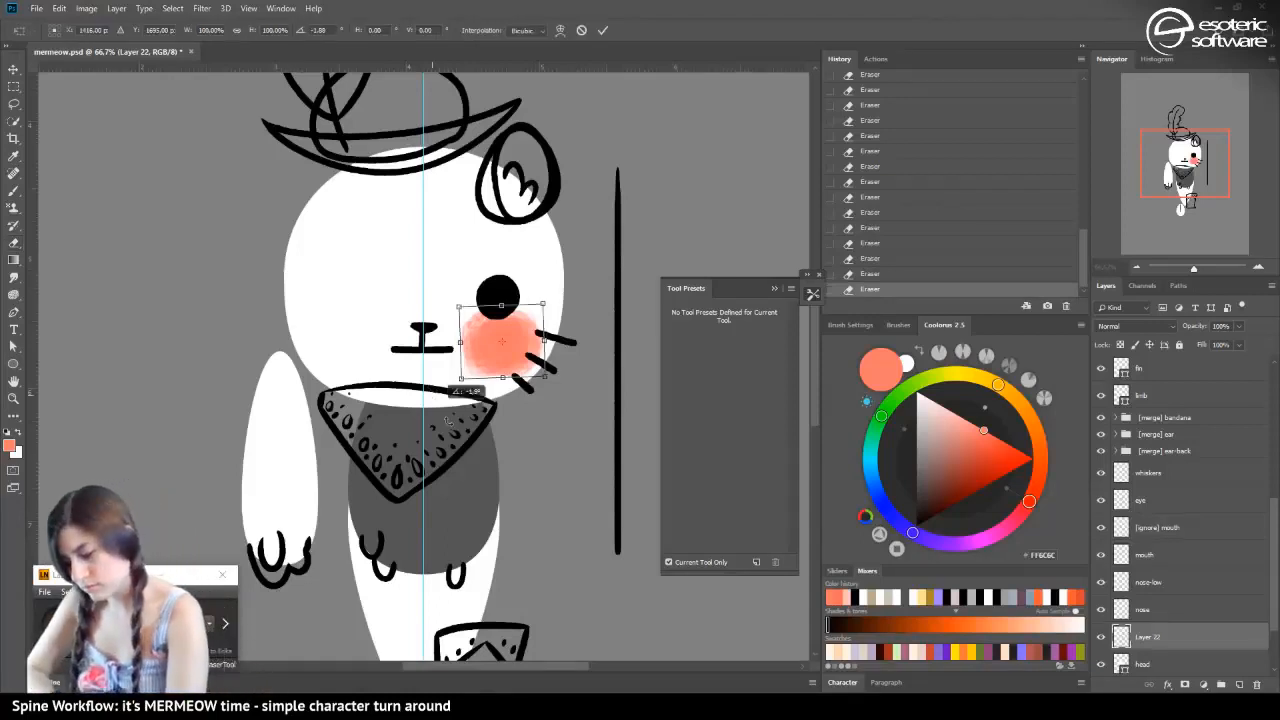
left_click_drag(465, 392, 551, 287)
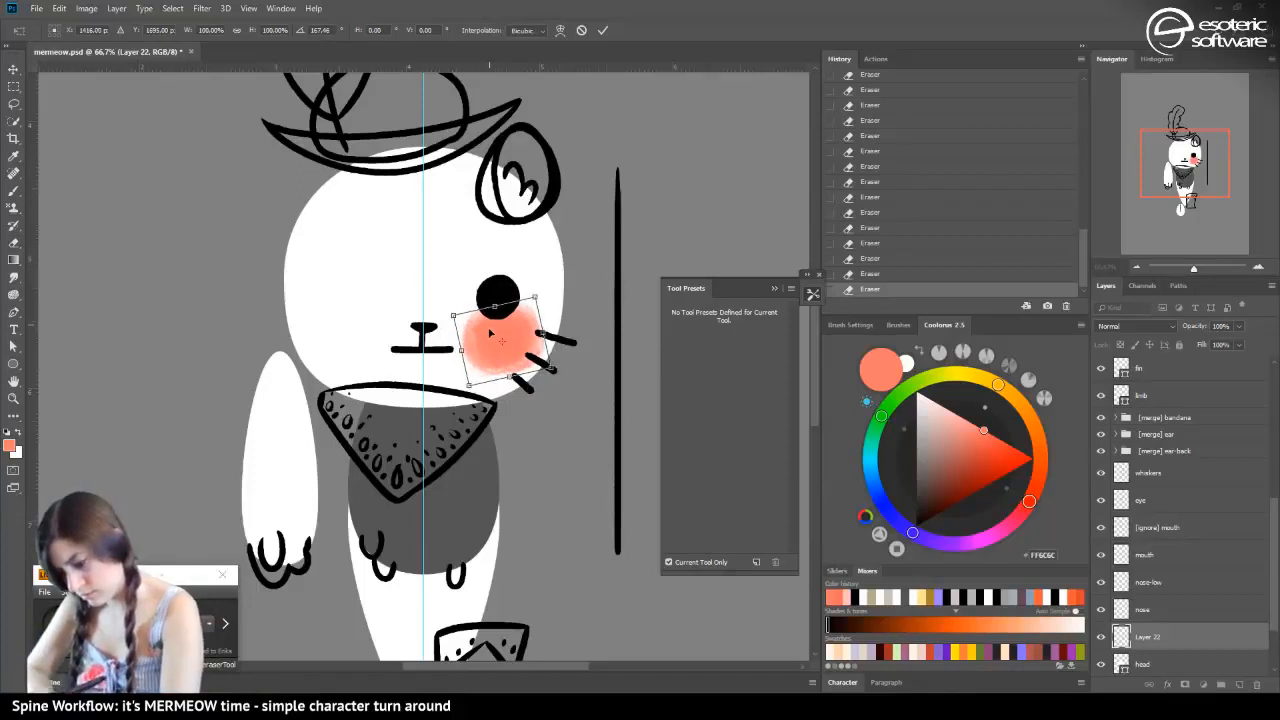
left_click_drag(490, 333, 485, 332)
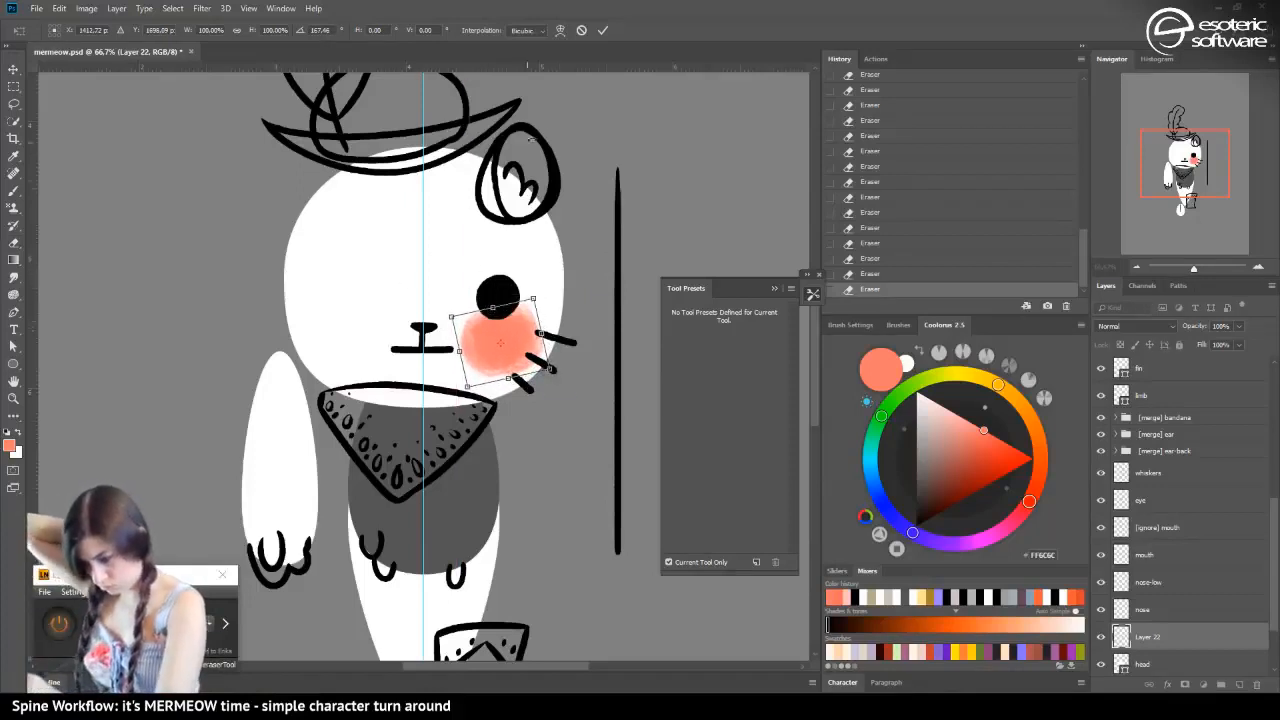
left_click(603, 30)
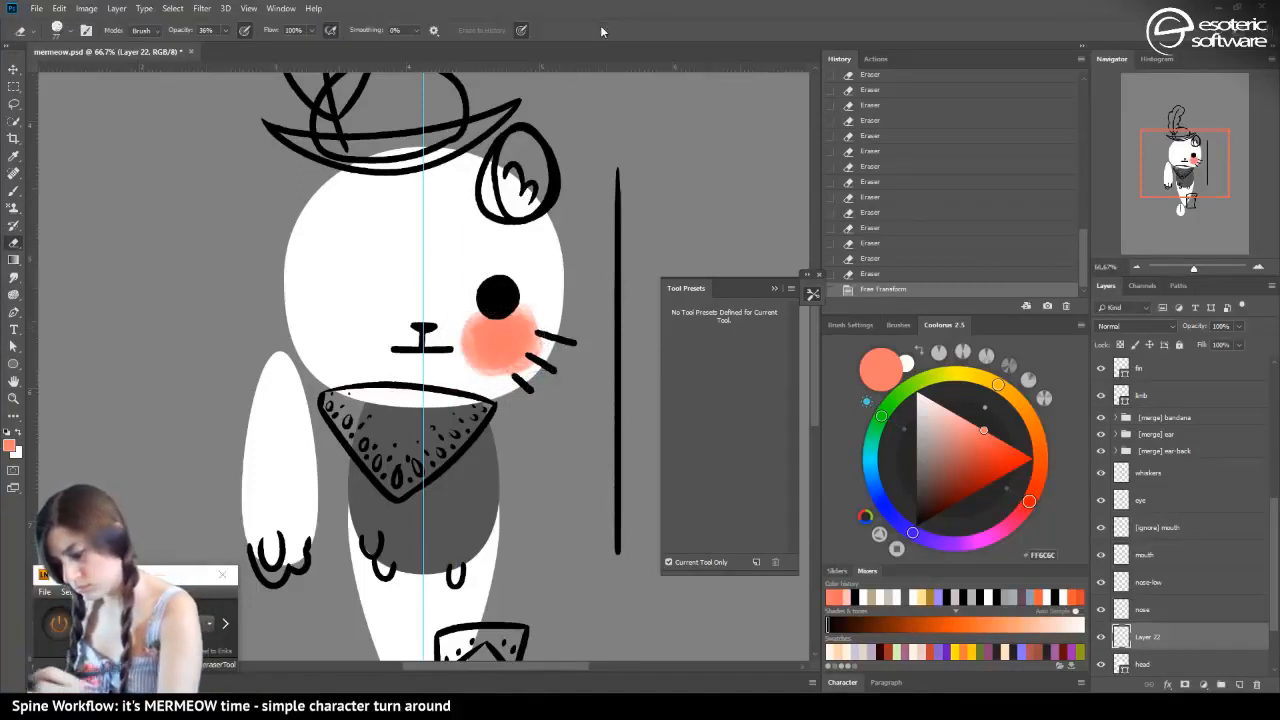
Try a coral brush stroke over the blush and undo it
left_click(13, 191)
mouse_move(499, 335)
left_mouse_down()
mouse_move(486, 350)
mouse_move(479, 338)
left_mouse_up()
key("ctrl+z")
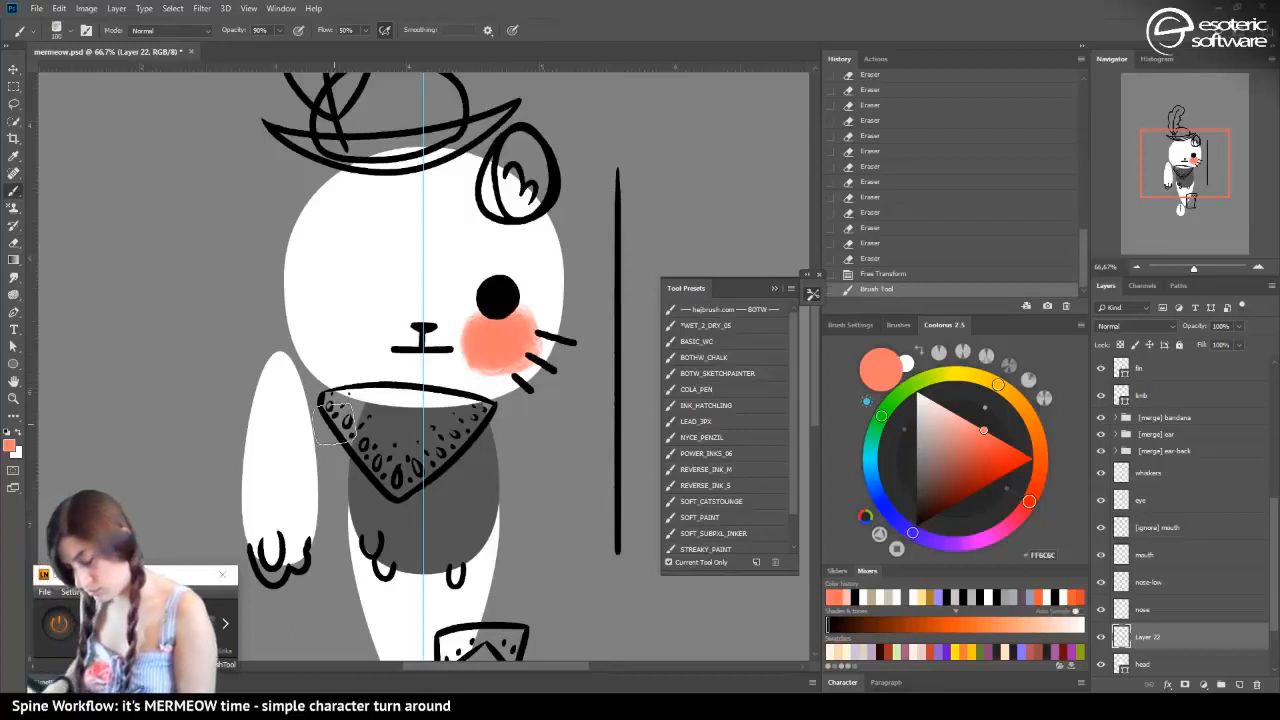
Lock the blush layer's transparent pixels and recolour the whole blush white with the Gradient tool
left_click(1120, 344)
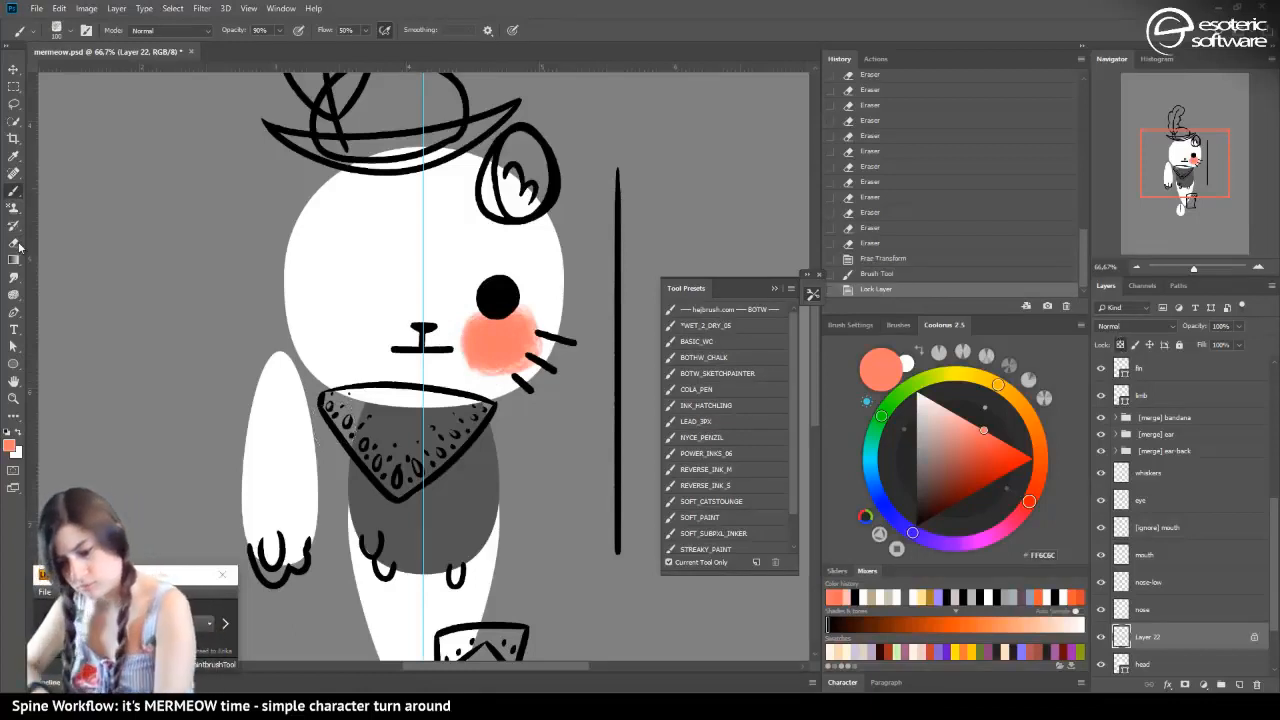
left_click(19, 431)
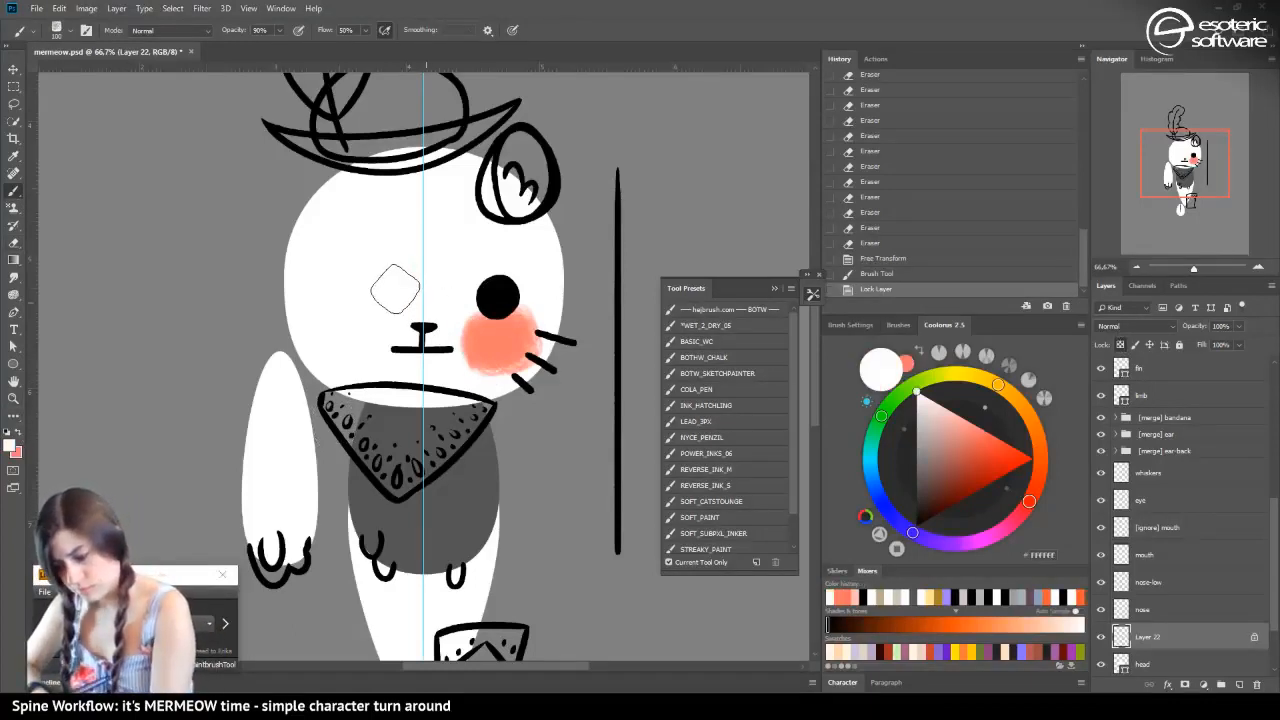
left_click_drag(395, 289, 359, 325)
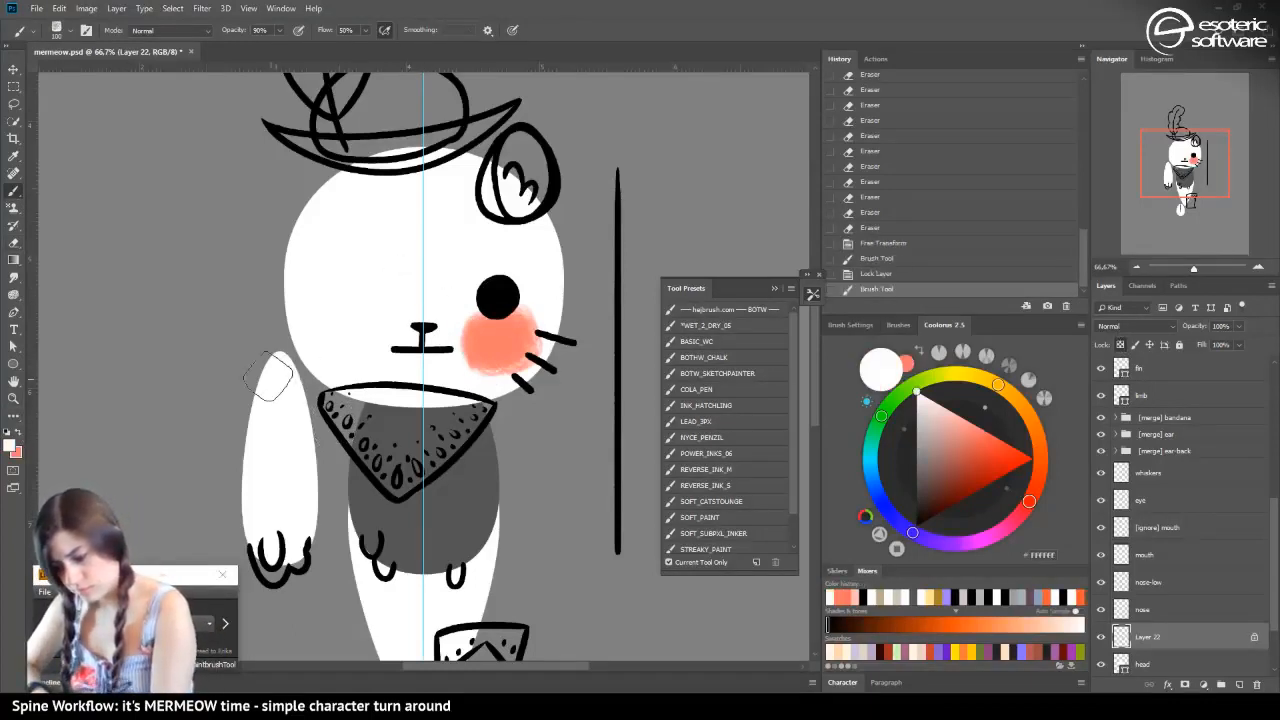
left_click(19, 257)
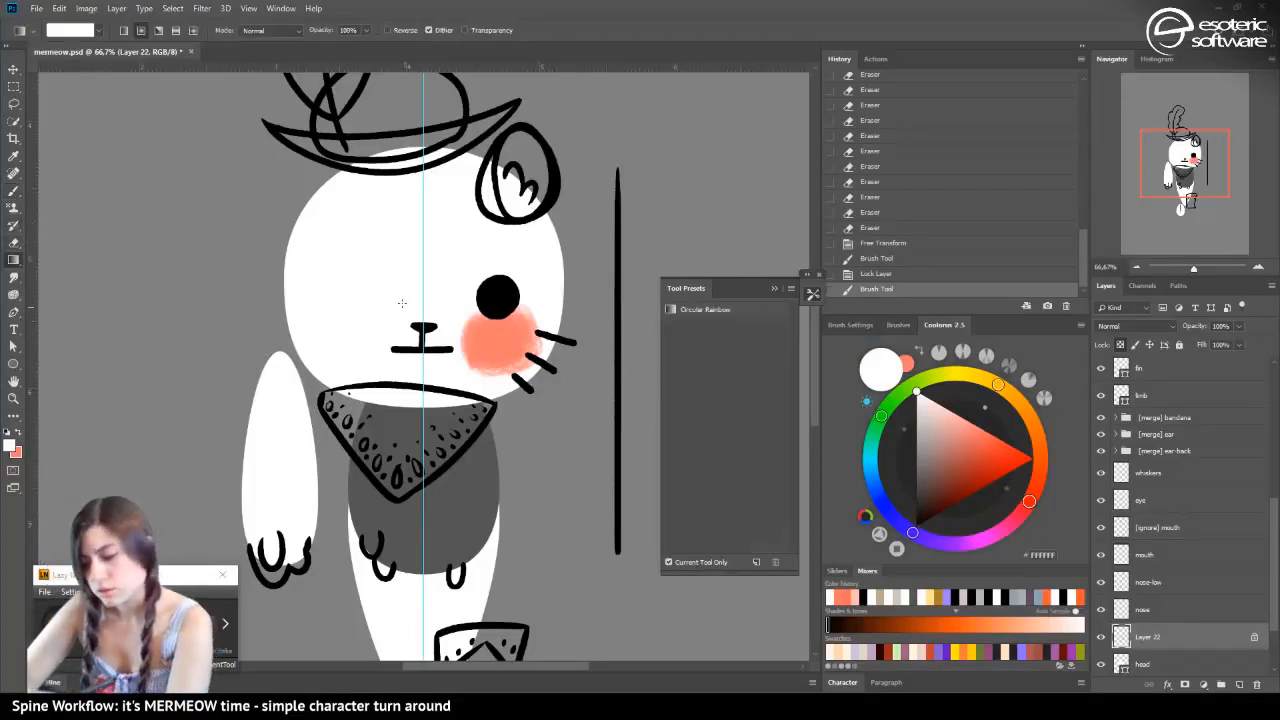
left_click_drag(412, 292, 303, 248)
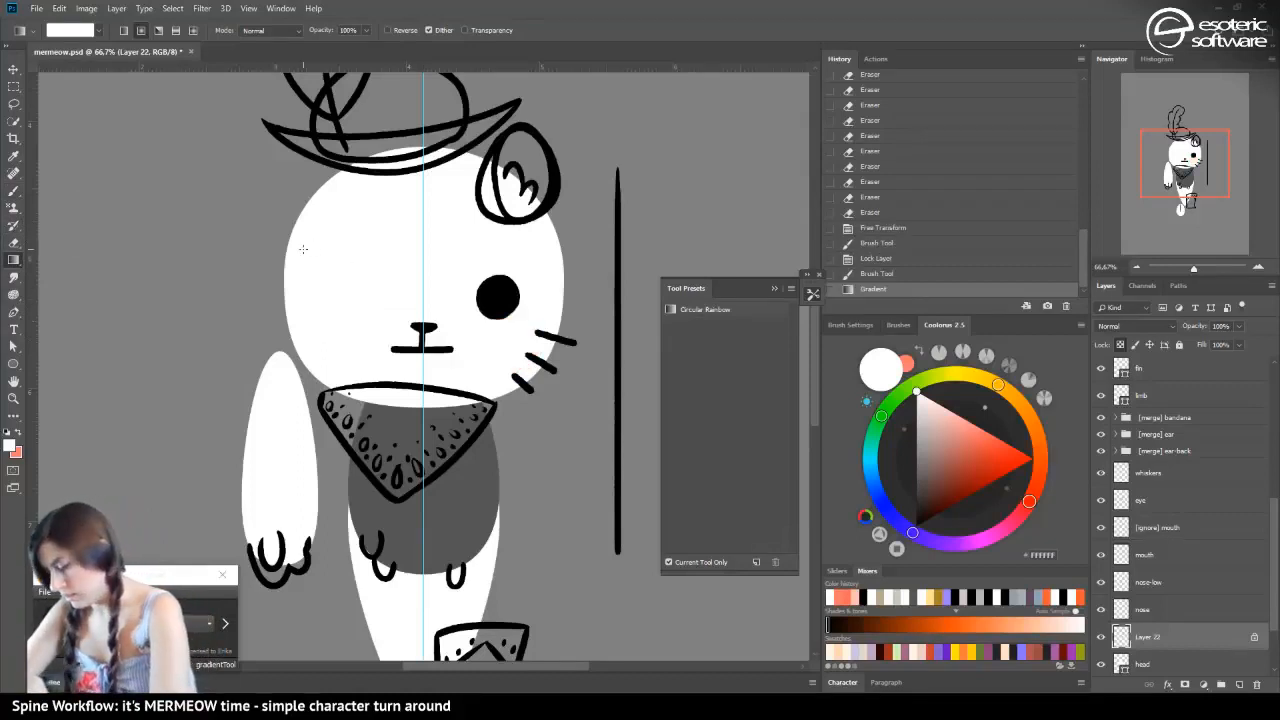
Rename the blush layer to cheeks and save the document
type("cheek")
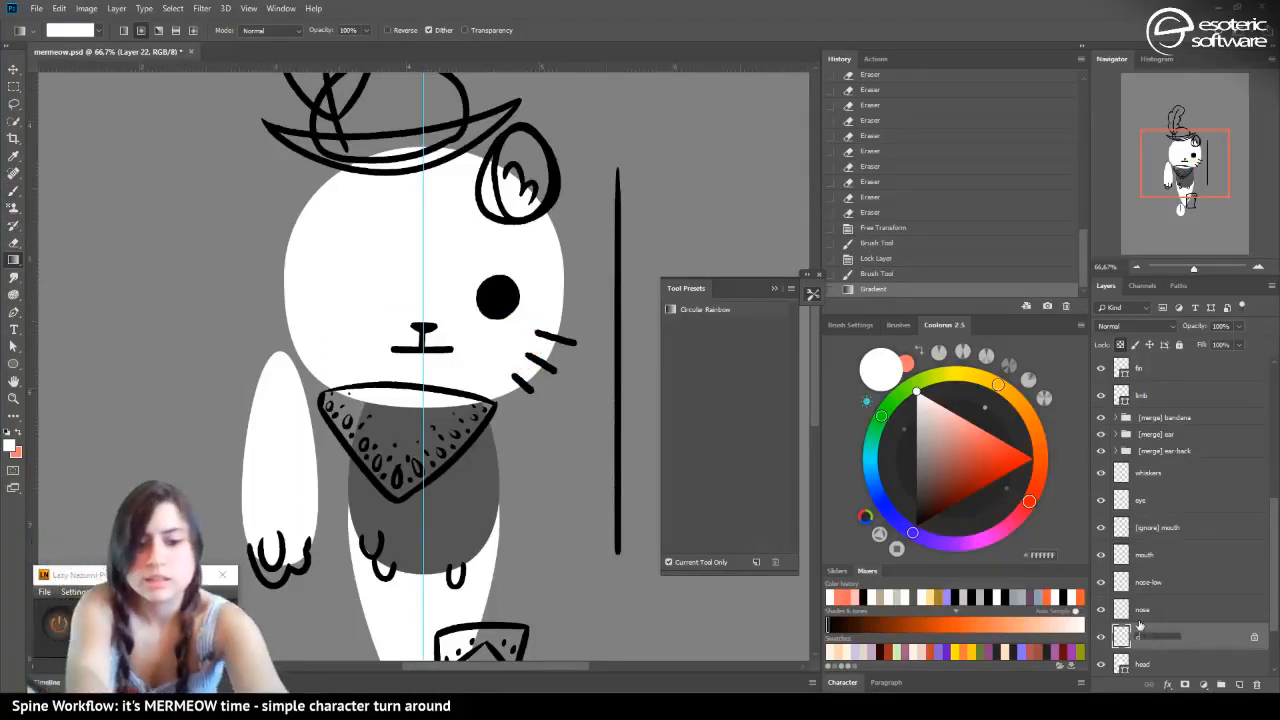
type("s")
key("Return")
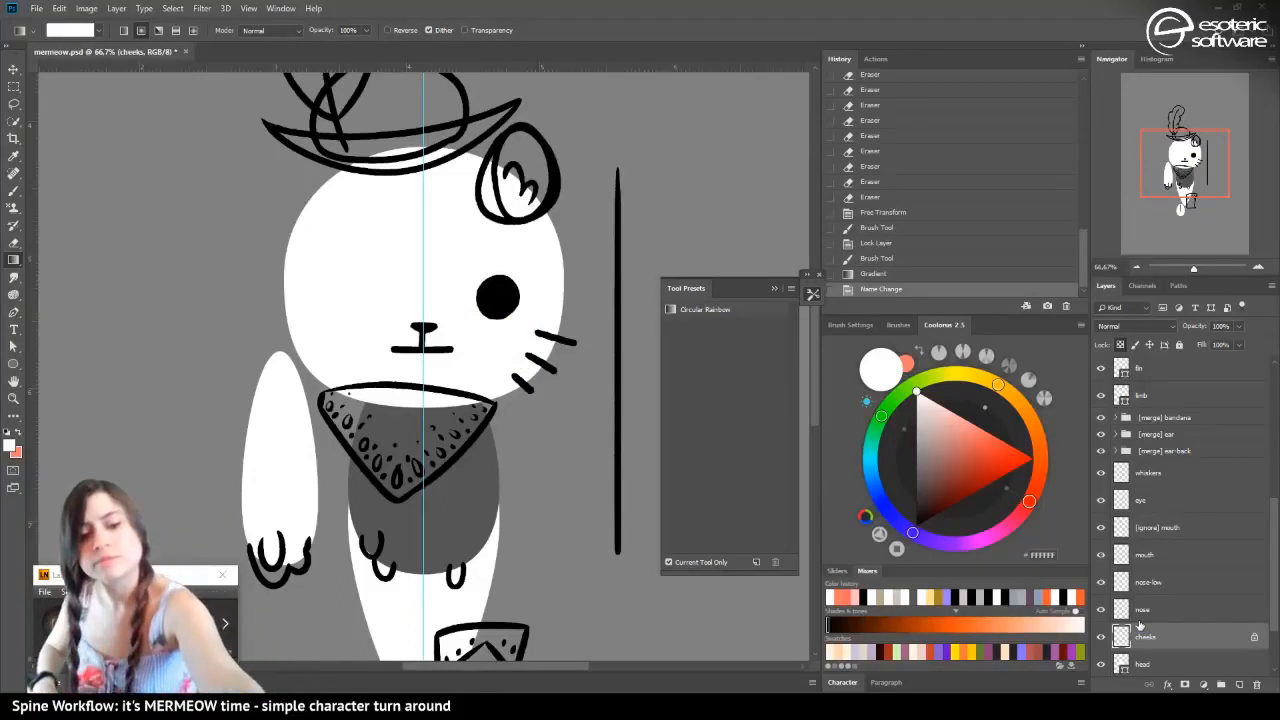
key("ctrl+s")
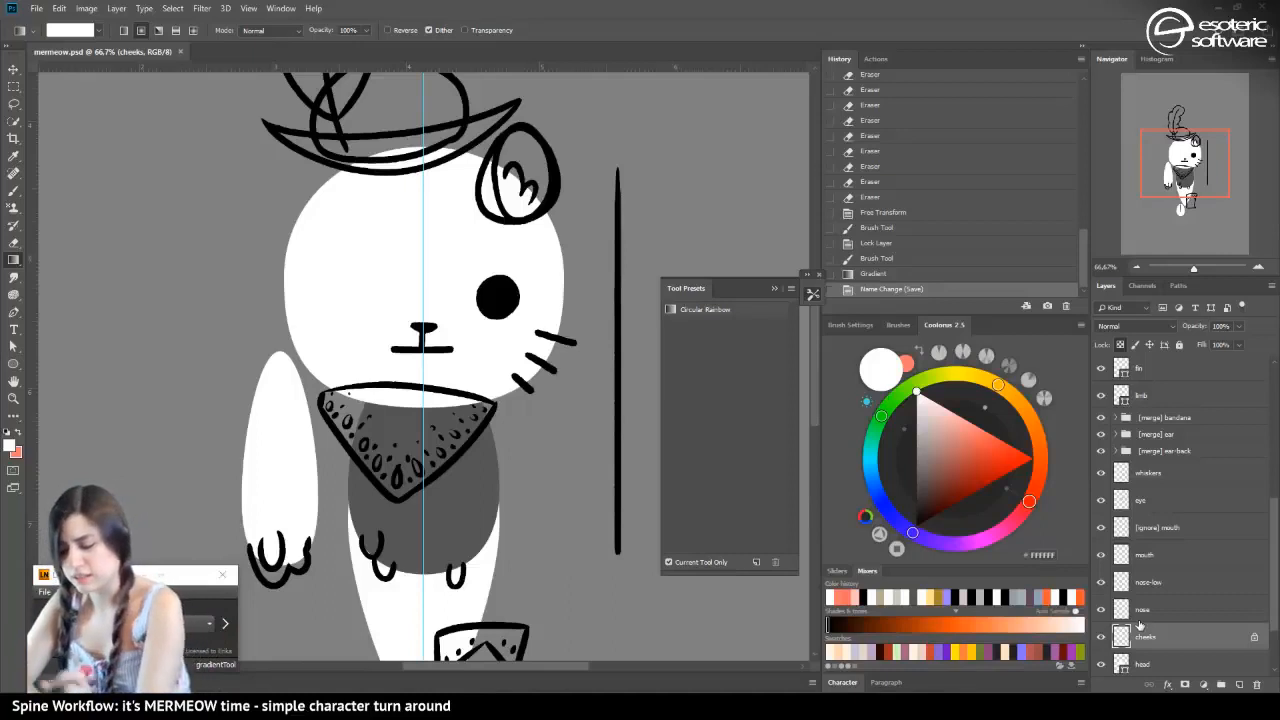
Select the feather outline, Layer 14, and hide the hat sketch on Layer 15 and Layer 16
left_click(1133, 612)
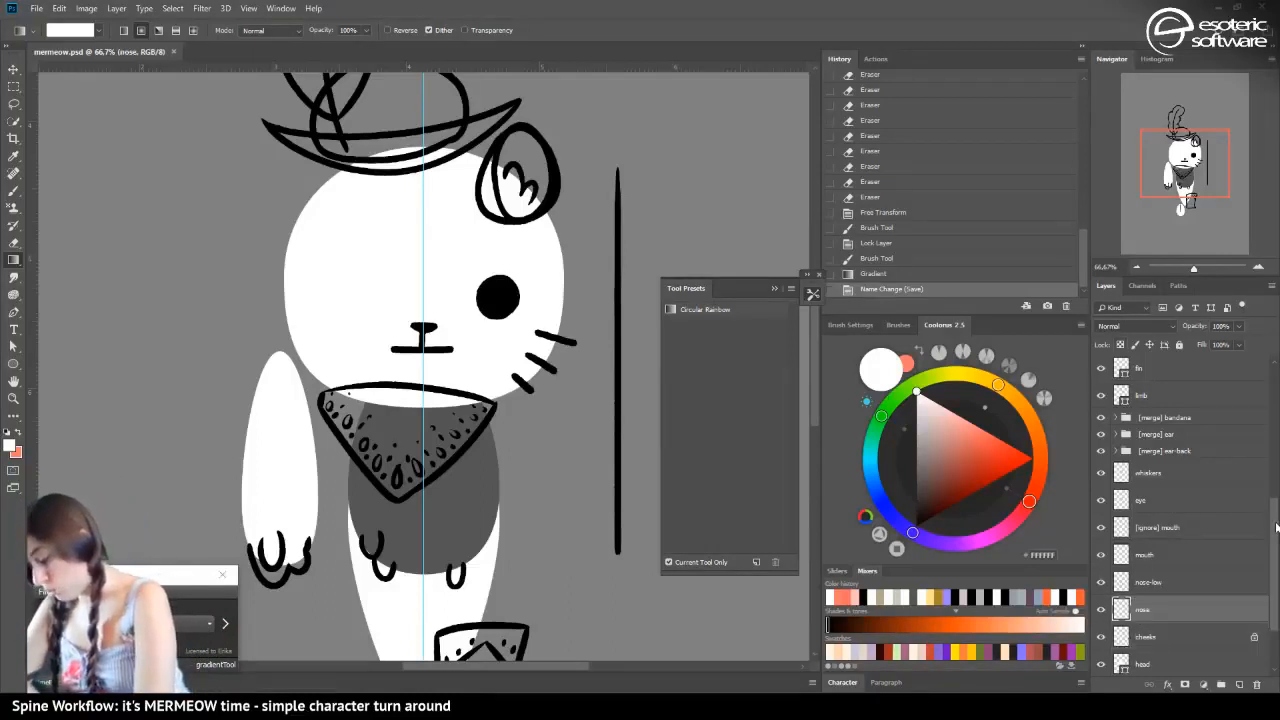
left_click_drag(1275, 527, 1275, 474)
left_click(1102, 508)
left_click(1102, 508)
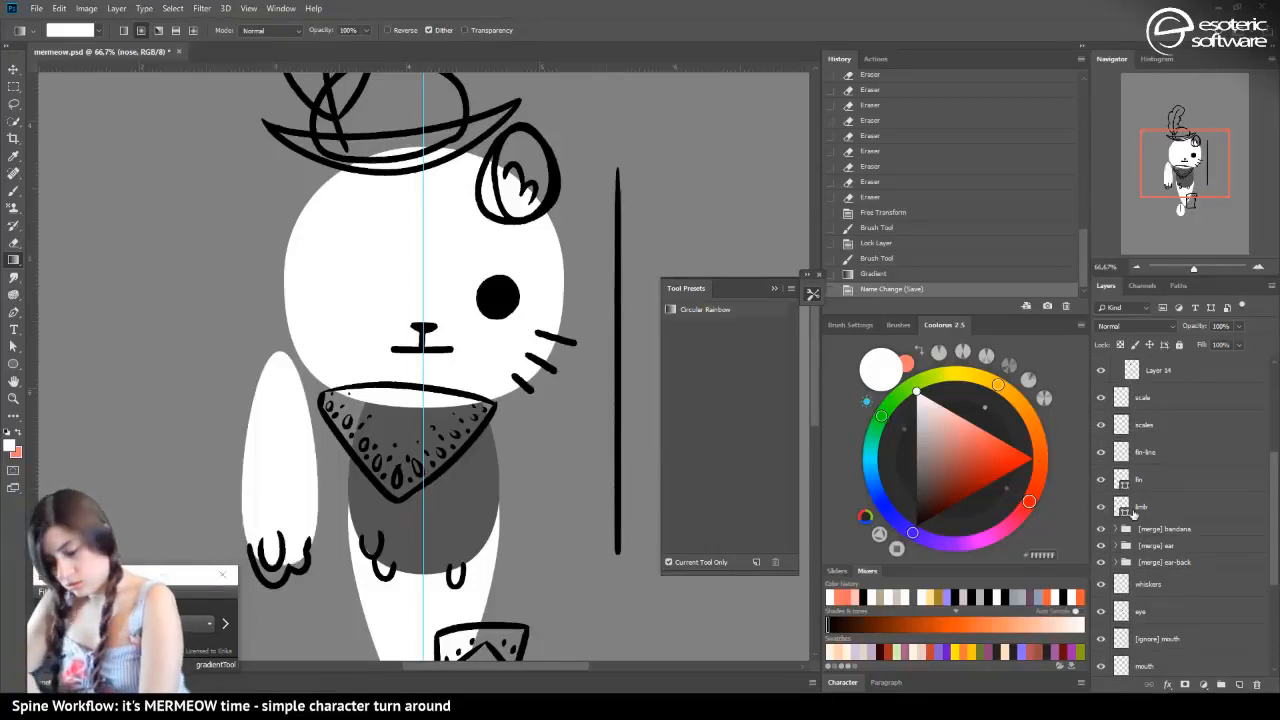
left_click_drag(1176, 162, 1173, 129)
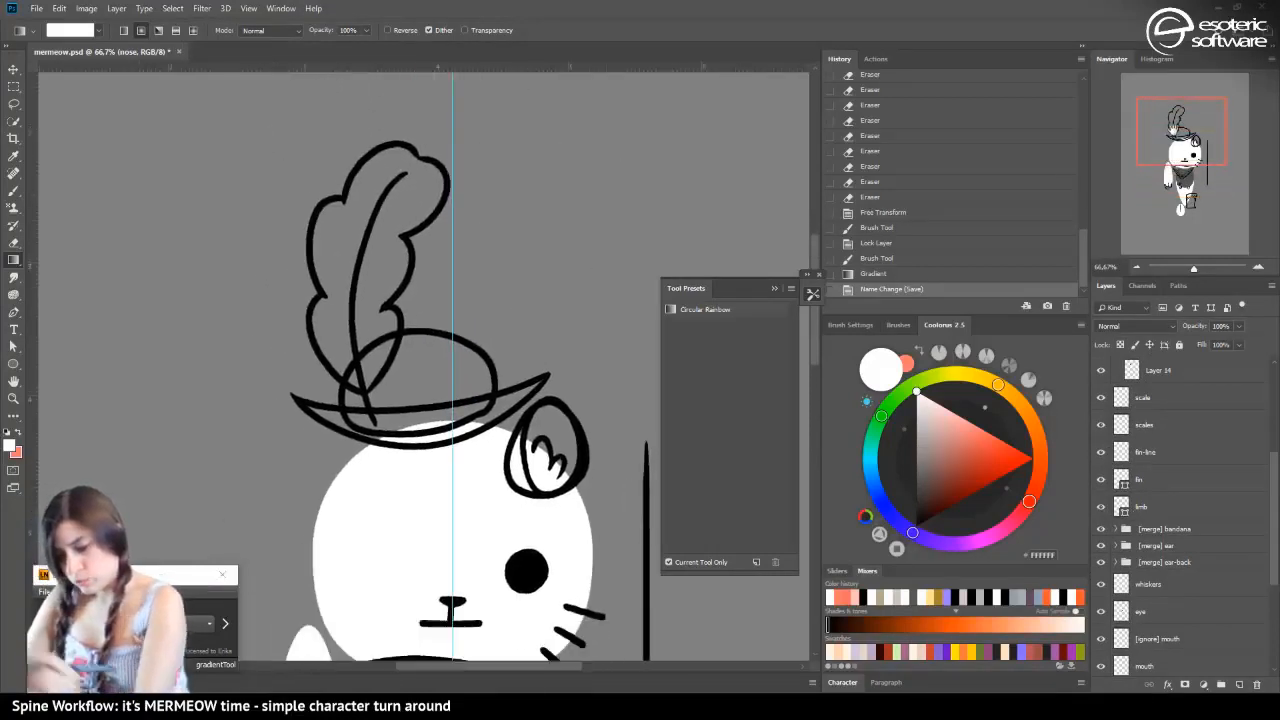
right_click(14, 262)
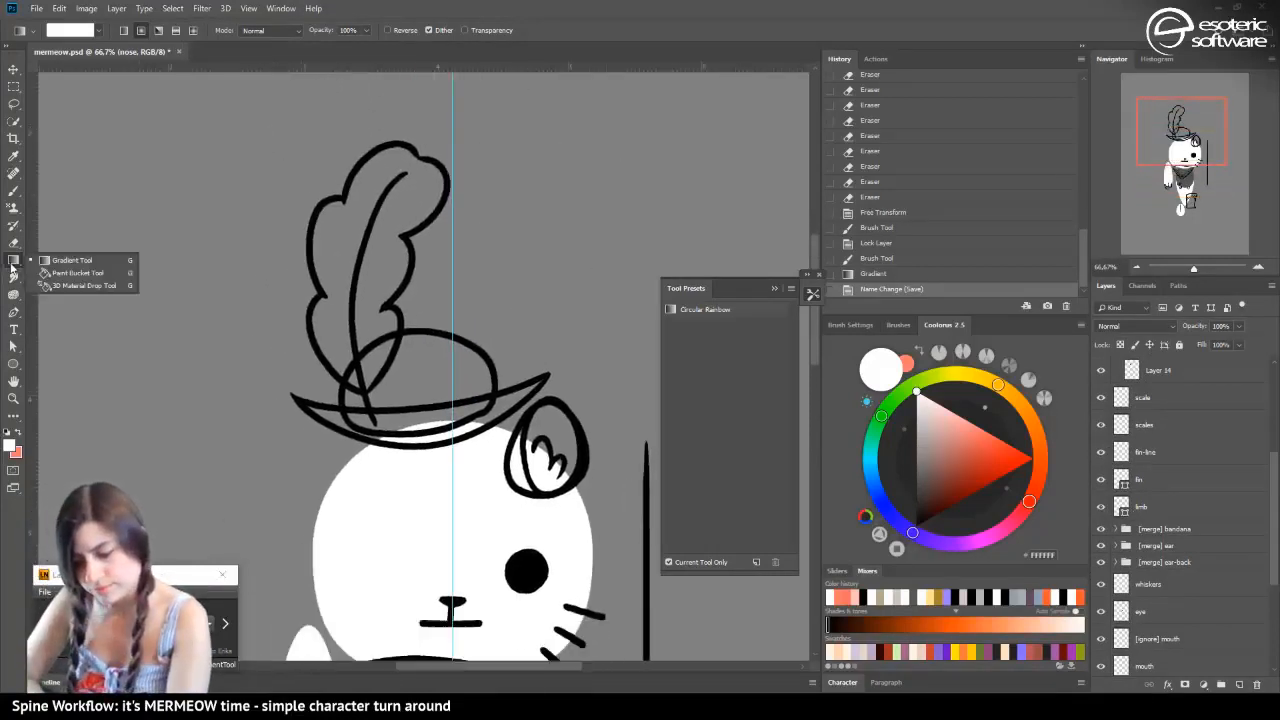
left_click(40, 271)
key("v")
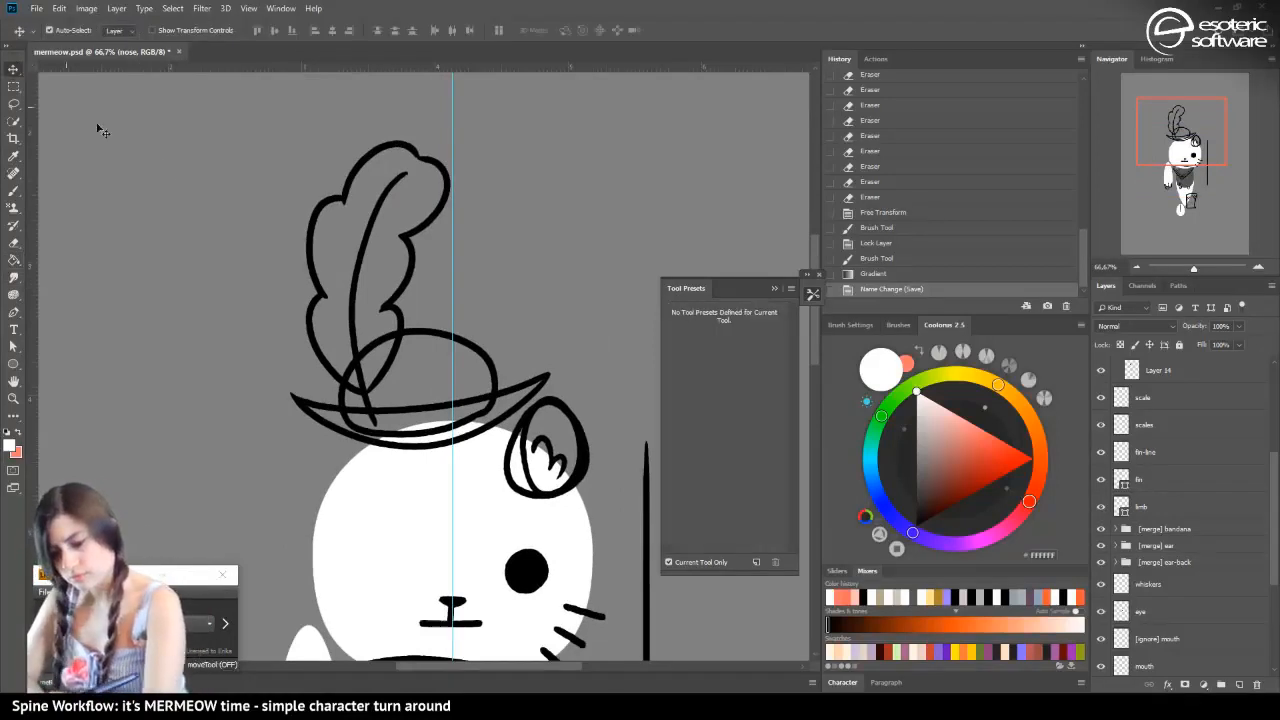
left_click(365, 262)
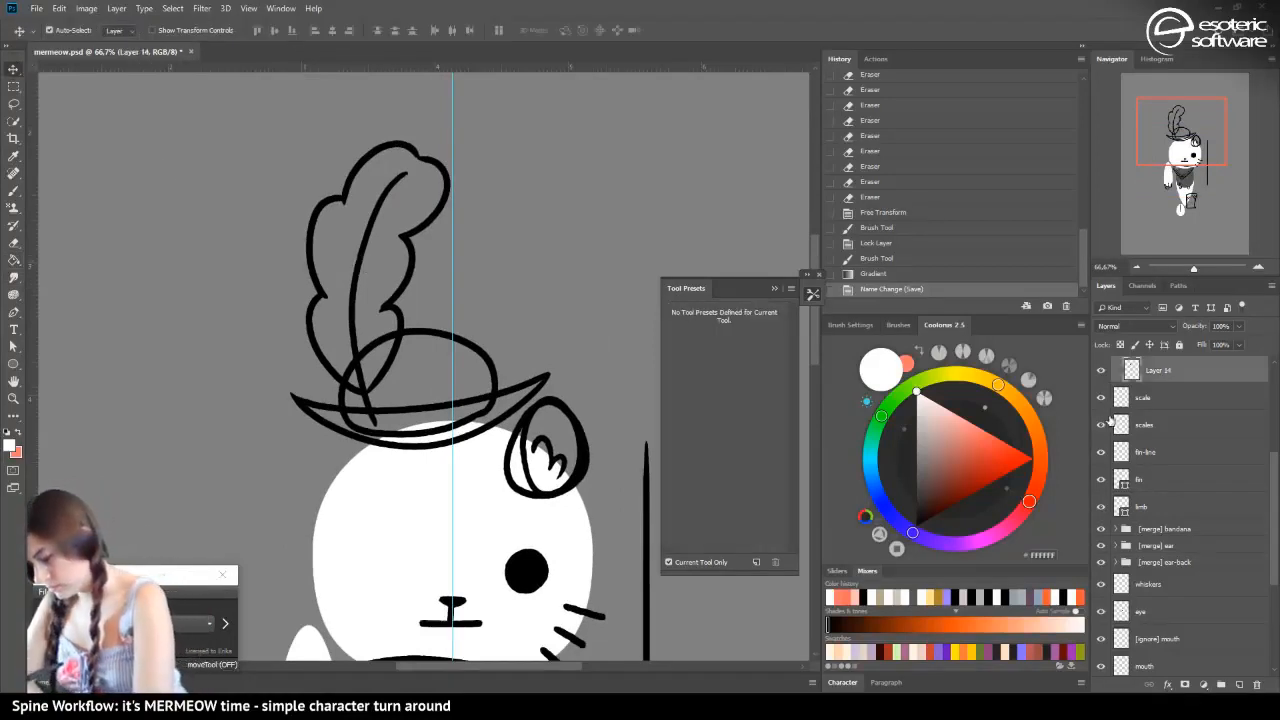
left_click_drag(1274, 488, 1259, 436)
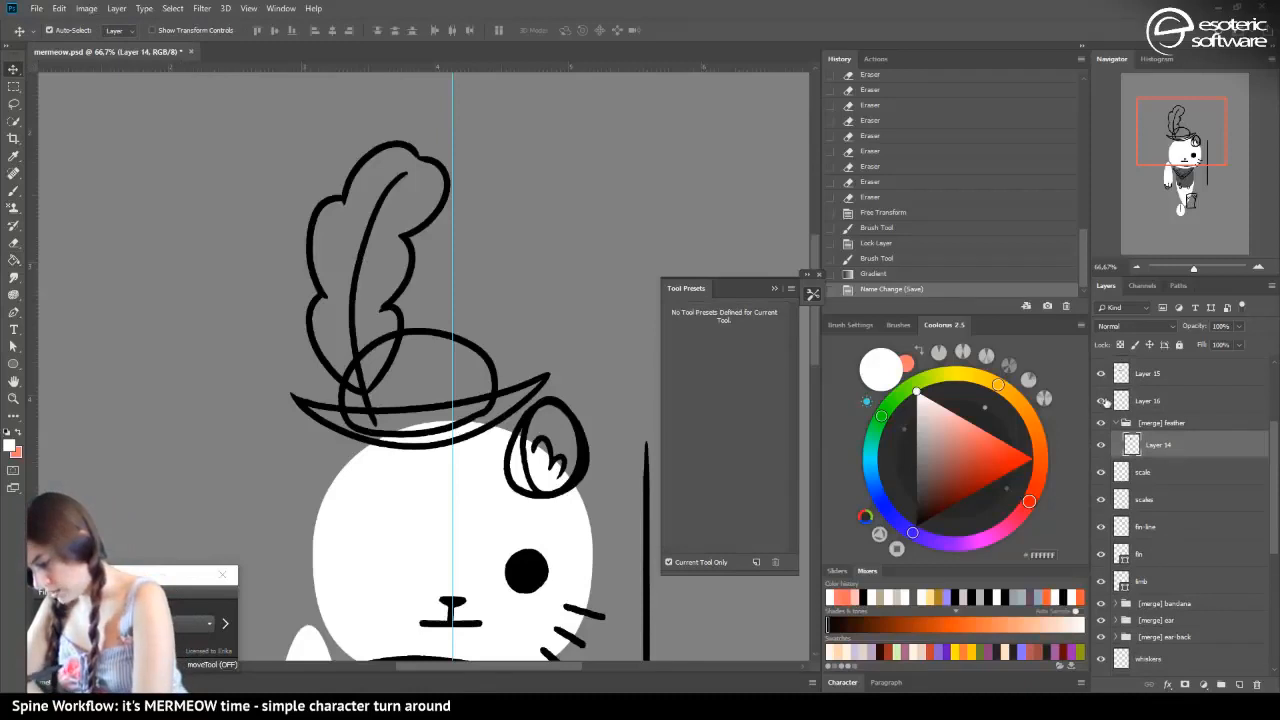
left_click(1102, 400)
left_click(1100, 373)
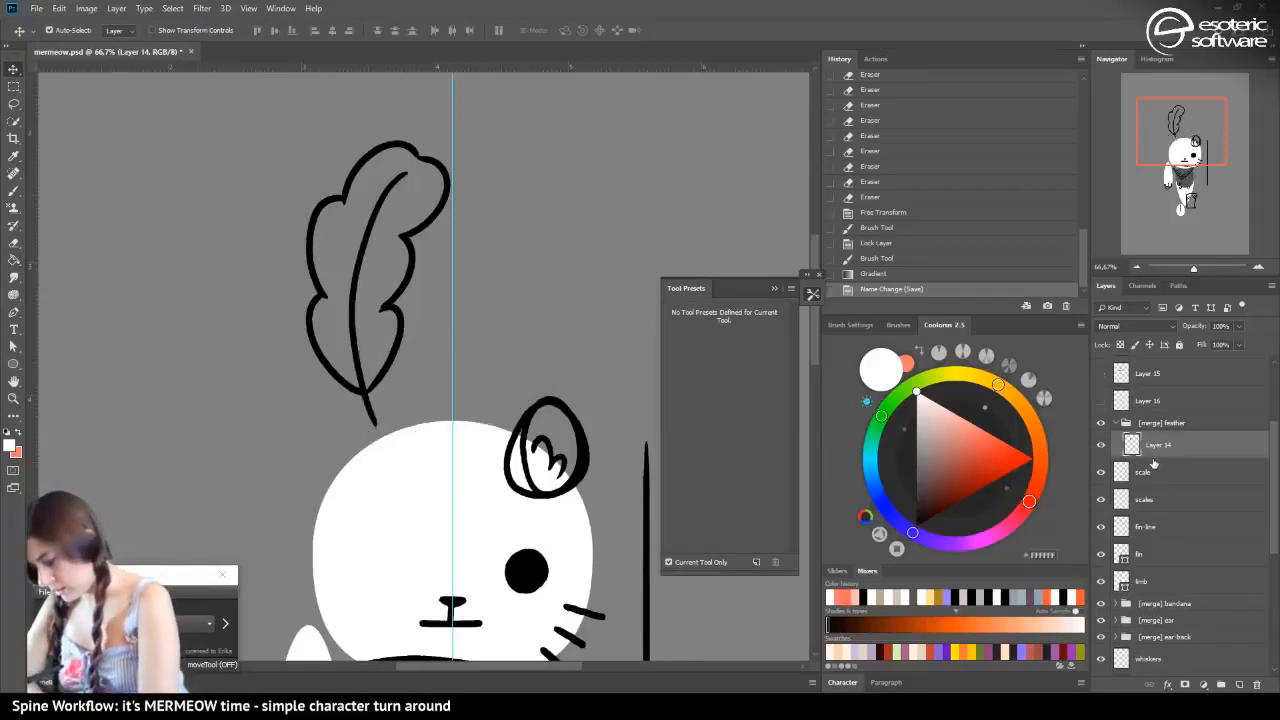
Add a new layer beneath the feather outline in the [merge] feather group and fill the feather's interior white with the Paint Bucket
left_click(1239, 684)
left_click_drag(1142, 446, 1133, 476)
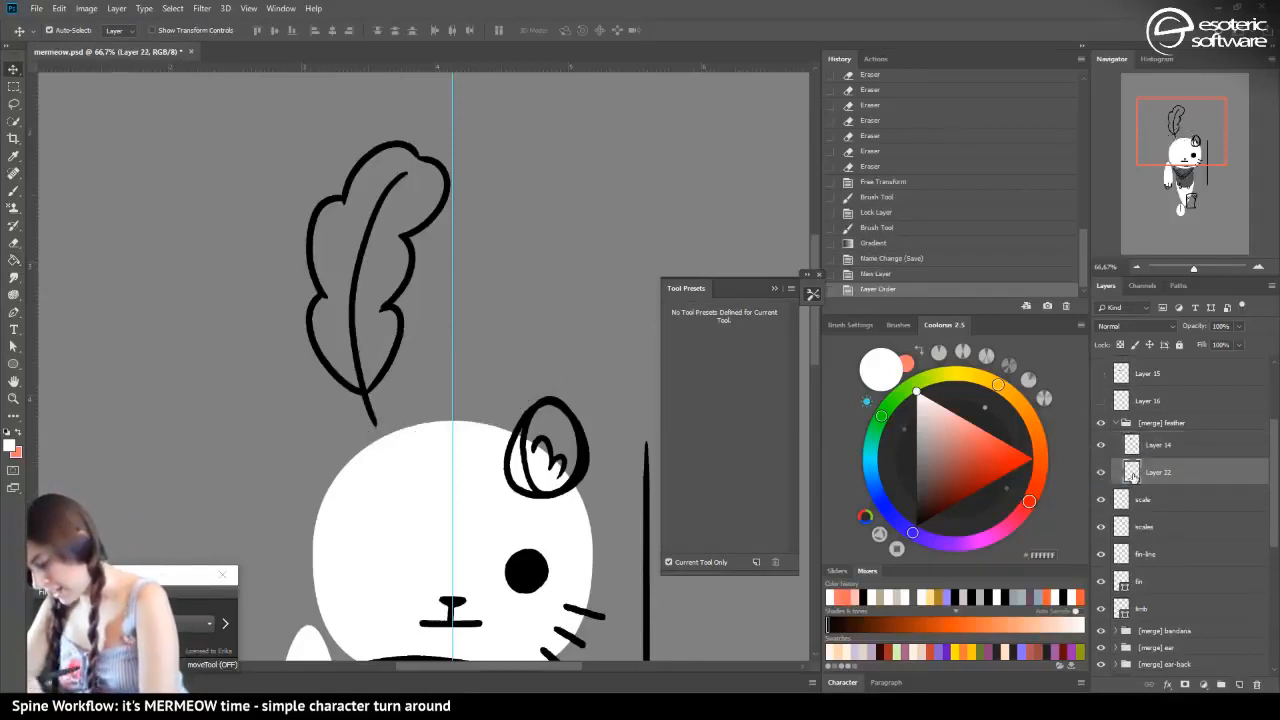
left_click(13, 259)
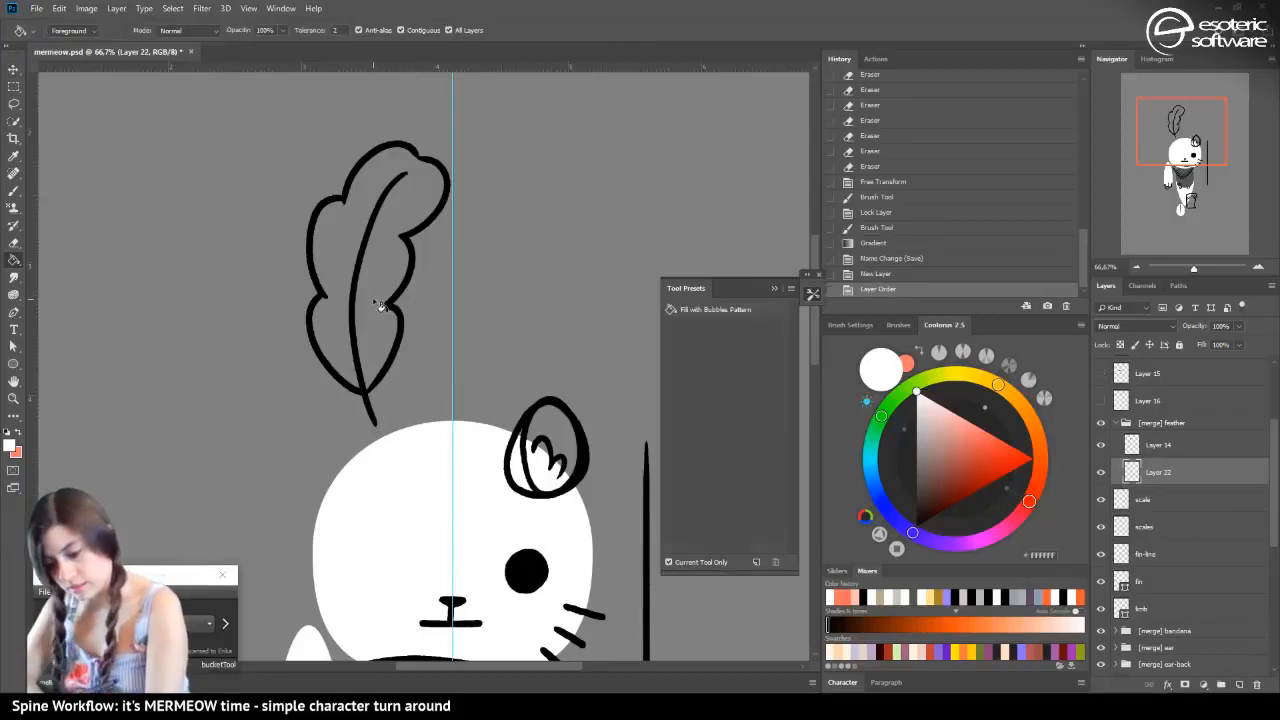
left_click(390, 333)
left_click(1103, 446)
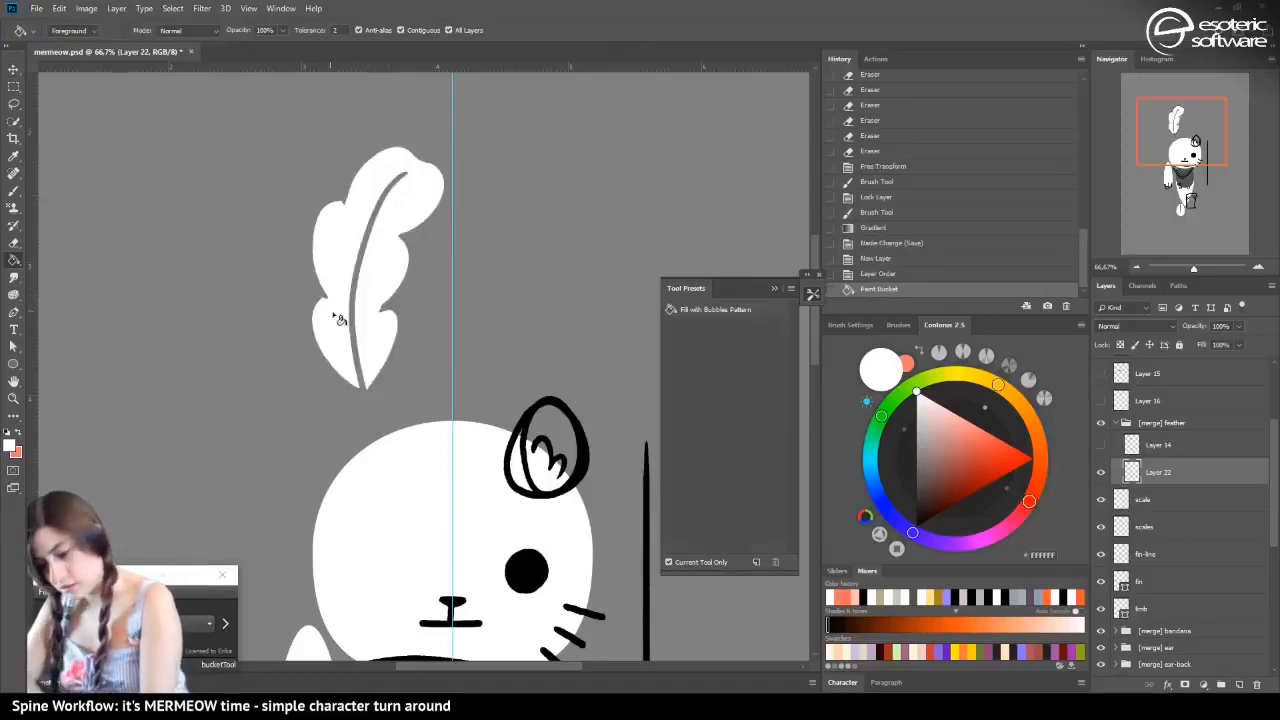
left_click(336, 324)
left_click(336, 324)
left_click(335, 323)
left_click(335, 323)
left_click(334, 322)
left_click(333, 322)
left_click(333, 322)
left_click(337, 326)
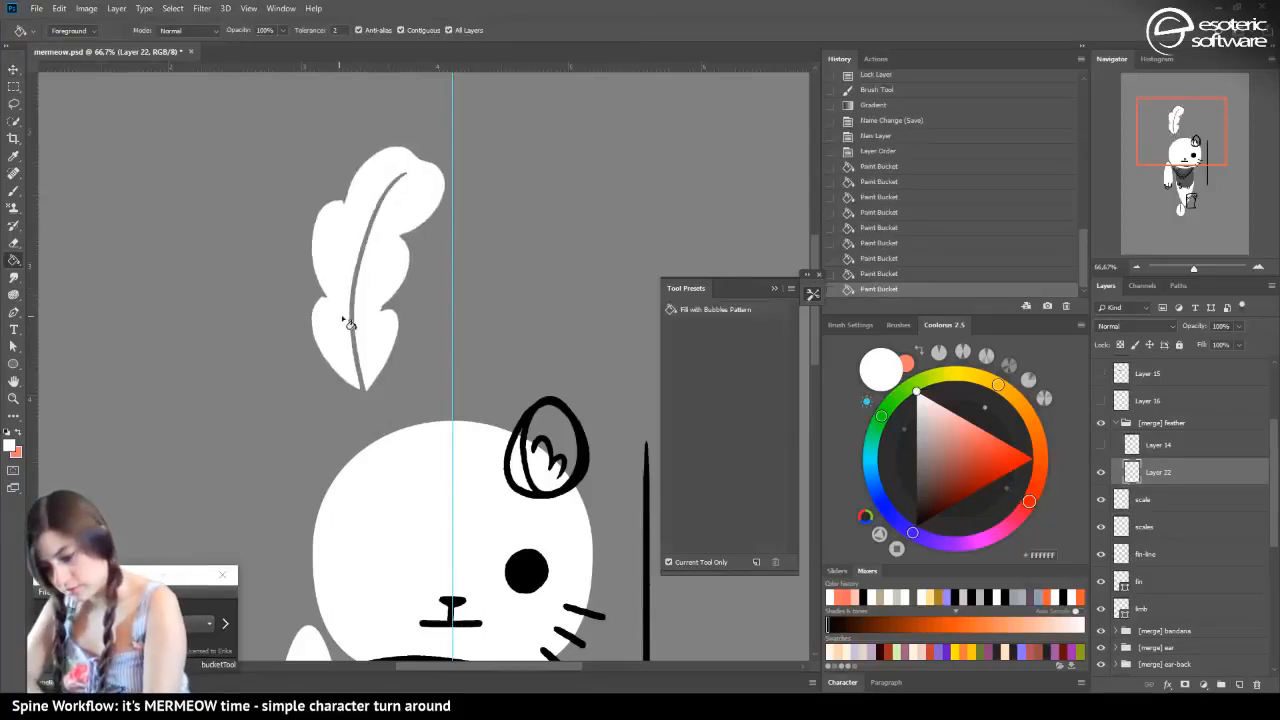
left_click(1103, 446)
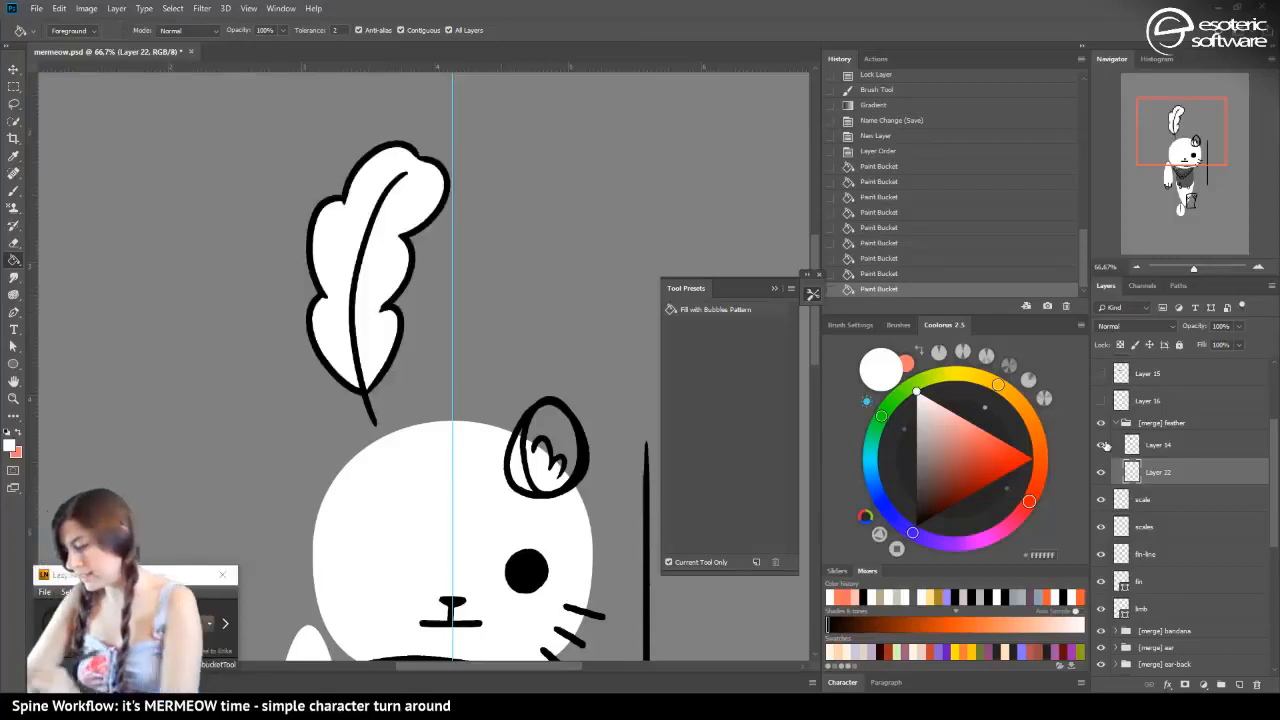
Lock the feather outline layer's transparent pixels and recolour its lines light grey with the Gradient tool
left_click(1150, 444)
left_click(1120, 344)
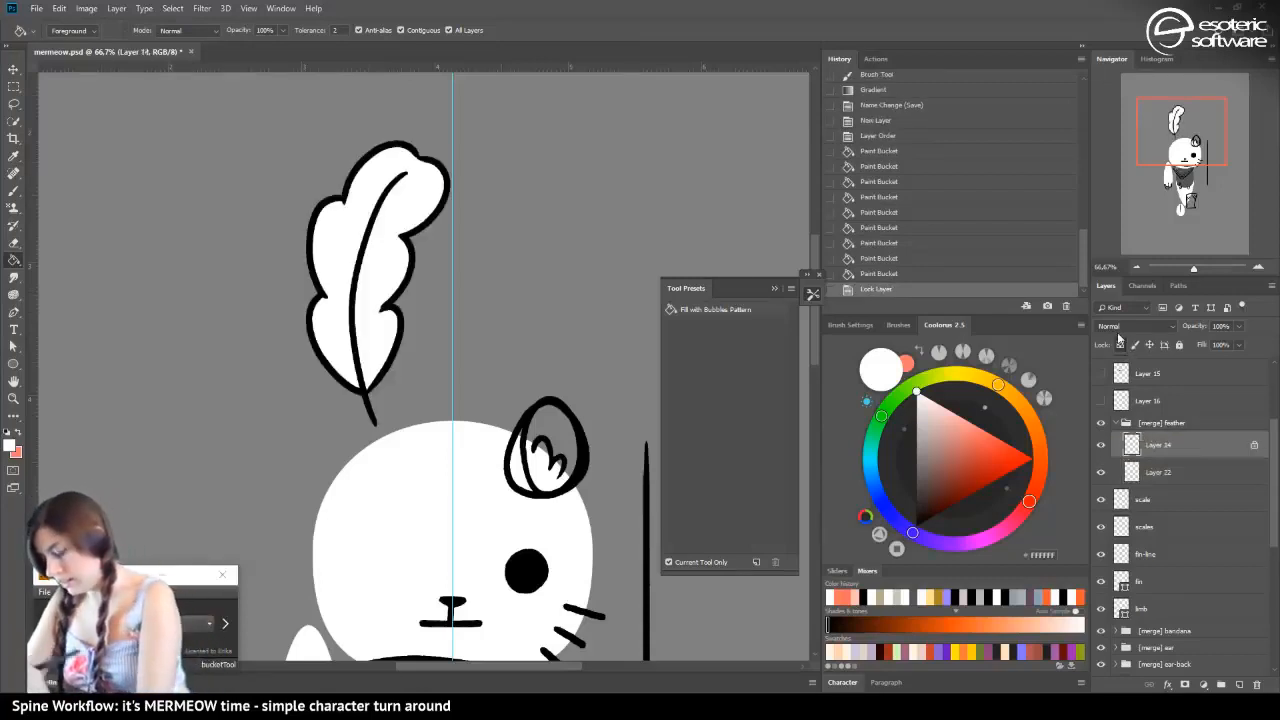
left_click(916, 414)
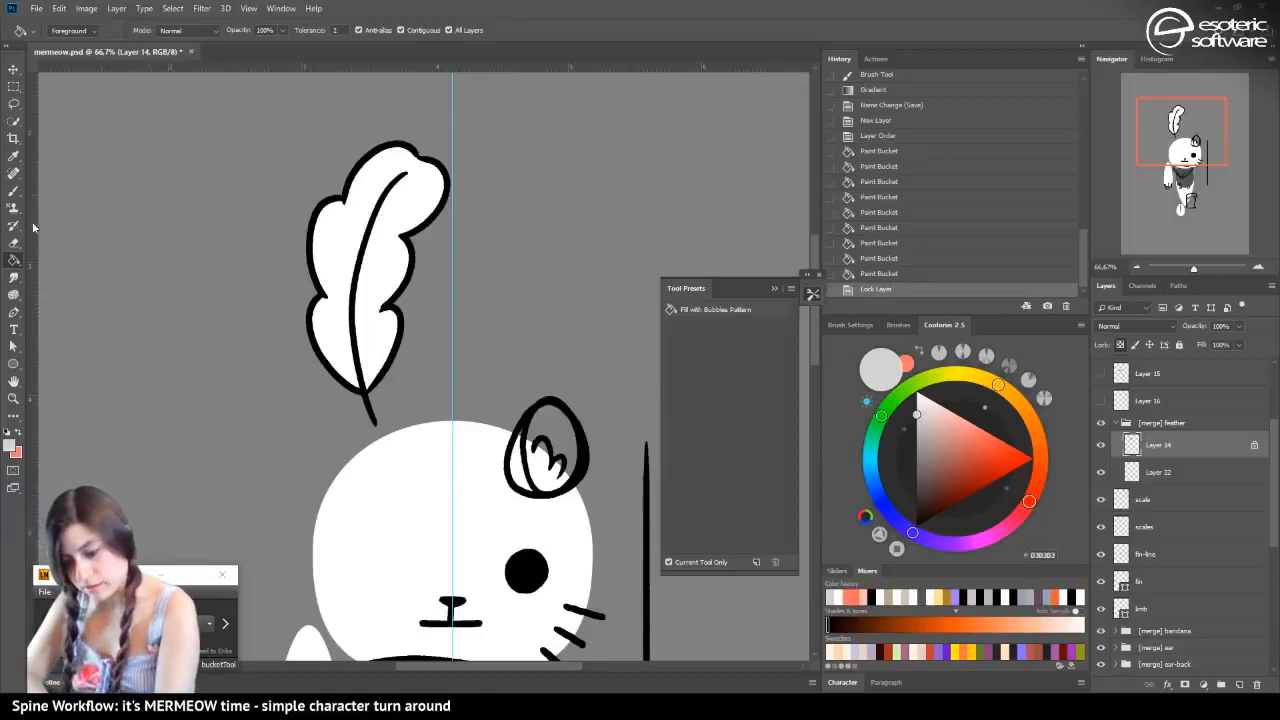
left_click(14, 260)
left_click(49, 271)
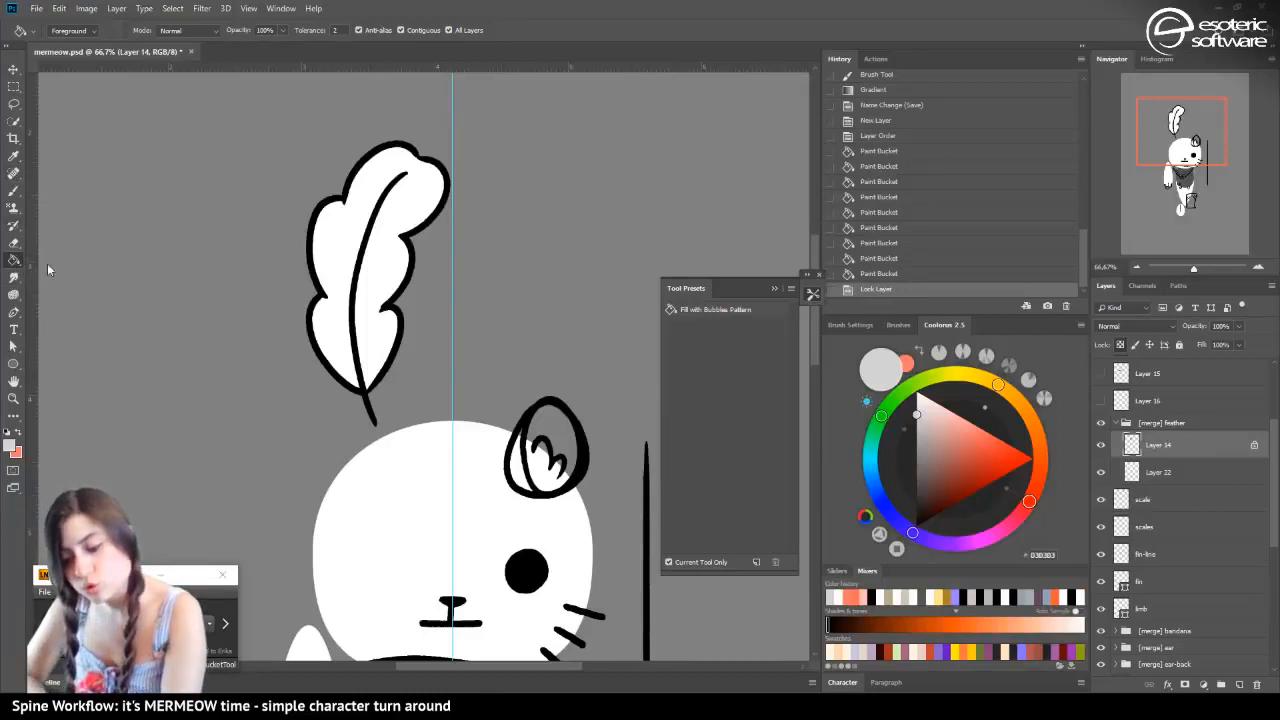
left_click(126, 236)
left_click(14, 268)
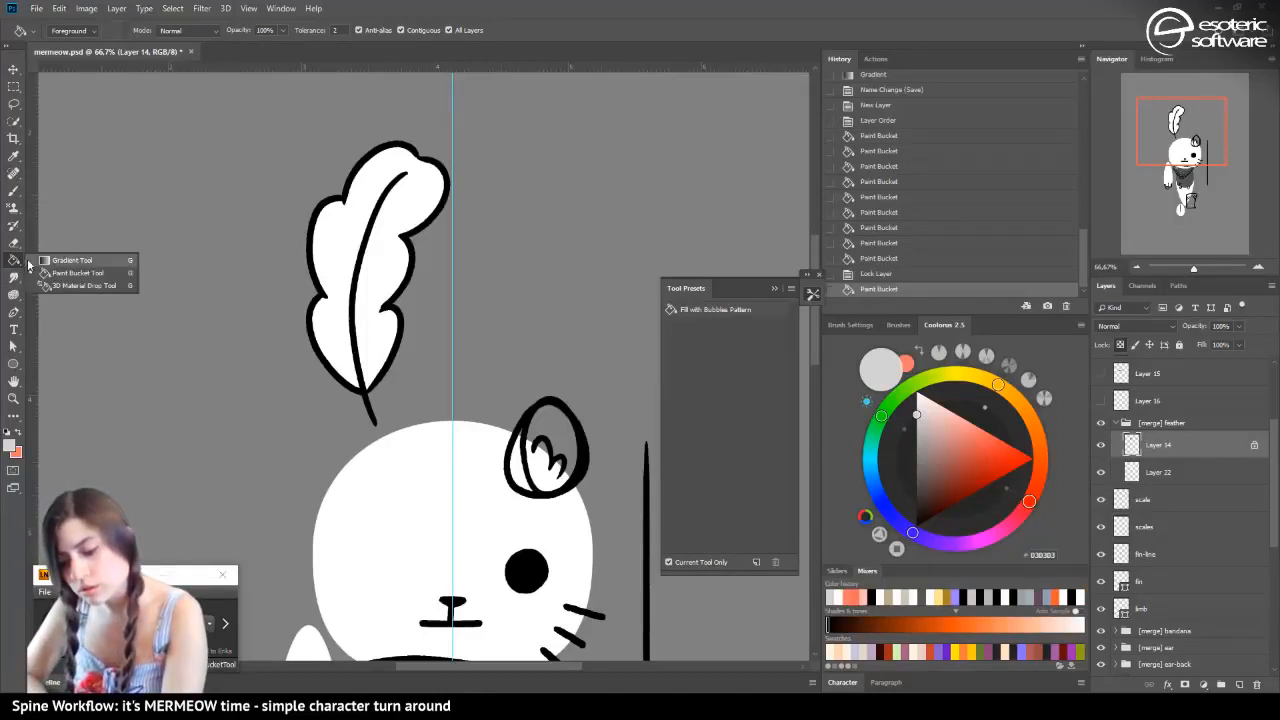
left_click(49, 260)
left_click_drag(244, 279, 181, 268)
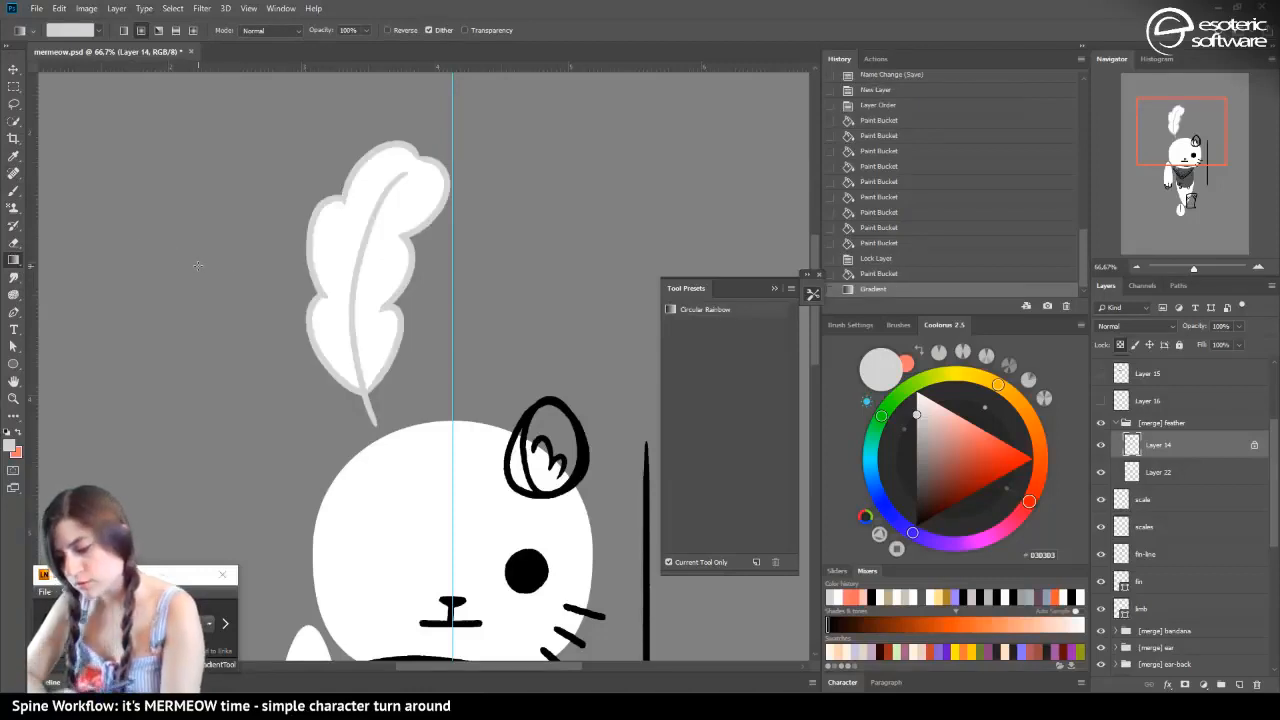
Add a Color Overlay effect to the [merge] feather group and set its blend mode to Multiply
left_click(1189, 422)
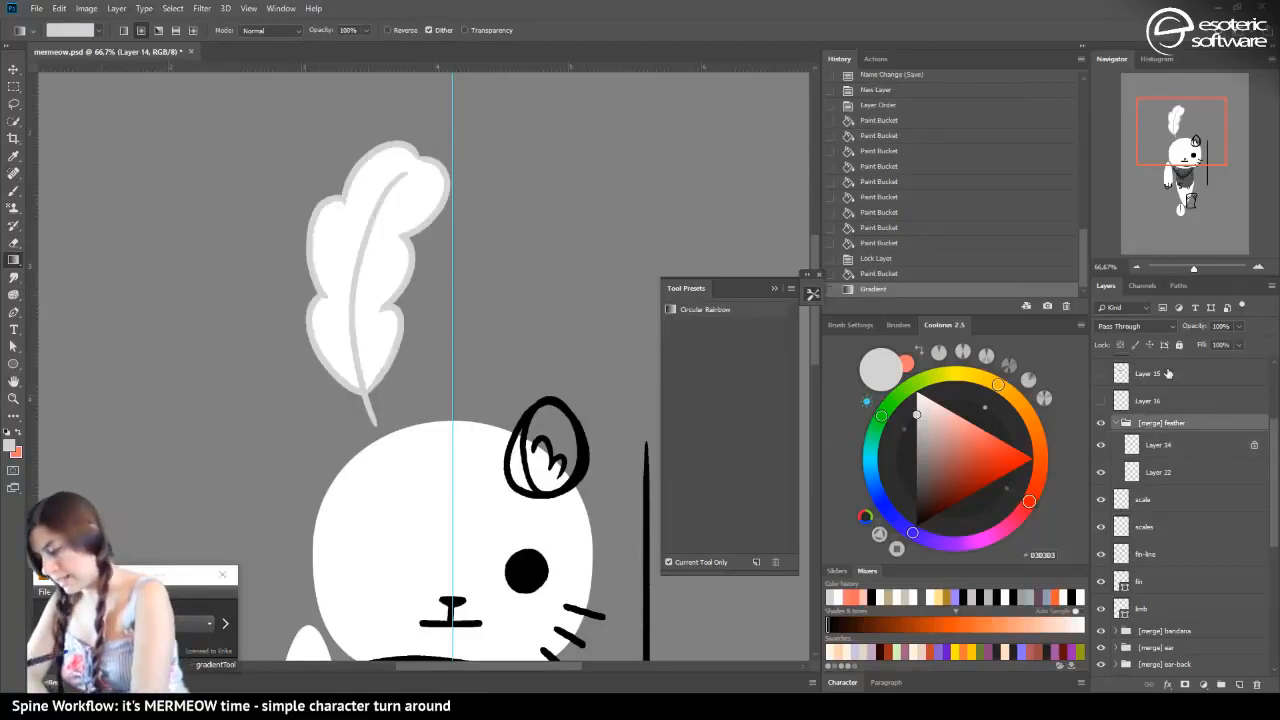
double_click(1189, 422)
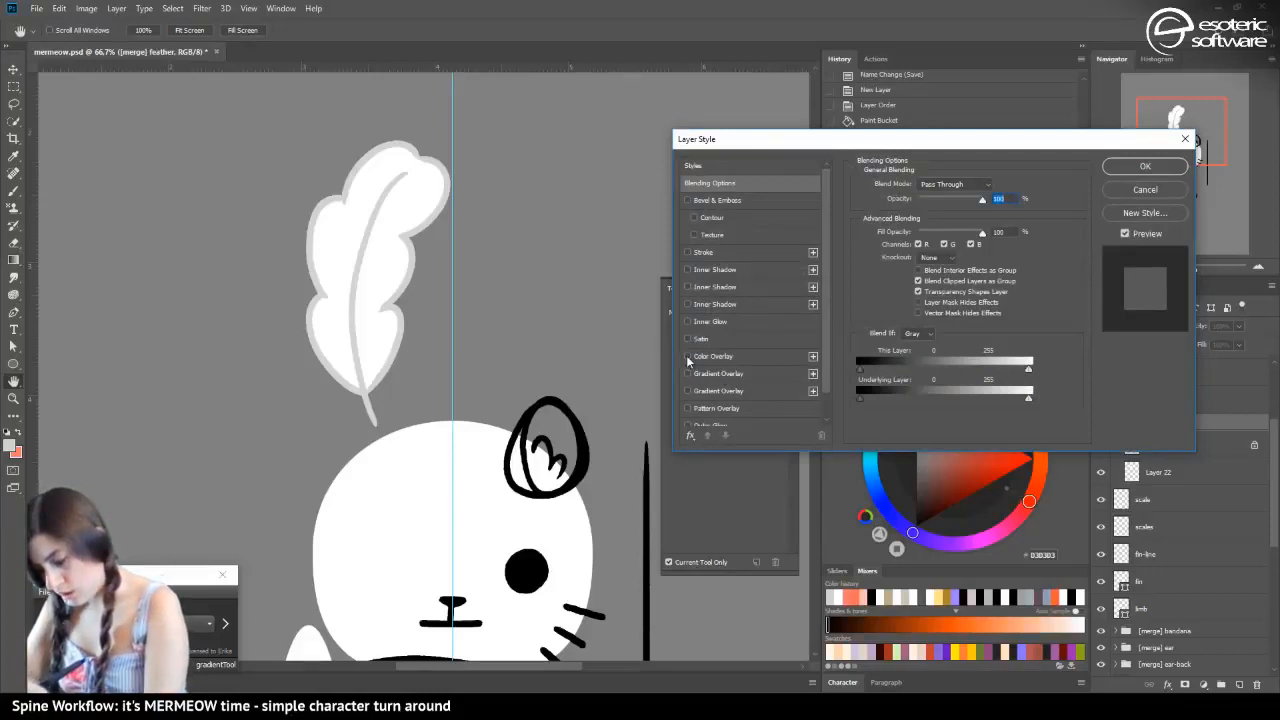
left_click(688, 356)
left_click(713, 356)
left_click(912, 186)
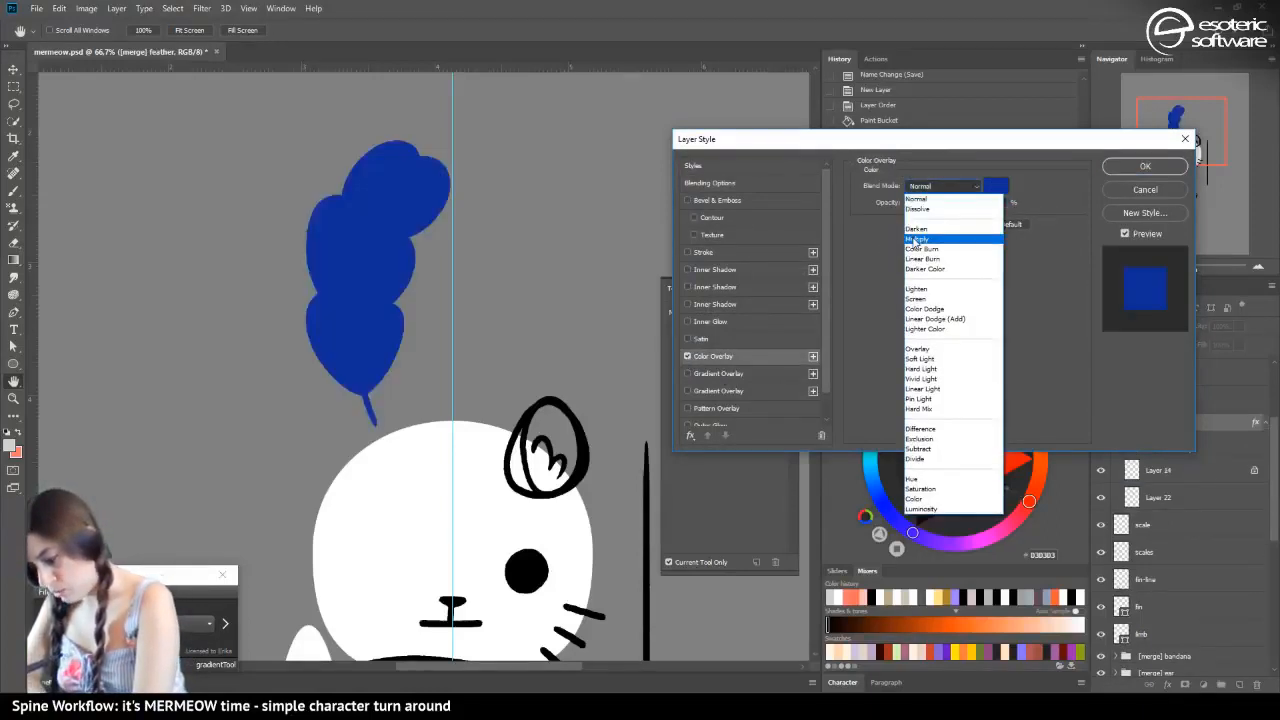
left_click(914, 240)
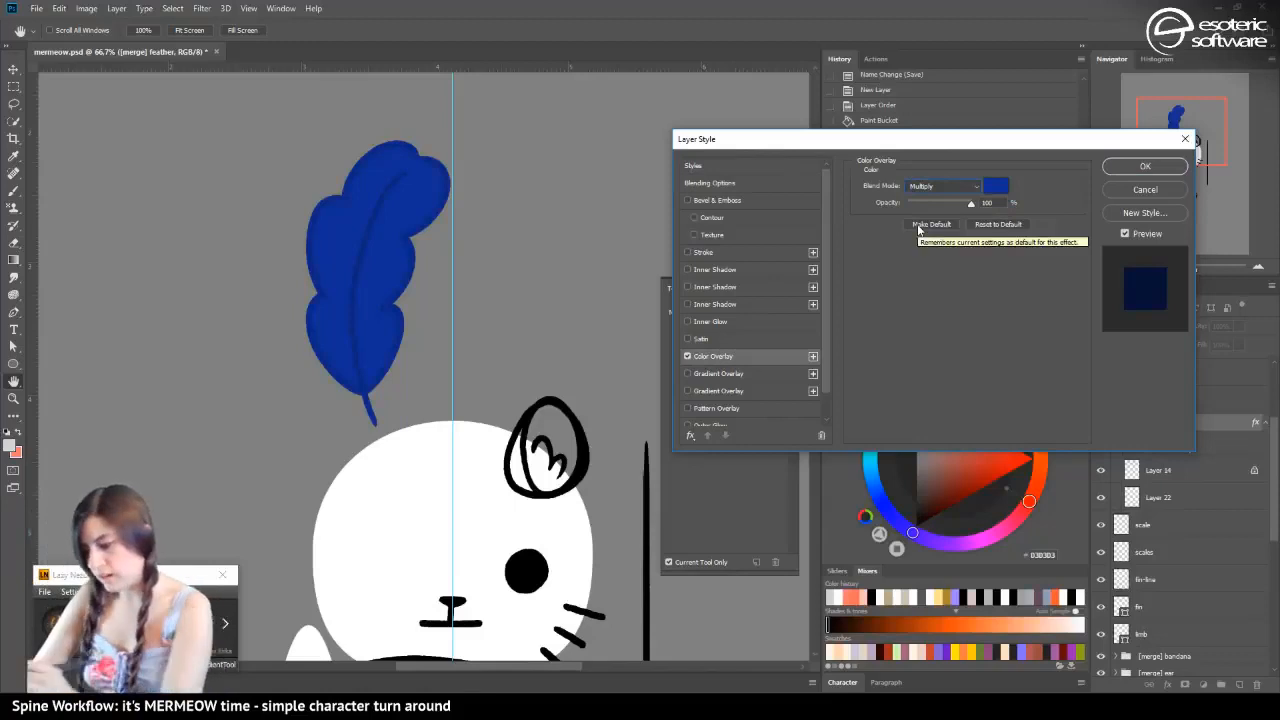
Set the feather's overlay colour to bright red, ff0d0d, and apply the layer style
left_click(996, 186)
left_click(723, 255)
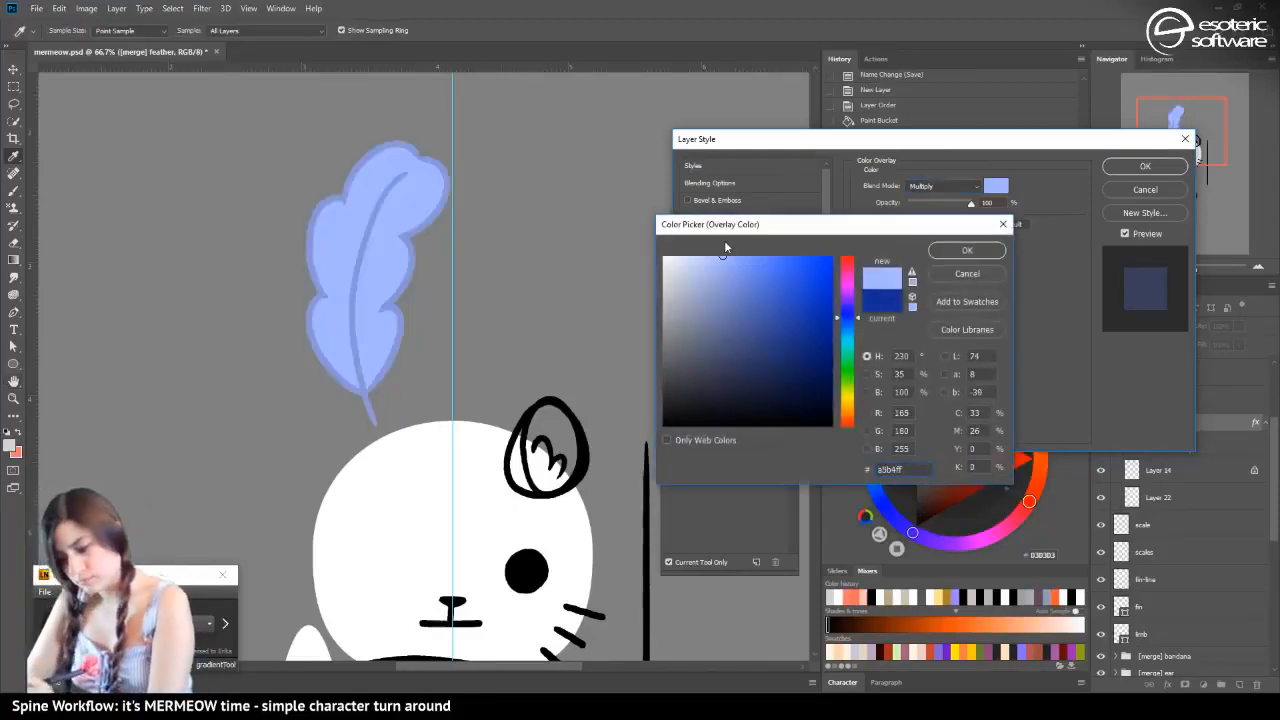
left_click(802, 257)
left_click(826, 317)
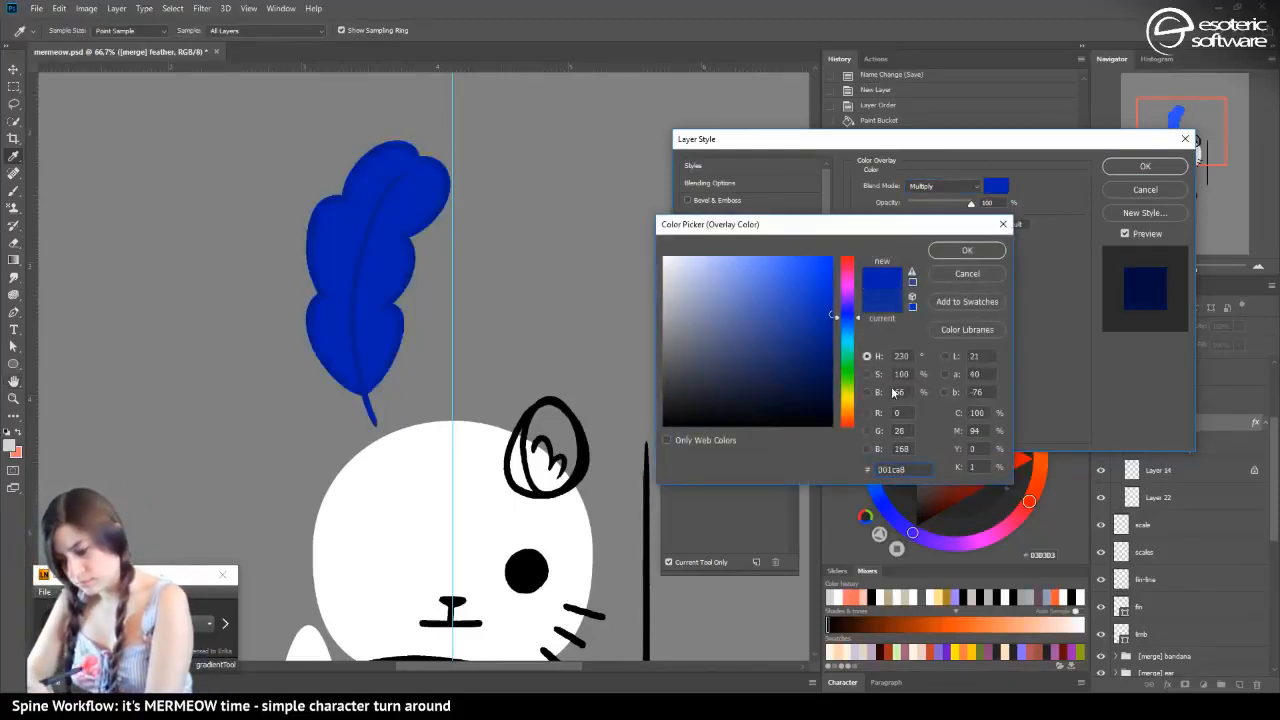
left_click(846, 285)
left_click(847, 258)
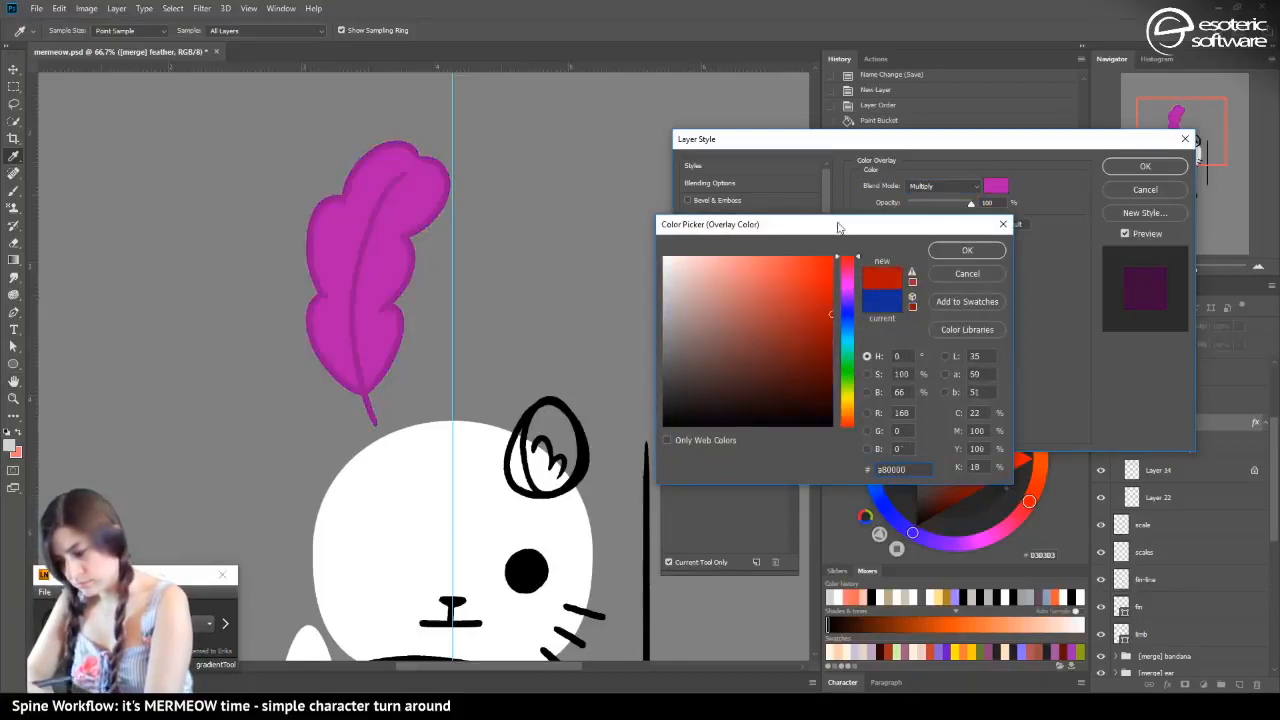
left_click(781, 257)
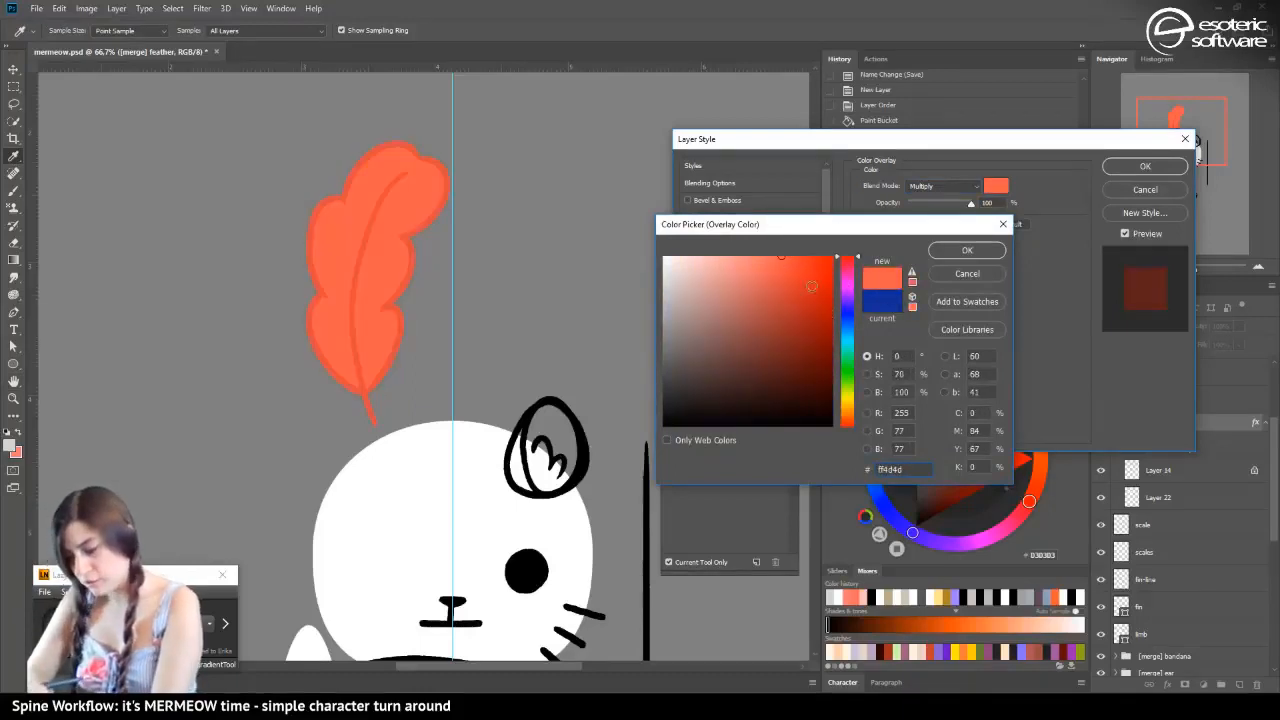
left_click(822, 259)
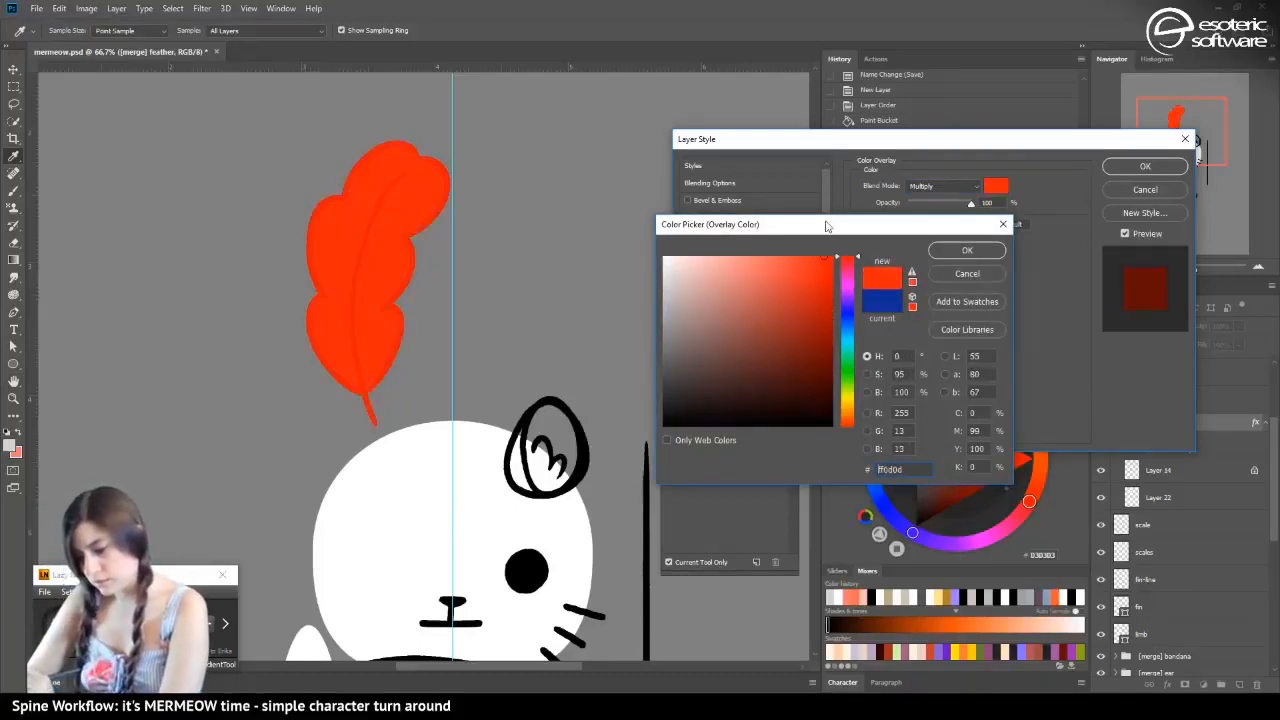
left_click(966, 250)
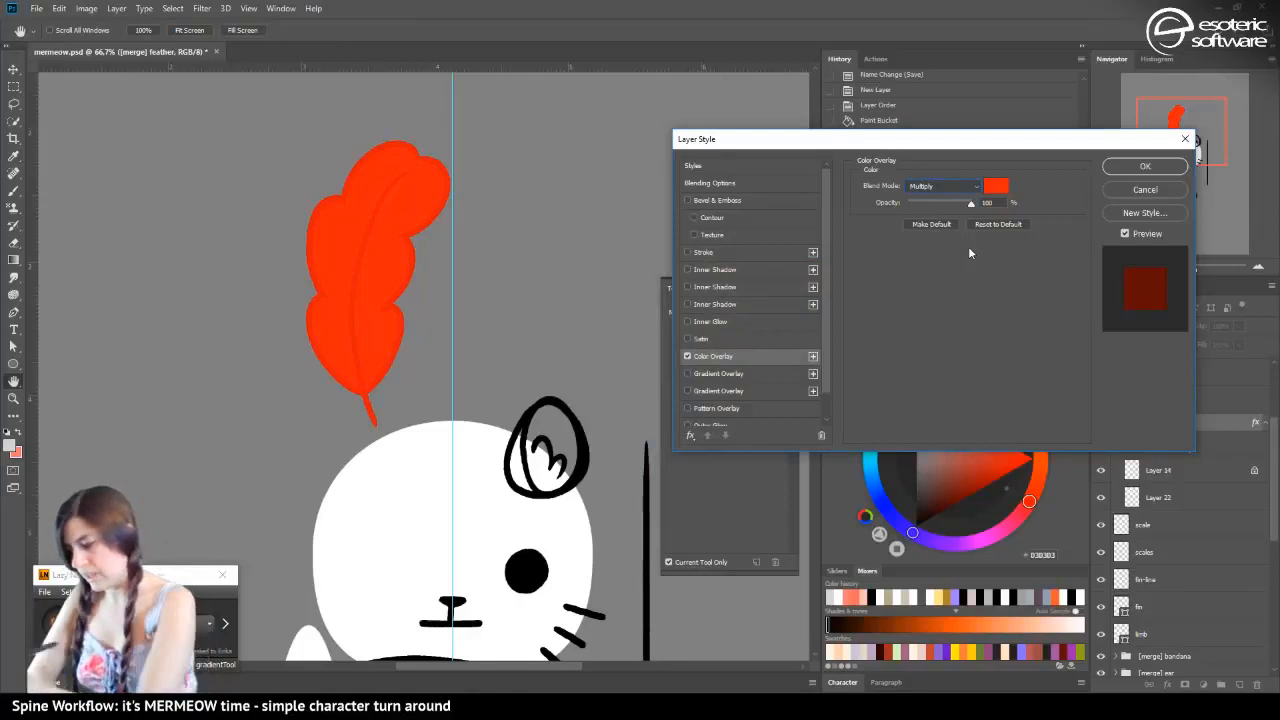
left_click(1145, 166)
Compare the whole character with the feather group's effects off and on, and select the feather outline, Layer 14
left_click(1138, 268)
left_click(1139, 269)
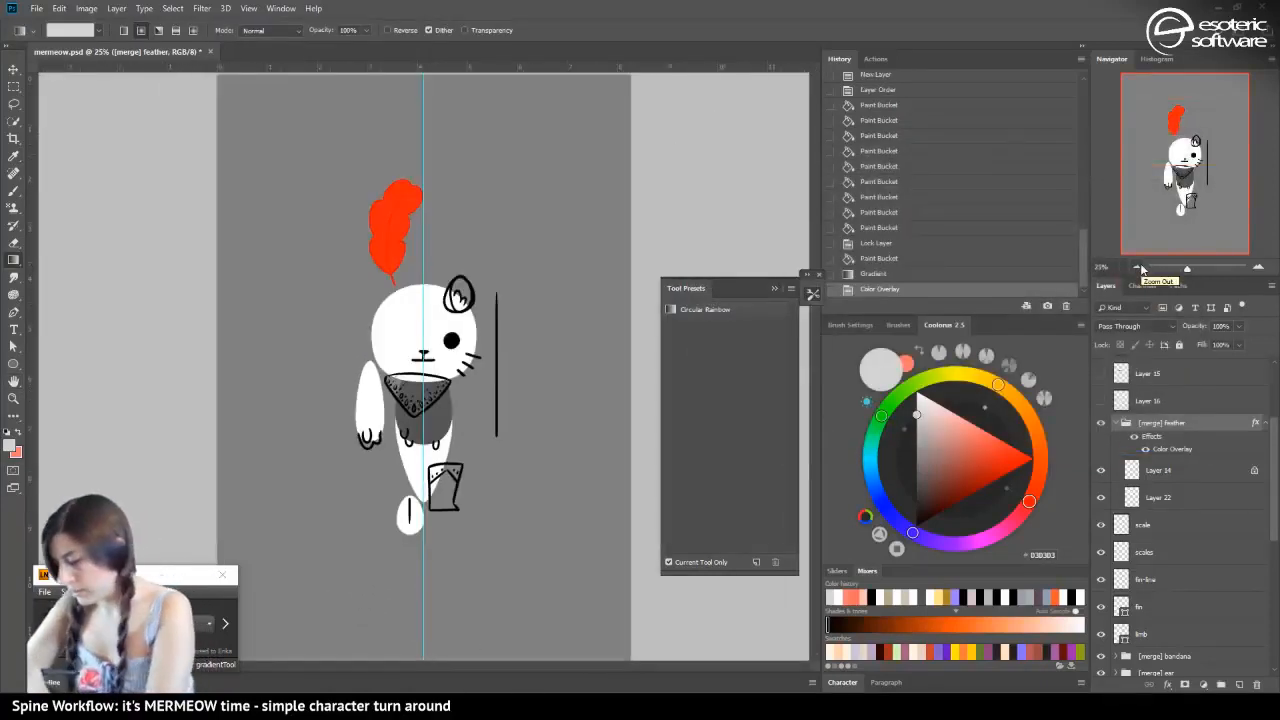
left_click(1134, 437)
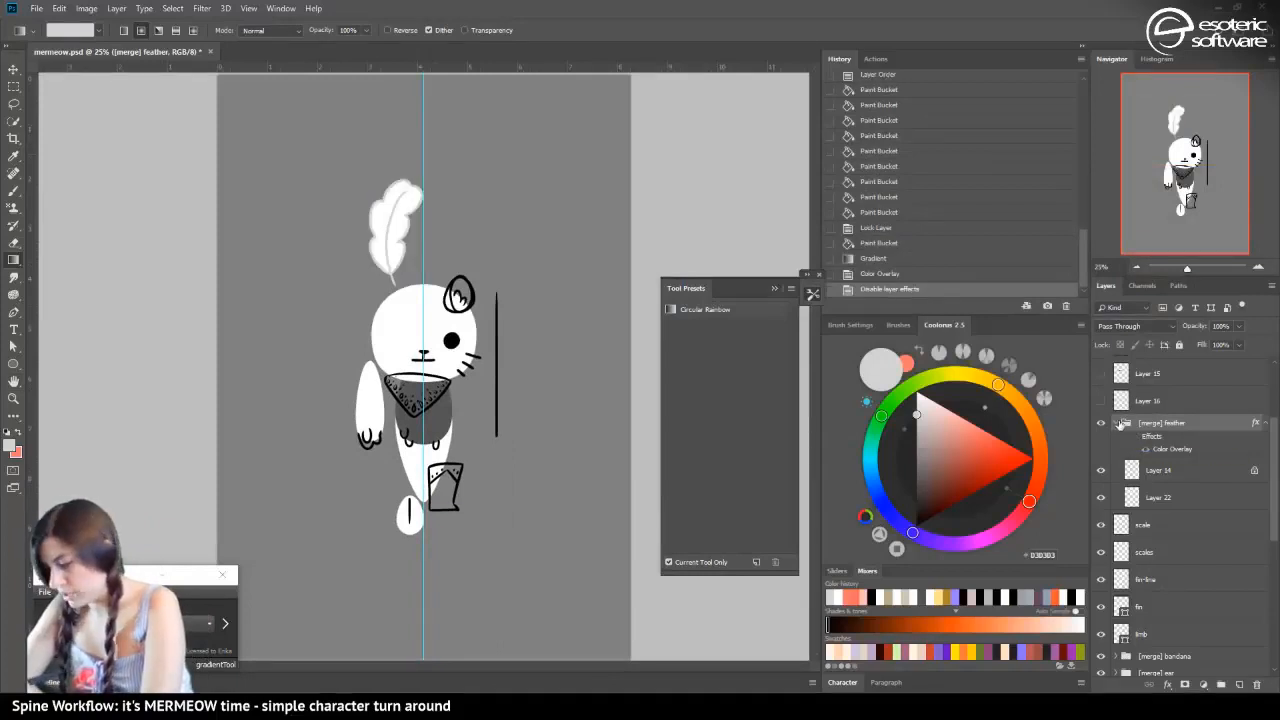
left_click(1122, 423)
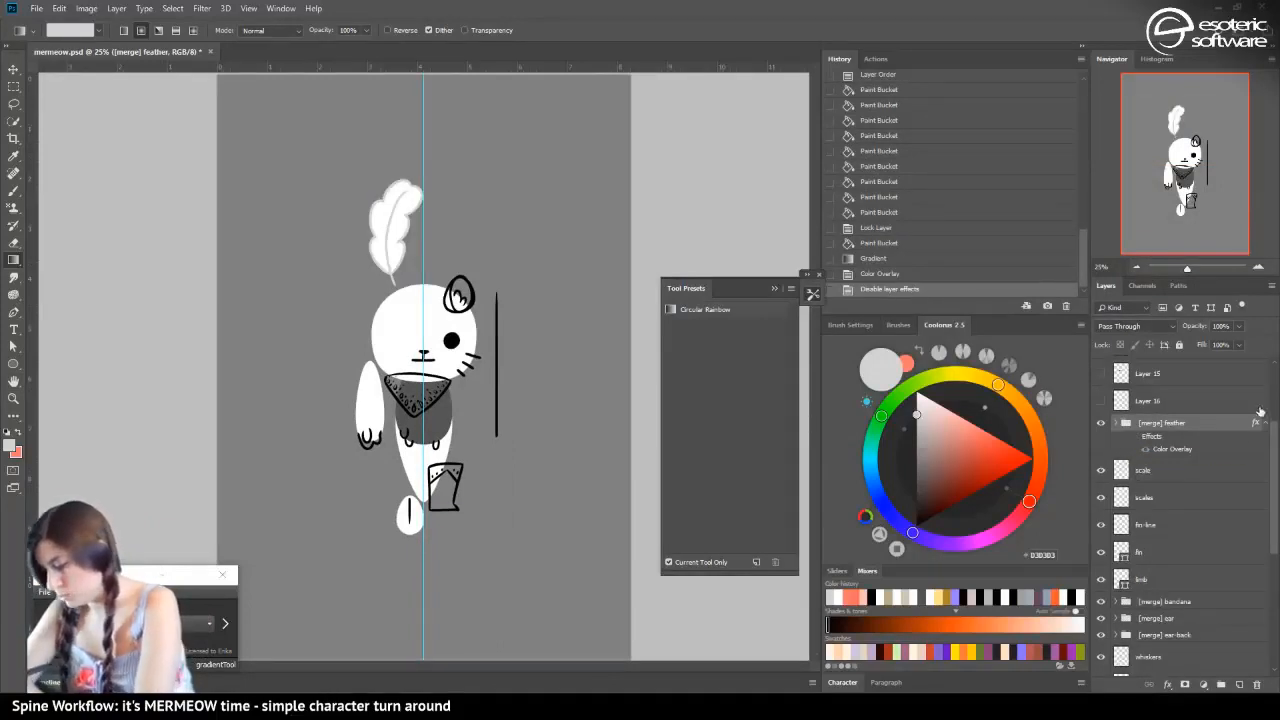
left_click(1133, 470)
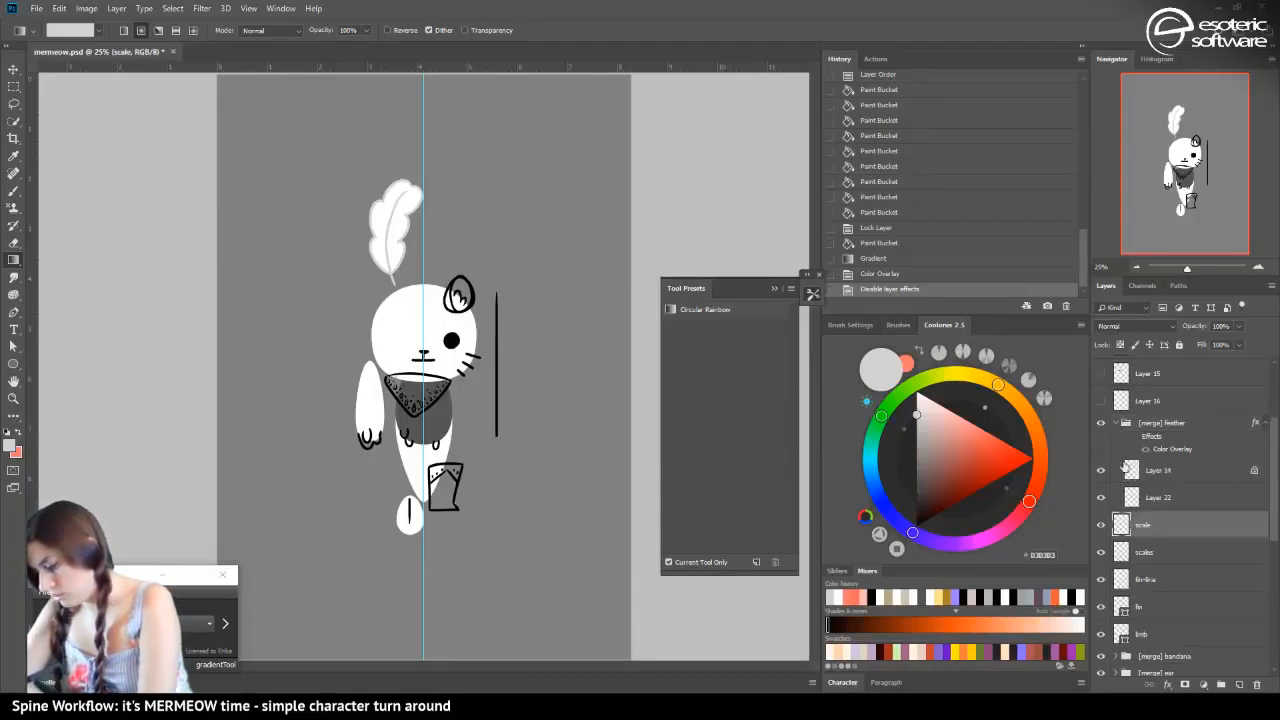
left_click(1132, 470)
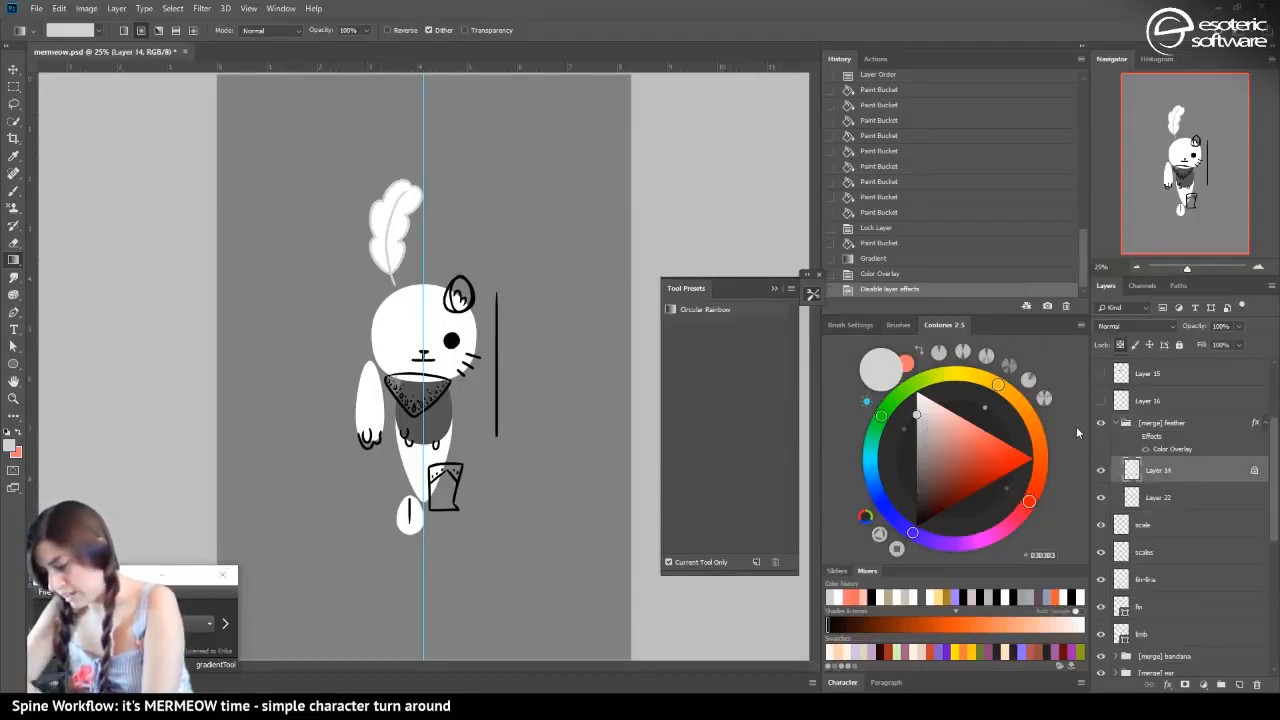
left_click(1136, 438)
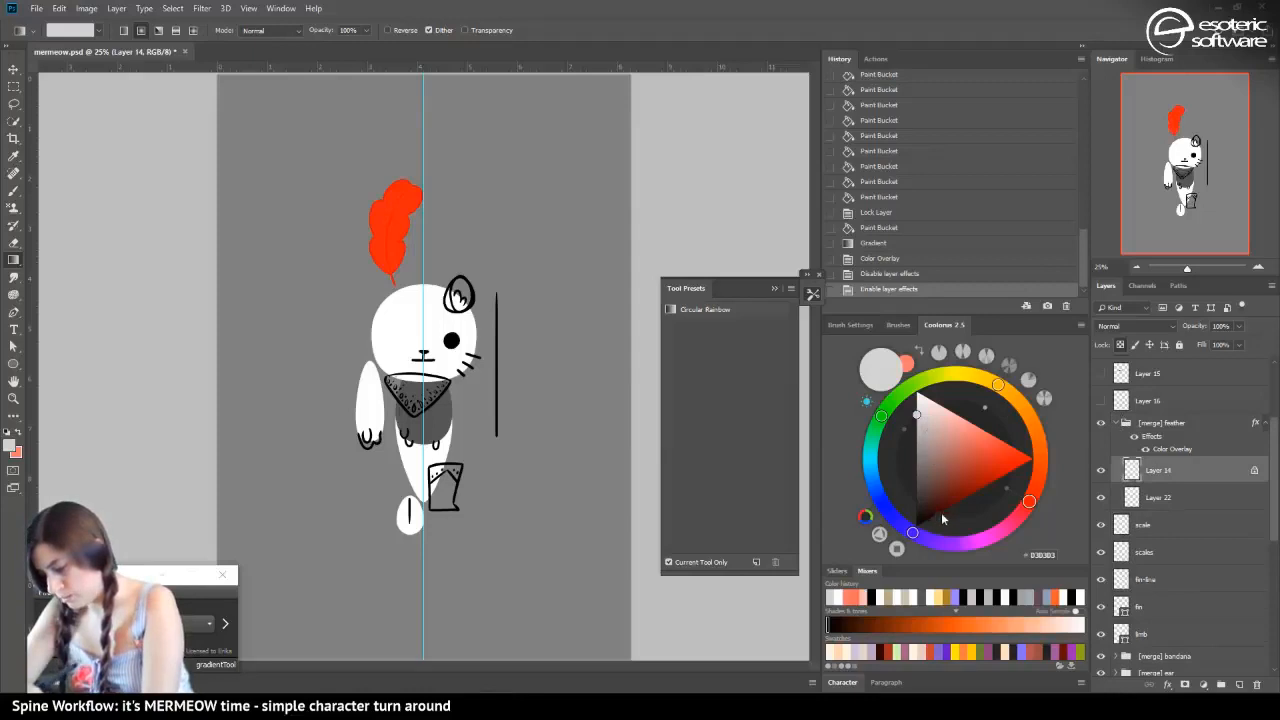
Recolour the feather outline light lilac with the Gradient tool and turn off the feather group's effects
left_click(891, 402)
left_click(943, 464)
left_click(937, 487)
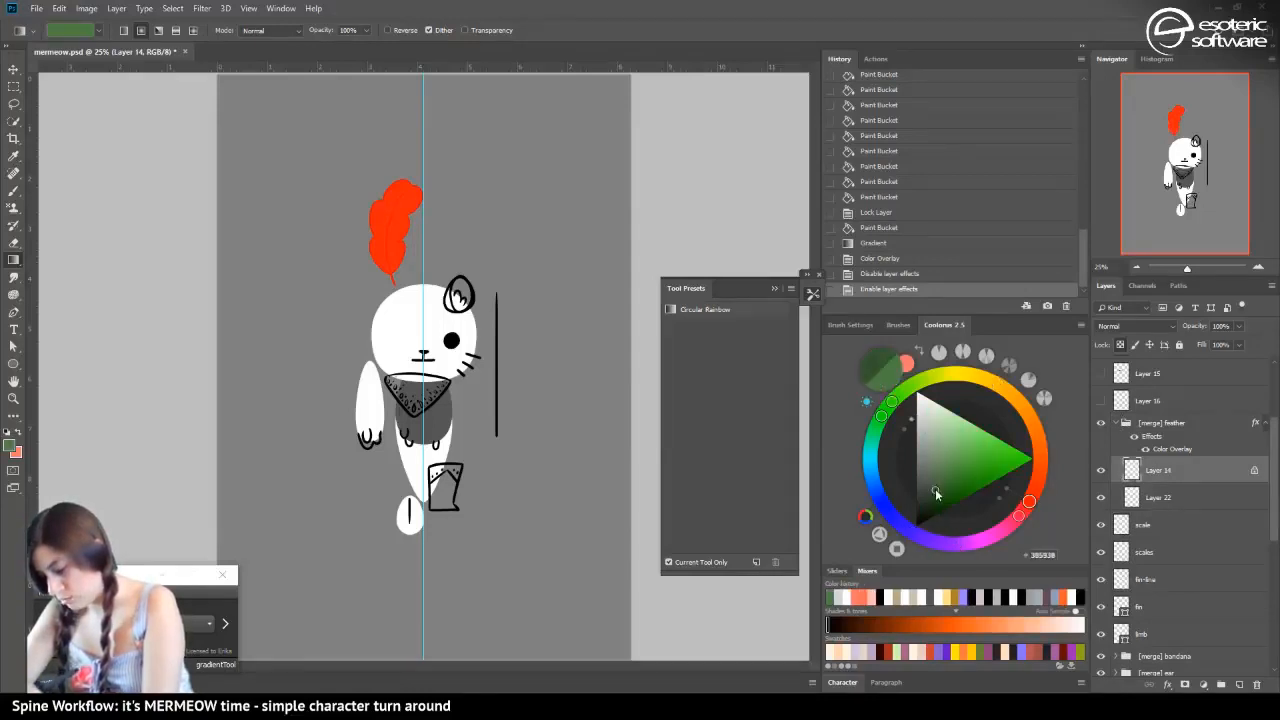
left_click(948, 542)
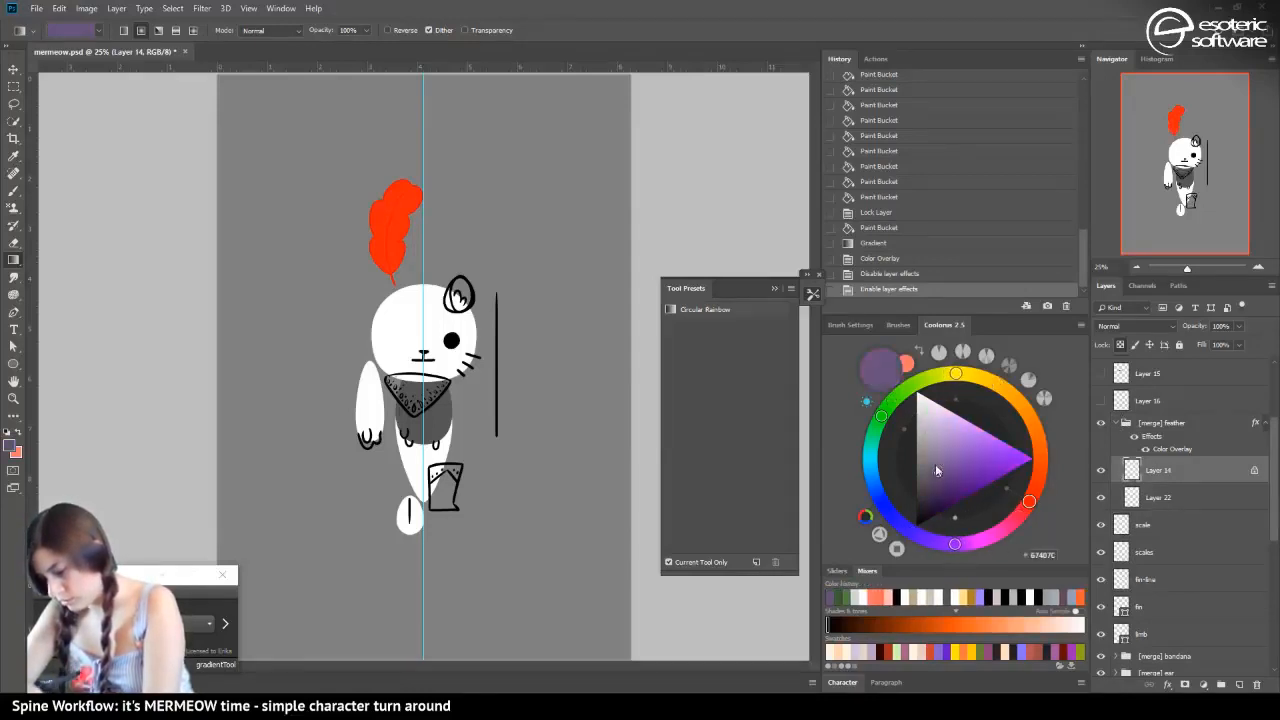
left_click(939, 500)
mouse_move(937, 507)
left_mouse_down()
mouse_move(967, 478)
mouse_move(973, 422)
mouse_move(955, 392)
left_mouse_up()
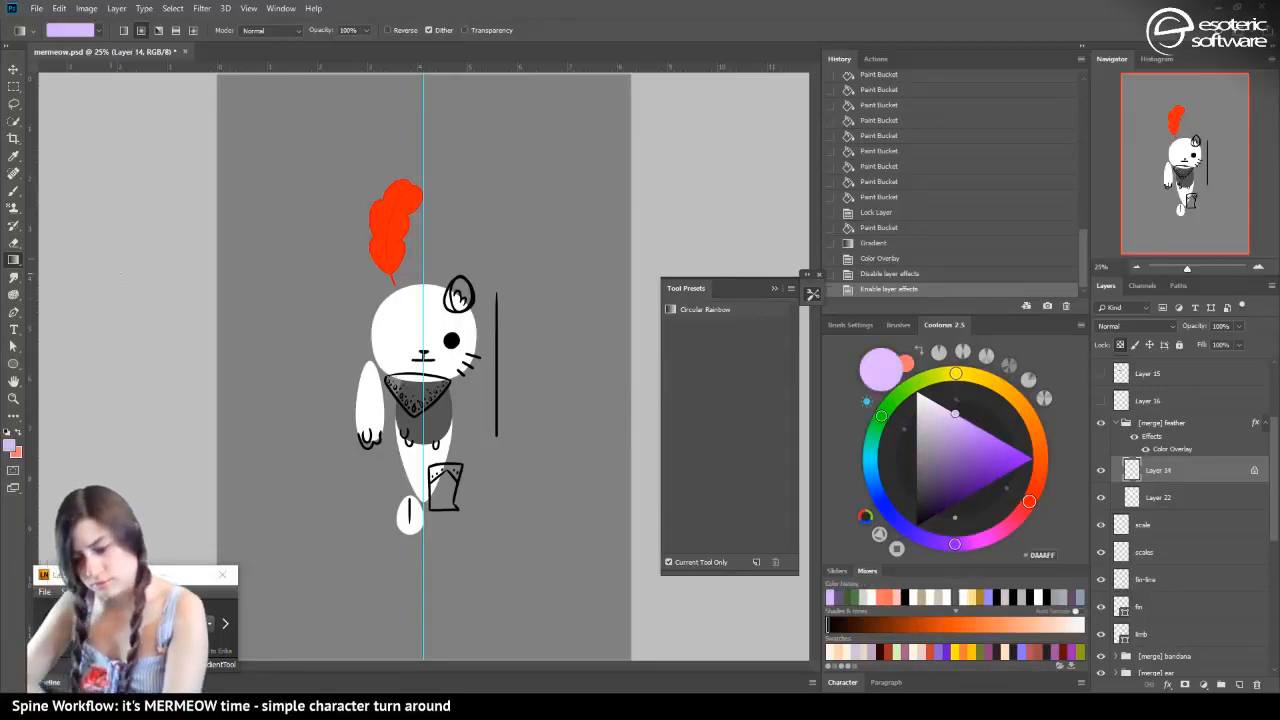
left_click_drag(250, 302, 272, 303)
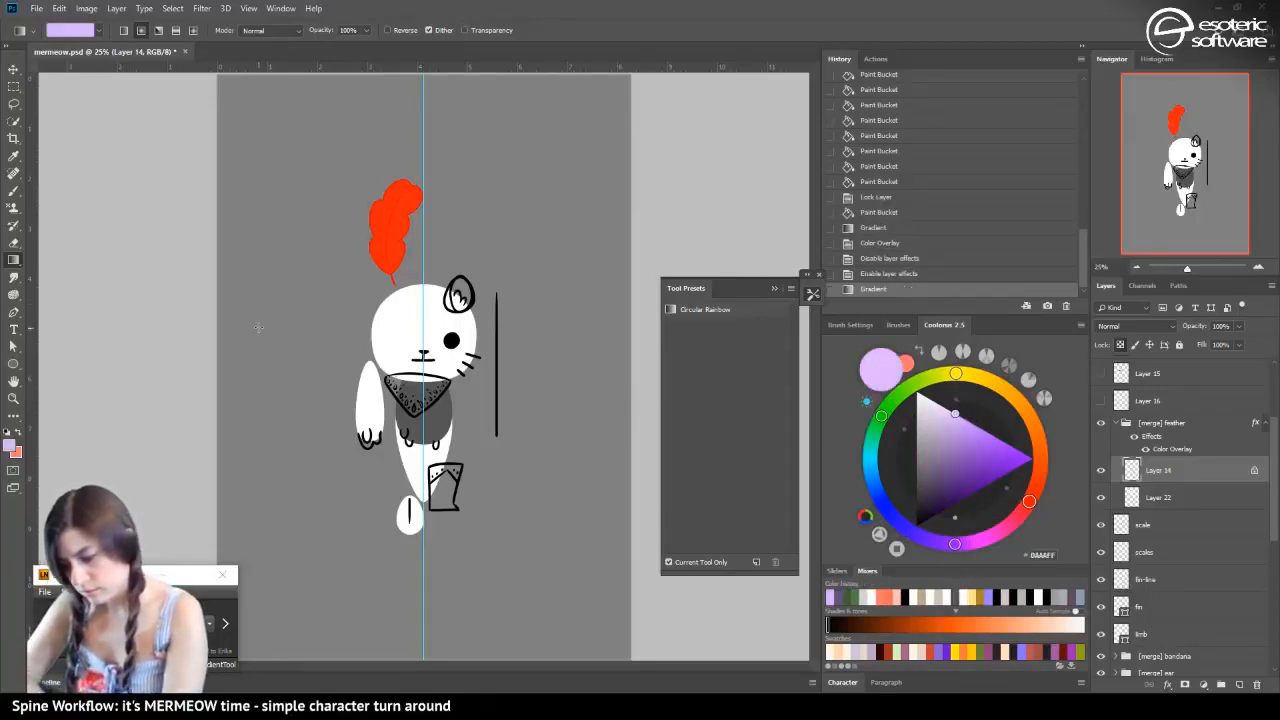
left_click(1136, 436)
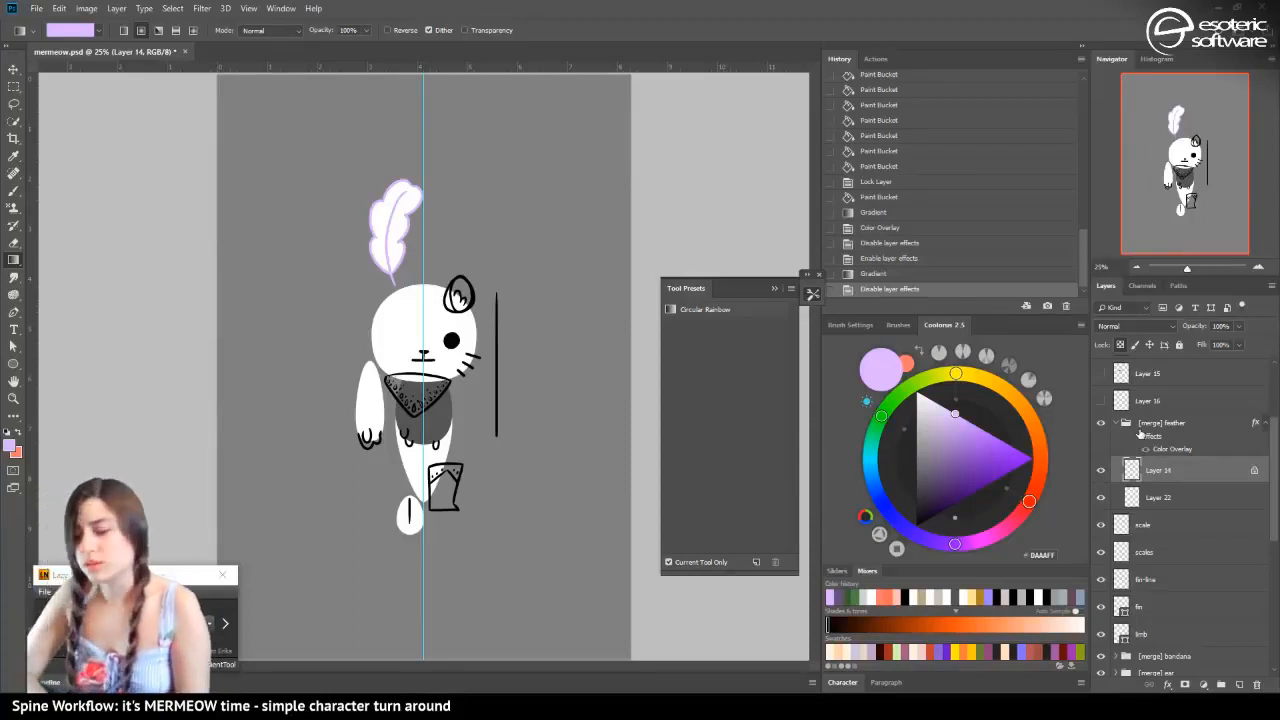
Draw a light lilac ellipse about 264 by 313 px above the eye layer and centre it on the guide over the belly
left_click(14, 70)
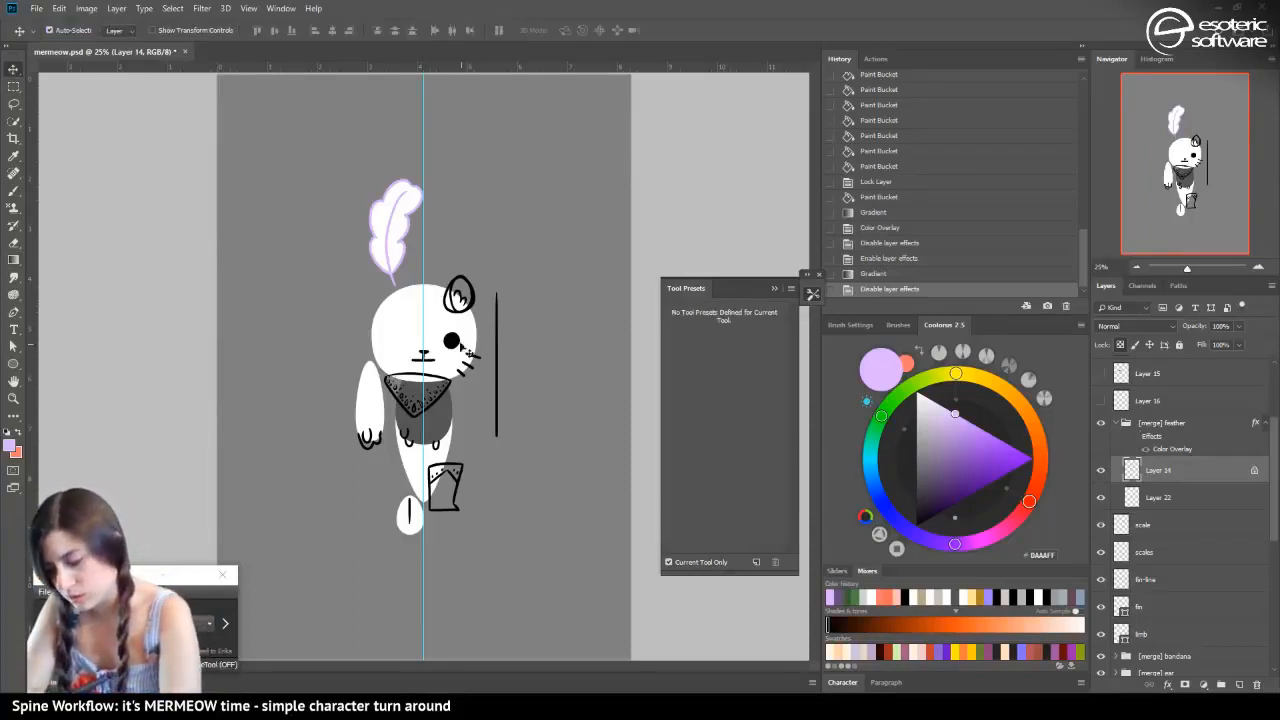
left_click(455, 335)
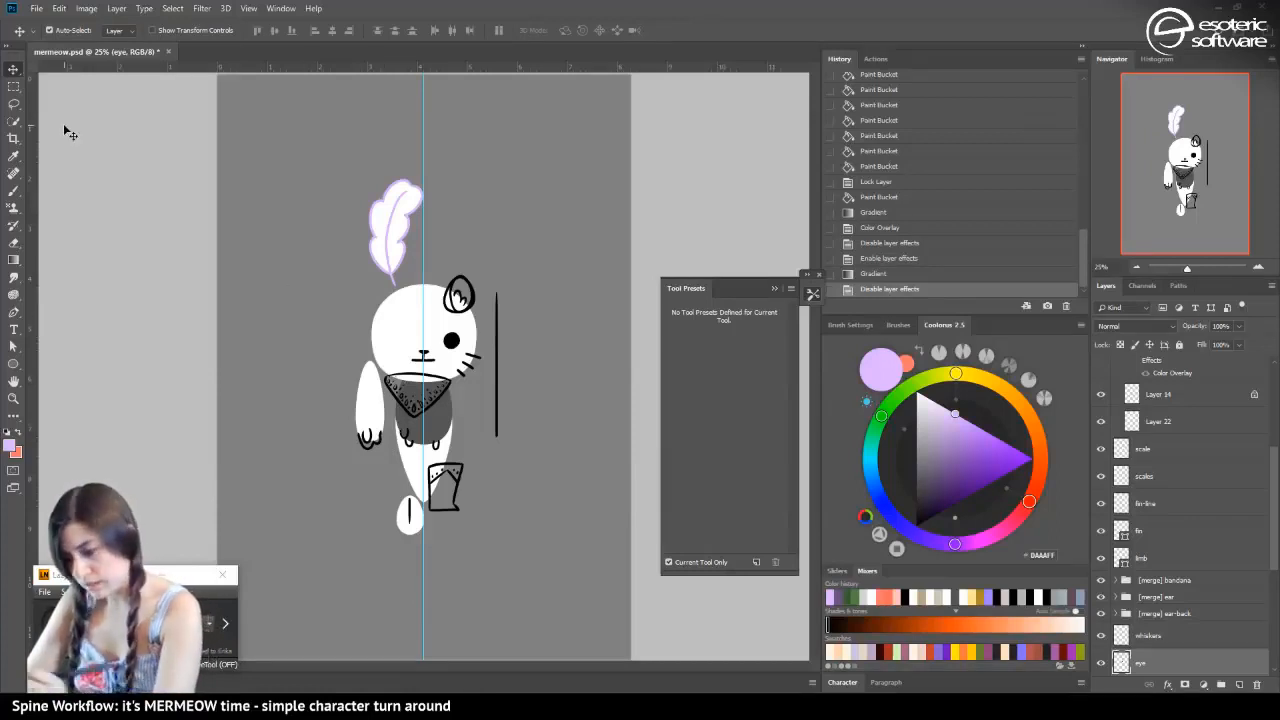
key("ctrl+plus")
key("ctrl+plus")
key("ctrl+plus")
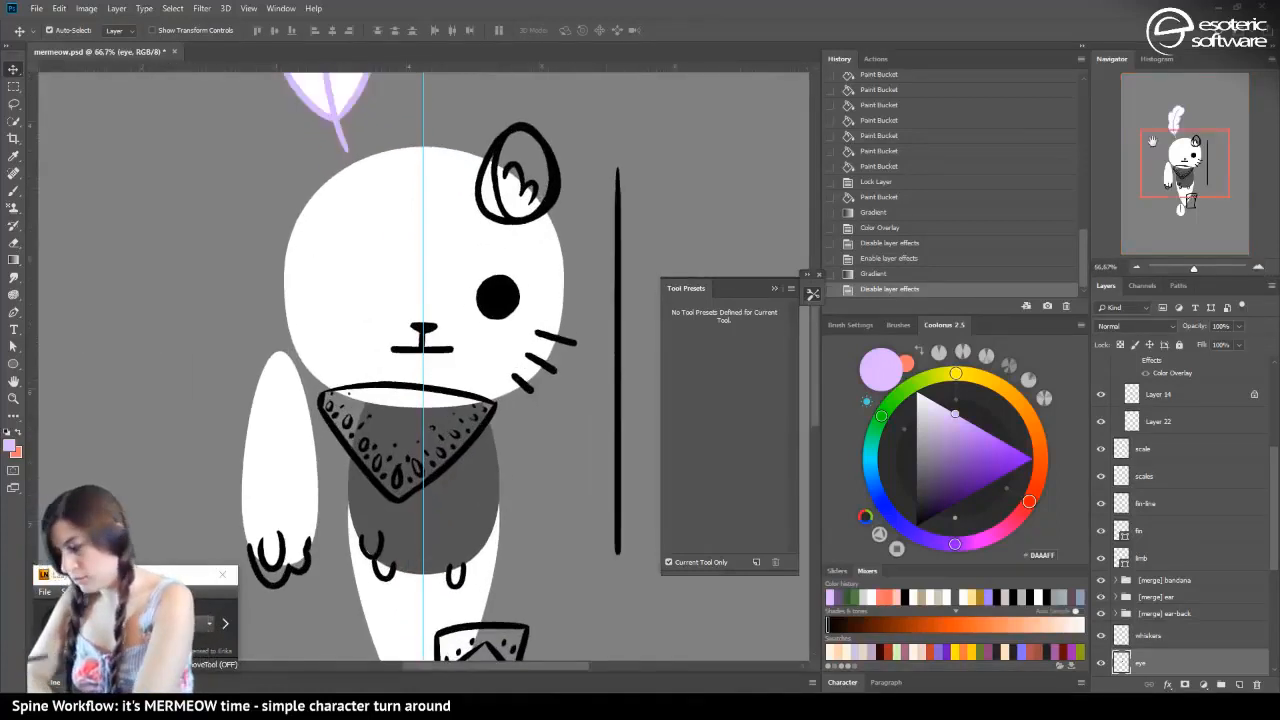
left_click_drag(1170, 162, 1150, 171)
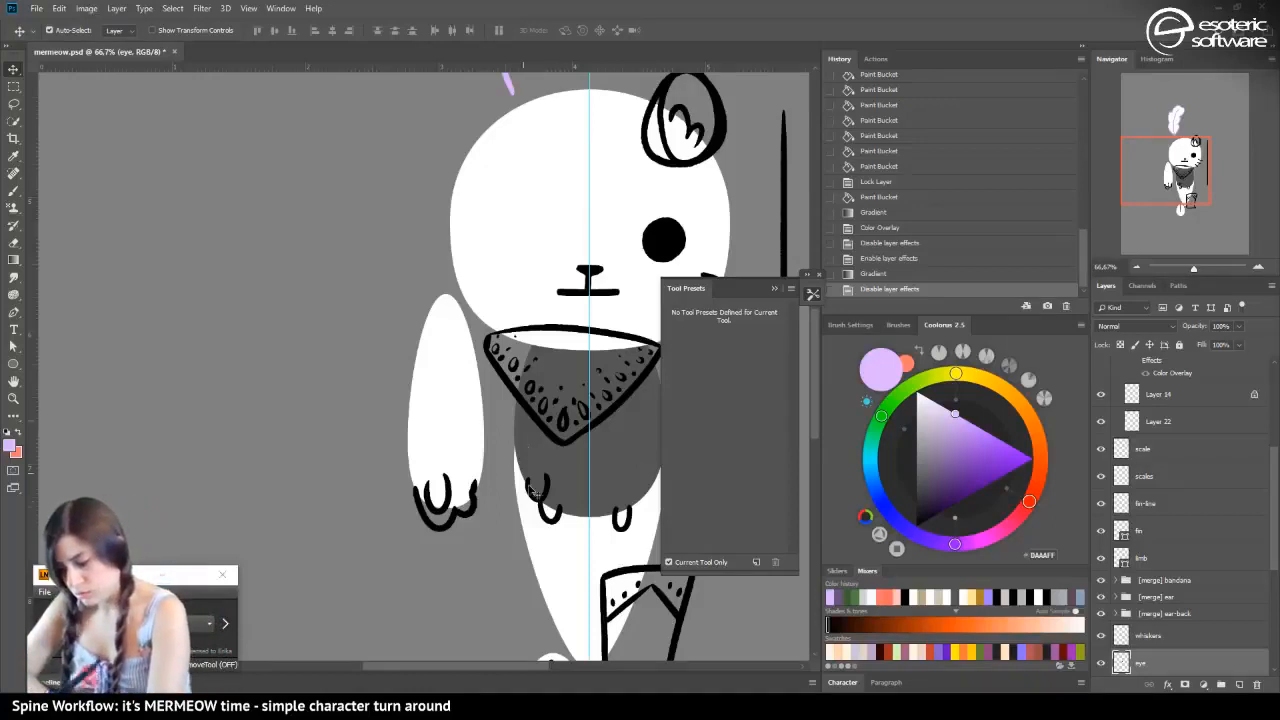
left_click(1136, 265)
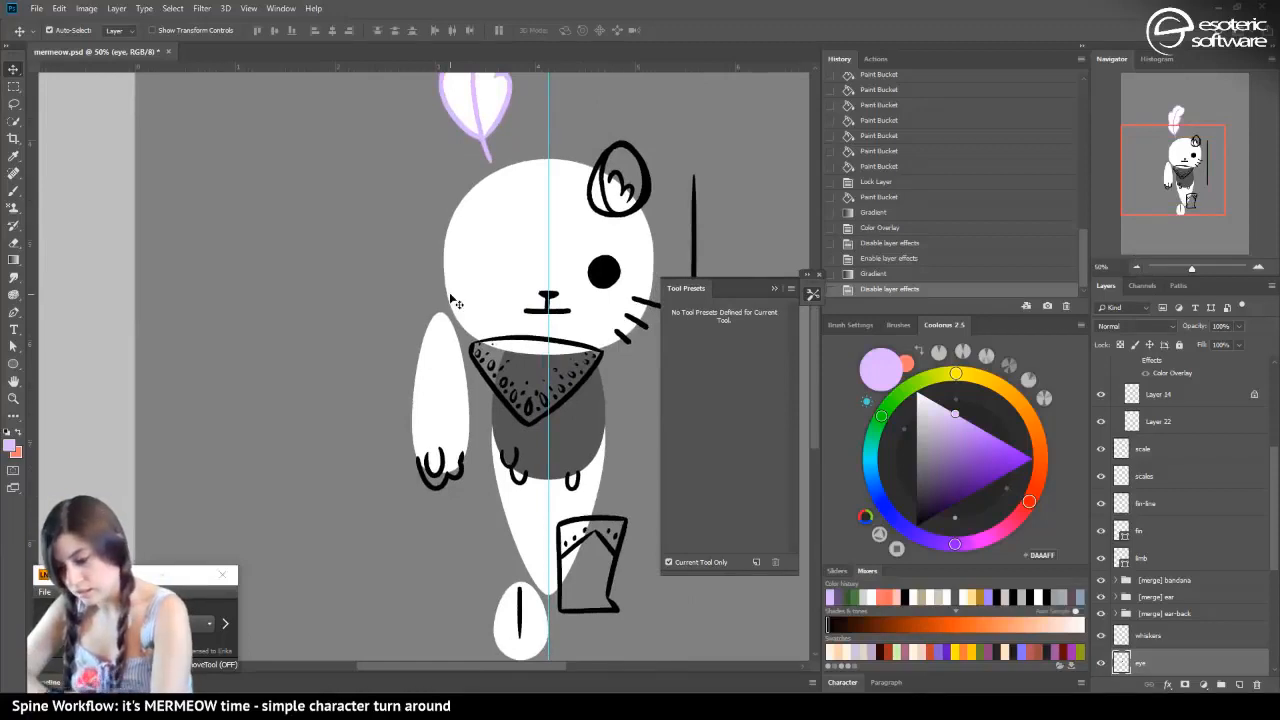
left_click(14, 366)
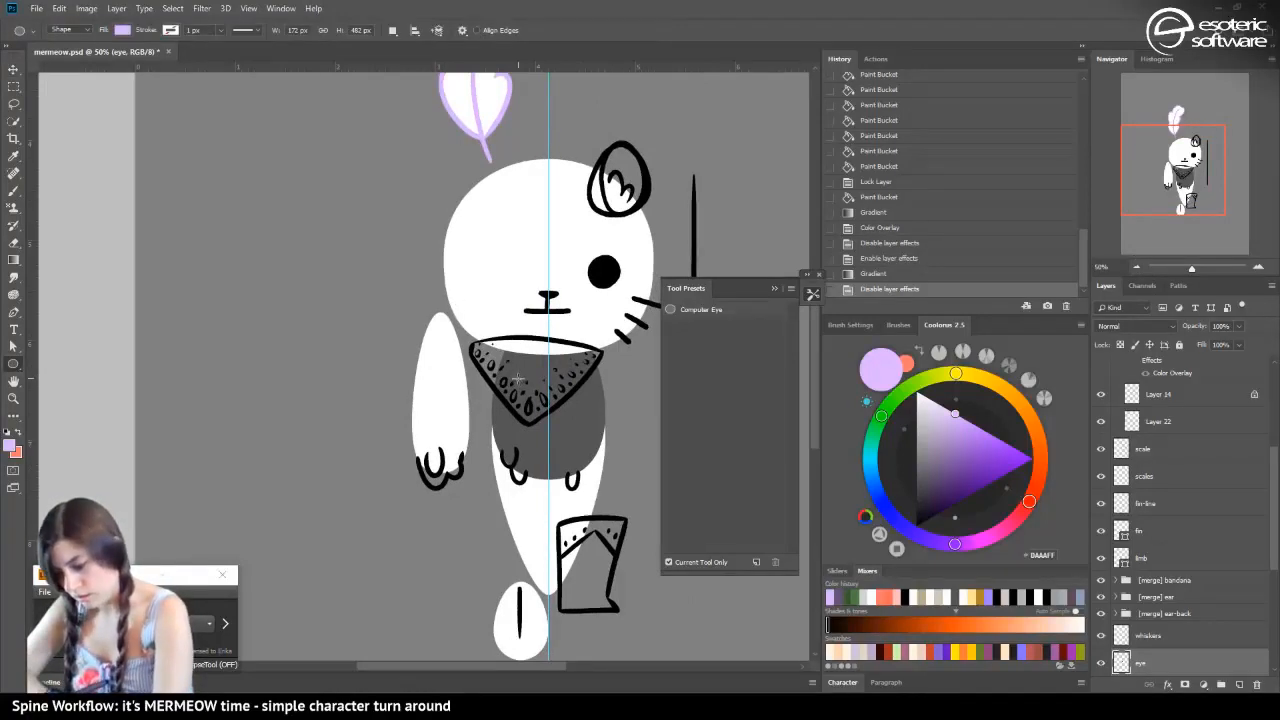
left_click_drag(520, 380, 557, 428)
key("v")
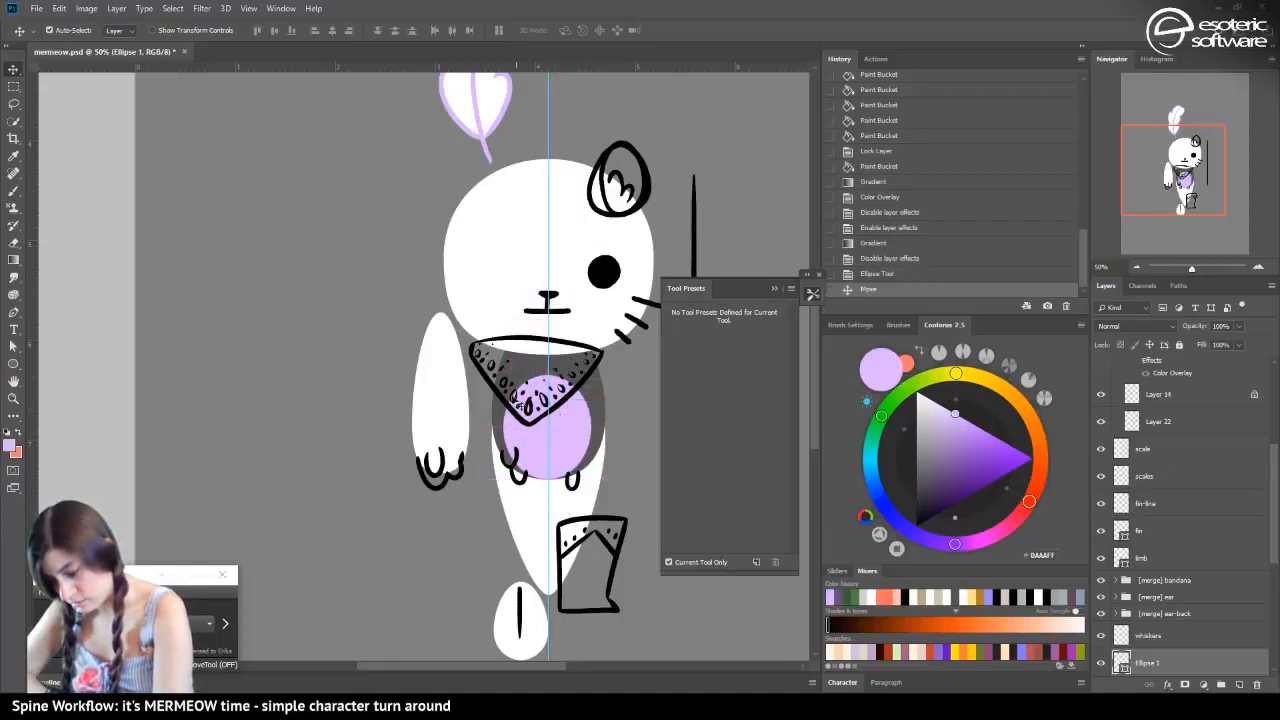
left_click(13, 345)
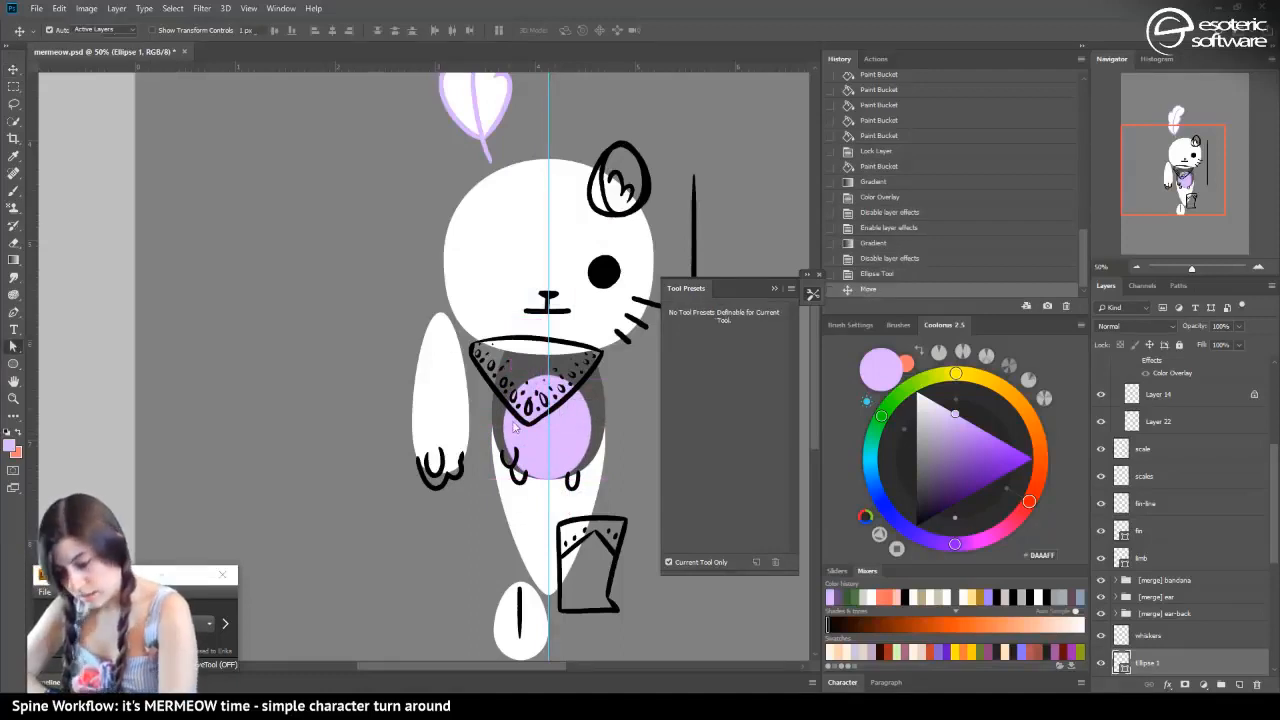
left_click(545, 477)
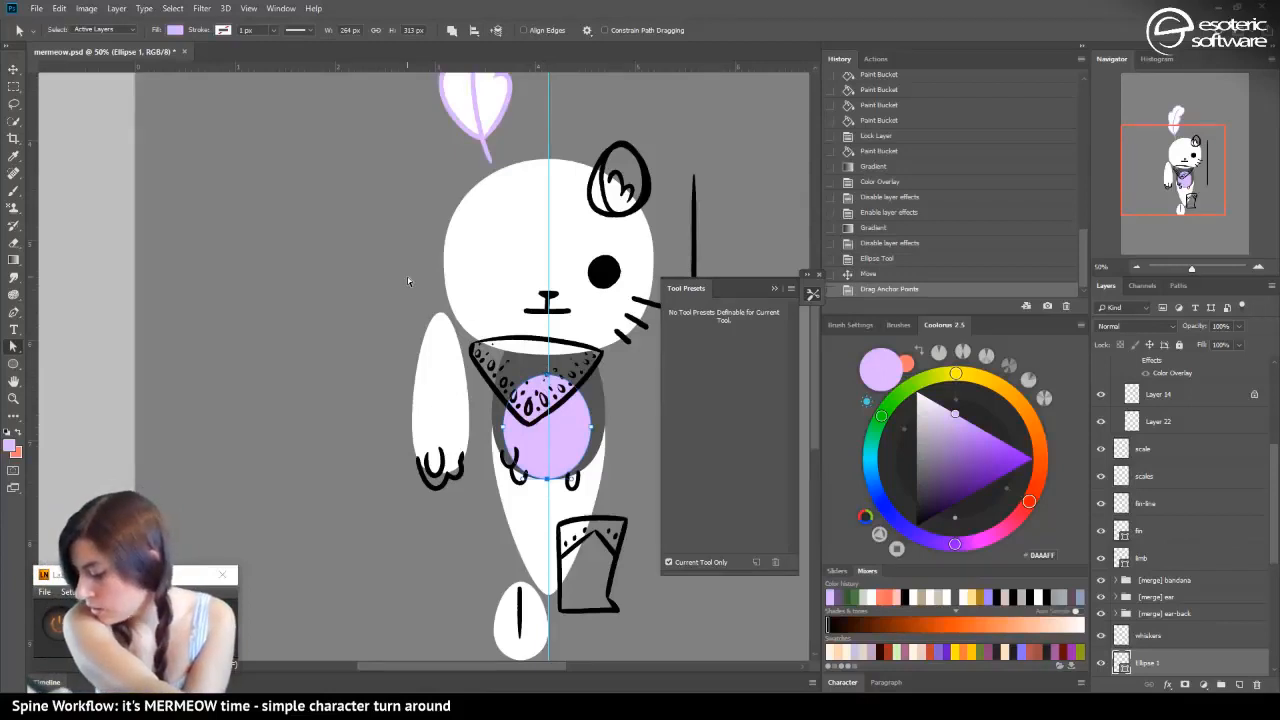
key("ctrl+t")
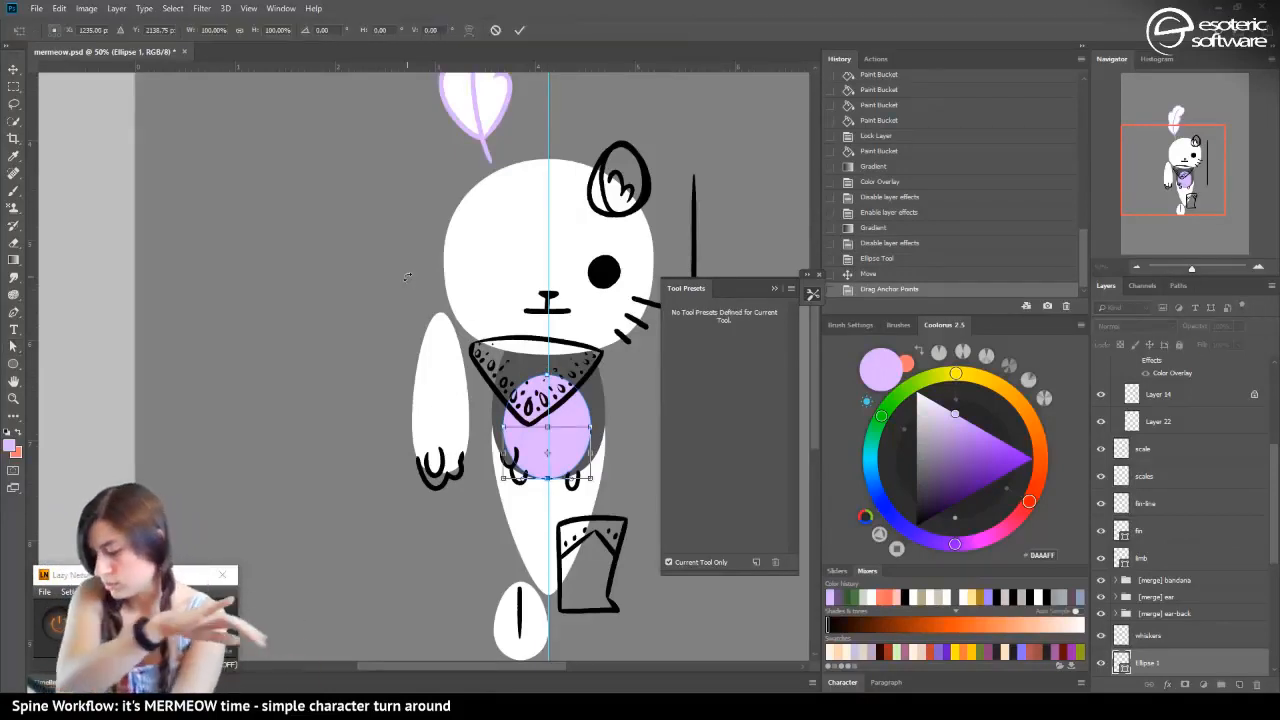
left_click(496, 31)
Broaden the top curve of the belly ellipse by scaling its top anchor point's handles to 134.47% width, accepting conversion to a regular path
key("a")
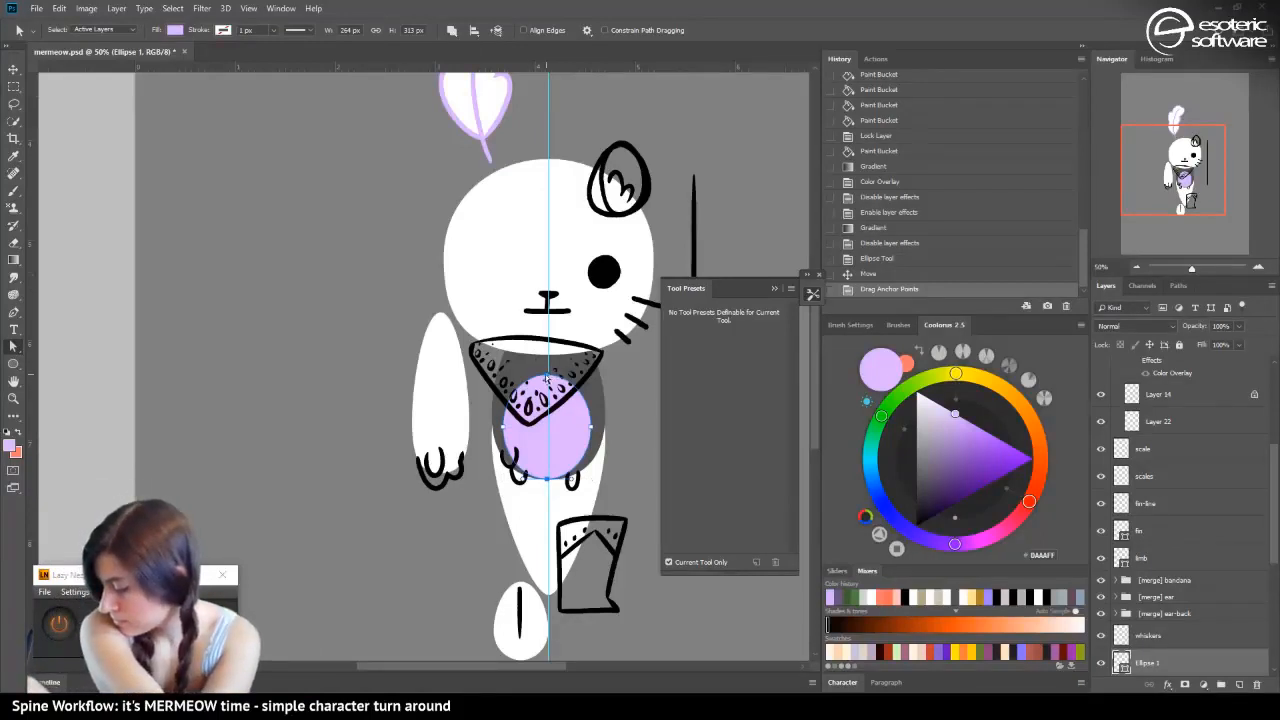
left_click_drag(548, 382, 547, 377)
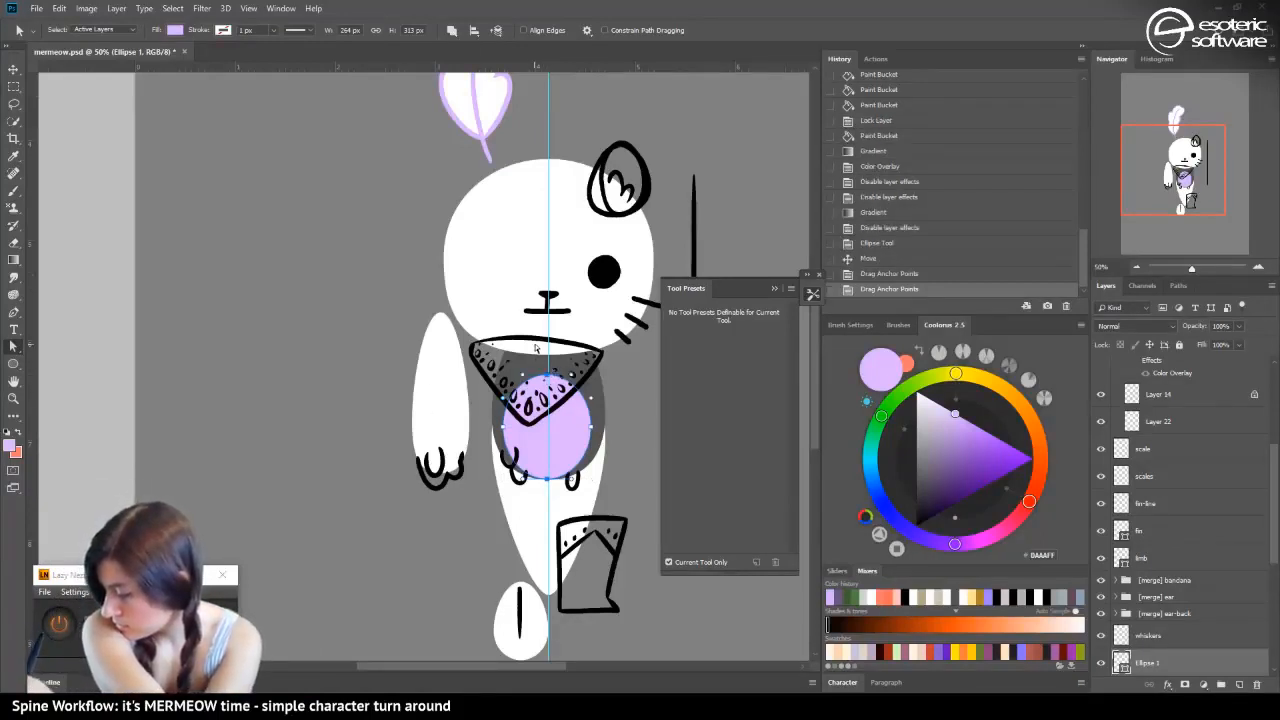
key("ctrl+t")
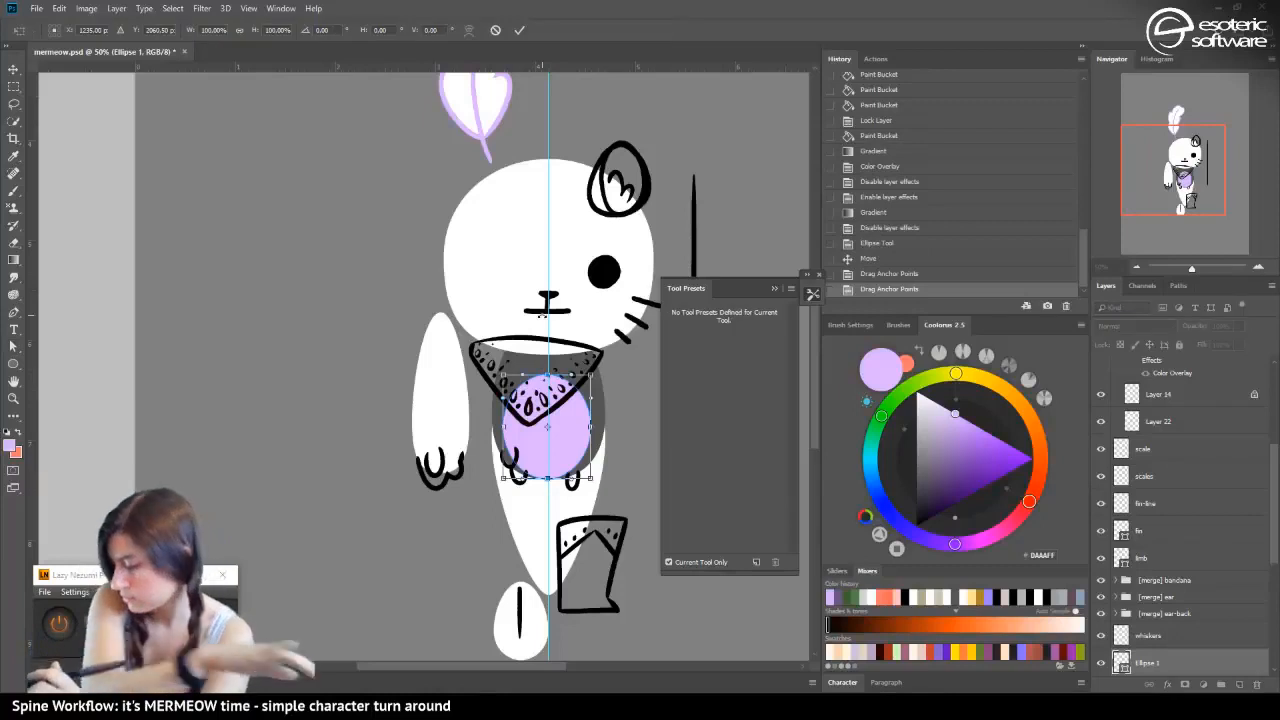
left_click_drag(590, 426, 603, 450)
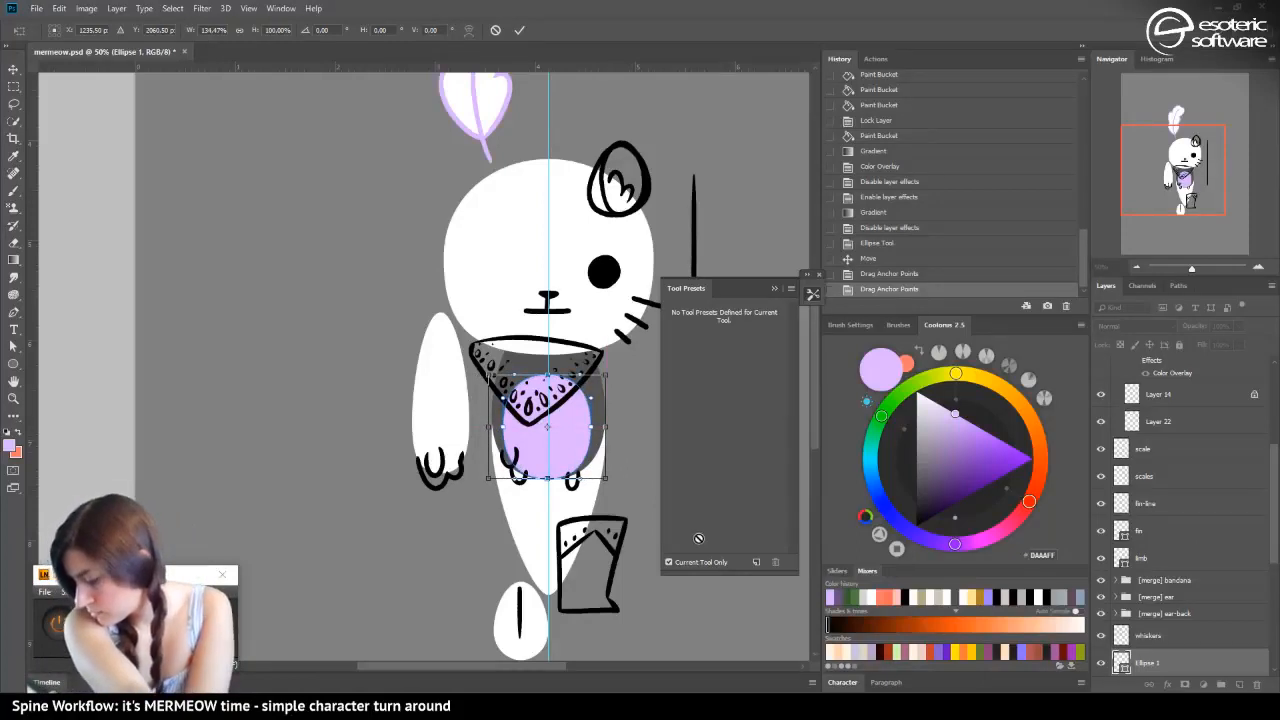
left_click(518, 30)
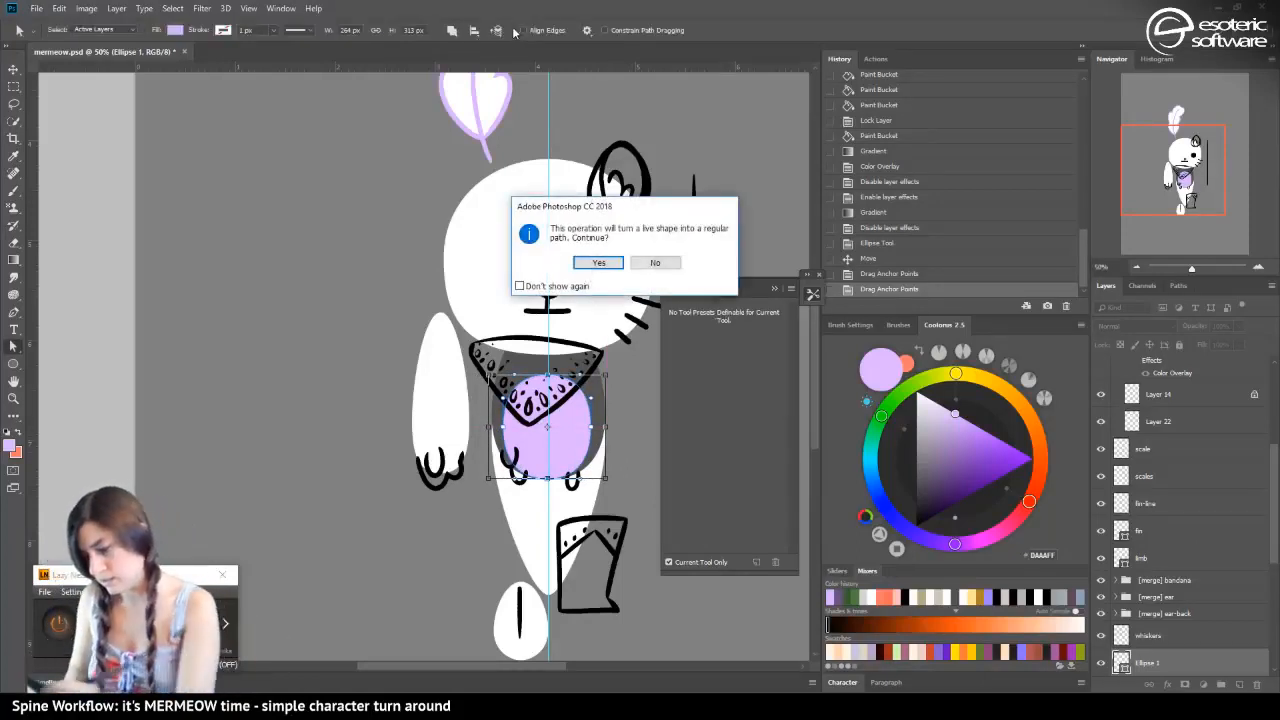
left_click(580, 261)
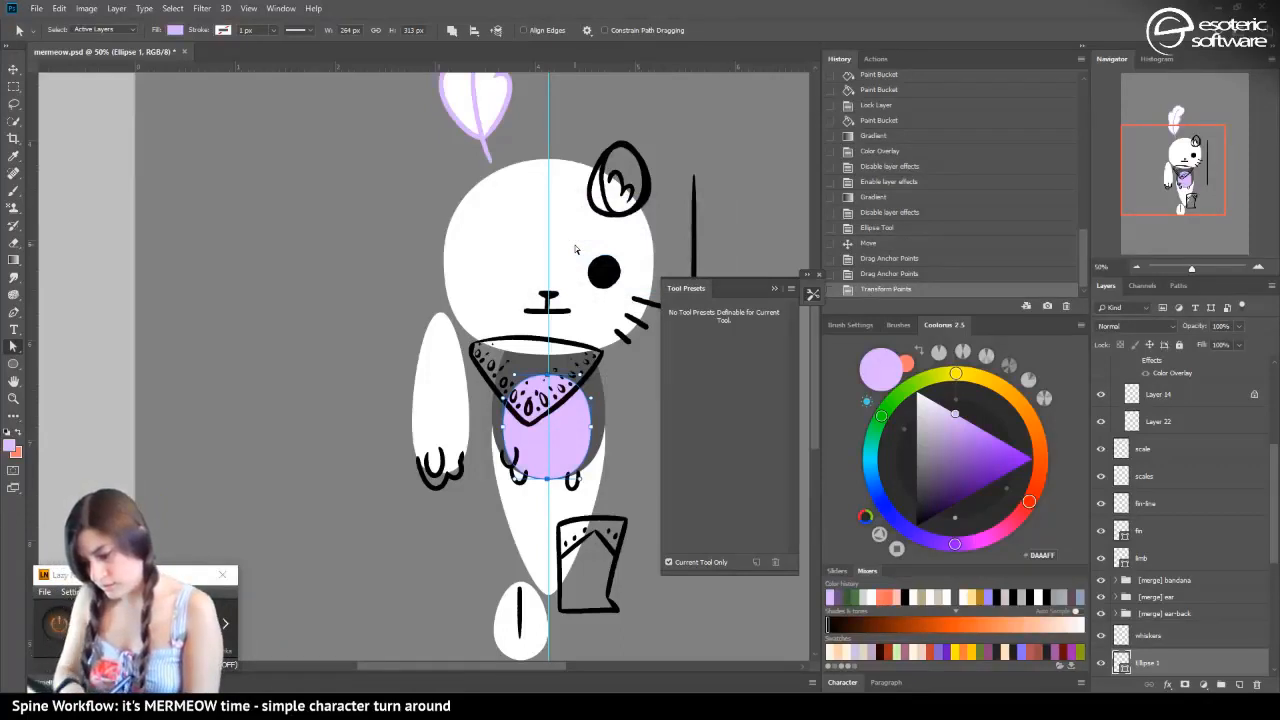
Rename the belly ellipse layer as tummy-color
key("v")
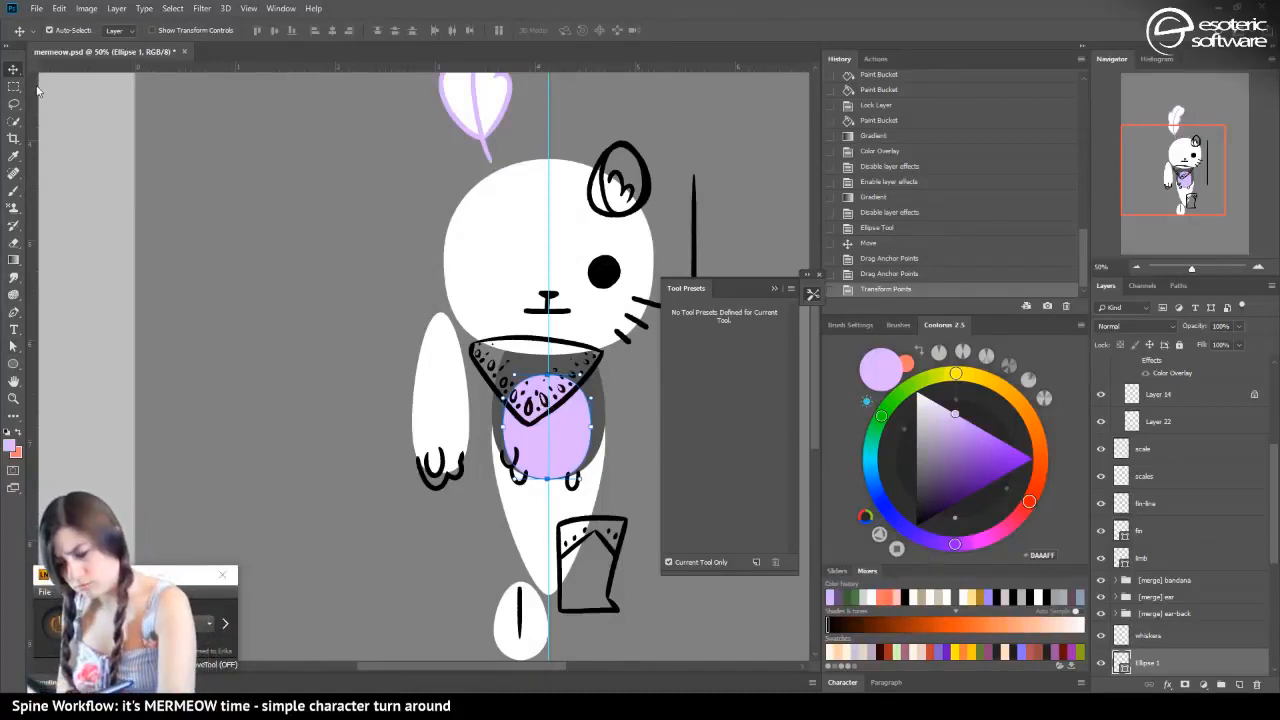
double_click(1148, 663)
type("tummy-color")
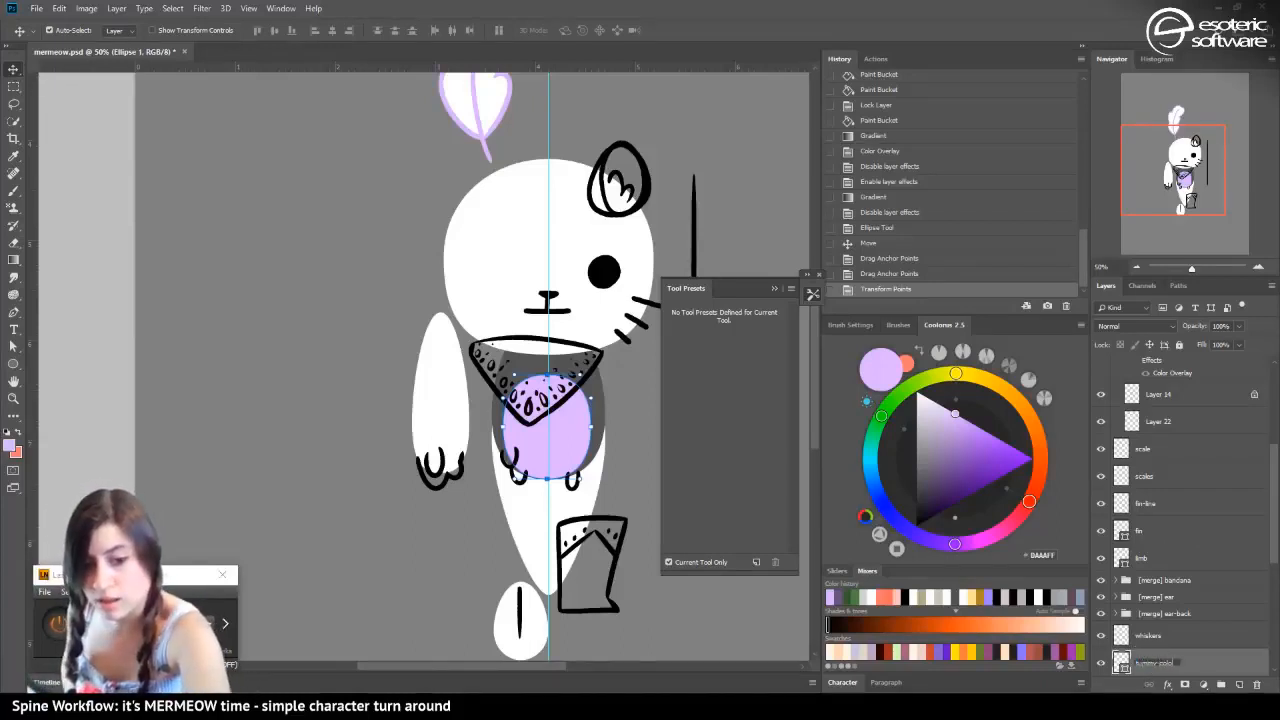
key("Return")
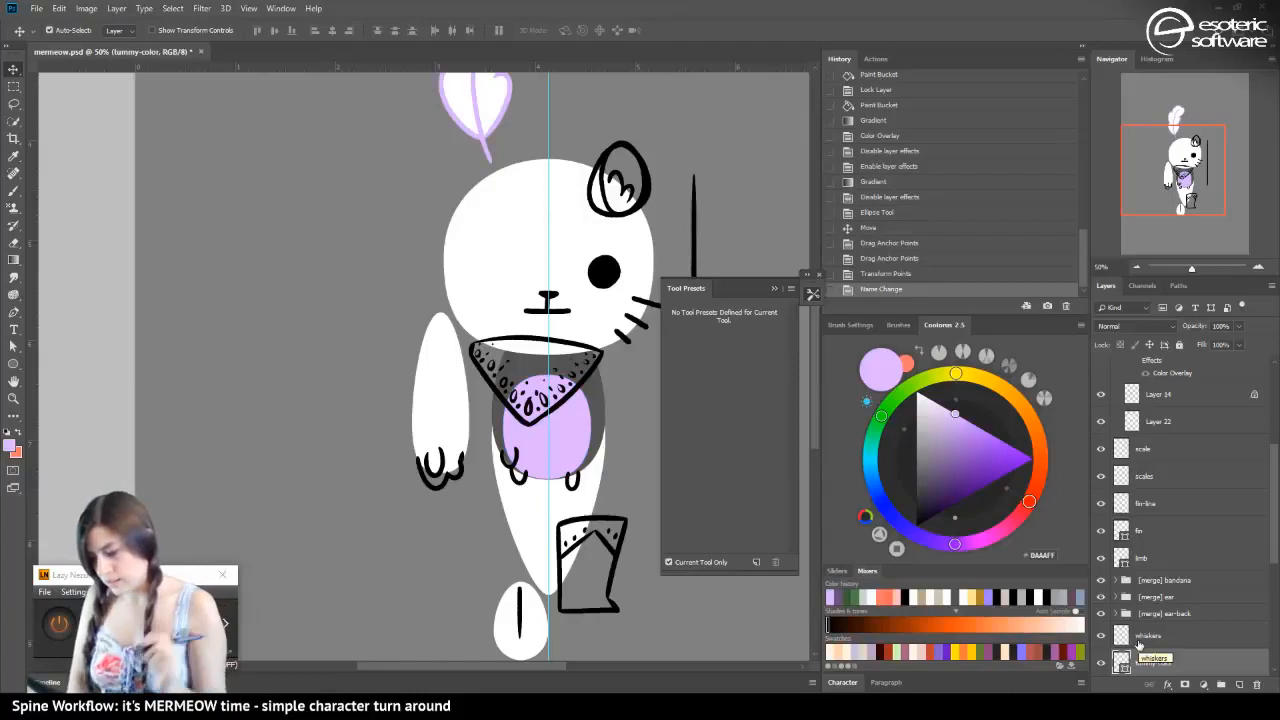
left_click(1136, 268)
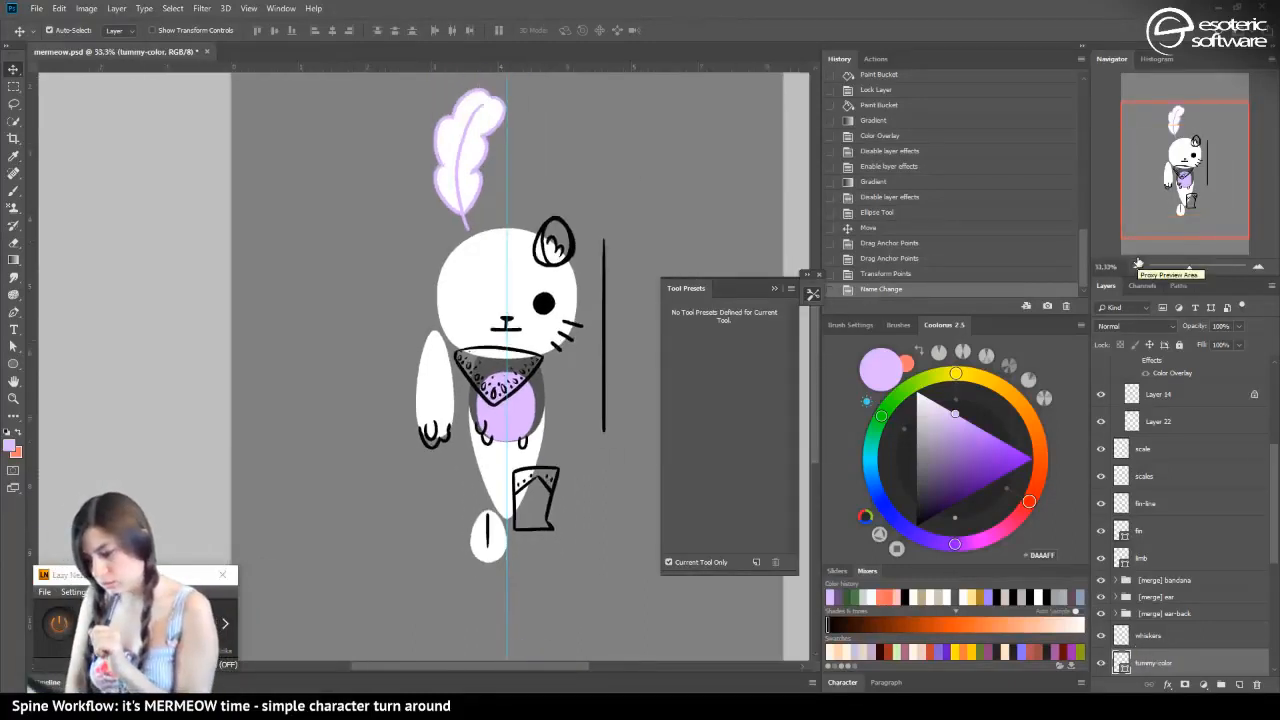
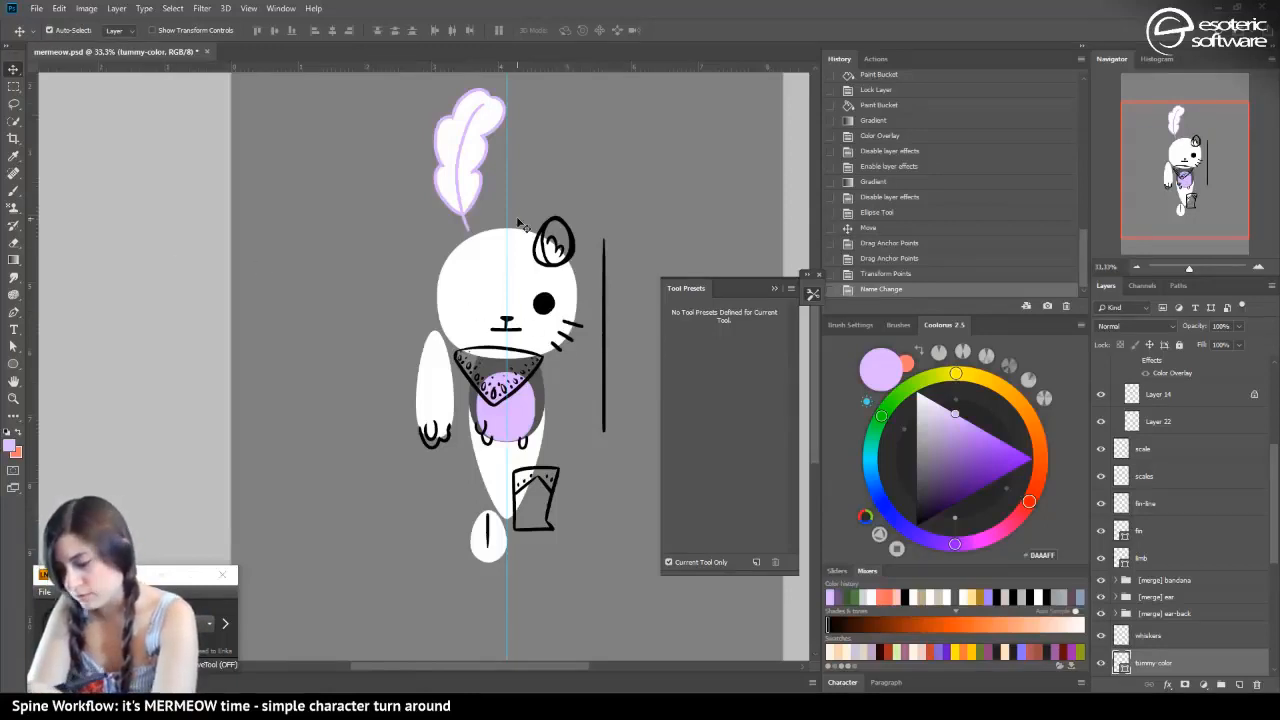
Draw a light lilac ellipse about 219 by 144 px on the guide over the nose and mouth
left_click(1259, 268)
left_click(1259, 268)
left_click(1259, 268)
left_click_drag(1166, 170, 1193, 161)
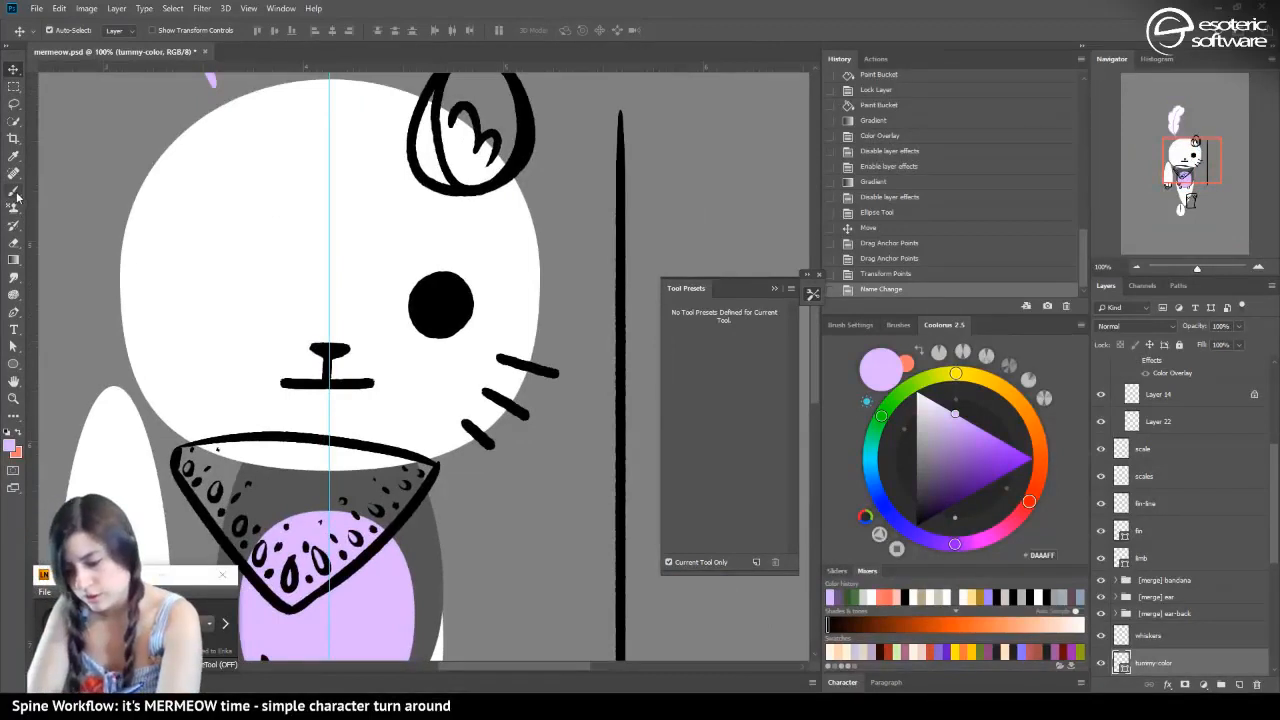
left_click(16, 363)
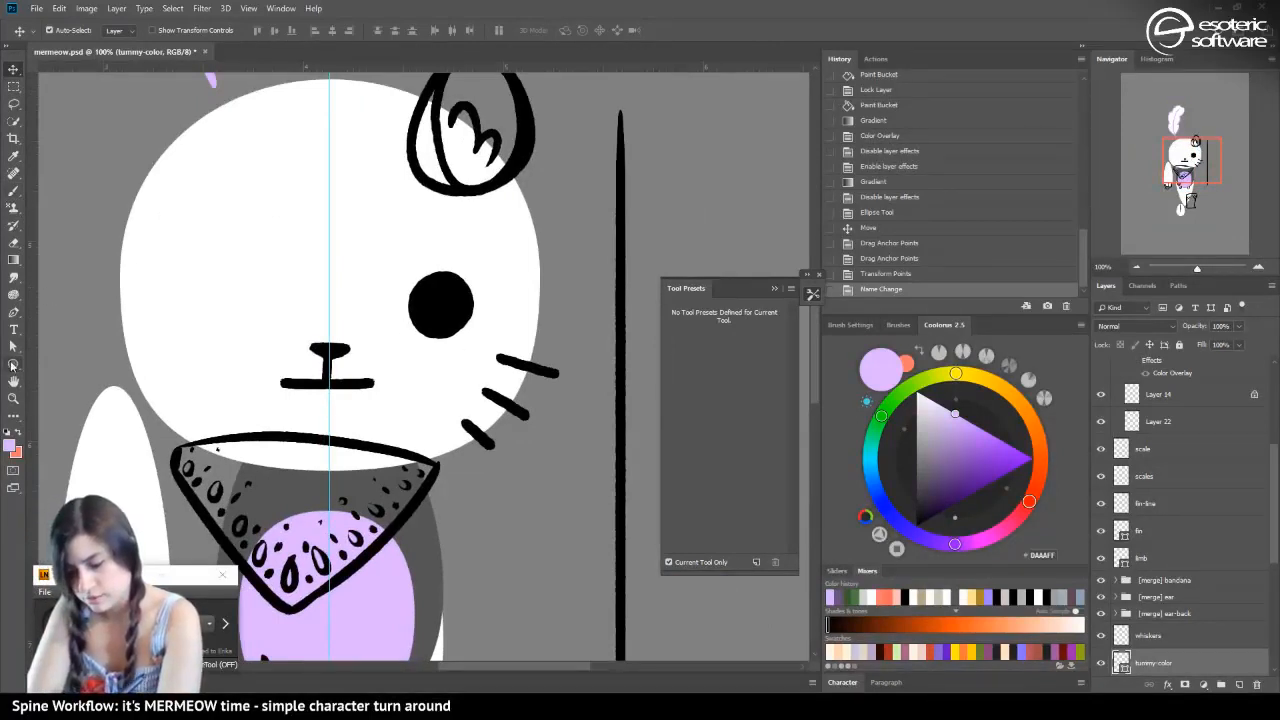
left_click_drag(257, 328, 400, 421)
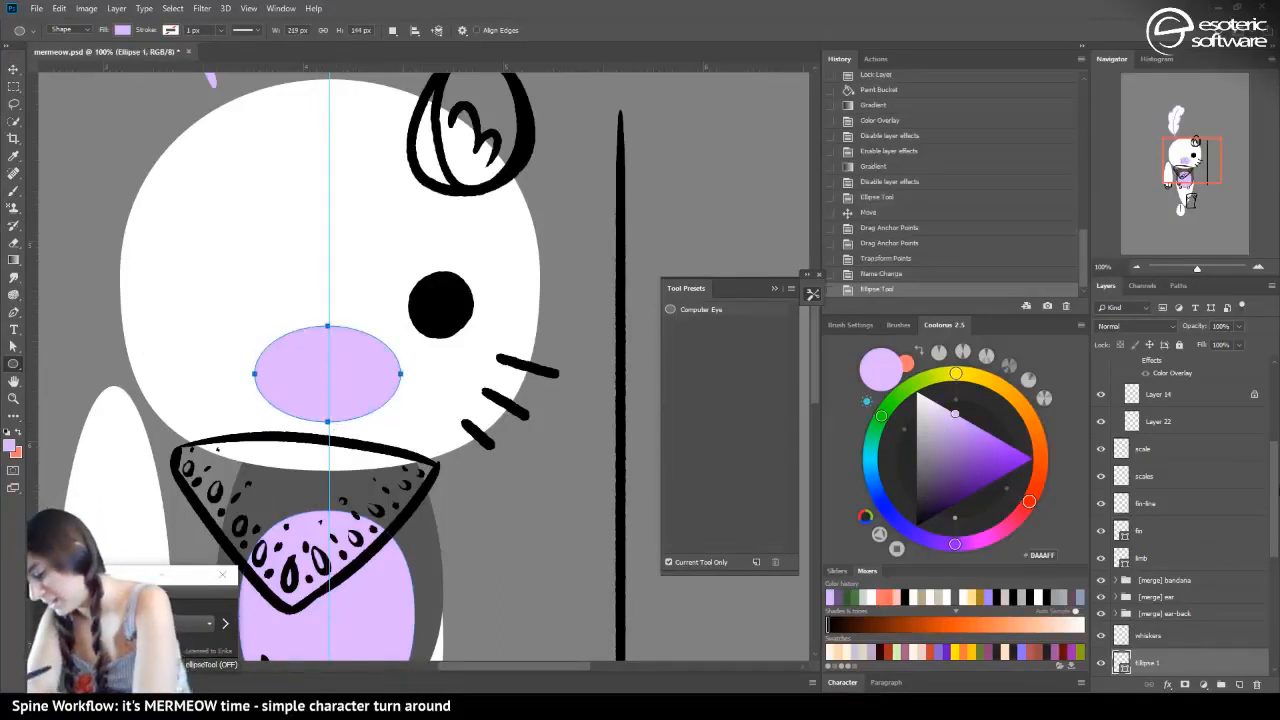
Place the mouth ellipse's layer between the cheeks and head layers and stretch the ellipse upward to 108.33% height
left_click_drag(1276, 505, 1274, 577)
left_click_drag(1146, 458, 1128, 562)
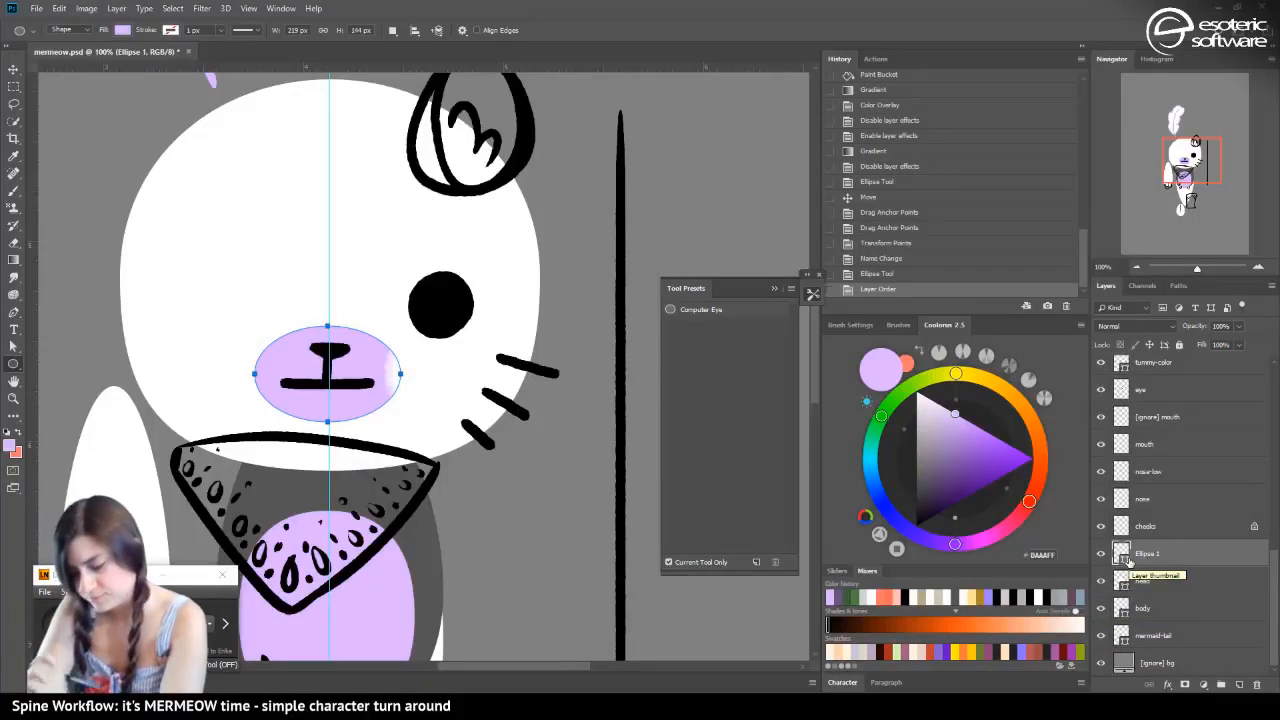
key("ctrl+t")
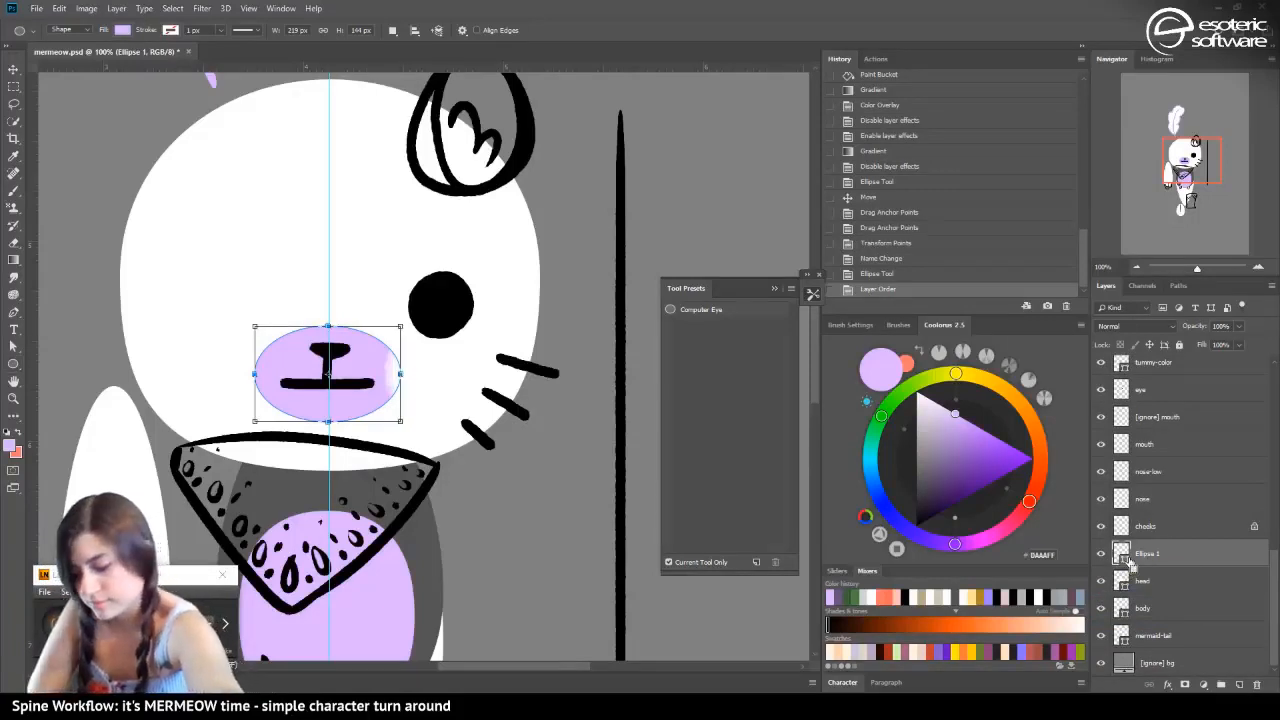
left_click_drag(328, 325, 328, 318)
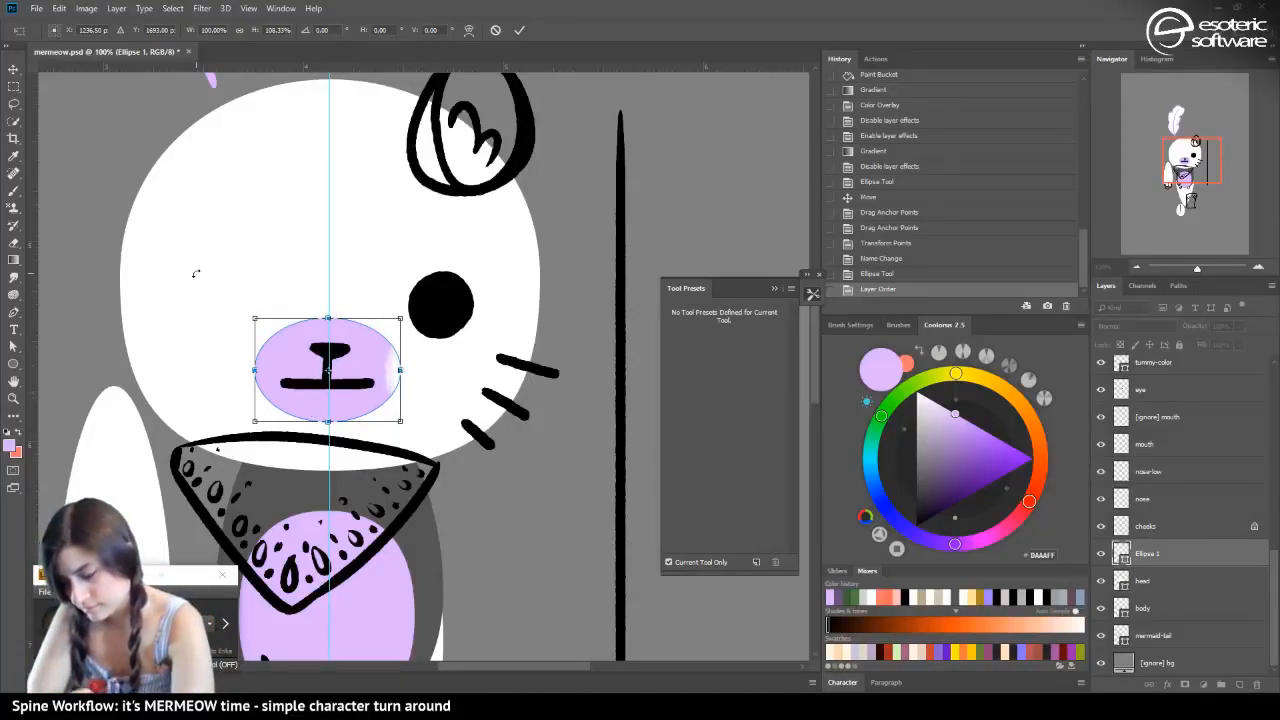
left_click(519, 31)
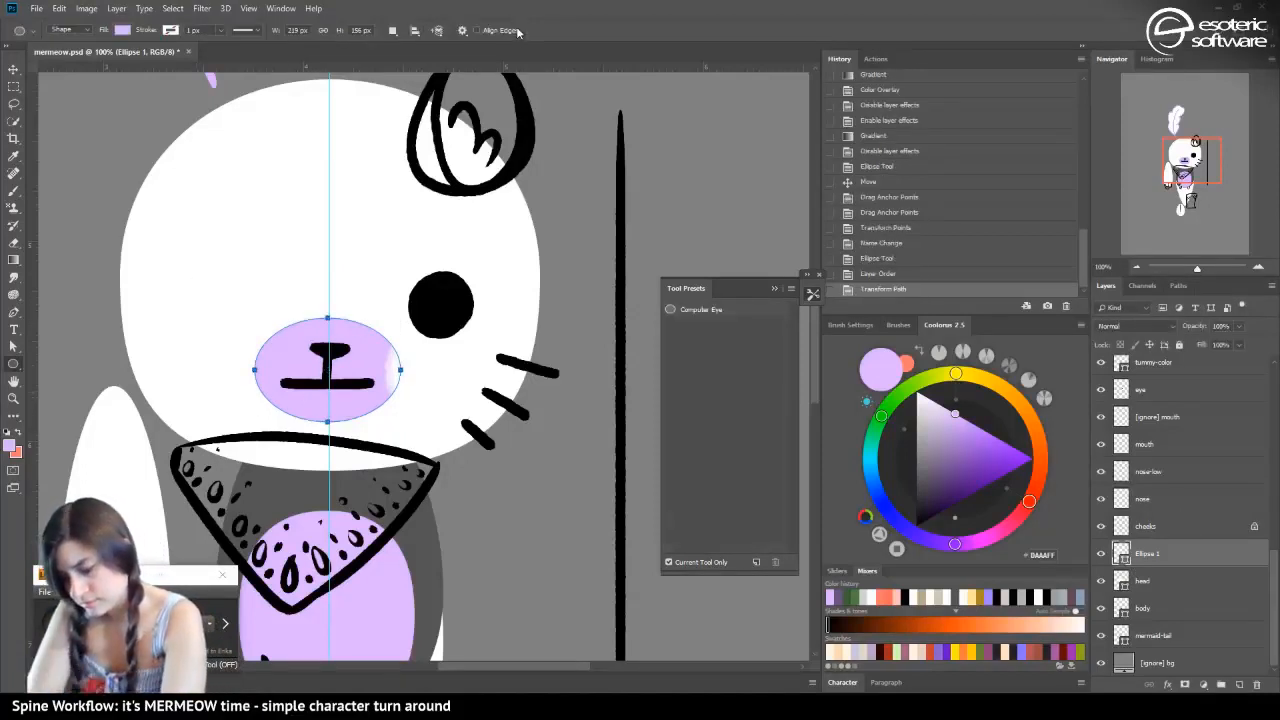
Try moving the lilac ellipse and the nose aside over the whiskers, and revert to the state before these moves
left_click(14, 68)
left_click_drag(326, 410, 497, 406)
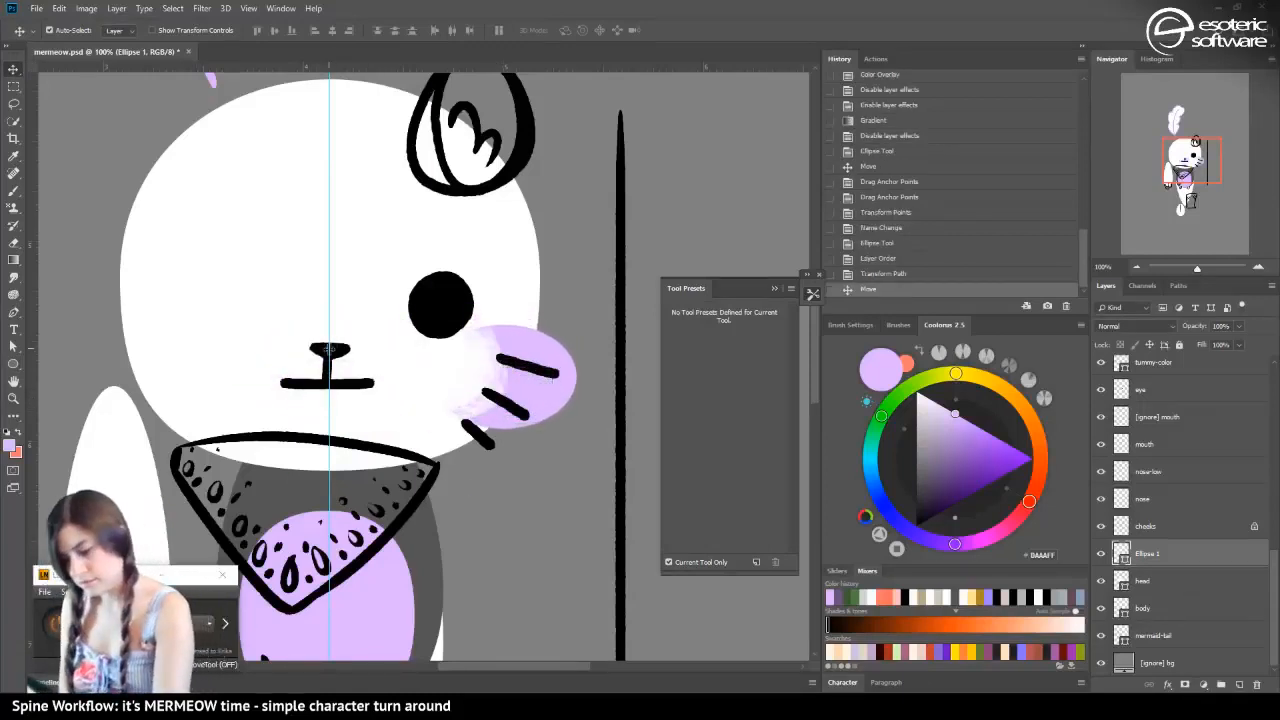
left_click_drag(329, 350, 555, 318)
left_click(880, 273)
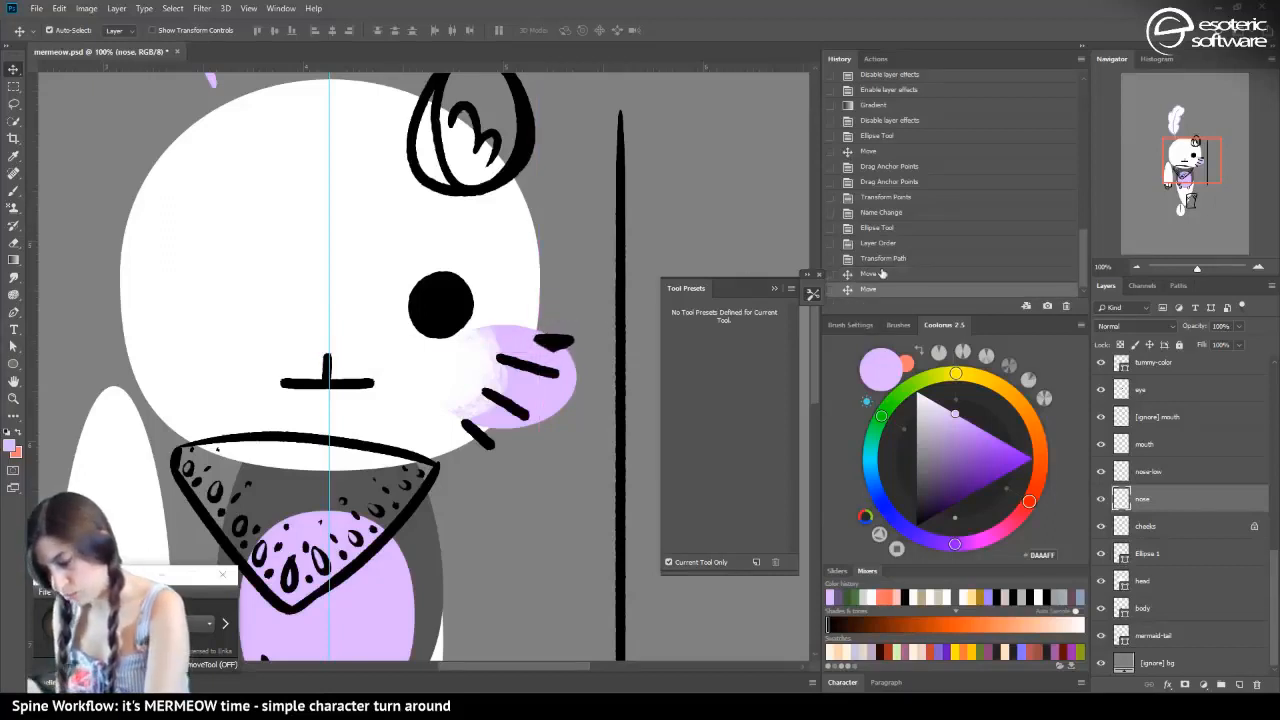
left_click(880, 273)
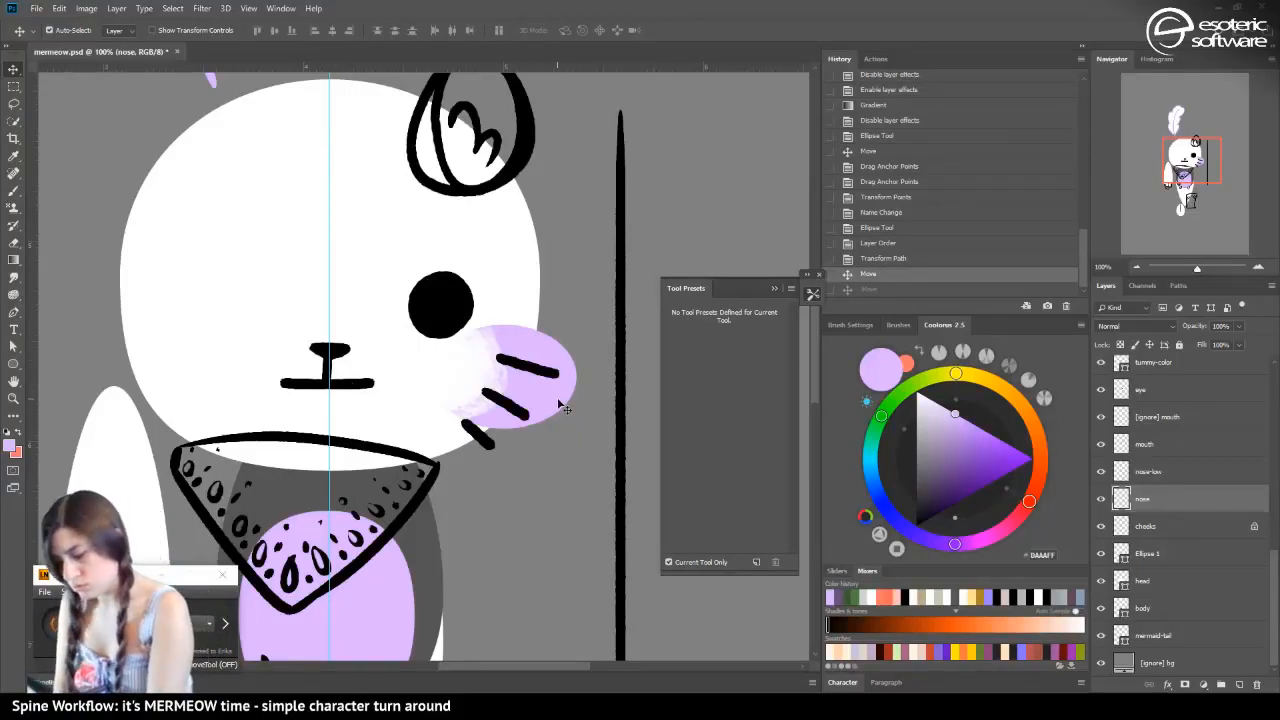
left_click_drag(575, 405, 373, 405)
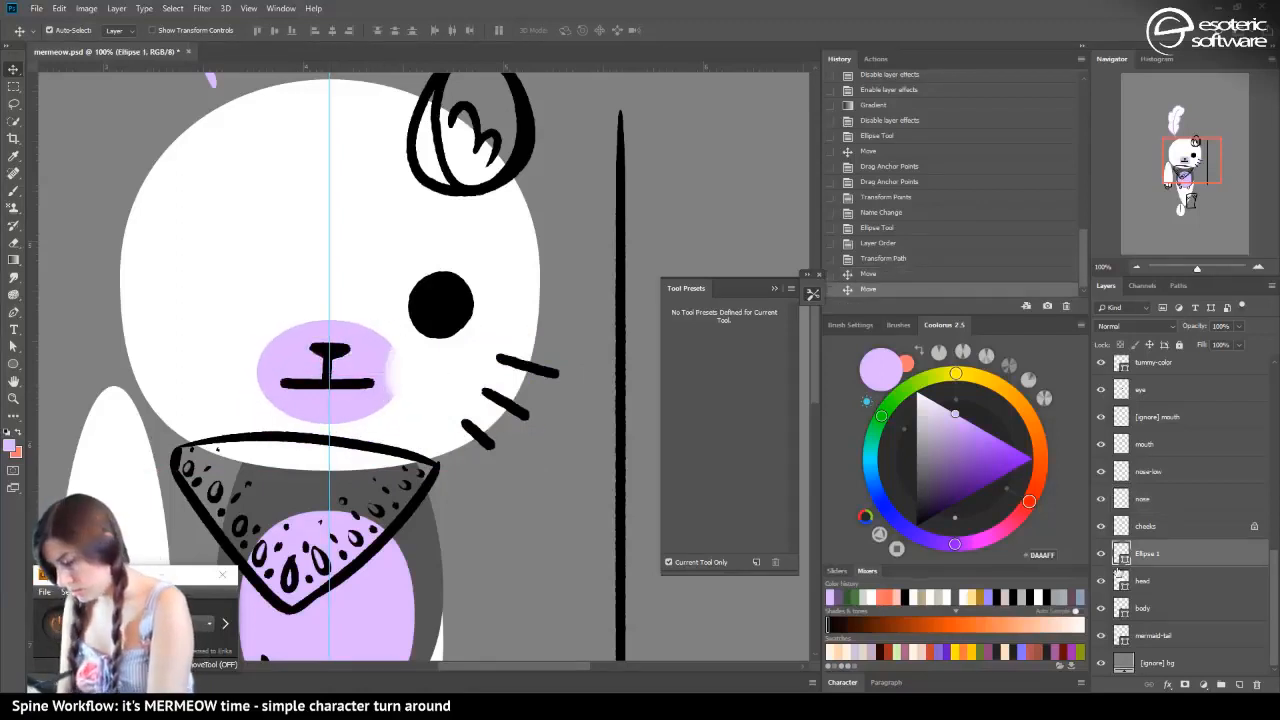
double_click(1148, 555)
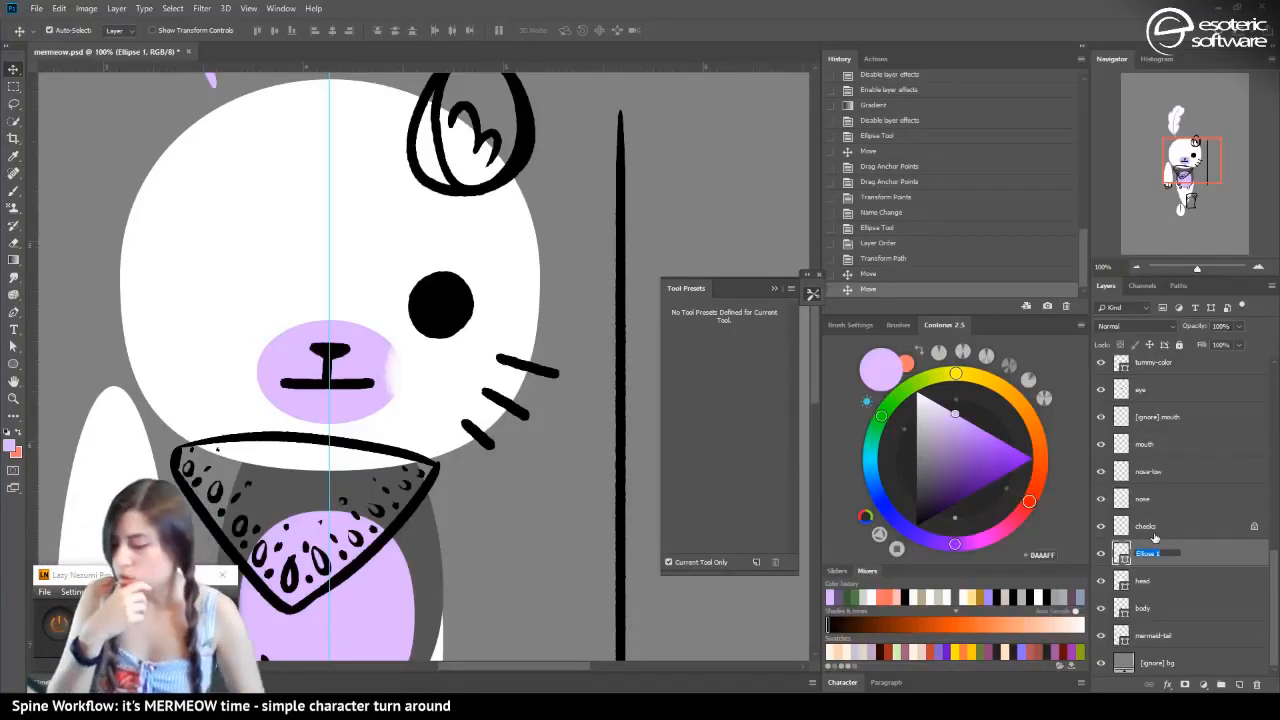
left_click(883, 258)
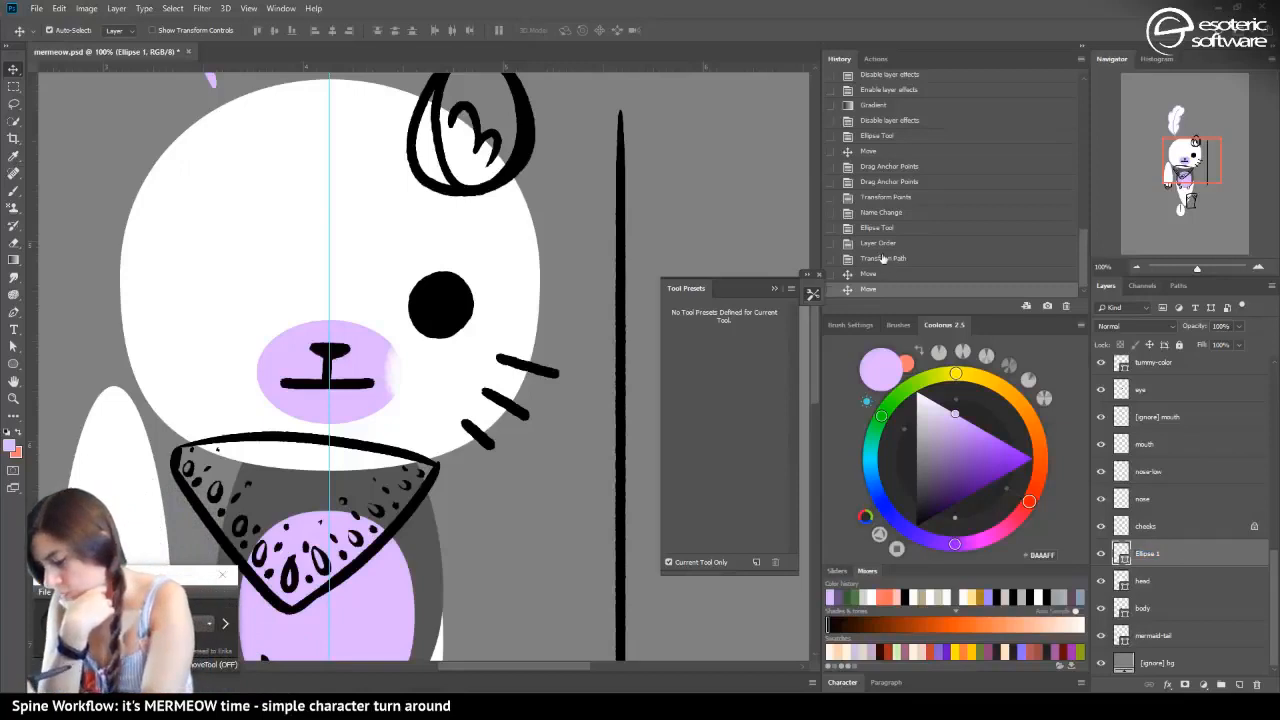
left_click(883, 258)
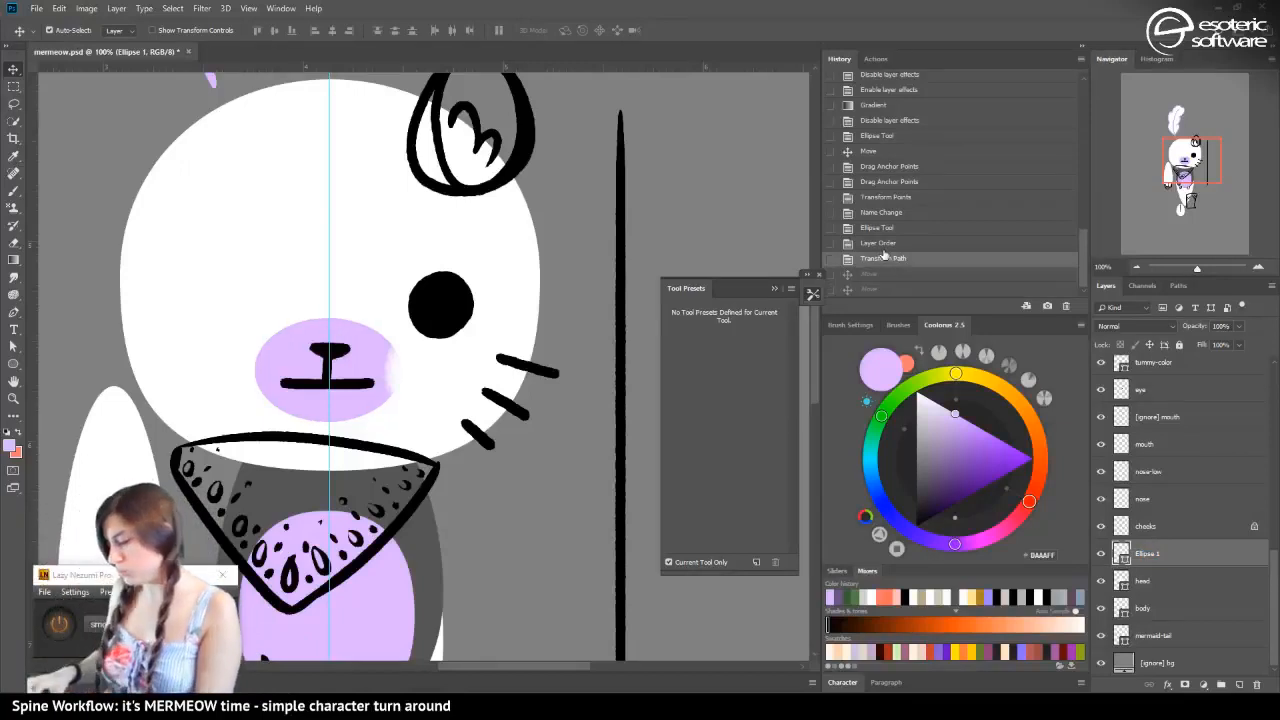
Rename the mouth ellipse layer as mouth-base and set its fill to white
double_click(1144, 543)
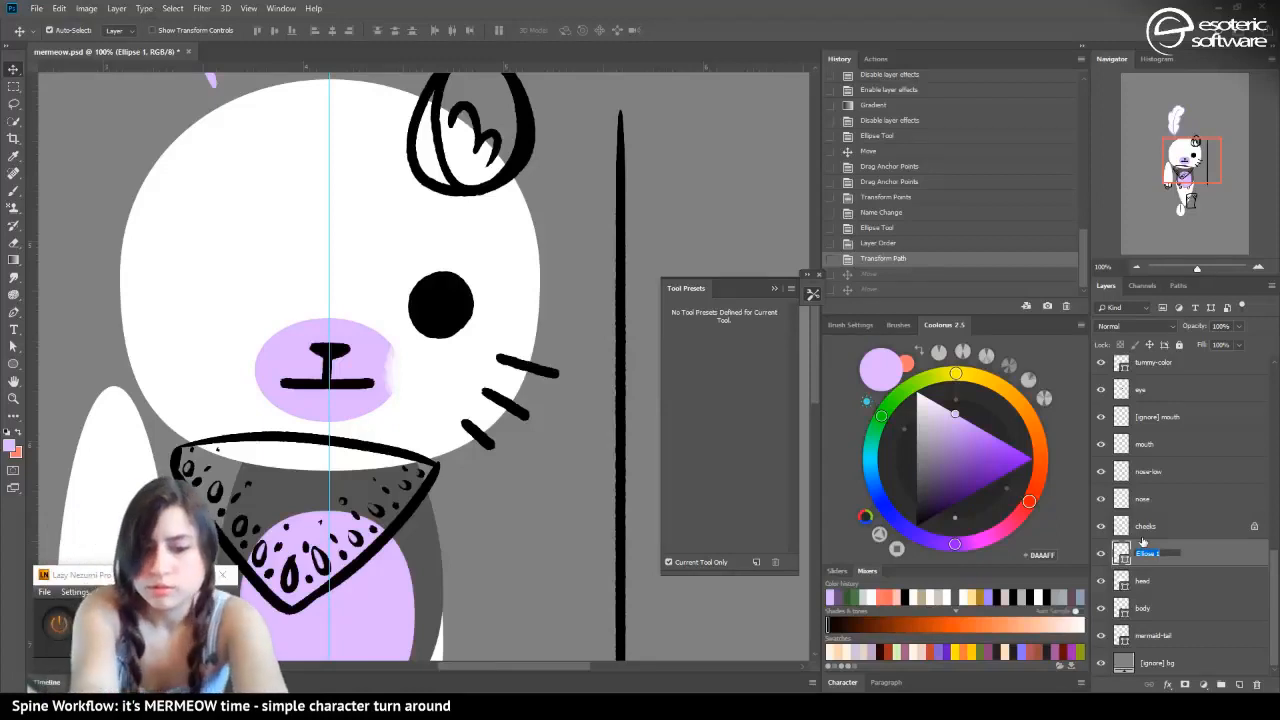
type("mo")
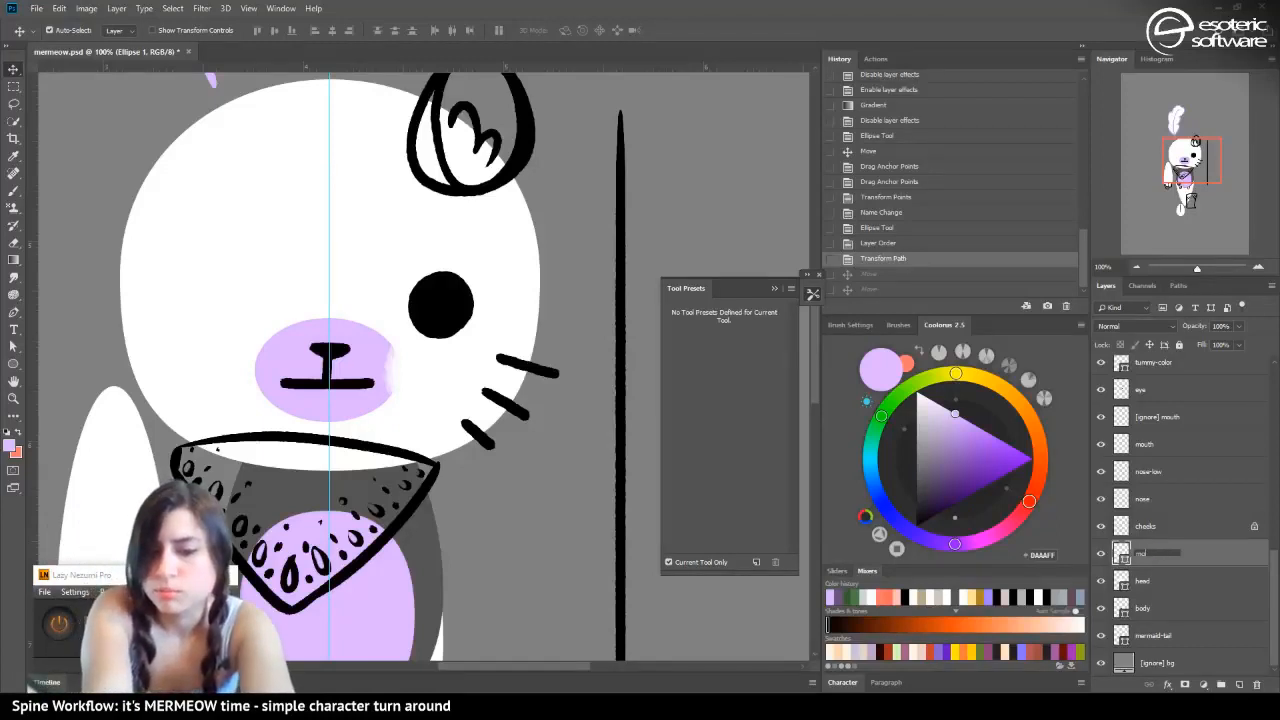
type("uth-base")
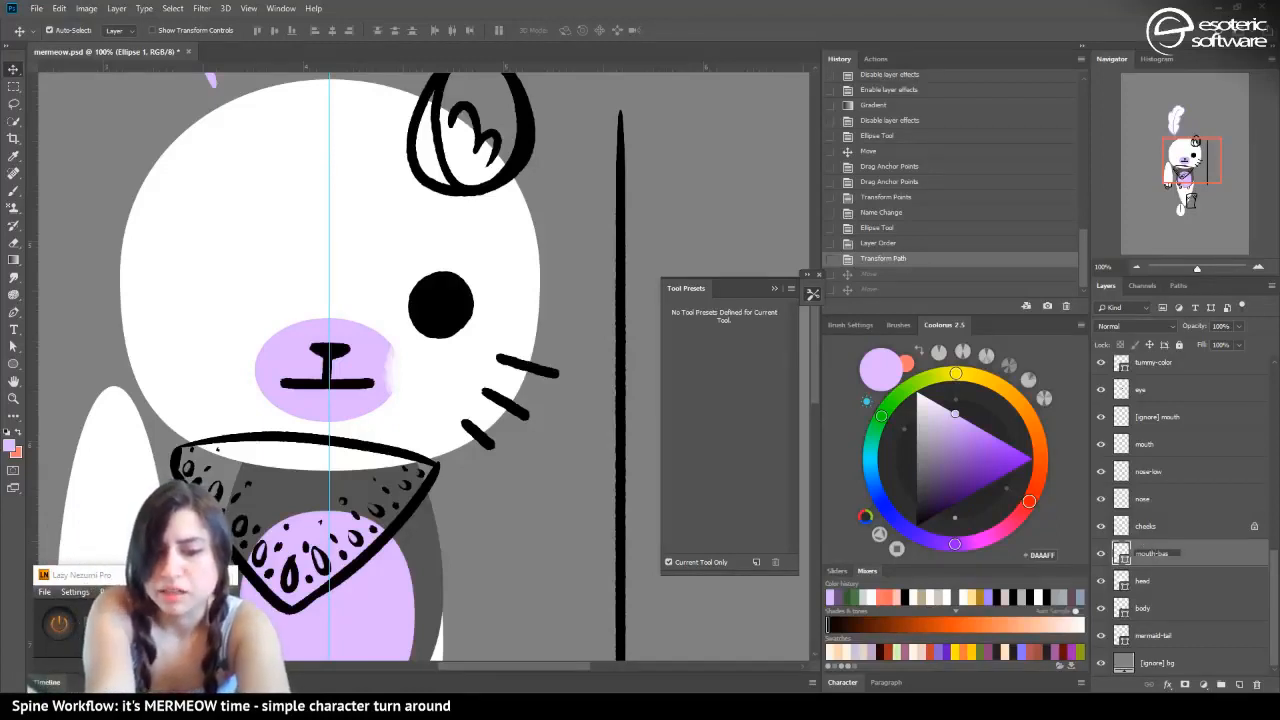
key("Return")
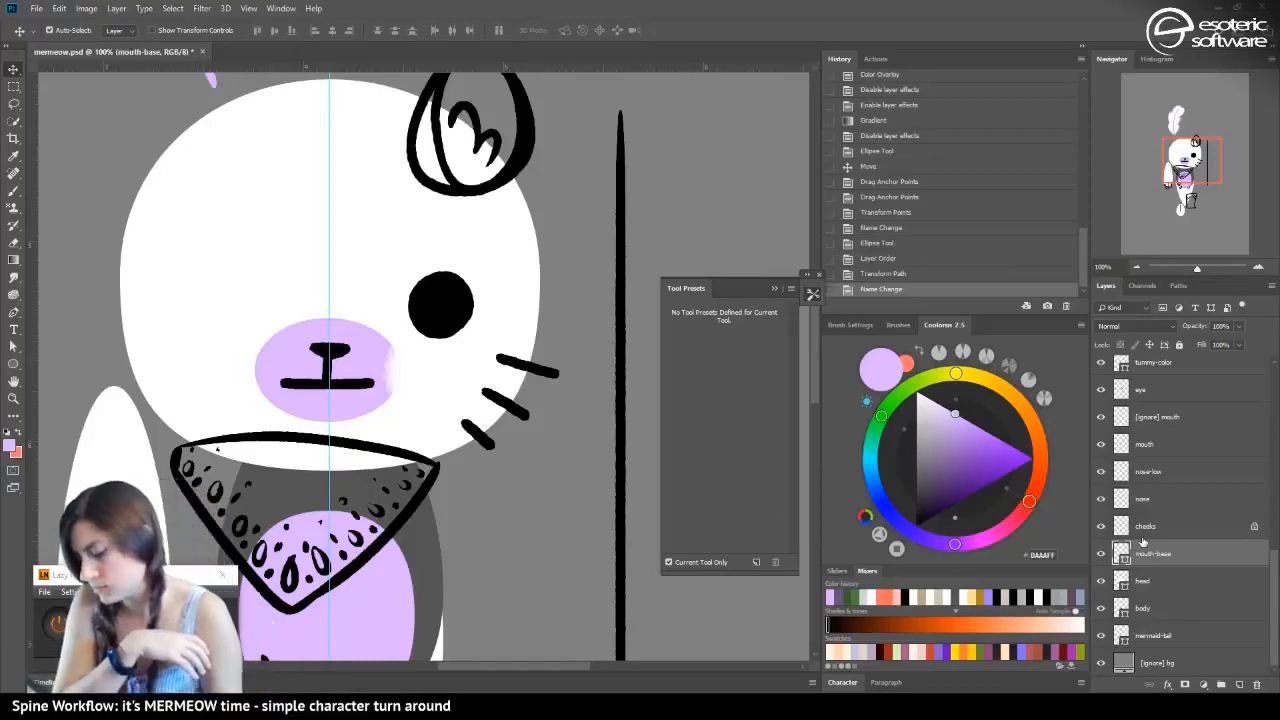
left_click_drag(922, 424, 901, 350)
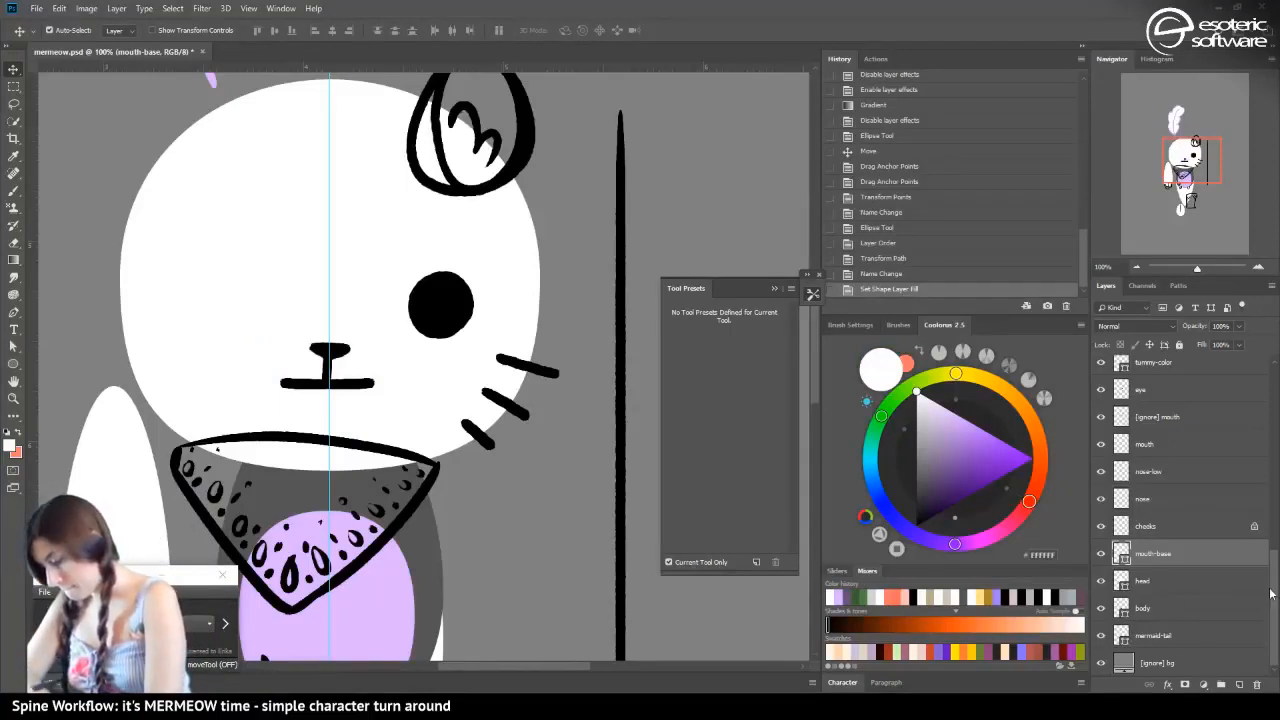
Lock the transparent pixels of Layer 11 in the [merge] ear-back group and recolour its outline light lilac with the Gradient tool
scroll(1150, 450, "up", 3)
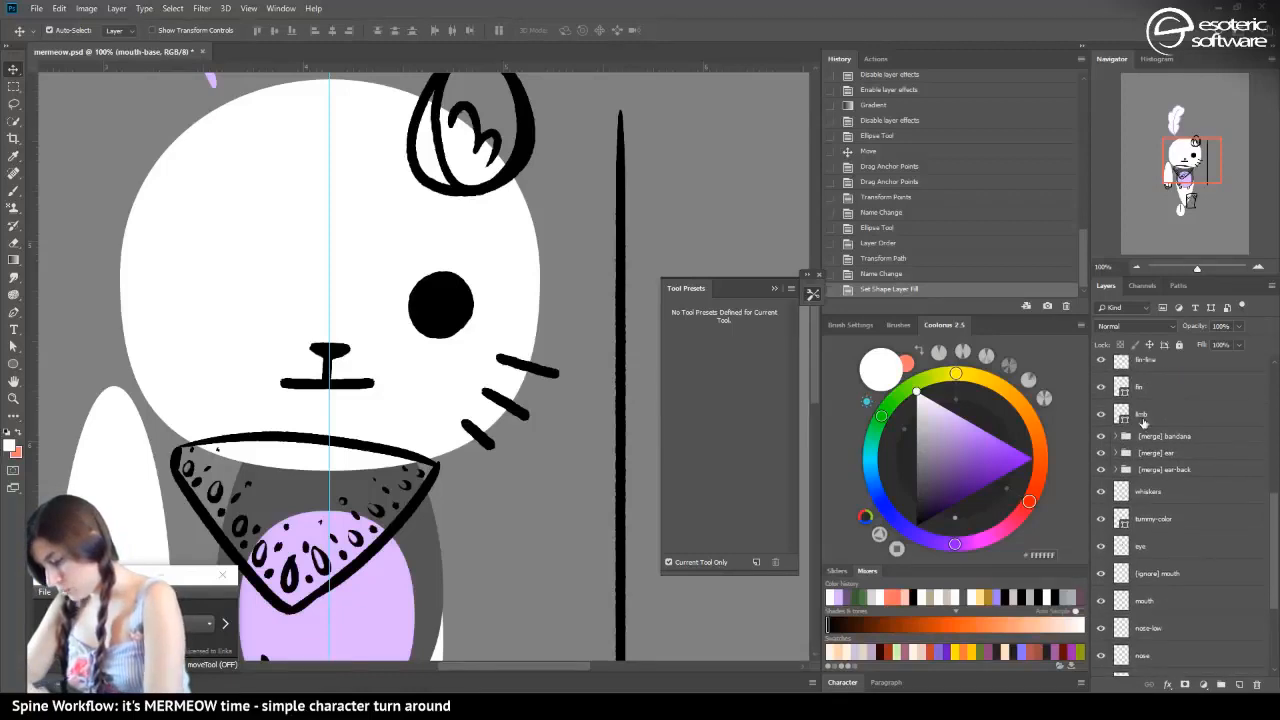
left_click(1141, 414)
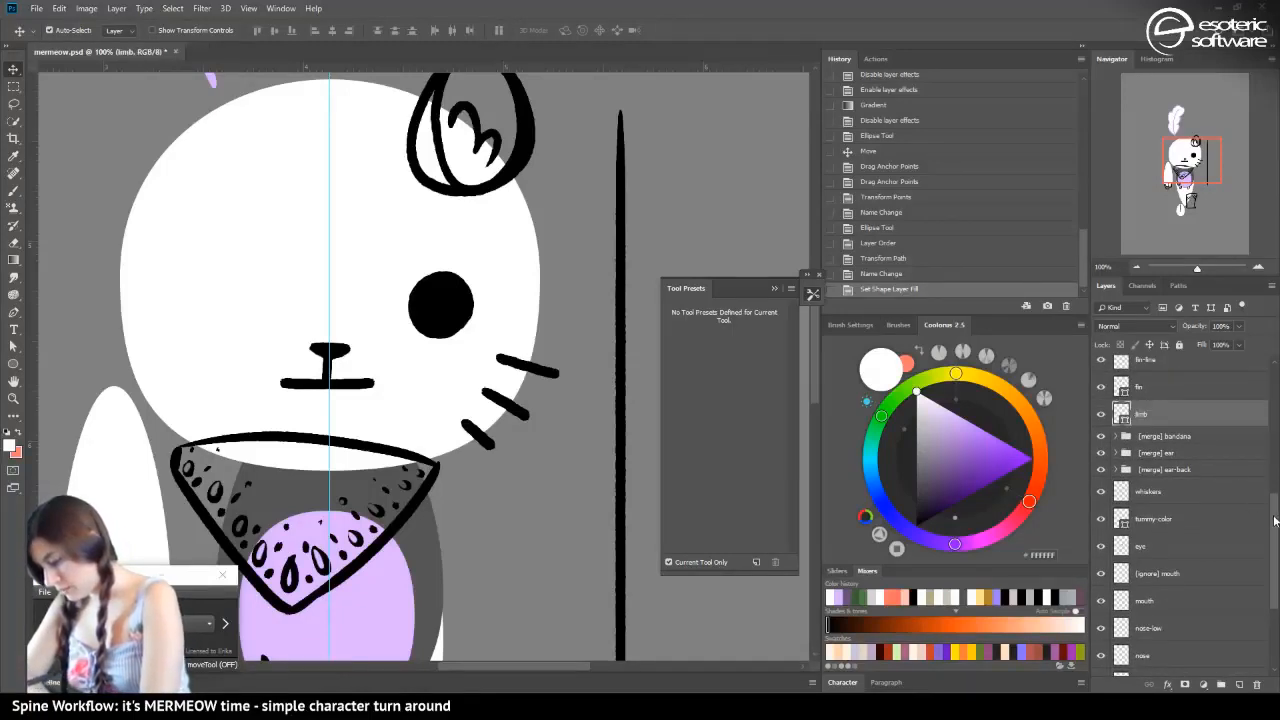
scroll(1160, 500, "up", 2)
left_click(1120, 526)
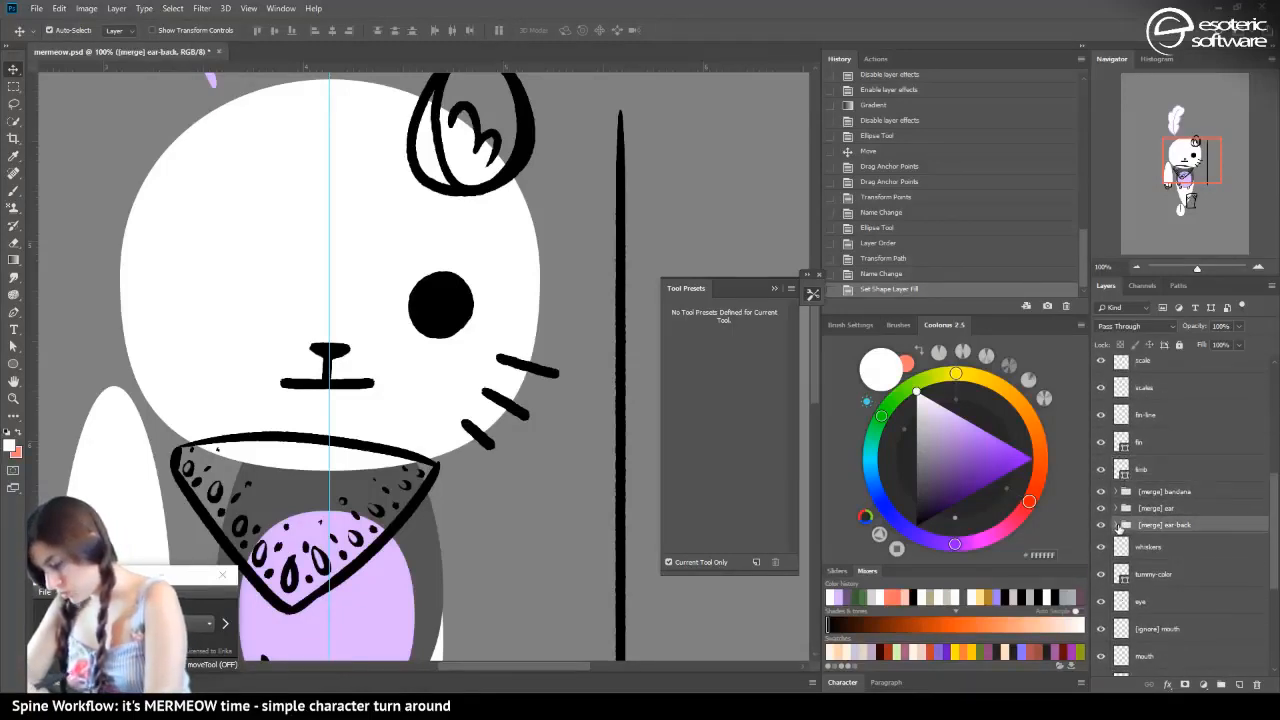
left_click(1117, 525)
left_click(1133, 547)
left_click(1101, 547)
left_click(1101, 547)
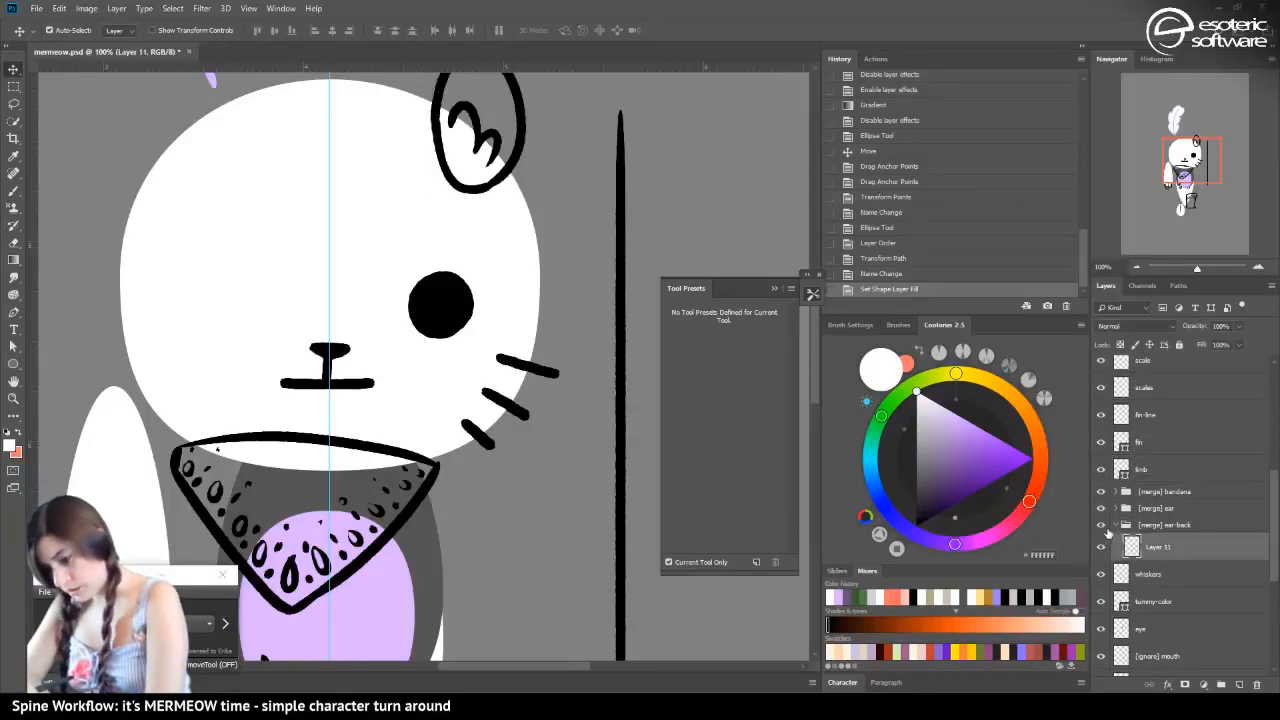
left_click(1120, 344)
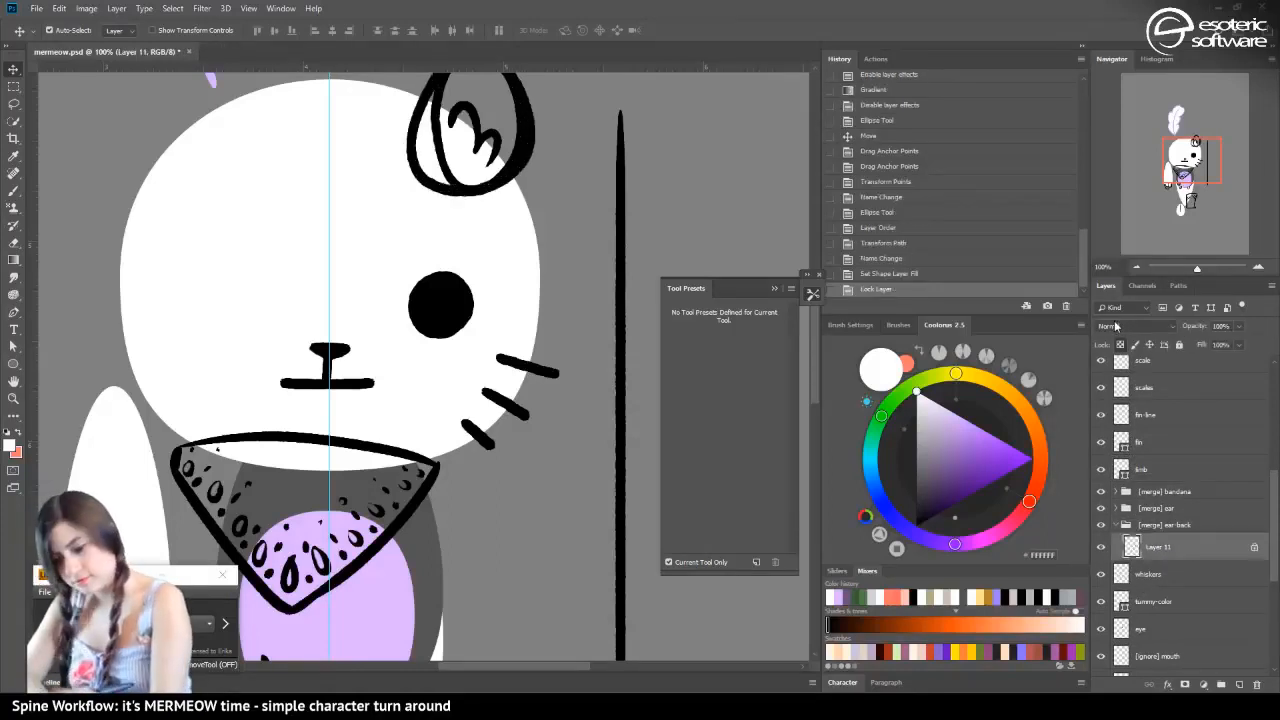
left_click(10, 262)
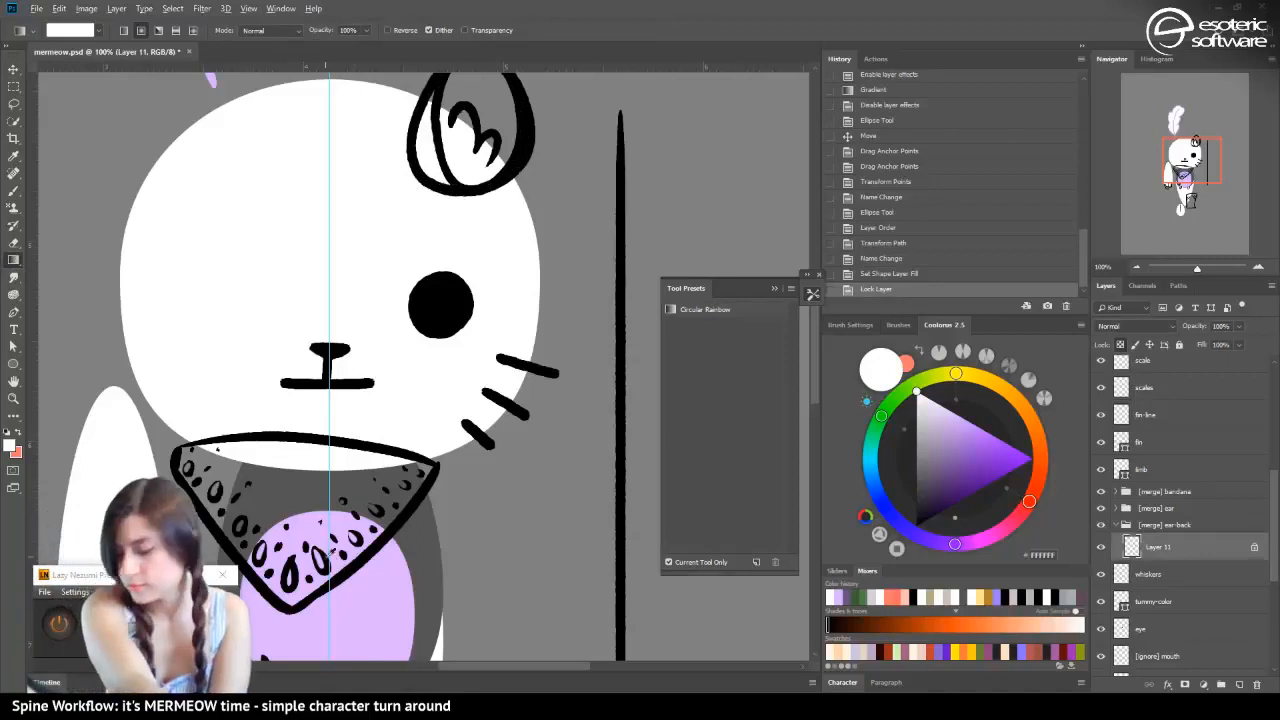
left_click(365, 561, "alt")
left_click_drag(288, 157, 227, 151)
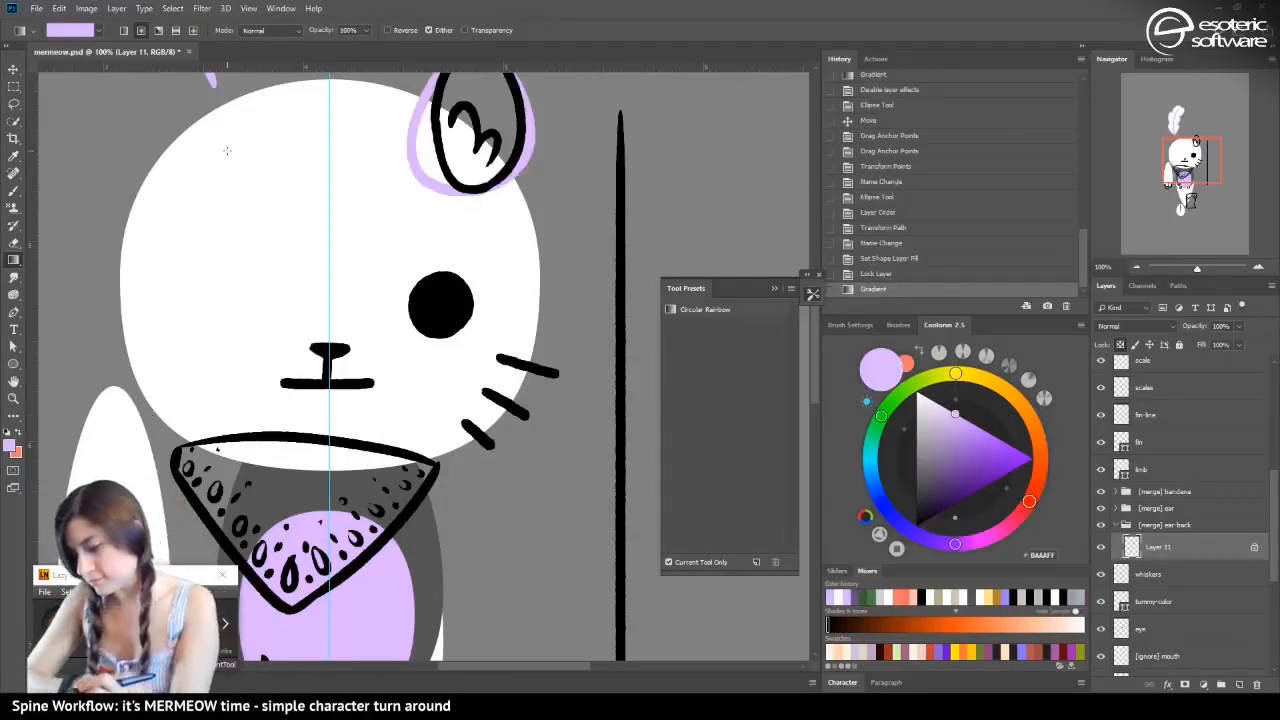
Lock the mouth layer's transparent pixels, reset the colours to black and white, and recolour its line white with the Gradient tool
left_click(13, 70)
left_click(360, 385)
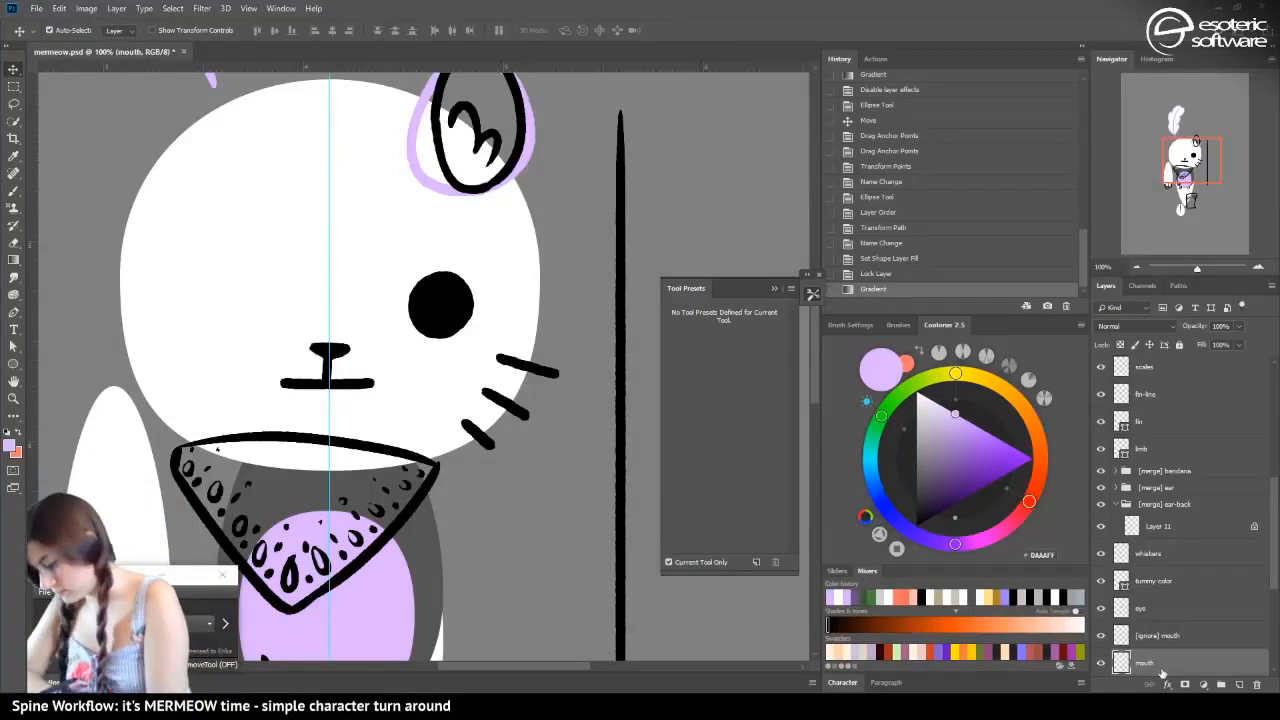
left_click(1117, 345)
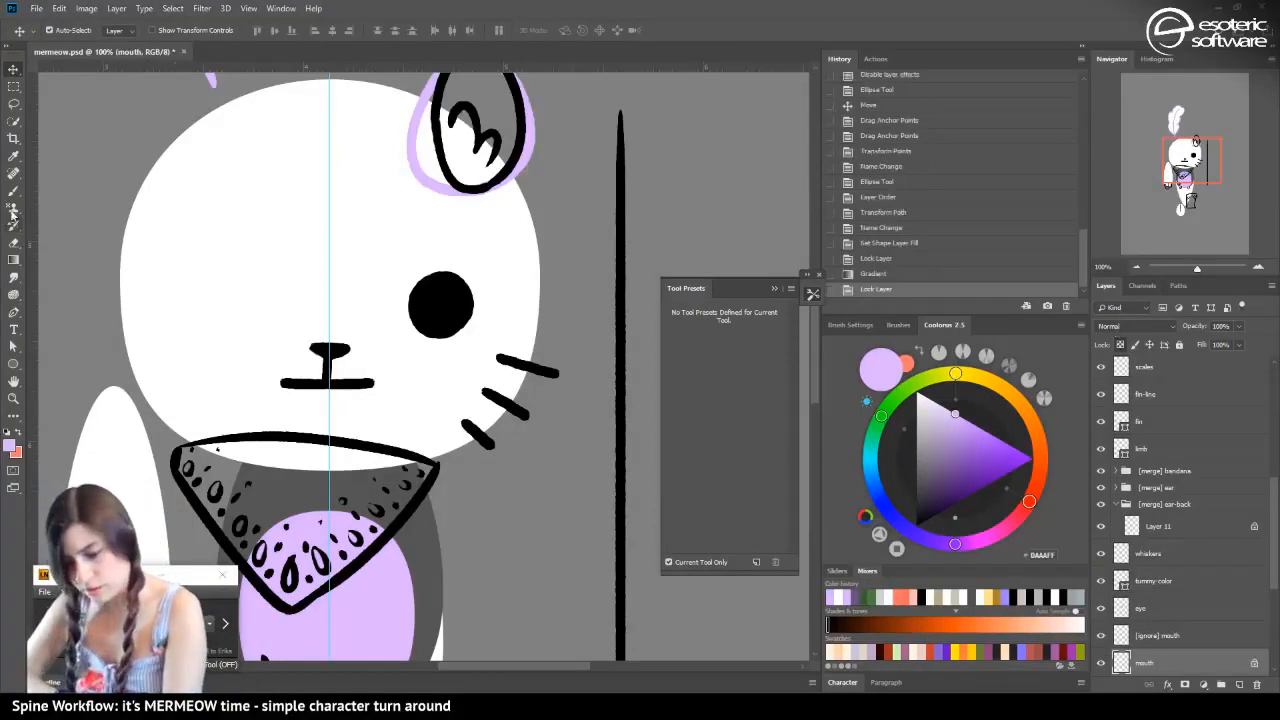
left_click(13, 262)
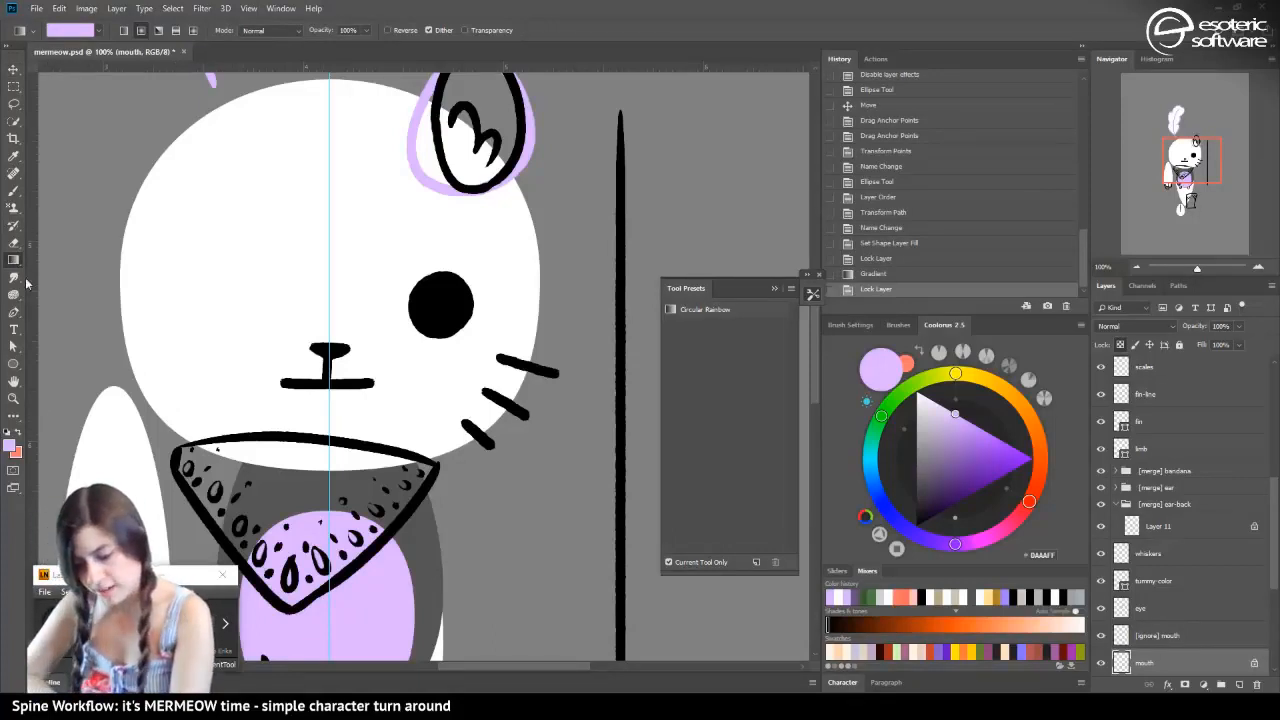
left_click(7, 431)
key("x")
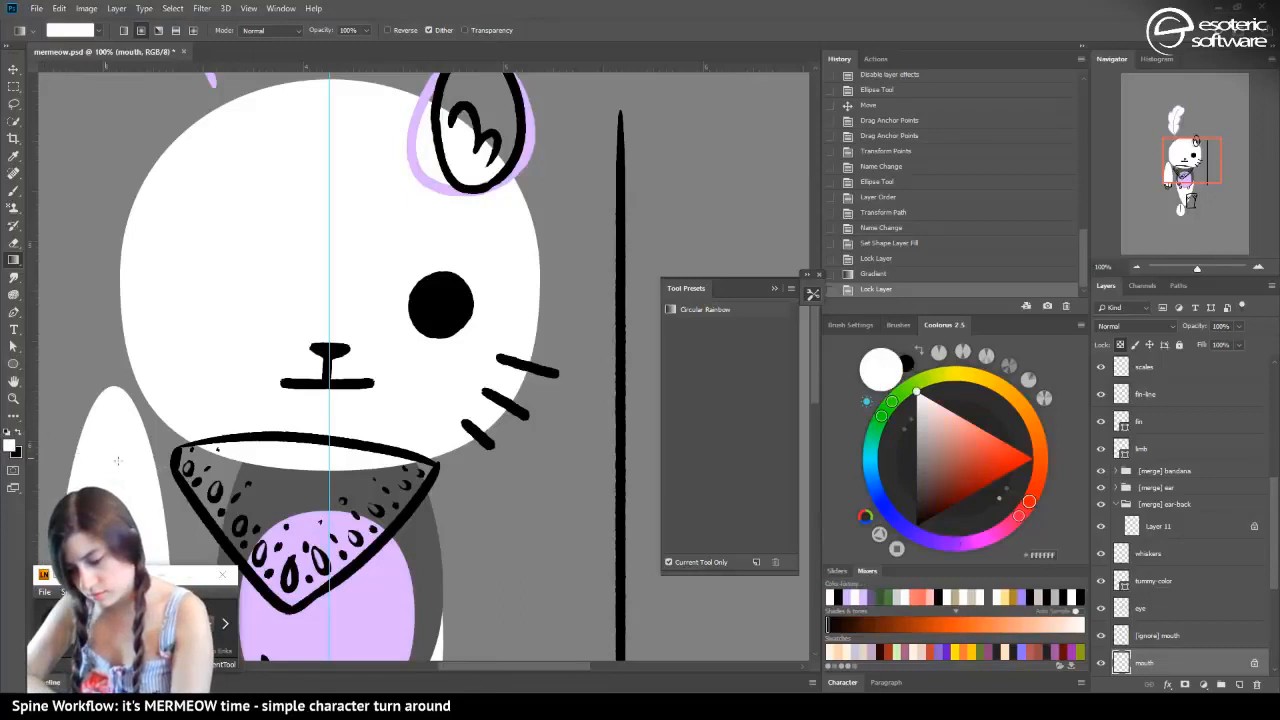
left_click_drag(318, 423, 319, 422)
left_click(14, 68)
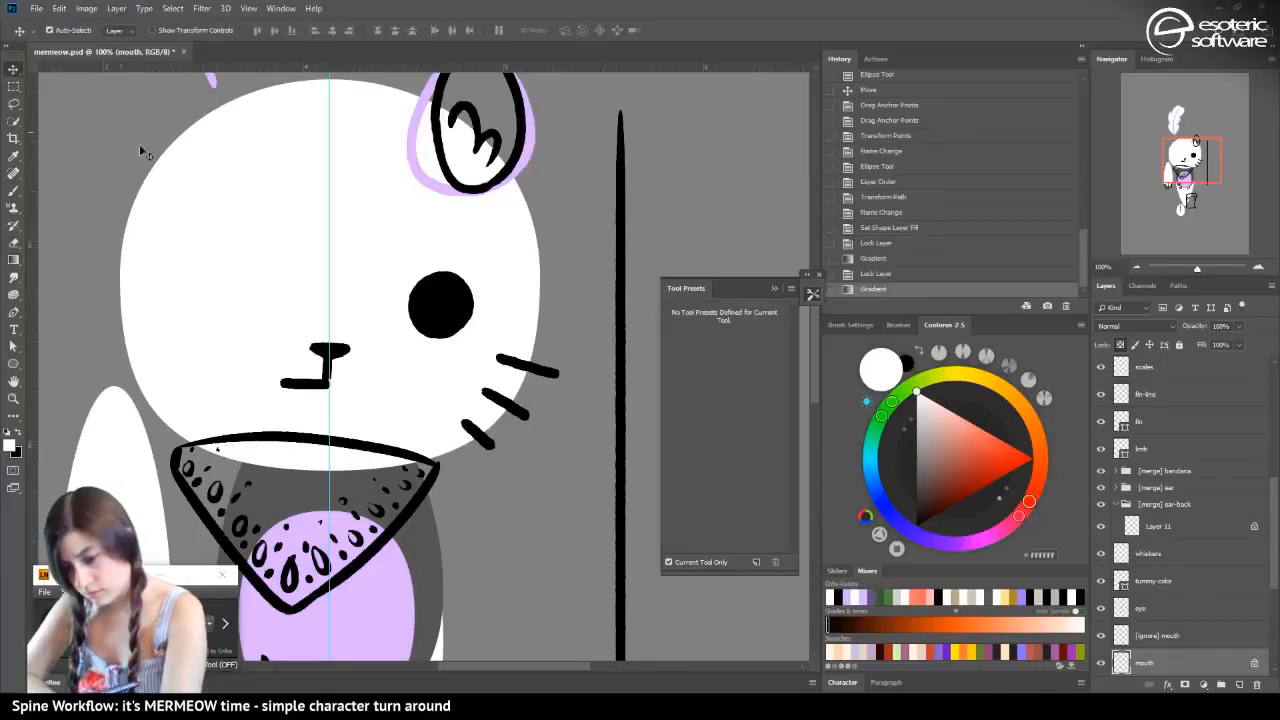
Lock the transparent pixels of the nose-low layer and recolour its vertical line white with the Gradient tool
left_click(328, 372)
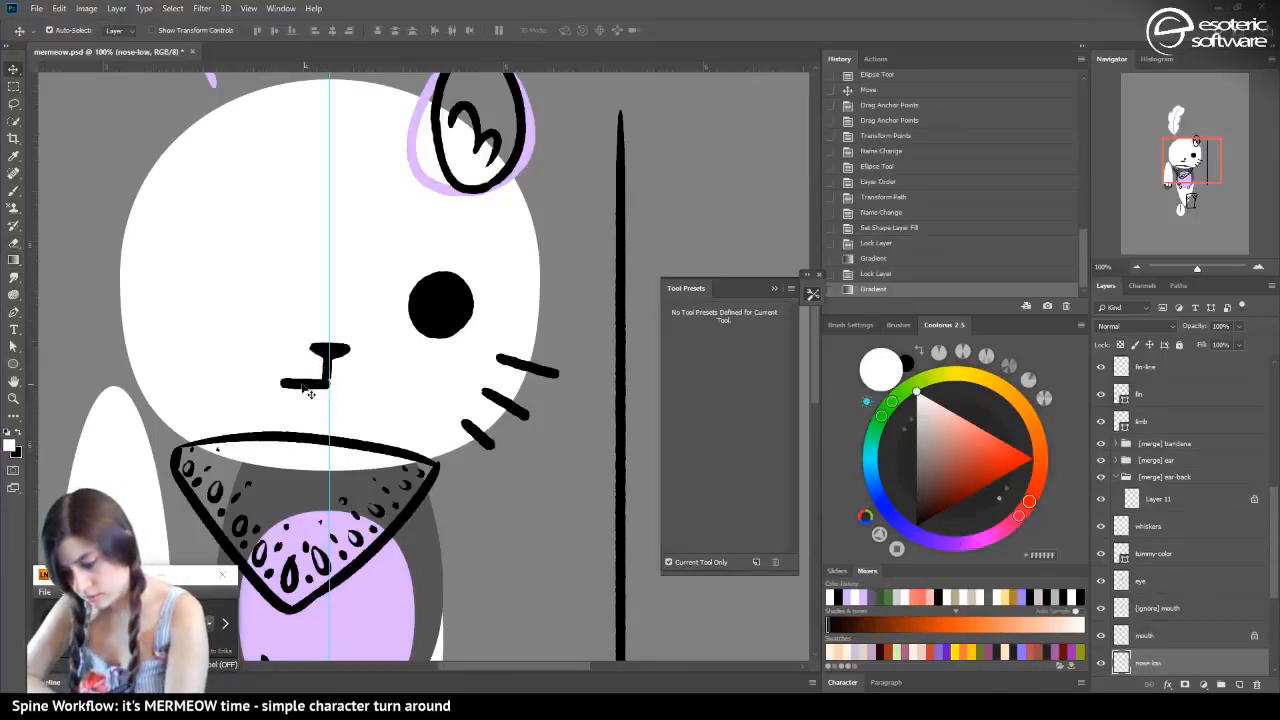
left_click(1121, 344)
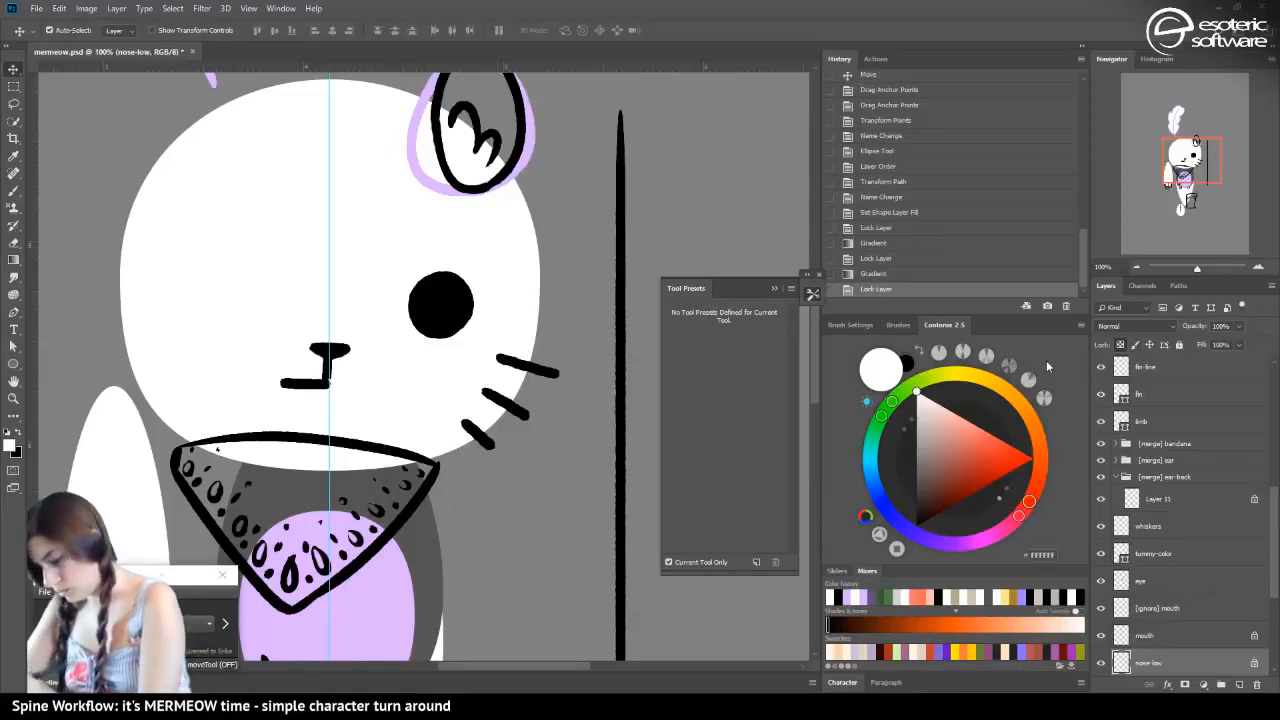
left_click(15, 262)
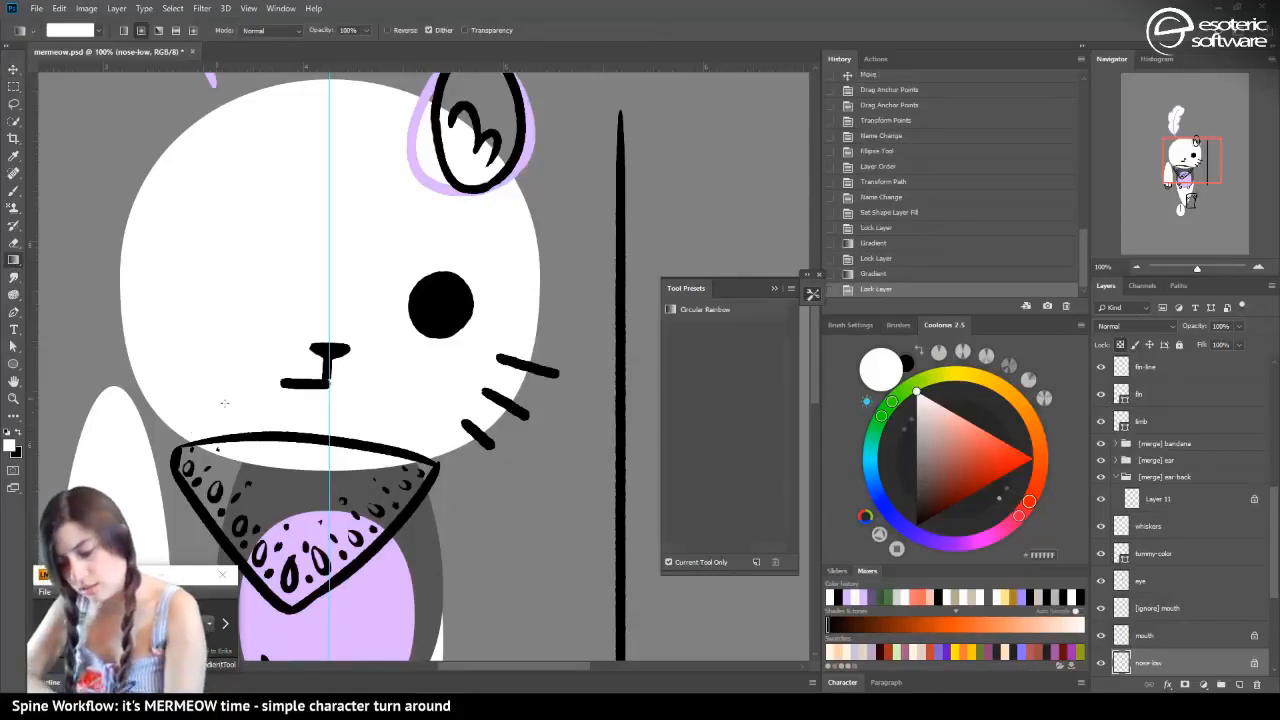
left_click_drag(327, 376, 322, 393)
key("v")
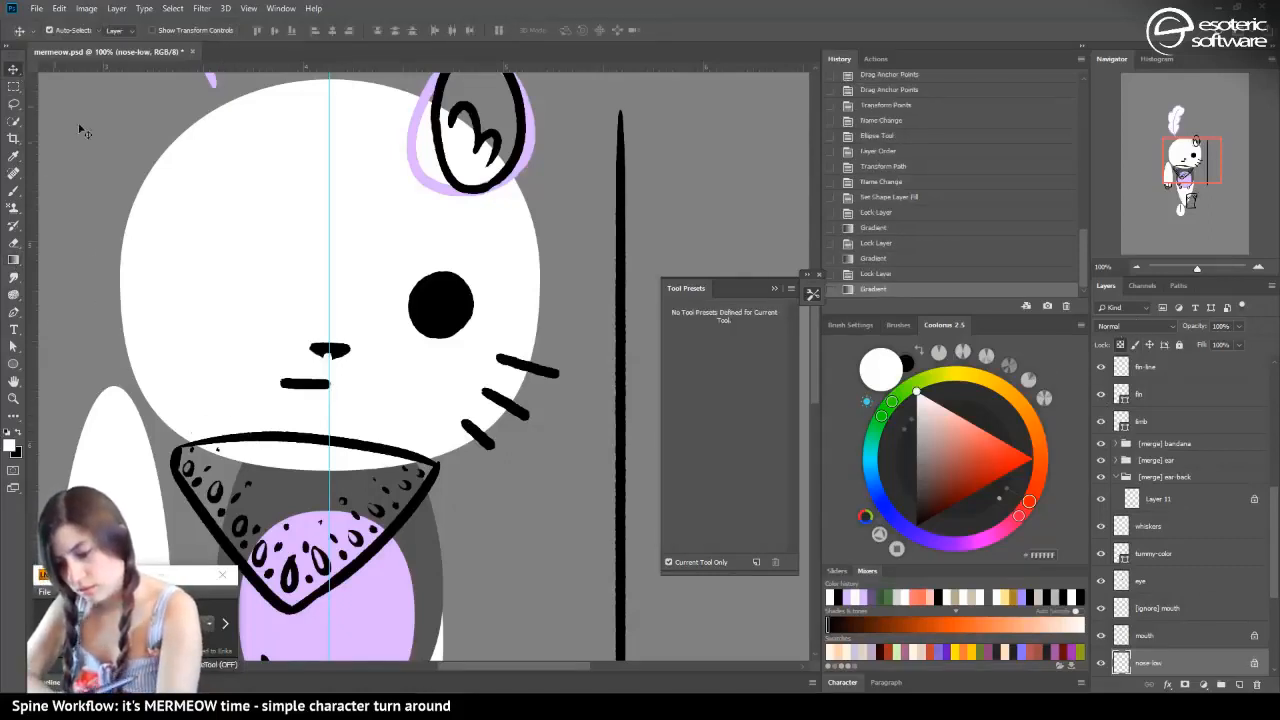
Move the nose layer directly above the mouth layer, lock its transparent pixels and recolour the nose white with the Gradient tool
left_click(344, 353)
left_click_drag(1140, 664, 1130, 584)
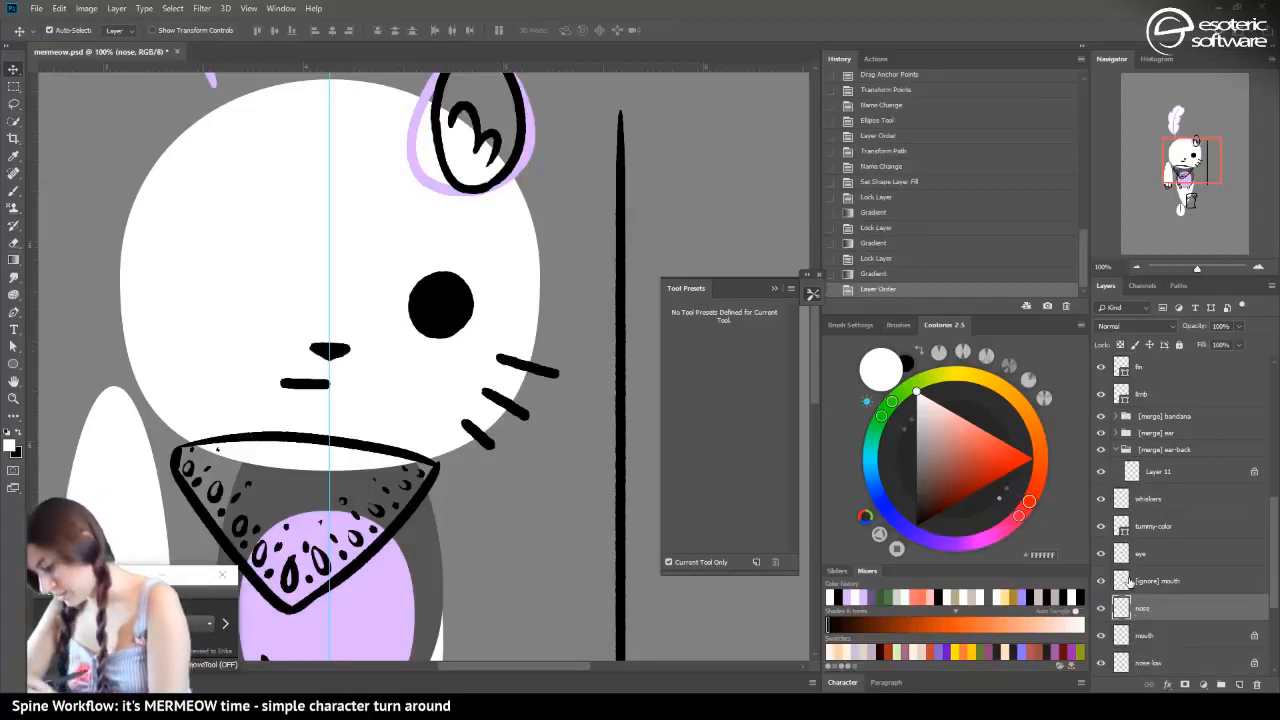
left_click(19, 259)
key("/")
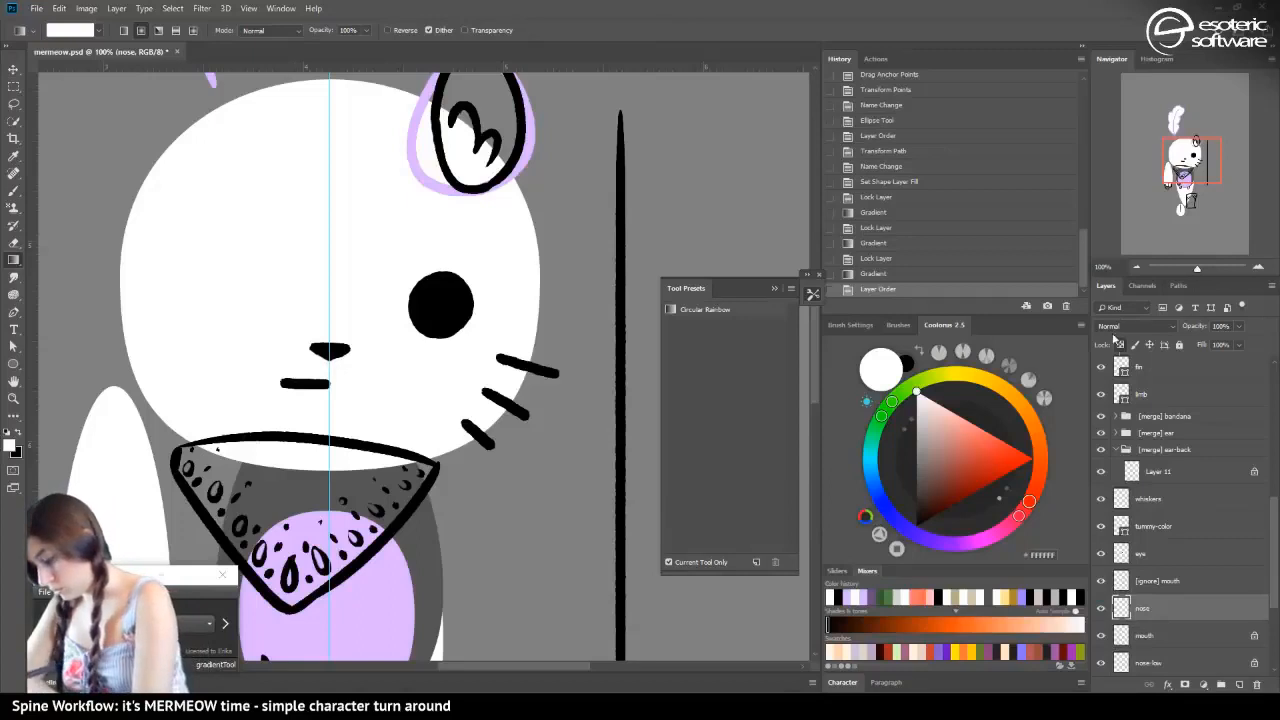
left_click_drag(261, 411, 290, 425)
key("v")
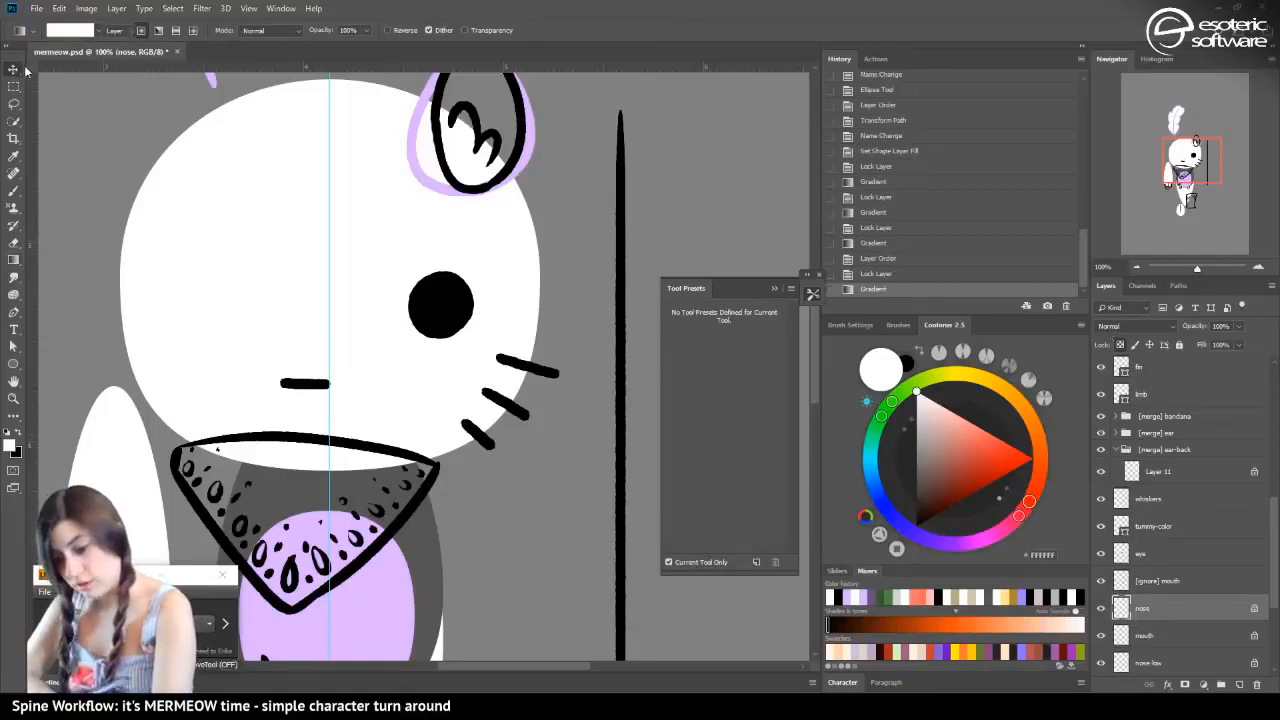
Lock the transparent pixels of the whiskers layer and recolour the whisker lines white with the Gradient tool
left_click(525, 366)
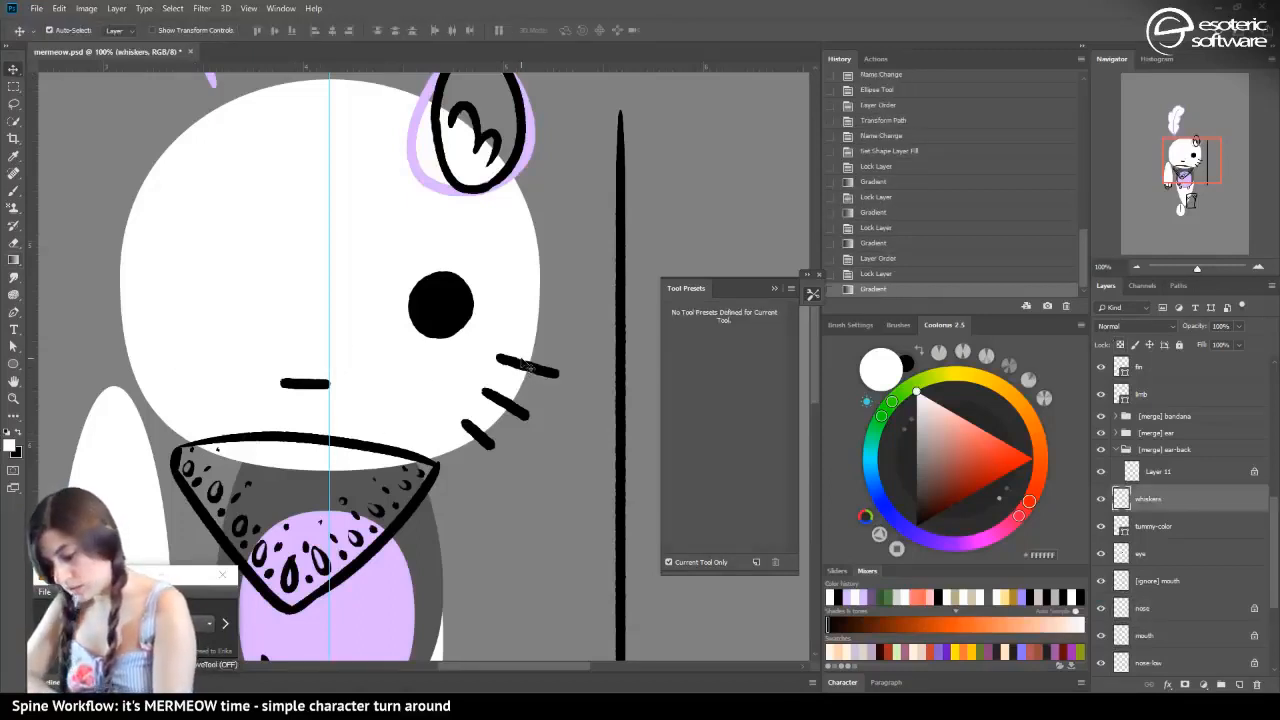
left_click(1119, 343)
left_click(14, 260)
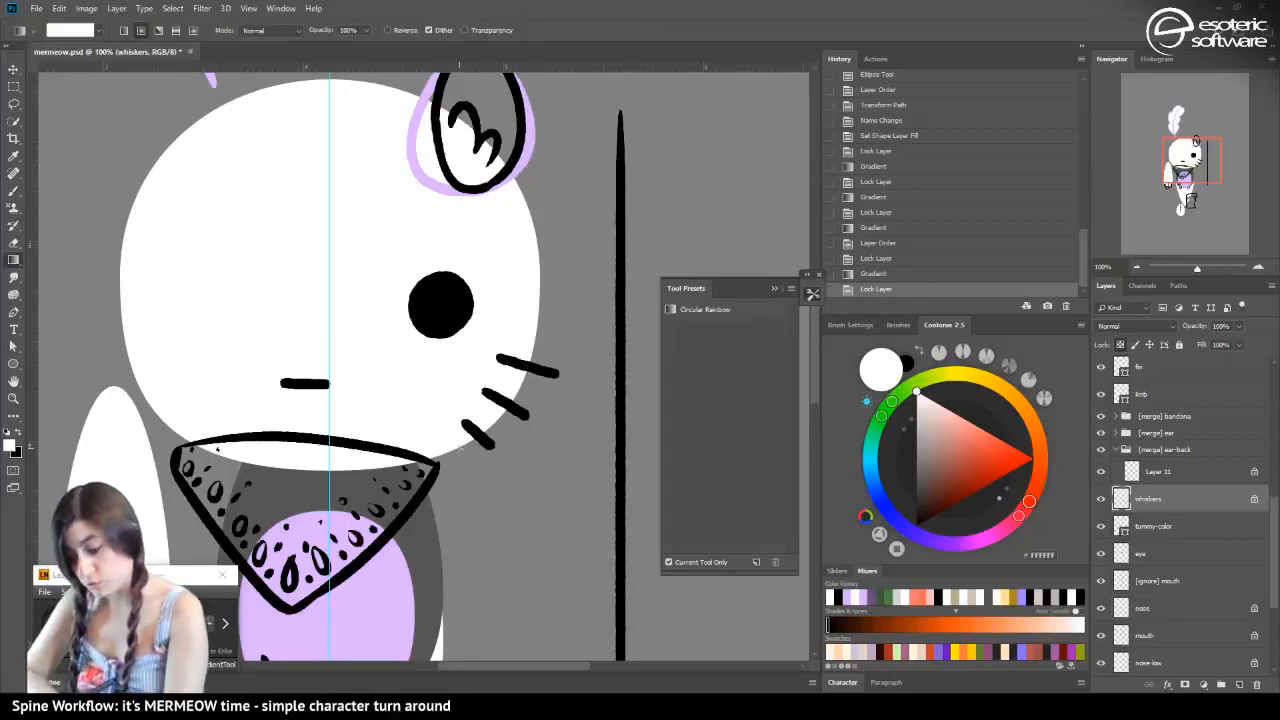
left_click_drag(439, 456, 343, 507)
left_click(15, 69)
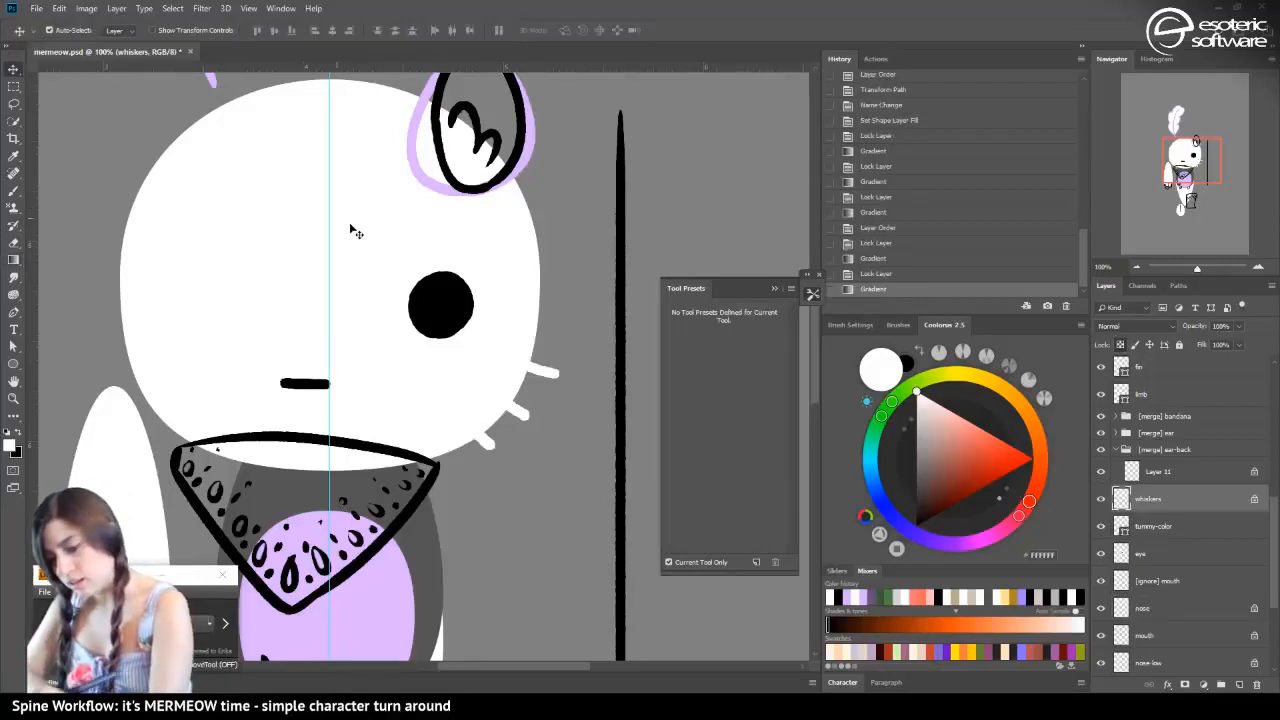
Lock the eye layer's transparent pixels, recolour the eye white with the Gradient tool, and save the file
left_click(436, 303)
left_click(1119, 344)
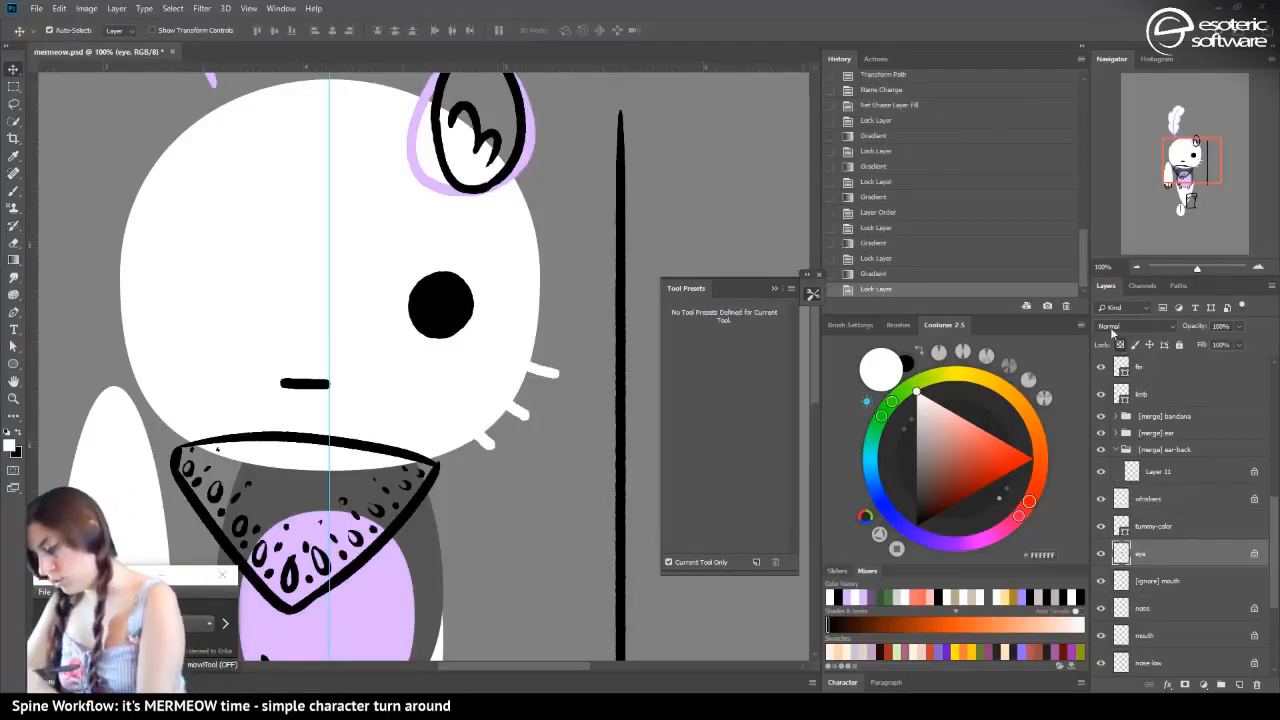
left_click(14, 260)
left_click_drag(340, 305, 127, 317)
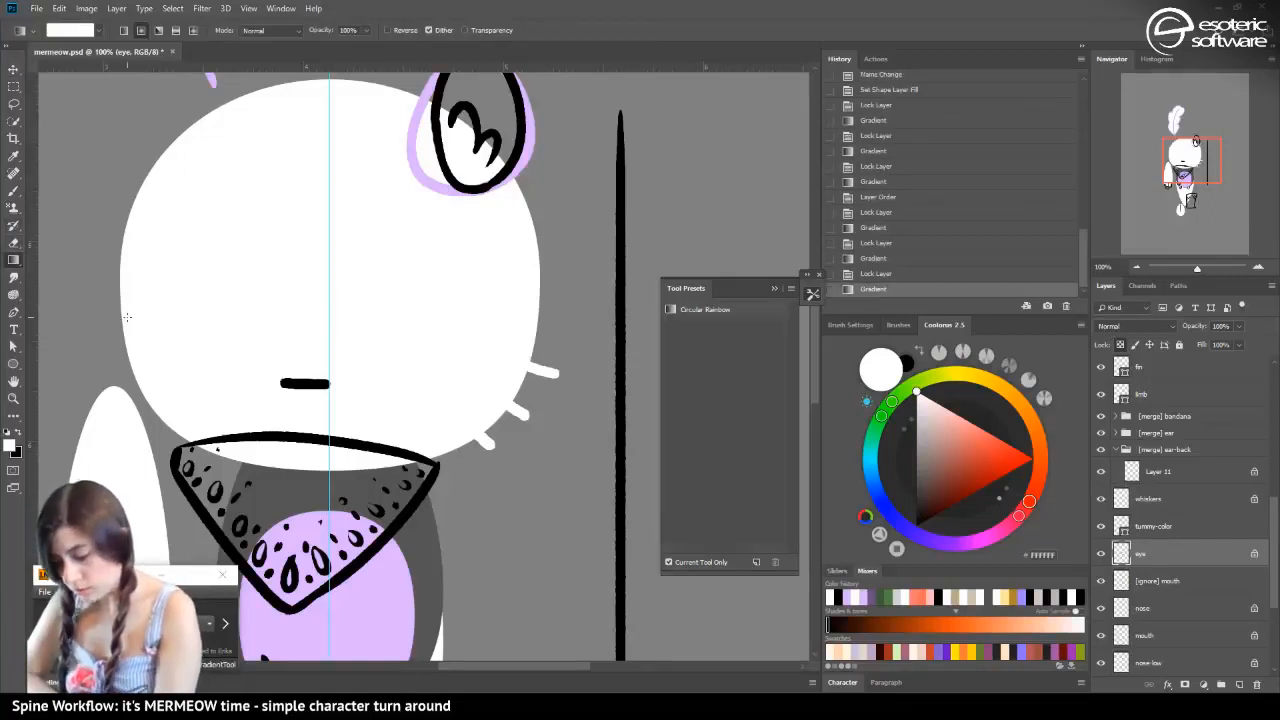
key("ctrl+s")
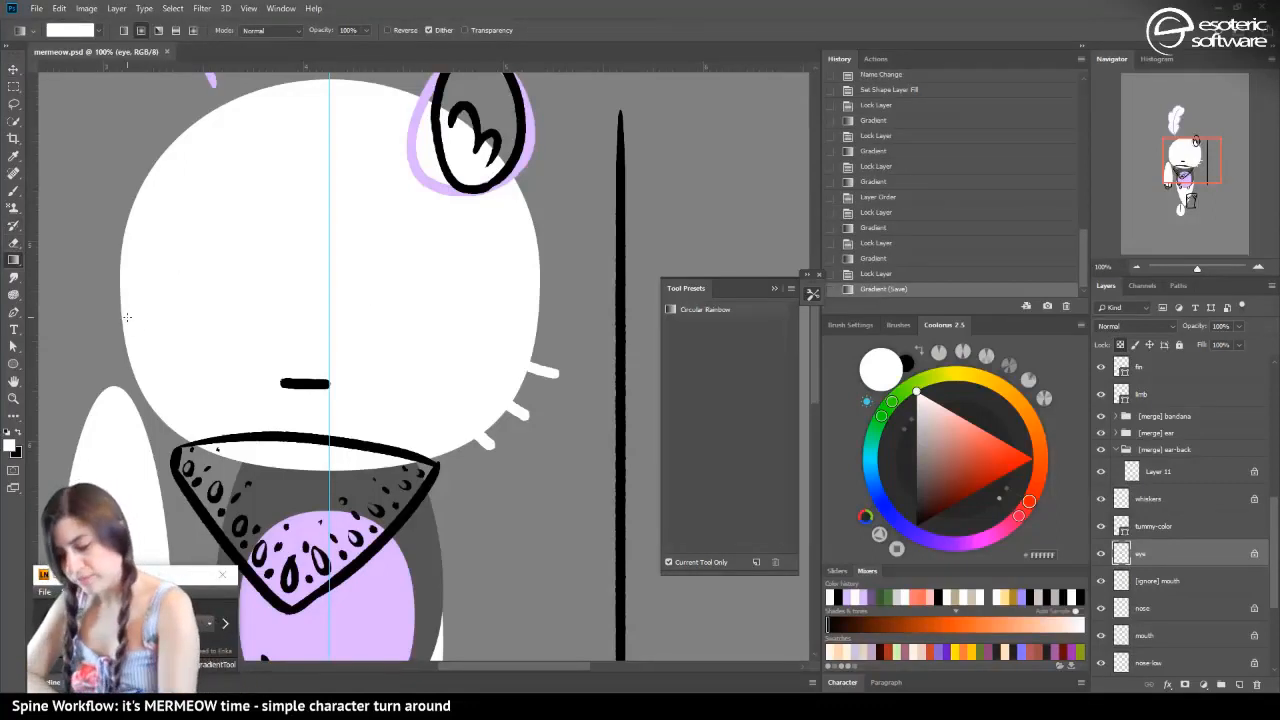
Isolate the bandana outline on Layer 12 by hiding Layer 13 and every layer from Layer 11 down to mermaid-tail
key("v")
left_click(300, 427)
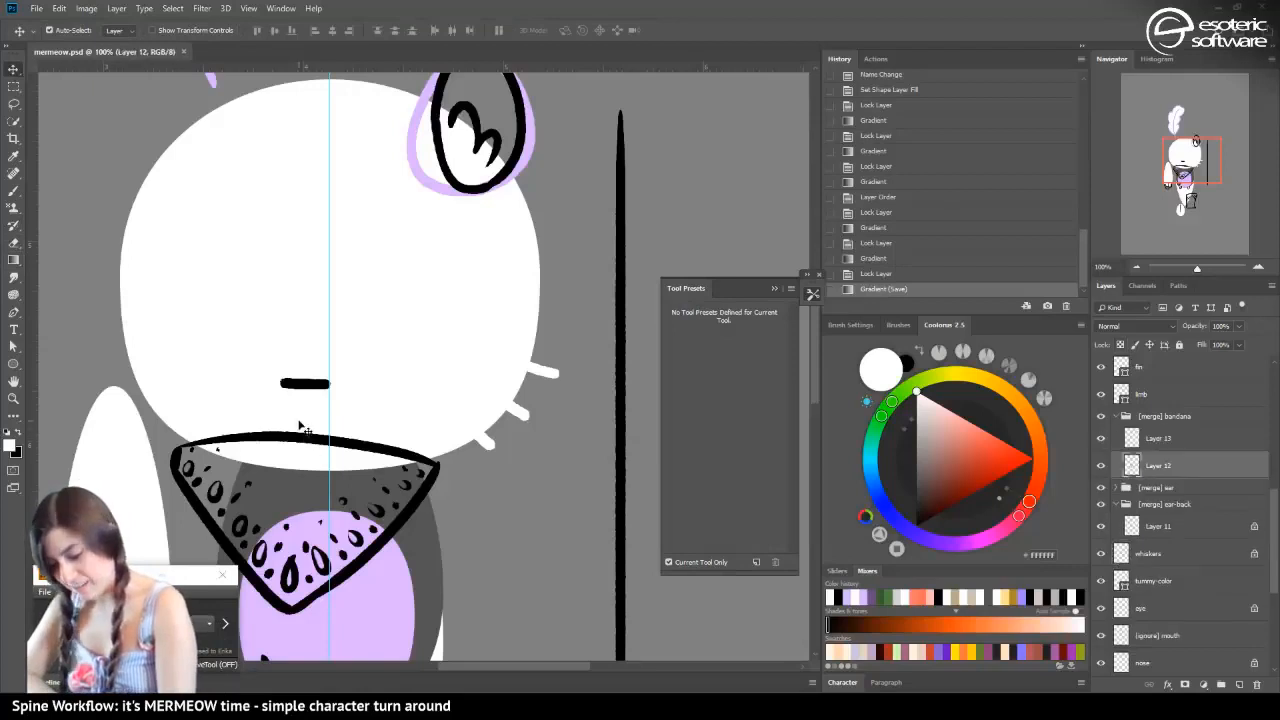
left_click(1103, 438)
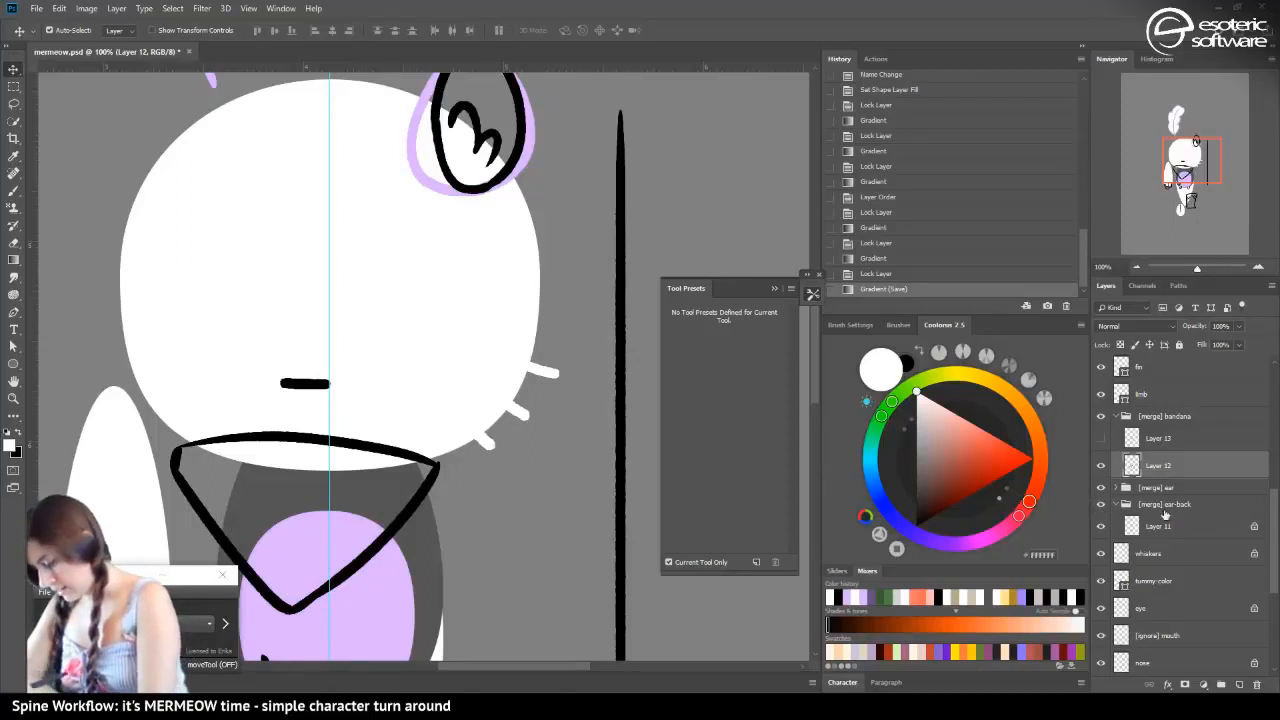
left_click_drag(1273, 514, 1275, 548)
scroll(1261, 528, "down", 1)
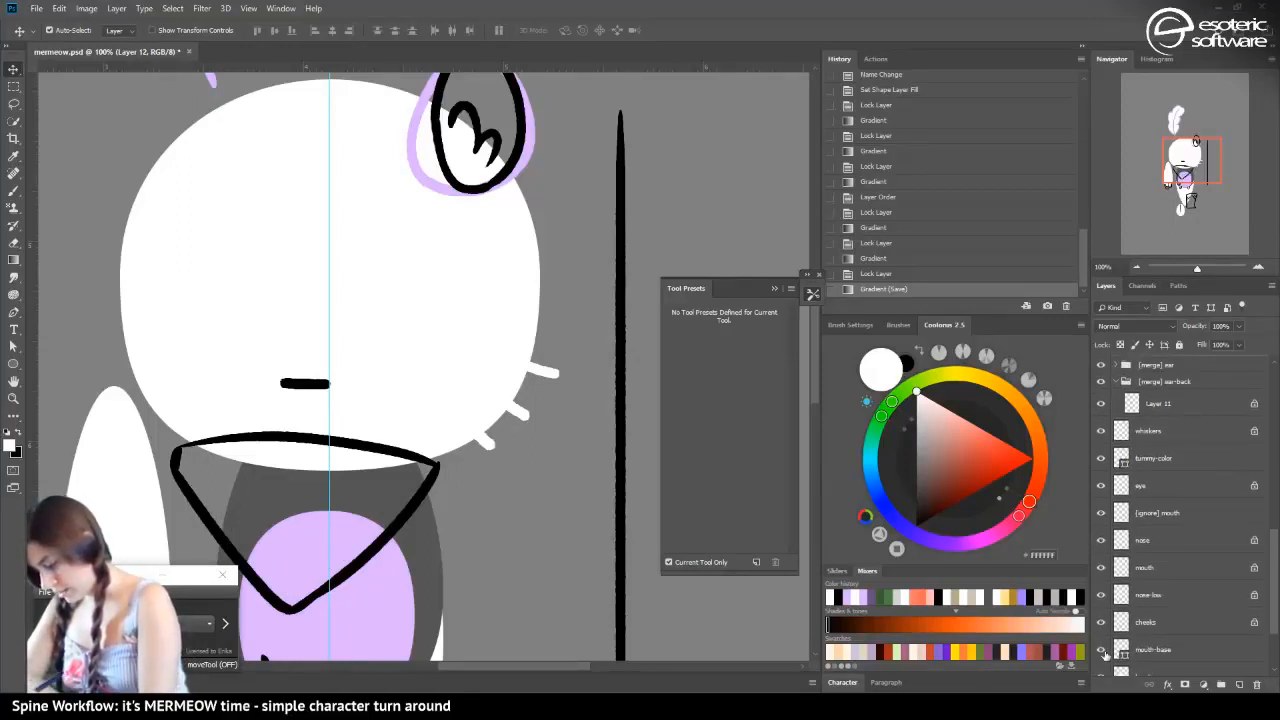
left_click_drag(1102, 651, 1102, 490)
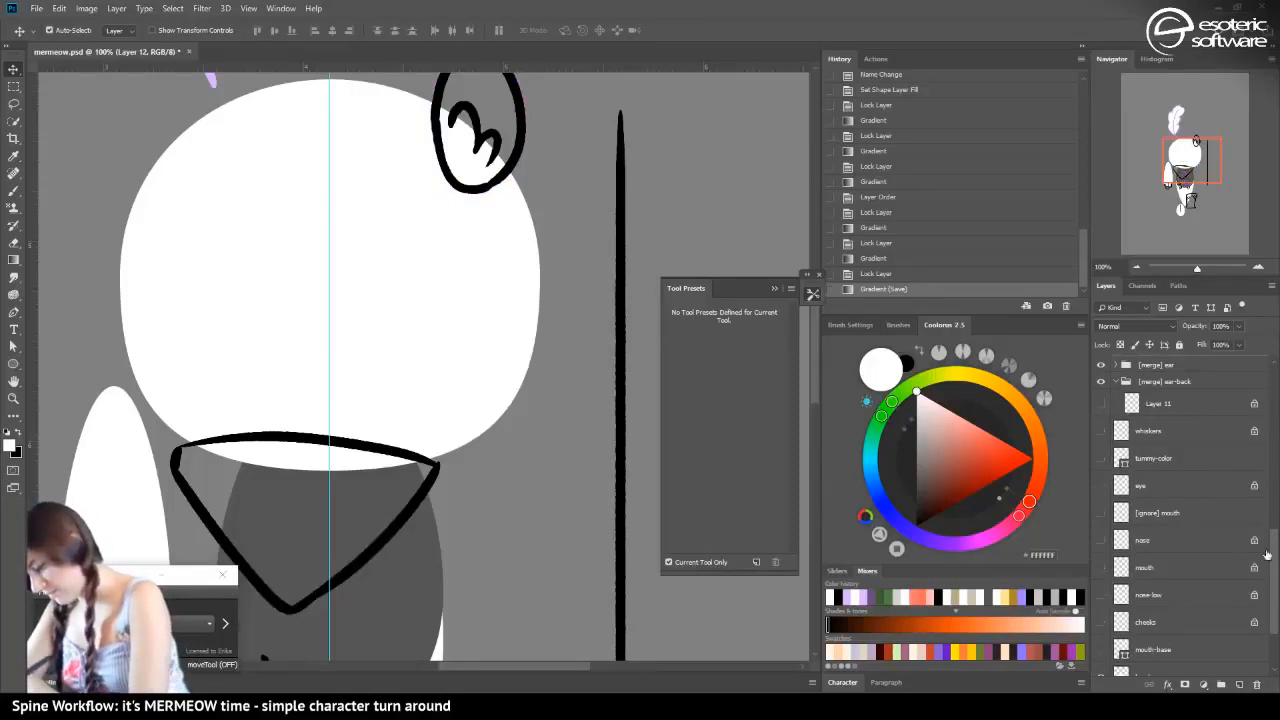
scroll(1267, 553, "down", 4)
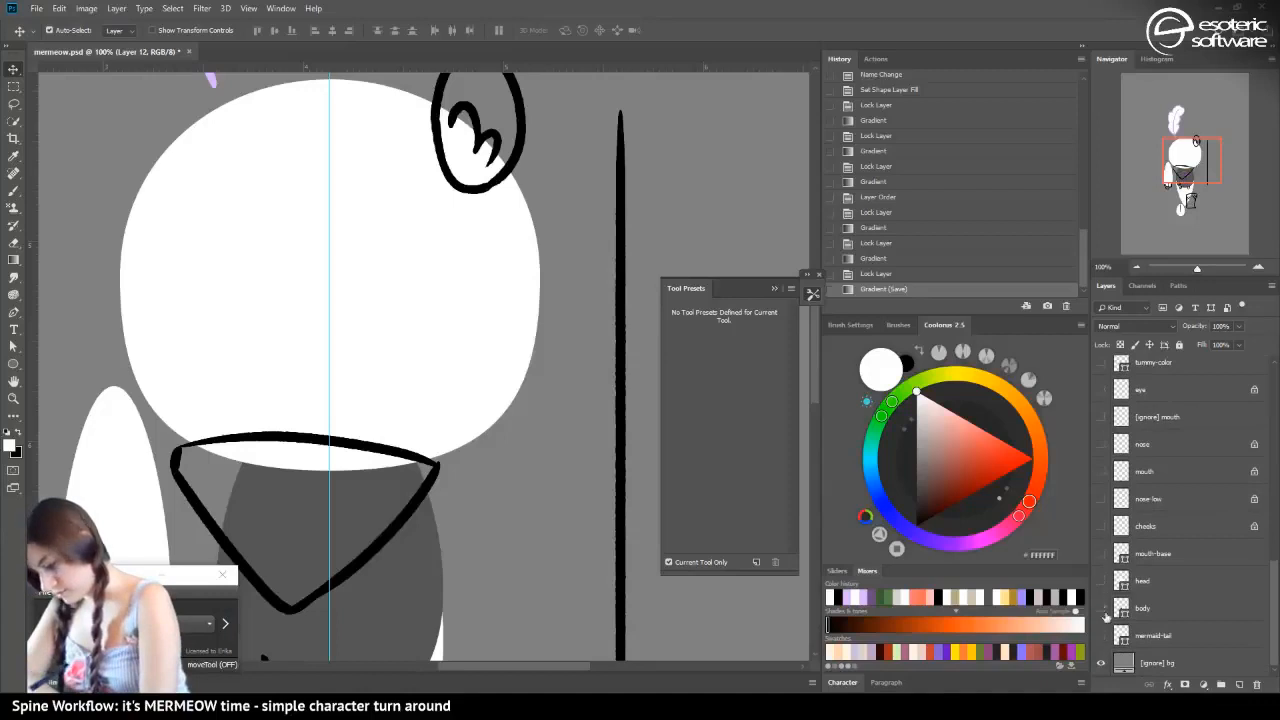
left_click_drag(1105, 617, 1104, 579)
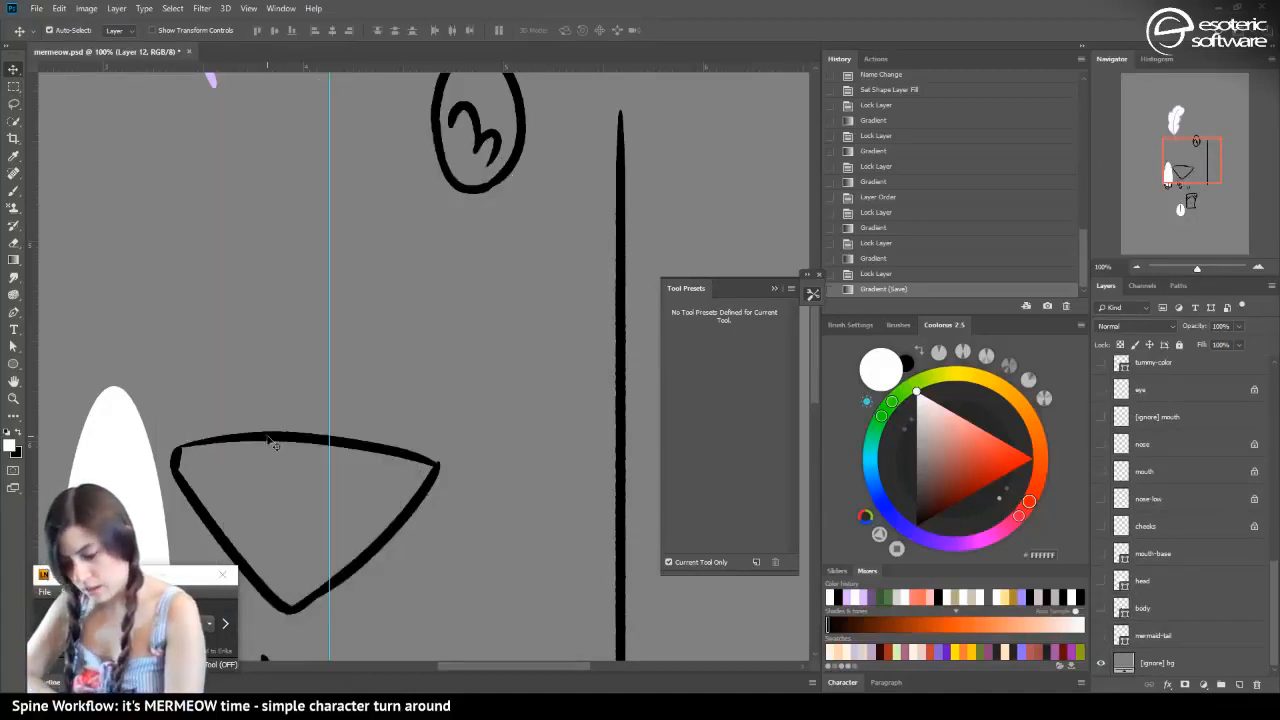
Add a new layer above the bandana outline and fill the bandana's interior white with the Paint Bucket
left_click(14, 260)
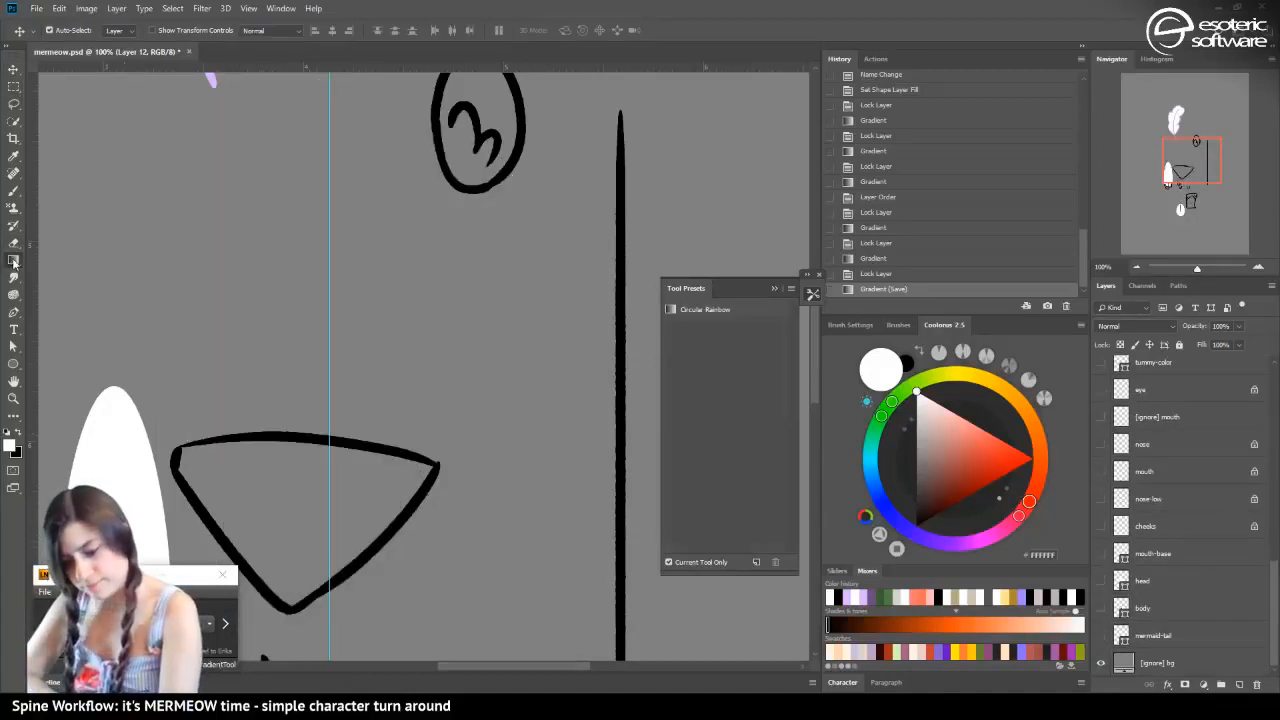
right_click(15, 261)
left_click(56, 271)
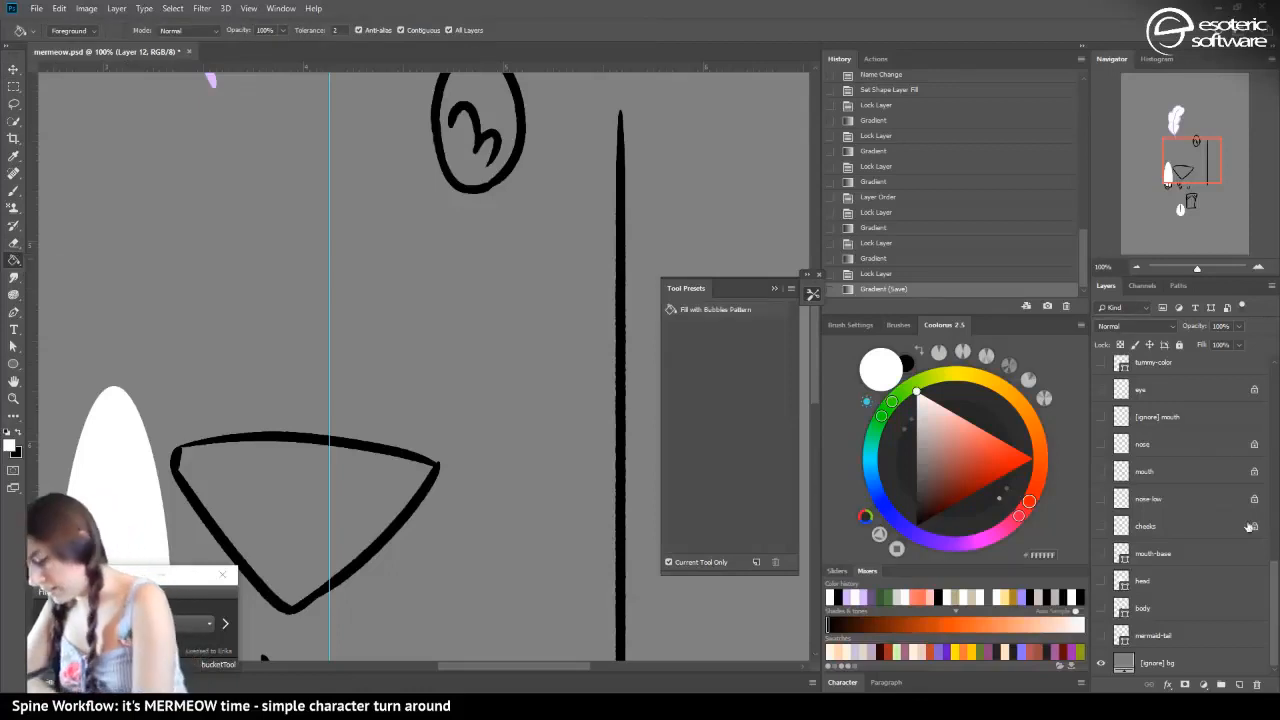
left_click_drag(1273, 596, 1265, 494)
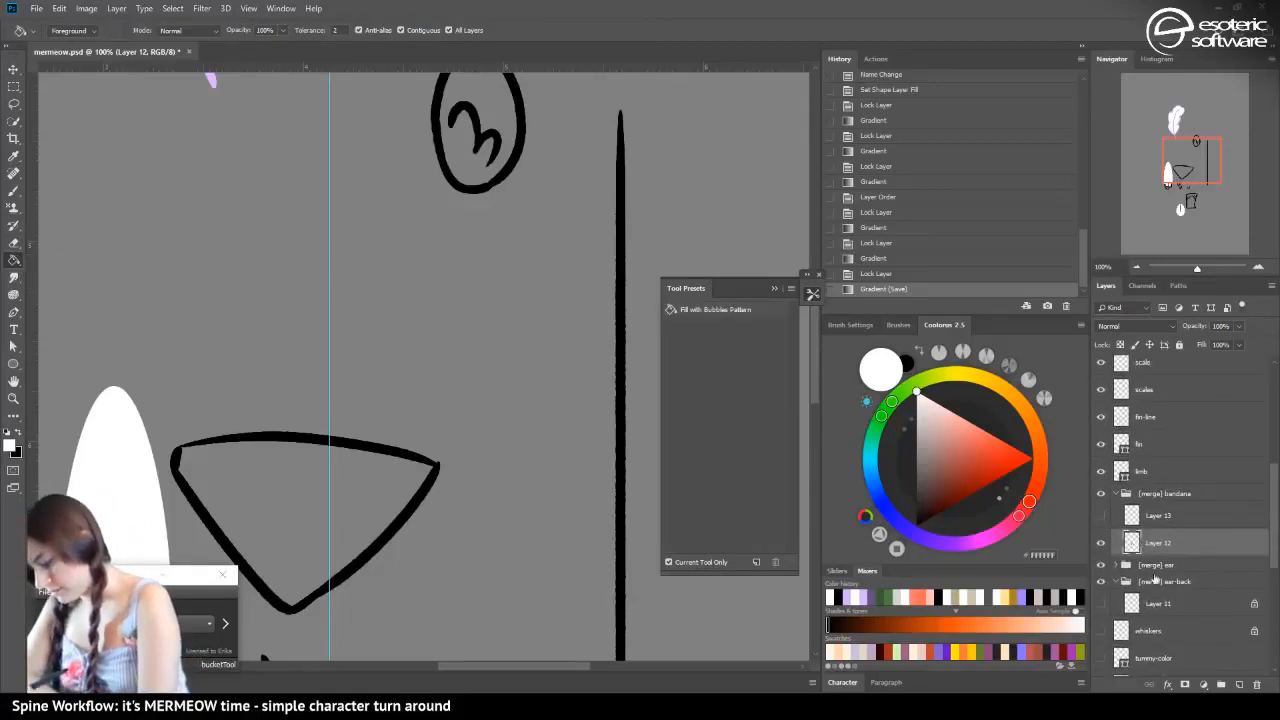
left_click(1239, 686)
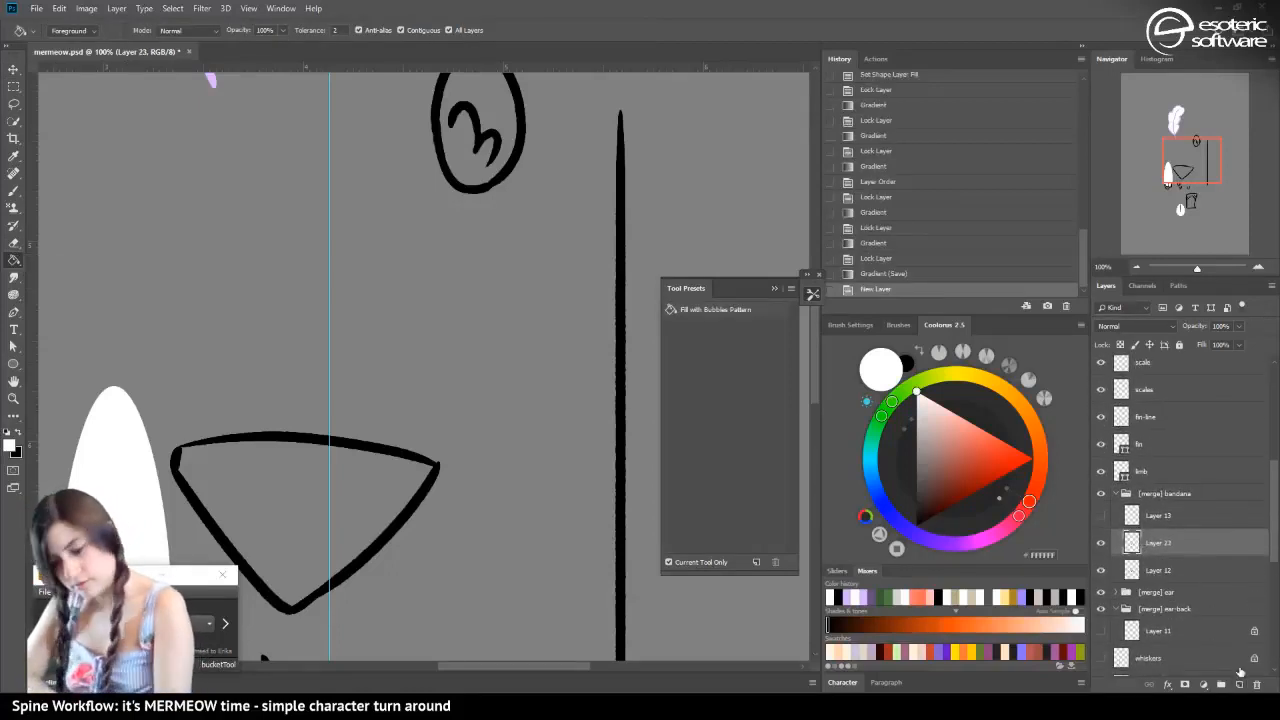
left_click(280, 508)
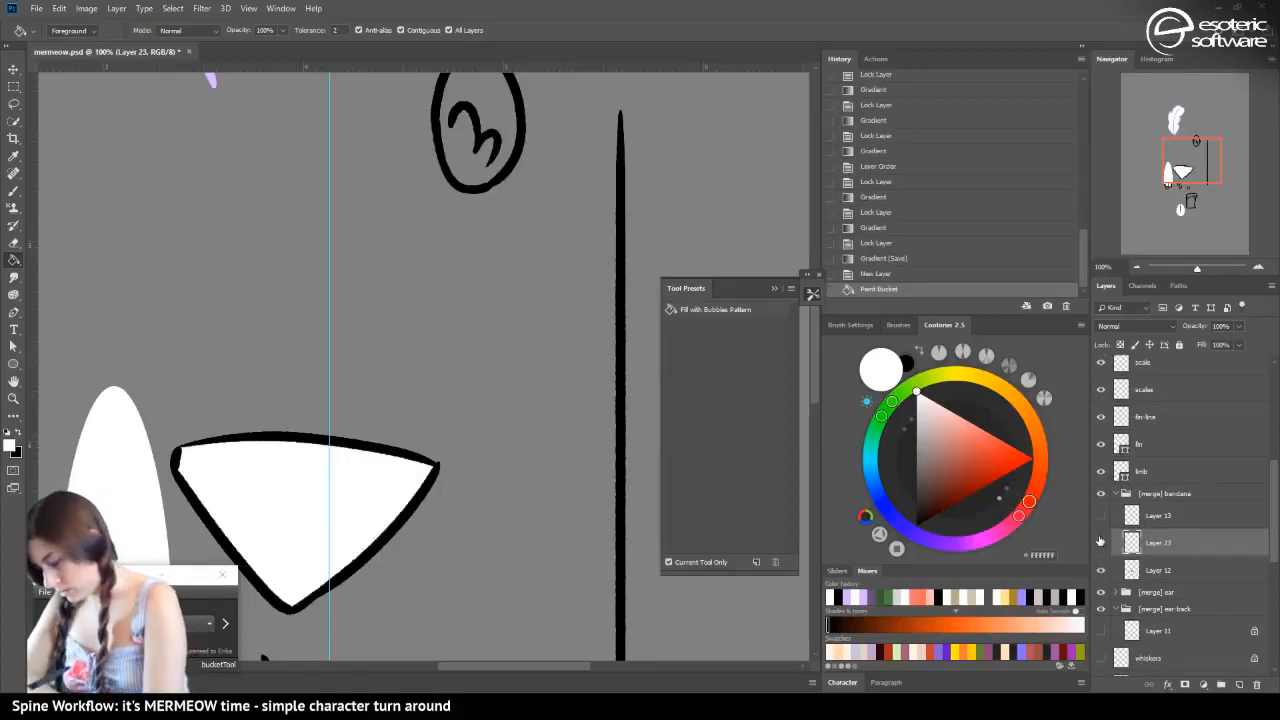
Hide the Layer 12 outline and fill the white bandana shape repeatedly with the Paint Bucket to solidify its edges
left_click(1101, 543)
left_click(1101, 543)
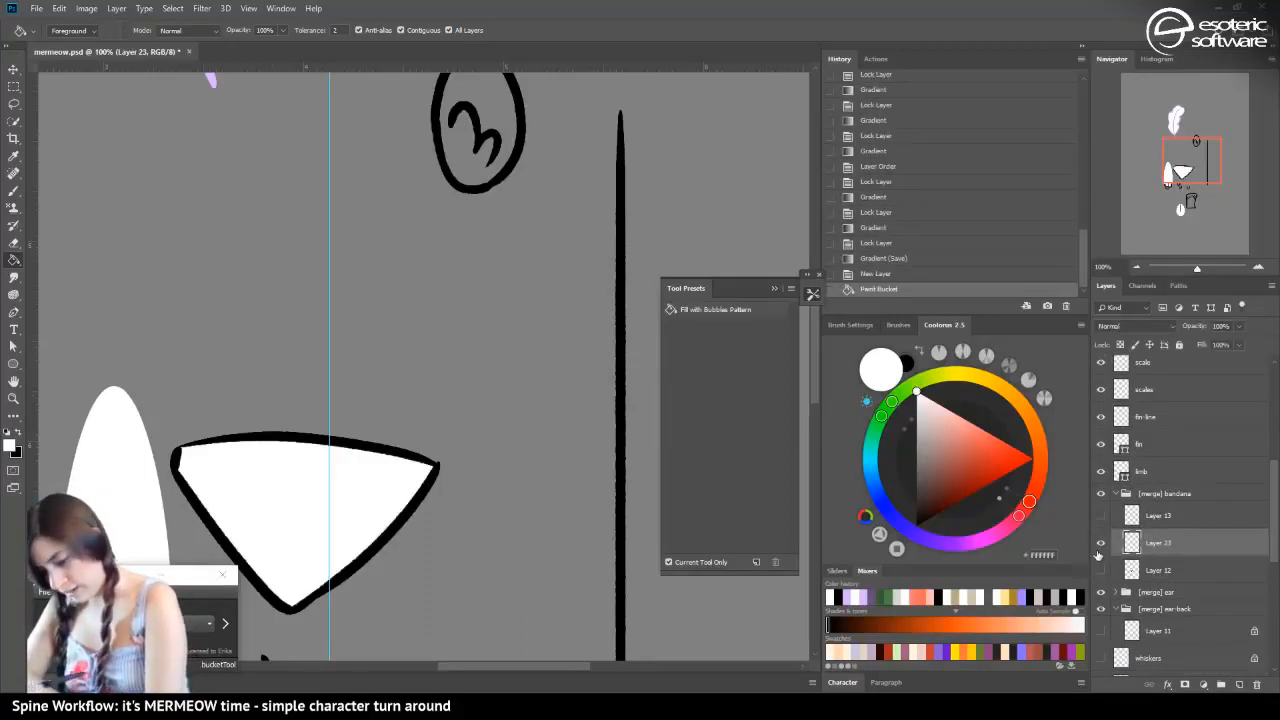
left_click(1101, 569)
left_click(266, 506)
triple_click(269, 511)
triple_click(267, 511)
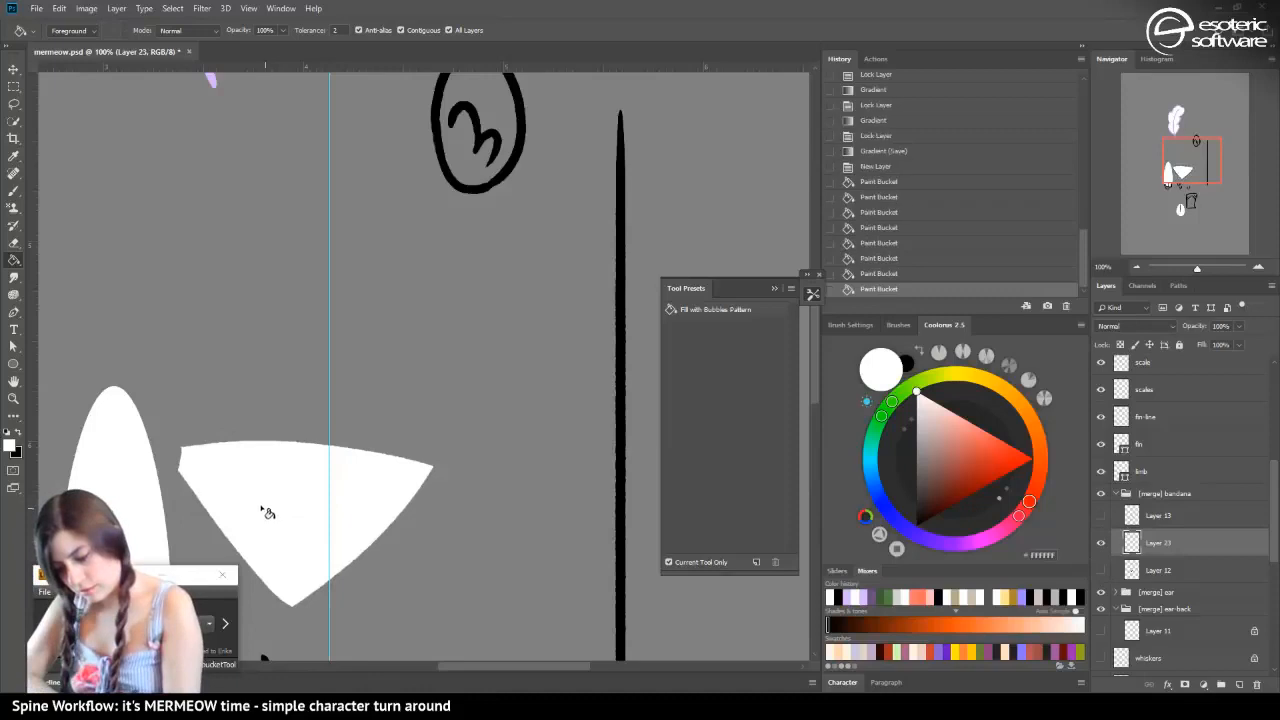
double_click(266, 512)
double_click(268, 514)
double_click(266, 514)
Place the white fill layer below Layer 12, show the bandana outline again and lock the outline's transparent pixels
left_click_drag(1135, 545, 1101, 567)
left_click(1102, 543)
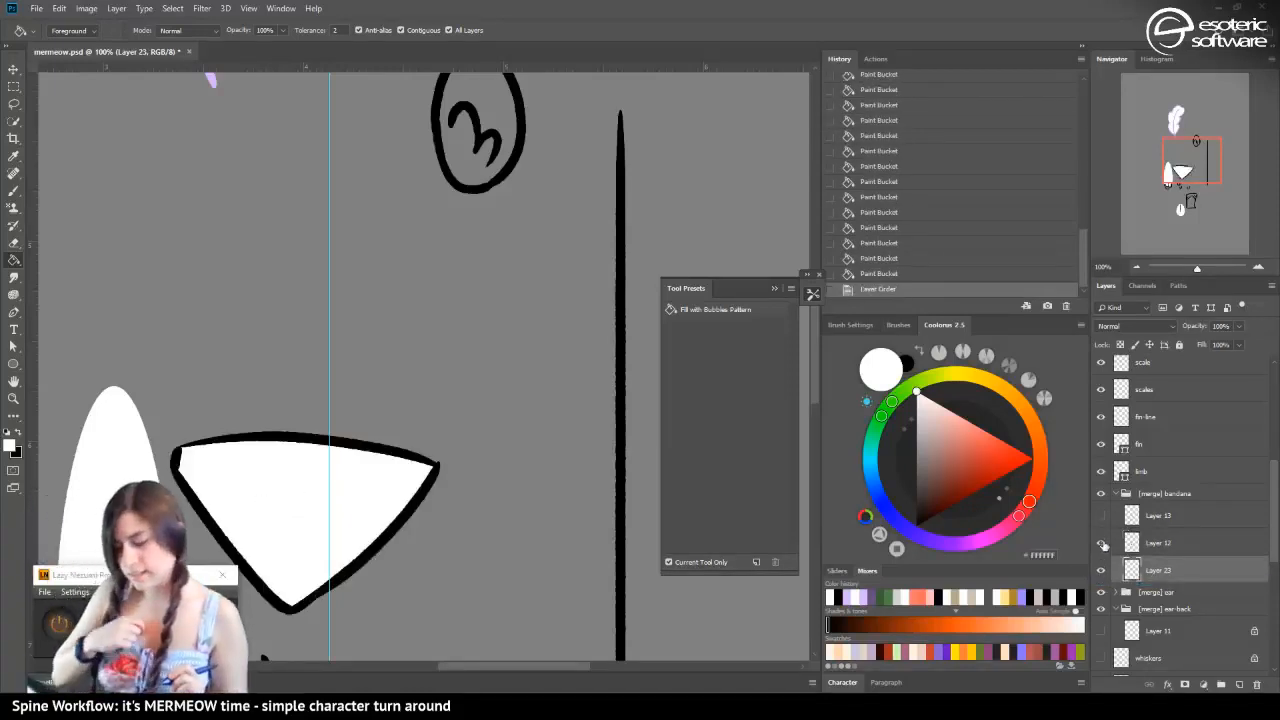
left_click(1148, 543)
left_click(1127, 344)
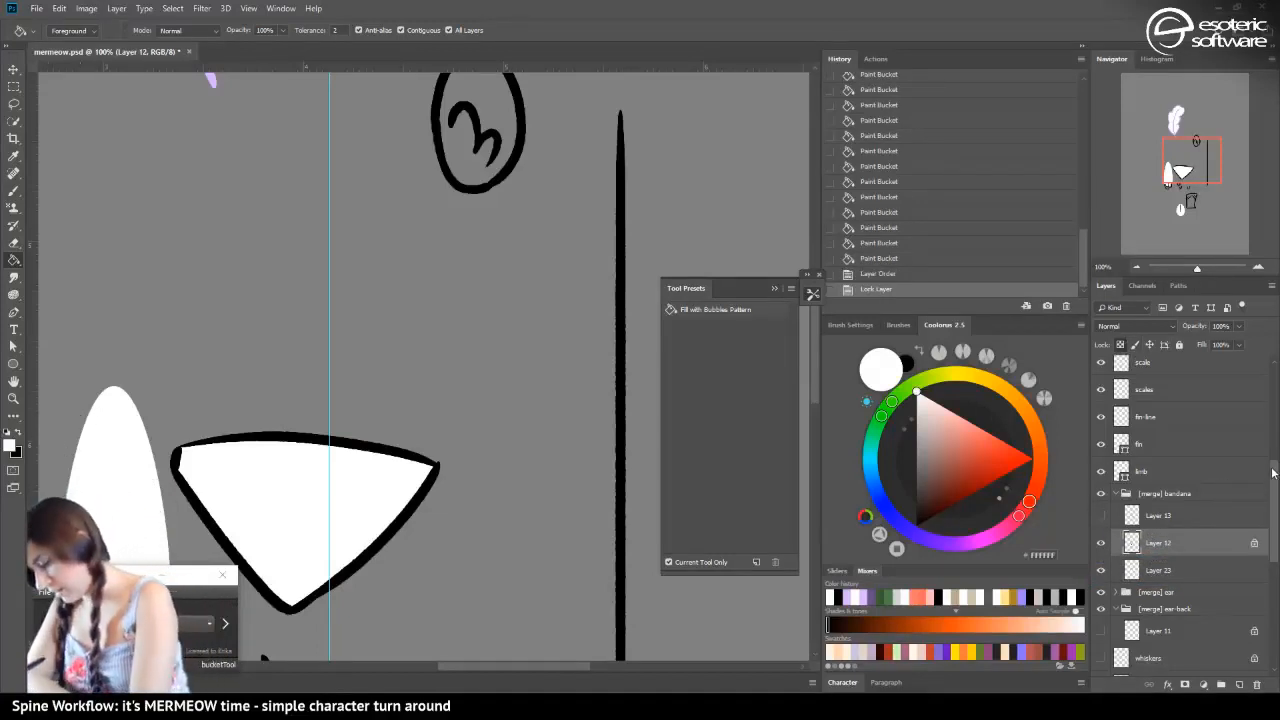
Show the hidden layers from Layer 11 down to mermaid-tail again and check the bandana with its outline toggled off and on
left_click_drag(1273, 472, 1273, 497)
left_click_drag(1102, 549, 1105, 680)
left_click_drag(1100, 500, 1102, 608)
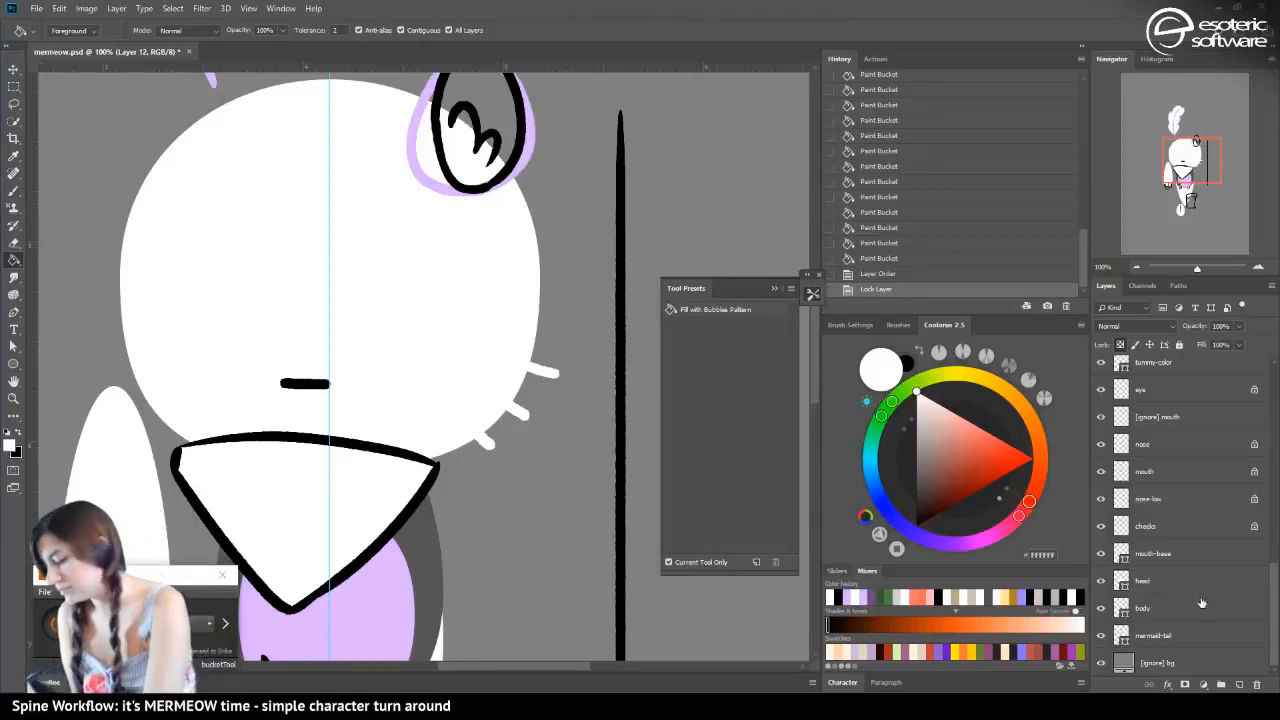
scroll(1262, 585, "up", 5)
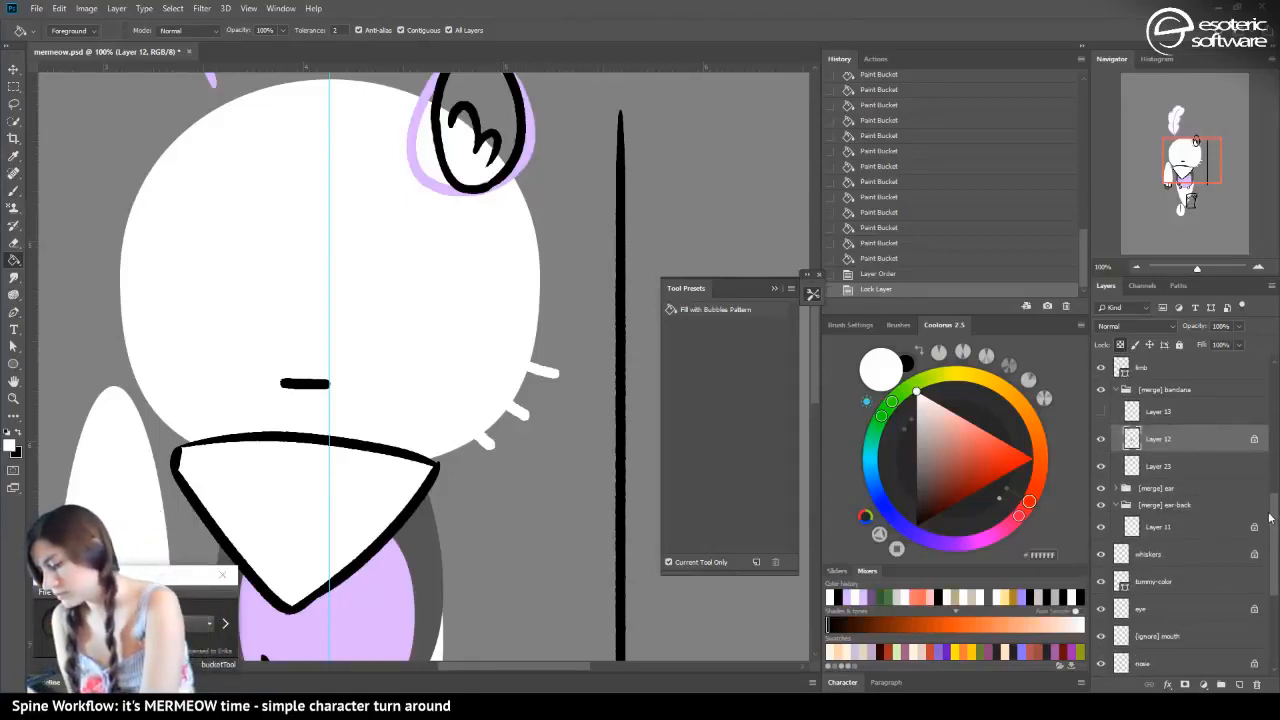
left_click(1101, 461)
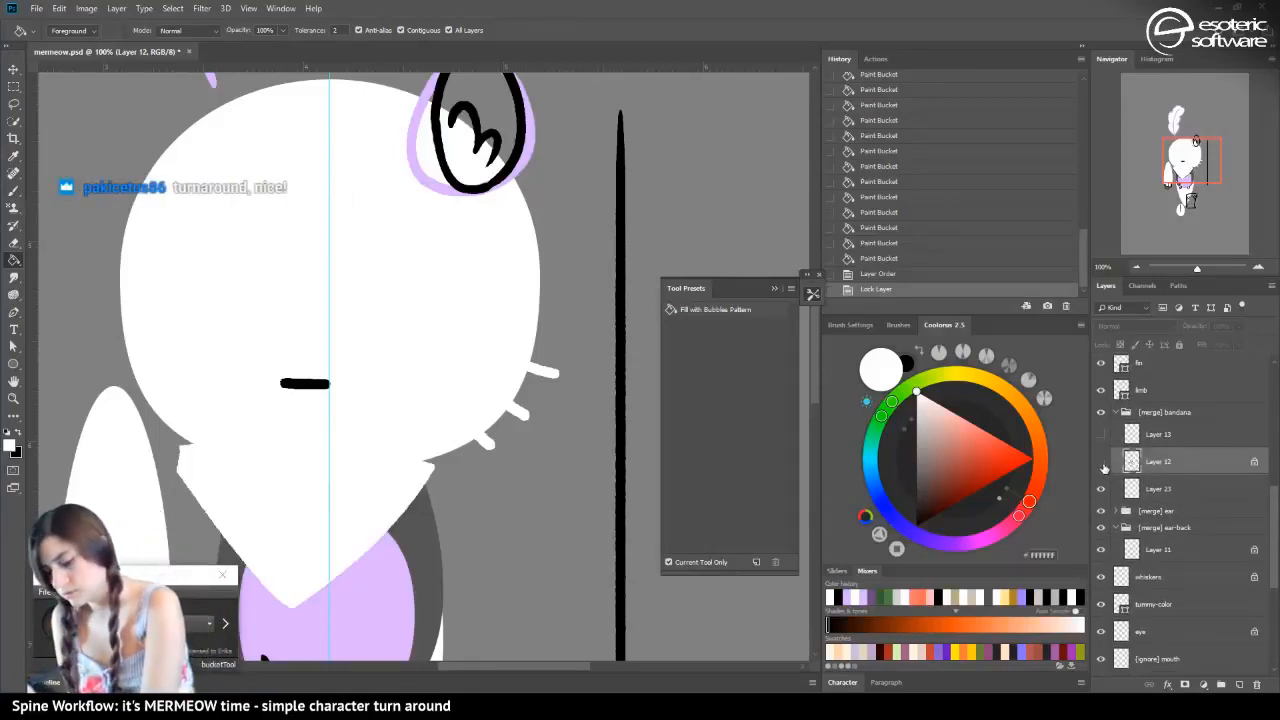
left_click(1101, 461)
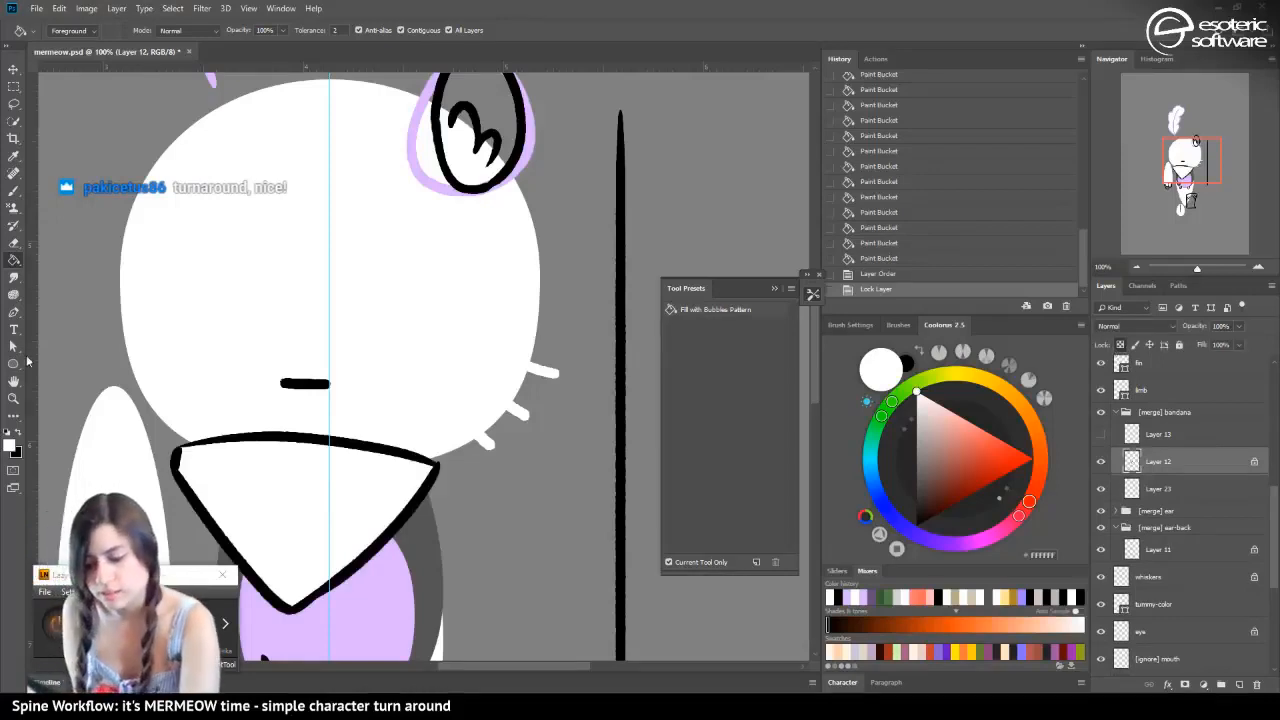
Sample the tummy's light lilac, recolour the bandana outline on Layer 12 with the Gradient tool, and save the file
left_click(13, 431)
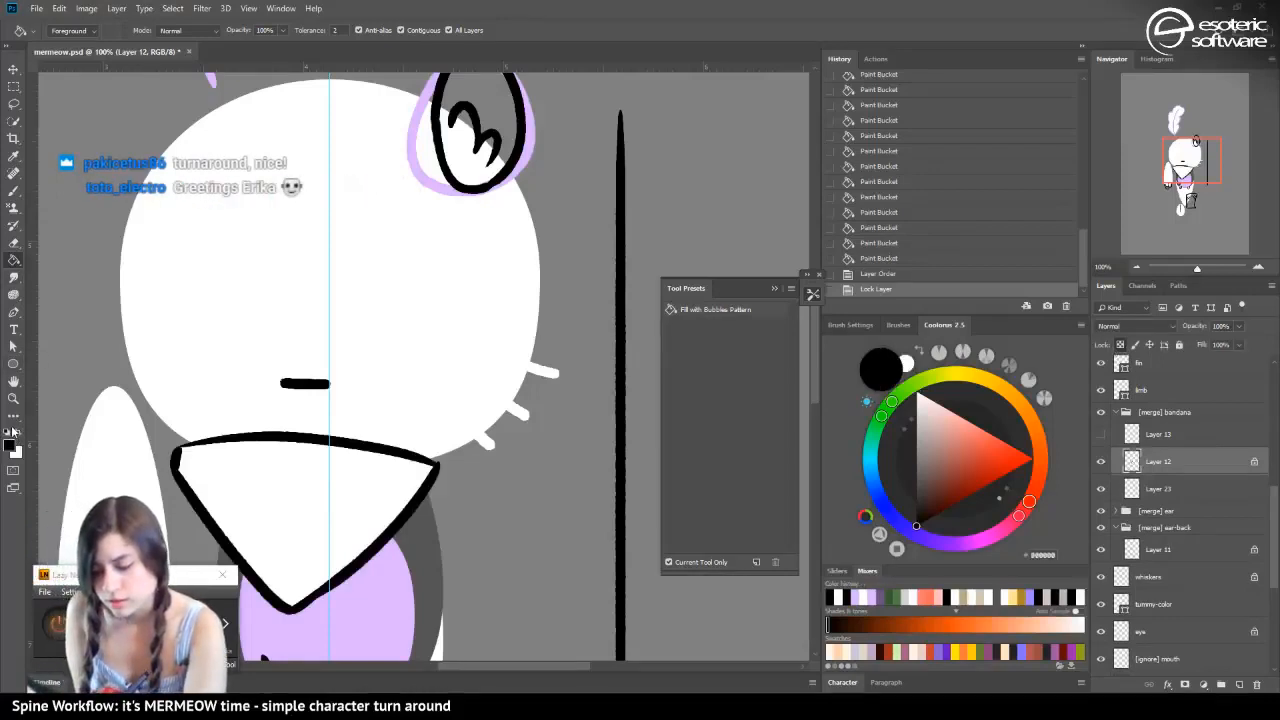
left_click(18, 432)
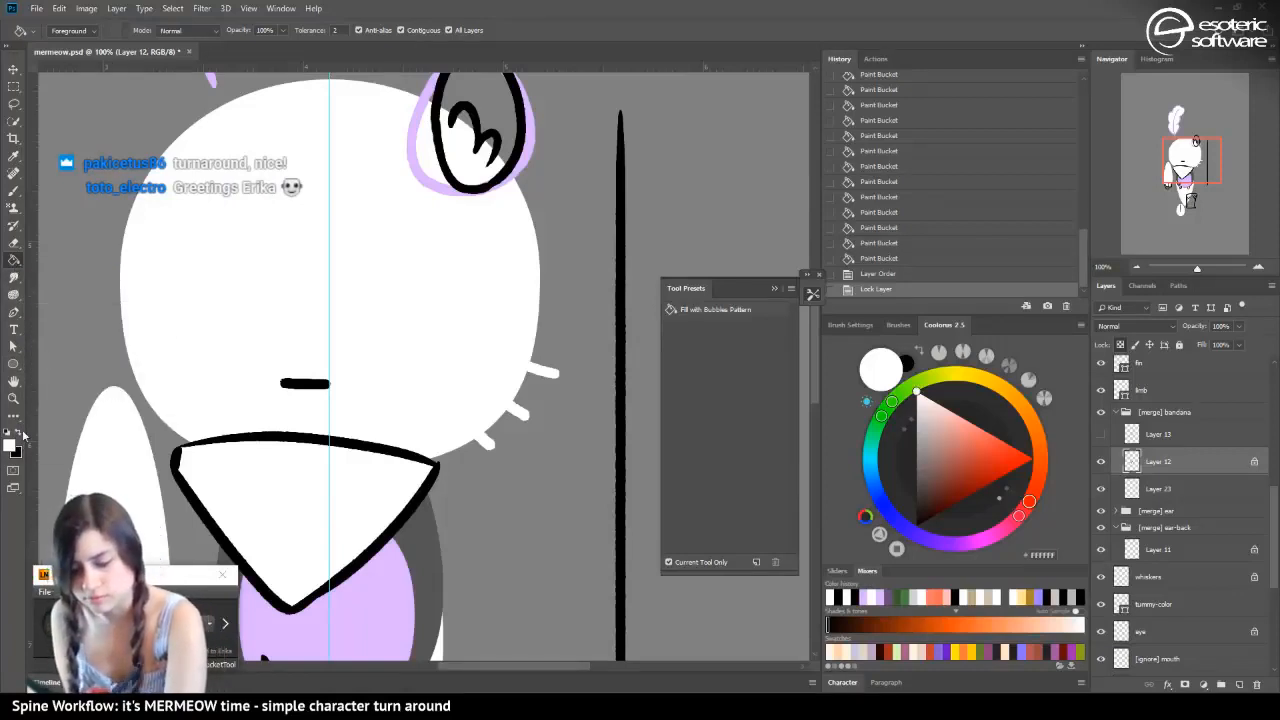
left_click(320, 604, "alt")
left_click(14, 262)
left_click(70, 260)
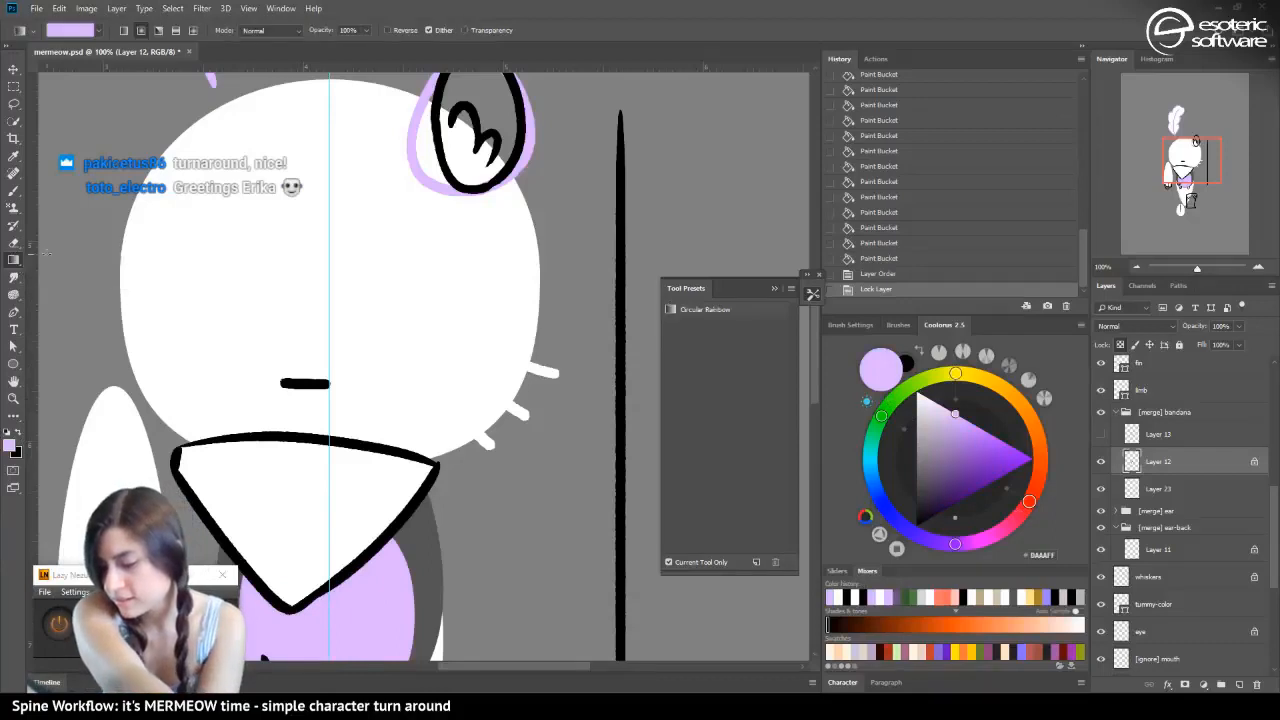
left_click_drag(214, 326, 97, 300)
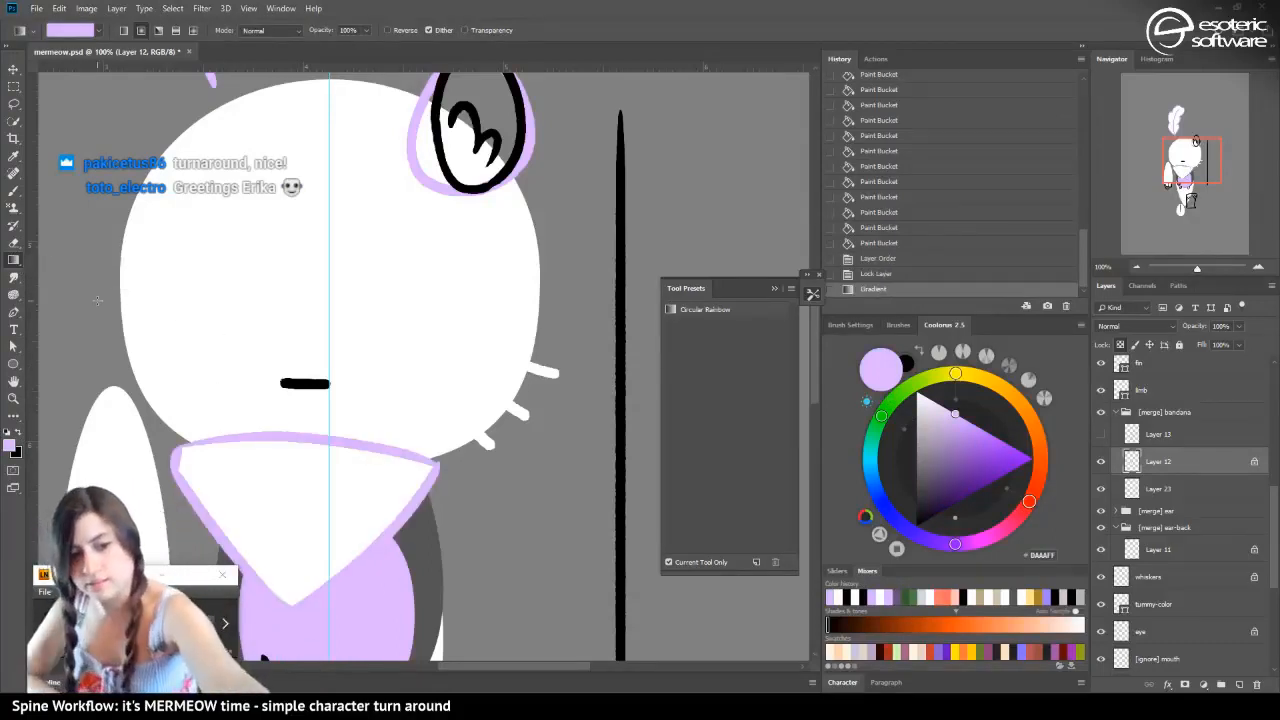
key("ctrl+s")
left_click(1137, 265)
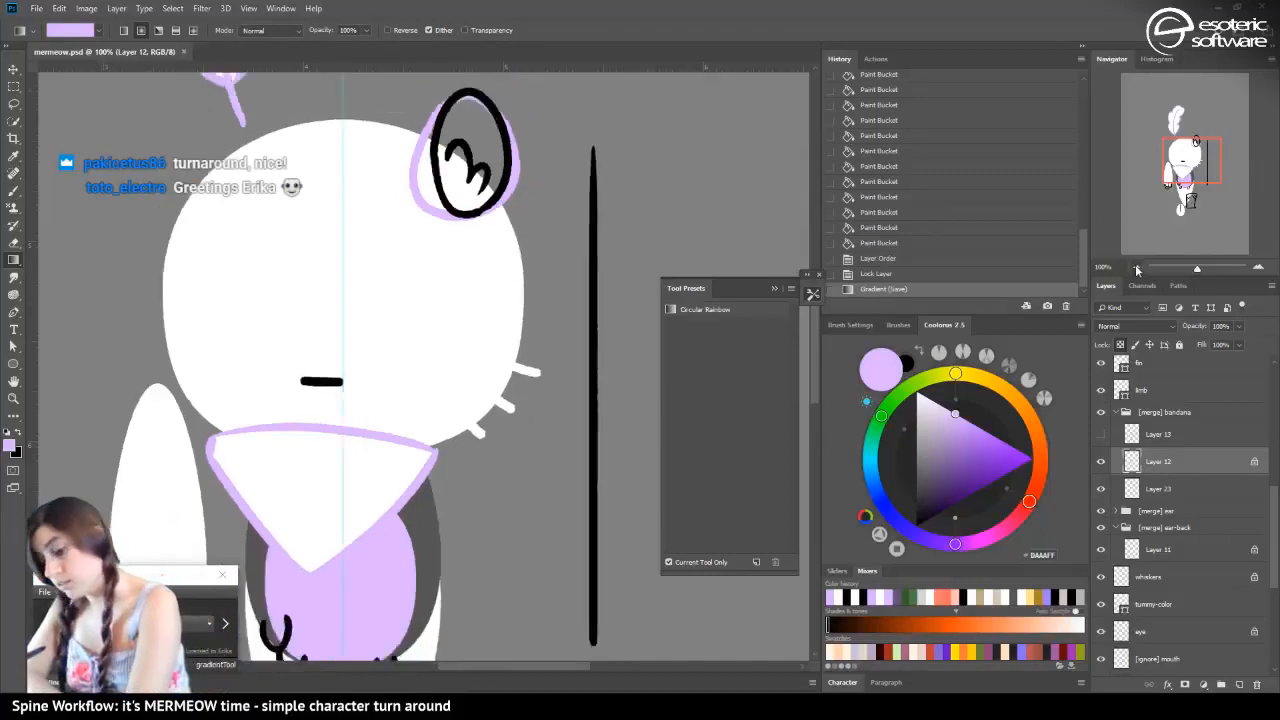
left_click(1137, 265)
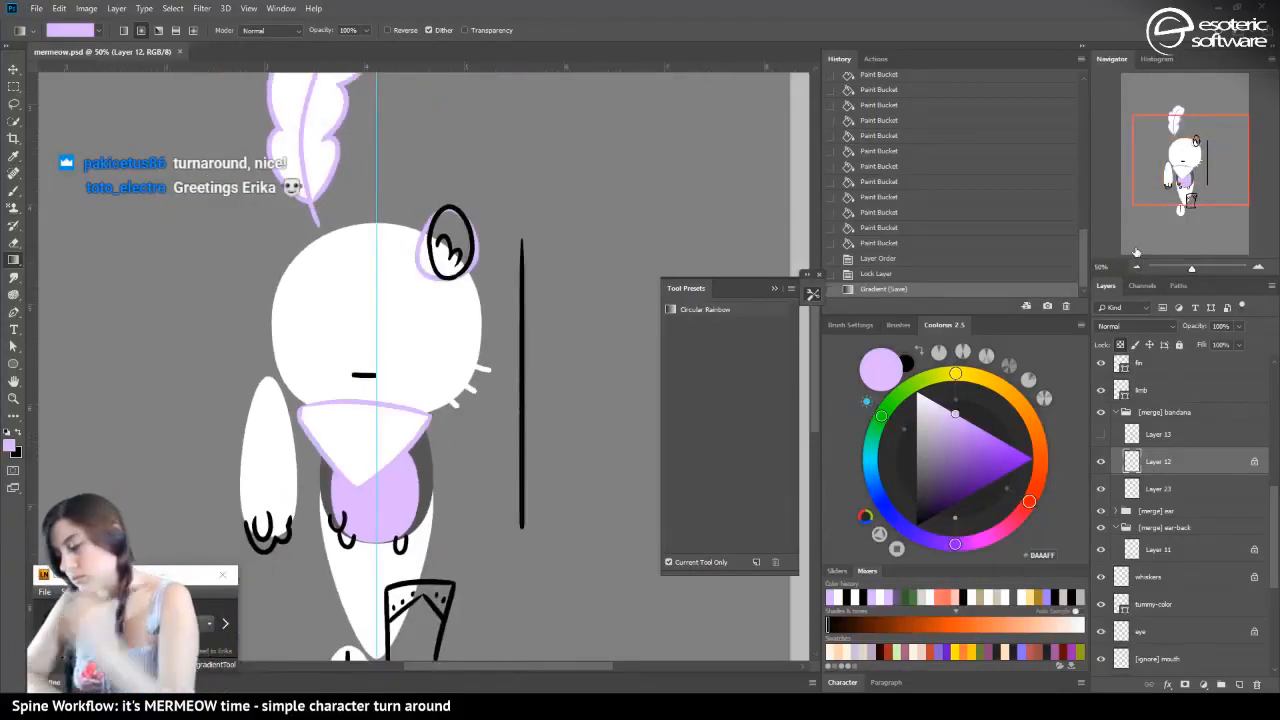
mouse_move(1179, 178)
left_mouse_down()
mouse_move(1176, 224)
mouse_move(1176, 198)
left_mouse_up()
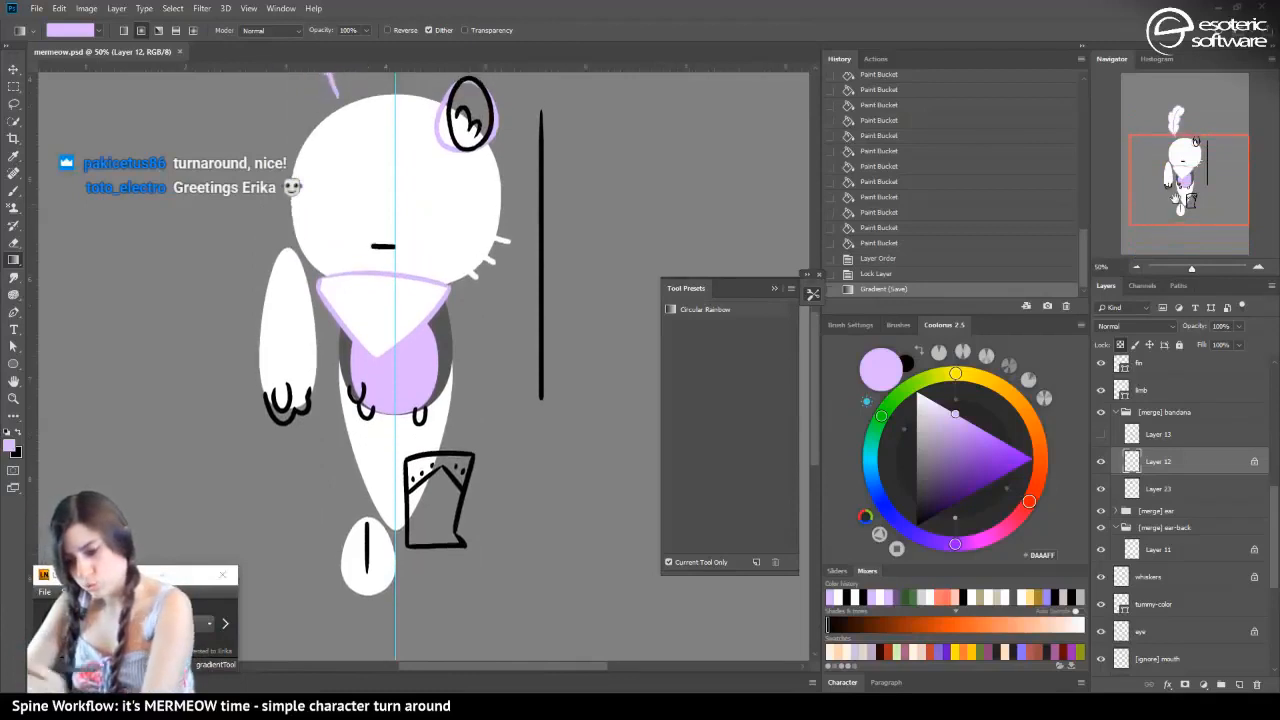
Lock the transparent pixels of the fin-line layer and recolour the tail fin's line light lilac with the Gradient tool
key("v")
left_click(376, 549)
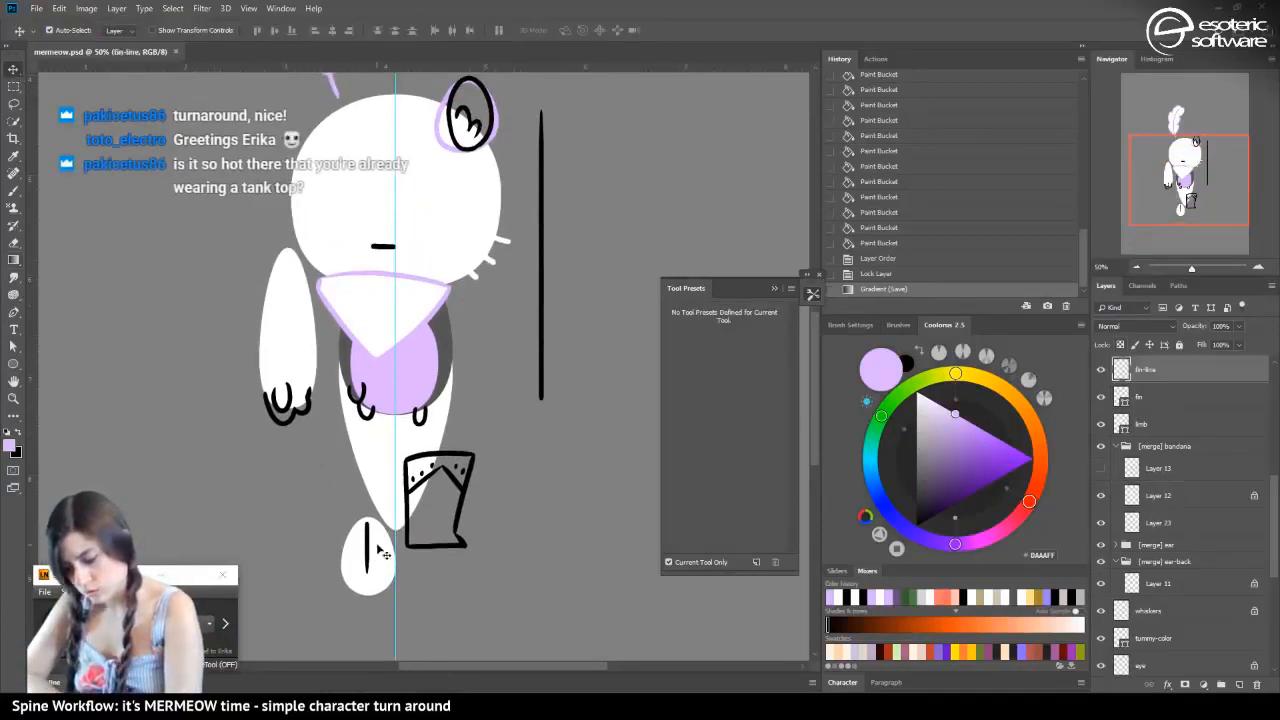
left_click(1121, 345)
left_click(13, 259)
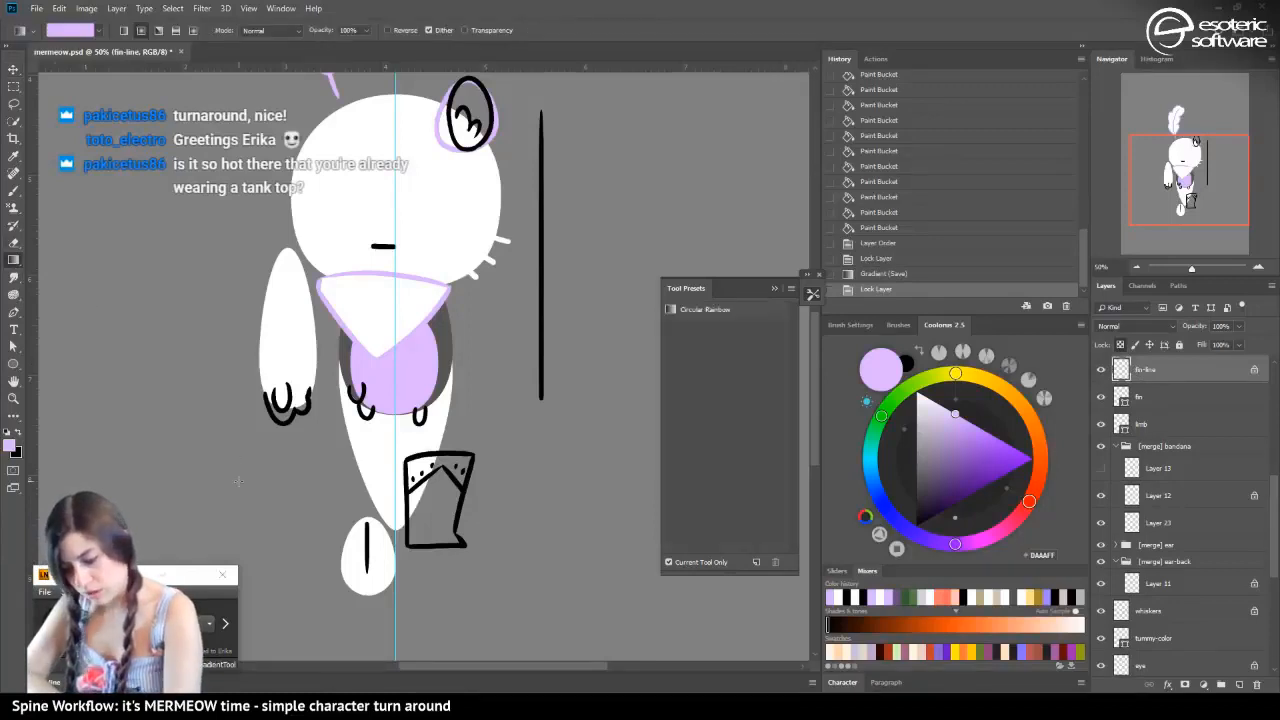
left_click_drag(238, 481, 111, 466)
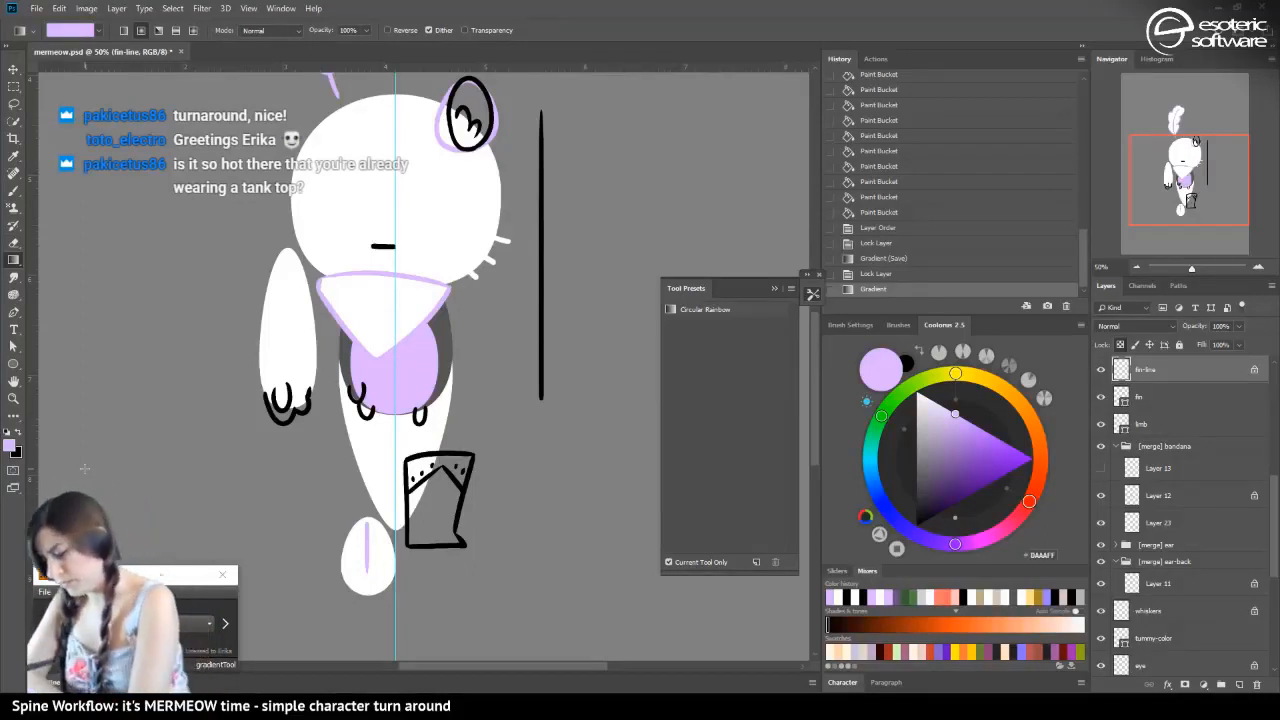
Lock the transparent pixels of the paw outline on Layer 19 and recolour it light lilac with a gradient
key("v")
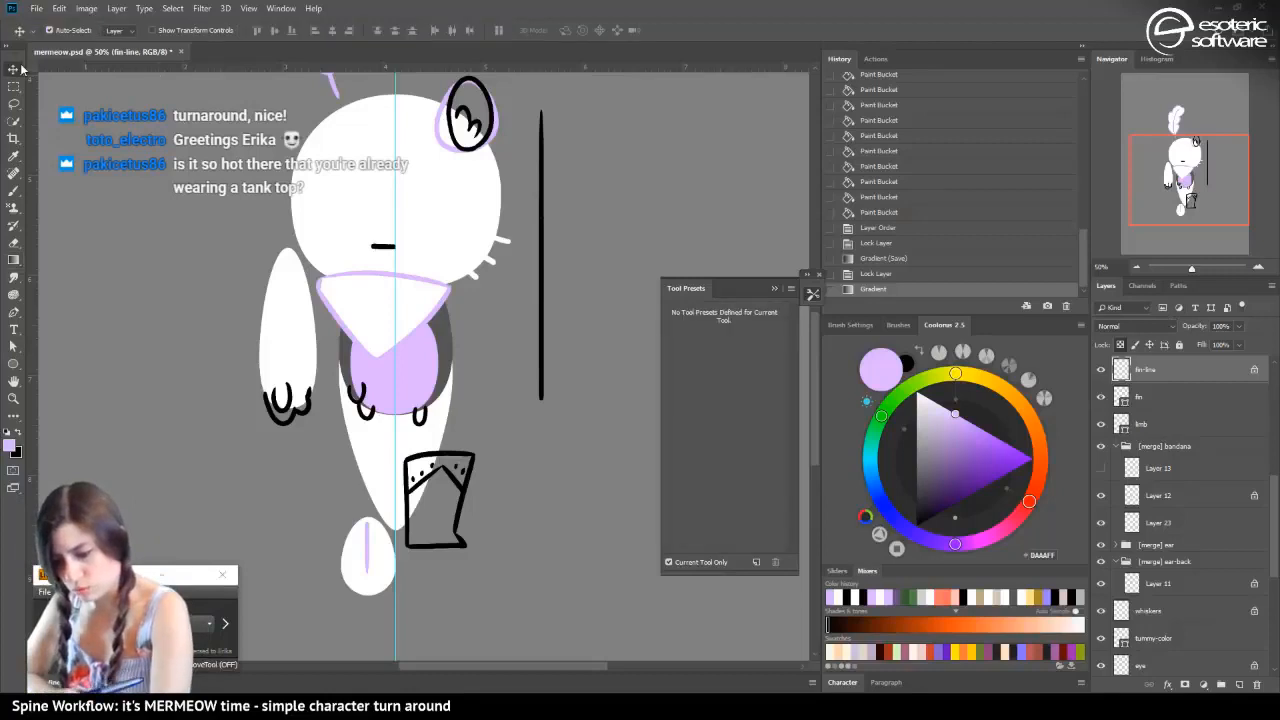
left_click(295, 405)
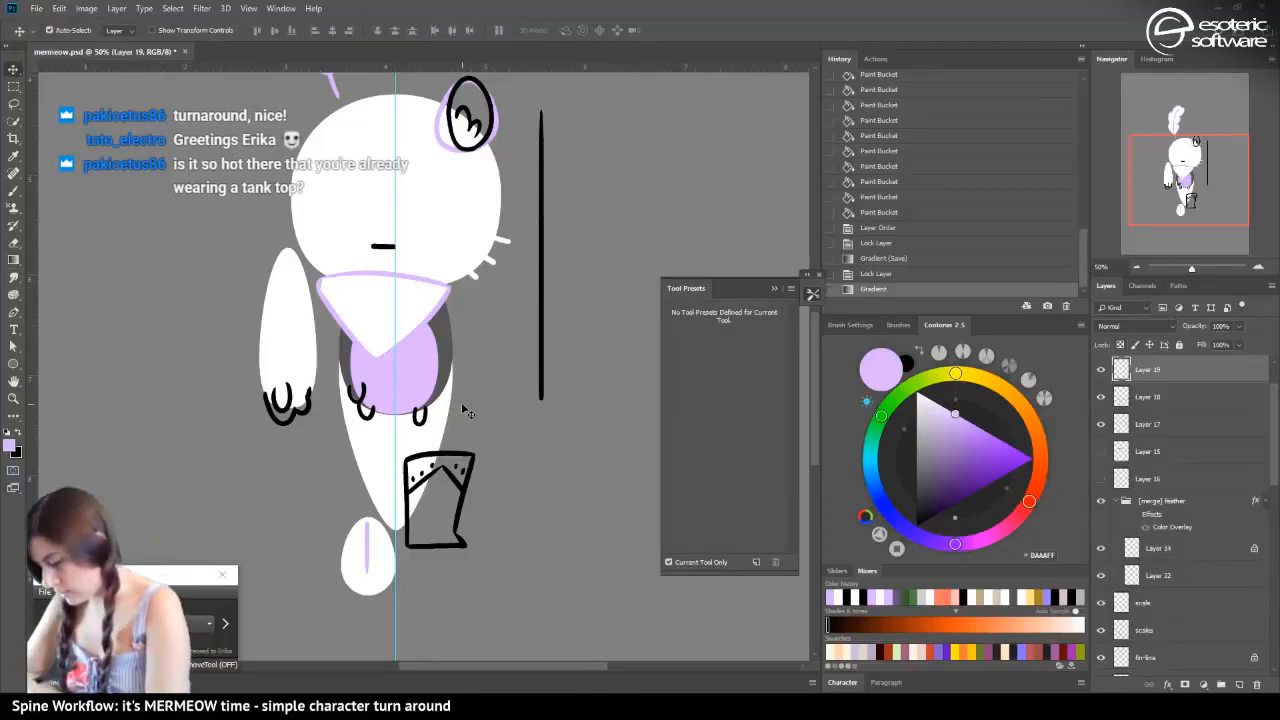
left_click(1120, 344)
left_click(14, 259)
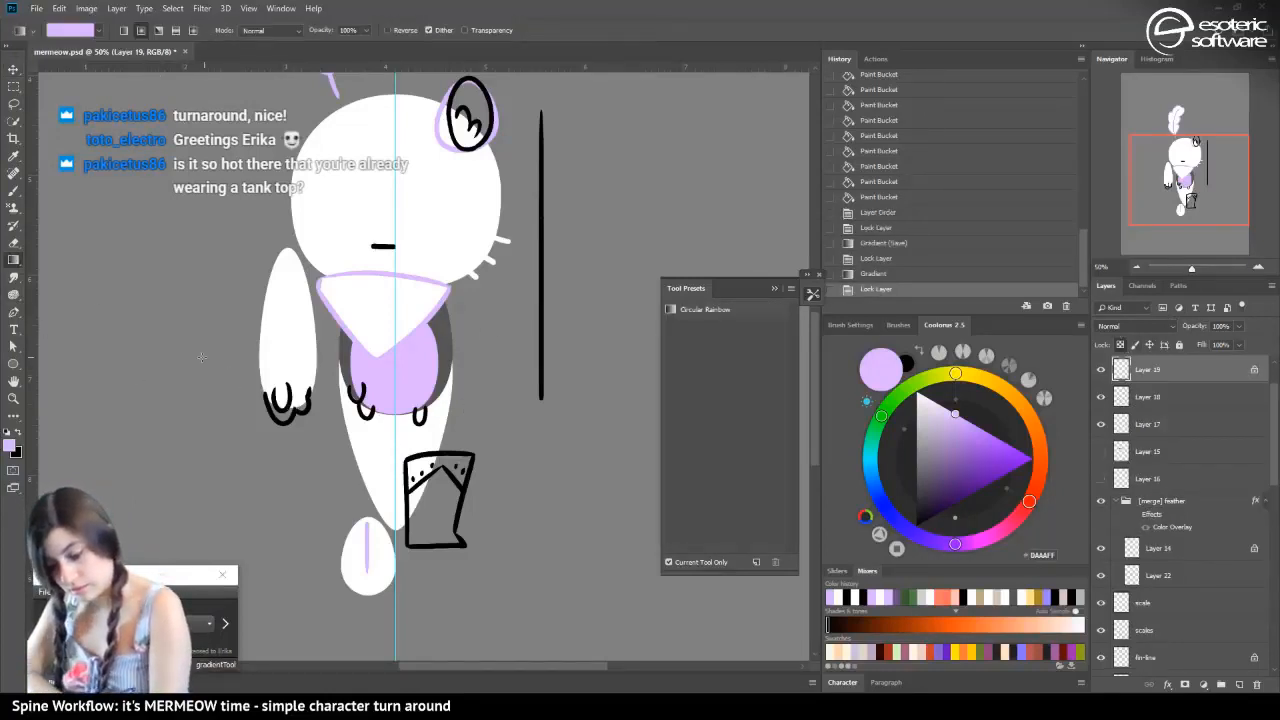
left_click_drag(203, 358, 93, 317)
Lock the transparent pixels of the scales layer and recolour the scale lines beside the tummy light lilac
left_click(14, 68)
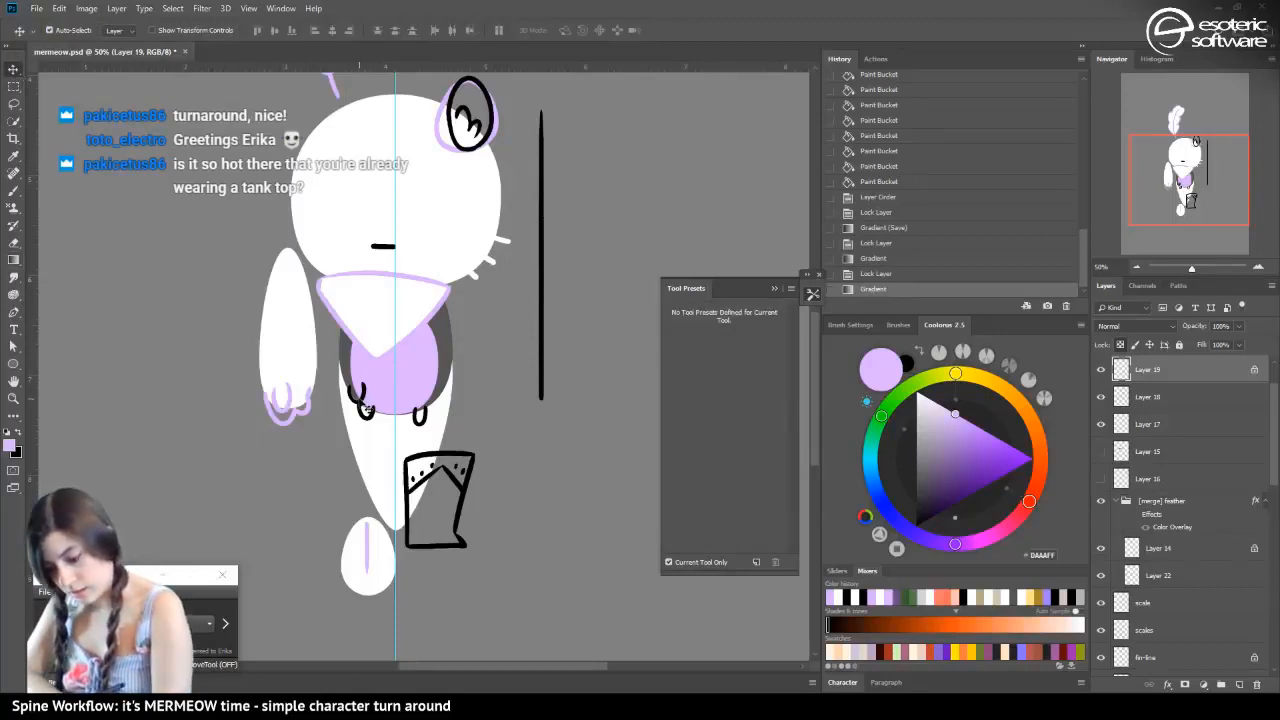
left_click(367, 405)
left_click(1120, 344)
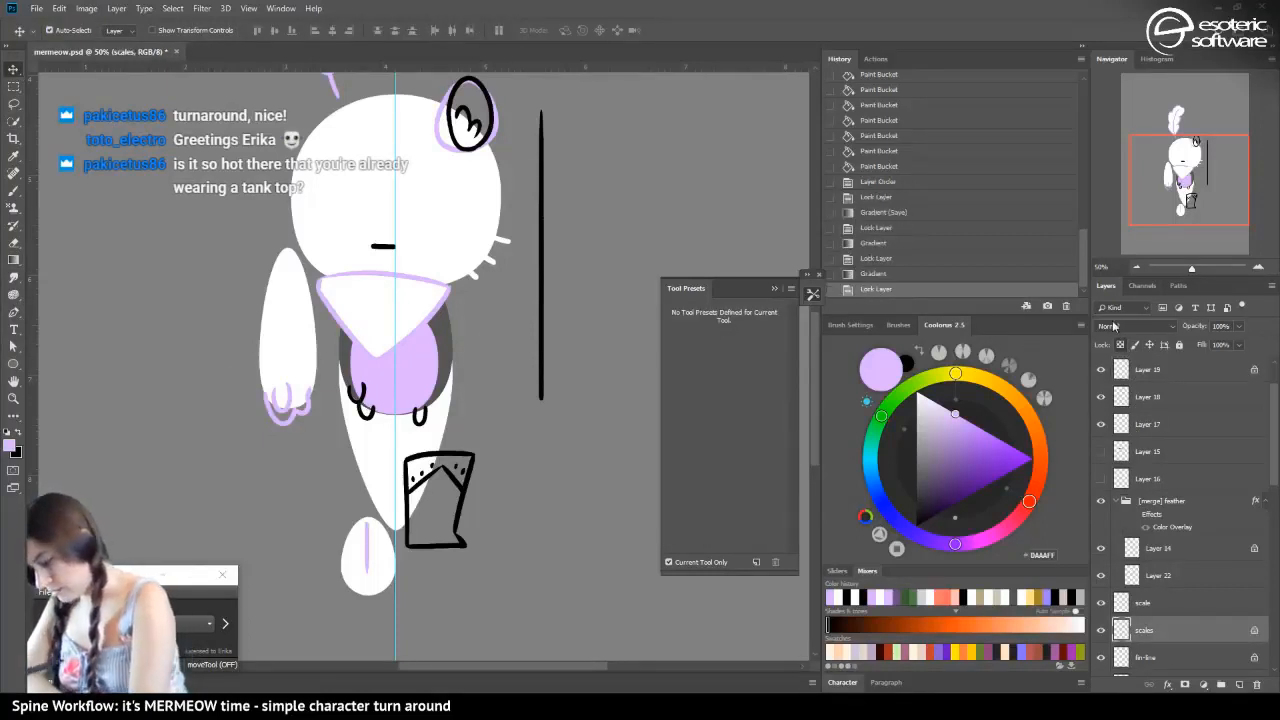
left_click(14, 259)
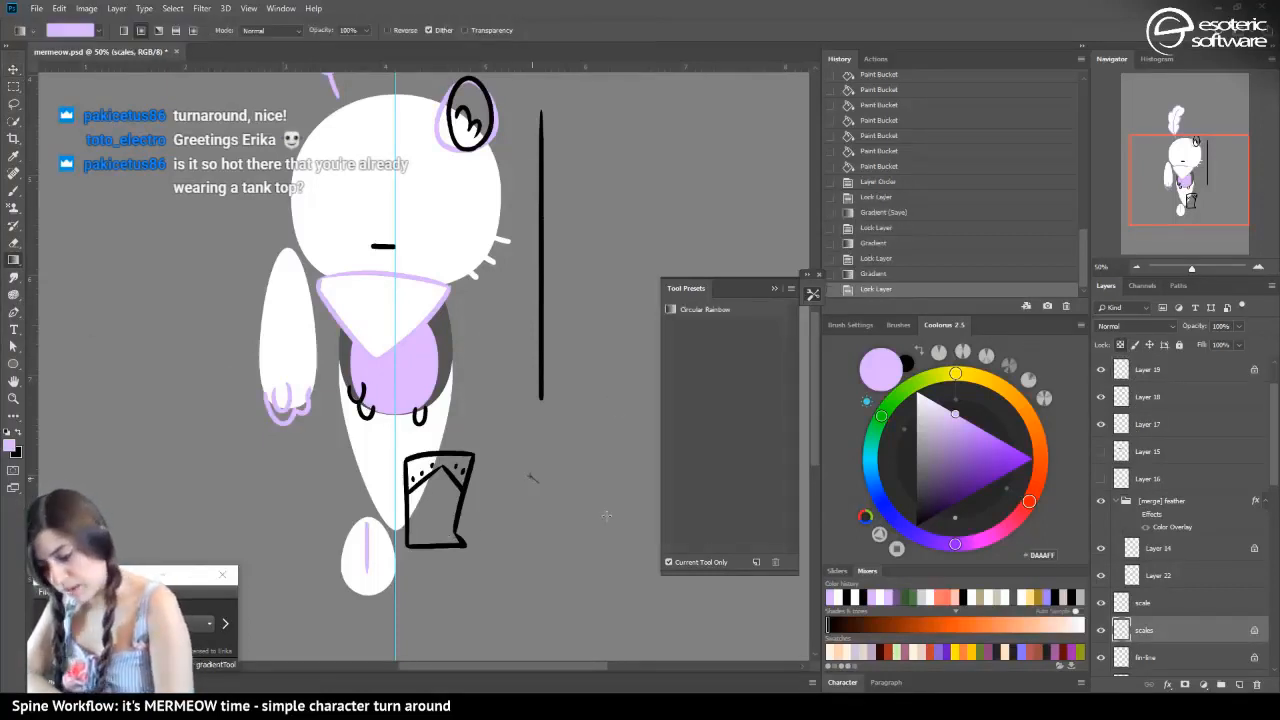
left_click_drag(606, 515, 606, 515)
Lock the transparent pixels of the single scale layer and recolour its outline light lilac with a gradient
left_click(1143, 602)
left_click(1120, 344)
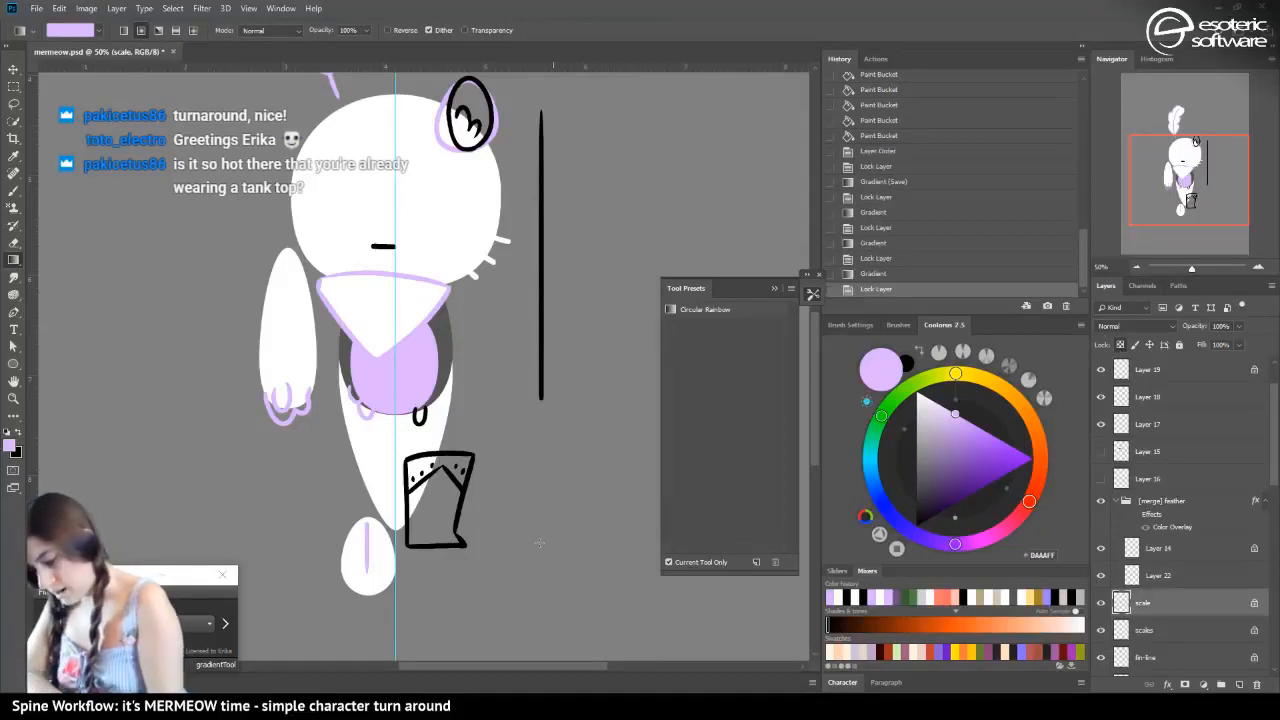
left_click_drag(539, 545, 463, 506)
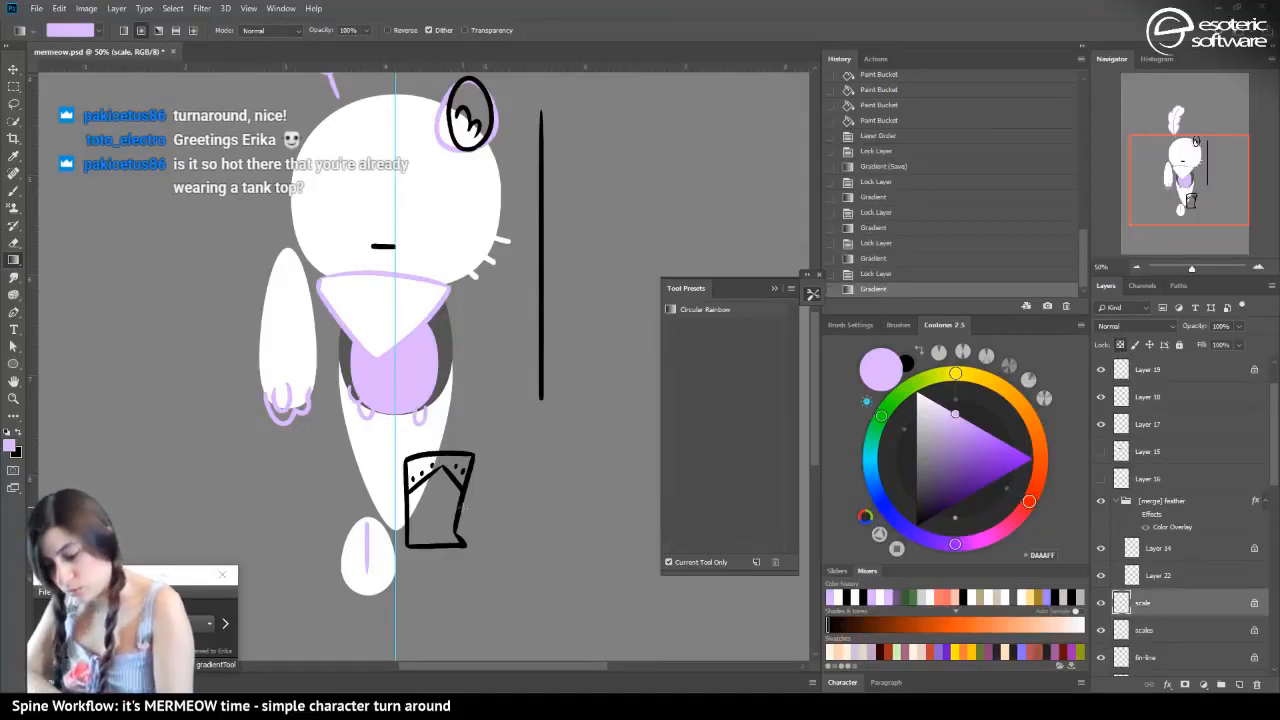
Lock the transparent pixels of the ear outline on Layer 10 and recolour it light lilac with the Gradient tool
left_click(14, 69)
left_click(479, 123)
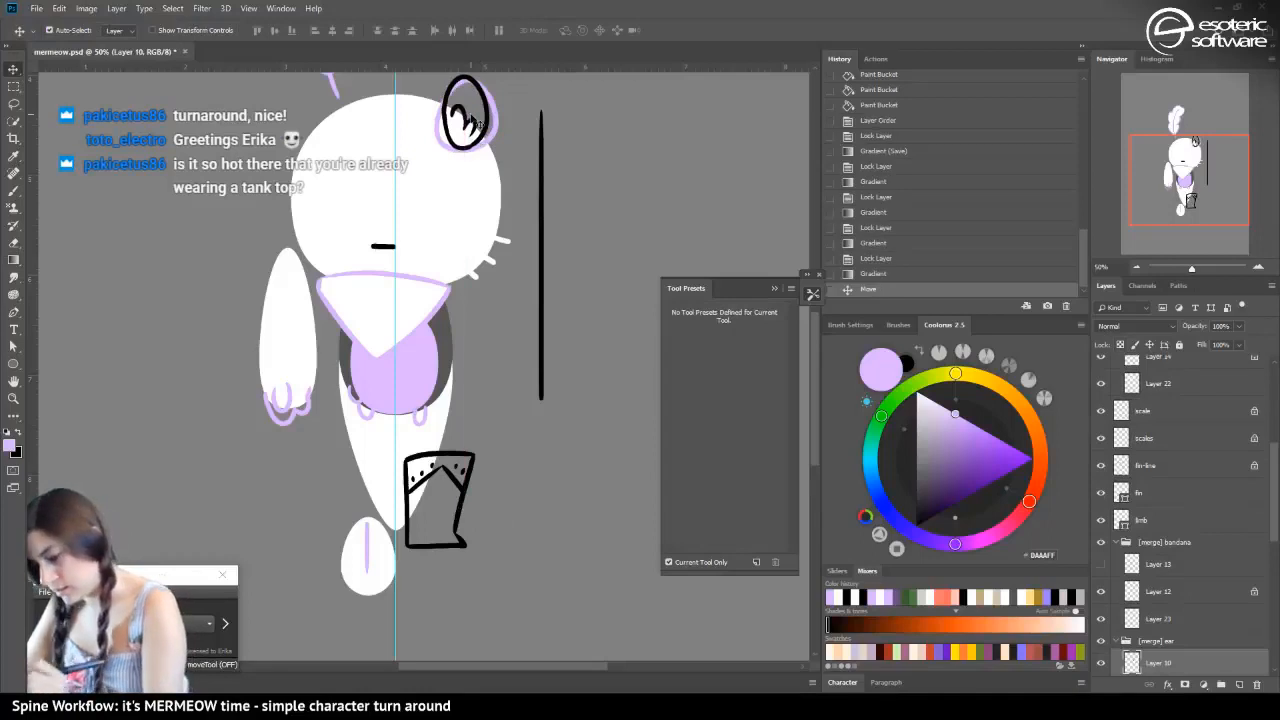
left_click(868, 273)
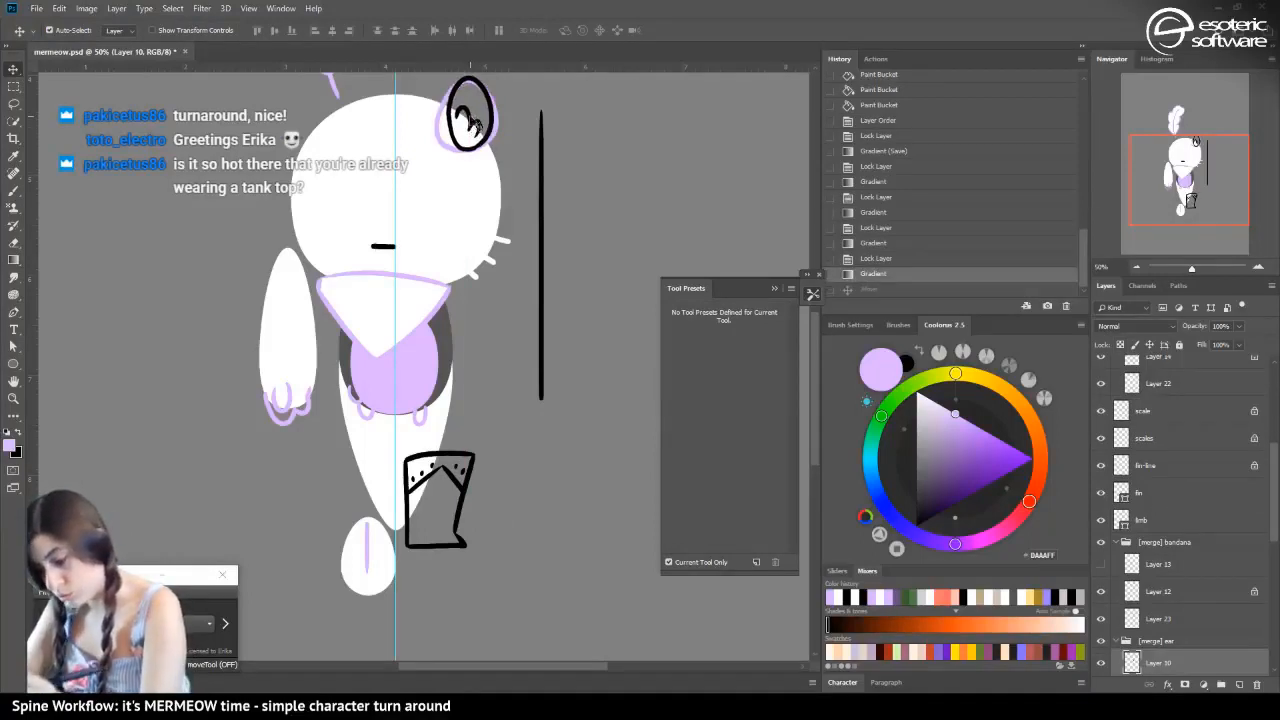
left_click(1118, 343)
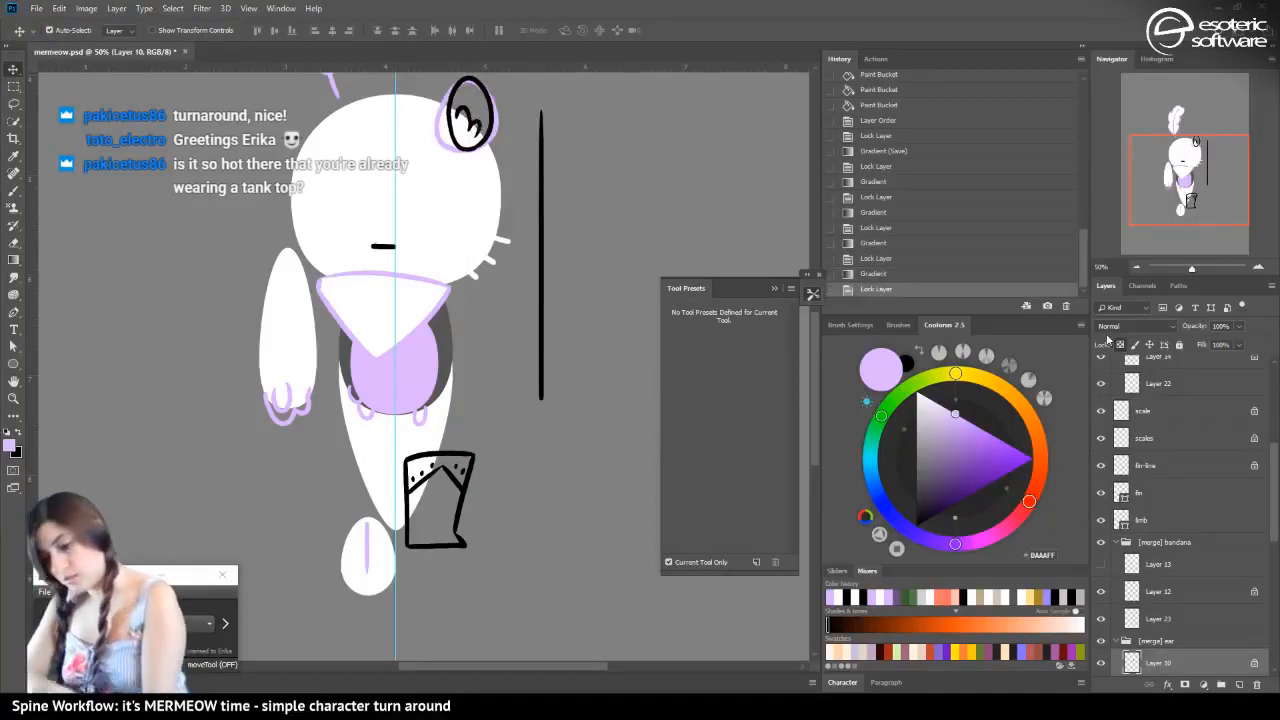
left_click(14, 260)
left_click_drag(216, 450, 252, 467)
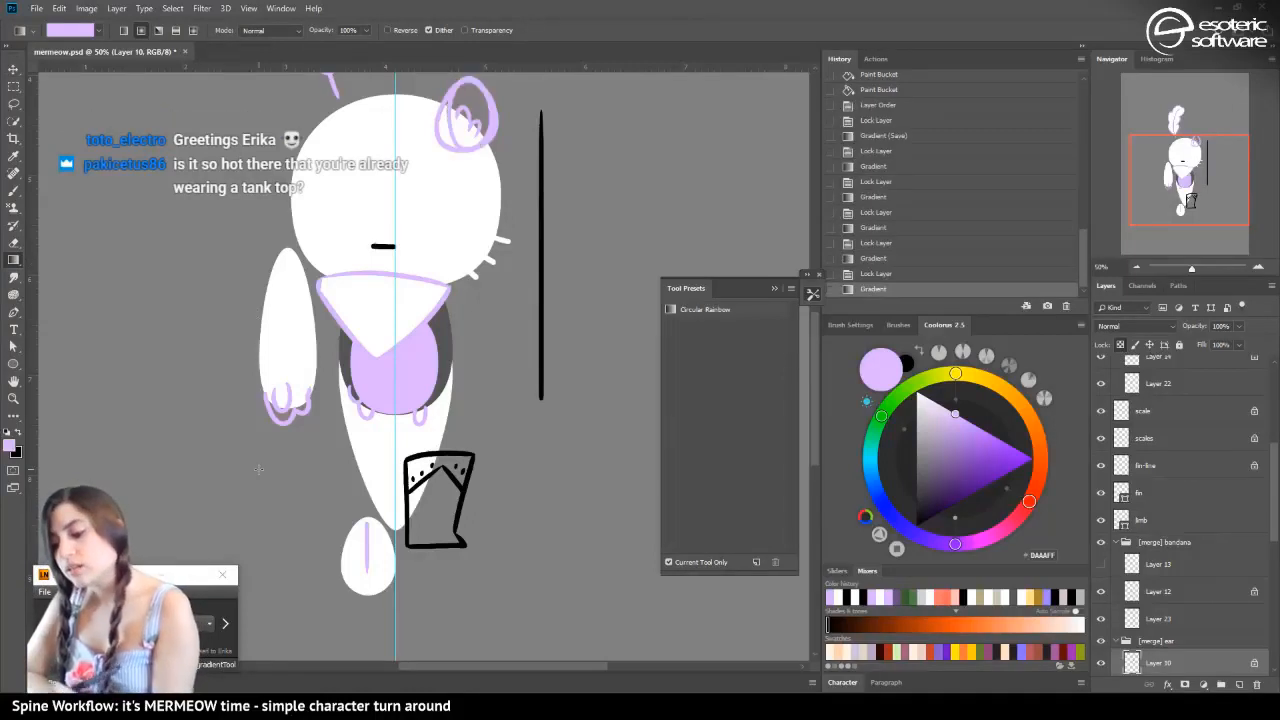
Lock the transparent pixels of the long vertical line on Layer 21 and recolour it white with the Gradient tool
scroll(819, 344, "up", 3)
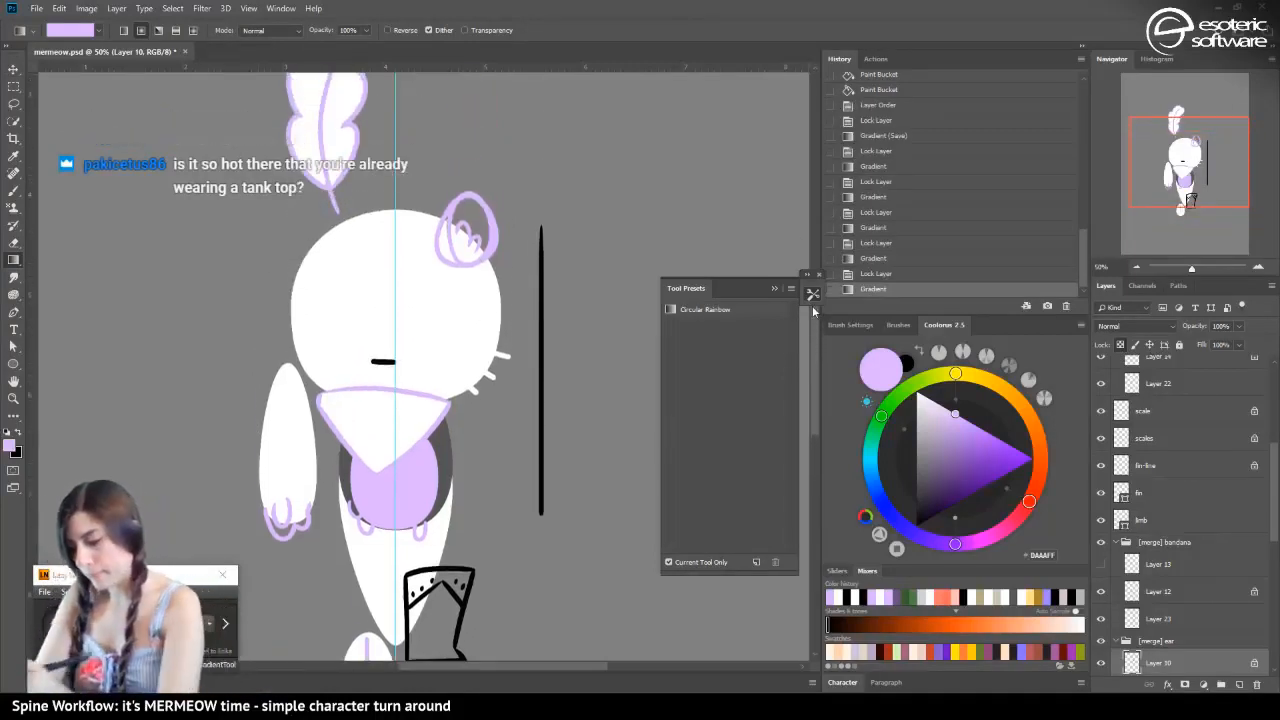
key("v")
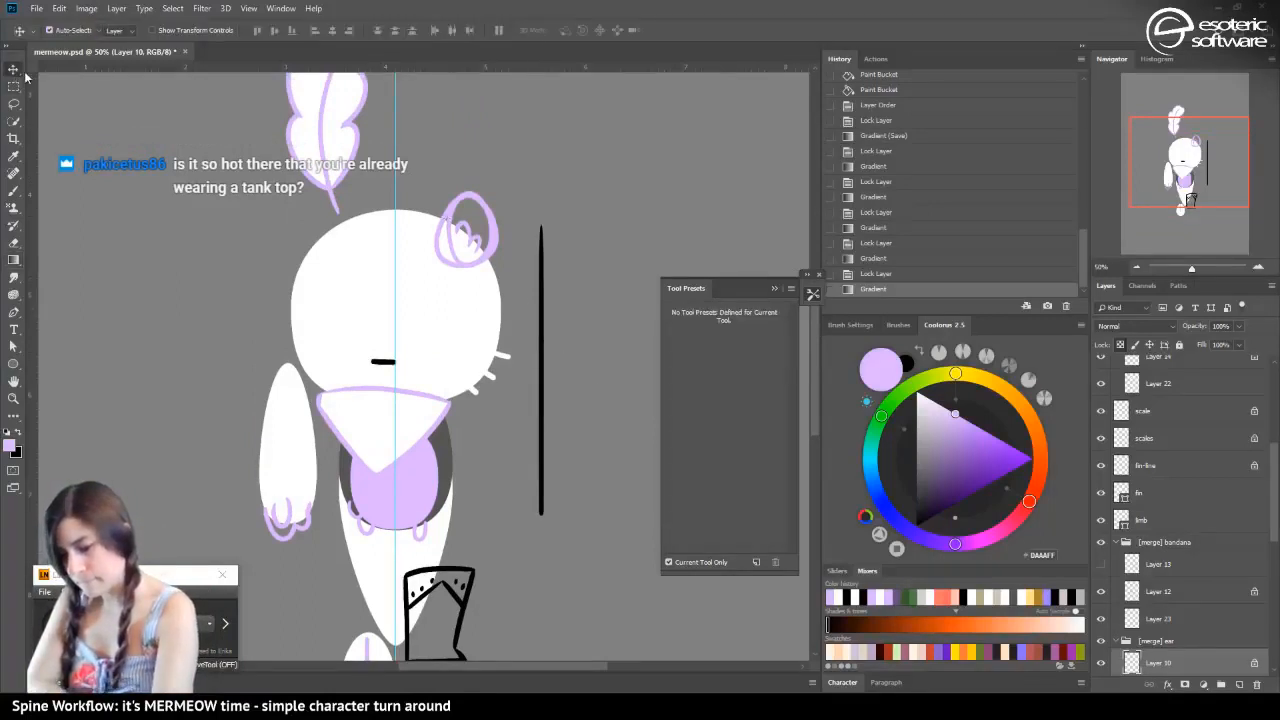
left_click(542, 378)
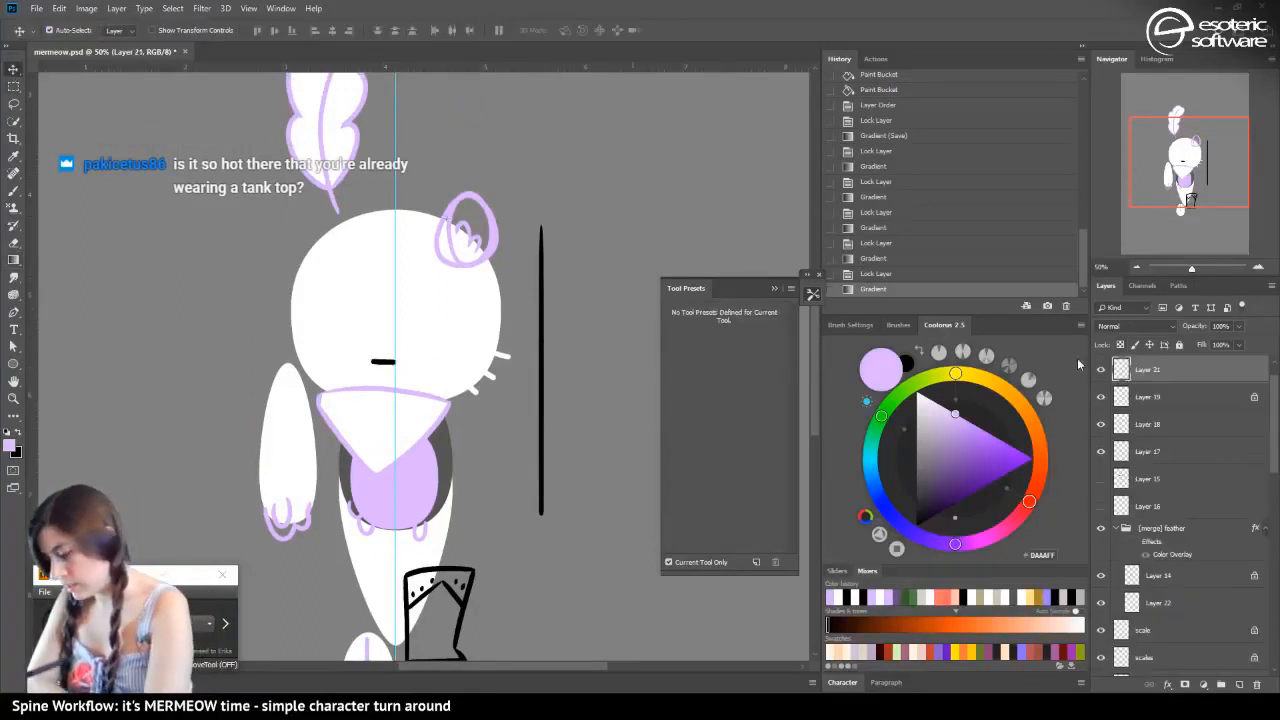
left_click(1120, 344)
left_click(10, 431)
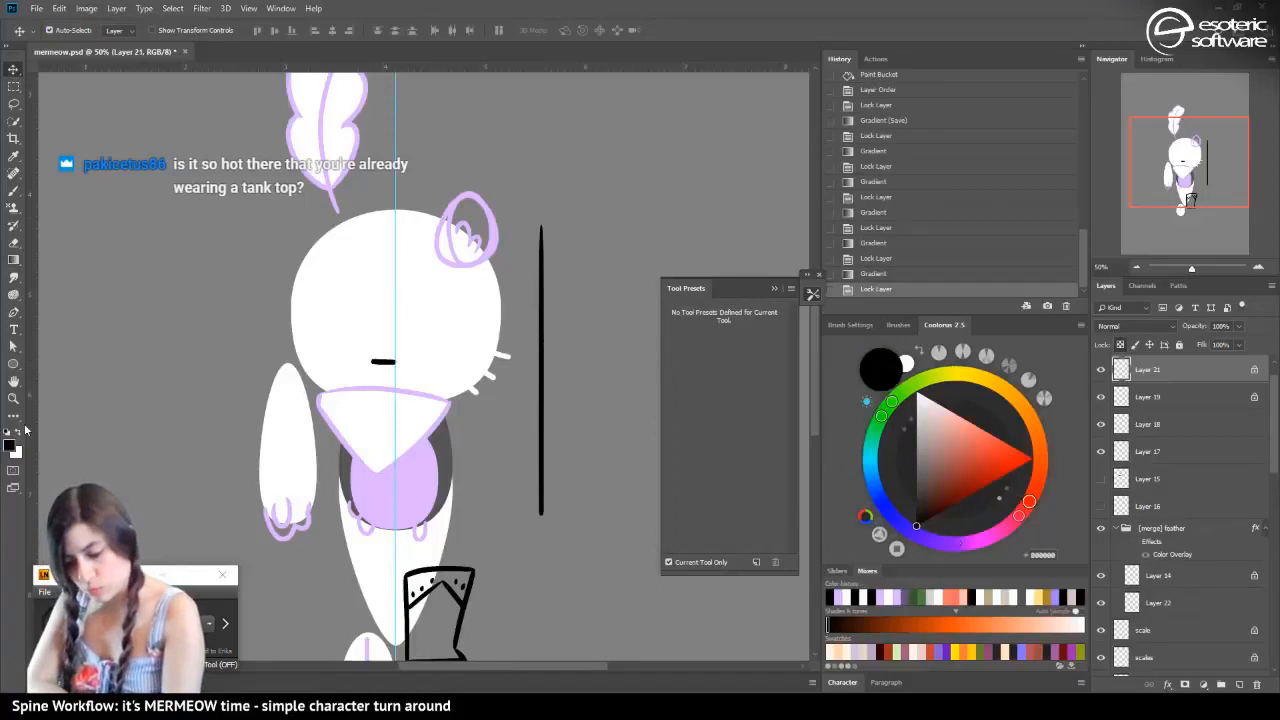
left_click(18, 428)
left_click(13, 260)
left_click_drag(98, 282, 165, 305)
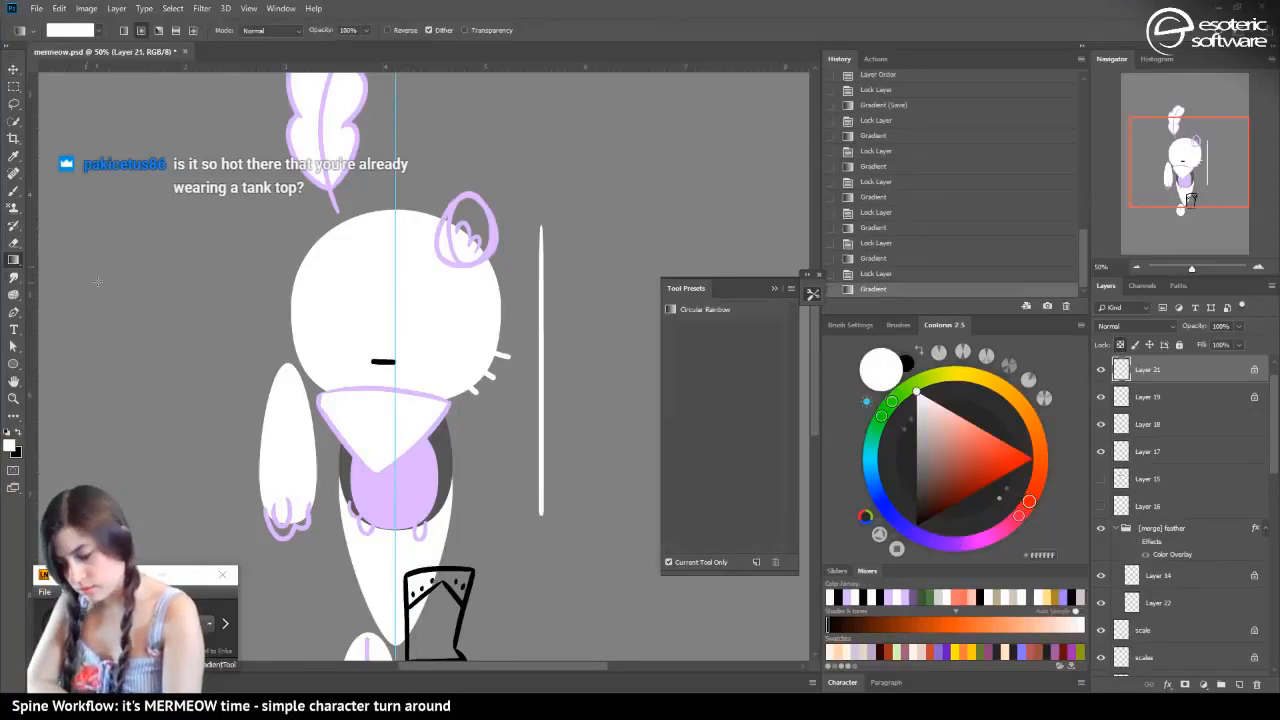
Select the boxy outline beside the tail on Layer 17 and toggle its visibility to check what it contains
left_click(14, 190)
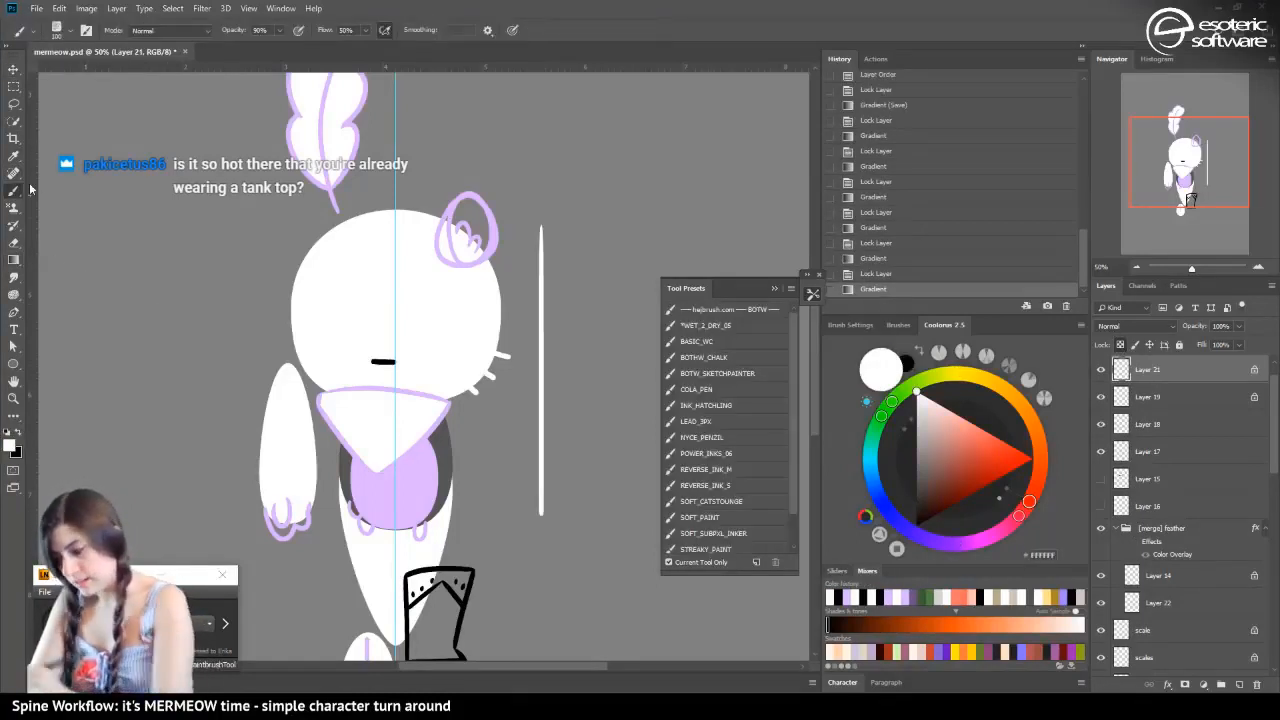
scroll(478, 320, "down", 5)
key("v")
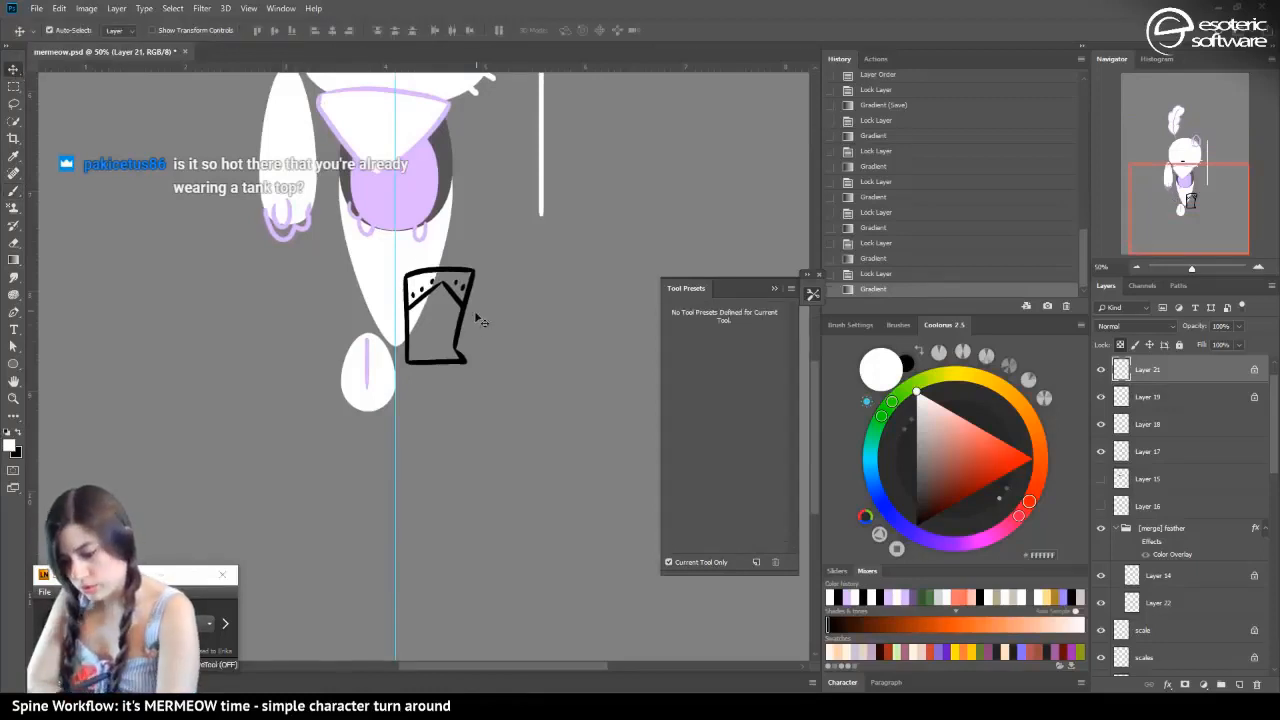
left_click(477, 320)
left_click(1101, 453)
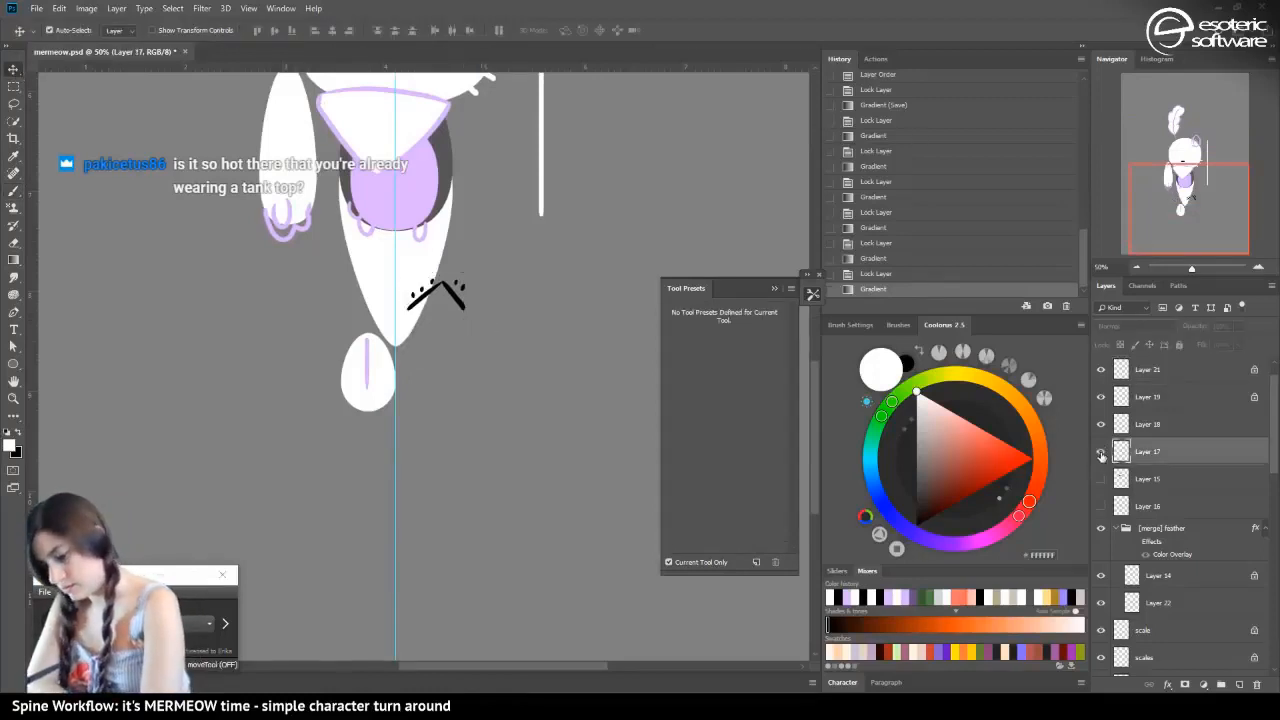
left_click(1101, 453)
Pick the recent light lilac, undo the gradient flooding Layer 17, lock its transparent pixels and recolour only its outline
left_click(14, 258)
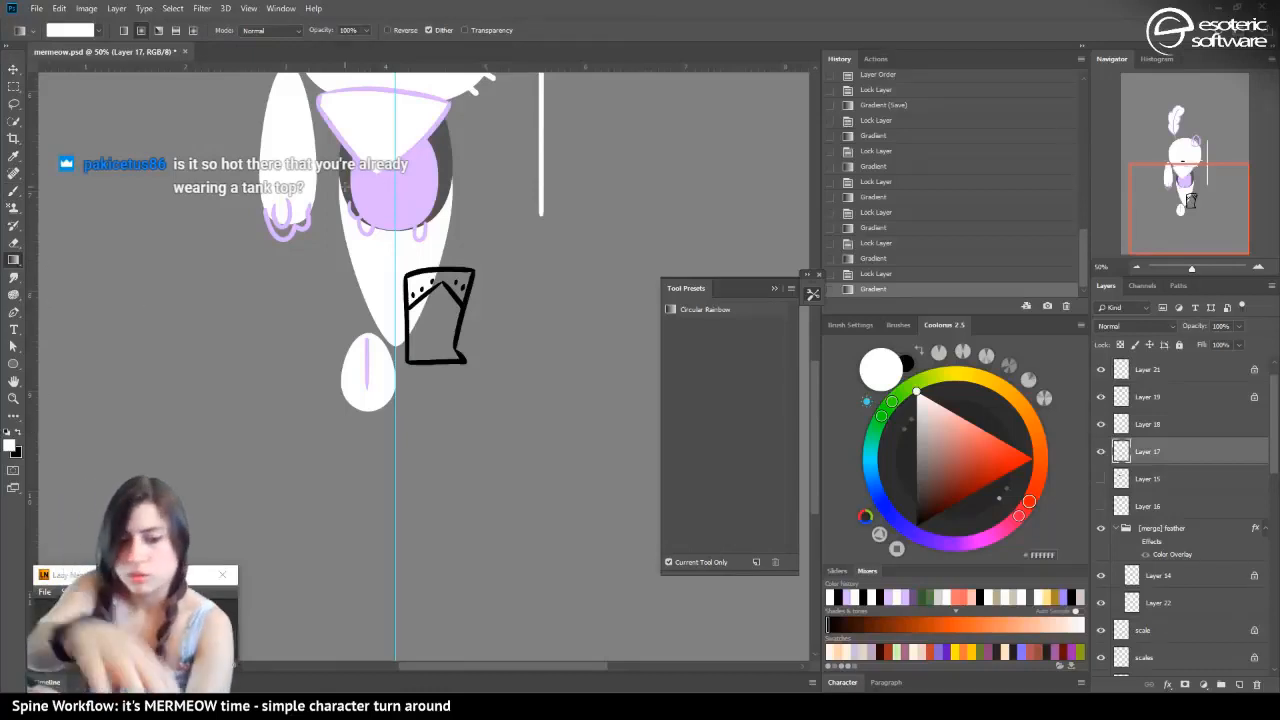
left_click(846, 599)
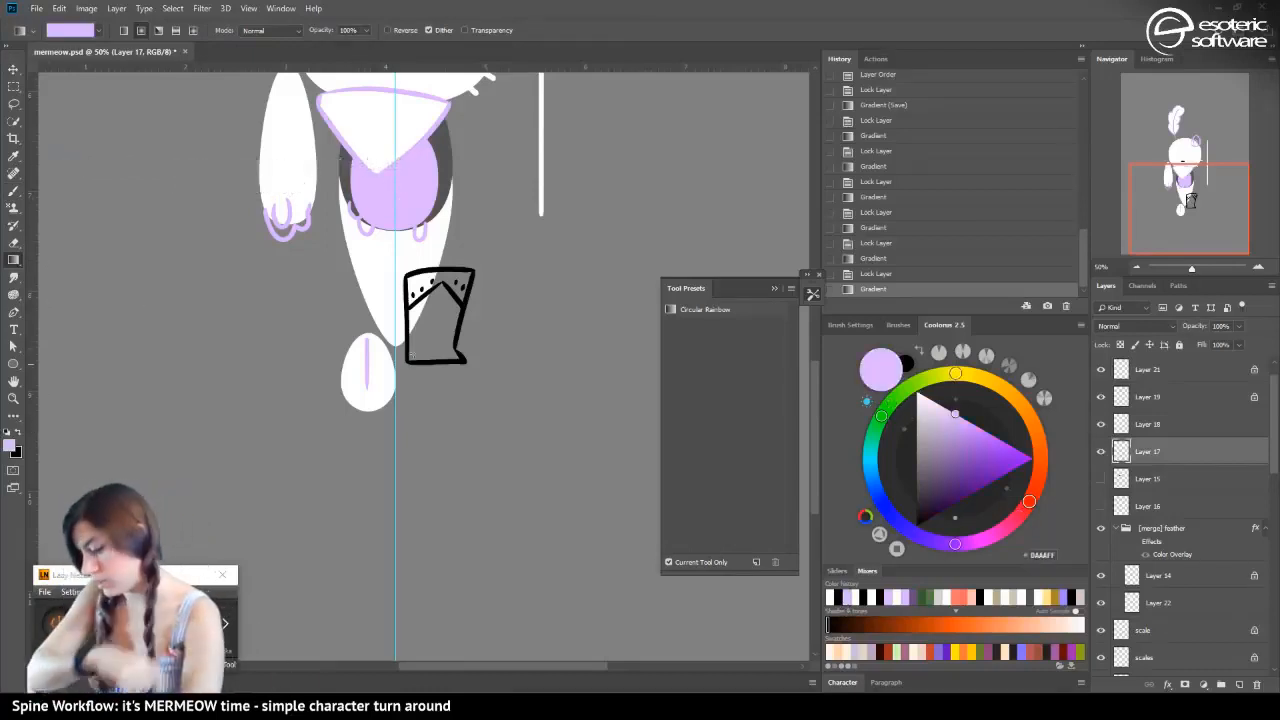
left_click_drag(345, 362, 287, 389)
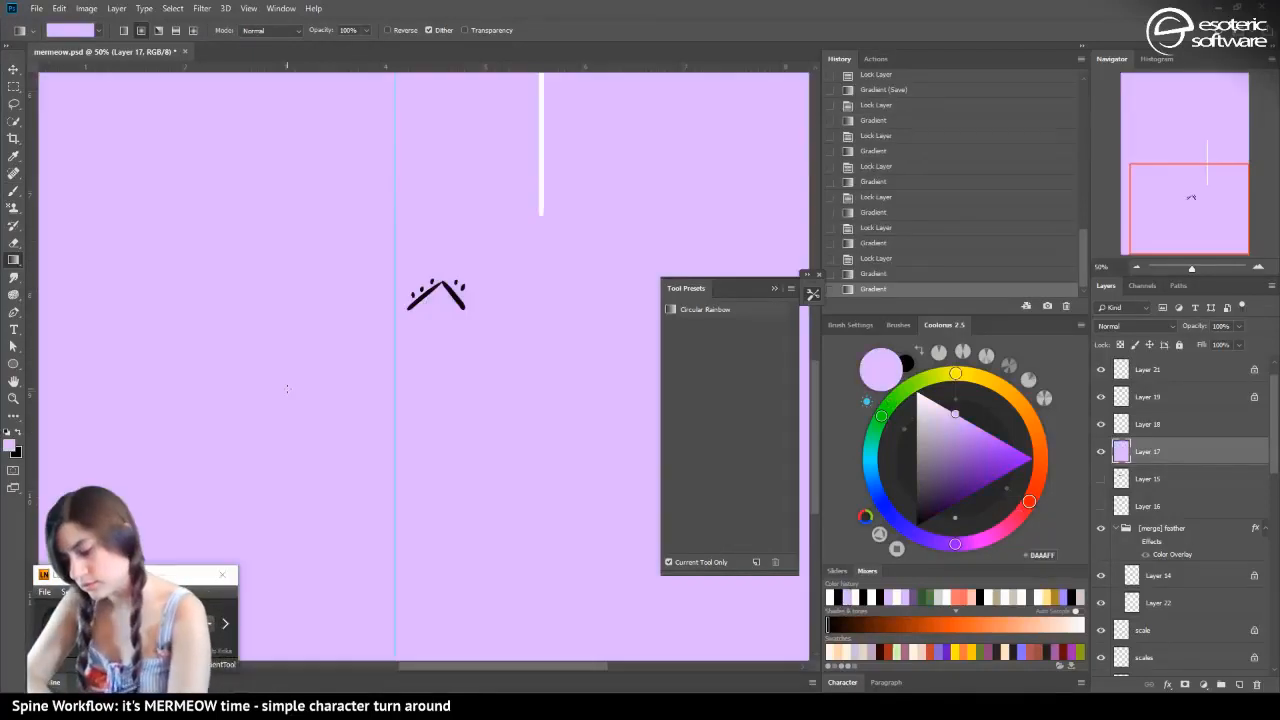
left_click(861, 274)
left_click(1120, 344)
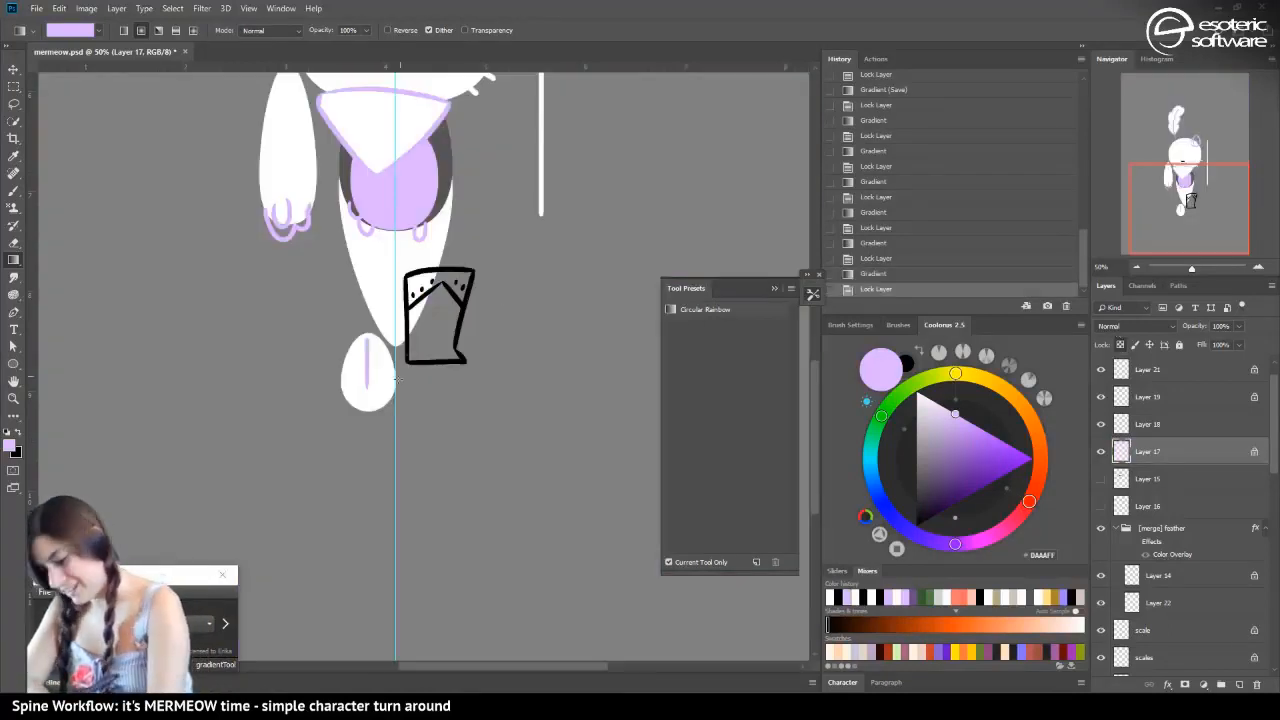
left_click_drag(372, 412, 349, 461)
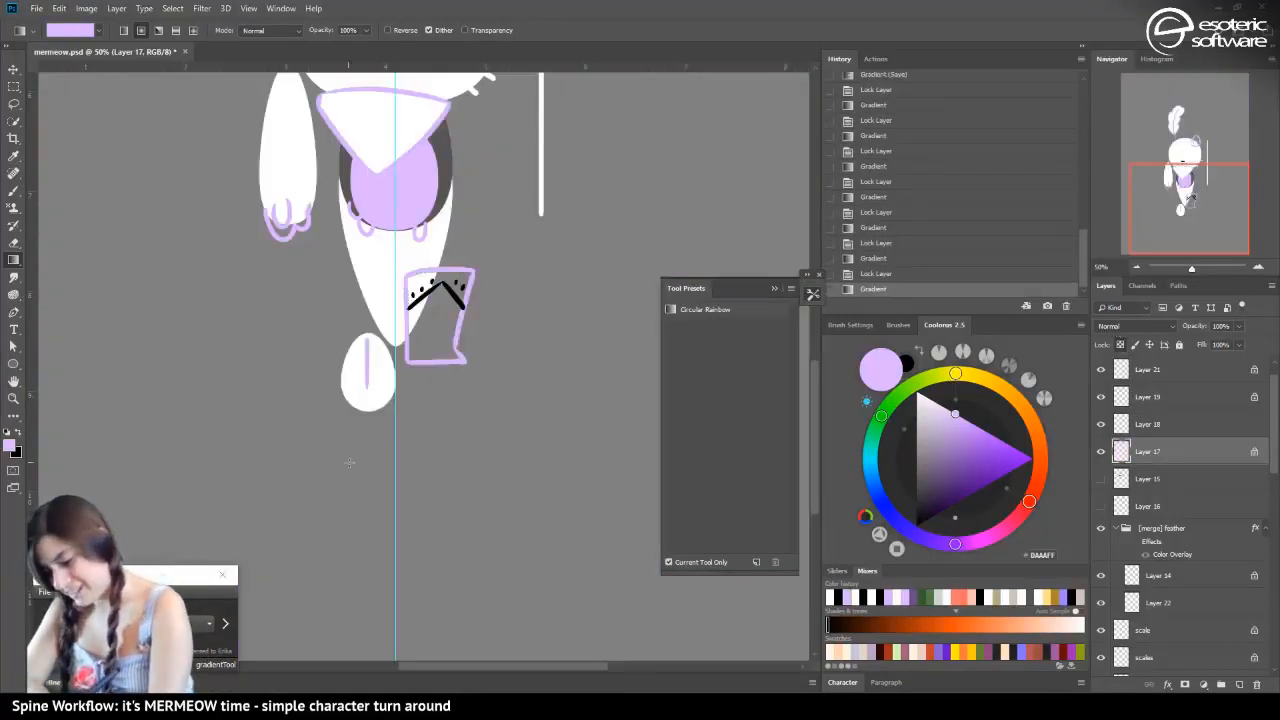
Check Layer 18 by toggling its visibility, lock its transparent pixels and recolour its peak line and dots light lilac
left_click(1101, 424)
left_click(1101, 424)
left_click(1130, 428)
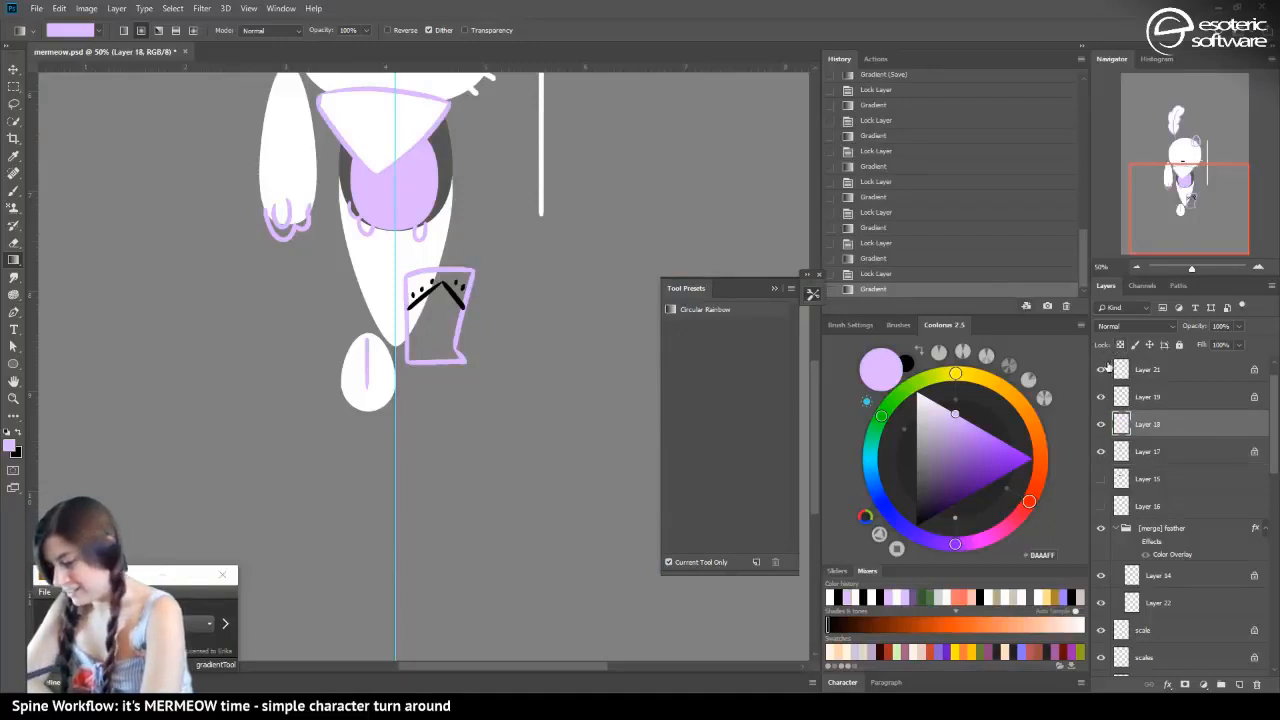
left_click(1120, 344)
left_click_drag(329, 347, 243, 378)
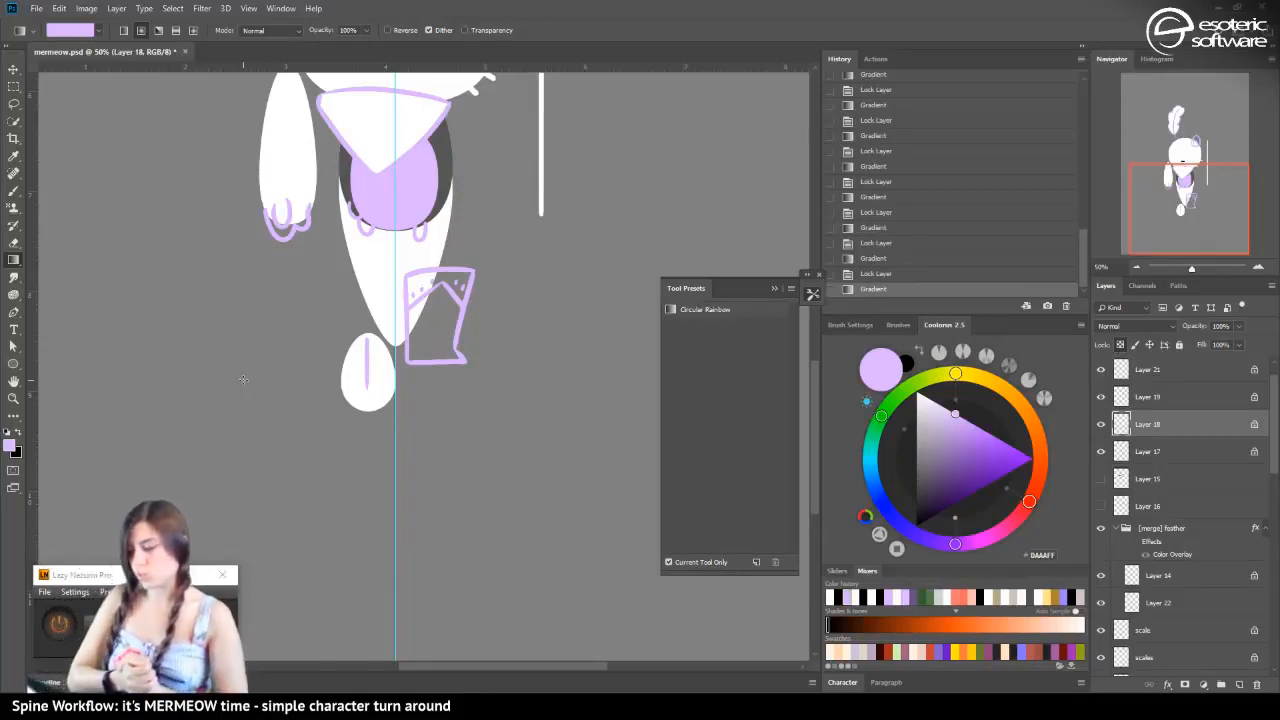
Lasso the inner thumb curve of the paw line art on Layer 19, cut it and paste it in place on its own layer
left_click(1136, 268)
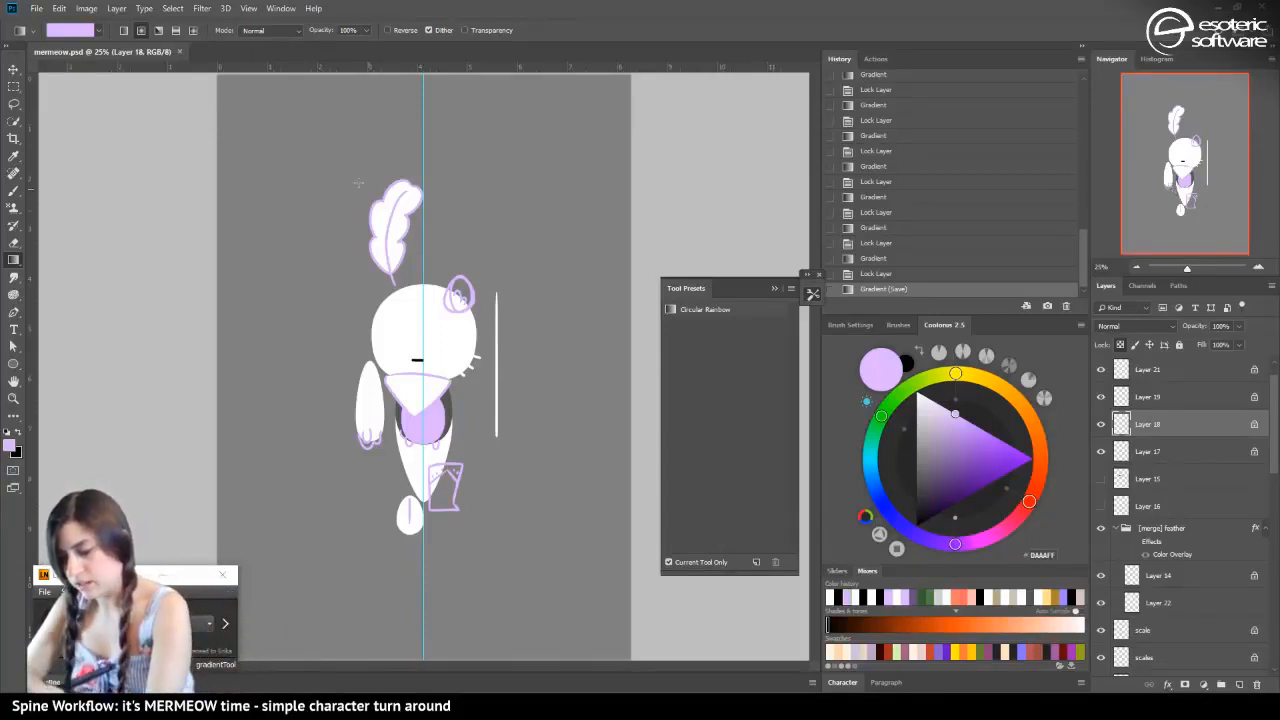
left_click(13, 67)
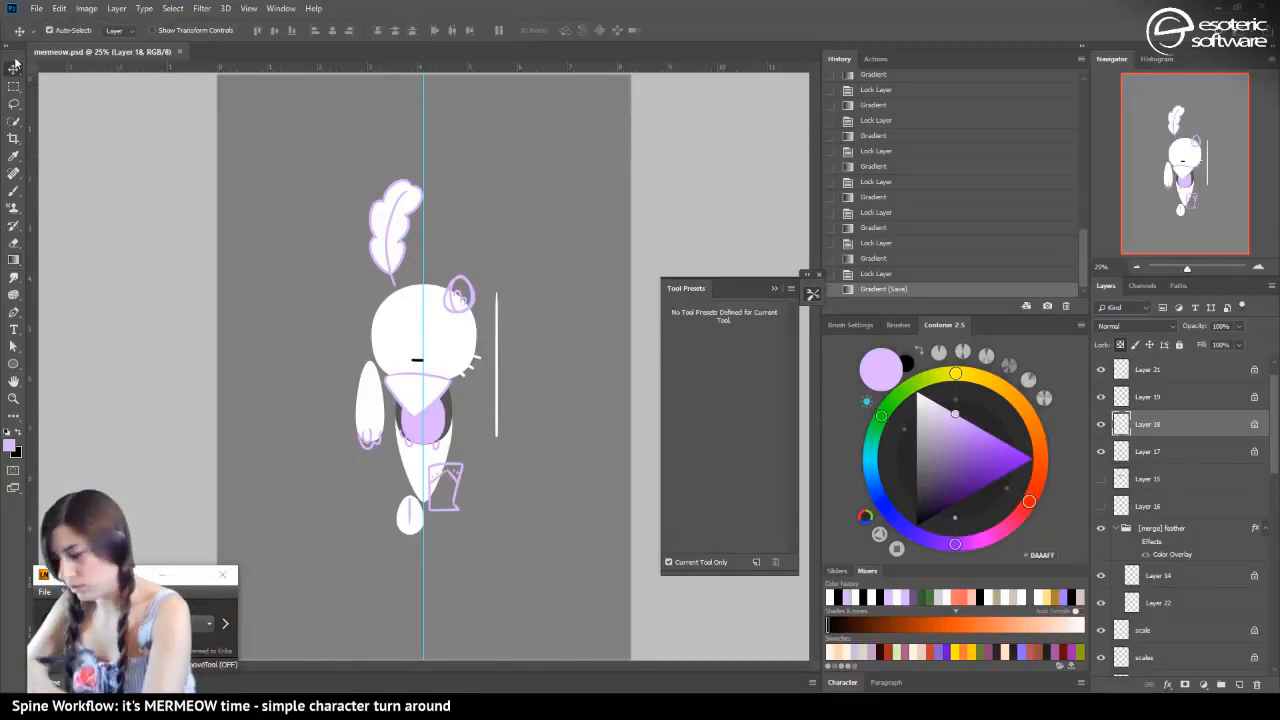
left_click(1260, 268)
left_click(1260, 268)
left_click(1260, 268)
left_click(1260, 268)
left_click_drag(1170, 159, 1148, 180)
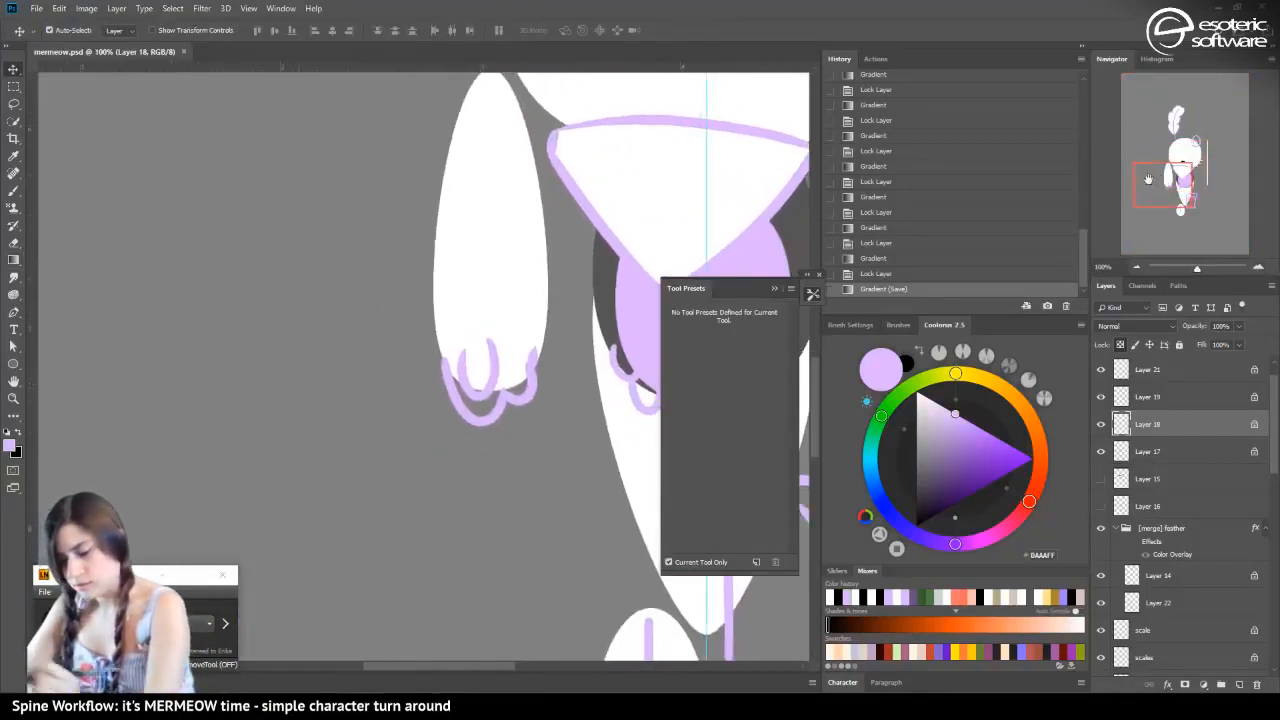
left_click(13, 189)
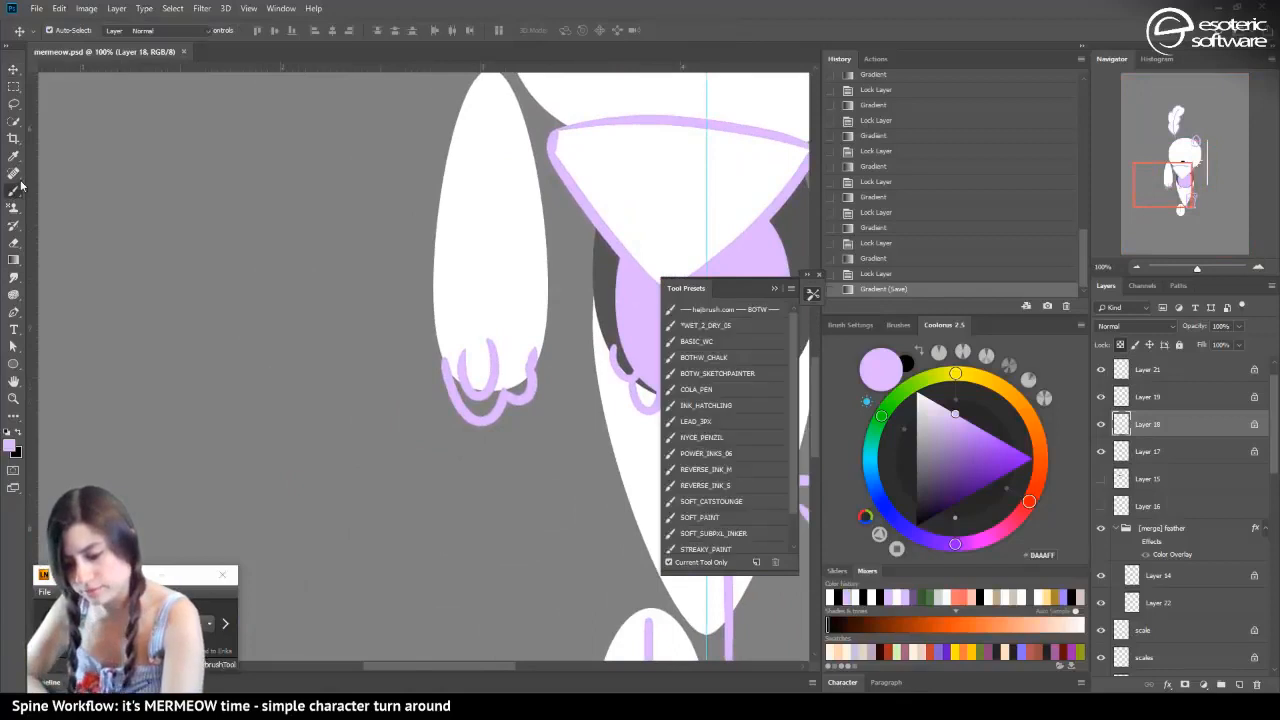
left_click(13, 67)
left_click(480, 398)
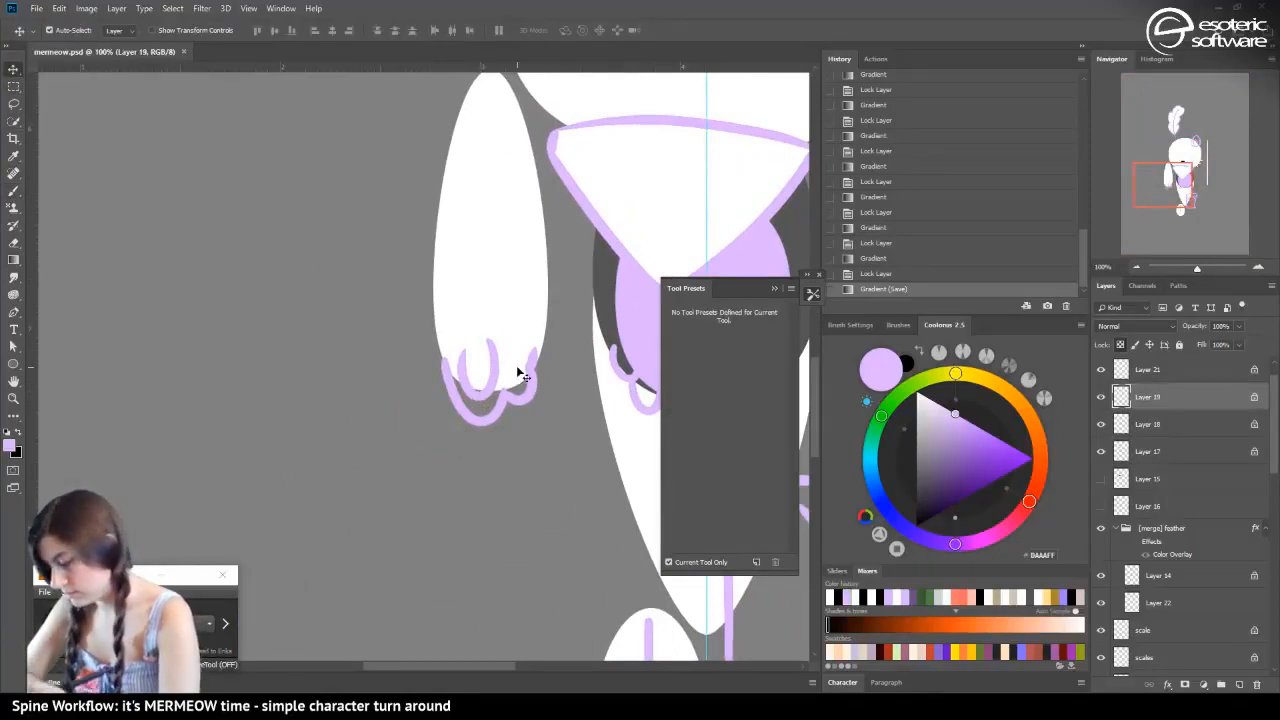
left_click(13, 103)
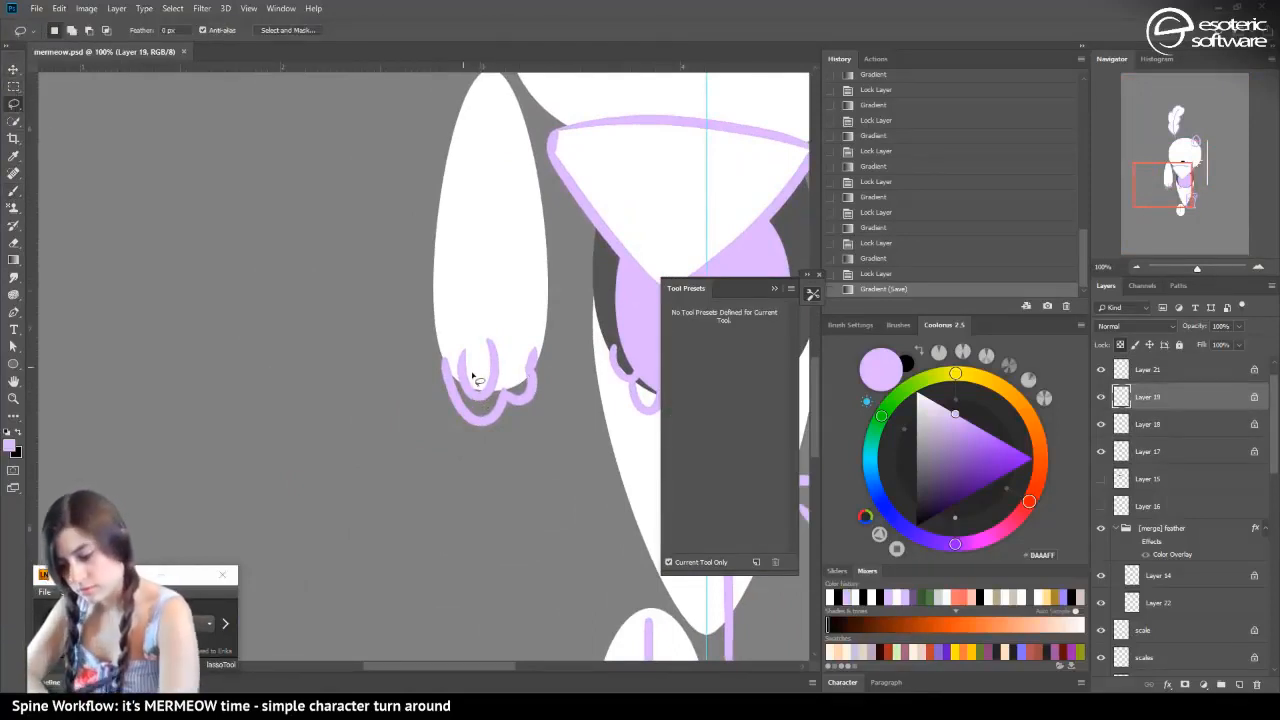
mouse_move(457, 341)
left_mouse_down()
mouse_move(475, 408)
mouse_move(500, 395)
mouse_move(507, 369)
mouse_move(463, 314)
left_mouse_up()
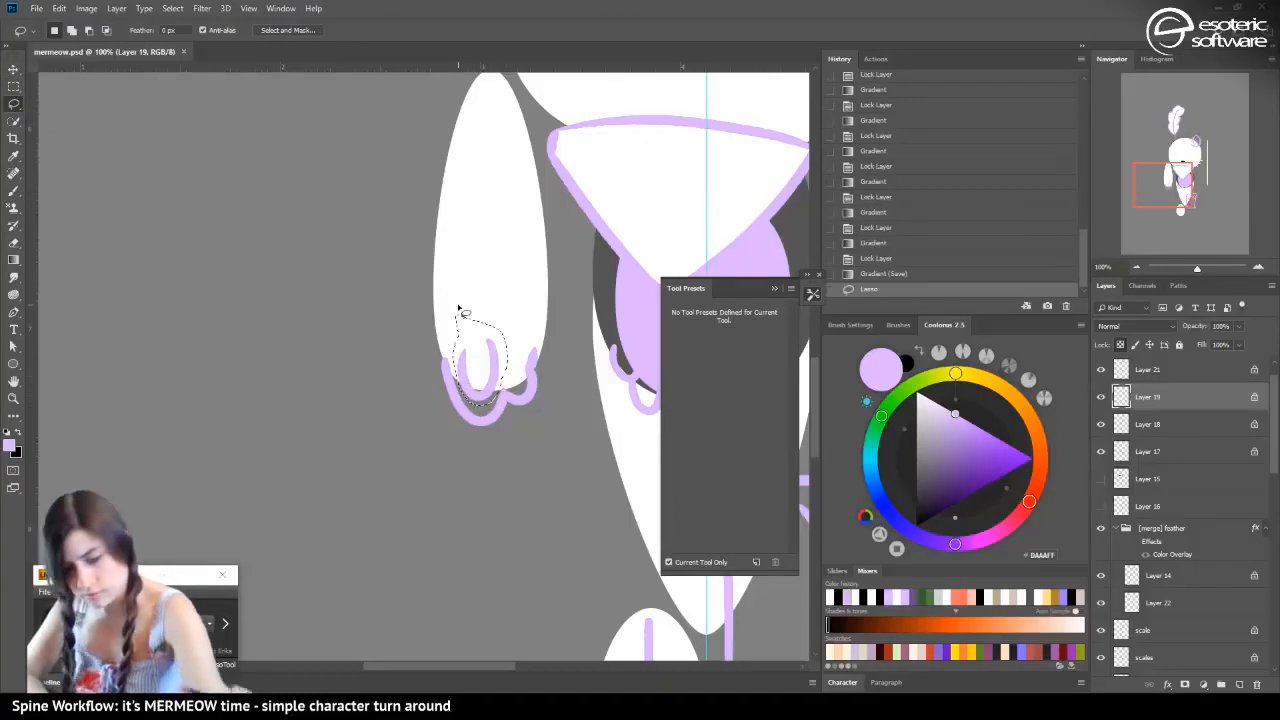
key("ctrl+x")
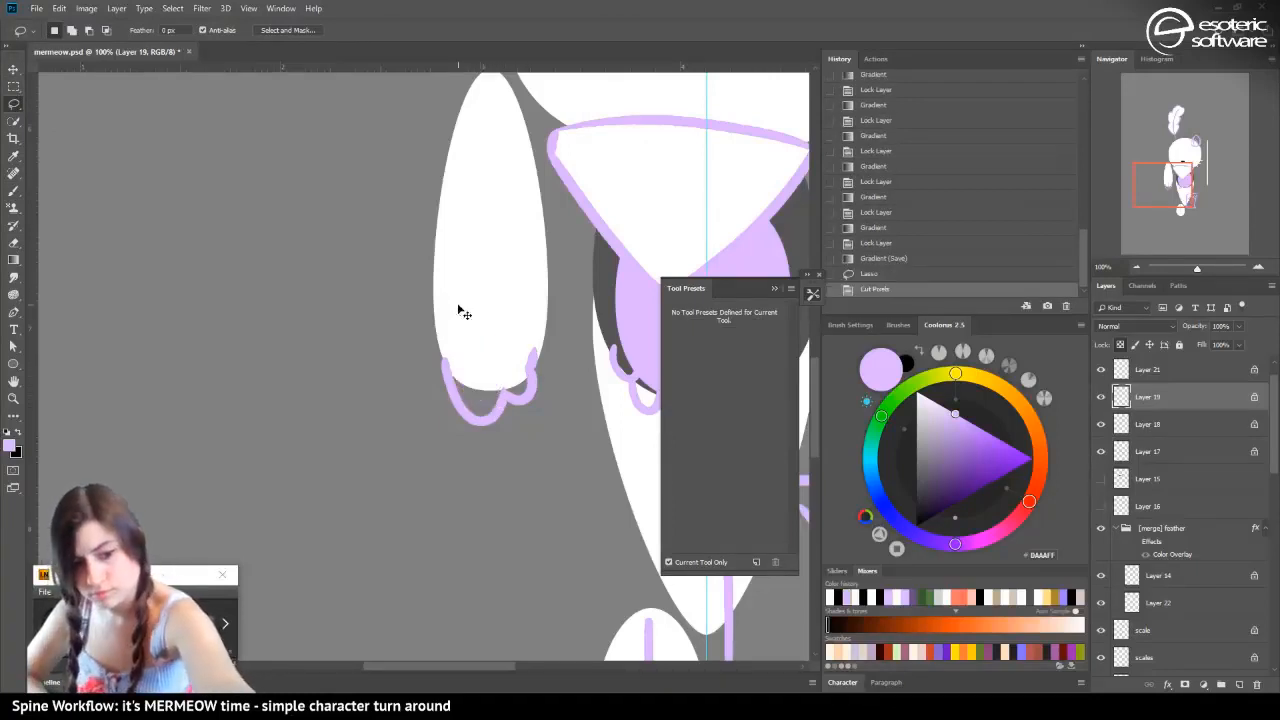
key("ctrl+shift+v")
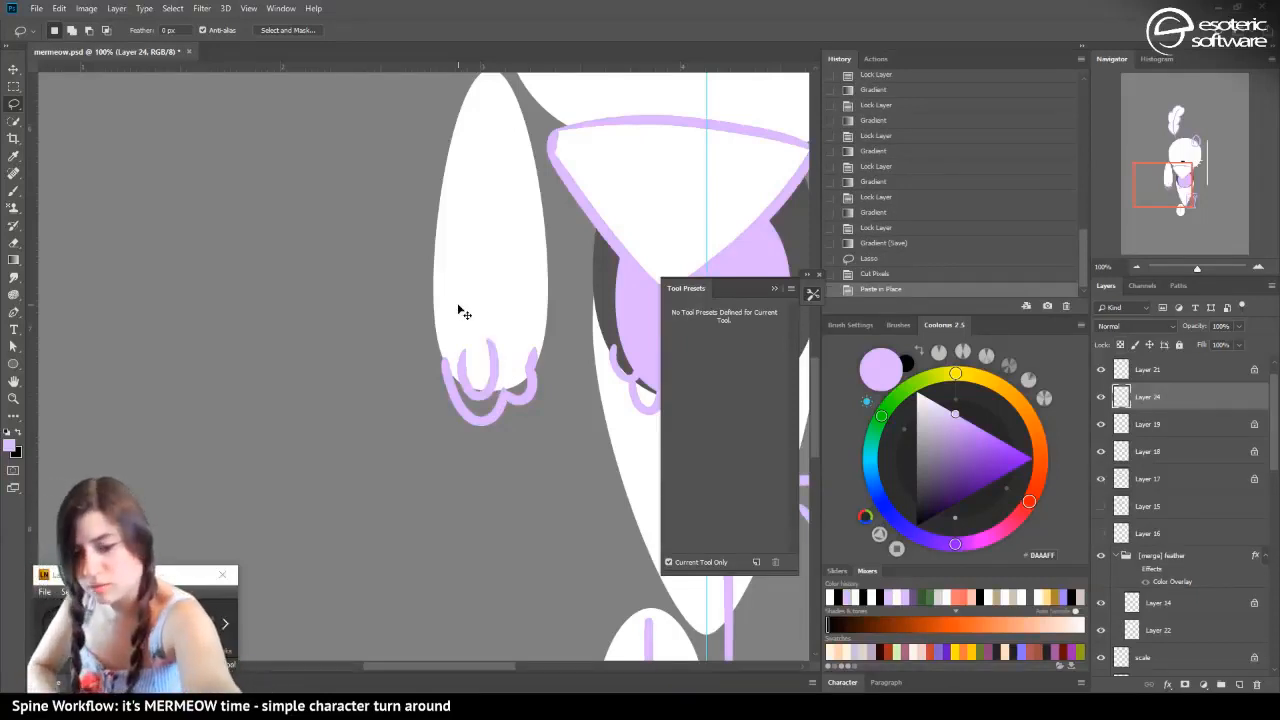
Group the pasted thumb layer and name the group "[merge] thumb"
key("ctrl+g")
double_click(1150, 391)
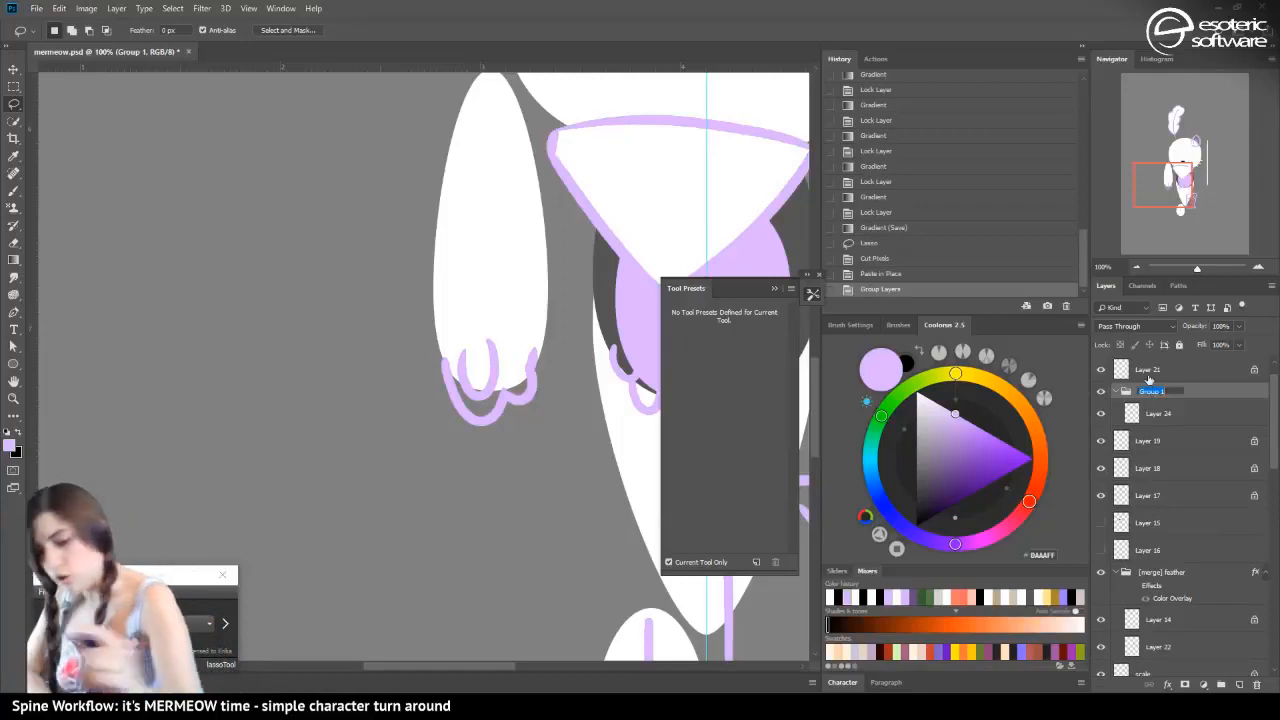
type("[me")
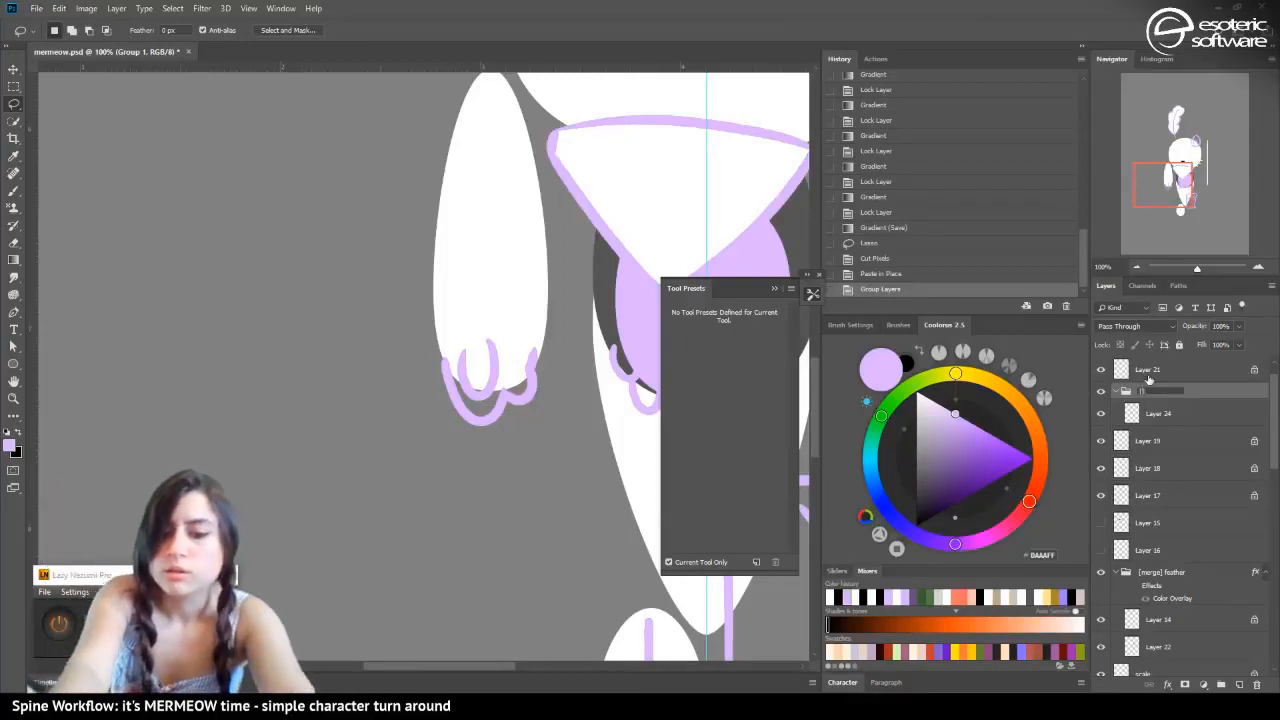
type("rge]")
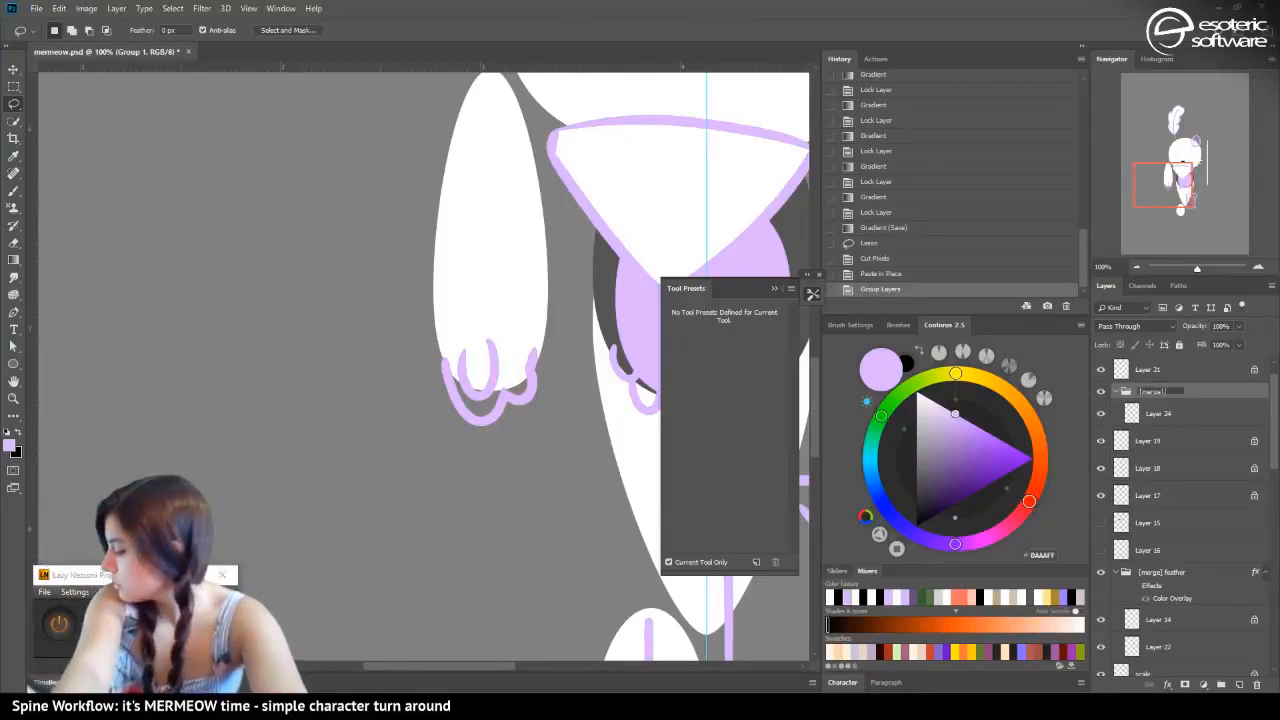
type(" thumb")
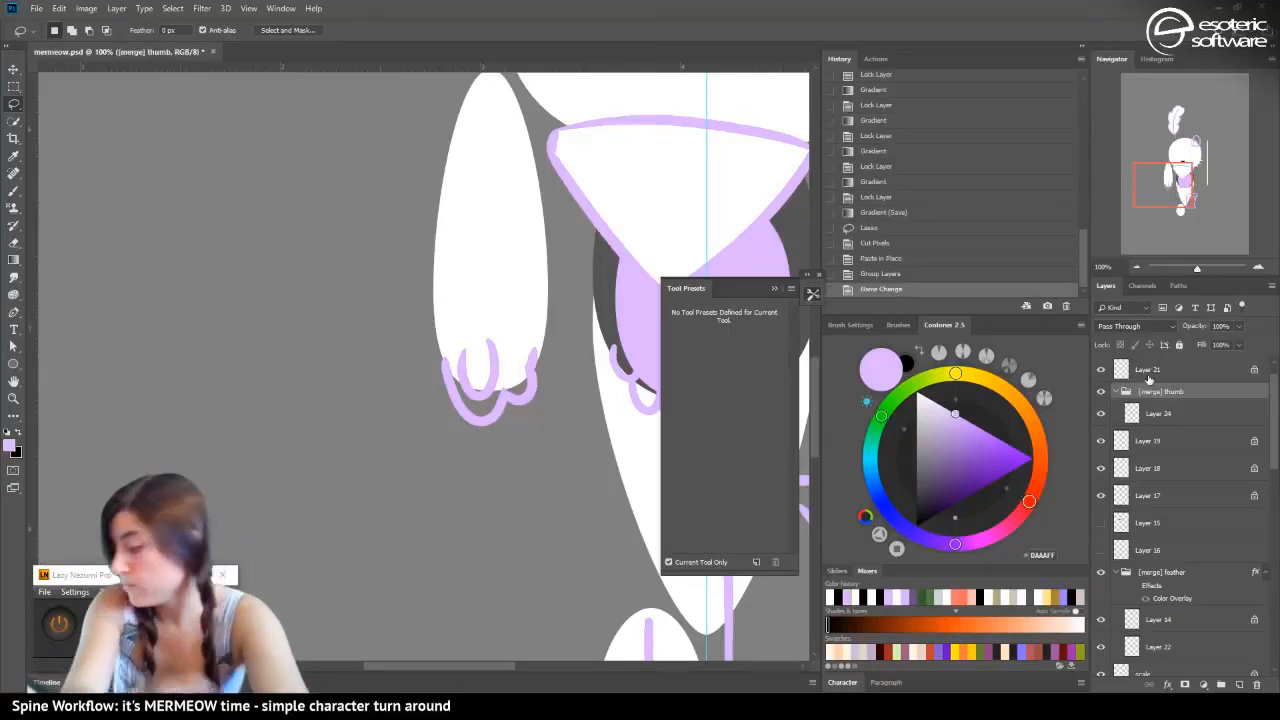
key("Return")
Toggle Layer 19's visibility to check its contents and rename the layer "[merge] fingers"
left_click(1101, 441)
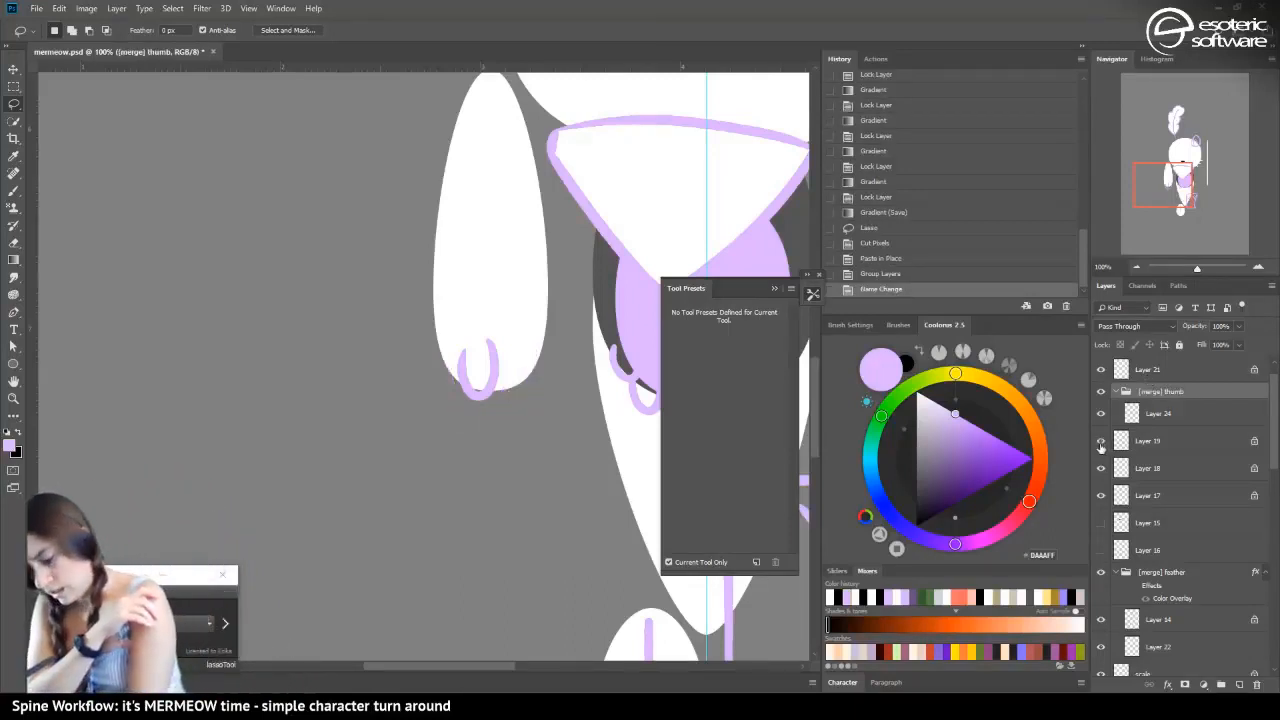
left_click(1101, 441)
double_click(1145, 441)
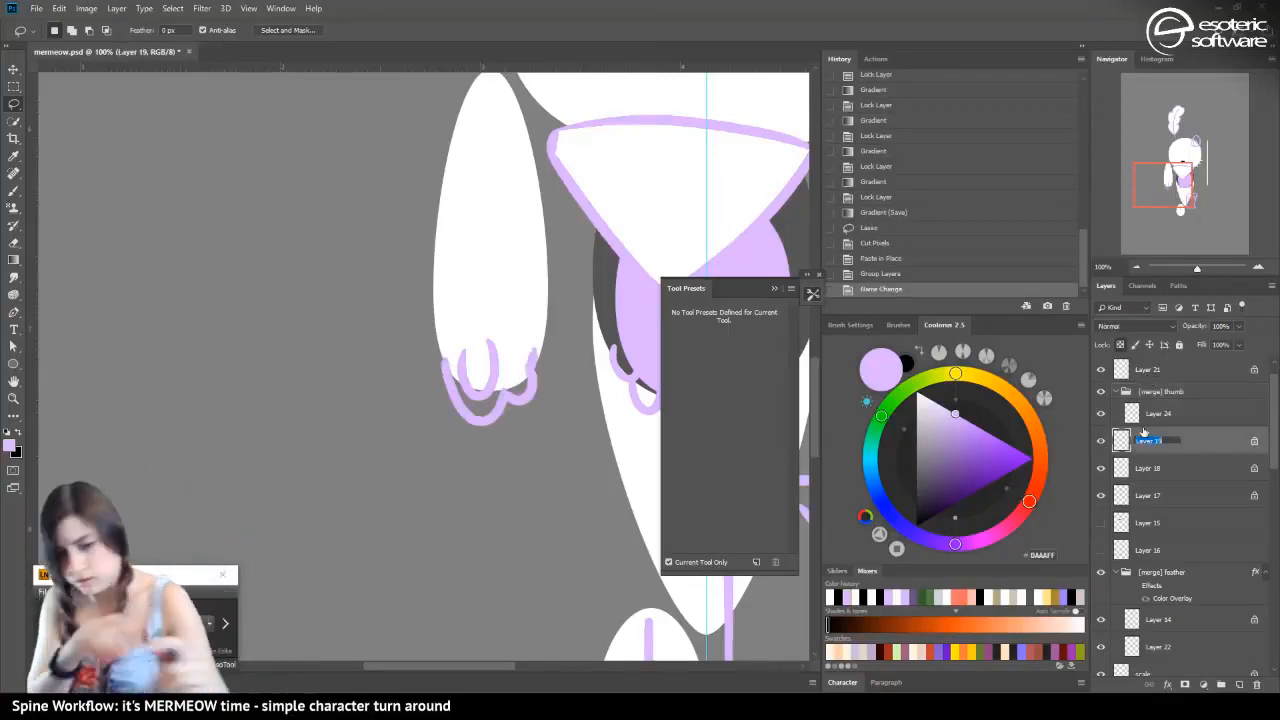
type("fingers")
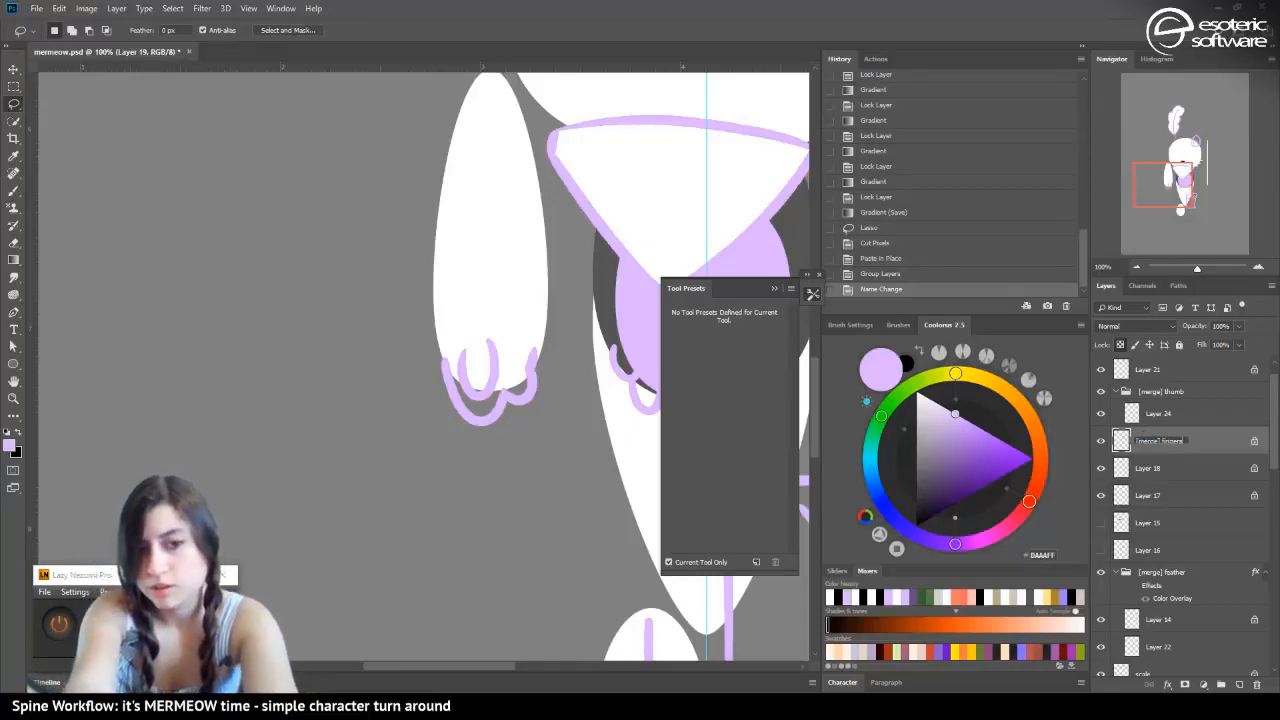
key("Return")
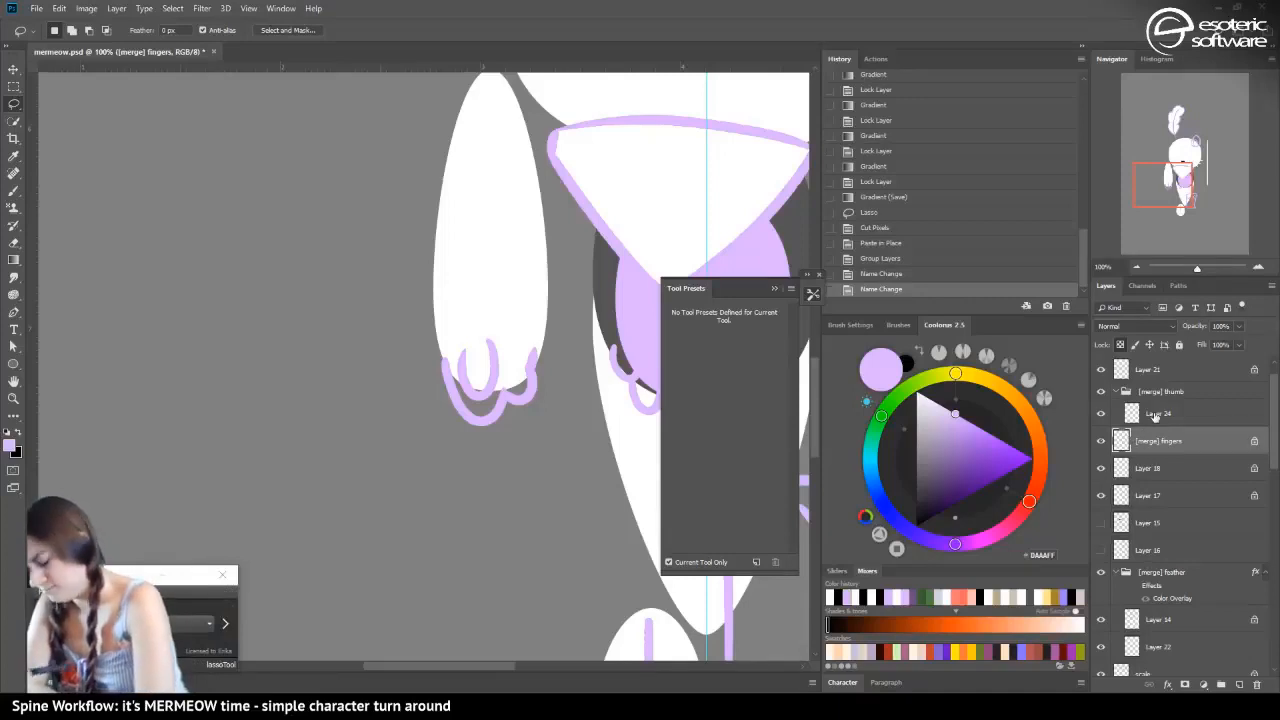
Put the fingers layer into its own group, name the group "[merge] fingers" and reselect the layer inside it
key("ctrl+g")
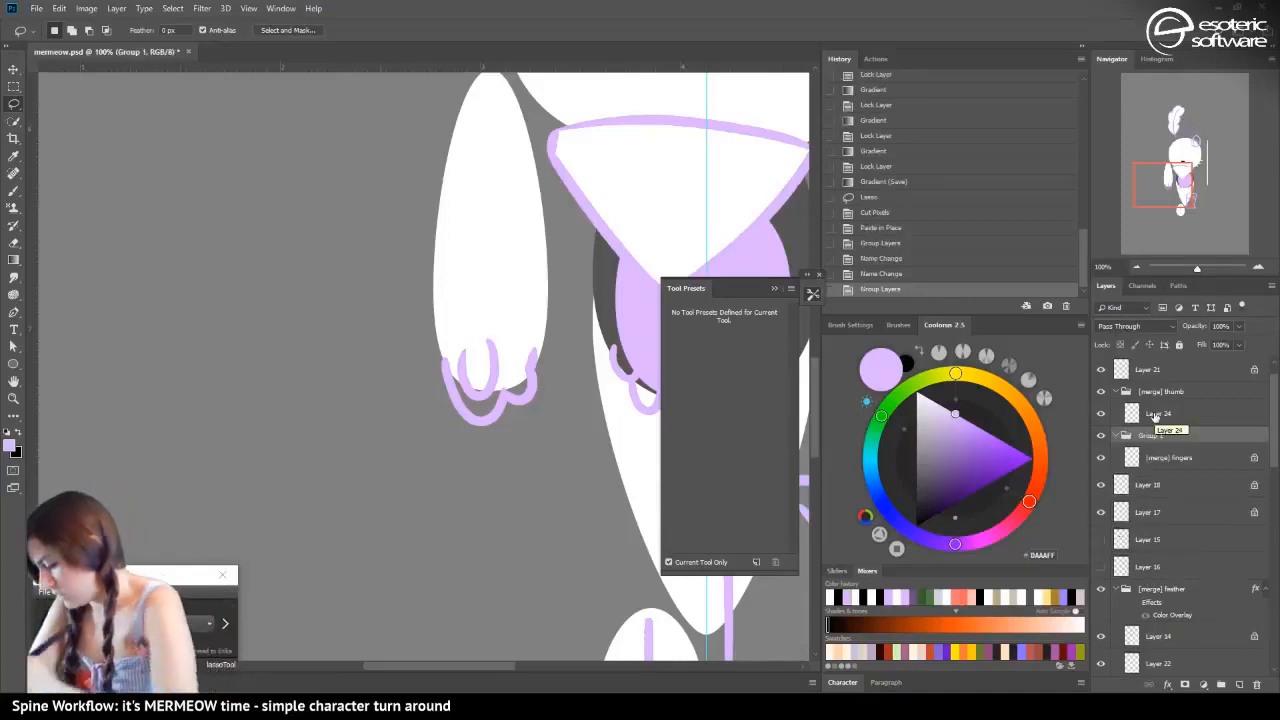
double_click(1152, 435)
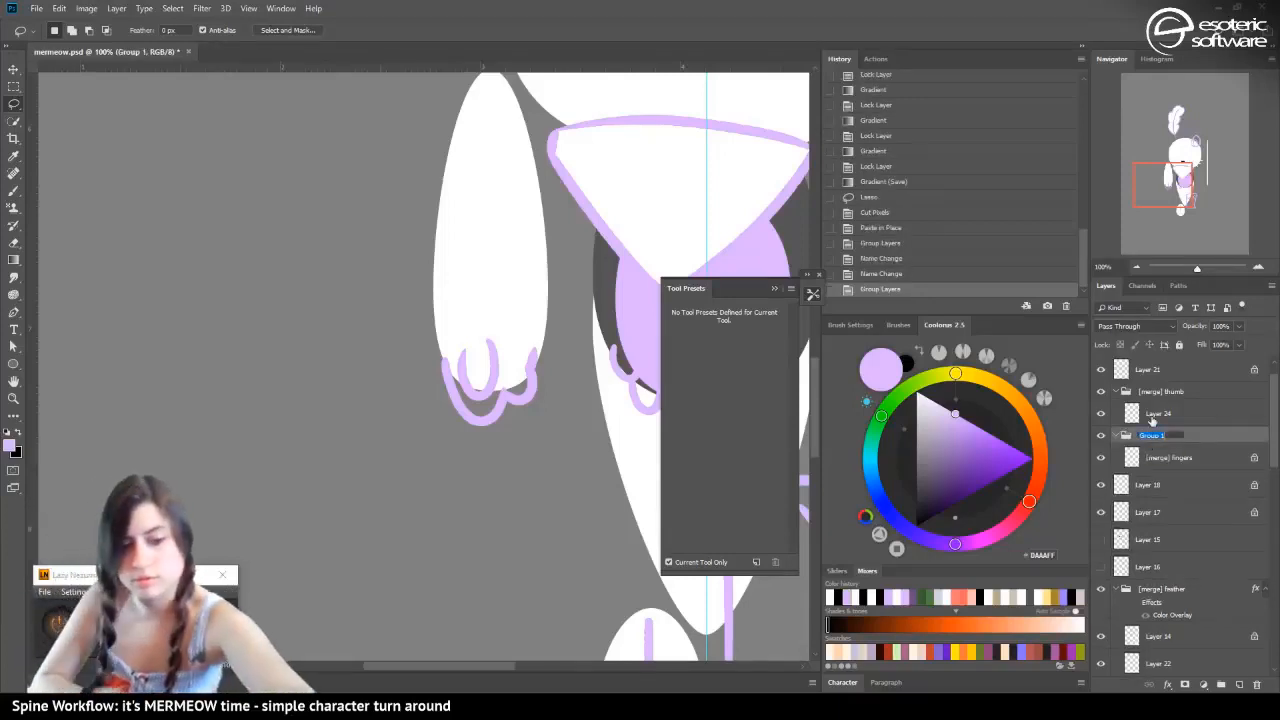
type("[merge] fingers")
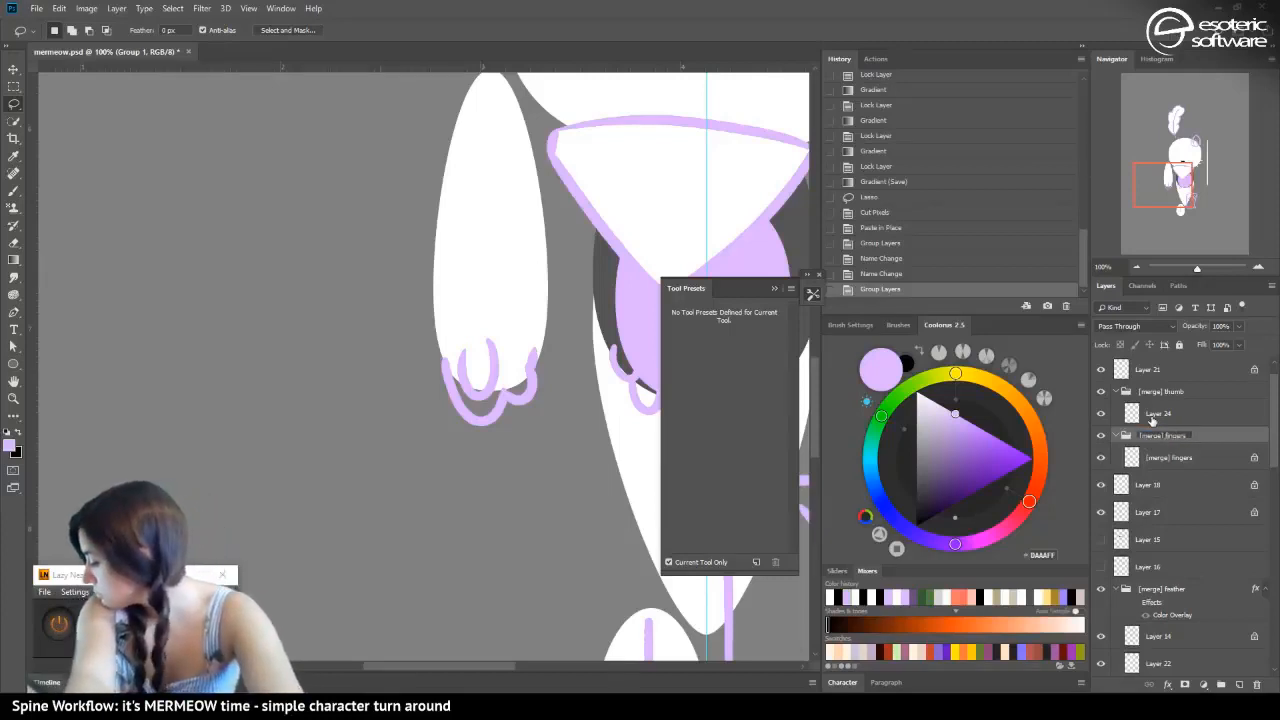
key("Return")
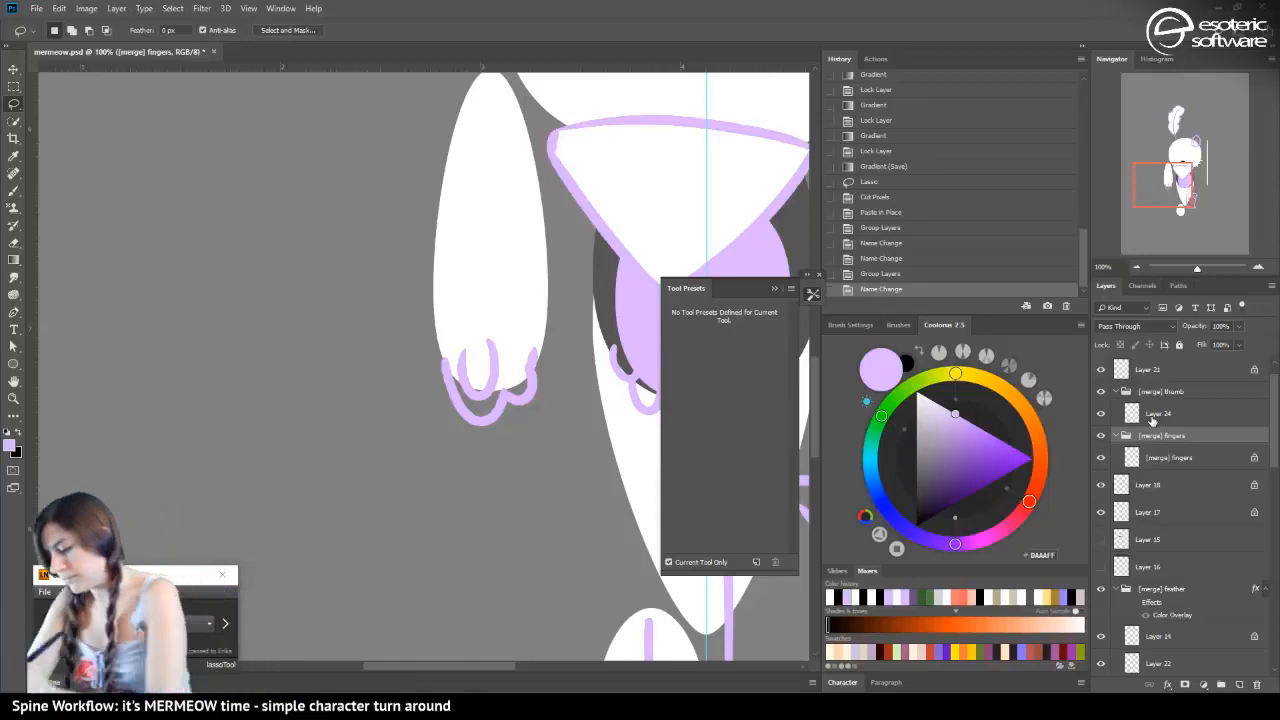
left_click(1160, 458)
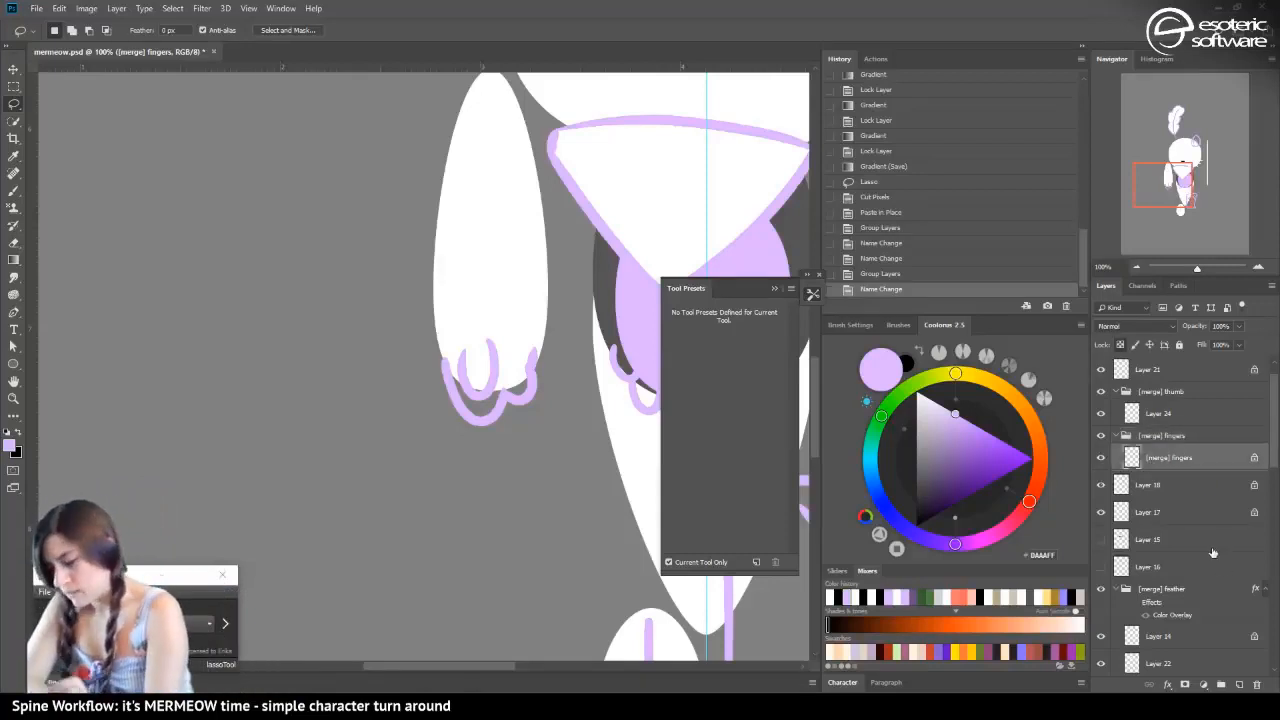
Isolate the front ear's outline by hiding the "[merge] ear-back" group and the head layer, undoing the accidental head move
mouse_move(1165, 176)
left_mouse_down()
mouse_move(1189, 213)
mouse_move(1180, 170)
mouse_move(1195, 145)
mouse_move(1168, 124)
mouse_move(1196, 138)
left_mouse_up()
key("v")
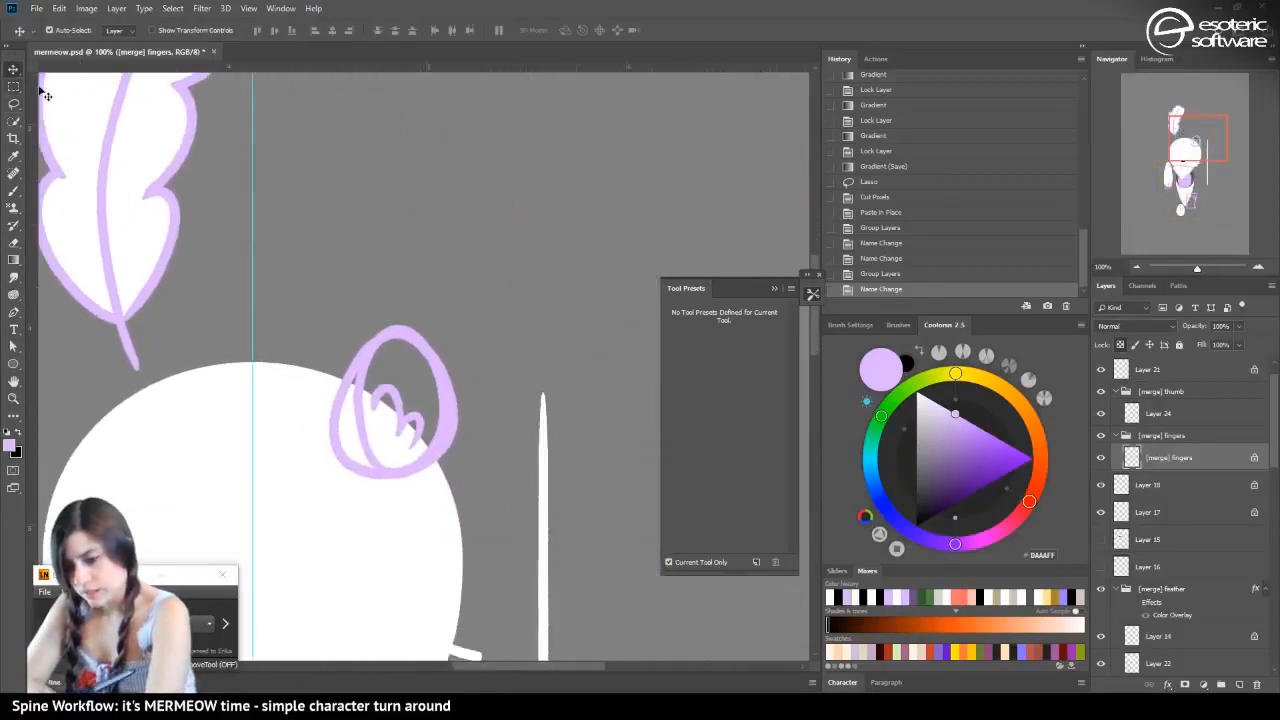
left_click(390, 415)
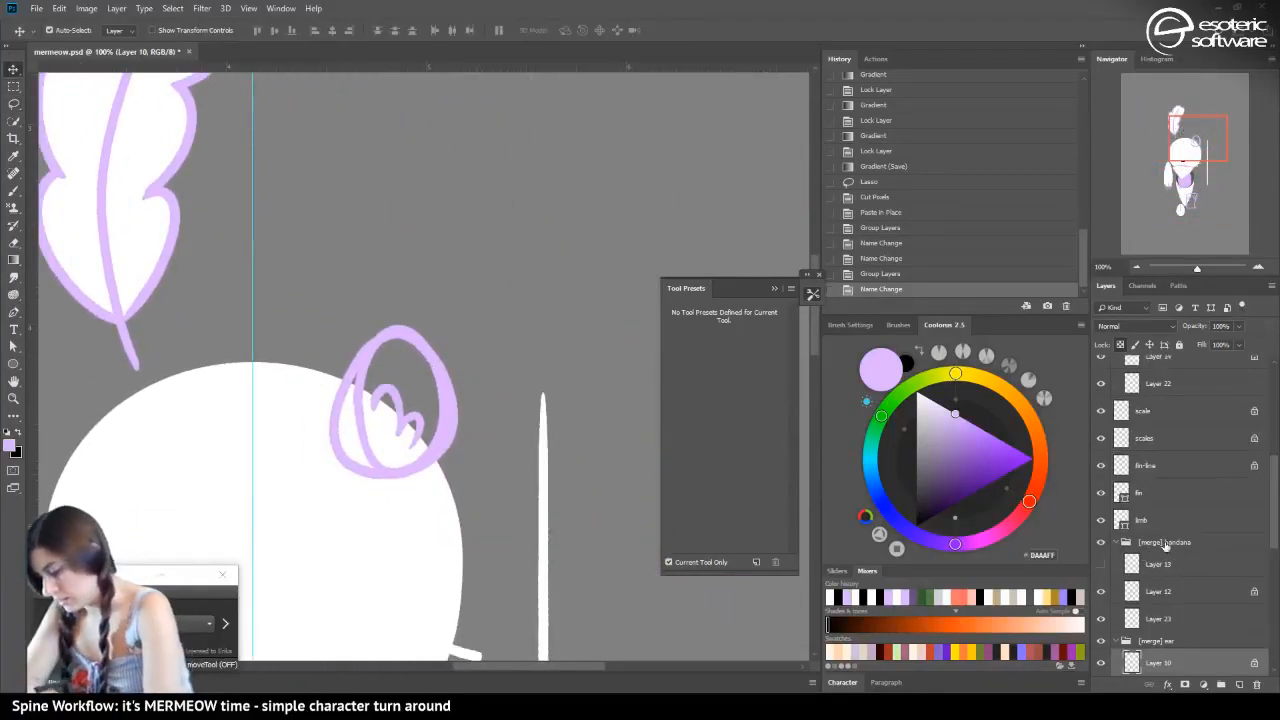
left_click(350, 397)
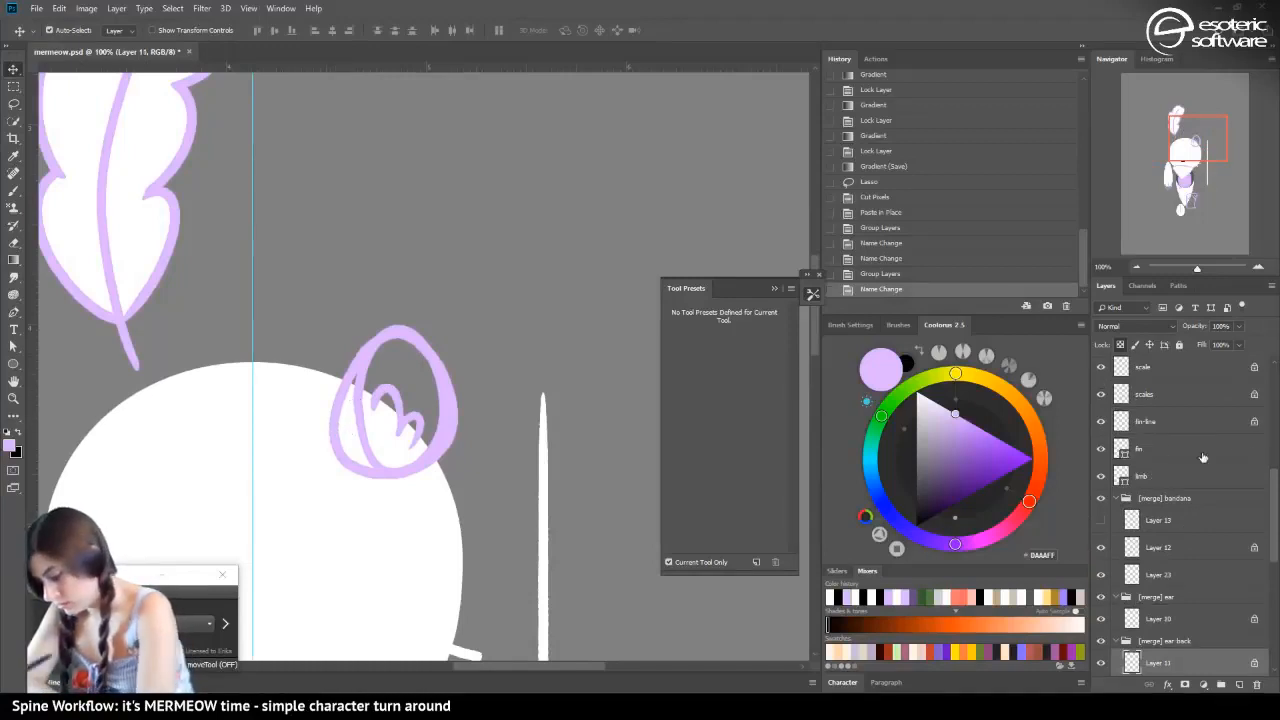
left_click(1101, 640)
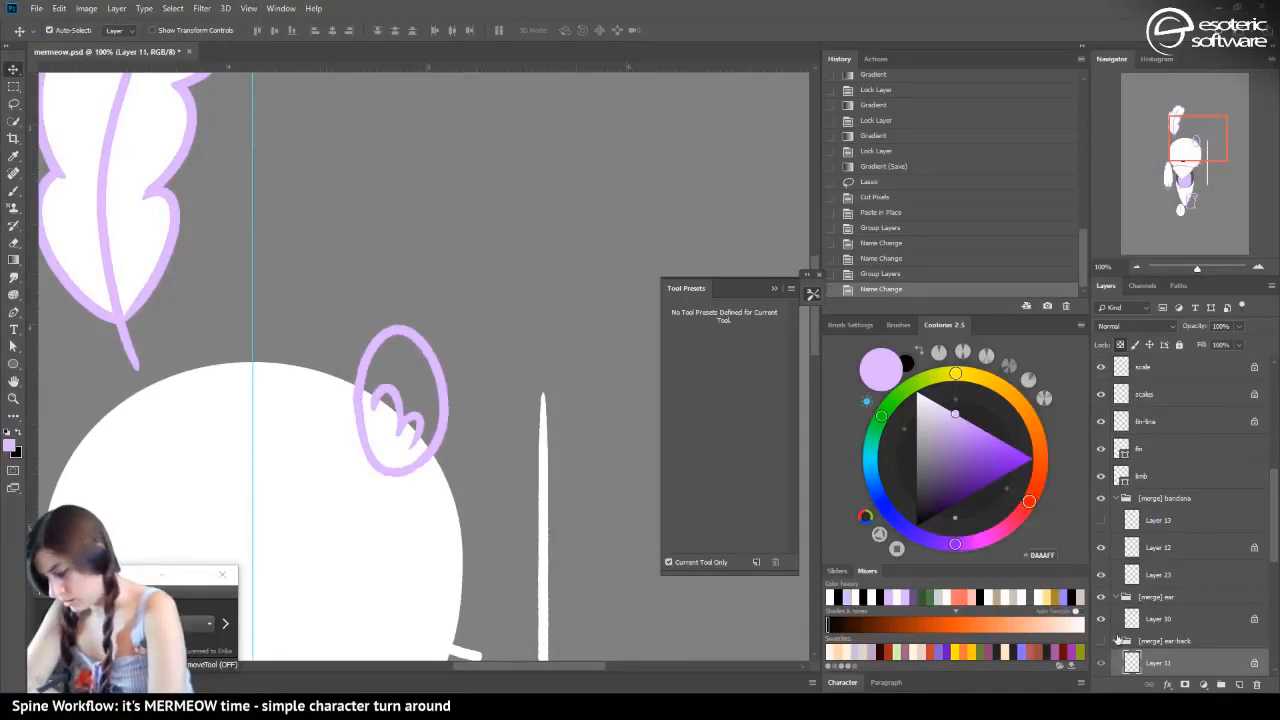
left_click(388, 535)
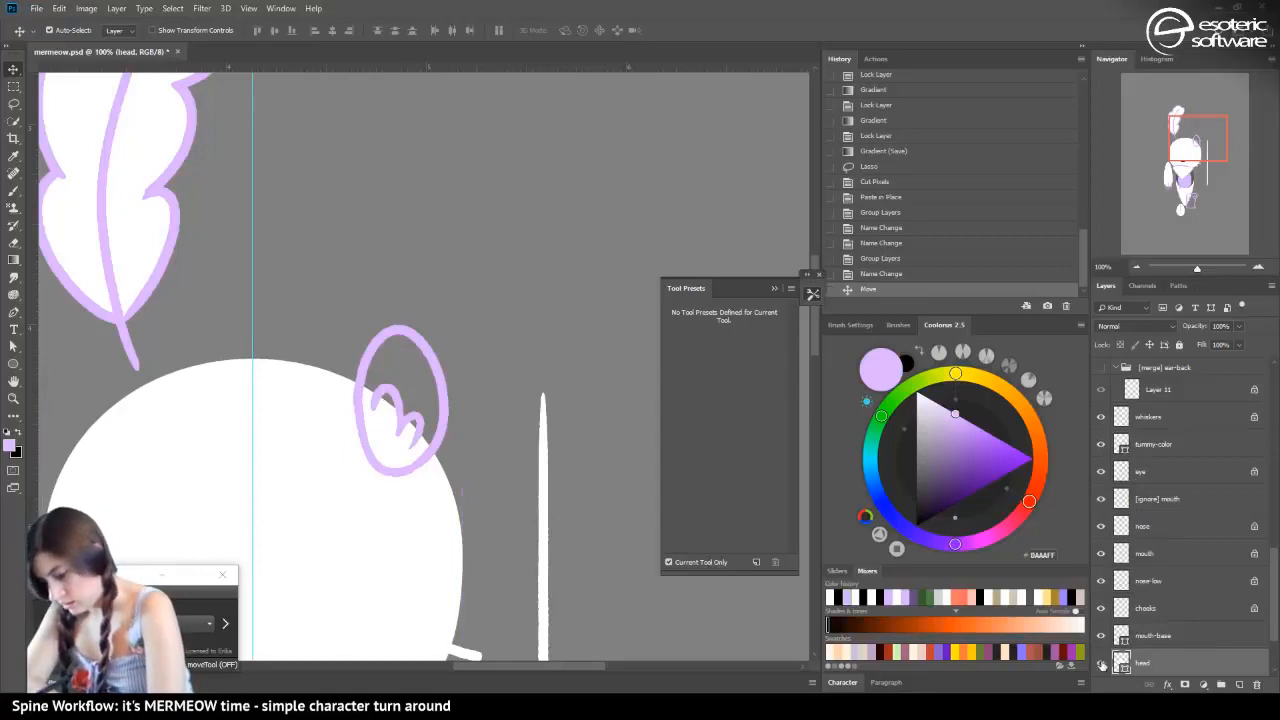
left_click(924, 275)
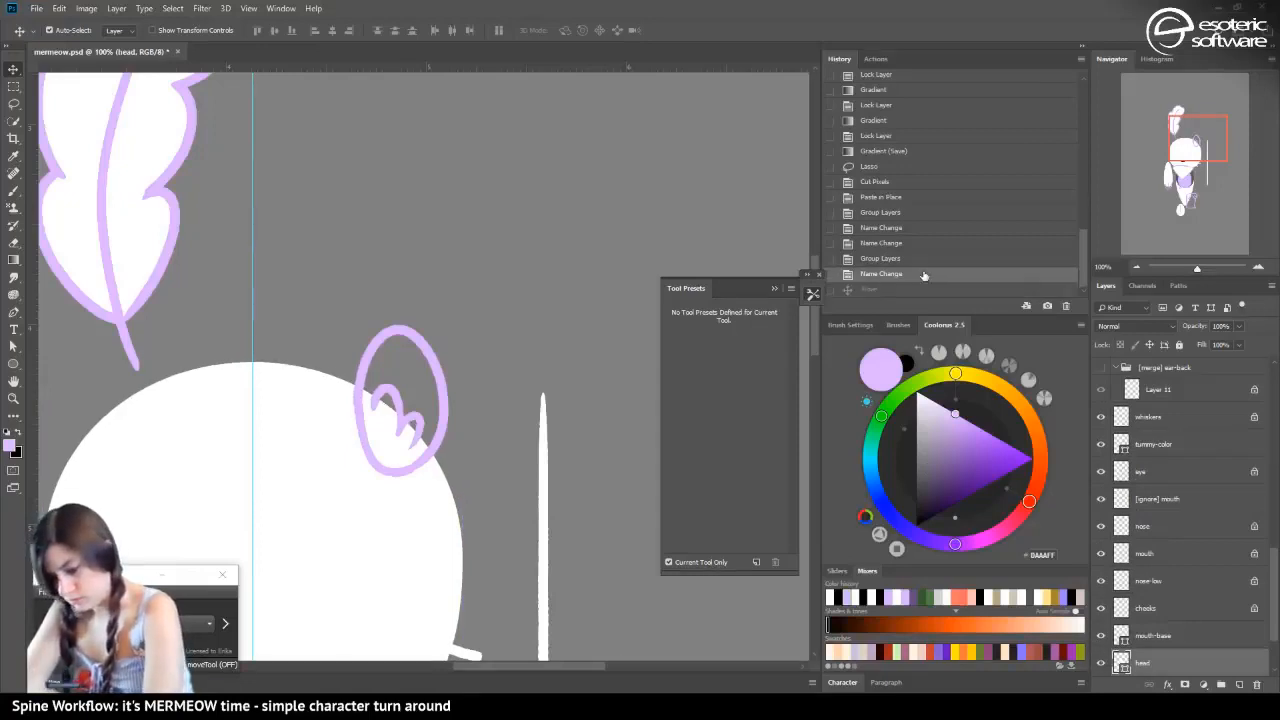
left_click(1101, 662)
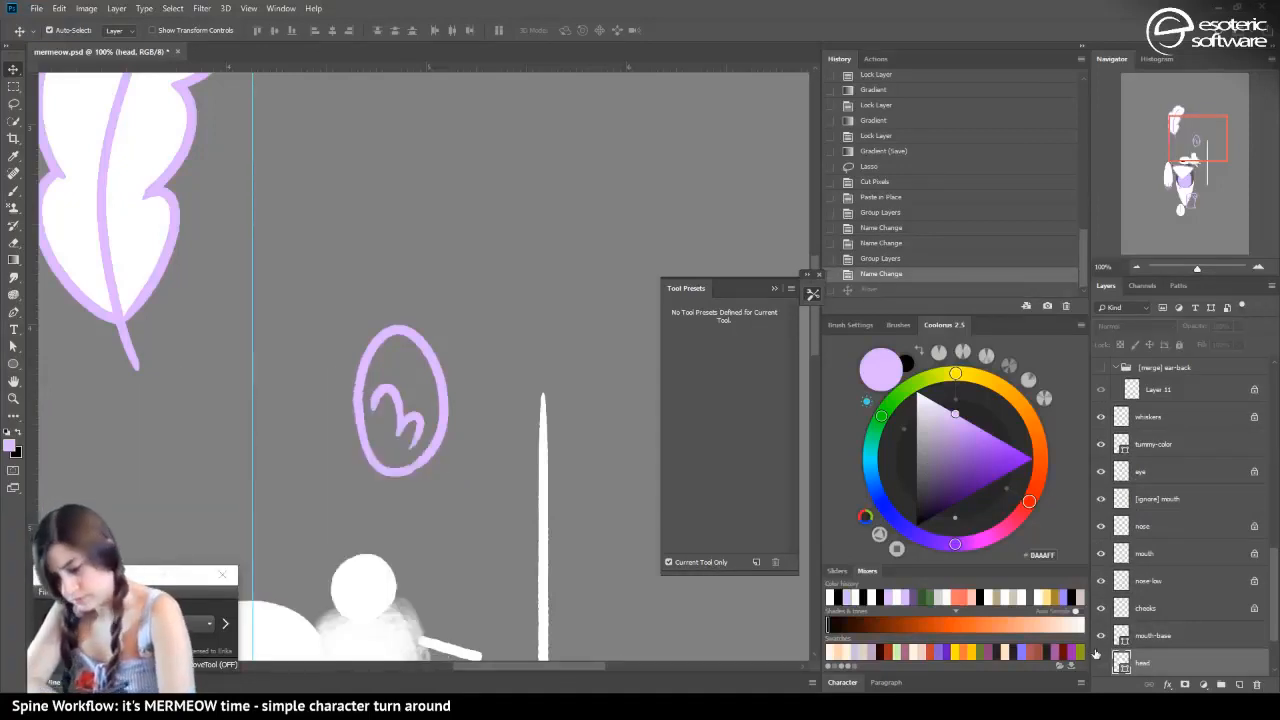
Add a new layer beside the ear line art on Layer 10 and place it directly beneath that layer
left_click(360, 370)
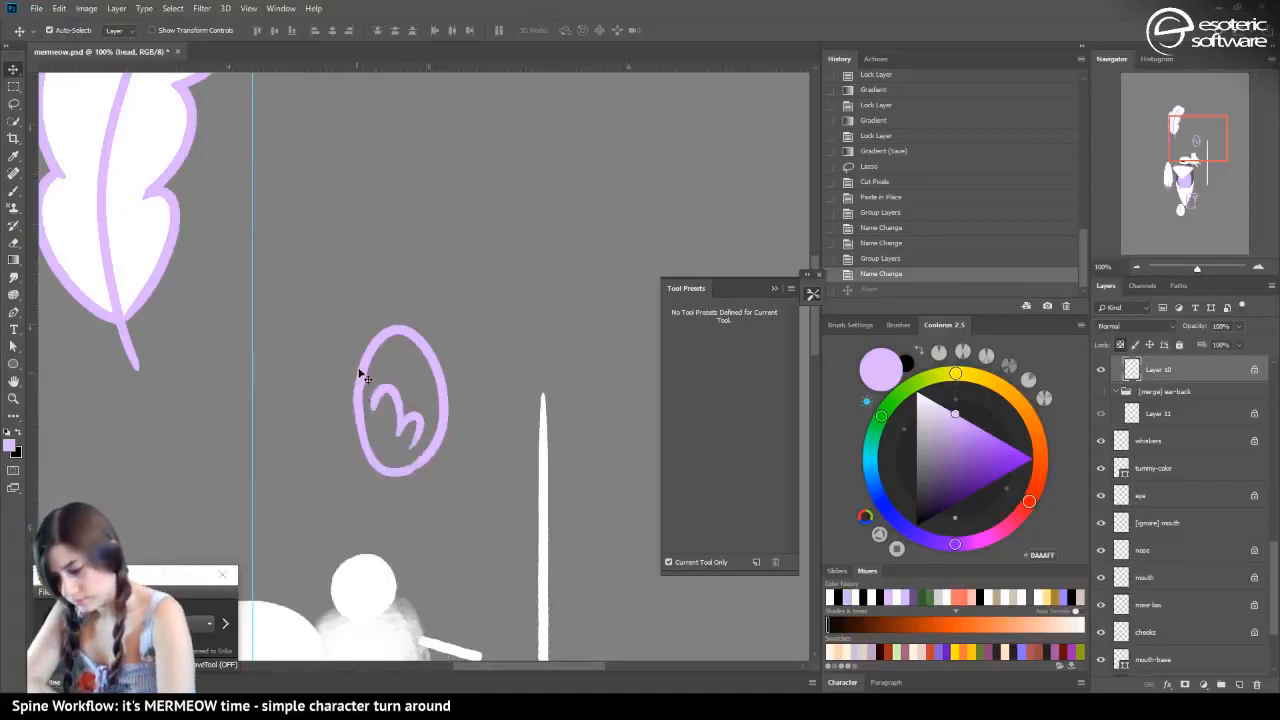
left_click(1239, 684)
left_click_drag(1150, 372, 1150, 410)
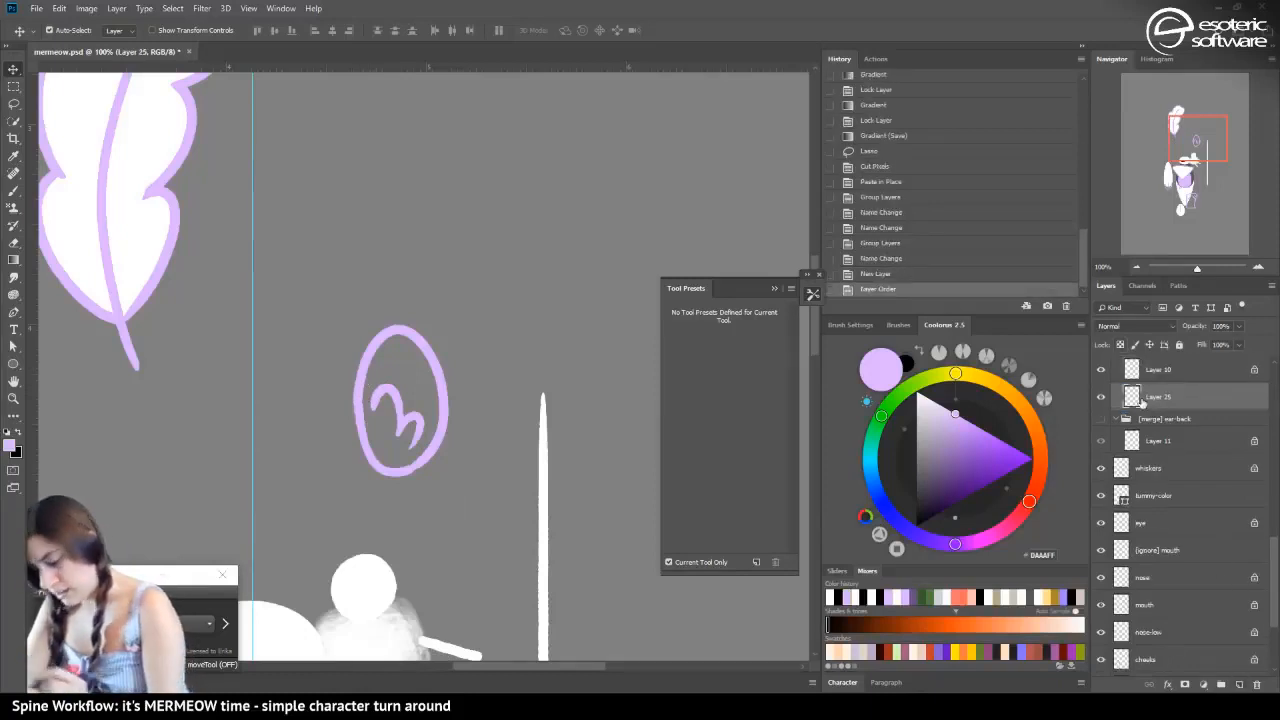
Set the foreground colour to white and fill the ear outline's interior on the new layer with the Paint Bucket
left_click(13, 260)
key("d")
key("x")
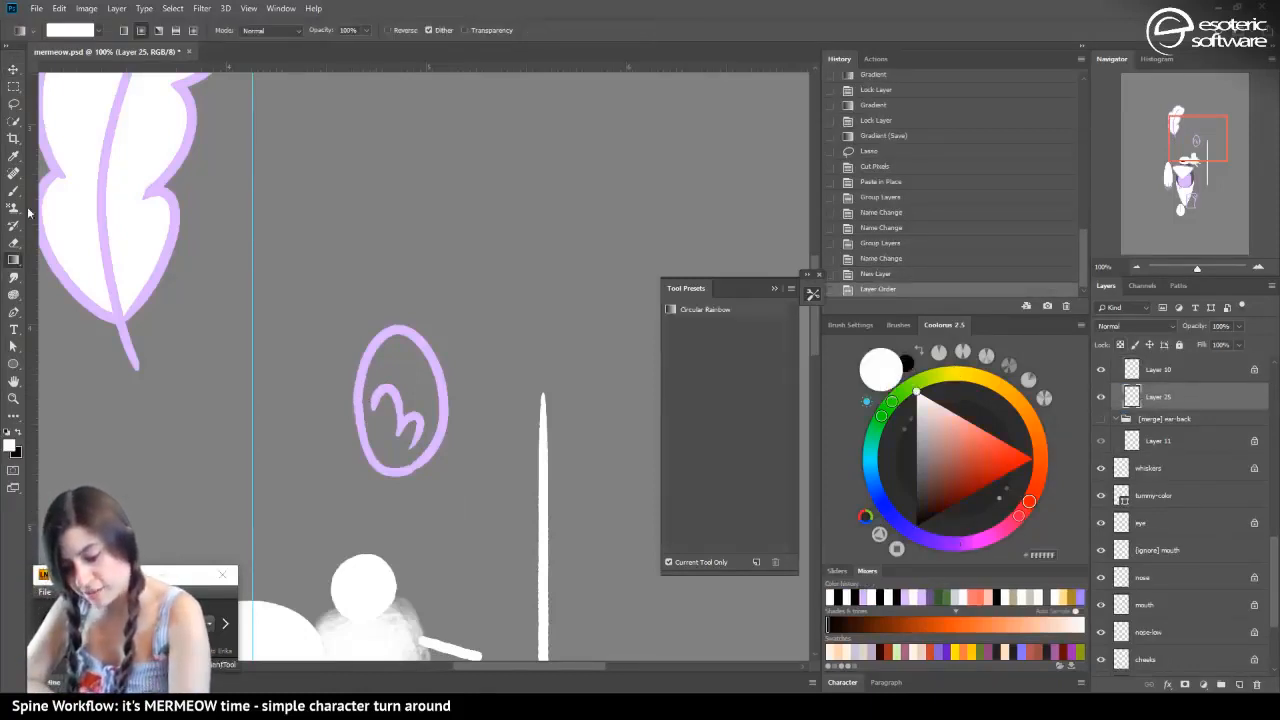
right_click(14, 262)
left_click(60, 272)
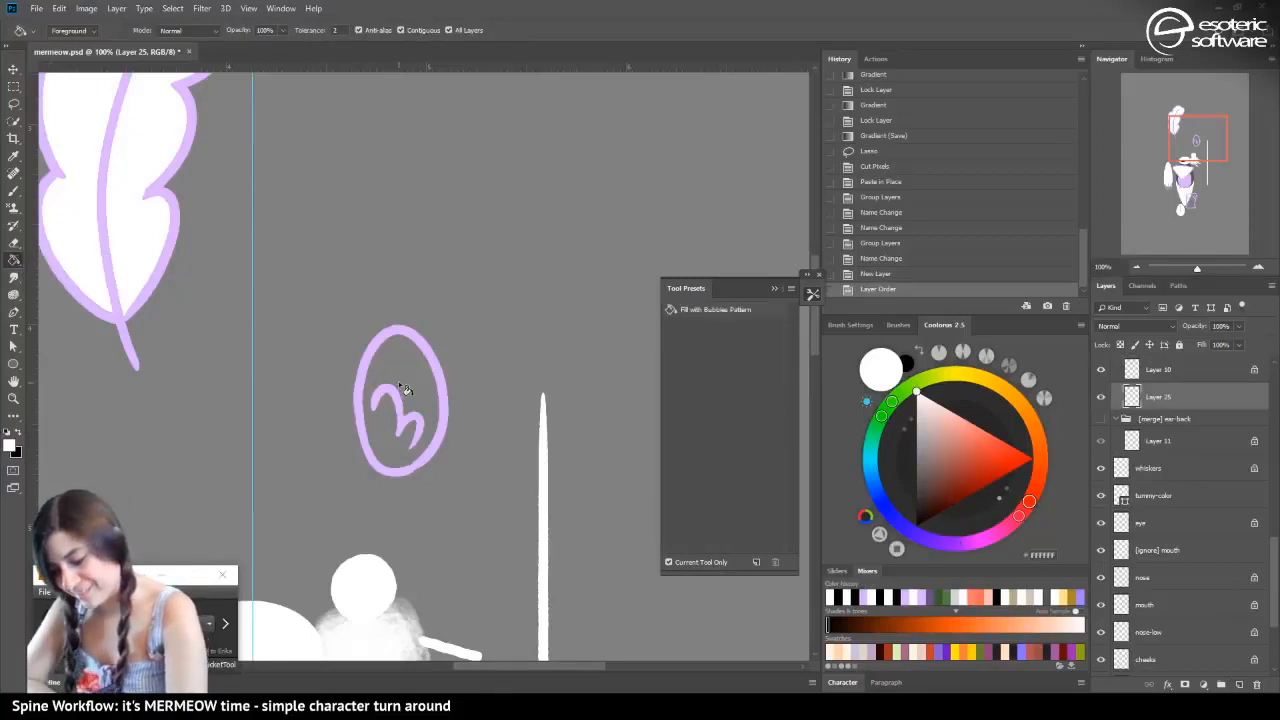
left_click(399, 372)
Hide the ear line art on Layer 10 and repeat the white Paint Bucket fill to expand the ear shape's edges
left_click(1101, 369)
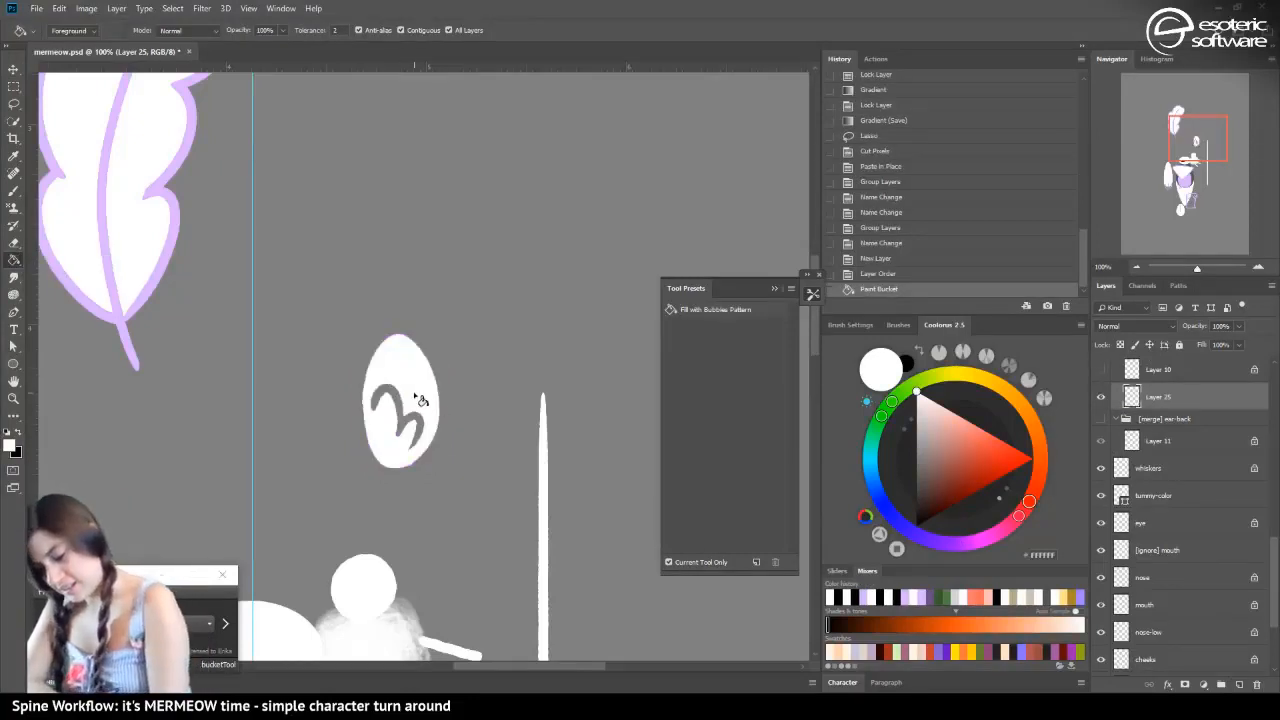
left_click(415, 396)
left_click(414, 396)
left_click(414, 396)
left_click(414, 396)
left_click(414, 396)
left_click(414, 396)
left_click(413, 396)
left_click(413, 396)
left_click(413, 396)
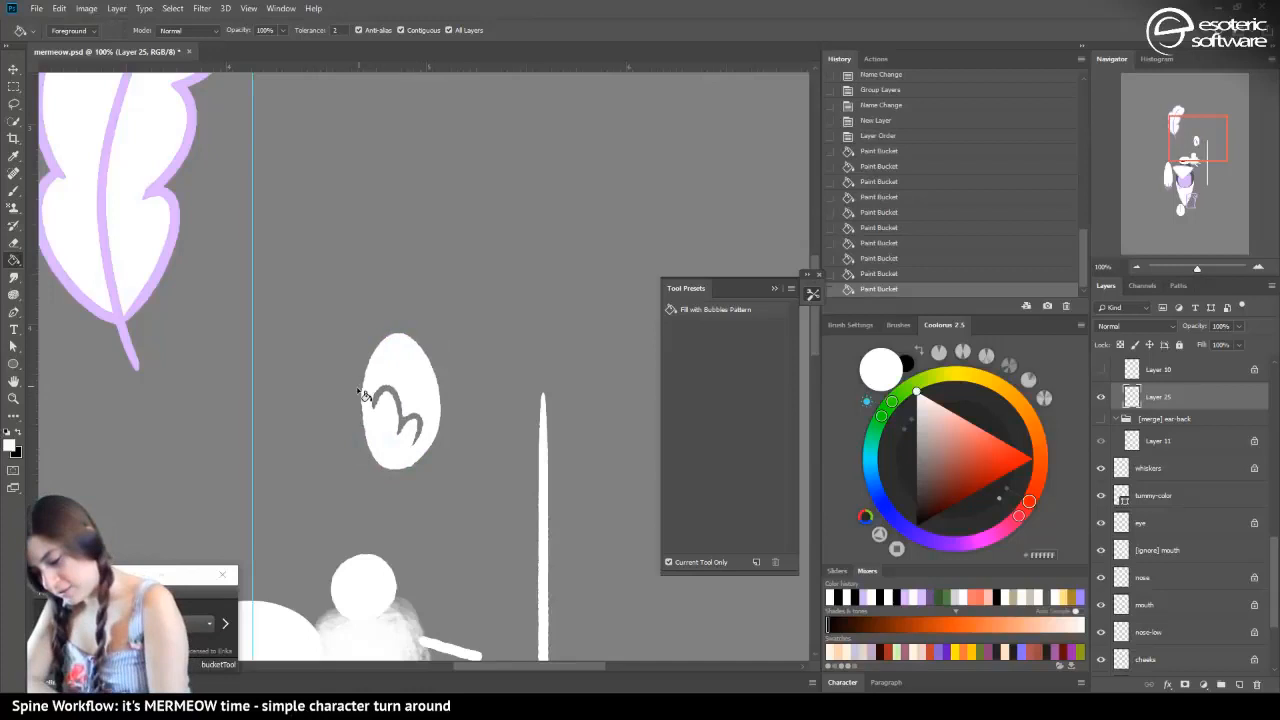
Show the ear line art on Layer 10, then hide the "[merge] ear" group and show only the back ear's outline
left_click(1101, 369)
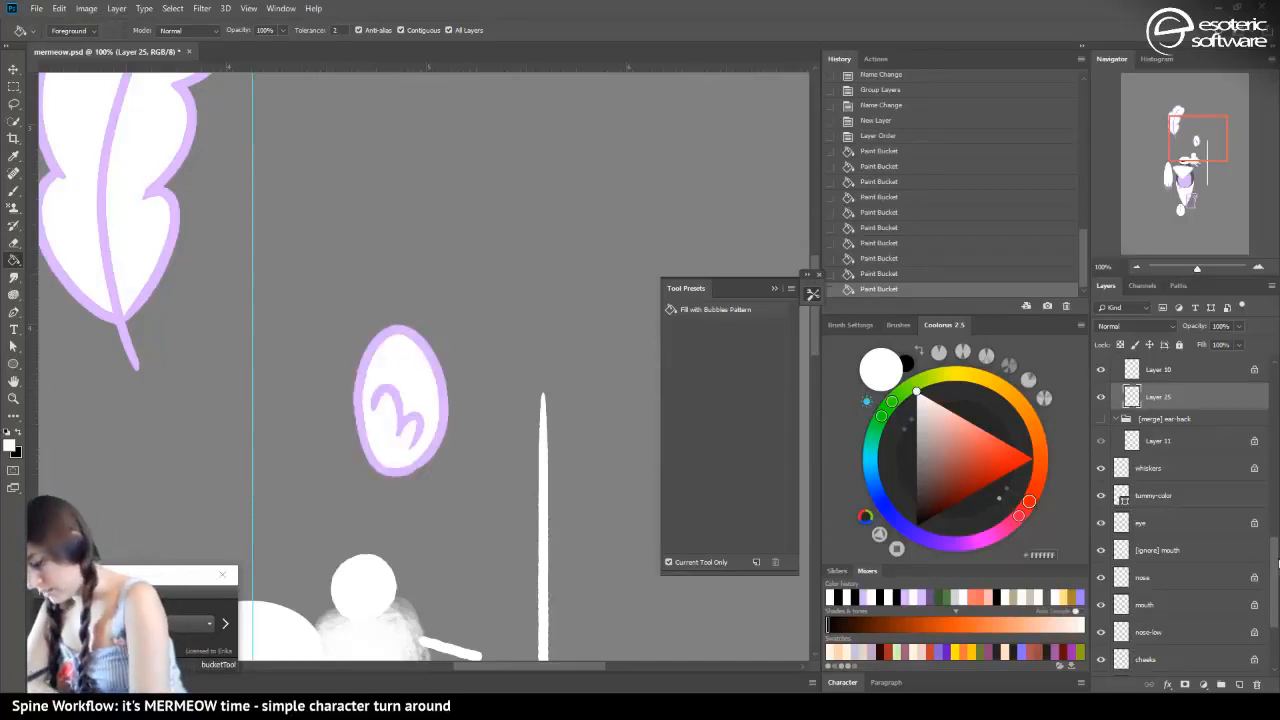
scroll(1115, 402, "up", 1)
left_click(1115, 401)
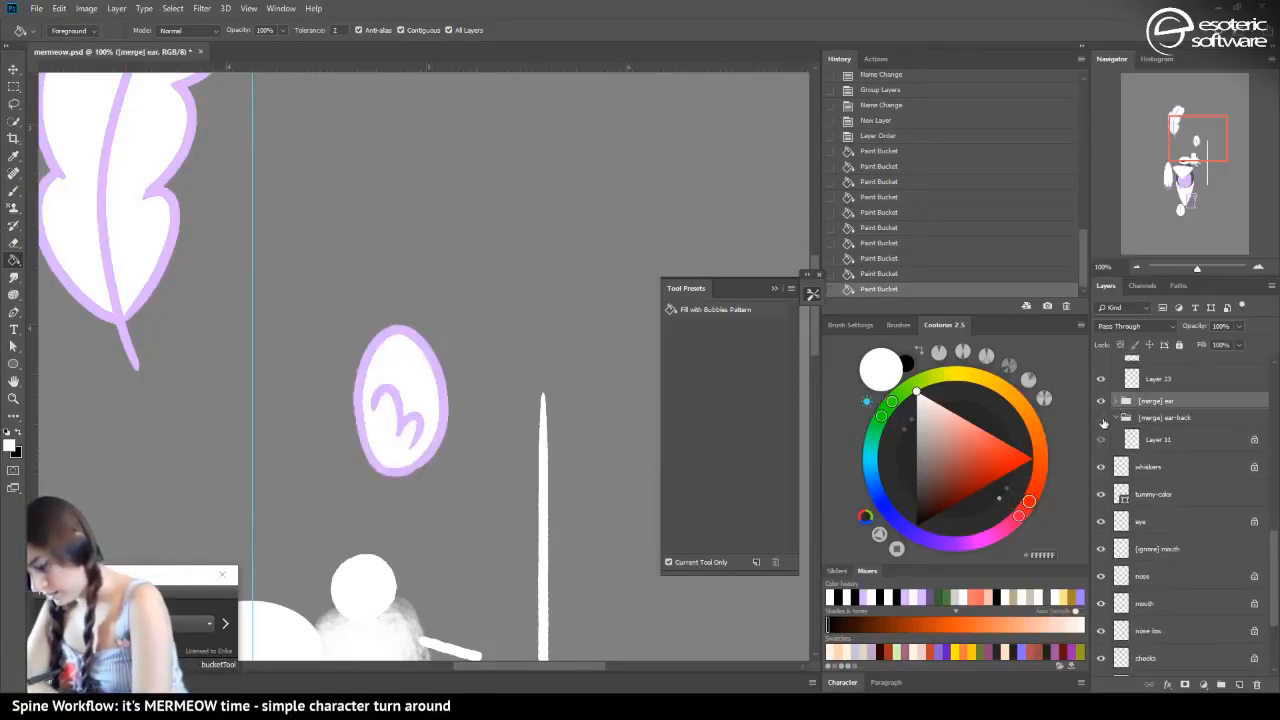
left_click(1101, 401)
left_click(1102, 439)
Add a new layer directly beneath the back ear's line art, Layer 11, in the "[merge] ear-back" group
left_click(1133, 440)
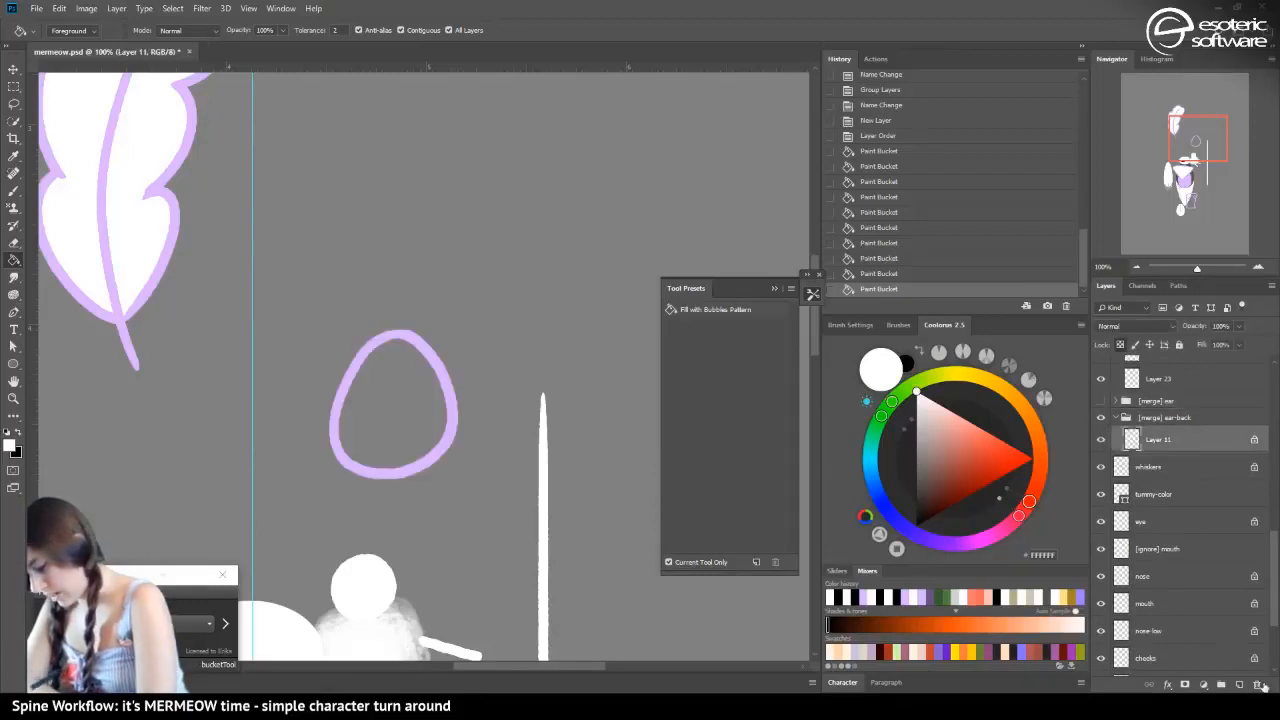
left_click(1240, 685)
left_click_drag(1128, 466, 1128, 470)
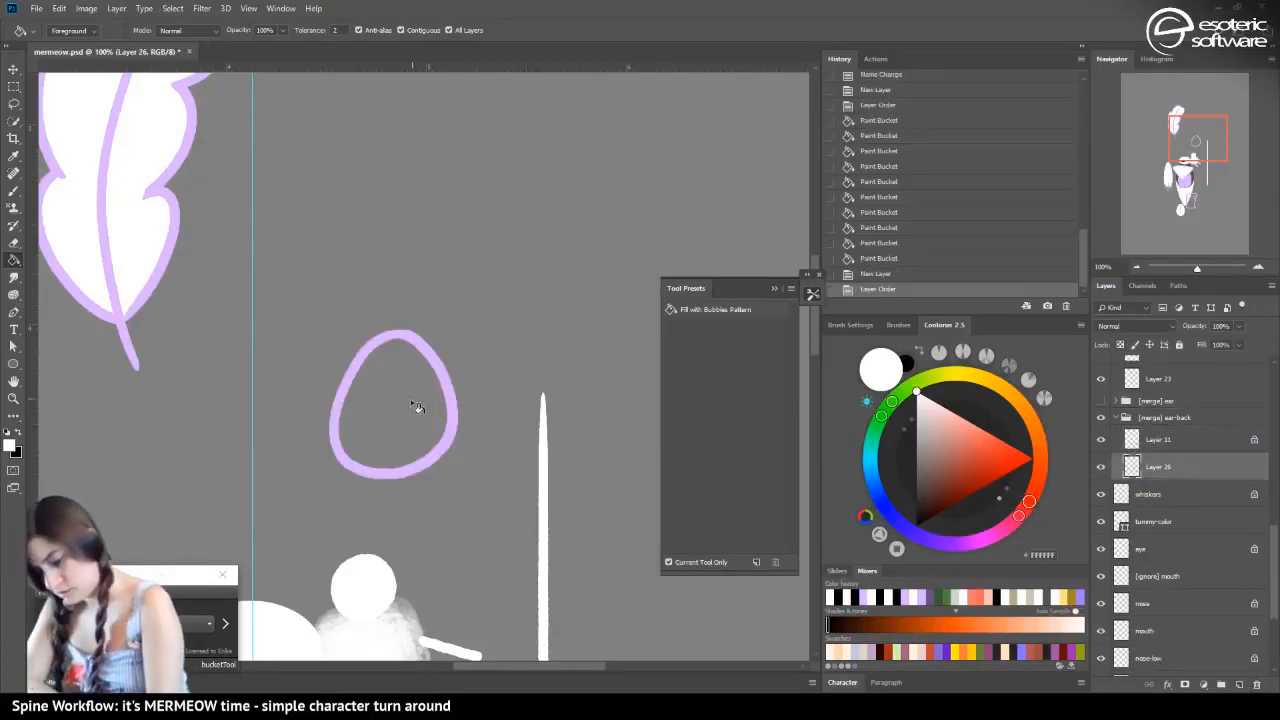
Fill the back ear's interior with white, then hide the Layer 11 outline and repeat the fill to expand the shape's edges
left_click(400, 440)
left_click(1101, 439)
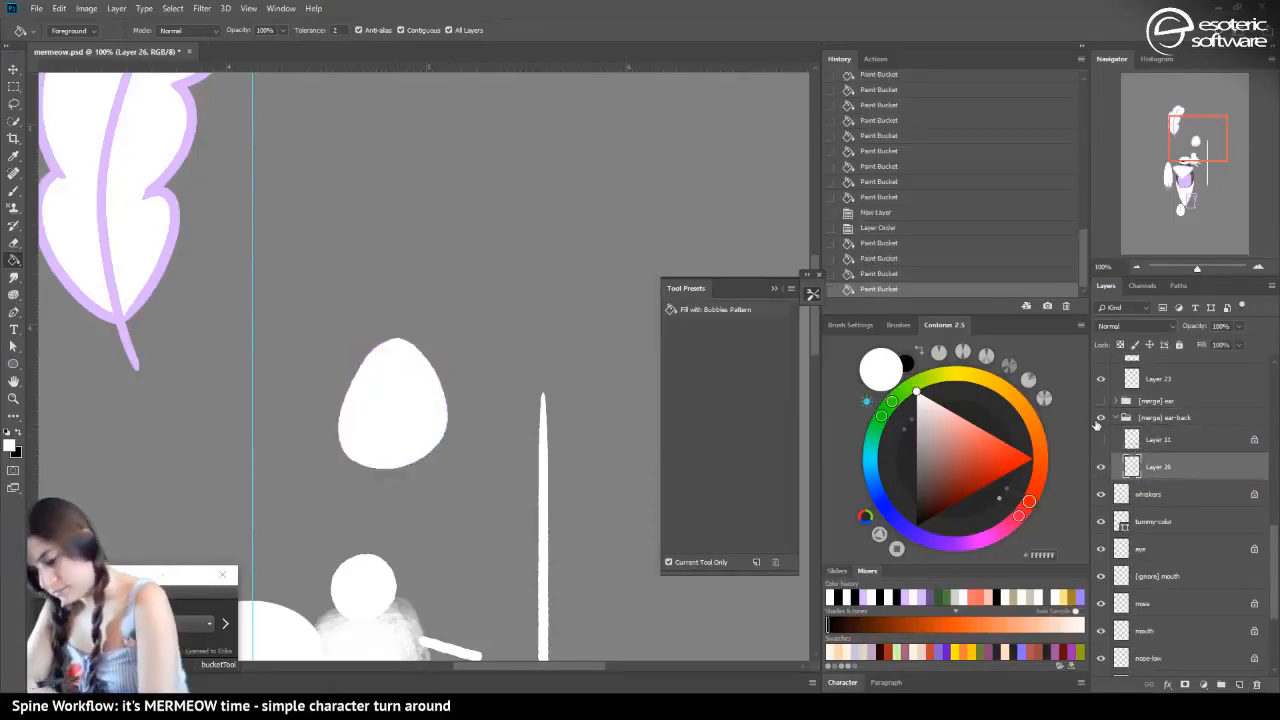
left_click(377, 430)
left_click(377, 421)
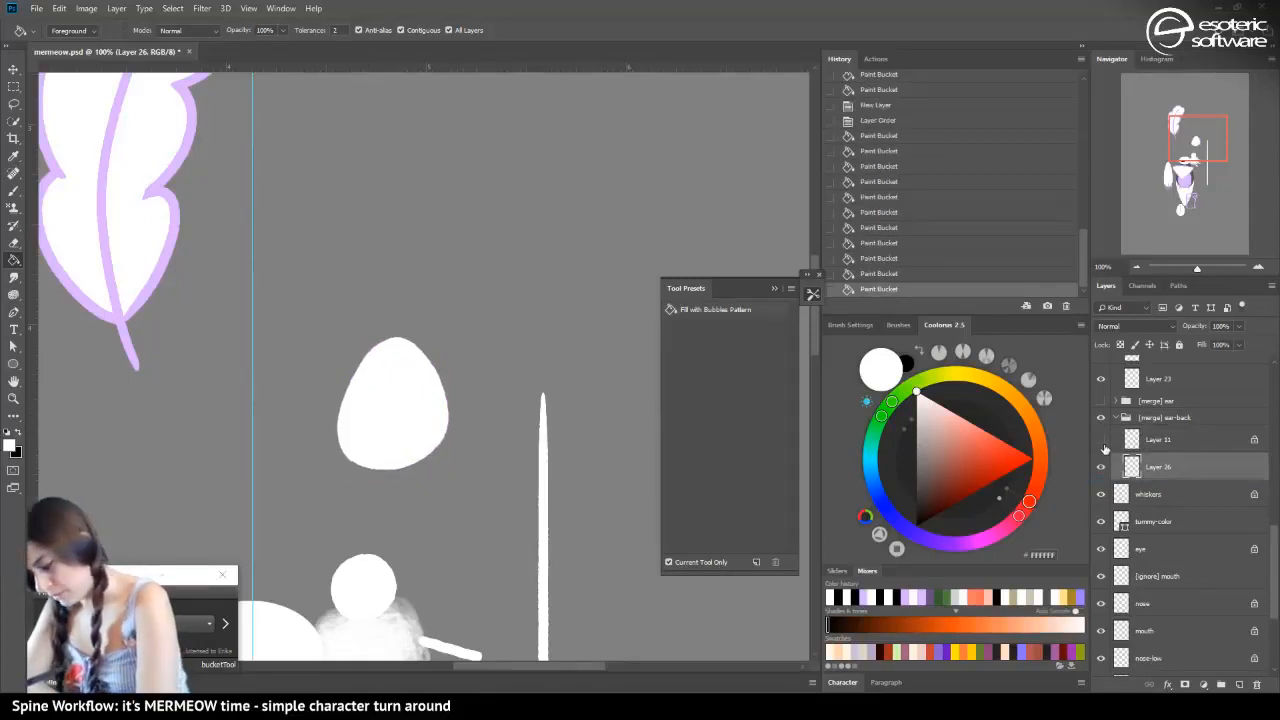
Show the Layer 11 outline and the "[merge] ear" group again, and collapse the "[merge] ear-back" group
left_click(1101, 439)
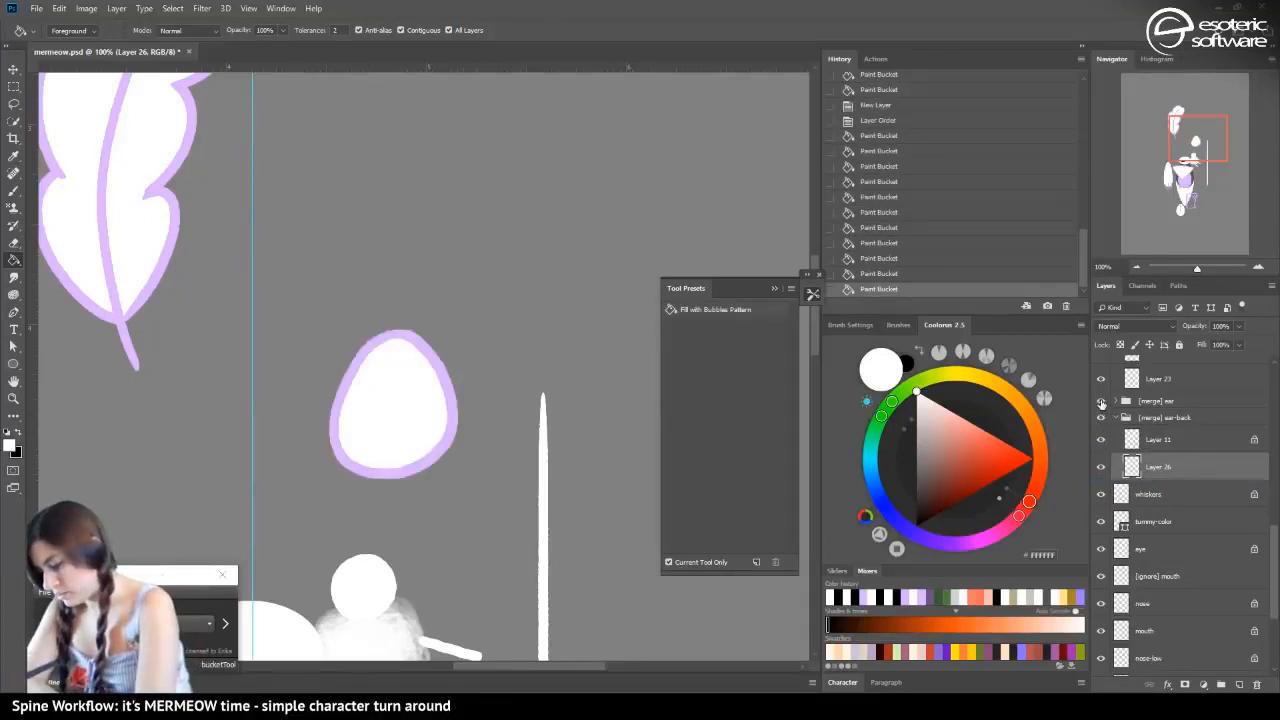
left_click(1101, 401)
left_click(1116, 417)
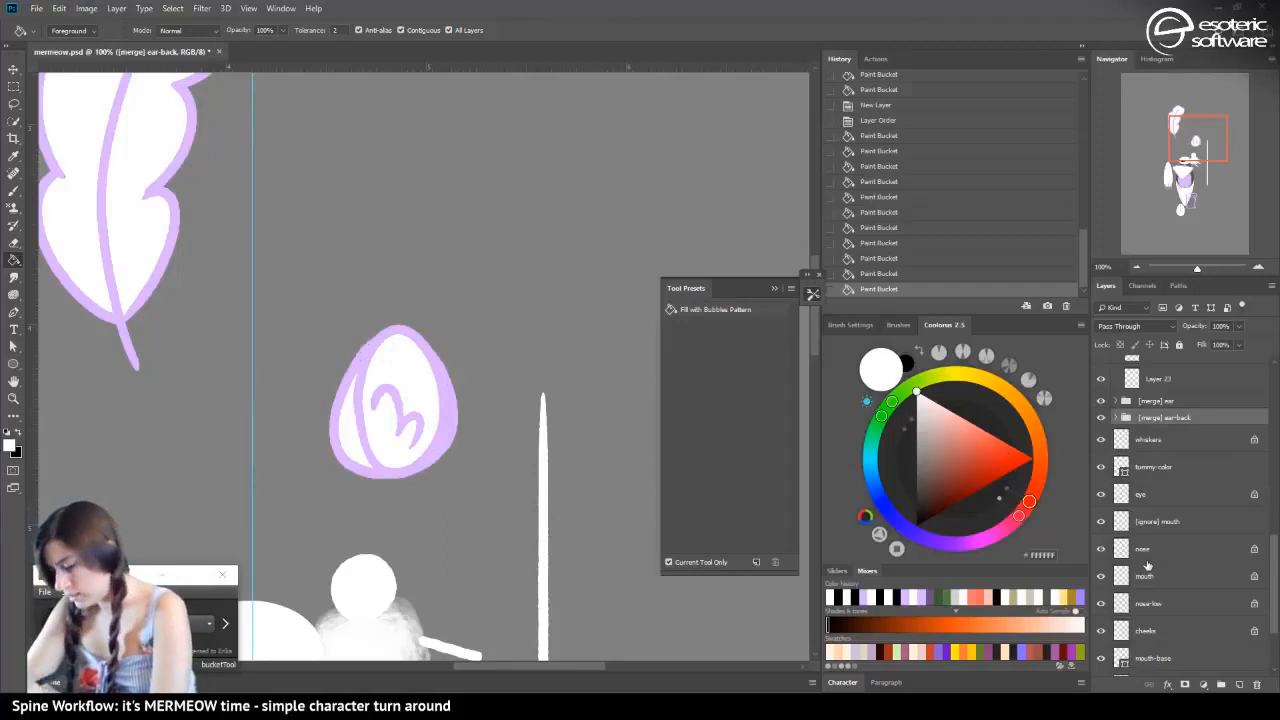
Locate the bandana's line art layer and show the seed pattern on Layer 13 above it
mouse_move(1190, 133)
left_mouse_down()
mouse_move(1179, 208)
mouse_move(1184, 174)
left_mouse_up()
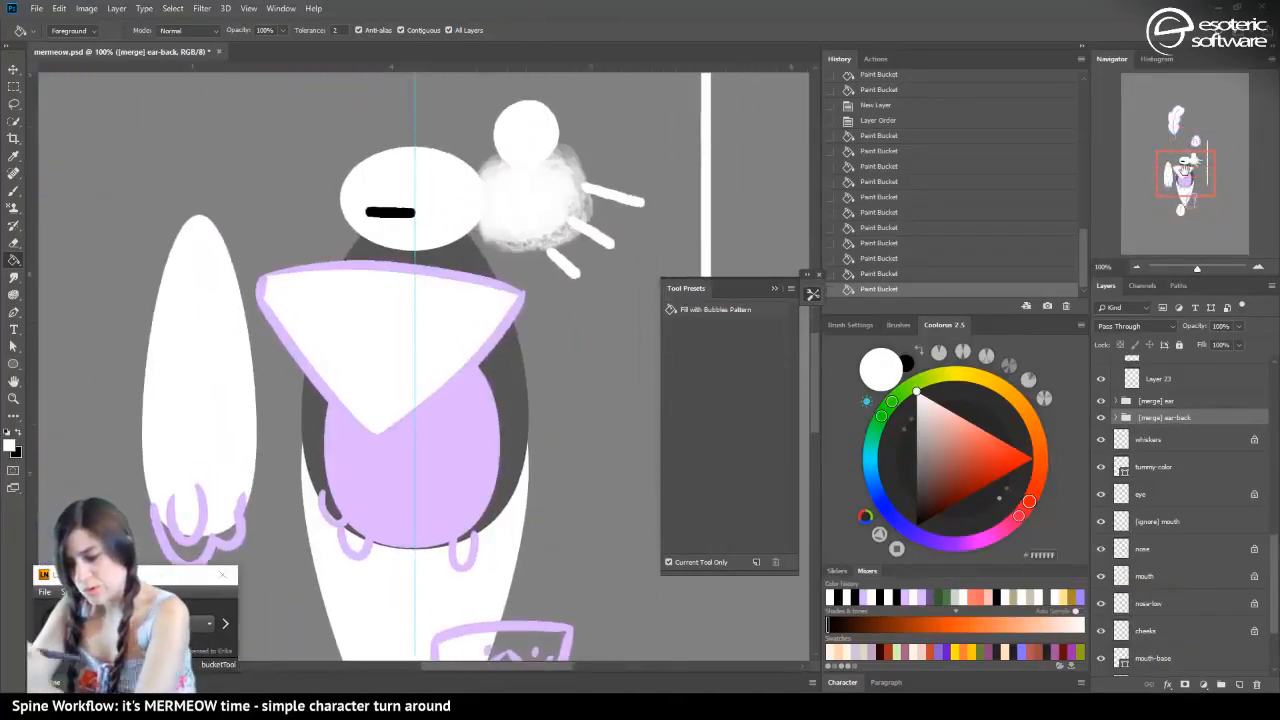
key("v")
left_click(419, 414)
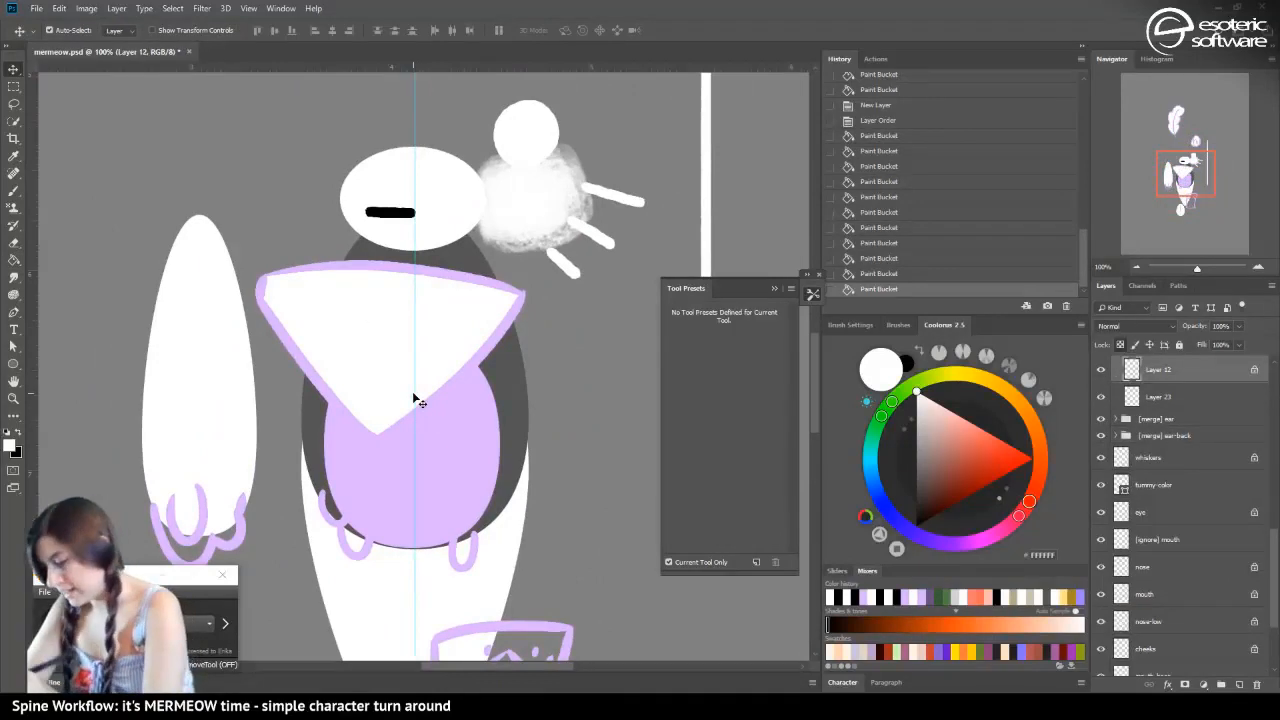
left_click_drag(1268, 558, 1271, 530)
left_click(1101, 426)
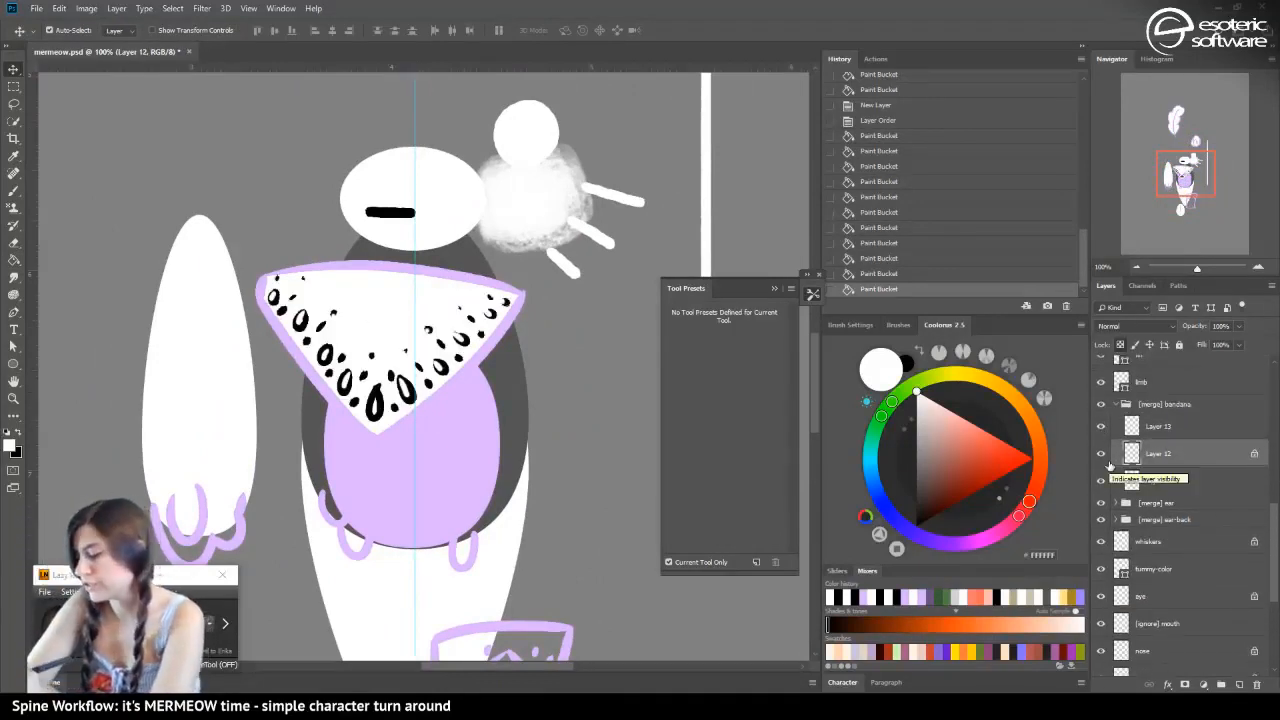
Move the seed pattern's Layer 13 out of the "[merge] bandana" group, placing it directly above the group
left_click(1136, 430)
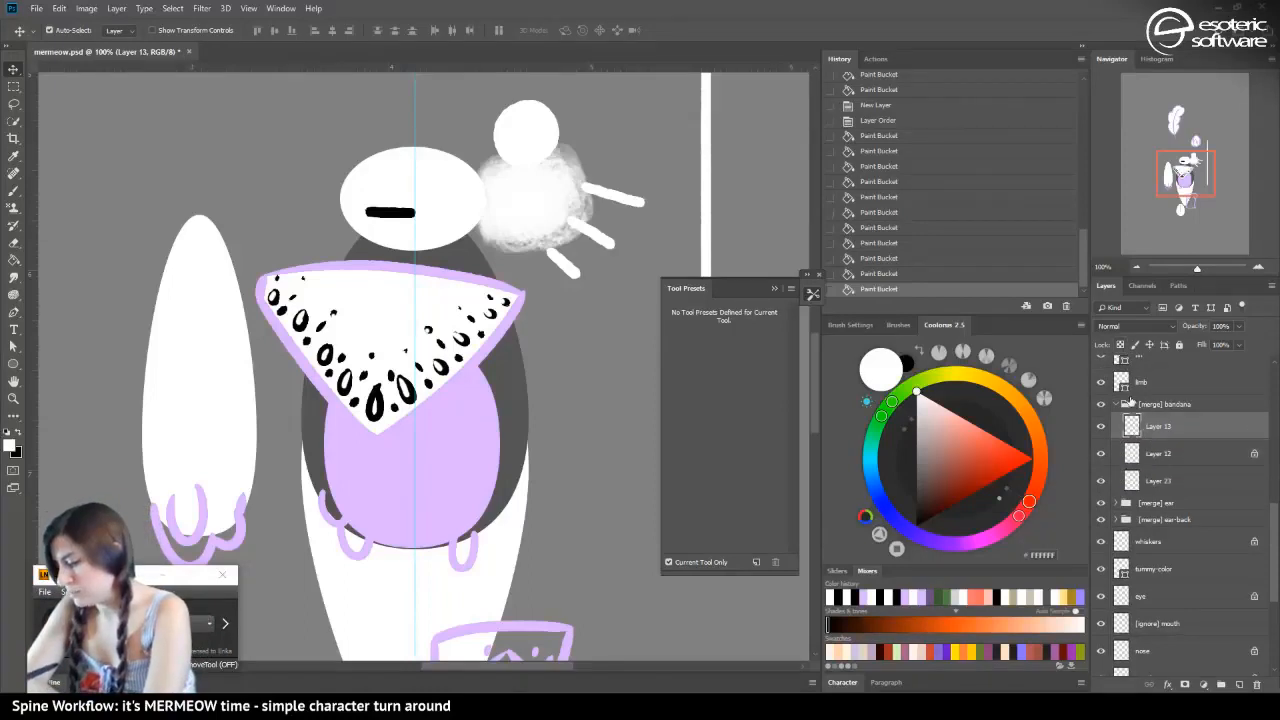
double_click(1155, 437)
left_click(1142, 190)
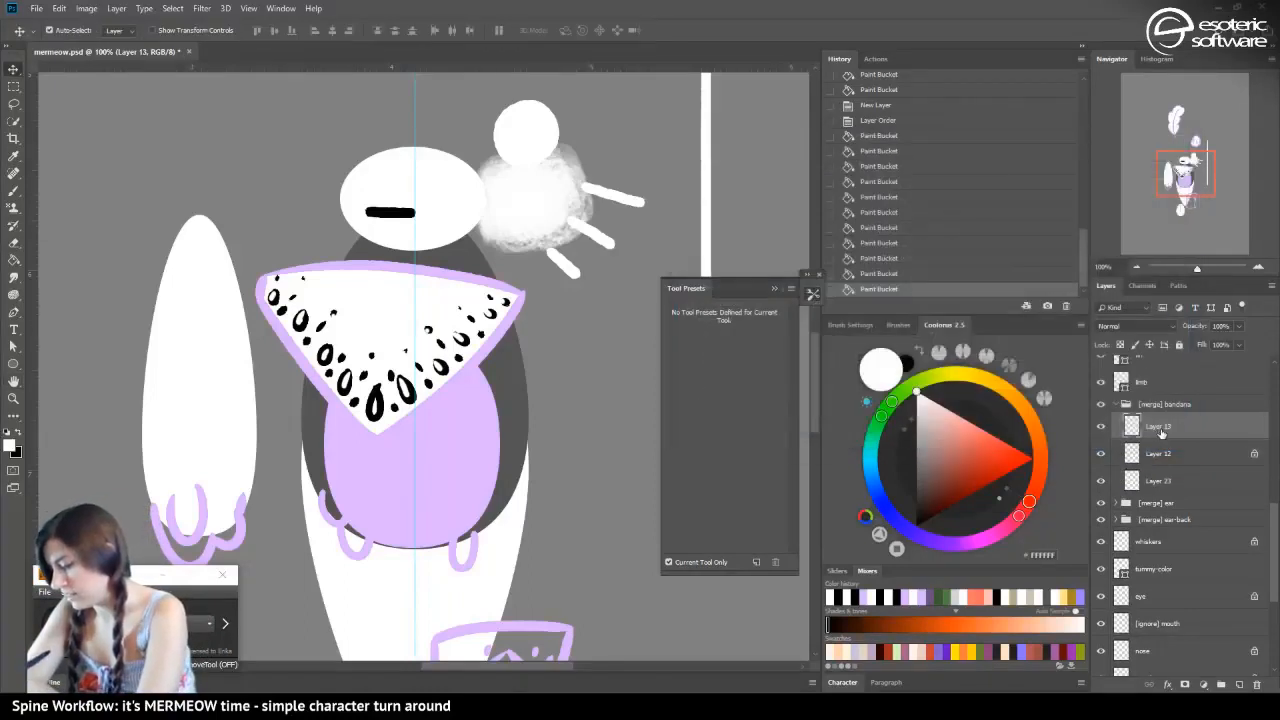
left_click_drag(1160, 430, 1148, 396)
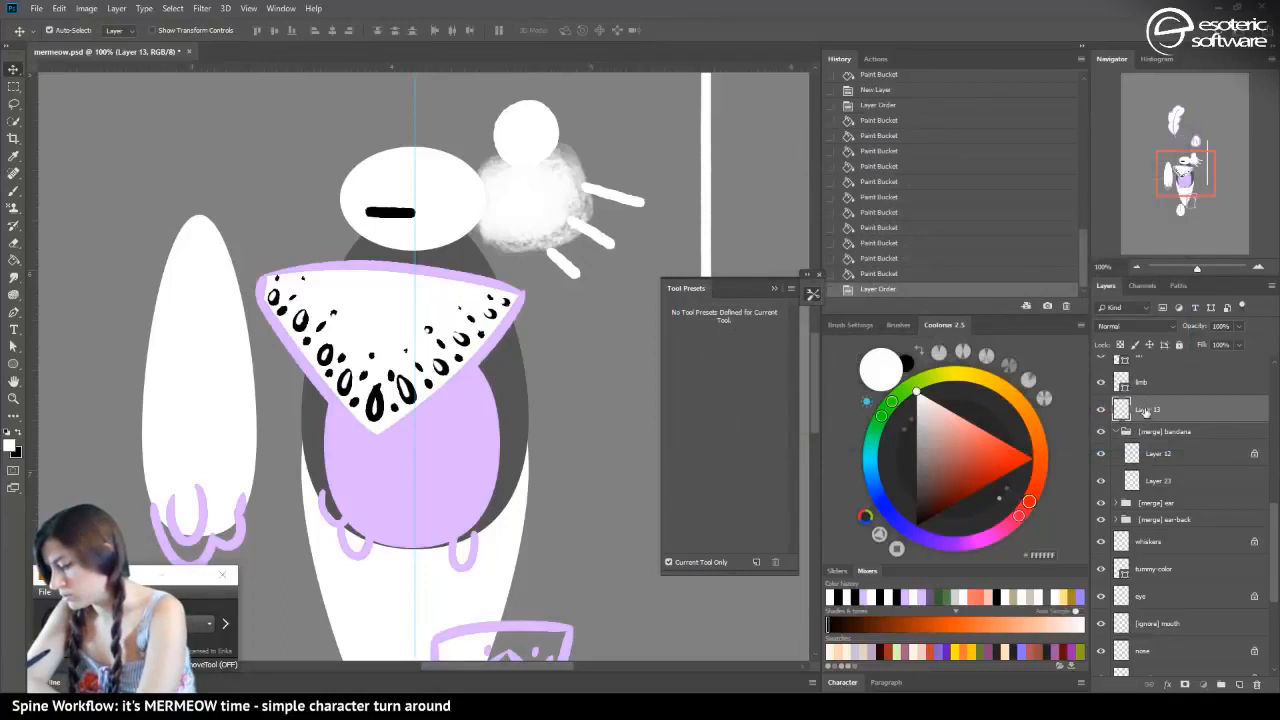
Rename the bandana's seed pattern layer as "bandana-decorations"
double_click(1147, 410)
type("deco")
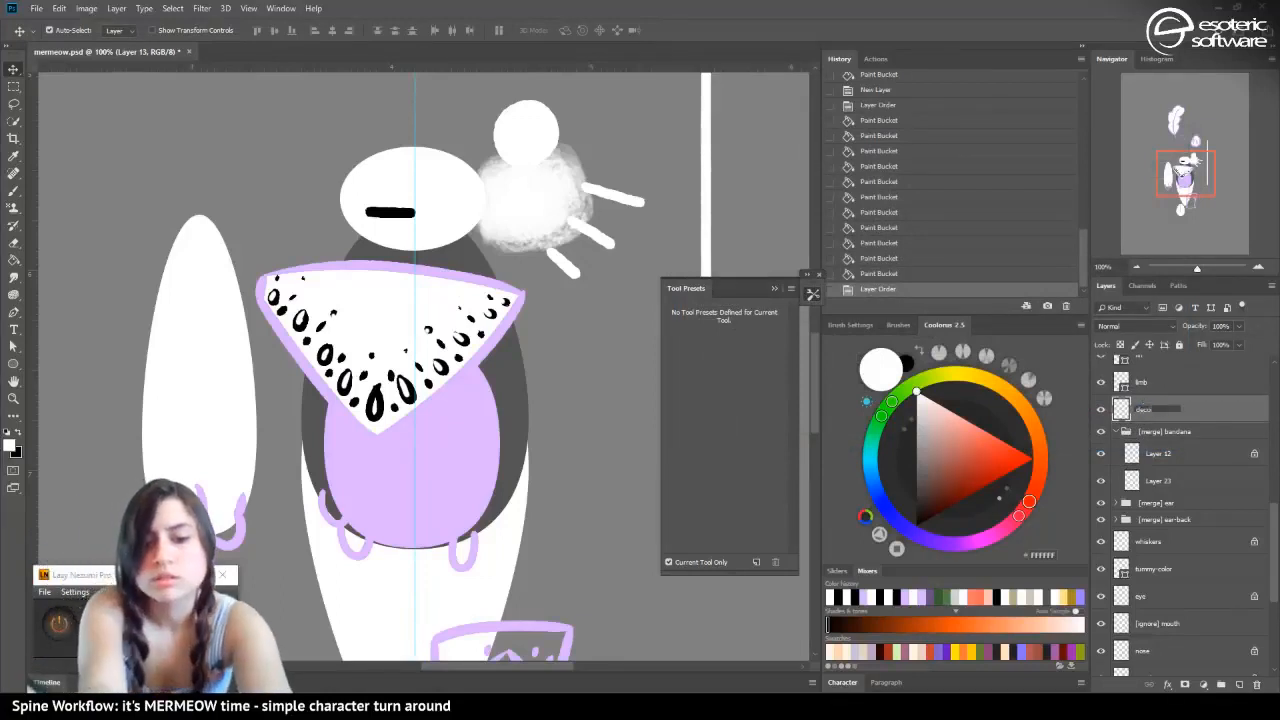
type("rations")
key("Return")
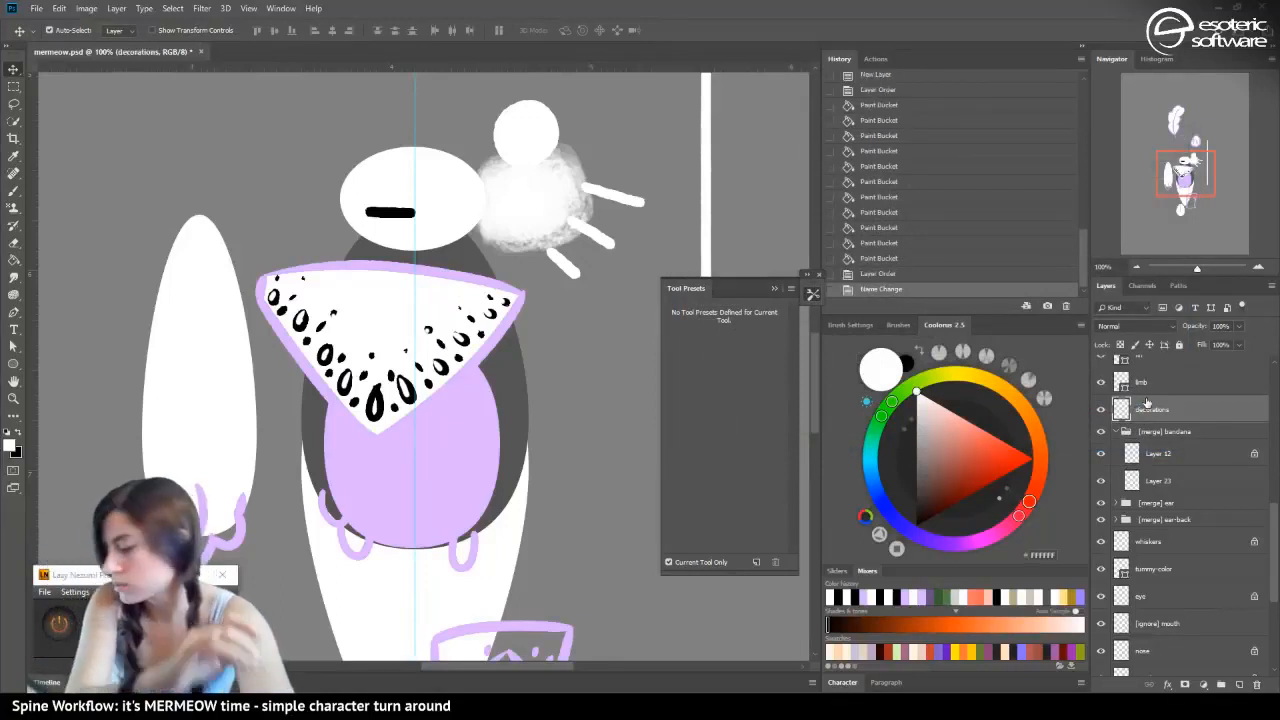
double_click(1137, 411)
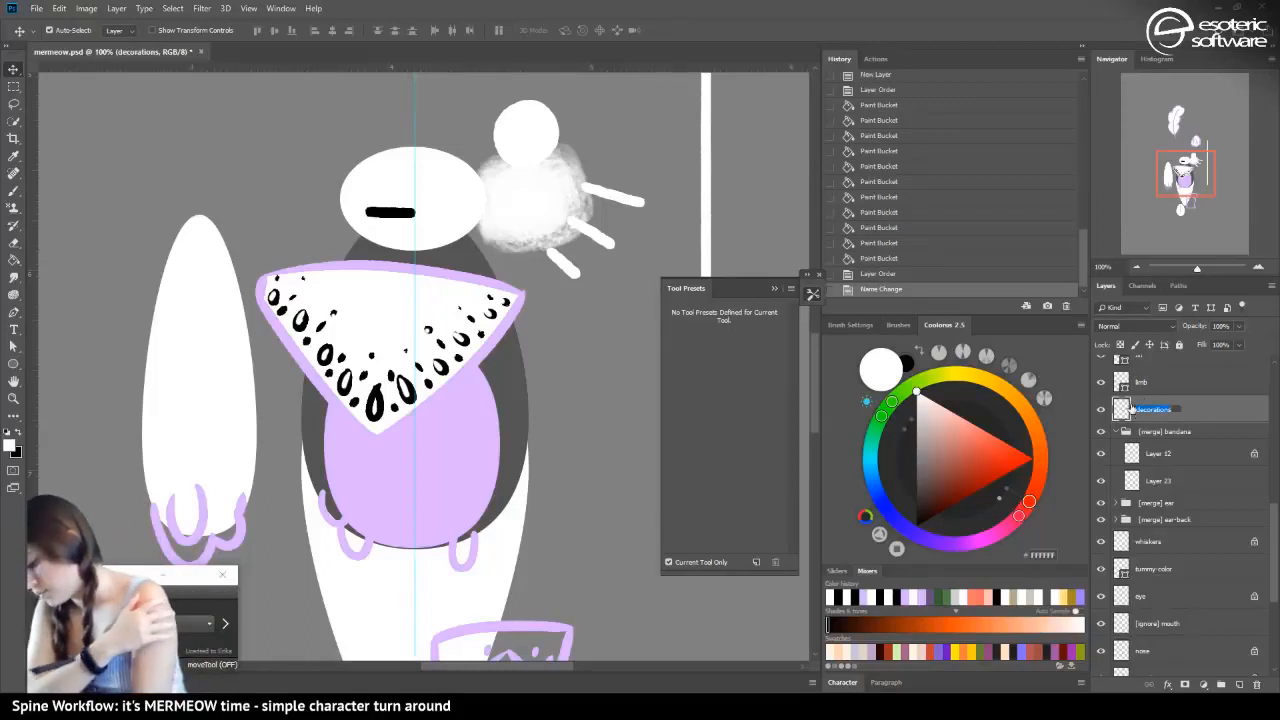
key("Left")
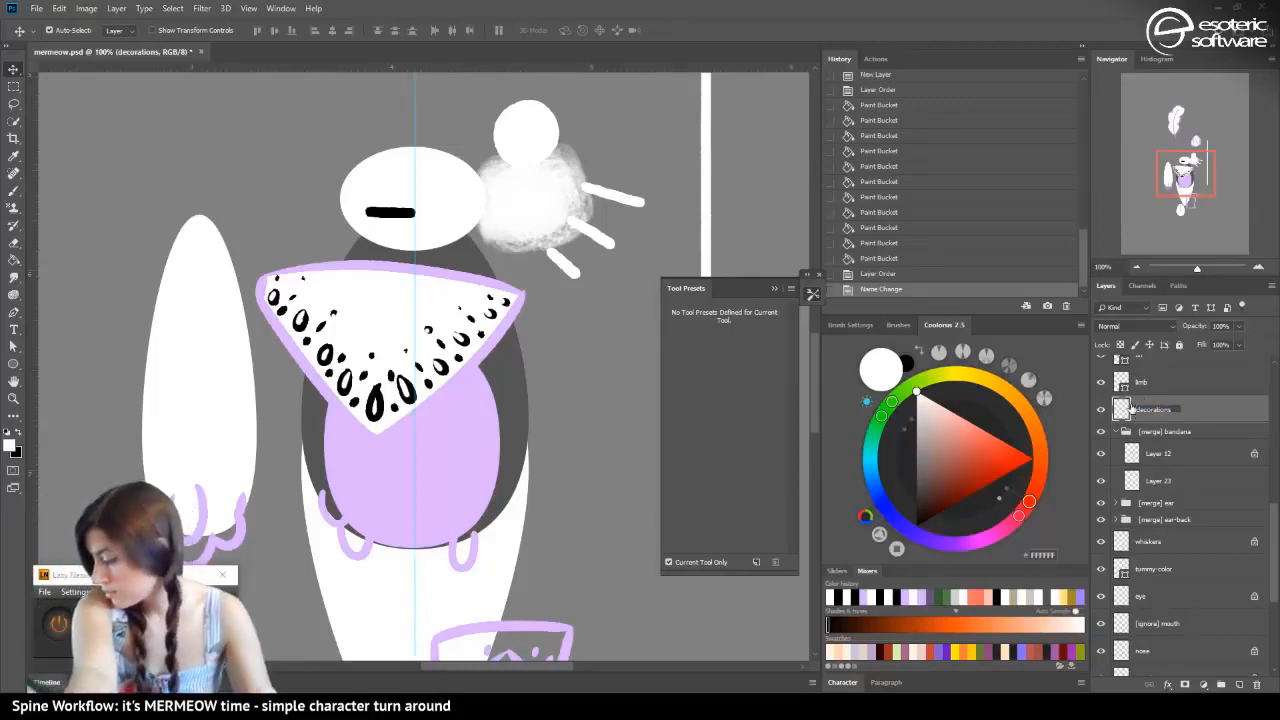
type("bandana")
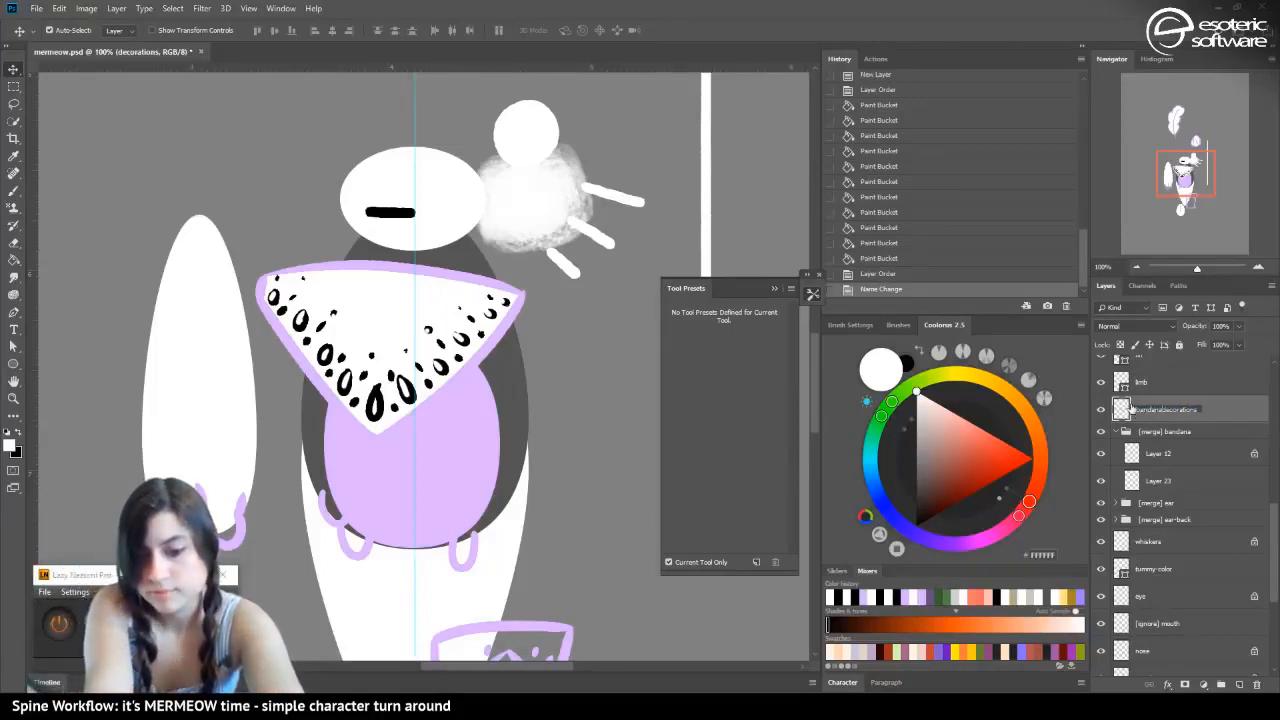
key("Return")
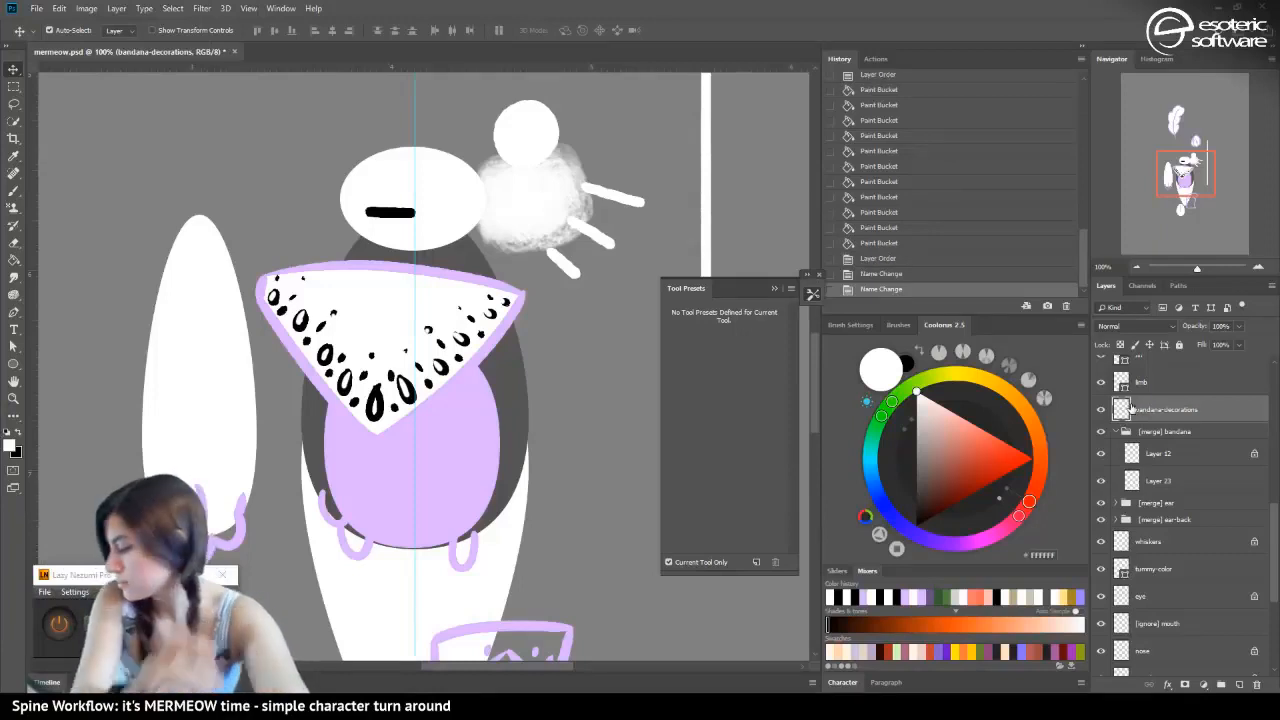
Lock the transparent pixels of bandana-decorations and recolour its seeds white with the Gradient tool, then save the file
left_click(1121, 344)
left_click(16, 261)
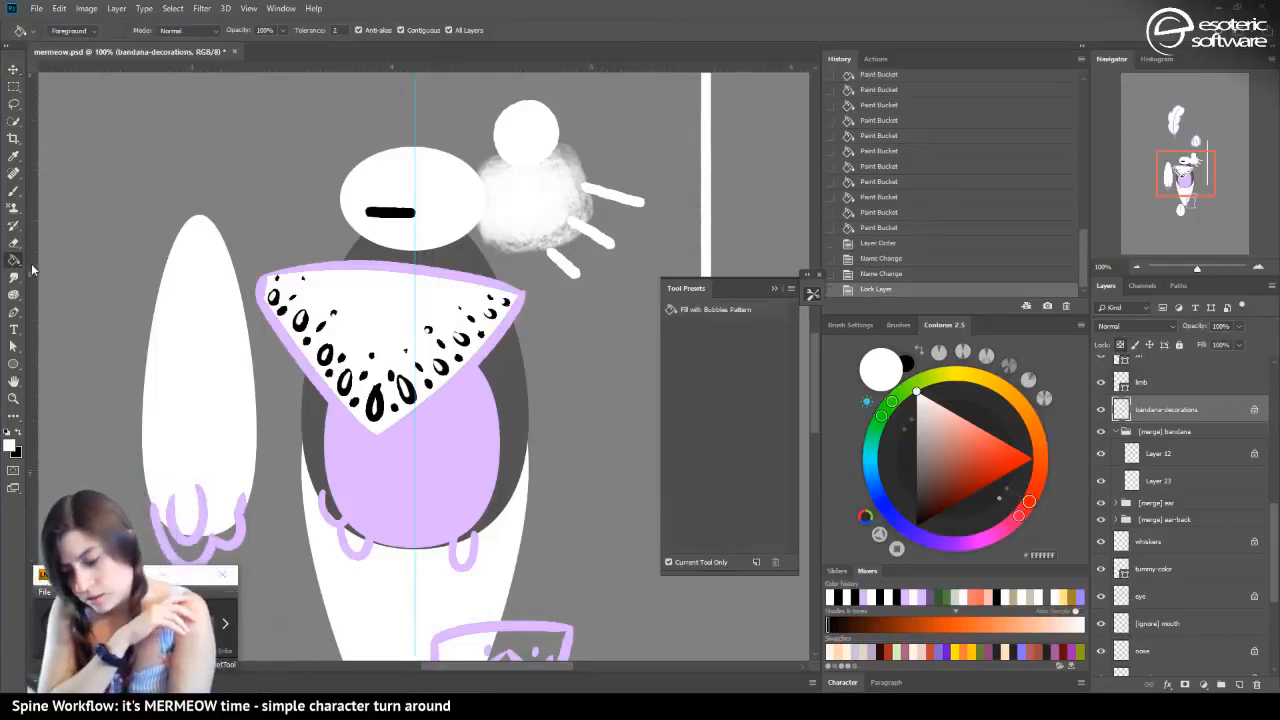
right_click(12, 262)
left_click(45, 260)
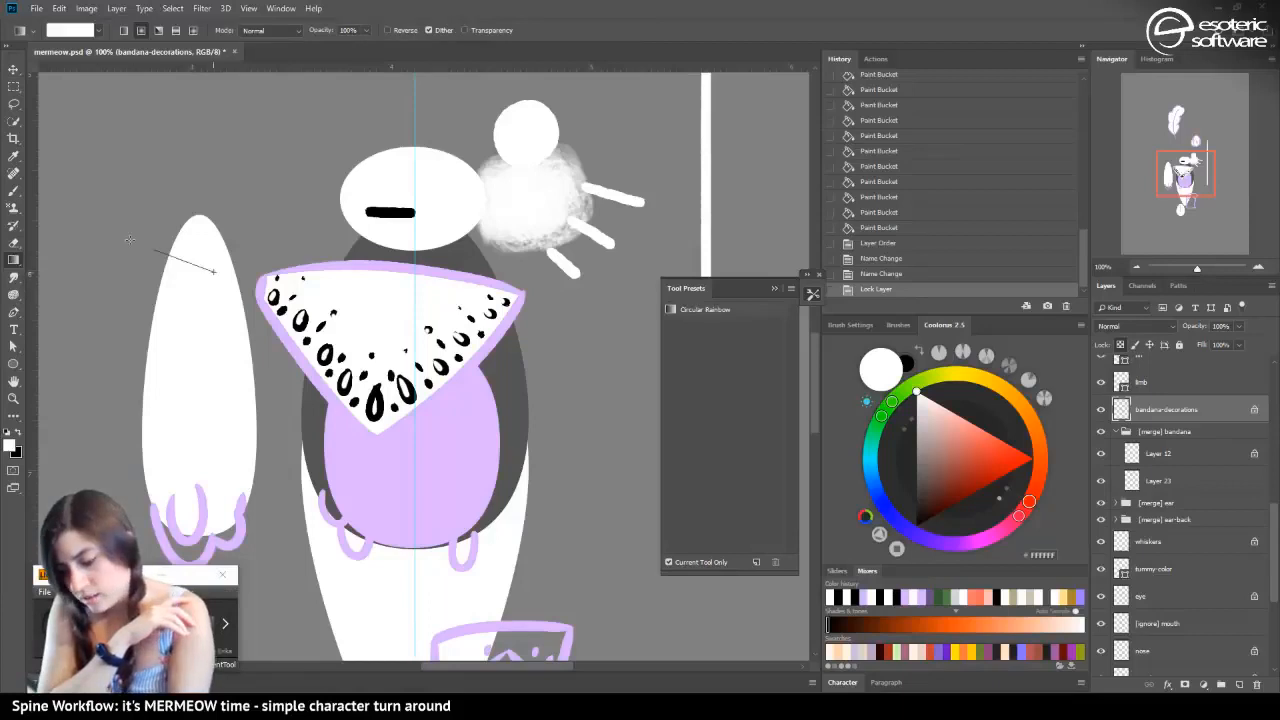
left_click_drag(127, 236, 130, 240)
key("ctrl+s")
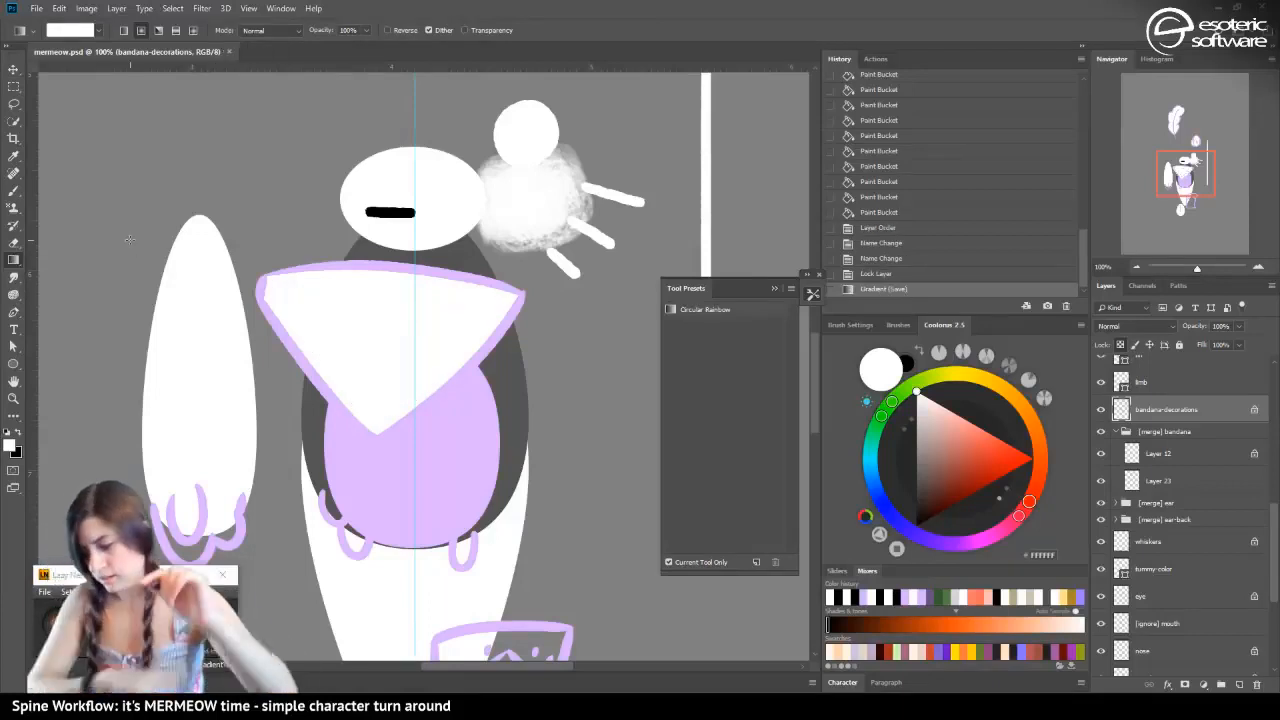
Select the tummy-color shape layer and set its fill to white
mouse_move(1183, 167)
left_mouse_down()
mouse_move(1182, 203)
mouse_move(1168, 143)
mouse_move(1195, 124)
mouse_move(1200, 162)
mouse_move(1187, 170)
mouse_move(1186, 154)
mouse_move(1206, 175)
mouse_move(1198, 190)
mouse_move(1190, 172)
left_mouse_up()
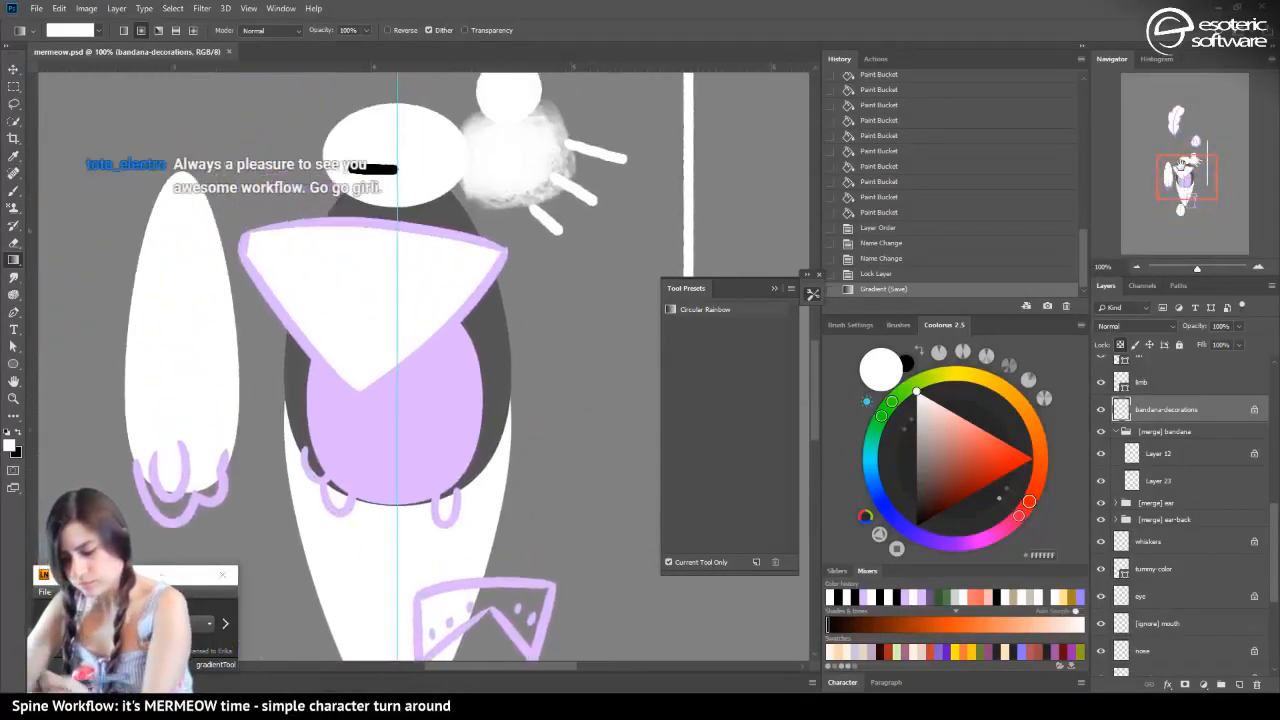
left_click(13, 67)
left_click(428, 386)
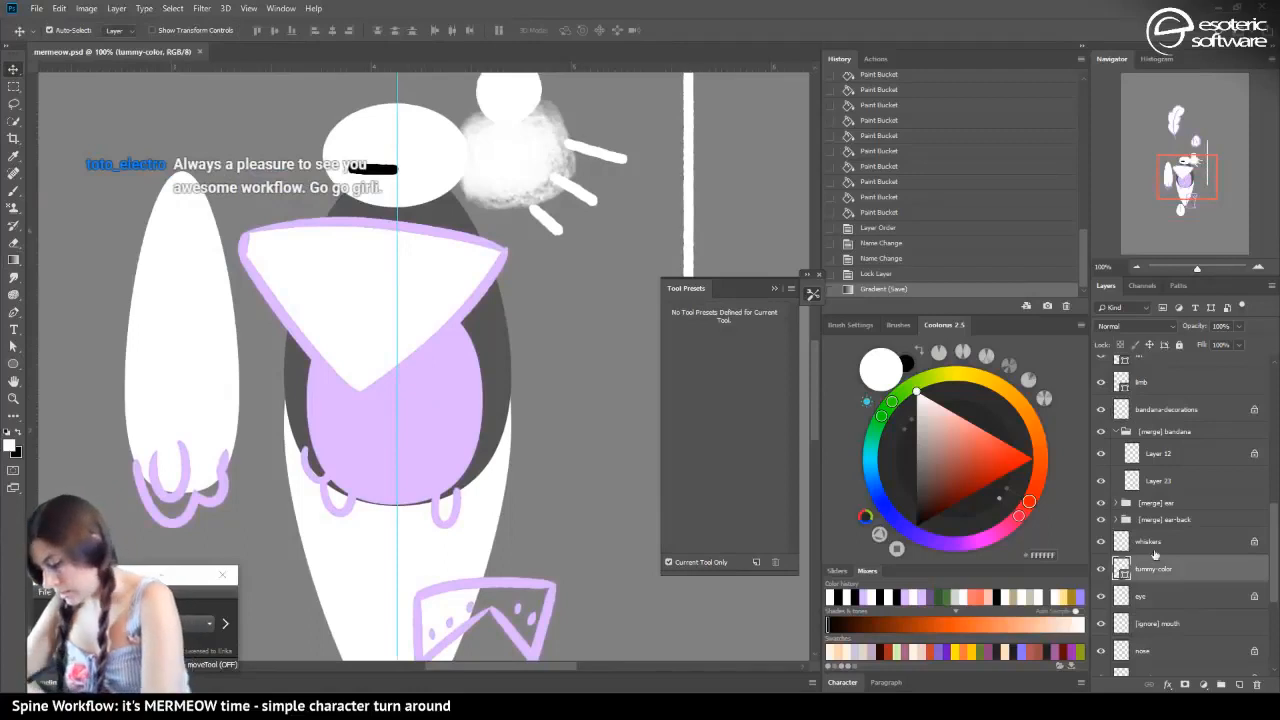
left_click(918, 407)
left_click_drag(919, 406, 890, 356)
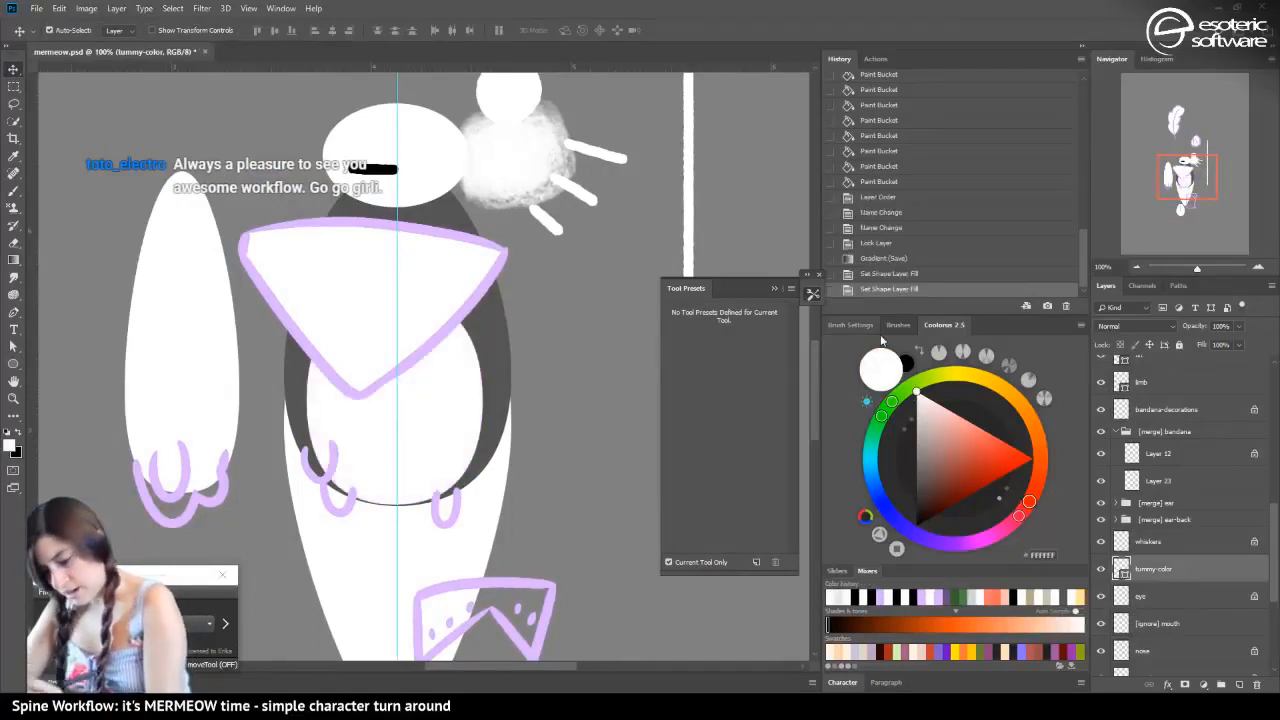
Select the dark body shape layer and set its fill to white
left_click(490, 356)
left_click(418, 431)
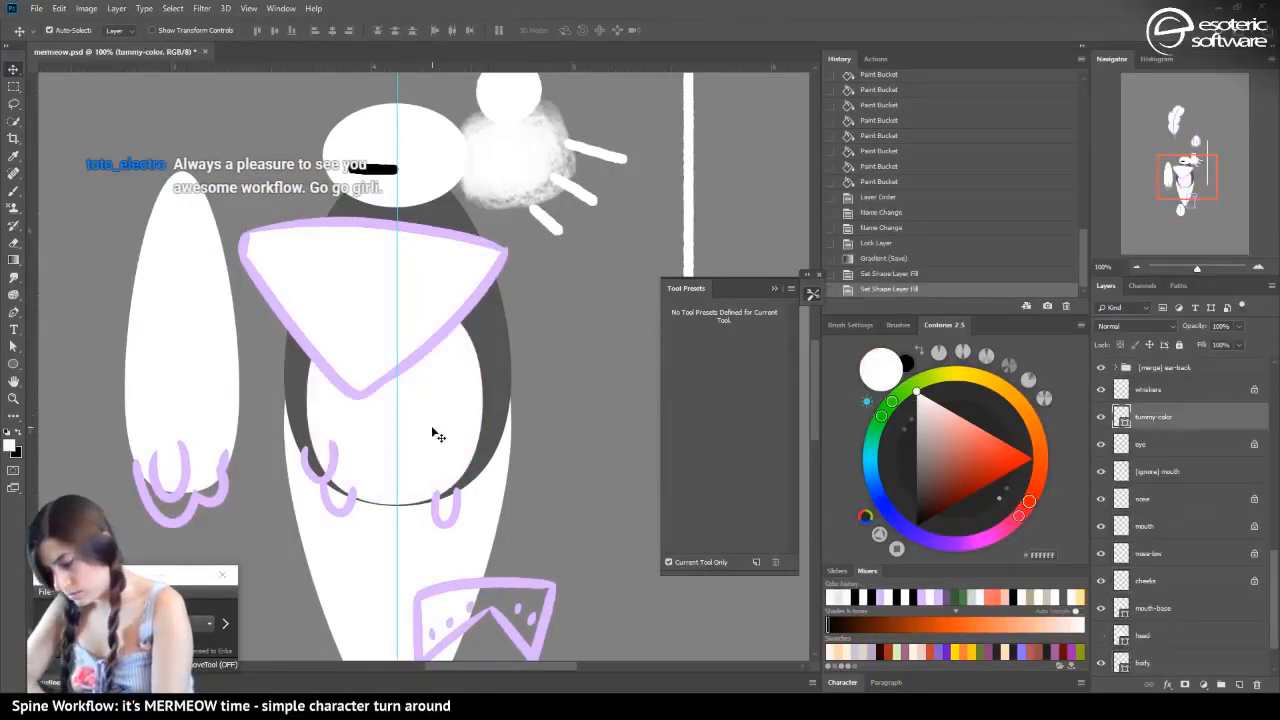
left_click(486, 345)
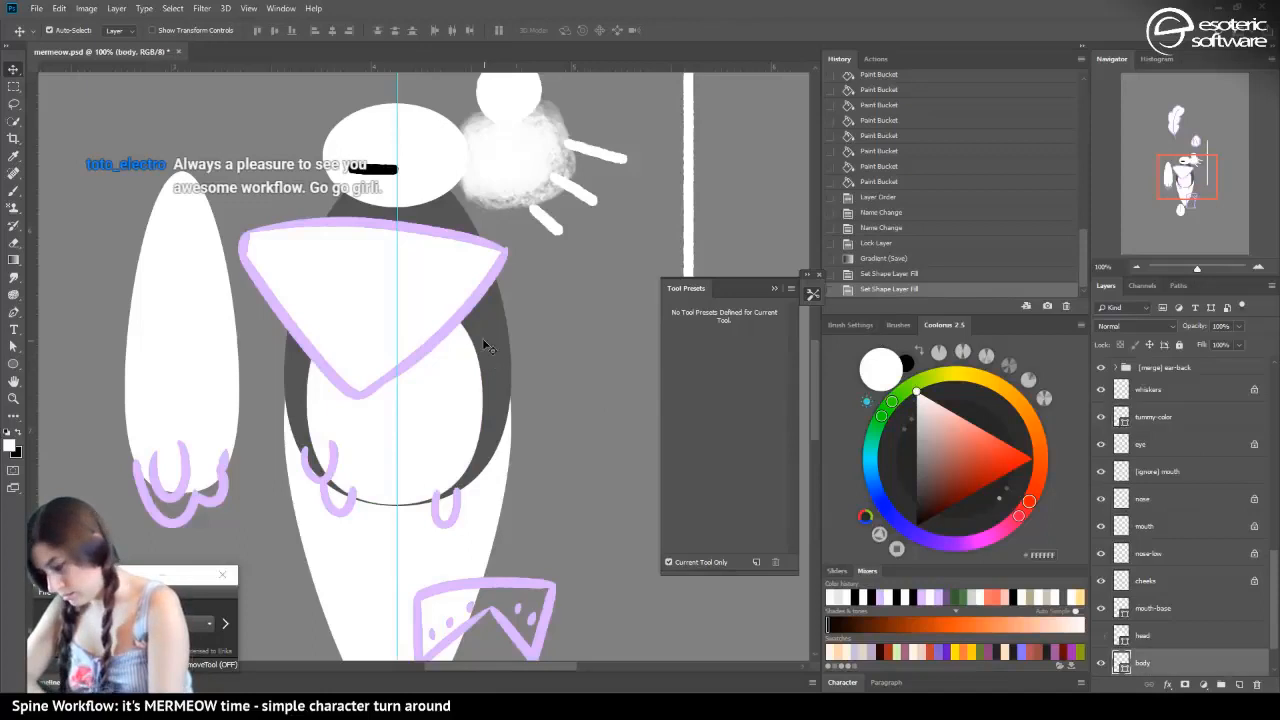
left_click(926, 414)
left_click_drag(921, 406, 889, 359)
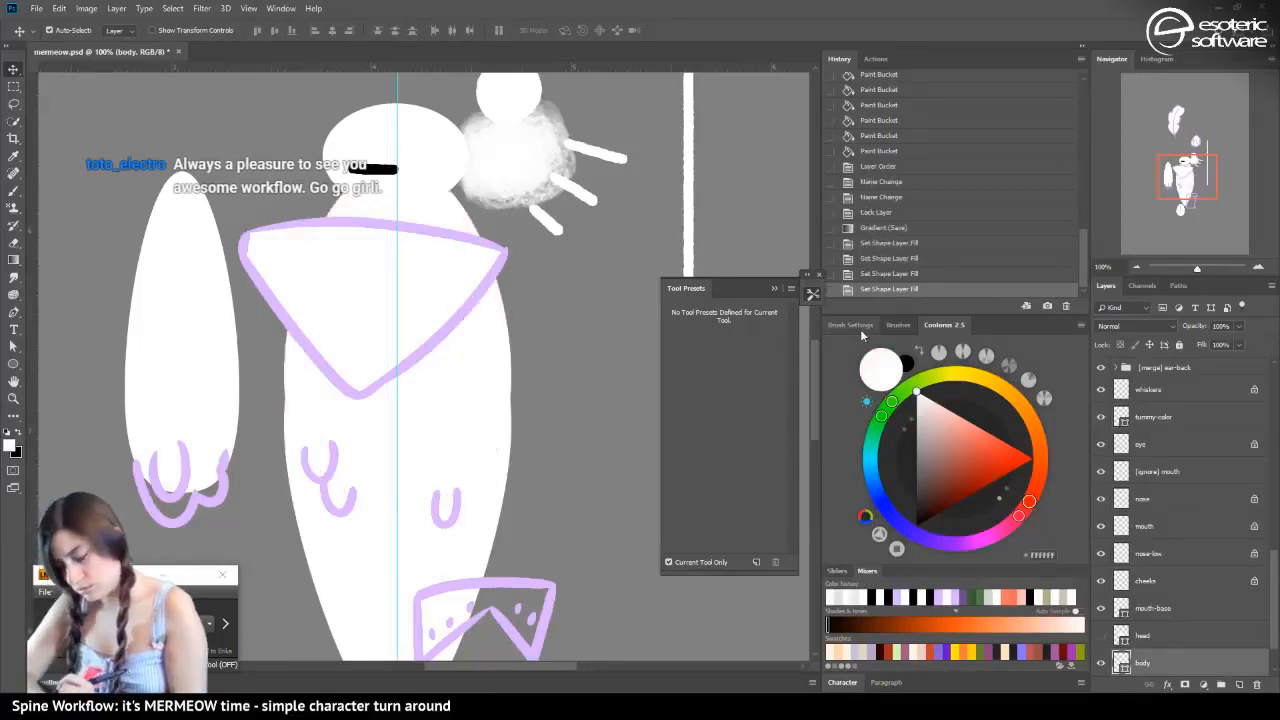
Show the hidden head layer again and save the document
left_click_drag(480, 290, 532, 316)
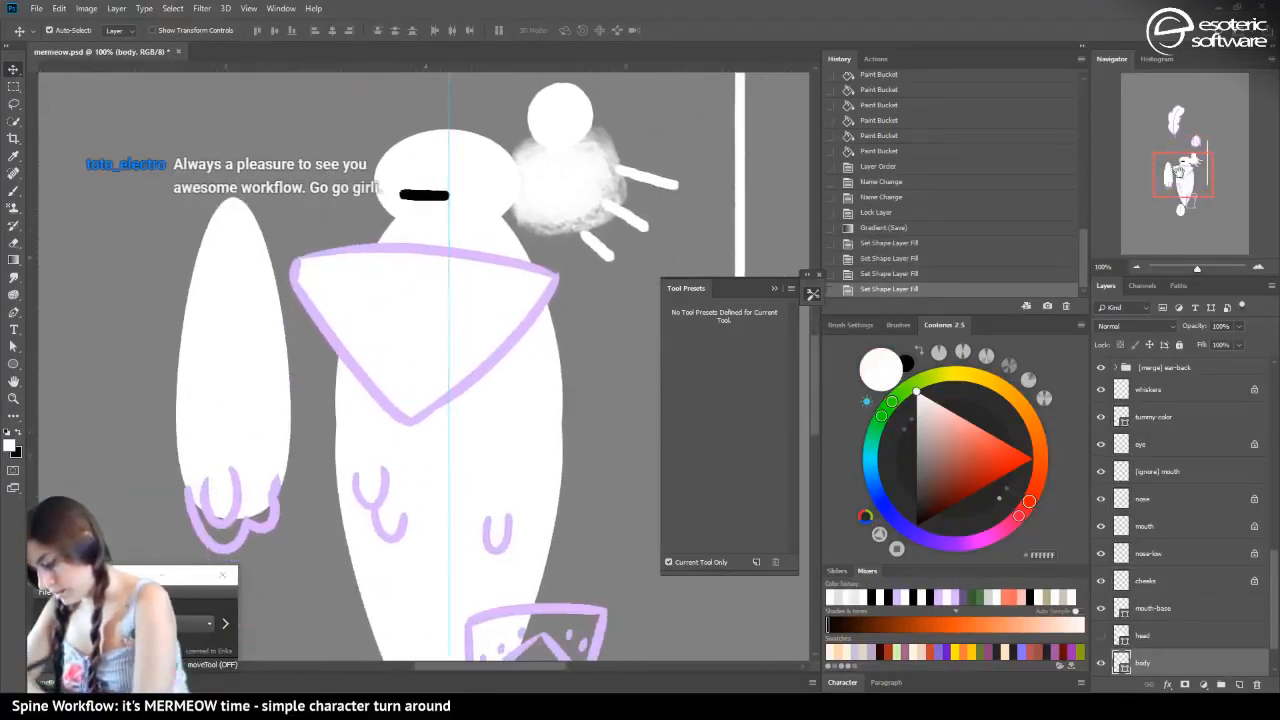
left_click(1101, 635)
left_click_drag(1168, 174, 1193, 190)
key("ctrl+s")
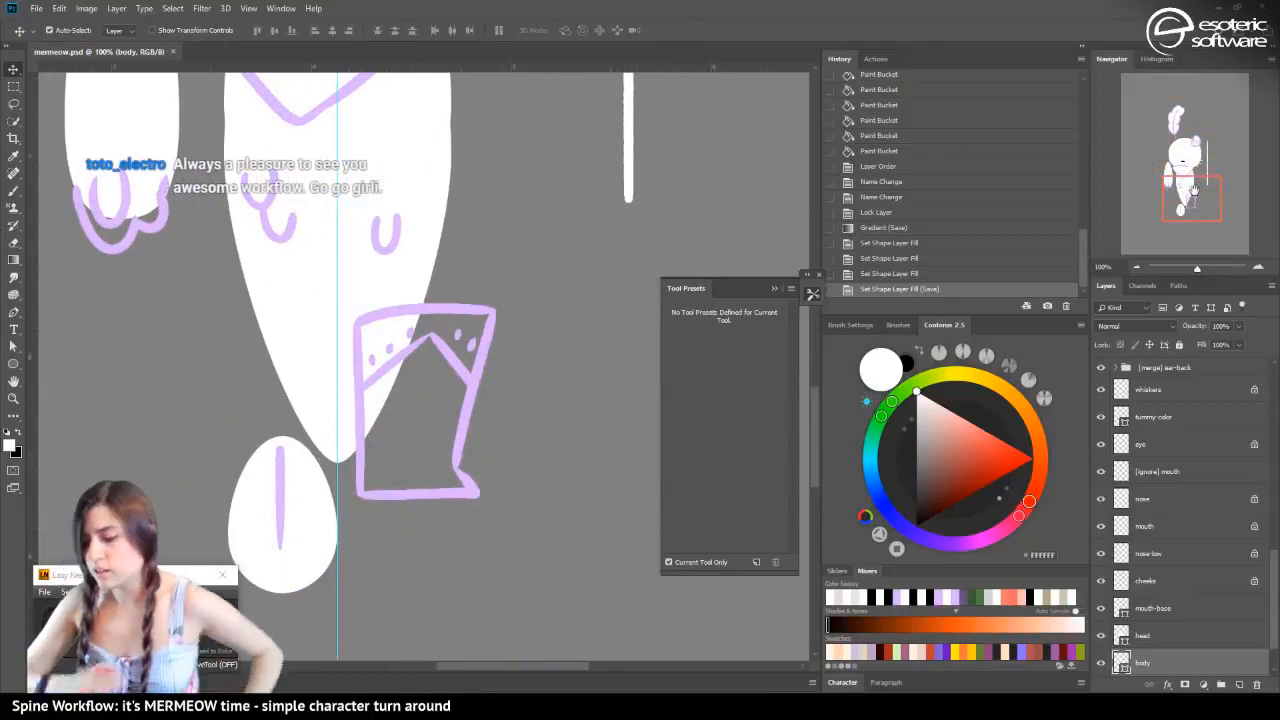
left_click(13, 190)
left_click(121, 212)
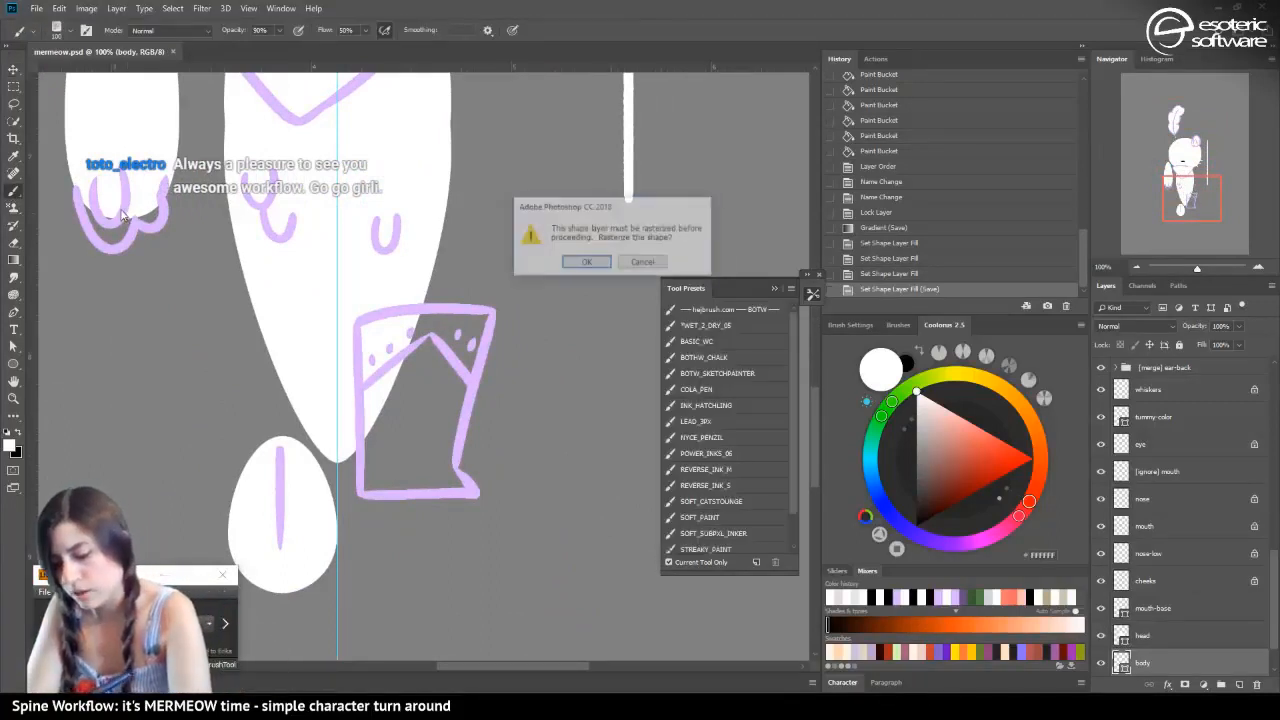
left_click(642, 262)
key("v")
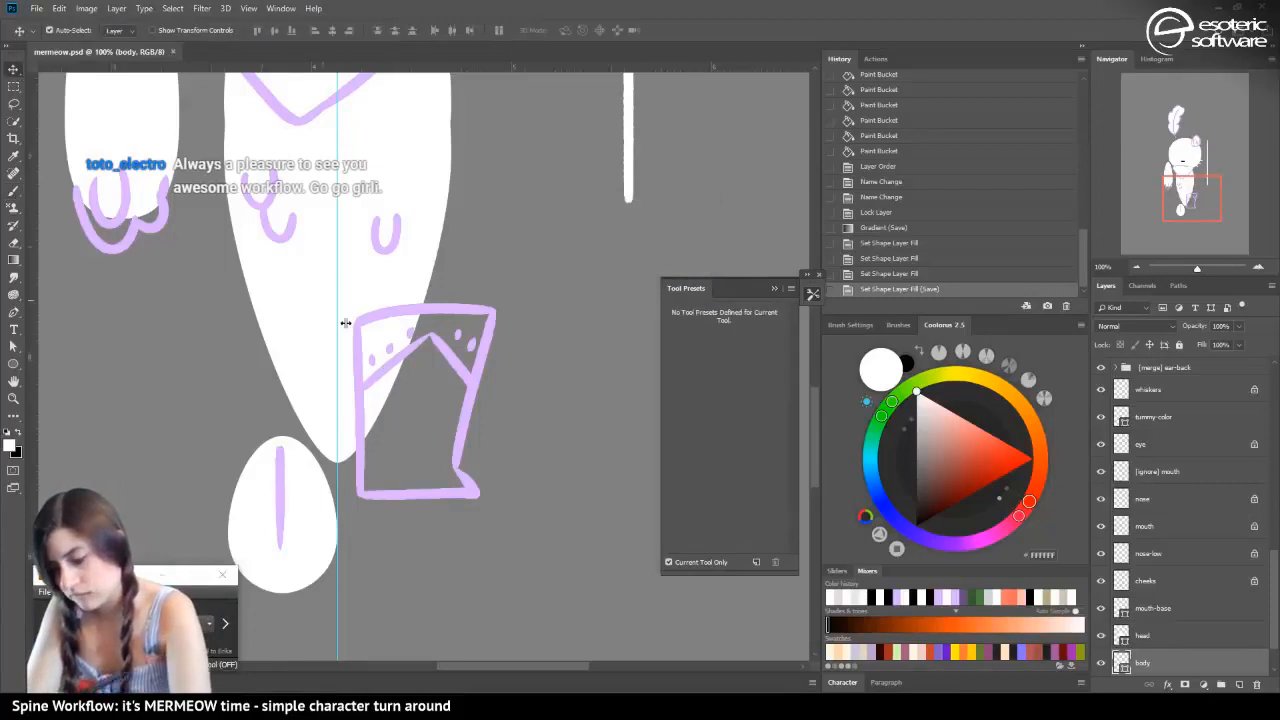
Hide the banded, dotted detail on Layer 18 and select its outline layer, Layer 17
left_click(400, 356)
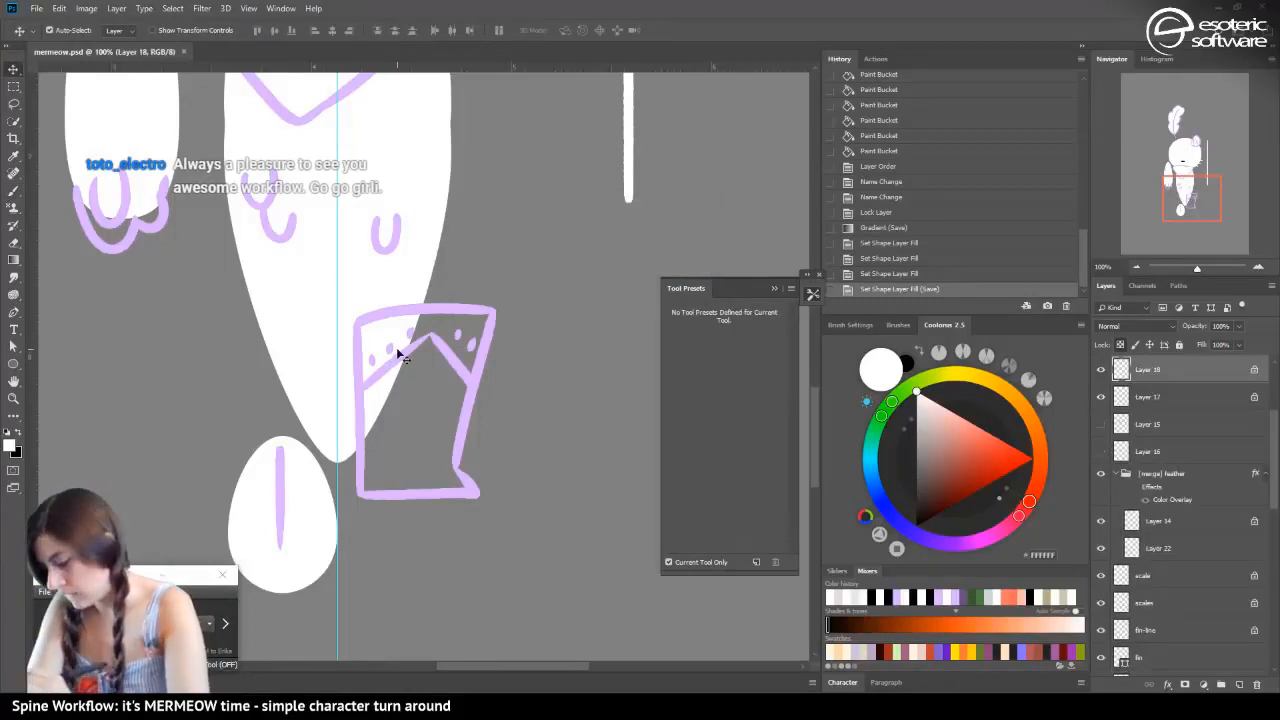
left_click(1101, 369)
left_click(1135, 390)
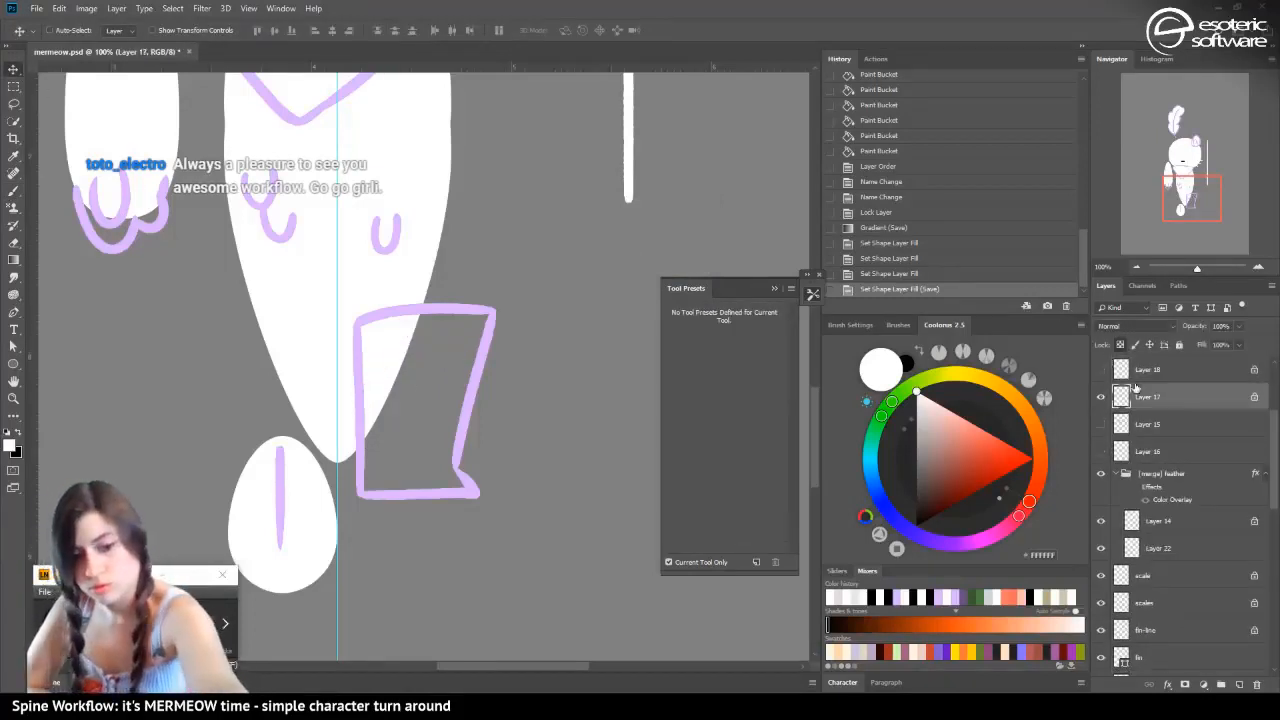
Put Layer 17 in its own group and name the group "[merge] boot-front"
key("ctrl+g")
double_click(1151, 391)
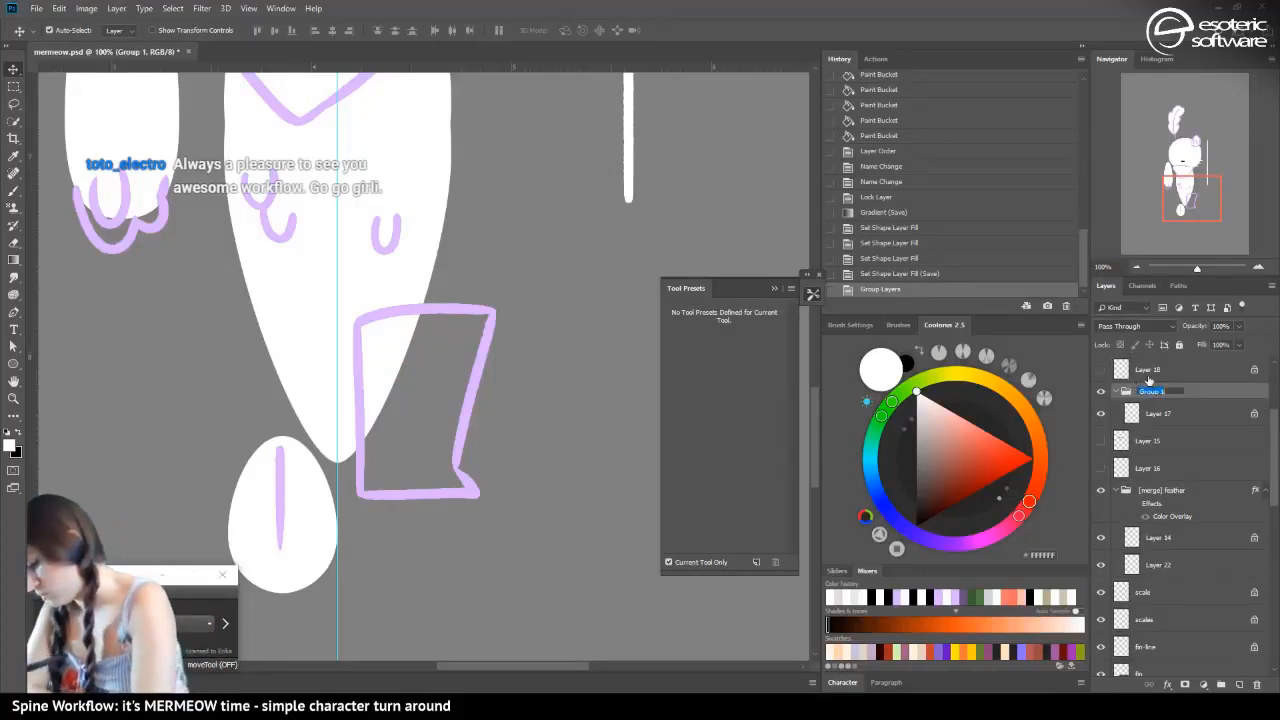
type("body")
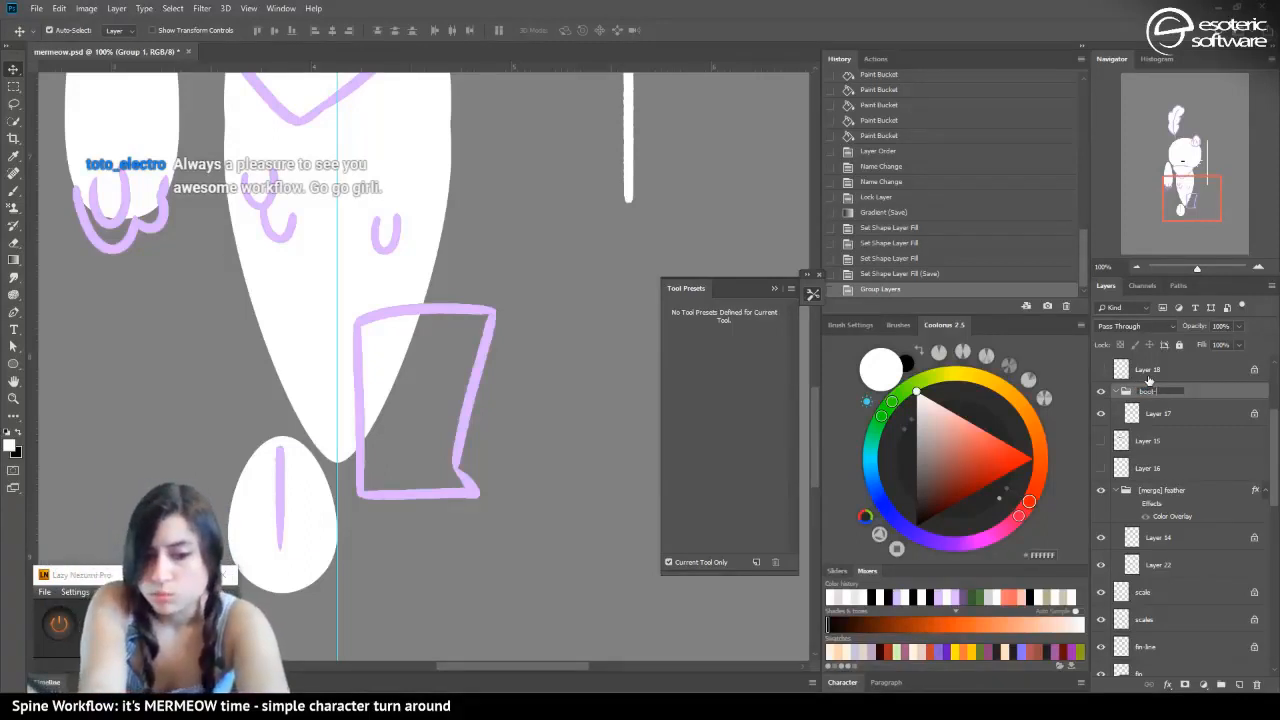
type("-front")
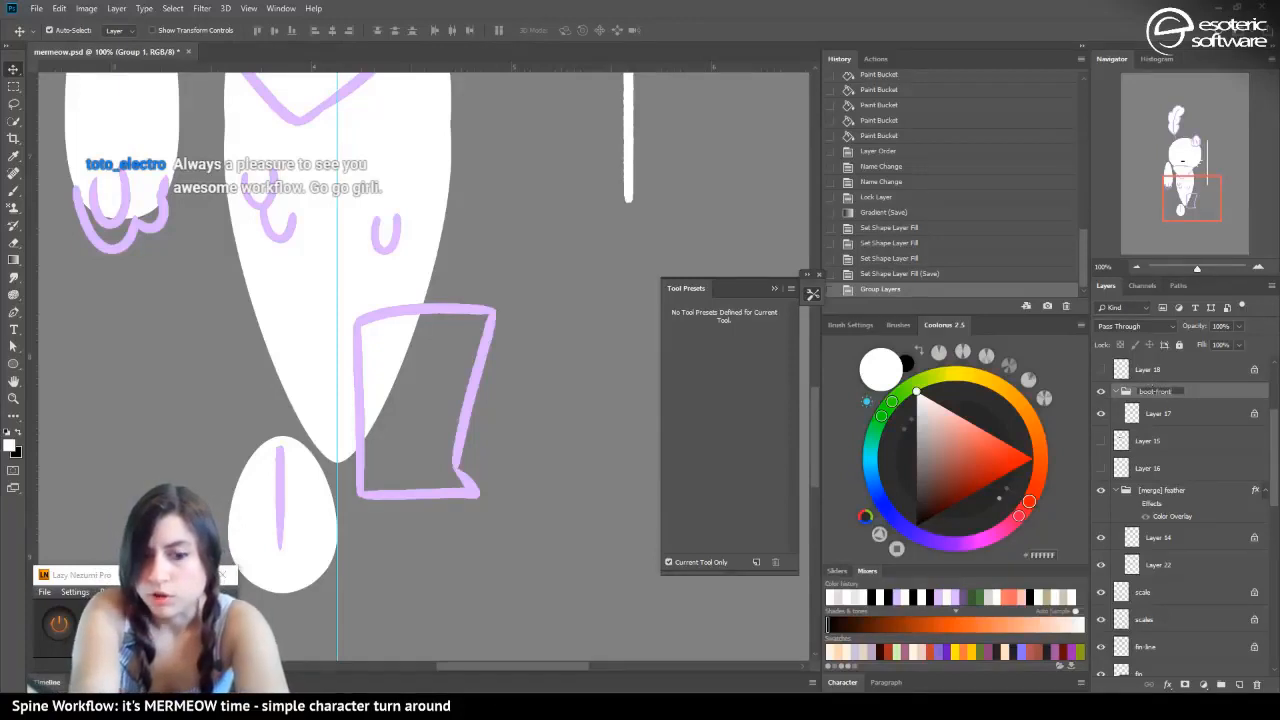
key("Return")
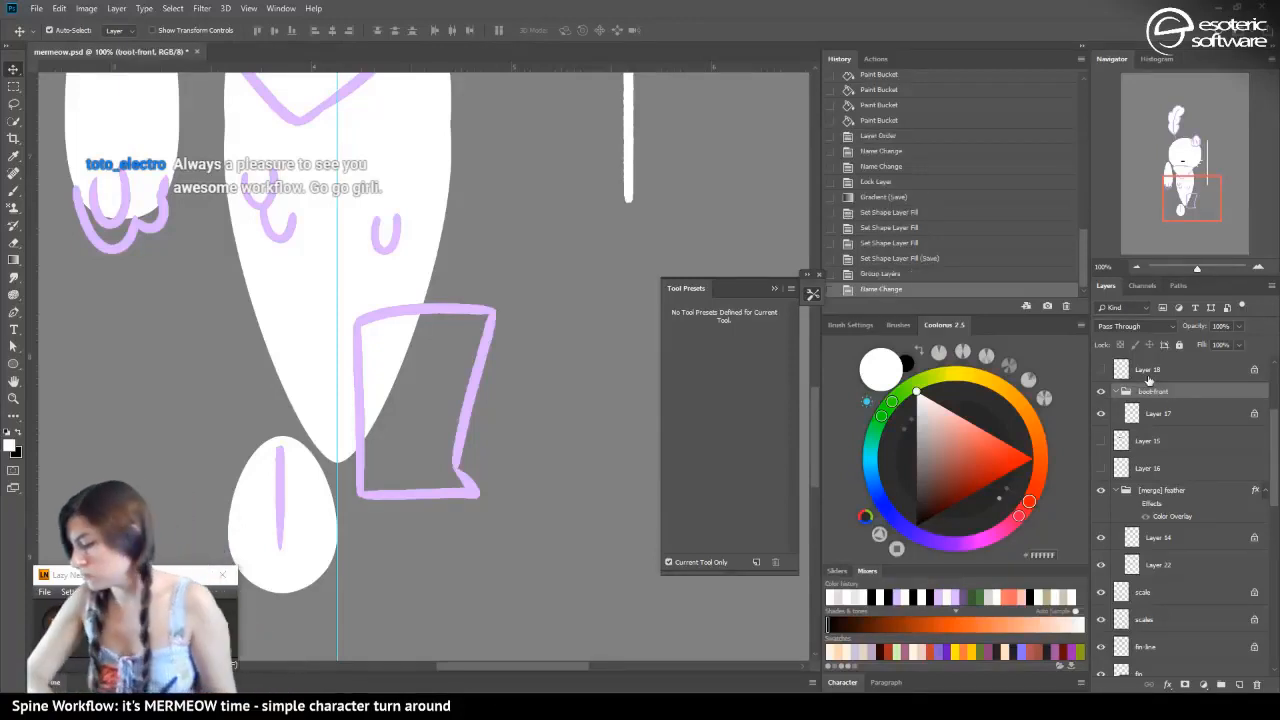
double_click(1146, 393)
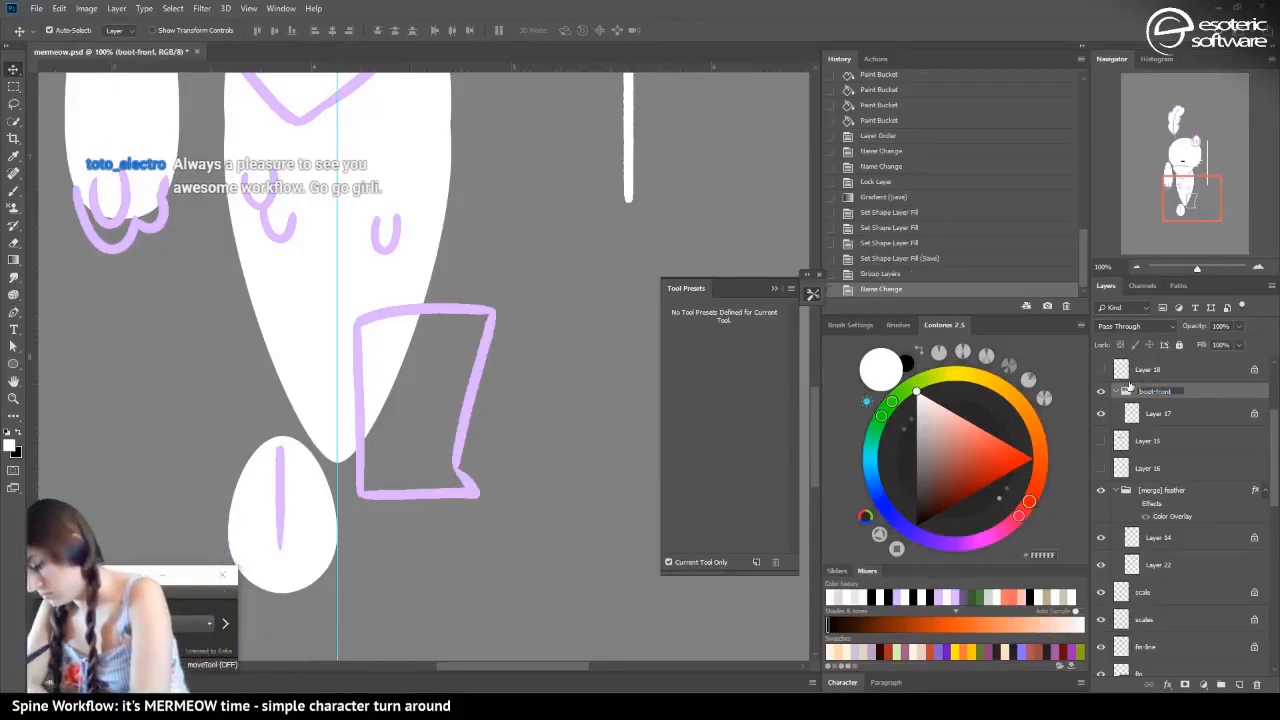
type("[merge]")
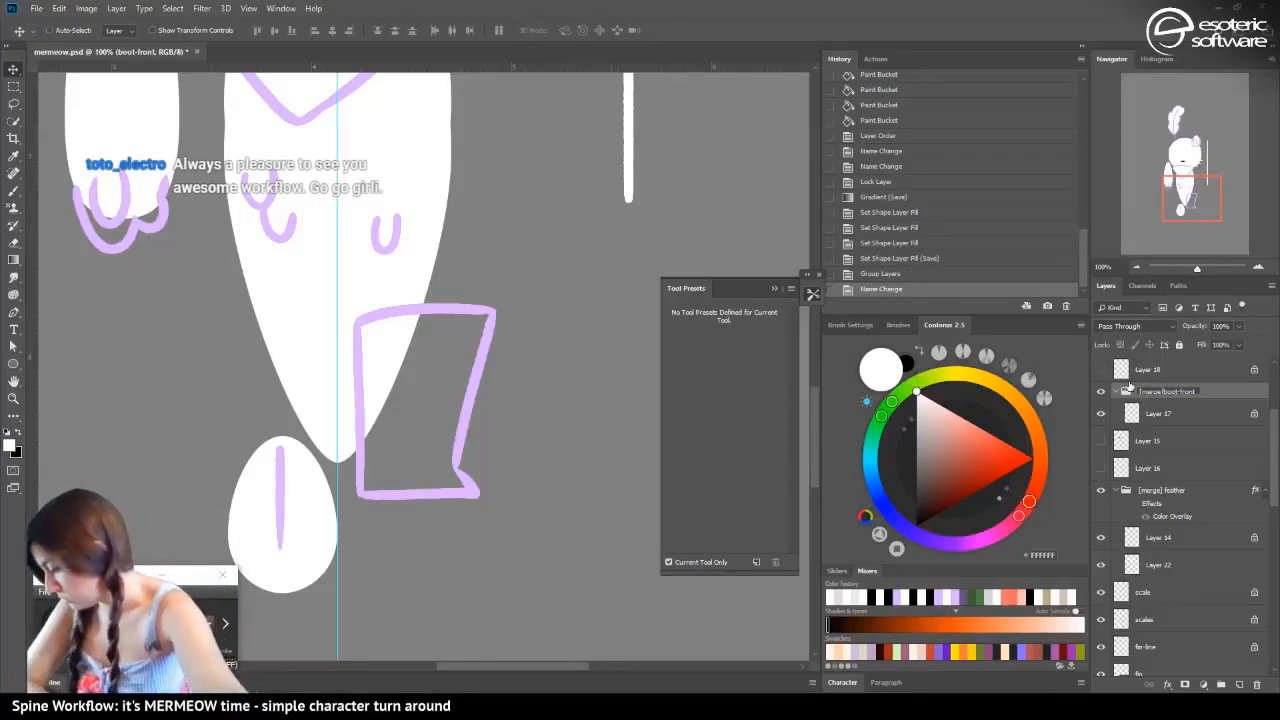
key("Return")
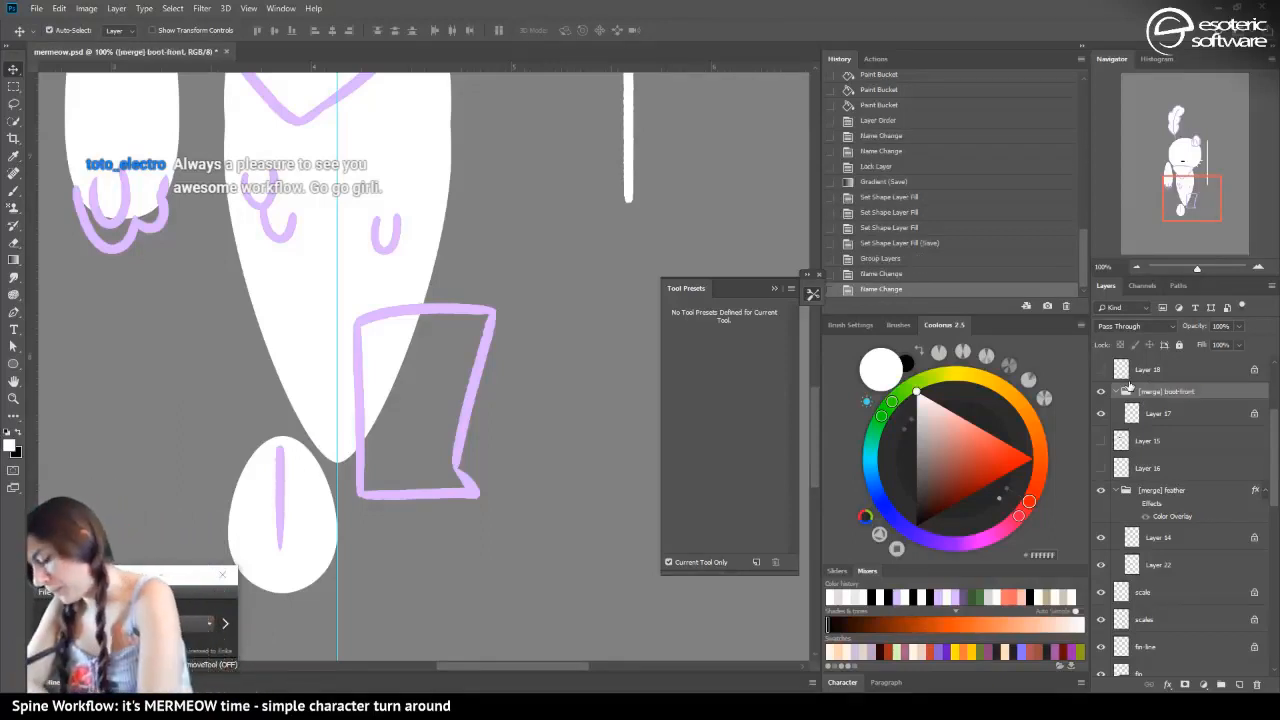
Move the dotted detail on Layer 18 into the boot-front group below Layer 17 and keep it hidden
left_click(1101, 370)
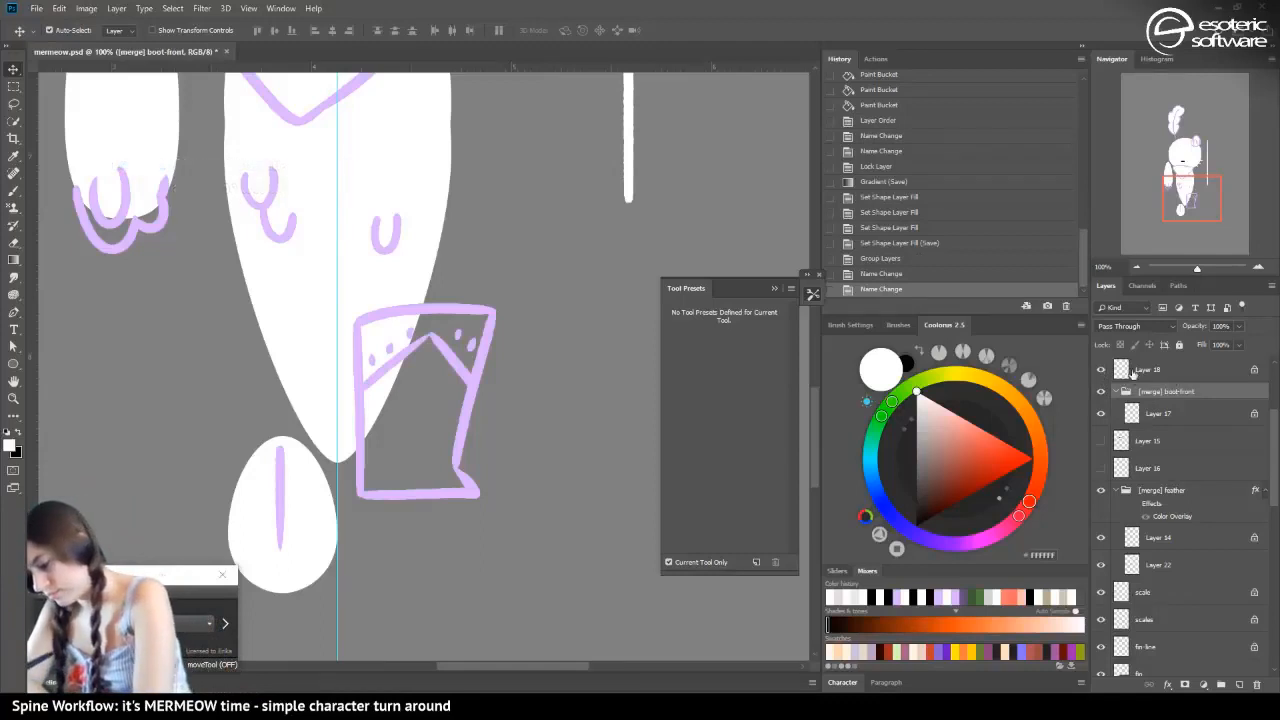
left_click_drag(1131, 372, 1126, 430)
left_click(1102, 387)
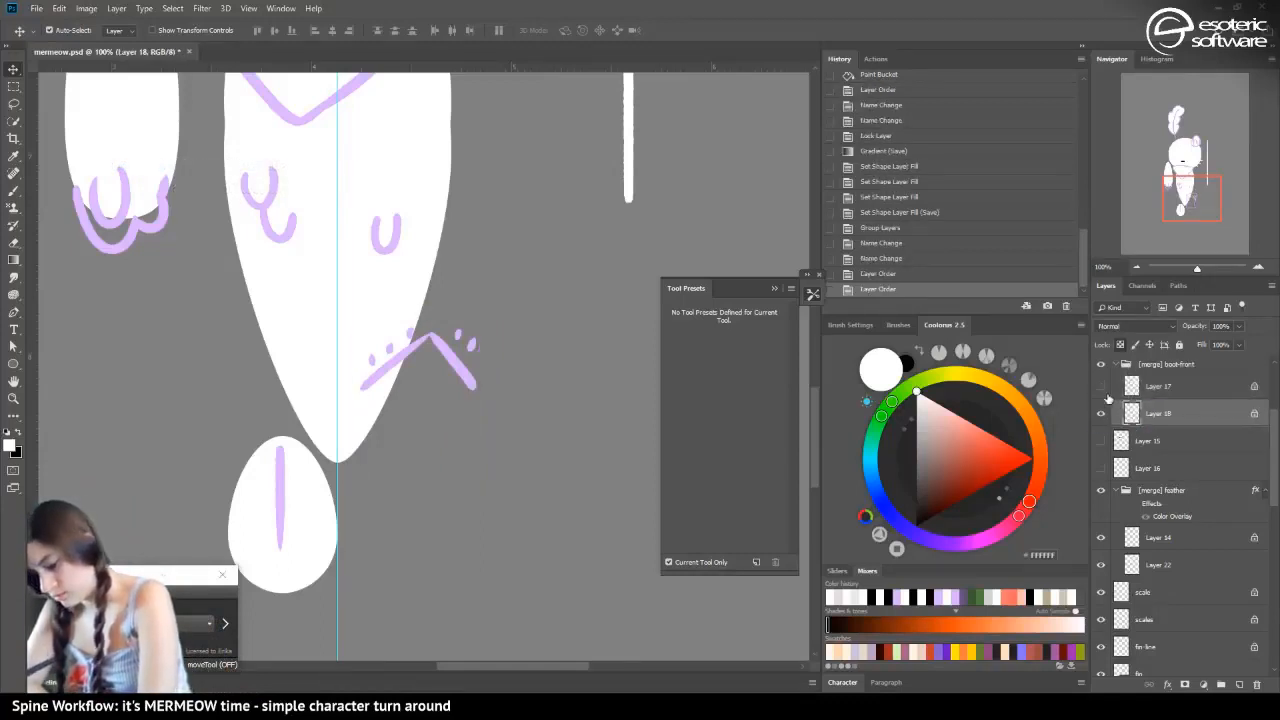
left_click(1101, 386)
left_click(1101, 413)
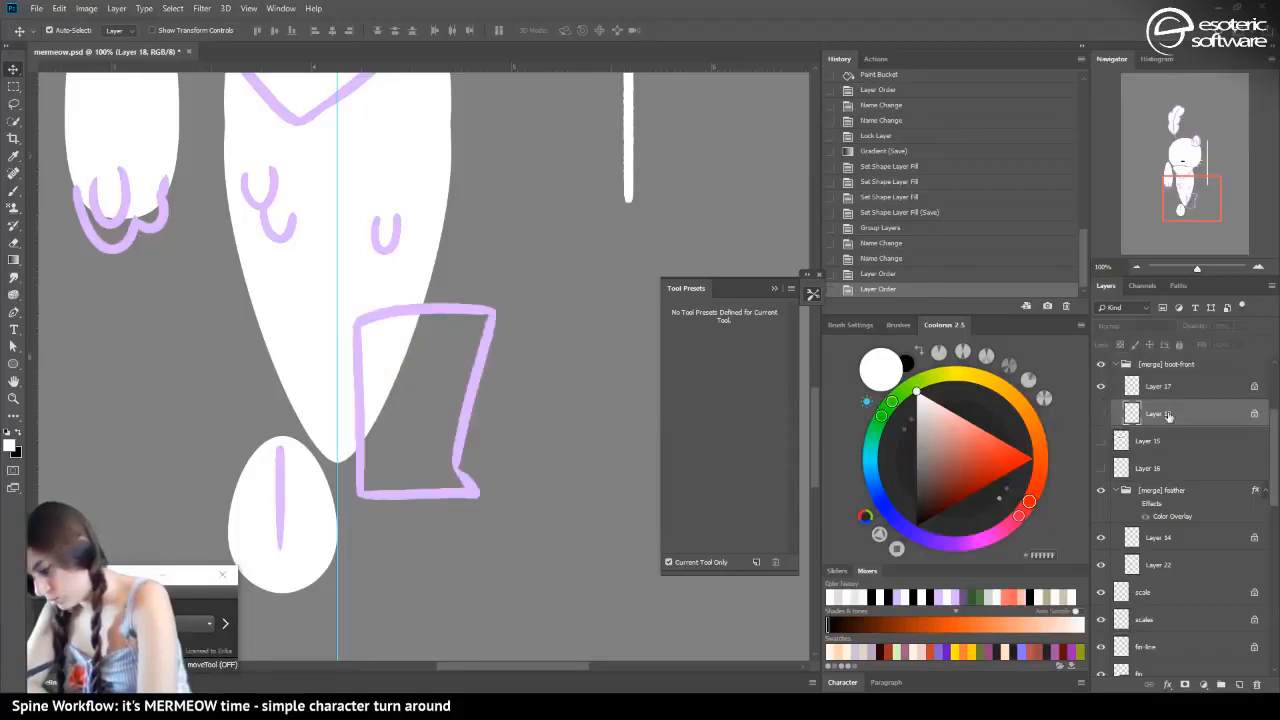
Add an empty layer at the bottom of the boot-front group and rename the group "[merge] boot-fbase"
left_click(1240, 680)
left_click_drag(1148, 418, 1134, 470)
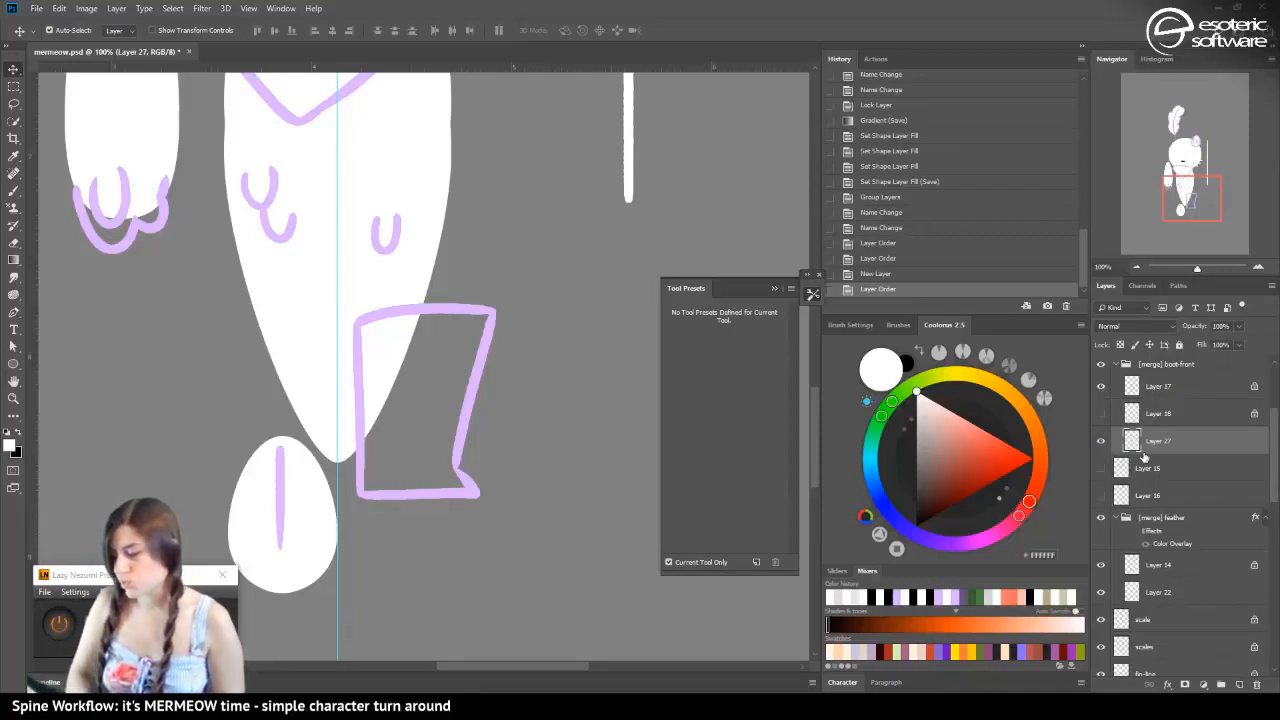
double_click(1180, 364)
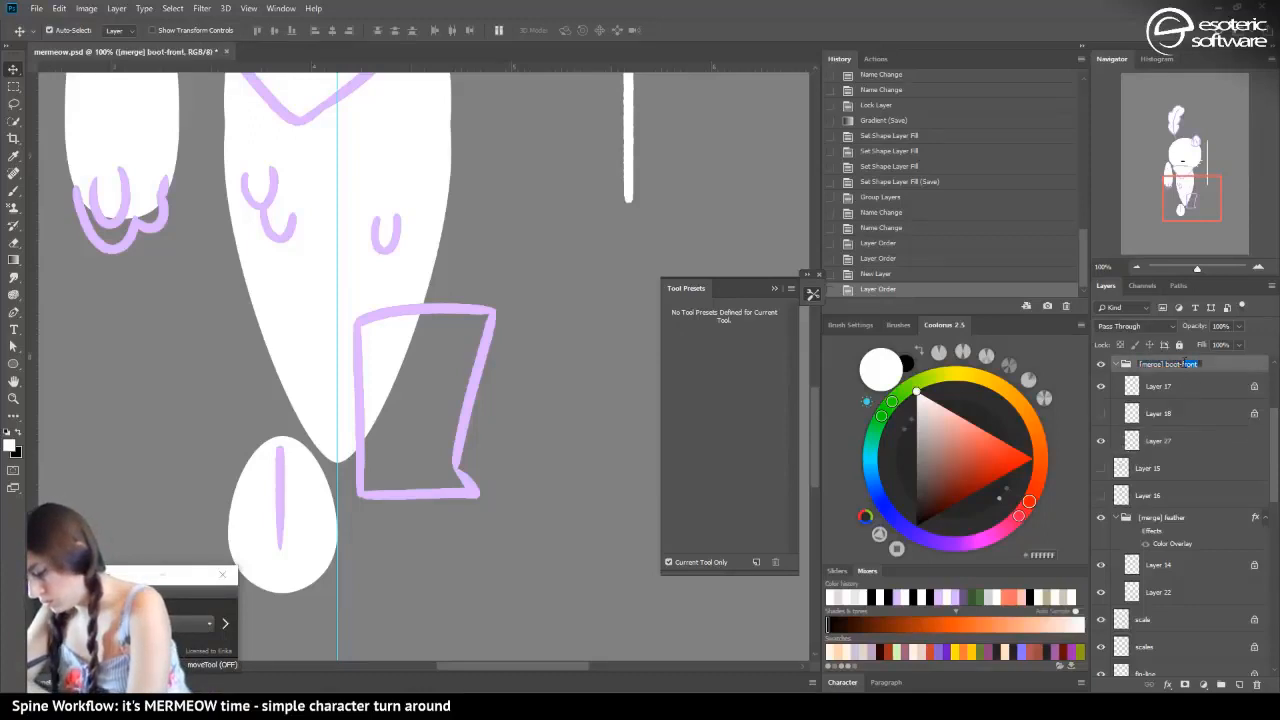
type("side")
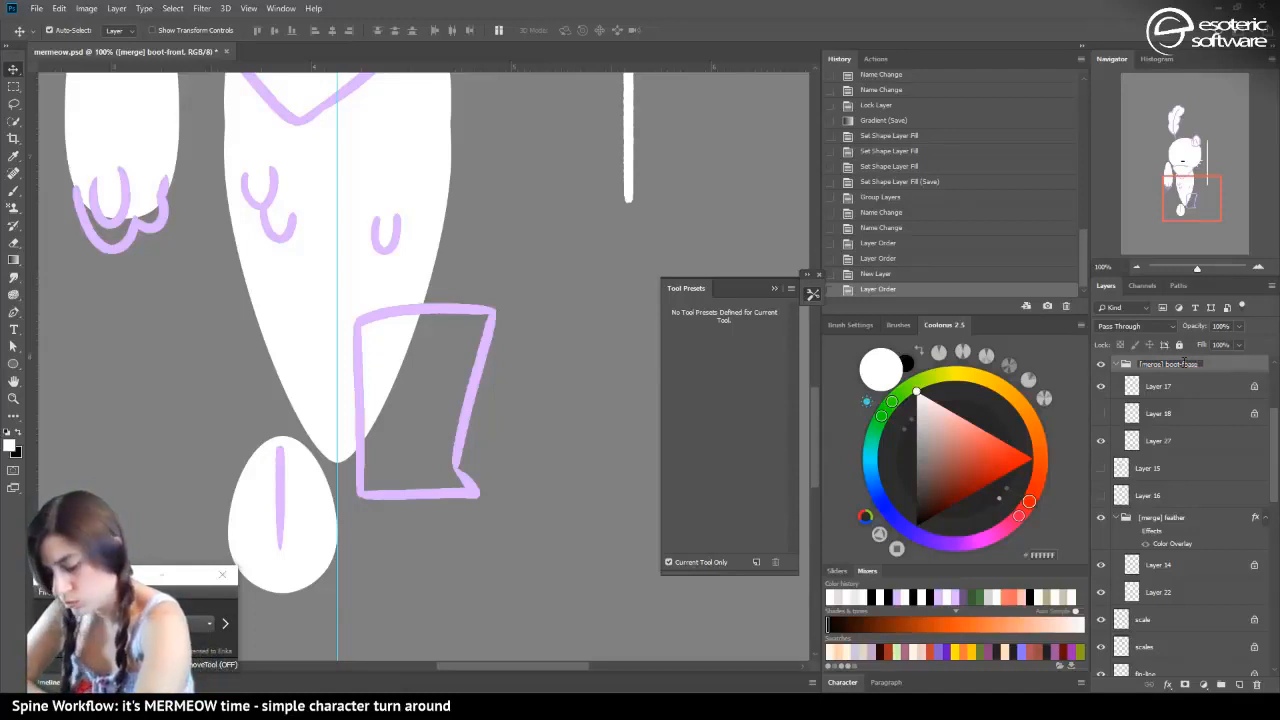
key("Return")
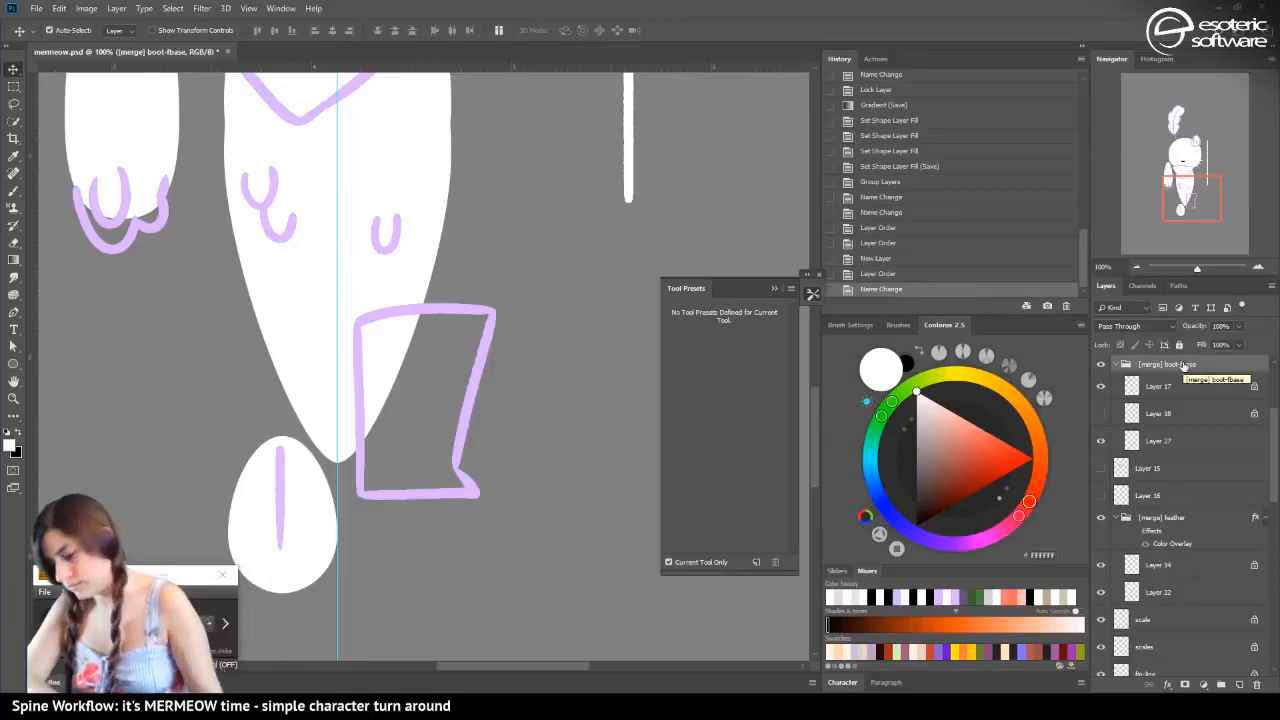
Select the mermaid-tail shape layer and hide it so the boot outline stands clear
left_click(1101, 386)
left_click(1101, 386)
left_click(287, 322)
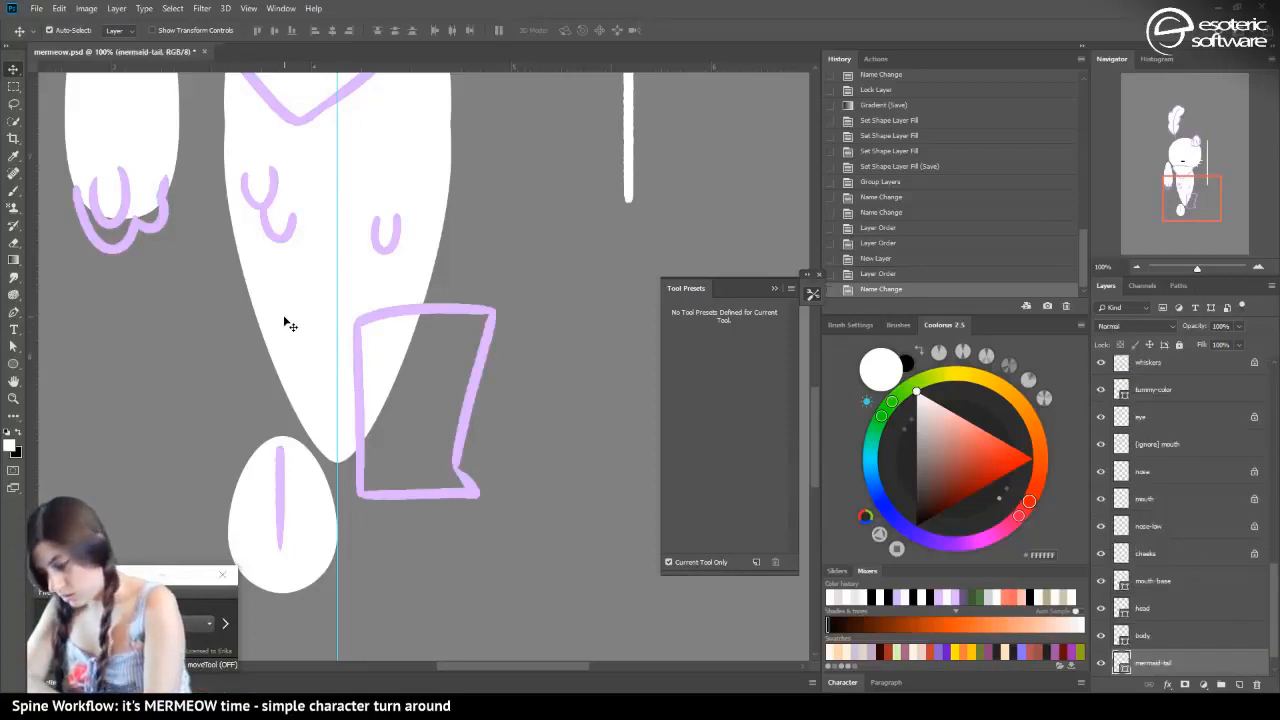
left_click(1101, 662)
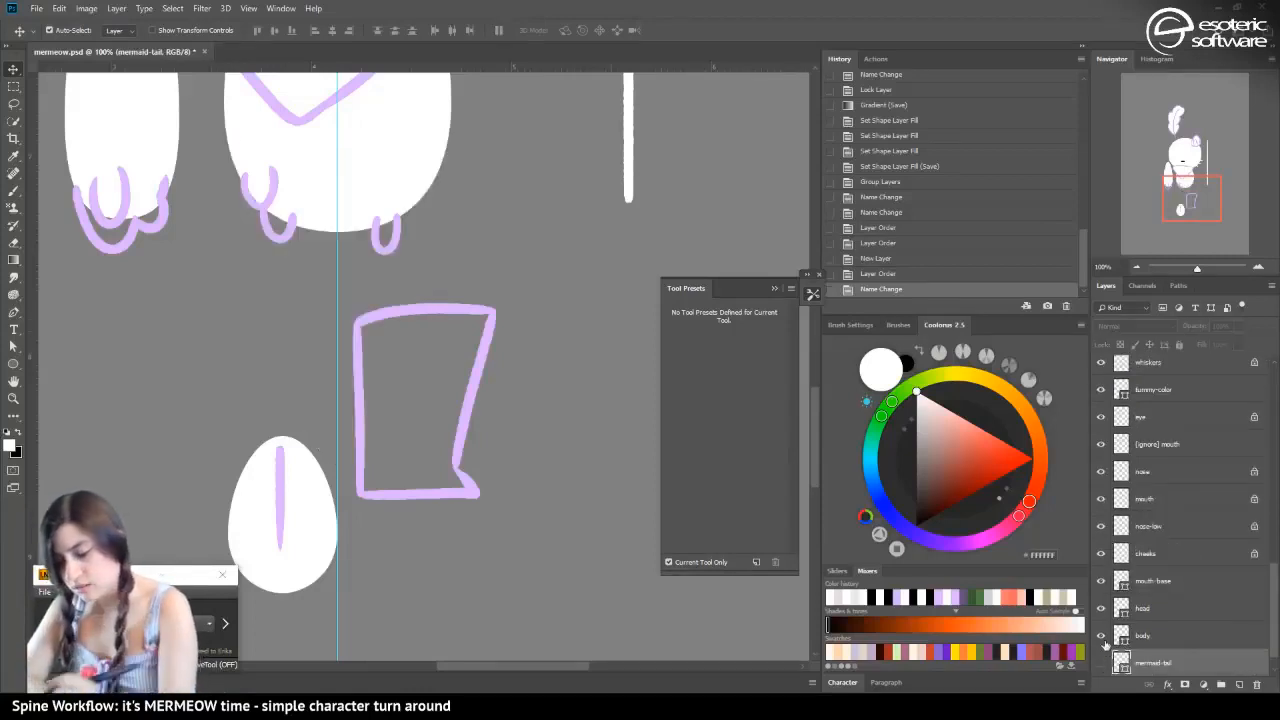
Fill the inside of the boot outline with white on Layer 27 using the Paint Bucket
left_click(394, 314)
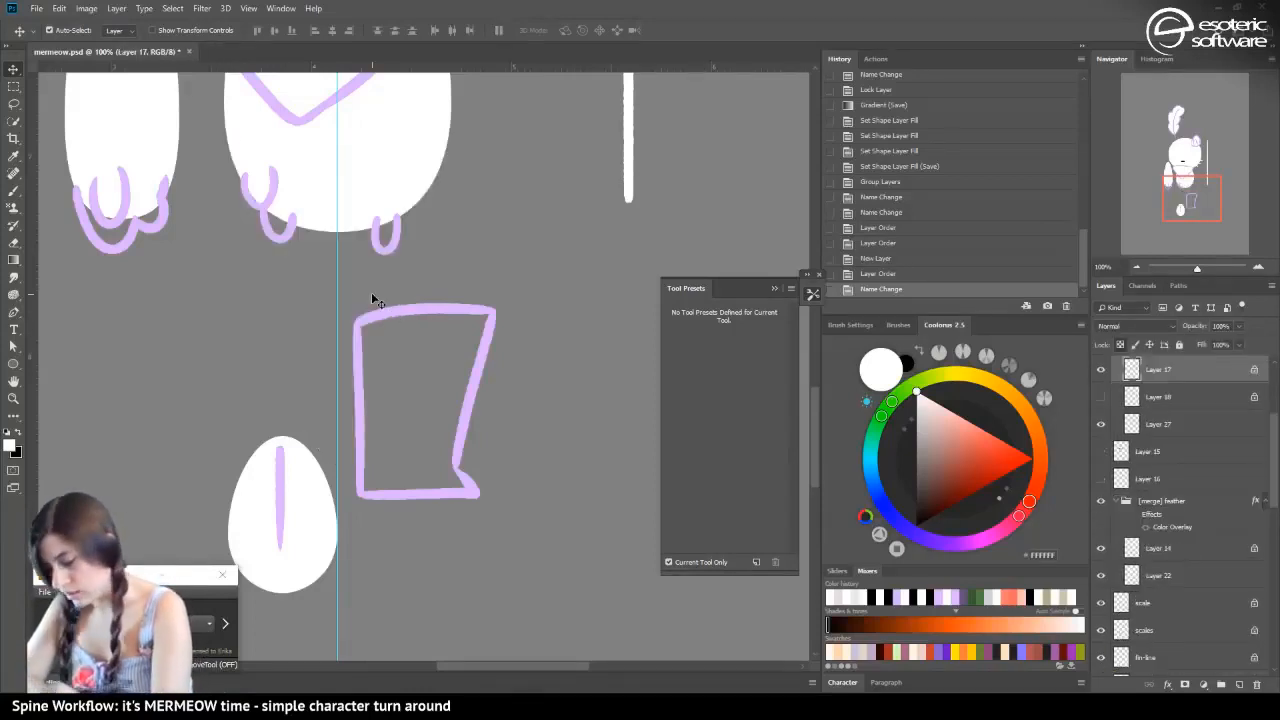
left_click(1131, 426)
left_click(13, 260)
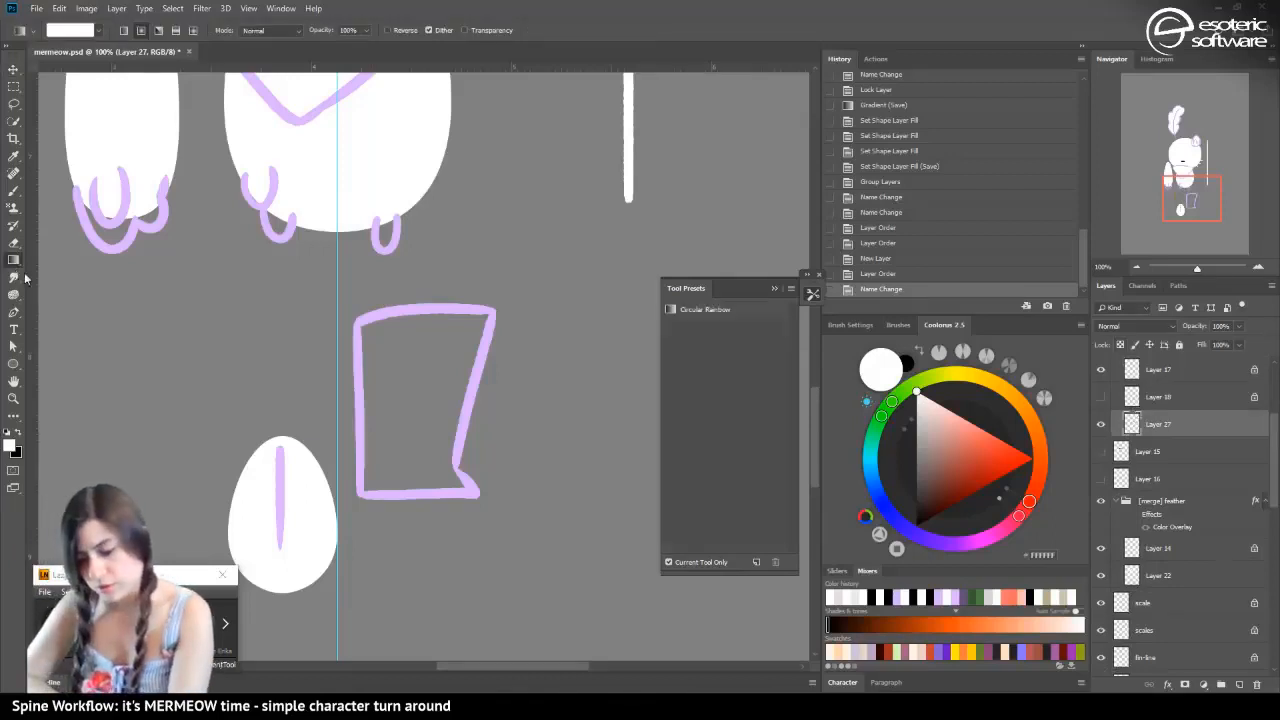
right_click(18, 261)
left_click(57, 259)
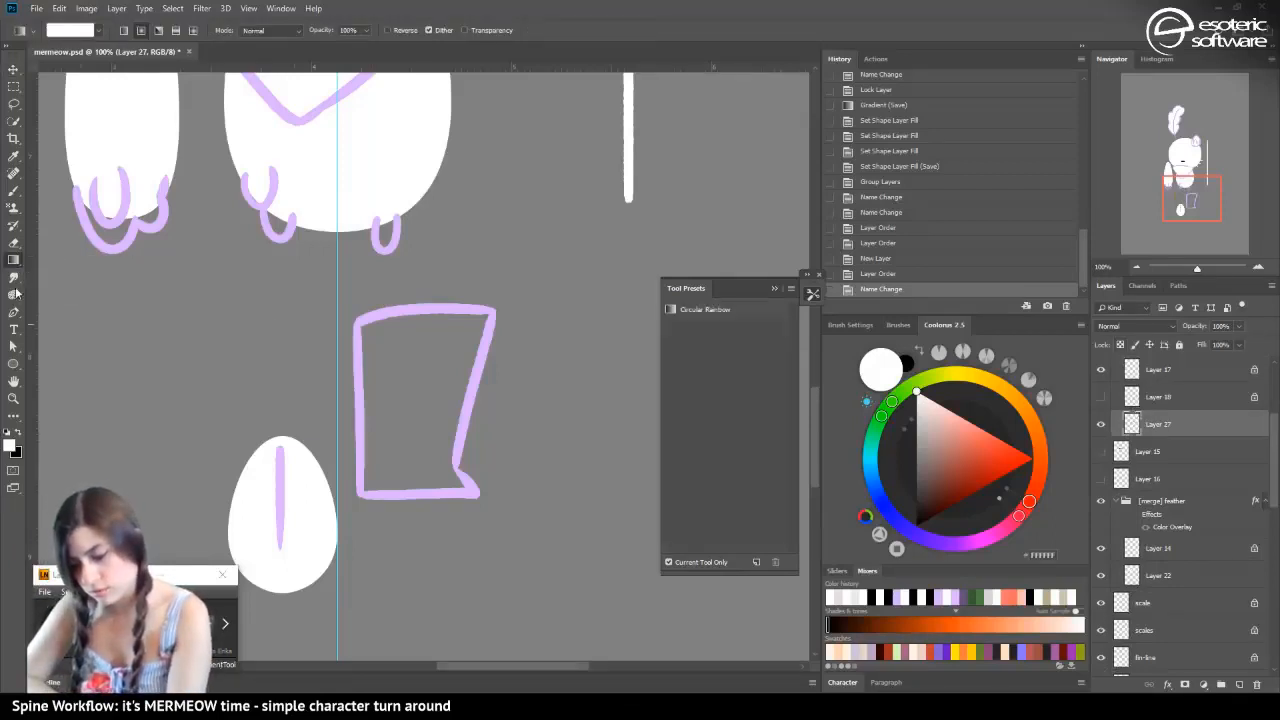
right_click(13, 262)
left_click(57, 273)
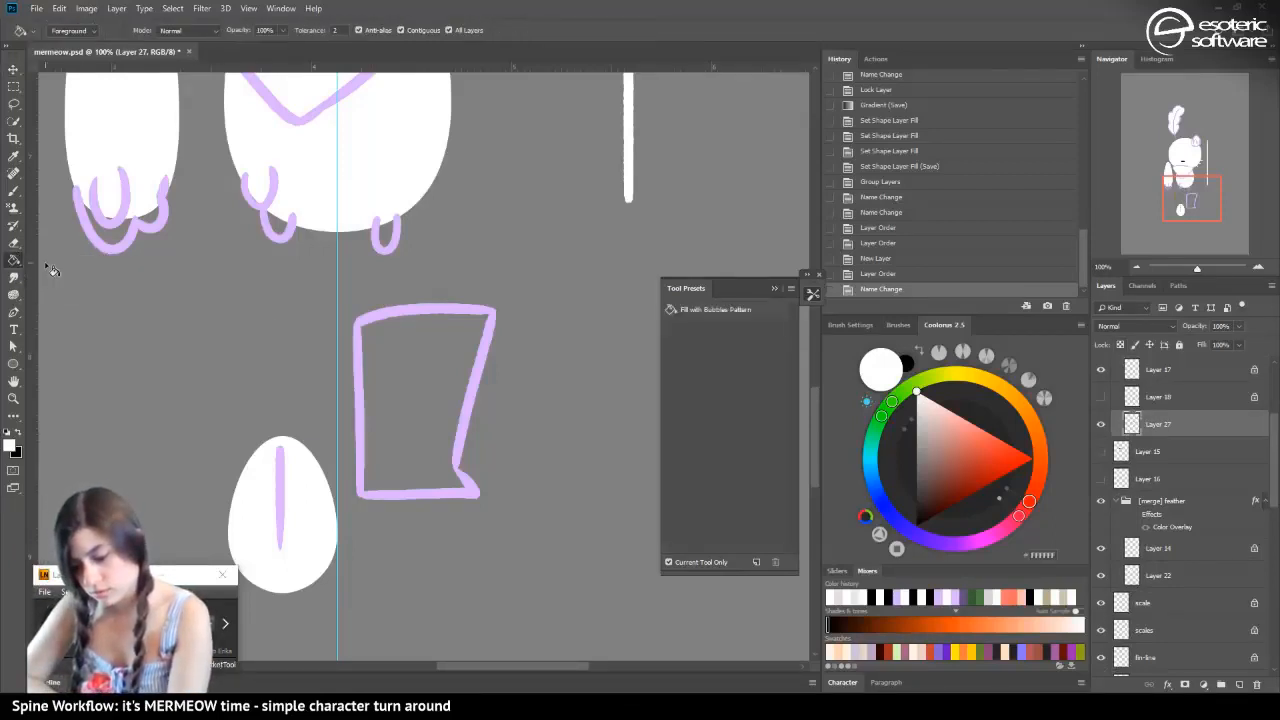
left_click(377, 355)
Hide the Layer 17 outline, refill the white boot area repeatedly to thicken its edges, and show Layers 17 and 18
left_click(1102, 371)
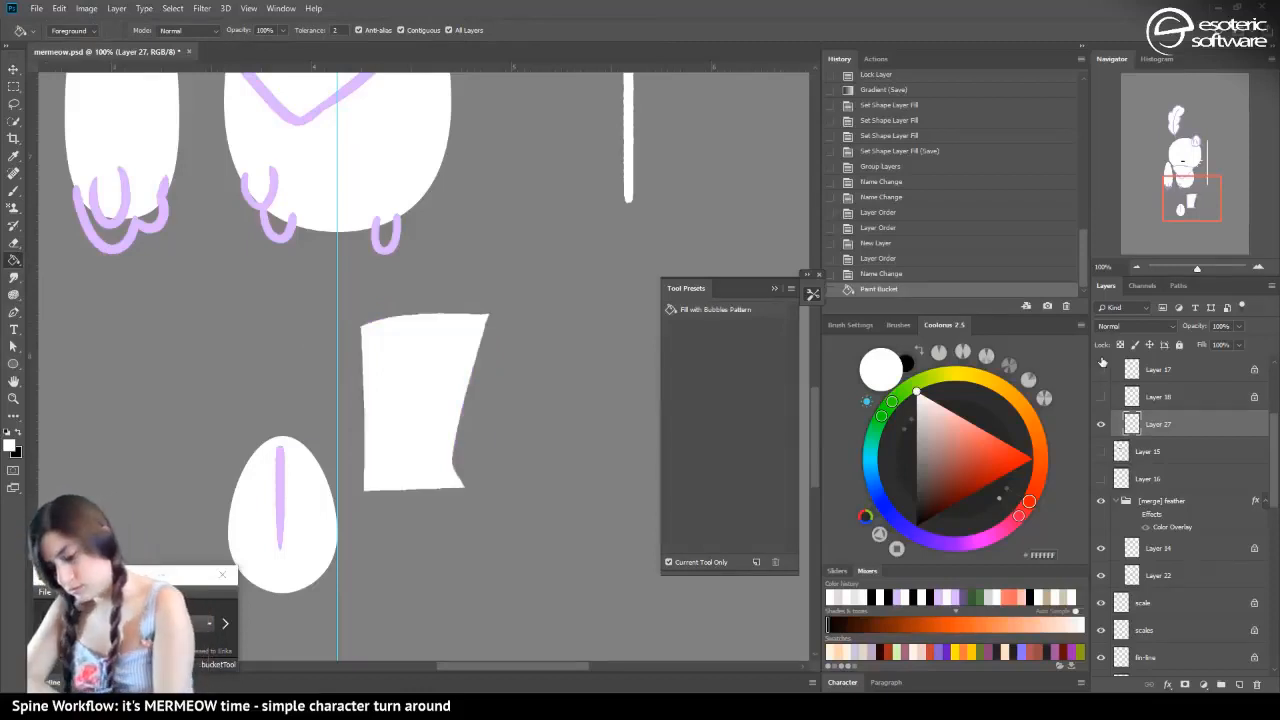
left_click(410, 442)
left_click(409, 442)
left_click(408, 441)
left_click(408, 441)
left_click(408, 441)
left_click(408, 441)
left_click(408, 441)
left_click(408, 440)
left_click(407, 438)
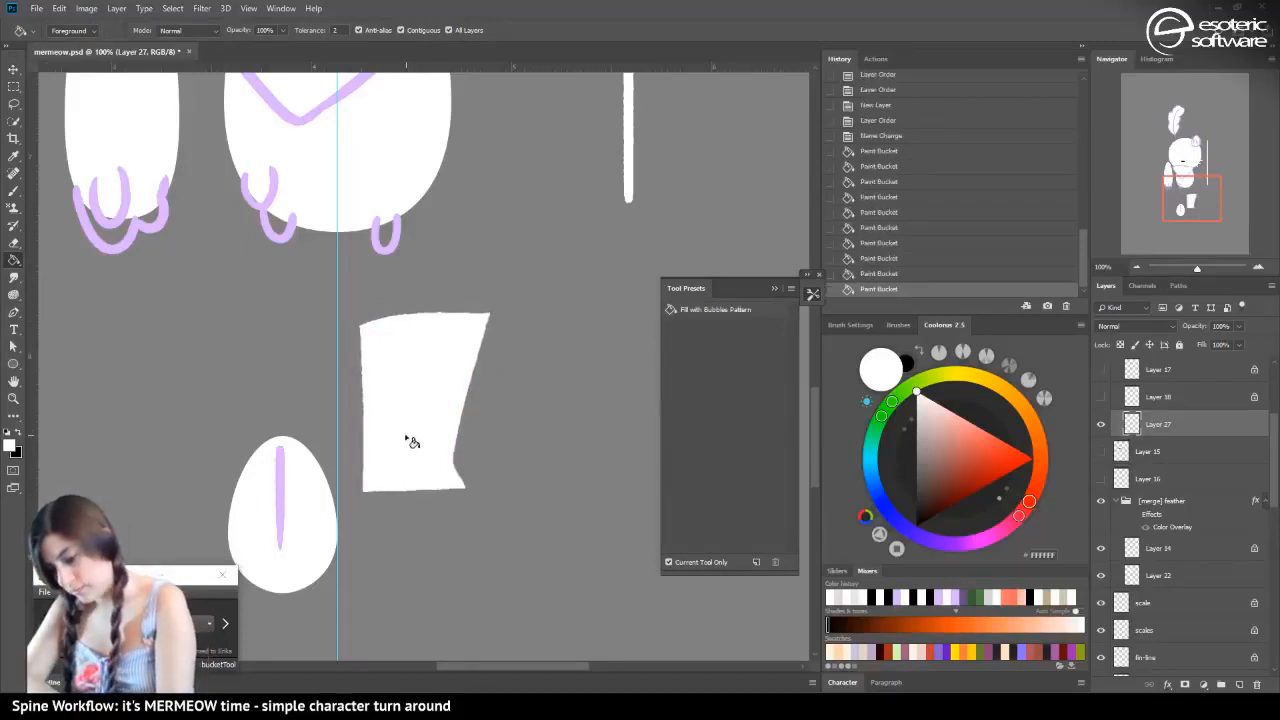
left_click(406, 436)
left_click(403, 432)
left_click(399, 426)
left_click(397, 424)
left_click(397, 423)
left_click(1101, 369)
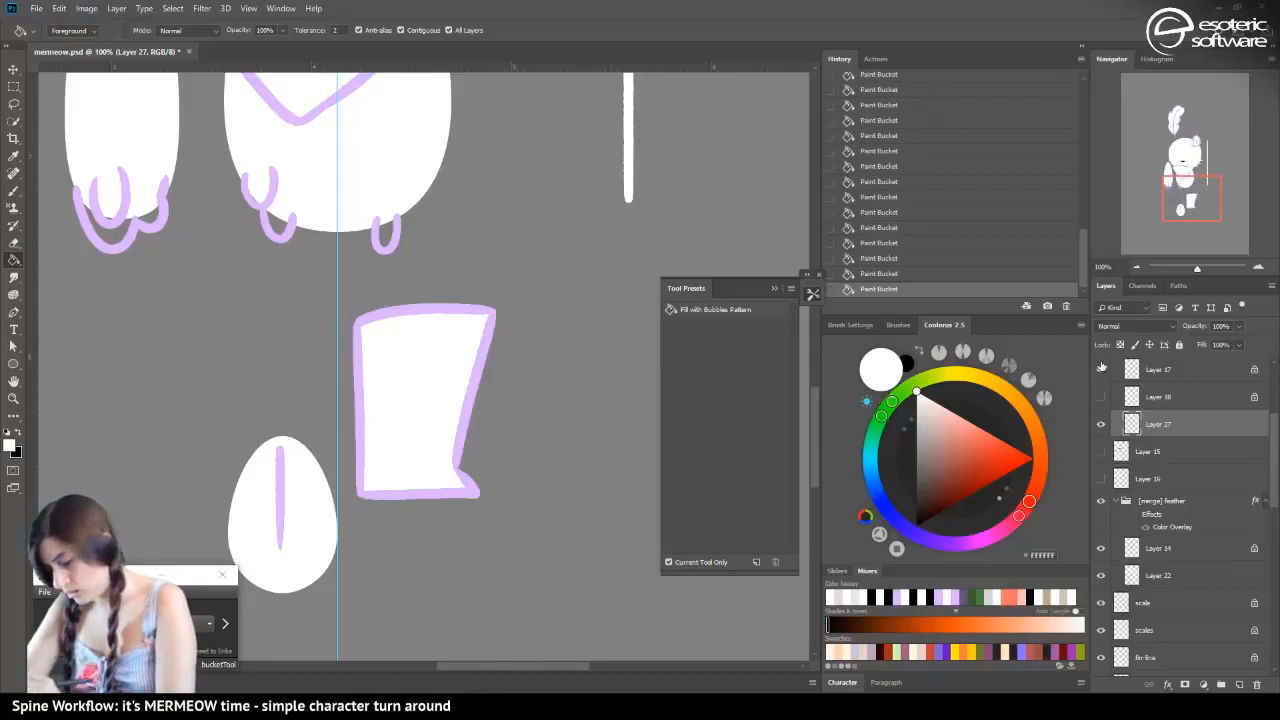
left_click(1102, 396)
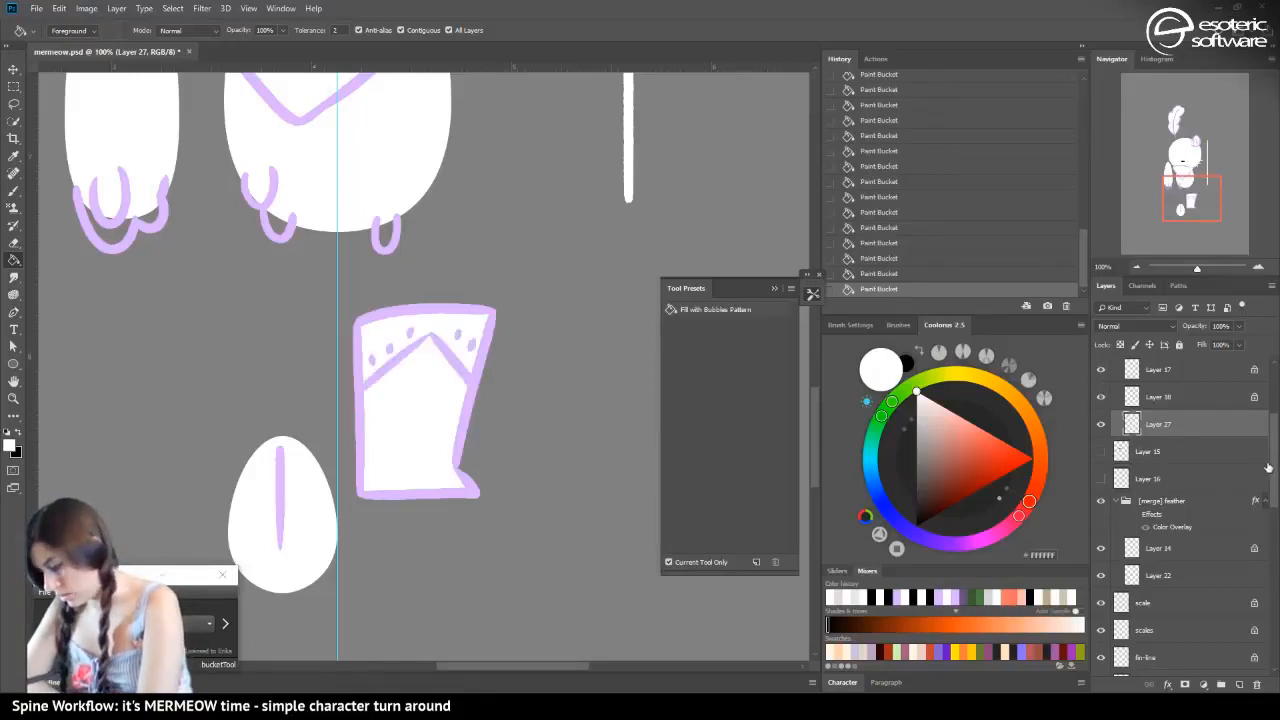
Move Layer 18 out of the boot-fbase group to directly above it and put it in its own group
left_click_drag(1269, 470, 1266, 436)
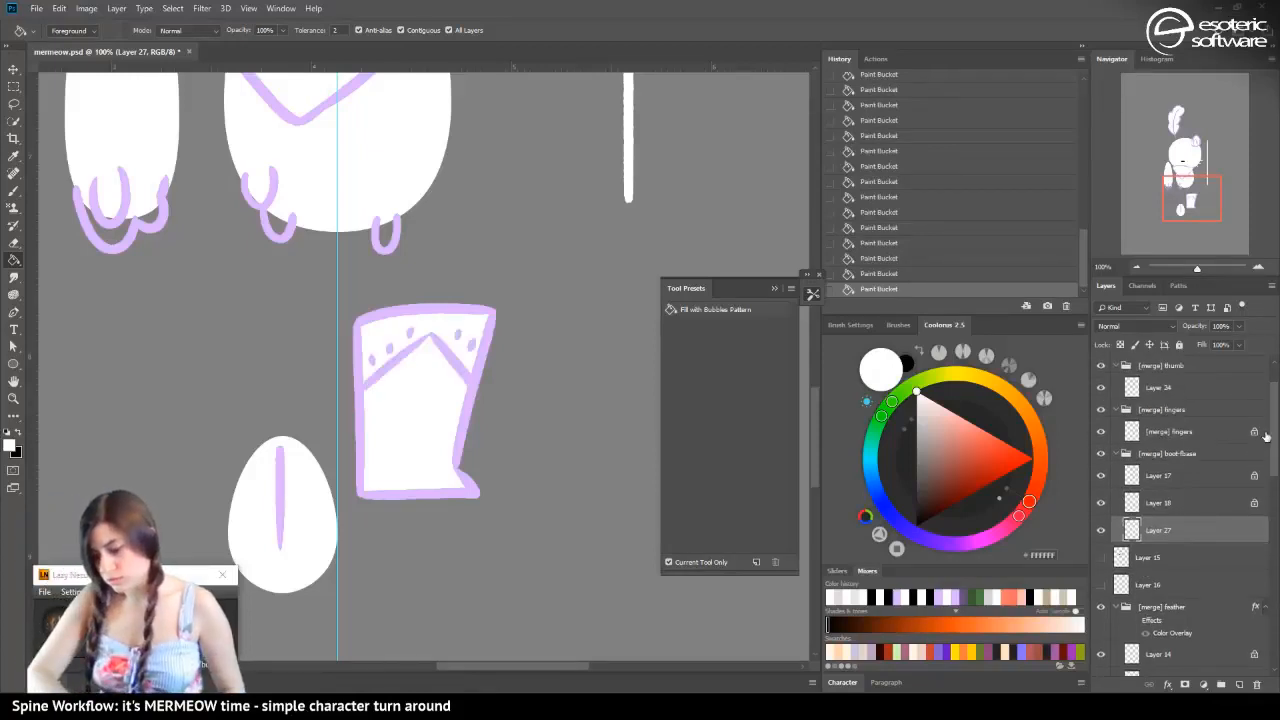
left_click(1101, 503)
left_click(1101, 503)
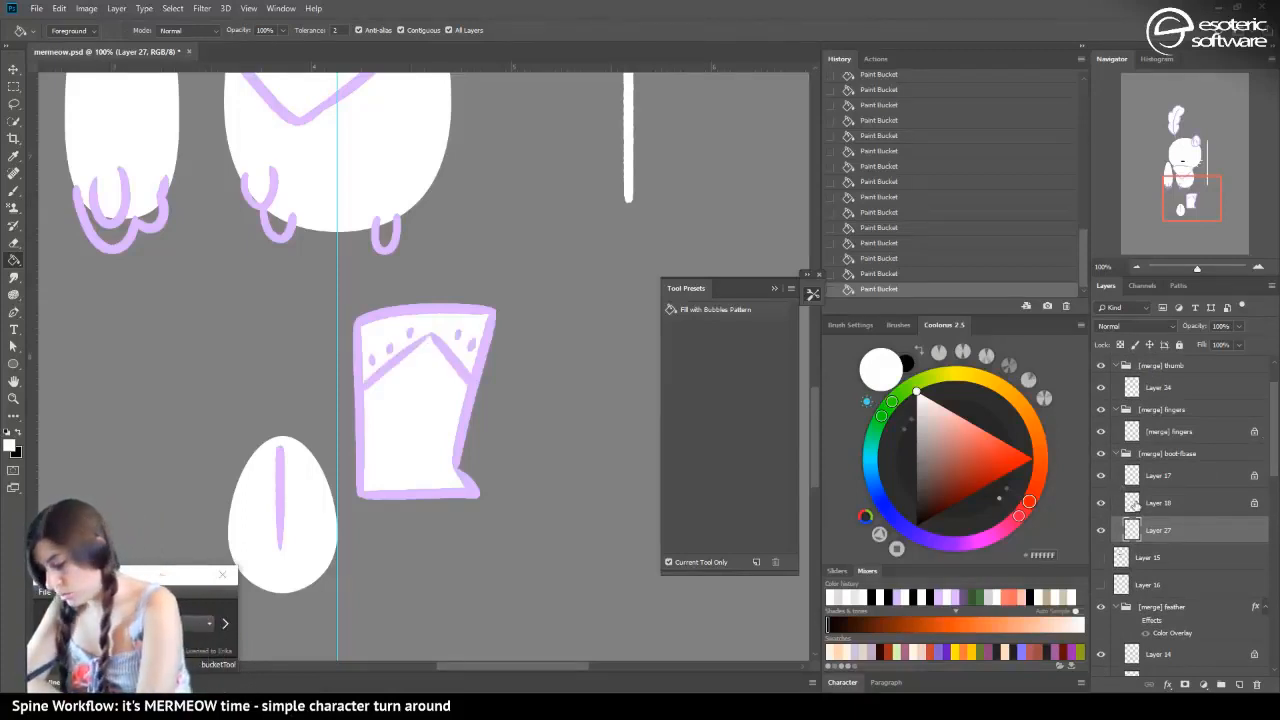
left_click_drag(1138, 505, 1138, 450)
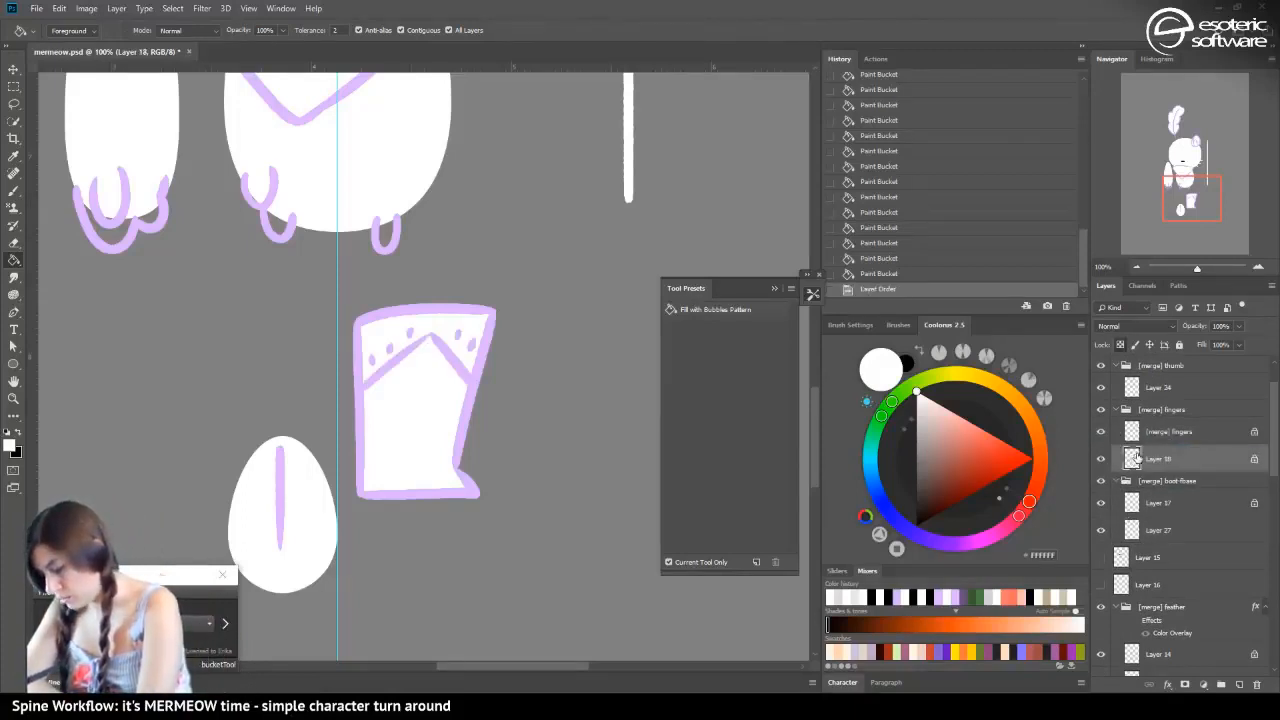
key("ctrl+g")
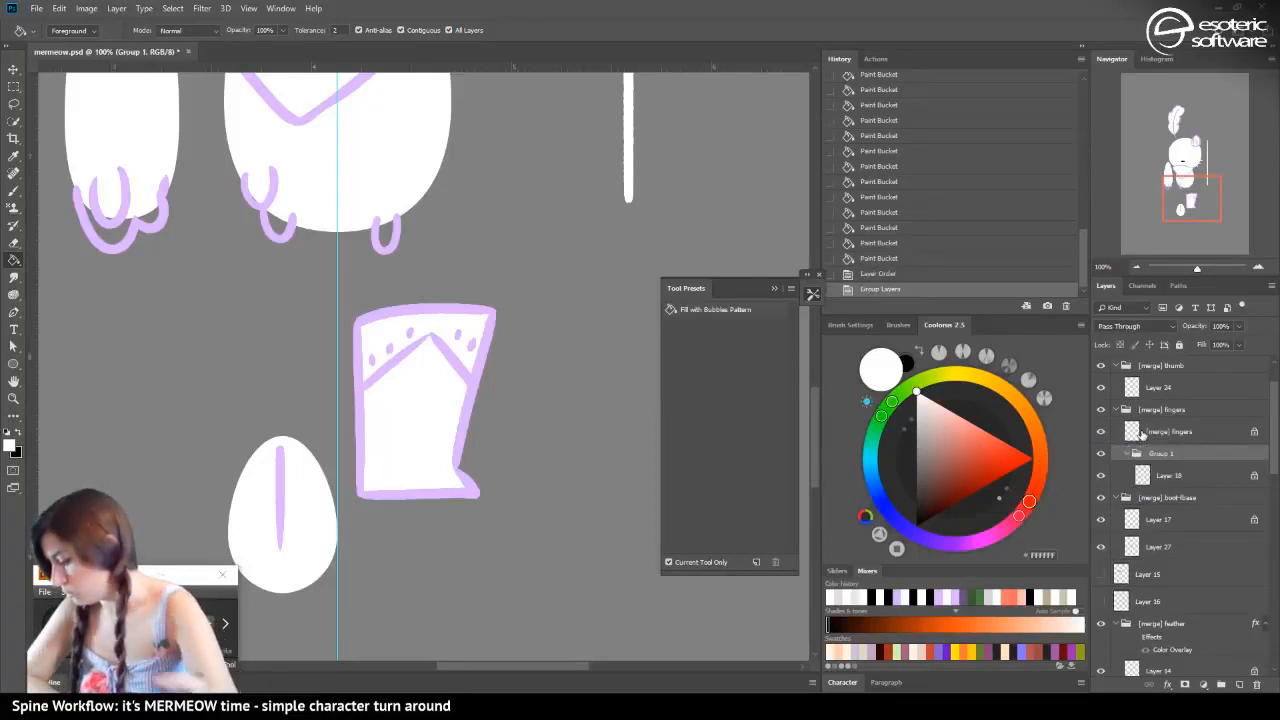
Hide Layer 27, add a layer above Layer 18, and fill the boot's dotted upper band with white on it
left_click(1101, 547)
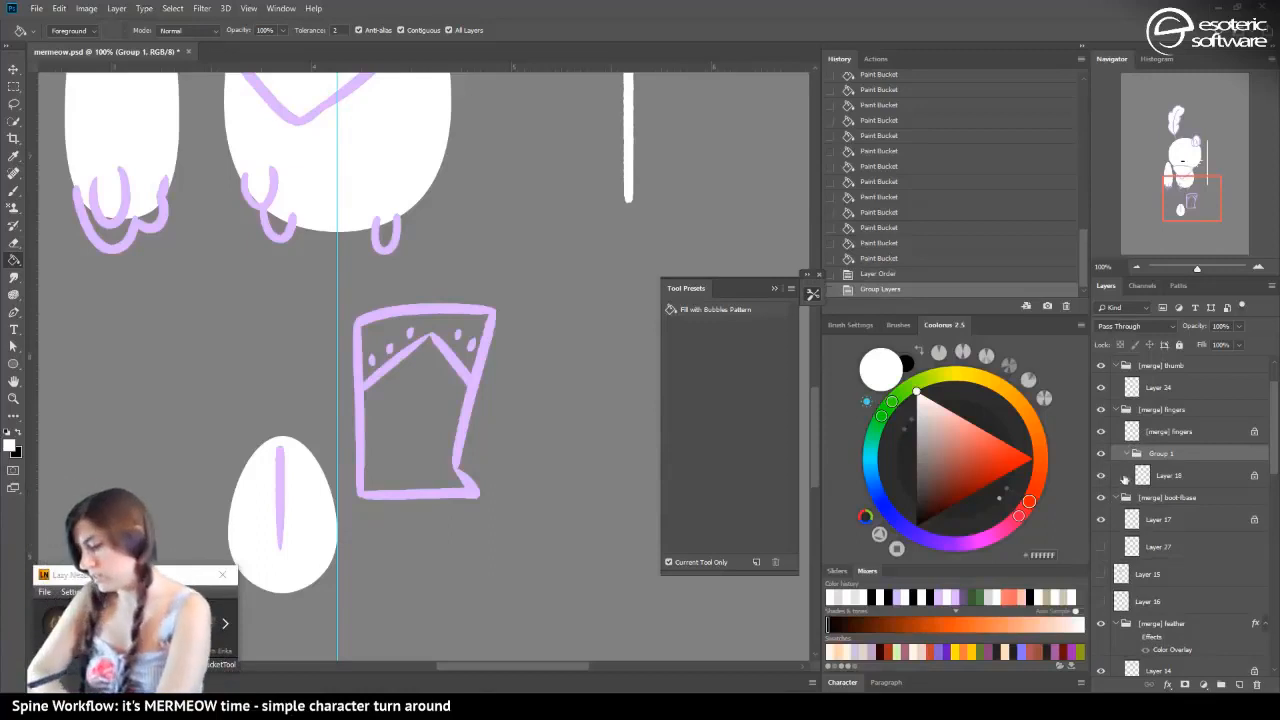
left_click(1145, 478)
left_click(1240, 684)
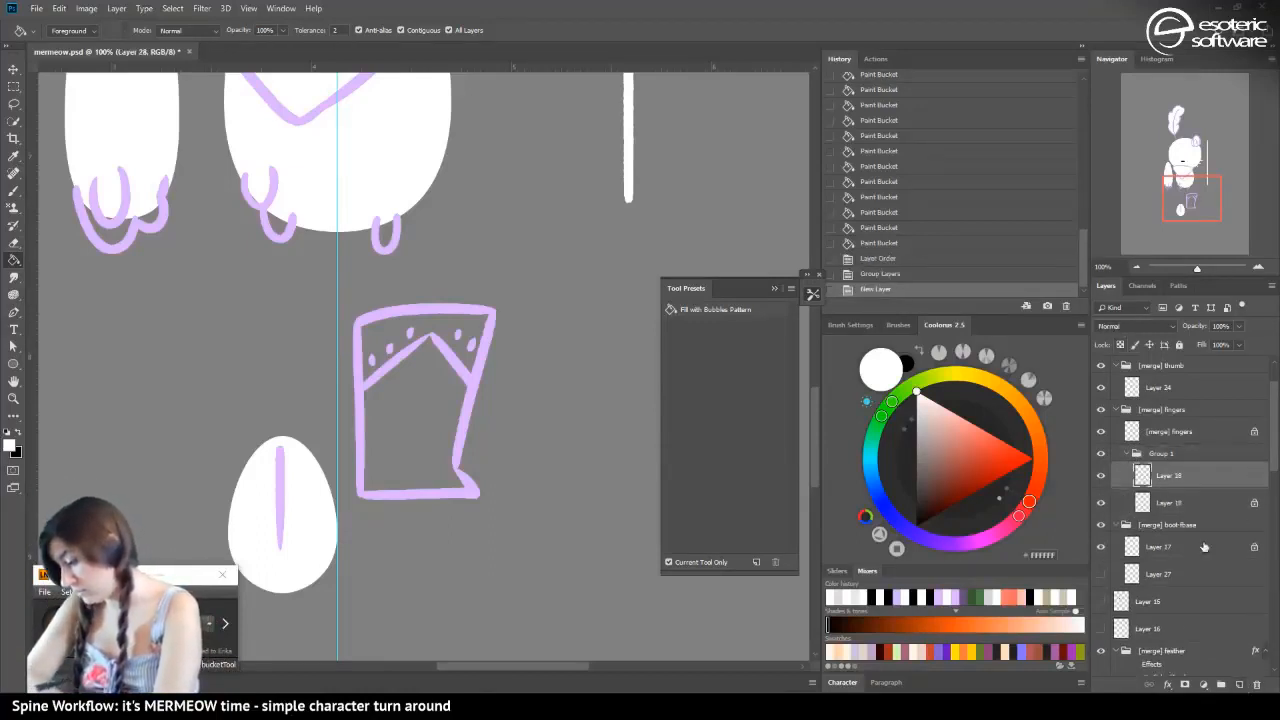
left_click(384, 348)
left_click(374, 346)
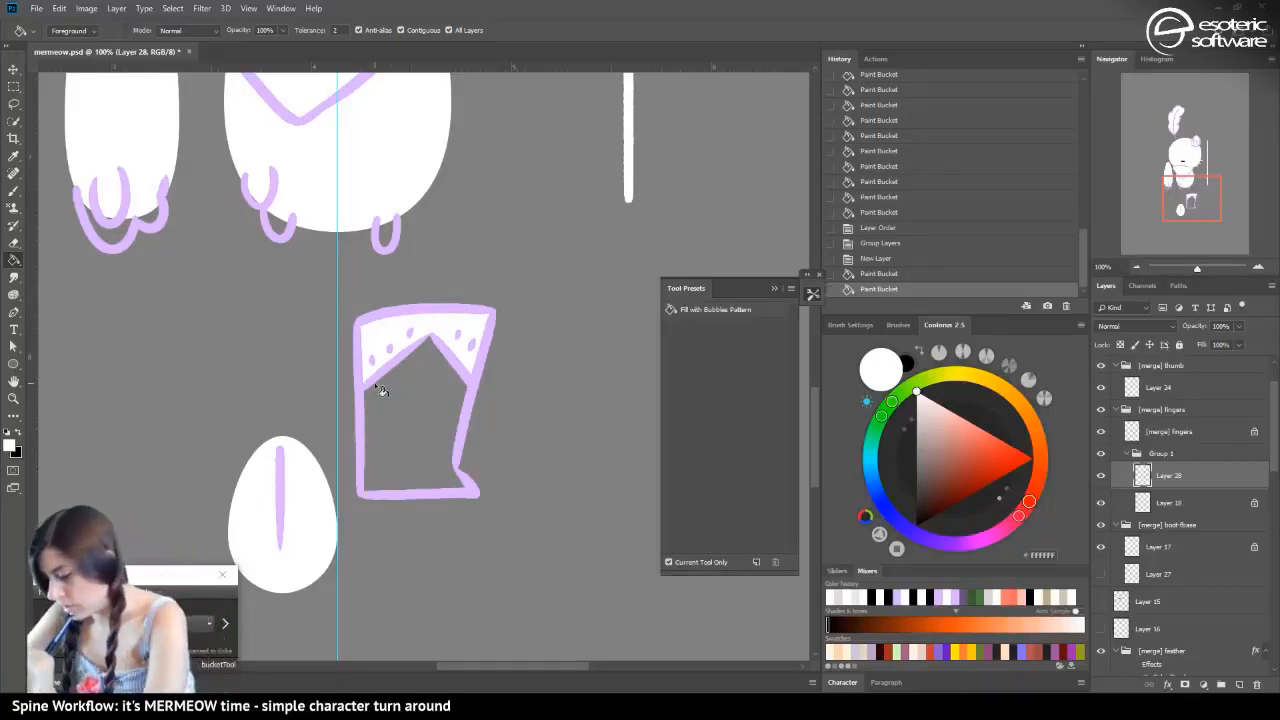
Collapse the group holding Layers 28 and 18 and rename it as [merge] boot-front
left_click(1150, 455)
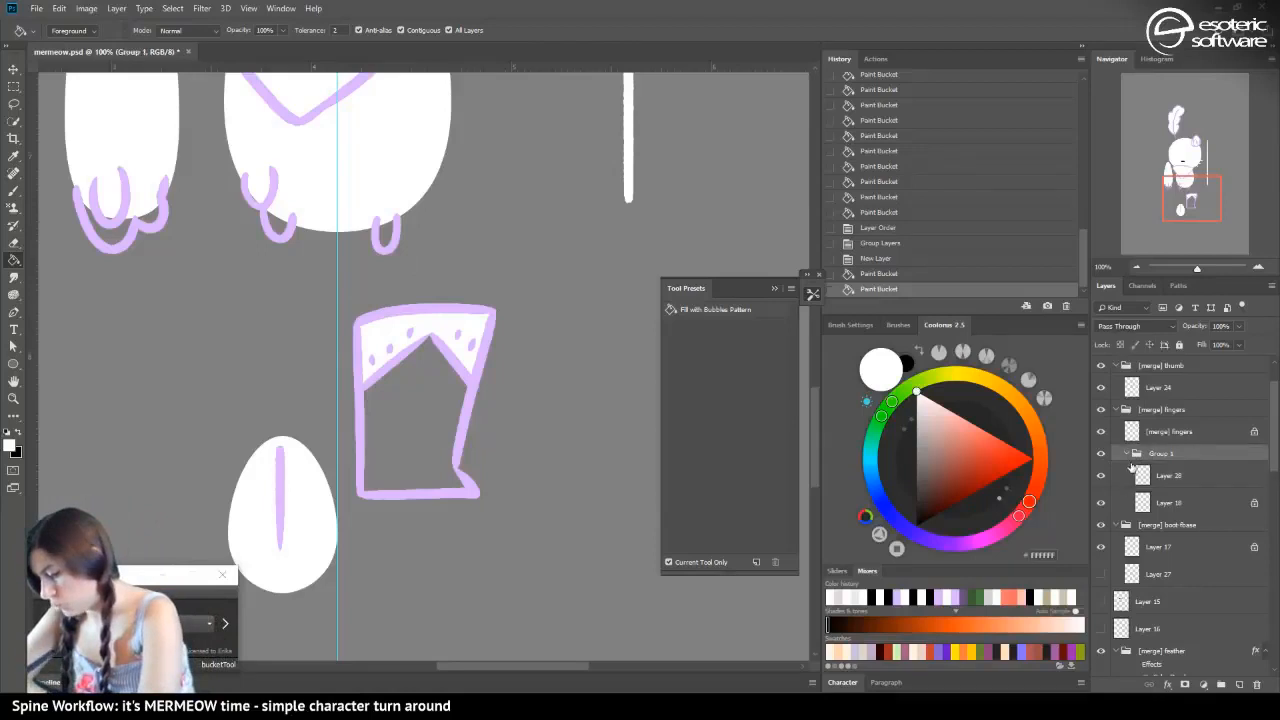
left_click(1127, 453)
double_click(1152, 454)
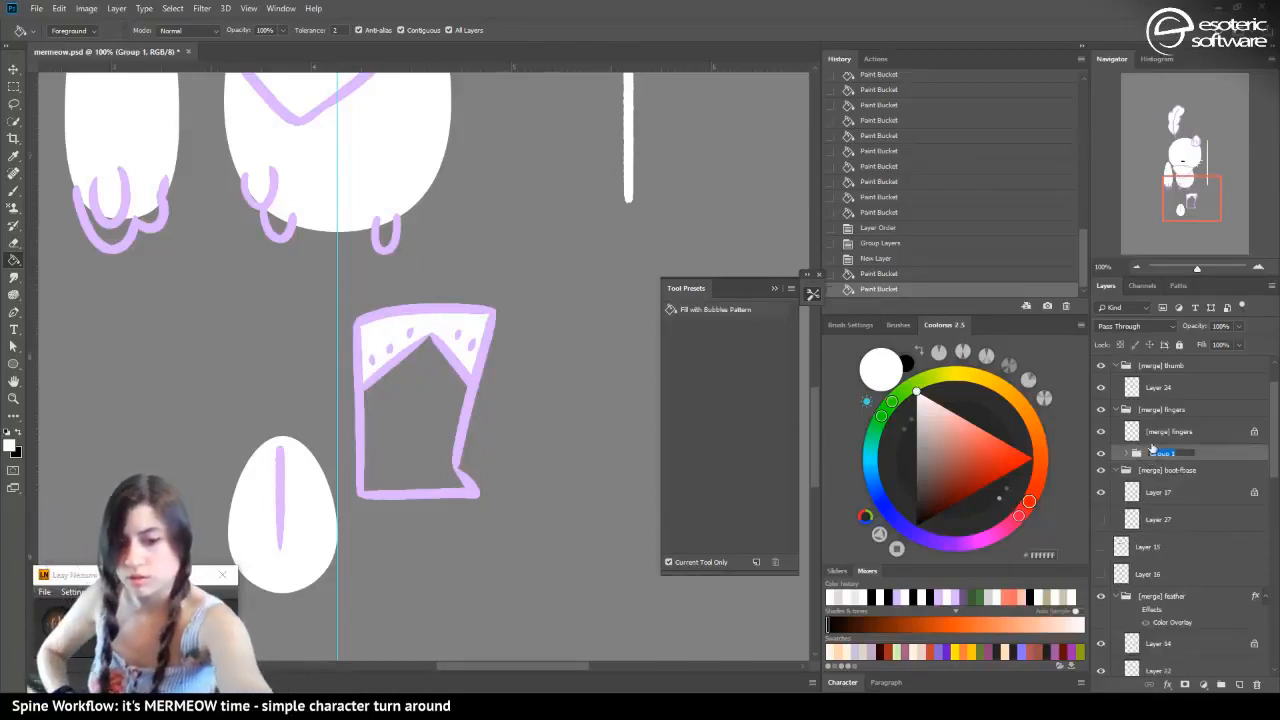
type("[merge")
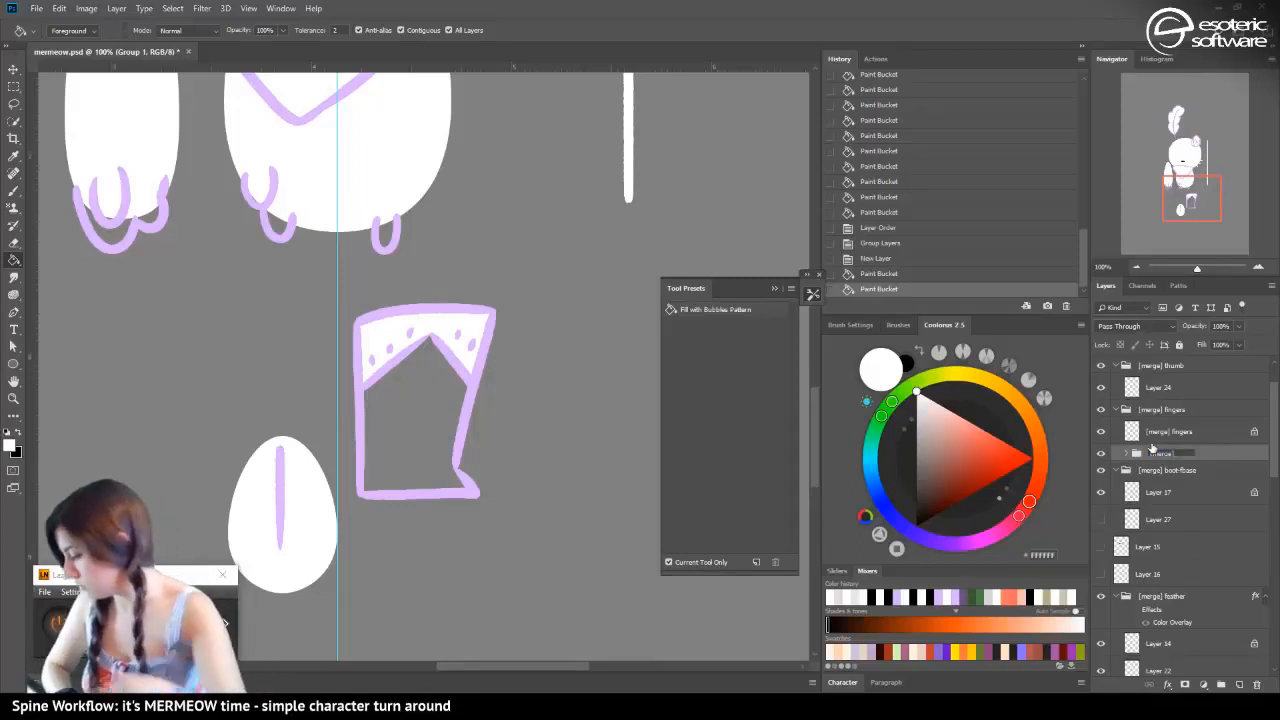
type("] bo")
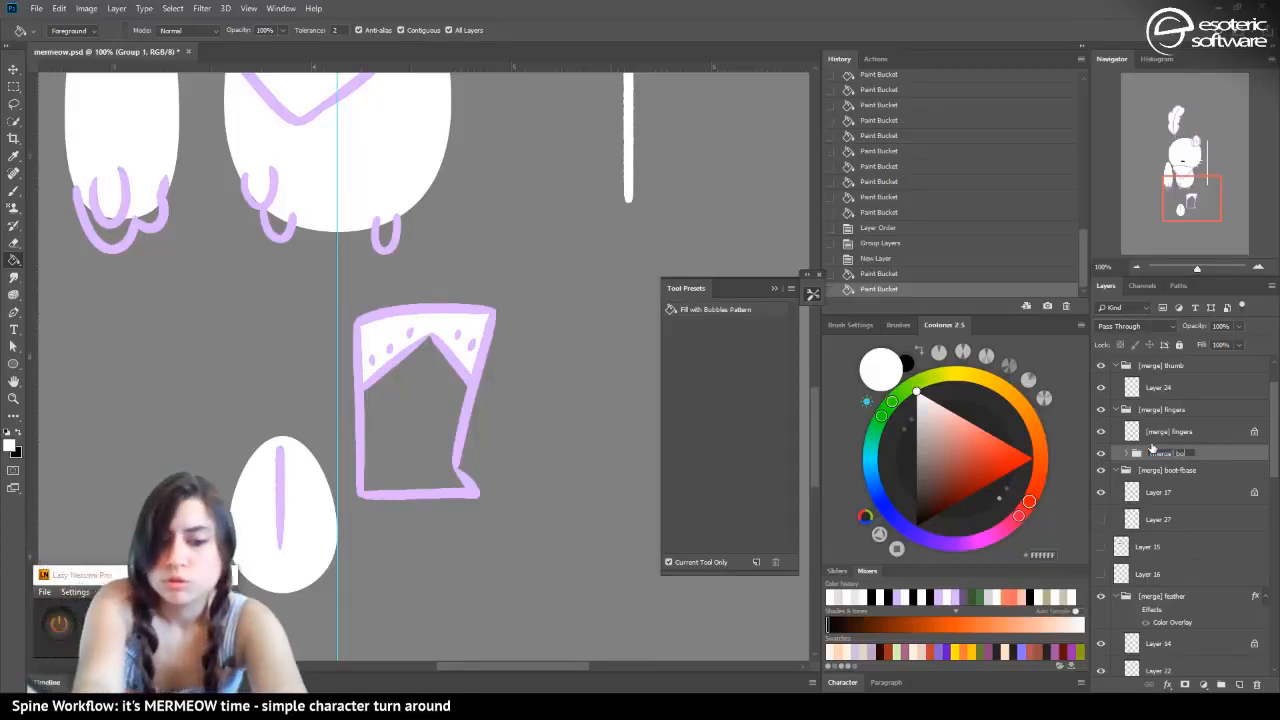
type("ot-flront")
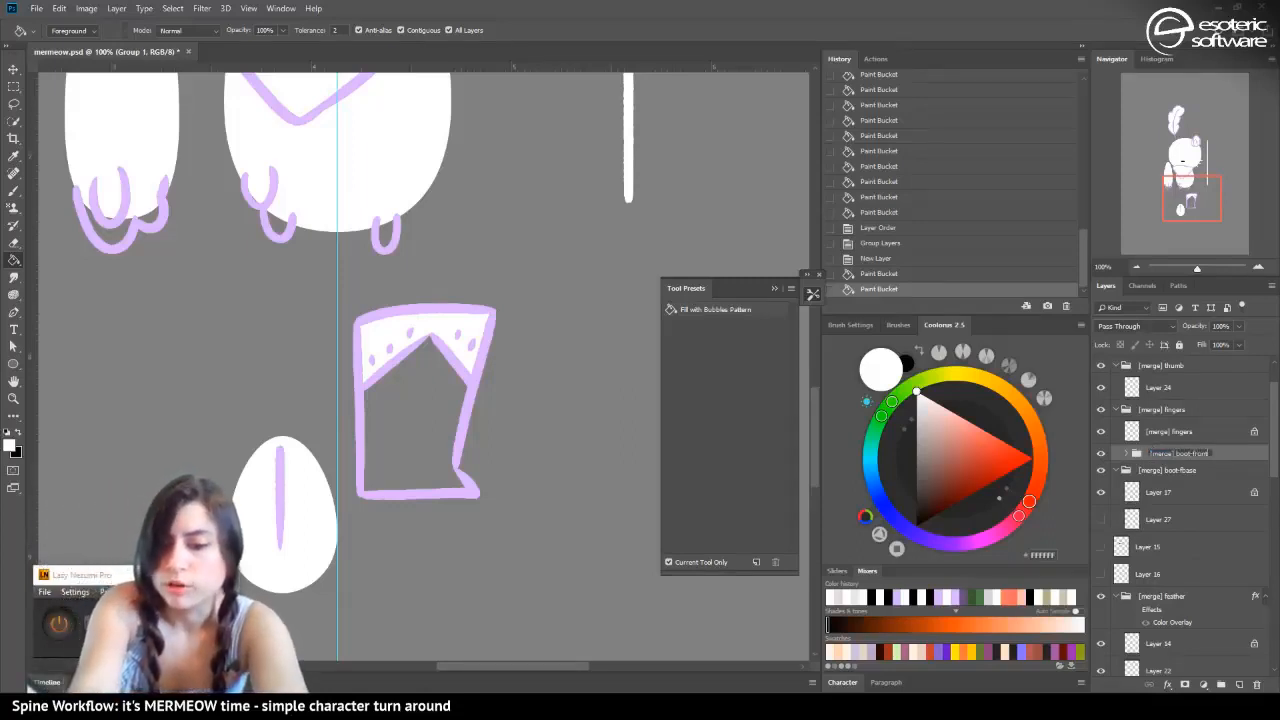
key("Return")
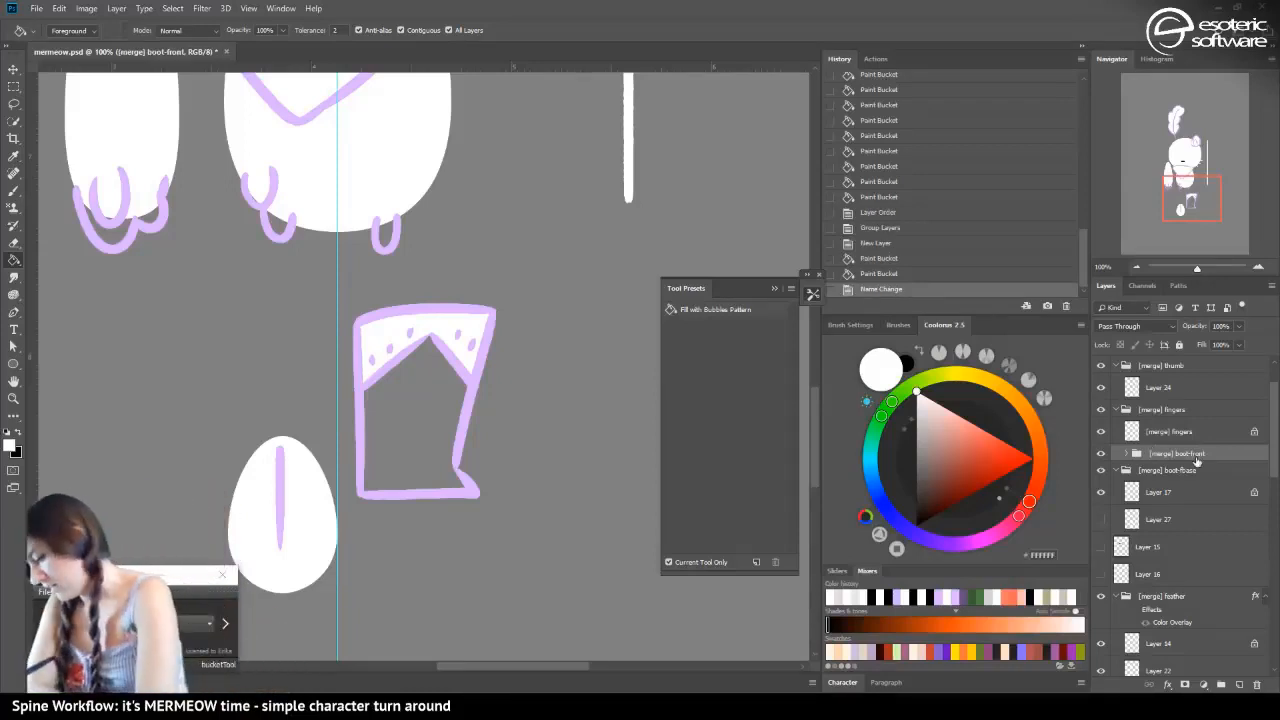
Duplicate the [merge] boot-front group and rename the copy as [merge] boot-side
right_click(1196, 460)
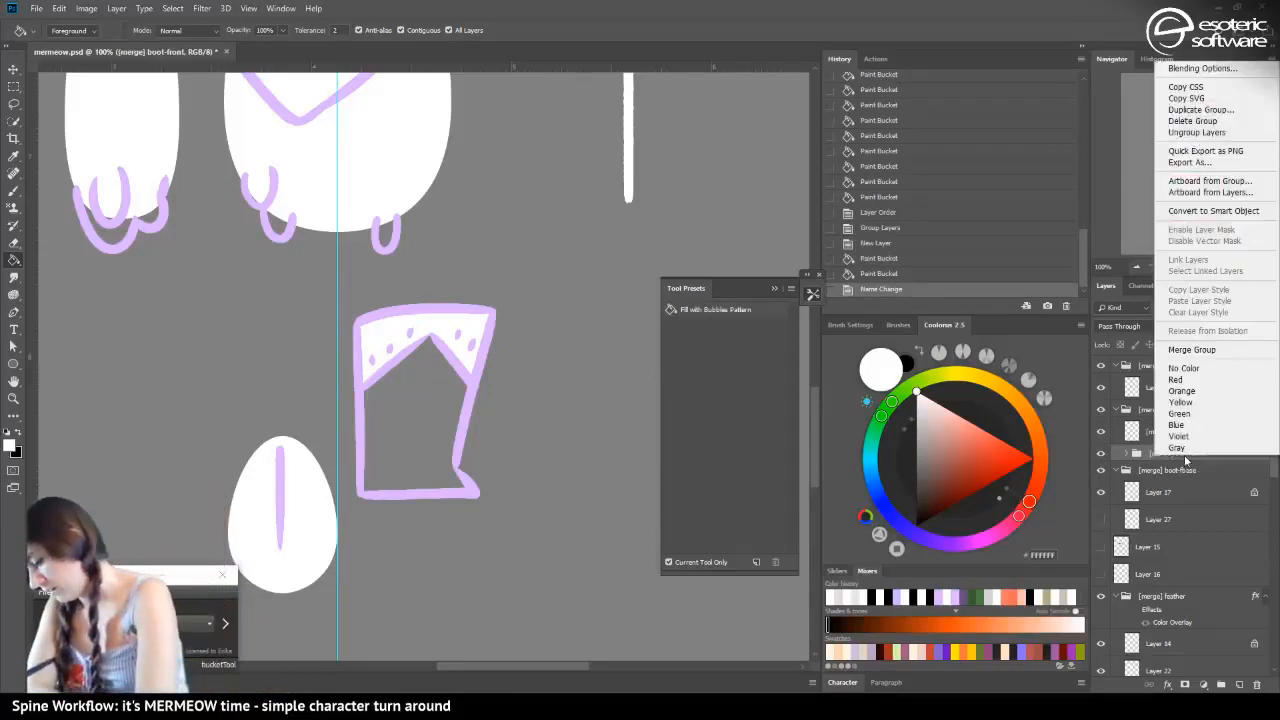
left_click(1200, 109)
key("ctrl+j")
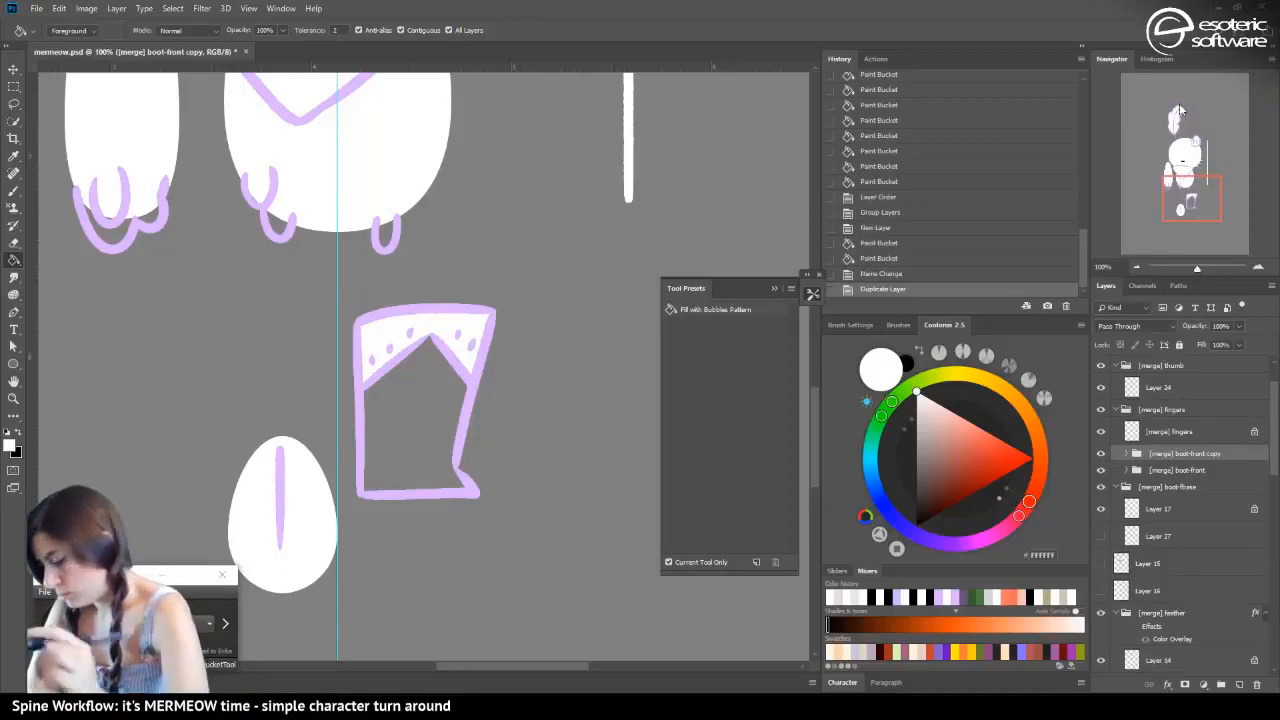
left_click_drag(1194, 454, 1228, 454)
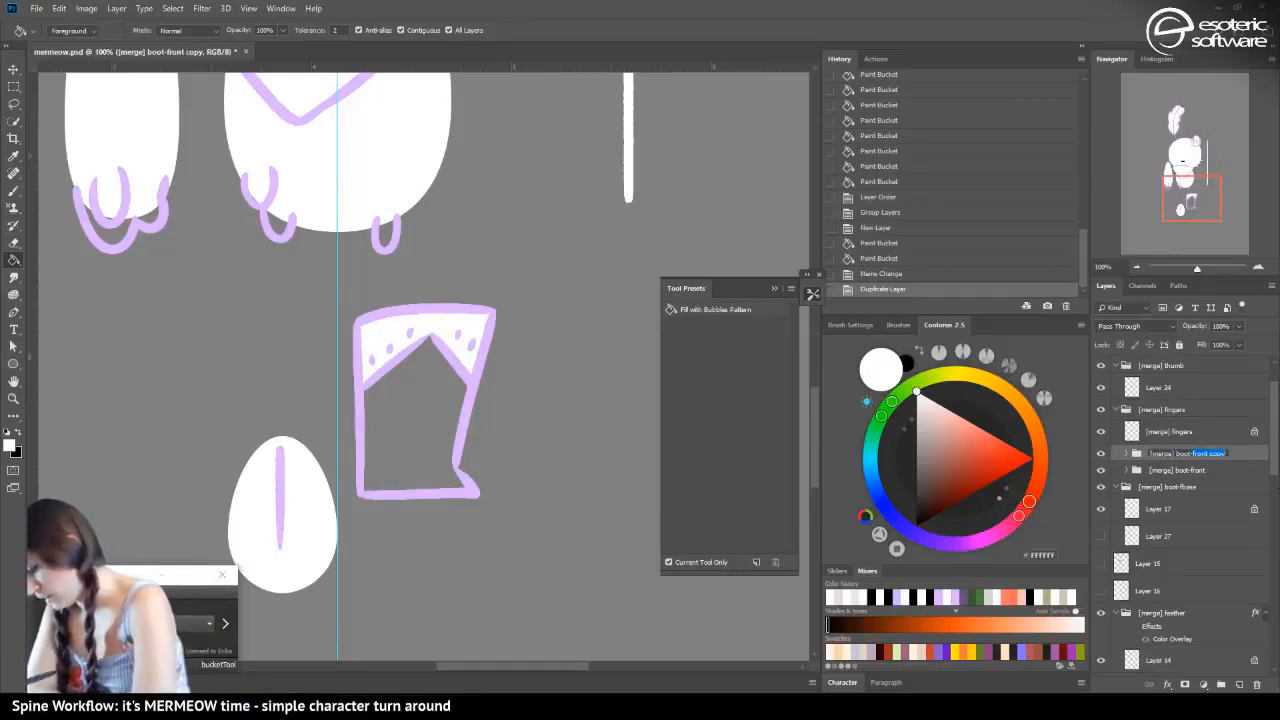
type("side")
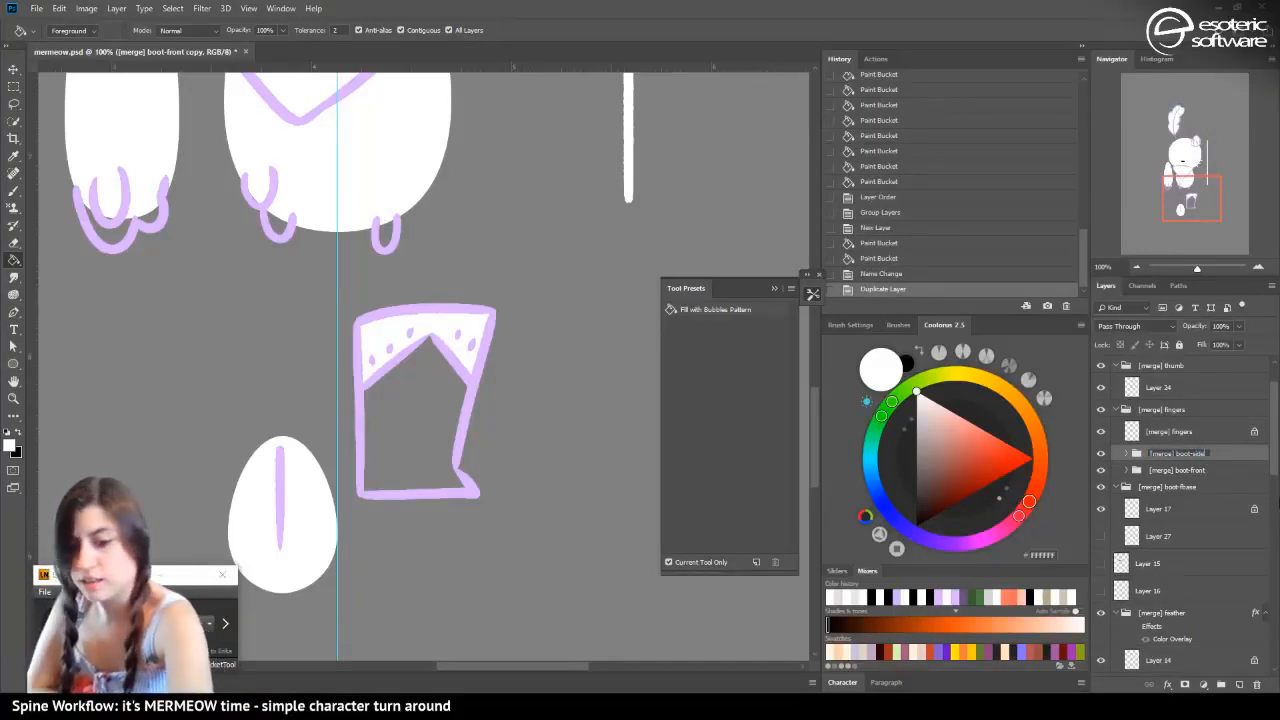
key("Return")
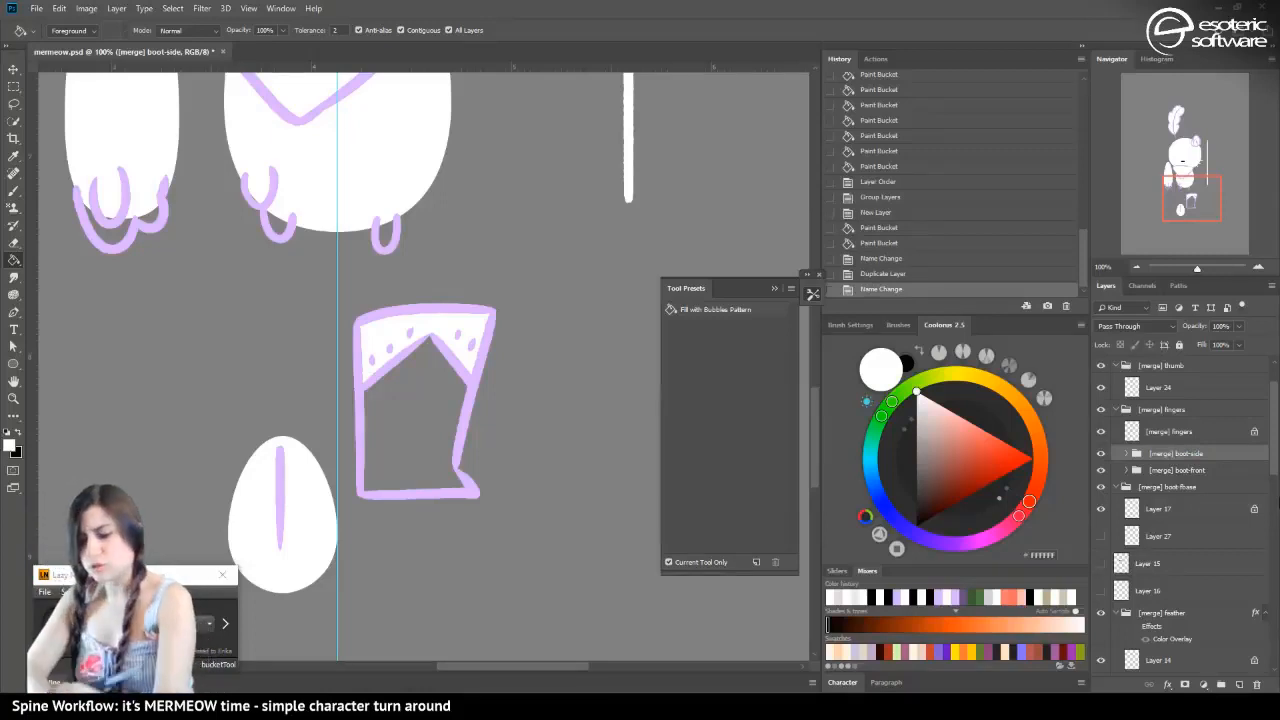
Hide the boot-front group and clear the white fill from Layer 28 in the boot-side group
left_click(1127, 453)
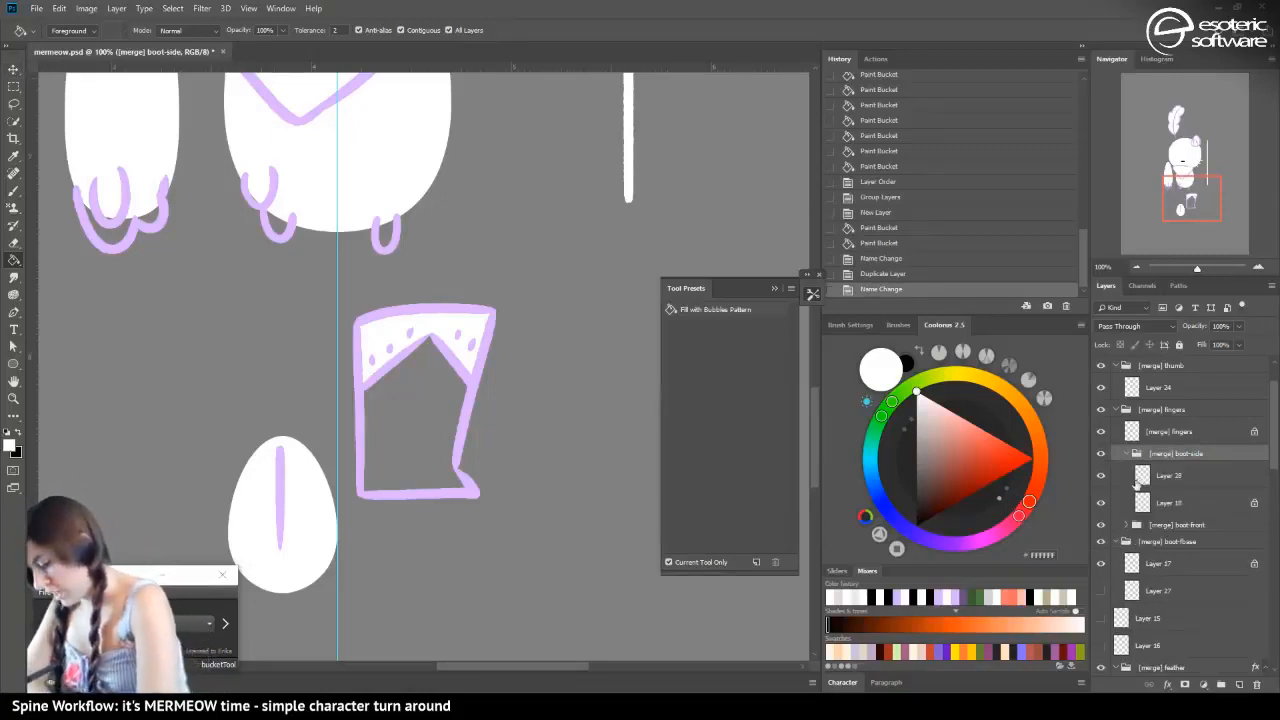
left_click(1138, 478)
left_click(1140, 504)
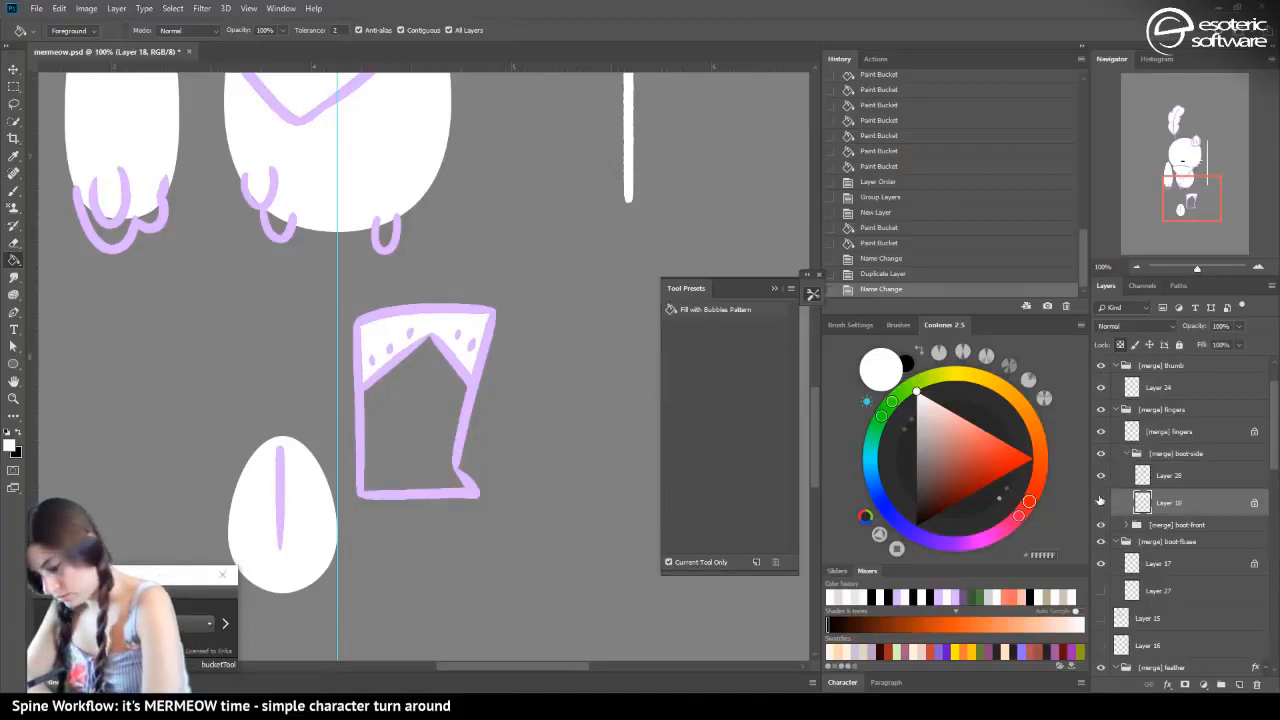
left_click(1101, 476)
left_click(1101, 476)
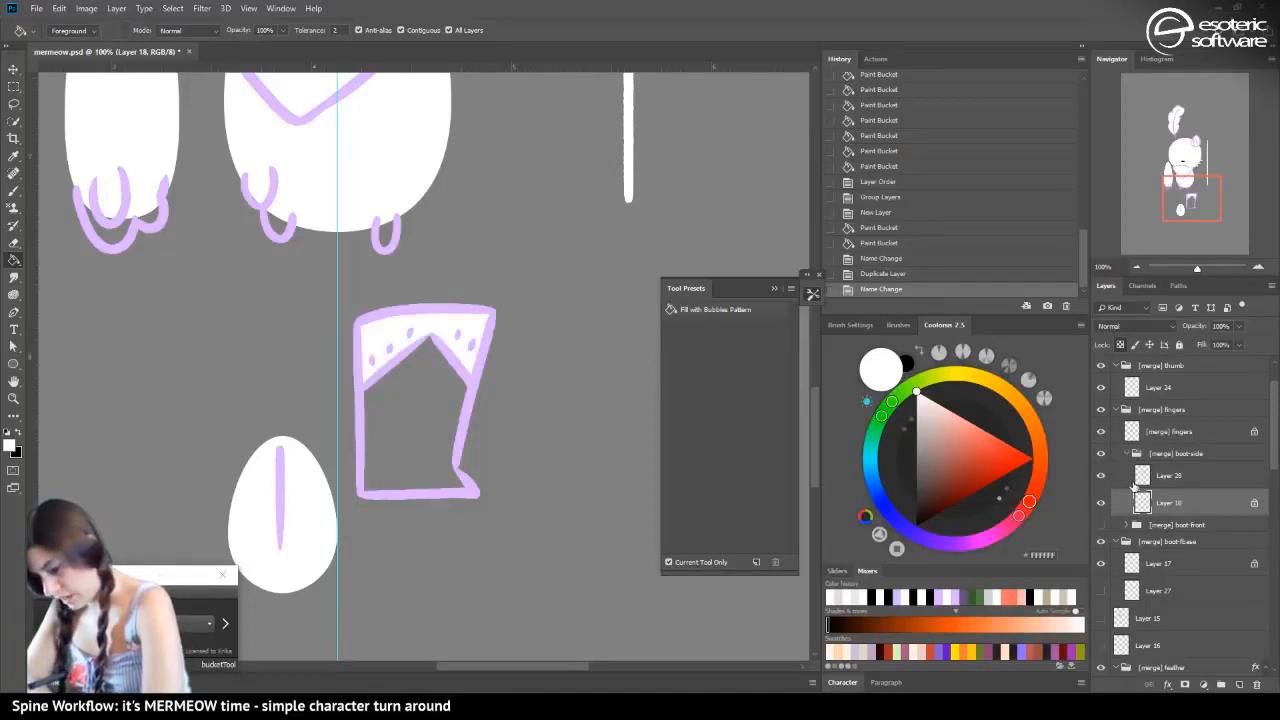
left_click(1145, 476)
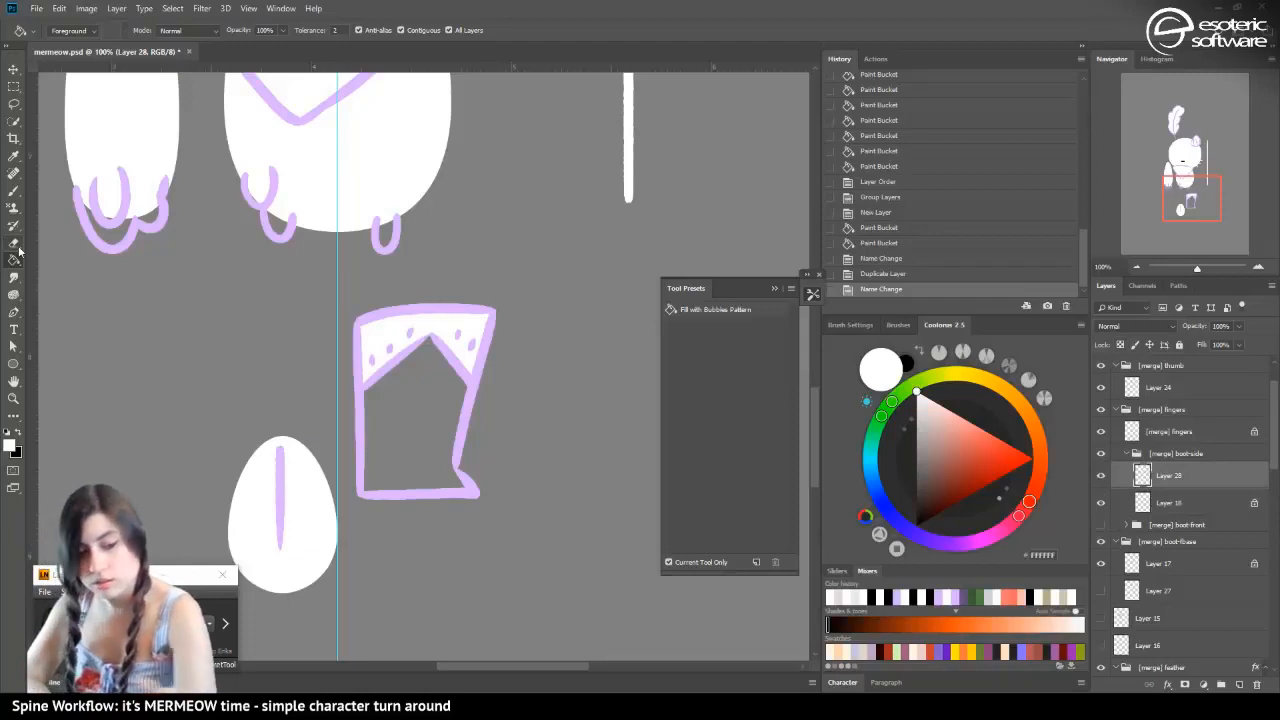
key("ctrl+a")
key("Delete")
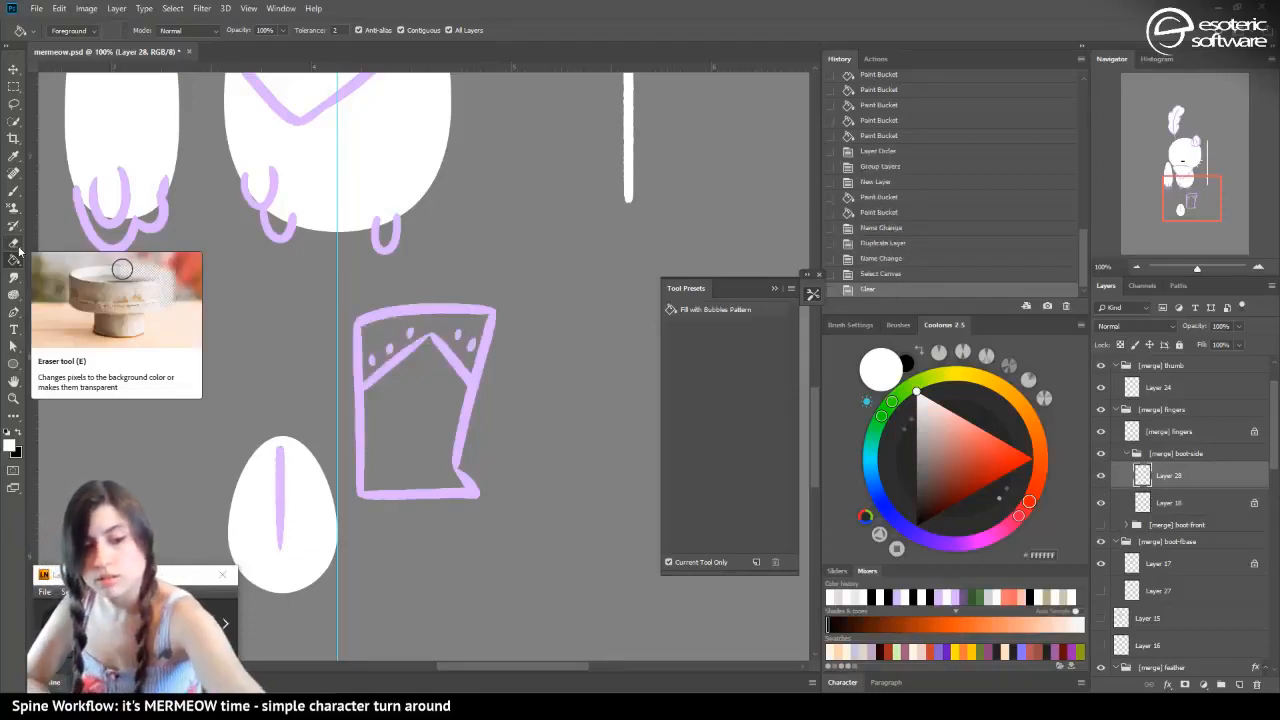
key("ctrl+d")
Shift Layer 18's dotted zigzag right until its peak meets the boot's right edge, then cut the overhanging part onto a new layer
left_click(1145, 503)
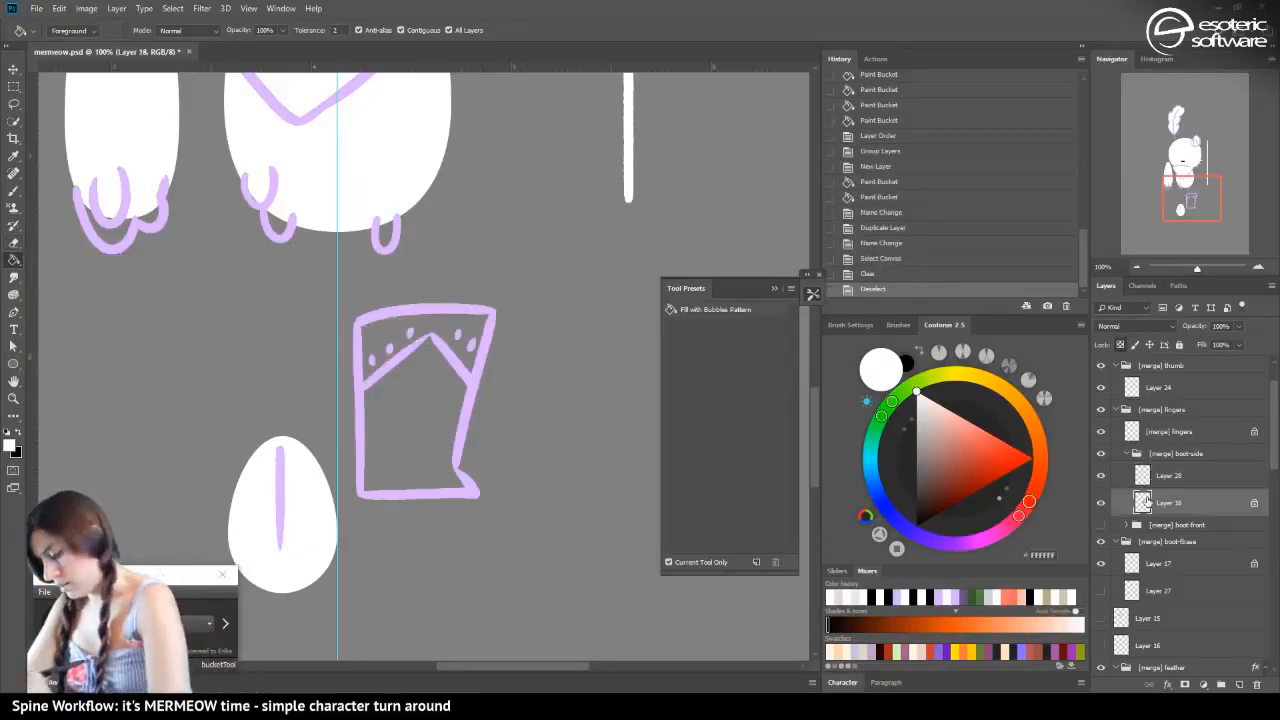
left_click(14, 71)
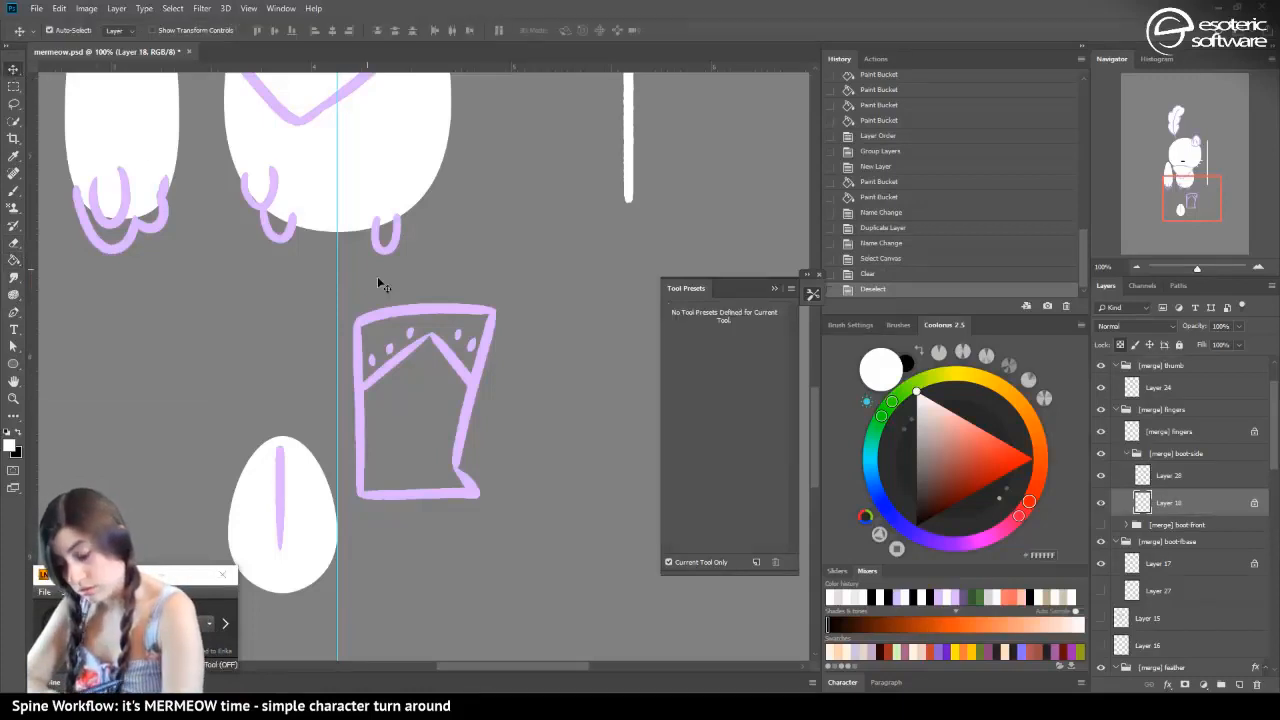
left_click_drag(373, 379, 418, 380)
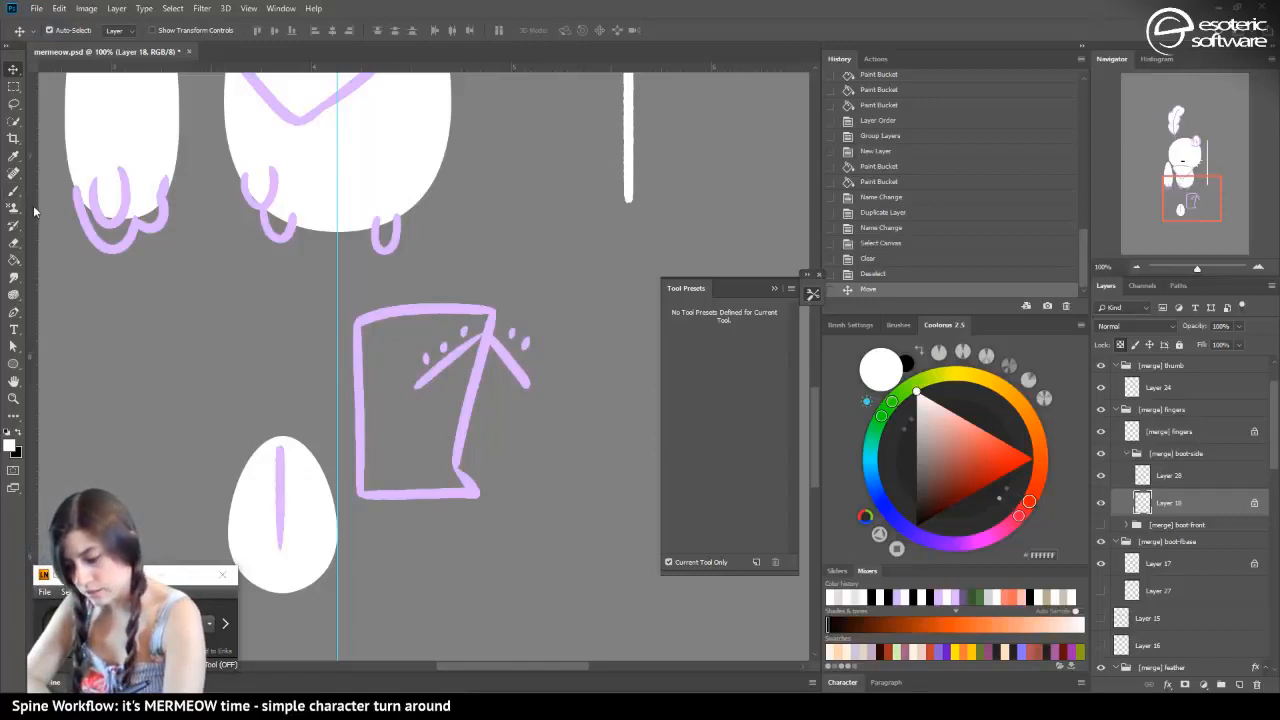
left_click(15, 87)
left_click_drag(582, 438, 487, 291)
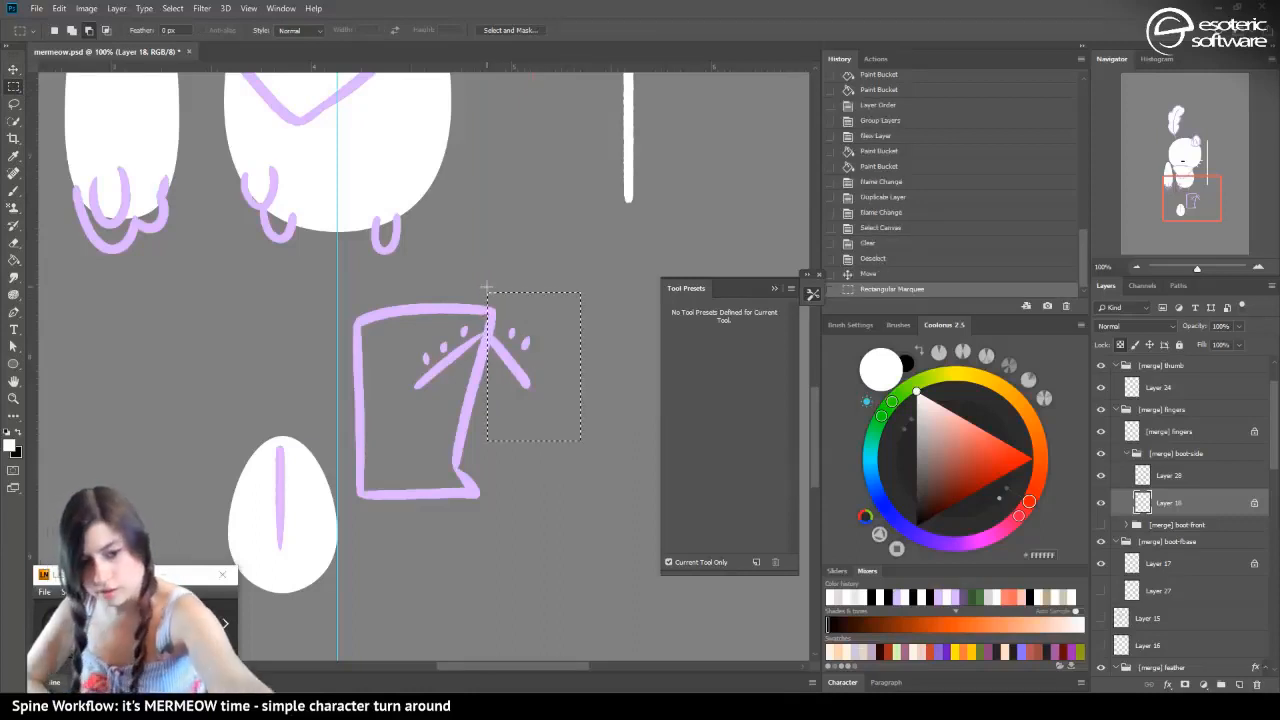
key("ctrl+x")
key("ctrl+v")
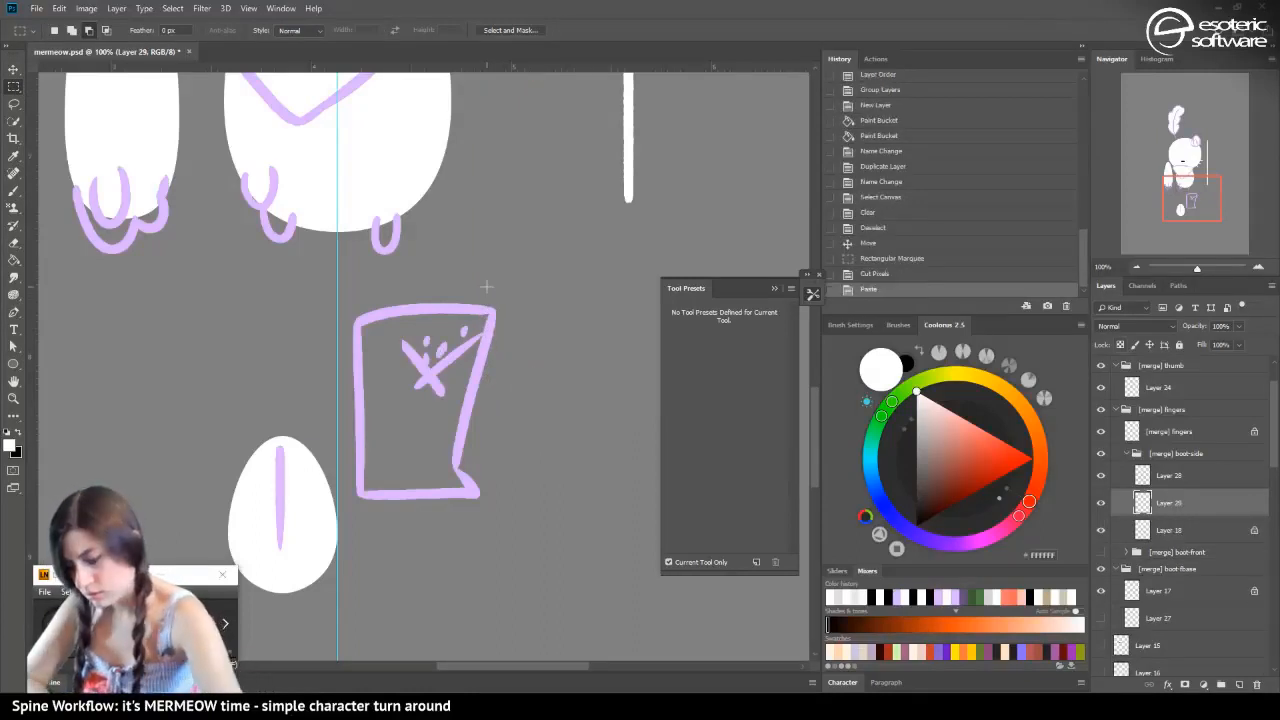
Move the pasted dotted piece to the boot's left edge, rotate it with Free Transform to join the other line in a V, and nudge it
left_click(15, 69)
left_click_drag(420, 360, 370, 337)
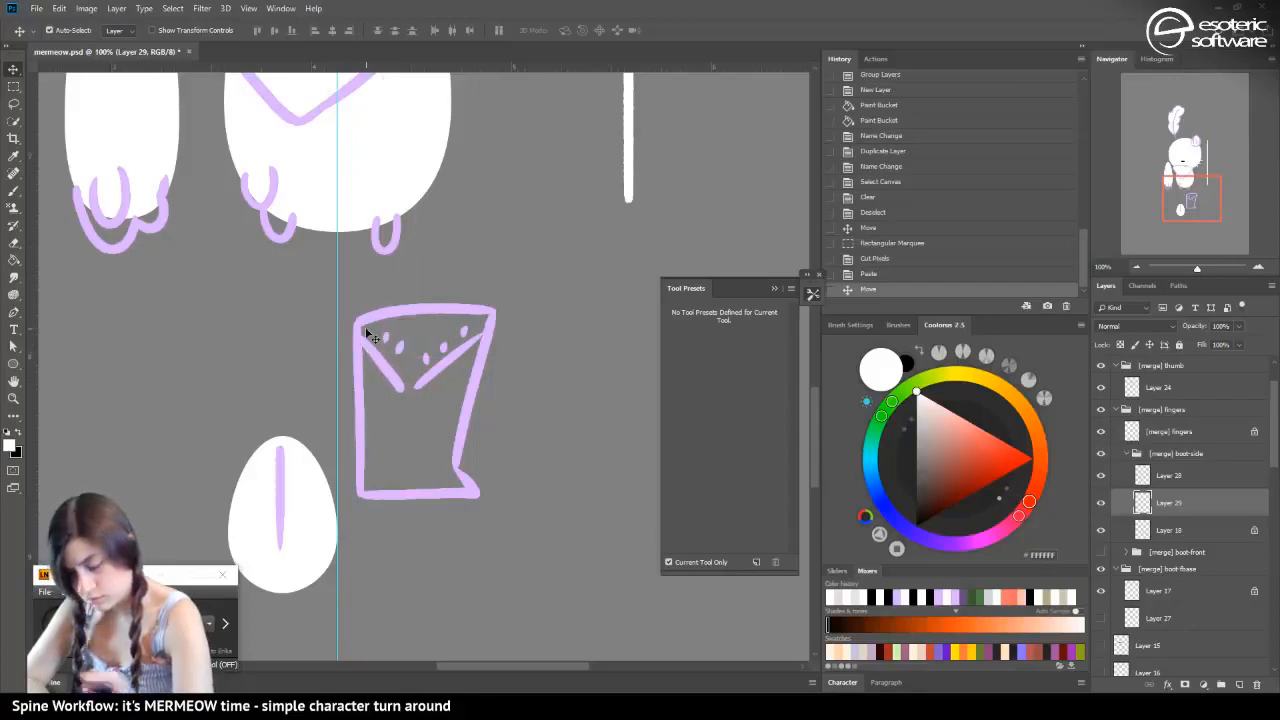
key("ctrl+t")
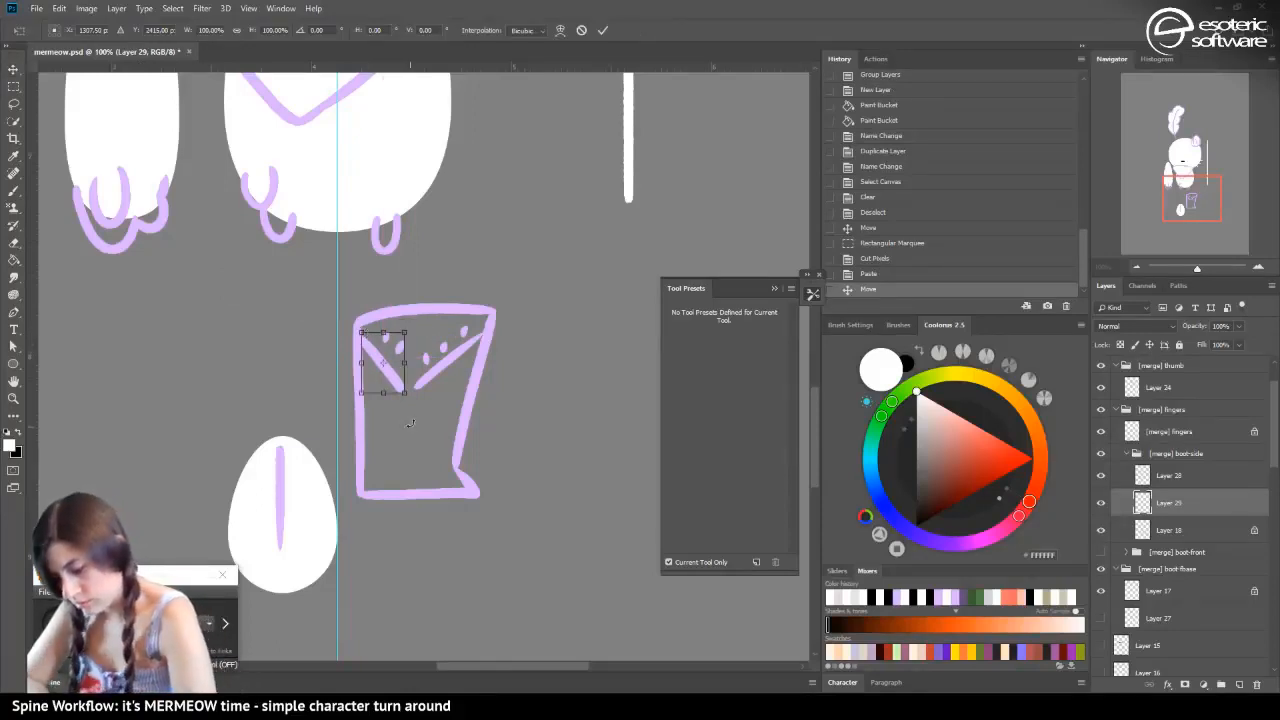
left_click_drag(409, 424, 418, 386)
left_click(601, 31)
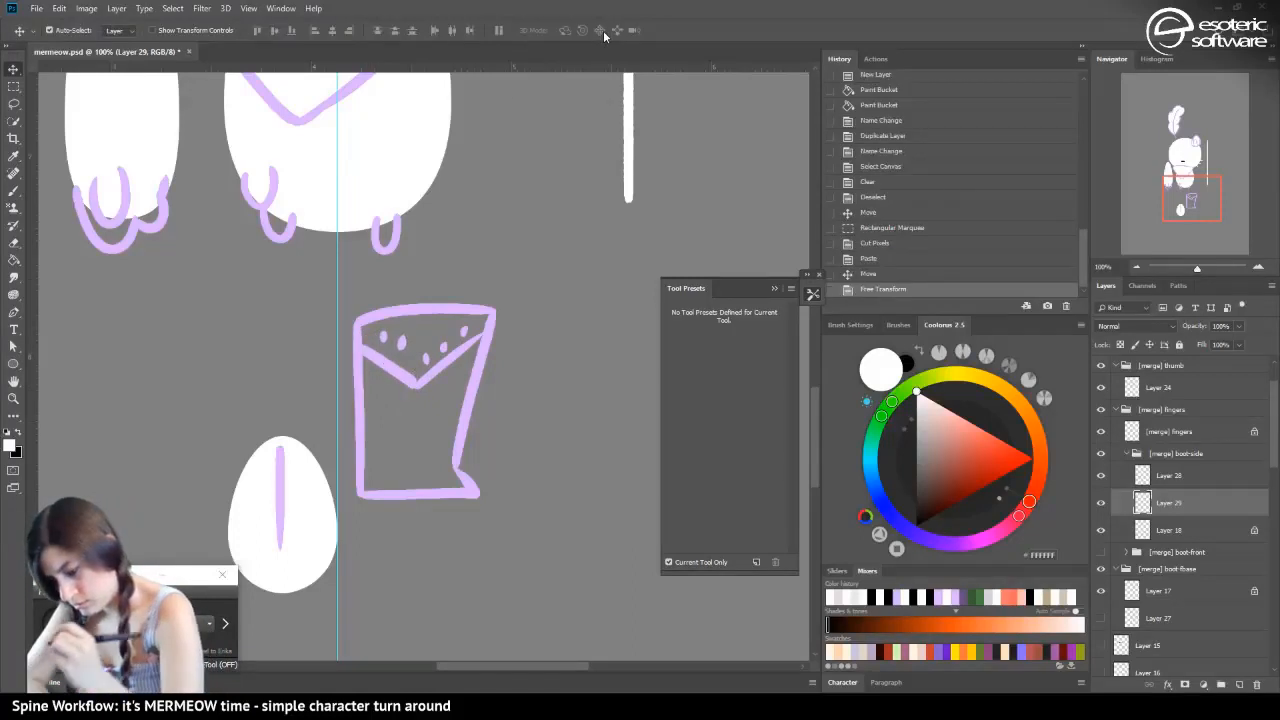
key("Down")
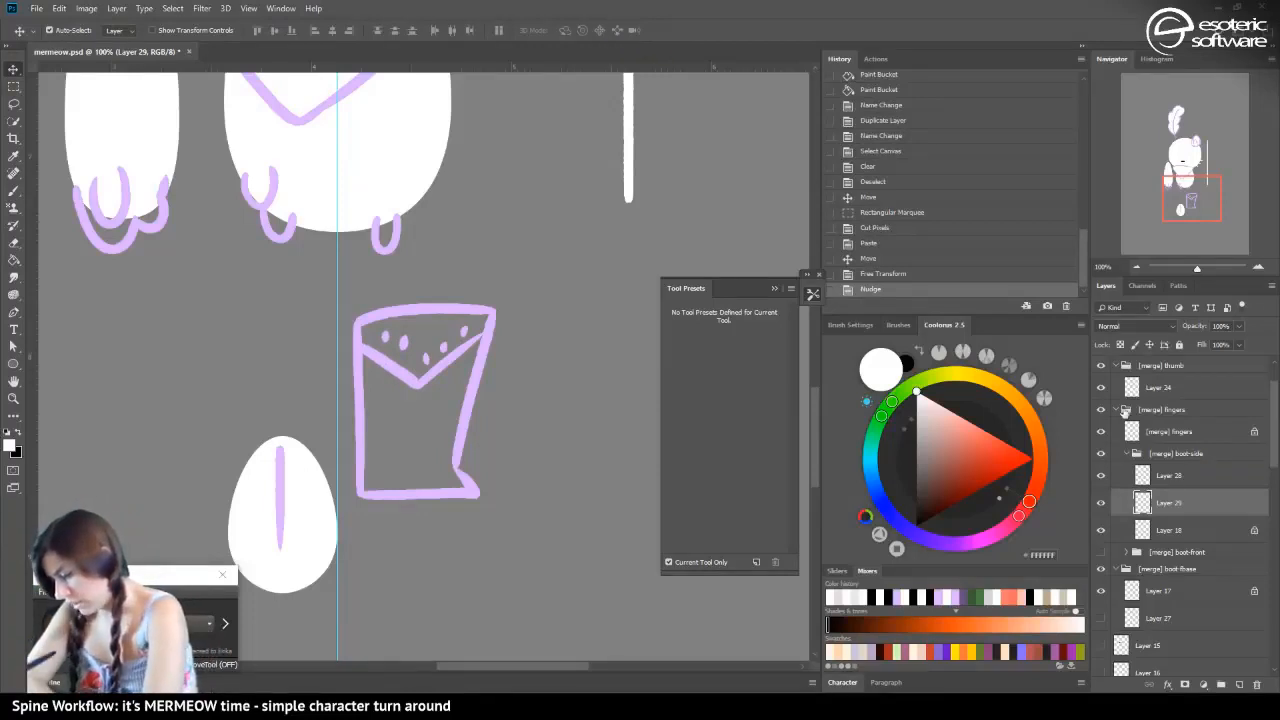
Swap the contents of the boot-side and boot-front groups, show boot-front, and hide and collapse boot-side
left_click(1127, 552)
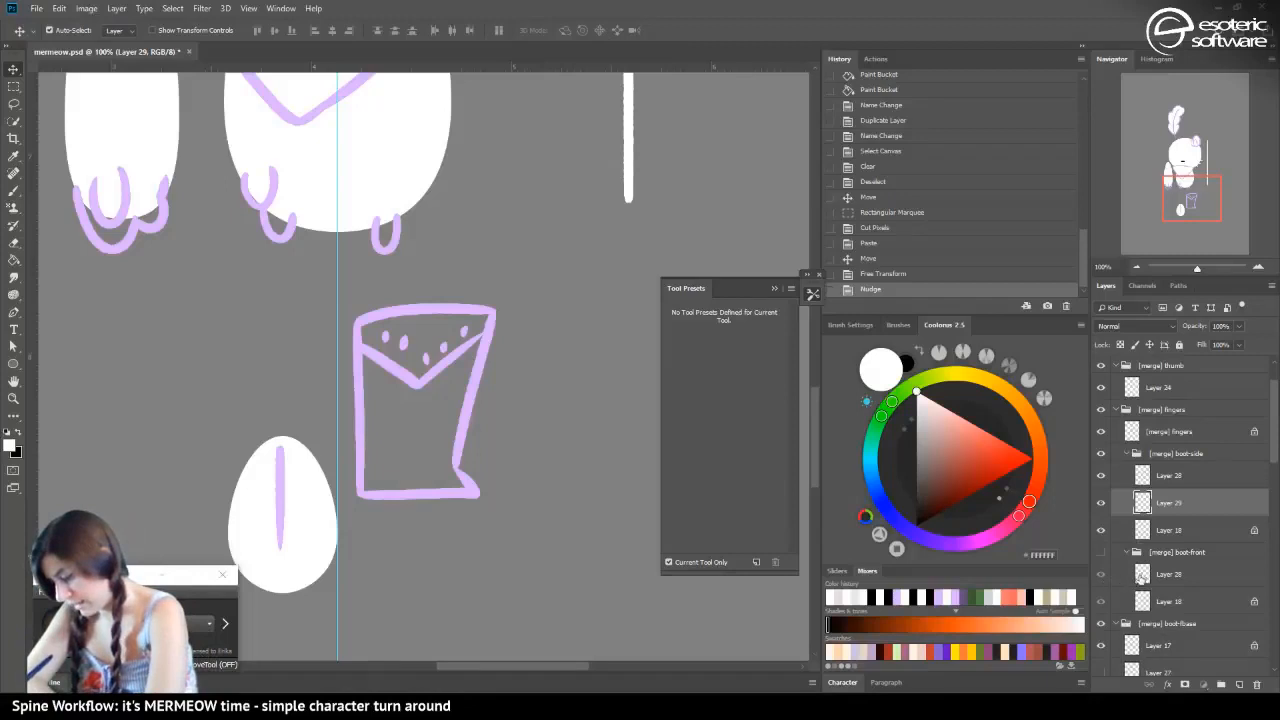
left_click(1140, 577)
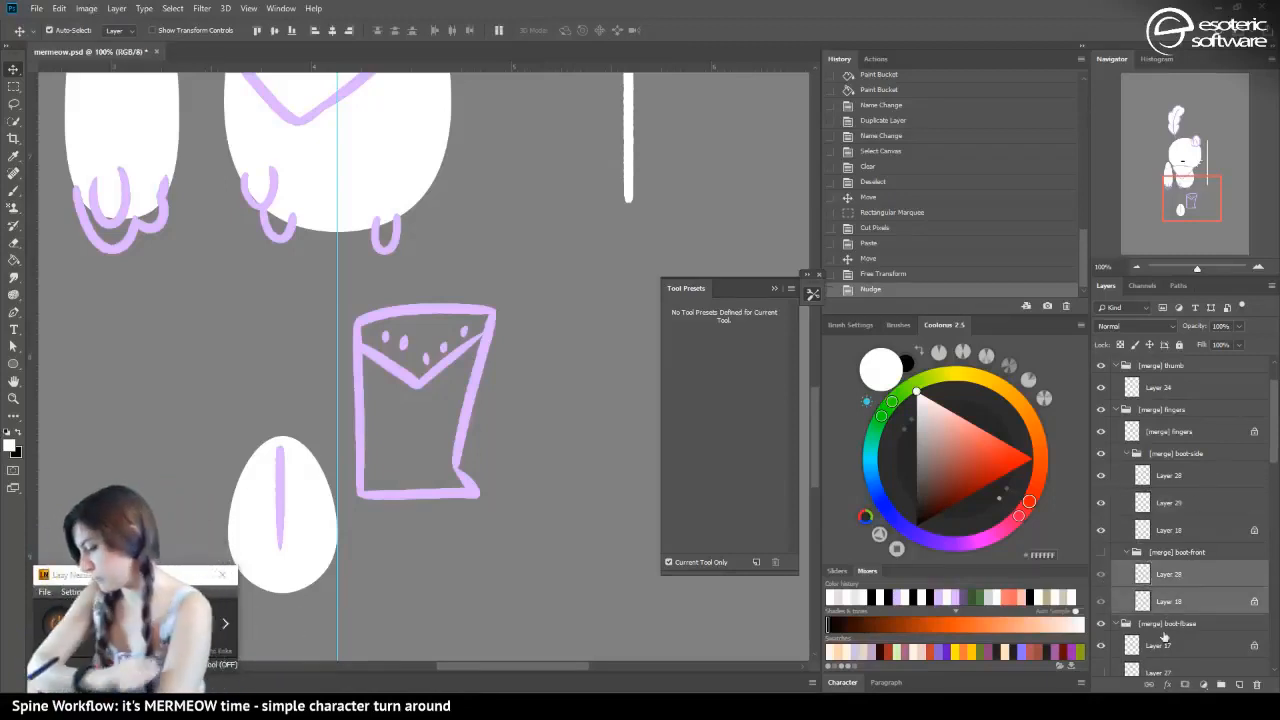
left_click_drag(1148, 576, 1143, 530)
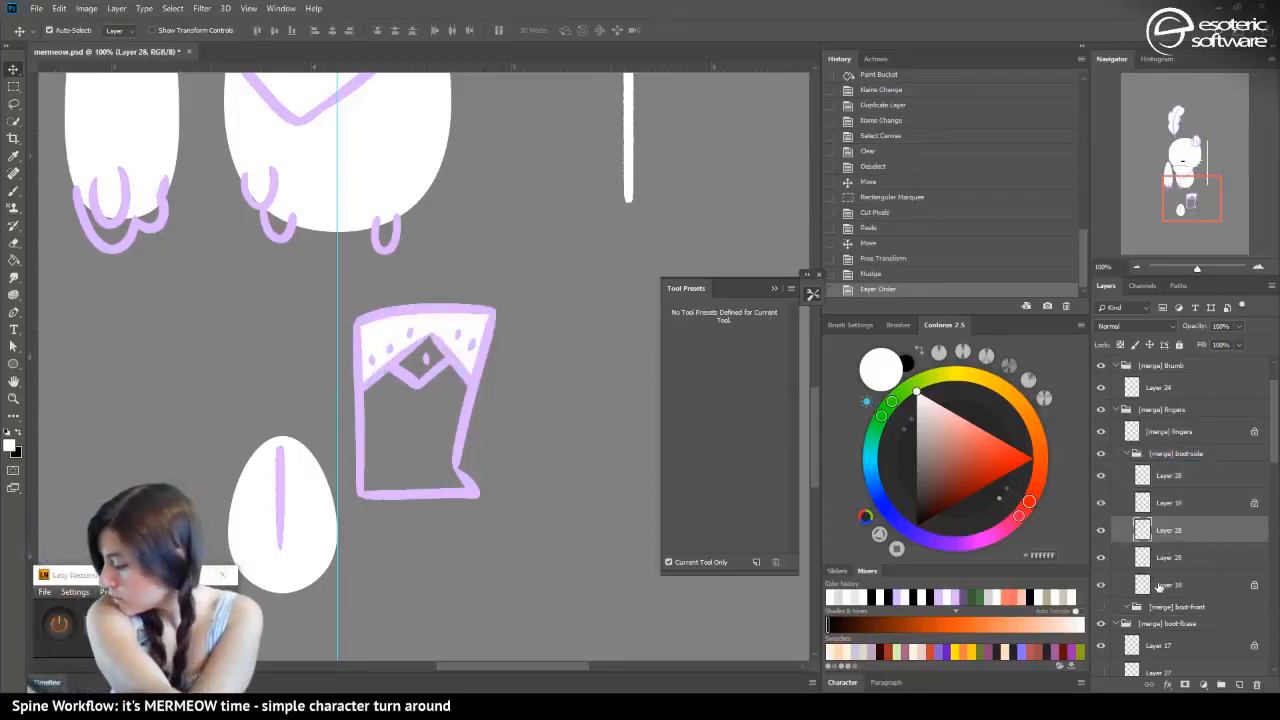
left_click(1158, 588, "shift")
left_click_drag(1156, 586, 1108, 610)
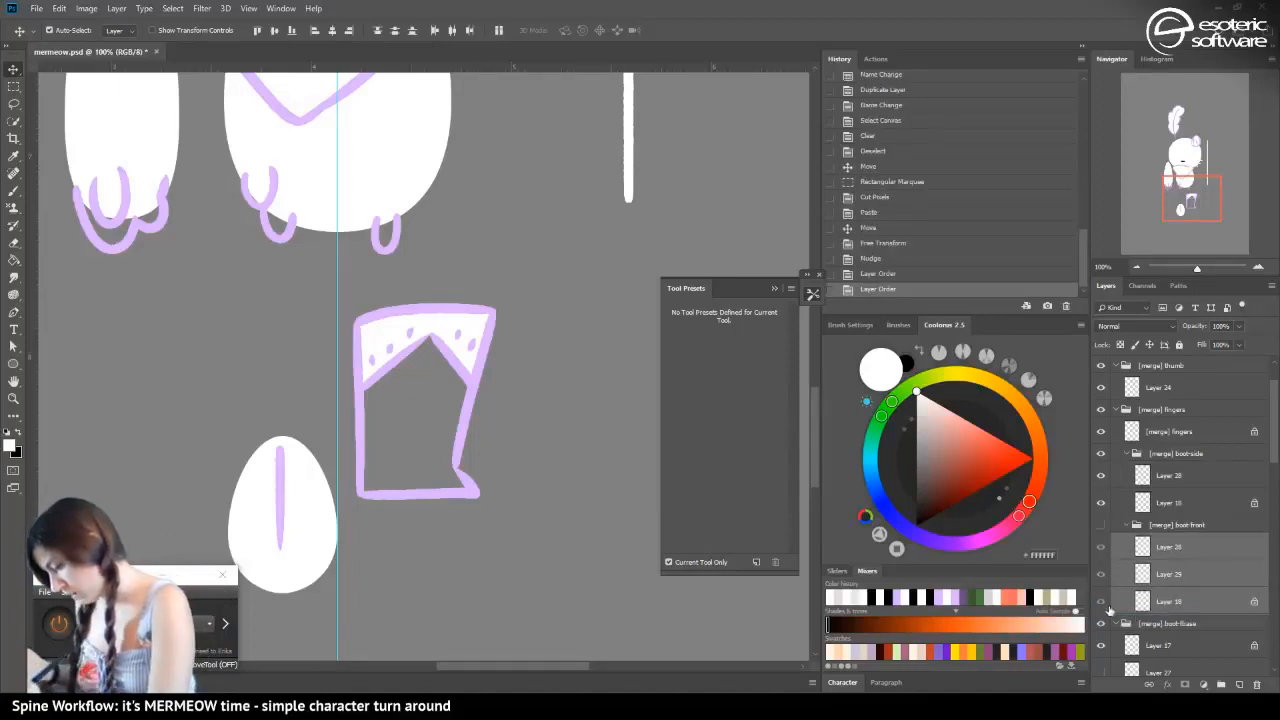
left_click(1101, 525)
left_click(1110, 460)
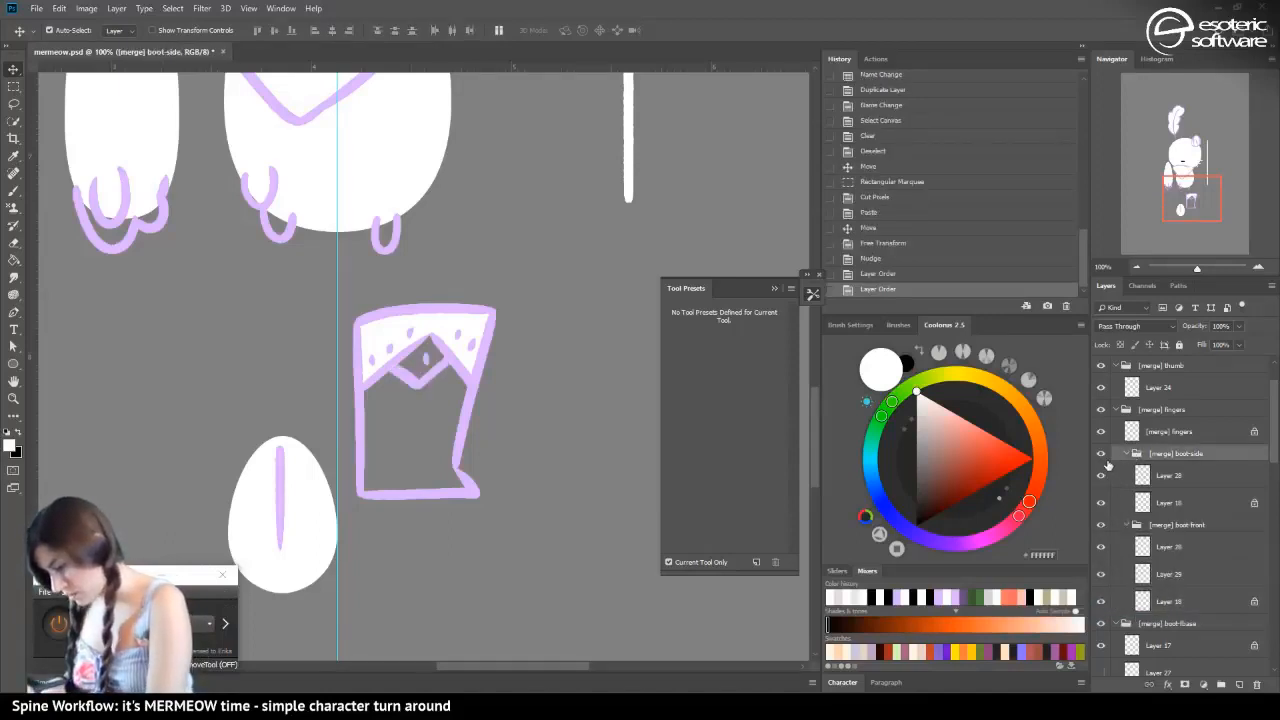
left_click(1101, 453)
left_click(1127, 453)
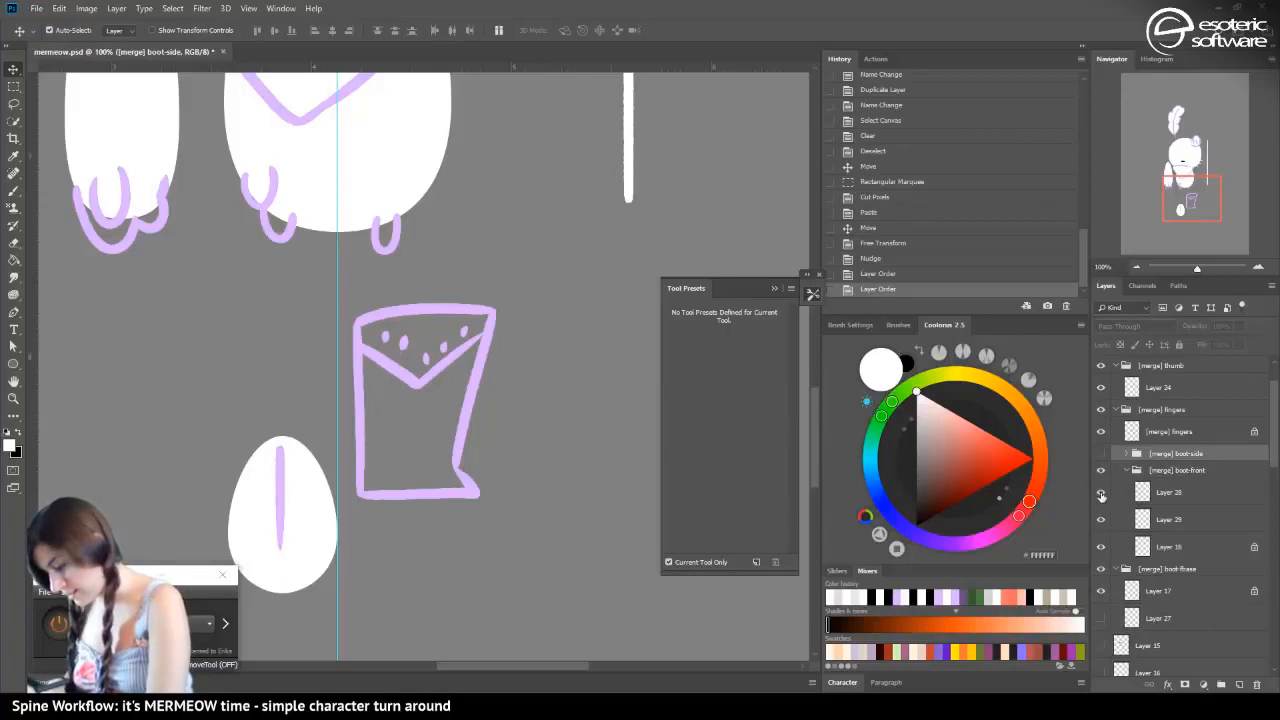
Move Layer 28 below Layer 18 in boot-front, fill the V-shaped dotted band with white on it, and collapse the group
left_click(1101, 520)
left_click(1101, 521)
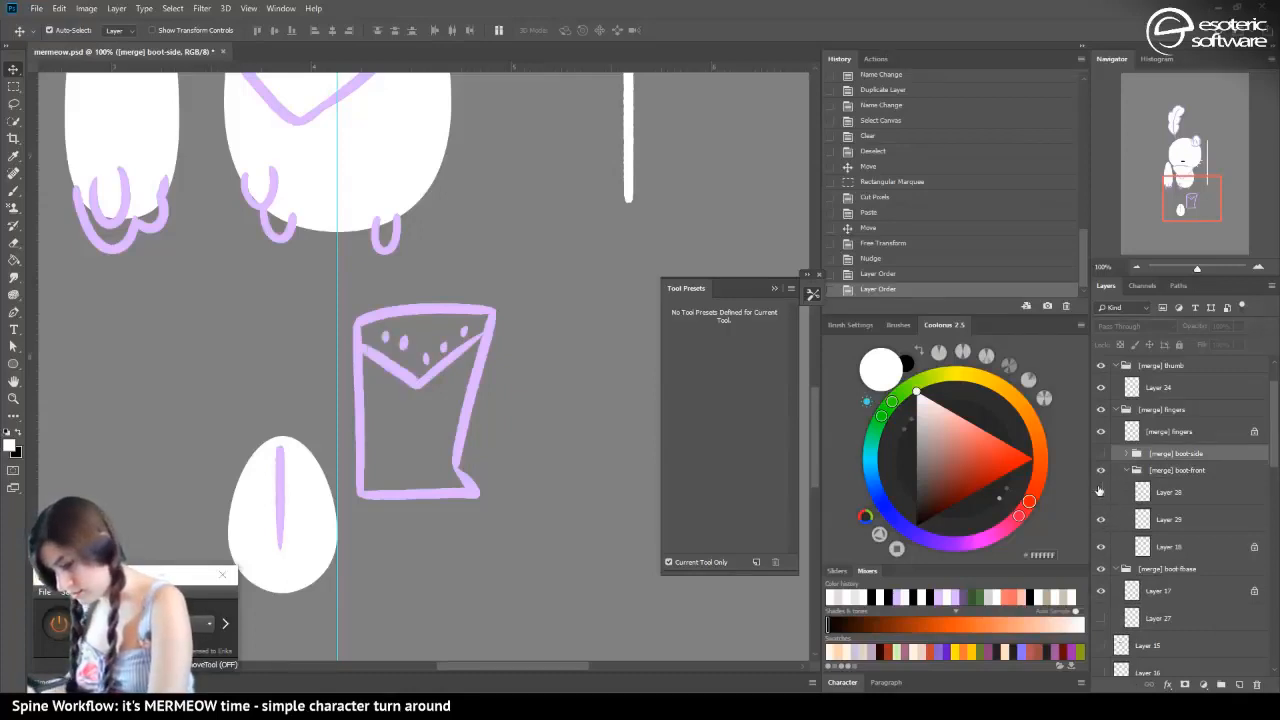
left_click_drag(1145, 497, 1142, 558)
key("g")
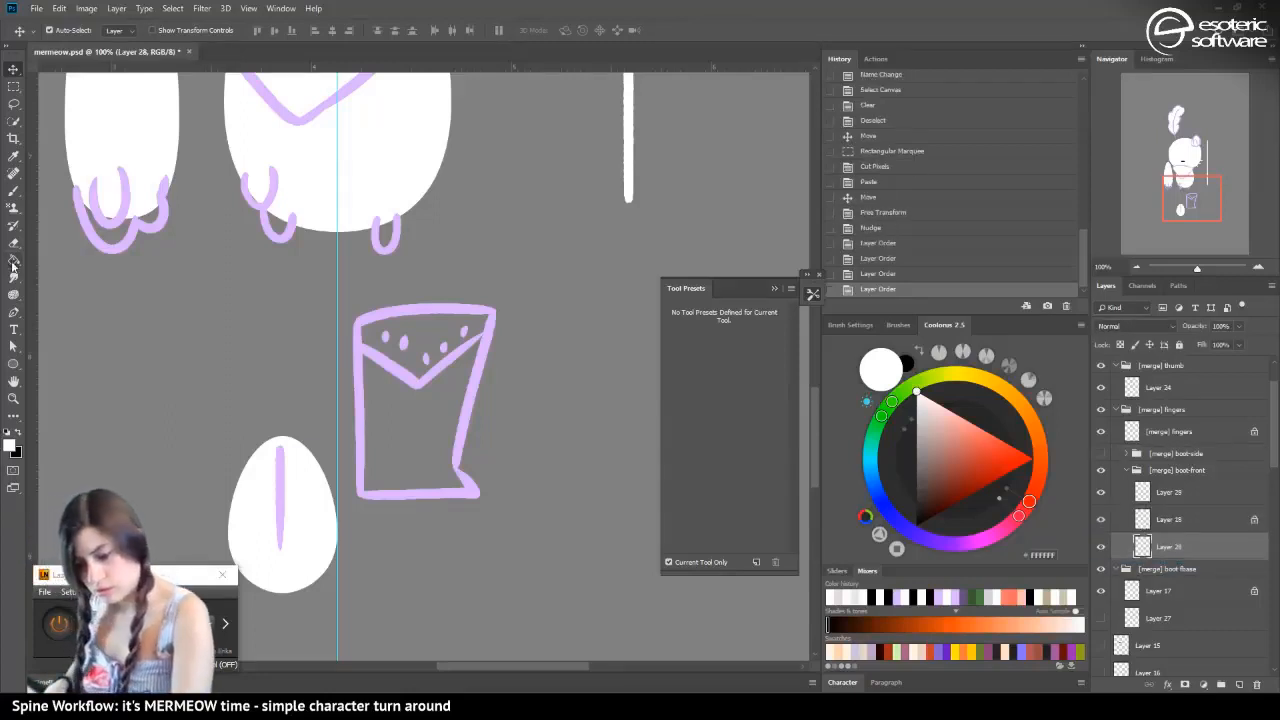
left_click(418, 343)
left_click(420, 347)
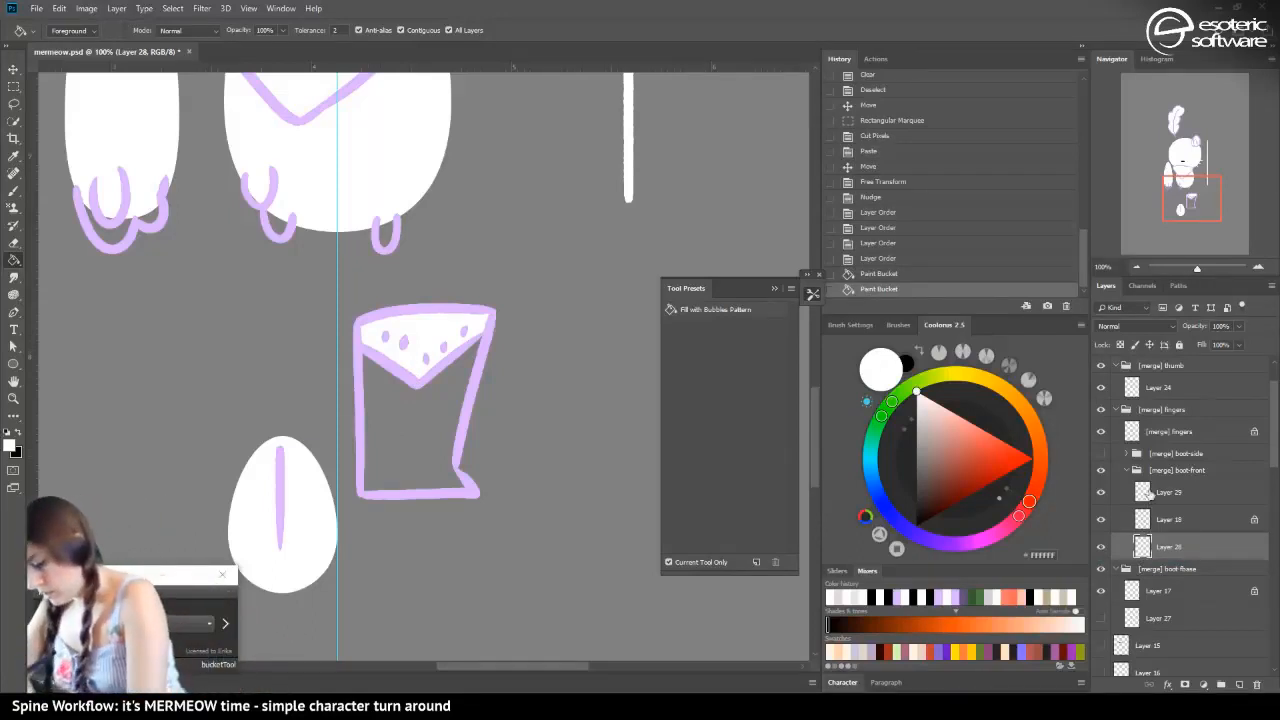
left_click(1126, 470)
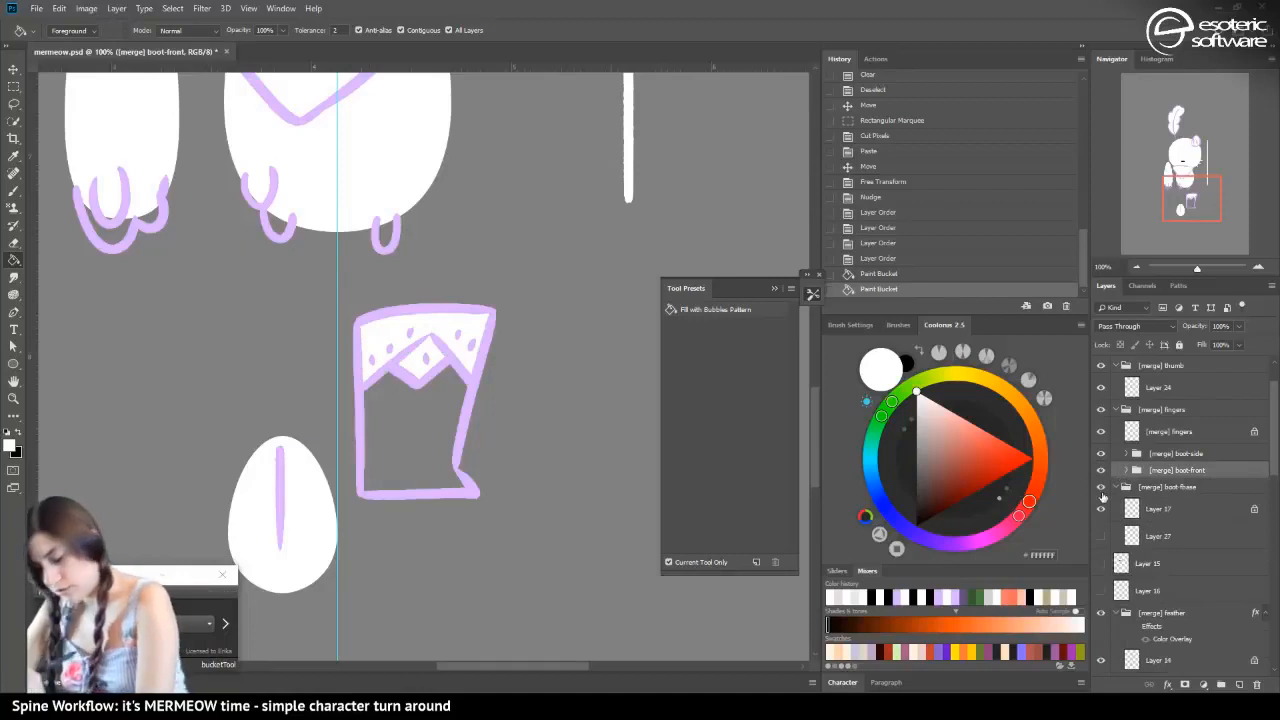
Show Layer 27, the boot's white base fill, select the group containing it, and save the document
left_click(1101, 536)
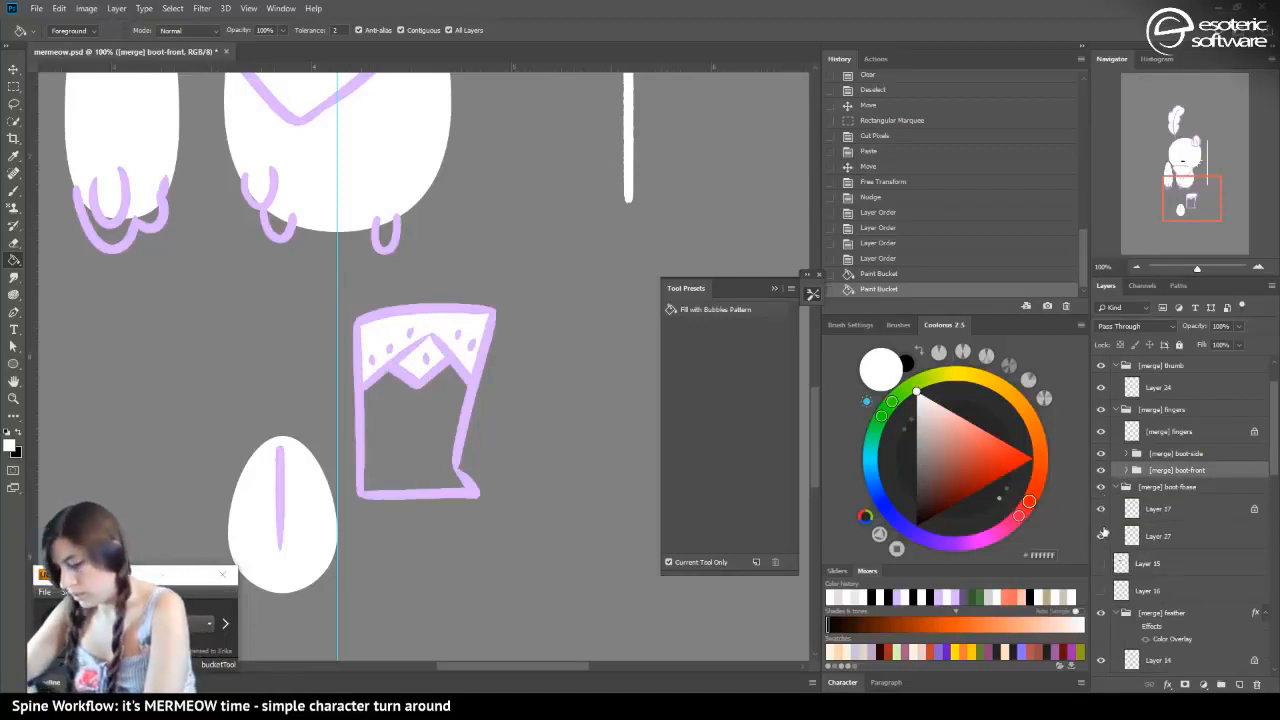
left_click(1122, 487)
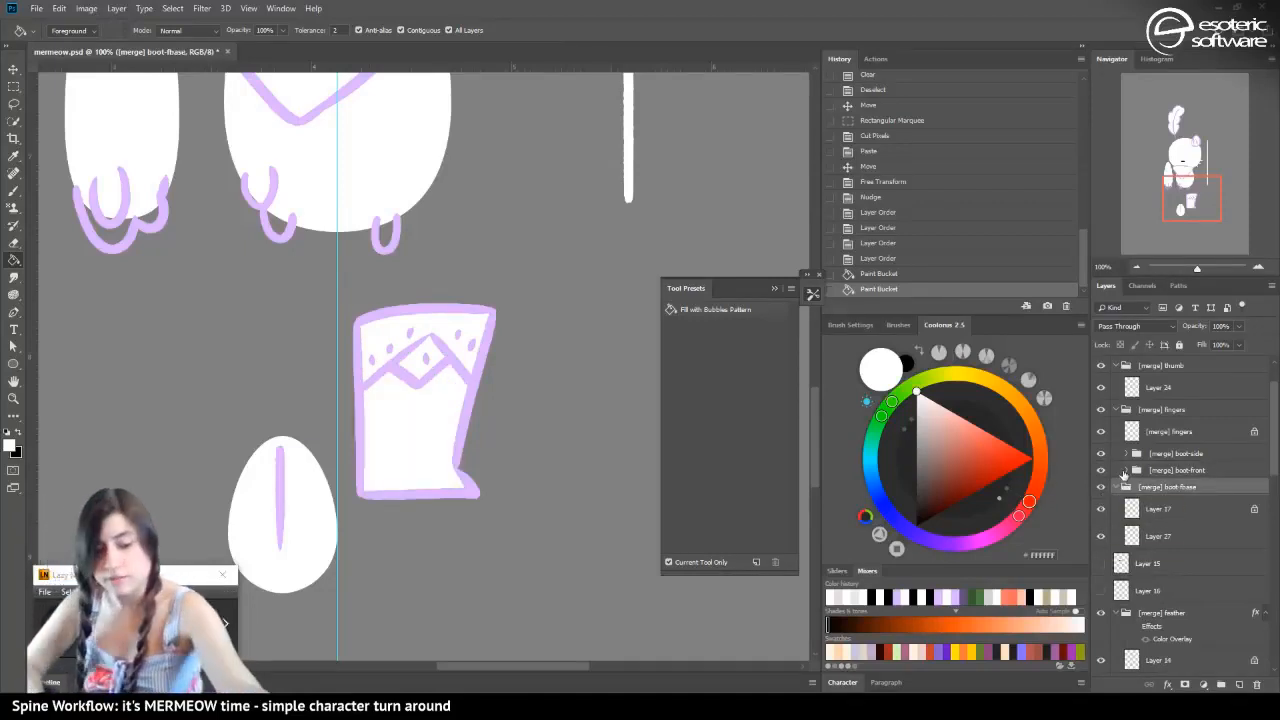
key("ctrl+s")
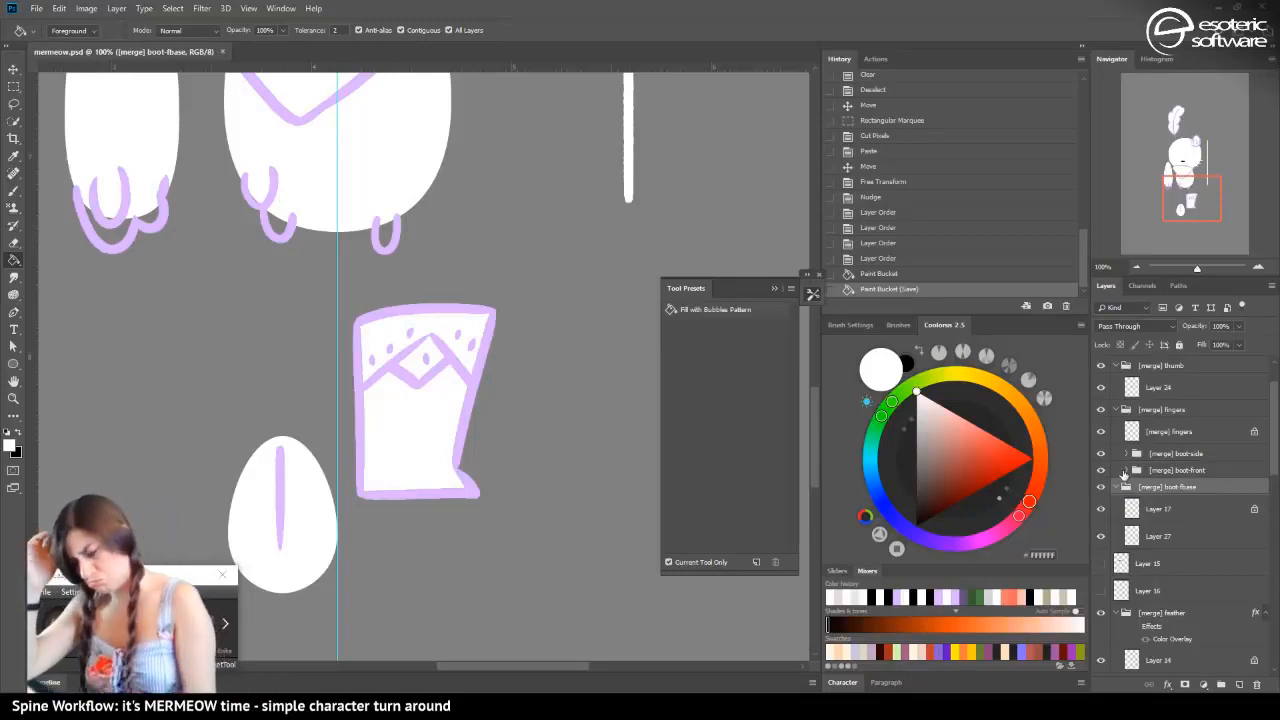
Select the limb layer behind the hand's finger outlines and hide it
left_click(1136, 267)
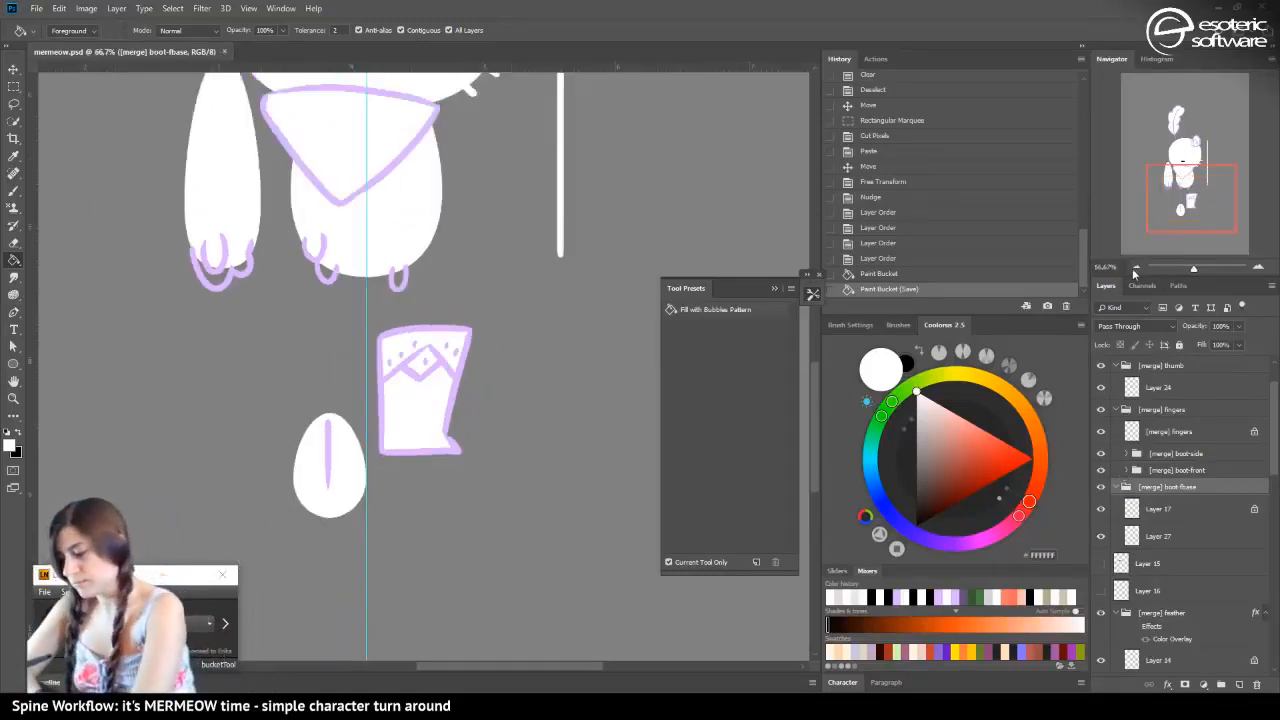
left_click(1135, 267)
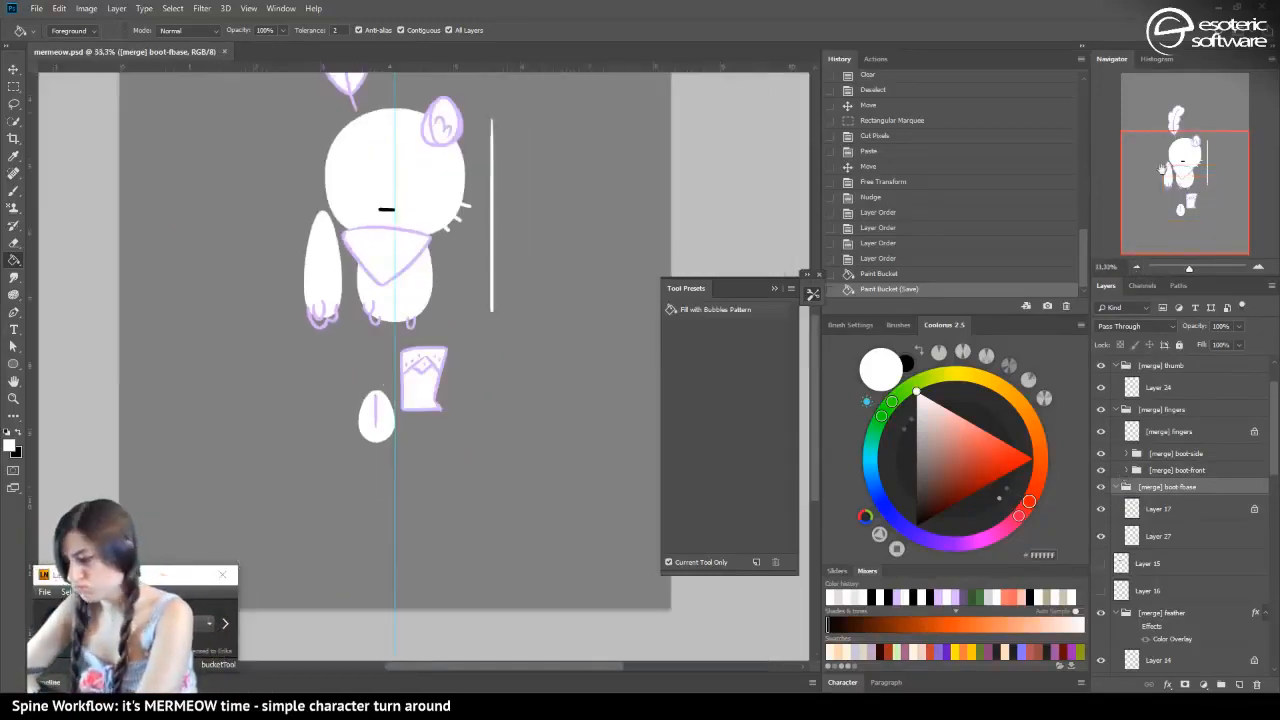
mouse_move(1162, 170)
left_mouse_down()
mouse_move(1165, 136)
mouse_move(1158, 161)
left_mouse_up()
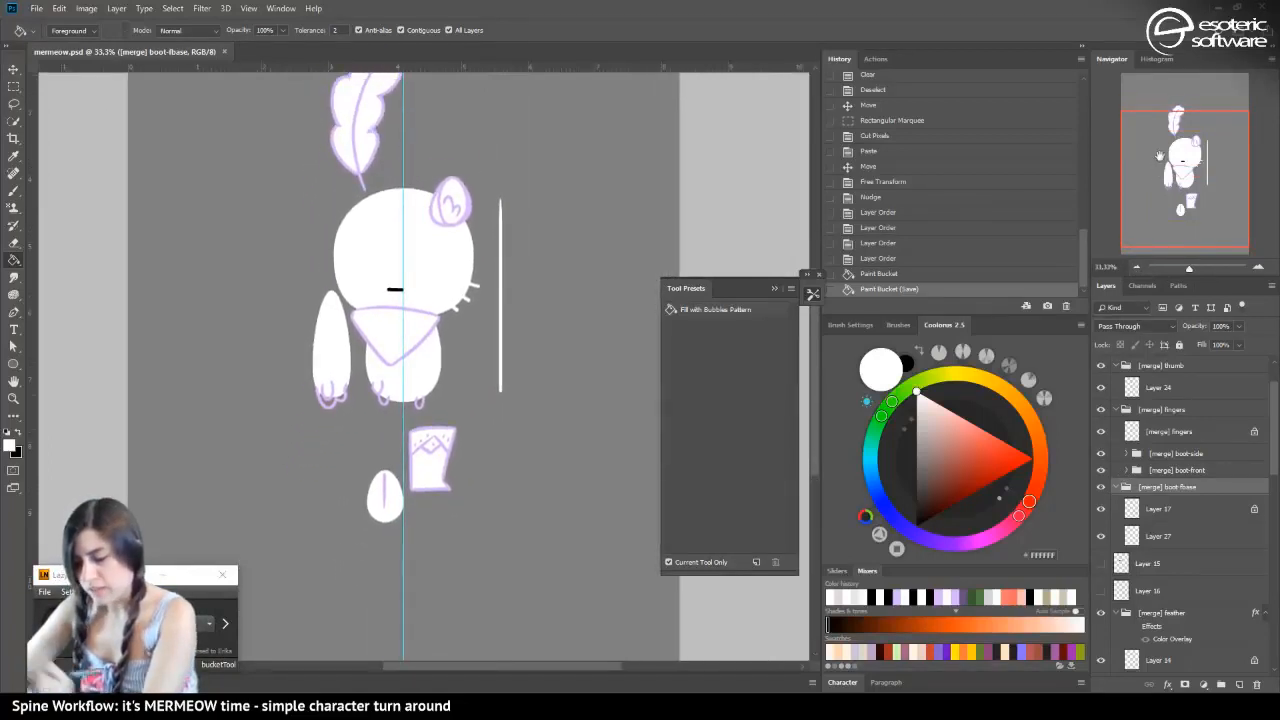
left_click(13, 68)
left_click(1258, 267)
left_click(1258, 267)
left_click(1258, 267)
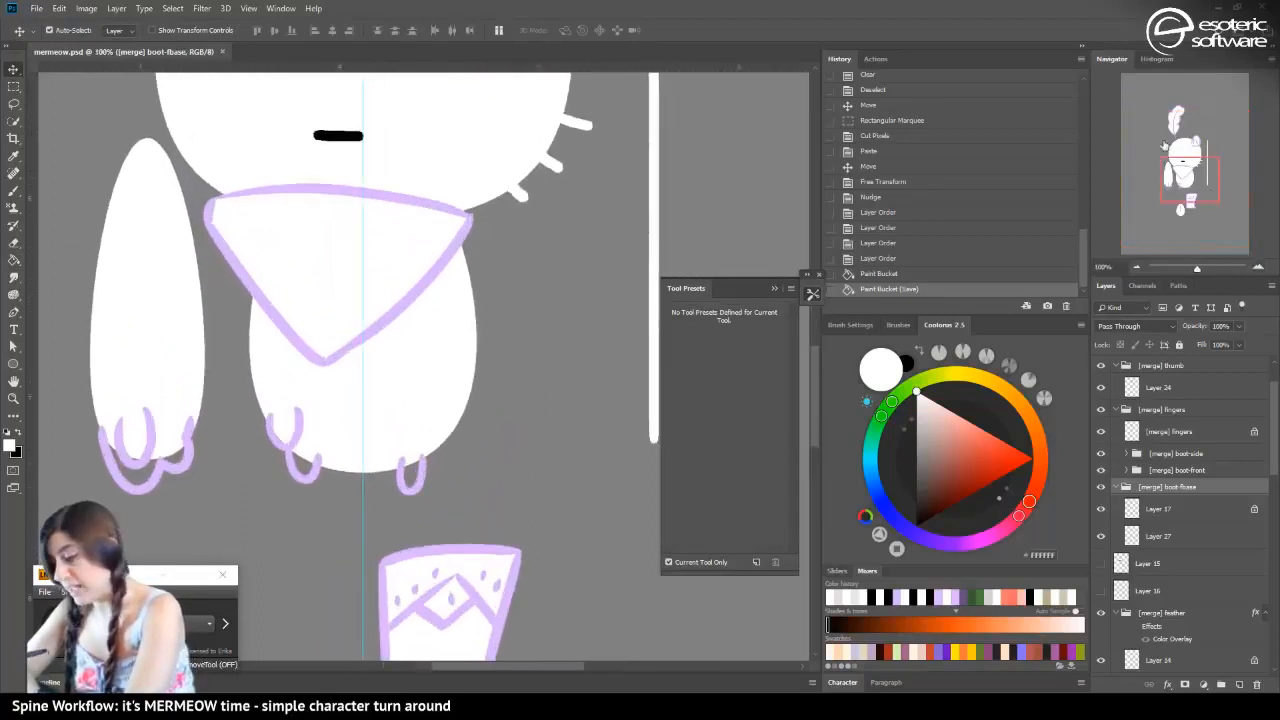
mouse_move(1163, 146)
left_mouse_down()
mouse_move(1145, 175)
mouse_move(1147, 160)
left_mouse_up()
key("b")
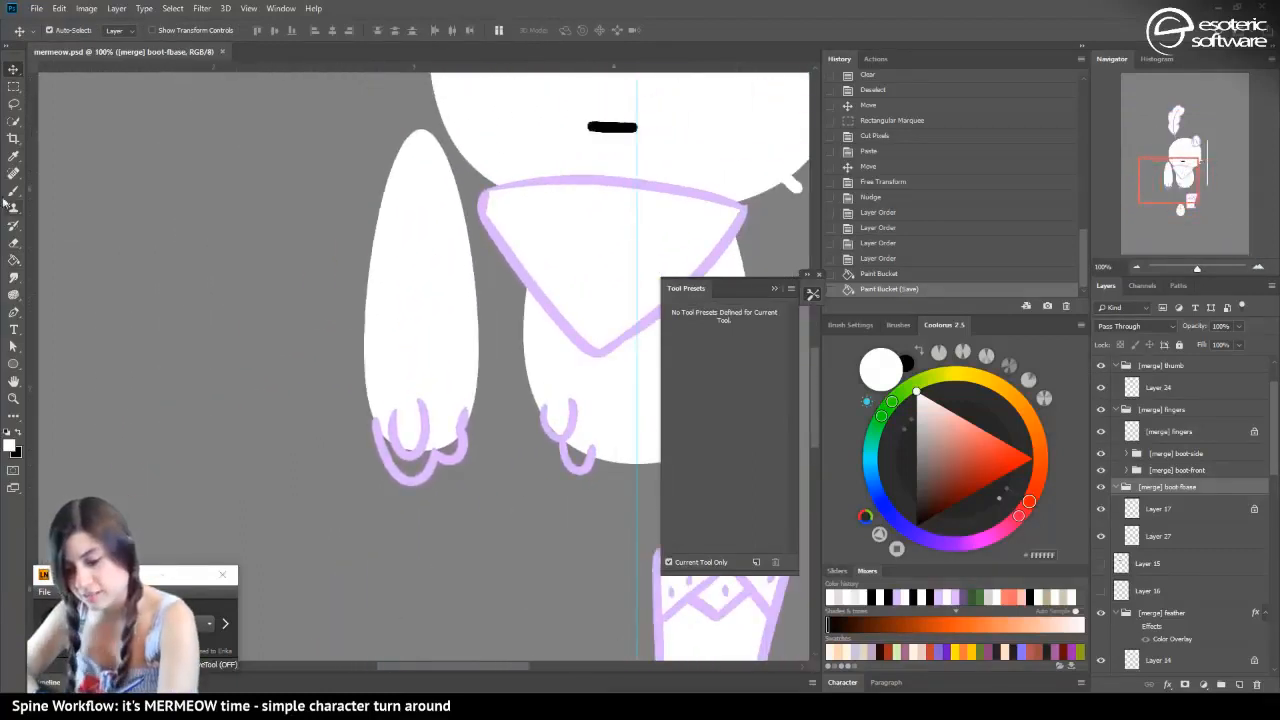
key("v")
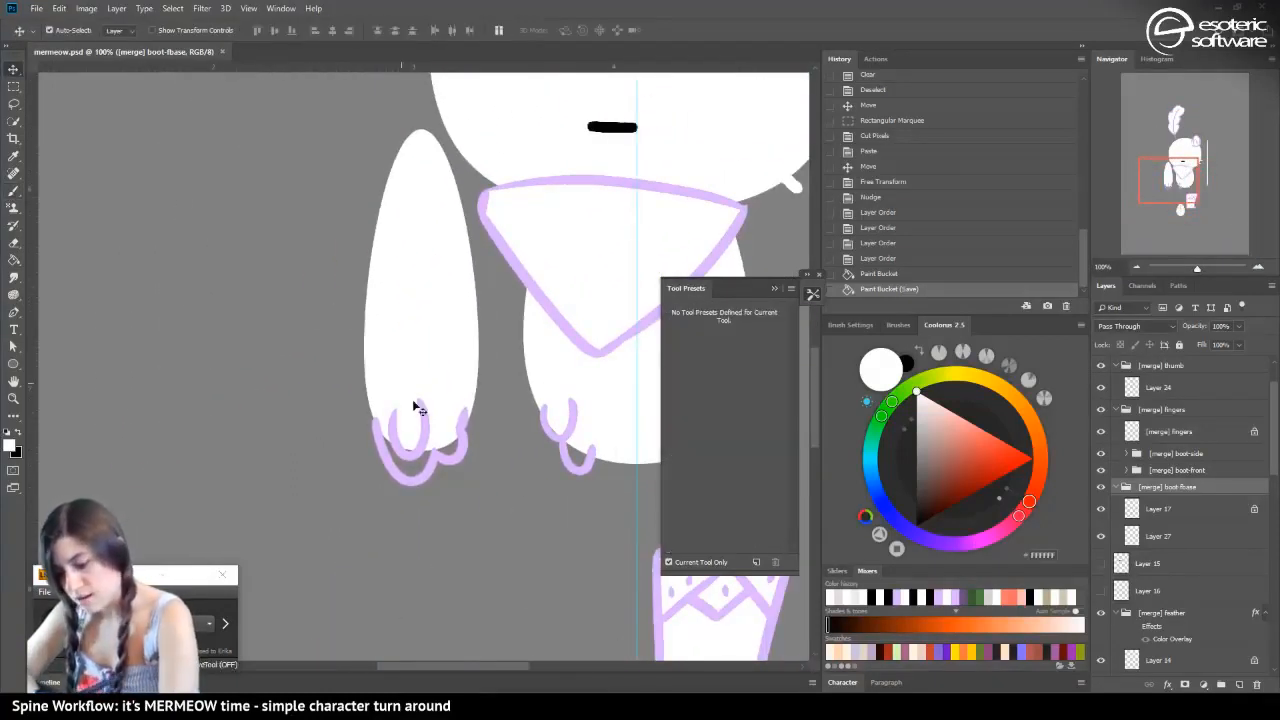
left_click(428, 449)
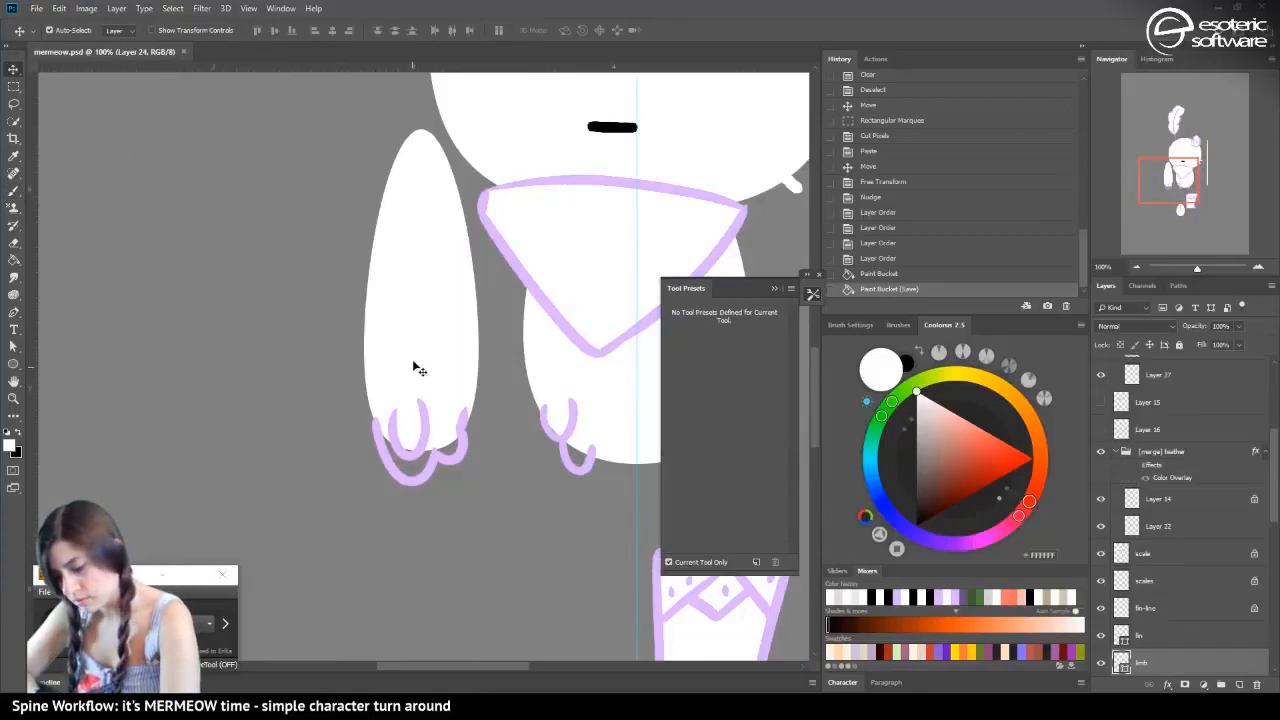
left_click(1101, 663)
key("b")
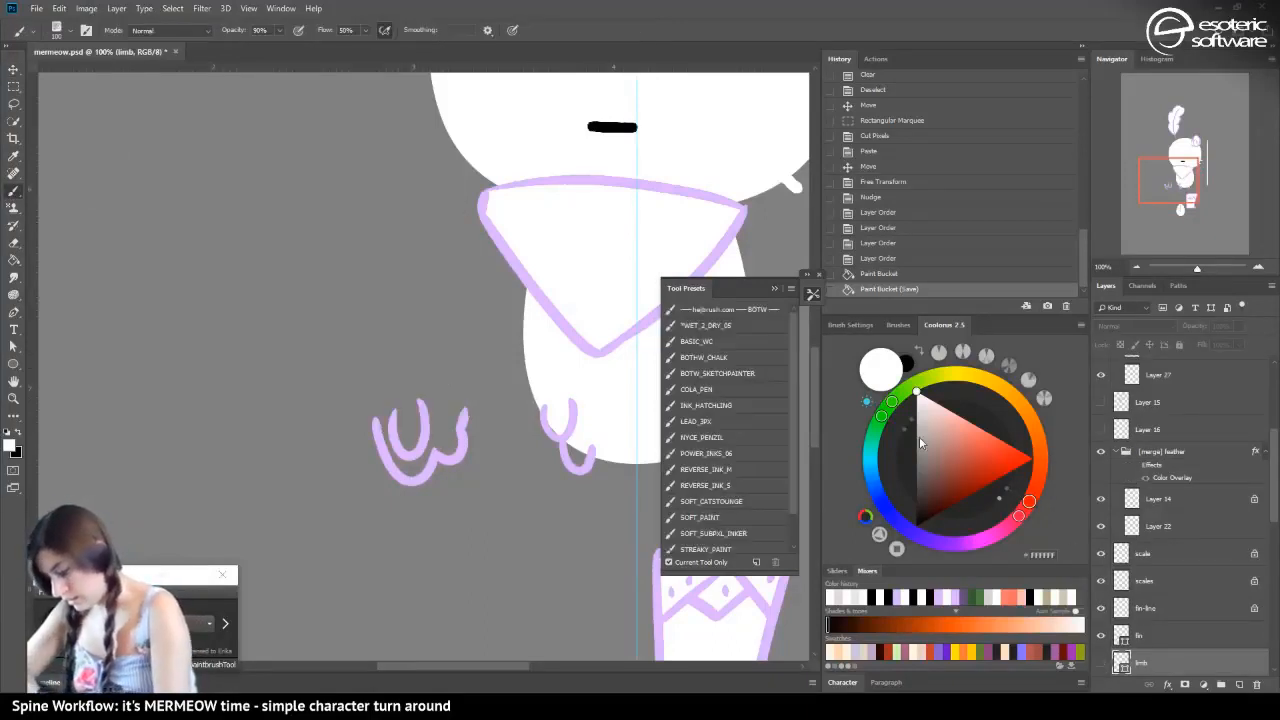
Add a new layer to the [merge] thumb group and place it below the thumb outline on Layer 24
key("v")
left_click(420, 462)
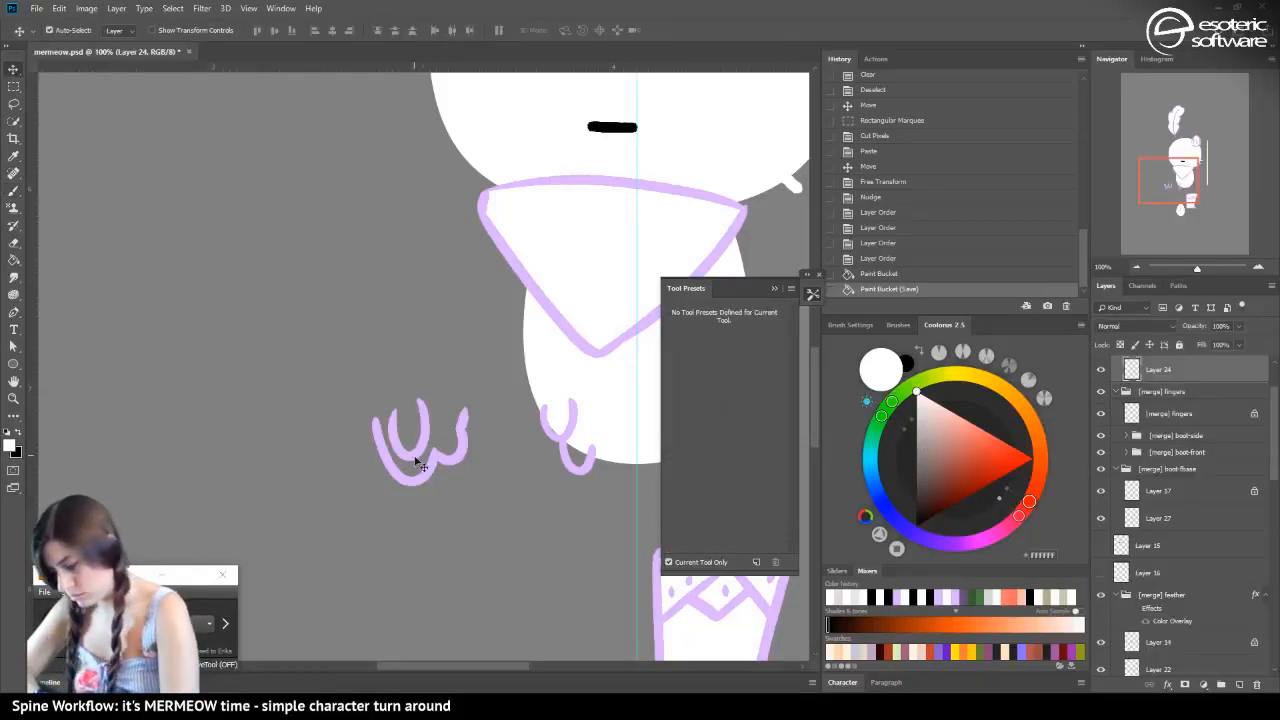
scroll(1263, 438, "up", 2)
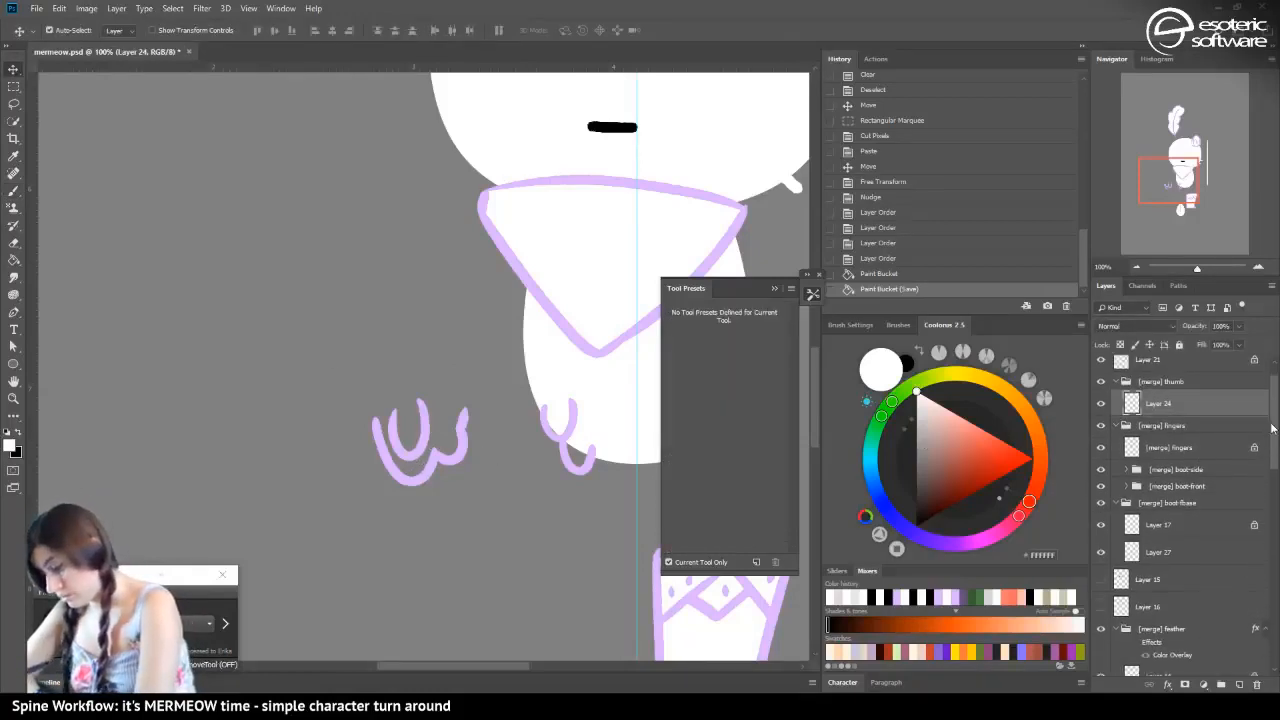
left_click(1239, 685)
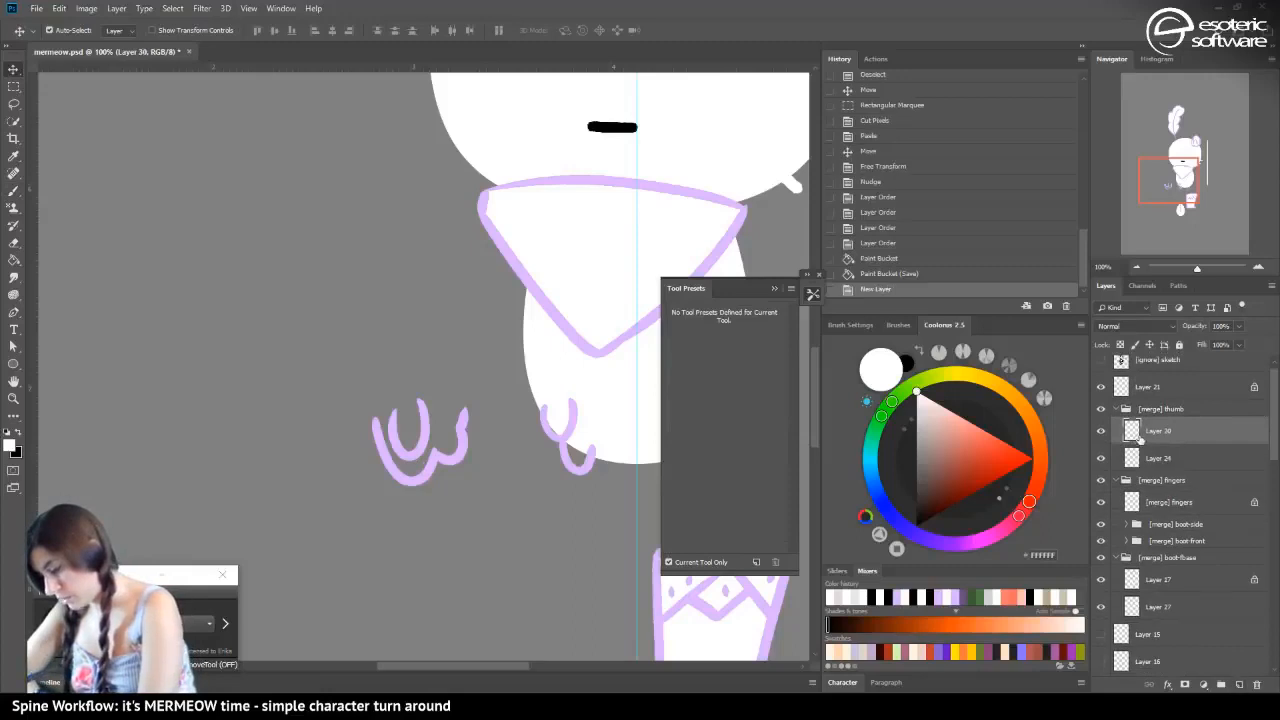
left_click_drag(1139, 438, 1140, 464)
Choose the Hard Round brush and paint the inside of the thumb outline white on Layer 30
left_click(13, 190)
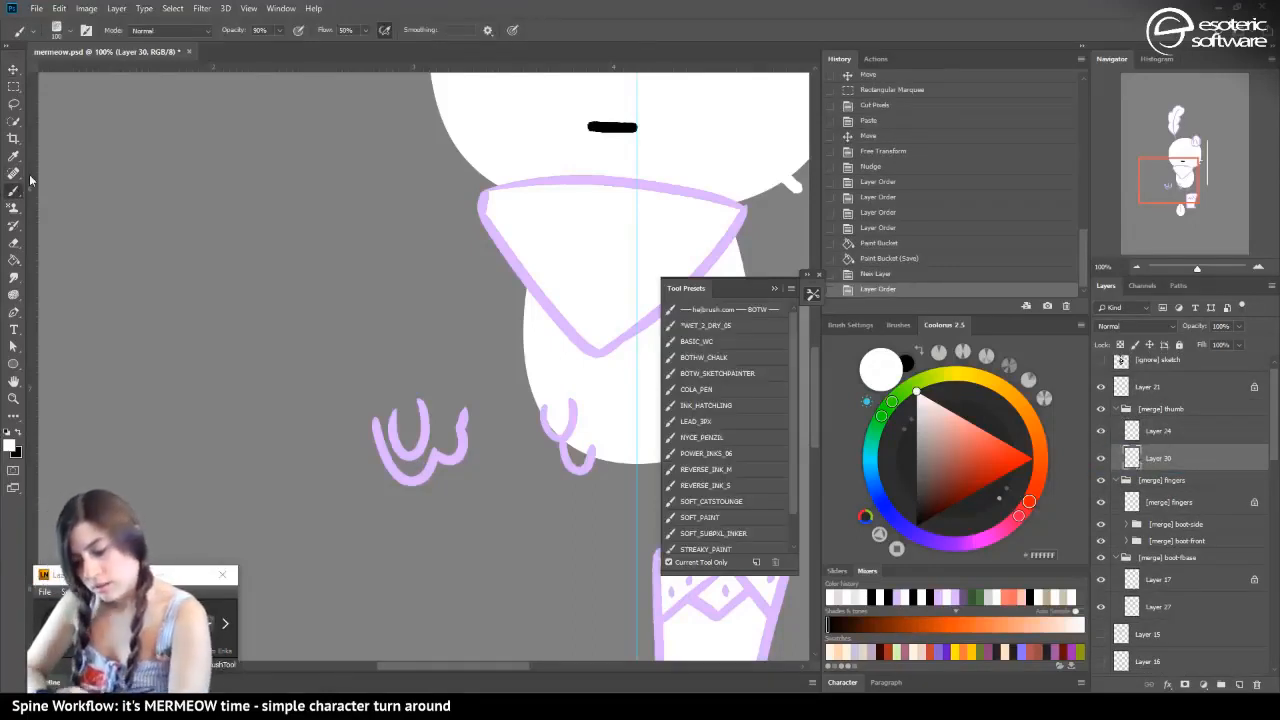
left_click(69, 30)
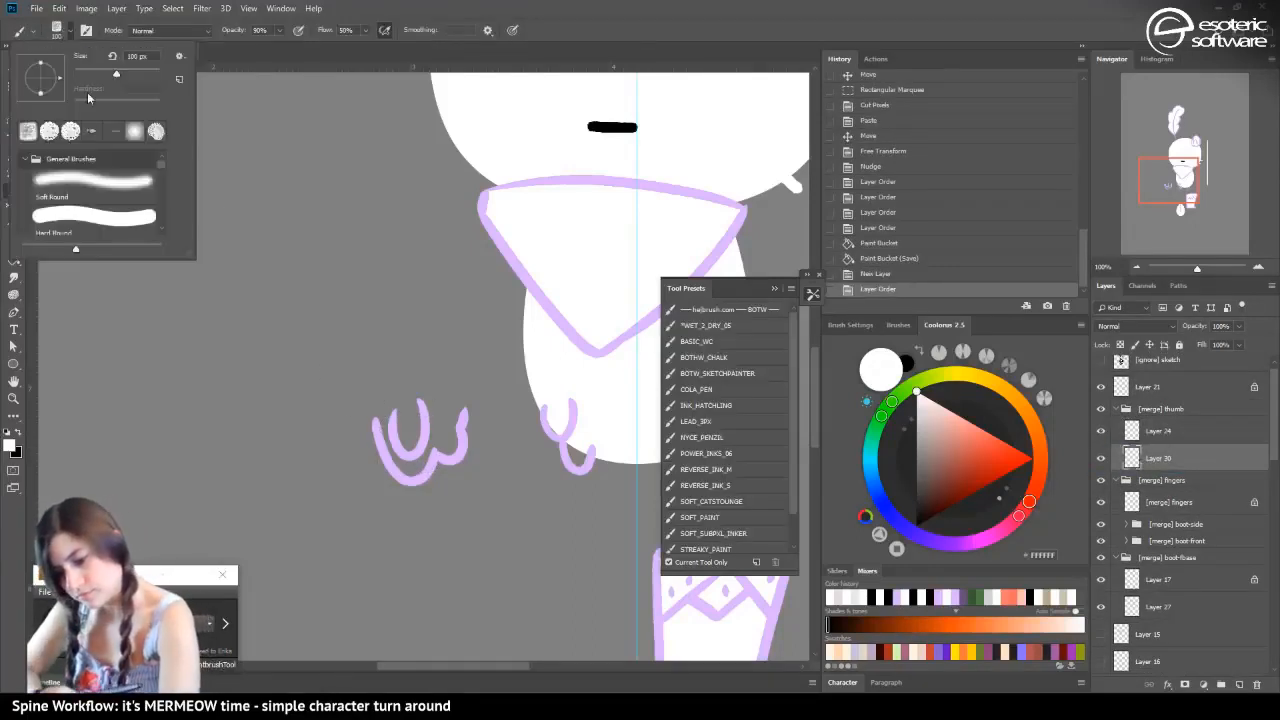
left_click(54, 216)
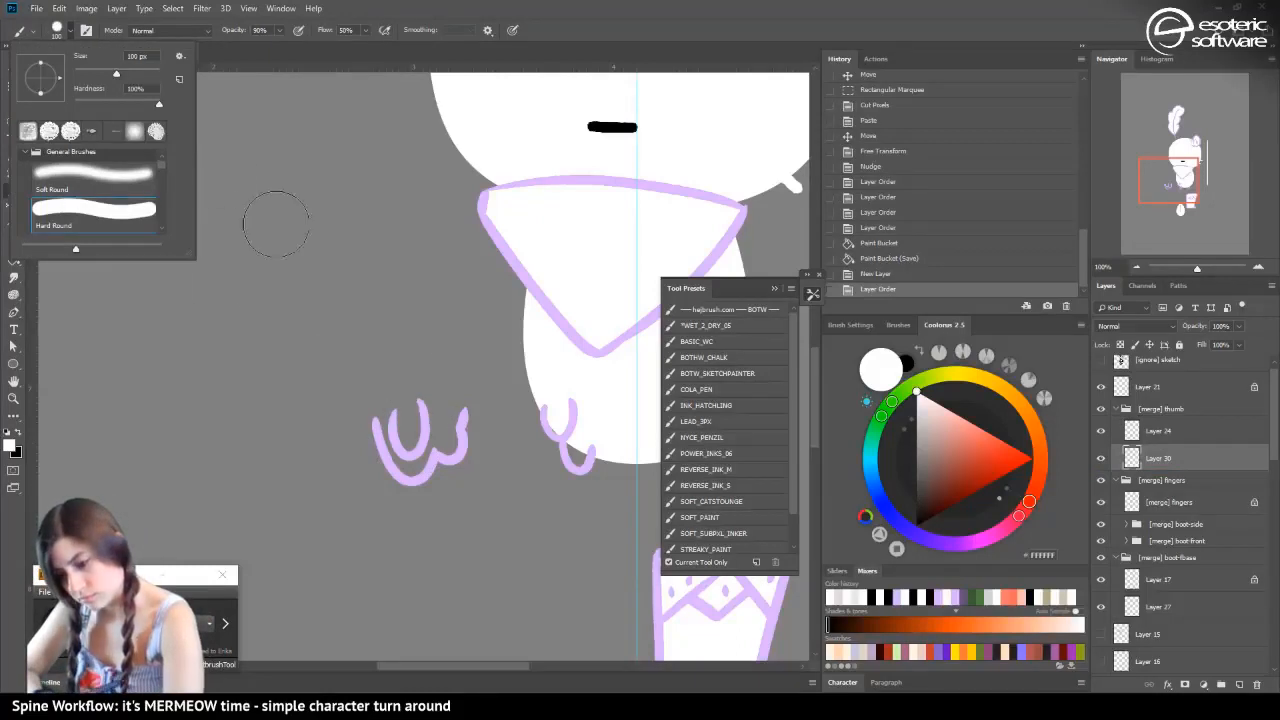
mouse_move(412, 438)
left_mouse_down()
mouse_move(411, 411)
mouse_move(407, 439)
left_mouse_up()
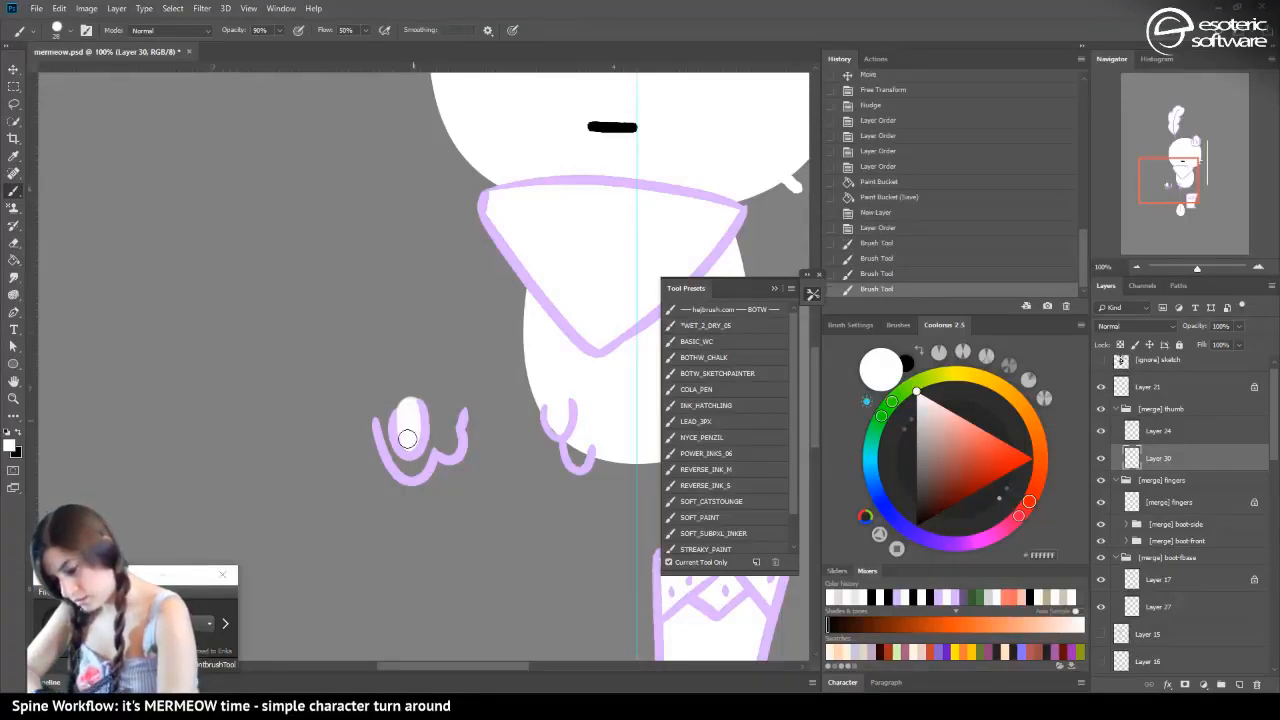
Collapse and hide the [merge] thumb group, and add a new layer below the fingers line layer in [merge] fingers
left_click(1116, 409)
left_click(1138, 449)
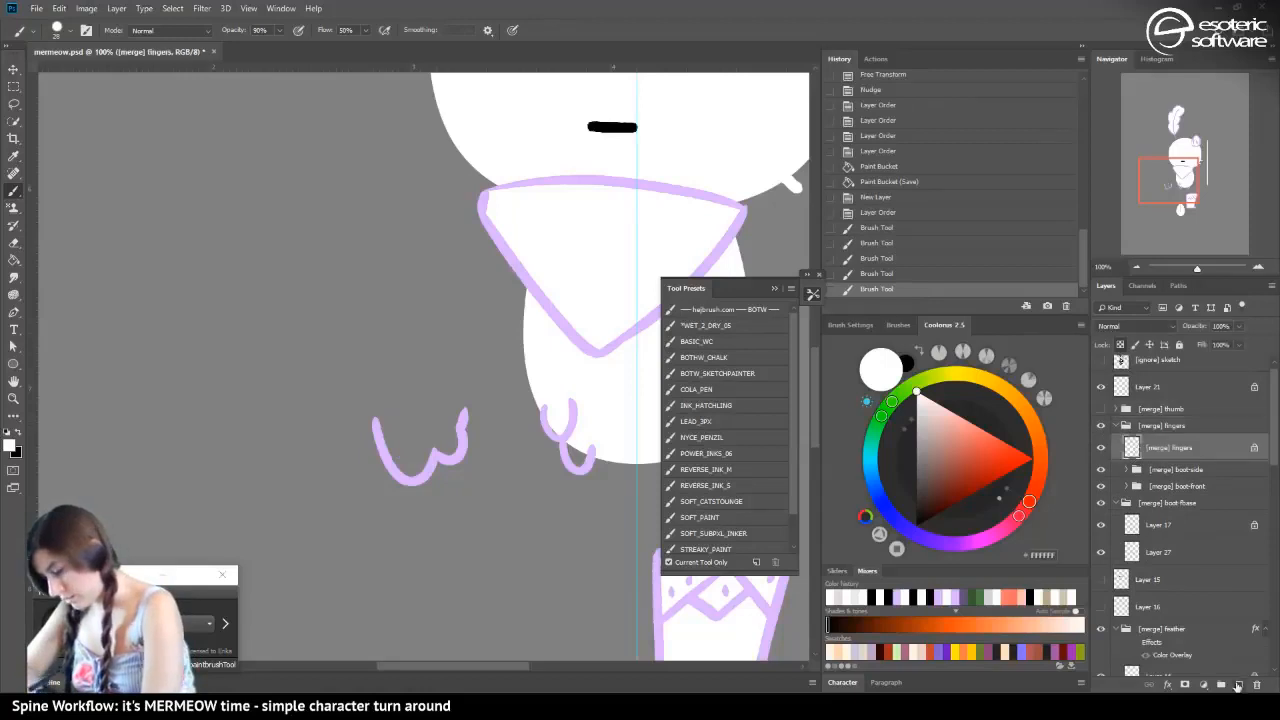
left_click(1239, 686)
left_click_drag(1136, 452, 1133, 476)
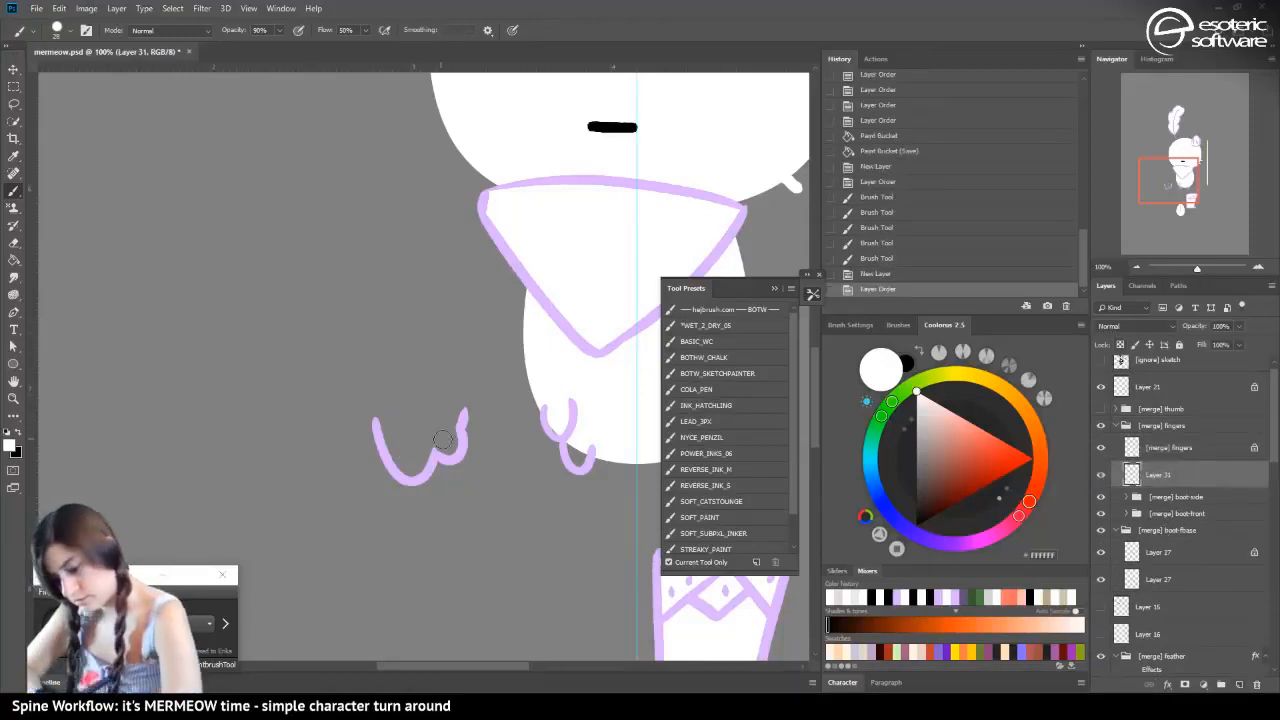
Set the brush opacity to 100% and paint the finger shape solid white on Layer 31, with a rounded upper edge
mouse_move(442, 440)
left_mouse_down()
mouse_move(412, 458)
mouse_move(395, 440)
mouse_move(421, 462)
left_mouse_up()
left_click(279, 30)
mouse_move(428, 446)
left_mouse_down()
mouse_move(443, 447)
mouse_move(442, 434)
left_mouse_up()
mouse_move(438, 432)
left_mouse_down()
mouse_move(451, 422)
mouse_move(404, 430)
mouse_move(397, 410)
mouse_move(452, 420)
mouse_move(443, 410)
mouse_move(383, 428)
mouse_move(392, 404)
mouse_move(448, 452)
mouse_move(386, 421)
mouse_move(395, 416)
left_mouse_up()
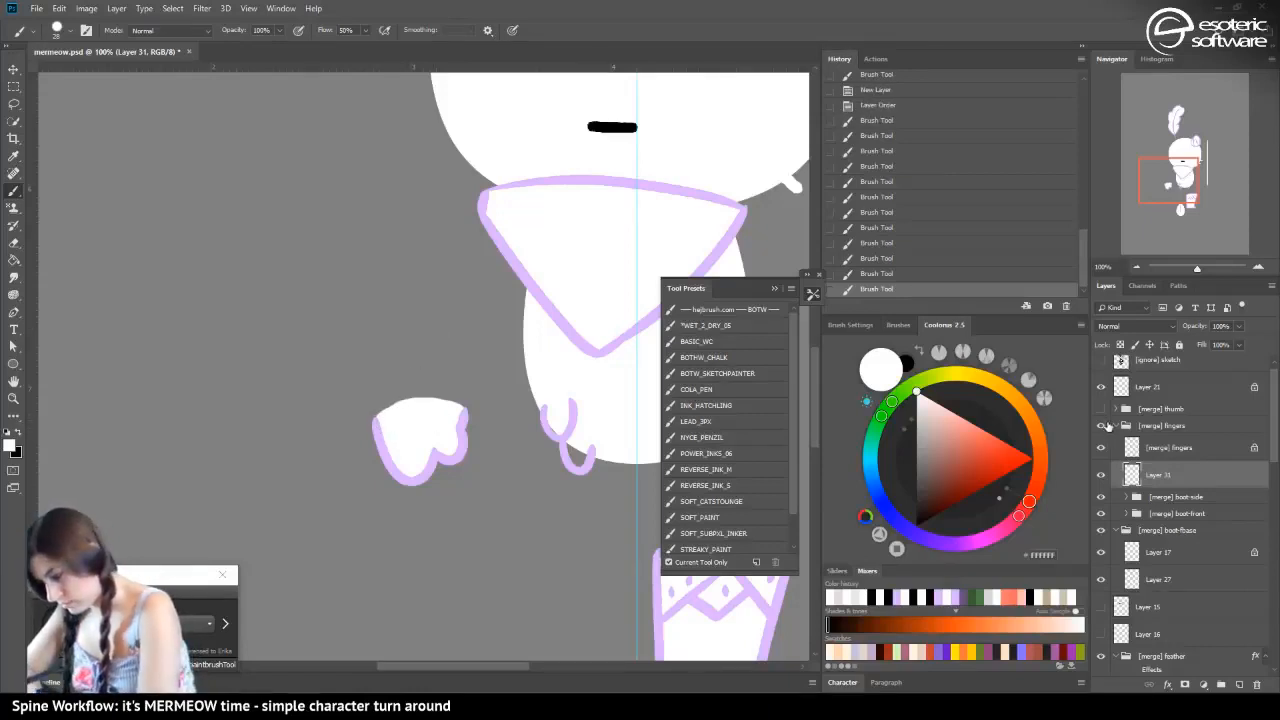
Show the thumb group, hide the fingers group, and repaint the thumb's white fill on Layer 30 at 100% brush opacity
left_click(1101, 408)
left_click(1101, 425)
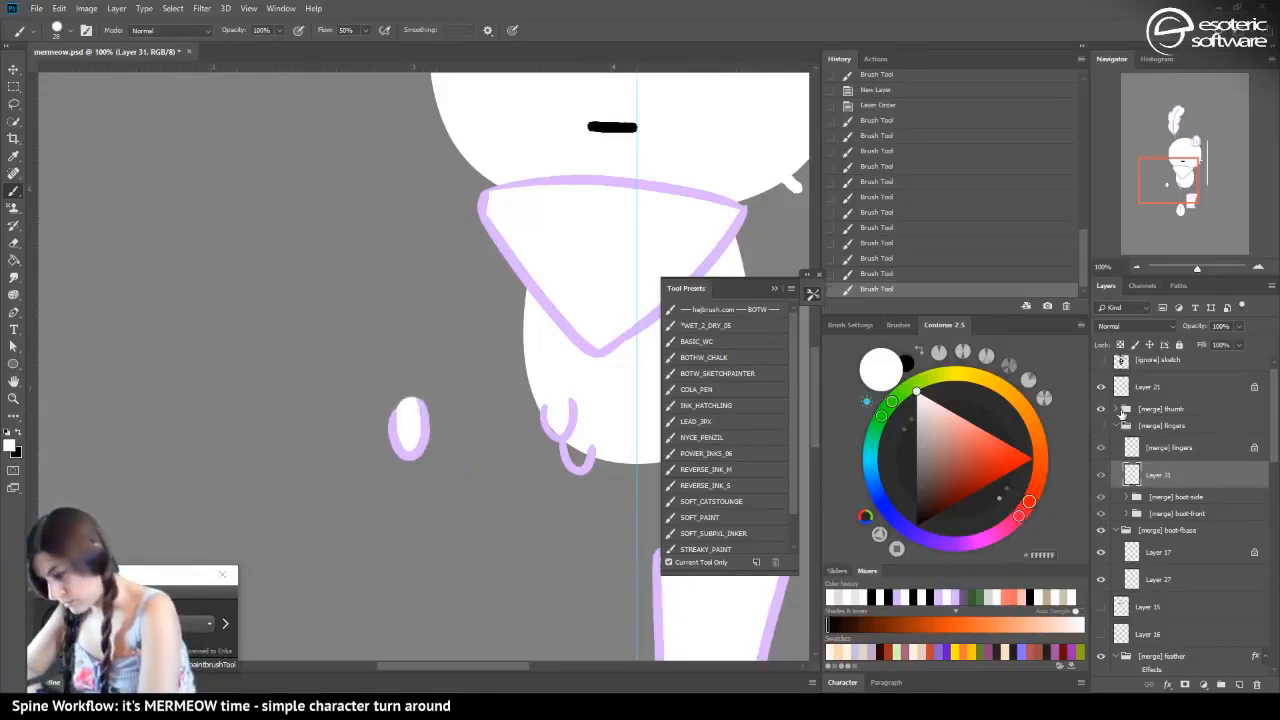
left_click(1118, 409)
left_click(1131, 458)
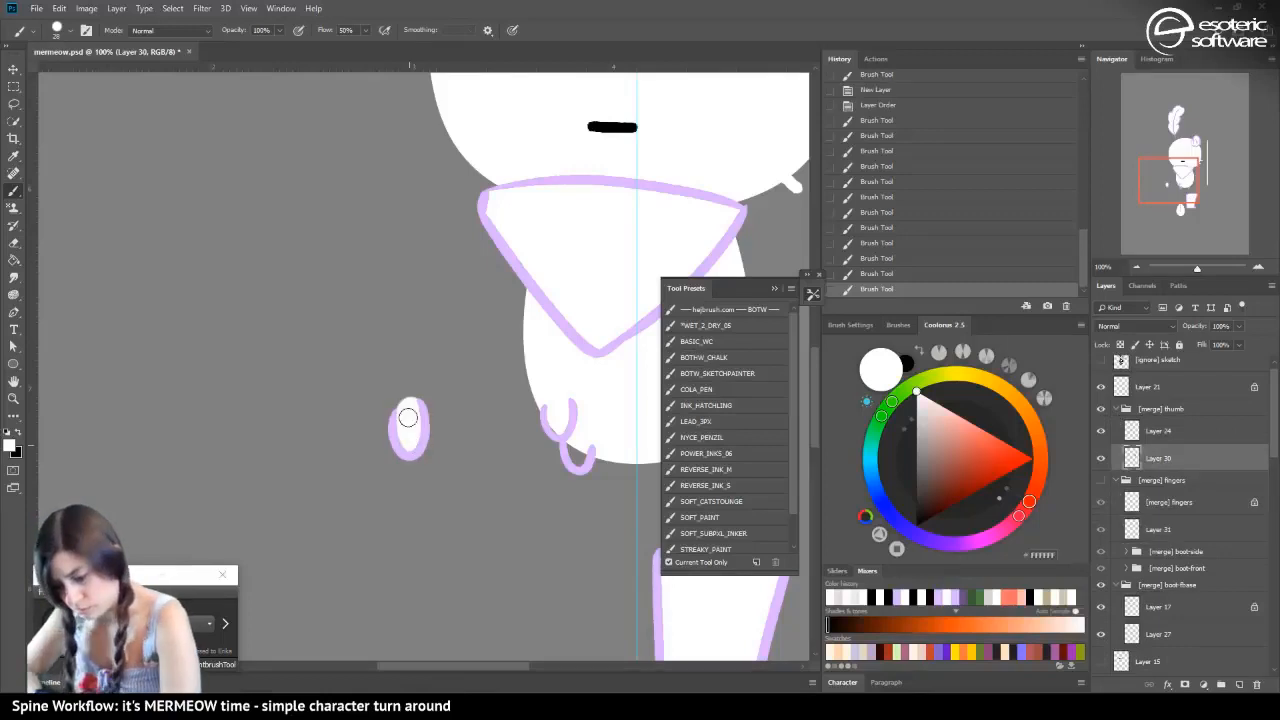
left_click_drag(408, 418, 408, 438)
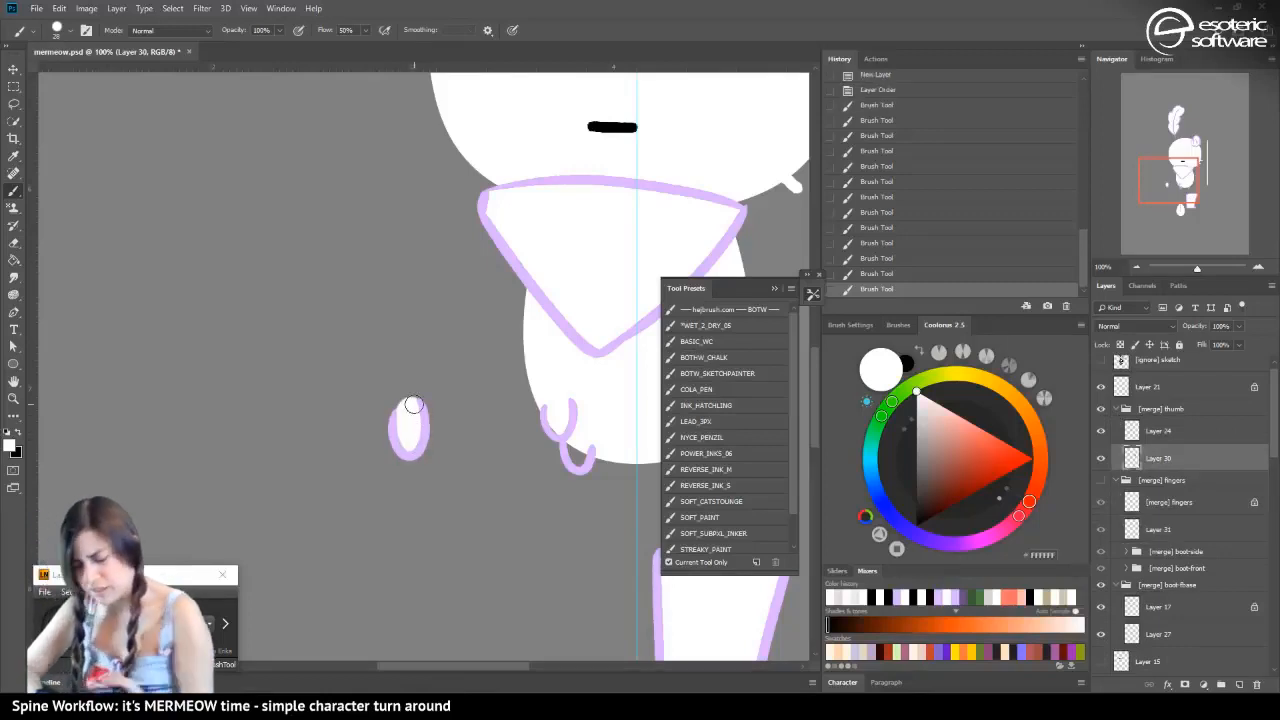
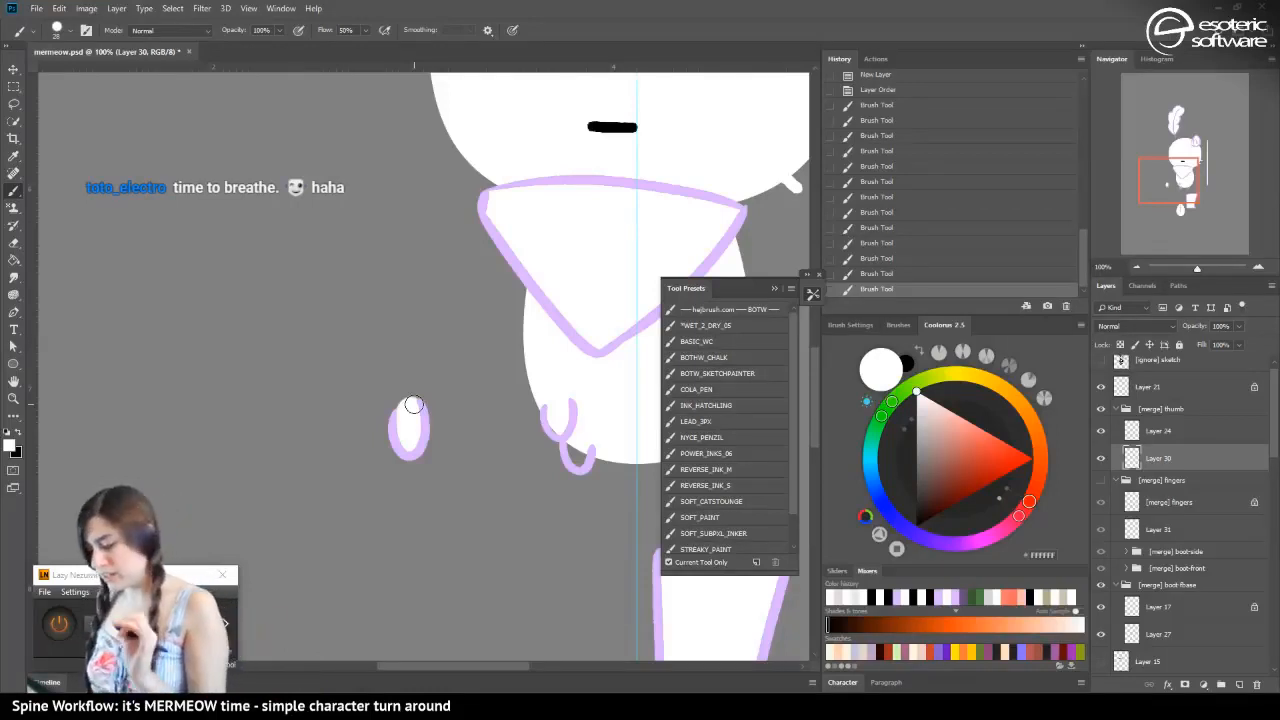
Show the [merge] fingers group, hat layers 15 and 16 and the limb layer, and collapse the feather group's effects list
left_click(1101, 480)
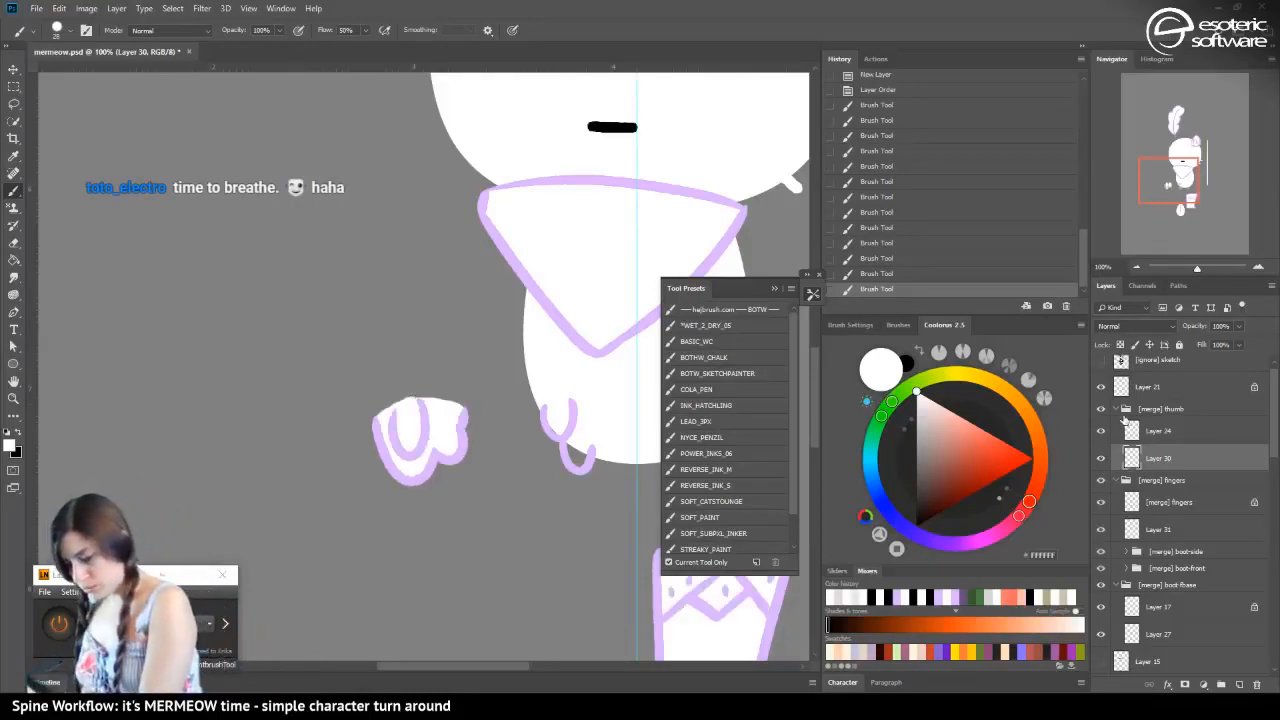
left_click_drag(1274, 416, 1272, 448)
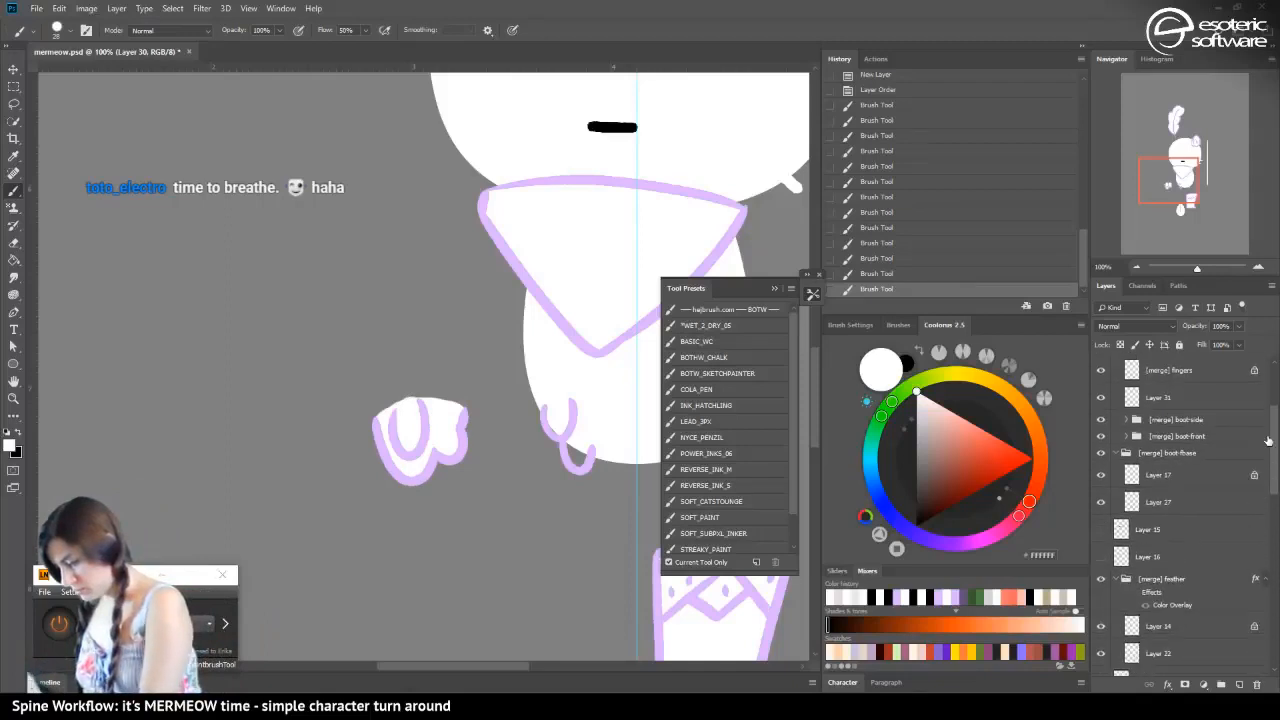
left_click(1101, 530)
left_click(1101, 556)
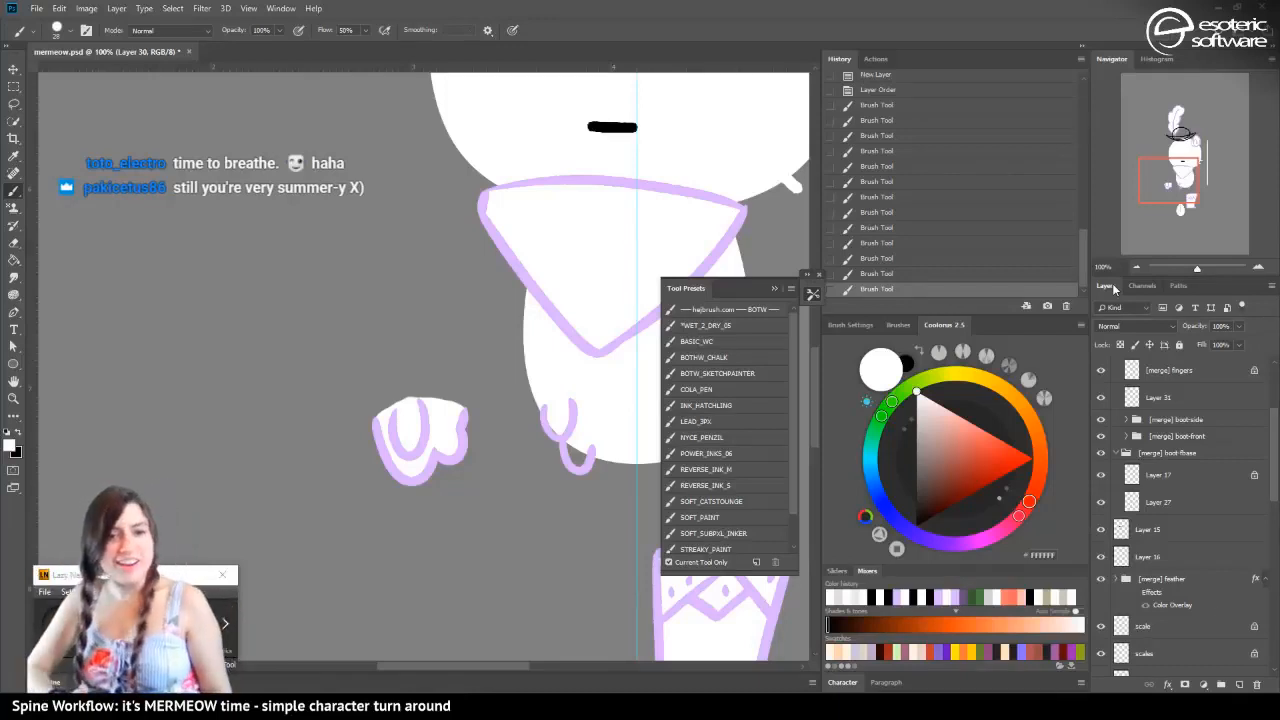
left_click(1264, 579)
scroll(1265, 468, "down", 4)
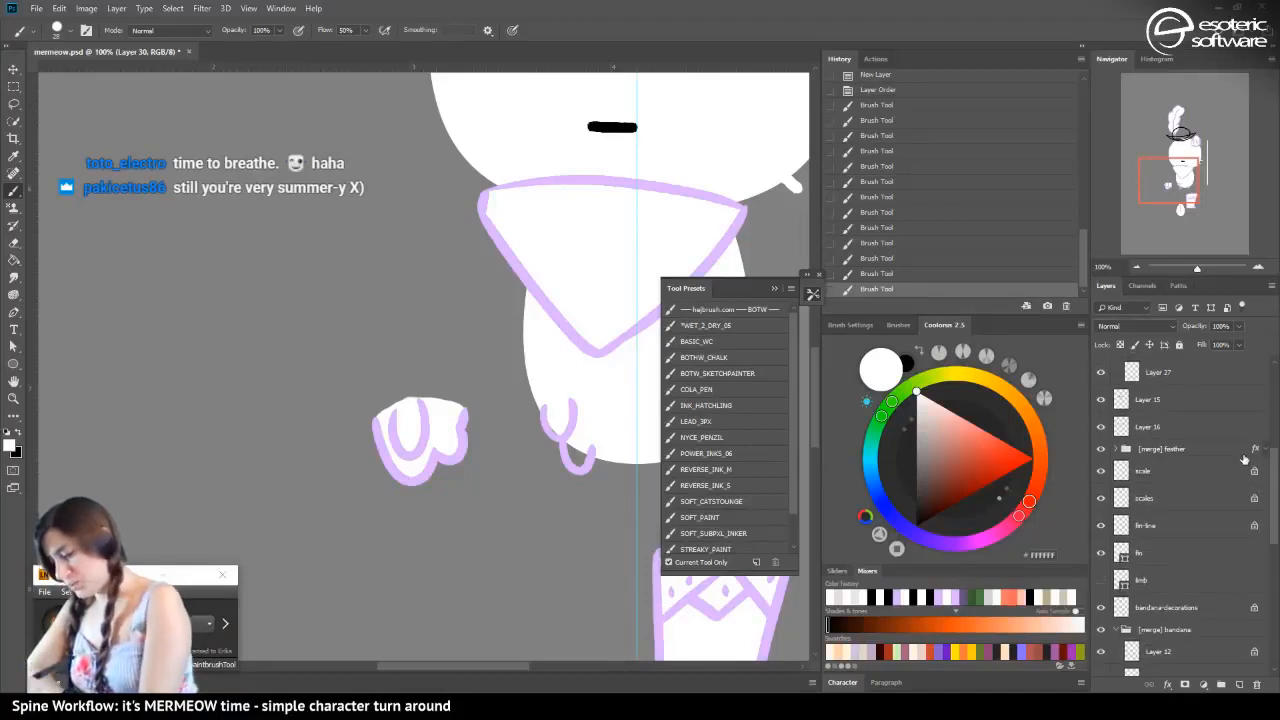
left_click(1101, 580)
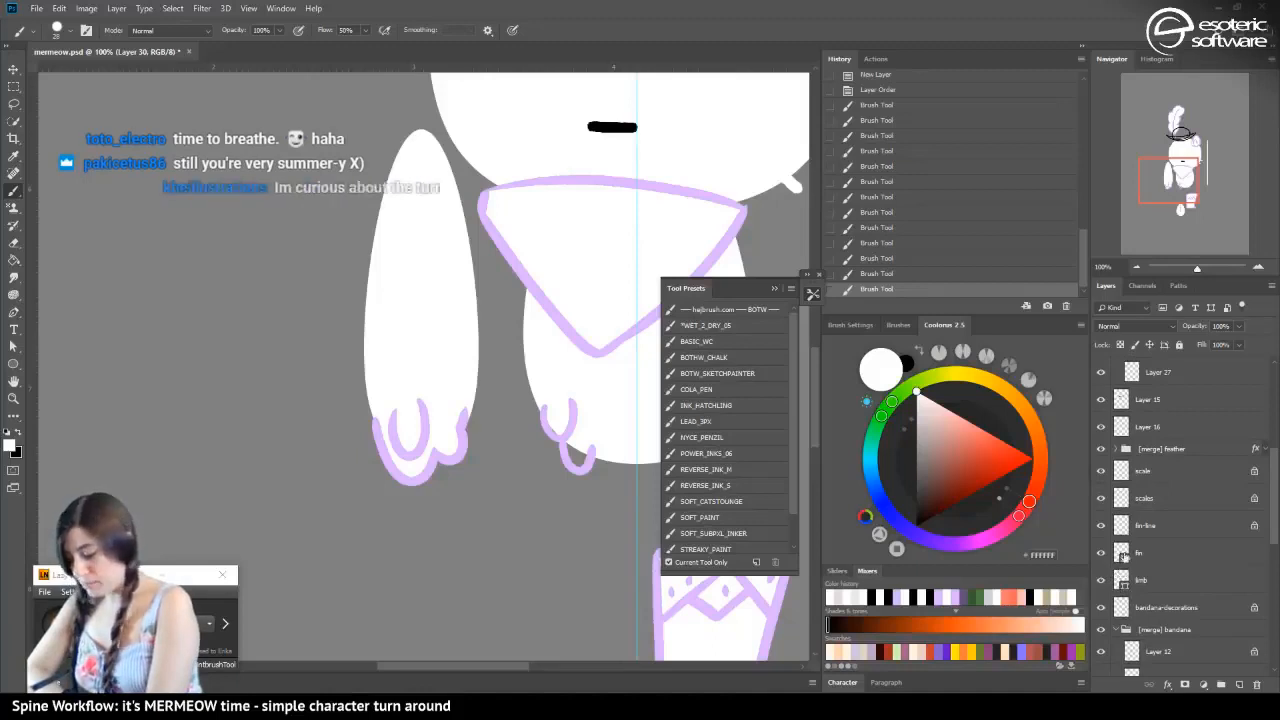
Select the fingers line layer and recolour its lavender outline white with the Gradient tool
key("v")
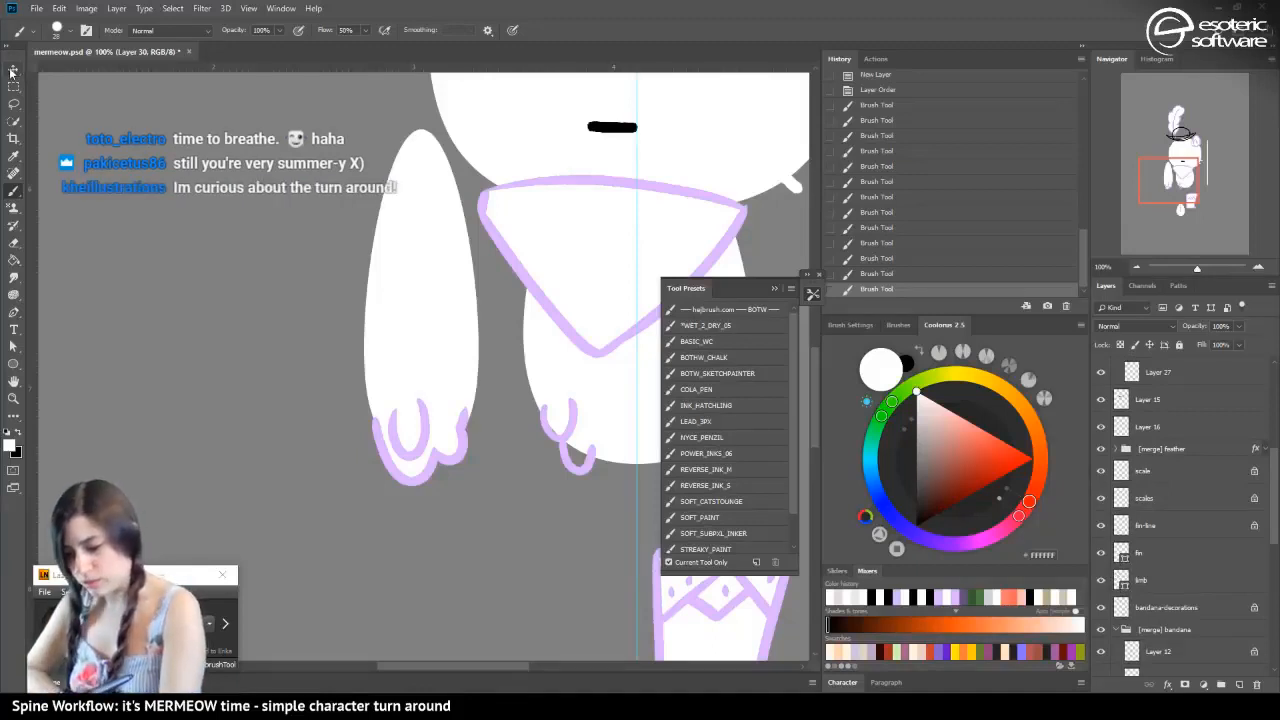
left_click(440, 455)
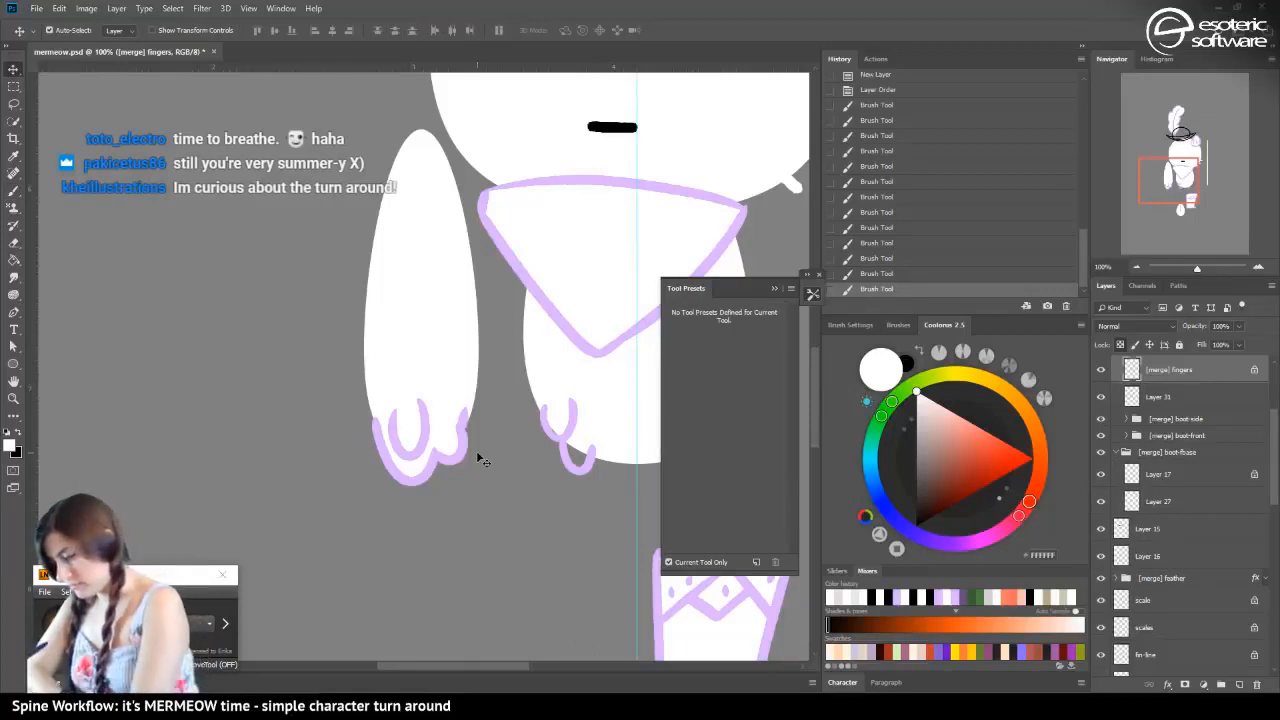
scroll(1270, 460, "up", 2)
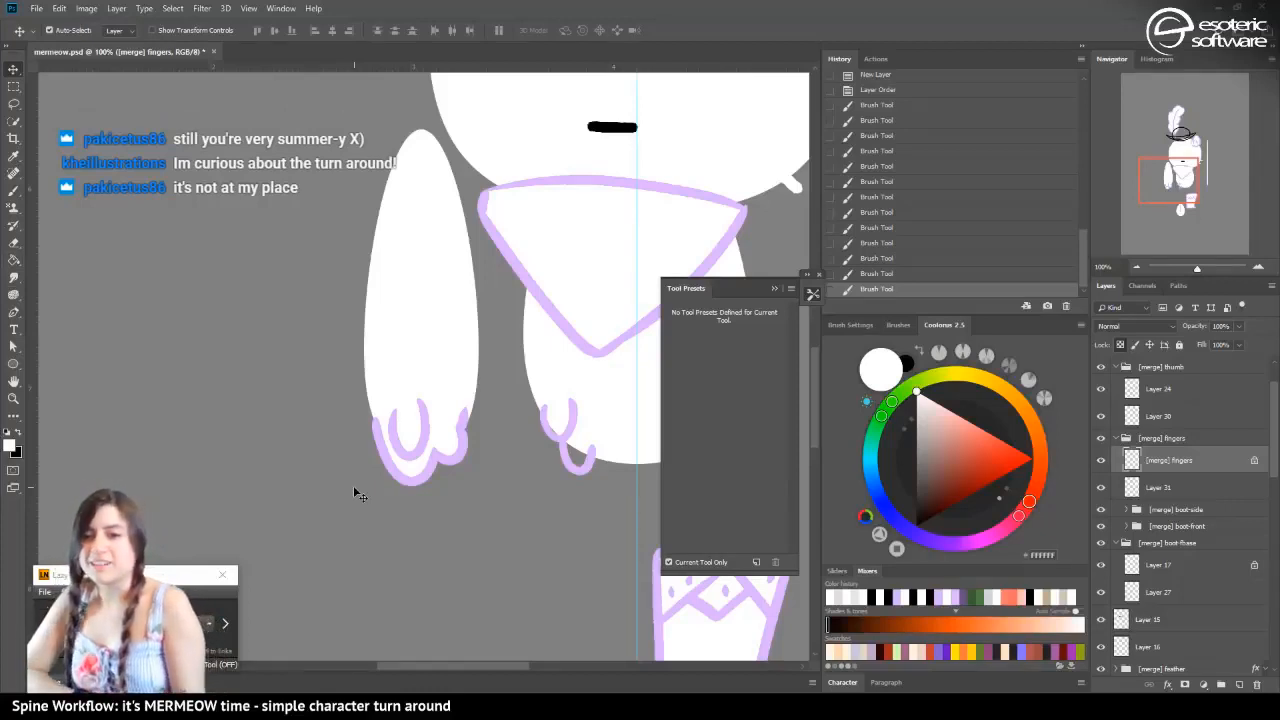
left_click(13, 260)
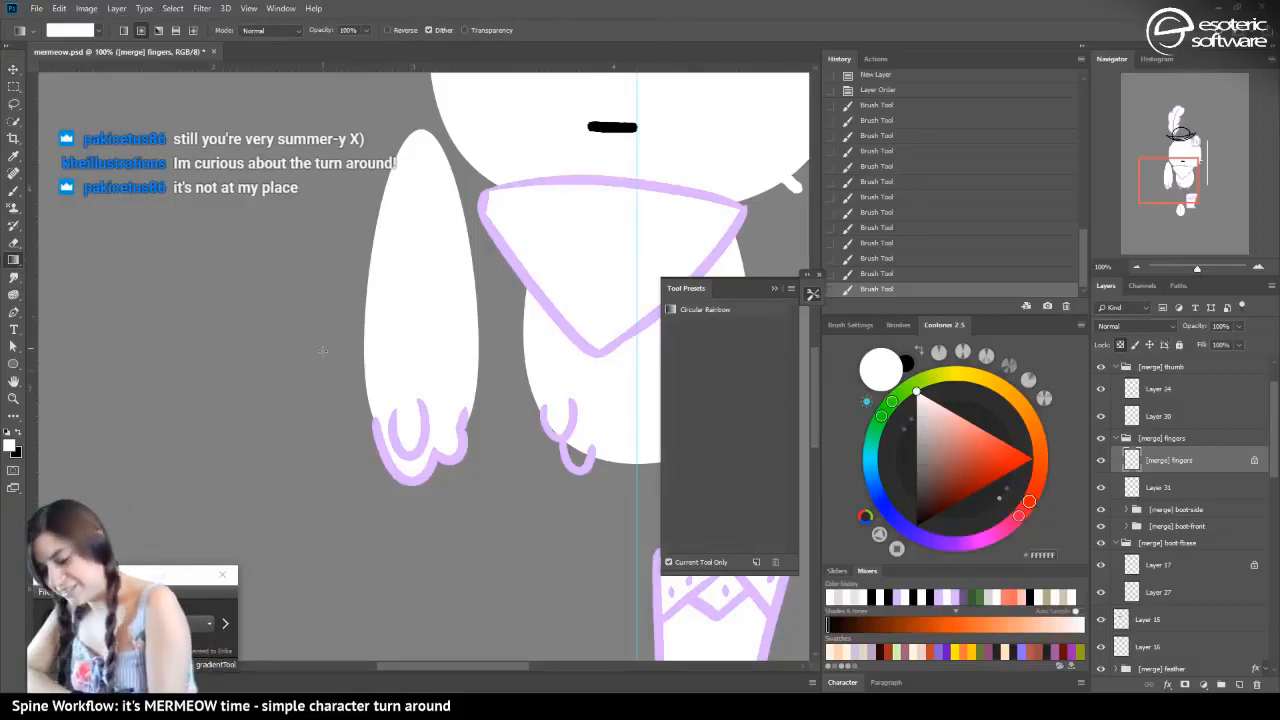
left_click_drag(320, 412, 217, 344)
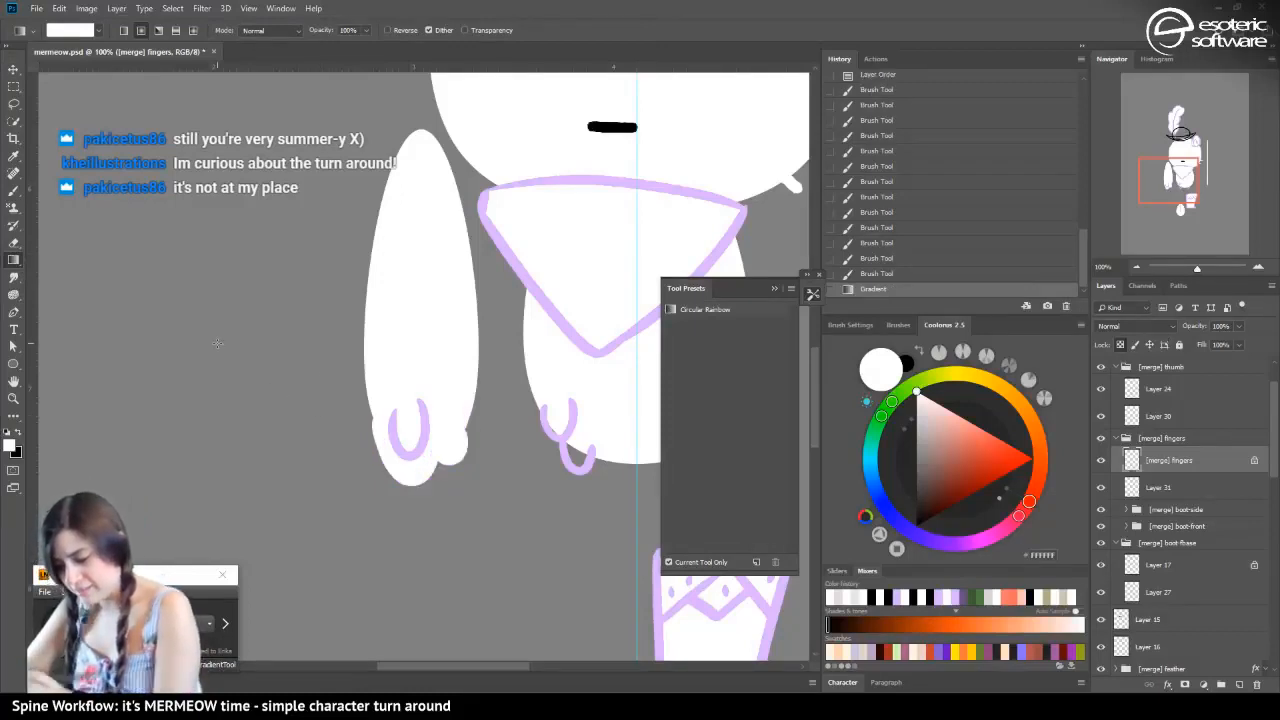
Recolour the back ear's outline on Layer 11 white with the Gradient tool and save the file
key("ctrl+minus")
key("ctrl+minus")
key("ctrl+minus")
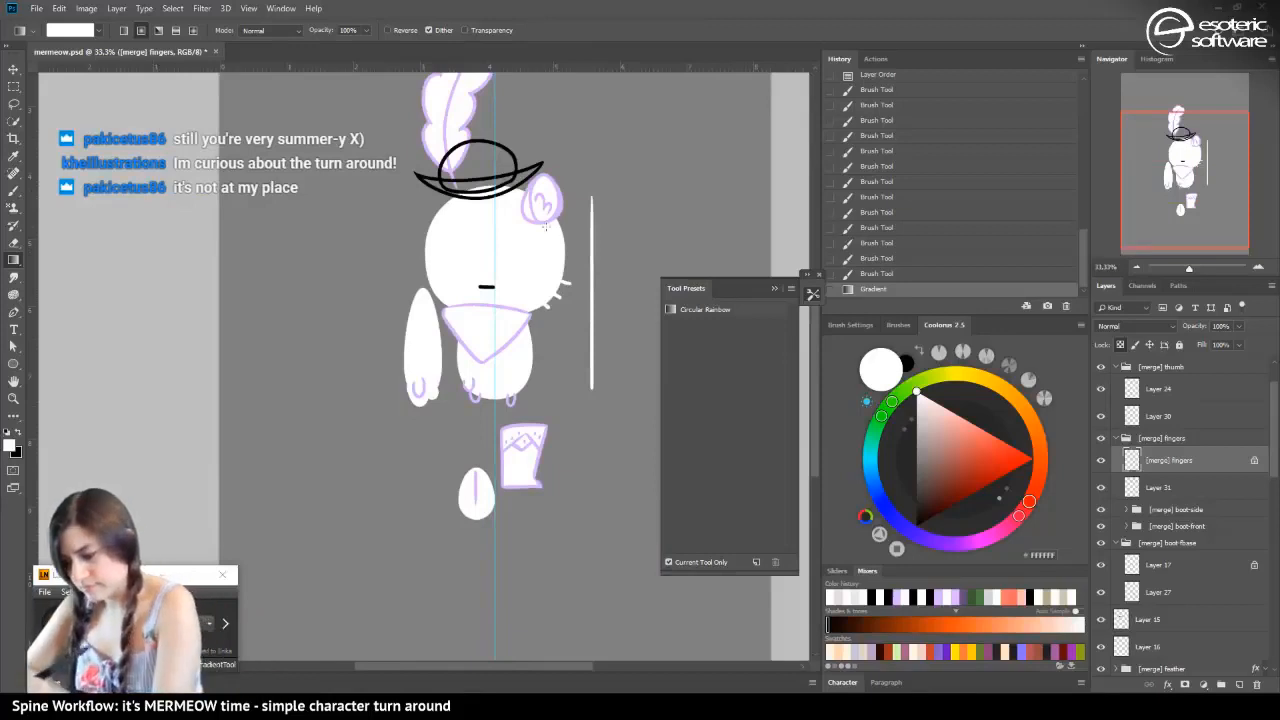
left_click(16, 70)
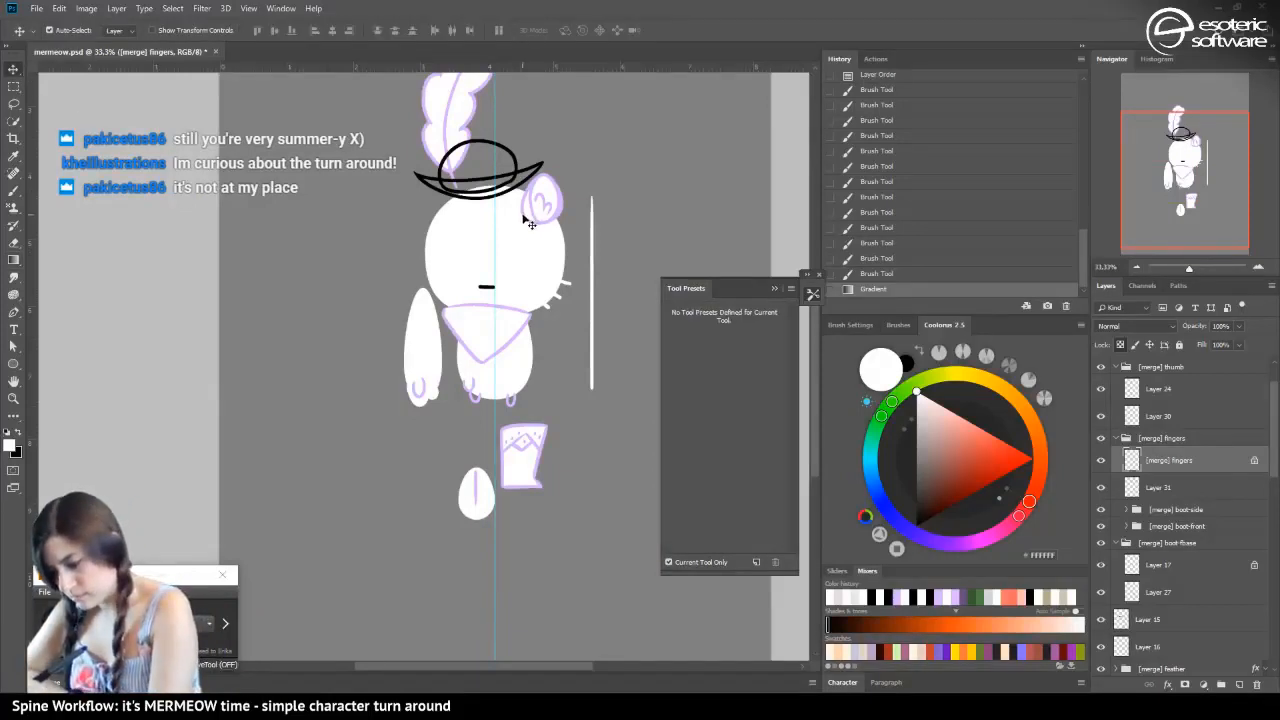
left_click(530, 216)
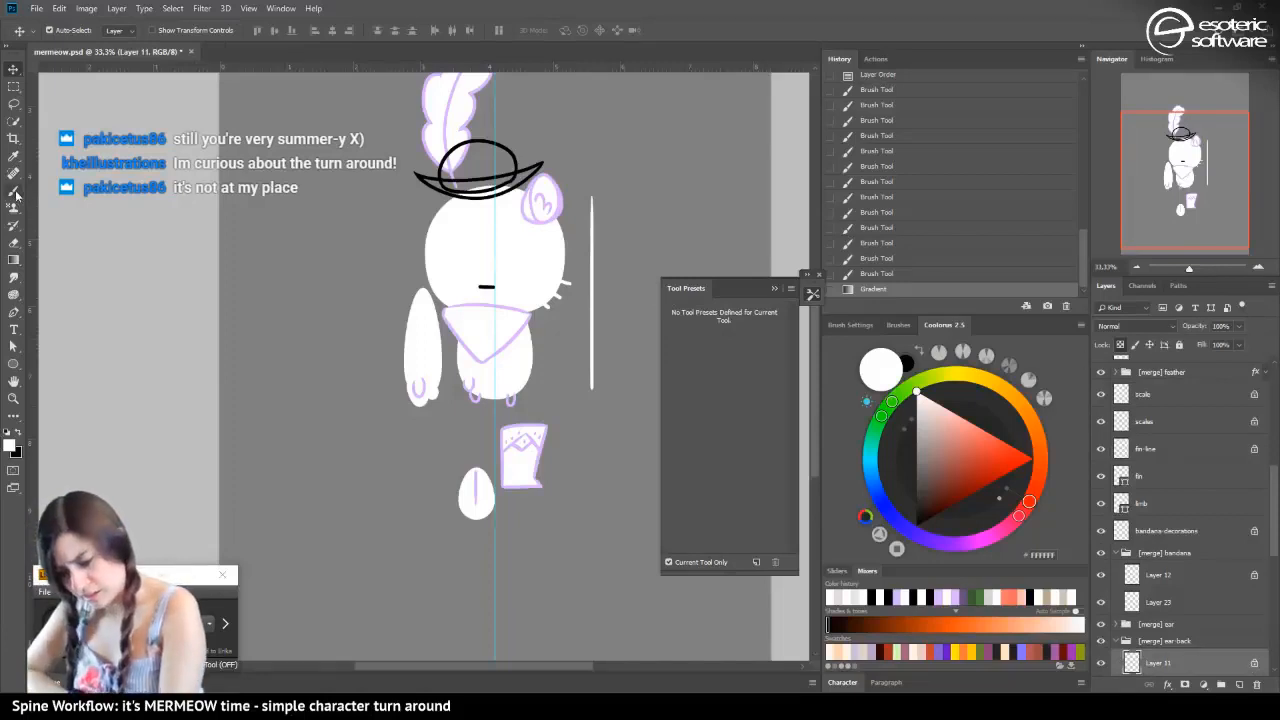
left_click(12, 260)
left_click_drag(376, 268, 268, 253)
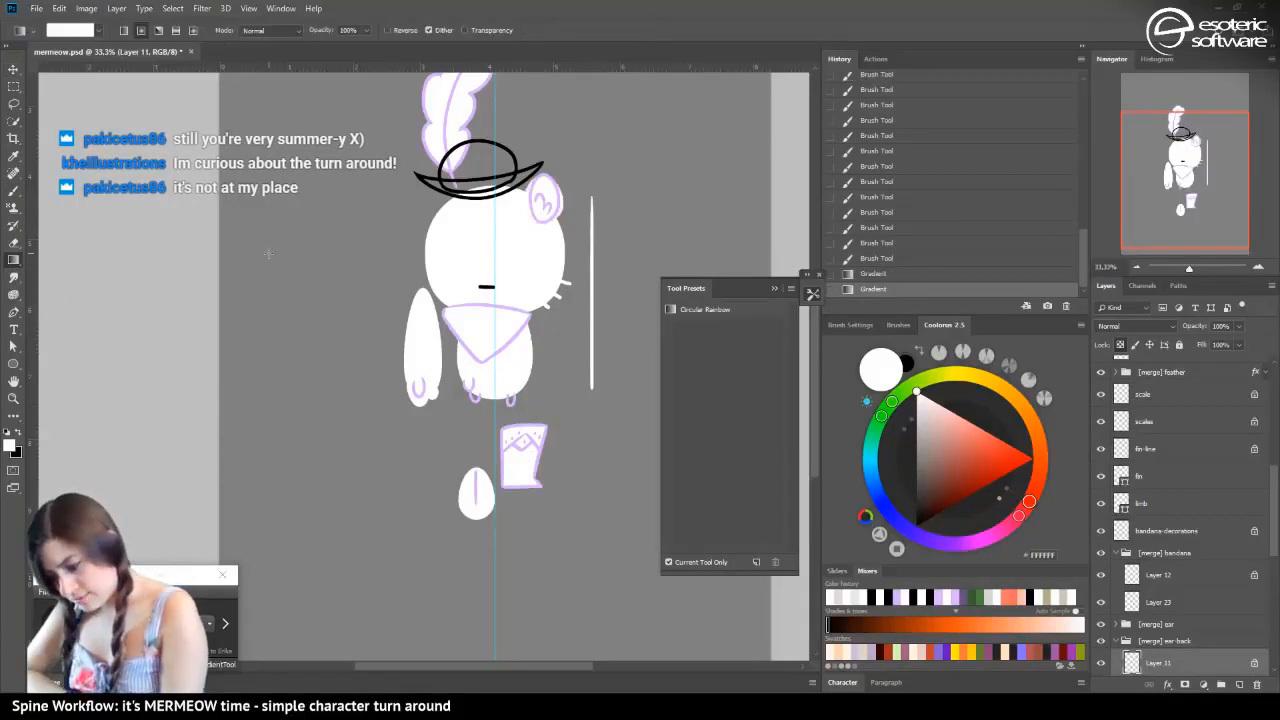
key("ctrl+s")
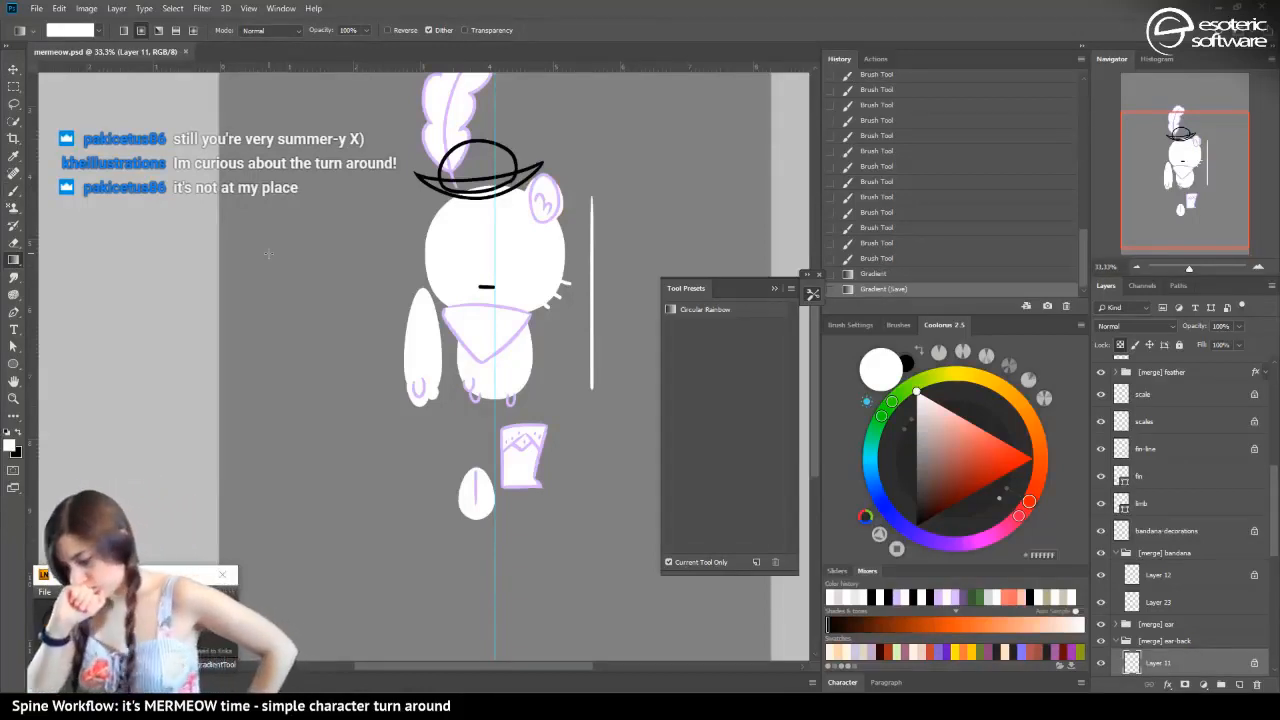
Lock the transparent pixels of the hat brim on Layer 15 and recolour its lines with lavender sampled from the bandana outline
left_click(14, 69)
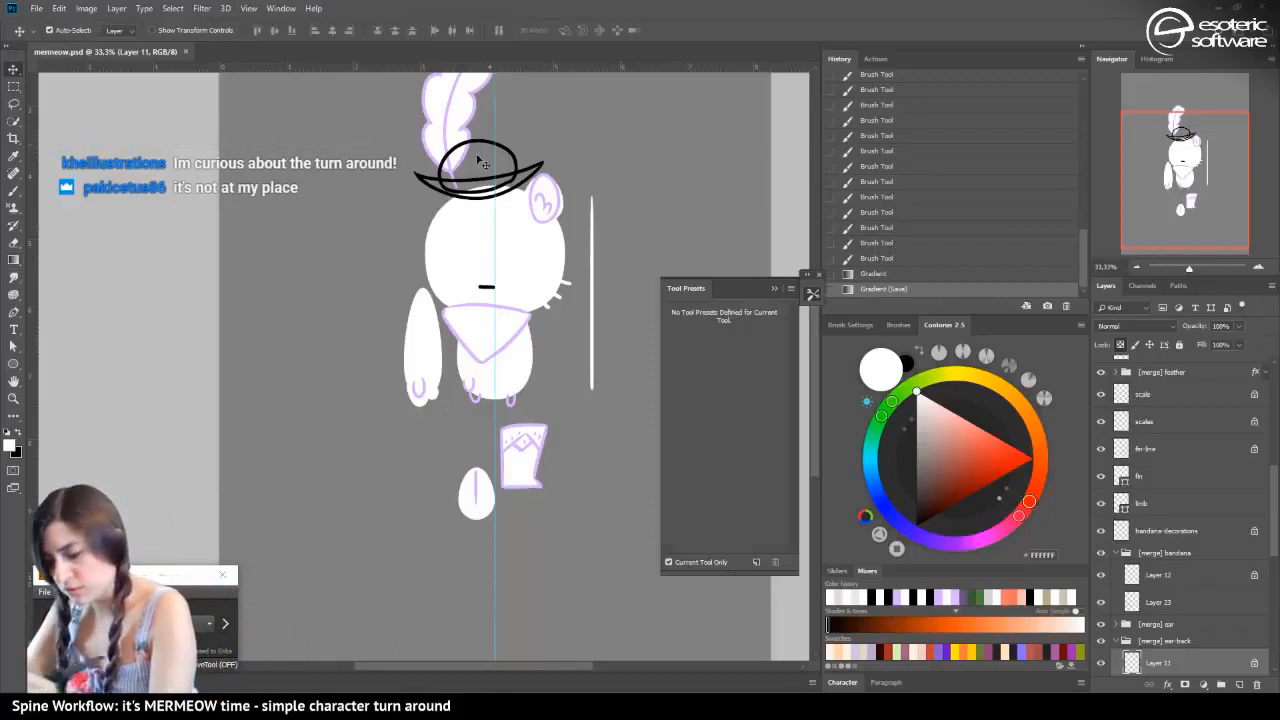
left_click(516, 178)
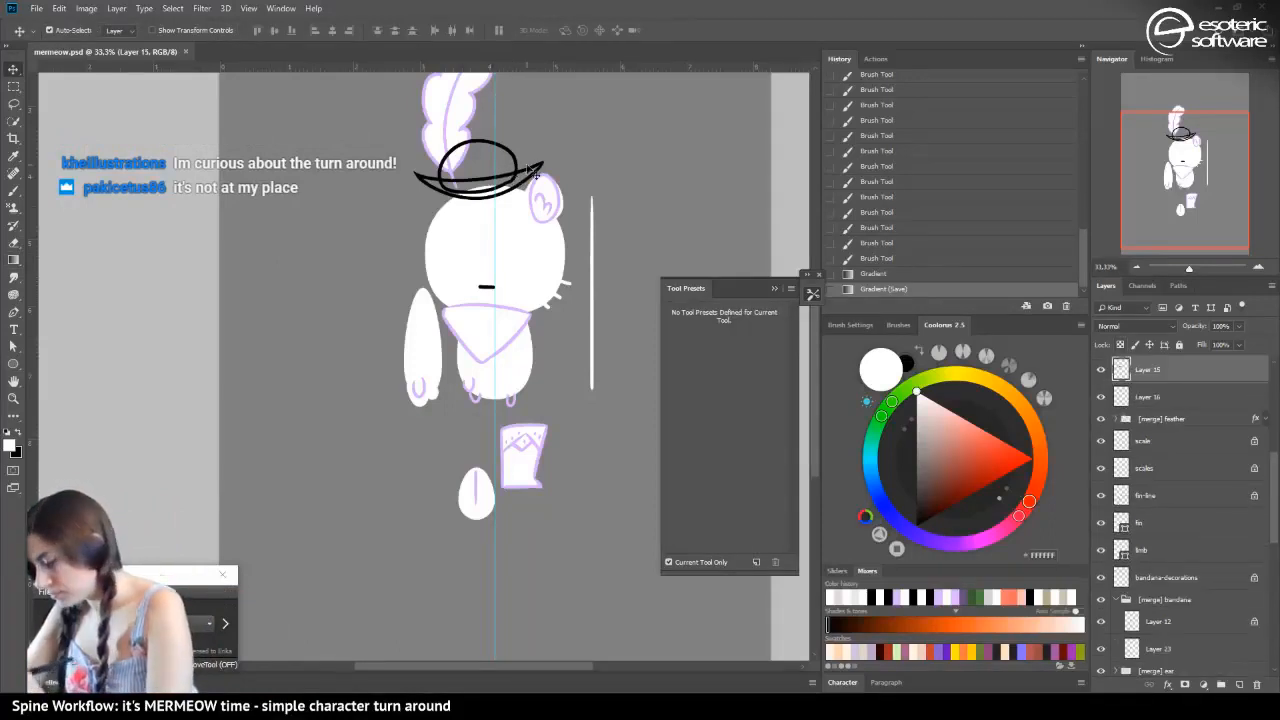
left_click(1120, 344)
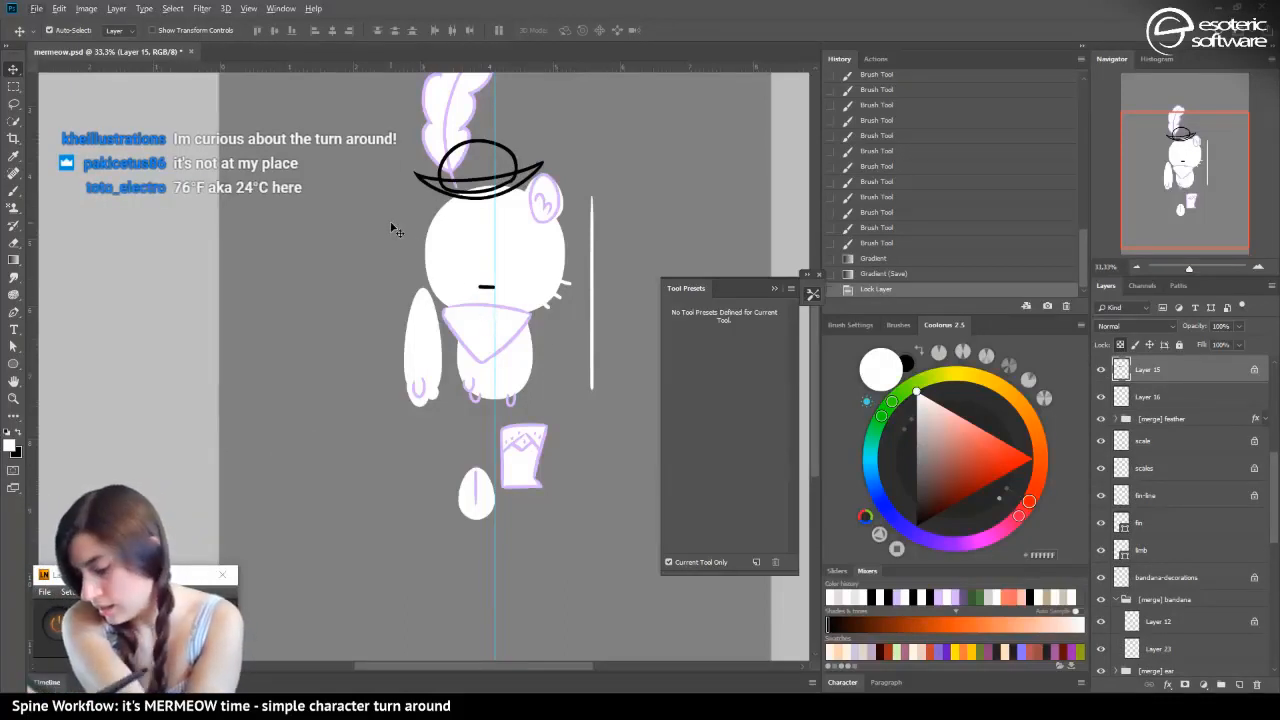
key("g")
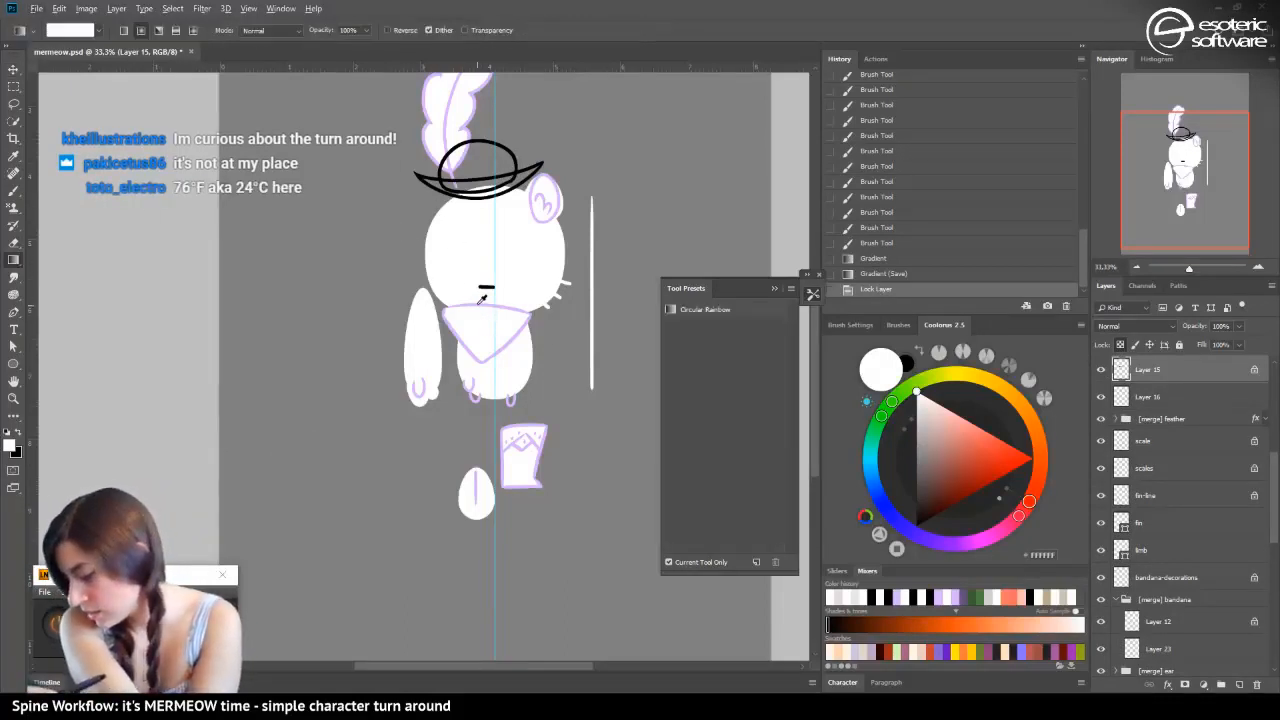
left_click(478, 306, "alt")
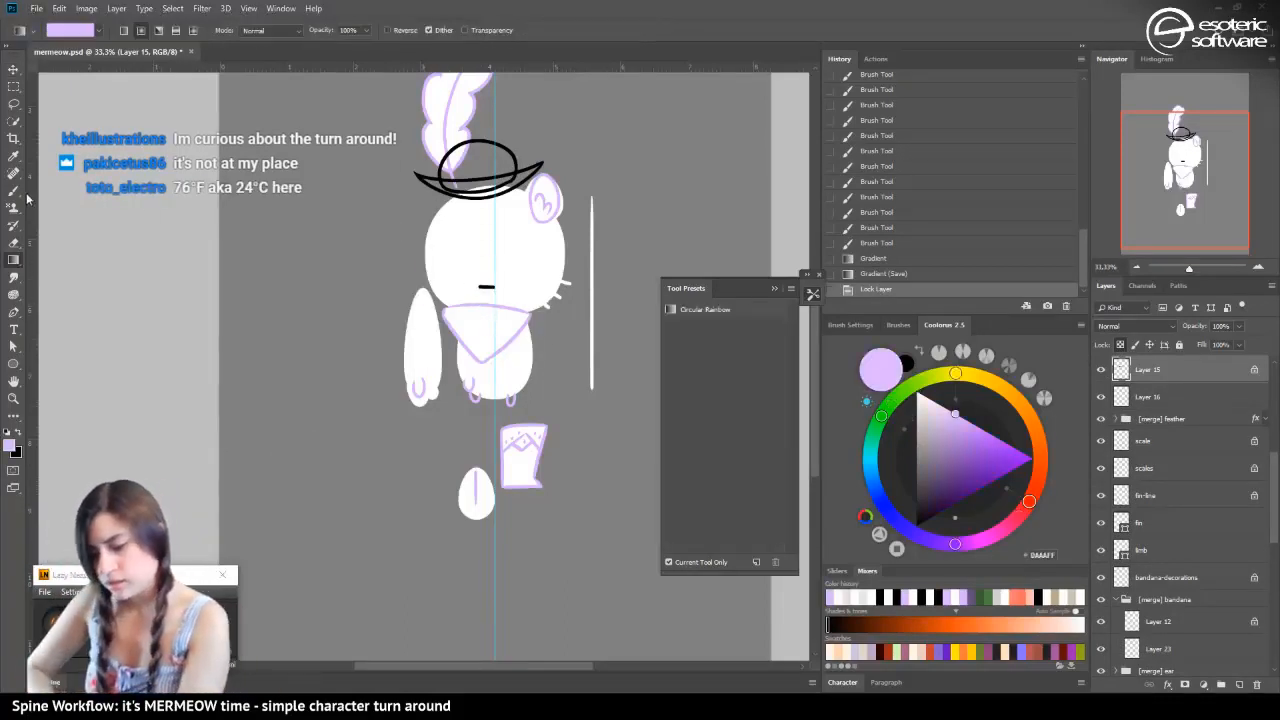
left_click_drag(345, 200, 250, 215)
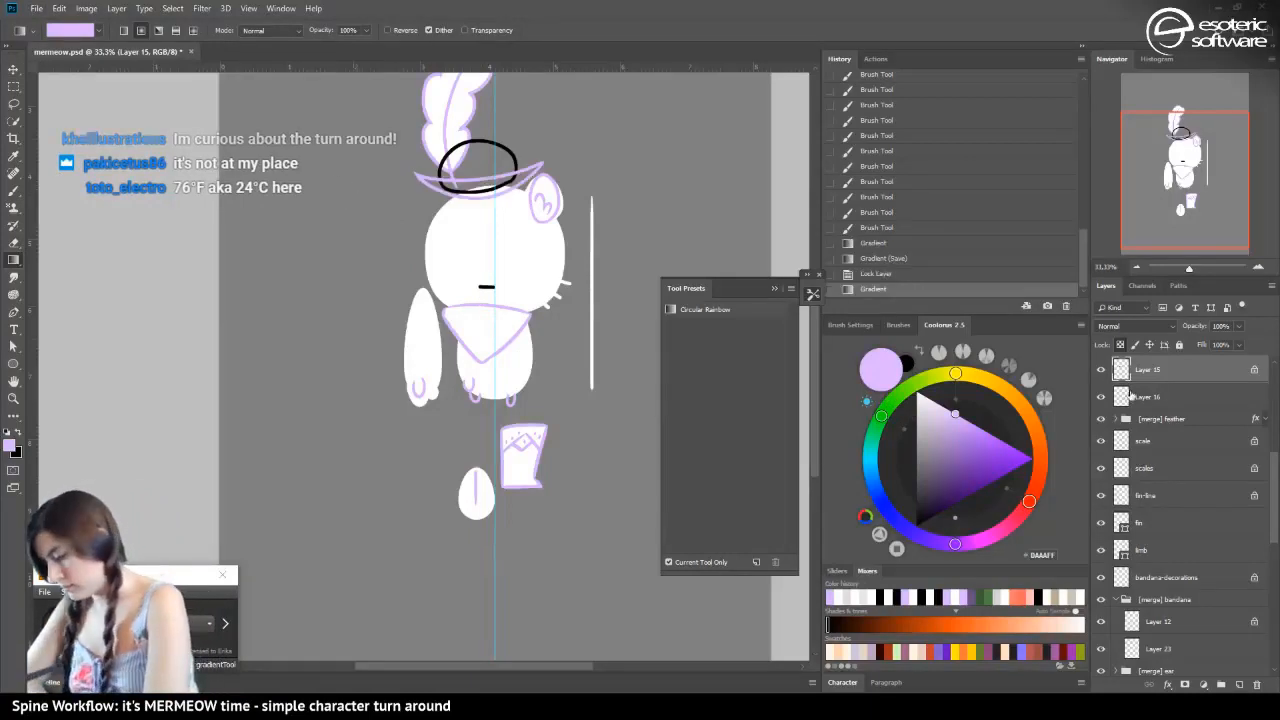
Lock the transparent pixels of the hat crown on Layer 16 and recolour its lines lavender with the Gradient tool
left_click(1136, 397)
left_click_drag(370, 279, 223, 315)
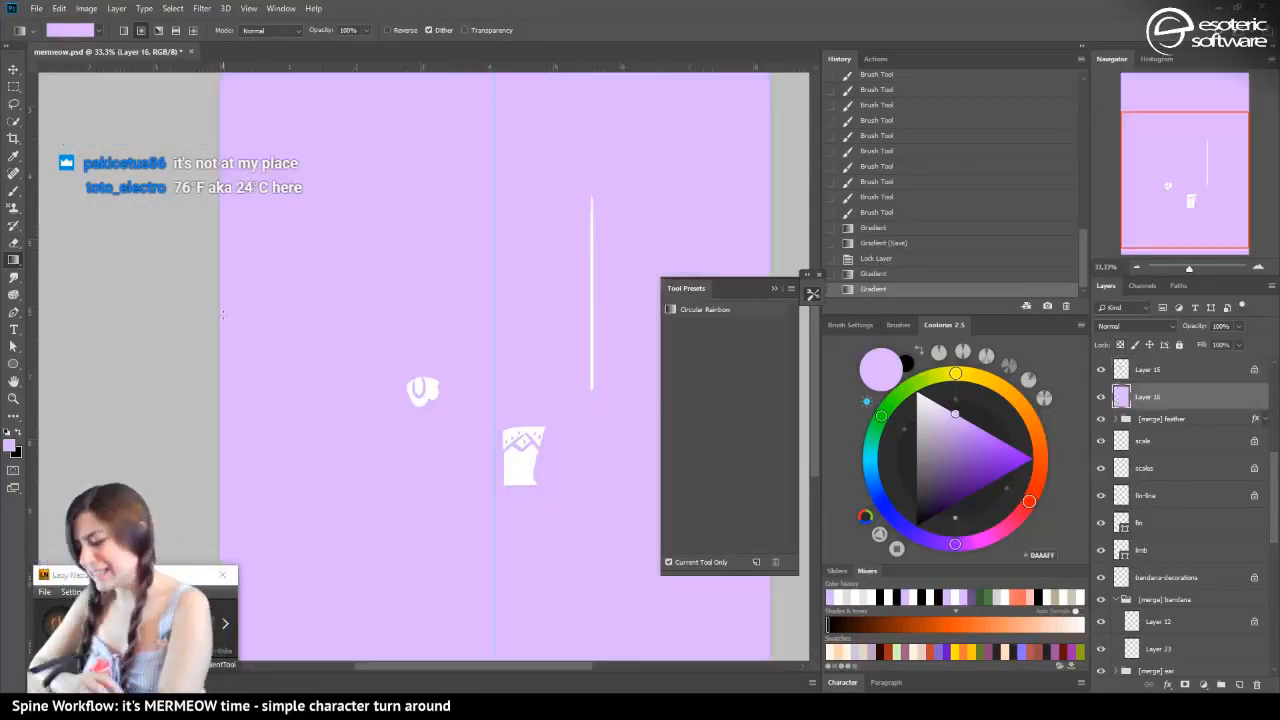
left_click(872, 275)
left_click(1121, 344)
left_click_drag(355, 255, 214, 261)
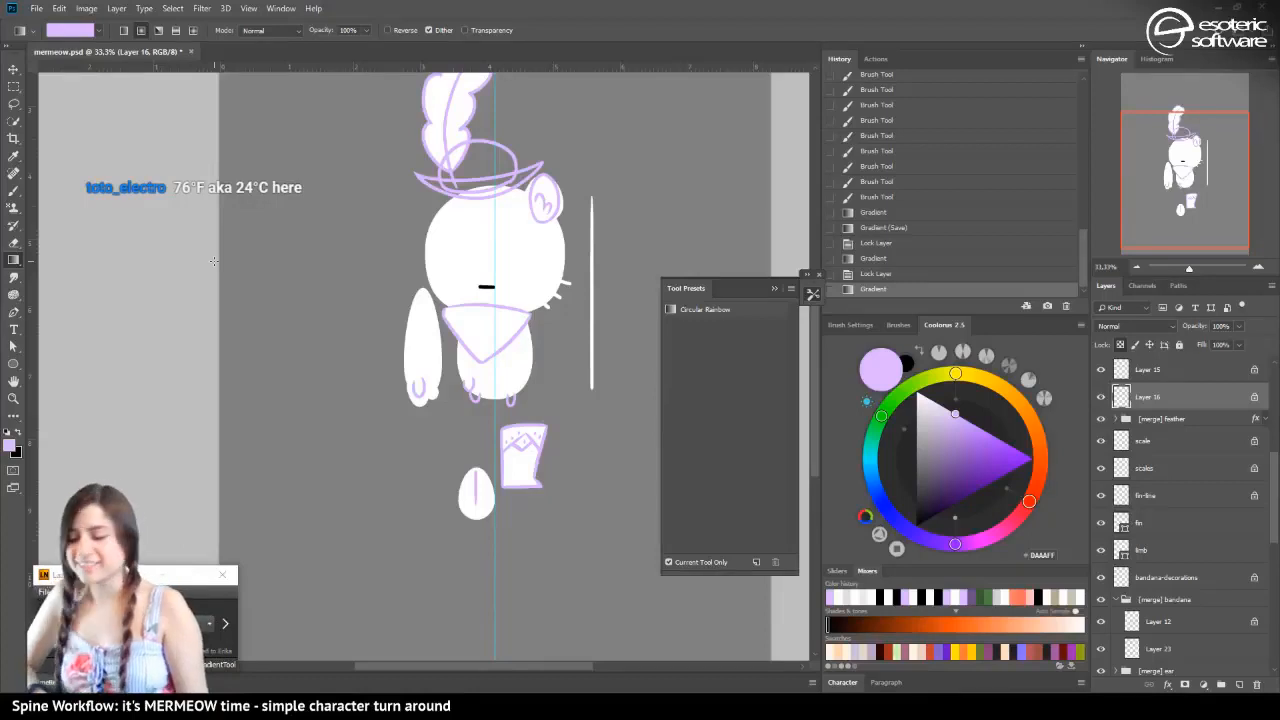
Show the mermaid-tail layer and save the file
left_click_drag(1164, 158, 1163, 214)
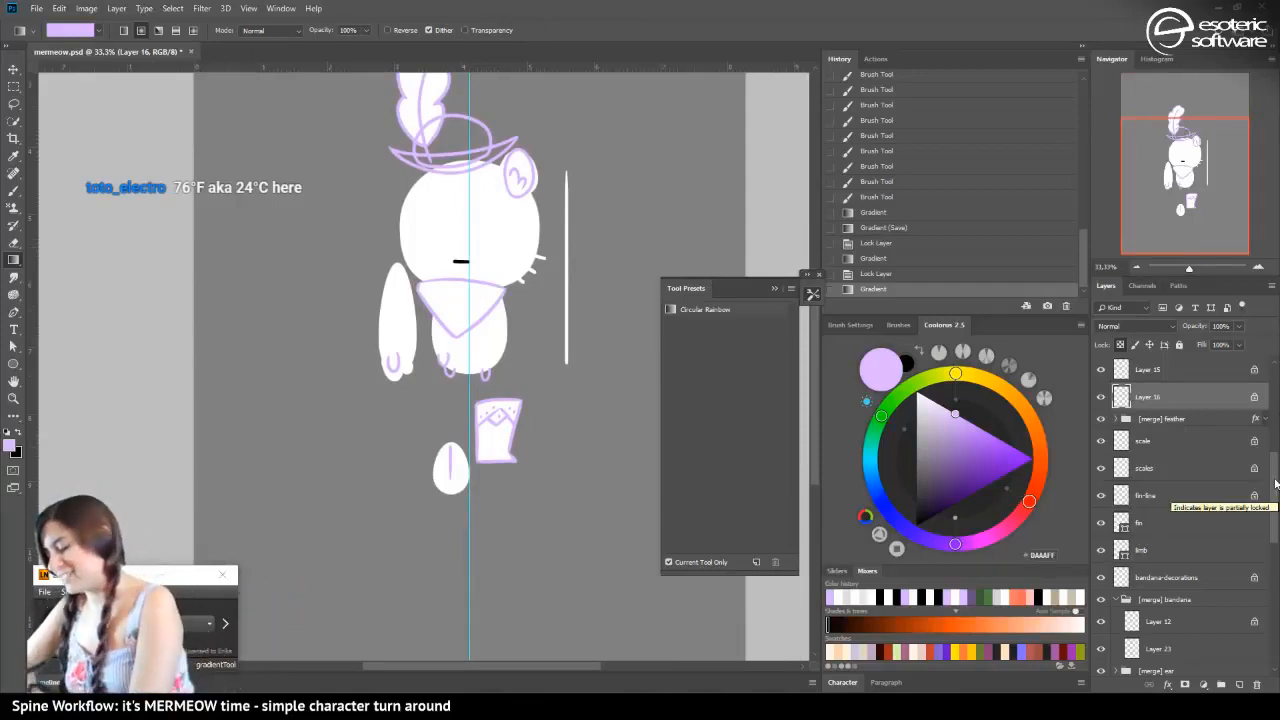
scroll(1256, 495, "up", 4)
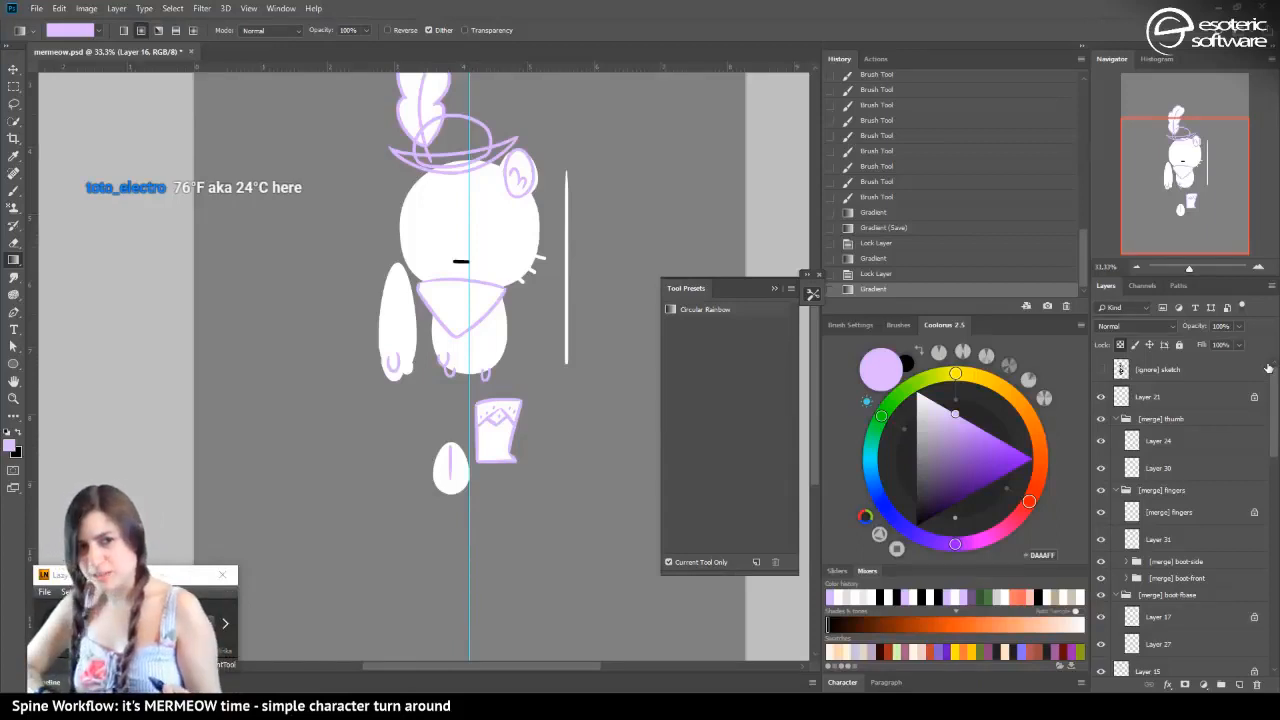
scroll(1260, 425, "down", 10)
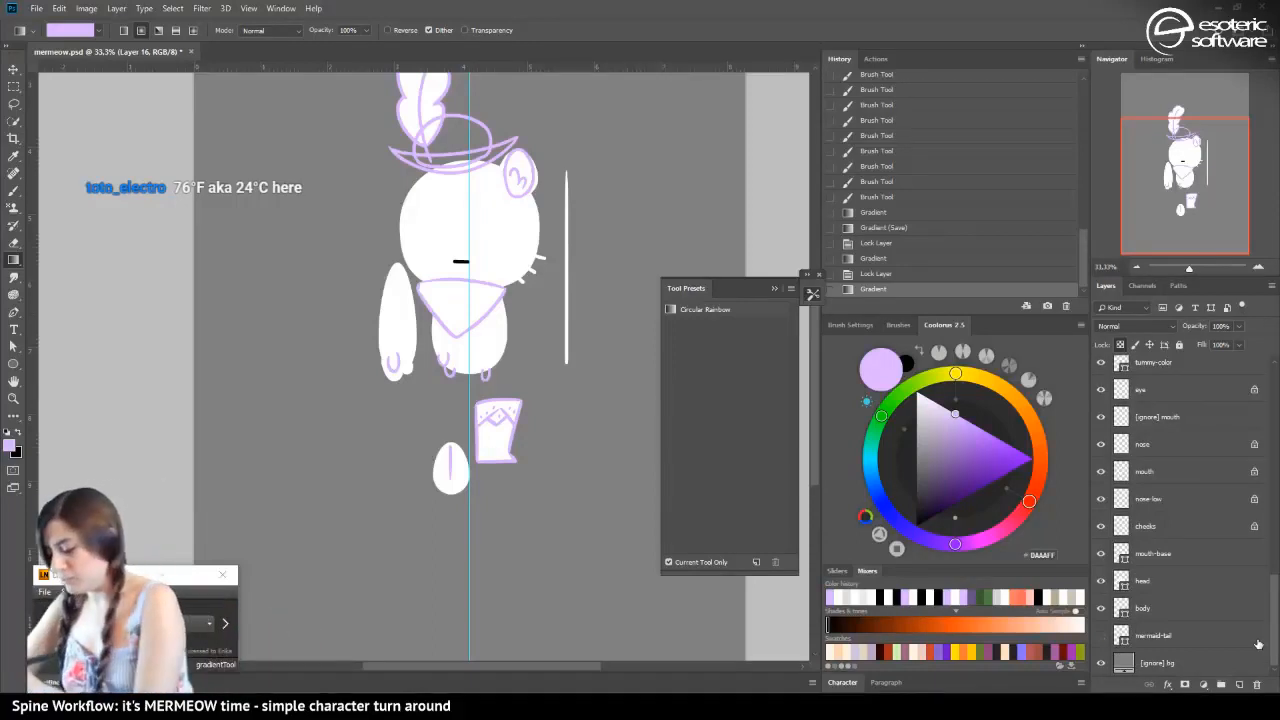
left_click(1101, 635)
key("ctrl+s")
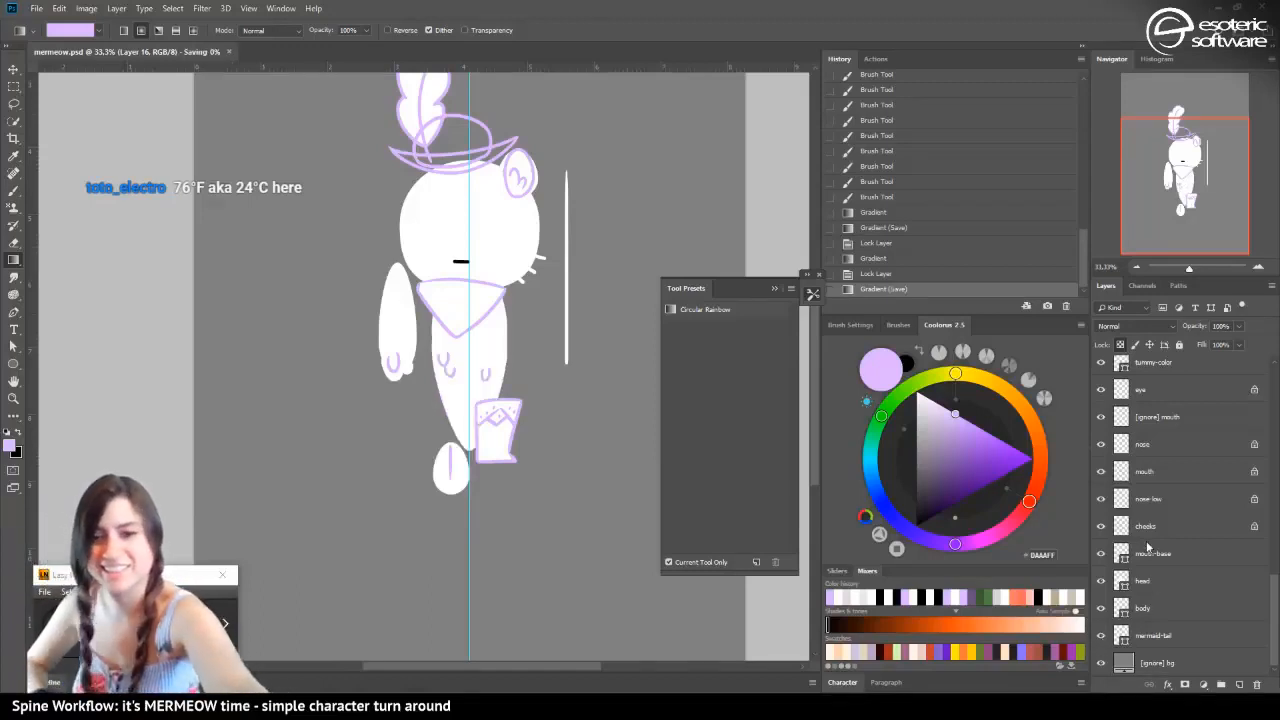
Collapse the boot-fbase group, check the hat layers by toggling their visibility, and put the brim's Layer 15 in a new group
mouse_move(1272, 598)
left_mouse_down()
mouse_move(1246, 485)
mouse_move(1240, 360)
left_mouse_up()
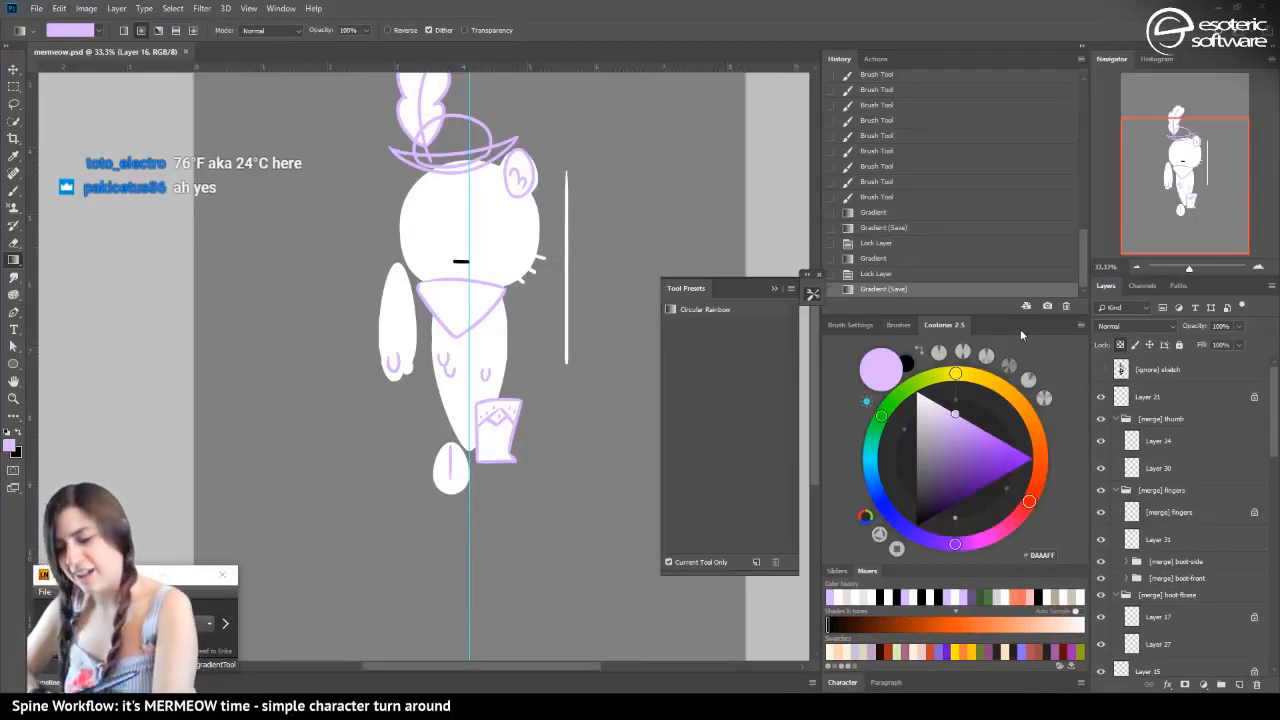
key("v")
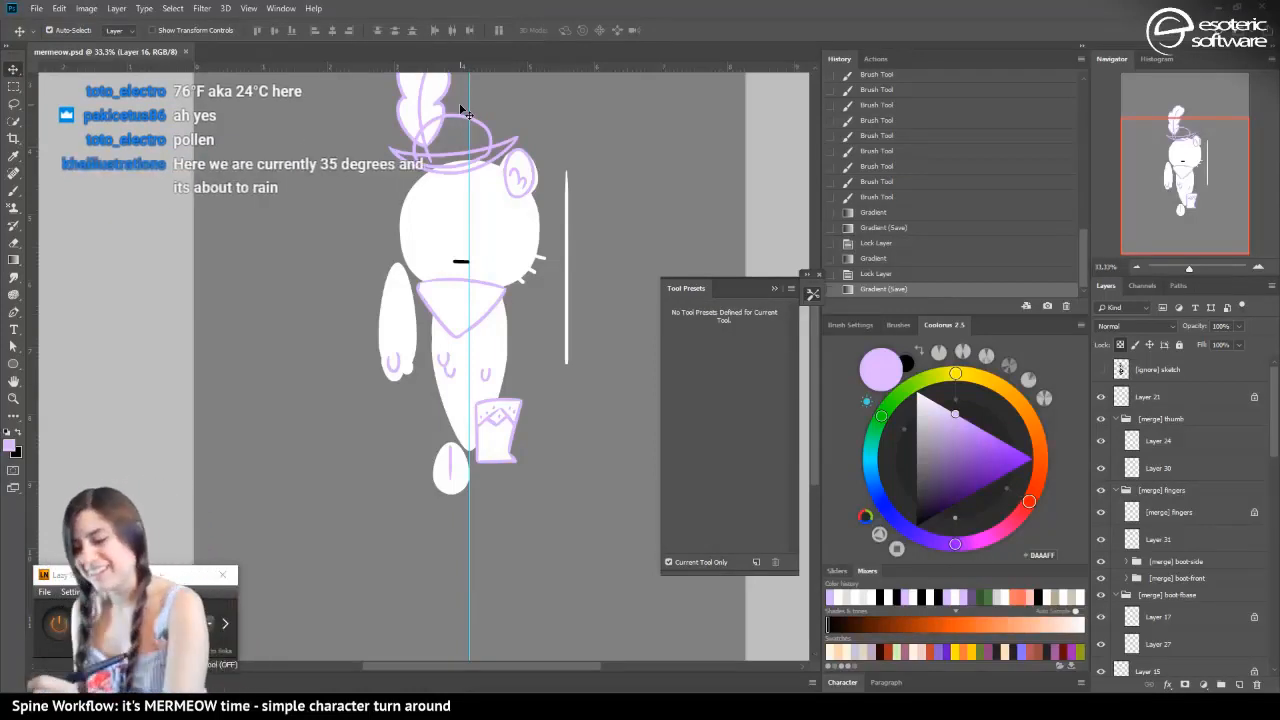
left_click(464, 165)
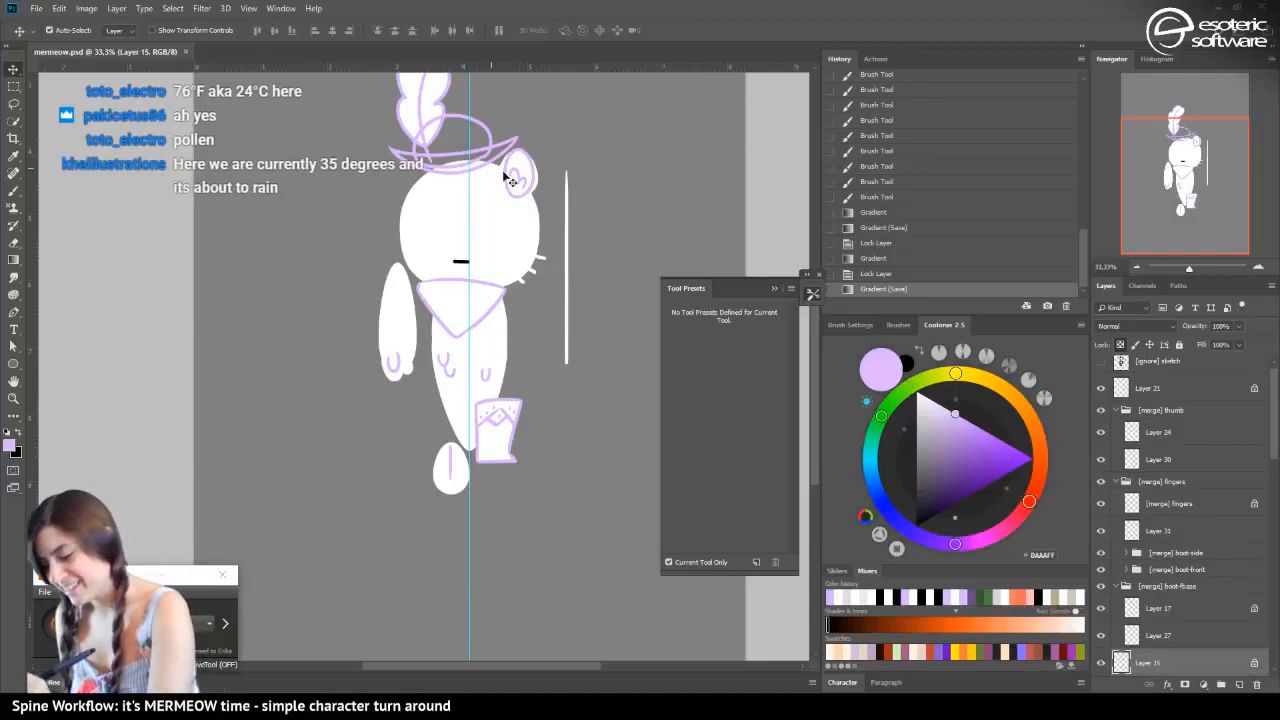
left_click(1101, 664)
left_click(1101, 664)
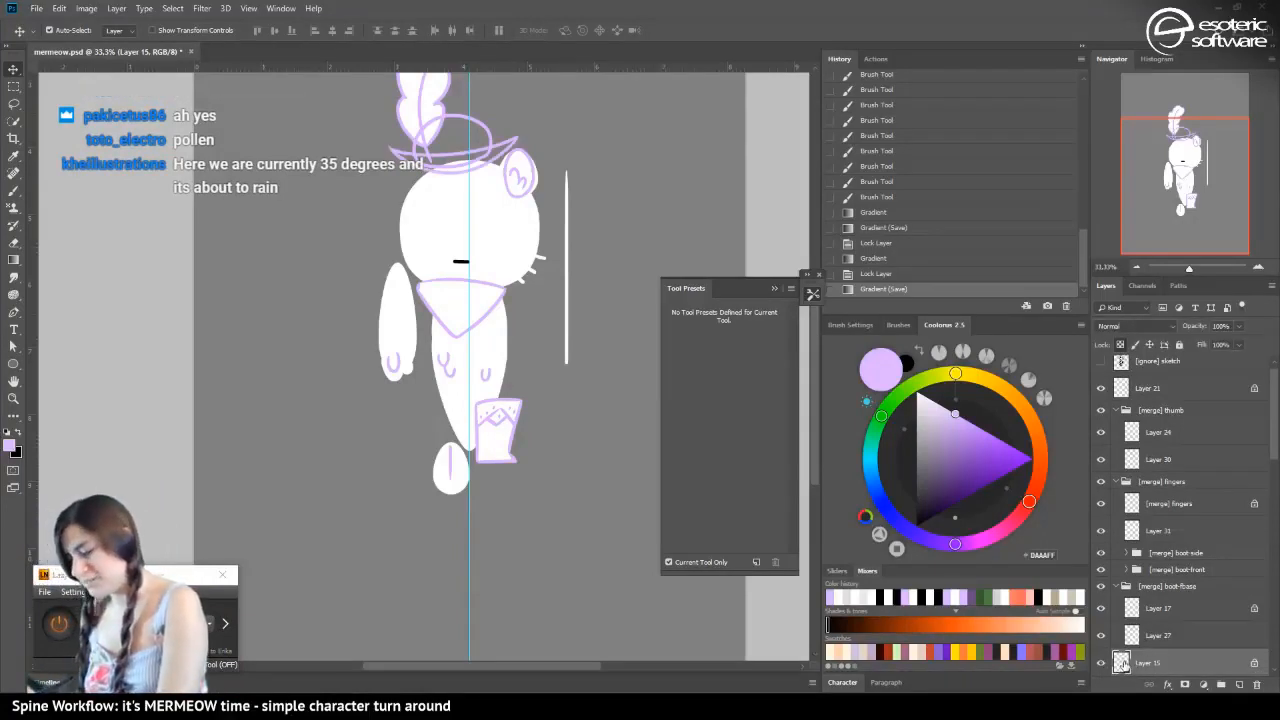
left_click(1117, 587)
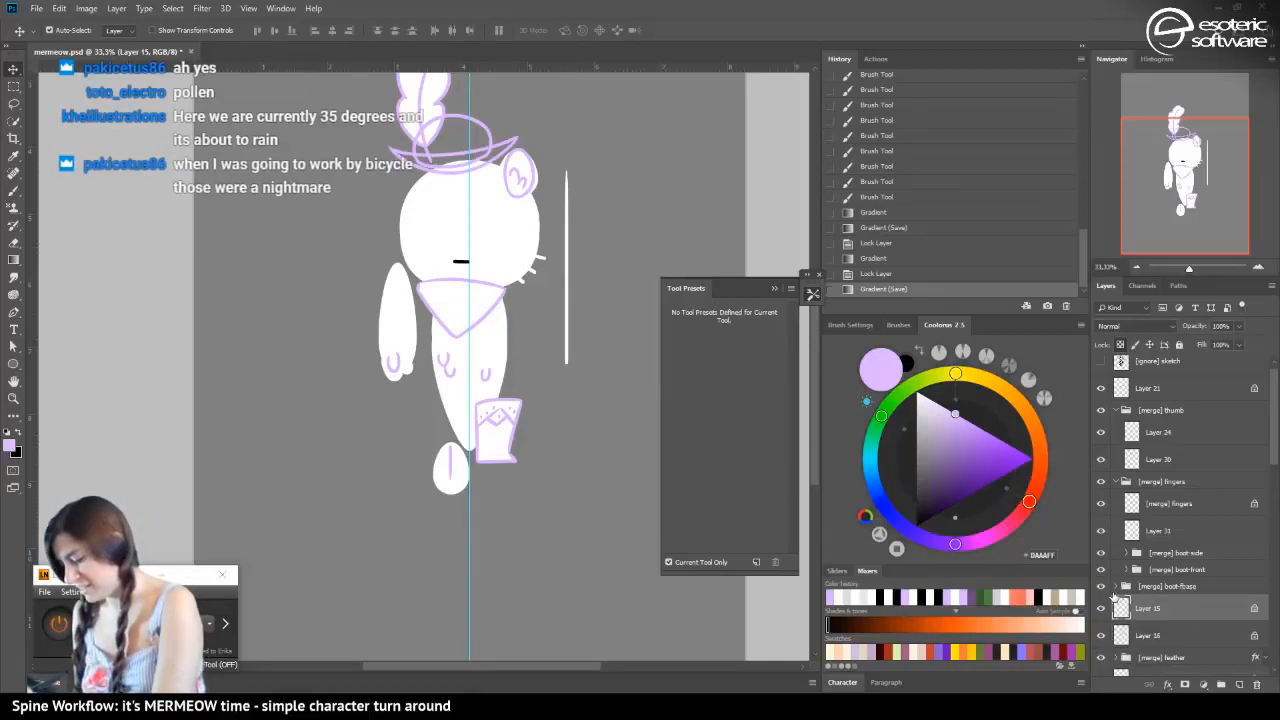
left_click(1101, 608)
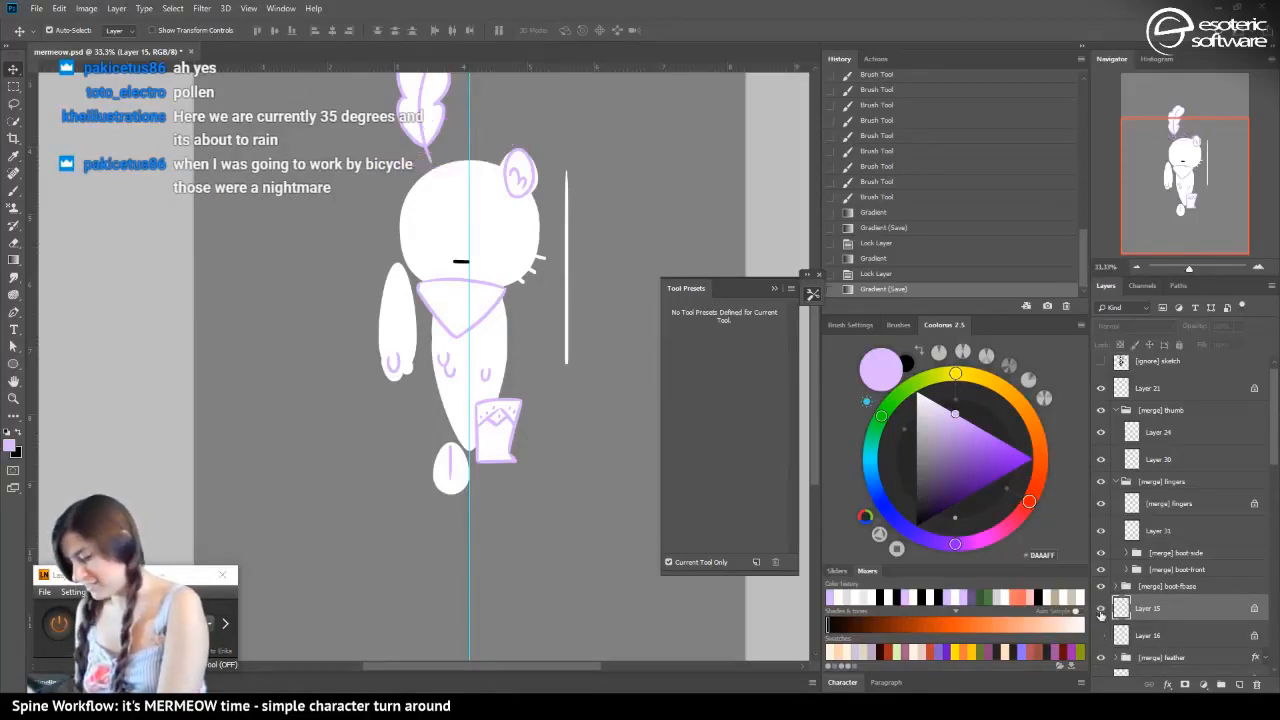
left_click(1101, 608)
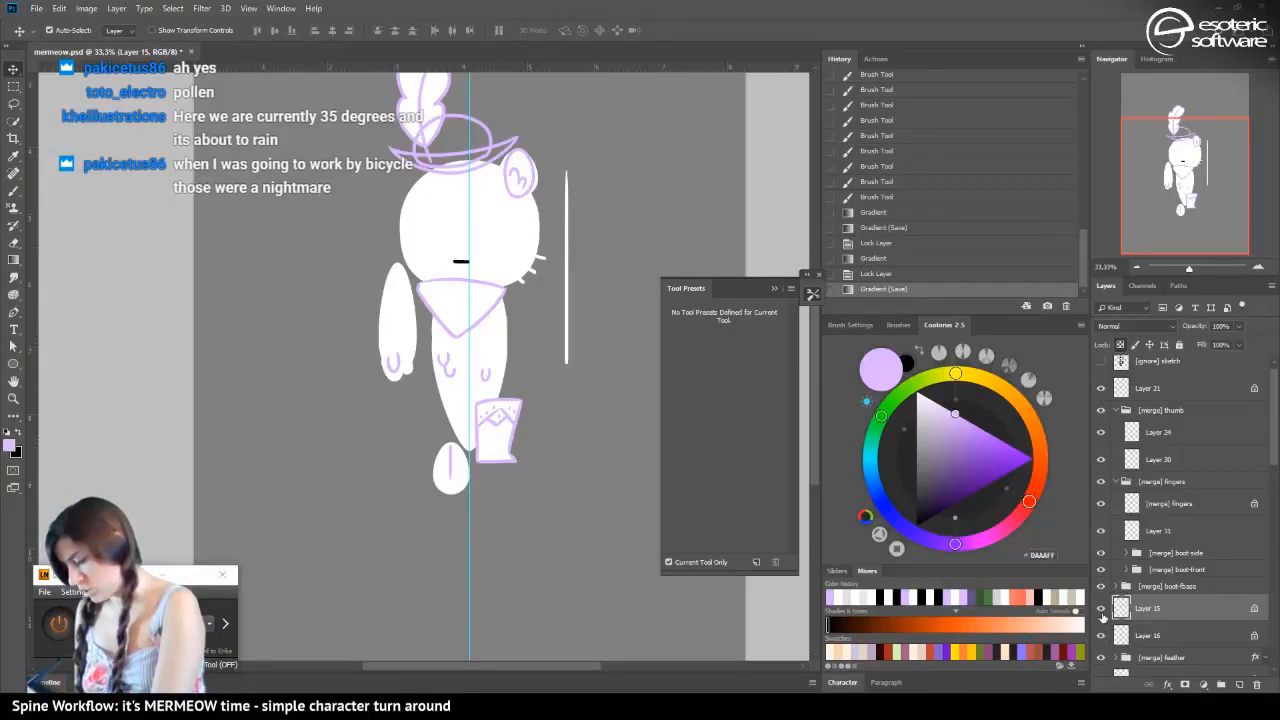
key("ctrl+g")
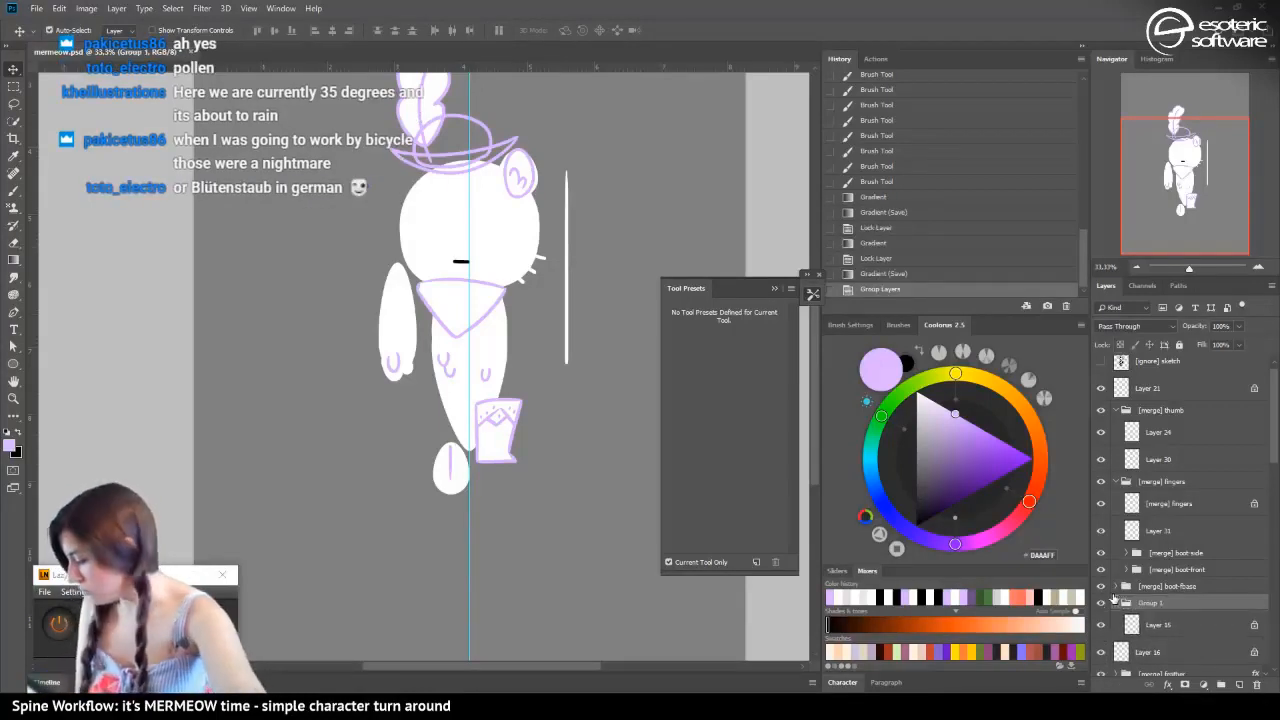
Check the brim group by toggling its visibility, rename it "[merge] hat-front" and collapse it
left_click(1101, 604)
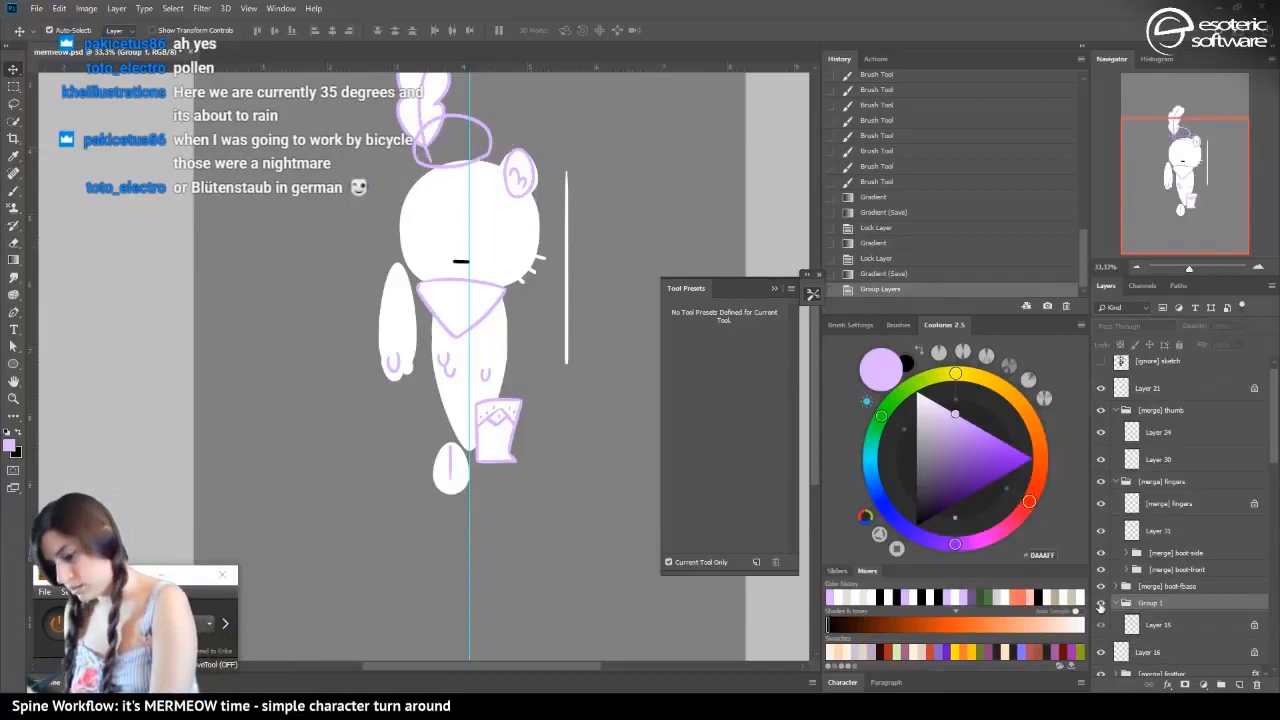
left_click(1101, 604)
double_click(1148, 603)
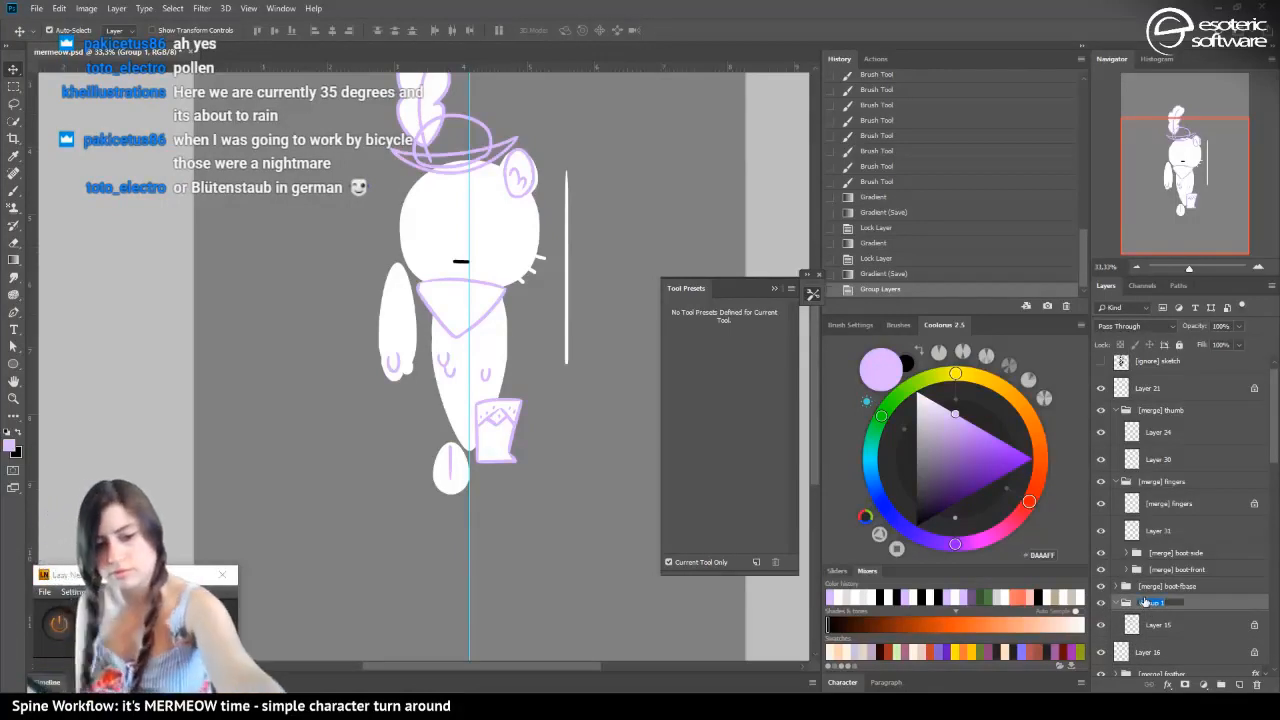
key("BackSpace")
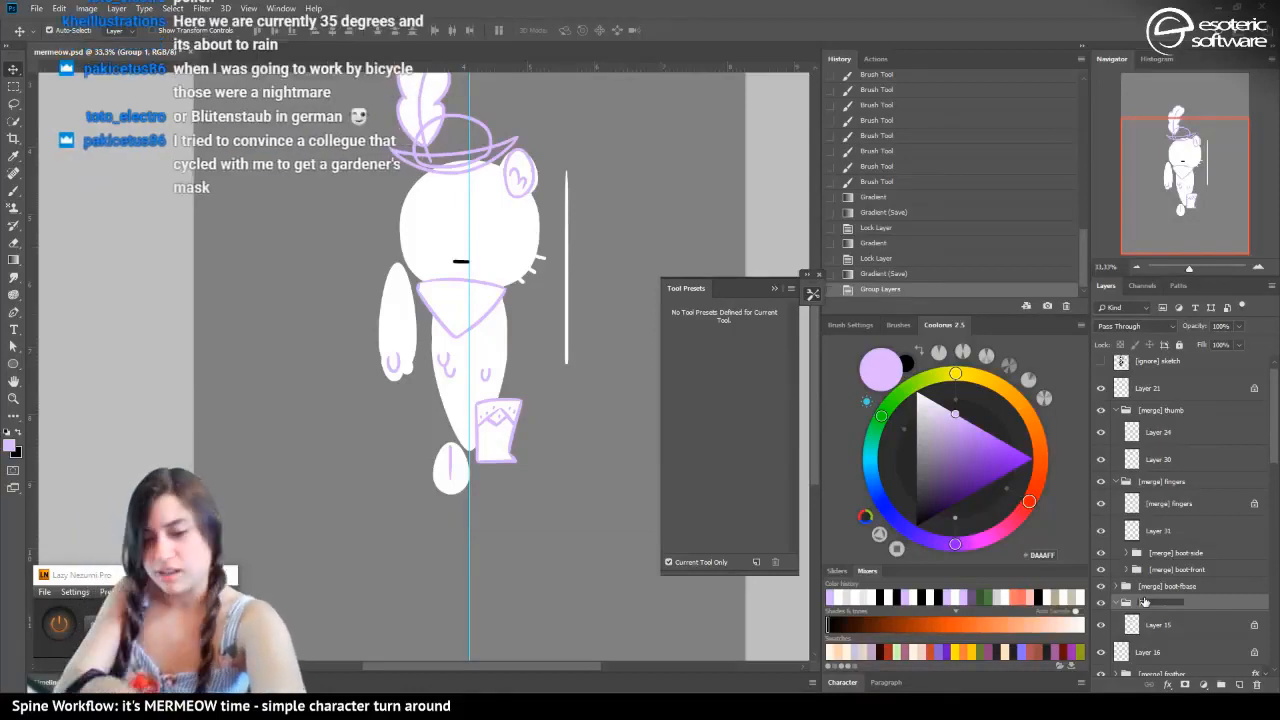
type("[merge]")
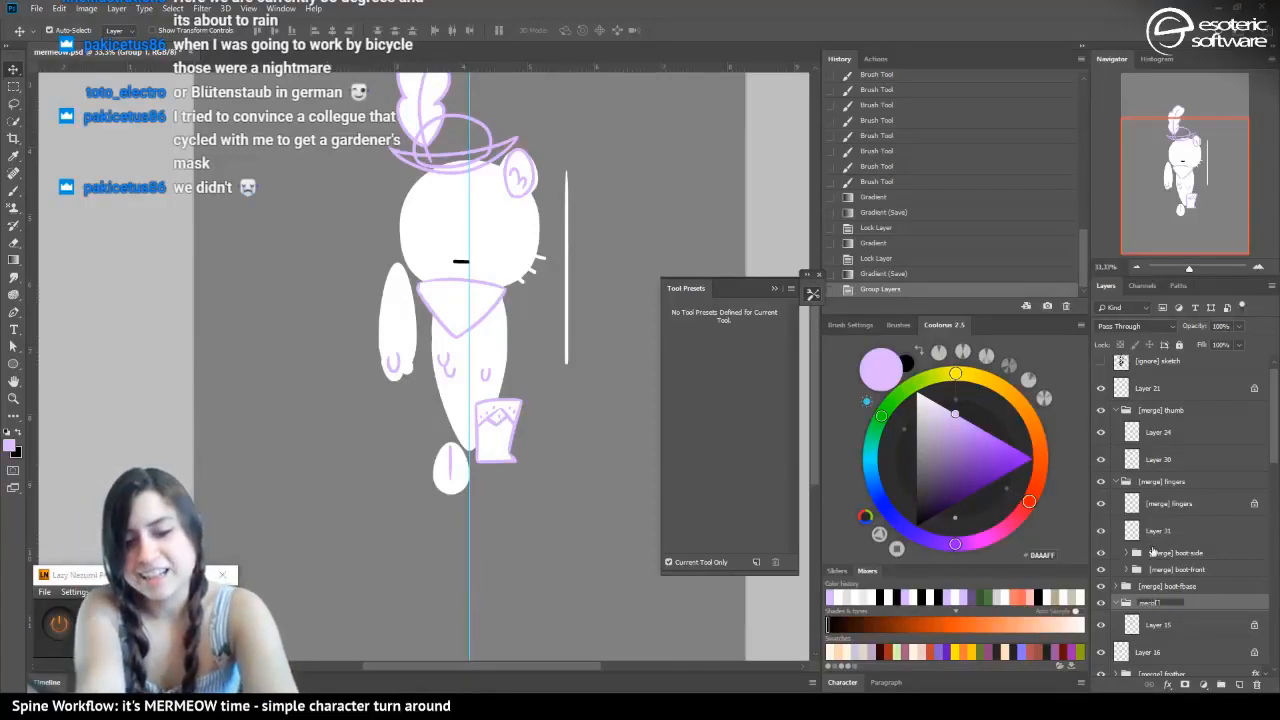
key("ctrl+a")
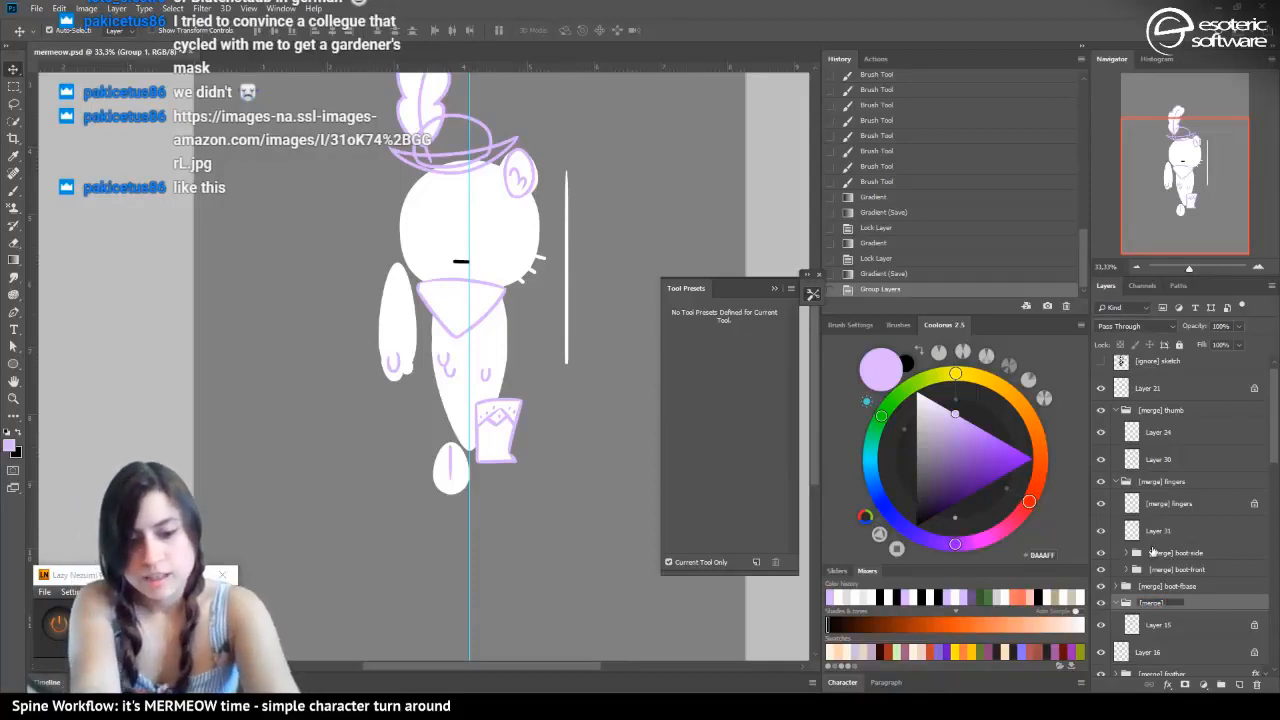
key("Return")
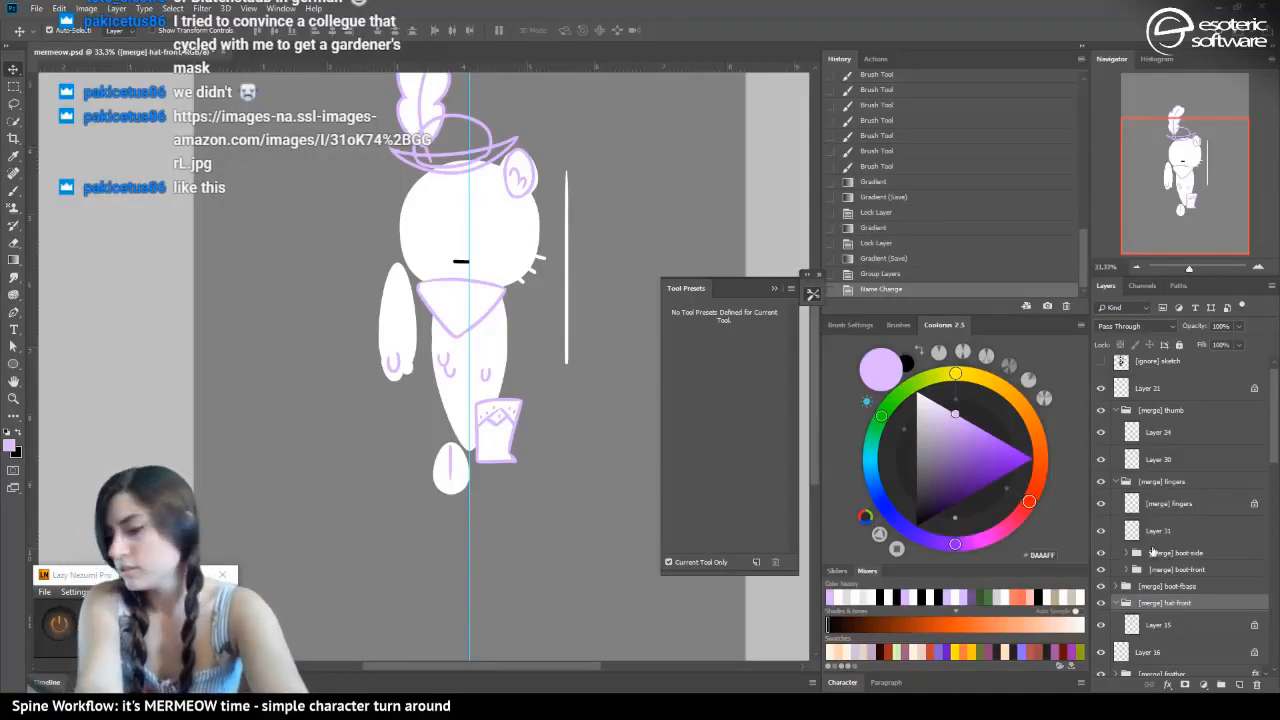
left_click(1126, 603)
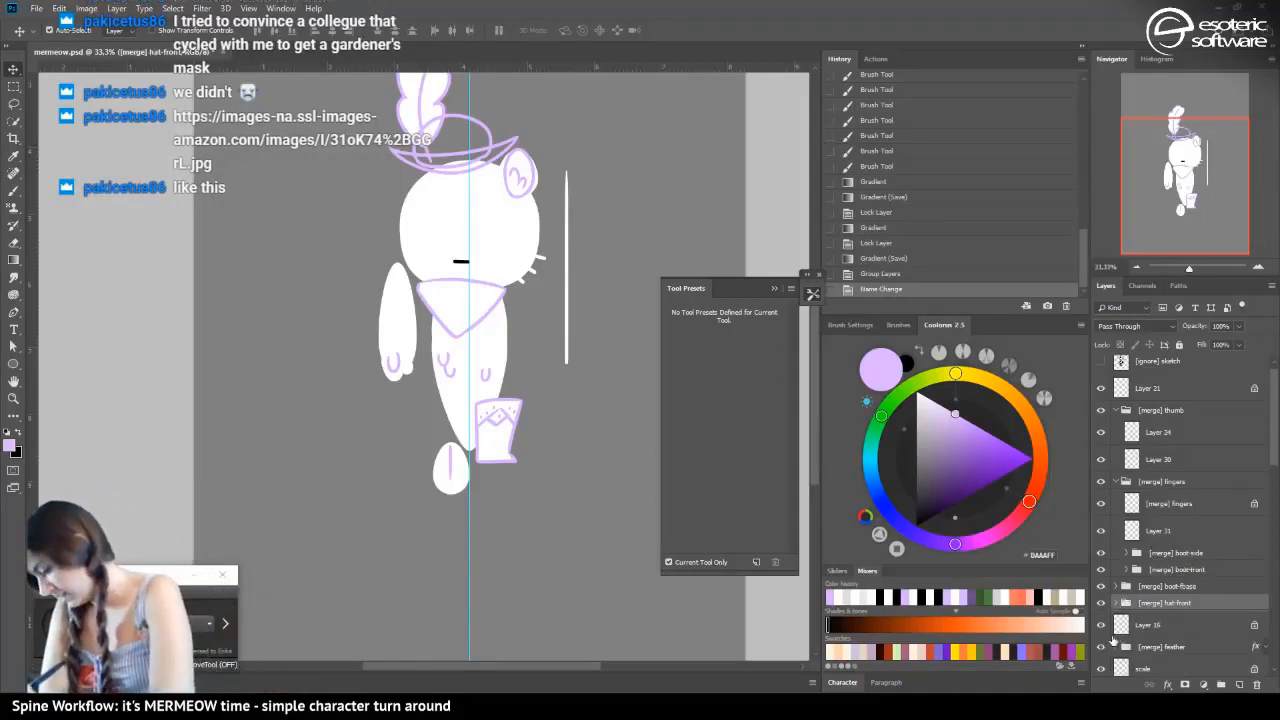
Put the hat crown's Layer 16 in a new group named "[merge]hat-back" and save the file
left_click(1123, 625)
key("ctrl+g")
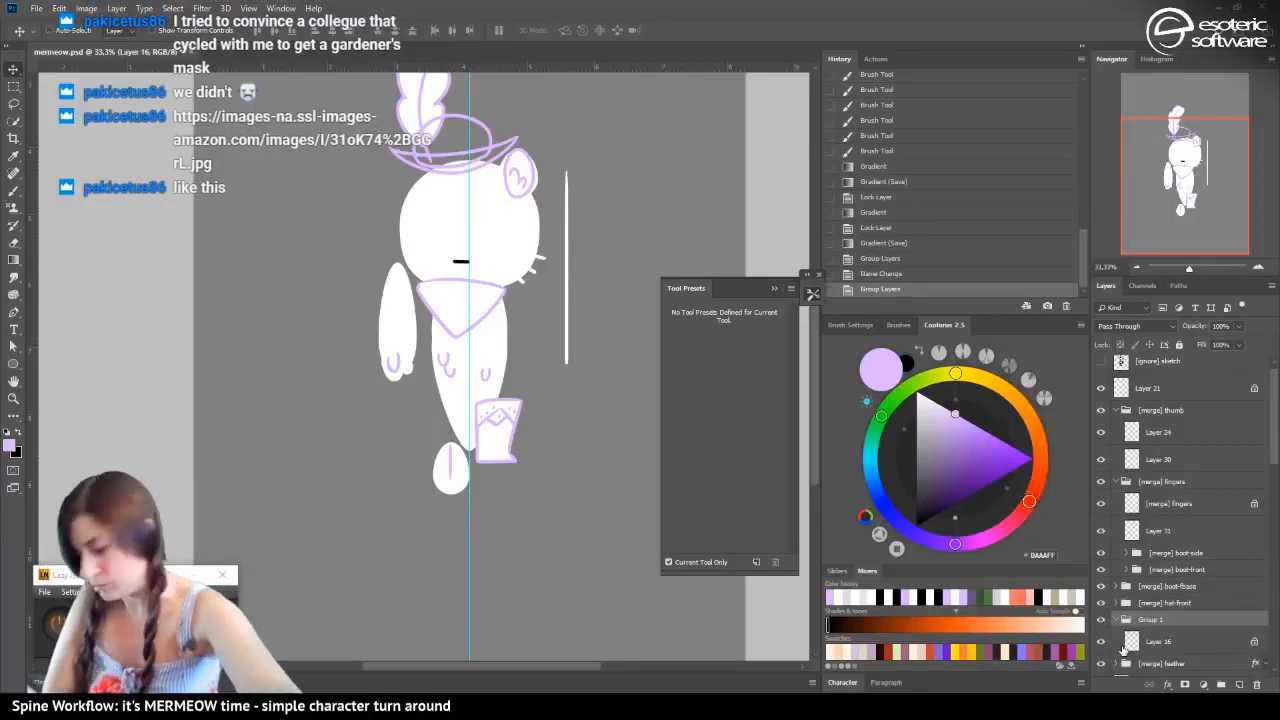
double_click(1152, 620)
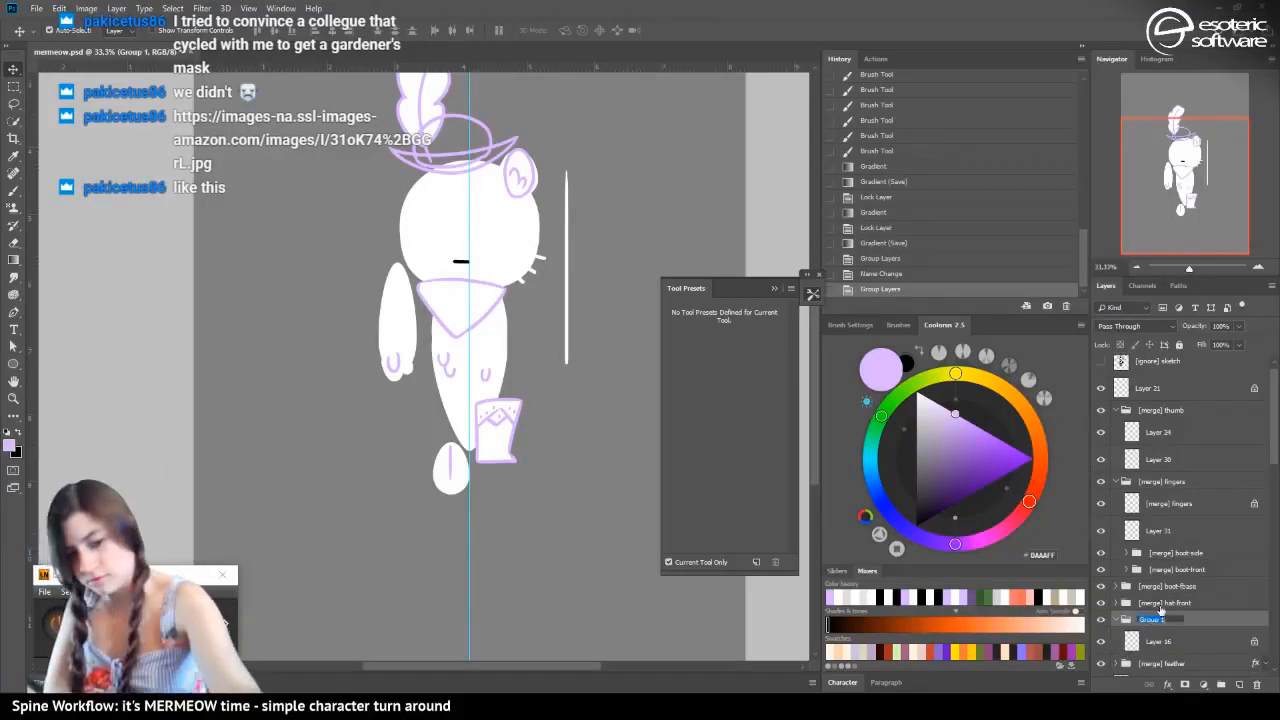
type("[merge]")
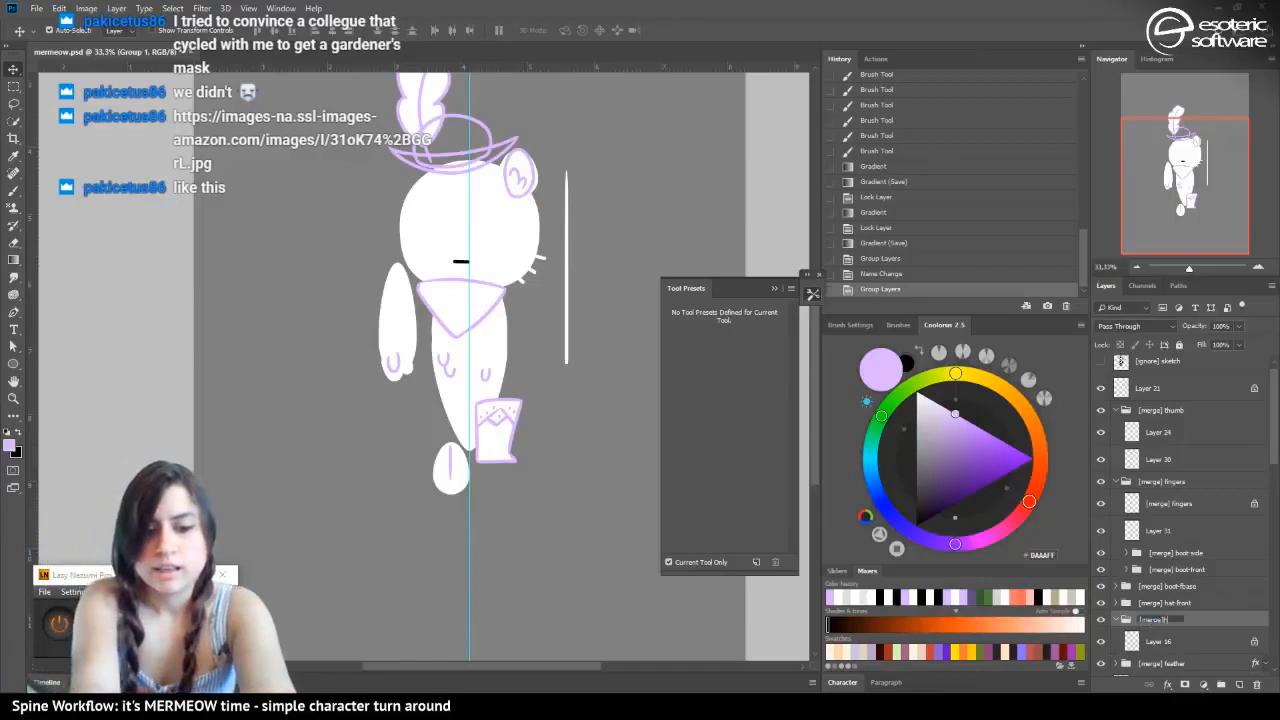
type(" hat-back")
key("Return")
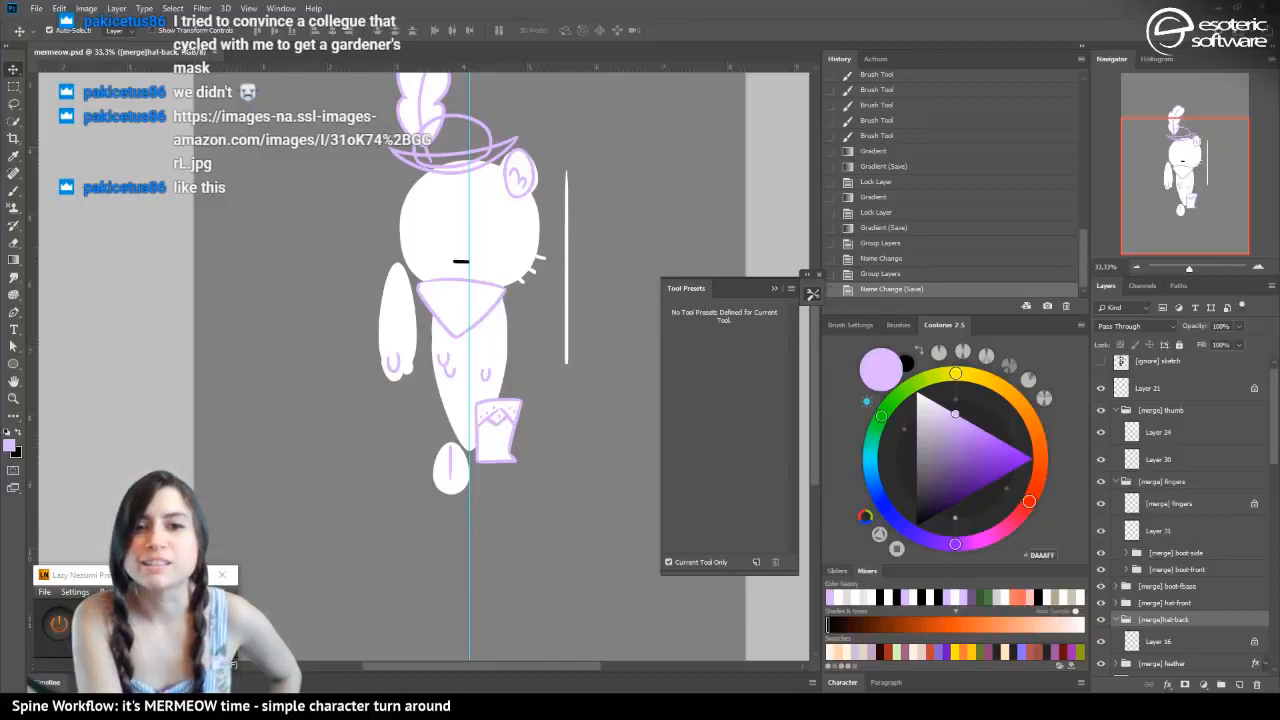
left_click_drag(0, 146, 0, 140)
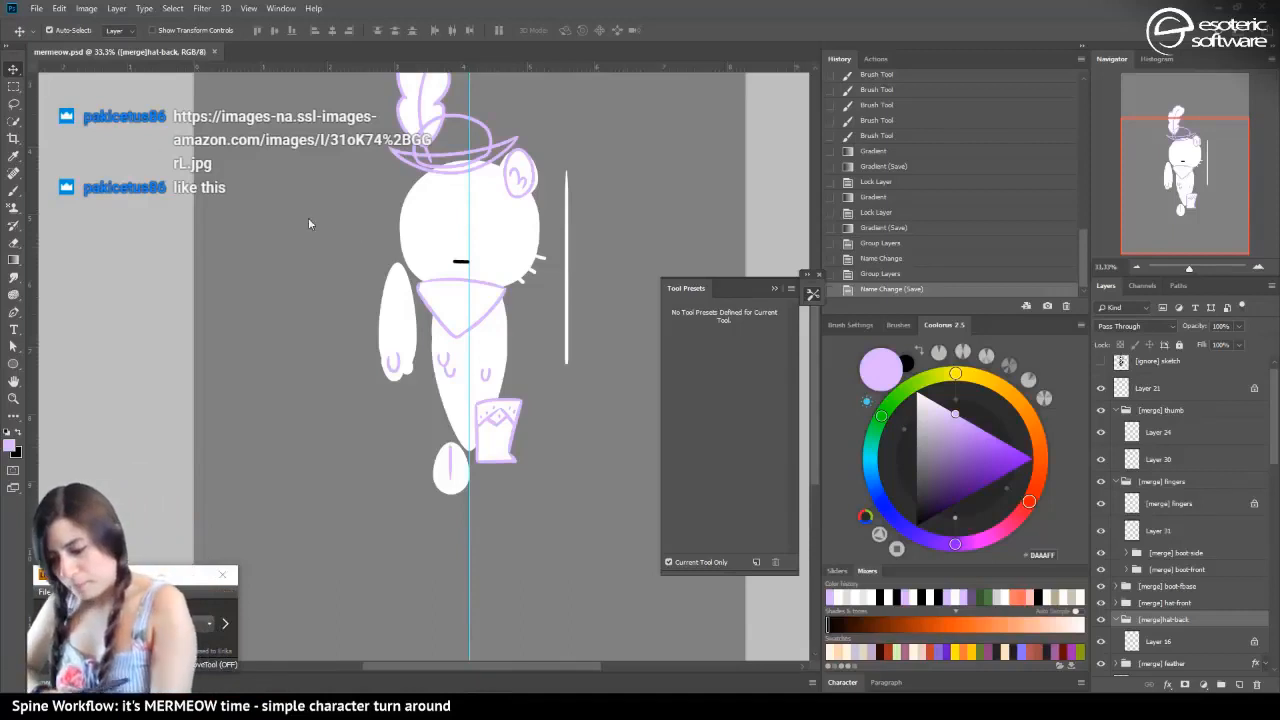
Add a new layer to the hat-back group and place it below the crown outline on Layer 16
left_click(483, 126)
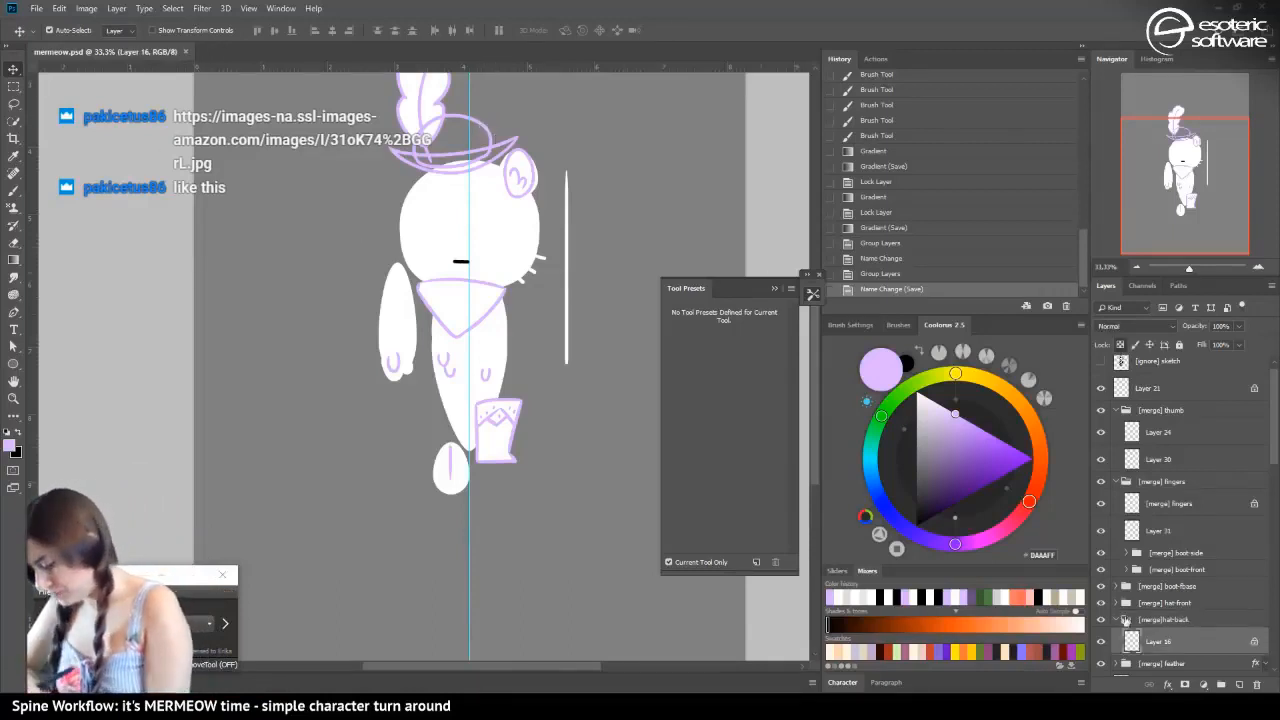
left_click(1239, 686)
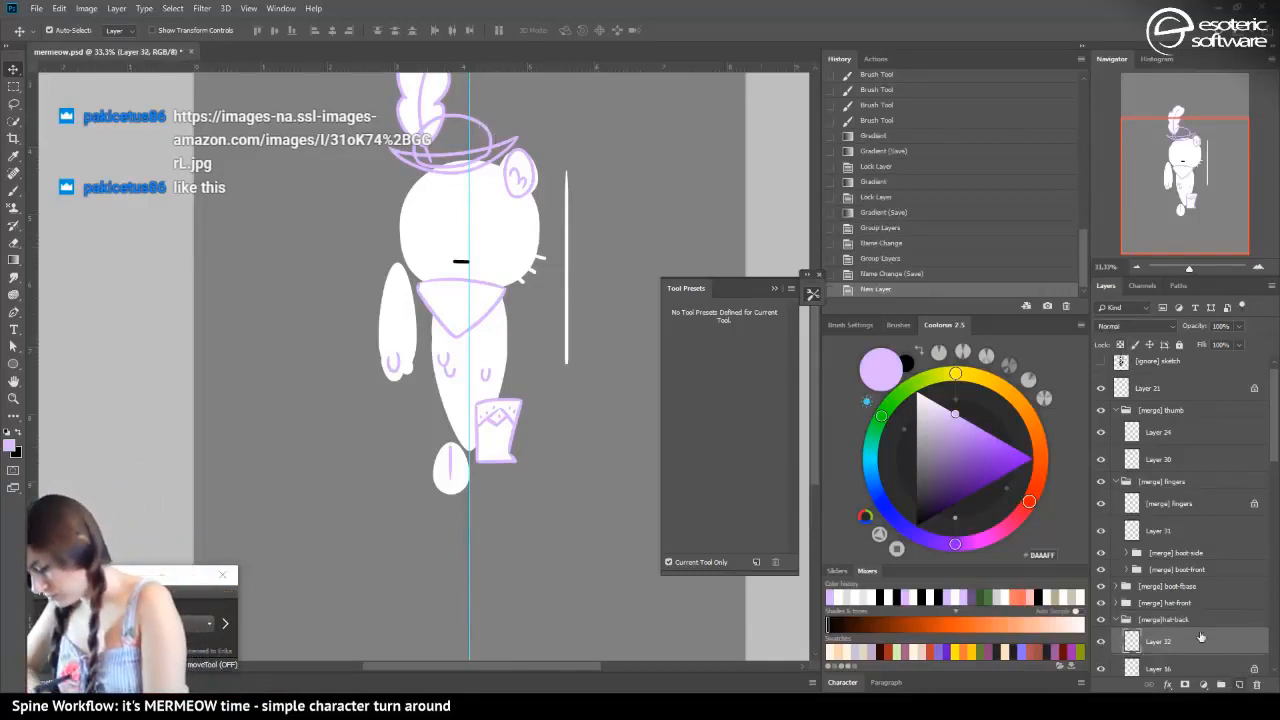
scroll(1268, 450, "down", 3)
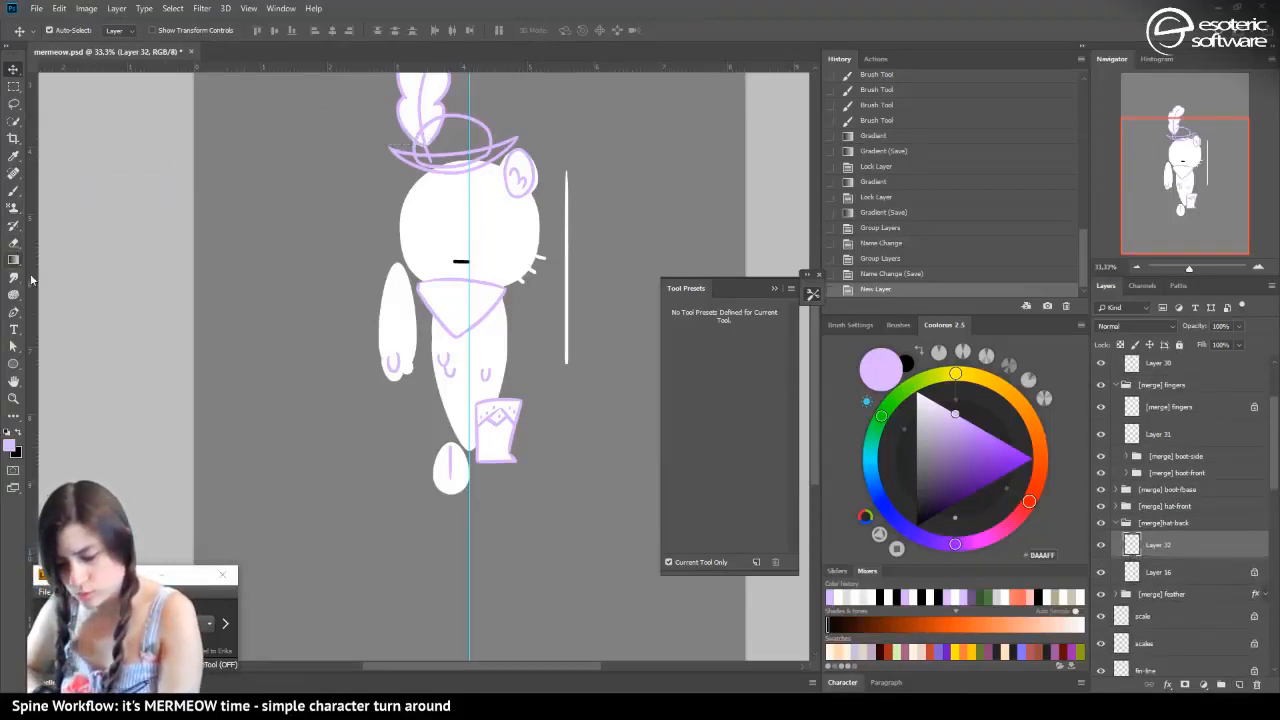
key("b")
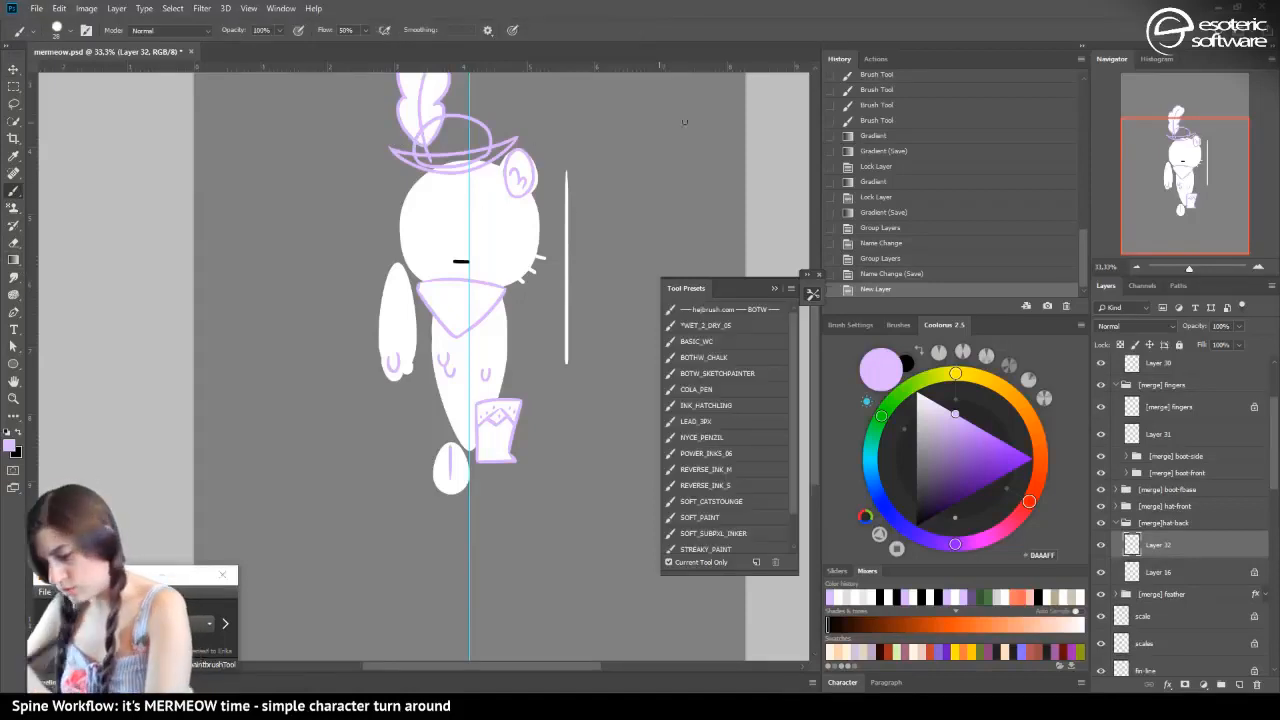
left_click(1258, 267)
left_click(1258, 267)
left_click_drag(1165, 159, 1160, 114)
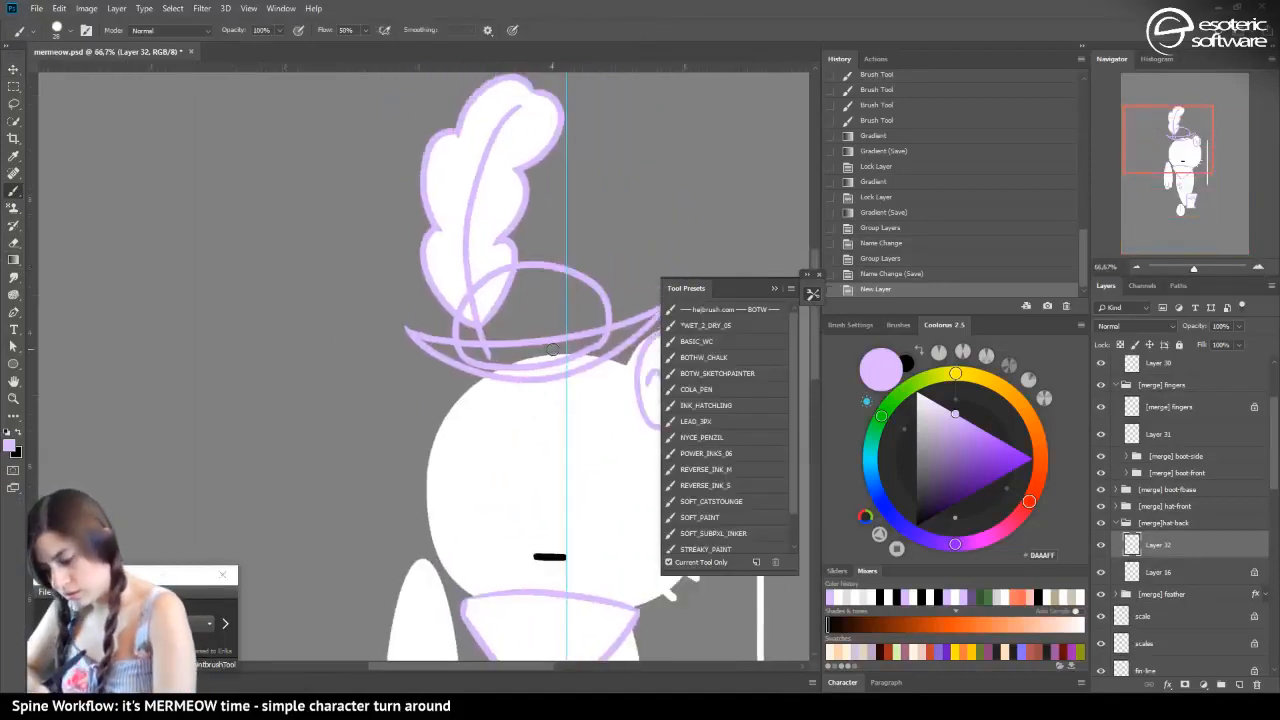
mouse_move(552, 351)
left_mouse_down()
mouse_move(588, 318)
mouse_move(569, 347)
left_mouse_up()
left_click(862, 269)
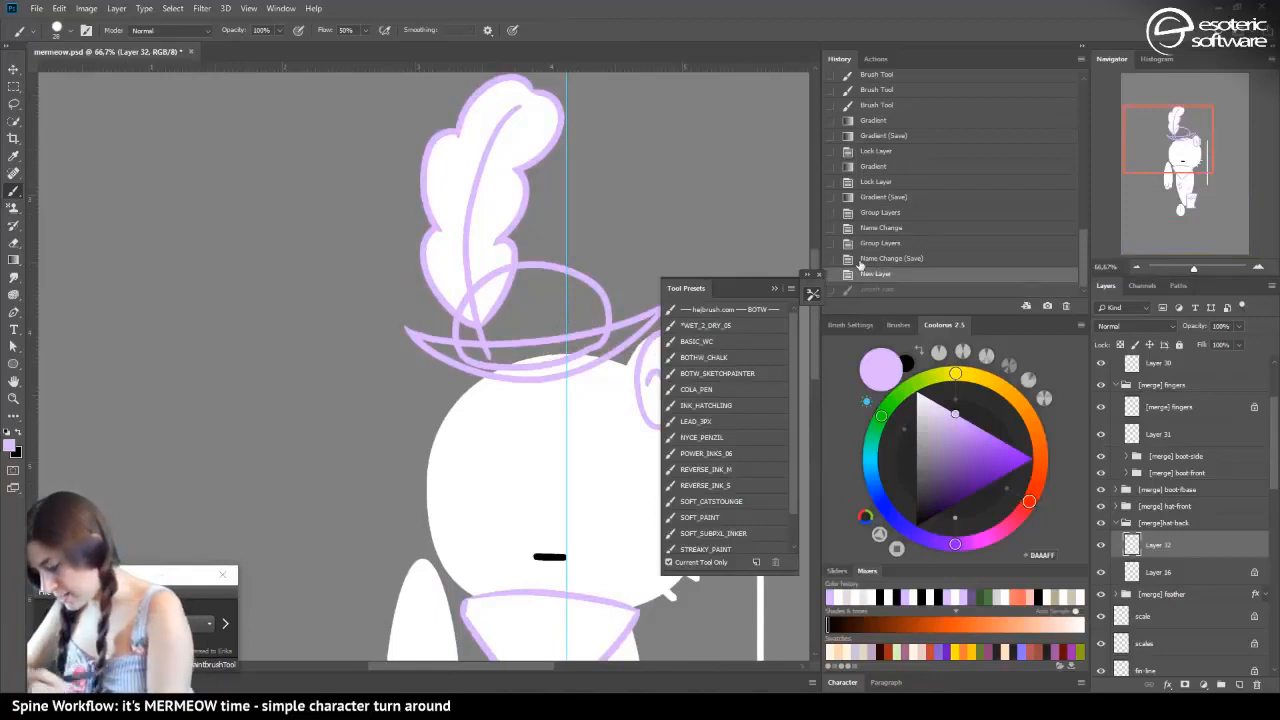
left_click_drag(1145, 554, 1135, 586)
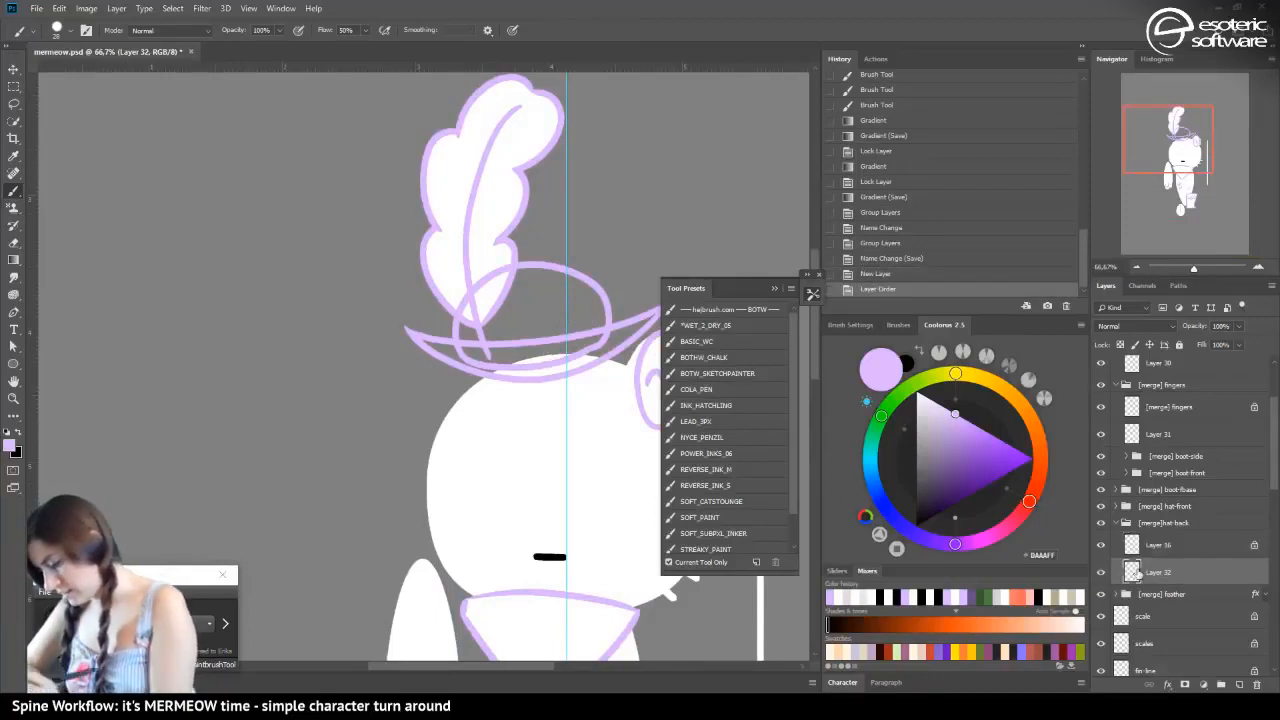
Brush a black fill inside the crown outline on Layer 32, then lock its transparent pixels and recolour it white with the Gradient tool
left_click(8, 432)
mouse_move(526, 341)
left_mouse_down()
mouse_move(569, 287)
mouse_move(558, 312)
mouse_move(580, 285)
mouse_move(578, 340)
mouse_move(551, 345)
mouse_move(597, 336)
mouse_move(581, 288)
mouse_move(601, 320)
mouse_move(588, 287)
mouse_move(547, 346)
mouse_move(562, 348)
mouse_move(523, 356)
mouse_move(557, 354)
mouse_move(495, 352)
mouse_move(555, 330)
mouse_move(511, 353)
mouse_move(507, 323)
mouse_move(490, 331)
mouse_move(490, 356)
mouse_move(471, 349)
mouse_move(508, 357)
mouse_move(467, 328)
mouse_move(471, 352)
mouse_move(481, 302)
mouse_move(488, 318)
mouse_move(520, 309)
mouse_move(493, 331)
mouse_move(509, 311)
mouse_move(495, 305)
mouse_move(565, 278)
mouse_move(540, 272)
mouse_move(482, 299)
mouse_move(512, 275)
mouse_move(541, 274)
mouse_move(488, 286)
mouse_move(469, 336)
mouse_move(490, 289)
mouse_move(537, 280)
left_mouse_up()
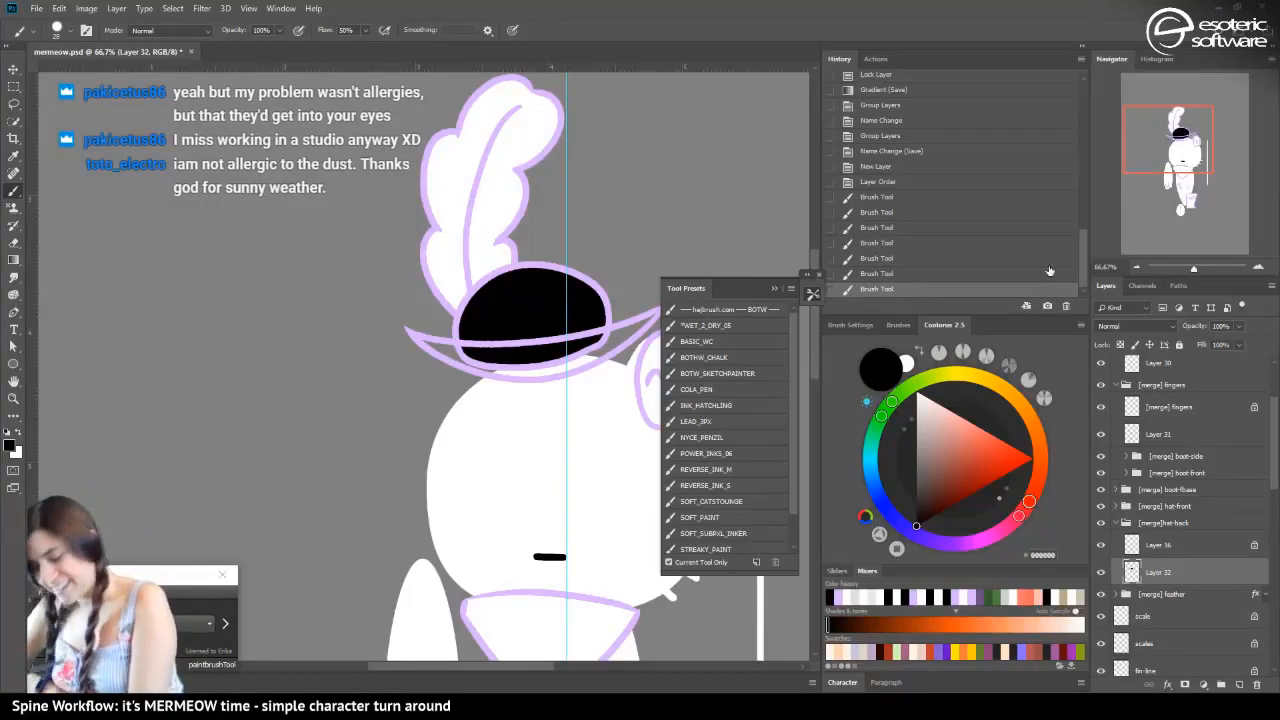
left_click(1120, 344)
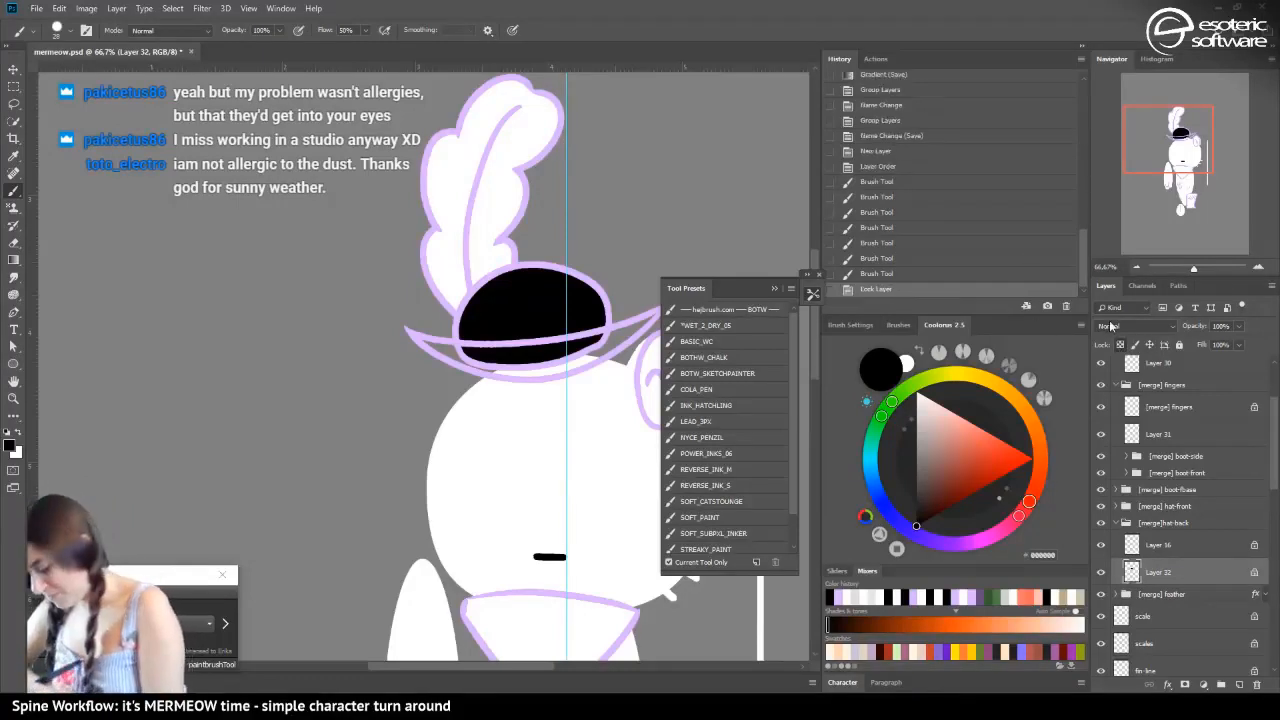
left_click(14, 260)
left_click(18, 432)
left_click_drag(256, 301, 322, 315)
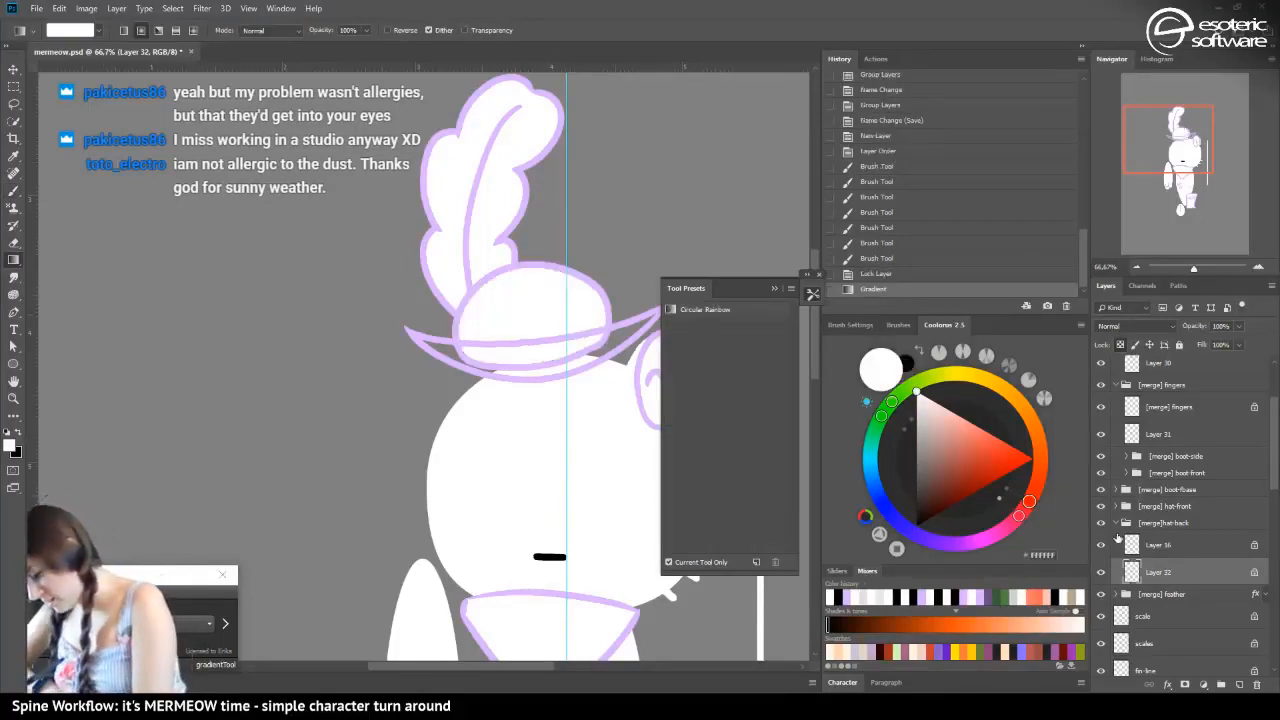
Collapse the hat-back group, expand hat-front and add a new layer below the brim outline on Layer 15
left_click(1118, 524)
left_click(1120, 507)
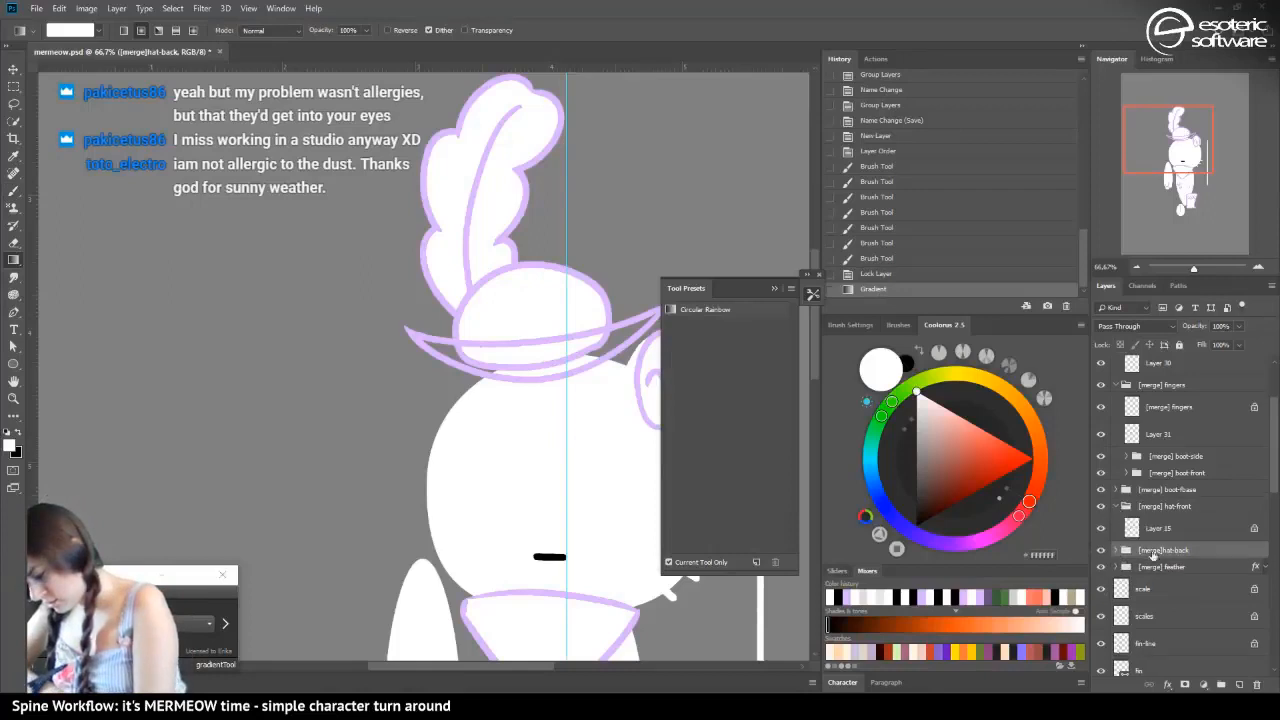
left_click(1150, 528)
key("ctrl+shift+alt+n")
left_click_drag(1143, 533, 1145, 567)
Brush black inside the right half of the hat brim on Layer 33 and undo the stray strokes near its tip
key("b")
left_click(26, 436)
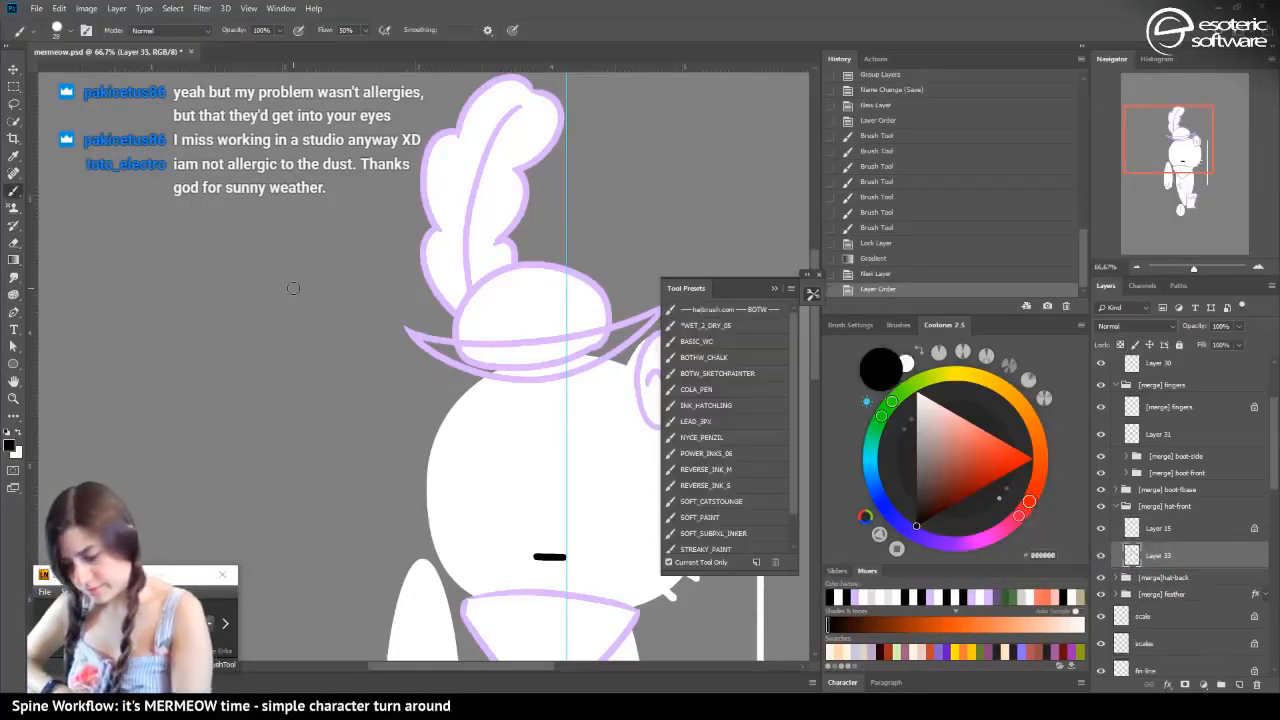
mouse_move(565, 362)
left_mouse_down()
mouse_move(654, 316)
mouse_move(594, 353)
mouse_move(608, 344)
left_mouse_up()
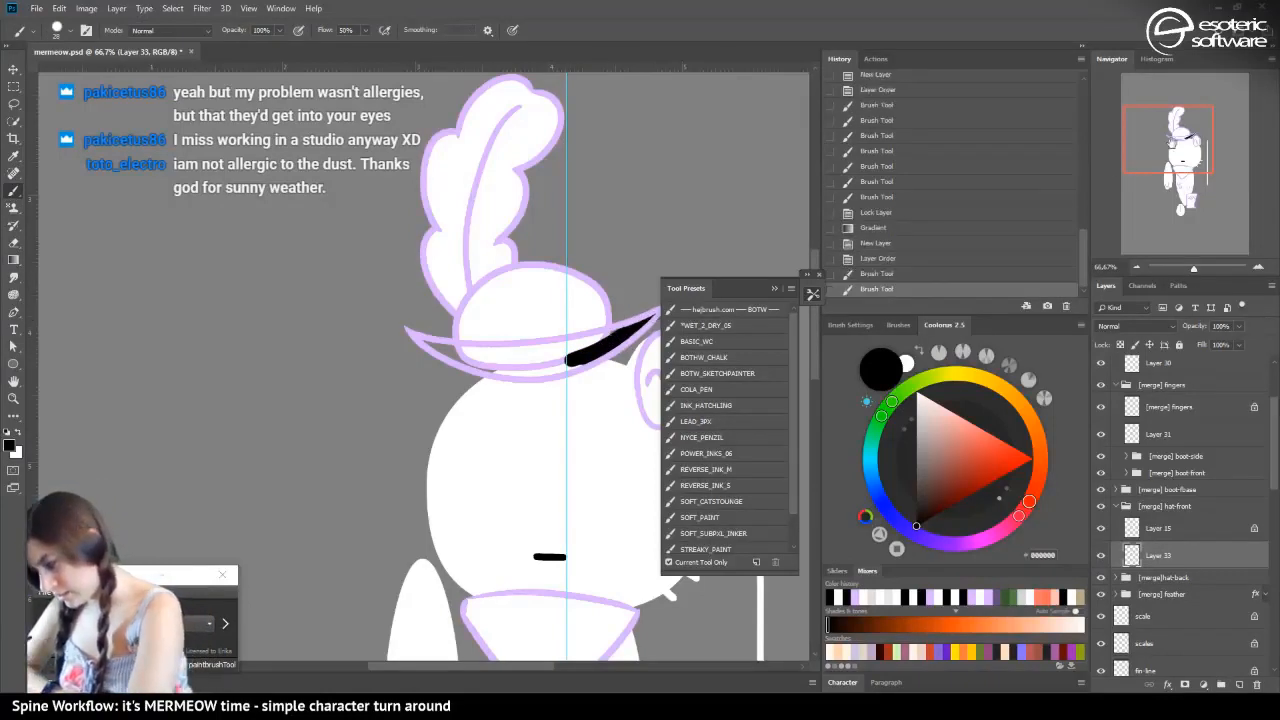
left_click_drag(1172, 140, 1198, 141)
left_click(867, 274)
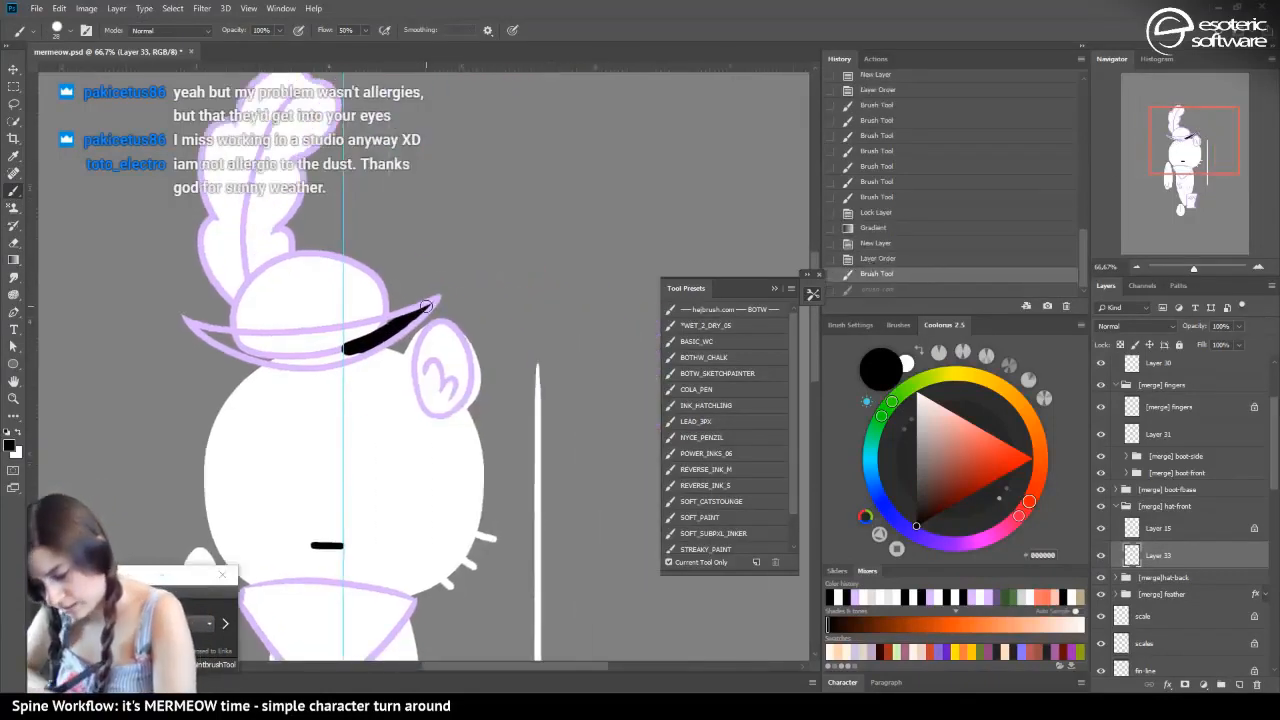
left_click_drag(432, 302, 415, 318)
left_click(853, 273)
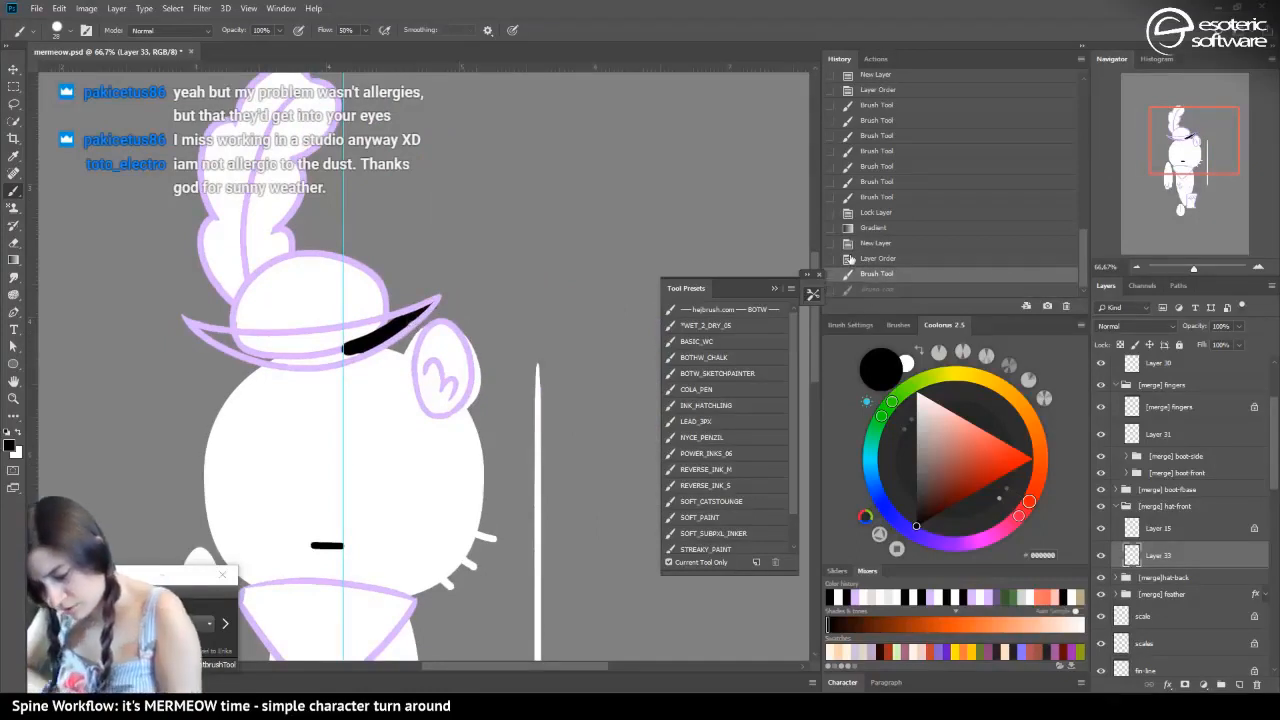
Fill the rest of the brim with black, using a smaller brush for the pointed tips and a larger one for the middle
left_click(60, 32)
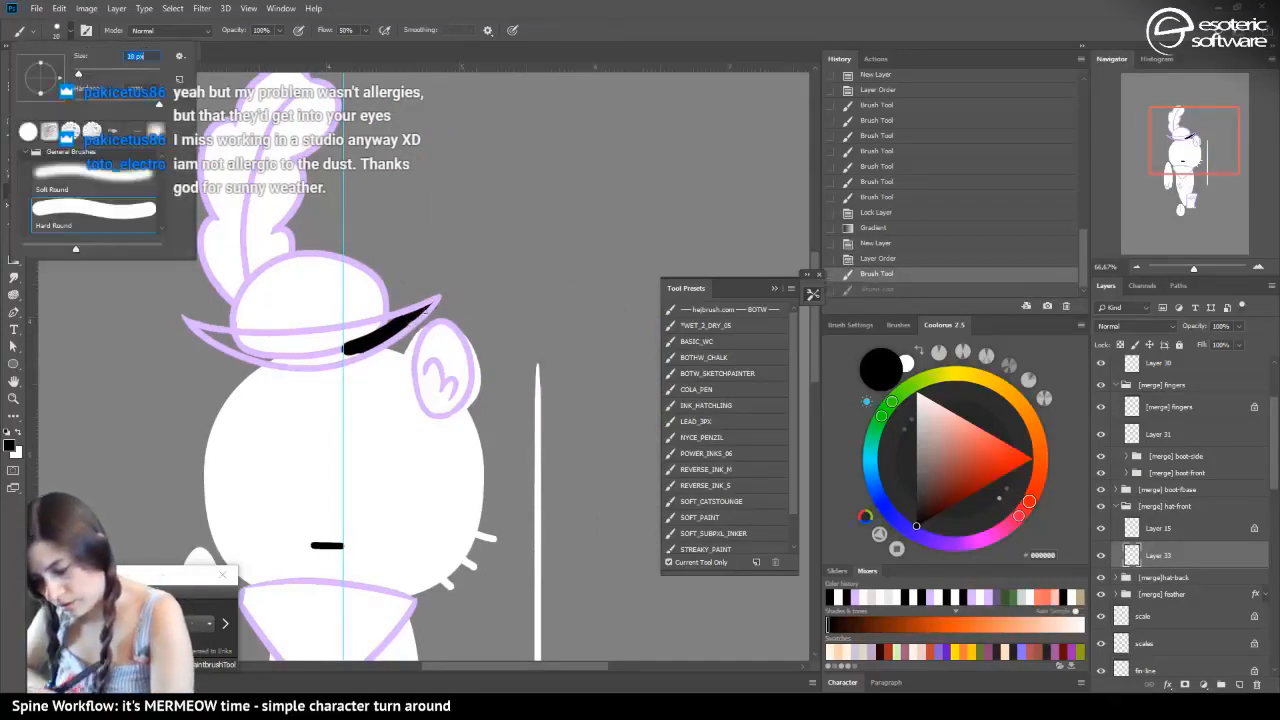
left_click_drag(432, 302, 402, 322)
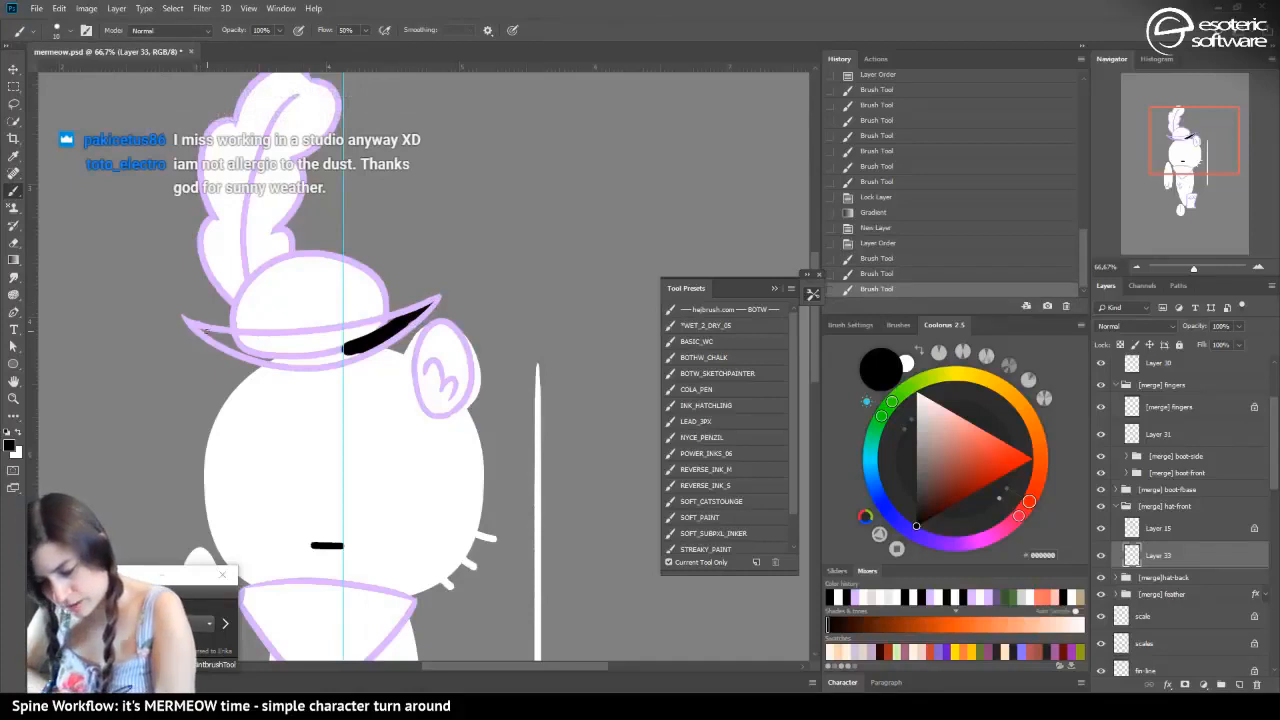
mouse_move(205, 330)
left_mouse_down()
mouse_move(243, 344)
mouse_move(85, 78)
mouse_move(273, 350)
mouse_move(338, 333)
mouse_move(319, 355)
mouse_move(261, 353)
mouse_move(353, 348)
mouse_move(297, 360)
mouse_move(329, 359)
mouse_move(369, 344)
mouse_move(310, 360)
mouse_move(407, 318)
mouse_move(299, 348)
mouse_move(286, 345)
mouse_move(394, 321)
mouse_move(227, 335)
mouse_move(259, 336)
mouse_move(279, 357)
left_mouse_up()
left_click(59, 34)
left_click(84, 75)
key("ctrl+z")
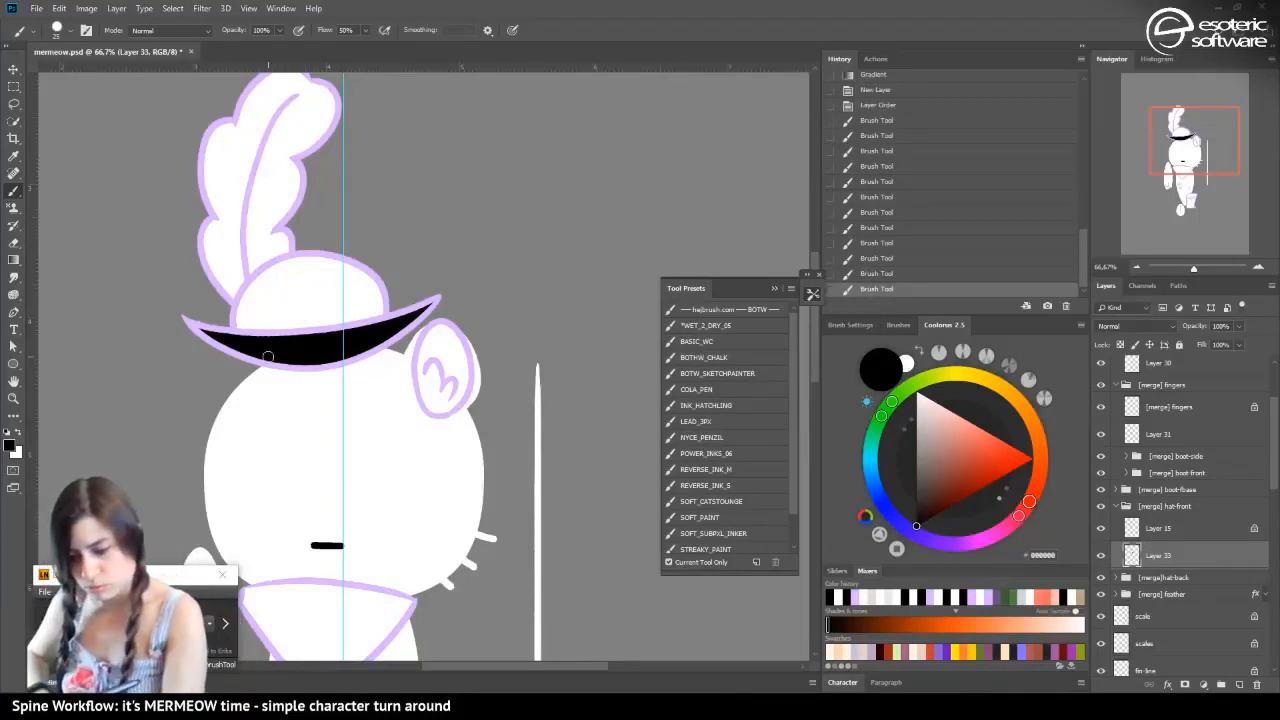
Unlock the transparent pixels of the crown fill on Layer 32 and touch up the crown's lower left edge with white
key("v")
left_click(284, 305)
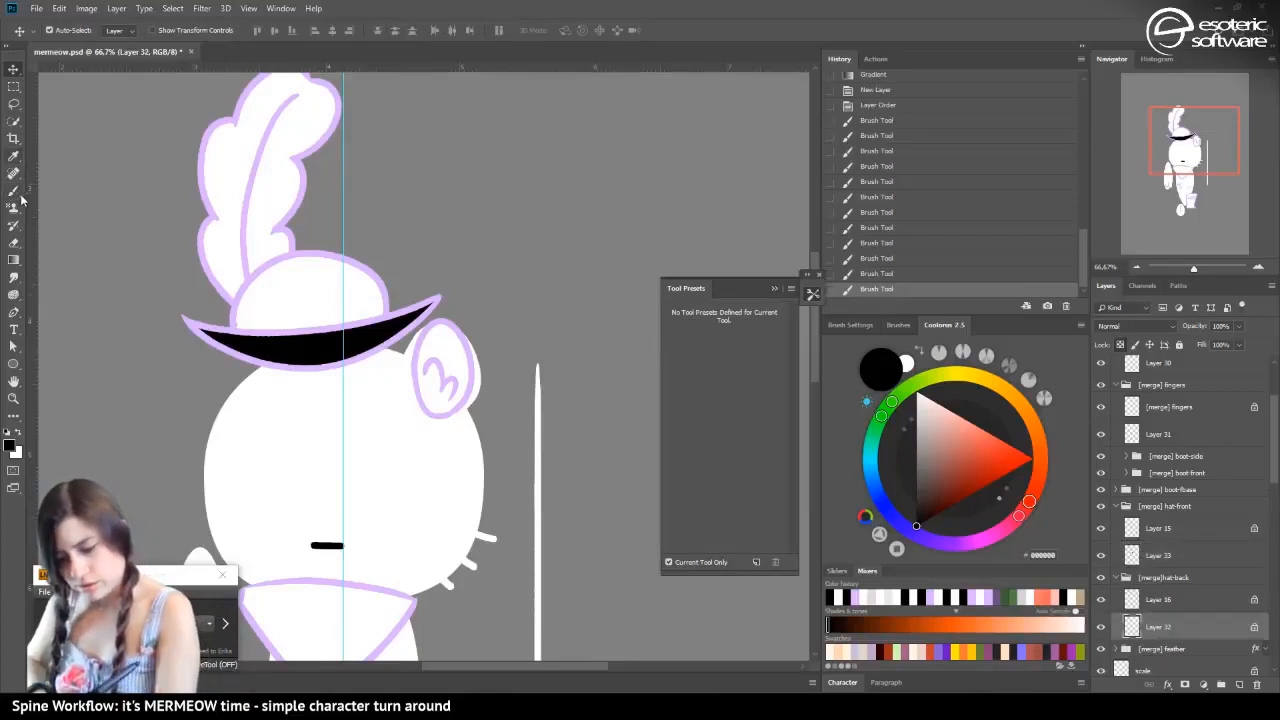
left_click(19, 196)
left_click(22, 433)
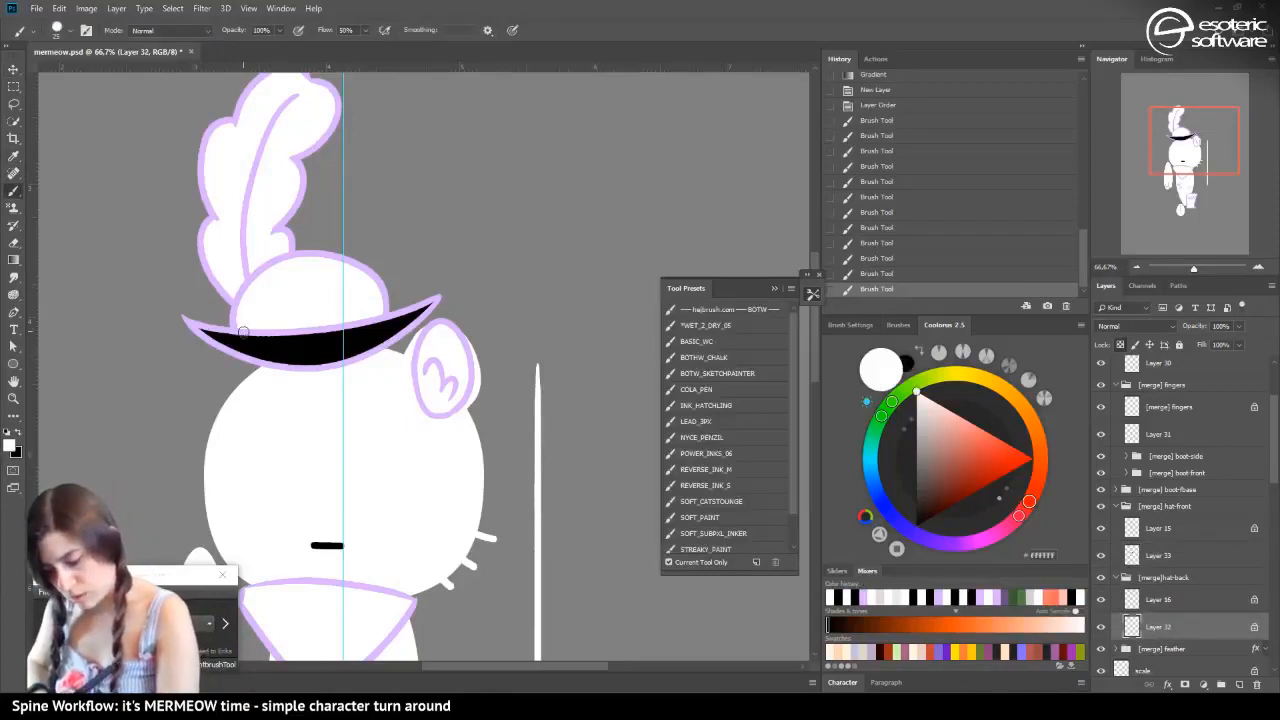
left_click_drag(242, 335, 236, 323)
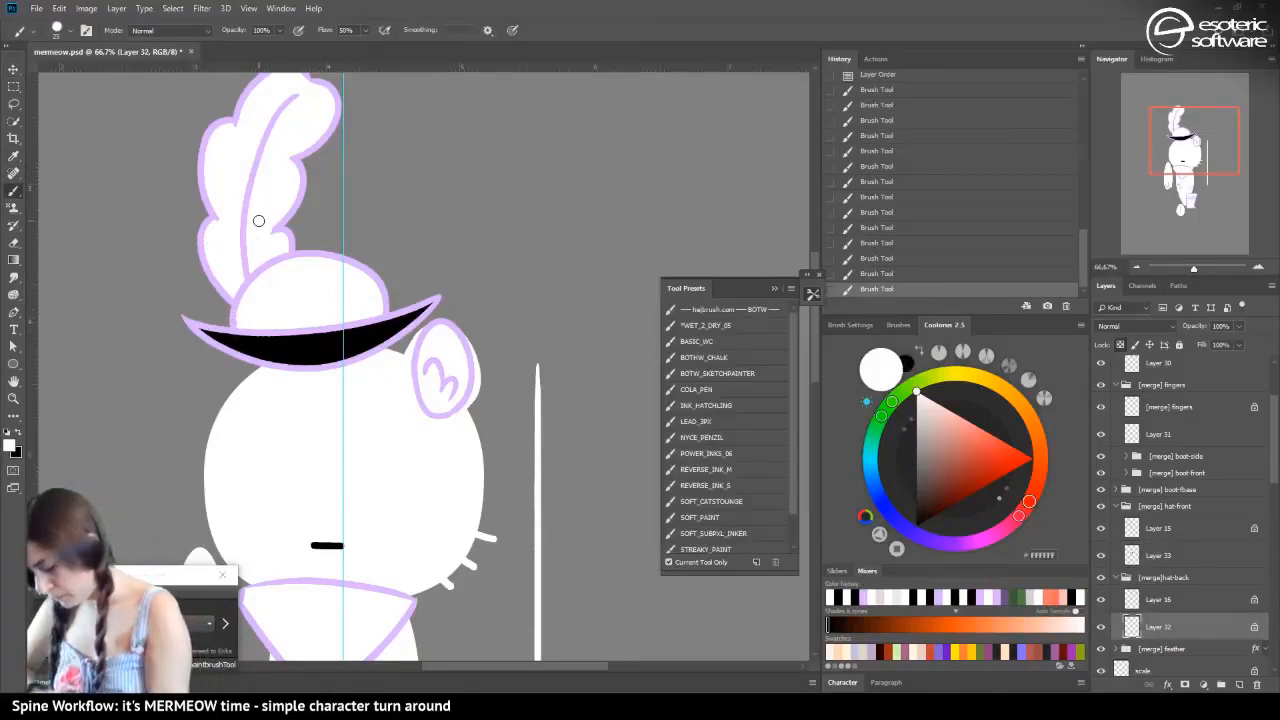
left_click(1101, 626)
left_click(1101, 626)
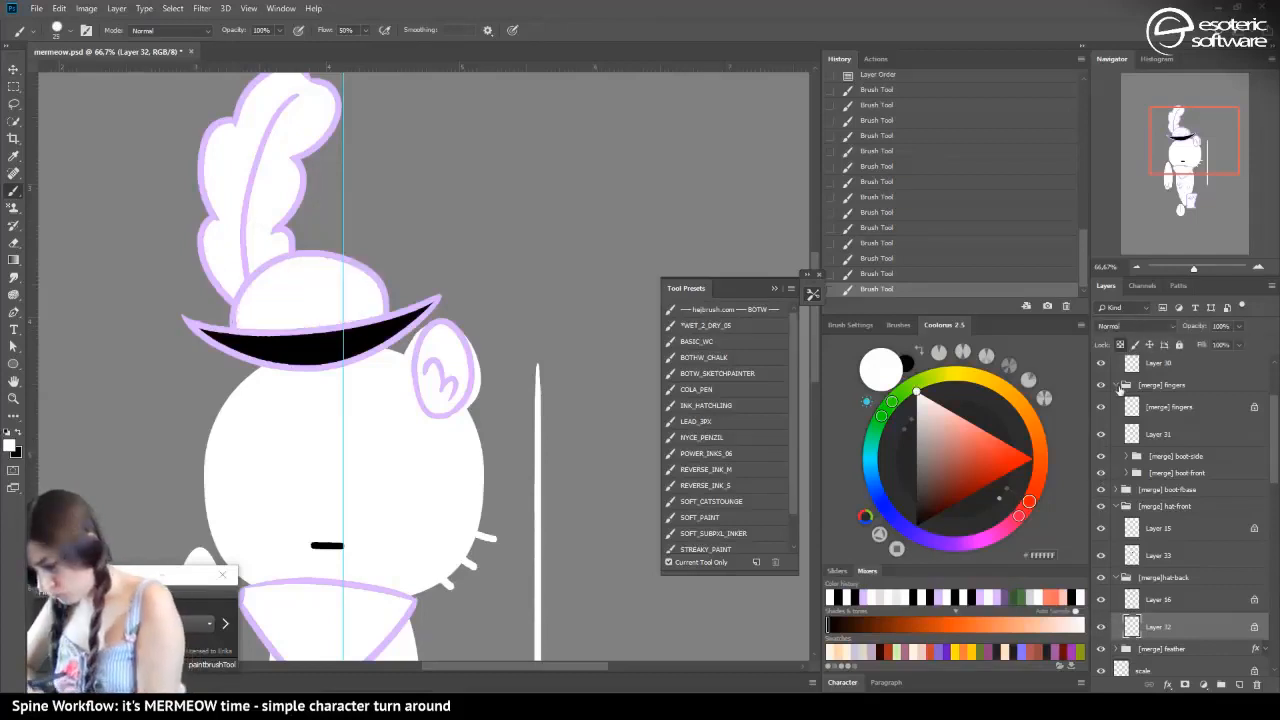
left_click(1126, 345)
left_click_drag(236, 313, 248, 323)
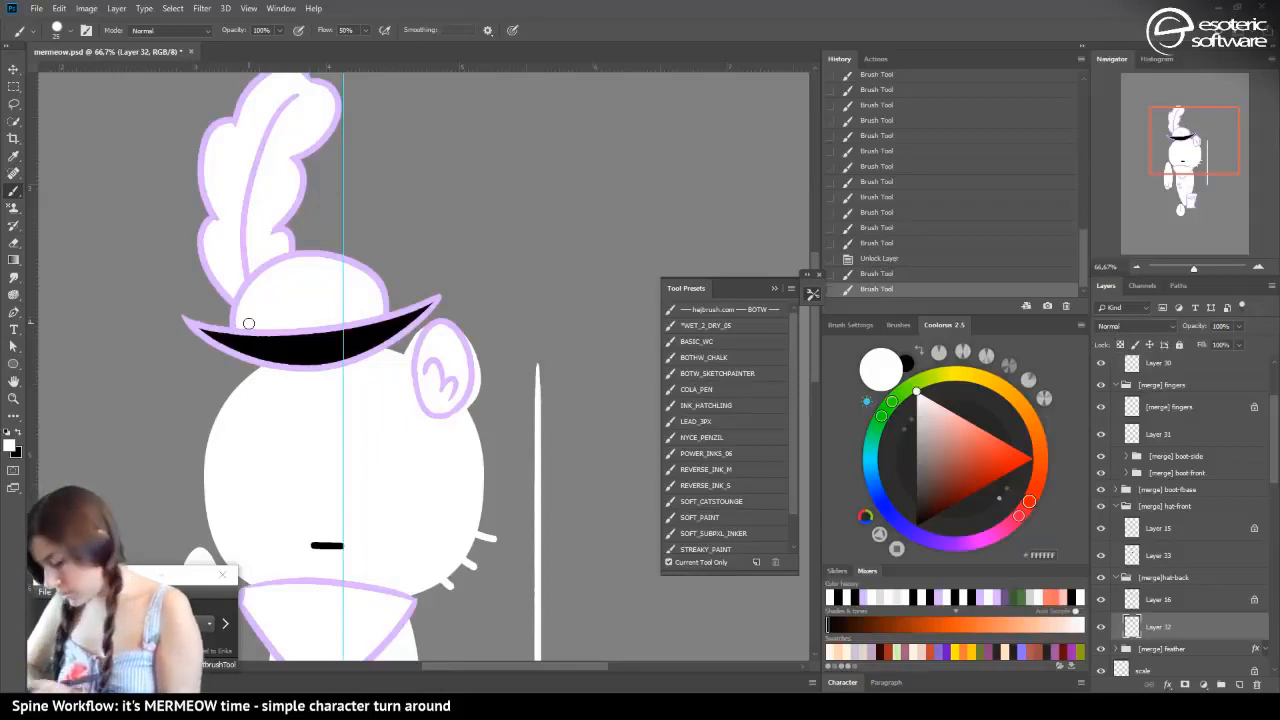
Lock the transparent pixels of Layer 33, recolour the hat brim fill from black to white with the Gradient tool, and save the file
left_click(1145, 553)
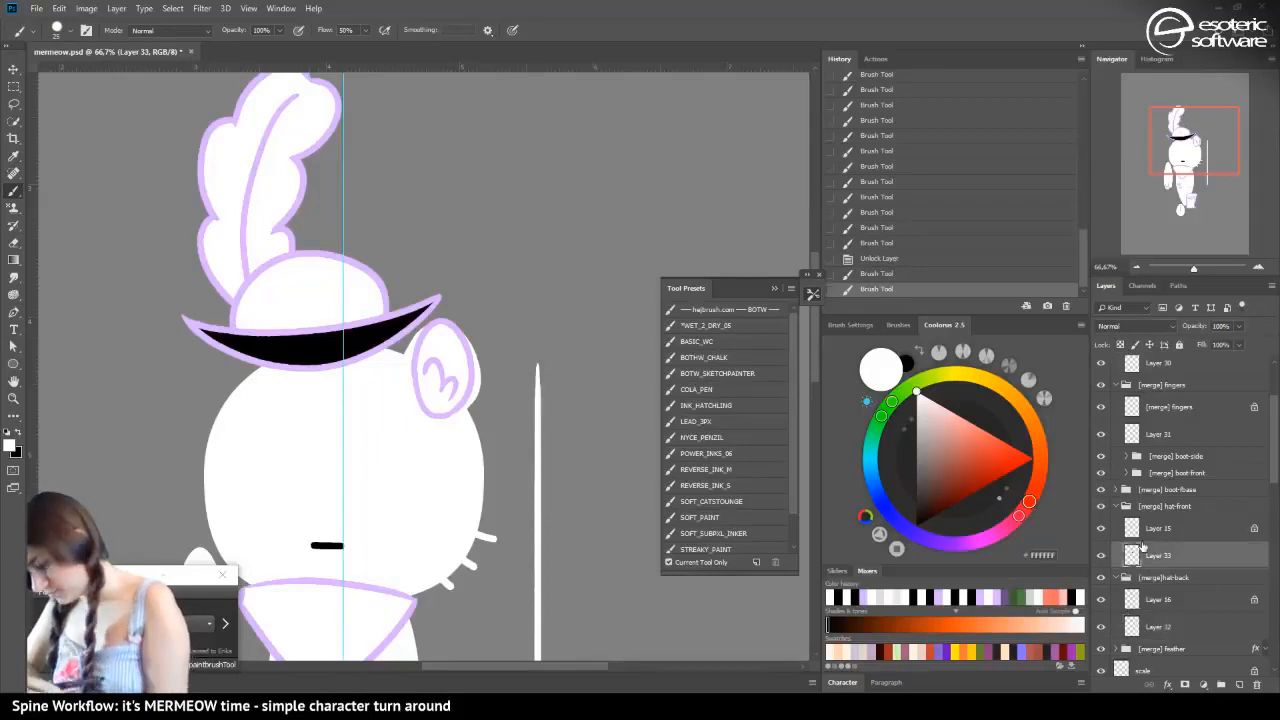
left_click(1120, 344)
left_click(14, 260)
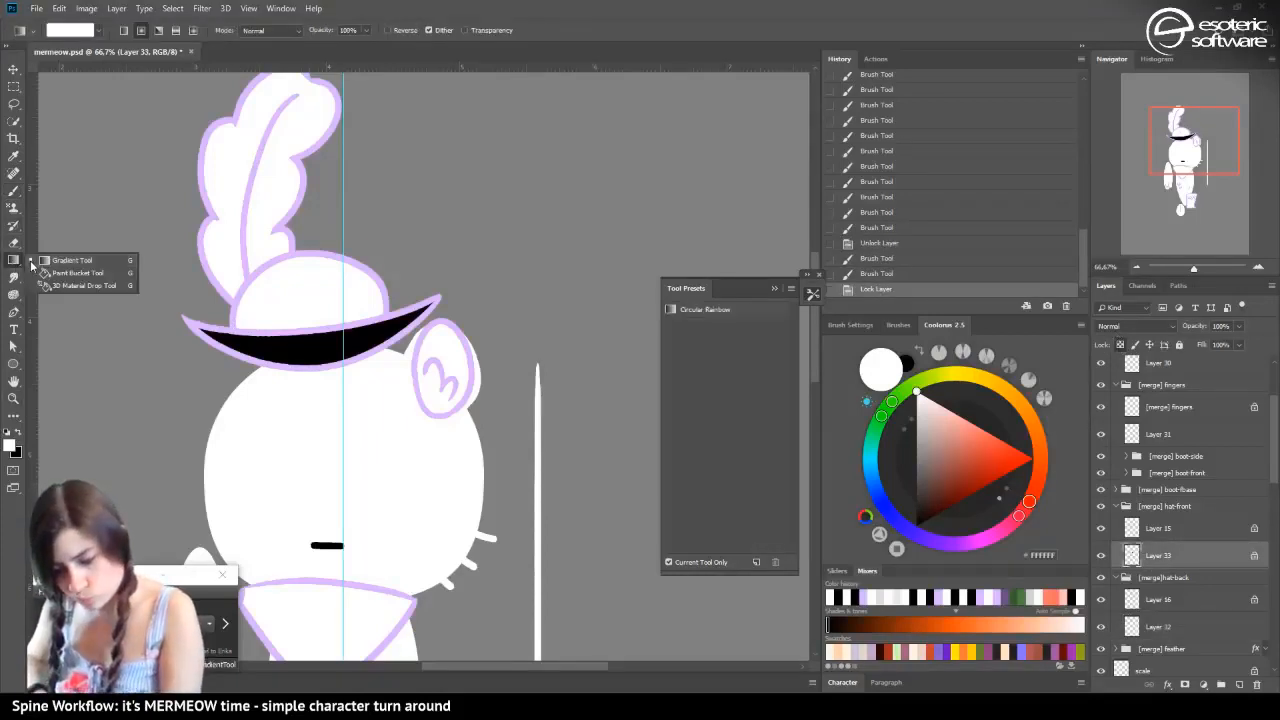
left_click_drag(163, 230, 219, 274)
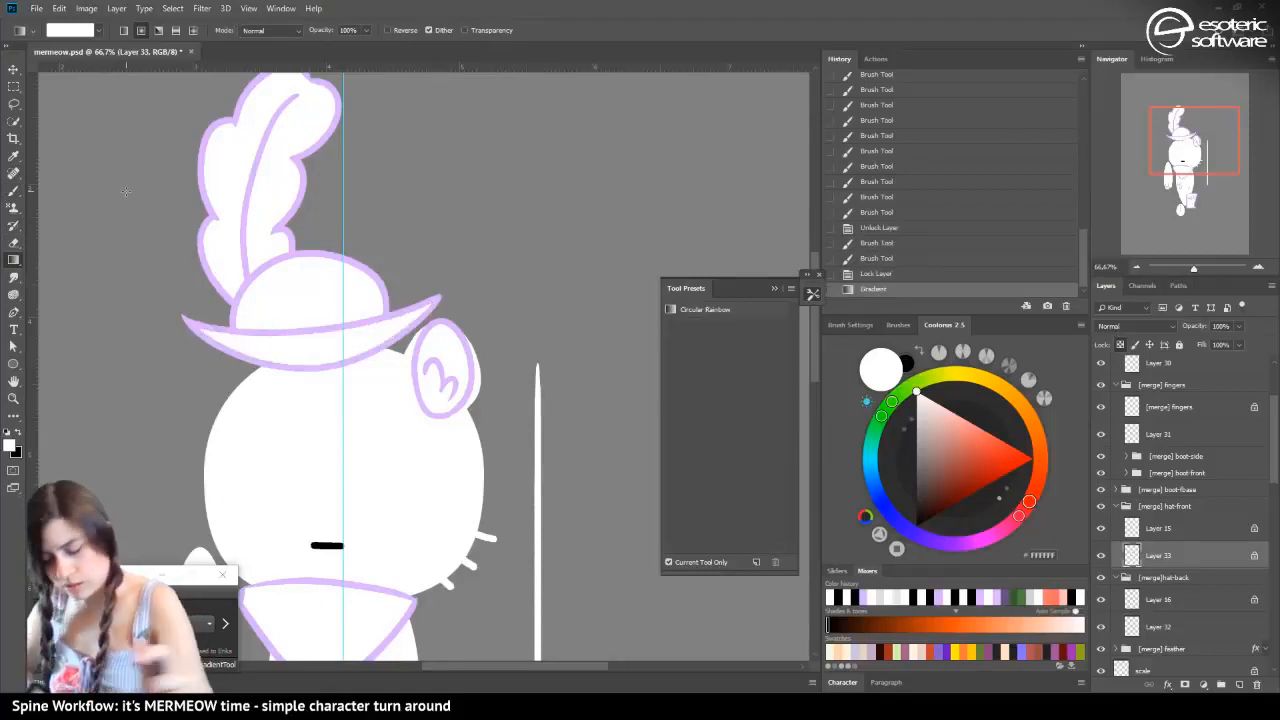
key("ctrl+s")
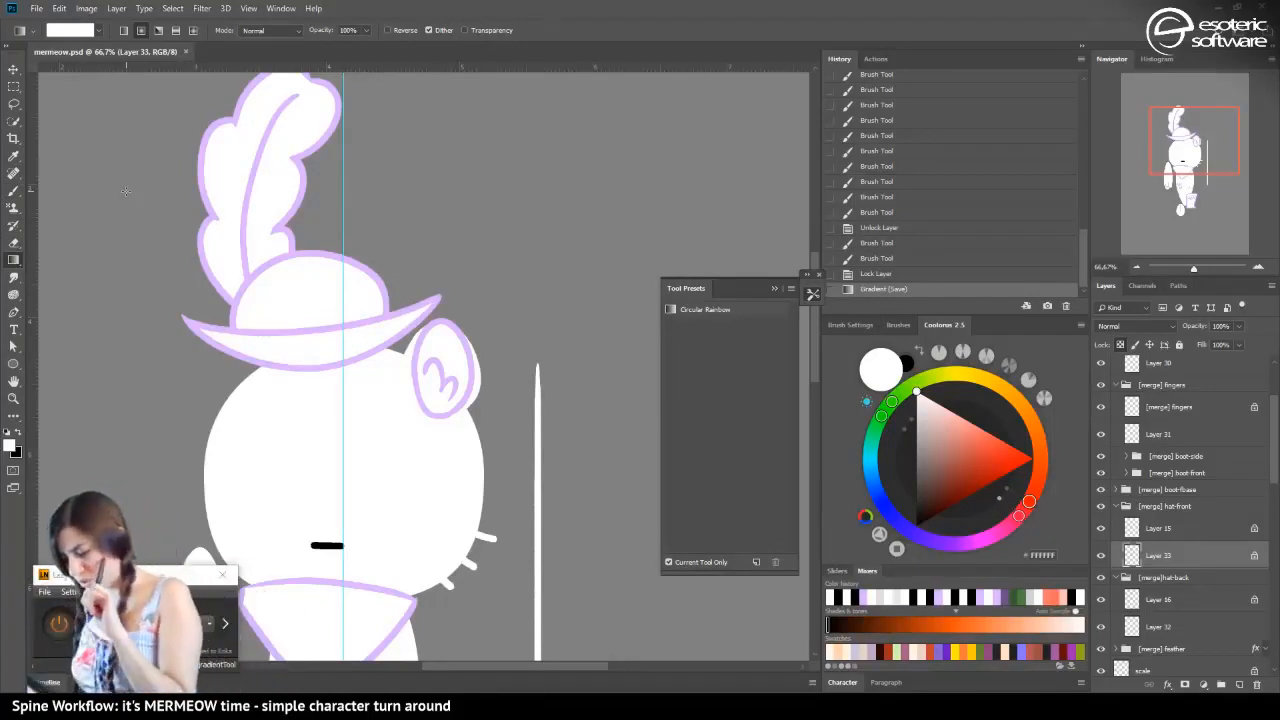
Collapse the hat-front, hat-back and thumb groups and rename Layer 21 as sword
left_click(1116, 507)
left_click(1116, 523)
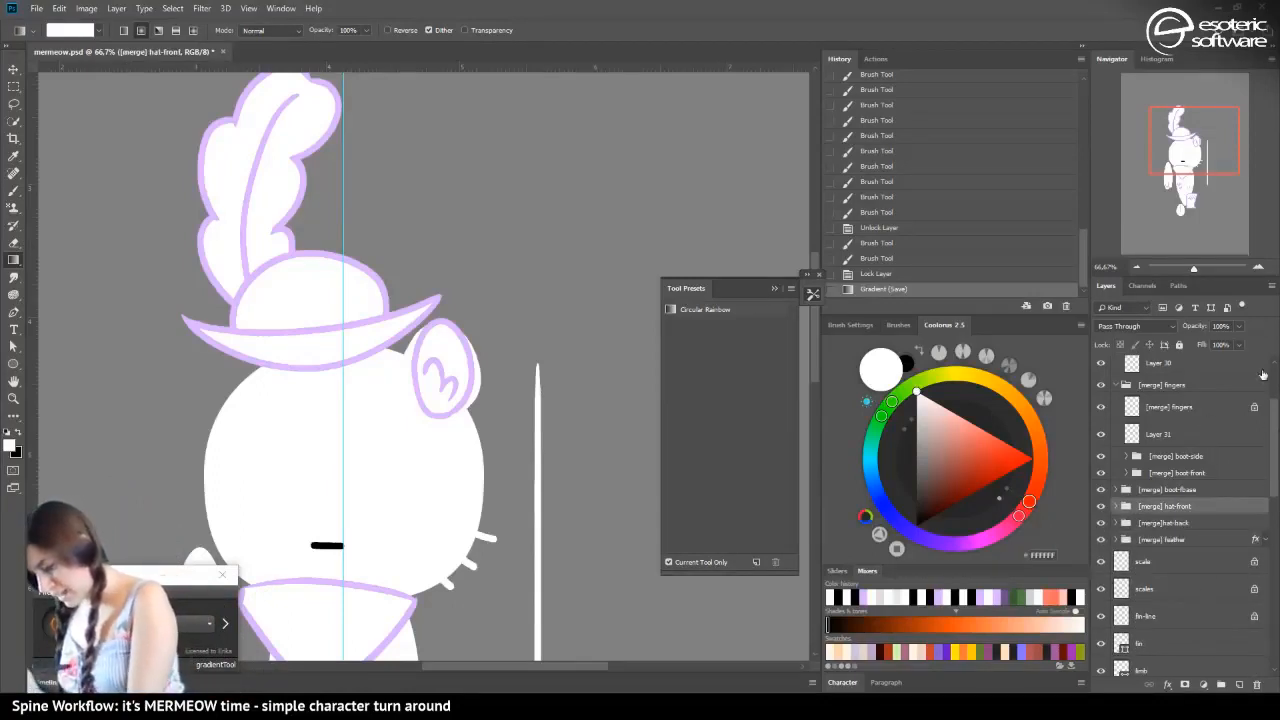
scroll(1262, 385, "up", 3)
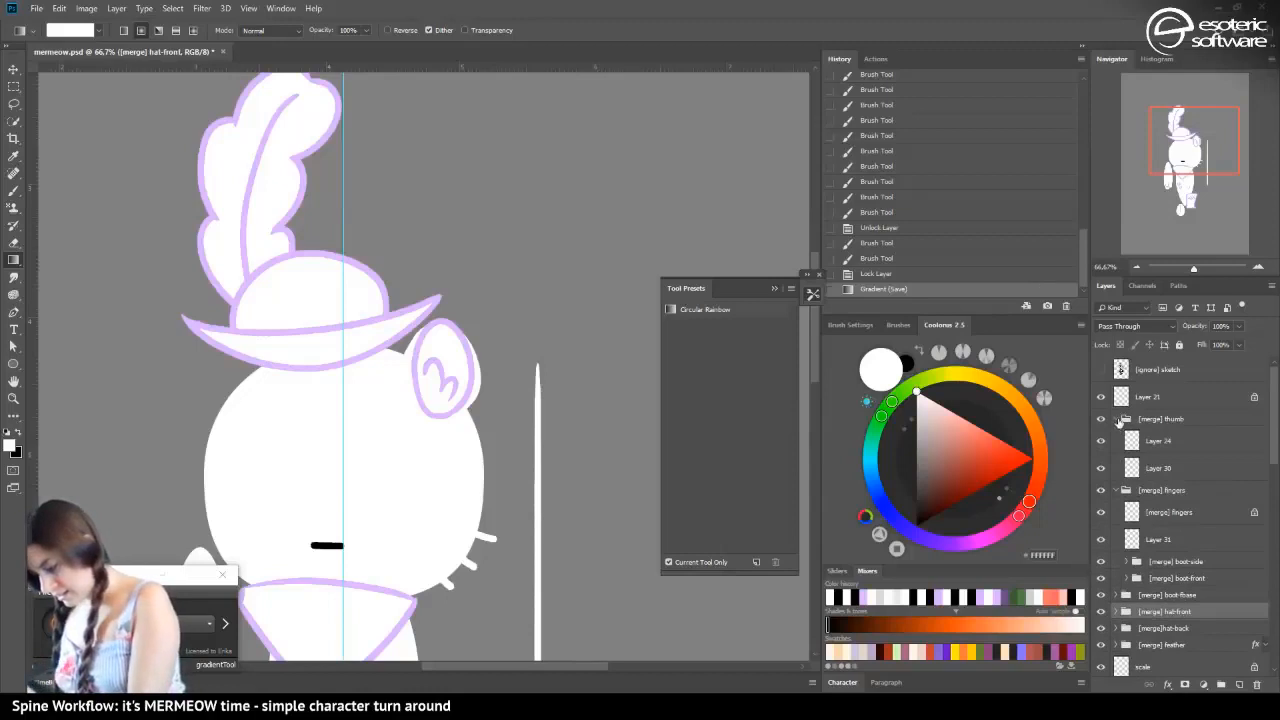
left_click(1119, 419)
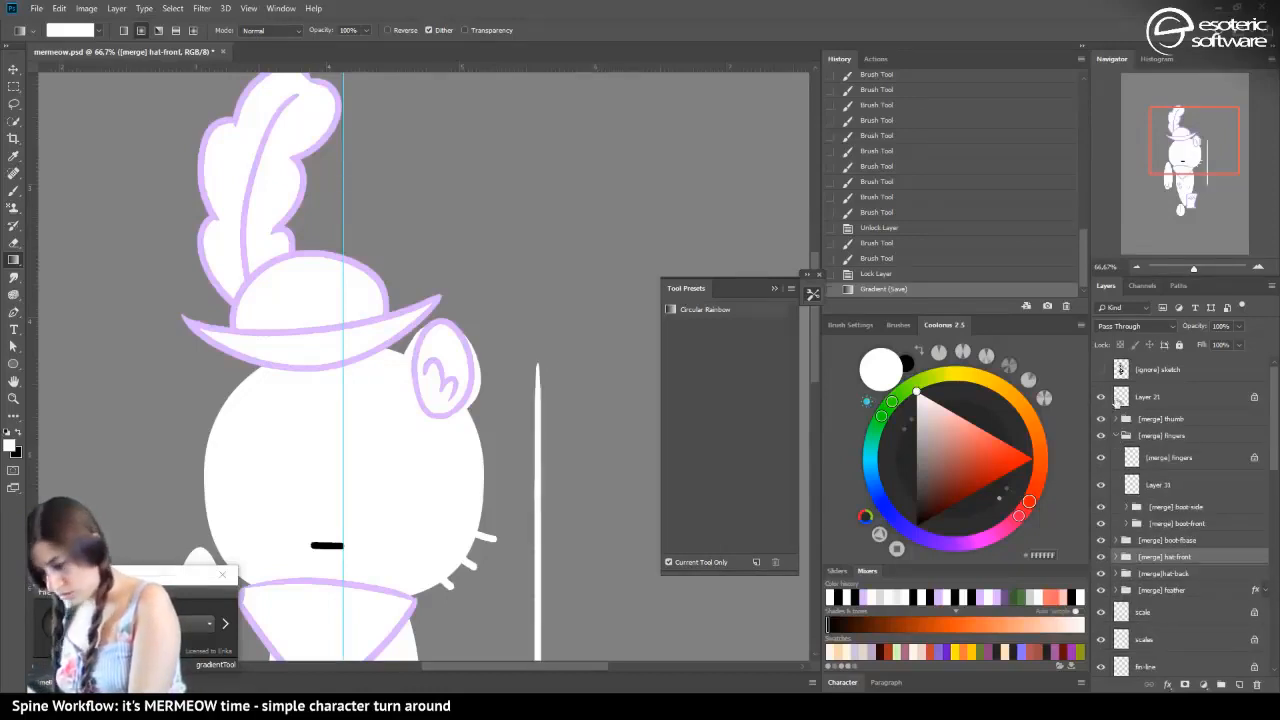
double_click(1148, 398)
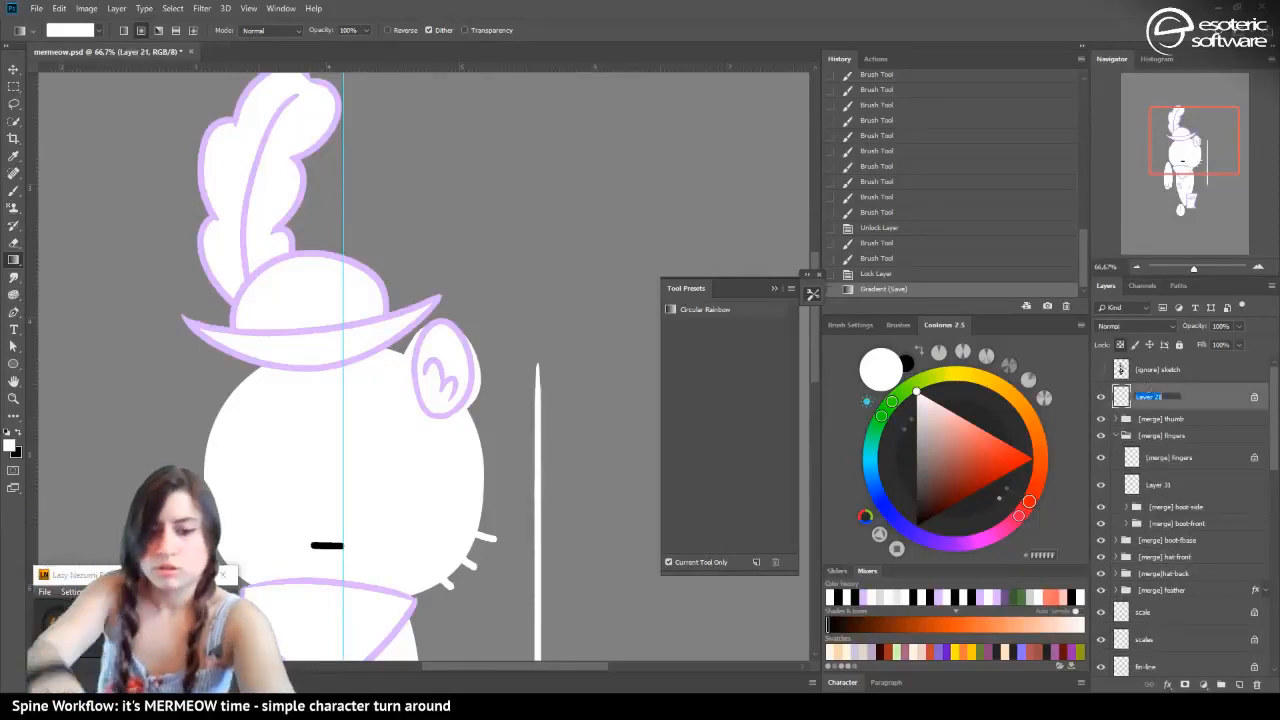
type("sword")
key("Return")
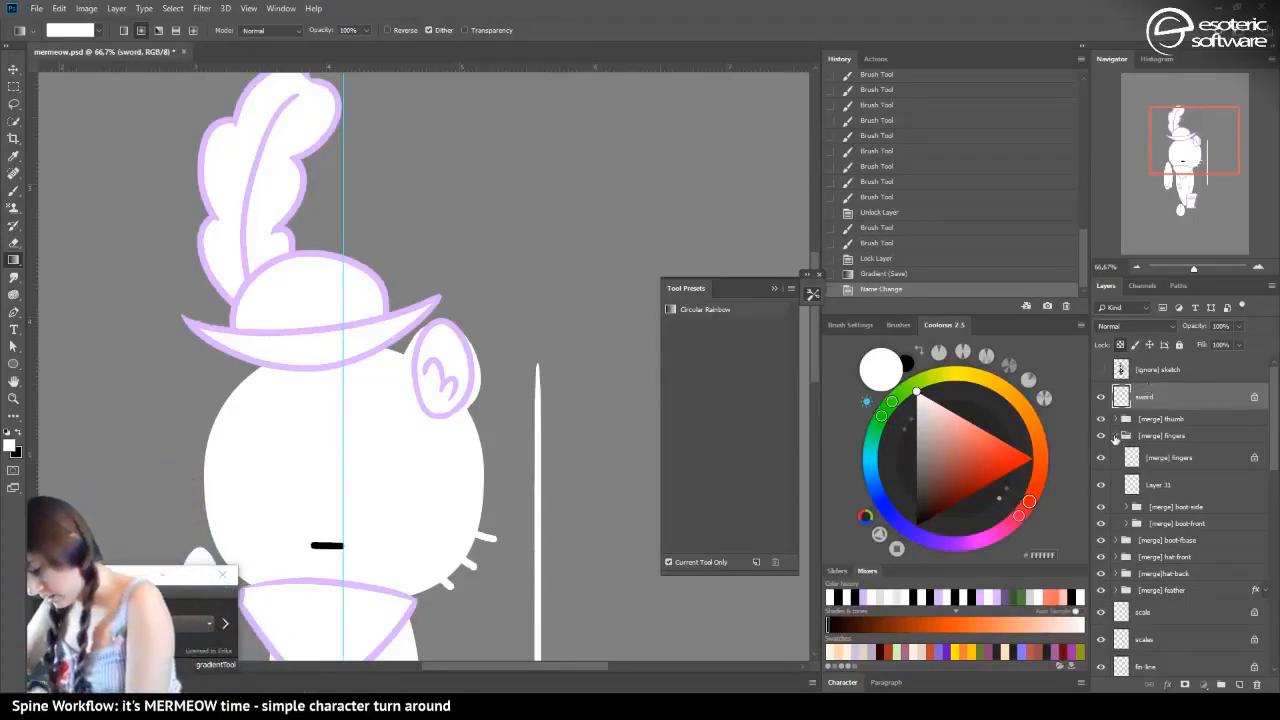
Collapse the fingers and ear-back groups and review the remaining layers down to the background
left_click(1115, 437)
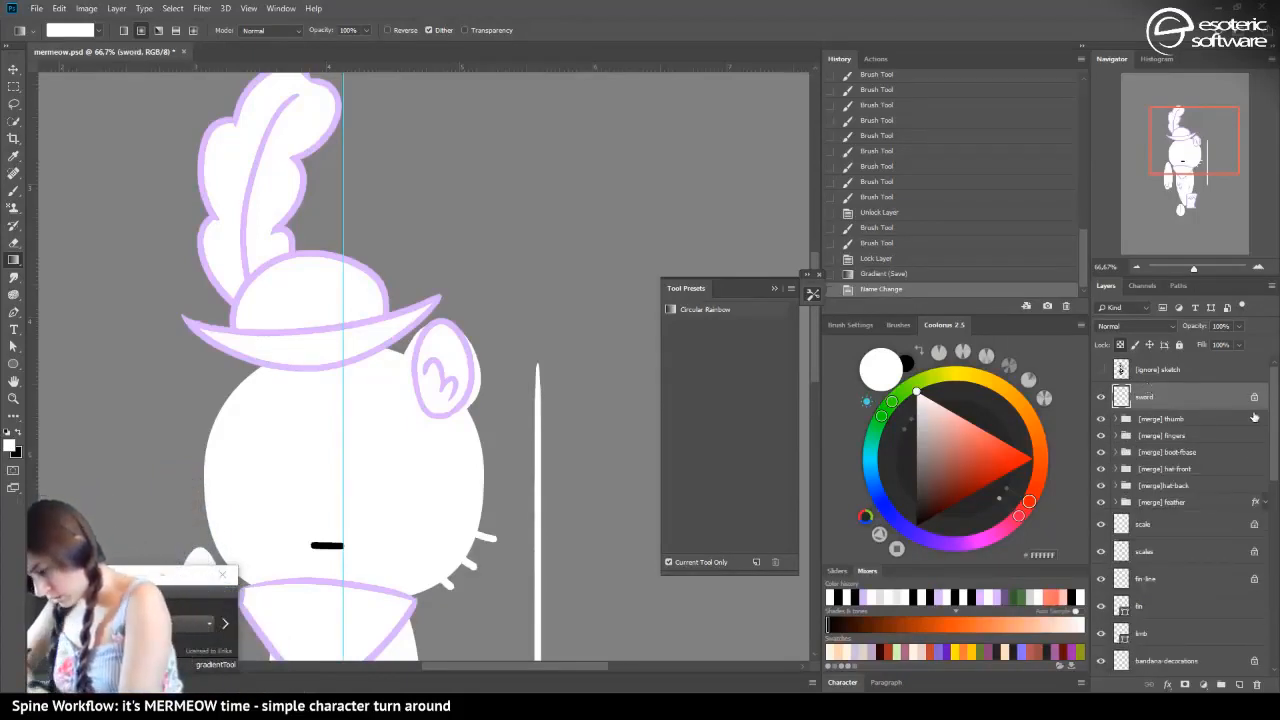
scroll(1180, 418, "down", 5)
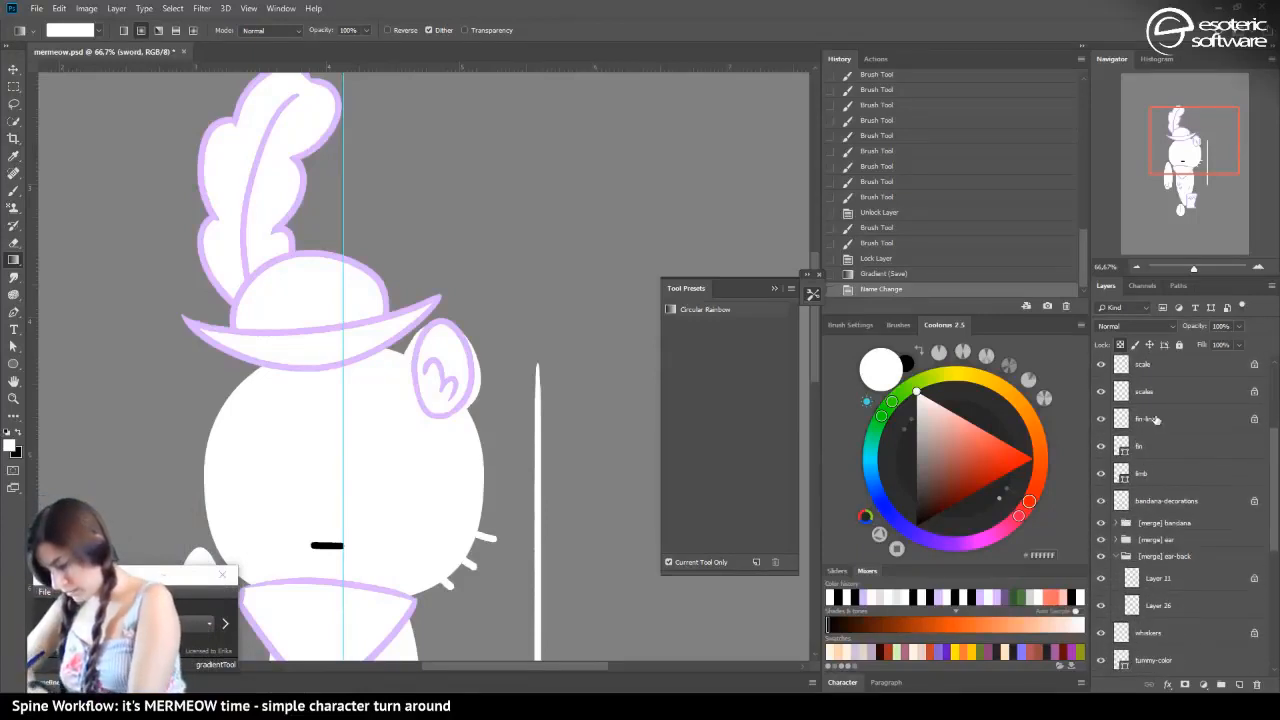
left_click(1116, 556)
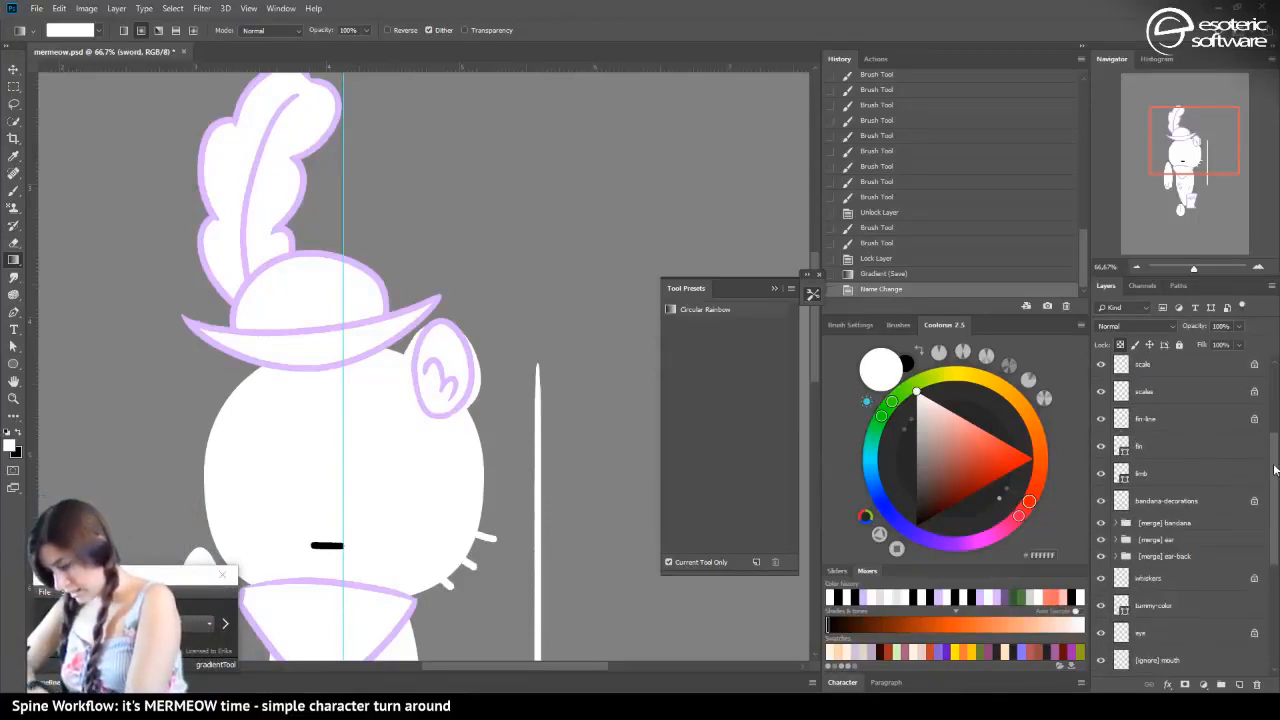
scroll(1135, 410, "down", 5)
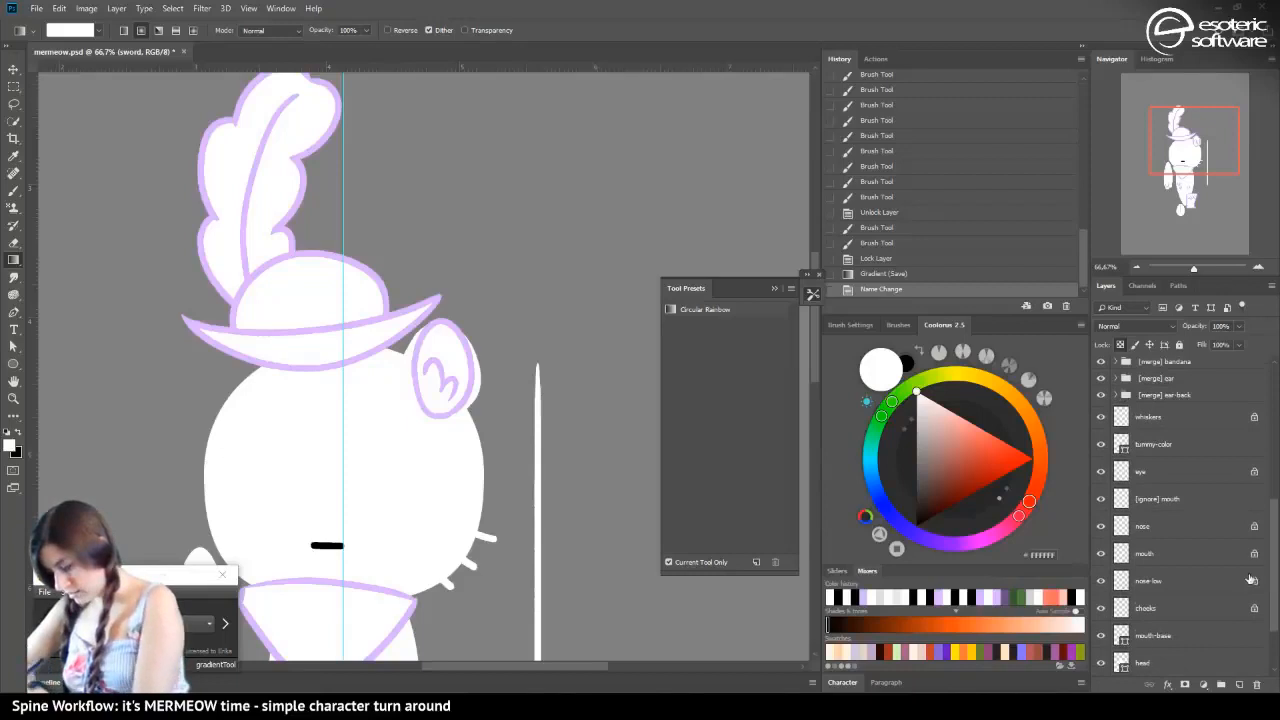
left_click_drag(1274, 558, 1273, 610)
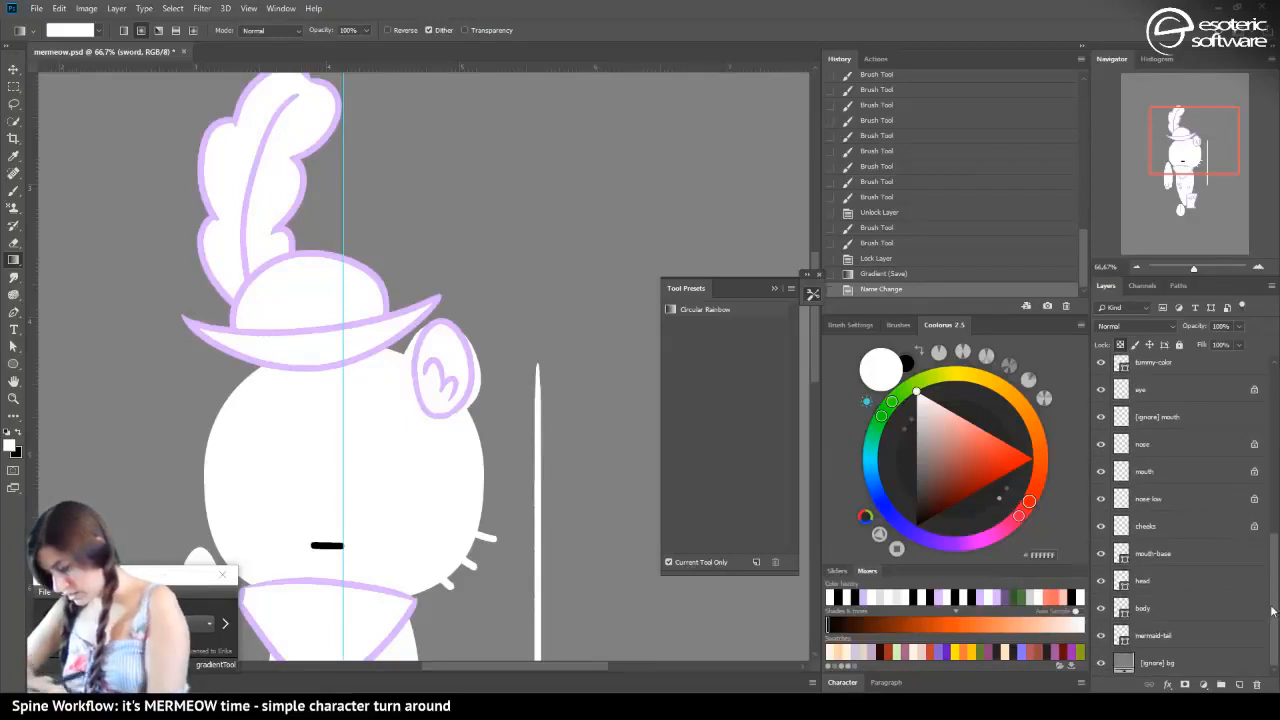
Add a horizontal guide at the lower tip of the character's body and save the file
left_click(1136, 268)
left_click(1136, 268)
left_click(1135, 267)
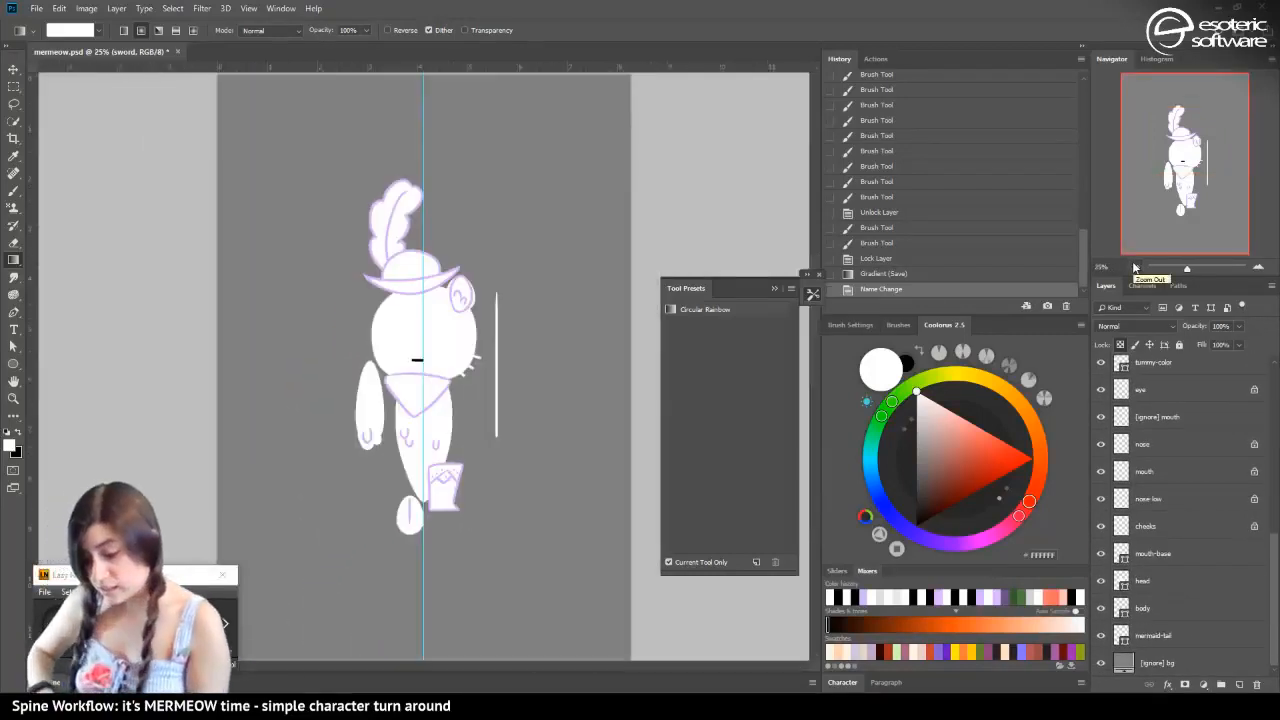
left_click_drag(33, 220, 33, 360)
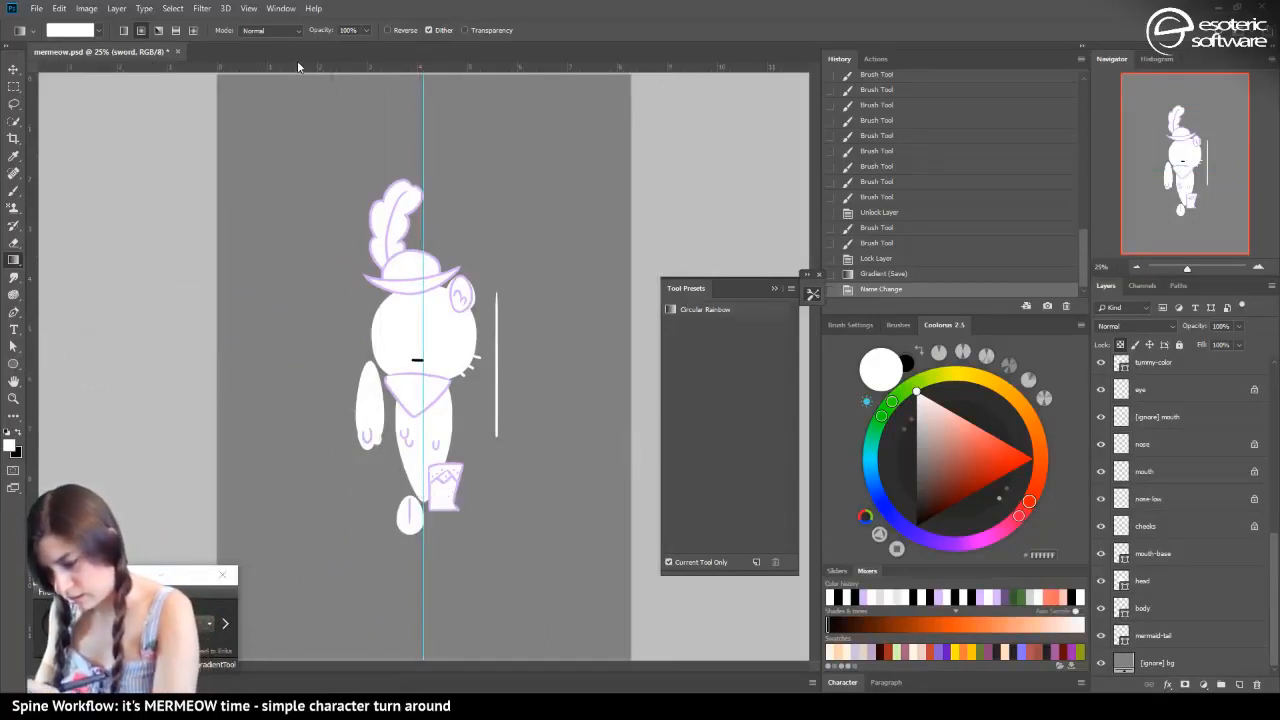
left_click_drag(298, 66, 357, 488)
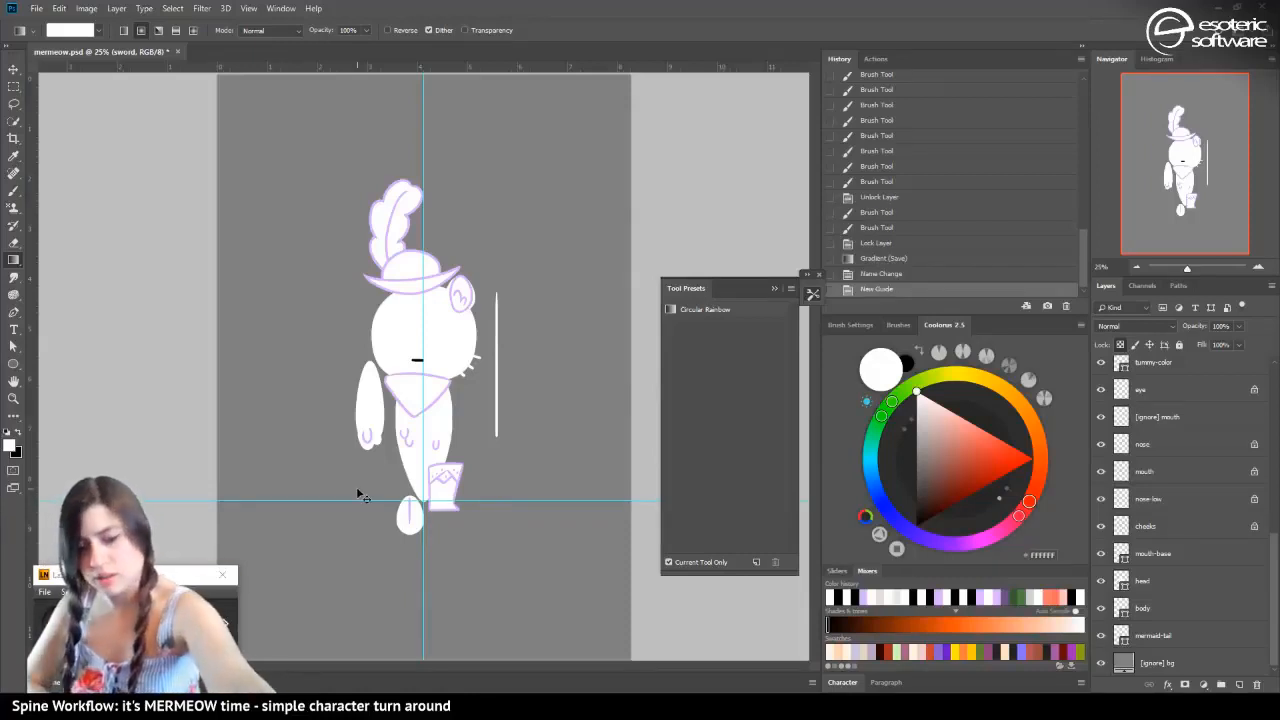
key("ctrl+s")
Move the ruler origin to the intersection of the vertical and horizontal guides
left_click_drag(32, 70, 425, 503)
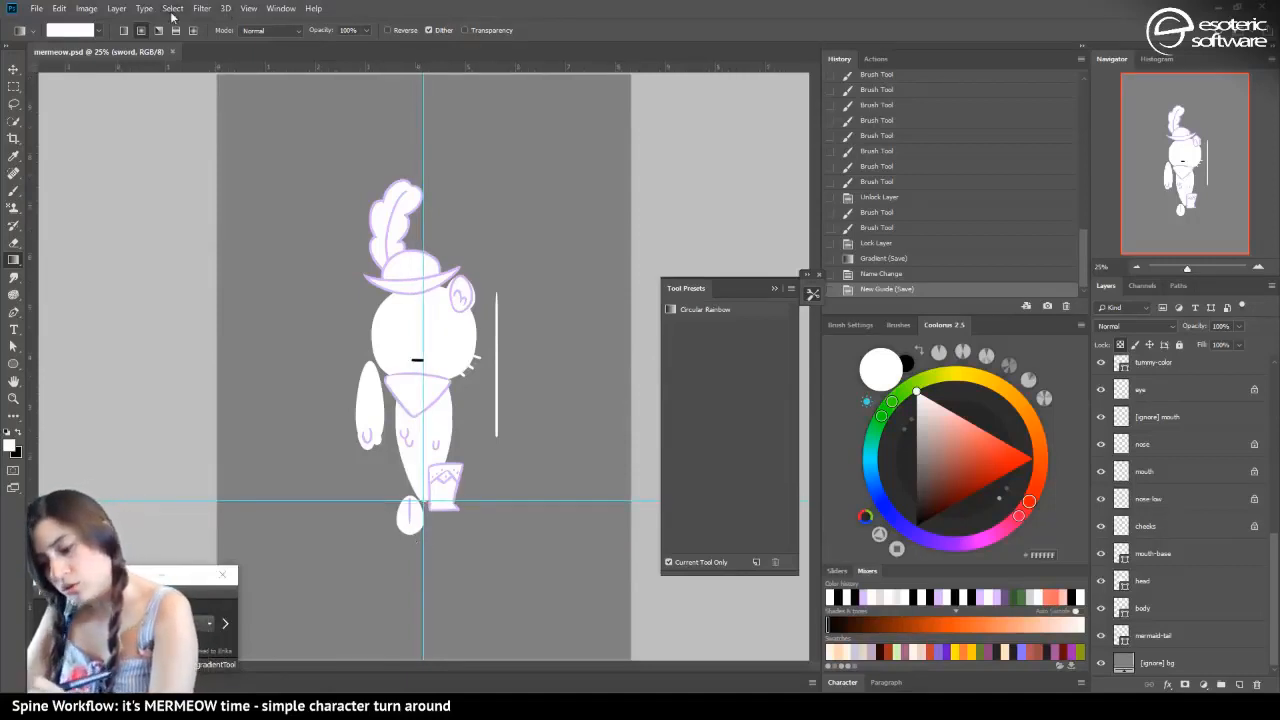
left_click(248, 8)
left_click(285, 275)
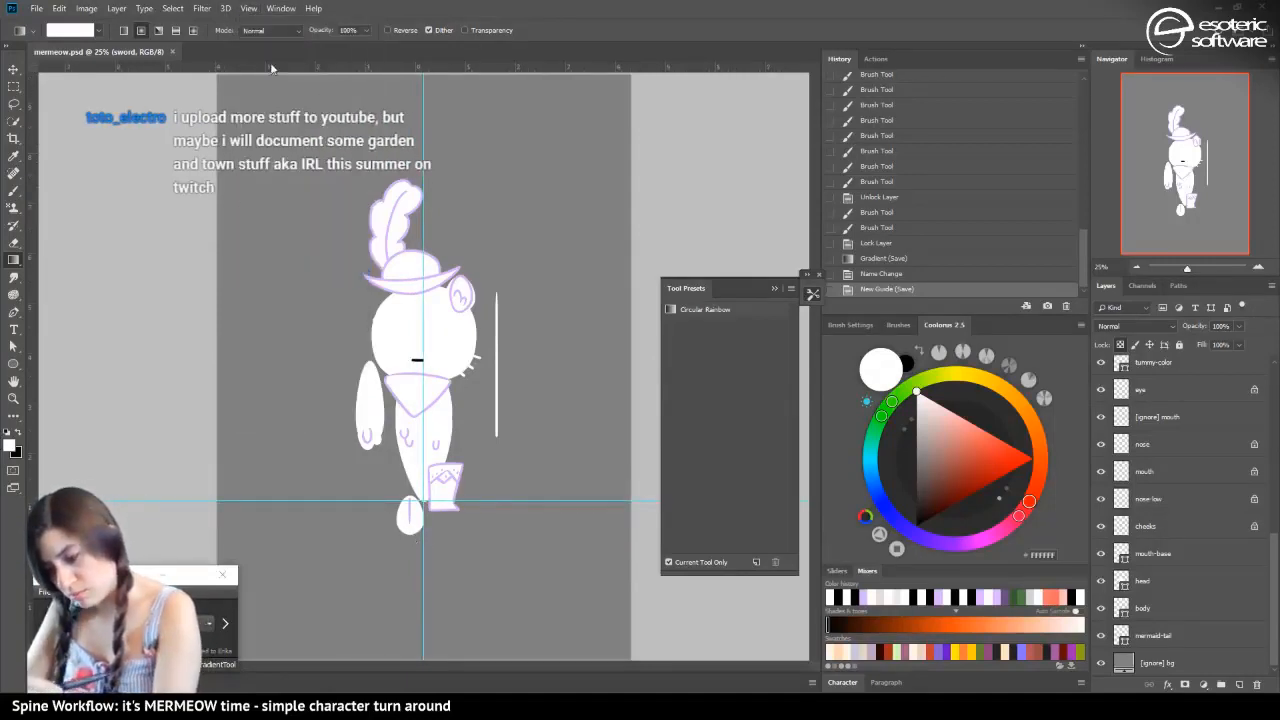
left_click_drag(37, 72, 430, 491)
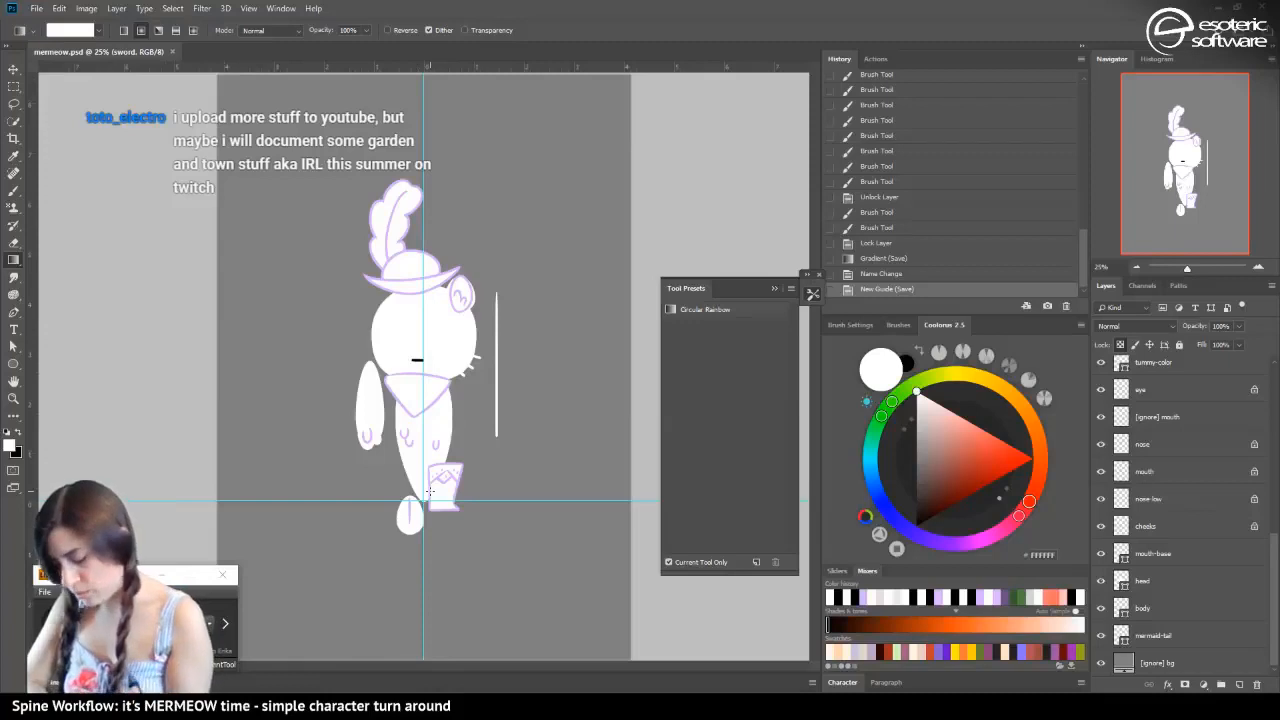
left_click(36, 8)
mouse_move(52, 322)
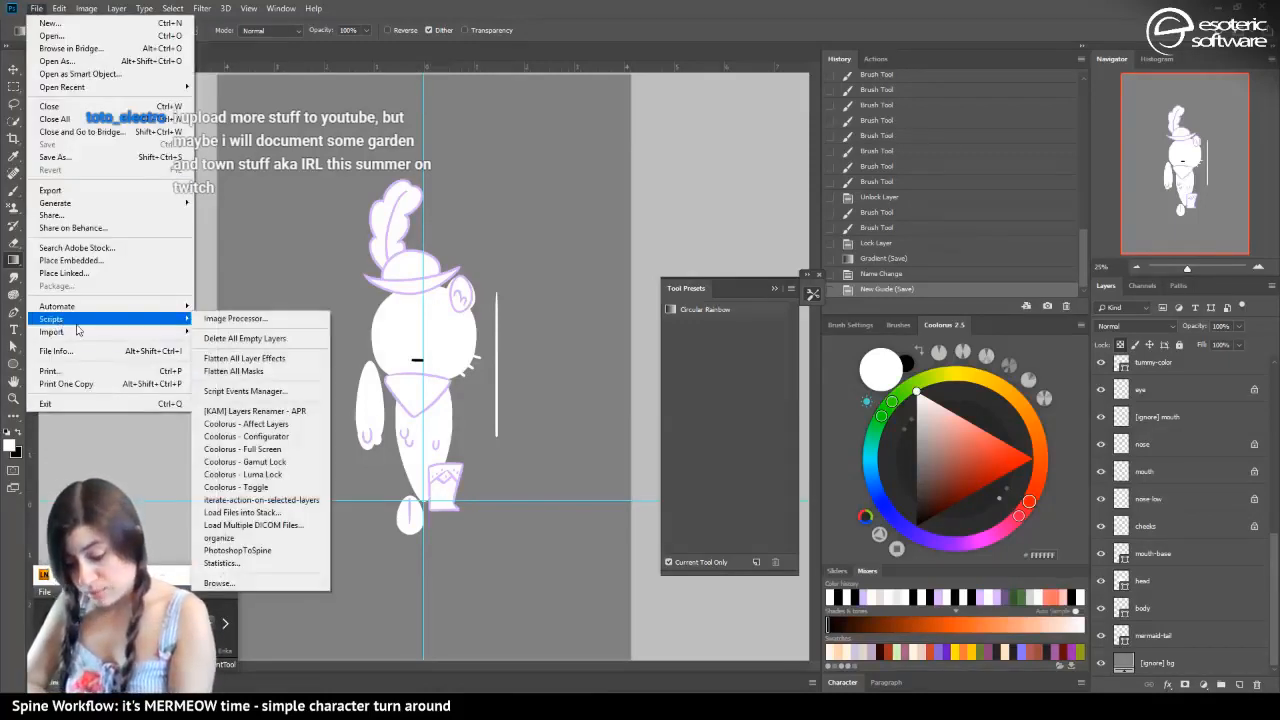
left_click(220, 546)
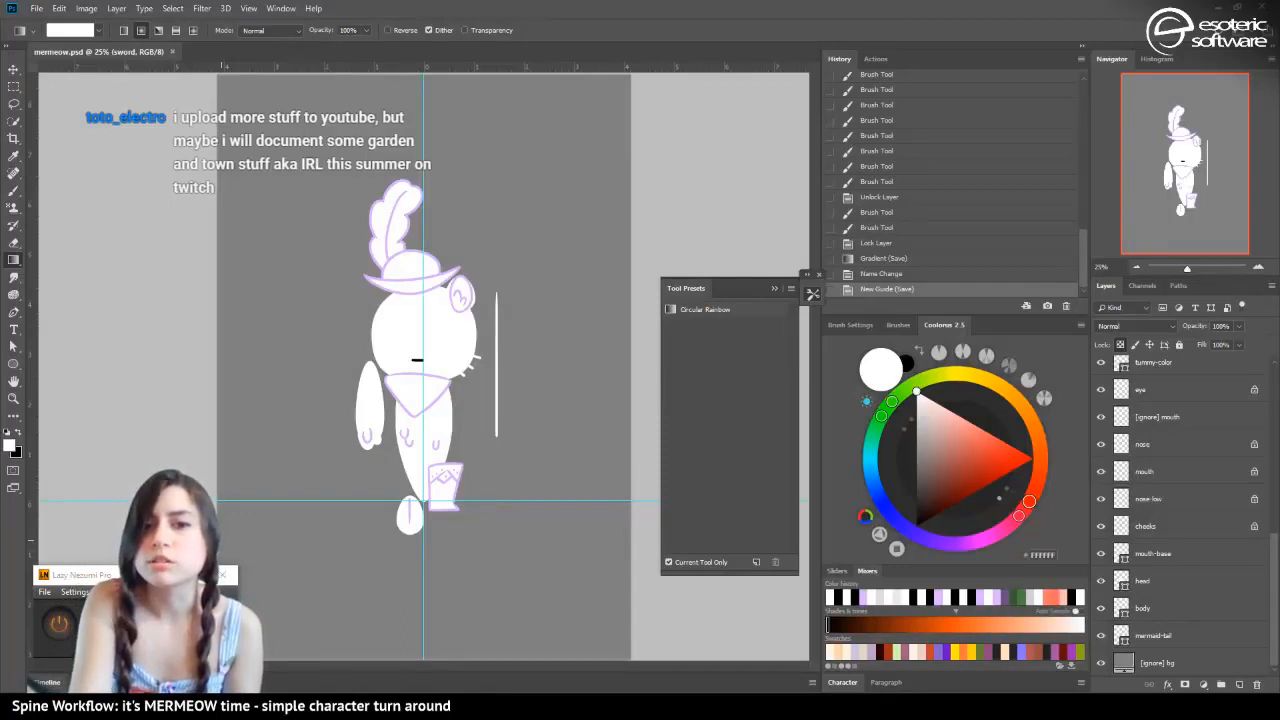
left_click_drag(0, 288, 720, 200)
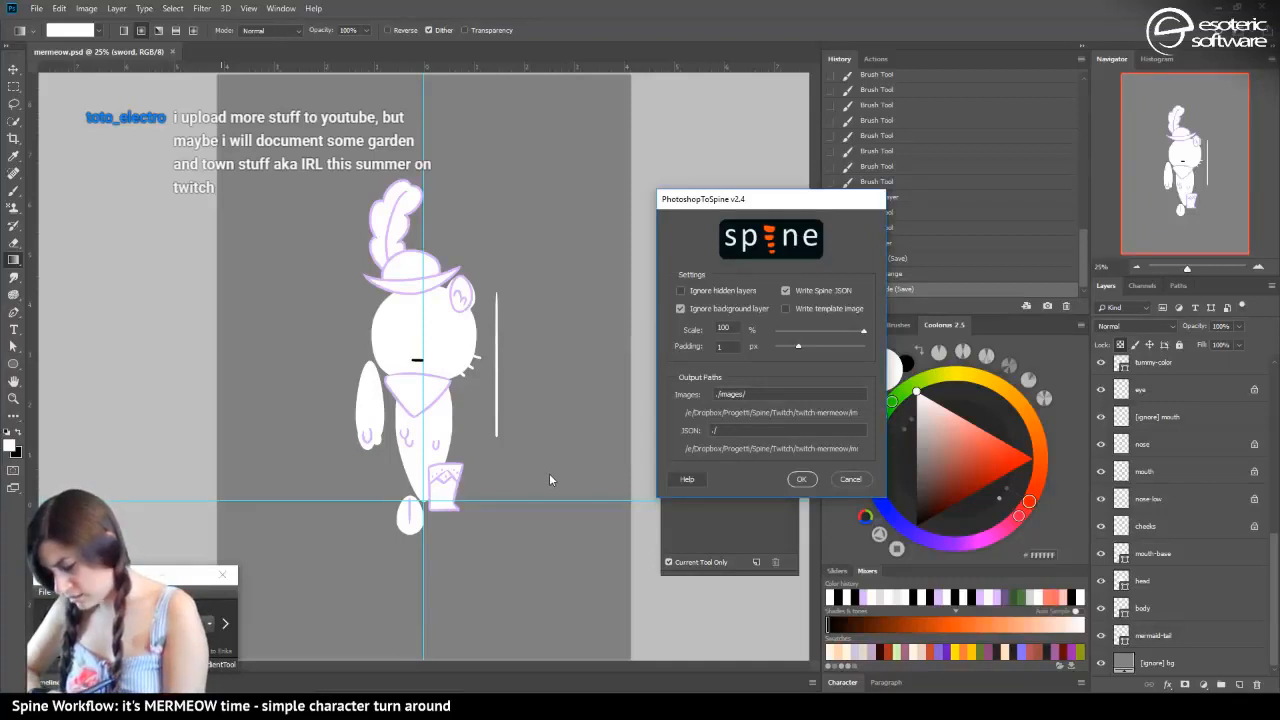
left_click(850, 479)
Compare the character's size and line quality at 100% and 50% magnification
left_click(1258, 268)
left_click(1258, 269)
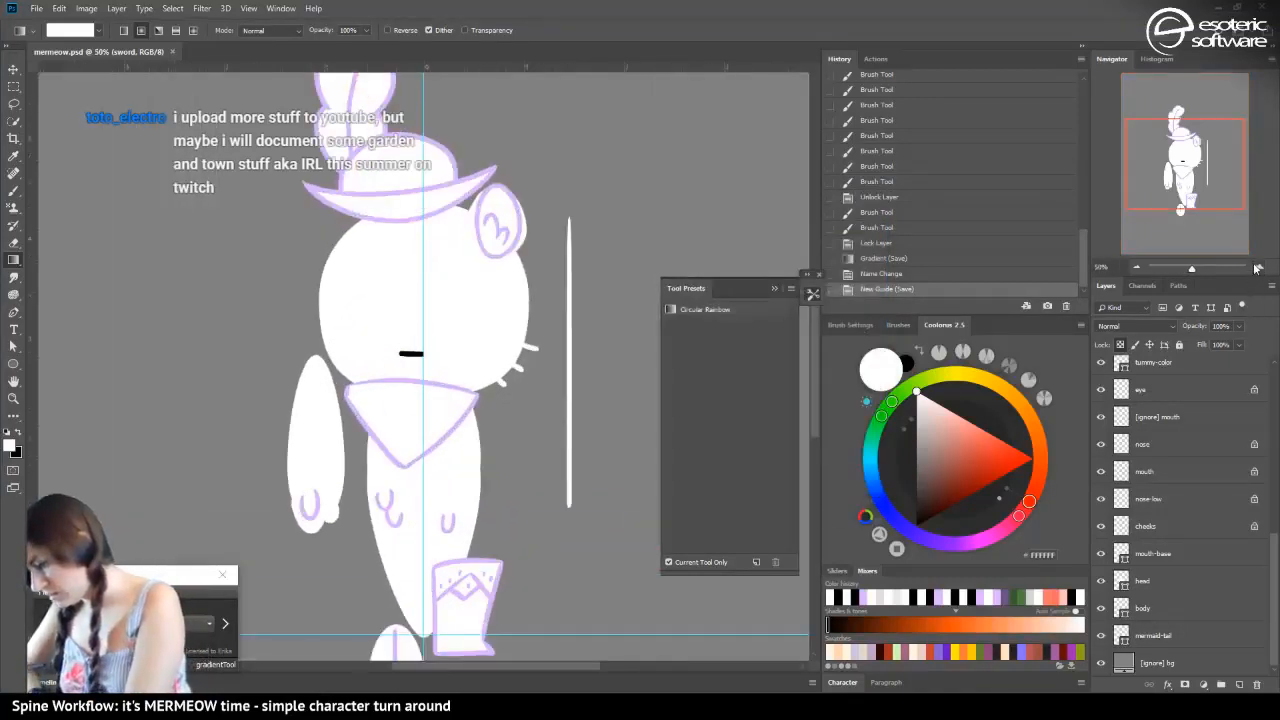
left_click(1258, 268)
left_click(1259, 268)
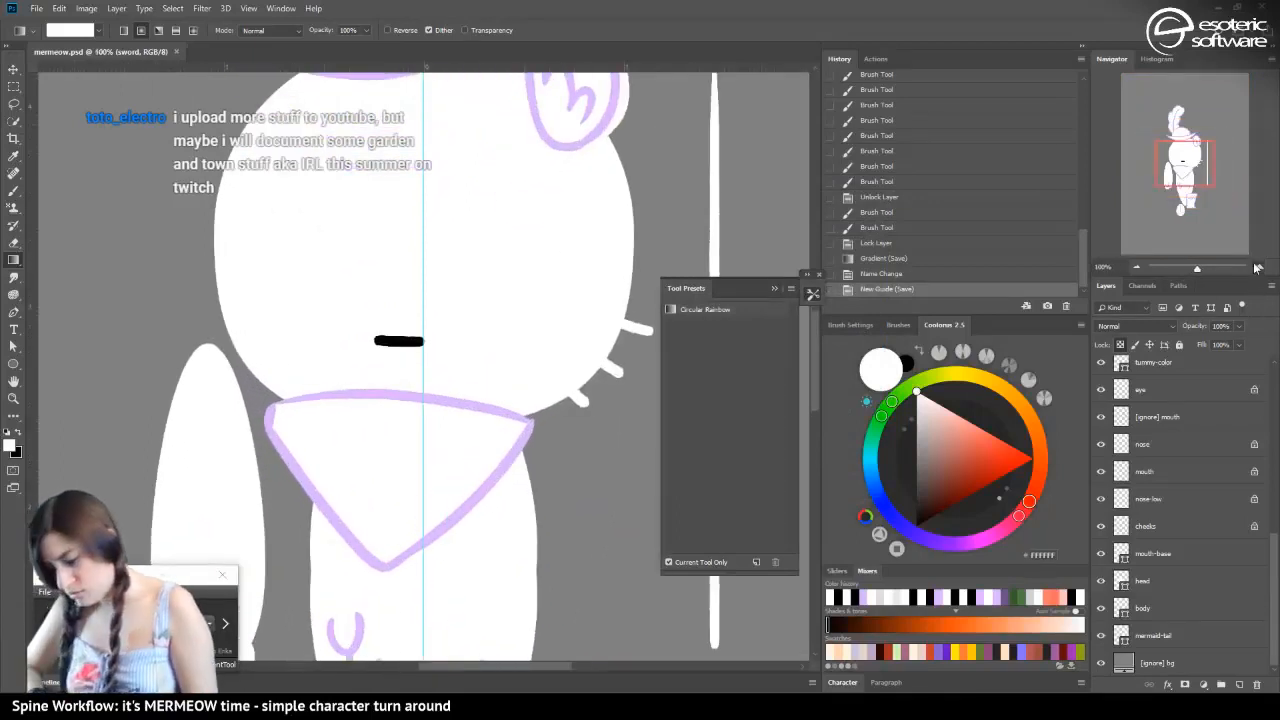
left_click(1136, 267)
left_click(1136, 267)
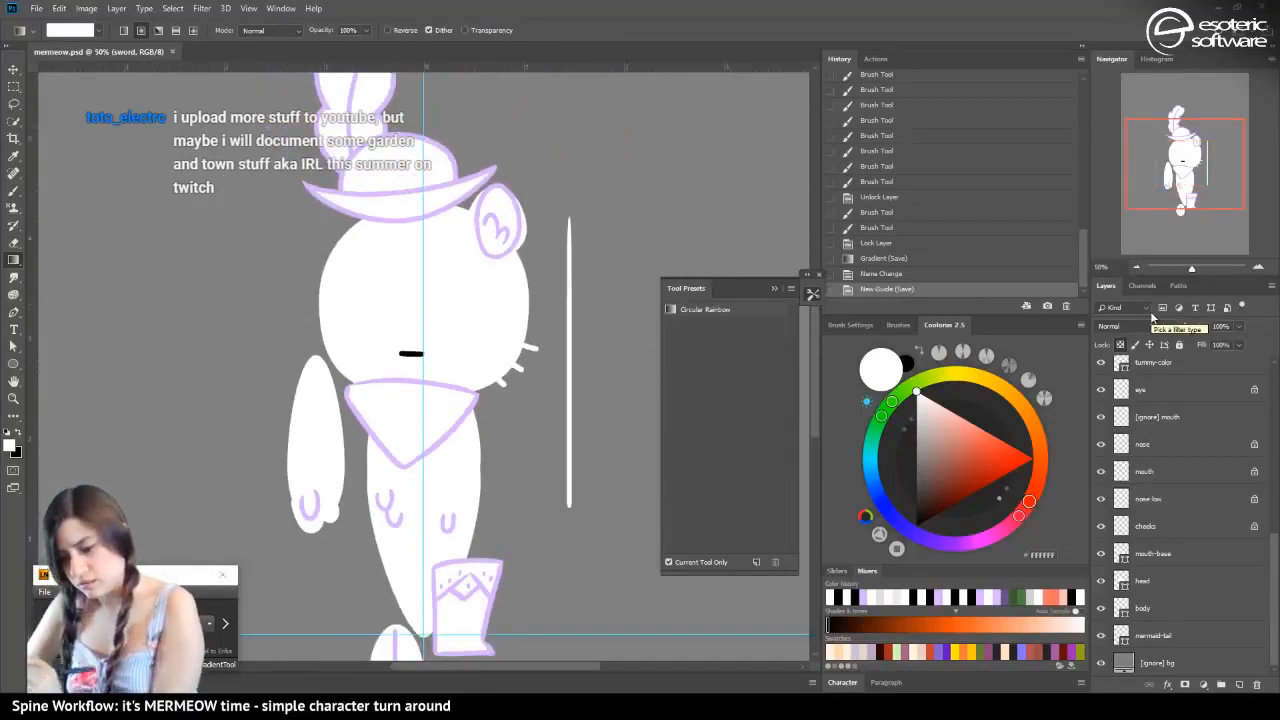
Export the layers with the PhotoshopToSpine script at 50% scale, with 1 px padding and the Spine JSON written
left_click(36, 8)
mouse_move(58, 320)
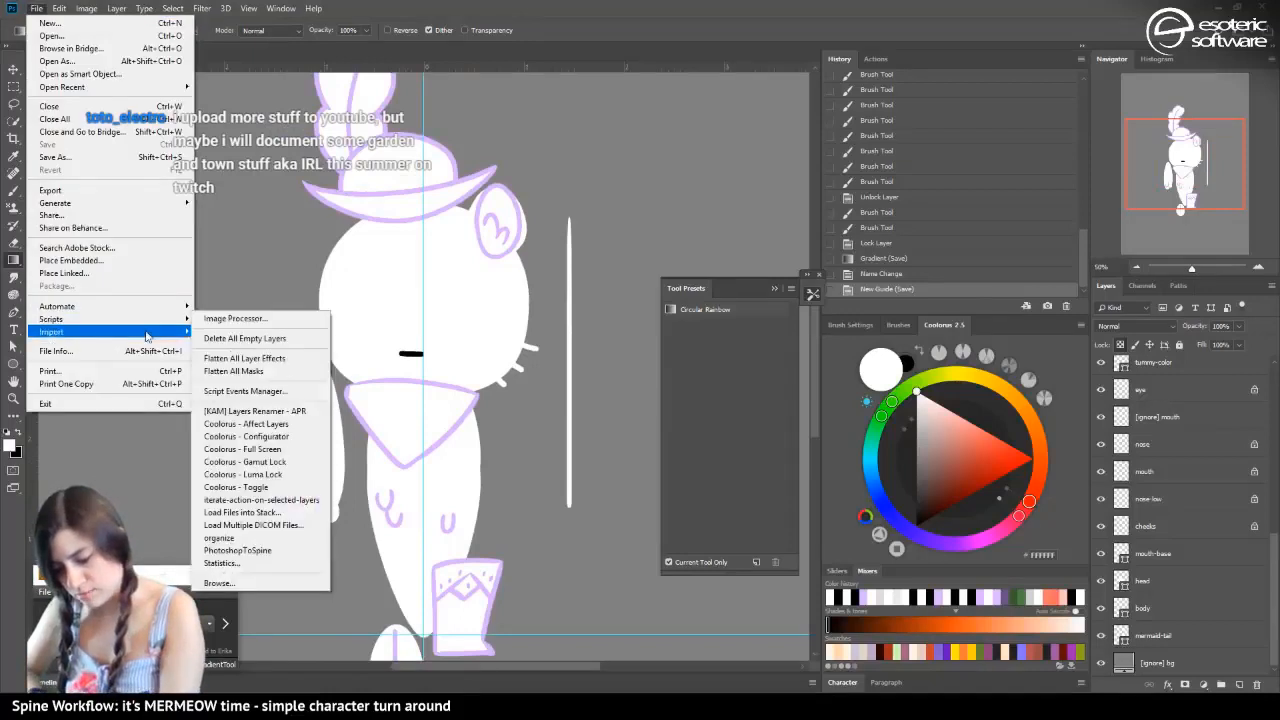
left_click(228, 564)
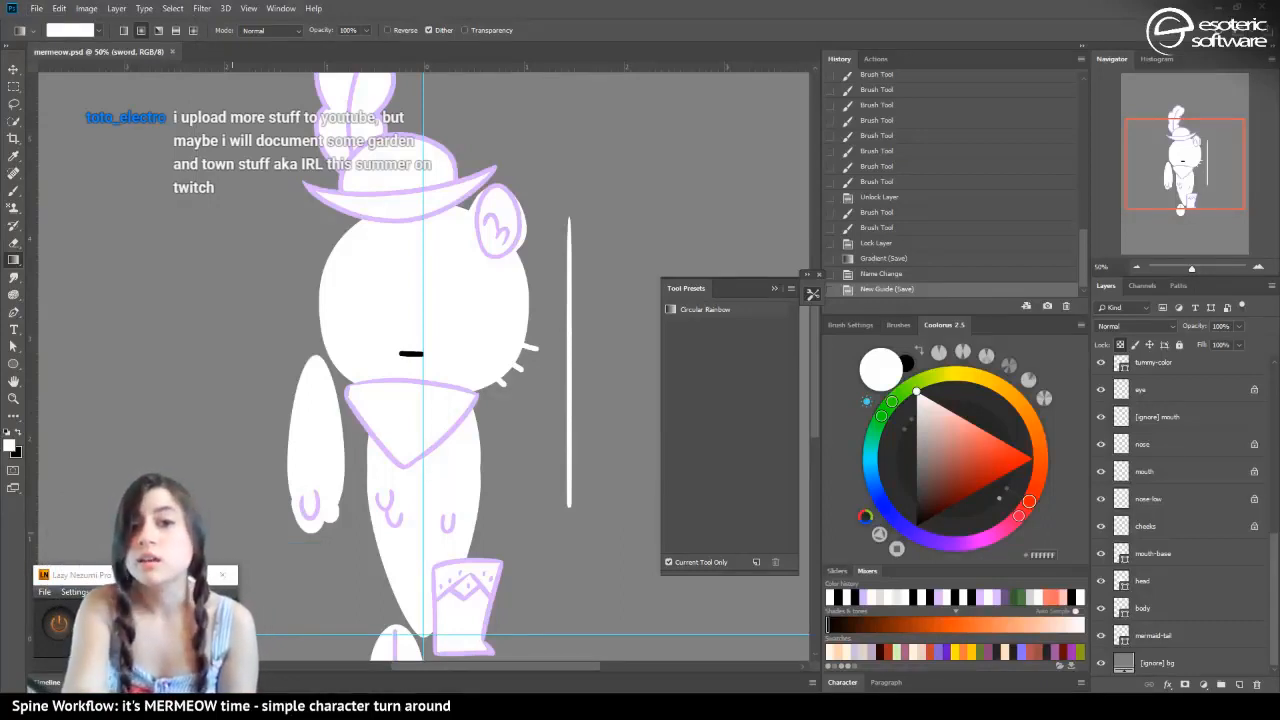
key("ctrl+alt+shift+s")
left_click_drag(168, 232, 493, 128)
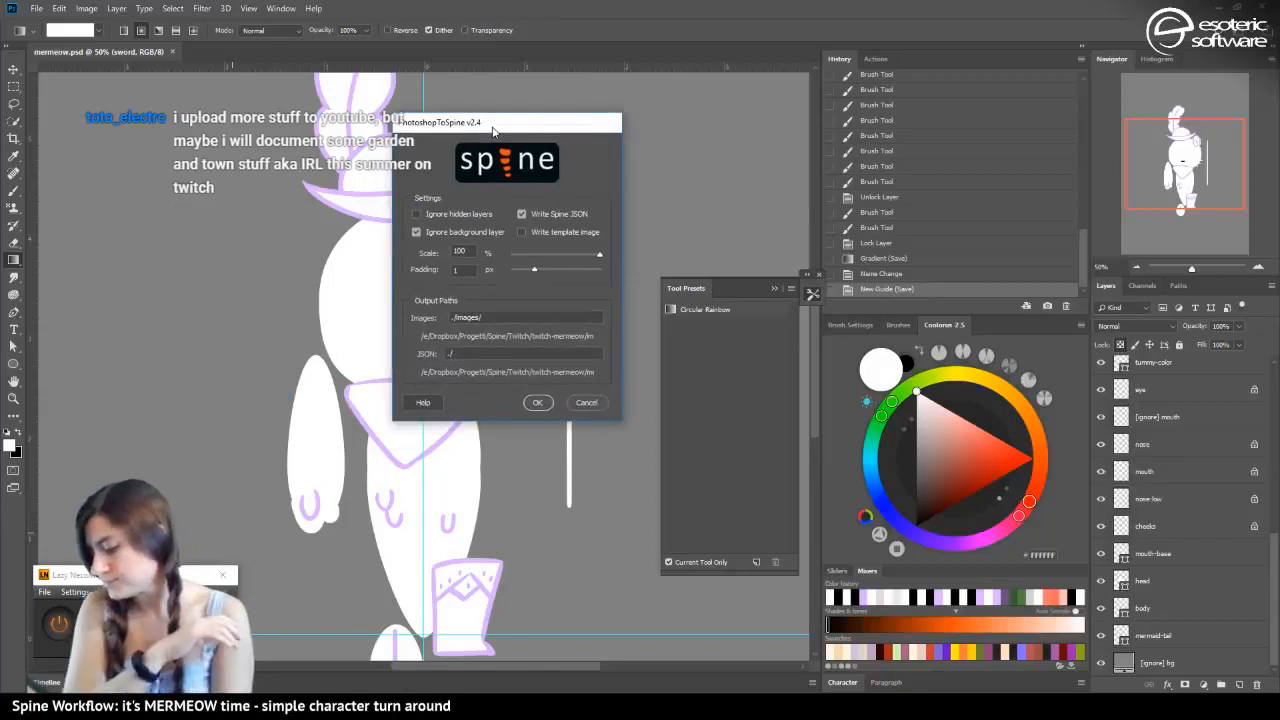
double_click(460, 250)
type("50")
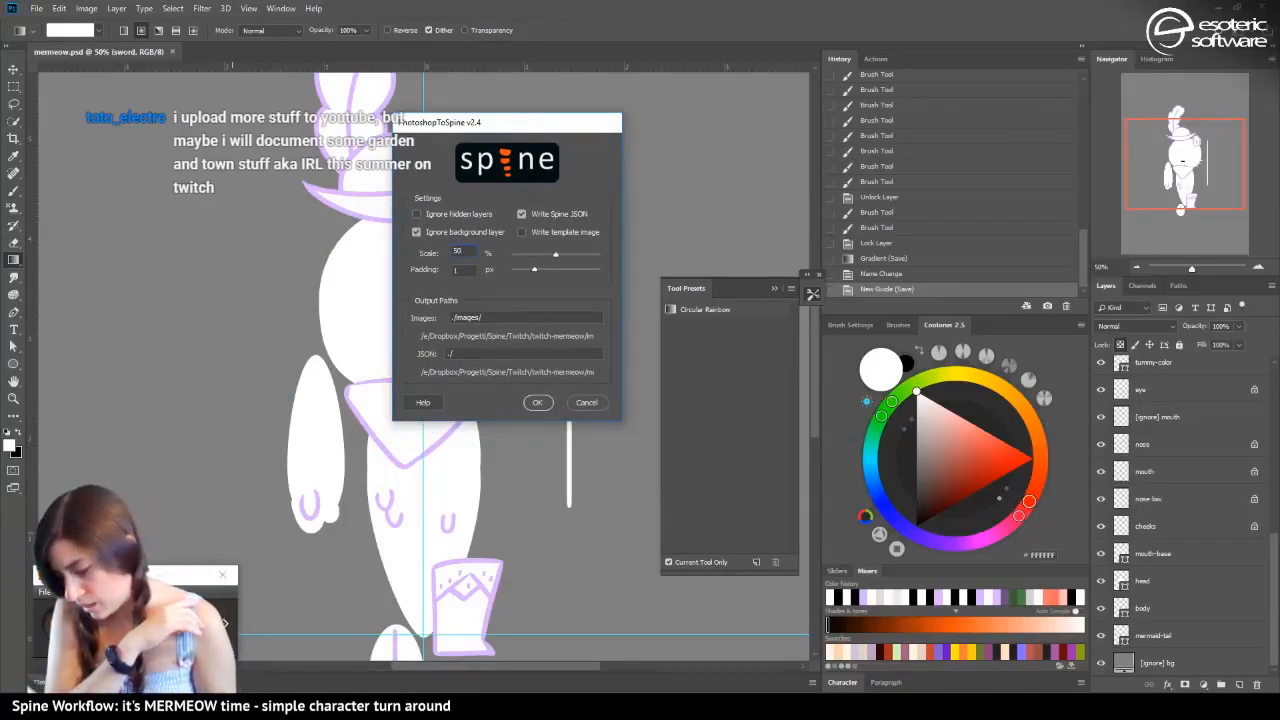
left_click(538, 402)
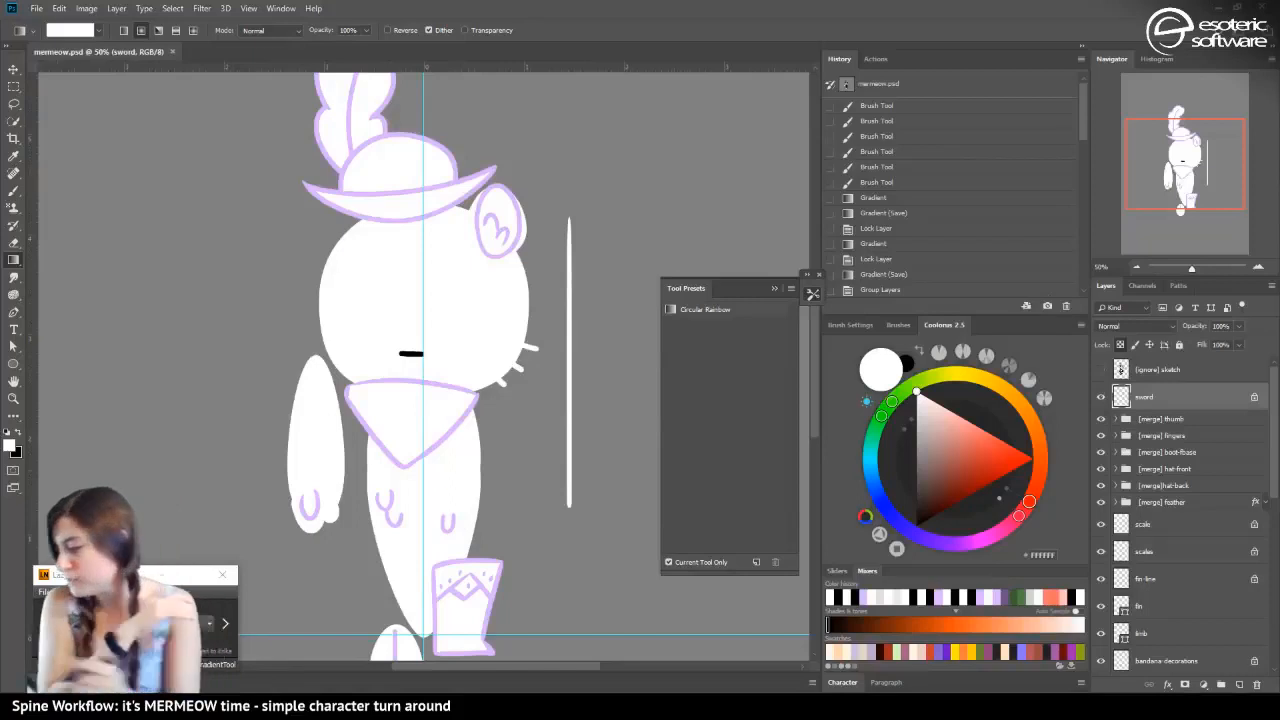
Close Photoshop and Lazy Nezumi Pro, and switch to the new untitled project in Spine with its window maximized
left_click(1256, 11)
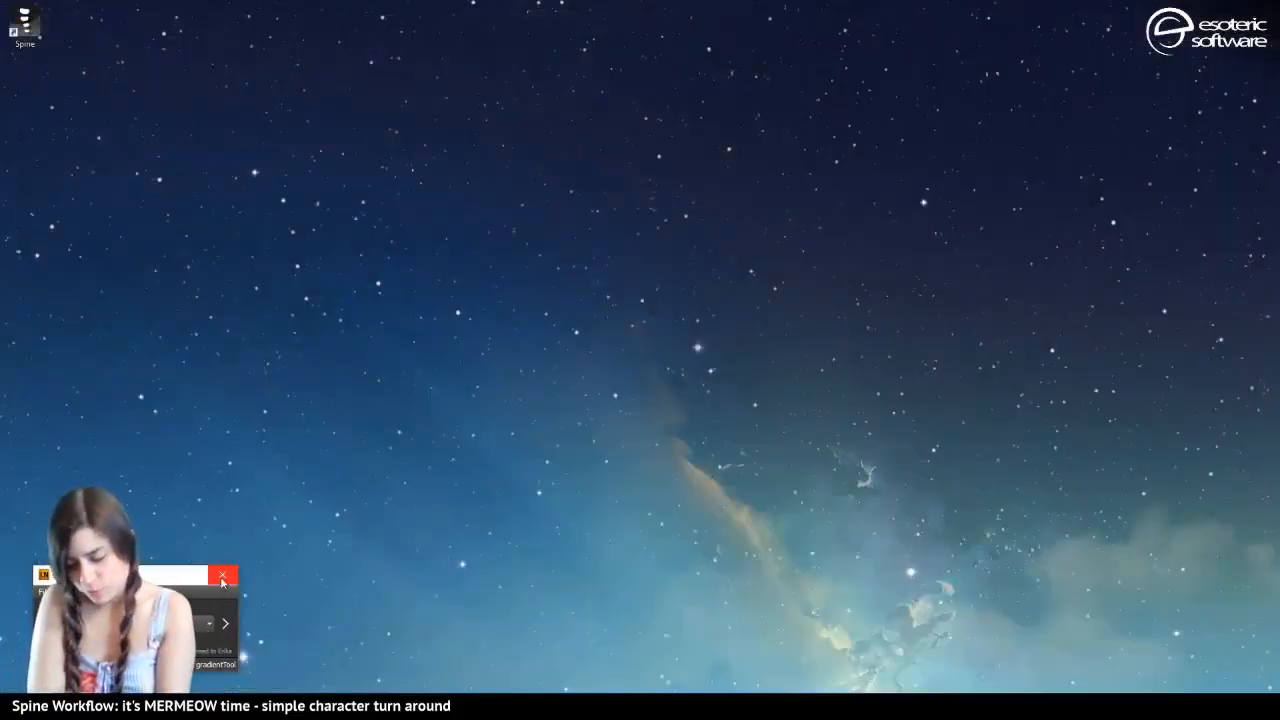
left_click(222, 578)
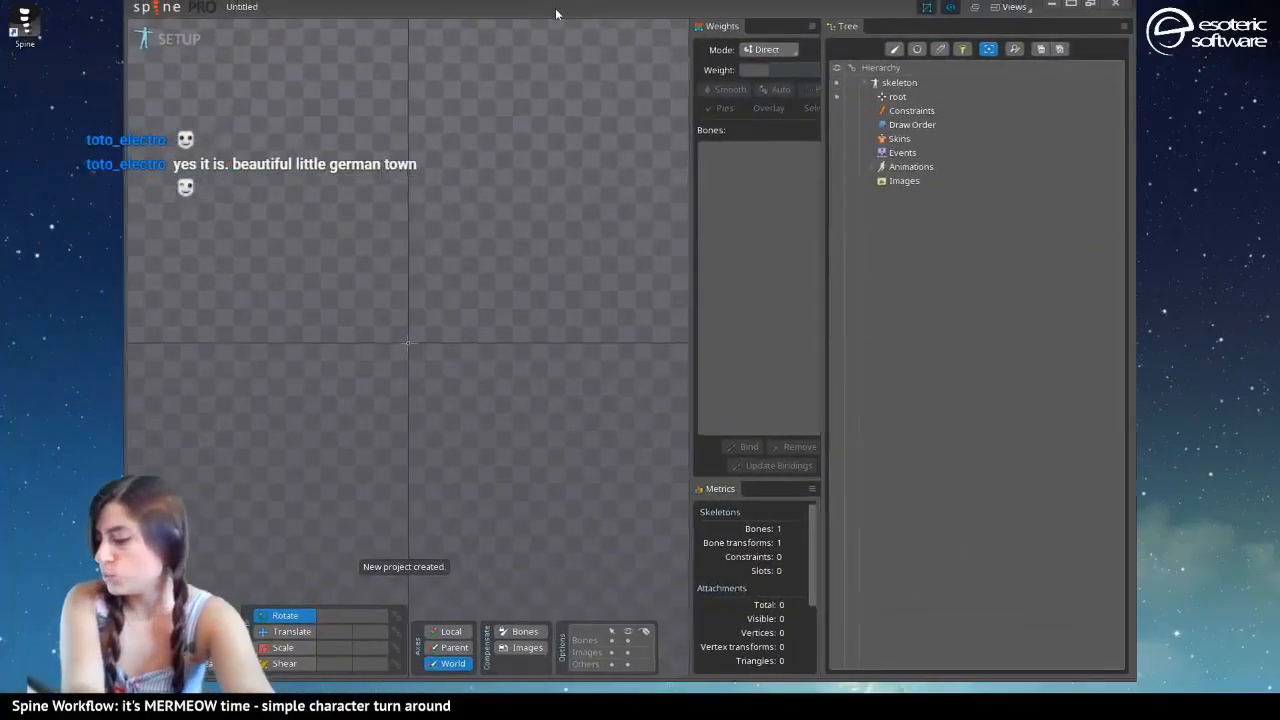
left_click_drag(556, 9, 557, 18)
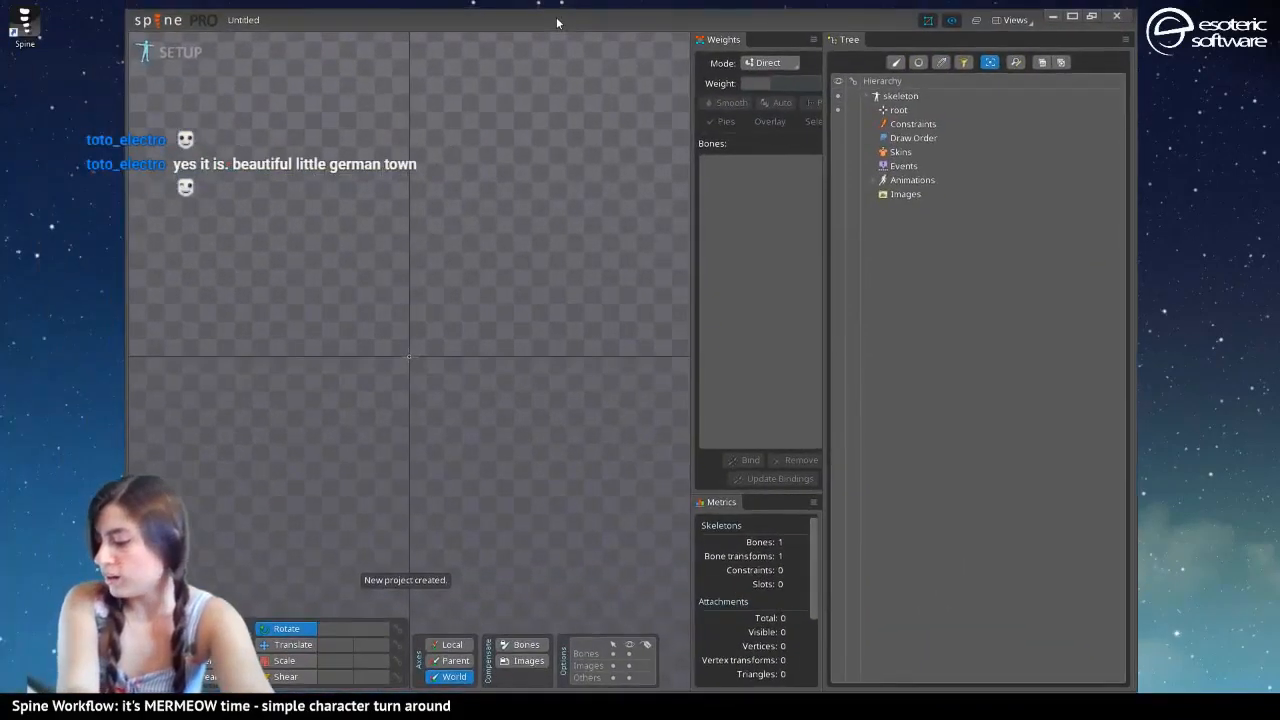
double_click(557, 18)
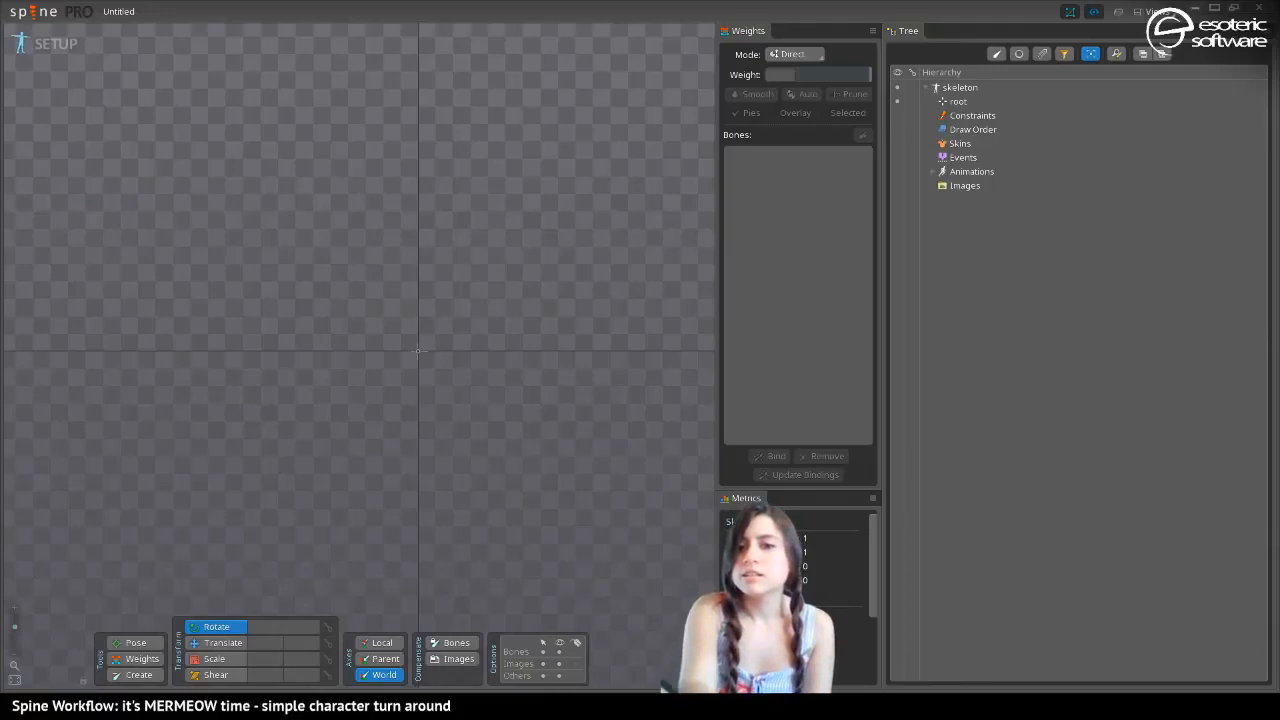
Import the exported mermeow JSON data into the current project at scale 1, with the skeleton named mermeow
left_click_drag(0, 350, 425, 295)
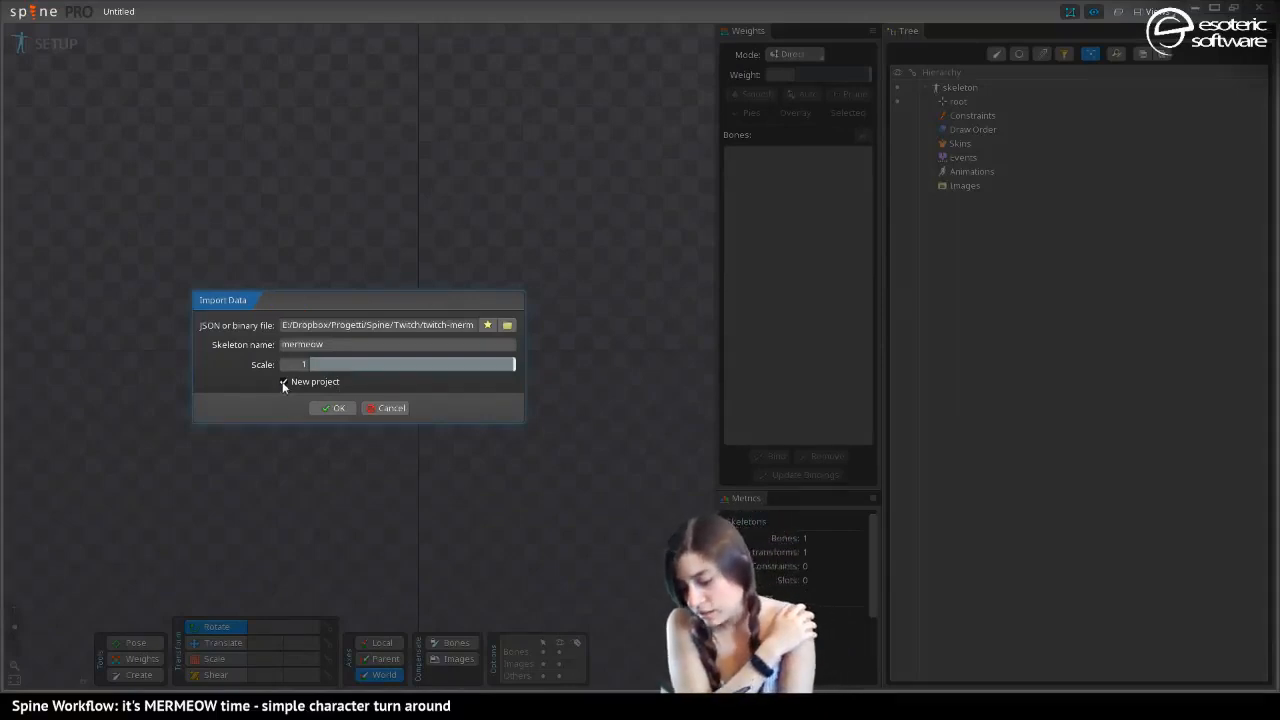
key("Return")
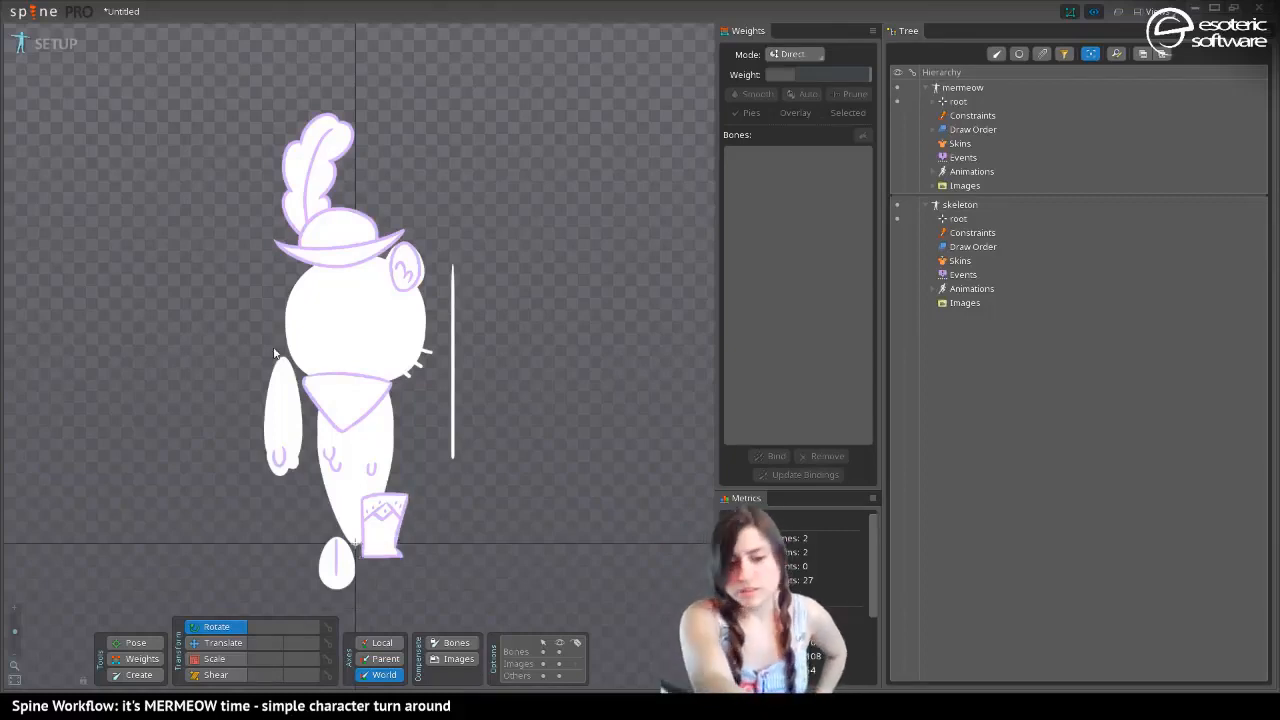
Save the project as twitch-mermeow in the twitch-mermeow folder
key("ctrl+s")
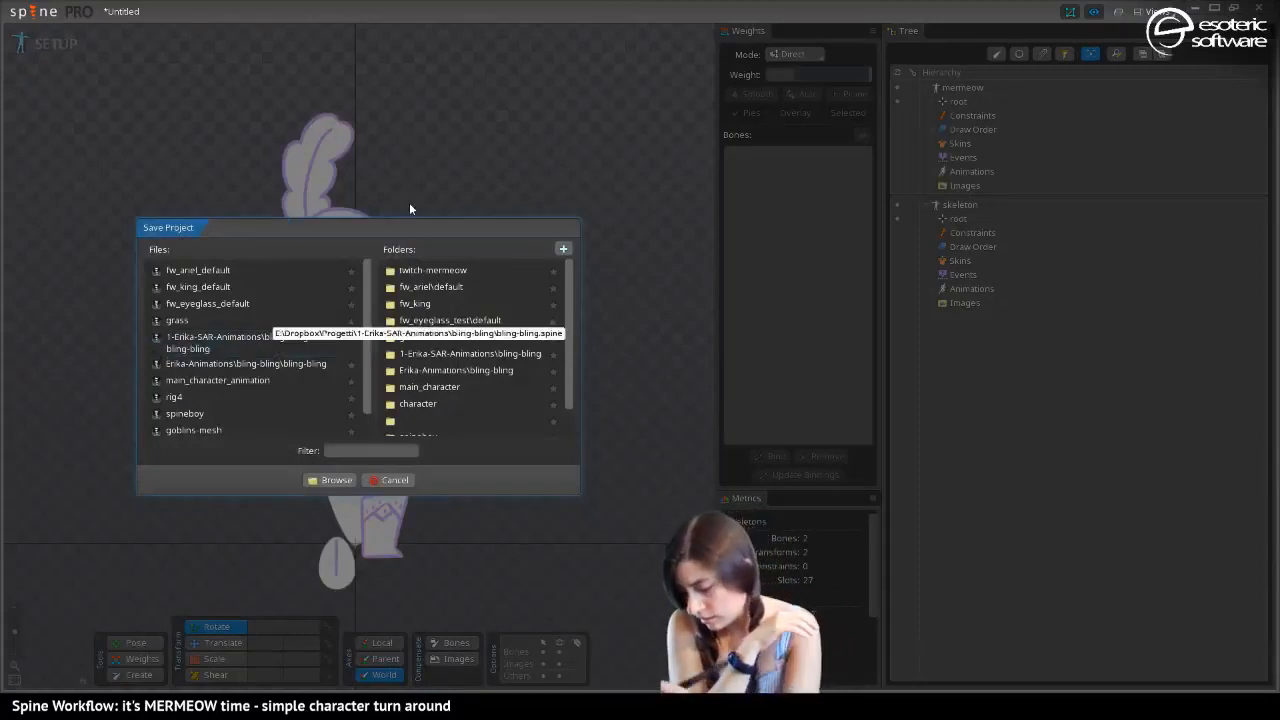
left_click(407, 271)
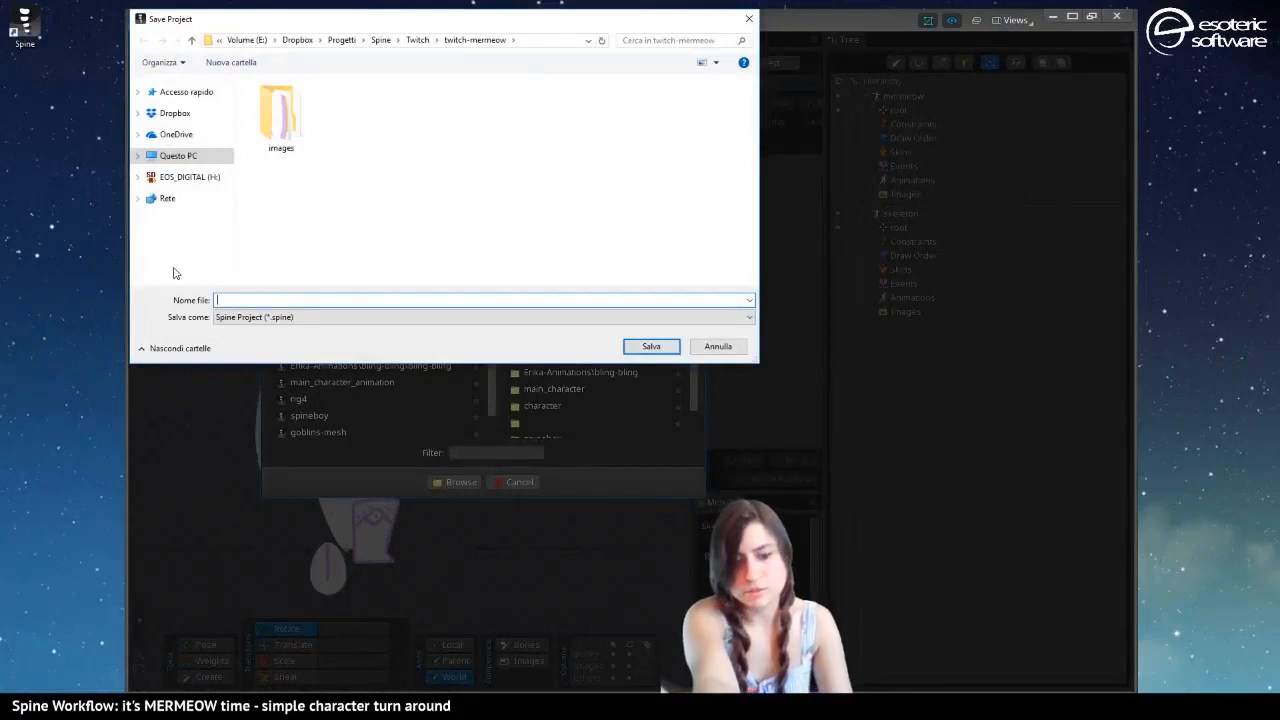
type("twitch")
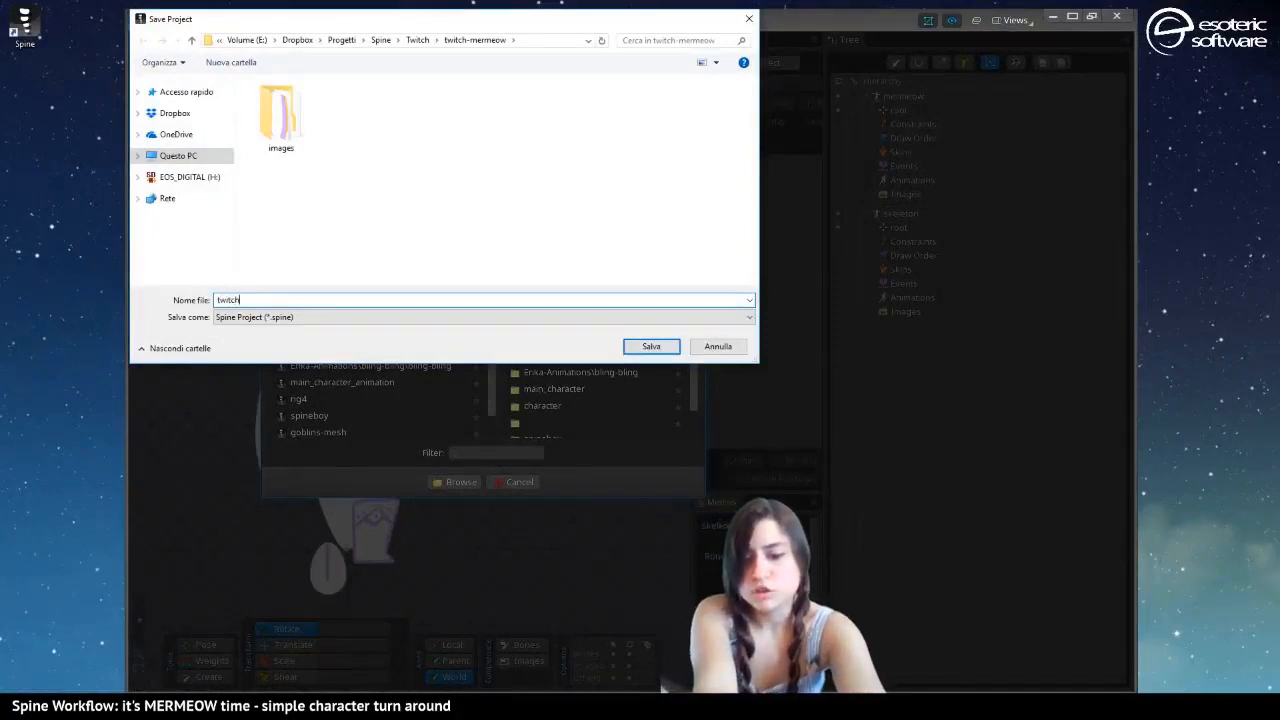
type("-merme")
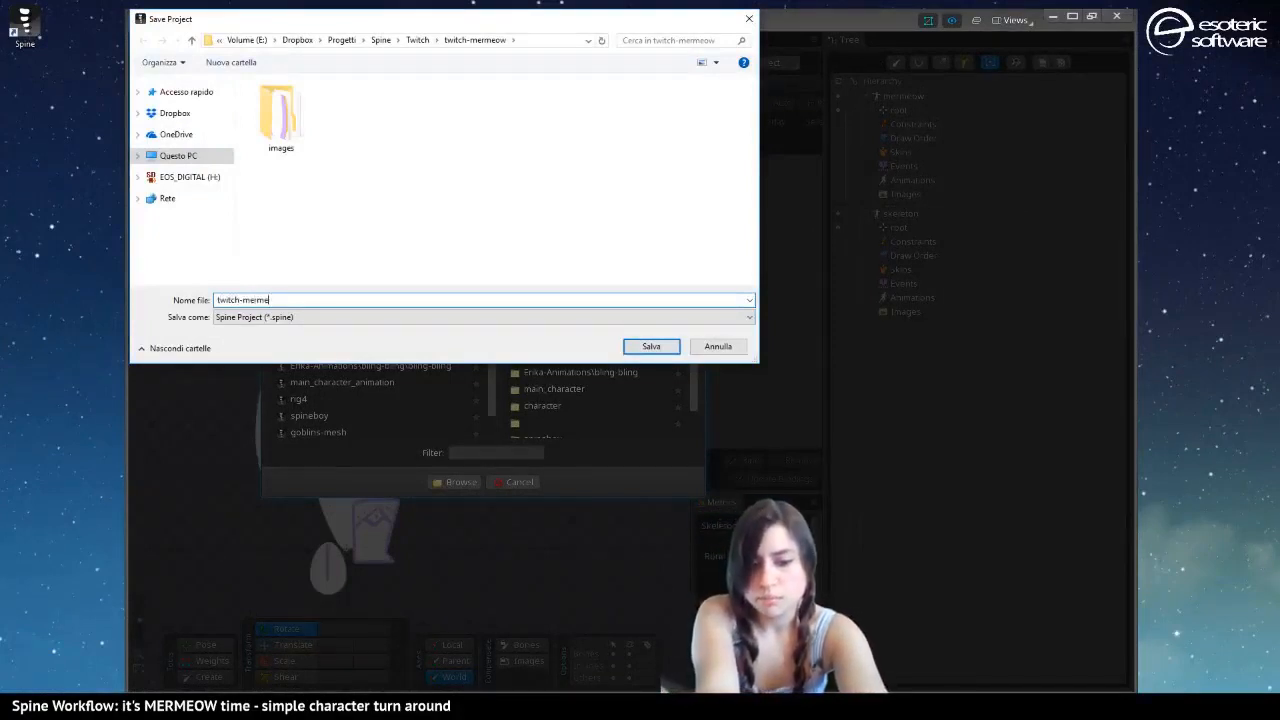
type("ow")
key("Return")
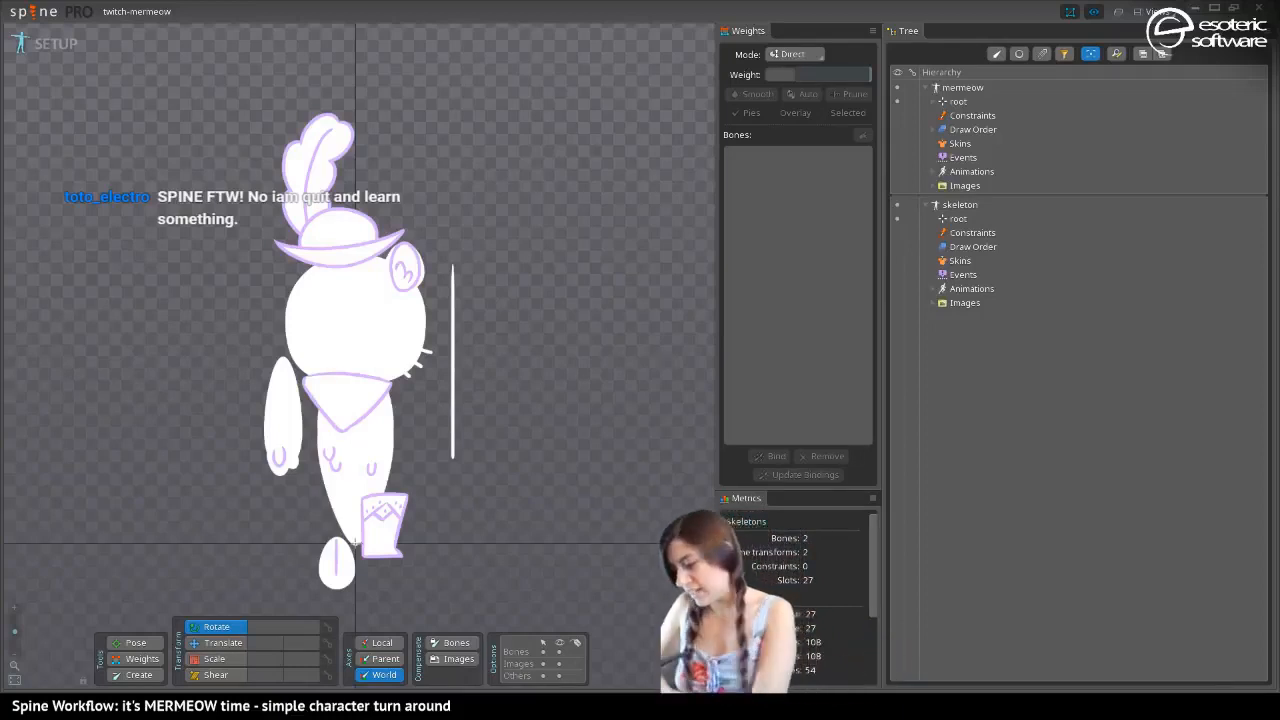
Delete the empty default skeleton from the project and save it
left_click(960, 204)
key("Delete")
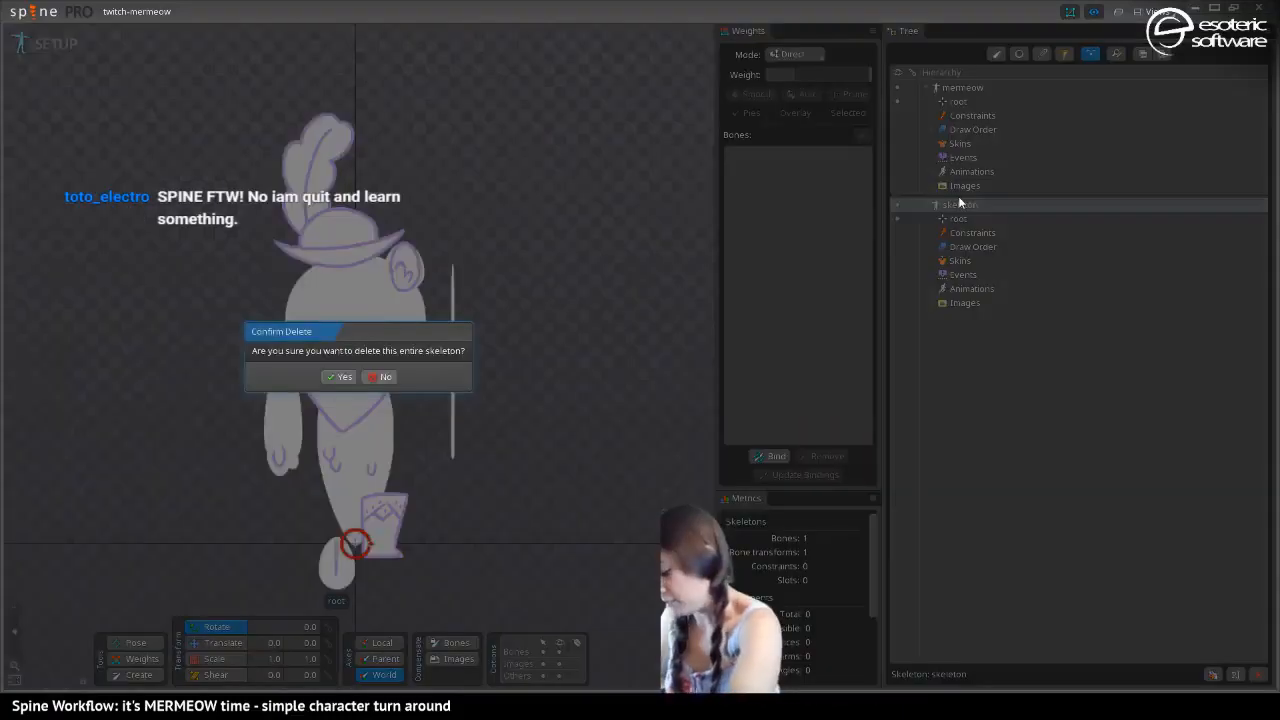
key("Return")
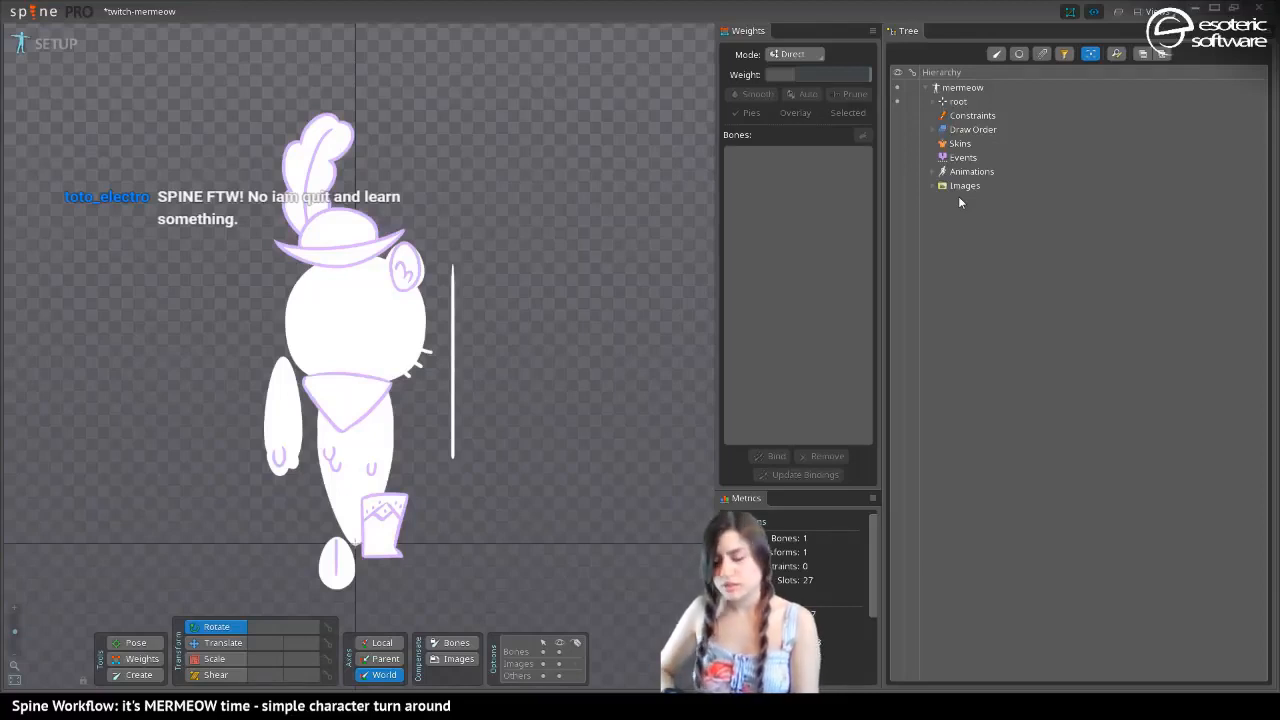
key("ctrl+s")
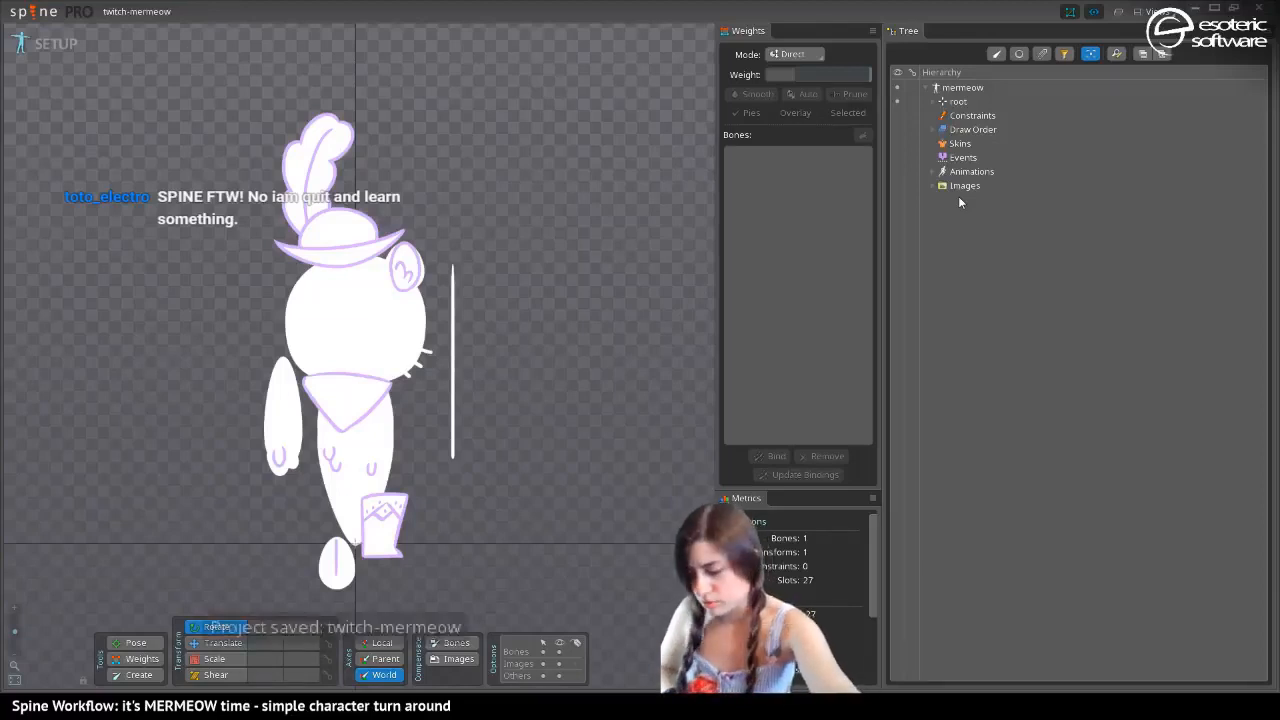
Expand the mermeow skeleton's root bone and filter the hierarchy to show only attachments
left_click(955, 143)
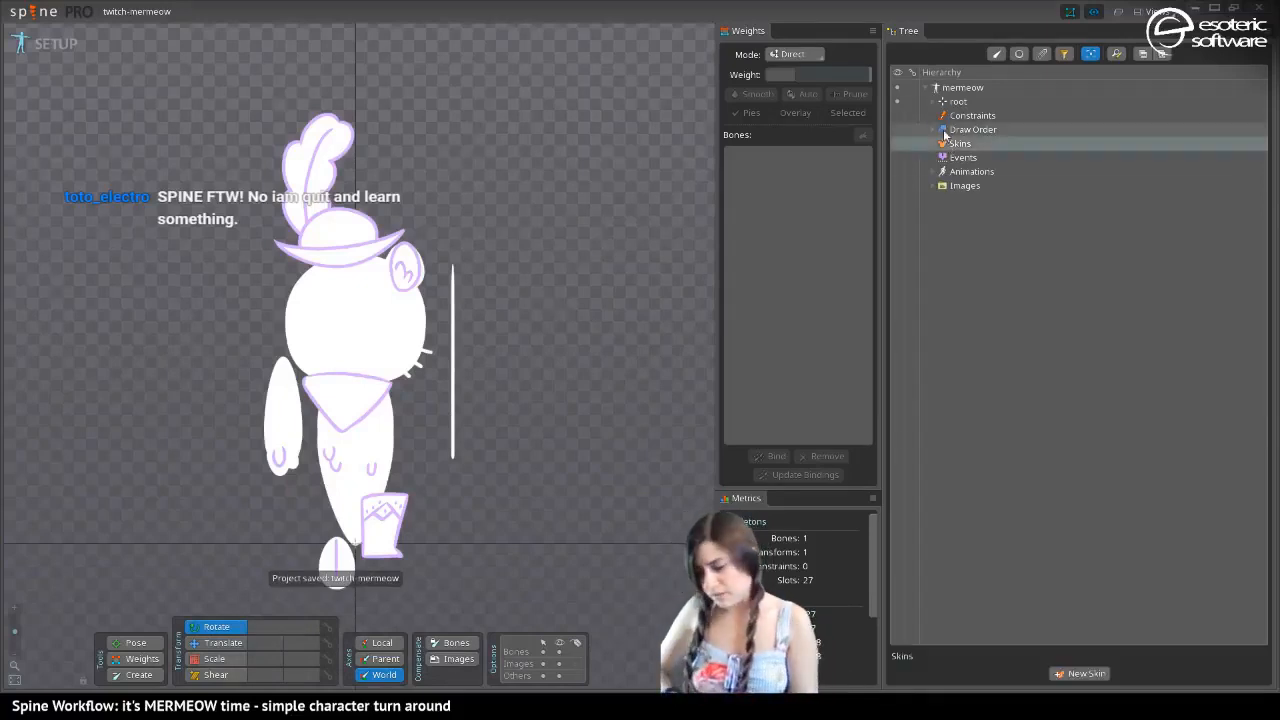
left_click(933, 101)
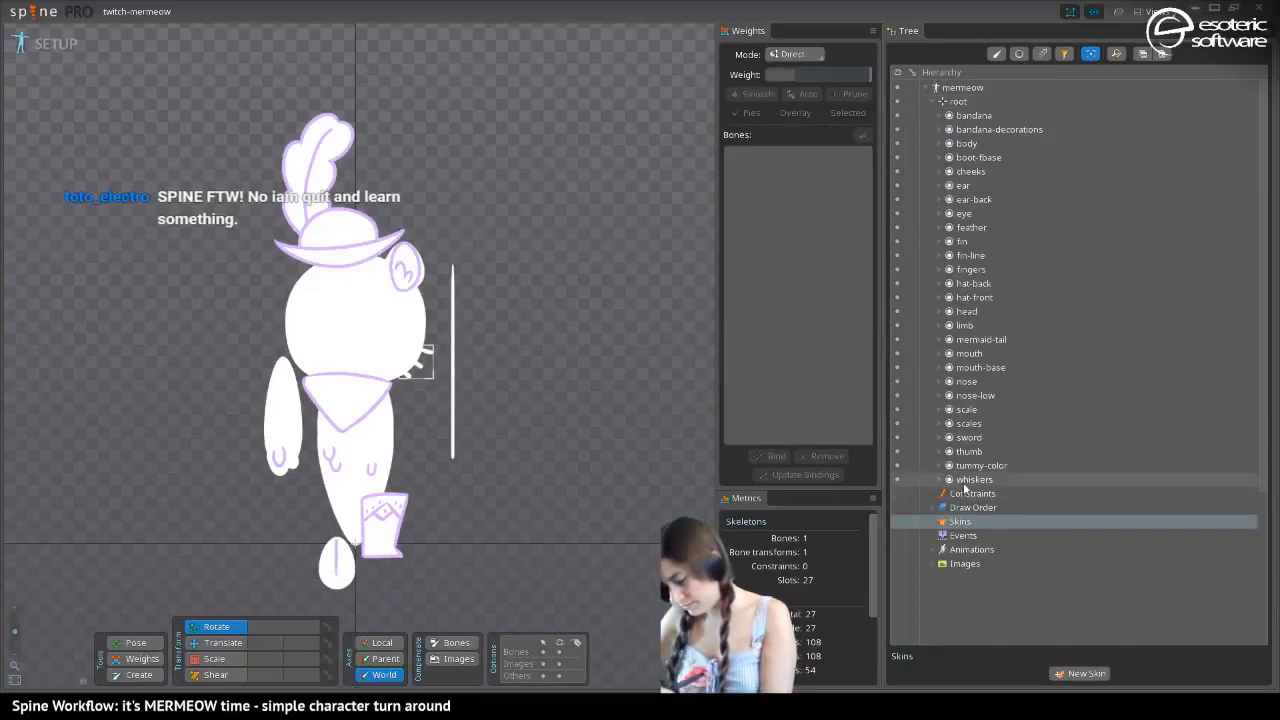
left_click(940, 117)
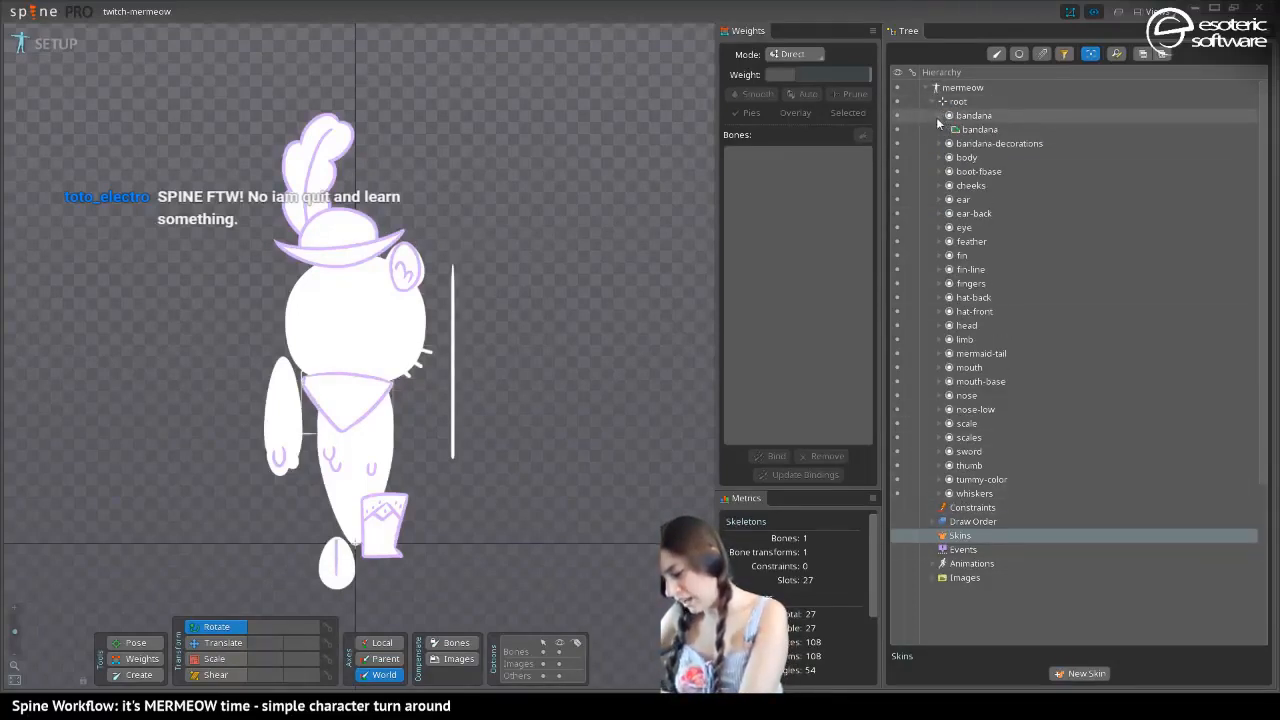
left_click(1044, 55)
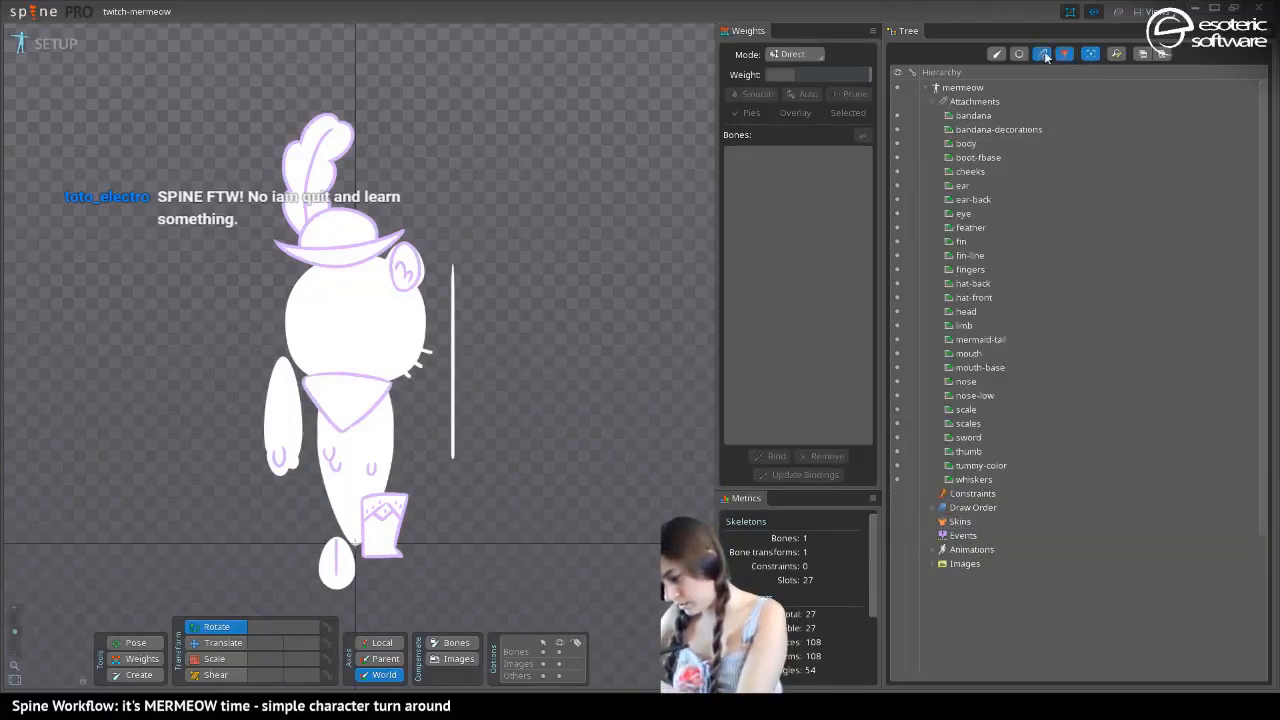
left_click(951, 480)
Create a new skin named mermeow in the mermeow skeleton
left_click(958, 521)
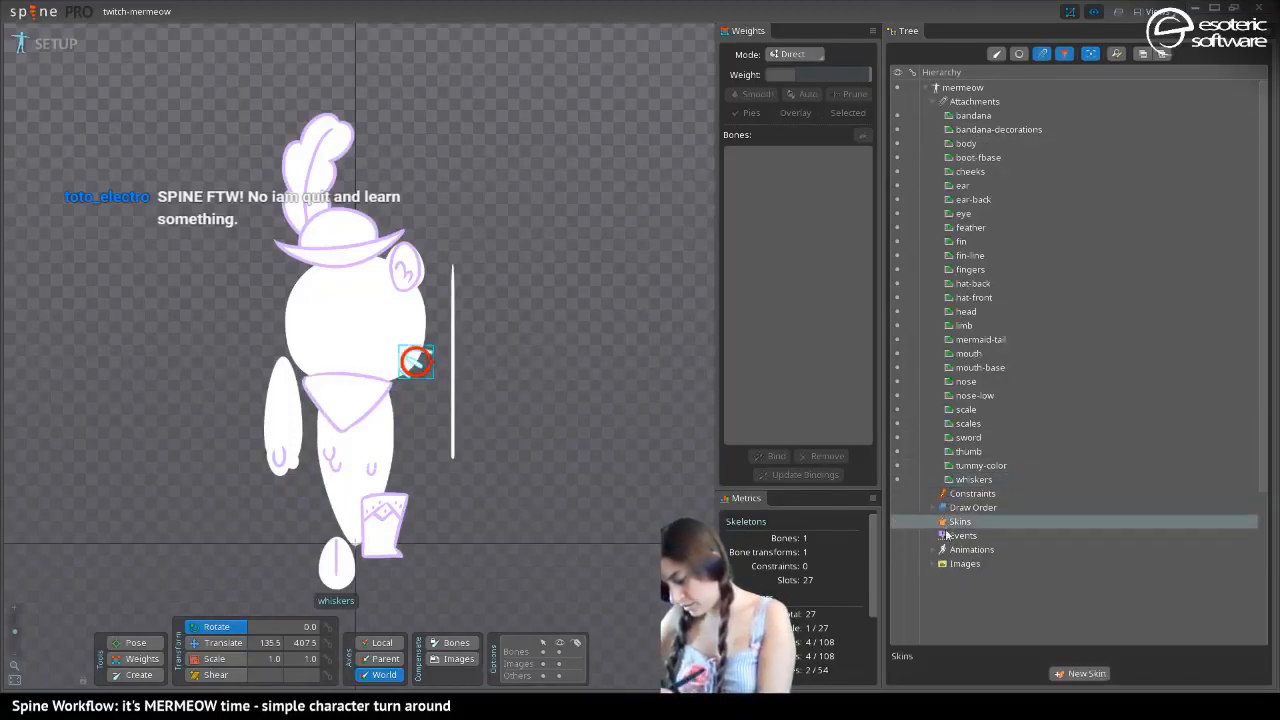
left_click(1080, 673)
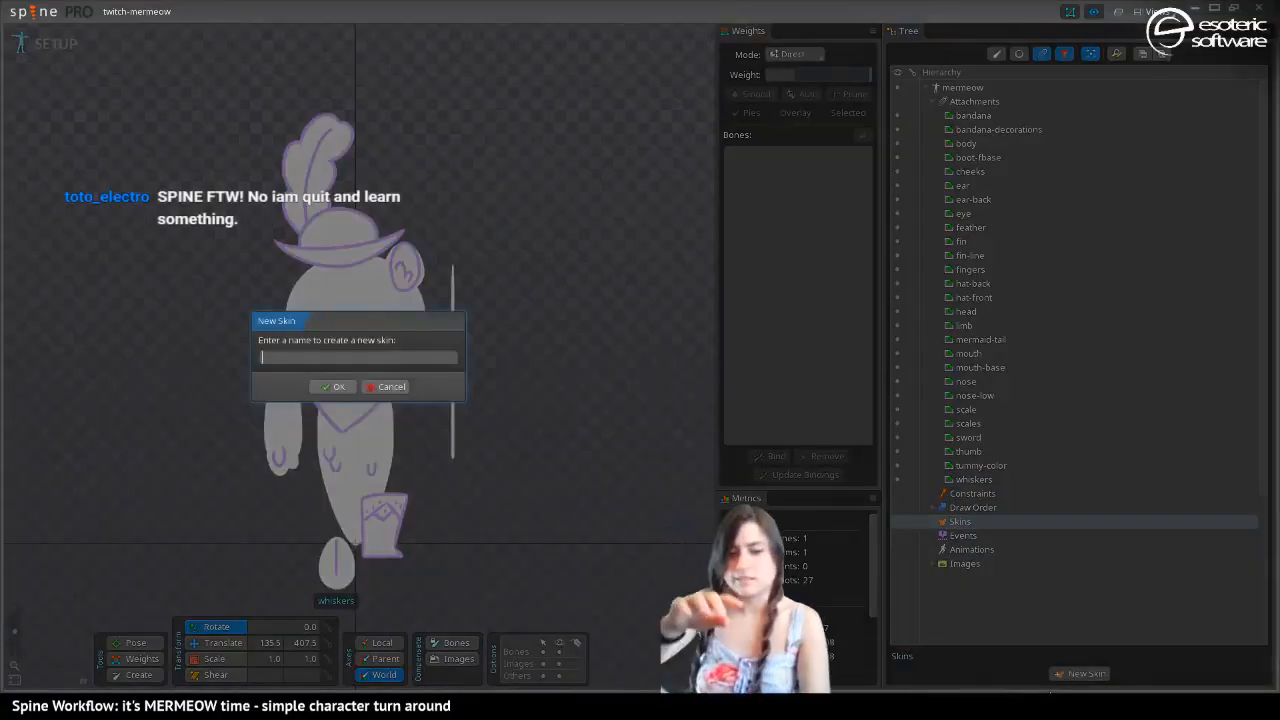
type("me")
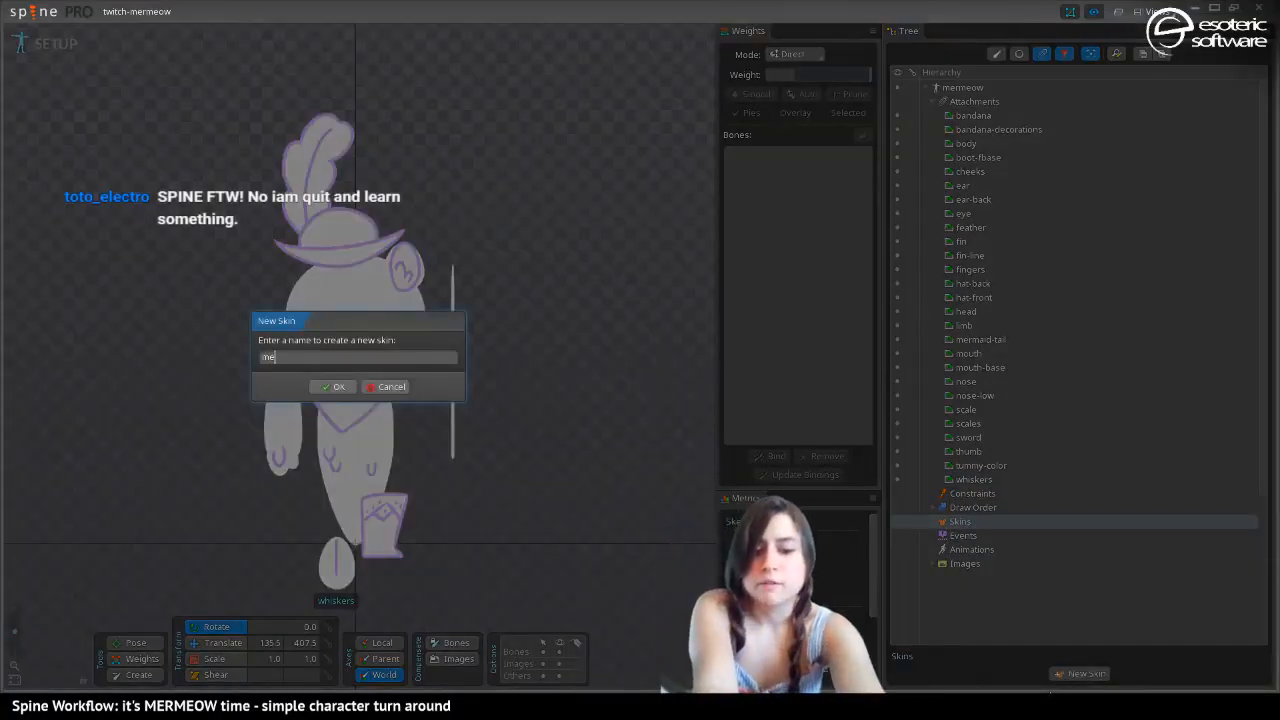
type("r")
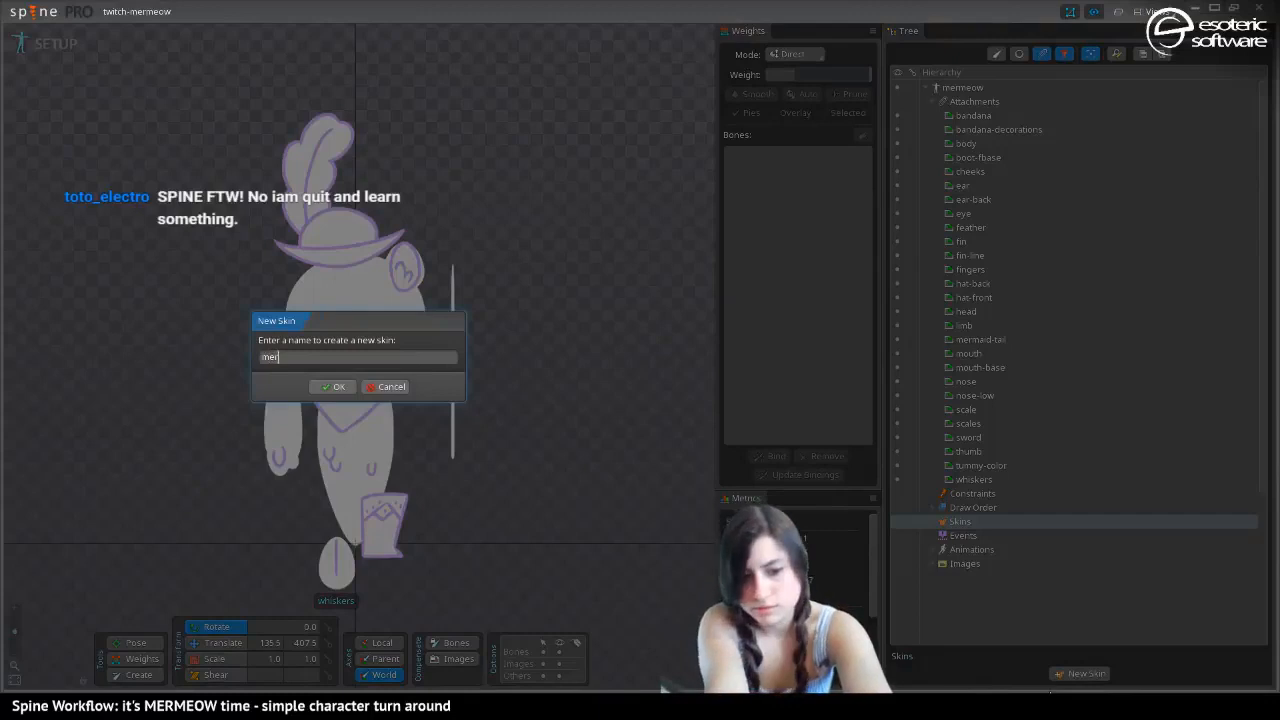
type("meow")
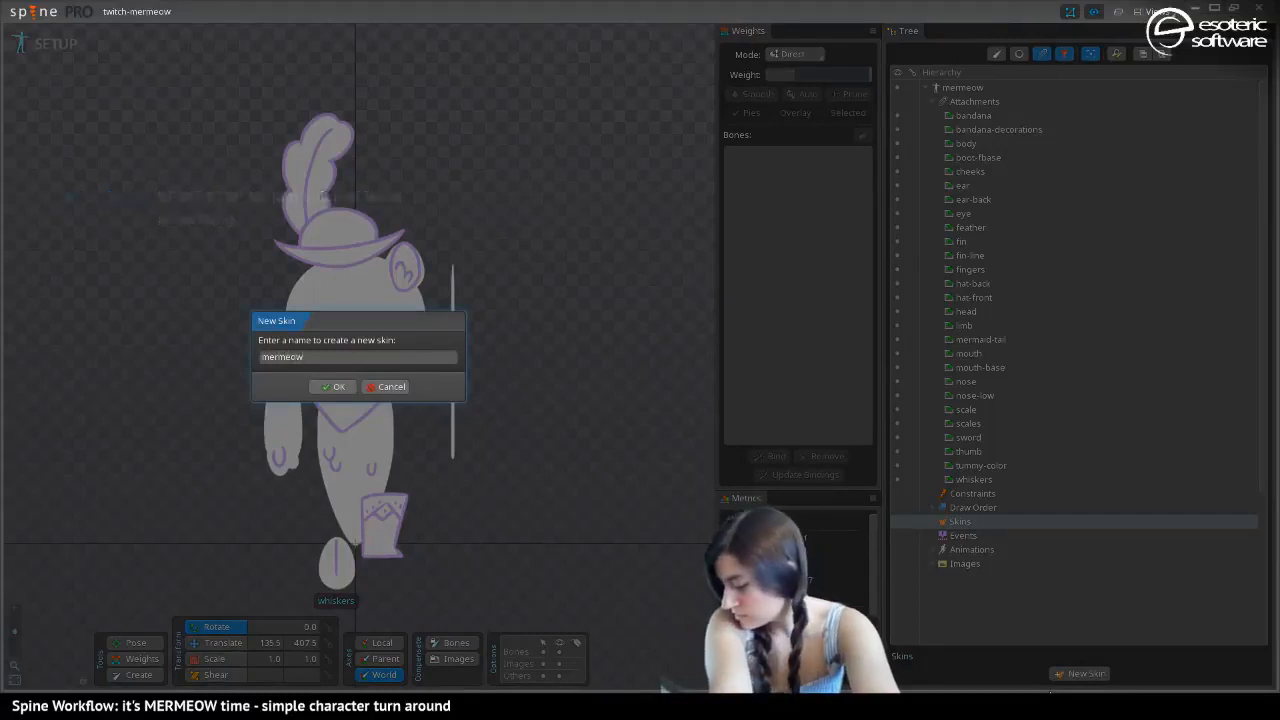
key("Return")
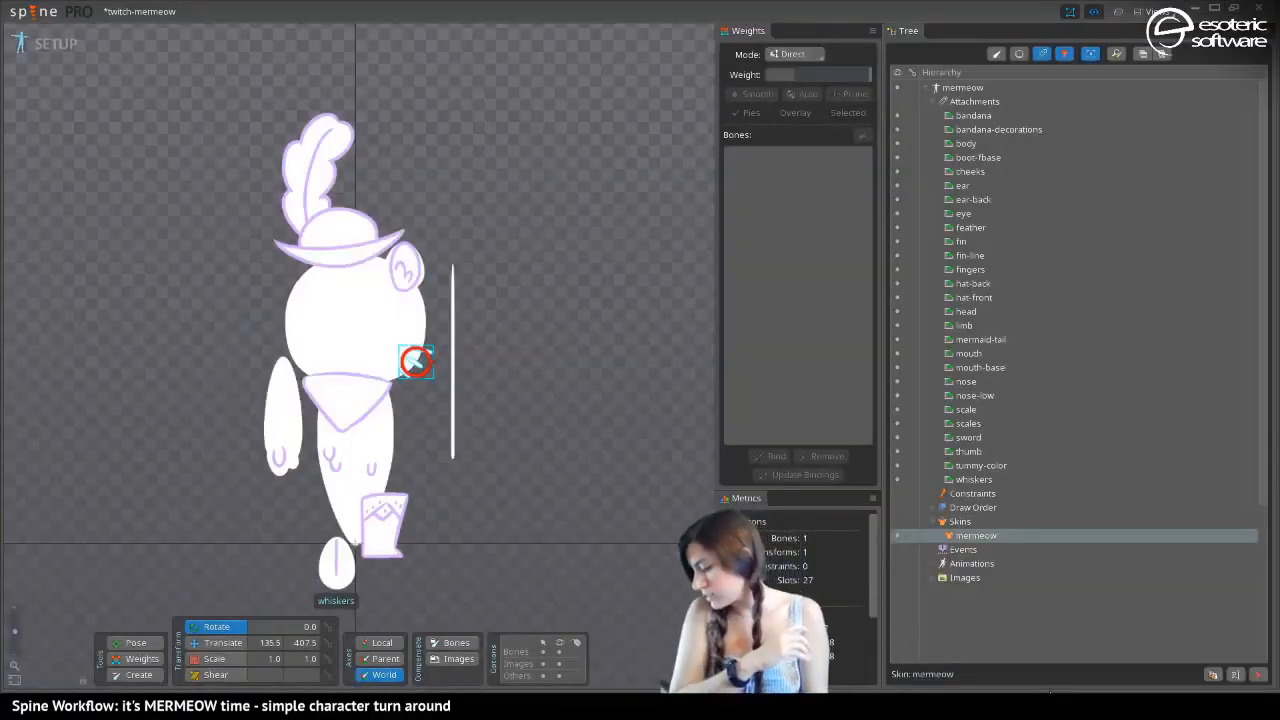
Select all attachments from bandana to whiskers and create skin placeholders for them in the mermeow skin
left_click(955, 476)
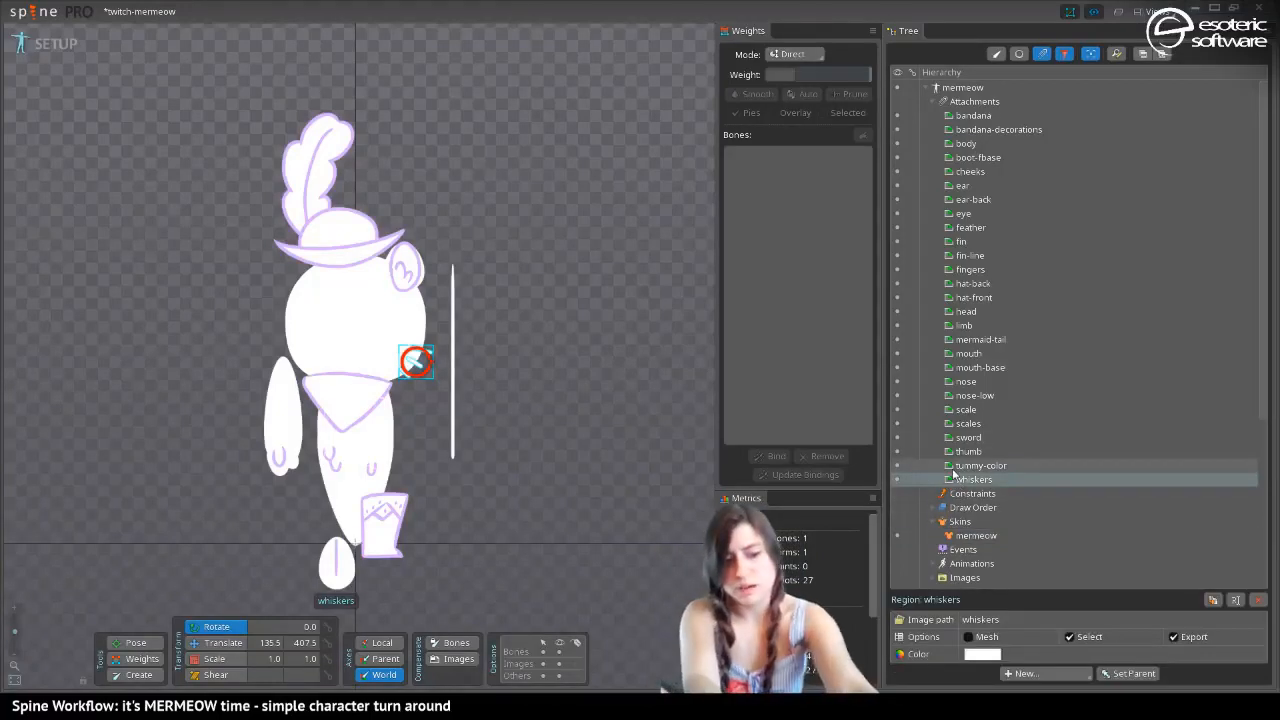
left_click(966, 116, "shift")
left_click(1068, 673)
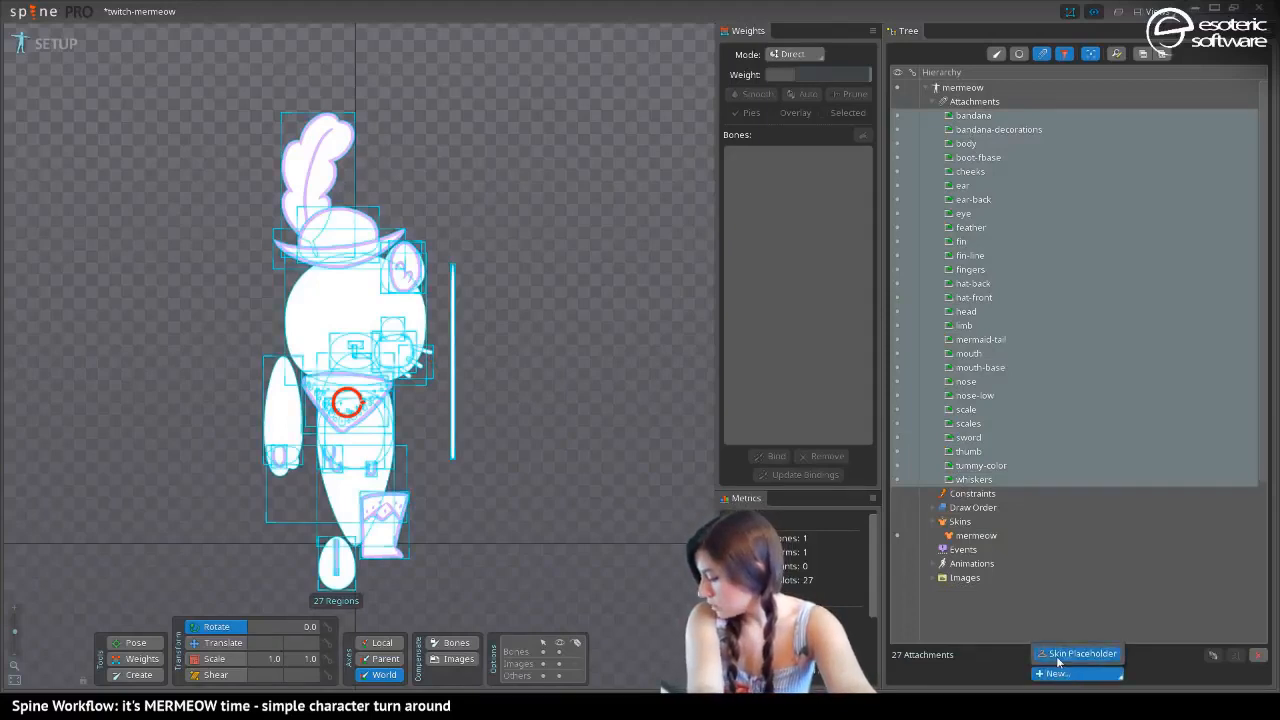
left_click(1056, 655)
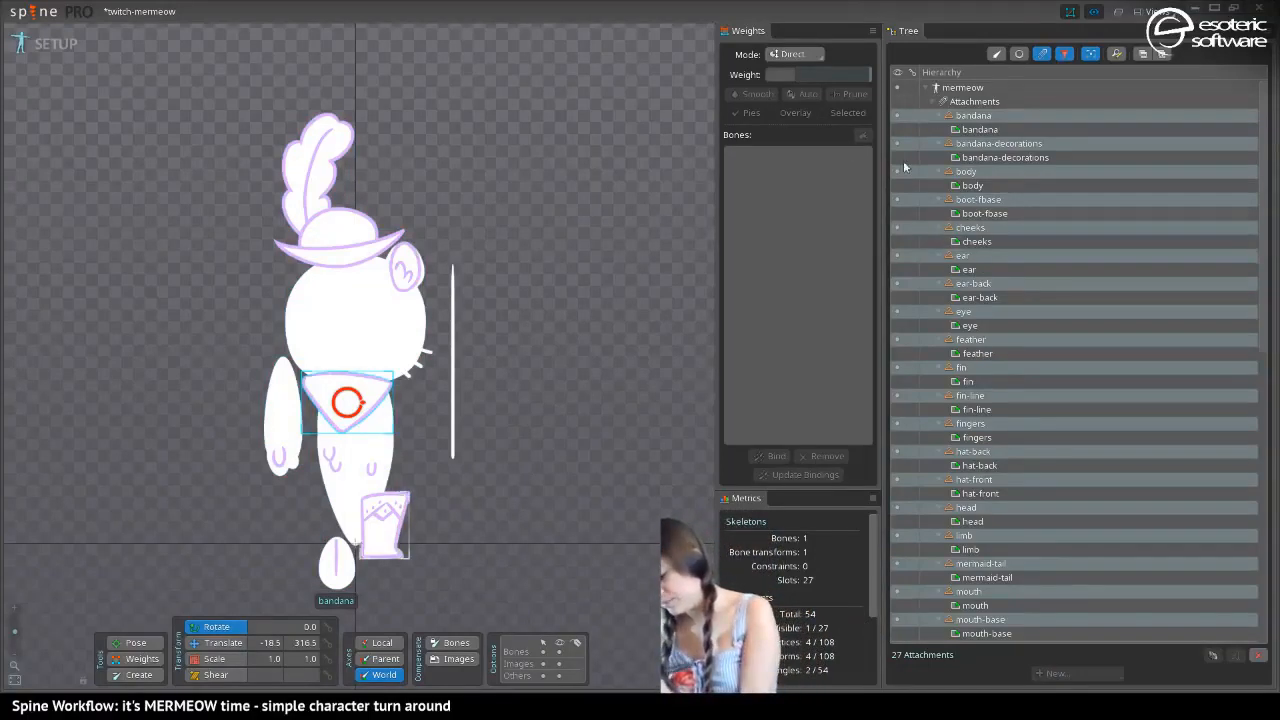
Duplicate the mermeow skin
left_click_drag(1264, 178, 1279, 405)
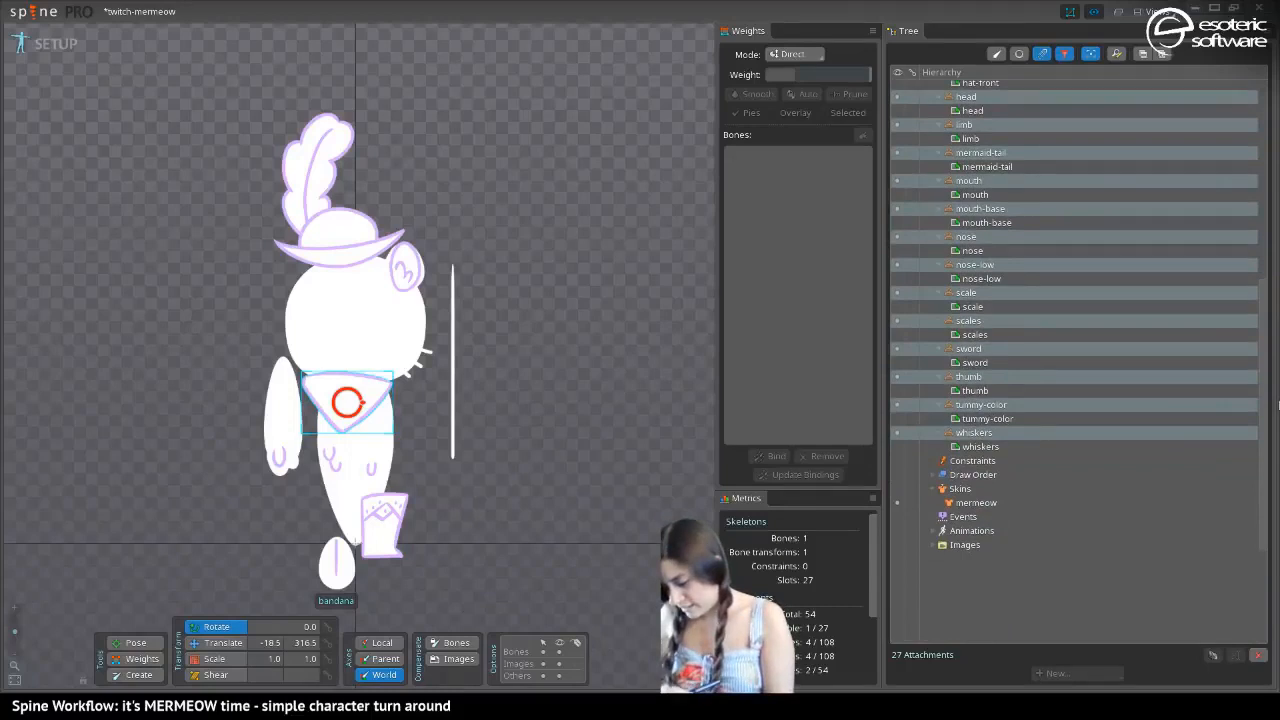
left_click(978, 491)
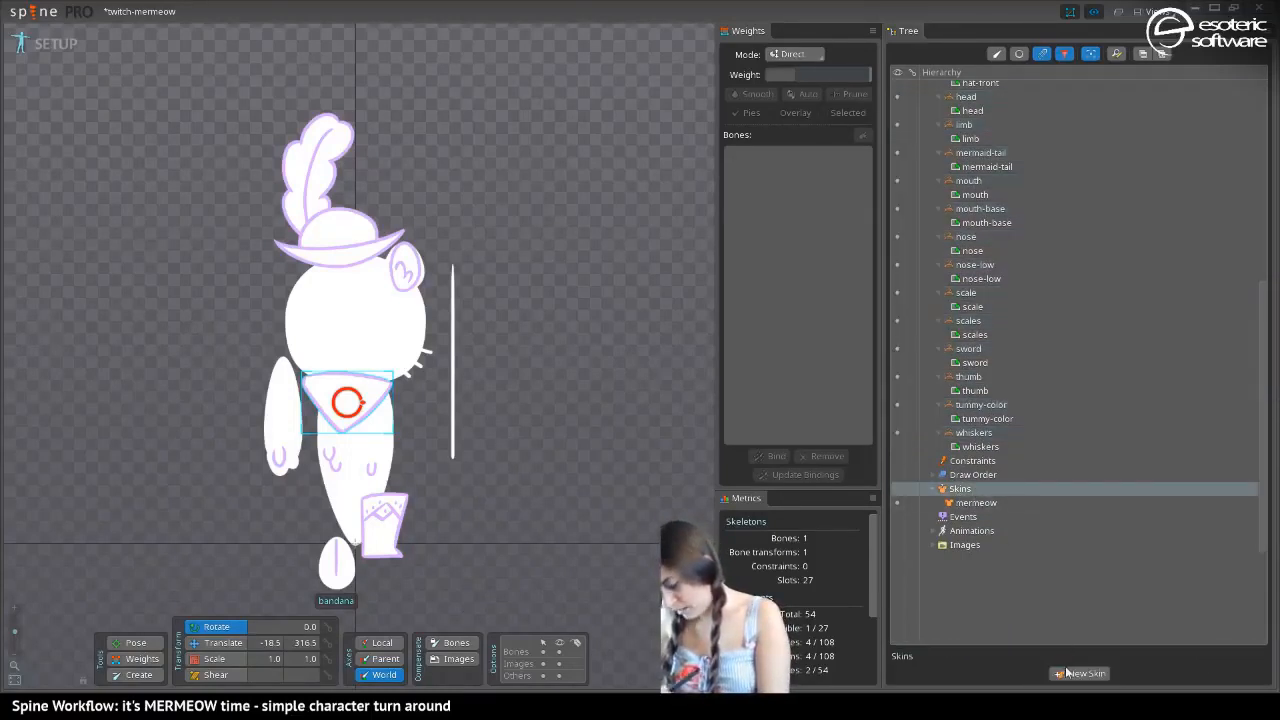
left_click(980, 502)
left_click(1211, 673)
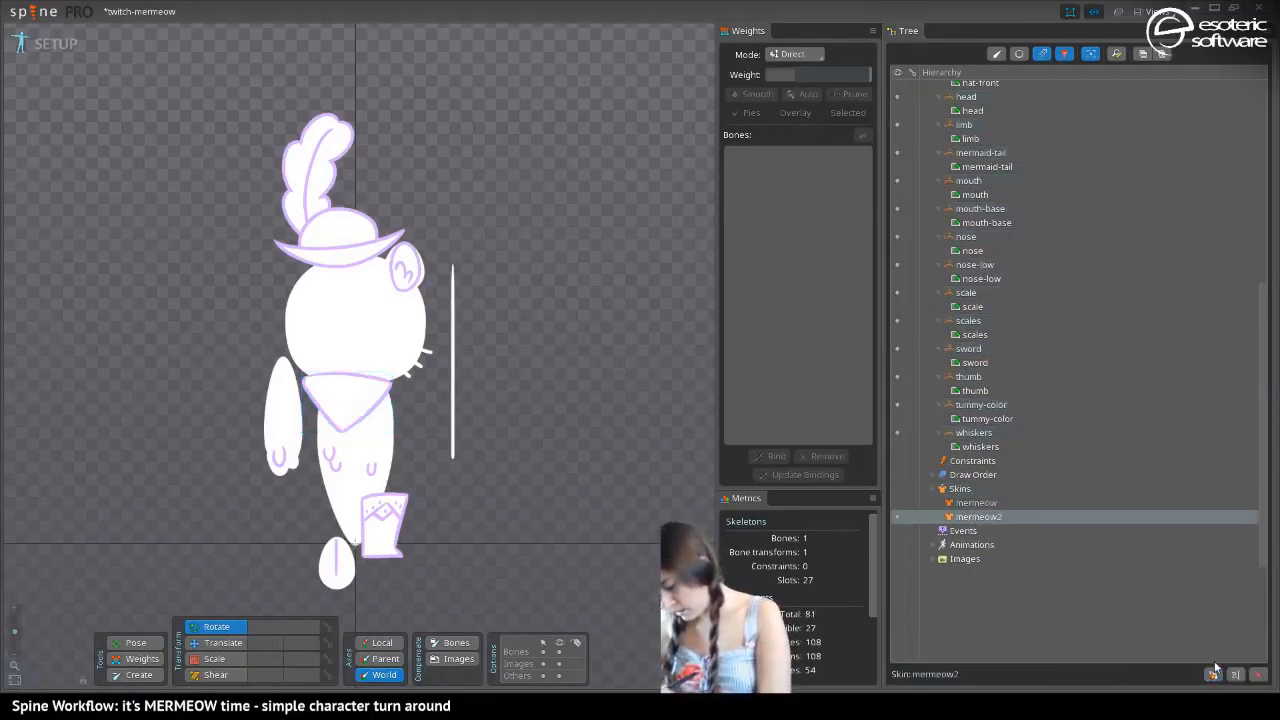
Rename the duplicated skin as bootmeow
double_click(979, 515)
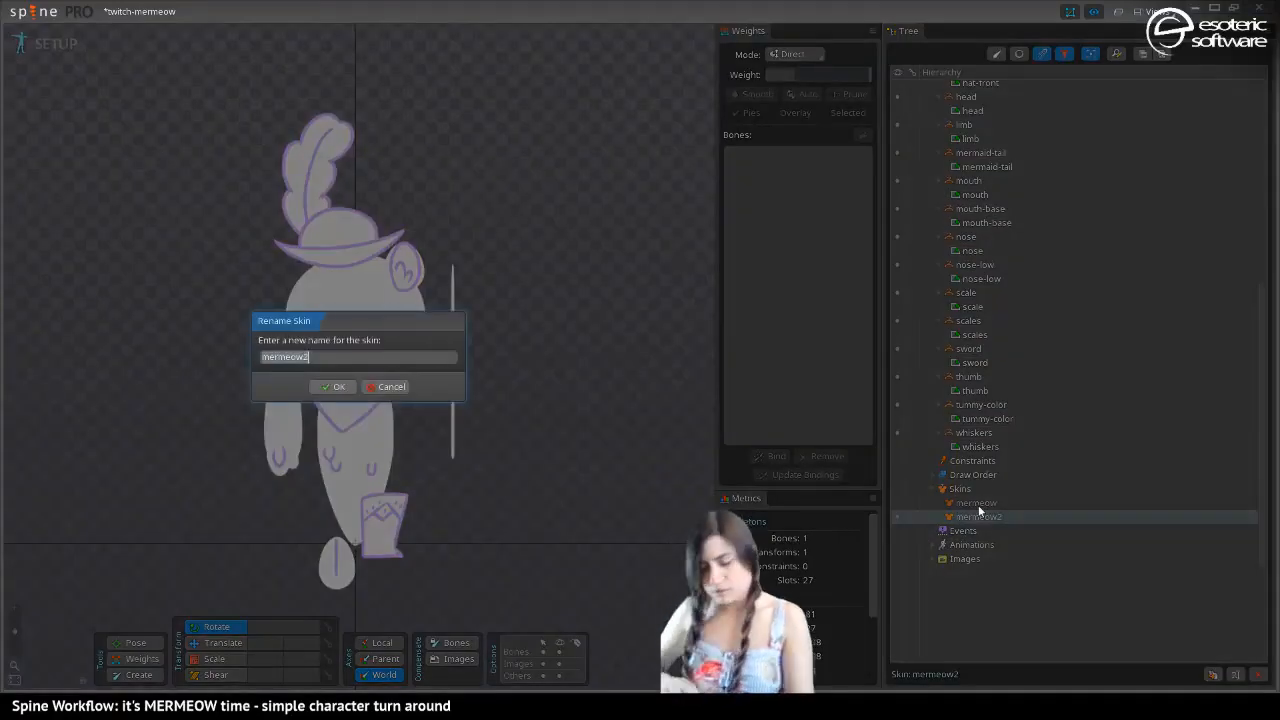
key("Right")
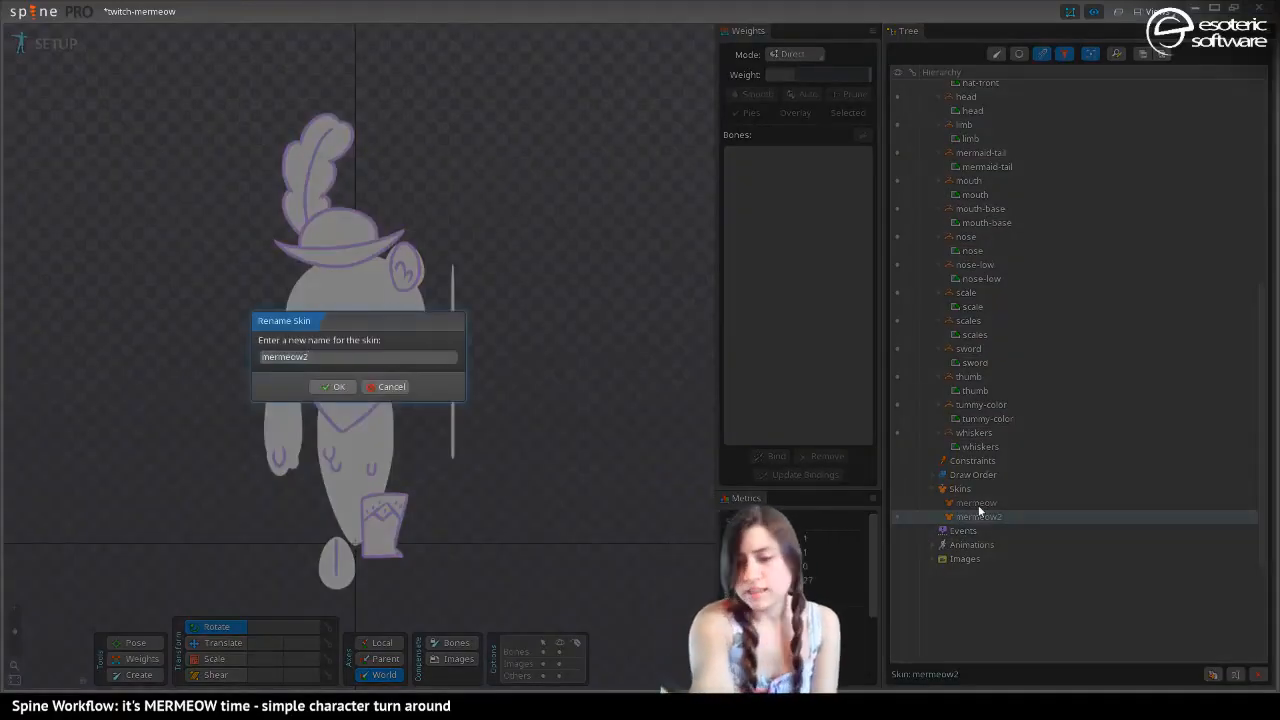
key("BackSpace")
key("BackSpace")
key("BackSpace")
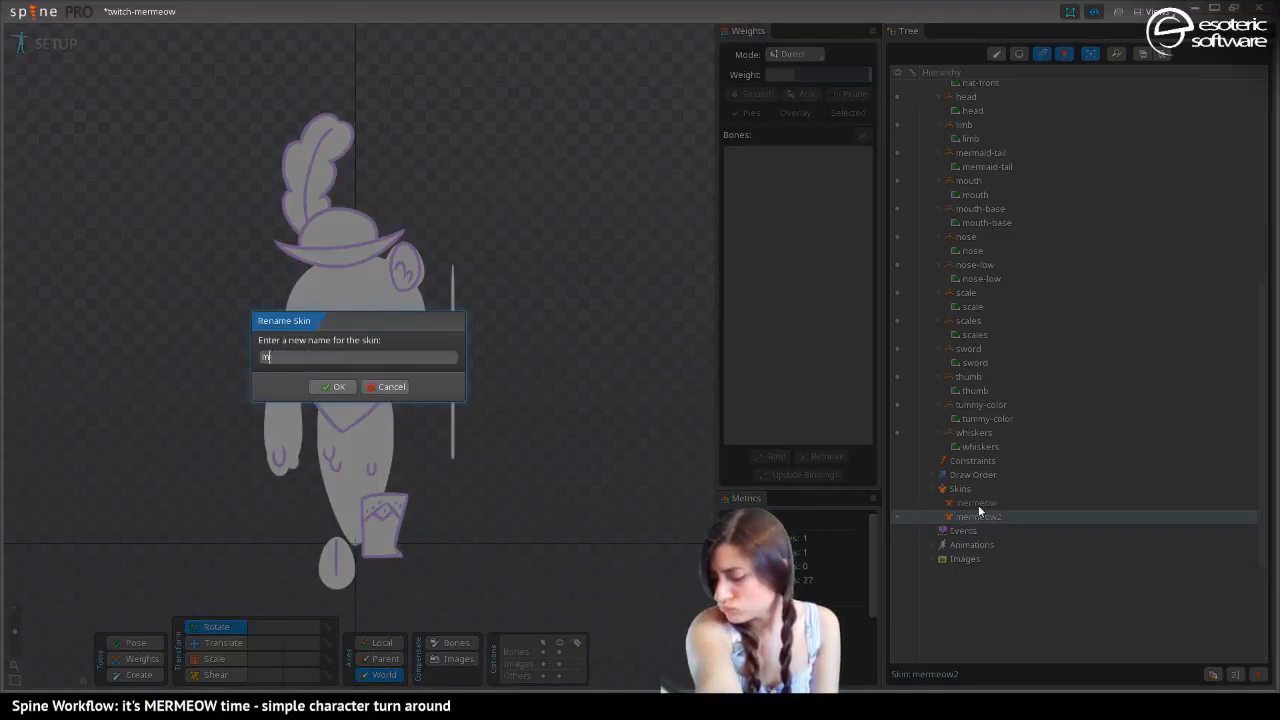
type("boo")
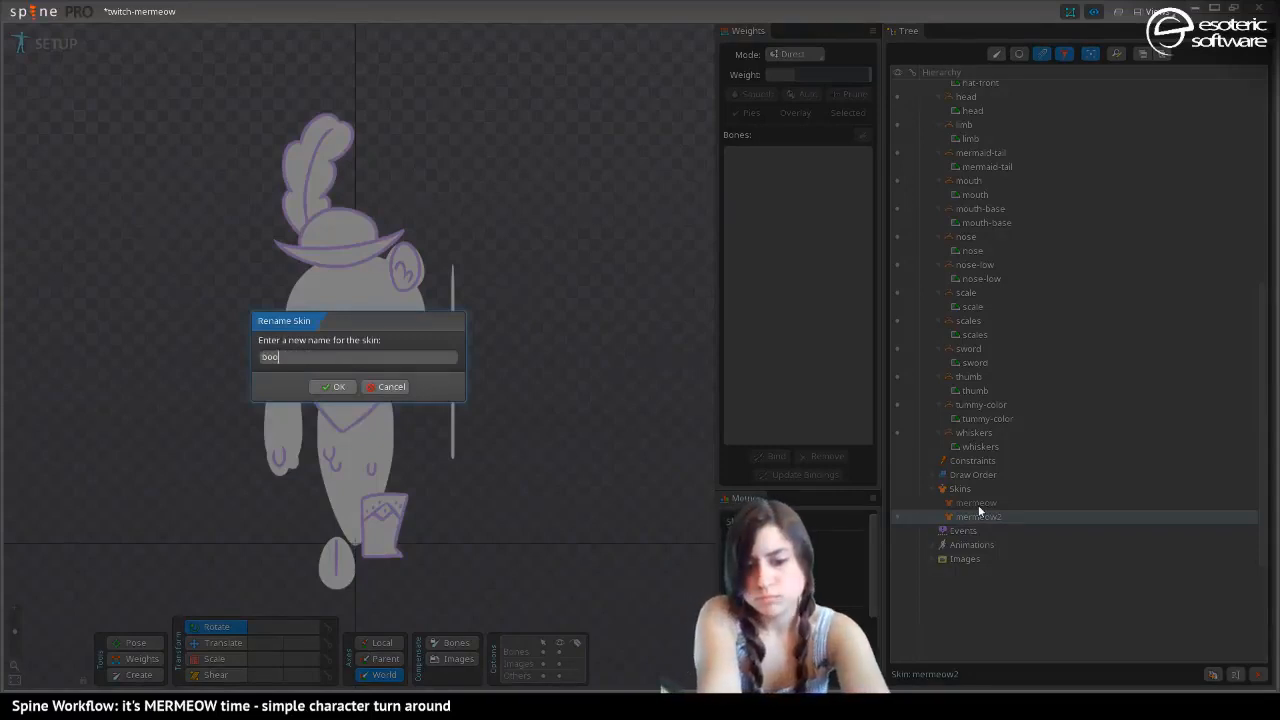
type("tmeow")
key("Return")
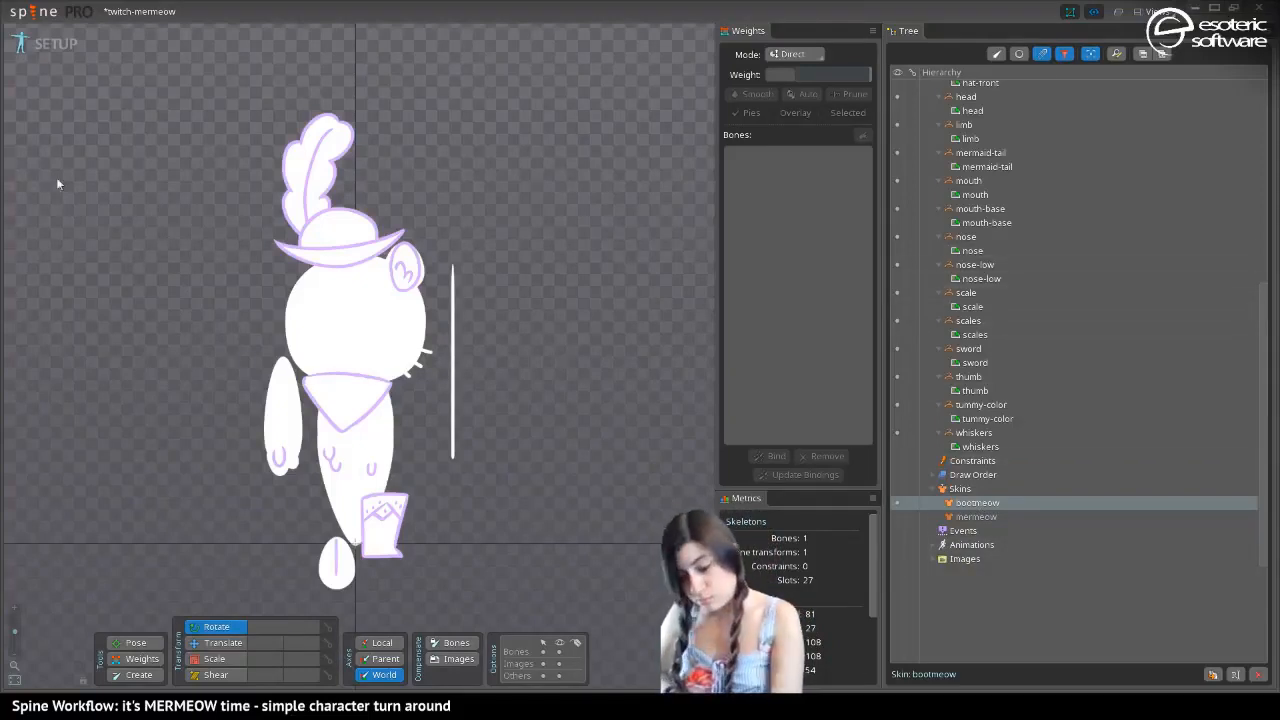
Delete the mermaid-tail, fin and fin-line attachments from the bootmeow skin
left_click(355, 530)
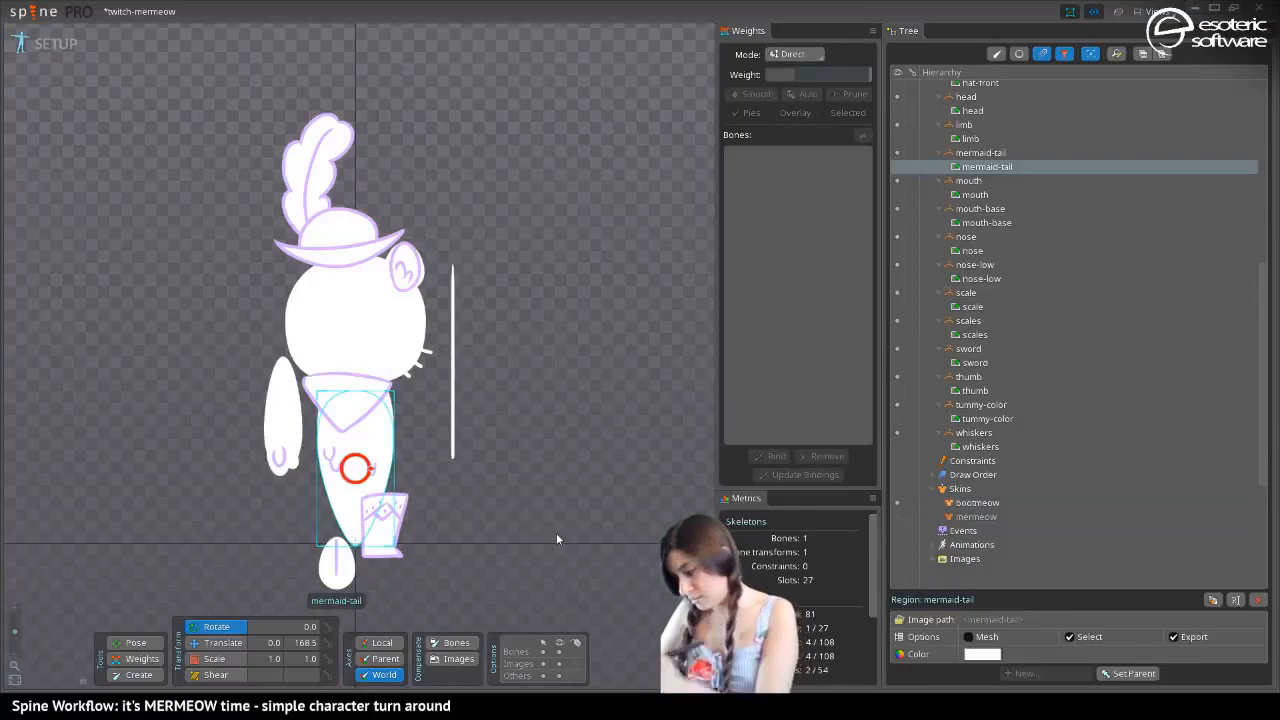
left_click(1258, 599)
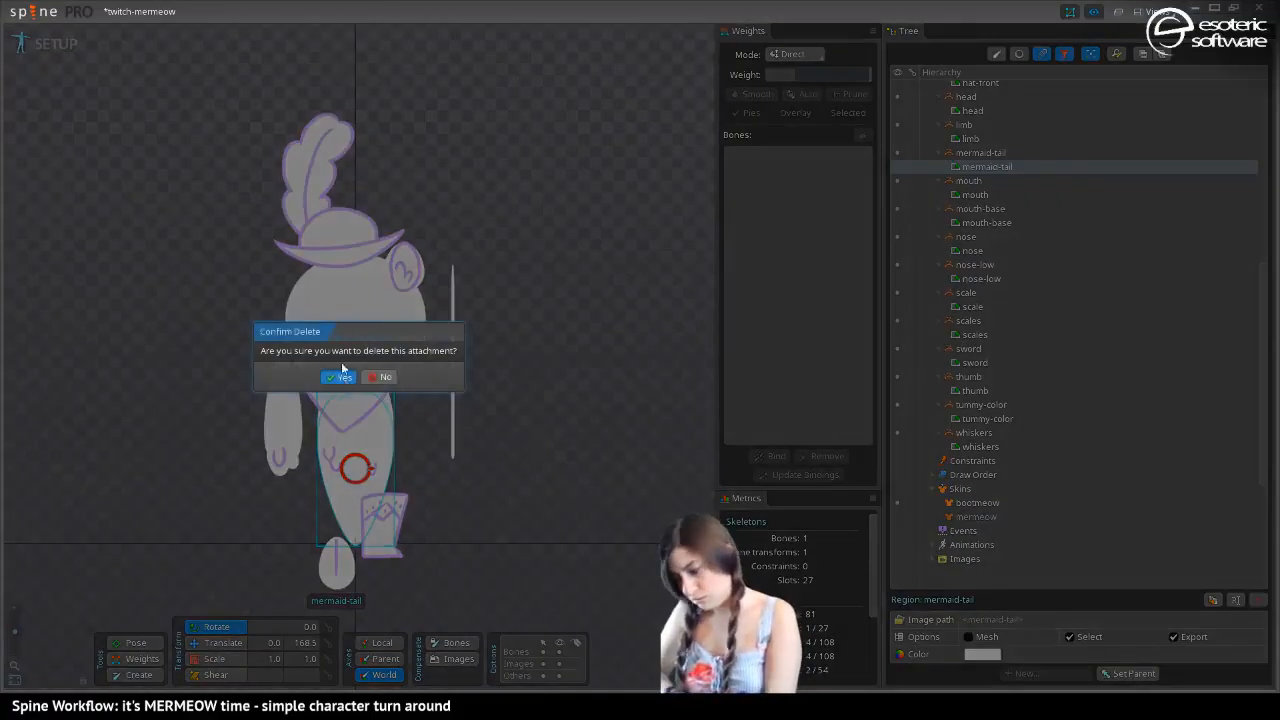
left_click(340, 376)
left_click(335, 561)
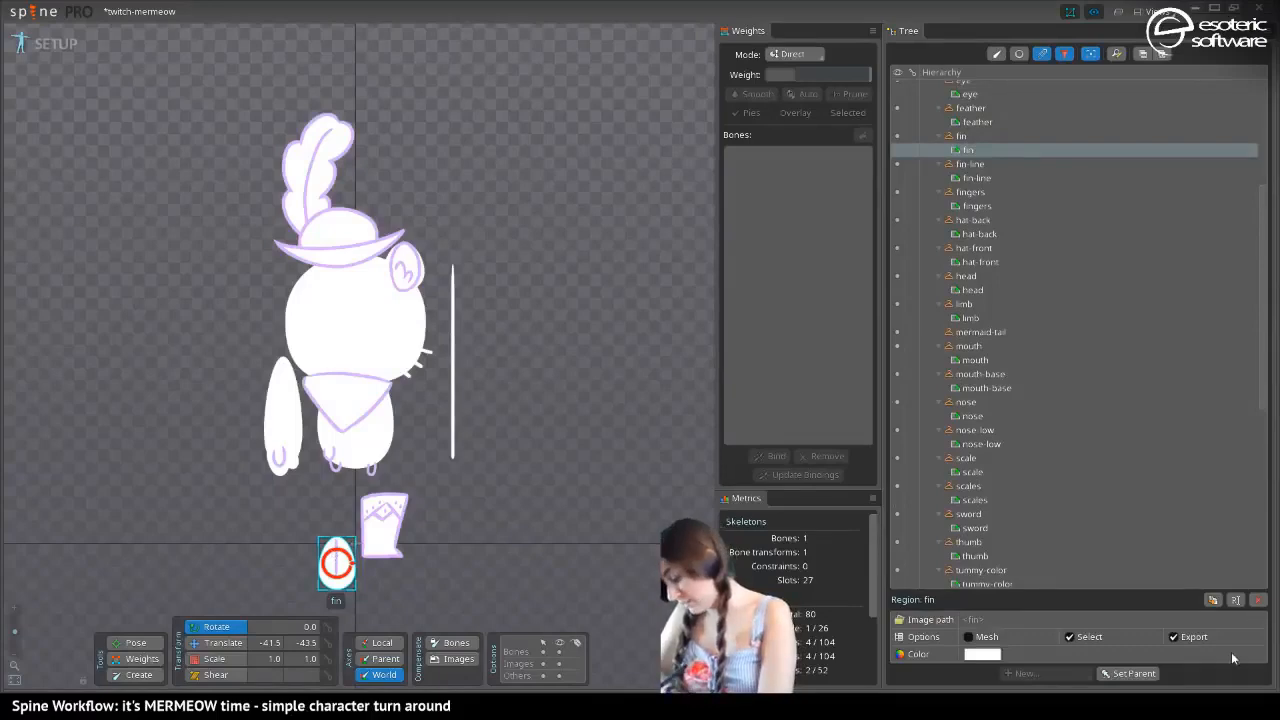
left_click(1258, 599)
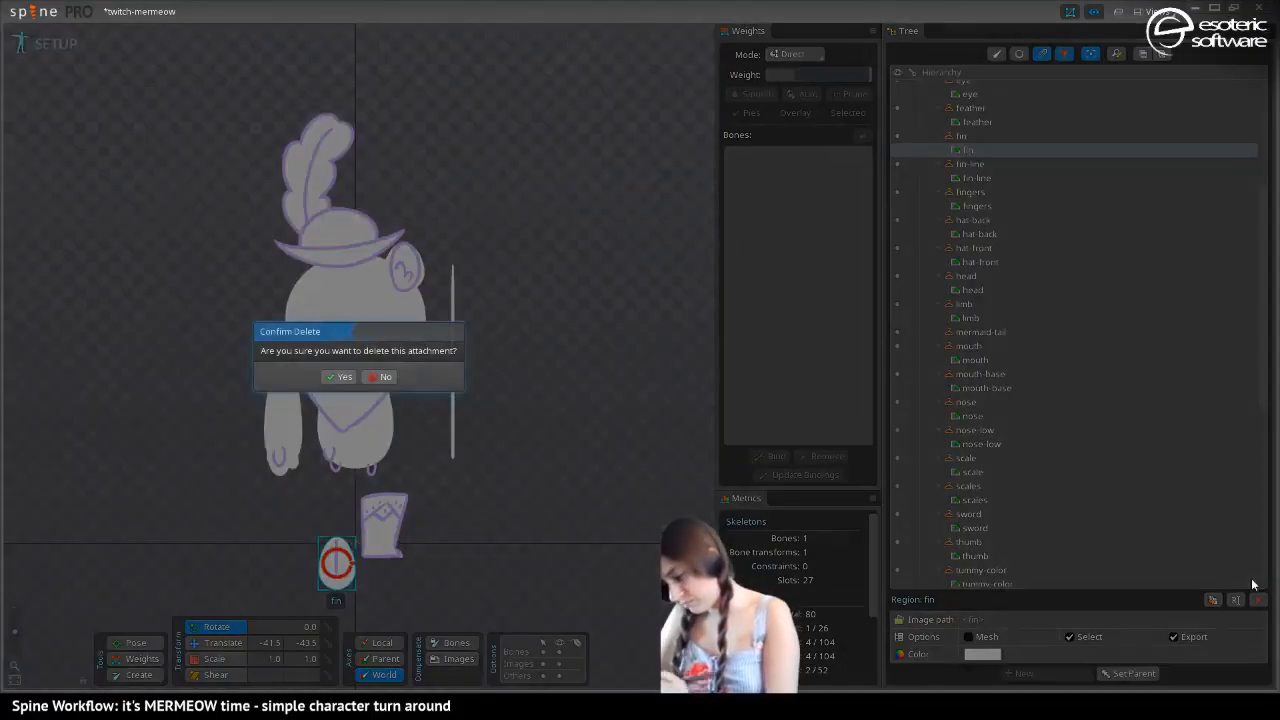
left_click(338, 376)
left_click(337, 557)
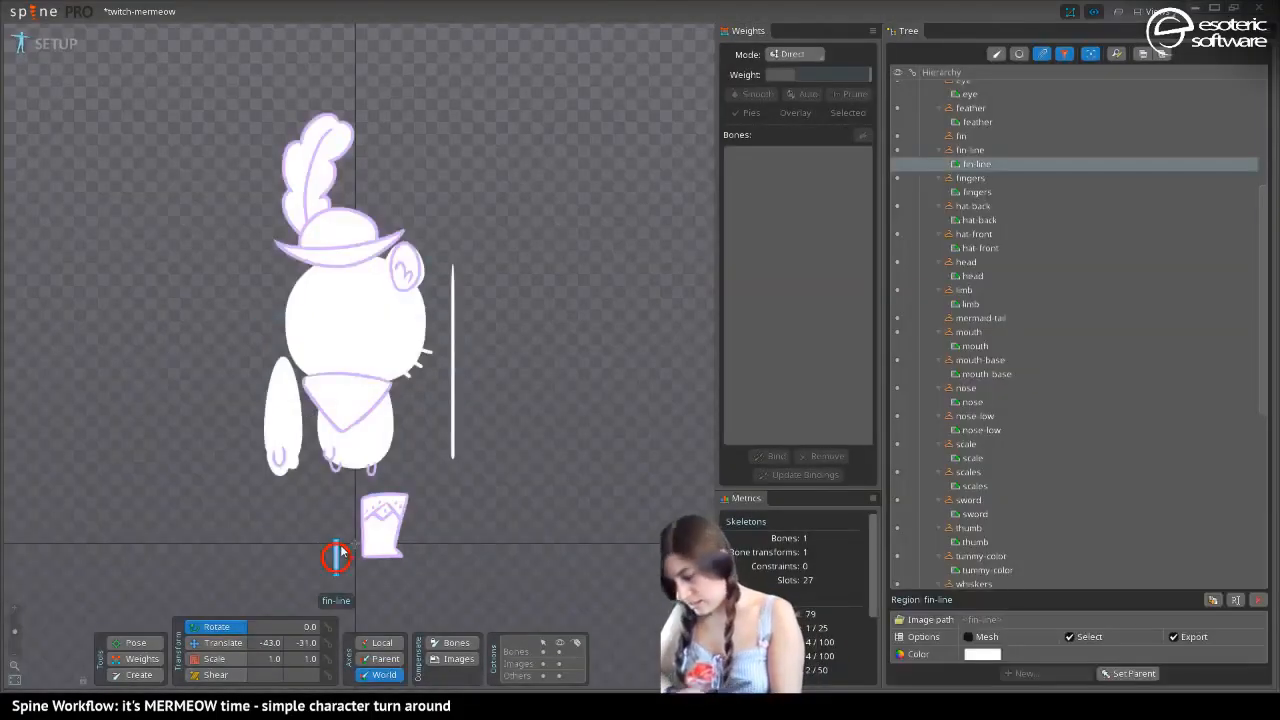
left_click(1258, 599)
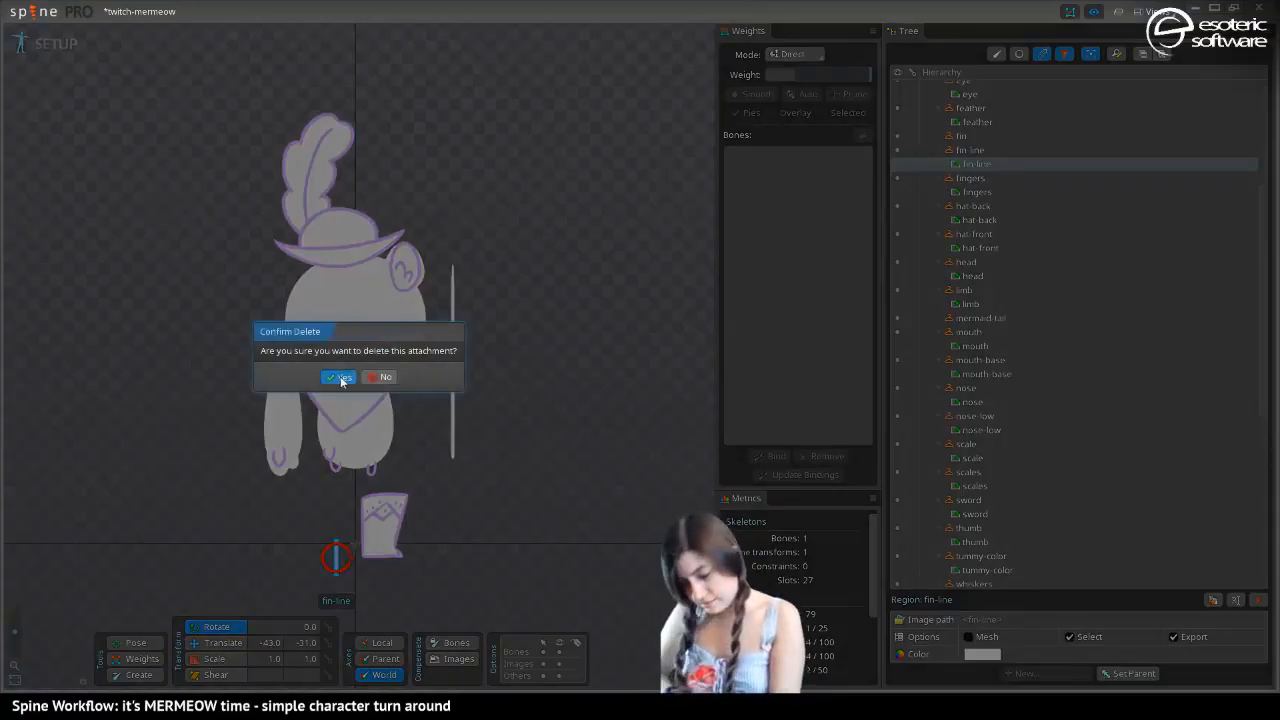
left_click(338, 376)
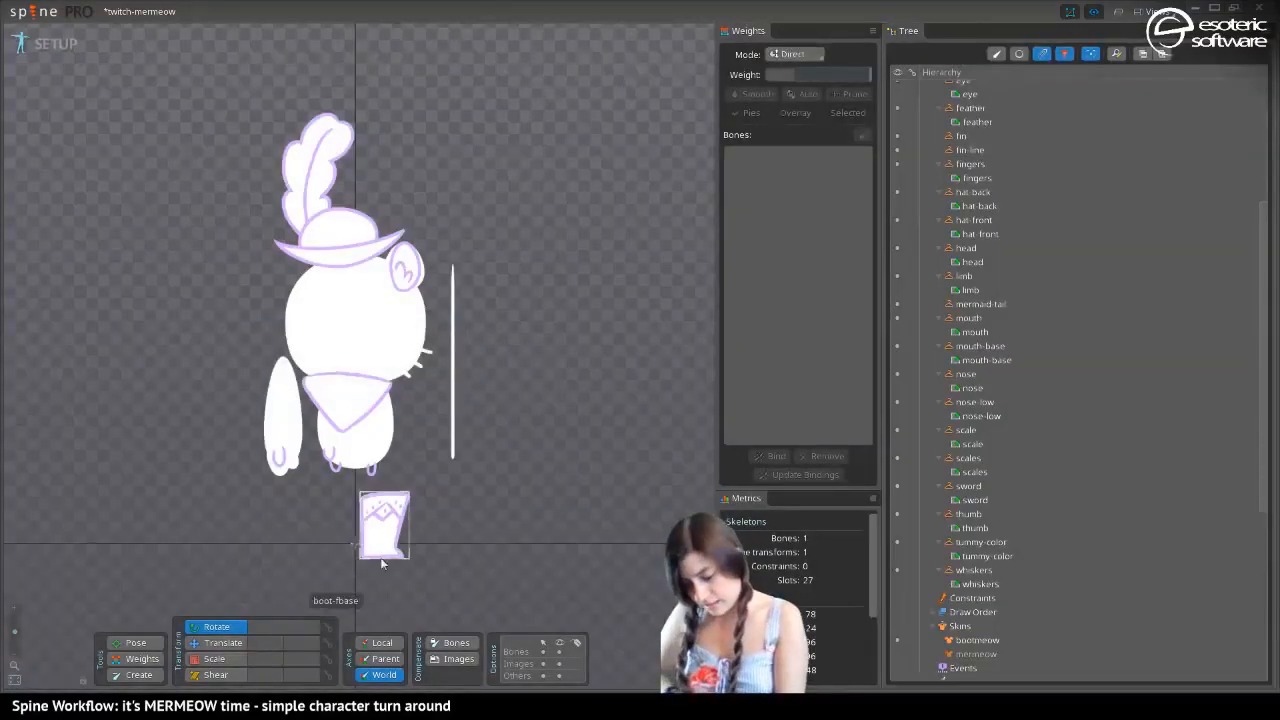
Delete the scales and scale attachments from the bootmeow skin
left_click(333, 464)
left_click(1258, 599)
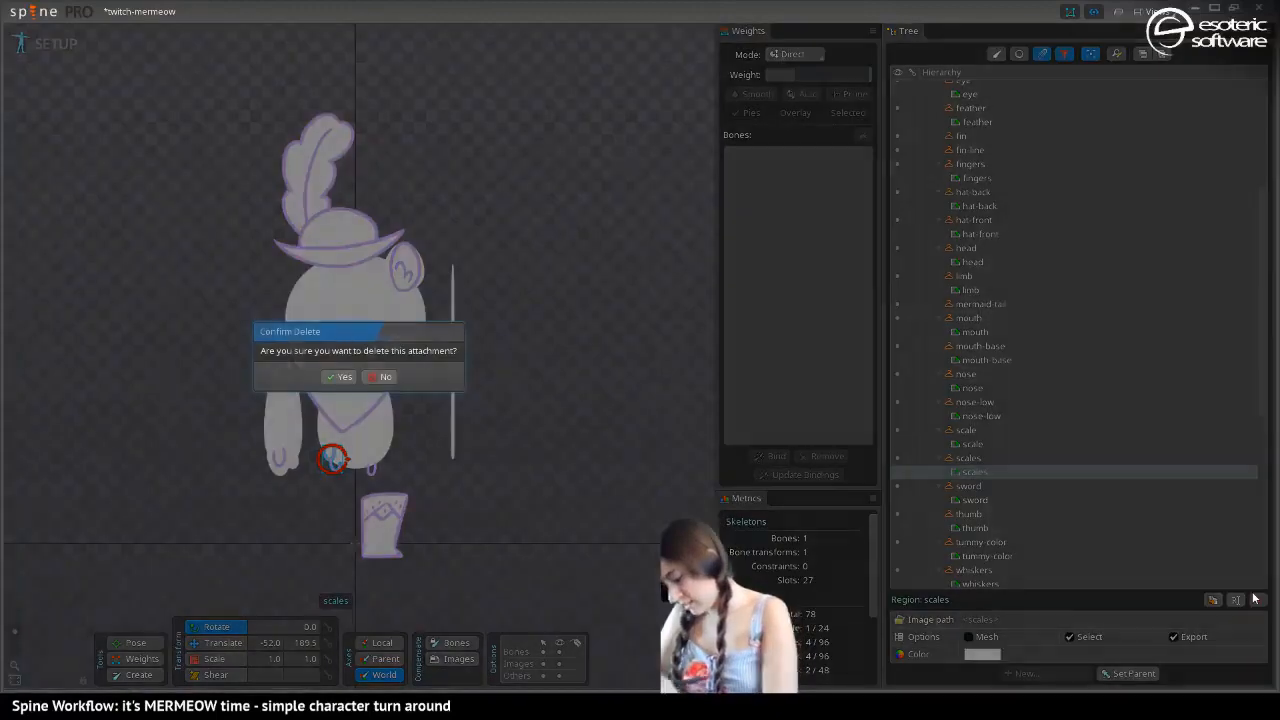
left_click(340, 377)
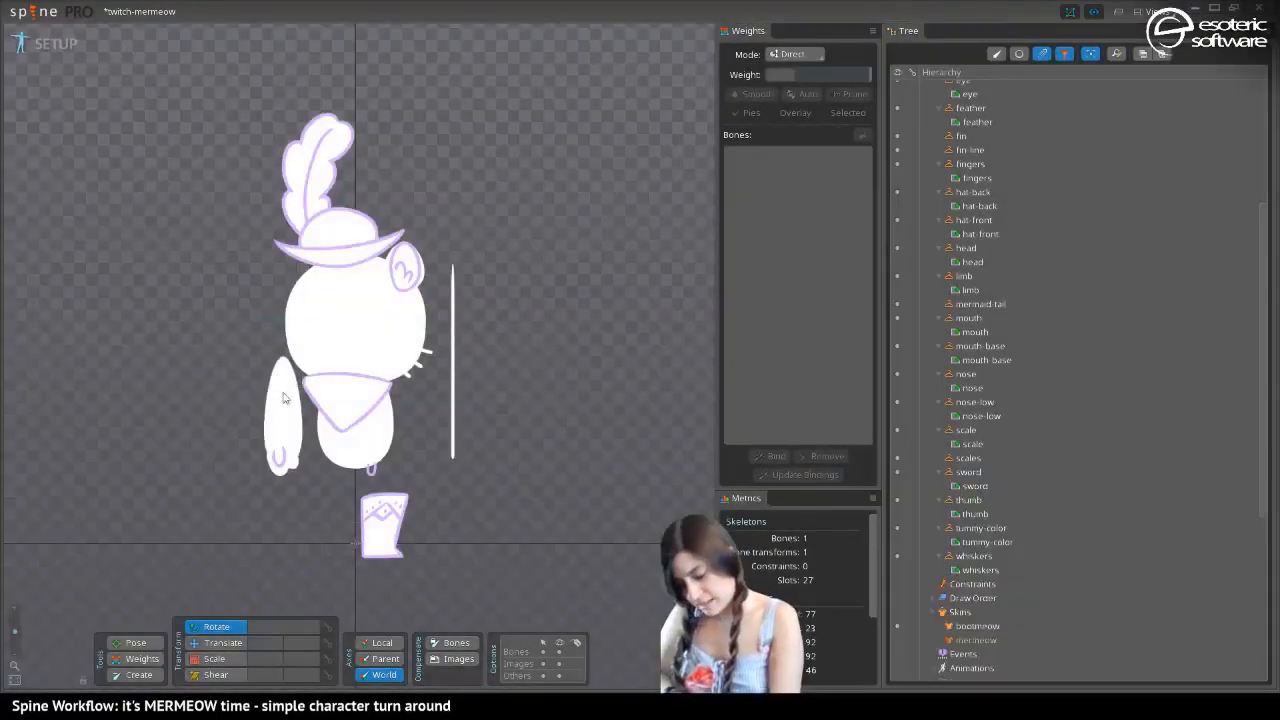
left_click(372, 474)
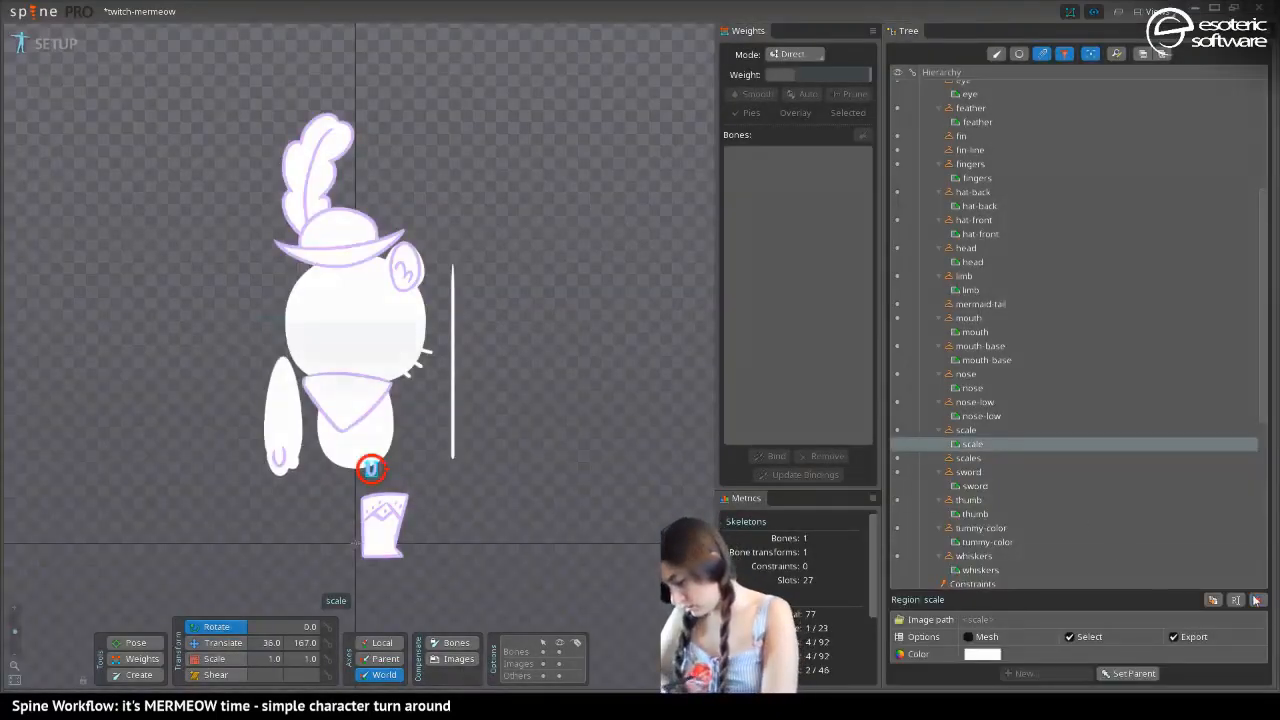
left_click(1258, 599)
left_click(340, 377)
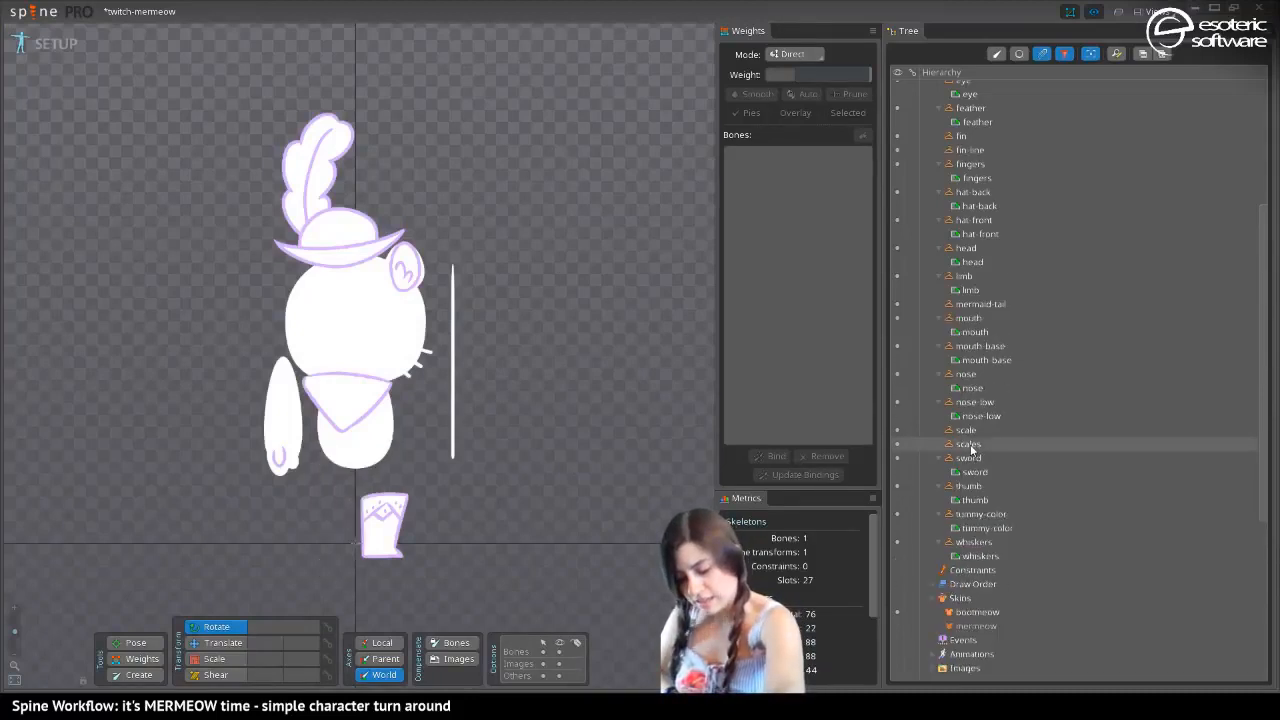
Switch to the mermeow skin and delete its feather, hat-back and hat-front attachments
key("ctrl+z")
key("ctrl+shift+z")
key("ctrl+z")
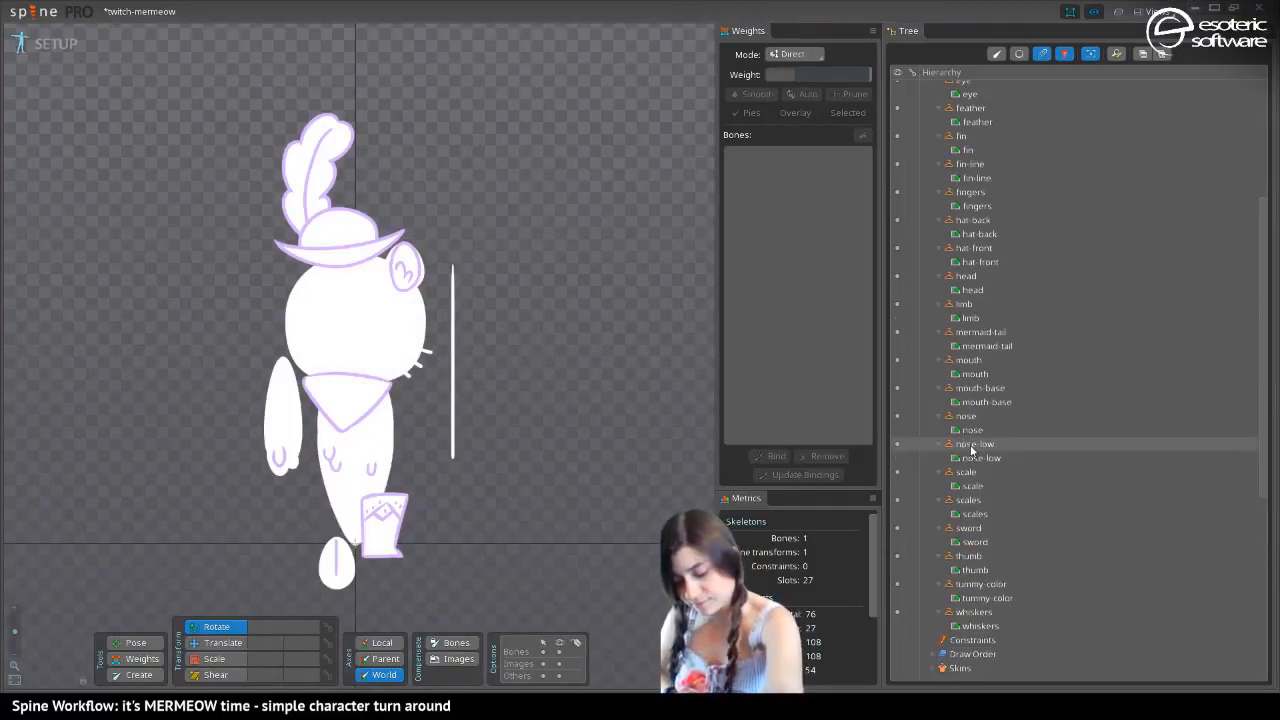
left_click(304, 184)
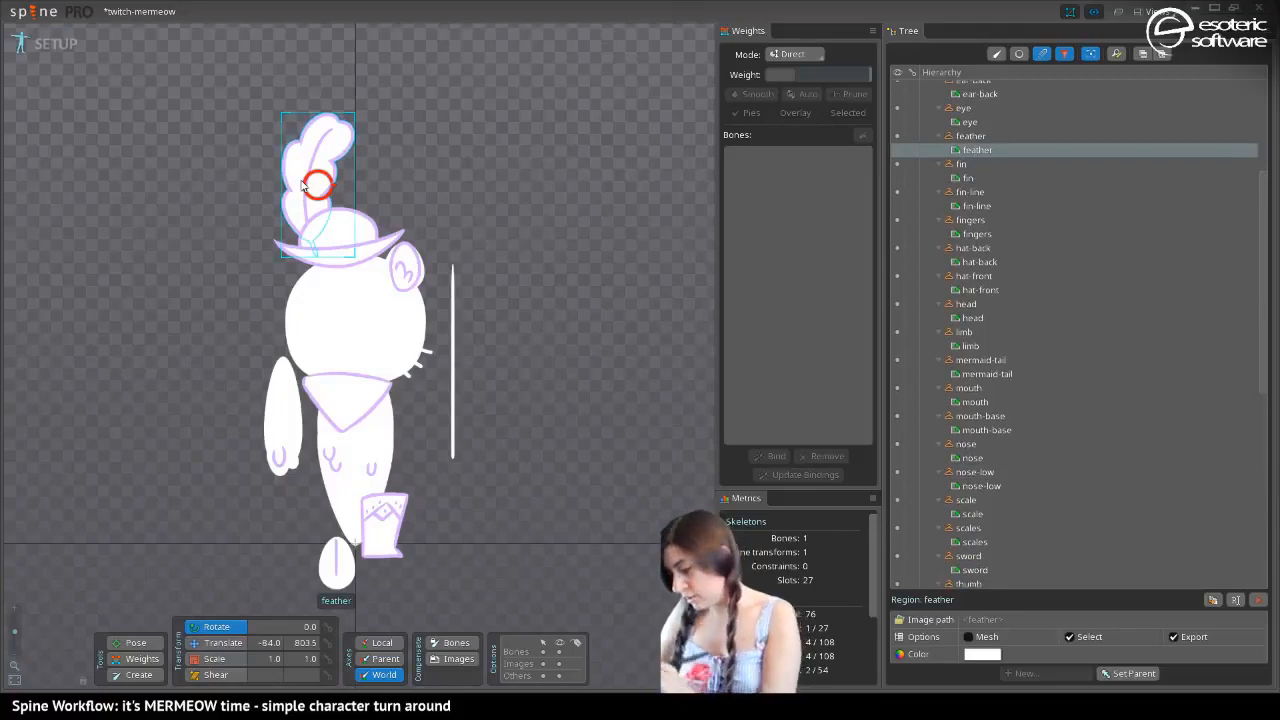
left_click(1258, 599)
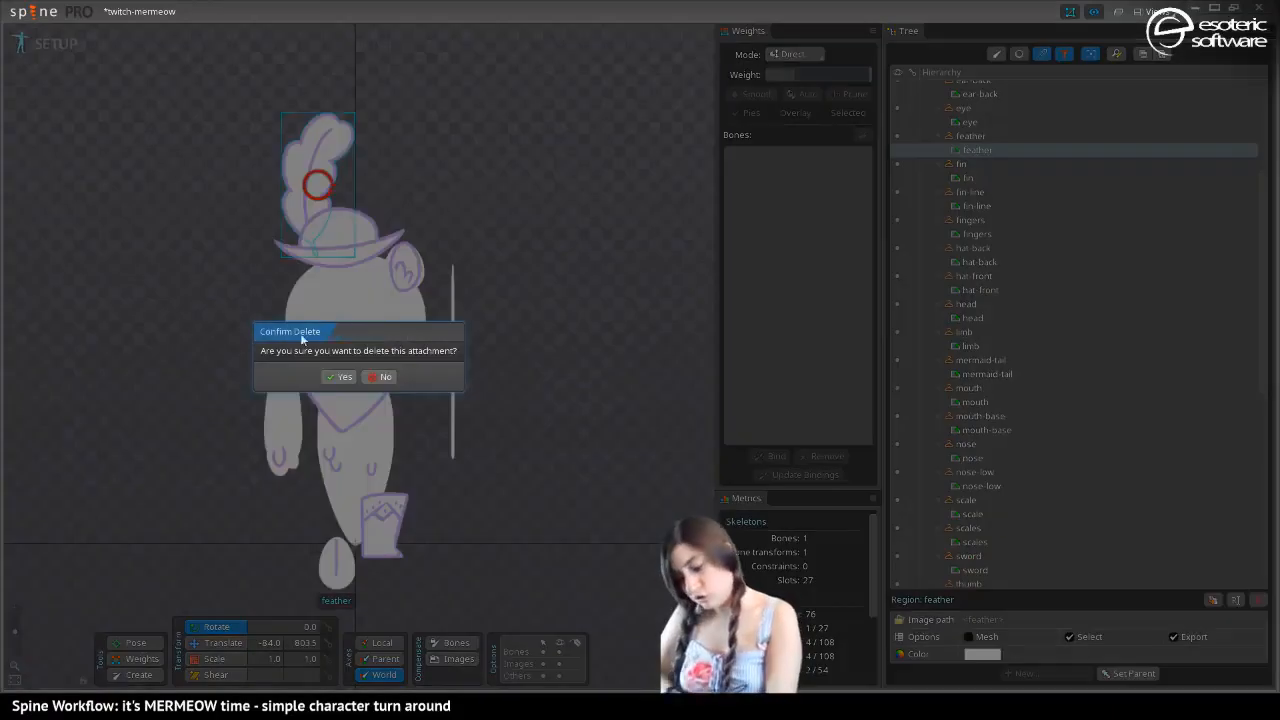
left_click(339, 376)
left_click(327, 213)
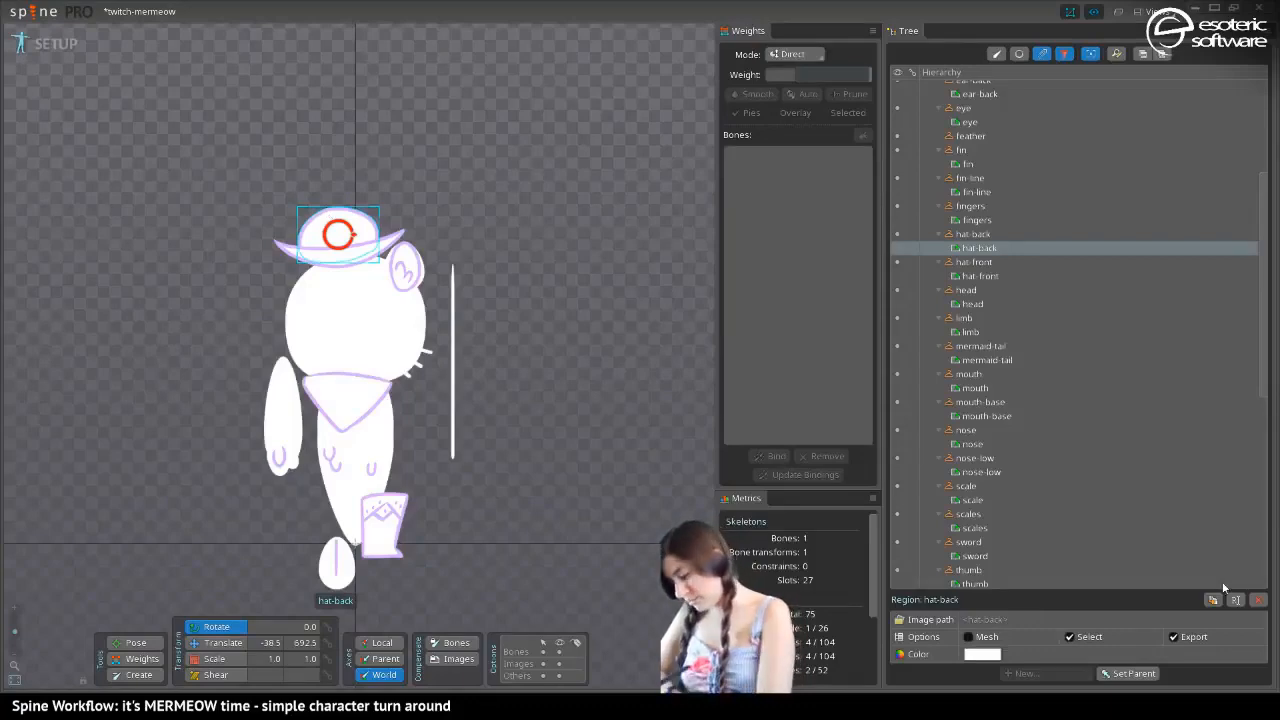
left_click(1258, 599)
left_click(338, 378)
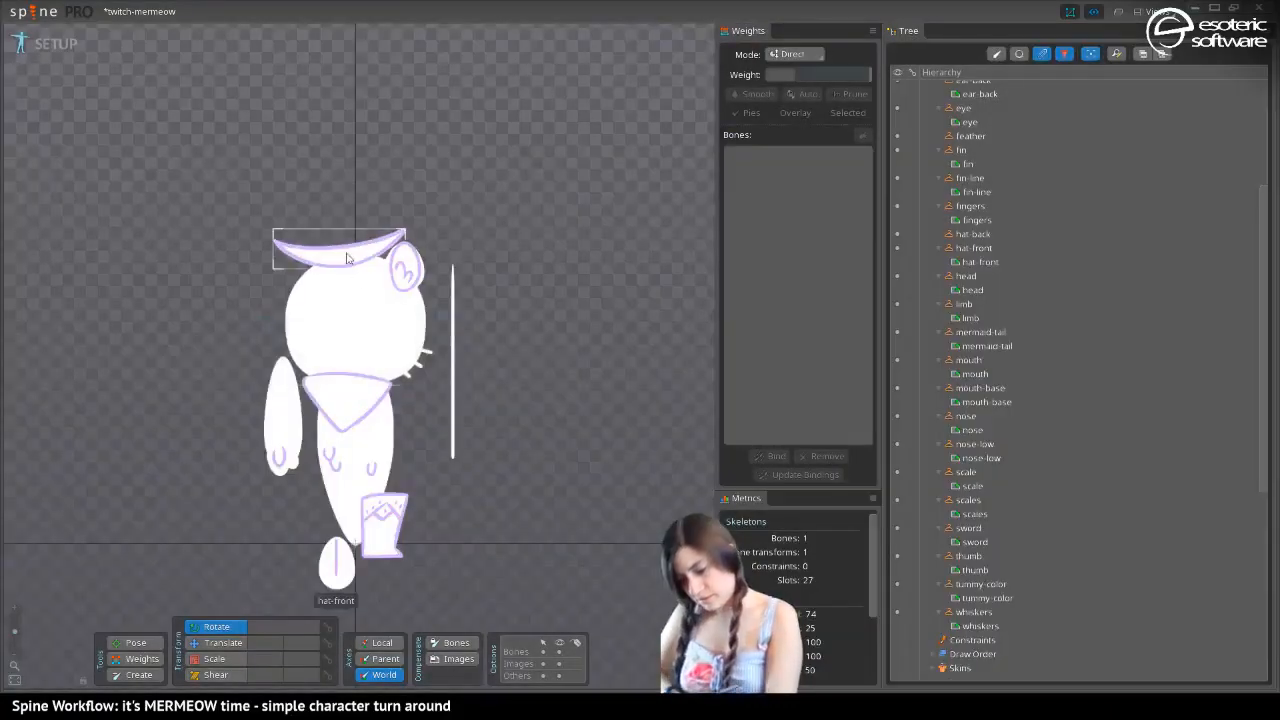
left_click(345, 255)
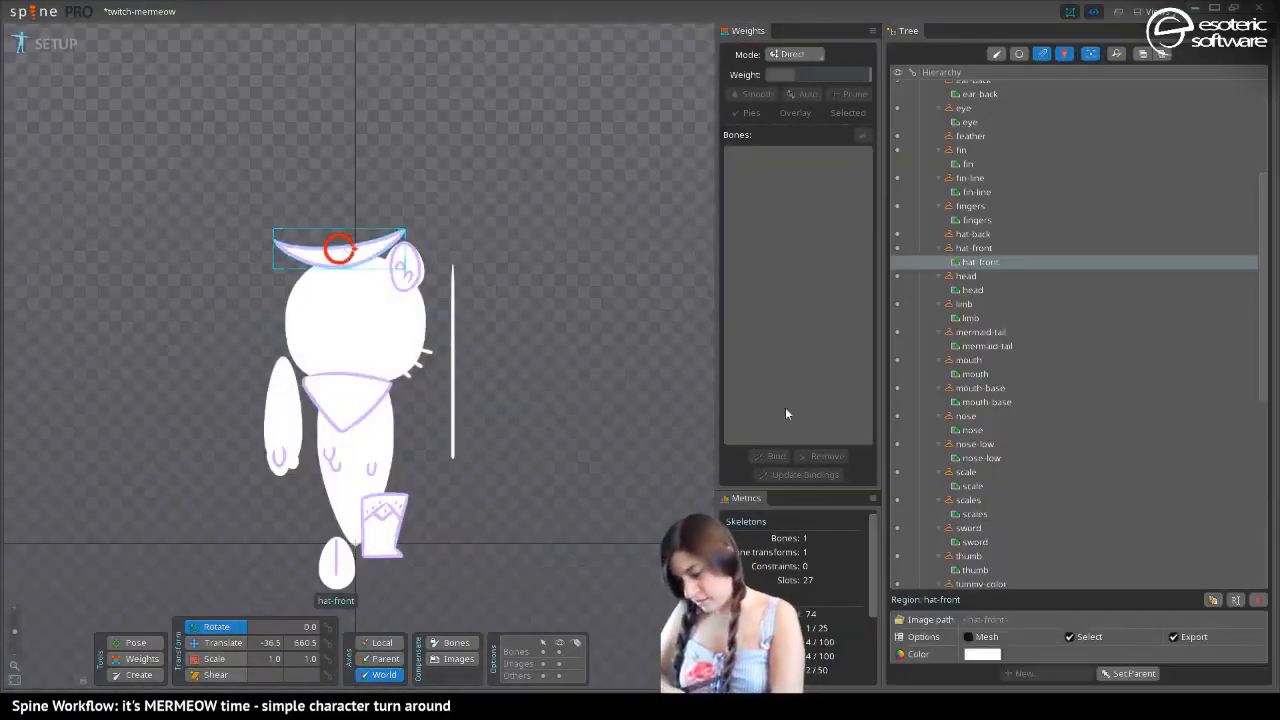
left_click(1258, 600)
left_click(340, 376)
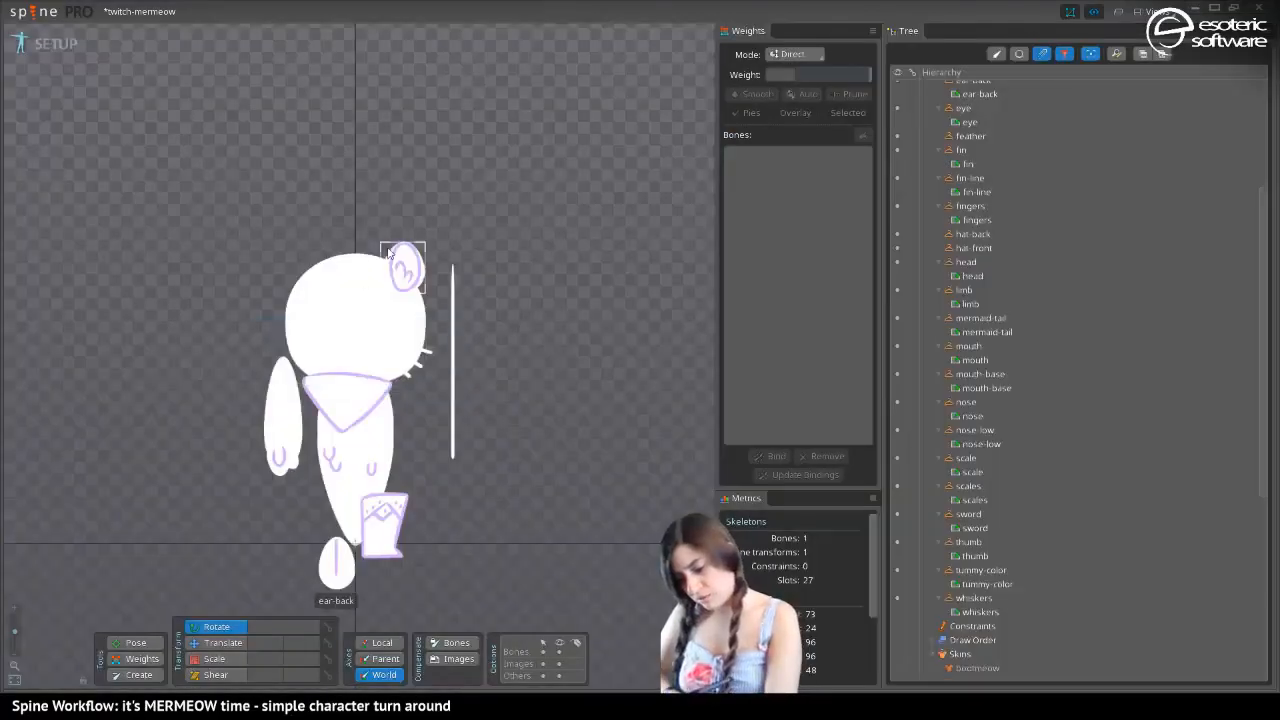
Delete the bandana-decorations and bandana attachments from the mermeow skin
left_click(340, 400)
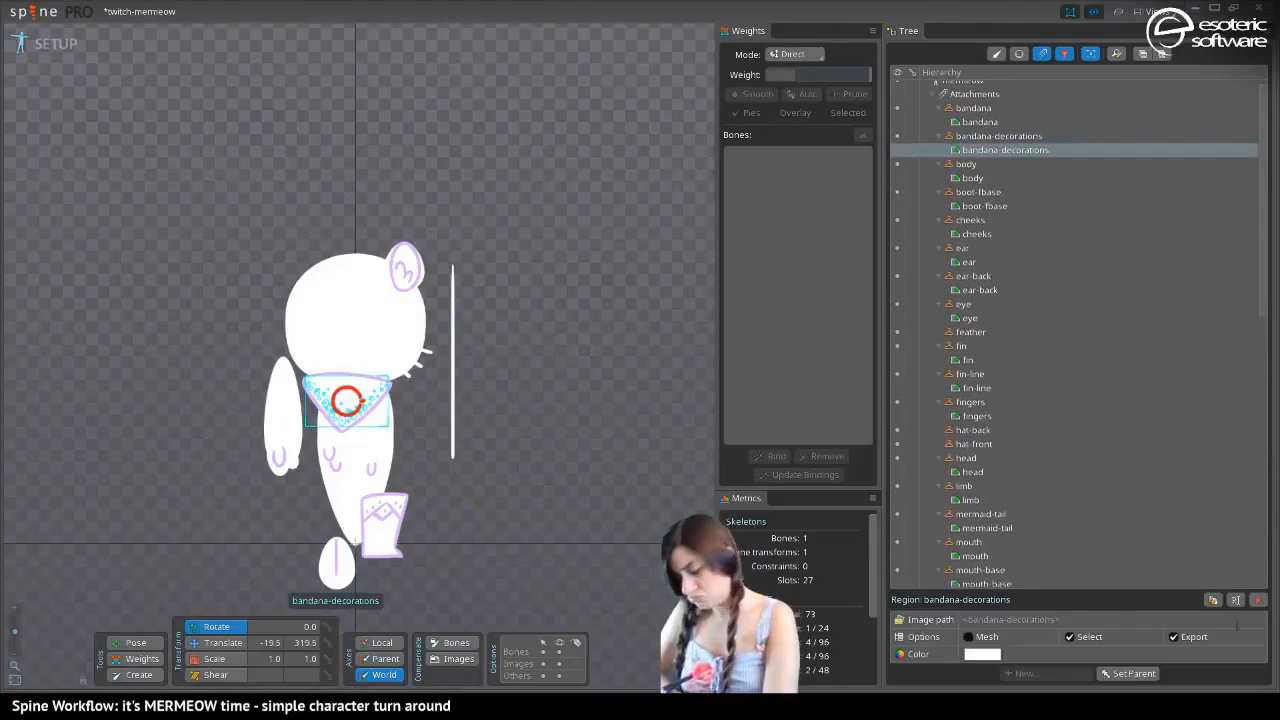
left_click(1258, 600)
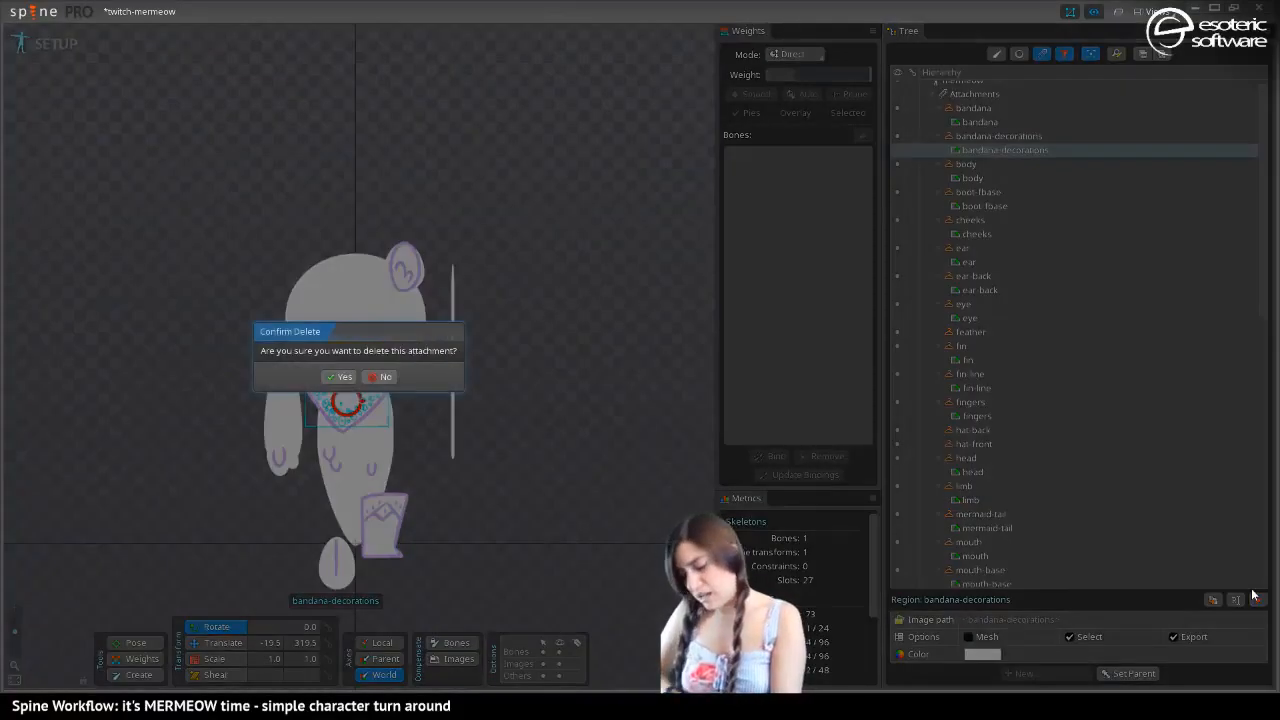
left_click(340, 376)
left_click(375, 416)
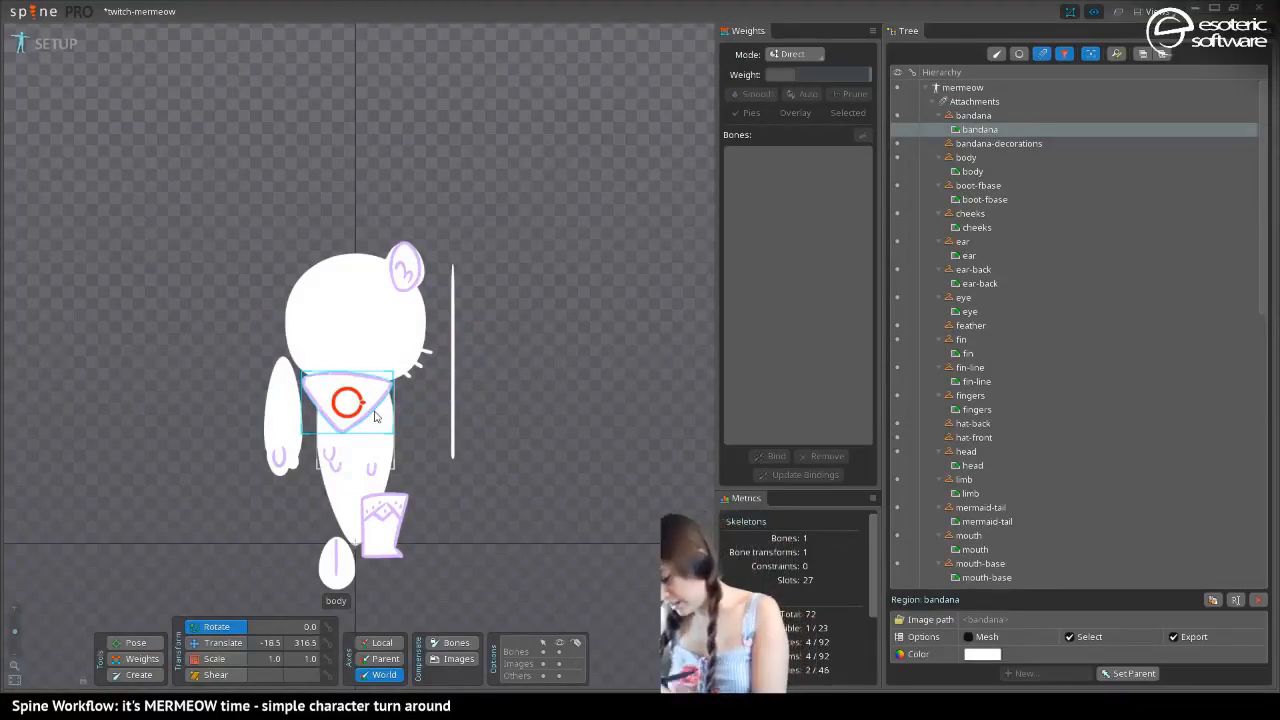
key("Delete")
key("Return")
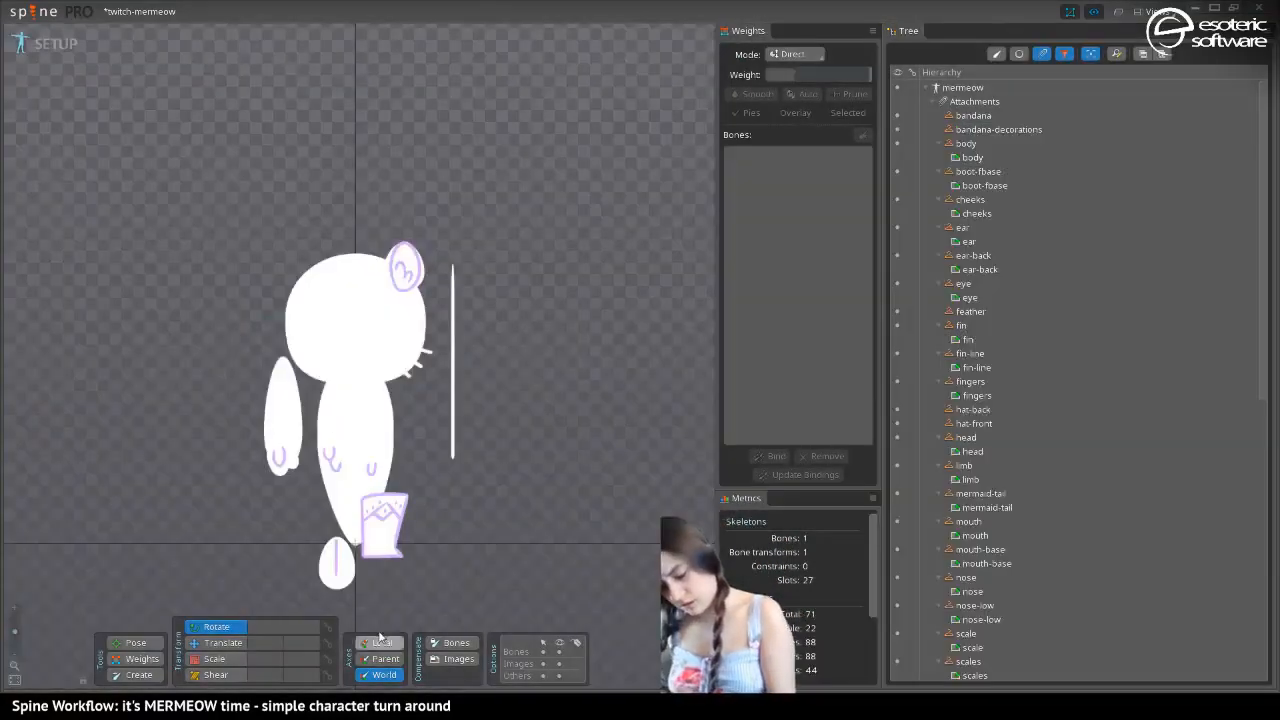
Delete the boot-fbase attachment from the mermeow skin
left_click(384, 528)
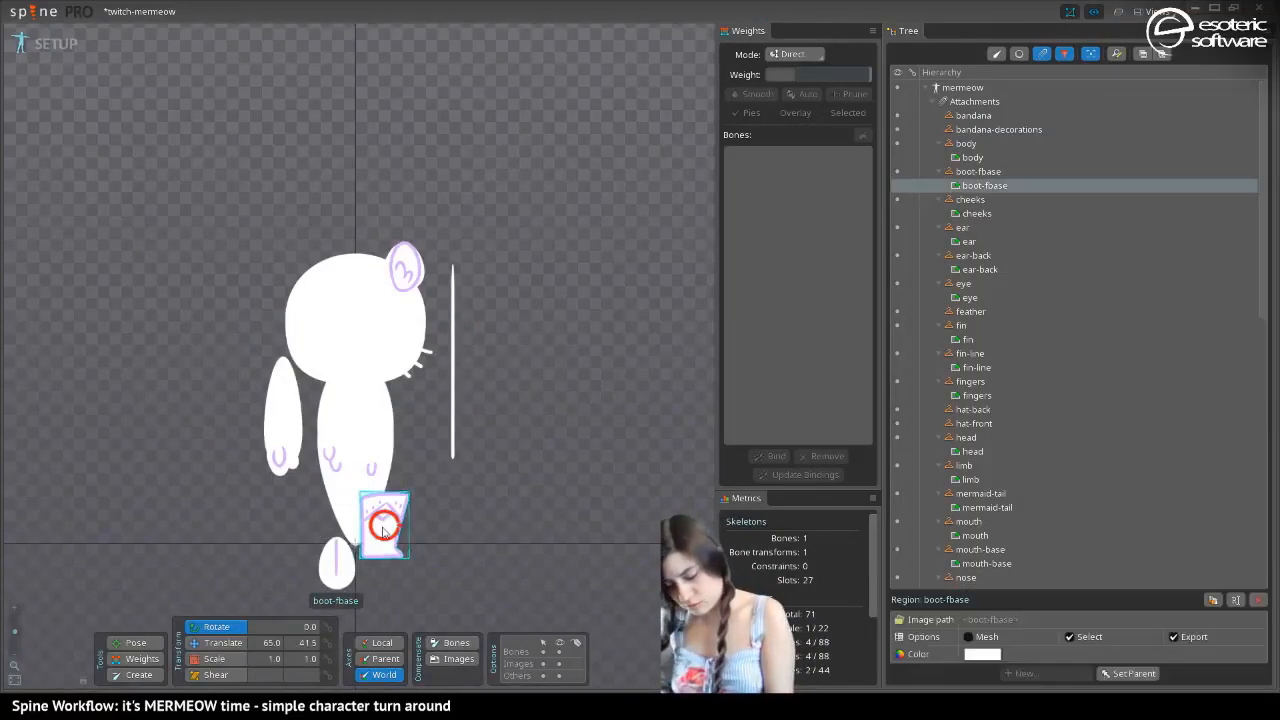
key("Delete")
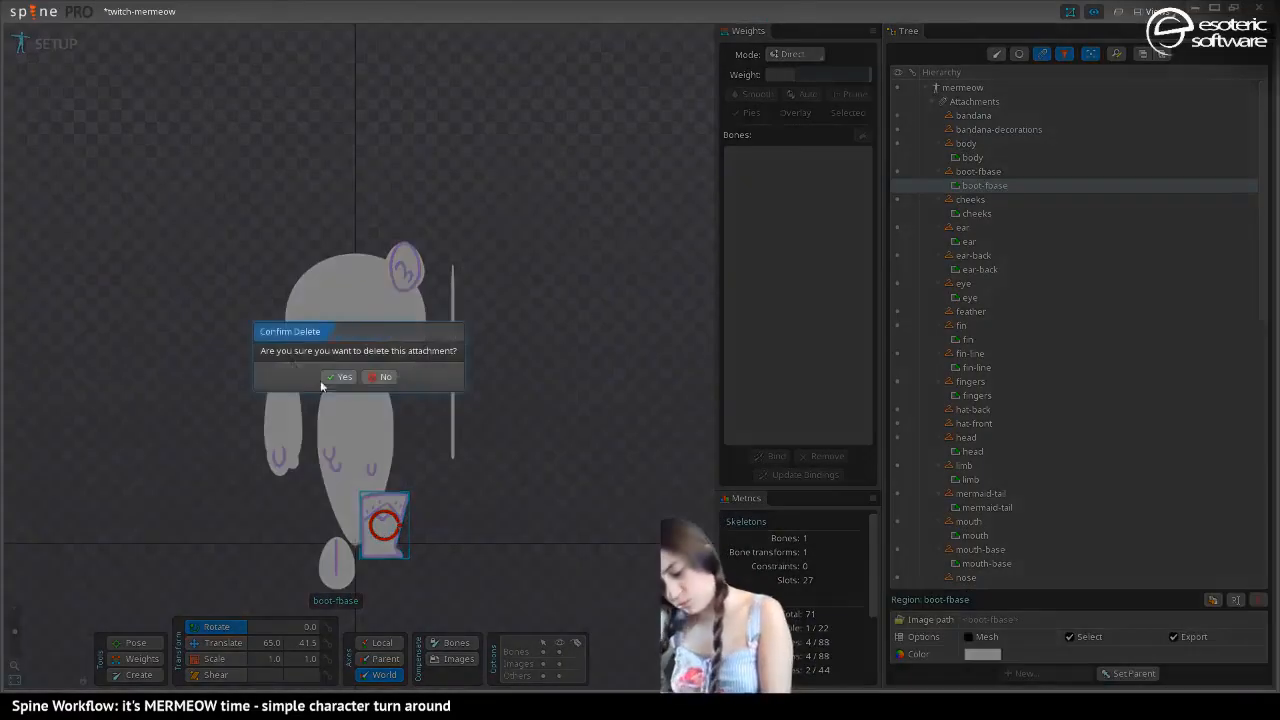
left_click(338, 377)
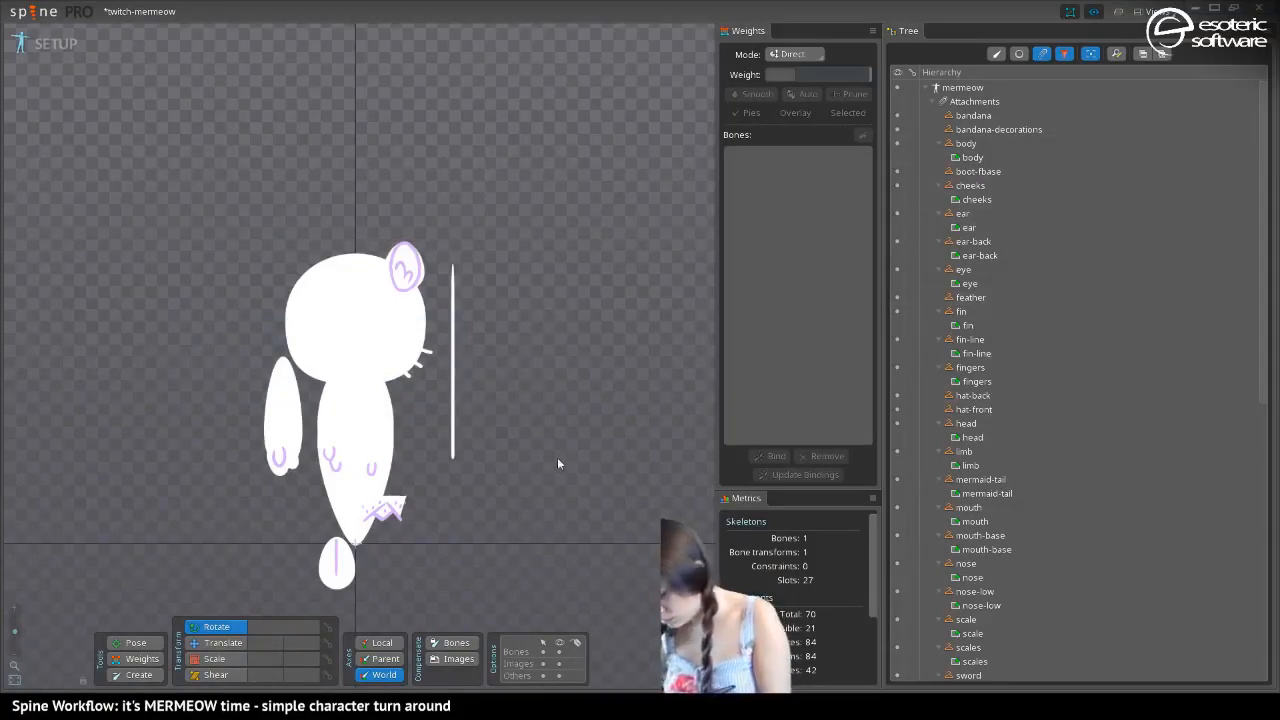
Hide the fingers attachment in the mermeow skin and save the project
left_click(398, 510)
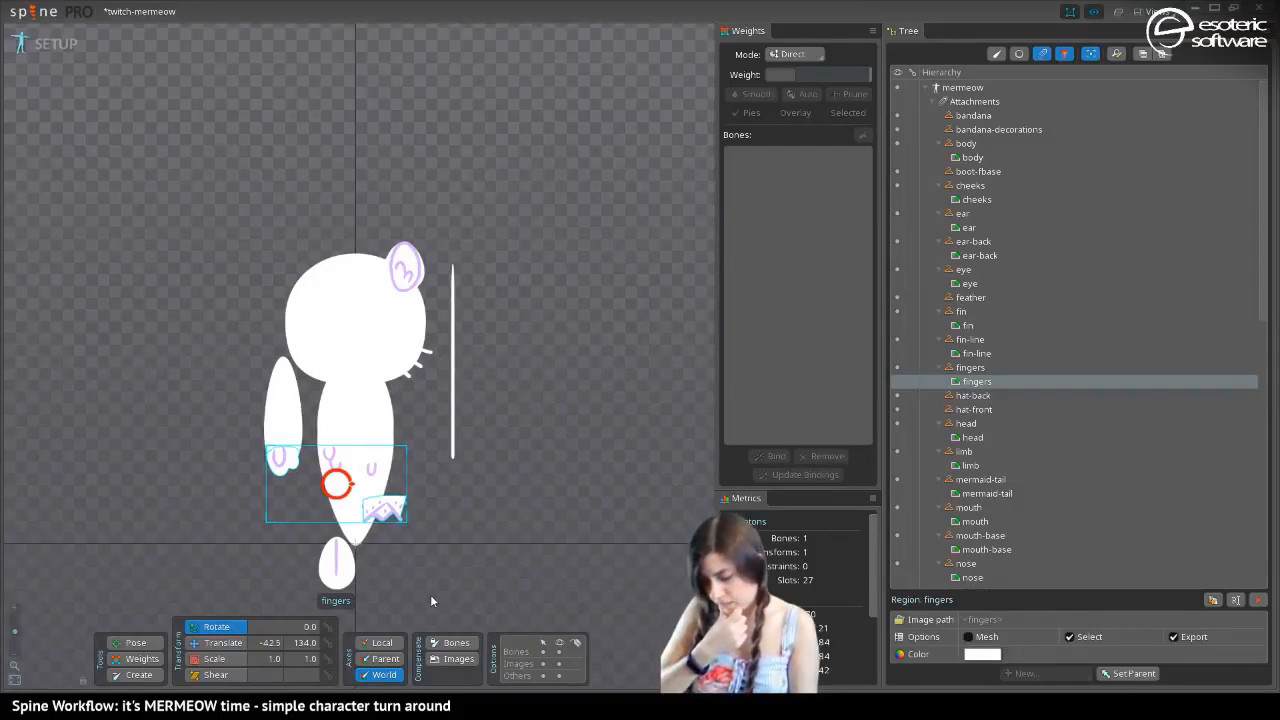
key("ctrl+s")
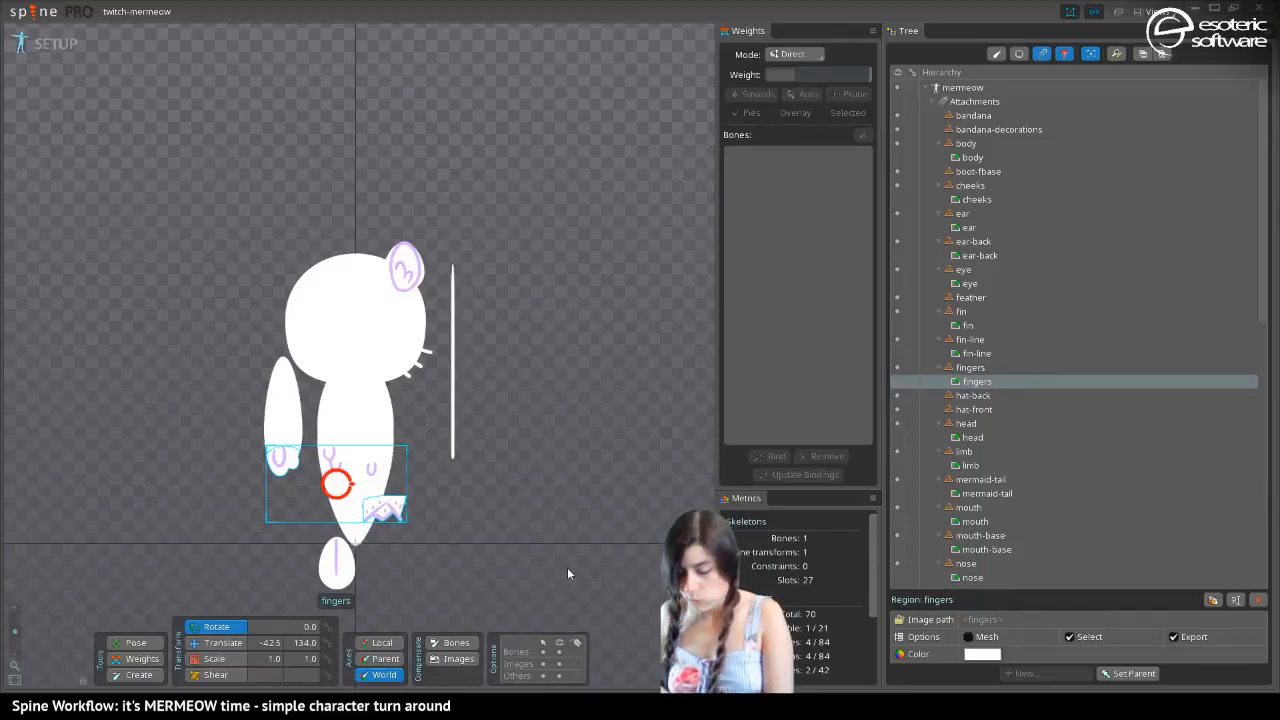
left_click(897, 368)
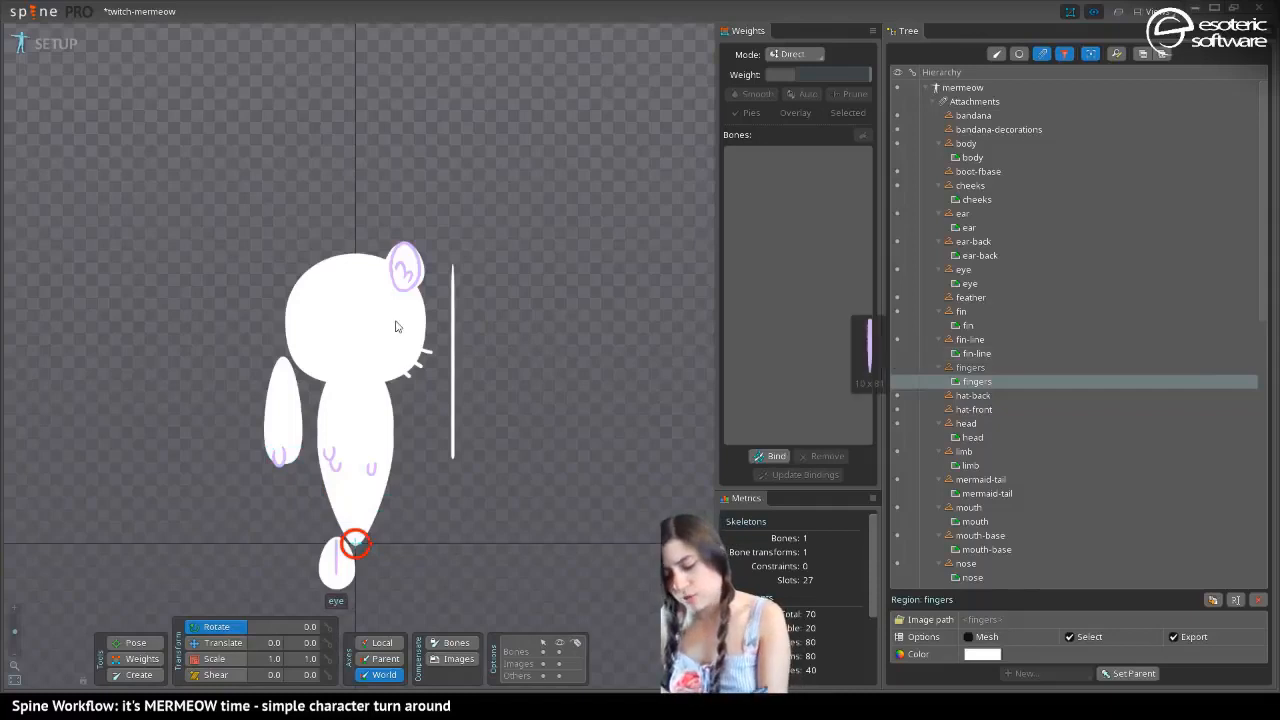
key("ctrl+s")
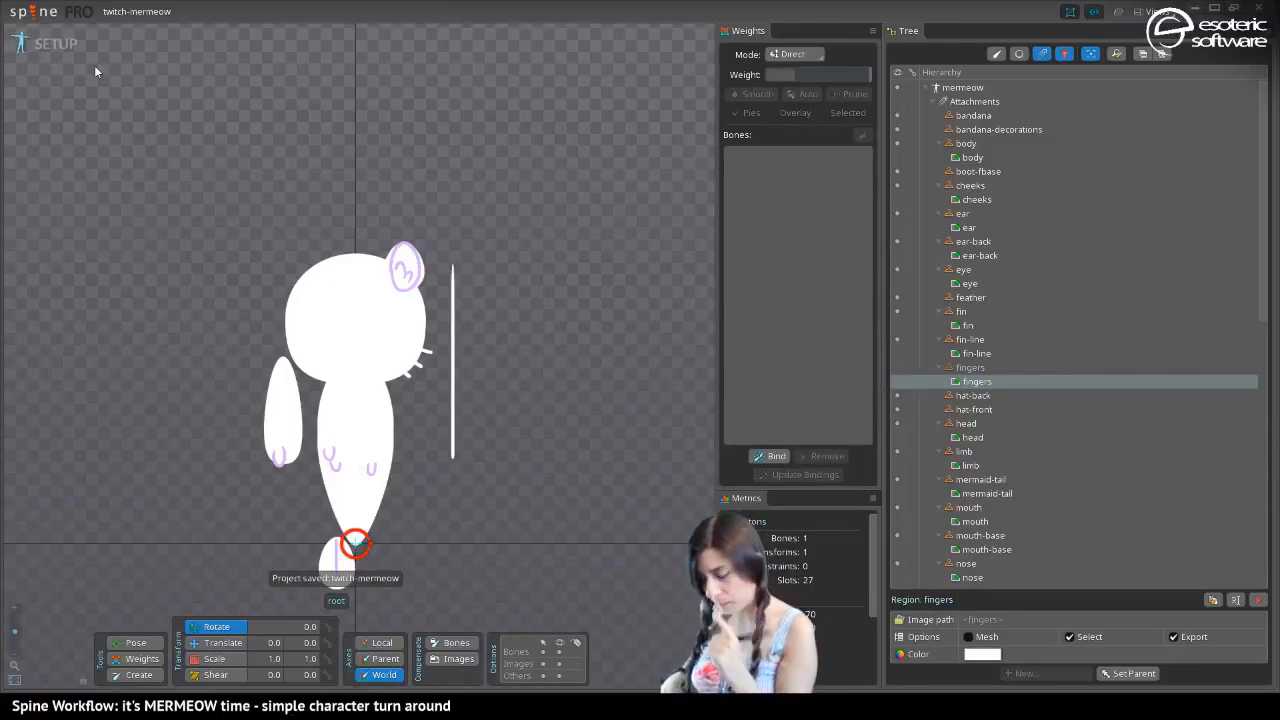
Filter the hierarchy to show slots, then reset the filter to restore the full bone and slot hierarchy
left_click(1064, 53)
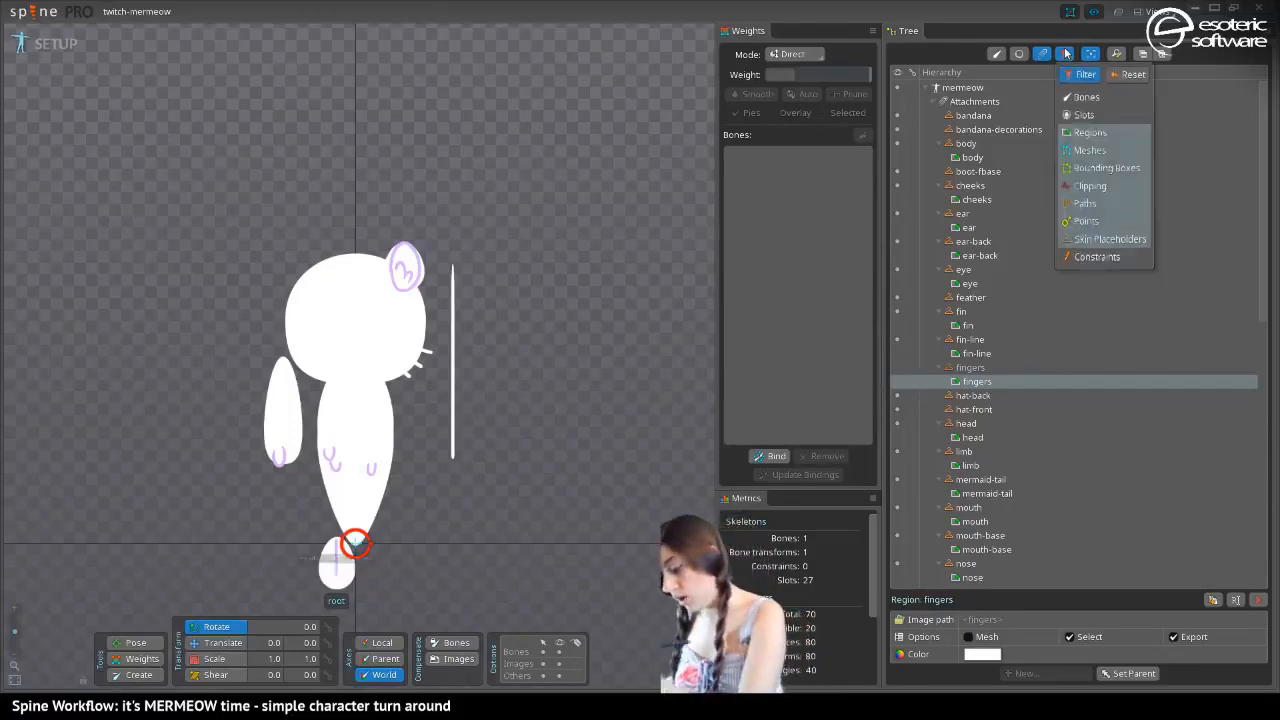
left_click(1080, 107)
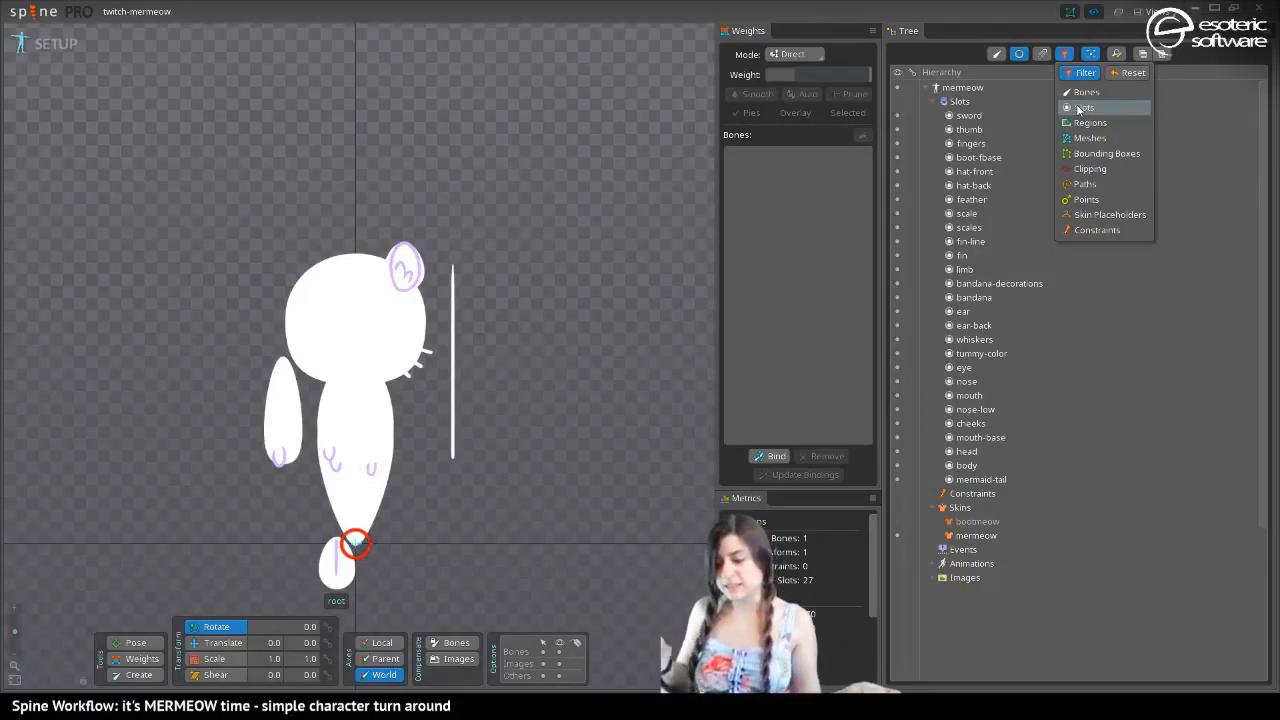
left_click(1130, 73)
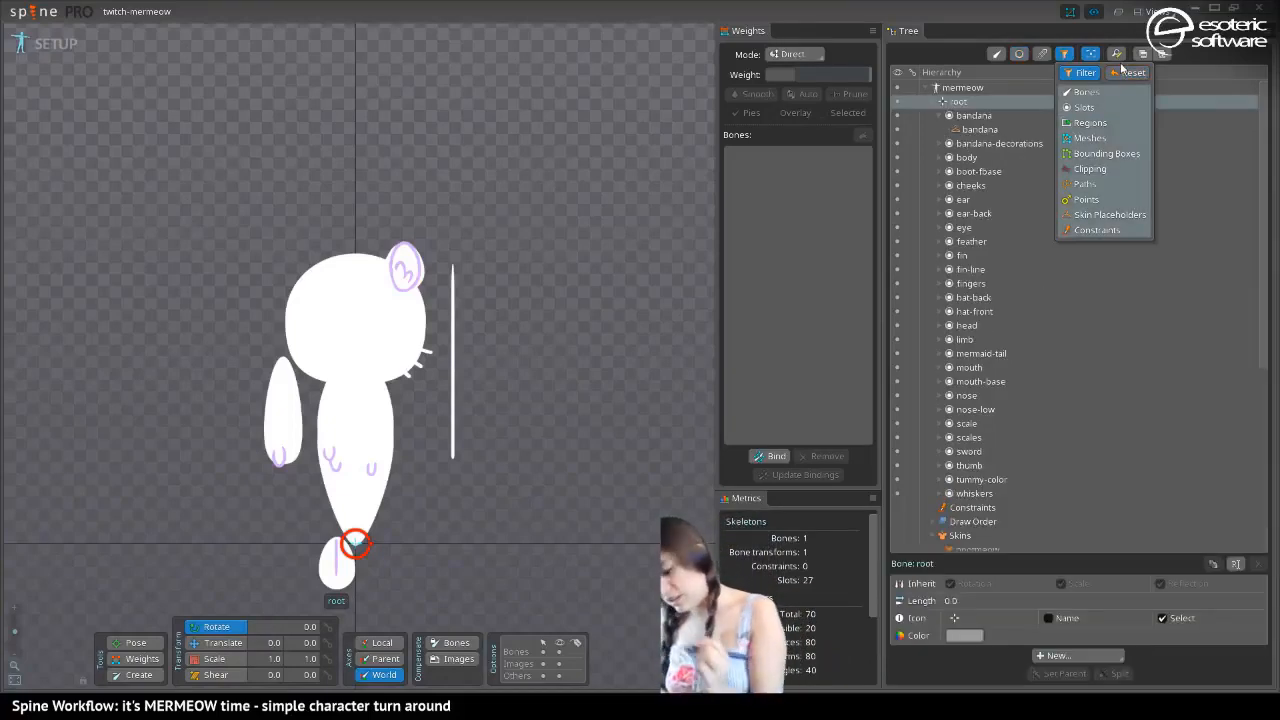
Set the head slot's color to red, FF2626FF
left_click(325, 298)
left_click(966, 325)
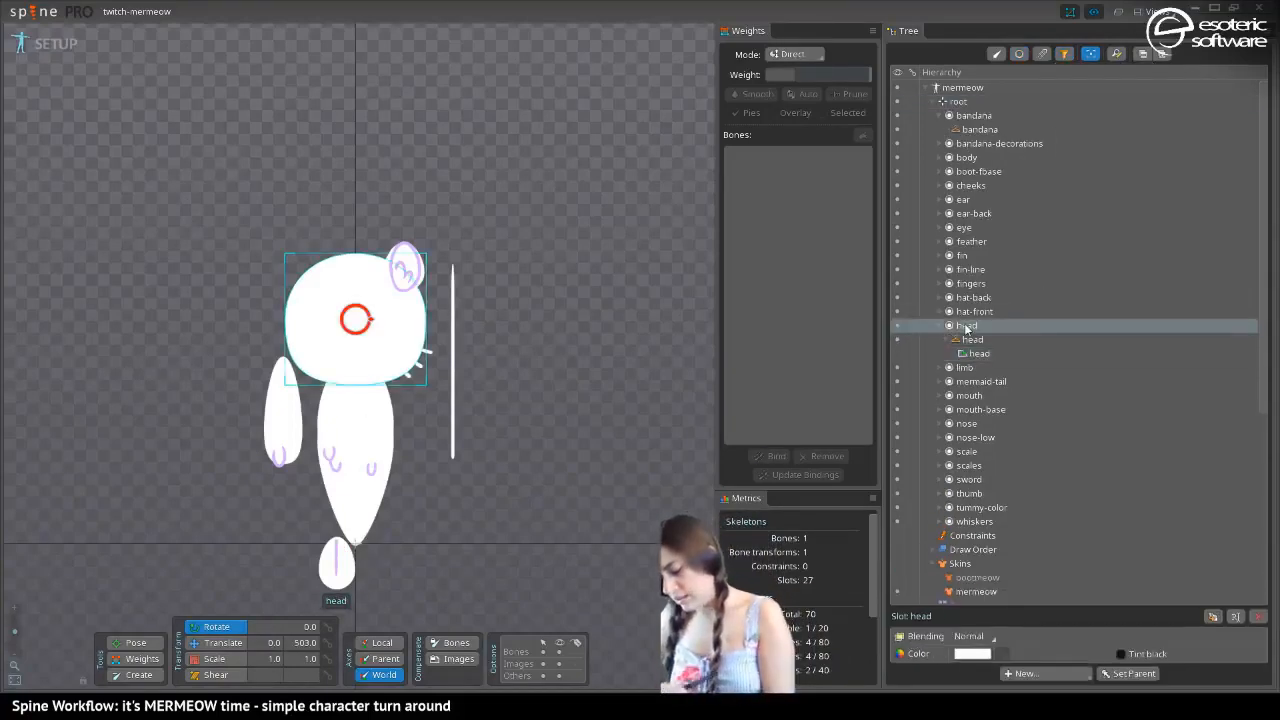
left_click(970, 653)
left_click(405, 218)
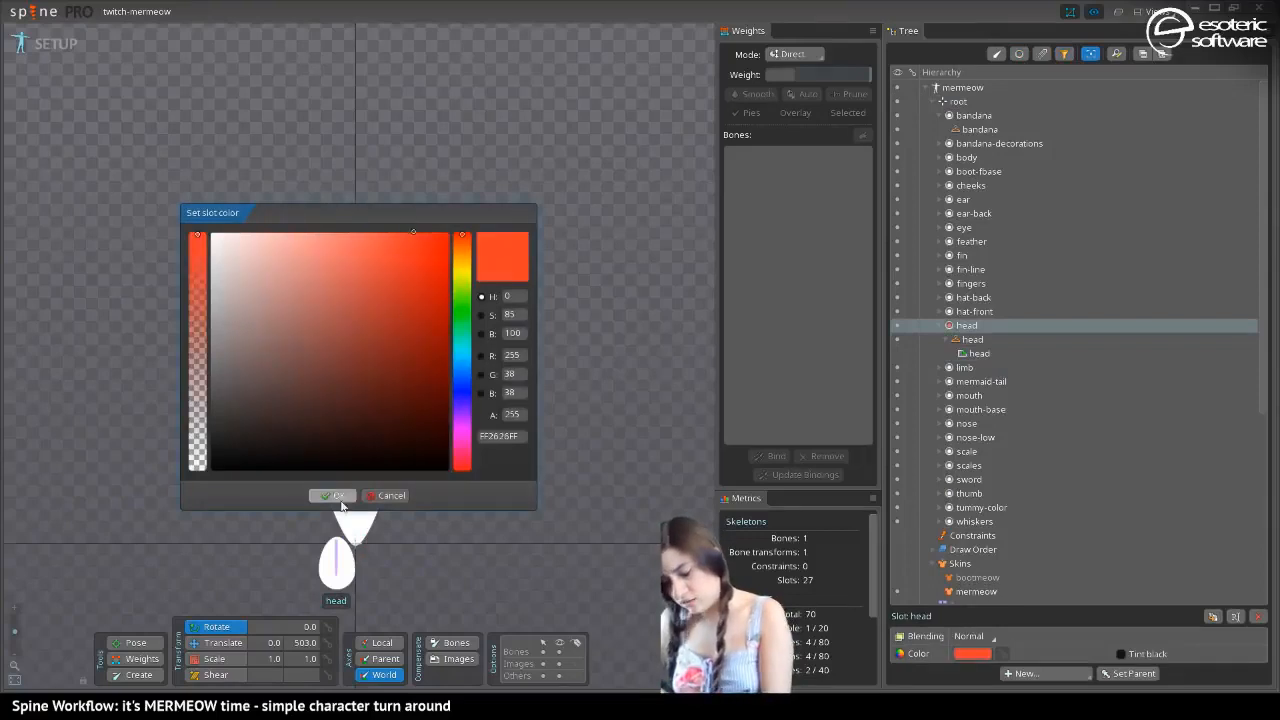
left_click(335, 495)
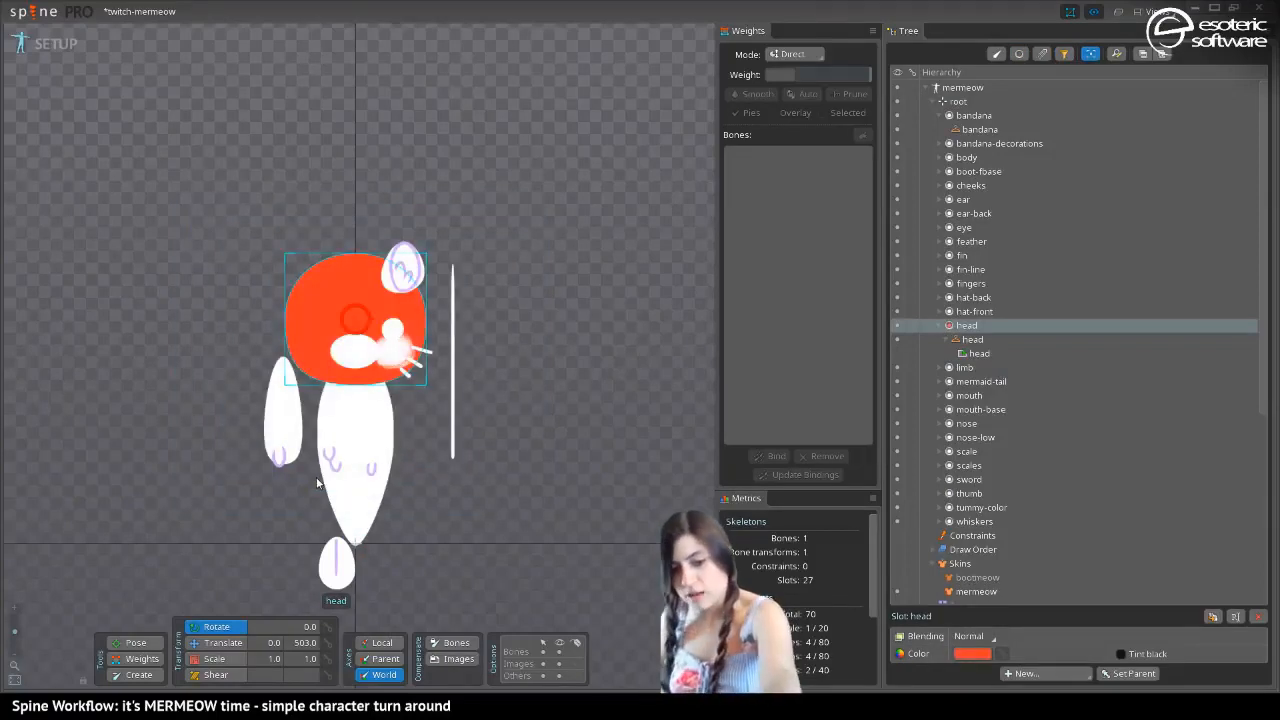
Compare the head color in the bootmeow and mermeow skins, and undo the color change on the head slot
key("s")
key("s")
key("s")
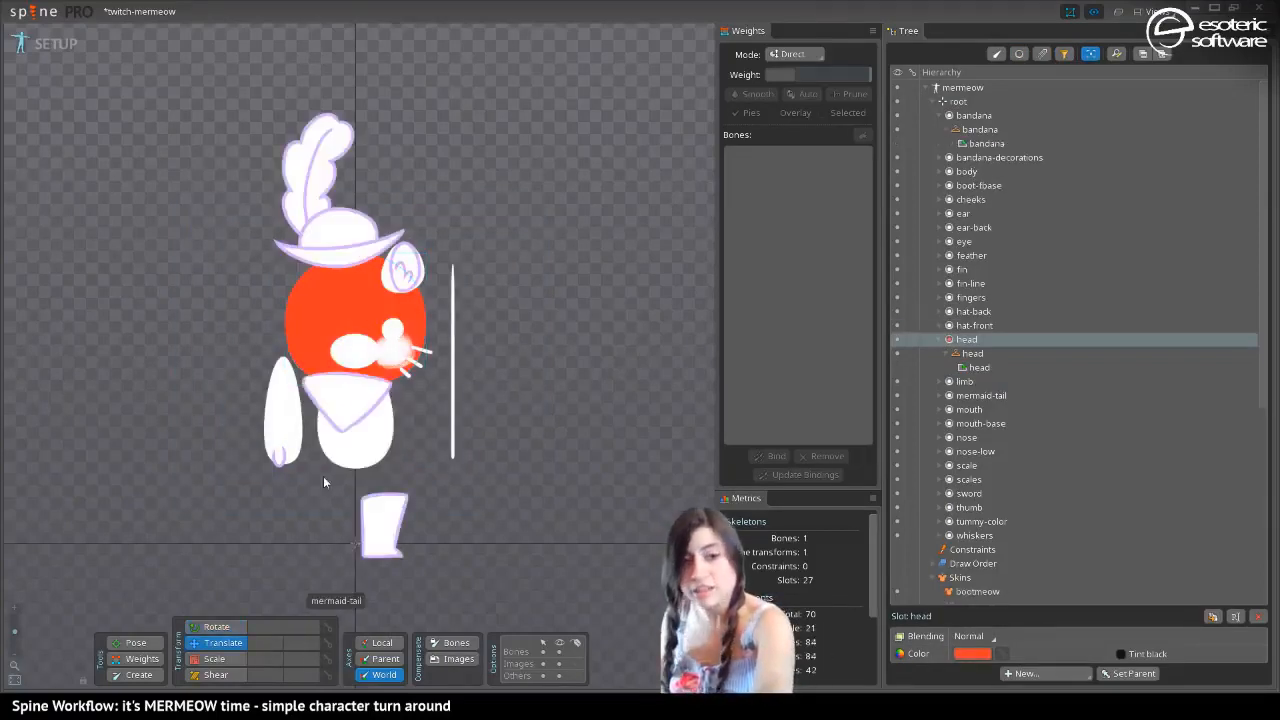
key("s")
key("s")
key("s")
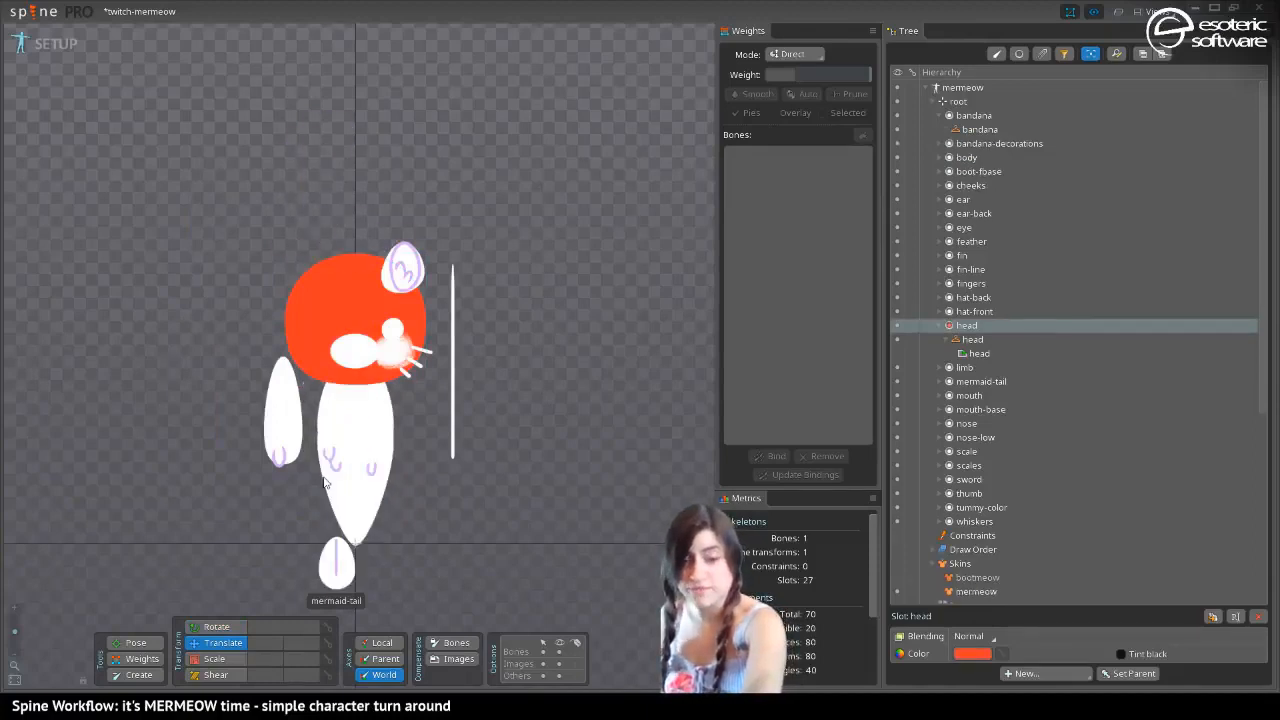
key("s")
key("ctrl+z")
key("ctrl+z")
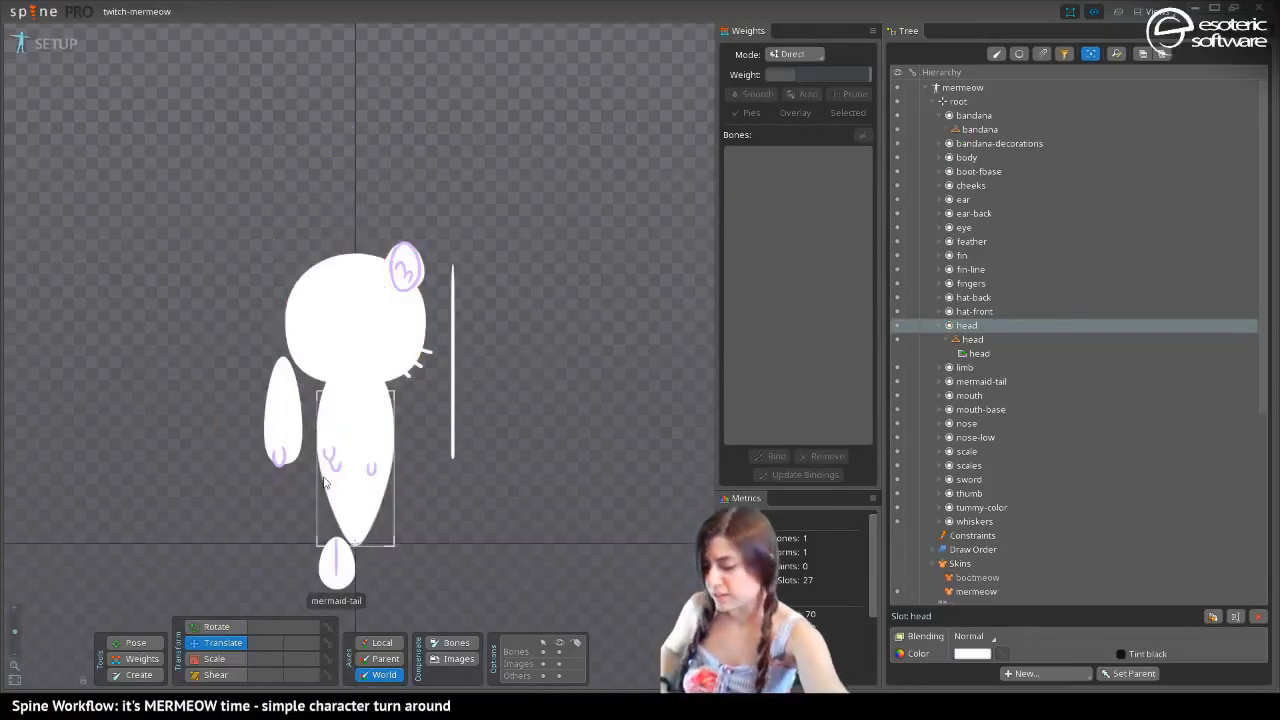
Set the color of the head region attachment in the mermeow skin to bright yellow, FFEE11FF
left_click(318, 310)
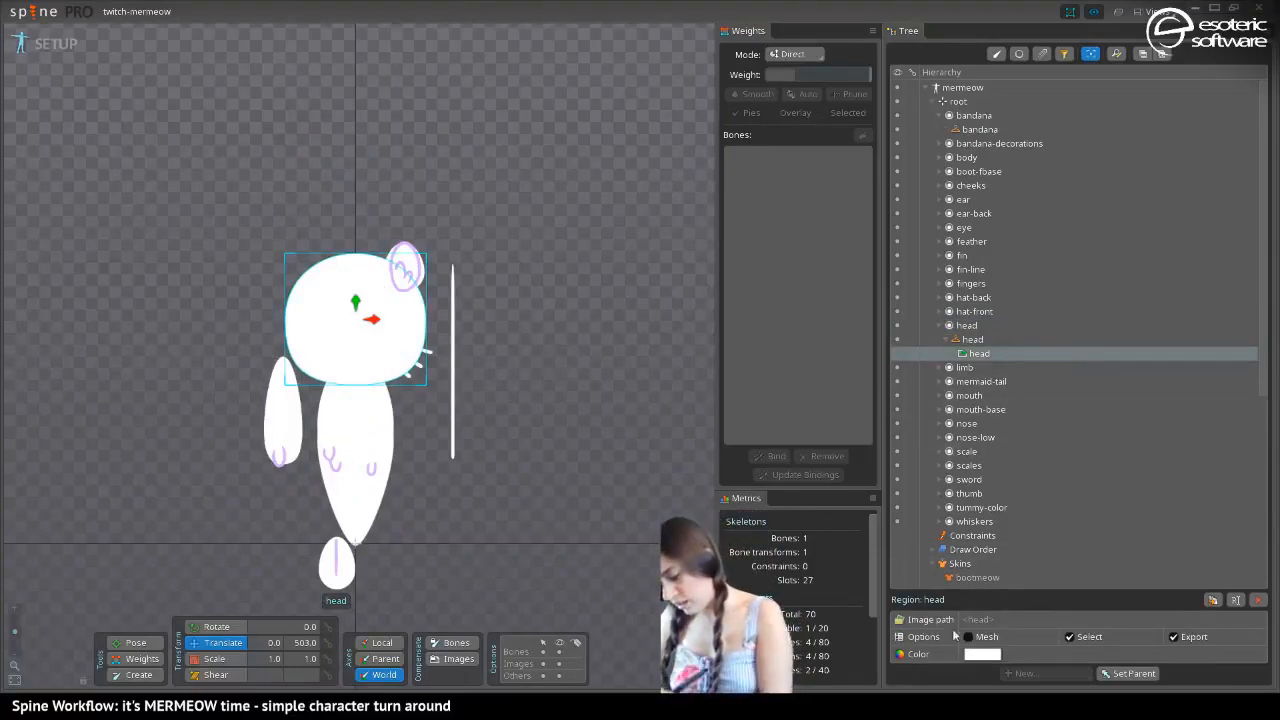
left_click(982, 654)
left_click_drag(382, 290, 433, 225)
left_click(467, 271)
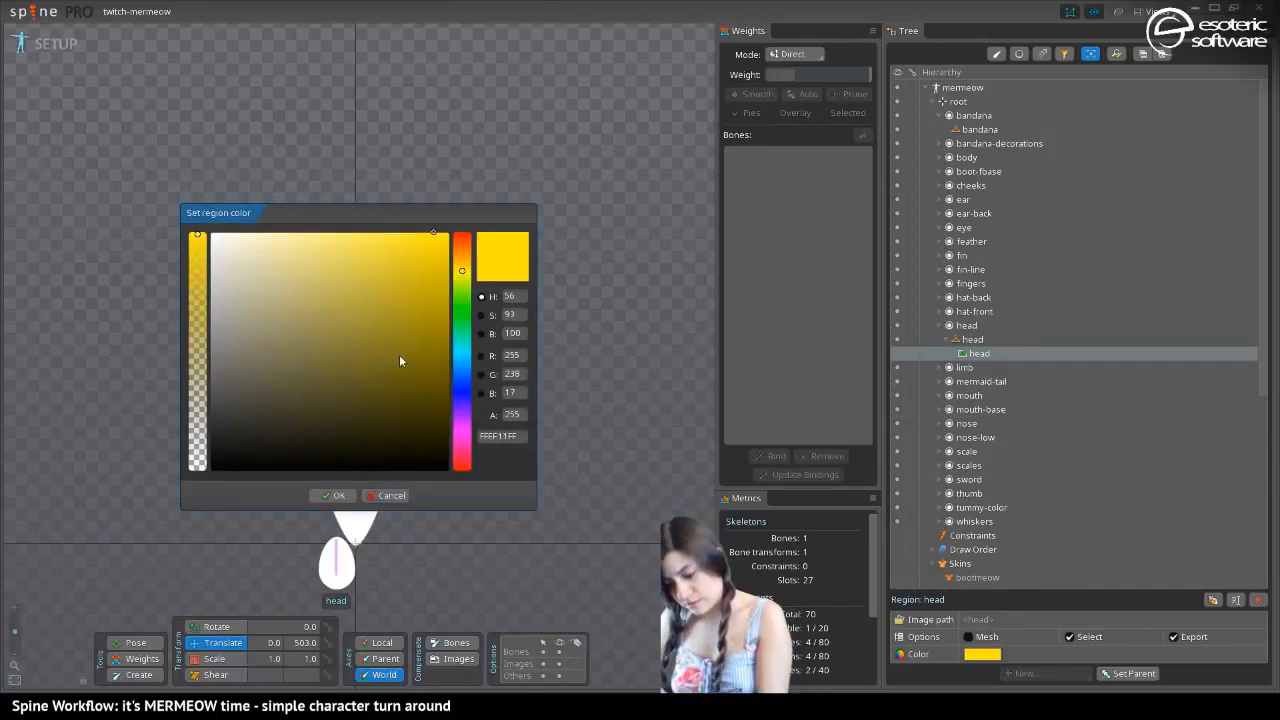
left_click(333, 495)
Alternate repeatedly between the two skins to check whether the head region's color applies to each of them
key("Page_Up")
key("Page_Down")
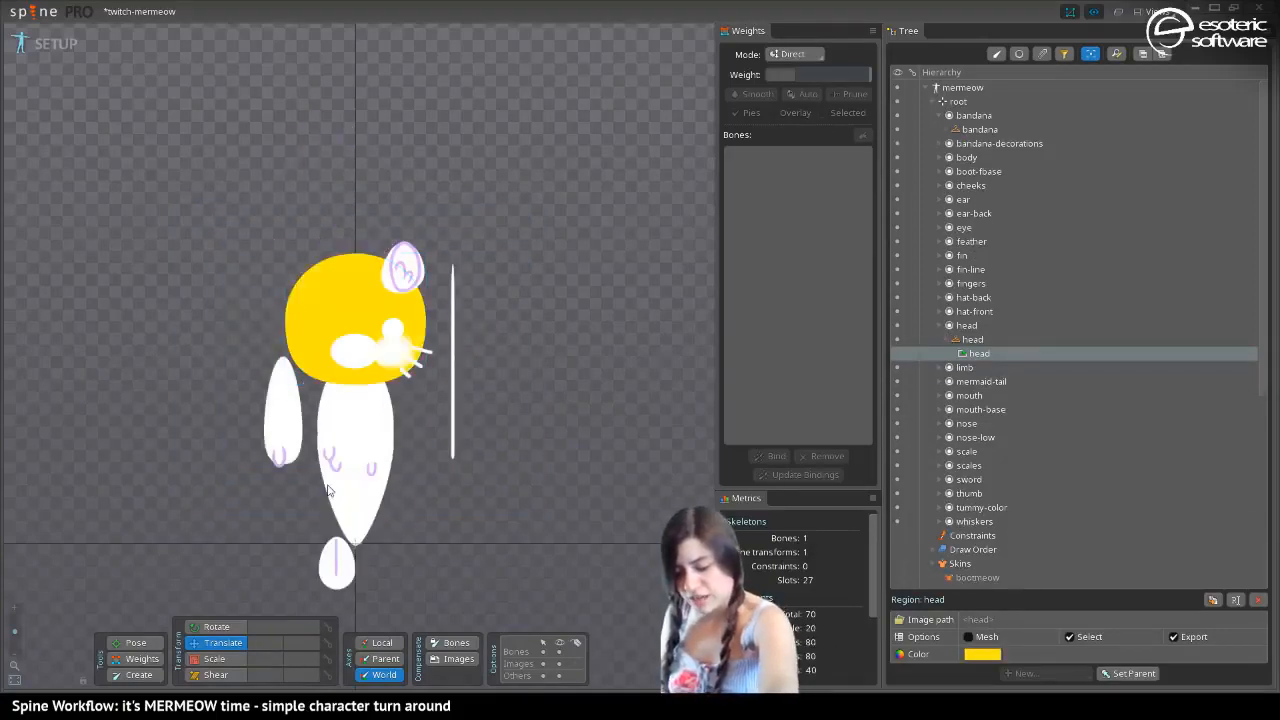
key("Page_Up")
key("Page_Down")
key("Page_Up")
key("Page_Down")
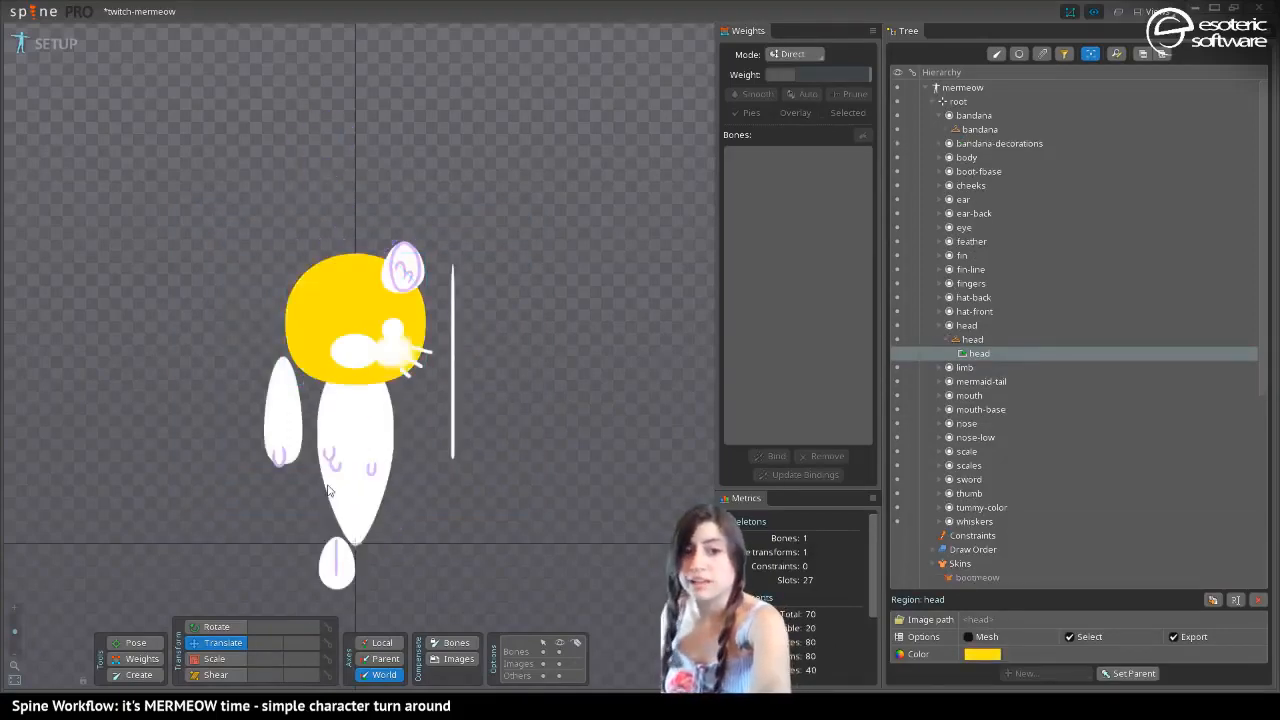
key("Page_Up")
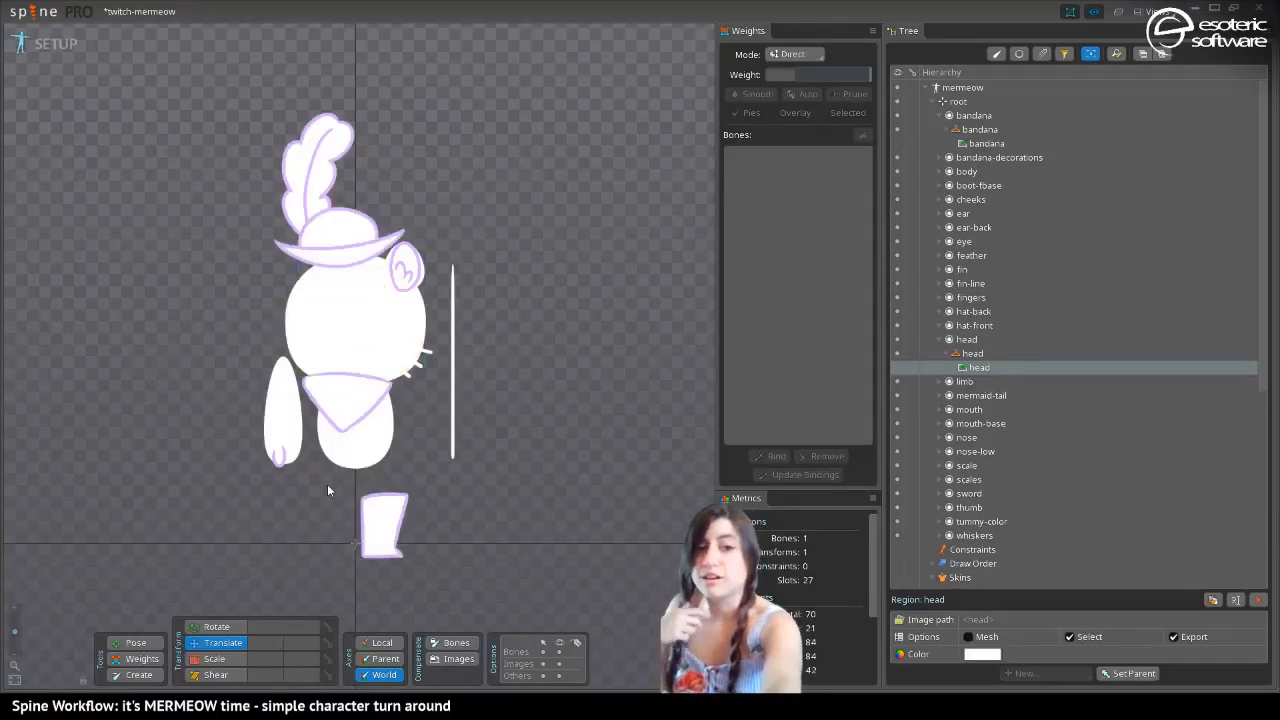
key("Page_Down")
key("Page_Up")
key("Page_Down")
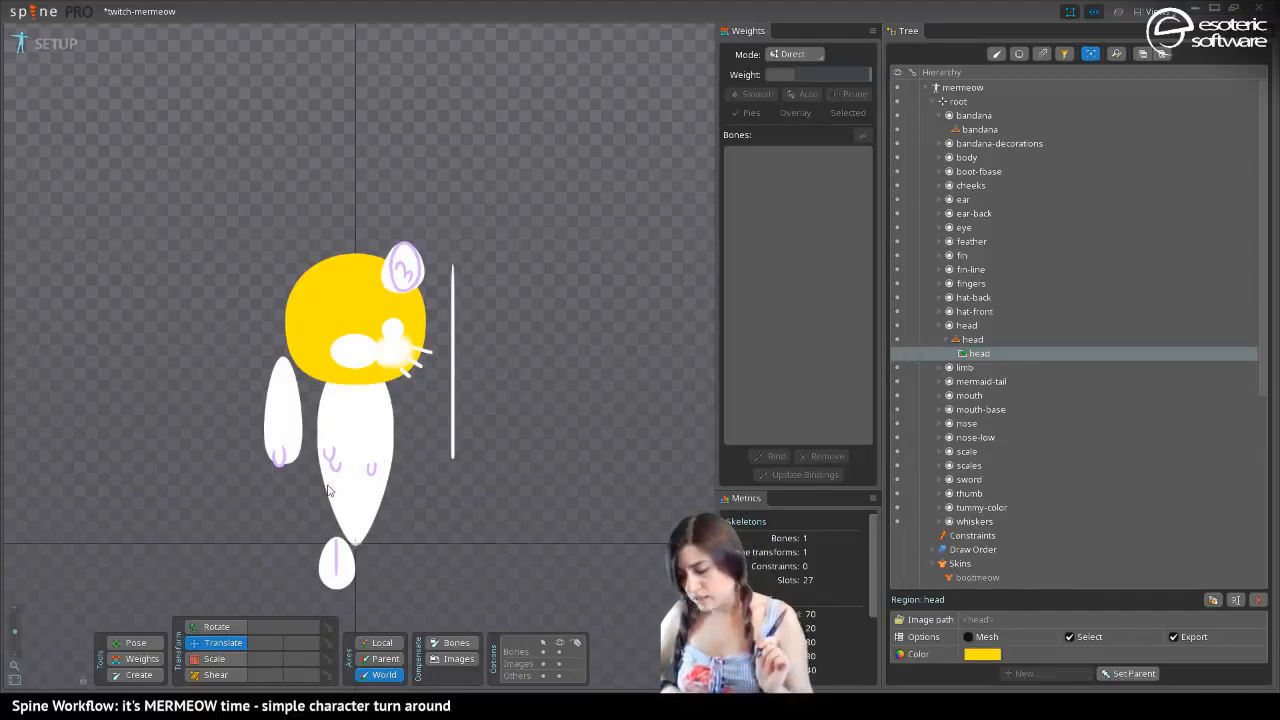
Change the mermeow head region's color to a warm golden yellow, FFD42FFF
left_click(982, 654)
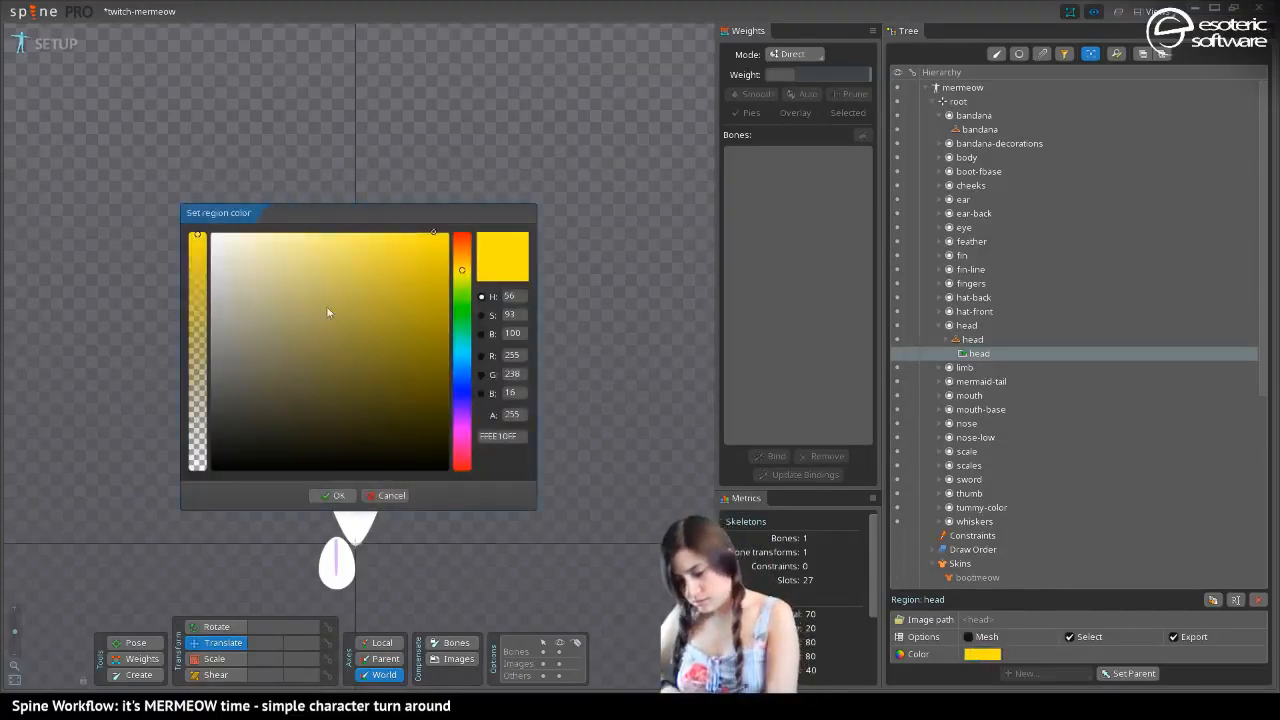
left_click_drag(318, 225, 586, 202)
left_click(729, 230)
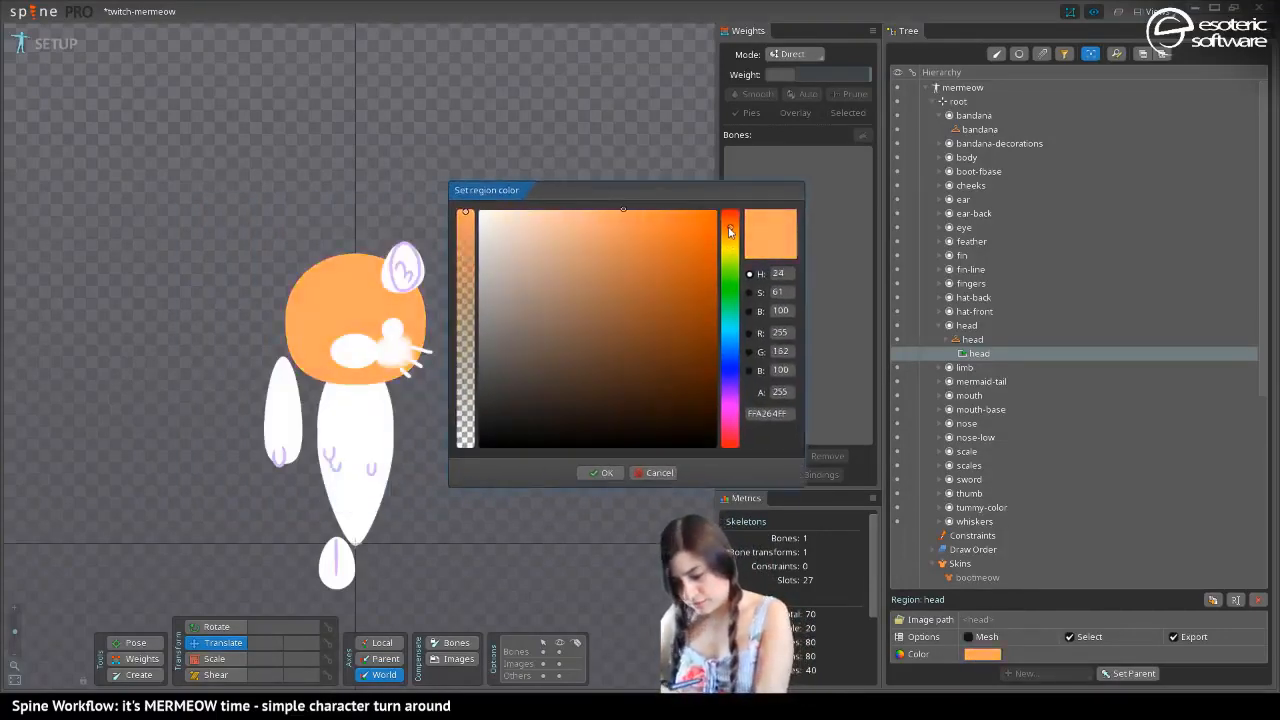
left_click(676, 211)
left_click_drag(731, 233, 728, 245)
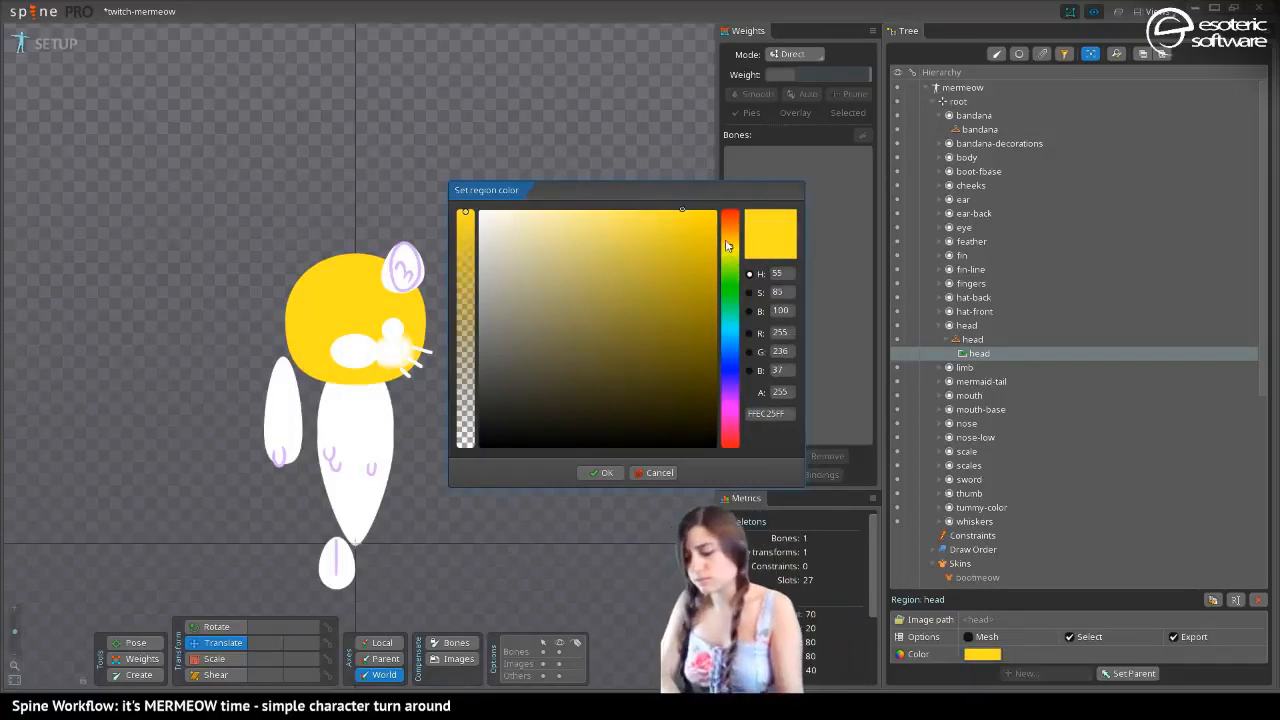
left_click(600, 212)
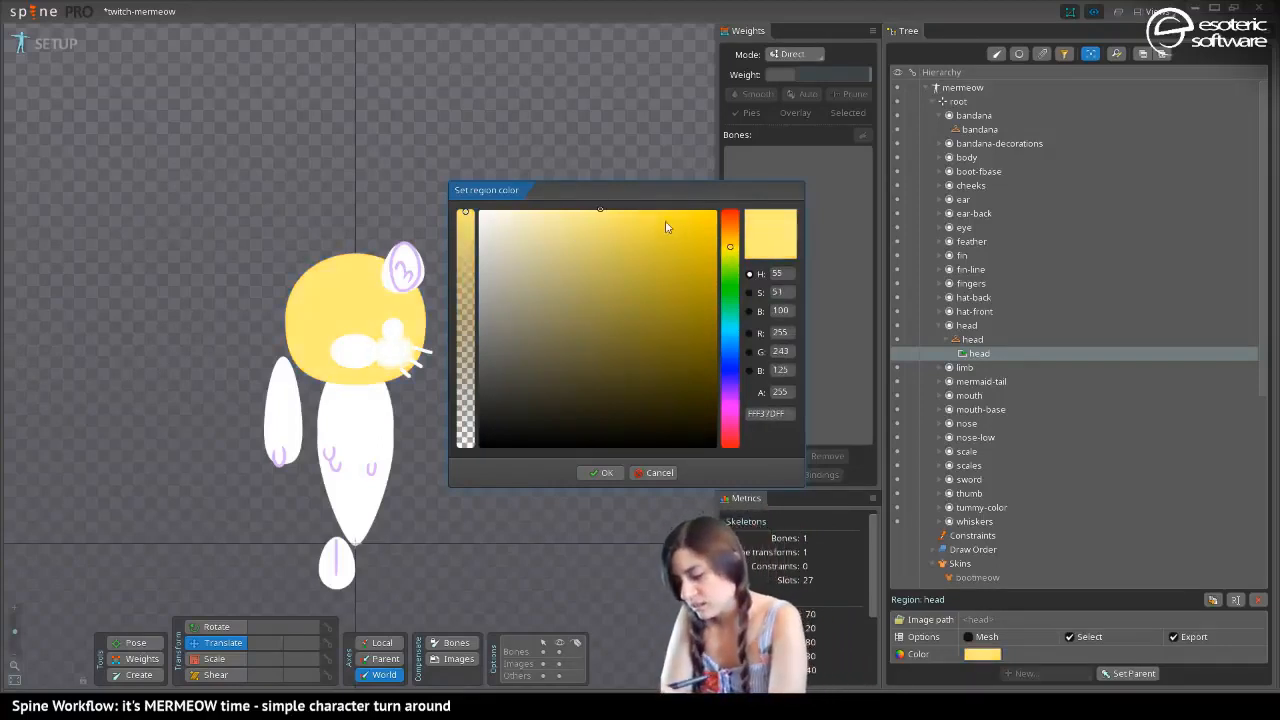
left_click(674, 210)
left_click_drag(729, 244, 734, 241)
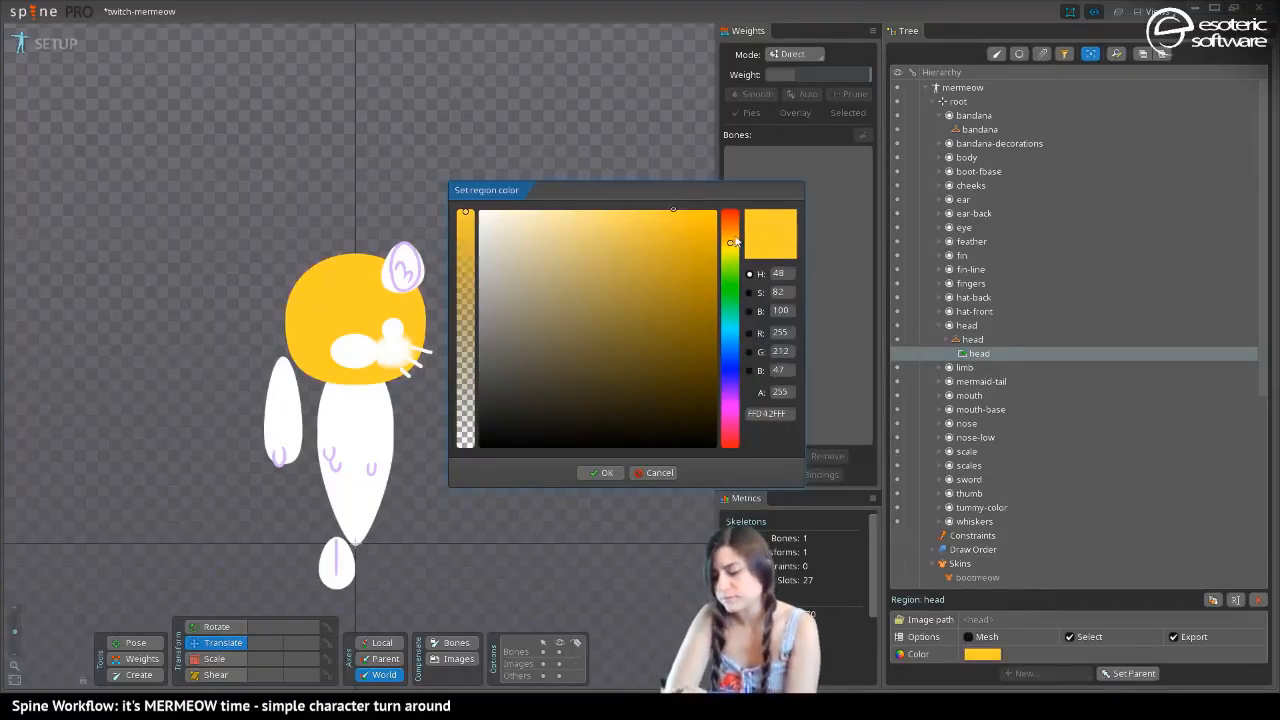
left_click(592, 472)
Set the color of the mermaid-tail region attachment to a medium green
left_click(355, 492)
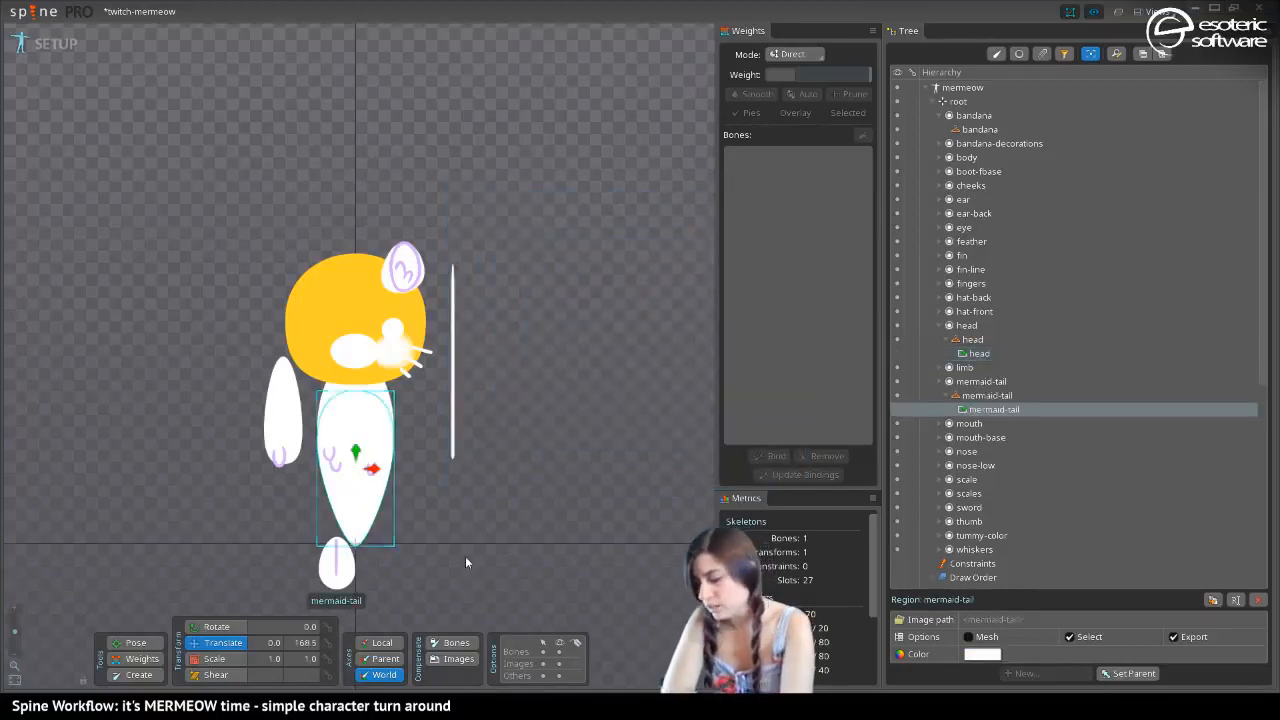
left_click(982, 654)
left_click(674, 212)
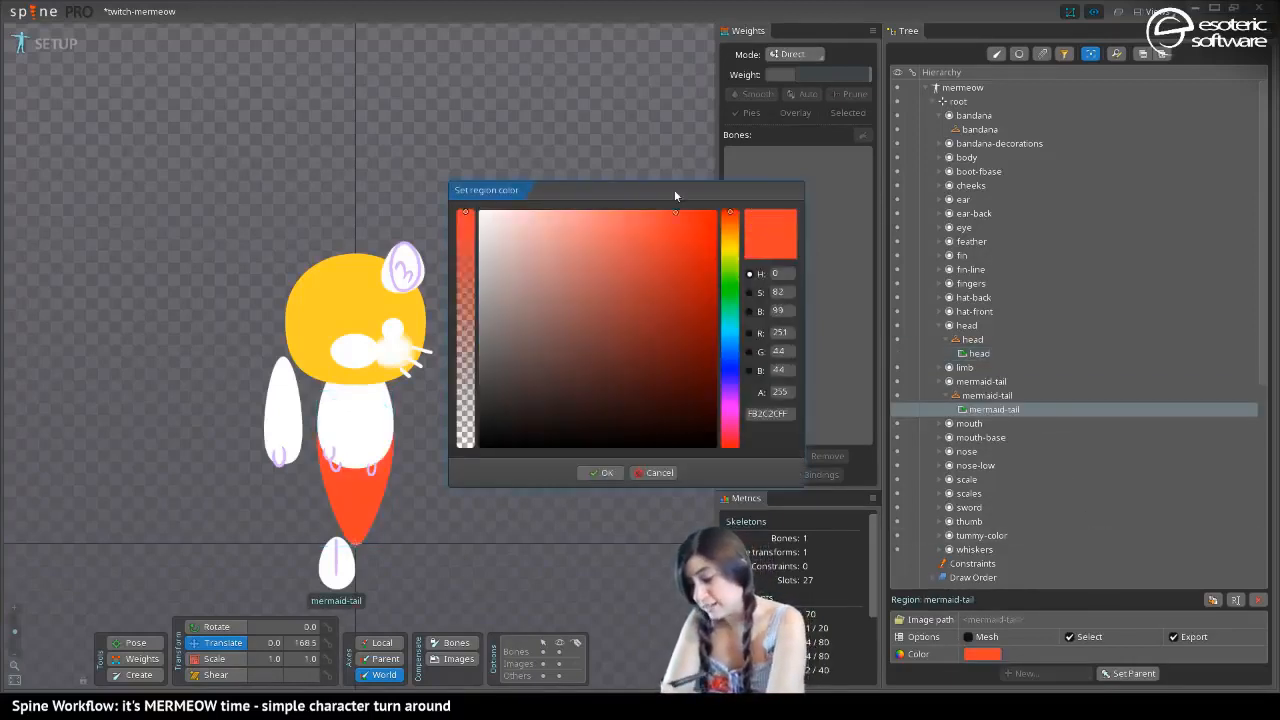
left_click(729, 270)
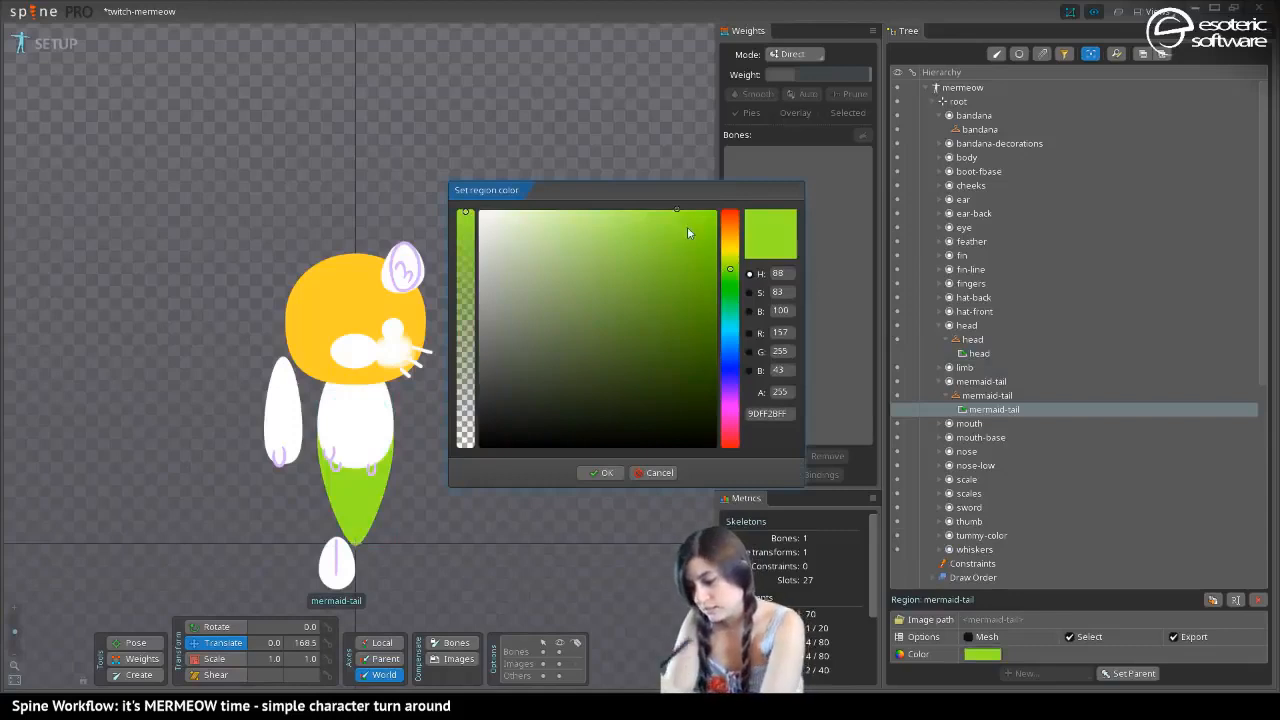
left_click_drag(687, 226, 685, 203)
mouse_move(732, 295)
left_mouse_down()
mouse_move(729, 324)
mouse_move(706, 331)
mouse_move(731, 326)
left_mouse_up()
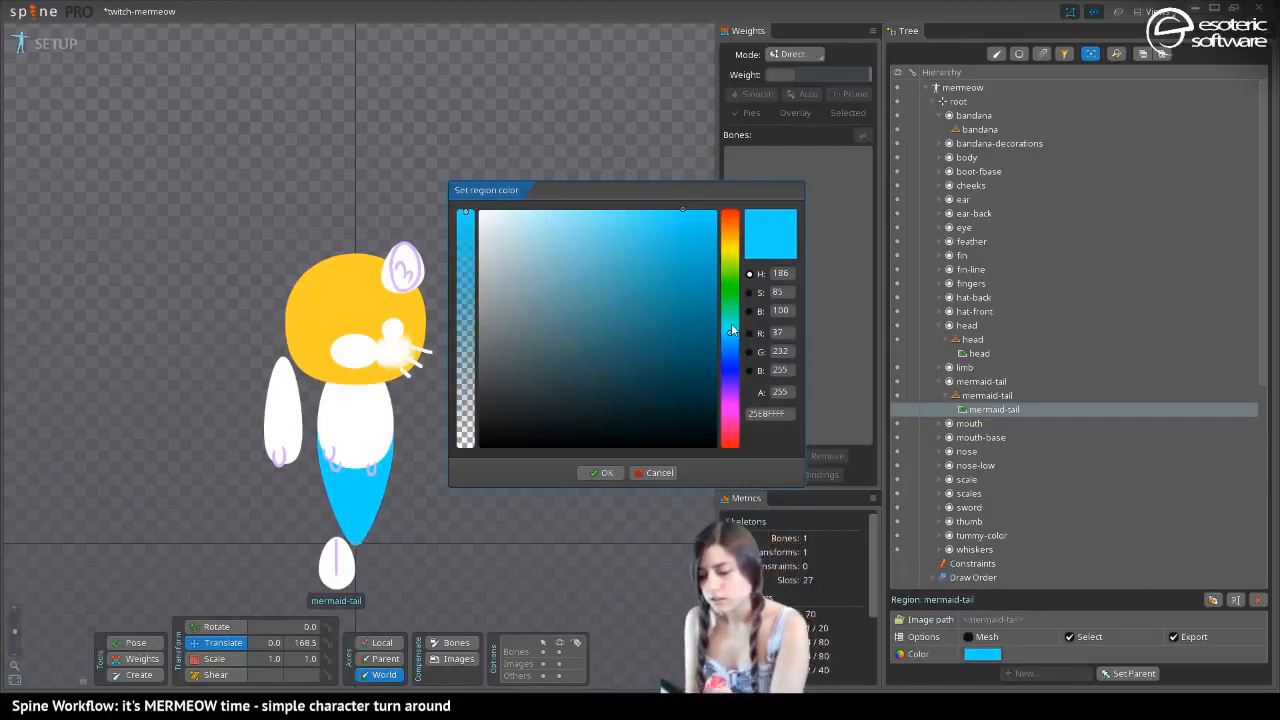
mouse_move(731, 330)
left_mouse_down()
mouse_move(719, 263)
mouse_move(700, 305)
mouse_move(677, 230)
mouse_move(716, 245)
mouse_move(731, 310)
mouse_move(734, 299)
left_mouse_up()
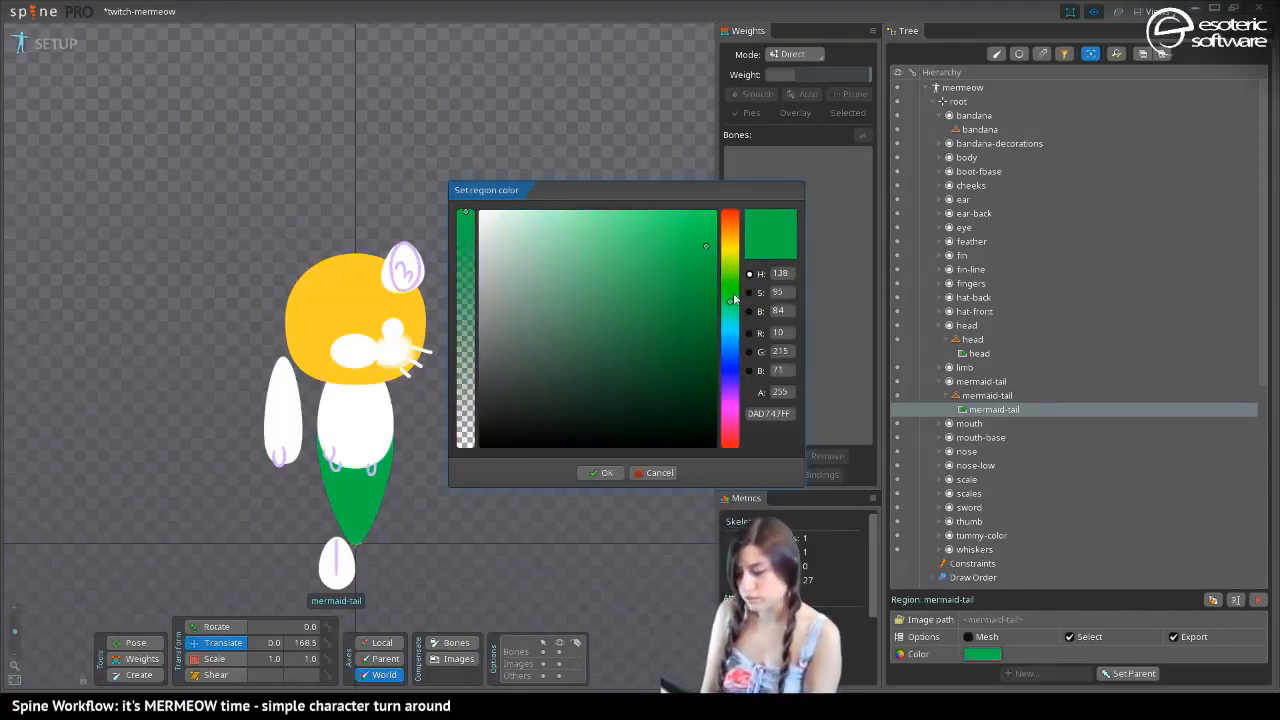
left_click_drag(729, 303, 730, 302)
left_click_drag(686, 223, 655, 218)
left_click(604, 472)
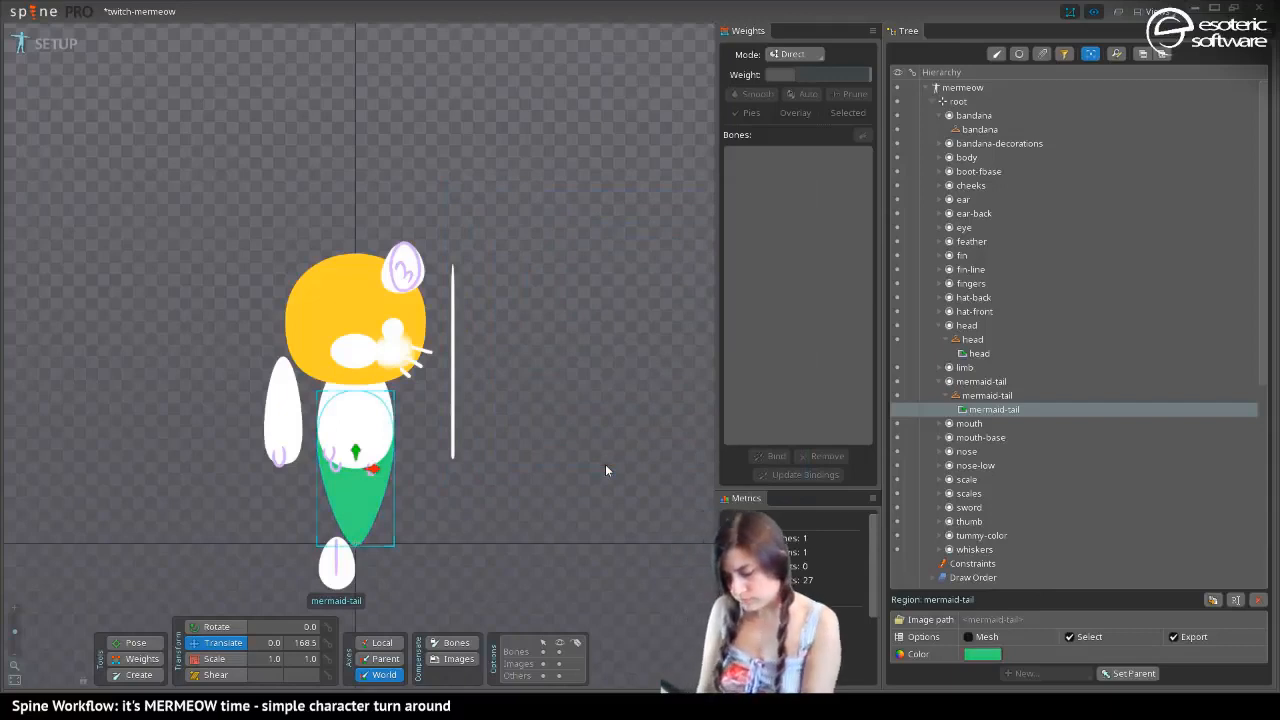
Switch to Photoshop, open mermeow.psd and add a new layer above all the others
left_click(338, 565)
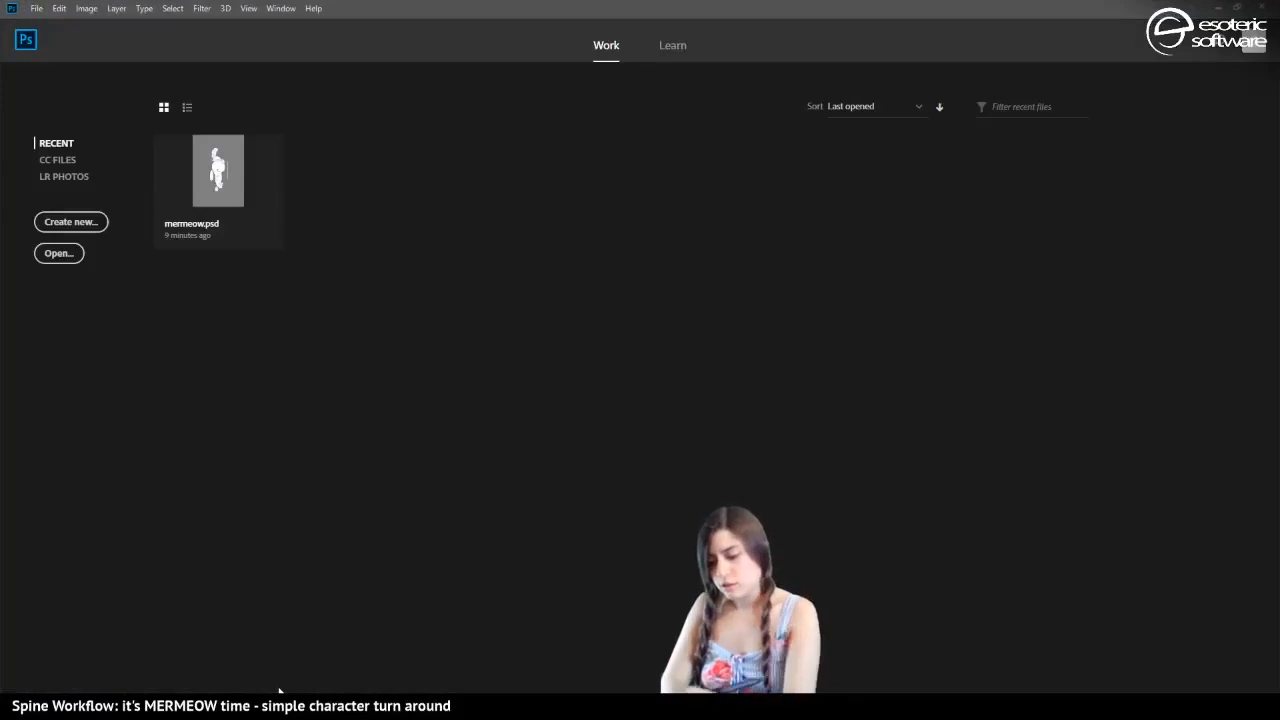
left_click(210, 176)
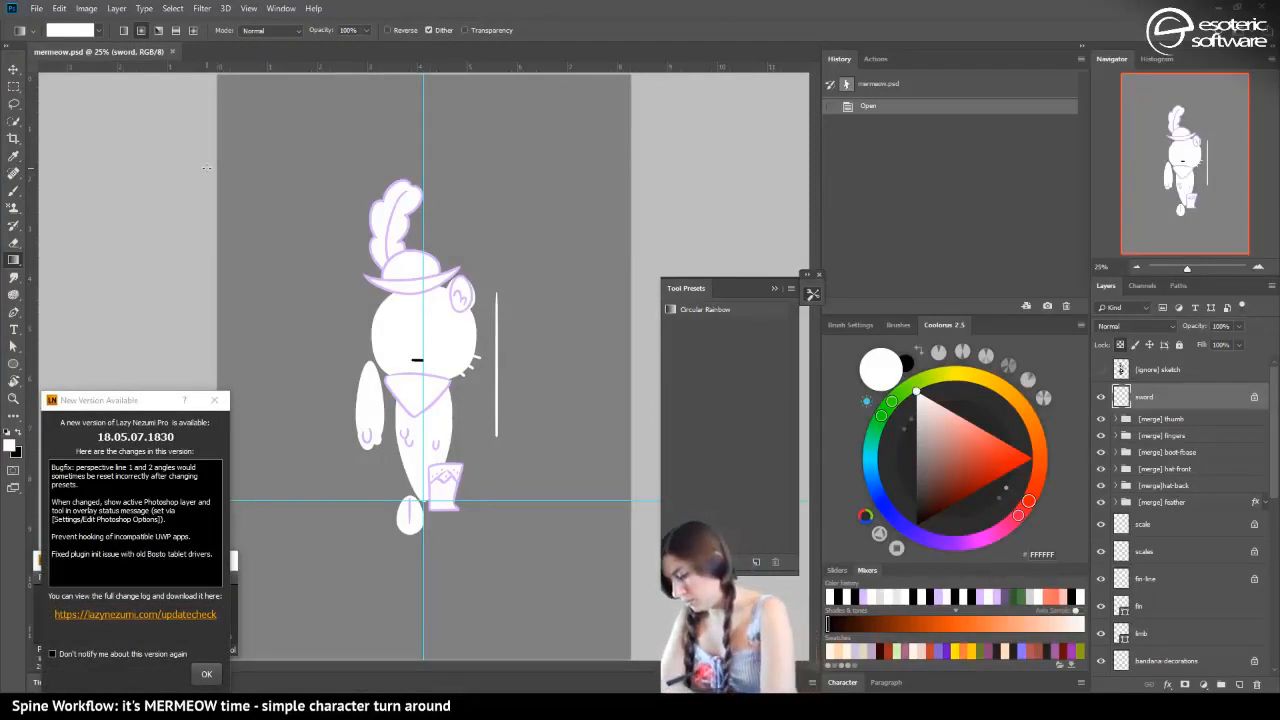
left_click(1240, 684)
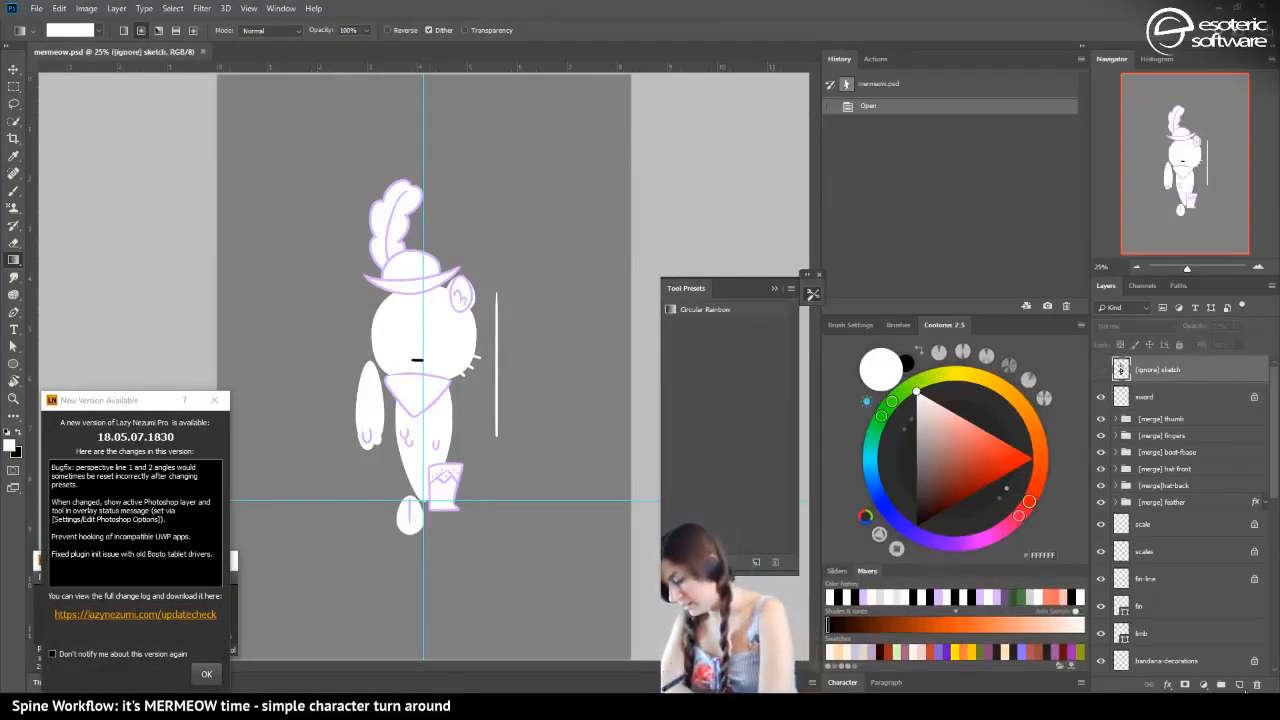
Paint the mermaid tail bright green on the new layer with an 81 px Hard Round brush
left_click(885, 416)
left_click(1014, 444)
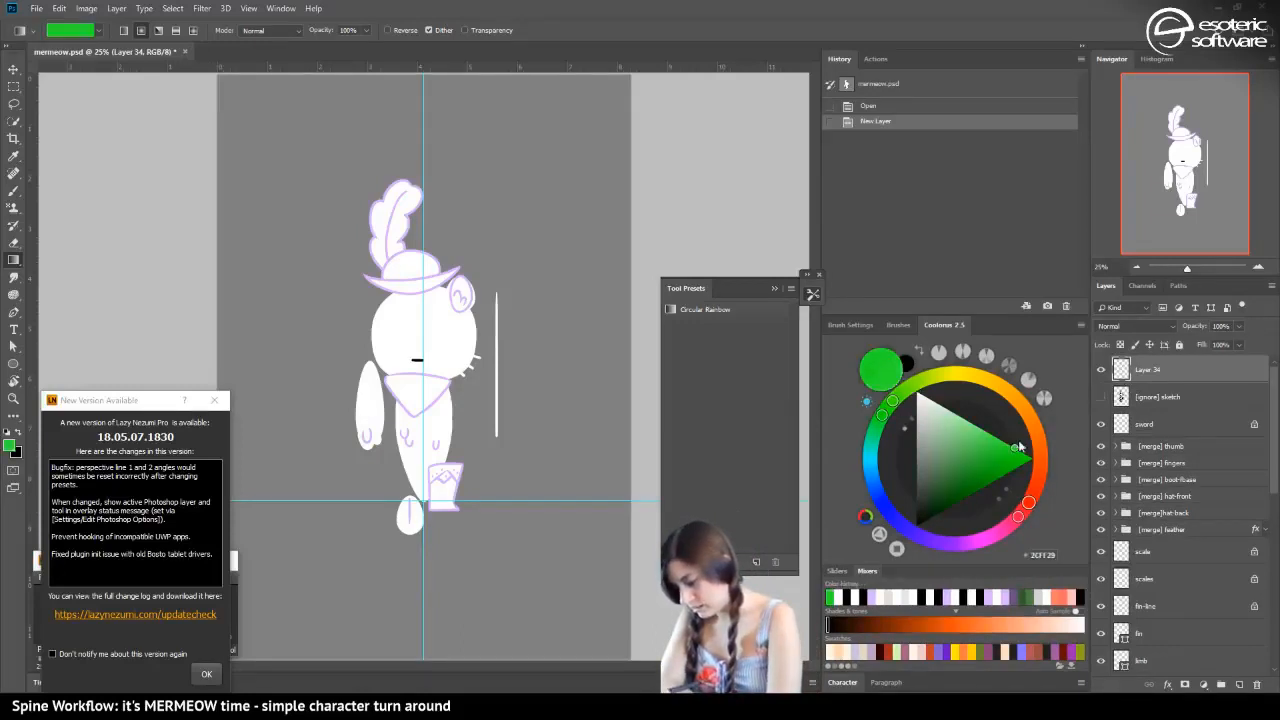
left_click_drag(1018, 447, 1008, 443)
key("b")
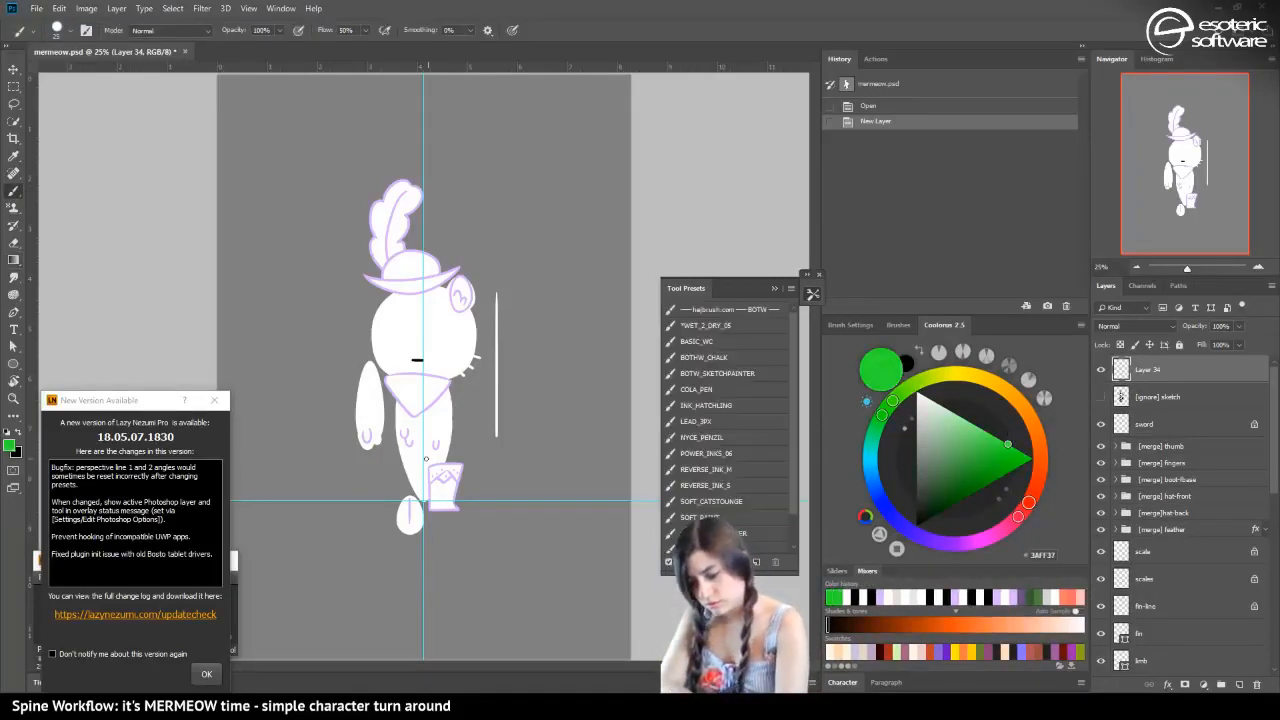
left_click(66, 34)
left_click(109, 74)
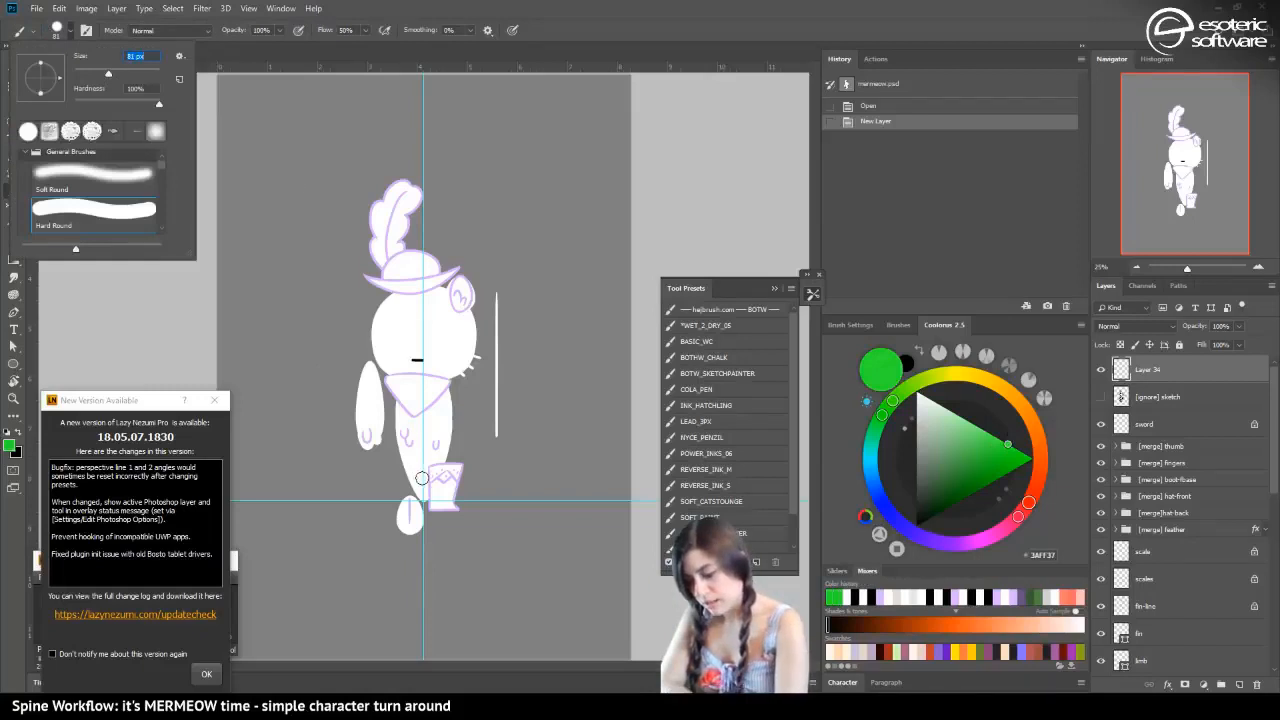
mouse_move(424, 474)
left_mouse_down()
mouse_move(414, 457)
mouse_move(434, 480)
mouse_move(418, 495)
left_mouse_up()
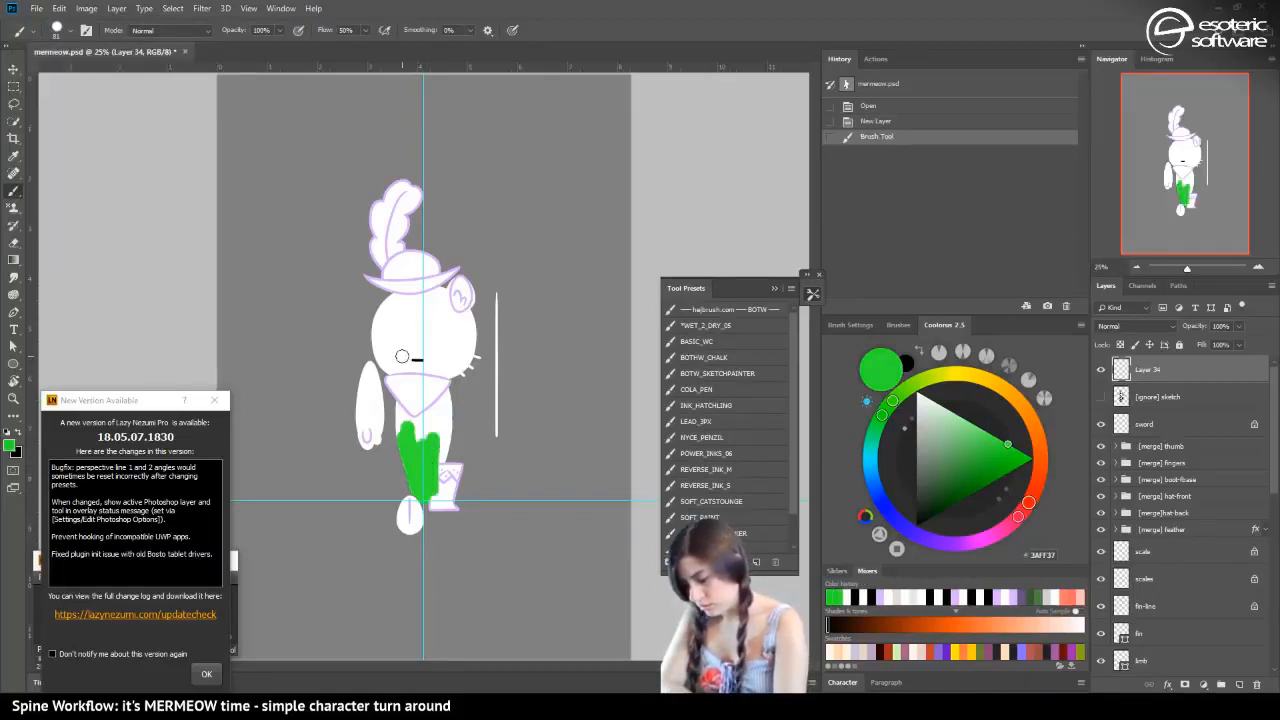
Paint over the mermaid tail in teal as an alternative tail color
mouse_move(882, 415)
left_mouse_down()
mouse_move(870, 448)
mouse_move(922, 380)
left_mouse_up()
left_click(857, 451)
mouse_move(420, 470)
left_mouse_down()
mouse_move(405, 439)
mouse_move(412, 477)
mouse_move(434, 427)
mouse_move(420, 473)
mouse_move(408, 431)
mouse_move(440, 468)
left_mouse_up()
Paint the cat's head, upper body and arm in a saturated orange
left_click(1040, 467)
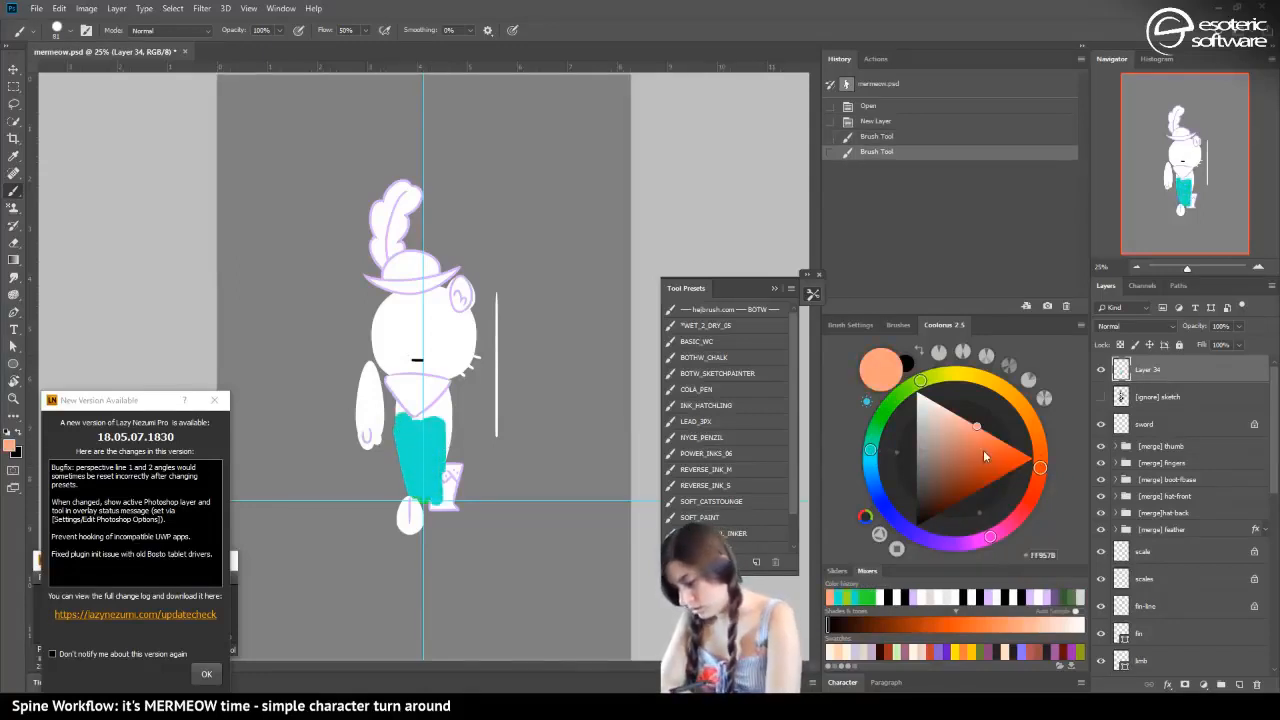
mouse_move(416, 357)
left_mouse_down()
mouse_move(392, 323)
mouse_move(386, 343)
mouse_move(397, 324)
mouse_move(426, 323)
mouse_move(420, 361)
mouse_move(434, 365)
mouse_move(383, 348)
left_mouse_up()
left_click(1005, 443)
mouse_move(465, 320)
left_mouse_down()
mouse_move(411, 366)
mouse_move(385, 343)
mouse_move(395, 312)
mouse_move(397, 364)
mouse_move(438, 370)
left_mouse_up()
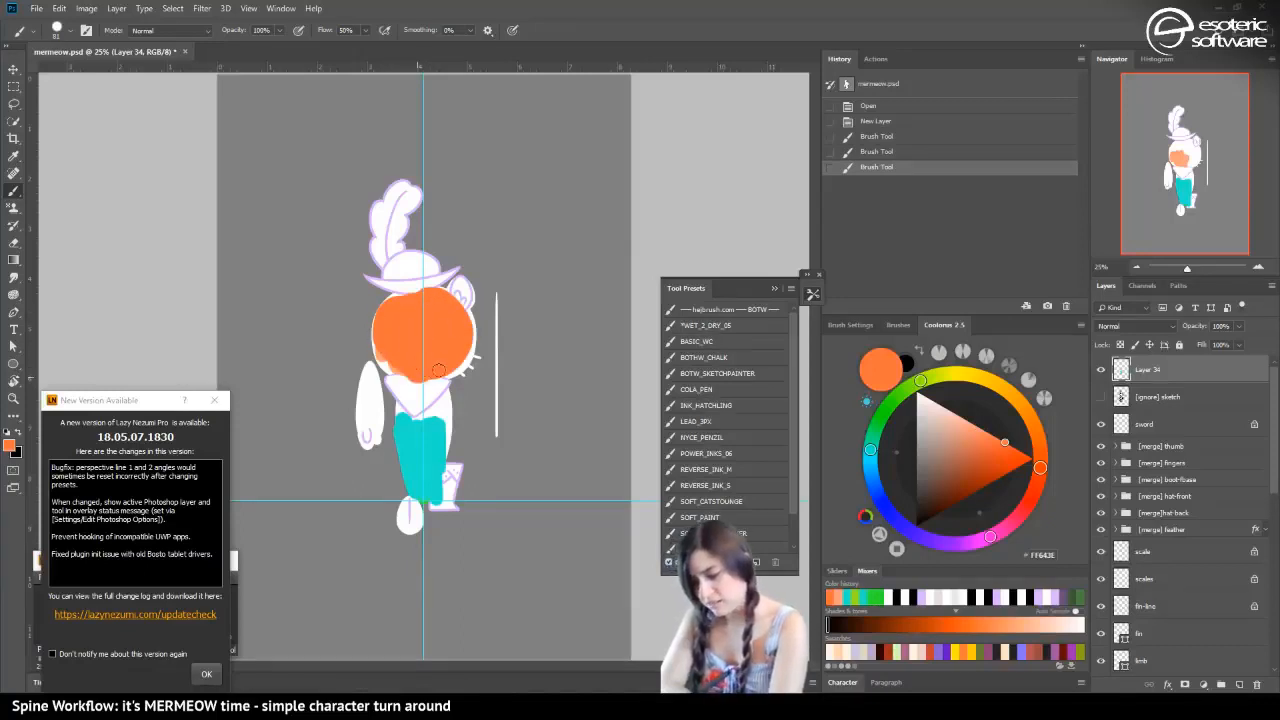
left_click_drag(386, 326, 393, 349)
mouse_move(414, 398)
left_mouse_down()
mouse_move(416, 412)
mouse_move(392, 384)
mouse_move(368, 446)
left_mouse_up()
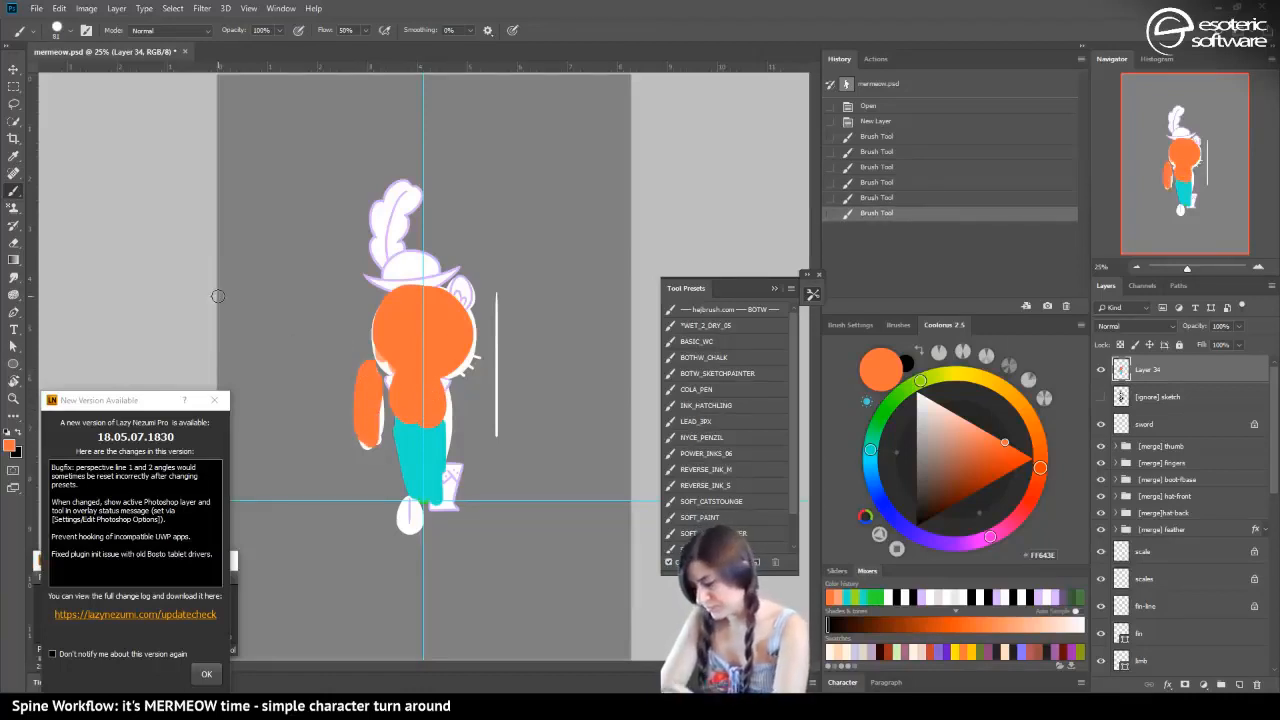
Paint two tail fin lobes below the tail and two small patches on the chest in lilac, CC96FF
left_click_drag(1002, 444, 975, 434)
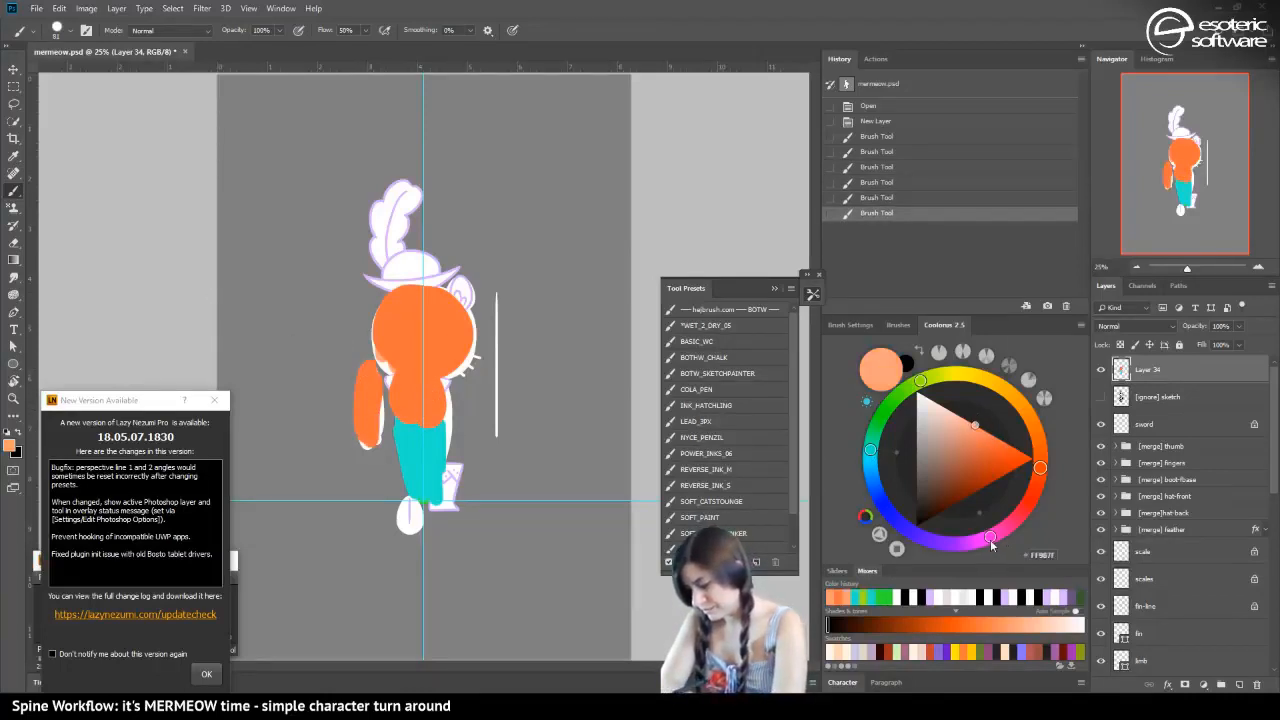
mouse_move(990, 539)
left_mouse_down()
mouse_move(934, 555)
mouse_move(949, 544)
left_mouse_up()
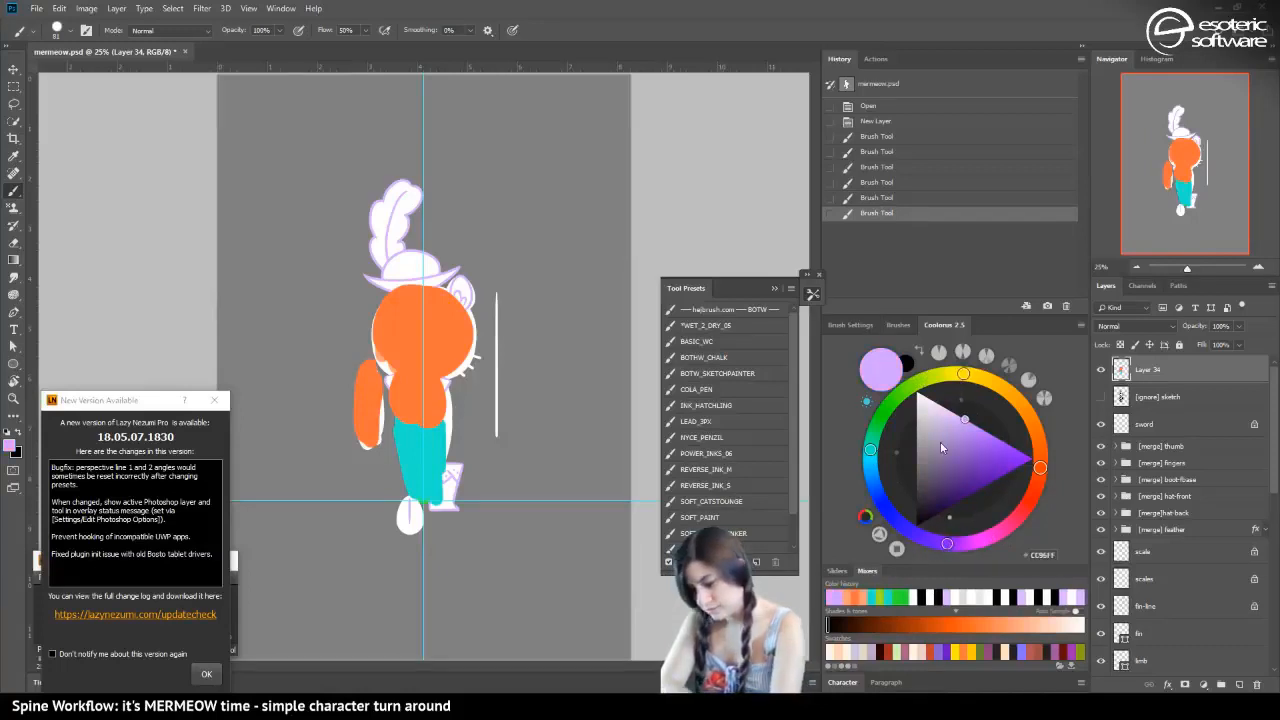
mouse_move(416, 510)
left_mouse_down()
mouse_move(408, 522)
mouse_move(414, 498)
left_mouse_up()
left_click_drag(440, 500, 445, 532)
left_click_drag(396, 386, 404, 394)
left_click_drag(416, 384, 428, 394)
Paint a large bright yellow hair patch over the back part of the orange head
left_click(963, 373)
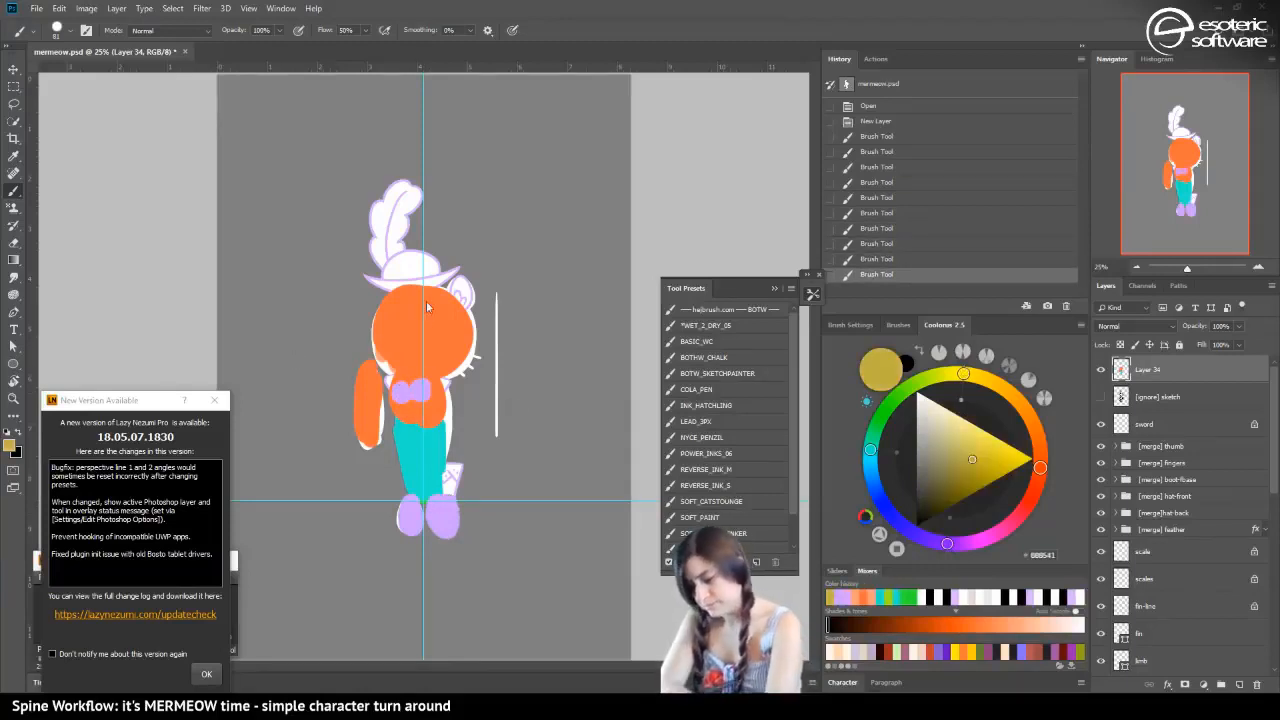
left_click_drag(403, 295, 422, 318)
left_click_drag(975, 449, 997, 438)
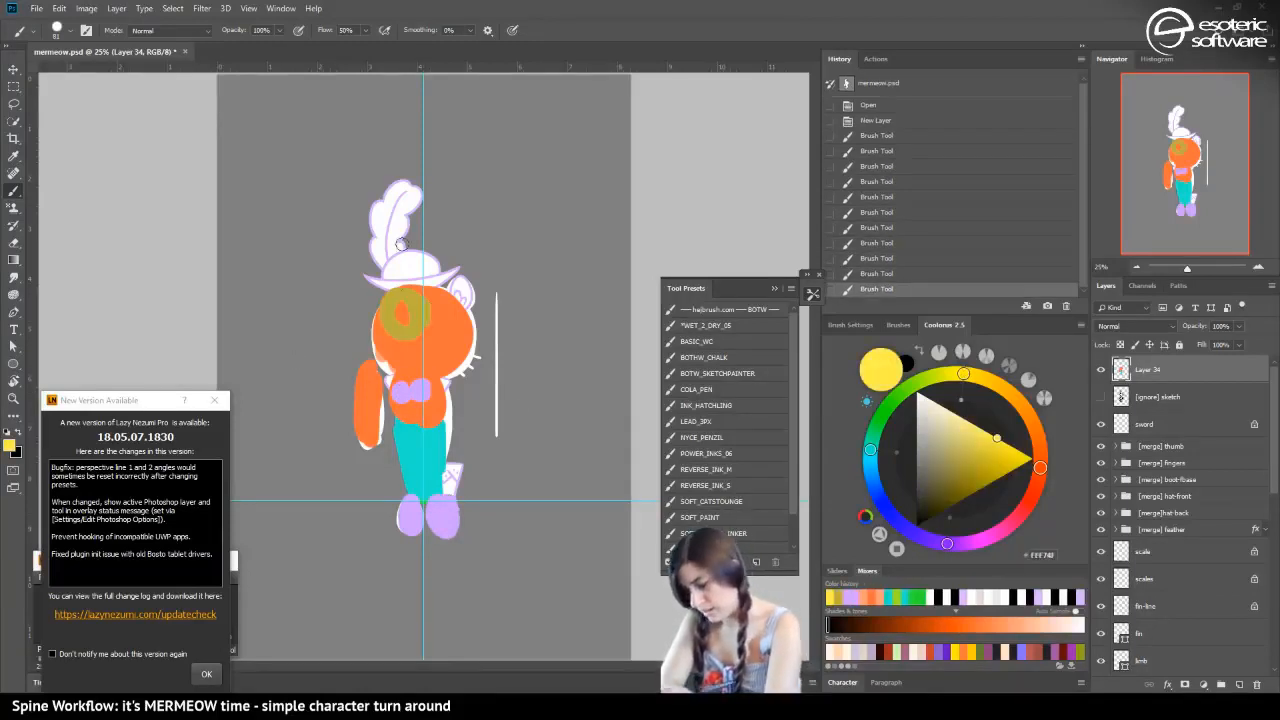
mouse_move(427, 304)
left_mouse_down()
mouse_move(425, 344)
mouse_move(392, 340)
mouse_move(425, 335)
left_mouse_up()
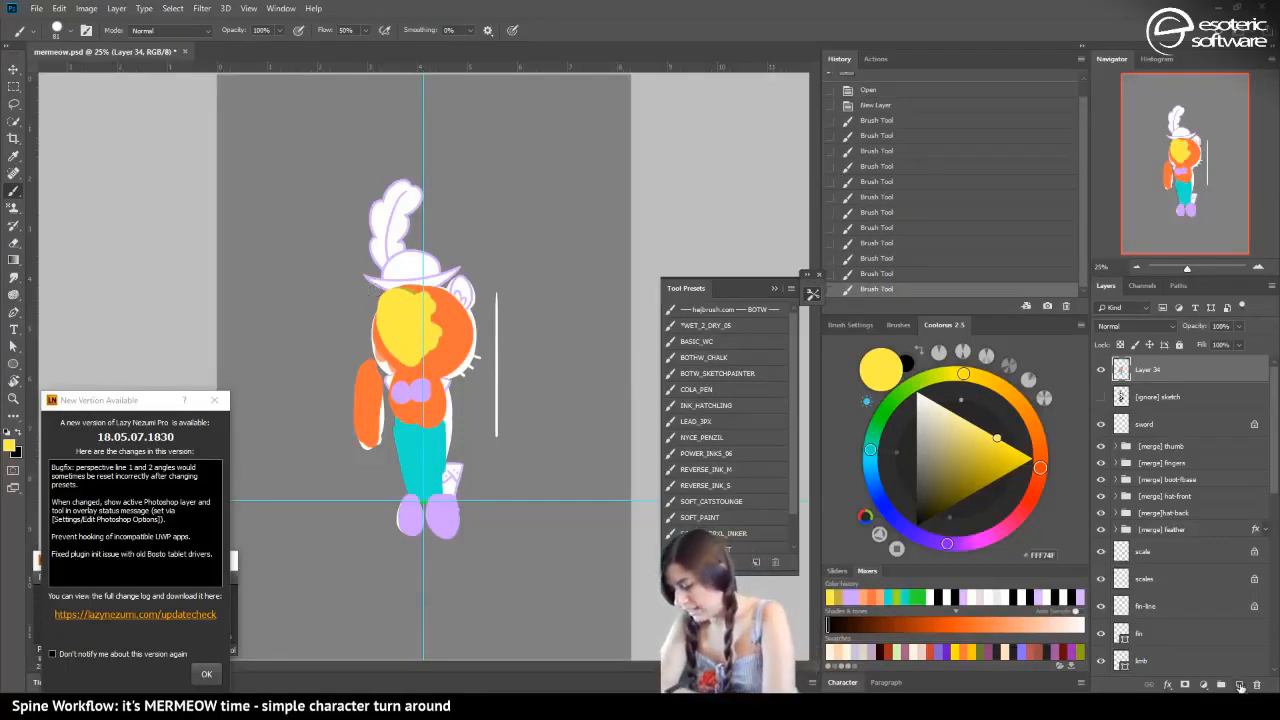
Hide the orange color sketch layer and paint the mermaid tail in light blue on a new layer
left_click(1240, 686)
left_click(1101, 396)
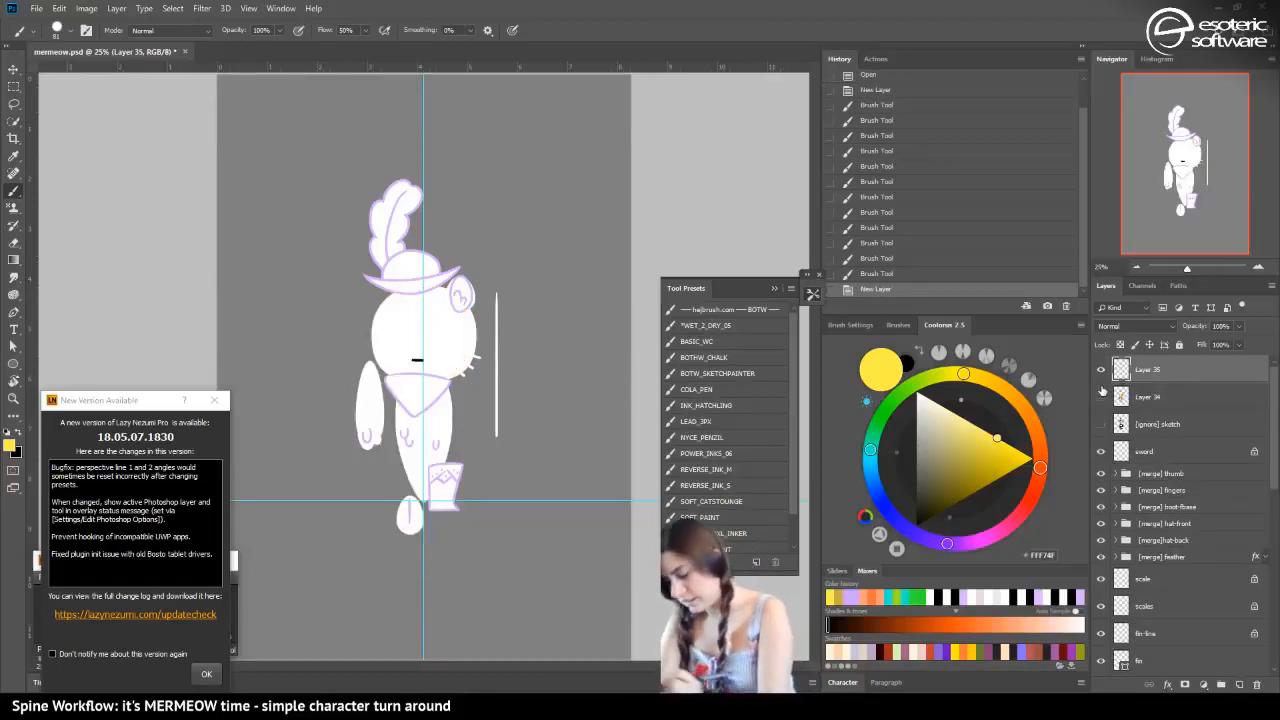
left_click_drag(871, 461, 874, 487)
left_click_drag(951, 411, 944, 407)
mouse_move(430, 444)
left_mouse_down()
mouse_move(428, 480)
mouse_move(442, 440)
mouse_move(412, 470)
mouse_move(399, 444)
mouse_move(410, 490)
left_mouse_up()
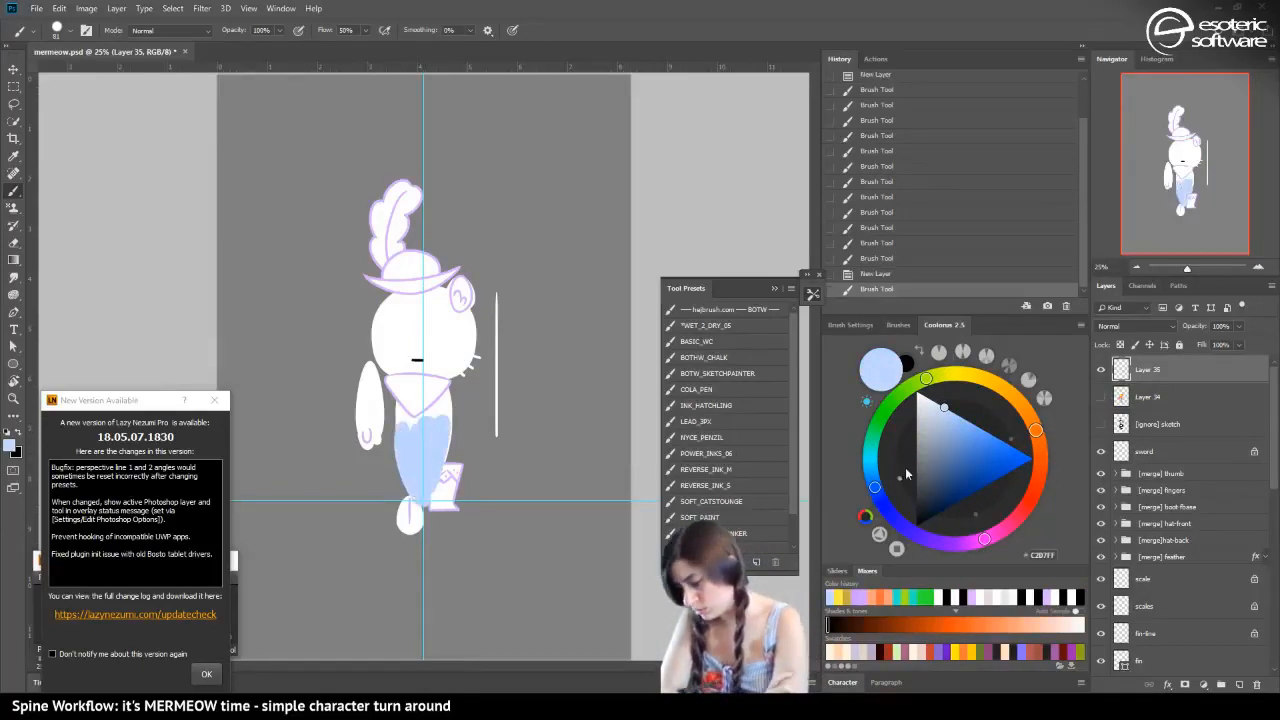
Paint two leaf-shaped tail fin lobes in medium green below the light blue tail
left_click(874, 488)
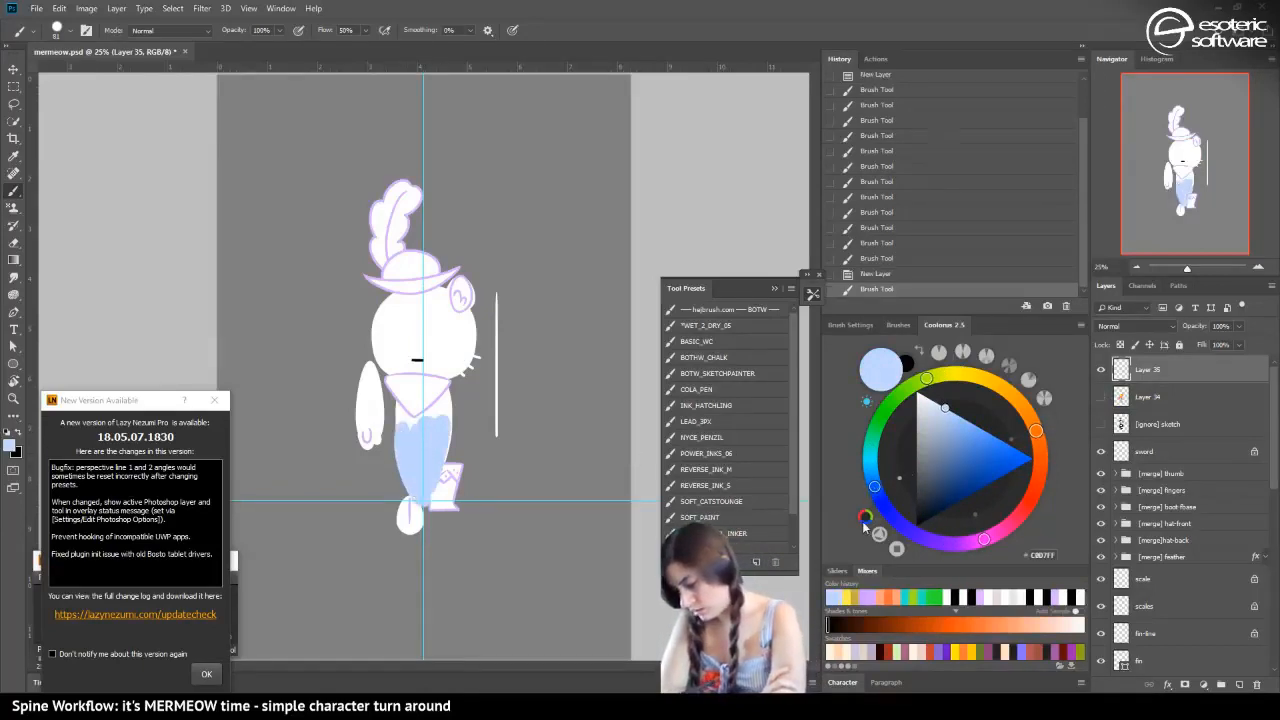
left_click(865, 517)
left_click(988, 533)
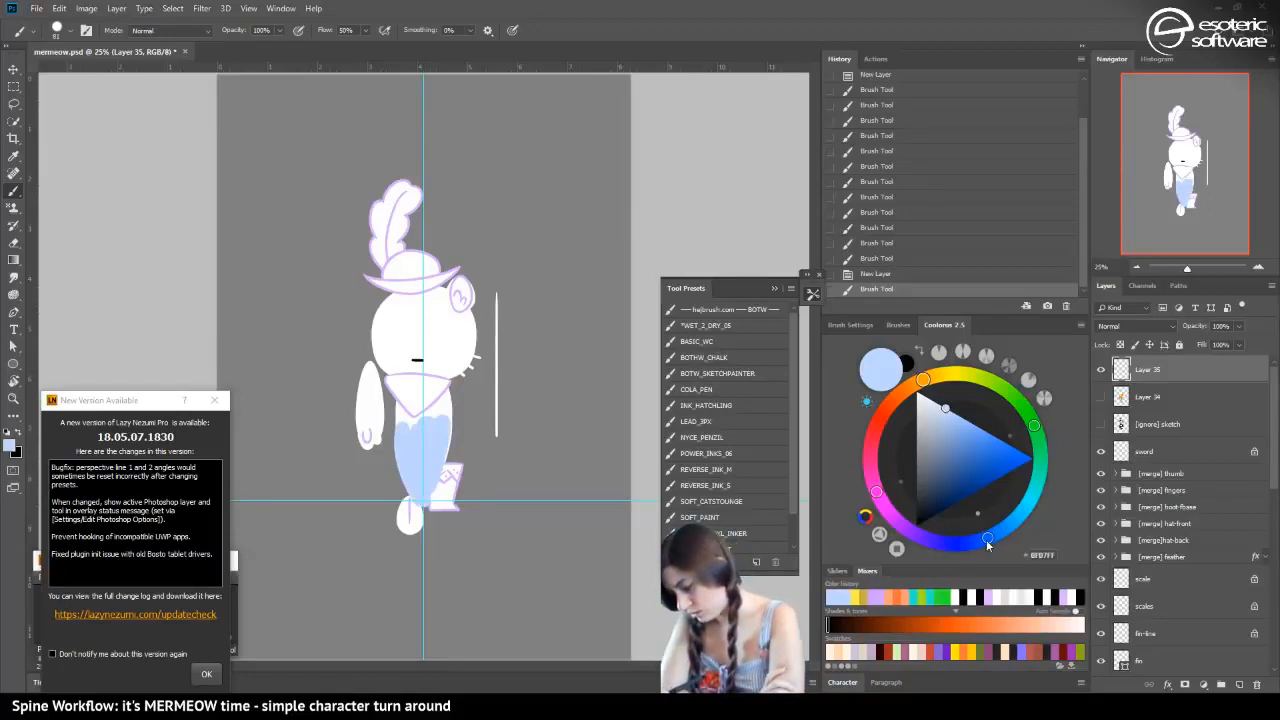
left_click(1036, 426)
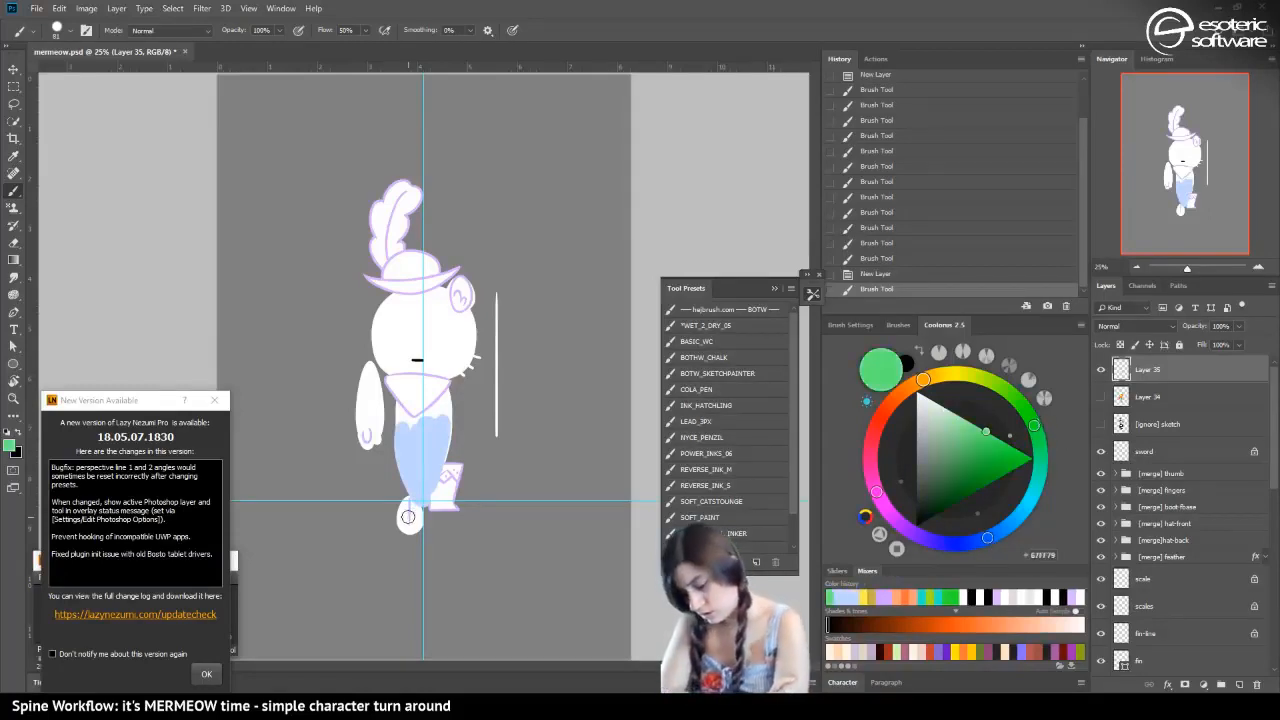
mouse_move(408, 516)
left_mouse_down()
mouse_move(402, 528)
mouse_move(398, 518)
mouse_move(446, 522)
mouse_move(432, 514)
left_mouse_up()
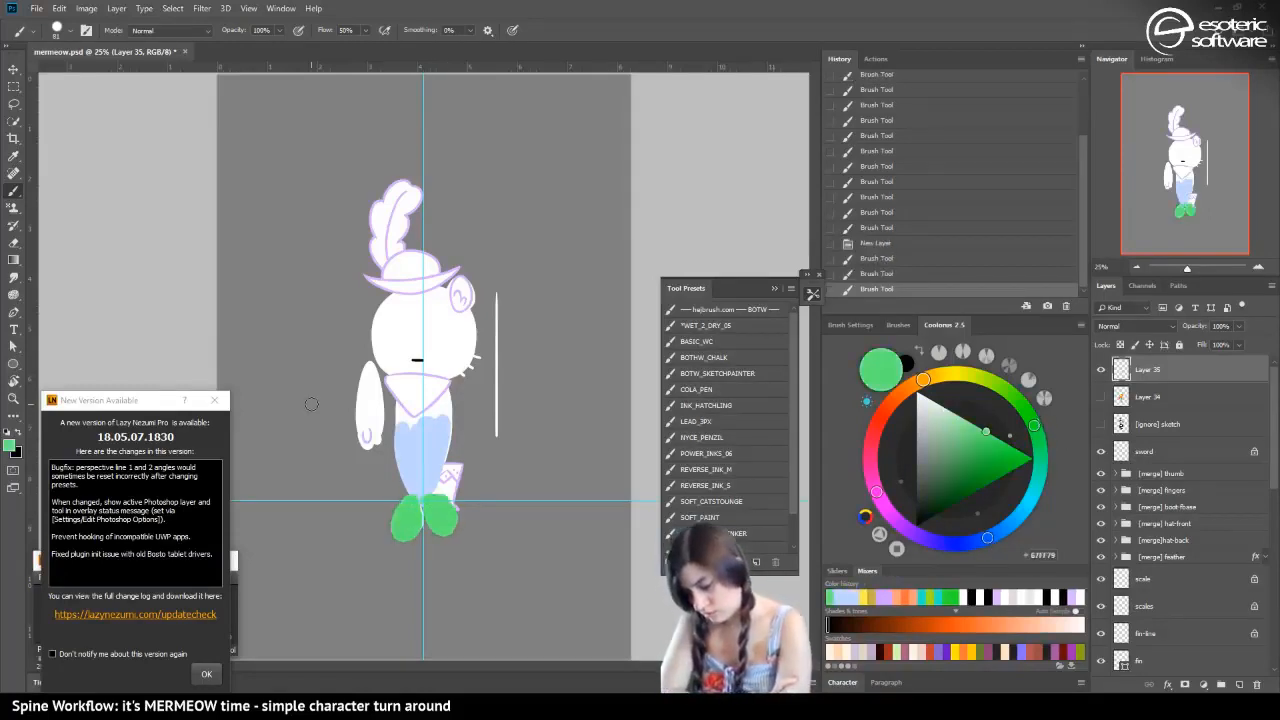
Replace the green blob on the light blue tail with a small seaweed-like mark drawn with a smaller brush
left_click_drag(412, 448, 408, 456)
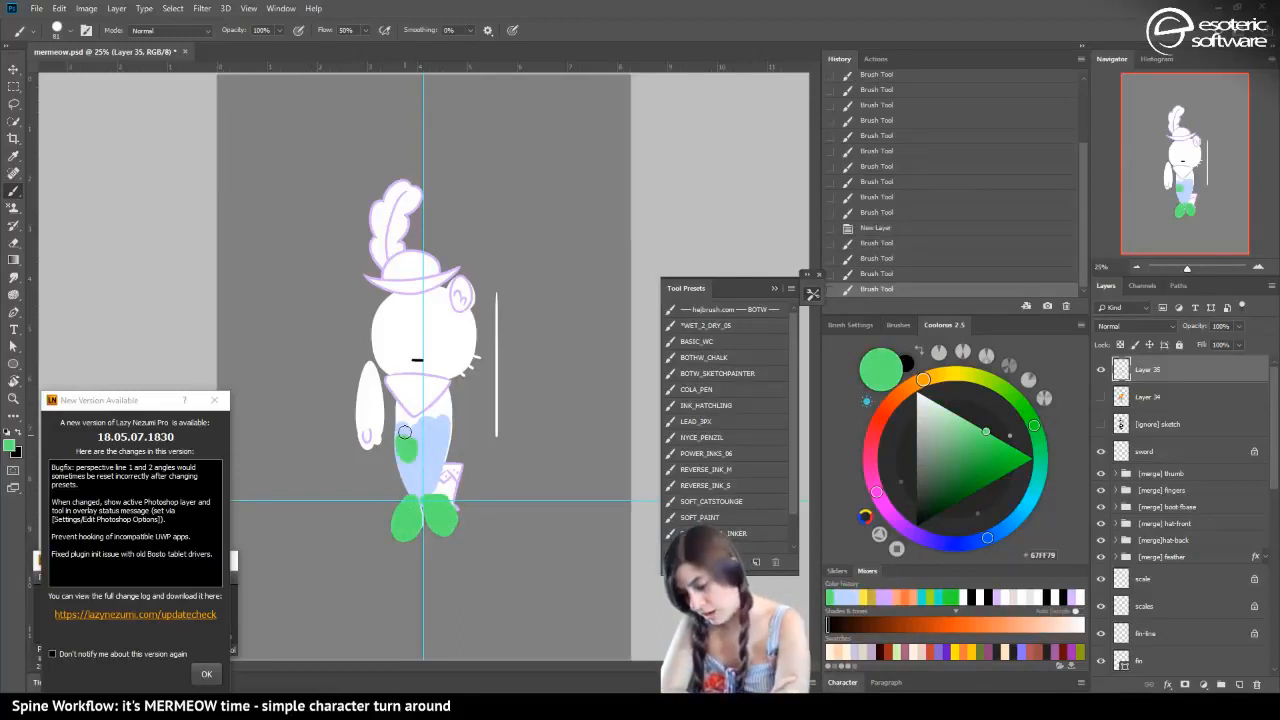
left_click(66, 31)
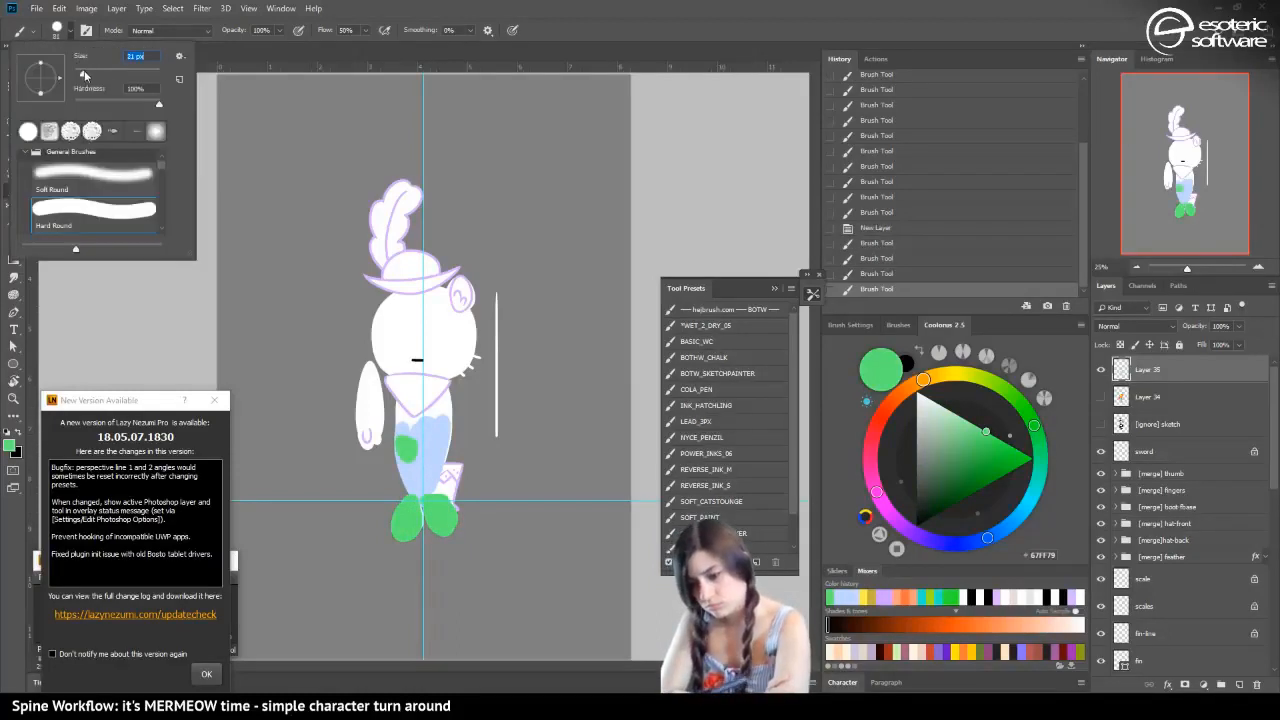
left_click(858, 268)
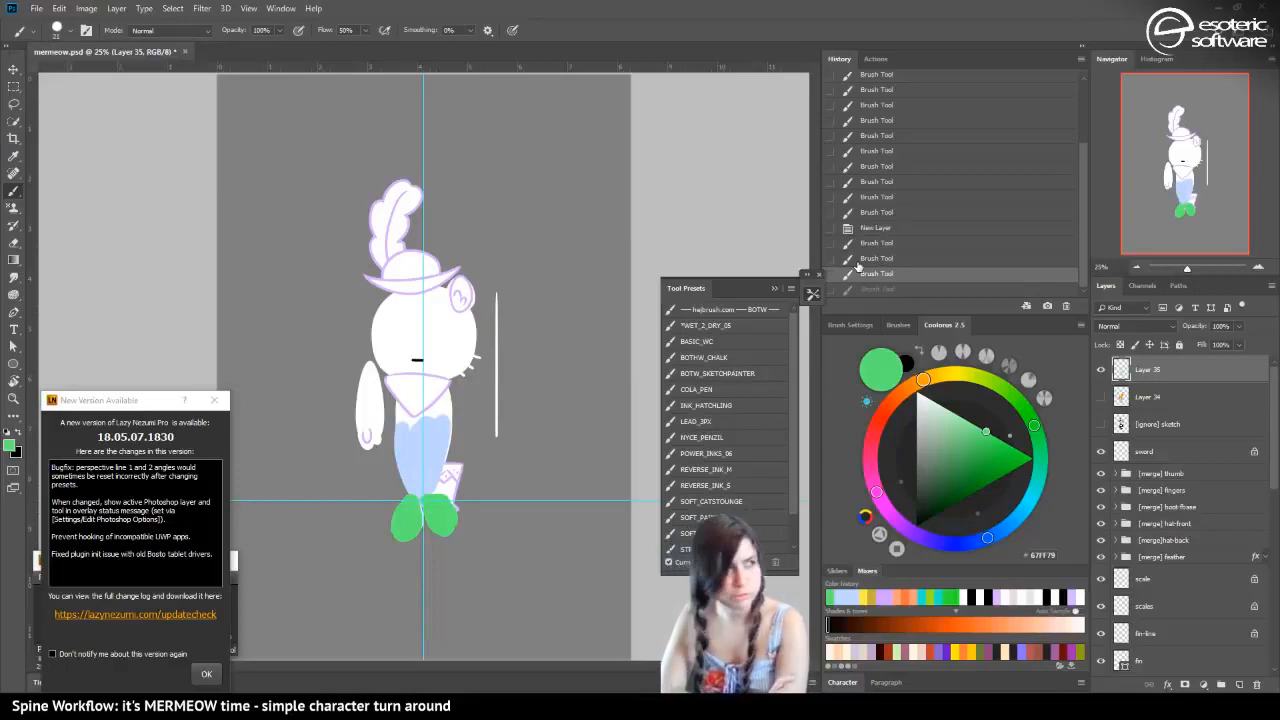
left_click_drag(401, 451, 407, 463)
left_click_drag(410, 456, 409, 479)
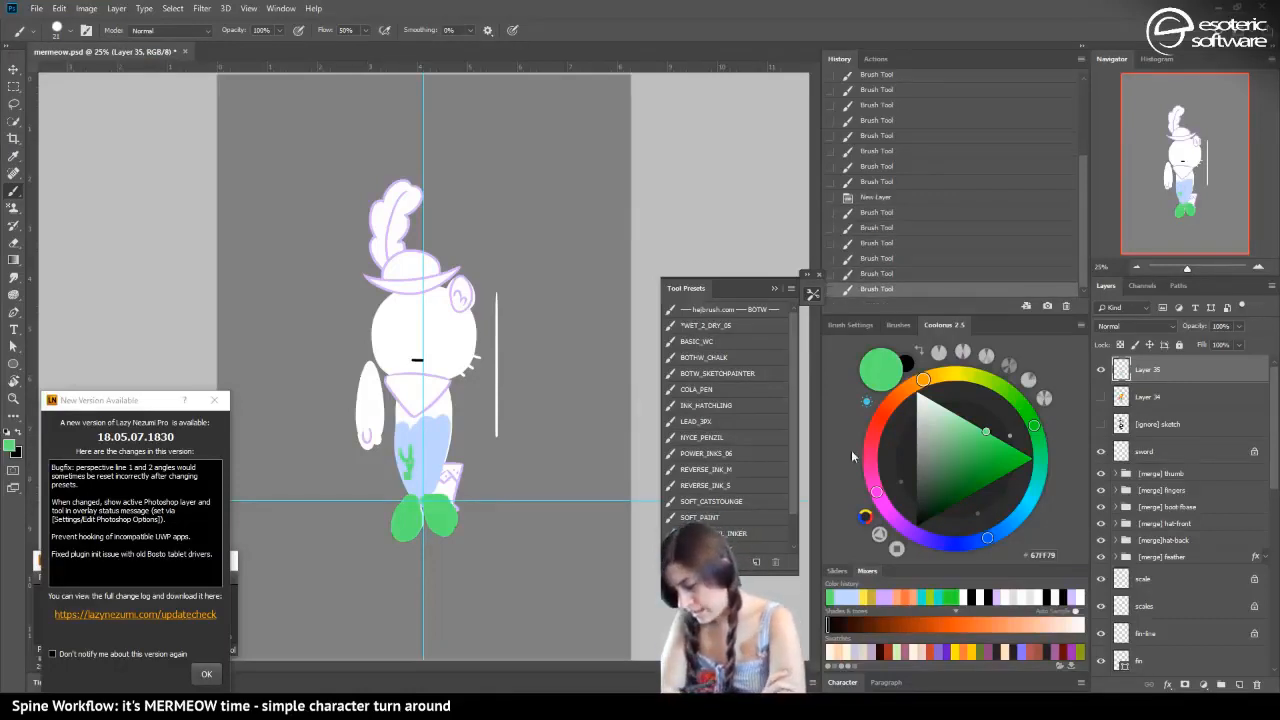
Try pale pink on the cat's arm and undo the stroke
left_click(876, 491)
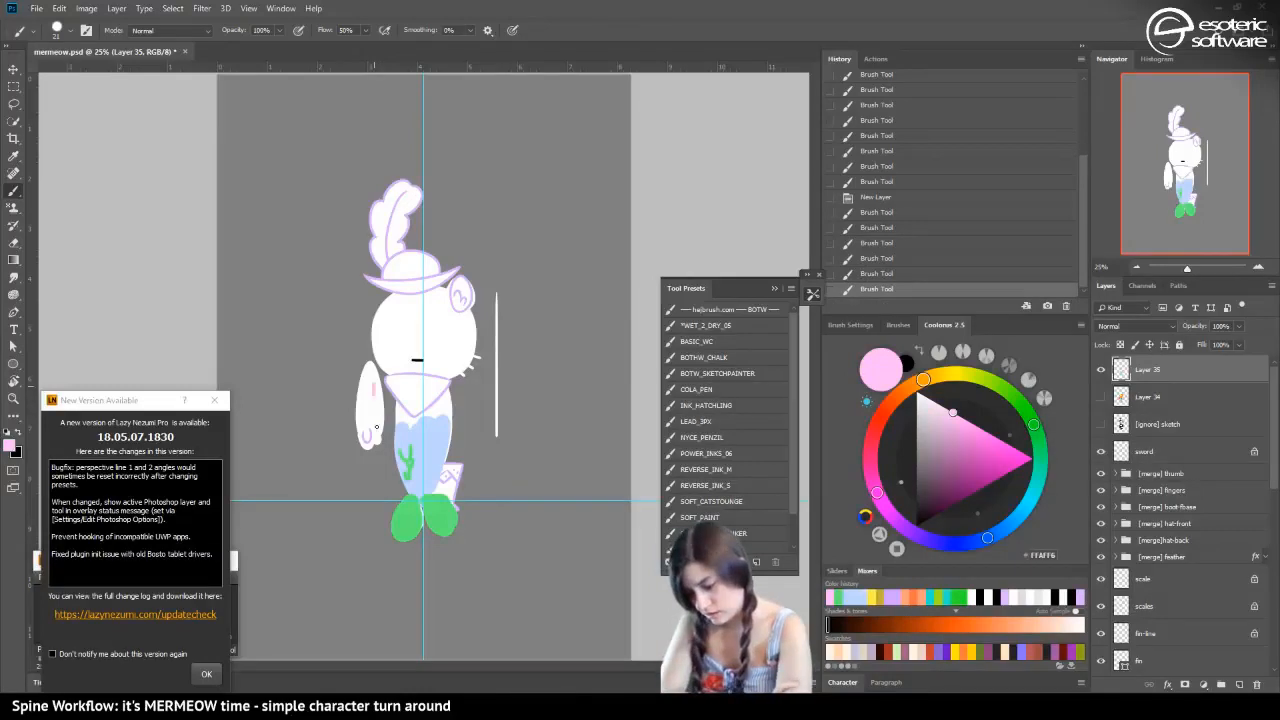
left_click_drag(370, 372, 369, 432)
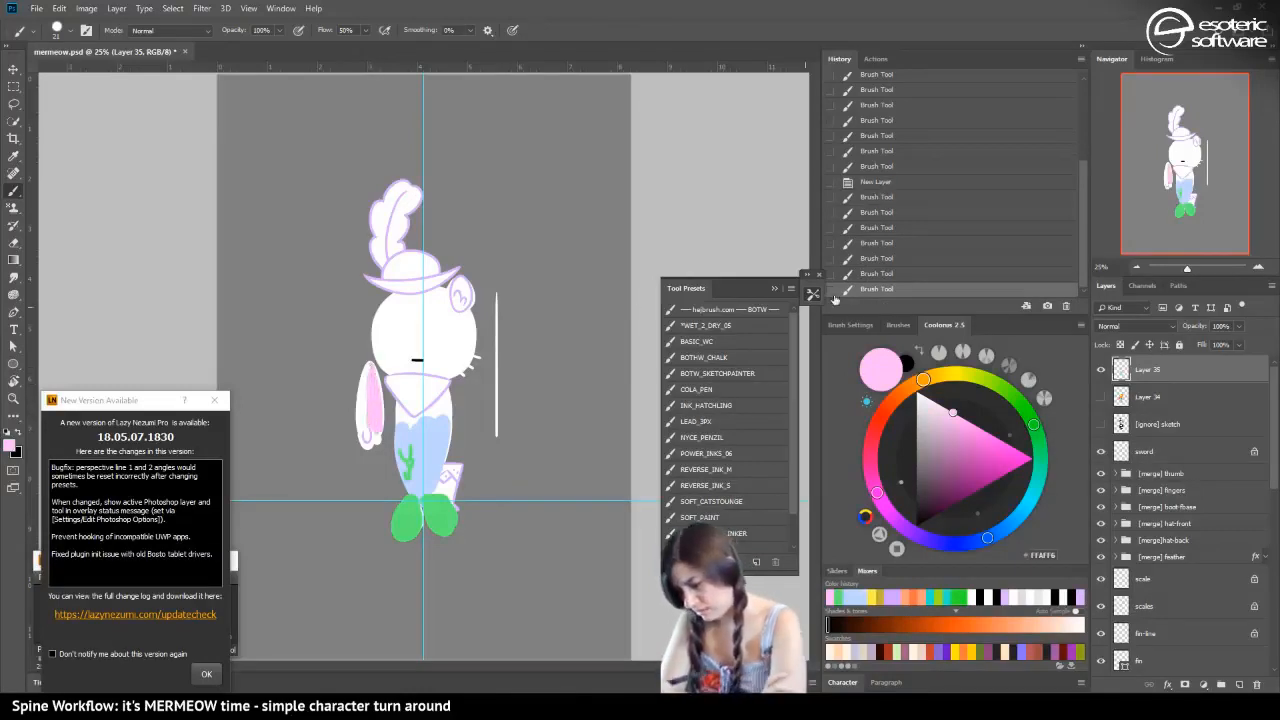
key("ctrl+z")
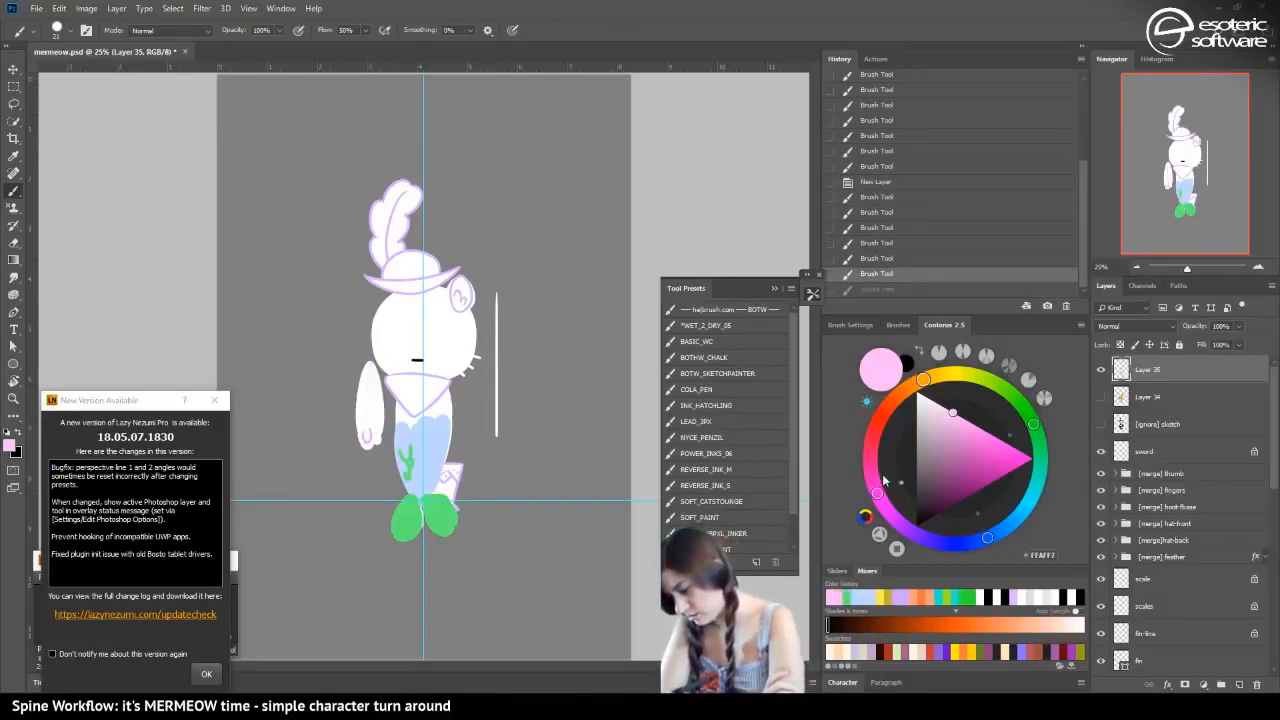
Paint the cat's upper body in light orange, enlarging the brush to 77 px to fill the area
left_click(923, 376)
left_click_drag(424, 360, 398, 418)
left_click_drag(988, 412, 1001, 434)
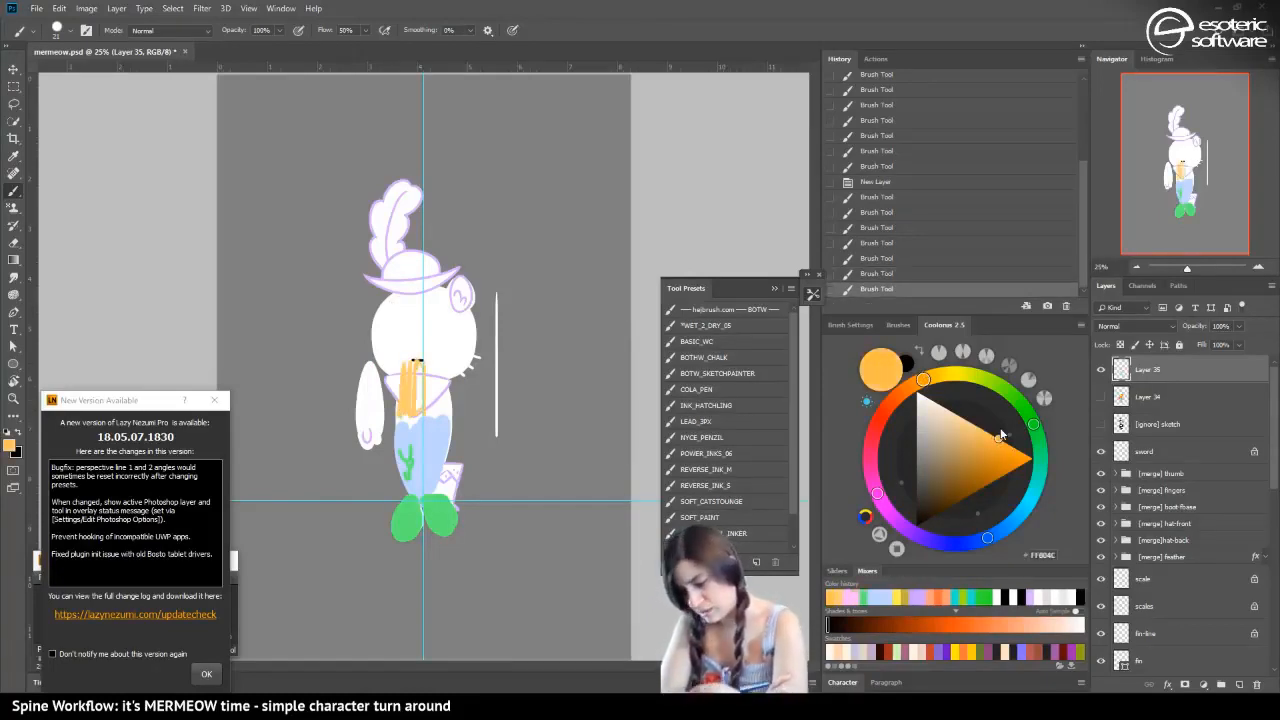
left_click(62, 36)
left_click_drag(106, 75, 113, 76)
left_click_drag(434, 359, 403, 408)
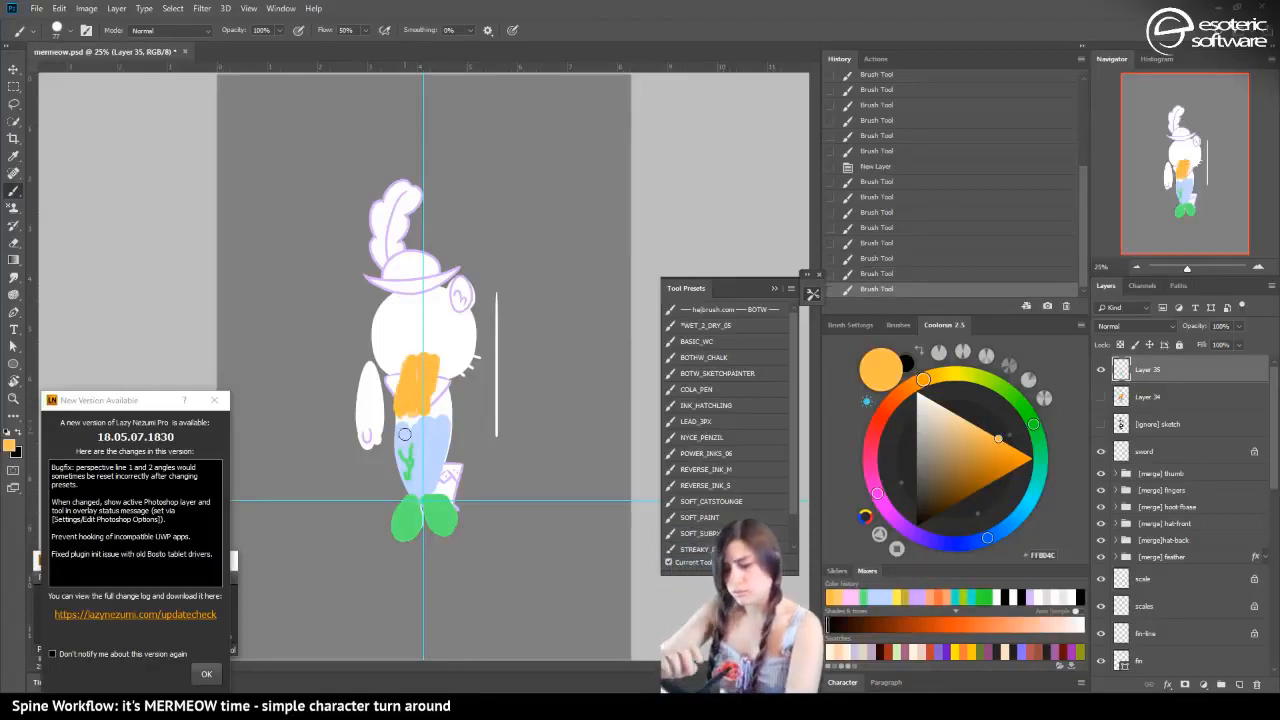
Repaint the tail in a more saturated blue, 73A3FF, covering the light blue and the green mark
left_click(440, 508, "alt")
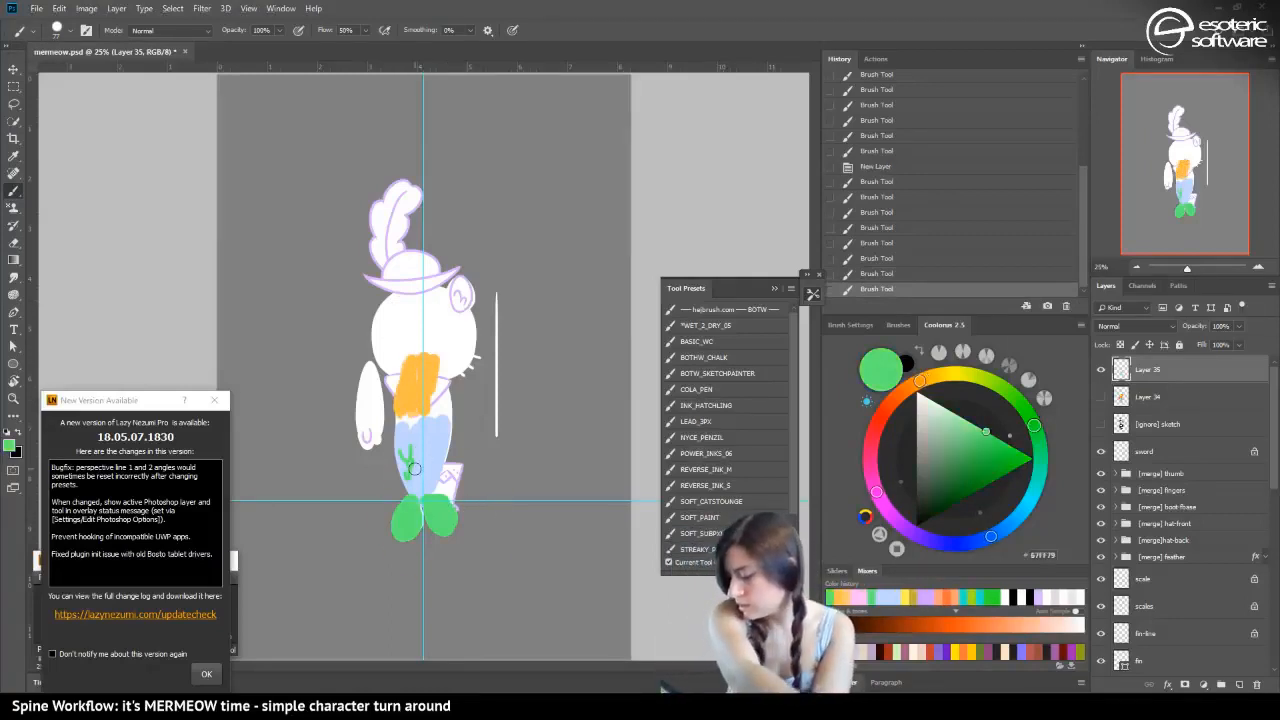
left_click(400, 425, "alt")
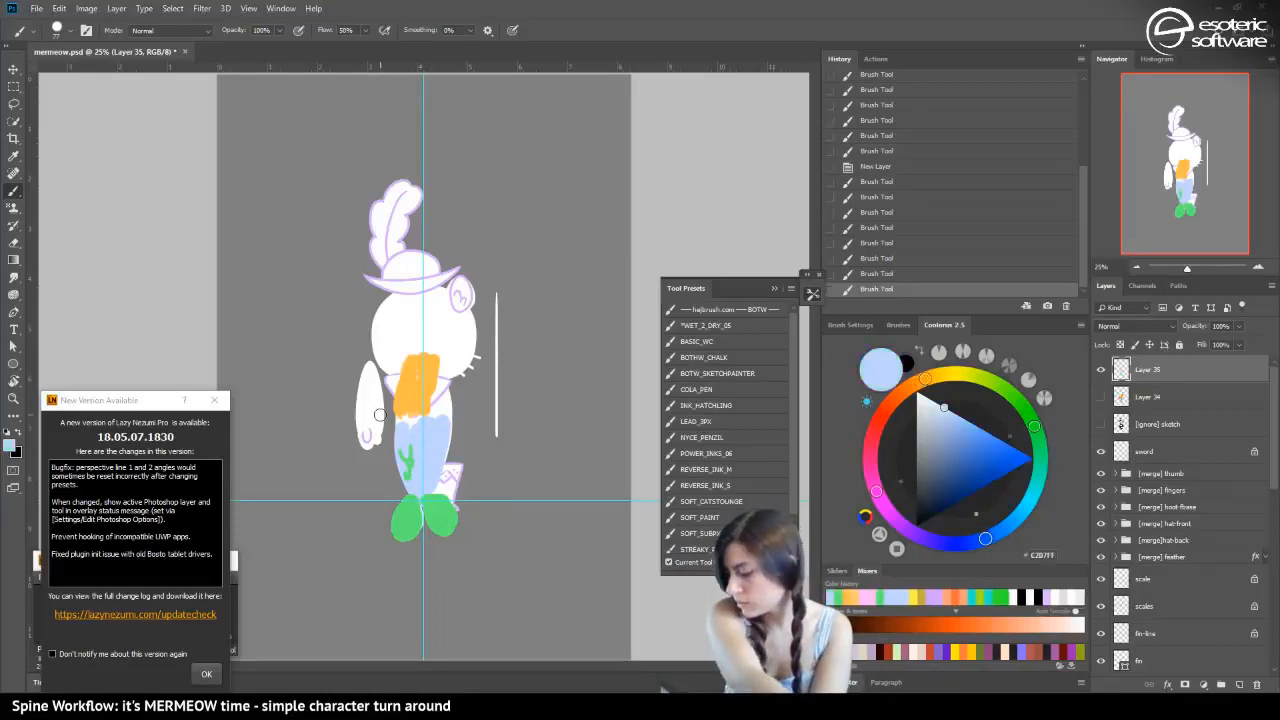
left_click(977, 429)
mouse_move(414, 420)
left_mouse_down()
mouse_move(413, 491)
mouse_move(435, 425)
mouse_move(425, 499)
mouse_move(442, 450)
left_mouse_up()
Turn off snapping and fill the remaining gaps along the waist and middle of the blue tail
left_click(225, 8)
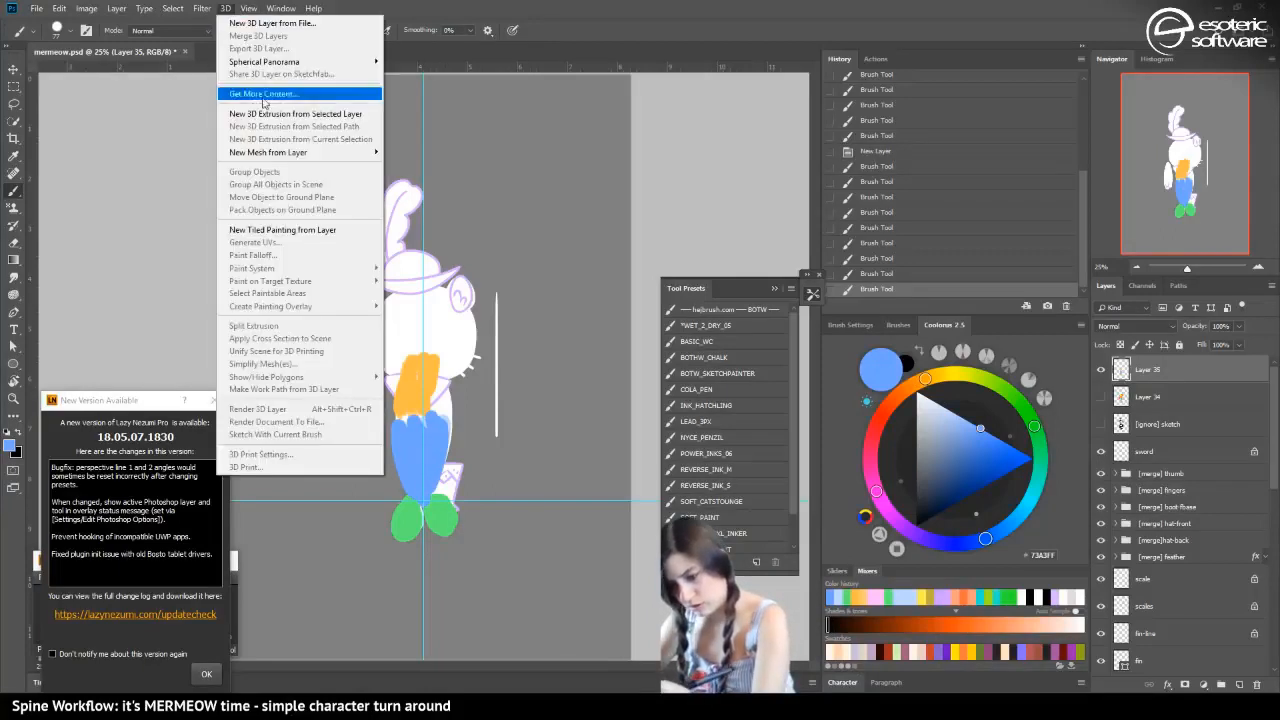
mouse_move(249, 8)
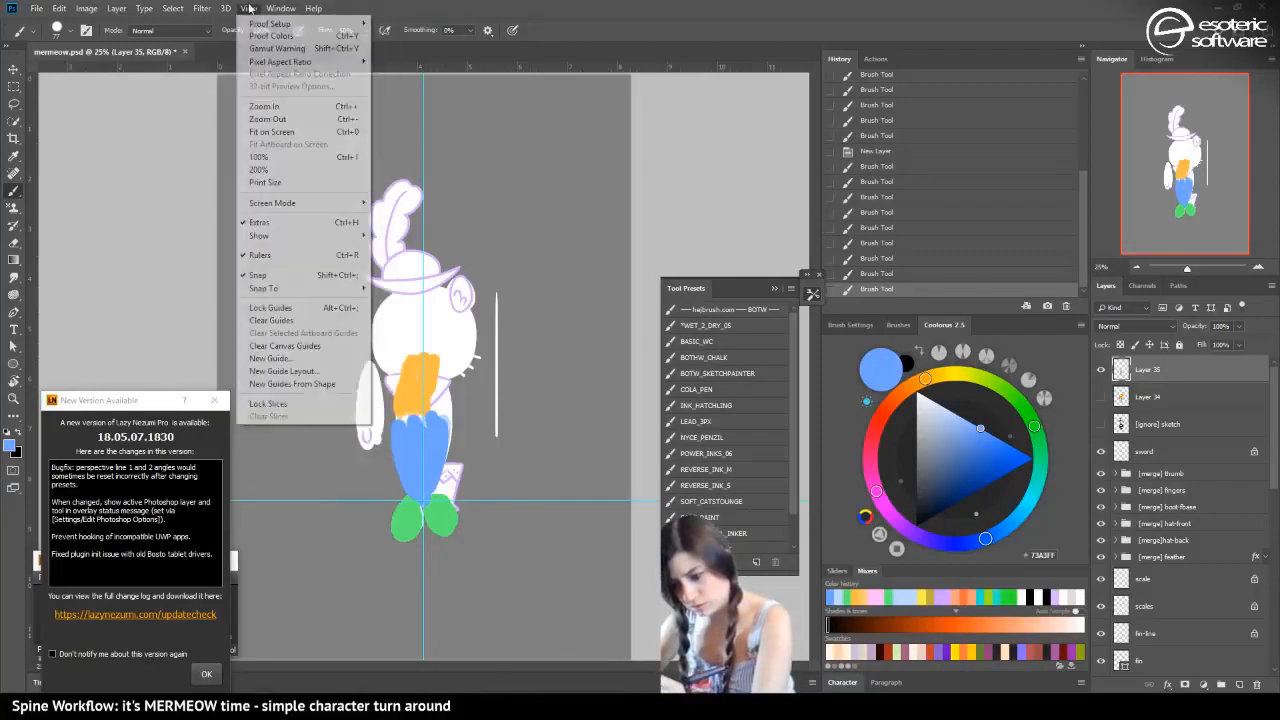
left_click(263, 276)
left_click_drag(411, 479, 417, 458)
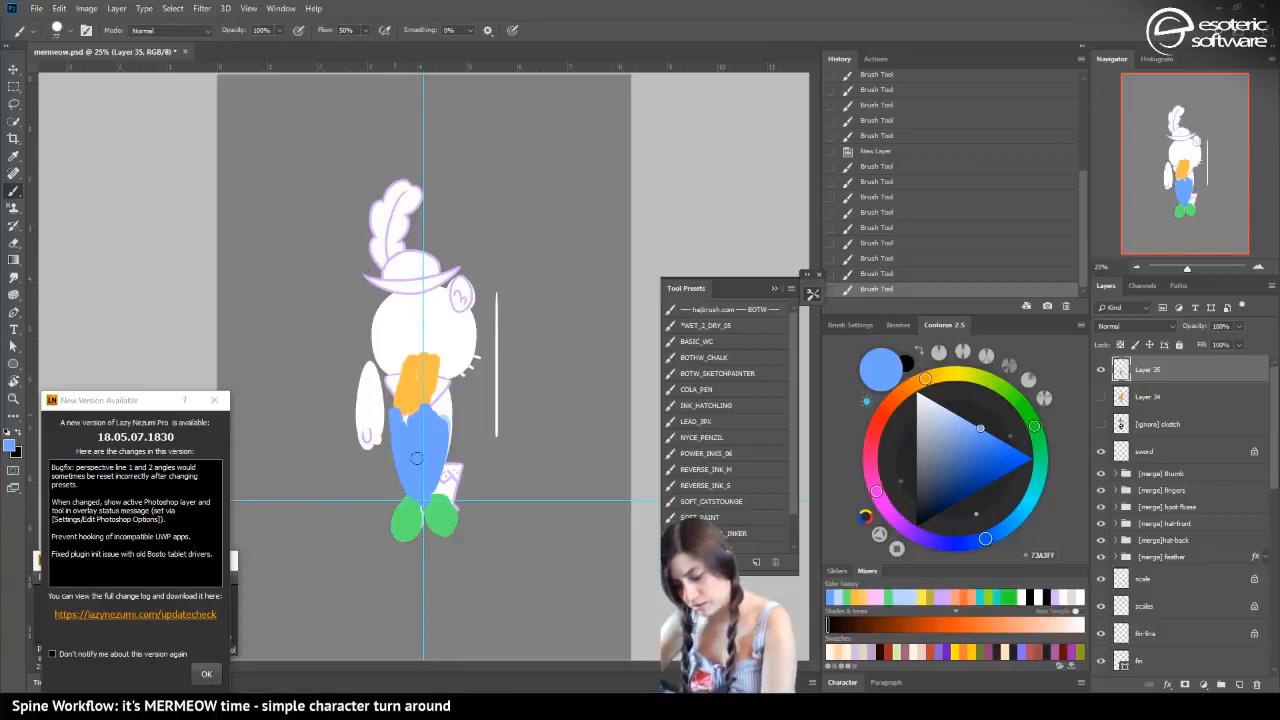
mouse_move(418, 411)
left_mouse_down()
mouse_move(447, 419)
mouse_move(424, 467)
left_mouse_up()
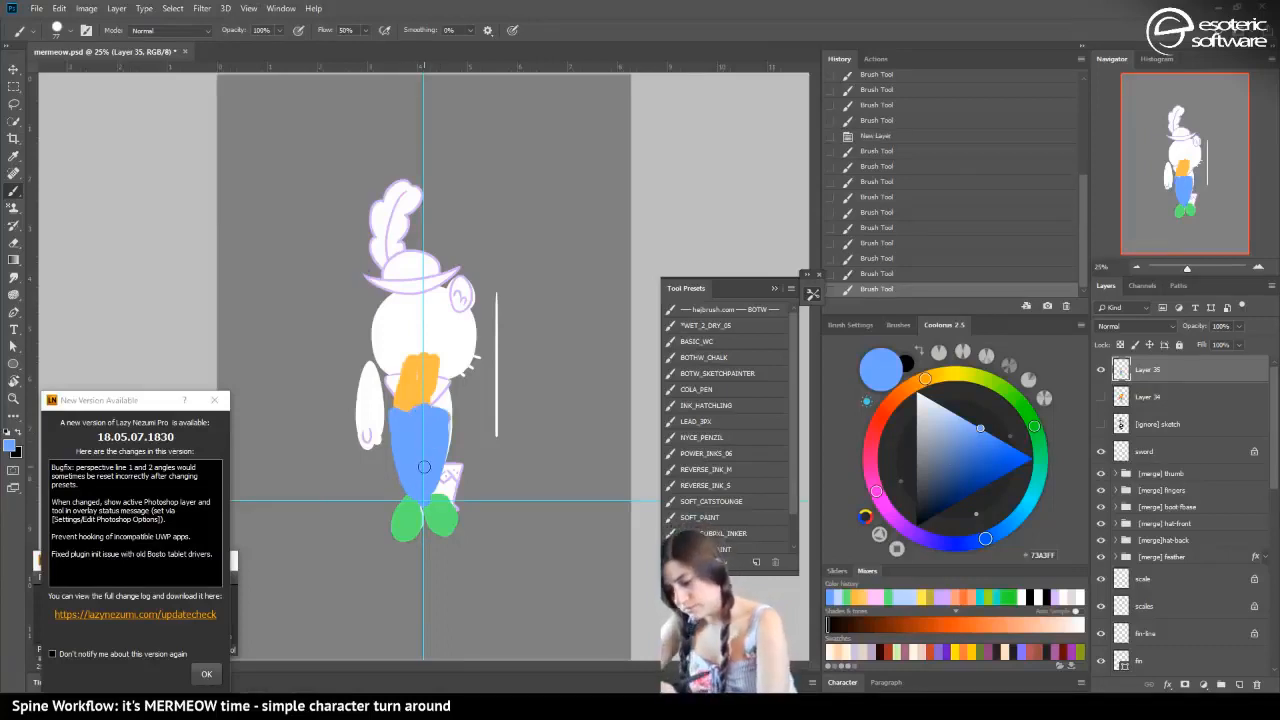
Paint the cat's upper body and both arms in very pale blue, D2E1FF
left_click(937, 403)
mouse_move(417, 373)
left_mouse_down()
mouse_move(434, 399)
mouse_move(420, 377)
mouse_move(413, 406)
mouse_move(396, 388)
mouse_move(413, 418)
mouse_move(435, 408)
mouse_move(391, 389)
mouse_move(443, 400)
mouse_move(420, 431)
mouse_move(368, 387)
mouse_move(368, 425)
left_mouse_up()
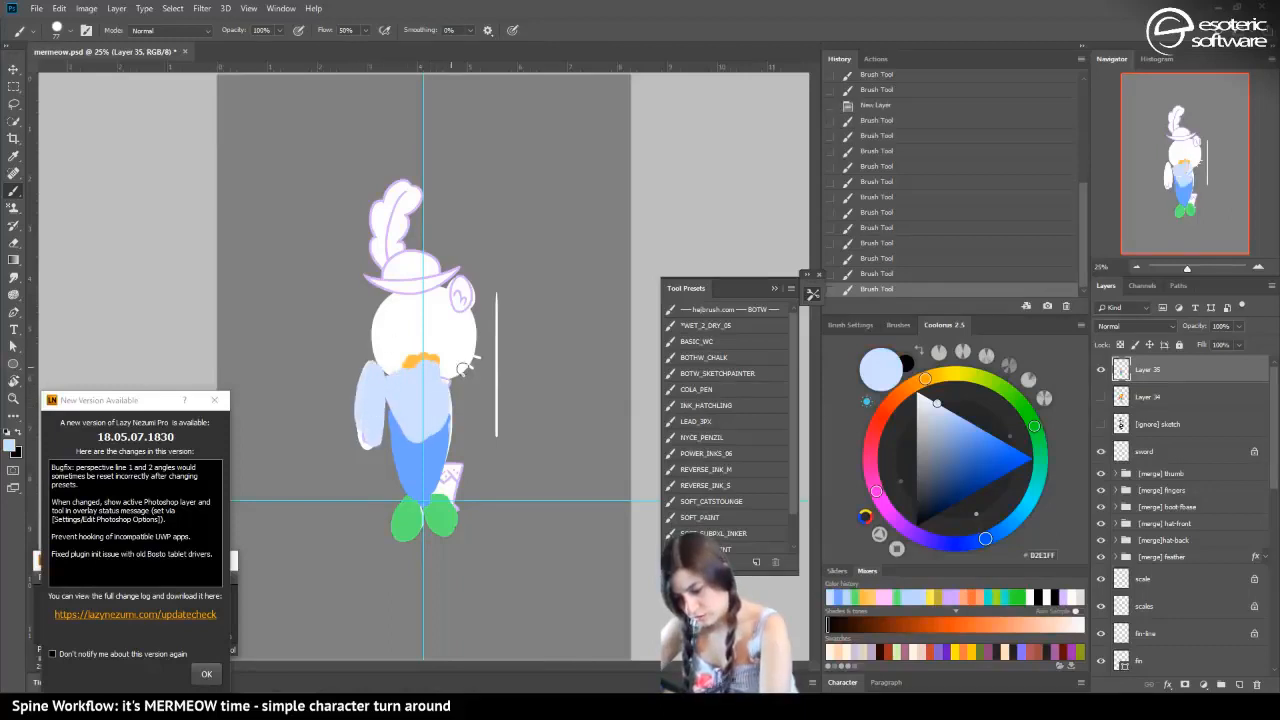
mouse_move(463, 369)
left_mouse_down()
mouse_move(479, 423)
mouse_move(455, 400)
left_mouse_up()
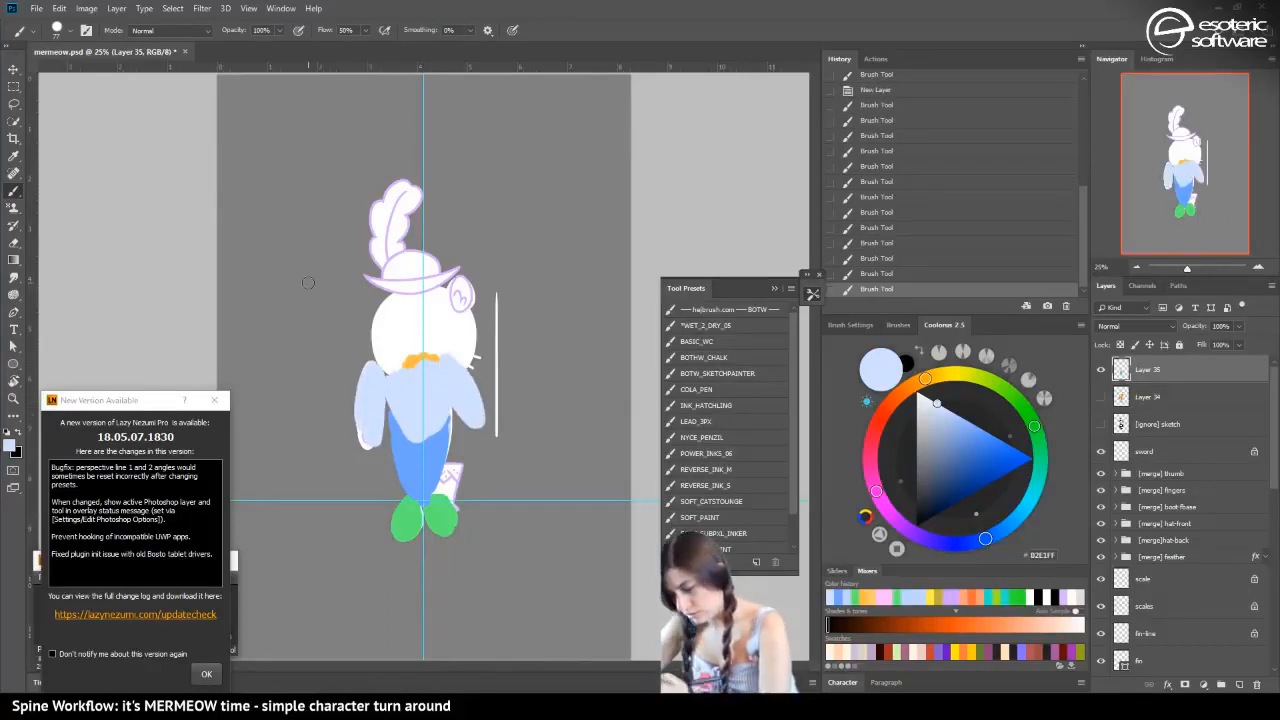
Hide the blue color sketch layer and paint two tail fin lobes in pale yellow-green on a new layer
left_click(1101, 369)
left_click(1239, 684)
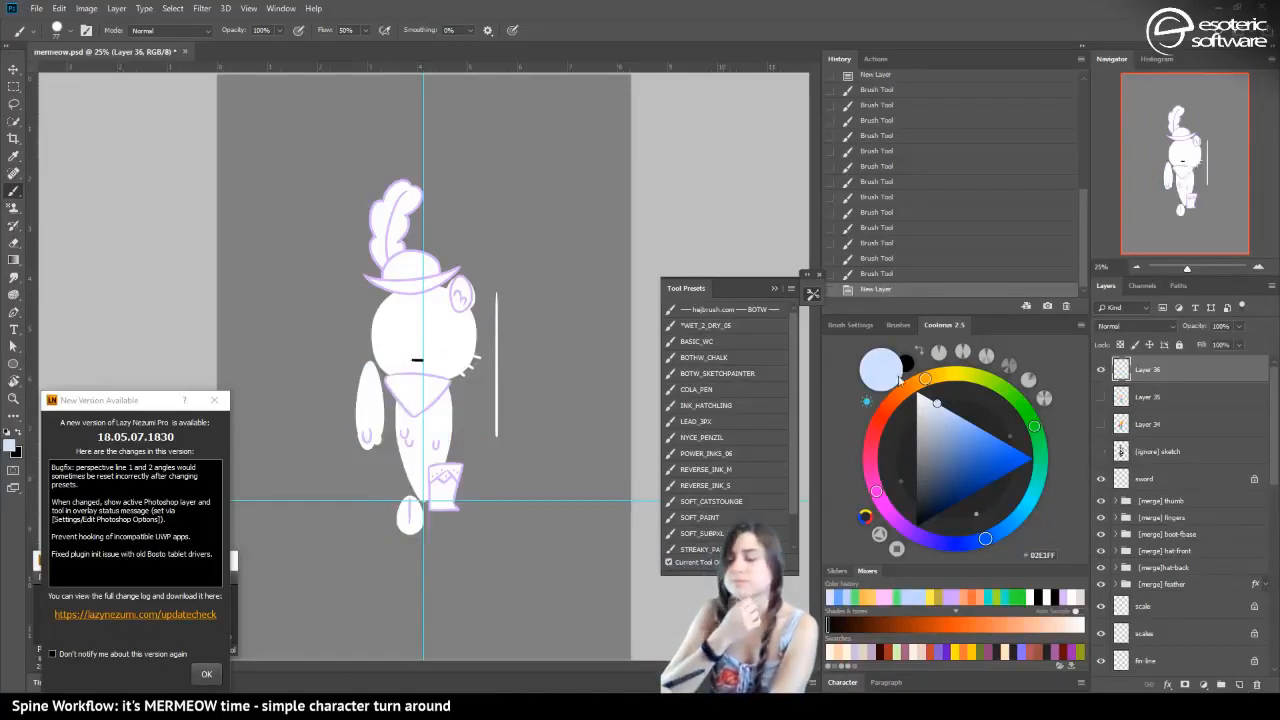
left_click_drag(876, 492, 904, 533)
left_click(989, 541)
left_click_drag(992, 544, 1009, 519)
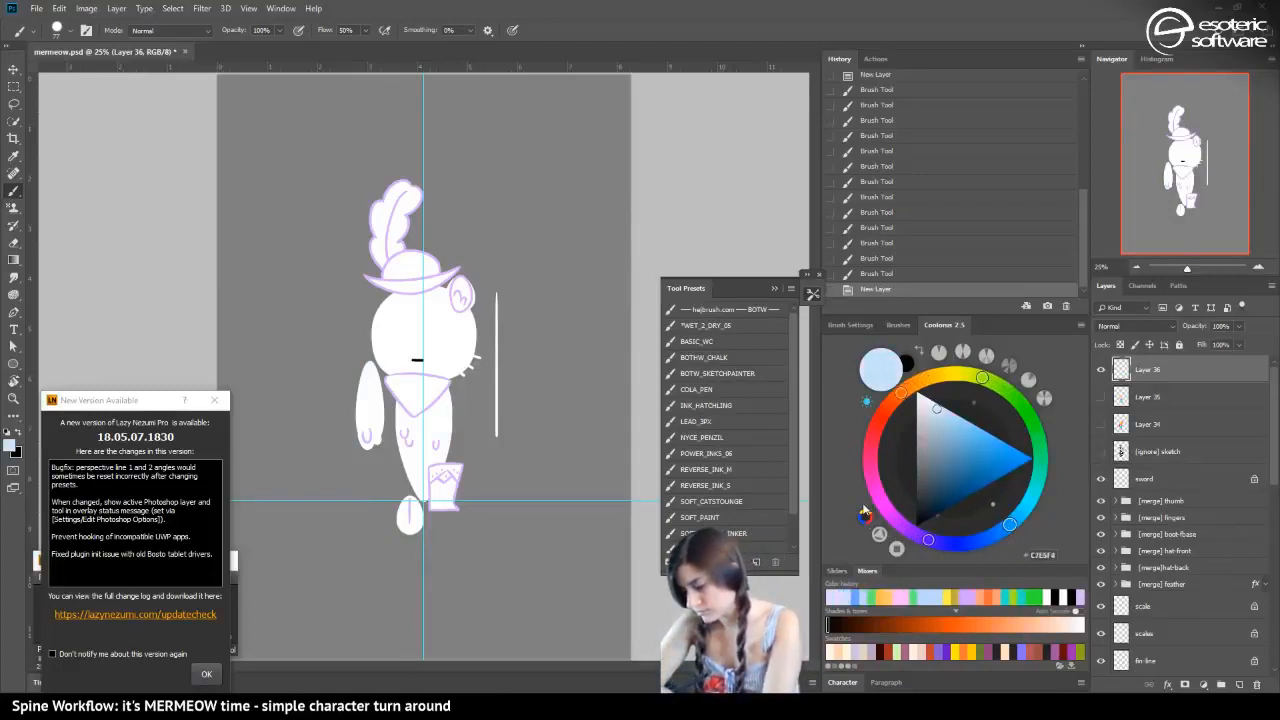
left_click(865, 513)
left_click_drag(868, 467, 946, 590)
mouse_move(940, 377)
left_mouse_down()
mouse_move(906, 387)
mouse_move(936, 376)
left_mouse_up()
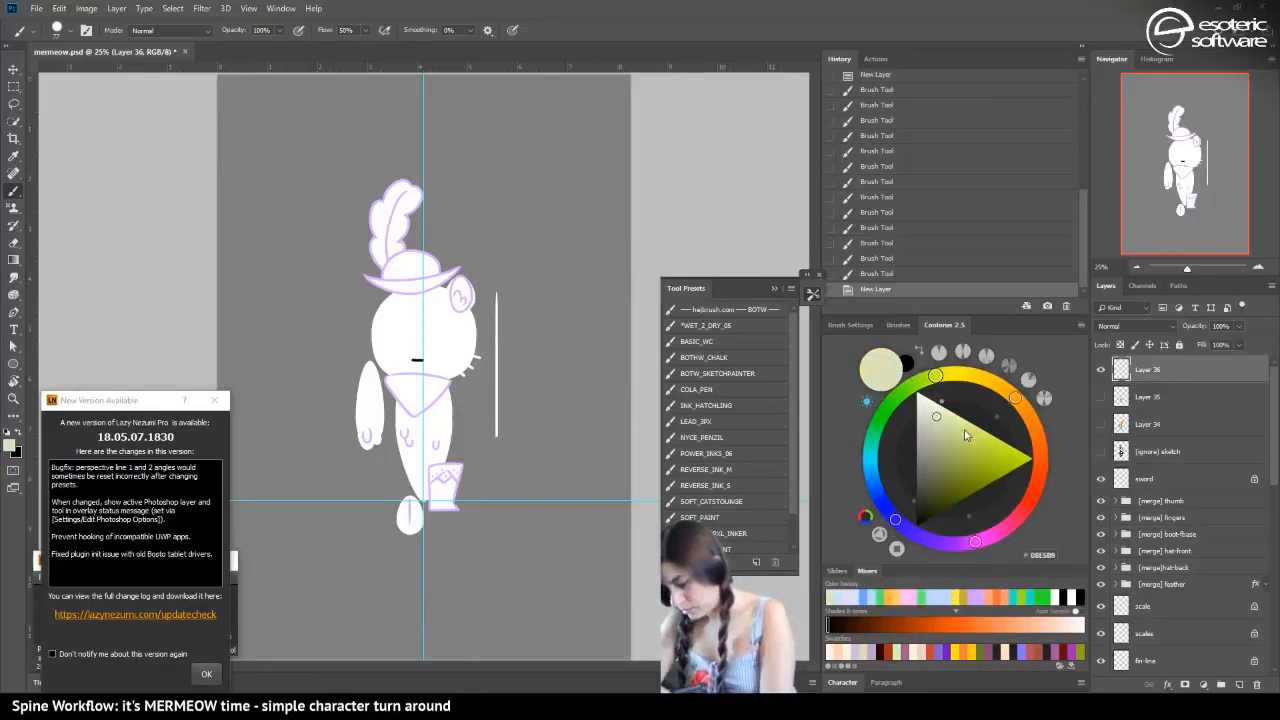
left_click_drag(969, 425, 965, 397)
mouse_move(408, 500)
left_mouse_down()
mouse_move(412, 525)
mouse_move(448, 522)
left_mouse_up()
Paint the tail in bright yellow-green up to the waist, deepening the color for the final strokes
mouse_move(981, 439)
left_mouse_down()
mouse_move(986, 450)
mouse_move(1002, 440)
left_mouse_up()
mouse_move(427, 488)
left_mouse_down()
mouse_move(401, 421)
mouse_move(426, 487)
mouse_move(433, 409)
mouse_move(443, 424)
mouse_move(430, 491)
mouse_move(443, 398)
left_mouse_up()
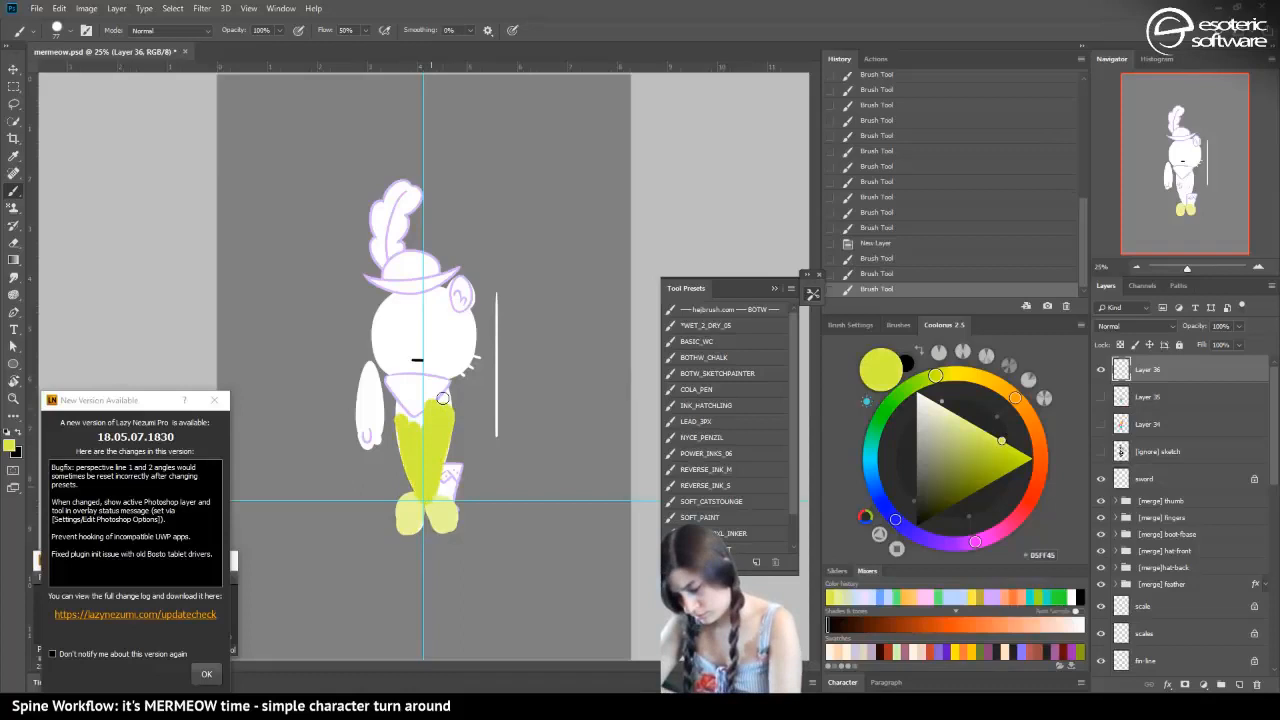
left_click(1010, 438)
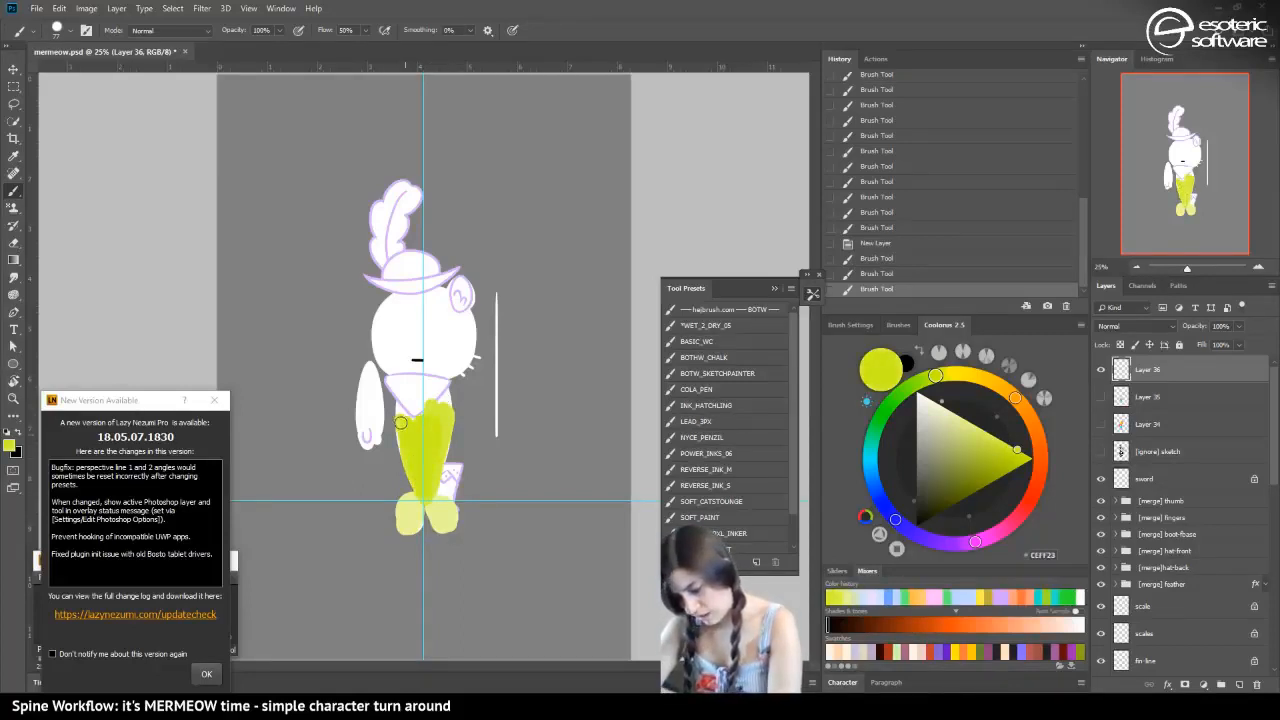
mouse_move(400, 422)
left_mouse_down()
mouse_move(438, 398)
mouse_move(402, 408)
mouse_move(392, 379)
left_mouse_up()
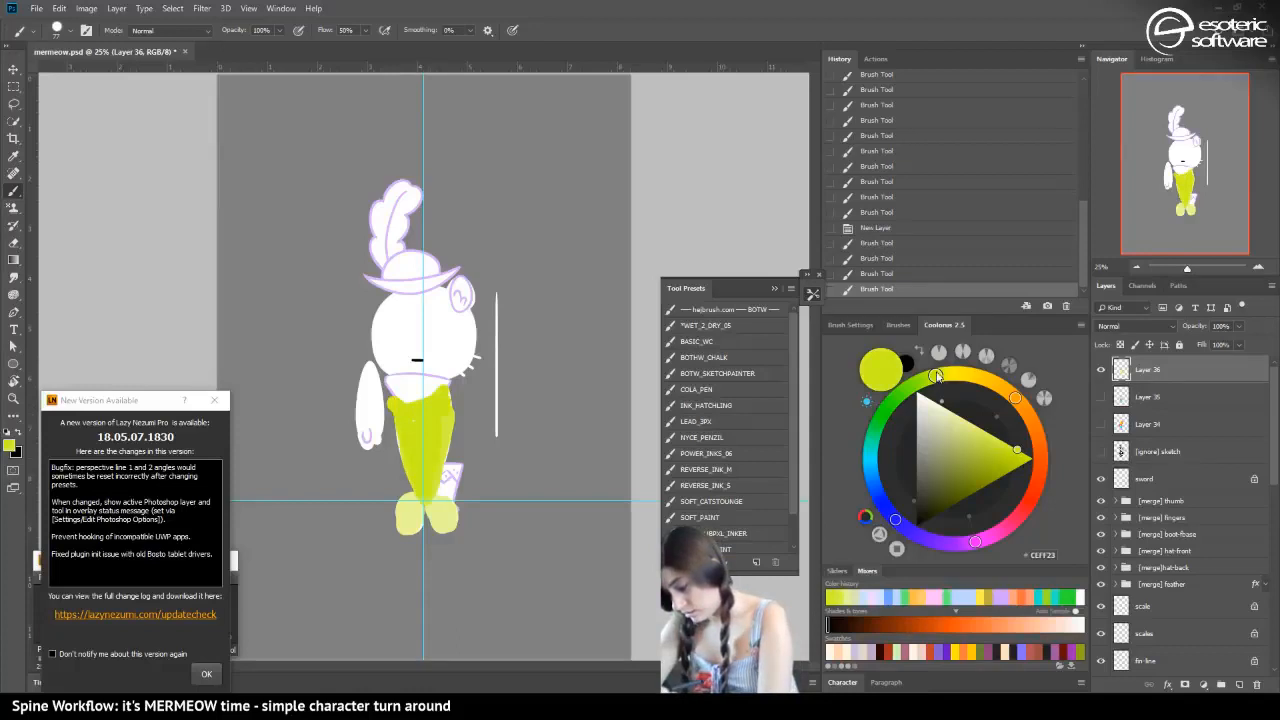
Paint the cat's upper body in soft yellow and go over it with a slightly warmer yellow, FFEF79
left_click(962, 415)
left_click(1016, 398)
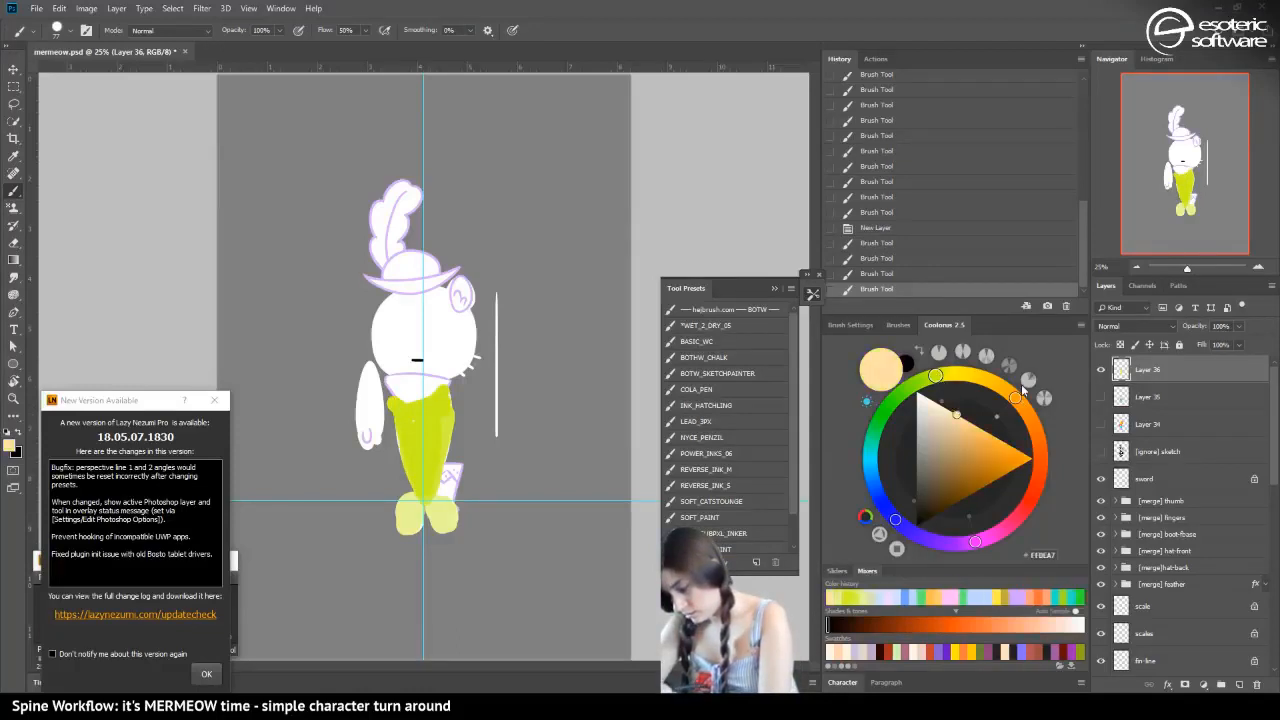
left_click_drag(992, 434, 989, 455)
left_click_drag(936, 376, 957, 373)
left_click_drag(987, 453, 984, 428)
mouse_move(412, 420)
left_mouse_down()
mouse_move(408, 392)
mouse_move(397, 397)
mouse_move(406, 380)
left_mouse_up()
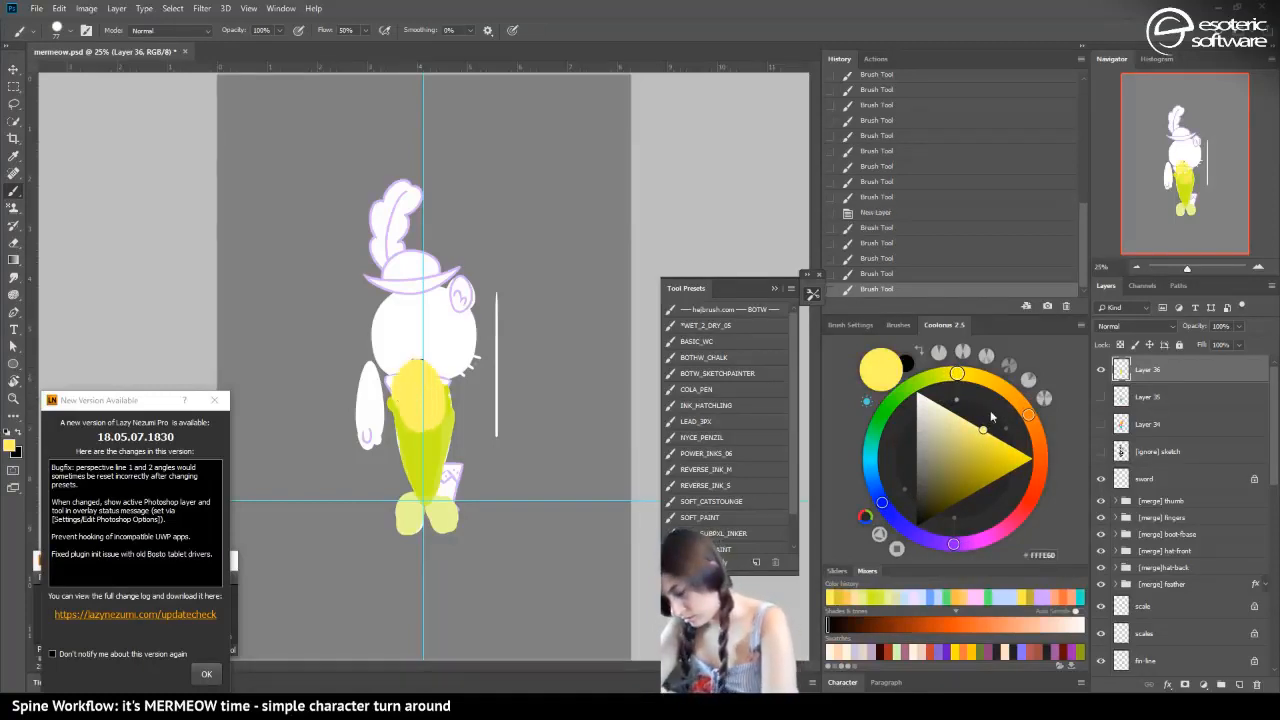
left_click(972, 385)
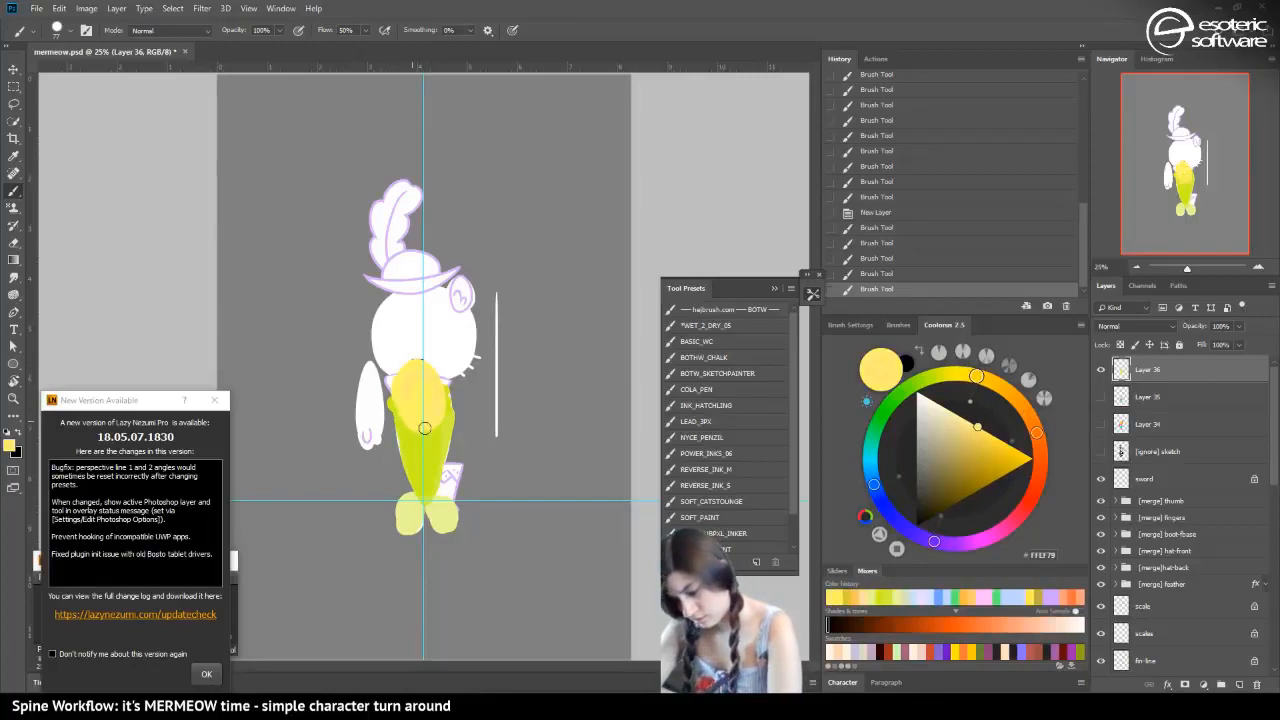
left_click_drag(424, 428, 404, 401)
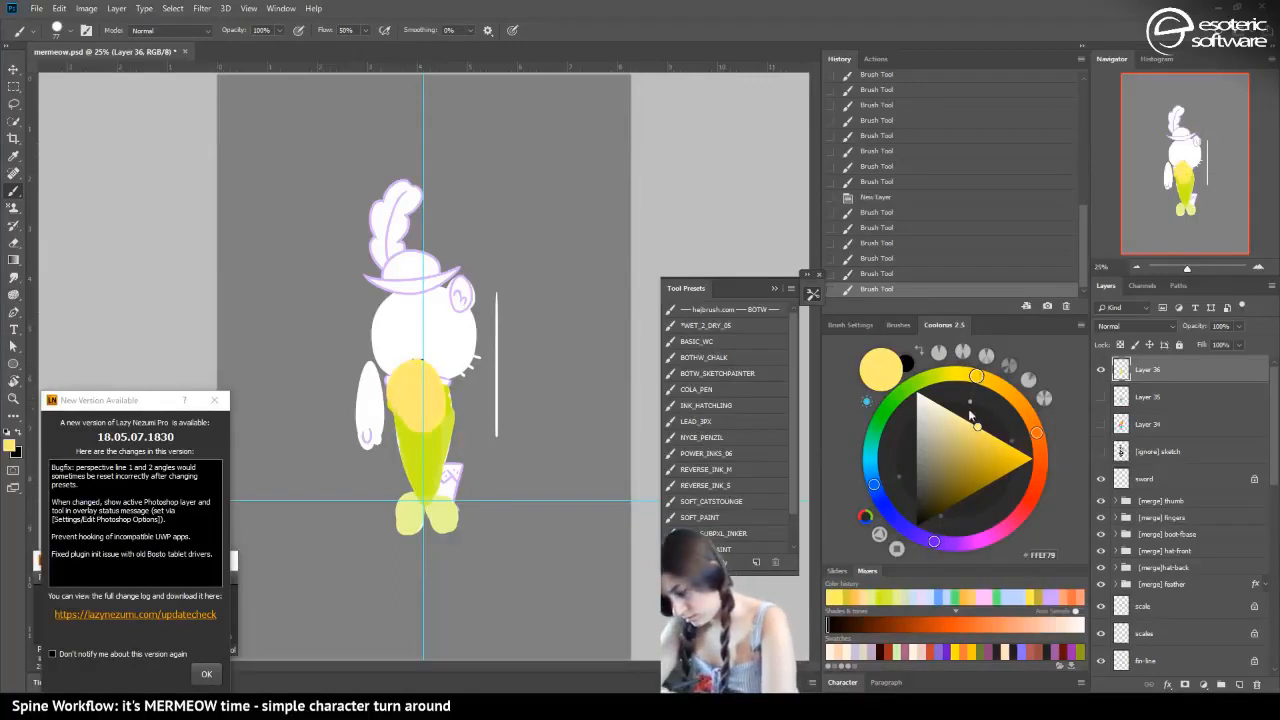
Repaint the upper body in fully saturated golden yellow and fill the back arm with the same color
left_click_drag(976, 426, 1033, 458)
mouse_move(418, 404)
left_mouse_down()
mouse_move(430, 405)
mouse_move(422, 390)
left_mouse_up()
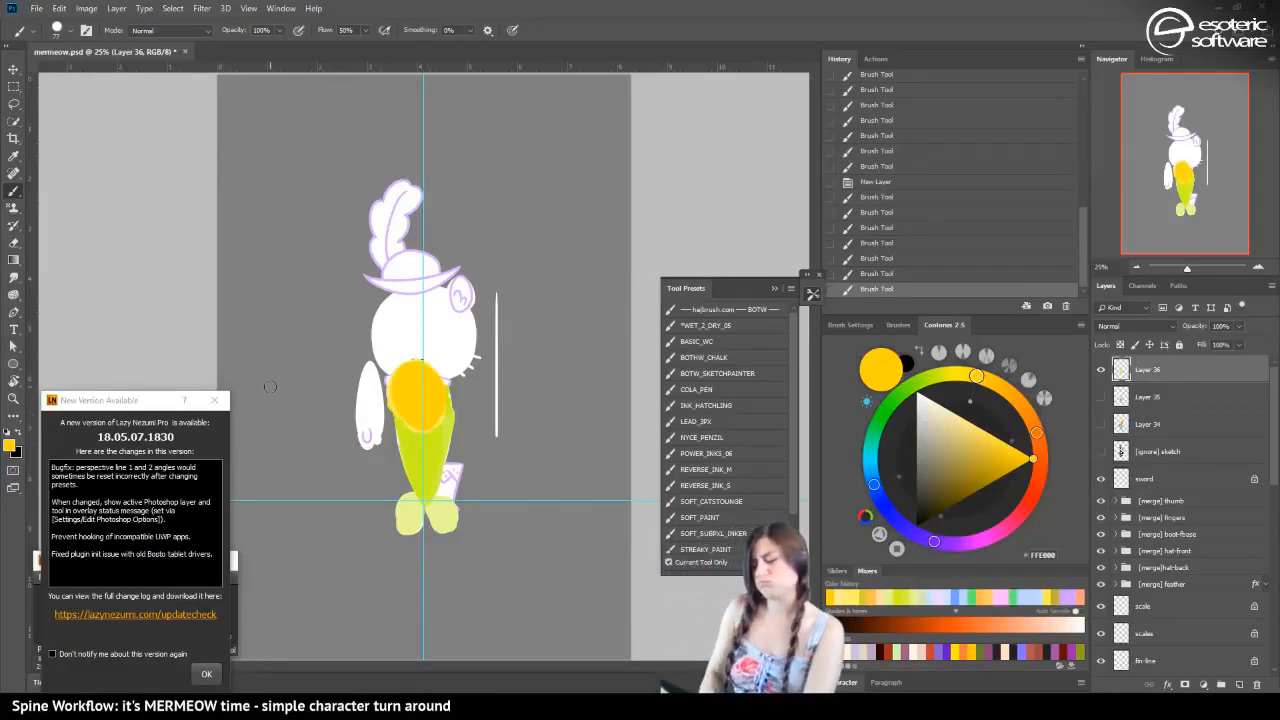
mouse_move(370, 430)
left_mouse_down()
mouse_move(366, 395)
mouse_move(366, 440)
mouse_move(372, 420)
left_mouse_up()
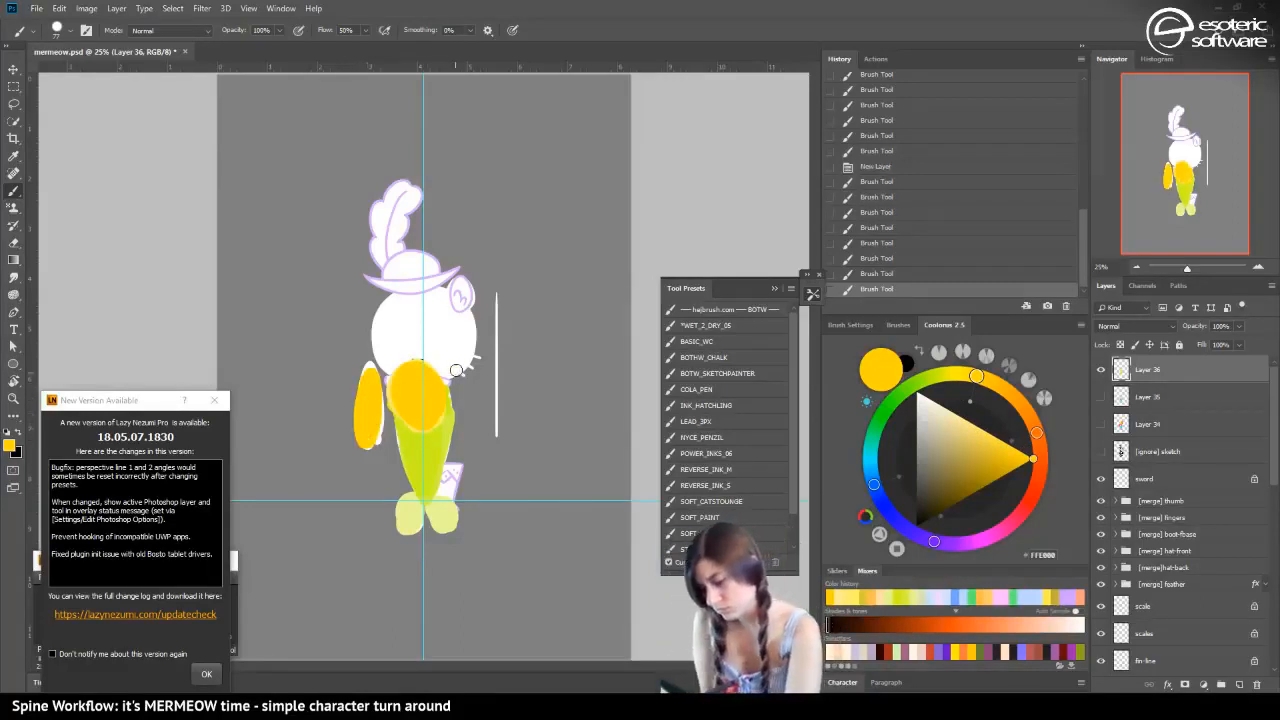
Paint the front arm golden yellow, and try a saturated purple over the tail before undoing that tail stroke
left_click_drag(475, 375, 451, 391)
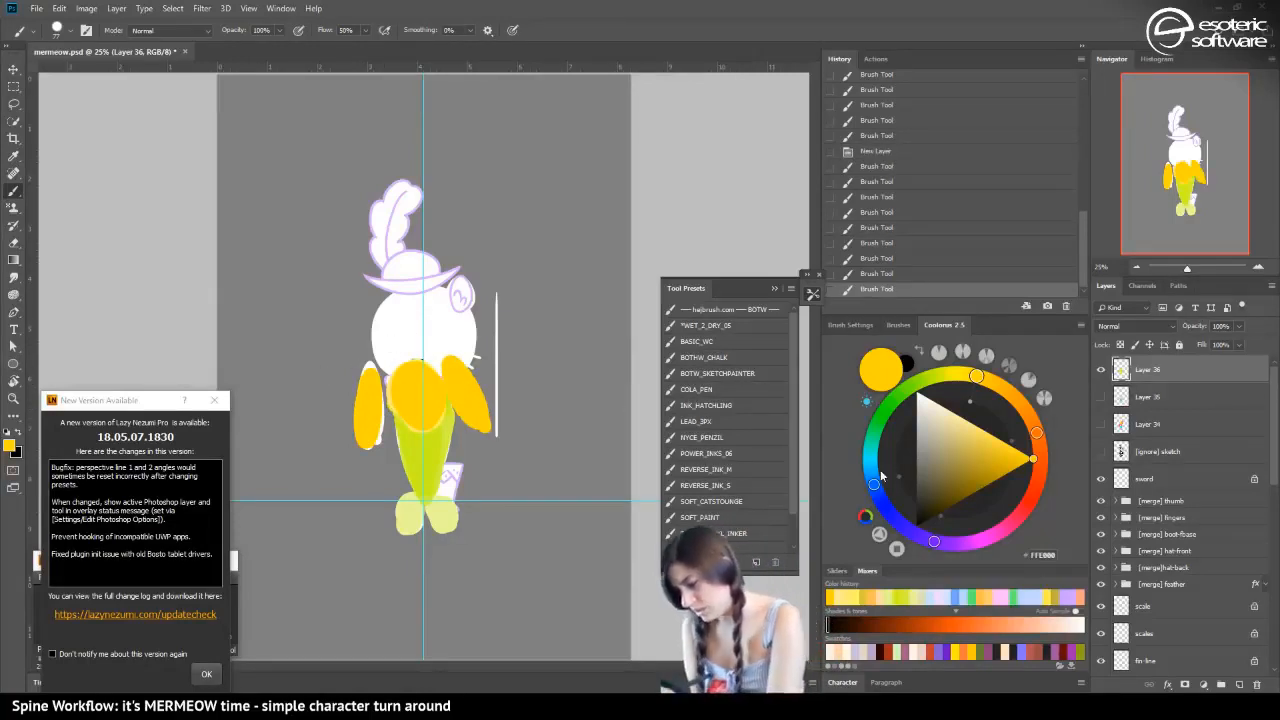
left_click(934, 543)
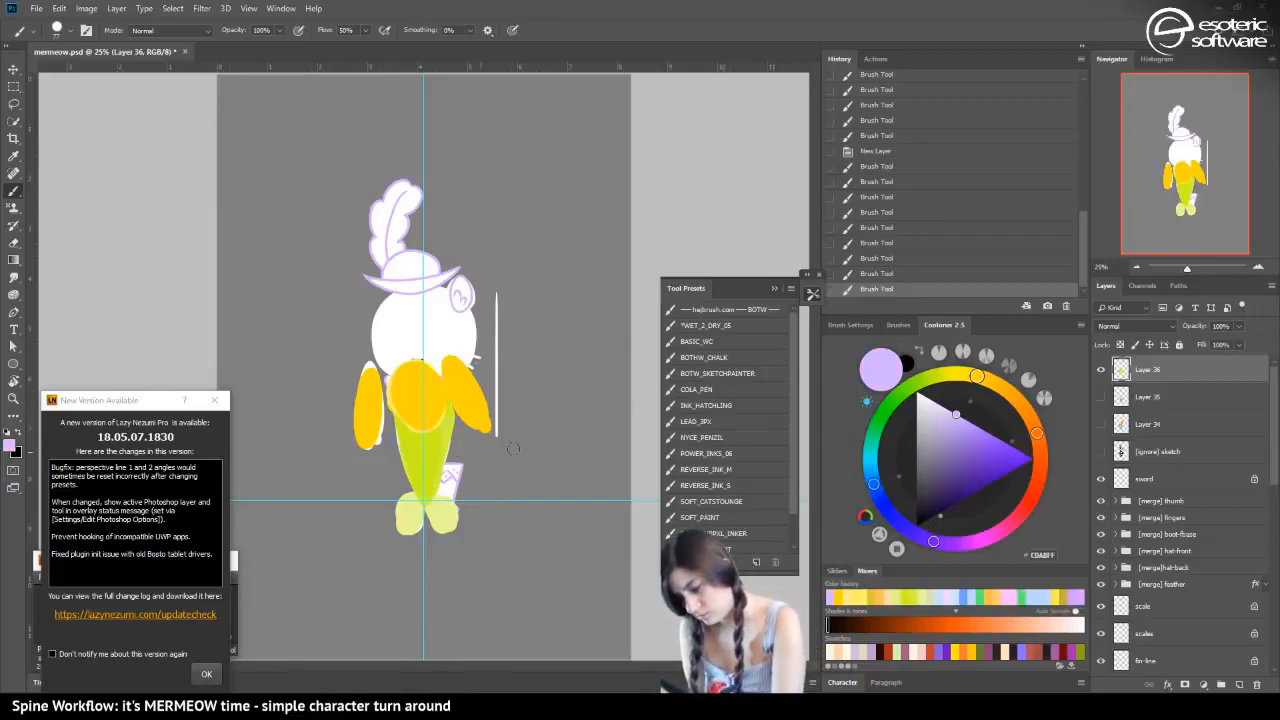
left_click(999, 439)
mouse_move(432, 495)
left_mouse_down()
mouse_move(445, 415)
mouse_move(425, 490)
mouse_move(399, 426)
left_mouse_up()
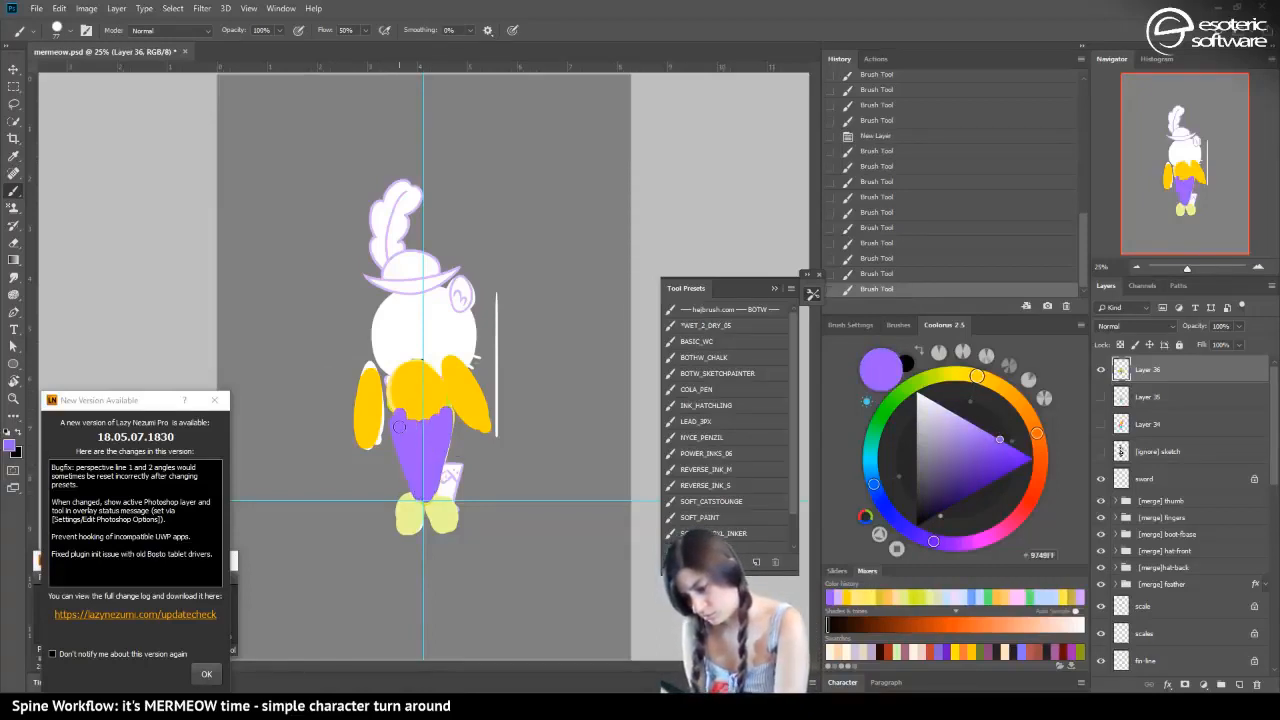
left_click(880, 274)
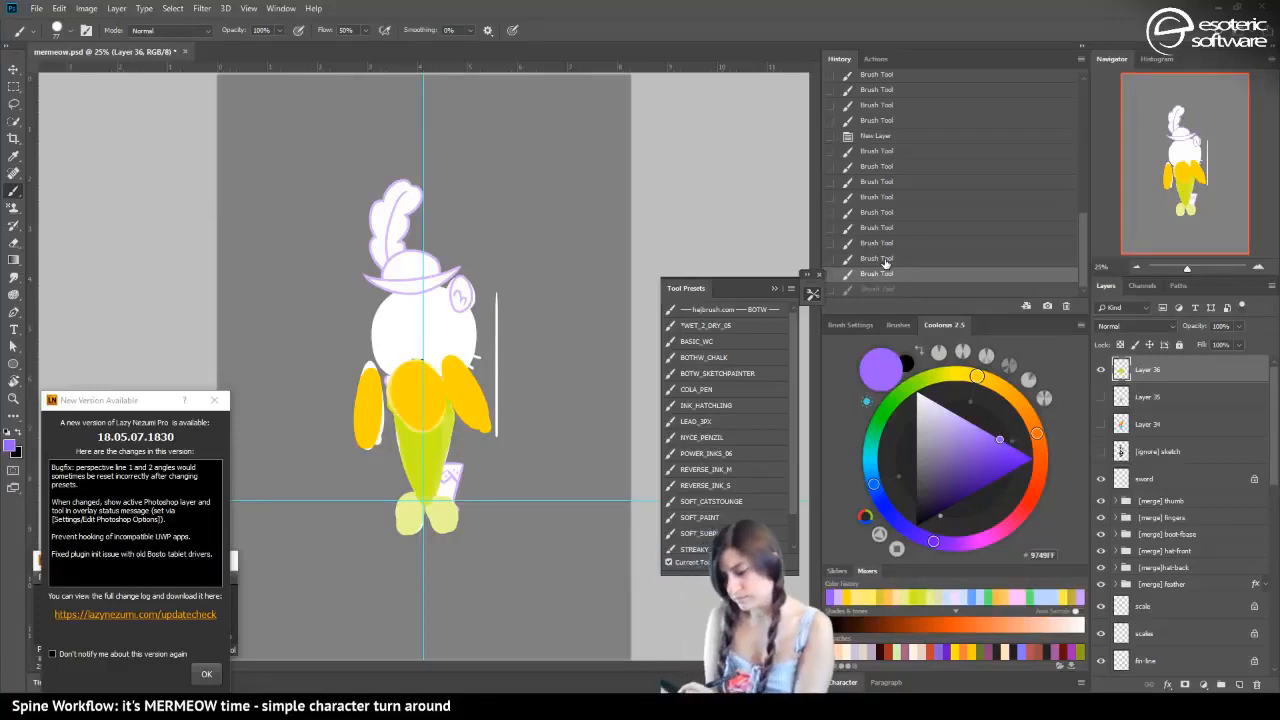
Paint a purple eye on the face, and try two purple dots on the chest before undoing the dots
left_click_drag(440, 332, 440, 330)
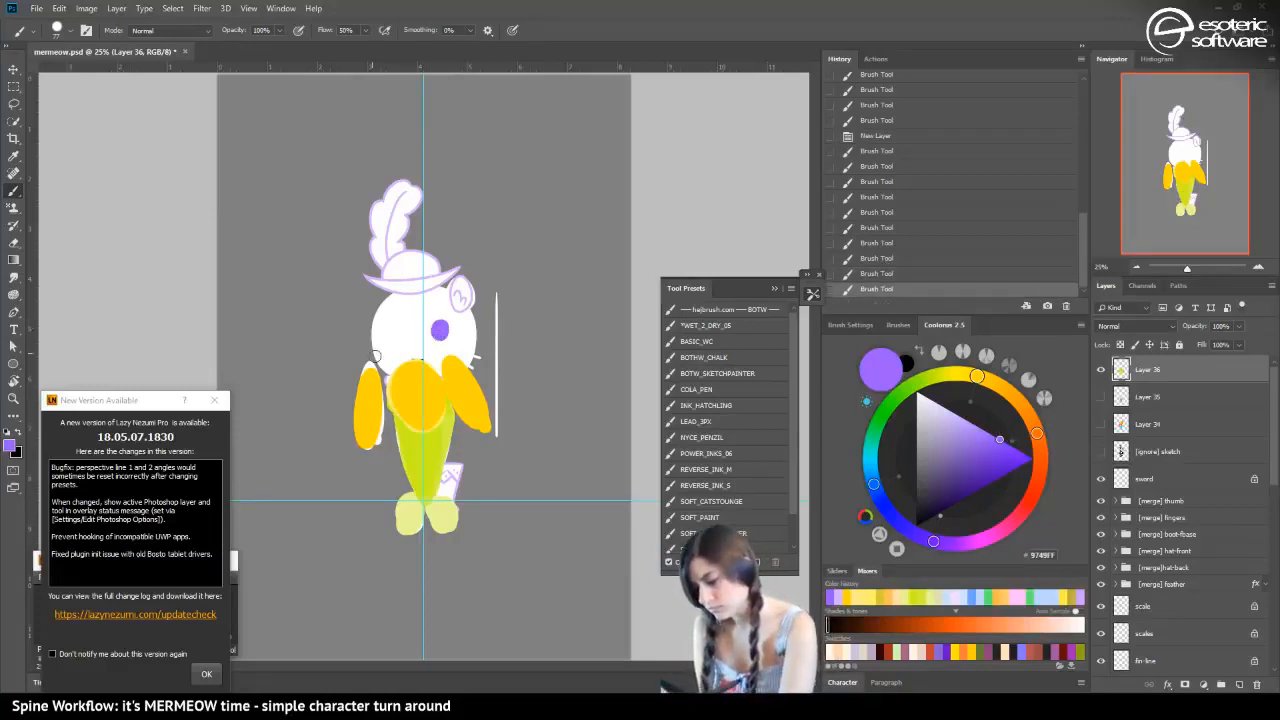
left_click(406, 388)
left_click(436, 388)
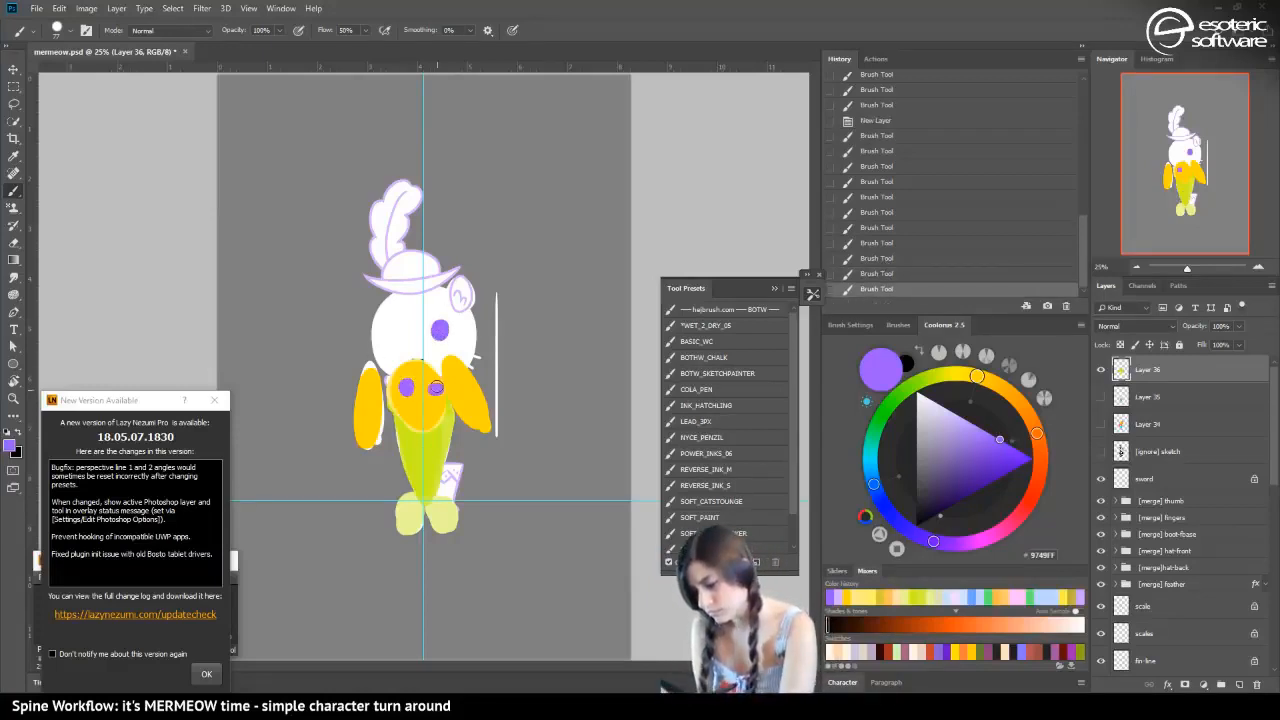
left_click(860, 258)
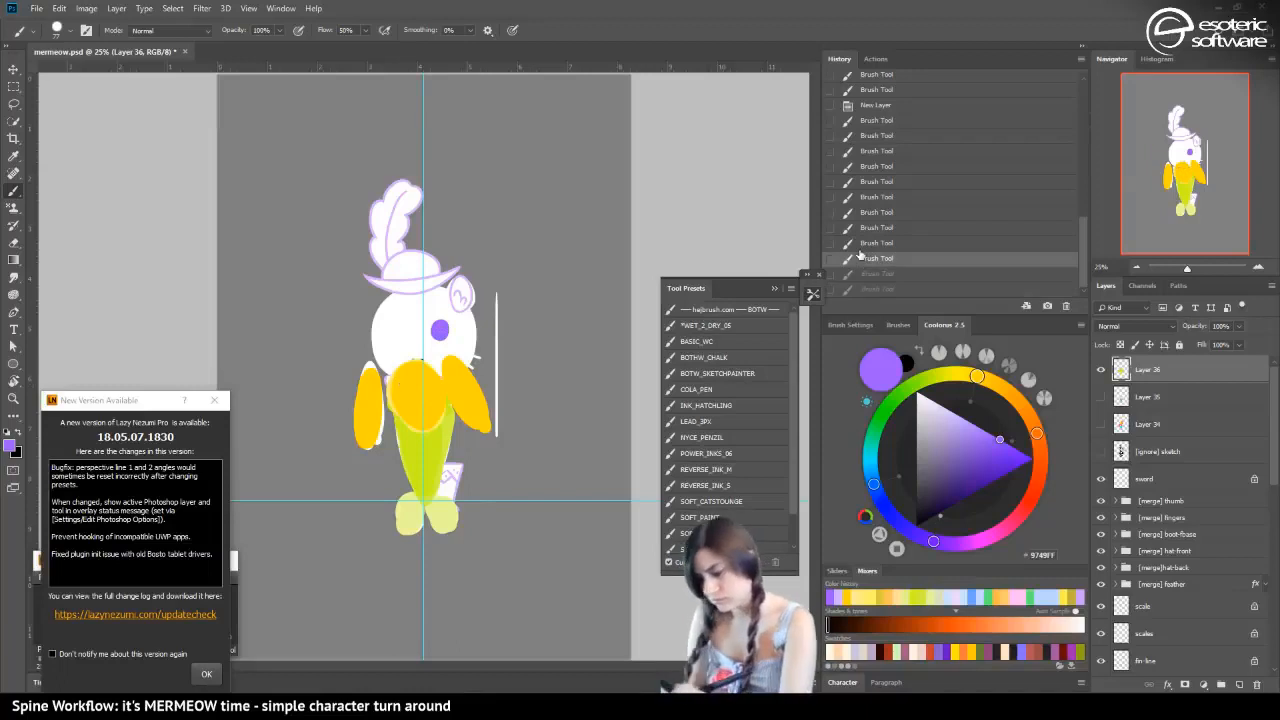
Shift the sampled golden yellow to orange and paint two round orange spots on the lower face
left_click(435, 429, "alt")
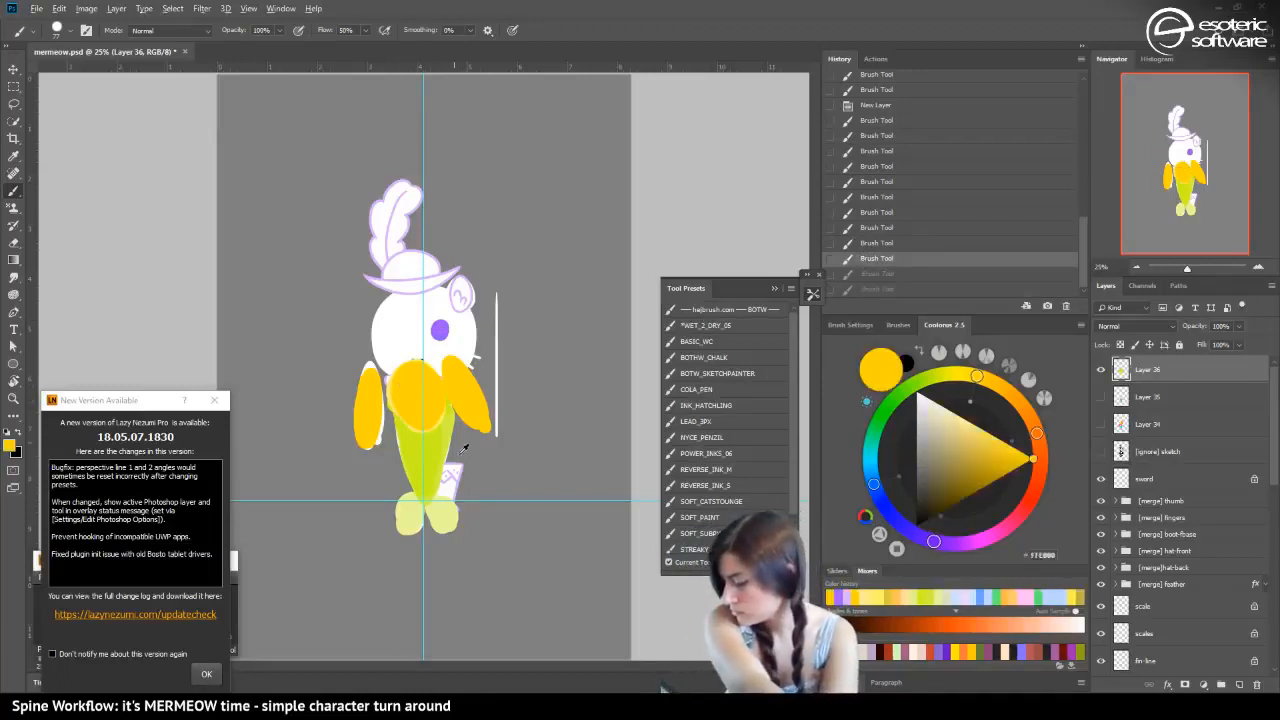
left_click(1037, 435)
left_click(993, 435)
mouse_move(413, 355)
left_mouse_down()
mouse_move(405, 329)
mouse_move(411, 352)
mouse_move(400, 346)
mouse_move(446, 338)
left_mouse_up()
left_click(1011, 445)
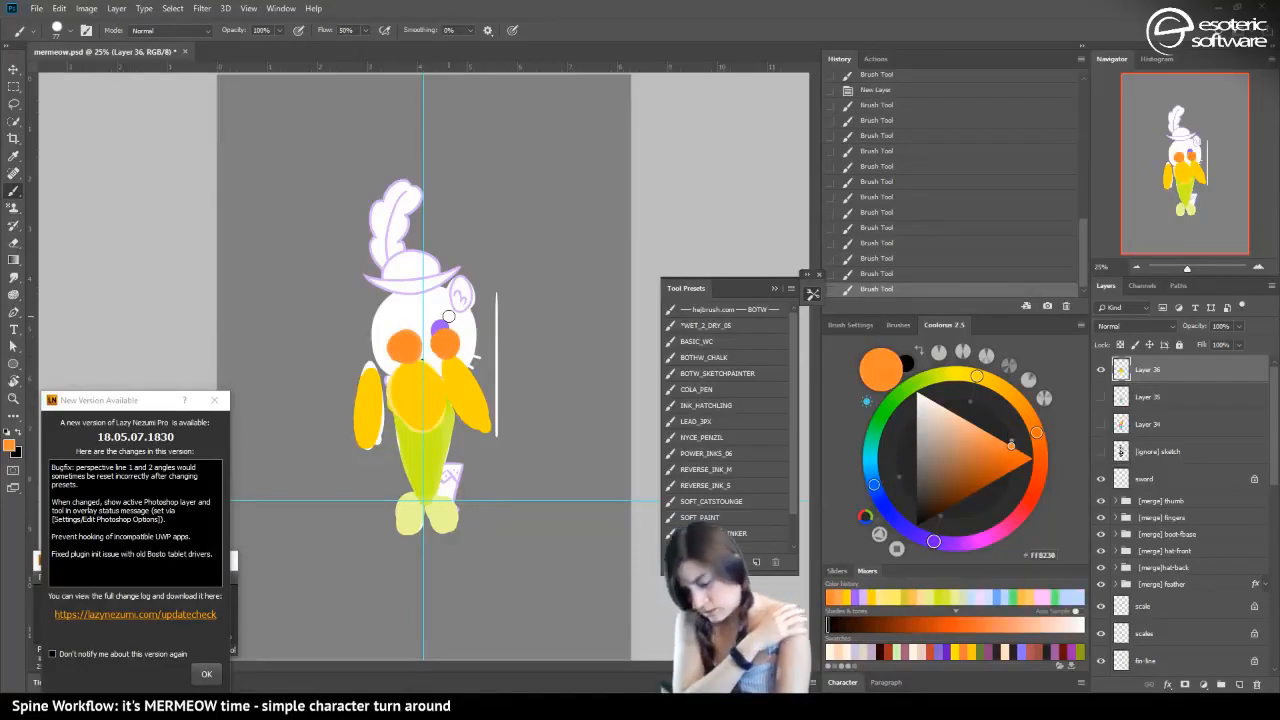
Sample the tail's yellow-green, CEFF23, as the foreground color, and switch to Spine to select the head region
left_click(421, 440, "alt")
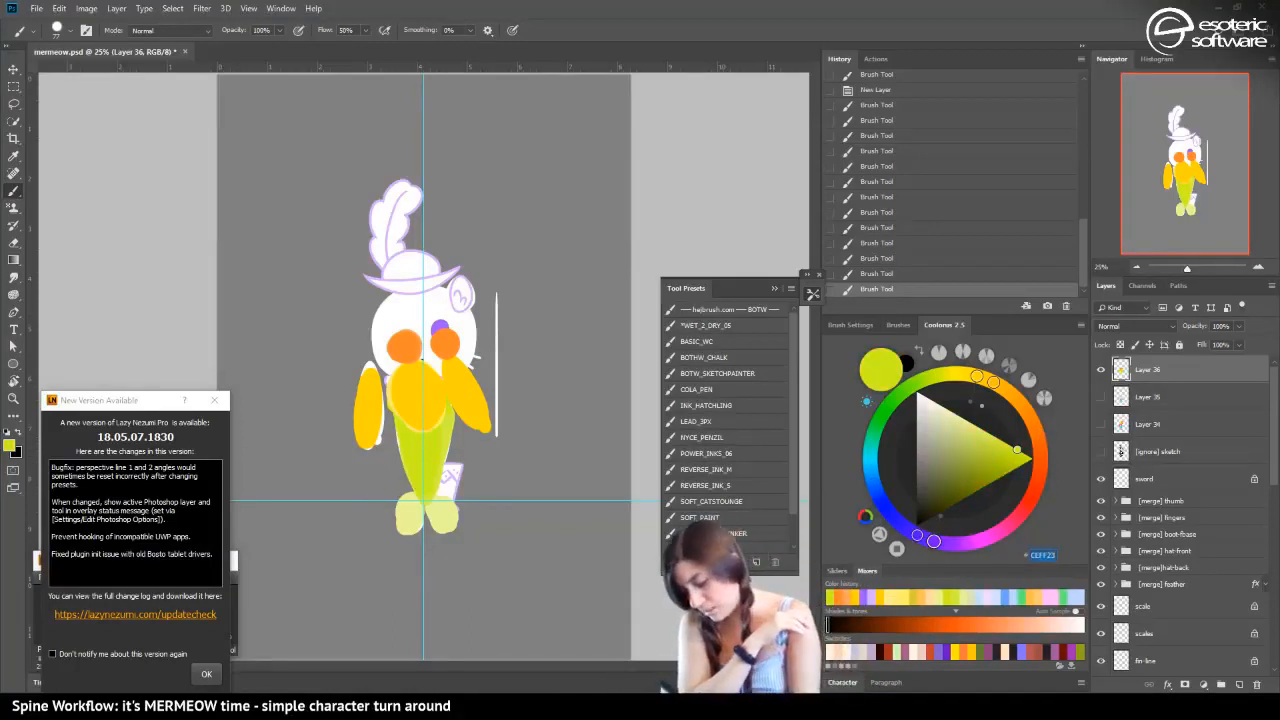
key("alt+Tab")
left_click(322, 303)
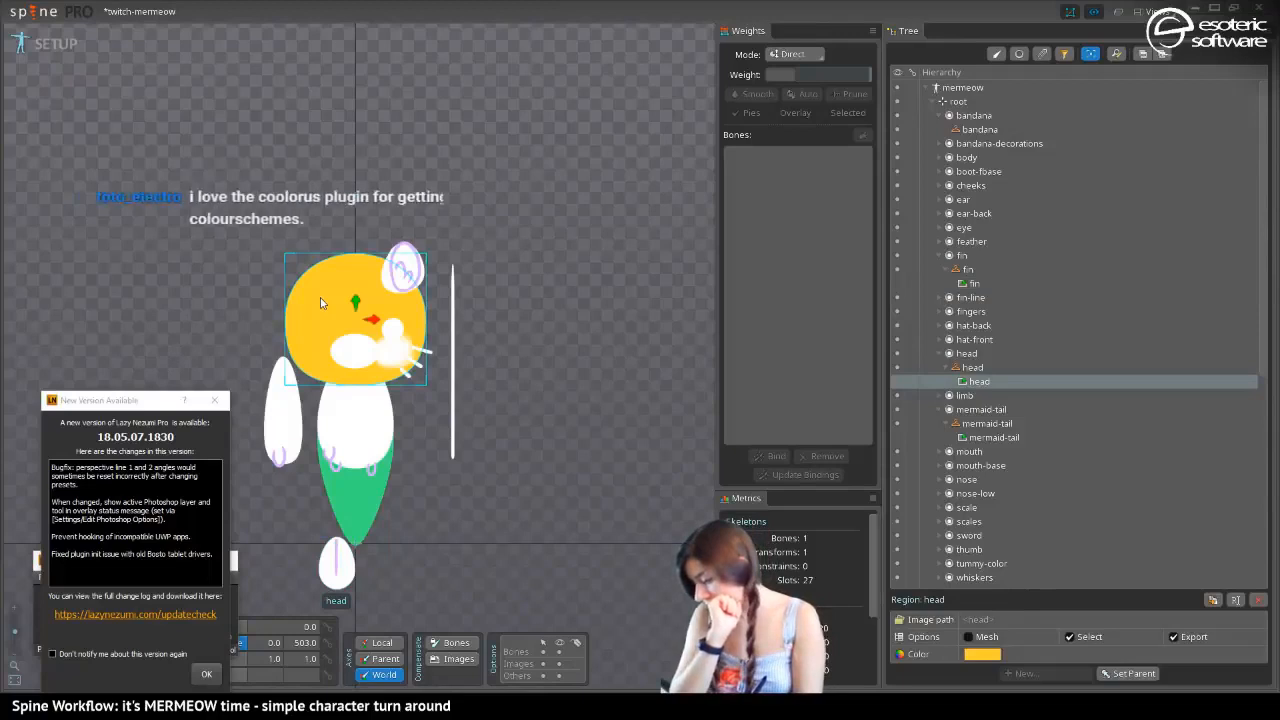
Expand the limb slot and filter the hierarchy tree to list only attachments
left_click(941, 395)
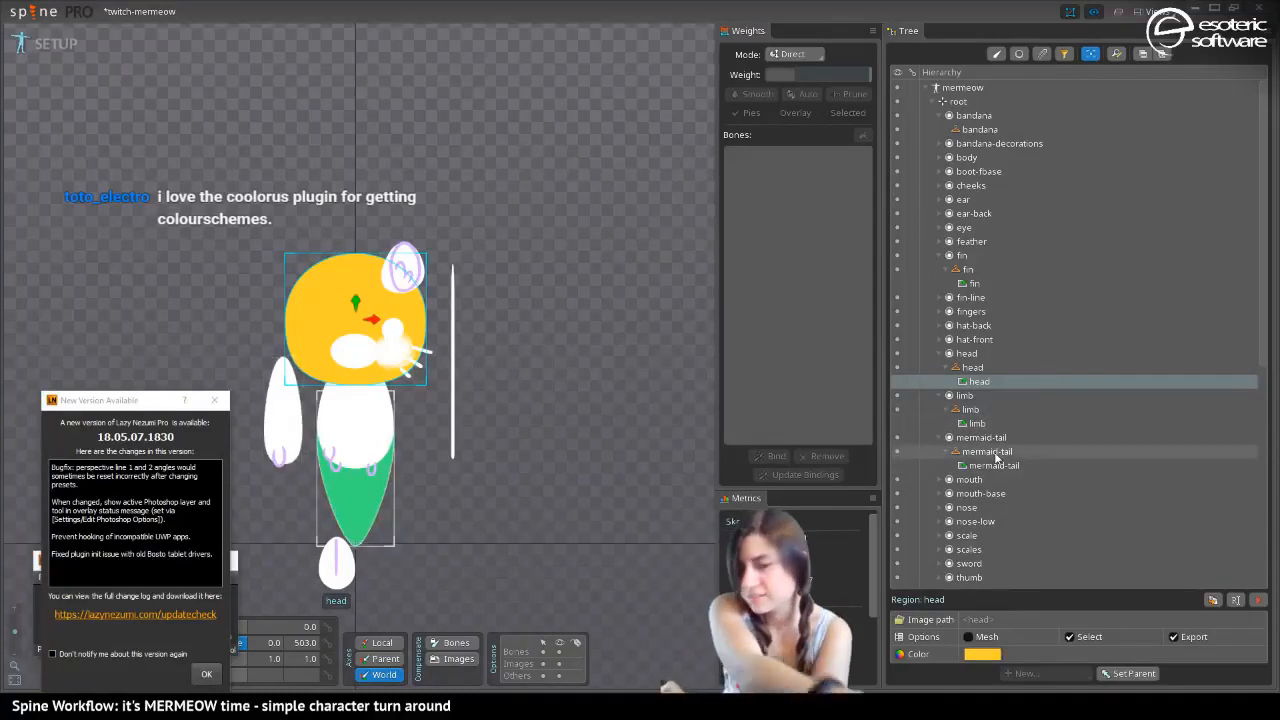
mouse_move(996, 458)
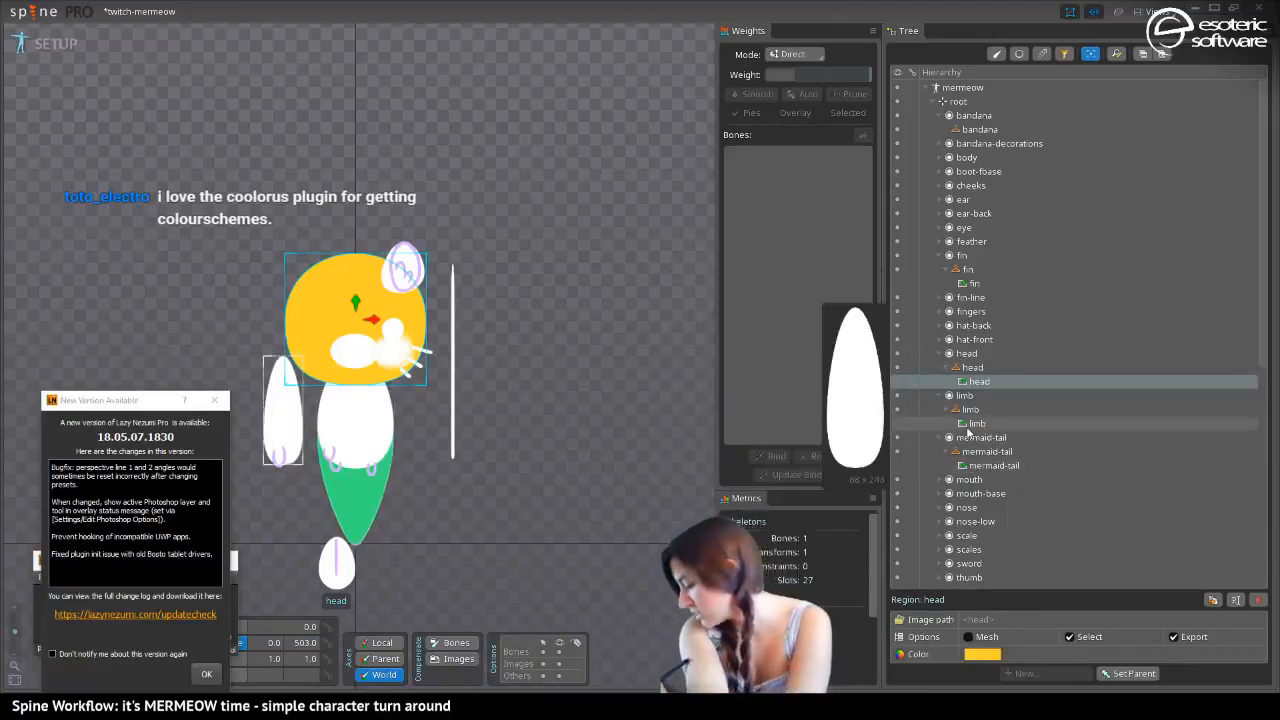
left_click(996, 53)
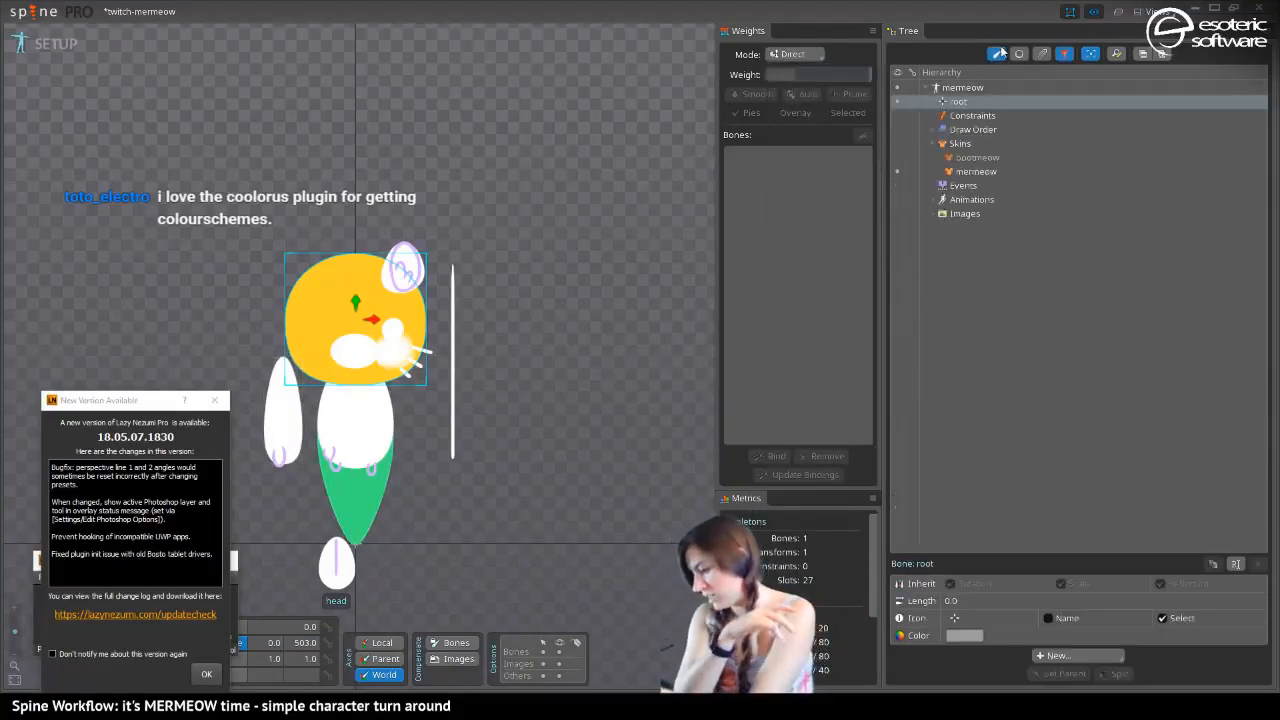
left_click(1041, 54)
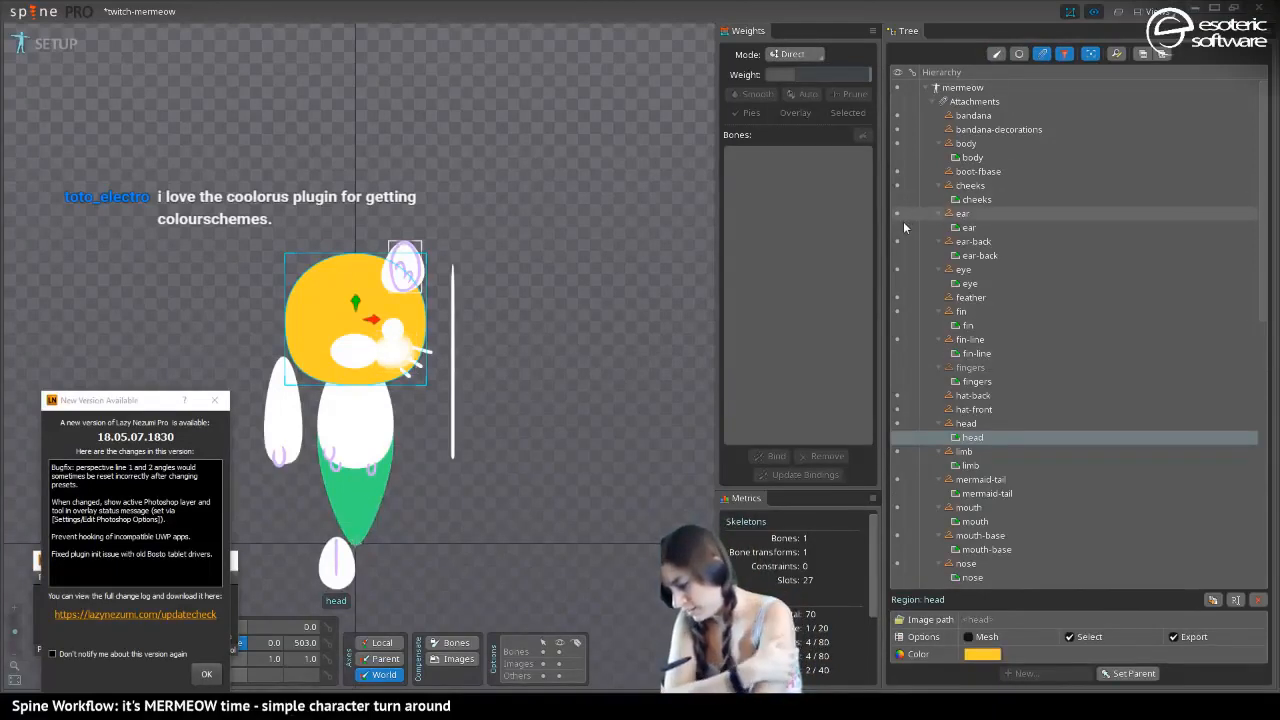
Select the head, limb, body, mouth-base and ear-back regions together
left_click(968, 465)
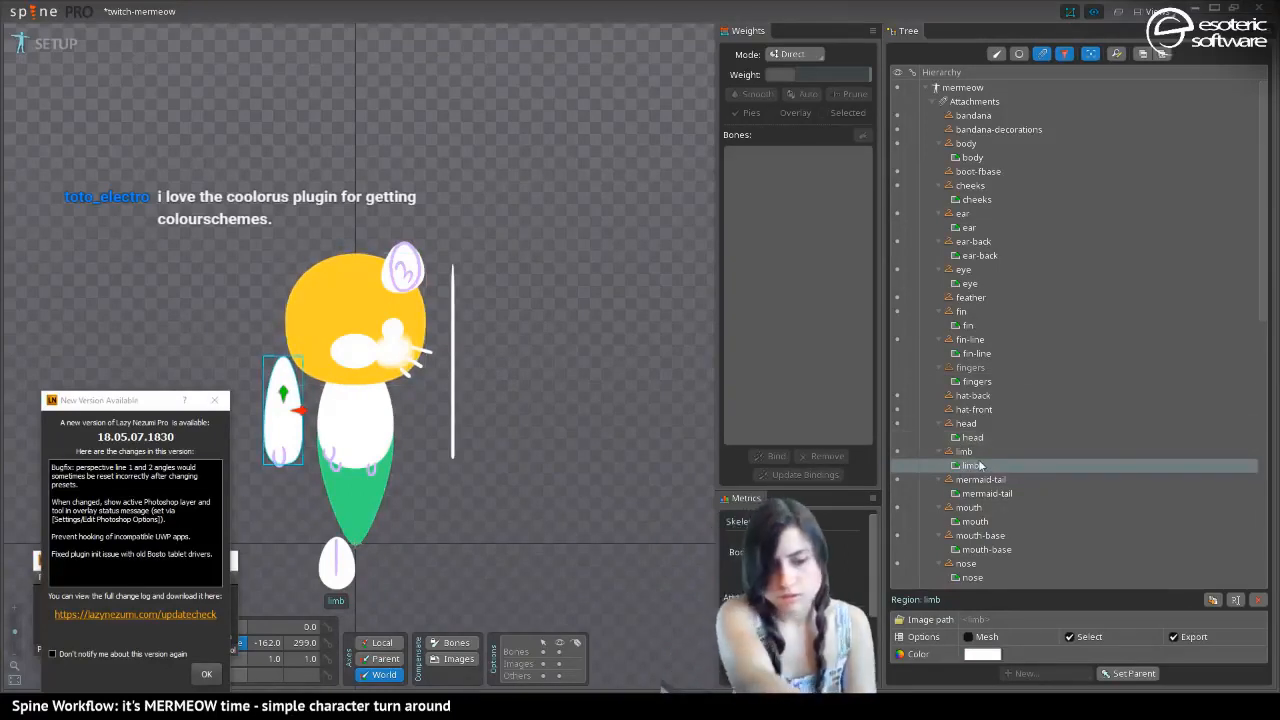
left_click(1036, 438)
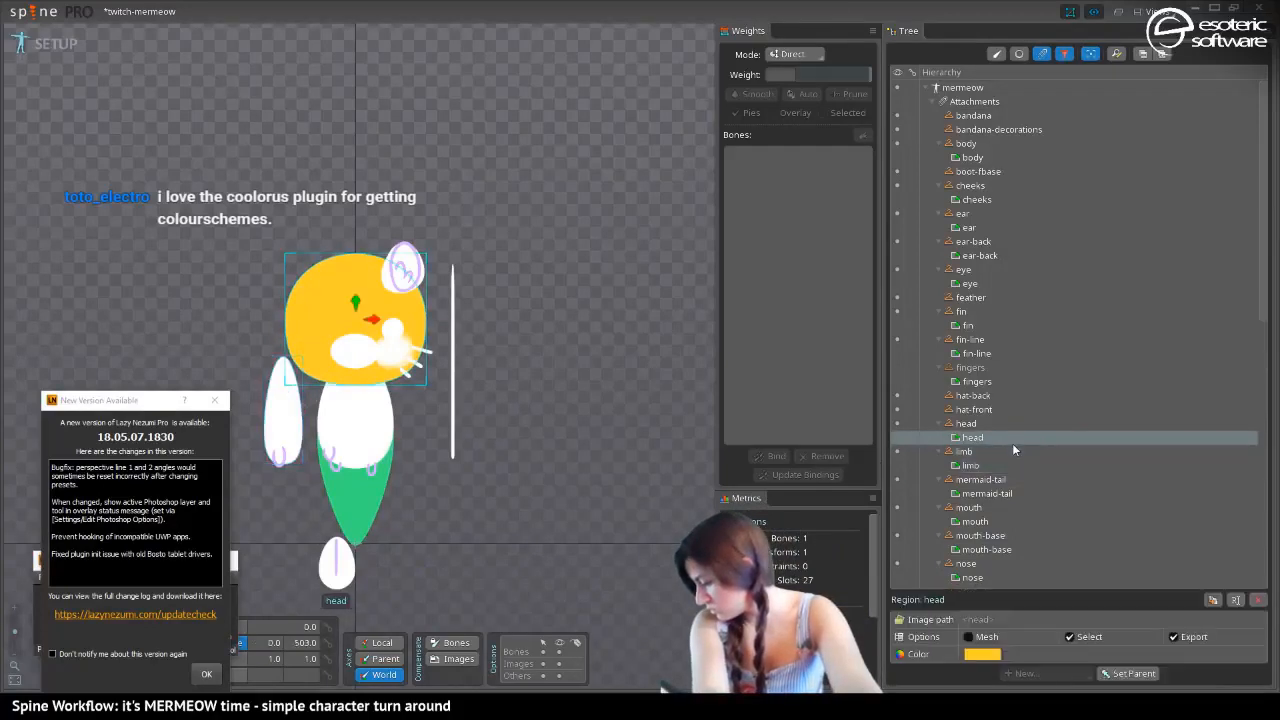
left_click(998, 466, "ctrl")
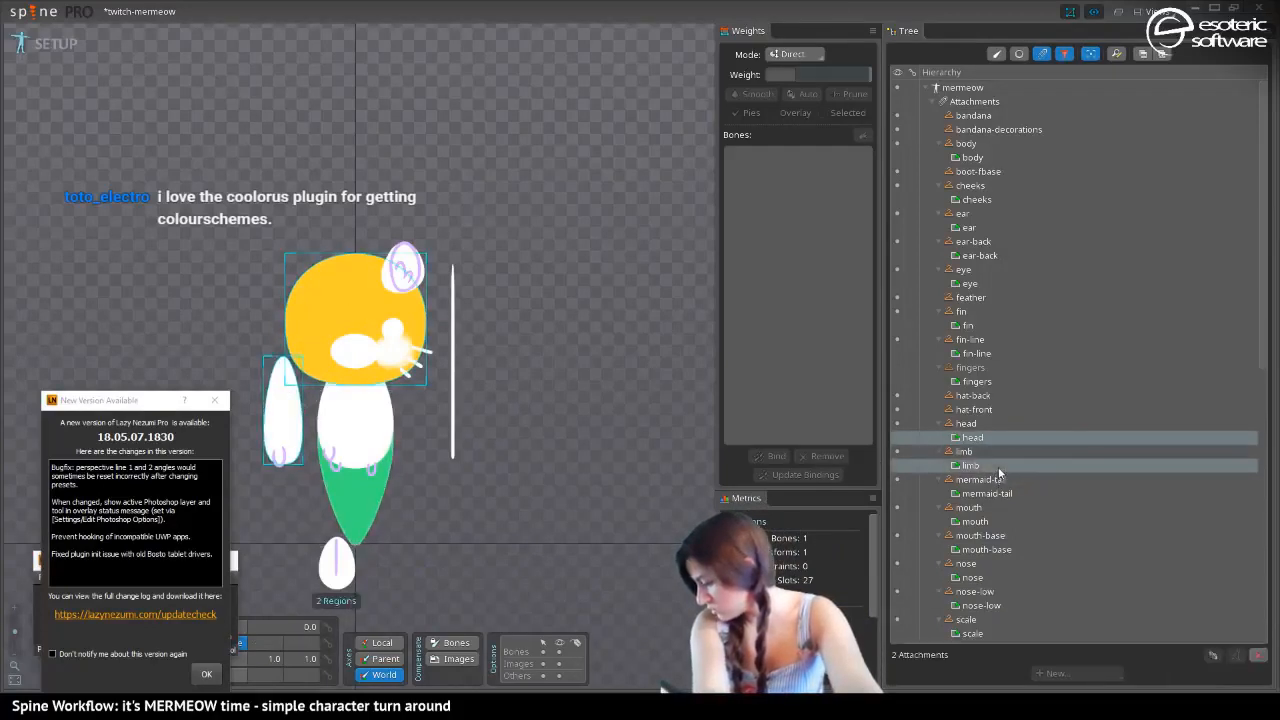
left_click(975, 383, "ctrl")
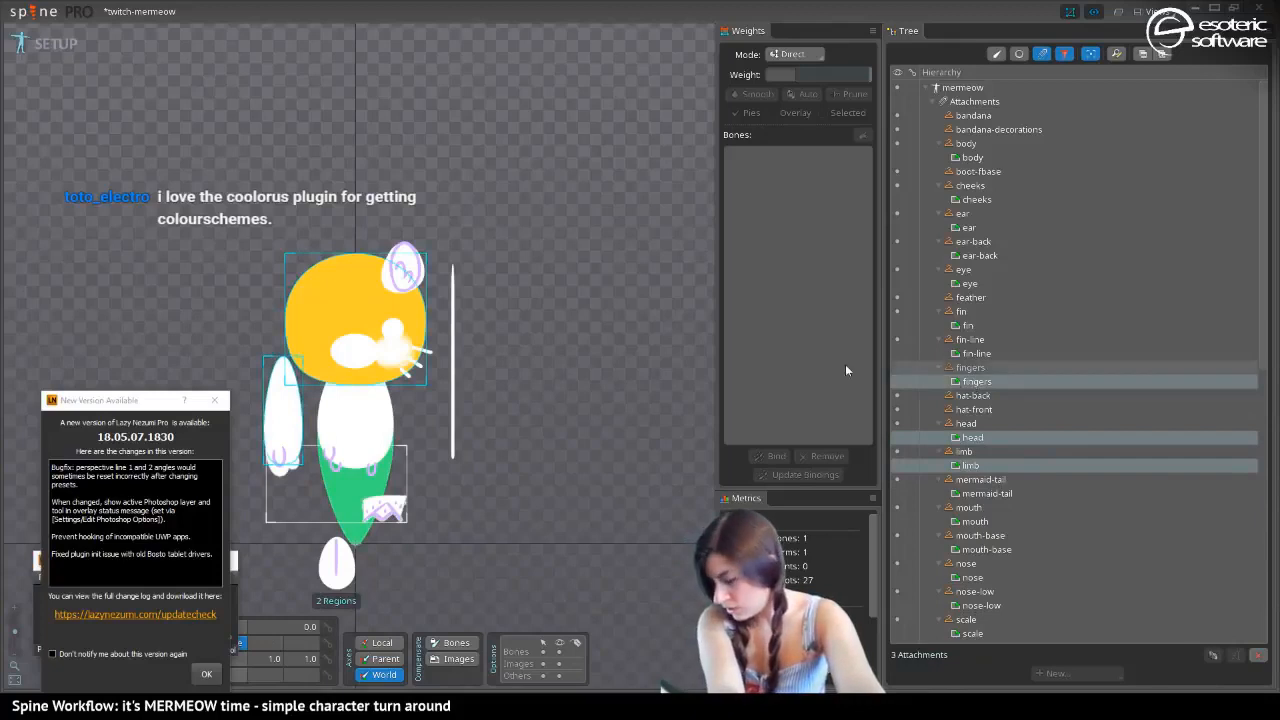
left_click(384, 405, "ctrl")
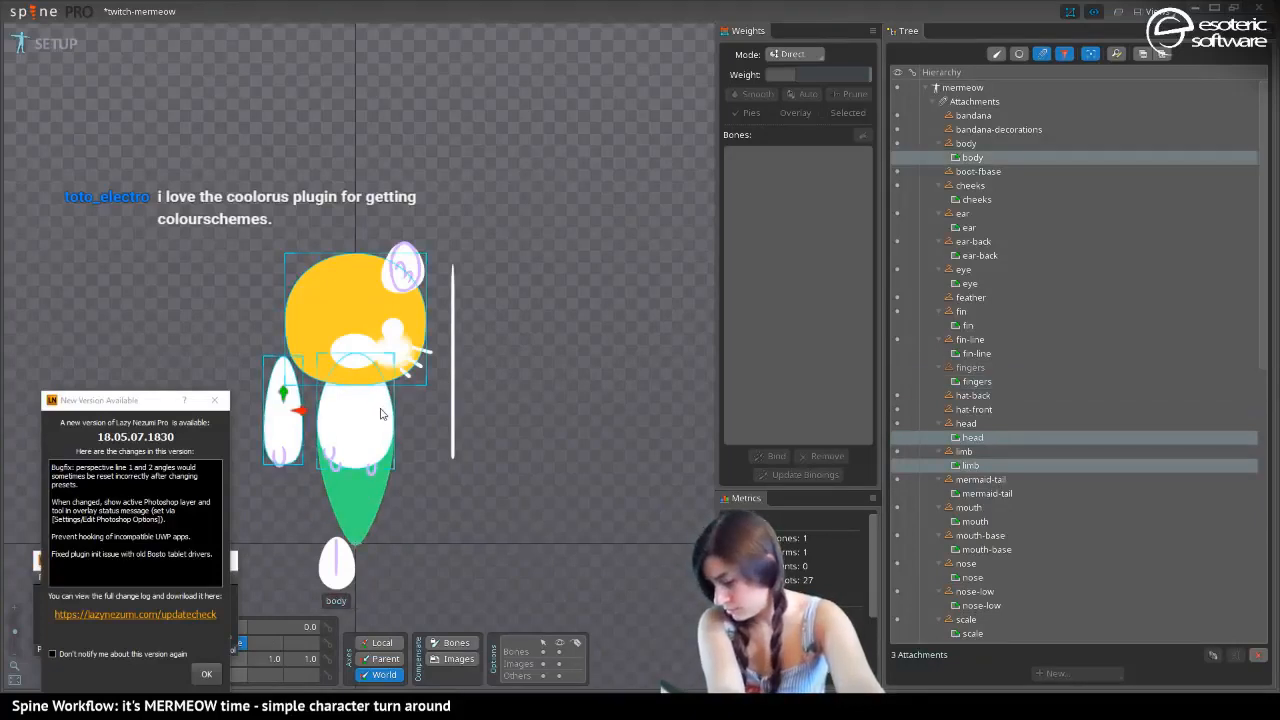
left_click(372, 350, "ctrl")
left_click(383, 283, "ctrl")
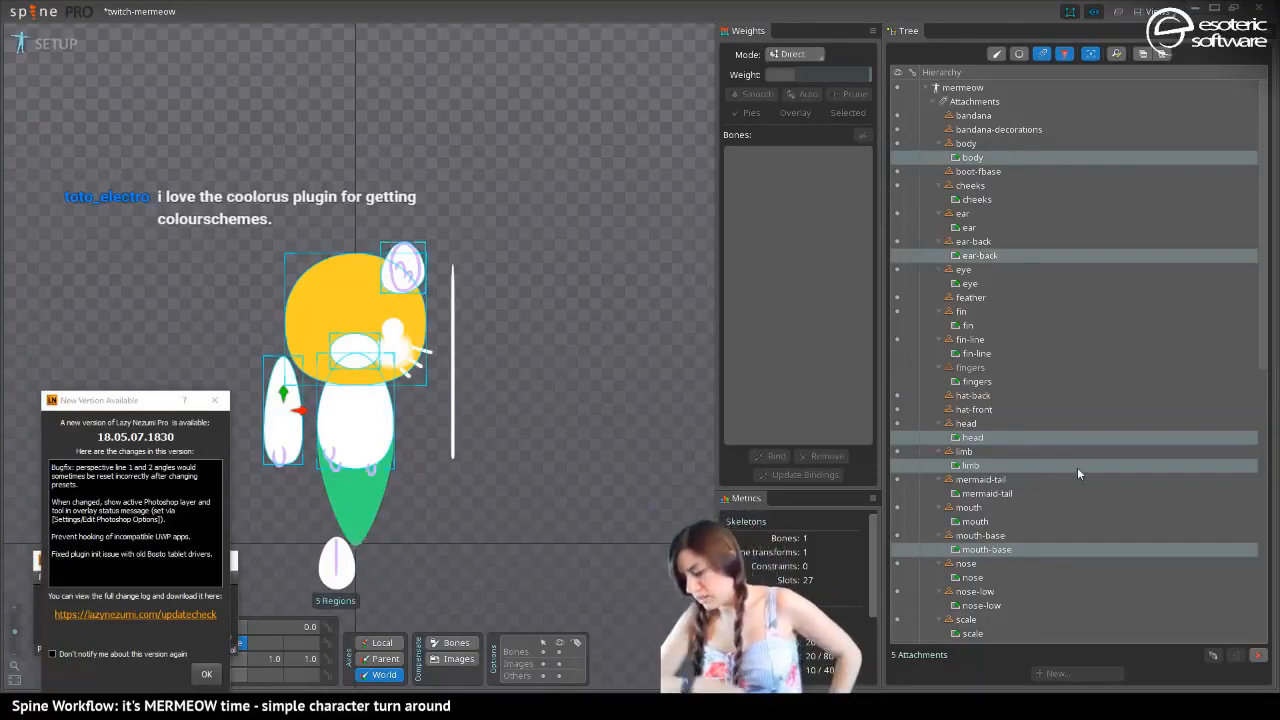
mouse_move(1077, 467)
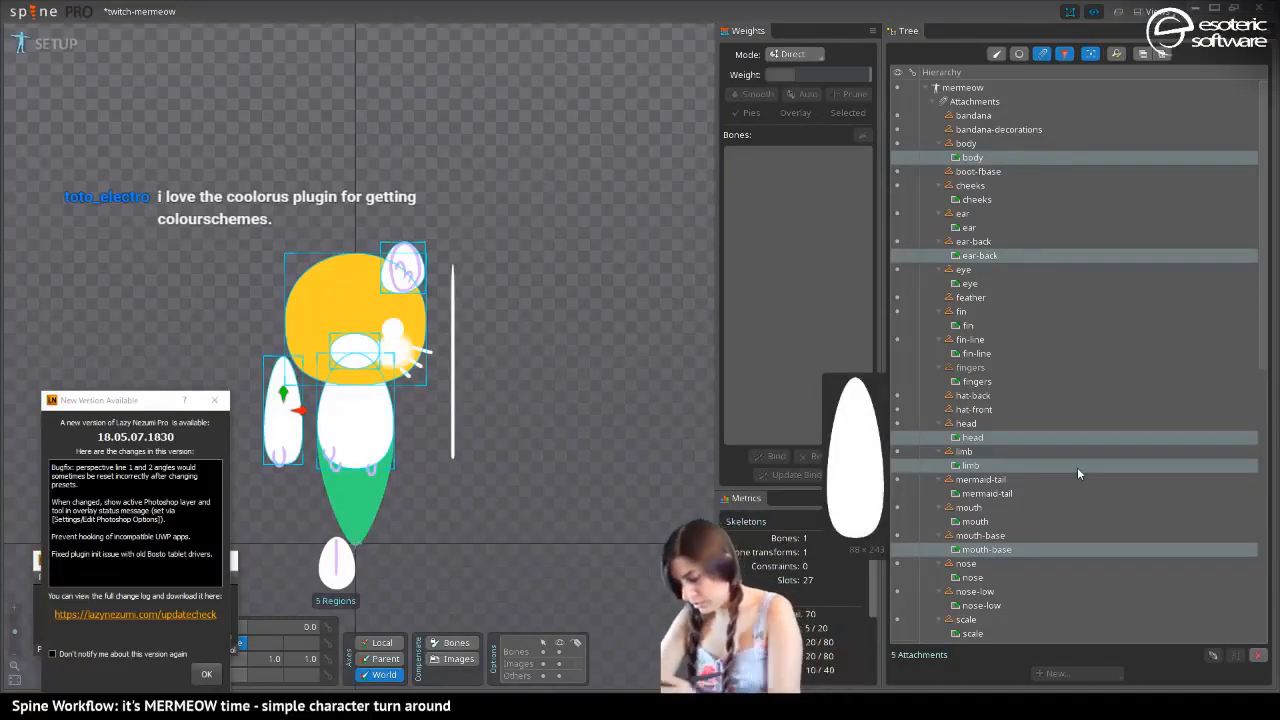
mouse_move(965, 112)
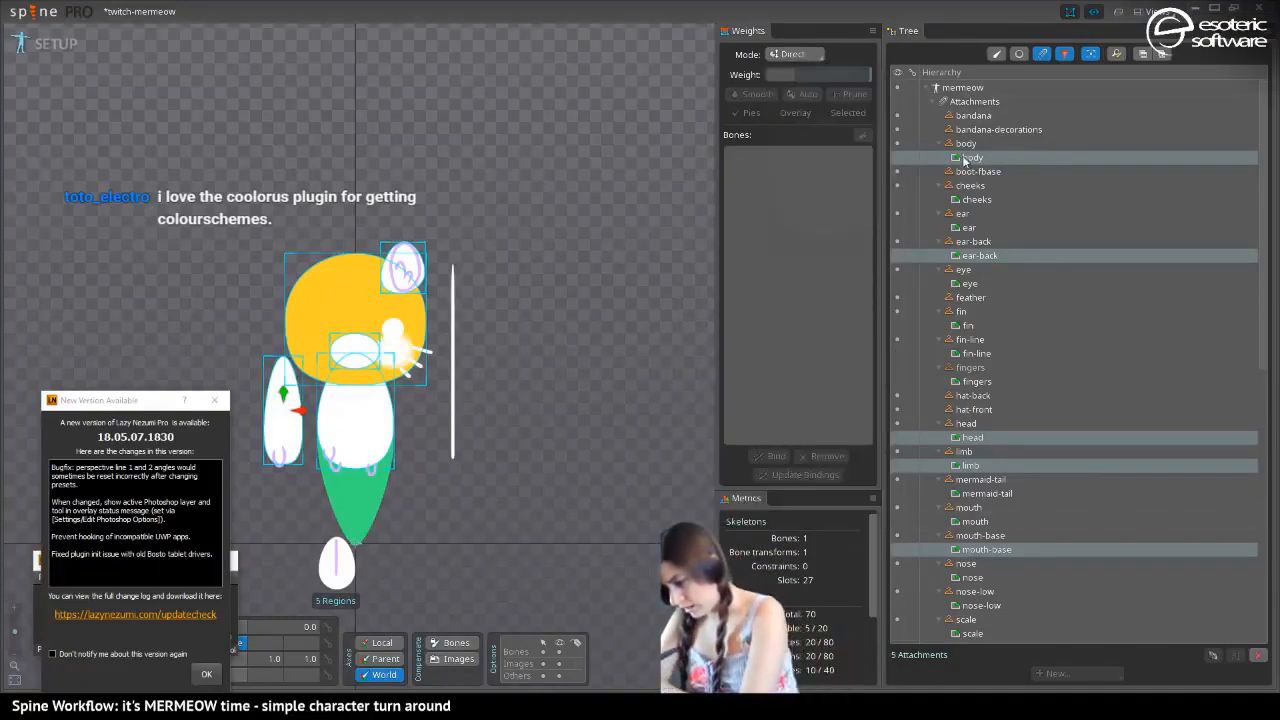
left_click(972, 157)
left_click(981, 654)
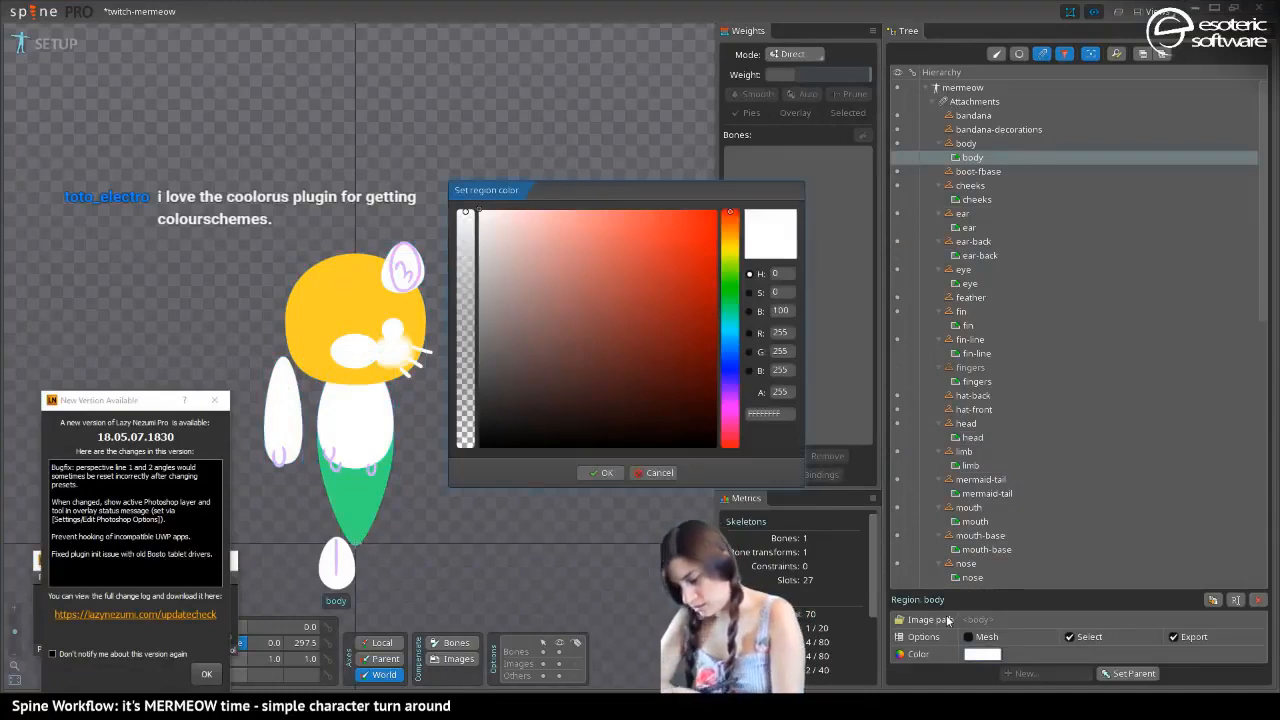
left_click(765, 414)
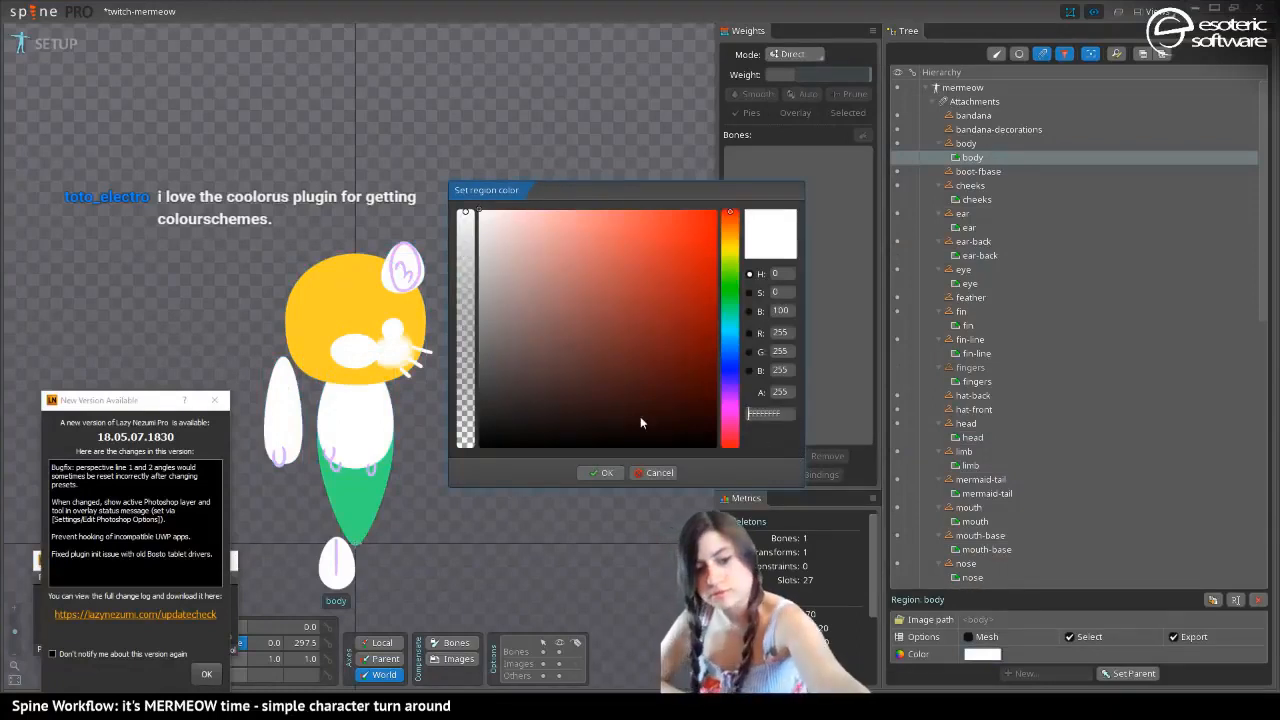
type("[merge]")
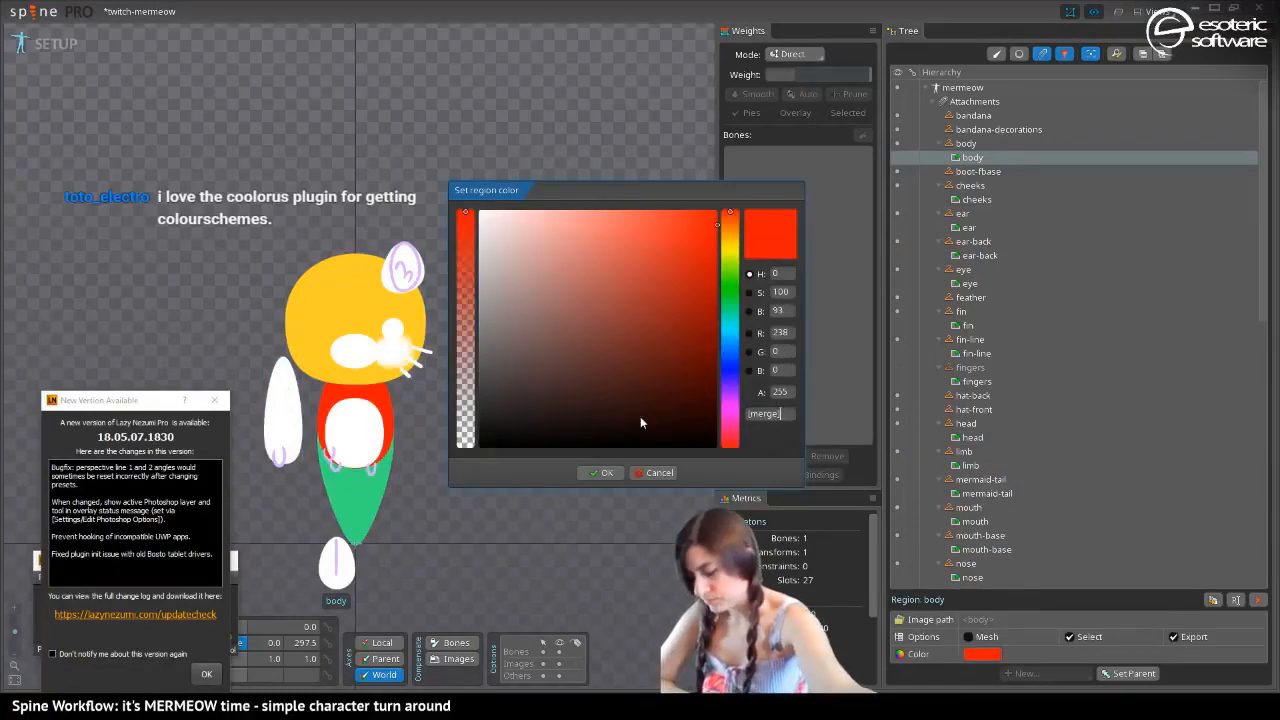
left_click(652, 474)
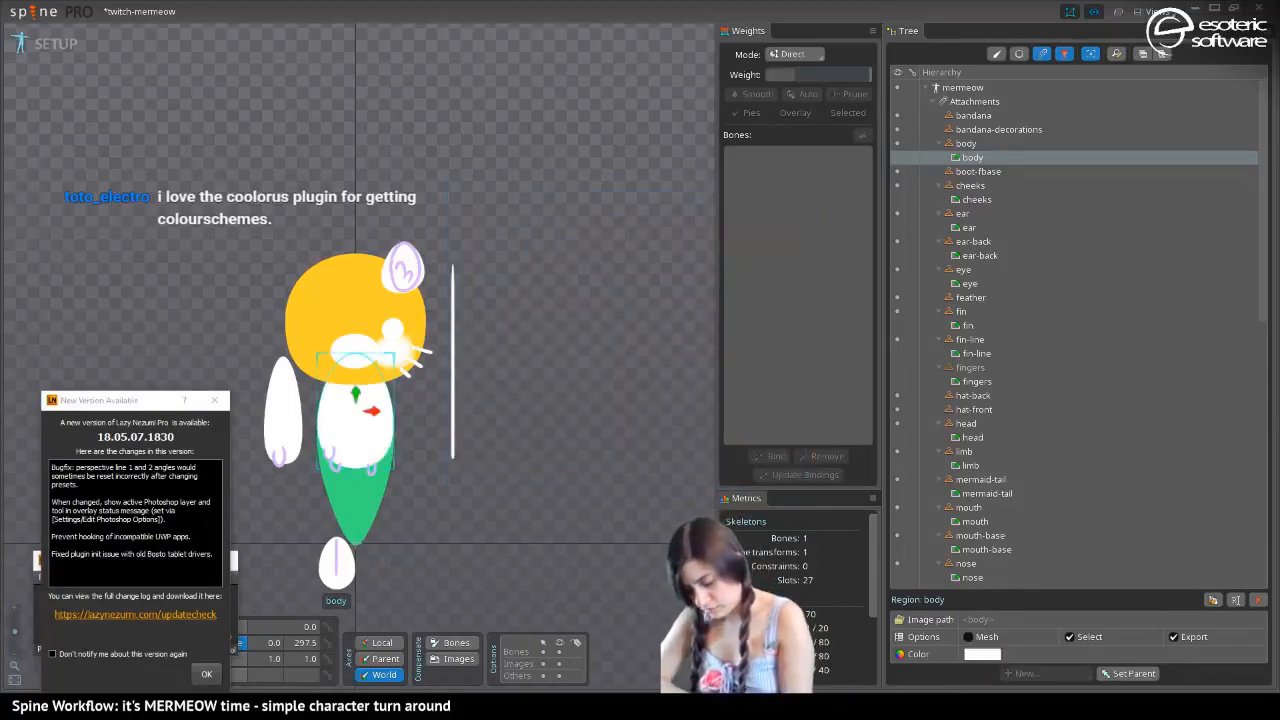
Switch to Photoshop to copy the yellow-green hex code CEFF23, and return to Spine
key("alt+Tab")
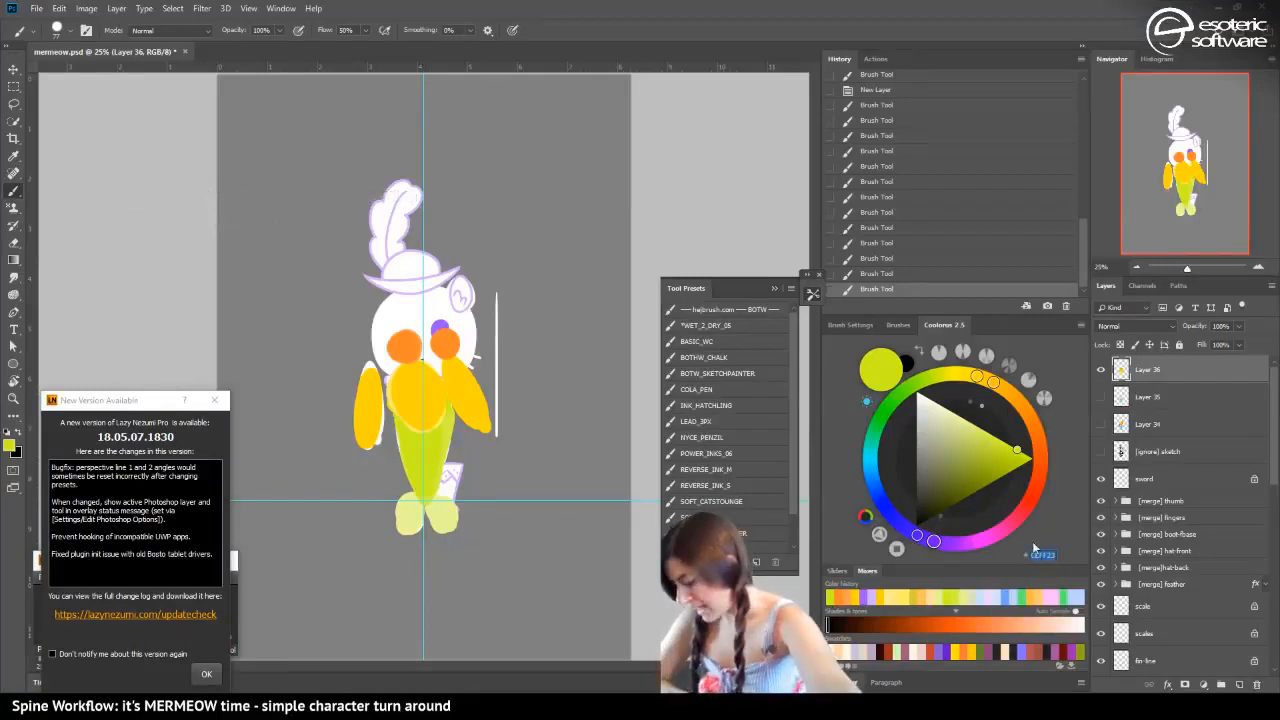
key("alt+Tab")
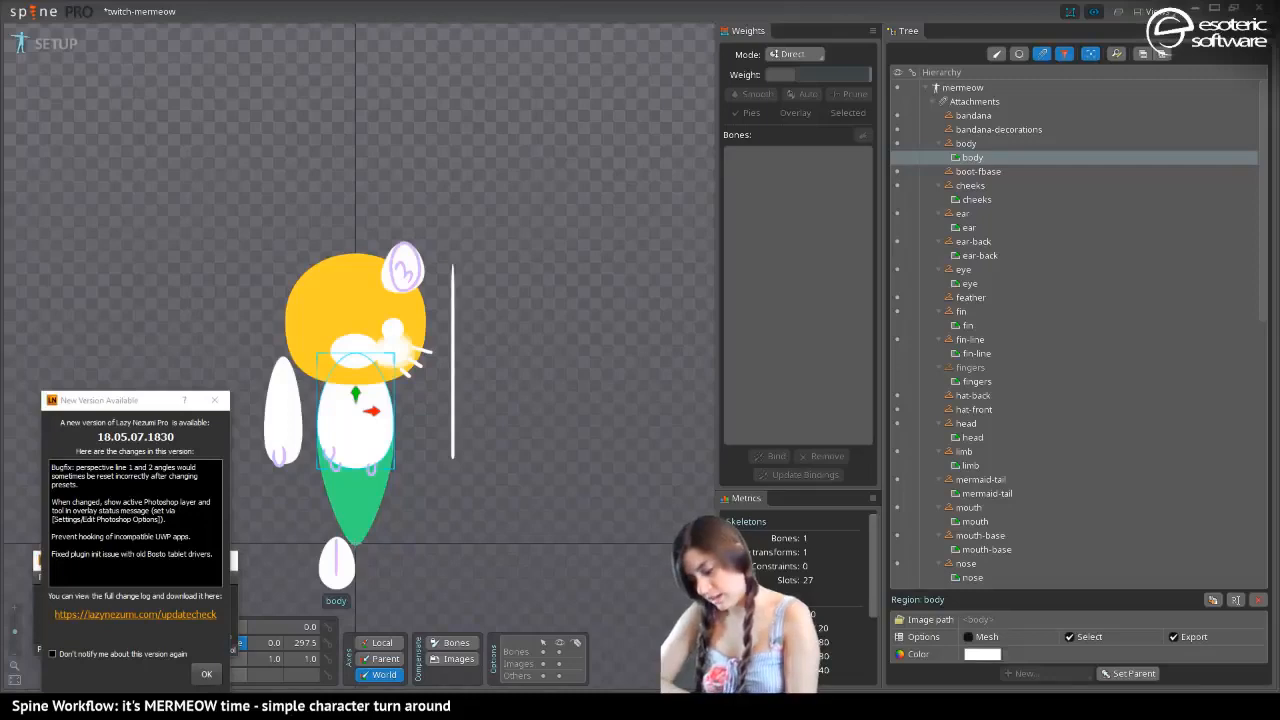
double_click(979, 159)
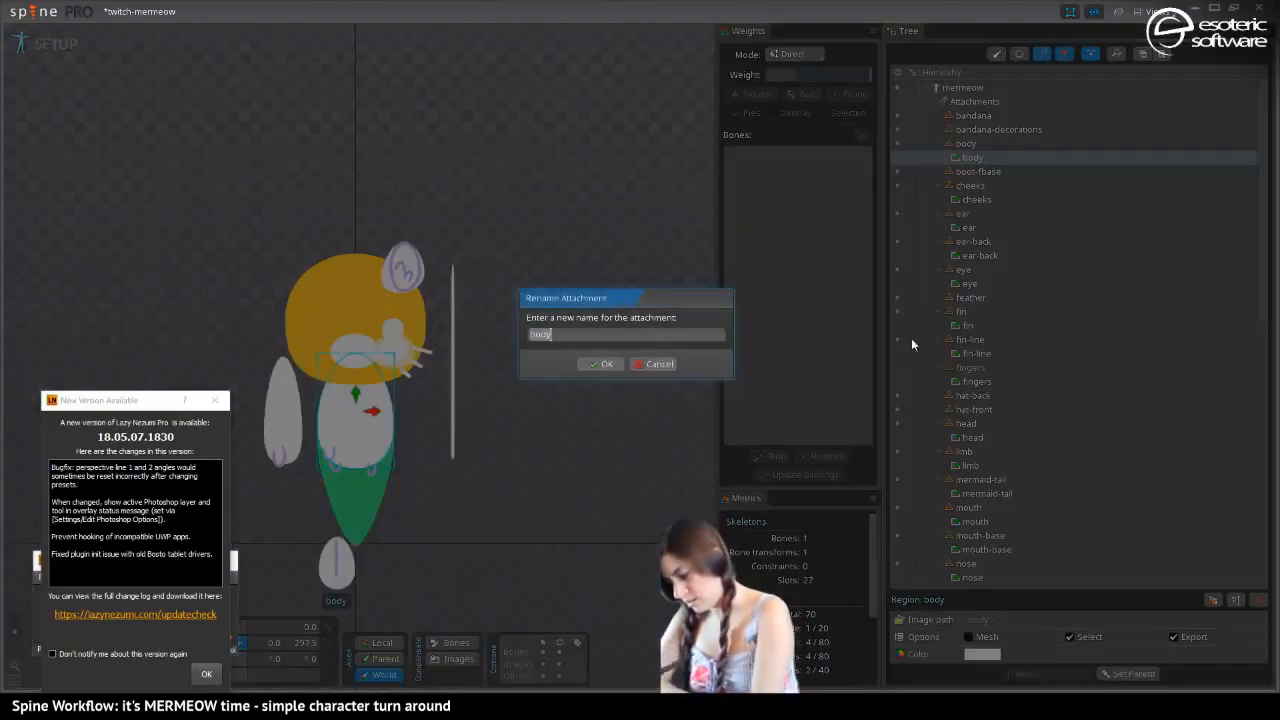
left_click(657, 364)
left_click(983, 653)
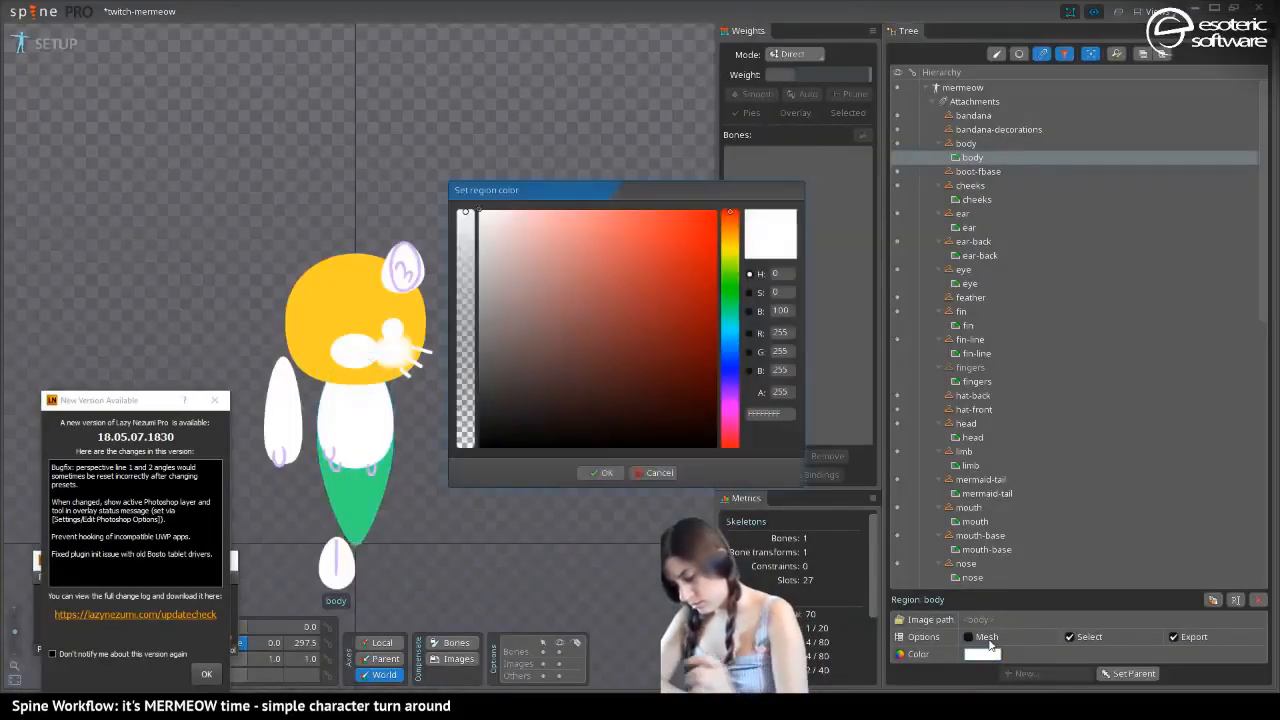
left_click(764, 413)
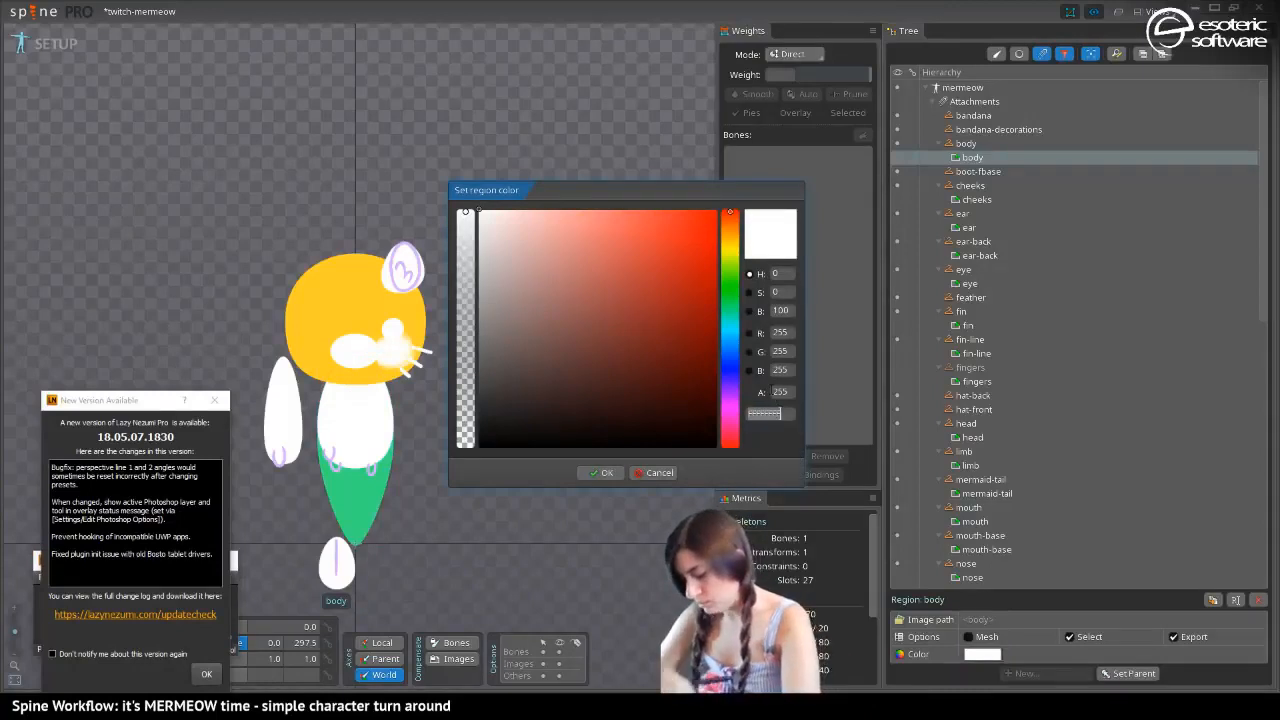
type("CEFF23")
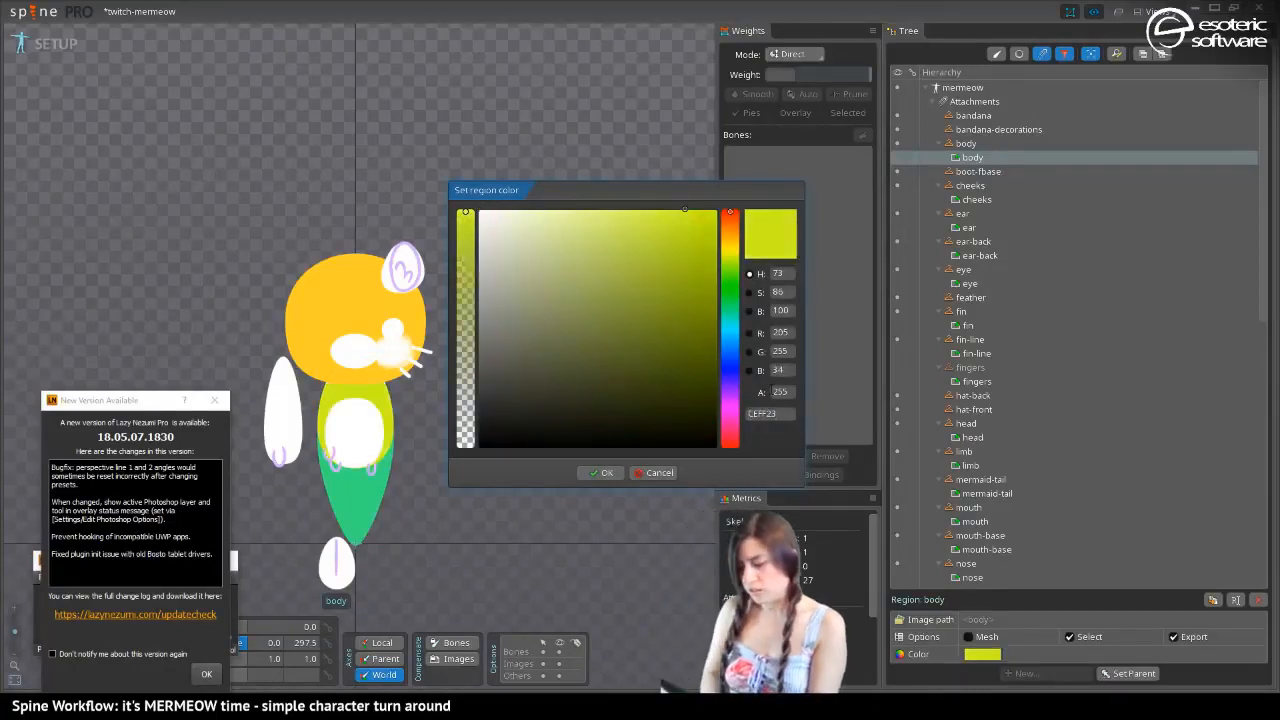
left_click(655, 472)
Drop the body region's color change, select the mermaid-tail region and set its color to CEFF23
left_click(360, 472)
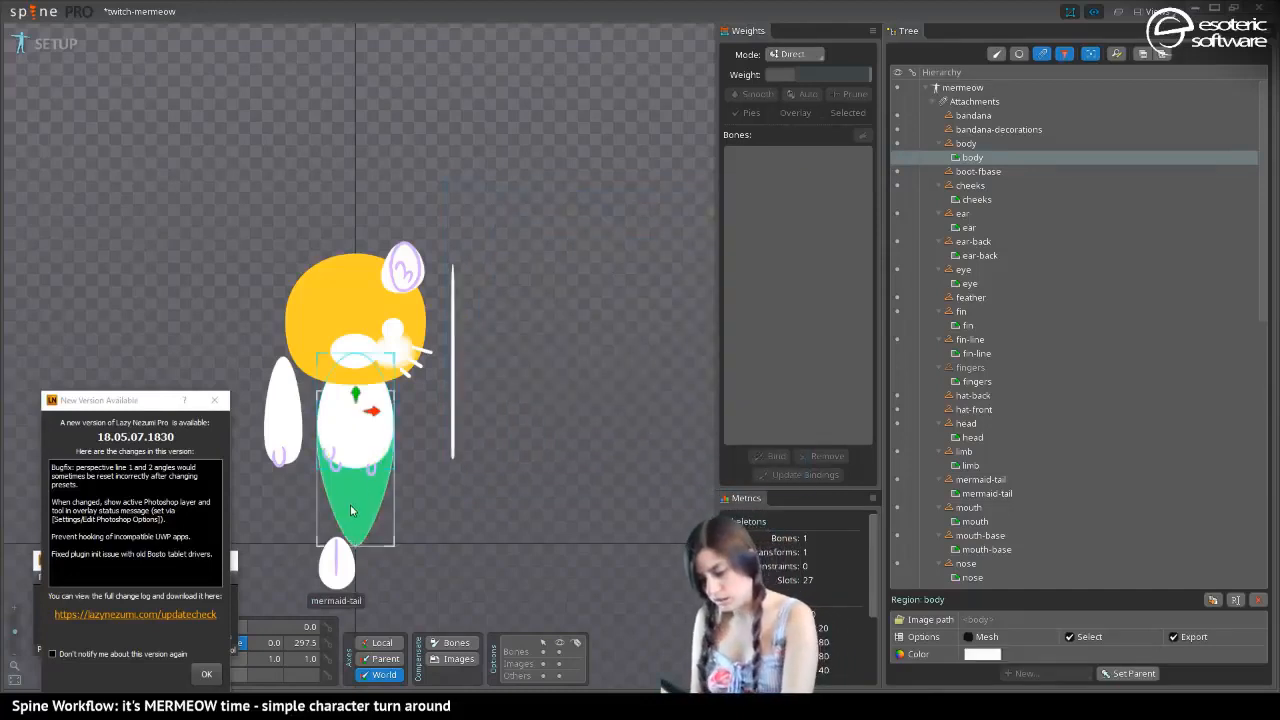
left_click(982, 654)
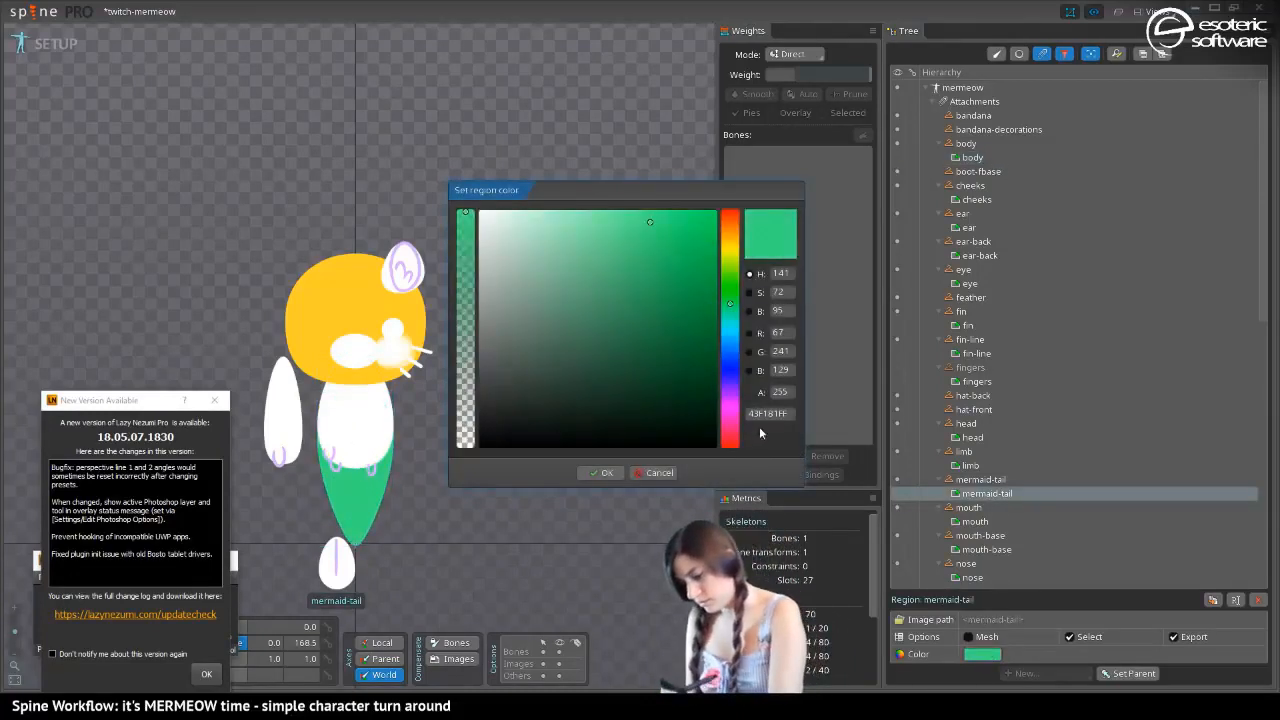
type("CDFF22")
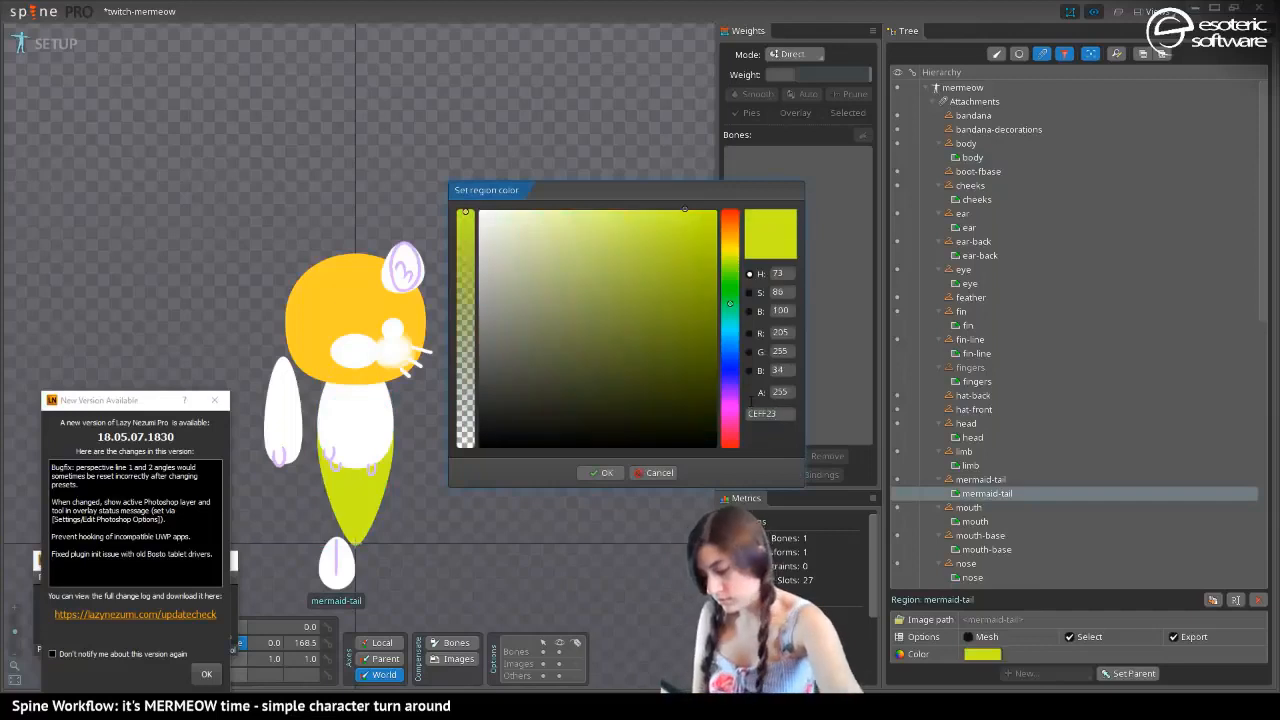
left_click(600, 472)
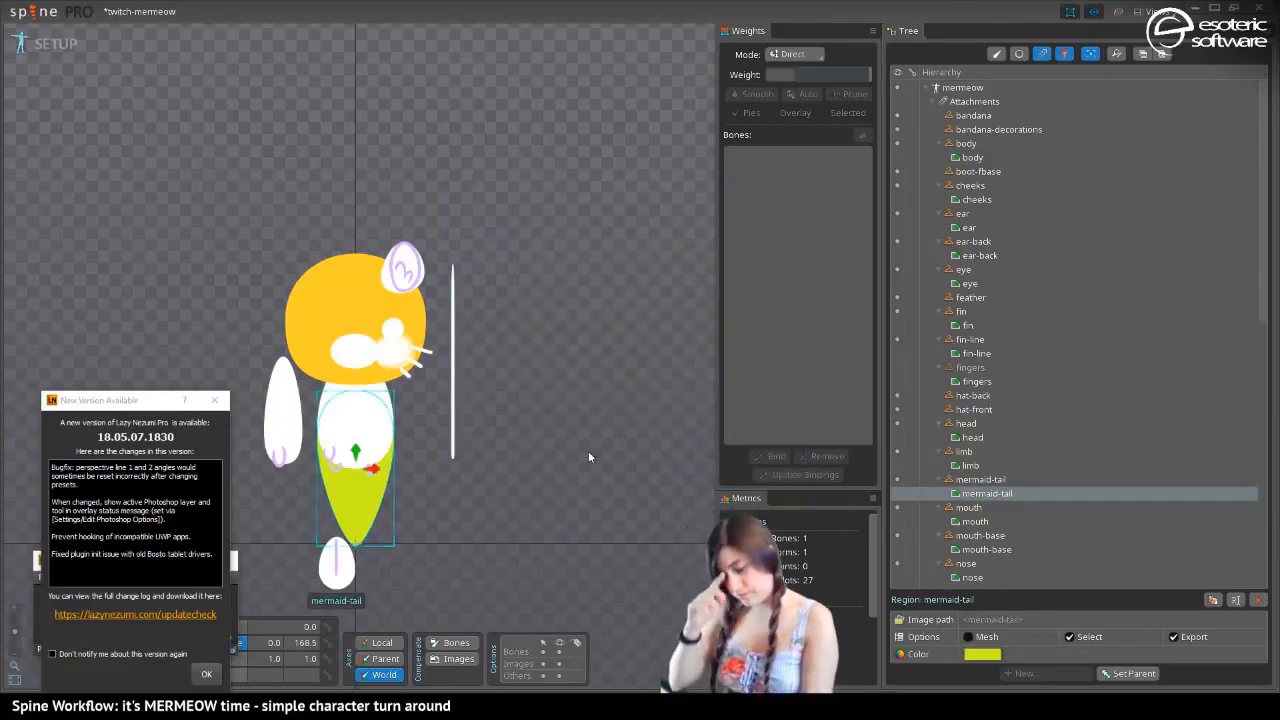
Select the scales region on the tail and set its color to the copied yellow-green CEFF23
left_click(336, 476)
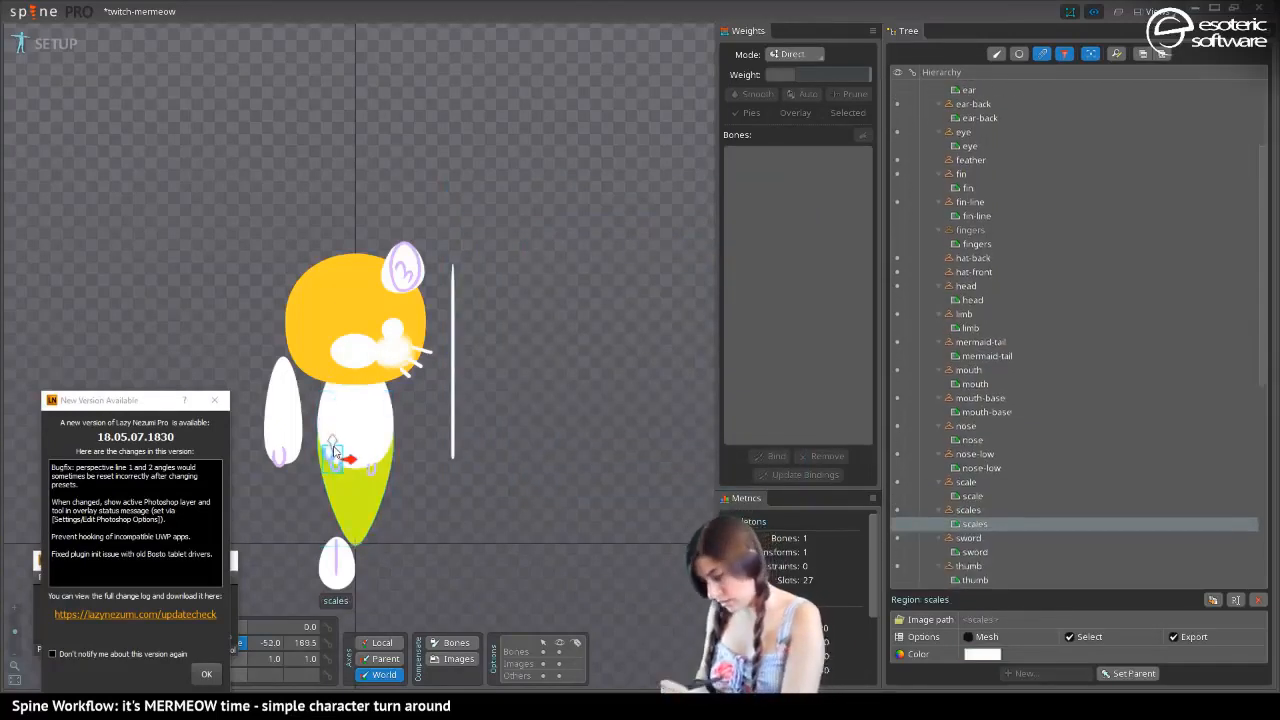
left_click(982, 654)
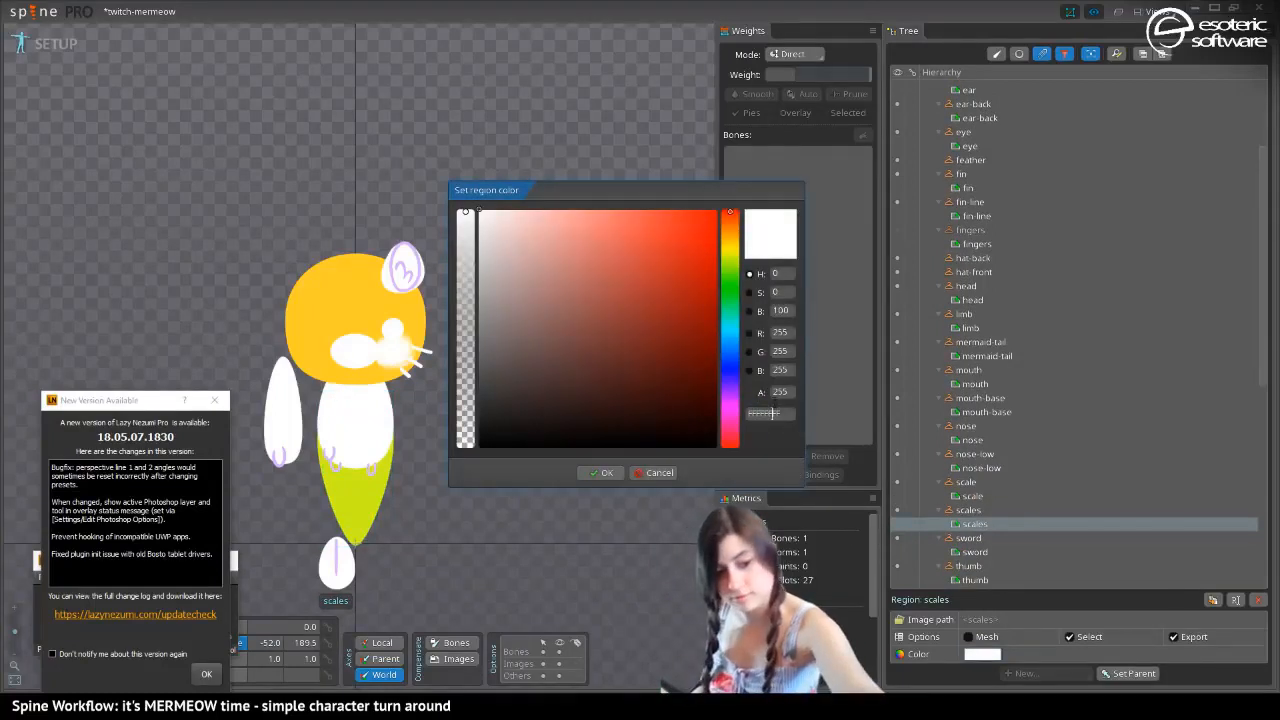
type("CEFF23")
key("Return")
left_click(601, 472)
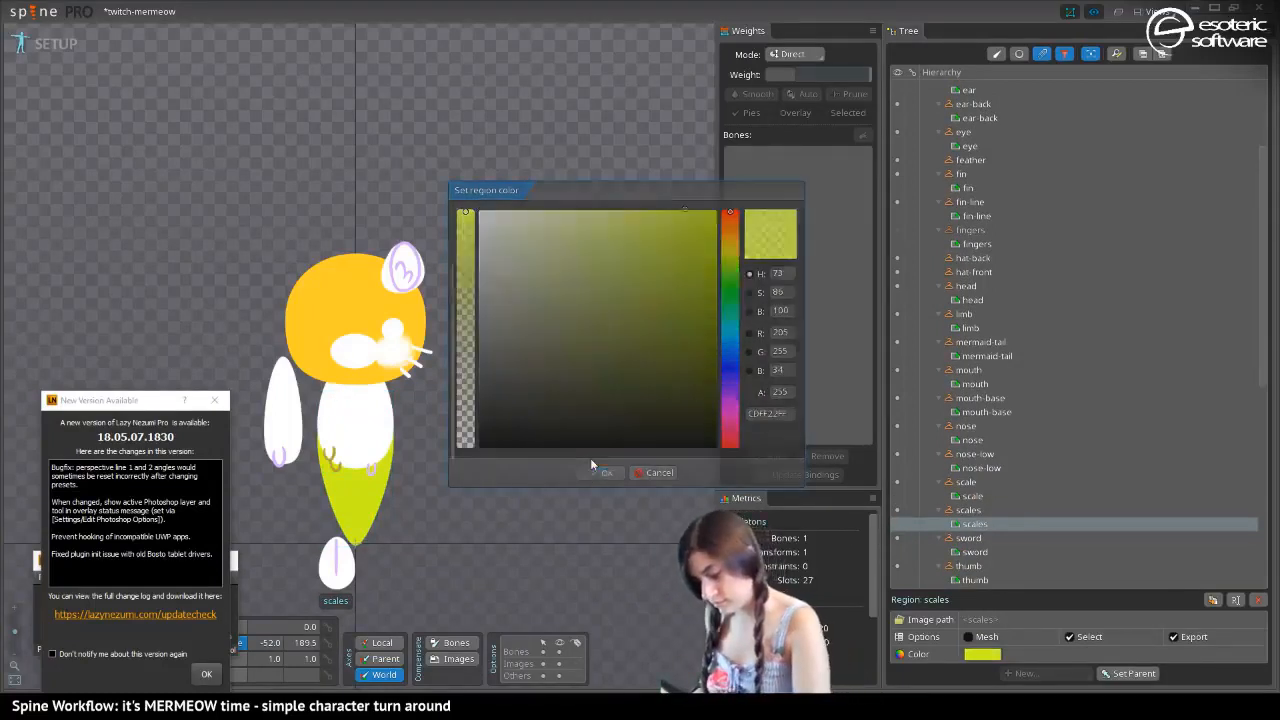
Color the scale region CEFF23, and move both scale markings down onto the tail, placing scales at about -32.6, 117.8
left_click(374, 468)
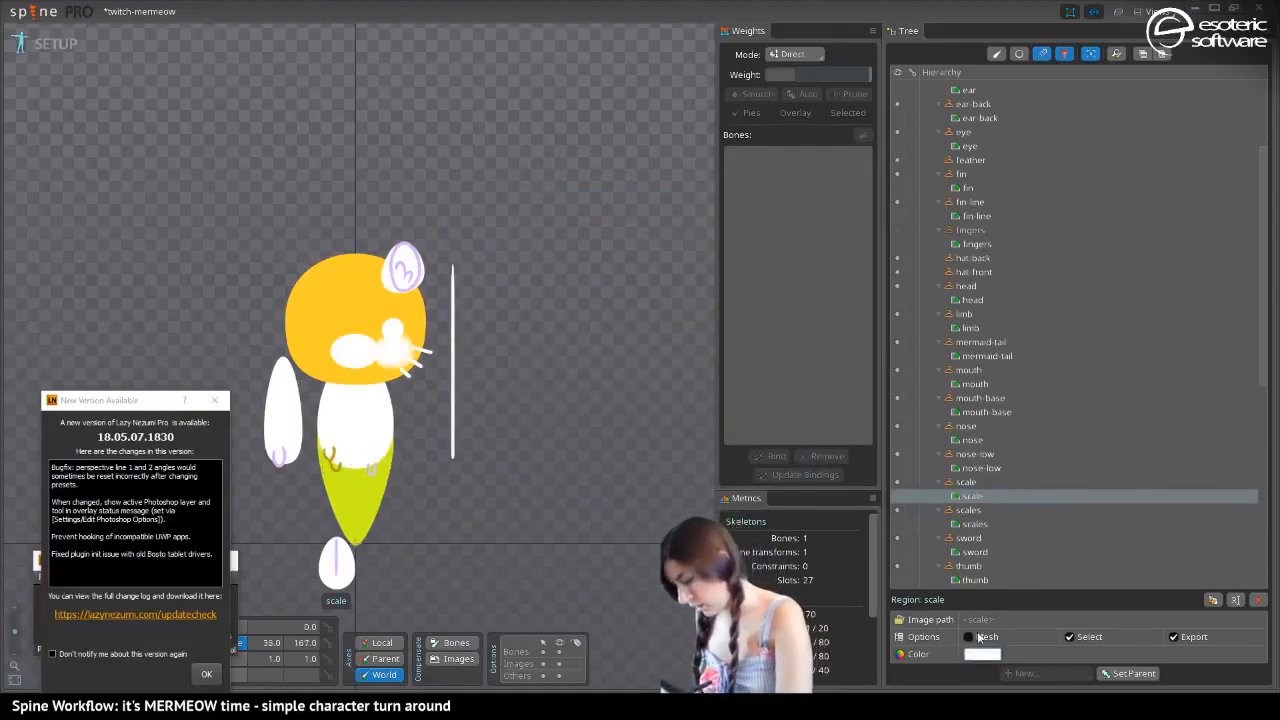
left_click(982, 654)
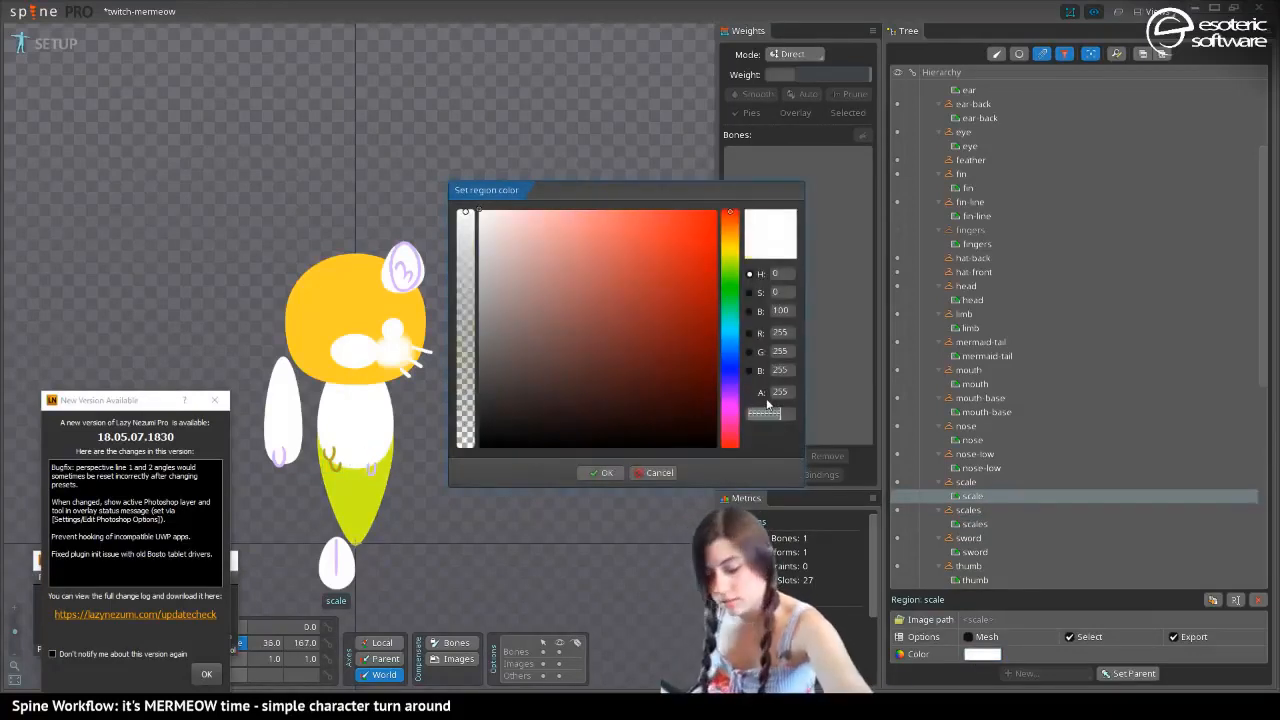
type("CEFF23")
key("Return")
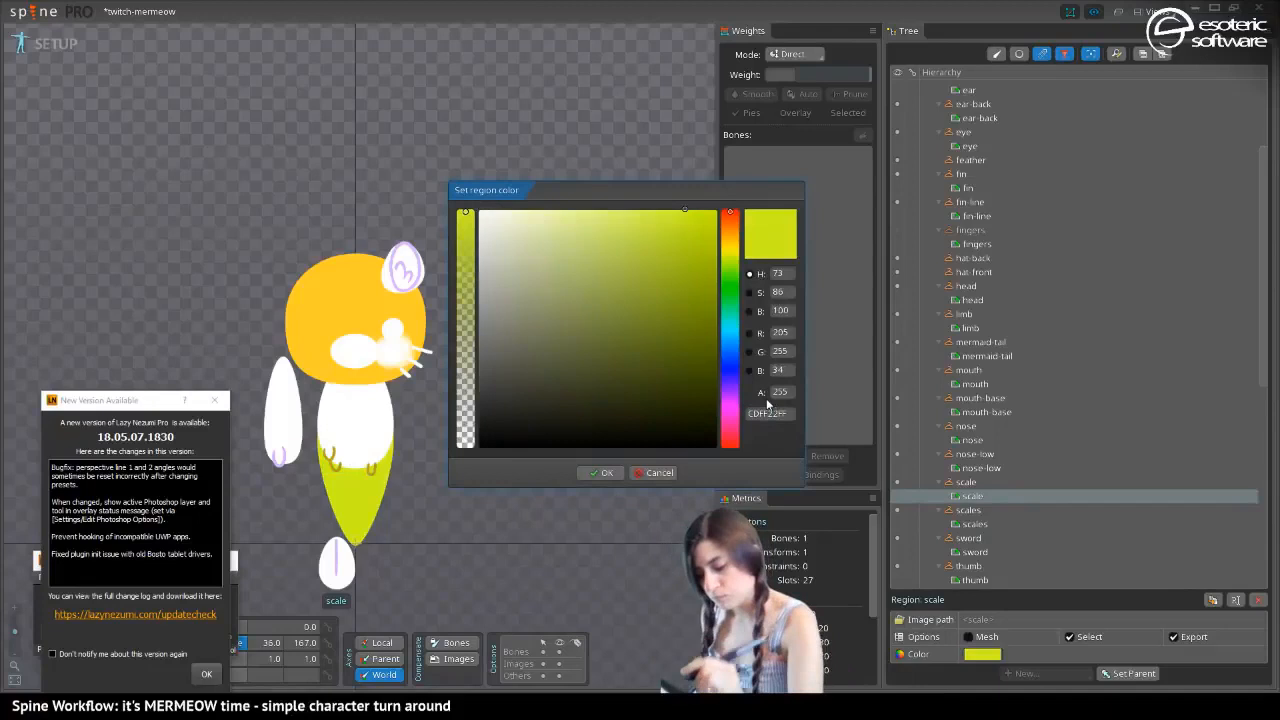
left_click(601, 472)
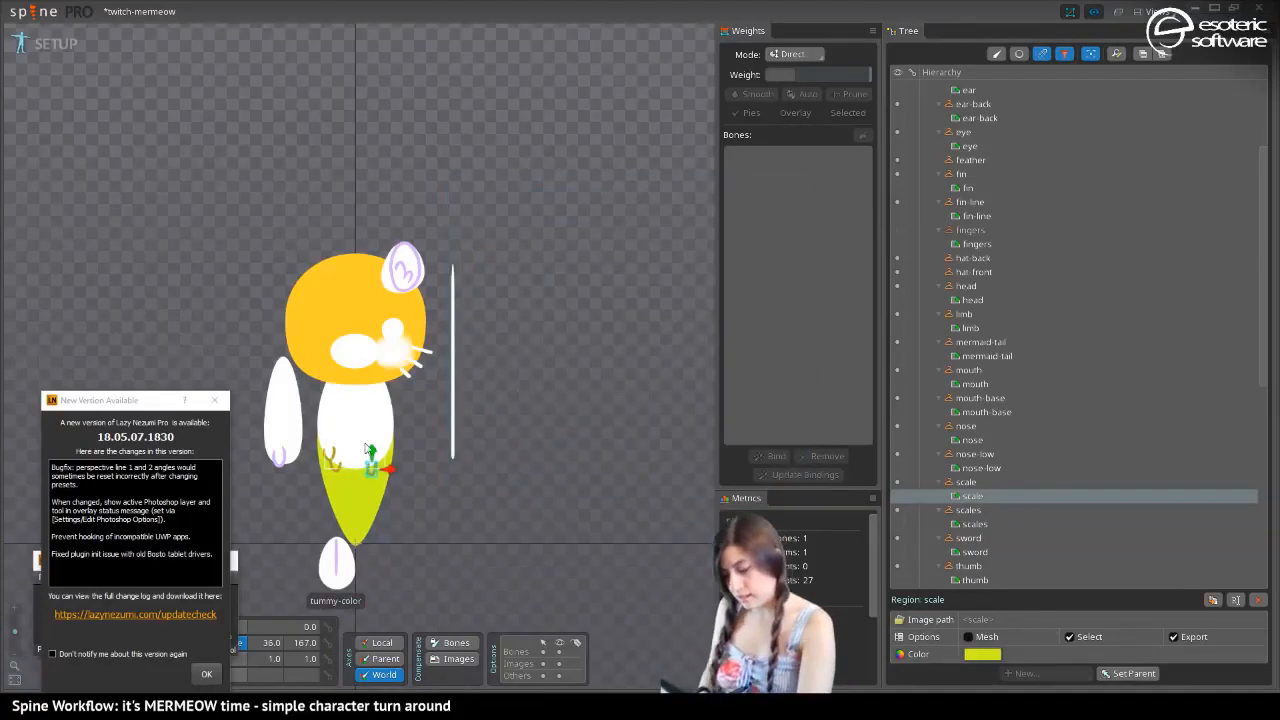
left_click_drag(372, 453, 364, 487)
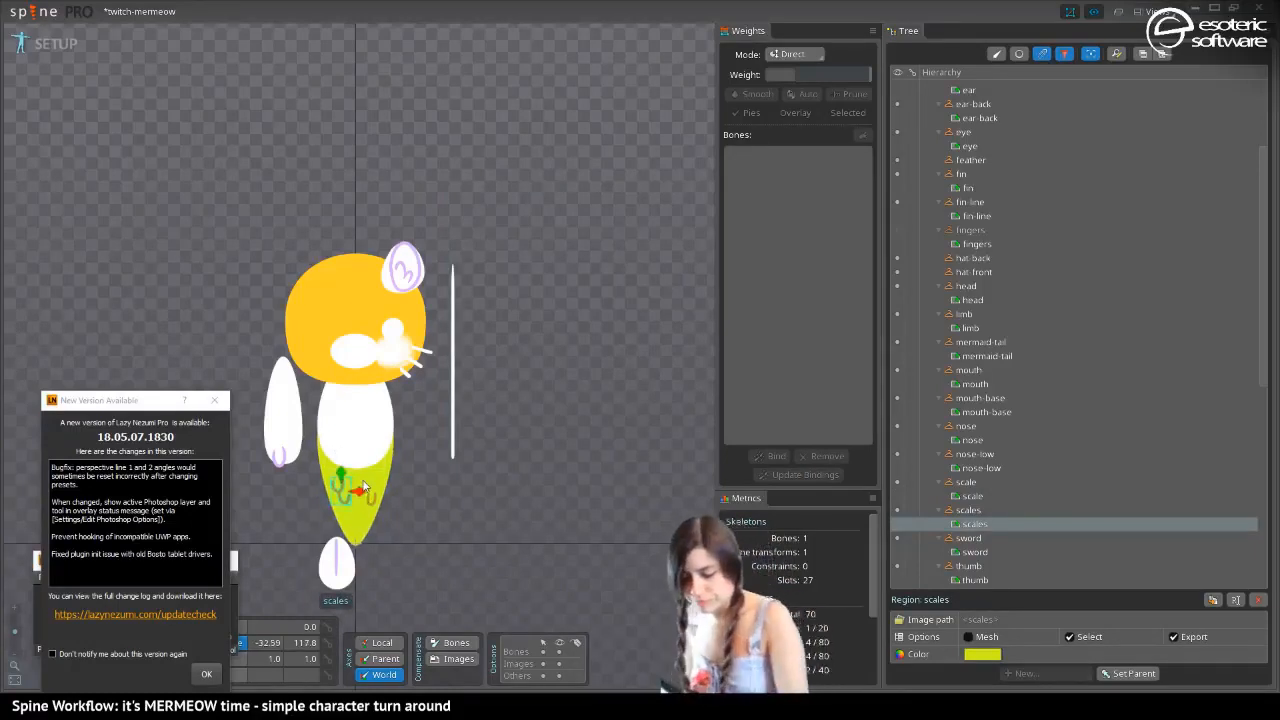
Select the fin region, switch to Photoshop and sample the painted fin's pale yellow-green as the foreground color
left_click(336, 553)
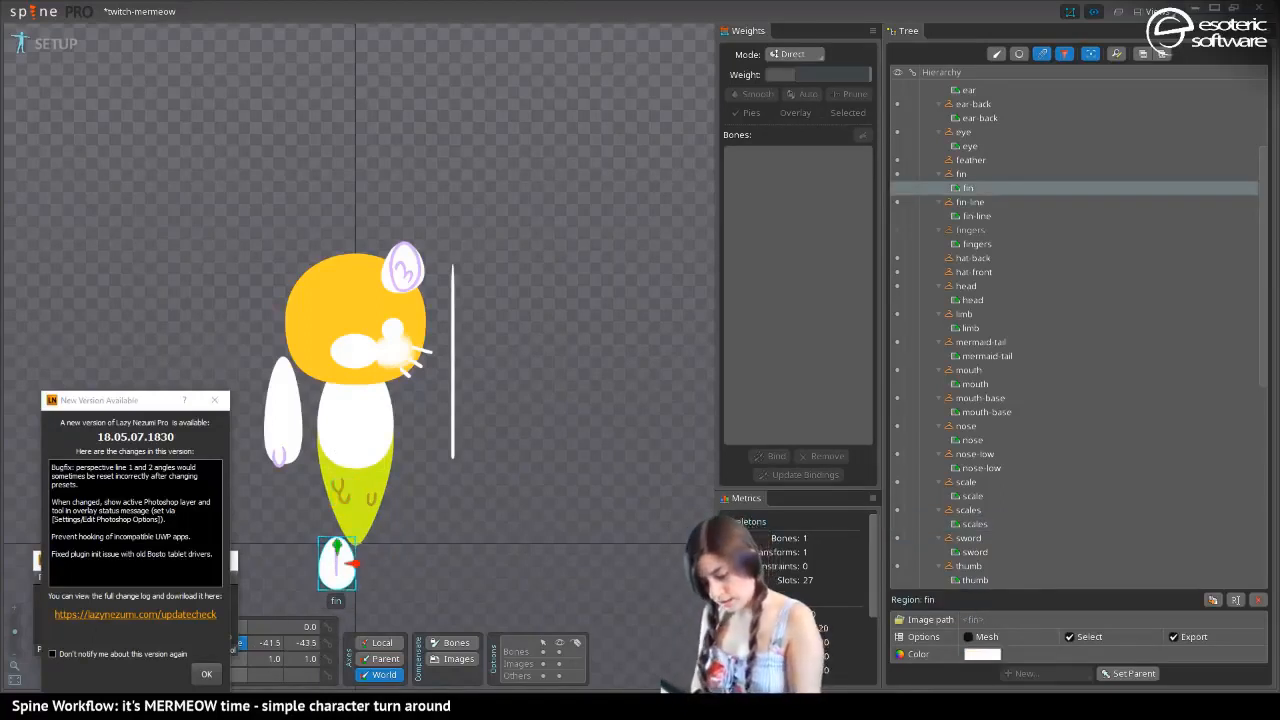
key("alt+Tab")
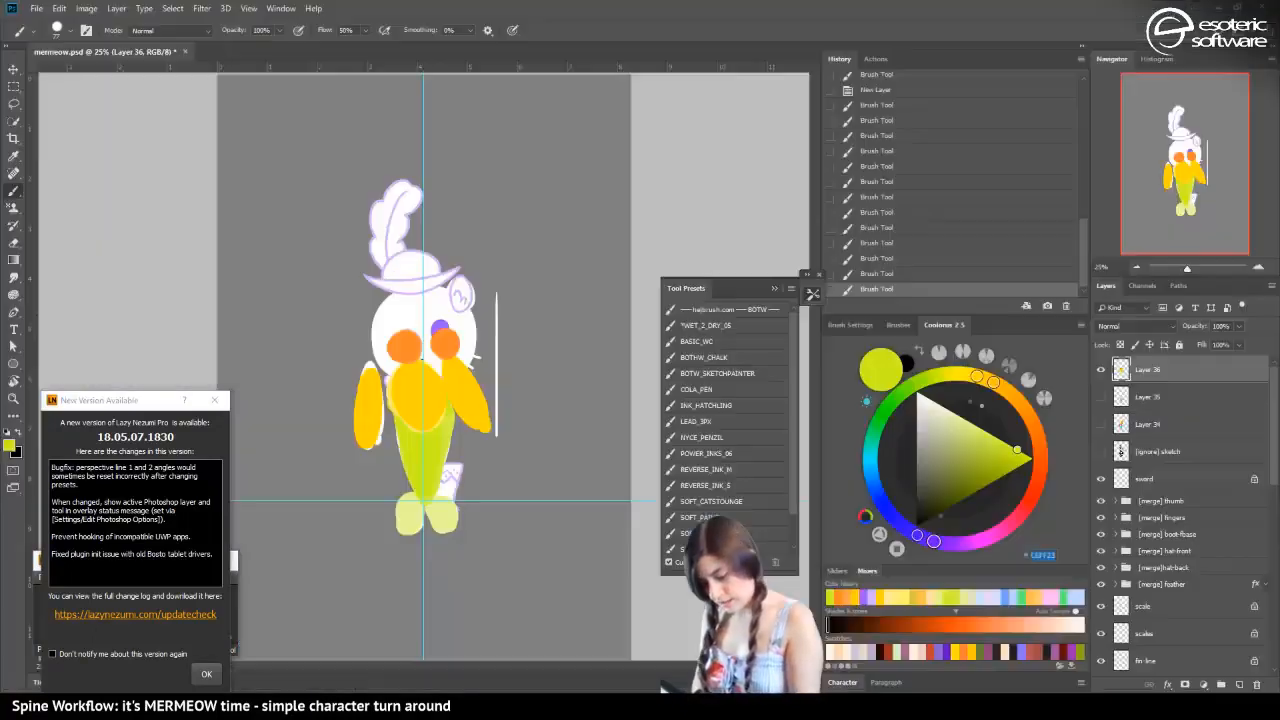
left_click(16, 154)
left_click(446, 512)
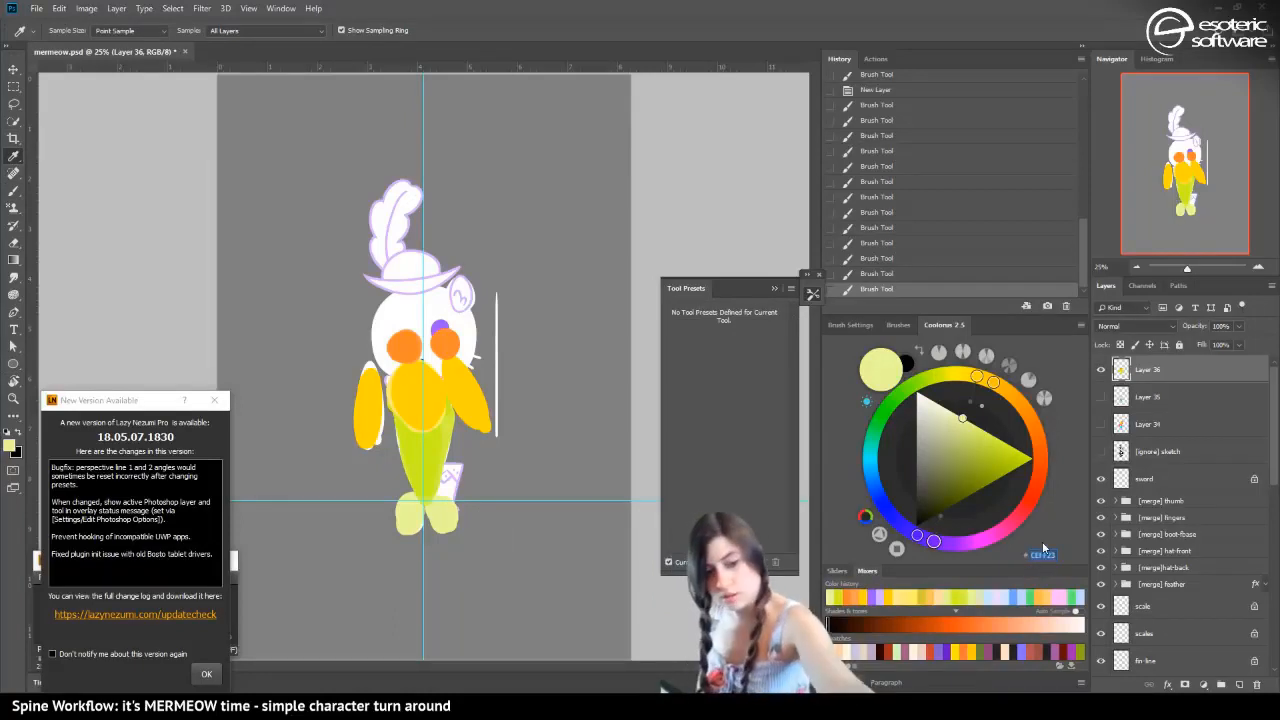
Return to Spine, paste CEFF23 as the fin region's color, and switch back to Photoshop
key("alt+Tab")
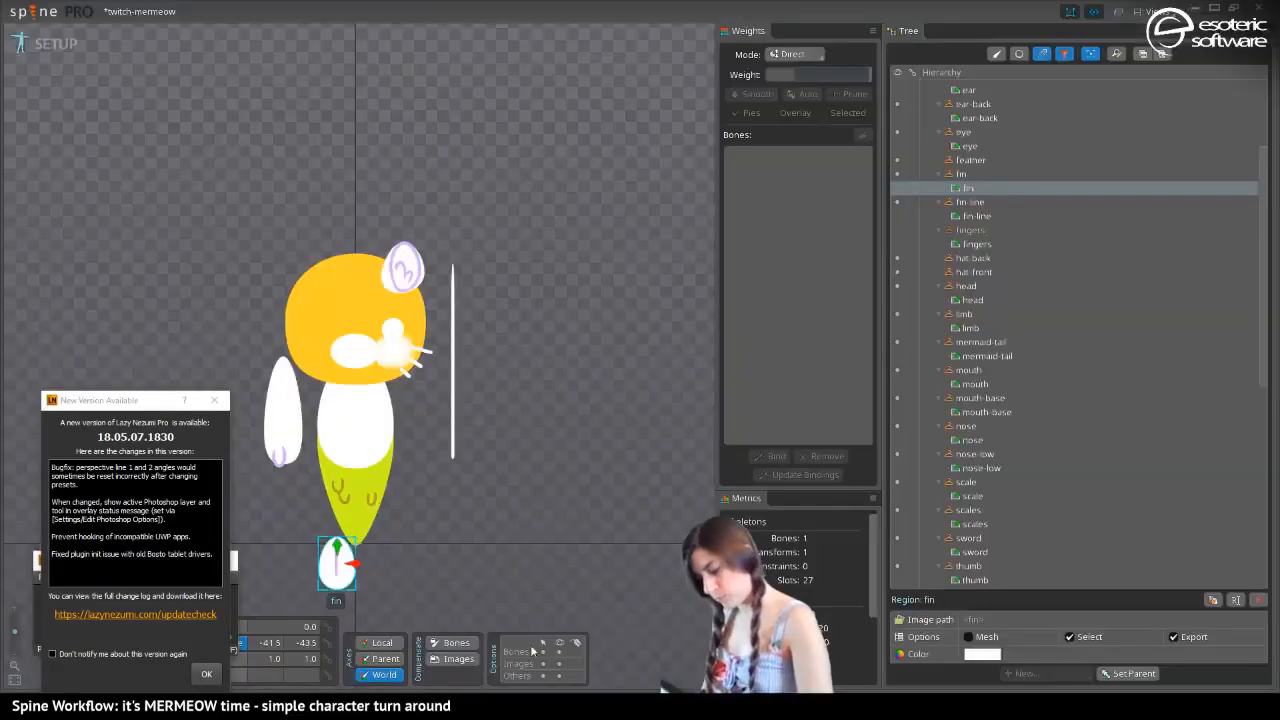
left_click(995, 654)
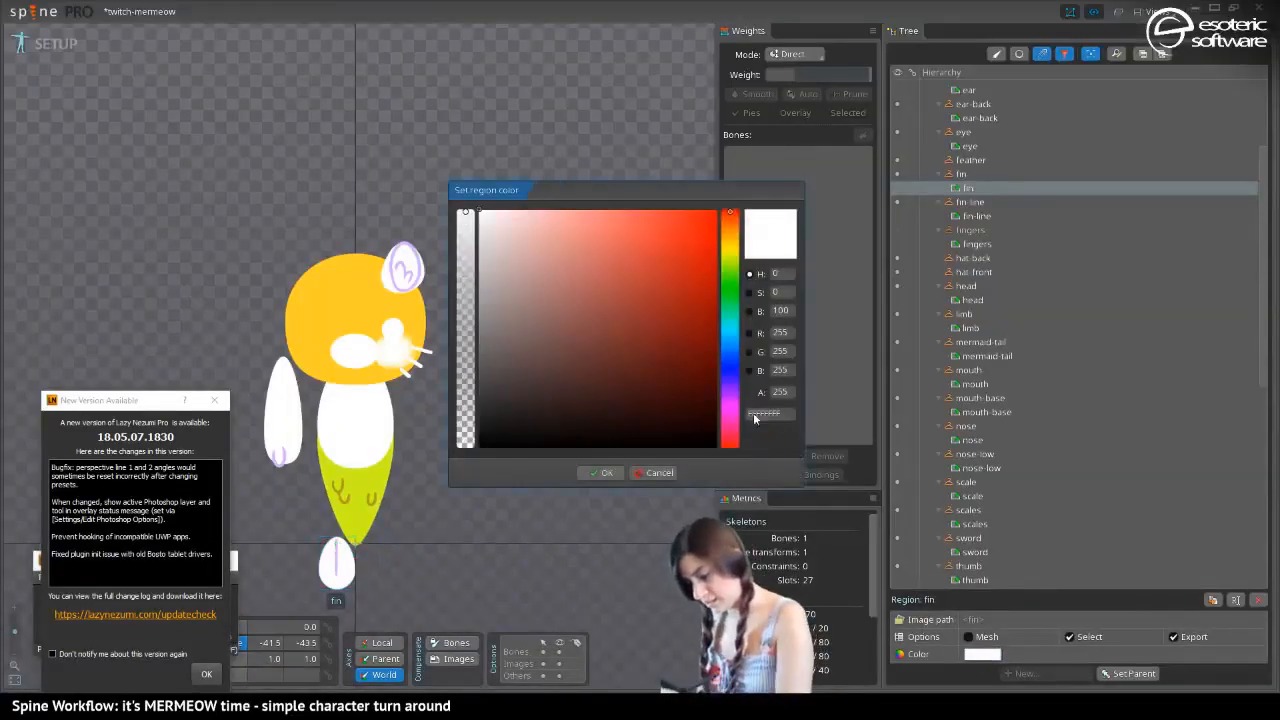
type("CEFF23")
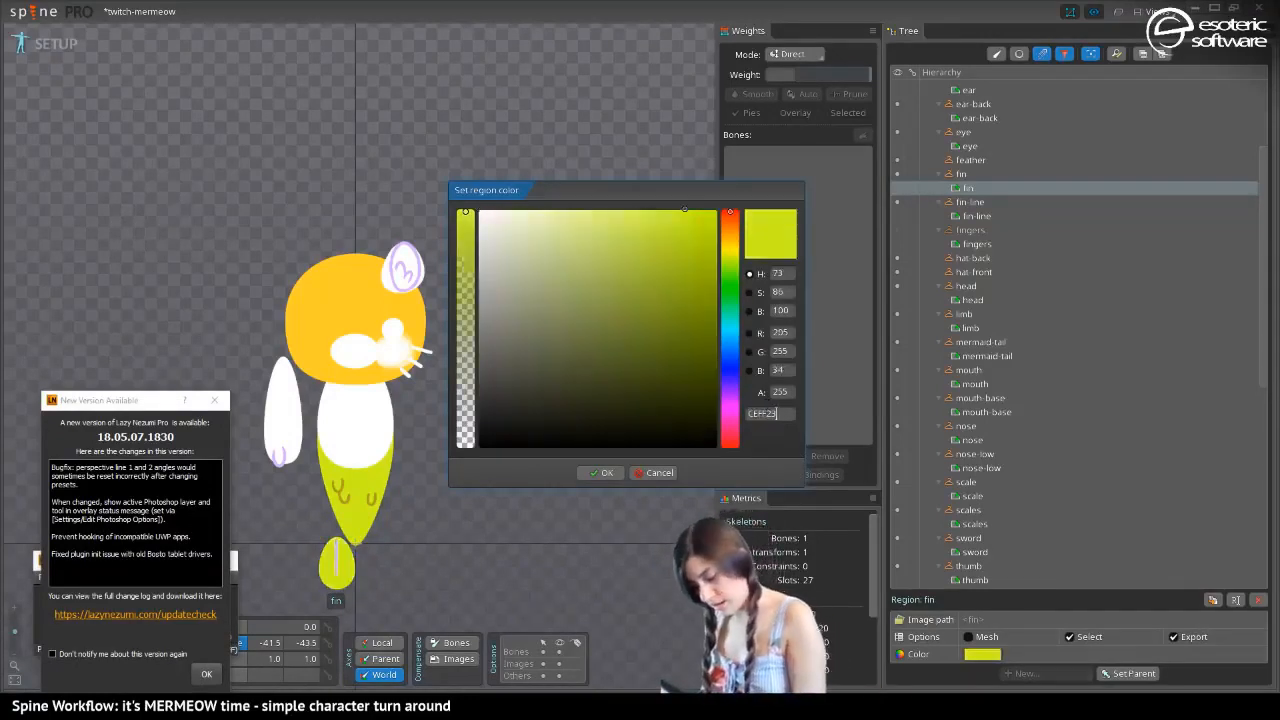
key("alt+Tab")
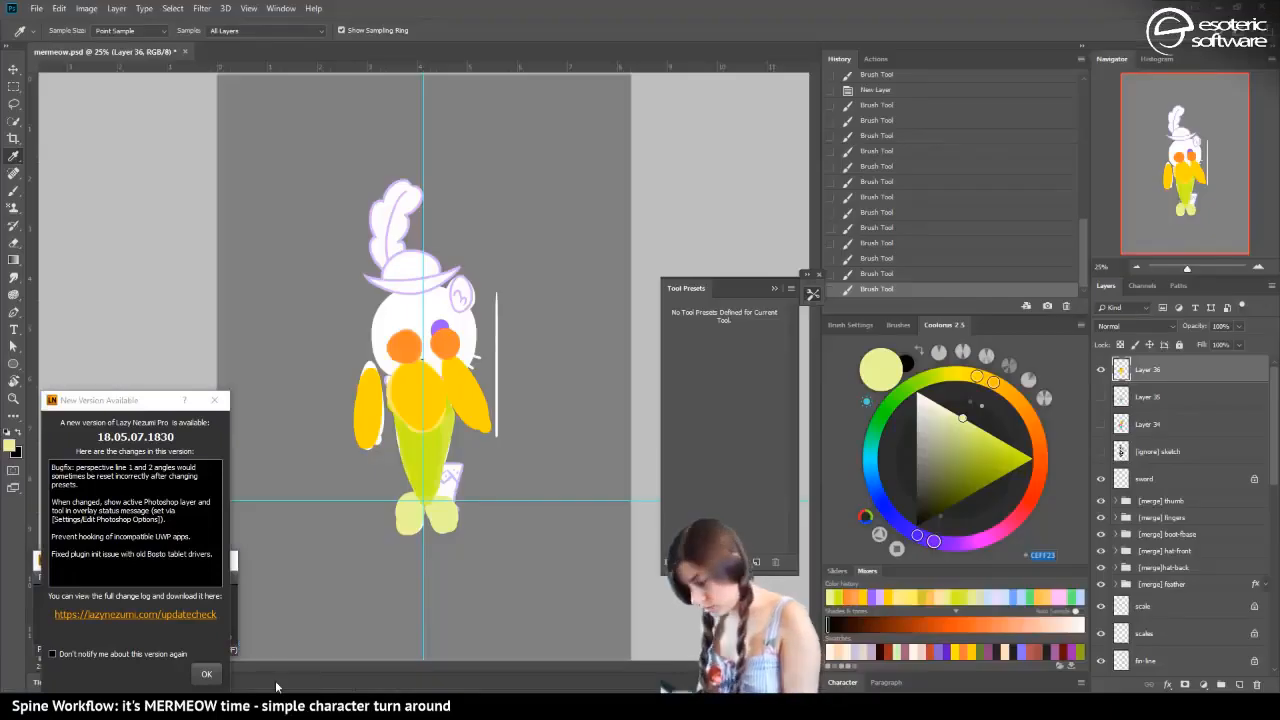
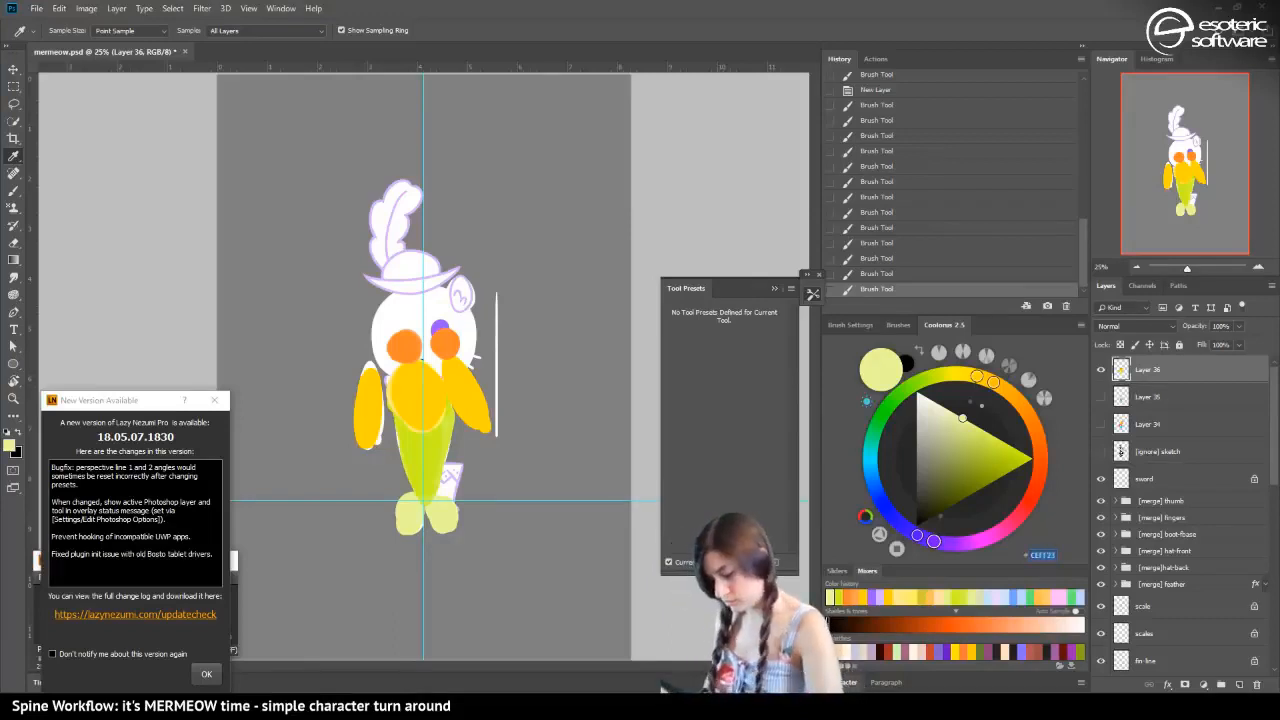
Switch to Spine, confirm CEFF23 as the fin region's color, and return to Photoshop
key("alt+Tab")
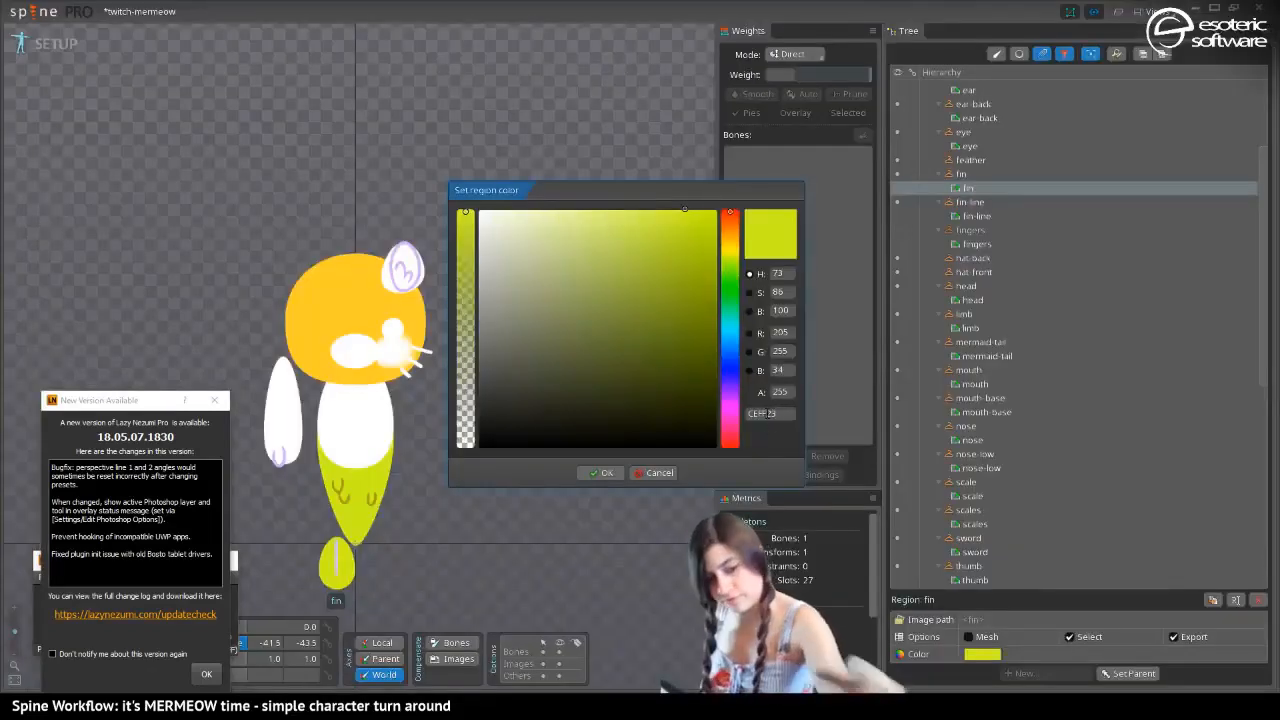
double_click(768, 413)
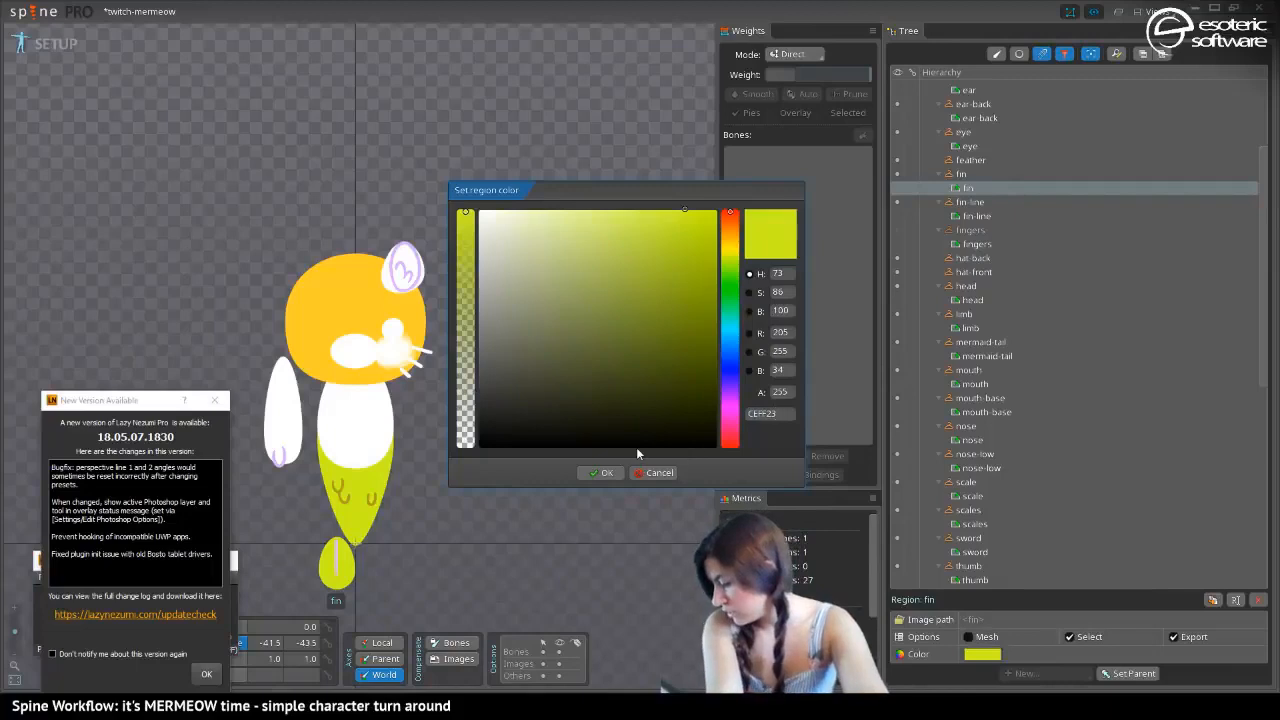
left_click(610, 473)
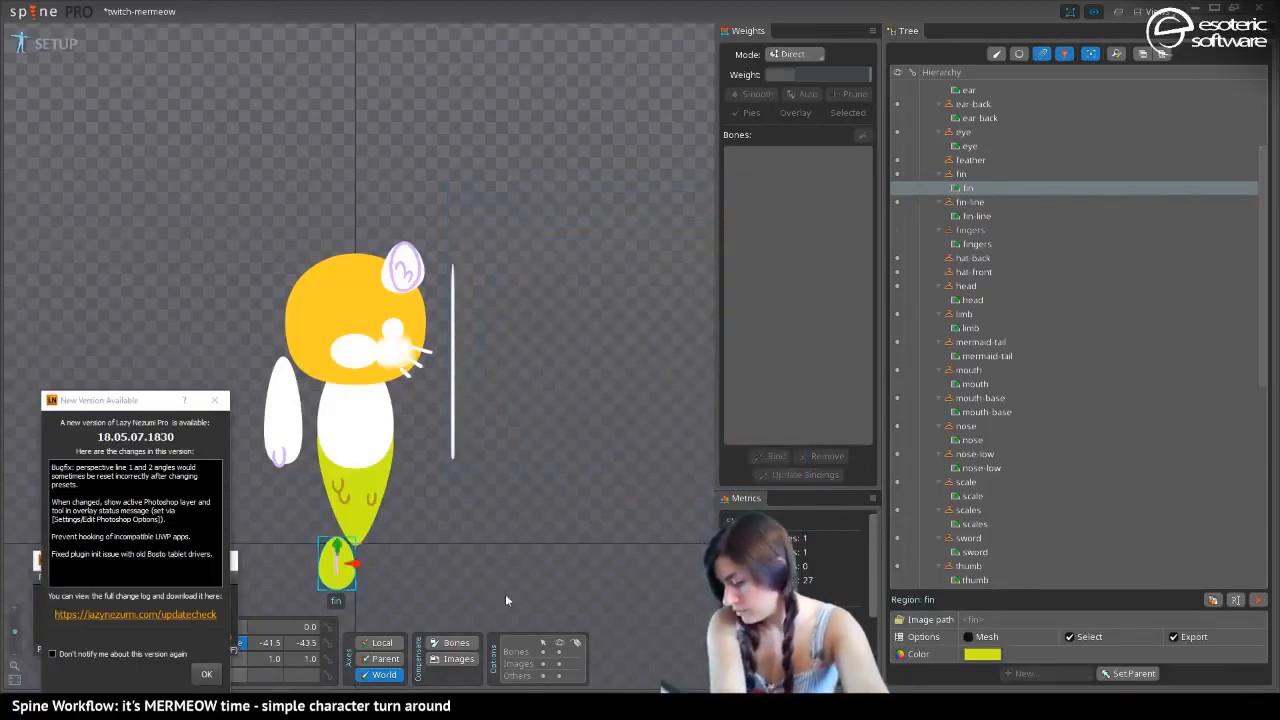
key("alt+Tab")
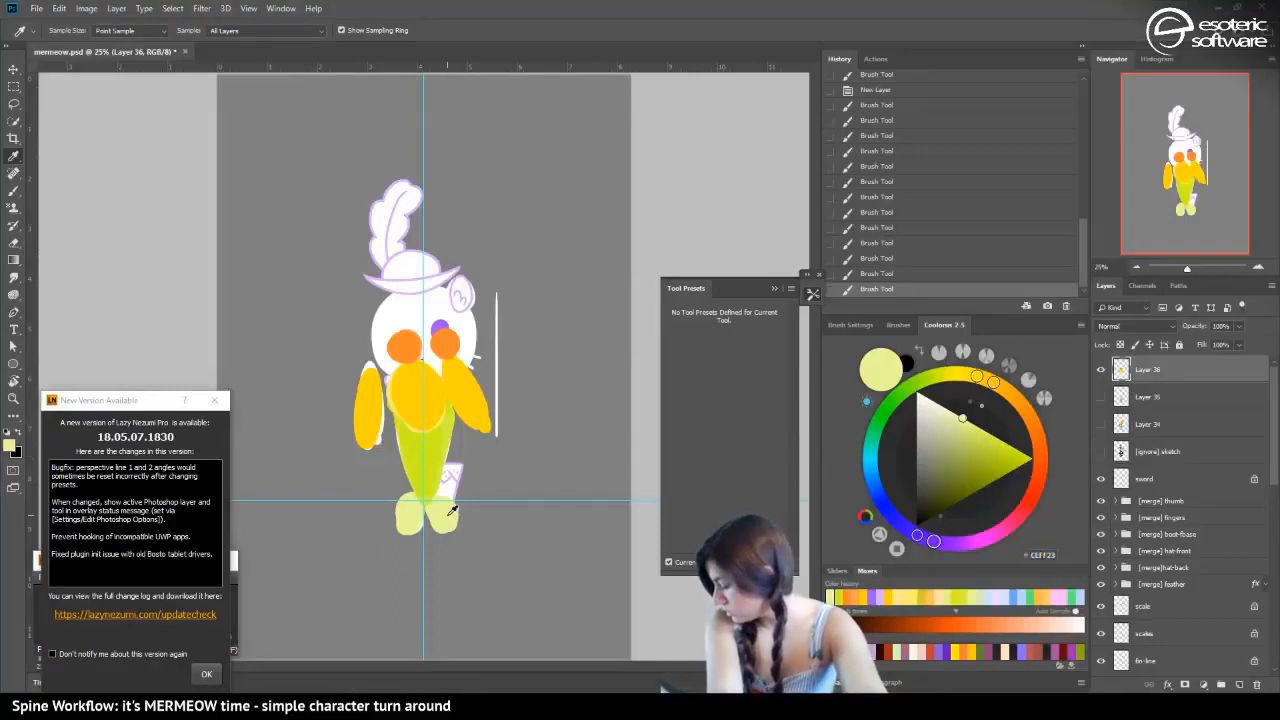
Choose the pale yellow-green E9FF9A from the color history and copy its hex code
left_click(838, 598)
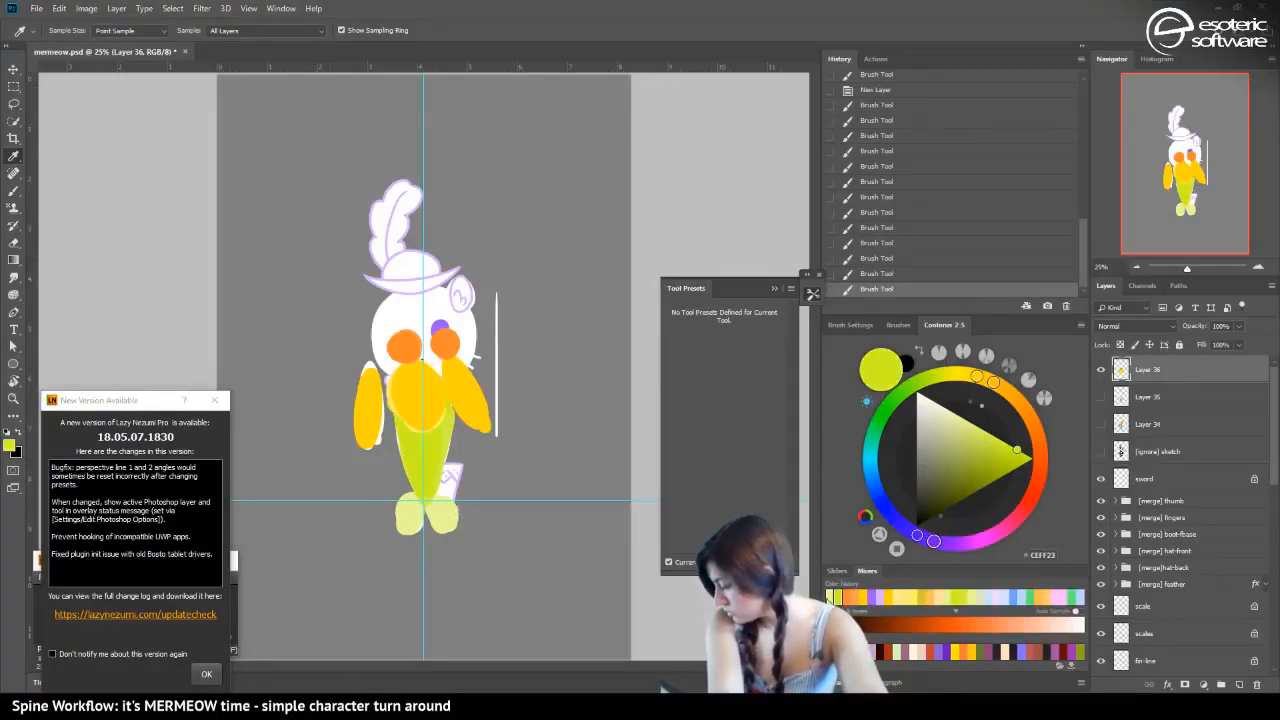
left_click(830, 597)
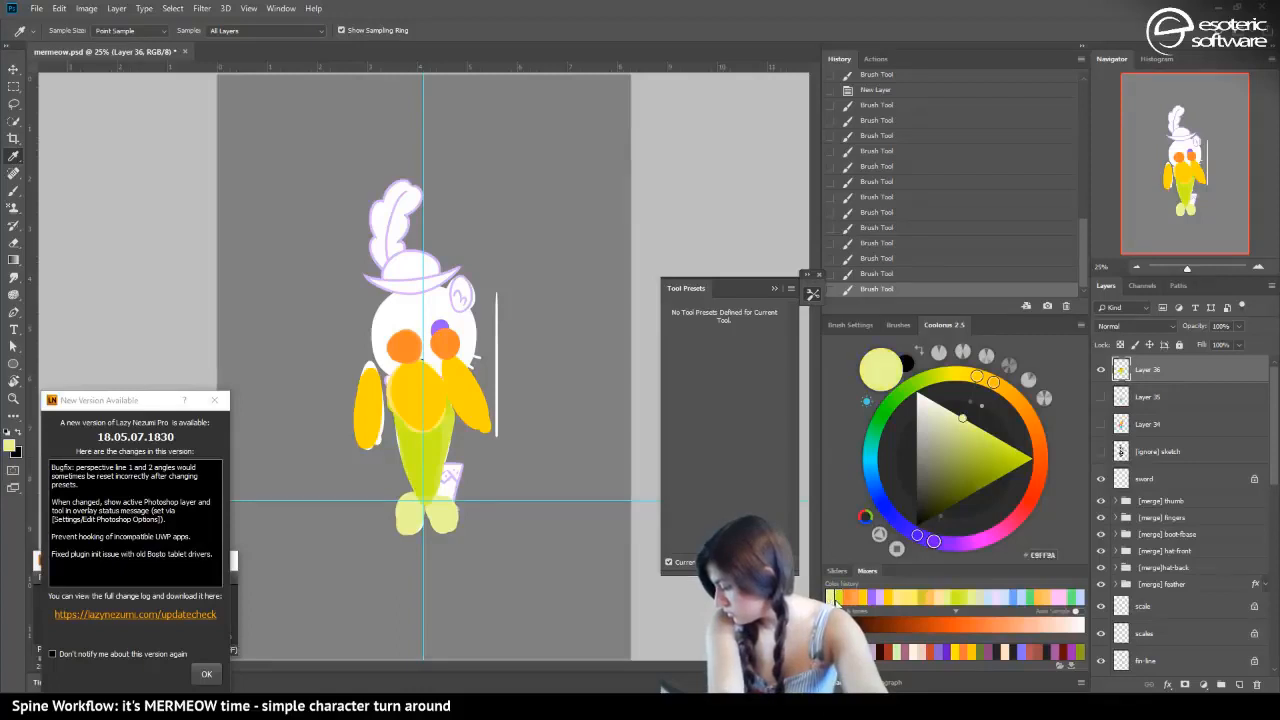
left_click(1043, 555)
key("ctrl+c")
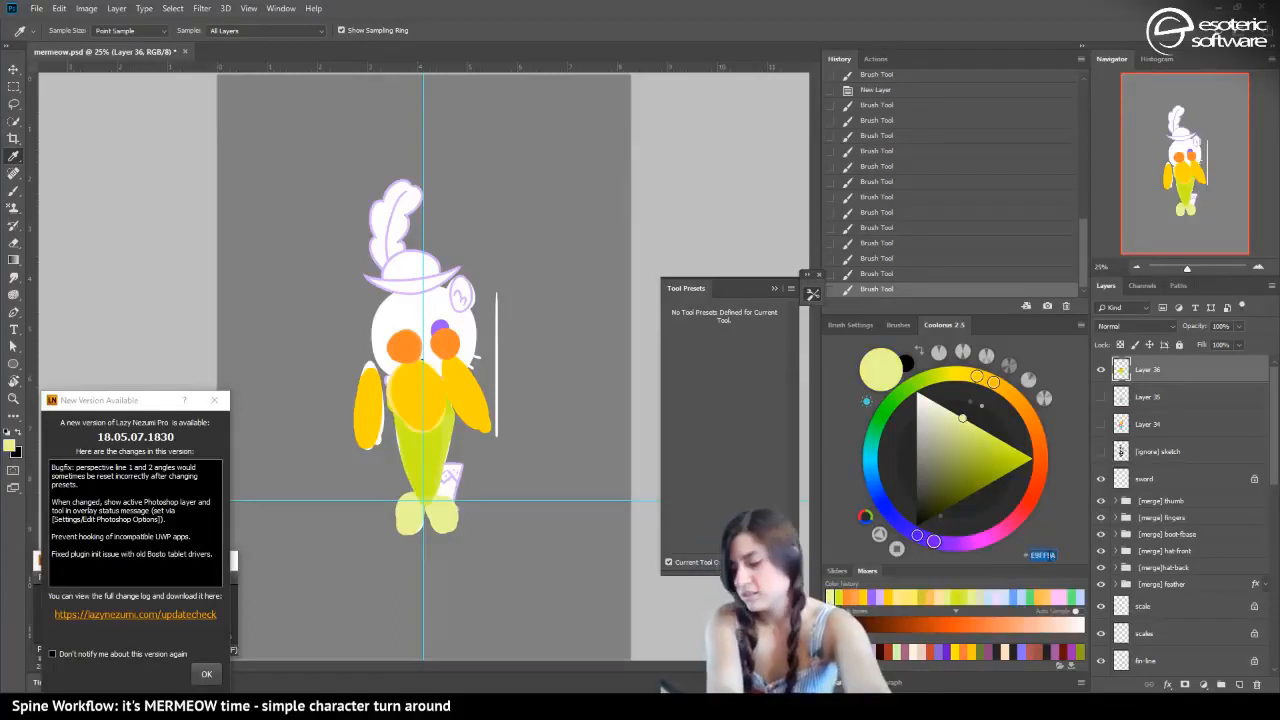
Return to Spine and set the fin region's color to the copied pale yellow-green E9FF9A
left_click(625, 705)
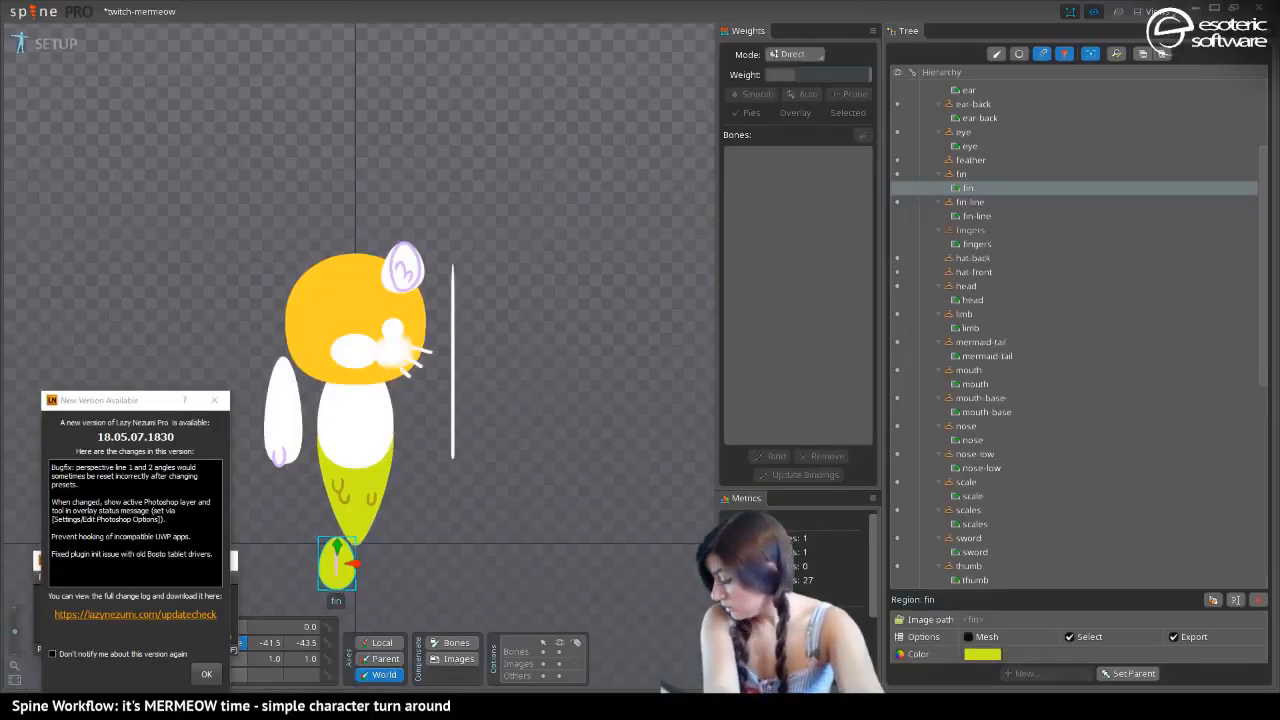
left_click(980, 656)
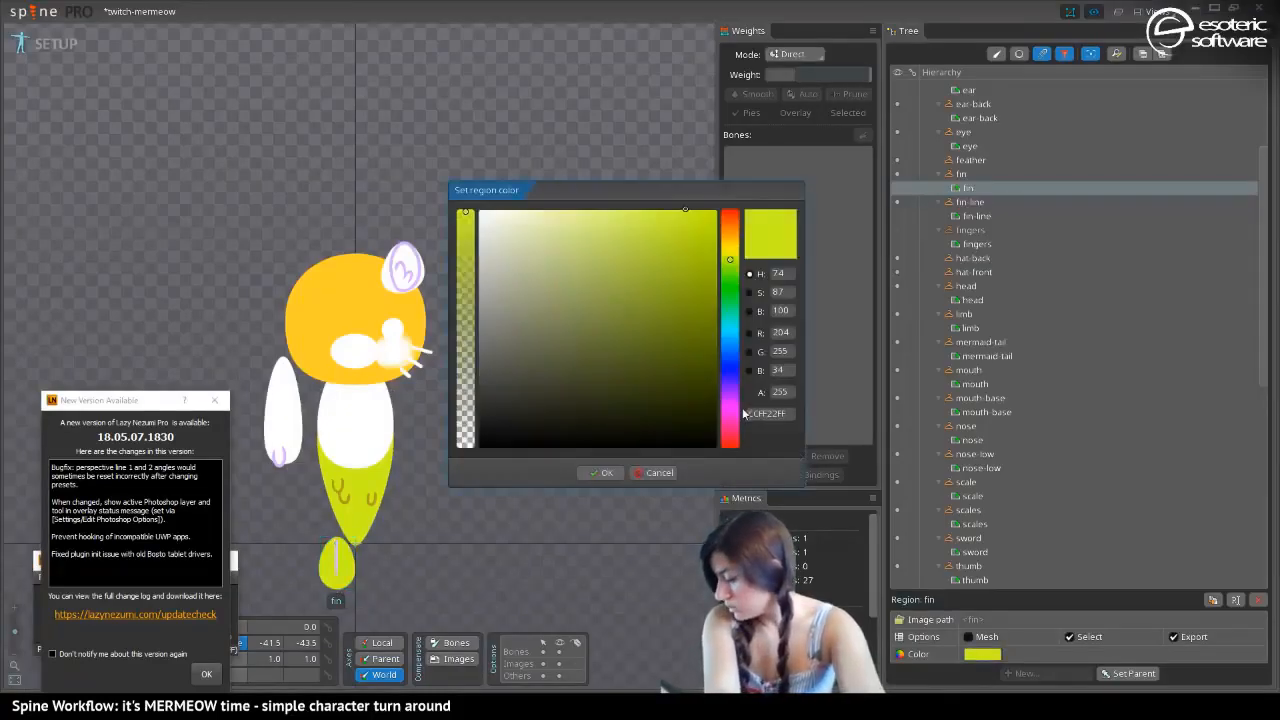
key("ctrl+v")
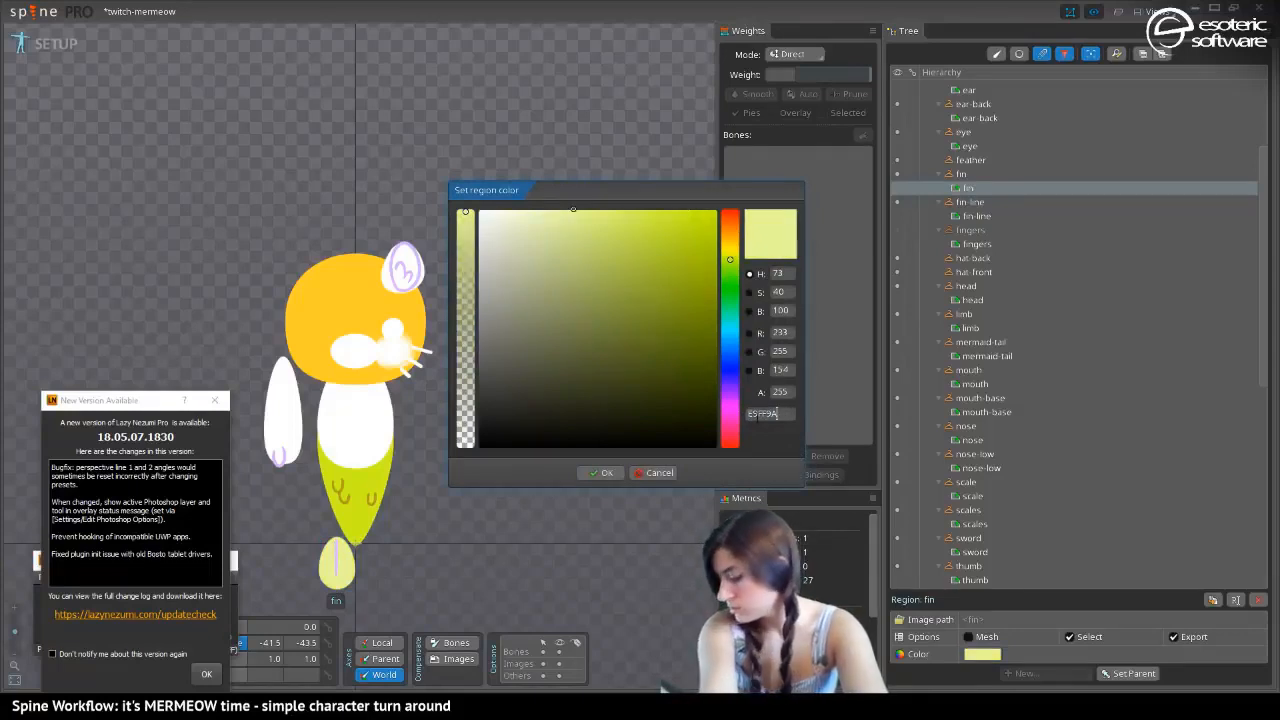
key("Return")
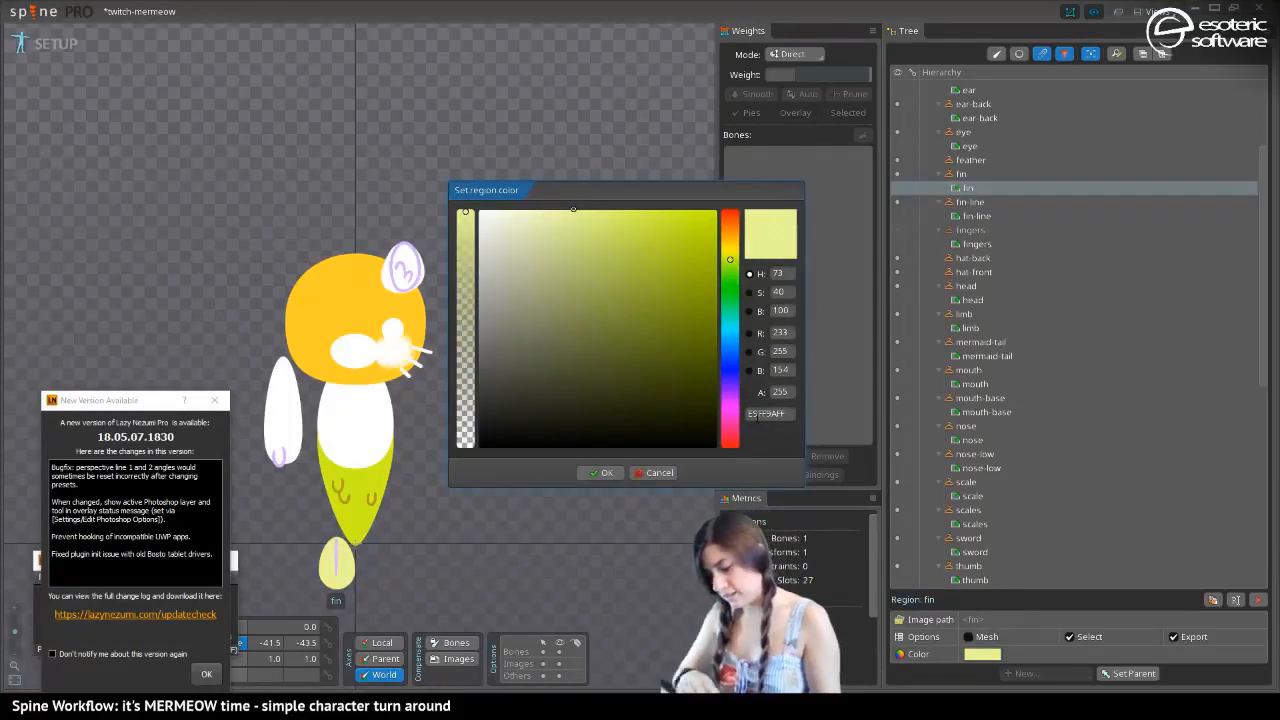
left_click(592, 470)
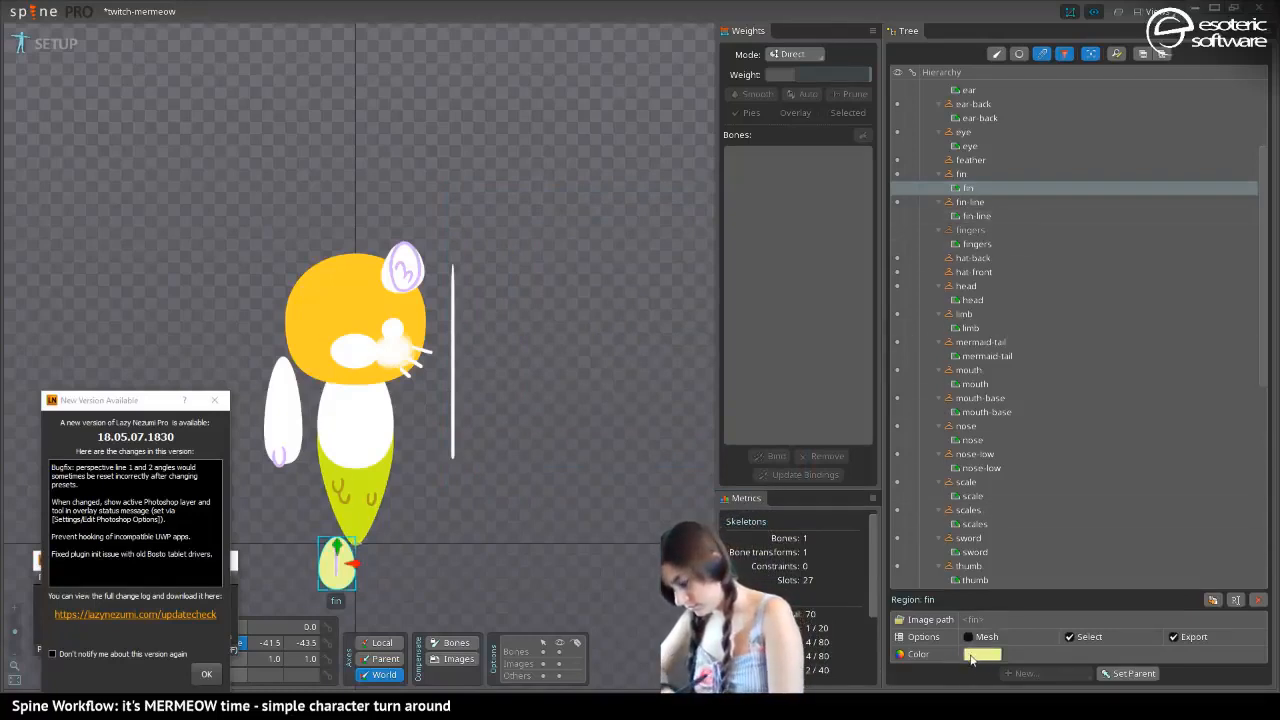
Select the fin-line region and set its color to yellow FFF000
left_click(975, 216)
left_click(982, 654)
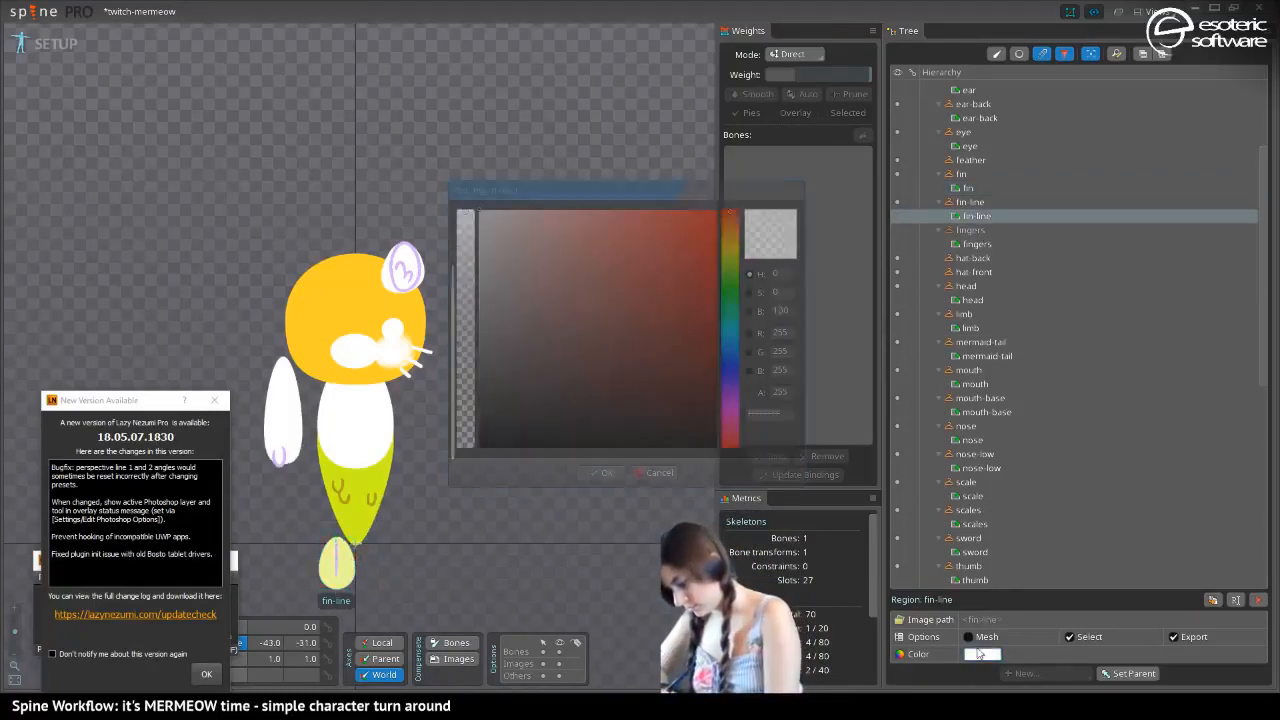
left_click(776, 414)
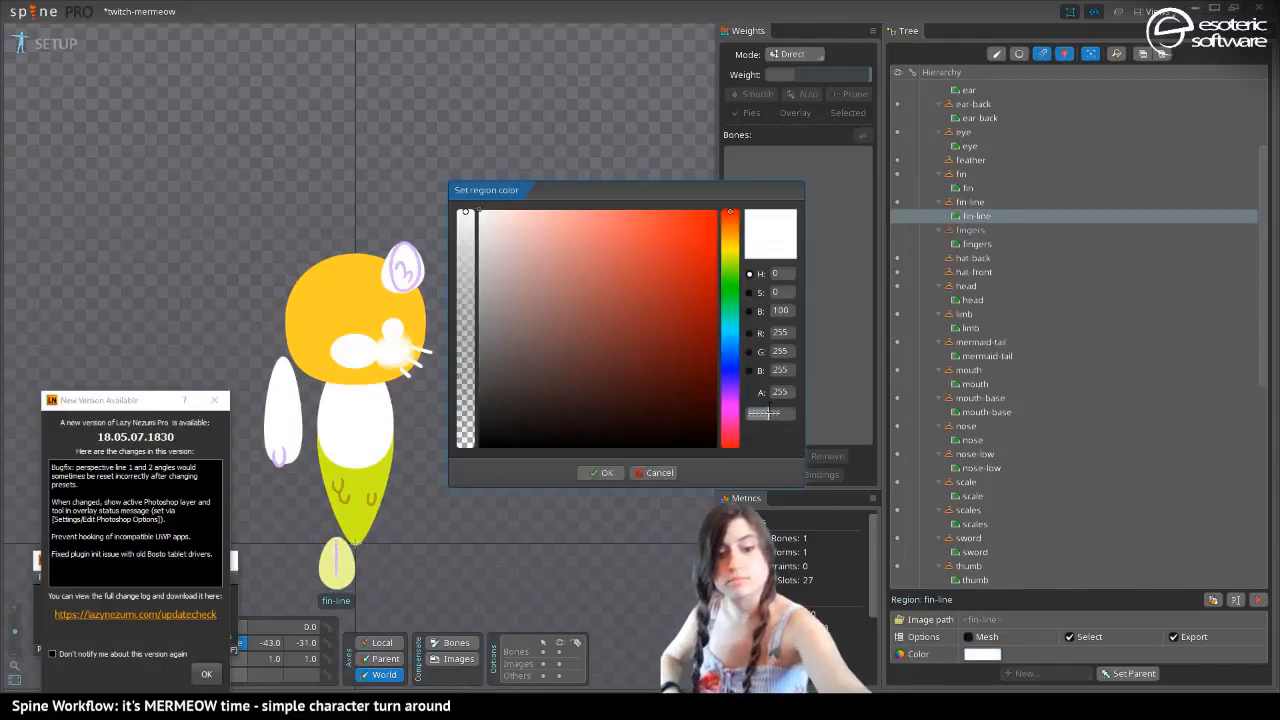
type("E9FF9AFF")
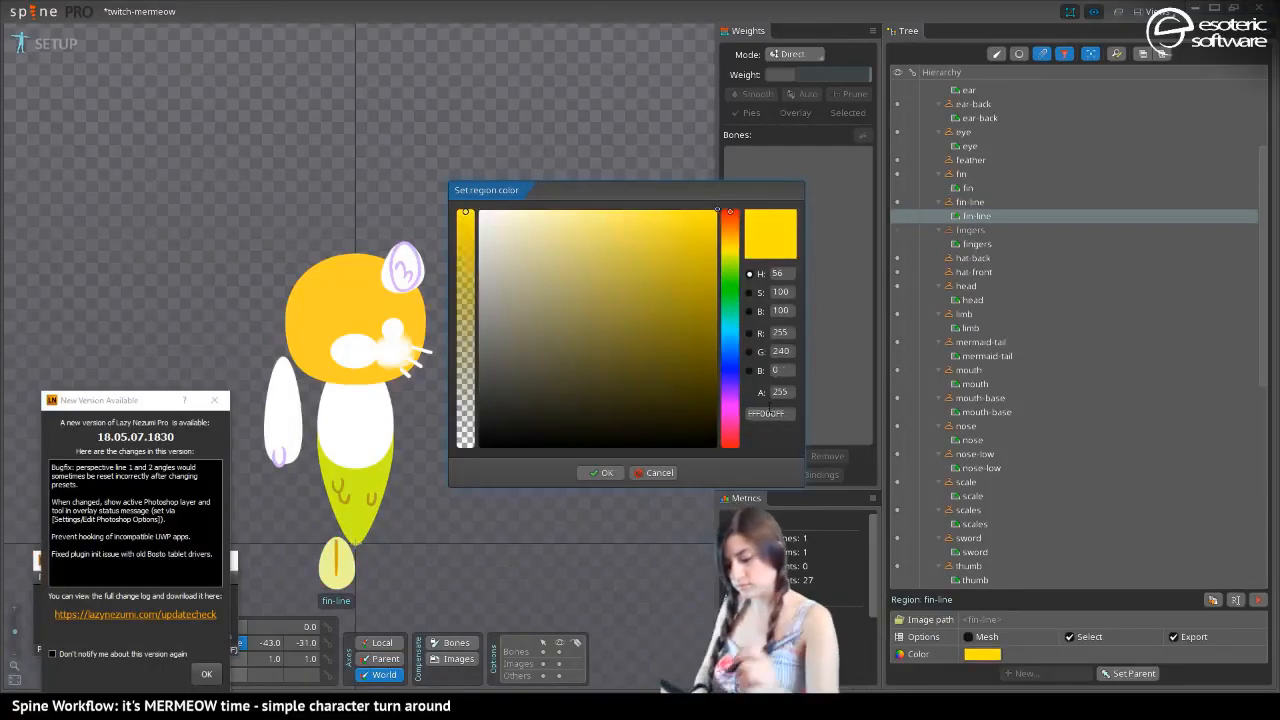
left_click(603, 472)
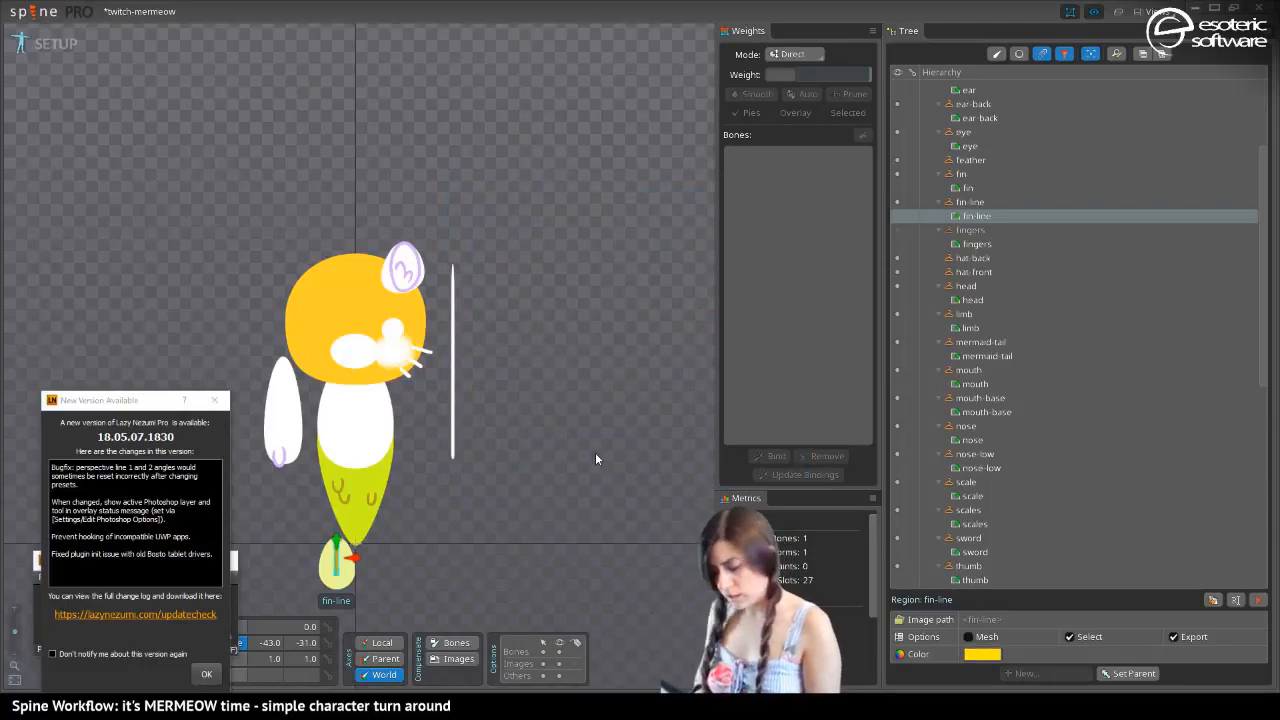
Select the body region, switch to Photoshop, sample the painted torso's gold and copy its hex code FFE000
left_click(332, 410)
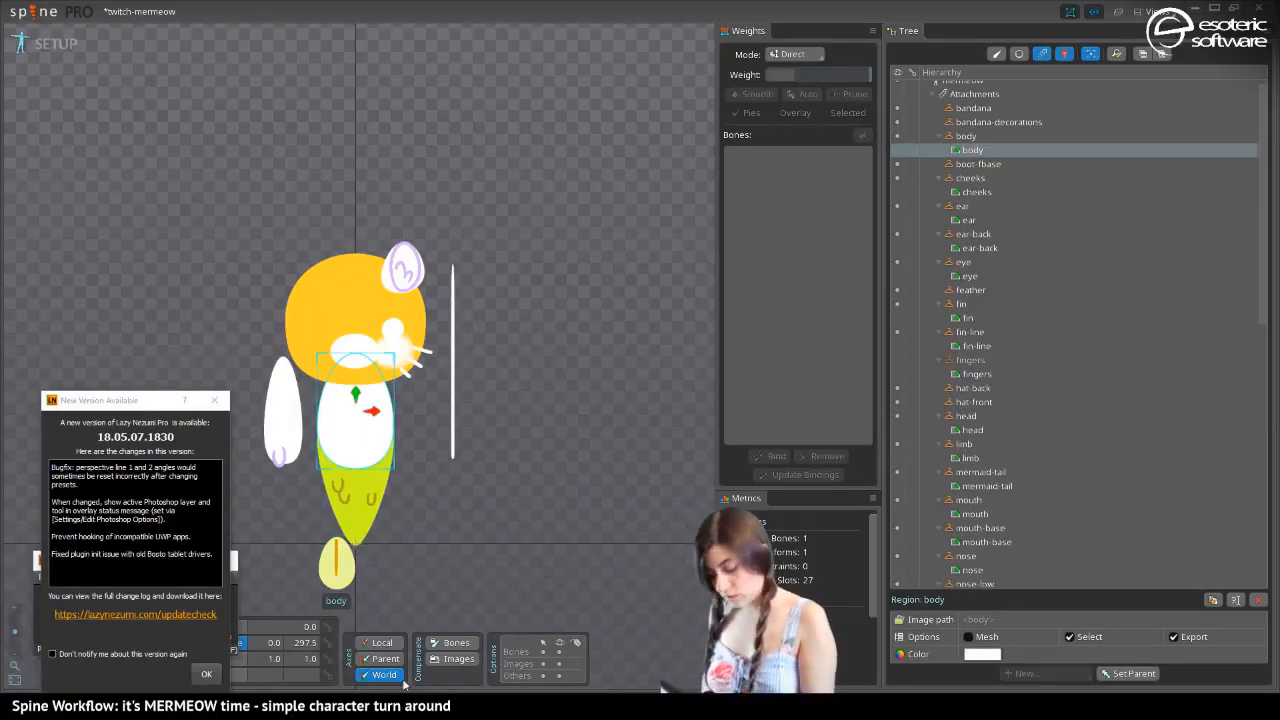
key("alt+Tab")
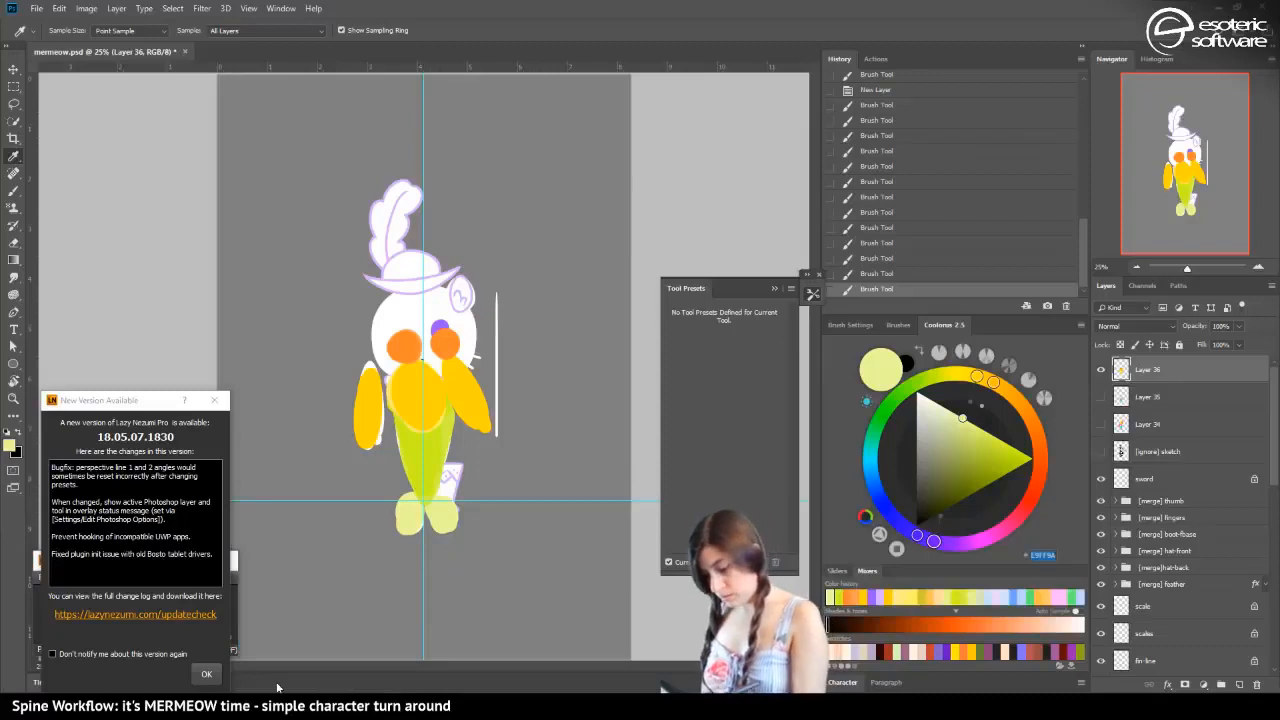
left_click(411, 370)
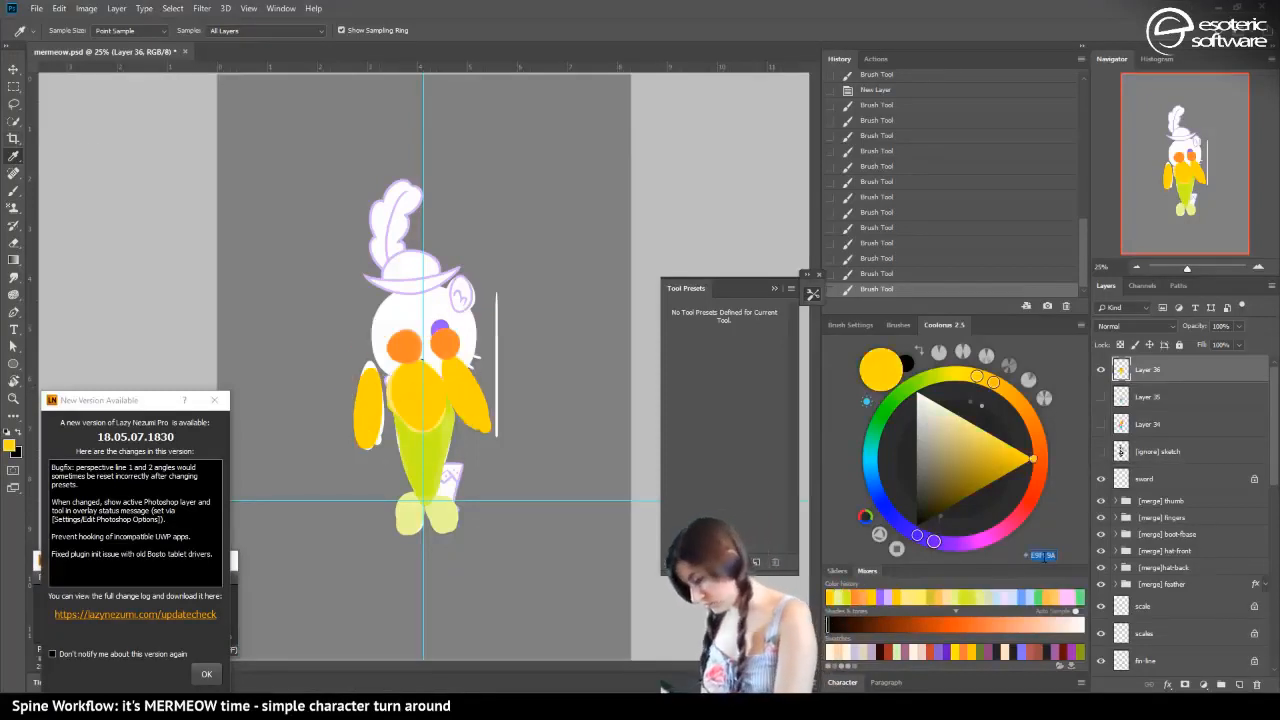
left_click(851, 647)
left_click(394, 388)
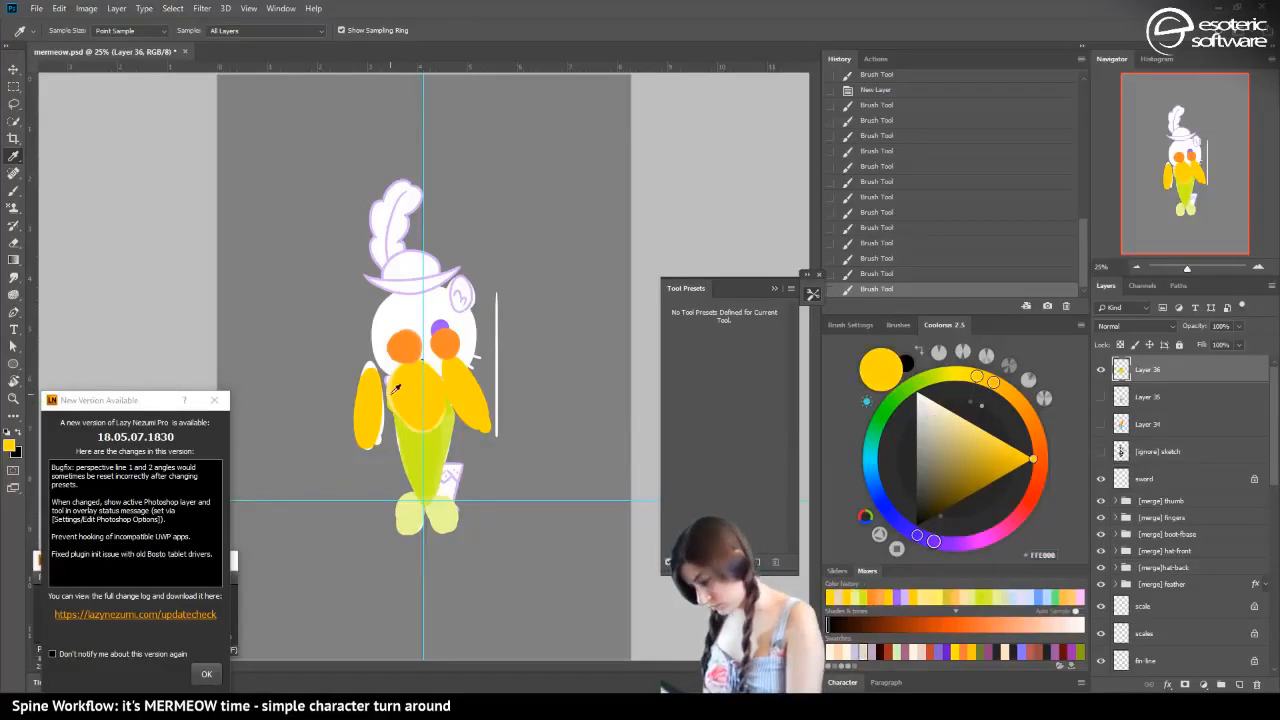
left_click(1041, 549)
key("ctrl+c")
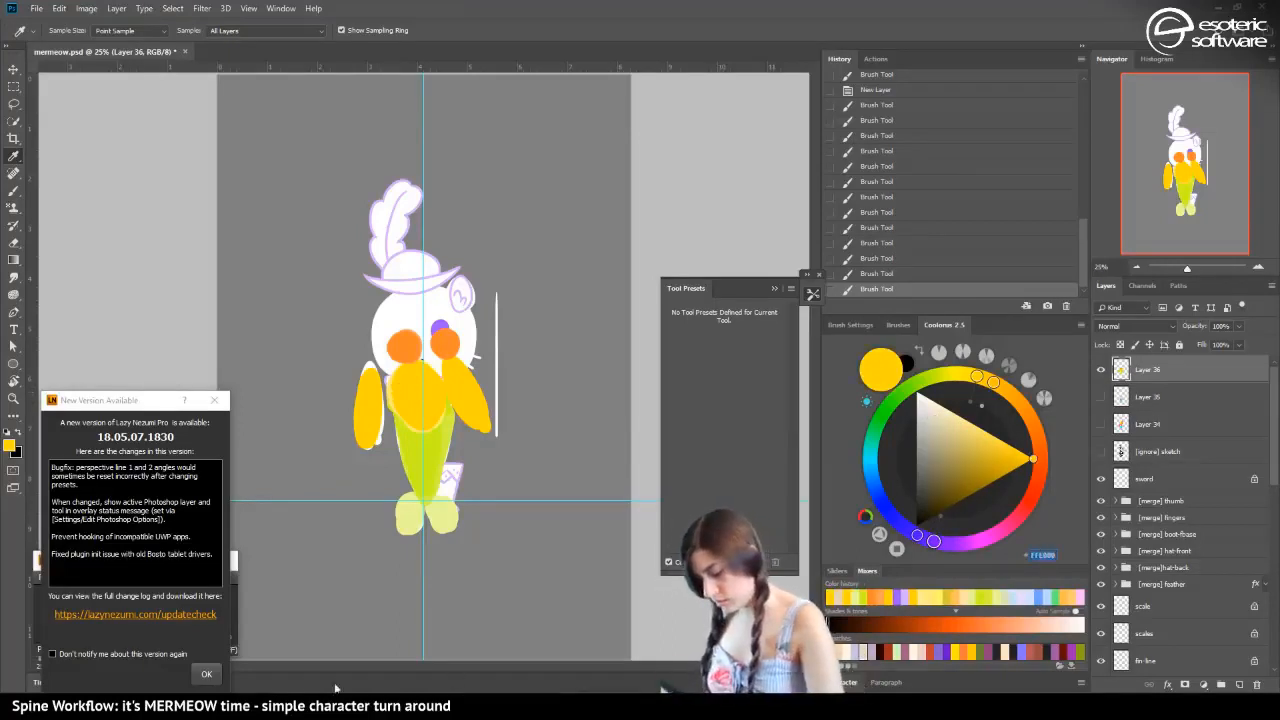
Return to Spine and set the body region's color to the copied gold FFE000
key("alt+Tab")
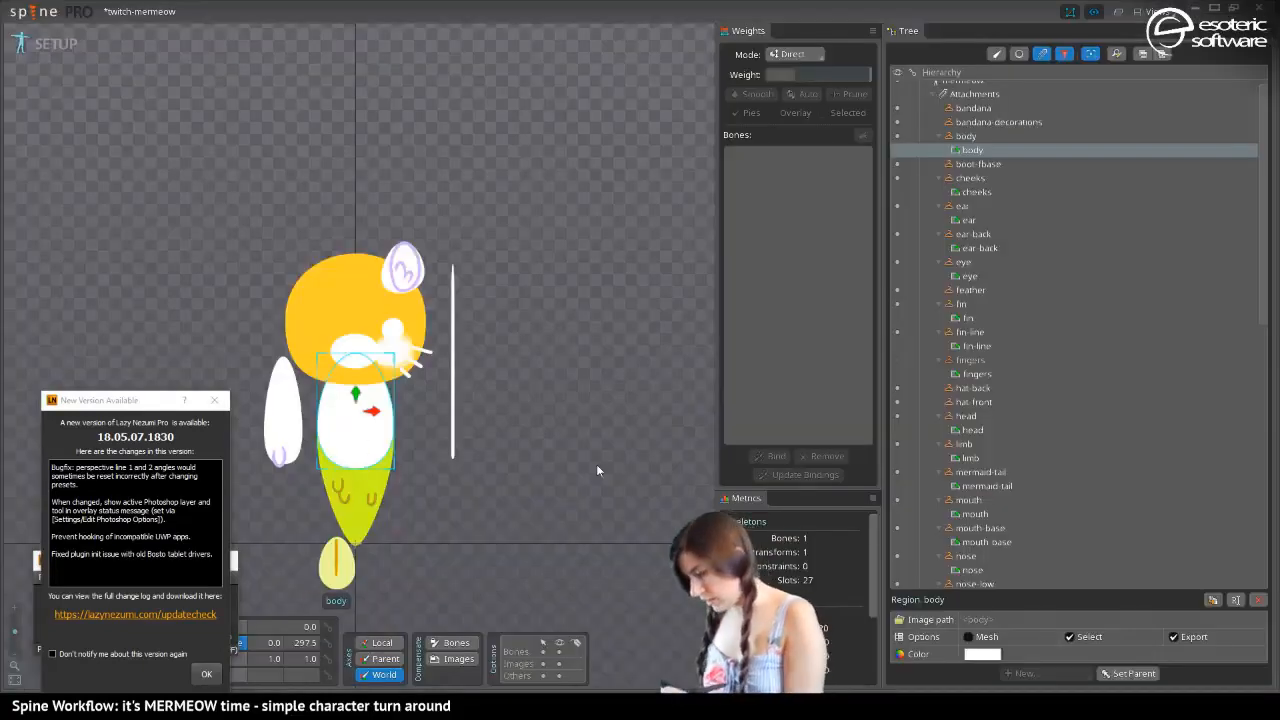
left_click(982, 654)
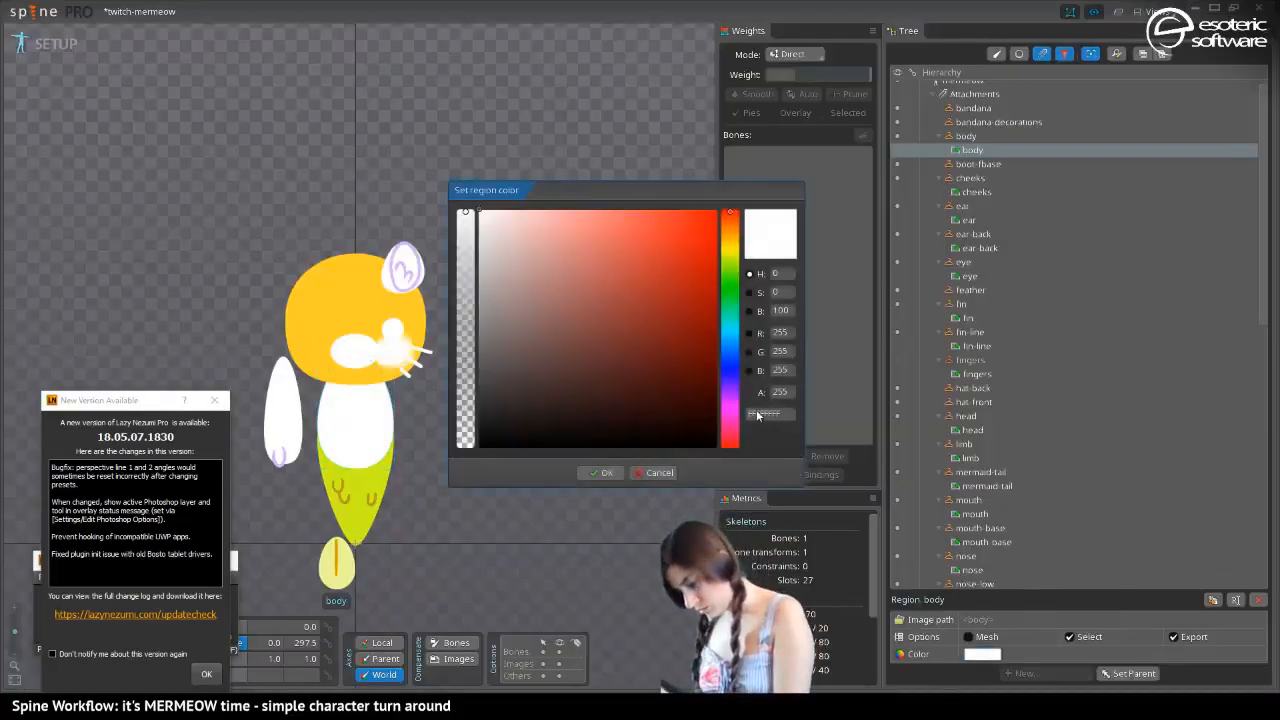
key("ctrl+v")
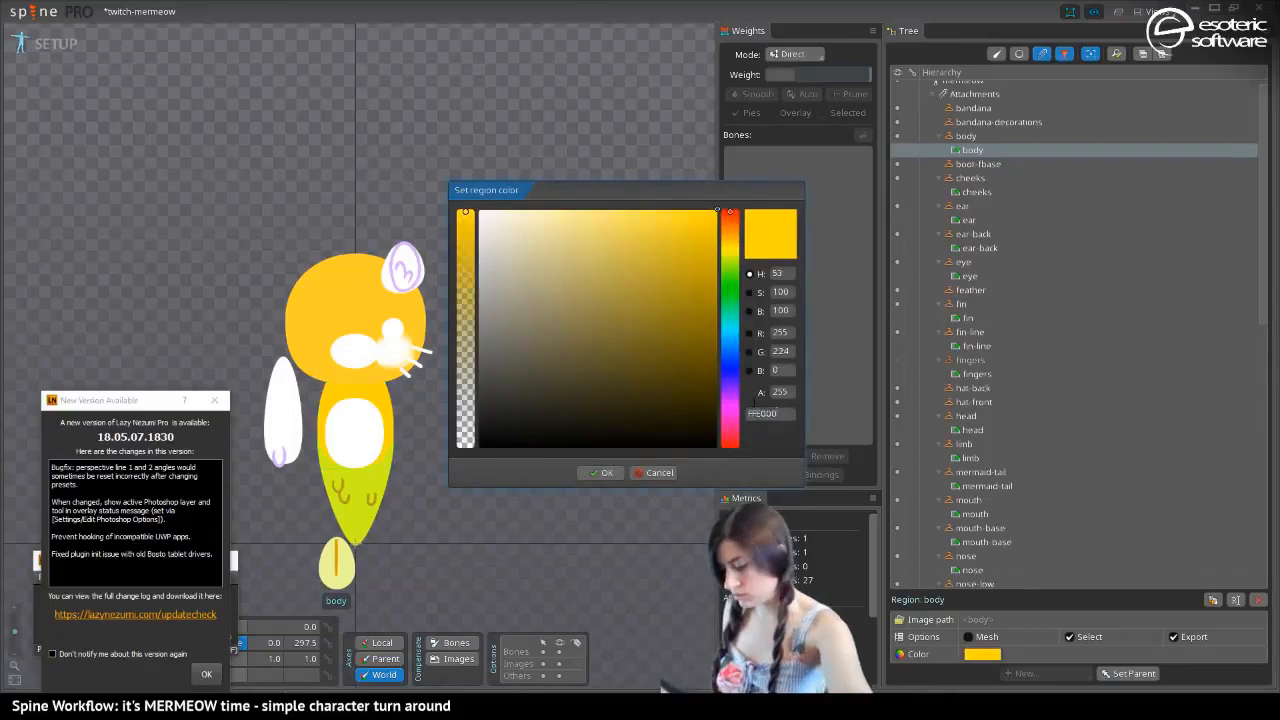
left_click(603, 472)
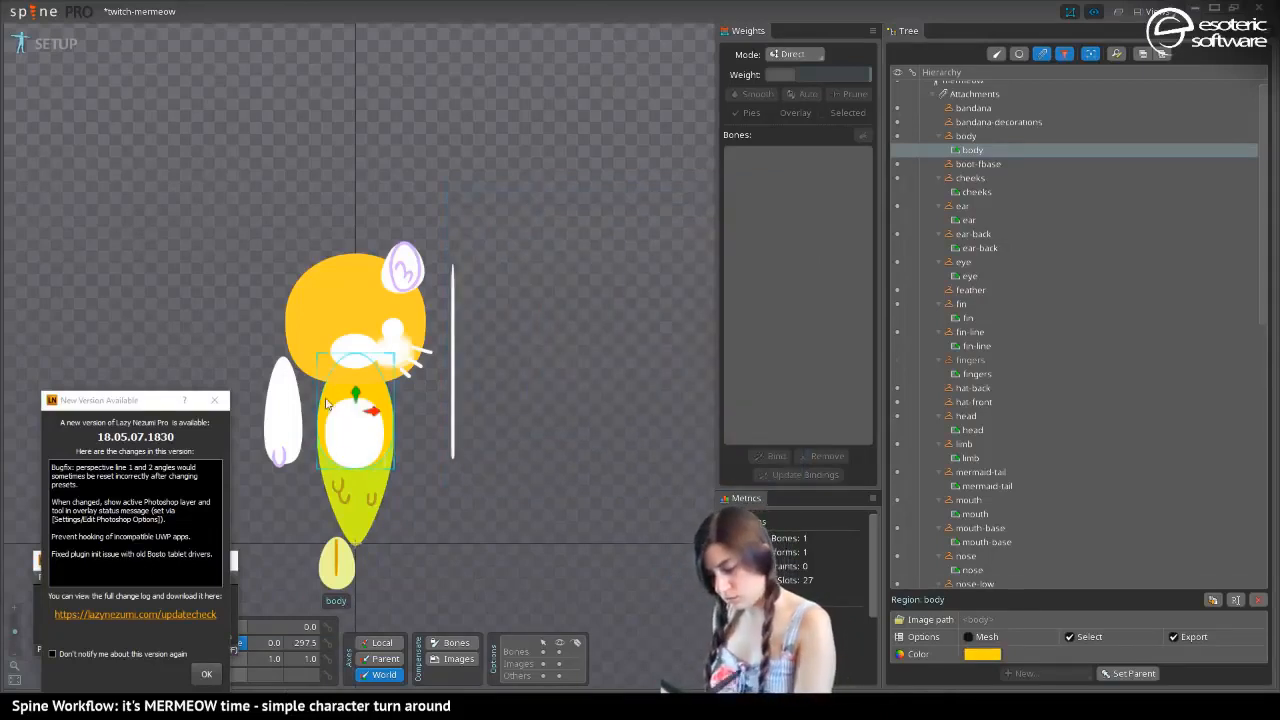
Select the head region and replace its color with the same copied gold, FFE000
left_click(315, 327)
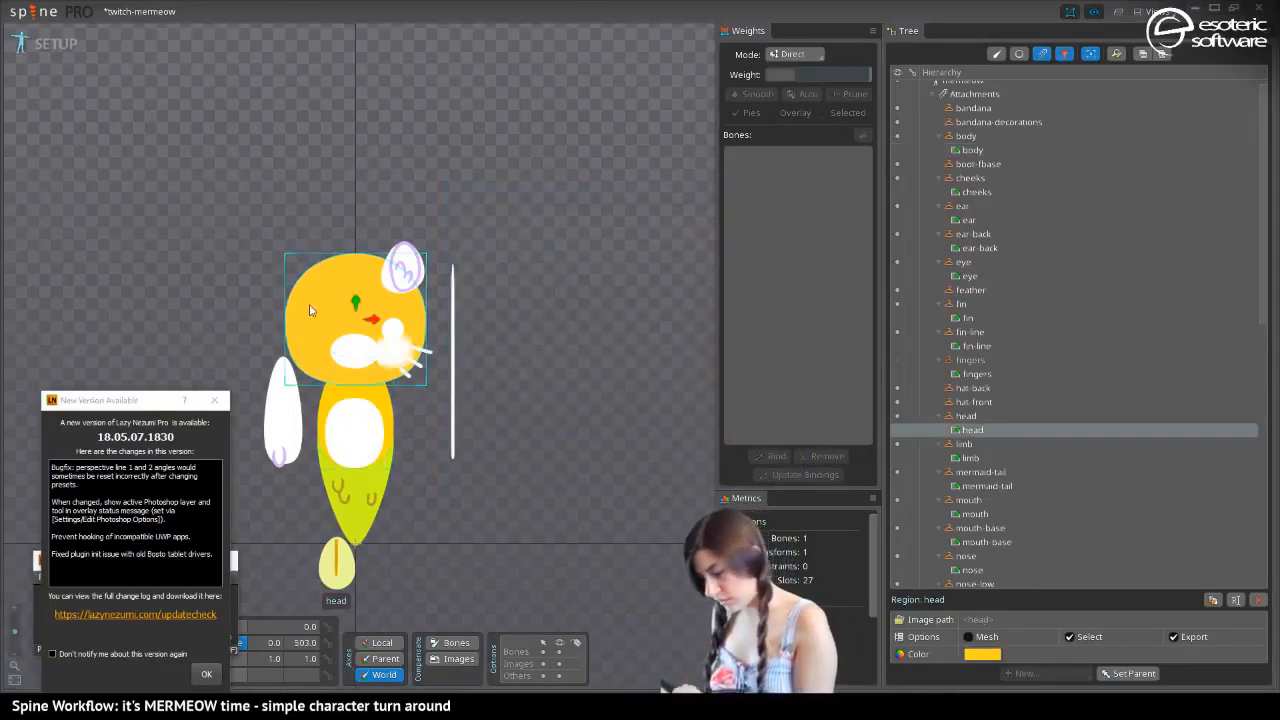
left_click(984, 654)
double_click(766, 415)
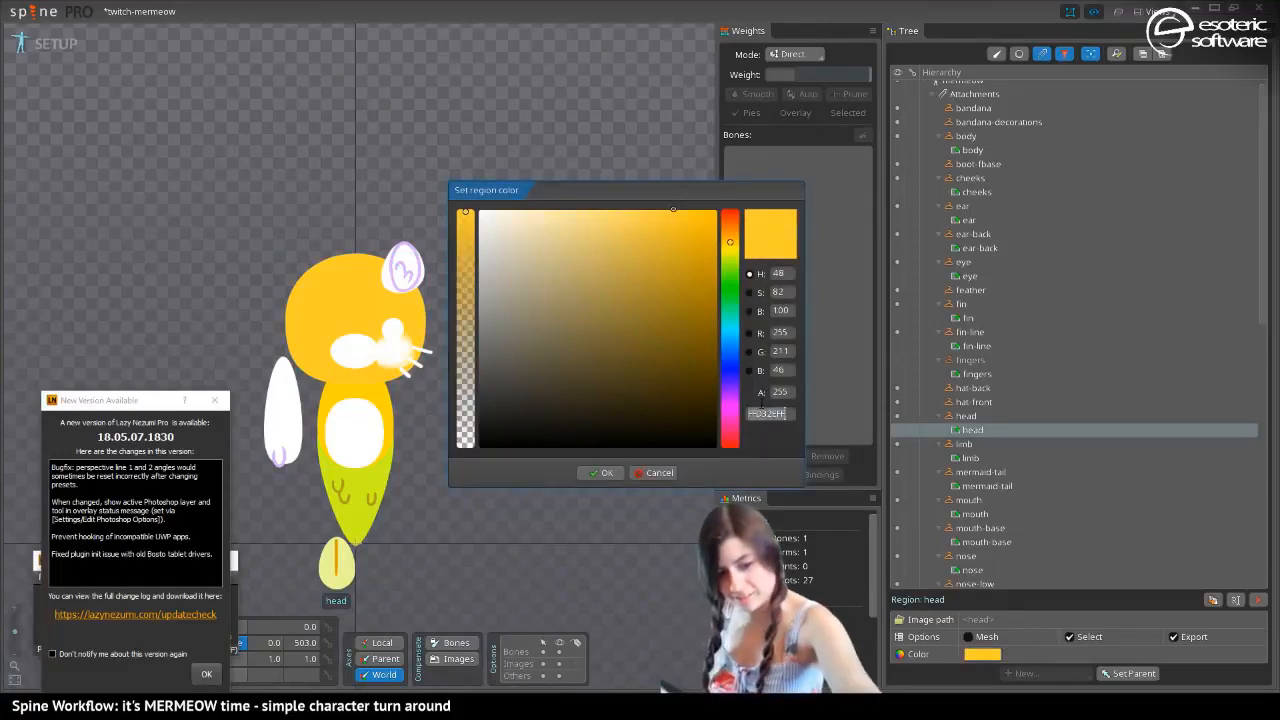
left_click(598, 472)
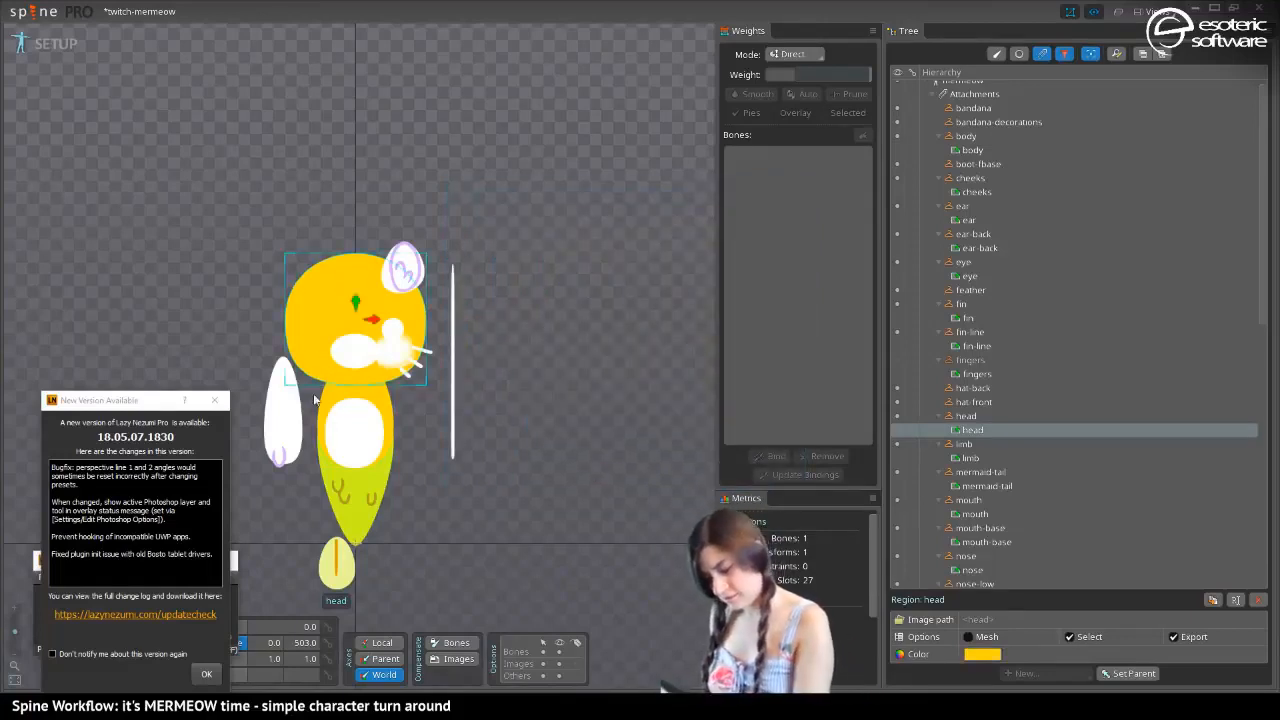
Select the tummy-color region, paste FFE000 as its color and lighten it to the pale yellow FFEC6A
left_click(352, 432)
left_click(982, 654)
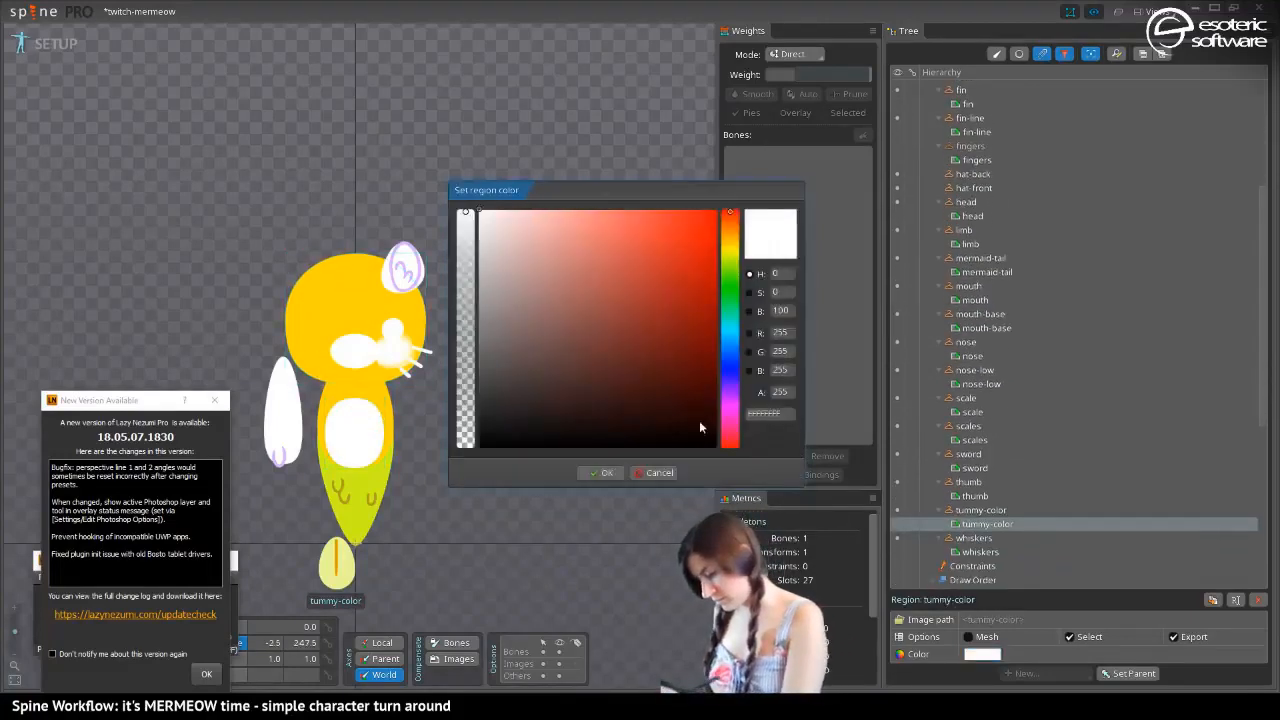
double_click(775, 414)
key("ctrl+v")
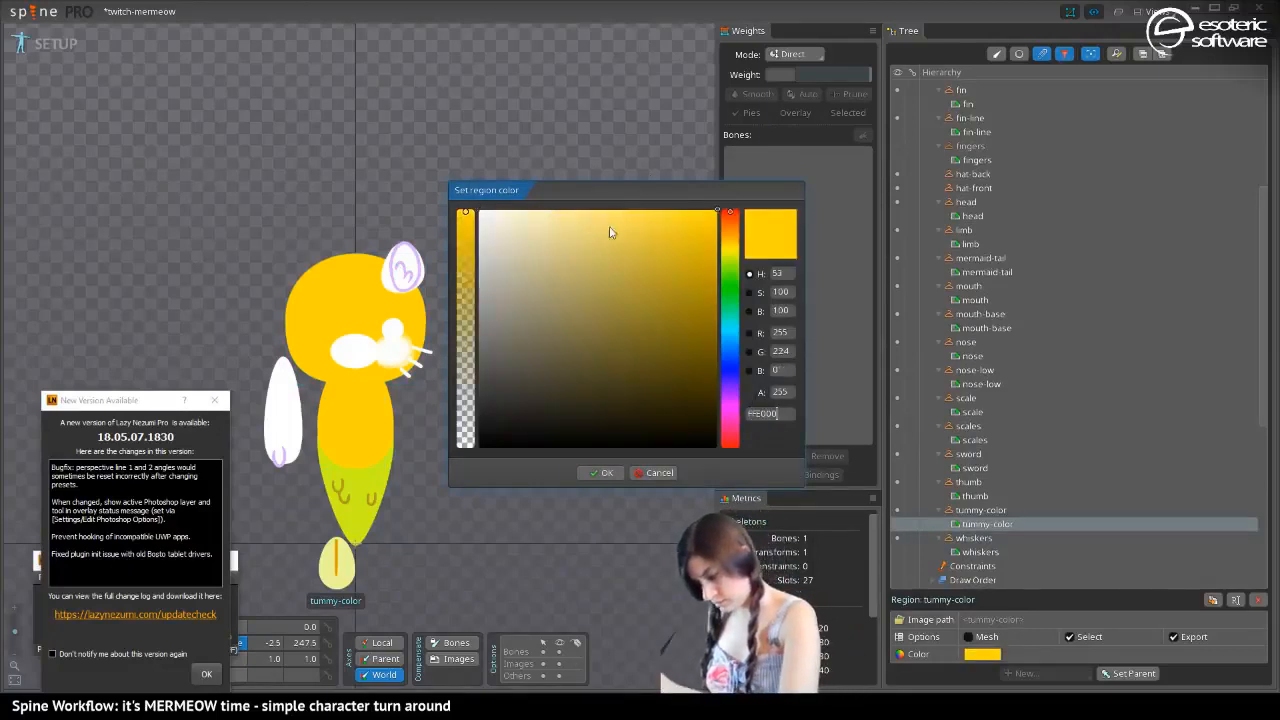
mouse_move(610, 232)
left_mouse_down()
mouse_move(642, 194)
mouse_move(631, 202)
left_mouse_up()
left_click_drag(624, 196, 617, 194)
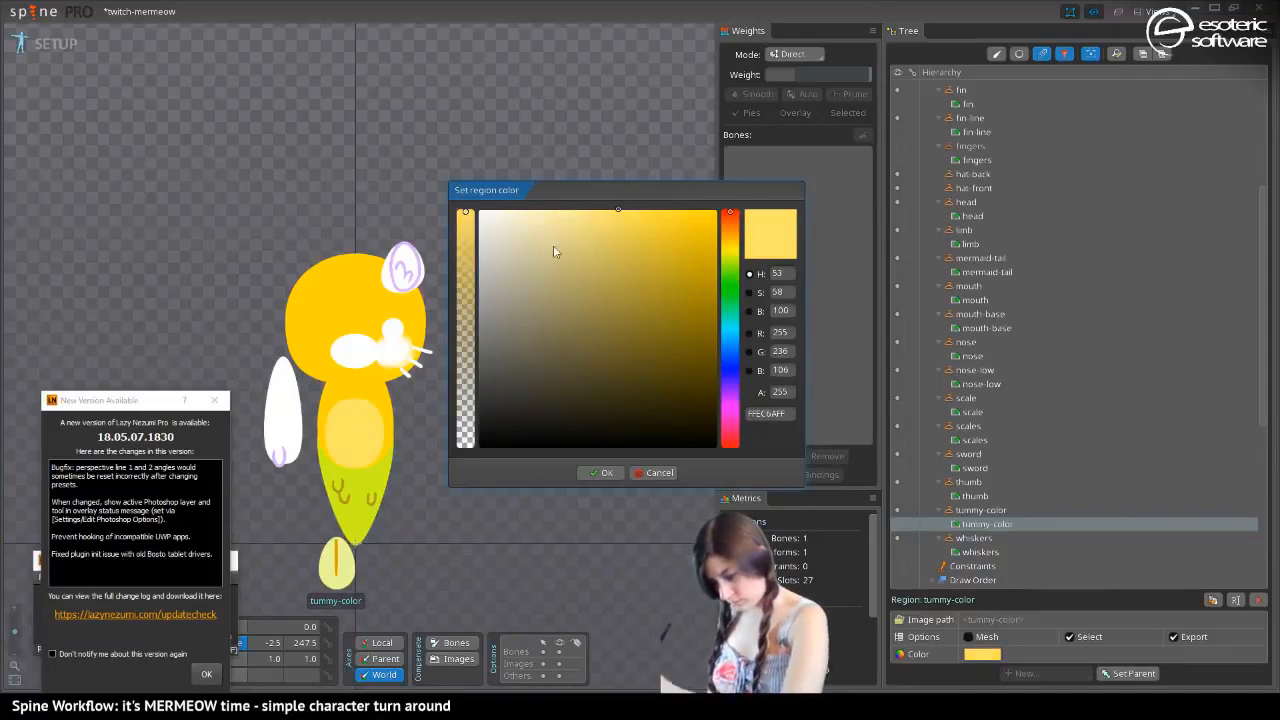
left_click(602, 472)
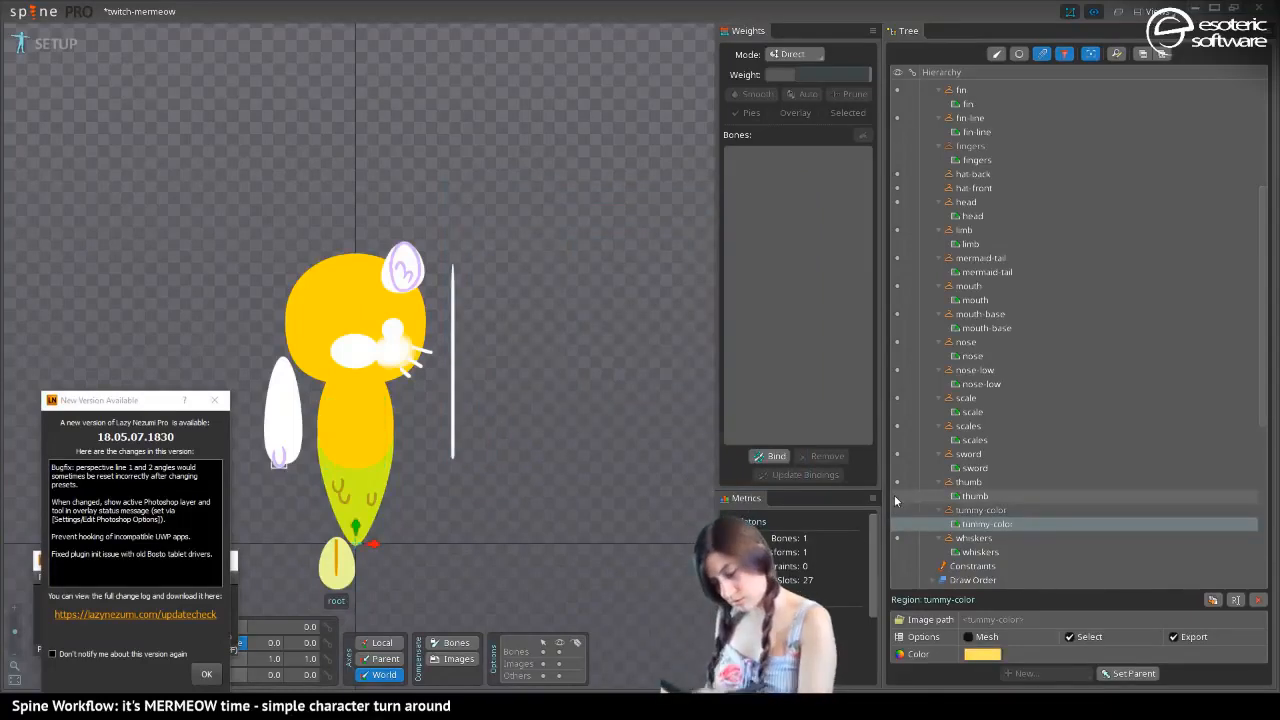
Select the limb region and set its color to the gold FFE000
left_click(282, 398)
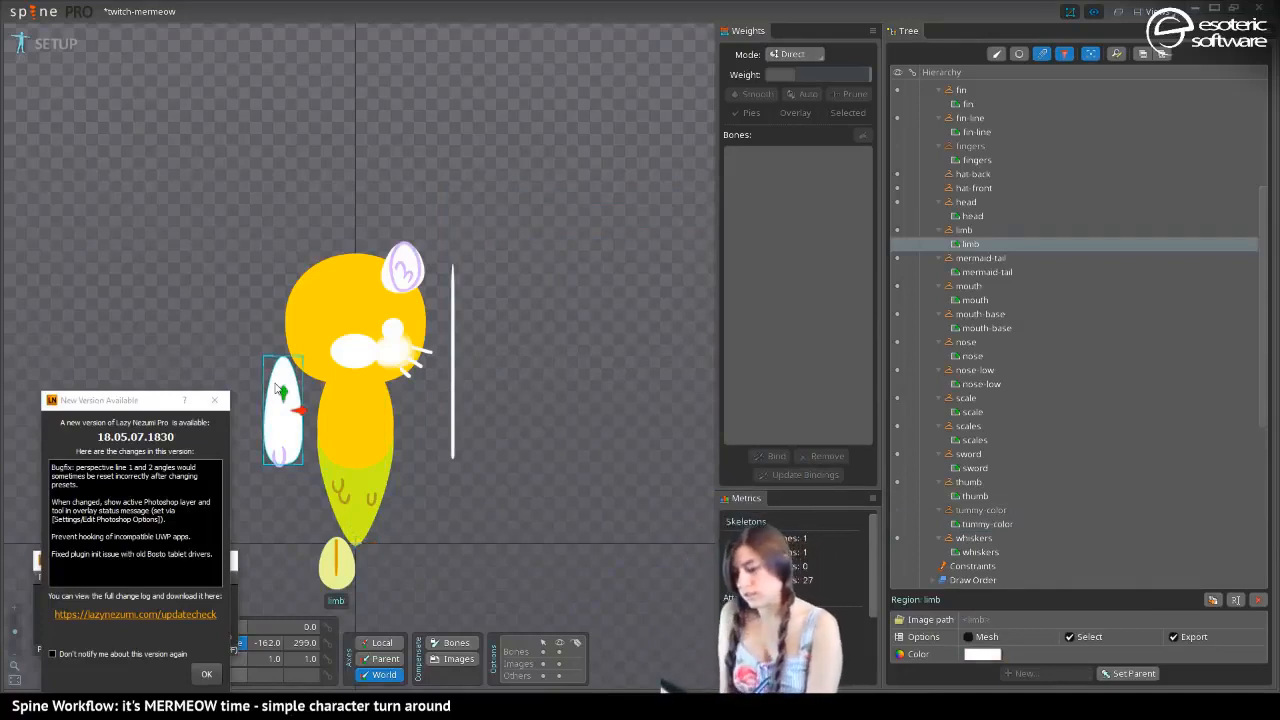
left_click(982, 654)
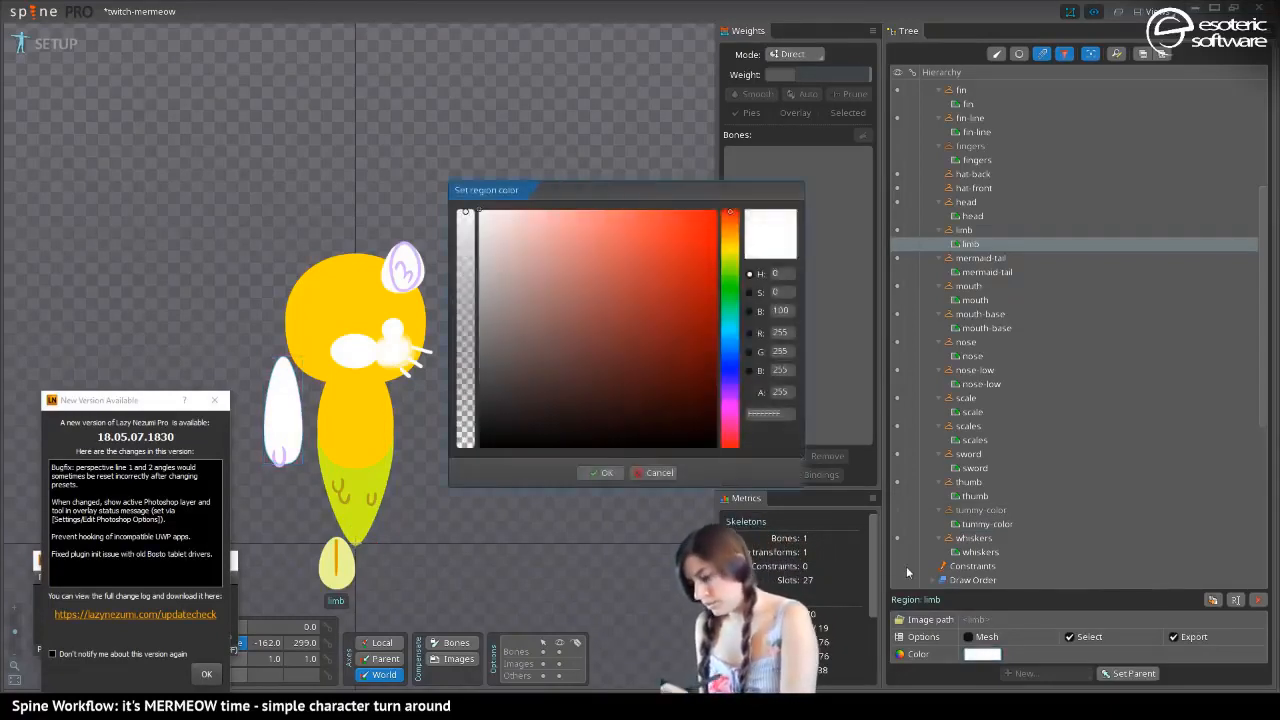
left_click(763, 413)
type("ffe000")
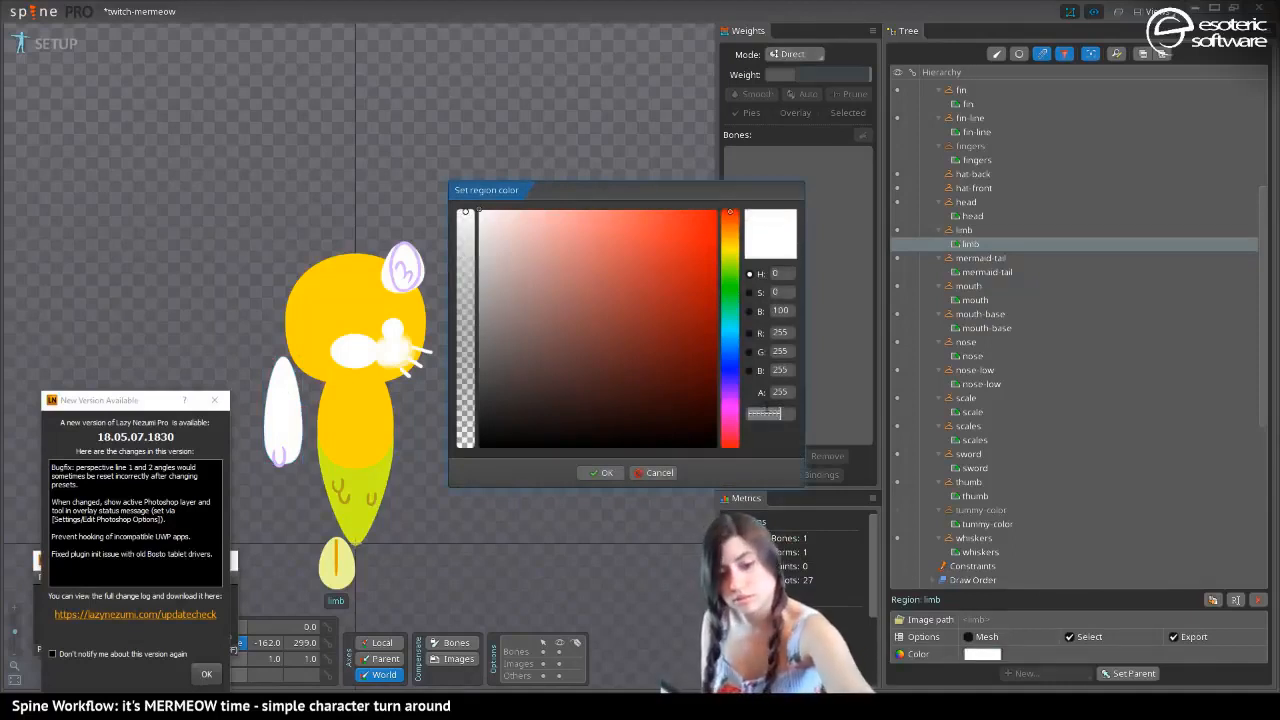
left_click(580, 468)
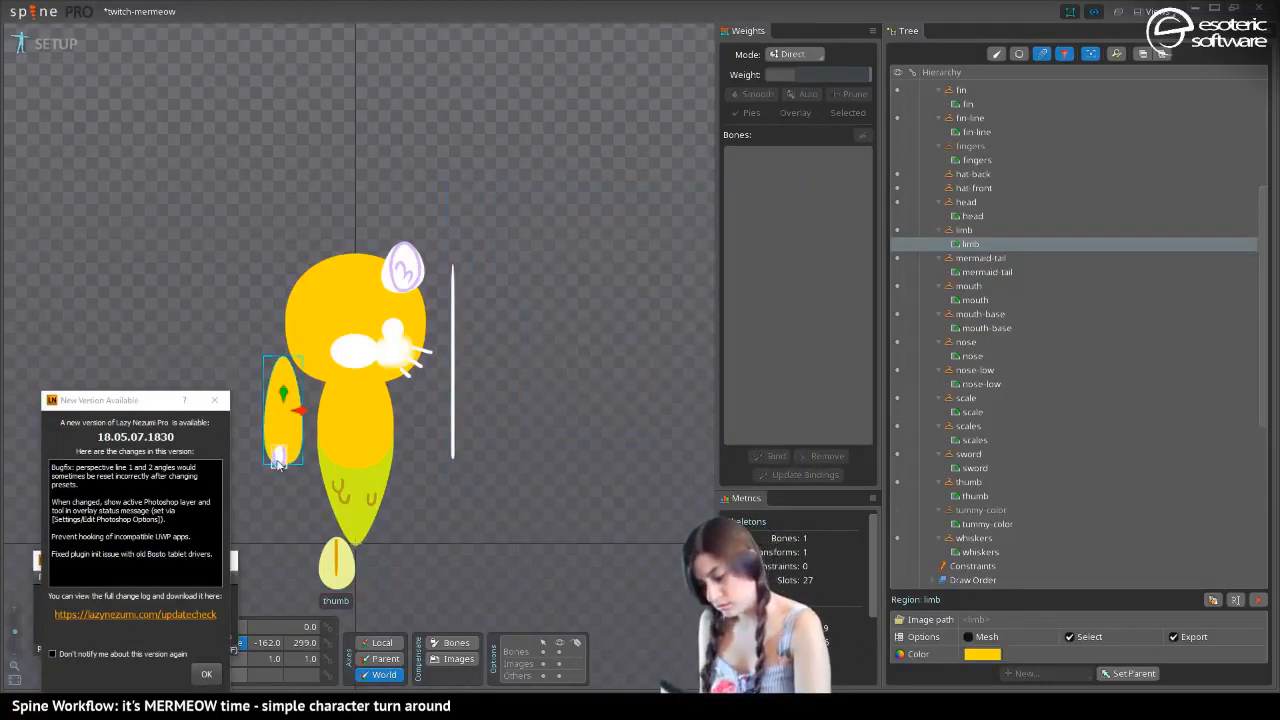
Select the thumb region at the end of the limb and set its color to the gold FFE000
left_click(279, 461)
left_click(977, 656)
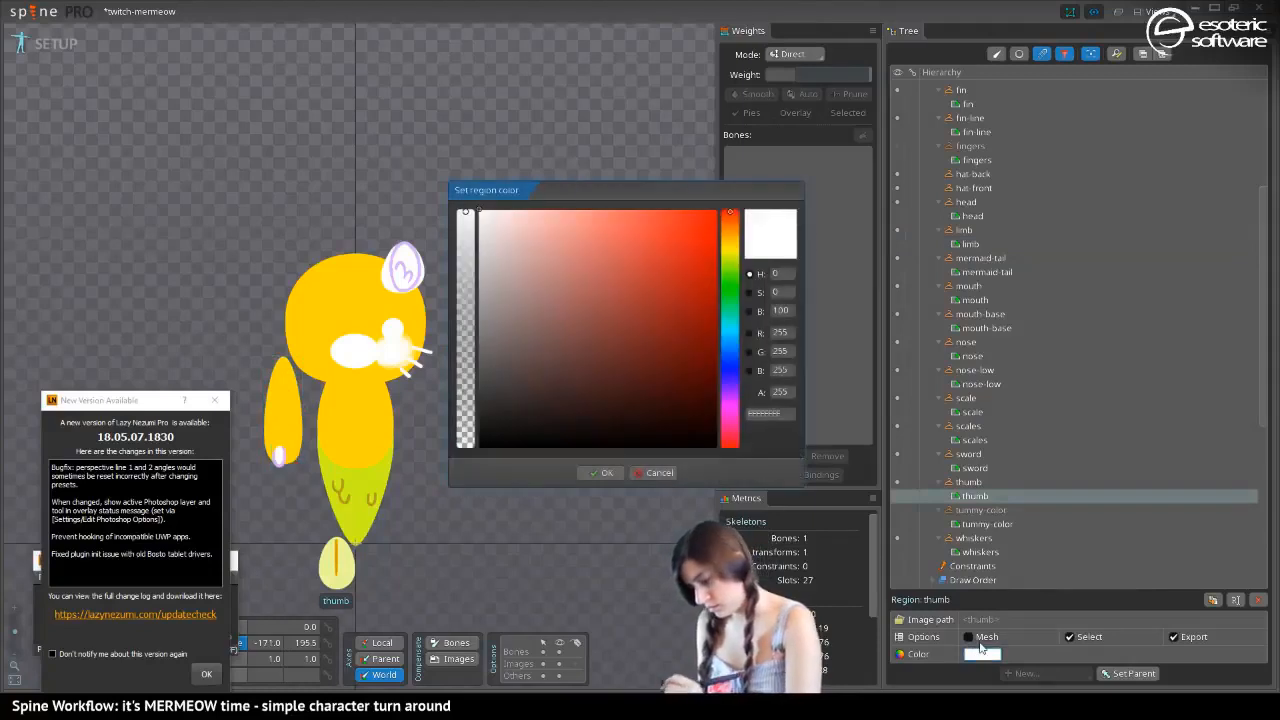
left_click(779, 413)
key("ctrl+v")
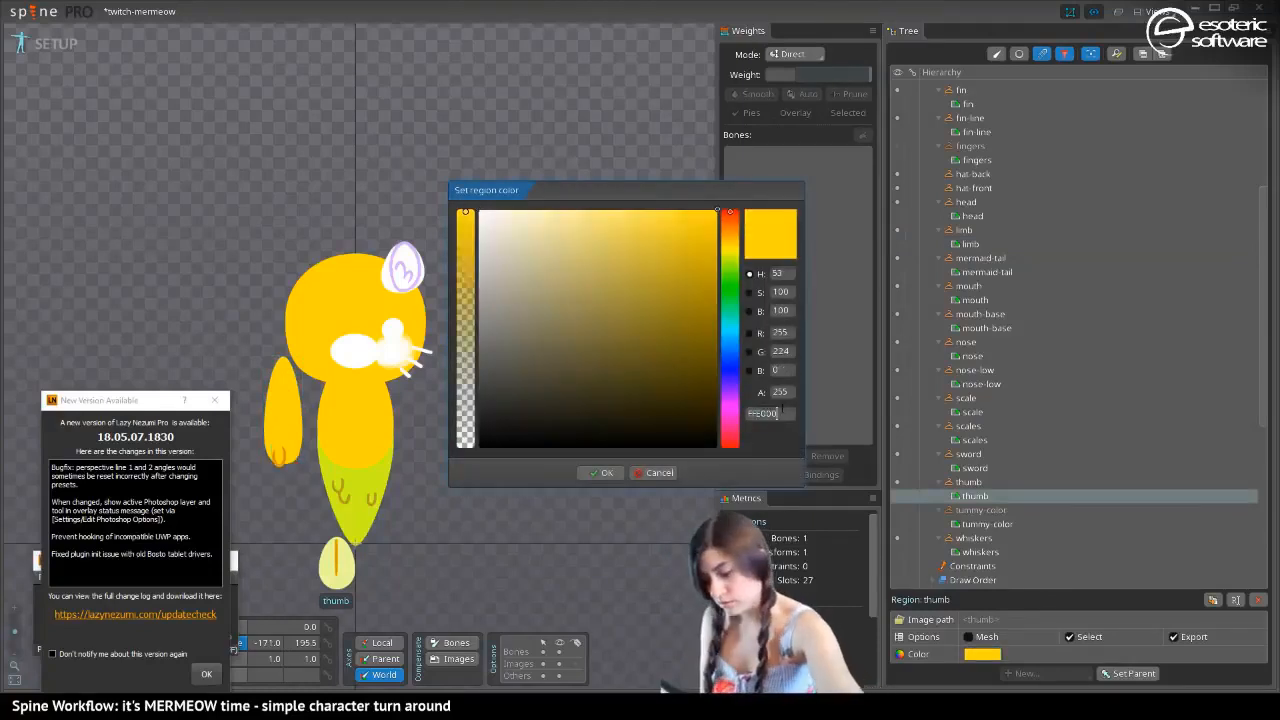
left_click(598, 471)
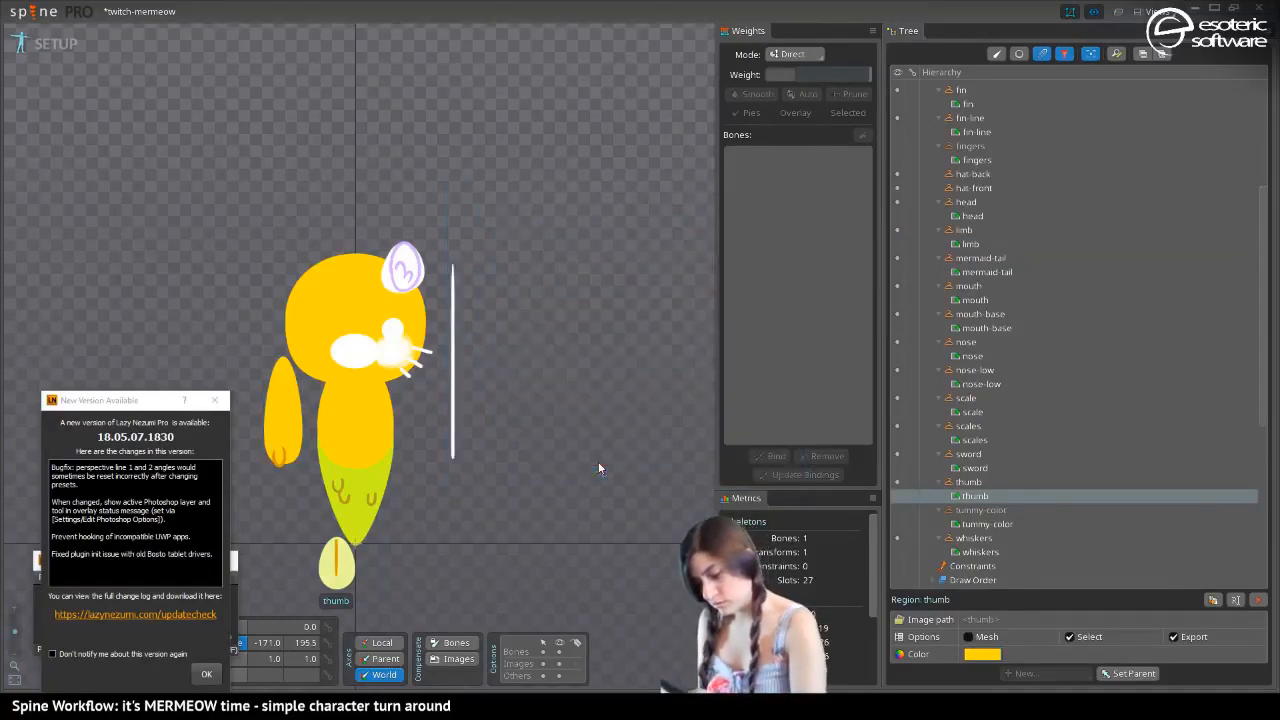
Select the mouth-base region on the face and replace its color with the gold FFE000
left_click(352, 352)
left_click(982, 655)
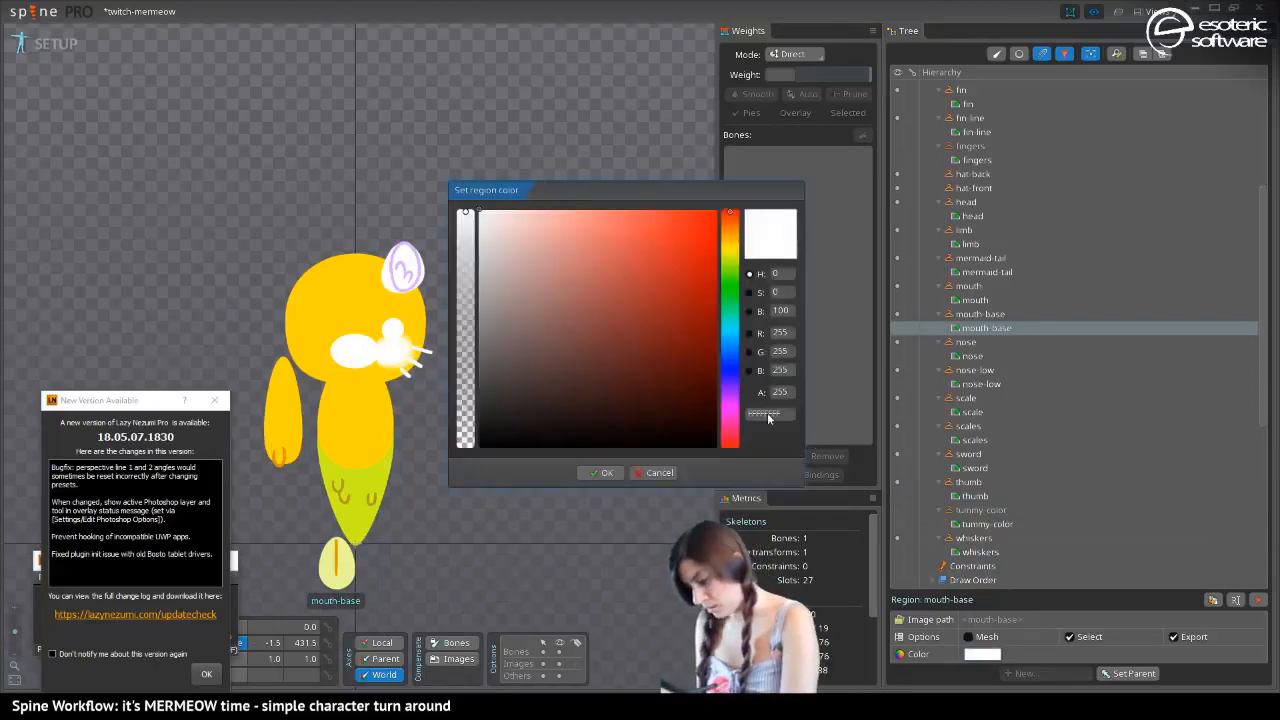
key("ctrl+v")
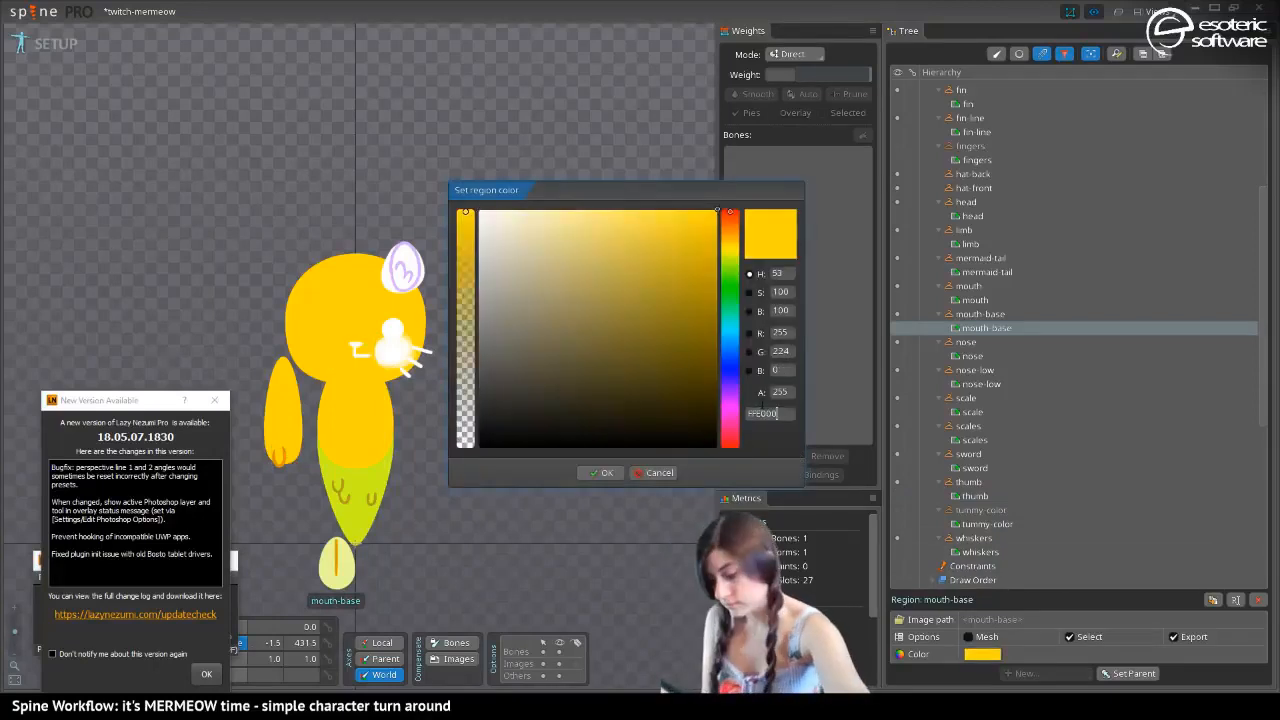
left_click(601, 472)
Select the cheeks region, paste the gold as its color and shift the hue to the orange FFAC00
left_click(397, 355)
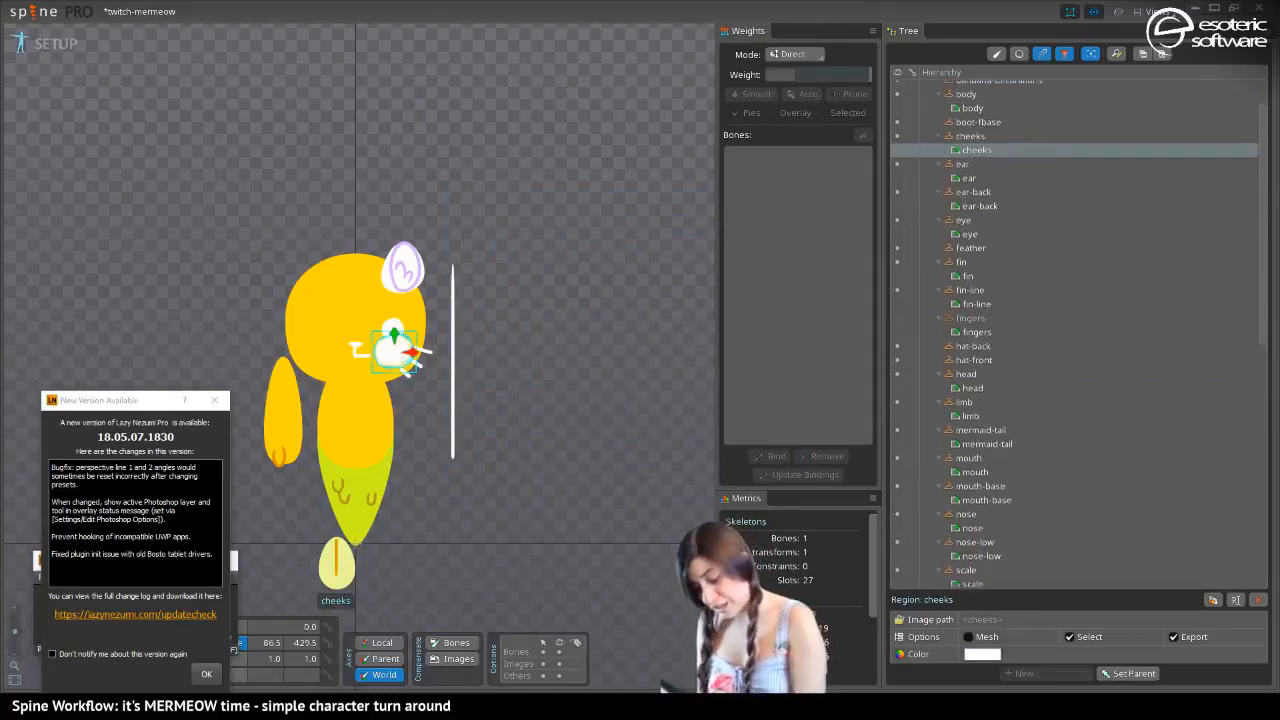
left_click(982, 654)
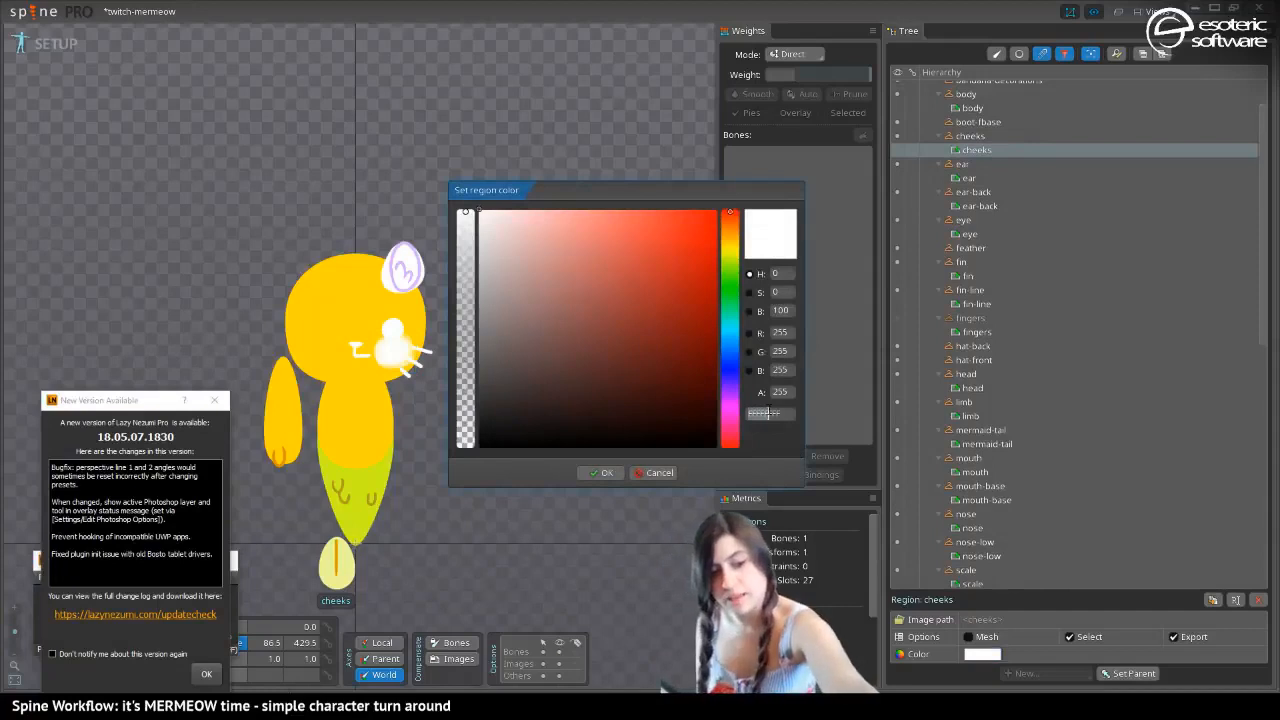
type("FFE000FF")
mouse_move(730, 235)
left_mouse_down()
mouse_move(726, 200)
mouse_move(730, 250)
mouse_move(740, 235)
left_mouse_up()
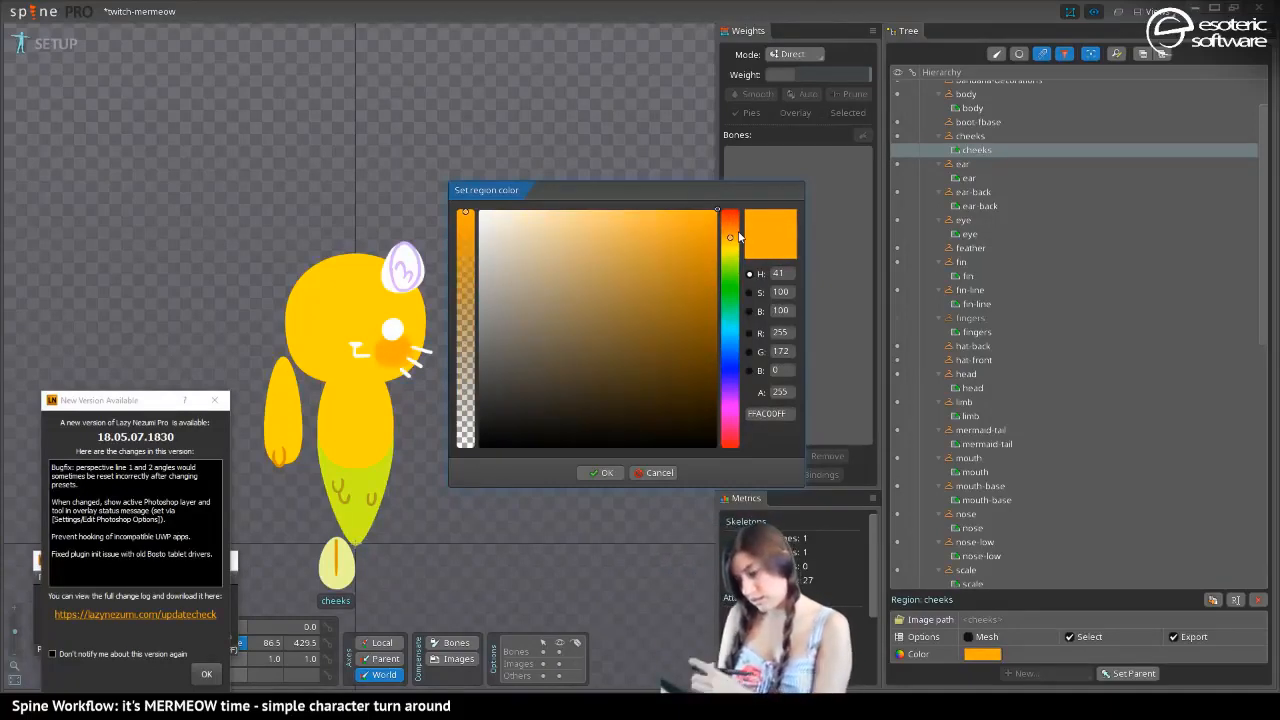
left_click(600, 472)
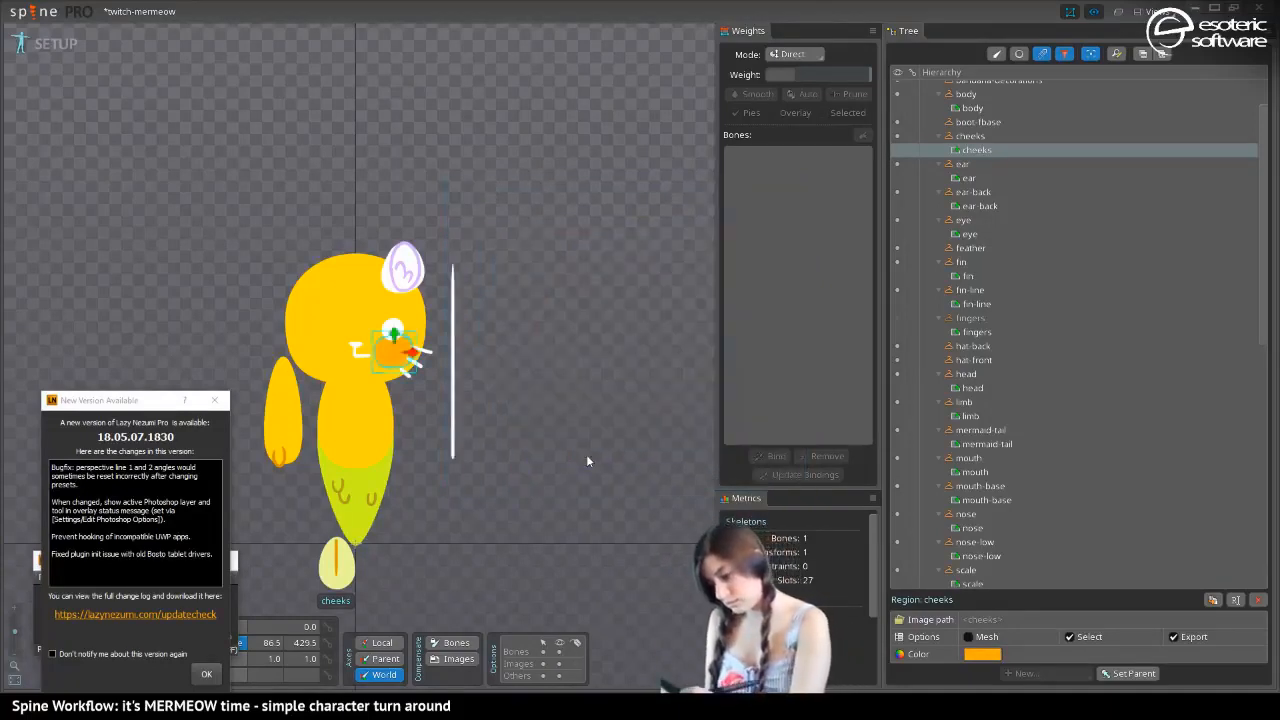
Select the ear-back region and apply the gold FFE000 as its color
left_click(386, 281)
left_click(982, 654)
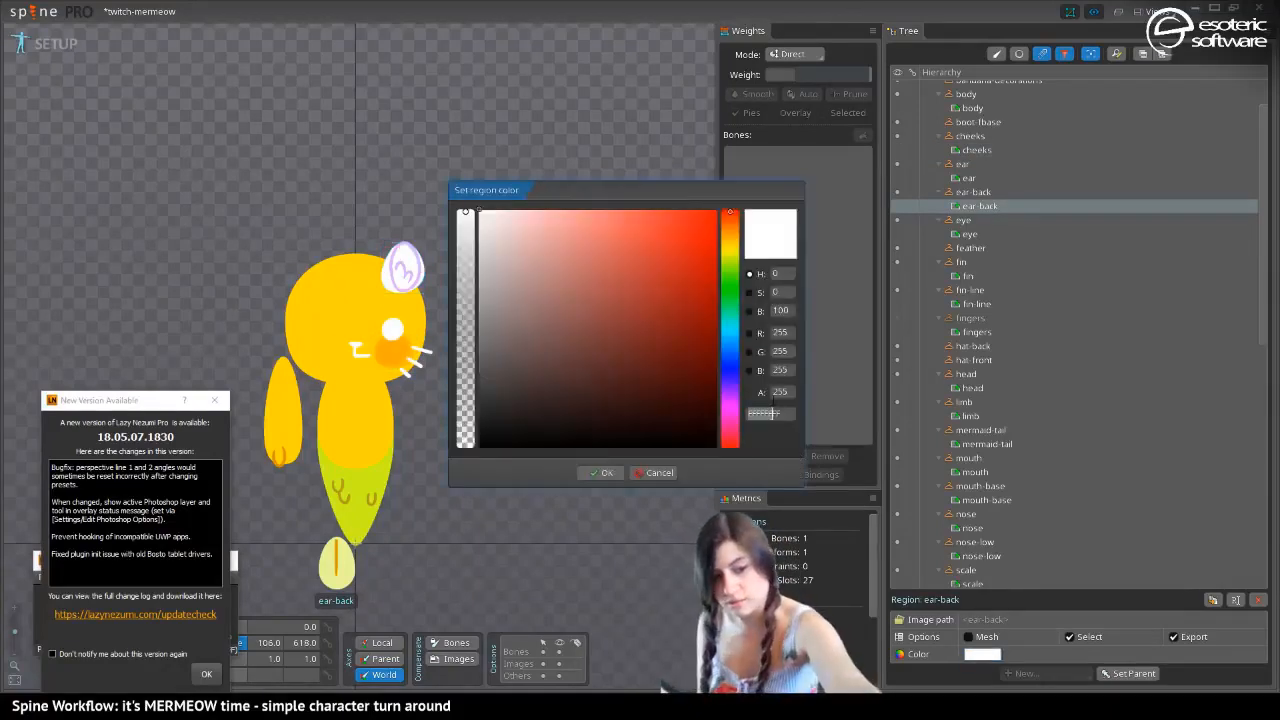
type("FFE000")
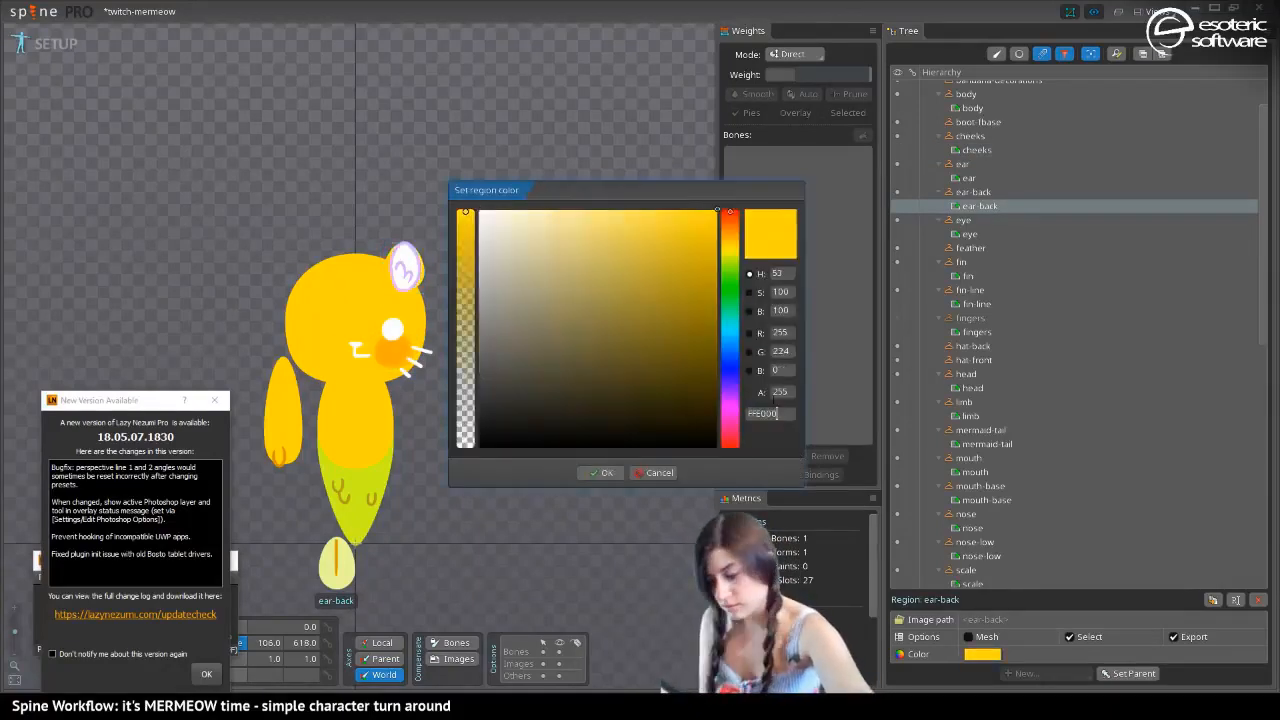
left_click(592, 470)
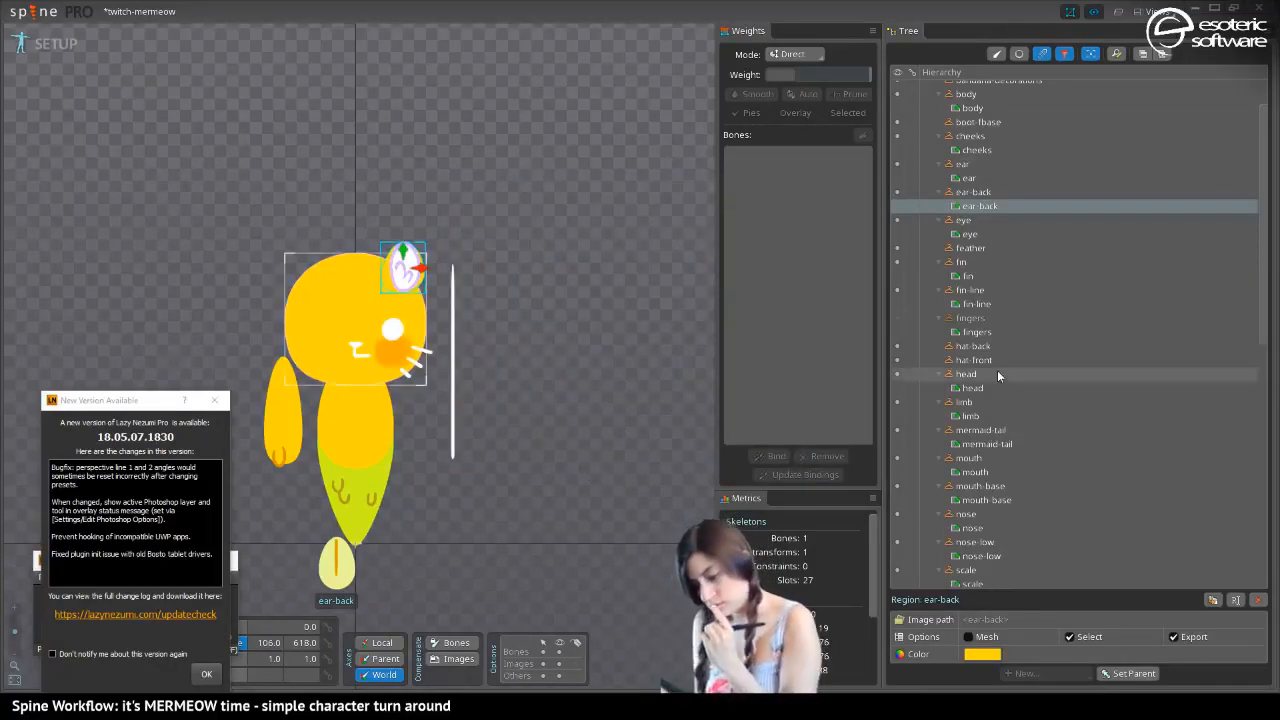
Select the nose region and try orange and red tints for its color, ending on the pale pink FFA0A0
left_click(362, 346)
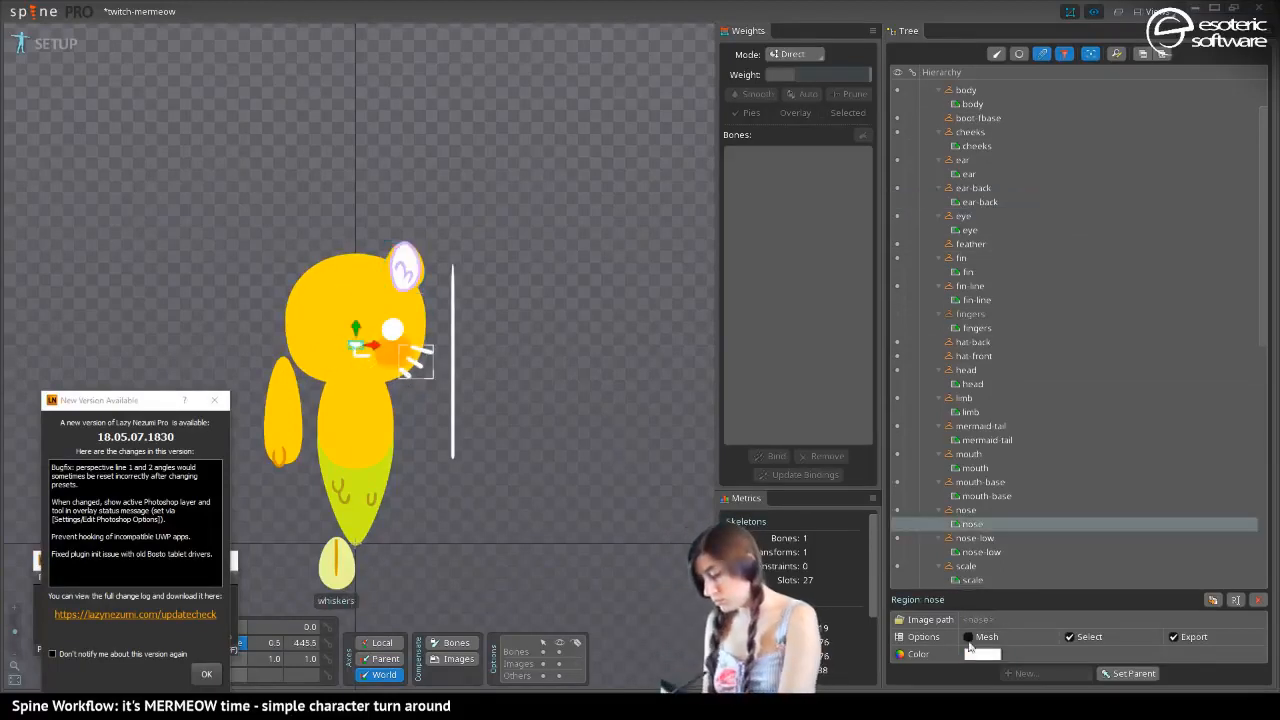
left_click(970, 650)
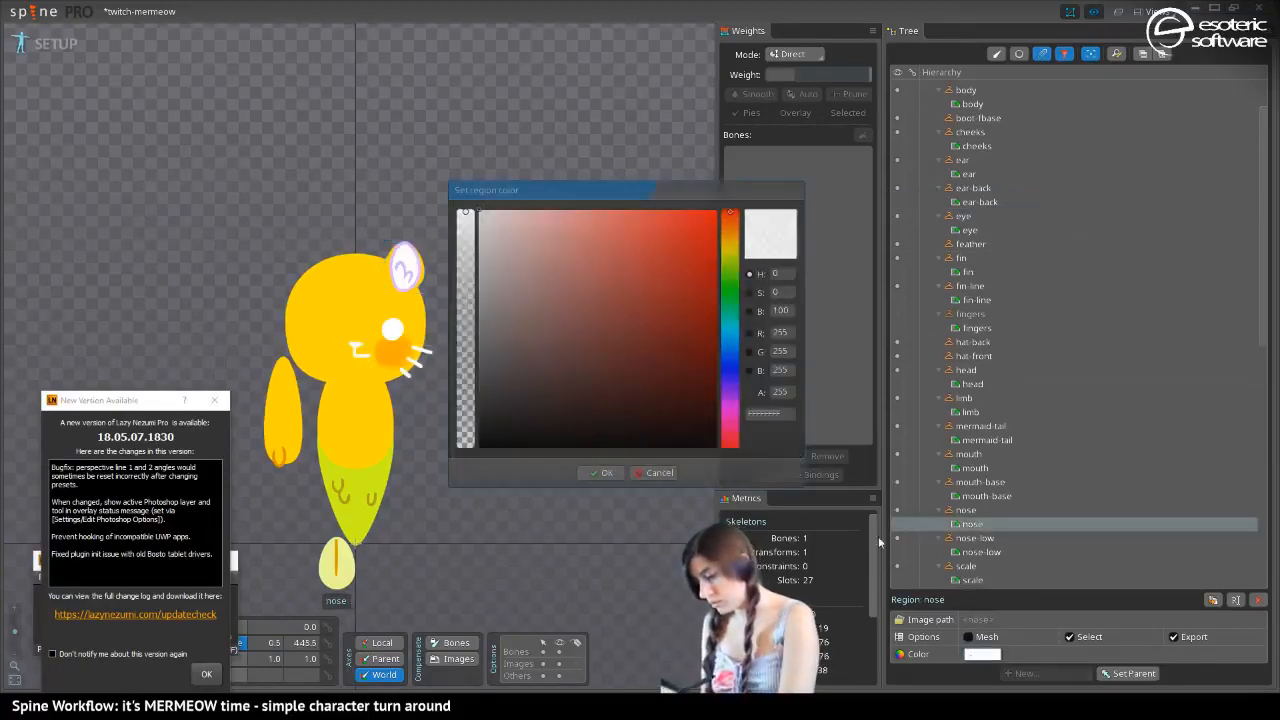
left_click(730, 237)
left_click_drag(671, 229, 701, 194)
mouse_move(729, 237)
left_mouse_down()
mouse_move(729, 216)
mouse_move(727, 229)
left_mouse_up()
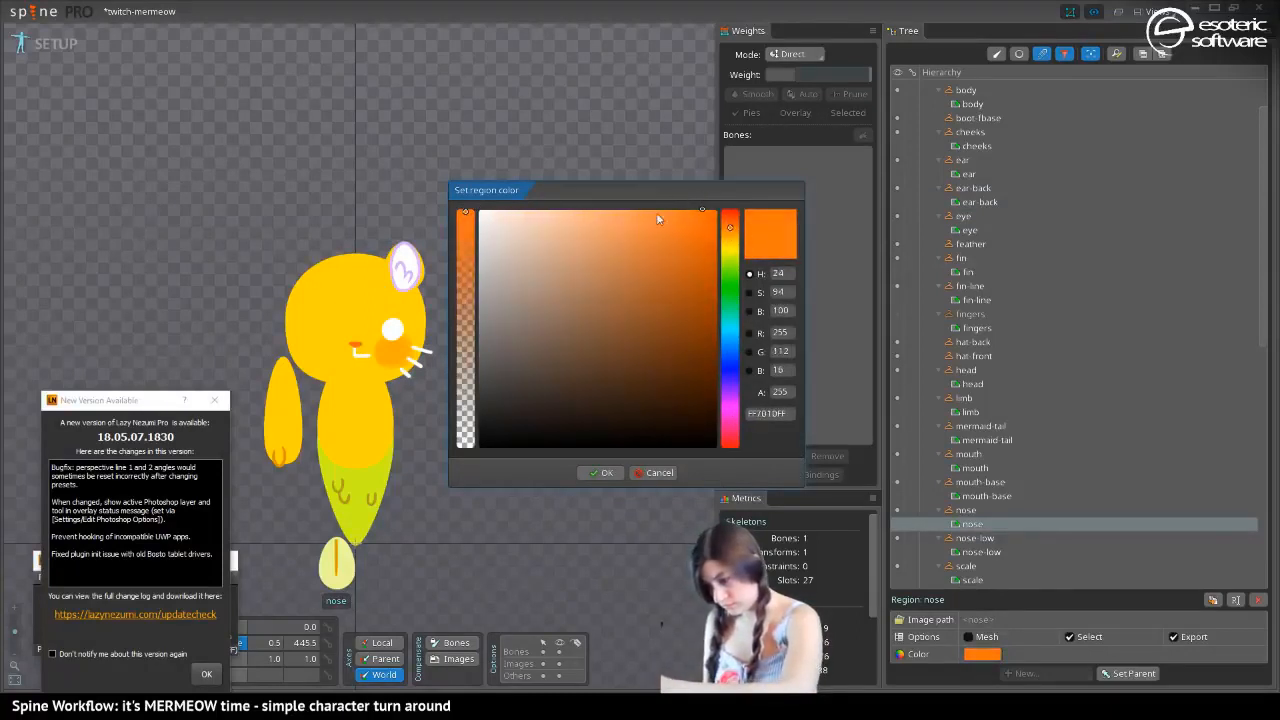
left_click_drag(656, 212, 626, 200)
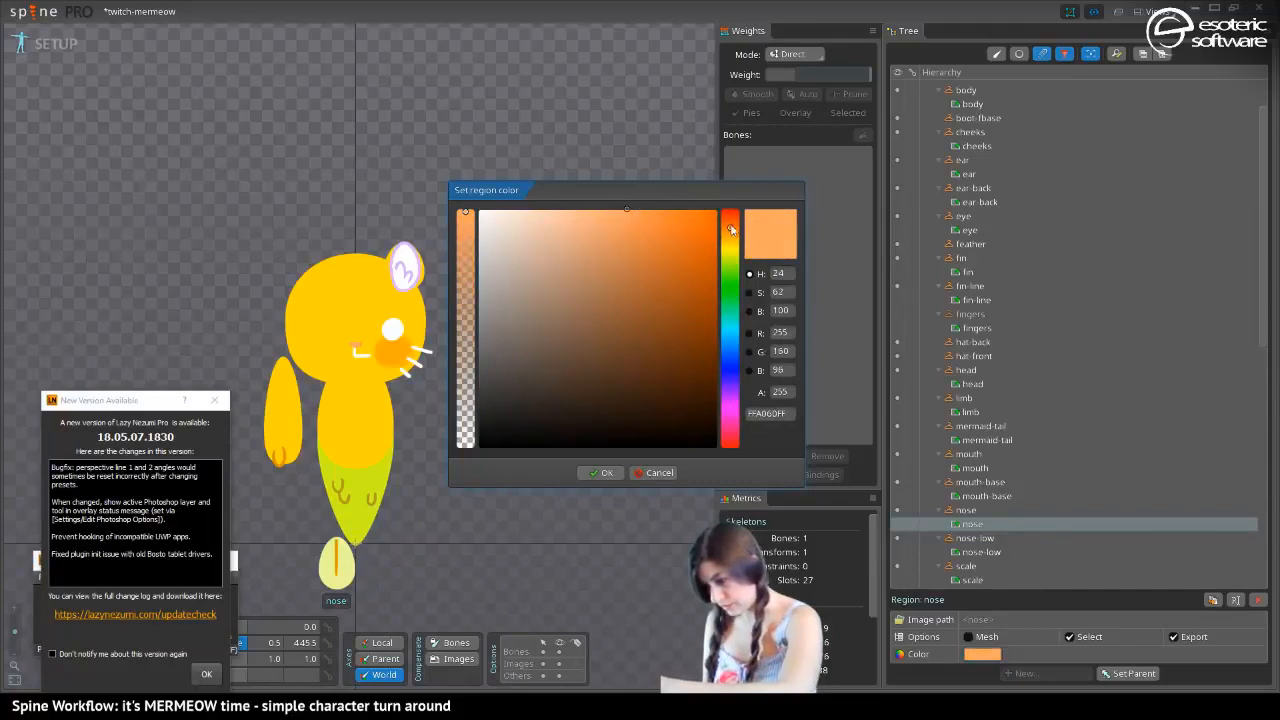
left_click_drag(730, 228, 730, 205)
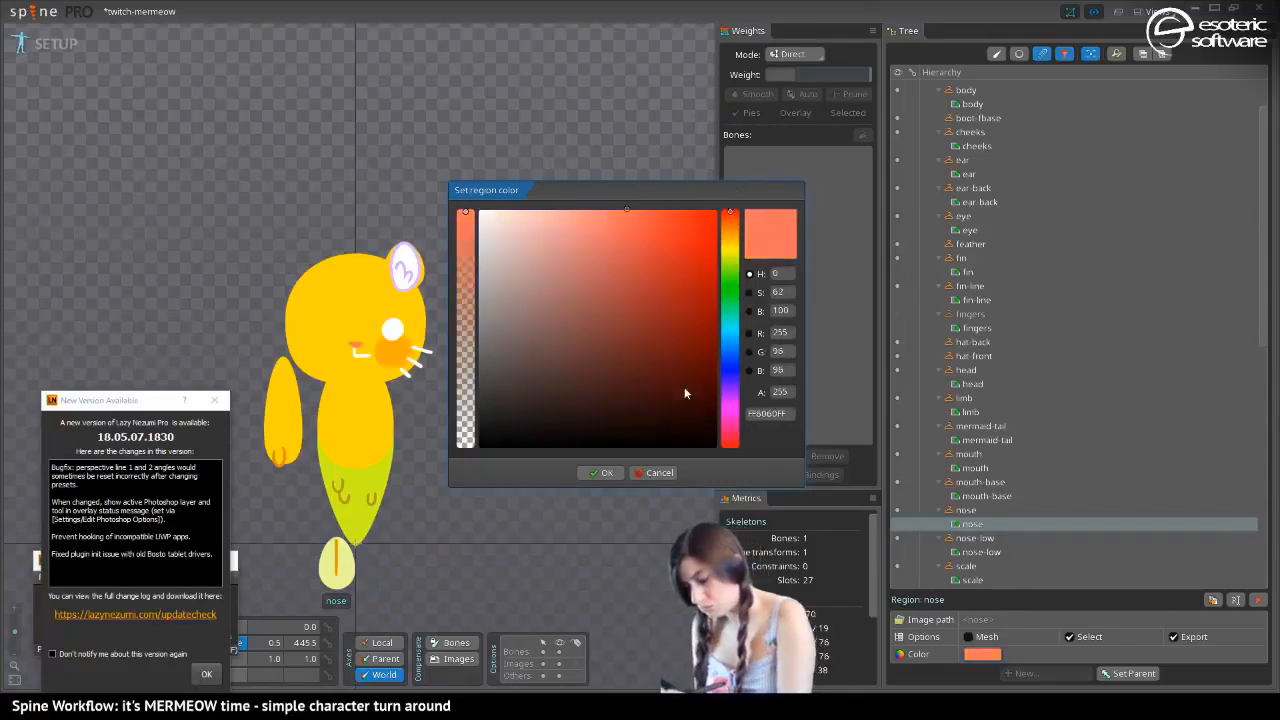
left_click_drag(626, 207, 563, 174)
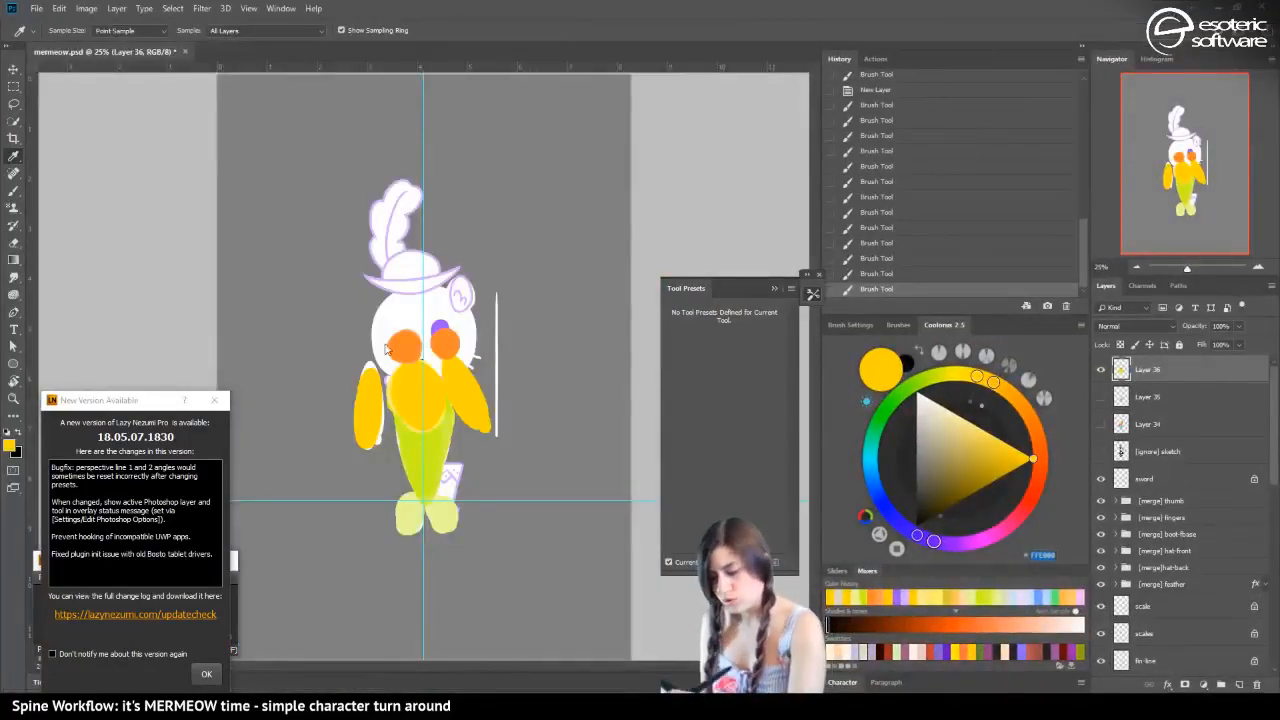
Switch to Photoshop, test the salmon FF7662 with a short brush stroke on the gold torso and copy its hex code
key("b")
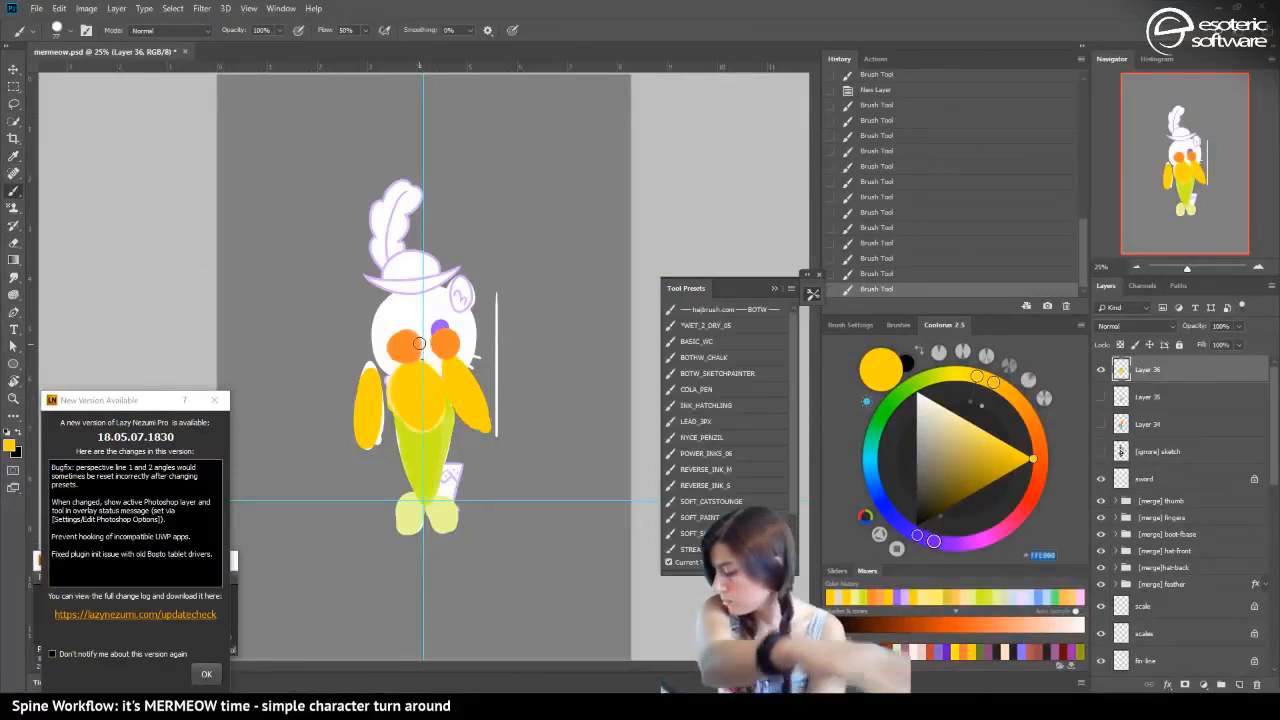
left_click_drag(991, 381, 1046, 484)
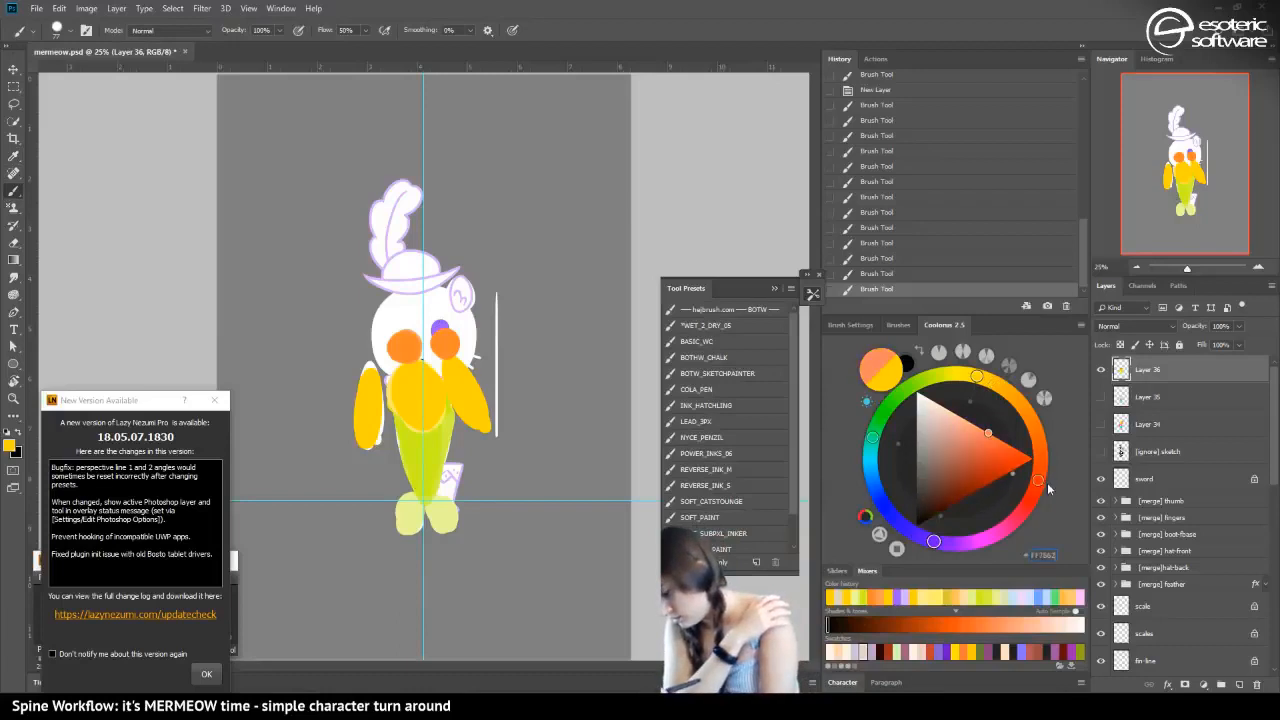
left_click(988, 433)
left_click_drag(420, 400, 402, 397)
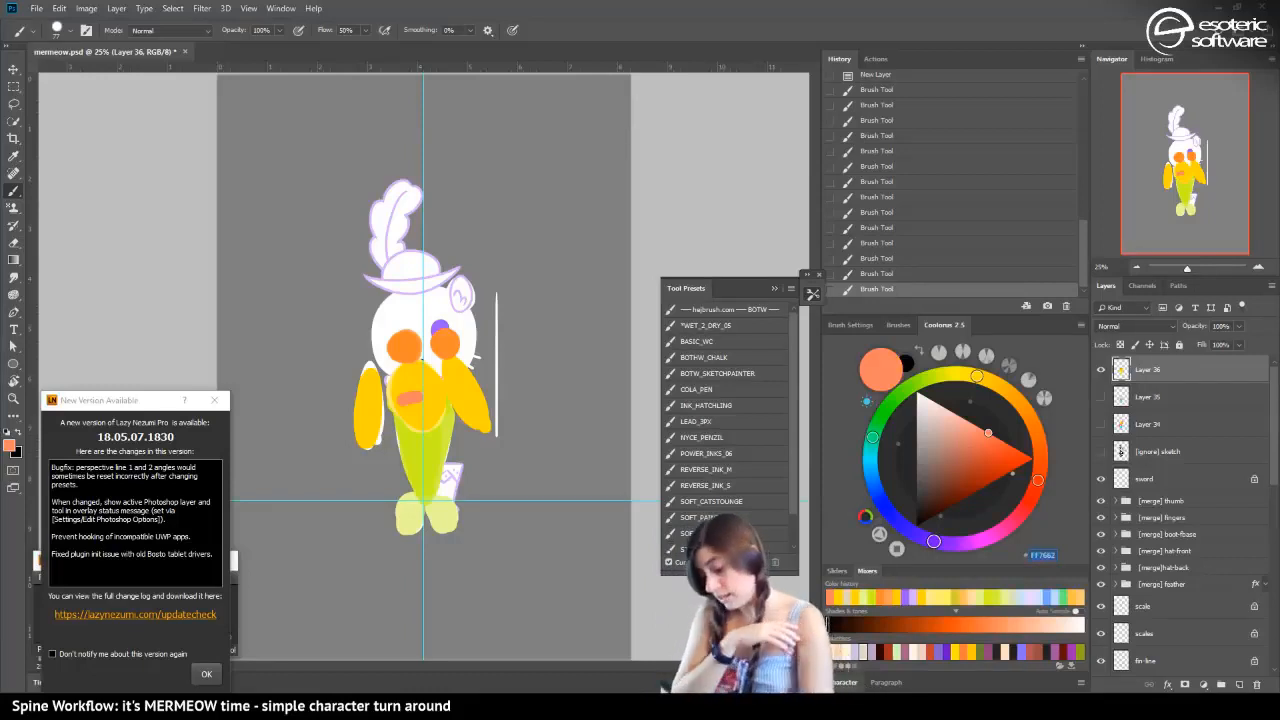
Return to Spine and set the nose region's color to the copied salmon FF7662
key("alt+Tab")
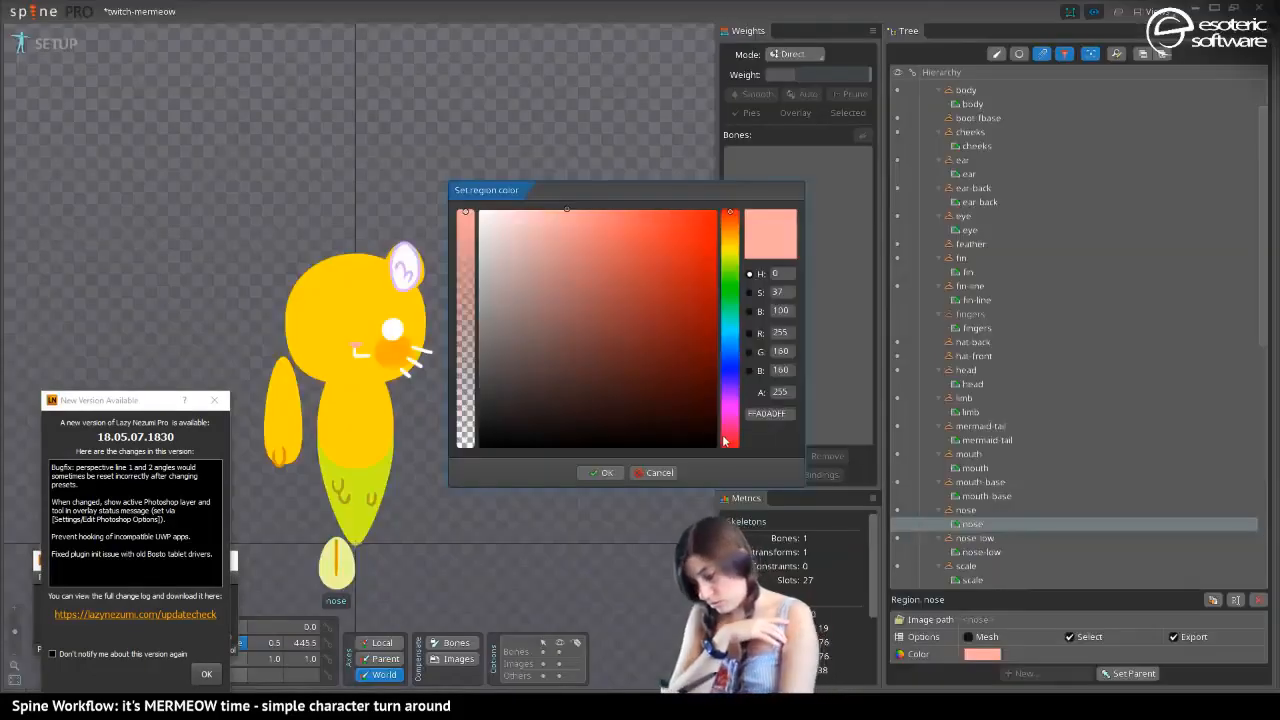
left_click(765, 412)
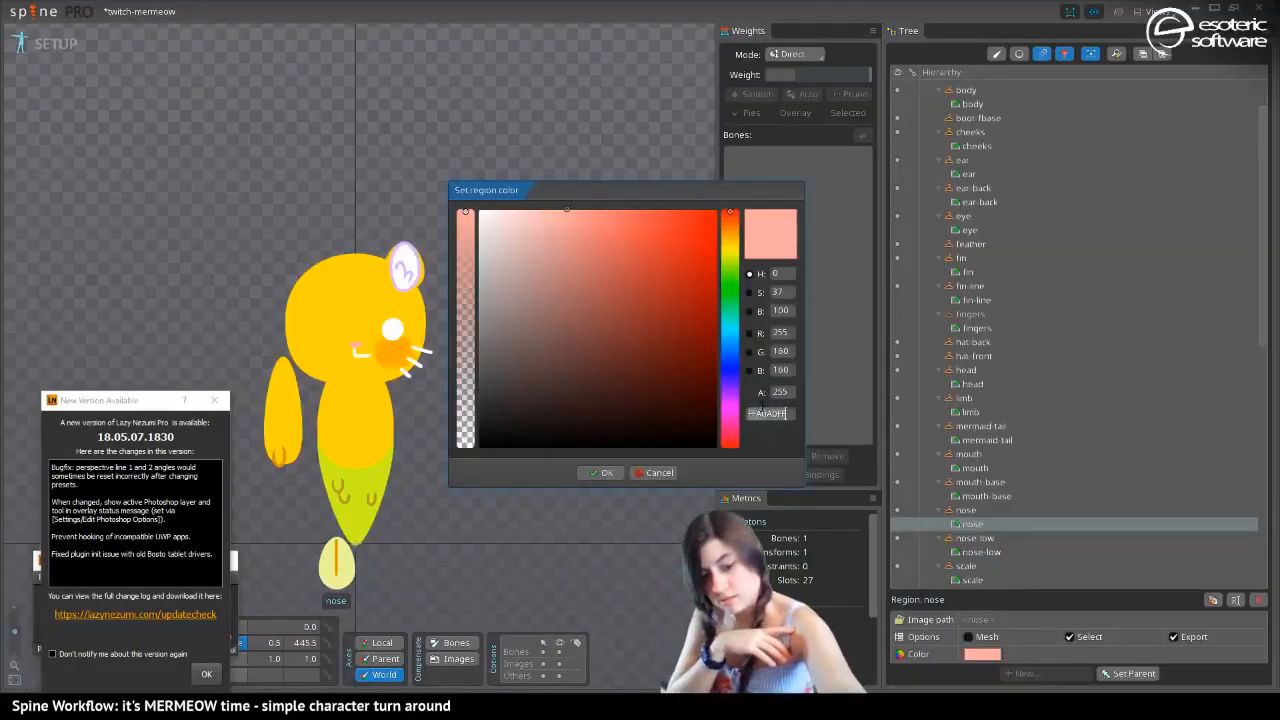
key("ctrl+v")
left_click(601, 472)
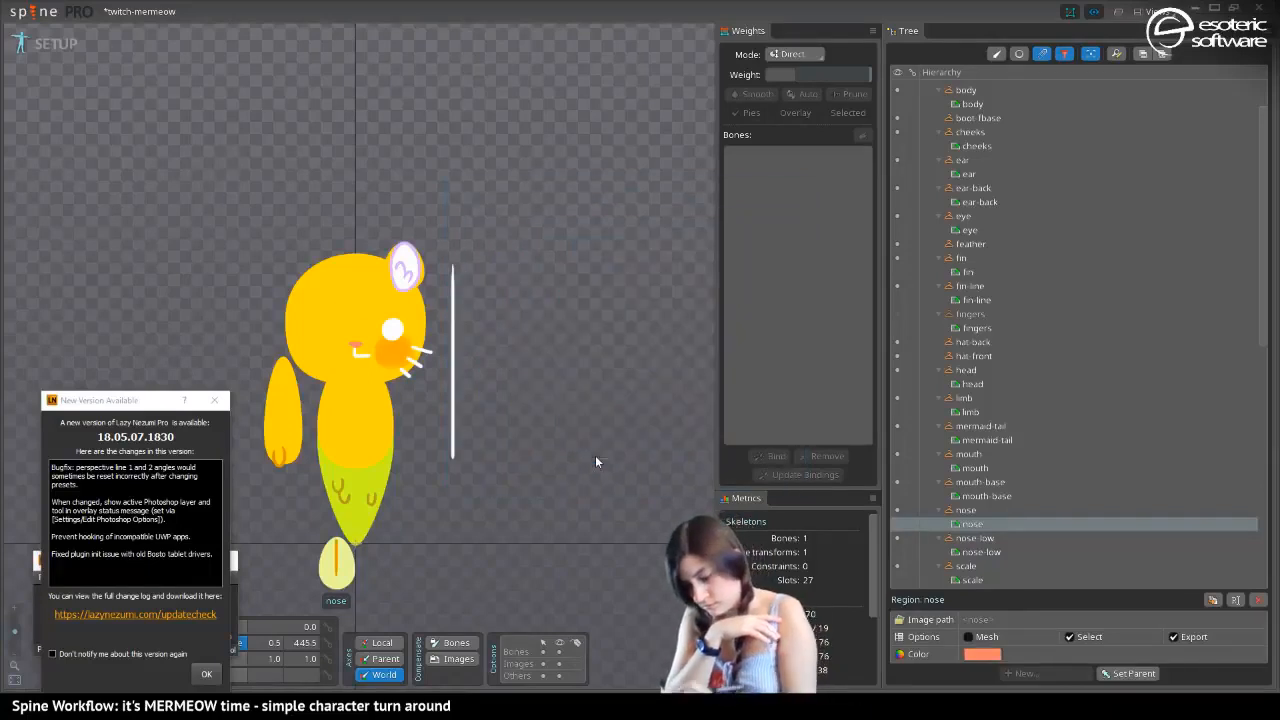
Select the ear region, paste the salmon FF7662 as its color and lighten it to the pale pink FFA699
left_click(405, 268)
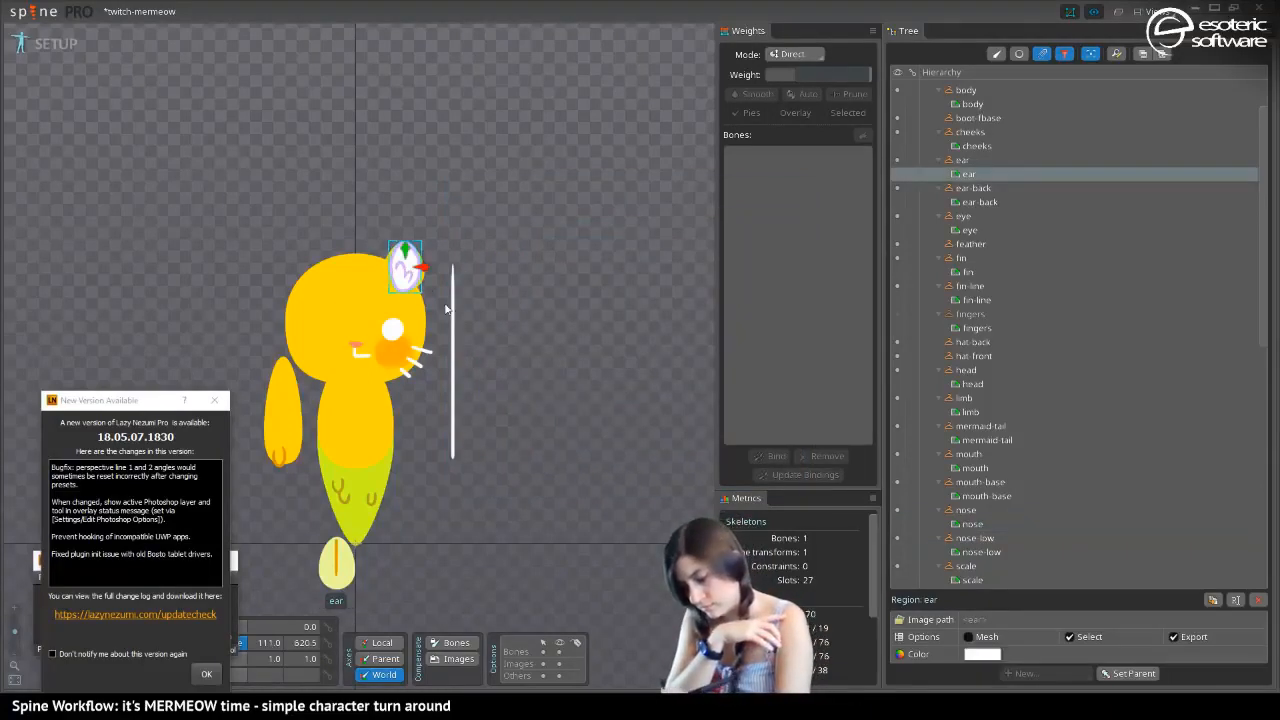
left_click(982, 654)
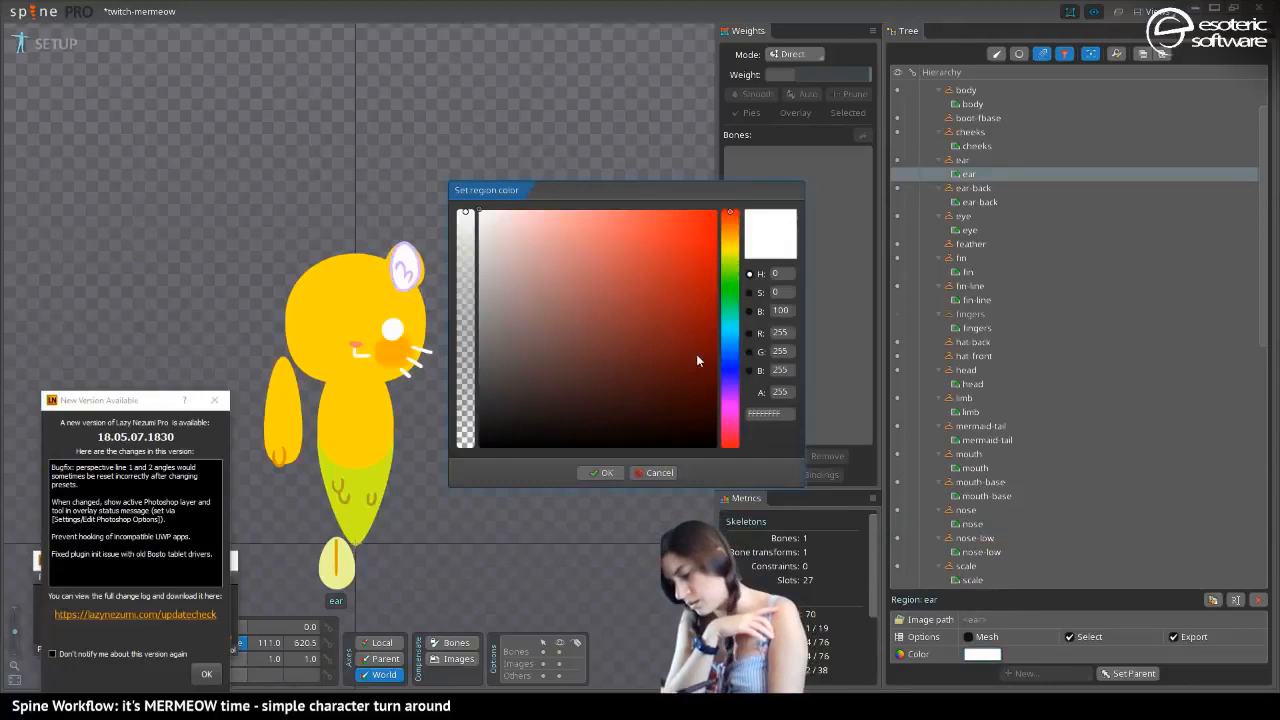
left_click(765, 413)
type("FF7662")
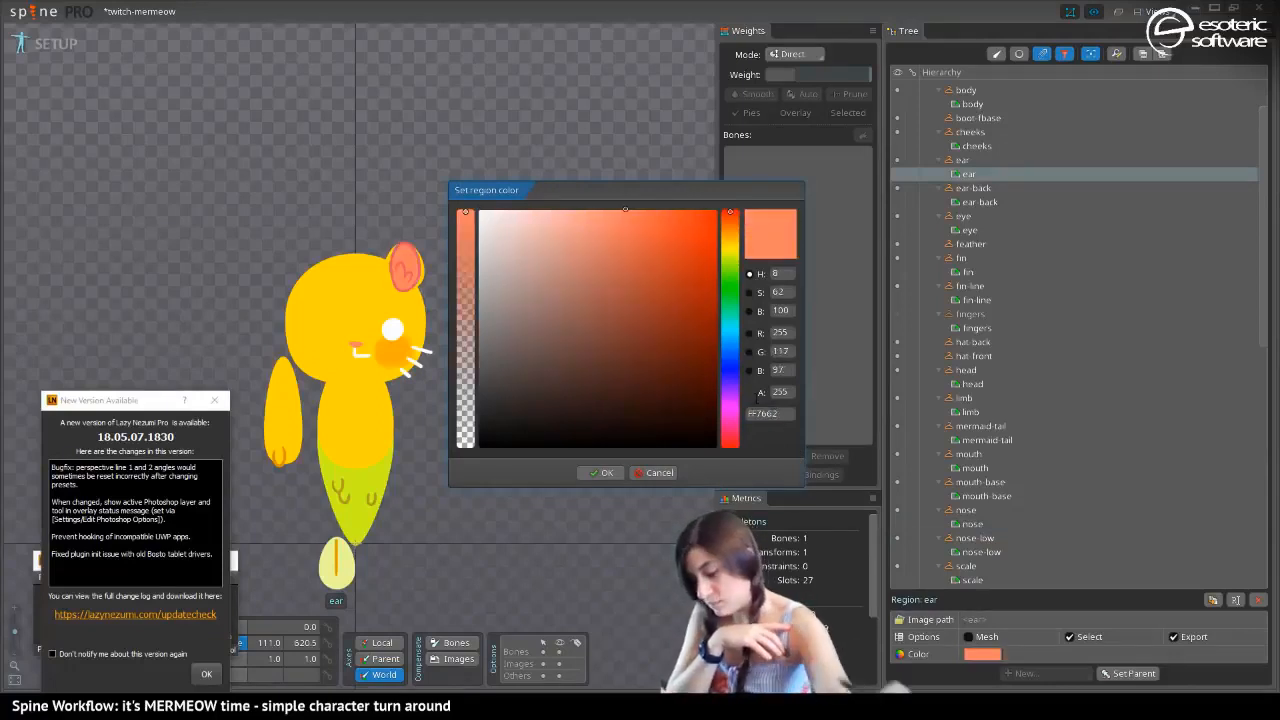
mouse_move(585, 216)
left_mouse_down()
mouse_move(555, 194)
mouse_move(573, 188)
left_mouse_up()
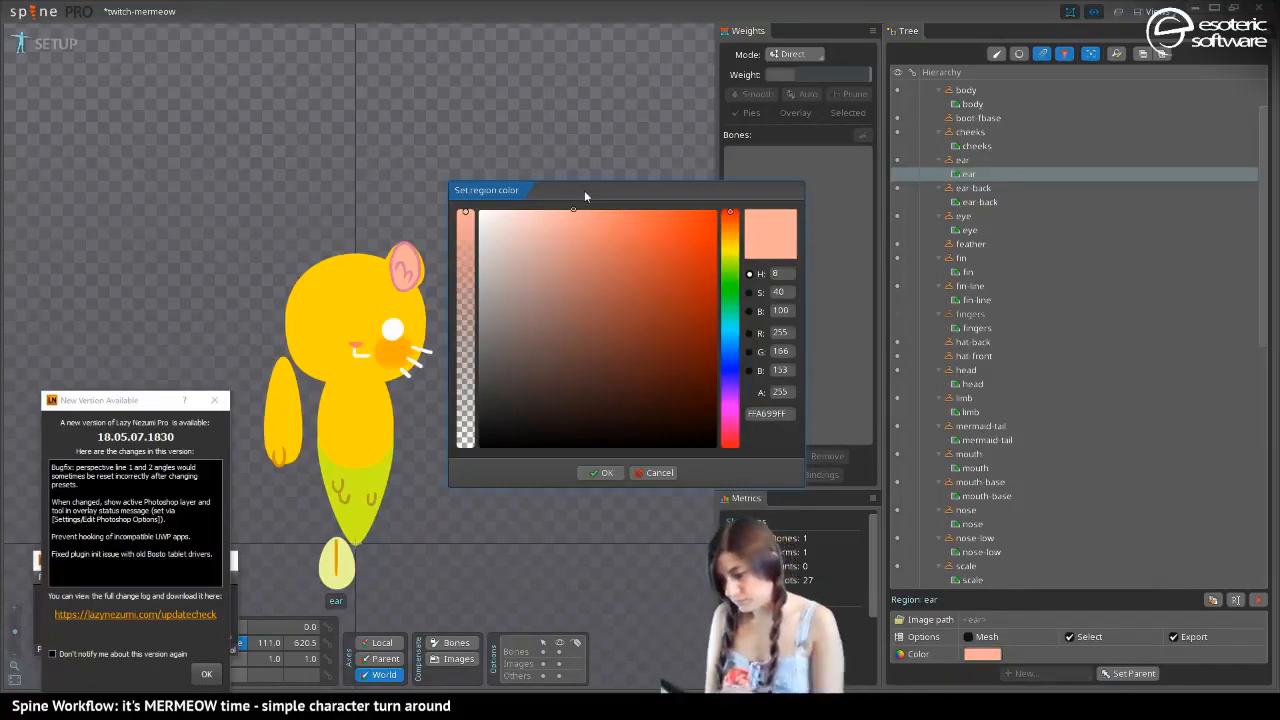
left_click(603, 472)
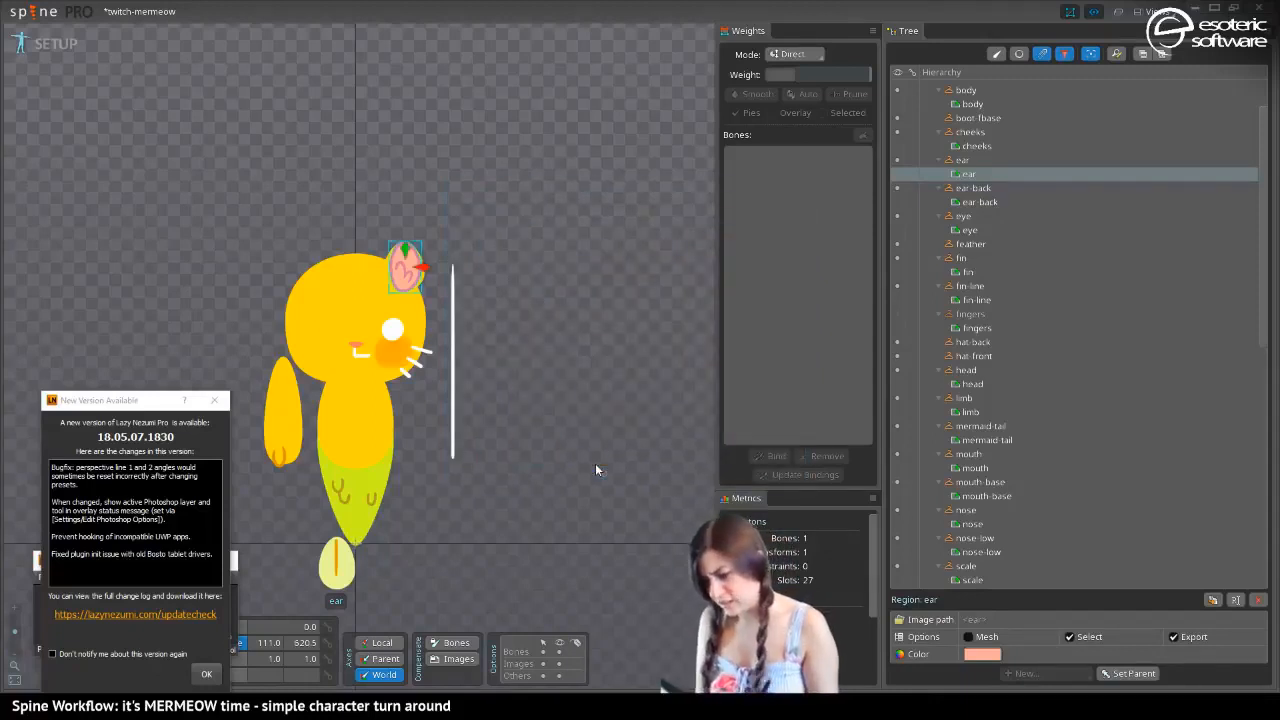
Set the nose-low region's color to the dark brown 5A3F3F and copy its hex code
left_click(355, 353)
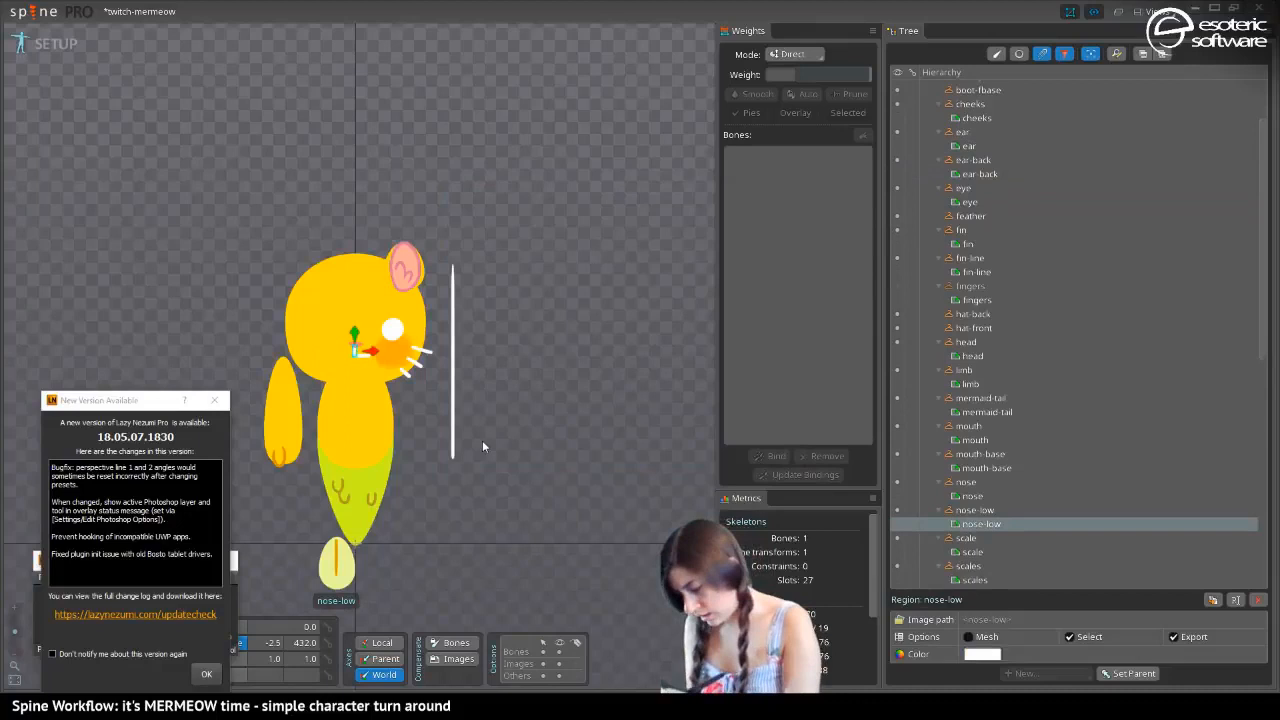
left_click(982, 655)
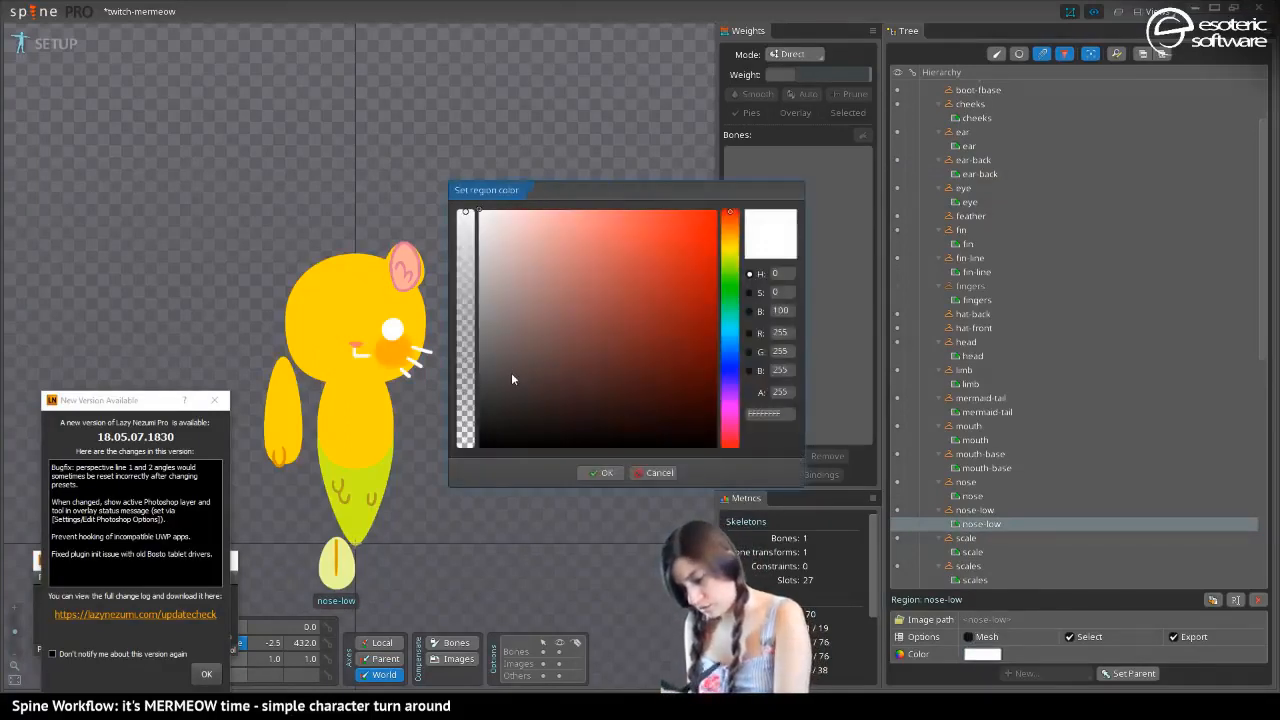
left_click_drag(511, 374, 440, 371)
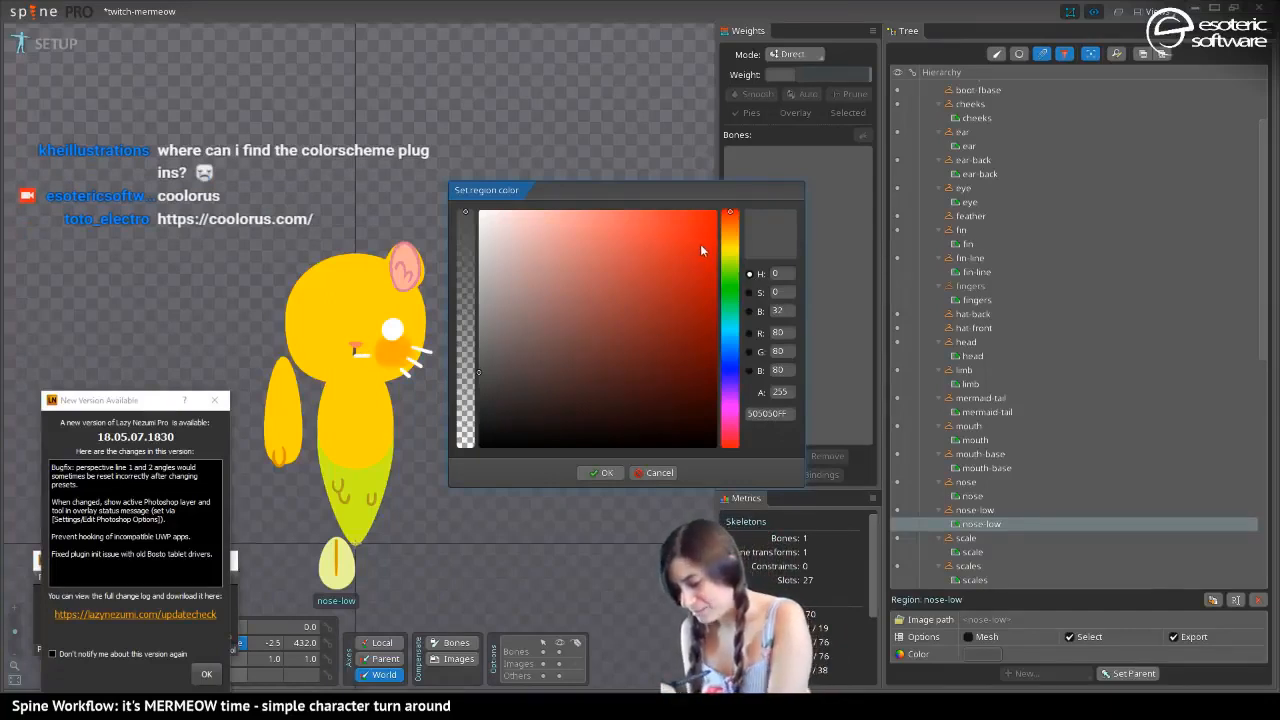
mouse_move(540, 375)
left_mouse_down()
mouse_move(532, 384)
mouse_move(564, 376)
mouse_move(572, 347)
mouse_move(550, 363)
left_mouse_up()
double_click(764, 412)
key("ctrl+c")
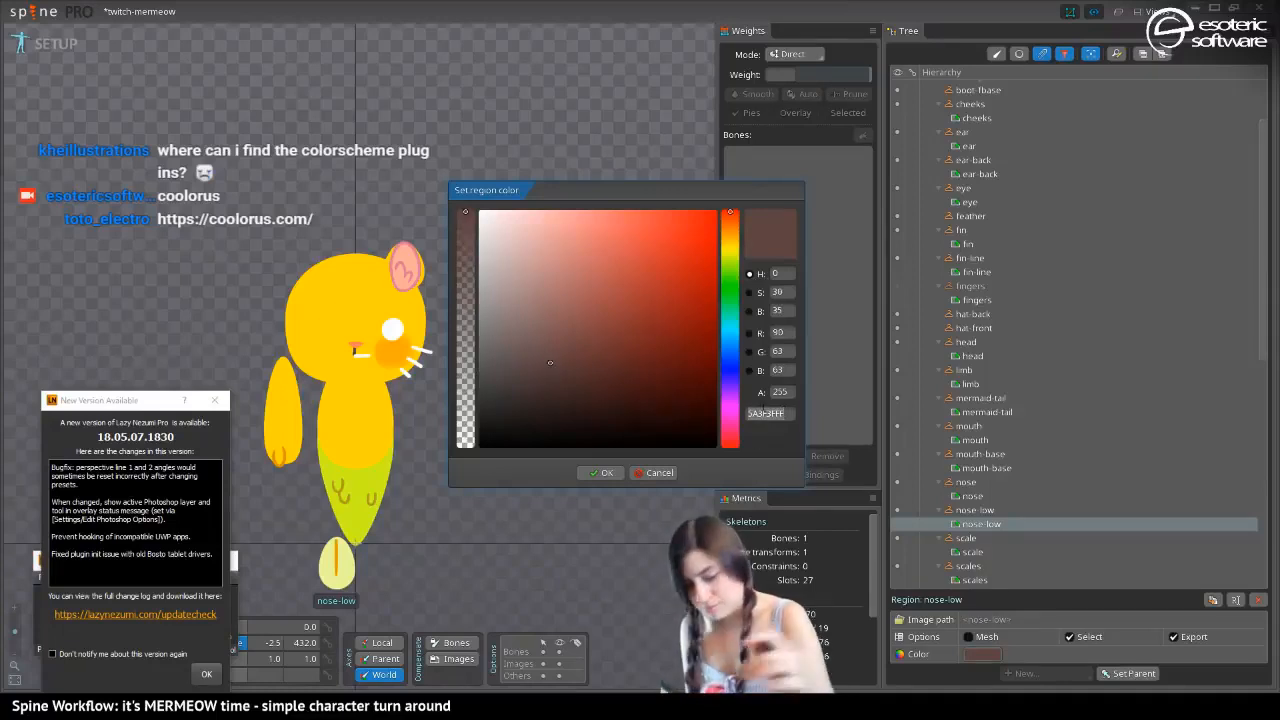
left_click(606, 473)
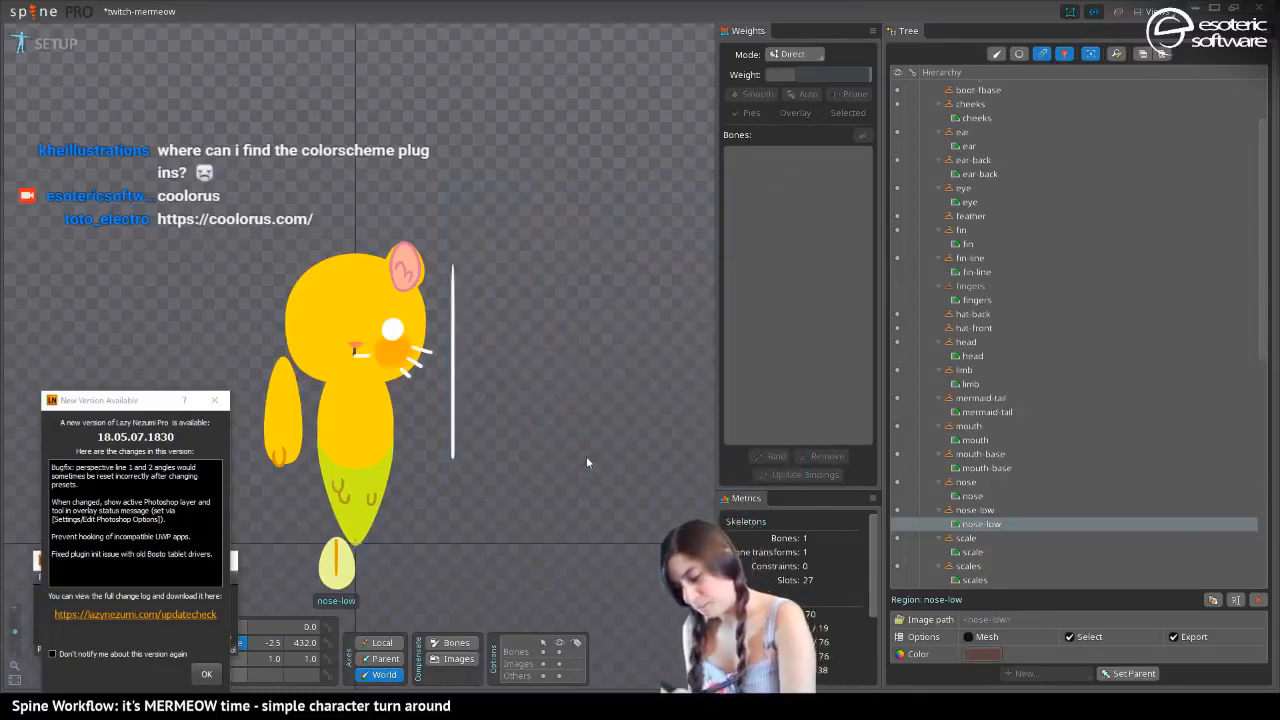
Select the eye region and paste the dark brown 5A3F3F as its color
left_click(392, 330)
left_click(980, 655)
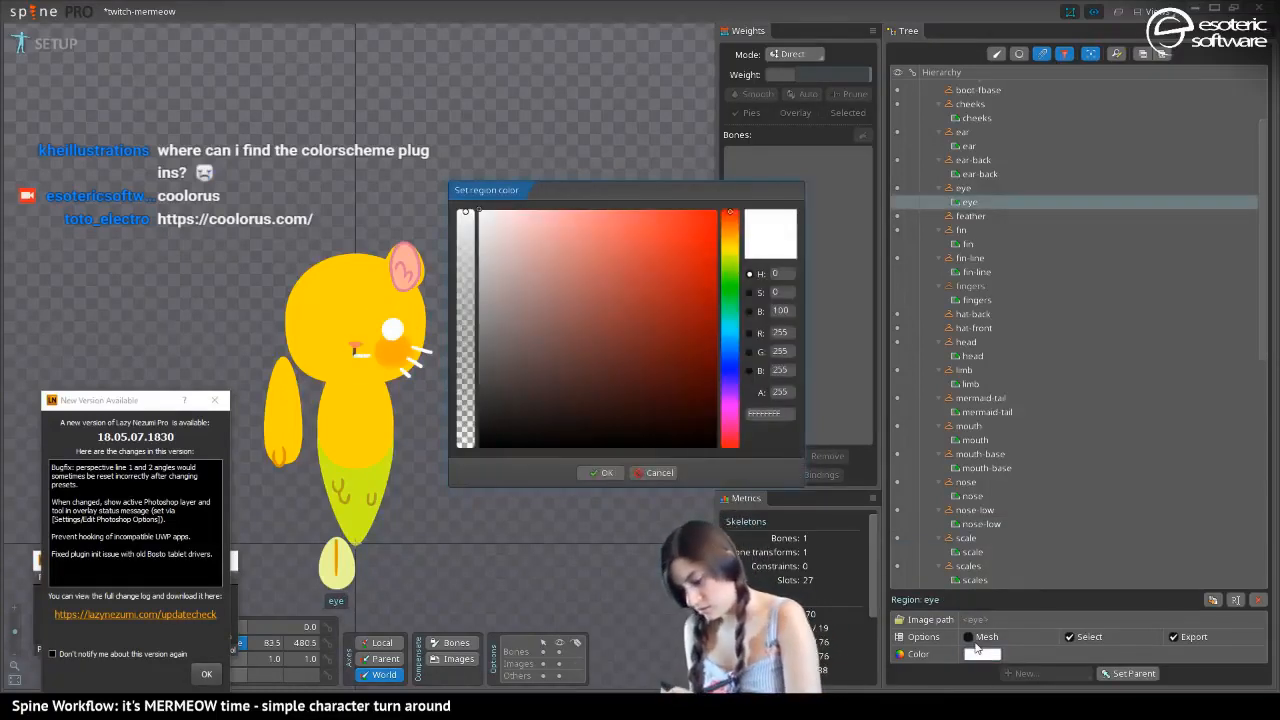
double_click(764, 412)
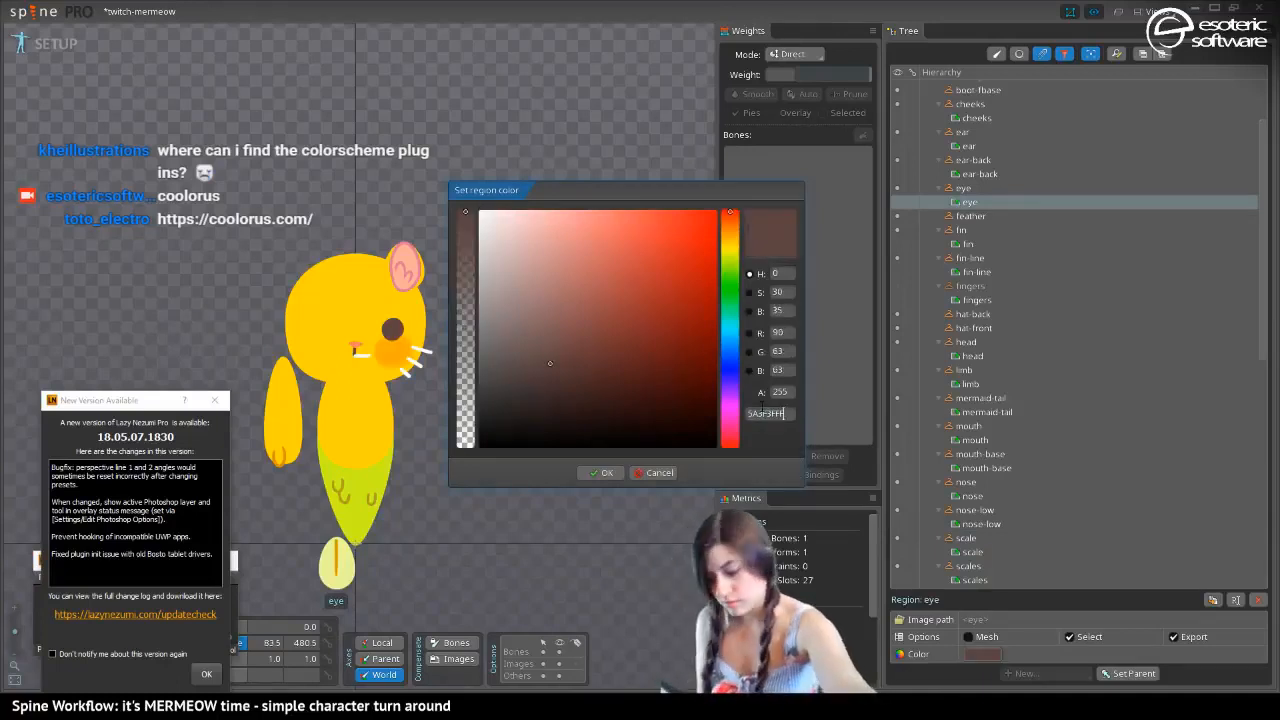
key("ctrl+v")
left_click(600, 473)
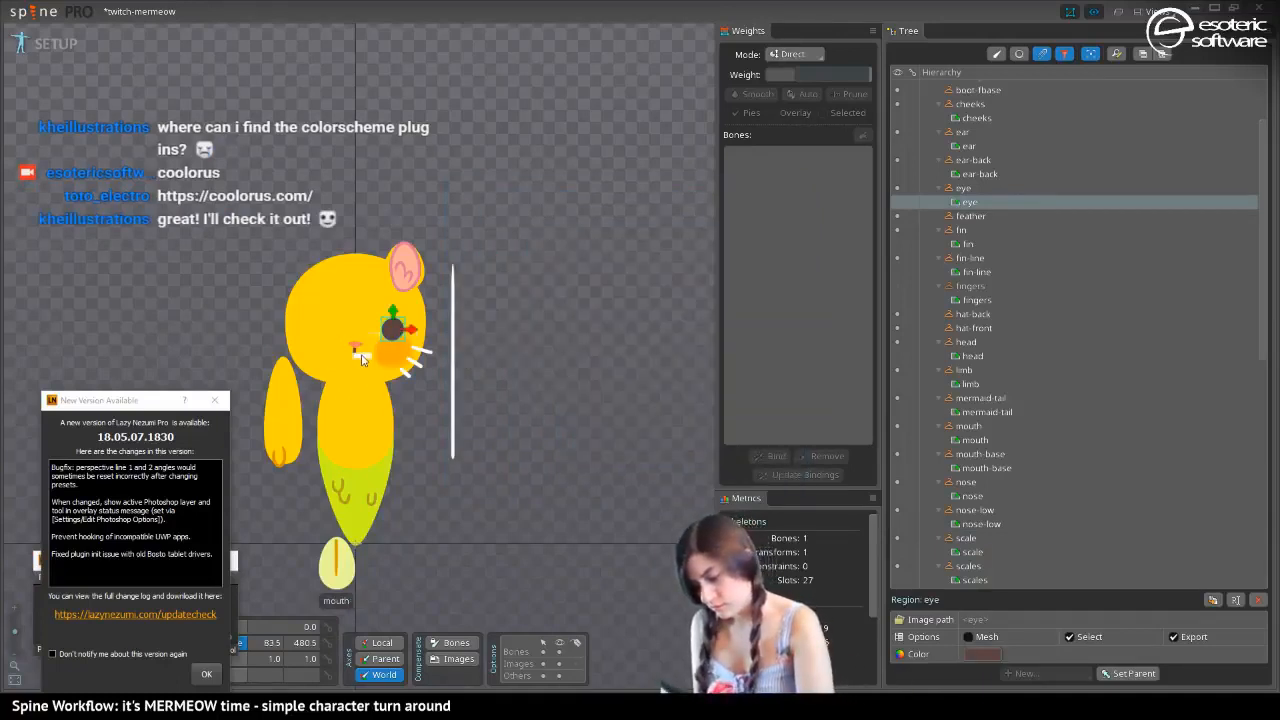
Select the mouth region and paste the dark brown 5A3F3F as its color
left_click(361, 341)
left_click(980, 655)
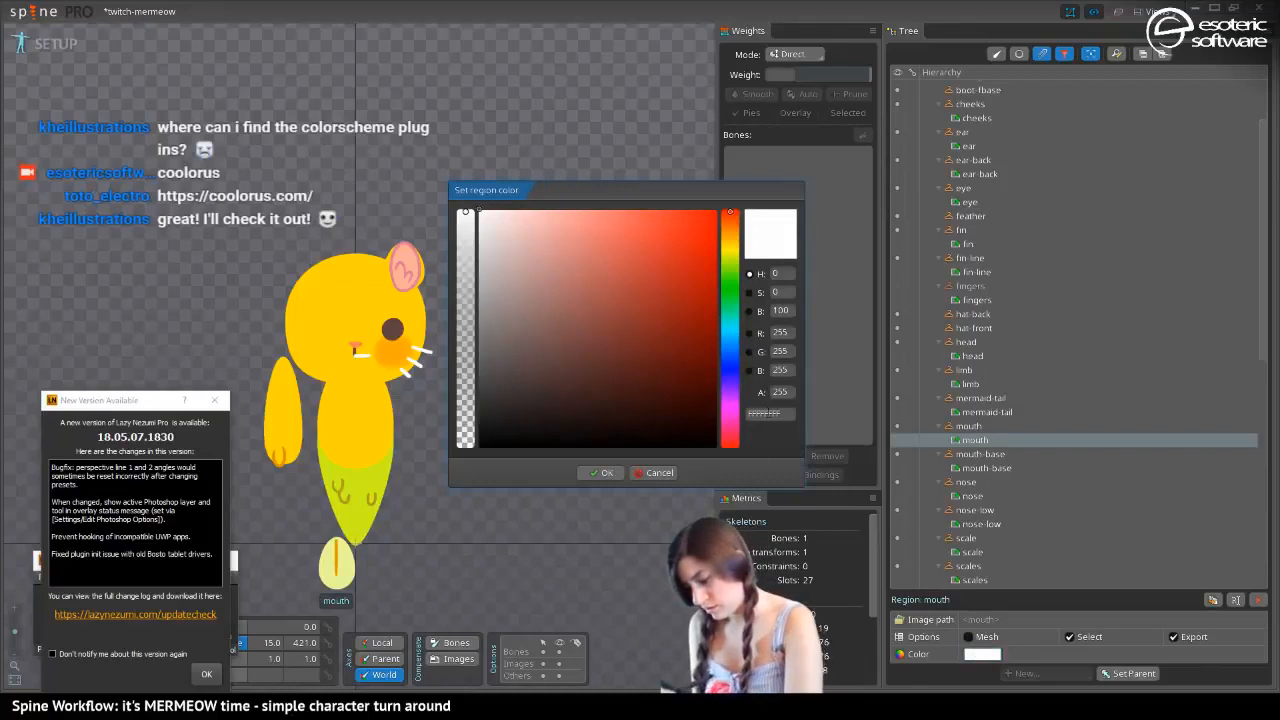
double_click(765, 410)
key("ctrl+v")
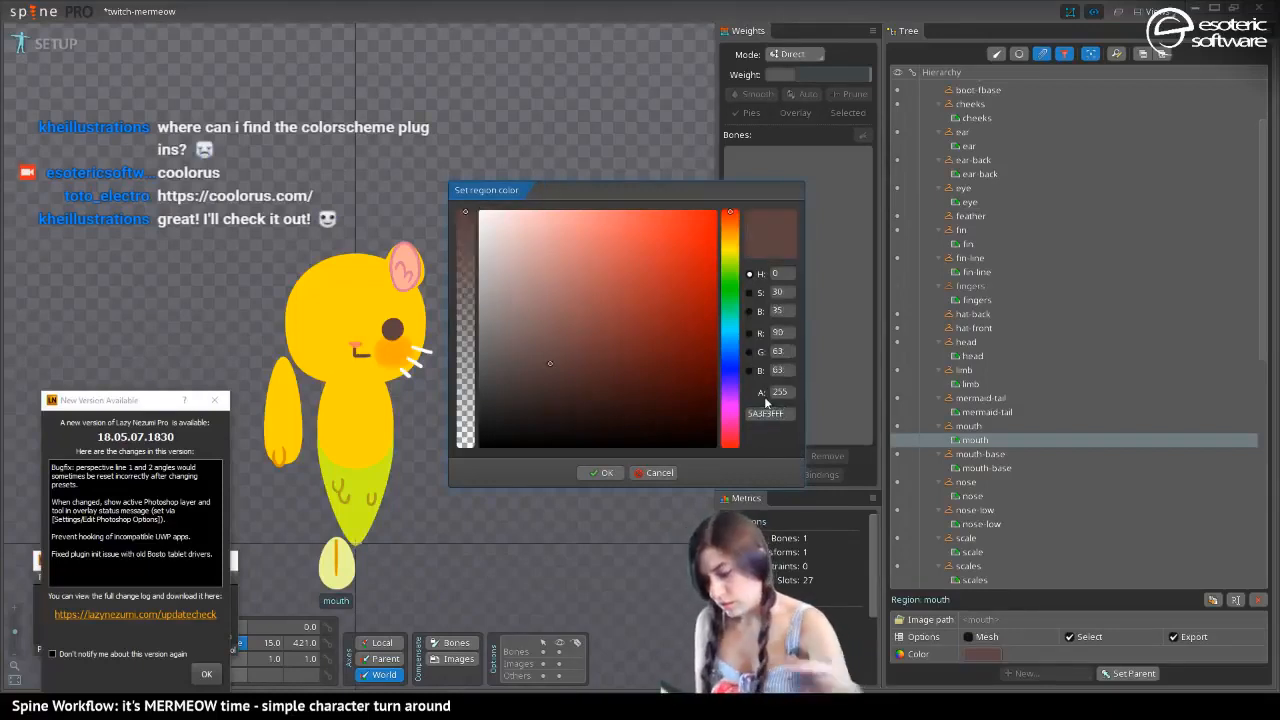
left_click(594, 476)
Darken the eye region's color to the deep brown 342323
left_click(392, 330)
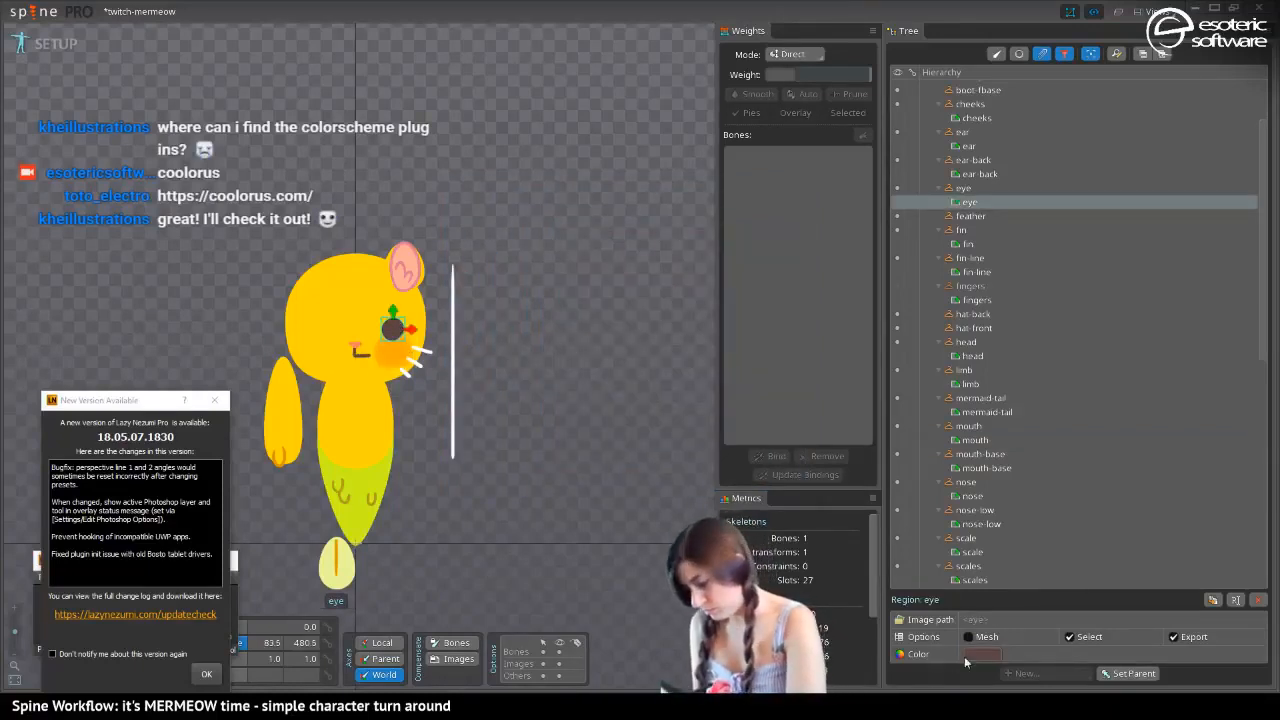
left_click(980, 654)
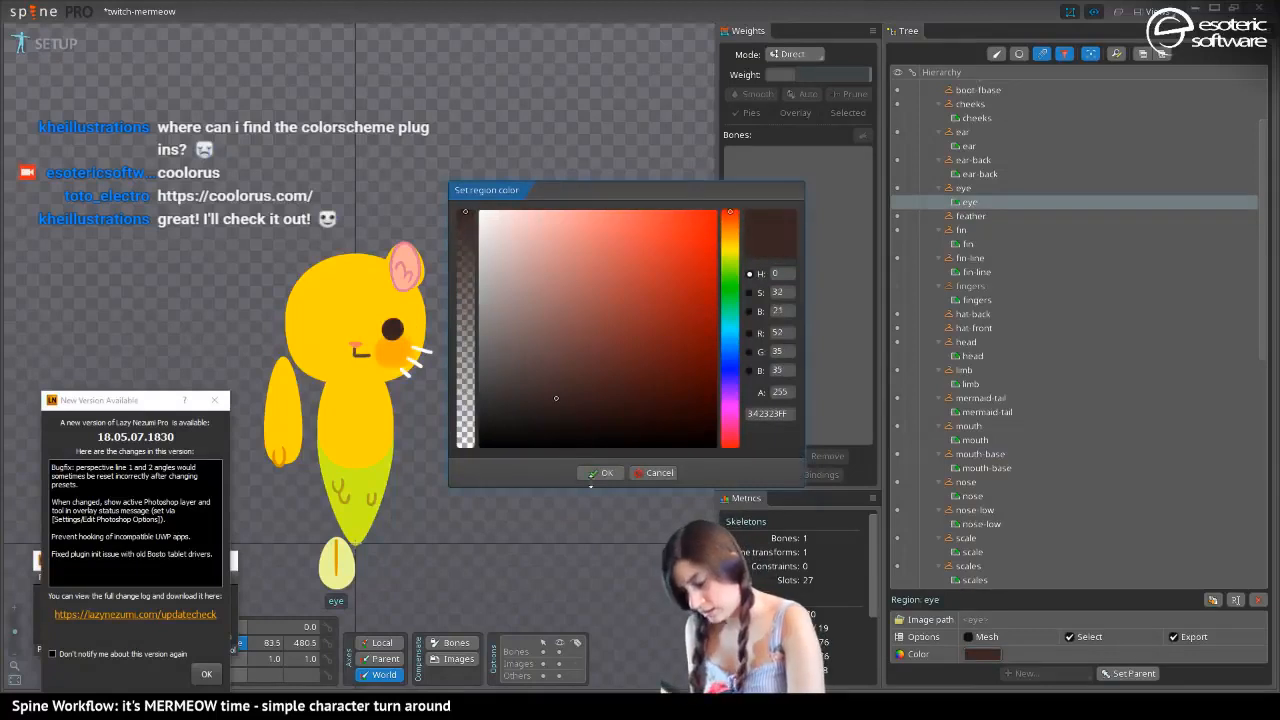
left_click(594, 474)
Select the whiskers region and paste the dark brown 5A3F3F as its color
left_click(418, 360)
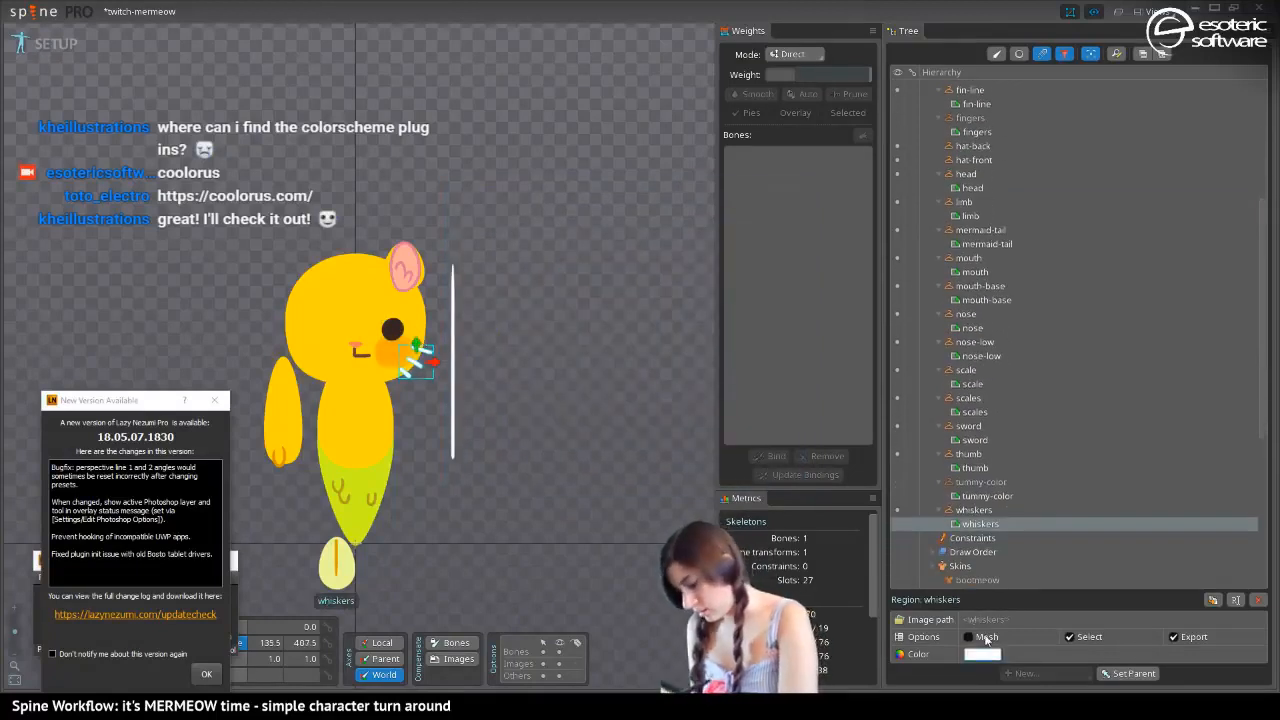
left_click(984, 650)
left_click(781, 408)
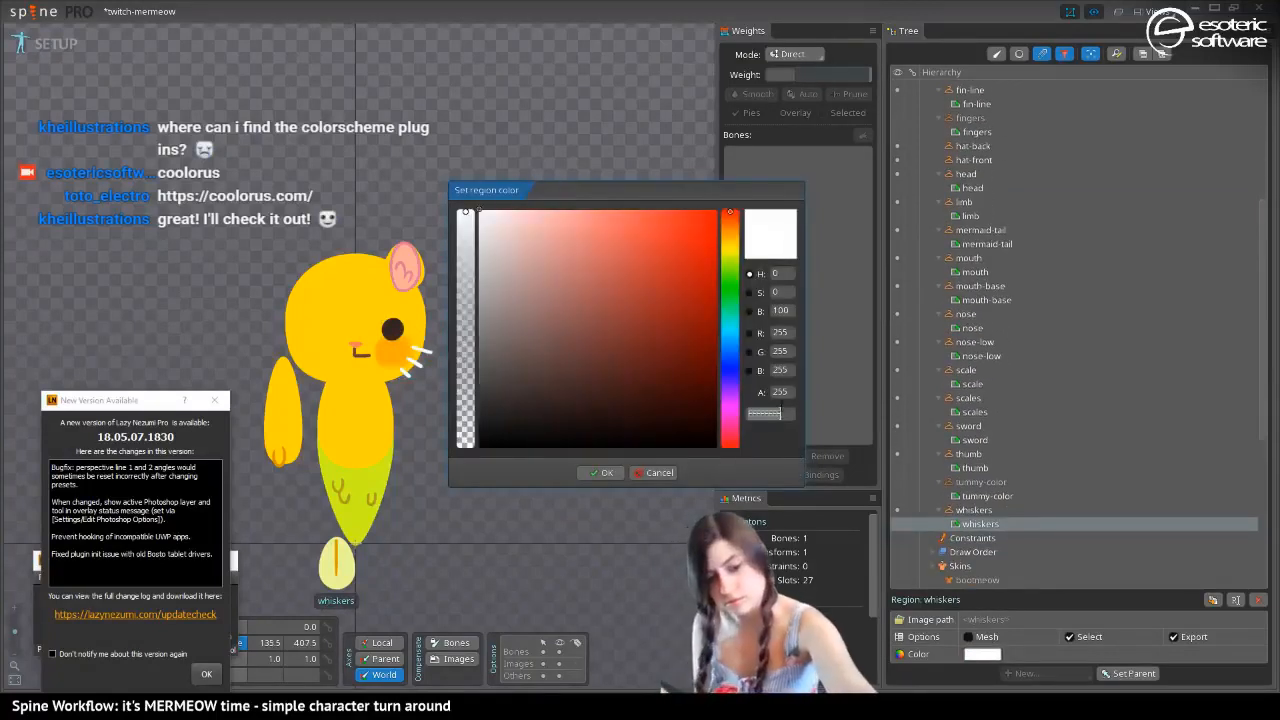
key("ctrl+v")
left_click(601, 472)
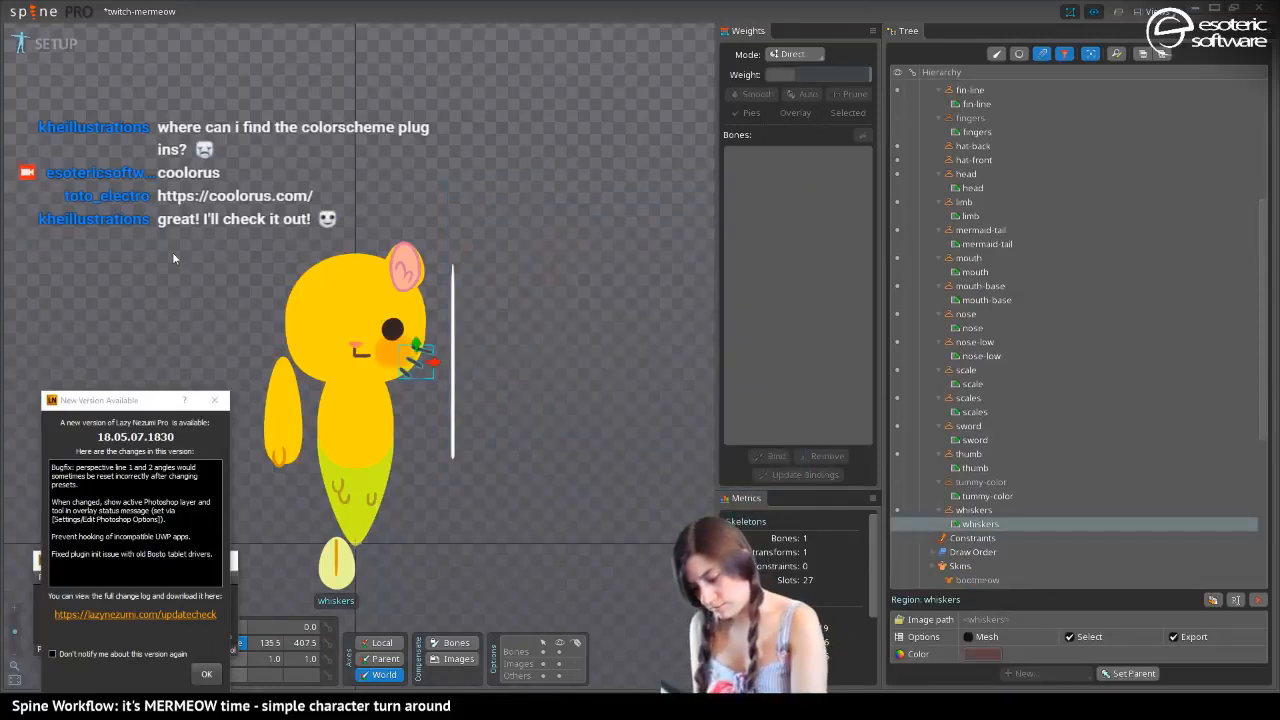
Delete the sword region attachment beside the cat
left_click_drag(156, 273, 165, 240)
left_click(464, 315)
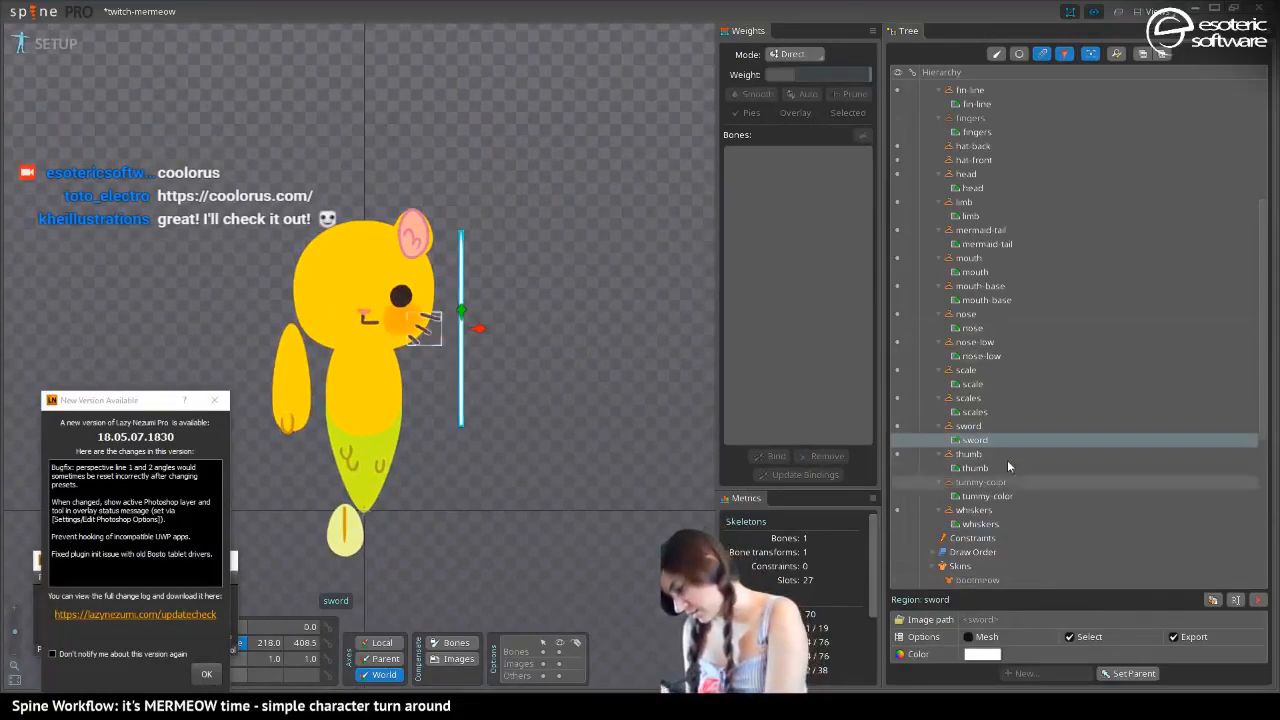
left_click_drag(982, 440, 1055, 497)
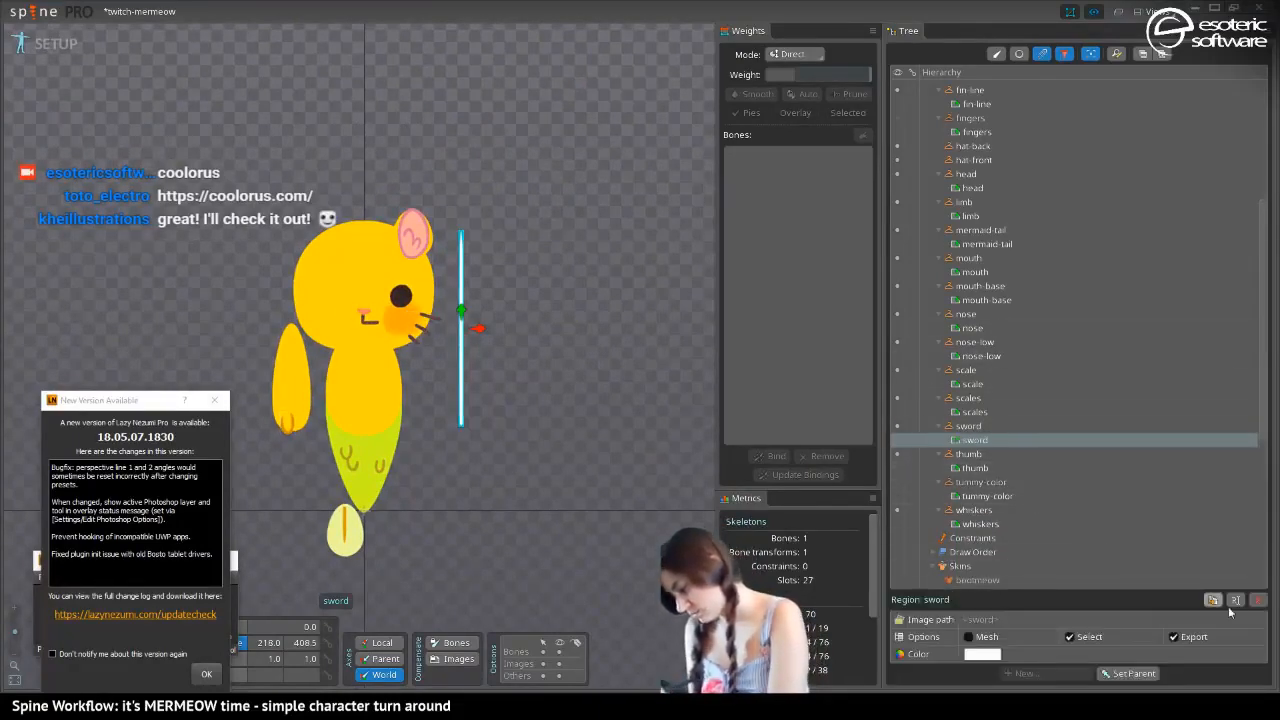
key("Delete")
left_click(605, 355)
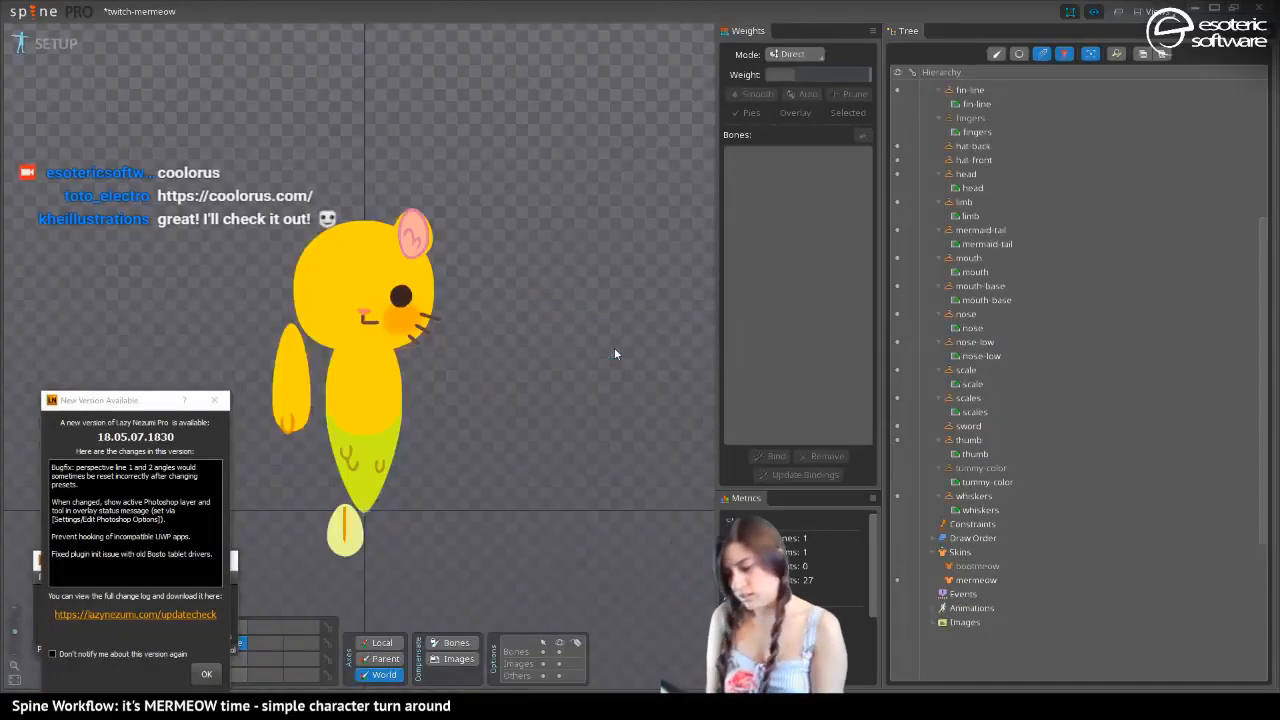
left_click_drag(240, 261, 339, 212)
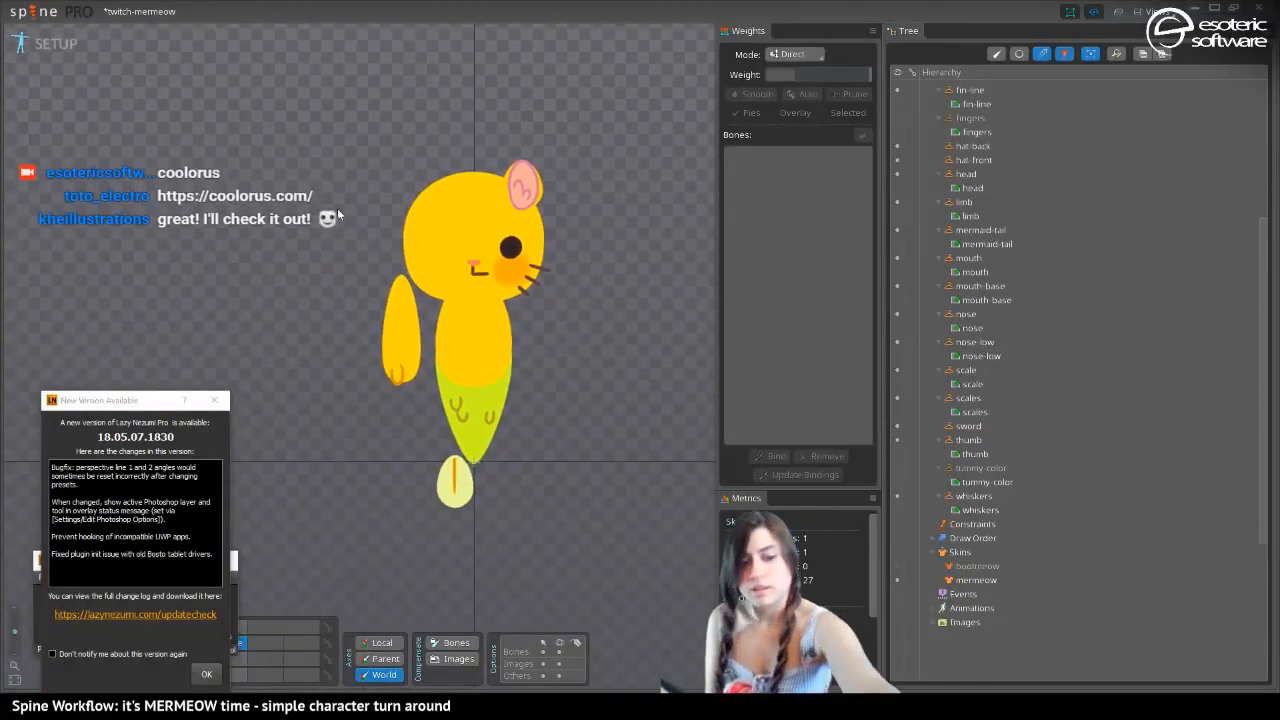
Save the project and close the Lazy Nezumi Pro update notice and its main window
key("ctrl+s")
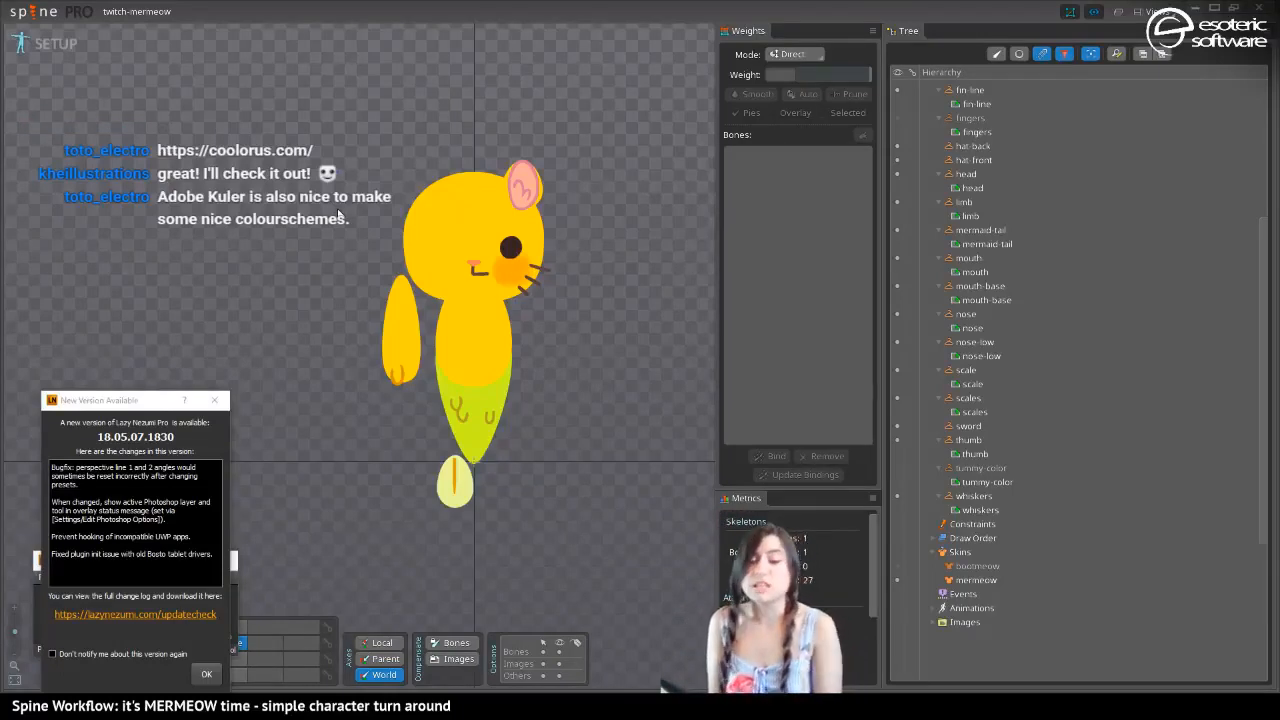
left_click(214, 400)
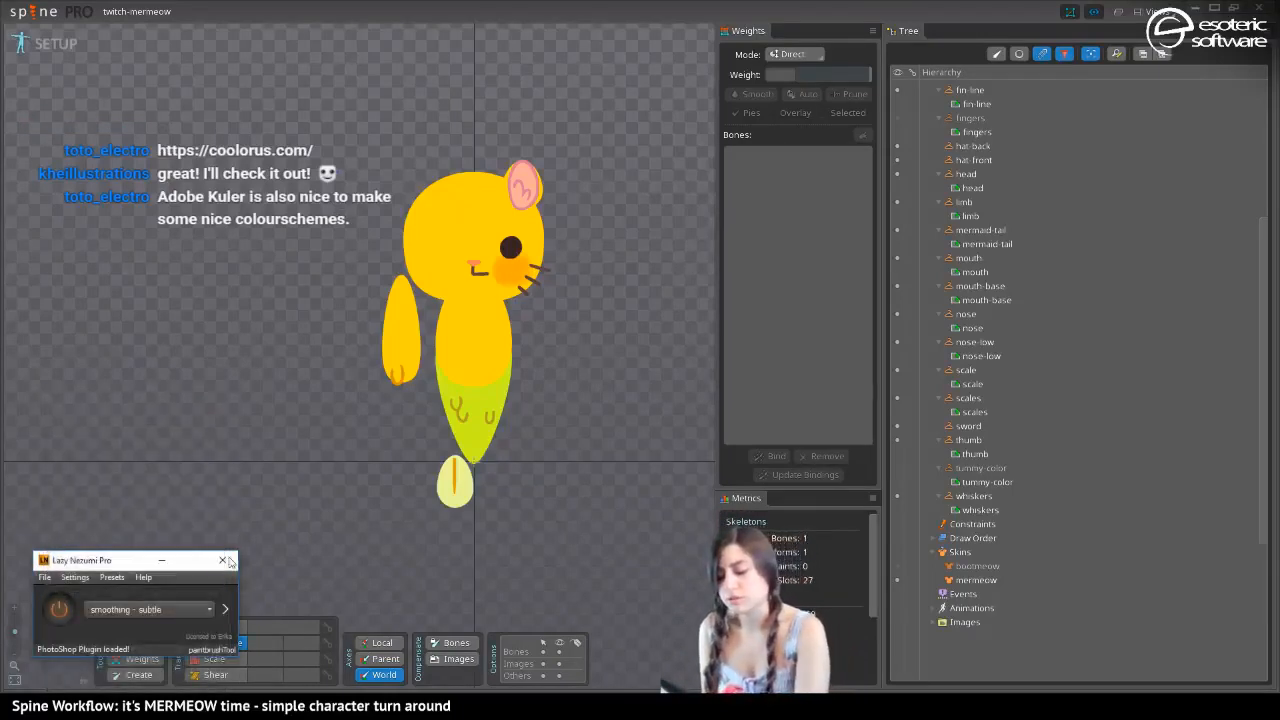
left_click(222, 560)
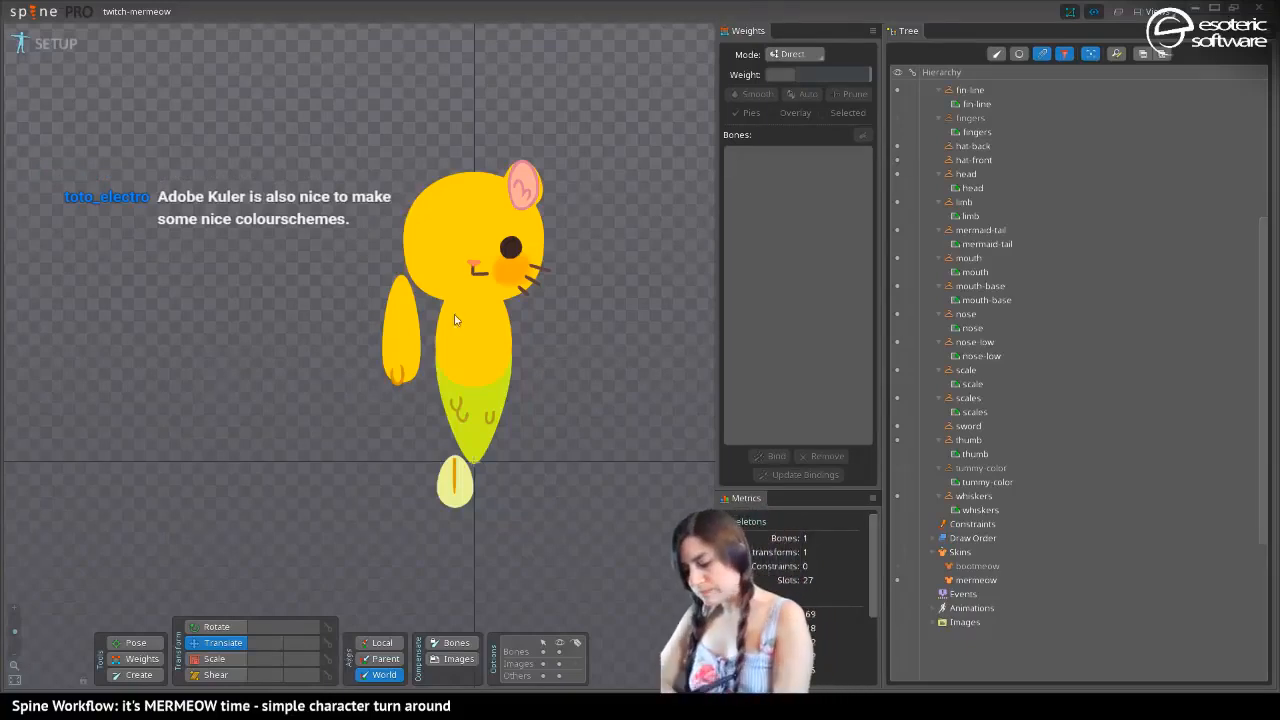
Show the fingers placeholder to examine its artwork on the character, and hide it again
left_click(464, 350)
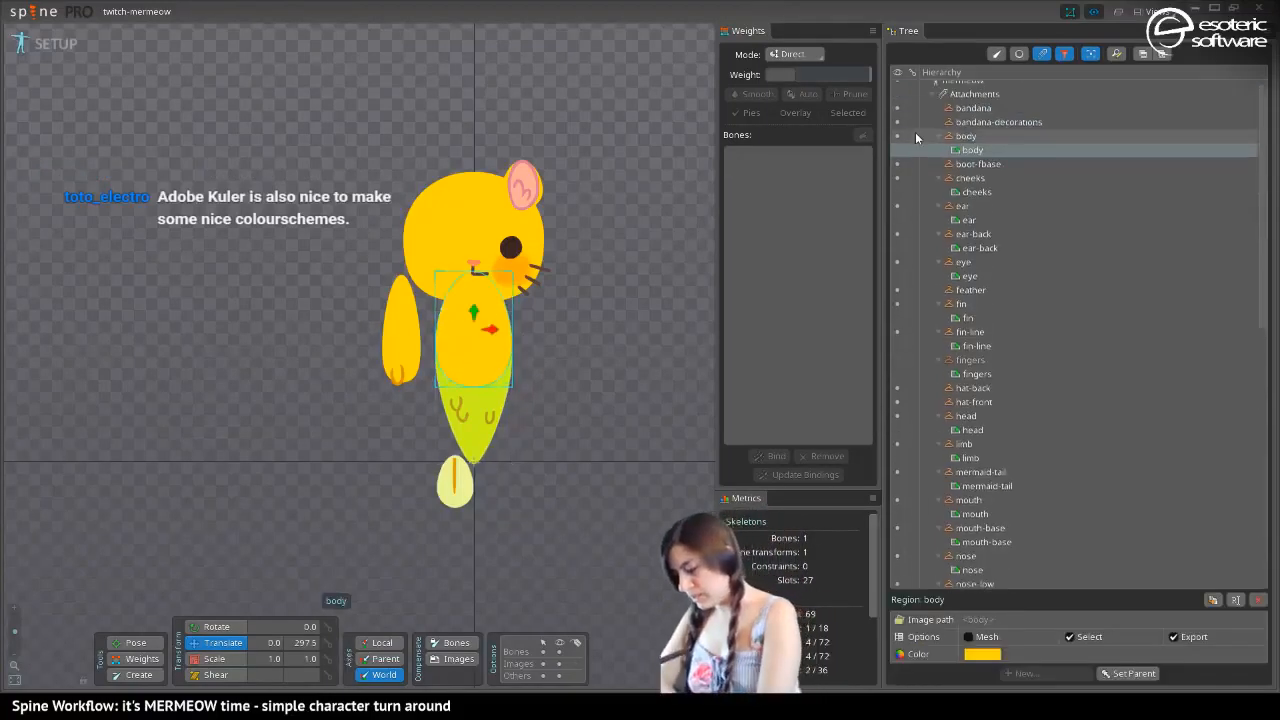
left_click(897, 363)
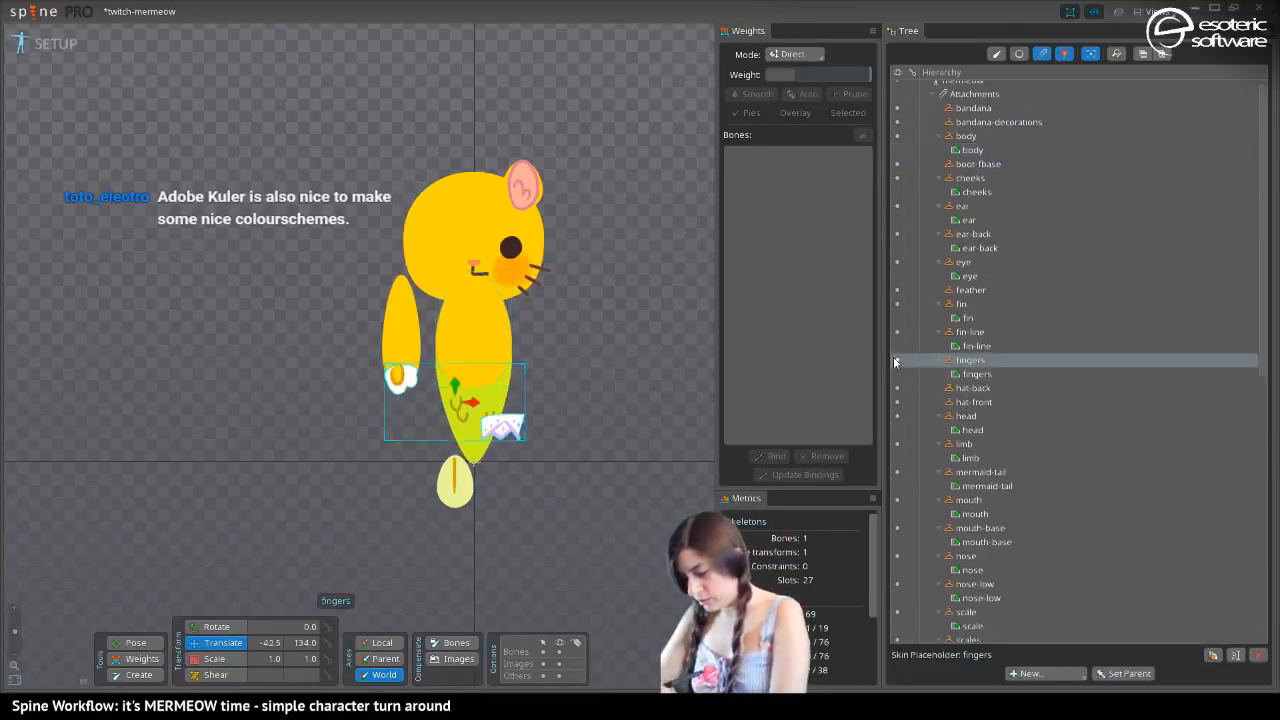
left_click(896, 362)
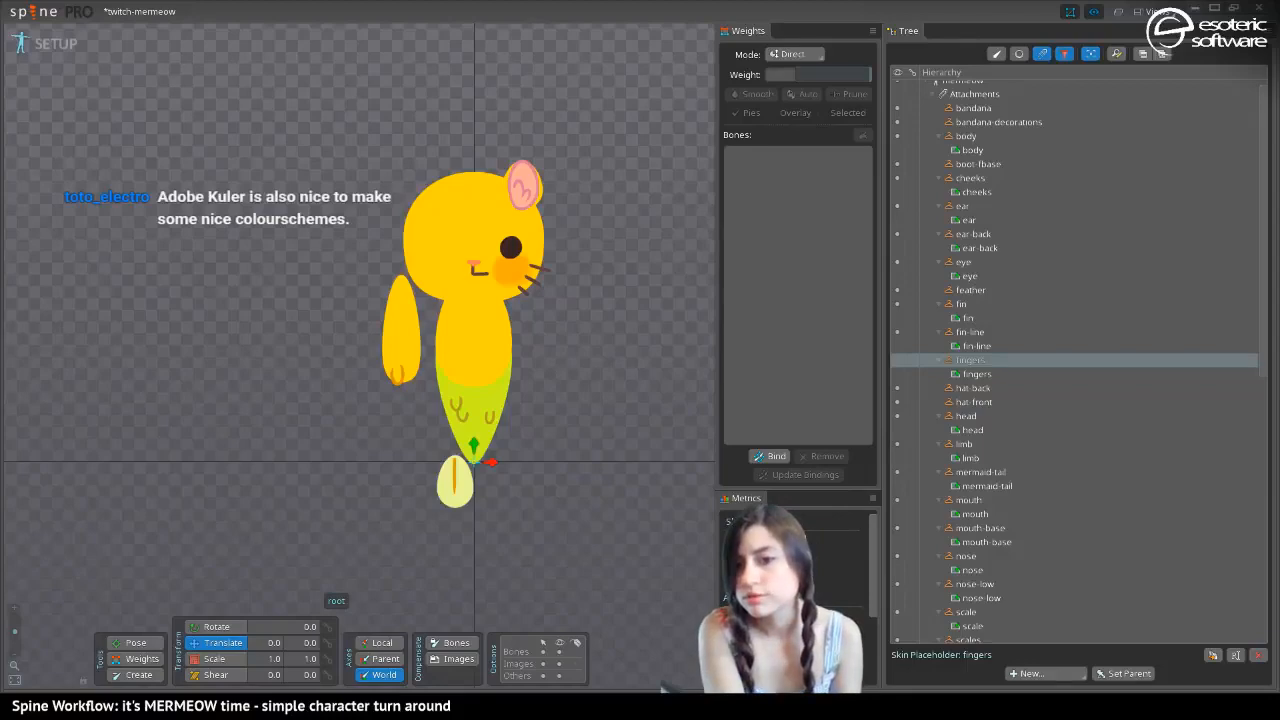
In Photoshop, set the Crop tool to an unconstrained ratio for fingers.png and discard the square crop preview
left_click_drag(2, 430, 716, 14)
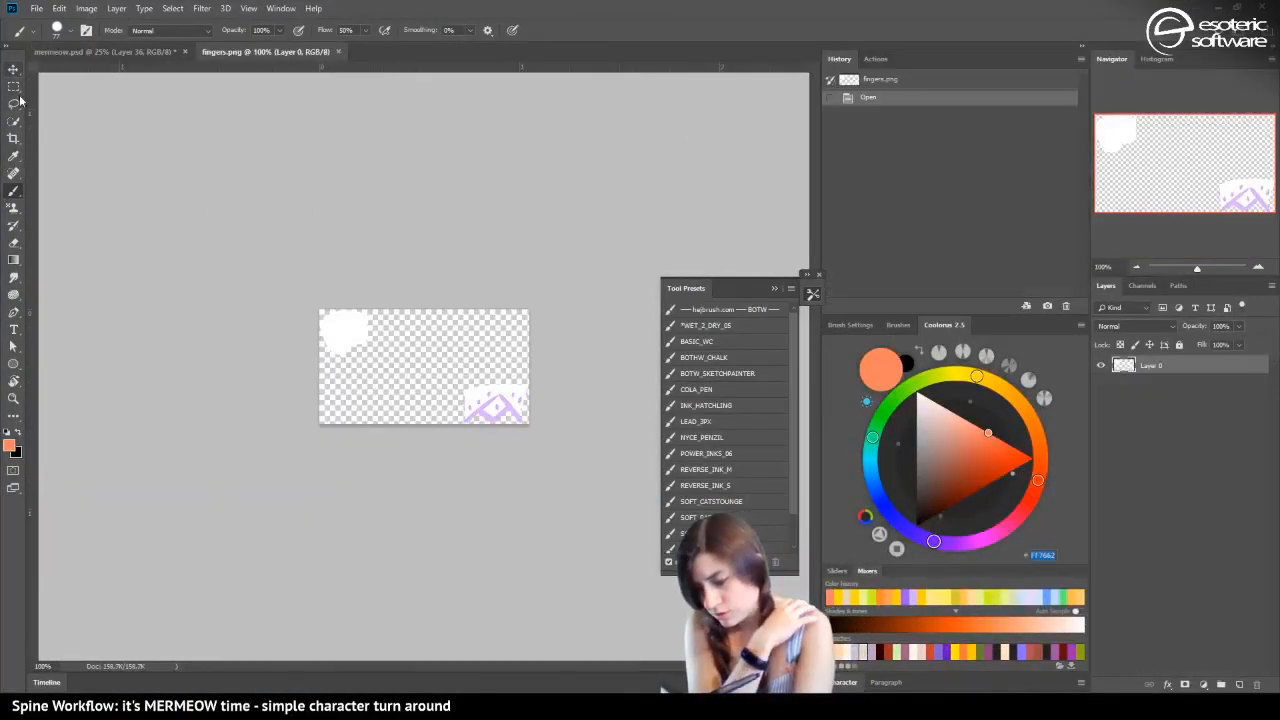
left_click(16, 137)
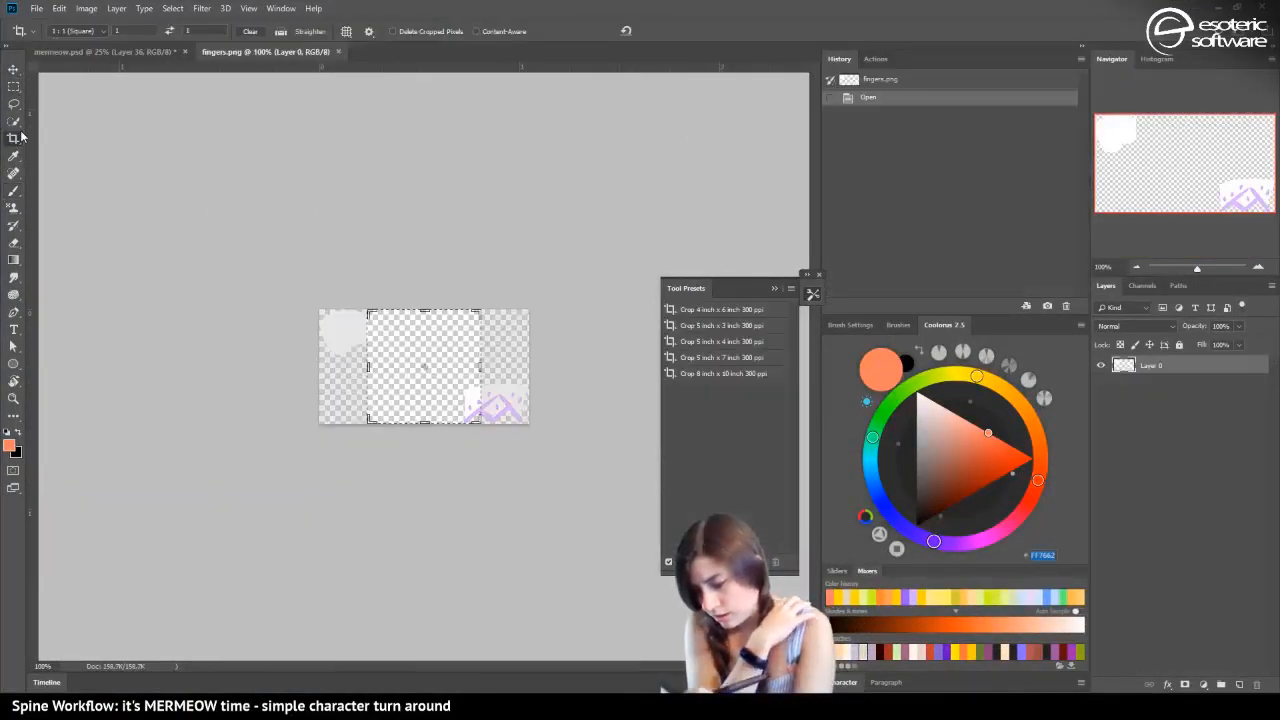
left_click(77, 33)
left_click(68, 44)
left_click(244, 34)
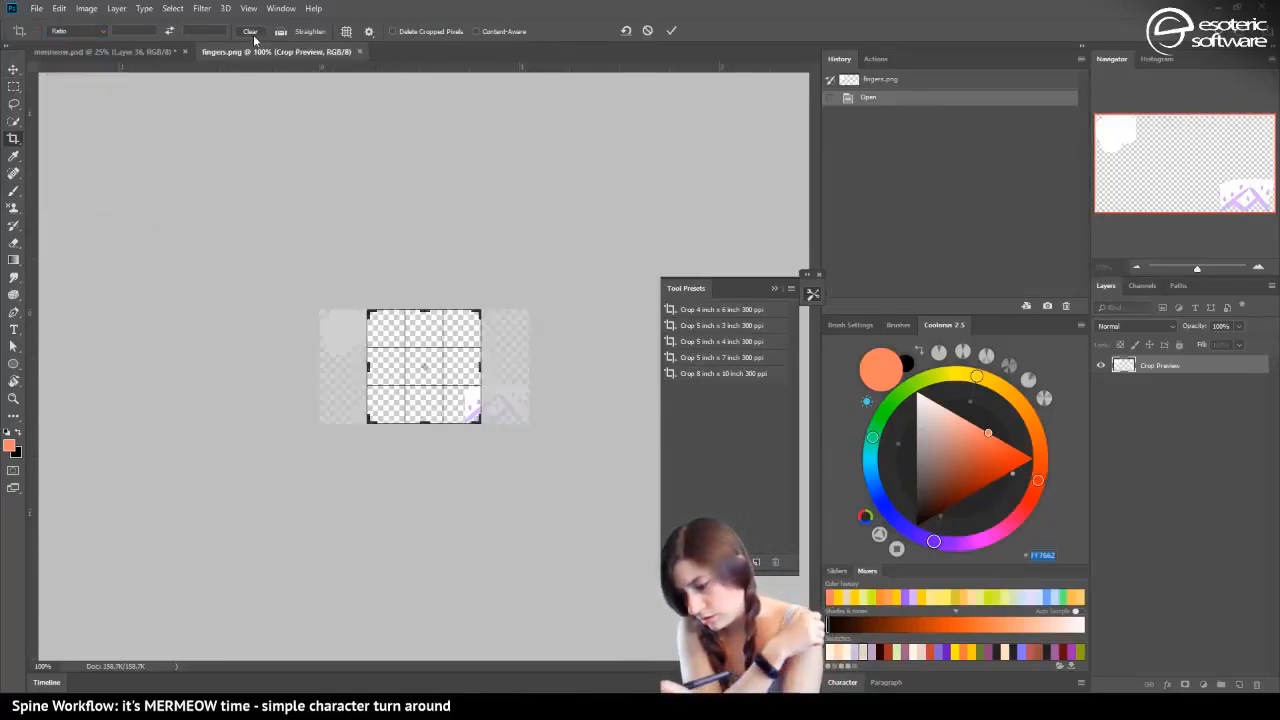
left_click(647, 33)
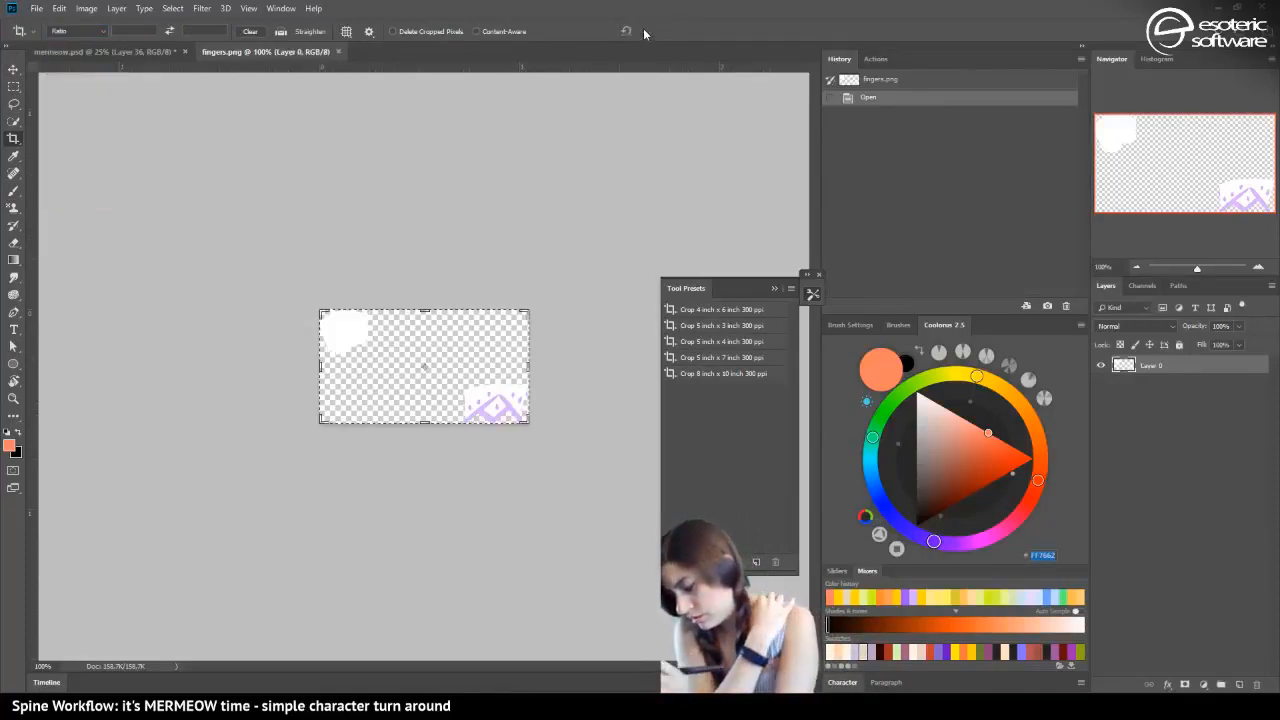
Crop fingers.png tightly around the white finger shape, excluding the purple-patterned piece
left_click_drag(524, 421, 451, 390)
left_click(250, 9)
left_click(258, 276)
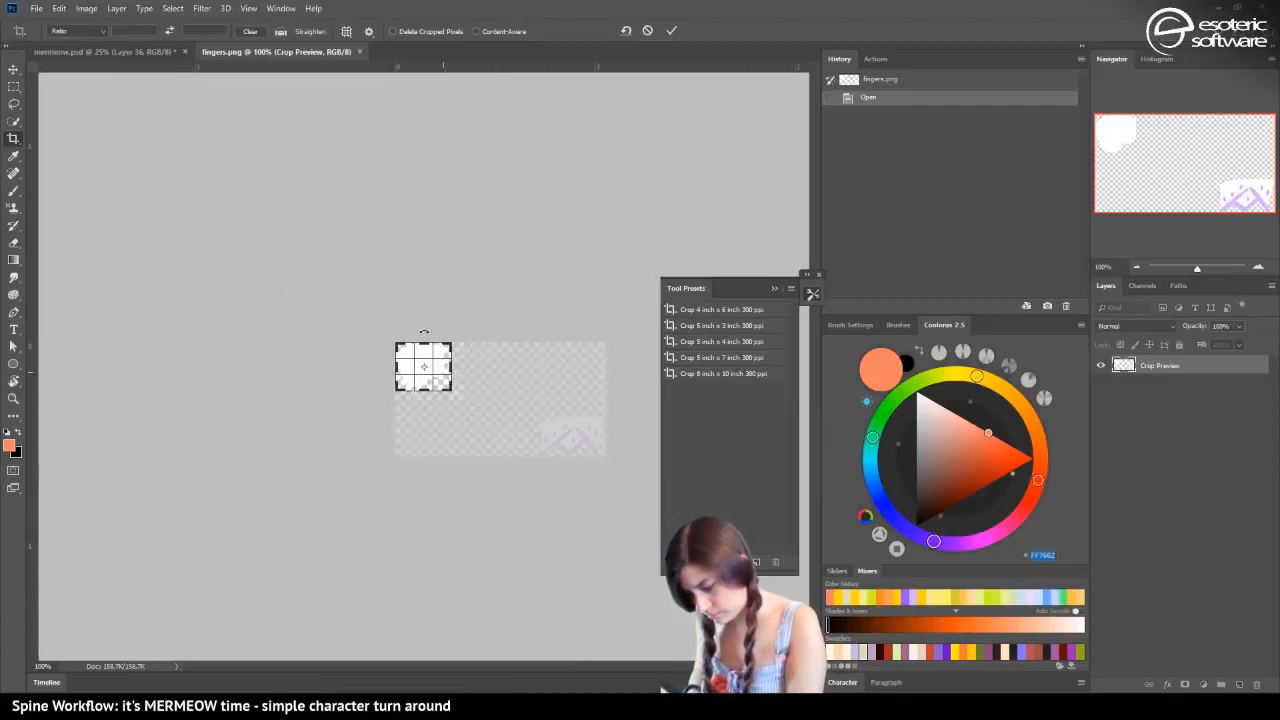
left_click(1260, 270)
left_click(1260, 270)
left_click(1260, 270)
left_click(1260, 270)
left_click_drag(565, 487, 544, 472)
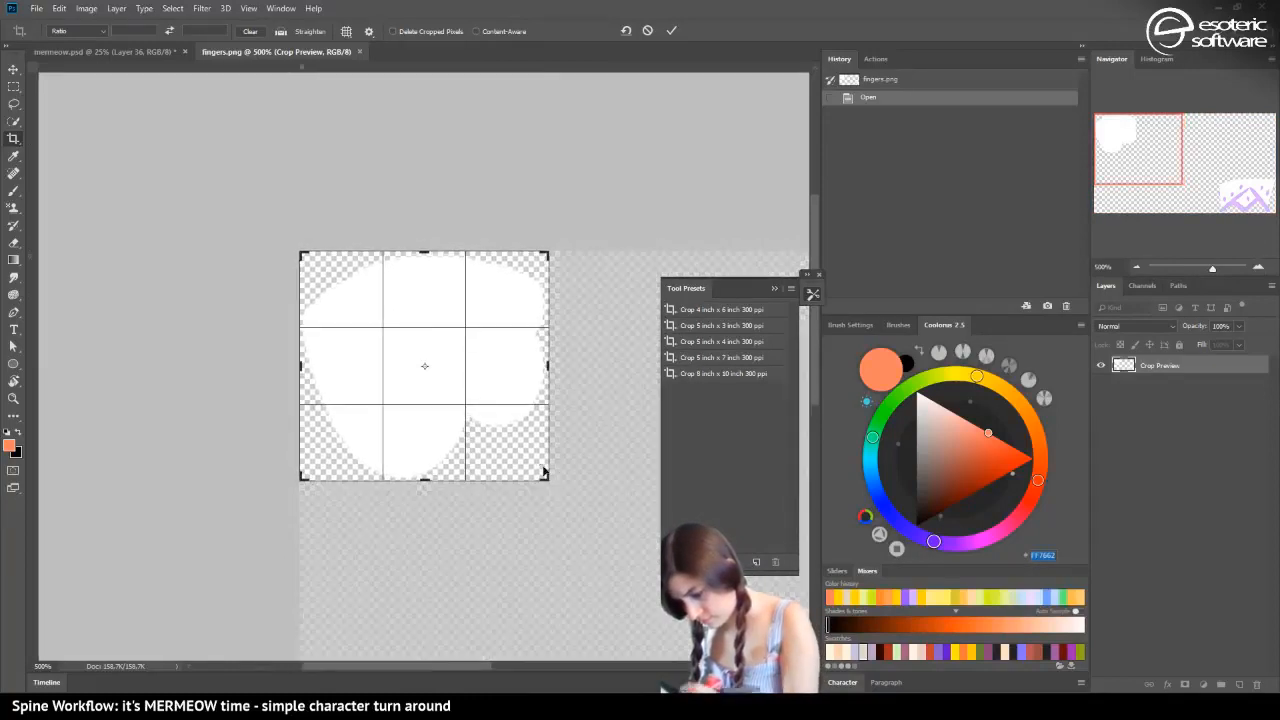
left_click(671, 32)
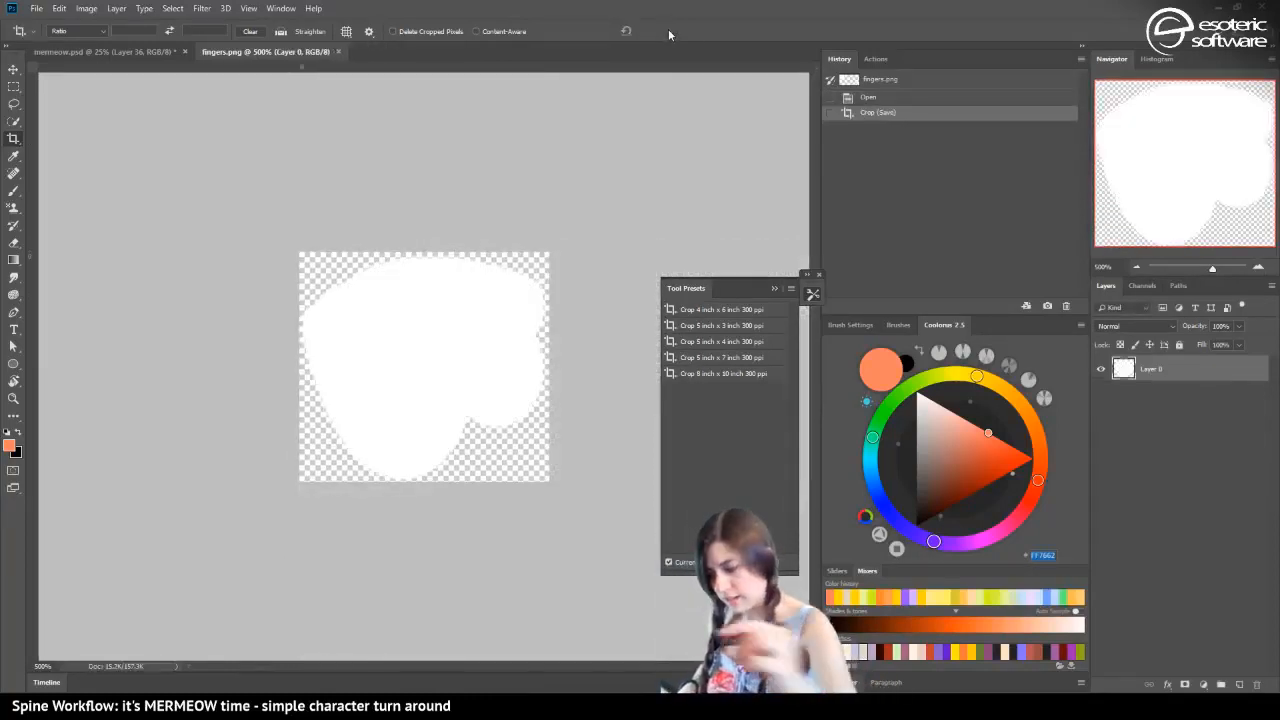
Close fingers.png and quit Photoshop without saving the changes to mermeow.psd
left_click(338, 51)
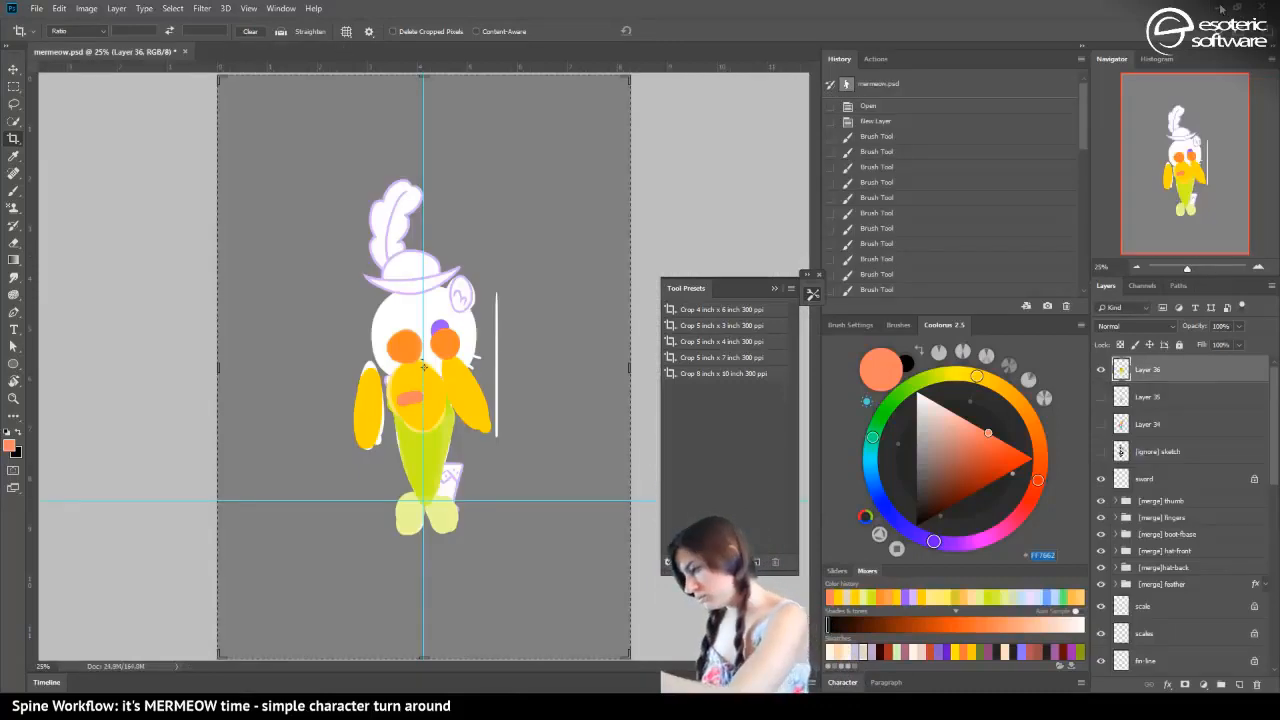
key("ctrl+q")
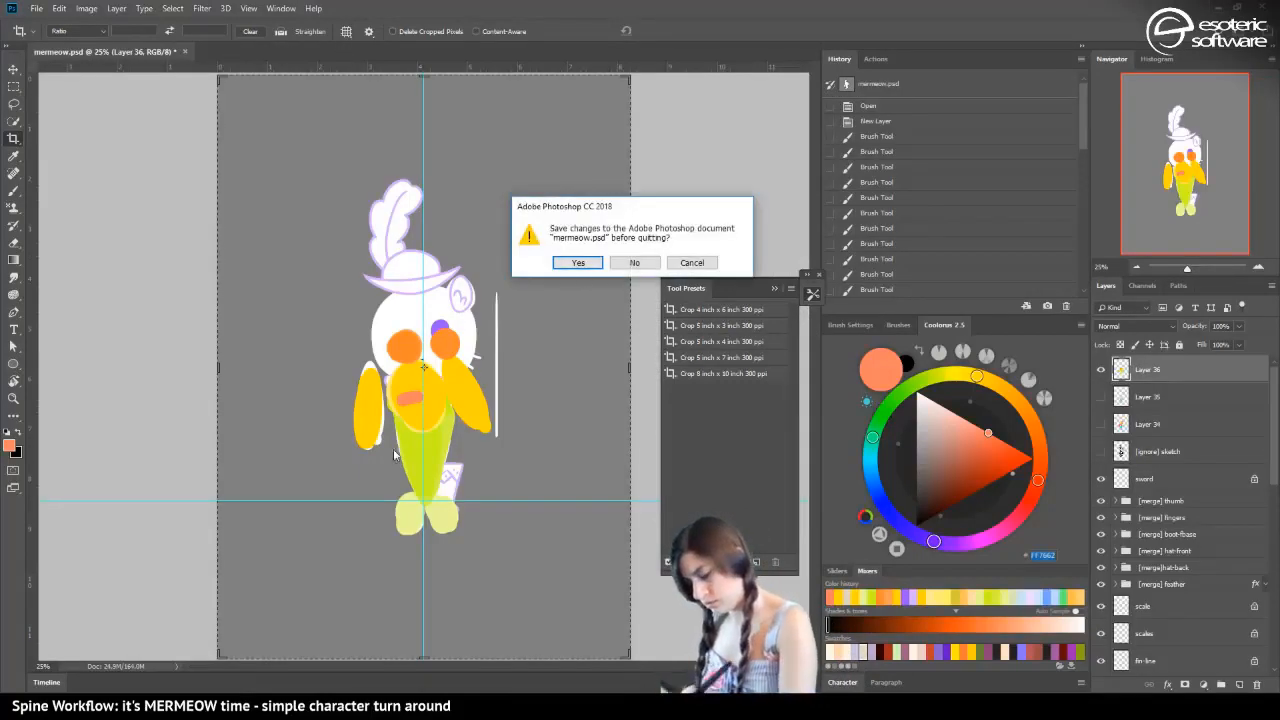
left_click(628, 262)
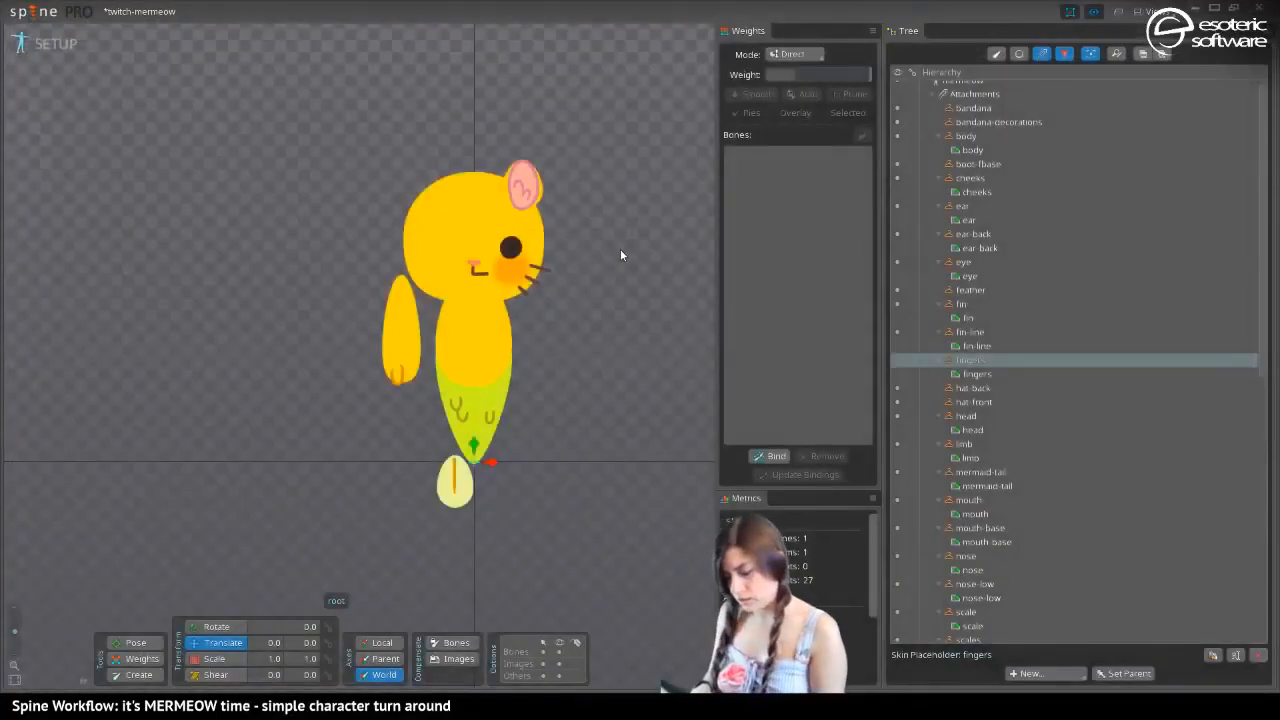
Show the fingers placeholder and move its artwork onto the lower end of the arm at about -160.4, 193.7
left_click(897, 360)
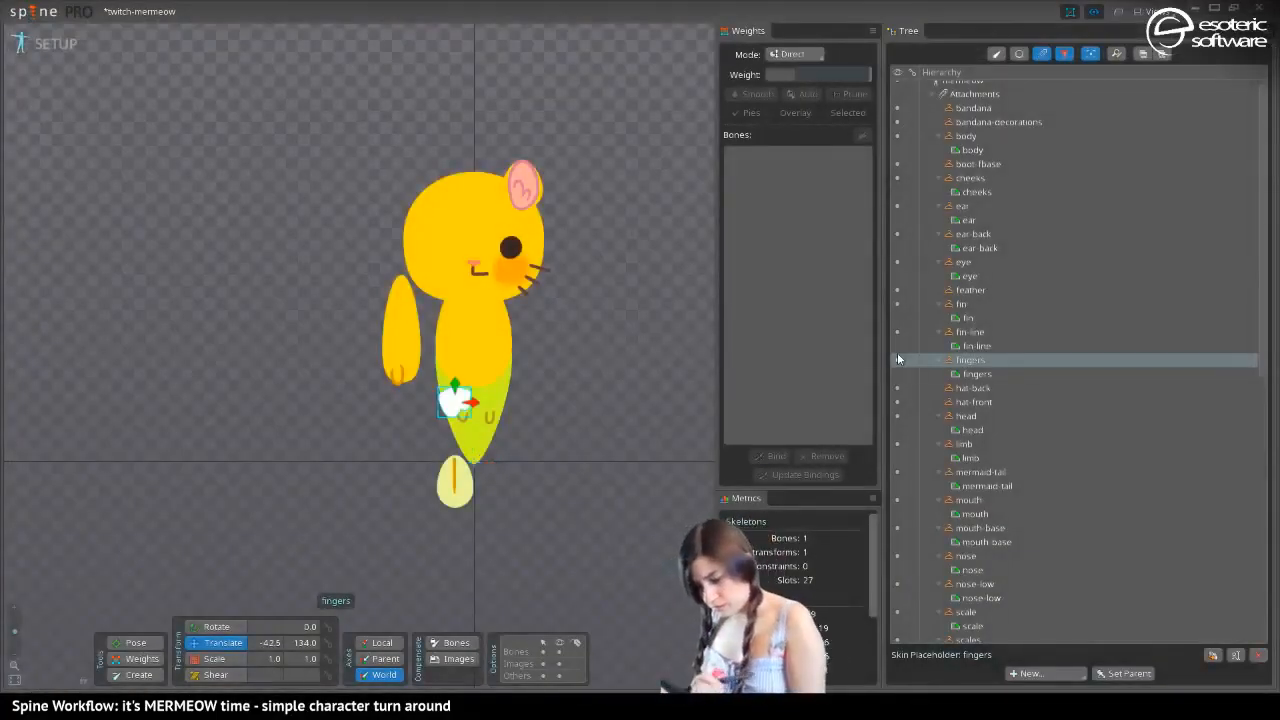
left_click_drag(442, 410, 394, 376)
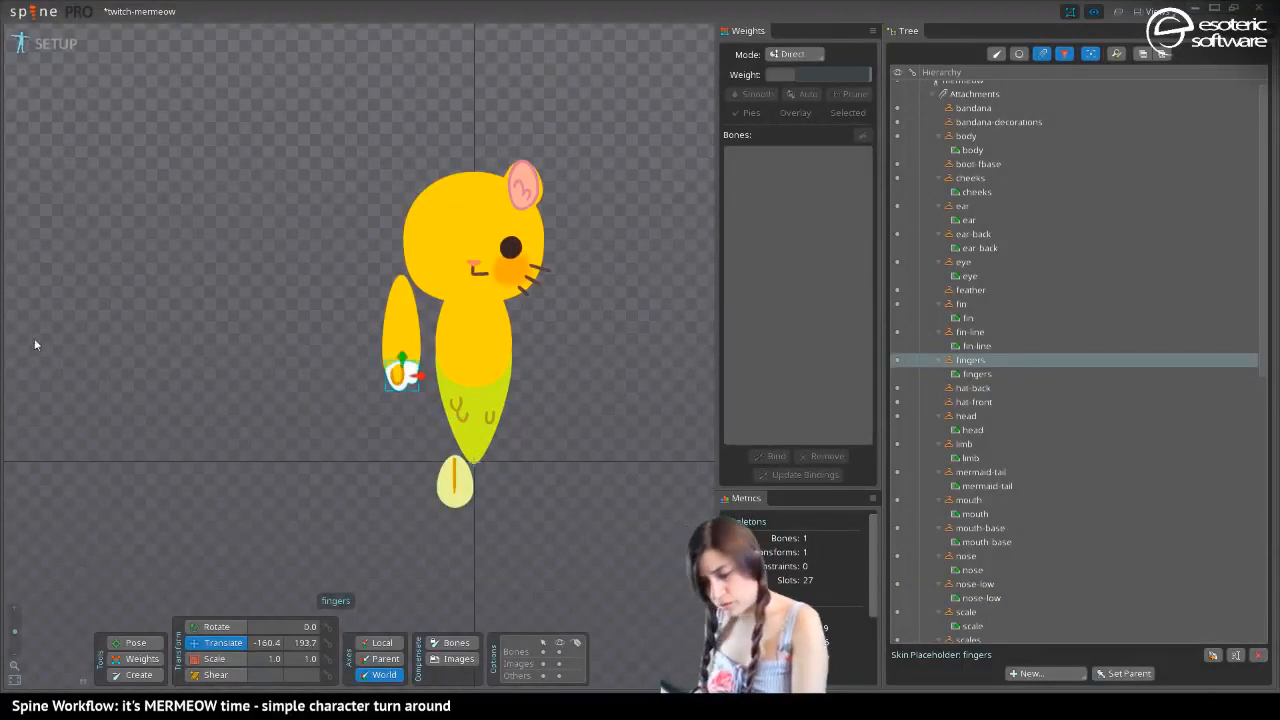
left_click_drag(13, 634, 14, 619)
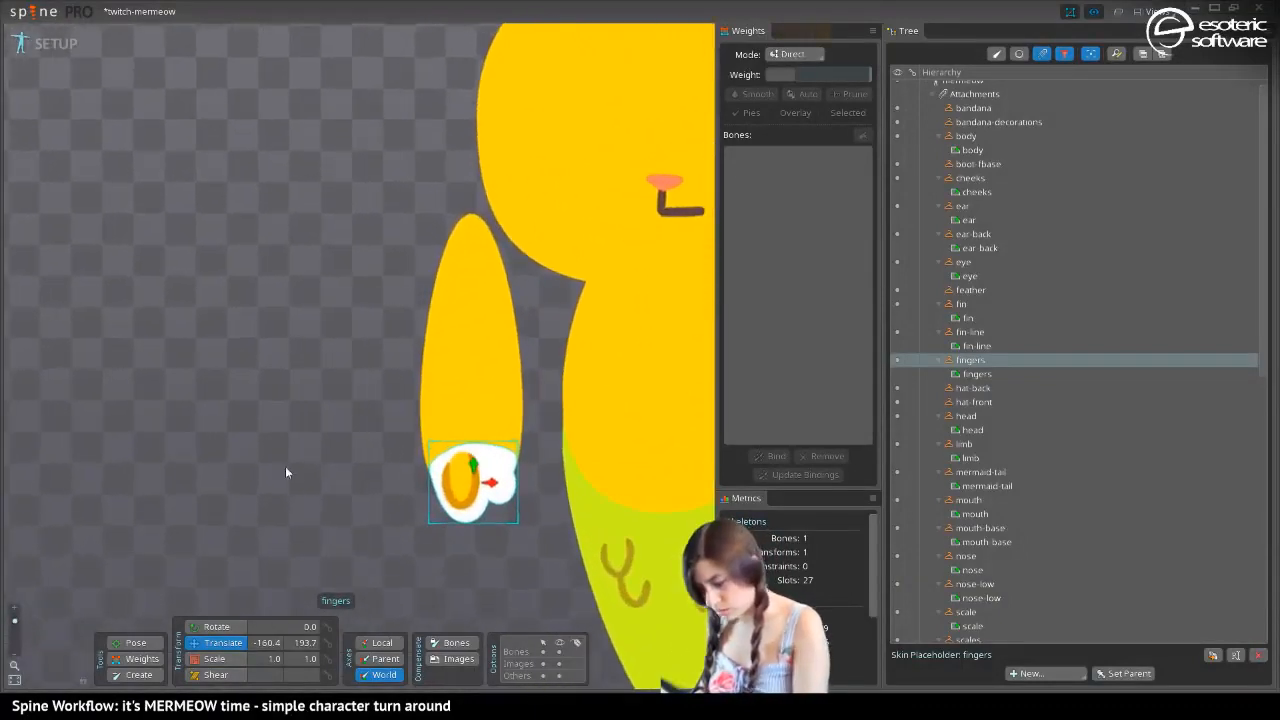
left_click_drag(286, 470, 264, 304)
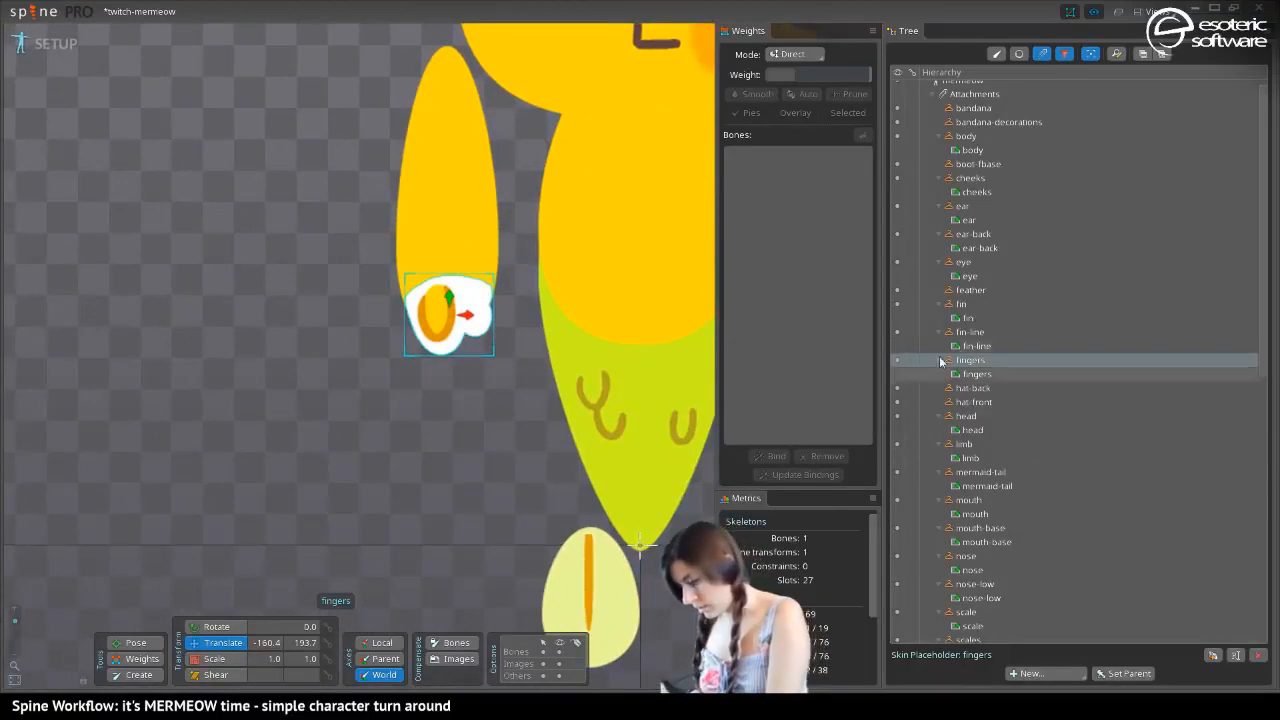
Copy the limb region's color value FFDF00FF and apply it to the fingers region
left_click(435, 247)
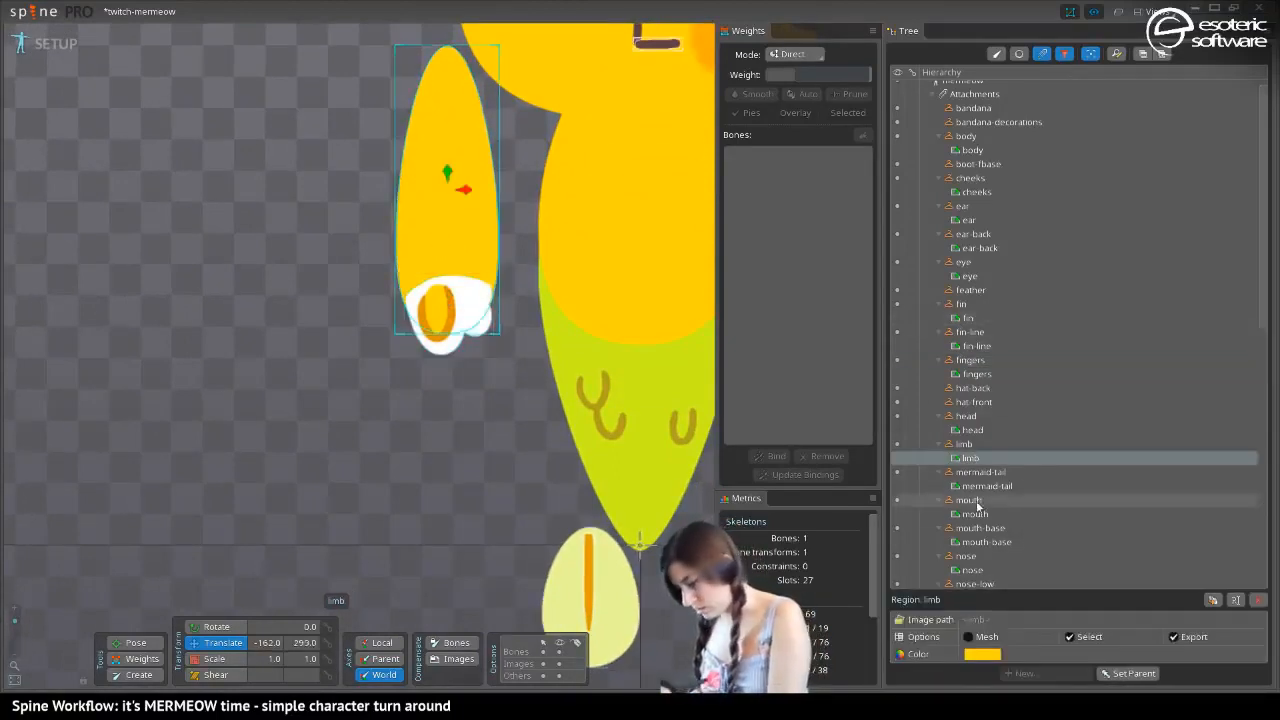
left_click(982, 654)
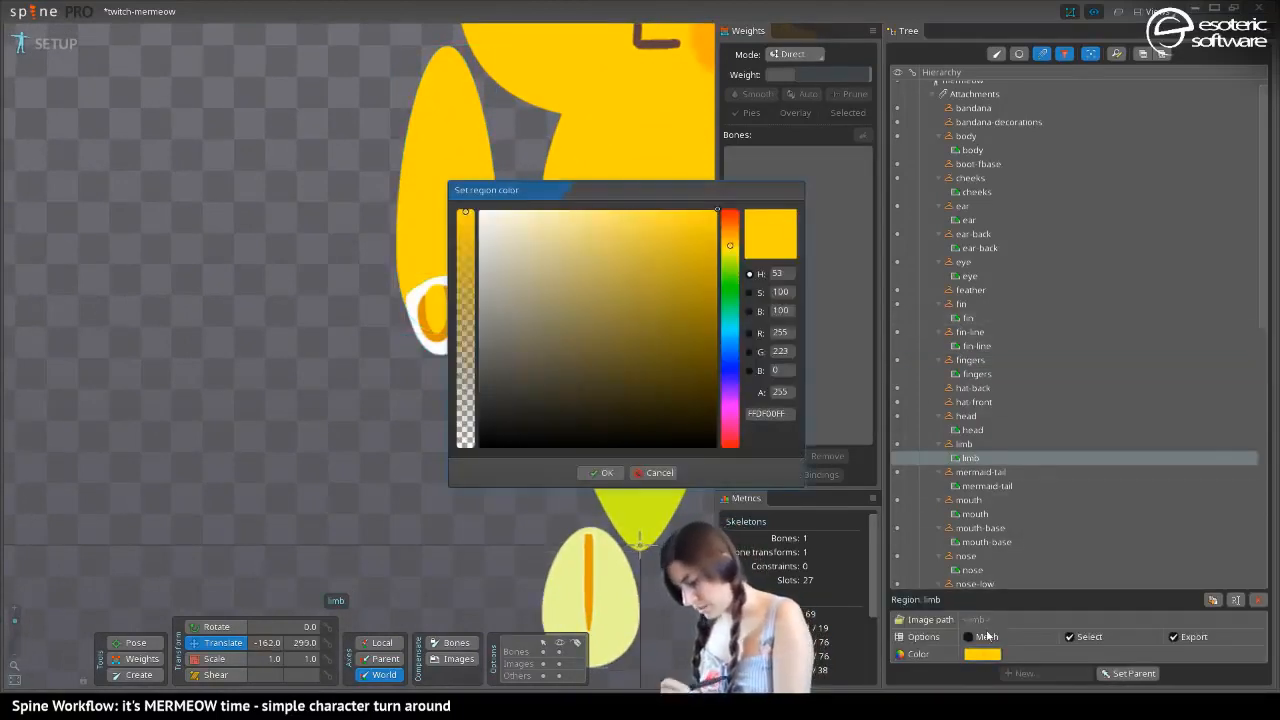
left_click(773, 414)
key("ctrl+c")
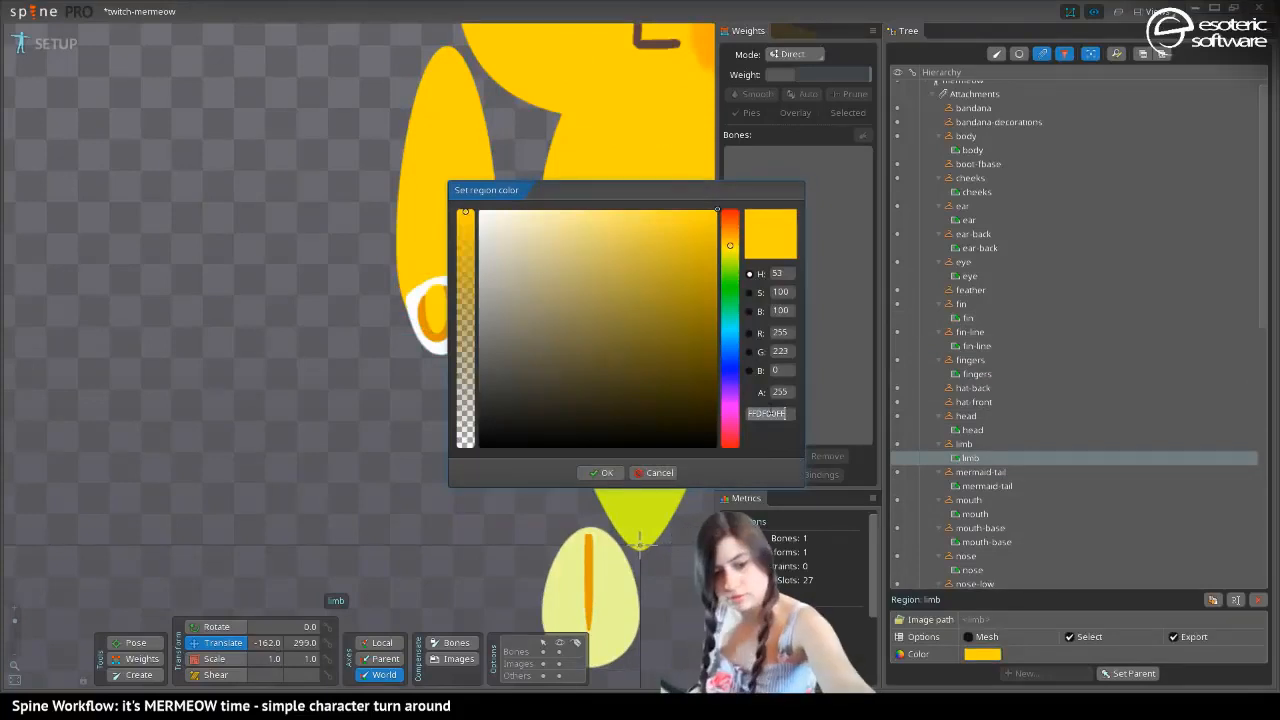
left_click(601, 472)
left_click(474, 333)
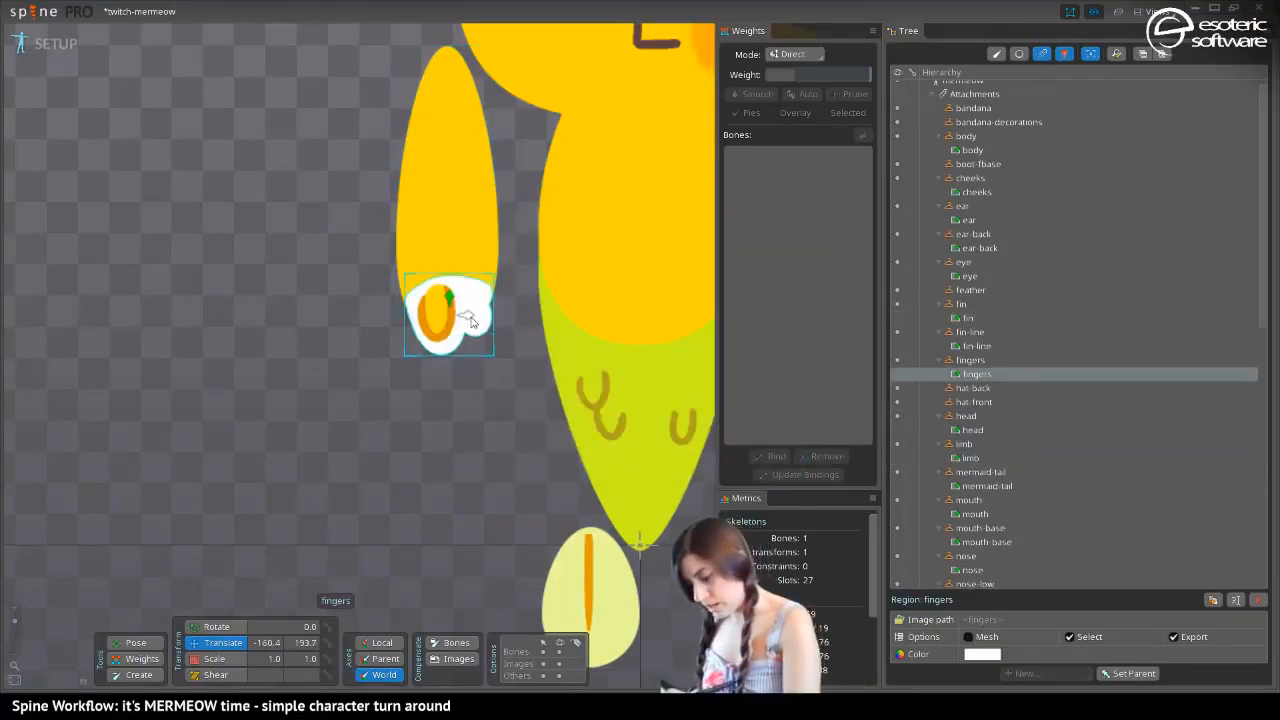
left_click(982, 654)
left_click(758, 411)
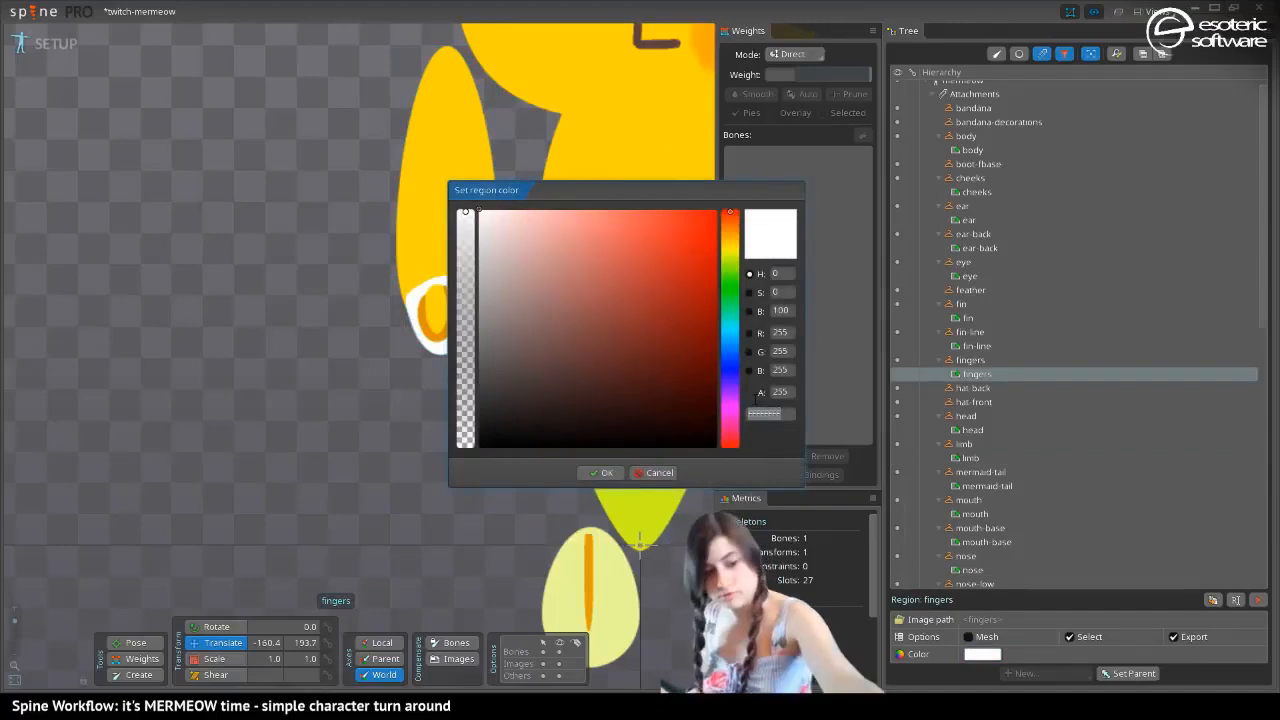
key("ctrl+v")
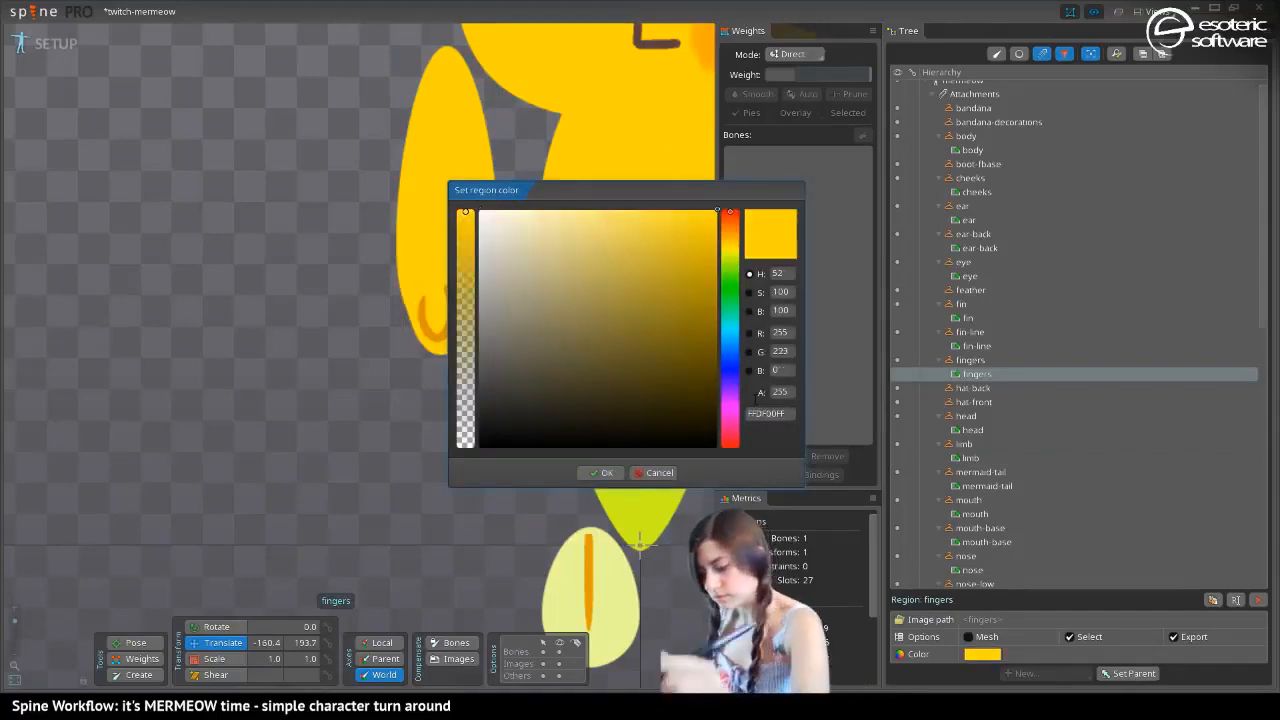
left_click(600, 472)
Duplicate the mermeow skin to hold a second color variant
left_click_drag(14, 621, 14, 629)
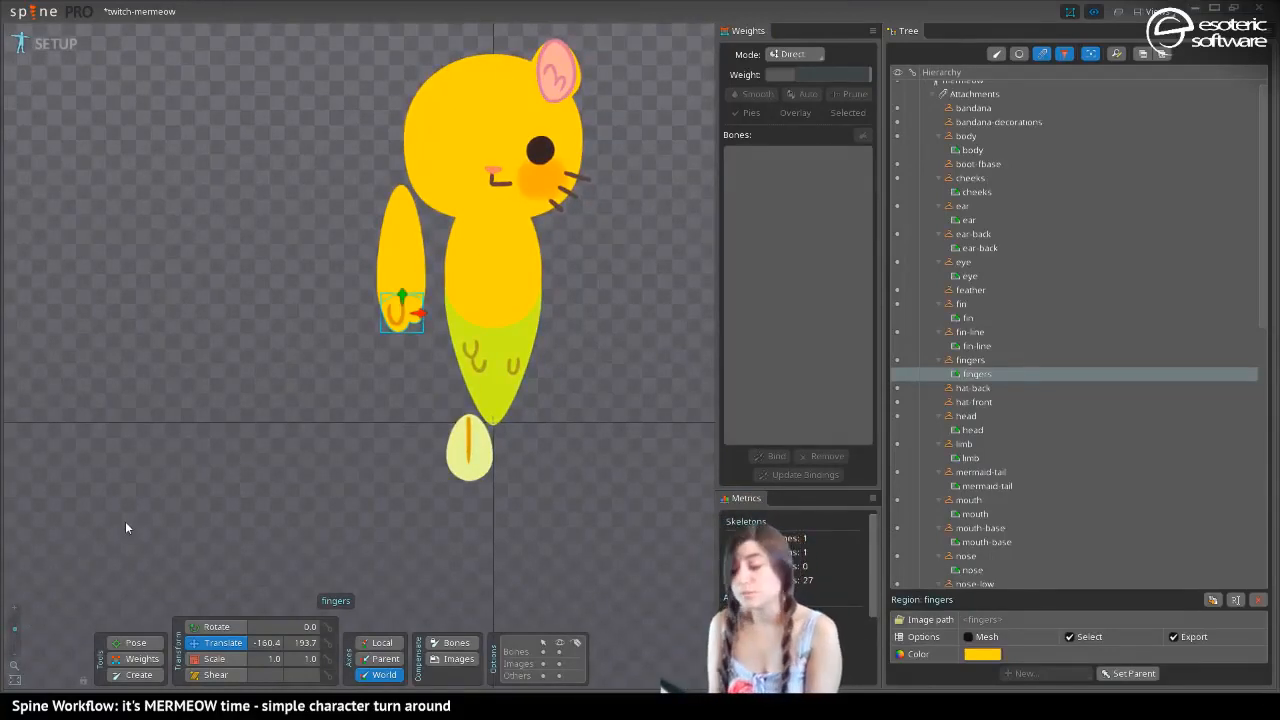
left_click_drag(1265, 207, 1258, 433)
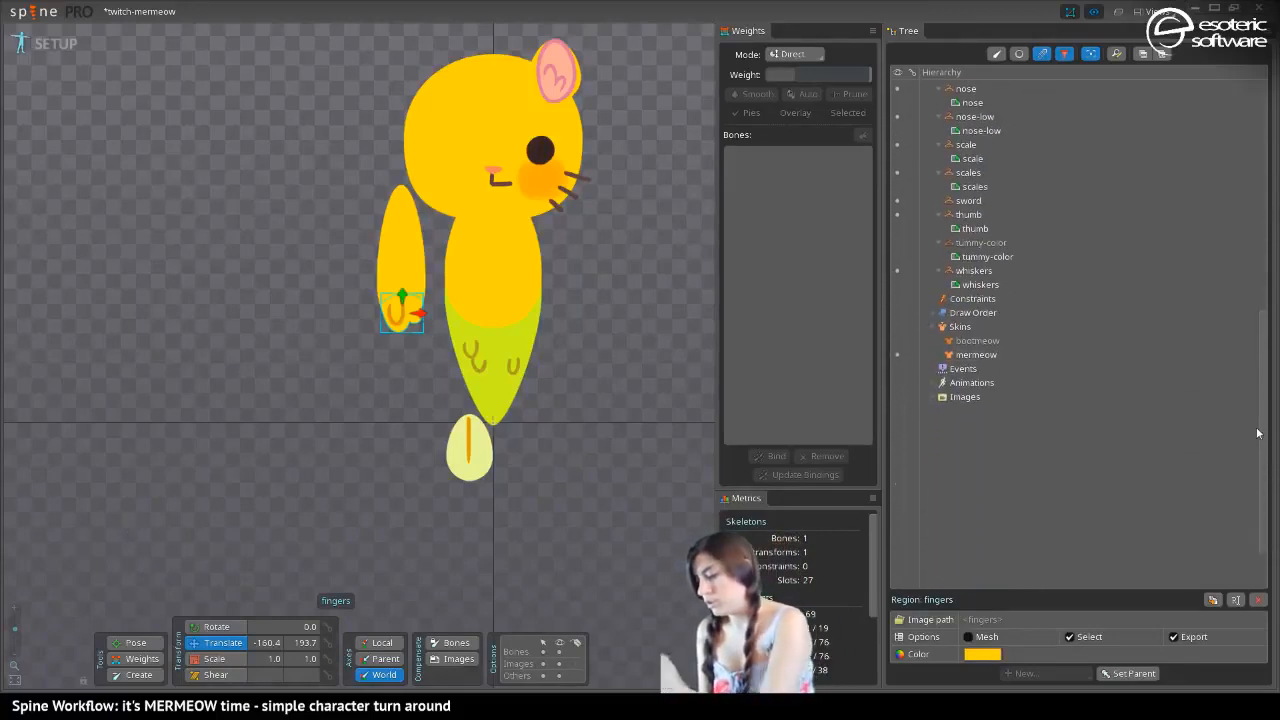
left_click(940, 353)
left_click(1212, 674)
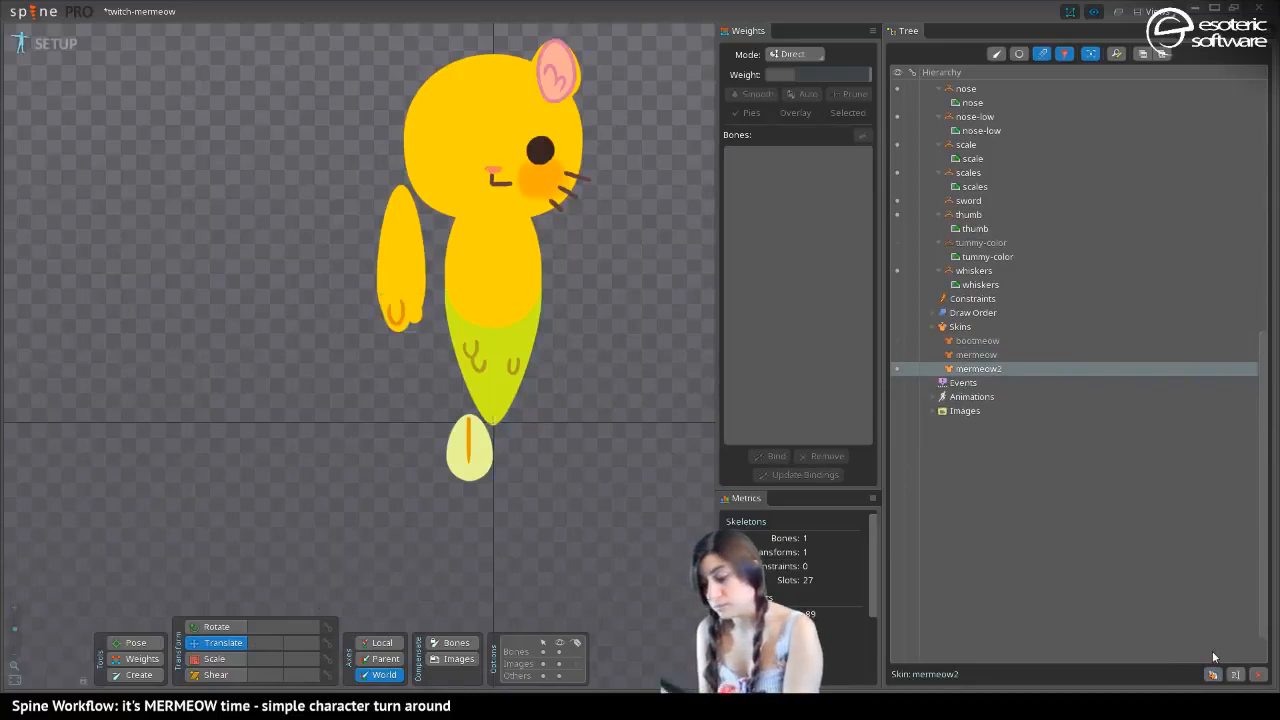
left_click_drag(328, 205, 310, 282)
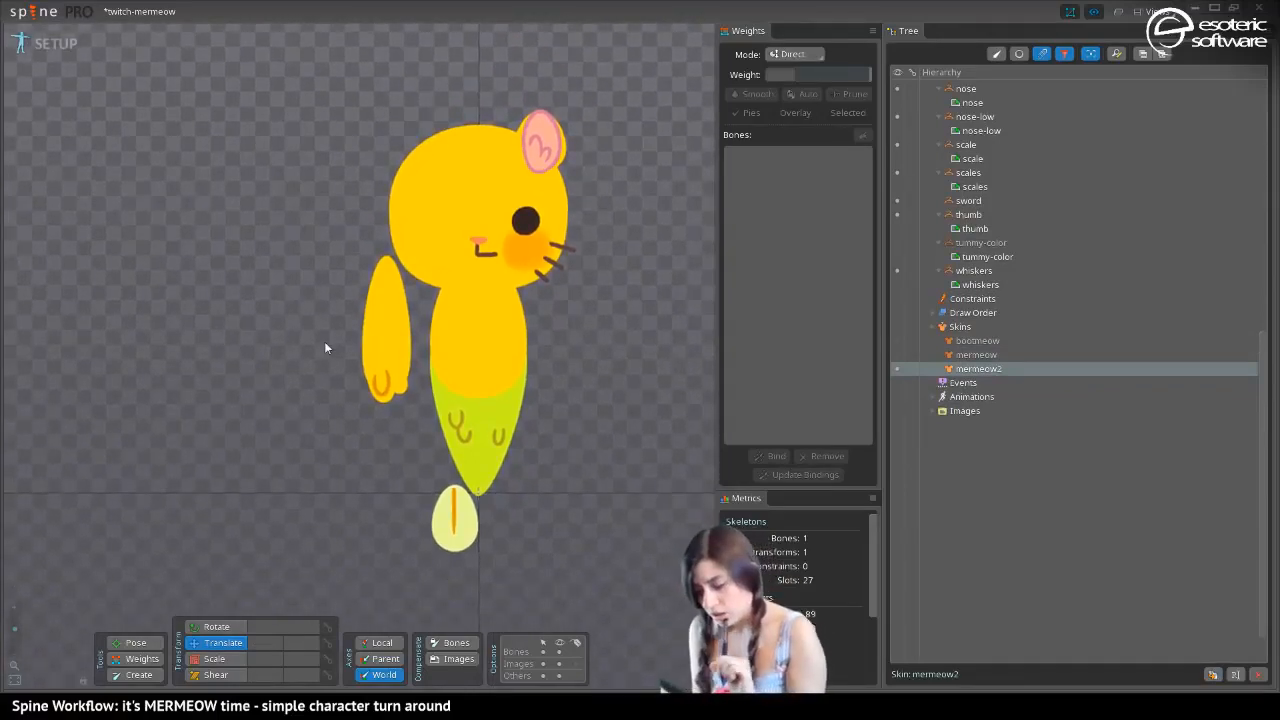
Recolor the mermaid-tail region to fully opaque blue 00D7F0FF and copy its hex value
left_click(479, 420)
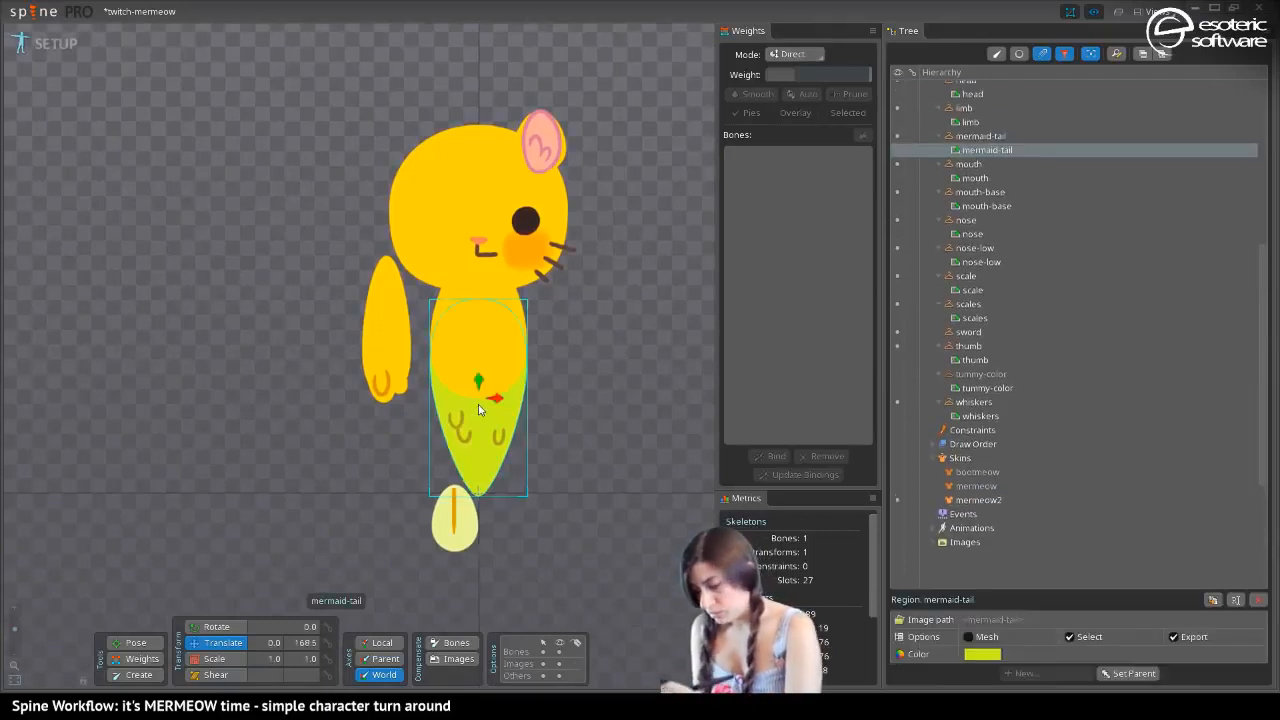
left_click(980, 656)
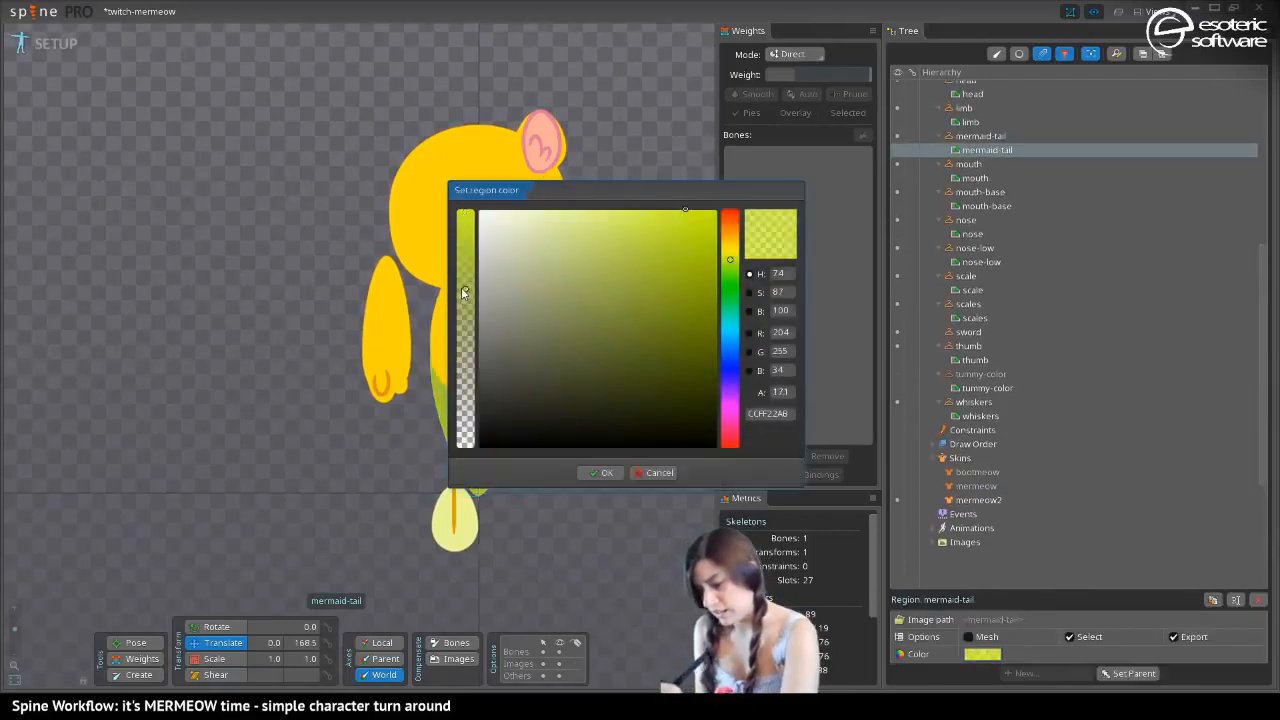
left_click_drag(475, 192, 657, 137)
left_click(912, 269)
mouse_move(820, 180)
left_mouse_down()
mouse_move(850, 137)
mouse_move(912, 134)
left_mouse_up()
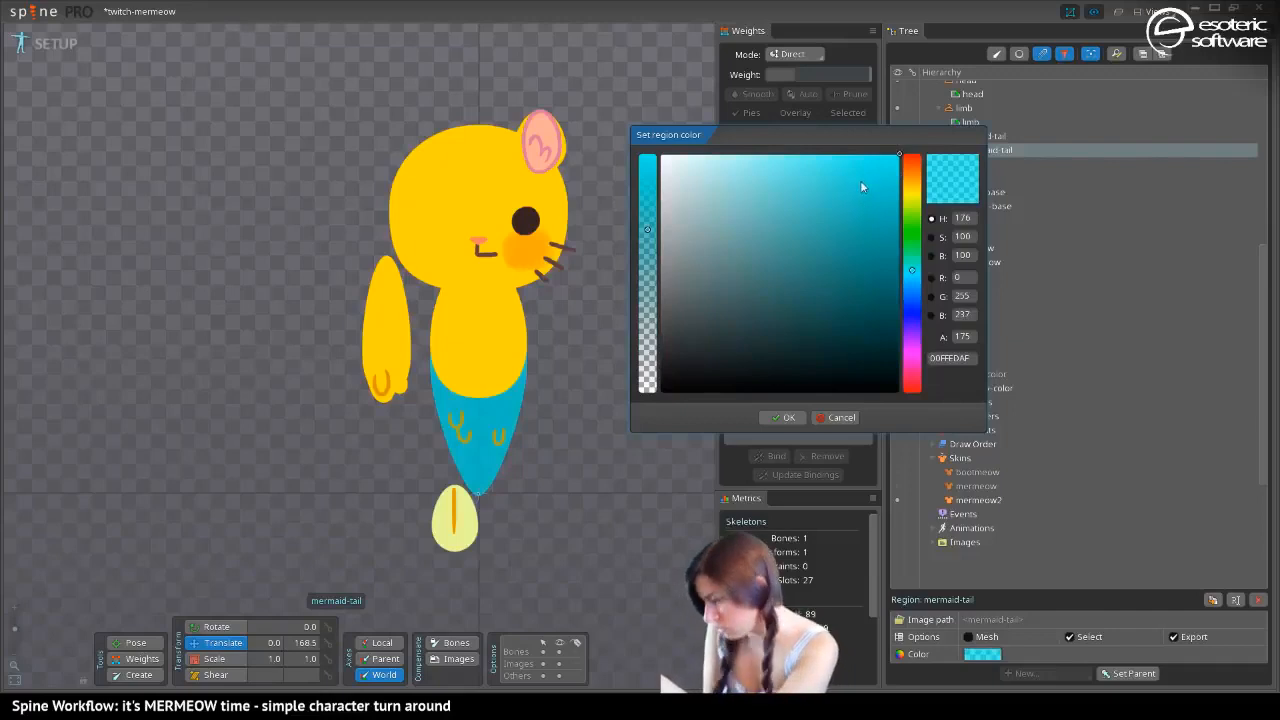
mouse_move(872, 215)
left_mouse_down()
mouse_move(874, 266)
mouse_move(820, 266)
mouse_move(900, 119)
left_mouse_up()
left_click_drag(647, 229, 654, 102)
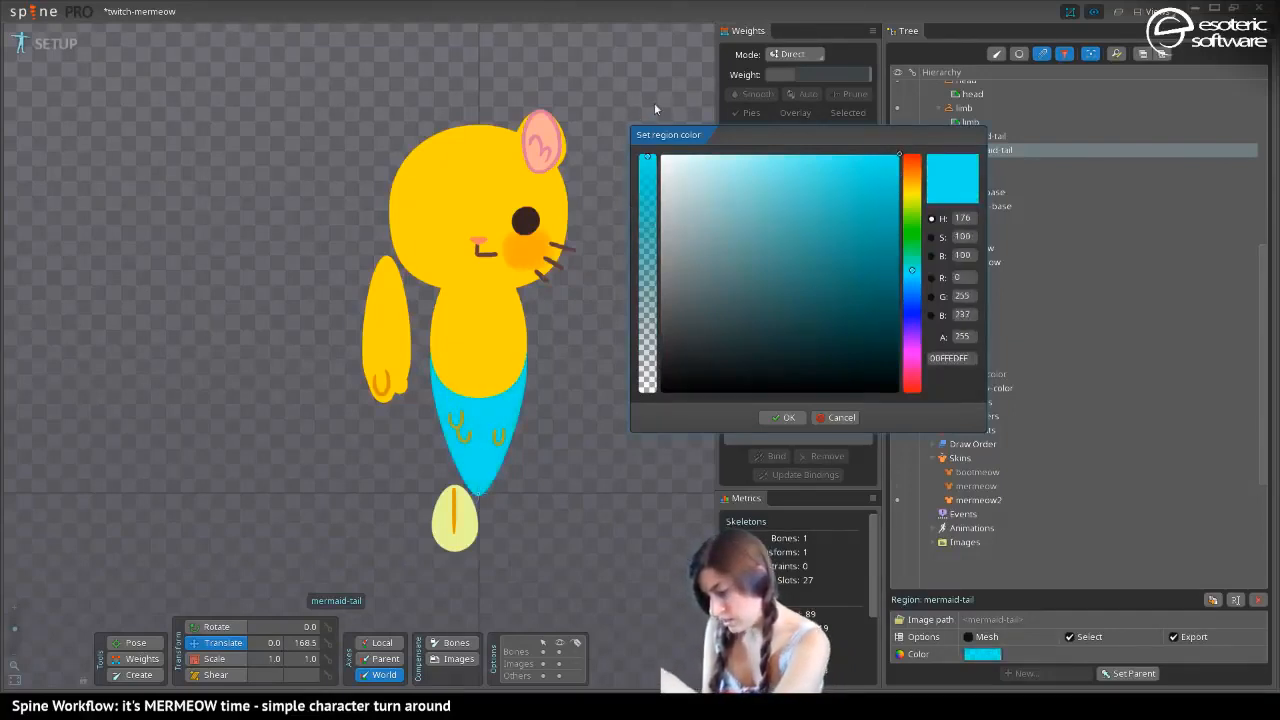
mouse_move(813, 176)
left_mouse_down()
mouse_move(884, 160)
mouse_move(842, 137)
mouse_move(920, 126)
mouse_move(826, 119)
mouse_move(873, 134)
mouse_move(890, 203)
mouse_move(911, 162)
mouse_move(929, 176)
left_mouse_up()
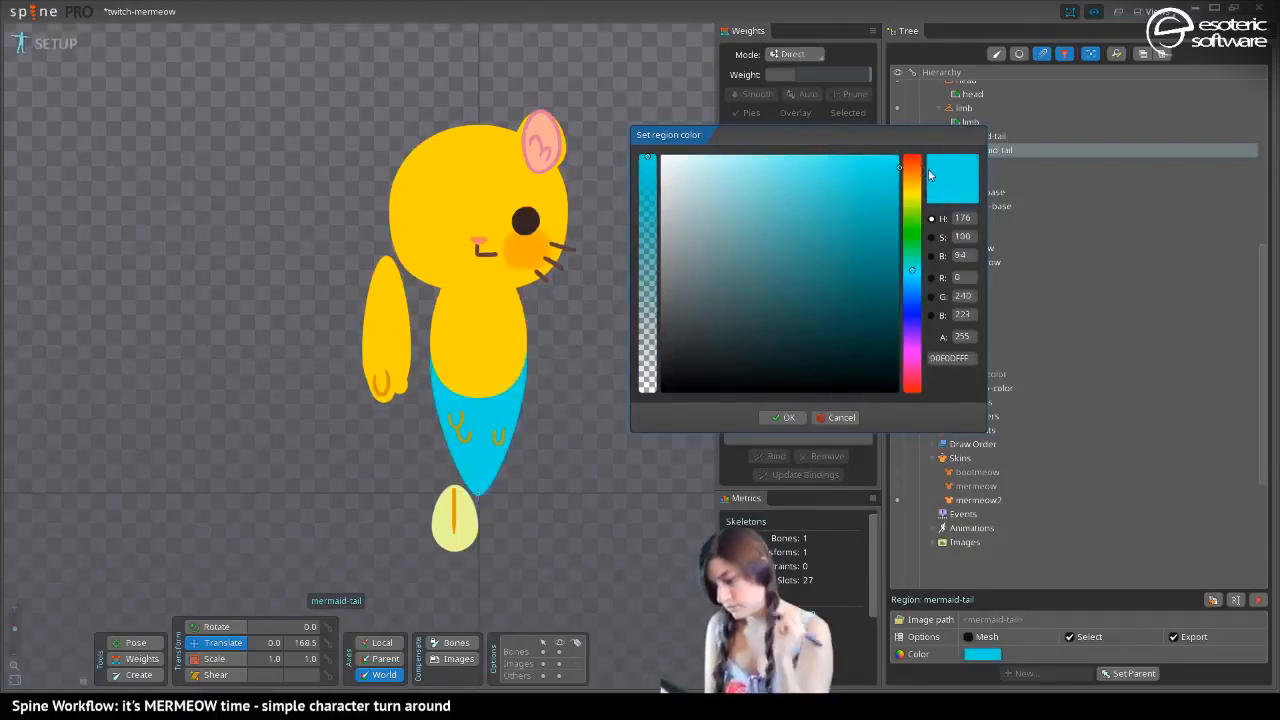
mouse_move(912, 270)
left_mouse_down()
mouse_move(911, 305)
mouse_move(902, 265)
left_mouse_up()
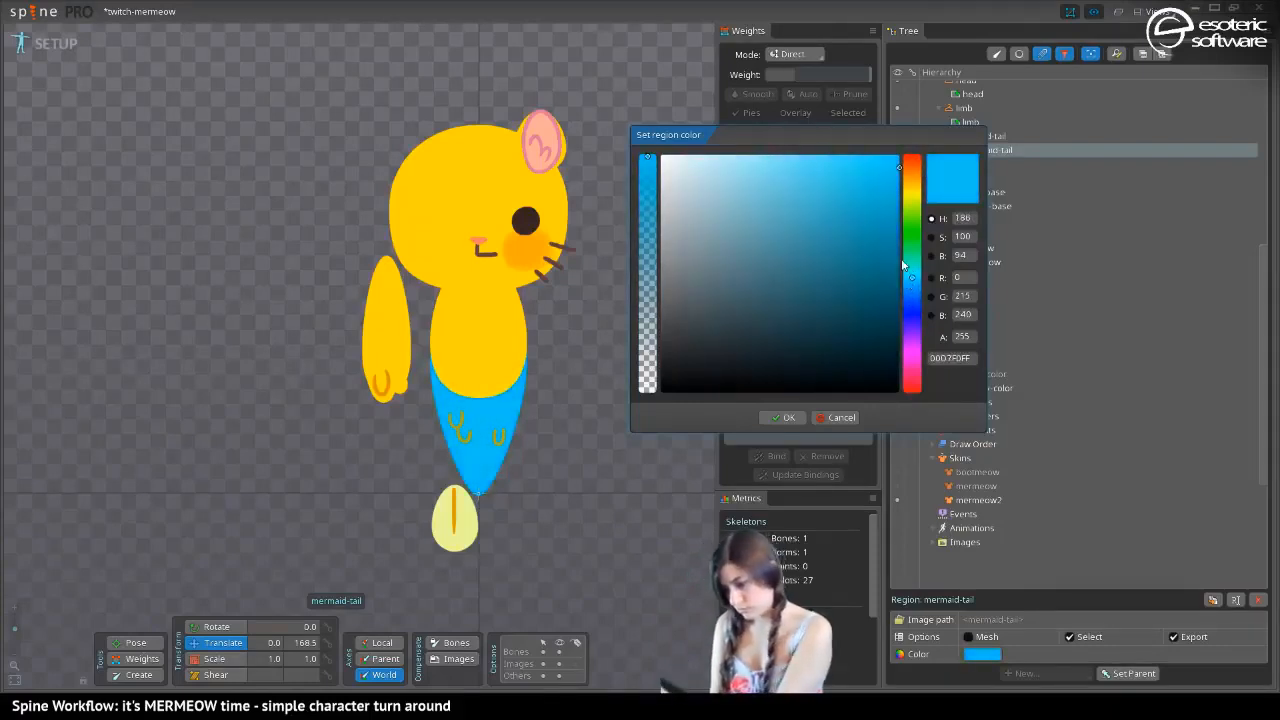
left_click(966, 358)
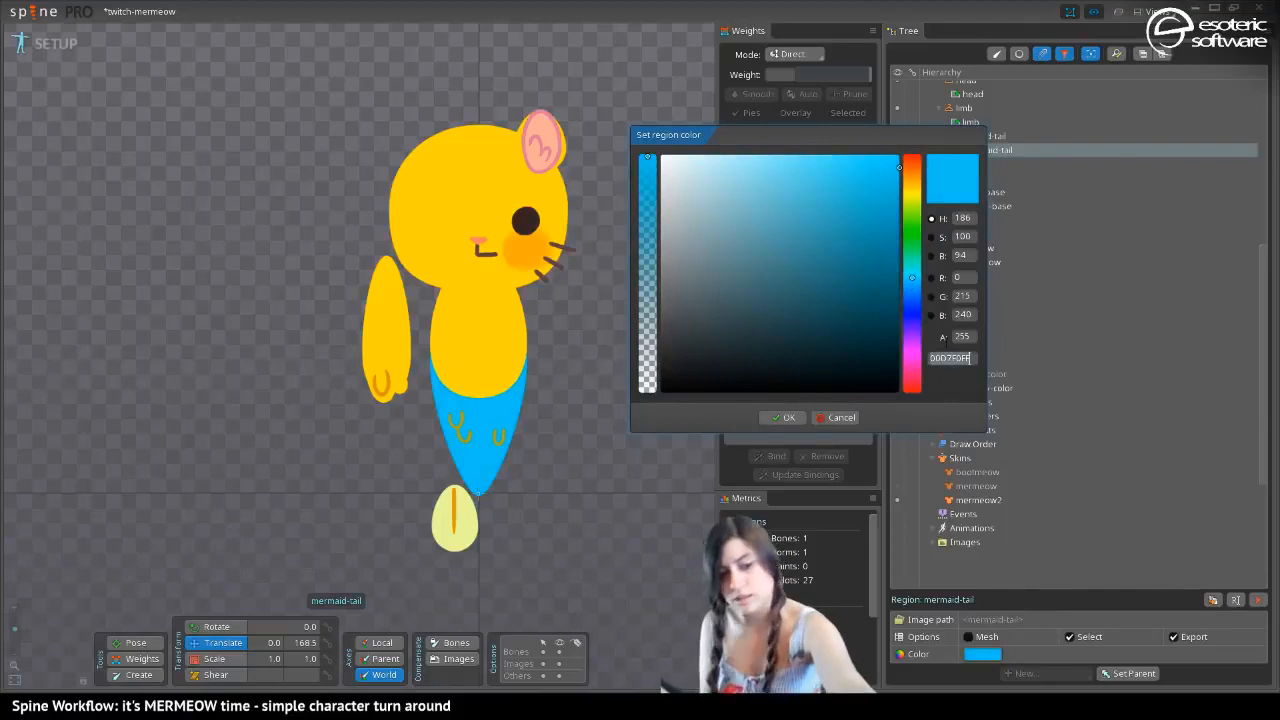
left_click(774, 418)
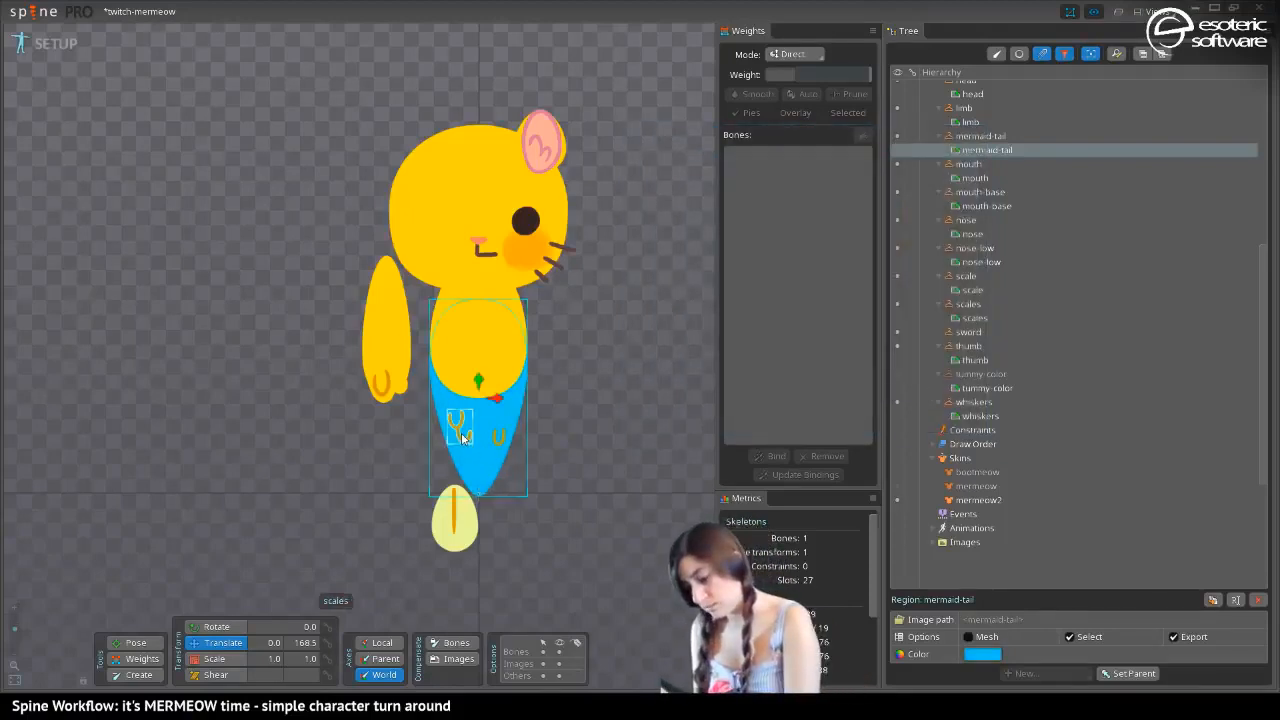
Apply the copied tail color 00D7F0FF to the scales region
left_click(459, 408)
left_click(982, 654)
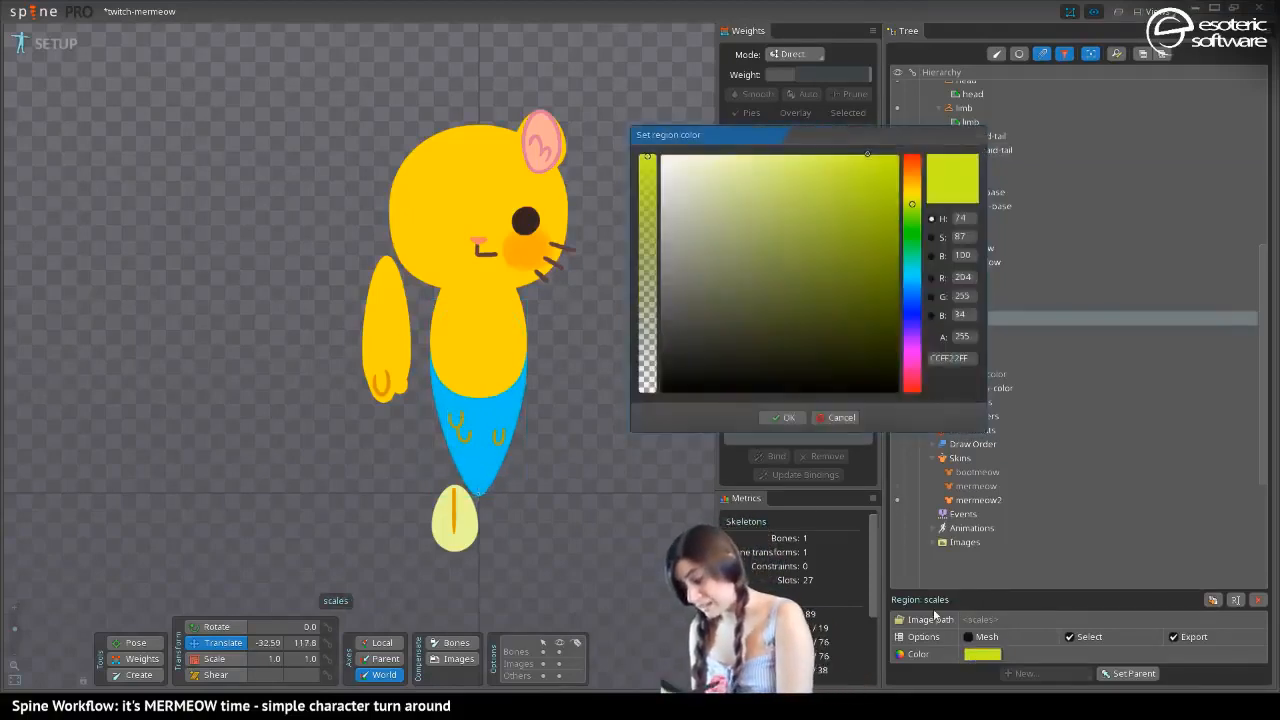
left_click_drag(933, 358, 968, 358)
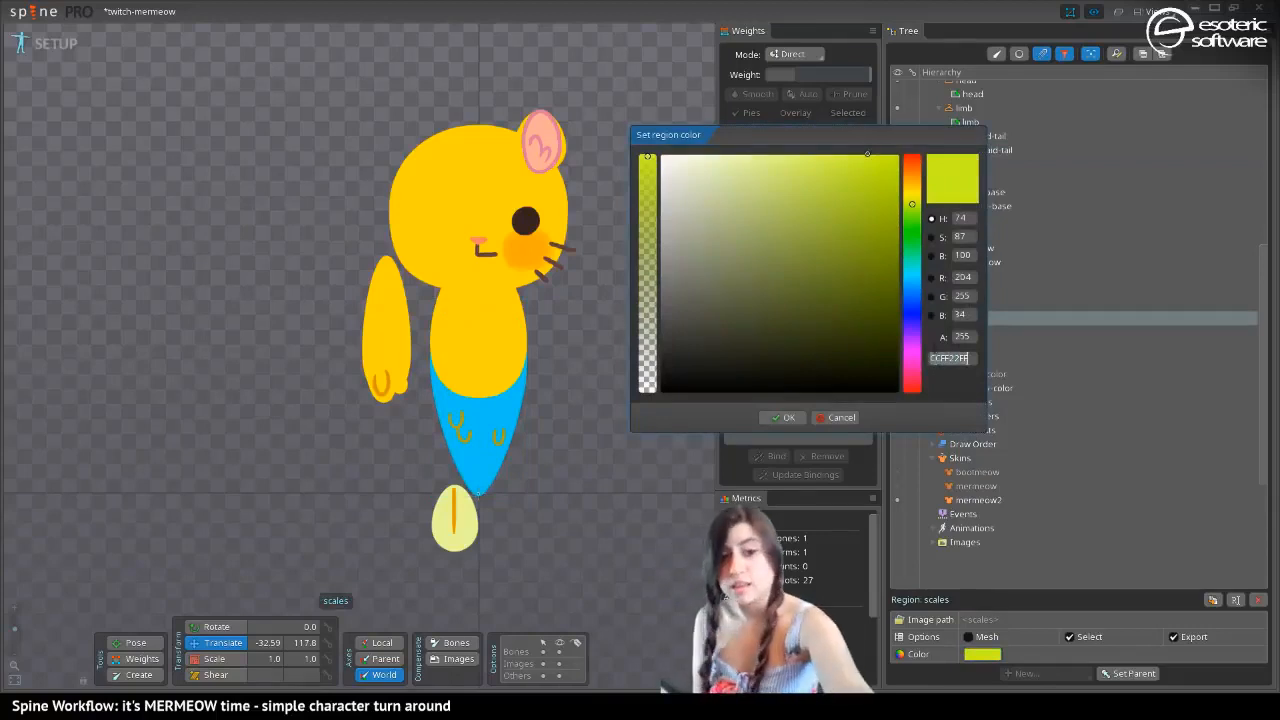
type("00D7F0FF")
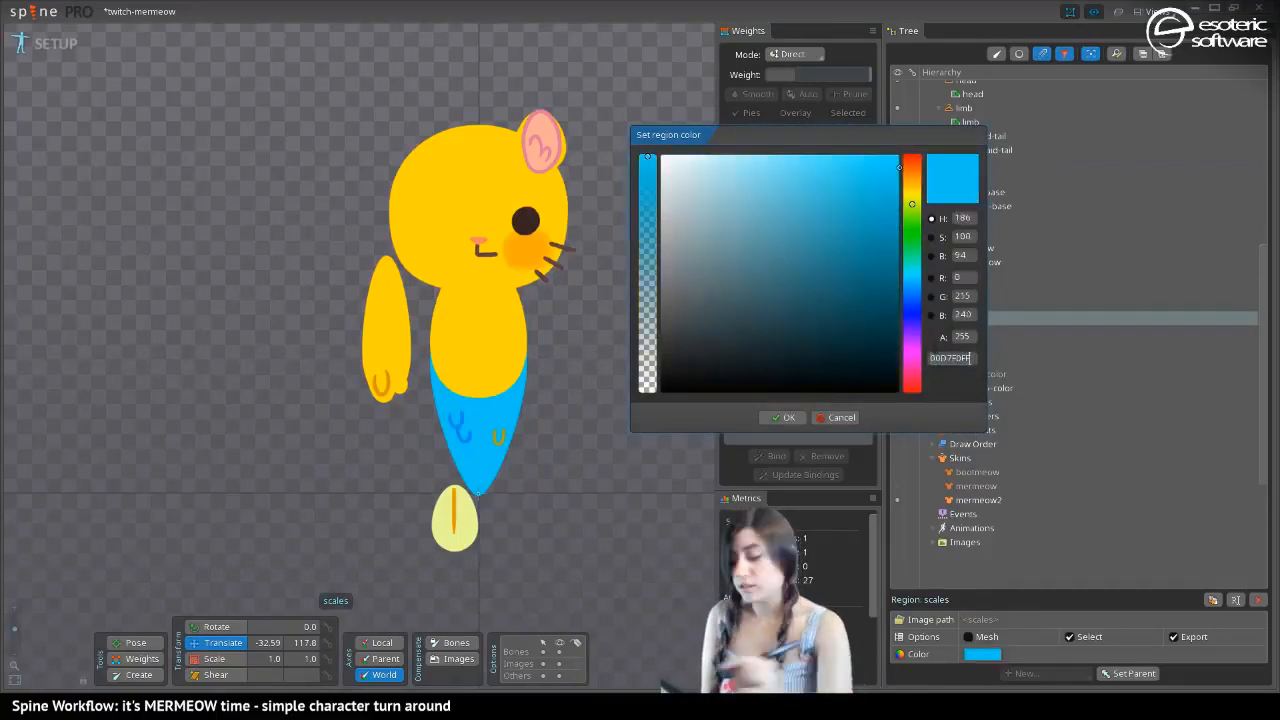
left_click(779, 420)
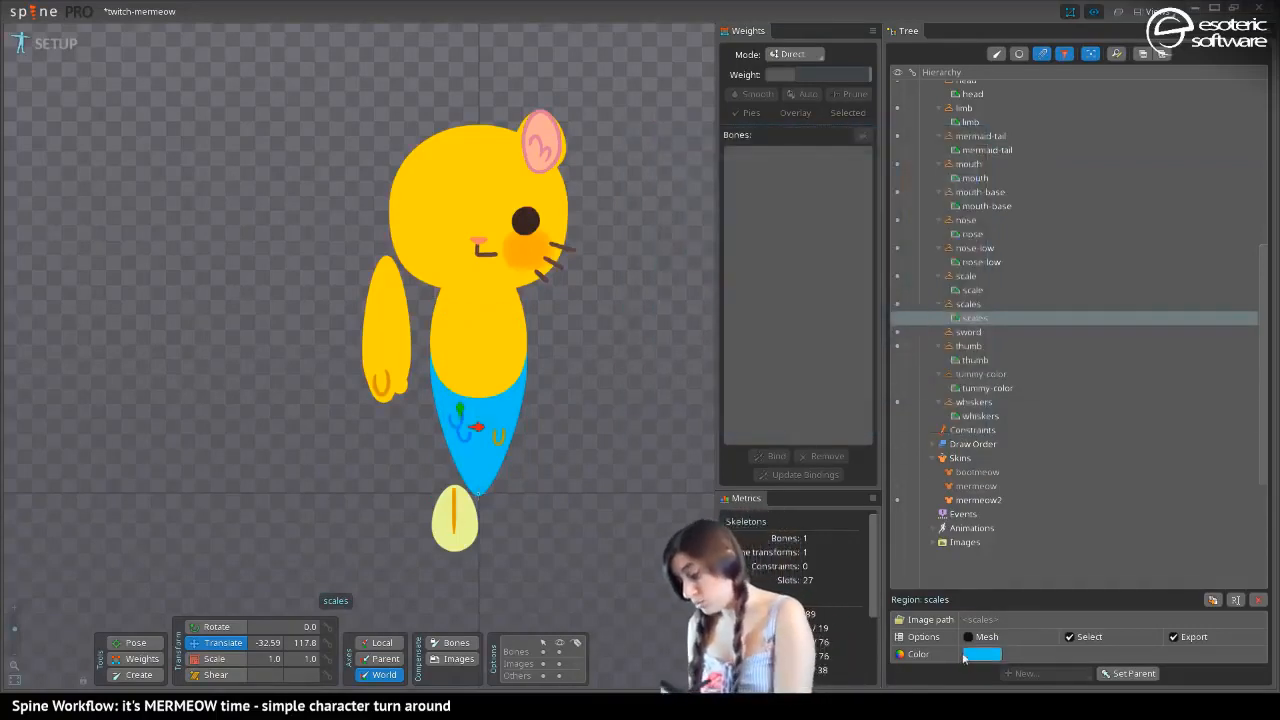
Set the single scale region on the tail to the same copied blue, 00D7F0FF
left_click(465, 440)
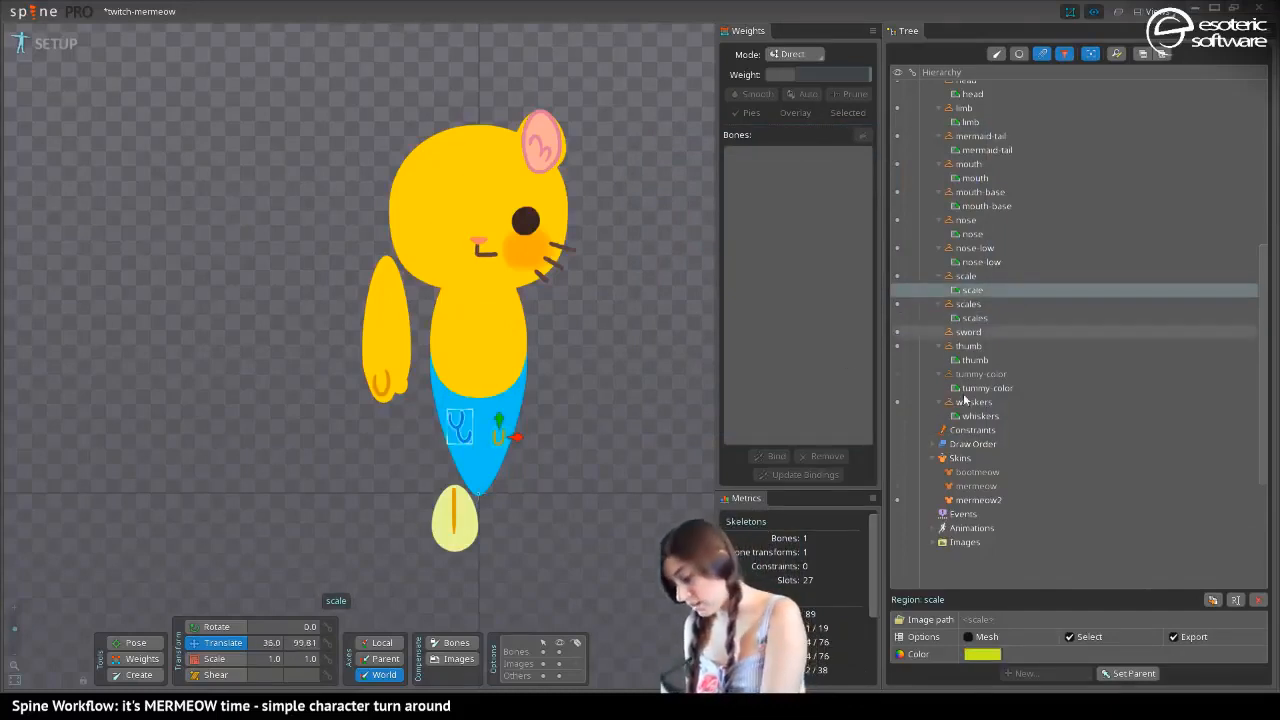
left_click(978, 655)
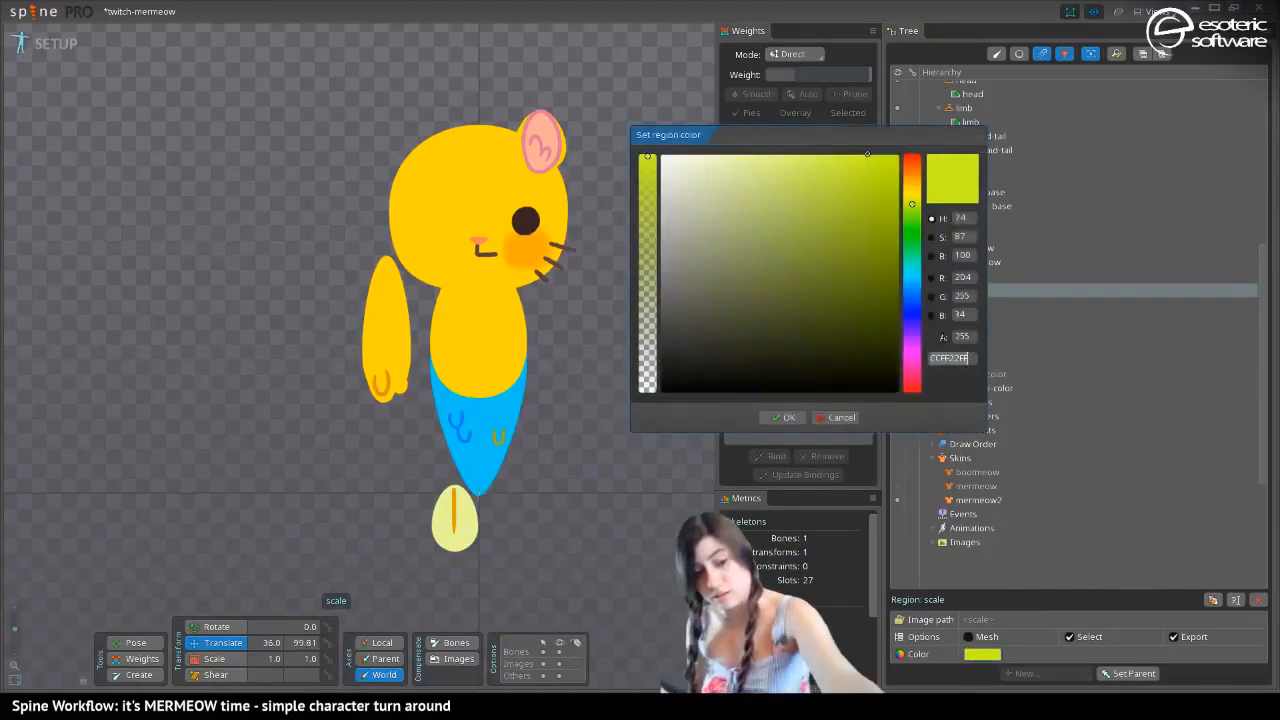
type("00D7F0FF")
left_click(779, 418)
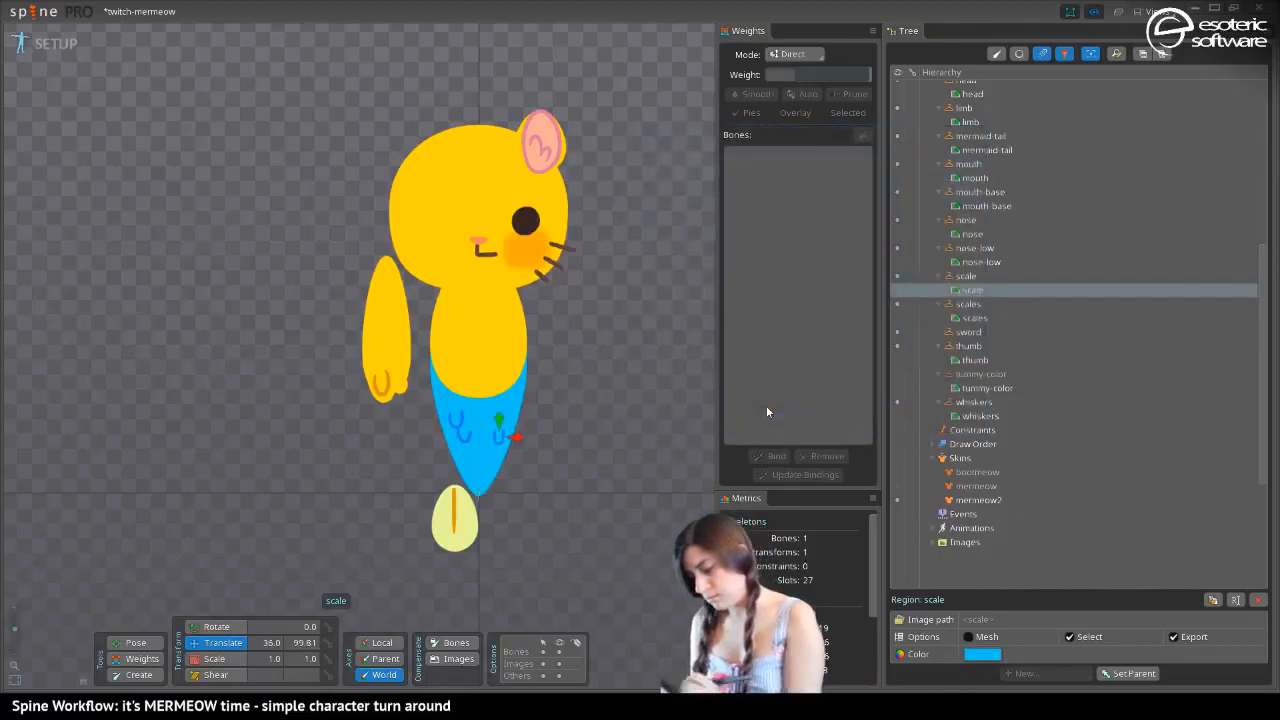
Recolor the fin region to coral pink FF5283FF and copy its hex value
left_click(462, 523)
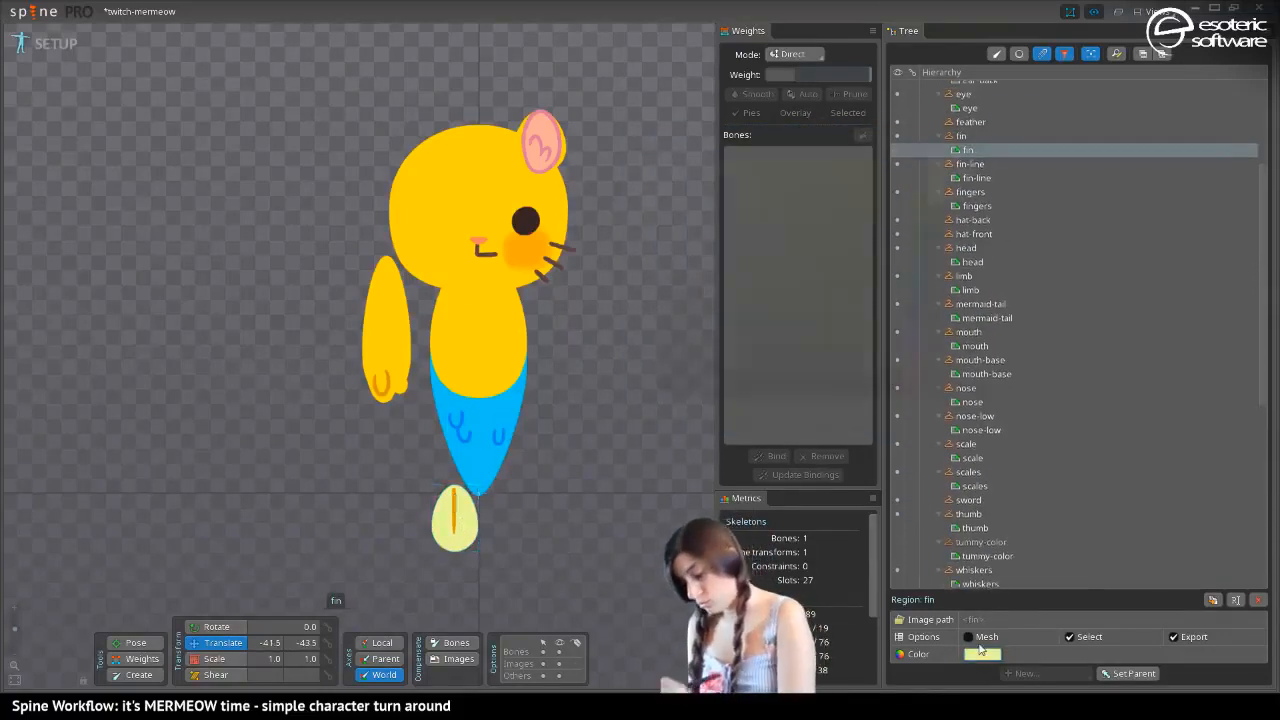
left_click(981, 653)
left_click(909, 341)
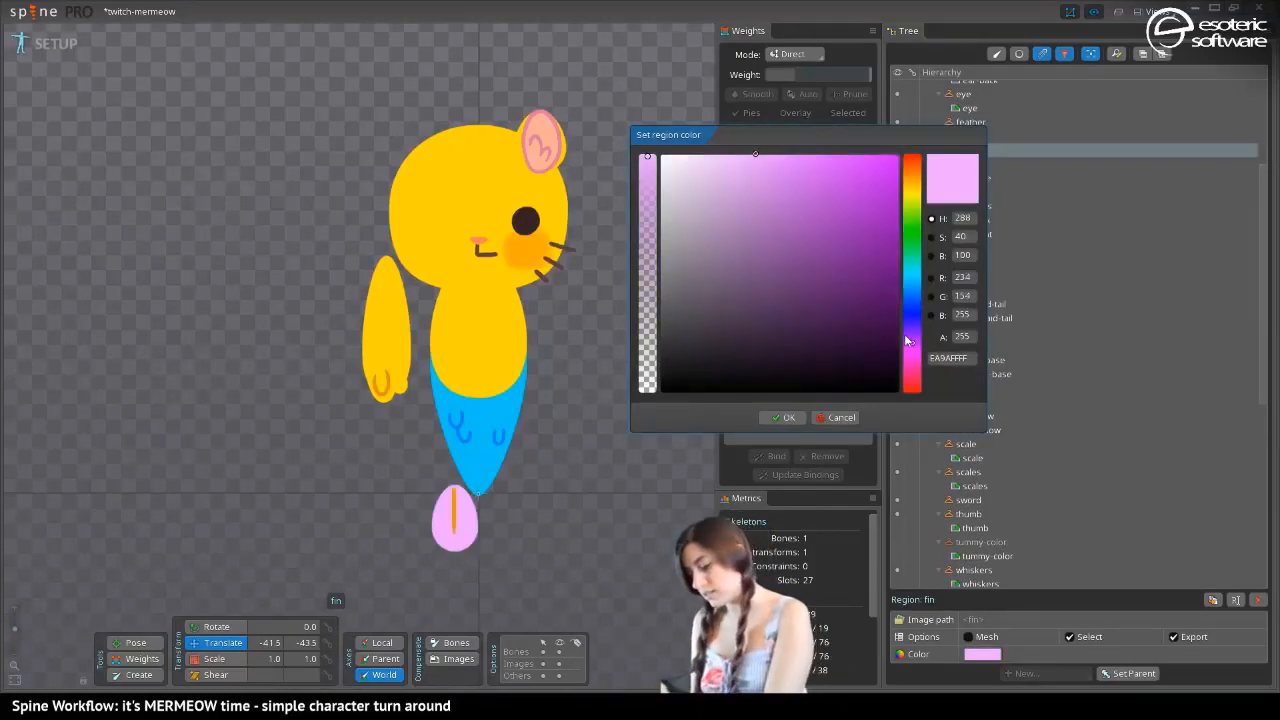
mouse_move(818, 155)
left_mouse_down()
mouse_move(686, 157)
mouse_move(700, 160)
left_mouse_up()
left_click_drag(912, 352, 912, 379)
left_click(763, 153)
mouse_move(758, 130)
left_mouse_down()
mouse_move(732, 138)
mouse_move(823, 140)
left_mouse_up()
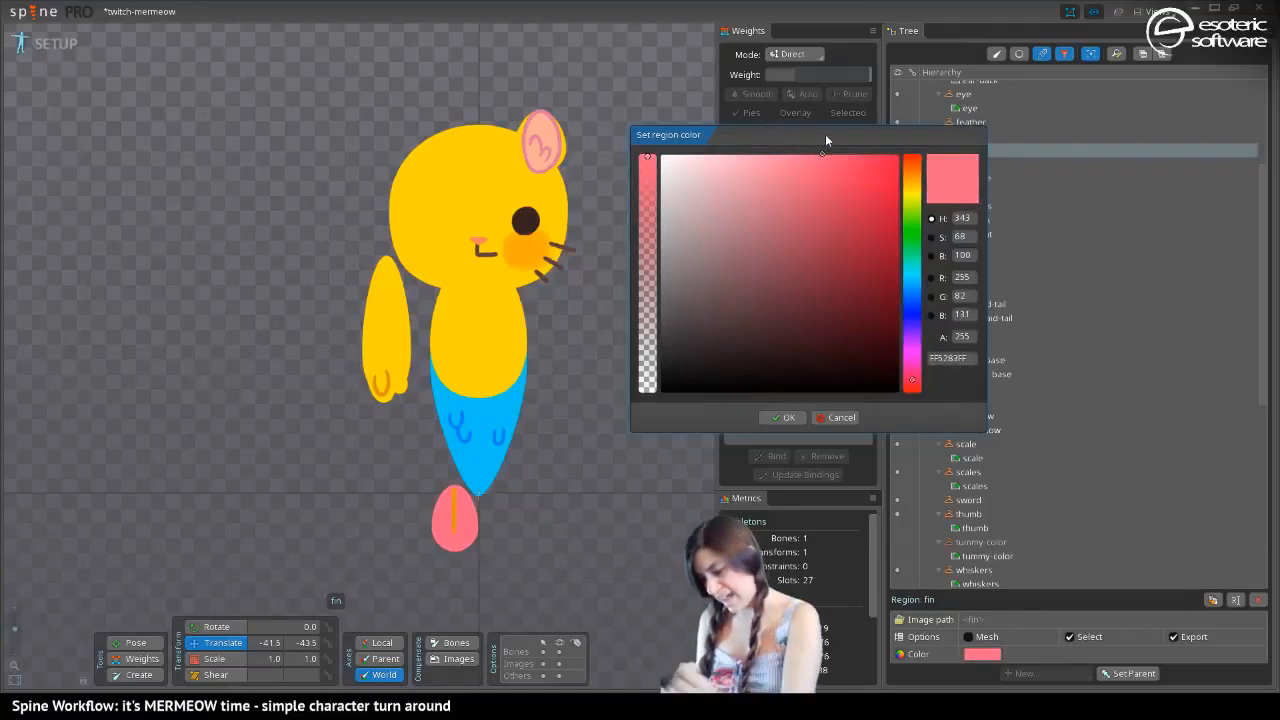
left_click_drag(968, 362, 930, 360)
key("ctrl+c")
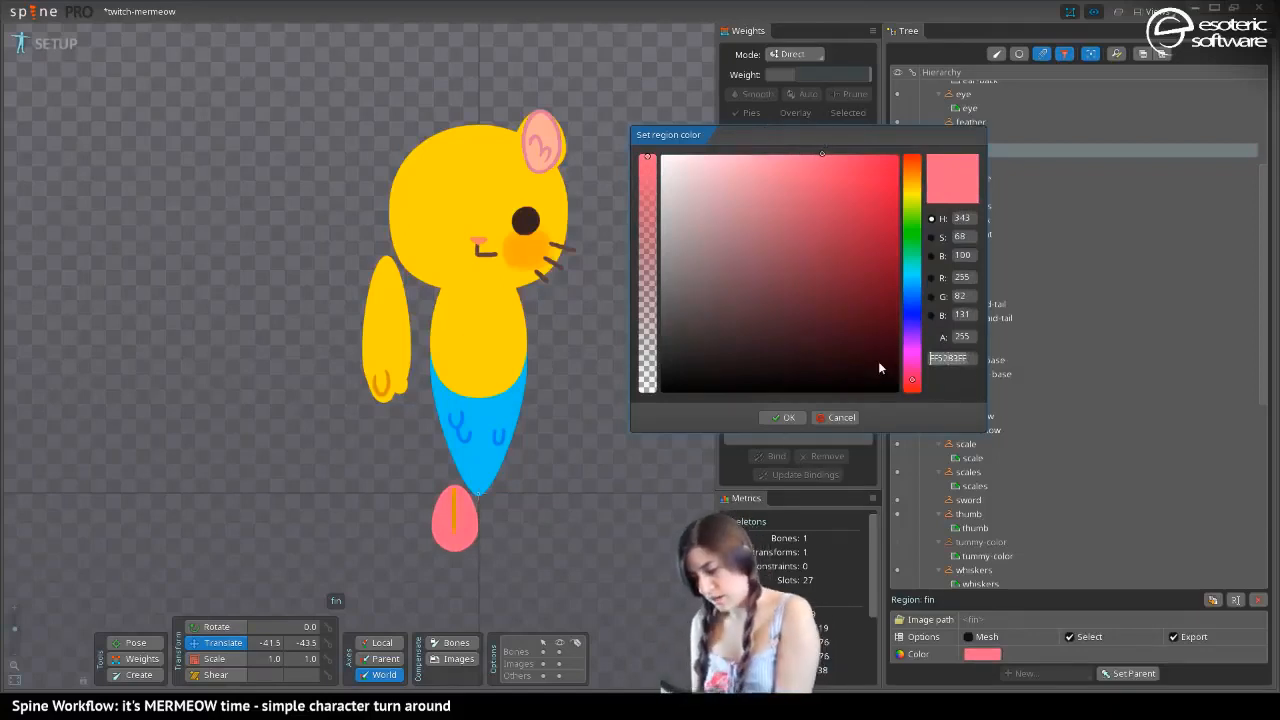
left_click(781, 417)
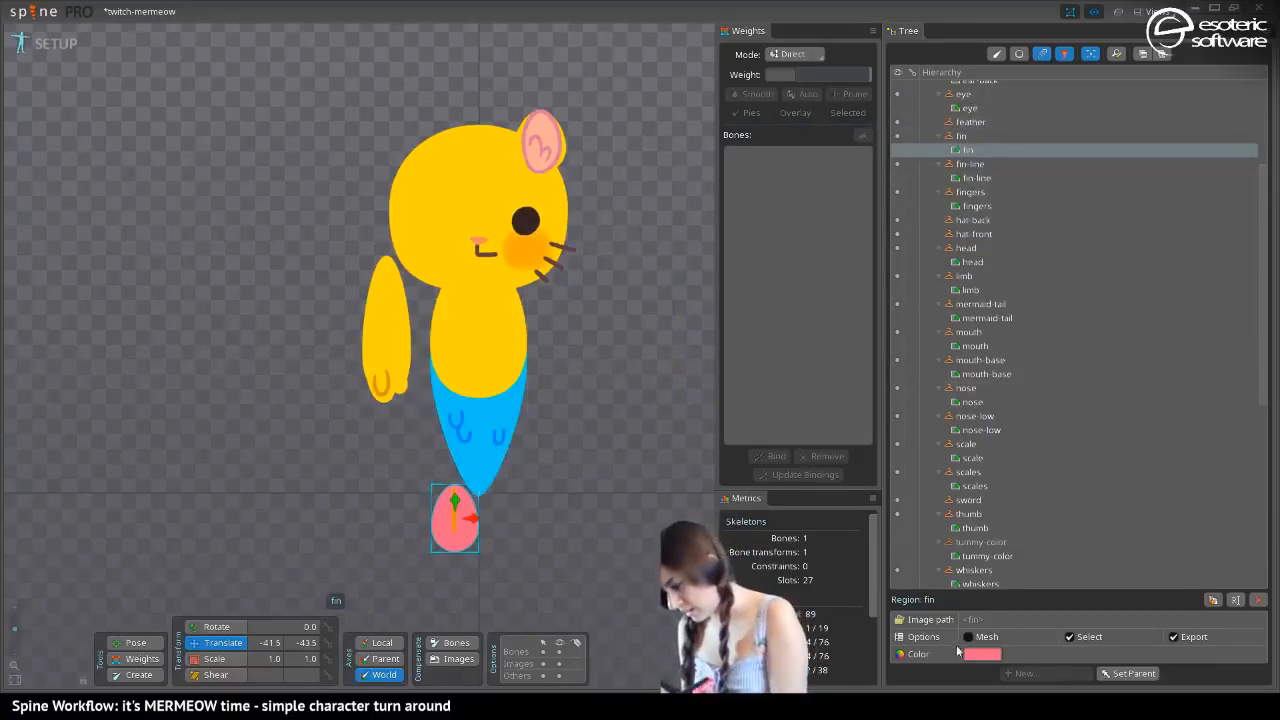
Apply the copied coral pink fin color, FF5283FF, to the fin-line region
left_click(972, 179)
left_click(982, 655)
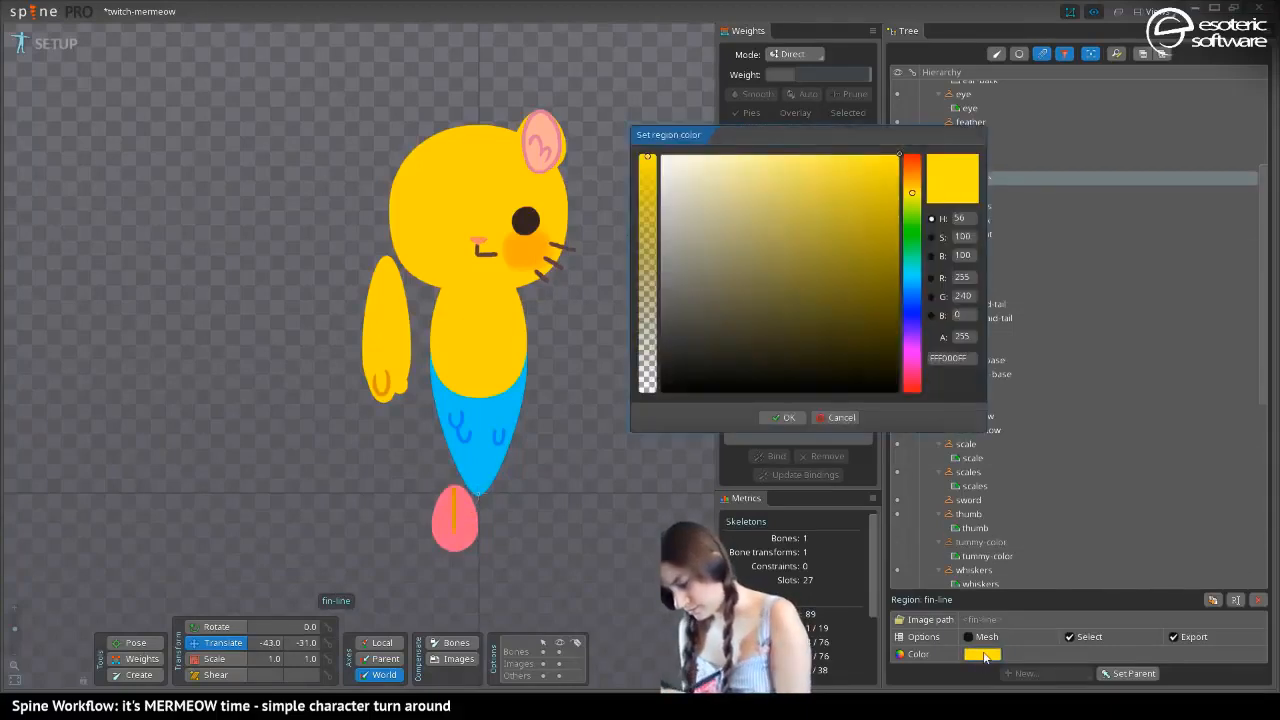
left_click(952, 358)
key("ctrl+a")
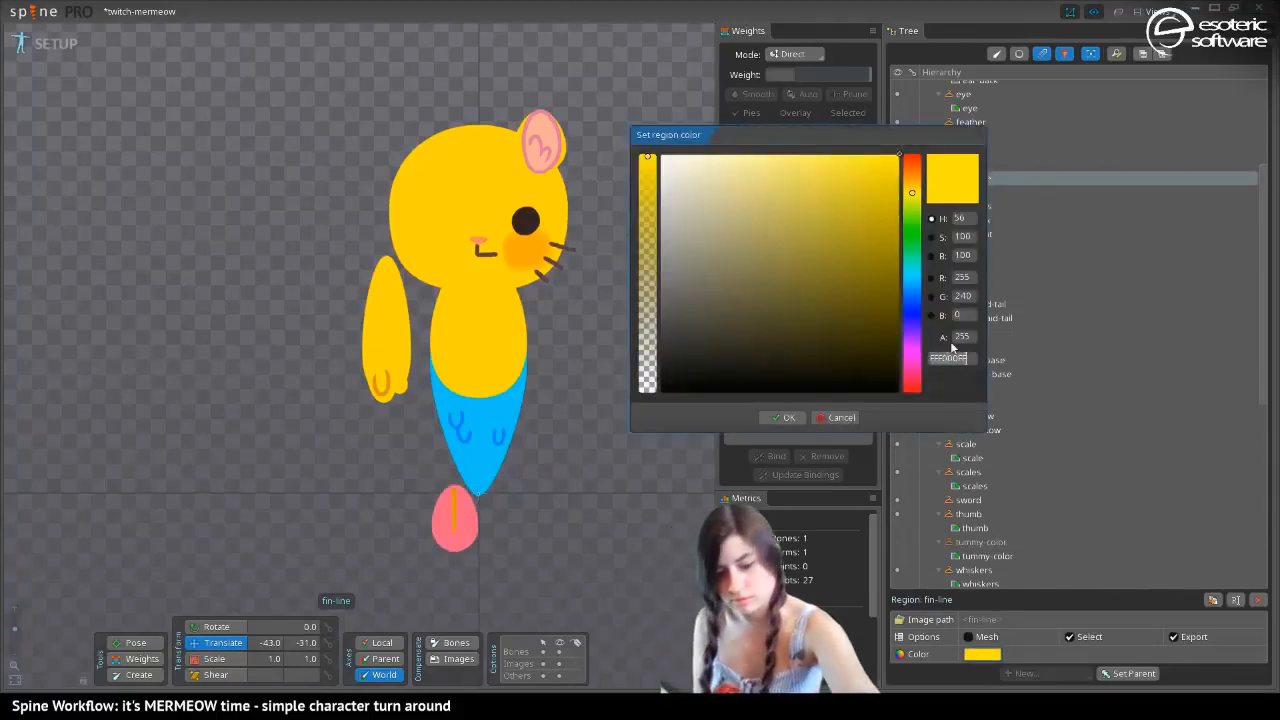
key("ctrl+v")
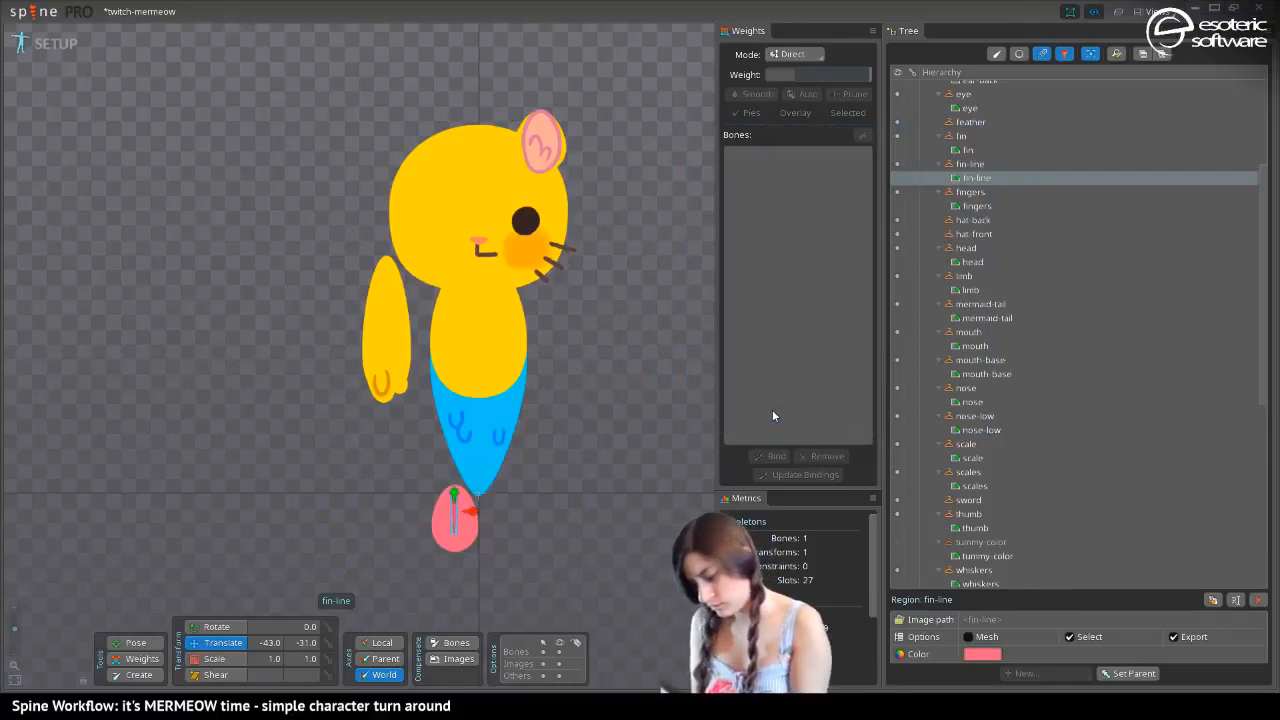
Recolor the body region from yellow to a dark muted purple, 4A4055FF
left_click(462, 335)
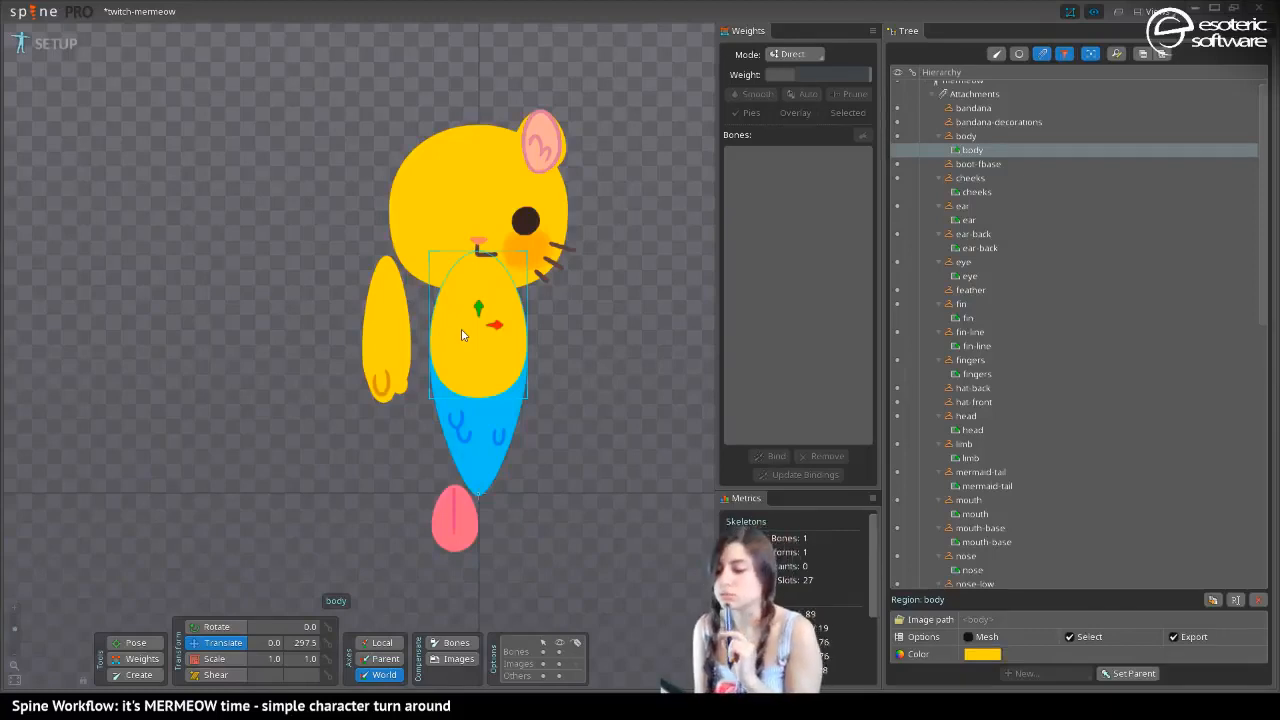
left_click(982, 654)
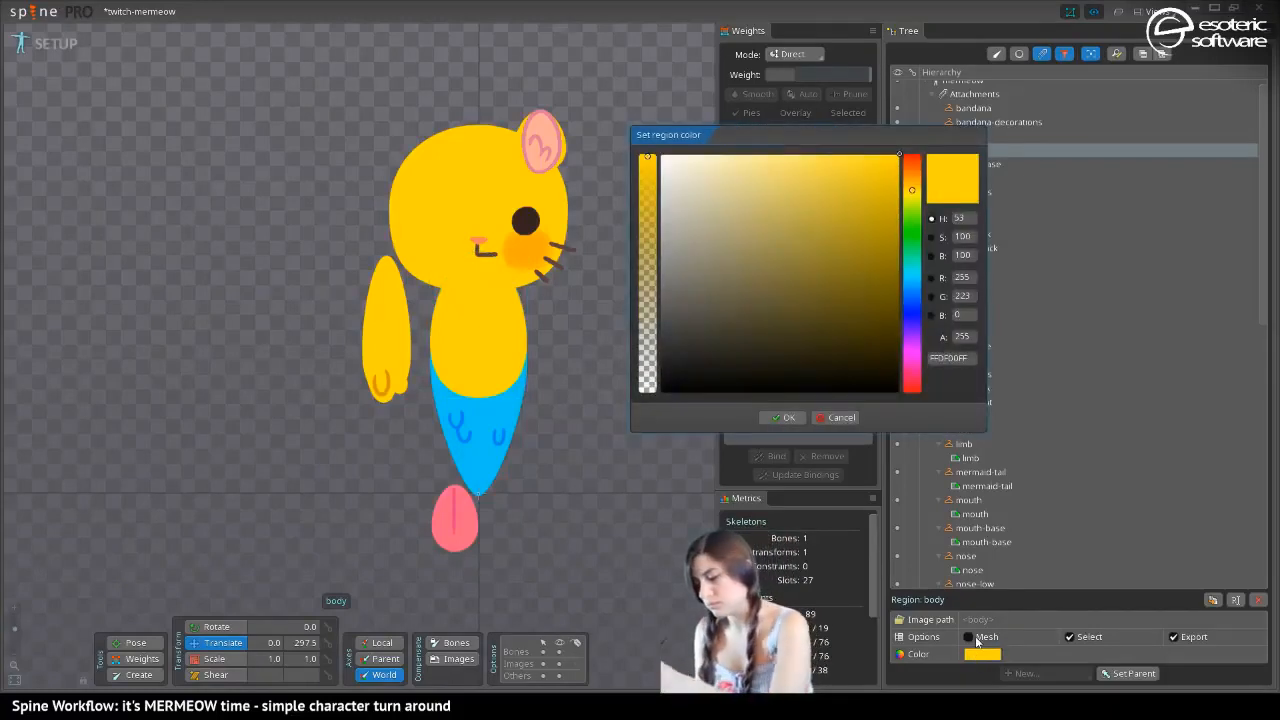
left_click_drag(805, 155, 876, 131)
left_click(915, 340)
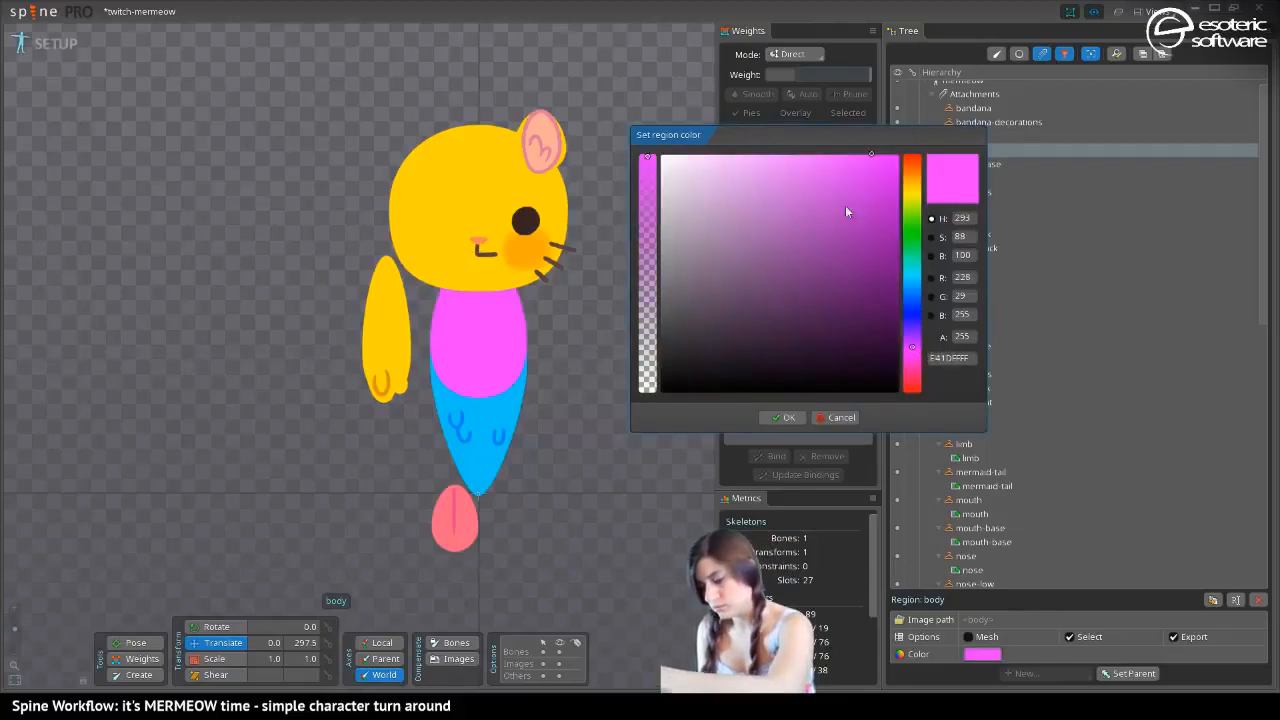
mouse_move(845, 205)
left_mouse_down()
mouse_move(746, 137)
mouse_move(697, 128)
mouse_move(772, 122)
mouse_move(738, 170)
mouse_move(726, 224)
mouse_move(698, 204)
mouse_move(698, 216)
mouse_move(776, 213)
mouse_move(800, 274)
mouse_move(793, 262)
mouse_move(776, 305)
mouse_move(694, 279)
mouse_move(708, 265)
mouse_move(715, 285)
left_mouse_up()
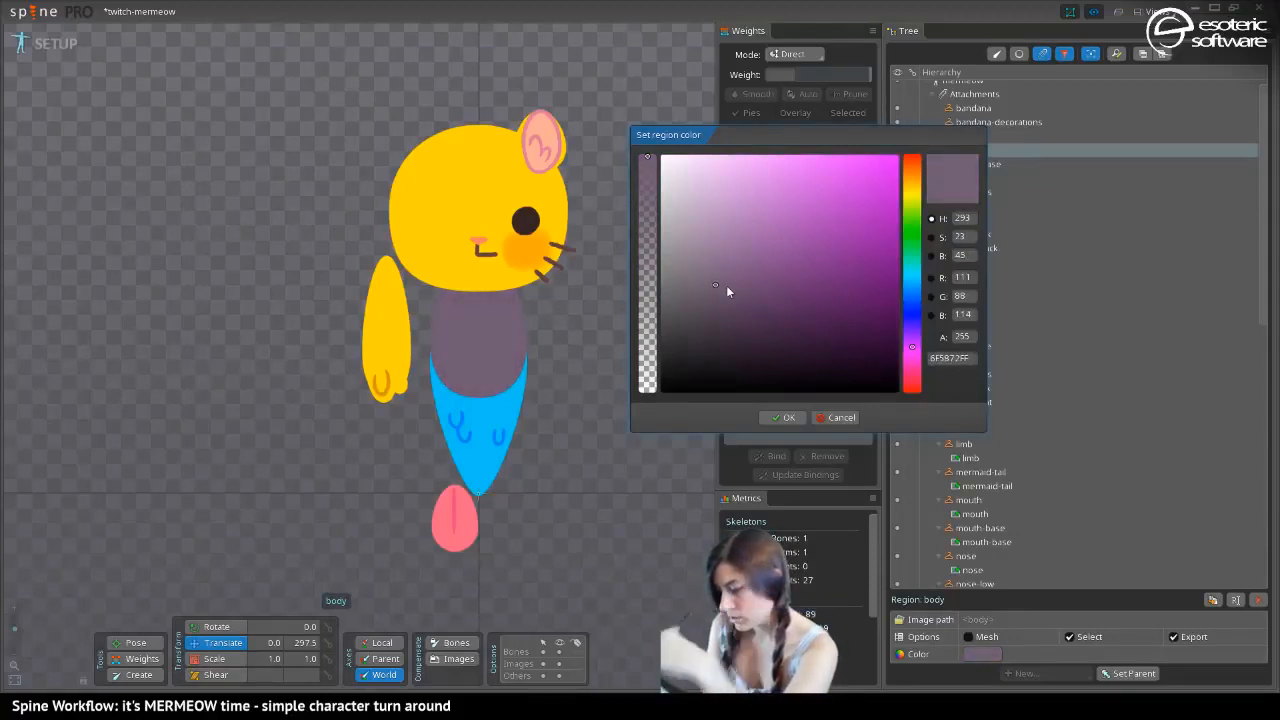
mouse_move(726, 286)
left_mouse_down()
mouse_move(703, 328)
mouse_move(761, 248)
mouse_move(769, 260)
mouse_move(747, 267)
left_mouse_up()
left_click_drag(910, 345, 908, 331)
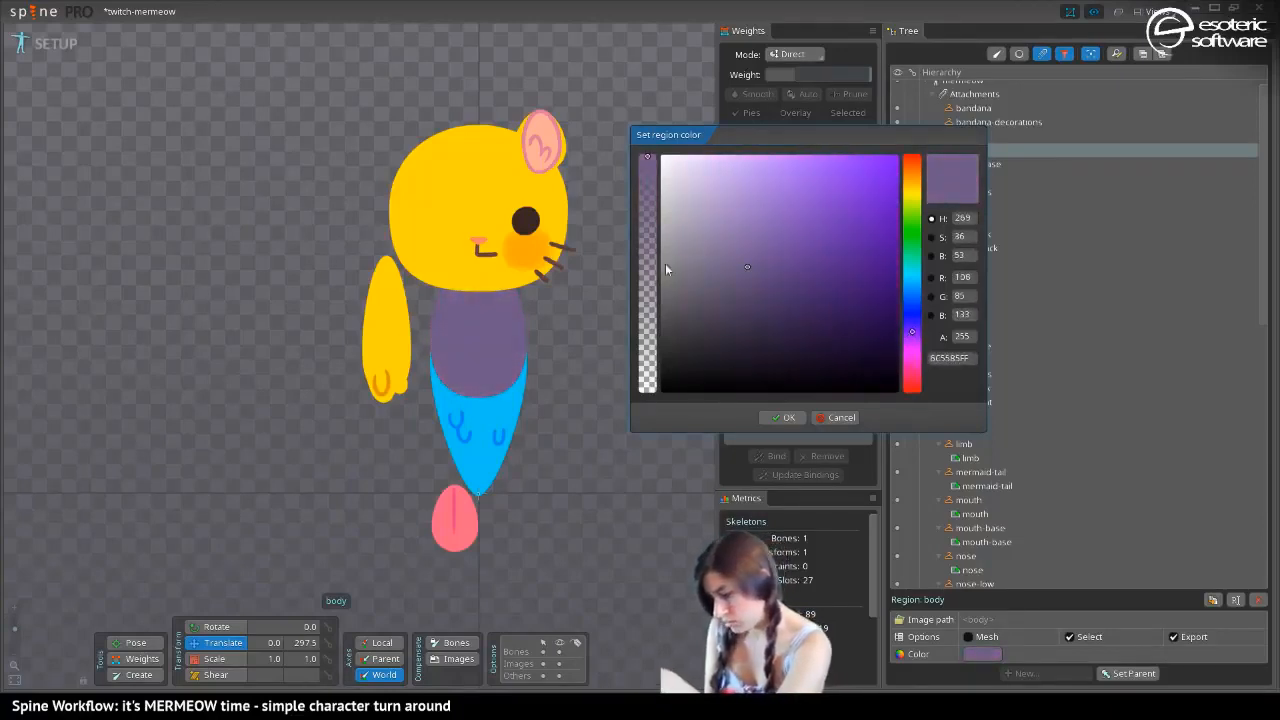
left_click_drag(728, 285, 720, 313)
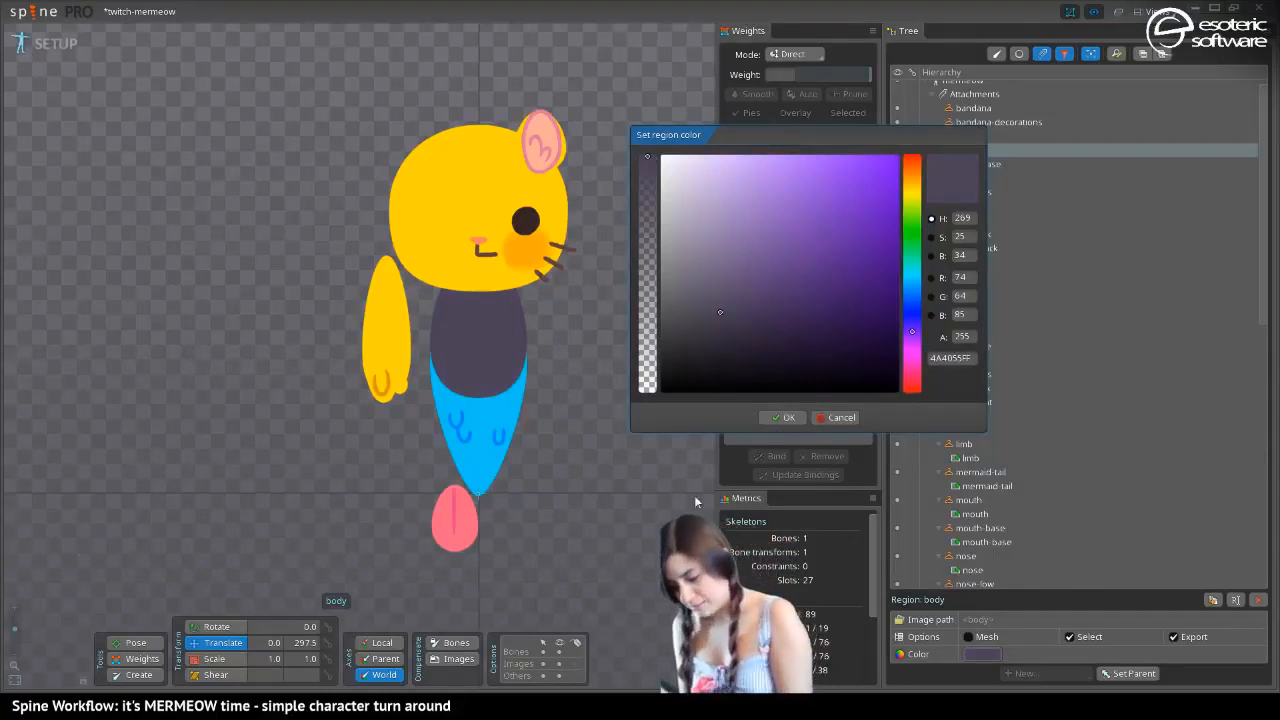
left_click(783, 417)
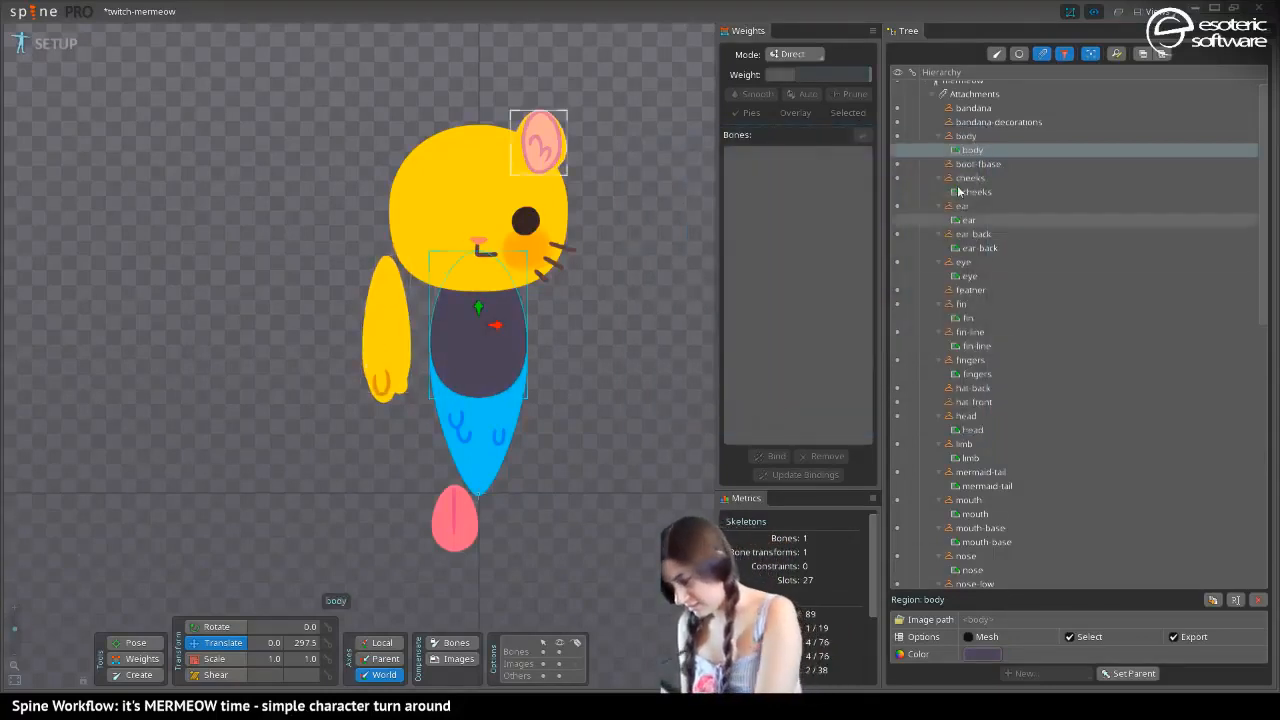
Try to copy the body's hex color 494055FF onto the arm's limb region
left_click(982, 654)
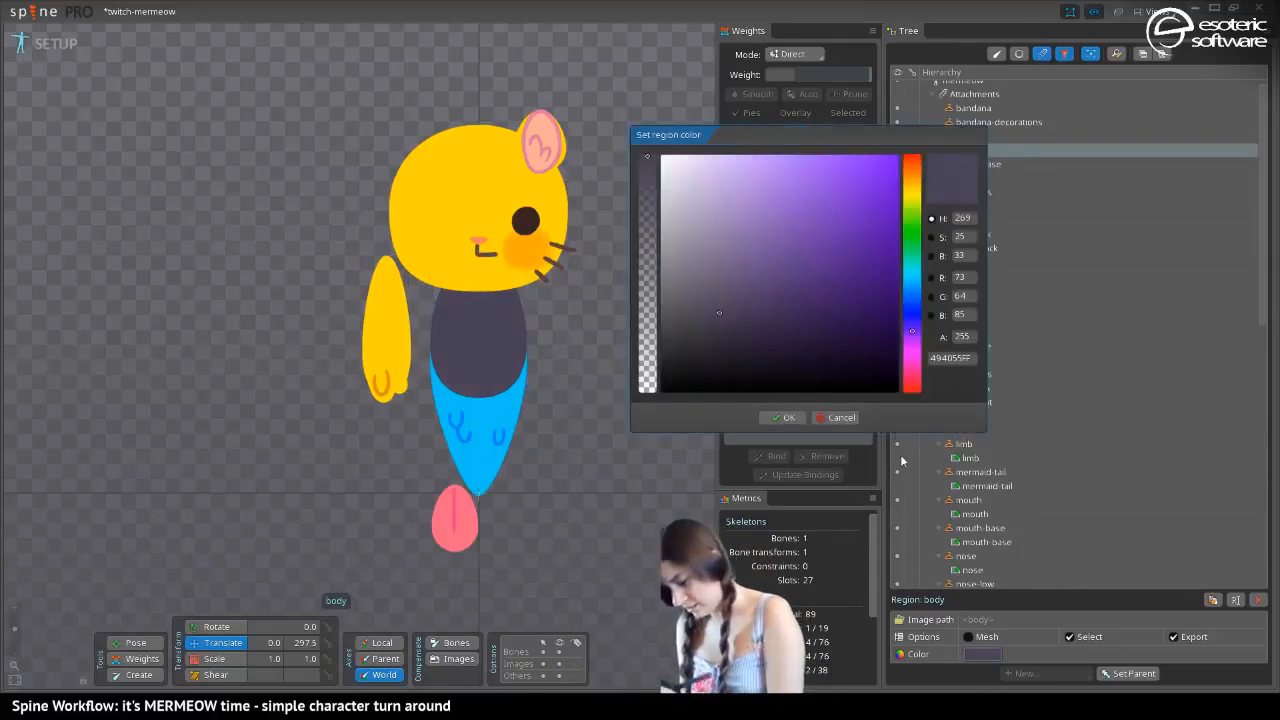
left_click(950, 358)
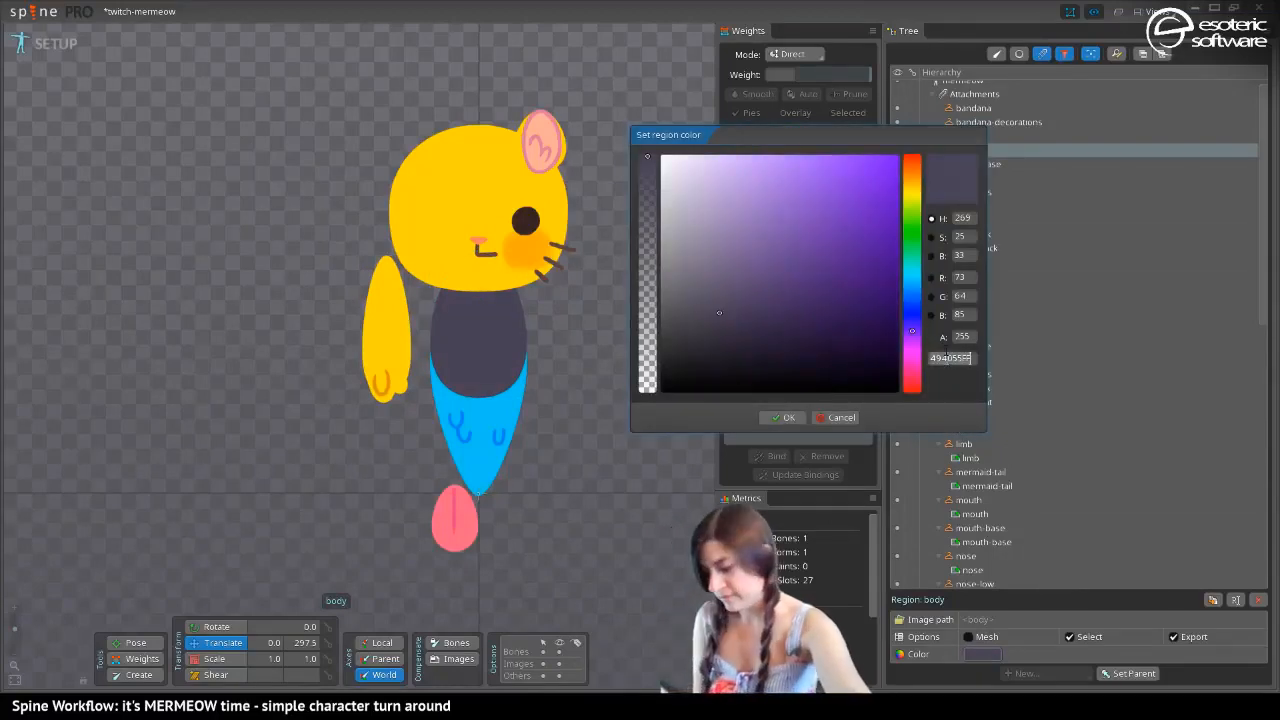
left_click(789, 421)
left_click(386, 320)
left_click(982, 654)
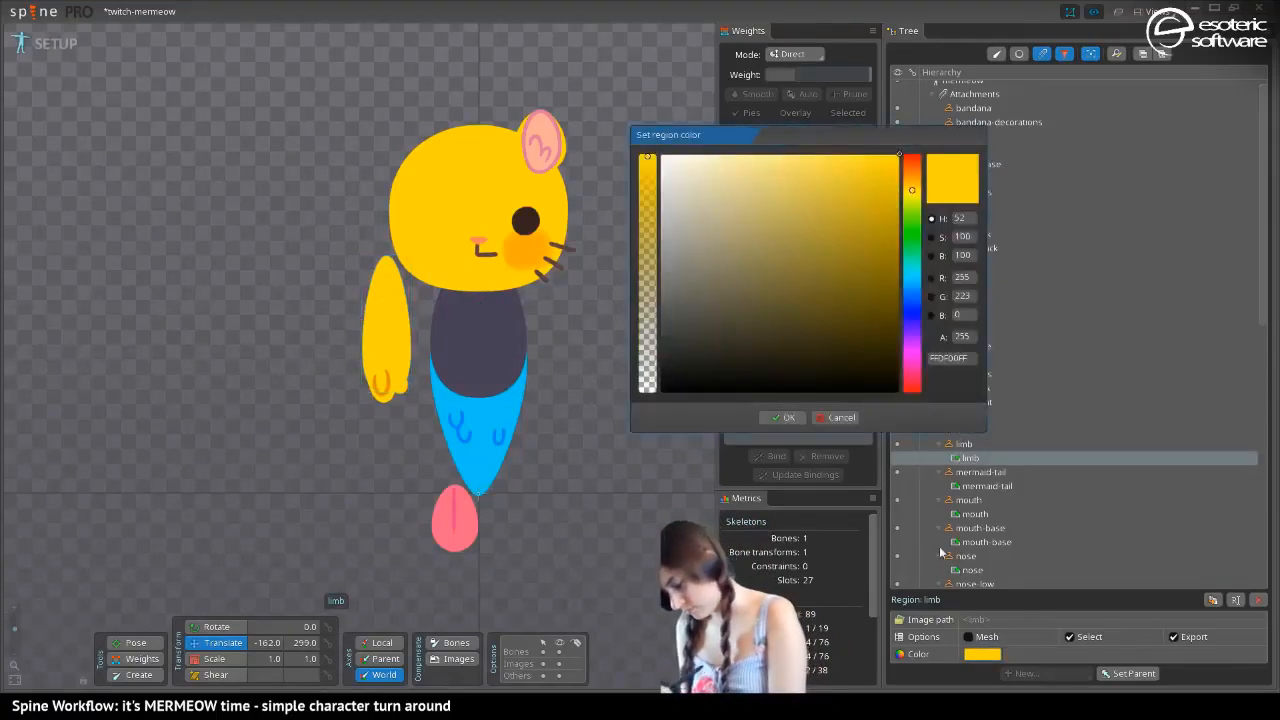
left_click(948, 358)
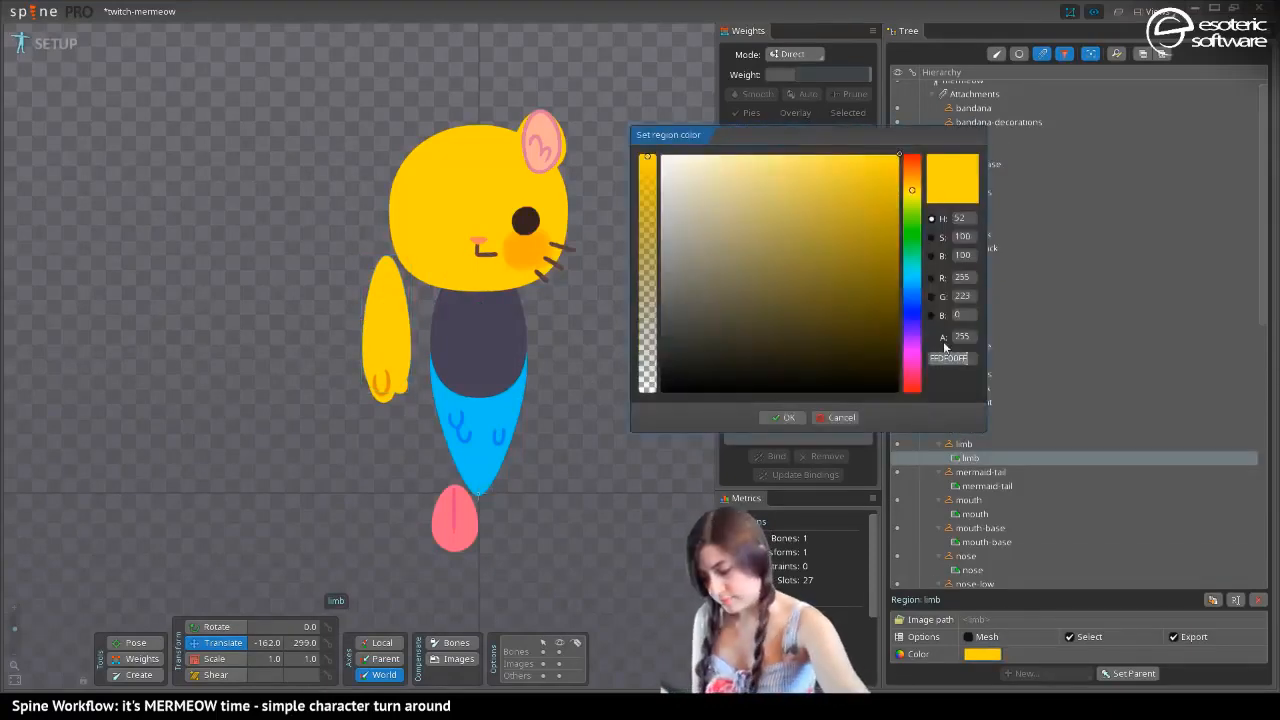
left_click(781, 421)
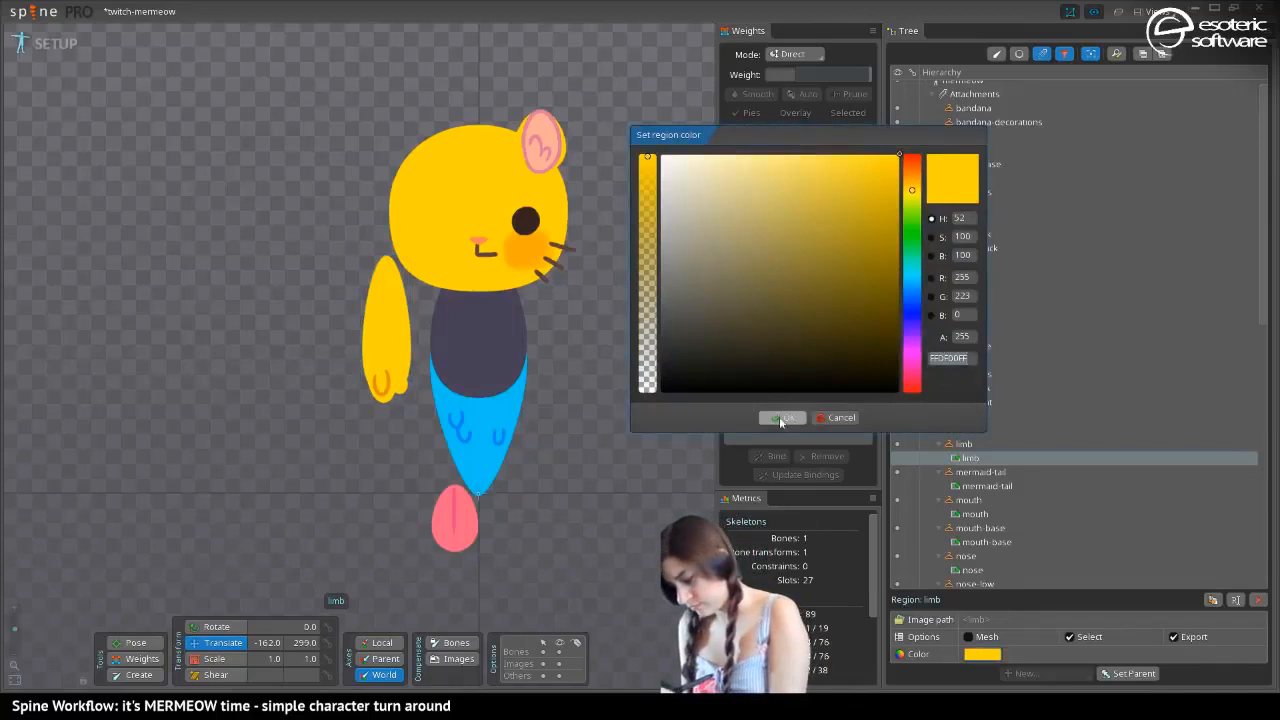
Copy the body region's hex value 494055FF and apply it to the head region
left_click(464, 336)
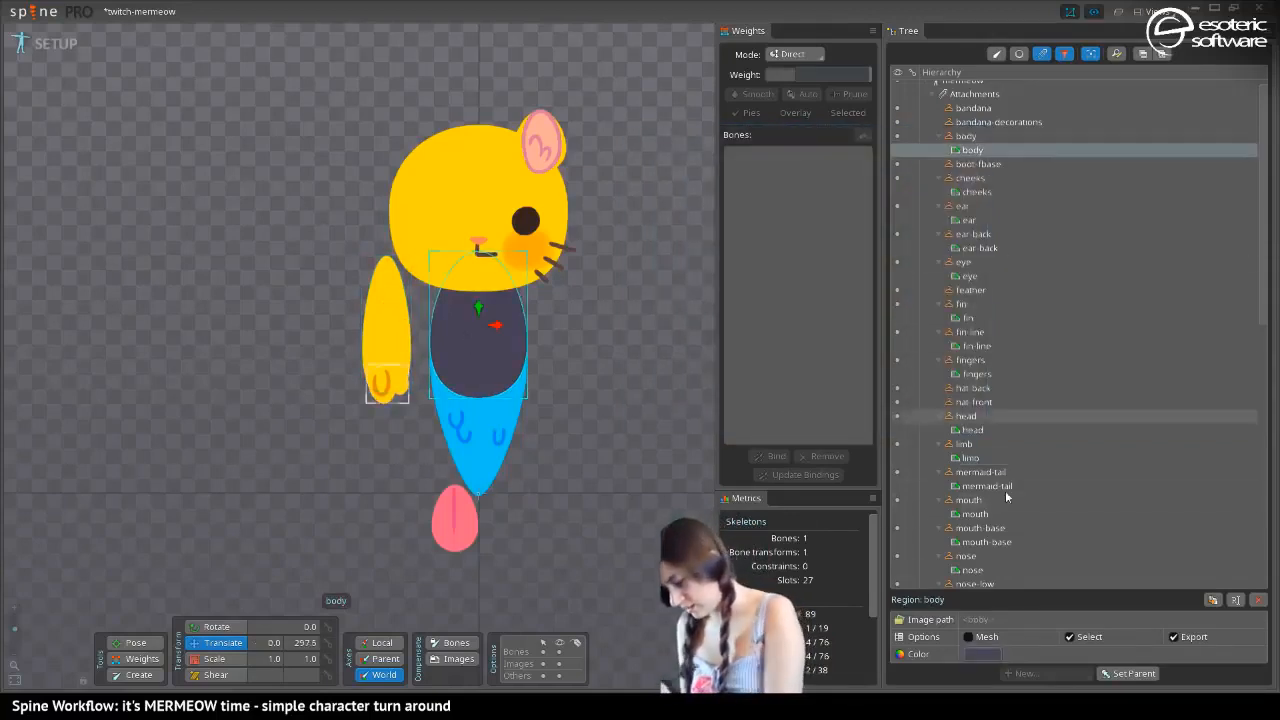
left_click(982, 654)
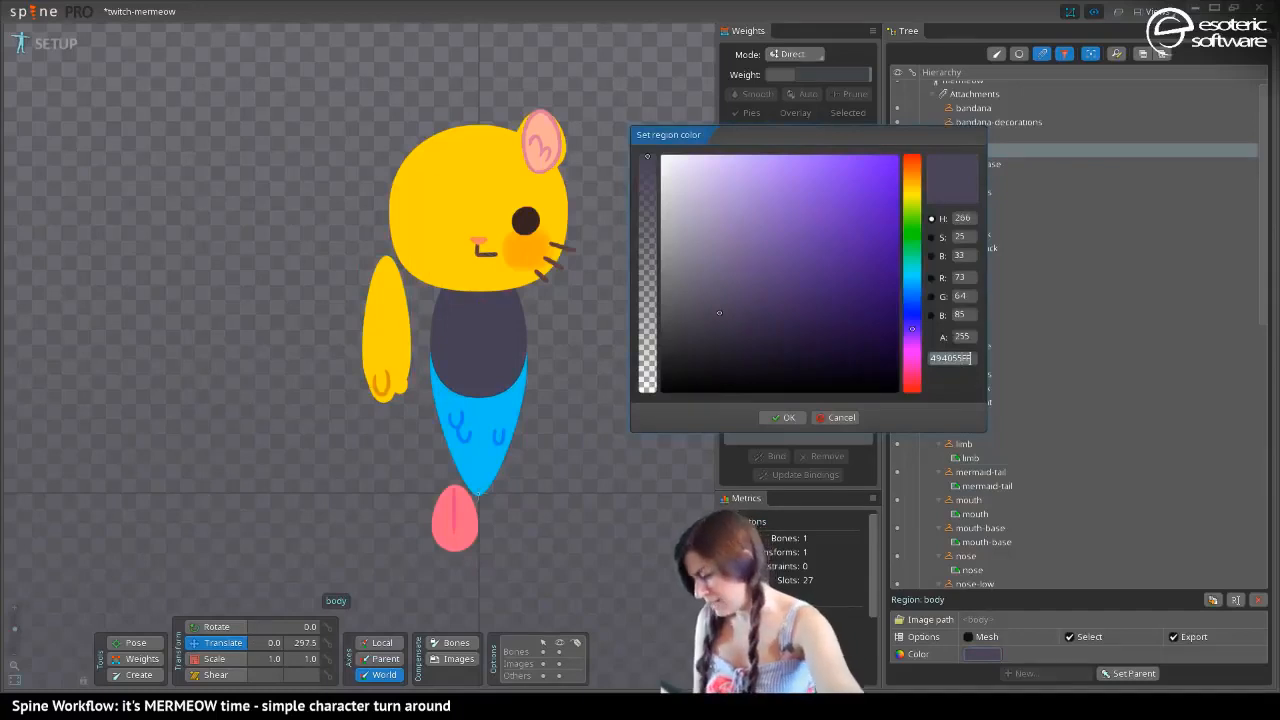
left_click(783, 418)
left_click(407, 228)
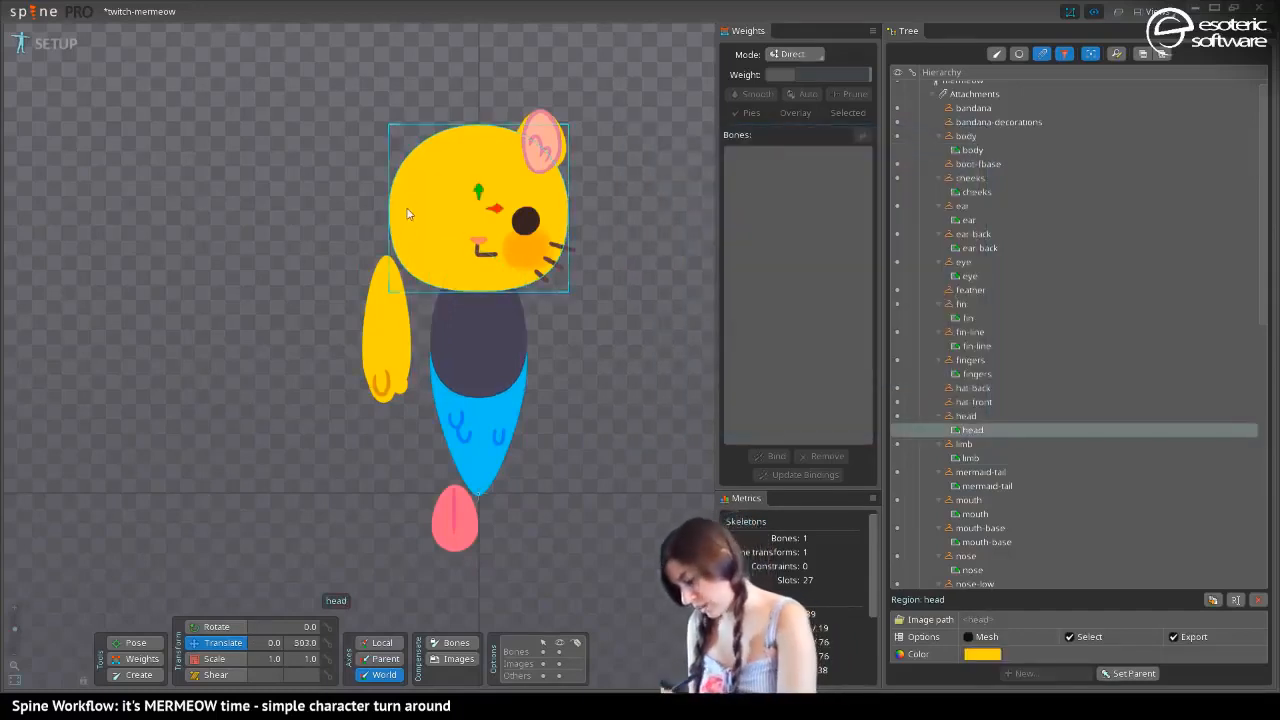
left_click(982, 654)
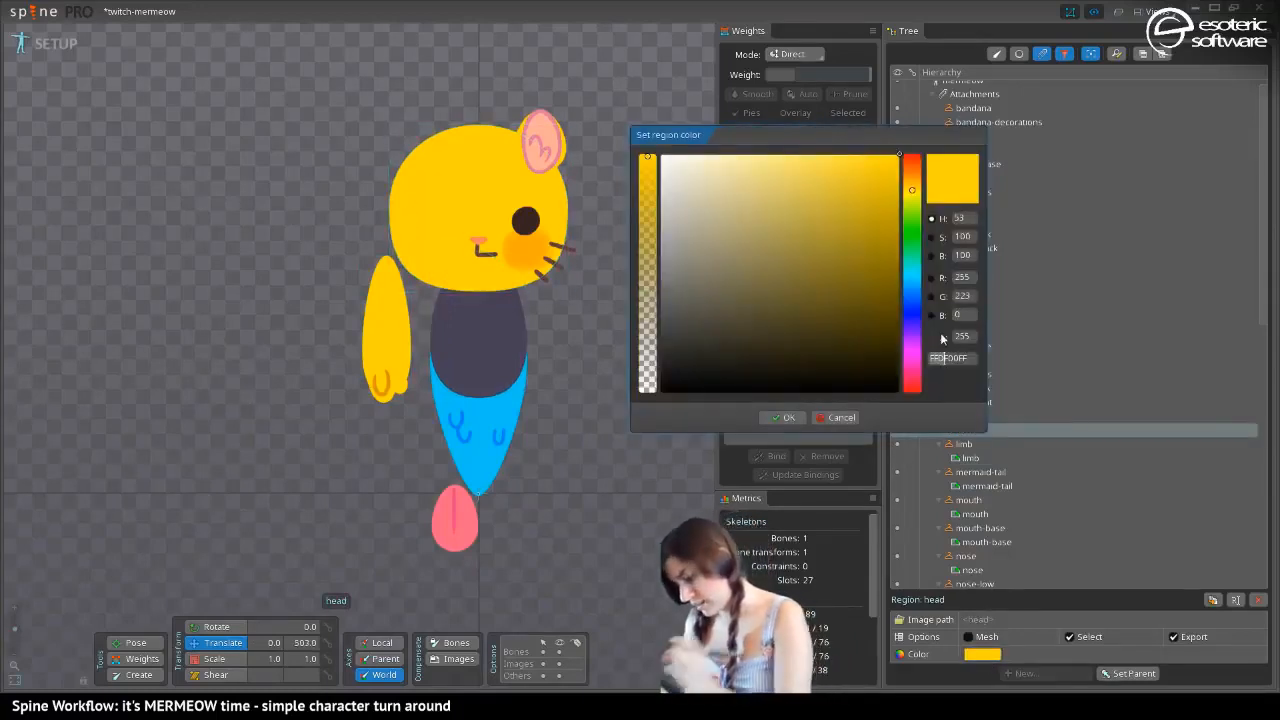
type("494055FF")
key("Return")
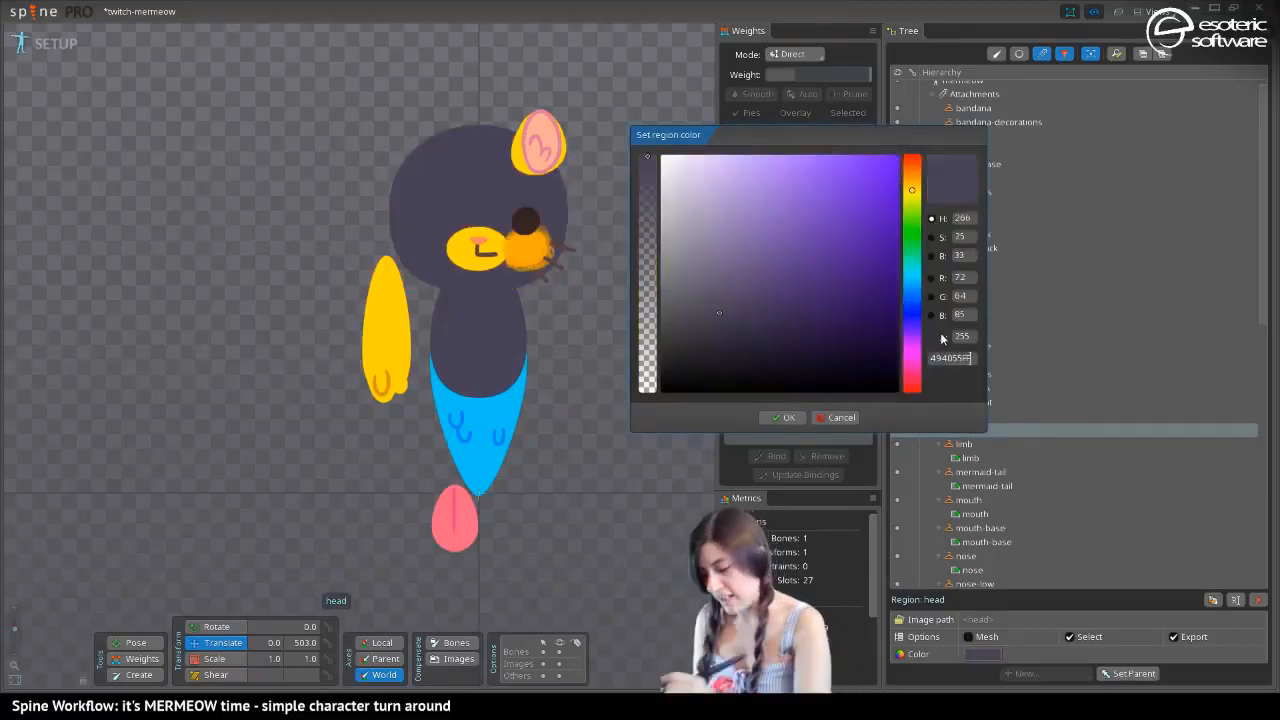
left_click(783, 418)
Set the mouth-base region to the copied dark purple, 494055FF
left_click(477, 248)
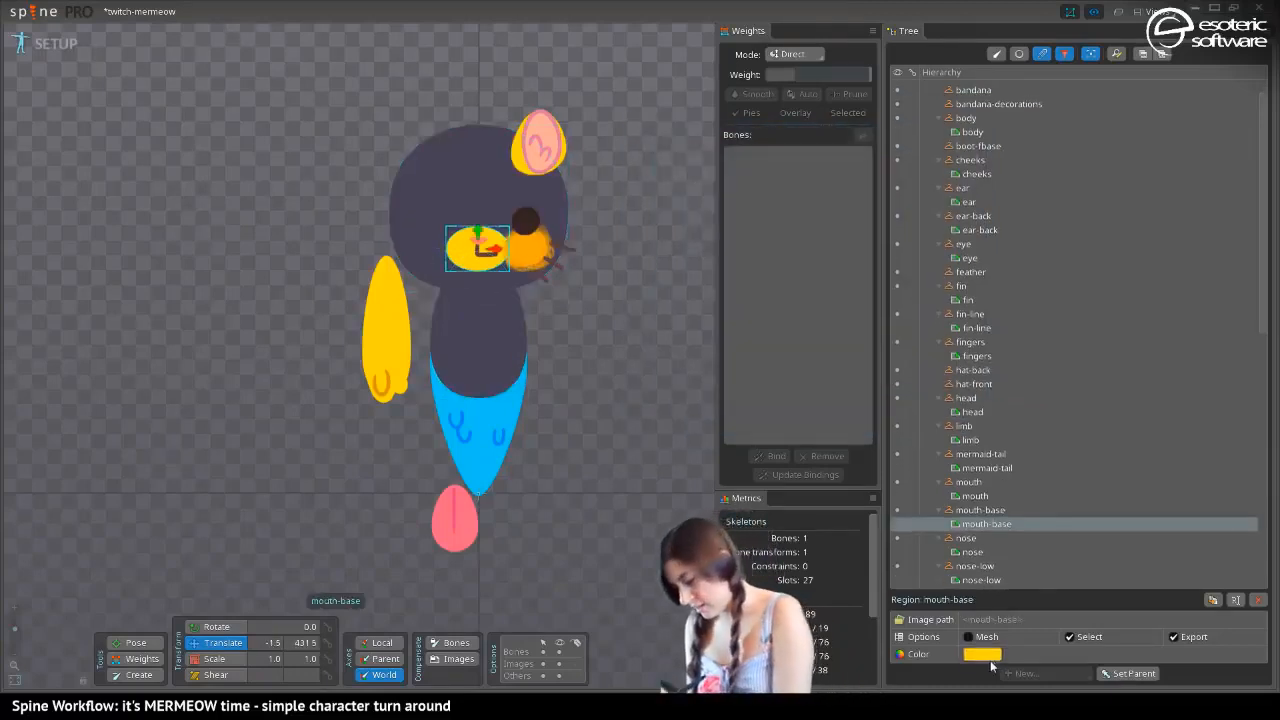
left_click(984, 655)
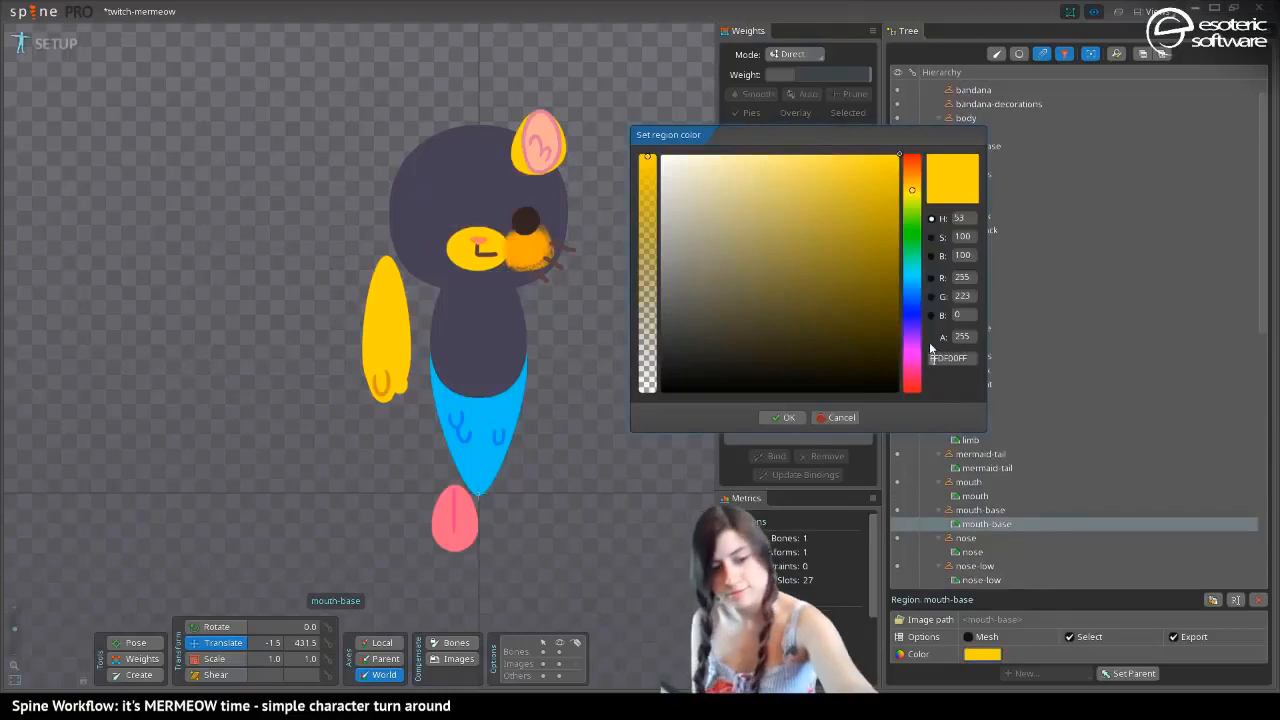
type("494055FF")
key("Return")
left_click(783, 418)
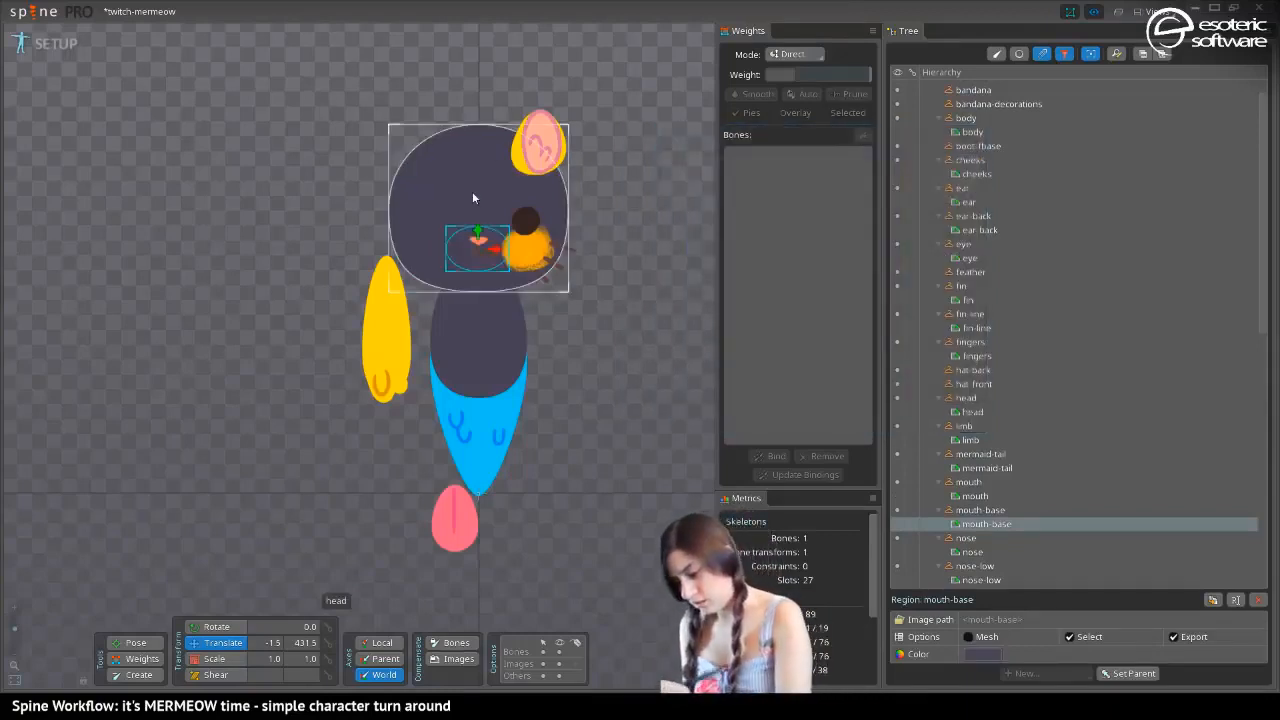
Apply the copied dark purple 494055FF to the ear-back region behind the pink inner ear
left_click(538, 148)
left_click(982, 654)
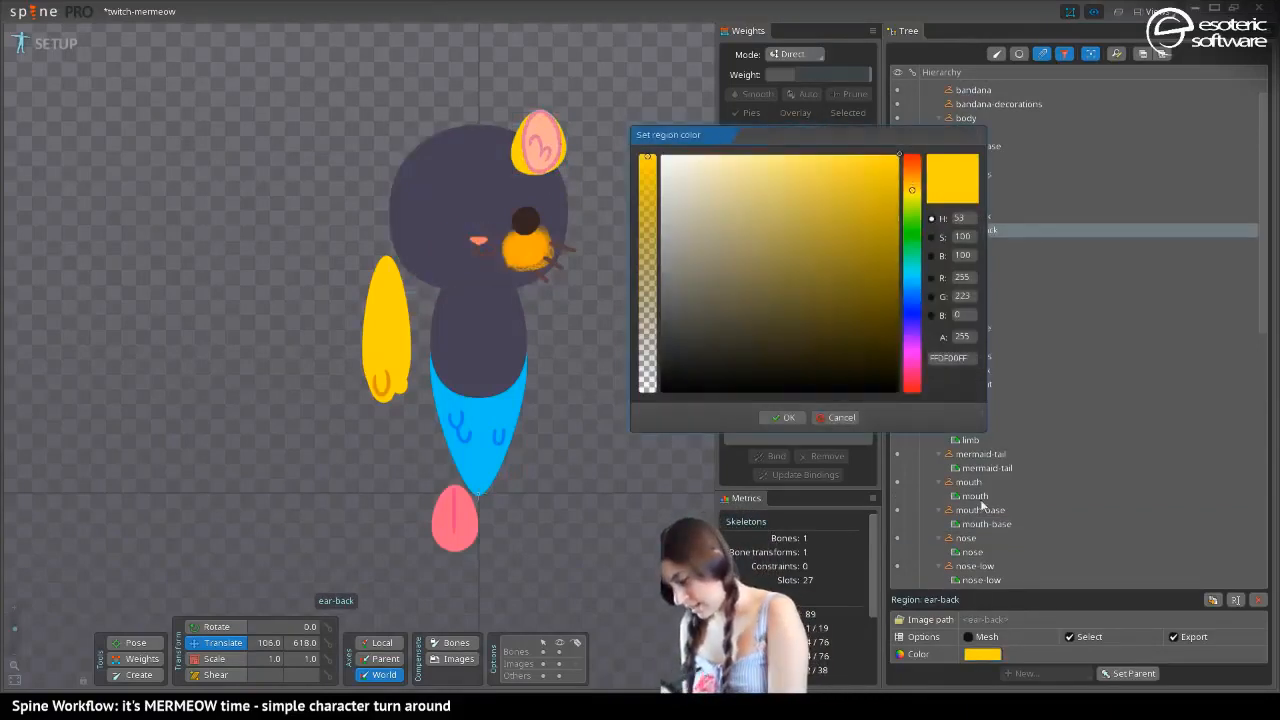
type("494055FF")
key("Return")
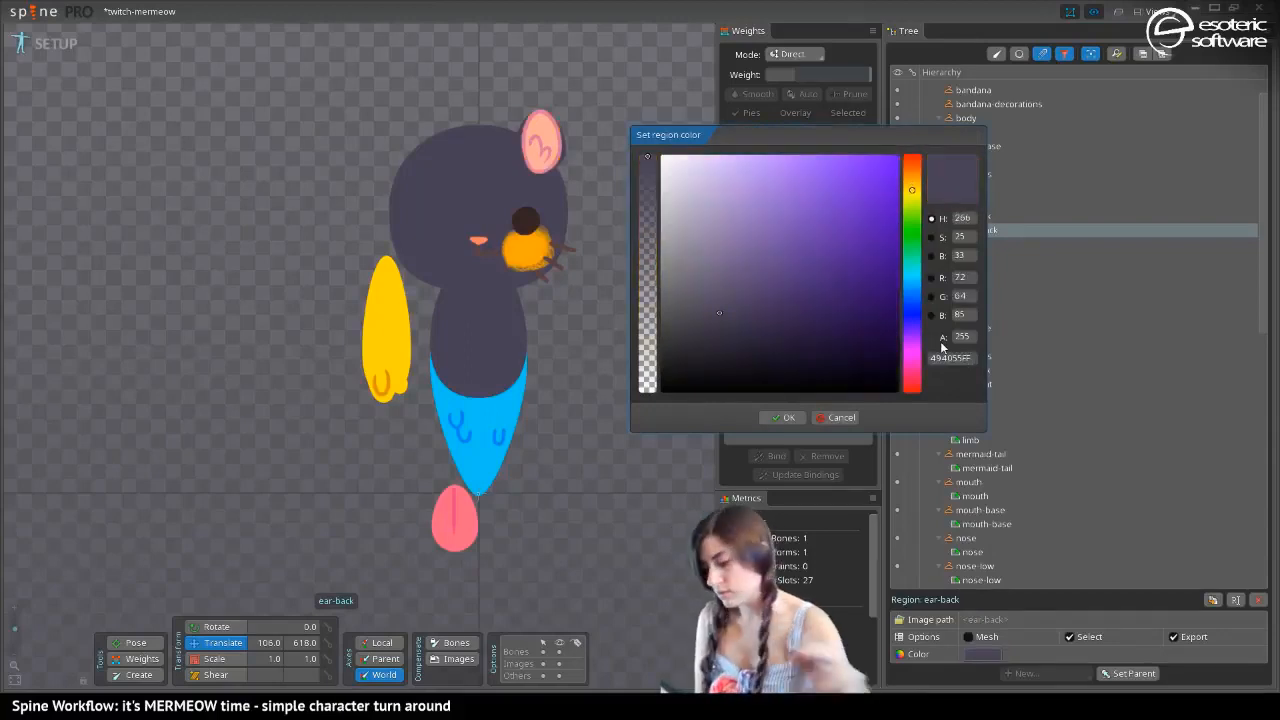
left_click(783, 418)
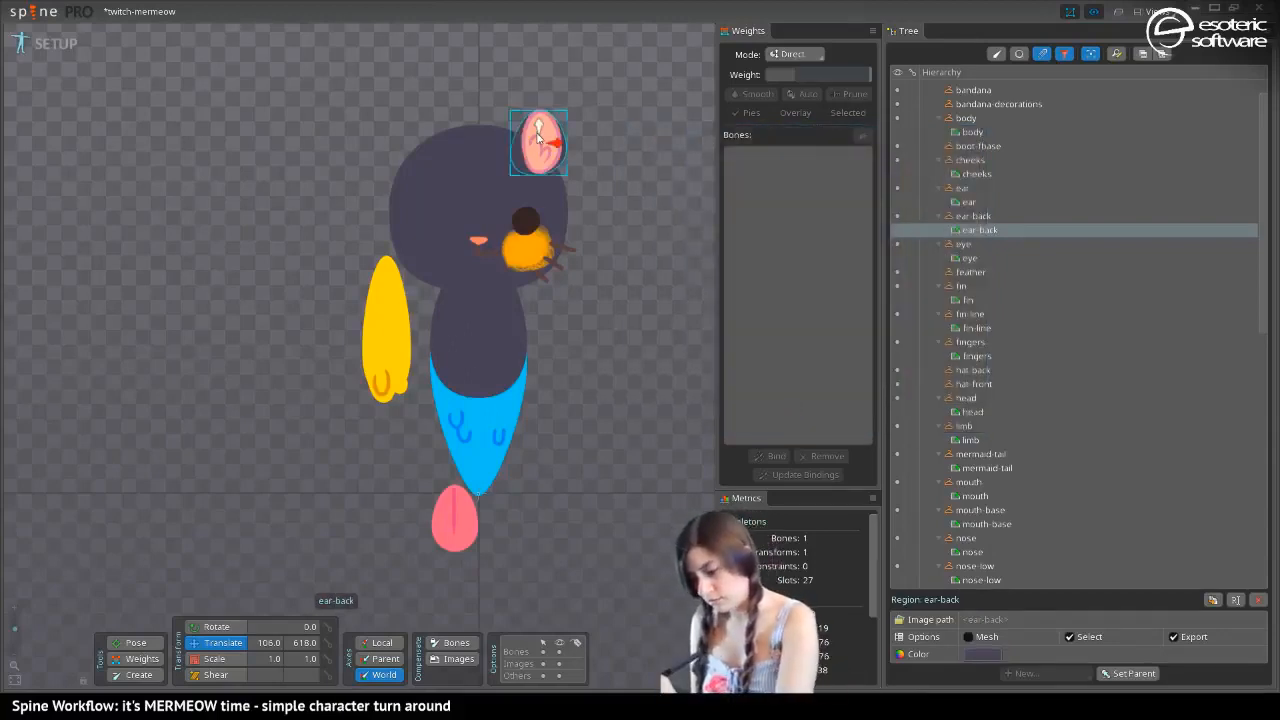
Recolor the arm's limb region with the copied dark purple, 494055FF
left_click(383, 342)
left_click(982, 654)
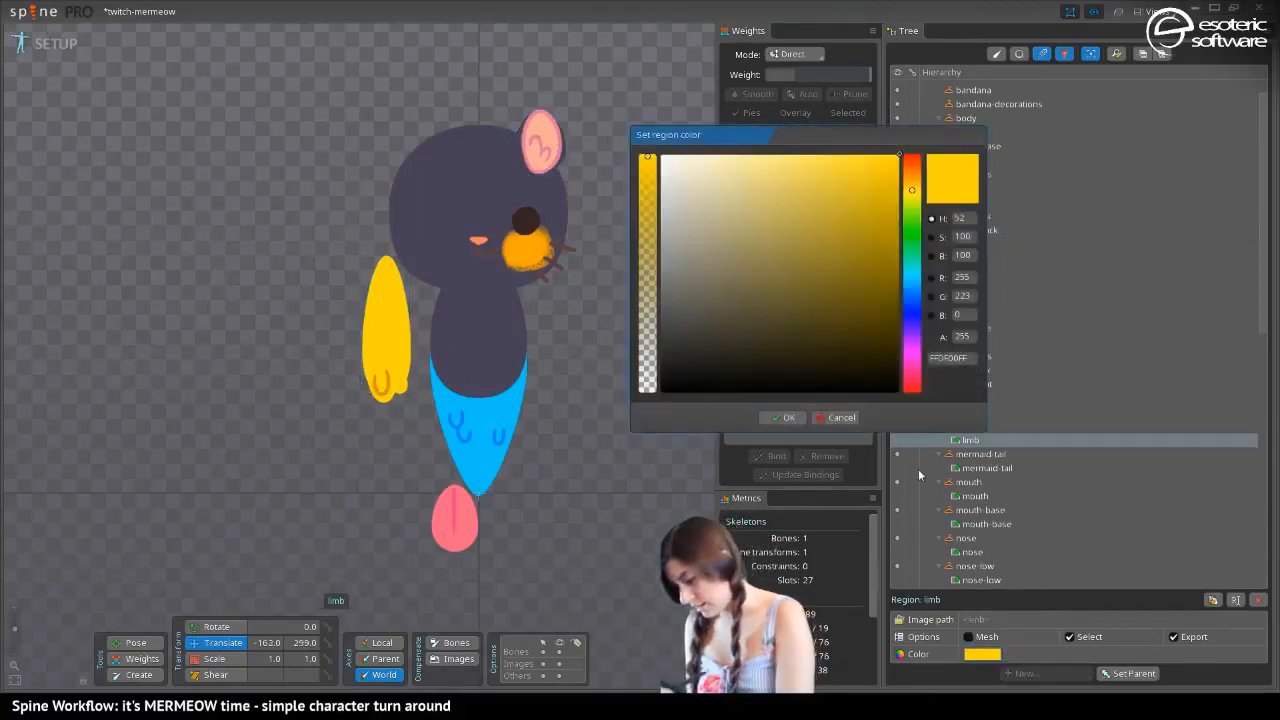
key("ctrl+v")
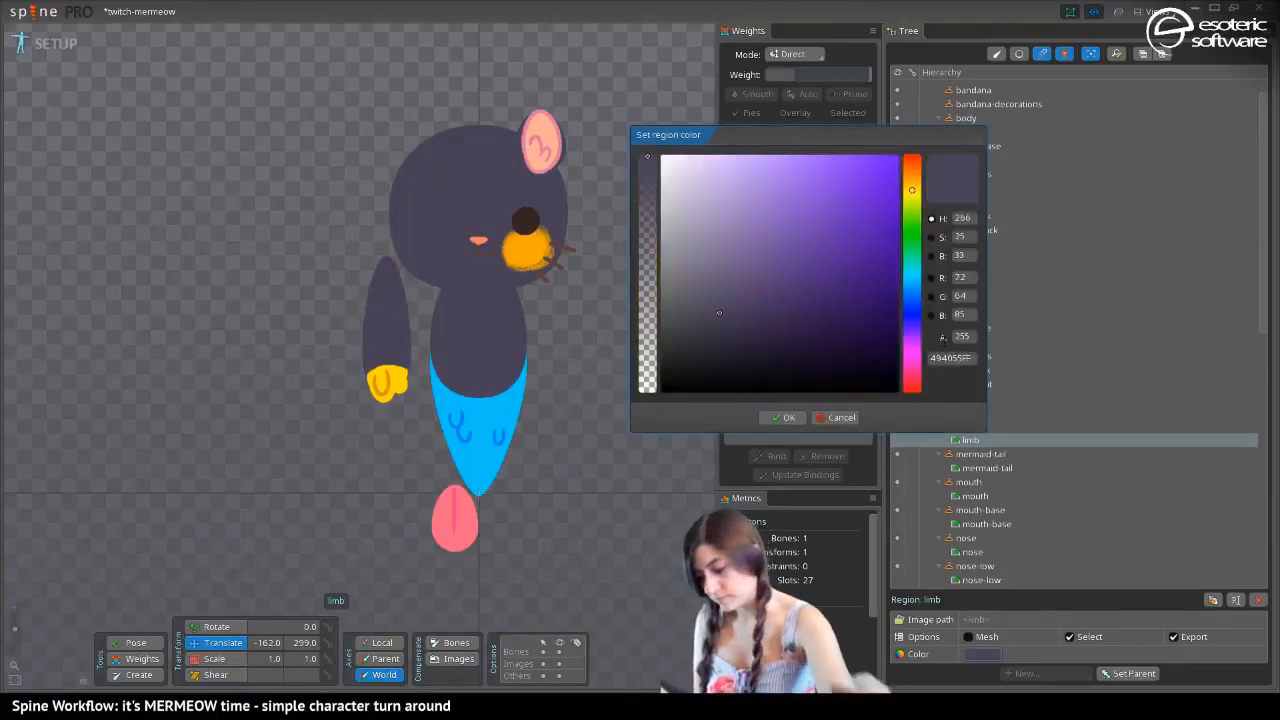
left_click(783, 418)
Change the fingers region at the end of the arm to the copied color 494055FF
left_click(393, 383)
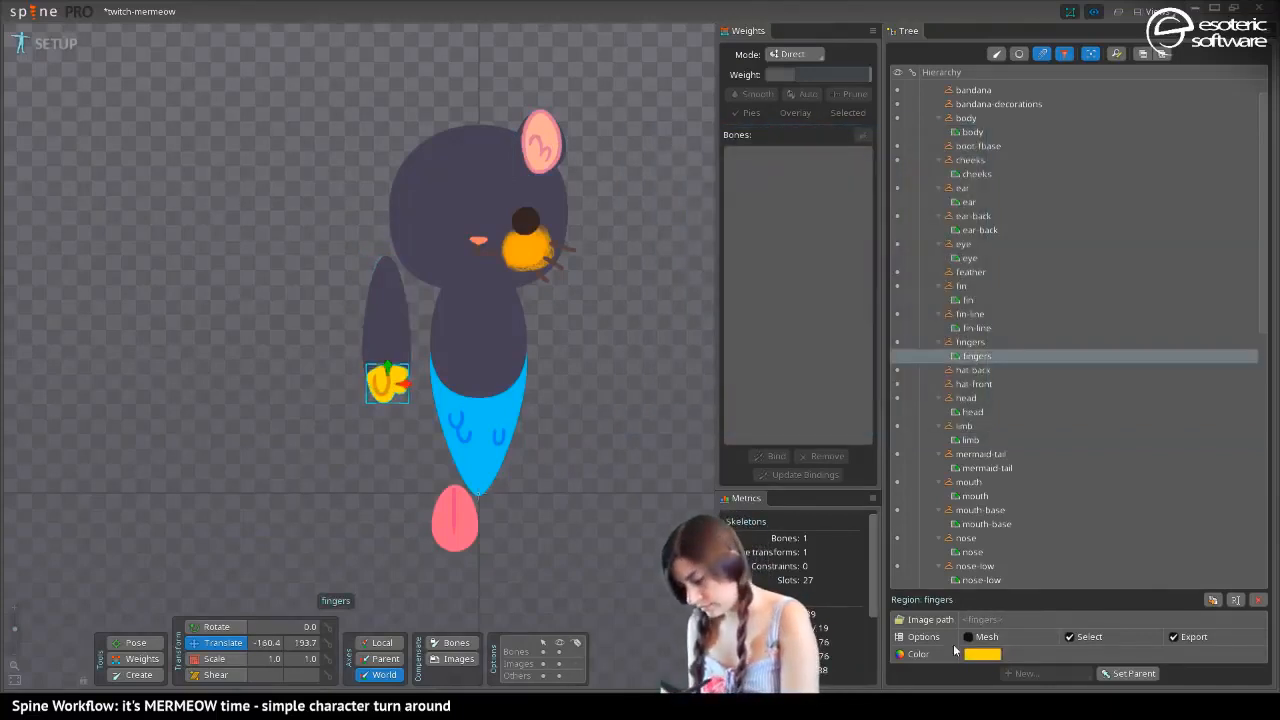
left_click(982, 654)
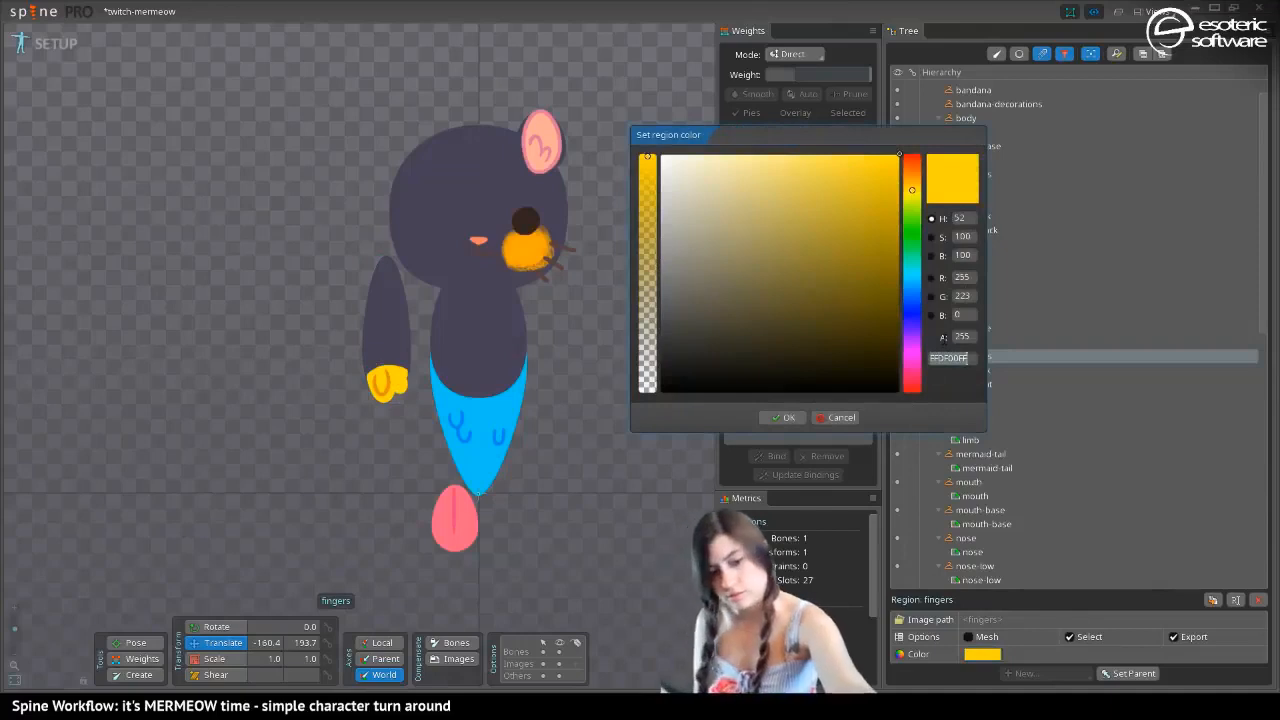
type("494055FF")
left_click(783, 418)
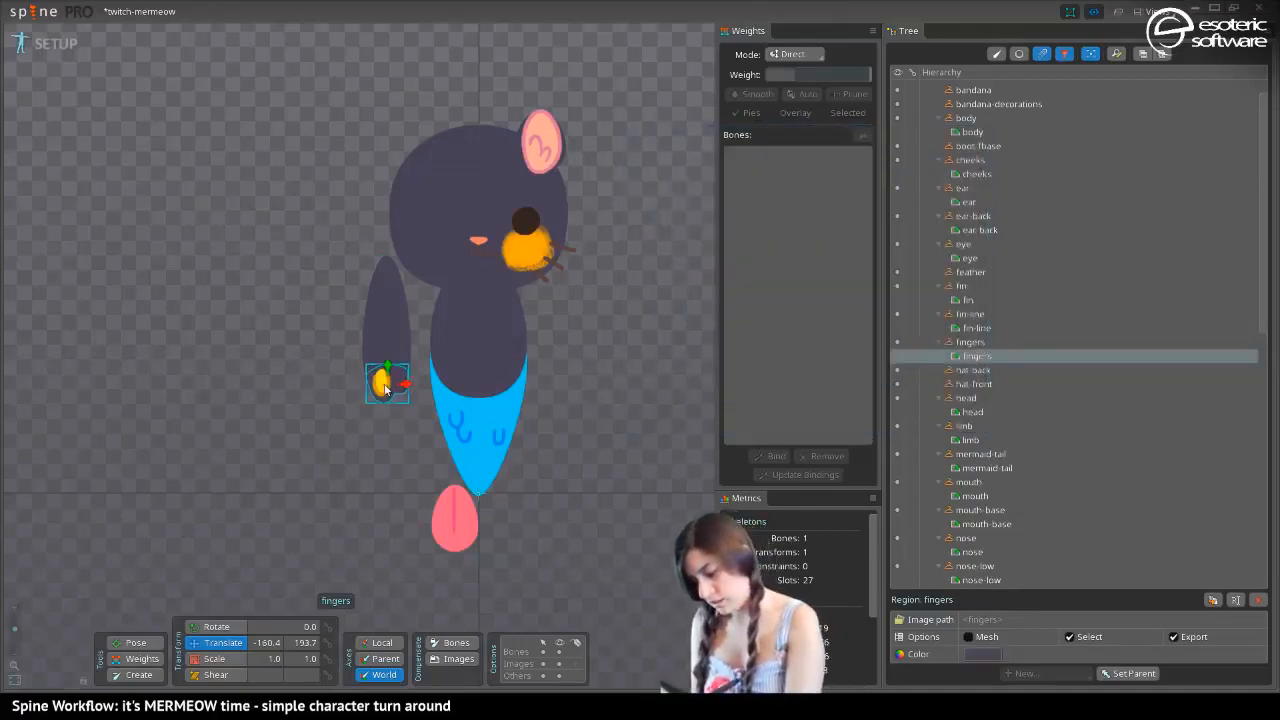
Recolor the thumb region on the hand with the copied dark purple, 494055FF
left_click(532, 245)
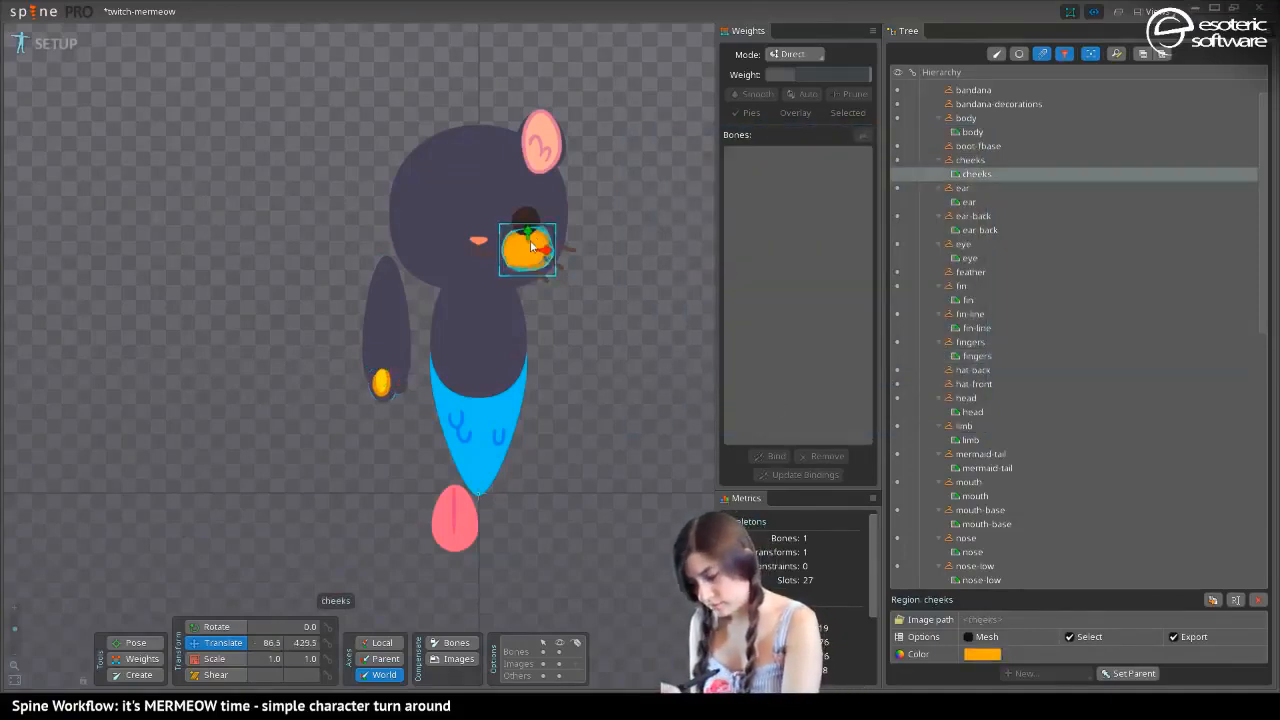
left_click(381, 380)
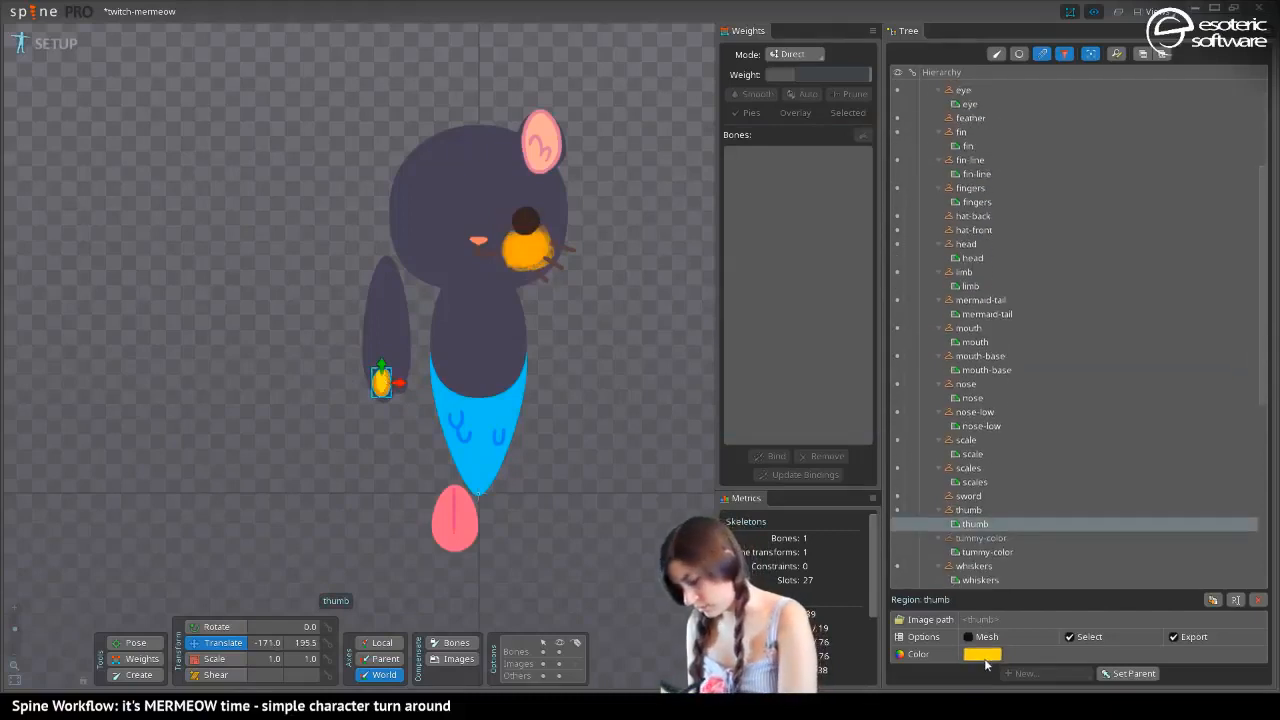
left_click(982, 654)
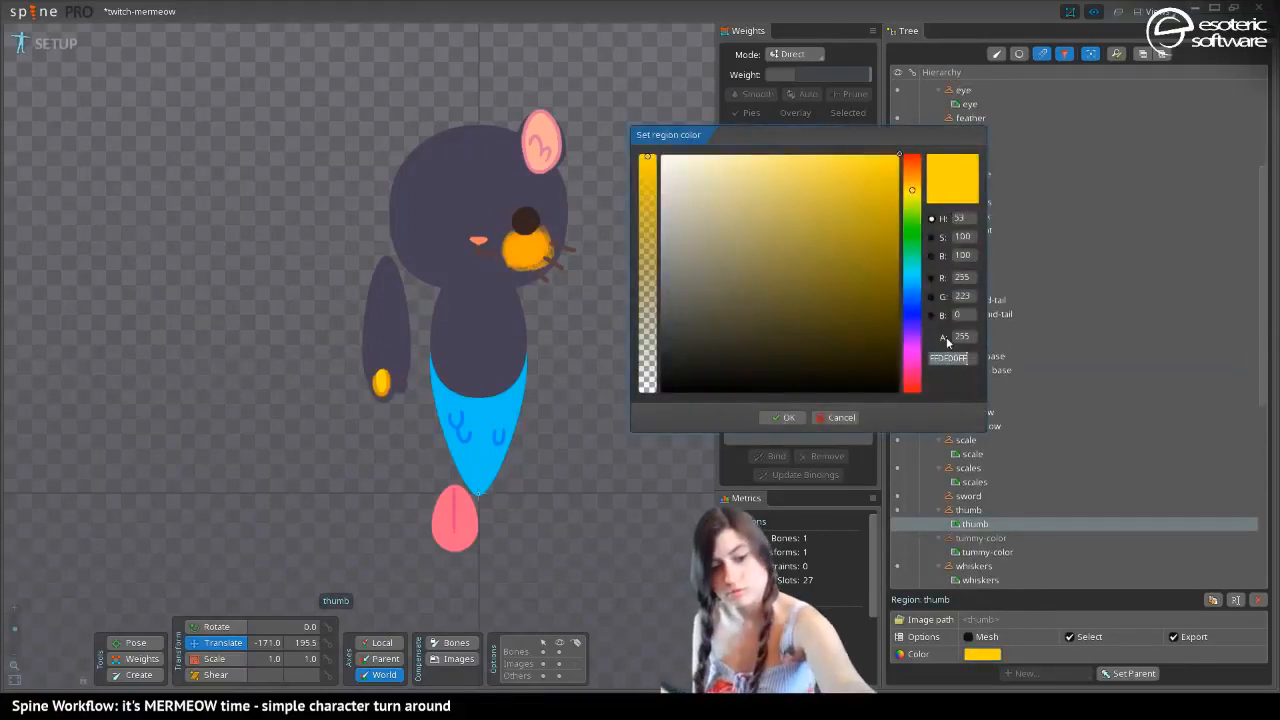
type("494055FF")
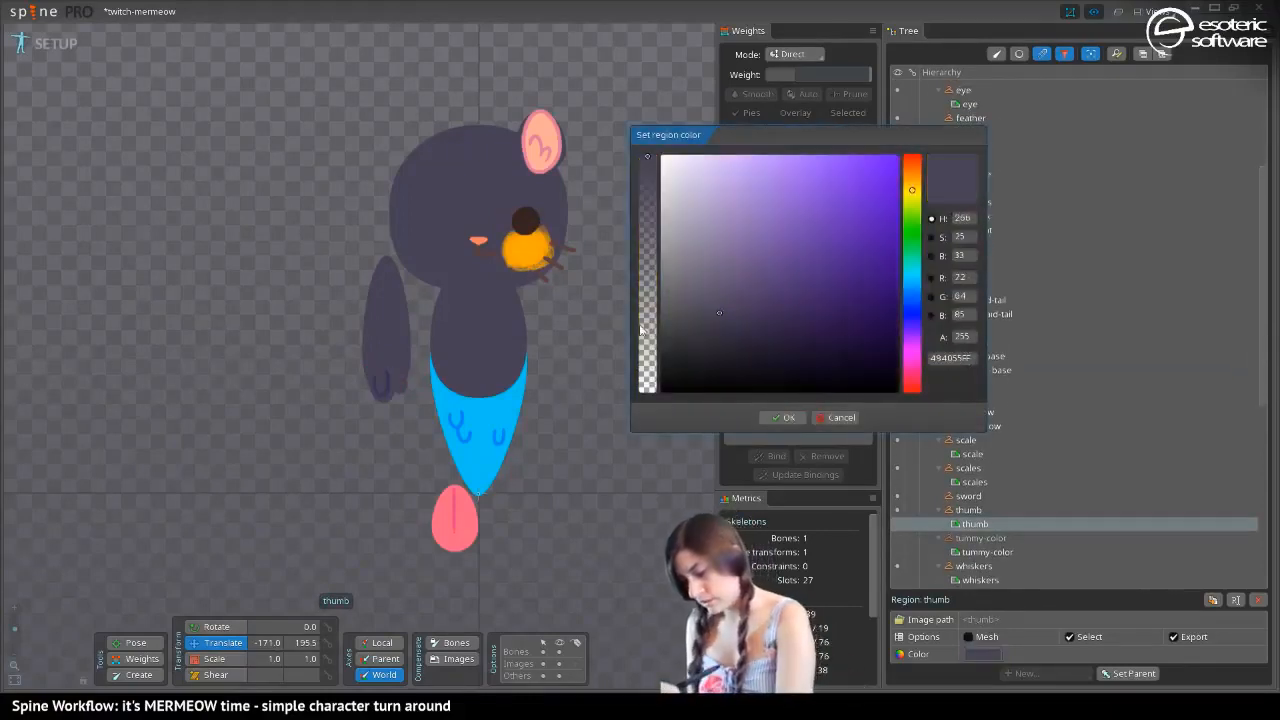
left_click(783, 417)
Change the cheeks region to a dark plum color, 54294BFF
left_click(528, 256)
left_click(982, 654)
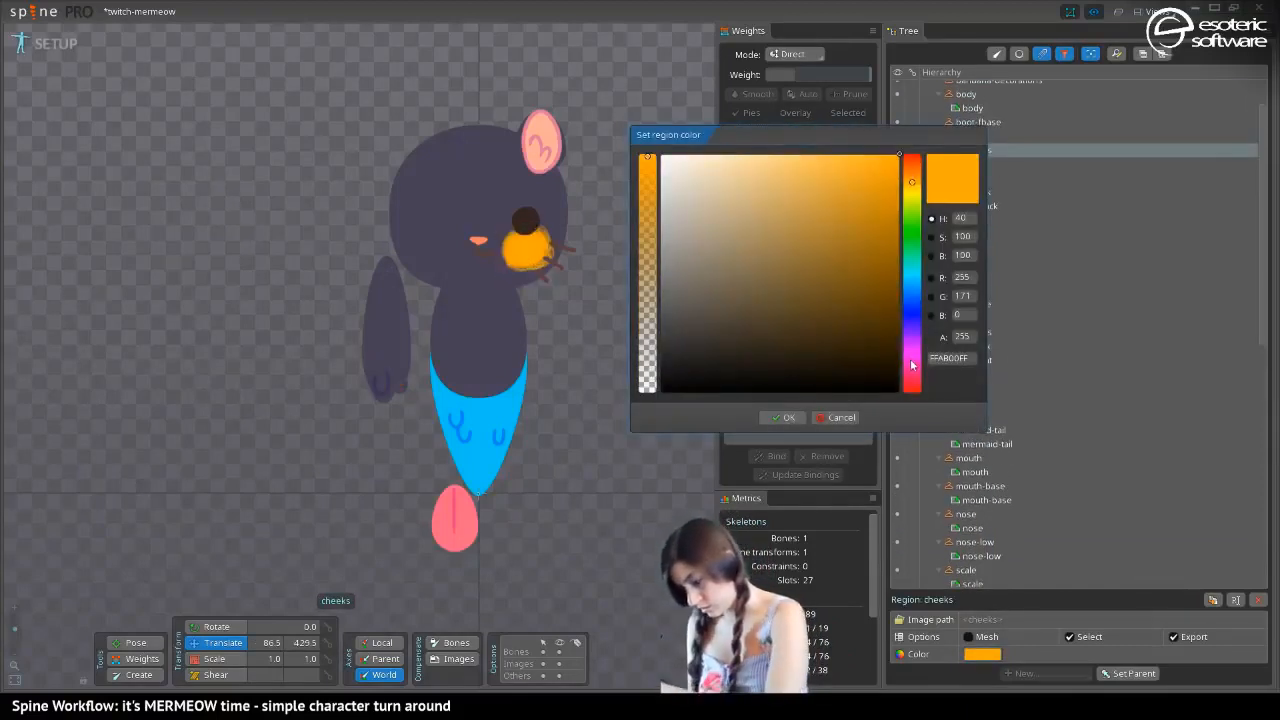
left_click(912, 358)
left_click_drag(873, 158, 776, 156)
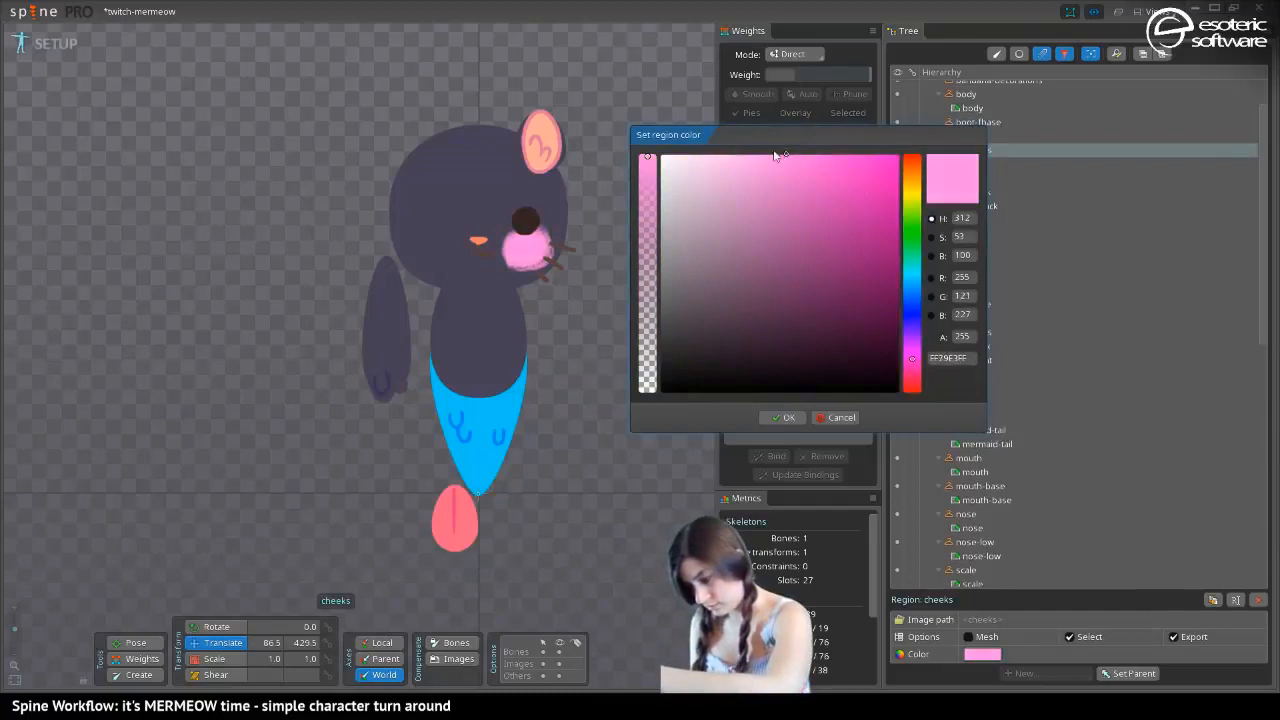
left_click_drag(768, 314, 710, 255)
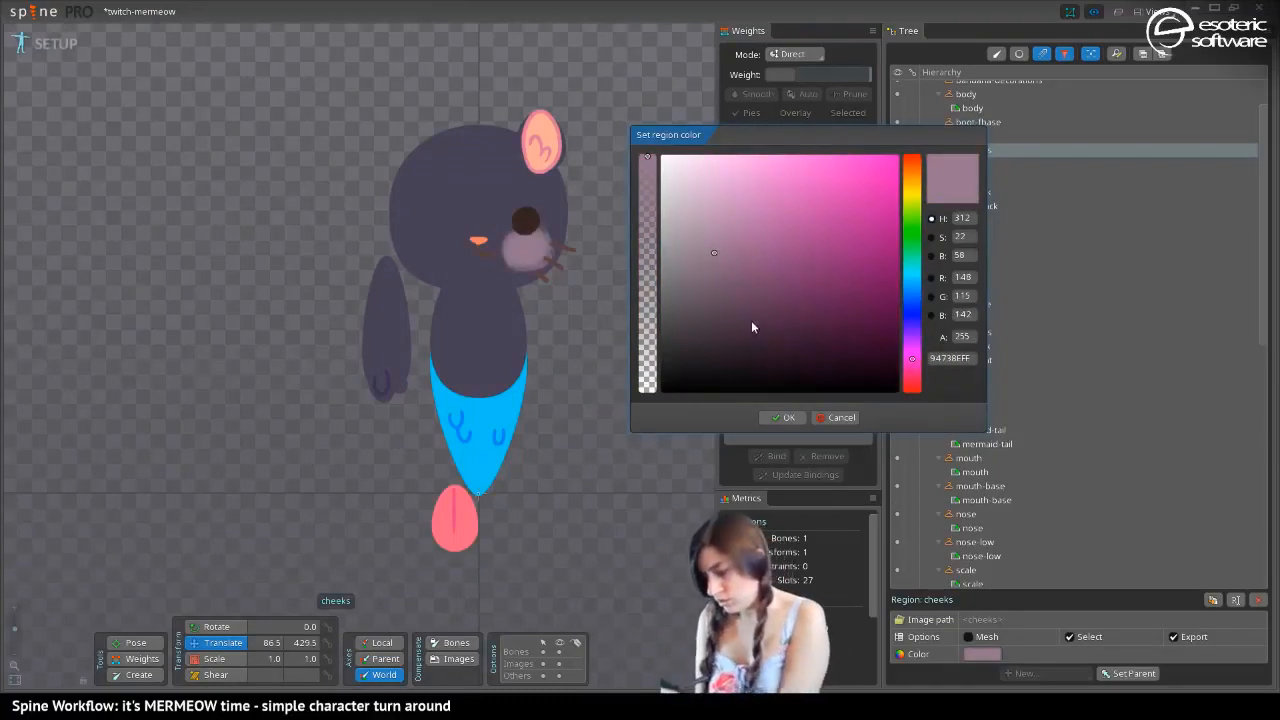
mouse_move(751, 320)
left_mouse_down()
mouse_move(731, 328)
mouse_move(736, 340)
mouse_move(732, 327)
mouse_move(789, 305)
left_mouse_up()
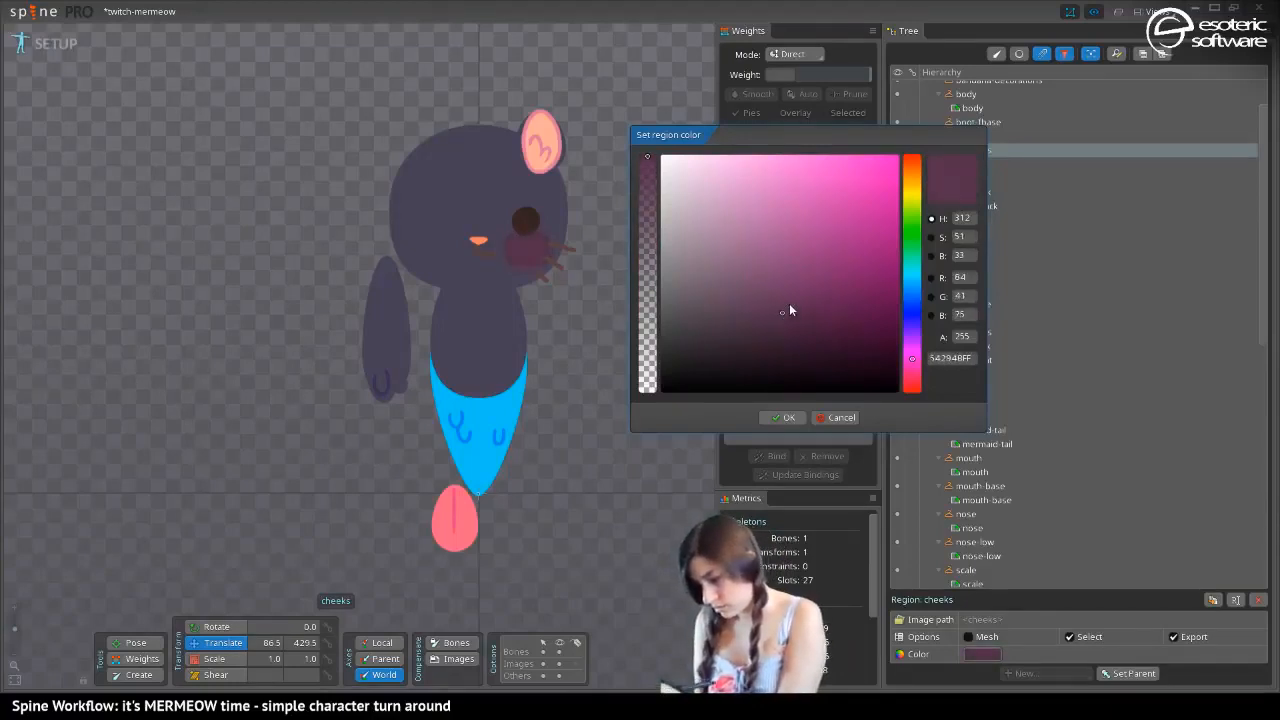
left_click(784, 417)
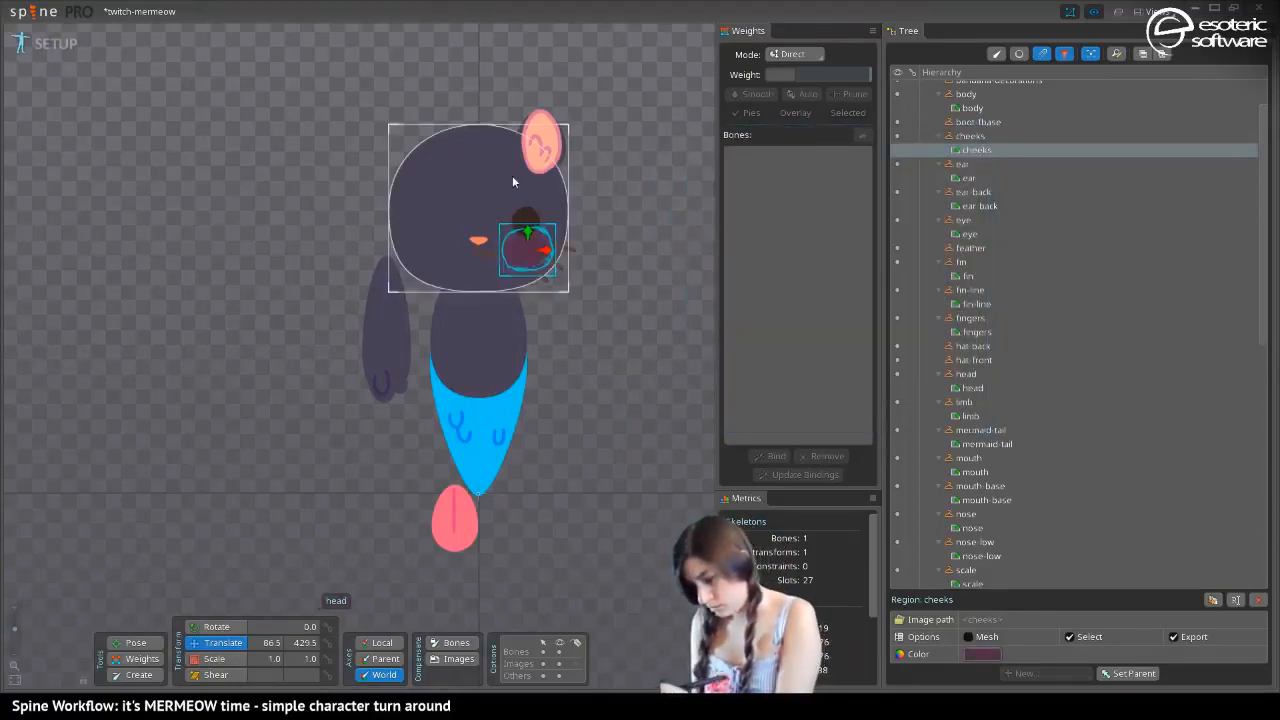
Set the nose-low region below the nose to near-white FFF0F0FF and copy that color code
left_click(477, 251)
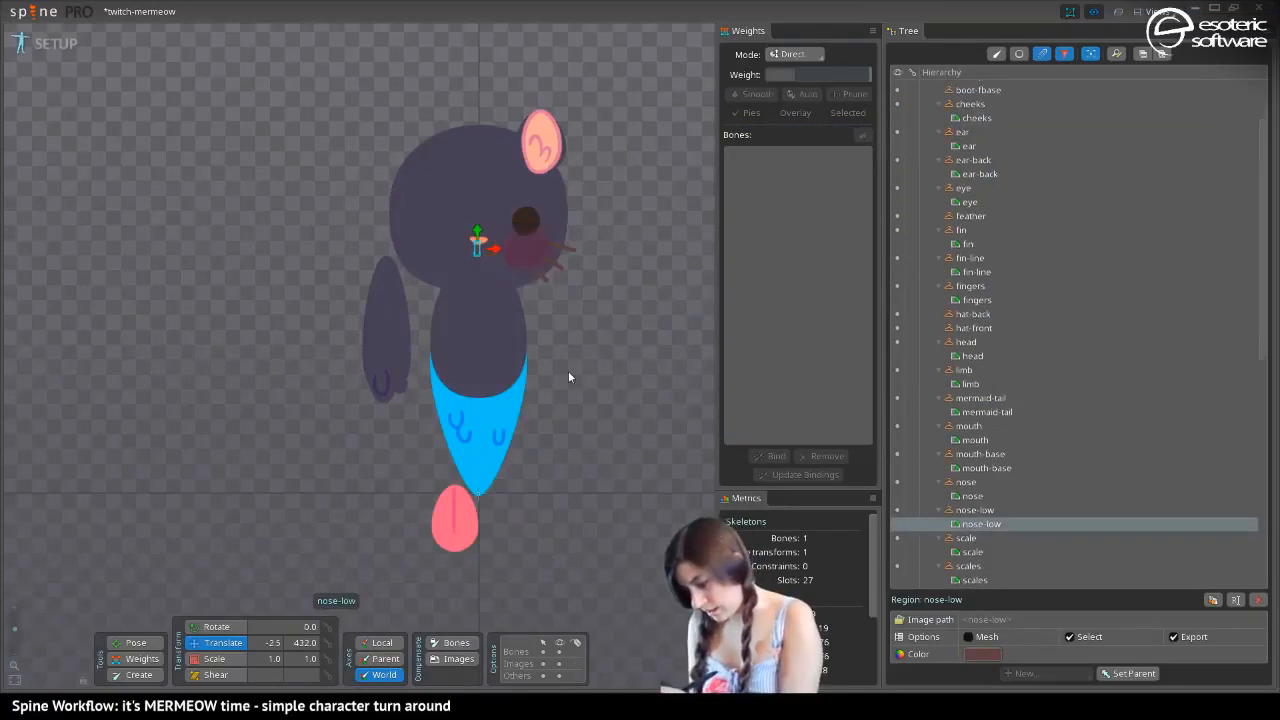
left_click(982, 654)
mouse_move(685, 210)
left_mouse_down()
mouse_move(660, 150)
mouse_move(709, 140)
mouse_move(679, 135)
left_mouse_up()
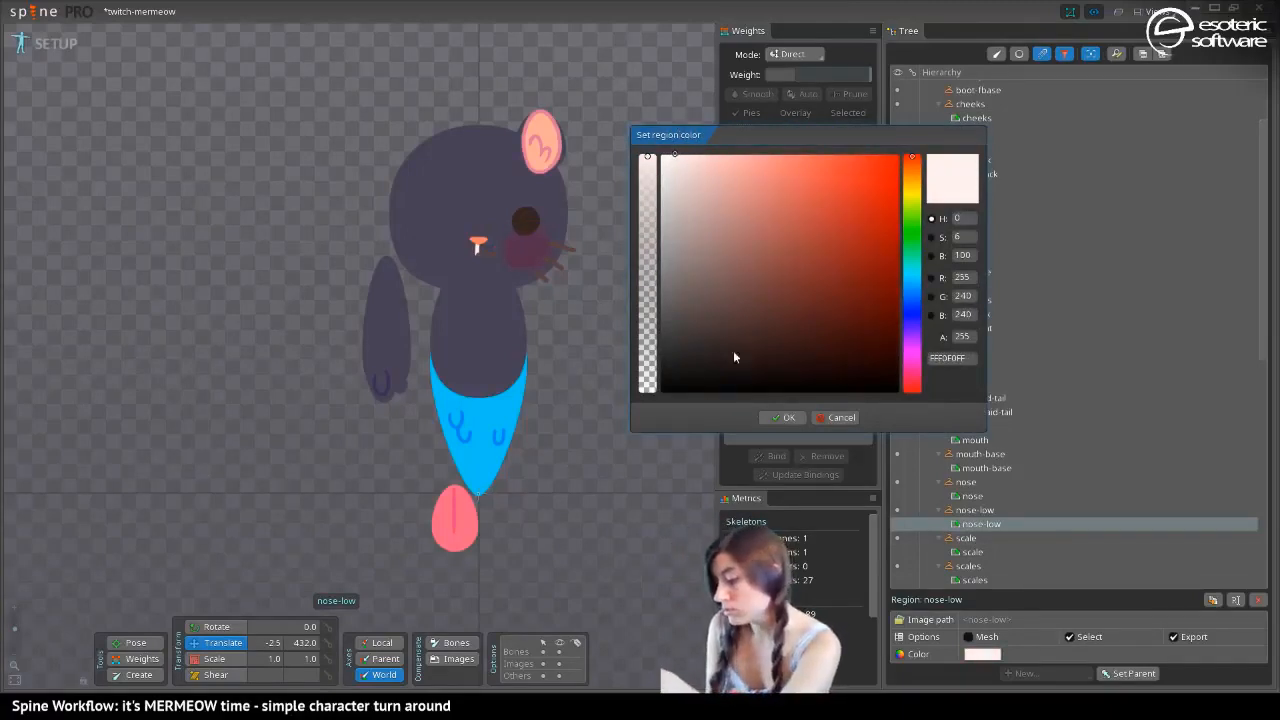
left_click(958, 360)
key("ctrl+c")
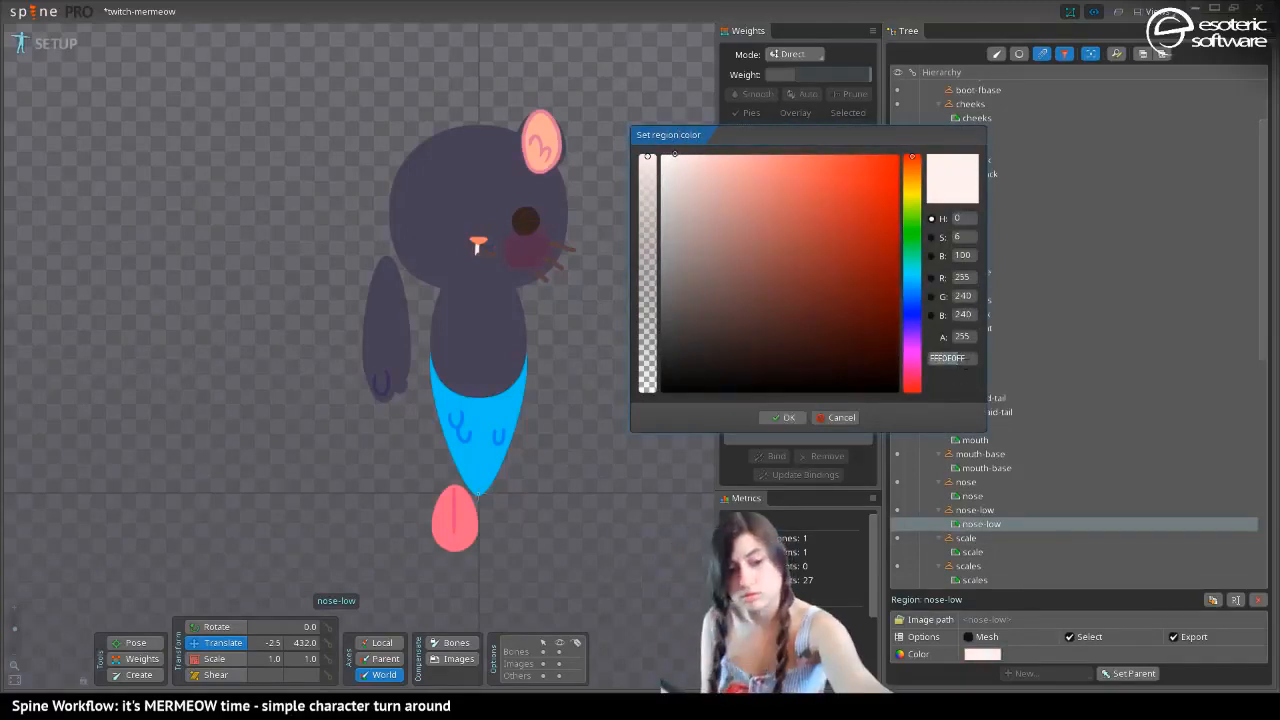
key("Return")
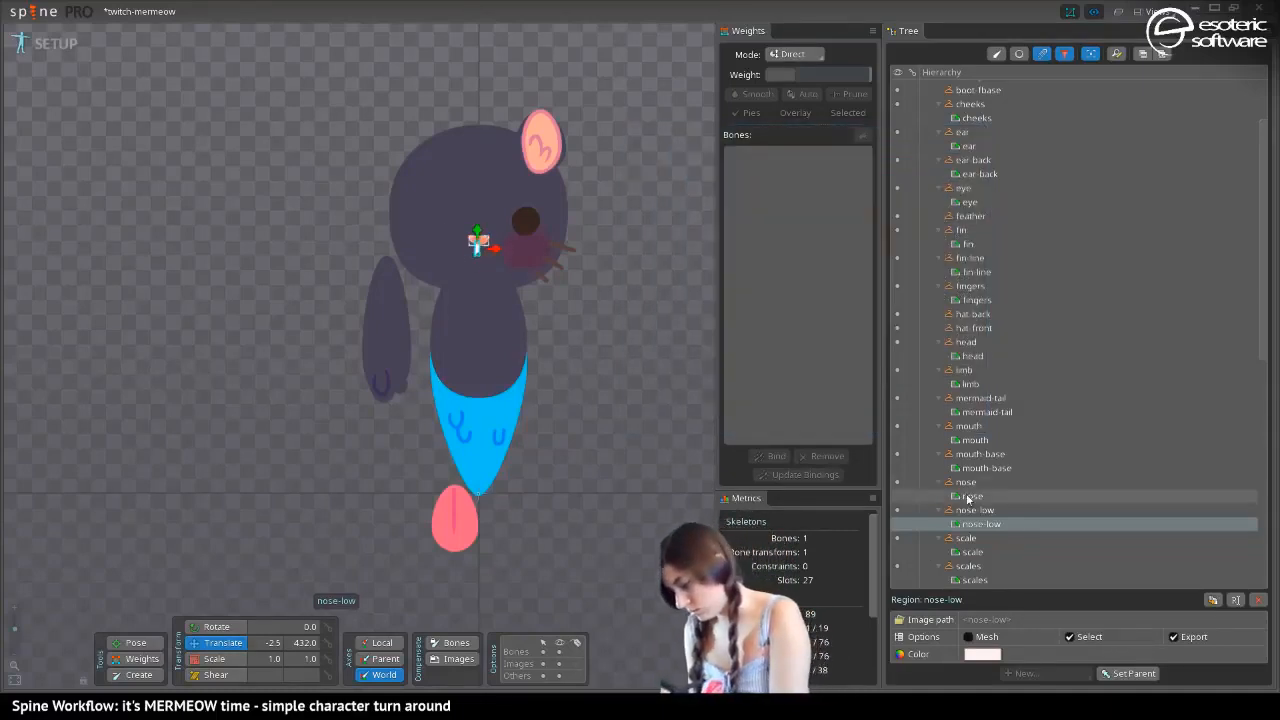
Apply the copied near-white FFF0F0FF to the mouth region
left_click(470, 250)
left_click(478, 256)
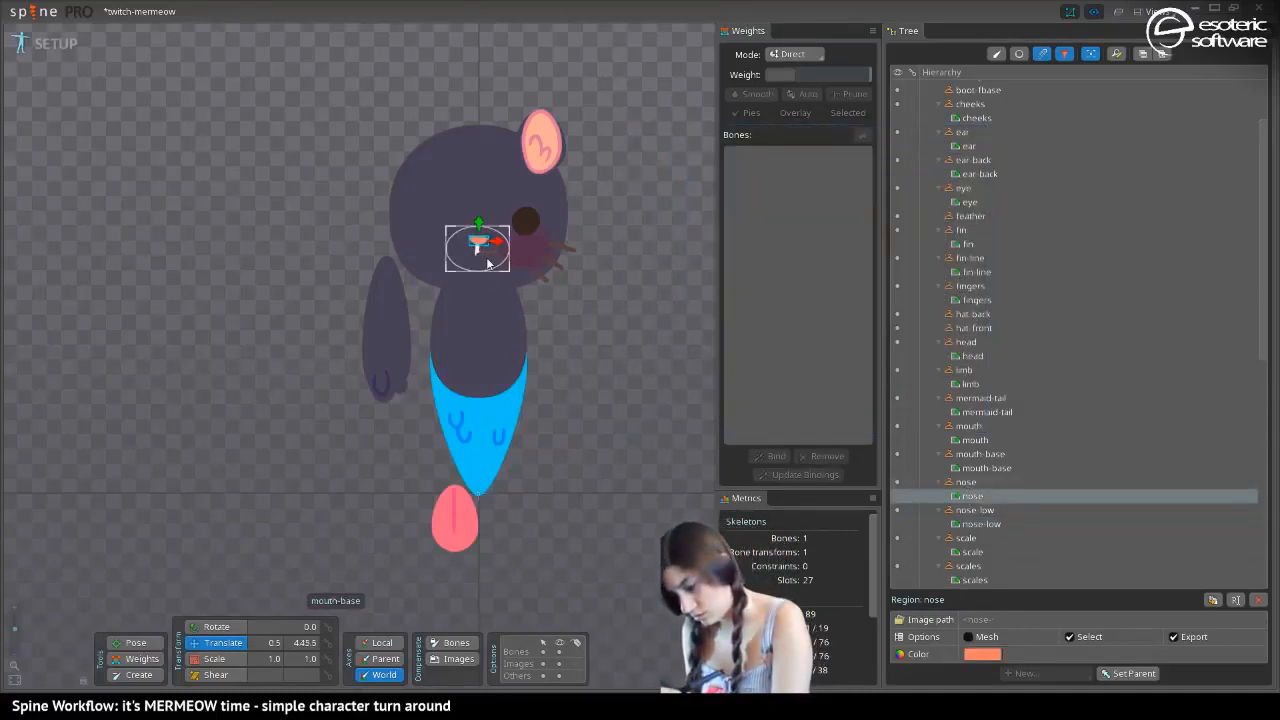
left_click(968, 442)
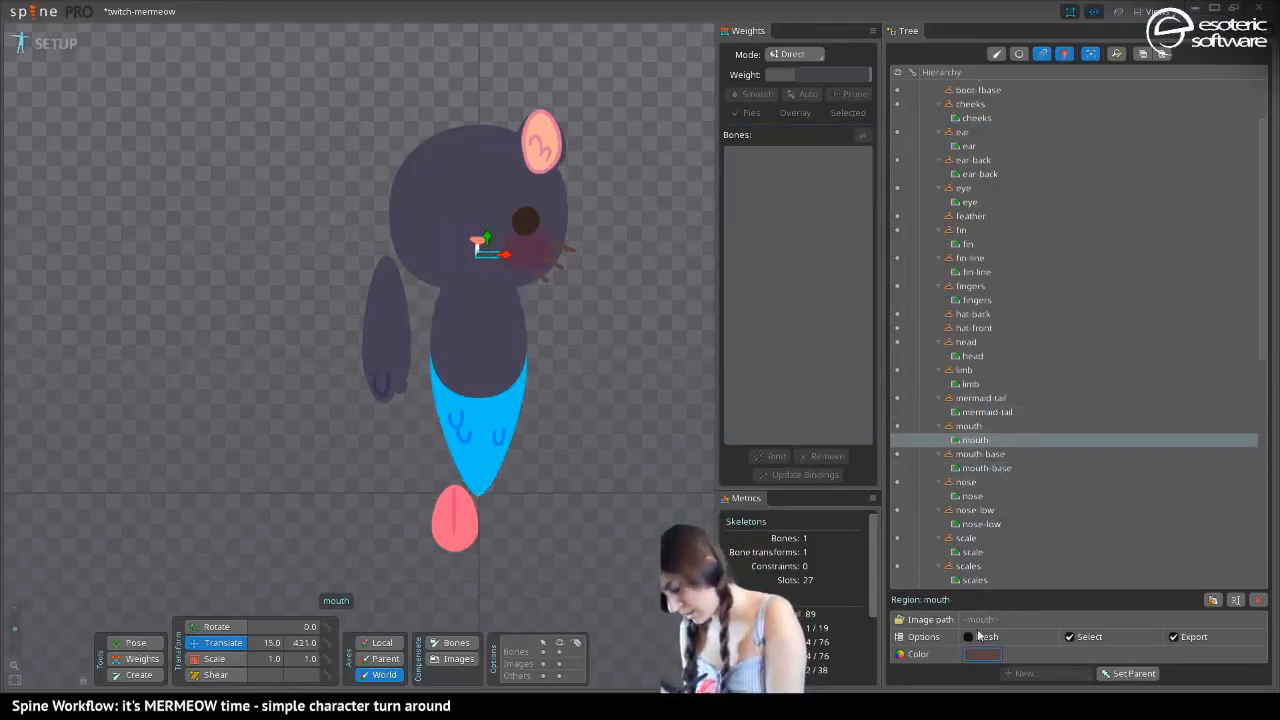
left_click(982, 654)
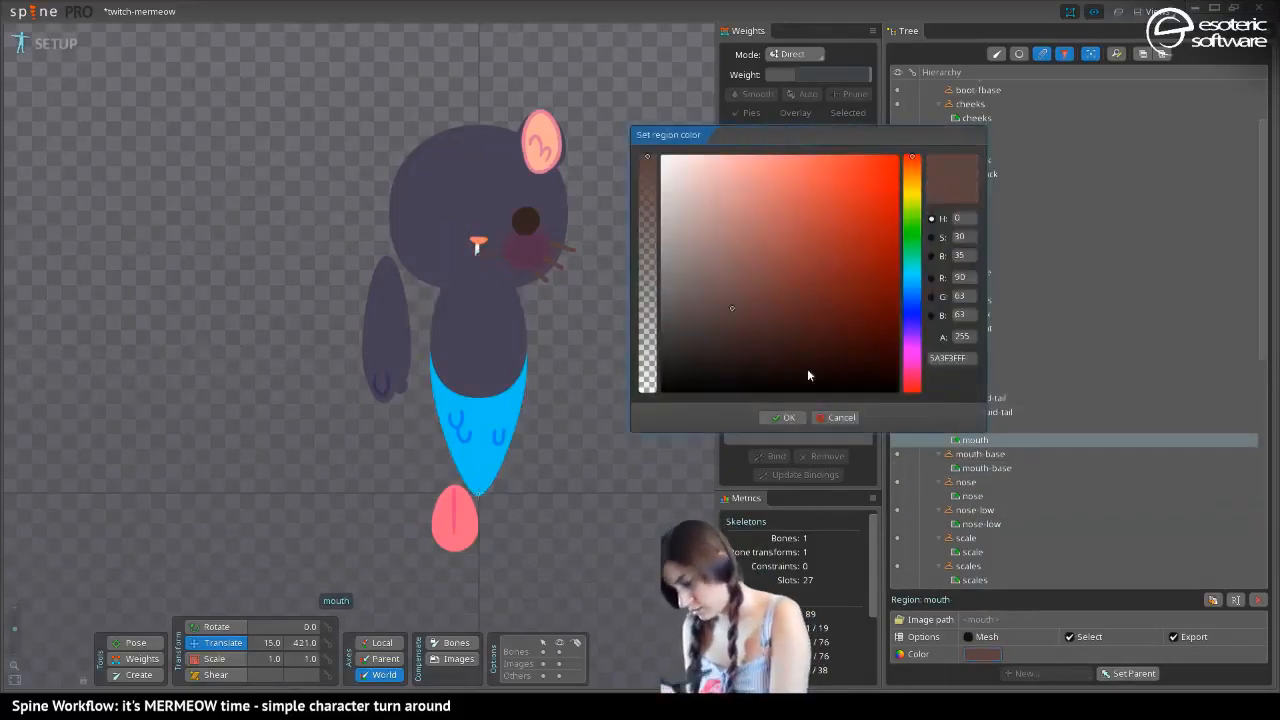
double_click(950, 357)
key("ctrl+v")
left_click(785, 417)
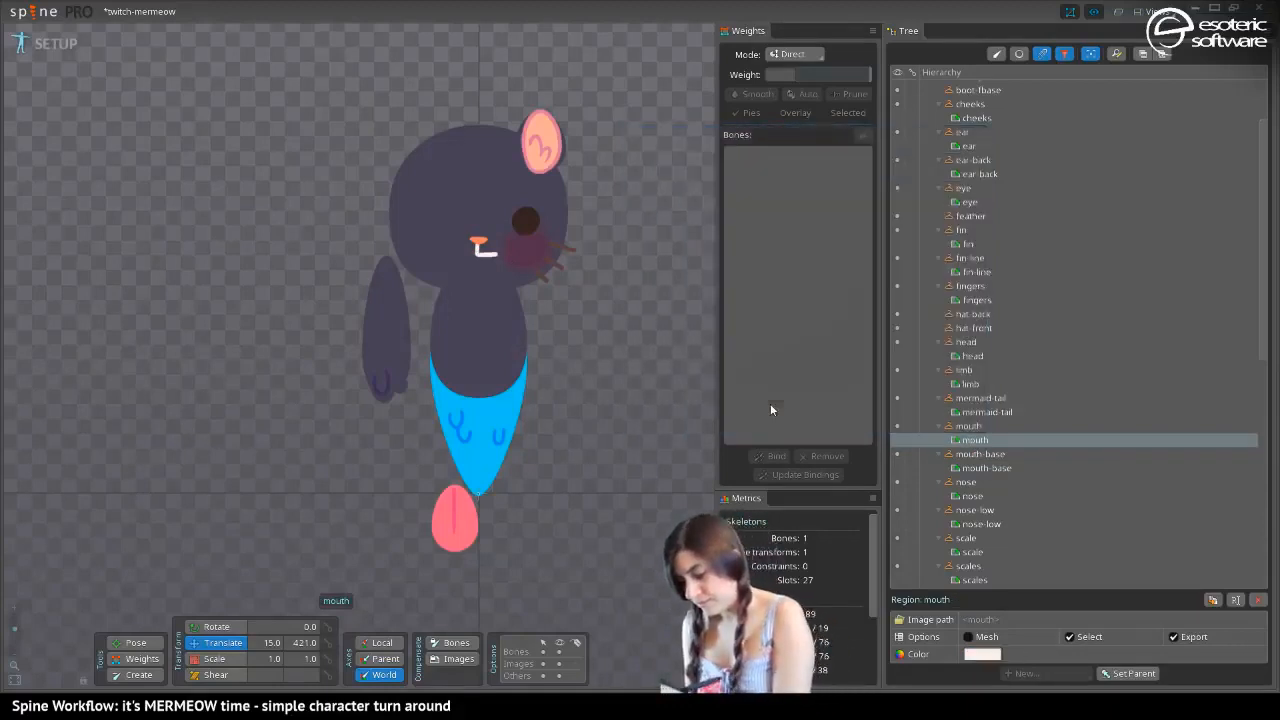
left_click(525, 222)
left_click(970, 655)
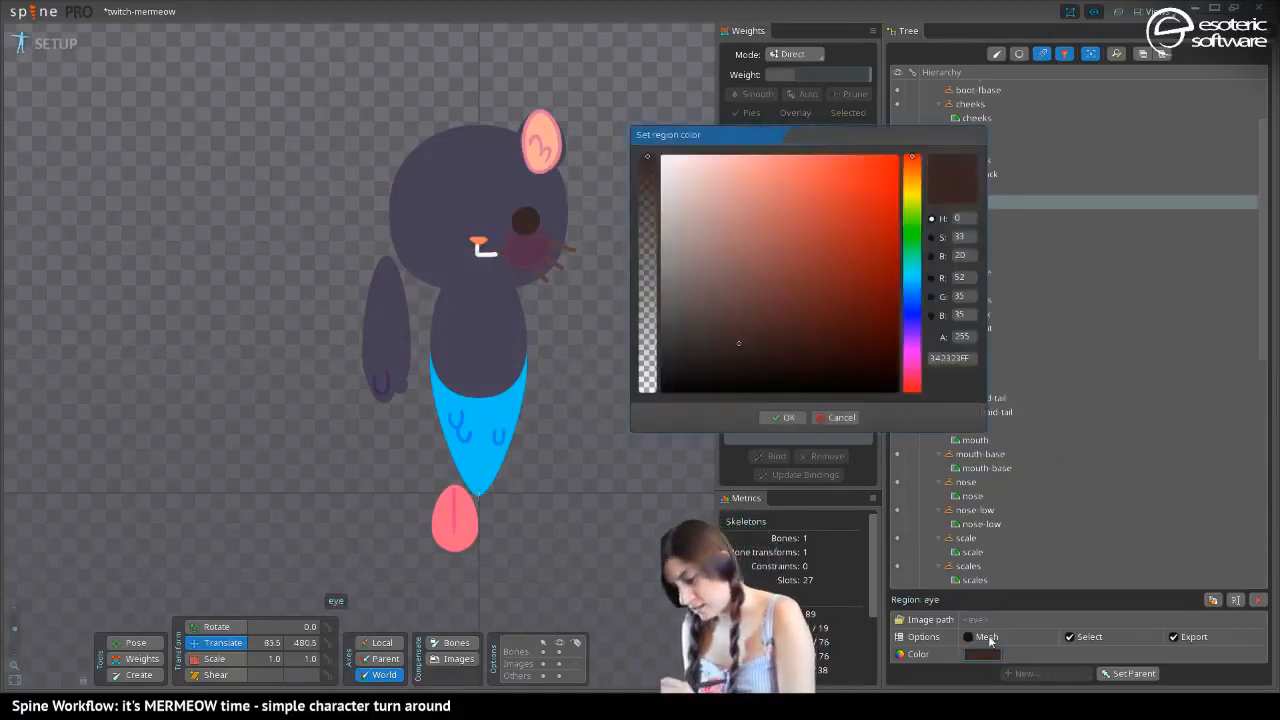
left_click_drag(914, 247, 913, 228)
mouse_move(791, 165)
left_mouse_down()
mouse_move(830, 120)
mouse_move(744, 127)
left_mouse_up()
left_click(912, 364)
mouse_move(789, 217)
left_mouse_down()
mouse_move(771, 268)
mouse_move(843, 157)
mouse_move(878, 160)
left_mouse_up()
left_click_drag(909, 371, 915, 386)
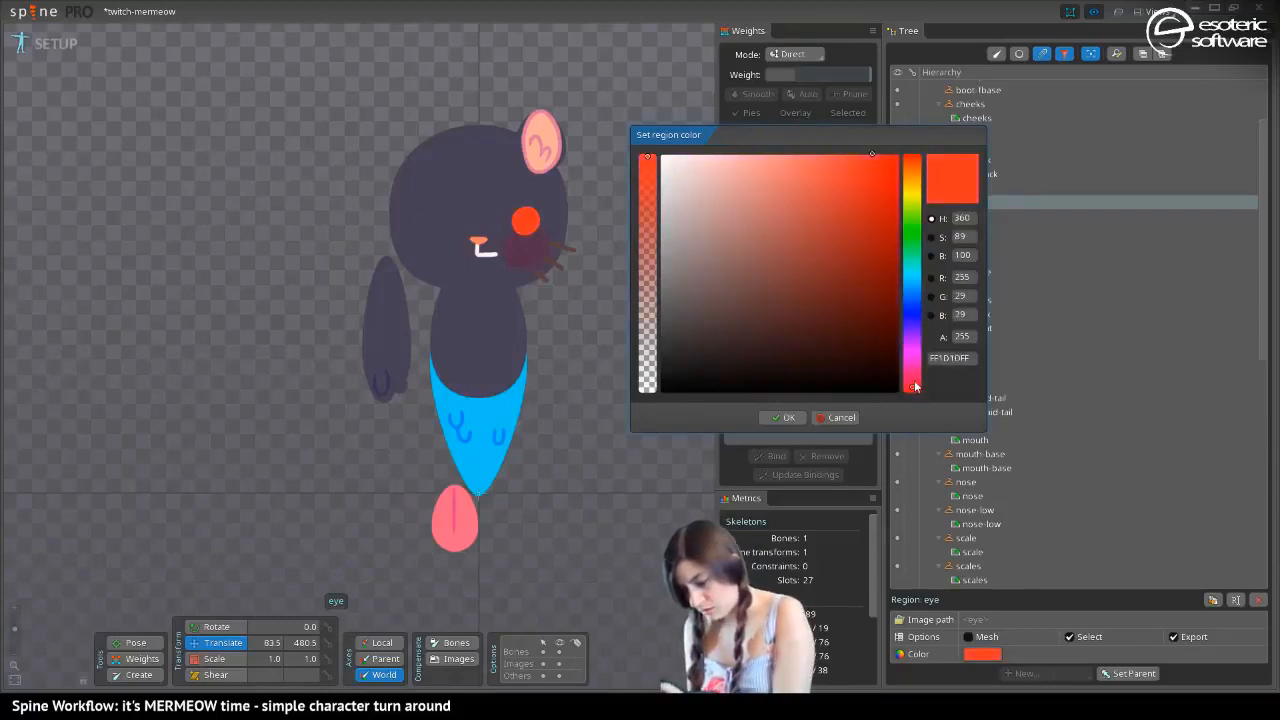
left_click(909, 291)
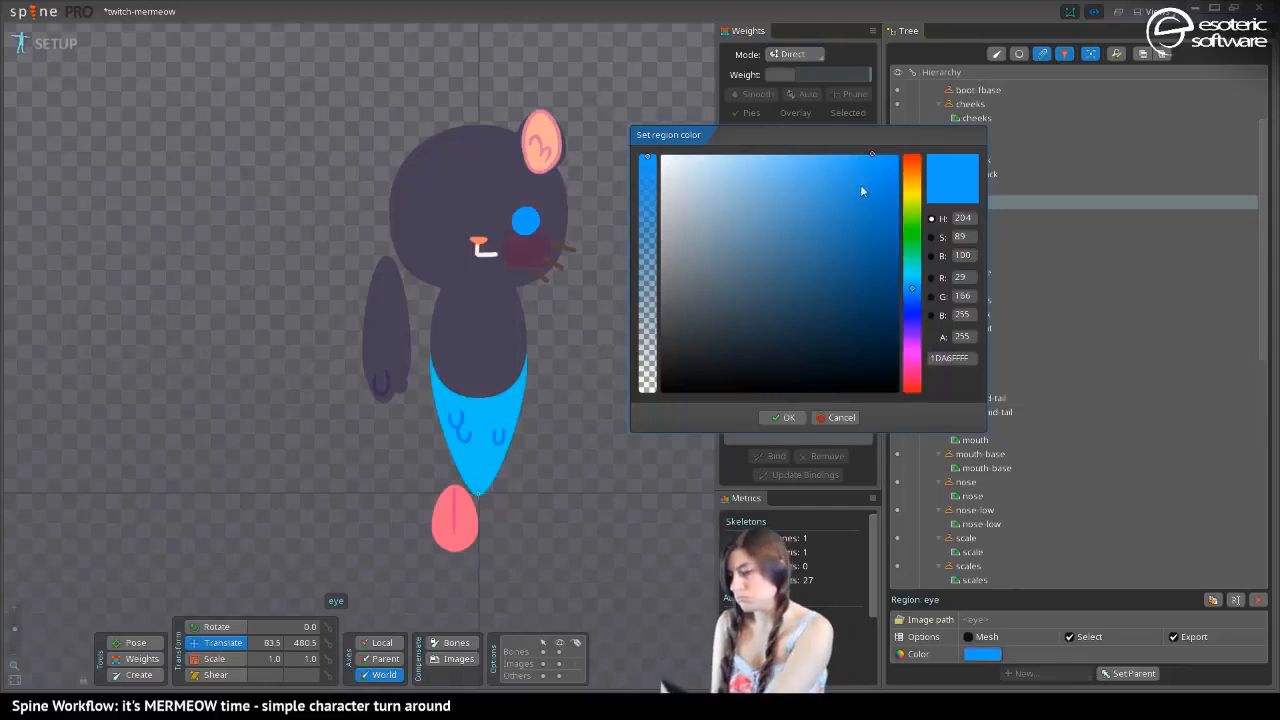
mouse_move(862, 165)
left_mouse_down()
mouse_move(766, 143)
mouse_move(860, 140)
mouse_move(867, 150)
mouse_move(690, 157)
mouse_move(856, 141)
left_mouse_up()
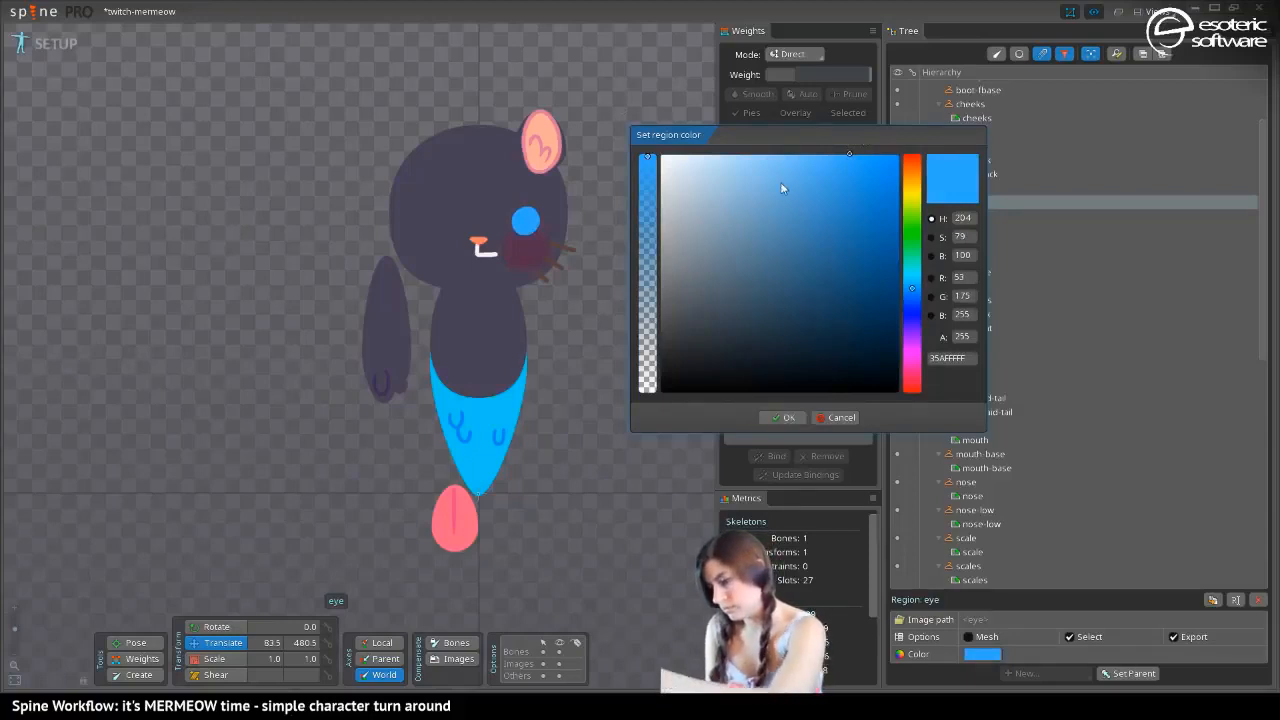
left_click_drag(785, 189, 795, 147)
left_click(840, 417)
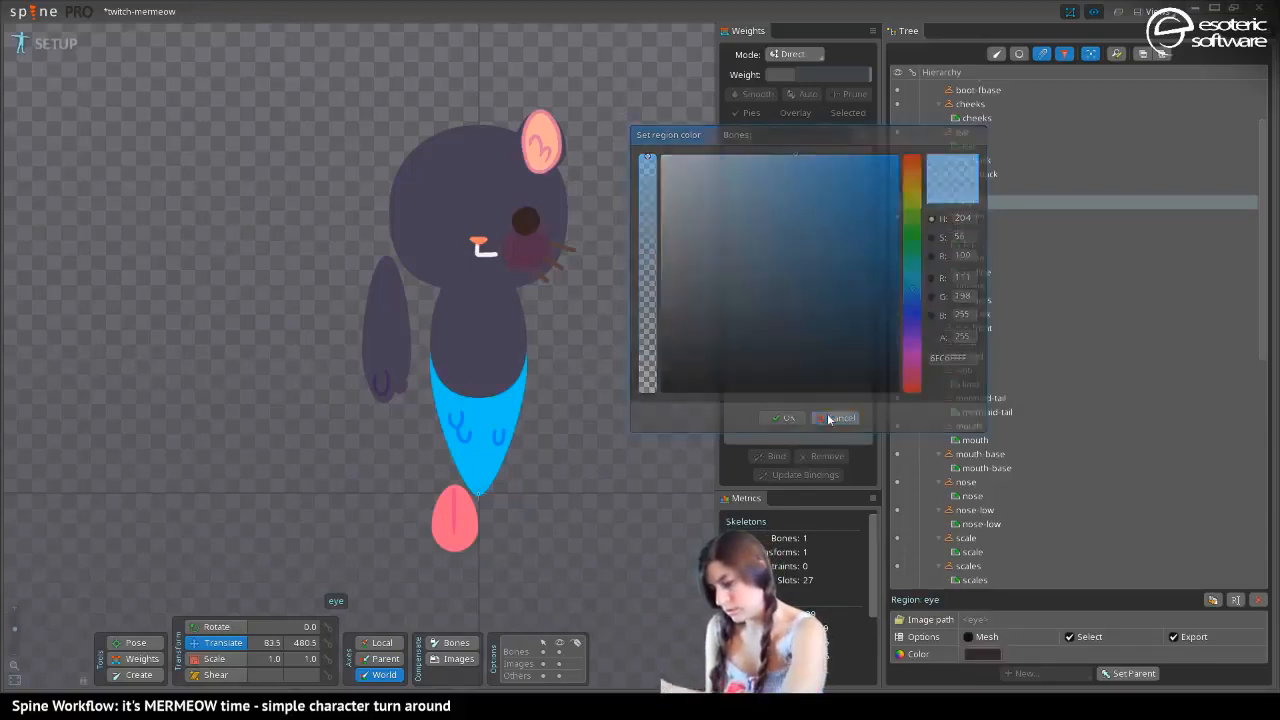
Copy the mermaid-tail region's blue color code, 00D6F0FF, leaving the tail's color as it is
left_click(497, 401)
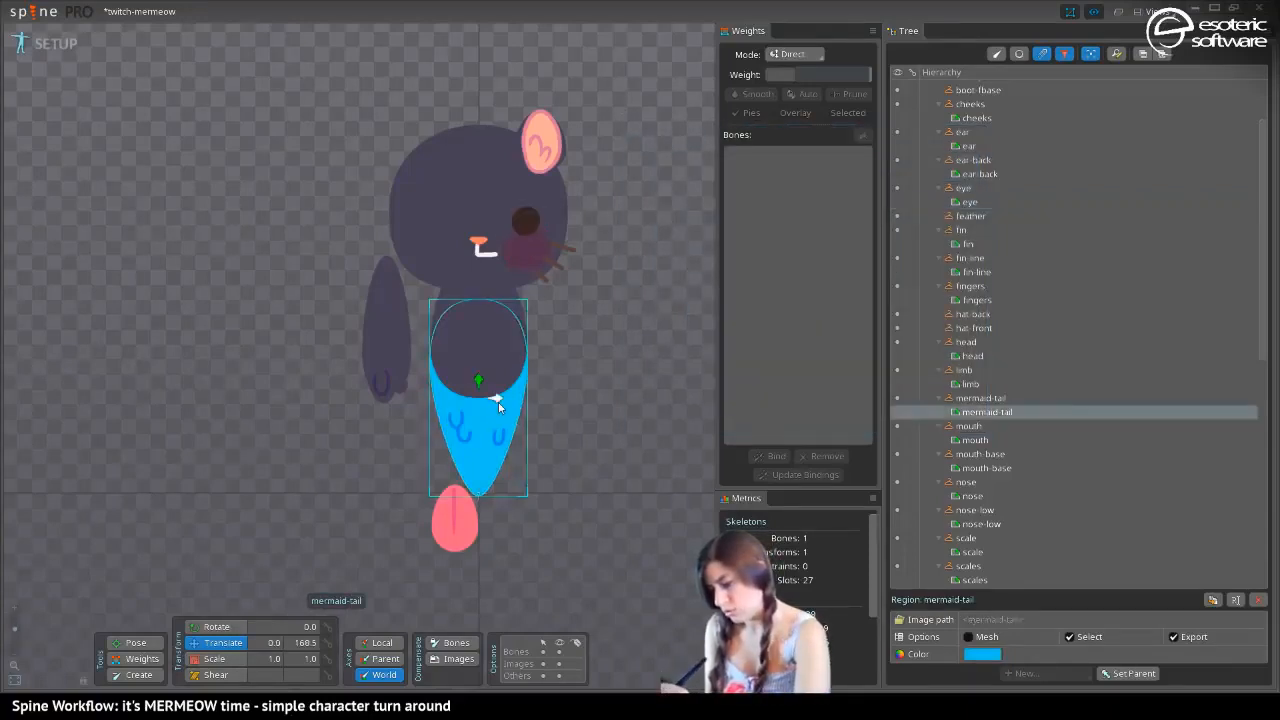
left_click(983, 653)
left_click(958, 362)
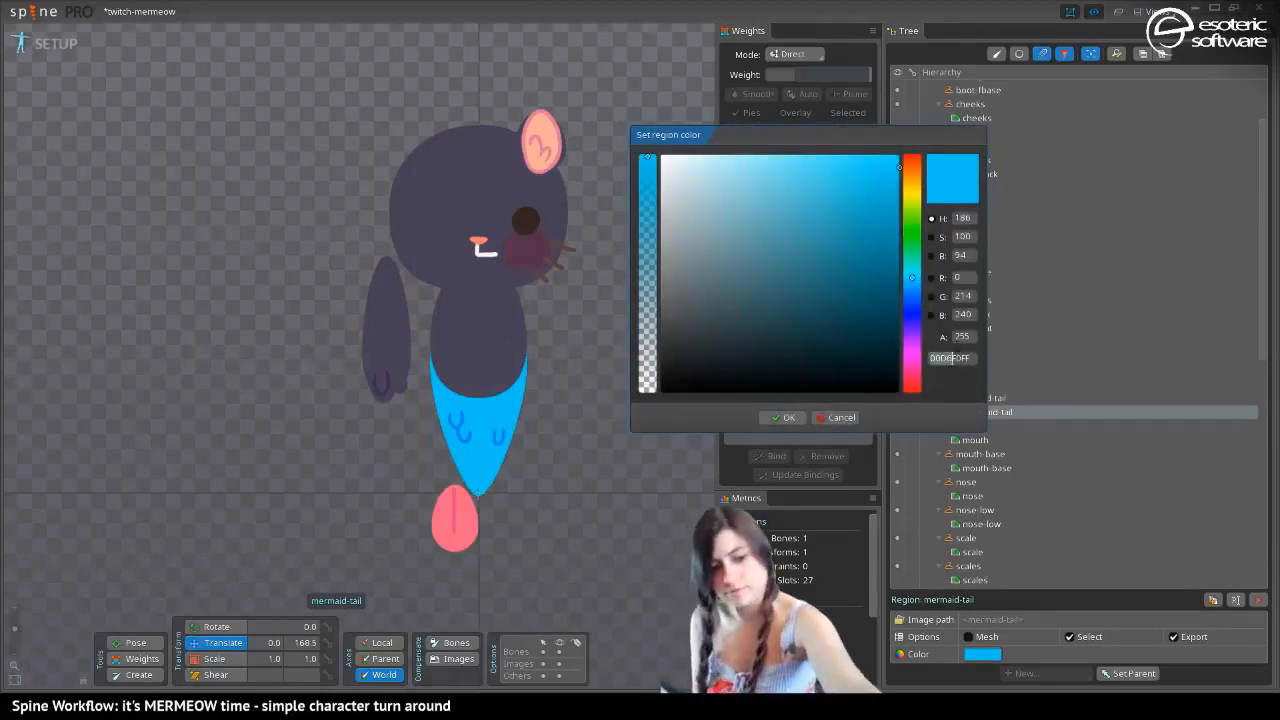
left_click_drag(953, 359, 972, 359)
key("ctrl+c")
left_click(784, 417)
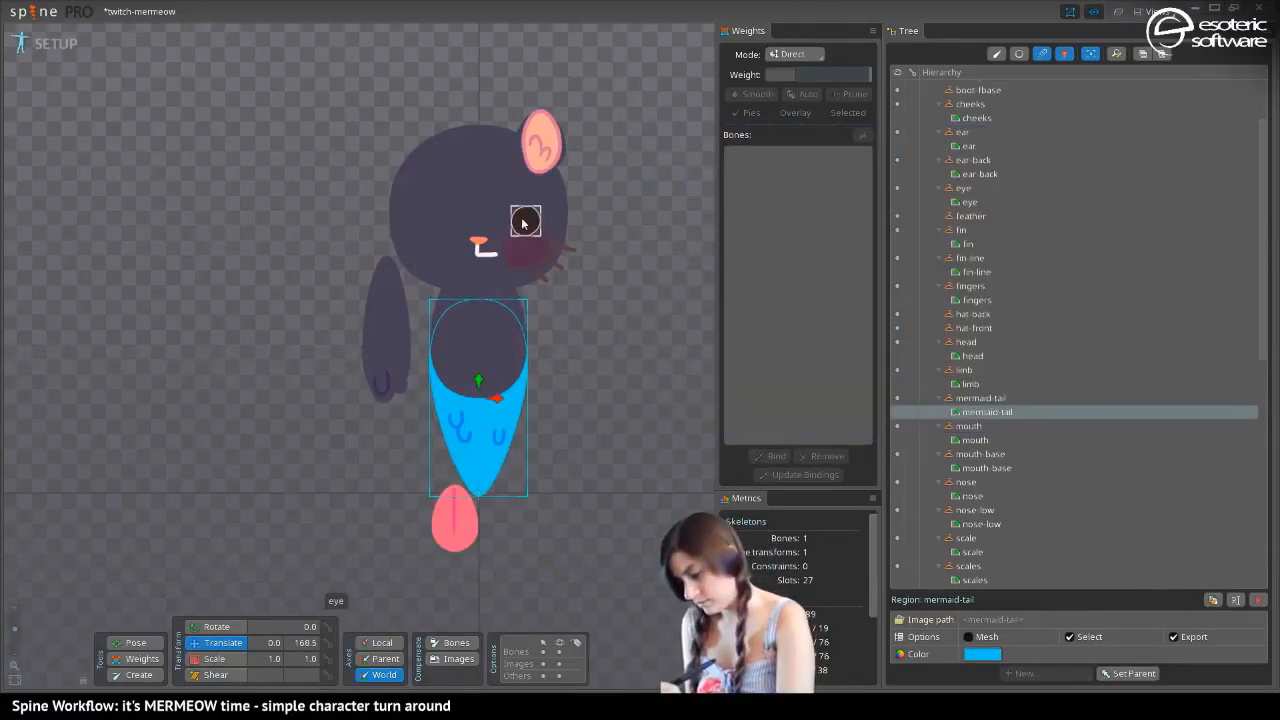
Recolor the eye region with the copied tail blue, 00D6F0FF
left_click(525, 220)
left_click(983, 654)
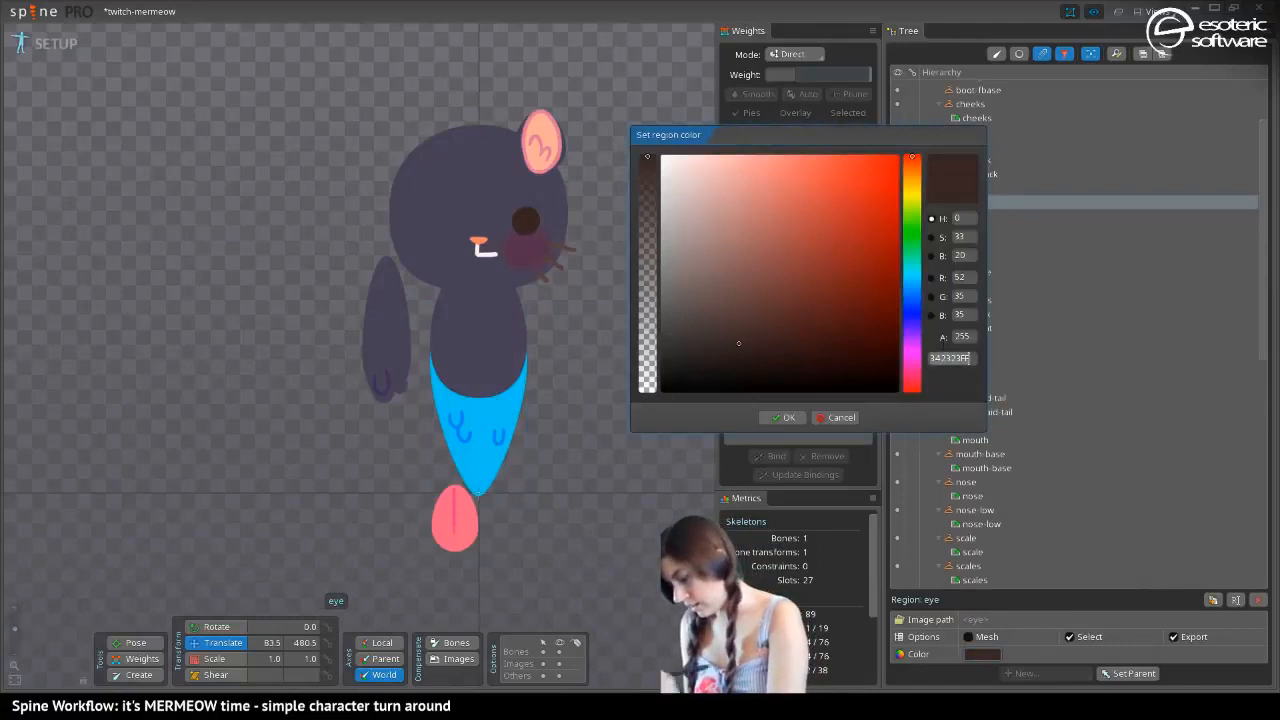
key("ctrl+v")
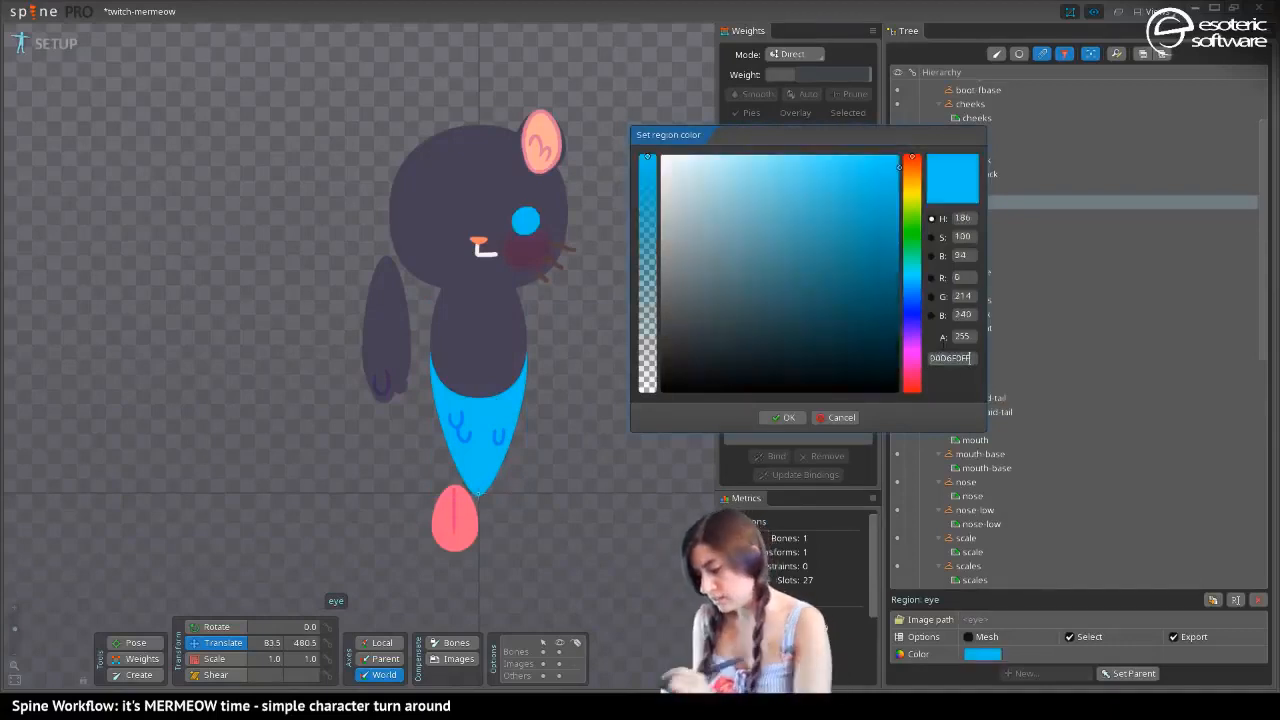
left_click(791, 417)
Change the whiskers region to near-white, FFF9F9FF
left_click(556, 257)
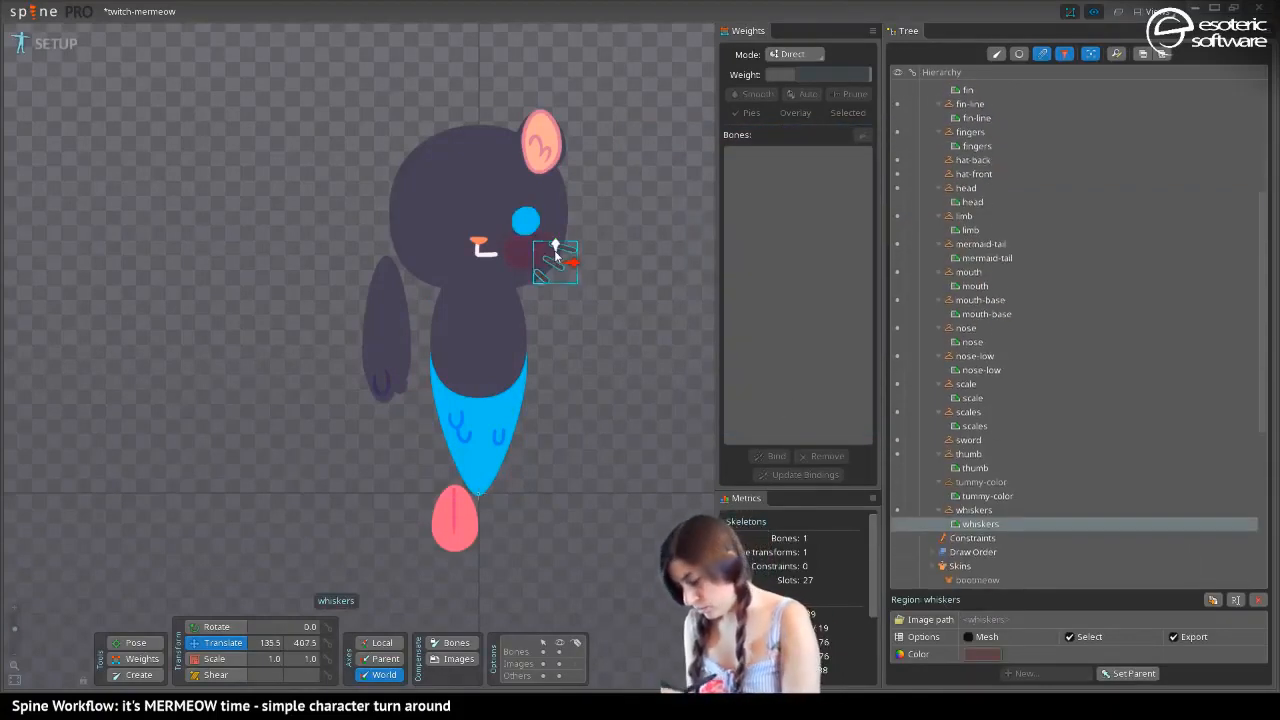
left_click(979, 654)
left_click_drag(694, 266, 668, 136)
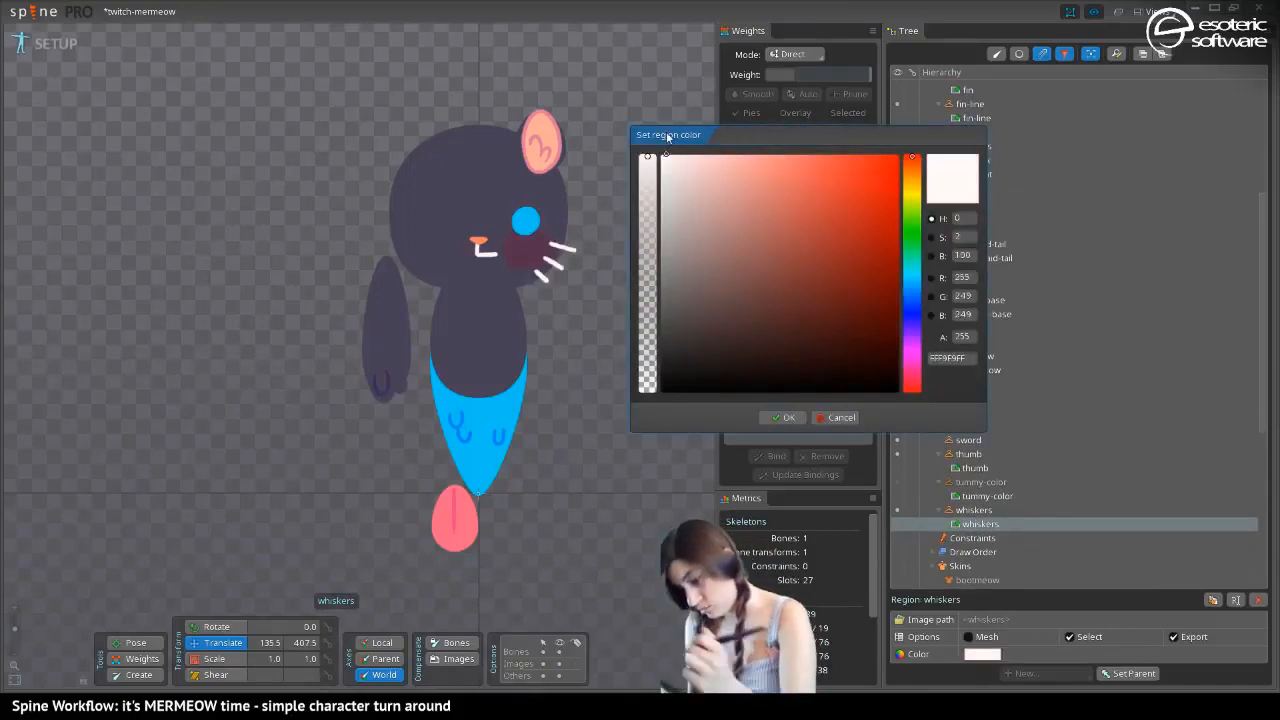
left_click(770, 422)
left_click(548, 134)
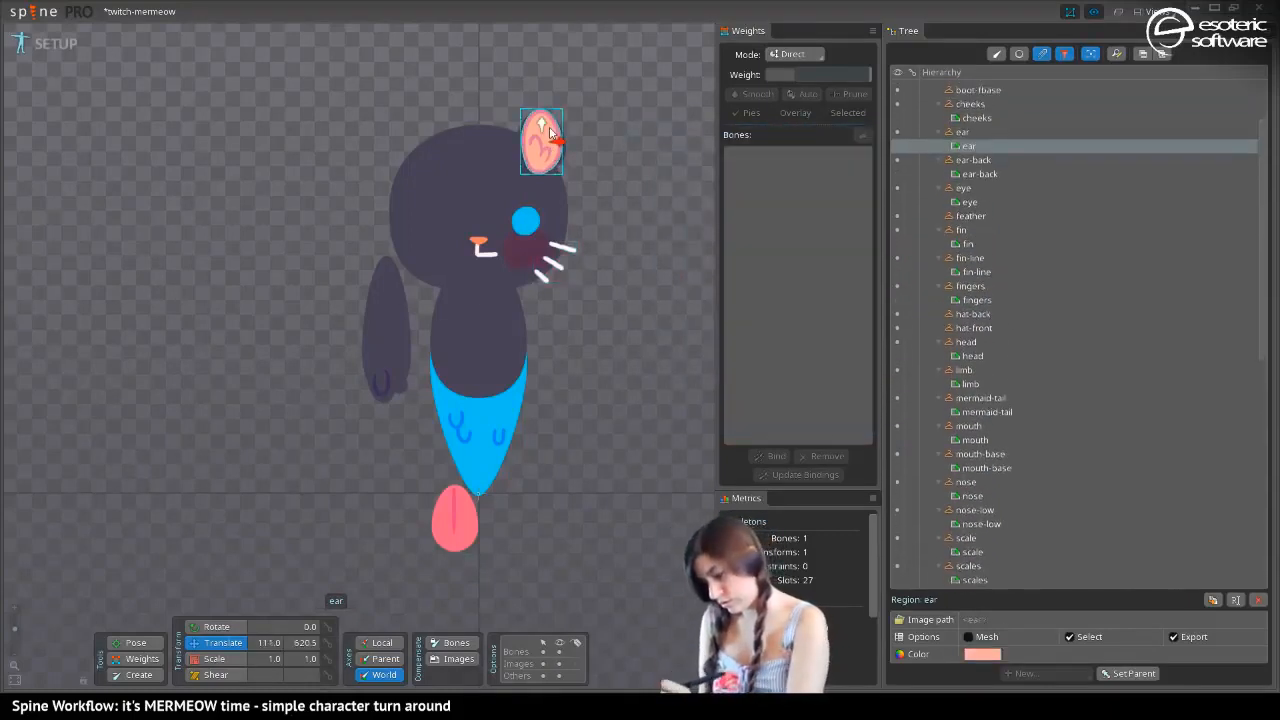
left_click(981, 654)
left_click_drag(717, 177, 772, 272)
left_click(841, 414)
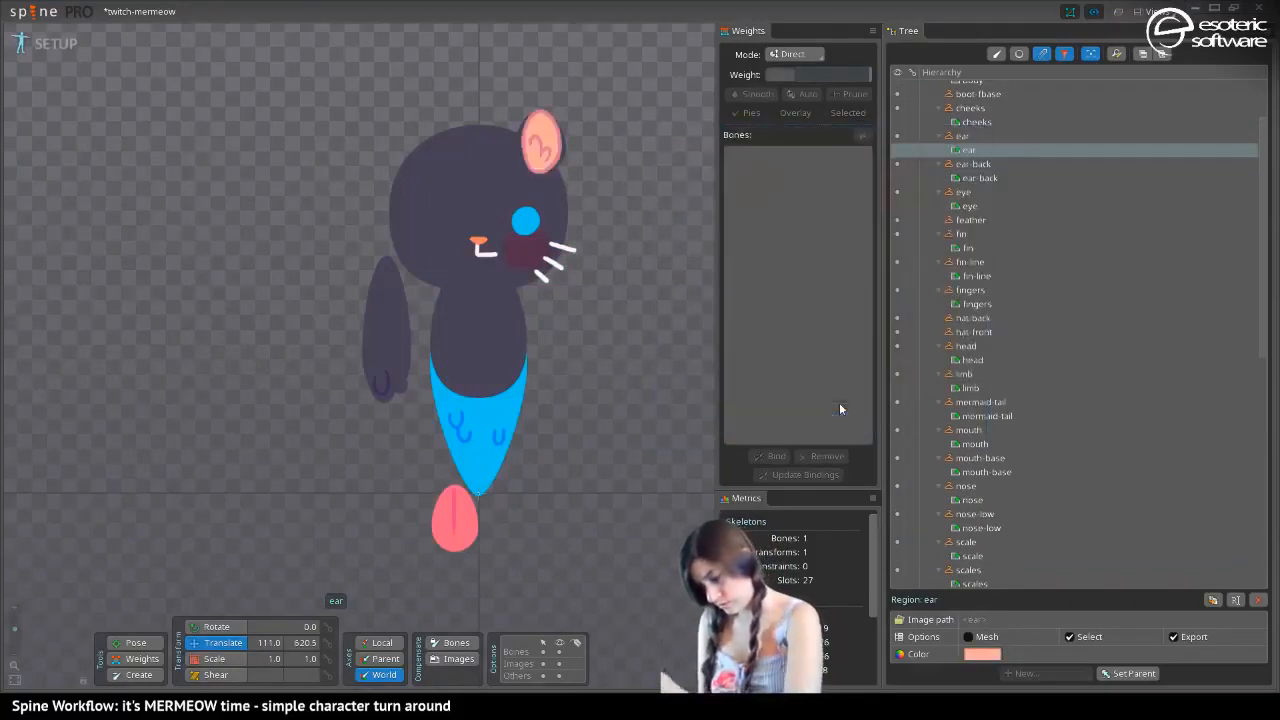
Copy the fin region's coral pink color code, FF5182FF, leaving the fin's color as it is
left_click(455, 515)
left_click(981, 654)
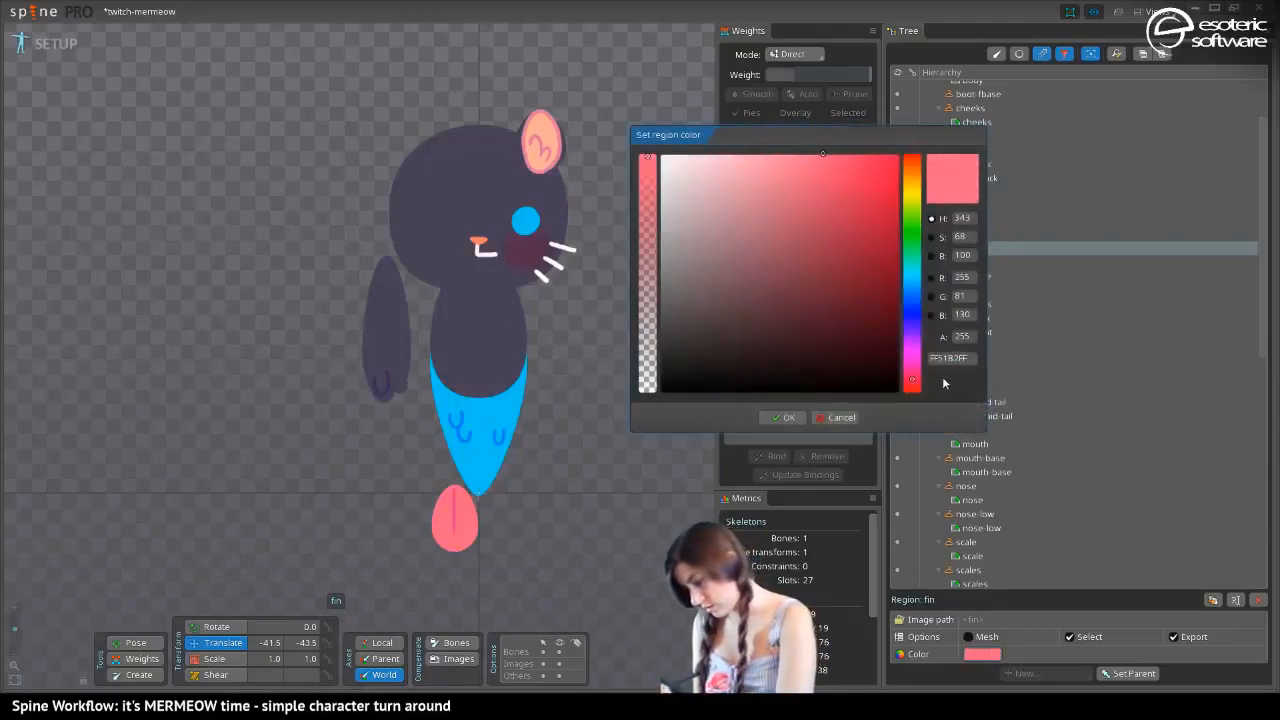
left_click(948, 358)
key("ctrl+c")
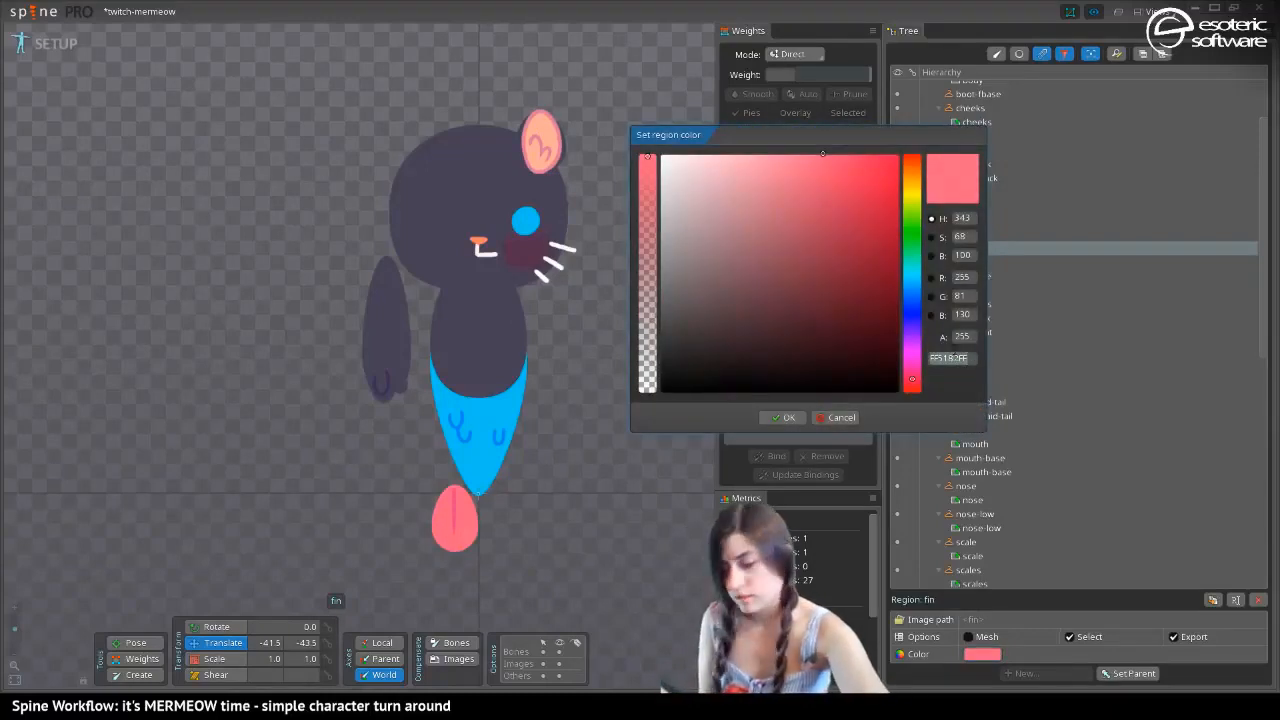
left_click(838, 417)
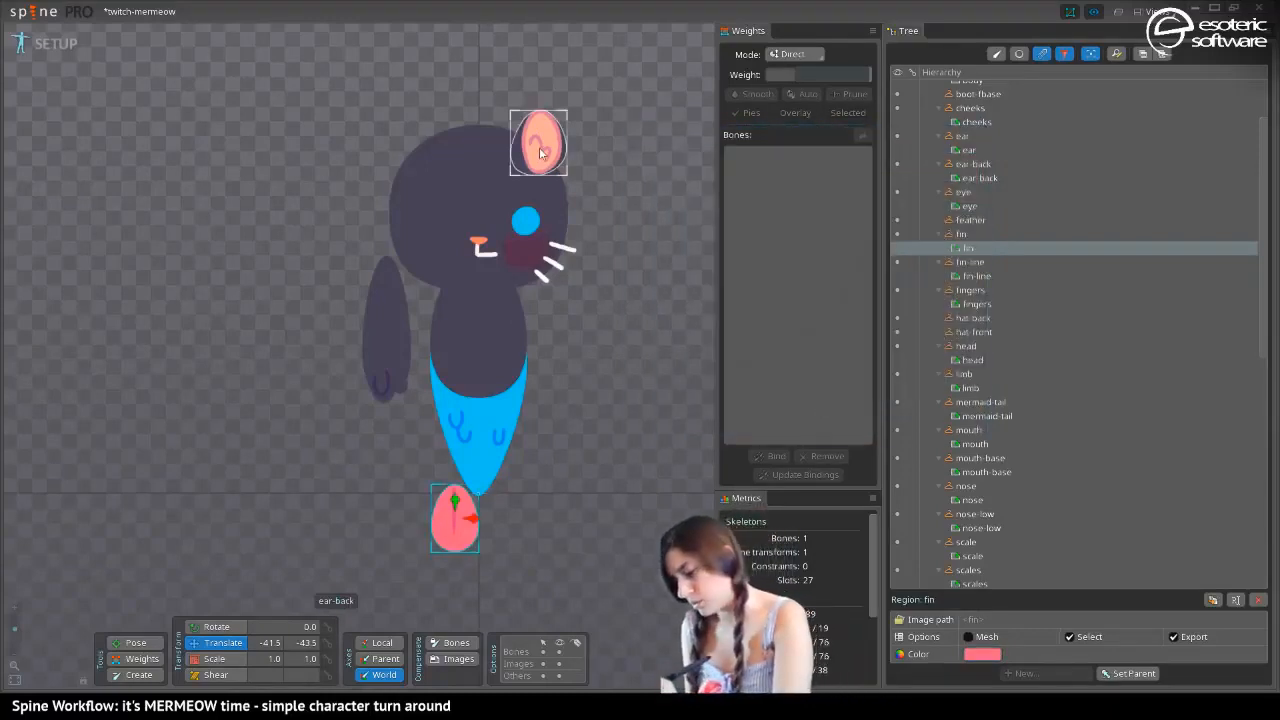
Recolor the ear region from the copied fin pink, lightening it to FF779DFF
left_click(540, 152)
left_click(478, 238)
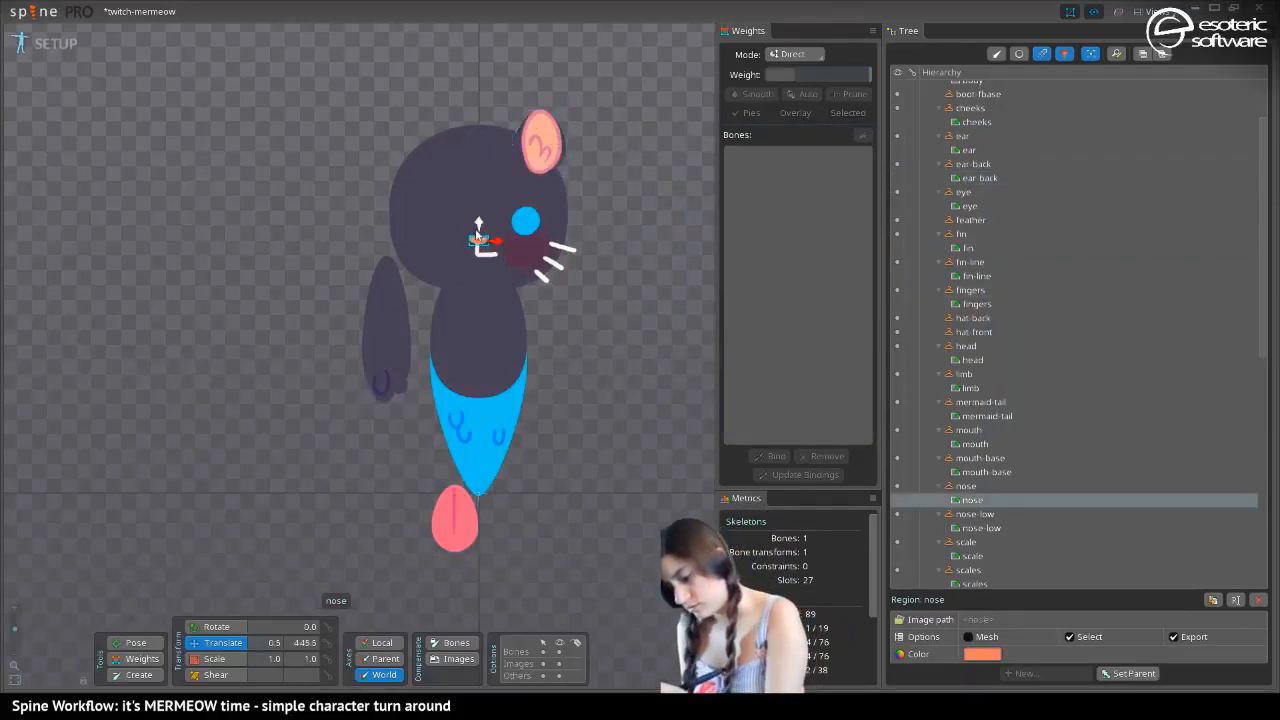
left_click(545, 145)
left_click(983, 656)
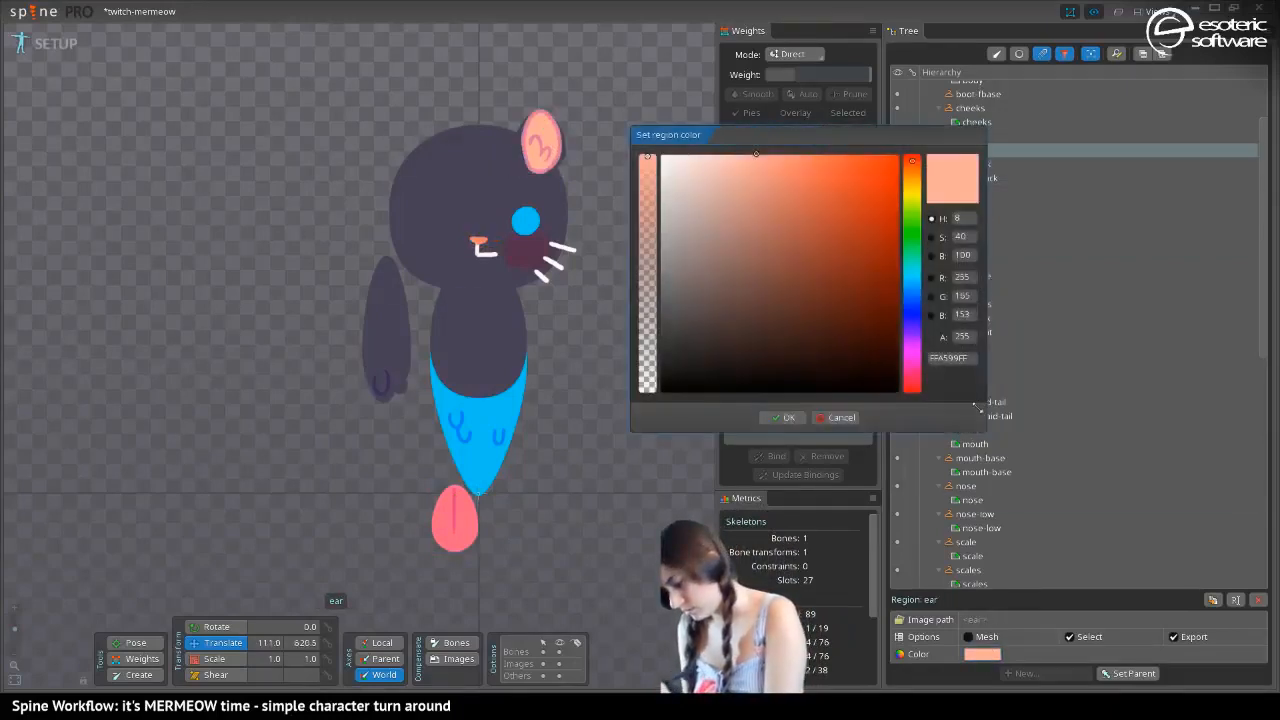
type("FF5181FF")
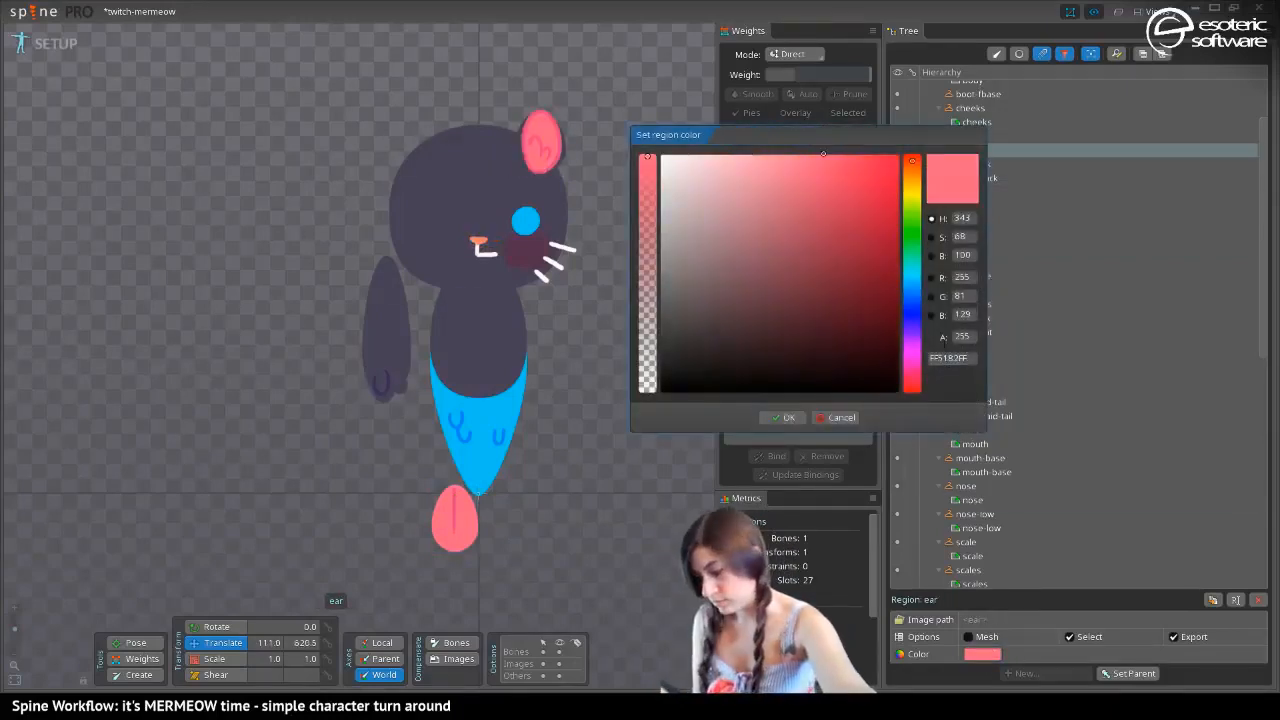
mouse_move(756, 159)
left_mouse_down()
mouse_move(758, 176)
mouse_move(779, 175)
mouse_move(780, 160)
mouse_move(733, 172)
mouse_move(800, 130)
left_mouse_up()
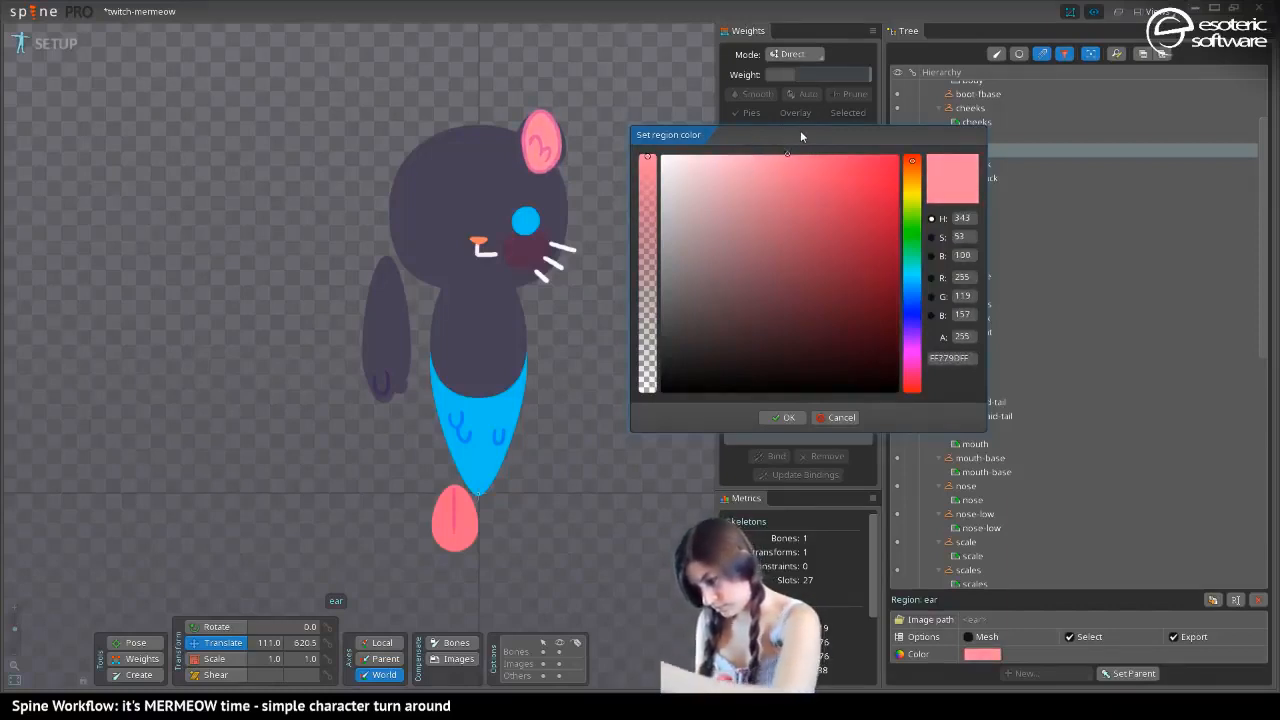
left_click(783, 417)
Recolor the nose region with the copied fin pink, FF5182FF
left_click(479, 242)
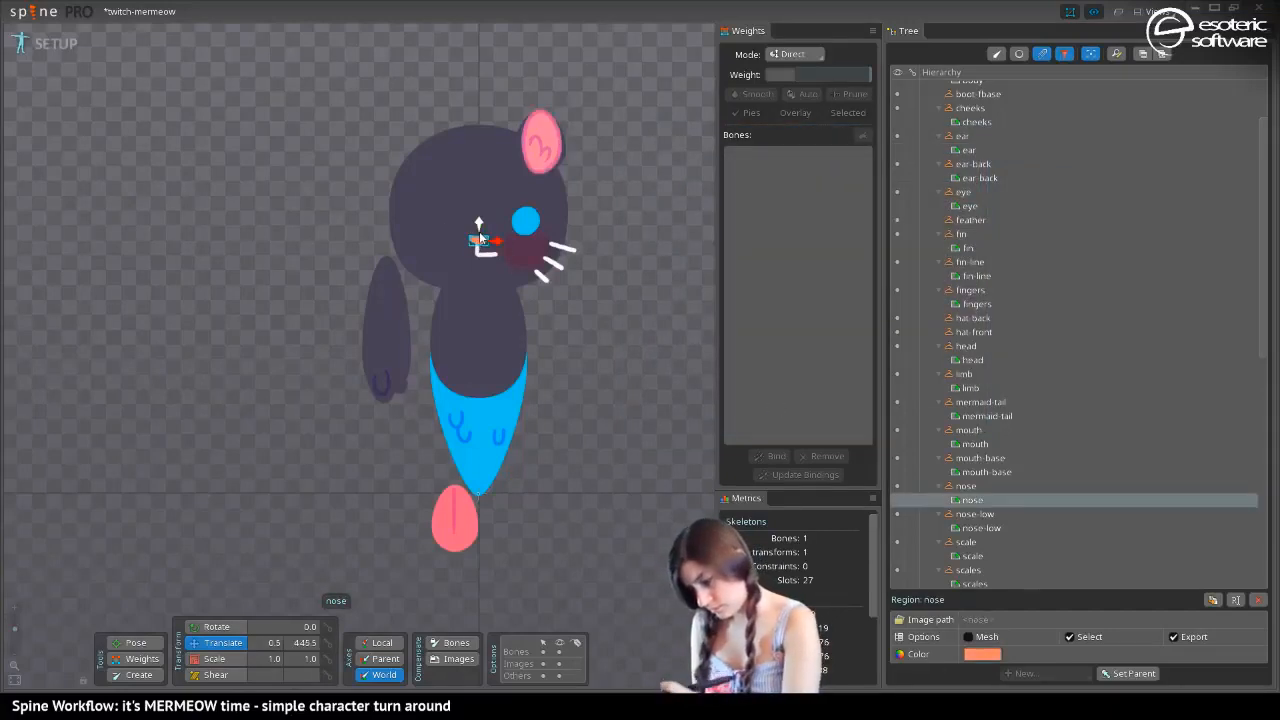
left_click(982, 654)
left_click(947, 358)
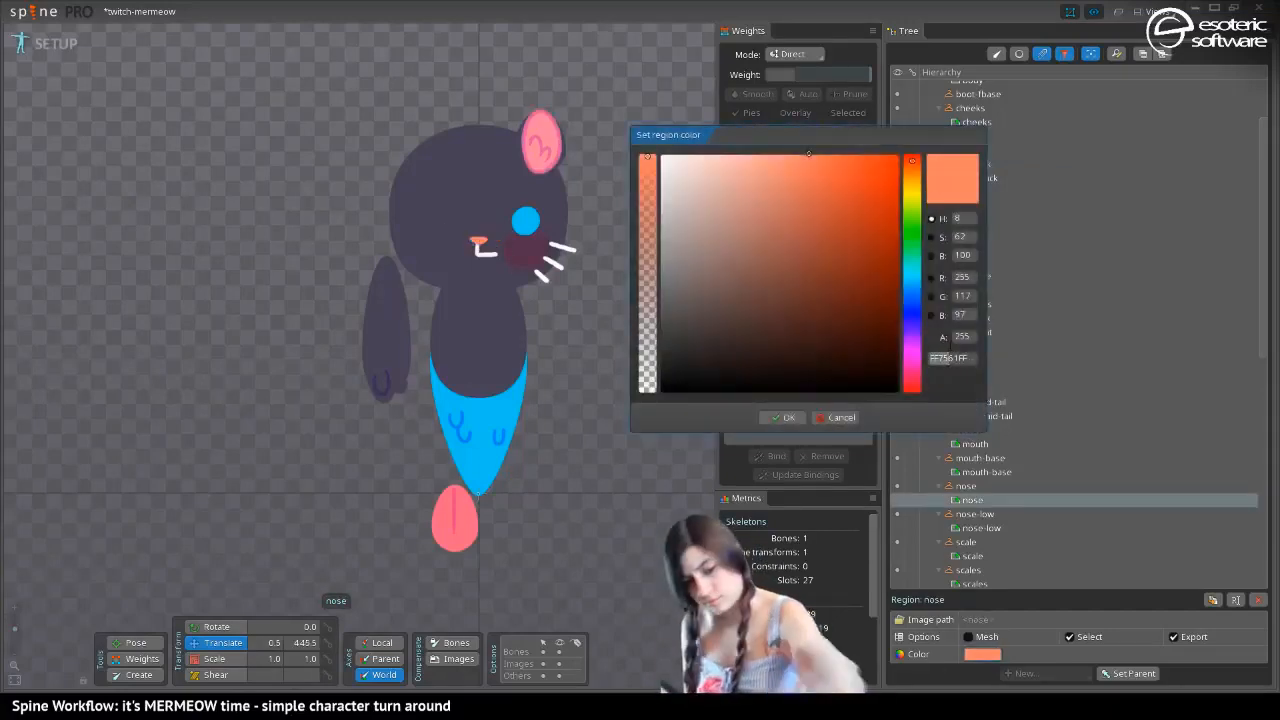
key("ctrl+v")
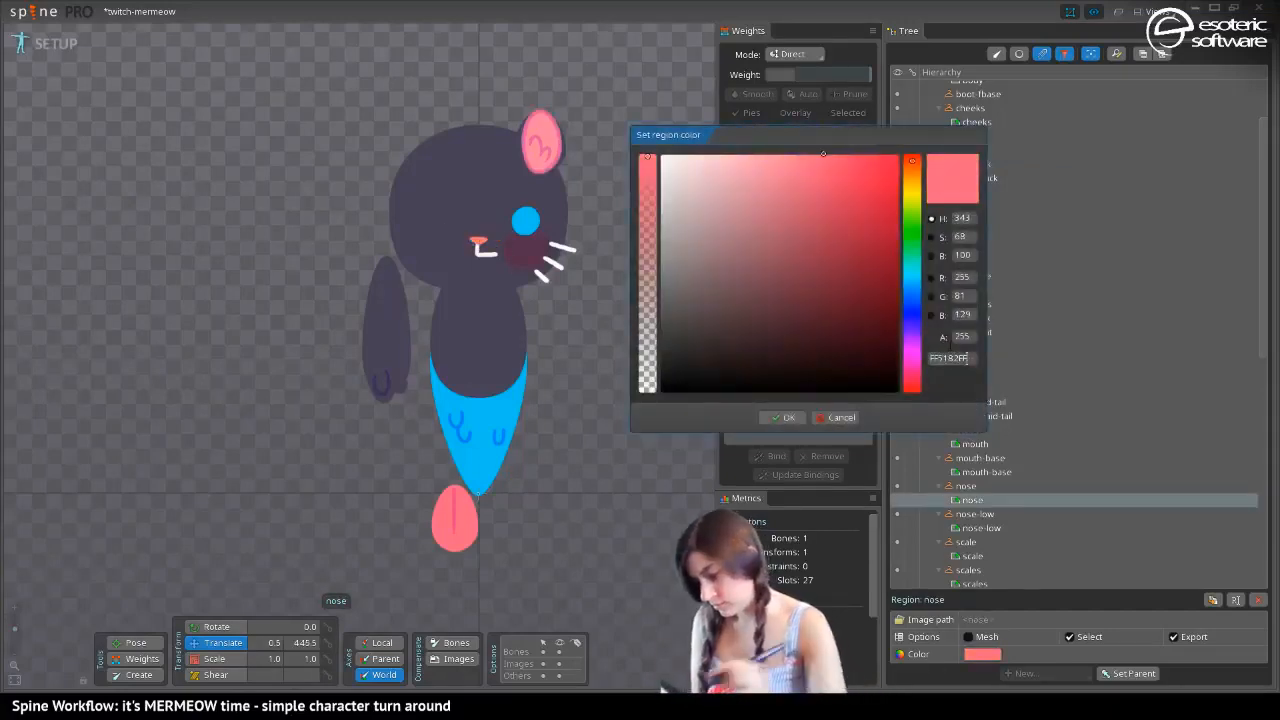
left_click(777, 417)
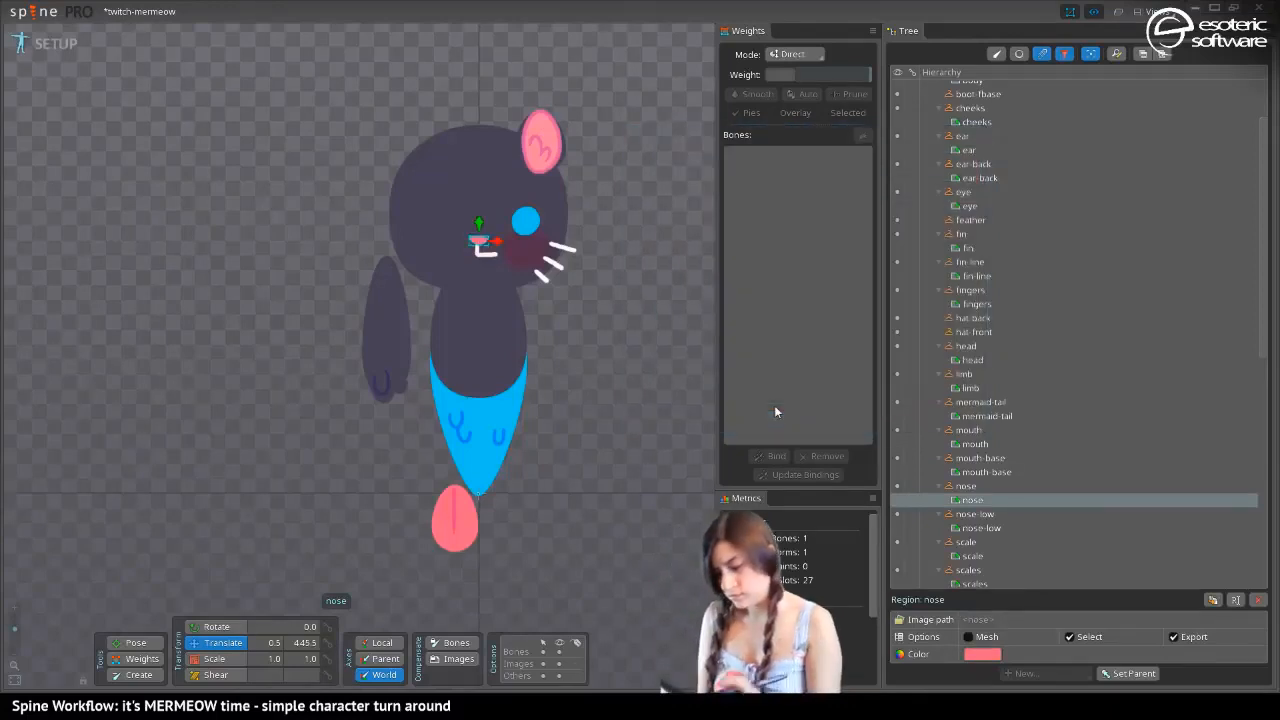
Save the project and alternate between the original yellow skin and the dark variant to compare them
key("Escape")
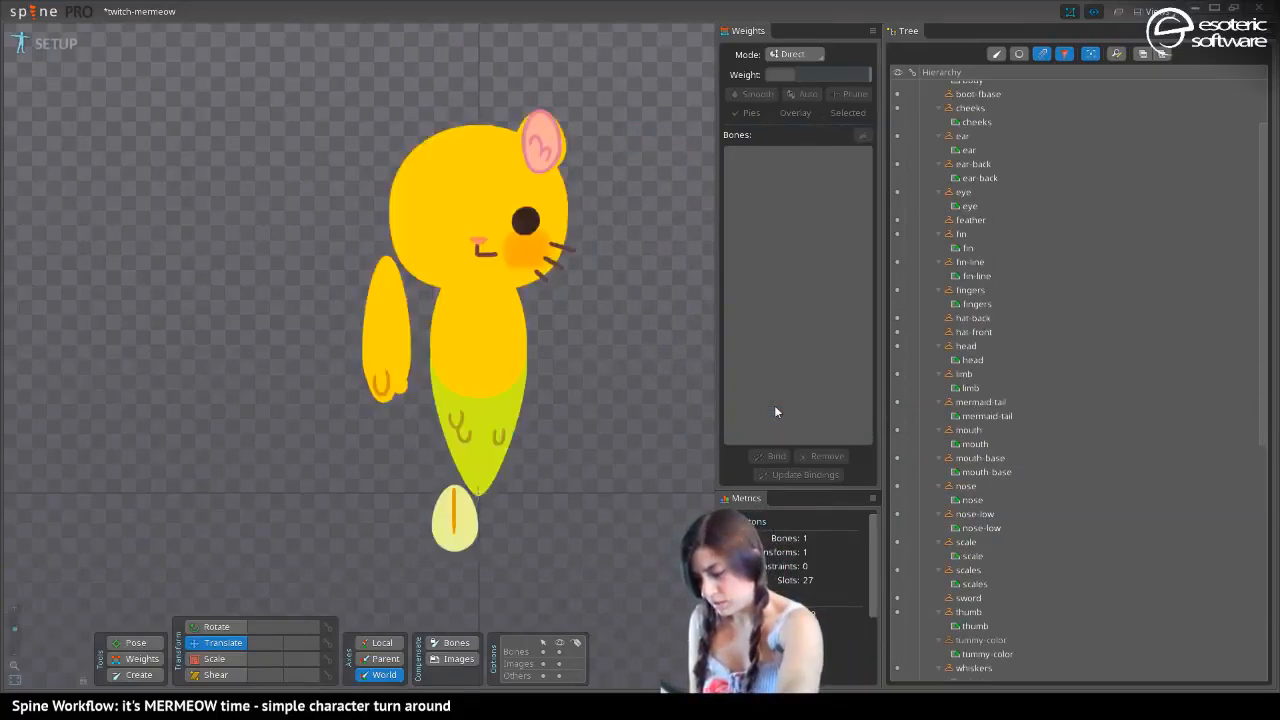
key("ctrl+s")
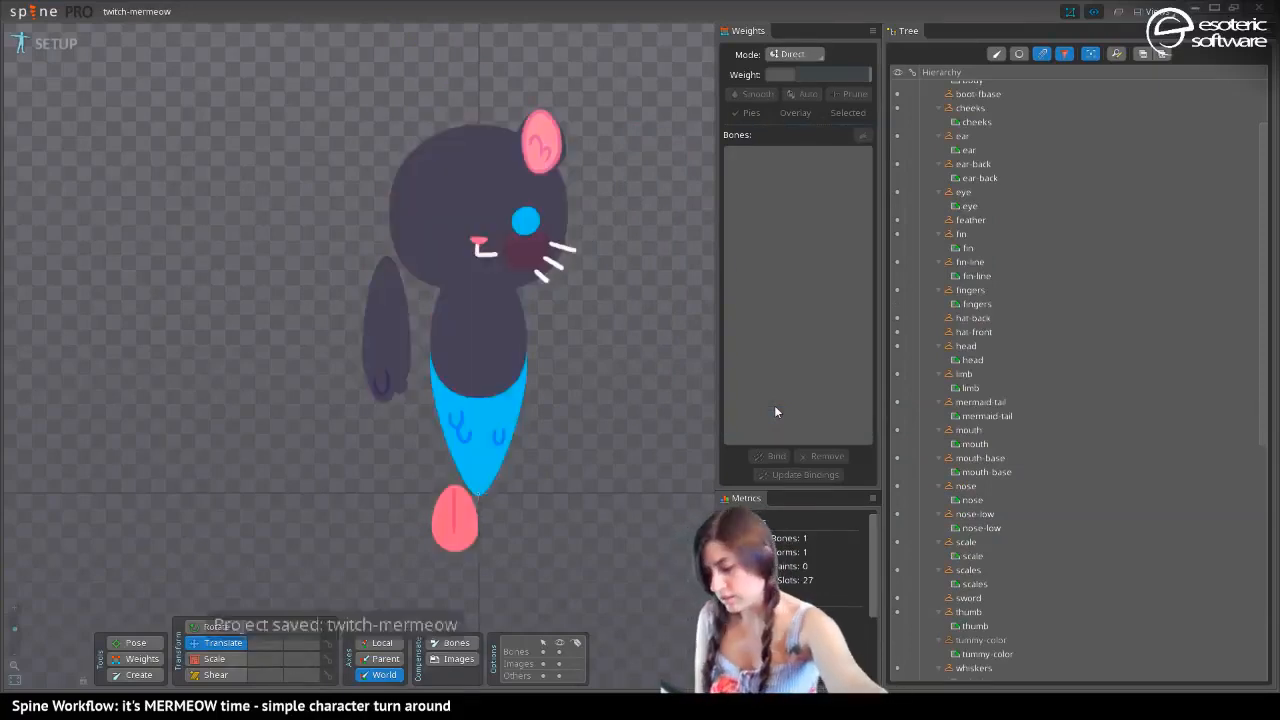
key("ctrl+z")
key("ctrl+y")
key("ctrl+z")
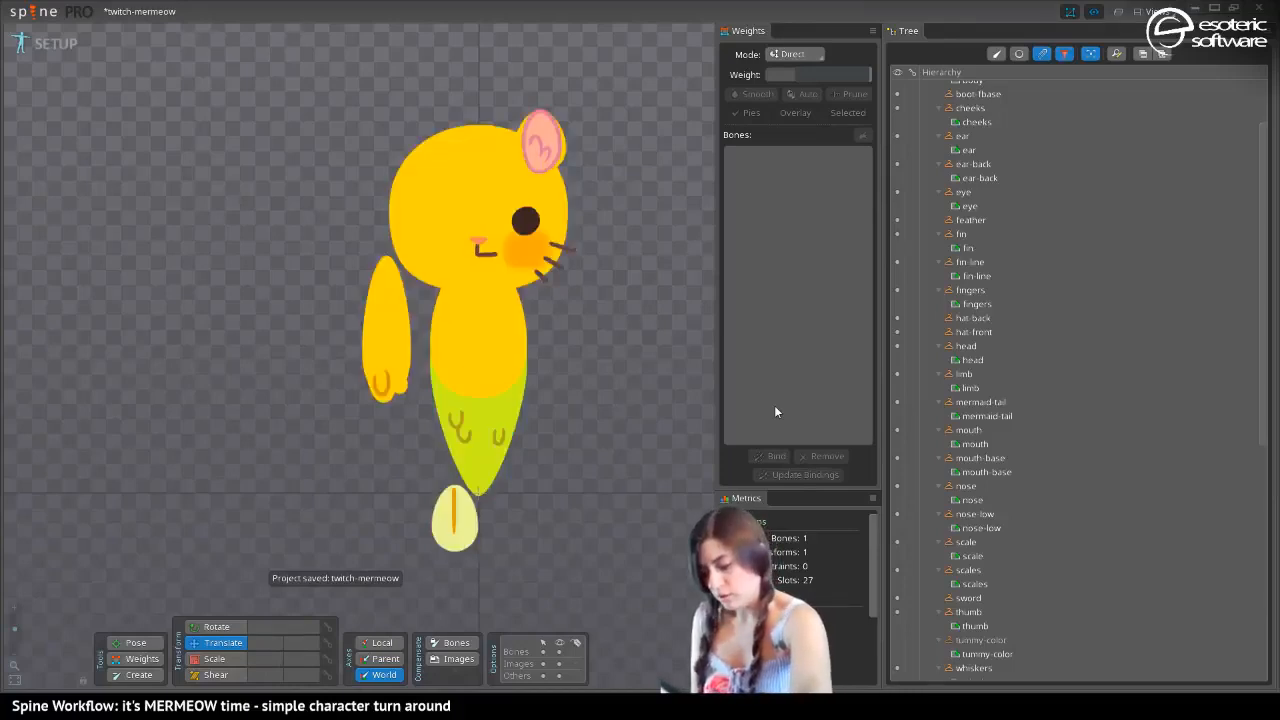
key("ctrl+y")
key("ctrl+z")
key("ctrl+y")
key("ctrl+z")
key("ctrl+y")
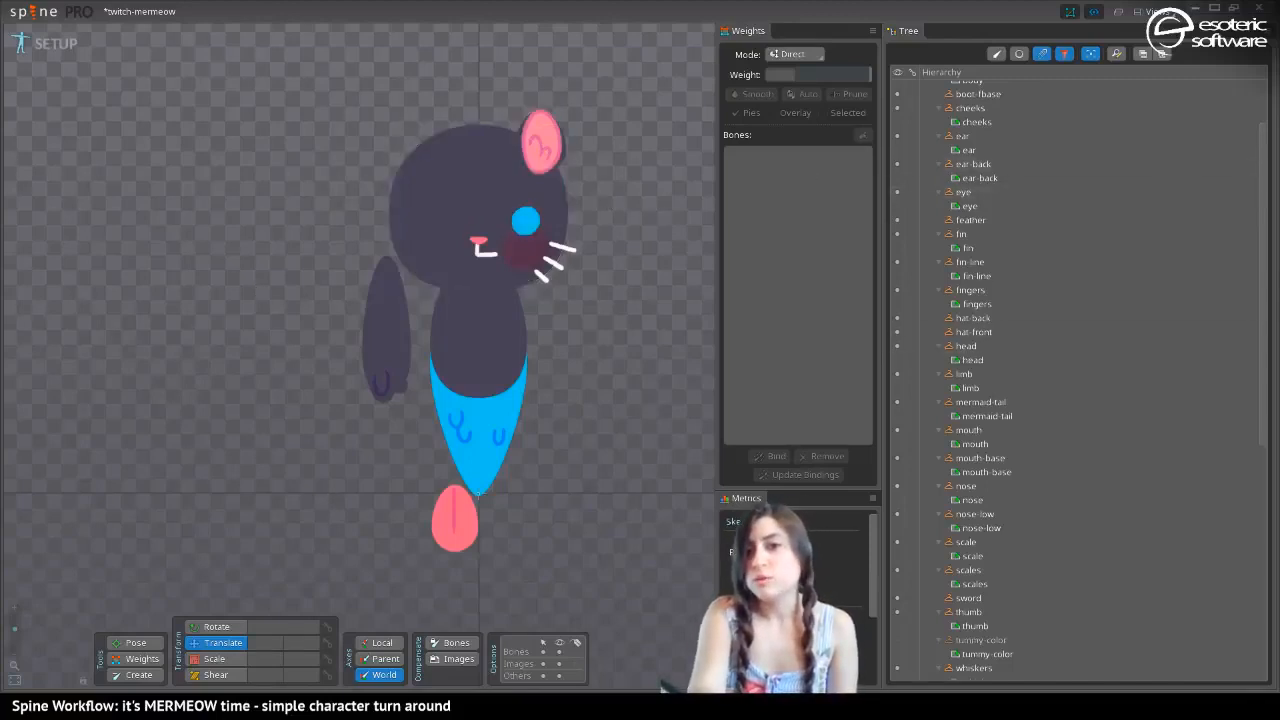
Look over the PNG files in the project's images folder in File Explorer, return to Spine and save the project
left_click_drag(0, 112, 0, 77)
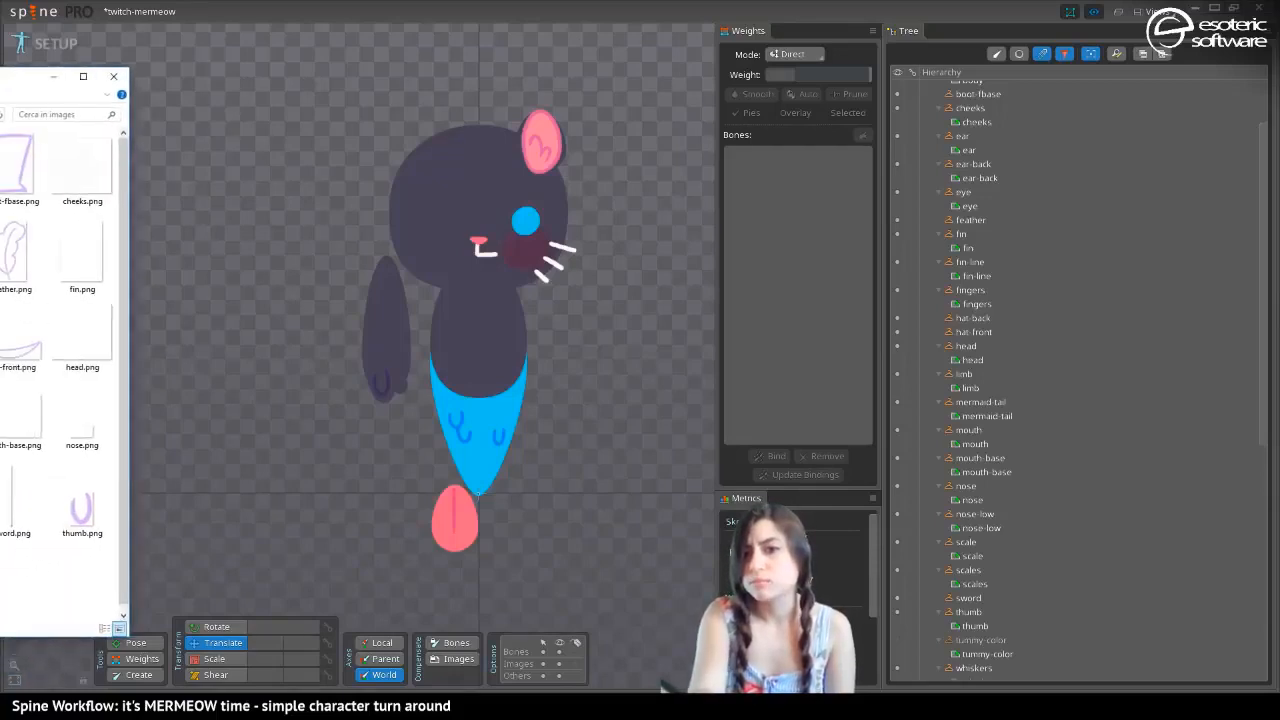
left_click_drag(0, 360, 0, 360)
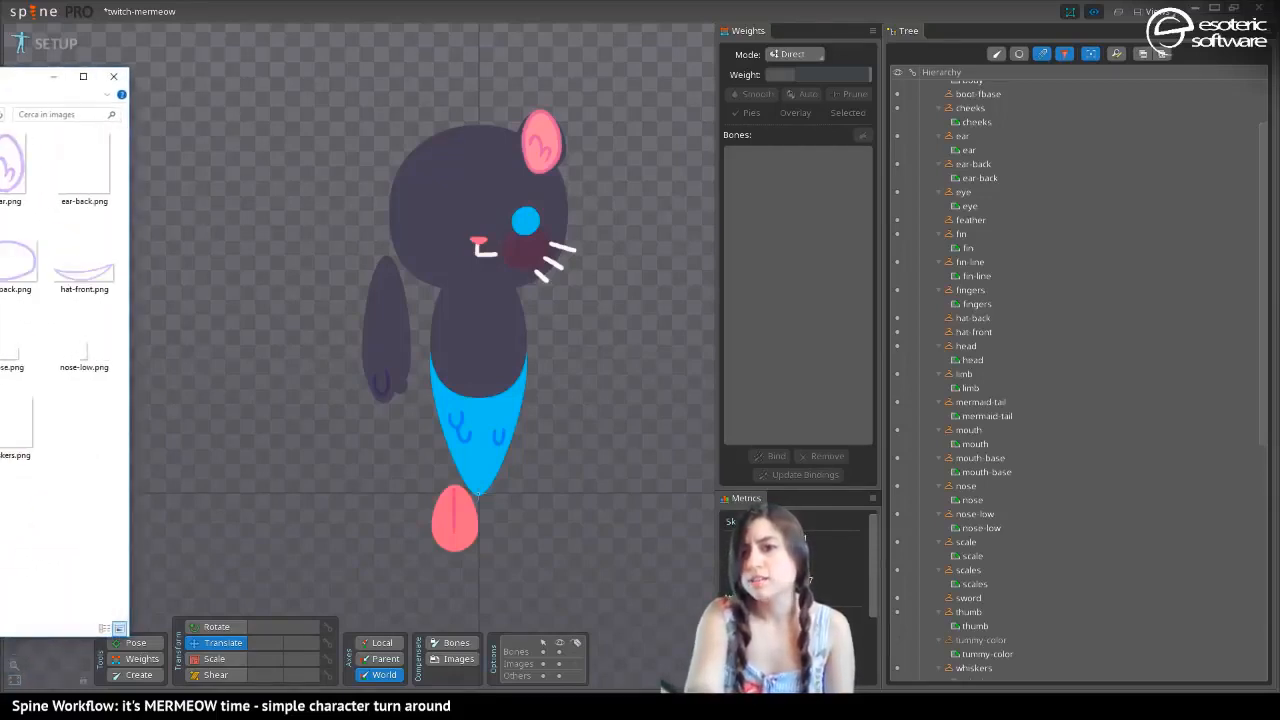
left_click_drag(0, 83, 696, 68)
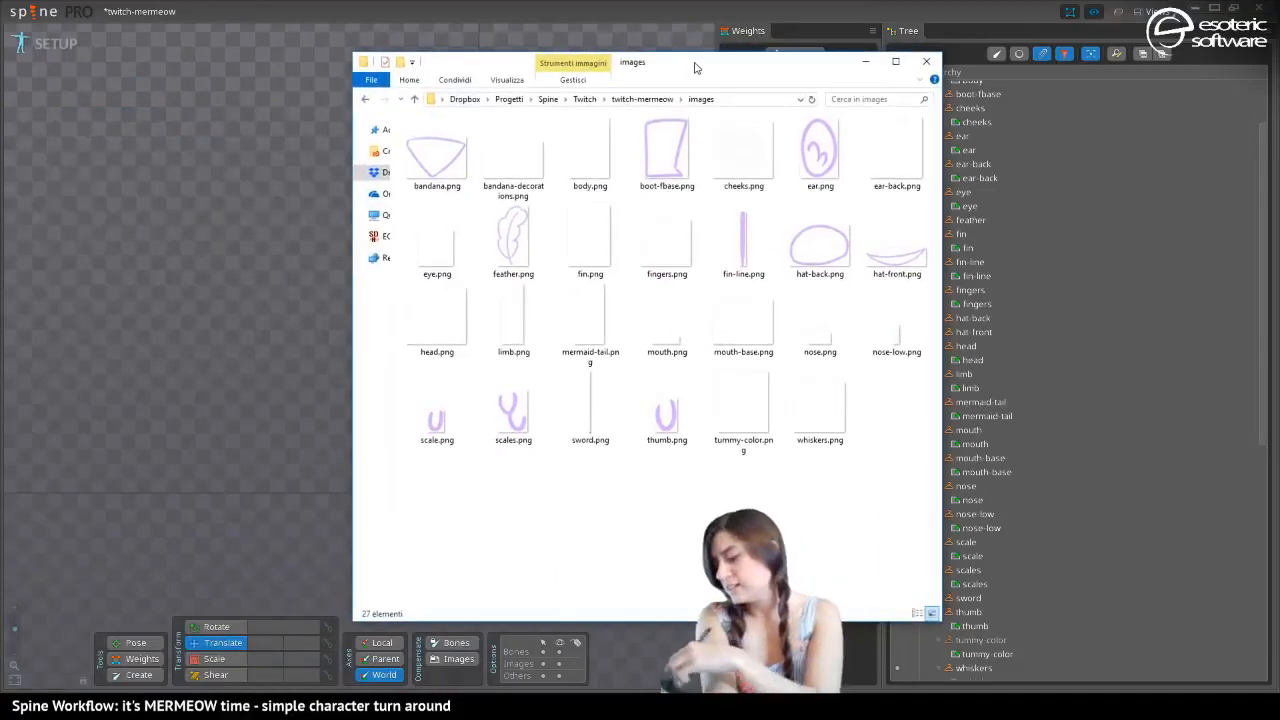
left_click_drag(696, 68, 0, 30)
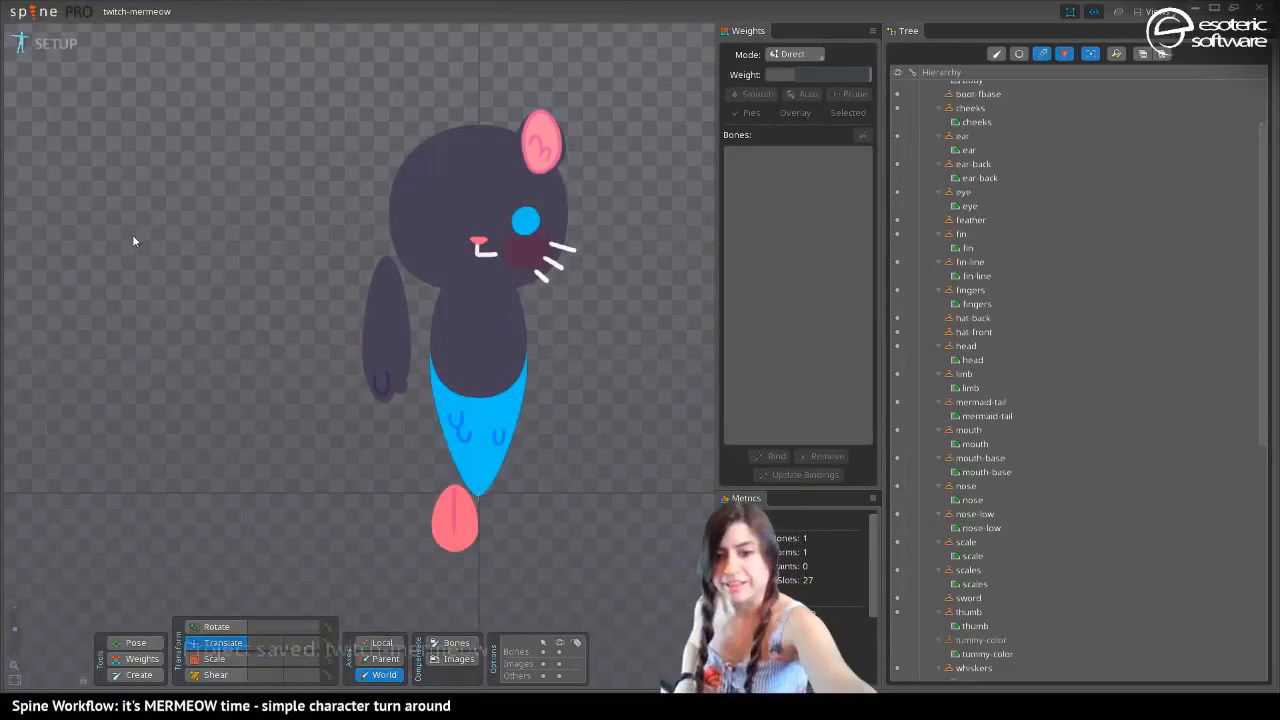
key("ctrl+s")
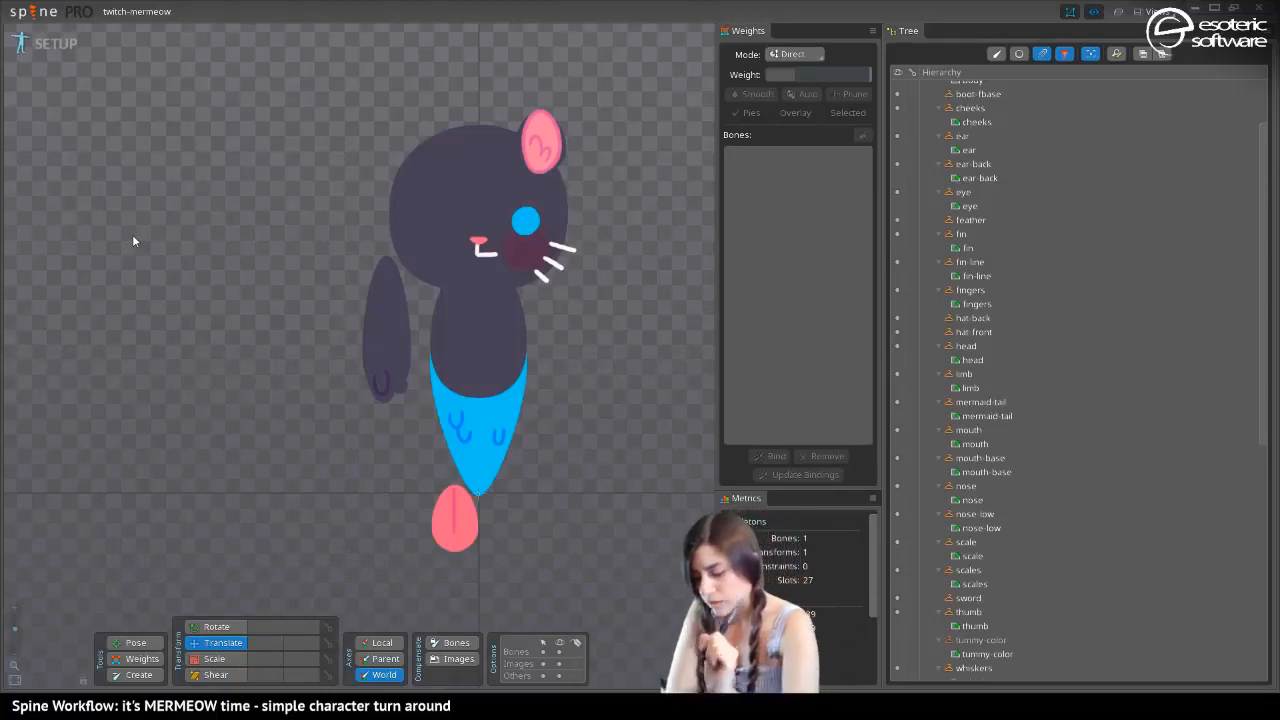
Switch the tree from the attachments listing to the bone hierarchy, collapse the bandana branch and select the root bone
left_click(478, 494)
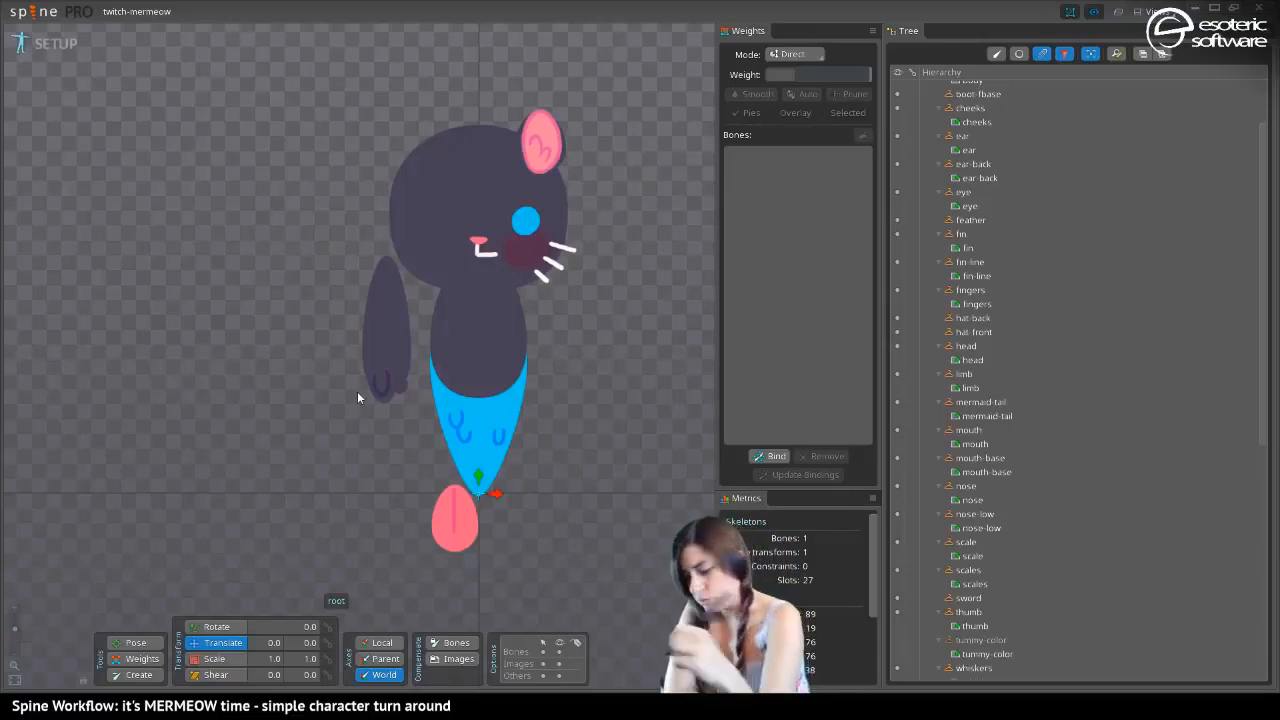
scroll(1240, 250, "up", 3)
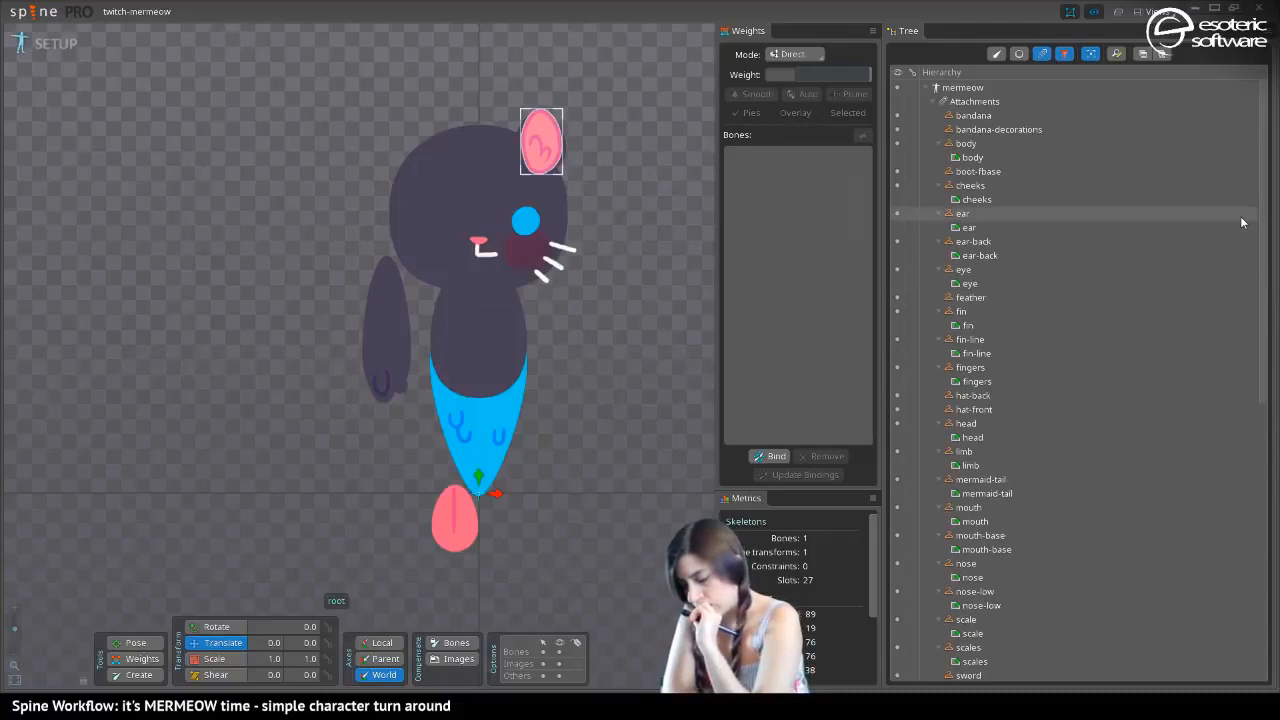
mouse_move(1240, 217)
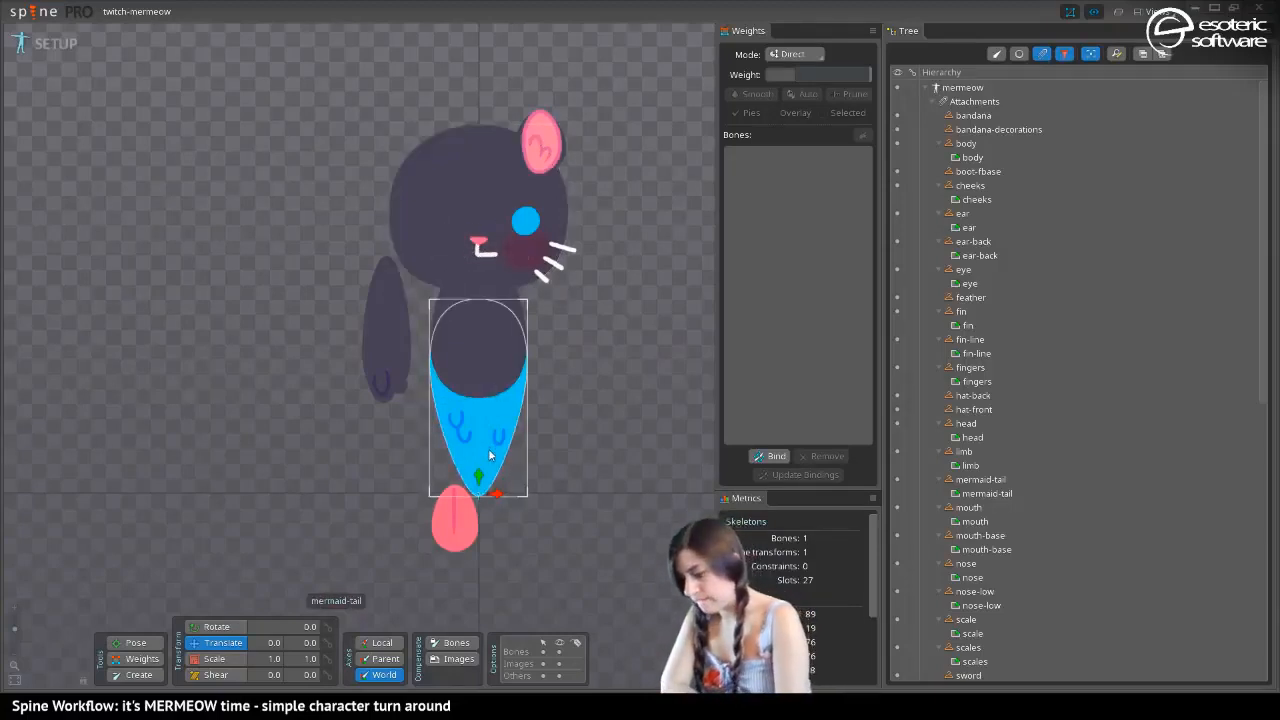
left_click(933, 102)
left_click(1042, 55)
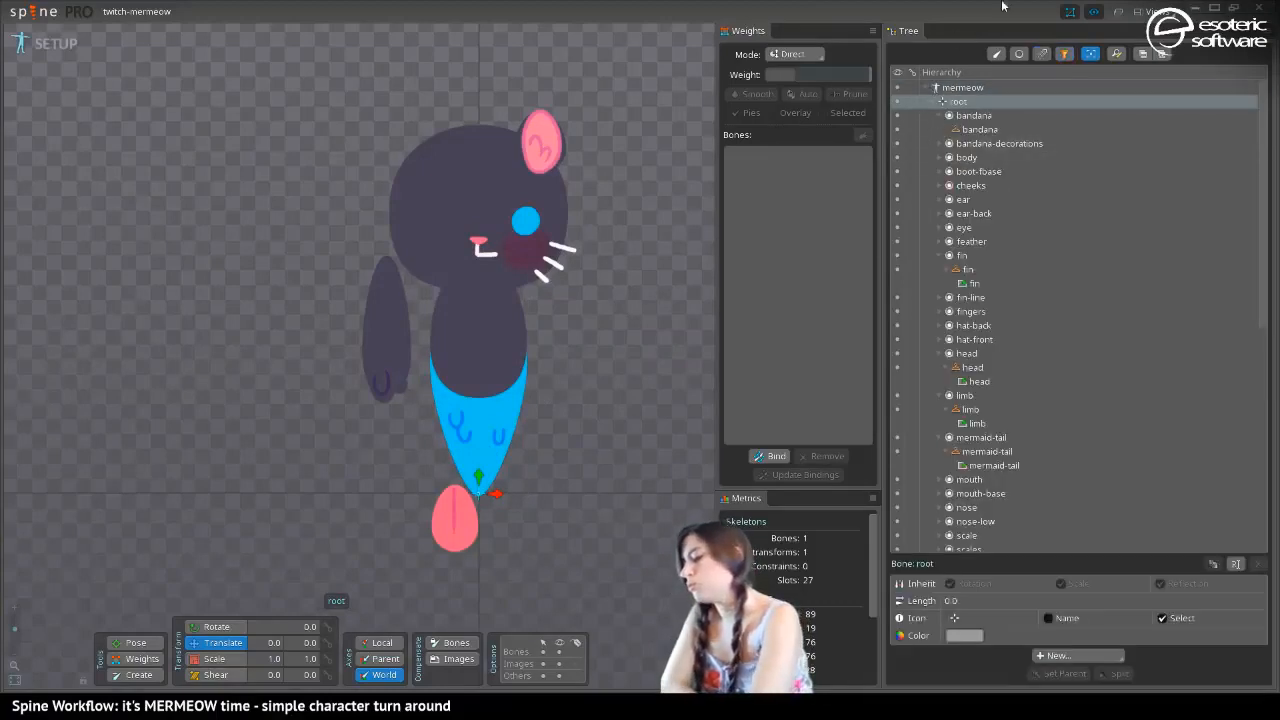
left_click(938, 116)
left_click(948, 104)
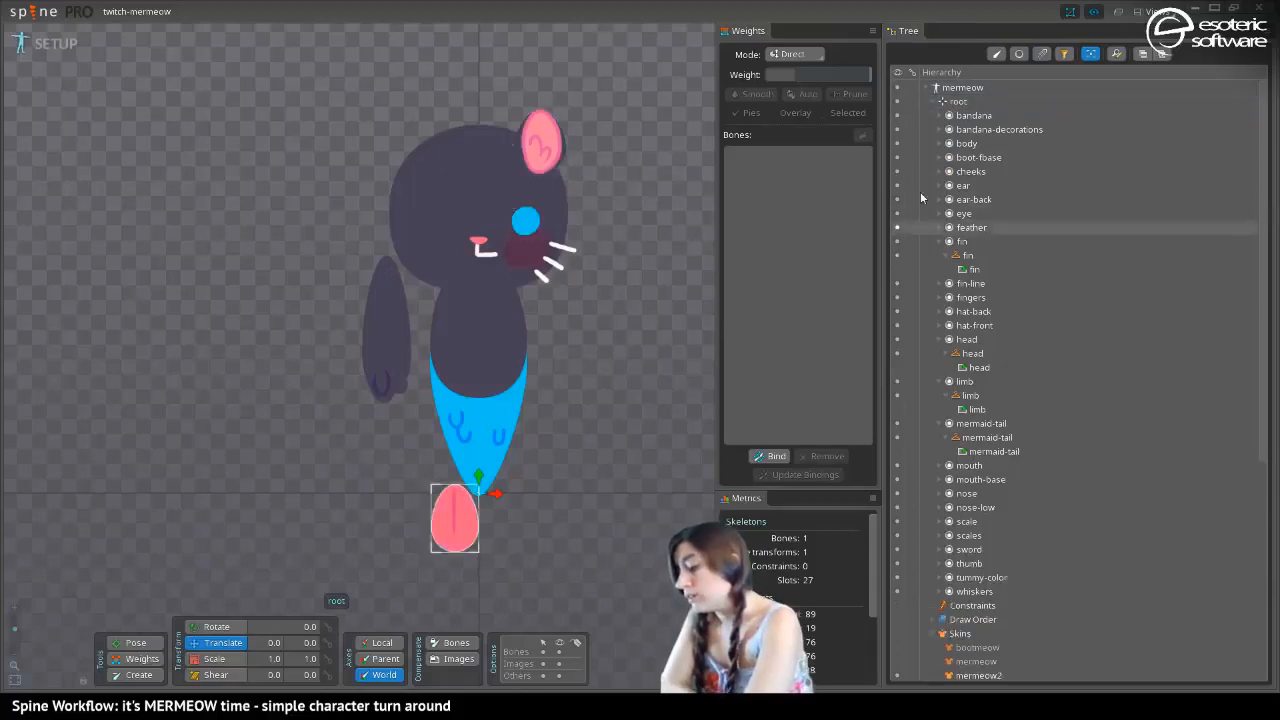
left_click(956, 103)
Create a new bone under root at the tail's tip and set its translation to 0, 0
left_click(139, 675)
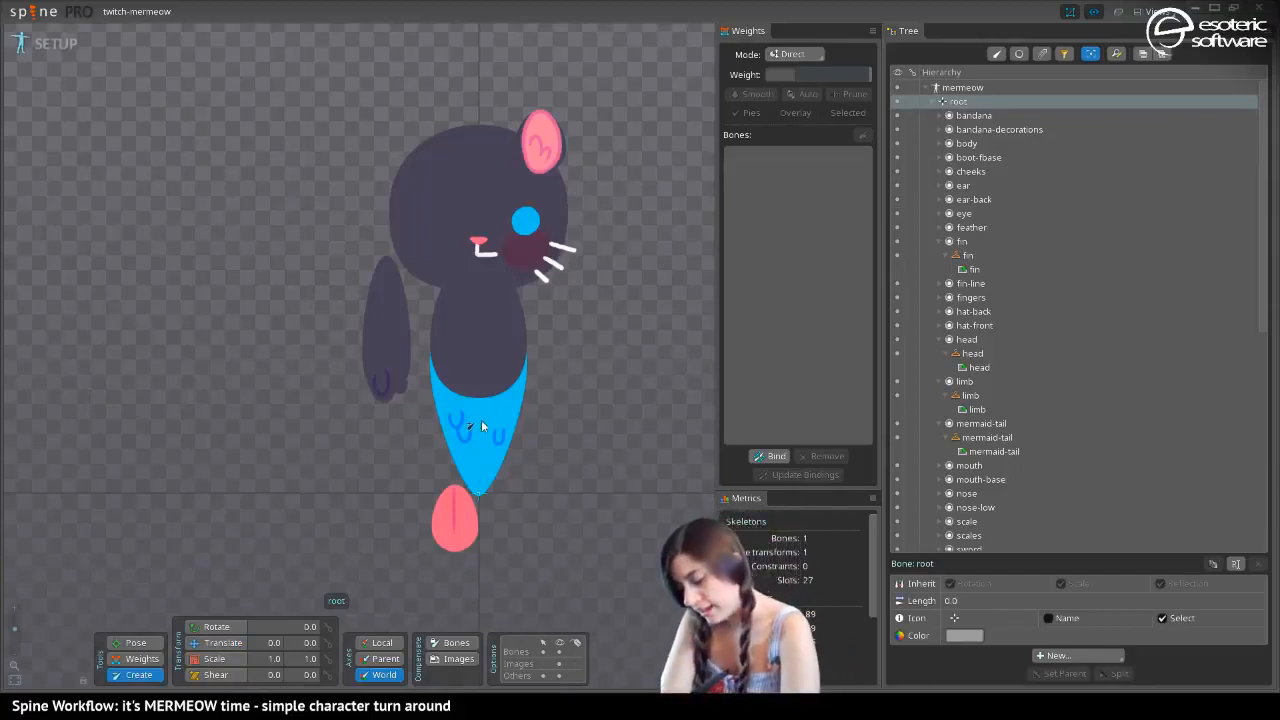
left_click(477, 494)
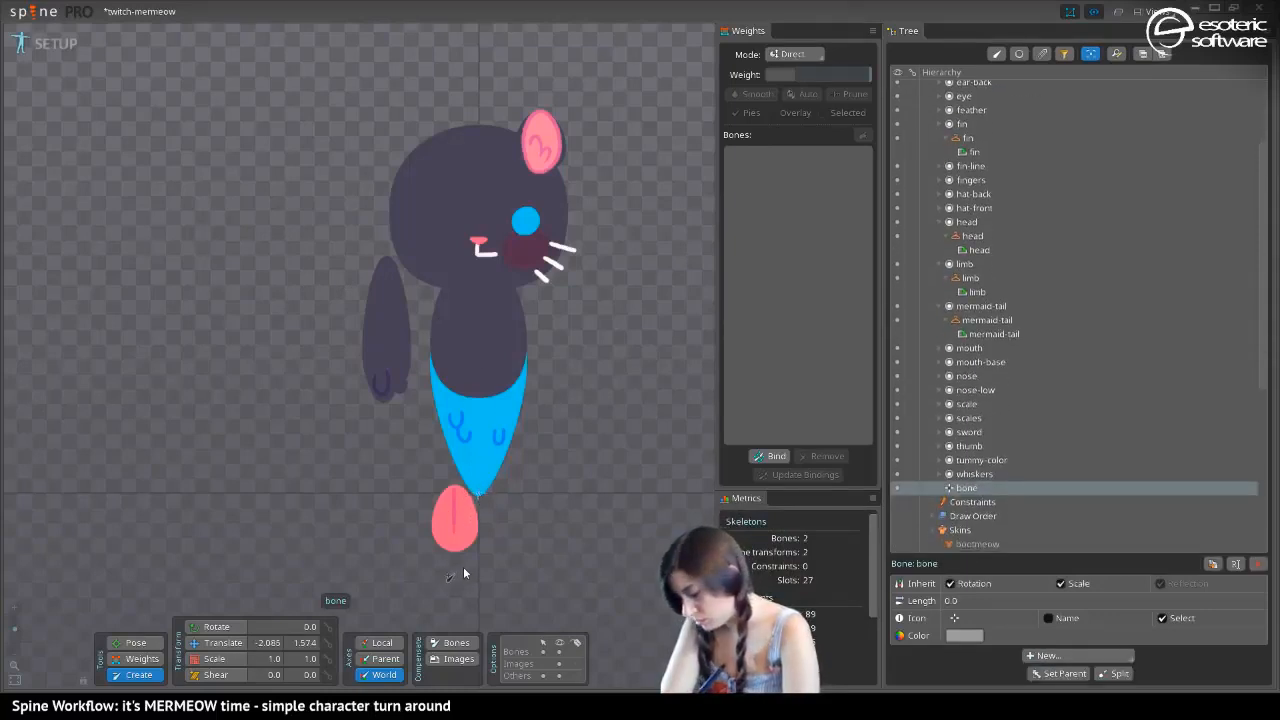
left_click(261, 643)
type("0")
key("Tab")
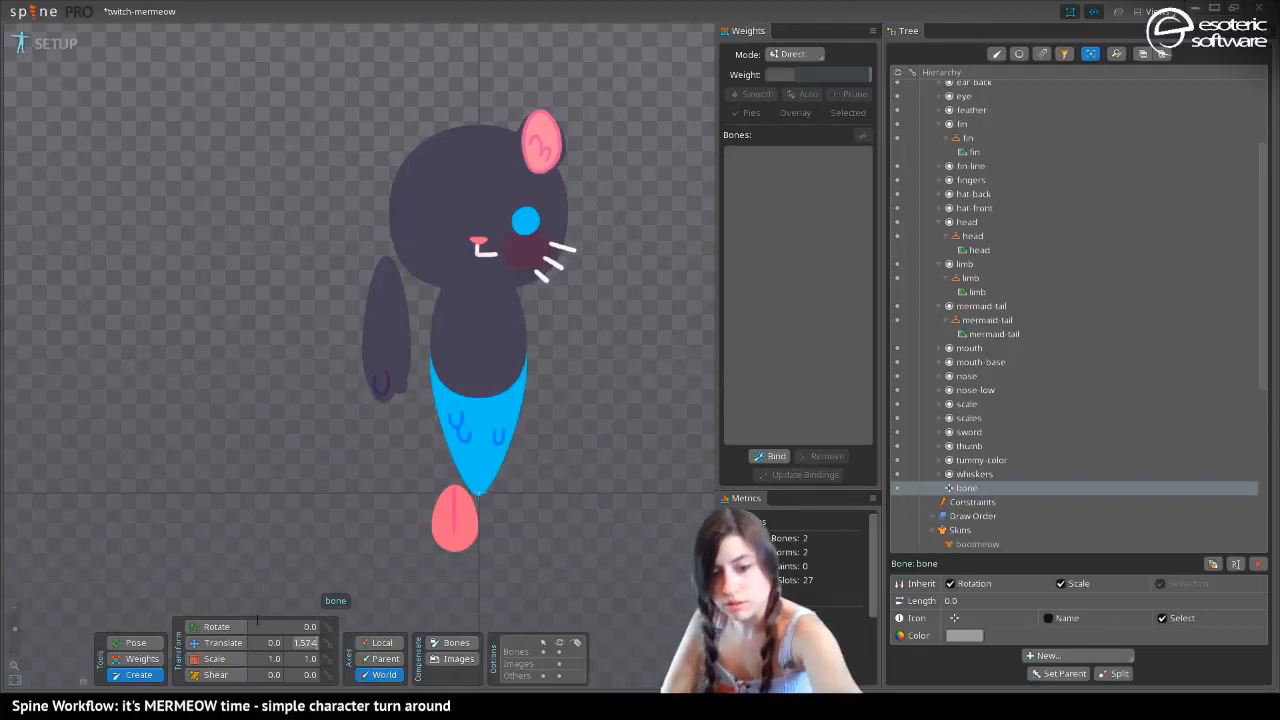
type("0")
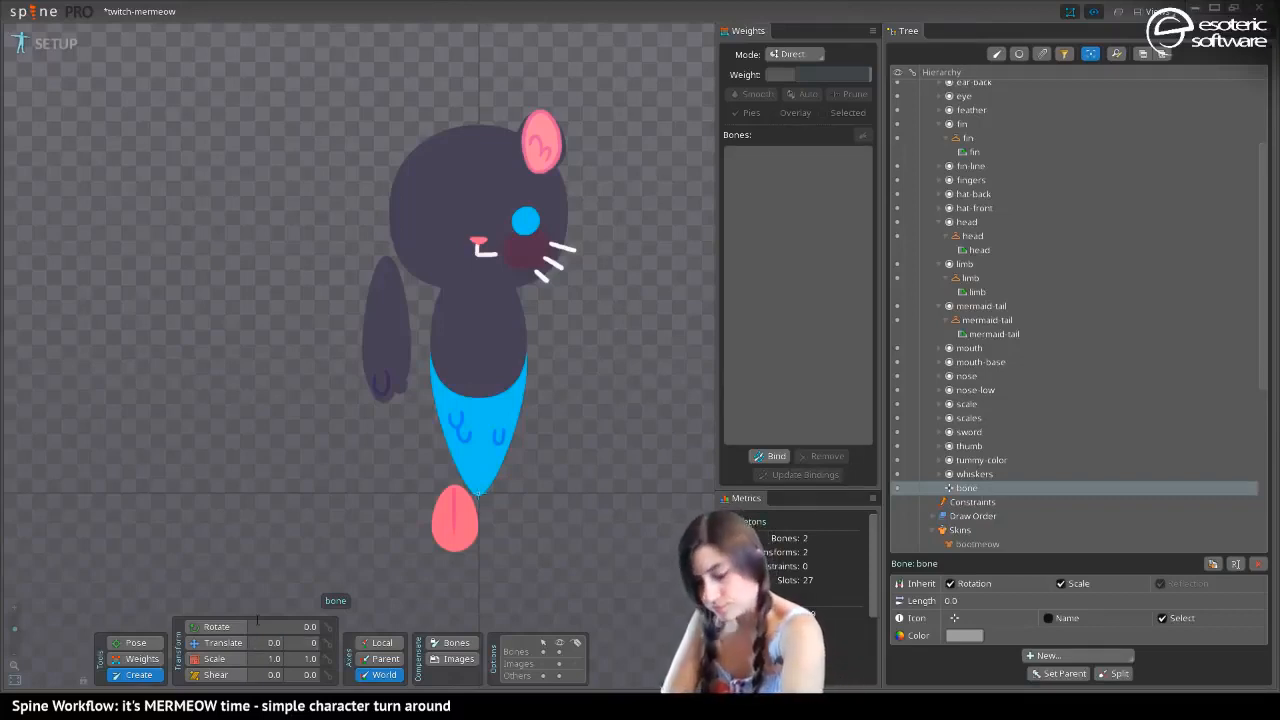
Rename the new bone under root as container
scroll(1000, 300, "up", 3)
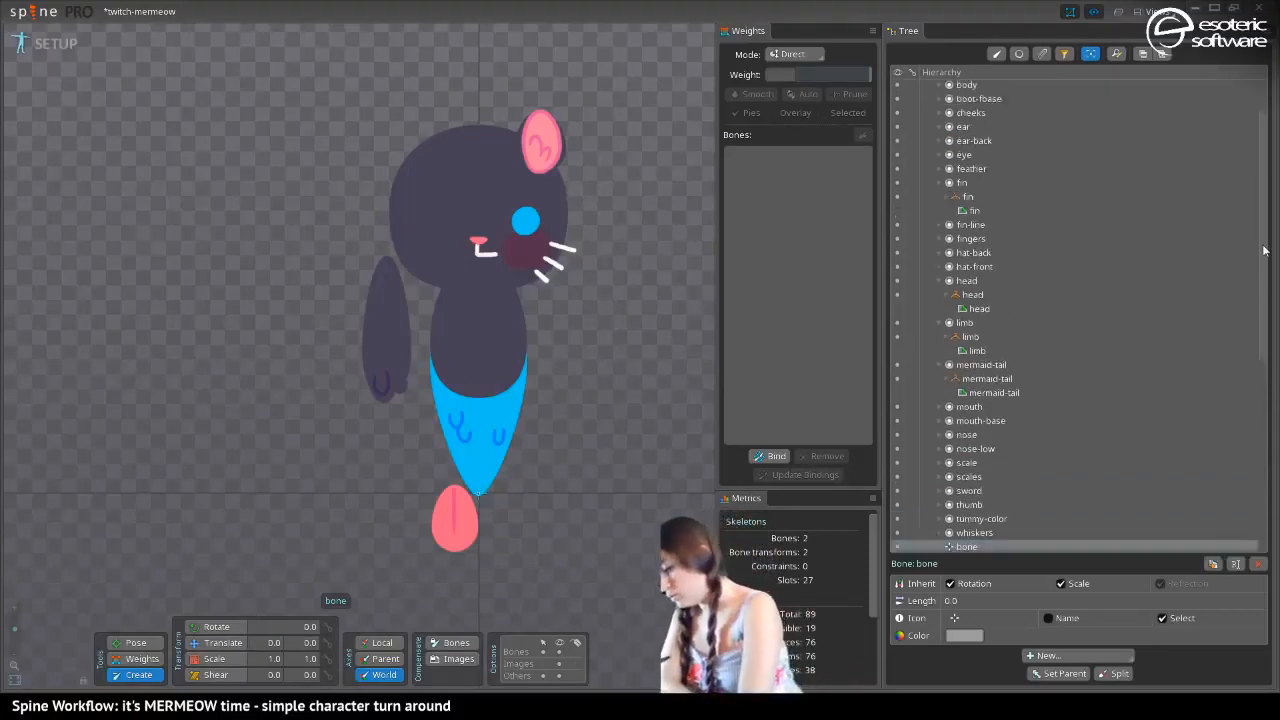
left_click(950, 100)
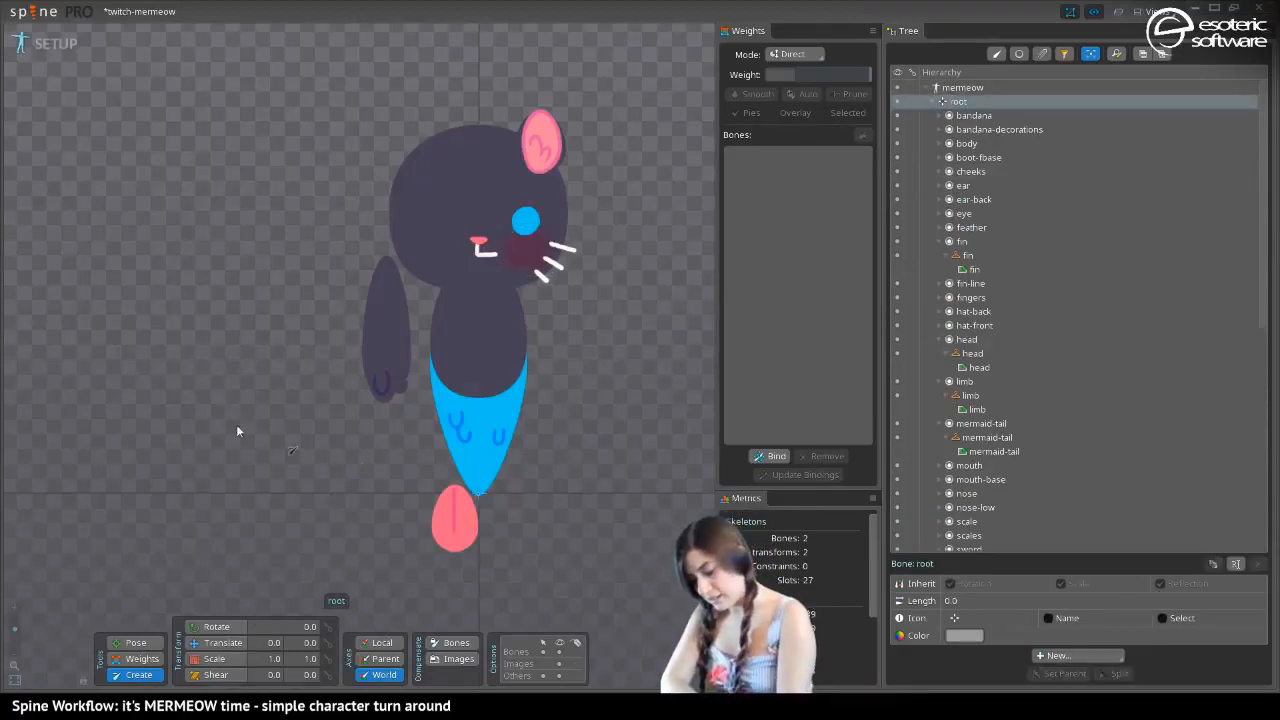
left_click(476, 497)
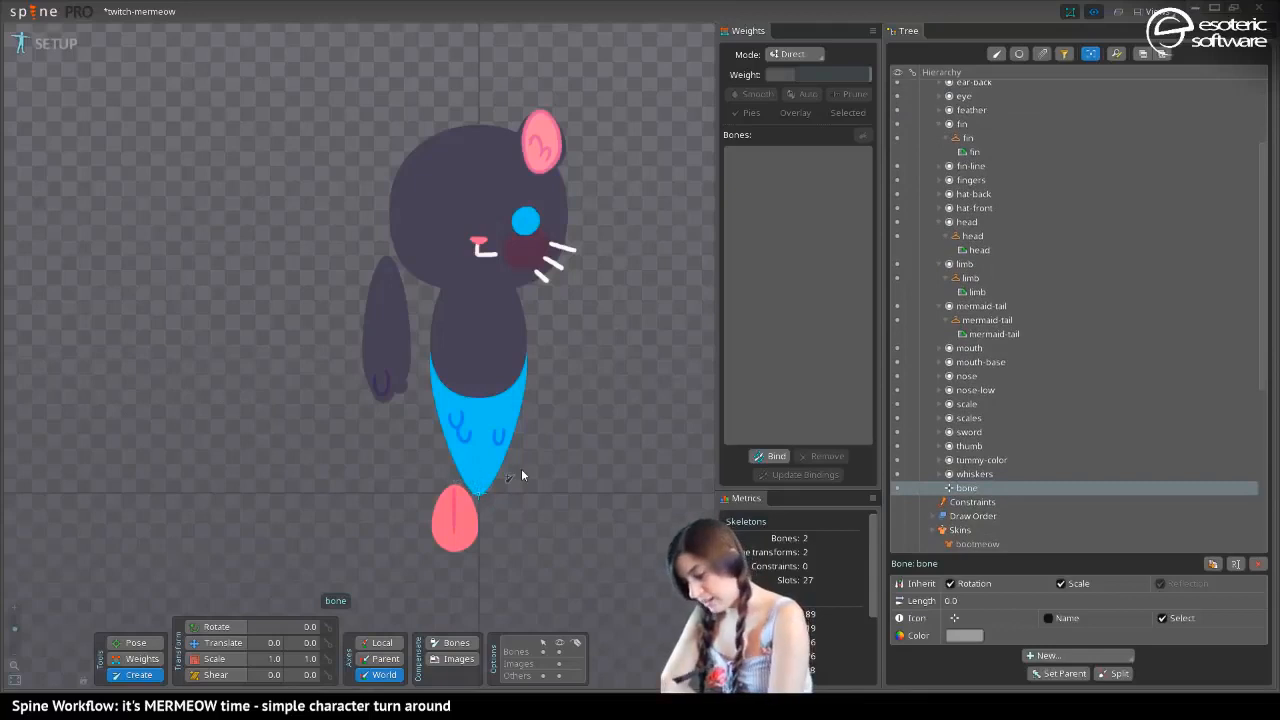
double_click(966, 488)
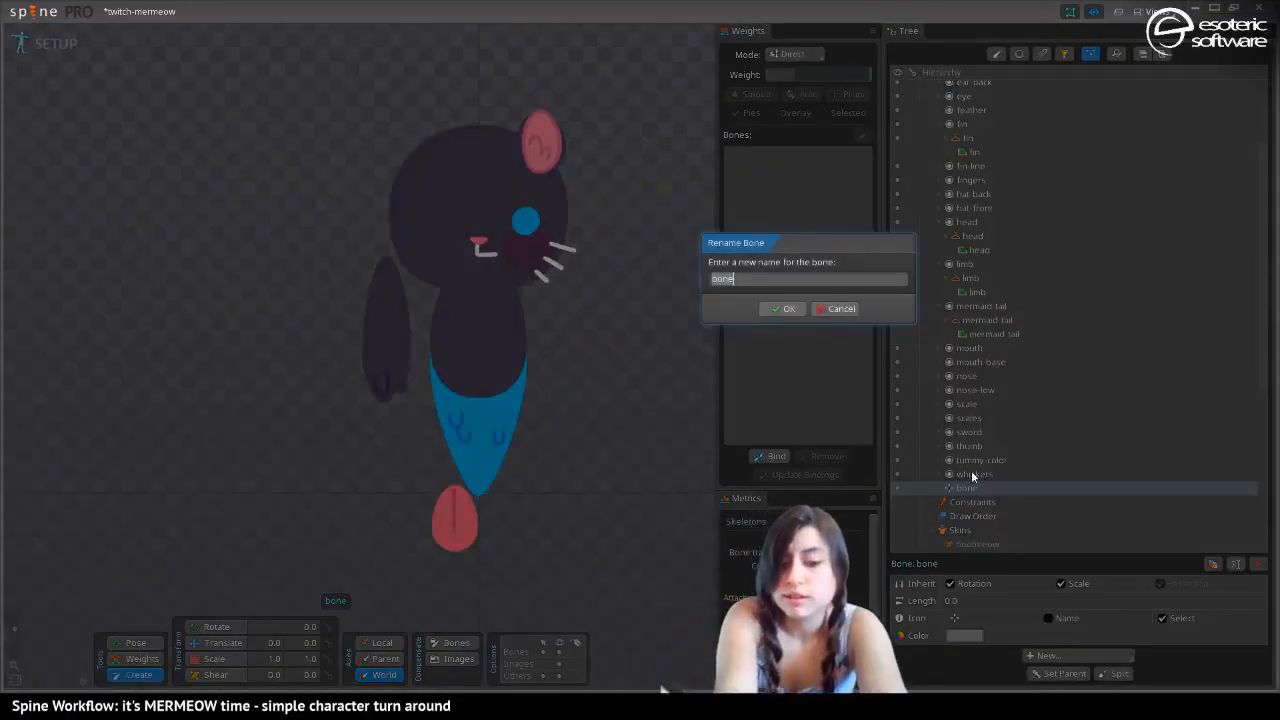
type("container")
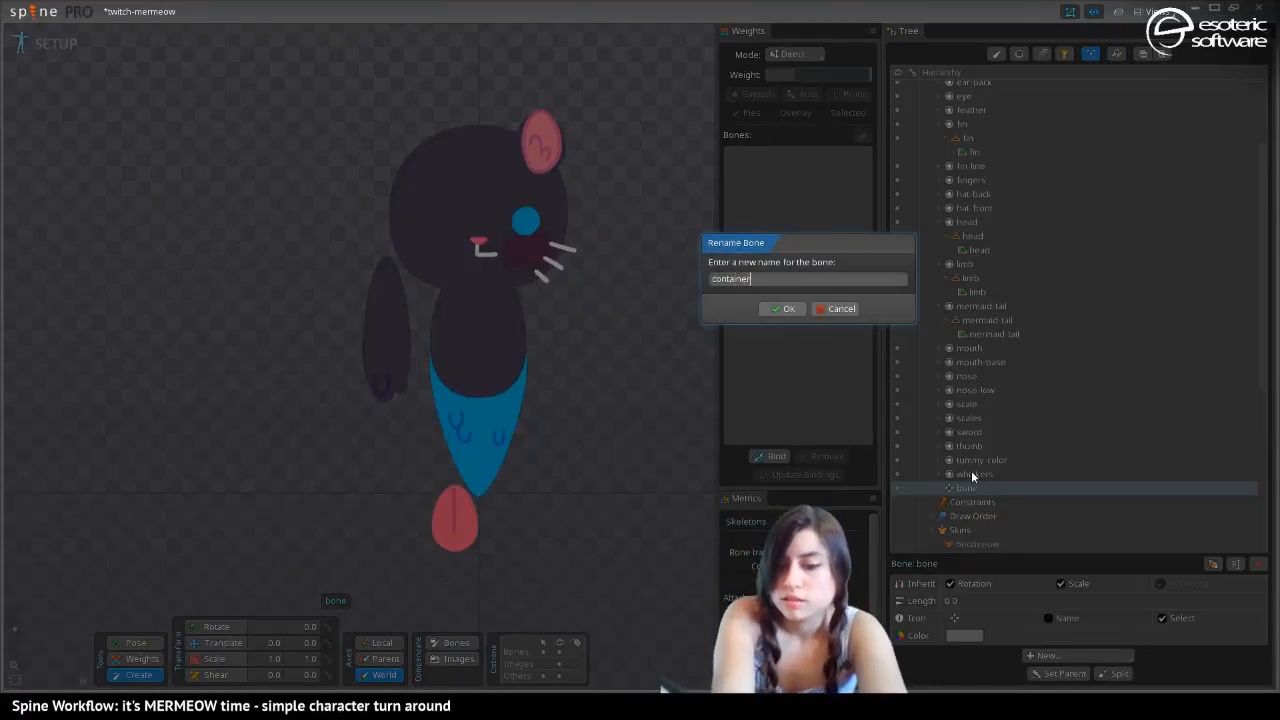
key("Return")
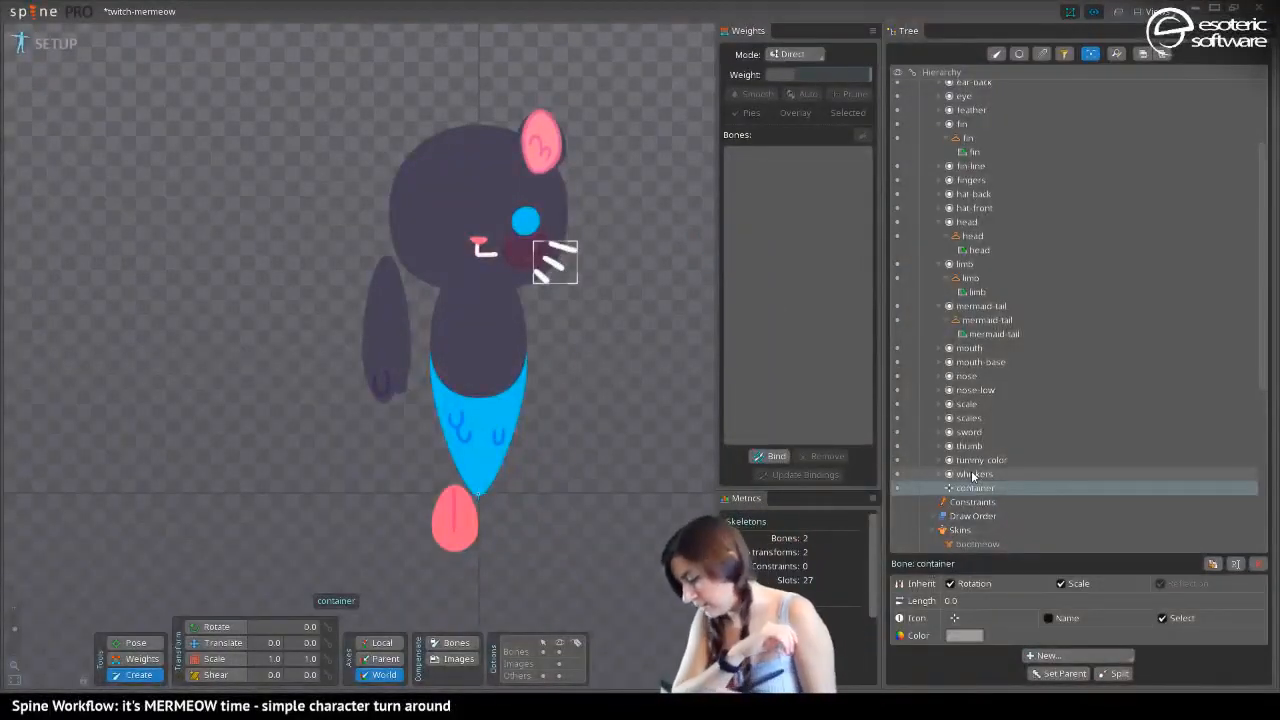
Create a bone under container at the tail's upper edge, name it hips and set its X translation to 0
left_click(478, 399)
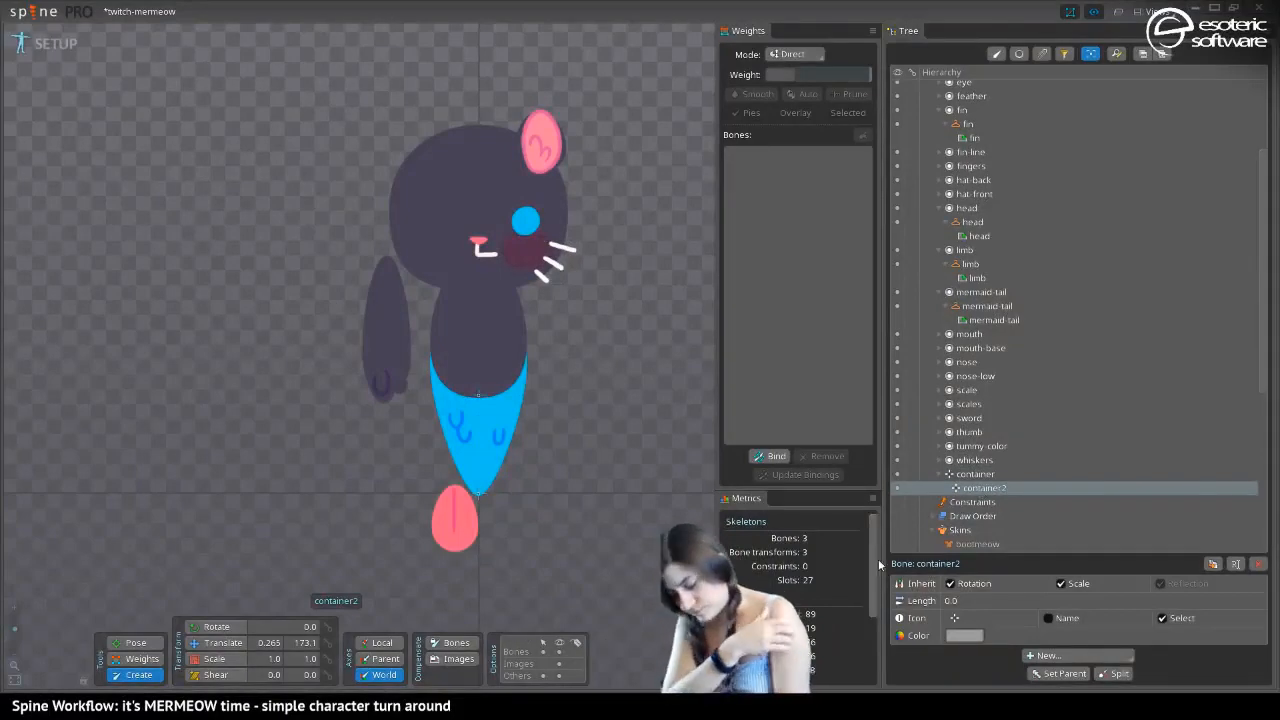
double_click(975, 485)
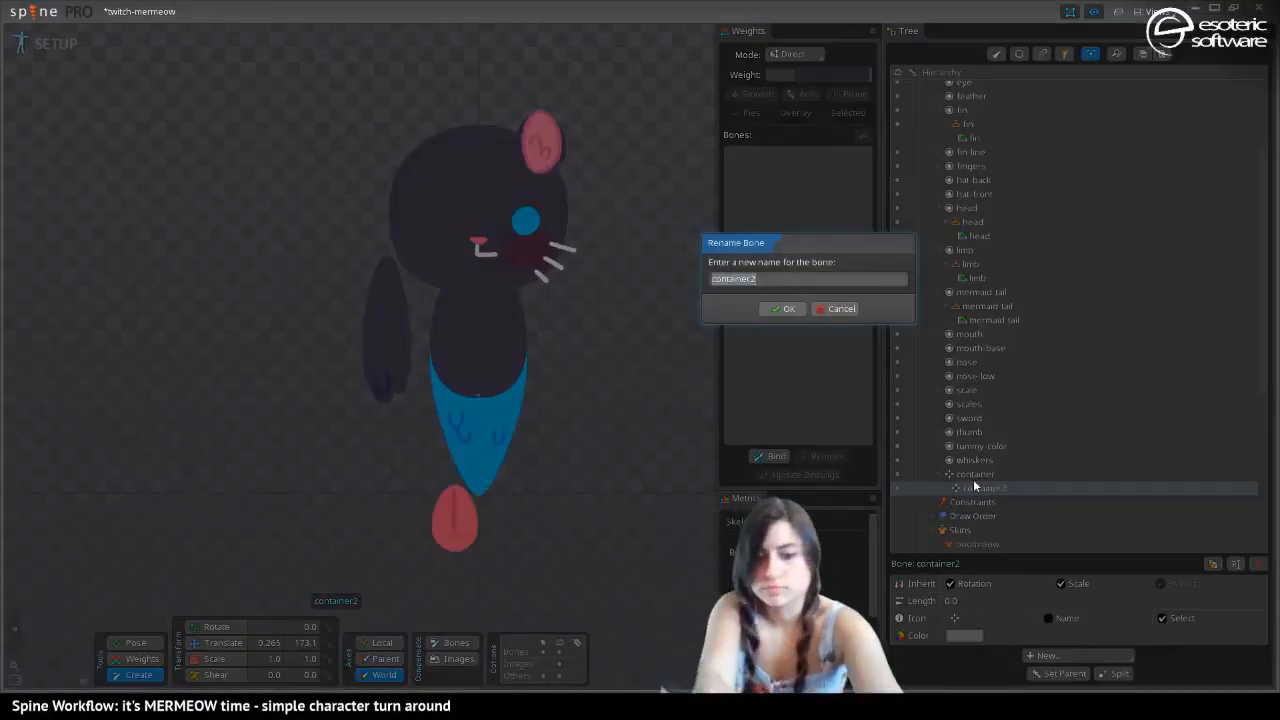
type("hips")
key("Return")
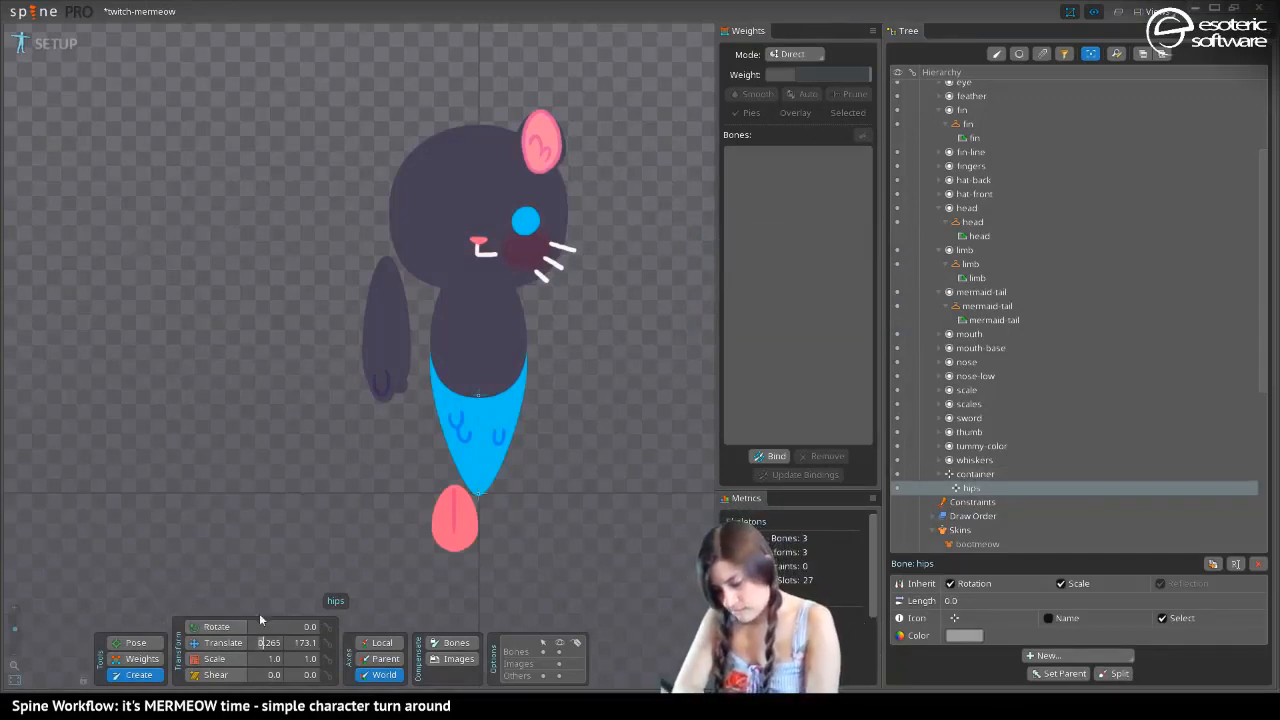
type("0")
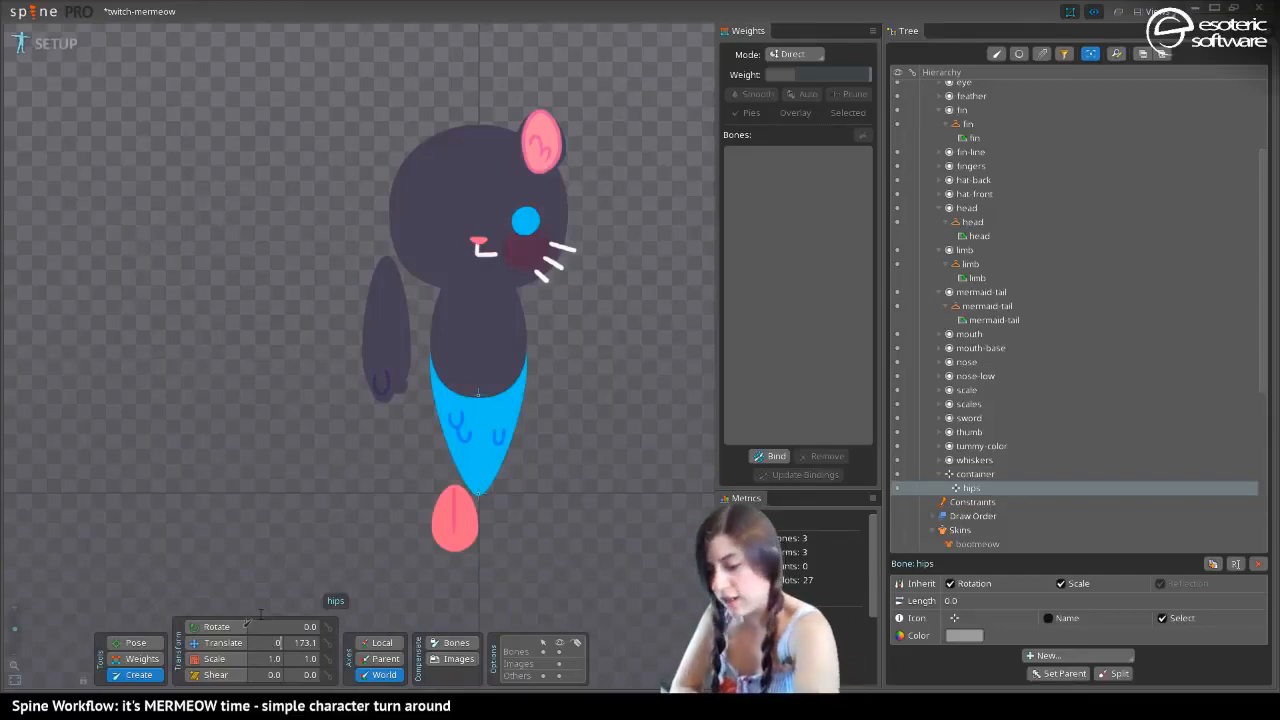
key("Return")
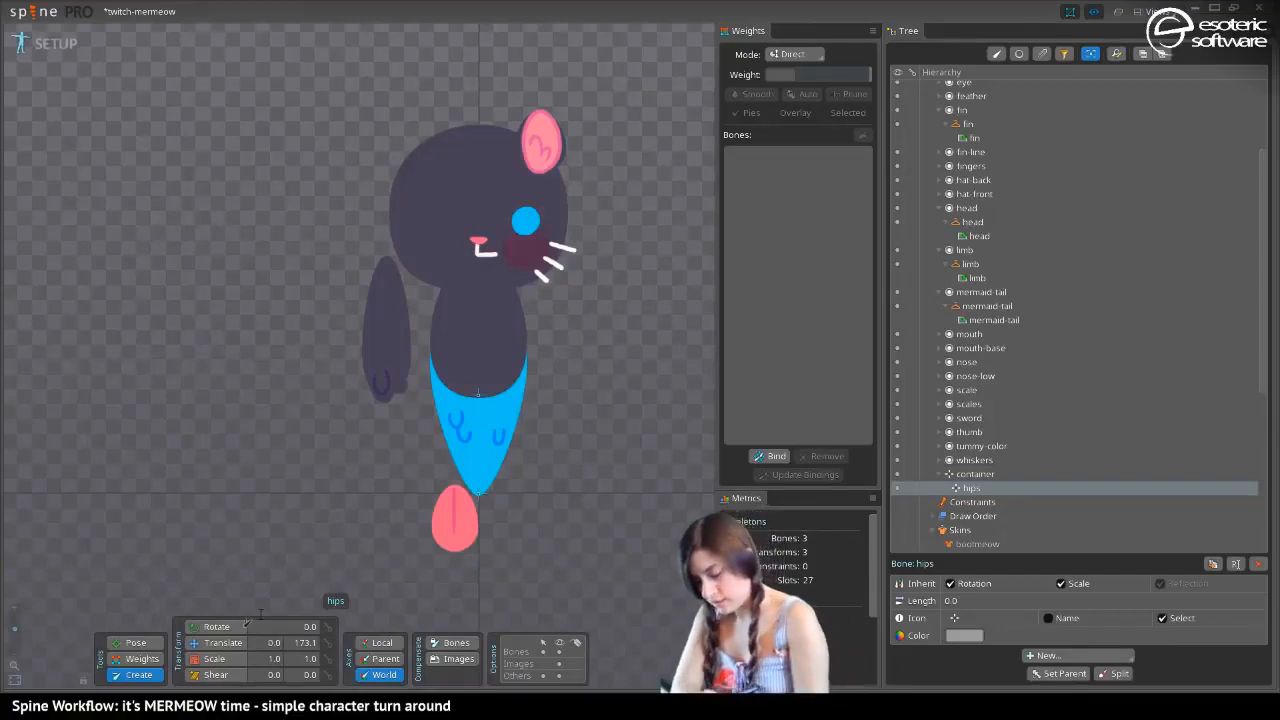
Try moving the hips bone up into the torso, to a Y translation of about 217.8
left_click(212, 643)
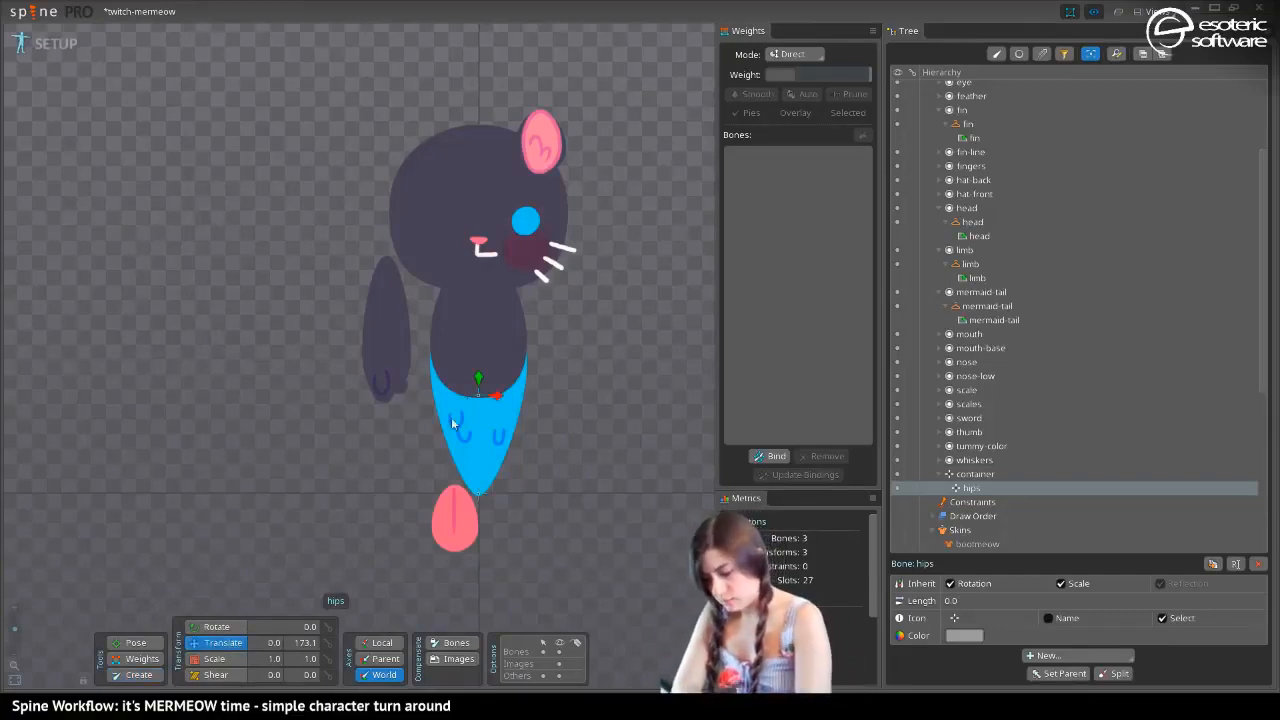
left_click_drag(480, 381, 485, 350)
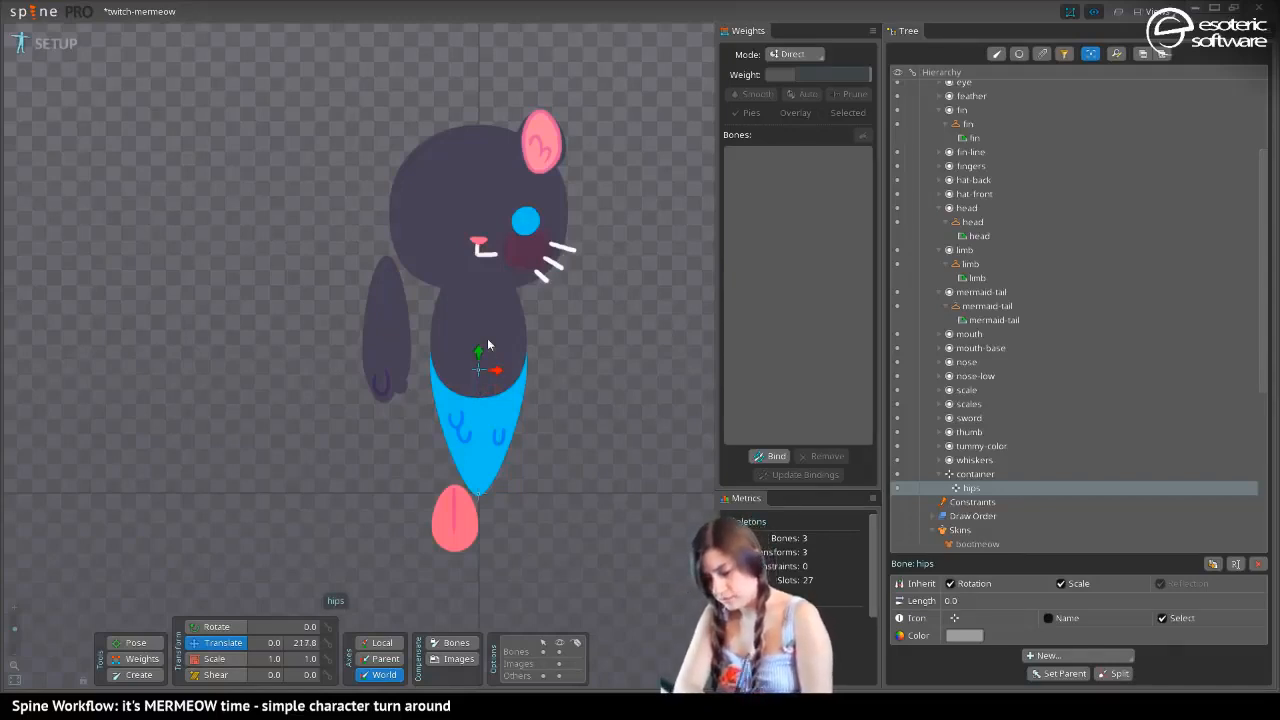
left_click(116, 677)
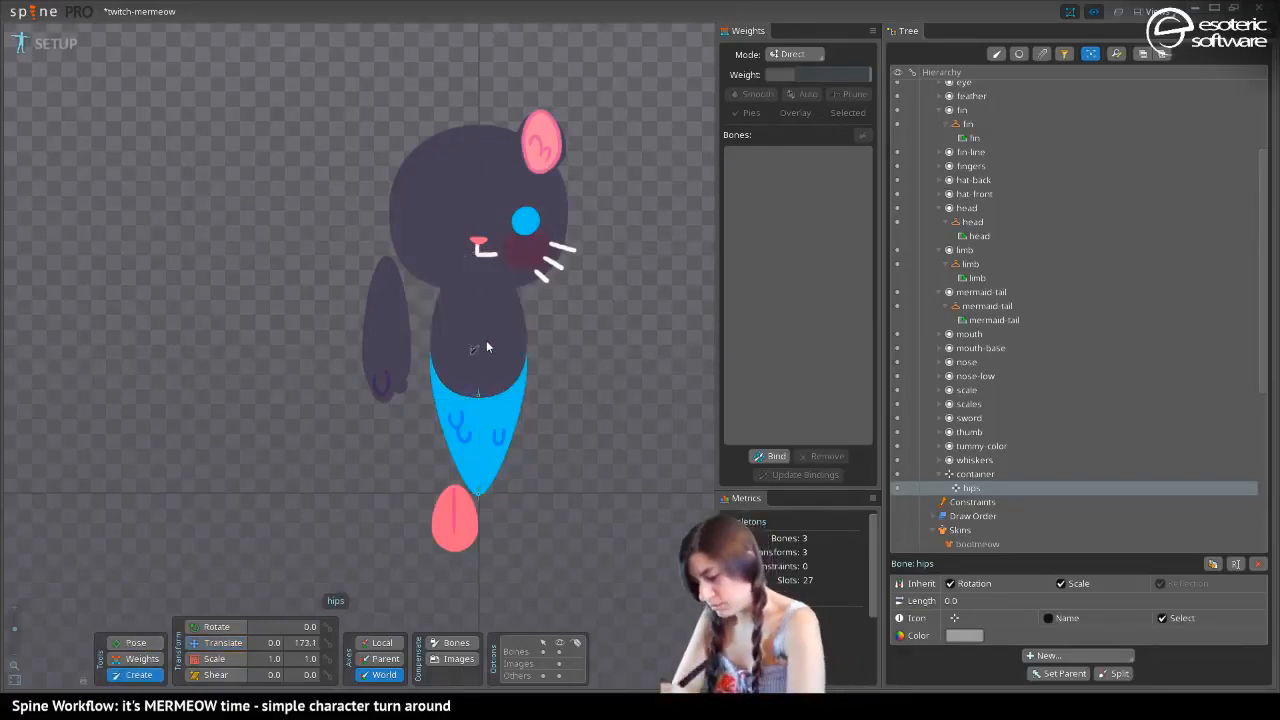
Draw a vertical bone about 196 long from the hips up to the neck, as a child of hips, and name it body
left_click_drag(486, 345, 477, 288)
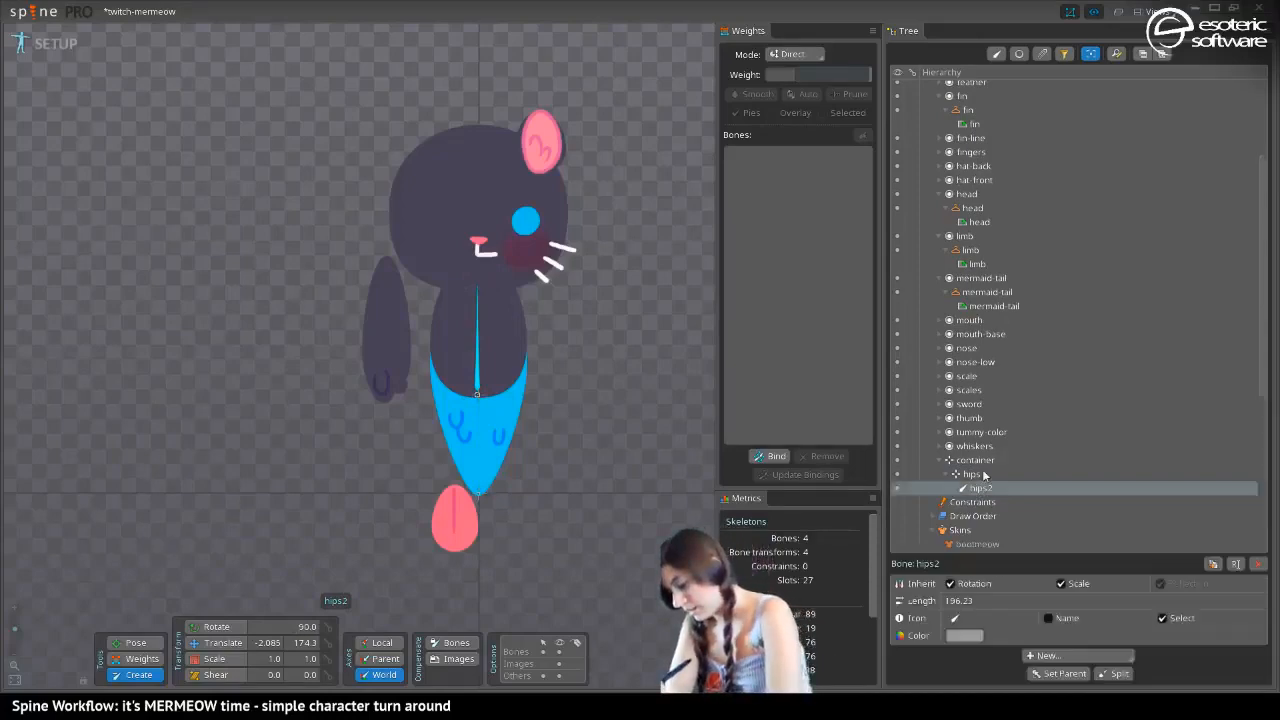
key("F2")
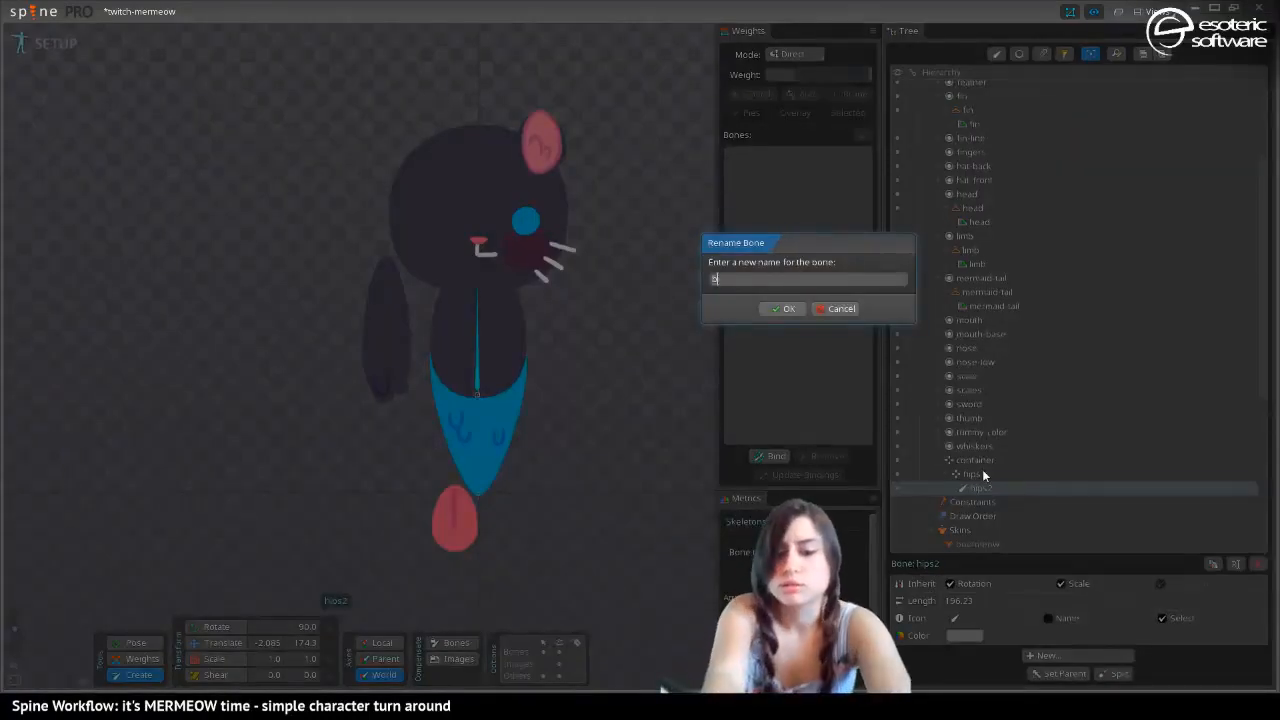
type("body")
key("Return")
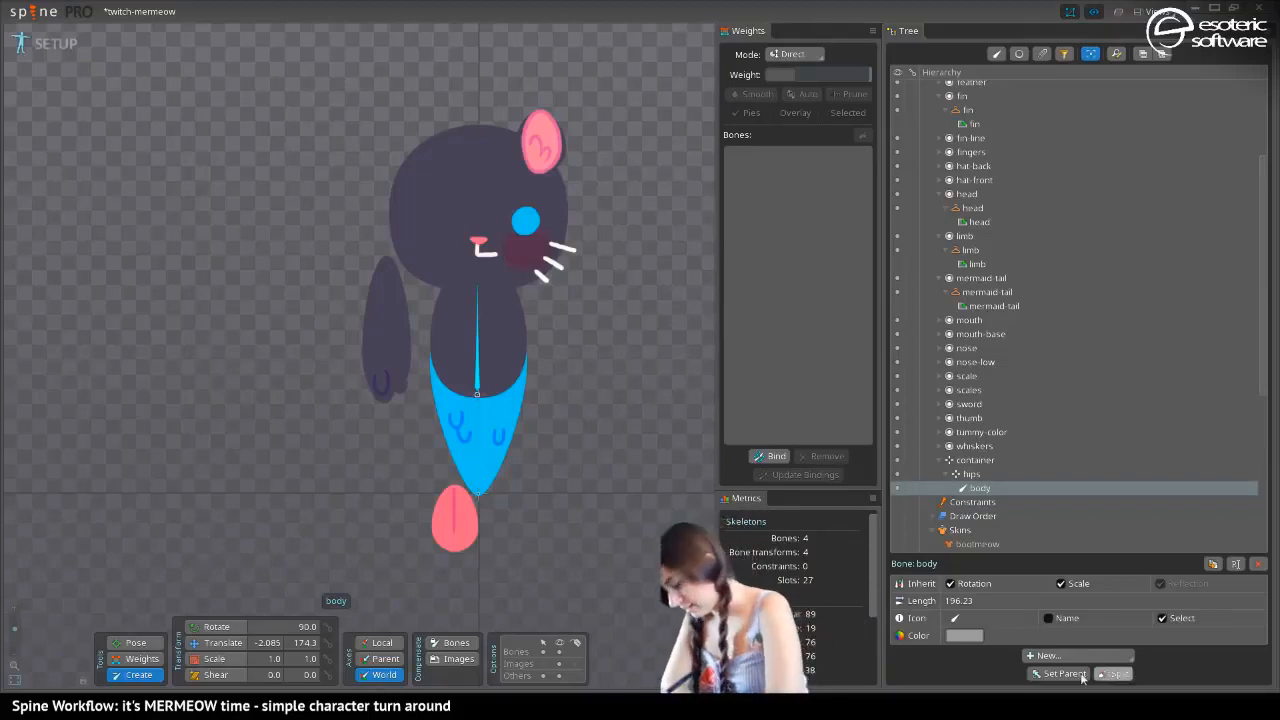
Split the body bone into 2 nested bones
left_click(1117, 673)
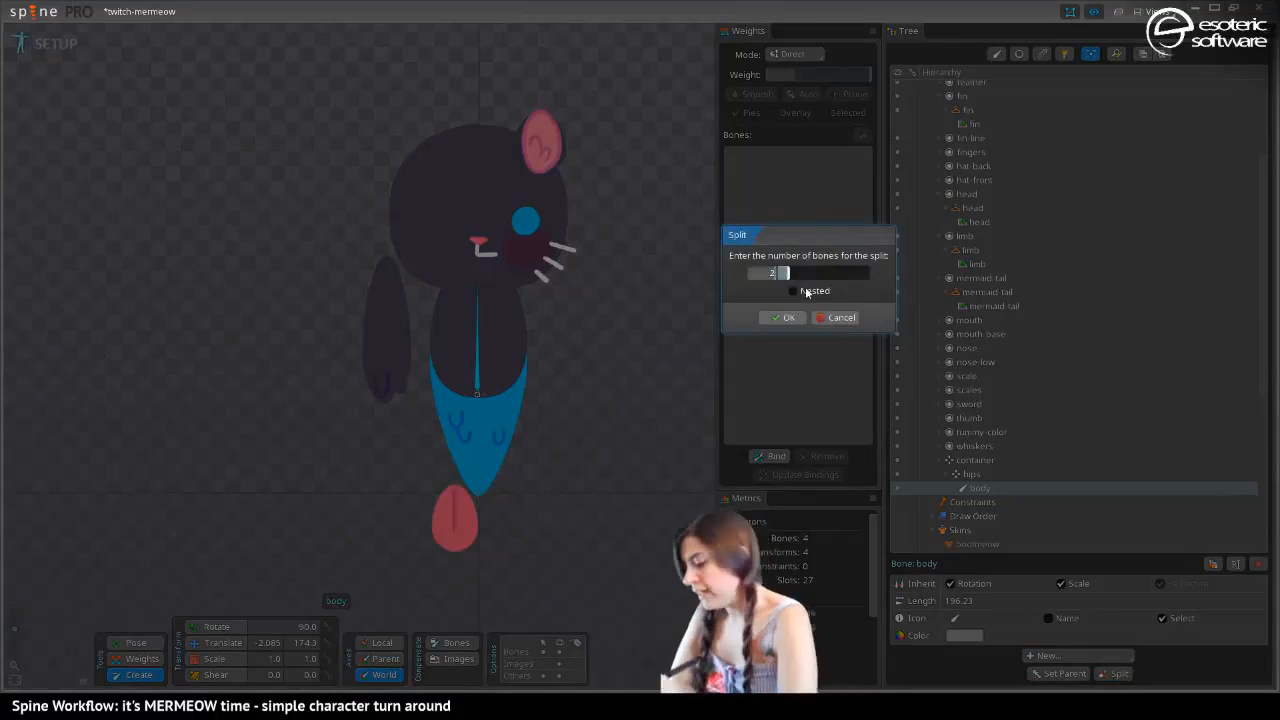
left_click(796, 290)
left_click(775, 318)
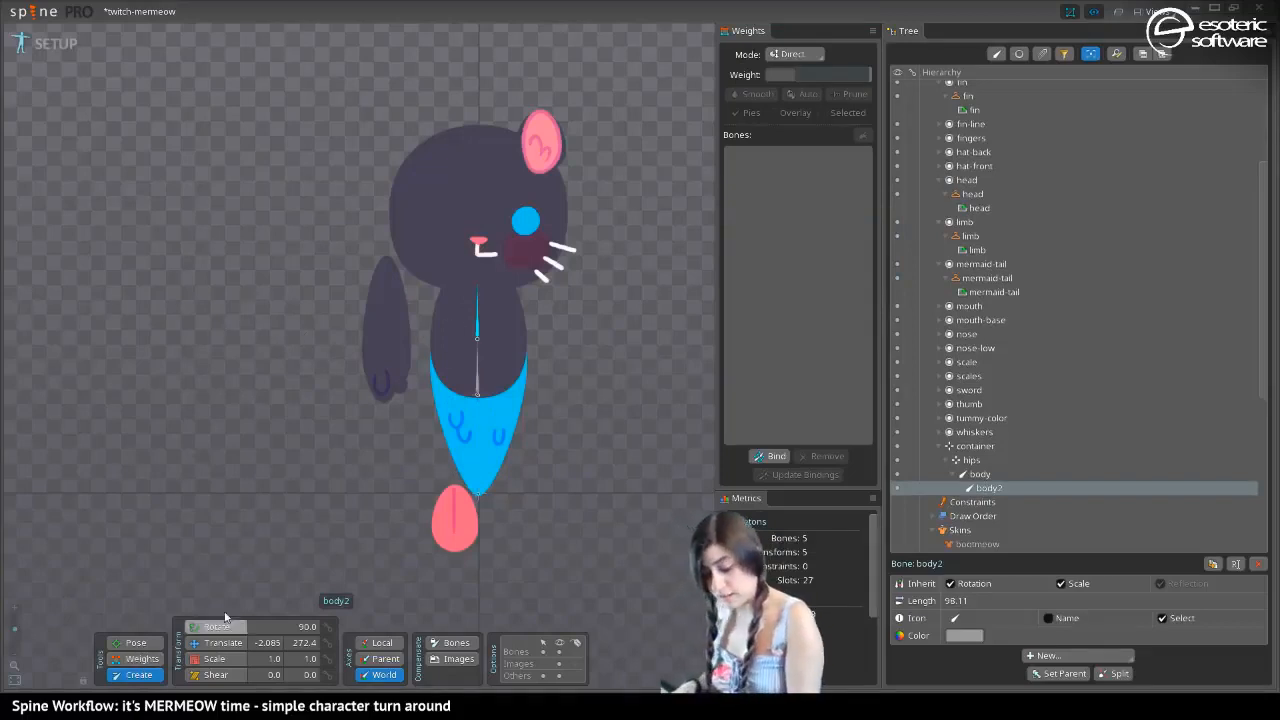
Rename the upper half of the split body bone as body-up
double_click(995, 485)
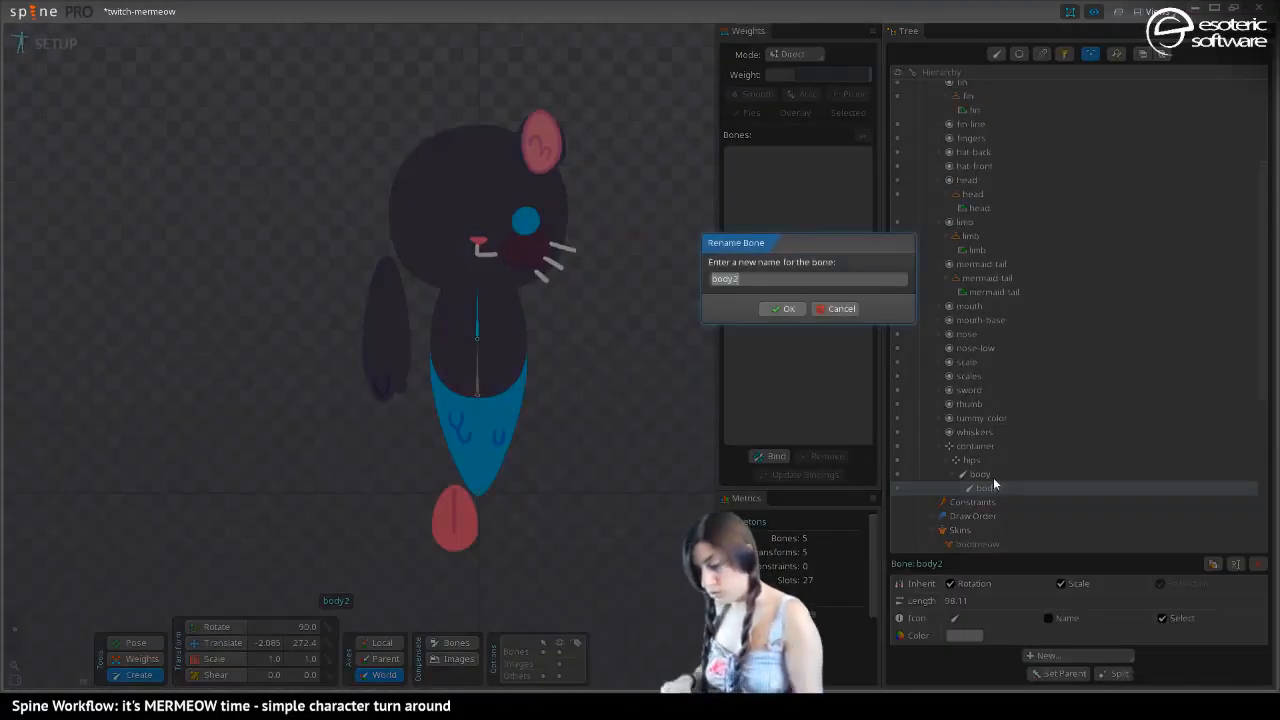
key("Right")
key("BackSpace")
type("-up")
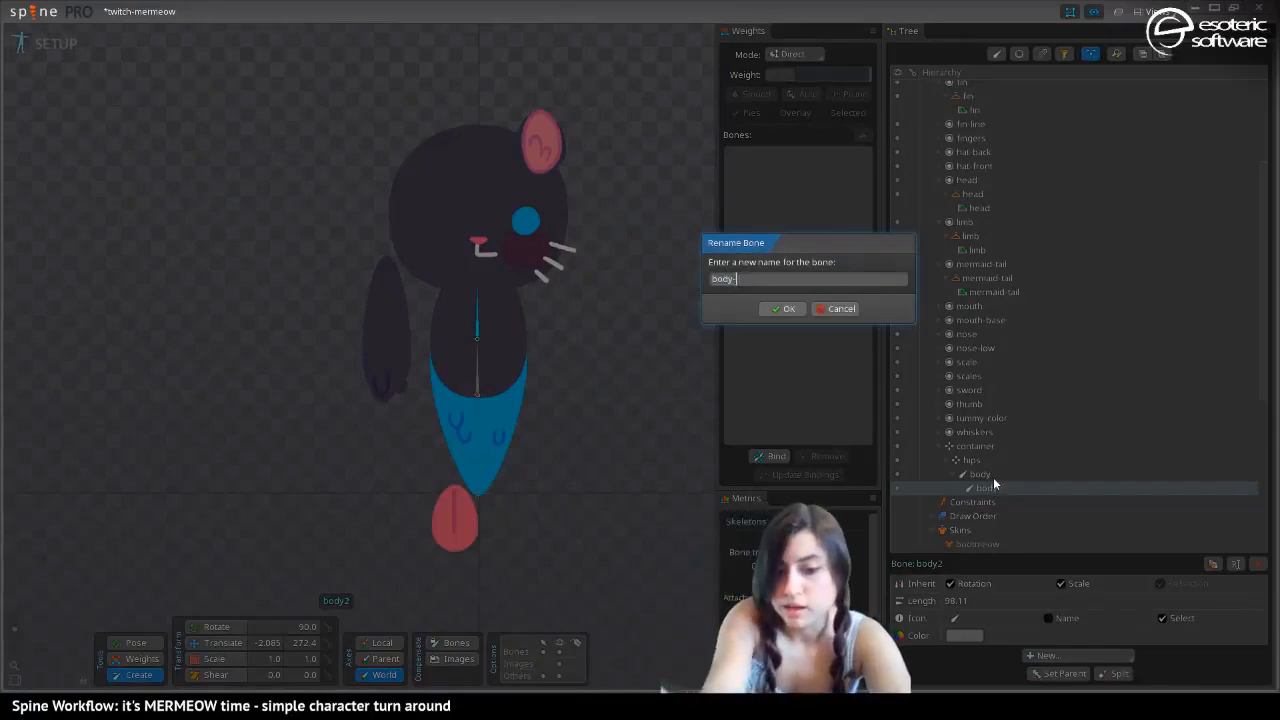
key("Return")
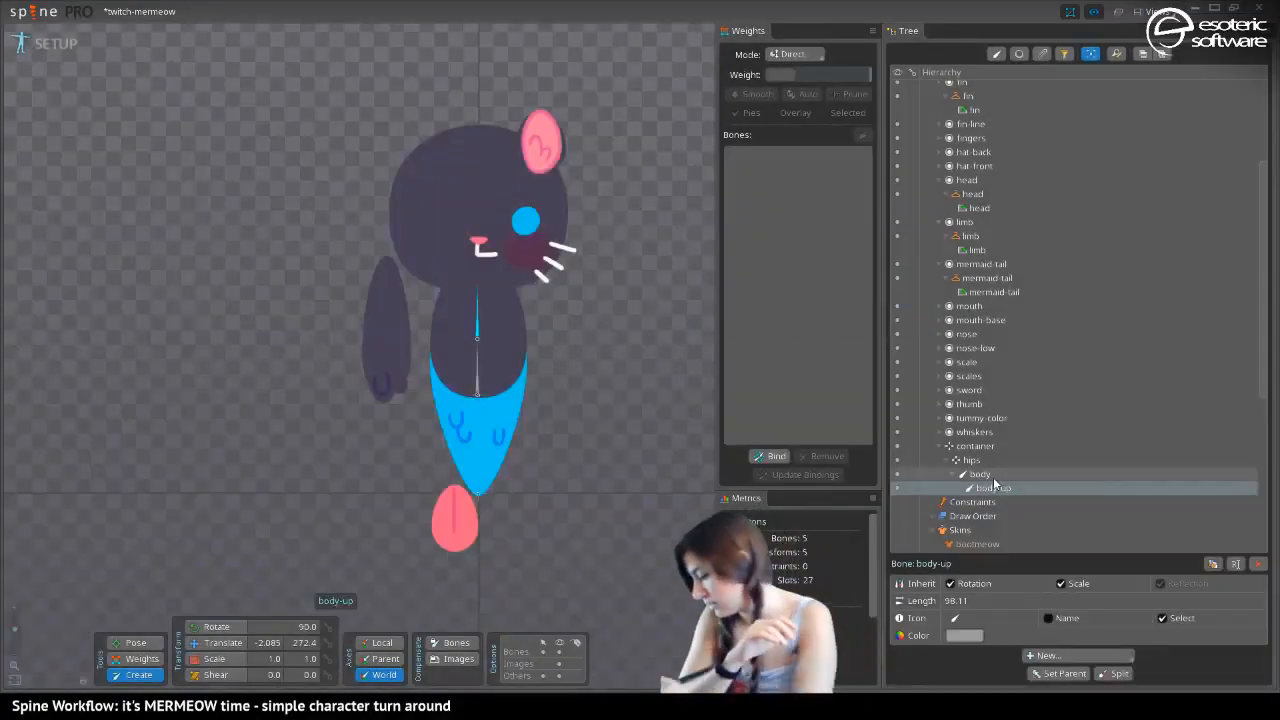
Rename the lower body bone as body-down and save the project
double_click(985, 472)
key("Right")
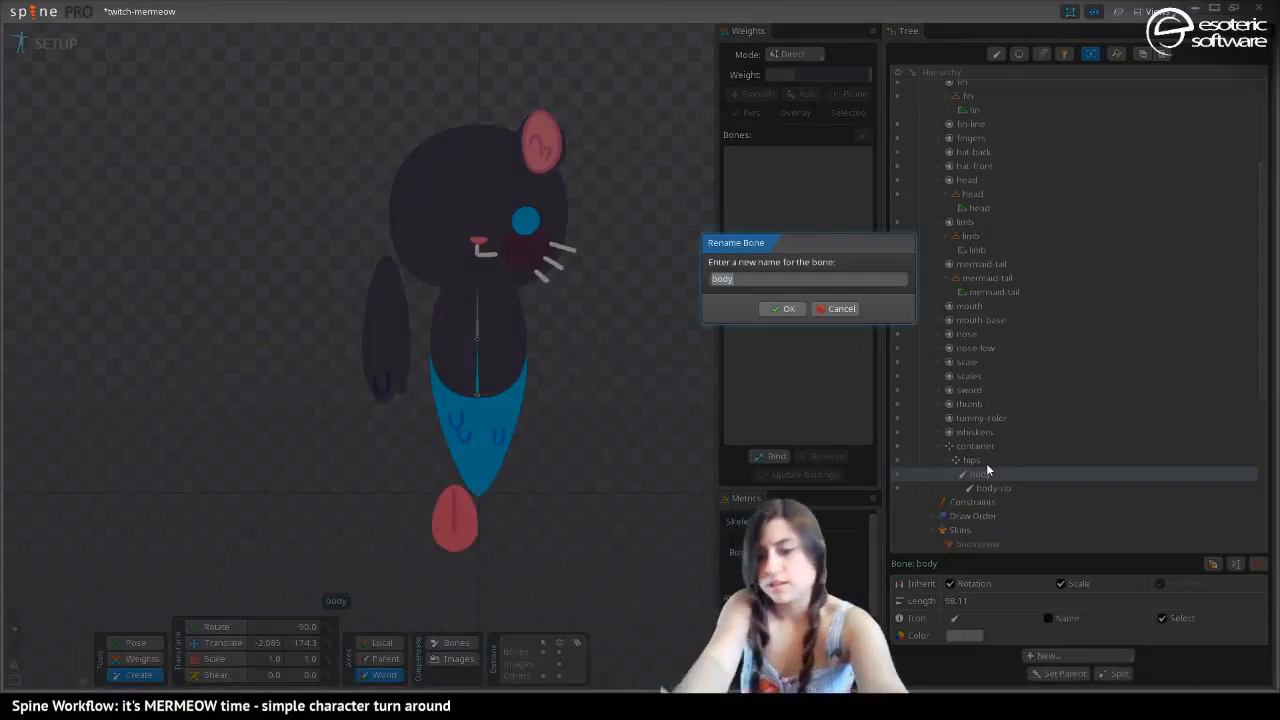
type("-d")
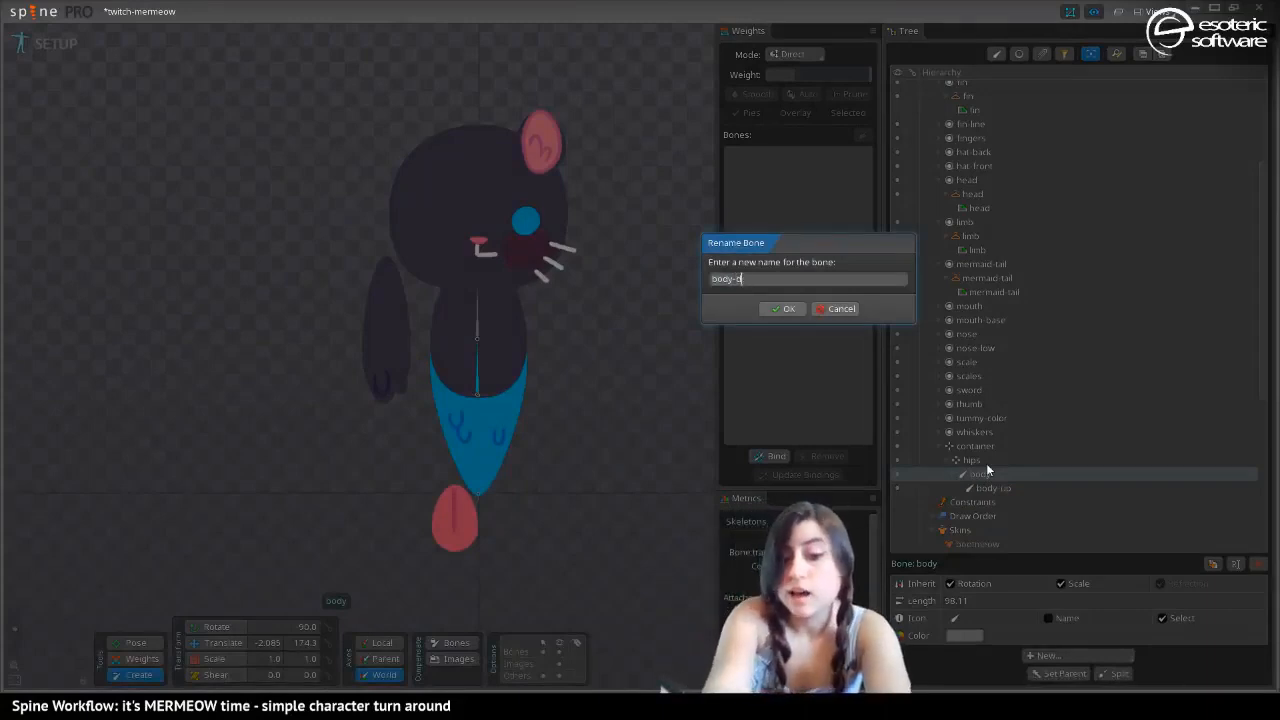
type("own")
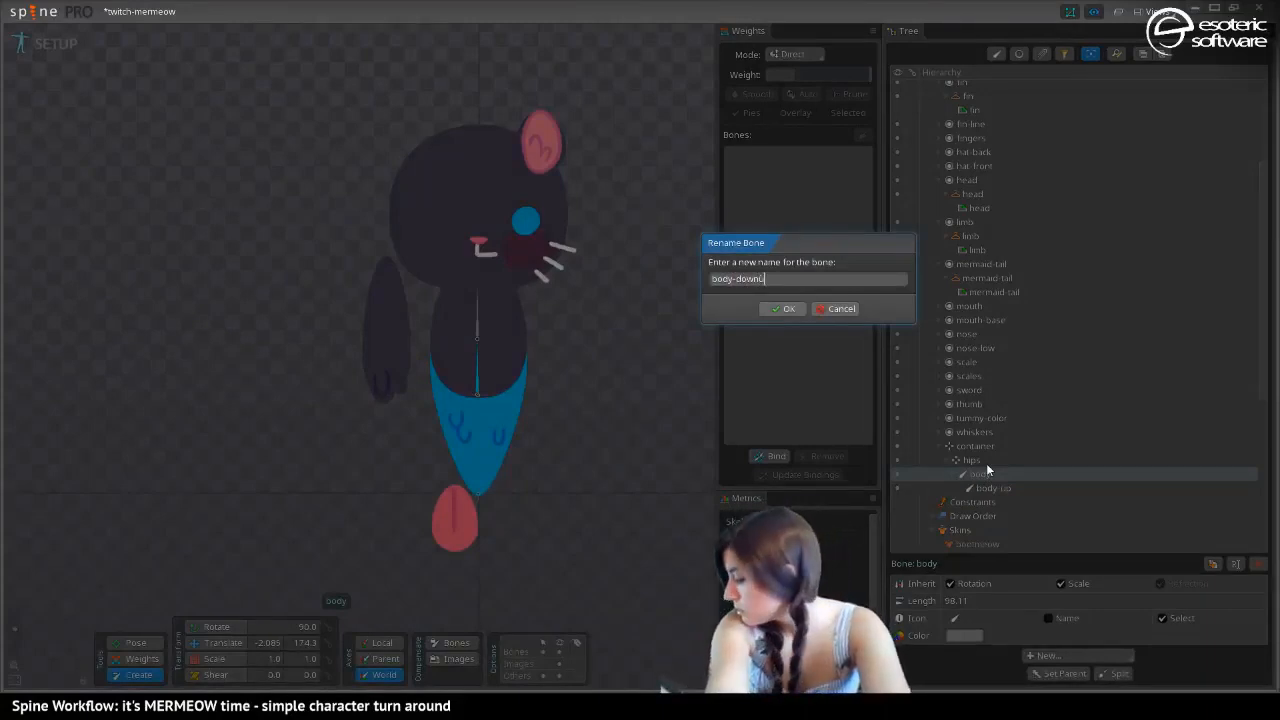
key("Return")
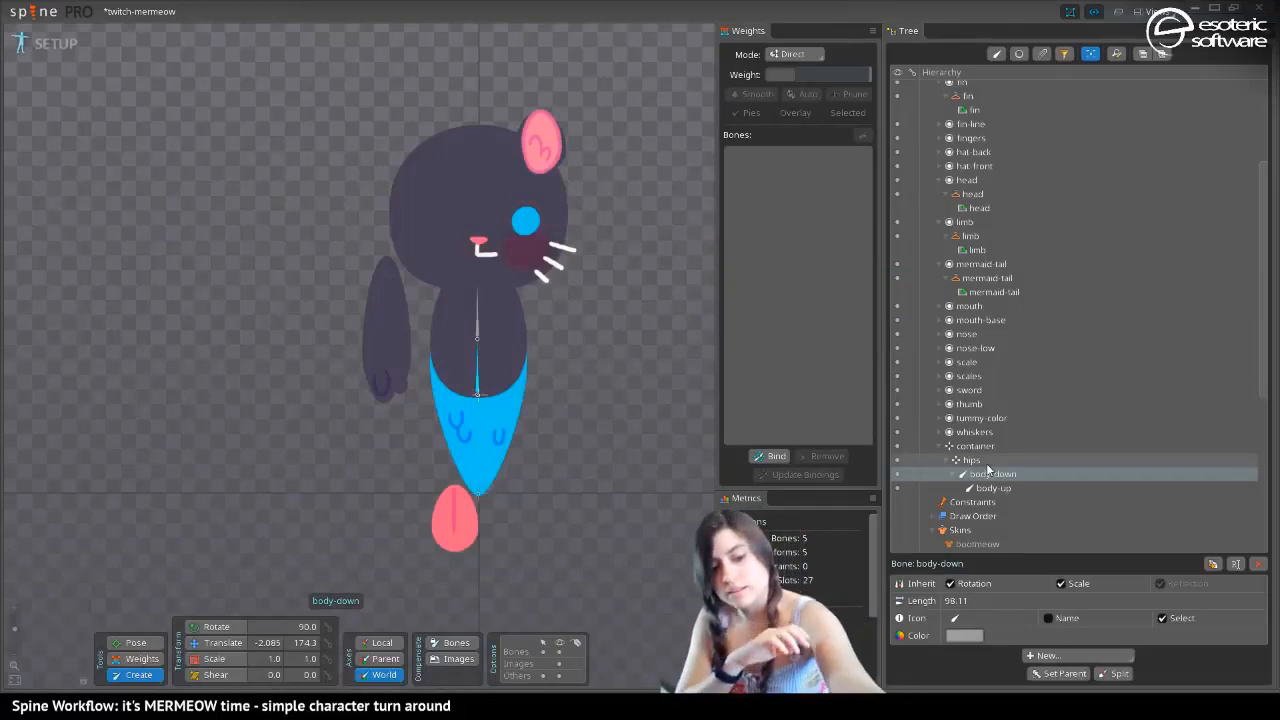
key("ctrl+s")
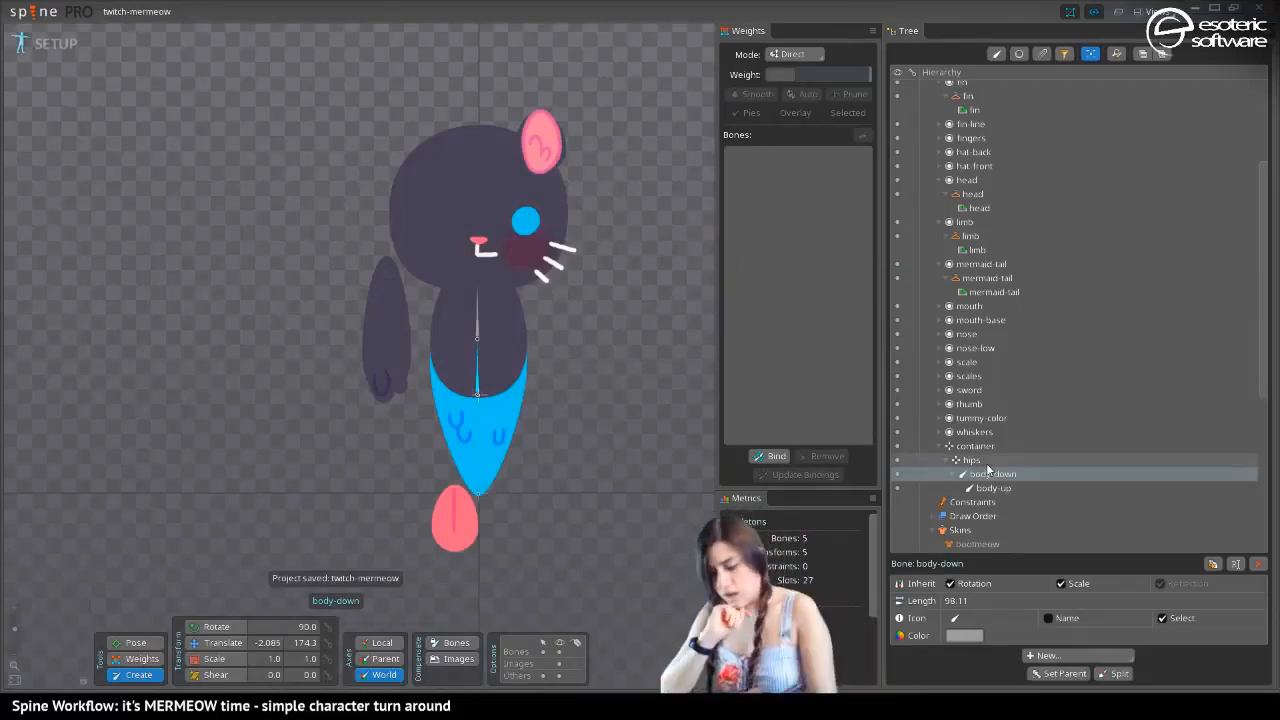
left_click(16, 706)
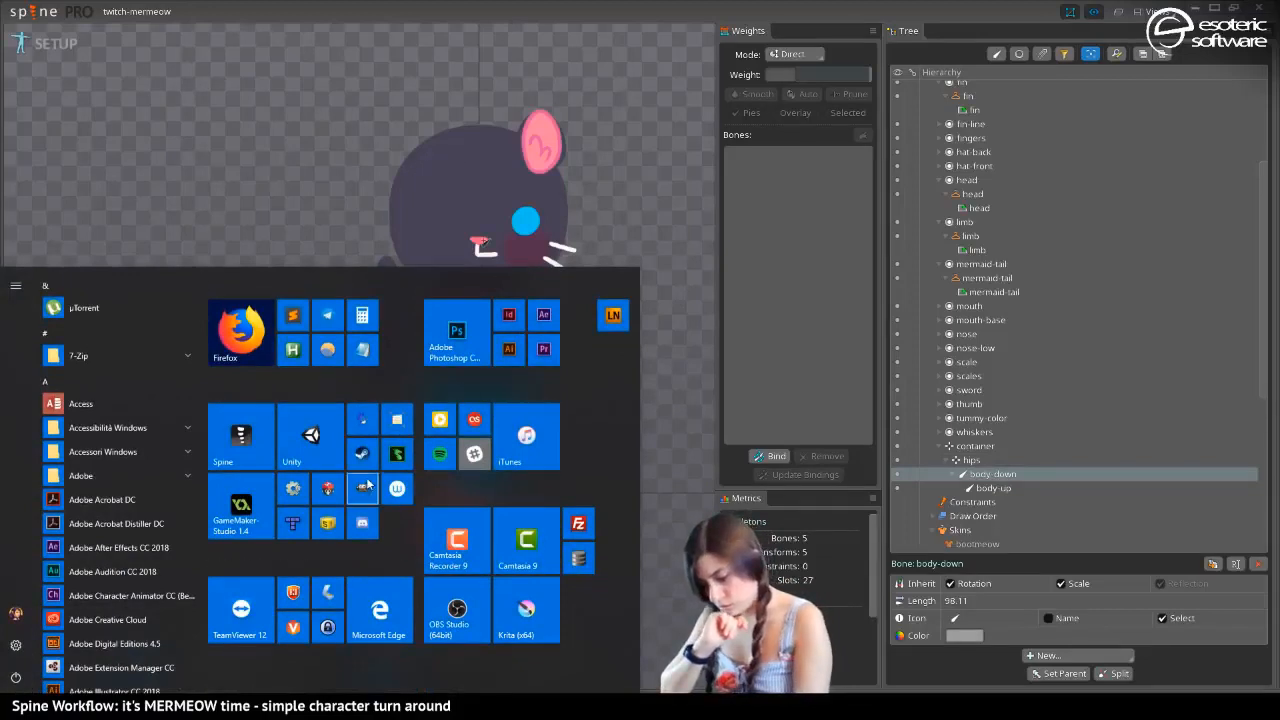
left_click(139, 194)
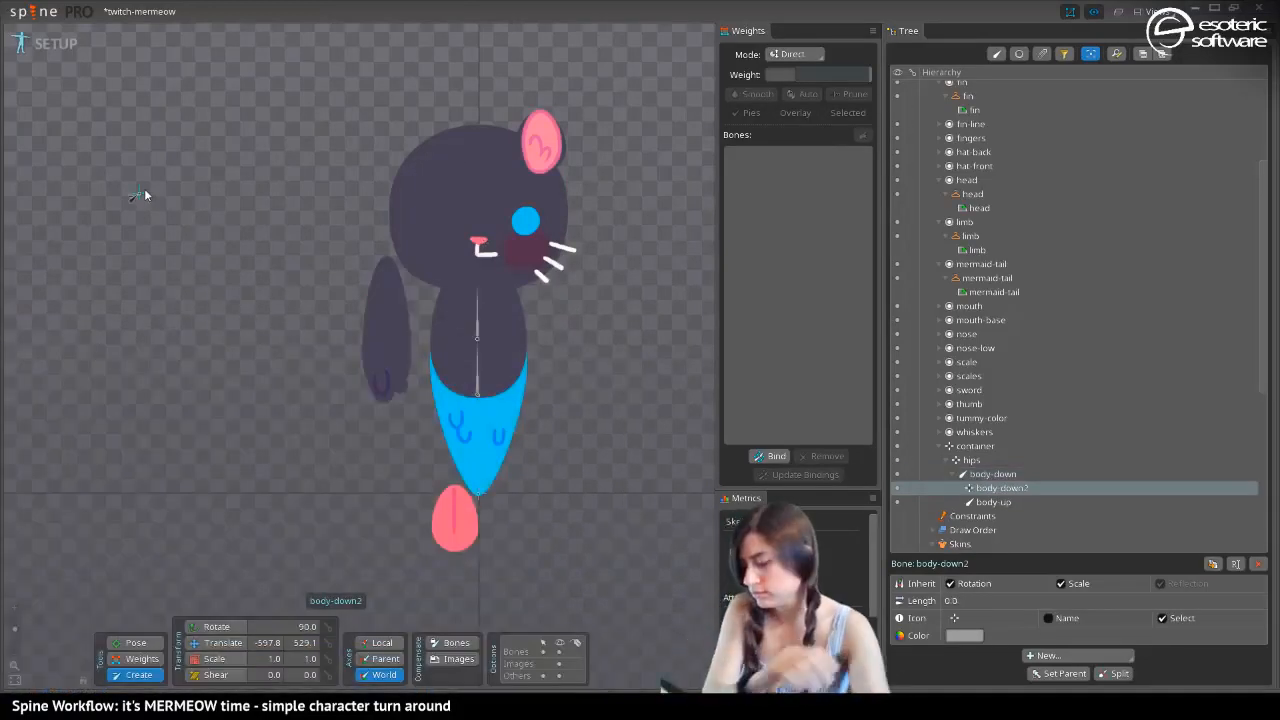
key("ctrl+z")
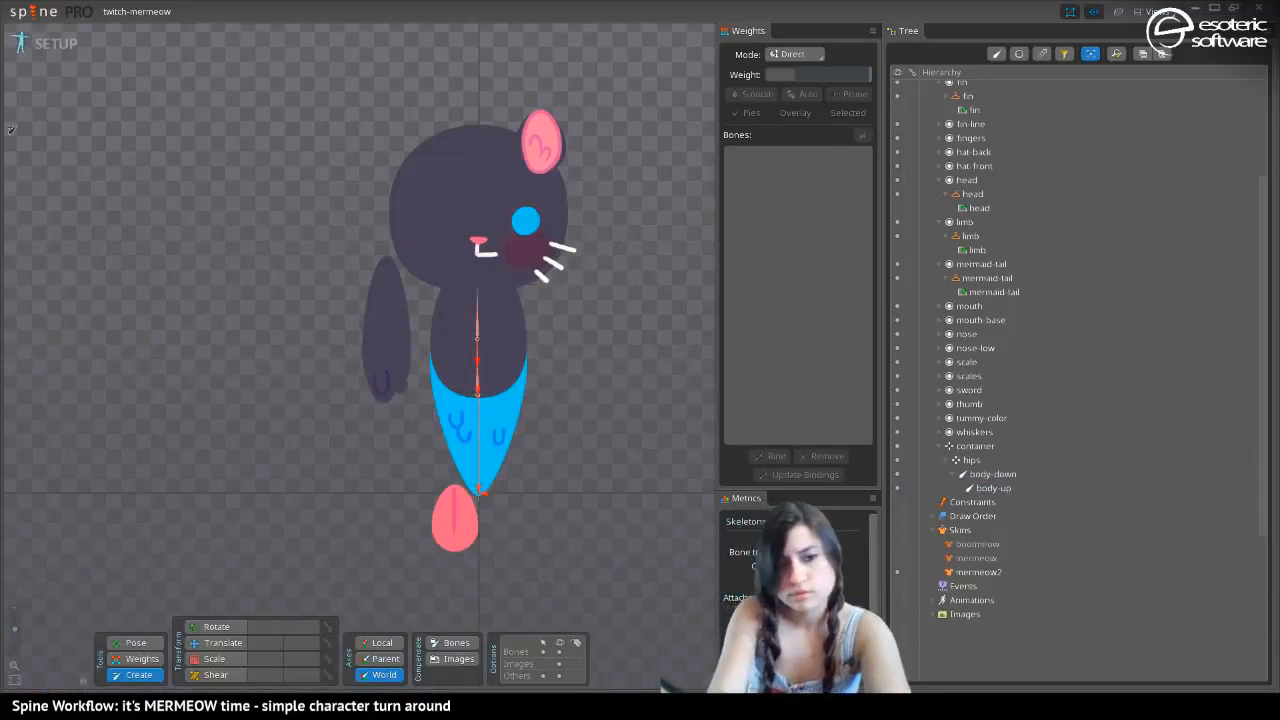
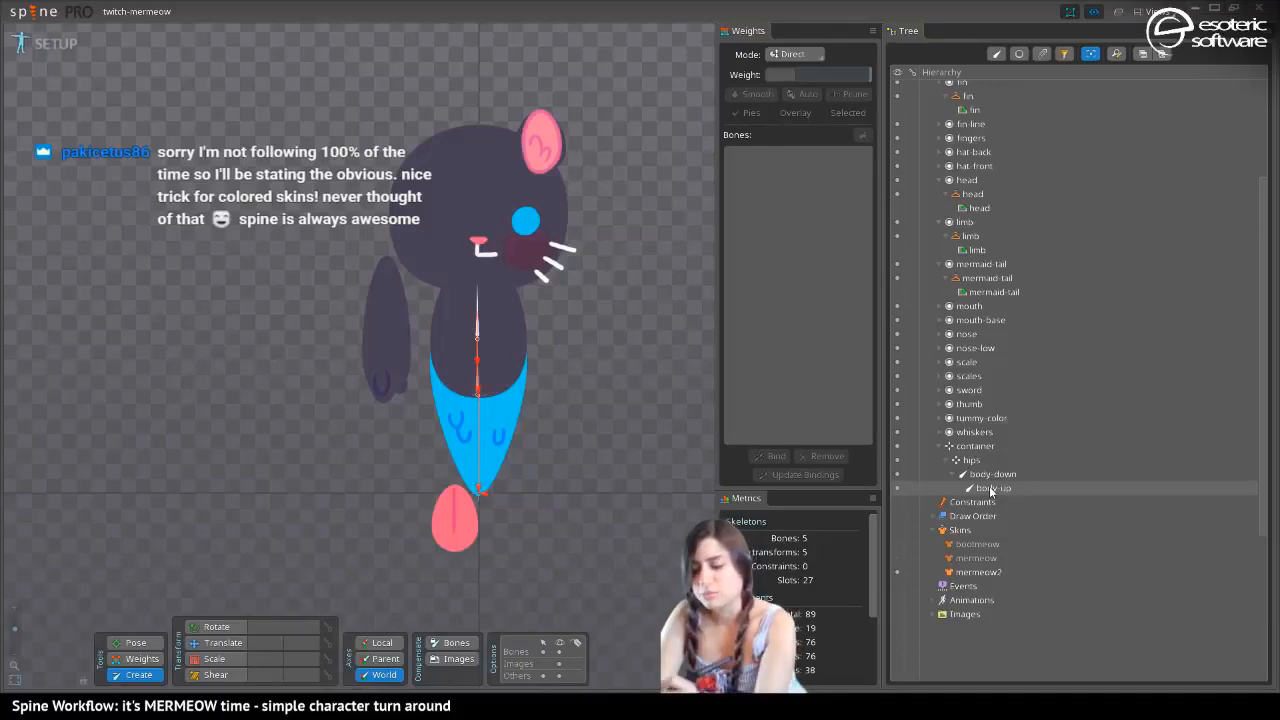
Switch the displayed skin from mermeow2 to mermeow
left_click_drag(363, 191, 340, 126)
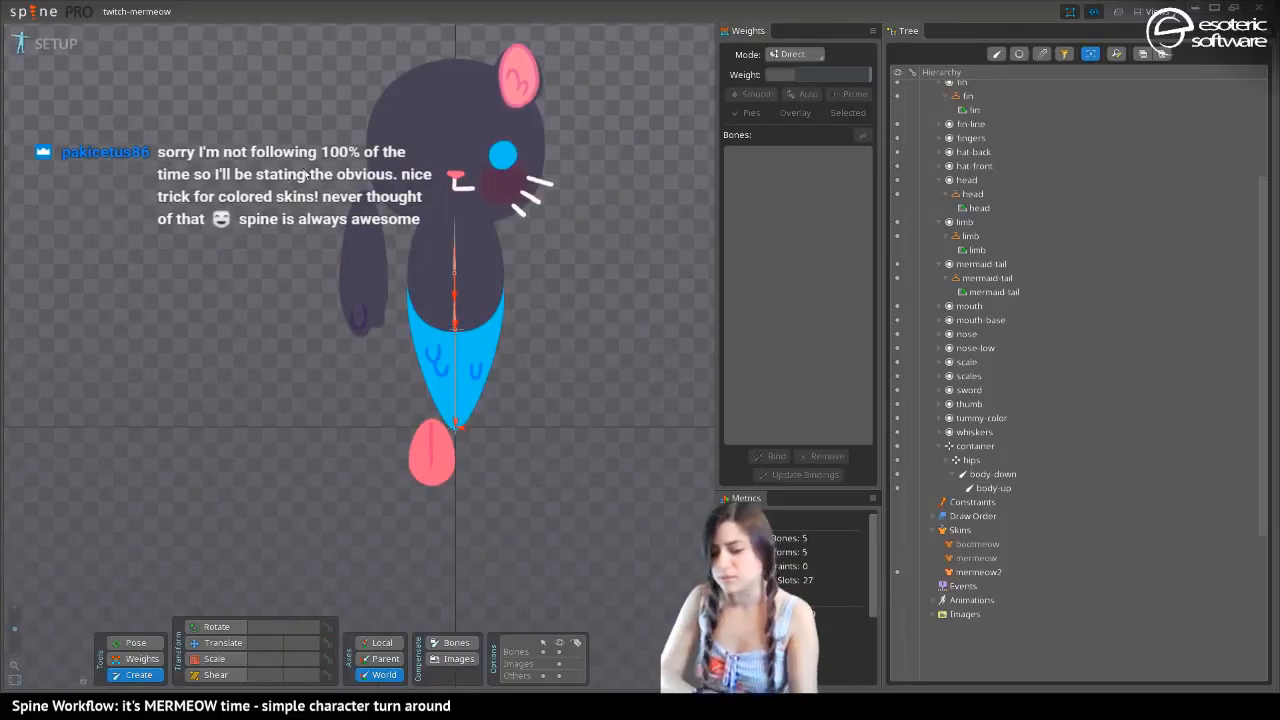
key("ctrl+z")
key("ctrl+z")
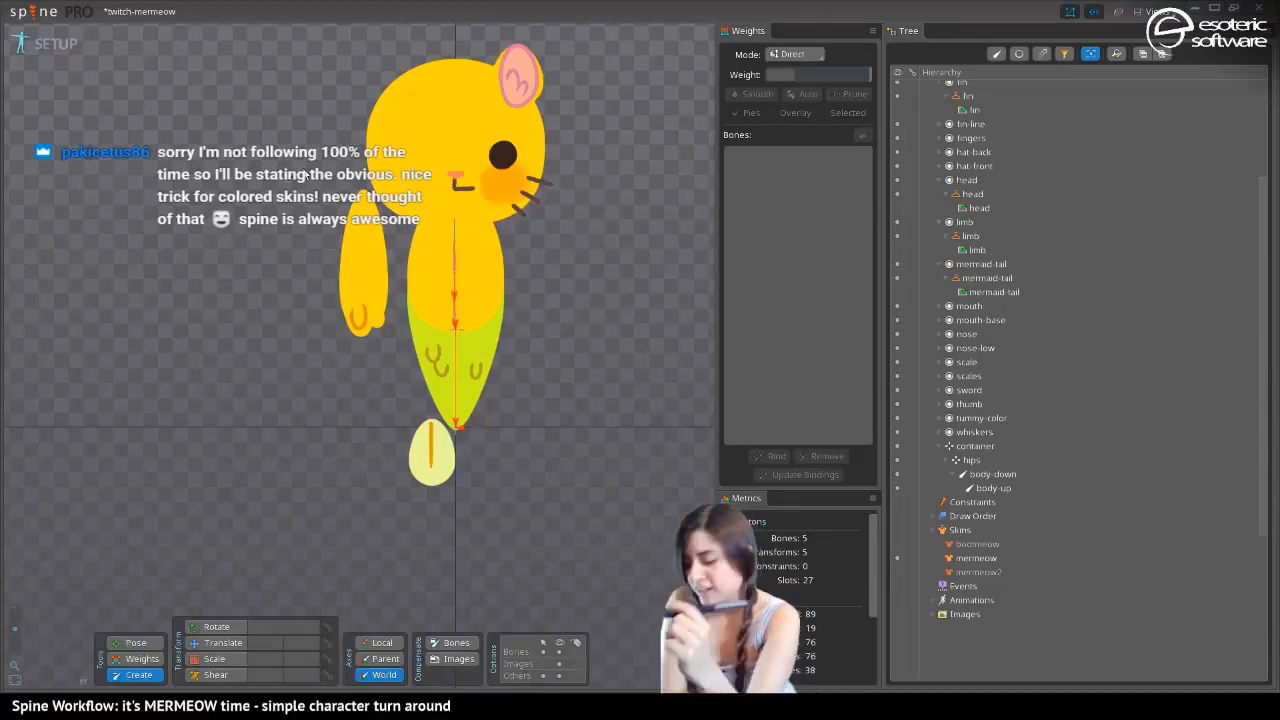
left_click_drag(298, 200, 321, 266)
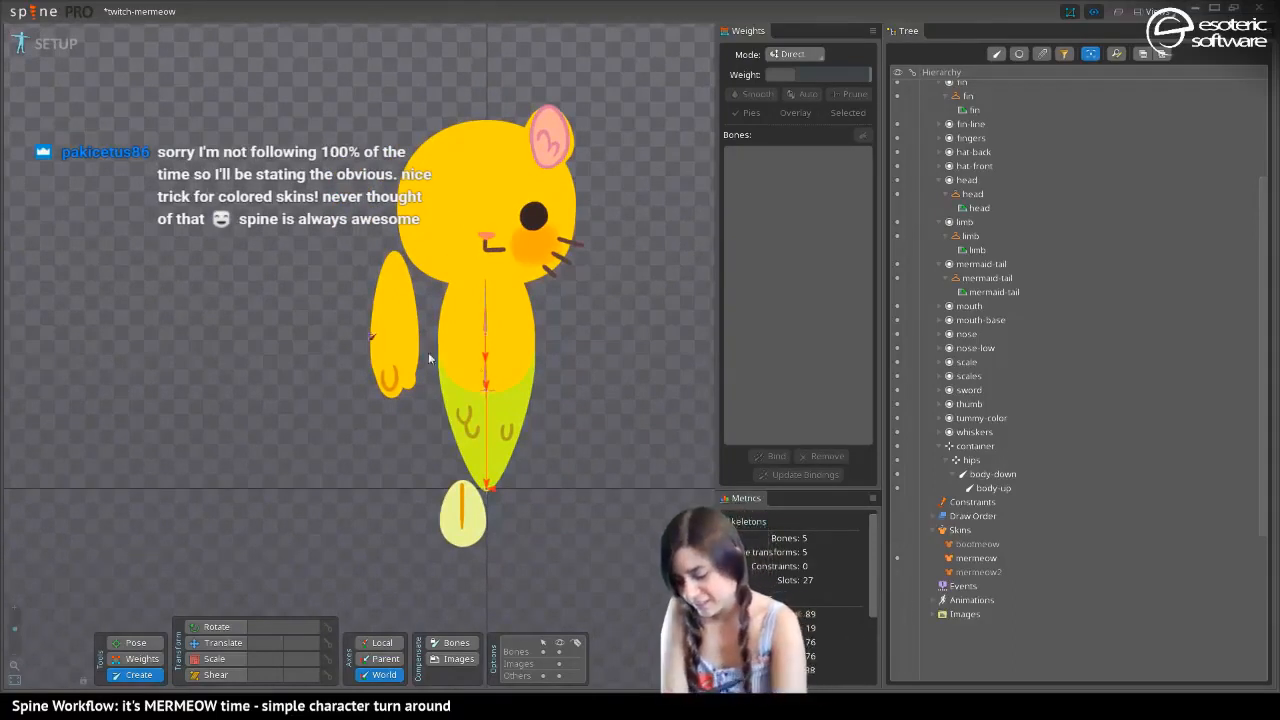
Create a child bone of body-up running through the head, about 277 long, and set its world X translation to 0
left_click(484, 317)
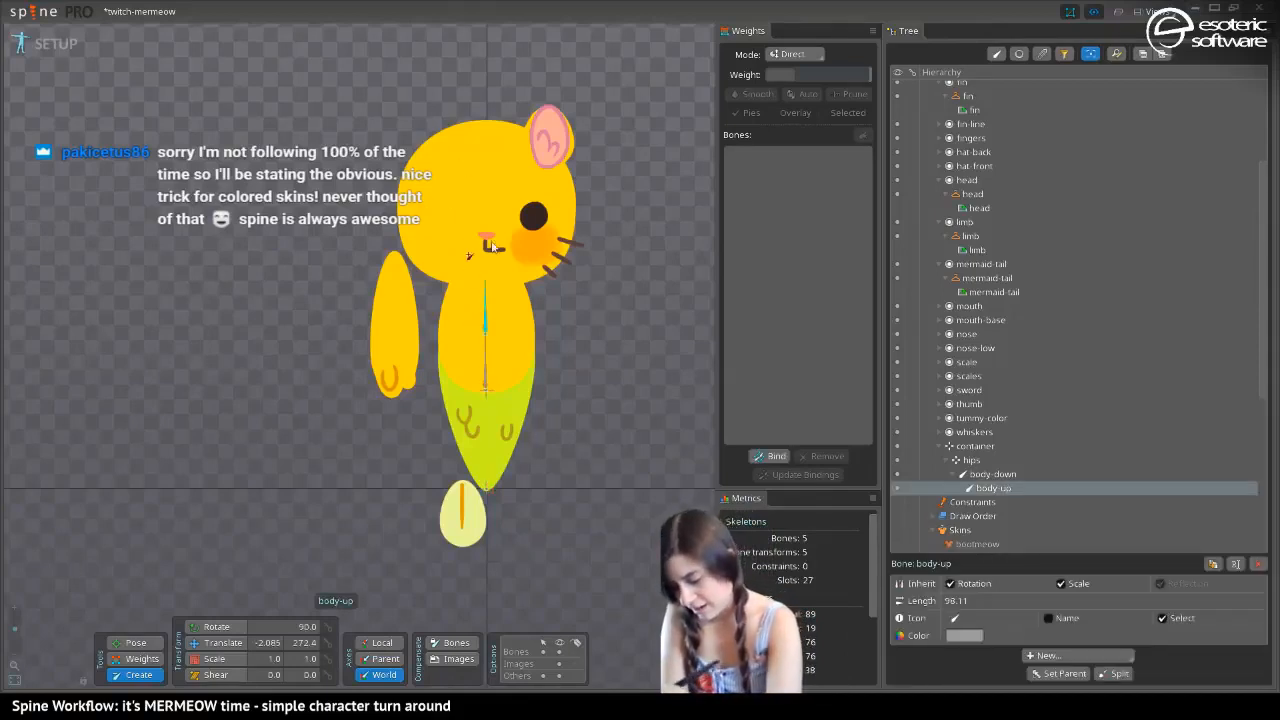
left_click_drag(486, 284, 489, 119)
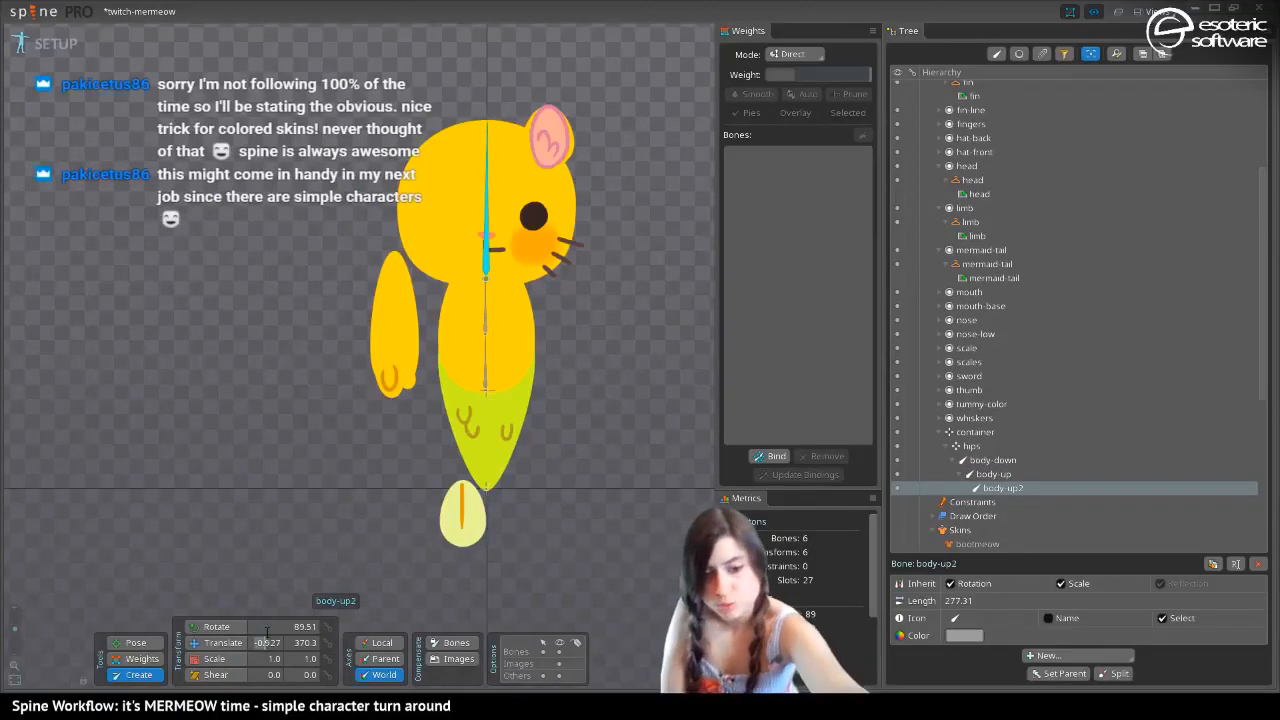
type("0")
key("Return")
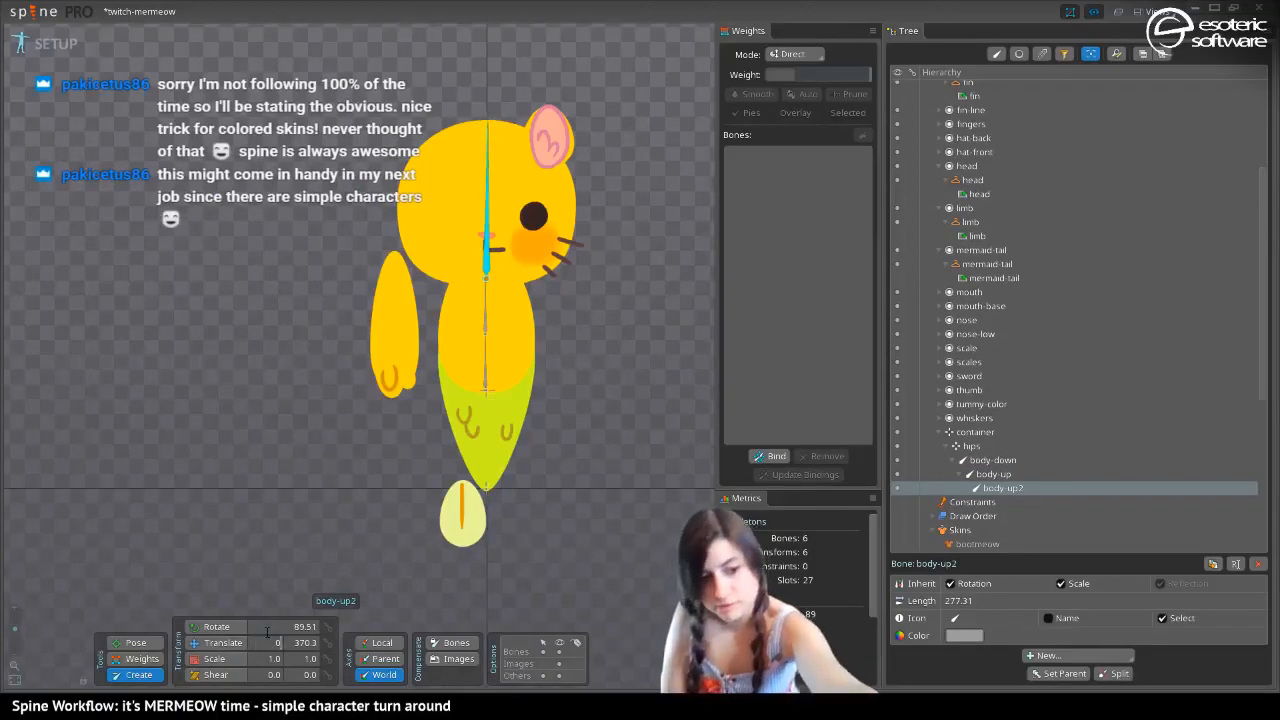
key("Tab")
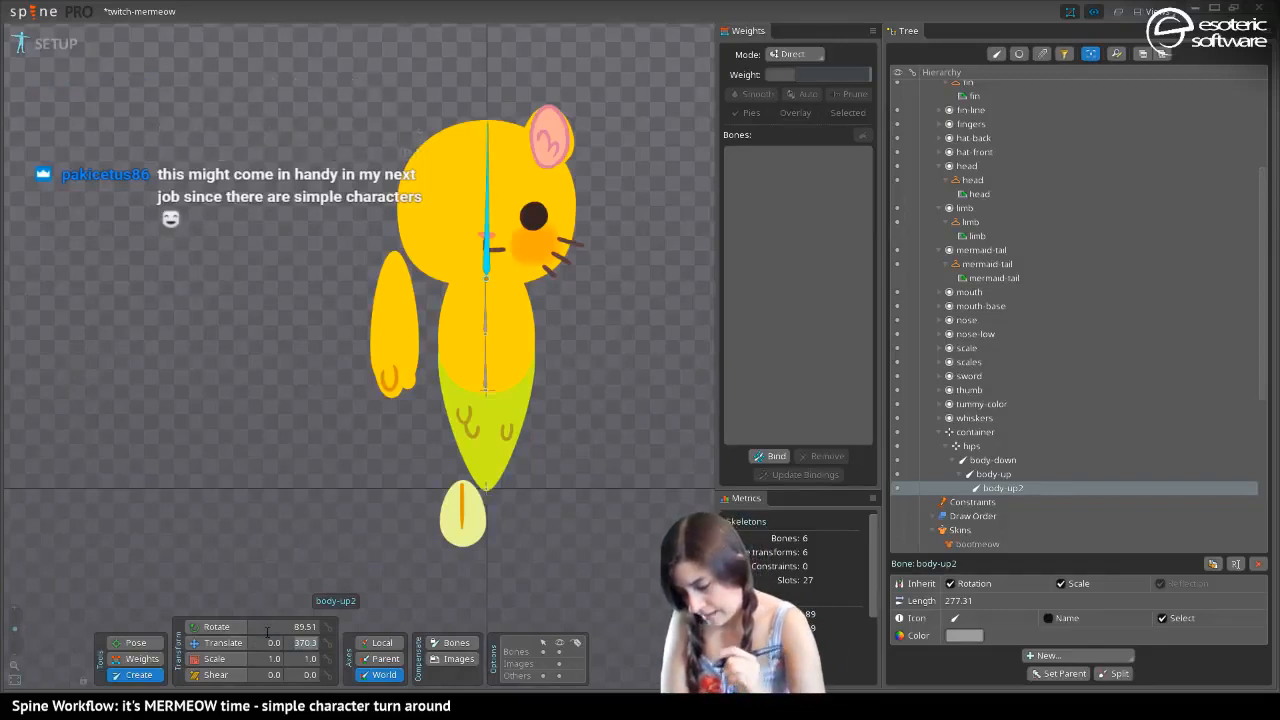
Set the world X translation to 0 for the body-down bone and for the head's bone body-up2
left_click(486, 378)
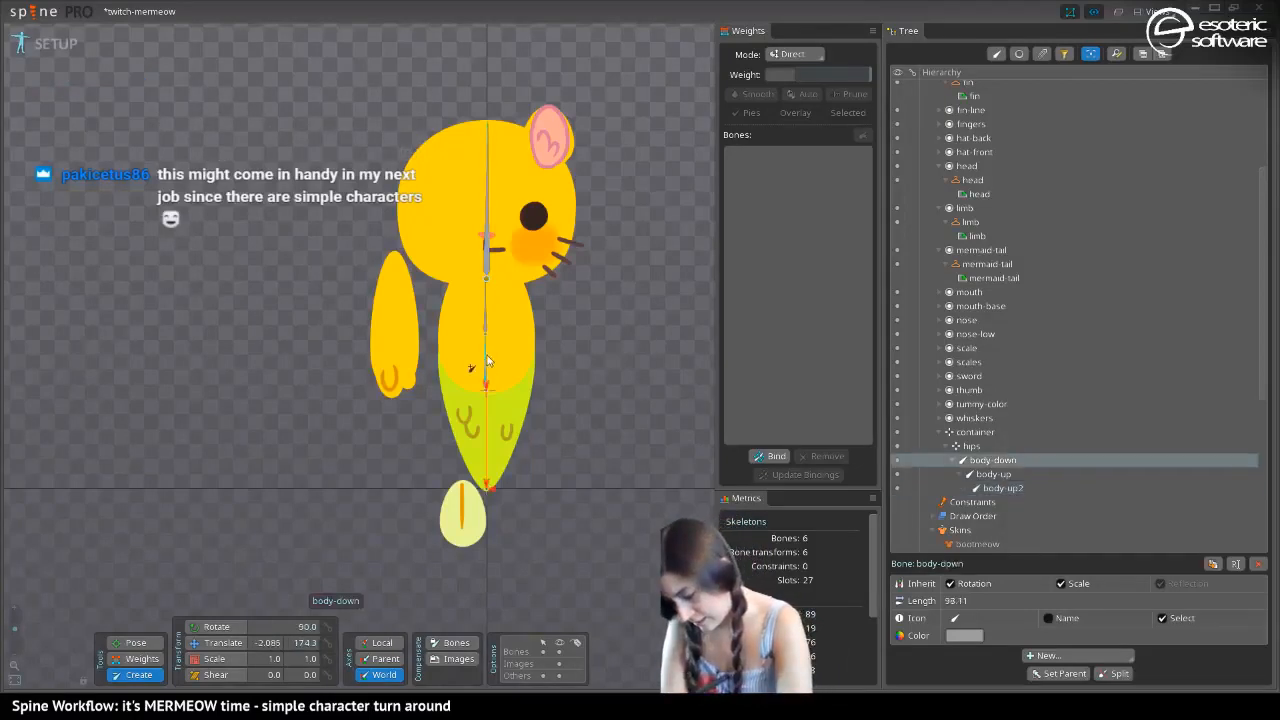
left_click(268, 642)
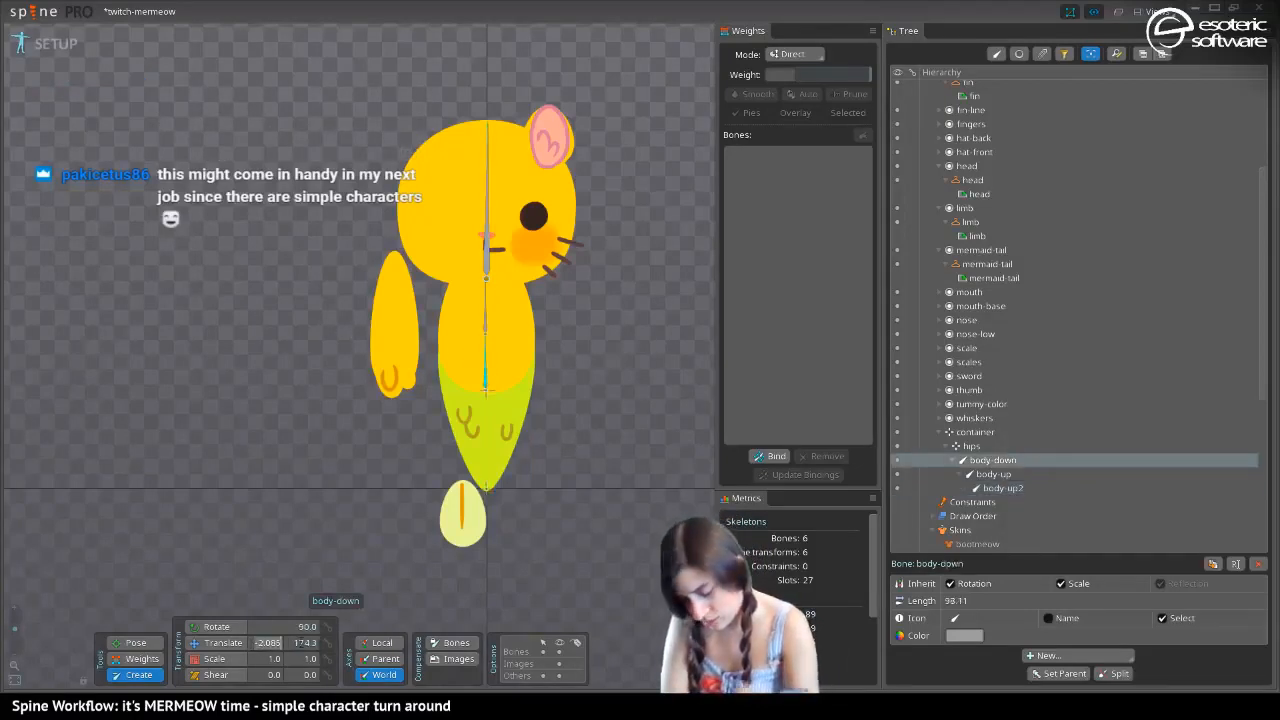
type("0")
key("Return")
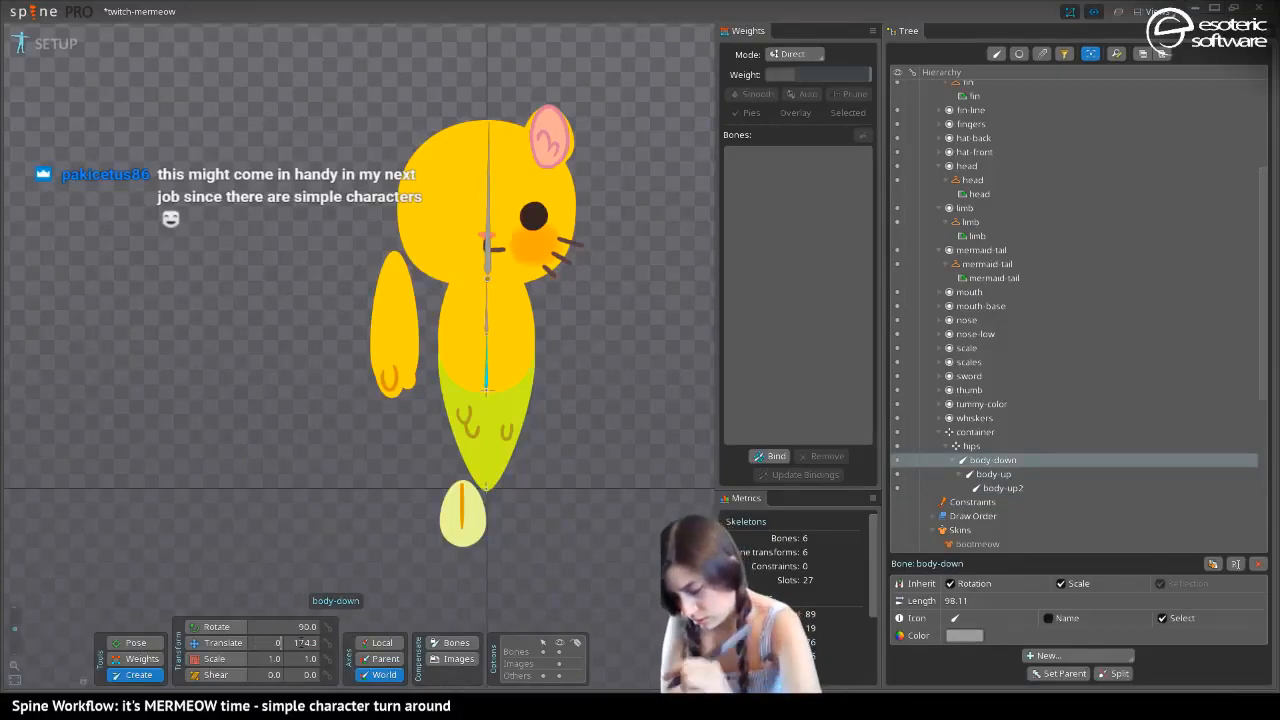
left_click(490, 256)
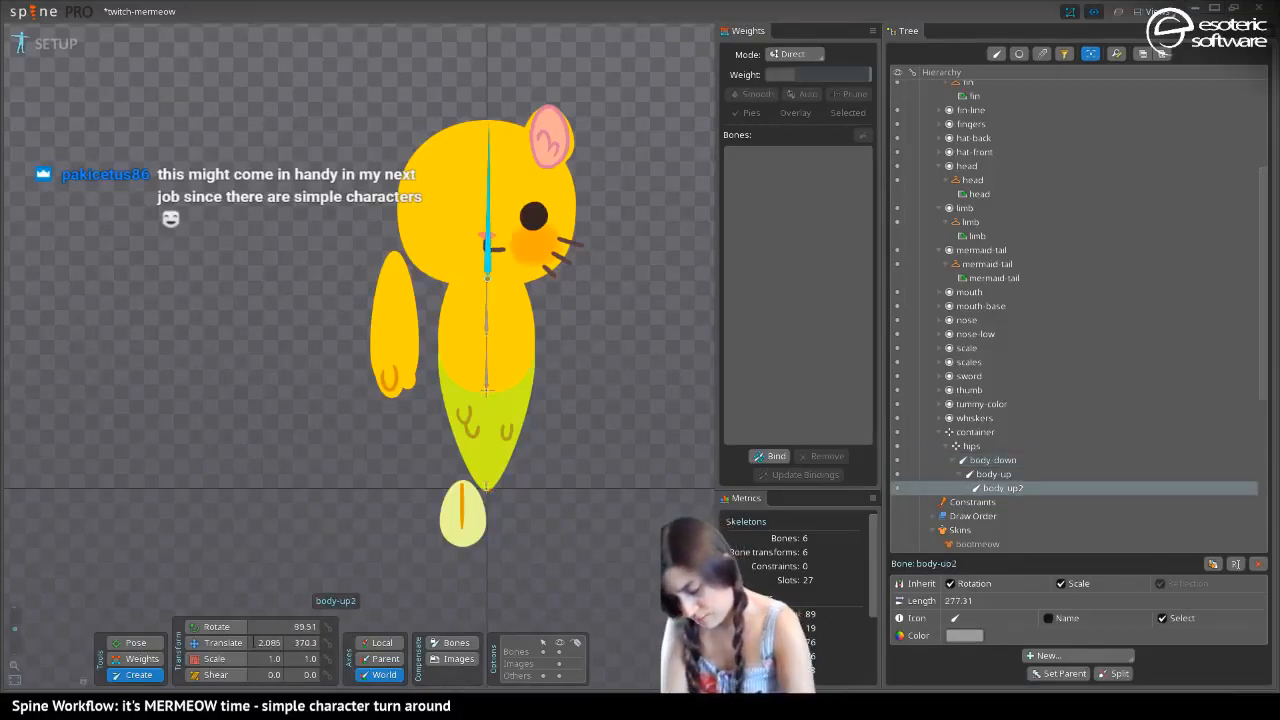
type("0")
key("Return")
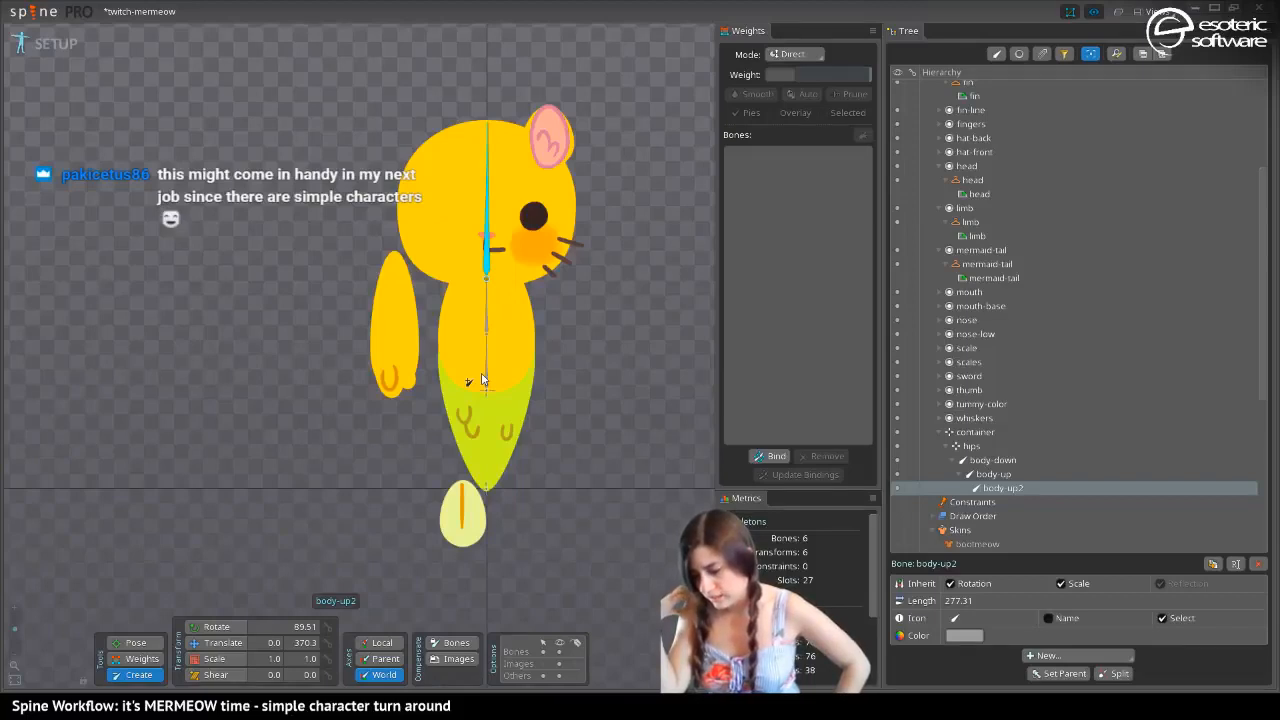
Create a child bone of body-up along the arm, about 227 long, and hide the fingers attachment
left_click(487, 318)
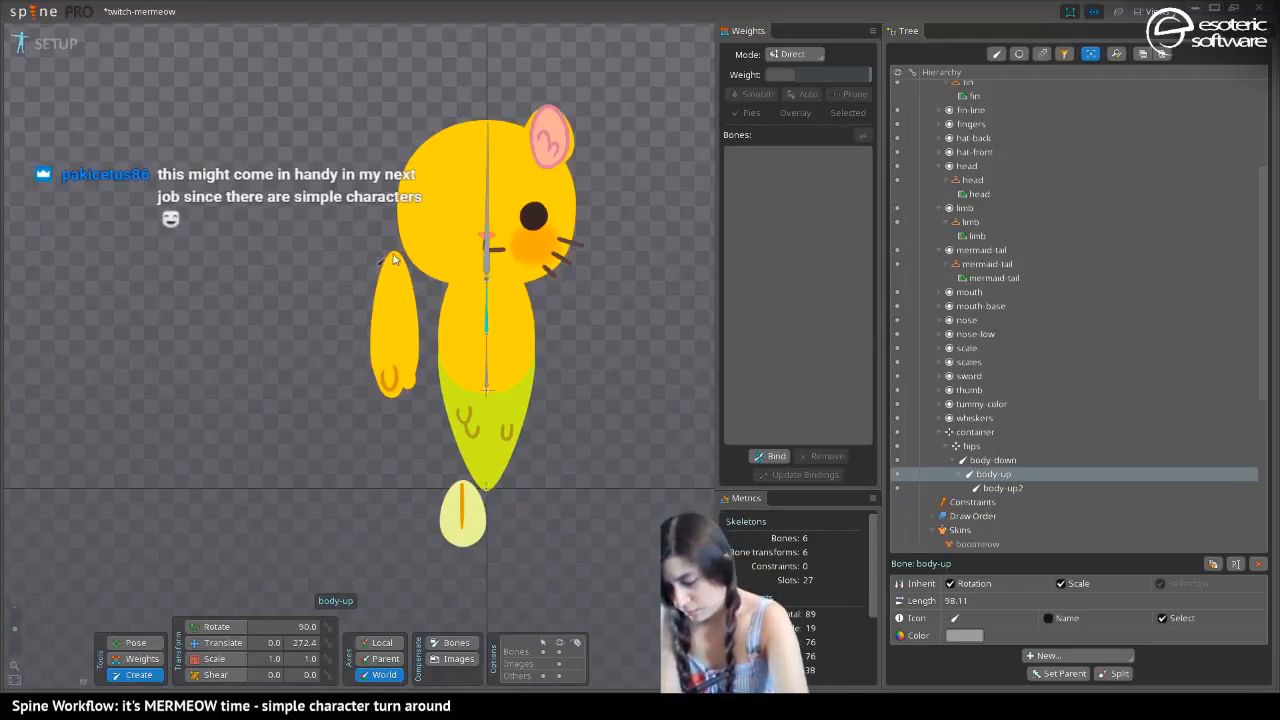
left_click_drag(395, 258, 392, 387)
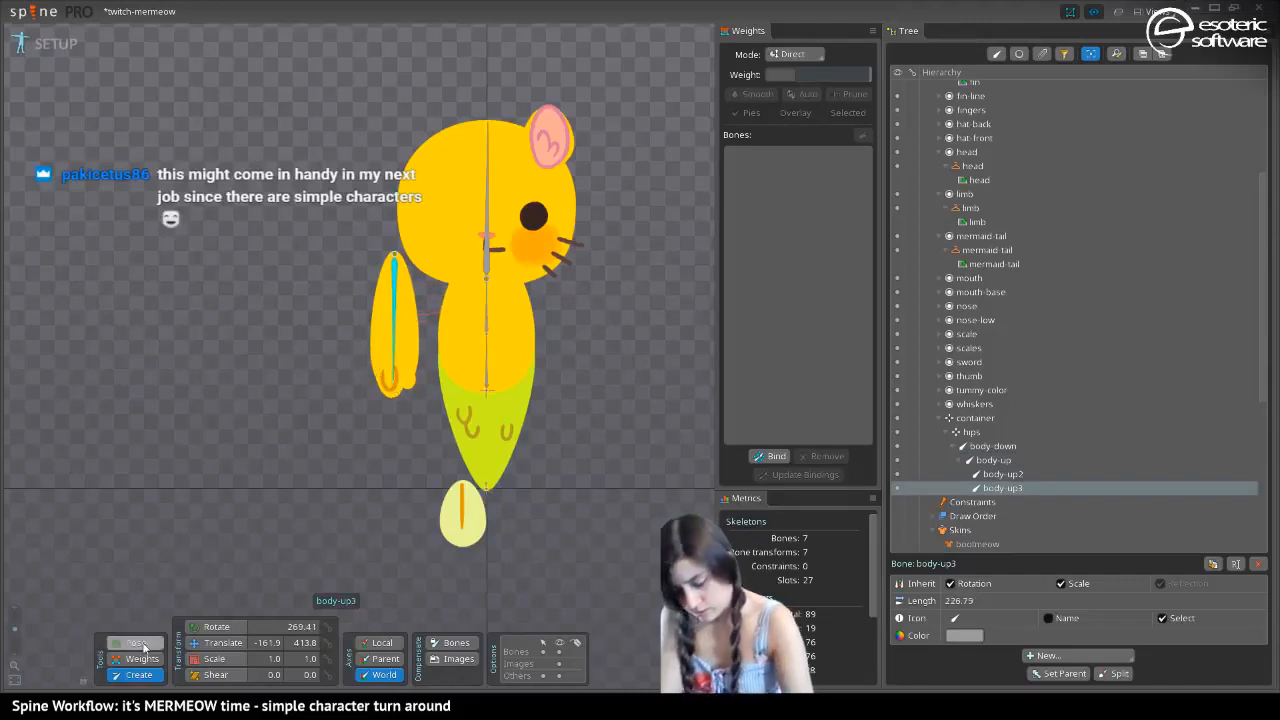
key("v")
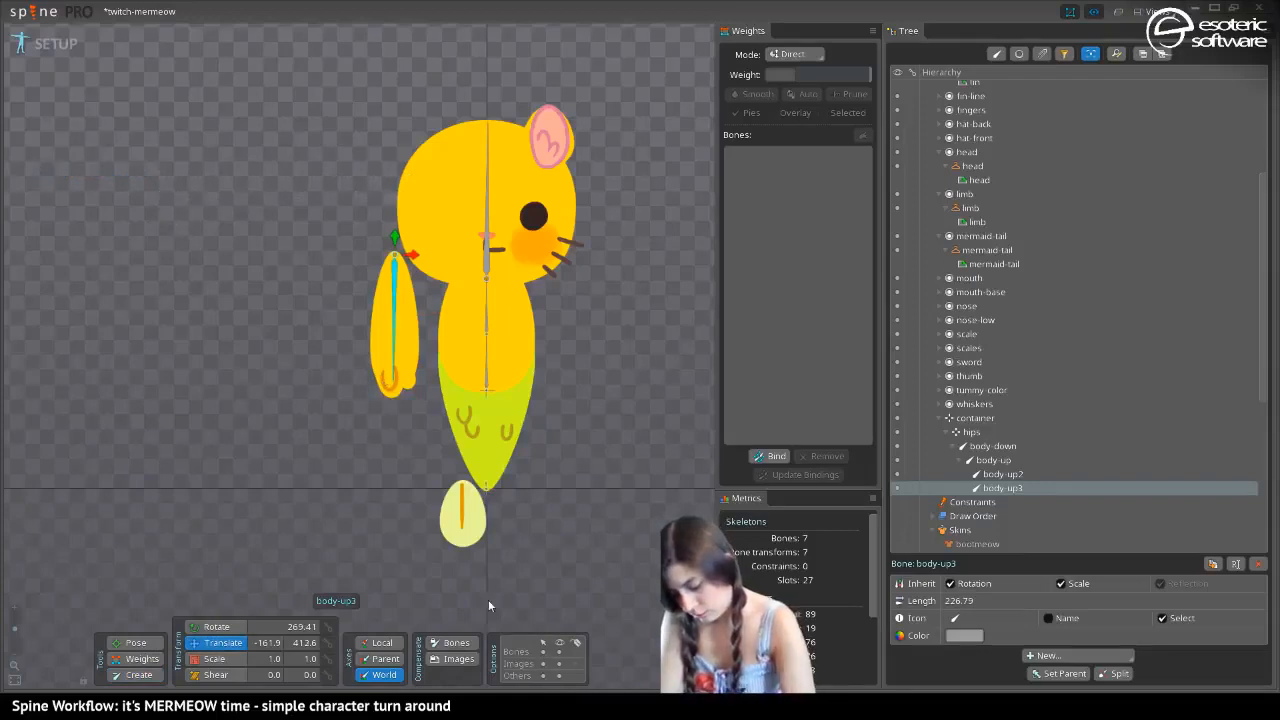
left_click(384, 380)
left_click(393, 390)
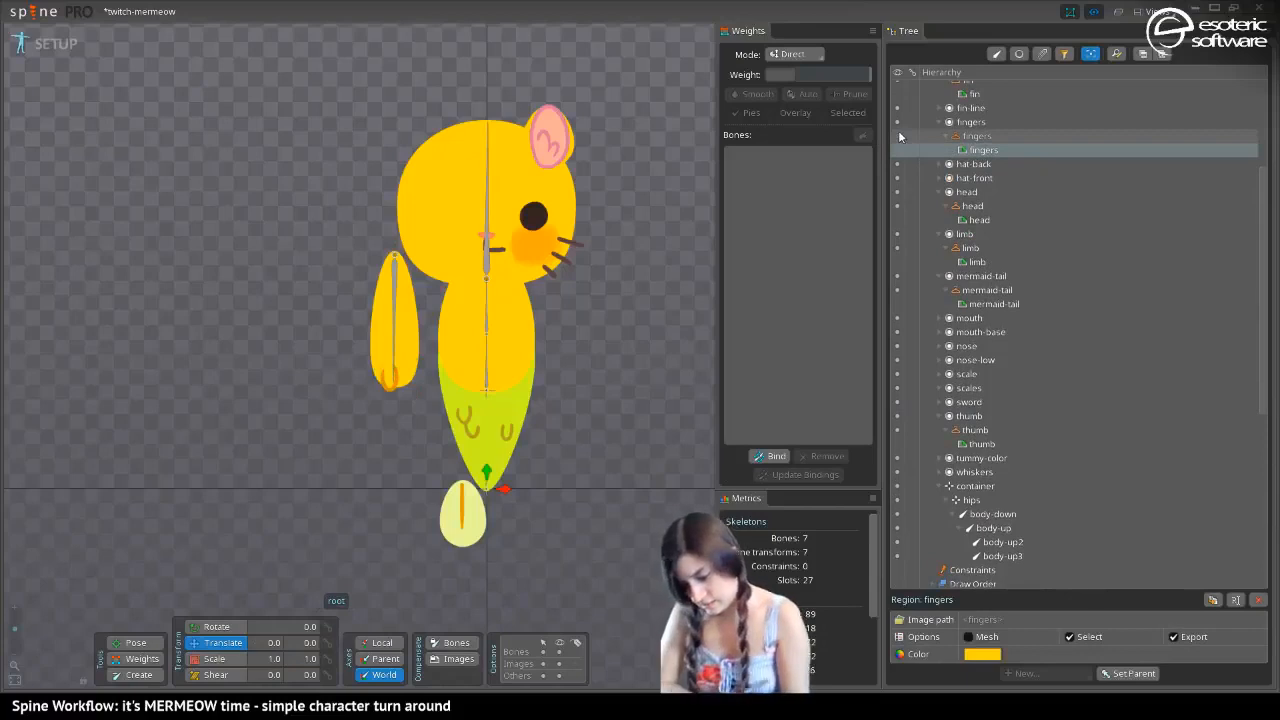
Set the world rotation of the arm's bone body-up3 to 270
left_click(396, 300)
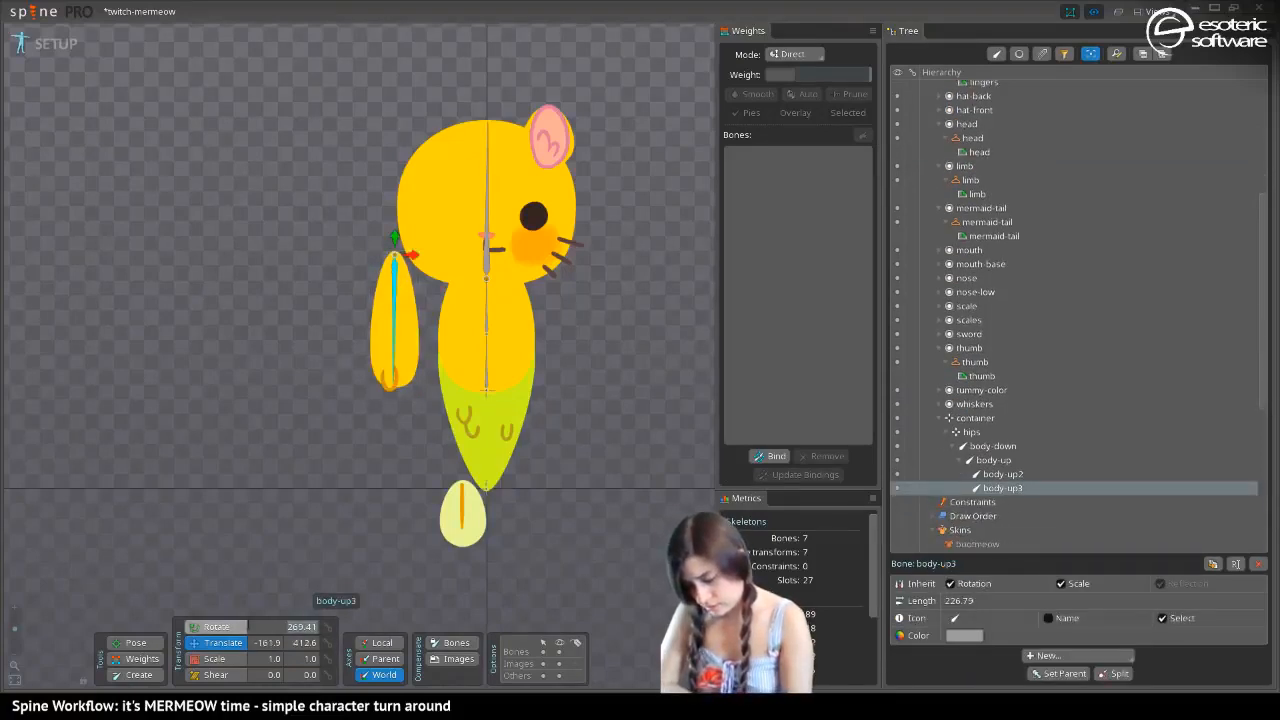
type("270.")
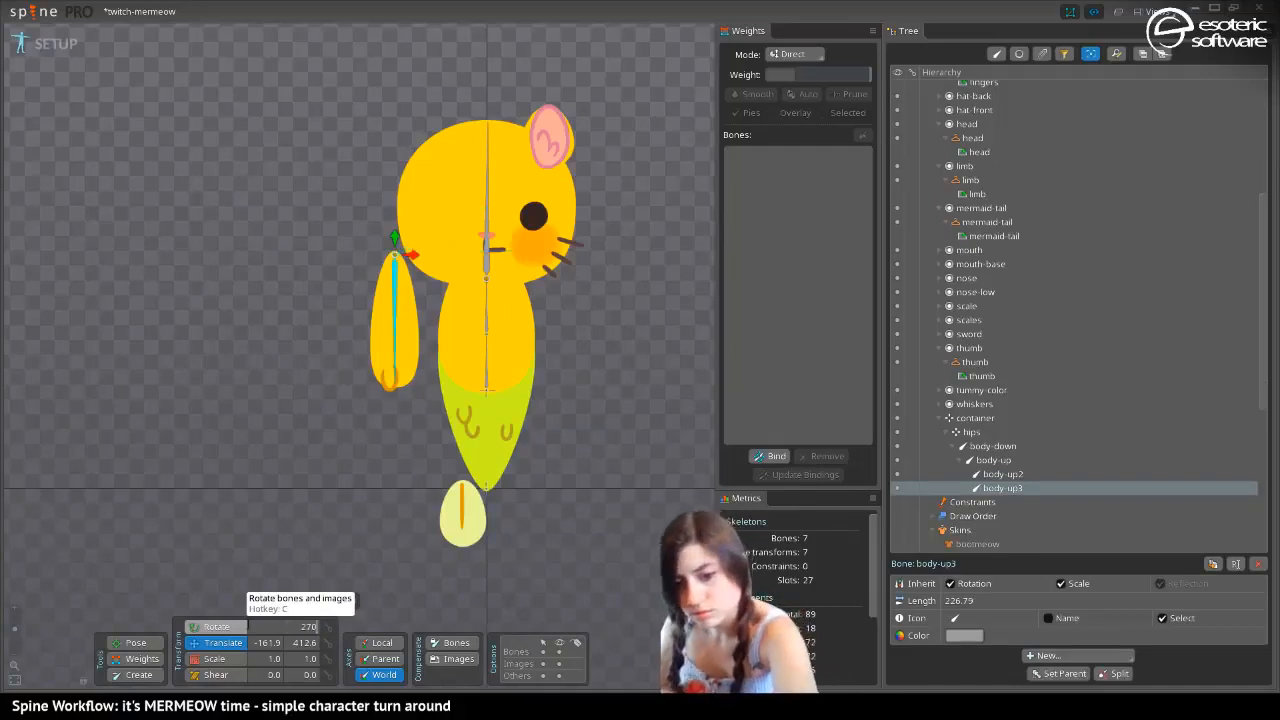
type("4")
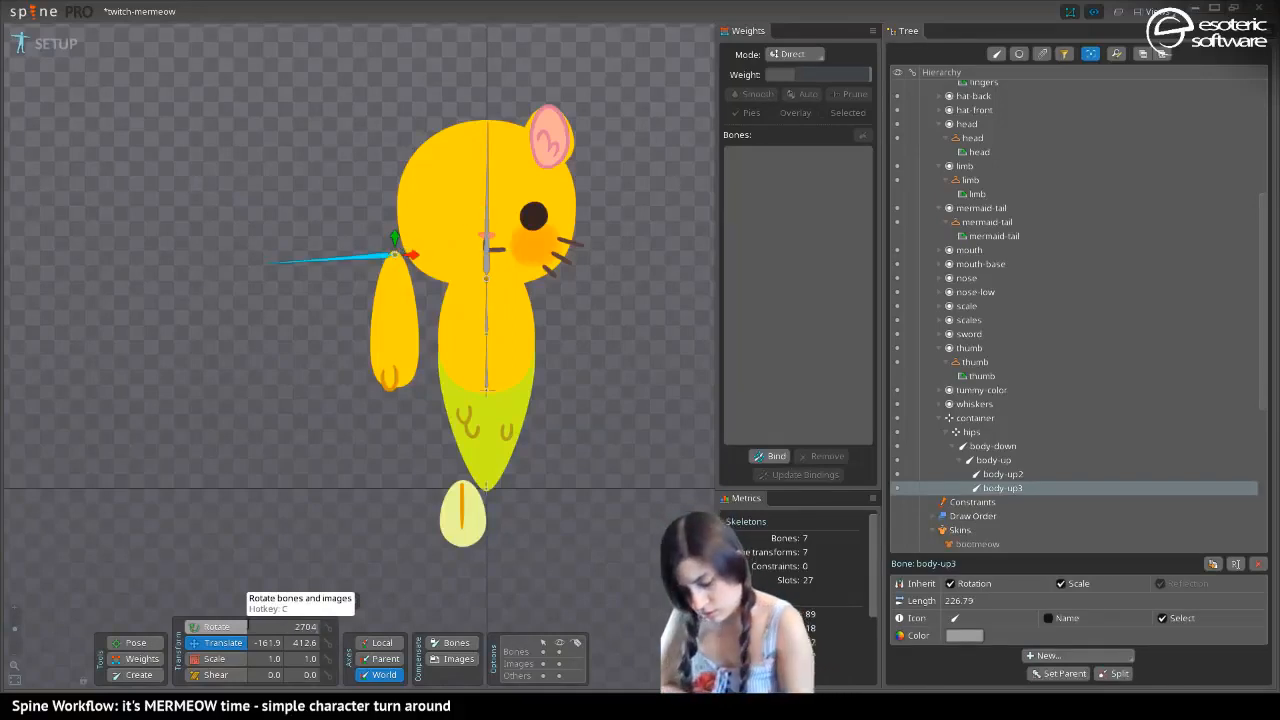
key("BackSpace")
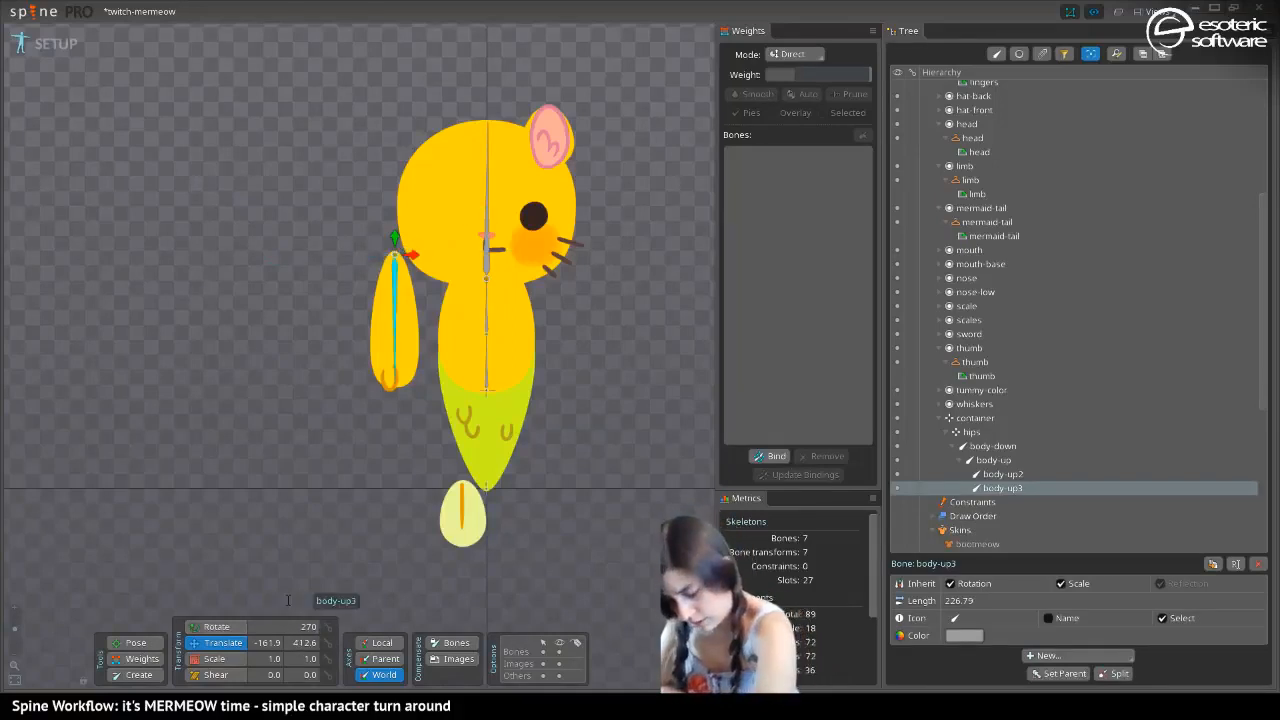
key("Return")
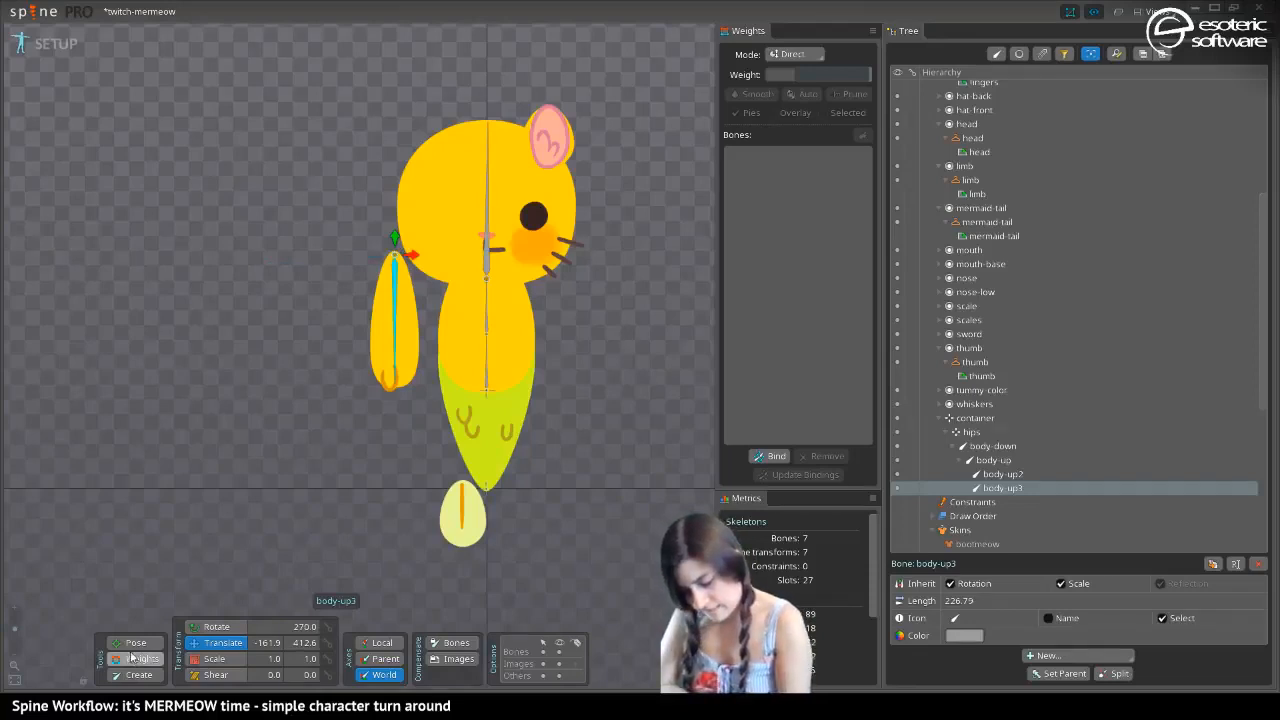
Lengthen the arm's bone to about 234 and save the project
left_click_drag(395, 388, 395, 392)
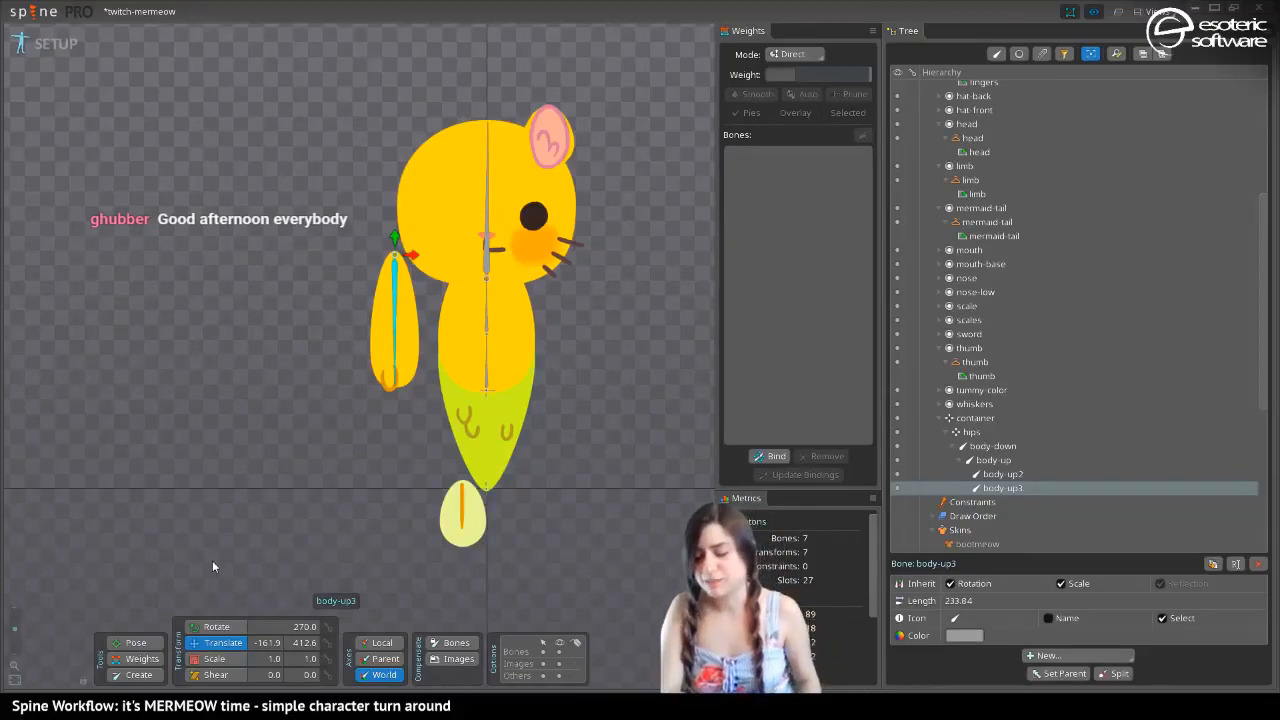
key("ctrl+s")
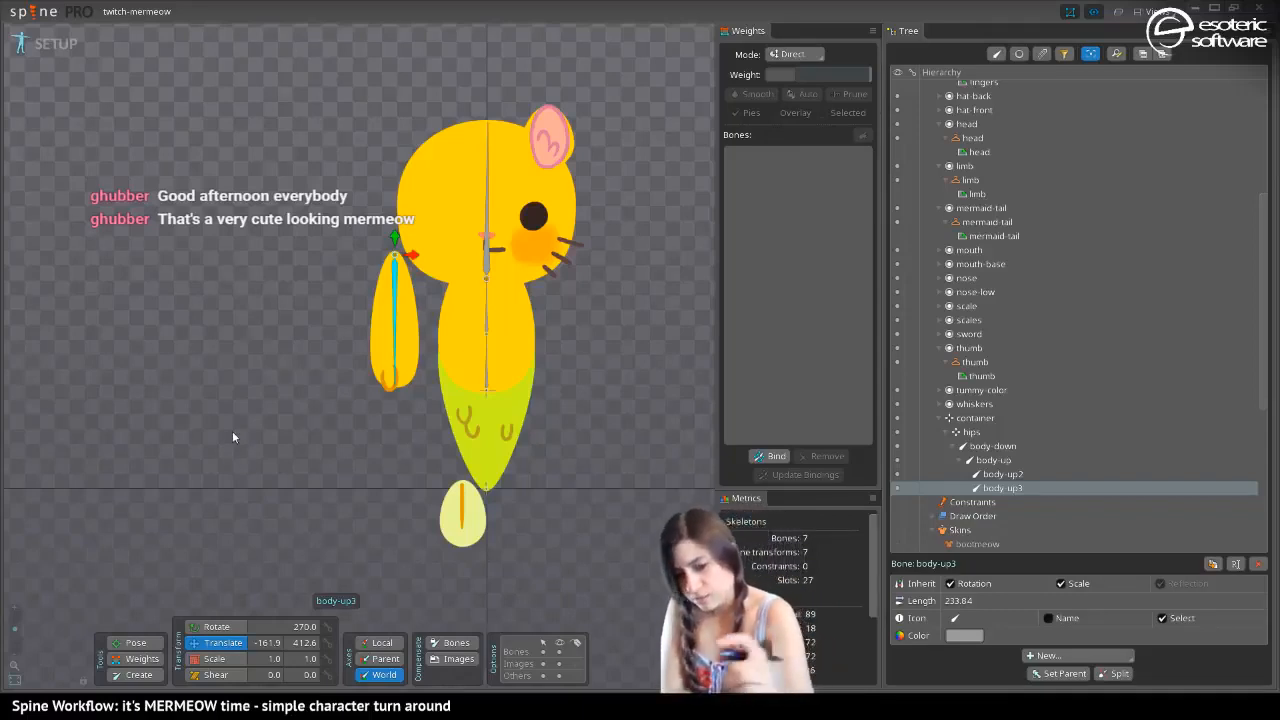
Cycle through the bootmeow, mermeow2 and mermeow skins to compare the character's looks on the same bones, ending on mermeow
key("Page_Down")
key("Page_Down")
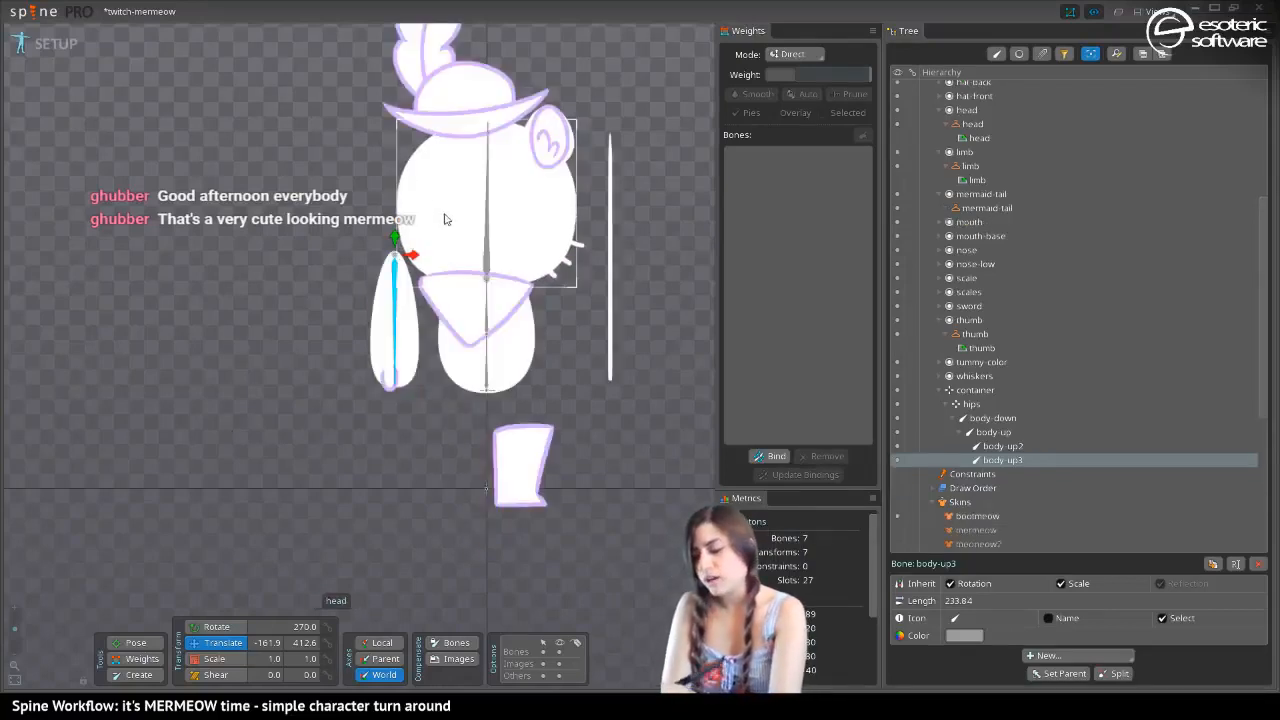
key("Page_Down")
key("Page_Down")
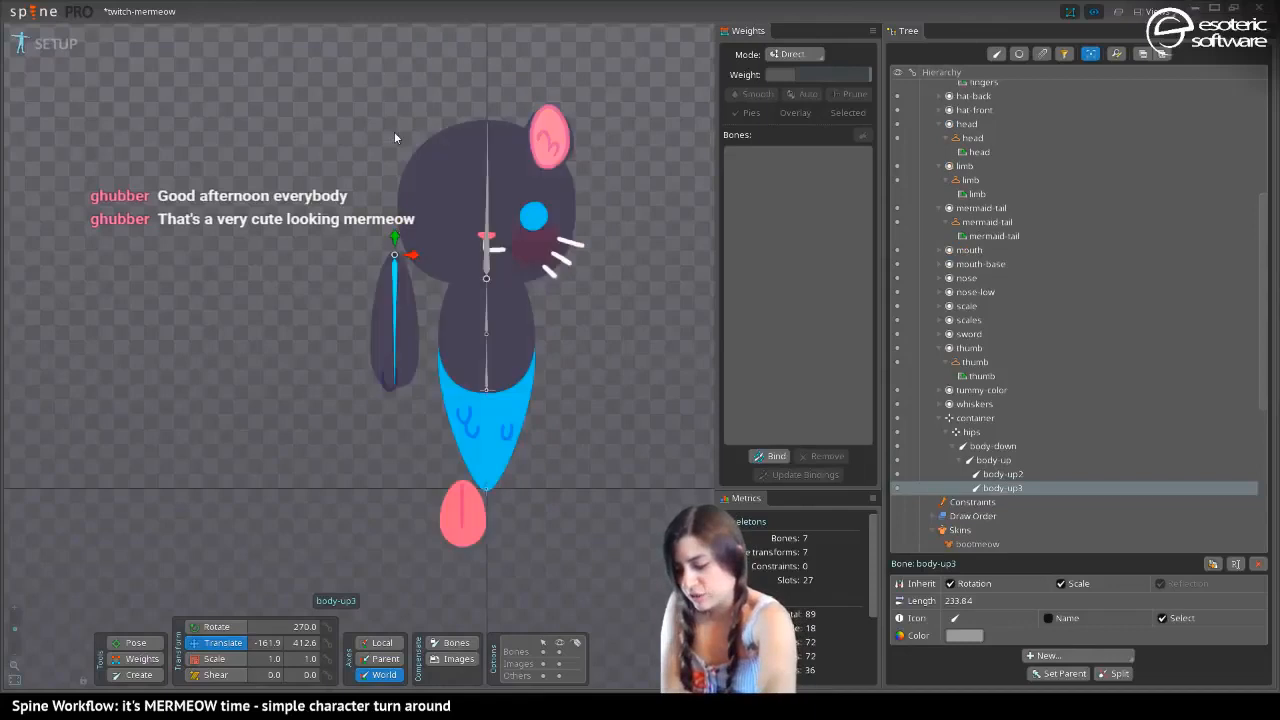
key("Page_Up")
key("Page_Down")
key("Page_Up")
key("Page_Down")
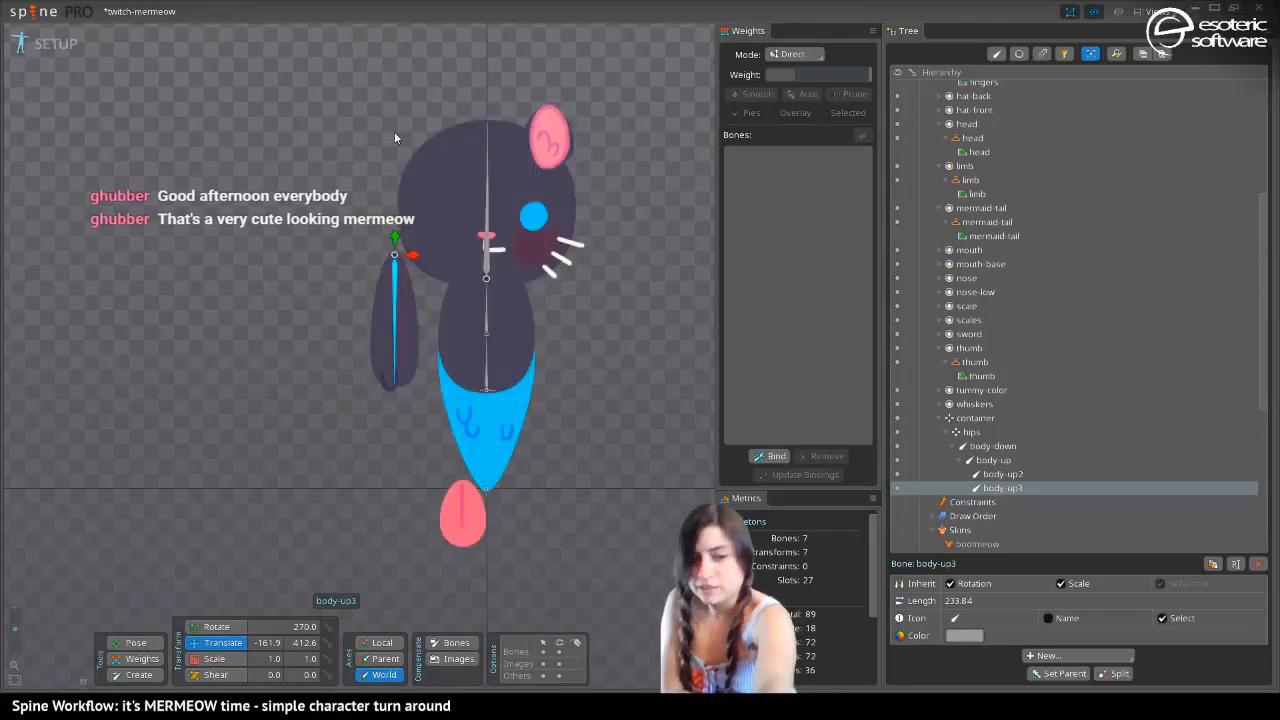
key("Page_Up")
key("Page_Down")
key("Page_Up")
key("Page_Down")
key("Page_Up")
key("Page_Down")
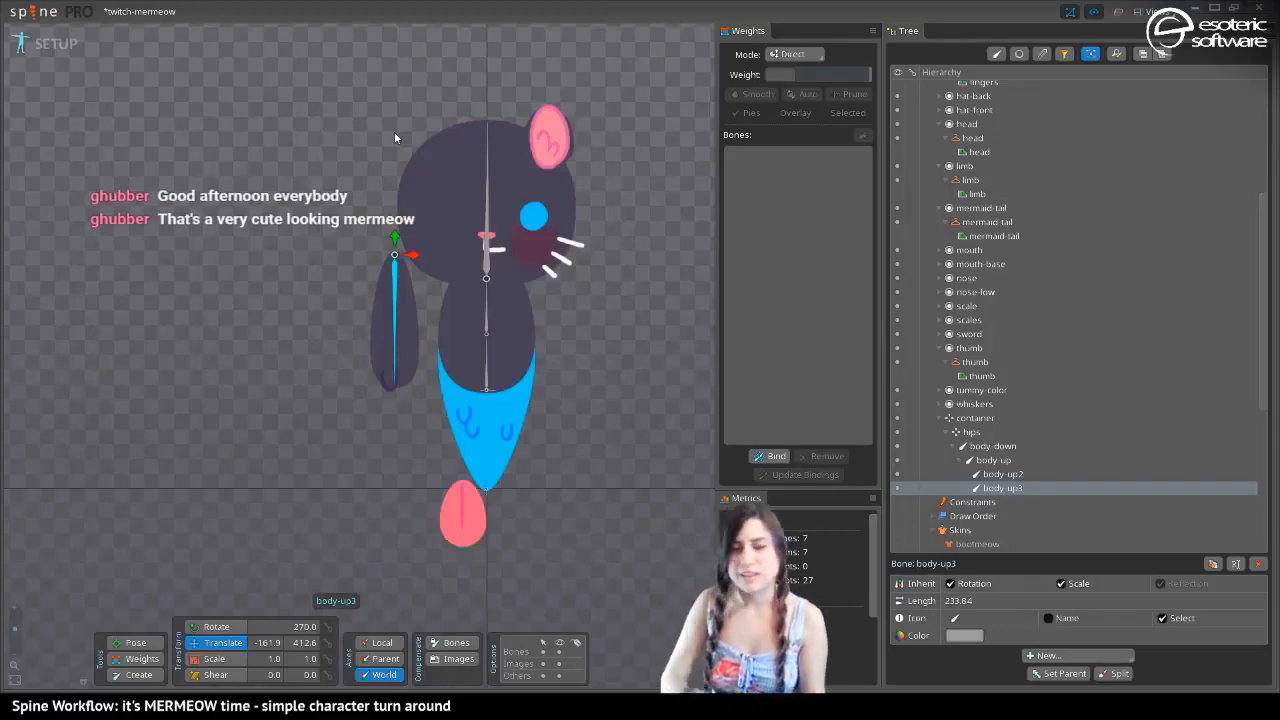
key("Page_Down")
key("Page_Up")
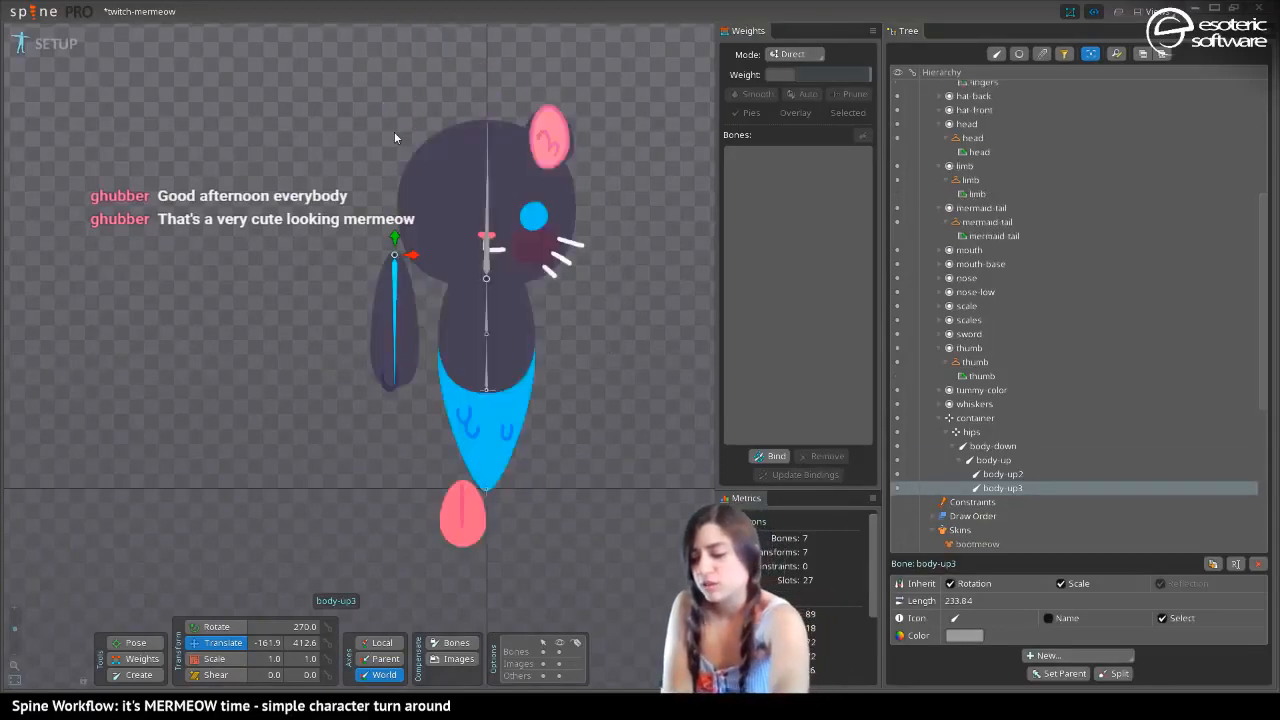
key("Page_Up")
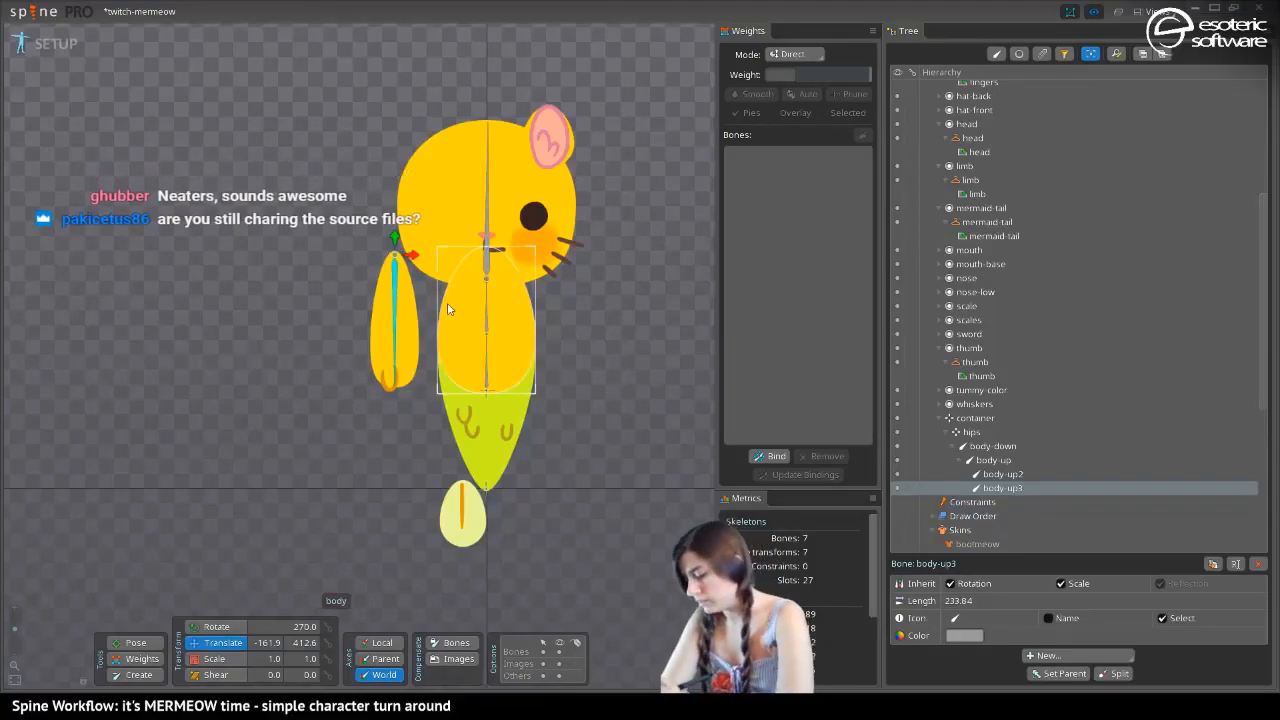
Rename the bone body-up3 to arm
double_click(990, 490)
type("arm")
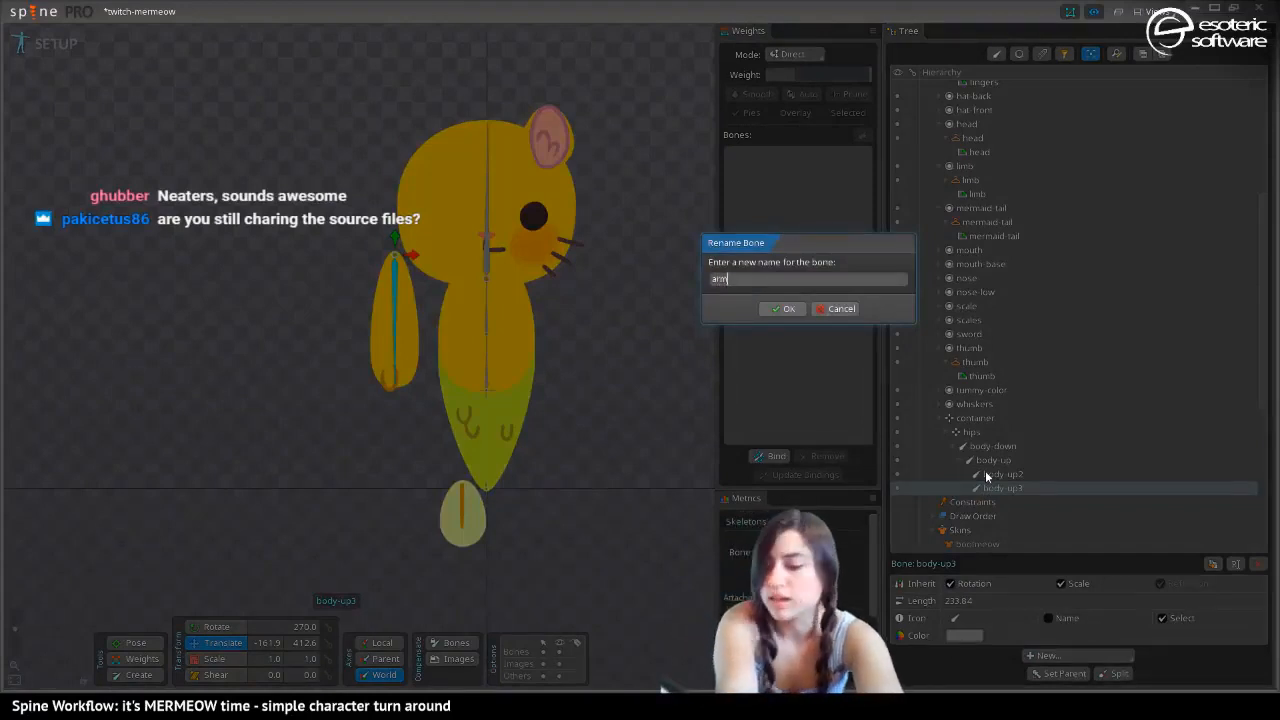
key("Return")
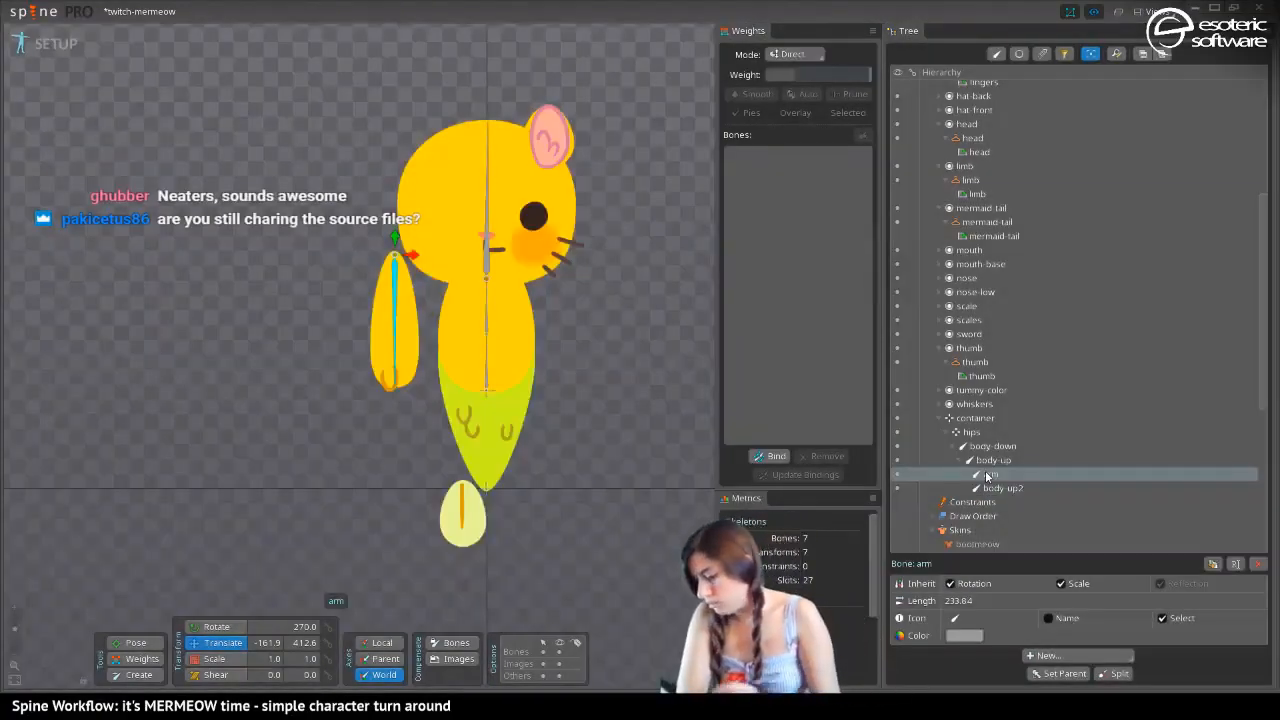
Rename the bone body-up2 to head and save the project
left_click(996, 488)
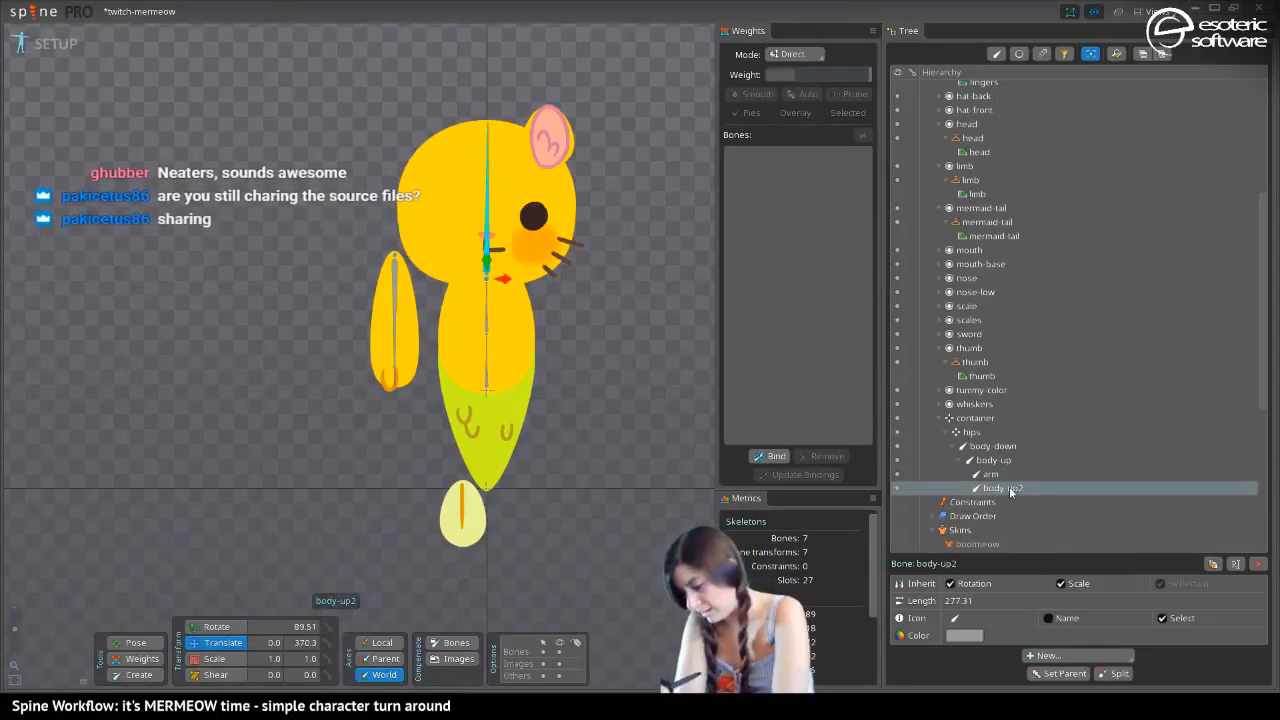
double_click(1000, 488)
type("head")
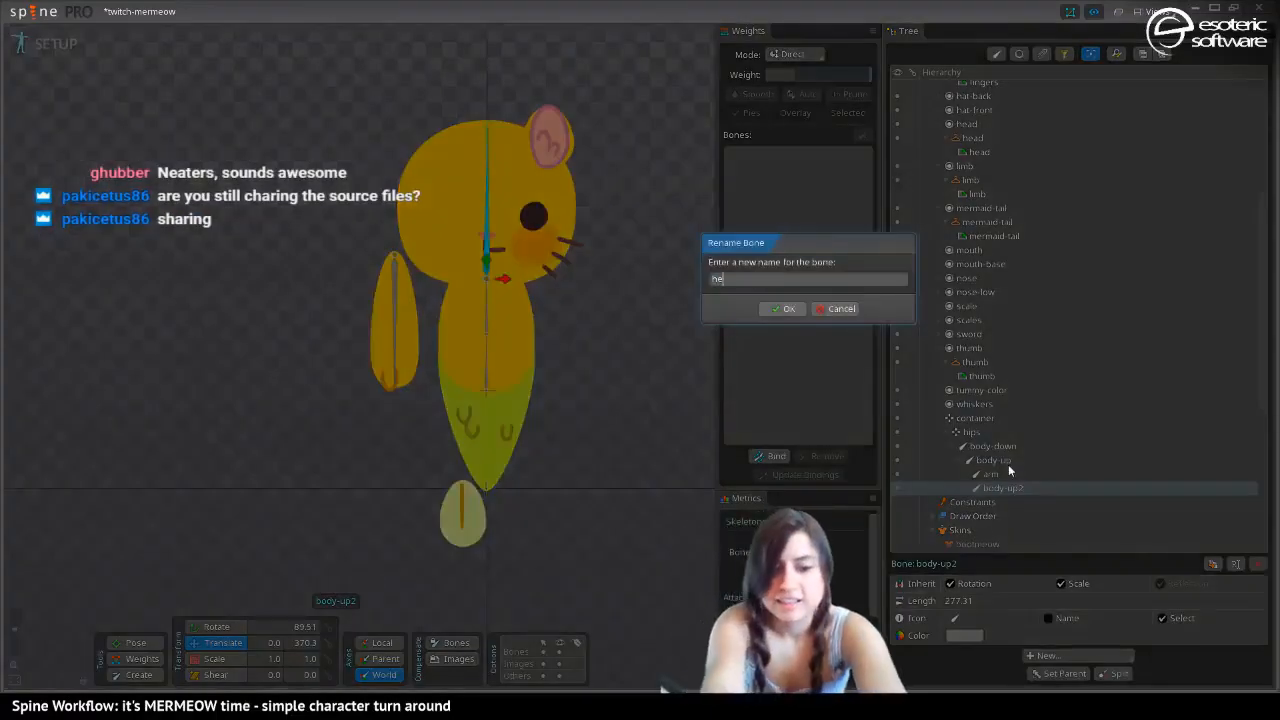
key("Return")
key("ctrl+s")
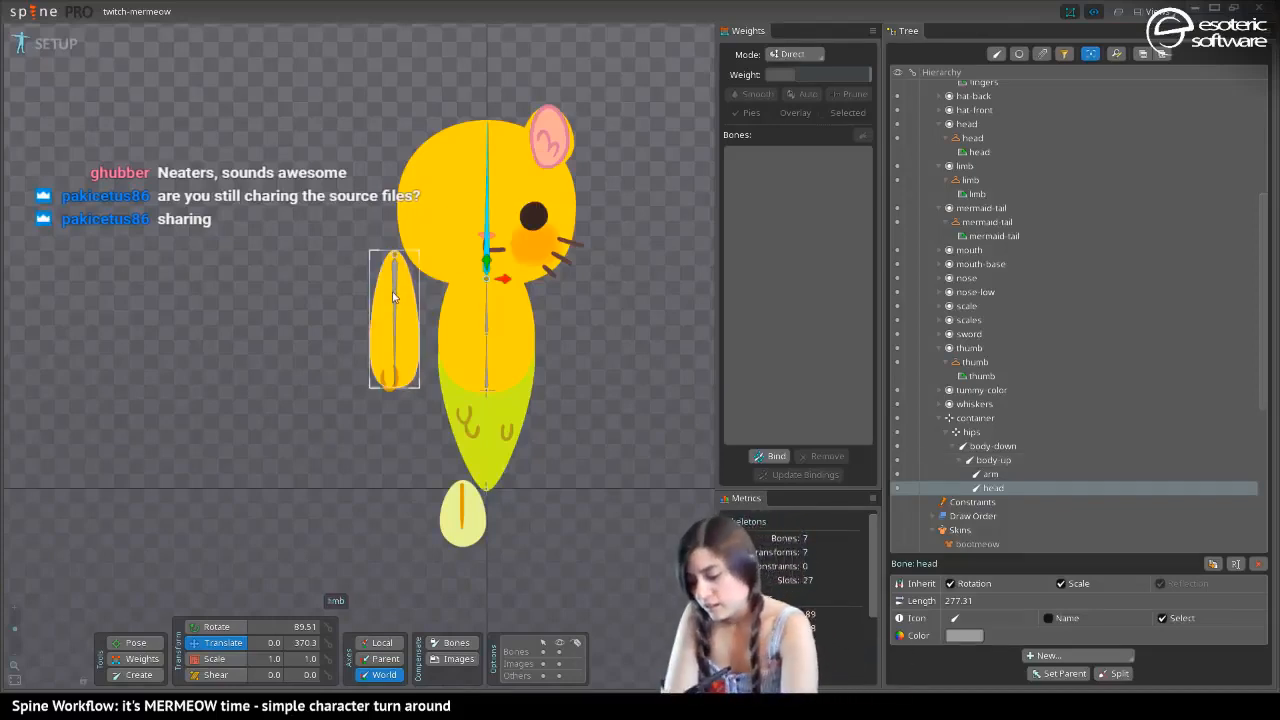
Try splitting the arm bone into two bones without nesting them, and undo the split
left_click(1005, 474)
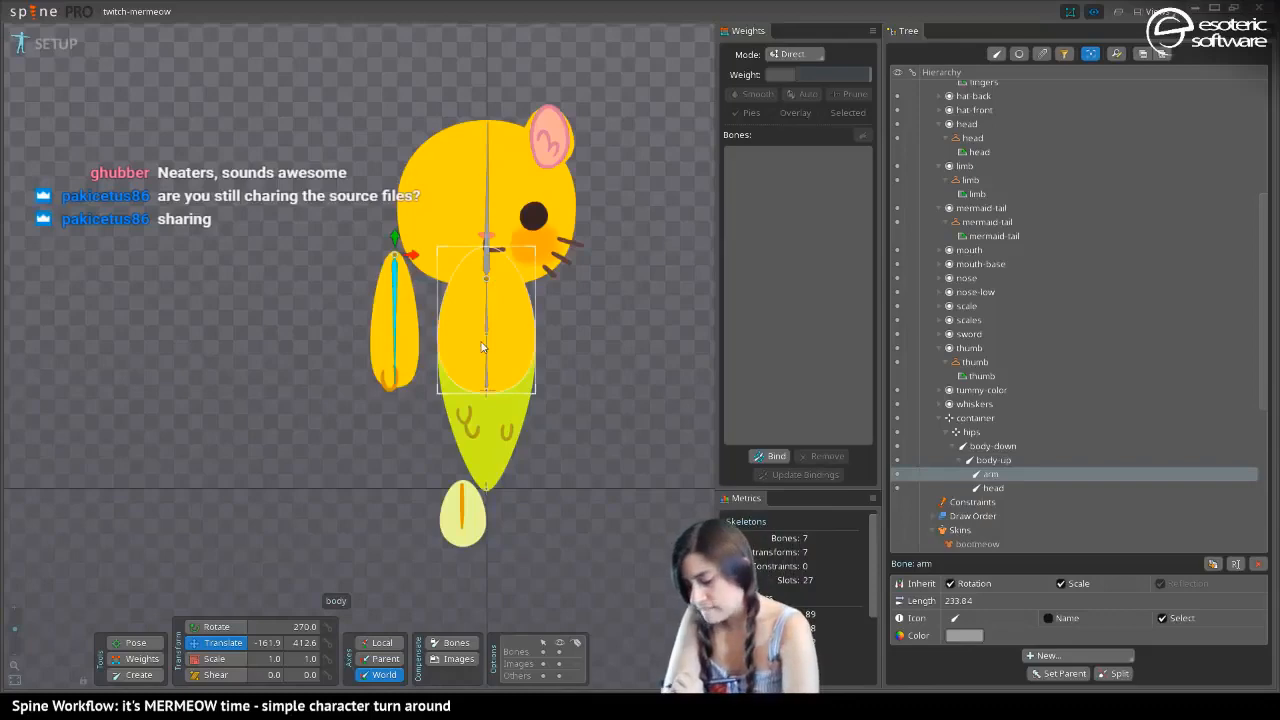
left_click(1115, 673)
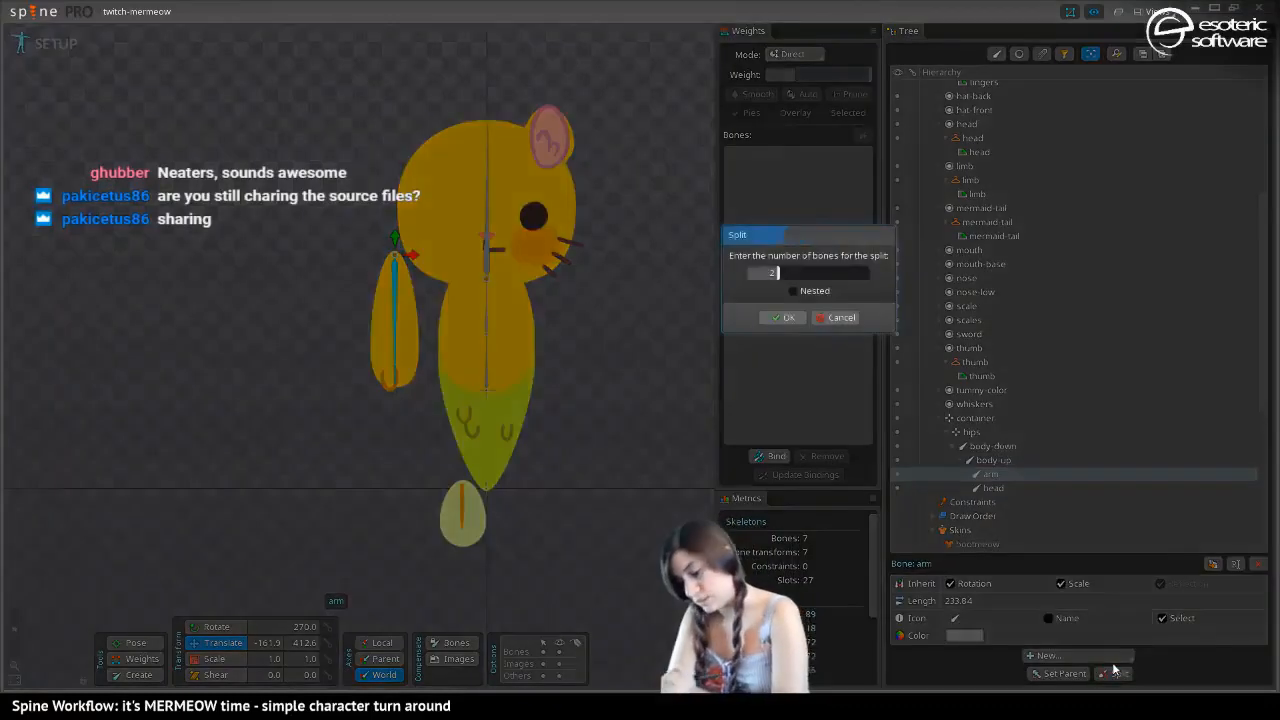
left_click(785, 317)
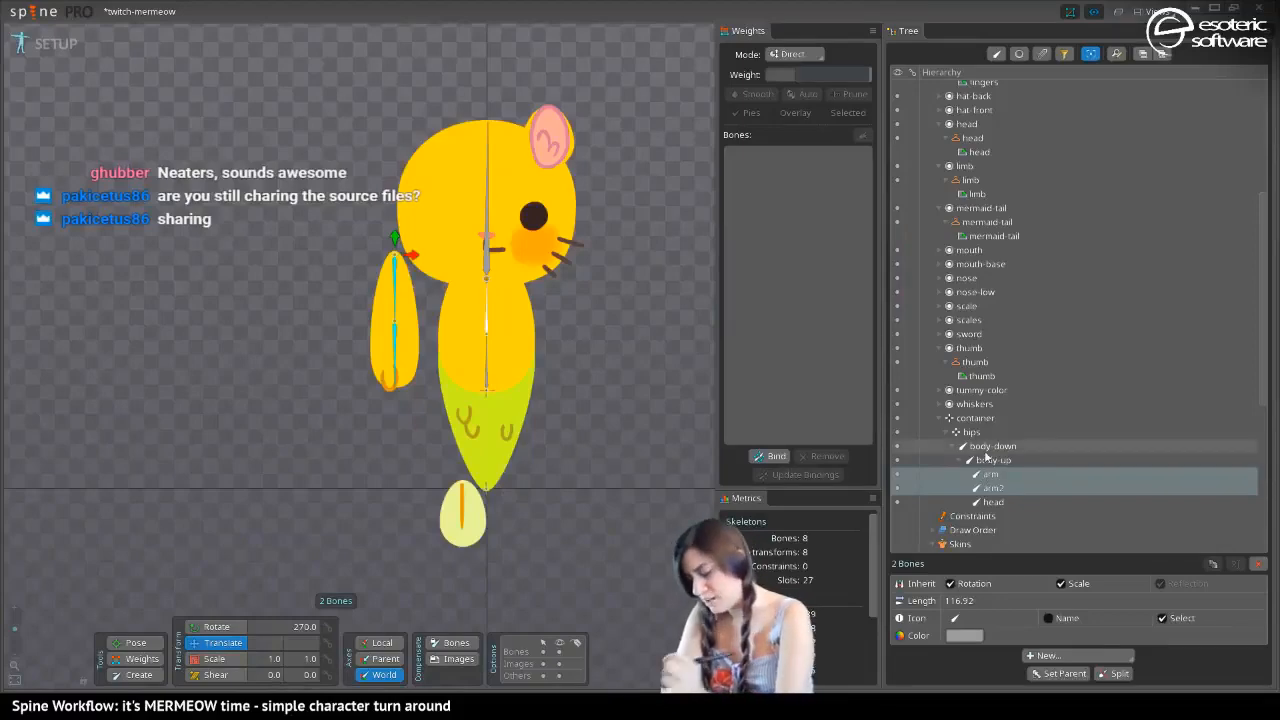
key("ctrl+z")
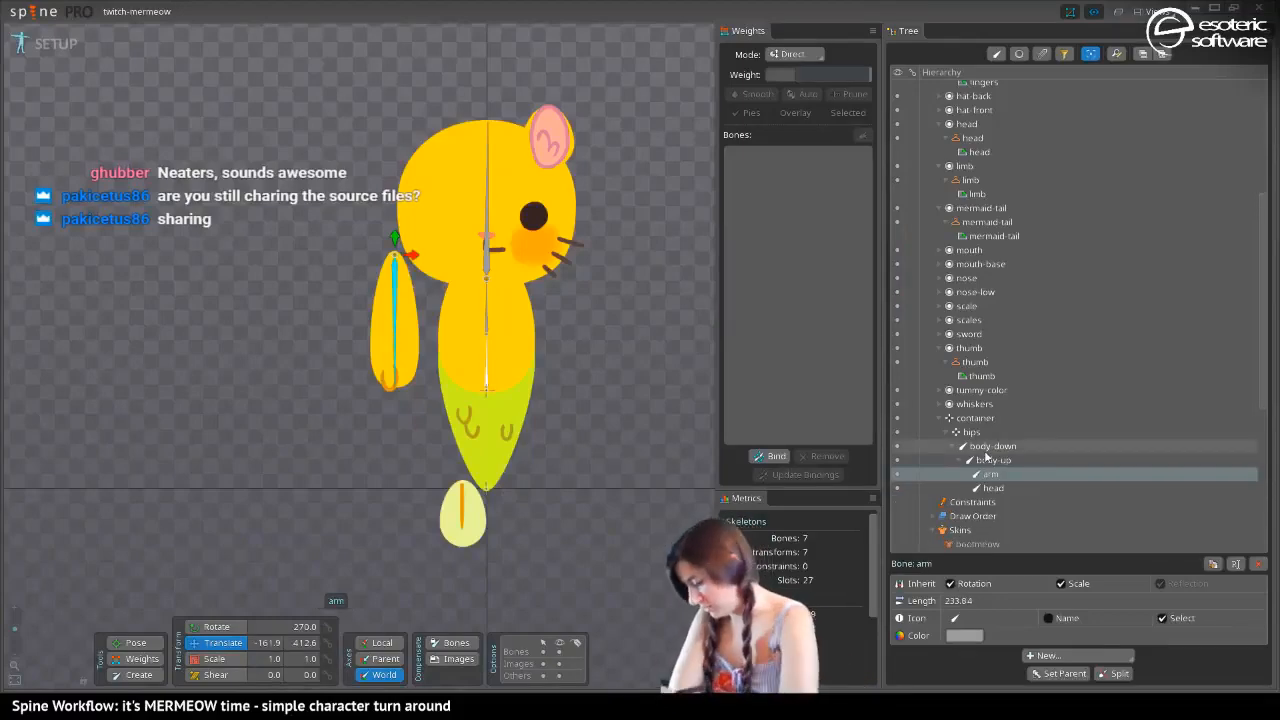
Split the arm bone into two nested bones and rename the lower one arm-low
left_click(1113, 673)
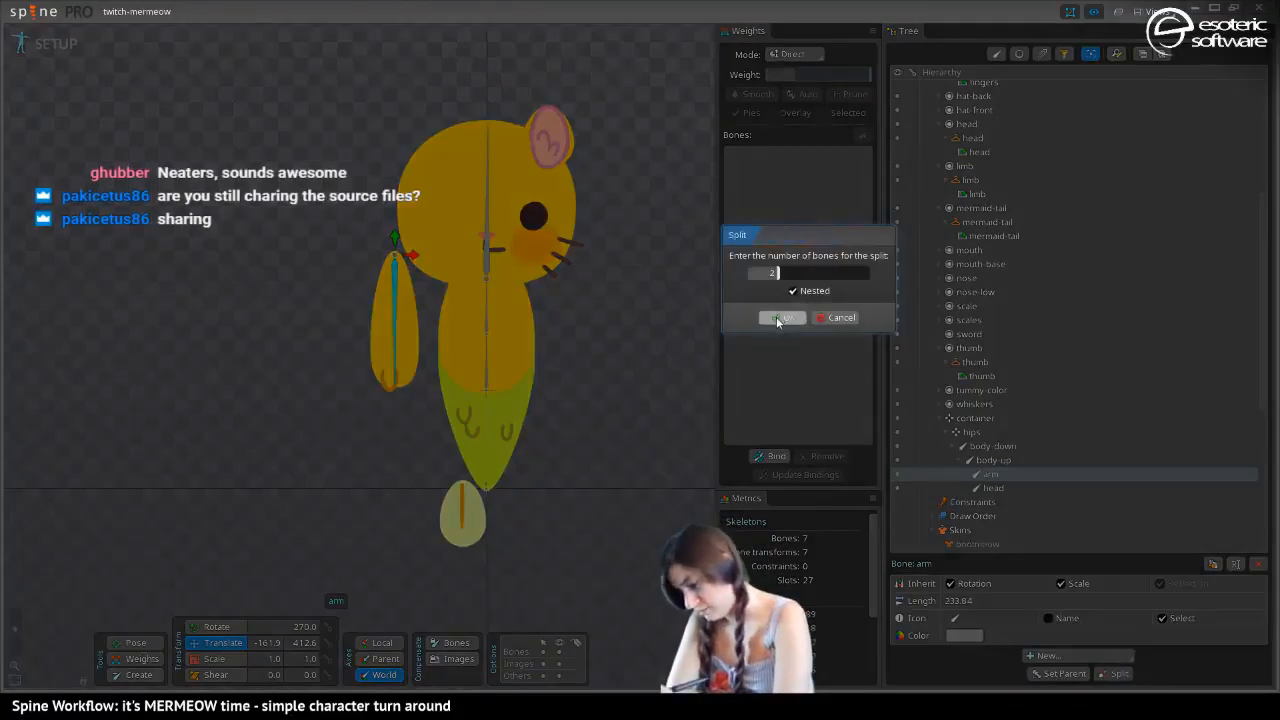
left_click(779, 318)
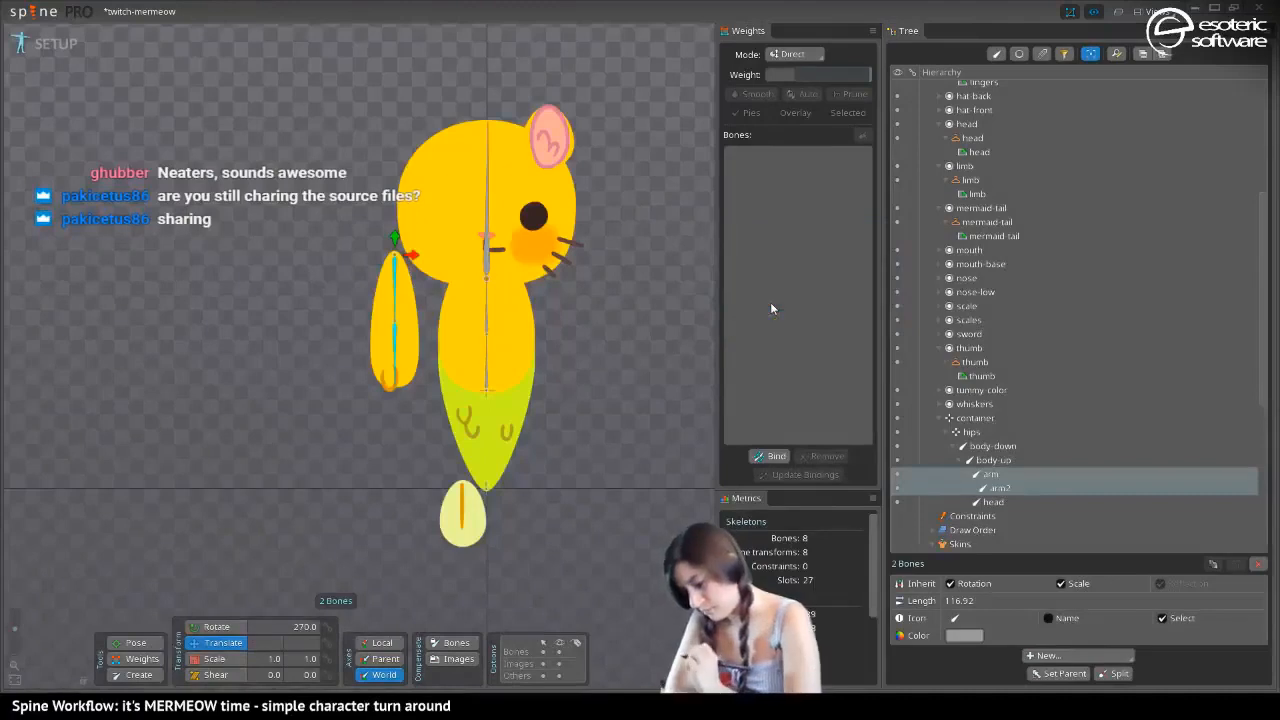
double_click(998, 489)
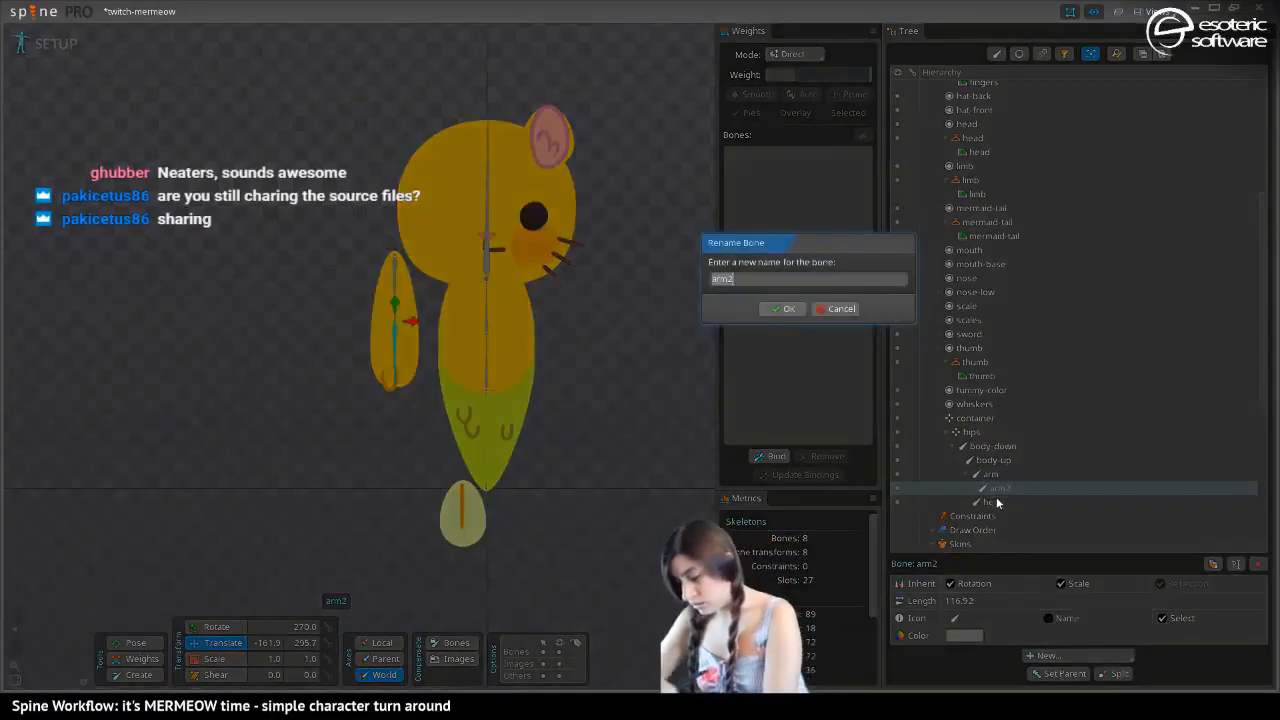
type("arm-low")
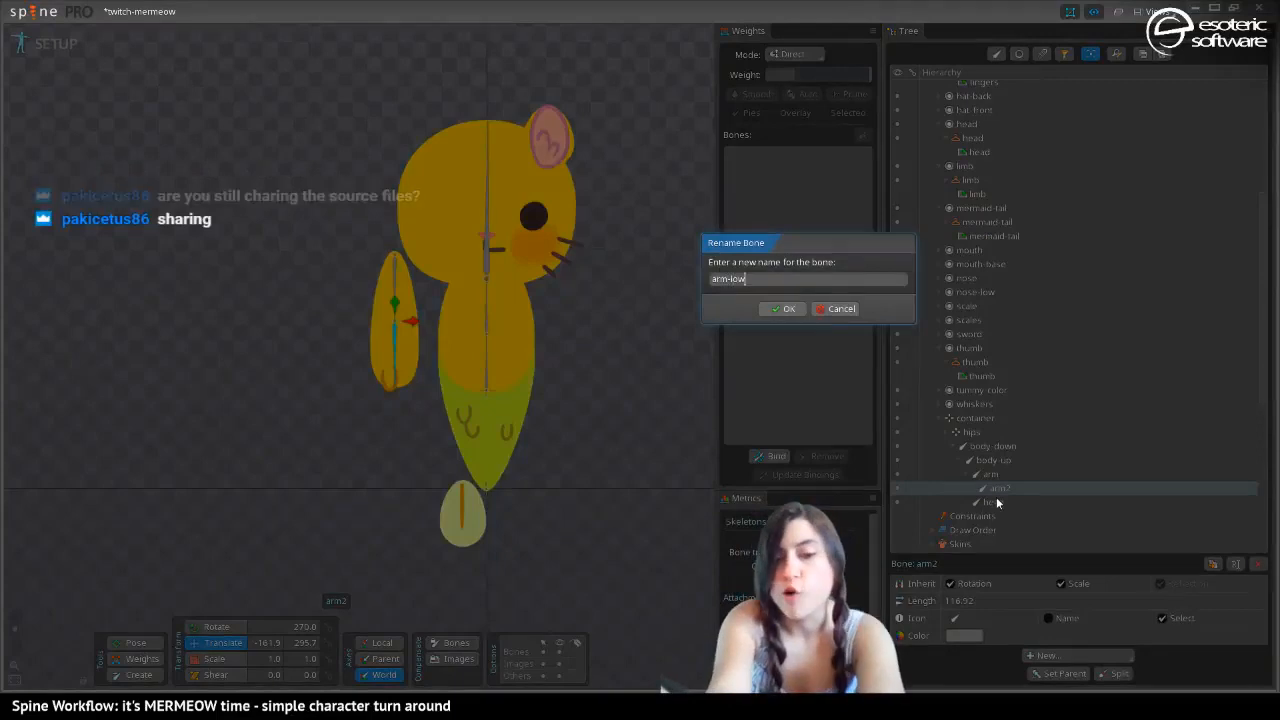
key("Return")
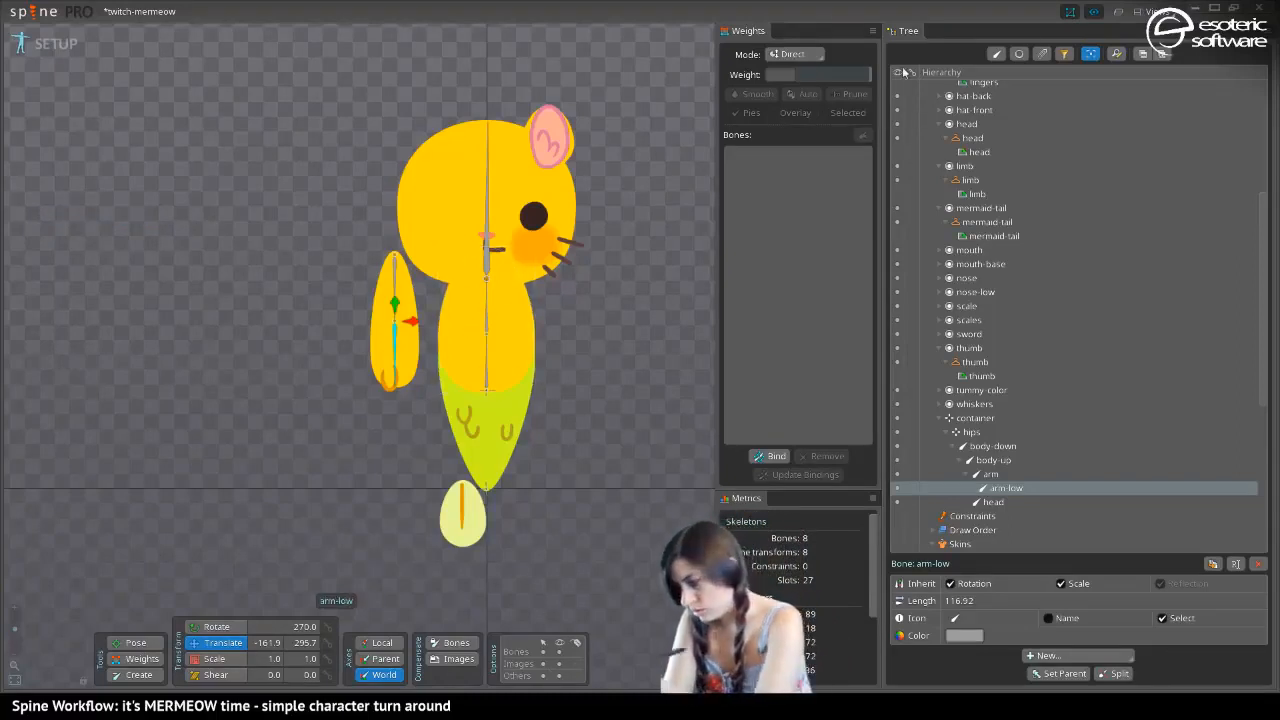
Filter the tree to slots and set the body slot's parent to the hips bone
left_click(1018, 55)
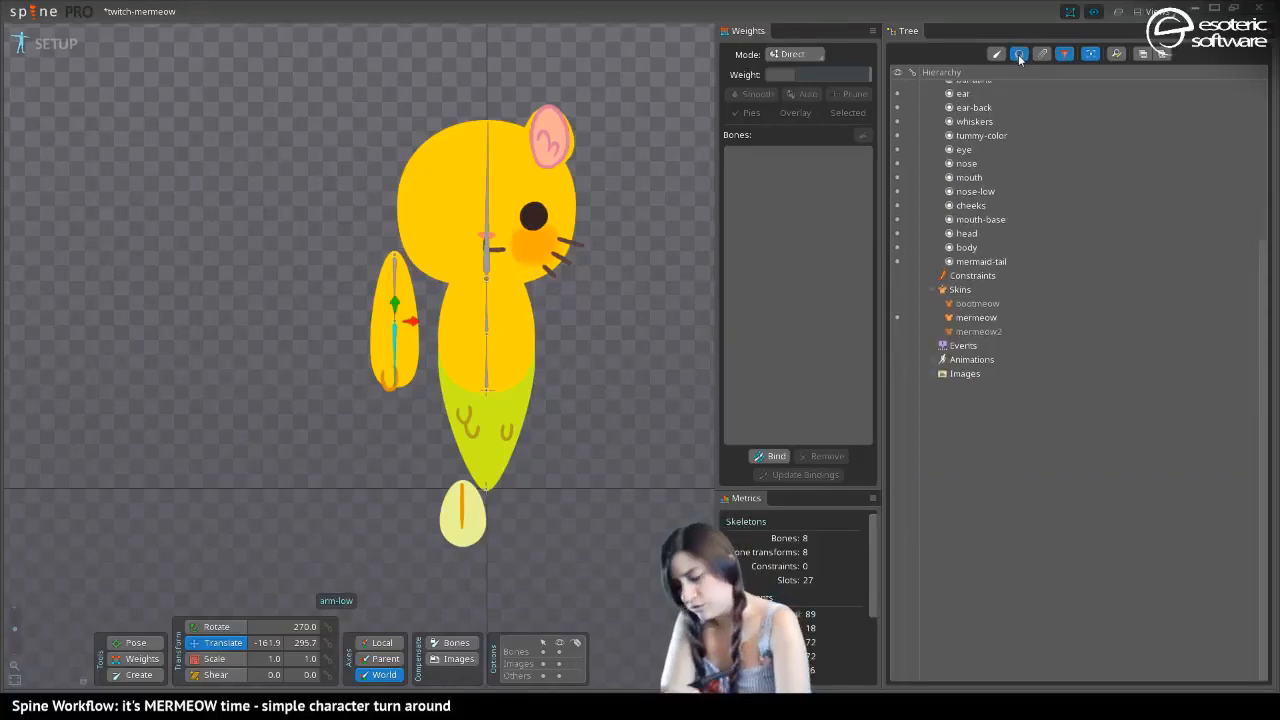
left_click(463, 323)
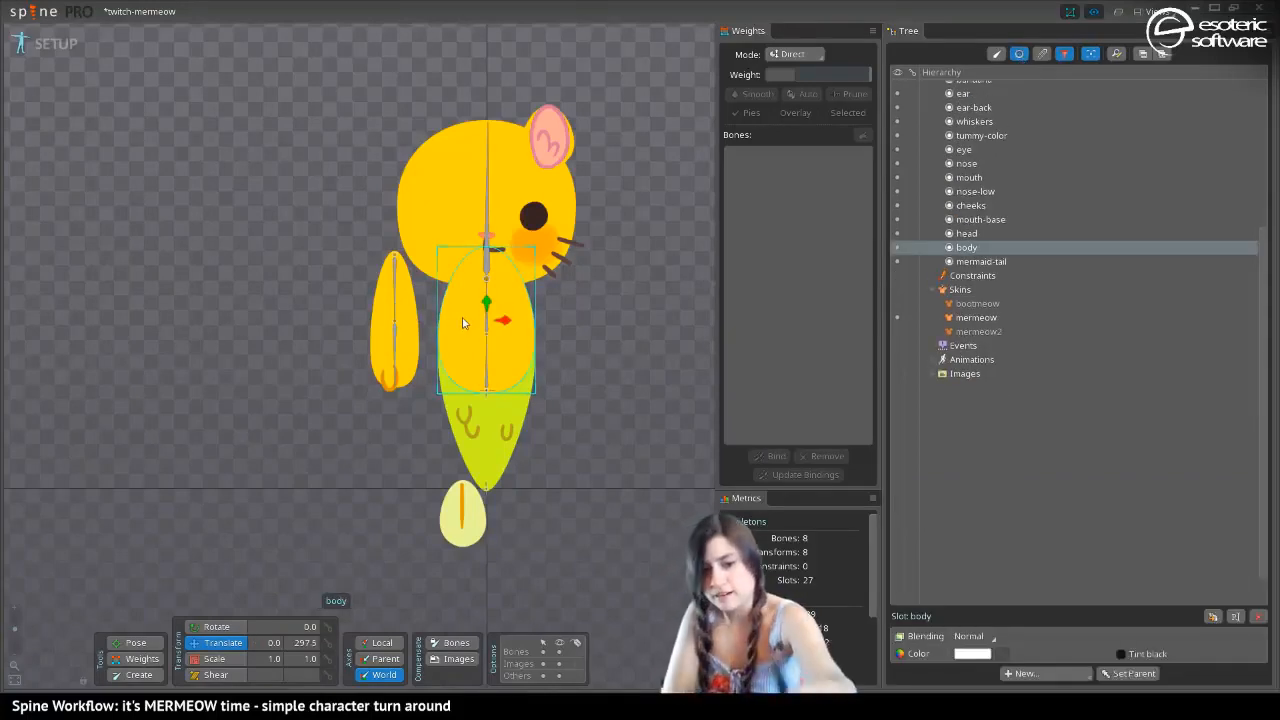
key("p")
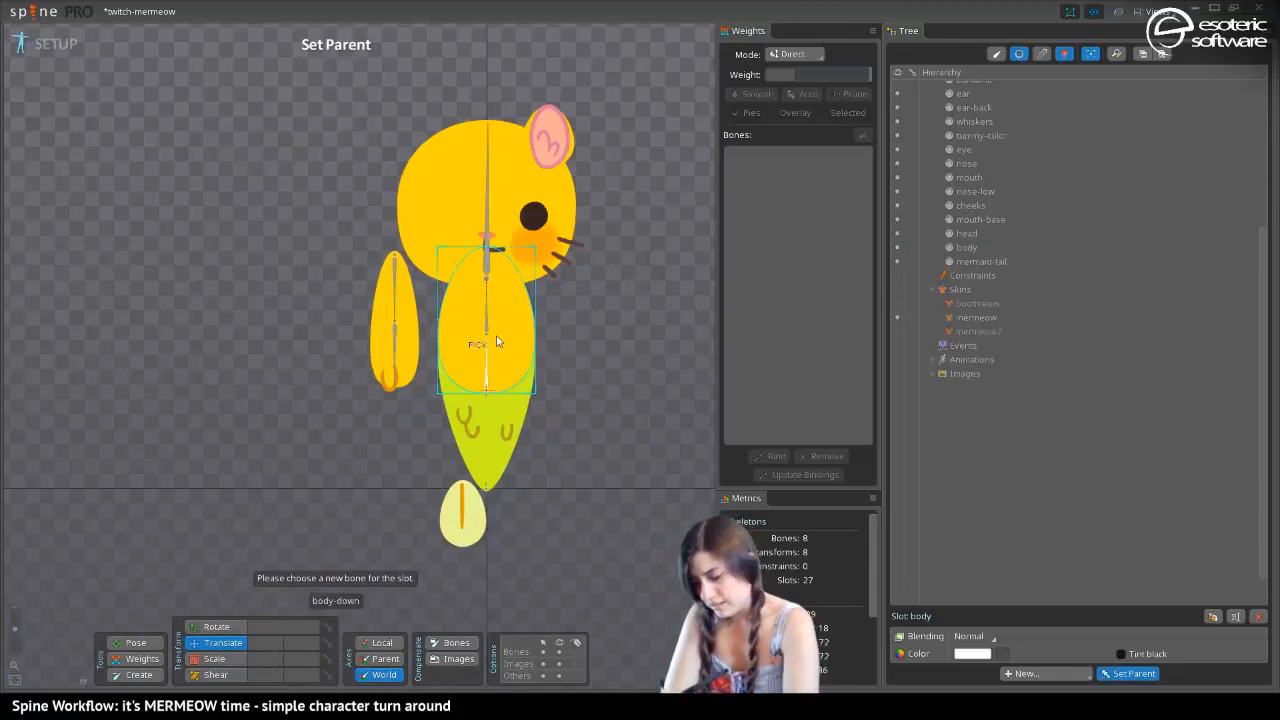
left_click(486, 395)
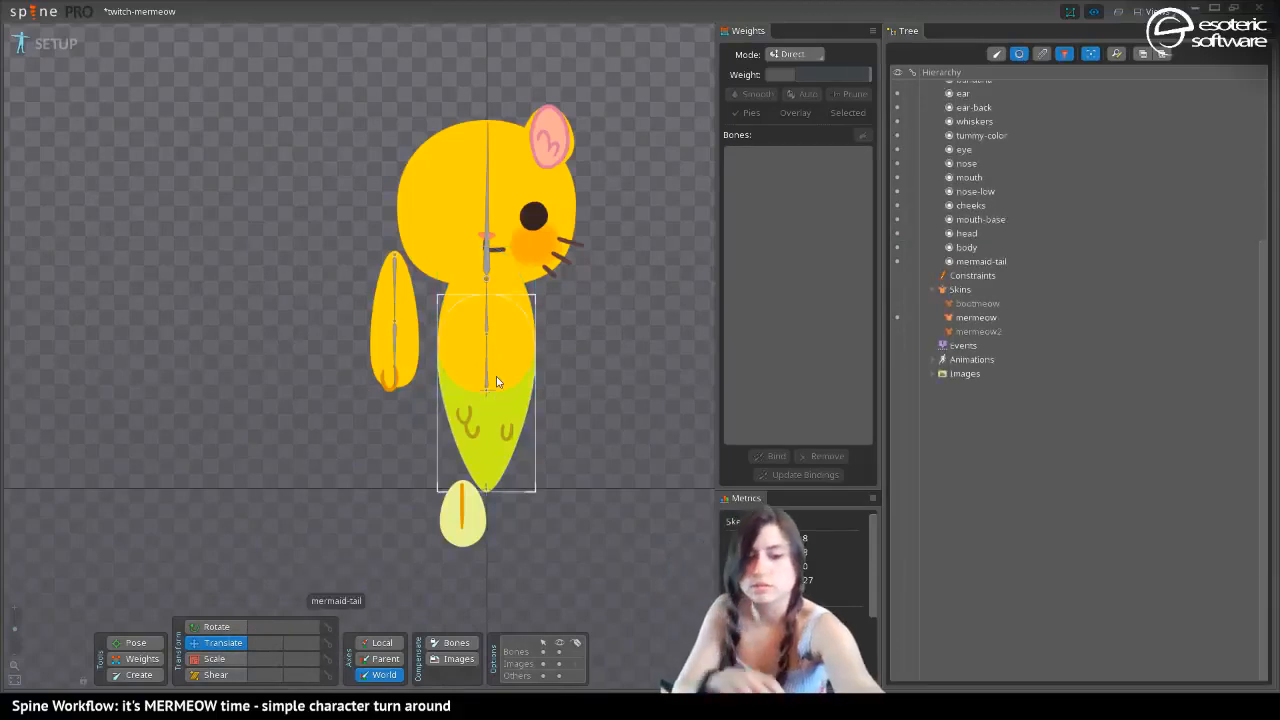
key("ctrl+shift+k")
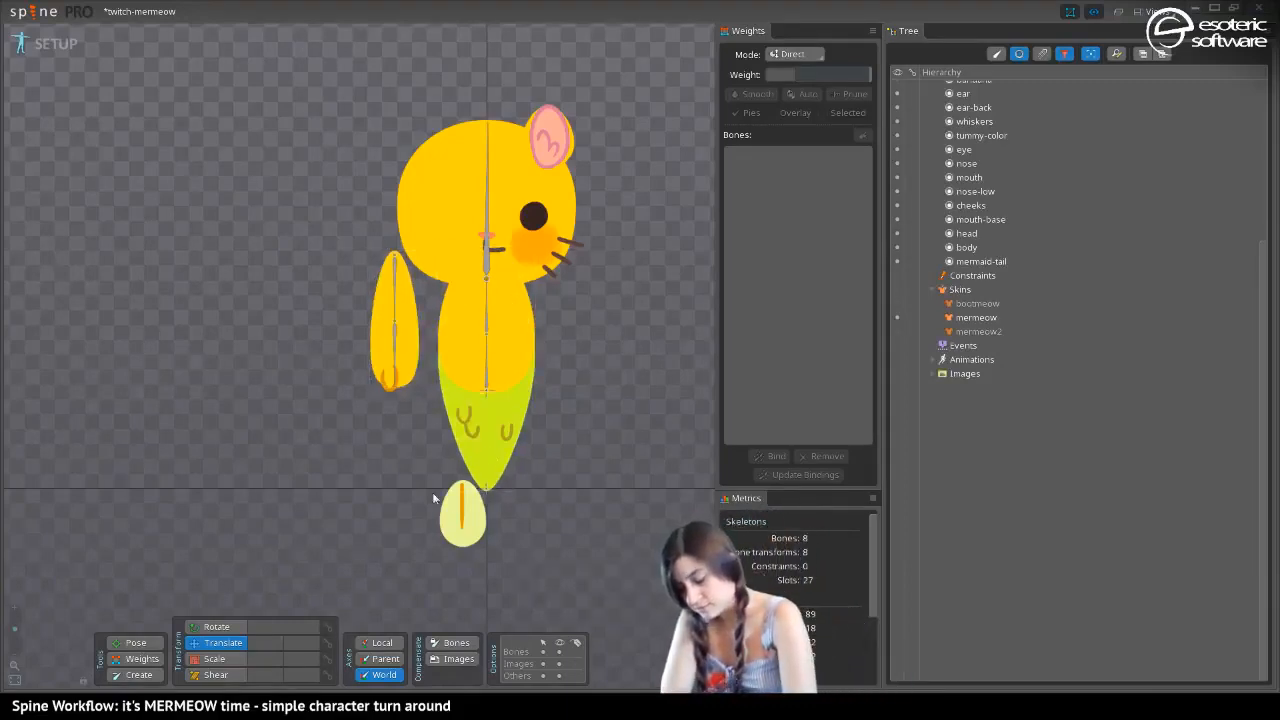
Assign the limb slot a new parent bone, and set the head slot's parent to the head bone
left_click(379, 322)
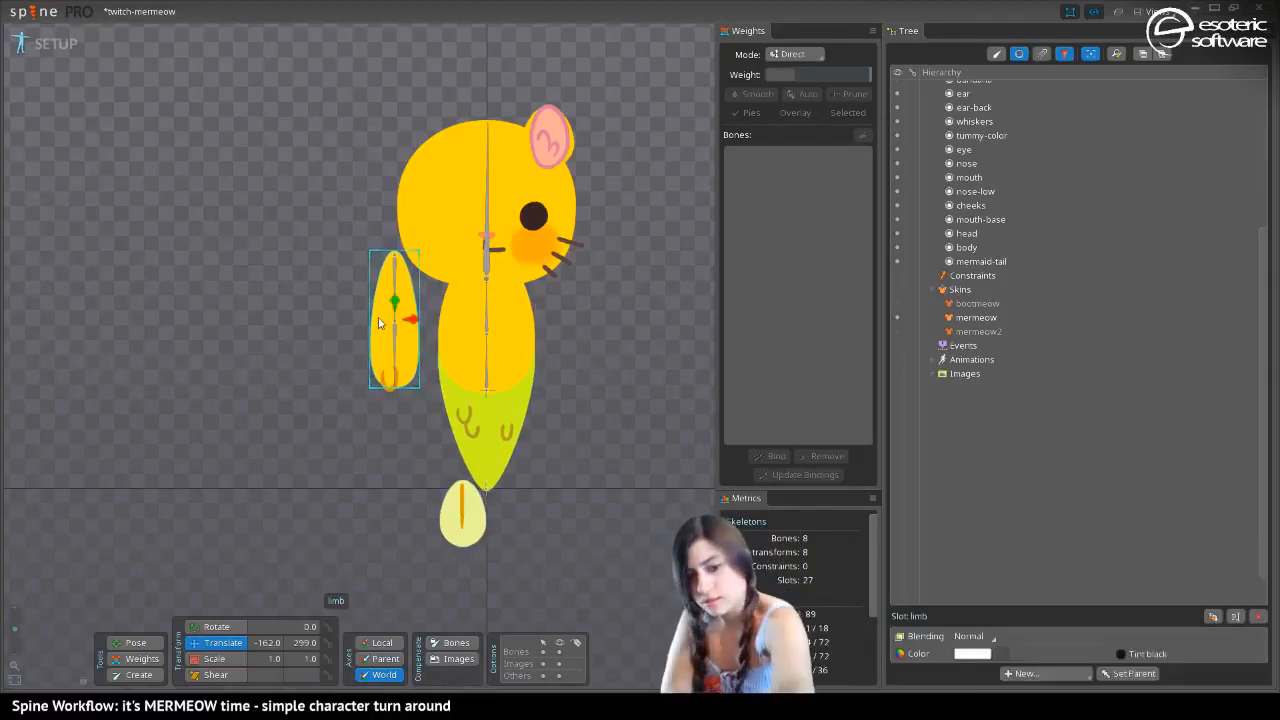
key("p")
left_click(470, 313)
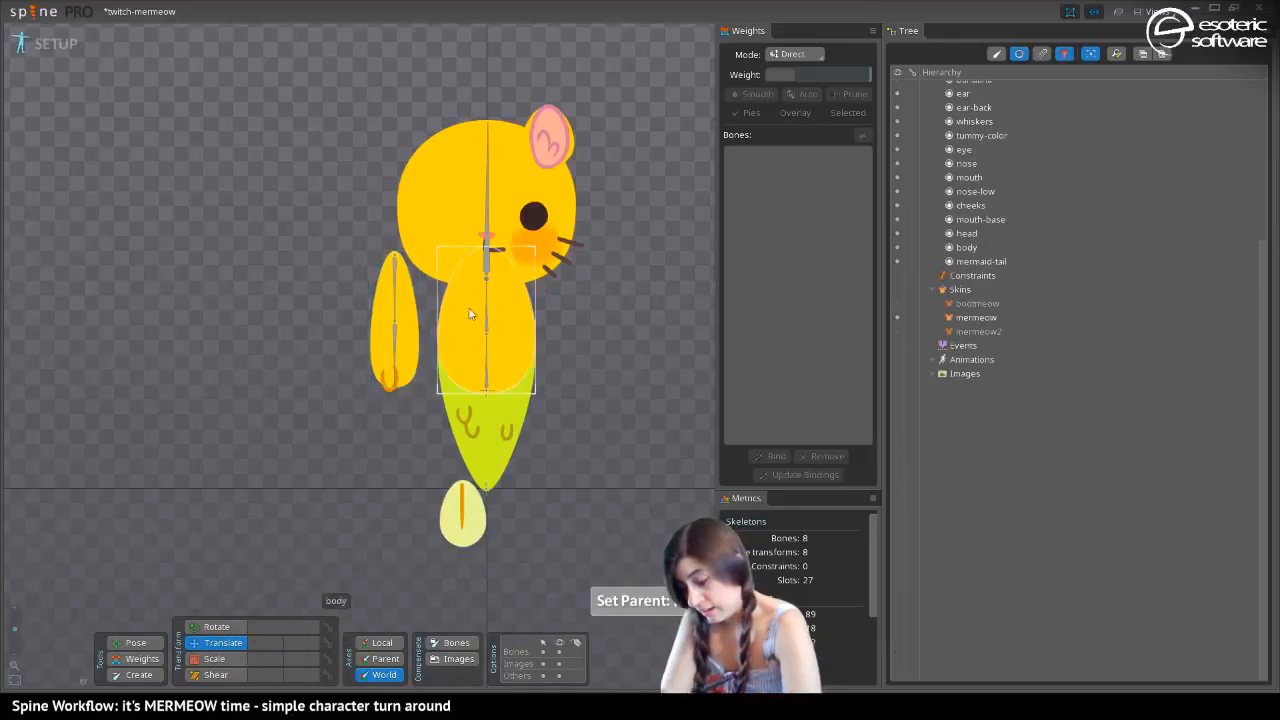
left_click(450, 218)
key("p")
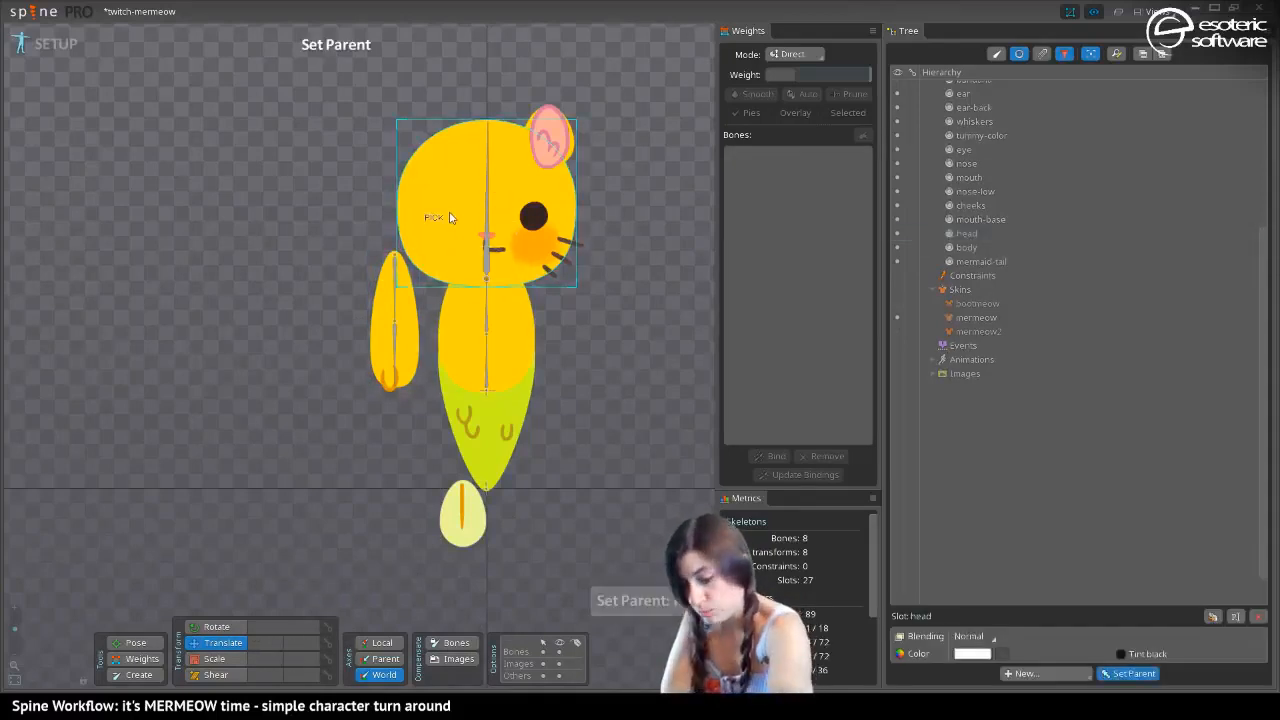
left_click(487, 225)
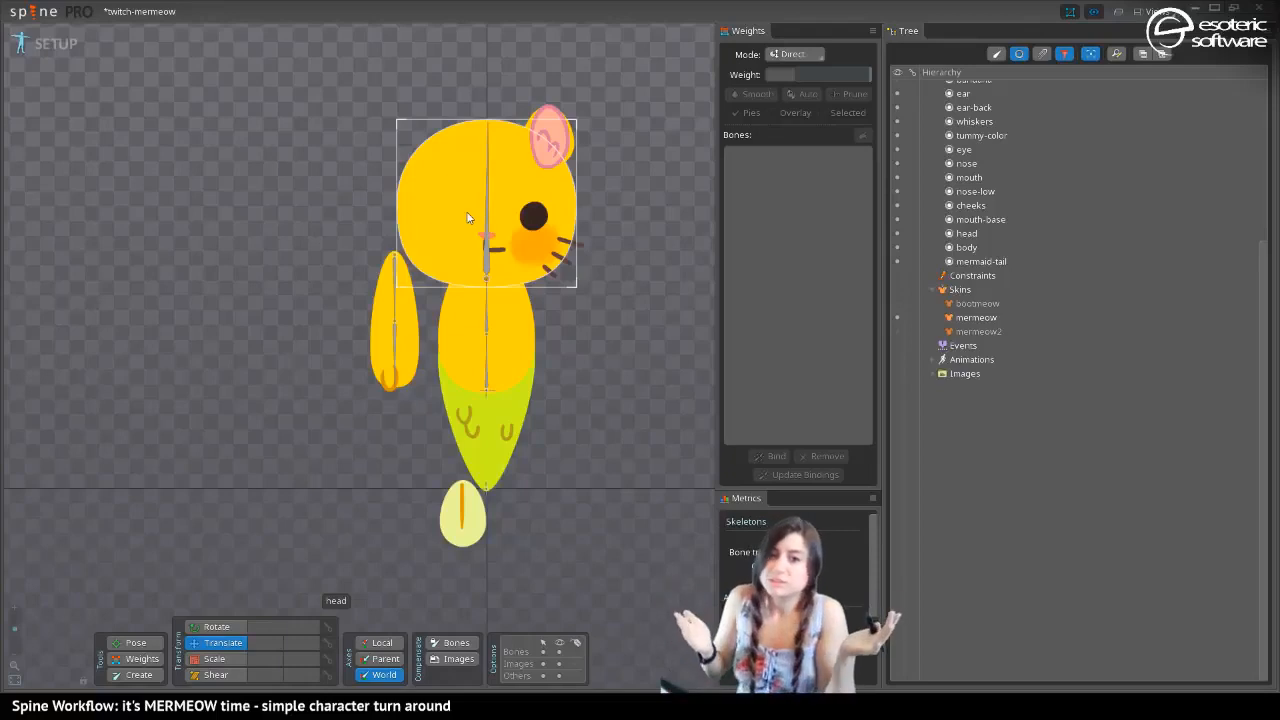
Try moving the mouth attachment to other spots on the face, and undo the moves
left_click_drag(493, 250, 534, 265)
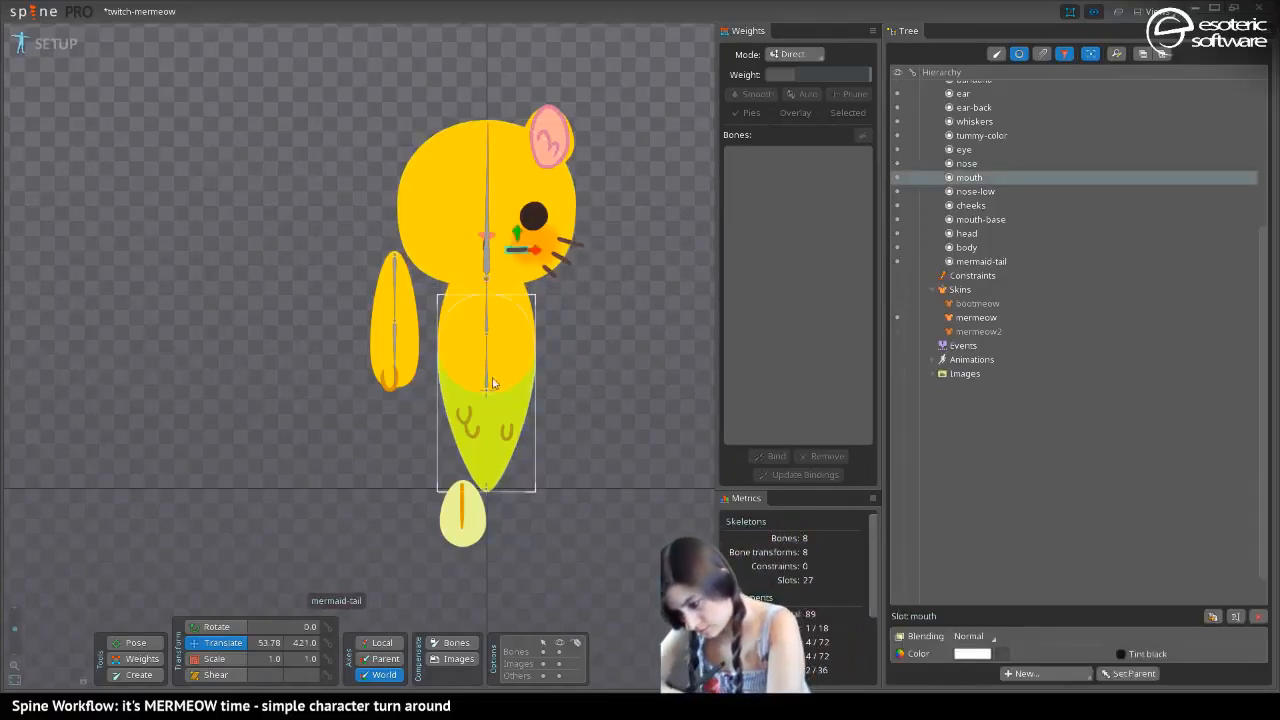
key("ctrl+z")
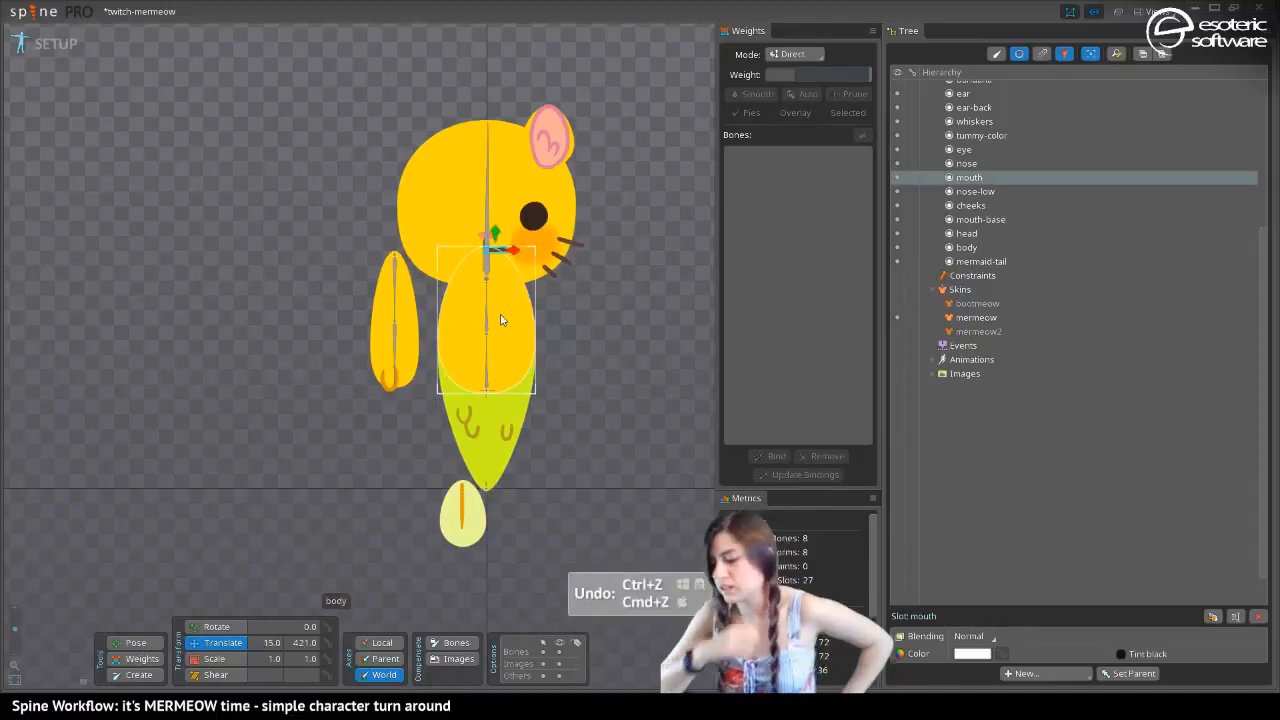
left_click(525, 163)
left_click(527, 166)
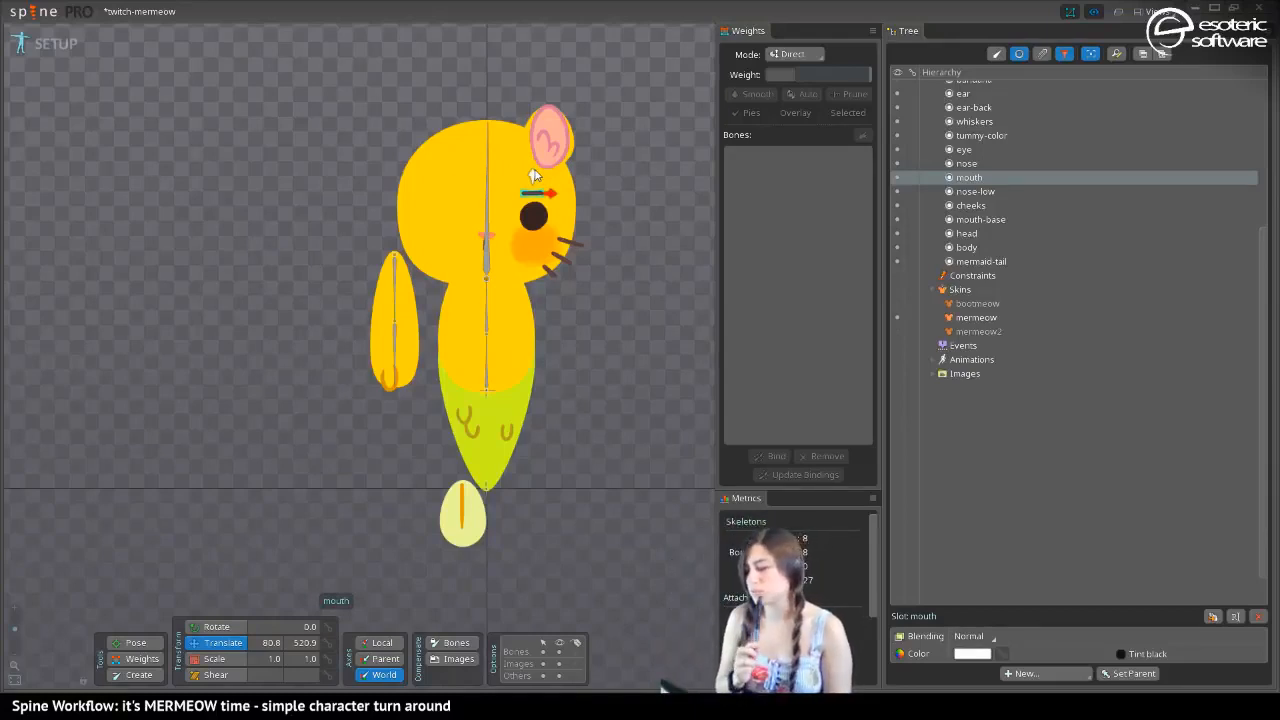
left_click(533, 175)
key("ctrl+z")
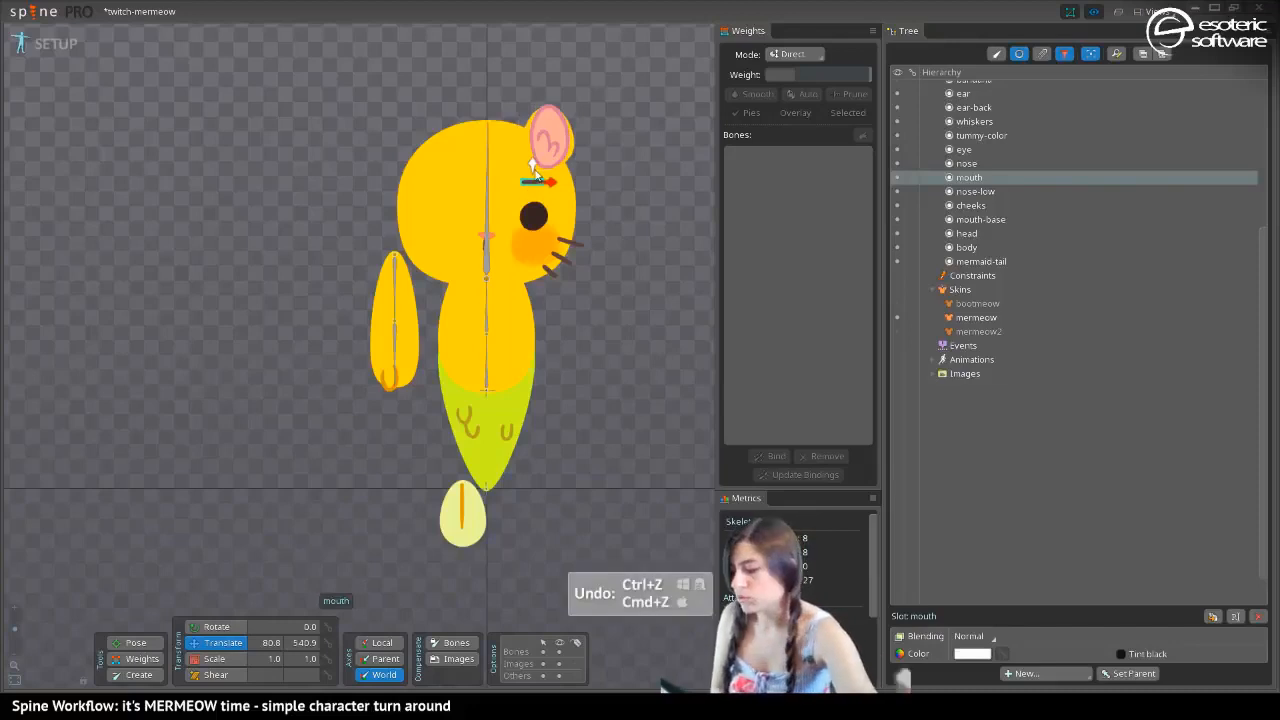
key("ctrl+z")
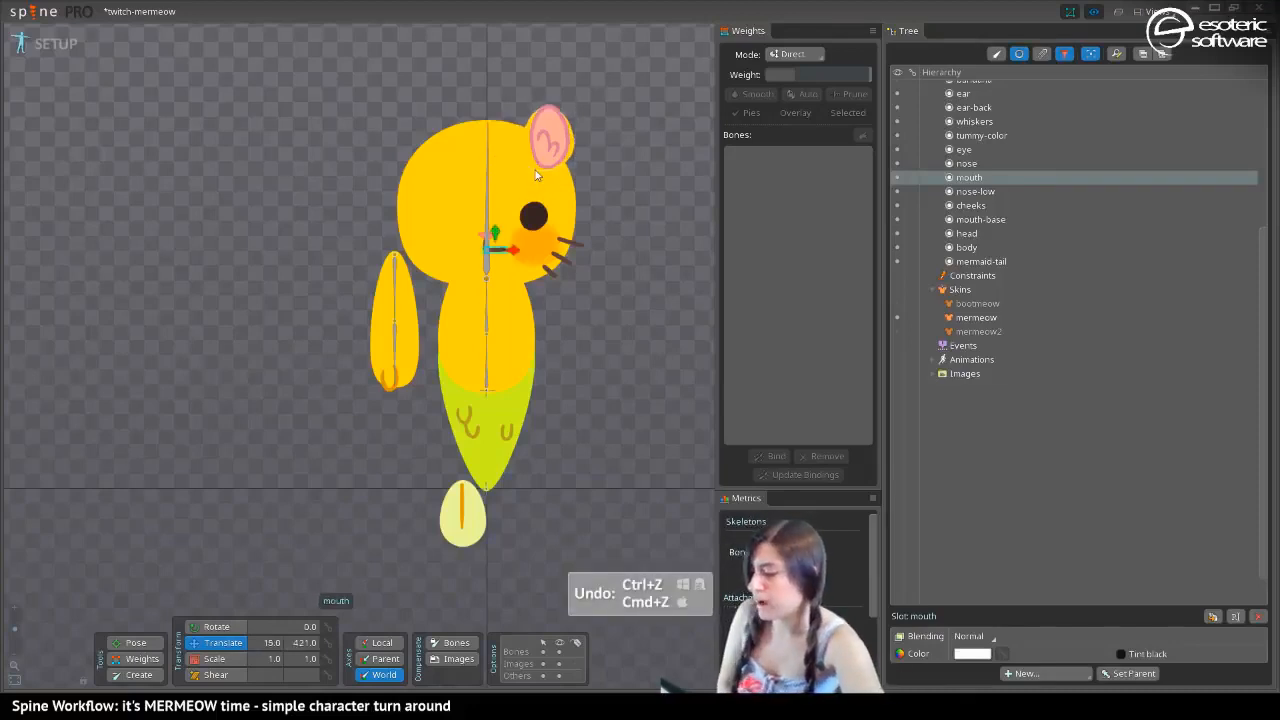
Create a zero-length child bone of head at the nose and move it to about 0.24, 451.6 in world axes
left_click(138, 674)
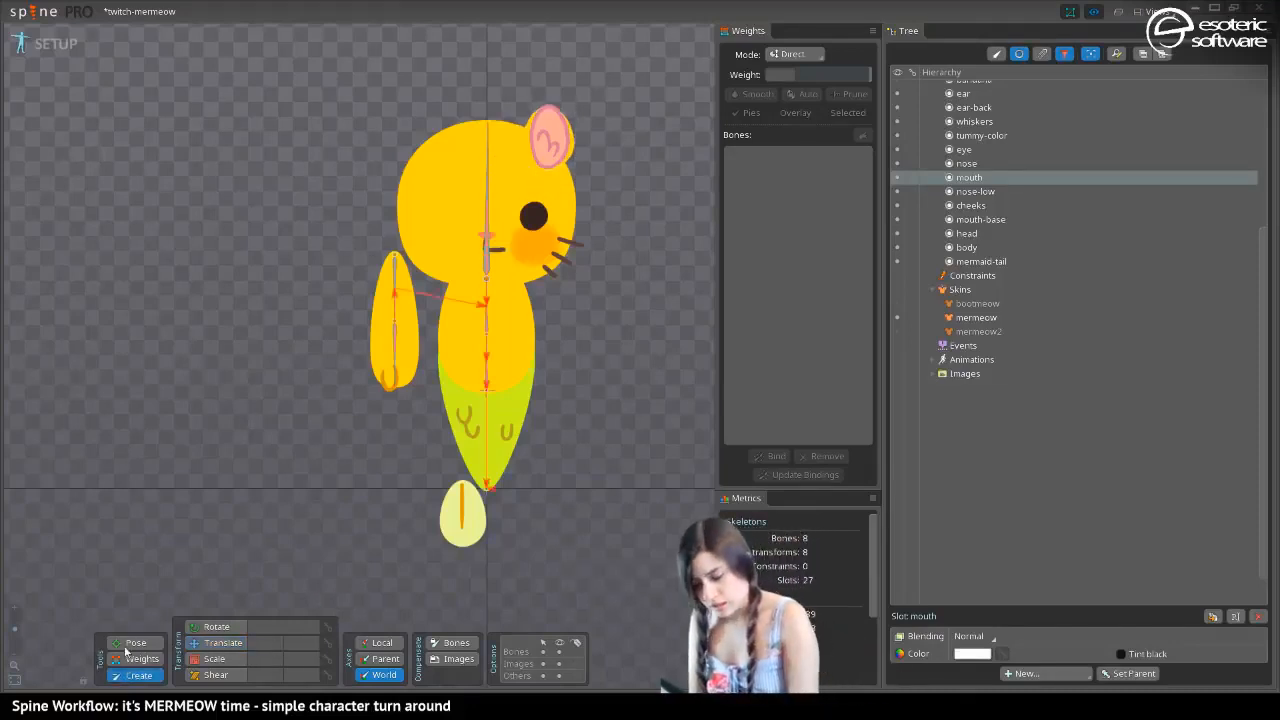
left_click(487, 182)
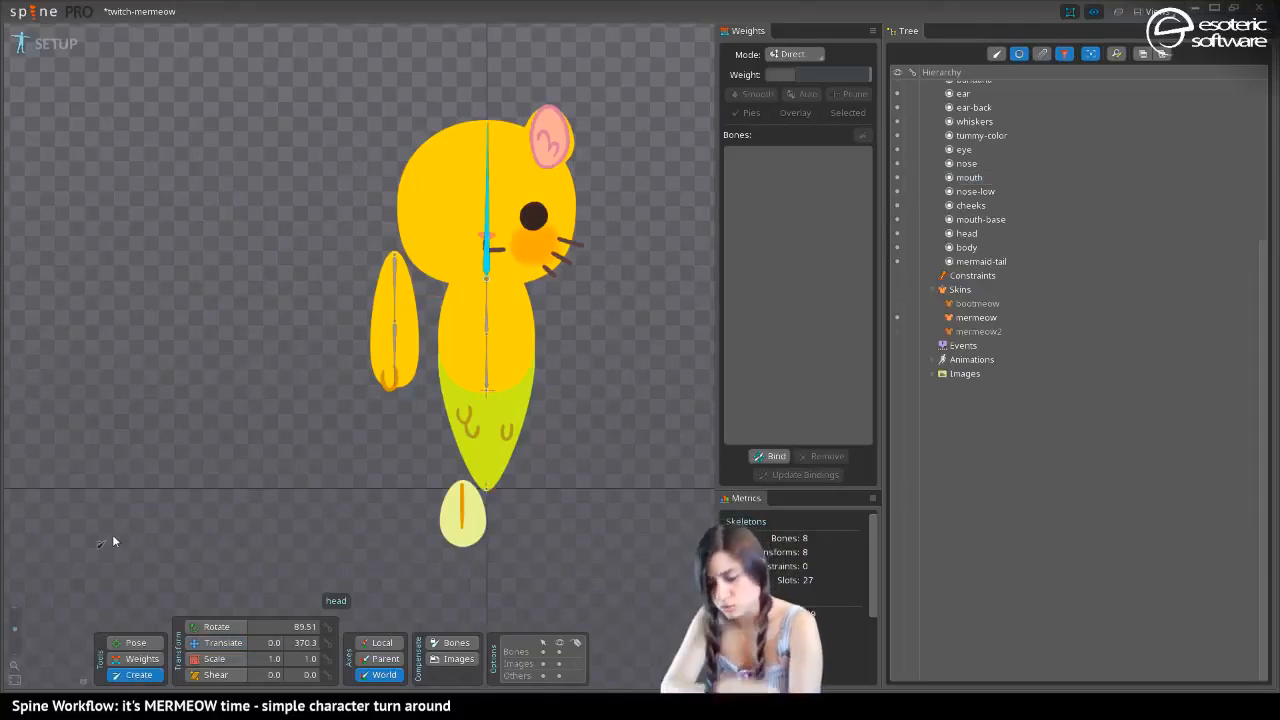
left_click_drag(15, 629, 28, 608)
left_click_drag(530, 218, 339, 418)
left_click_drag(391, 210, 360, 365)
left_click(293, 342)
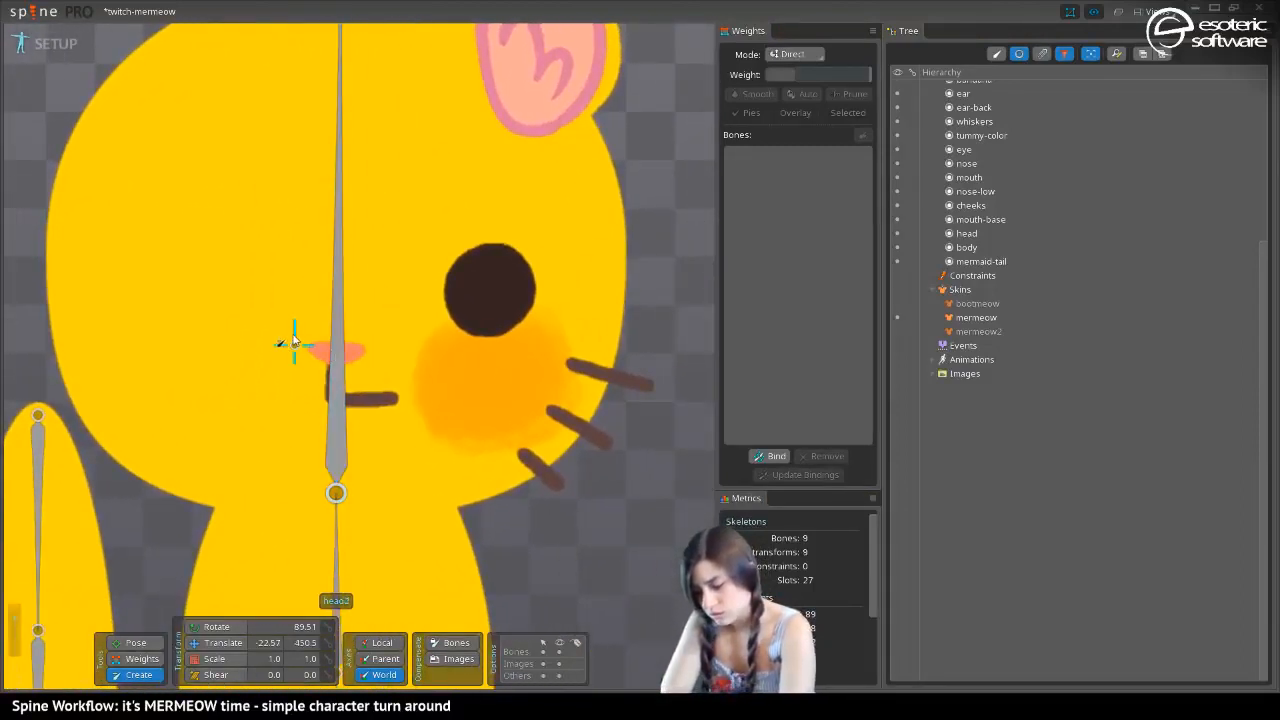
left_click(196, 648)
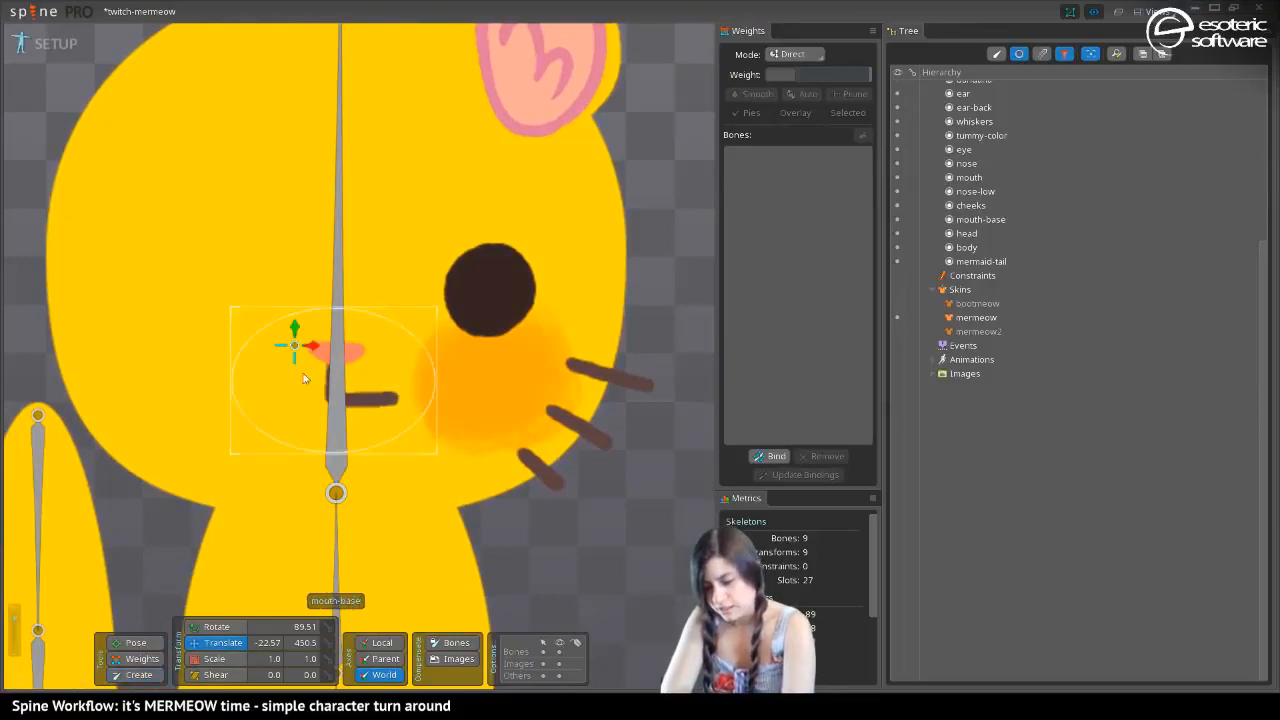
left_click_drag(312, 346, 351, 340)
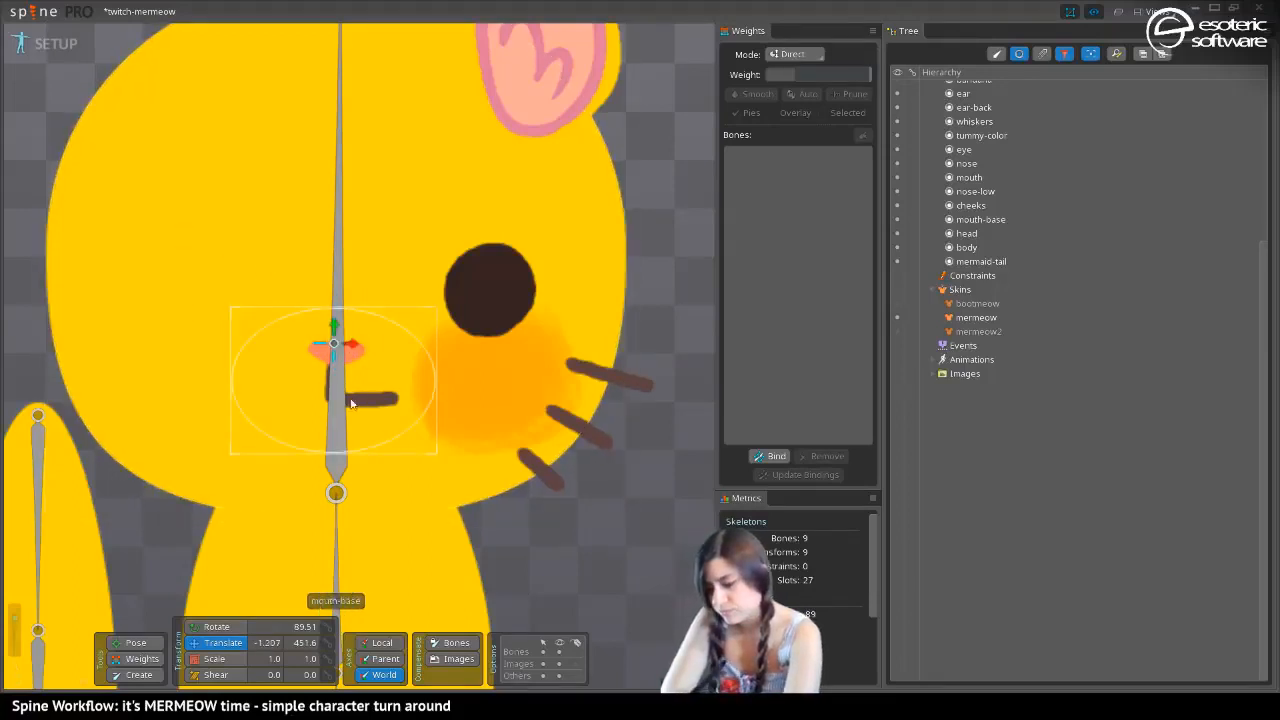
left_click_drag(322, 362, 325, 361)
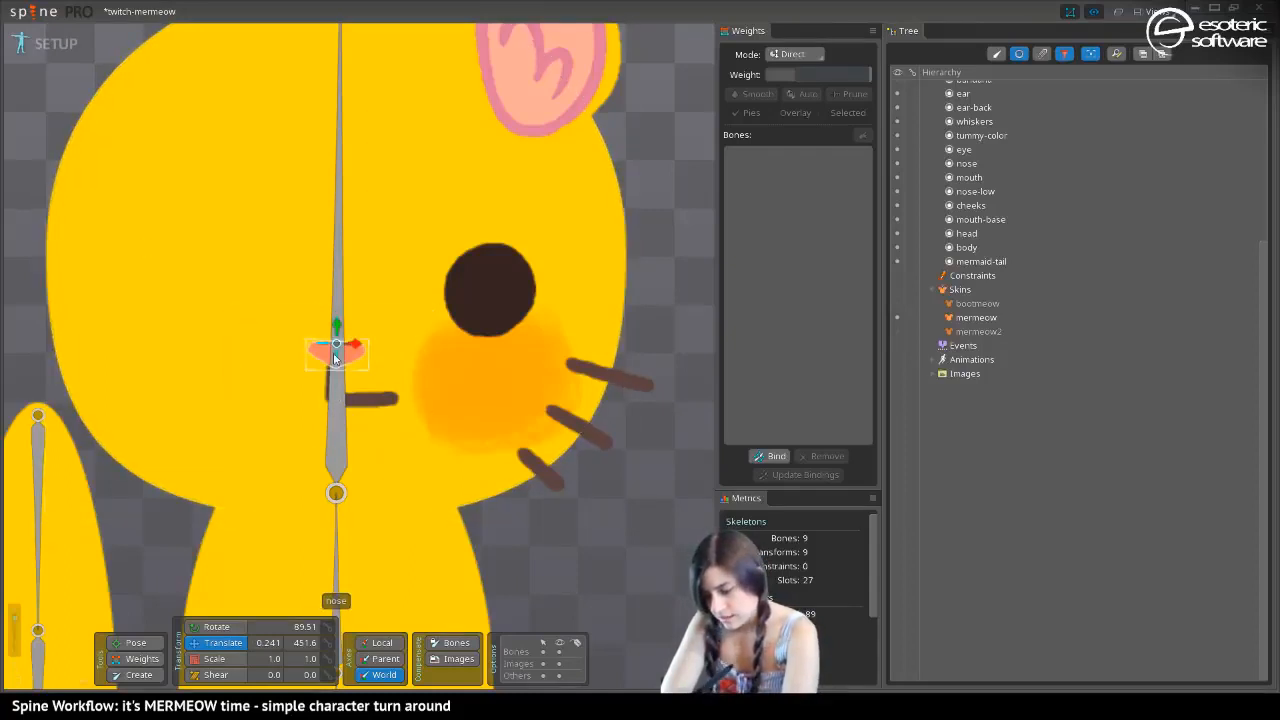
Create a bone from the nose down to the mouth, and another from its tip along the horizontal mouth line
left_click(128, 675)
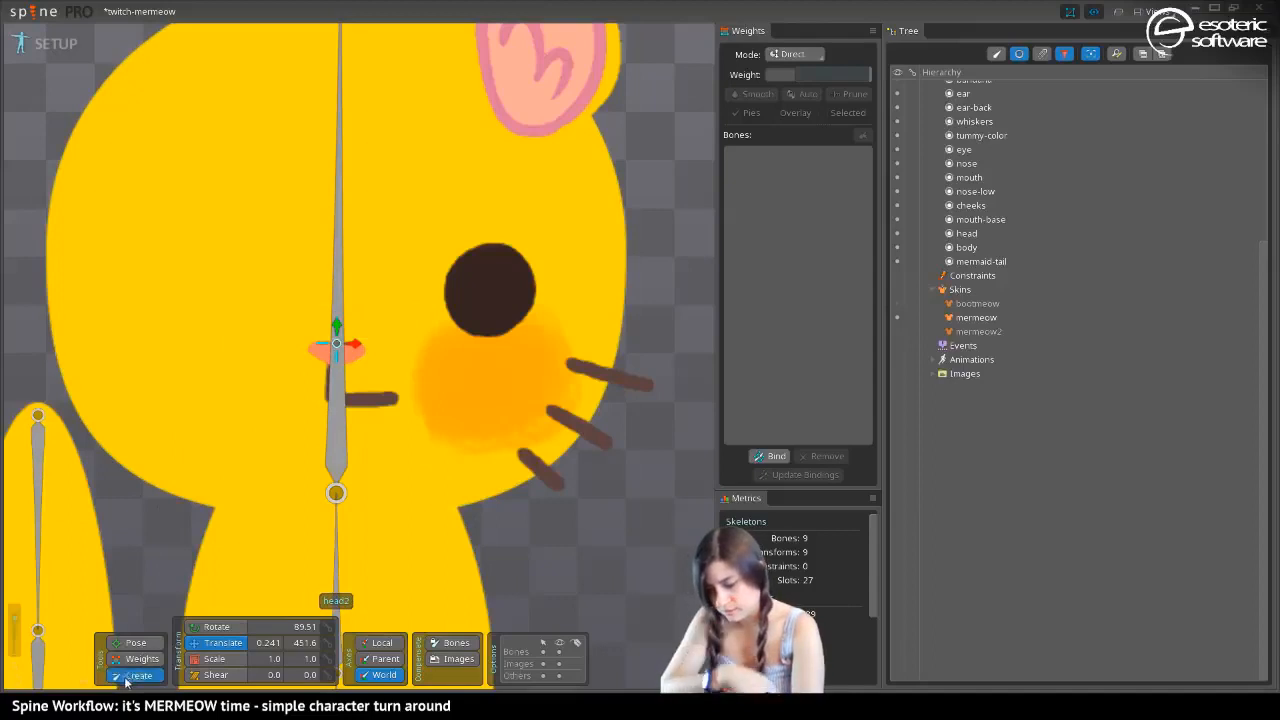
left_click_drag(337, 352, 337, 397)
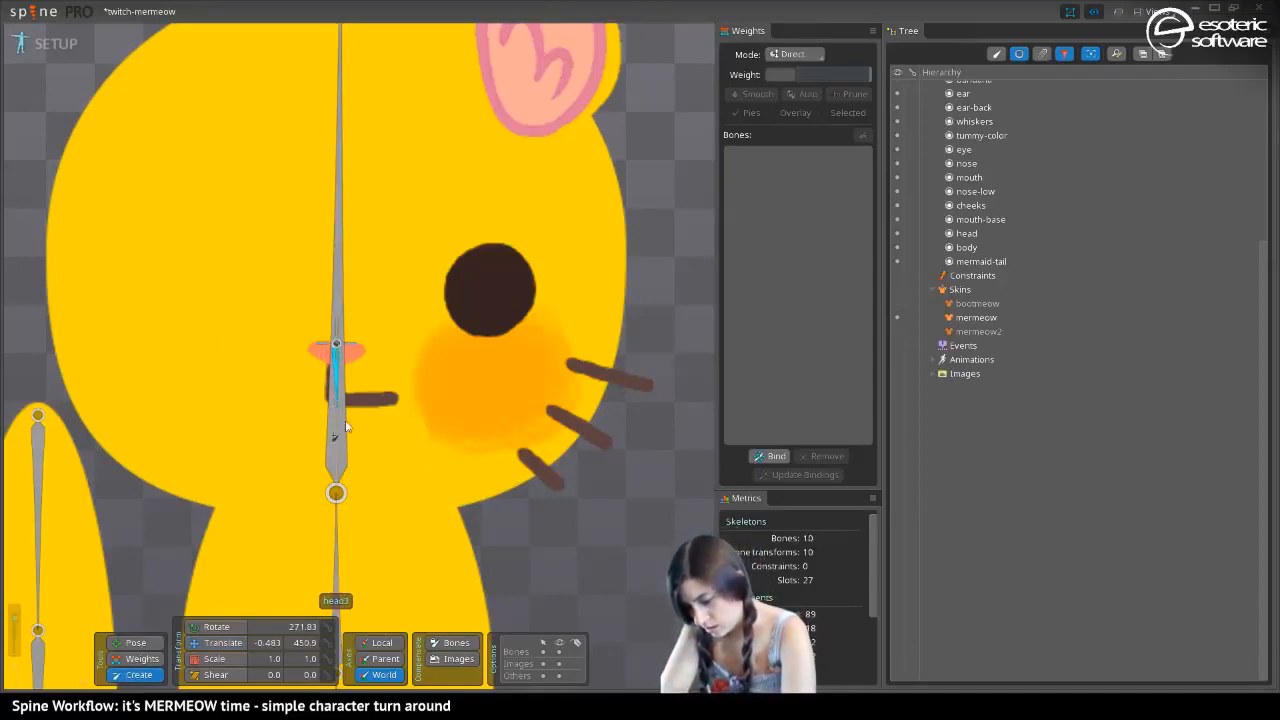
left_click_drag(337, 402, 393, 397)
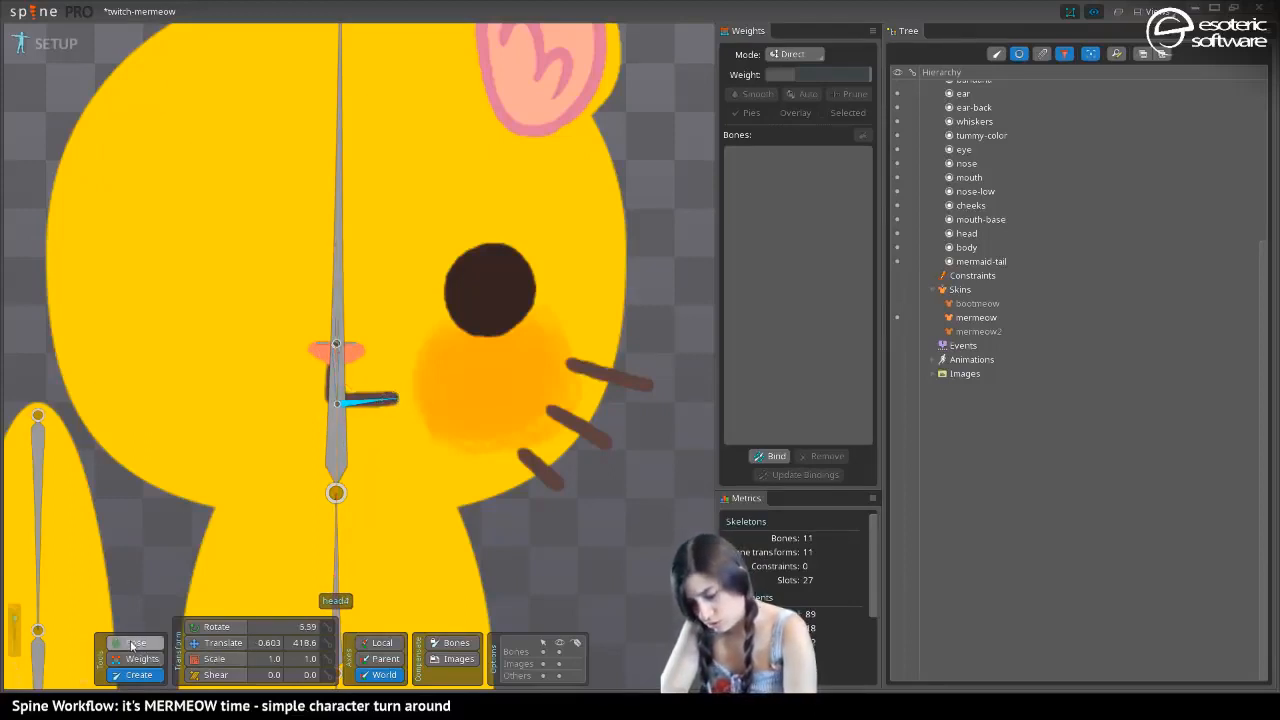
Align the horizontal mouth bone with the mouth line by raising it to Y 420.8 and rotating it to about 1.06 degrees
left_click(215, 643)
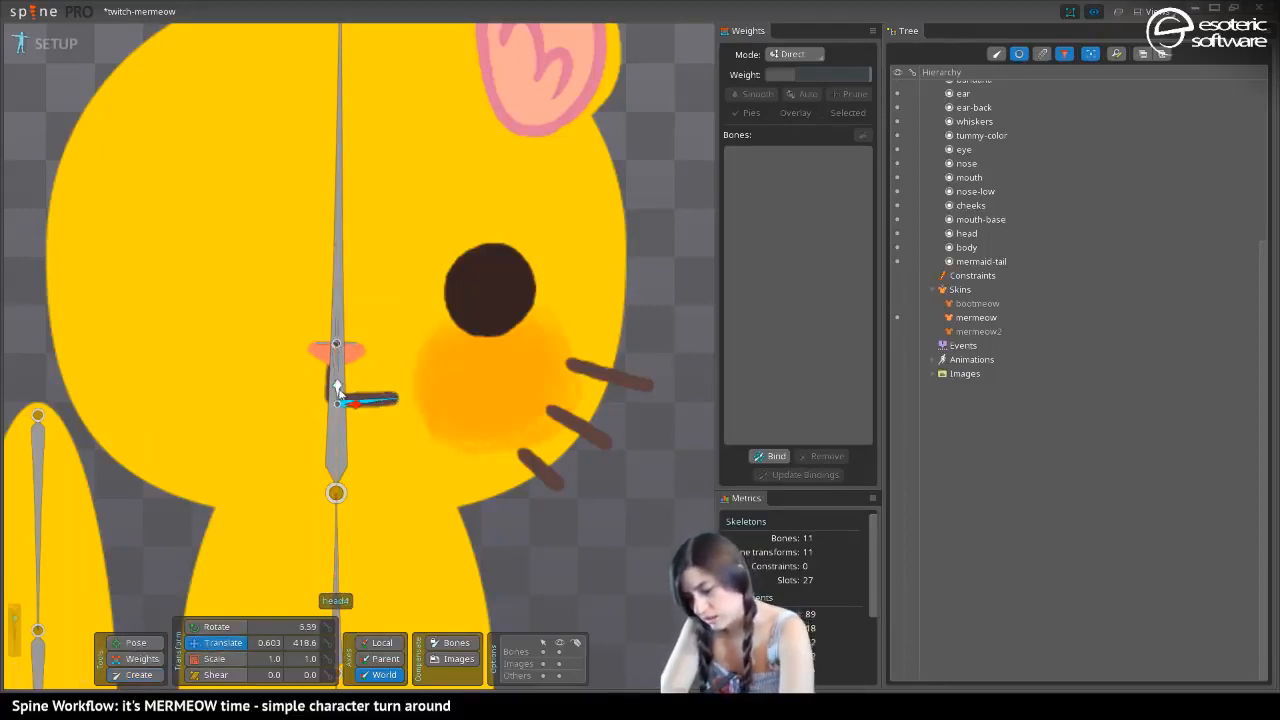
mouse_move(338, 390)
left_mouse_down()
mouse_move(331, 382)
mouse_move(387, 407)
mouse_move(337, 385)
left_mouse_up()
left_click(212, 627)
left_click(212, 642)
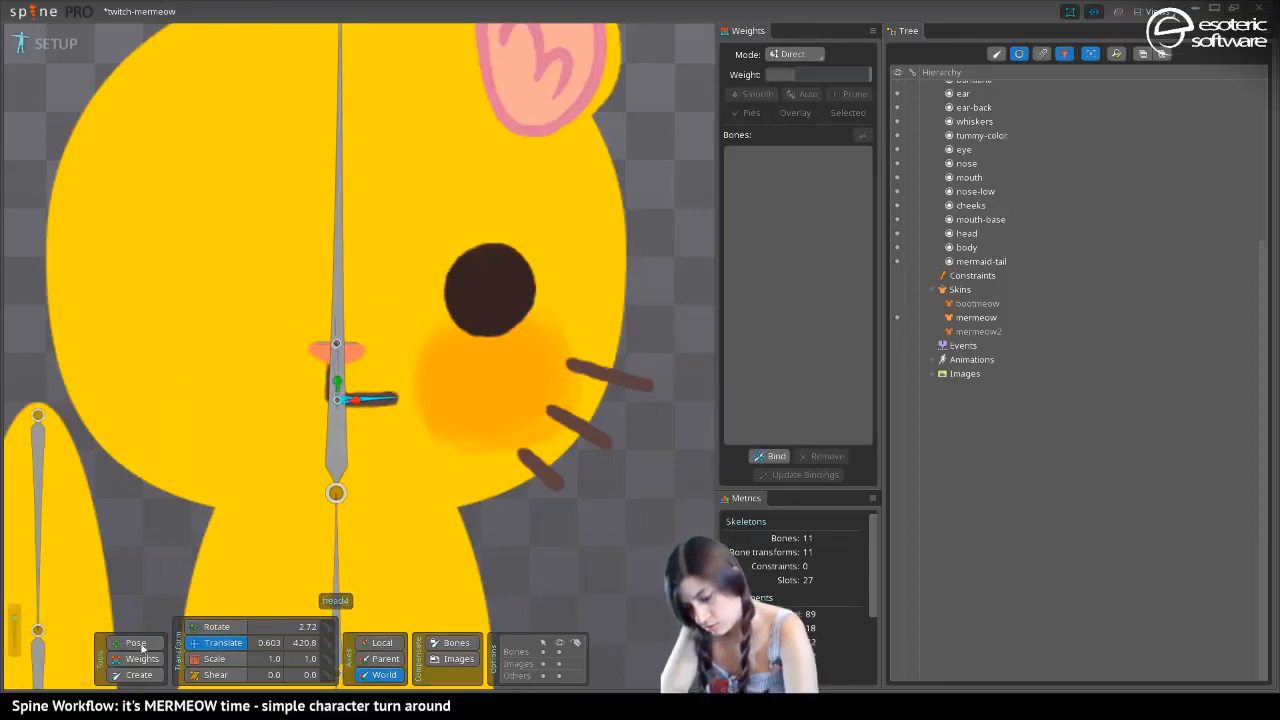
left_click(208, 627)
left_click_drag(386, 400, 387, 403)
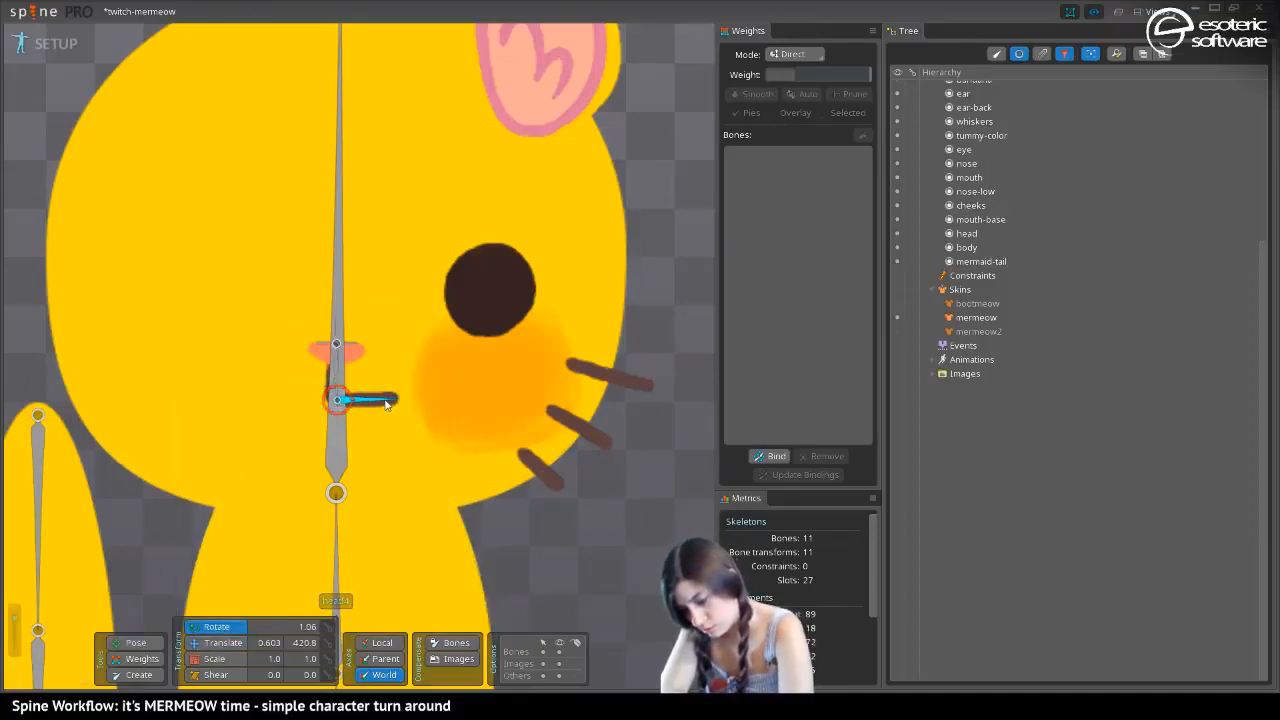
Shift the nose-low slot horizontally to X 0.396 and the horizontal mouth bone to X -0.121 in world axes
left_click(390, 402)
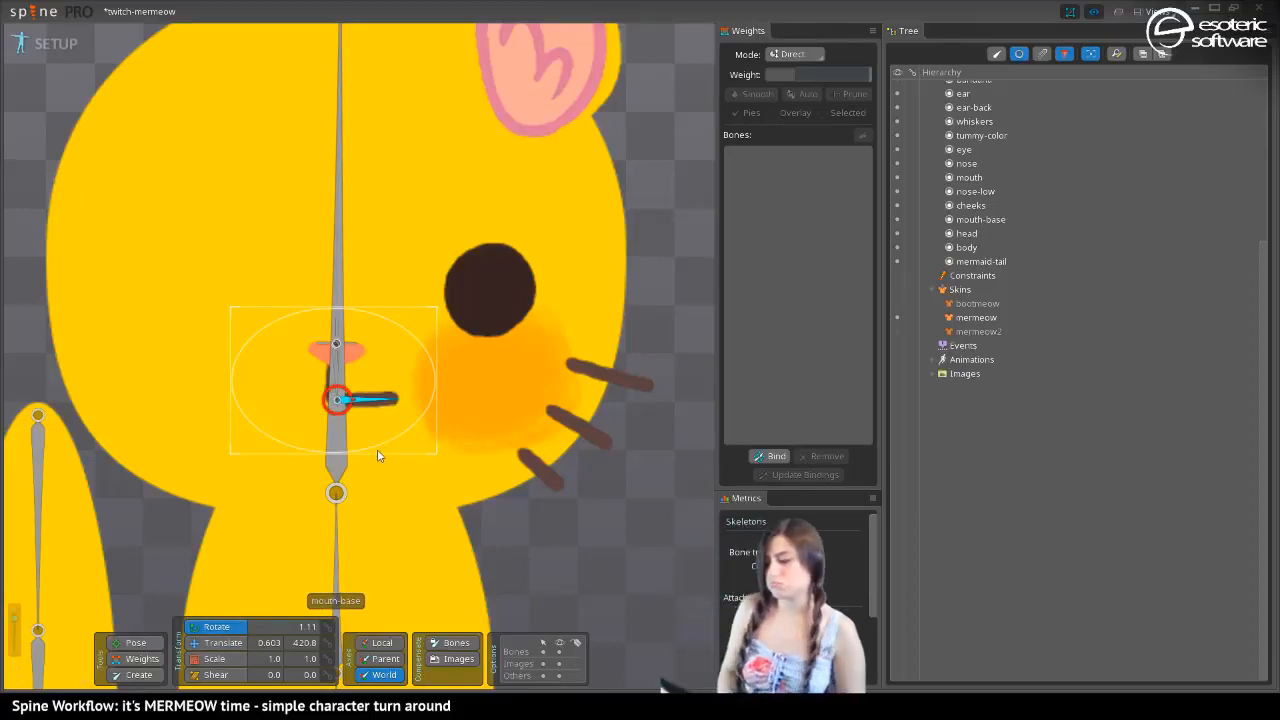
left_click(332, 386)
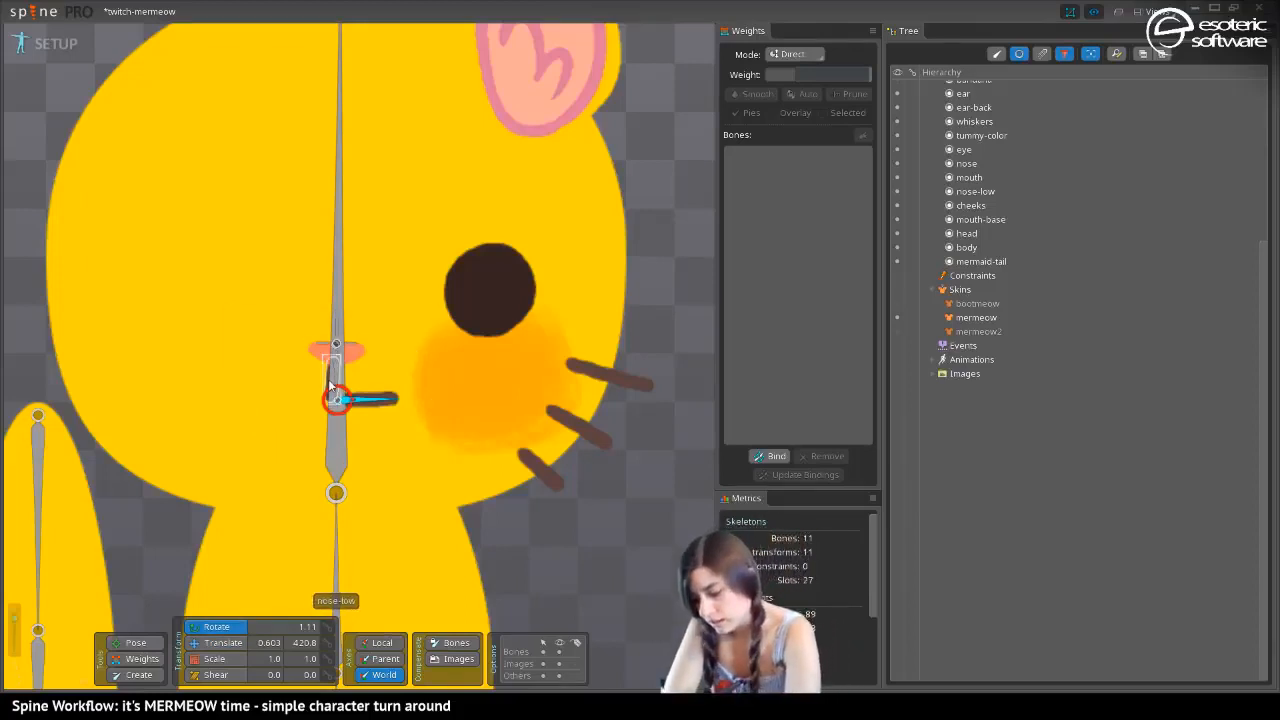
left_click(216, 644)
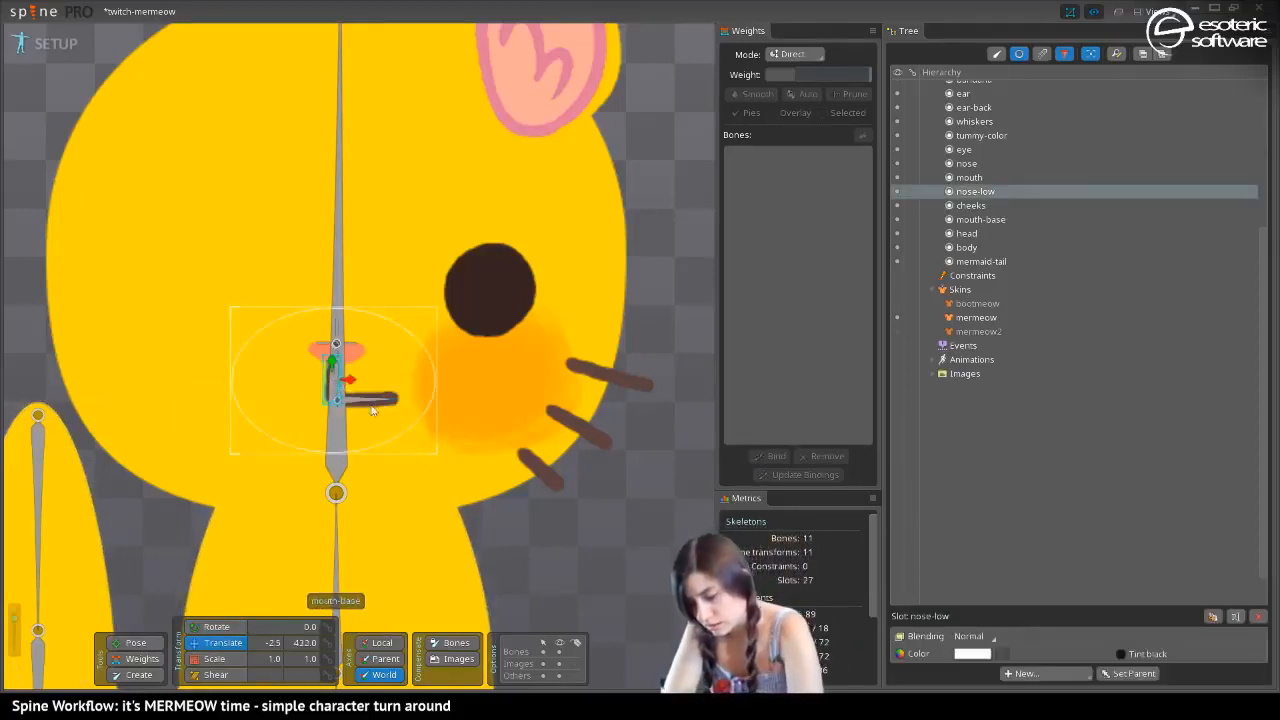
left_click_drag(349, 386, 355, 388)
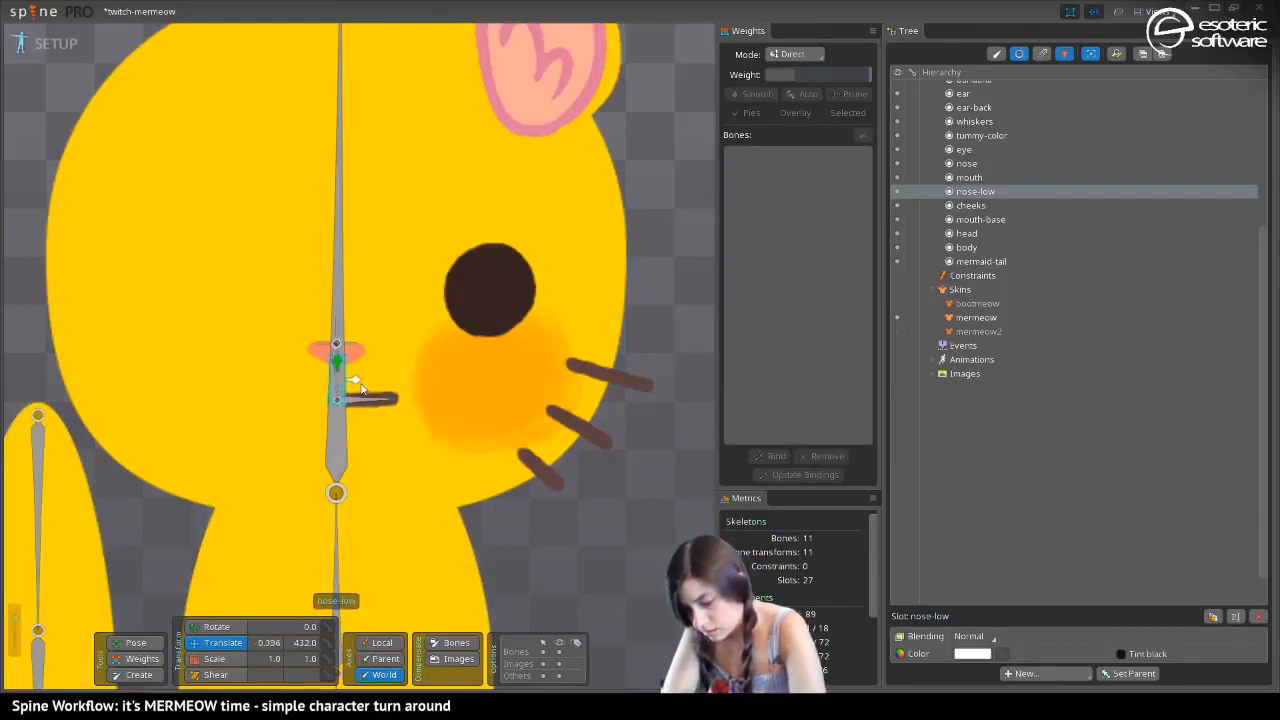
left_click(553, 643)
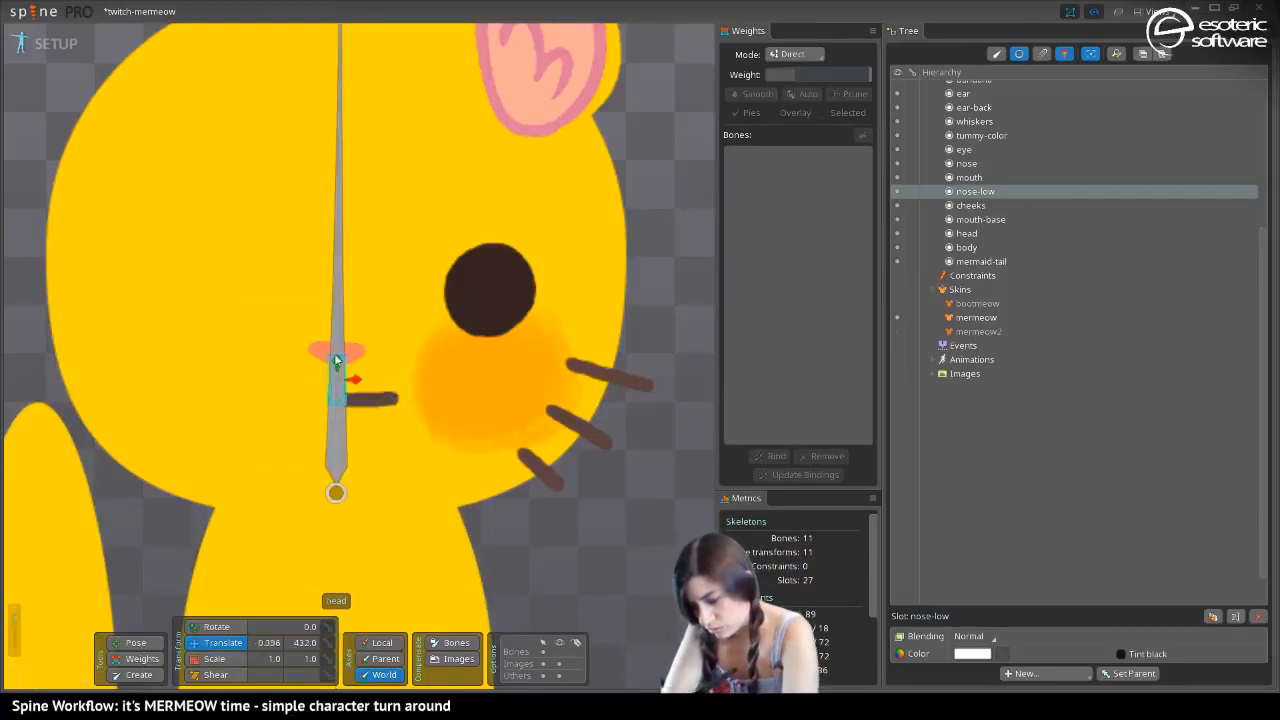
key("space")
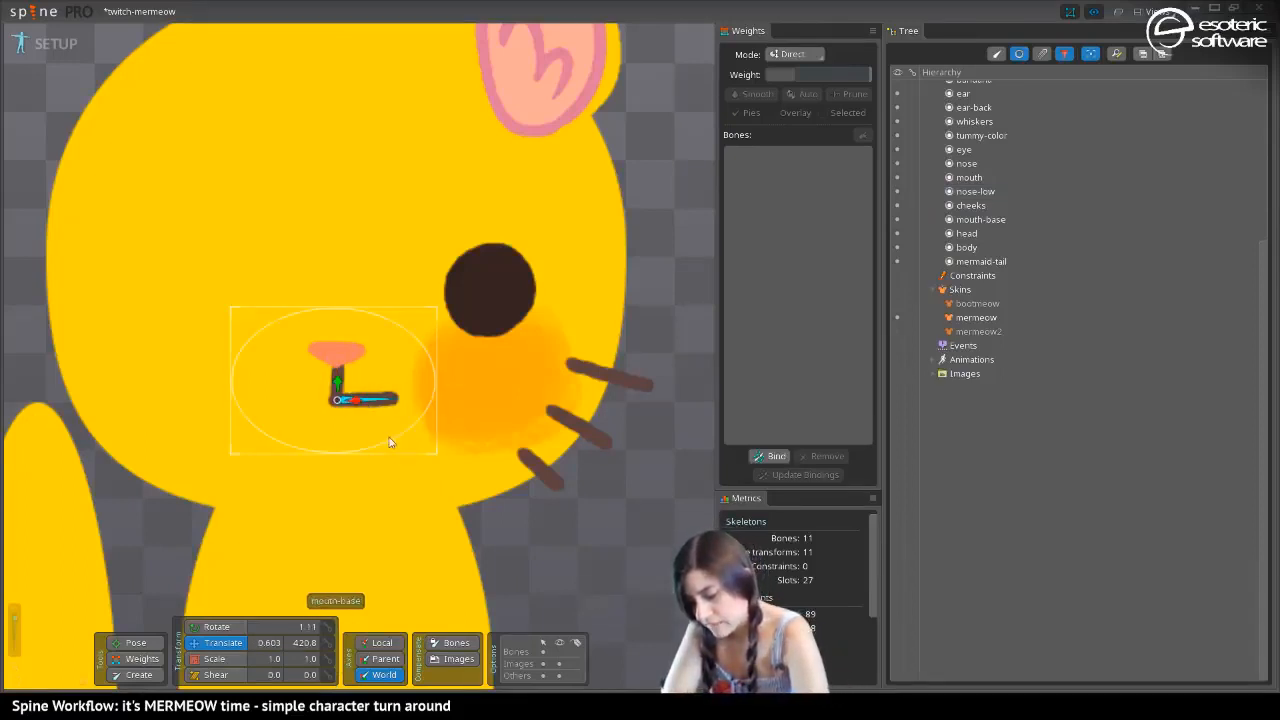
left_click(345, 400)
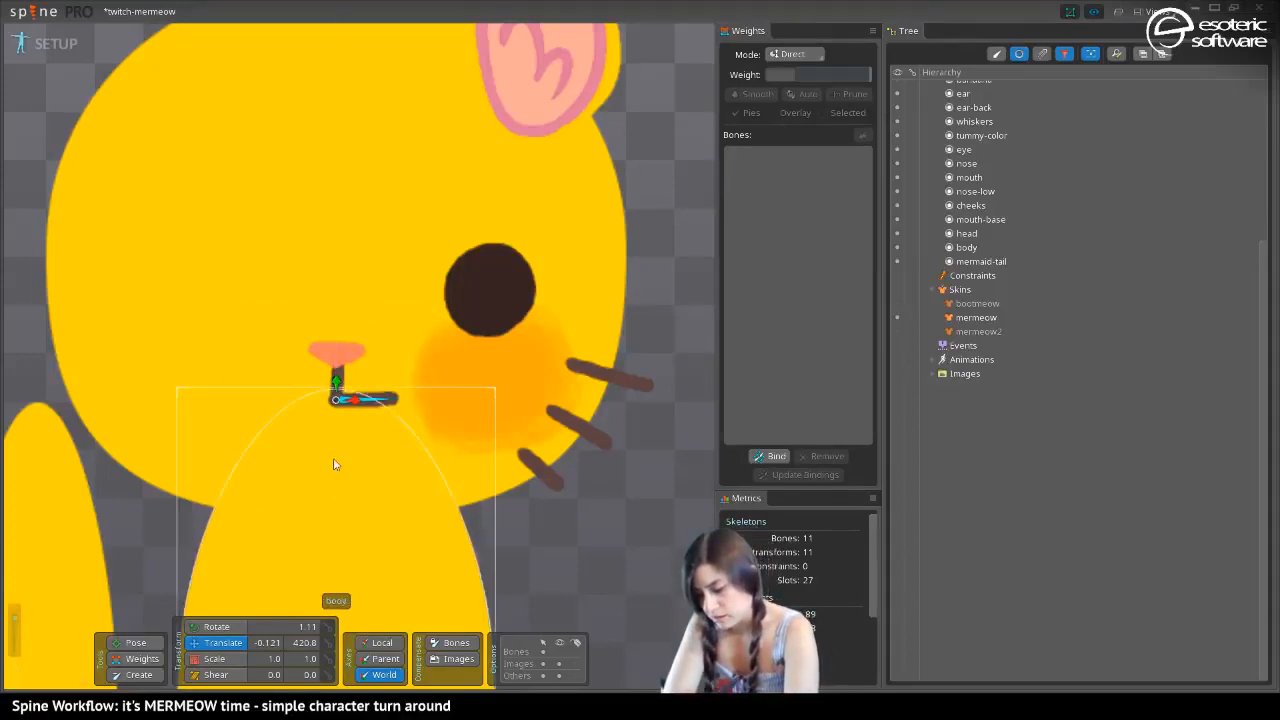
Show bones in the tree, set the head bone's color to semi-transparent orange FFB9005E, and save the project
left_click(337, 429)
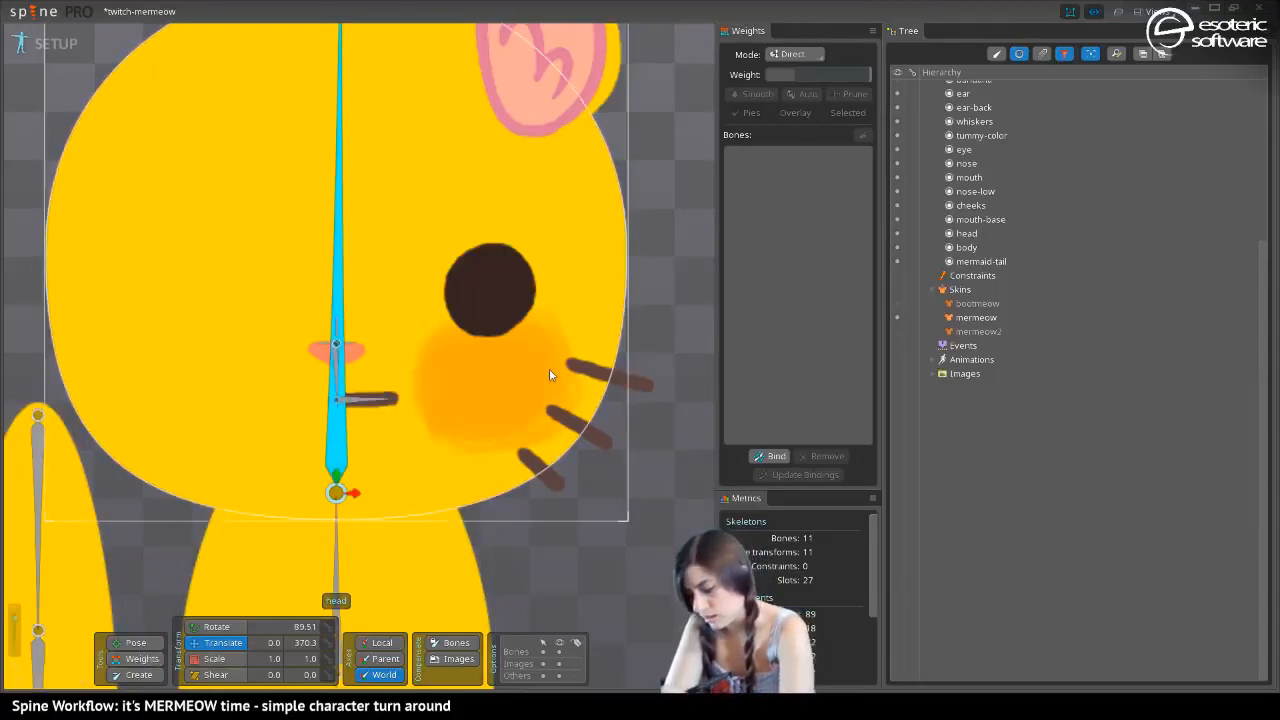
left_click(998, 55)
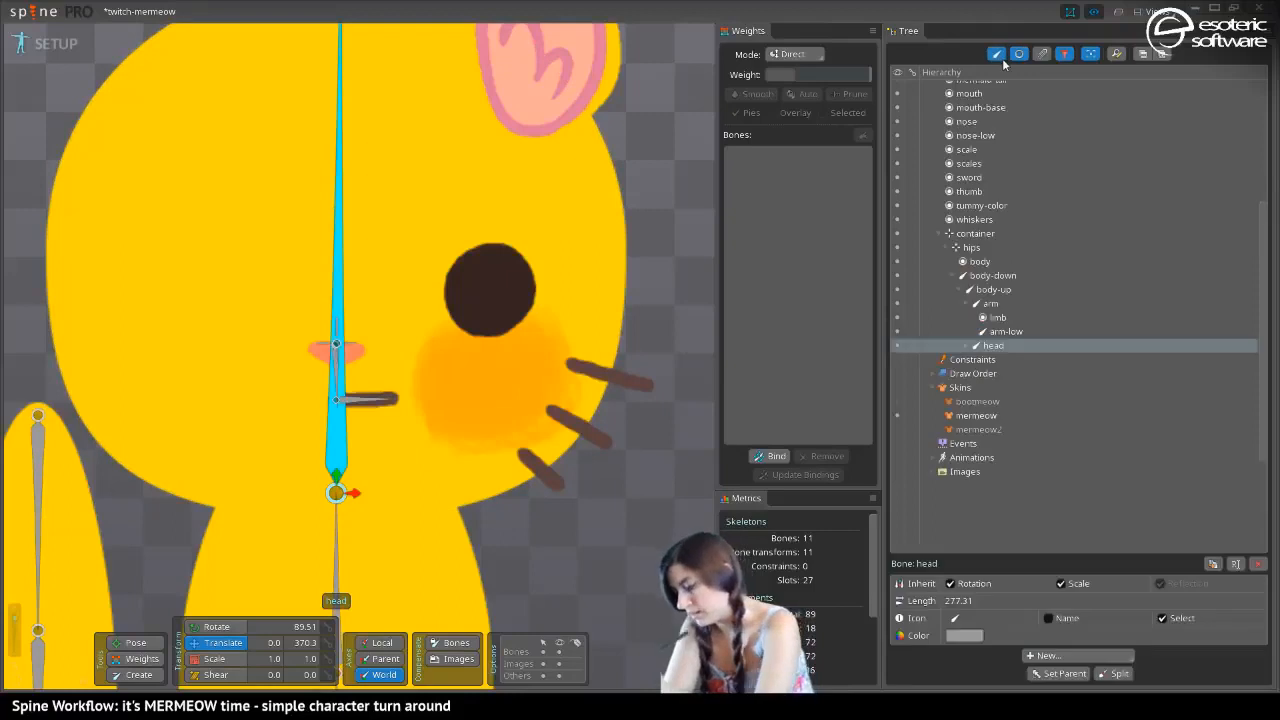
left_click(962, 636)
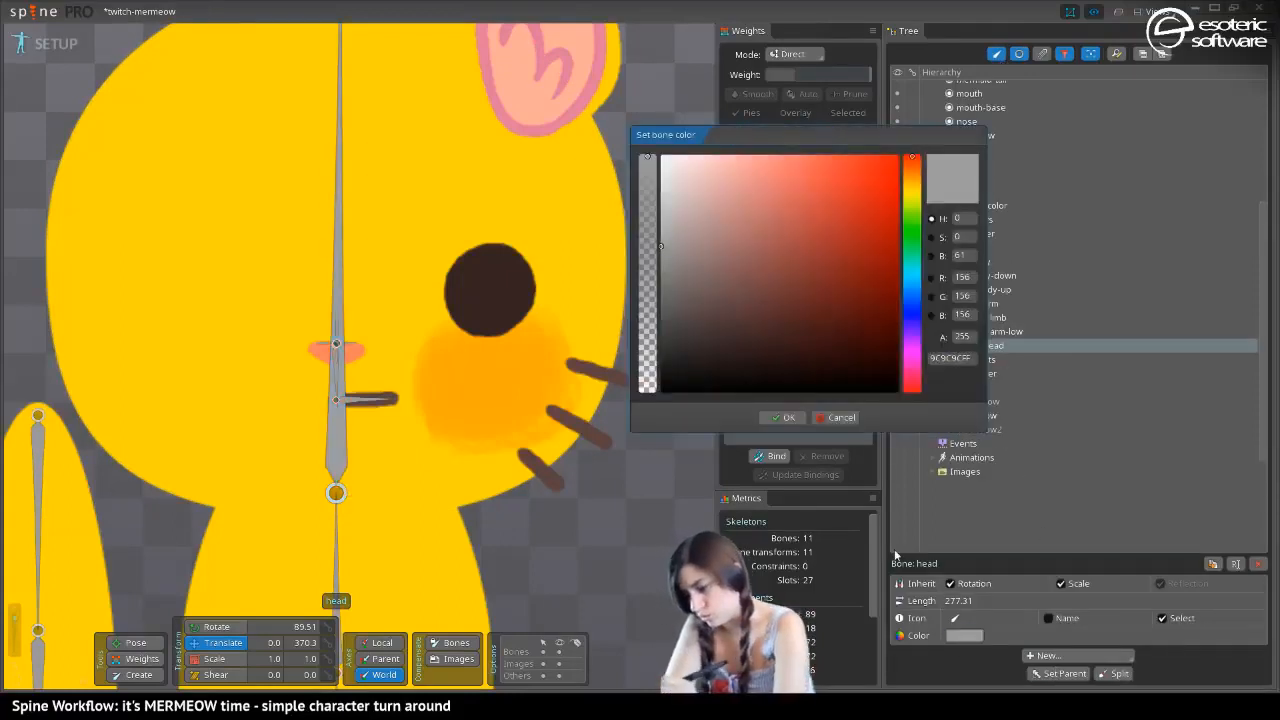
left_click(911, 185)
left_click_drag(833, 158, 900, 155)
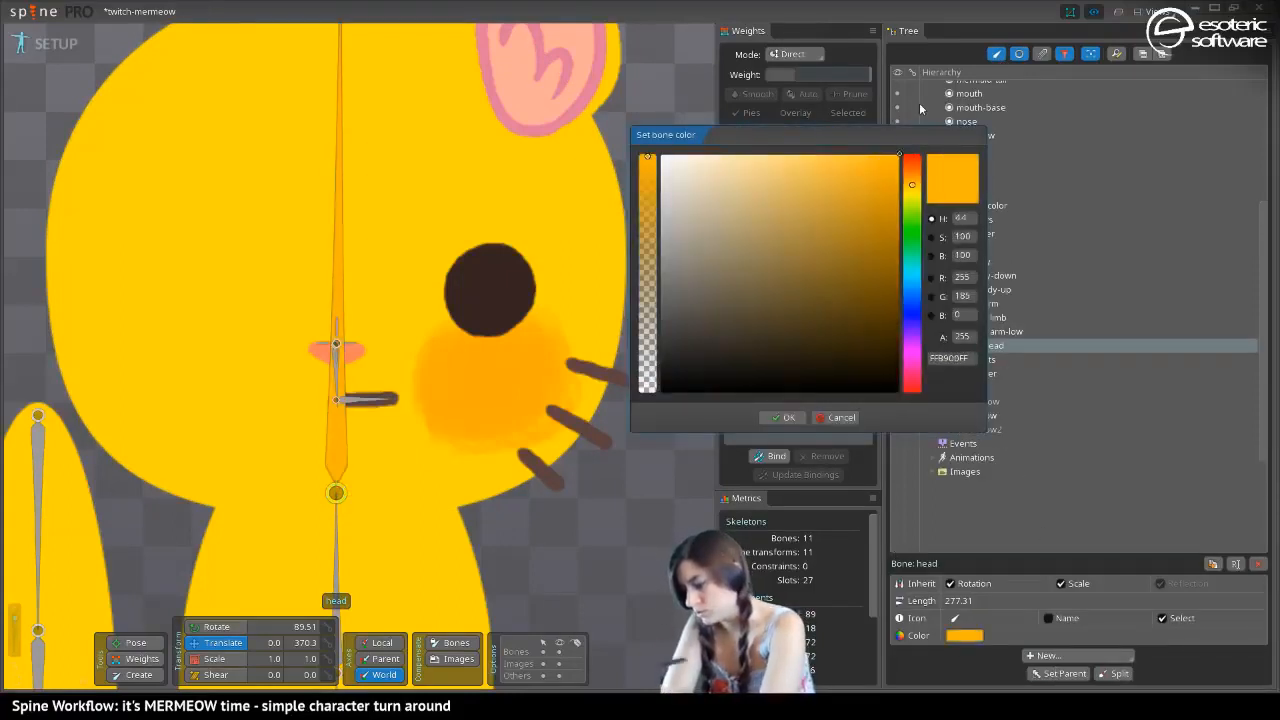
left_click(648, 238)
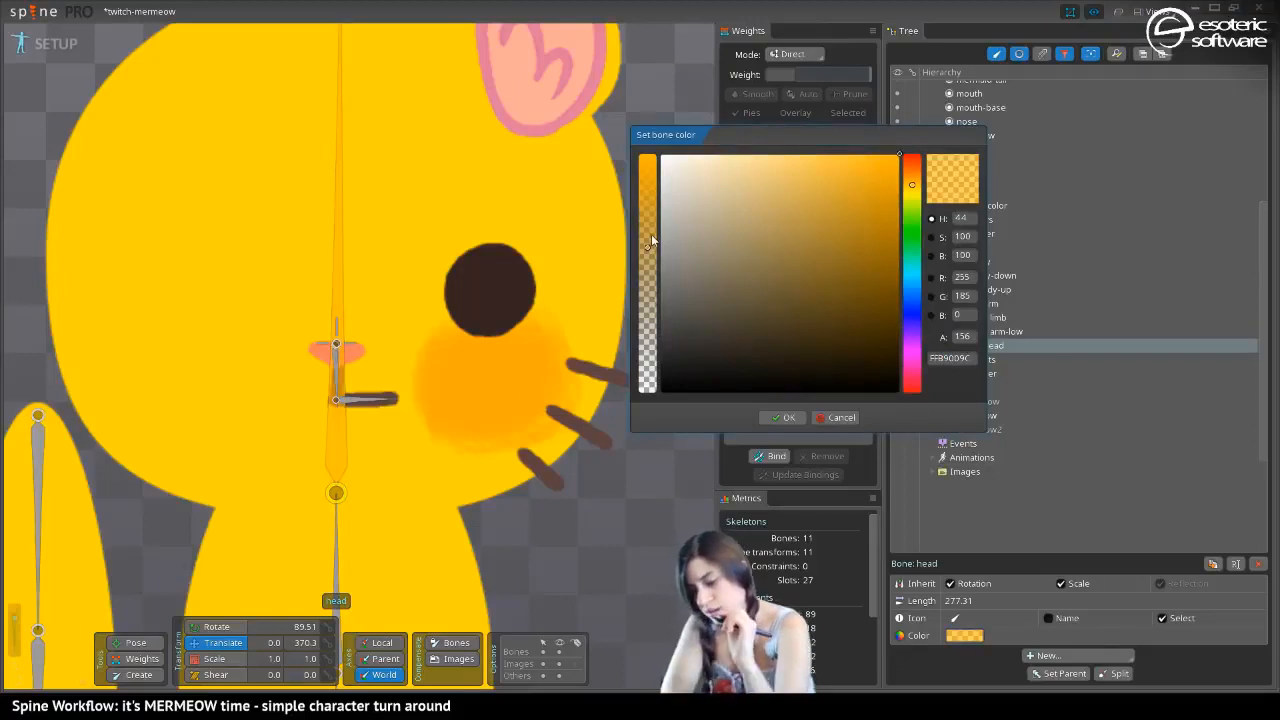
left_click(648, 300)
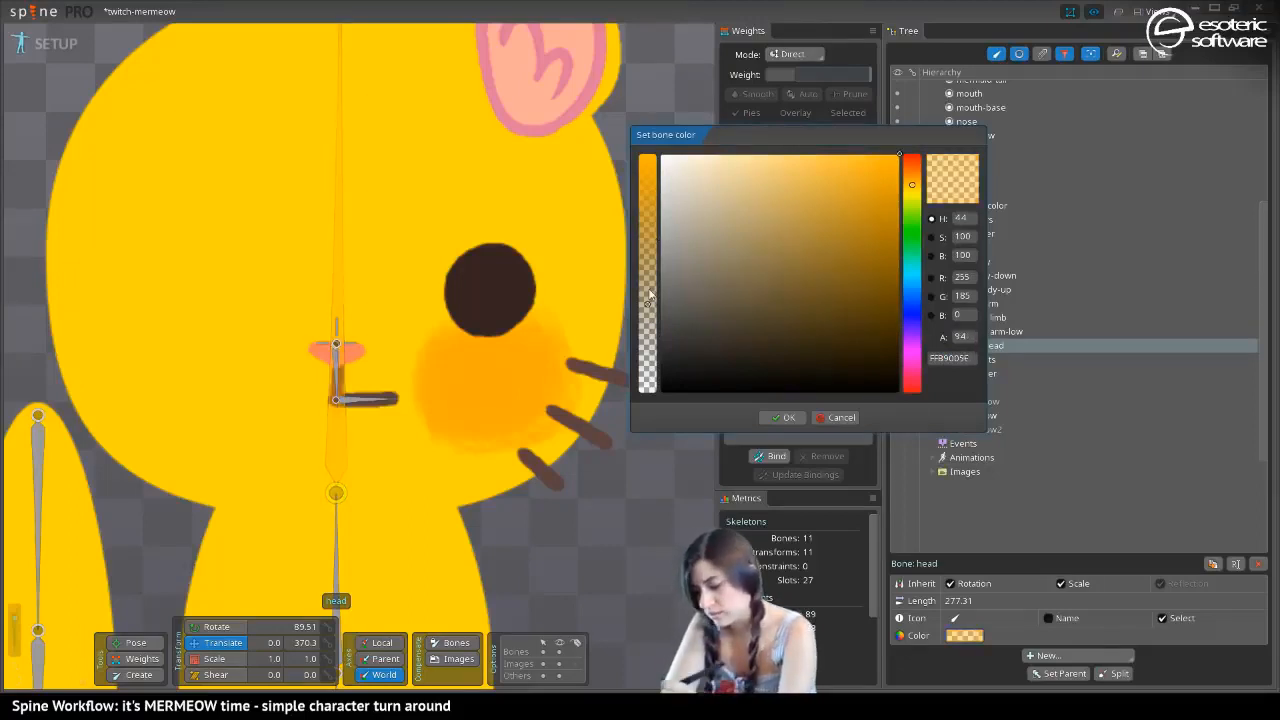
left_click(781, 417)
key("ctrl+s")
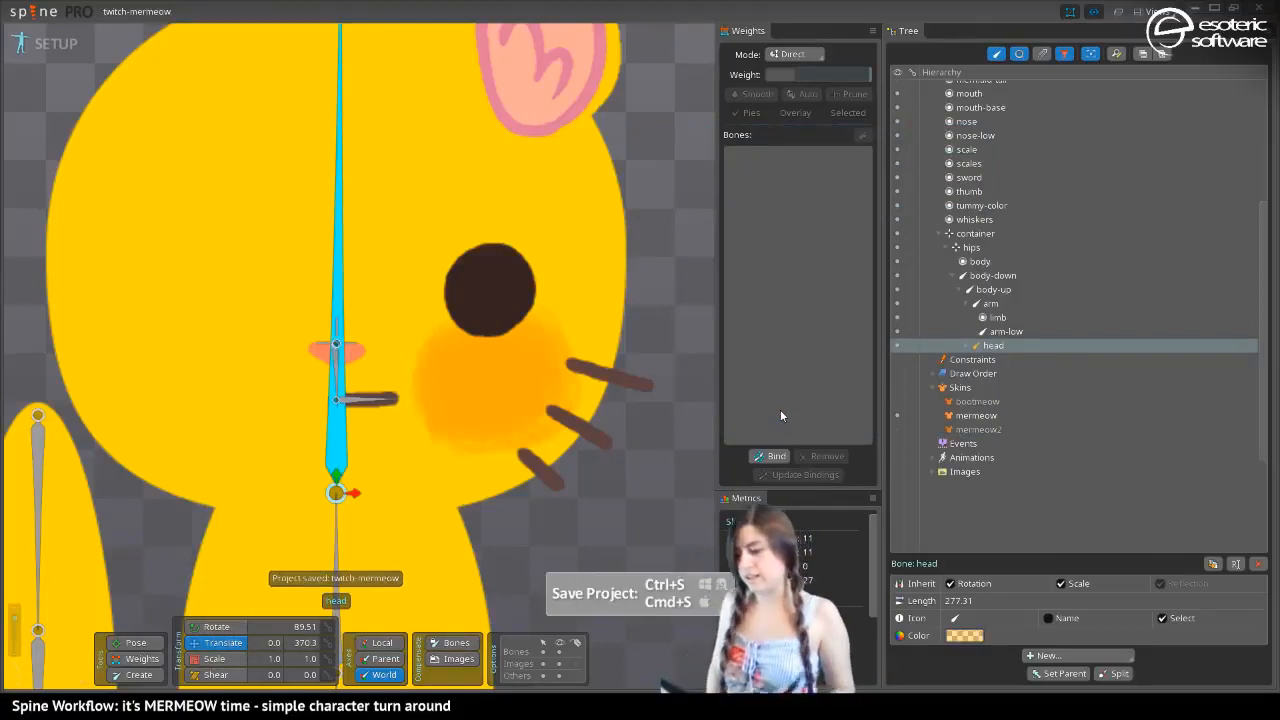
With bone and image compensation on, rotate head3 to 270 degrees and place it at 0.241, 441.5 with length 20.29
left_click(337, 375)
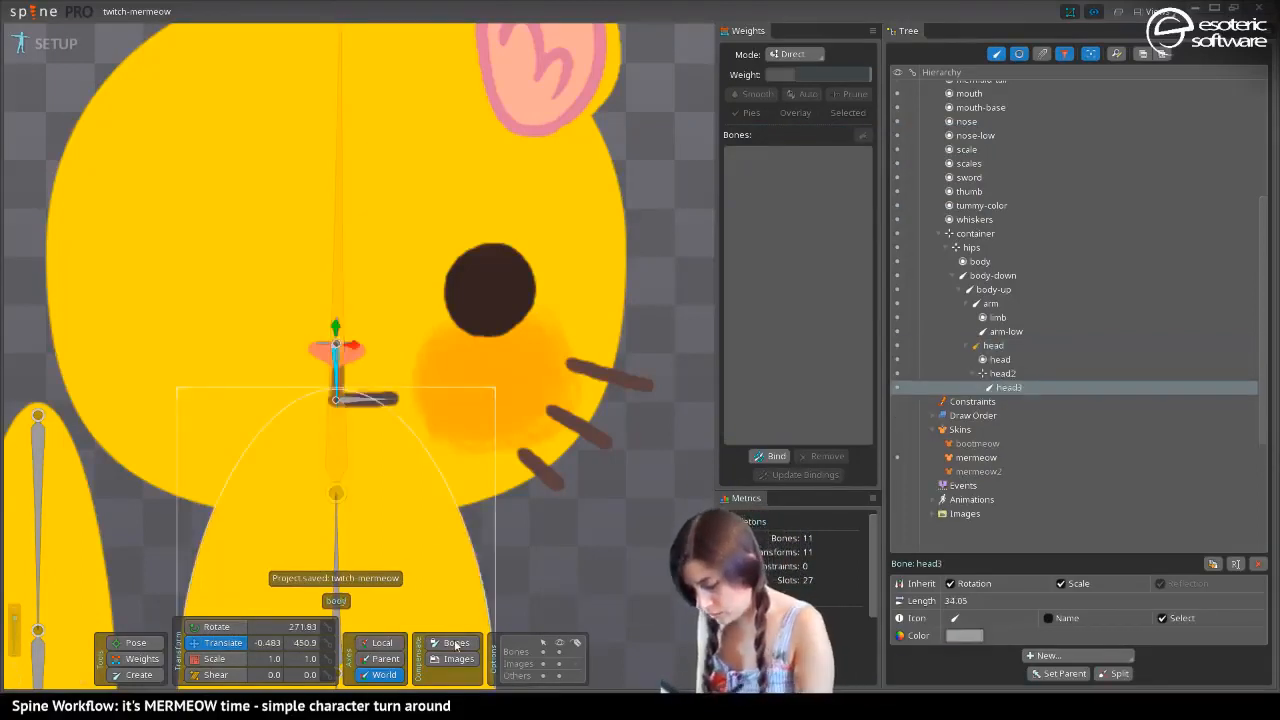
left_click(450, 645)
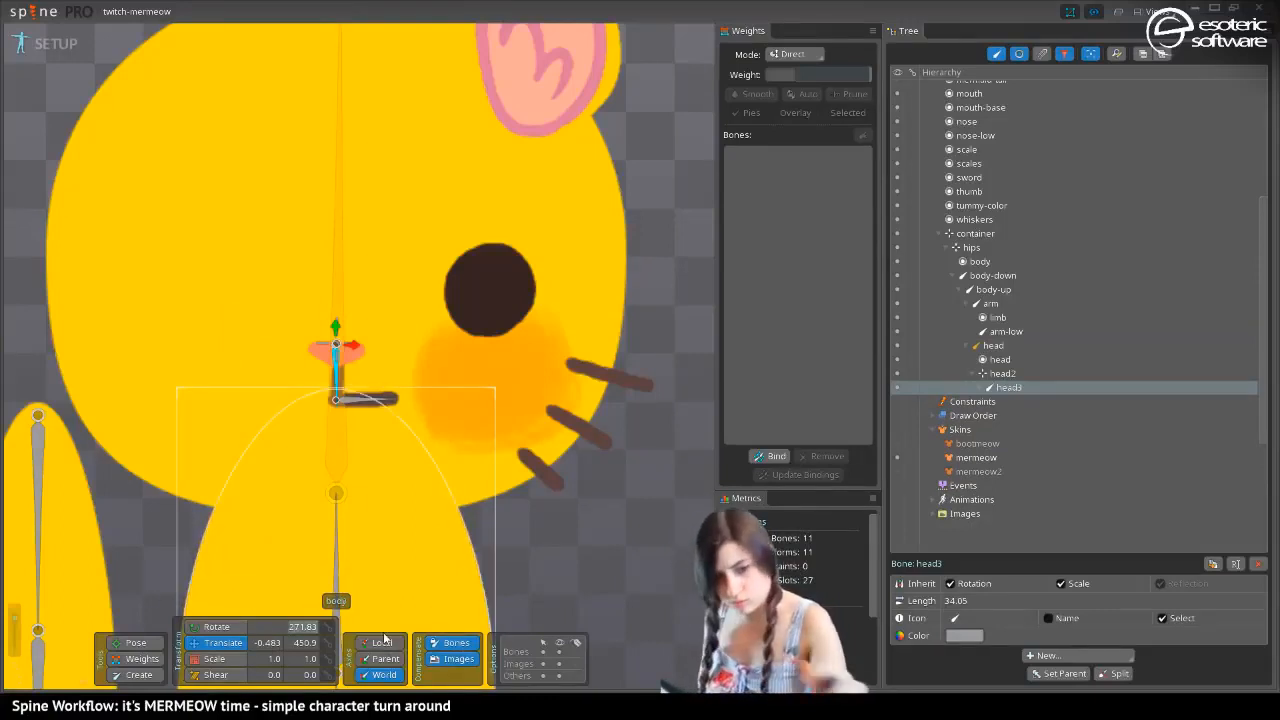
type("270")
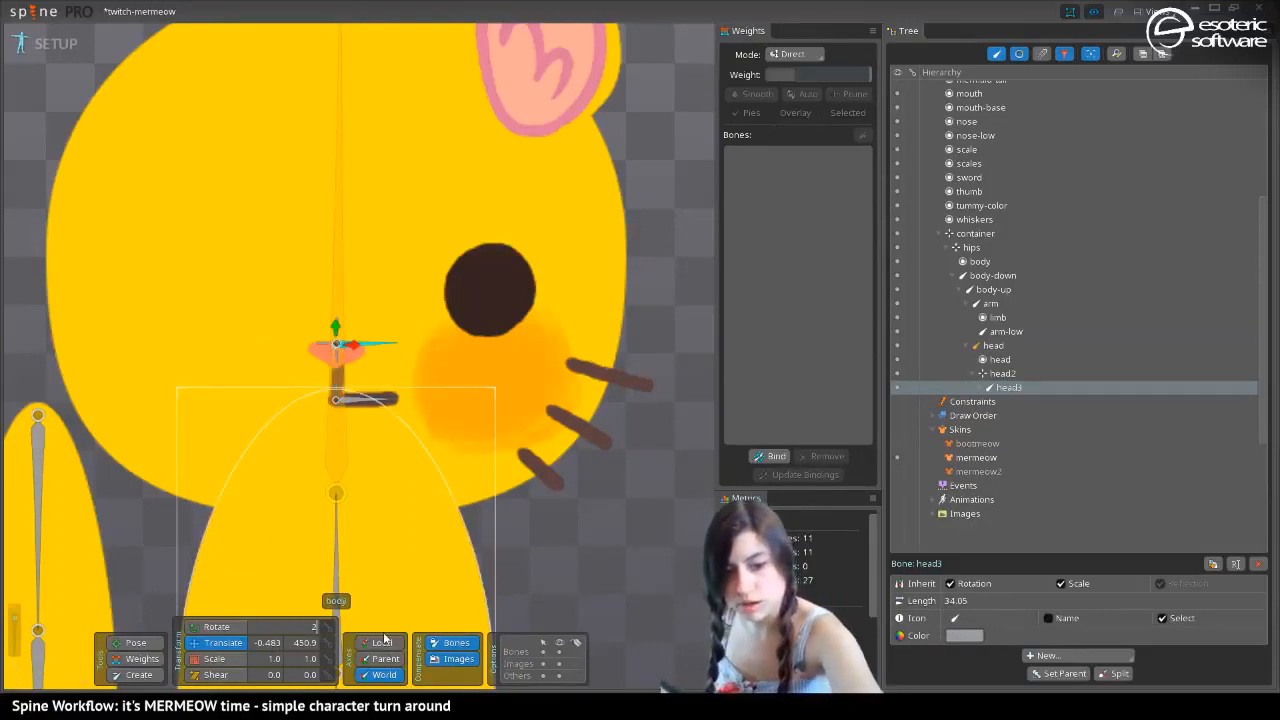
key("Return")
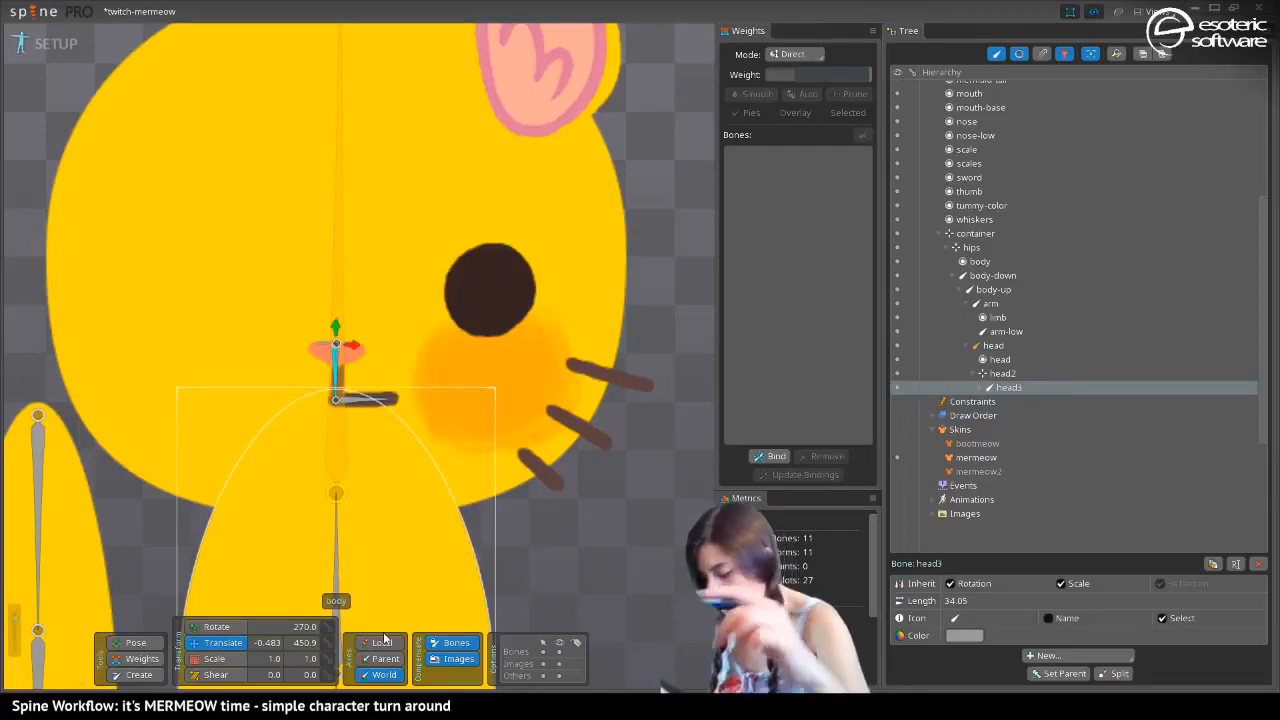
left_click_drag(354, 345, 352, 339)
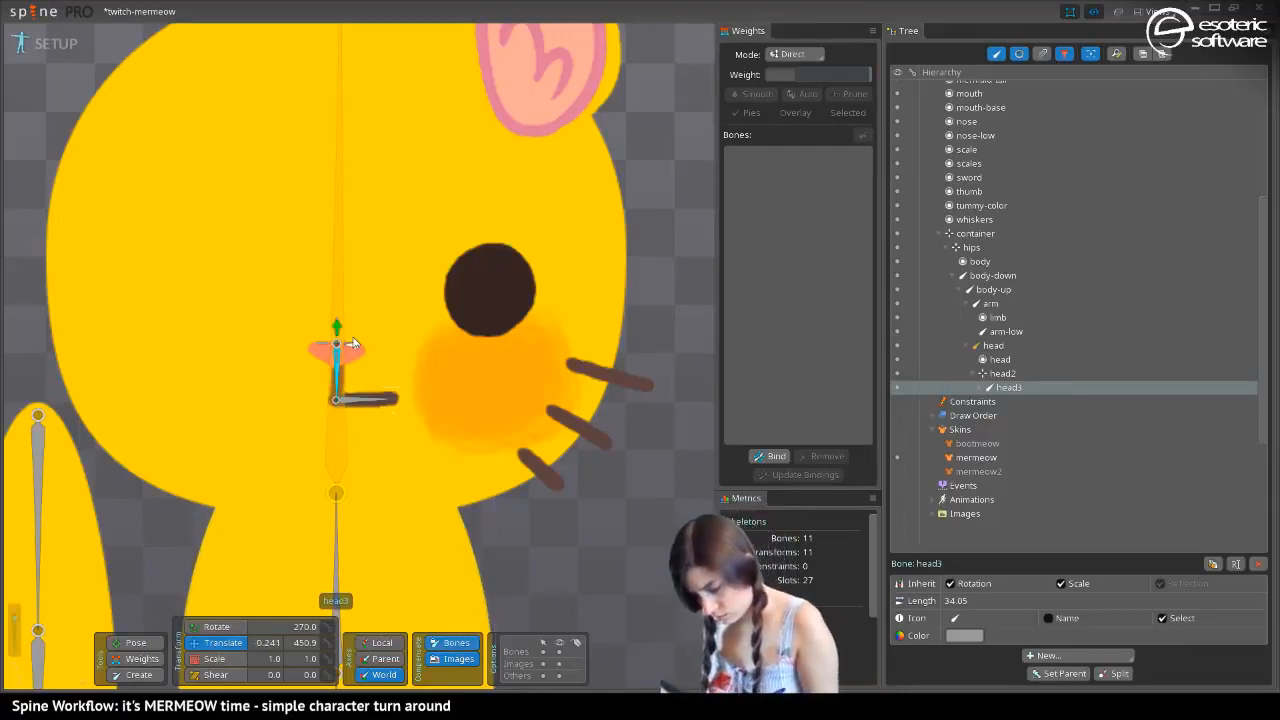
left_click_drag(338, 325, 342, 345)
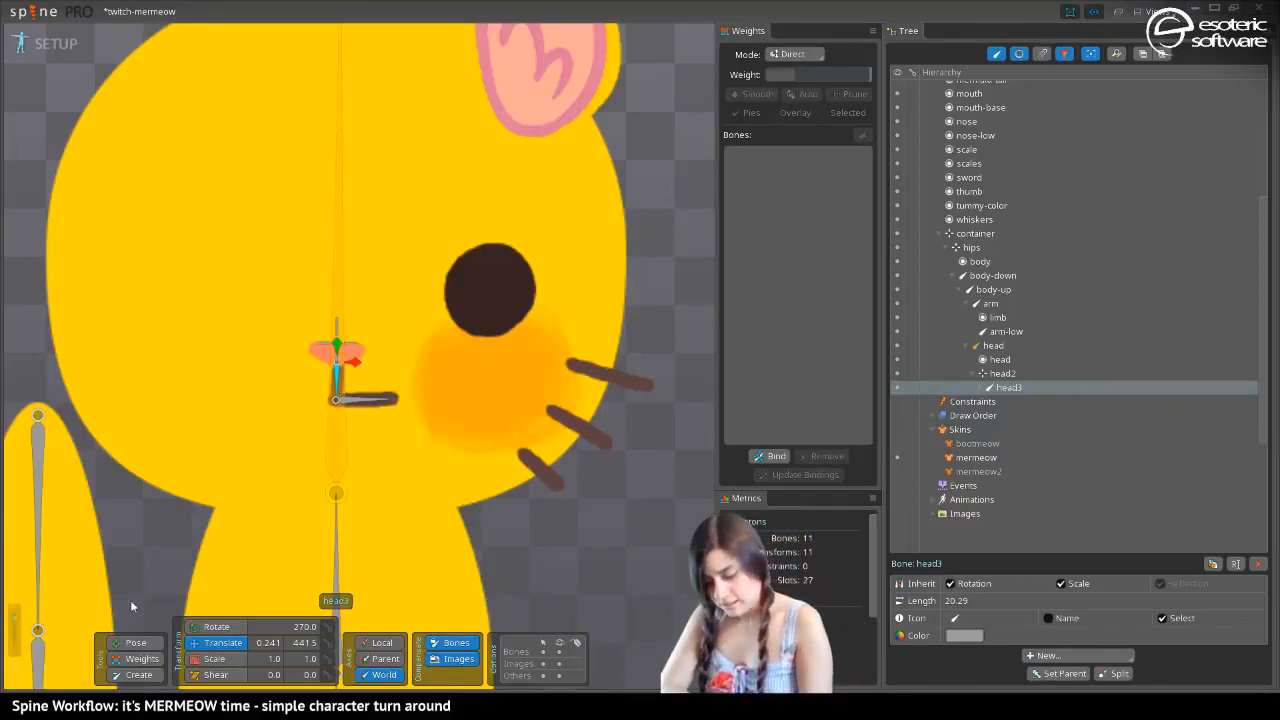
Create a zero-length child bone of head2 on the eye at about 82.8, 479.8, and a zero-length child of it on the cheek
left_click(131, 640)
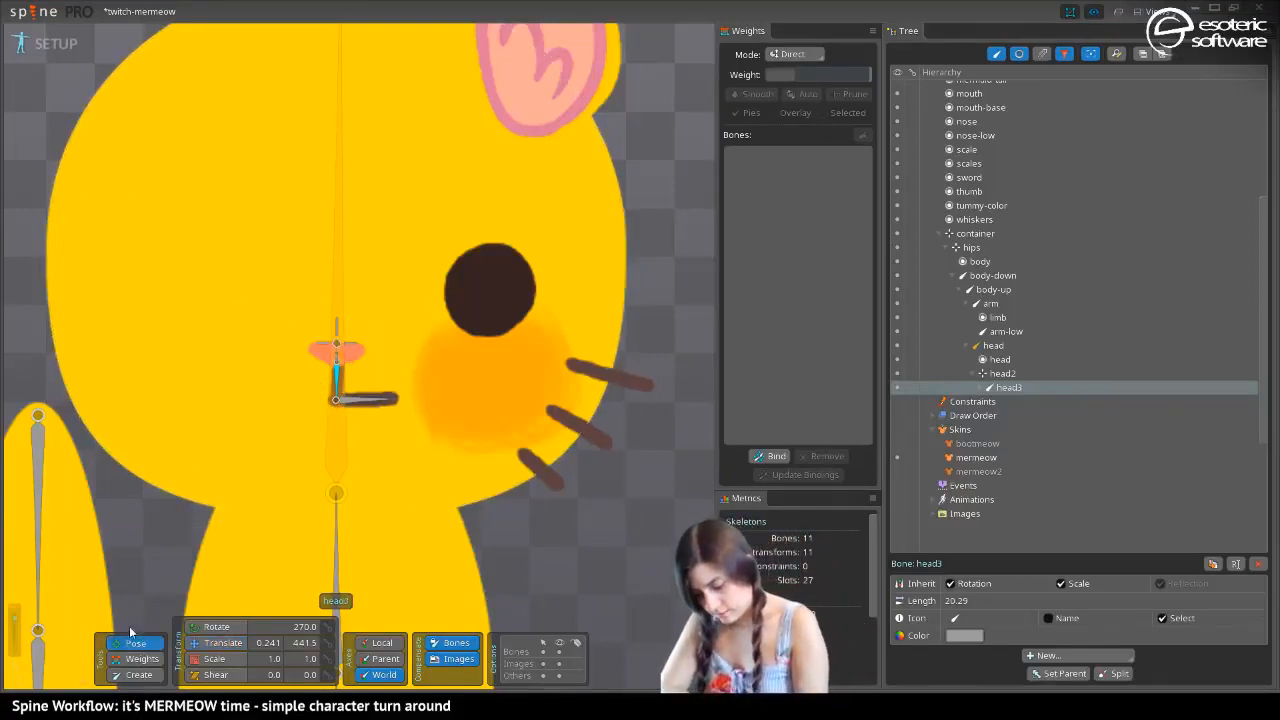
left_click(215, 642)
left_click(336, 330)
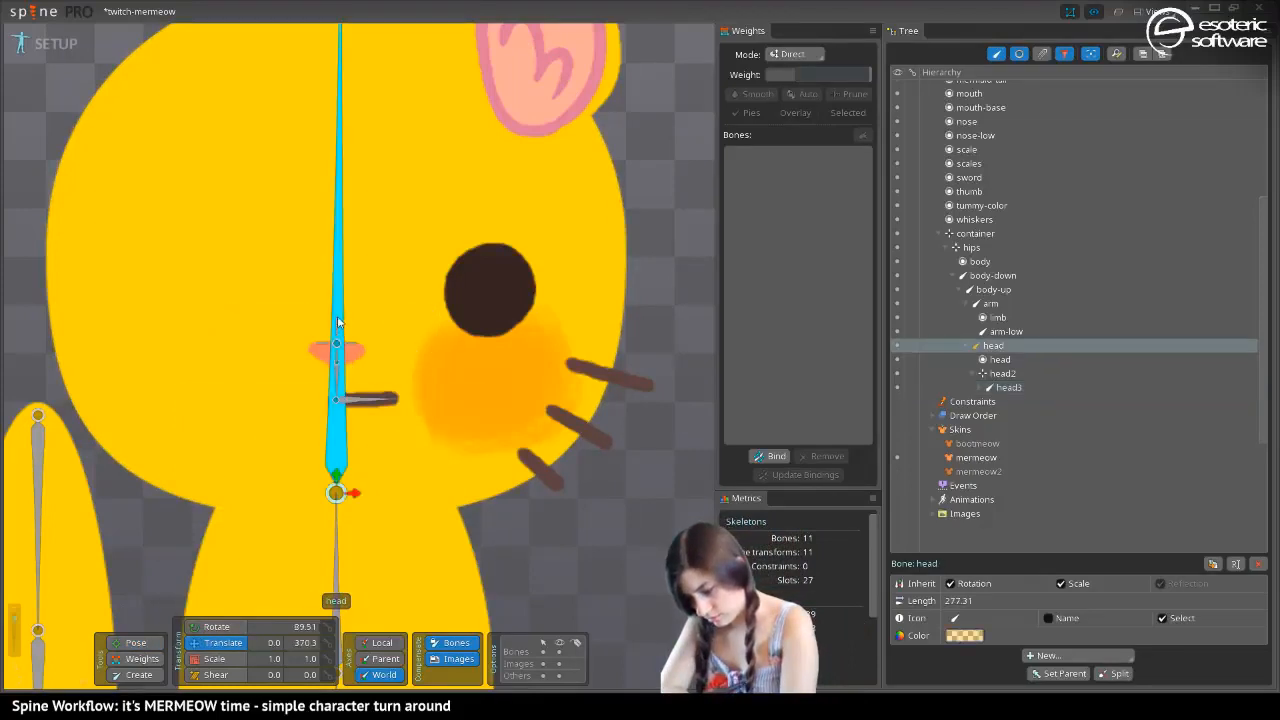
left_click(1003, 374)
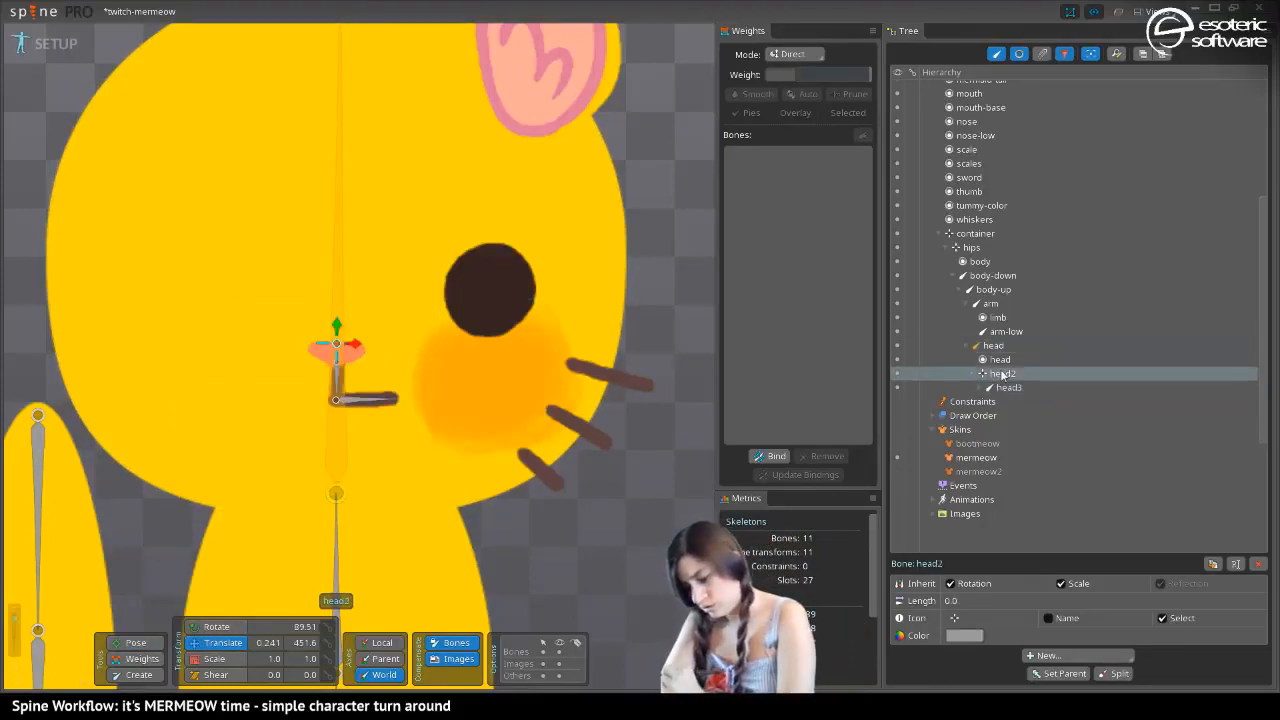
left_click(139, 674)
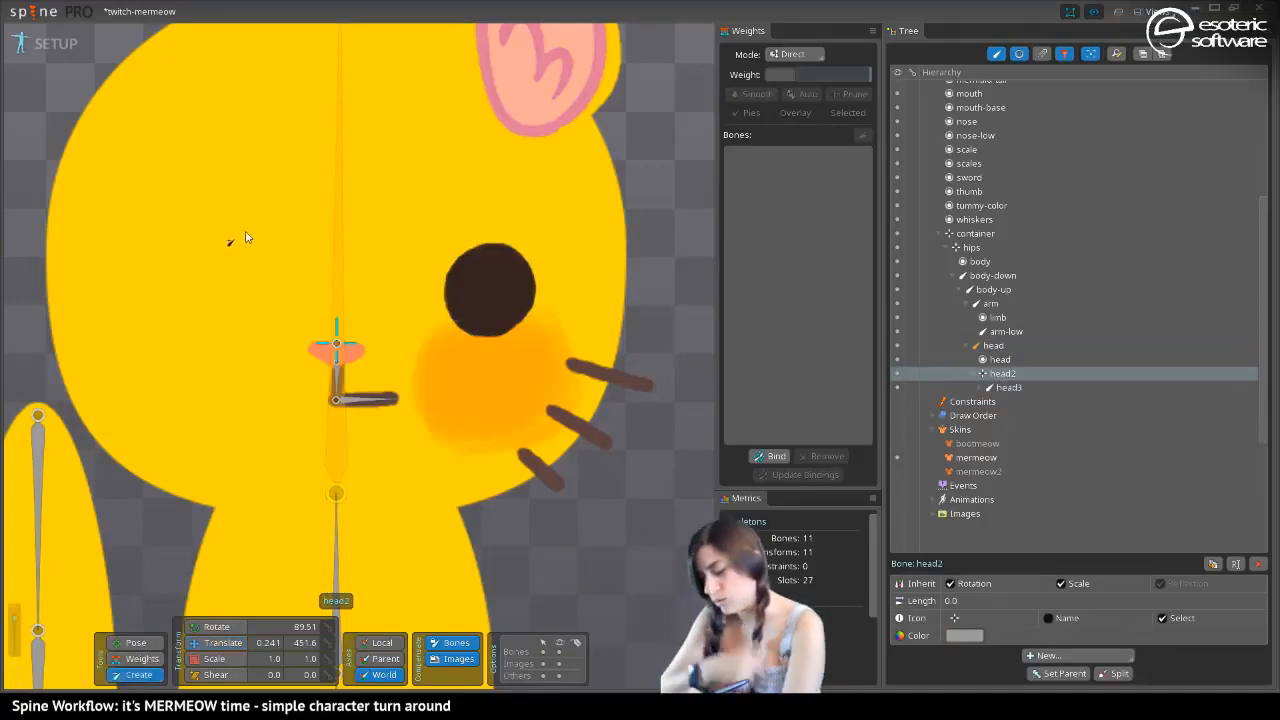
left_click(488, 291)
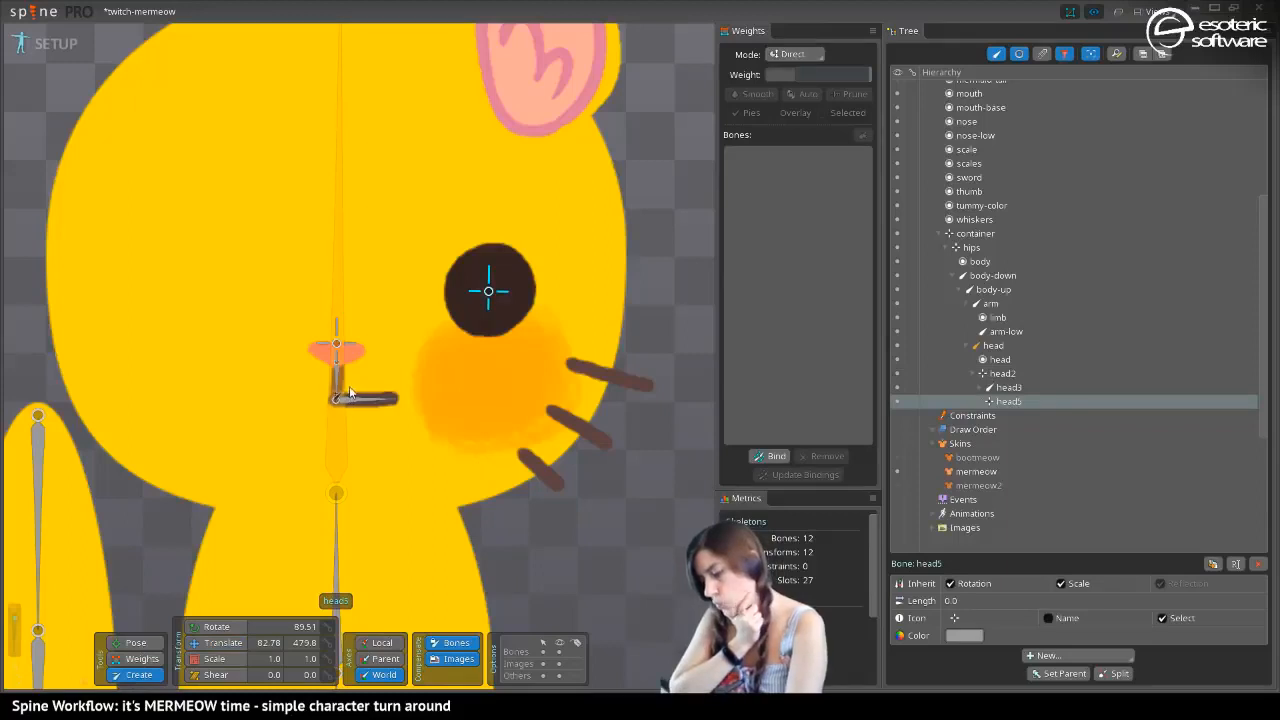
left_click(492, 385)
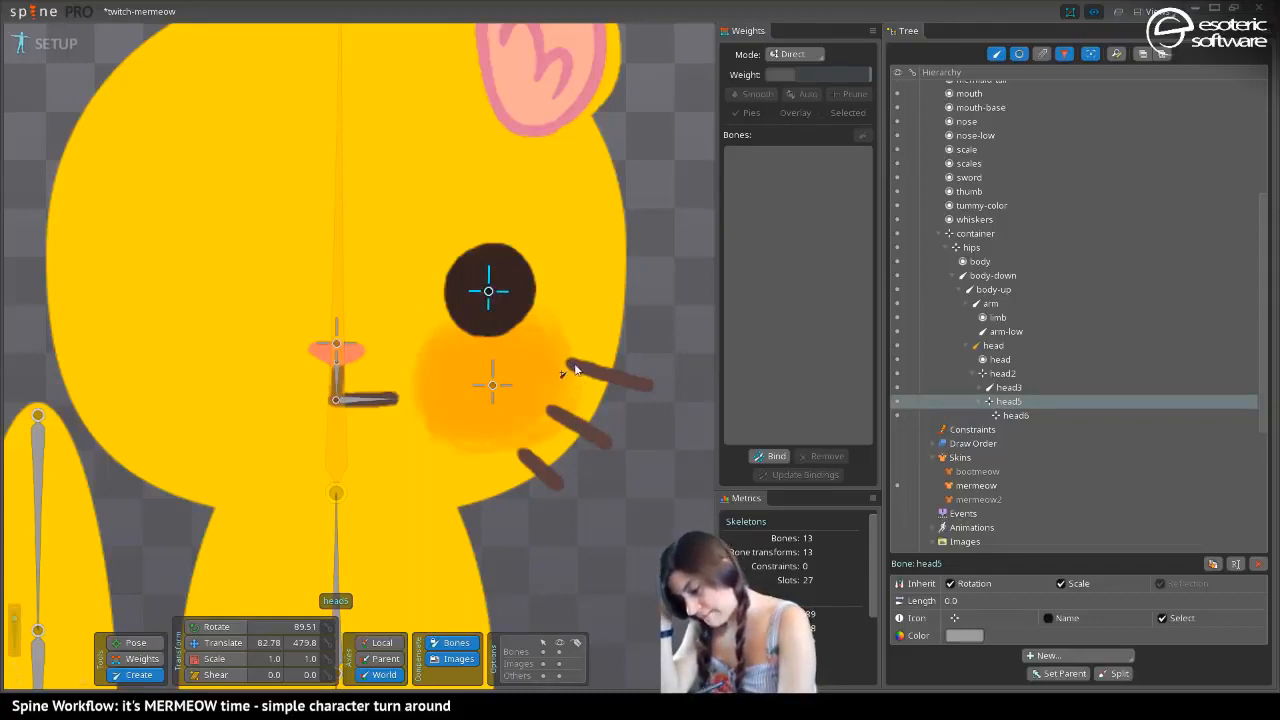
Create a zero-length bone at the middle whisker's base and a child bone about 39.3 long along that whisker, and save the project
left_click(549, 412)
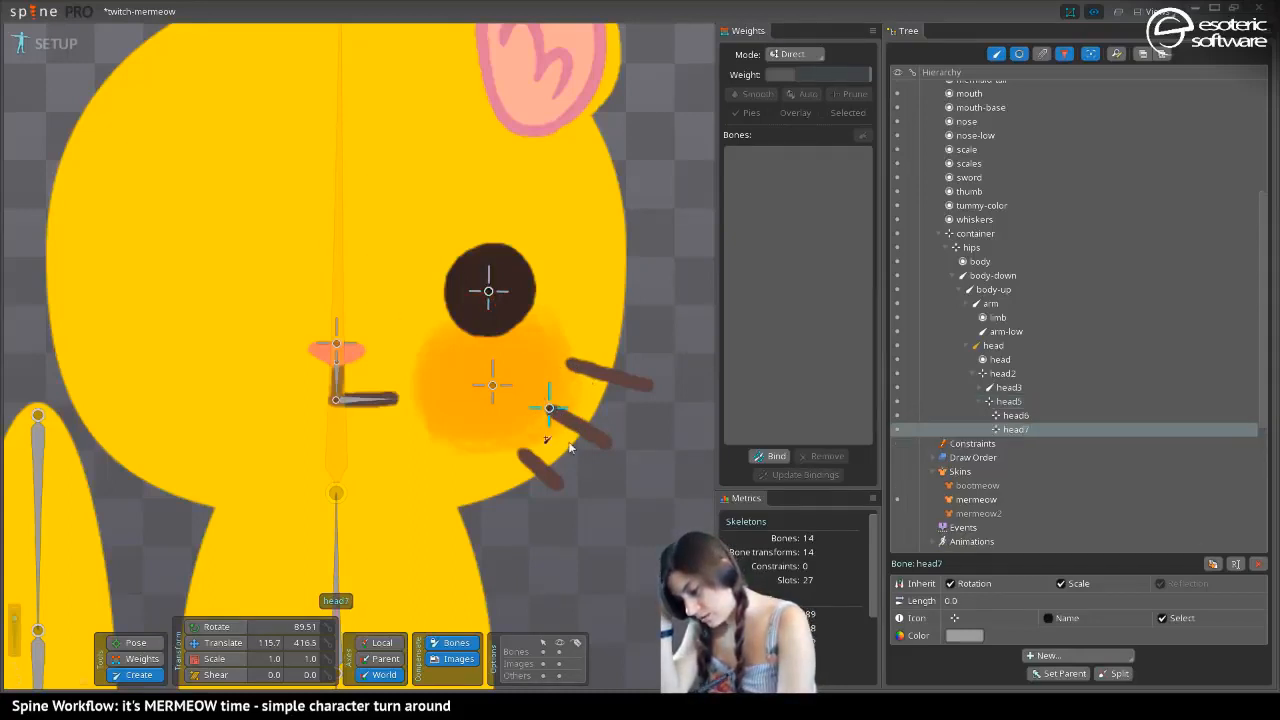
left_click_drag(550, 410, 609, 444)
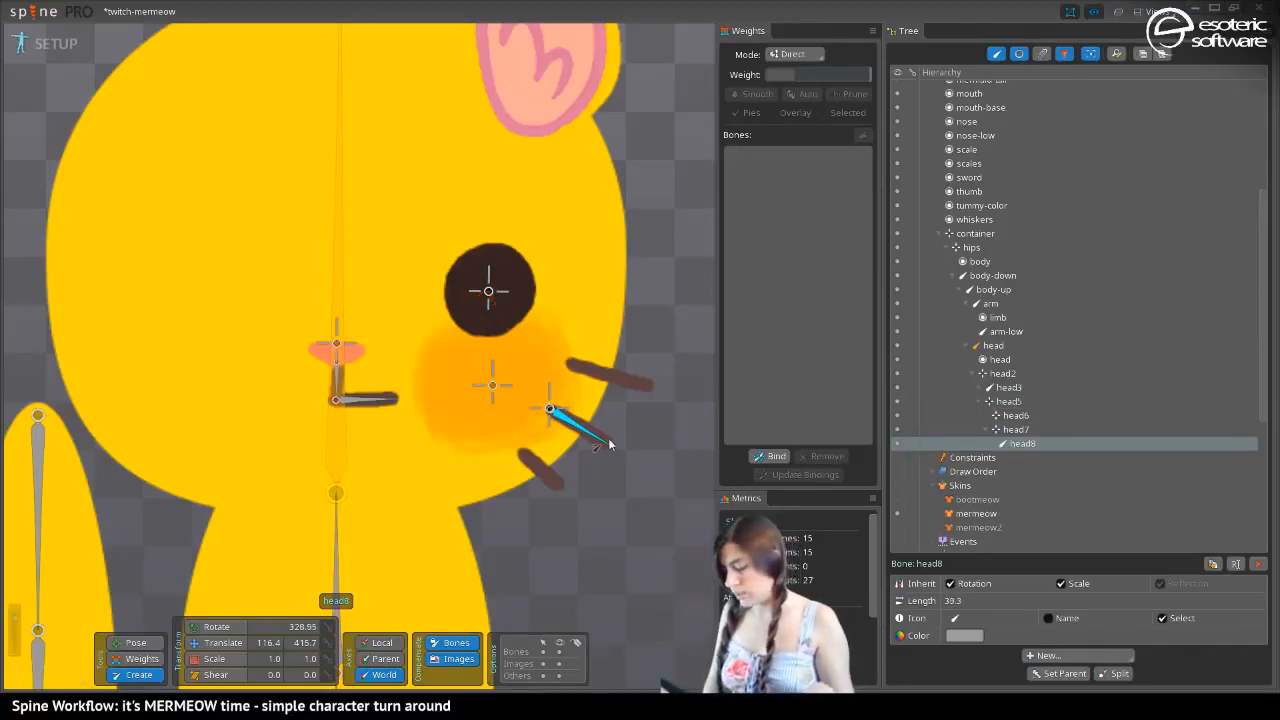
key("ctrl+s")
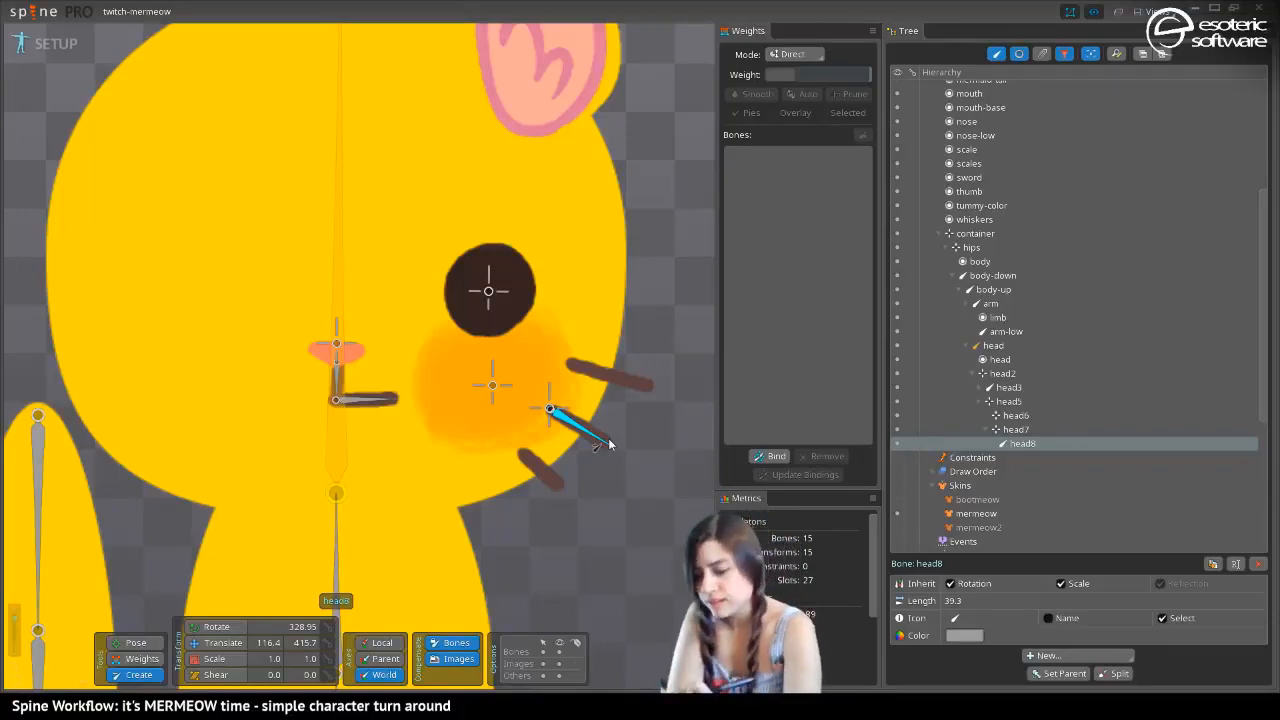
Try drawing a child bone of head2 about 110.8 long from the ear's base to its tip, and undo it
left_click_drag(242, 178, 235, 355)
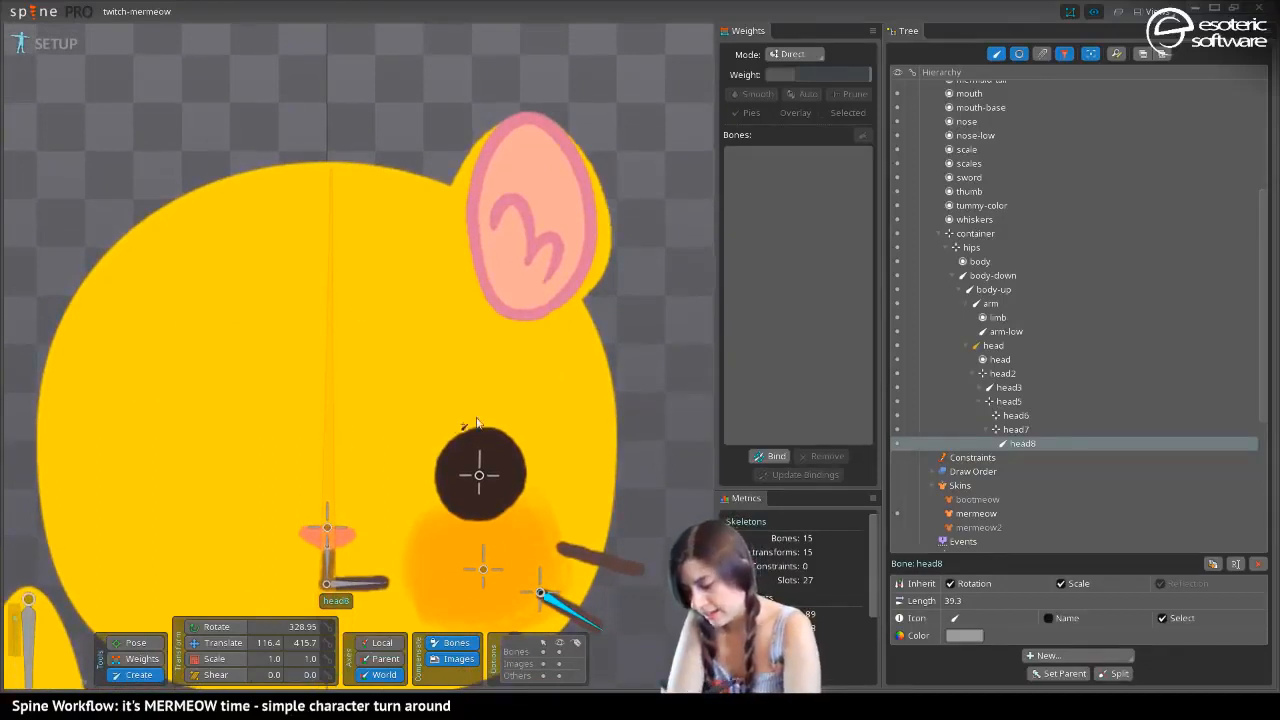
left_click(327, 527)
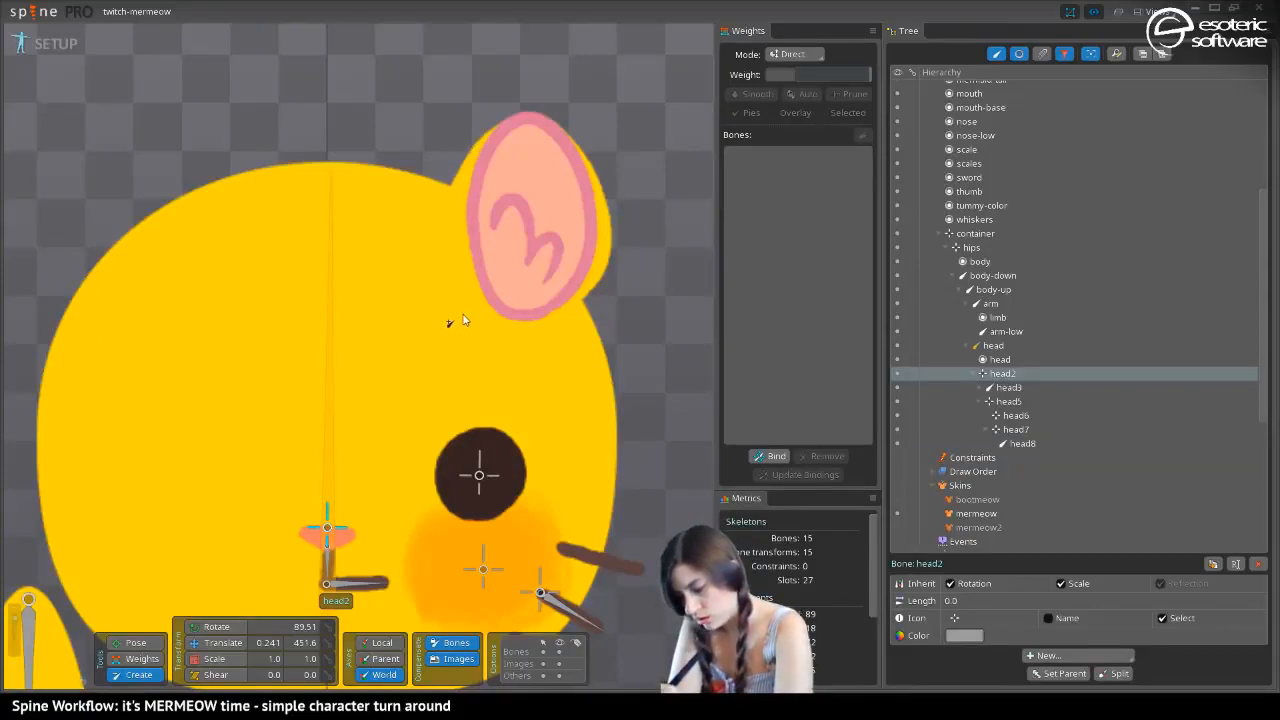
left_click_drag(463, 314, 535, 118)
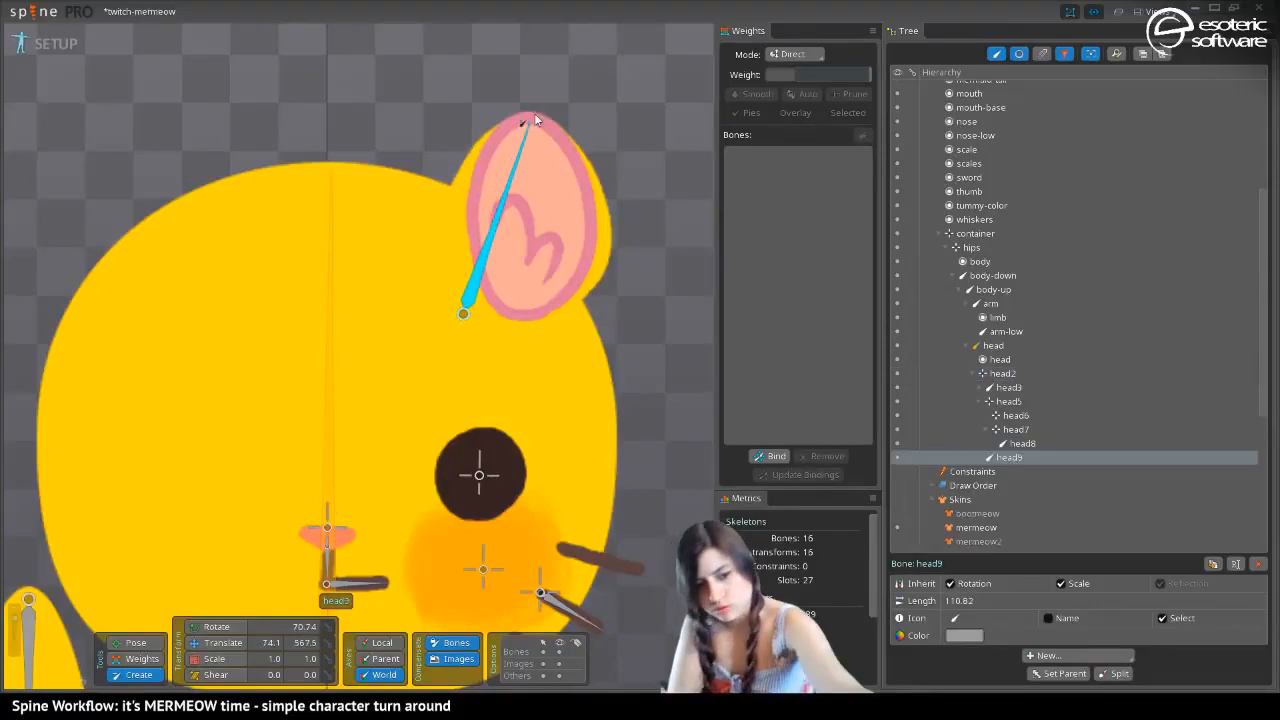
key("ctrl+z")
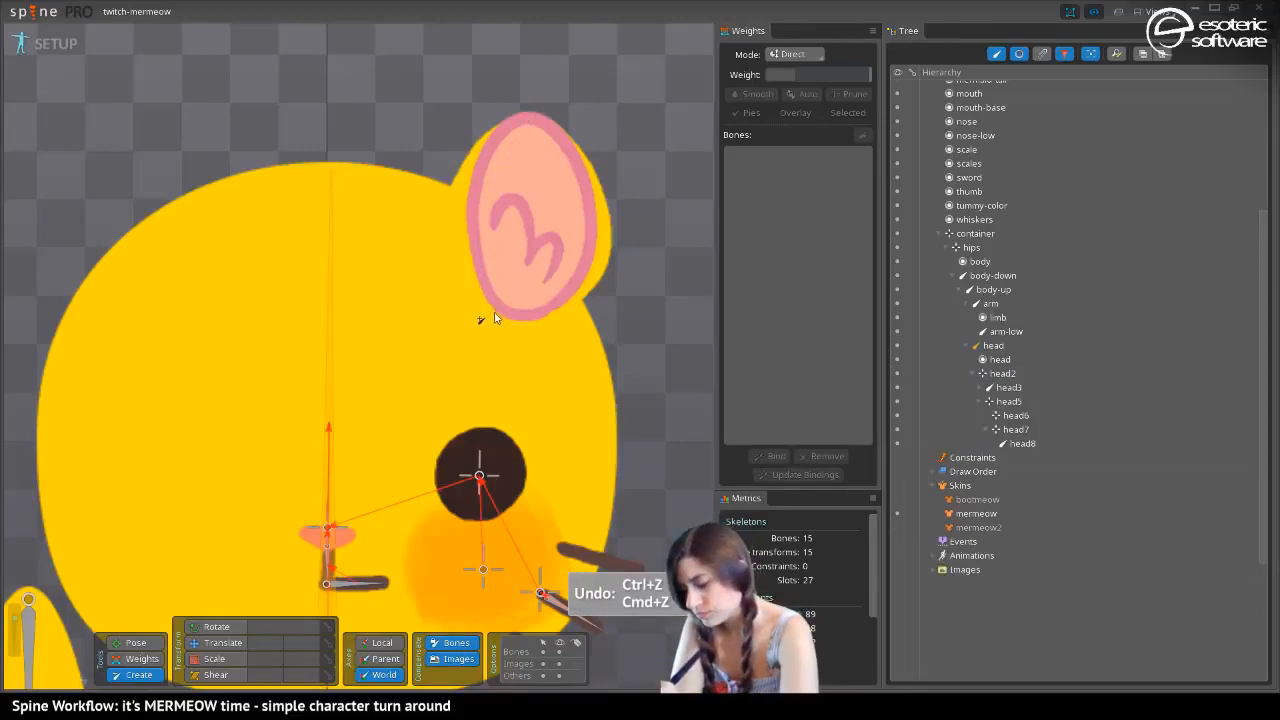
Draw a bone about 112.2 long under root from the ear's base to its tip, and add a zero-length child at the ear's inner edge
left_click_drag(494, 318, 531, 120)
left_click_drag(533, 114, 539, 119)
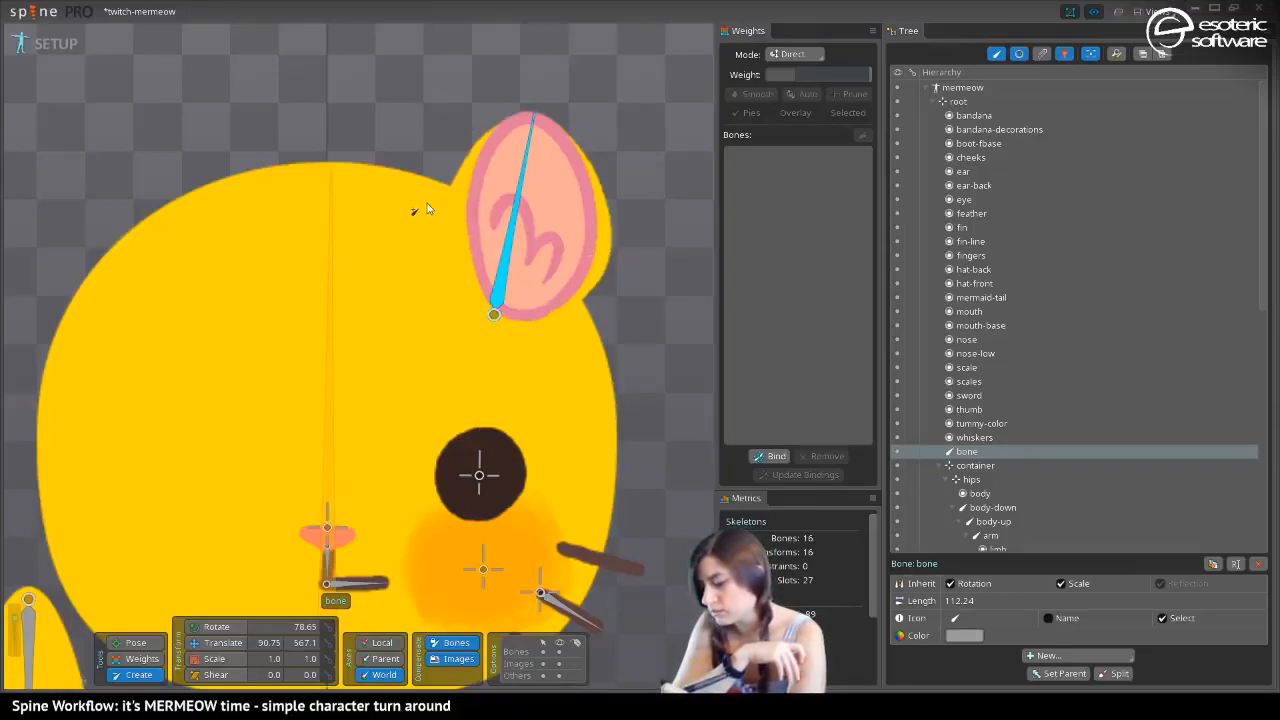
left_click(466, 213)
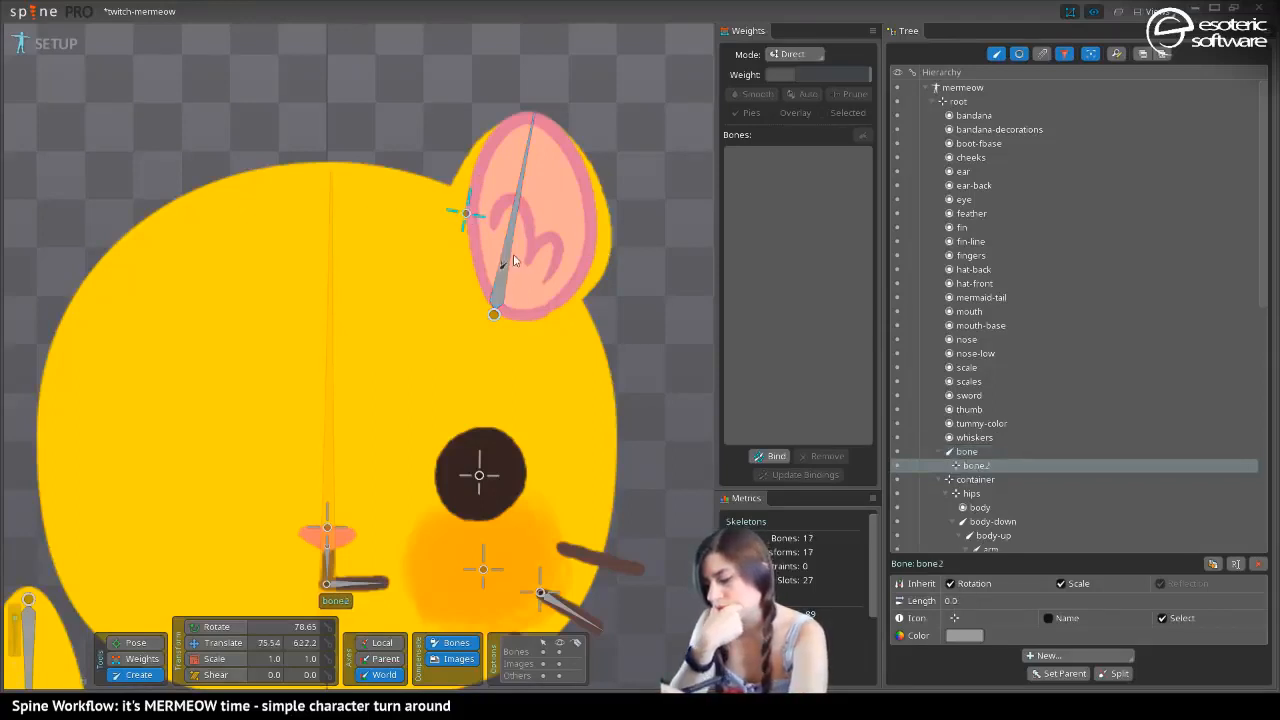
Add two zero-length child bones to the ear bone, at the ear's outer edge and just outside its inner edge at about 61.8, 625.8
left_click(508, 240)
left_click(594, 240)
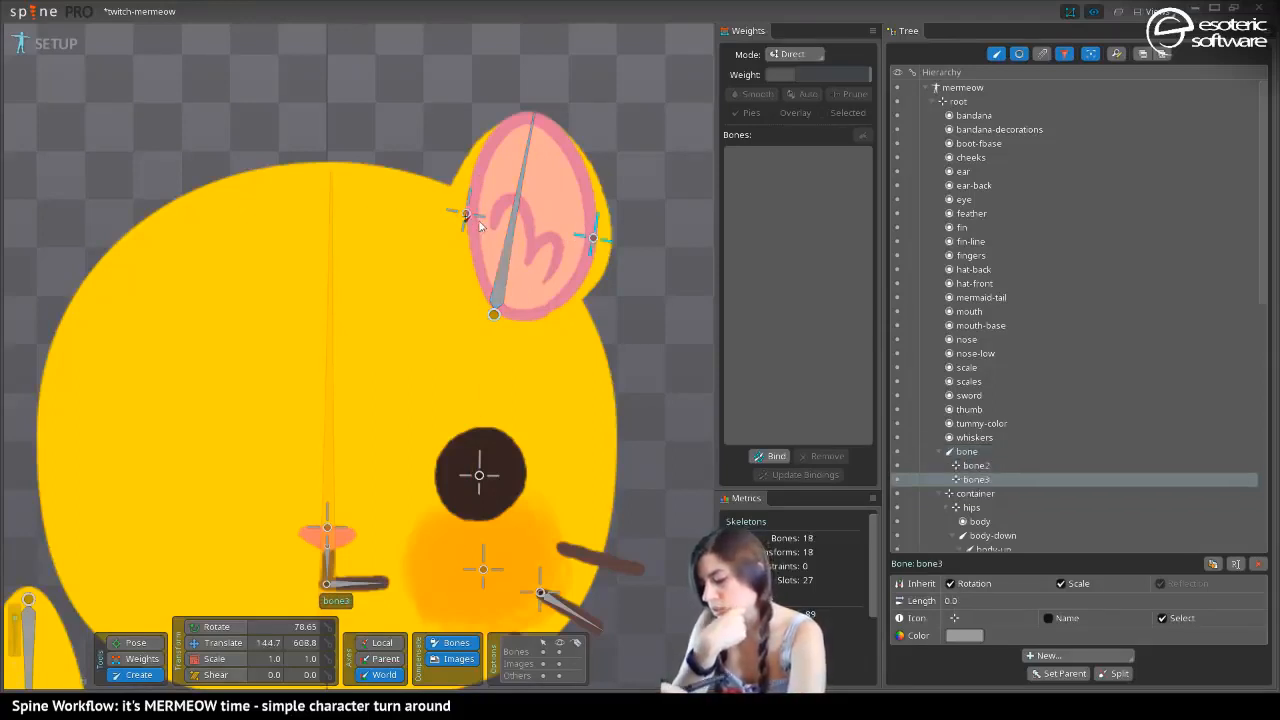
left_click(505, 264)
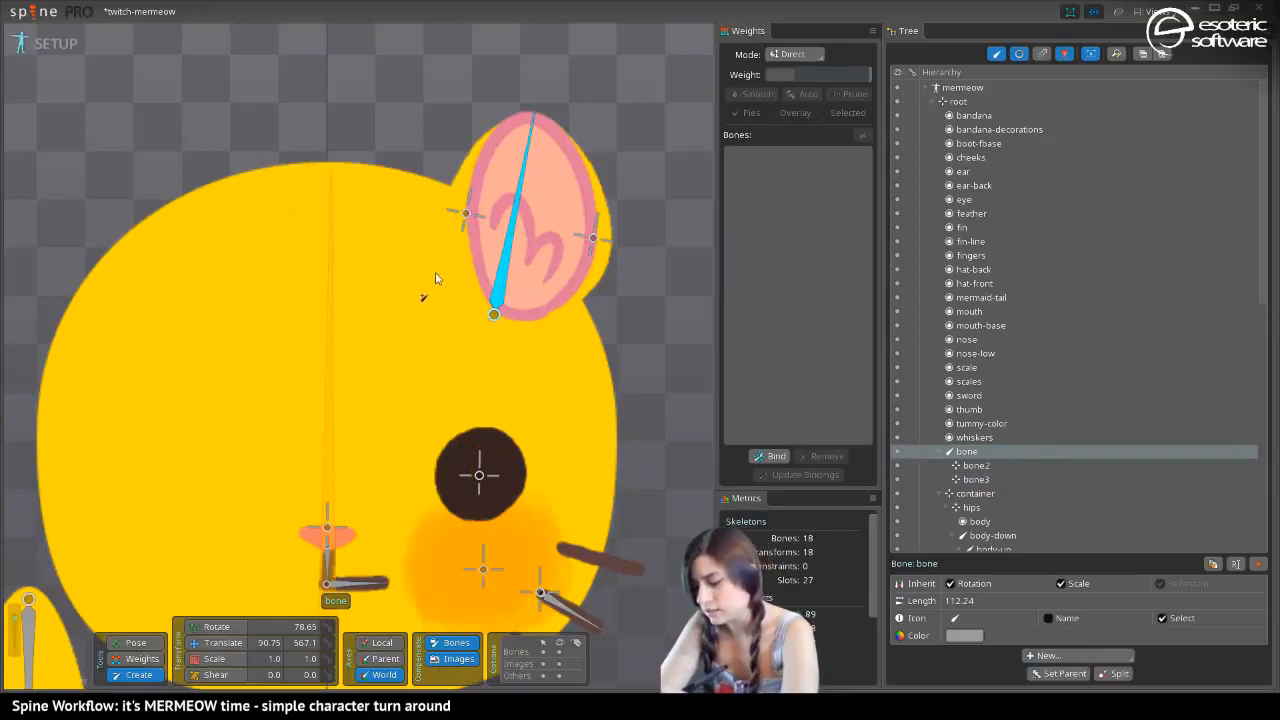
left_click(441, 208)
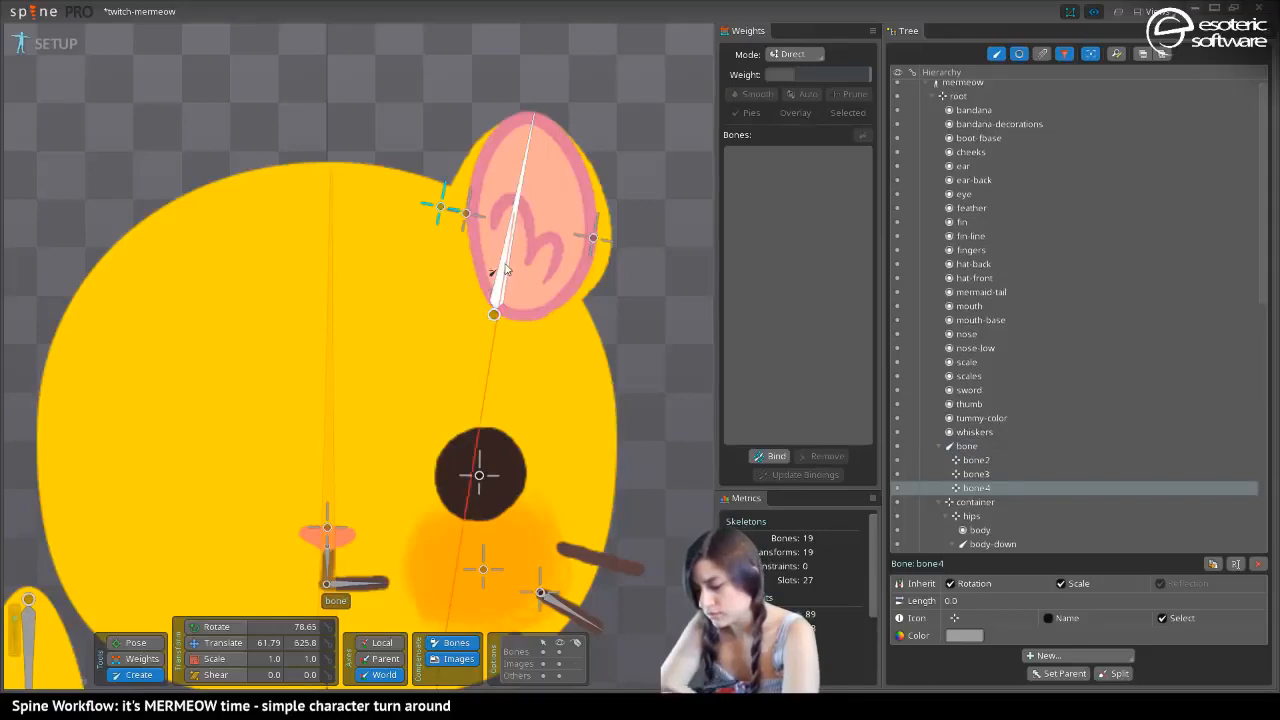
Draw a child bone of hips about 177.9 long down to the tail's tip, and set its rotation to 270
left_click_drag(200, 443, 231, 369)
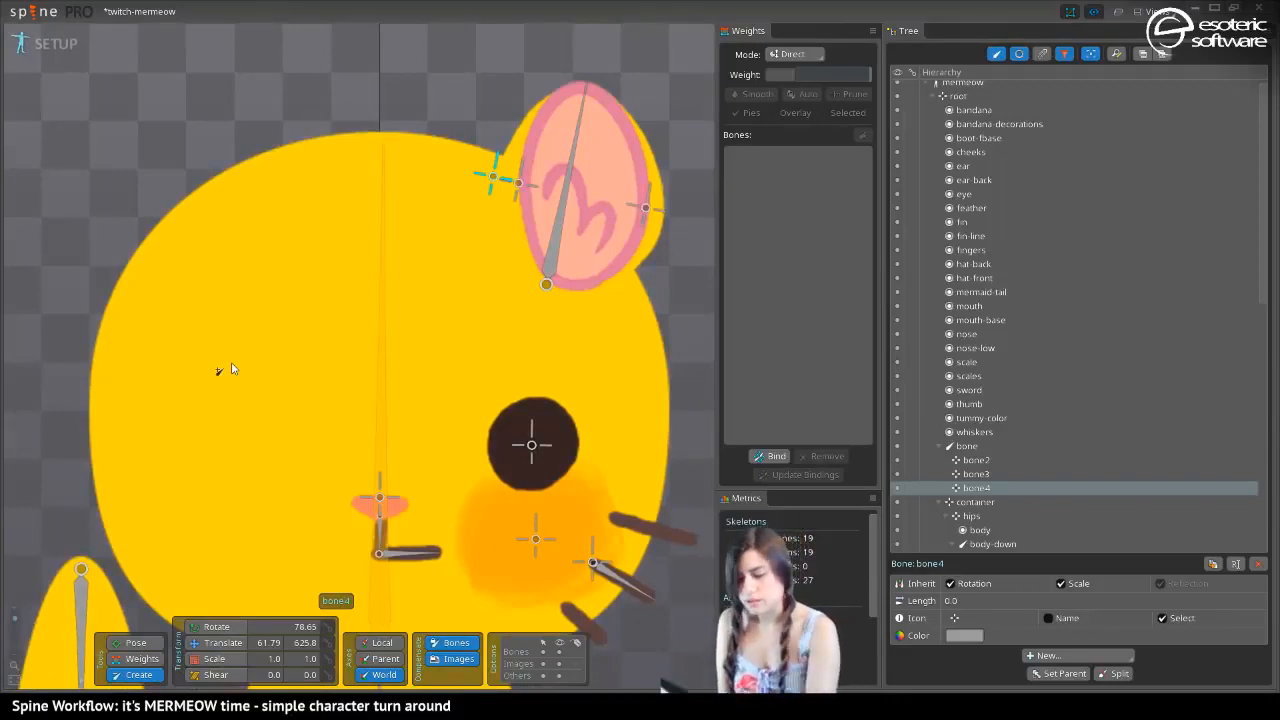
scroll(231, 369, "down", 5)
scroll(208, 477, "up", 3)
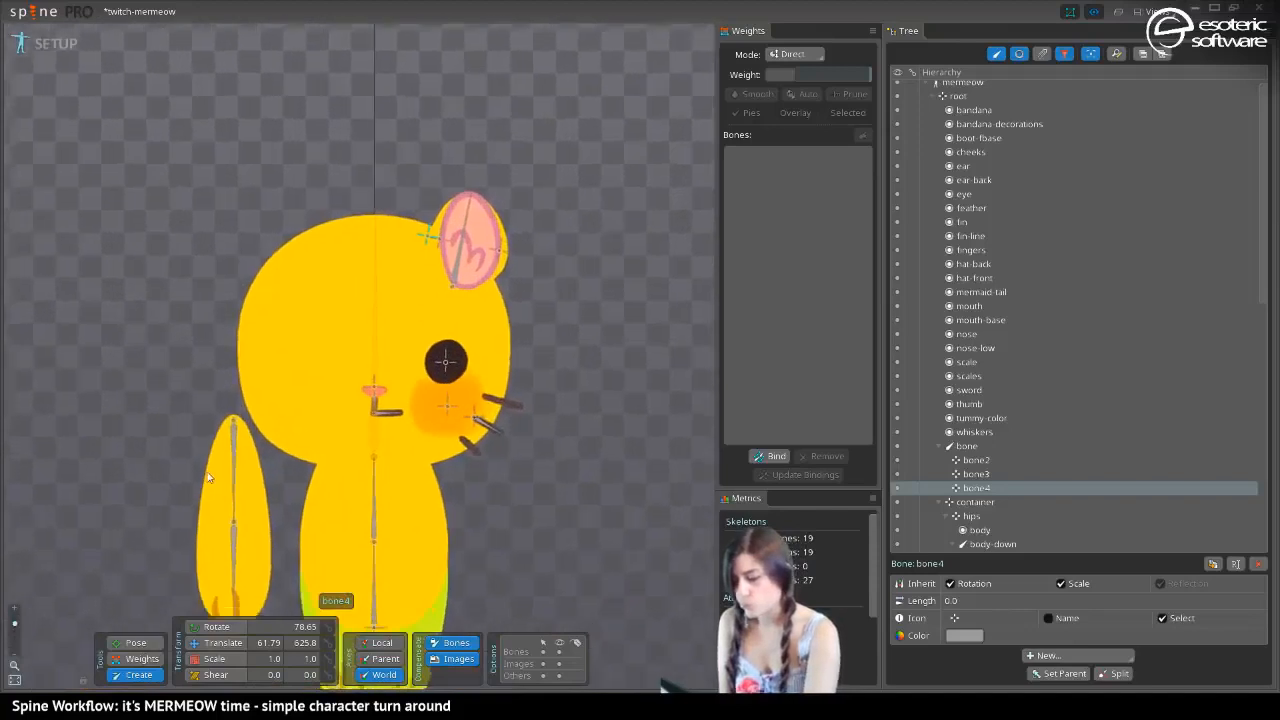
mouse_move(208, 477)
left_mouse_down()
mouse_move(200, 368)
mouse_move(180, 364)
left_mouse_up()
left_click_drag(188, 428, 180, 327)
mouse_move(203, 377)
left_mouse_down()
mouse_move(181, 321)
mouse_move(196, 426)
left_mouse_up()
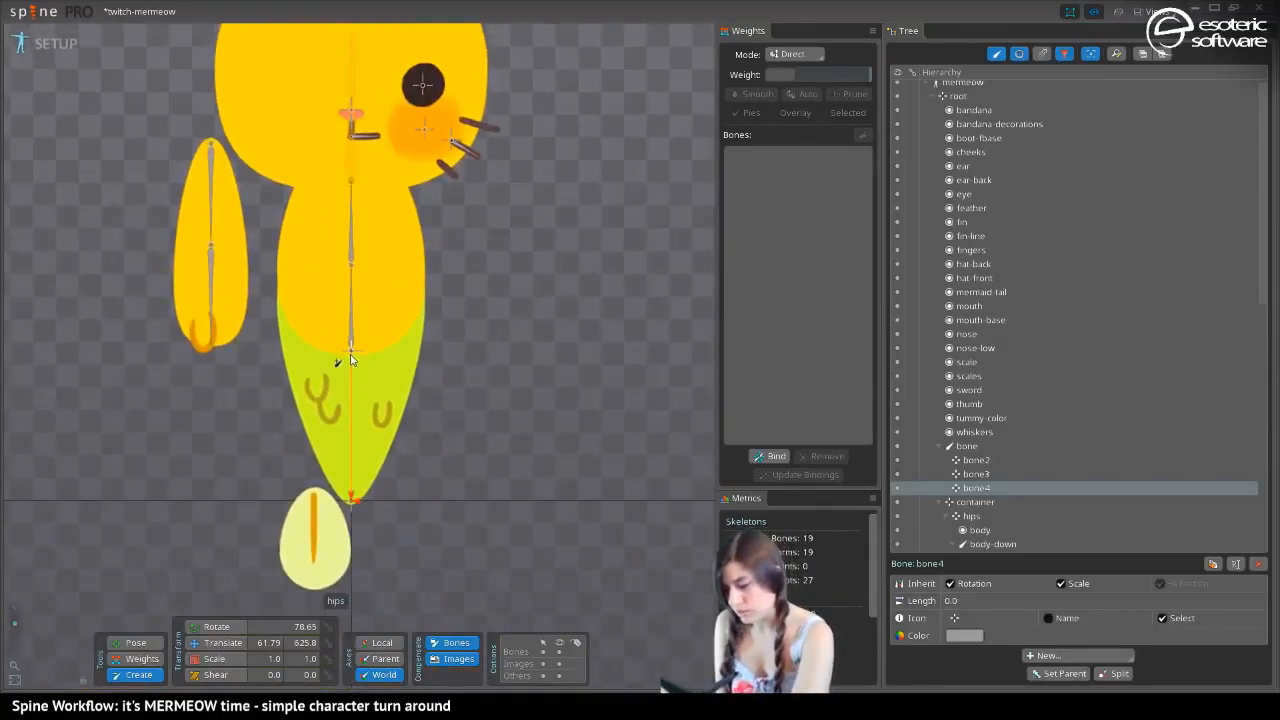
left_click(350, 359)
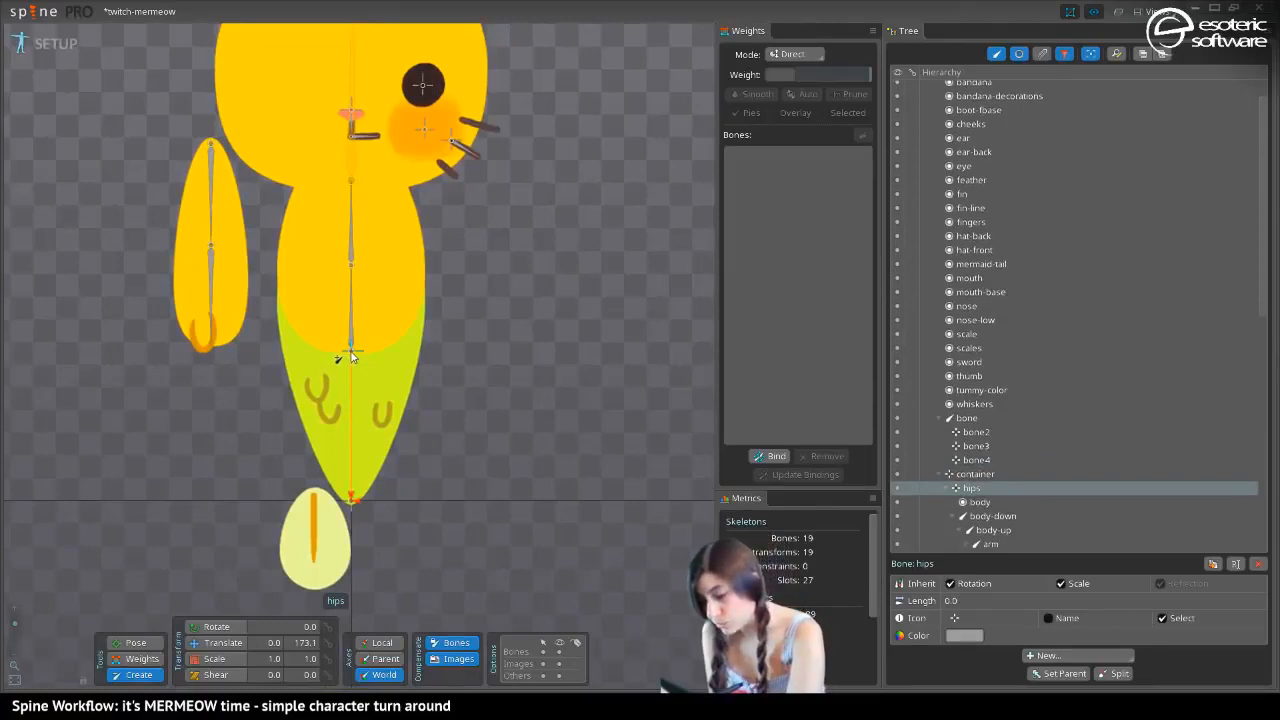
left_click_drag(350, 357, 351, 500)
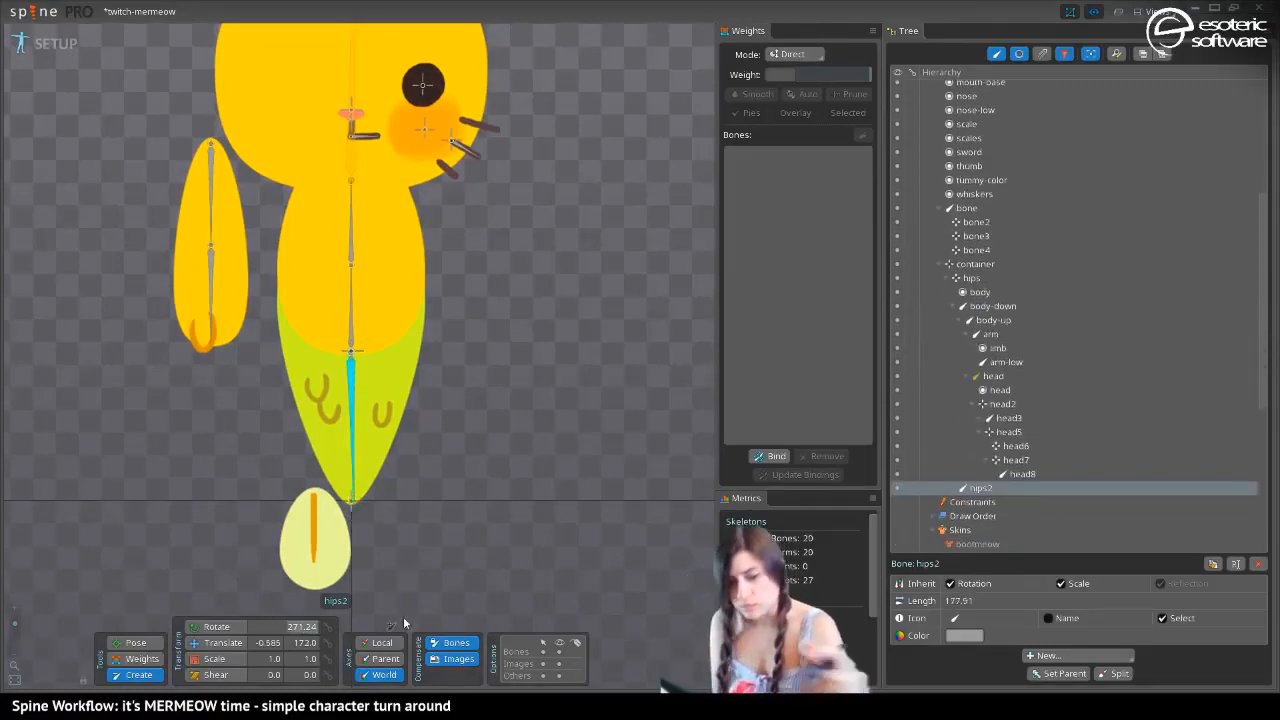
type("270")
key("Return")
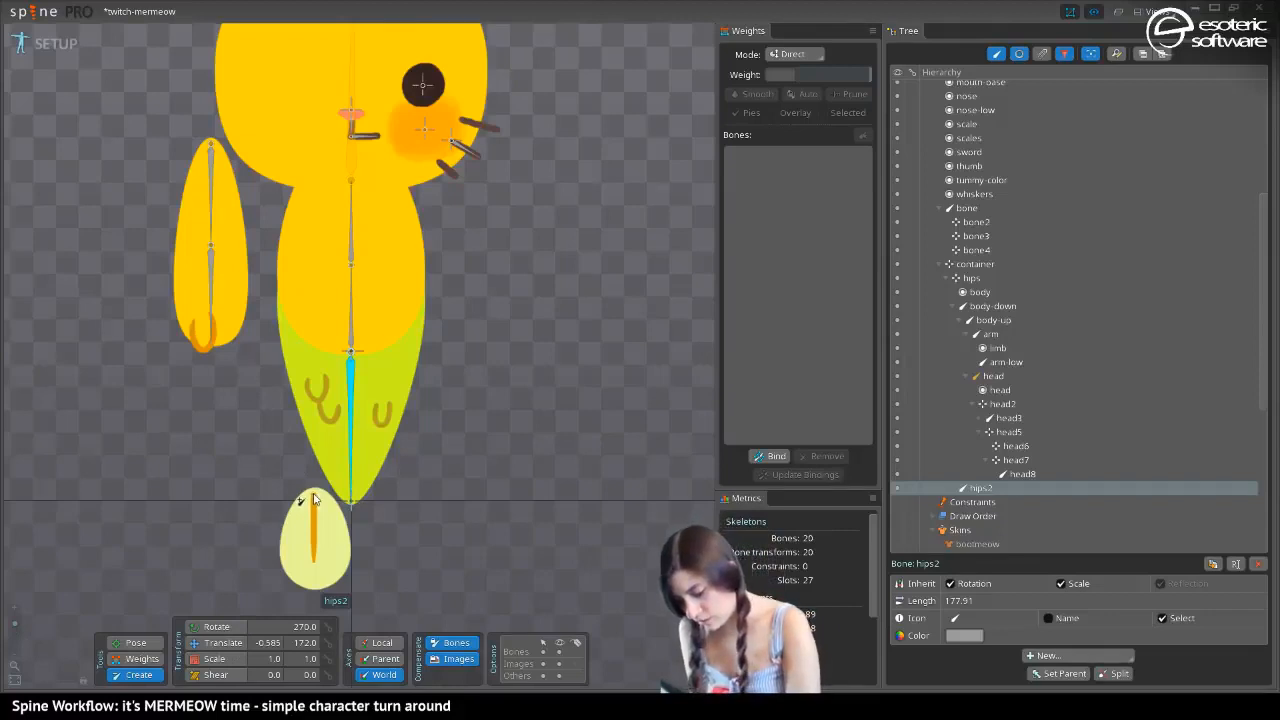
Draw a child of the tail bone about 109.4 long down the fin, rotate it to 270 and shift its X to about -43.7
left_click_drag(313, 498, 313, 592)
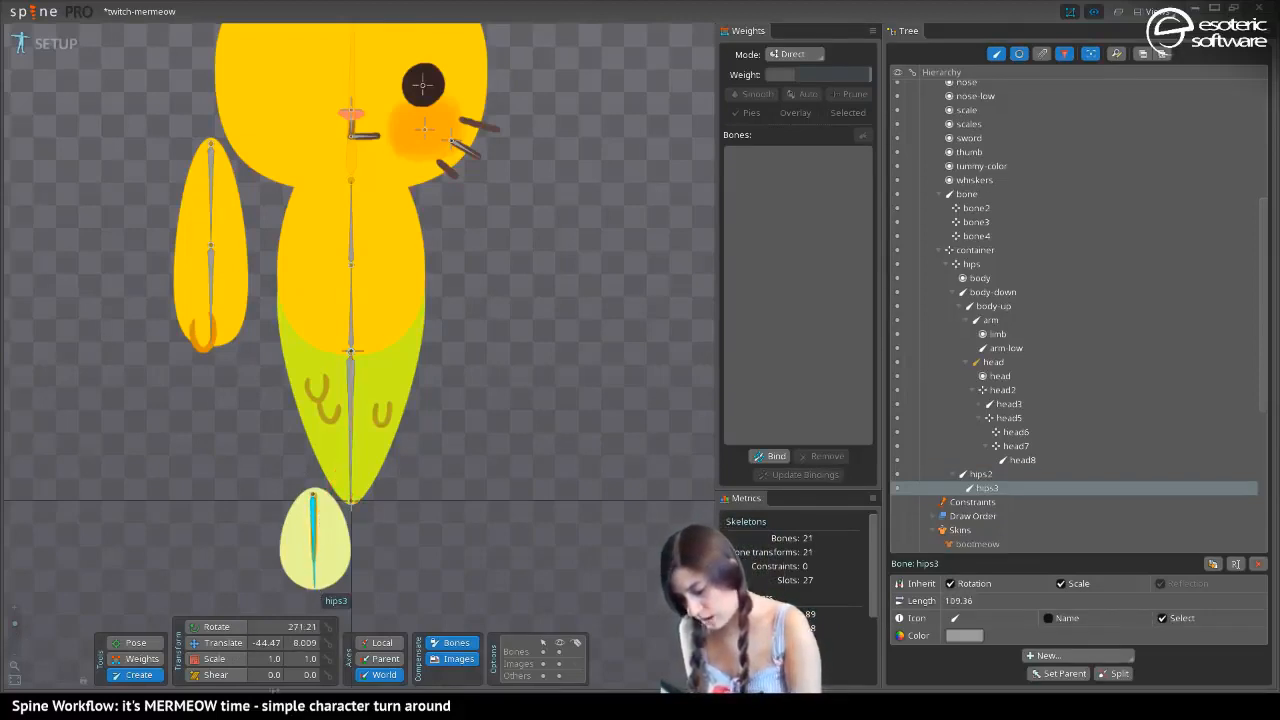
left_click(382, 656)
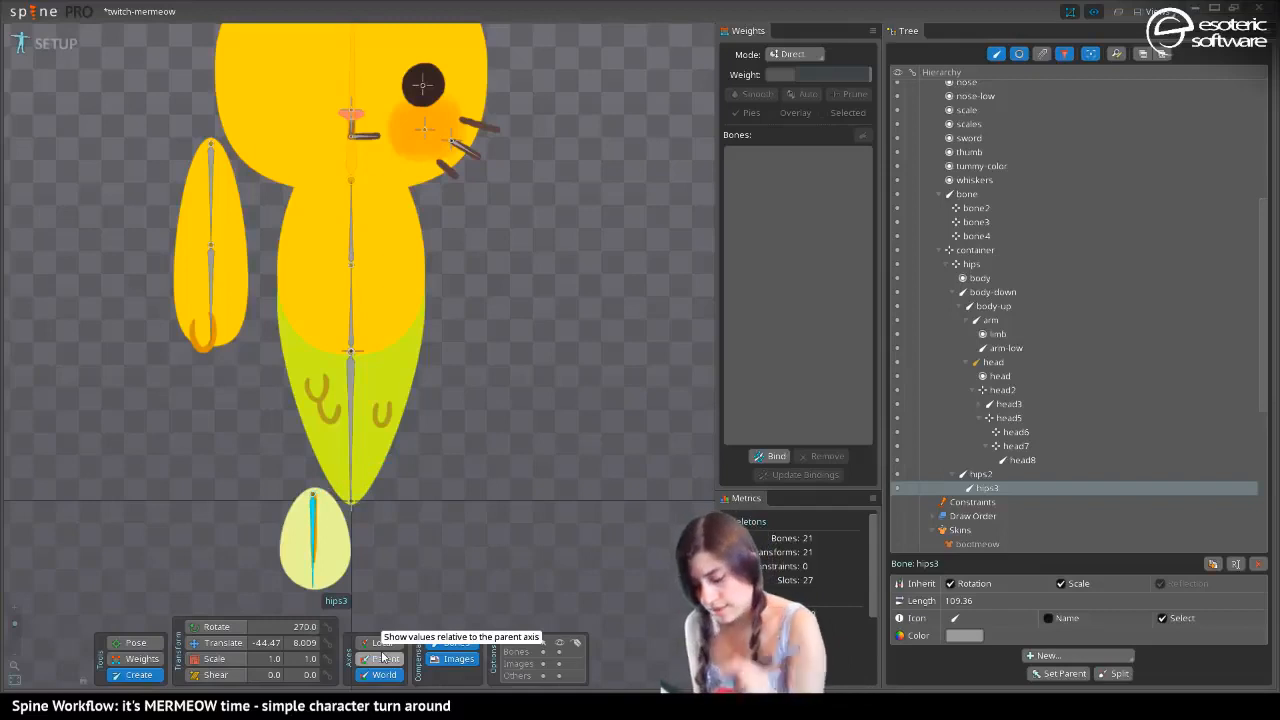
left_click(212, 643)
left_click_drag(330, 497, 331, 500)
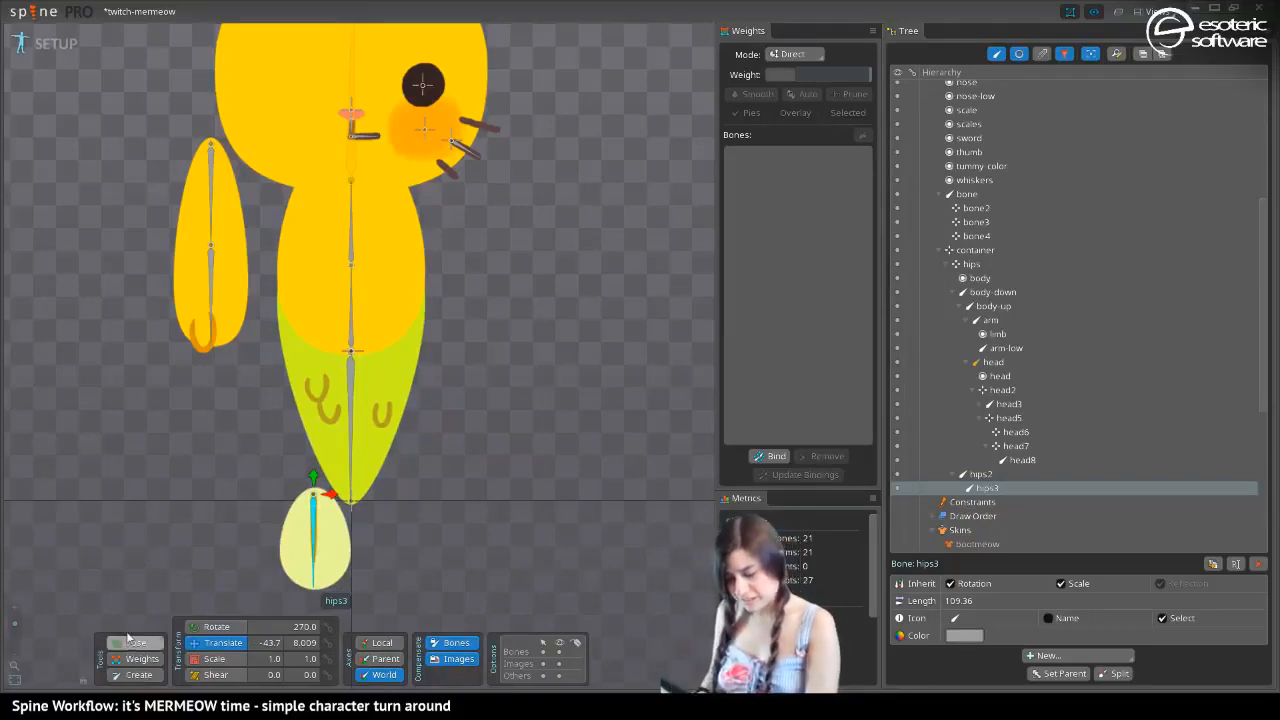
Rename the tail bone hips2 as mermaid-tail and save the project
left_click(352, 392)
double_click(979, 475)
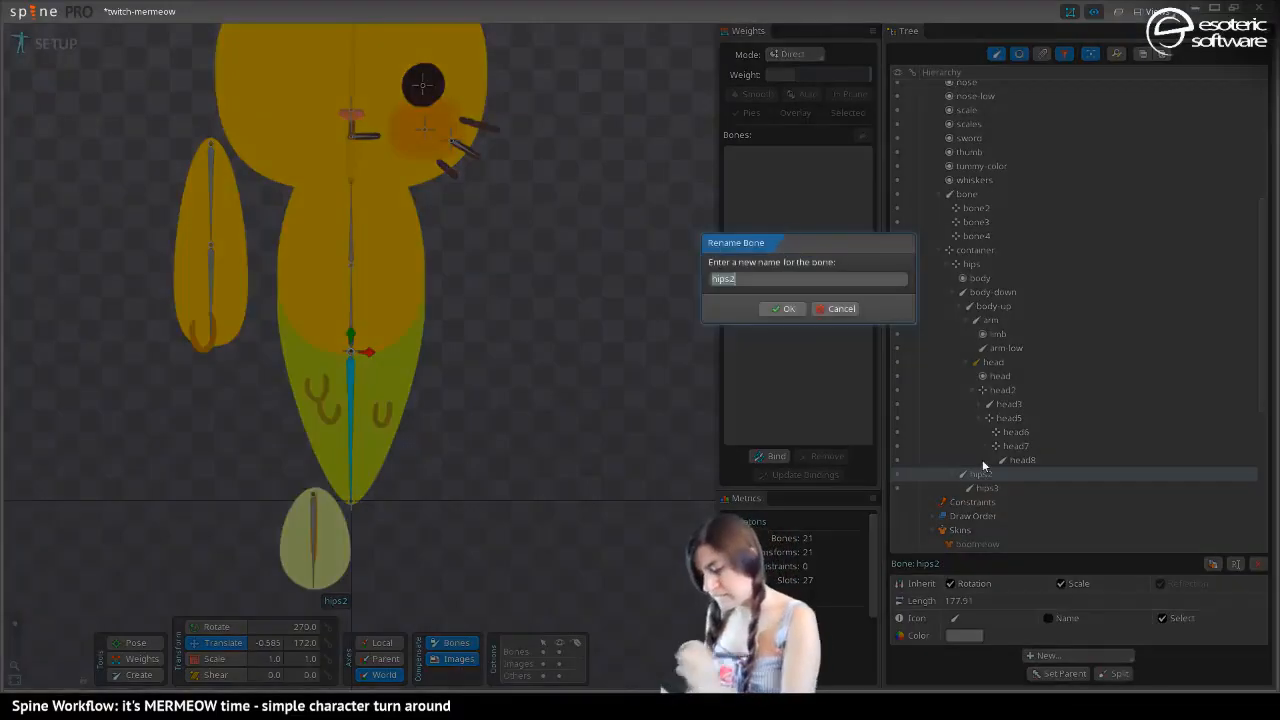
type("ta")
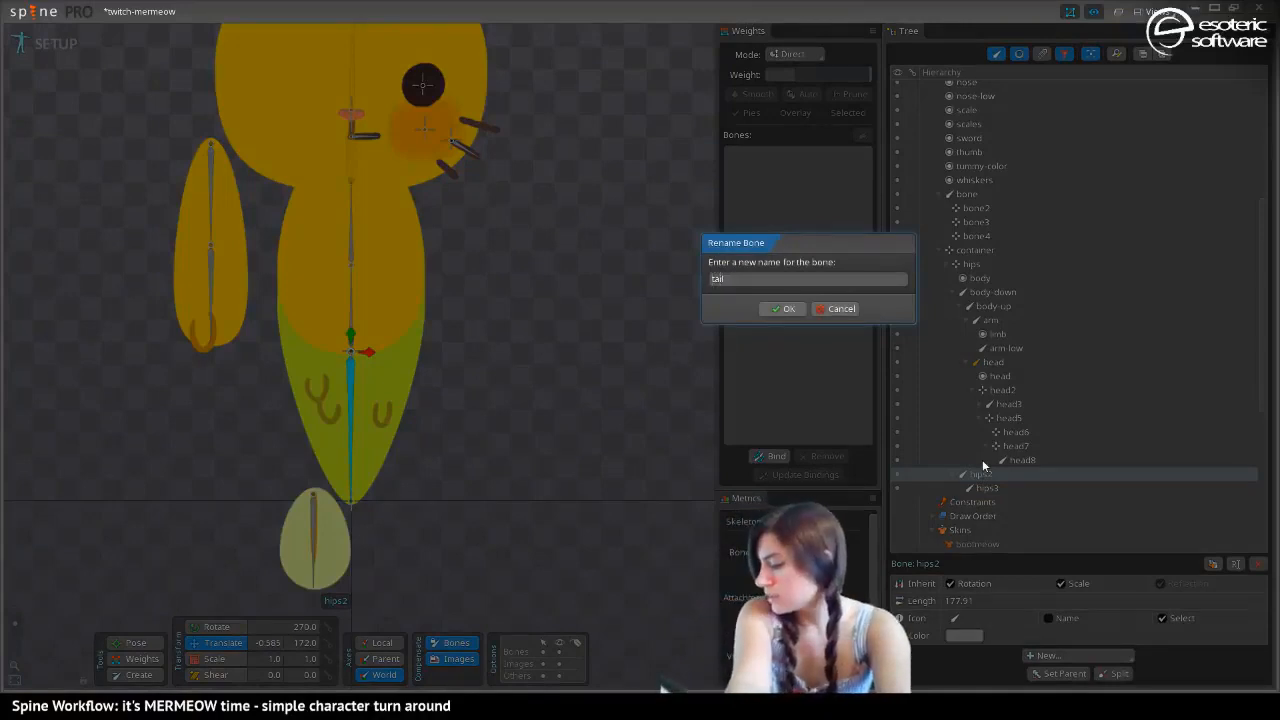
type("il")
key("Home")
type("mermaid")
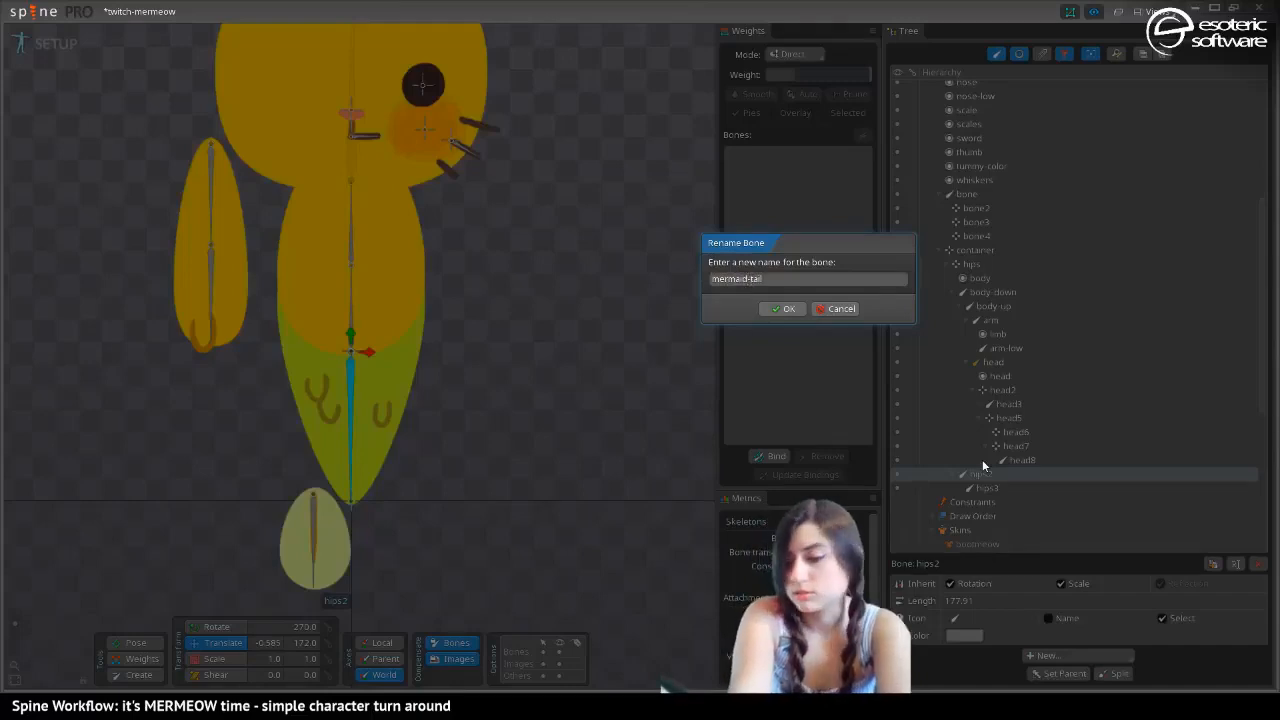
key("Return")
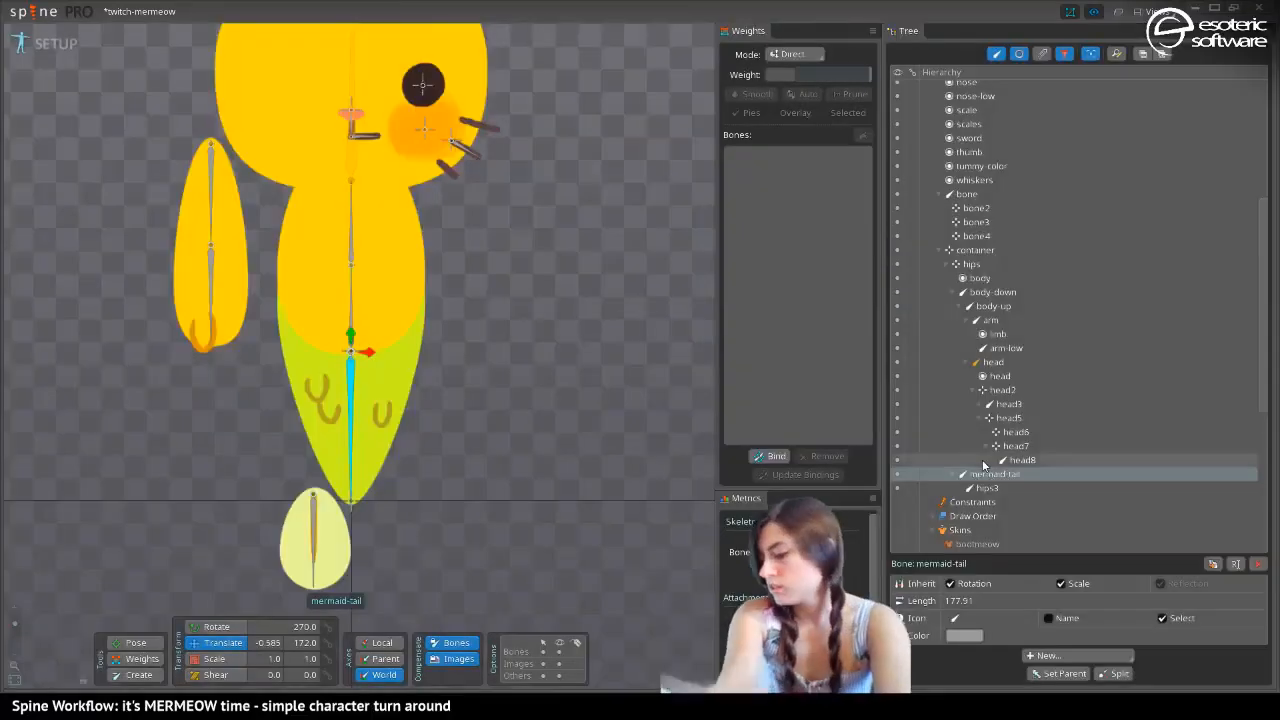
key("ctrl+s")
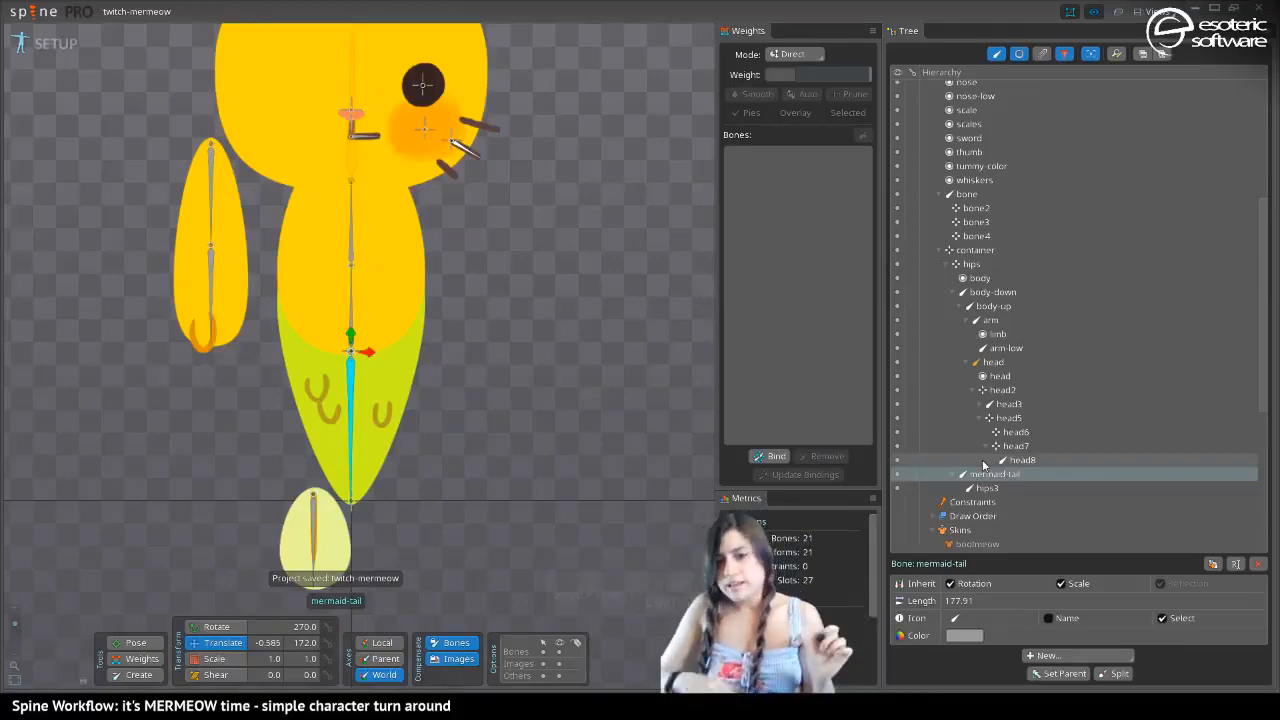
Rename the fin bone hips3 as mermeow-fin
left_click(334, 532)
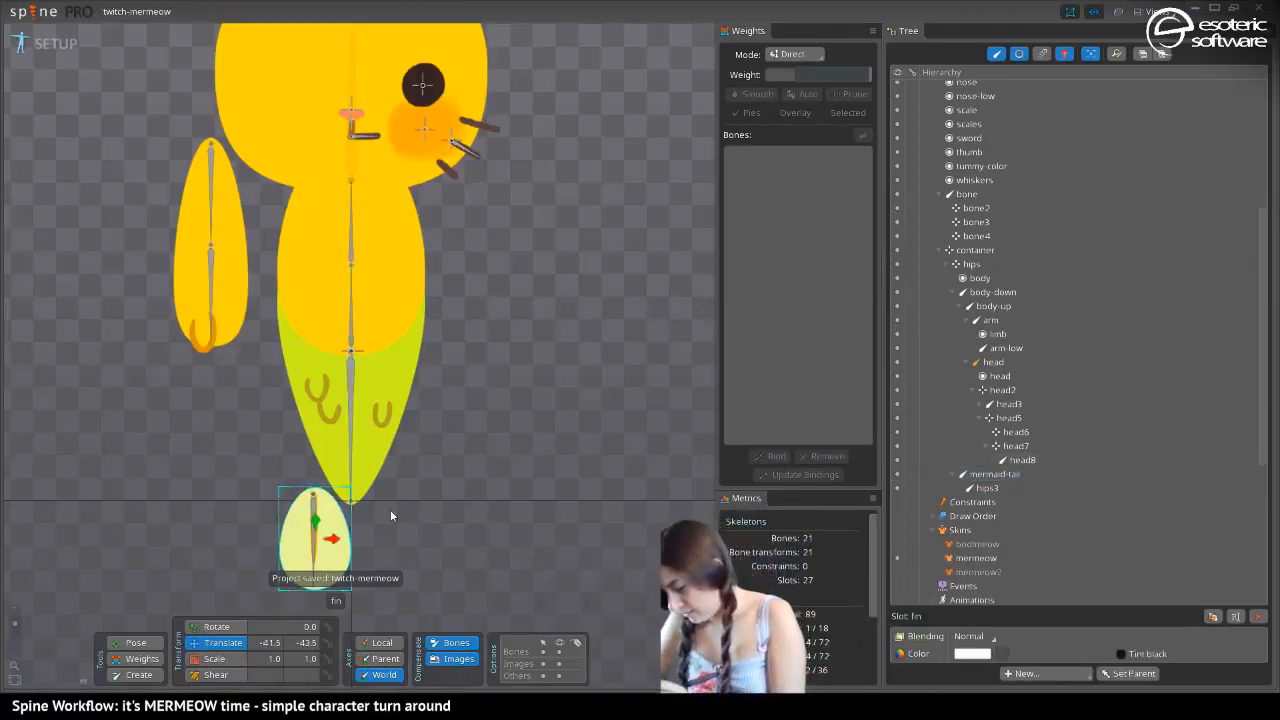
double_click(978, 488)
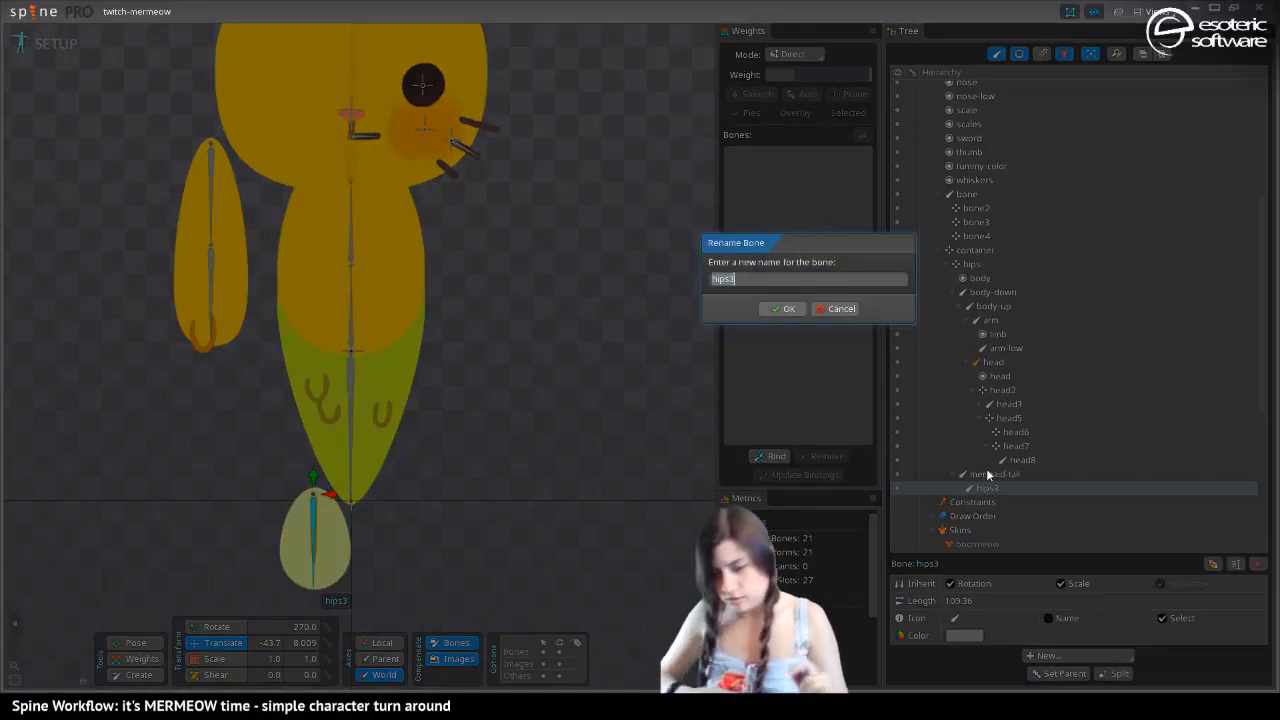
type("mermeow-fin")
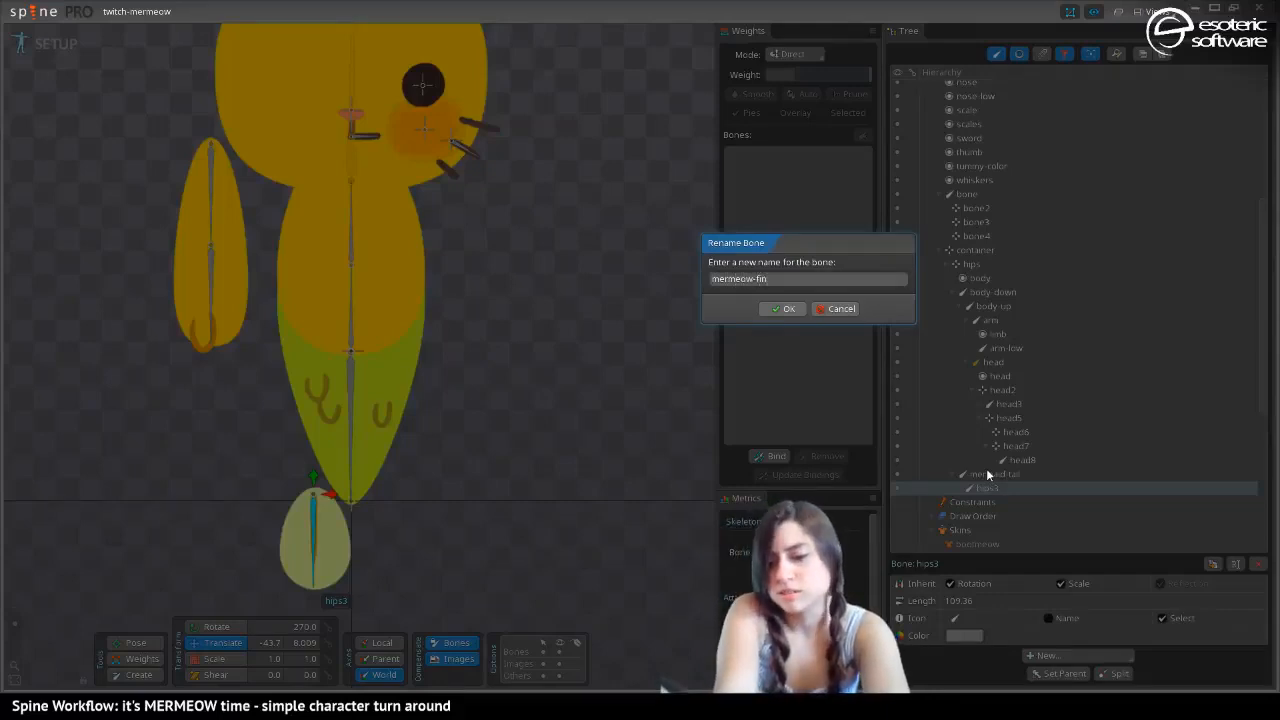
key("Return")
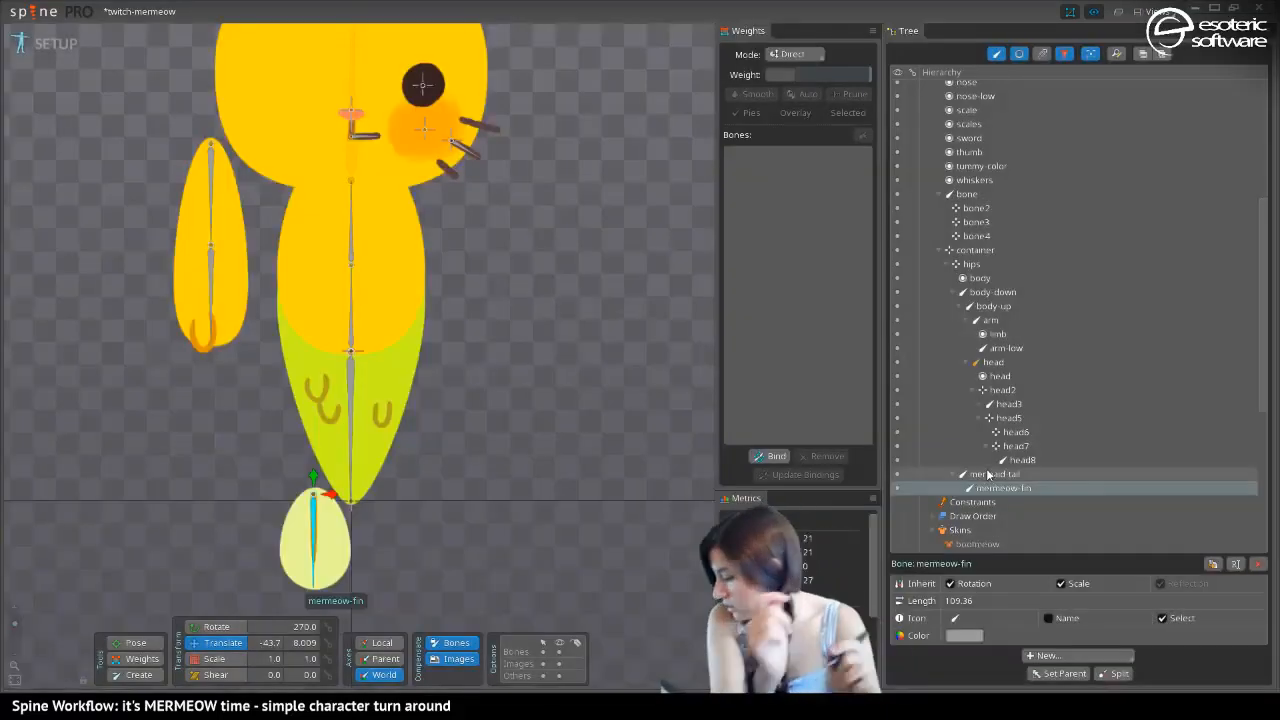
Rename the tail bone as mermeow-tail and save the project
double_click(988, 474)
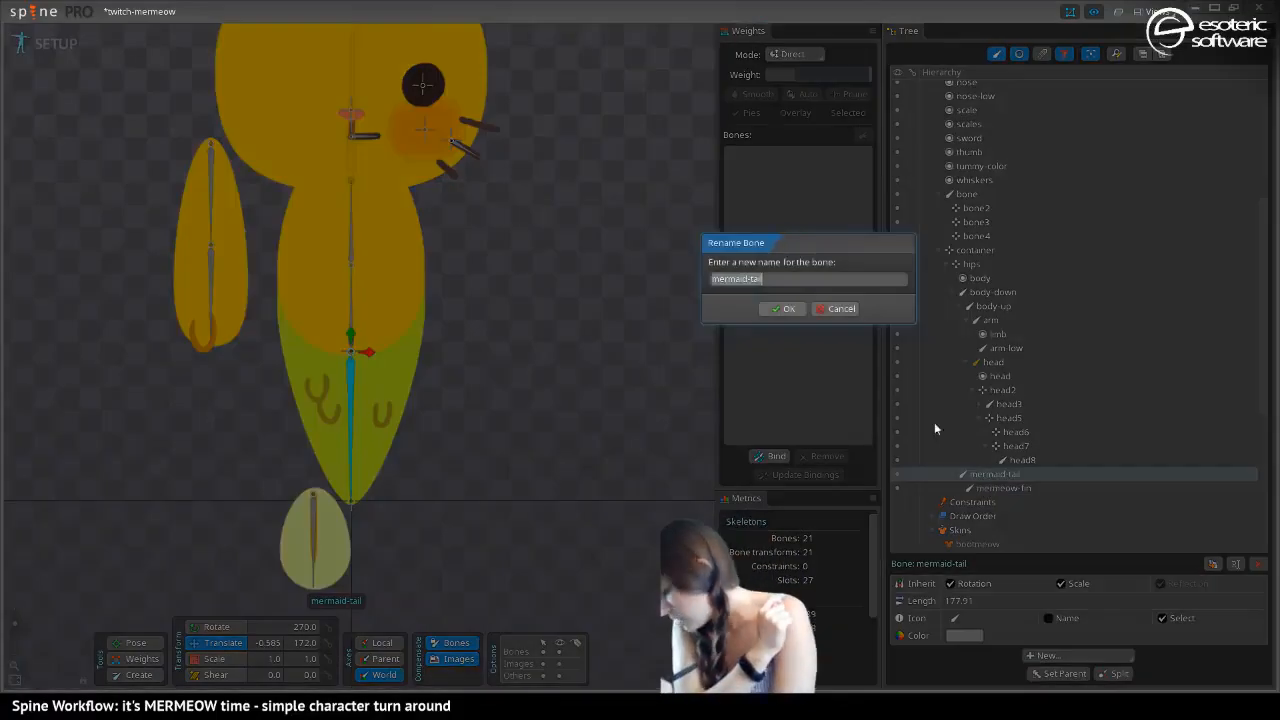
left_click(736, 280)
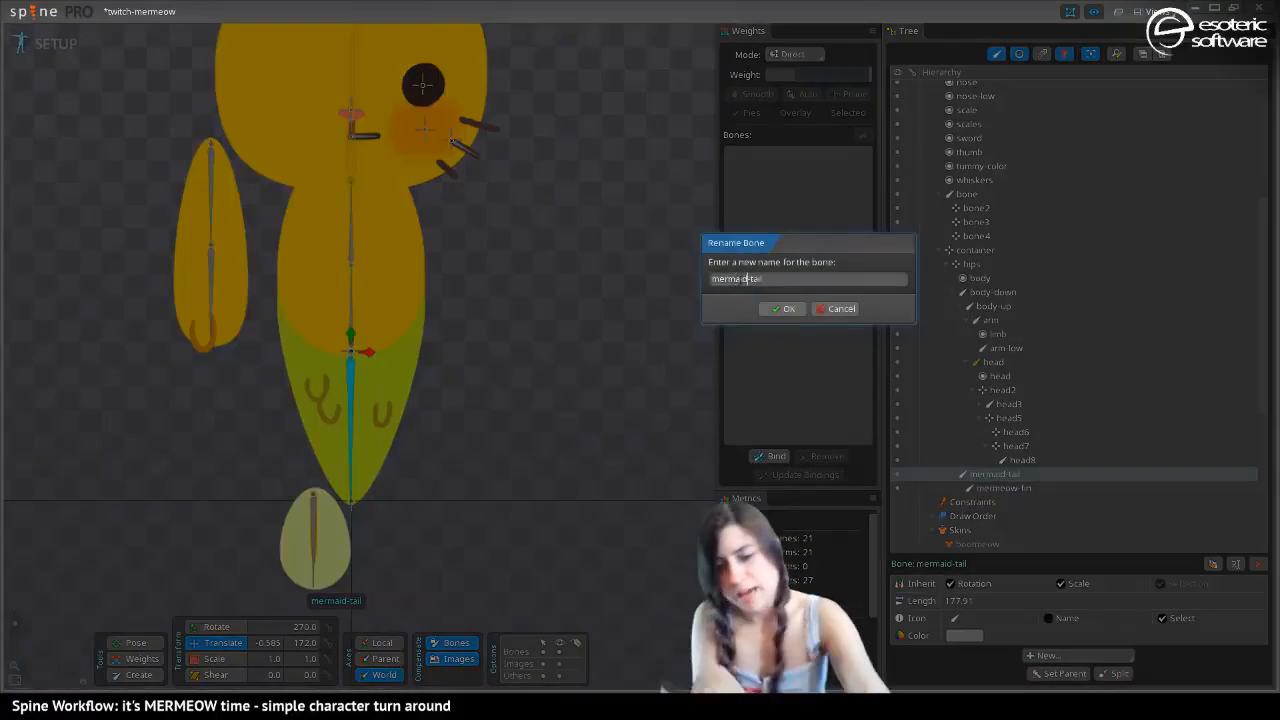
key("BackSpace")
key("BackSpace")
key("BackSpace")
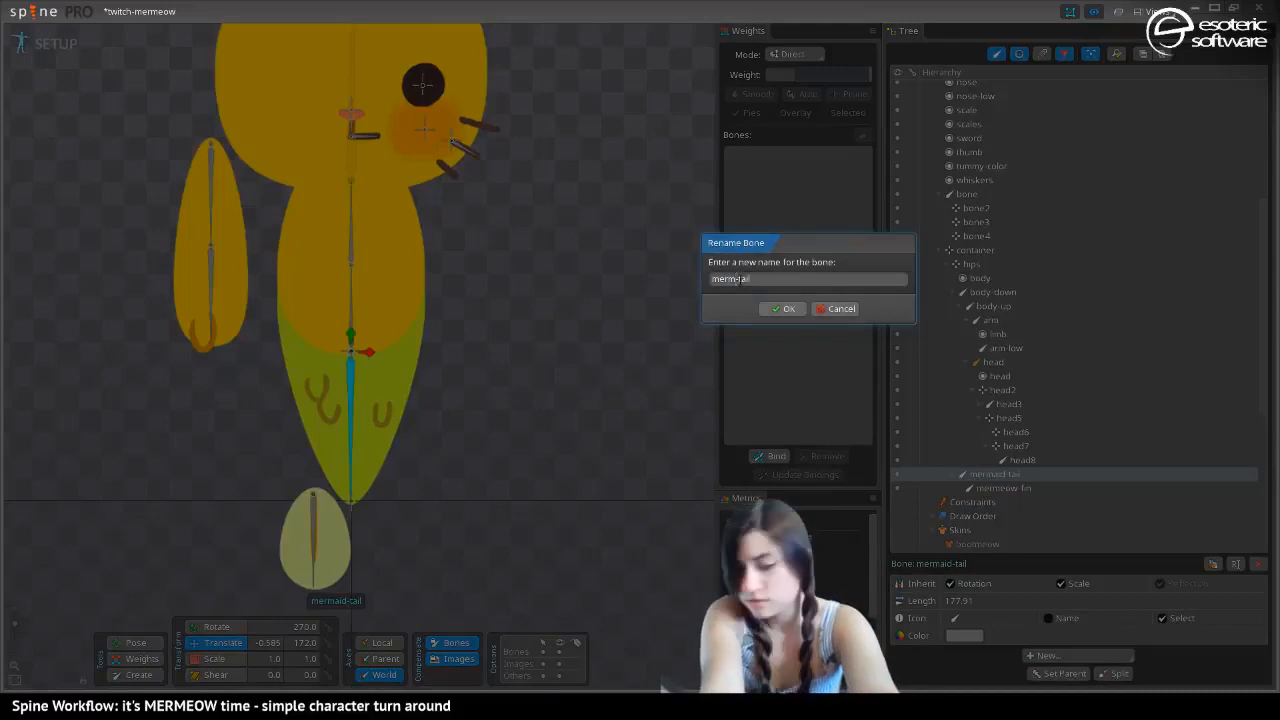
type("eow")
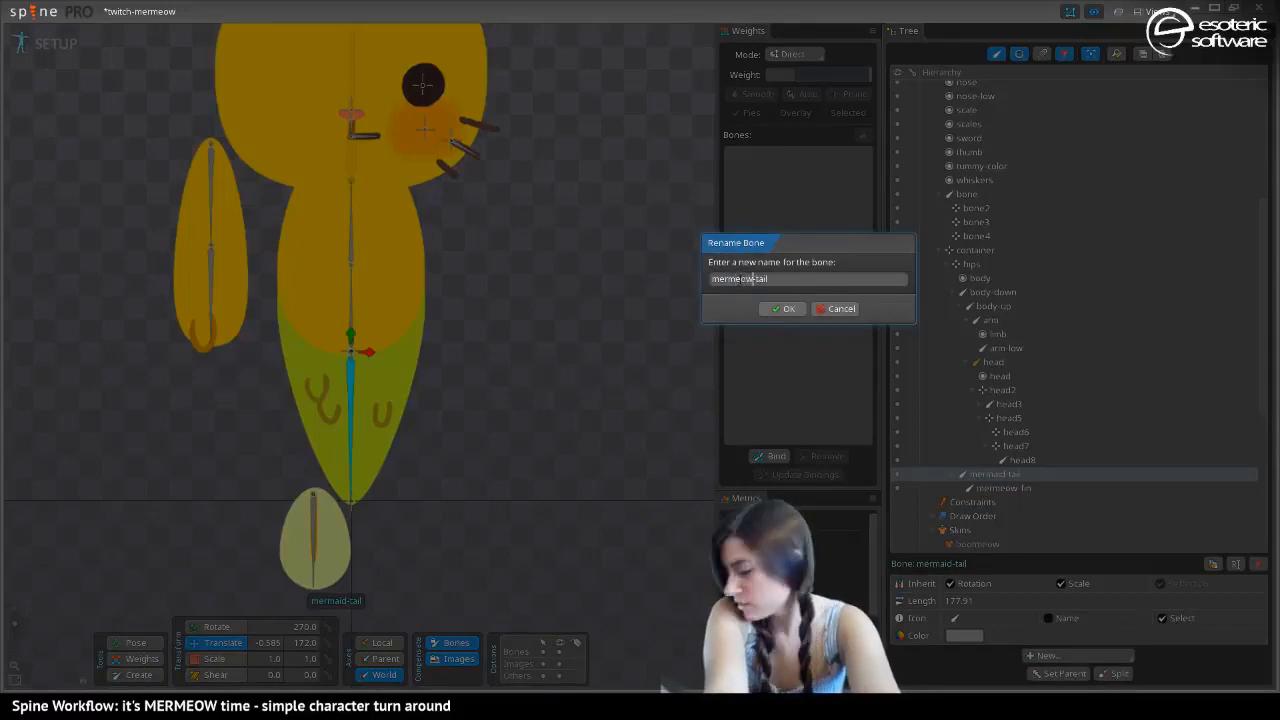
key("Return")
key("ctrl+s")
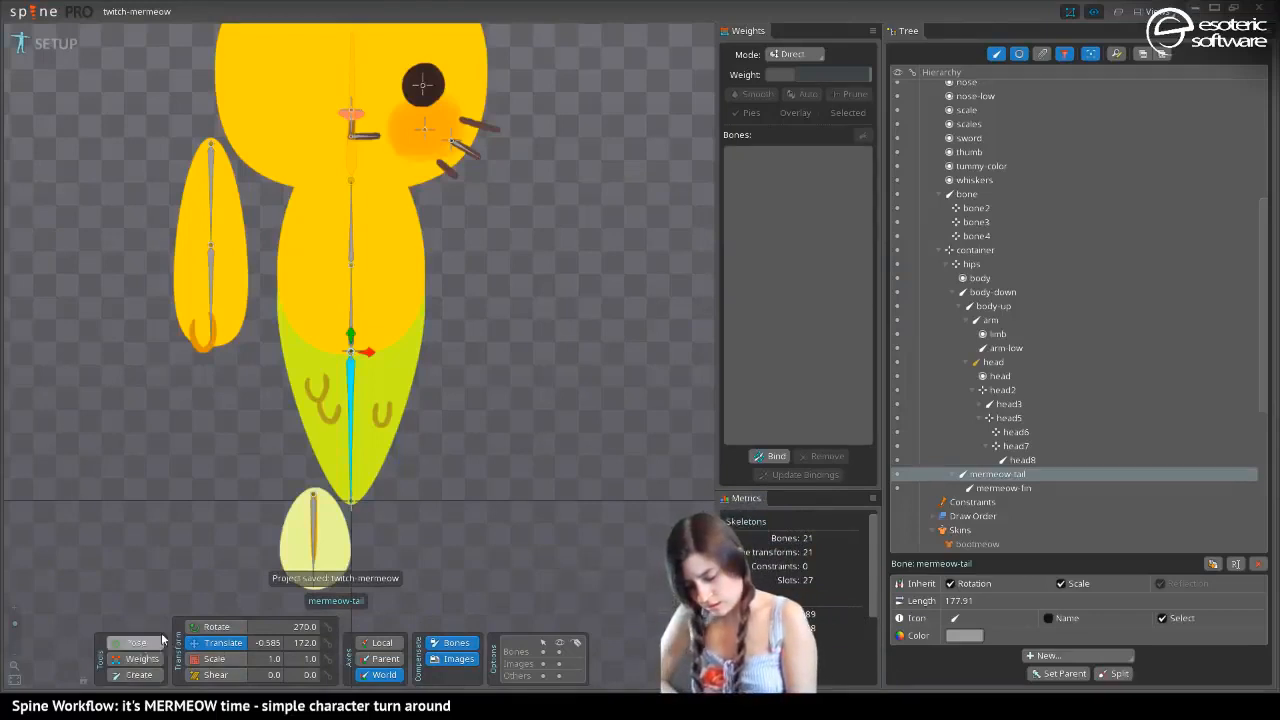
Set the mermeow-fin bone as the parent of the fin slot
left_click(340, 528)
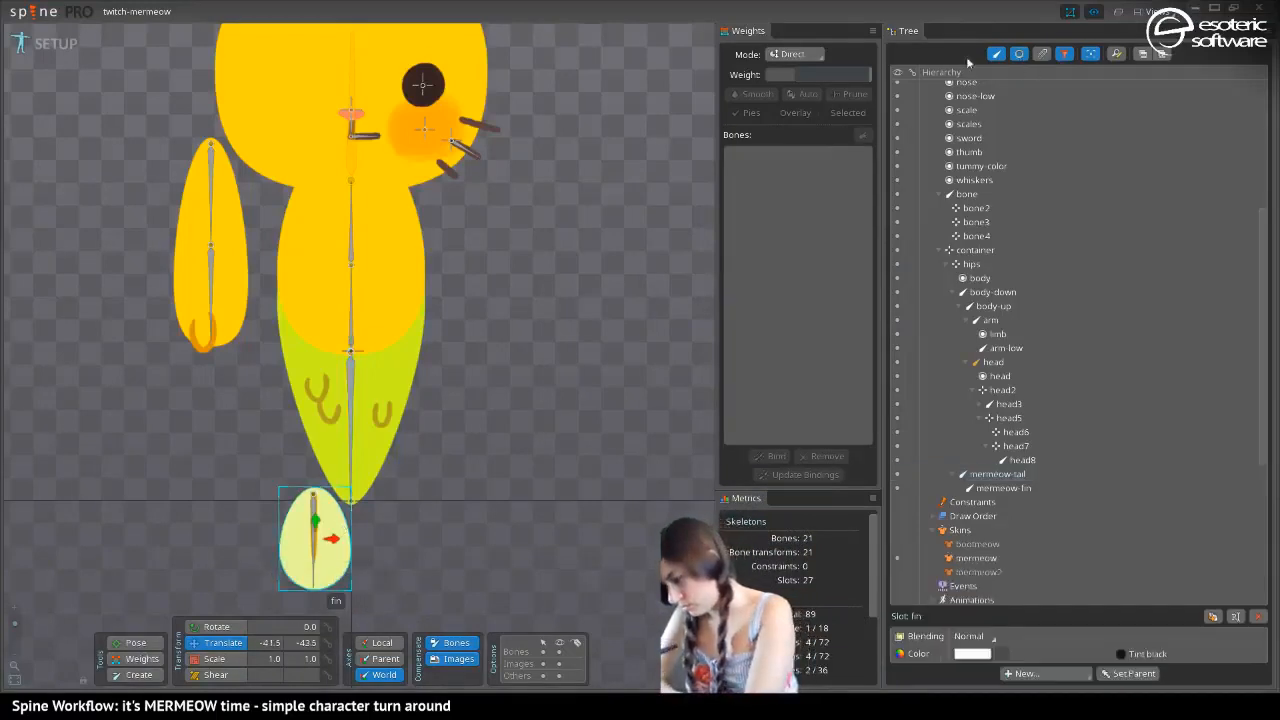
key("p")
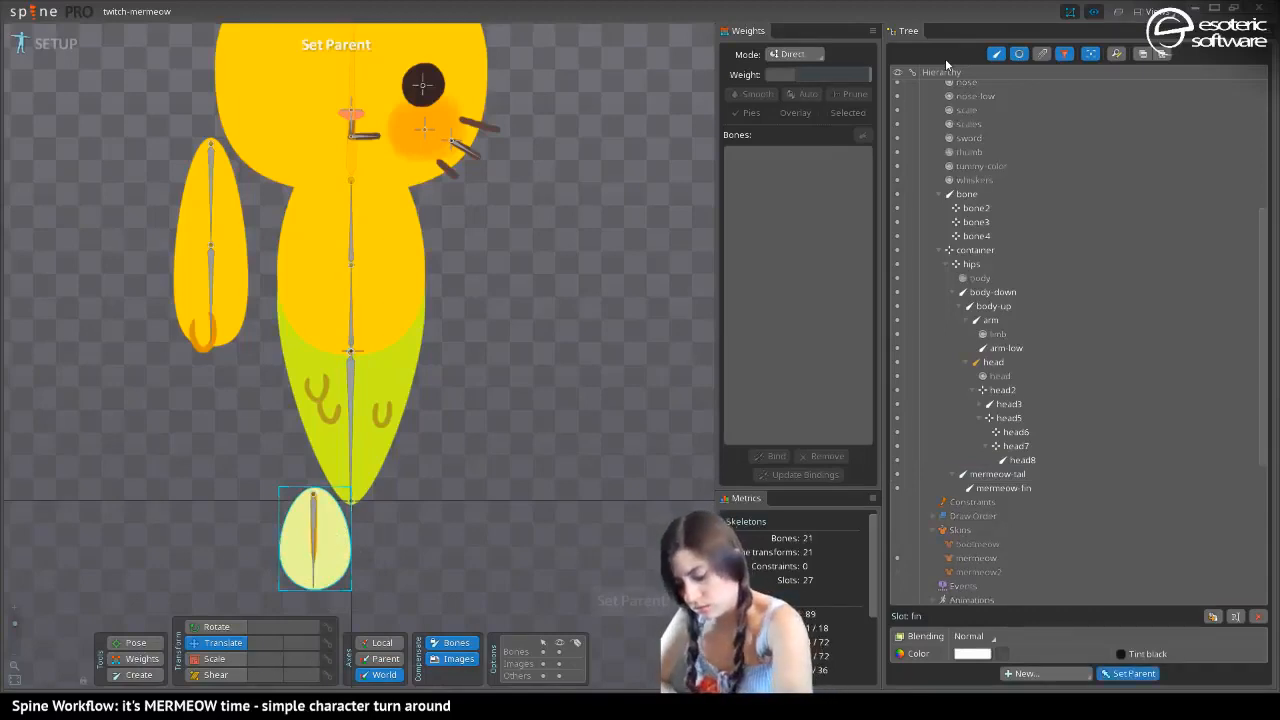
left_click(316, 518)
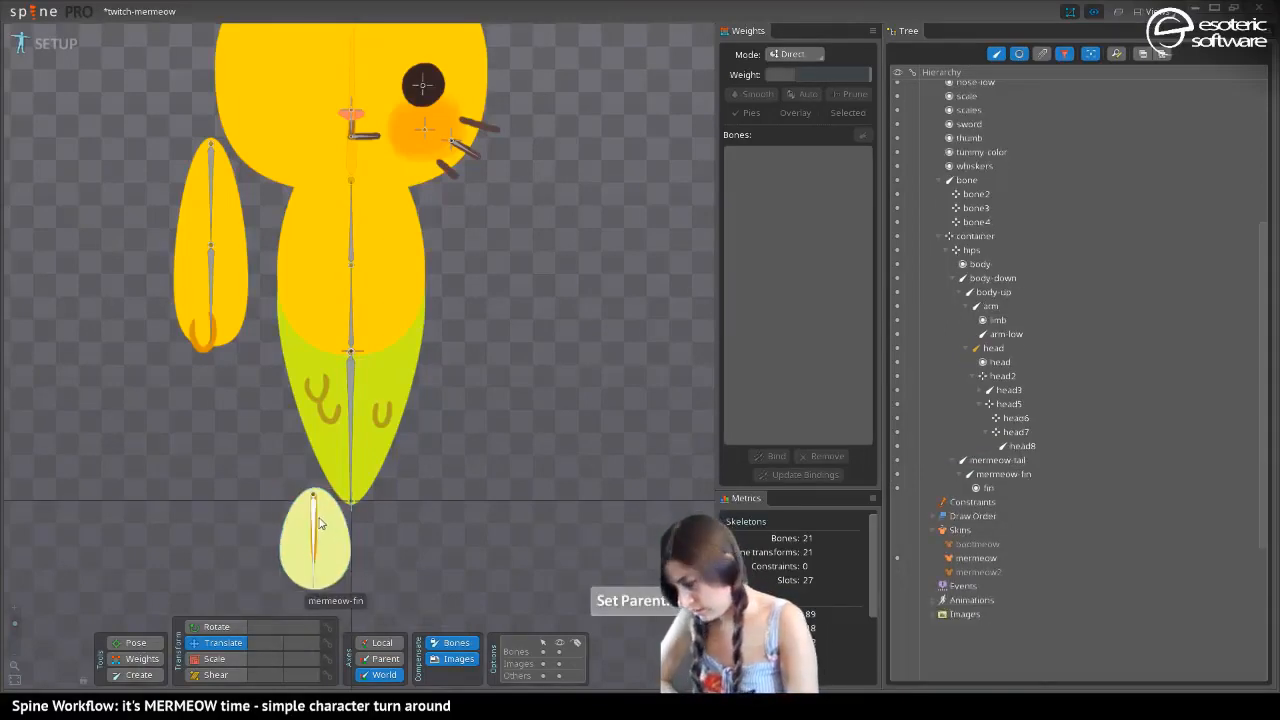
Parent the scales slot and the single scale slot on the tail to the mermeow-tail bone
left_click(323, 391)
key("p")
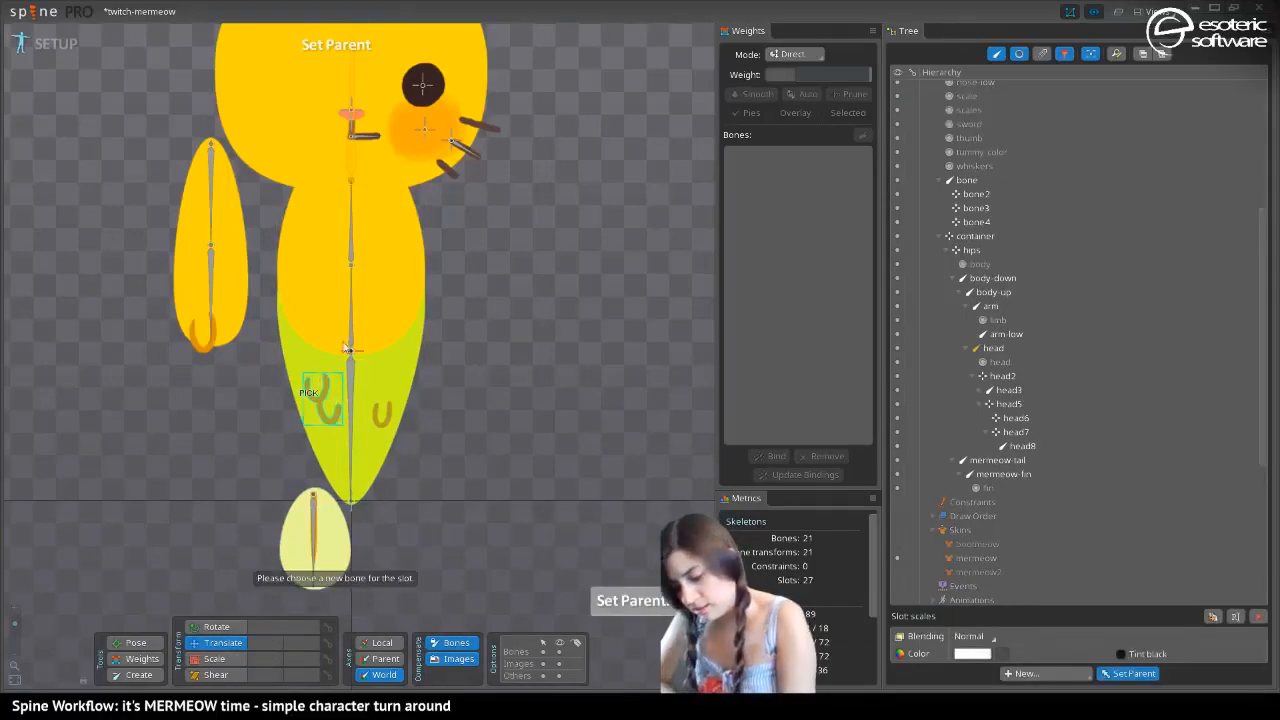
left_click(350, 386)
left_click(378, 420)
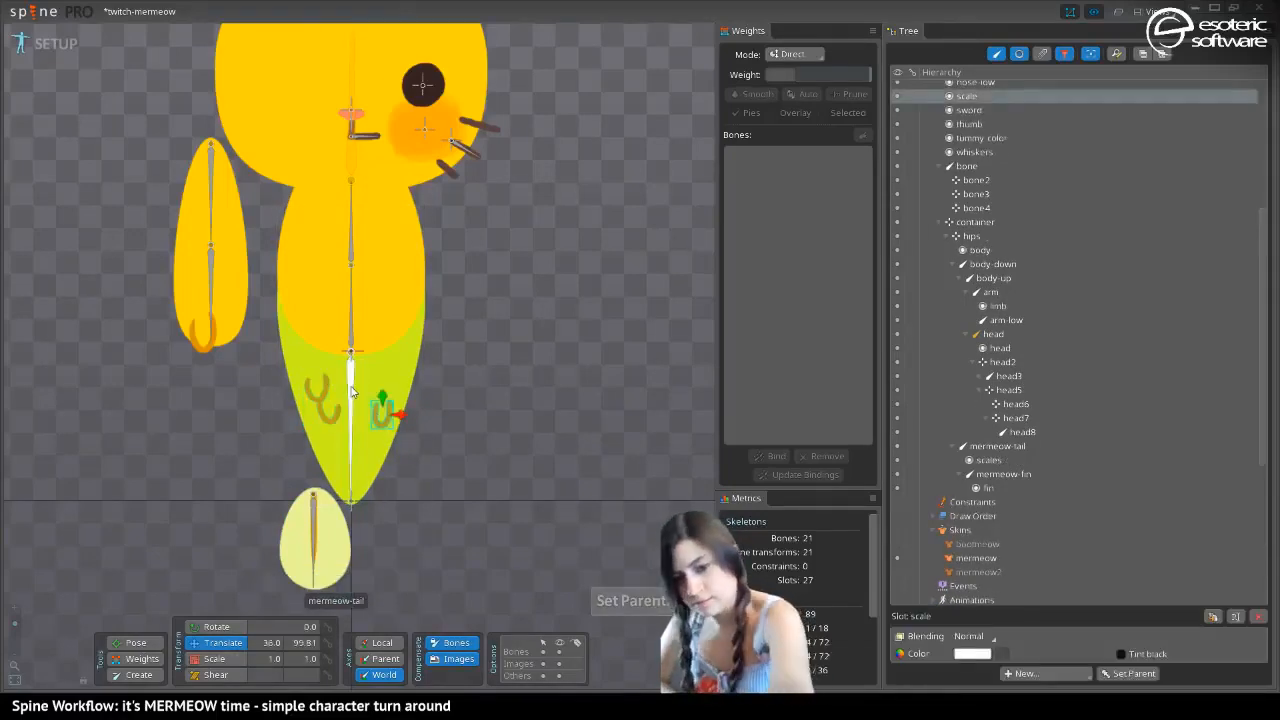
key("p")
left_click(347, 390)
Set the hips bone as the parent of the mermaid-tail slot and save the project
left_click(388, 380)
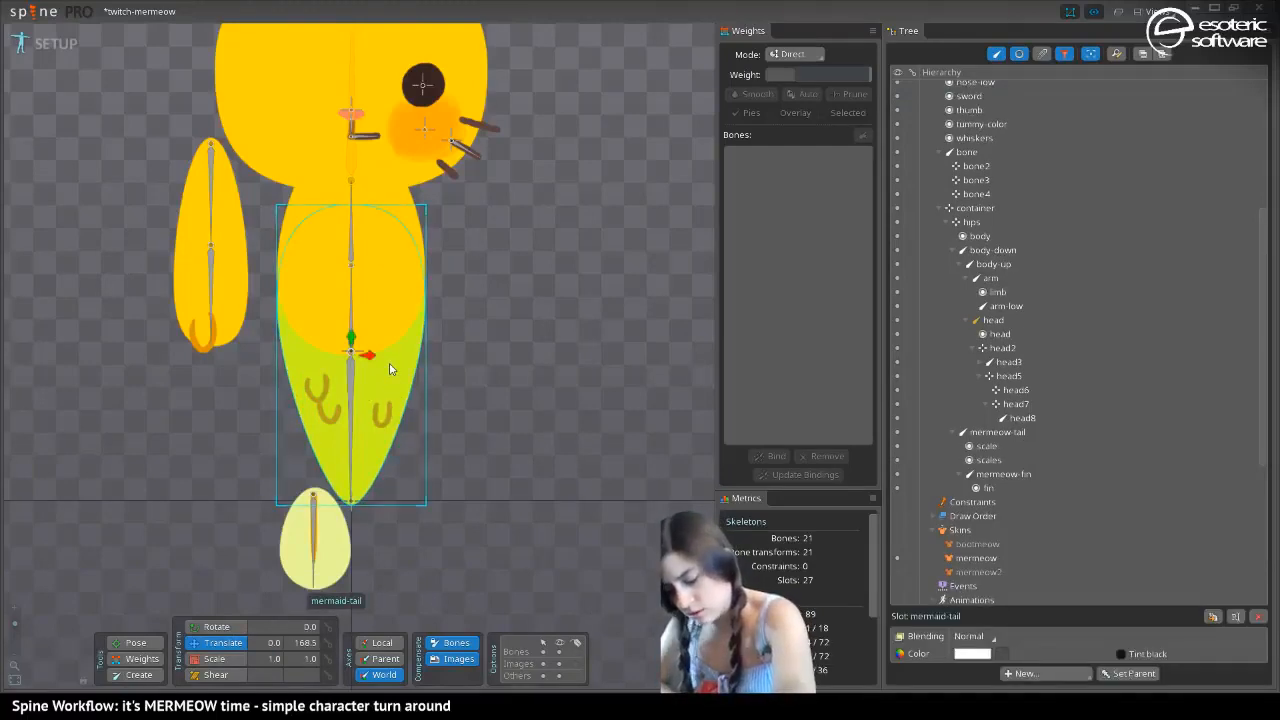
key("p")
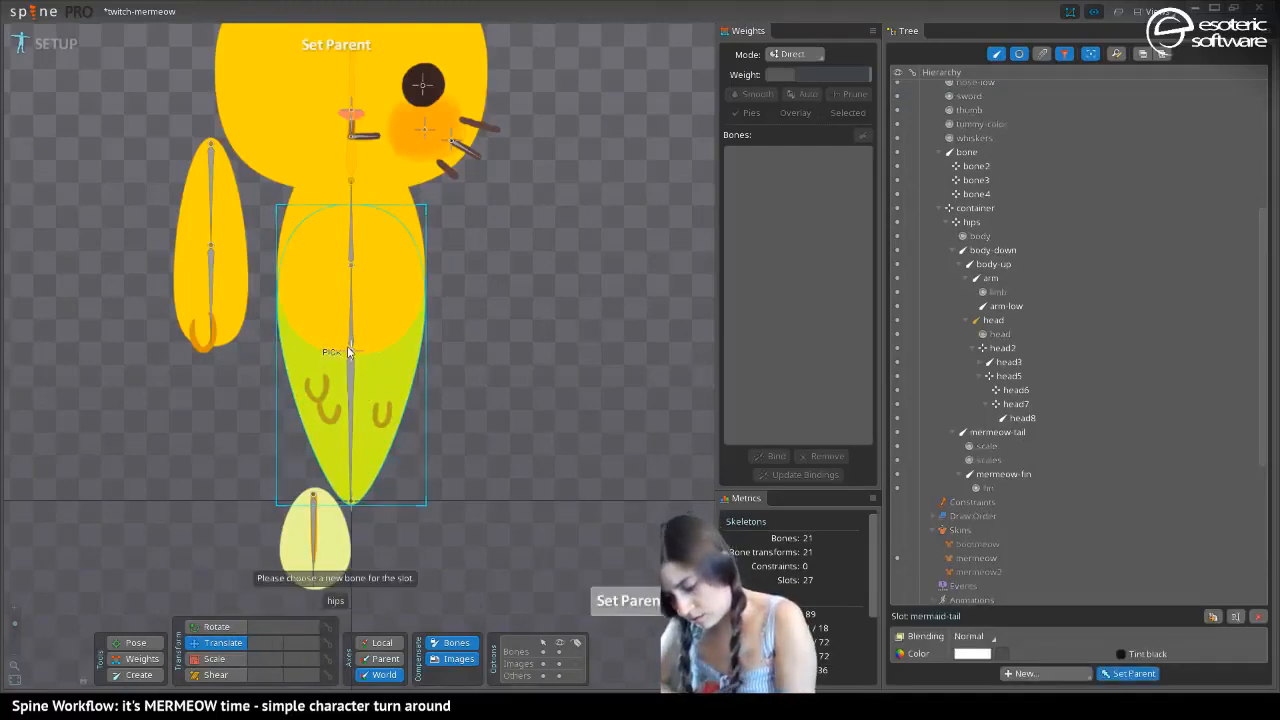
left_click(350, 352)
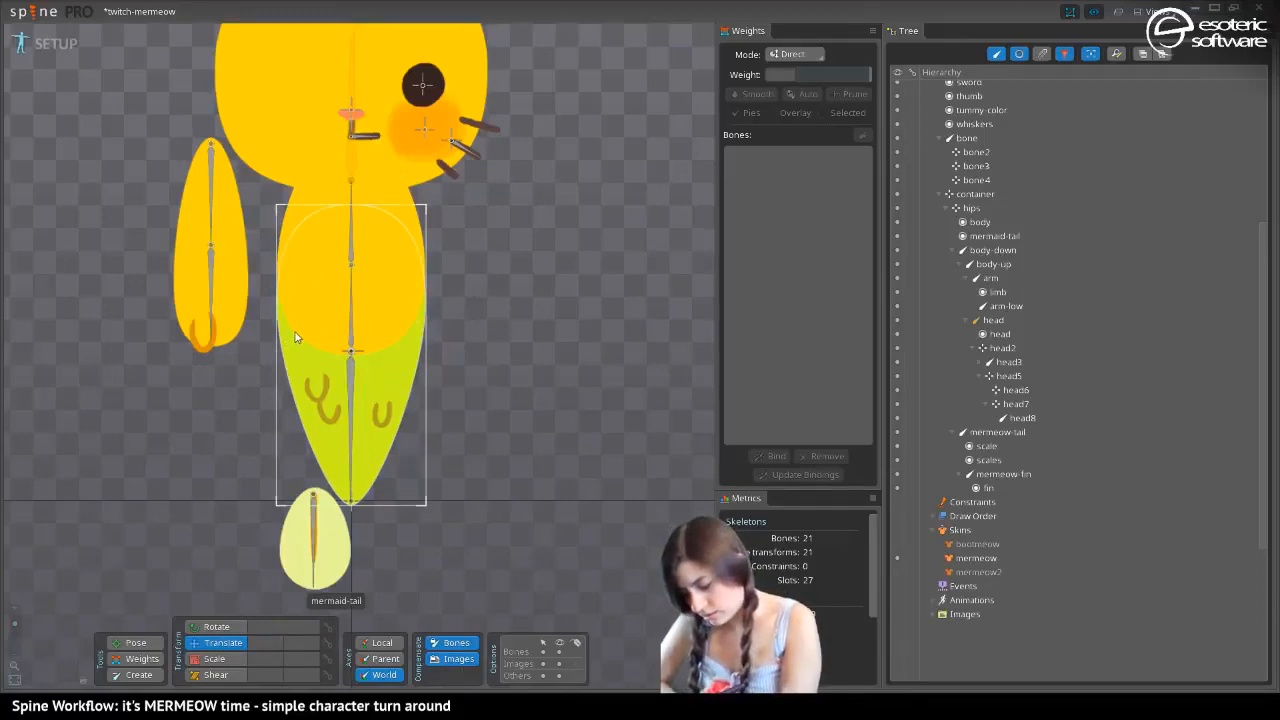
left_click_drag(127, 195, 178, 300)
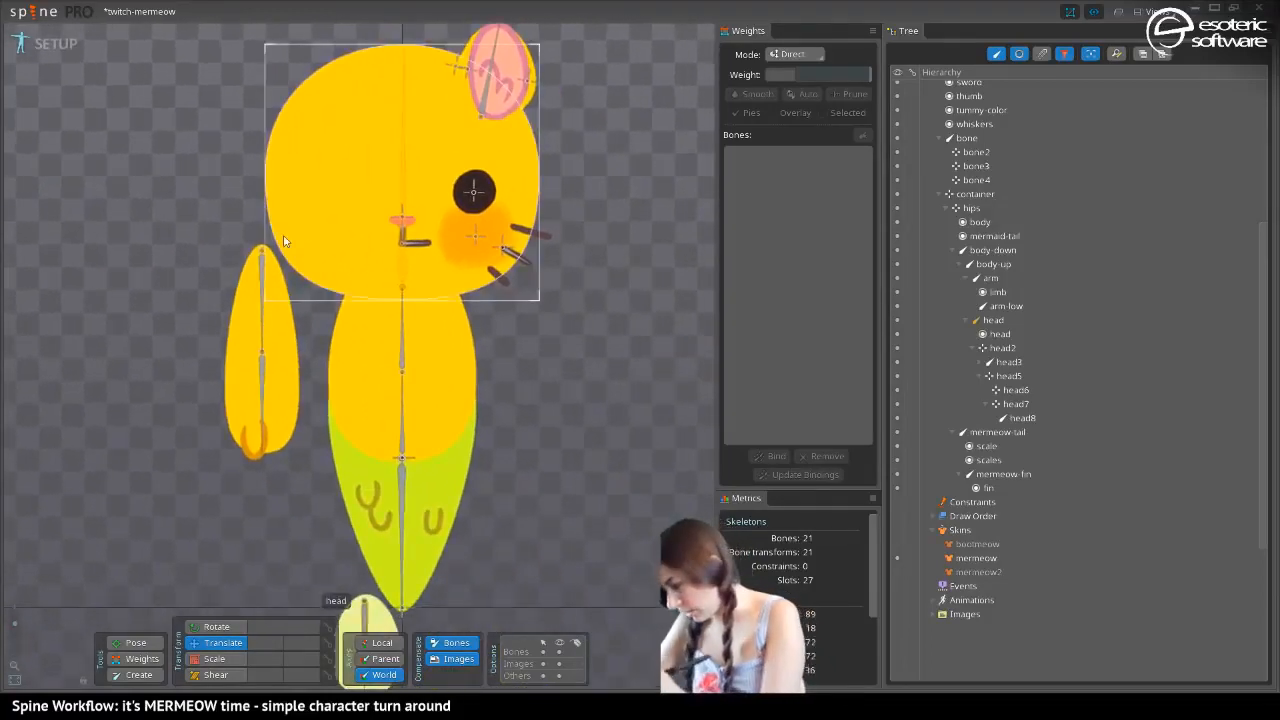
Set the arm-low bone as the parent of the thumb slot
scroll(1157, 237, "up", 5)
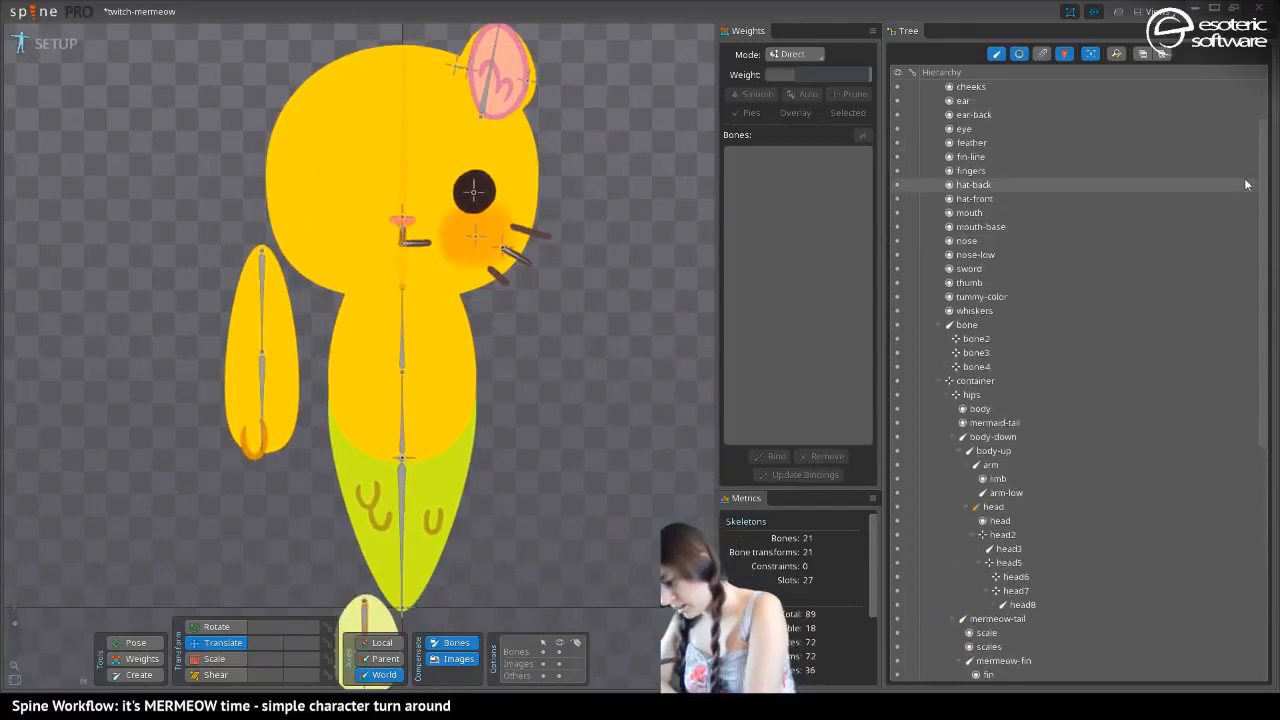
left_click(949, 297)
left_click(1020, 55)
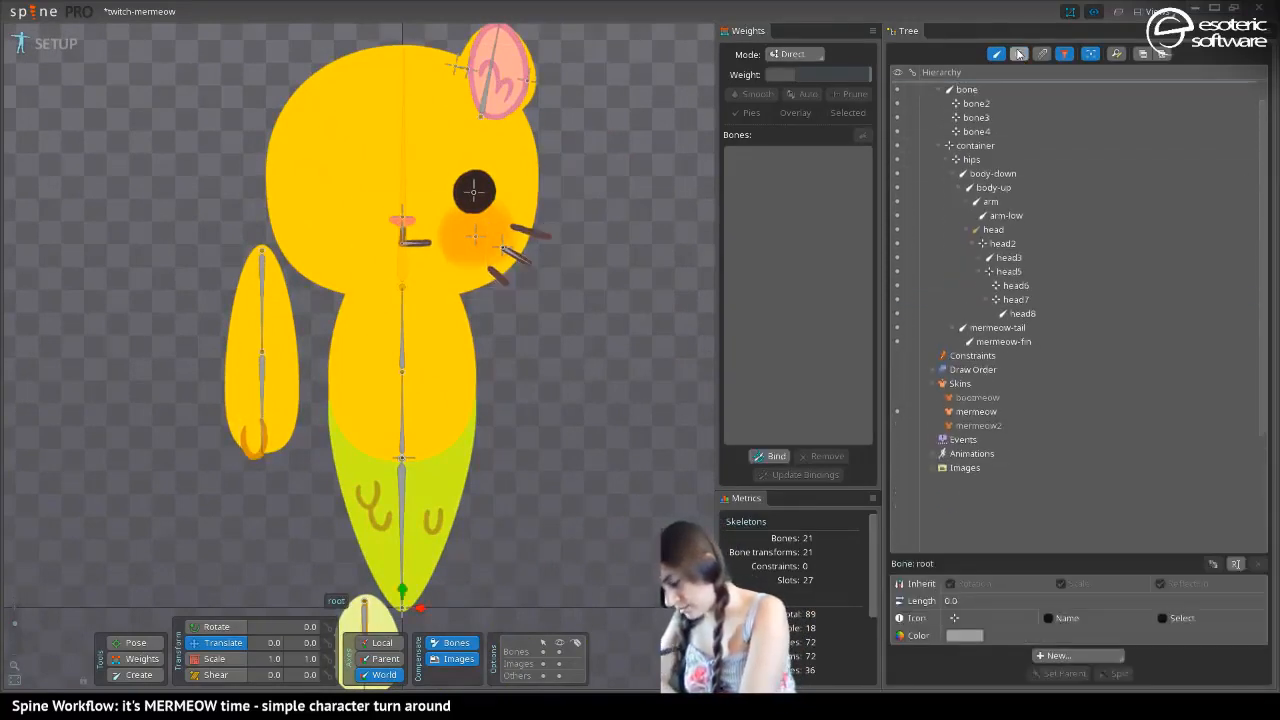
left_click(996, 54)
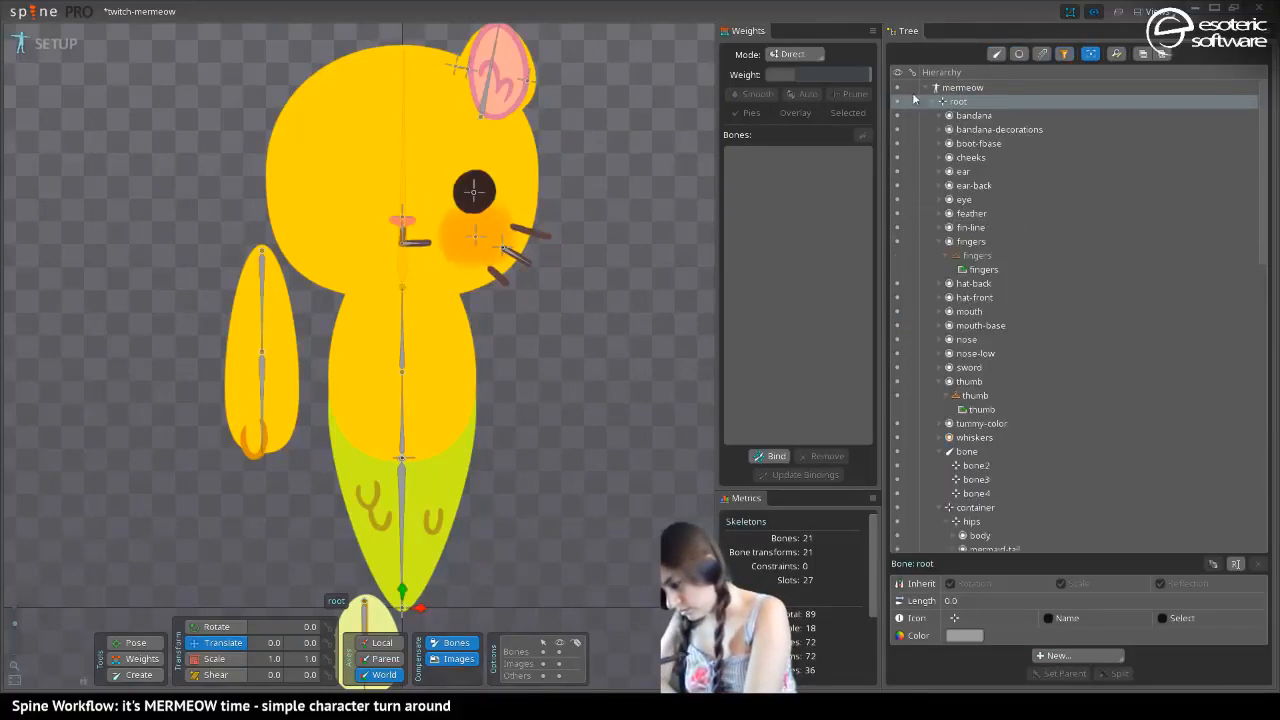
left_click(430, 416)
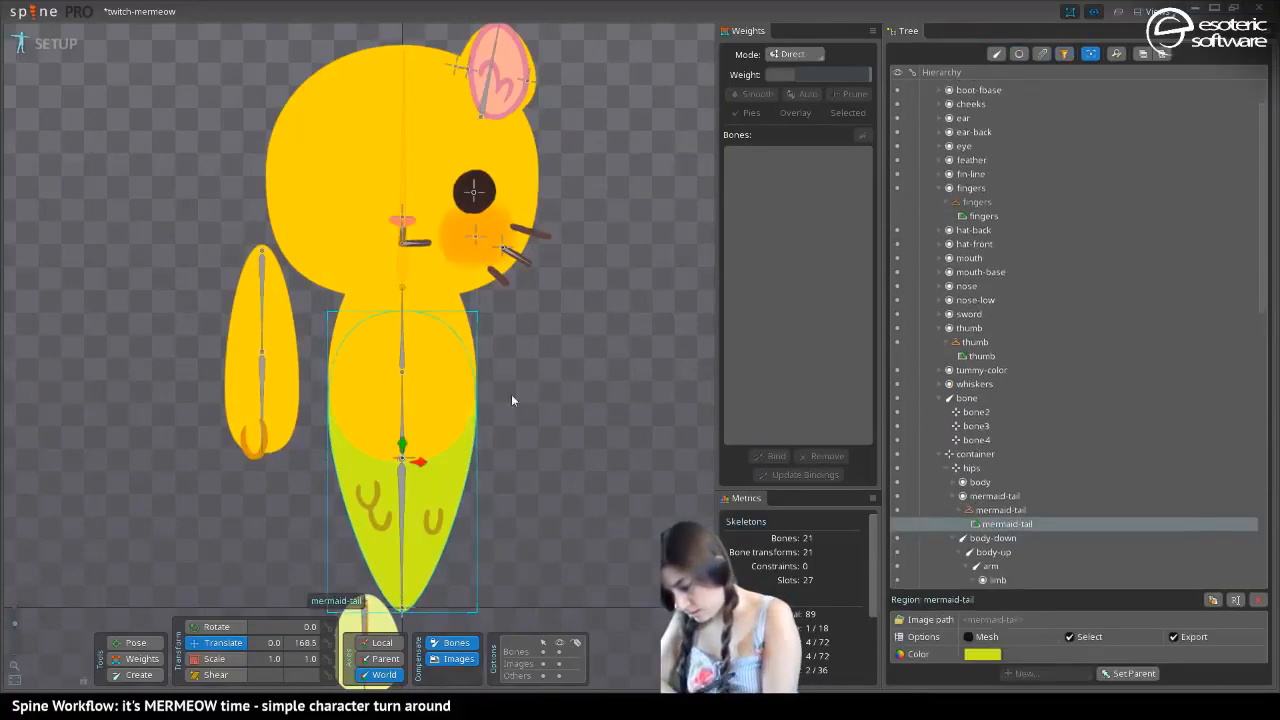
left_click(941, 328)
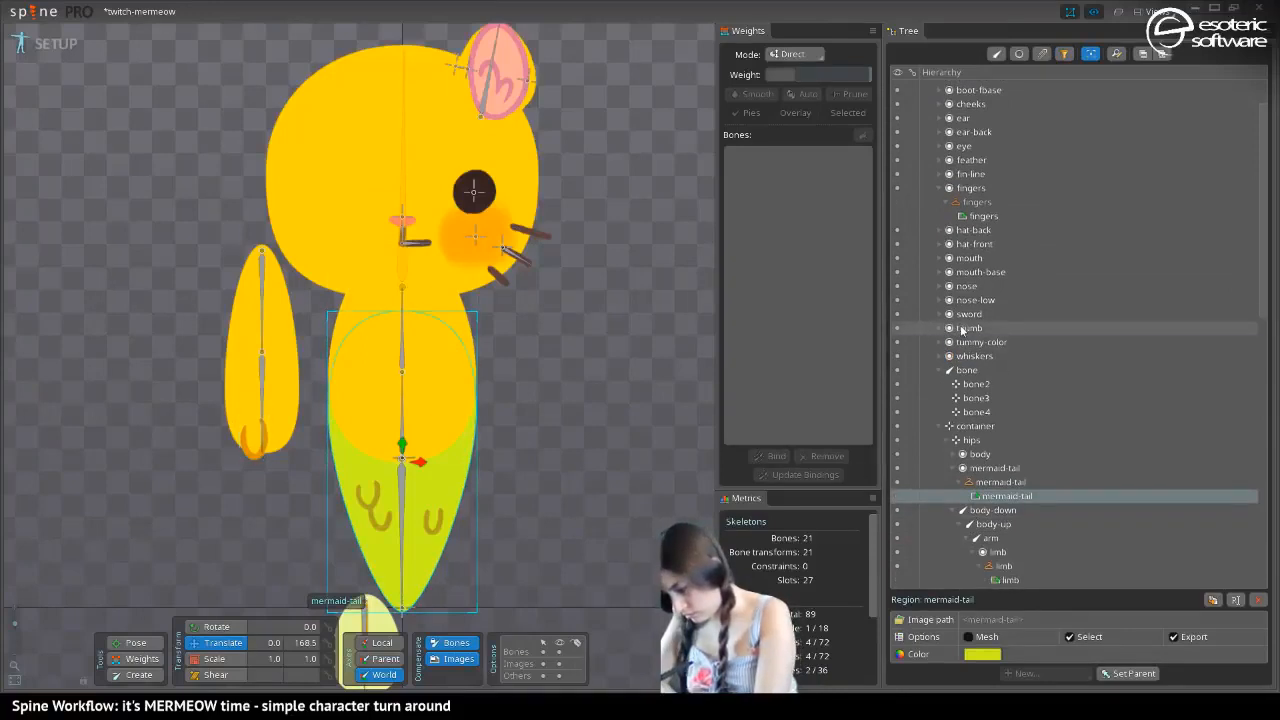
left_click(964, 328)
left_click(1129, 673)
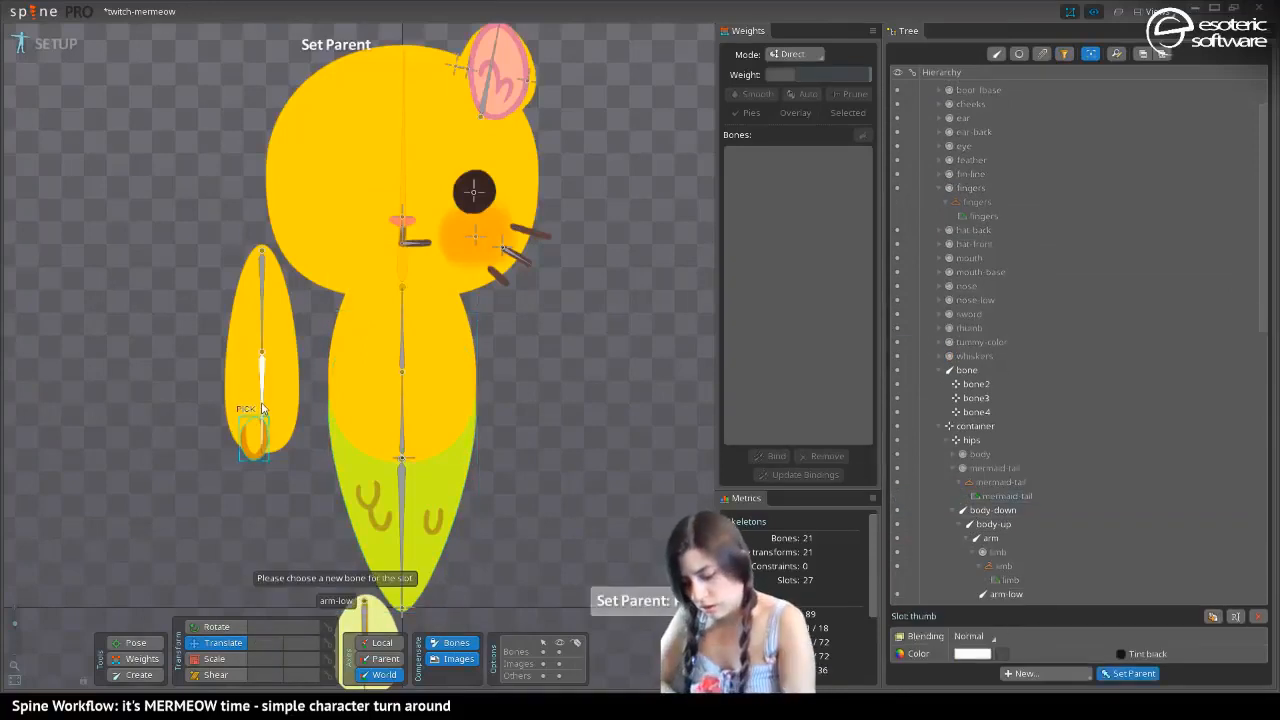
left_click(253, 383)
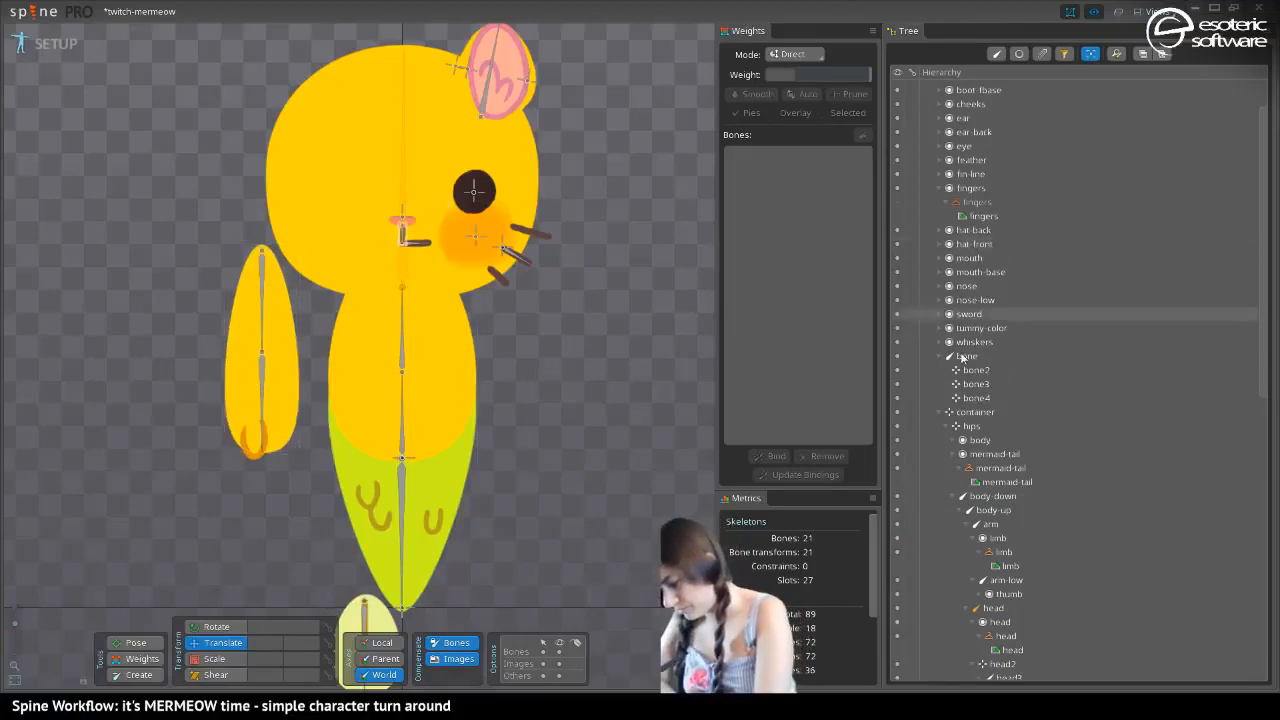
Set the mermeow-fin bone as the parent of the fin-line slot
left_click(962, 257)
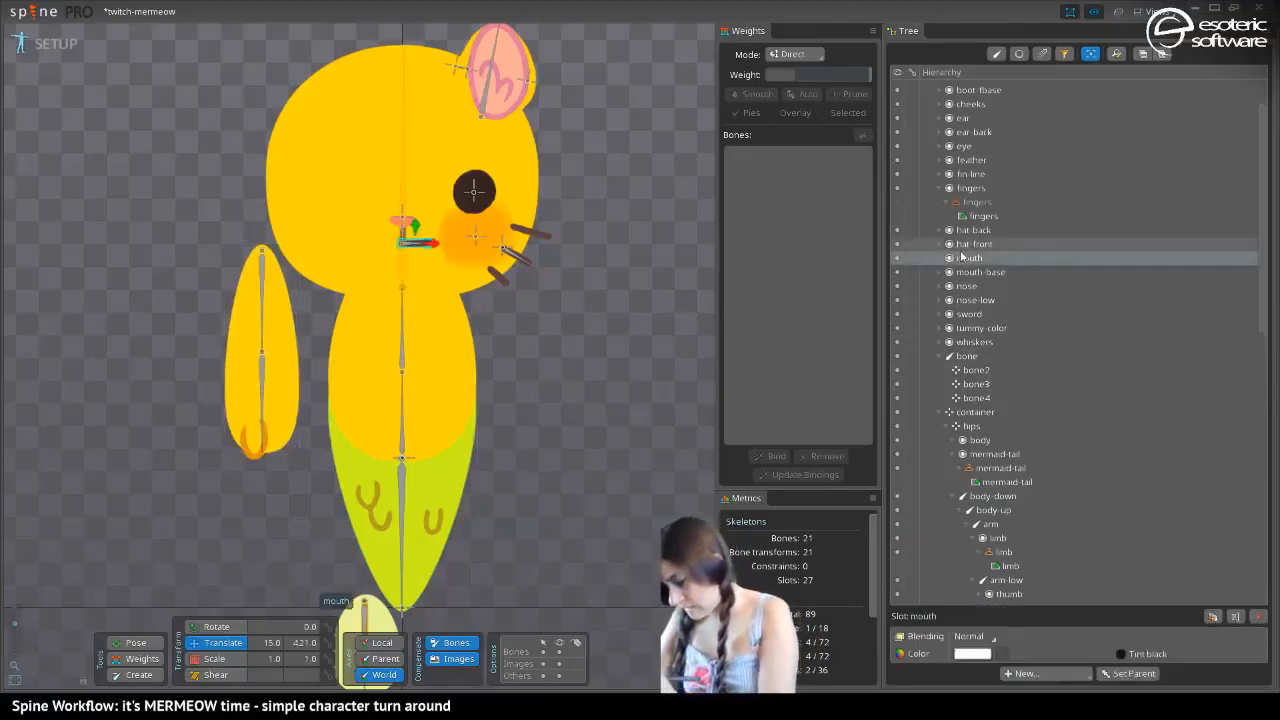
double_click(966, 175)
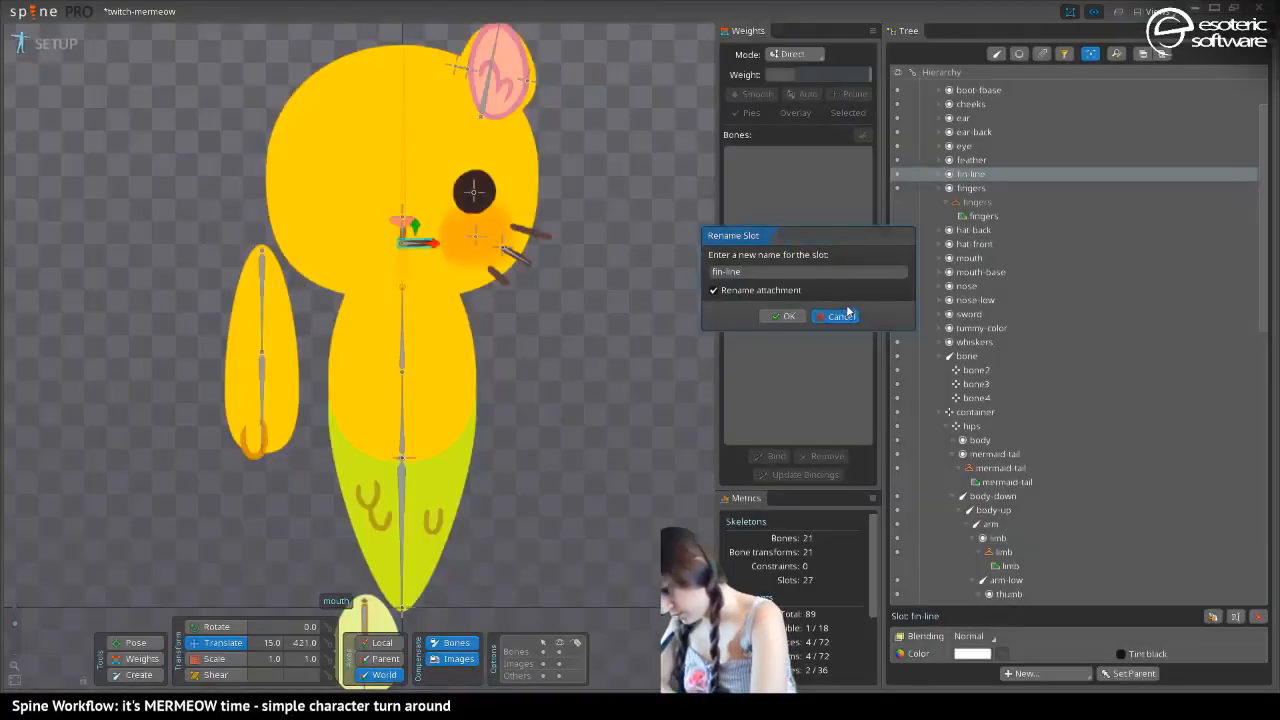
left_click(842, 316)
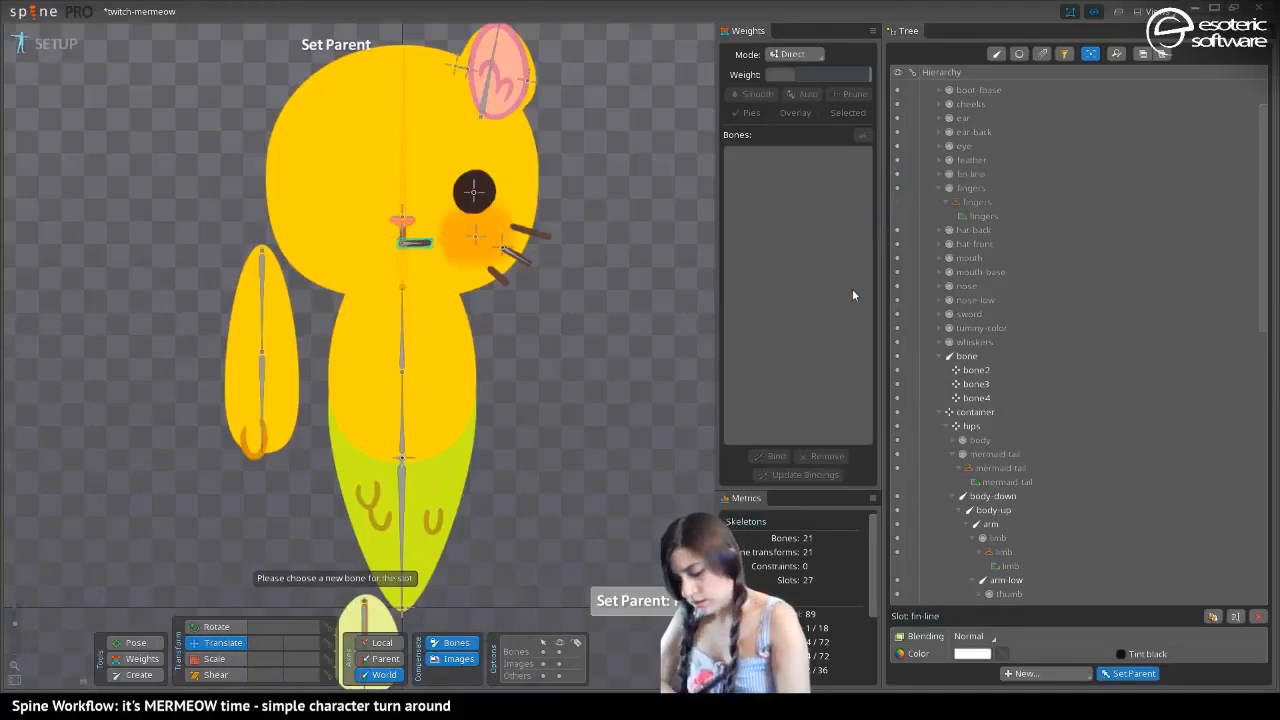
left_click_drag(480, 500, 500, 332)
left_click(384, 464)
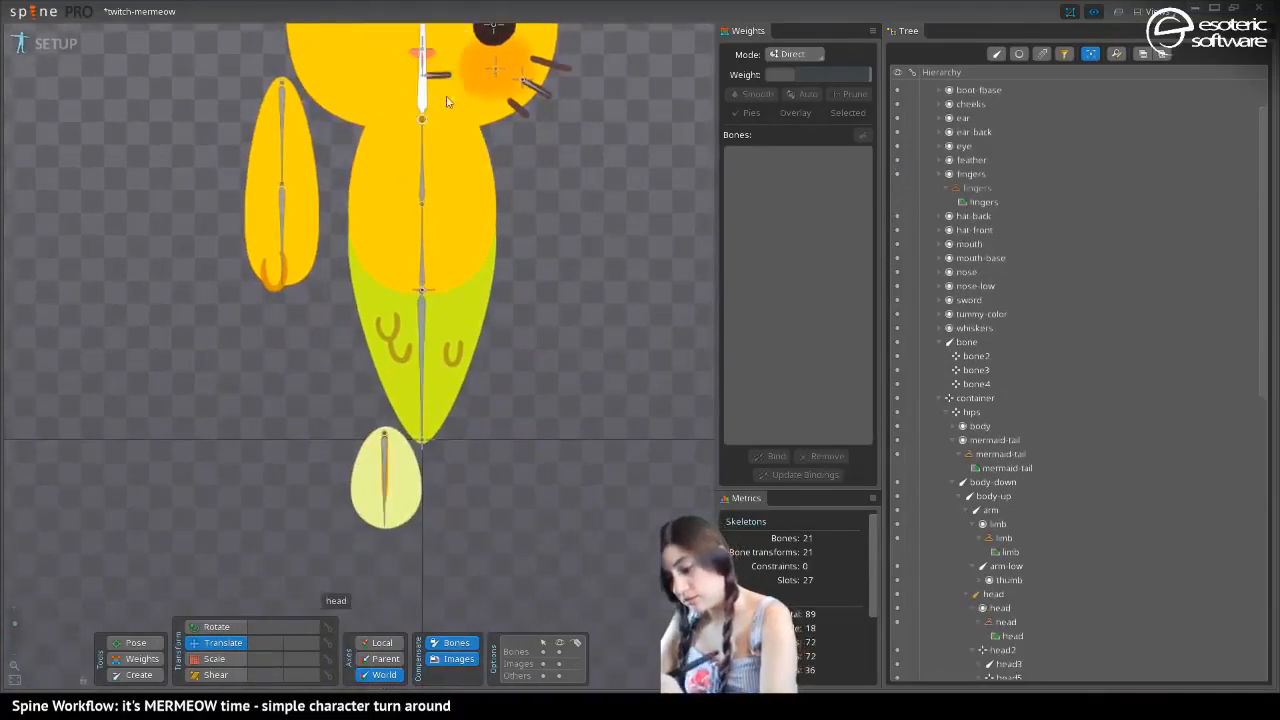
Parent the eye slot to the head5 bone at the centre of the eye
left_click_drag(446, 103, 596, 324)
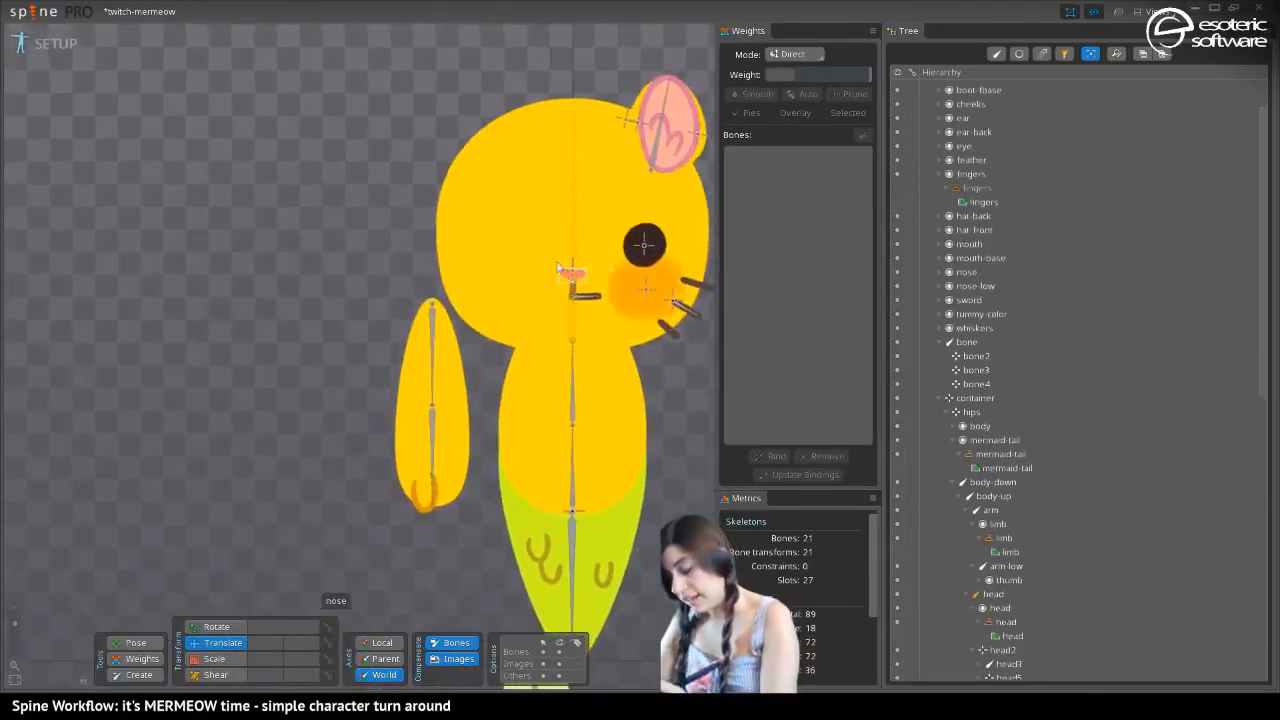
left_click(964, 144)
key("p")
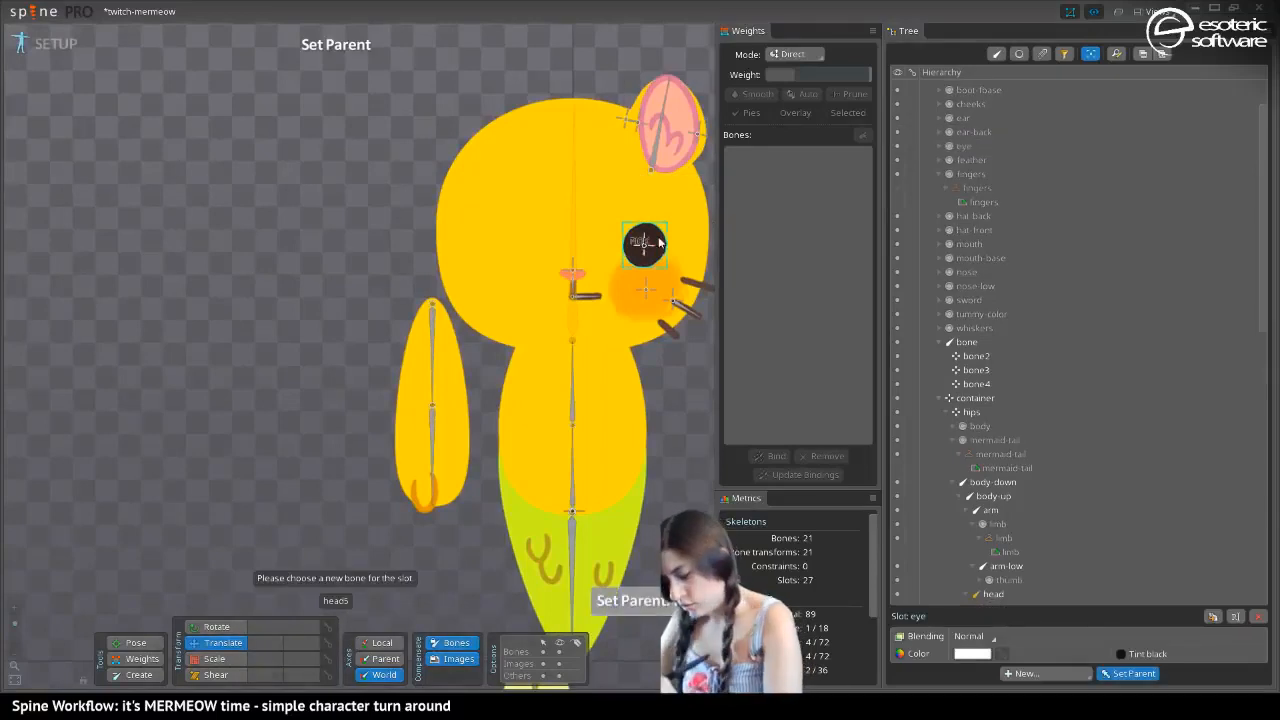
left_click(648, 248)
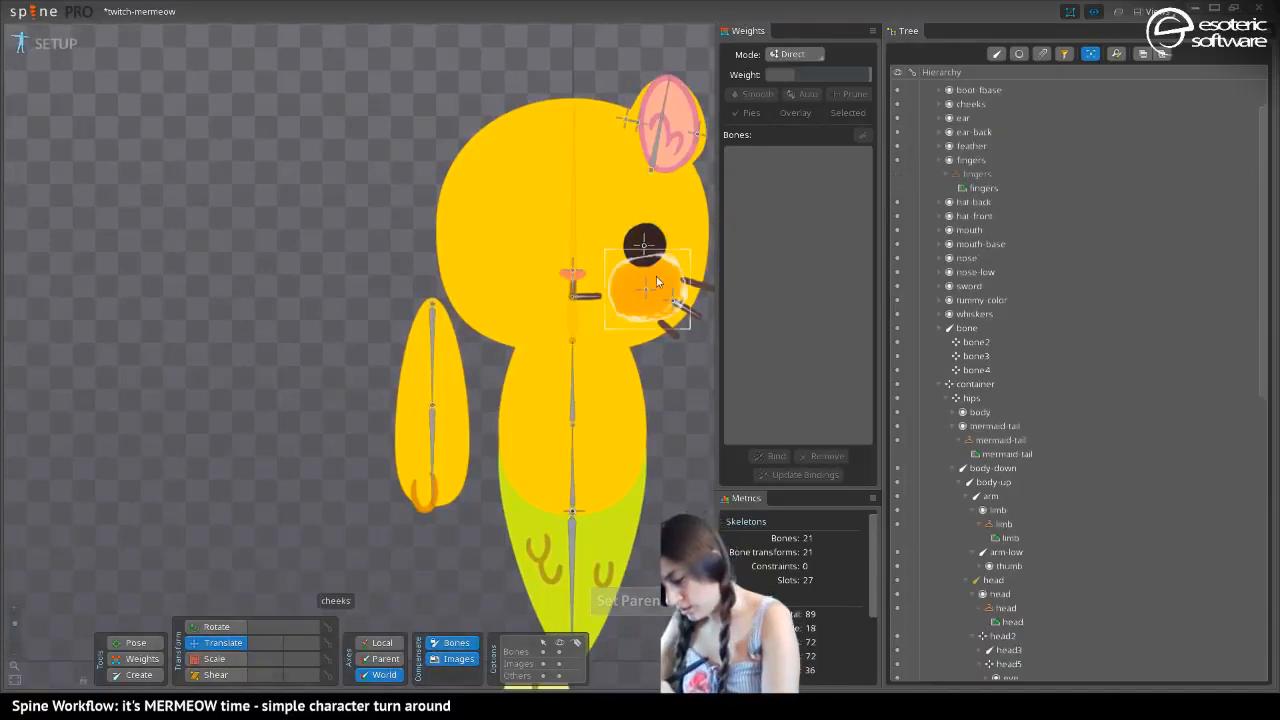
Parent the cheeks slot to the head6 bone at the centre of the cheek
left_click(652, 279)
left_click(970, 121)
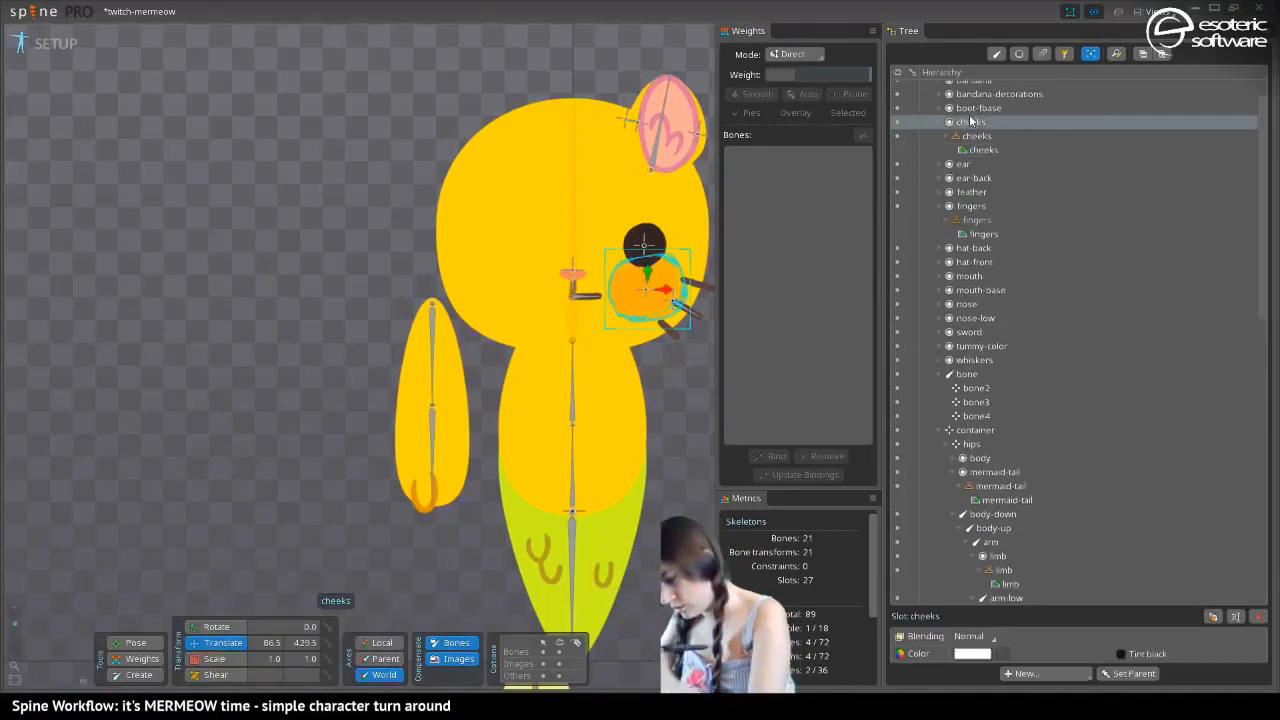
key("p")
left_click(646, 290)
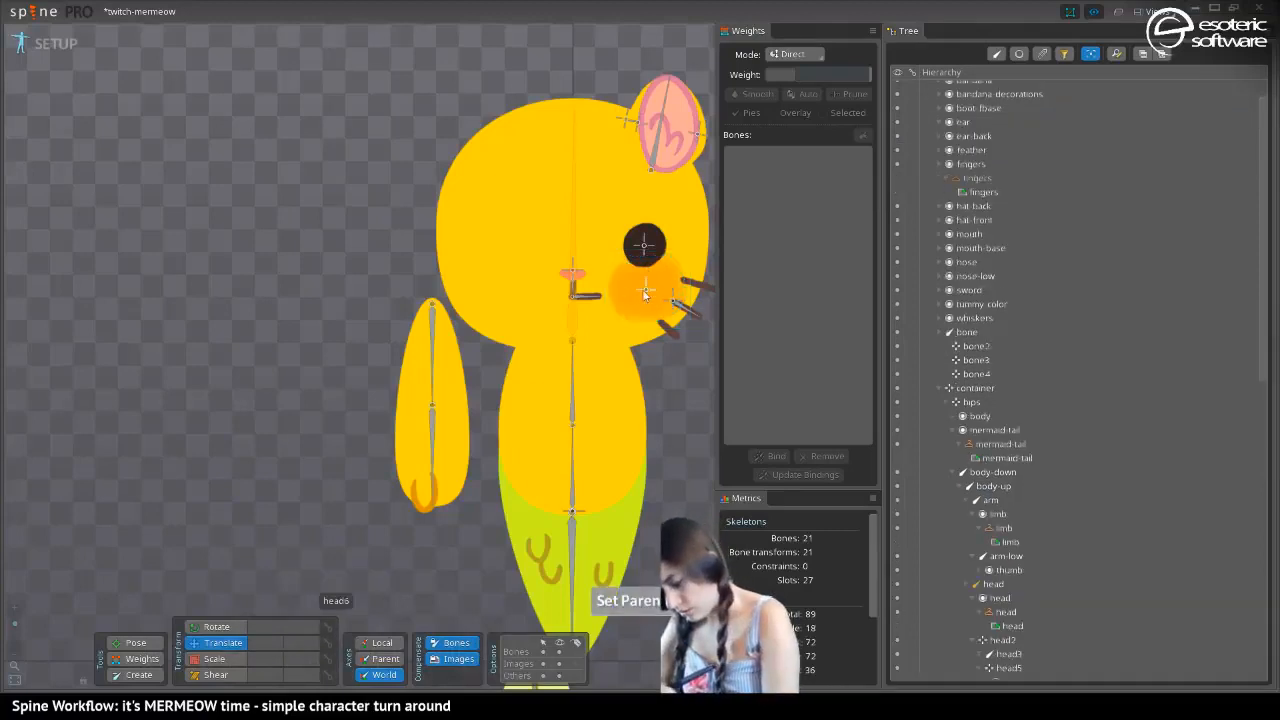
Parent the whiskers slot to the head7 bone at the base of the whiskers
left_click(682, 312)
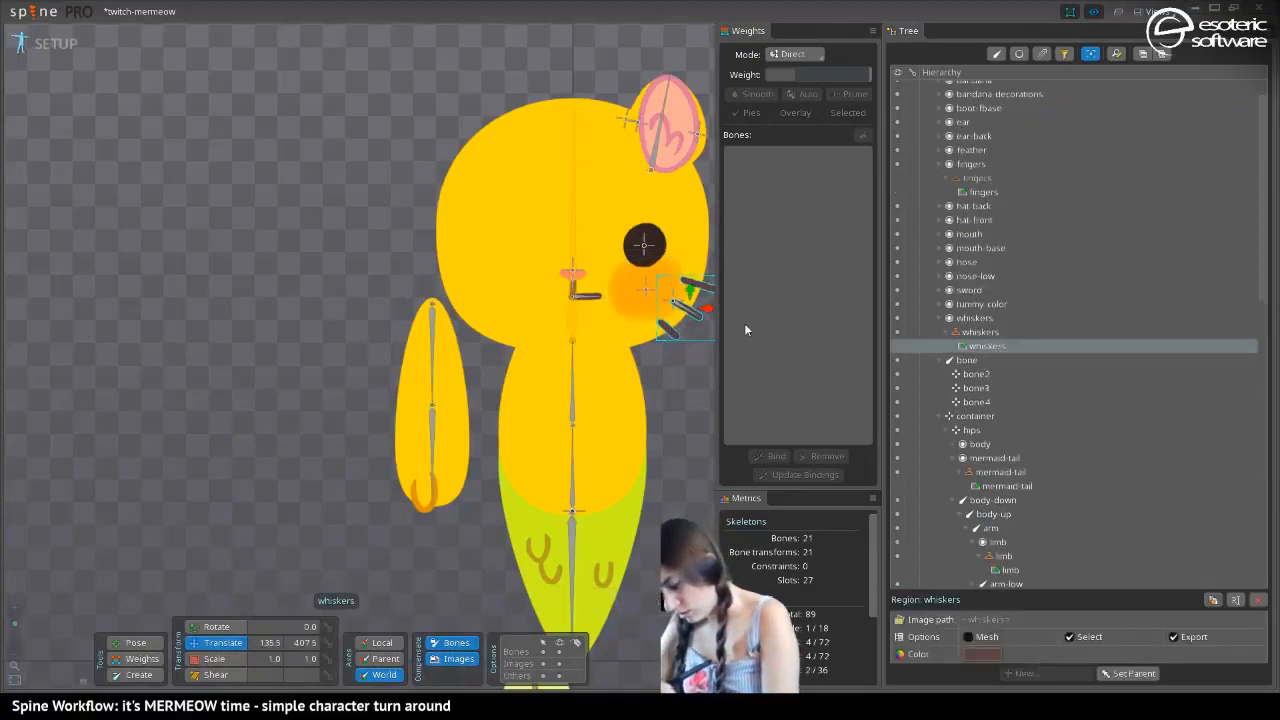
left_click(970, 318)
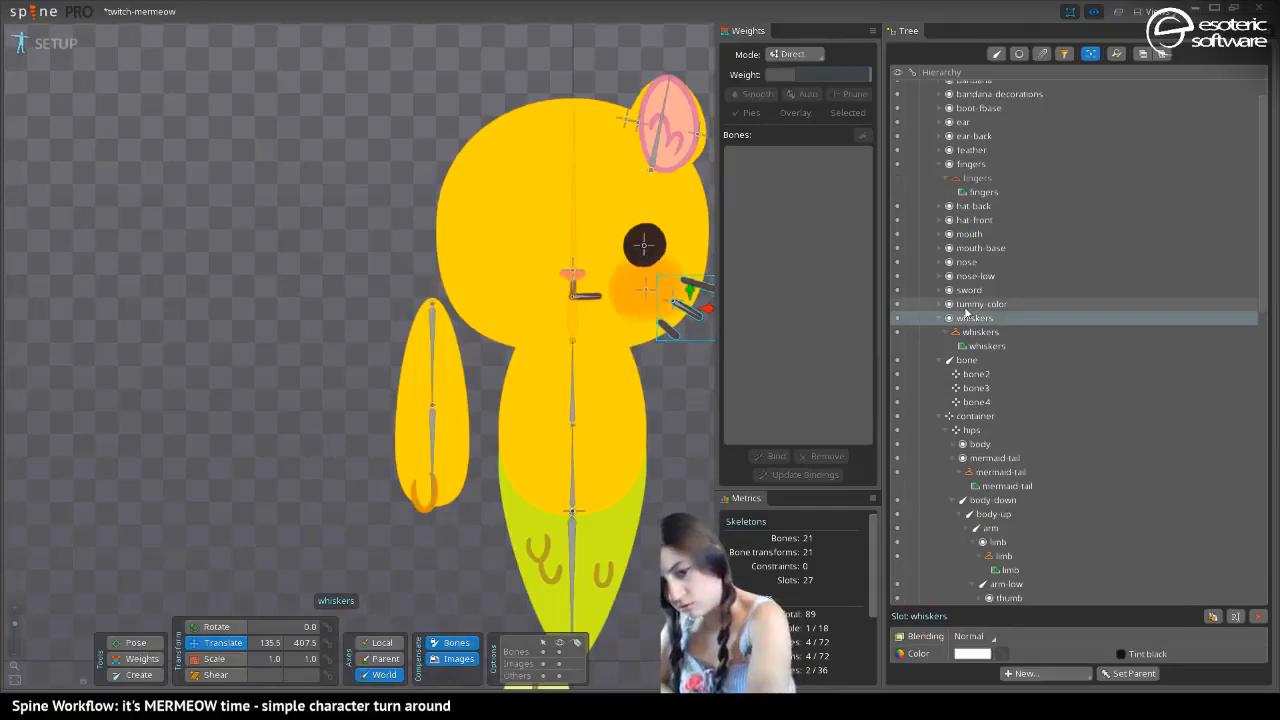
key("p")
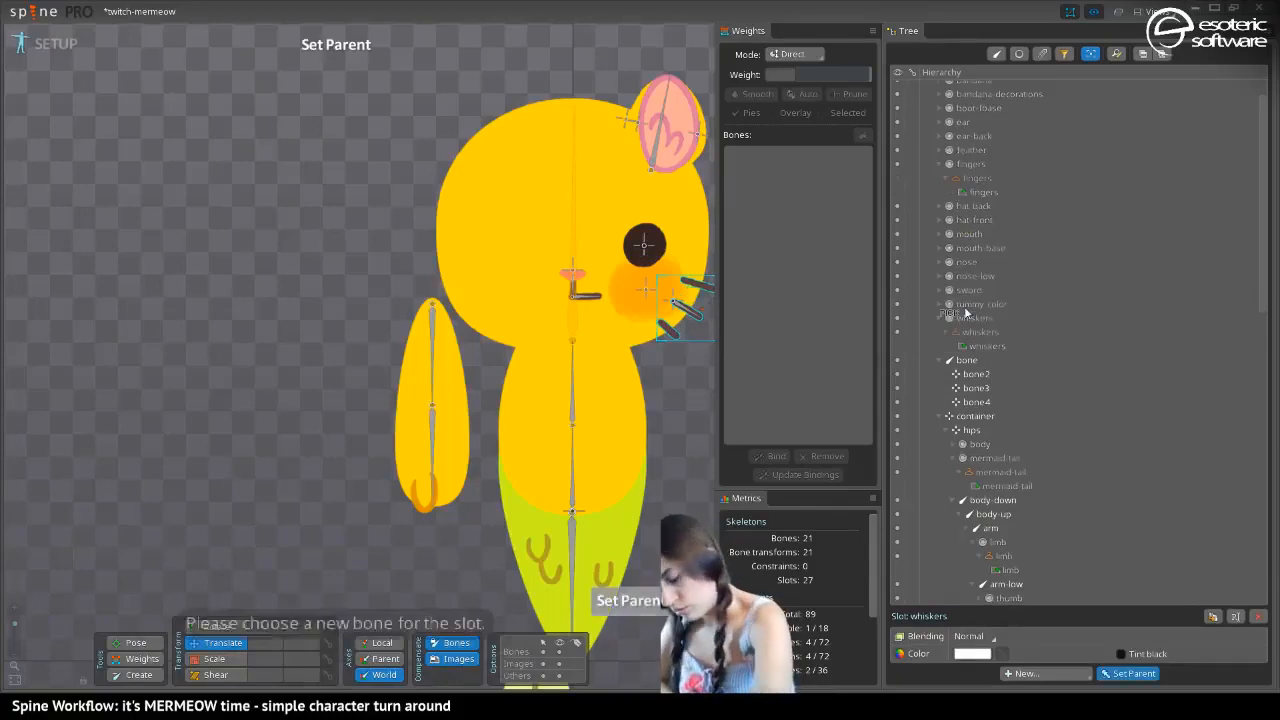
left_click(675, 305)
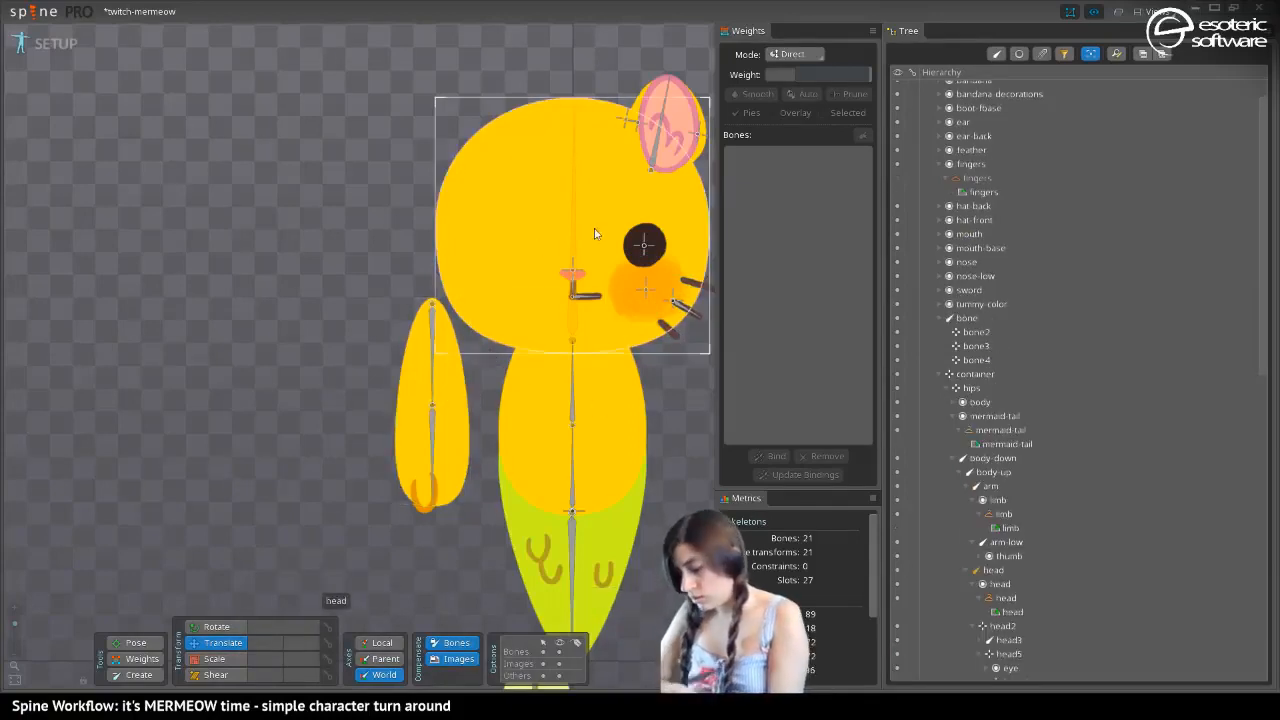
Parent the ear and ear-back slots to the ear's main bone, named bone
left_click(958, 121)
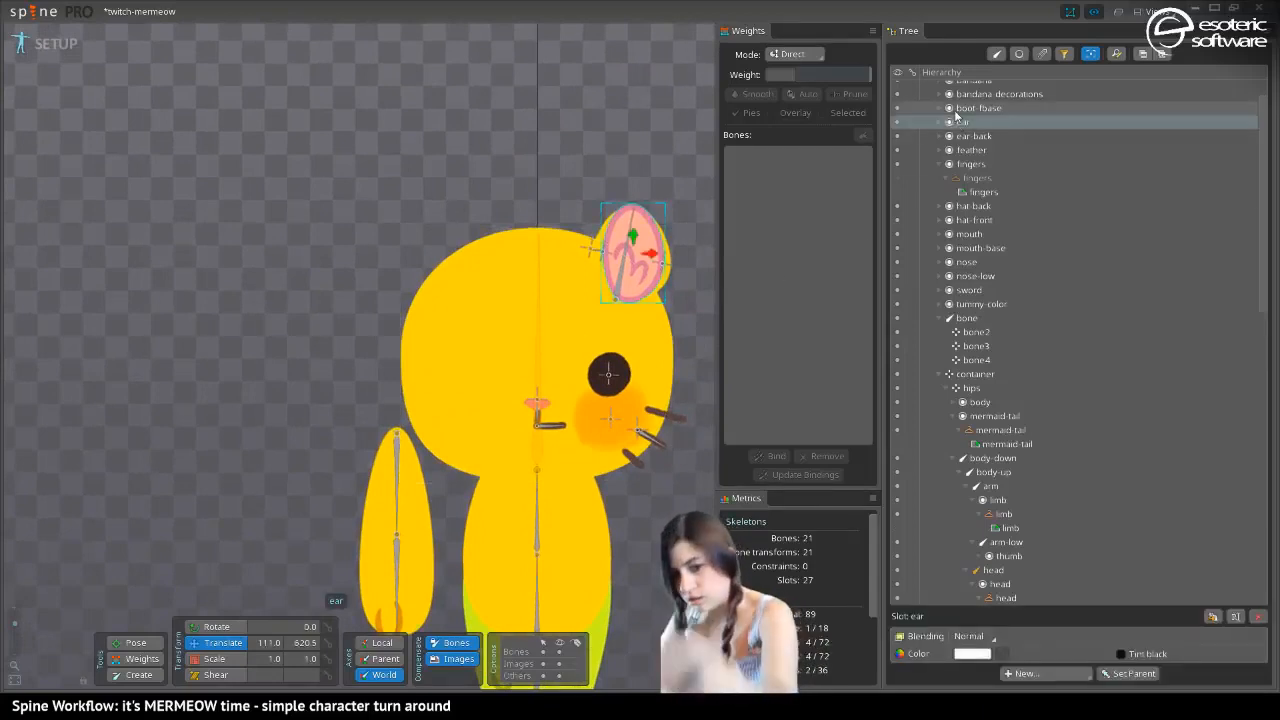
key("p")
left_click(625, 297)
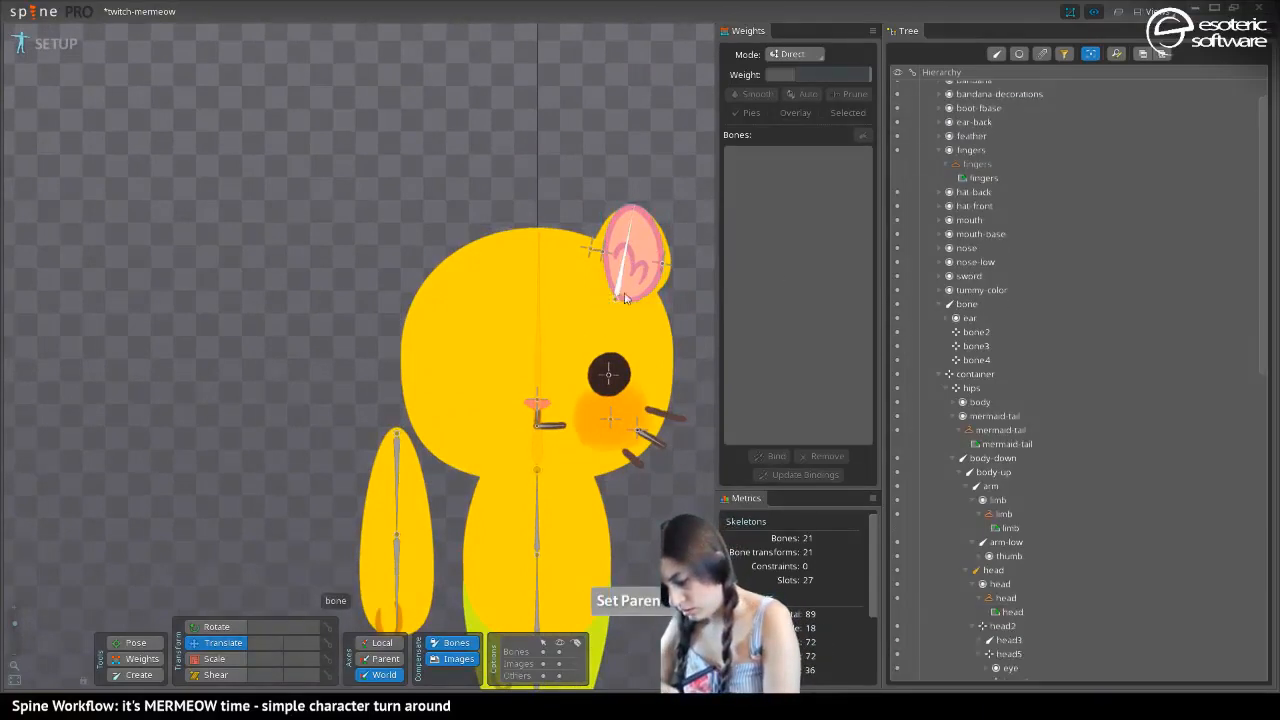
left_click(966, 121)
key("p")
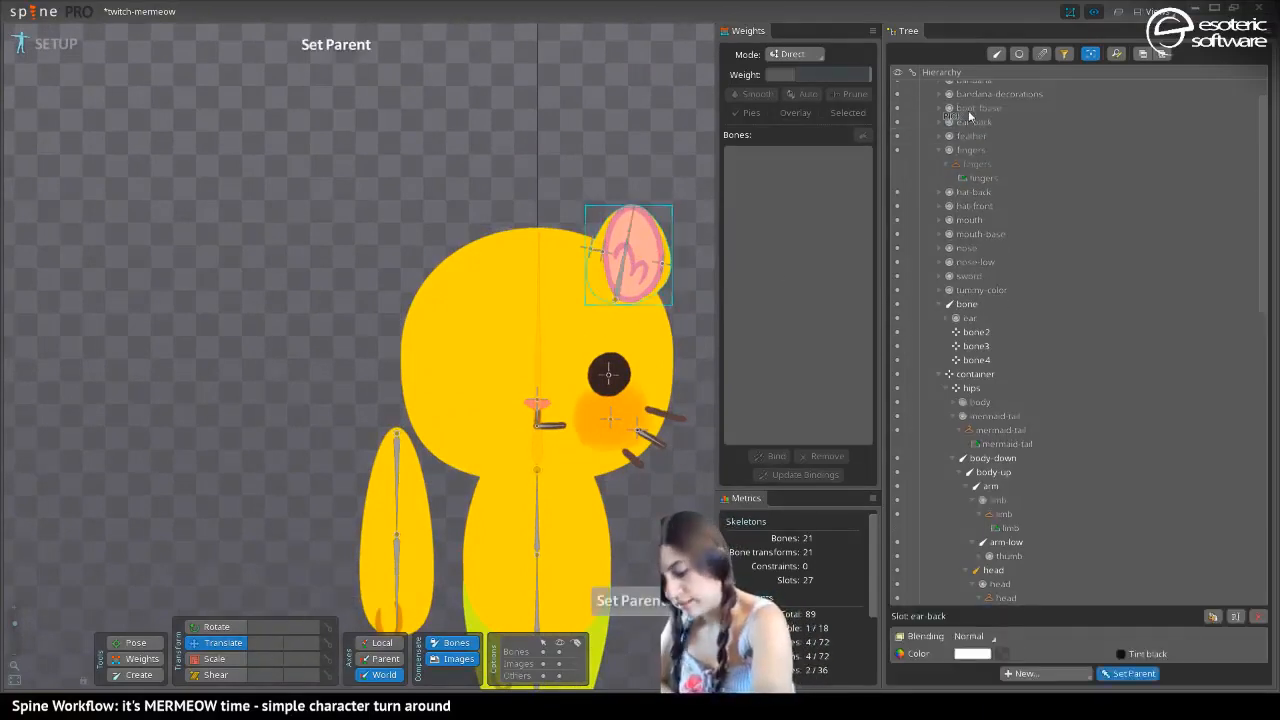
left_click(618, 297)
Rotate the mermeow-fin bone outward to about 223 degrees with the Pose tool
left_click_drag(460, 399, 333, 401)
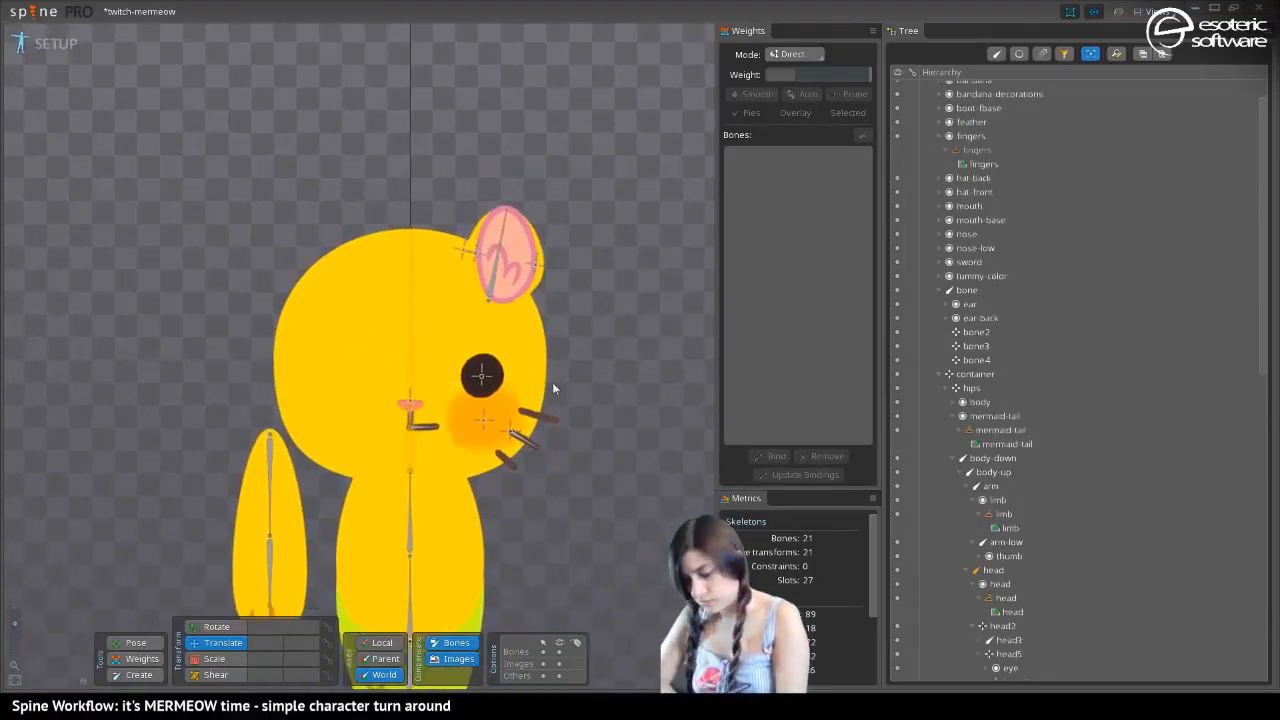
left_click_drag(552, 382, 521, 149)
left_click_drag(272, 363, 392, 465)
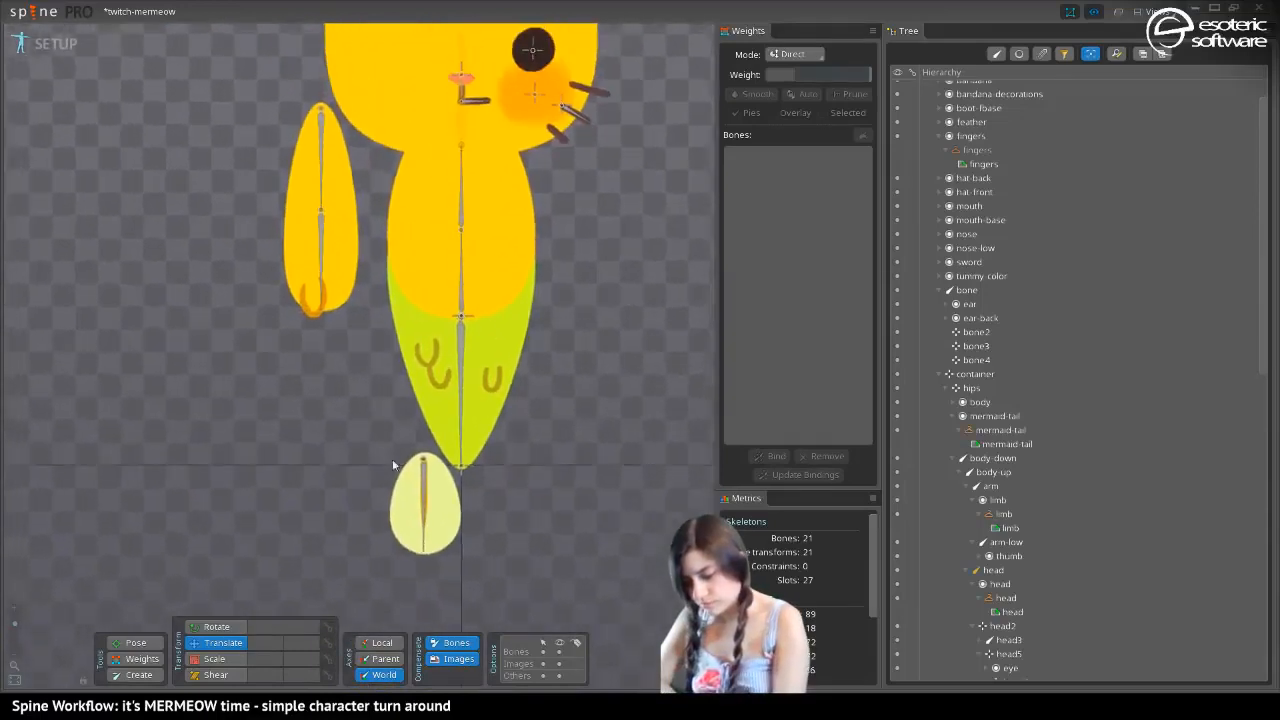
left_click(130, 650)
left_click(427, 552)
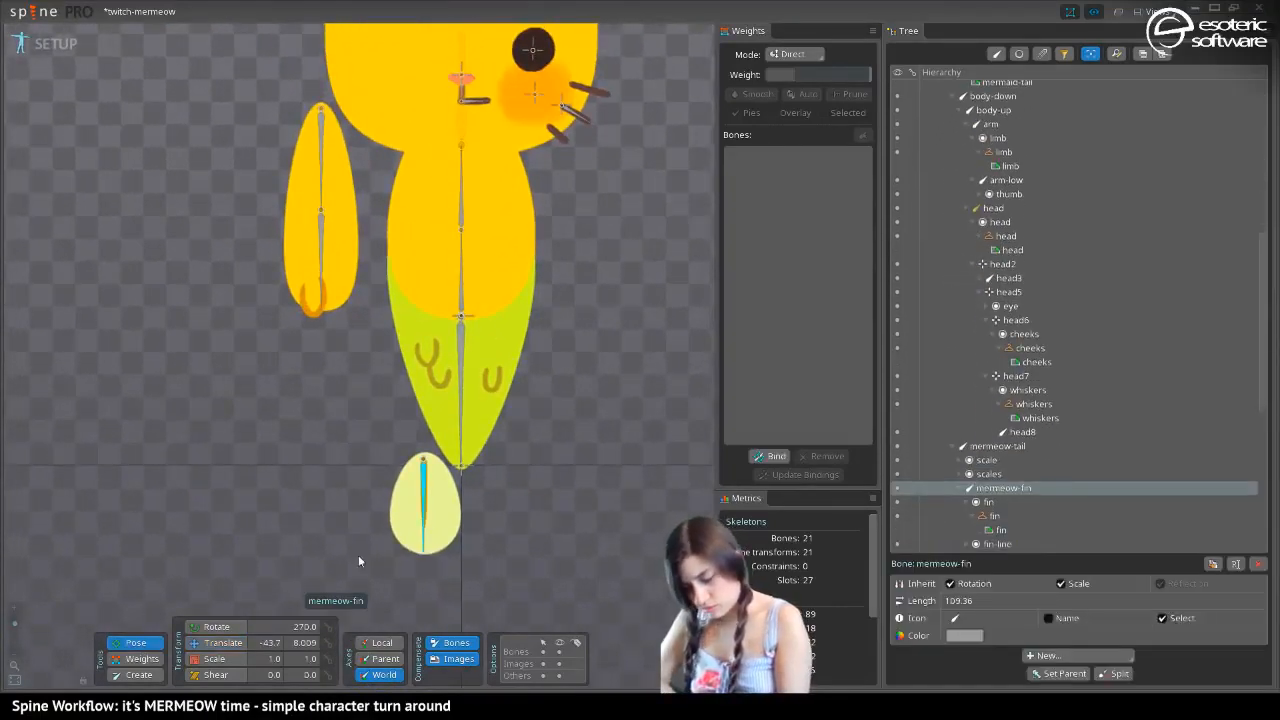
left_click_drag(424, 551, 357, 523)
Move the mermeow-fin bone to the tail's tip at about X -12.13, Y 11.86, with bone and image compensation off
left_click(216, 642)
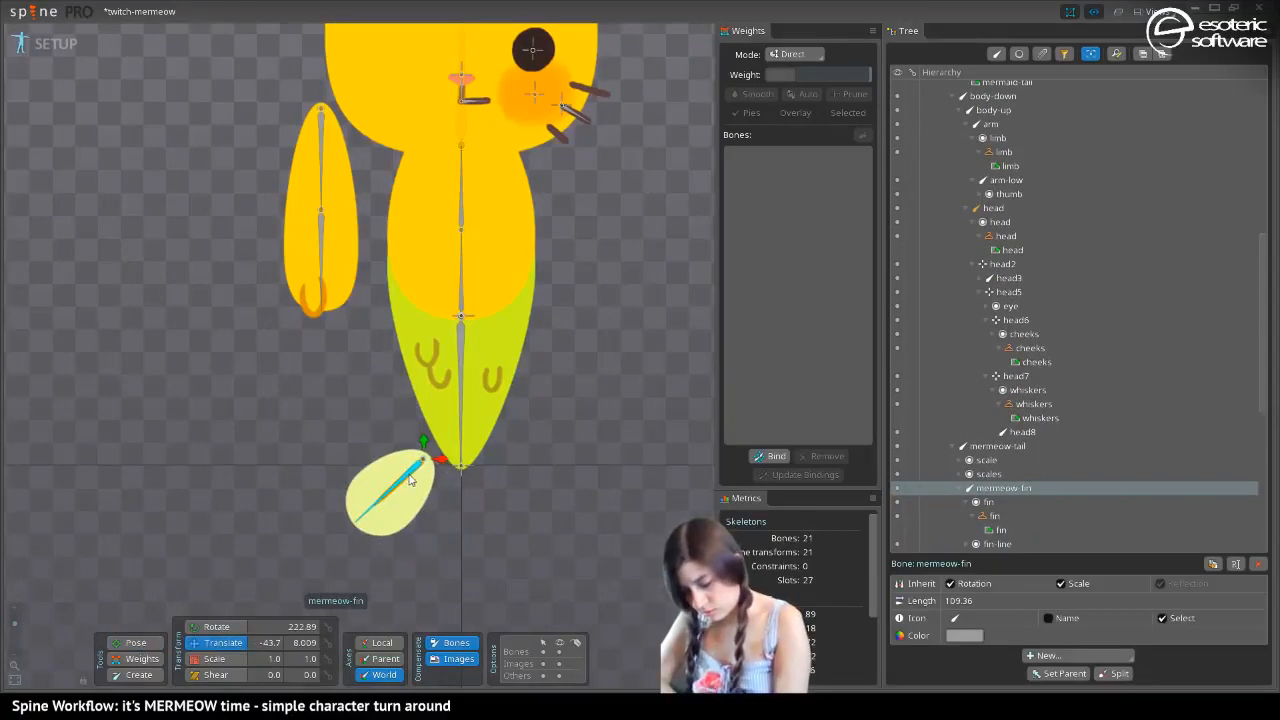
mouse_move(408, 478)
left_mouse_down()
mouse_move(425, 480)
mouse_move(420, 460)
left_mouse_up()
key("ctrl+z")
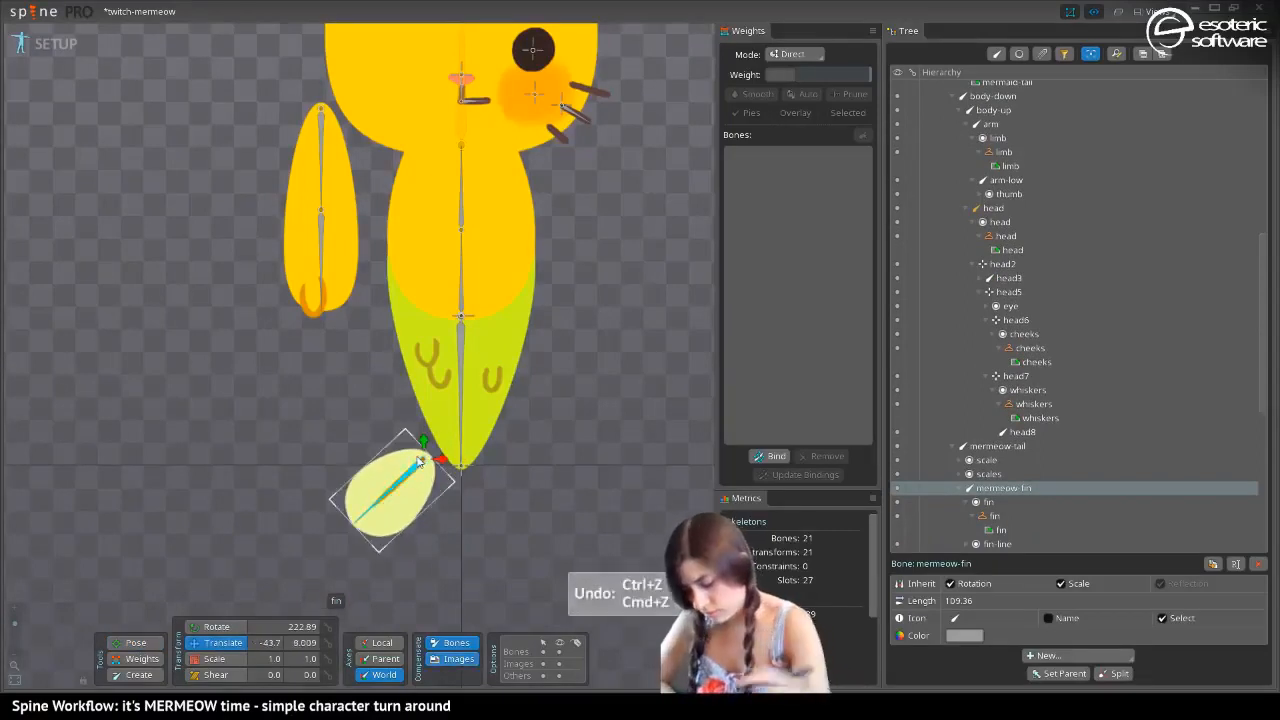
left_click_drag(410, 478, 435, 474)
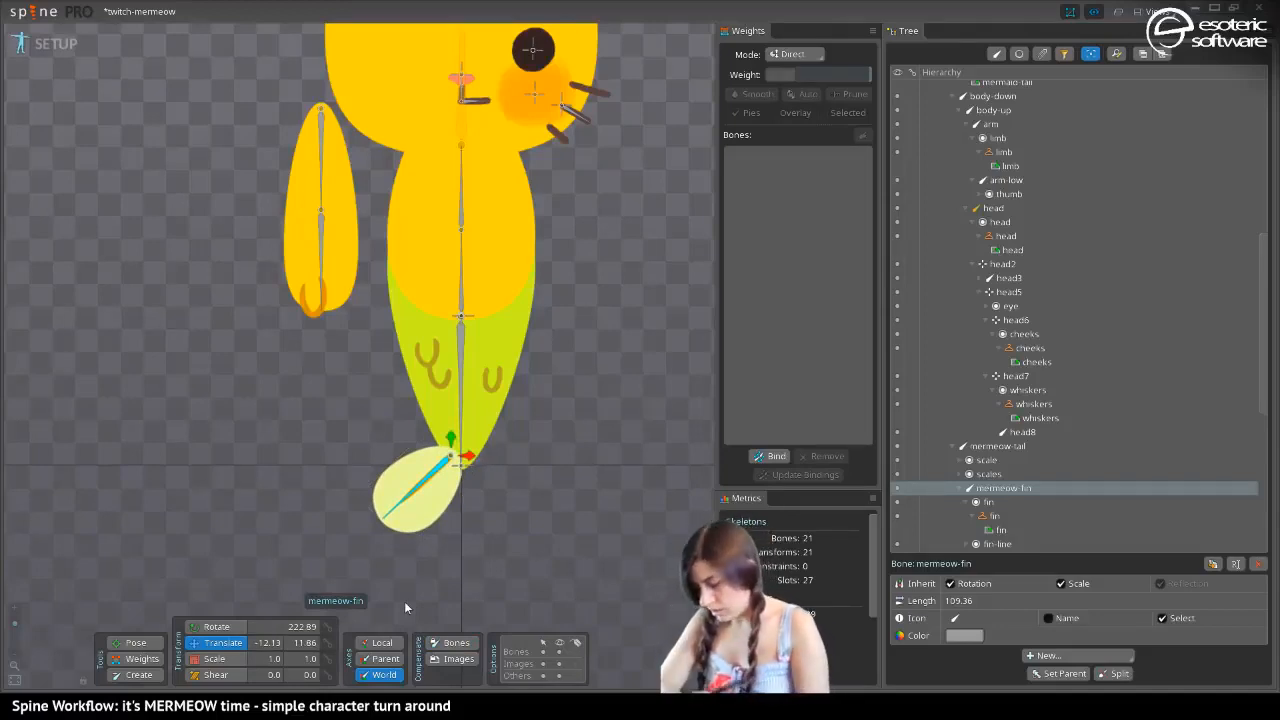
Duplicate the mermeow-fin bone with its slots and place the copy on the tail's opposite side, rotated about 315 degrees at X 7.115, Y 11.86
left_click(1213, 564)
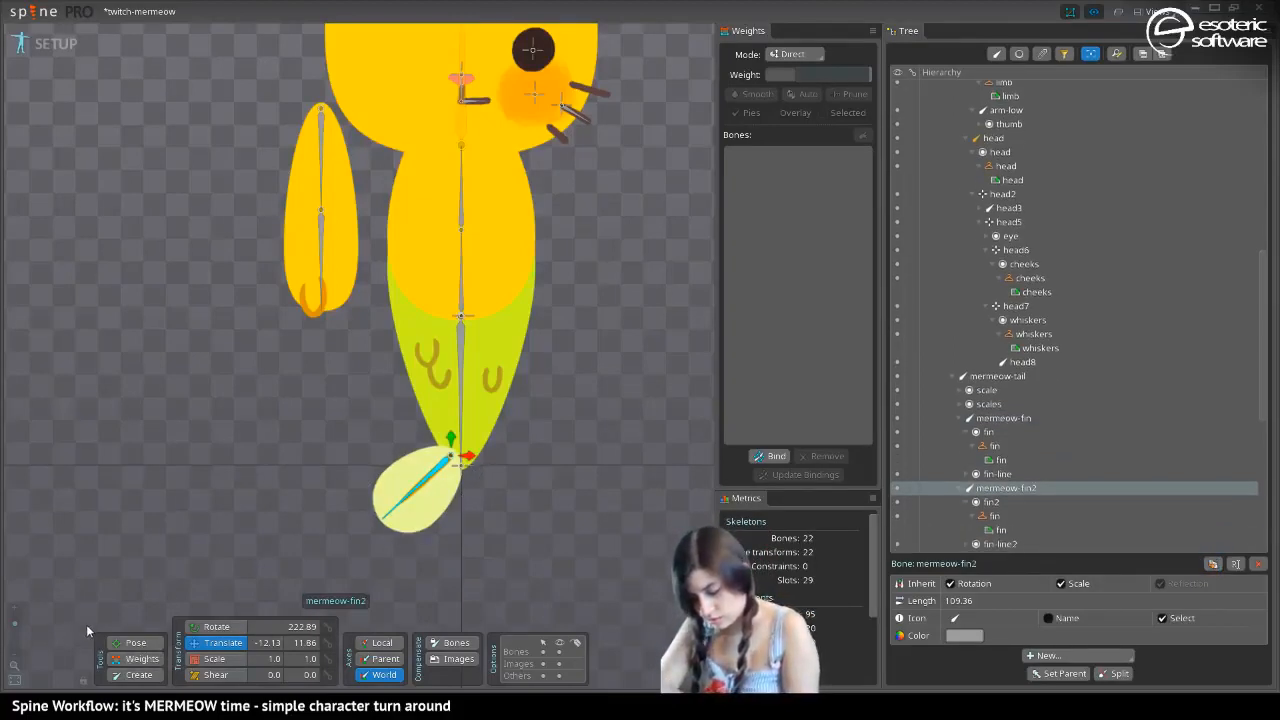
left_click(135, 642)
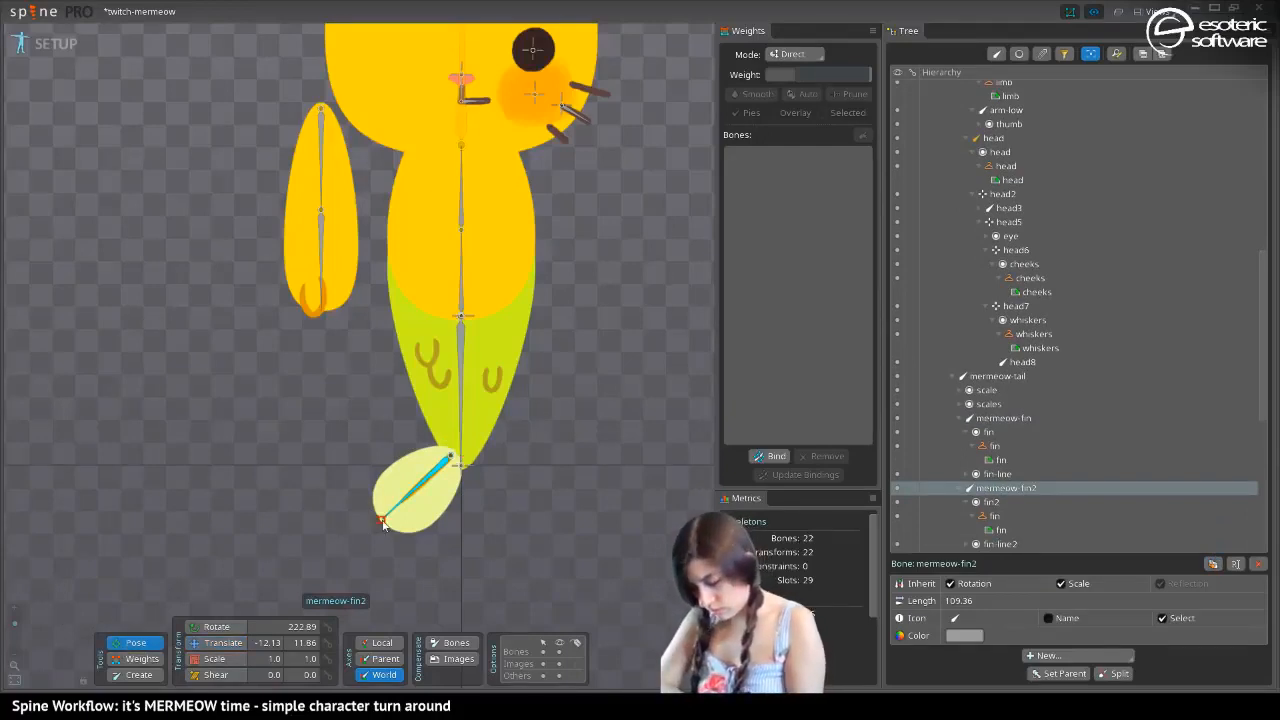
left_click_drag(382, 524, 546, 553)
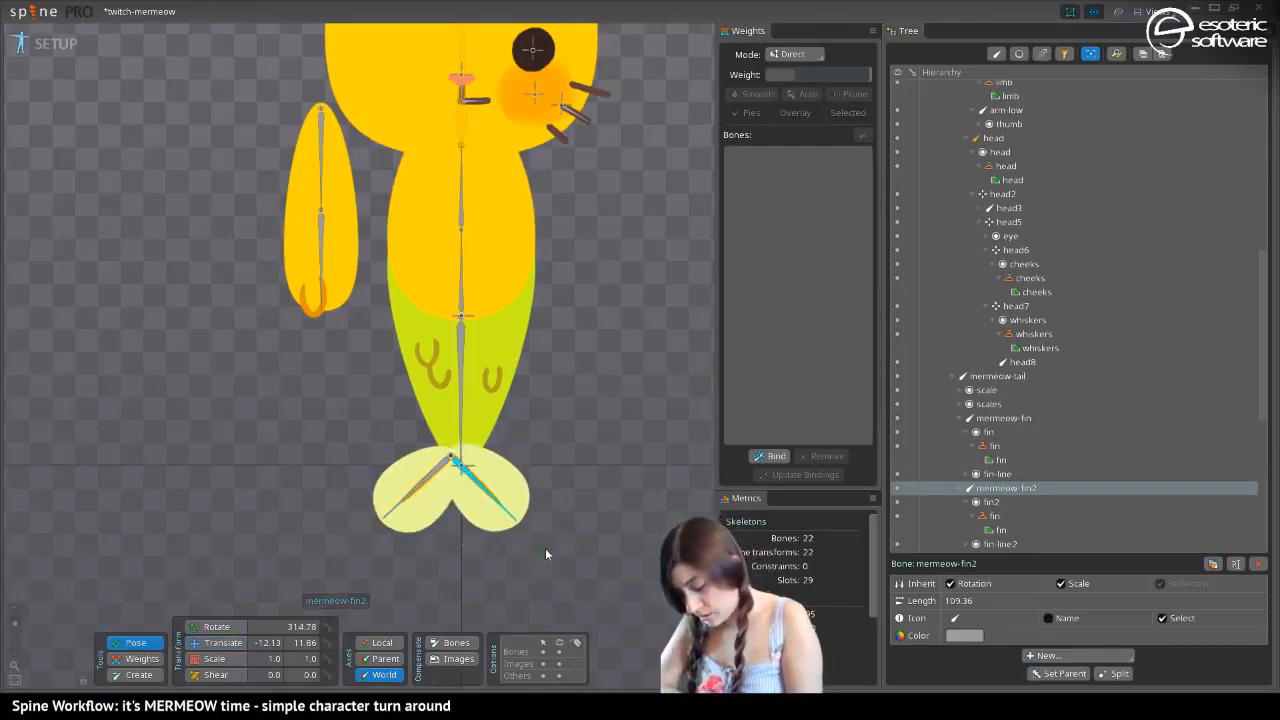
left_click(215, 642)
left_click_drag(468, 463, 486, 465)
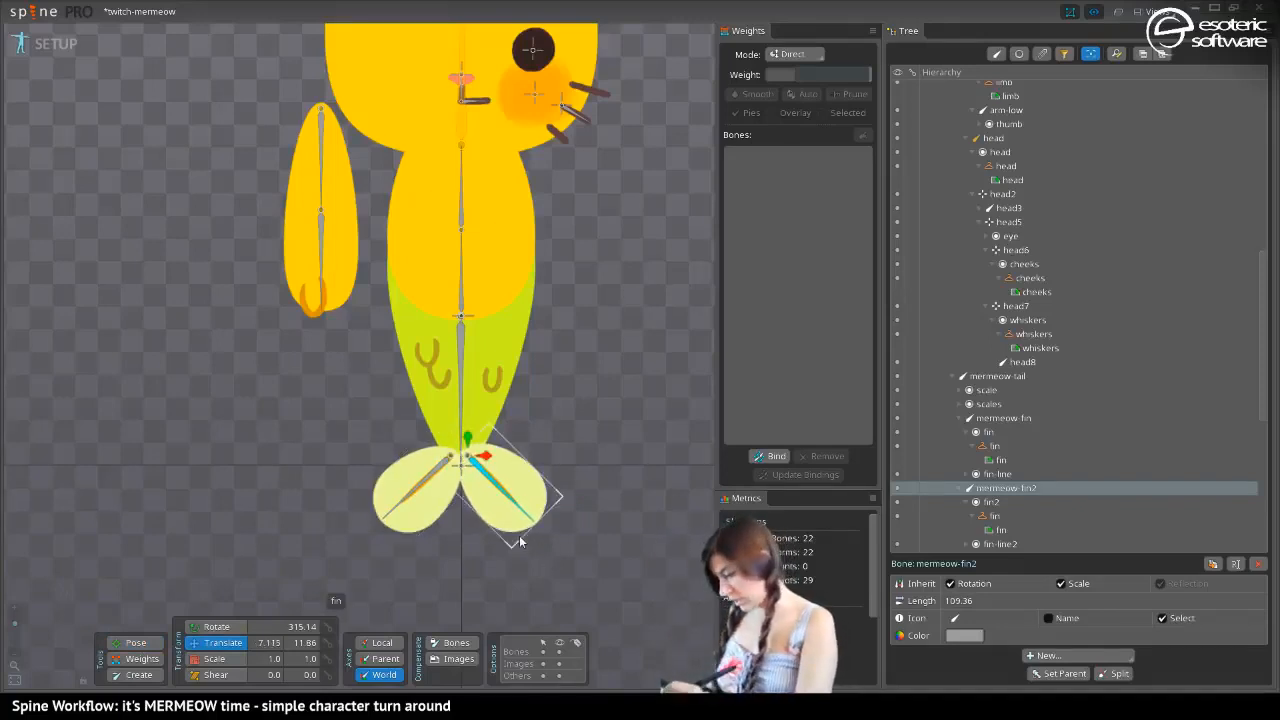
Move the fin-line2, fin-line, fin2 and fin slots to the end of the draw order, below mermaid-tail
scroll(1257, 433, "down", 7)
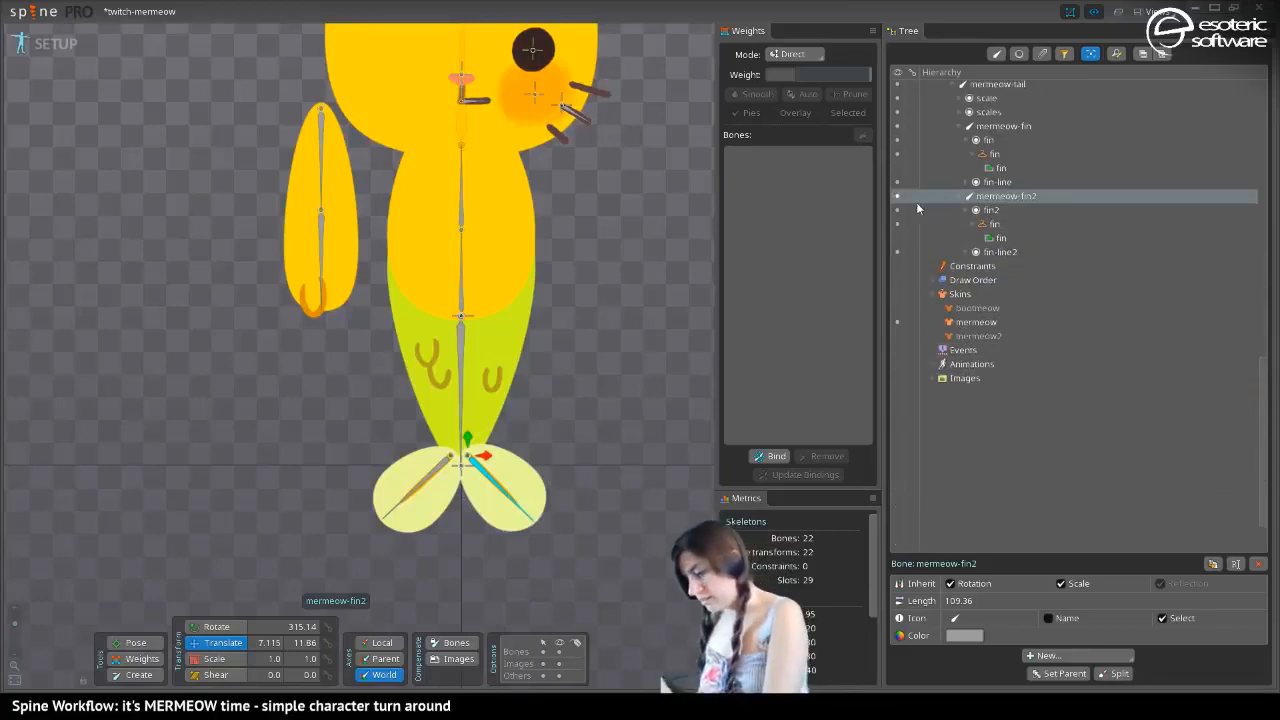
left_click(932, 278)
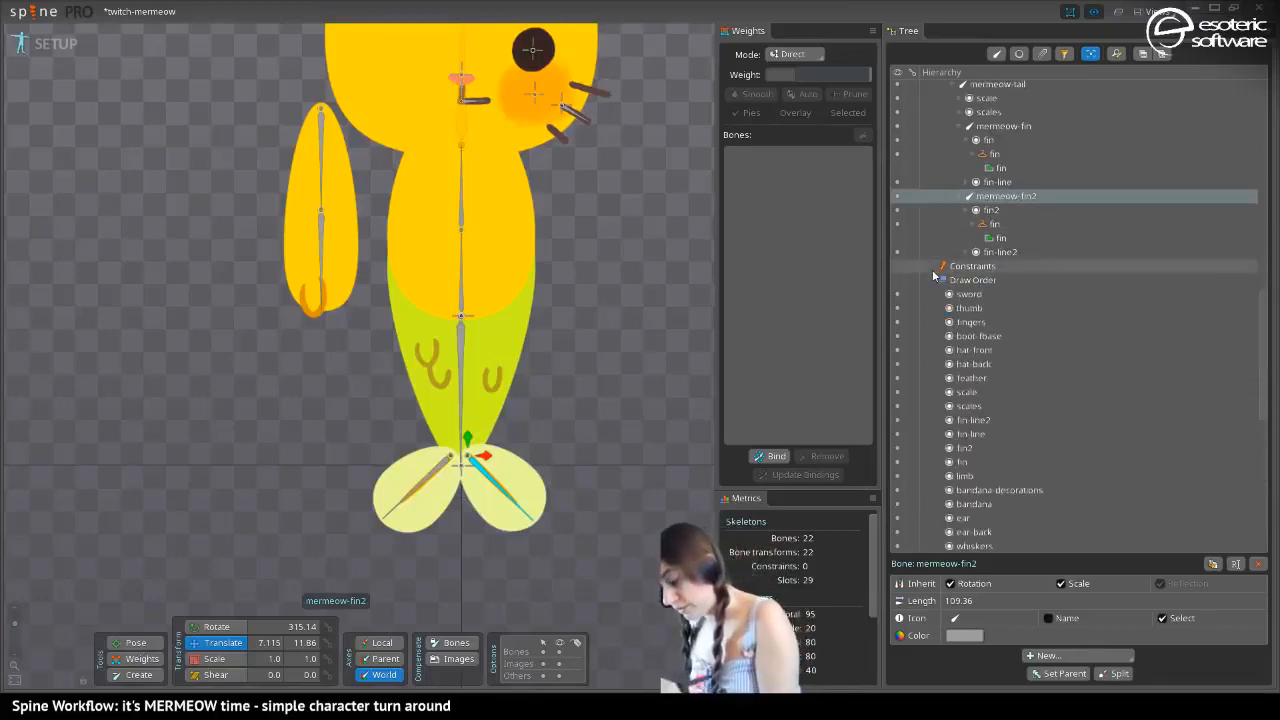
left_click(965, 420)
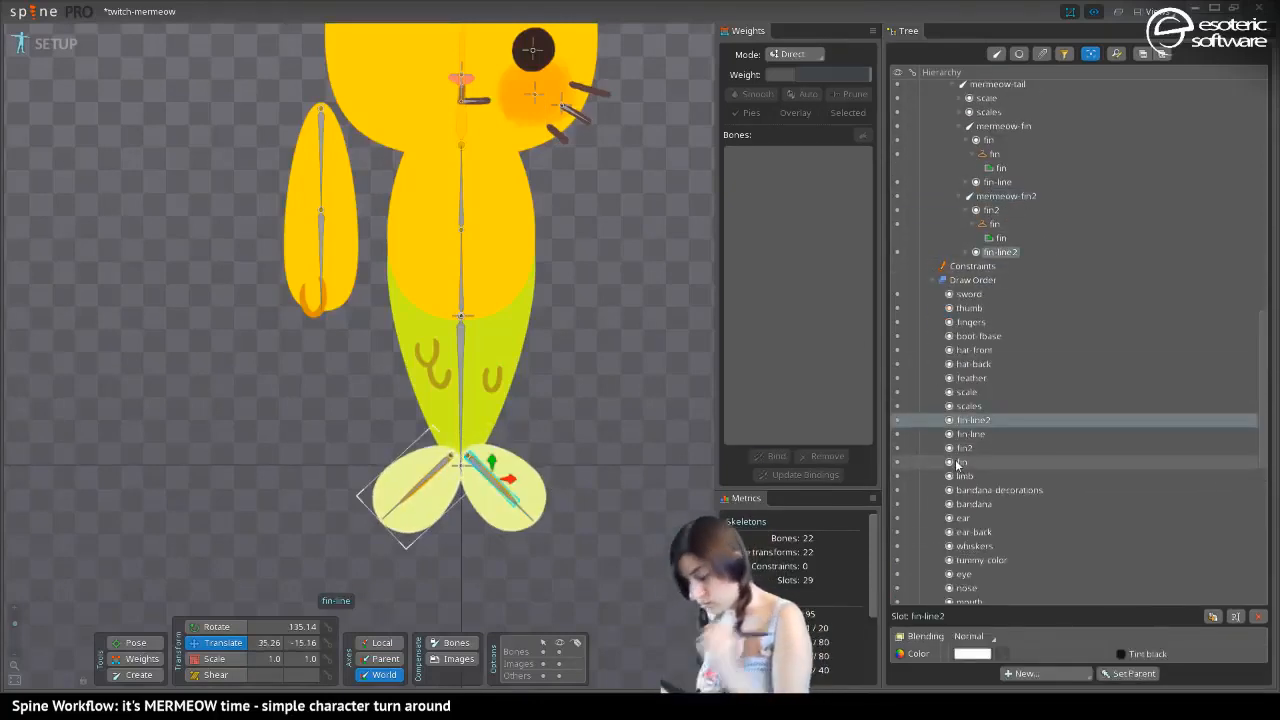
left_click(957, 464, "shift")
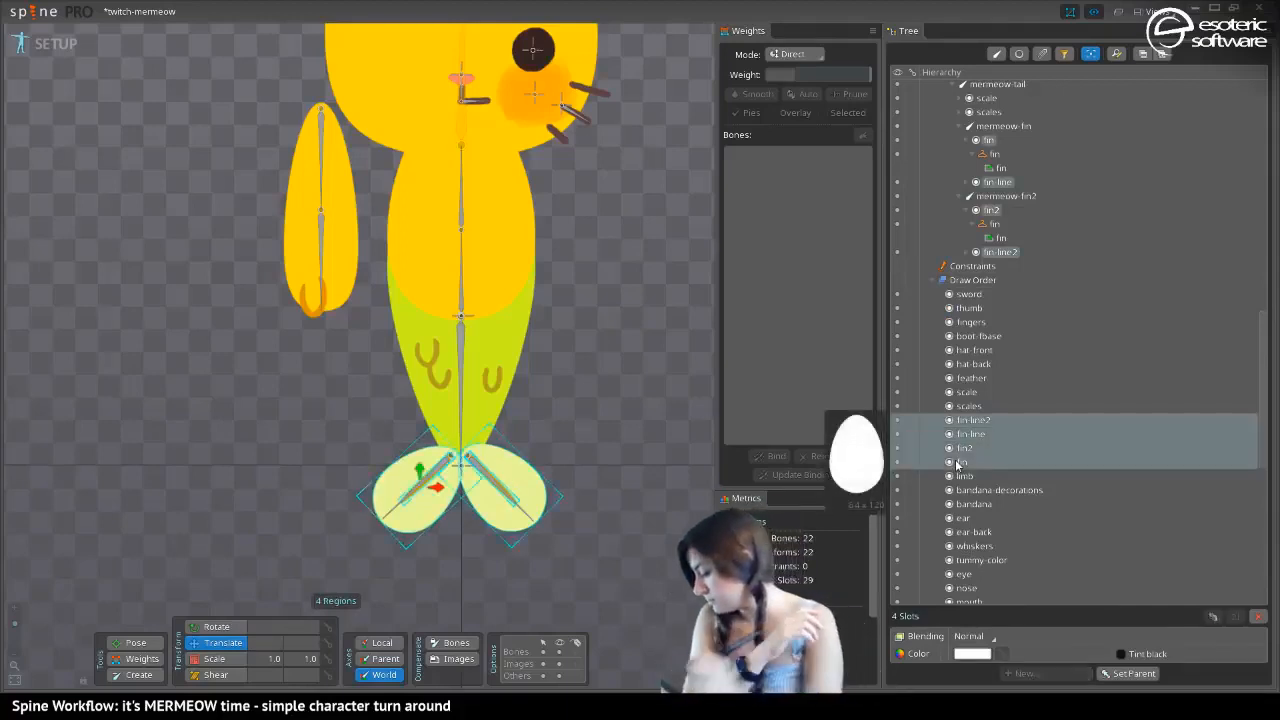
mouse_move(962, 465)
left_mouse_down()
mouse_move(950, 698)
mouse_move(949, 491)
mouse_move(960, 510)
left_mouse_up()
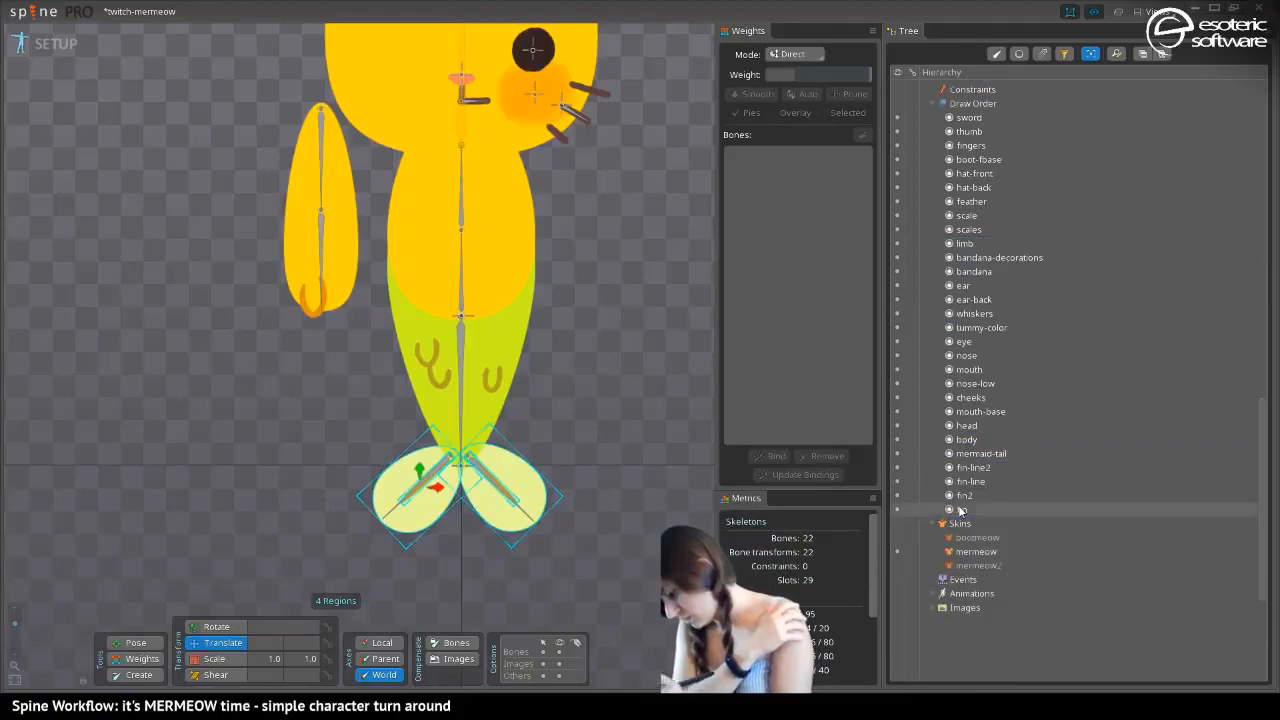
key("space")
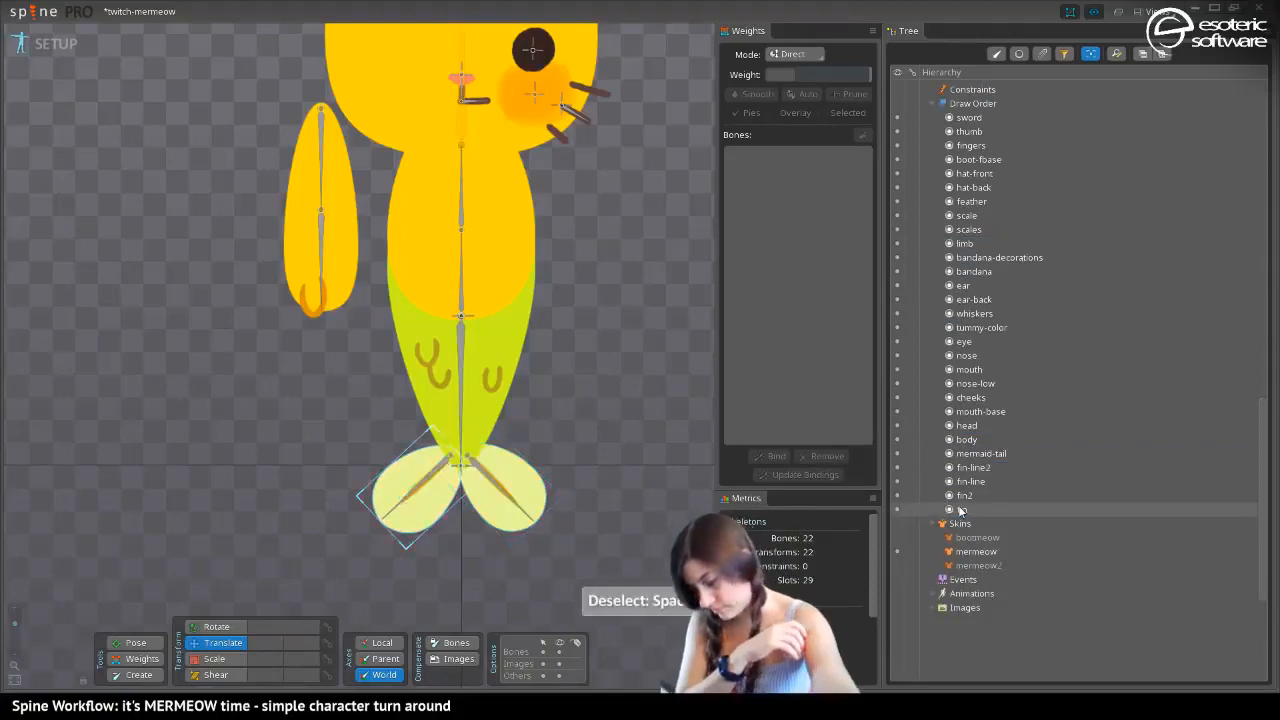
Show the mermeow2 skin with bones hidden in the viewport, and save the project
key("period")
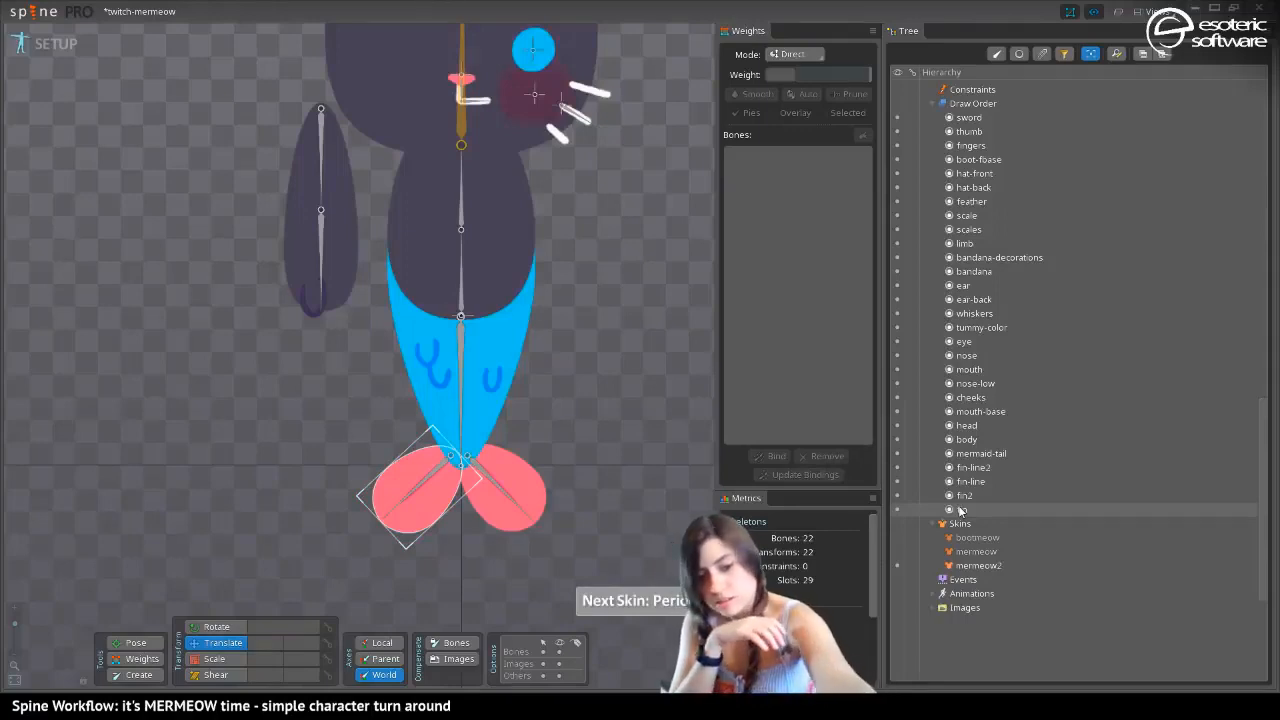
key("ctrl+s")
left_click(340, 347)
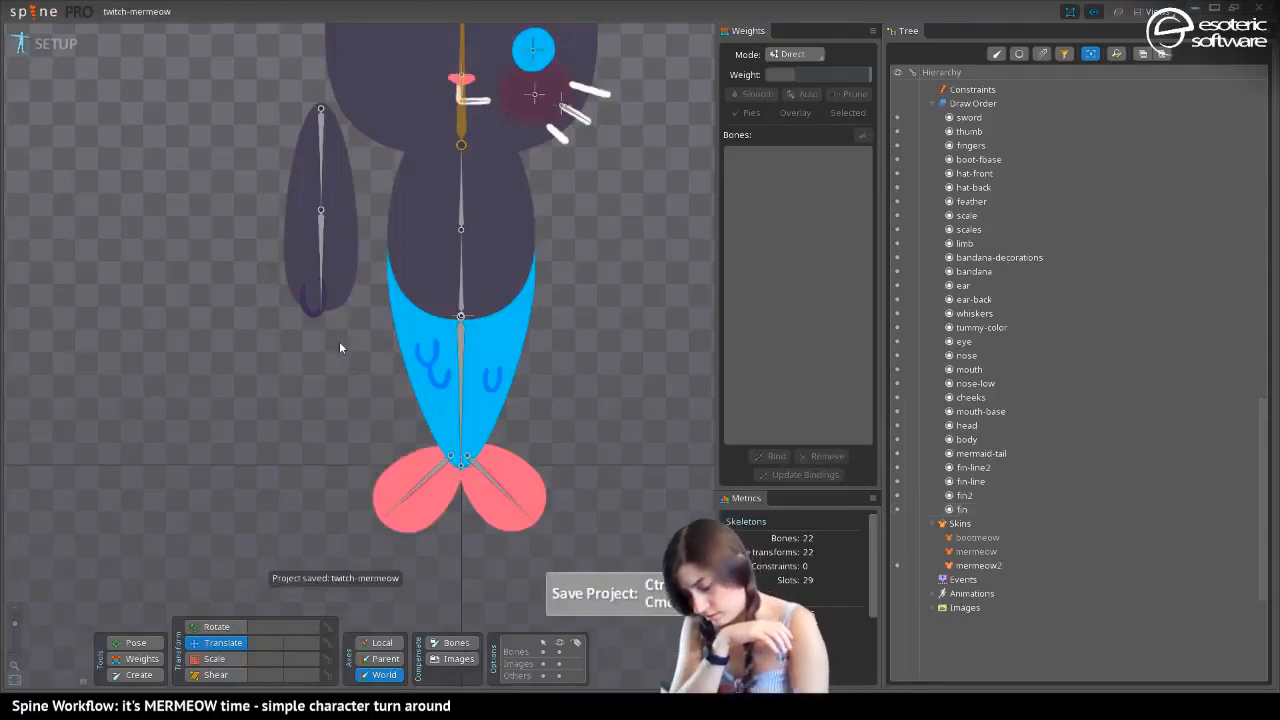
left_click(563, 642)
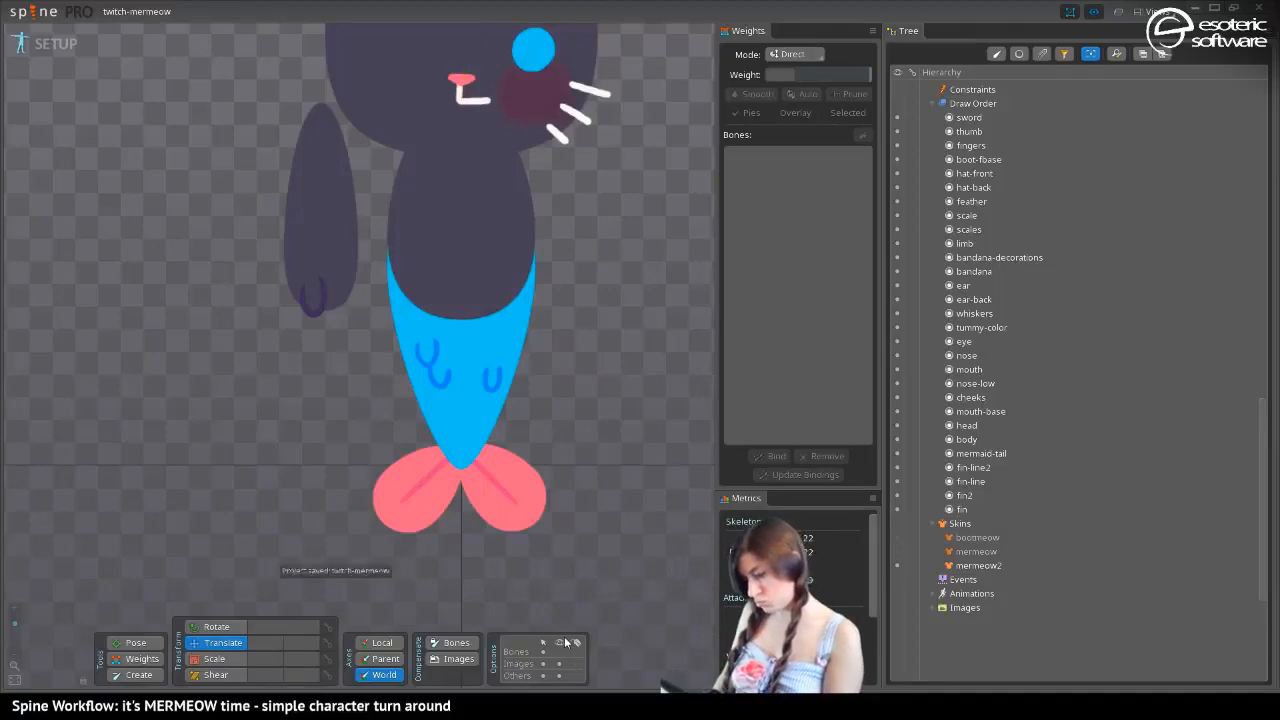
Move both fin bones inward at the tail's tip, mermeow-fin to about X -0.185, Y 1.849 and mermeow-fin2 to about X -2.125, Y 3.389
left_click(436, 466)
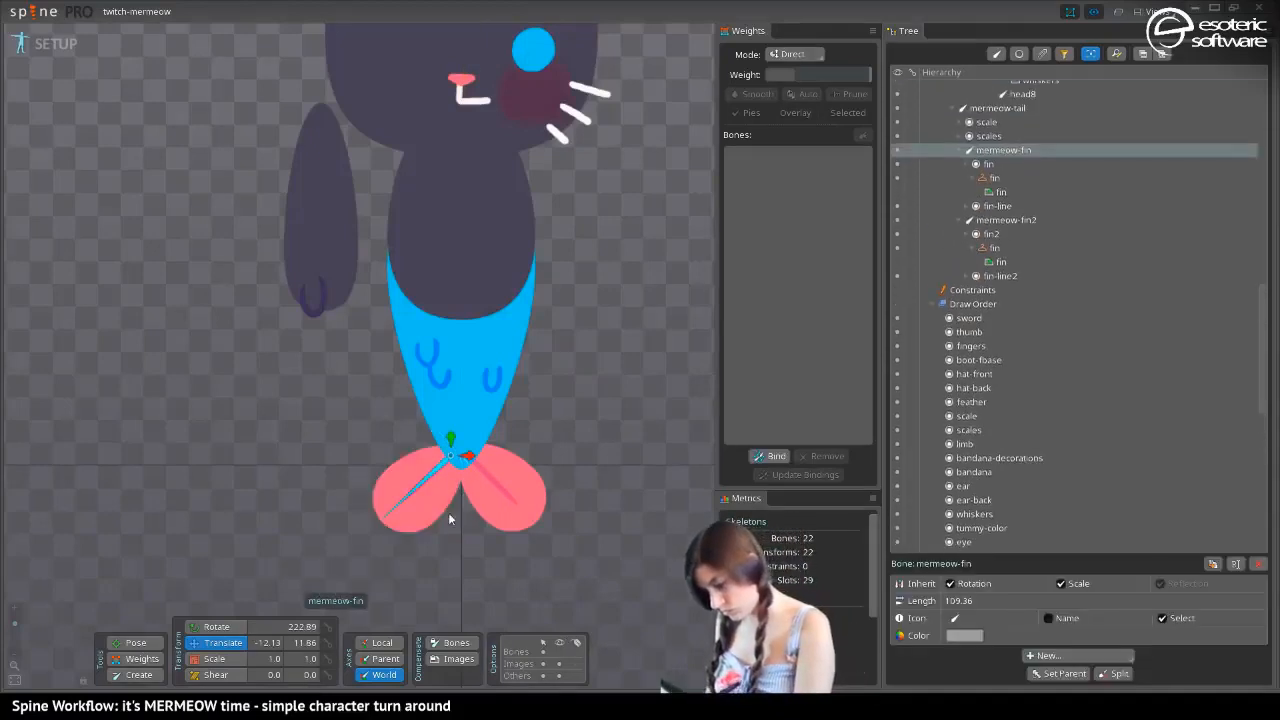
left_click_drag(455, 435, 479, 463)
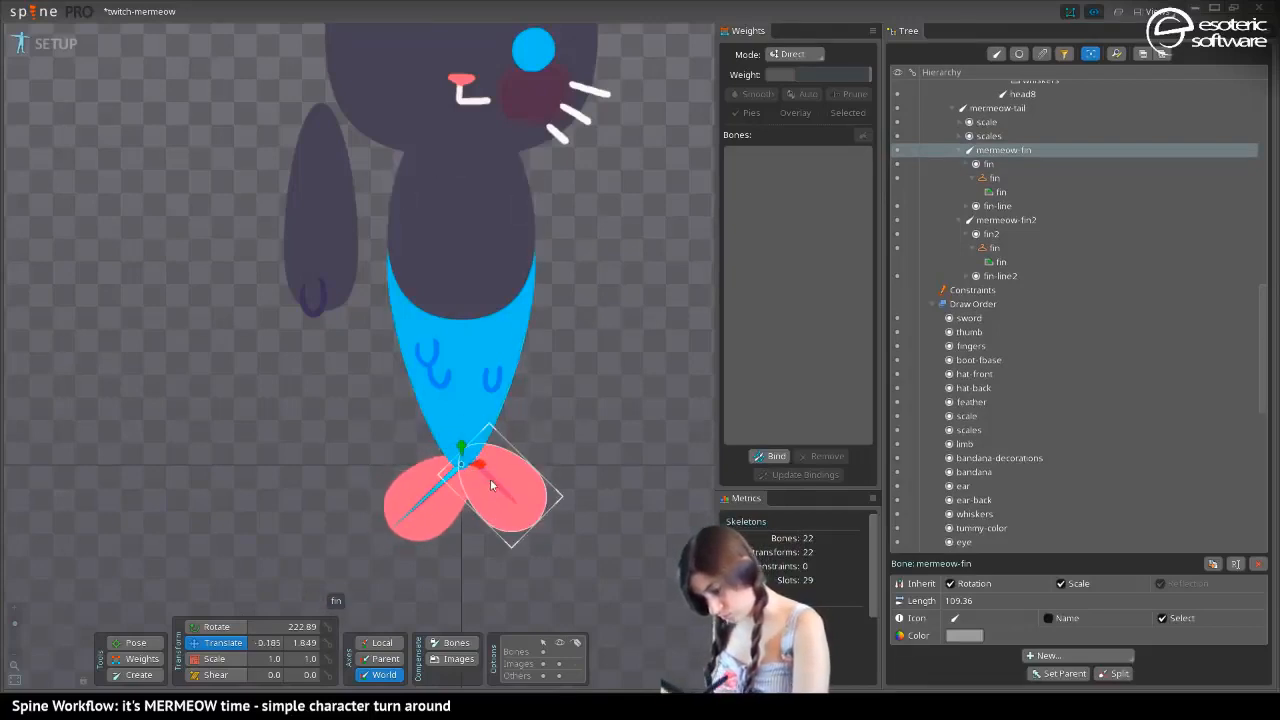
left_click(483, 456)
mouse_move(483, 456)
left_mouse_down()
mouse_move(466, 446)
mouse_move(477, 464)
mouse_move(461, 460)
mouse_move(470, 437)
left_mouse_up()
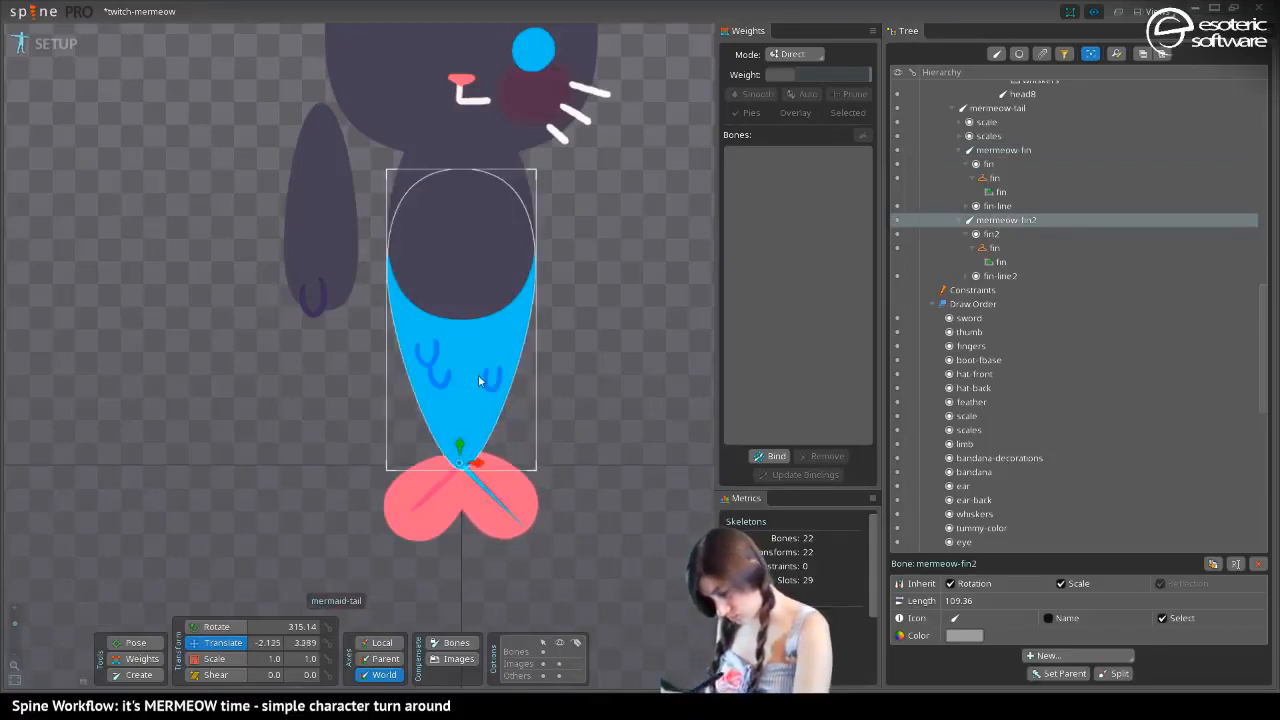
left_click(461, 395)
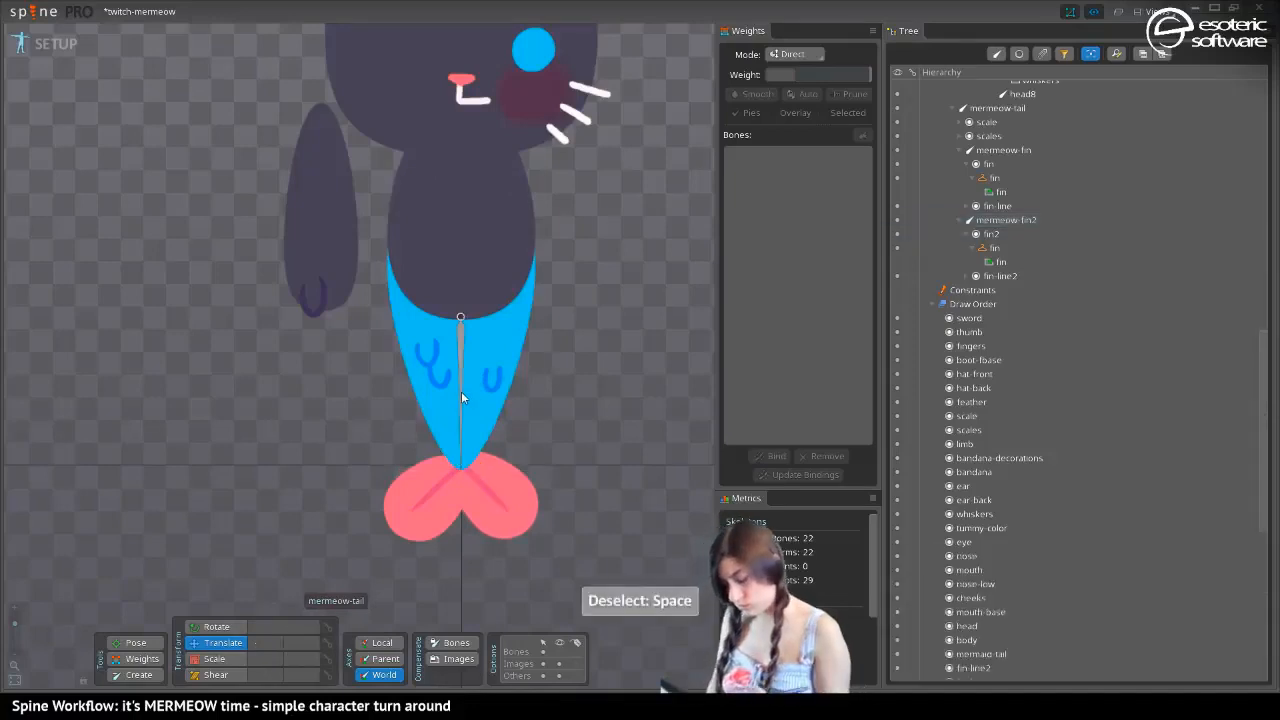
left_click(452, 502)
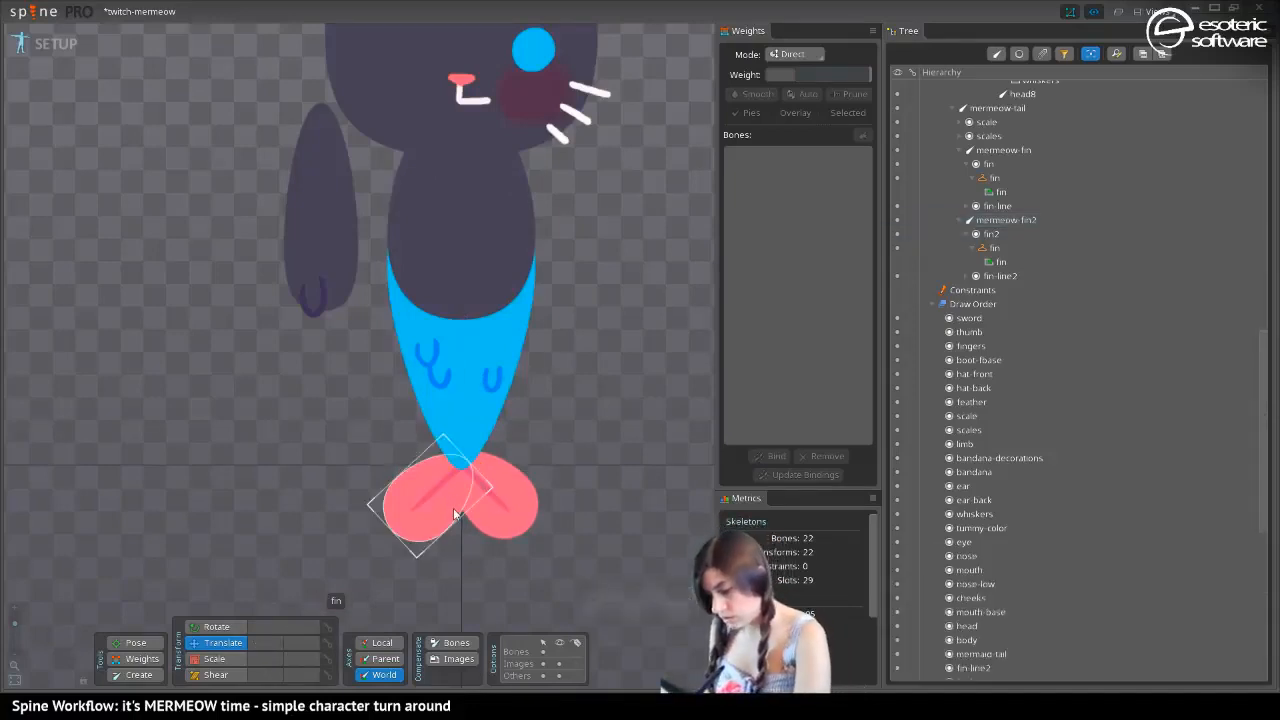
Raise both fin bones into a symmetrical pair at the tail's tip, with mermeow-fin at about X -2.9, Y 15.7
left_click(432, 491)
left_click(437, 491)
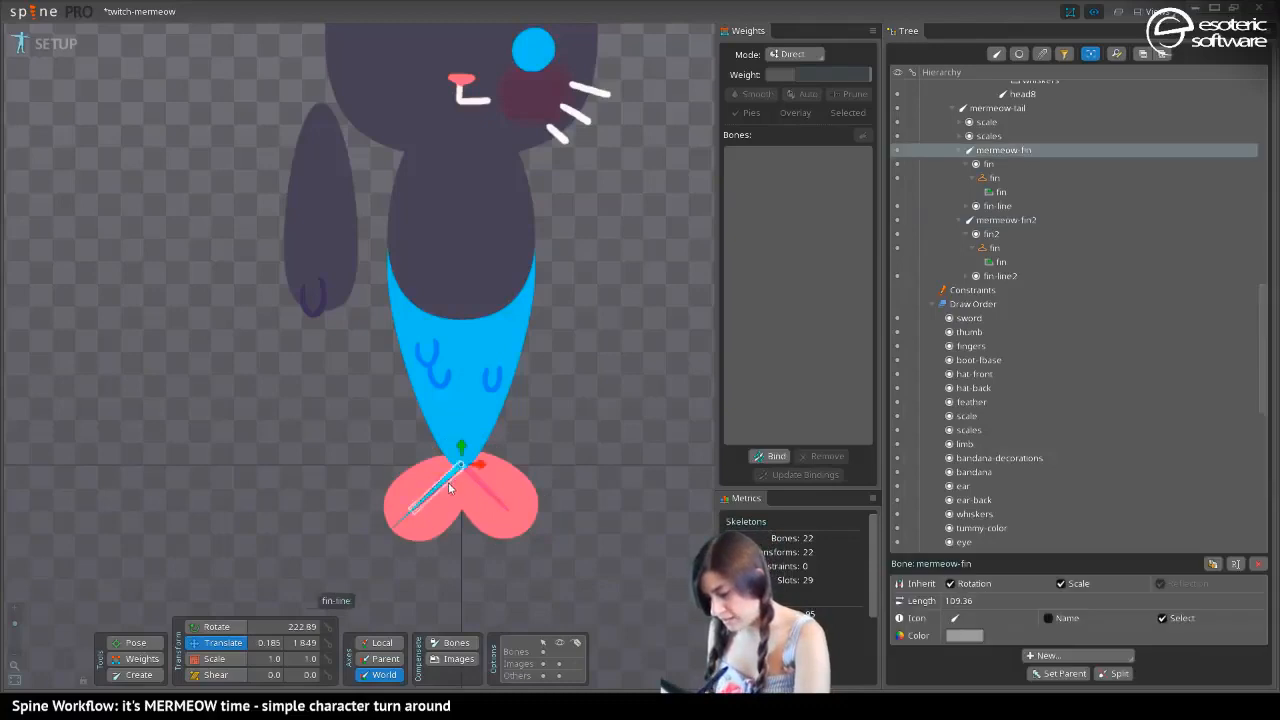
left_click_drag(457, 445, 478, 463)
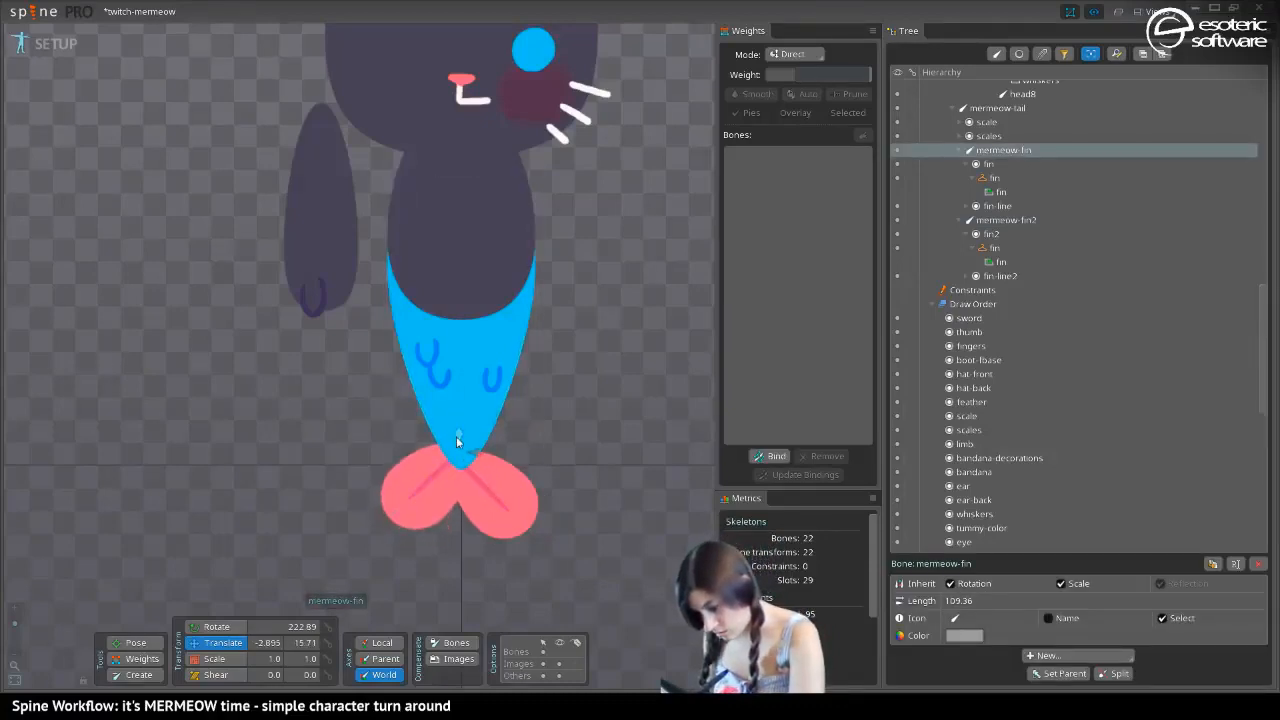
left_click(468, 457)
mouse_move(468, 457)
left_mouse_down()
mouse_move(462, 432)
mouse_move(488, 465)
mouse_move(466, 438)
left_mouse_up()
left_click(464, 418)
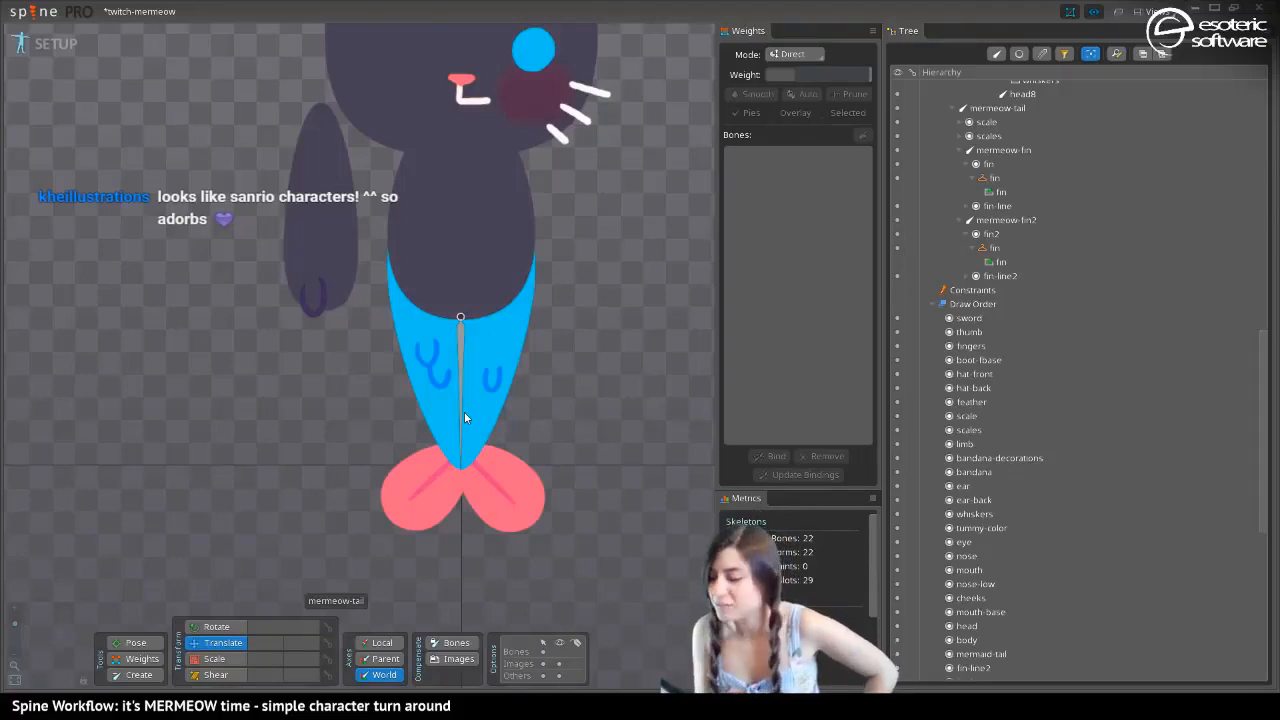
Save the project and review the whole character in the mermeow2 skin from ear to fins
left_click_drag(257, 139, 271, 330)
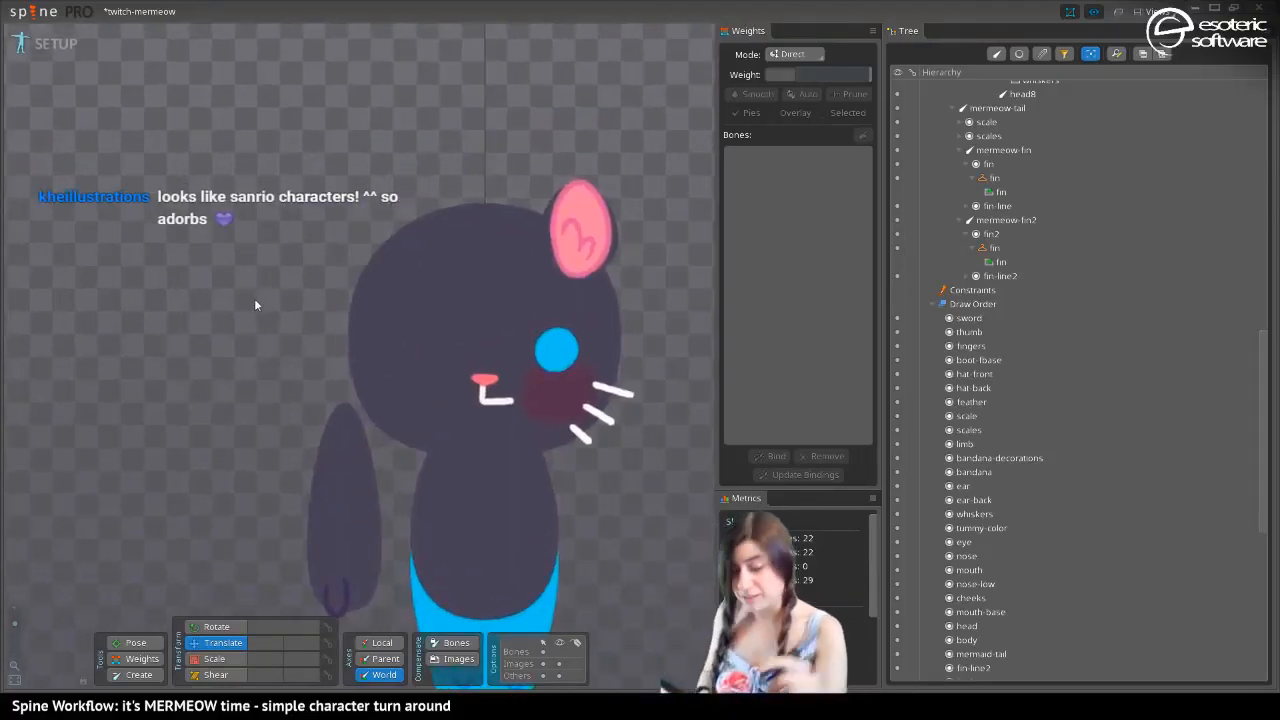
key("ctrl+s")
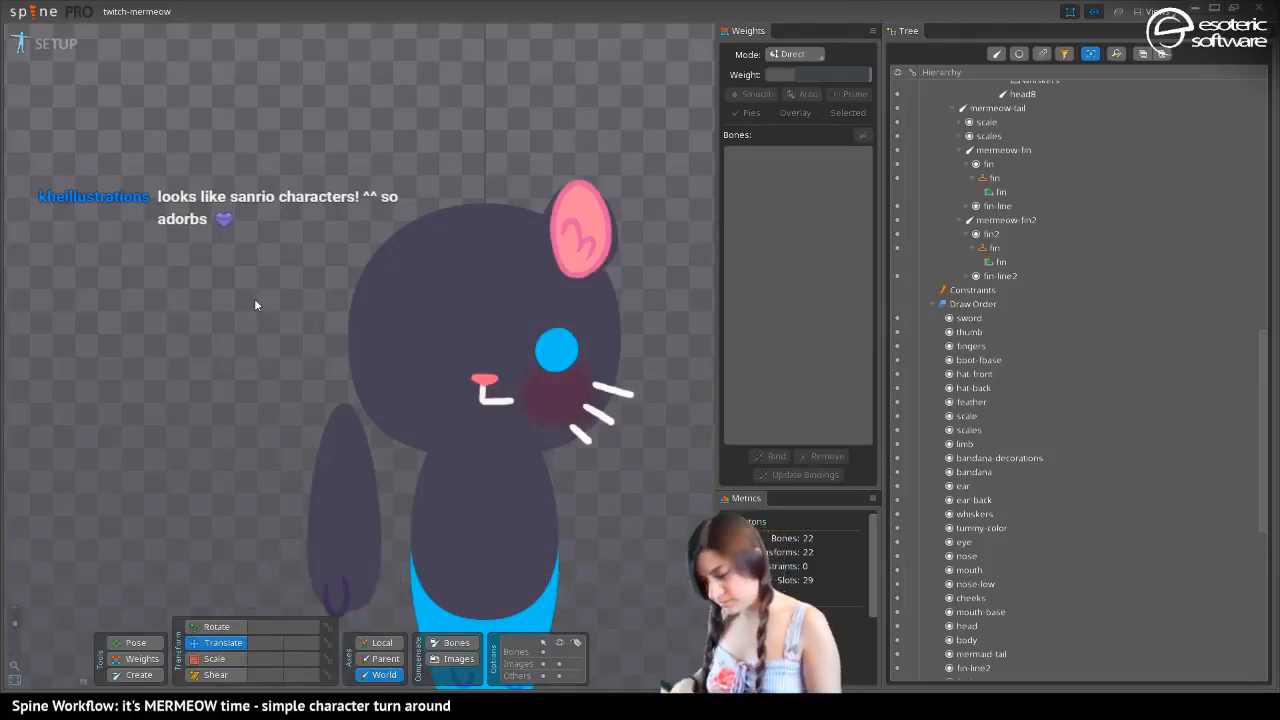
left_click_drag(303, 381, 248, 379)
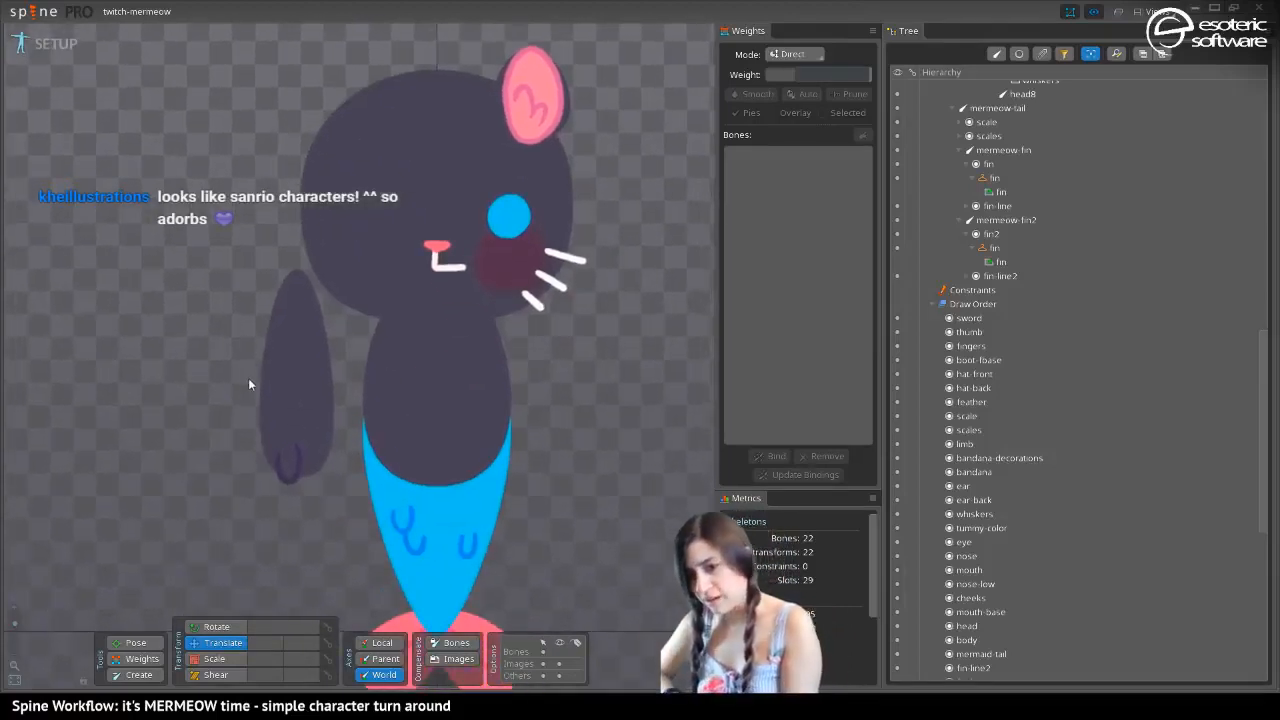
left_click_drag(176, 352, 134, 322)
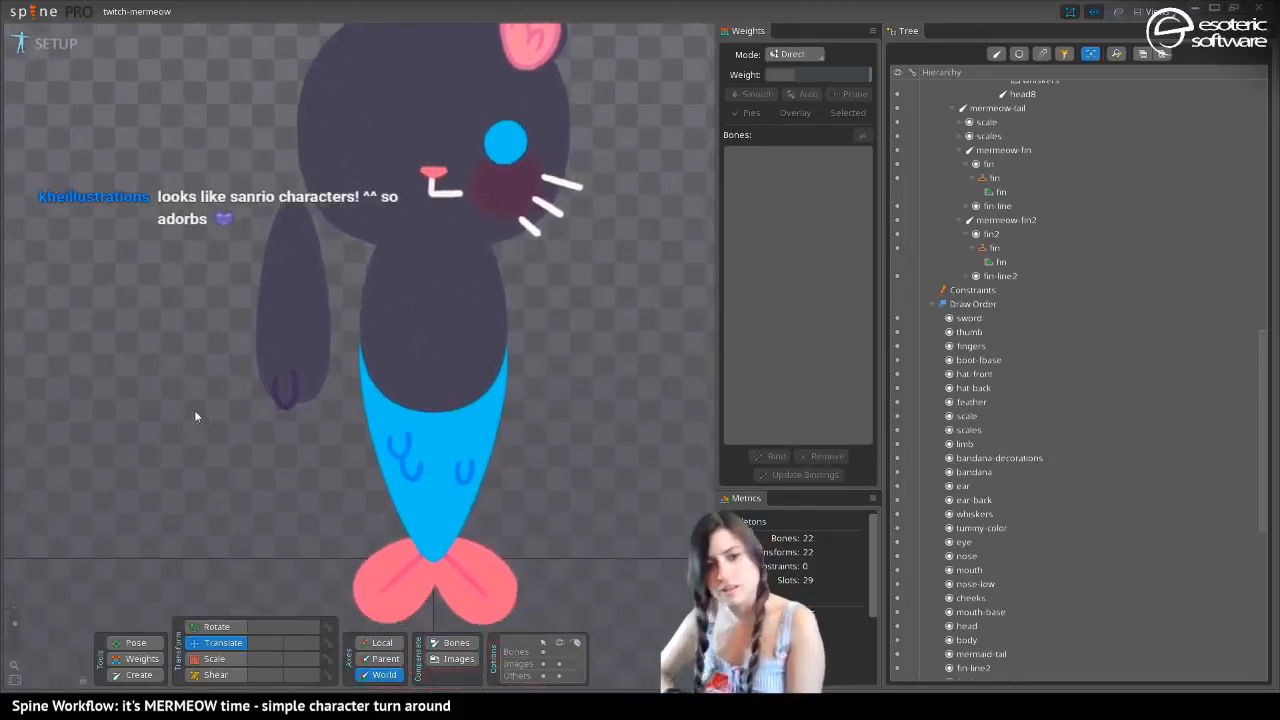
mouse_move(180, 405)
left_mouse_down()
mouse_move(157, 374)
mouse_move(180, 474)
mouse_move(160, 419)
left_mouse_up()
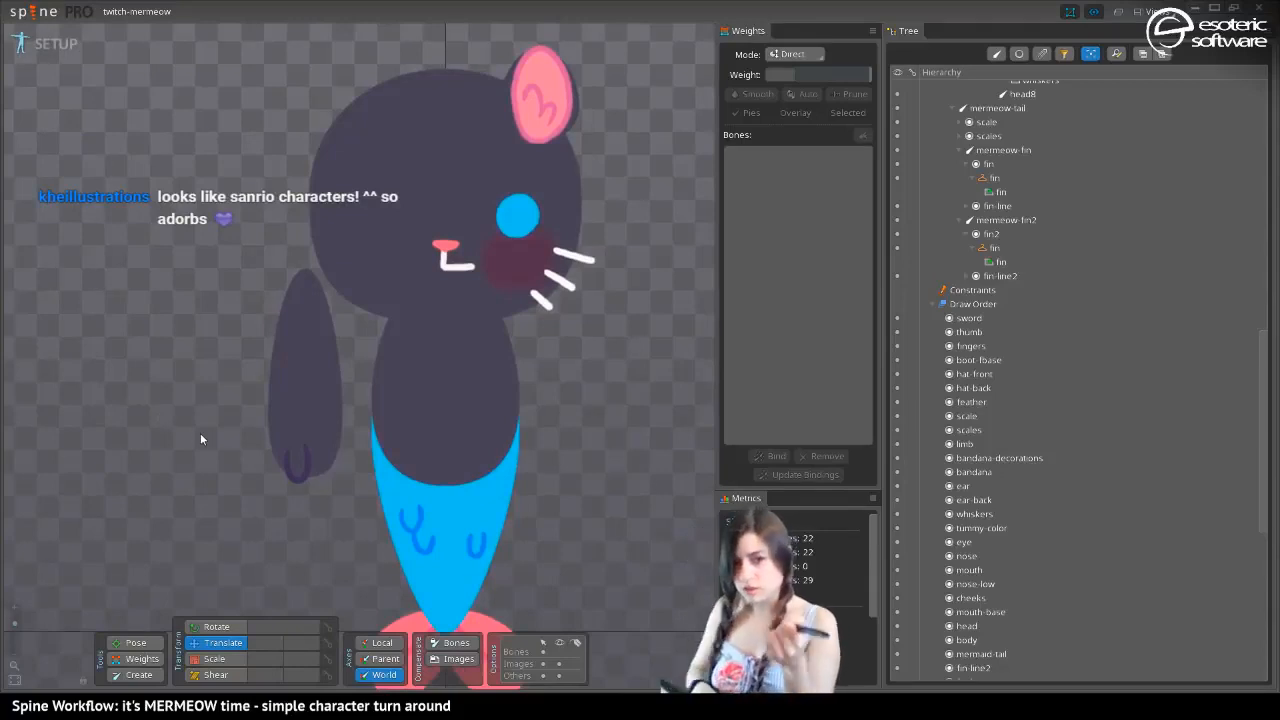
left_click_drag(200, 438, 201, 301)
key("ctrl+s")
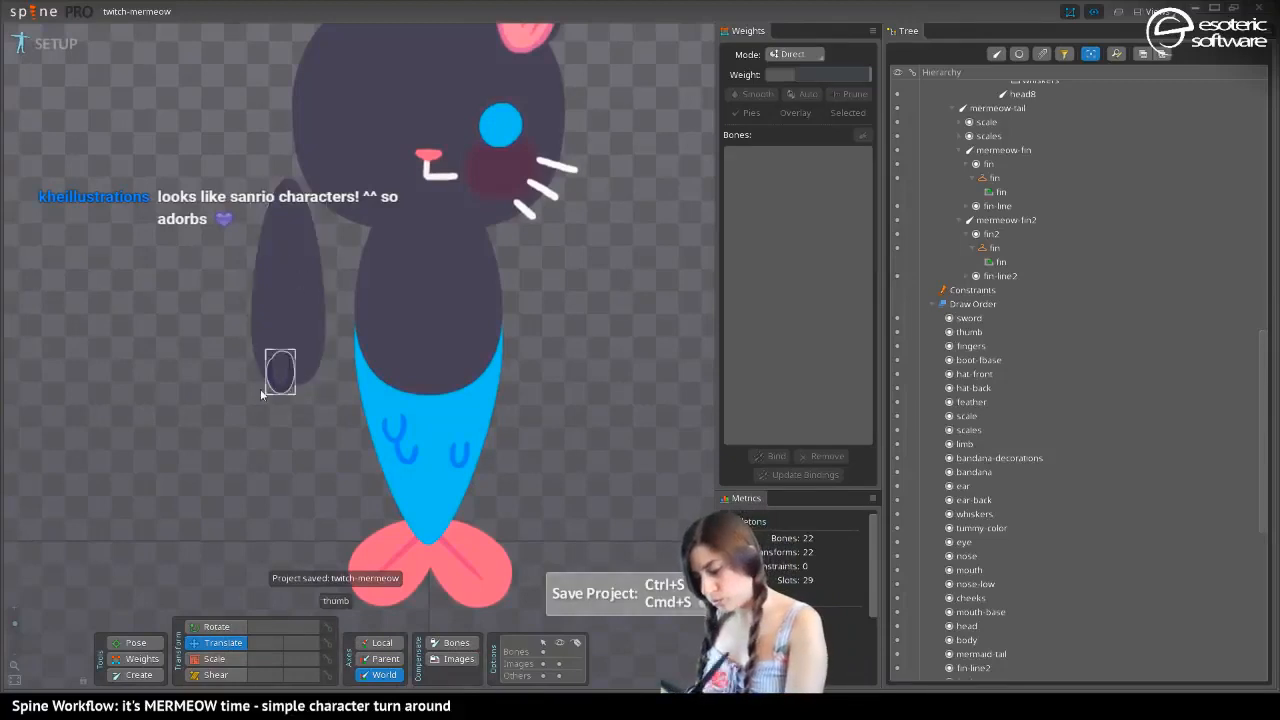
Convert the arm's limb region attachment to a mesh and open it for mesh editing
left_click(299, 257)
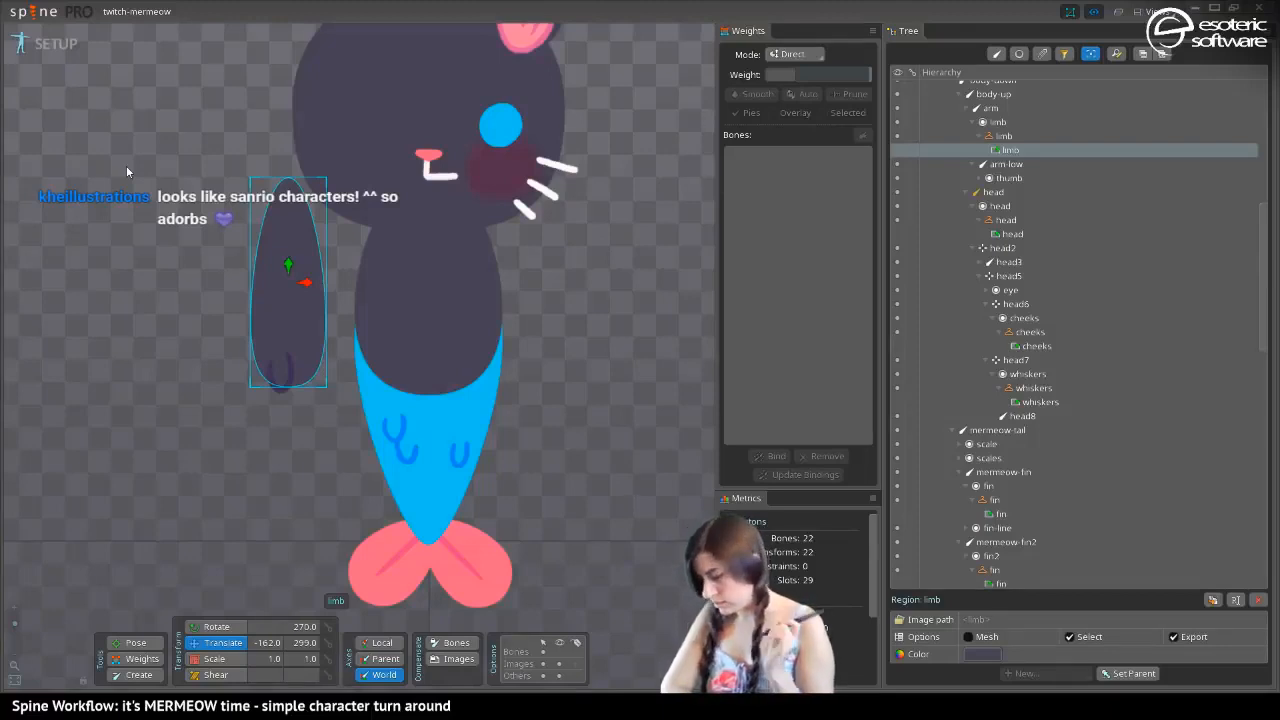
left_click(967, 637)
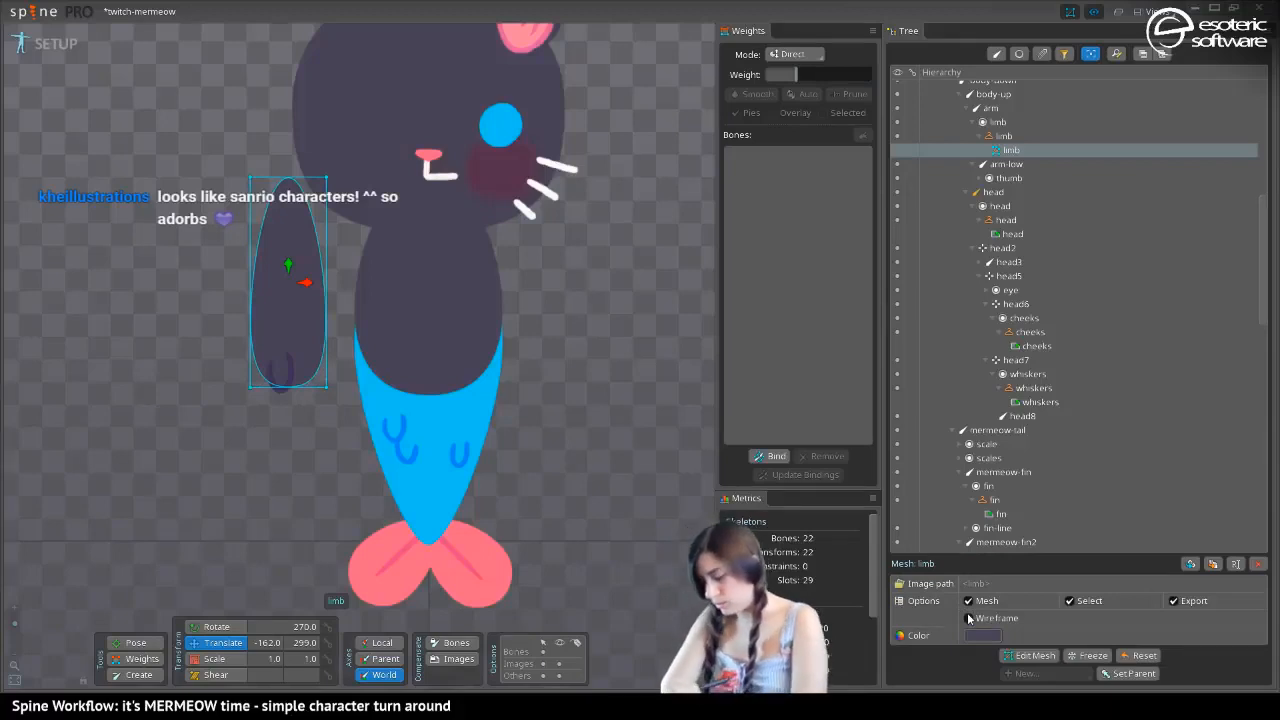
left_click(1033, 655)
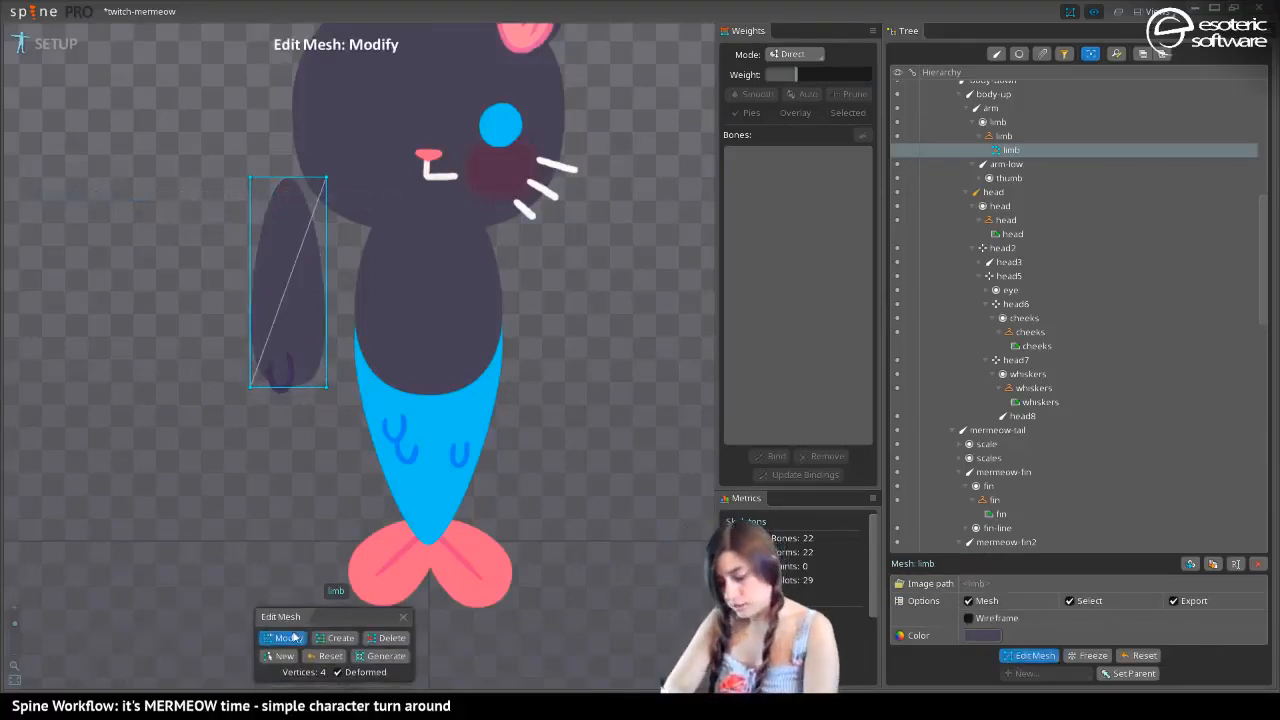
Draw a new closed six-vertex hull around the limb image, narrowing toward the shoulder with one vertex on each side near mid-height
left_click(280, 656)
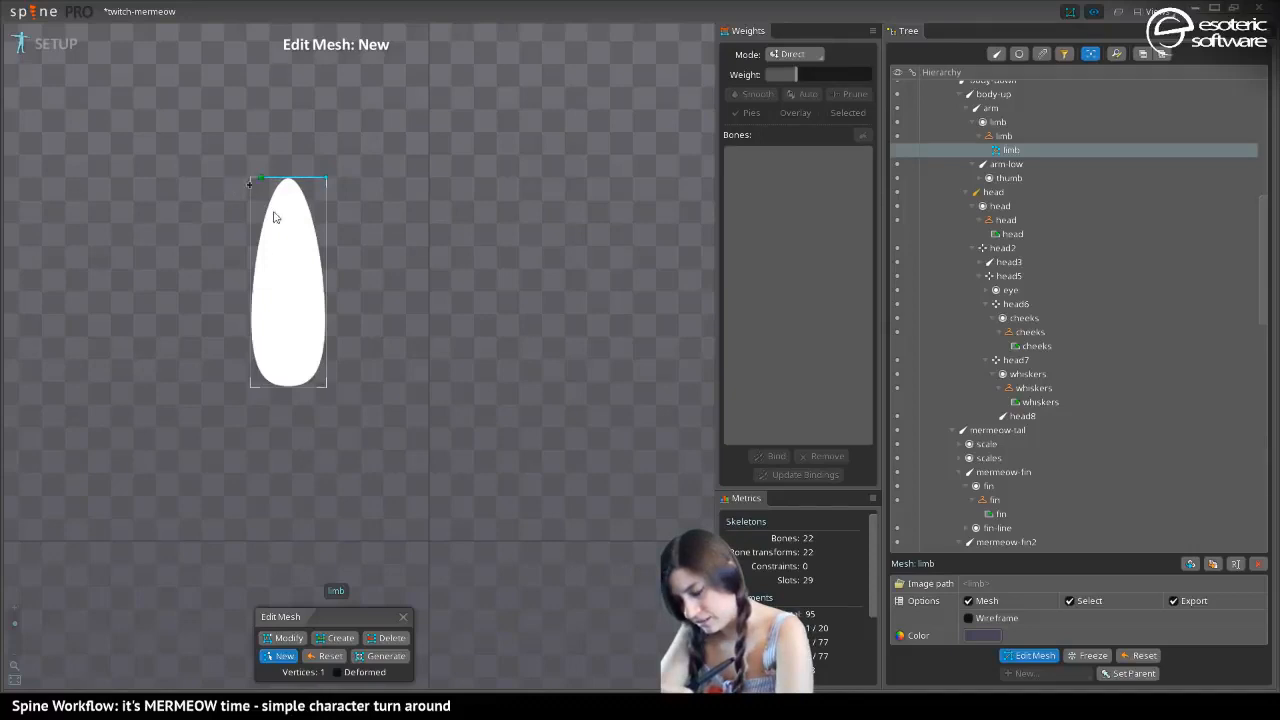
left_click(289, 179)
key("ctrl+z")
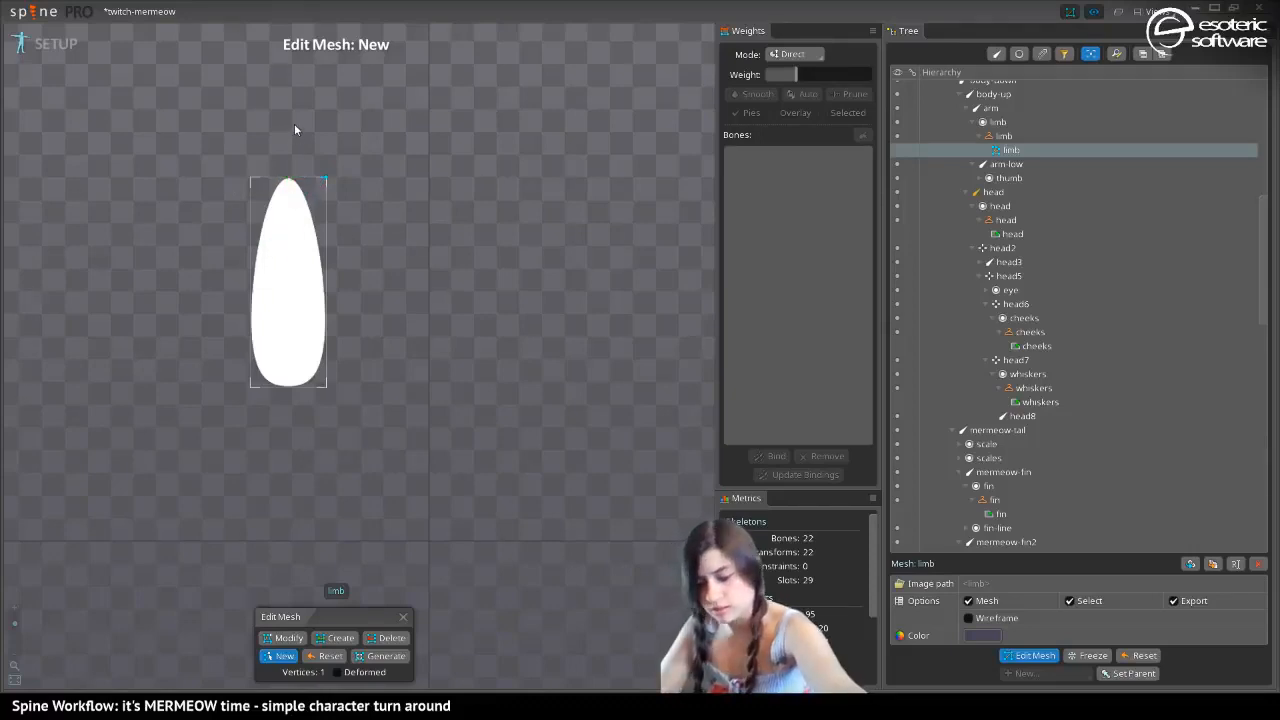
left_click(336, 397)
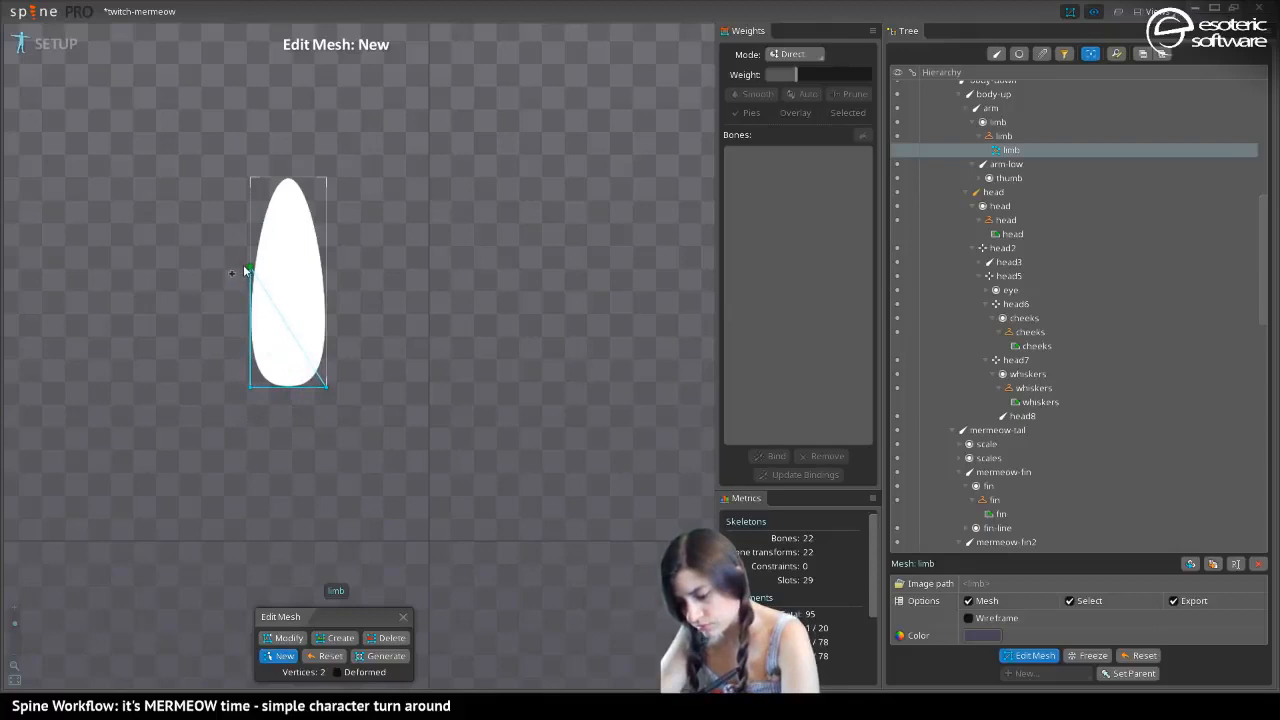
left_click(282, 174)
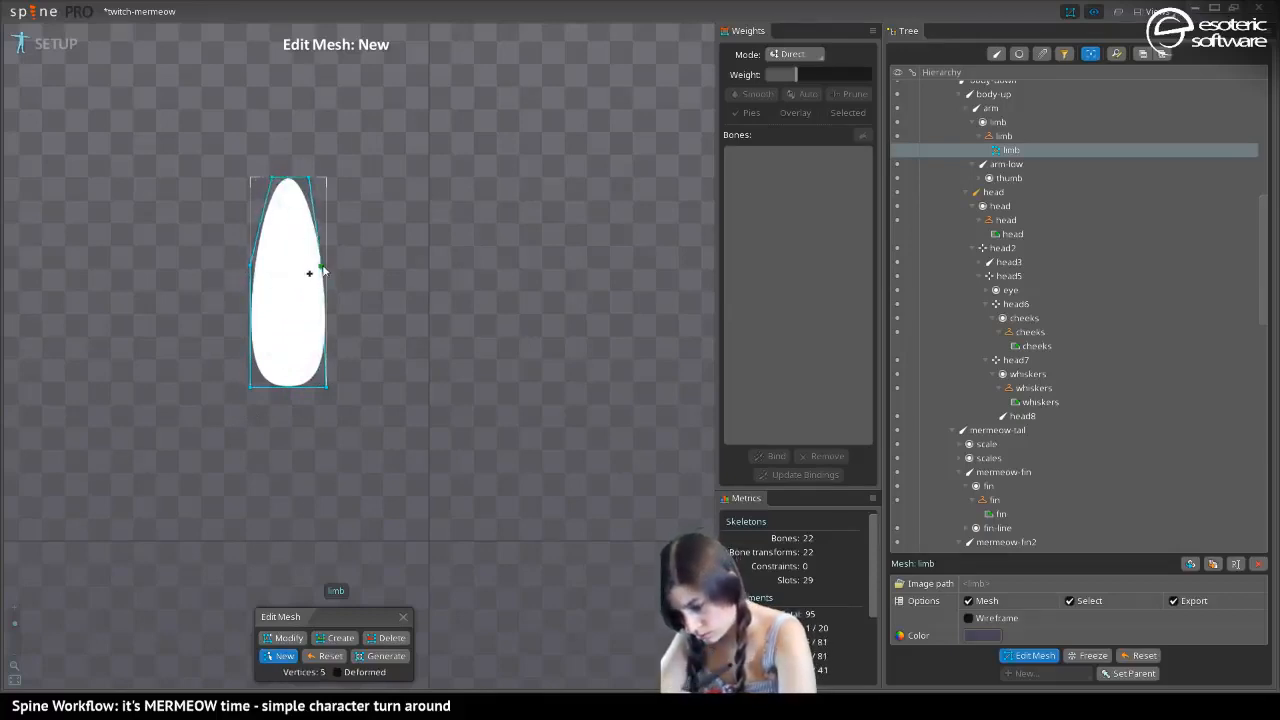
left_click_drag(323, 268, 333, 273)
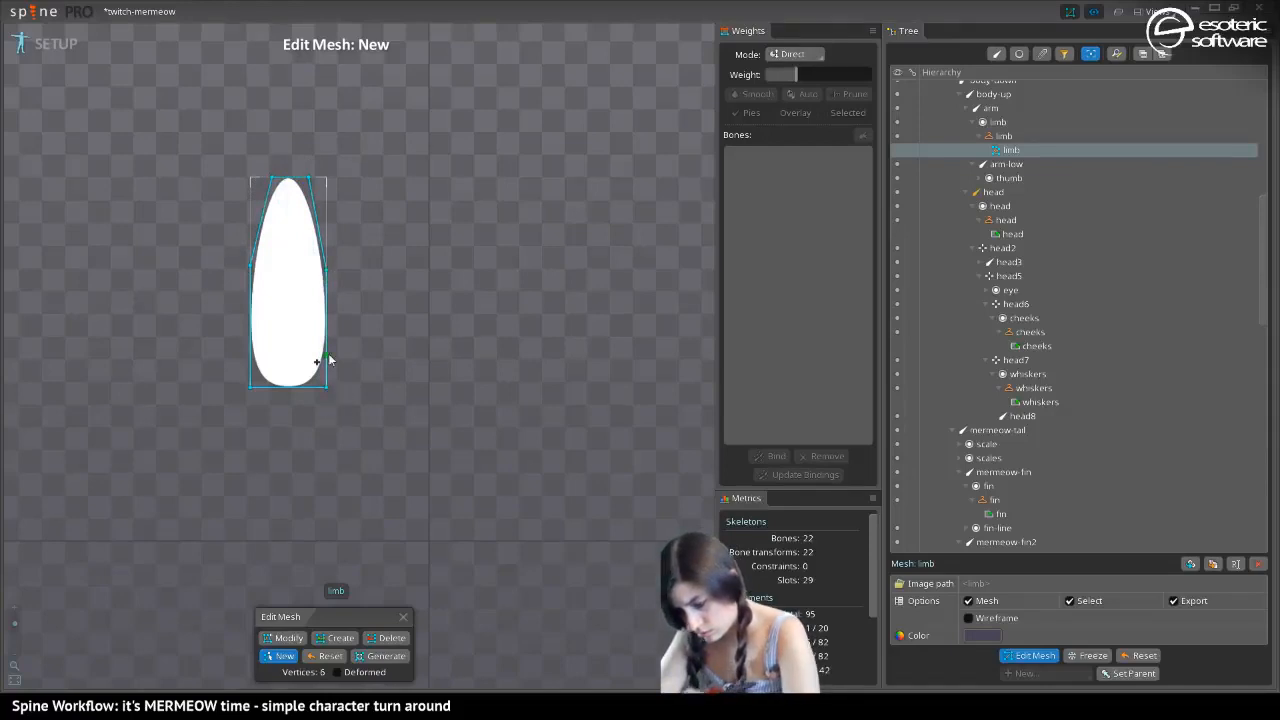
key("ctrl+z")
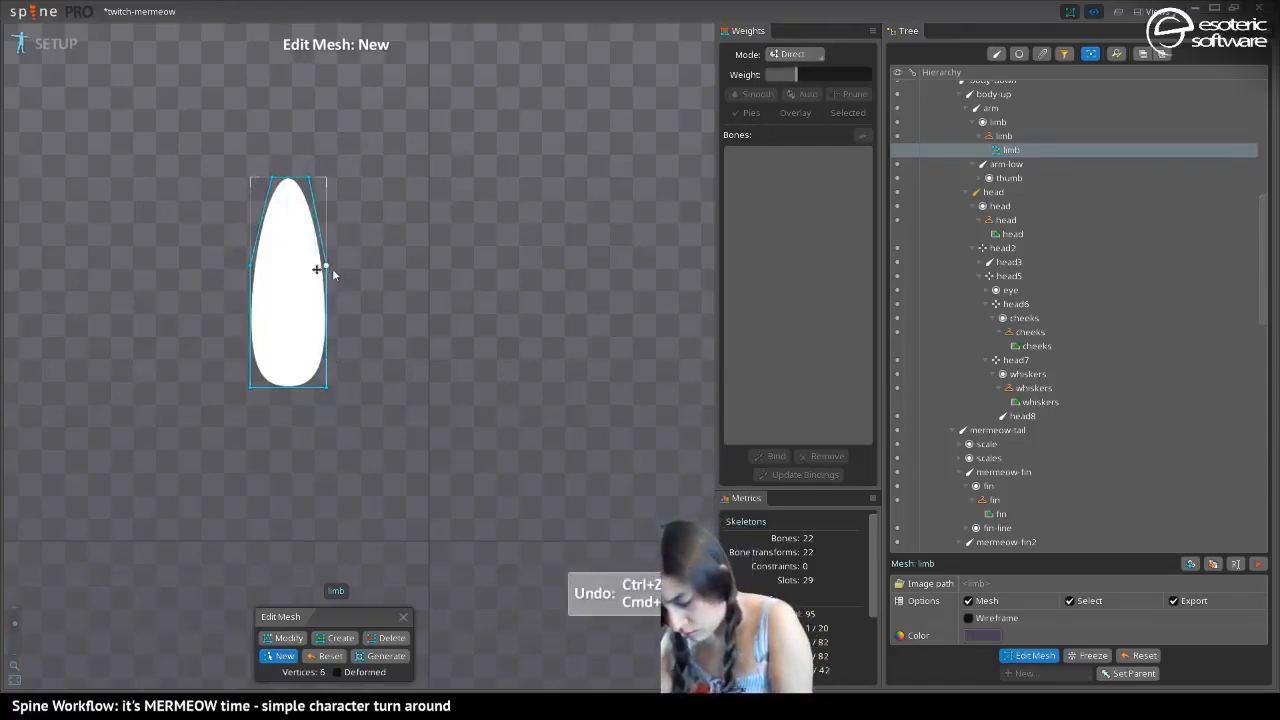
left_click(330, 390)
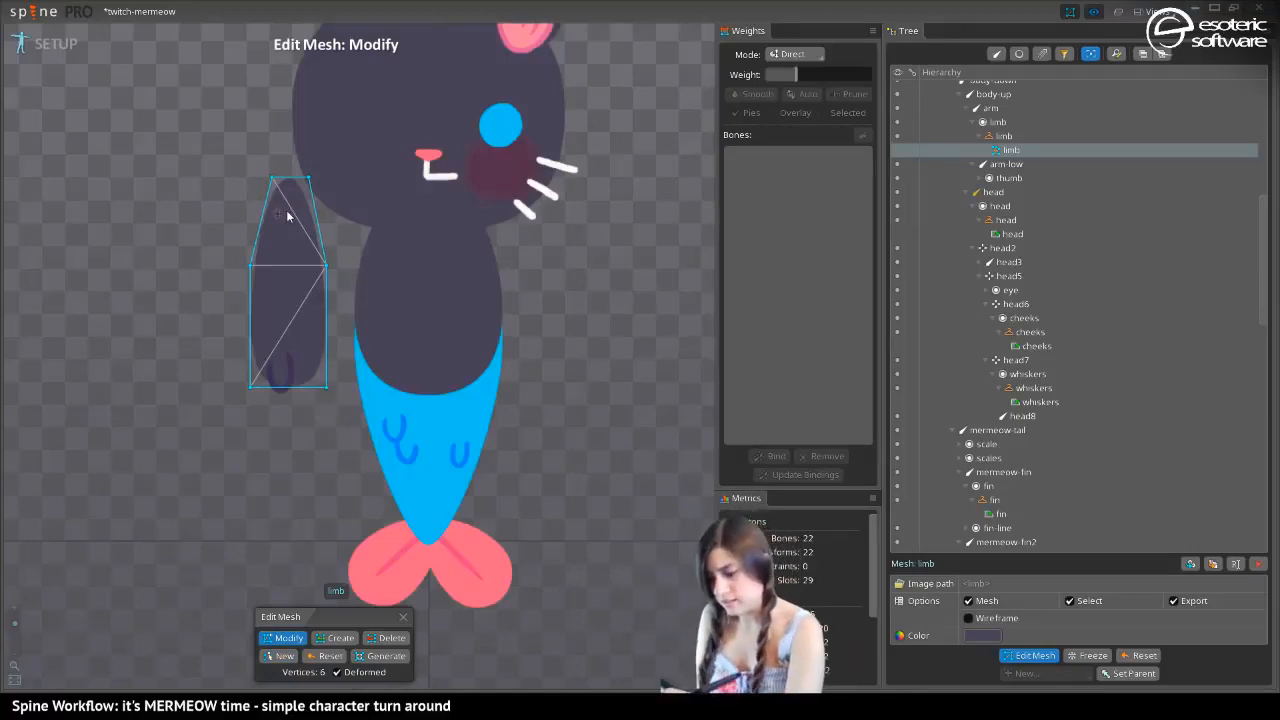
Split the limb mesh lengthwise with a central edge from bottom to top and place a vertex on it near mid-height
left_click(341, 638)
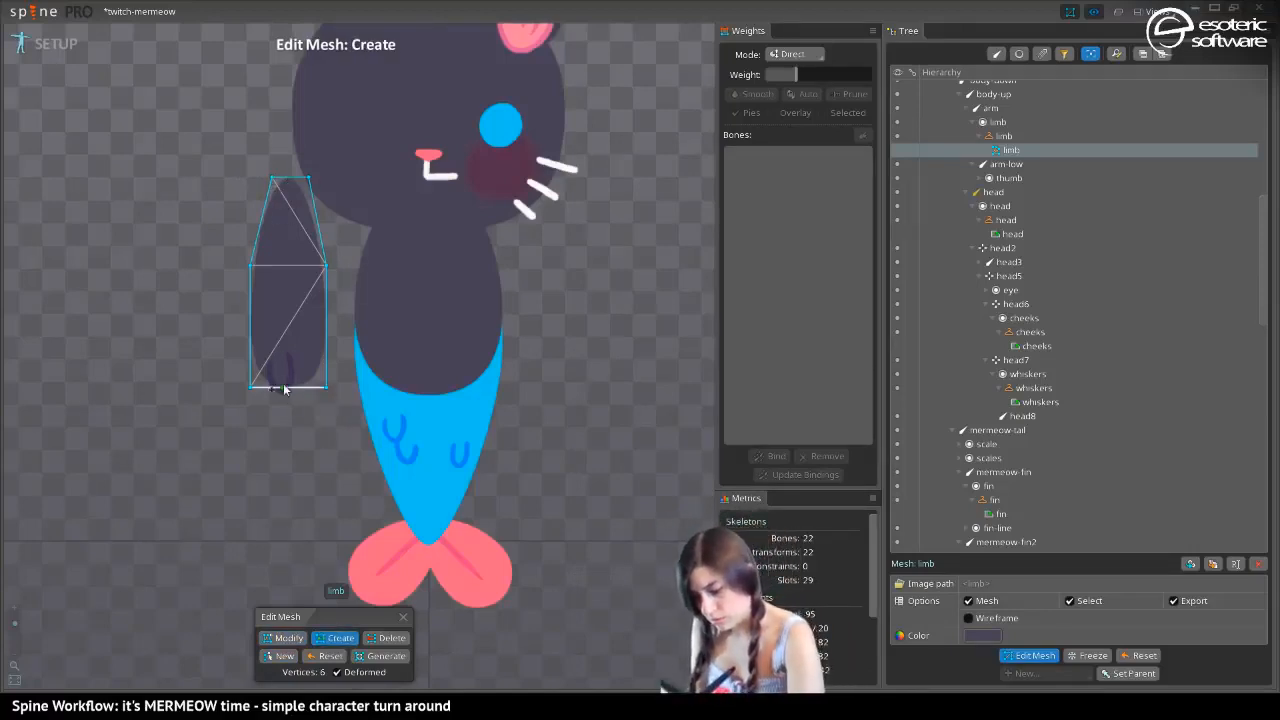
left_click_drag(285, 392, 287, 178)
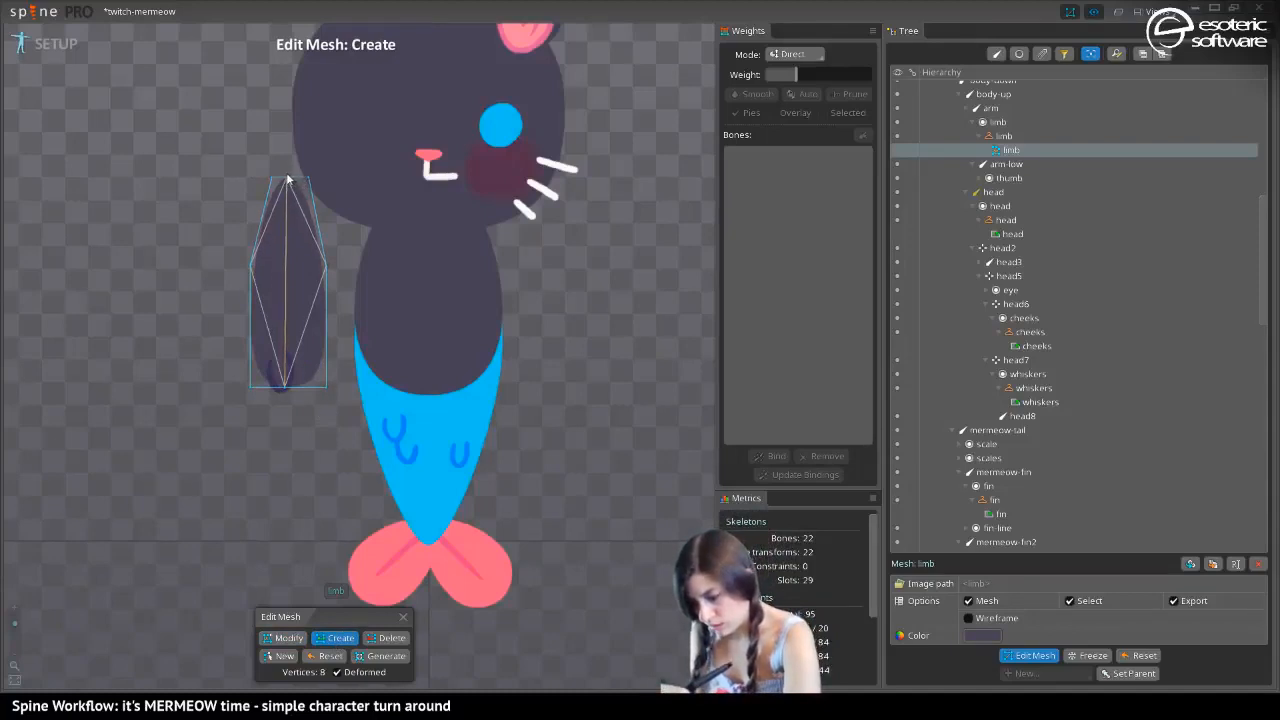
left_click(286, 271)
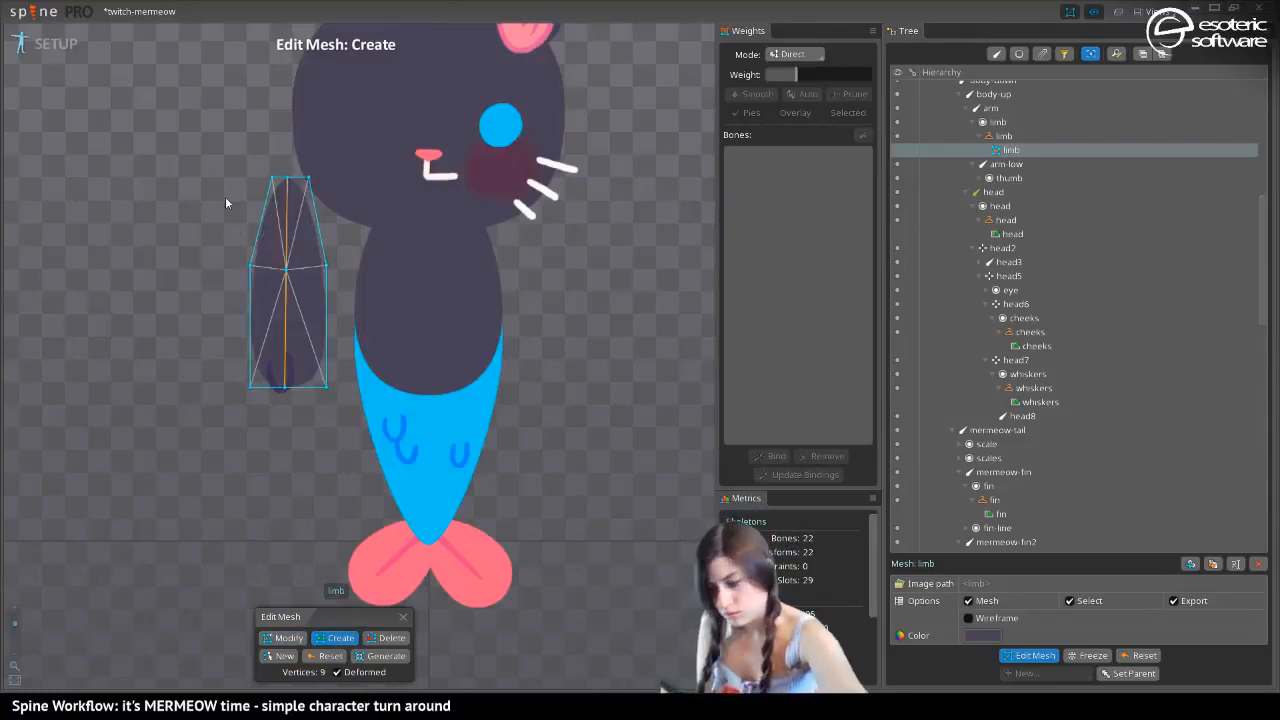
key("ctrl+z")
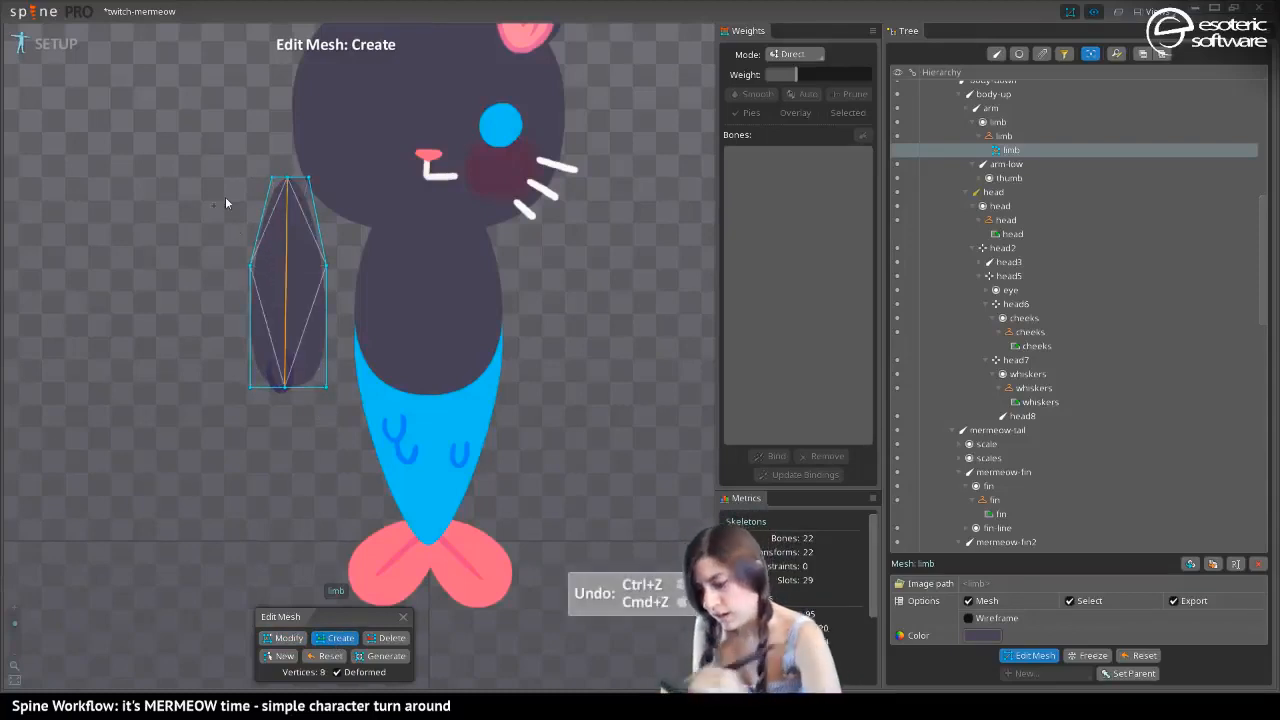
left_click(286, 270)
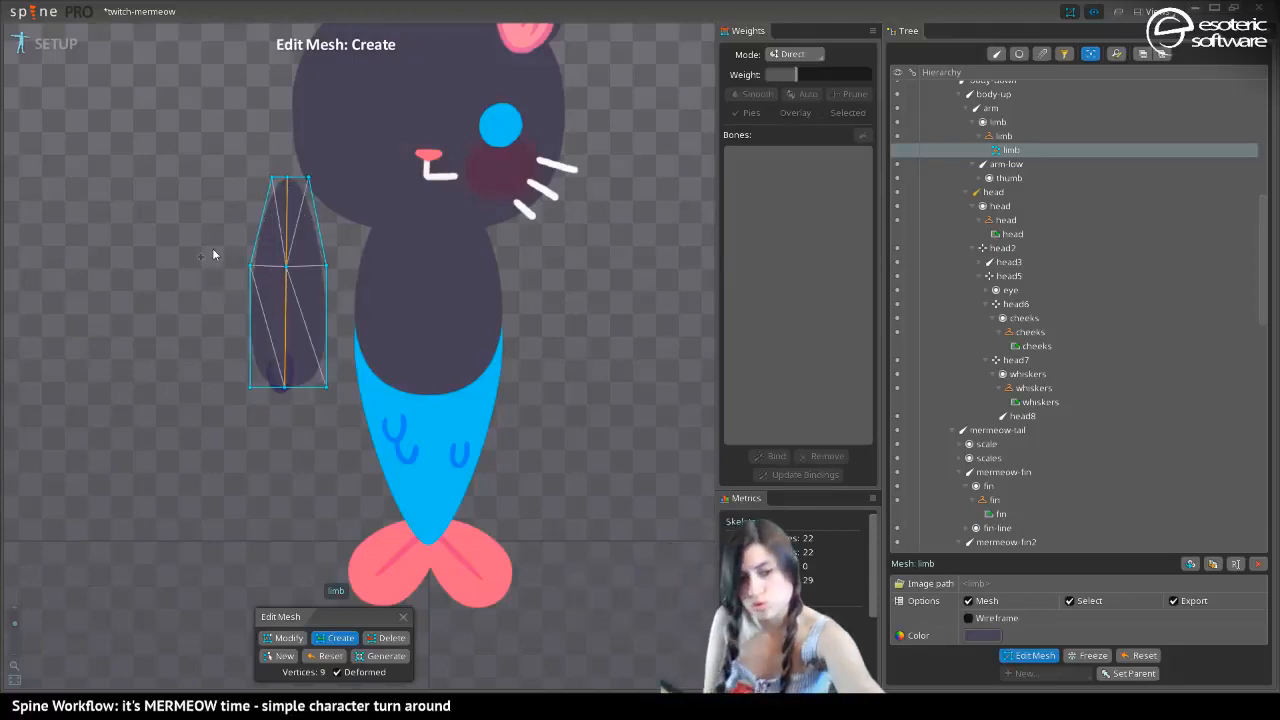
key("ctrl+z")
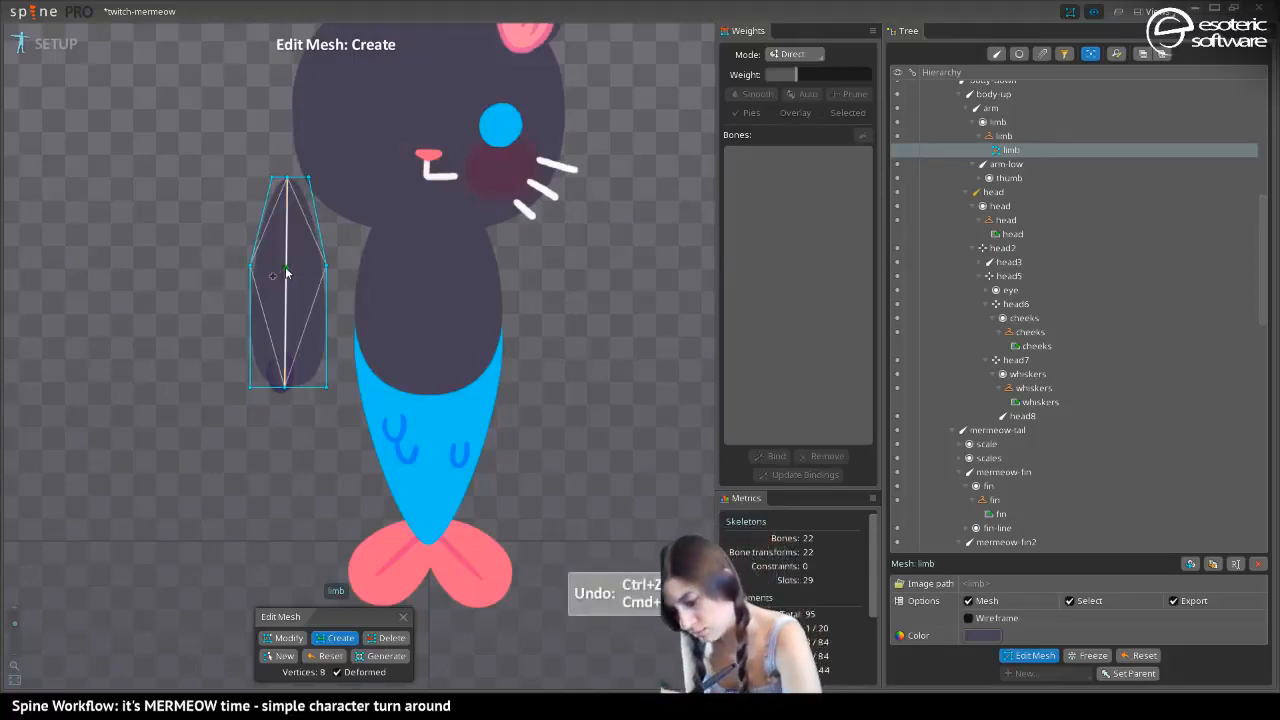
left_click(286, 270)
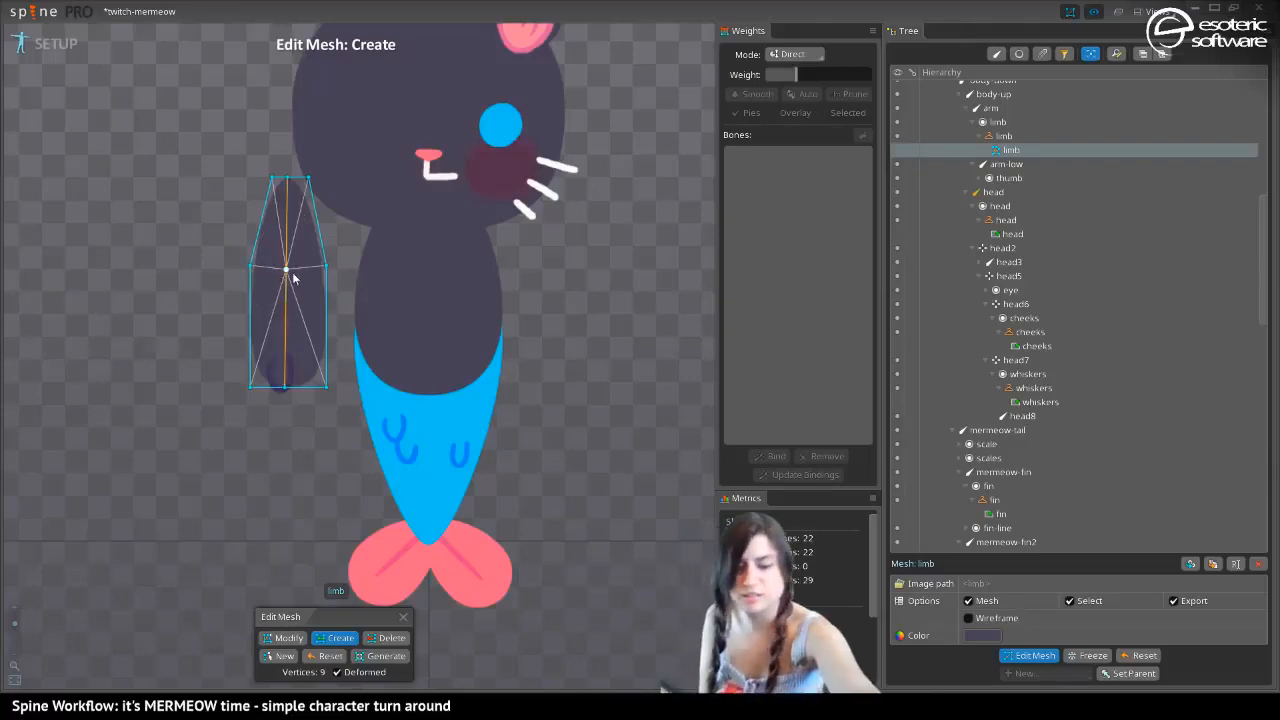
key("ctrl+z")
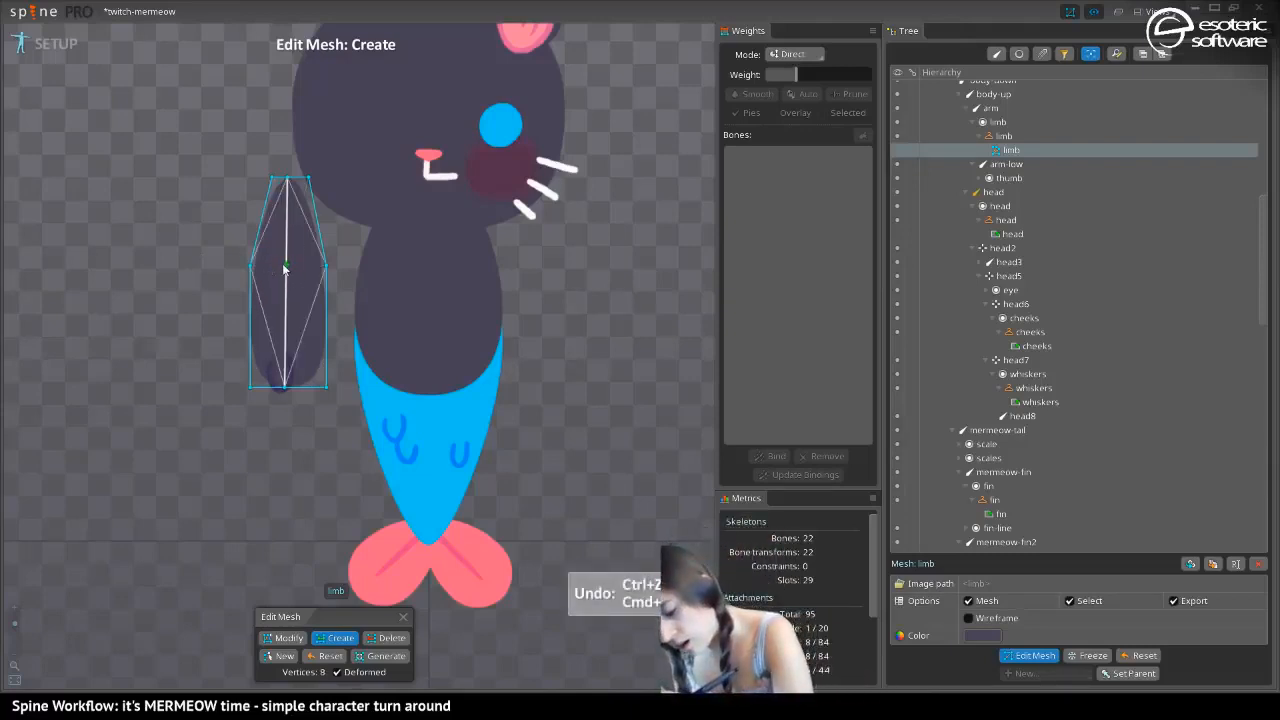
left_click(285, 268)
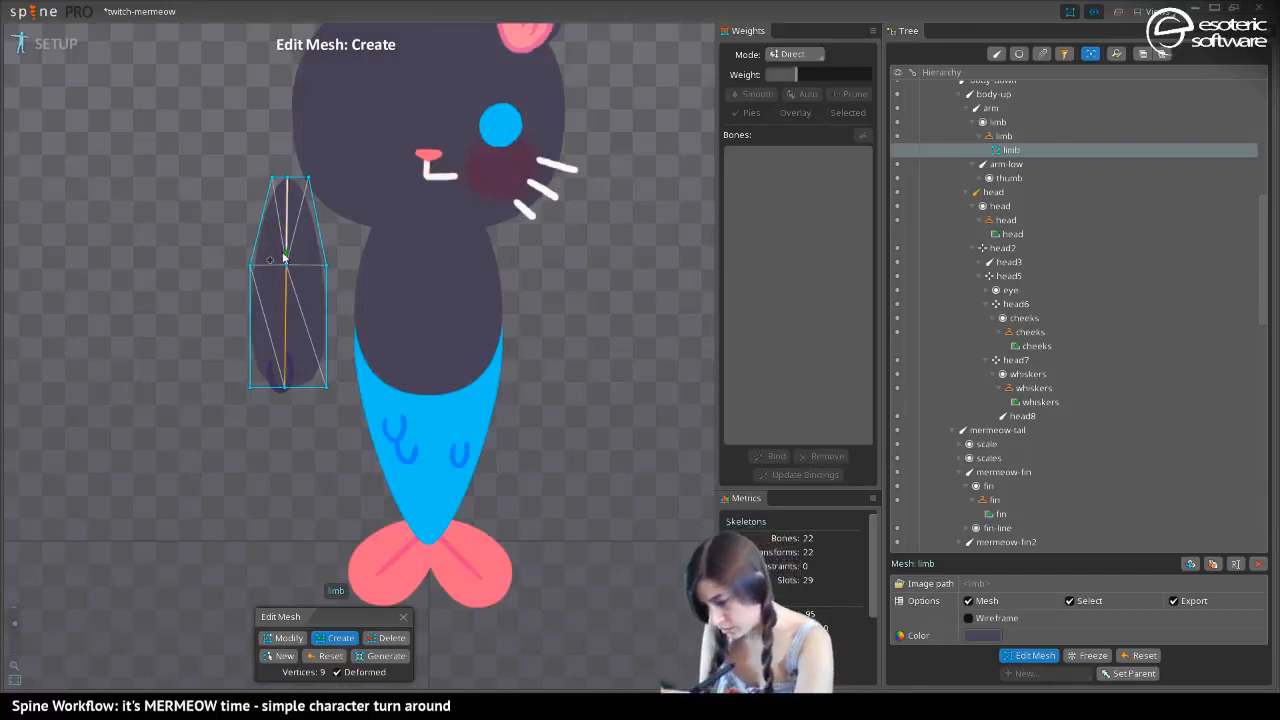
Add a row of three vertices just above and just below the limb mesh's mid-height, and connect the middle row with a cross edge
left_click(286, 253)
left_click(254, 252)
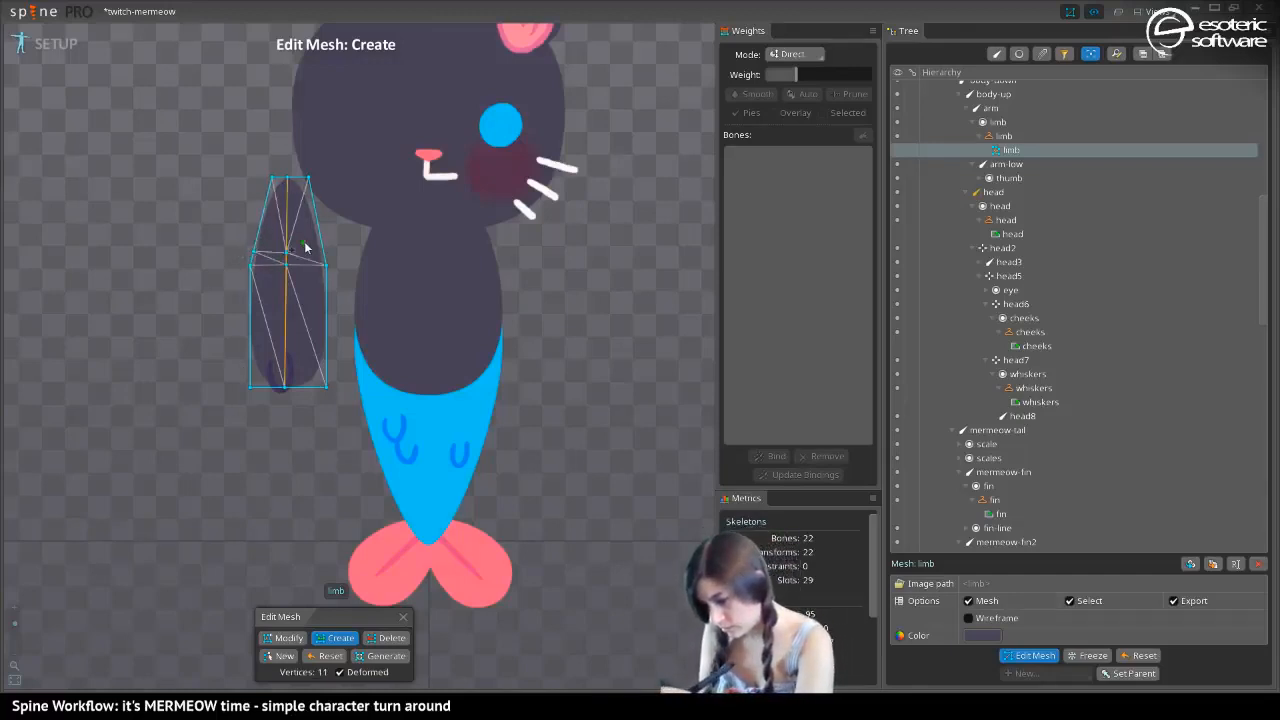
left_click(250, 298)
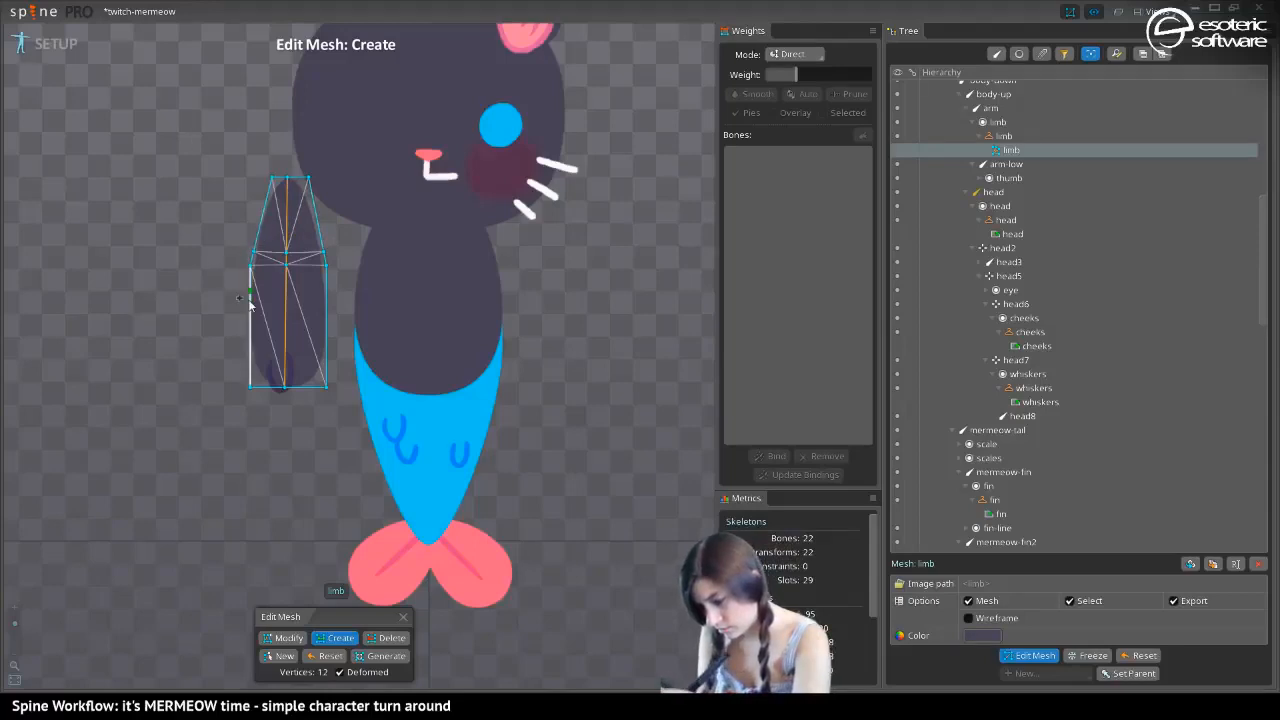
left_click(249, 285)
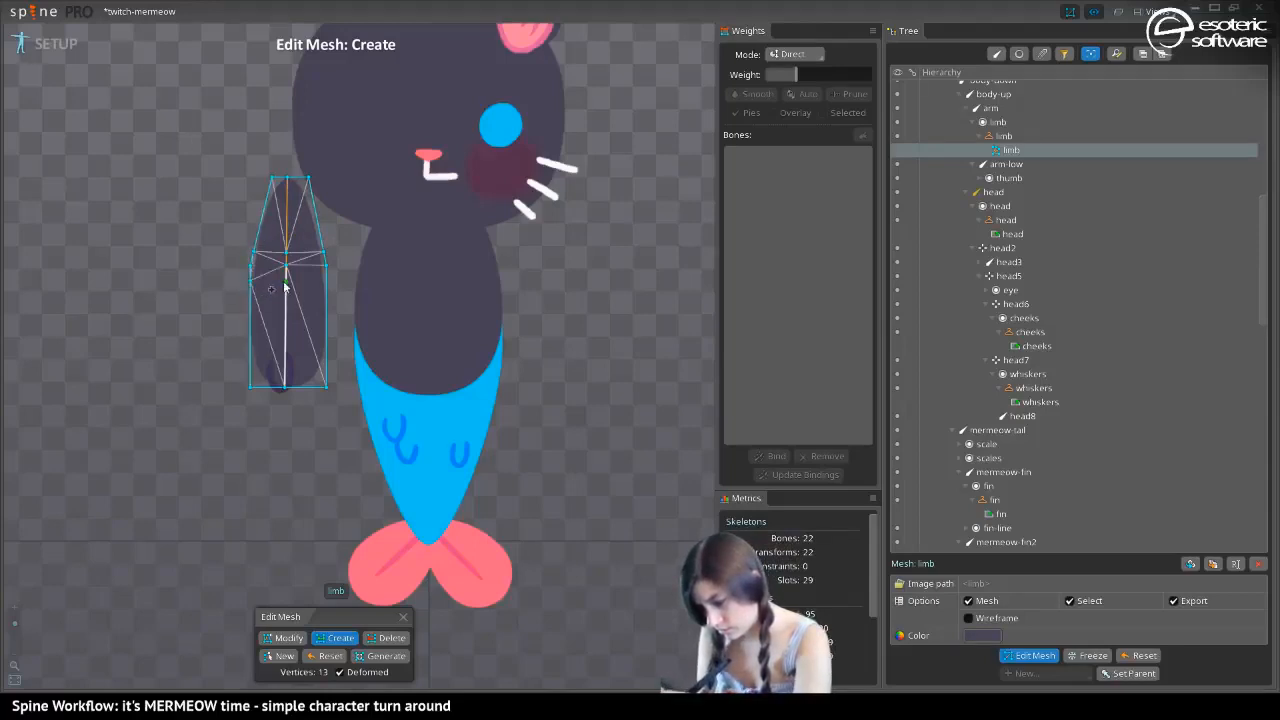
left_click(286, 282)
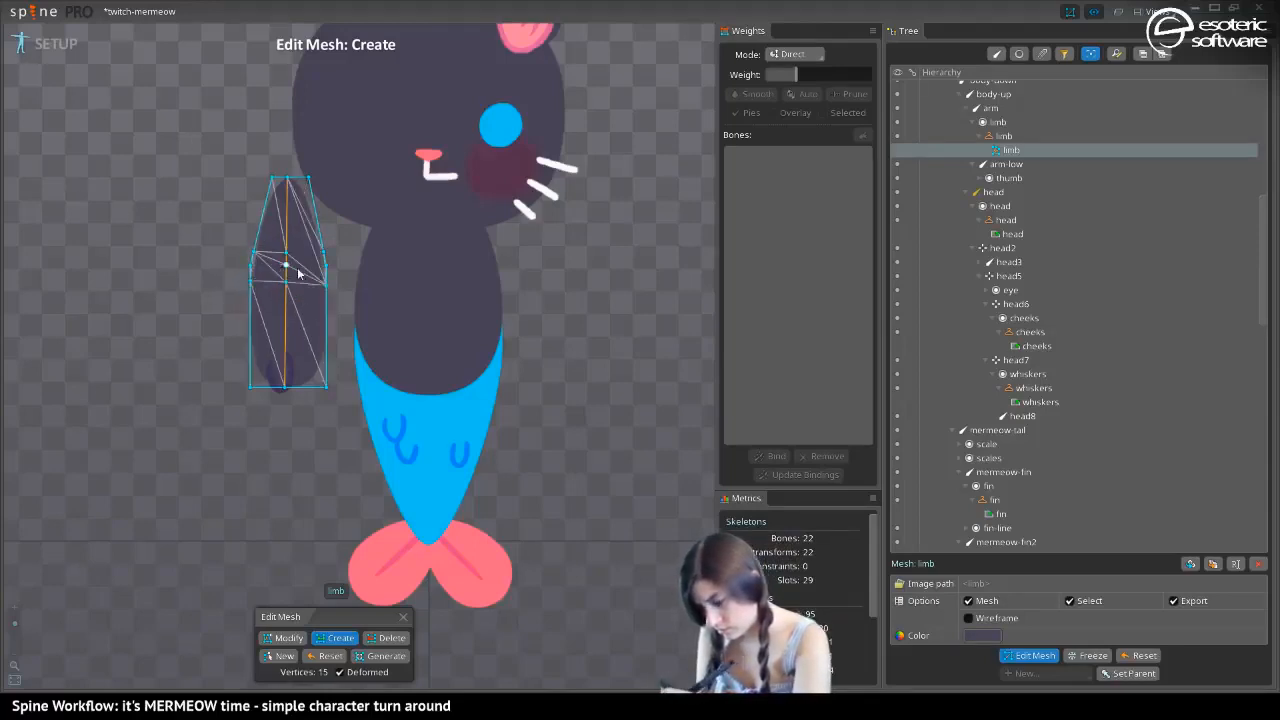
left_click(319, 254)
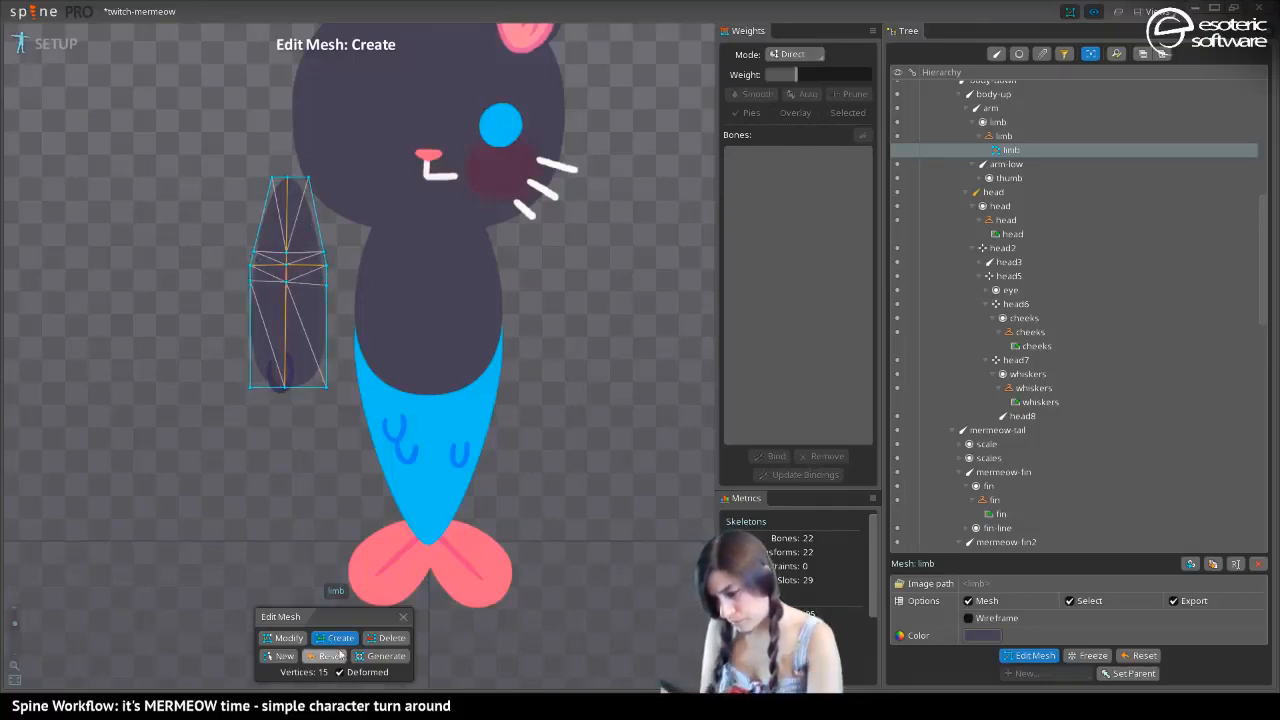
Make the bones visible over the limb mesh and add a cross row of vertices and edges just below the elbow joint
left_click(1035, 659)
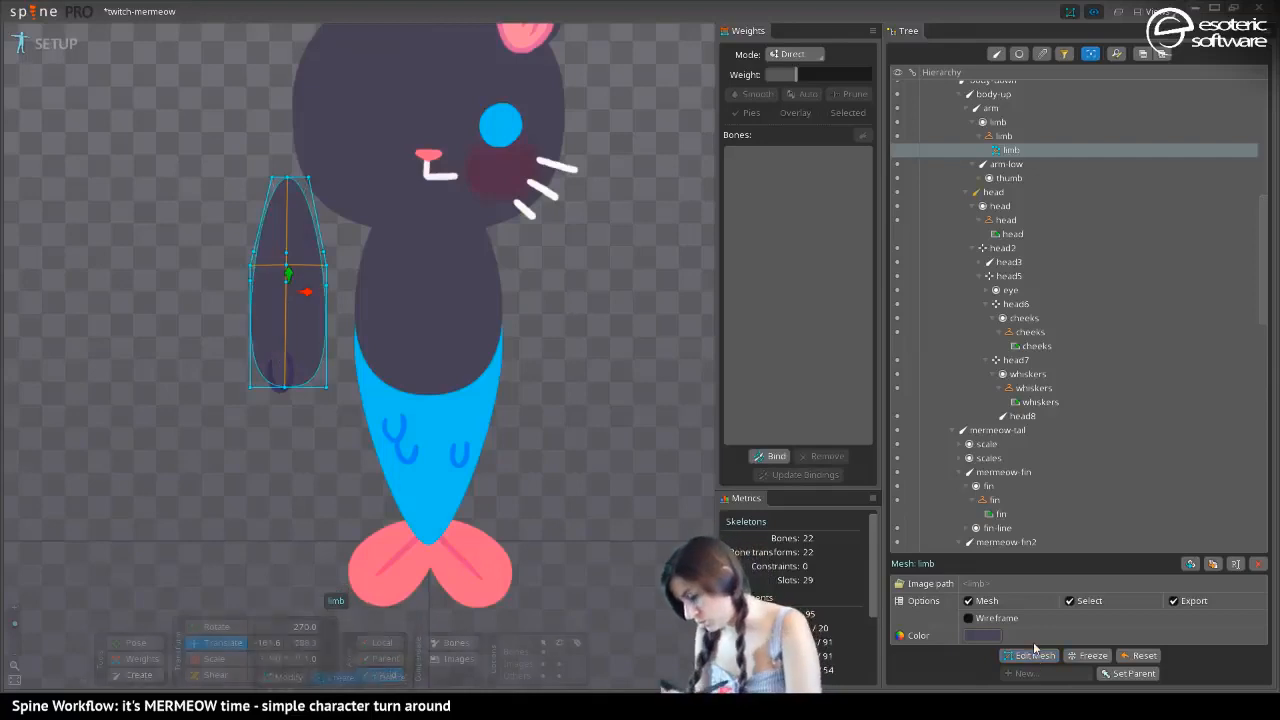
left_click(559, 651)
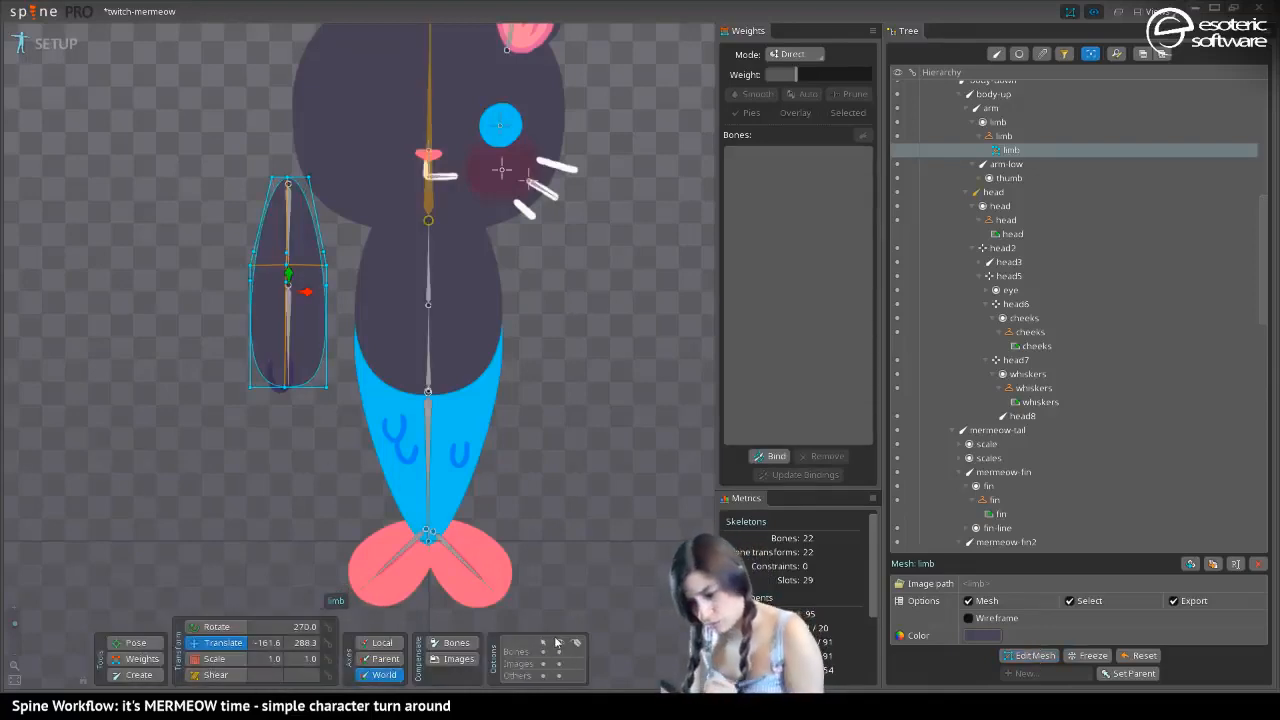
left_click(1025, 655)
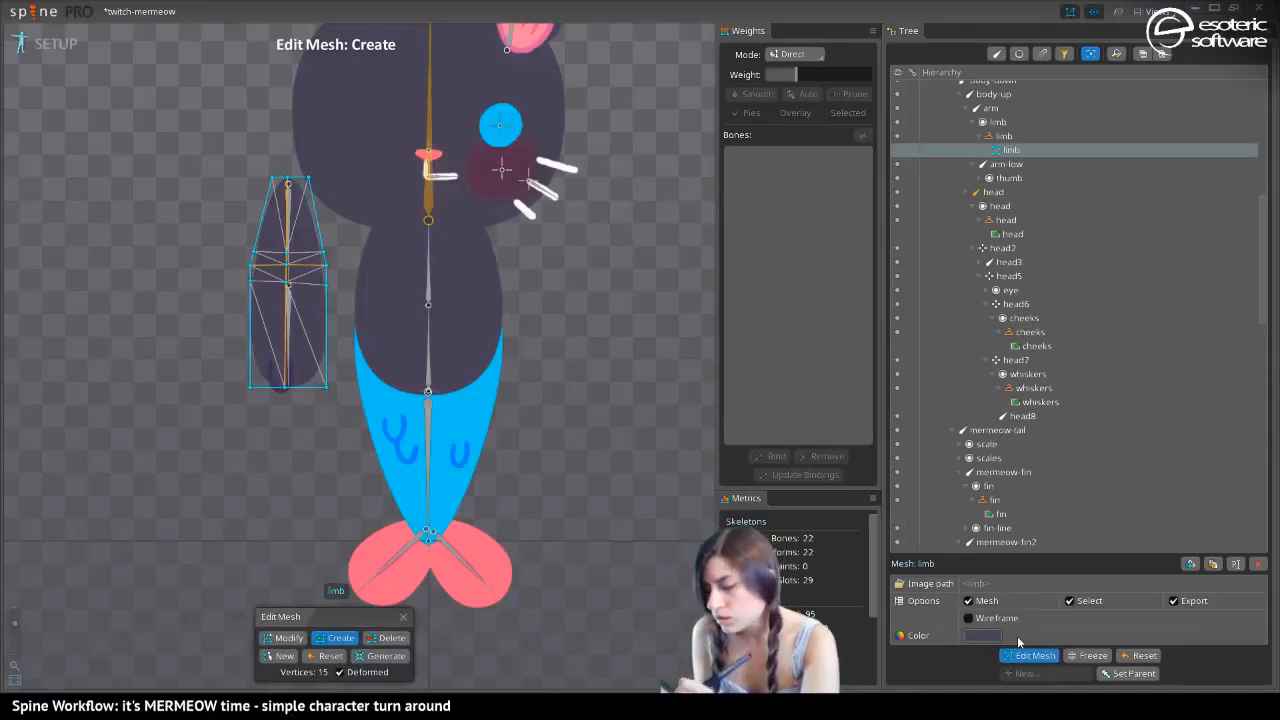
left_click(285, 302)
left_click_drag(285, 301, 250, 299)
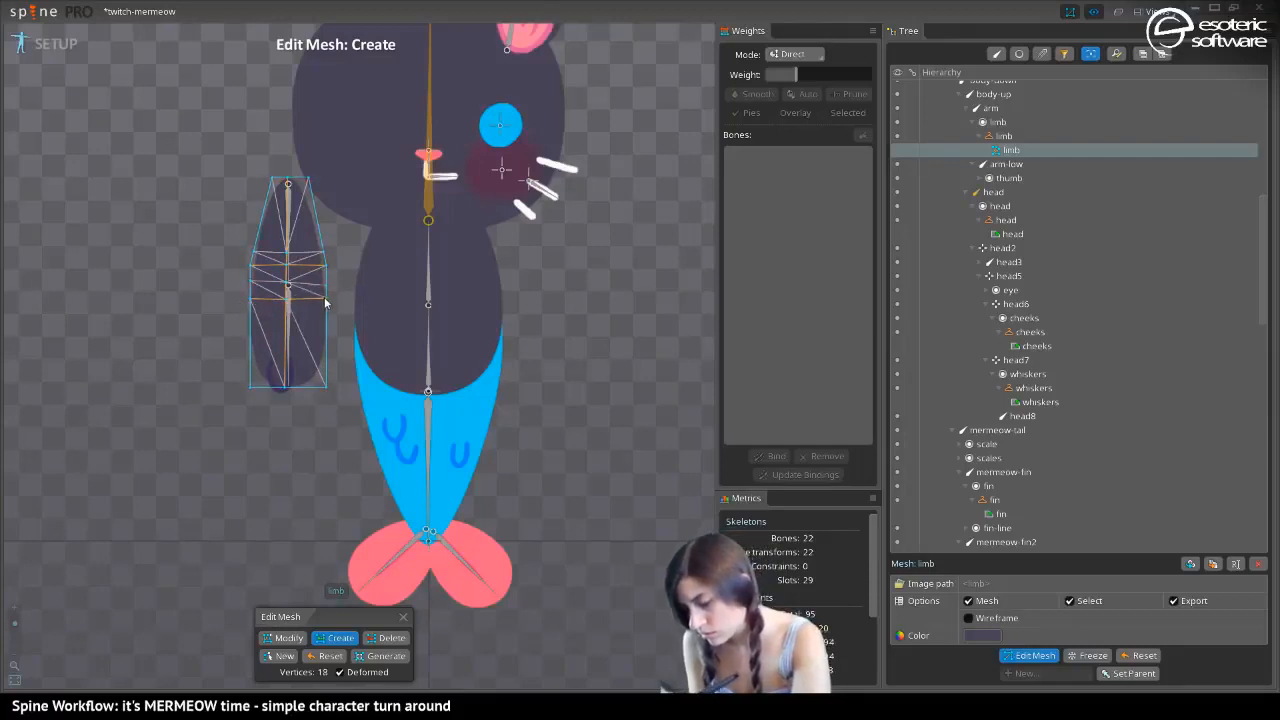
left_click(281, 294)
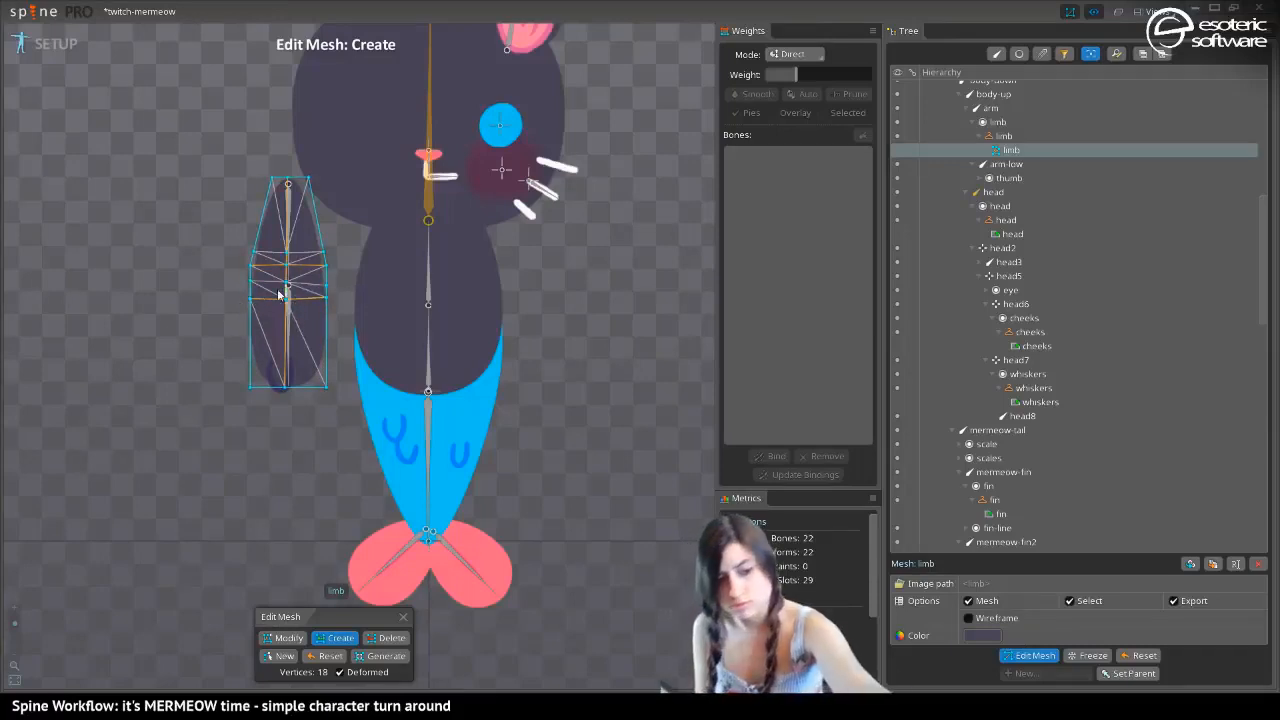
key("ctrl+z")
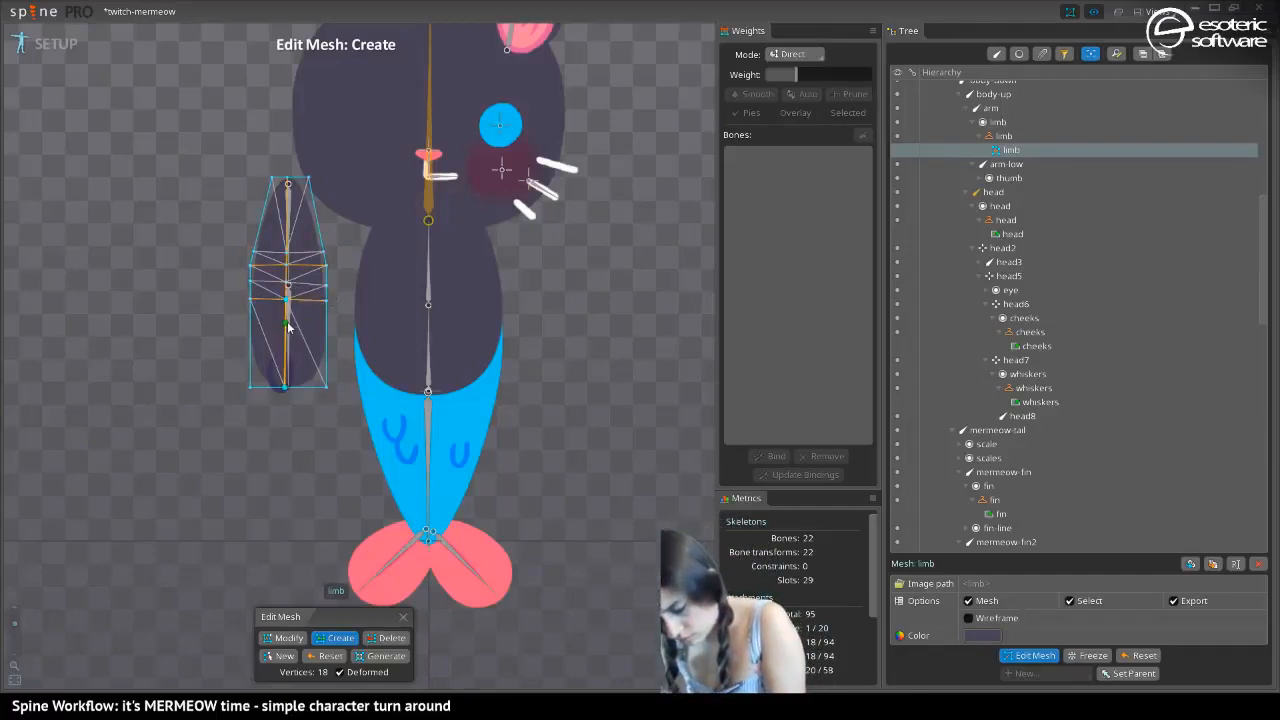
Add two cross rows in the limb's forearm and one in its upper arm, undo the extra row near the shoulder, and finish mesh editing
left_click_drag(287, 322, 328, 322)
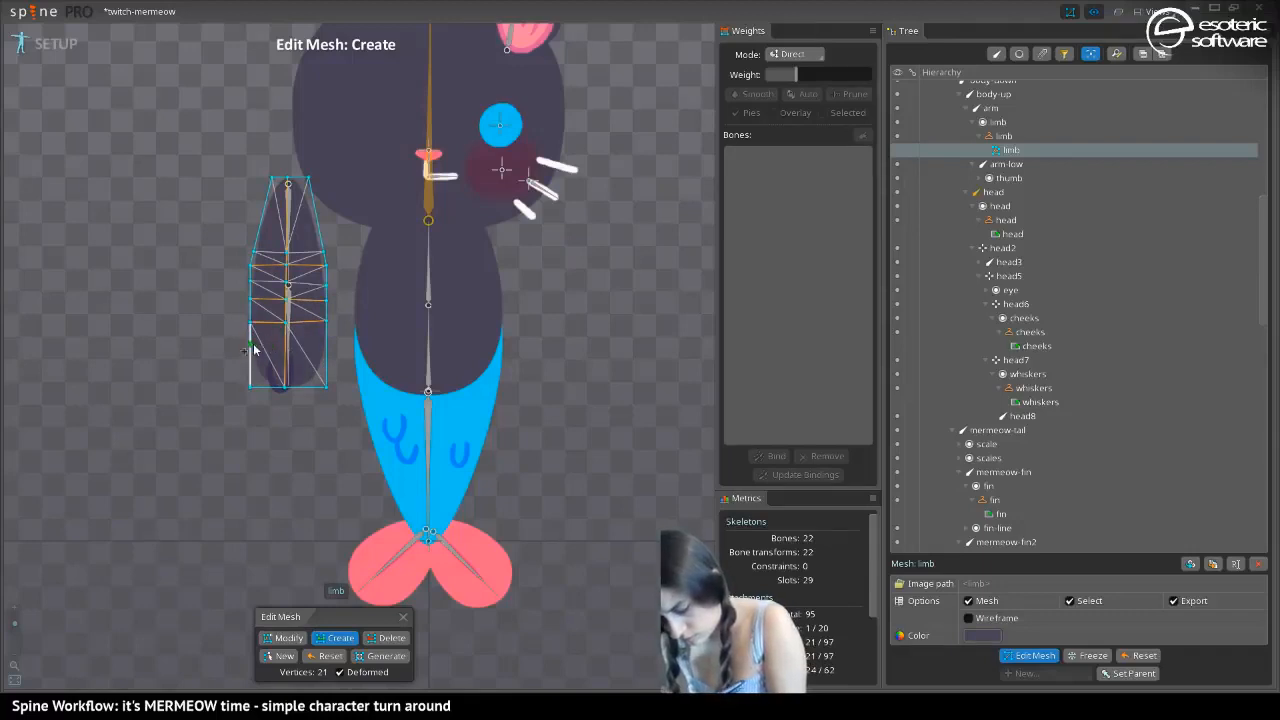
left_click_drag(256, 355, 327, 352)
left_click_drag(257, 236, 289, 218)
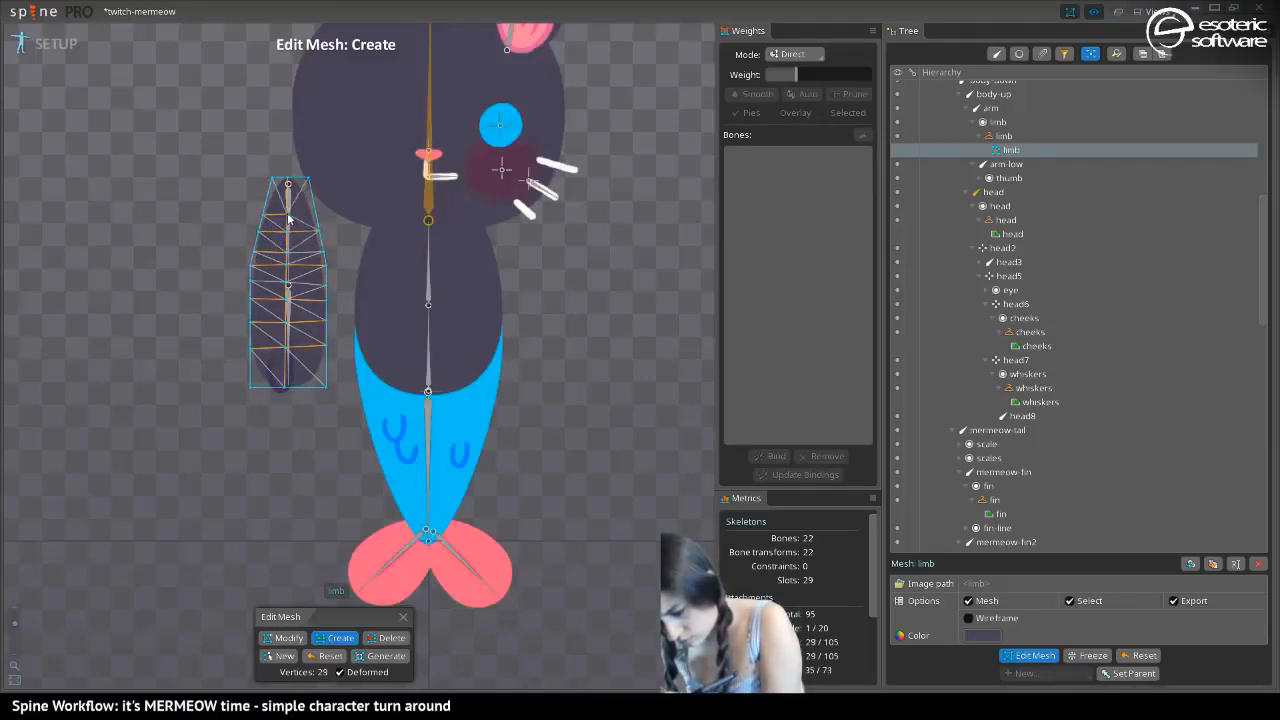
key("ctrl+z")
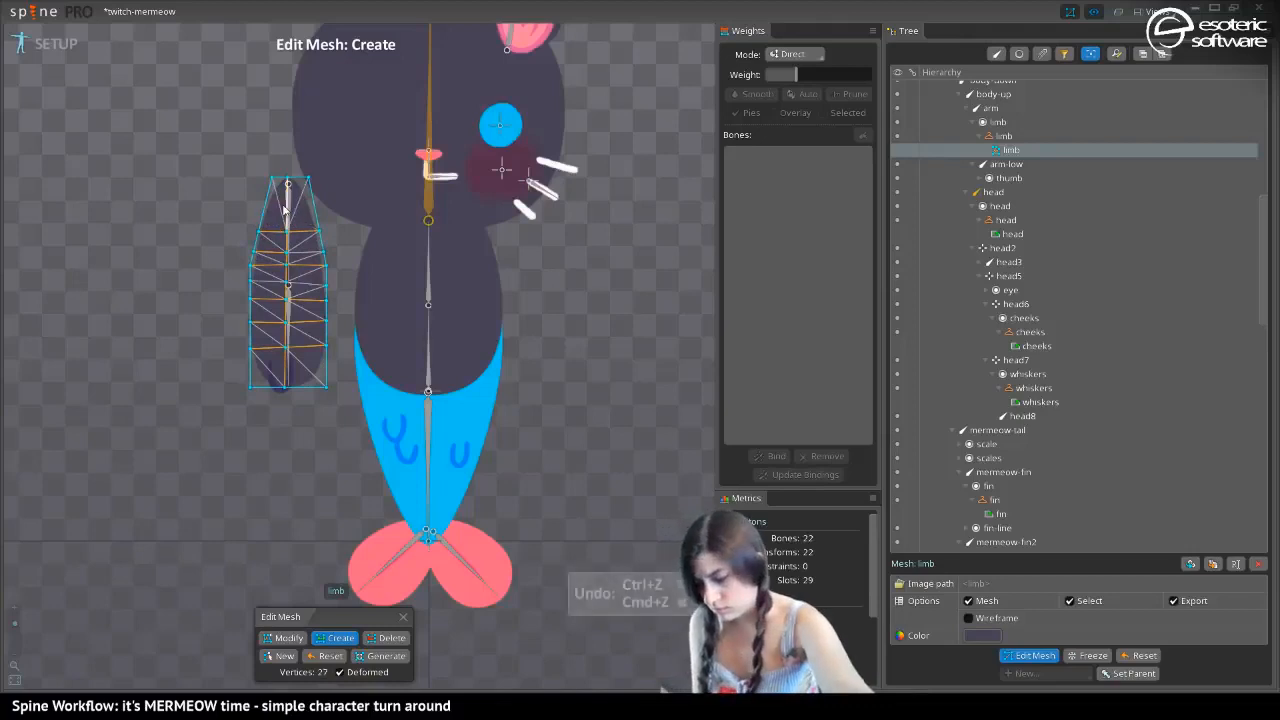
left_click(1031, 658)
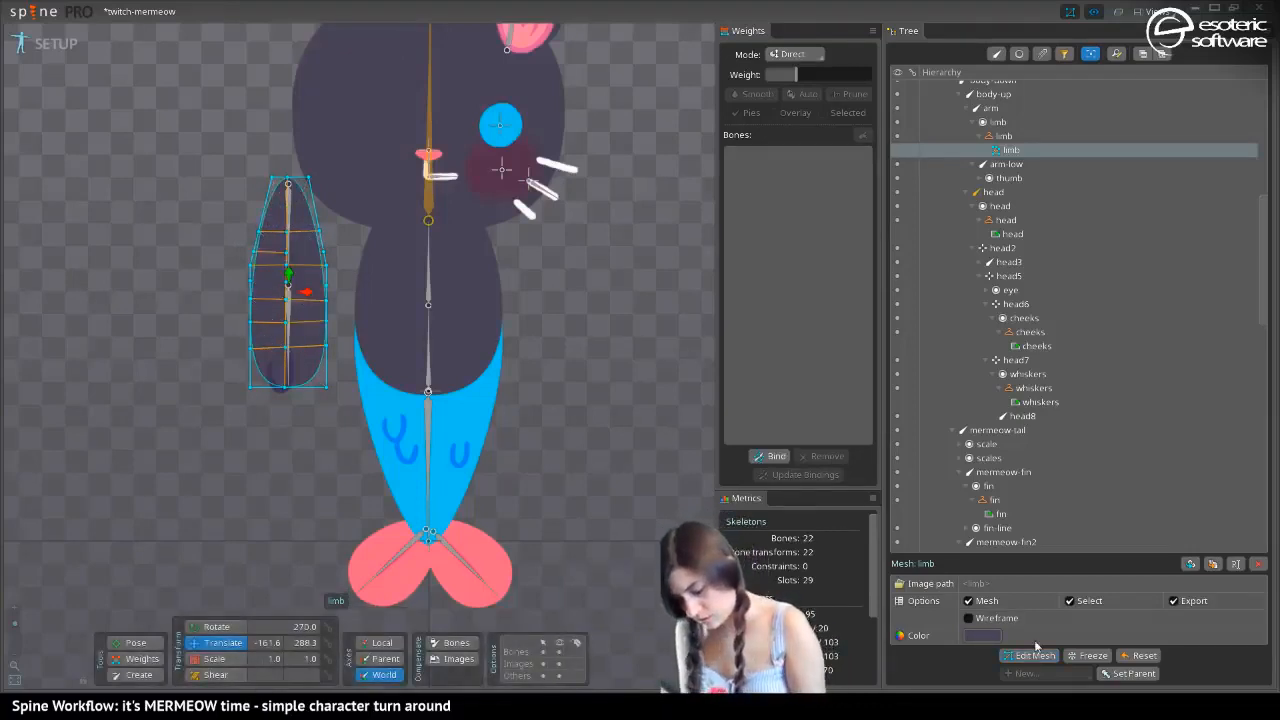
Bind the limb mesh to the arm and arm-low bones
left_click(766, 456)
left_click(288, 230)
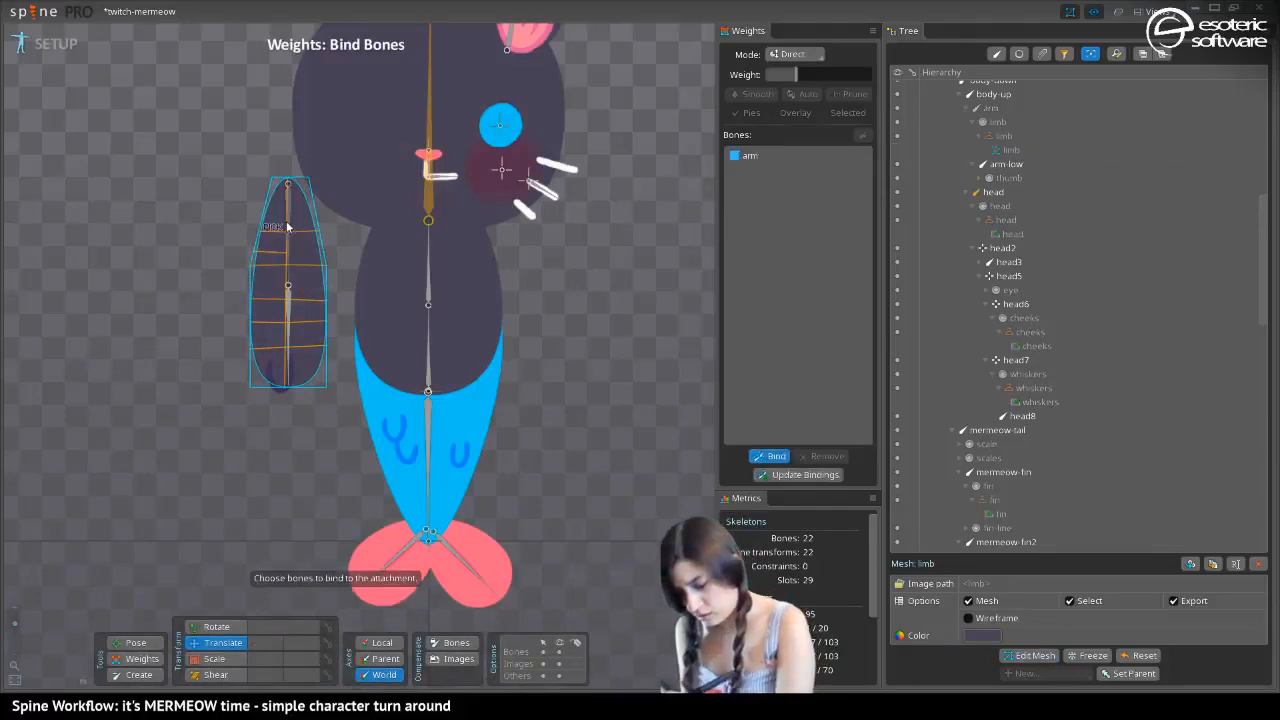
left_click(288, 330)
left_click(770, 456)
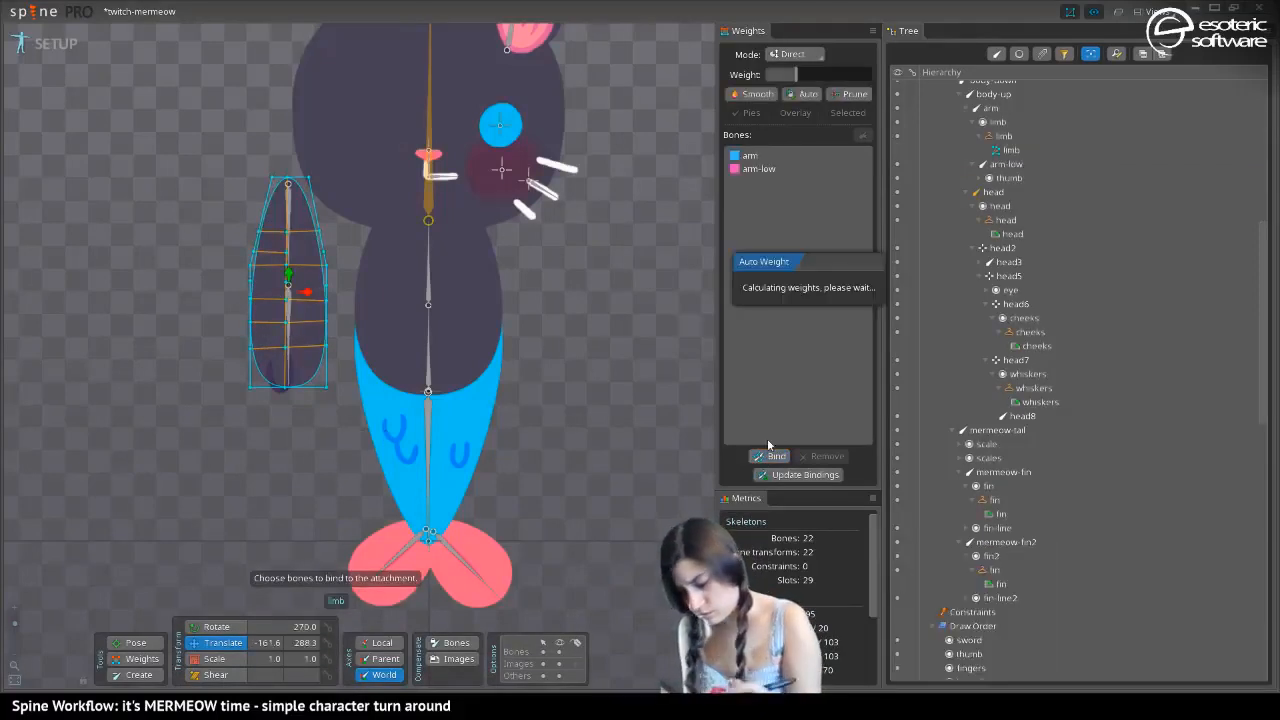
Switch to Animate mode and bend the elbow by rotating the arm-low bone to about 210.4 degrees
left_click(58, 45)
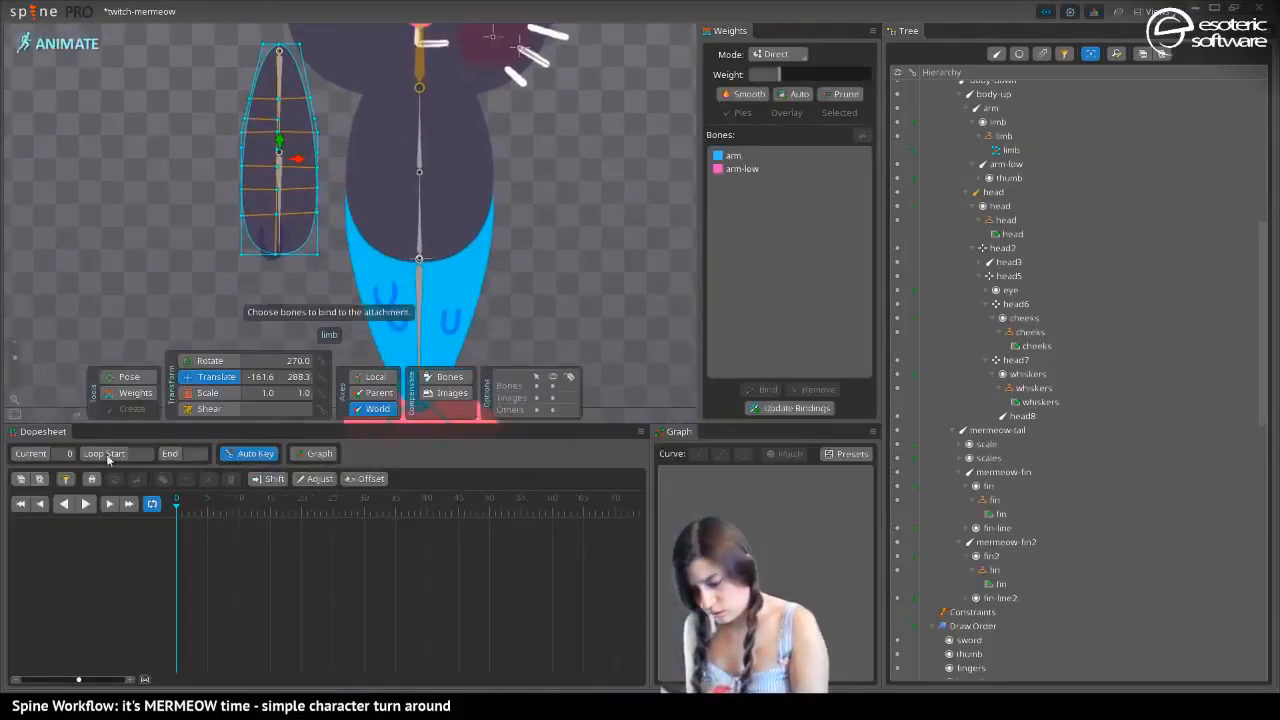
left_click(129, 376)
left_click(280, 205)
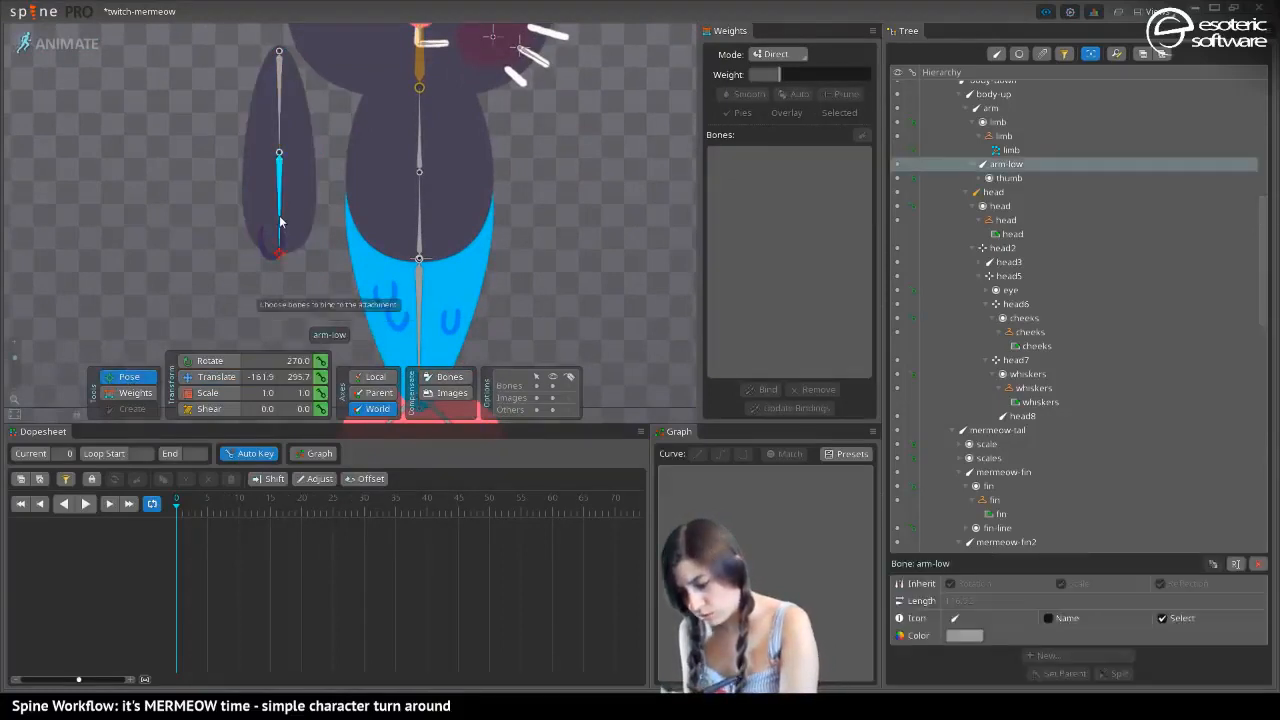
left_click_drag(280, 205, 107, 208)
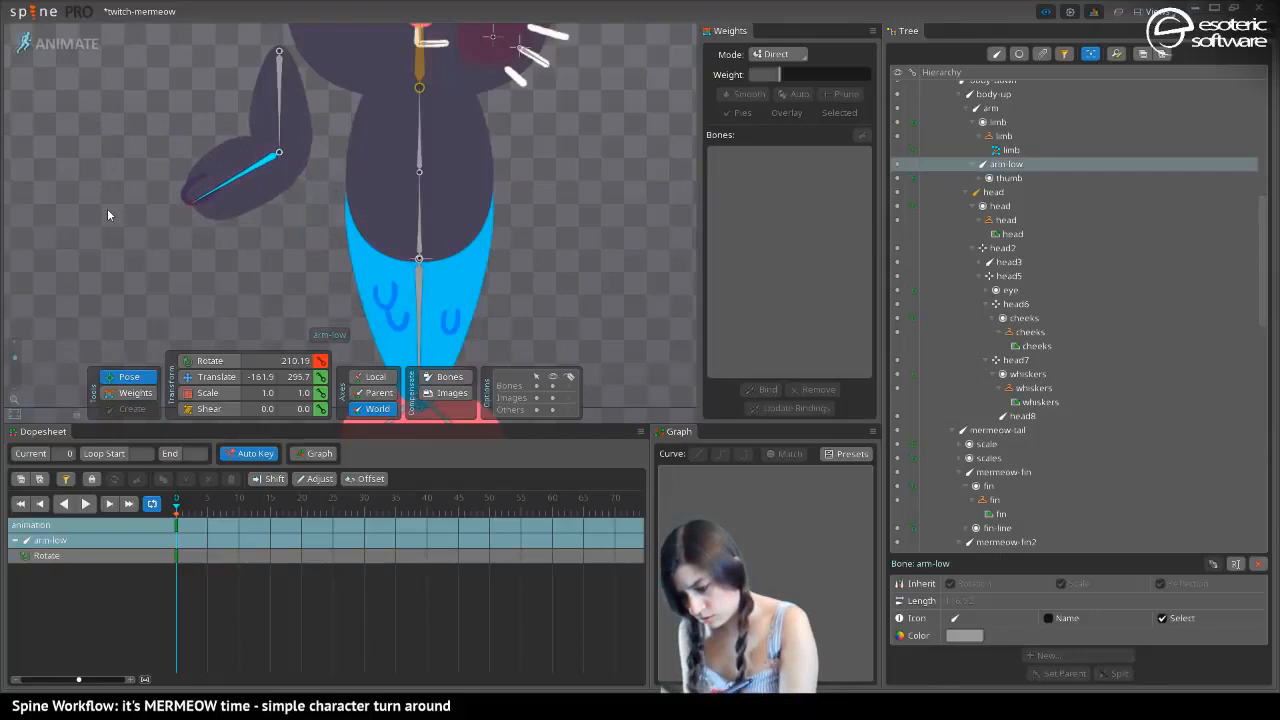
Raise the arm bone's weight to about 20% on the second inner-edge forearm vertex below the elbow of the limb mesh
left_click(128, 393)
left_click(228, 147)
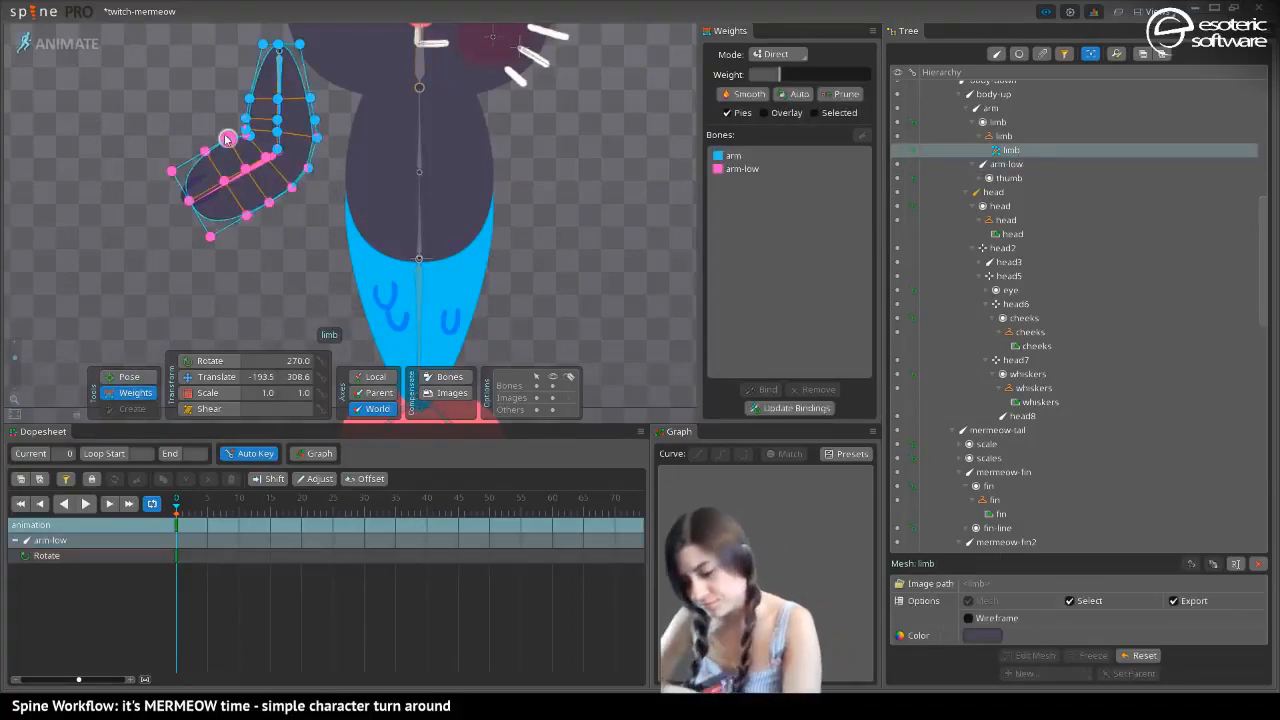
left_click(247, 137)
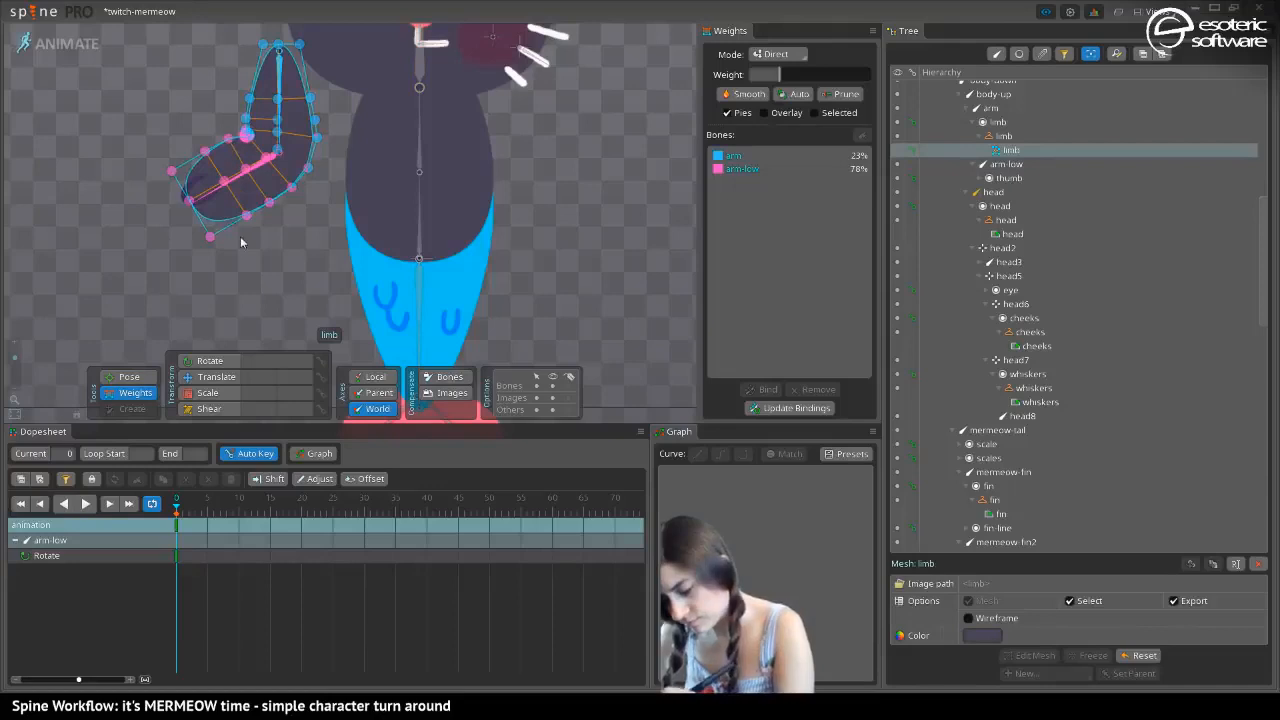
left_click(228, 141)
left_click(281, 99)
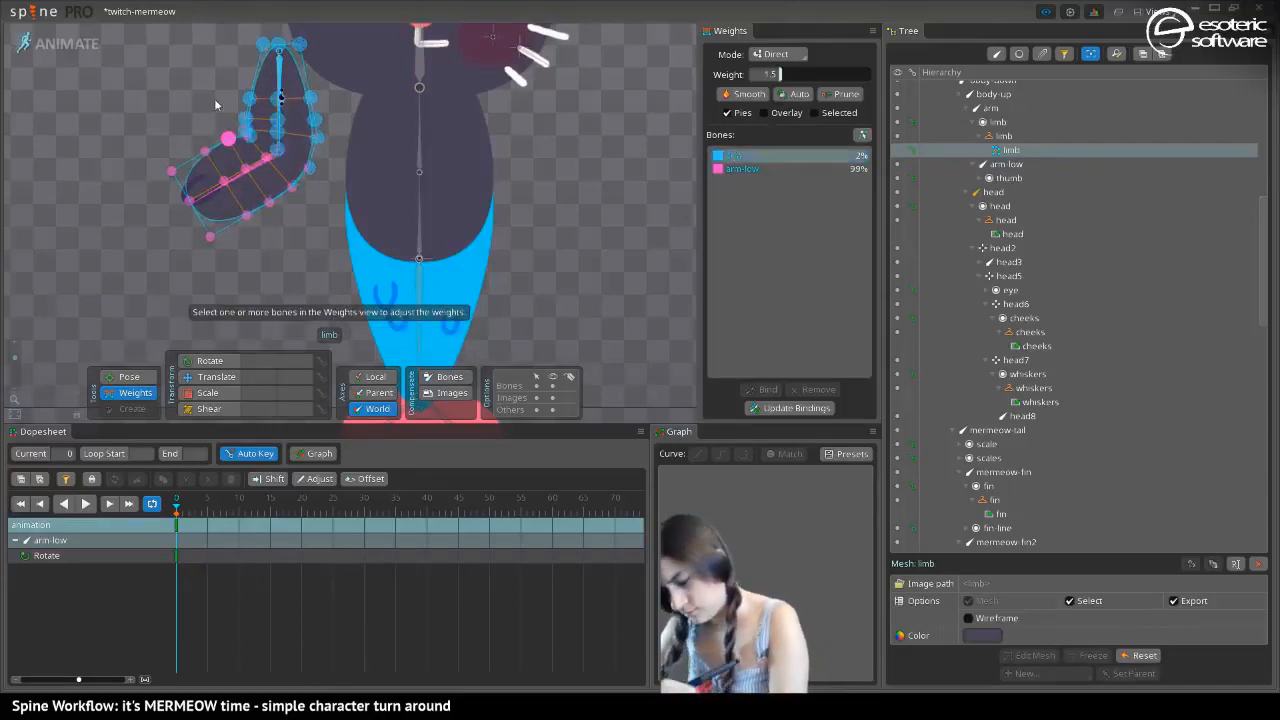
mouse_move(242, 143)
left_mouse_down()
mouse_move(224, 117)
mouse_move(208, 140)
mouse_move(200, 126)
mouse_move(172, 175)
mouse_move(222, 182)
mouse_move(255, 160)
mouse_move(254, 136)
mouse_move(245, 165)
mouse_move(268, 202)
mouse_move(286, 176)
mouse_move(236, 194)
mouse_move(200, 232)
mouse_move(214, 194)
mouse_move(207, 158)
mouse_move(223, 130)
mouse_move(248, 130)
mouse_move(230, 143)
left_mouse_up()
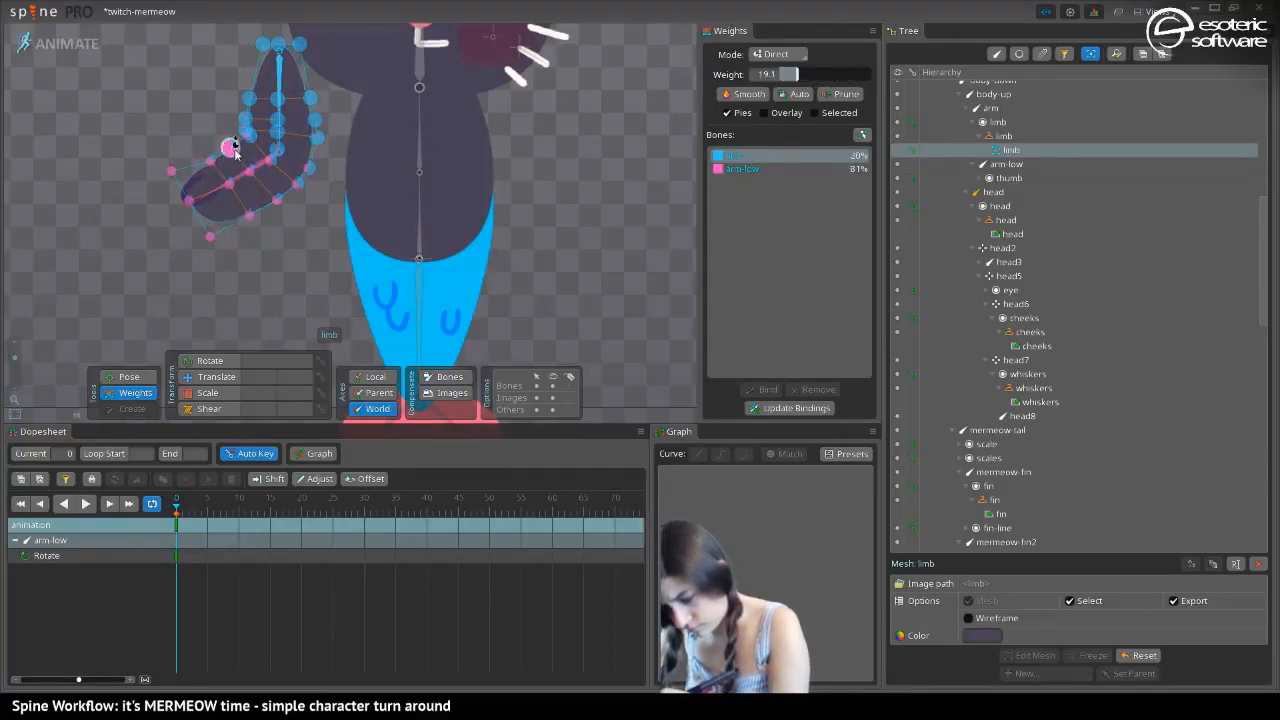
Adjust the arm-low bone's weight on the limb's inner-edge vertices above the elbow and on the upper-arm centre vertex
left_click(246, 128)
left_click(736, 171)
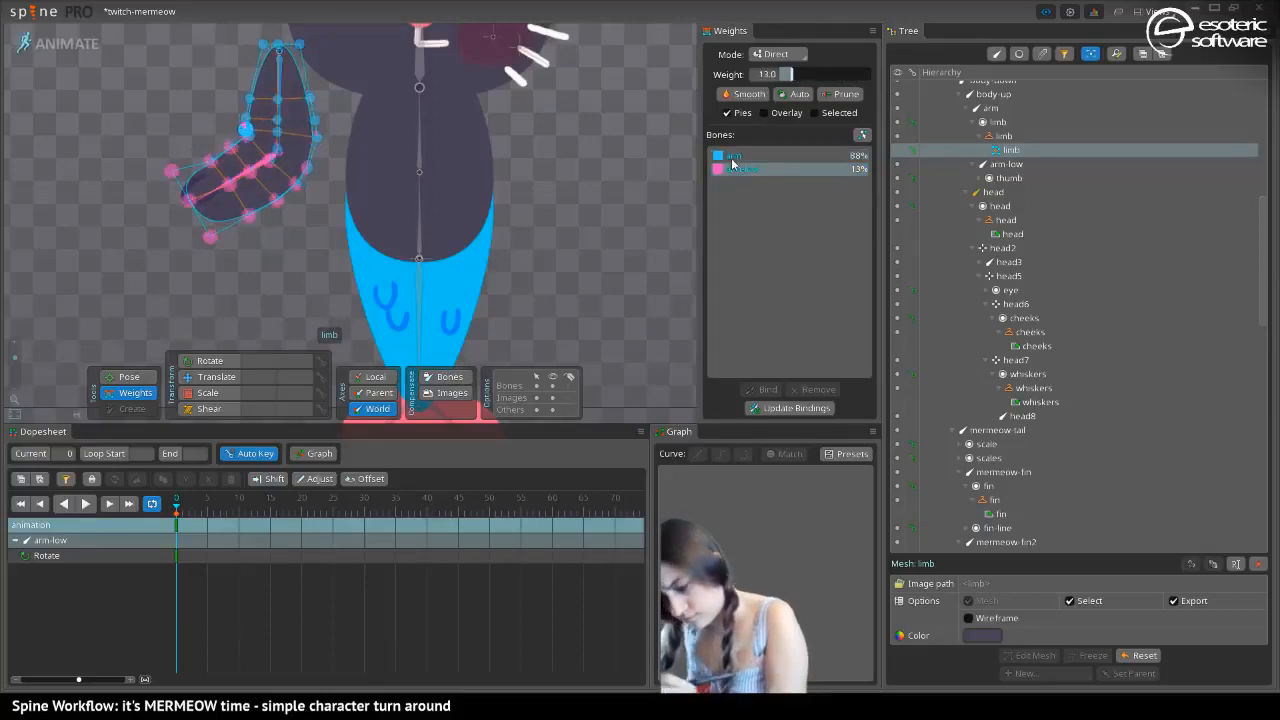
left_click_drag(248, 121, 297, 78)
left_click(278, 99)
left_click(280, 121)
left_click(277, 98)
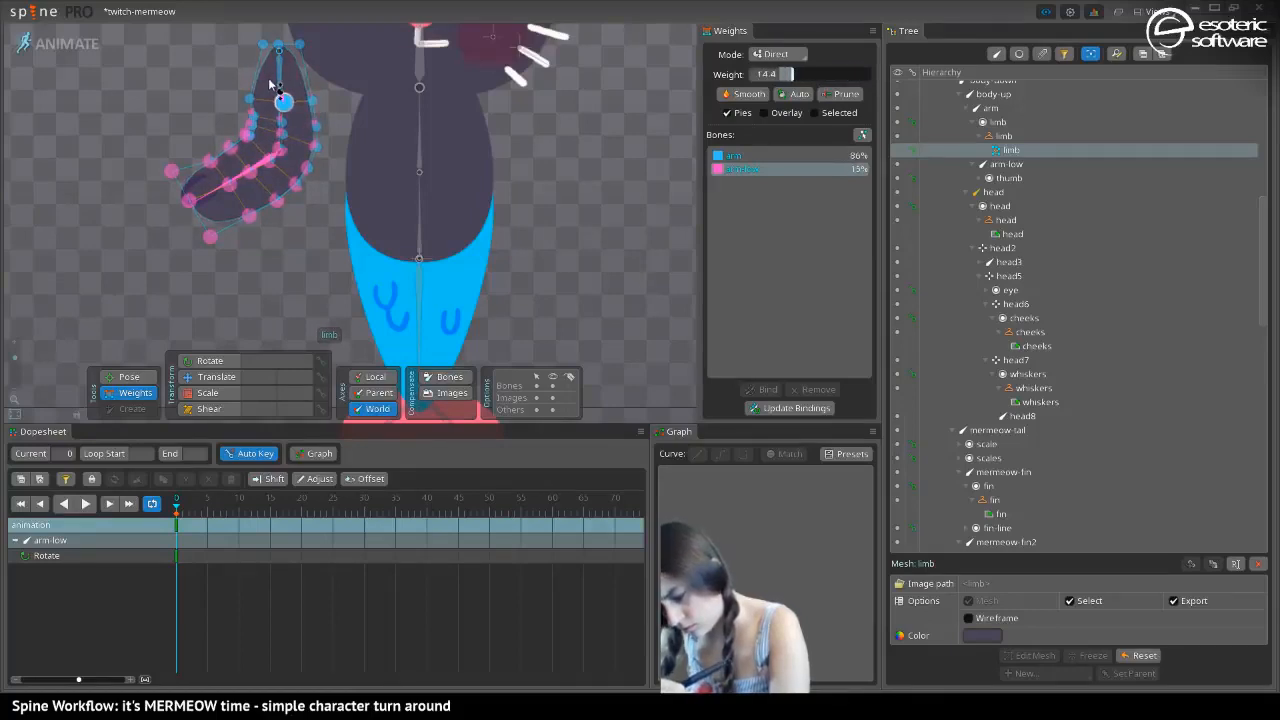
left_click(245, 86)
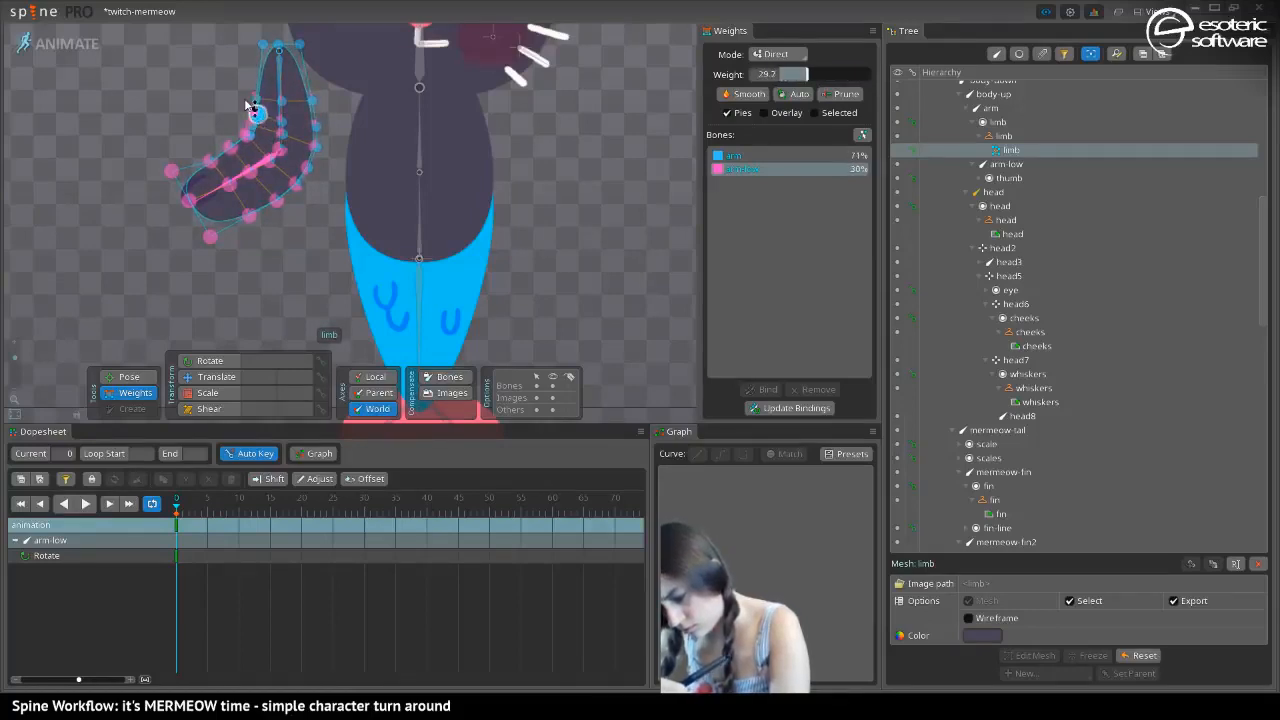
left_click(246, 140)
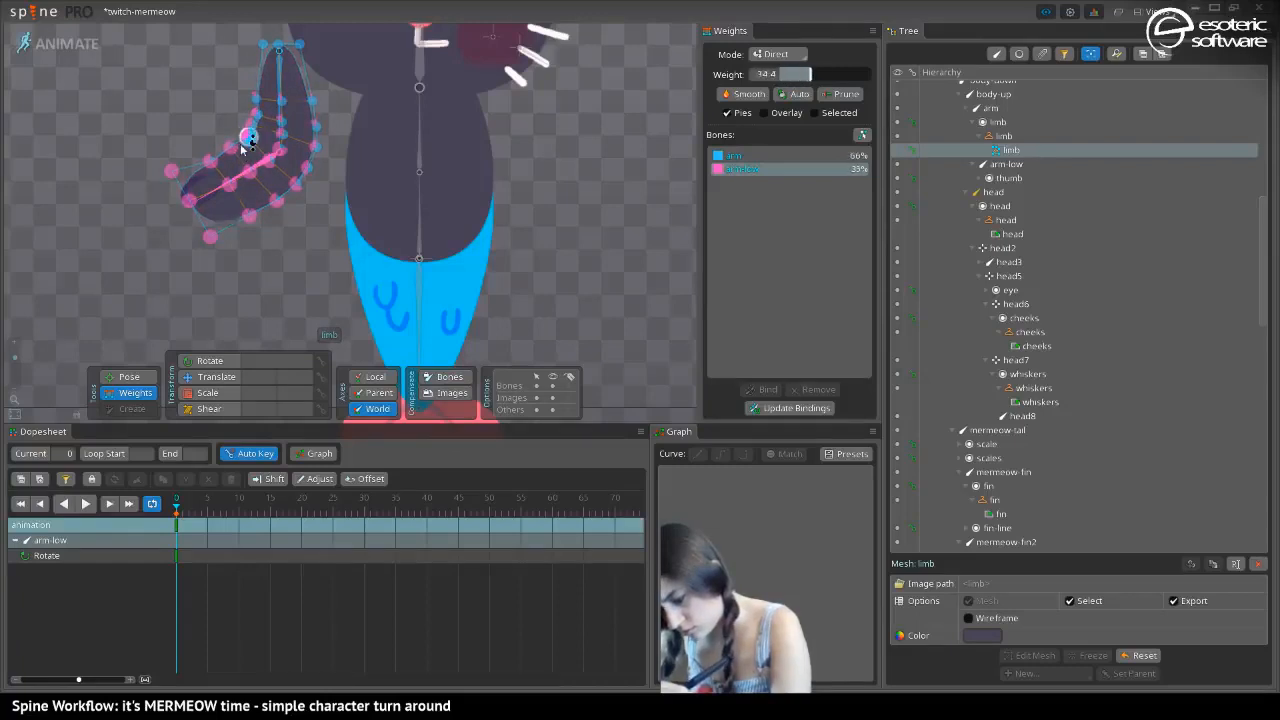
left_click_drag(243, 158, 240, 150)
Smooth the limb's inner elbow curve by rebalancing arm-low weights along the inner edge, giving the forearm vertex nearest the hand about 83%
left_click_drag(14, 358, 15, 348)
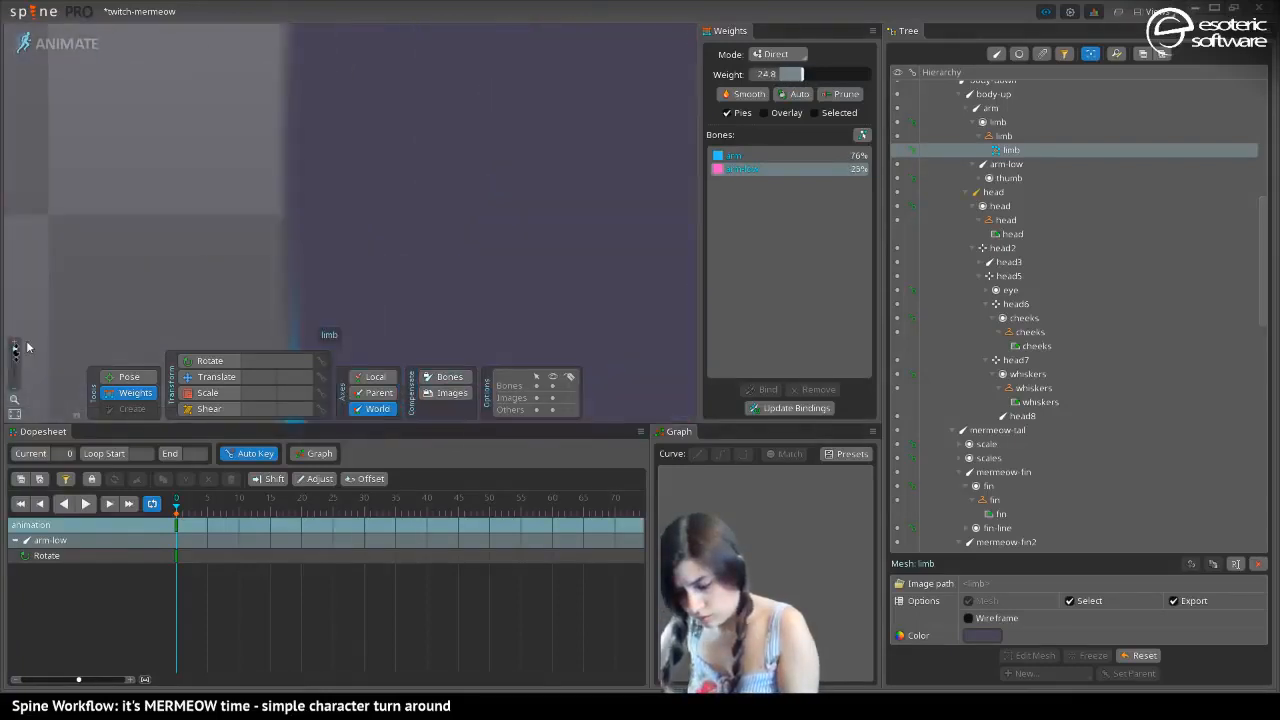
left_click_drag(138, 160, 184, 170)
left_click_drag(100, 145, 289, 213)
left_click_drag(62, 160, 399, 298)
mouse_move(298, 265)
left_mouse_down()
mouse_move(307, 238)
mouse_move(300, 271)
mouse_move(301, 239)
mouse_move(295, 261)
left_mouse_up()
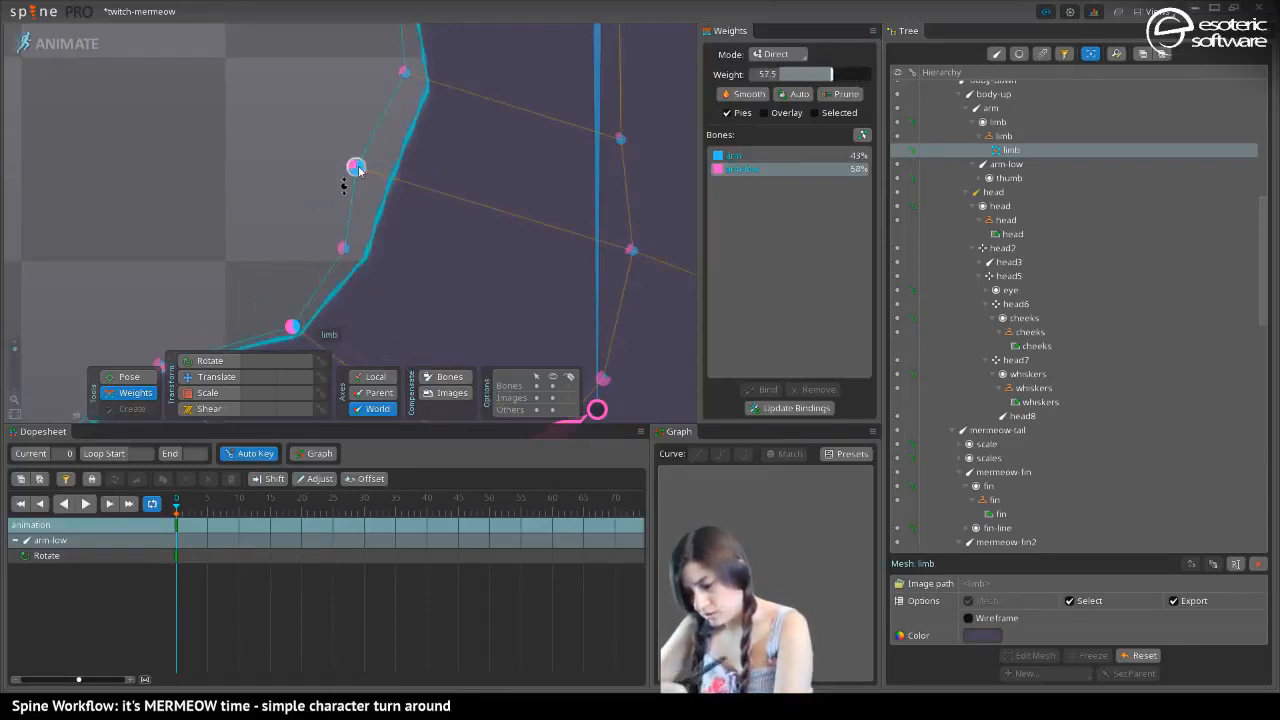
left_click(354, 168)
left_click_drag(354, 232, 347, 138)
left_click(404, 71)
left_click_drag(404, 71, 218, 137)
left_click(92, 273)
left_click_drag(92, 270, 96, 286)
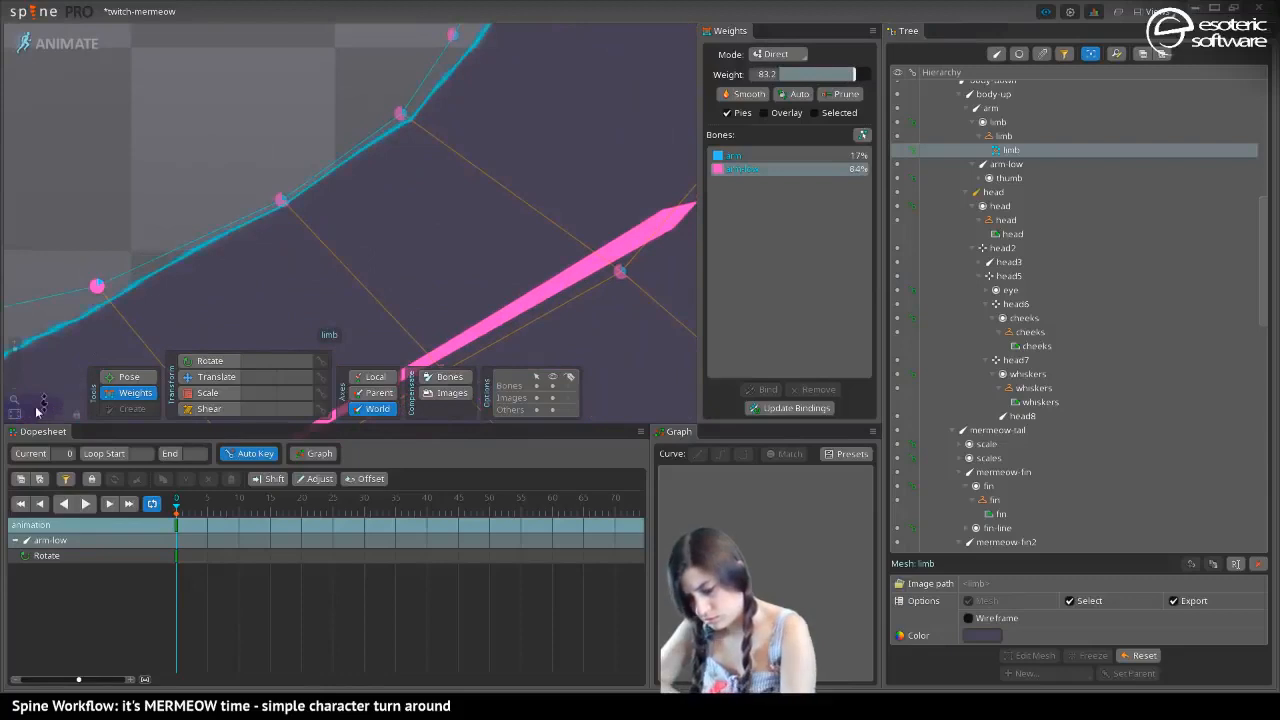
Refine arm-low weights on the upper arm's inner-edge vertices and set the centre vertices above the elbow, the upper one to about 40%
left_click_drag(16, 361, 16, 351)
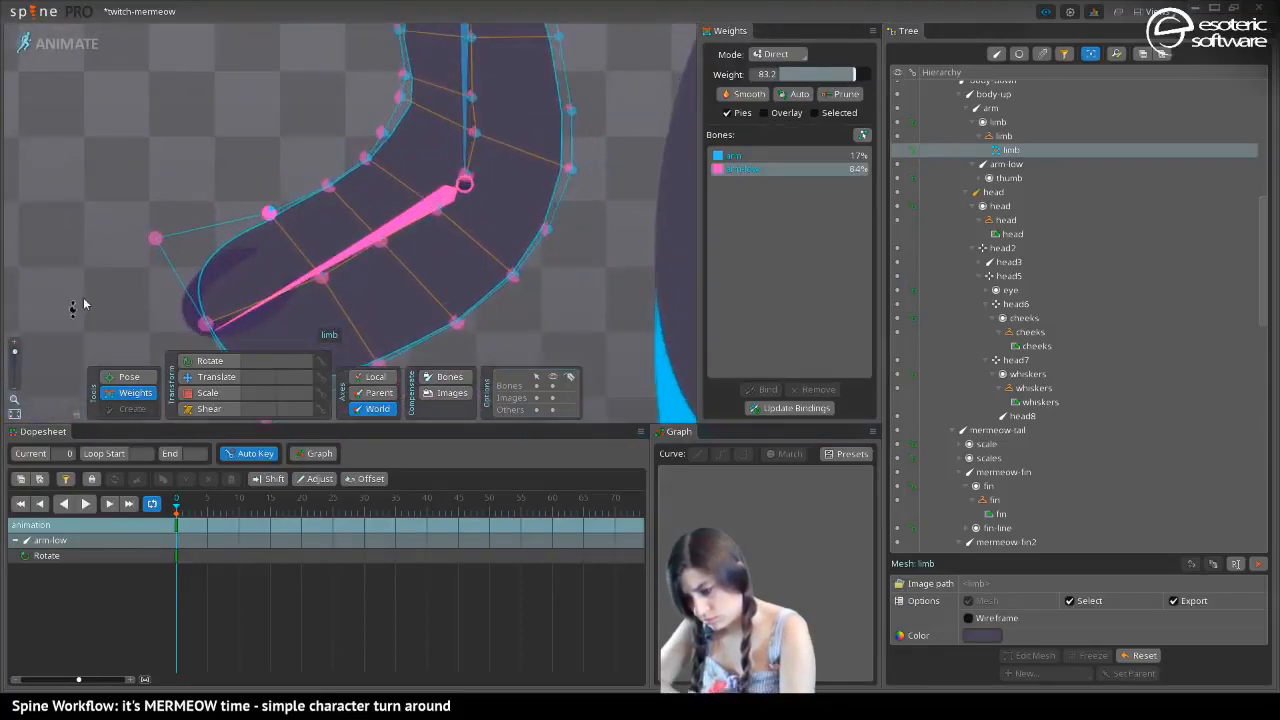
left_click_drag(417, 40, 311, 226)
left_click_drag(306, 173, 306, 175)
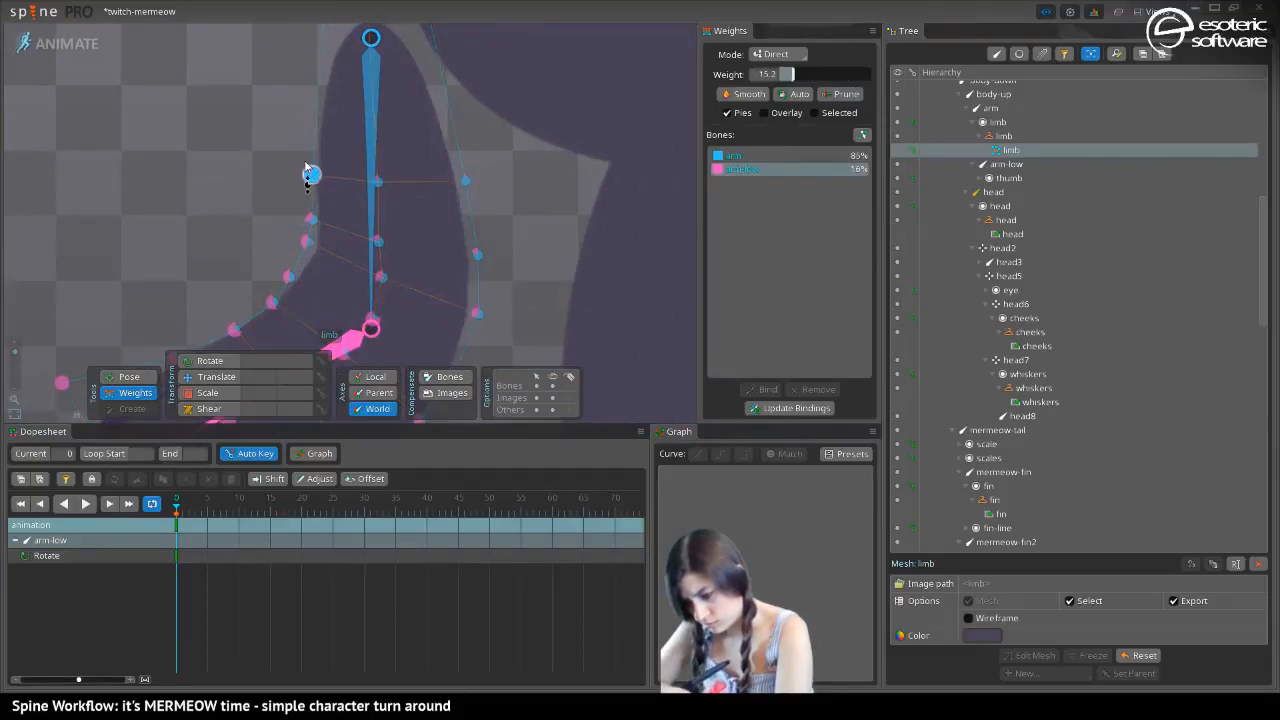
left_click_drag(260, 239, 272, 122)
left_click(274, 119)
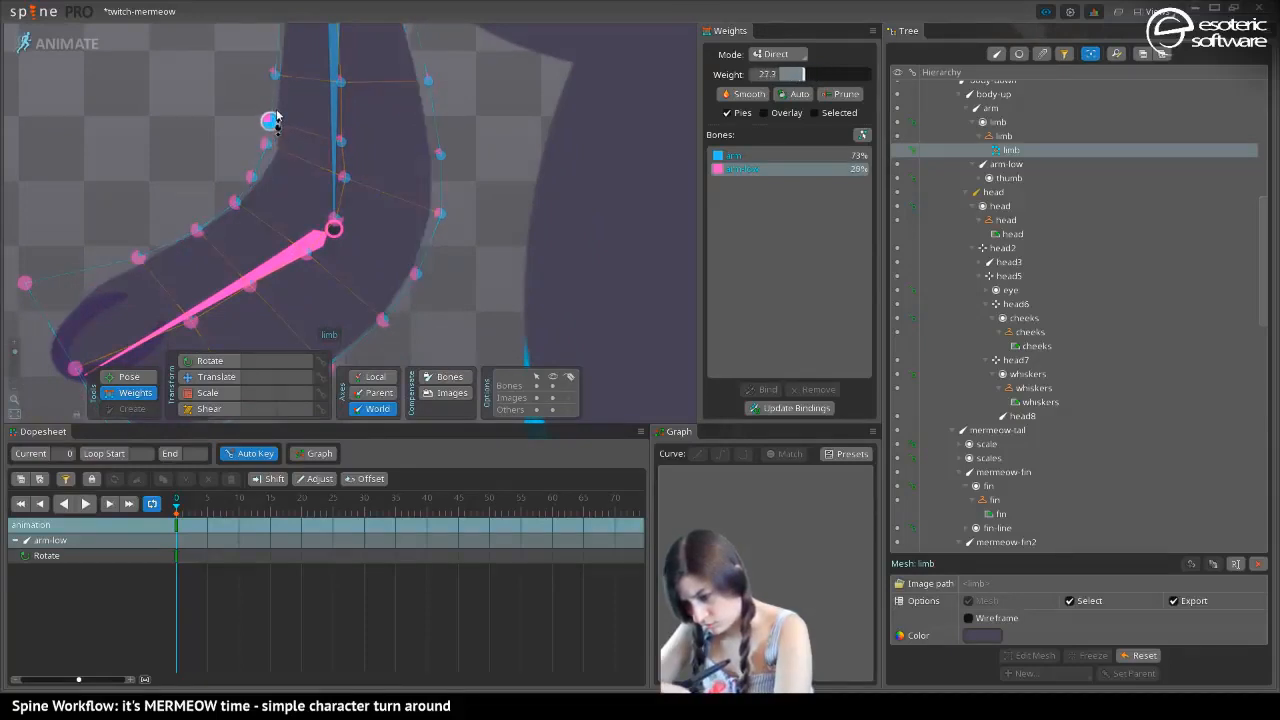
left_click_drag(275, 74, 282, 76)
left_click_drag(341, 142, 348, 170)
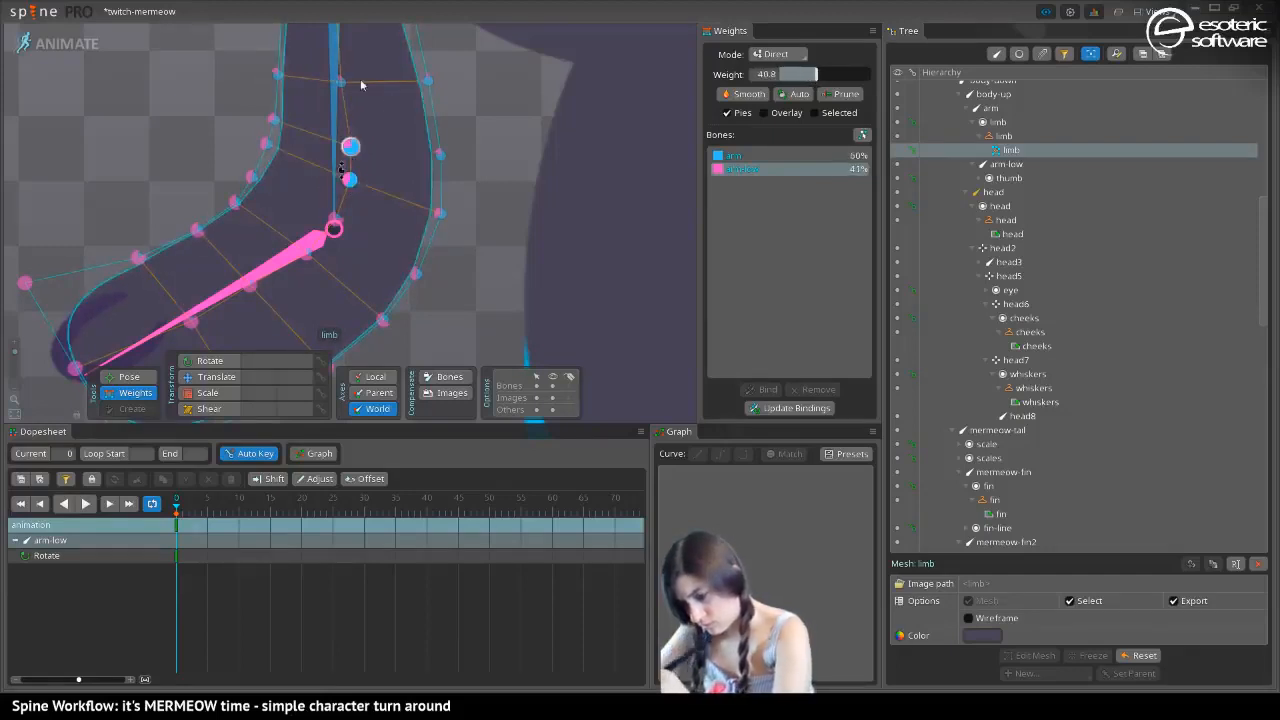
Adjust arm-low weights on the limb's outer-edge vertices from above the elbow down the forearm to round the outer bend
left_click(439, 156)
left_click_drag(440, 156, 441, 222)
left_click_drag(418, 272, 432, 262)
left_click_drag(385, 322, 397, 306)
left_click_drag(278, 235, 311, 106)
left_click_drag(412, 196, 357, 232)
left_click_drag(281, 281, 284, 286)
Set arm-low weights on the limb's centre-line vertices, about 80% on the middle forearm vertex and 12% on the upper-arm vertex
left_click_drag(224, 188, 281, 156)
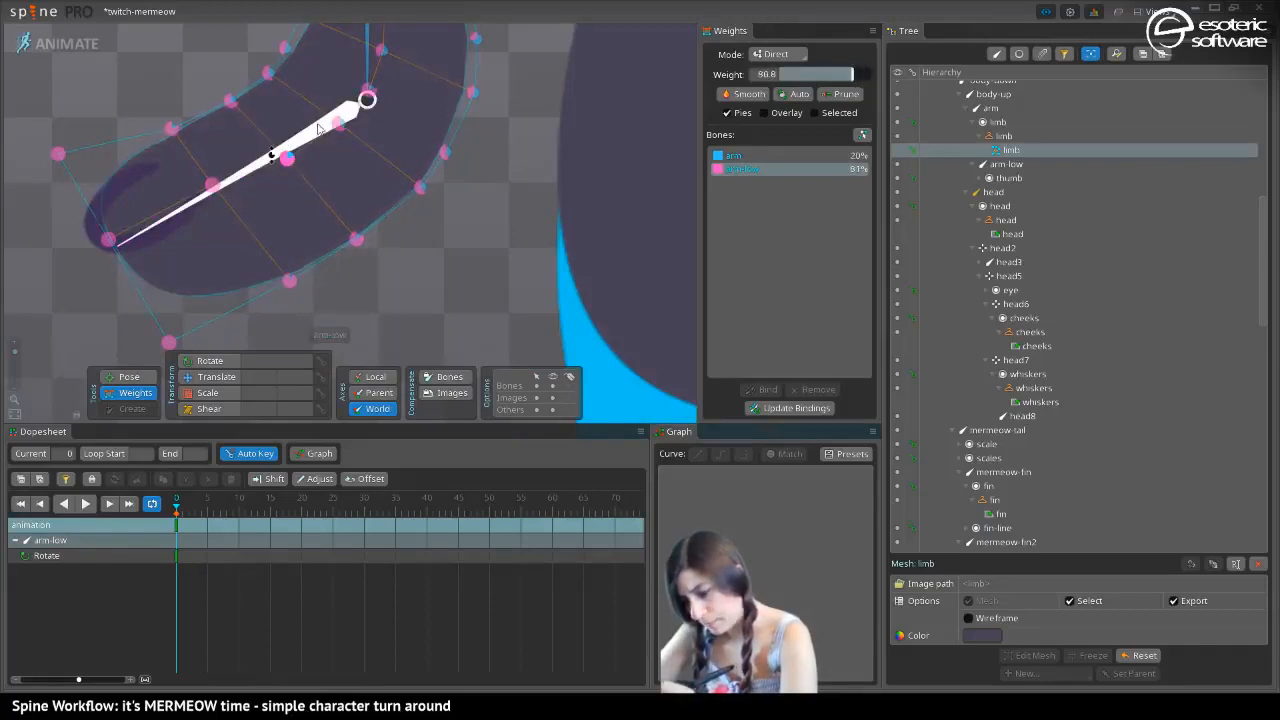
left_click_drag(339, 122, 332, 109)
left_click_drag(132, 130, 201, 170)
mouse_move(302, 213)
left_mouse_down()
mouse_move(306, 188)
mouse_move(302, 203)
left_mouse_up()
Bend the elbow the opposite way by rotating the arm-low bone to about 358.7 degrees
left_click_drag(186, 158, 184, 70)
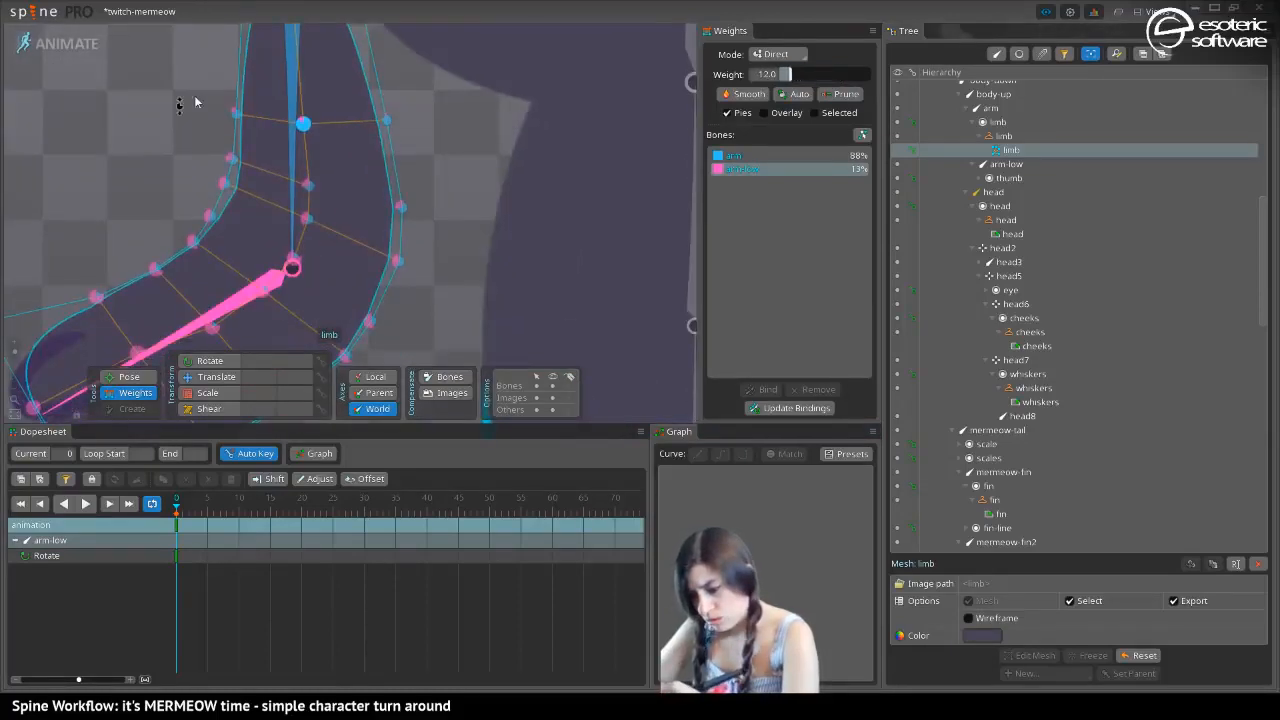
left_click(129, 376)
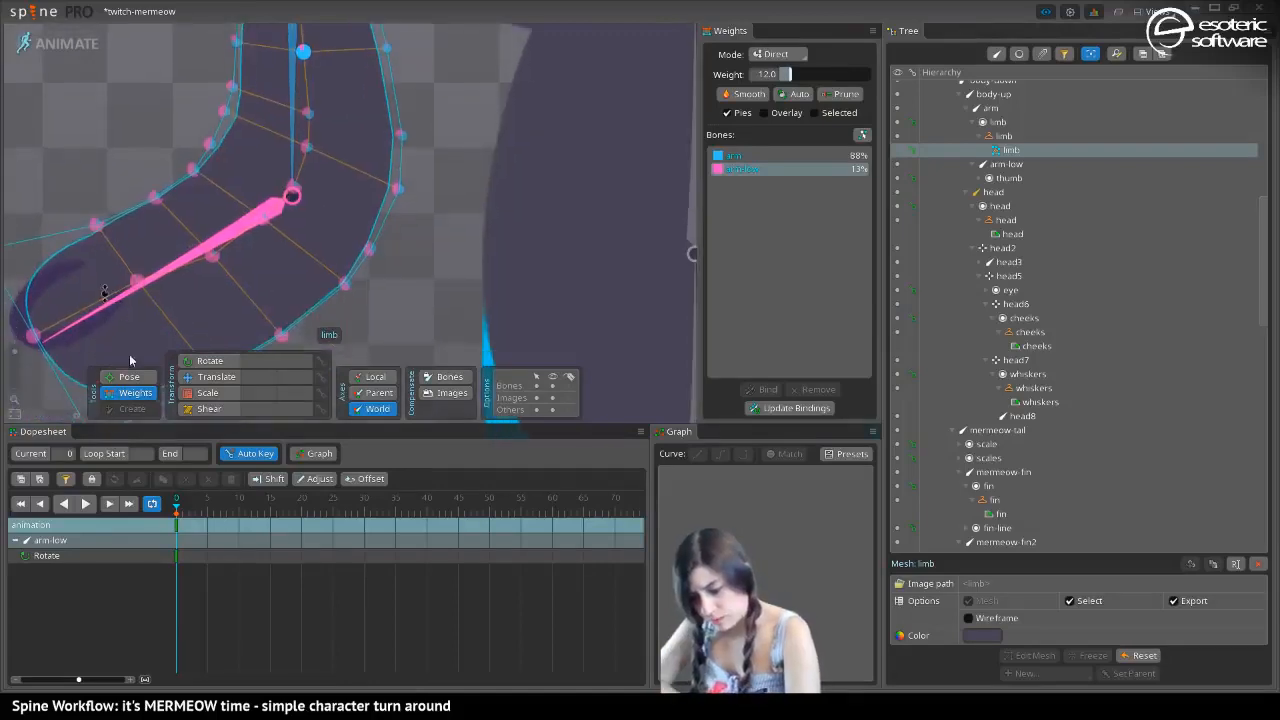
left_click_drag(99, 311, 565, 164)
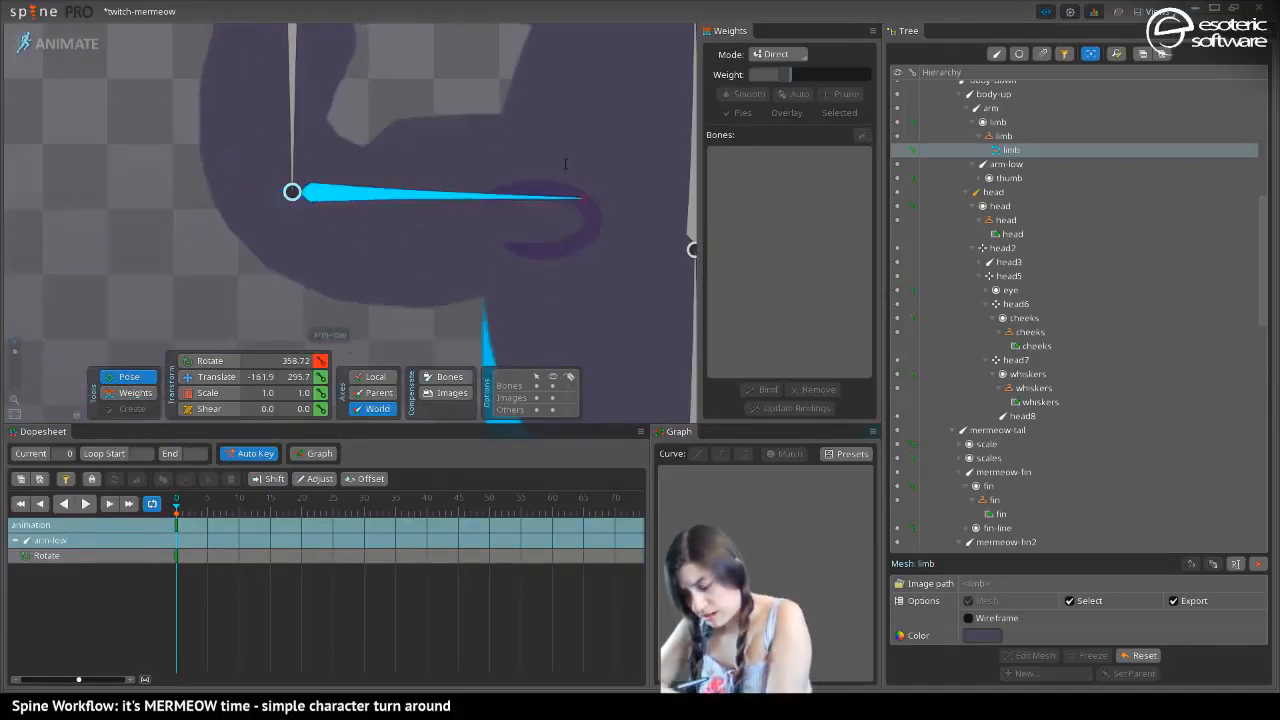
Smooth the opposite elbow bend by adjusting arm-low weights on the inner-edge vertices and setting the upper-arm centre vertex to about 16%
left_click(117, 394)
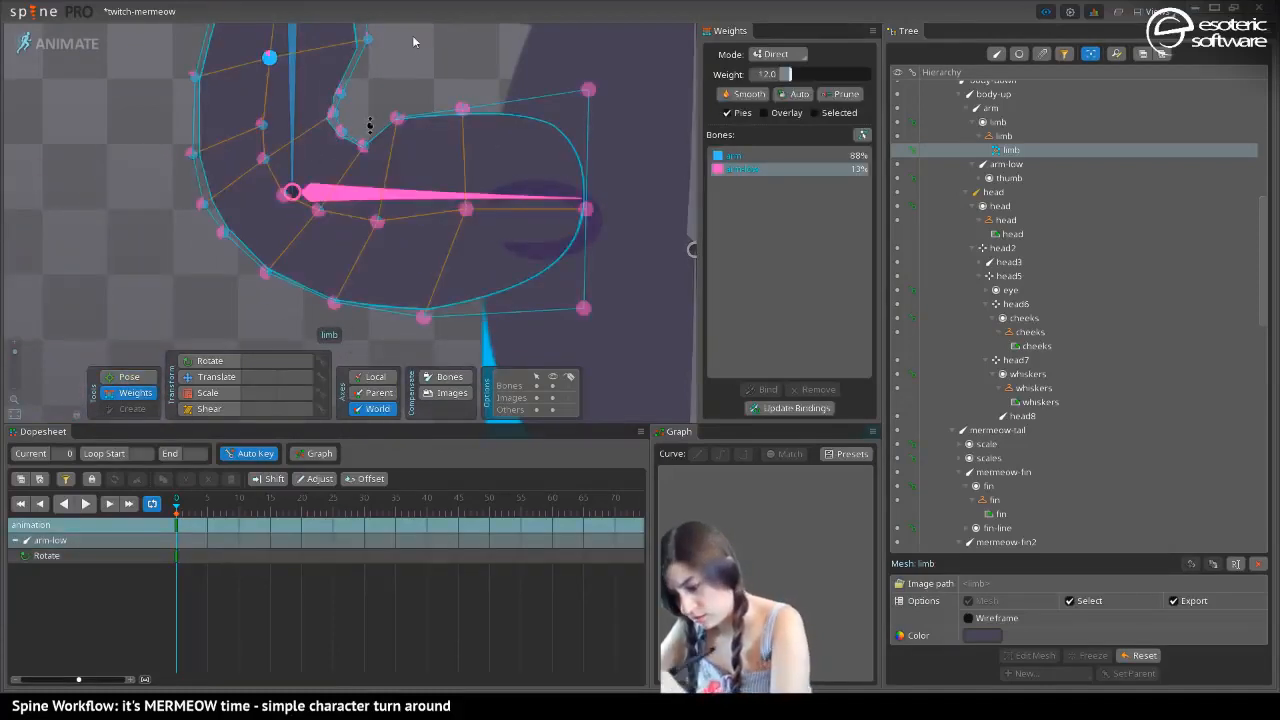
left_click(396, 85)
left_click_drag(416, 95, 366, 181)
left_click_drag(352, 135, 362, 114)
left_click_drag(338, 26, 349, 58)
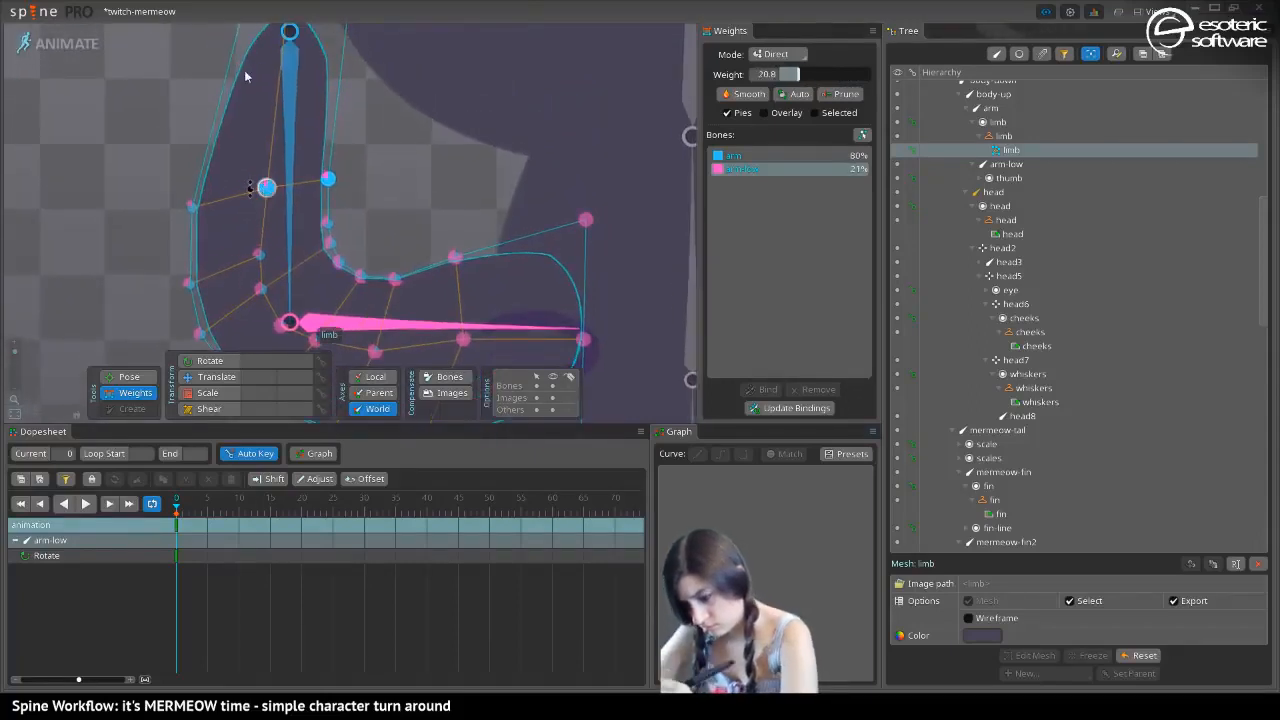
left_click_drag(266, 187, 268, 174)
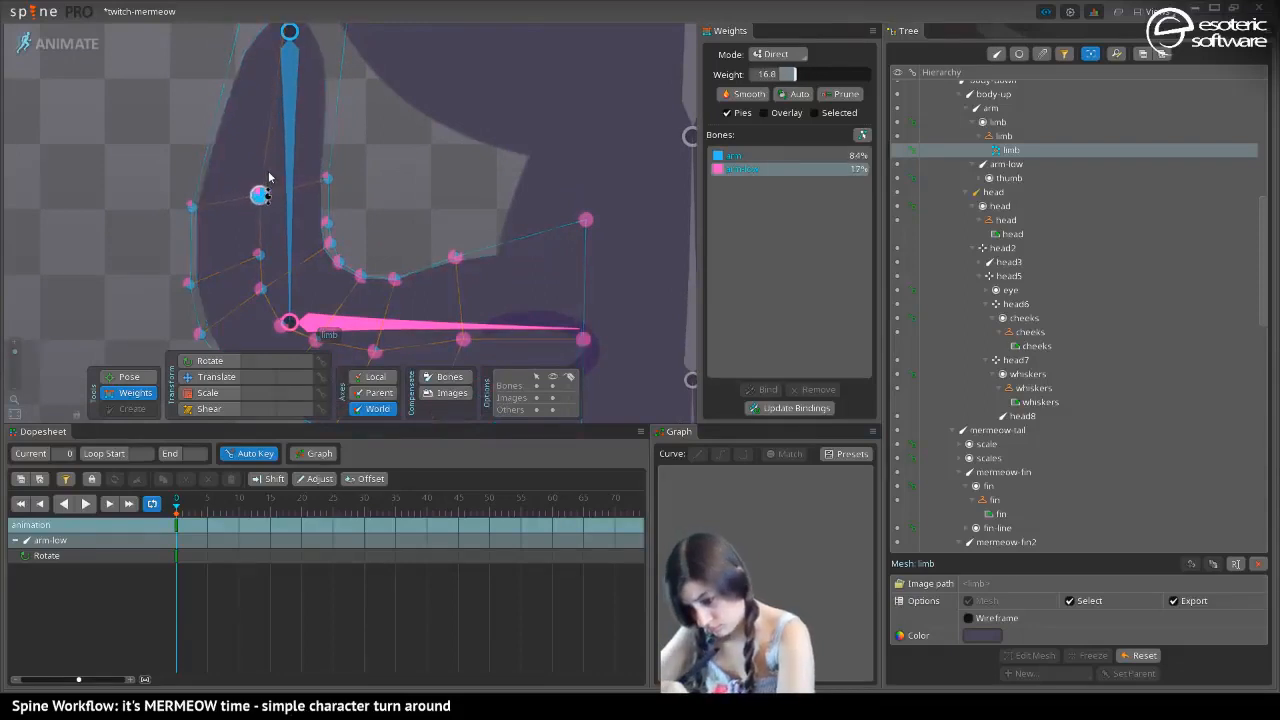
left_click_drag(245, 91, 206, 20)
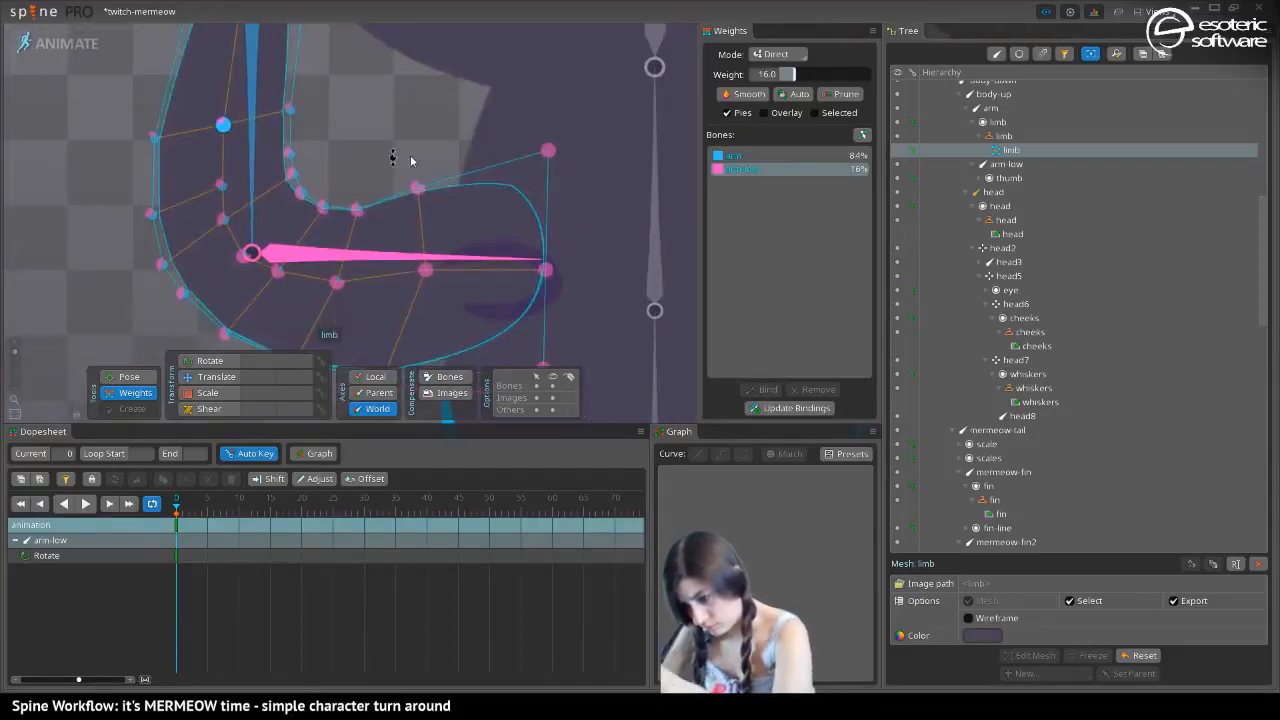
Set arm-low's weight to about 80% on the inner-edge forearm vertex near the hand and about 86% on the neighbouring centre vertex
left_click_drag(417, 184, 421, 184)
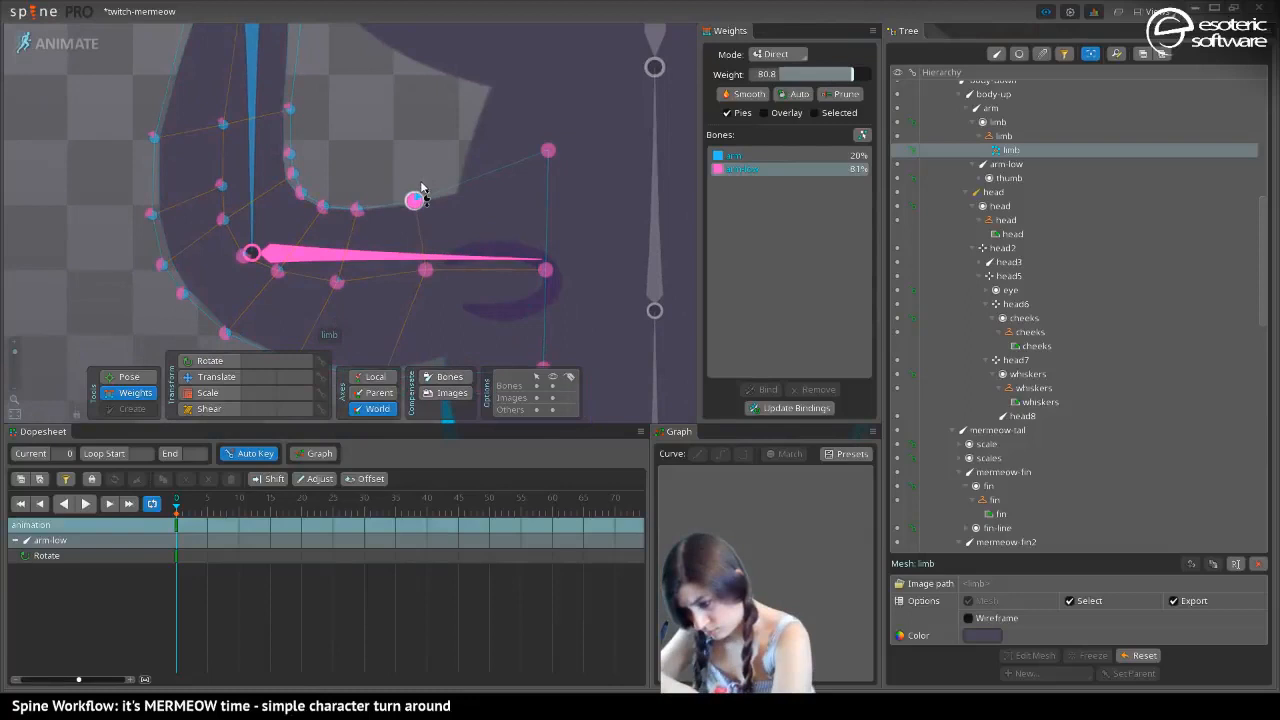
left_click(548, 148)
left_click_drag(461, 71, 528, 2)
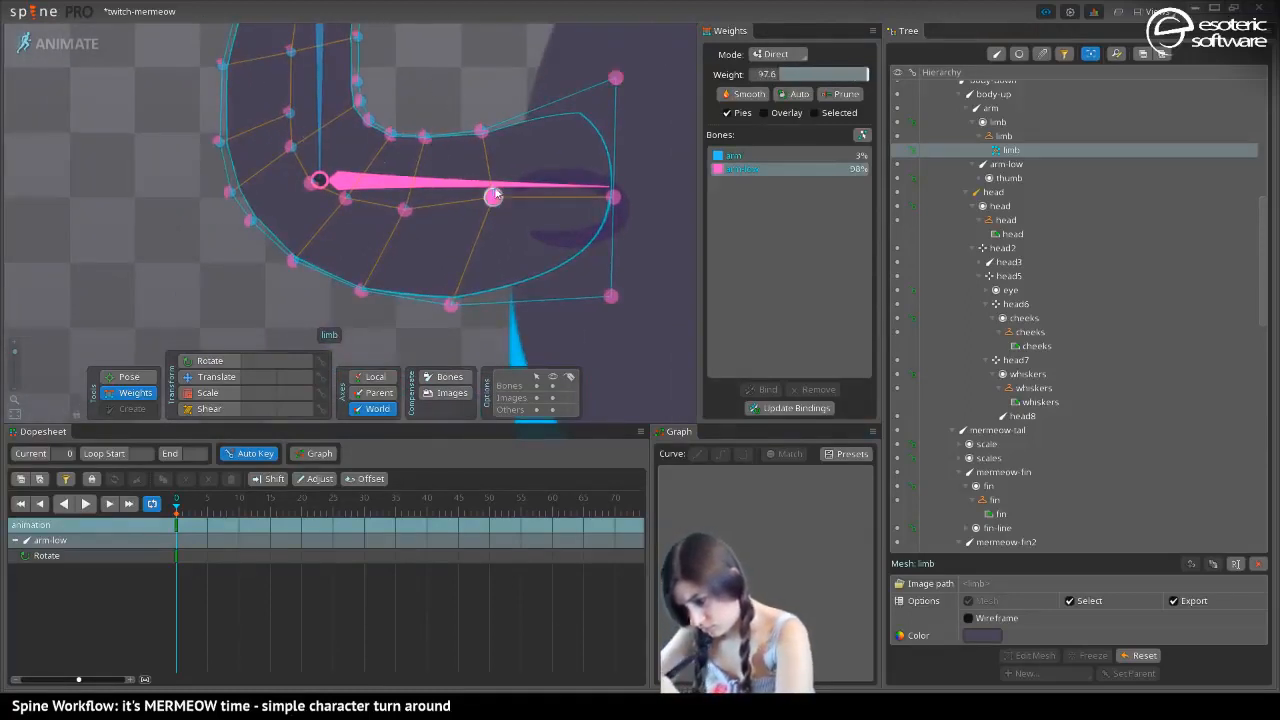
left_click_drag(491, 196, 487, 194)
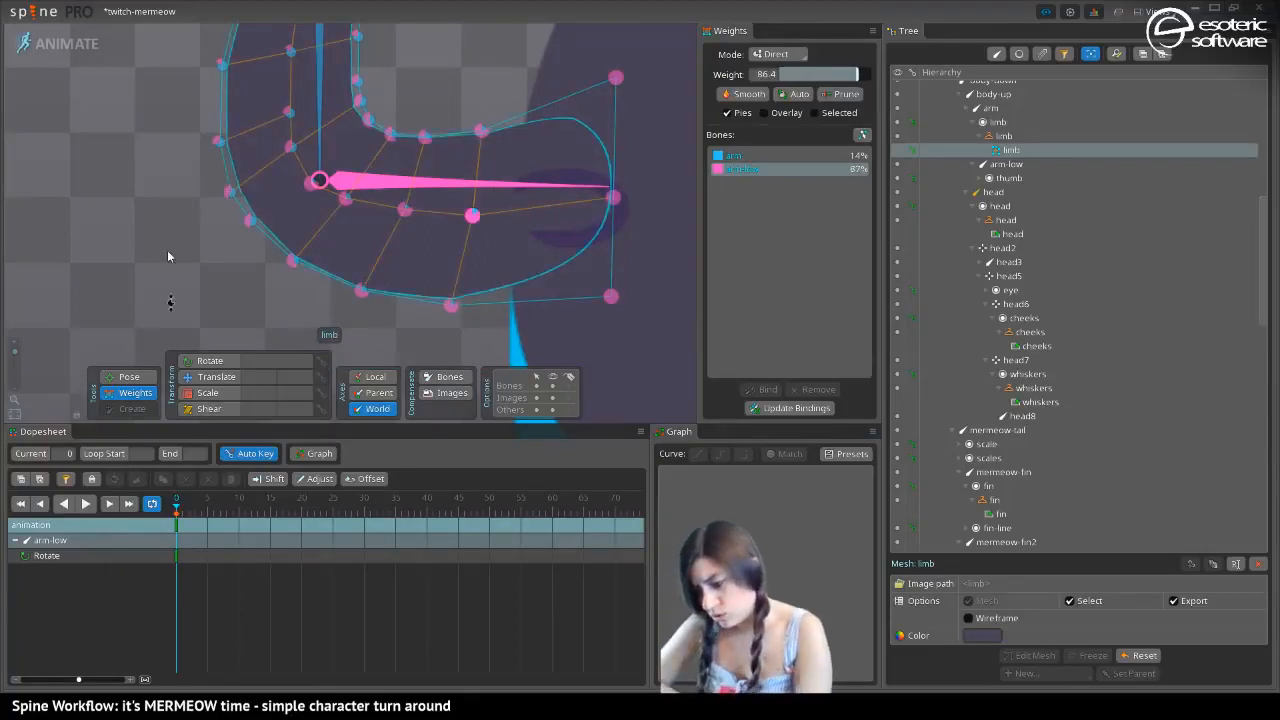
Pose the arm-low bone to test the elbow bend, and switch to Setup mode
left_click_drag(168, 252, 166, 316)
left_click(124, 377)
left_click_drag(15, 352, 15, 357)
left_click_drag(377, 209, 338, 262)
left_click(80, 42)
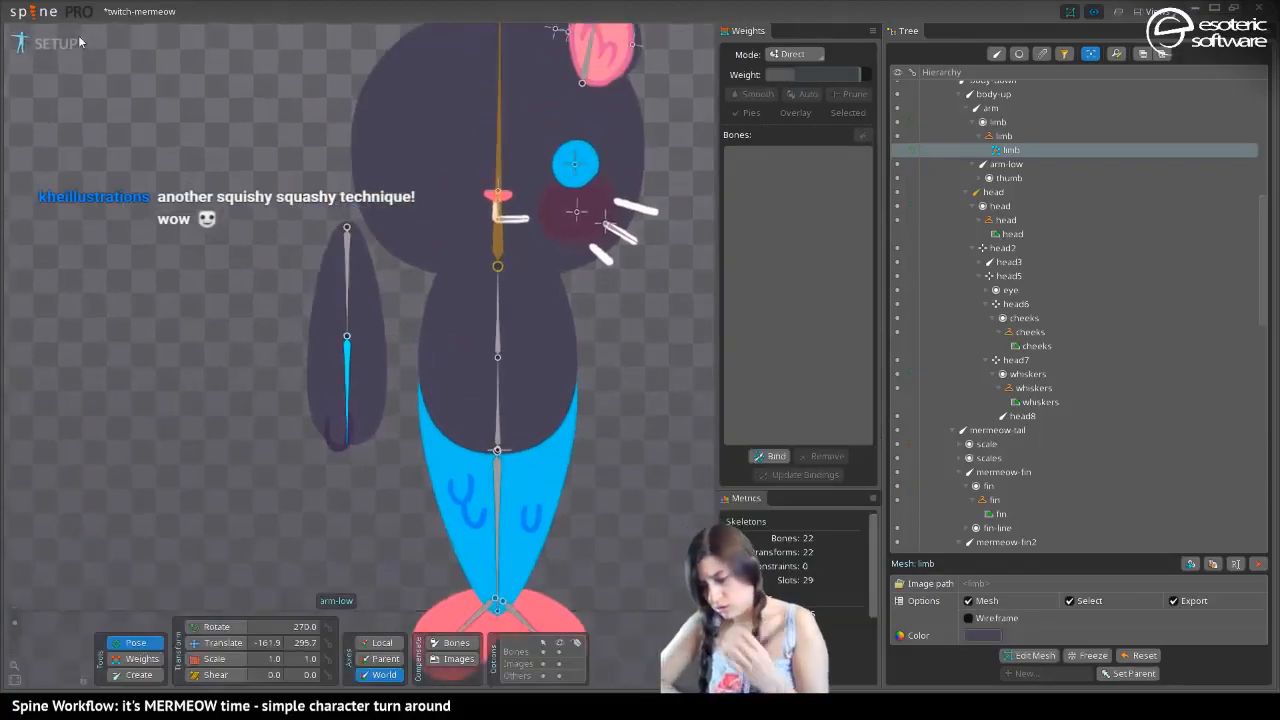
Attach the arm to the body's shoulder by moving the arm bone to about -62, 359.6 and rotating it to 245.27 degrees
left_click(215, 642)
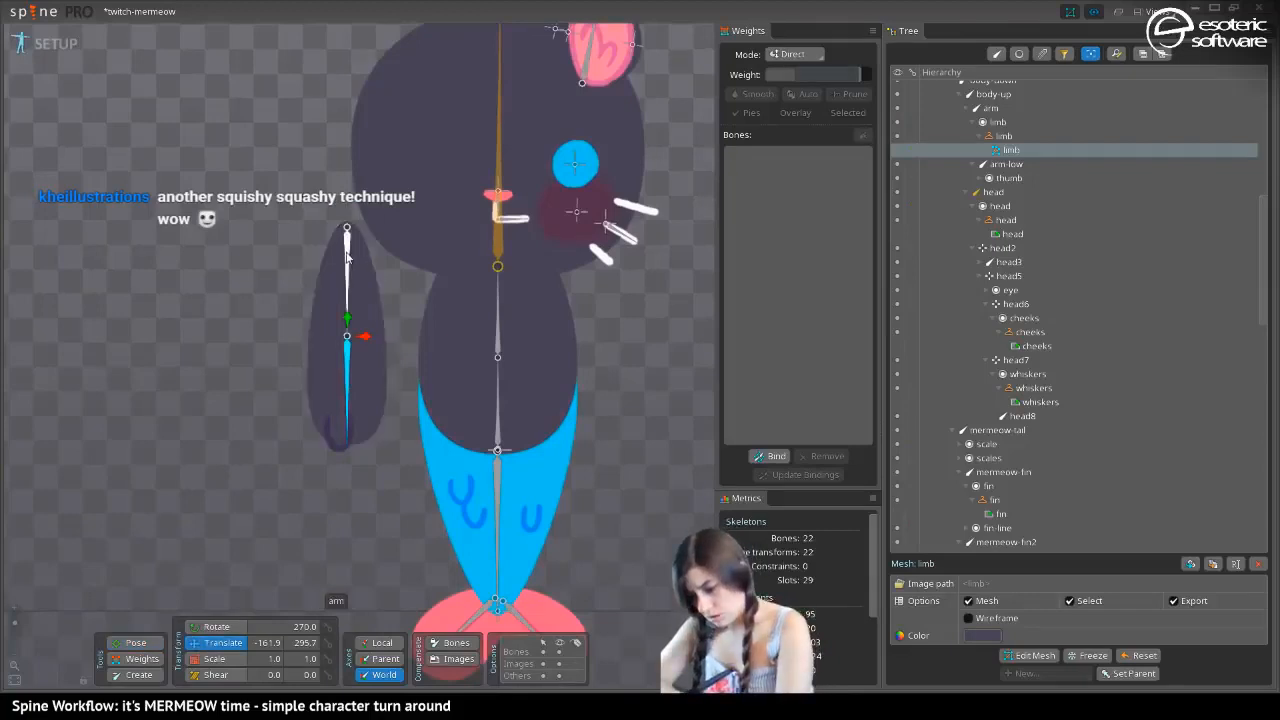
left_click(341, 254)
left_click_drag(341, 254, 428, 270)
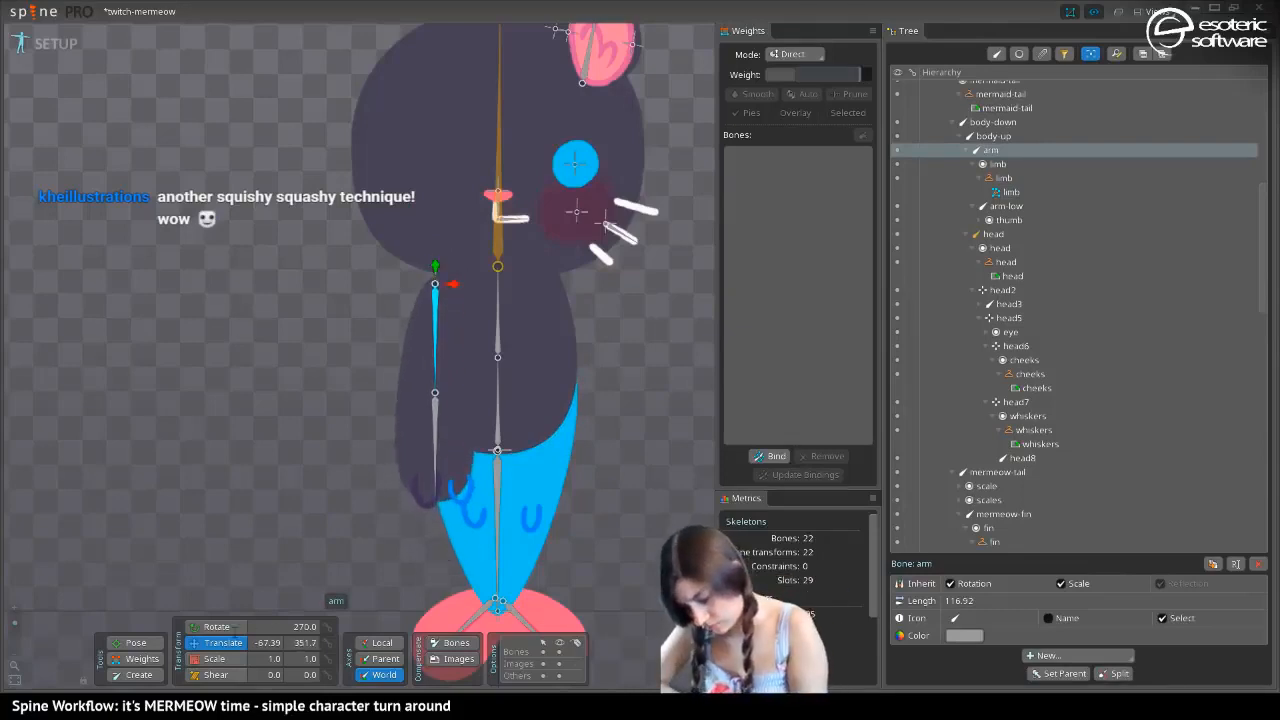
key("c")
left_click_drag(431, 365, 390, 382)
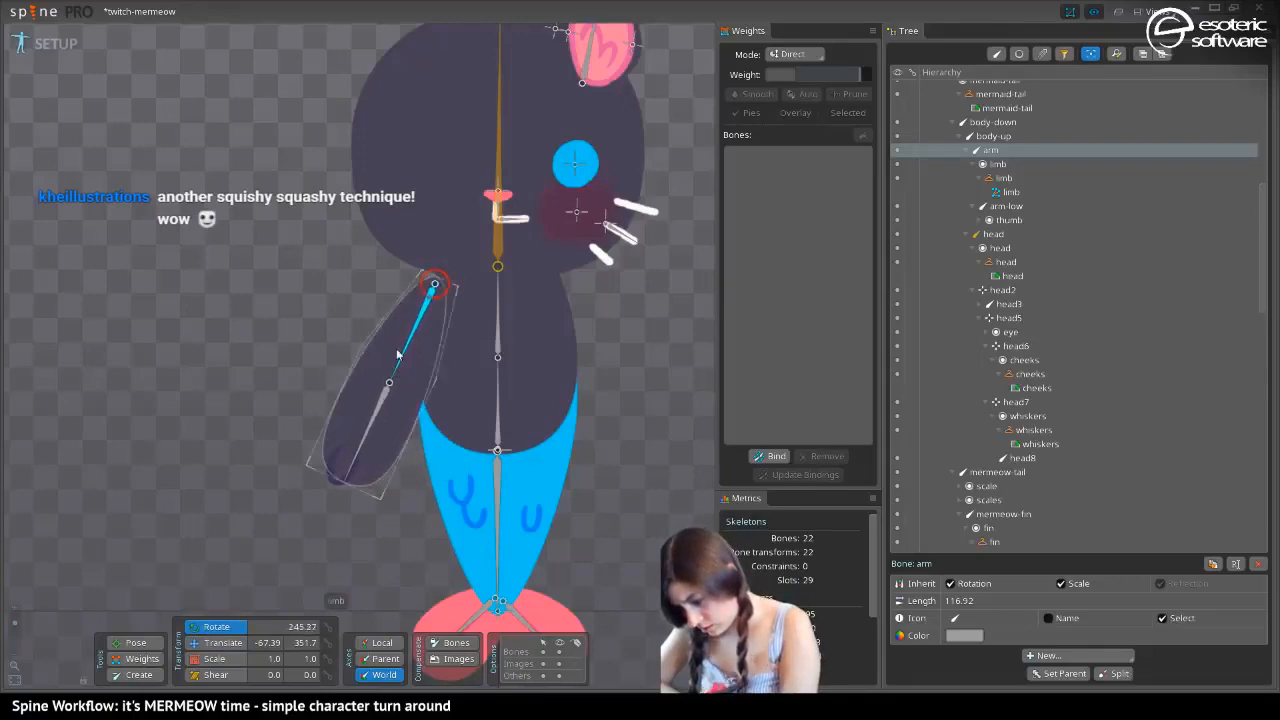
left_click(192, 643)
left_click_drag(434, 284, 412, 284)
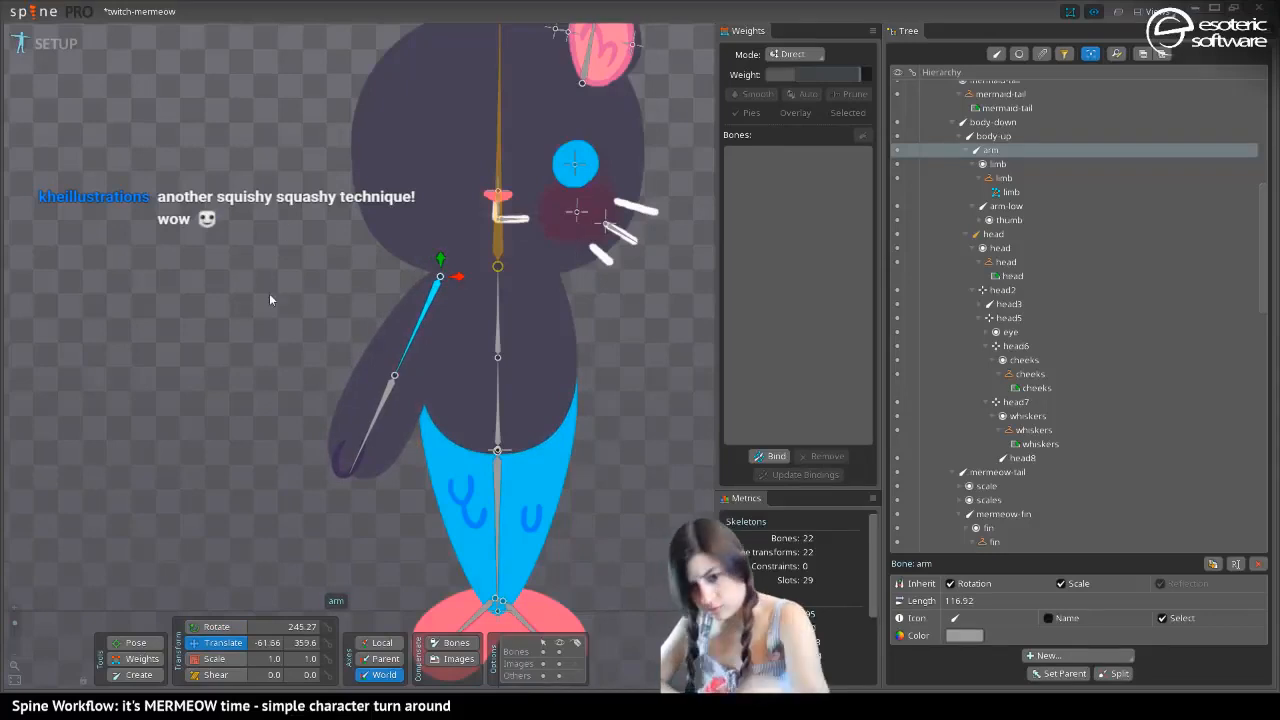
Preview the repositioned arm in another skin, return to the dark skin and save the project
key("period")
key("period")
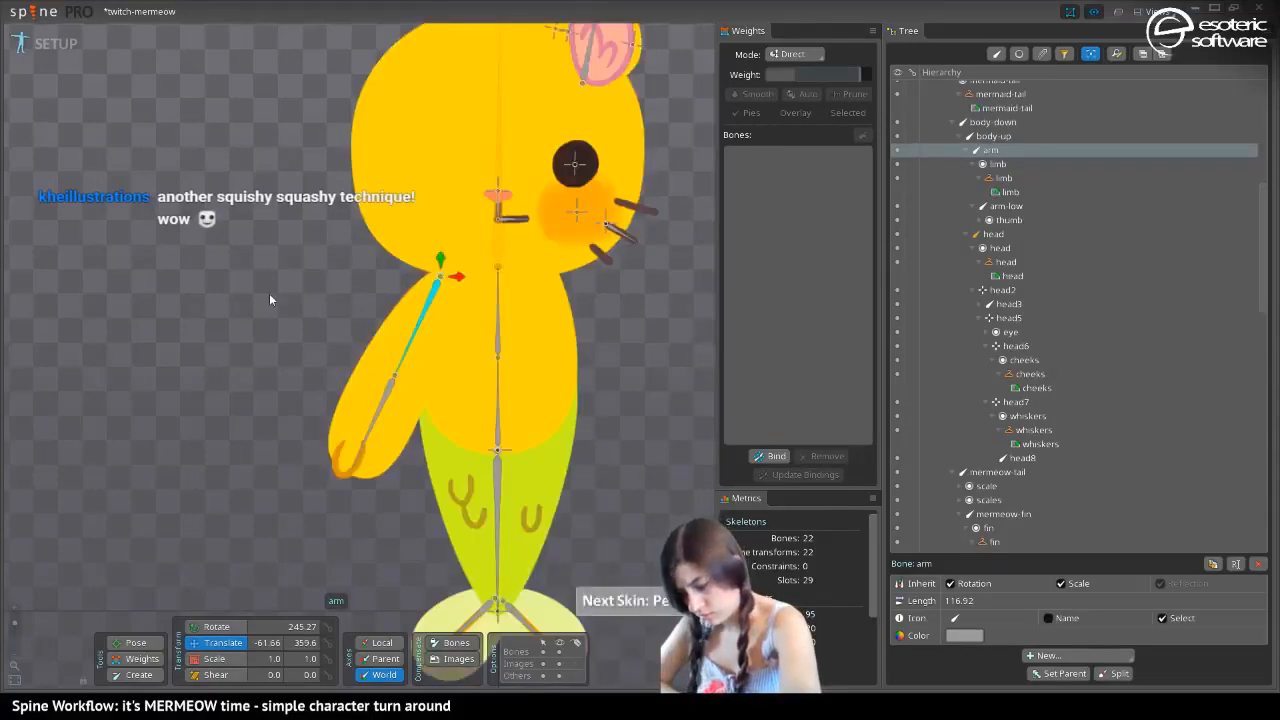
key("comma")
key("comma")
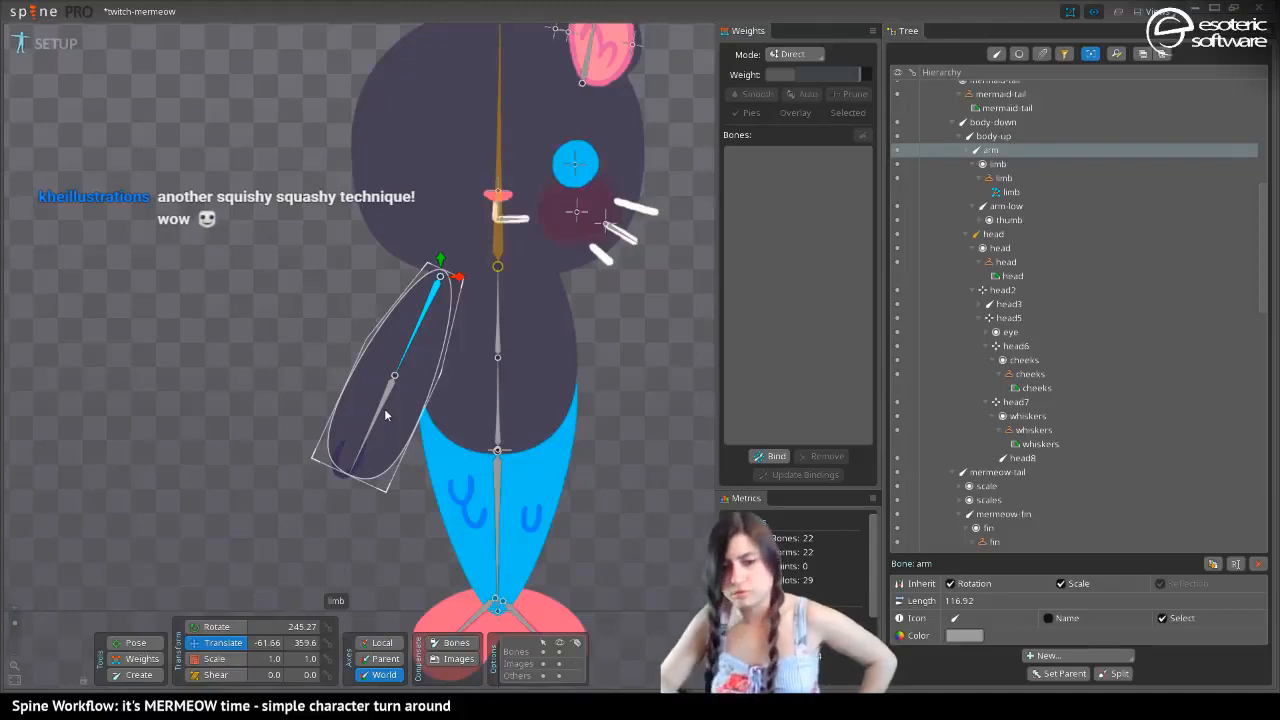
key("ctrl+s")
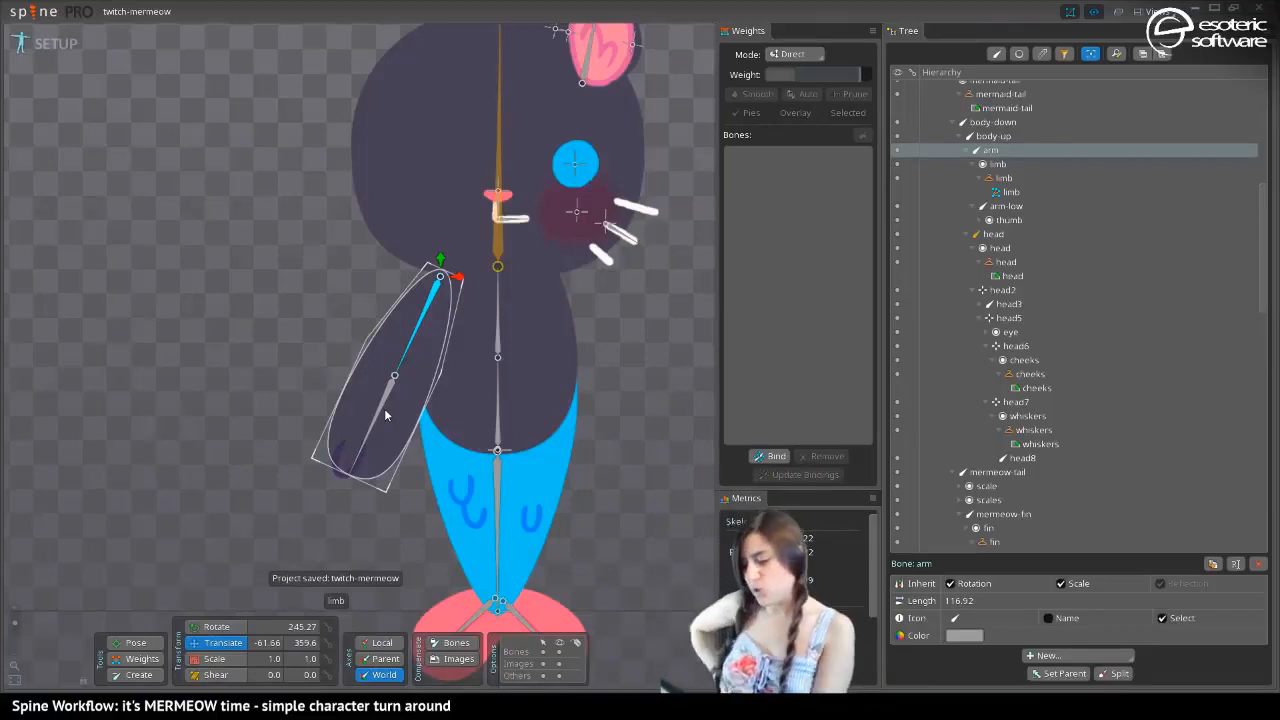
Turn the mermaid-tail image into a mesh and open it for mesh editing
left_click_drag(284, 76, 232, 48)
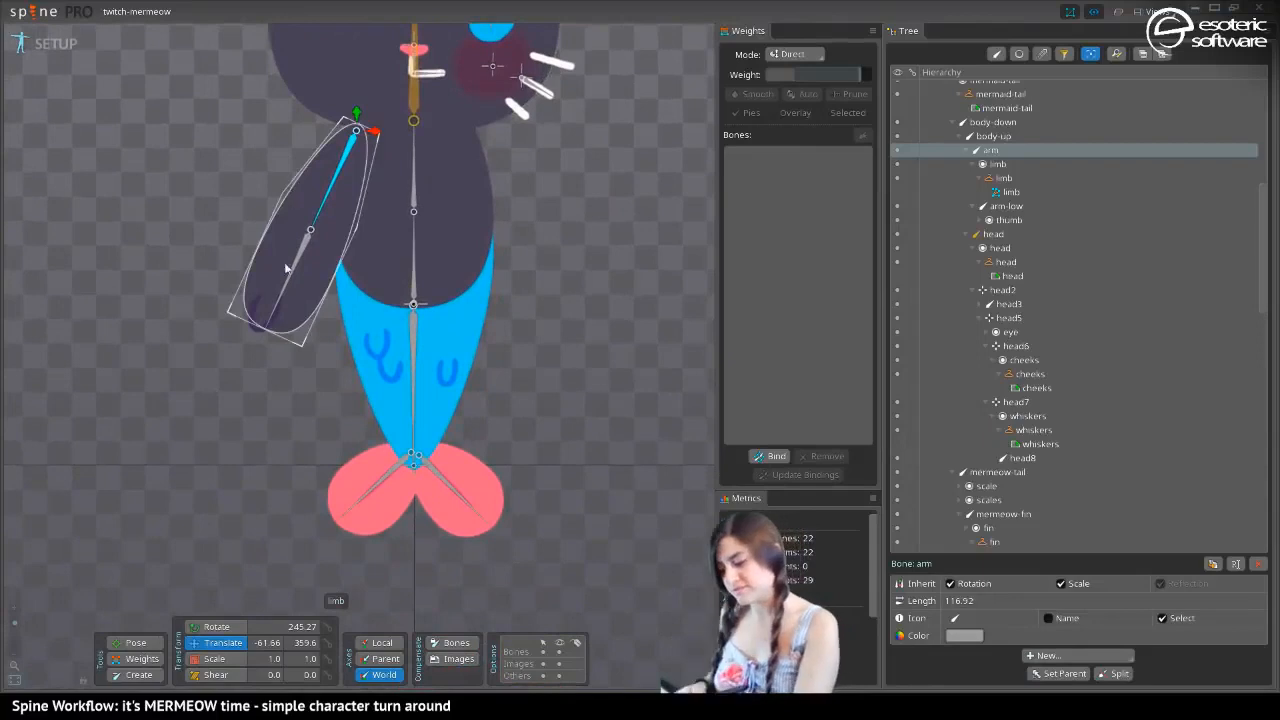
left_click_drag(285, 268, 323, 498)
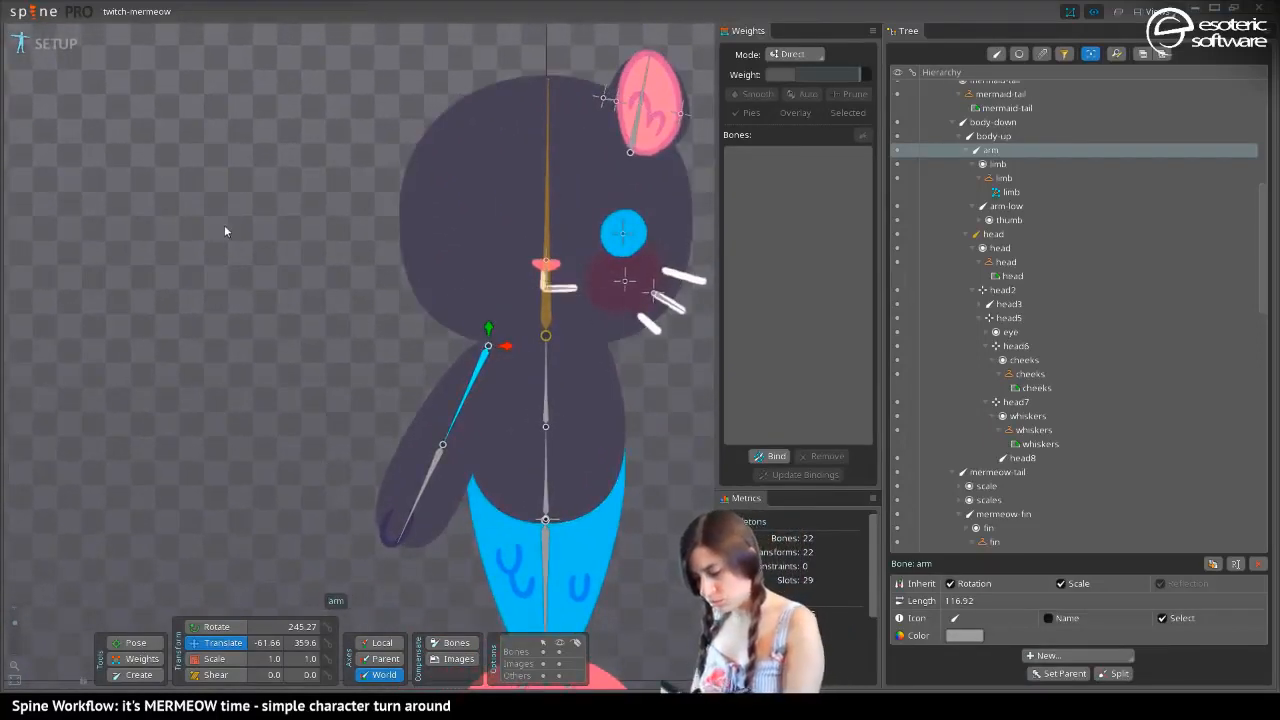
left_click_drag(232, 248, 10, 168)
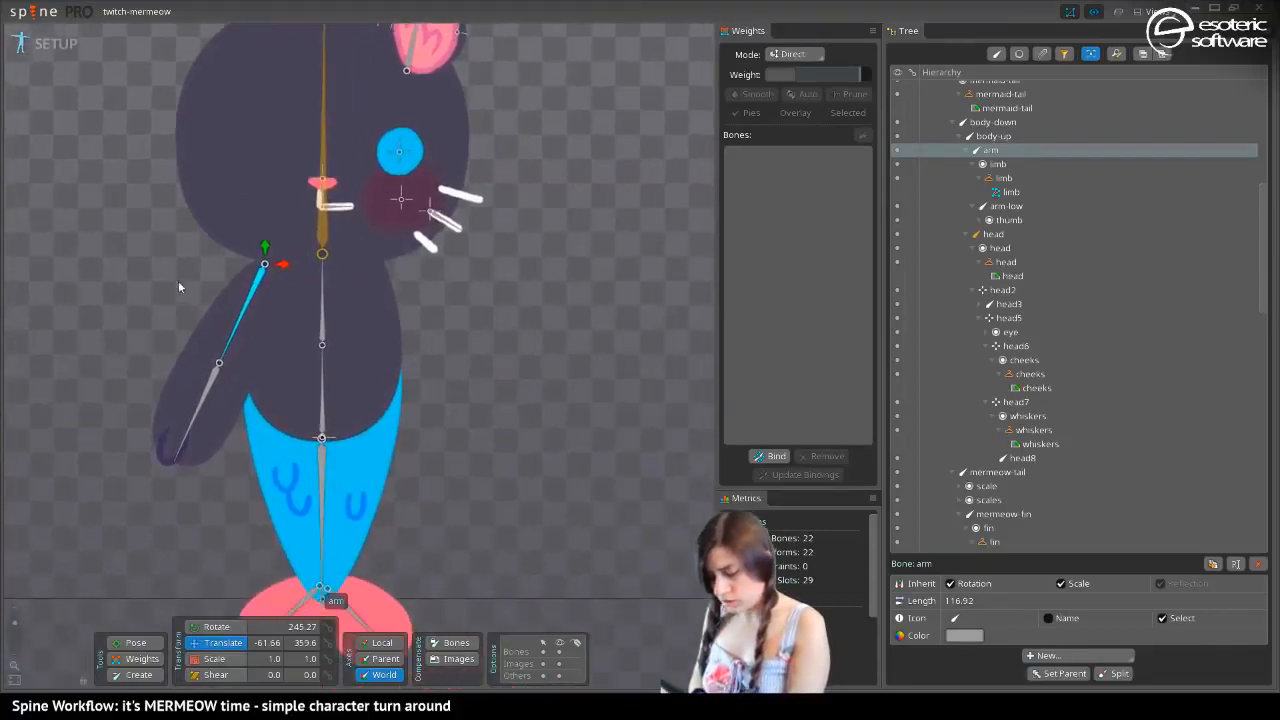
left_click_drag(173, 334, 290, 275)
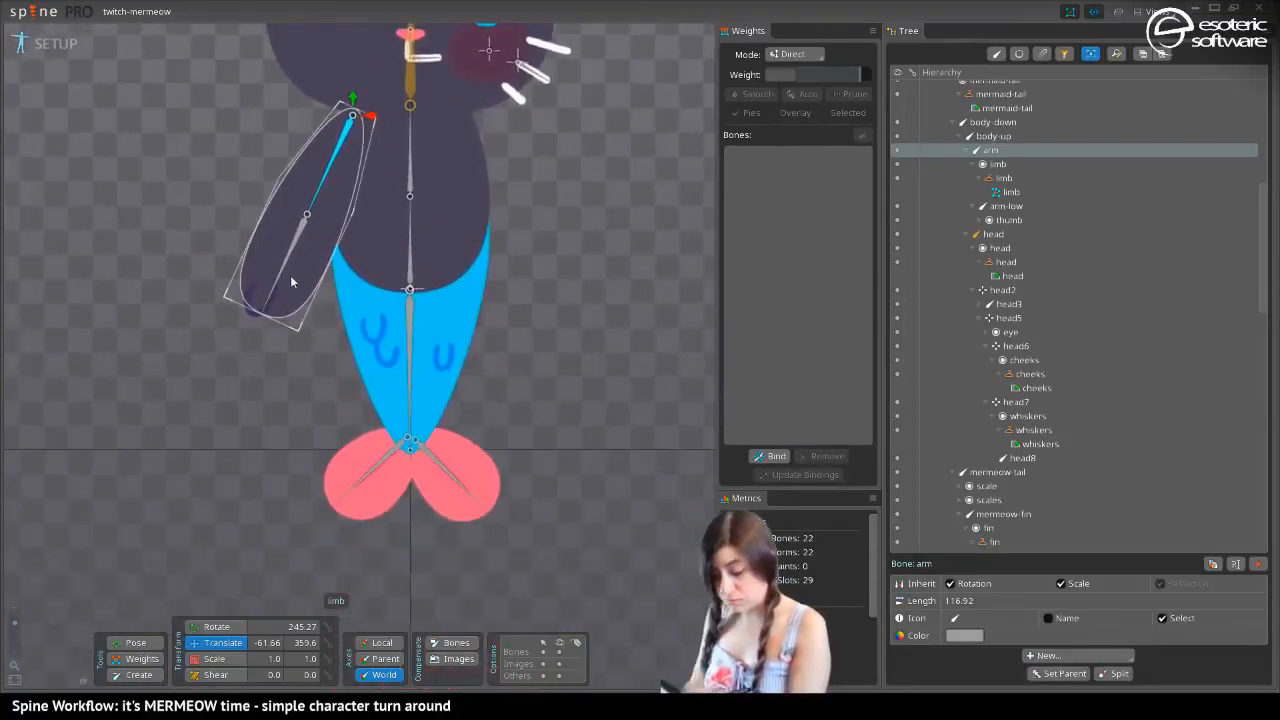
left_click(443, 314)
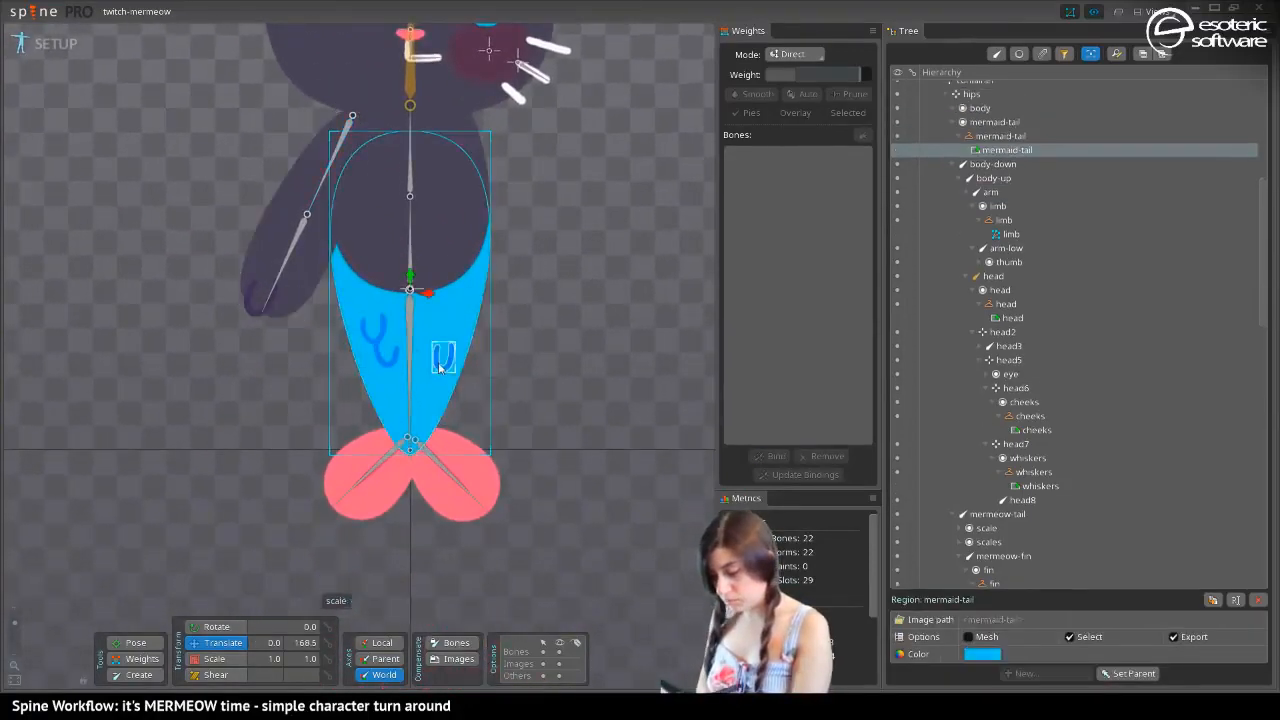
left_click_drag(239, 185, 326, 294)
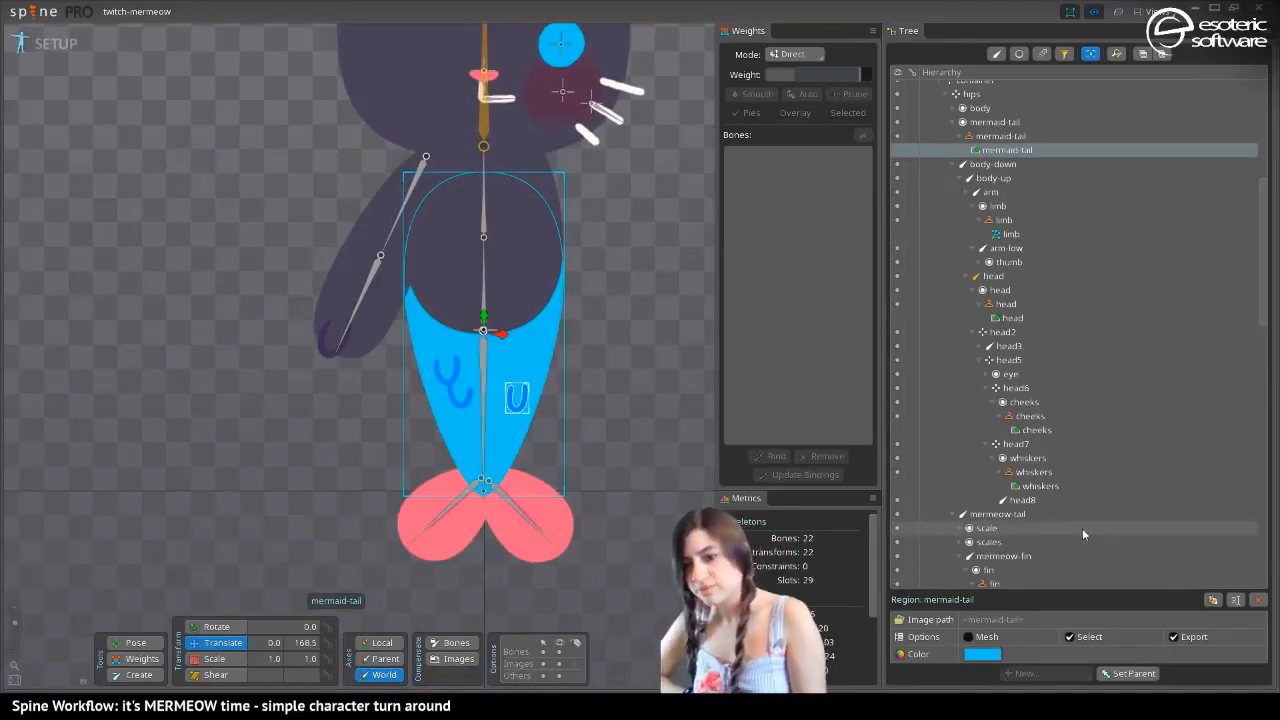
mouse_move(1082, 528)
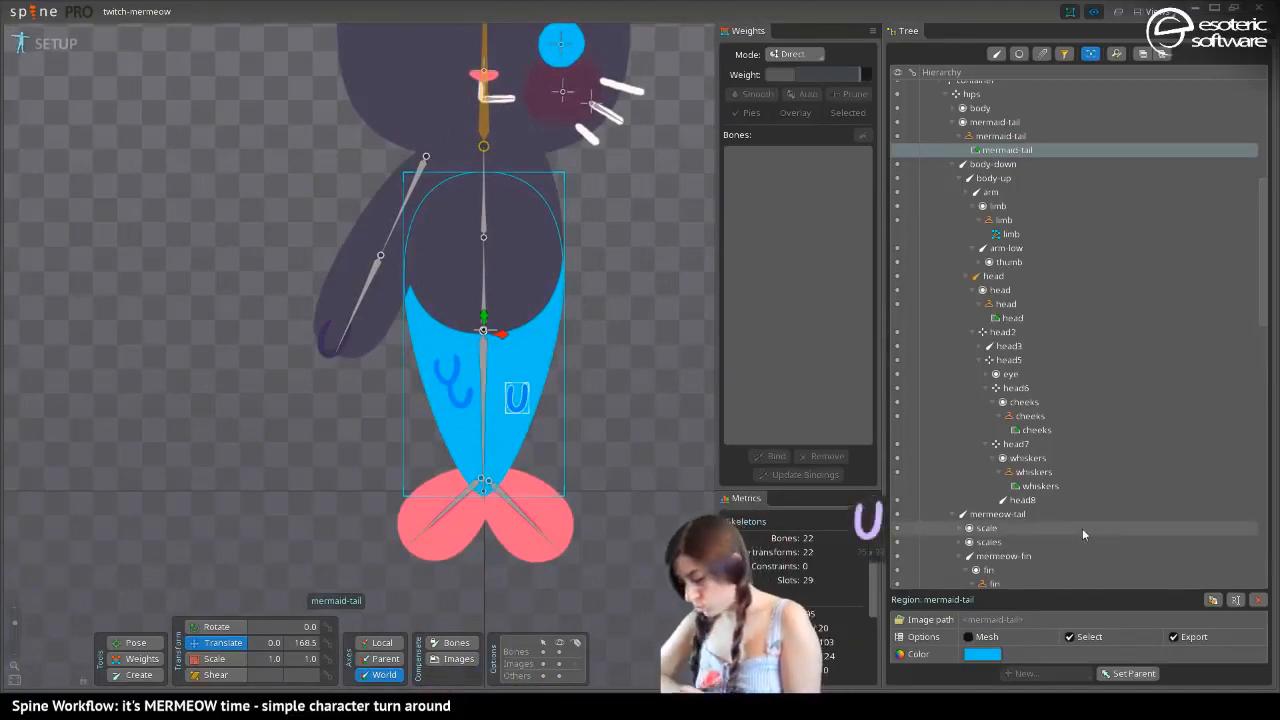
left_click(968, 636)
left_click(1024, 655)
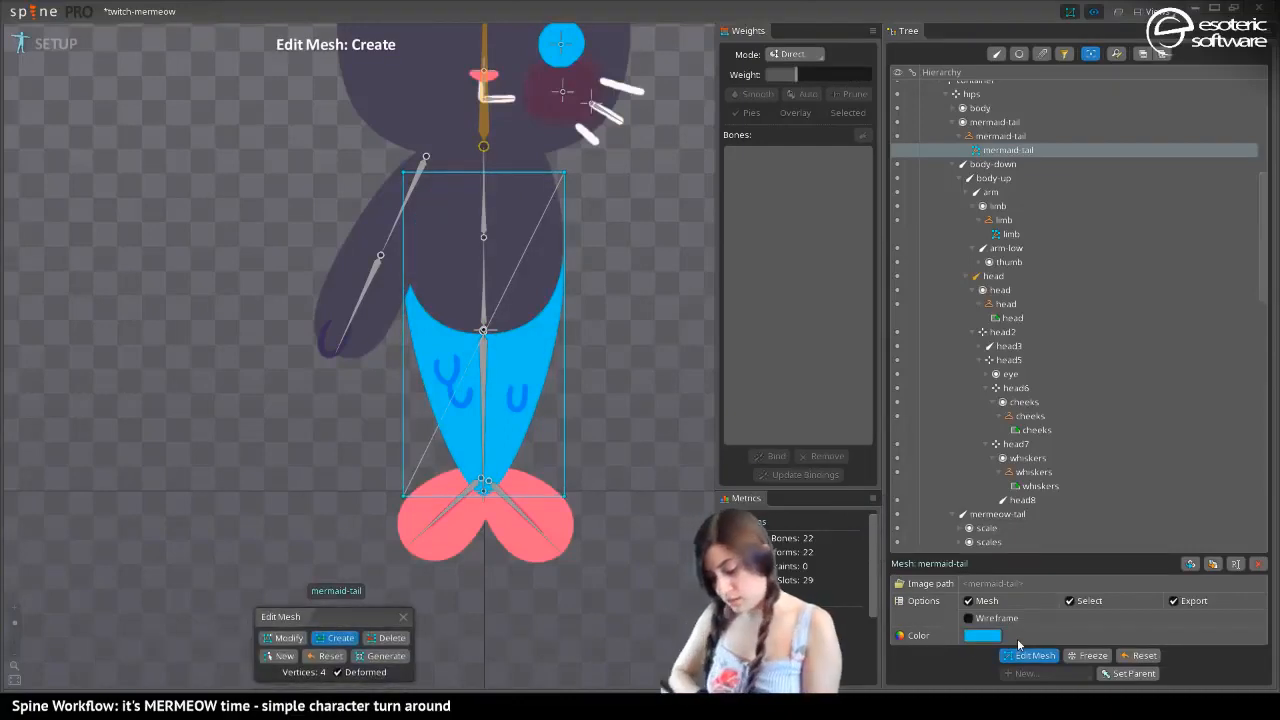
Draw a new closed 12-vertex hull around mermaid-tail, with square corners at the wide end and edges following the taper to the tip
left_click(280, 655)
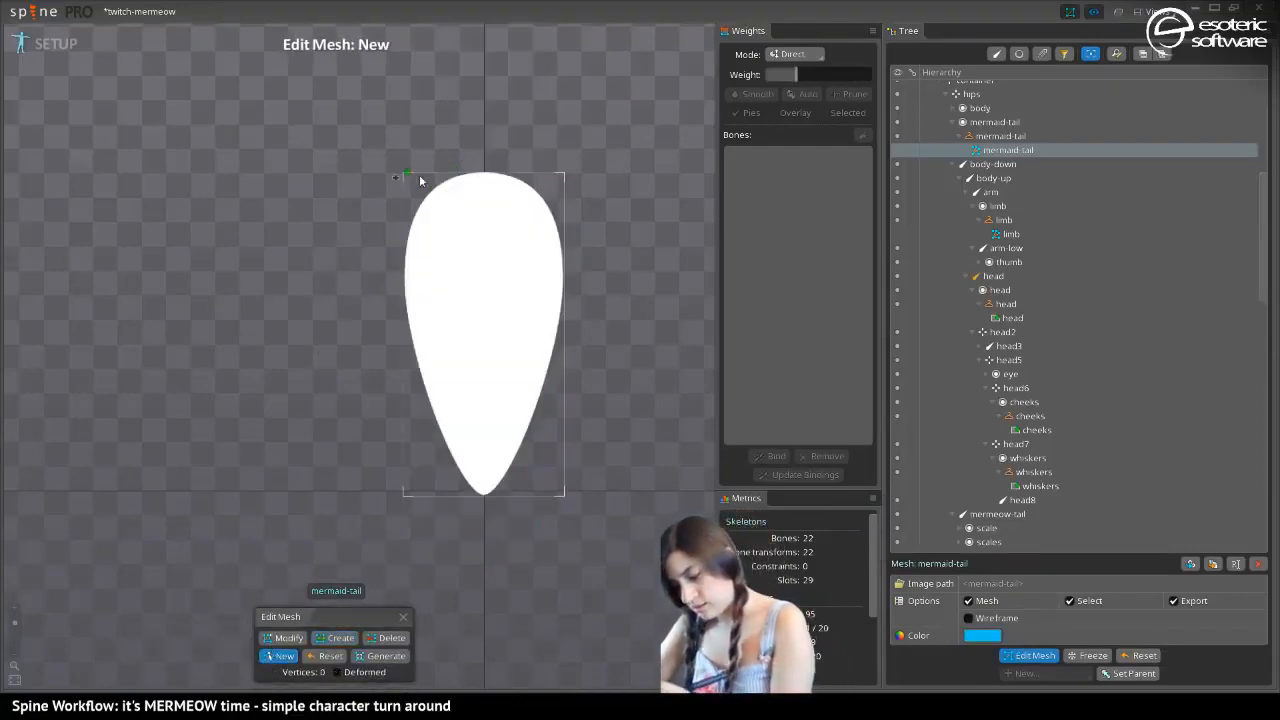
left_click(403, 173)
left_click(564, 173)
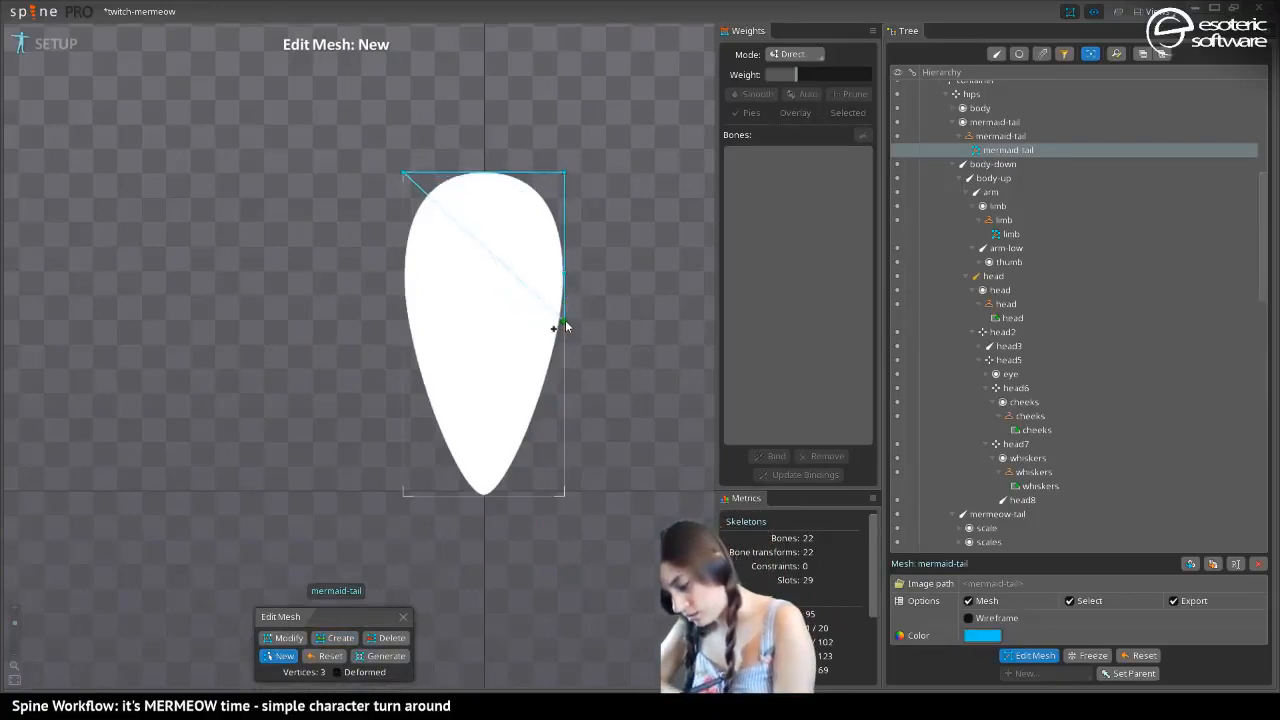
left_click(564, 322)
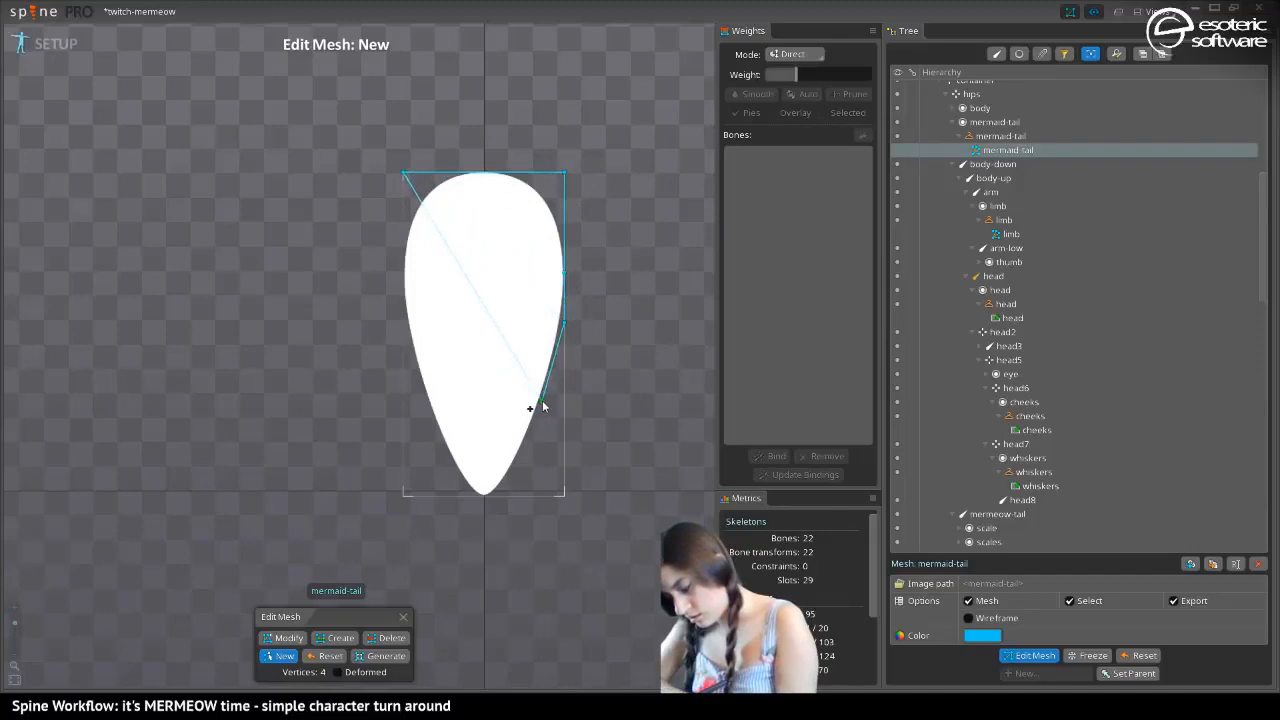
left_click(541, 404)
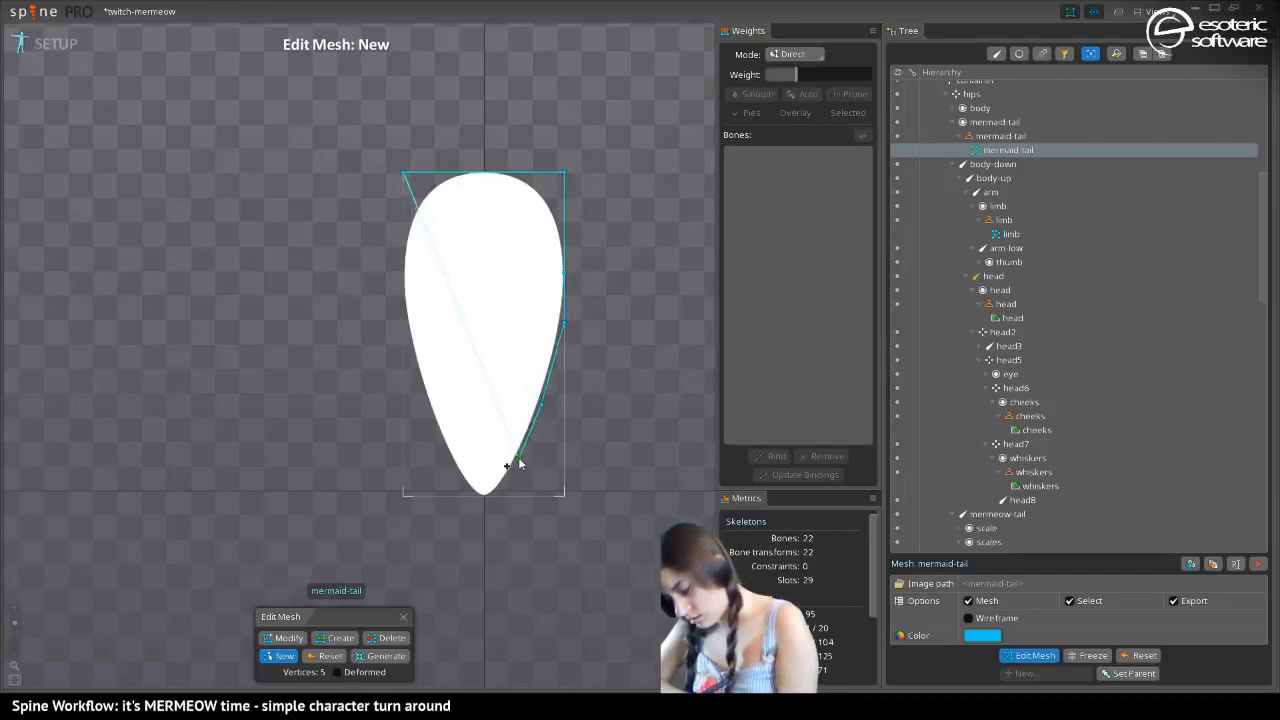
left_click(521, 453)
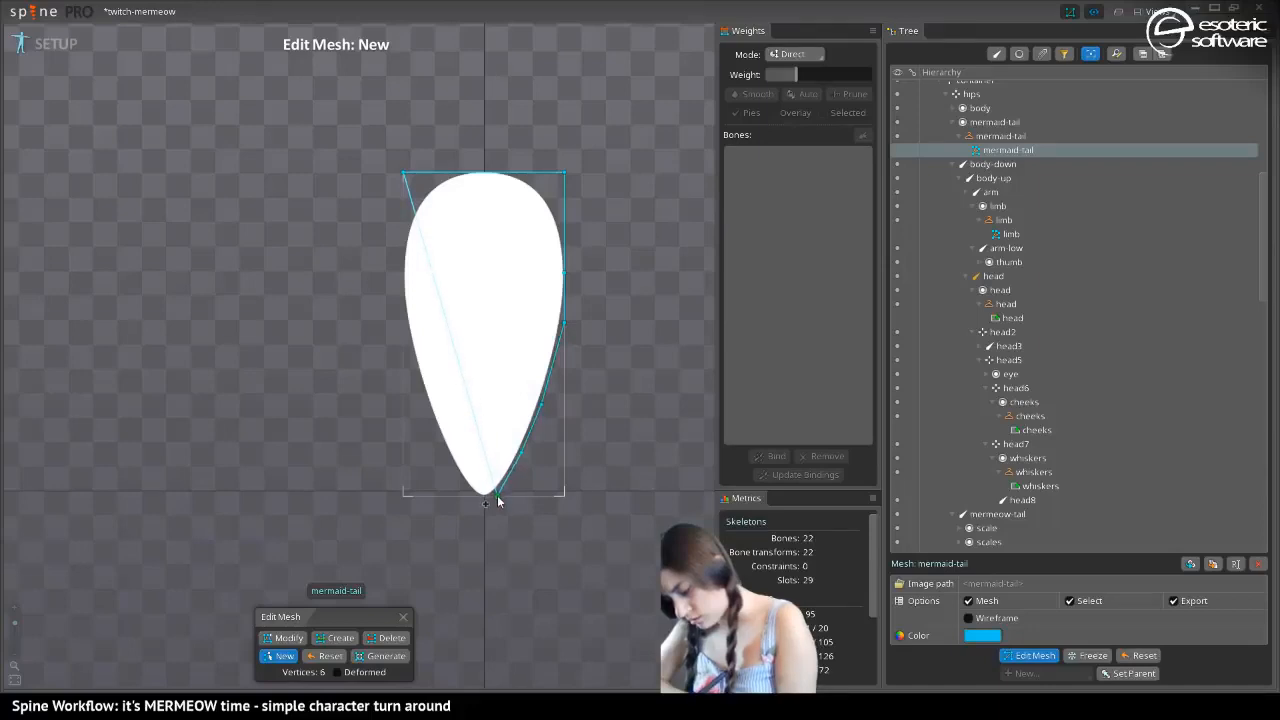
left_click(497, 495)
left_click(471, 494)
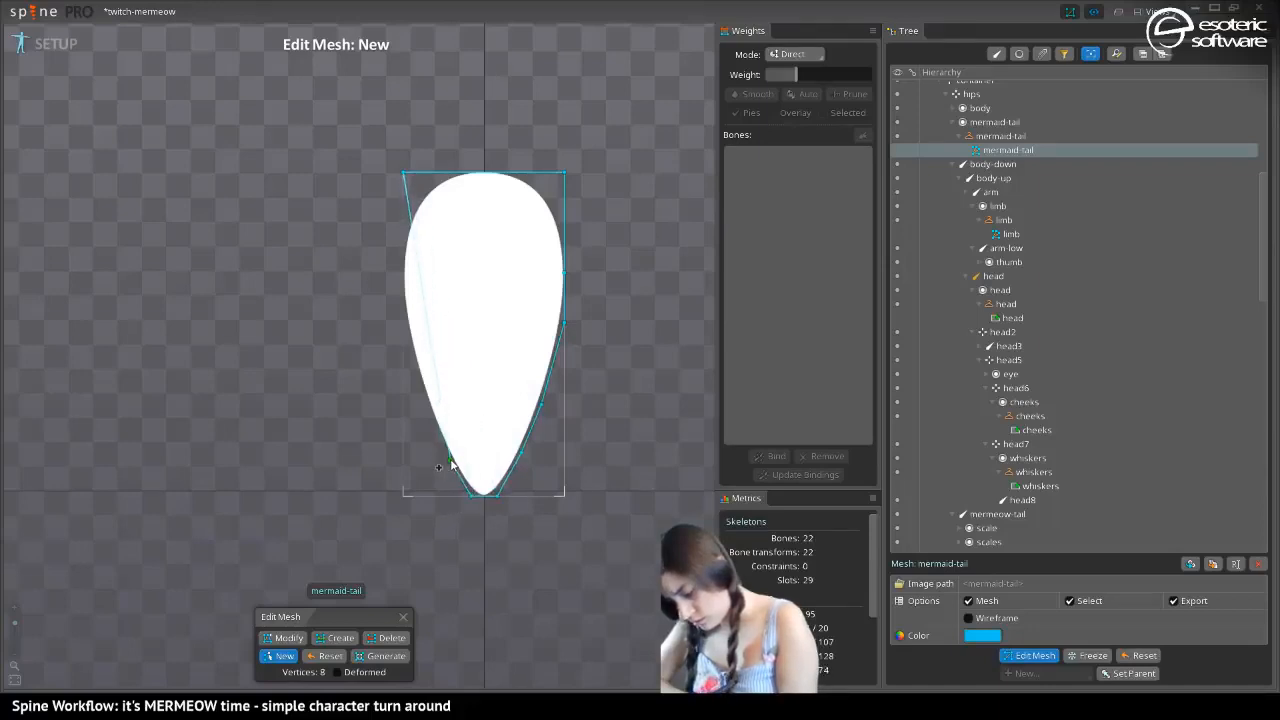
left_click(449, 461)
left_click(427, 411)
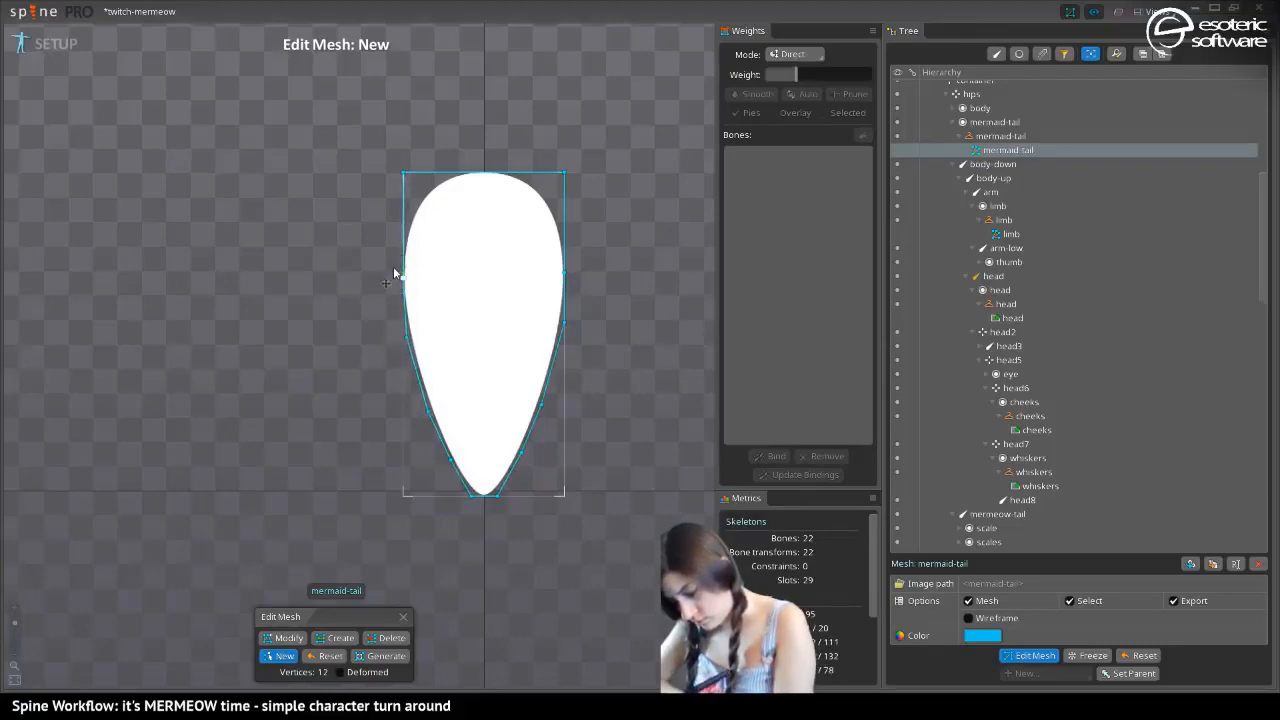
left_click(402, 171)
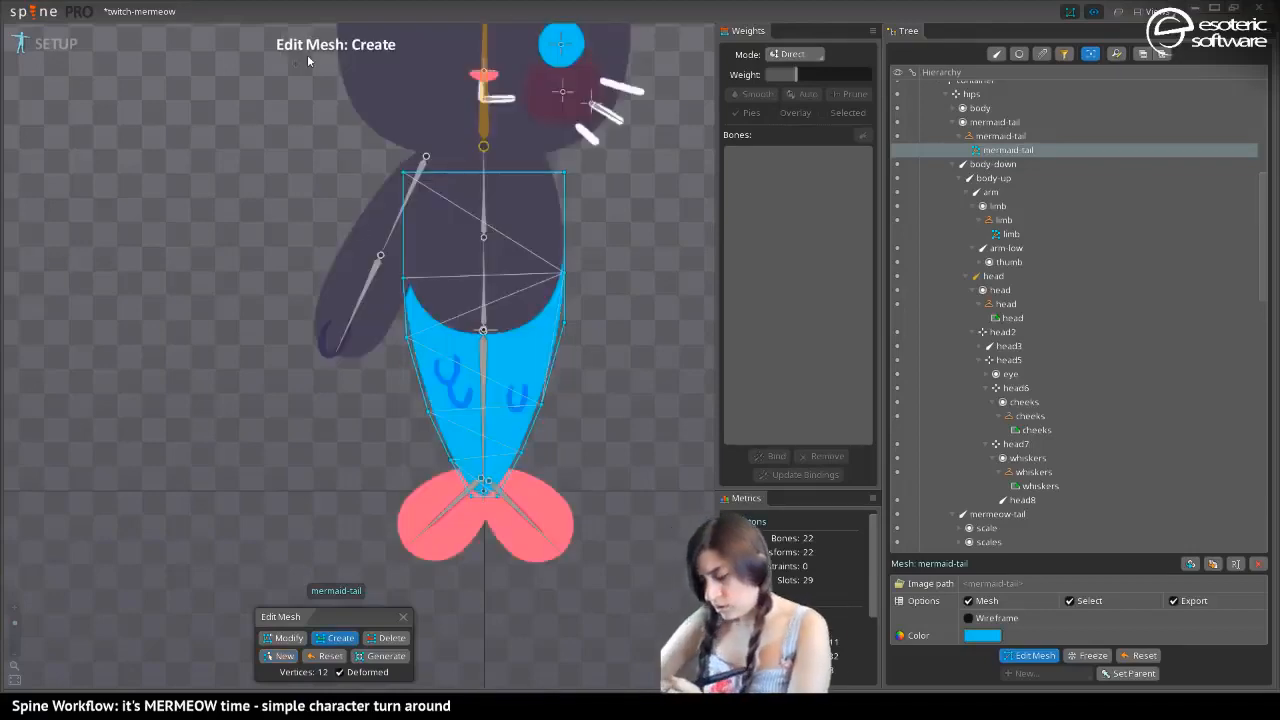
Add four inner vertices along the tail mesh's centre line, roughly level with the edge vertices from the belly down to the tip
left_click(484, 279)
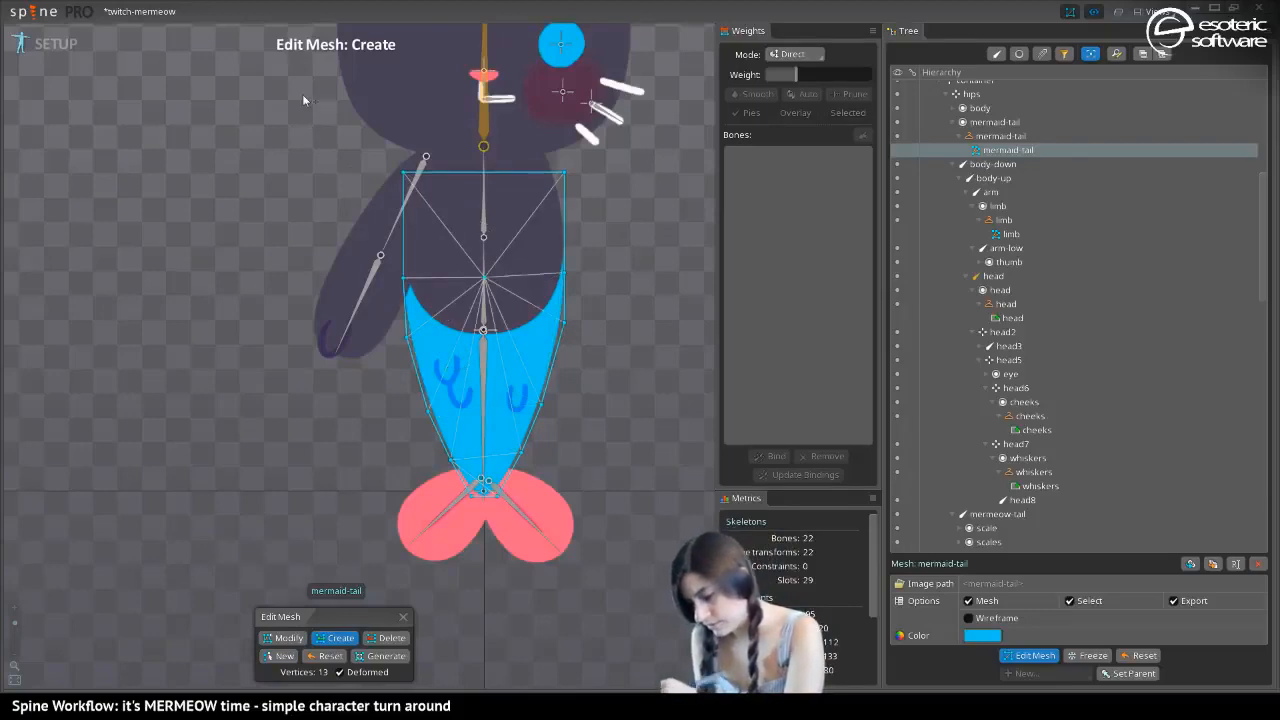
left_click(483, 332)
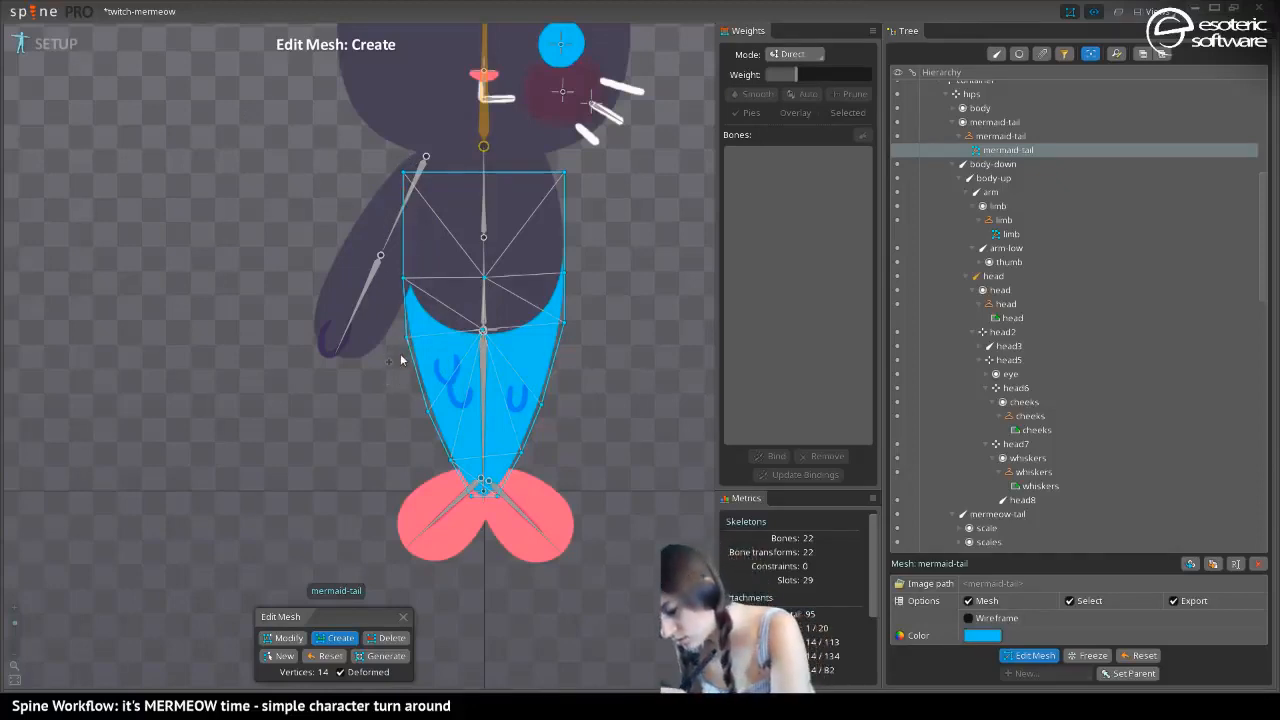
left_click(340, 672)
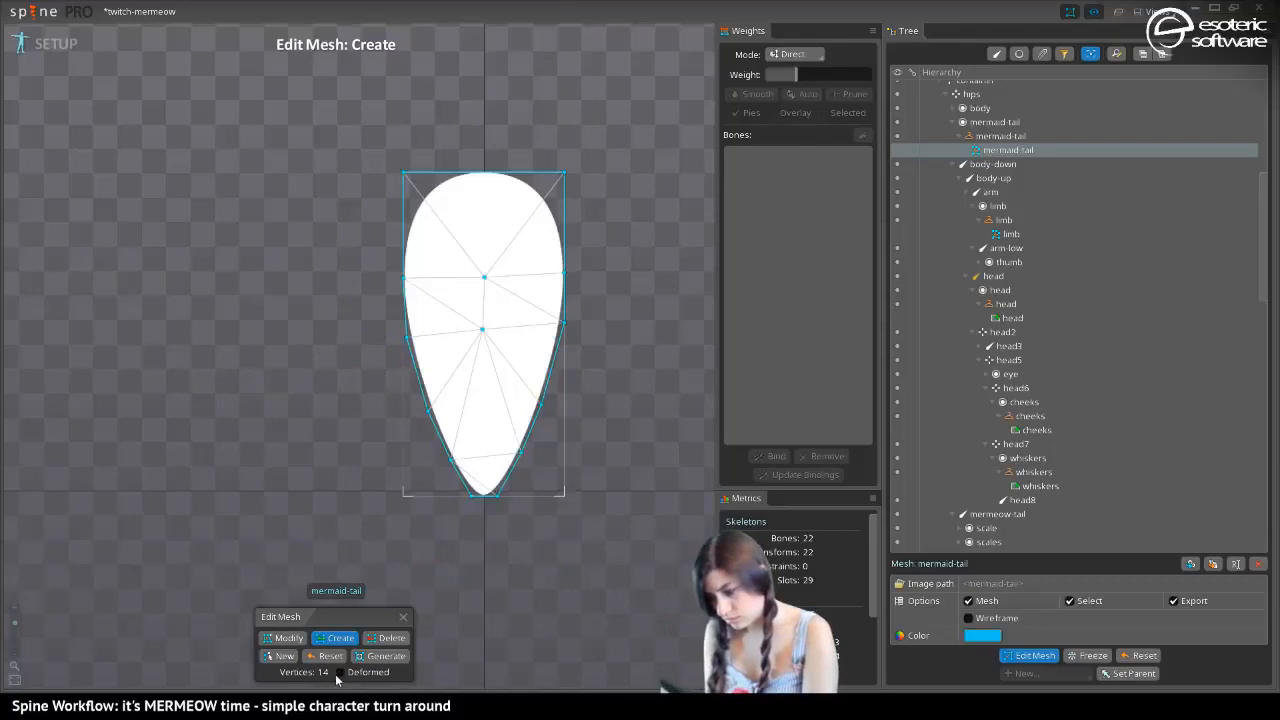
left_click(341, 673)
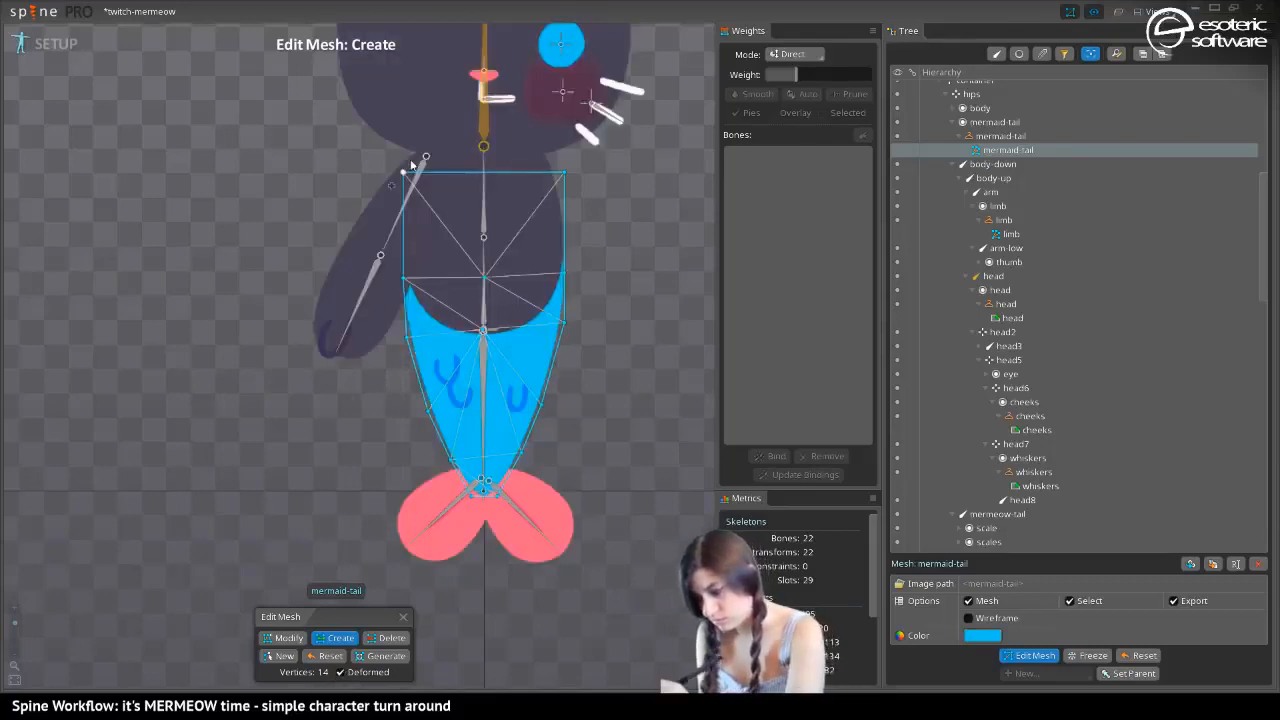
left_click(482, 411)
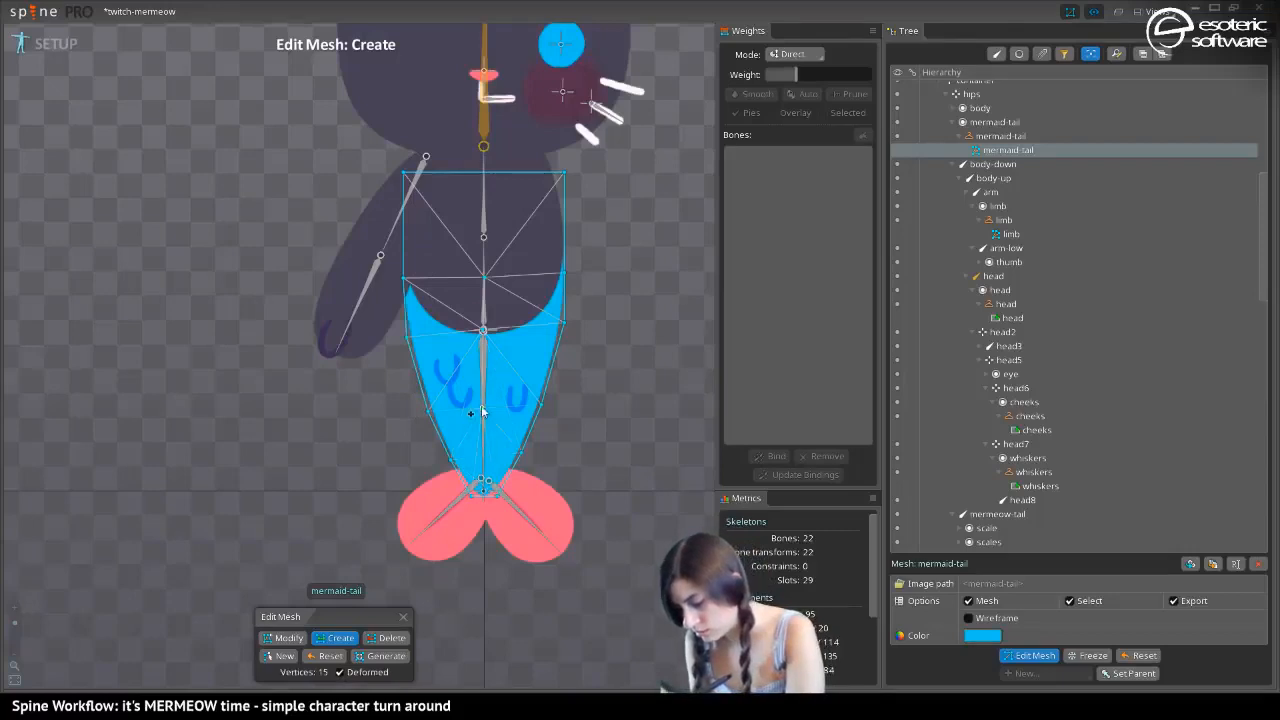
left_click(483, 461)
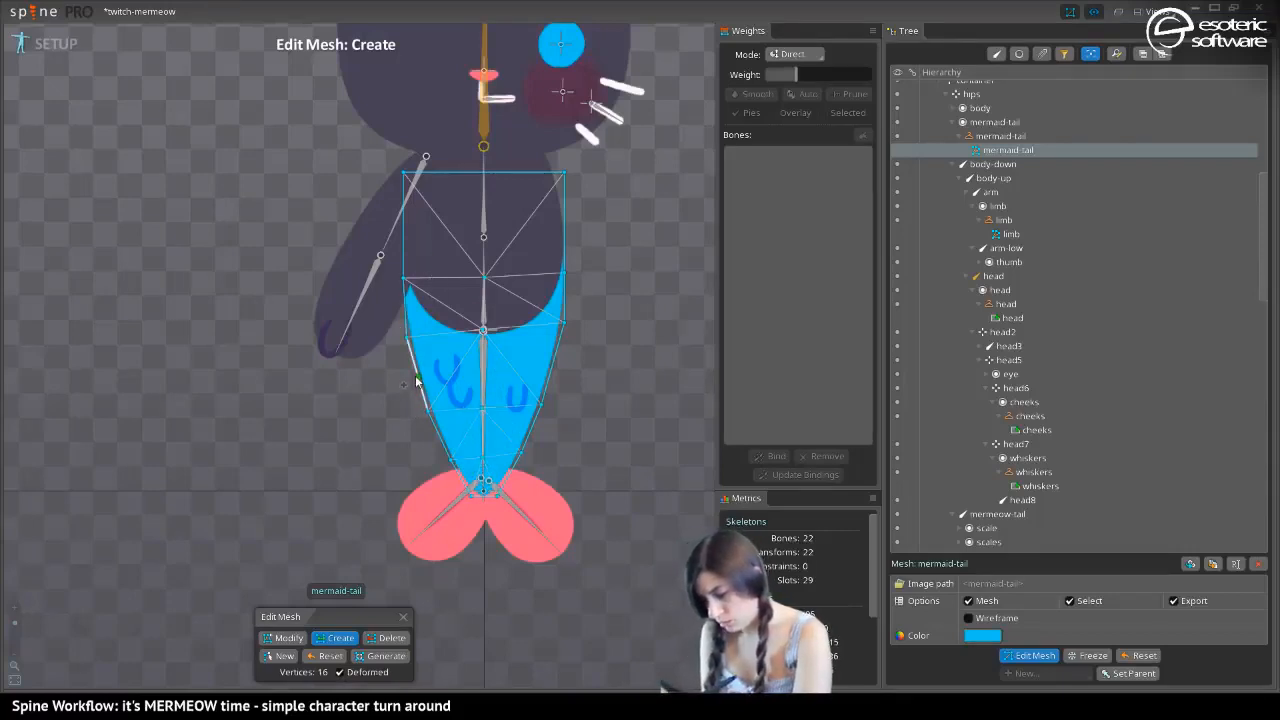
left_click(417, 378)
left_click(482, 378)
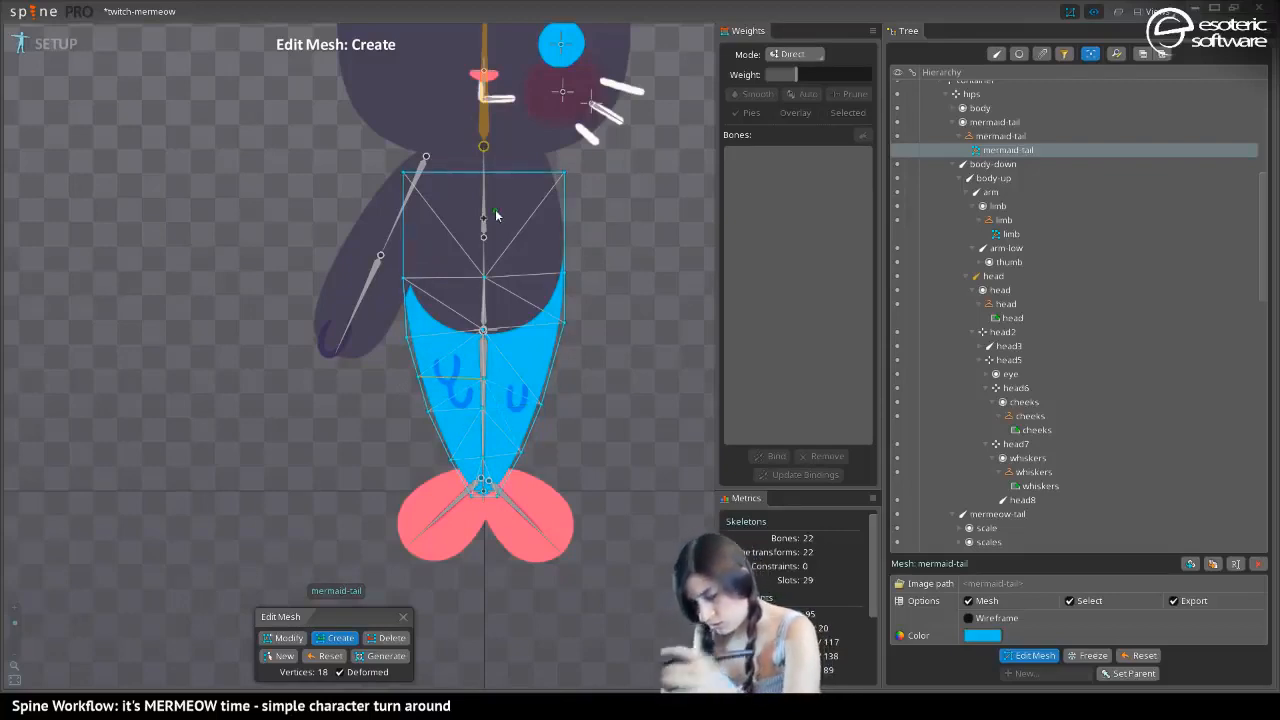
key("ctrl+z")
key("ctrl+z")
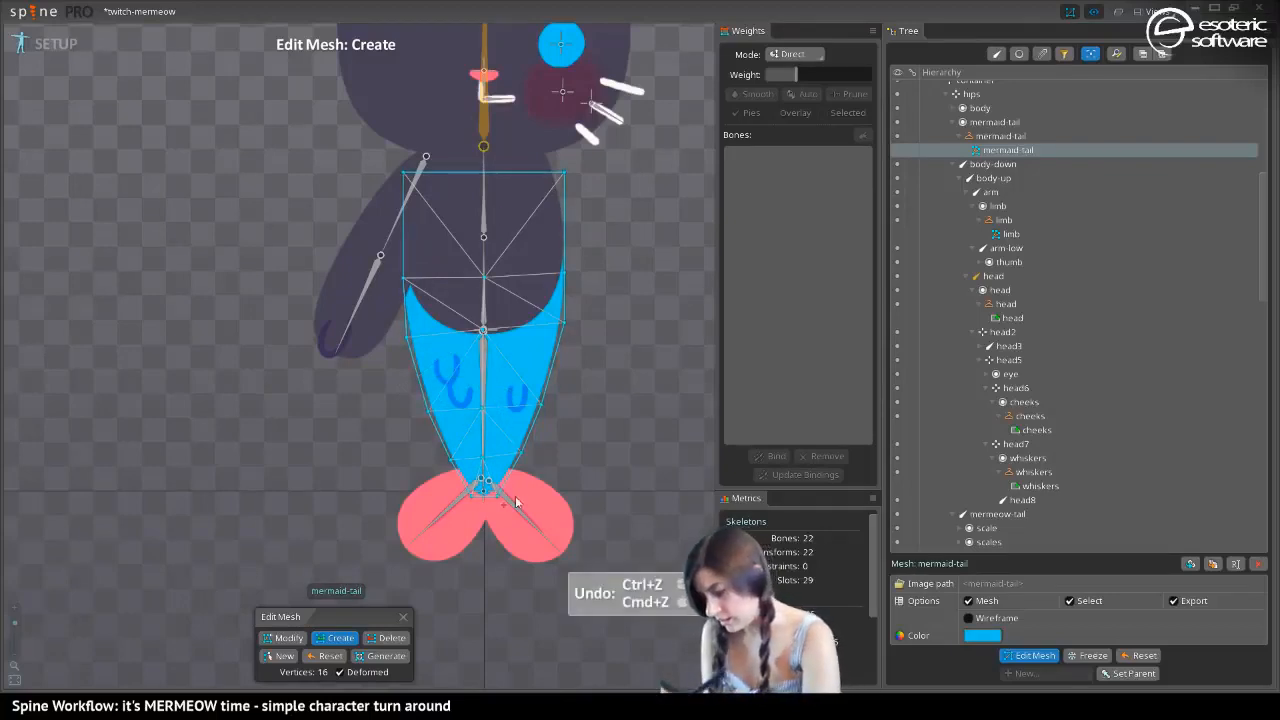
Finish editing the mermaid-tail mesh and save the project
left_click(1025, 655)
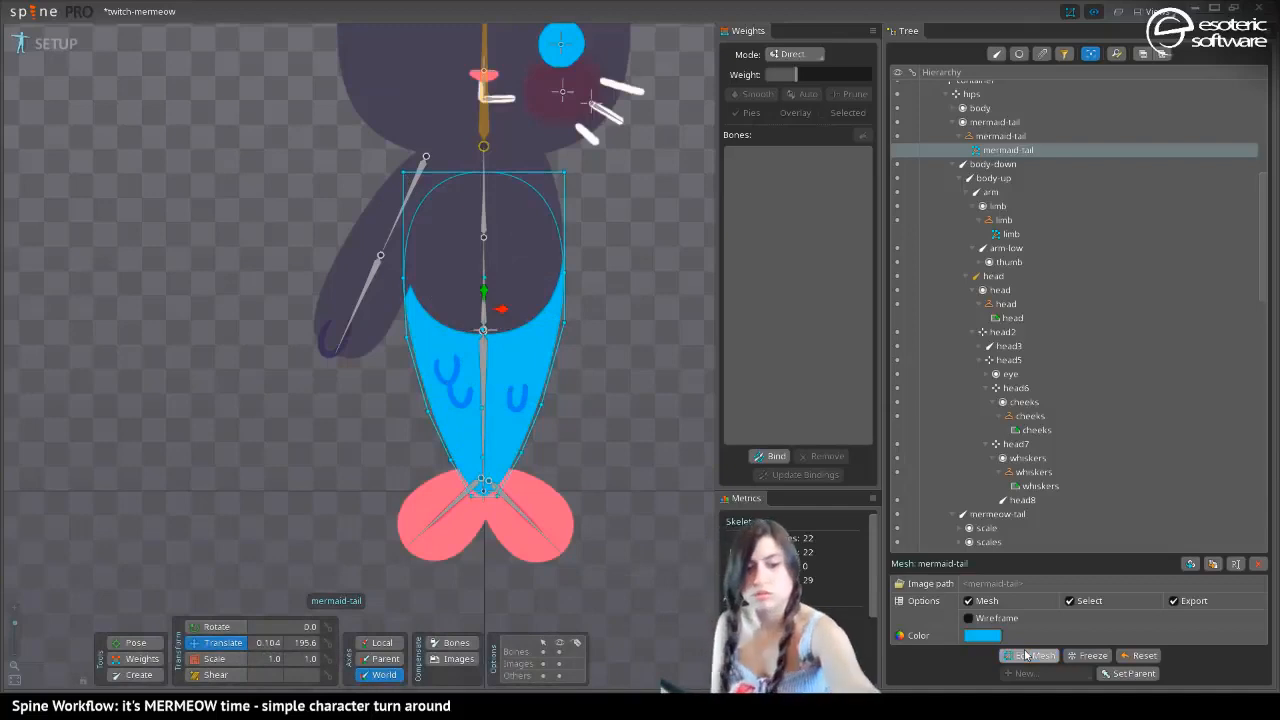
key("ctrl+s")
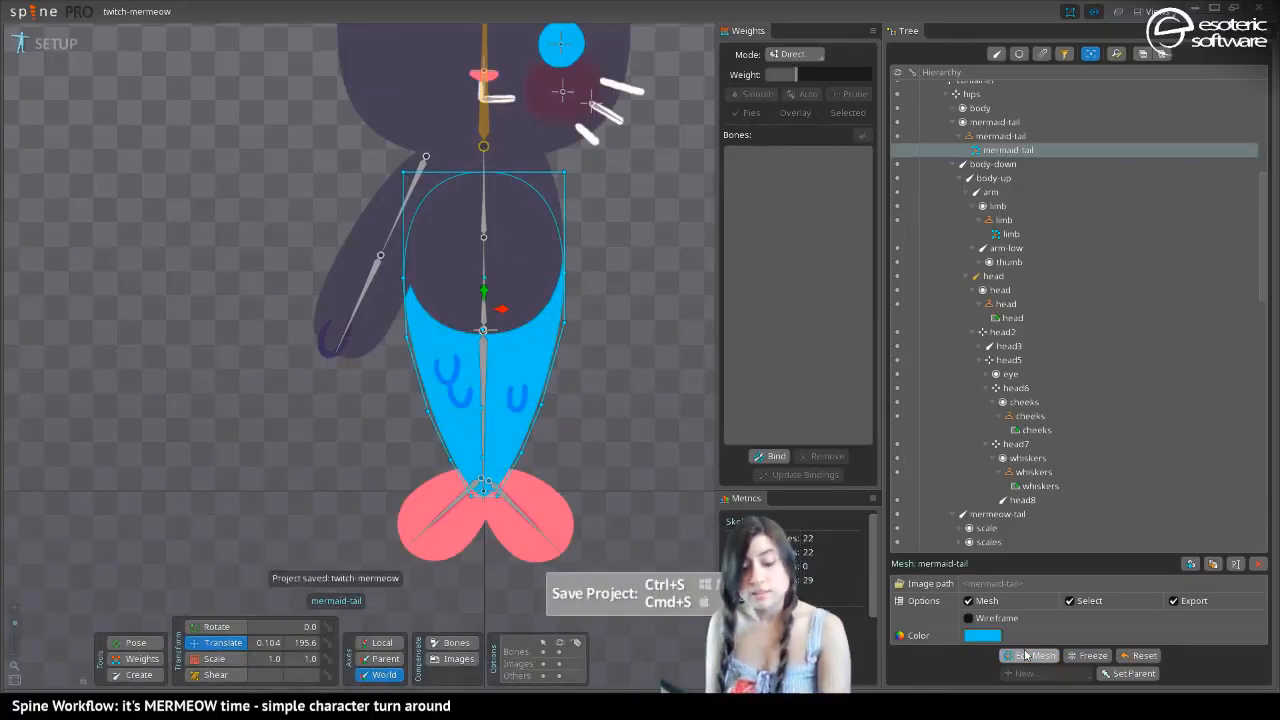
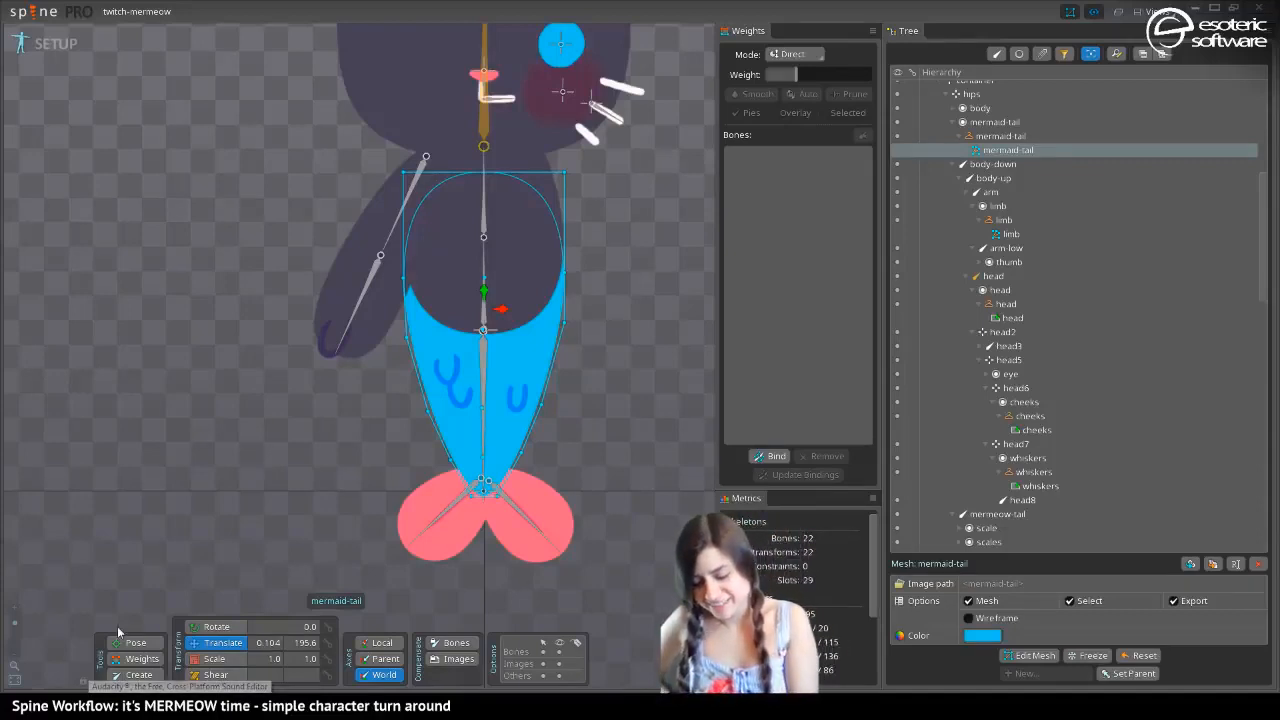
left_click(141, 658)
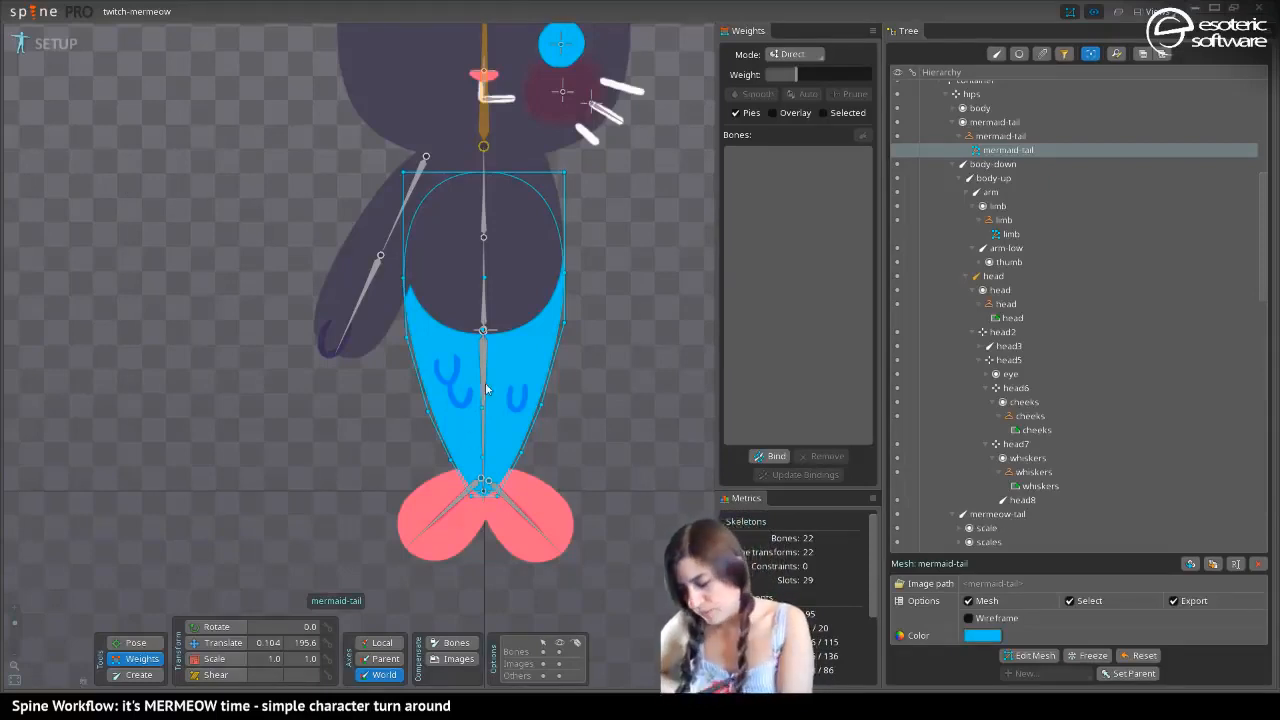
left_click_drag(474, 341, 463, 580)
left_click_drag(430, 374, 434, 237)
left_click_drag(268, 498, 219, 417)
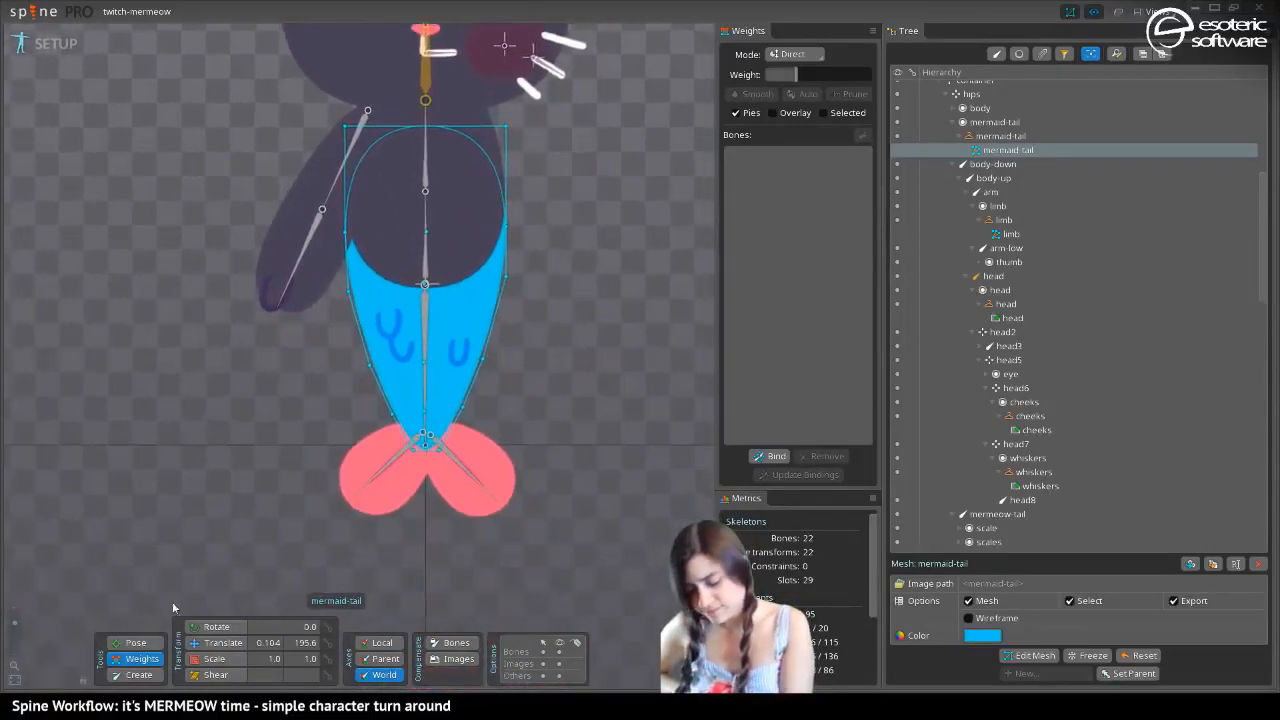
Split the mermeow-tail bone into 3 nested bones
left_click(215, 643)
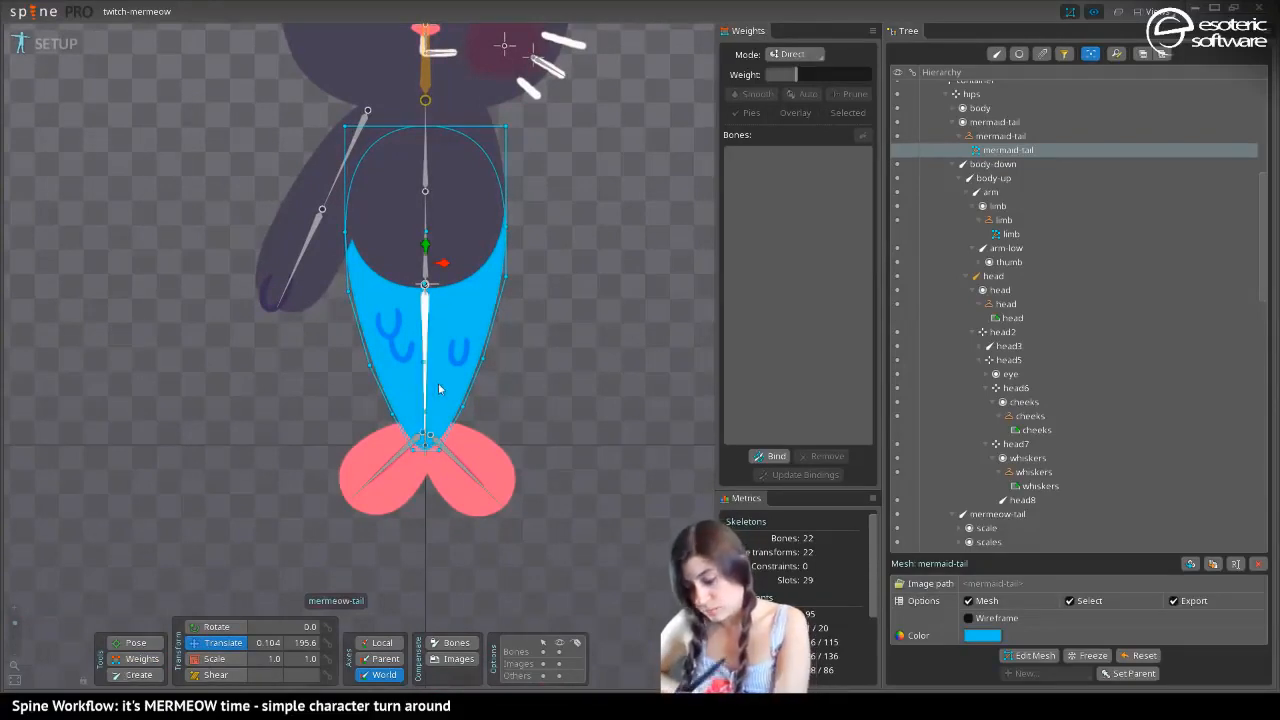
left_click(212, 626)
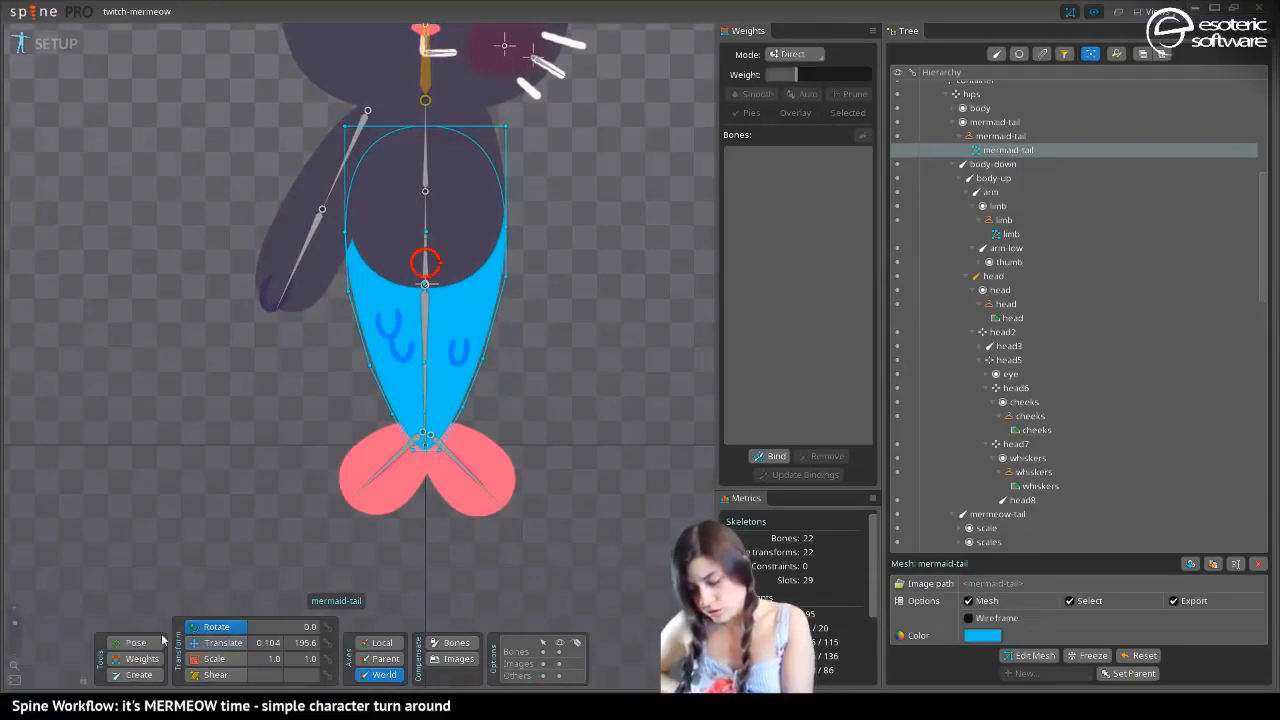
left_click(427, 323)
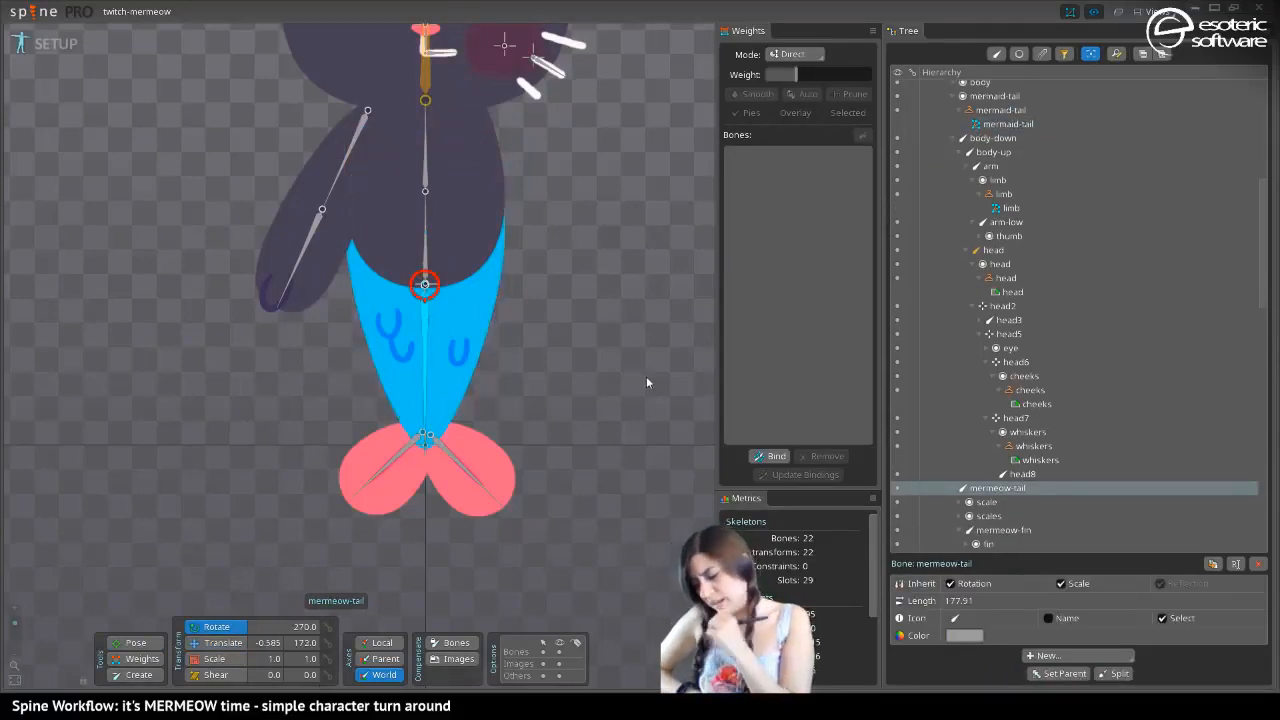
left_click(1115, 673)
key("BackSpace")
type("3")
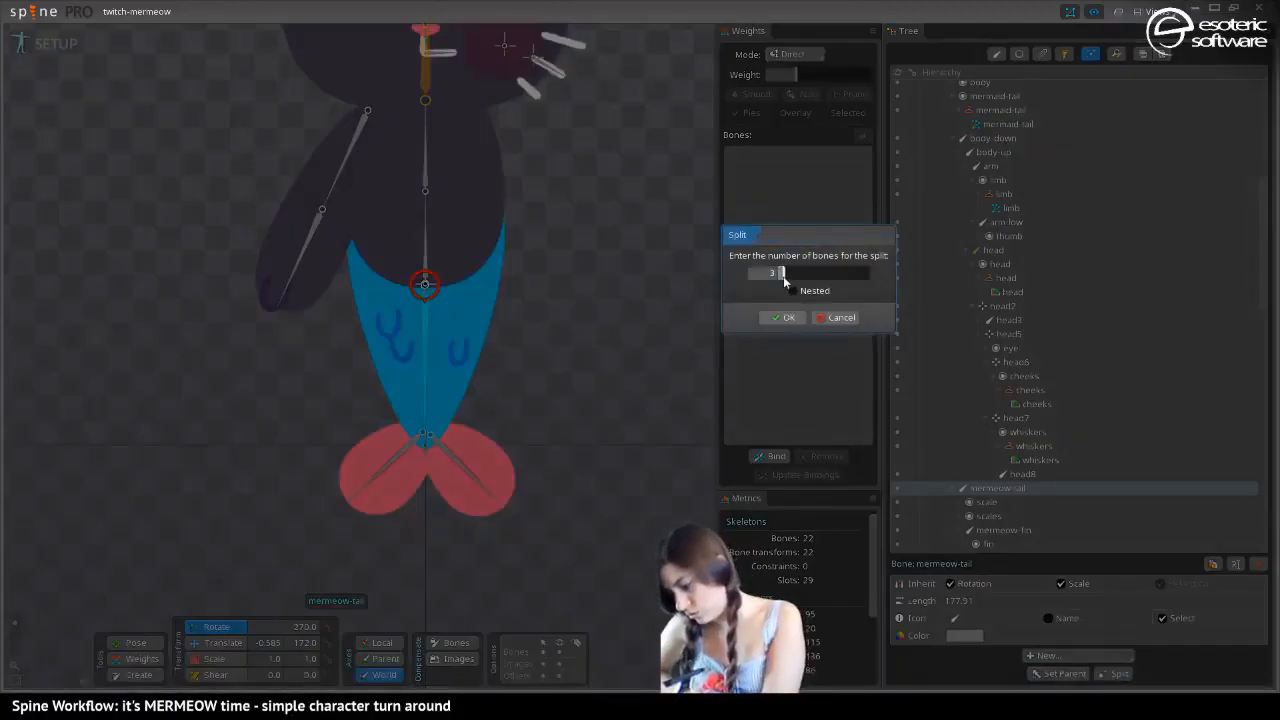
left_click(792, 290)
left_click(786, 318)
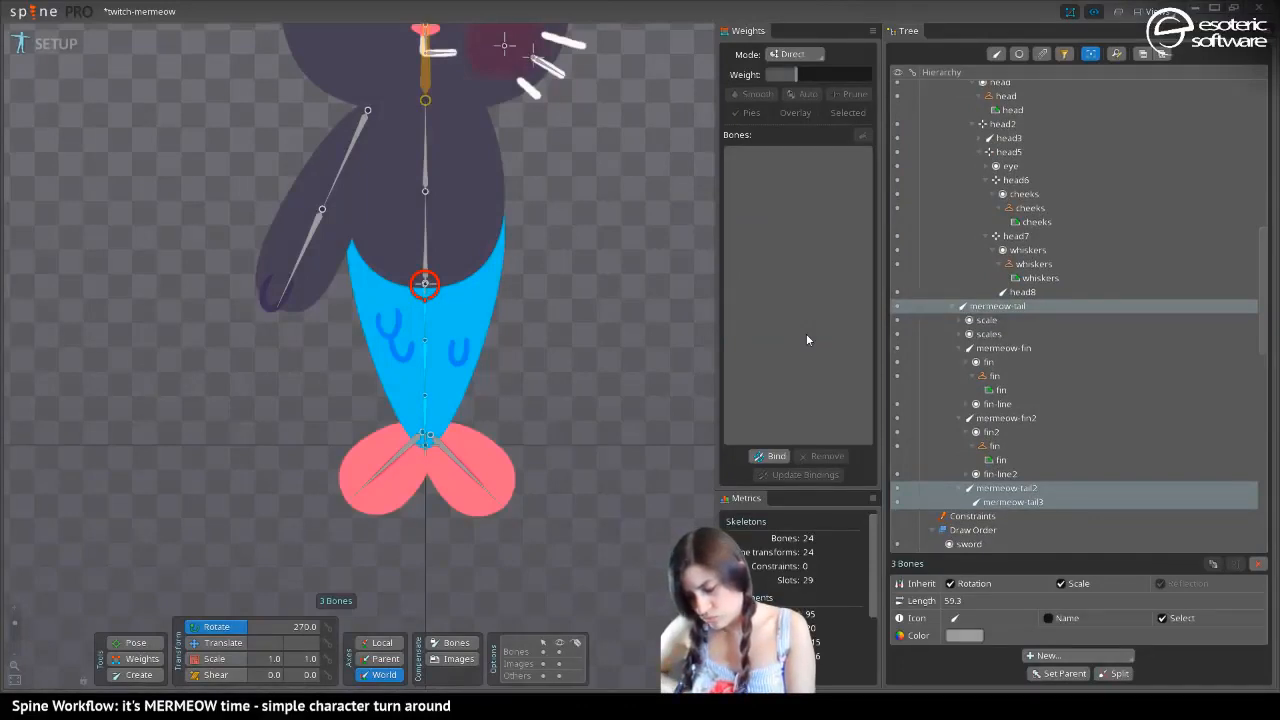
Rotate the three tail bones together to test how the tail bends, and undo the rotation
left_click(136, 643)
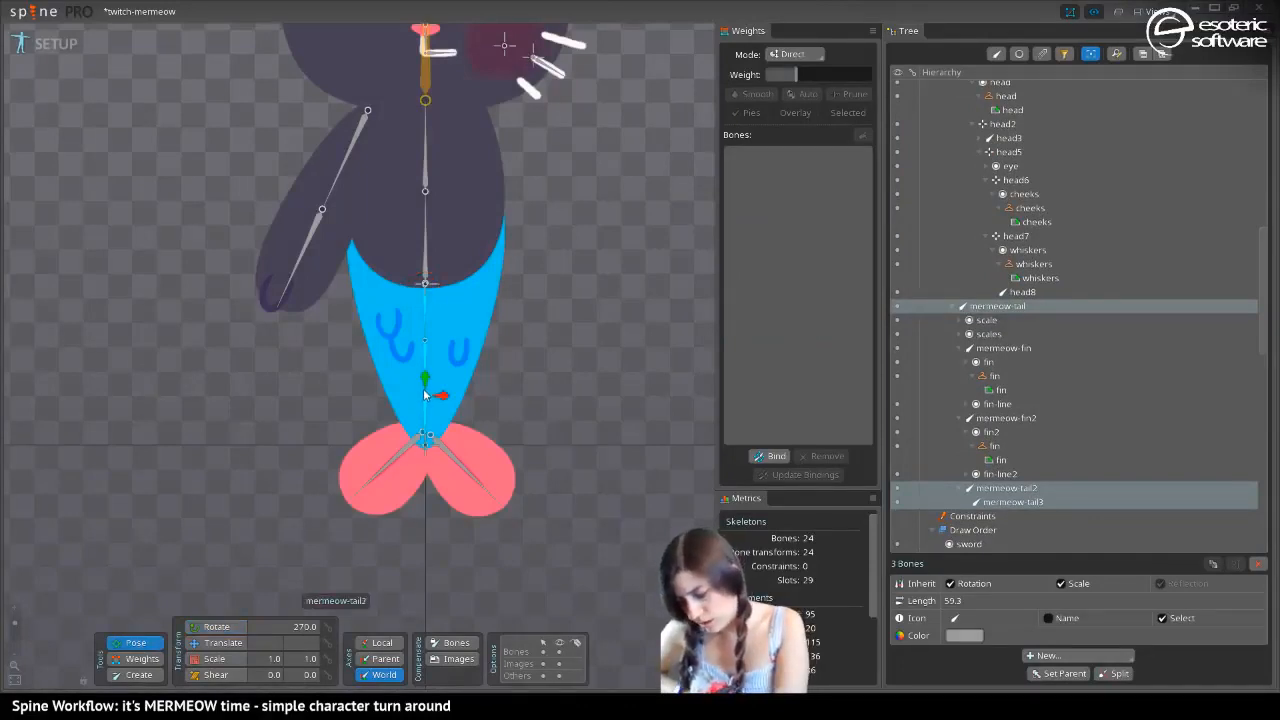
left_click(205, 627)
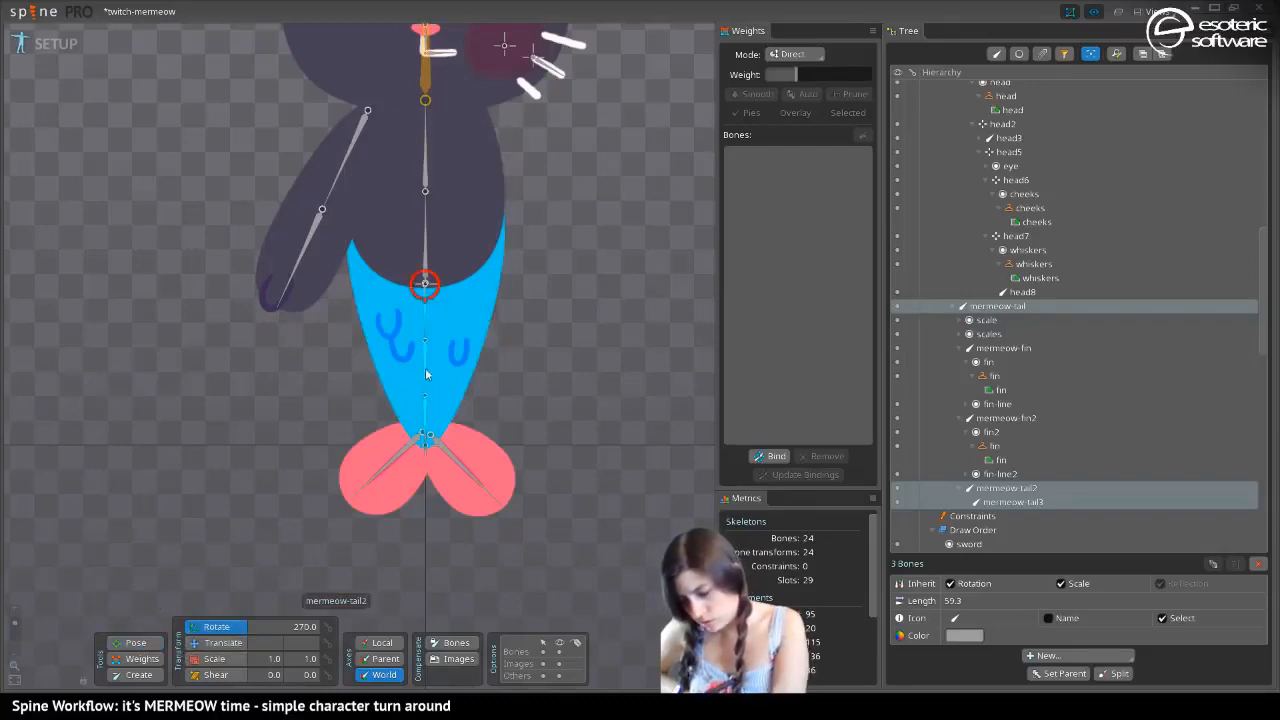
left_click_drag(424, 390, 444, 432)
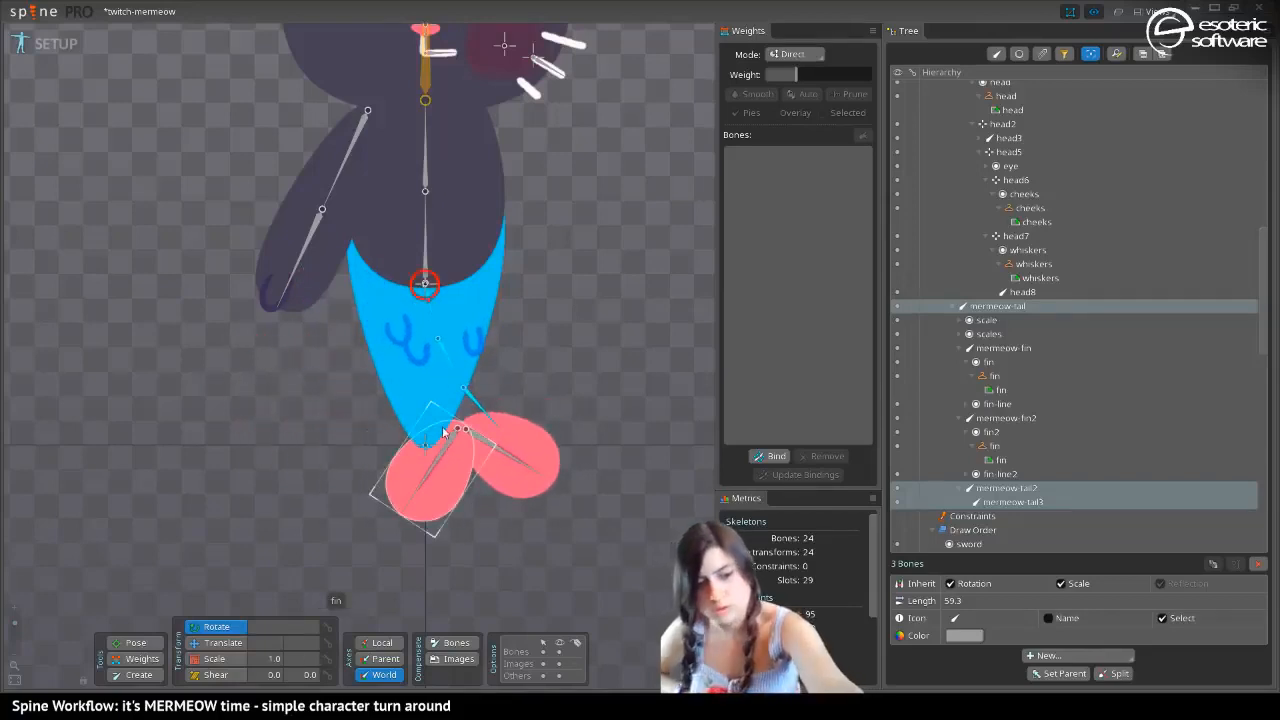
key("ctrl+z")
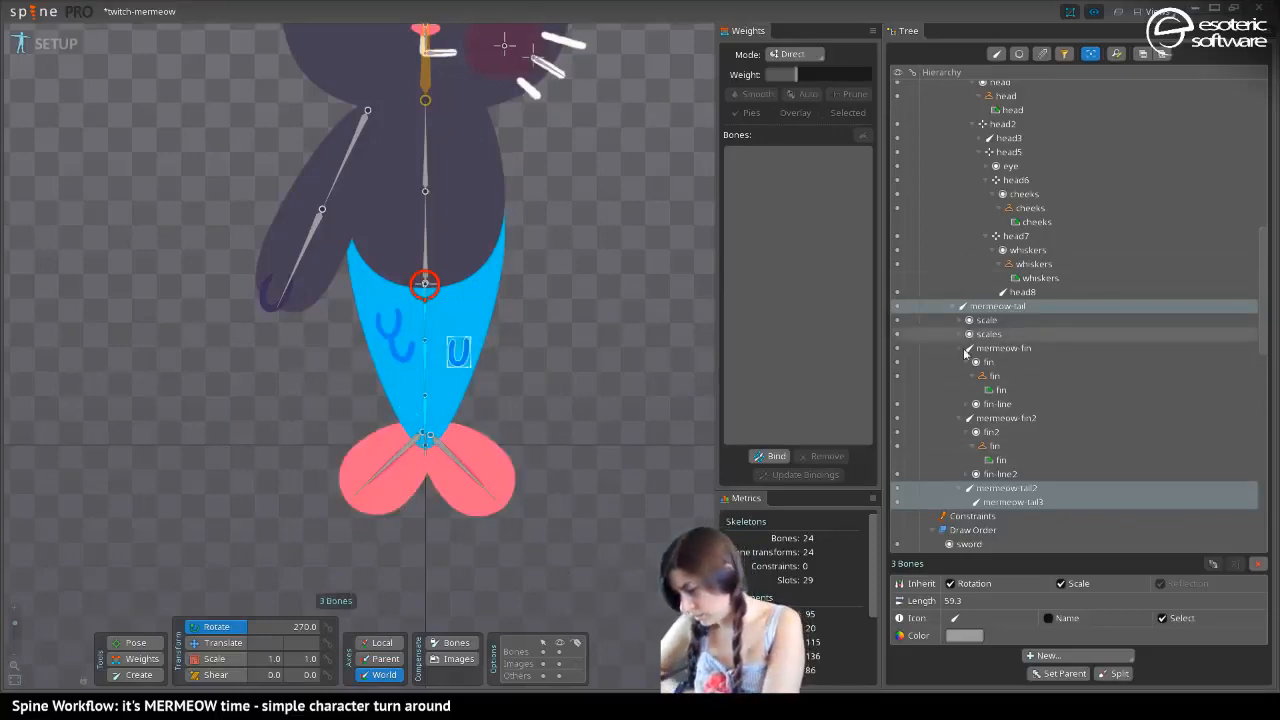
Reparent the mermeow-fin and mermeow-fin2 bones to mermeow-tail3 in the hierarchy
left_click(971, 434)
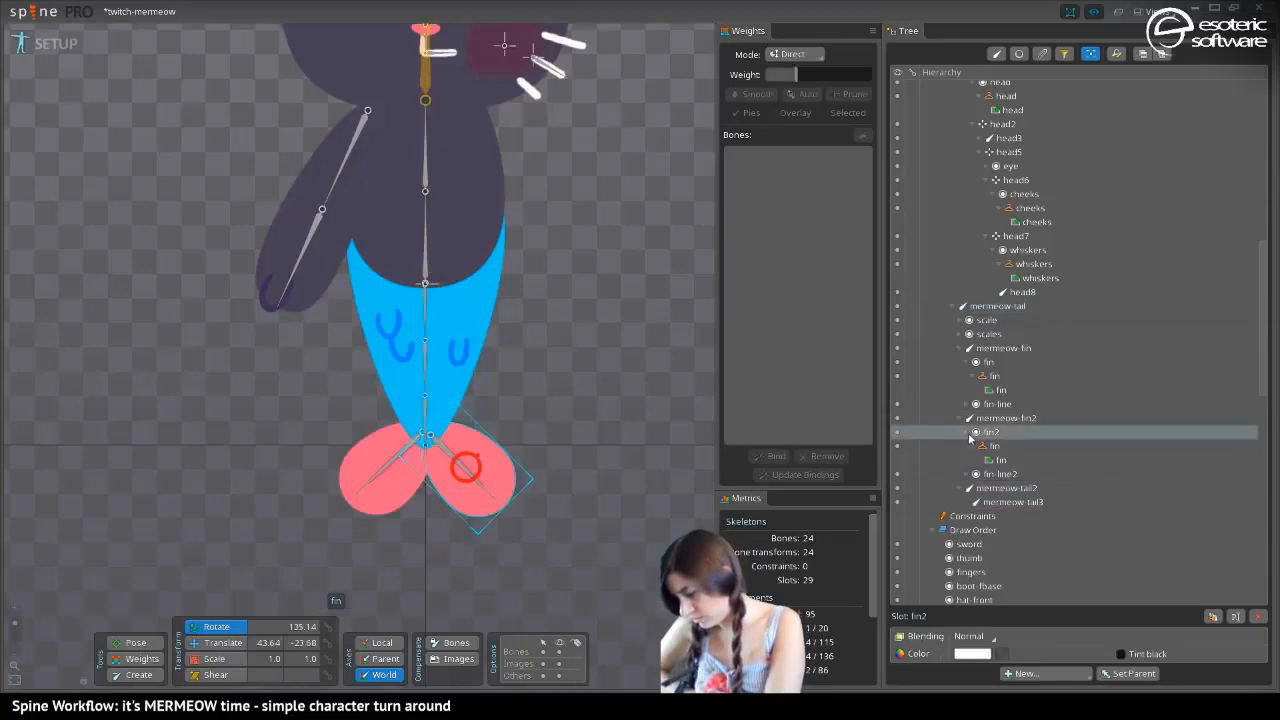
left_click(965, 419)
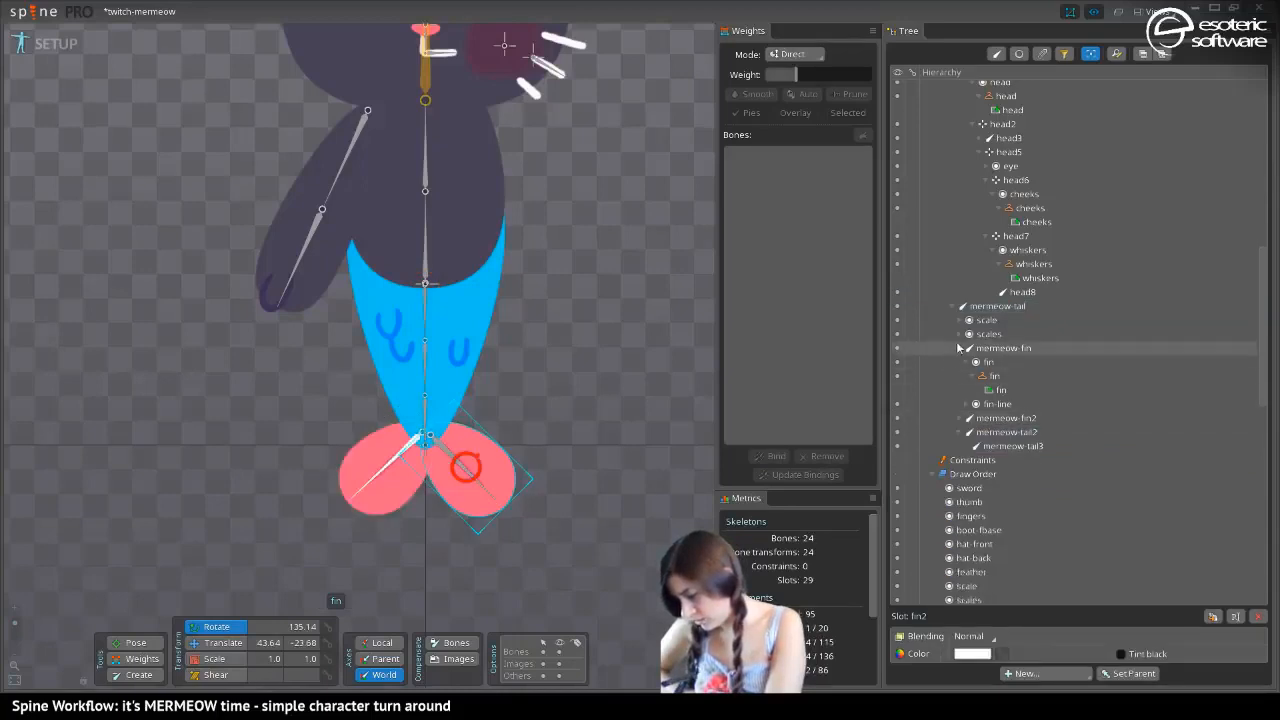
left_click(962, 349)
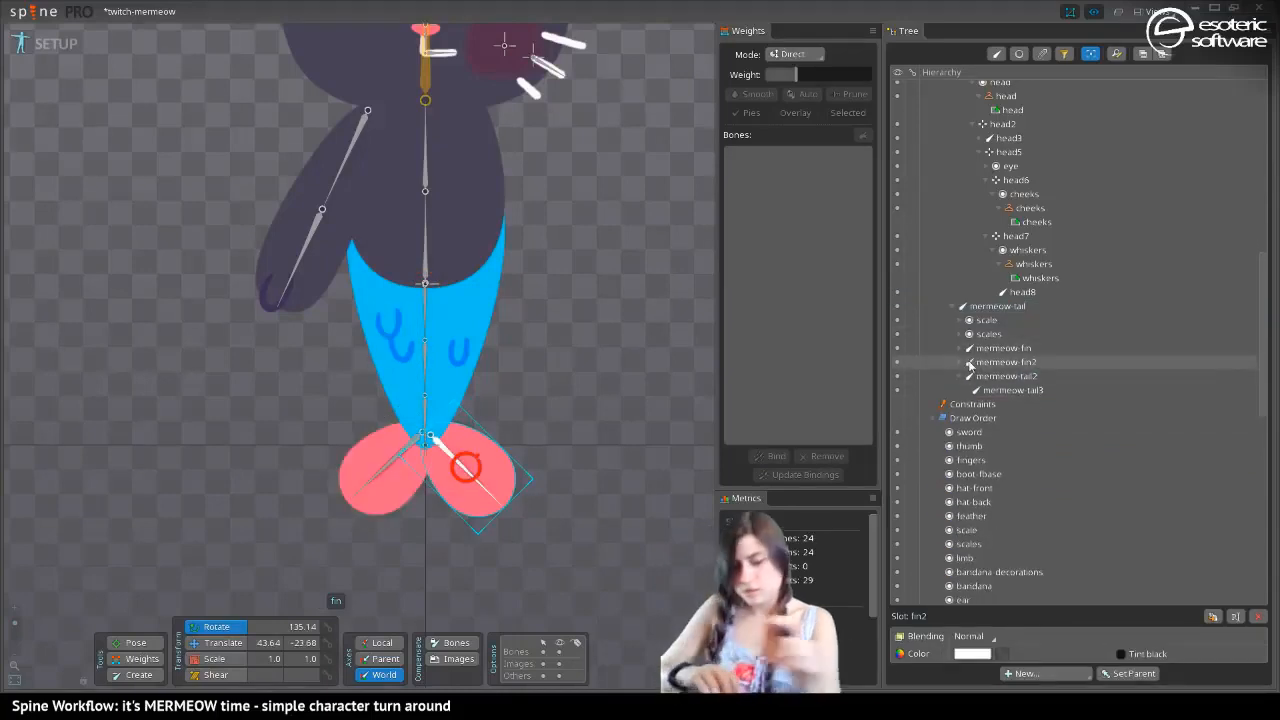
left_click(972, 362)
left_click(982, 349, "ctrl")
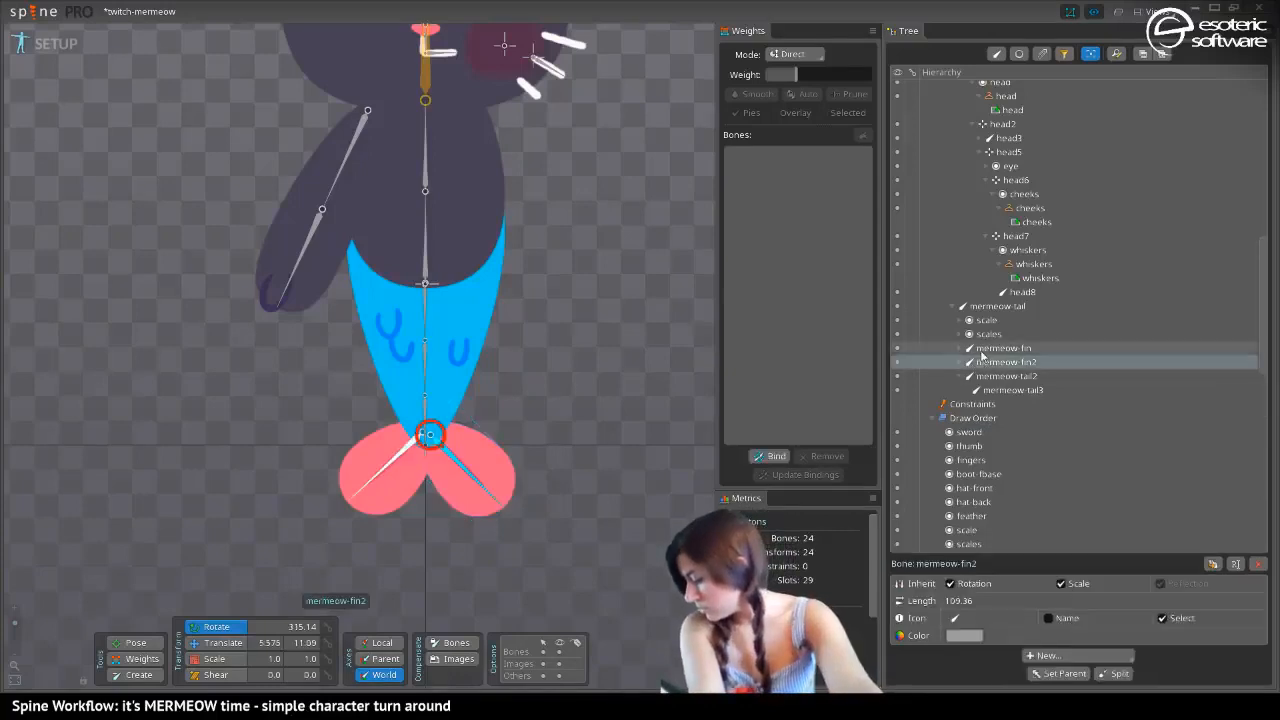
left_click_drag(982, 350, 1008, 391)
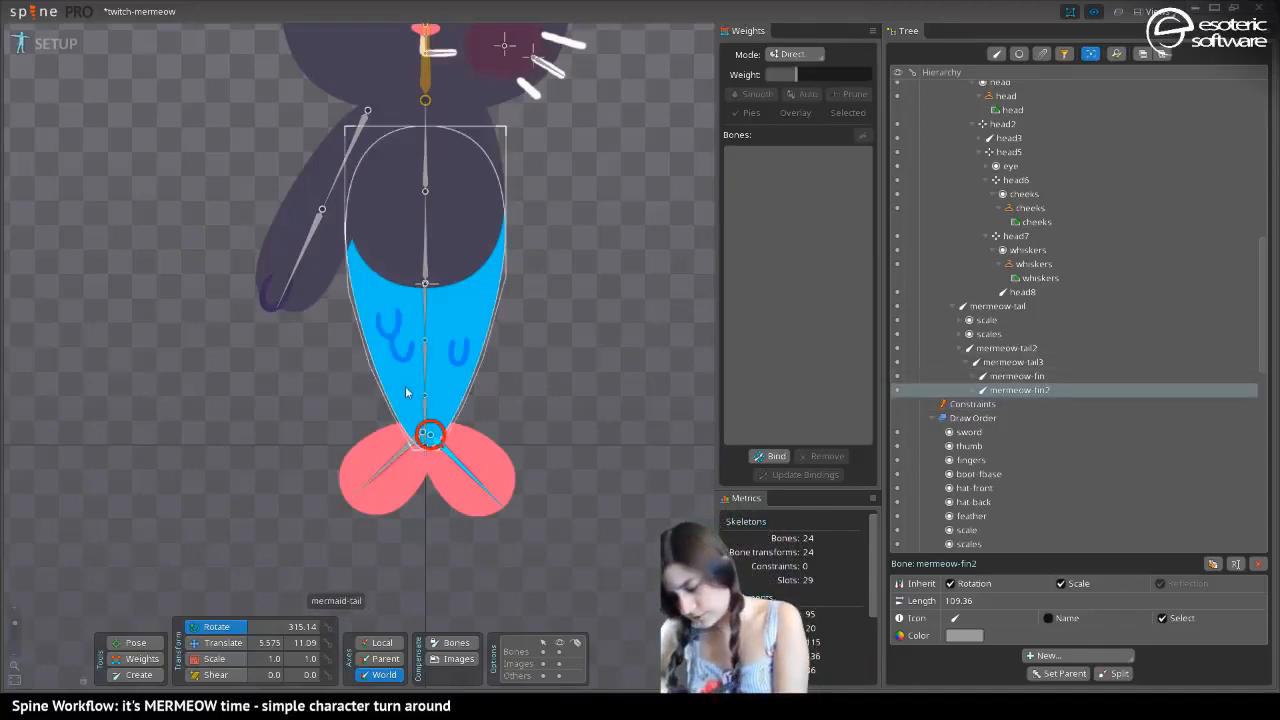
Try starting a new hull for the mermaid-tail mesh and undo it to restore the existing vertices
left_click(420, 415)
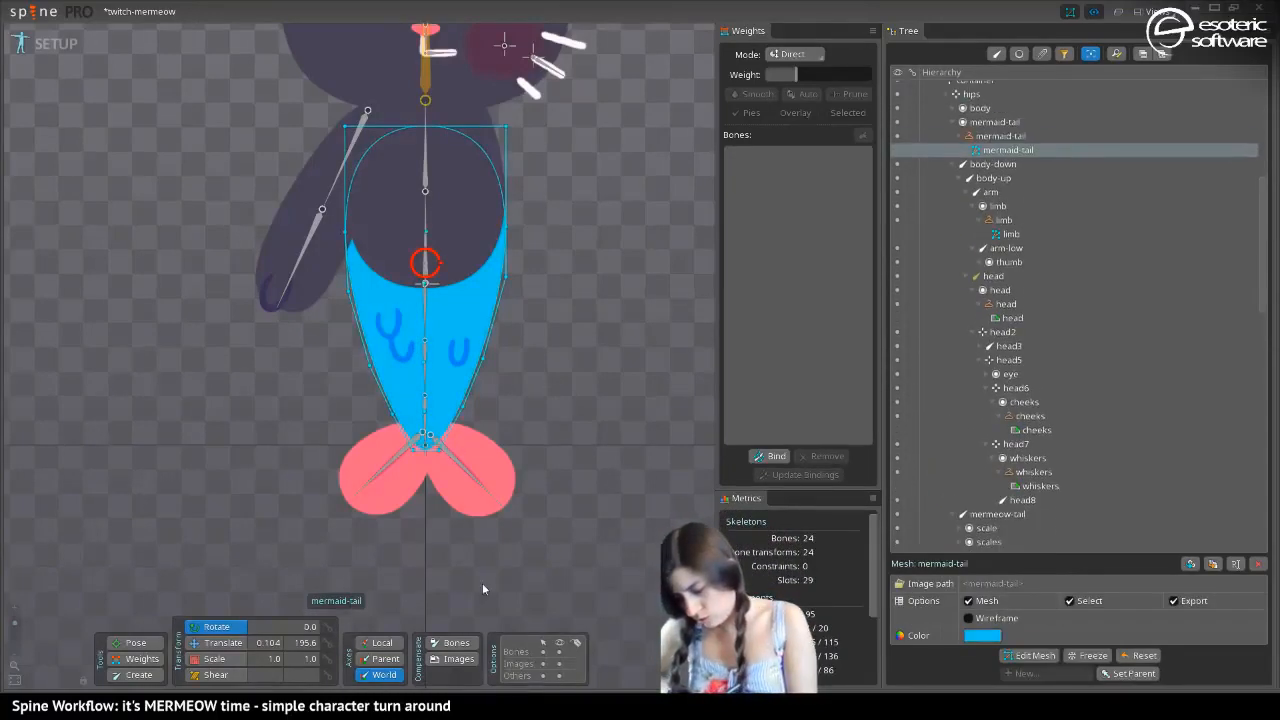
left_click(1023, 660)
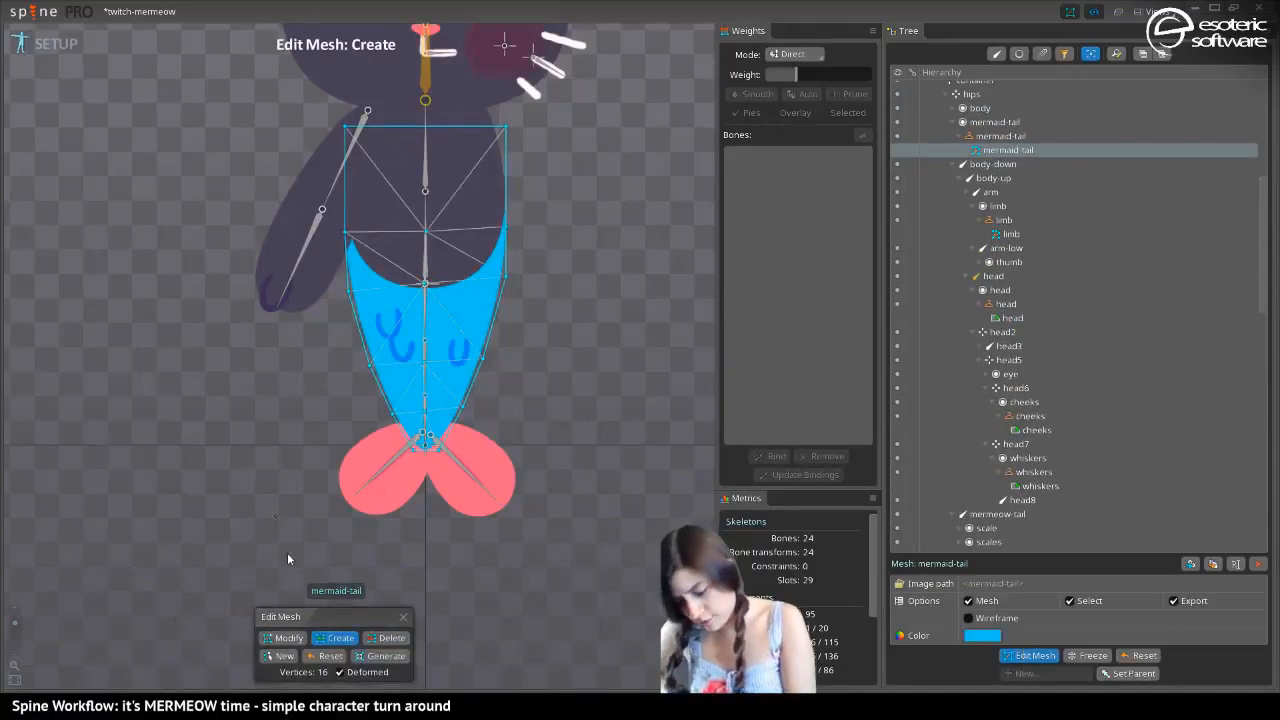
left_click(282, 656)
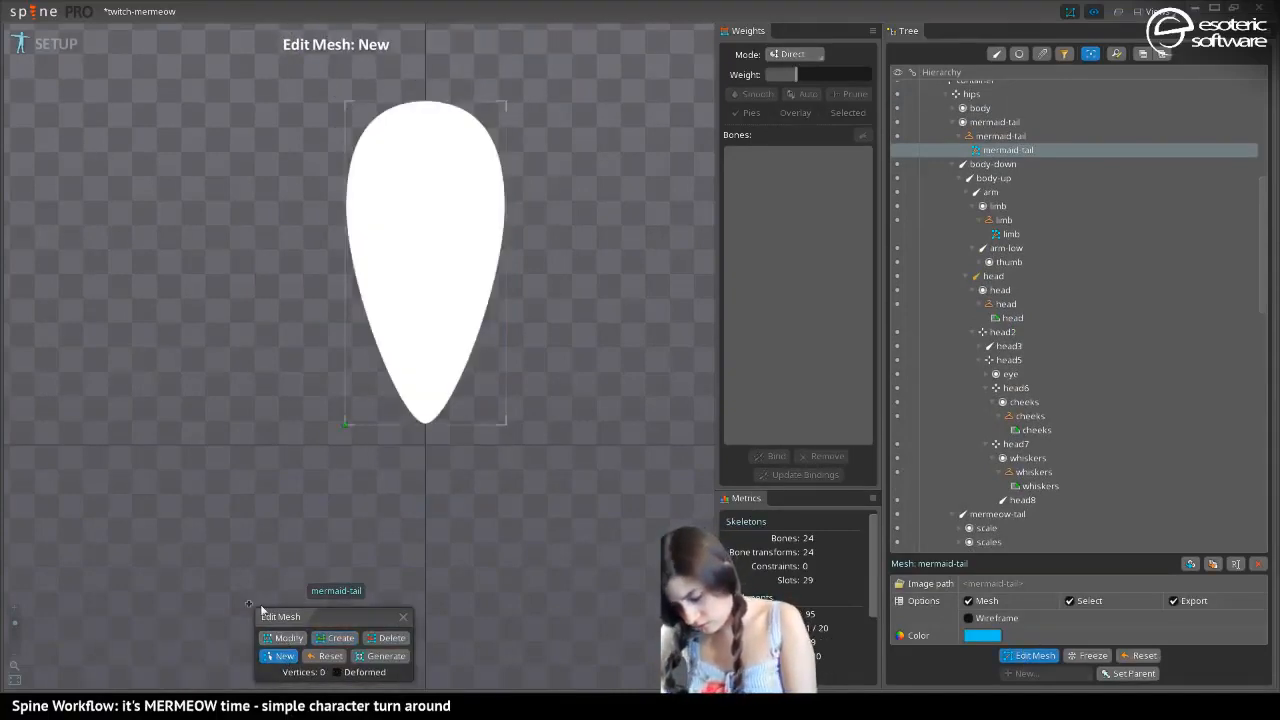
left_click(285, 657)
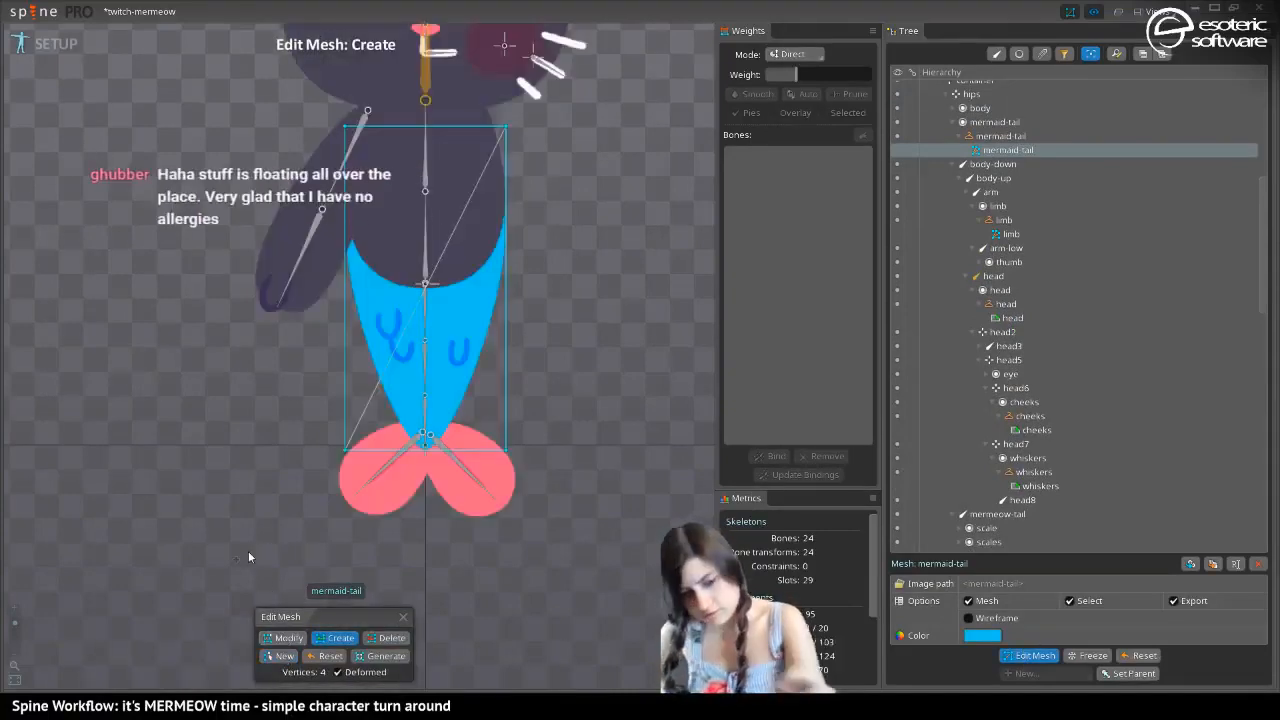
key("ctrl+z")
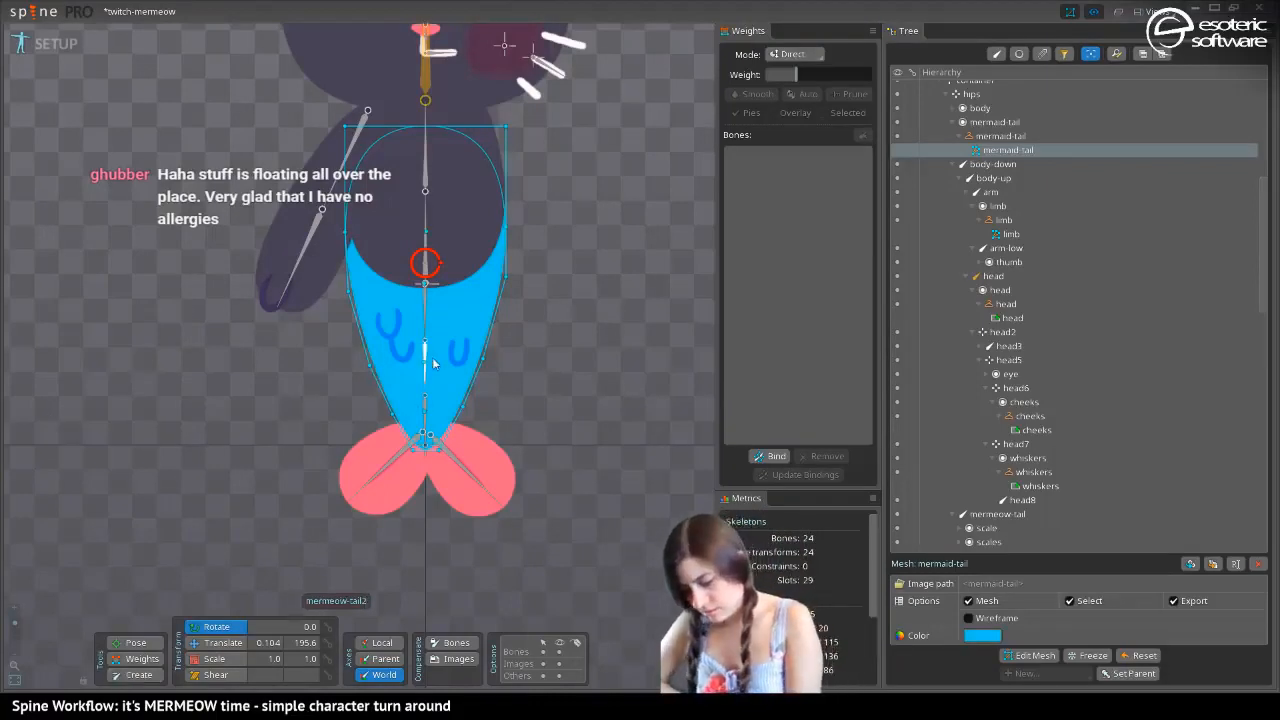
Reopen the mermaid-tail mesh for editing and add edge-to-edge cross lines through the start joints of mermeow-tail3 and mermeow-tail2
left_click(1035, 655)
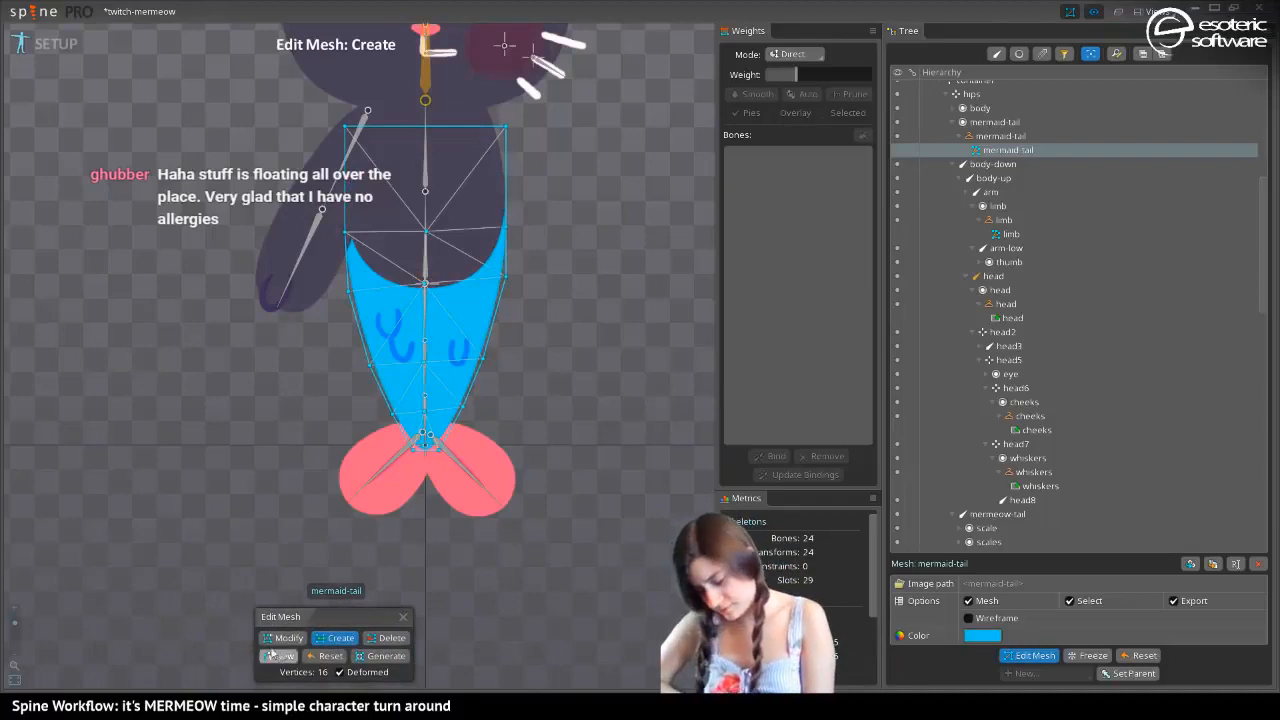
left_click(284, 637)
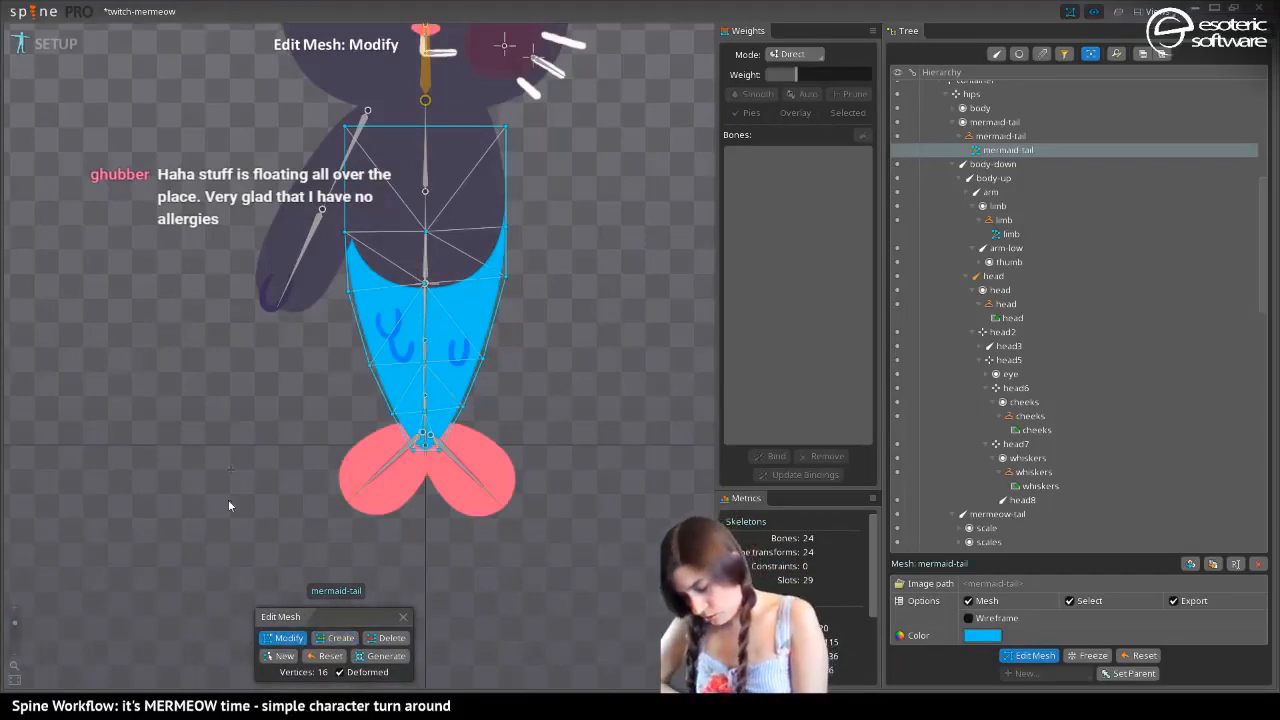
left_click(335, 638)
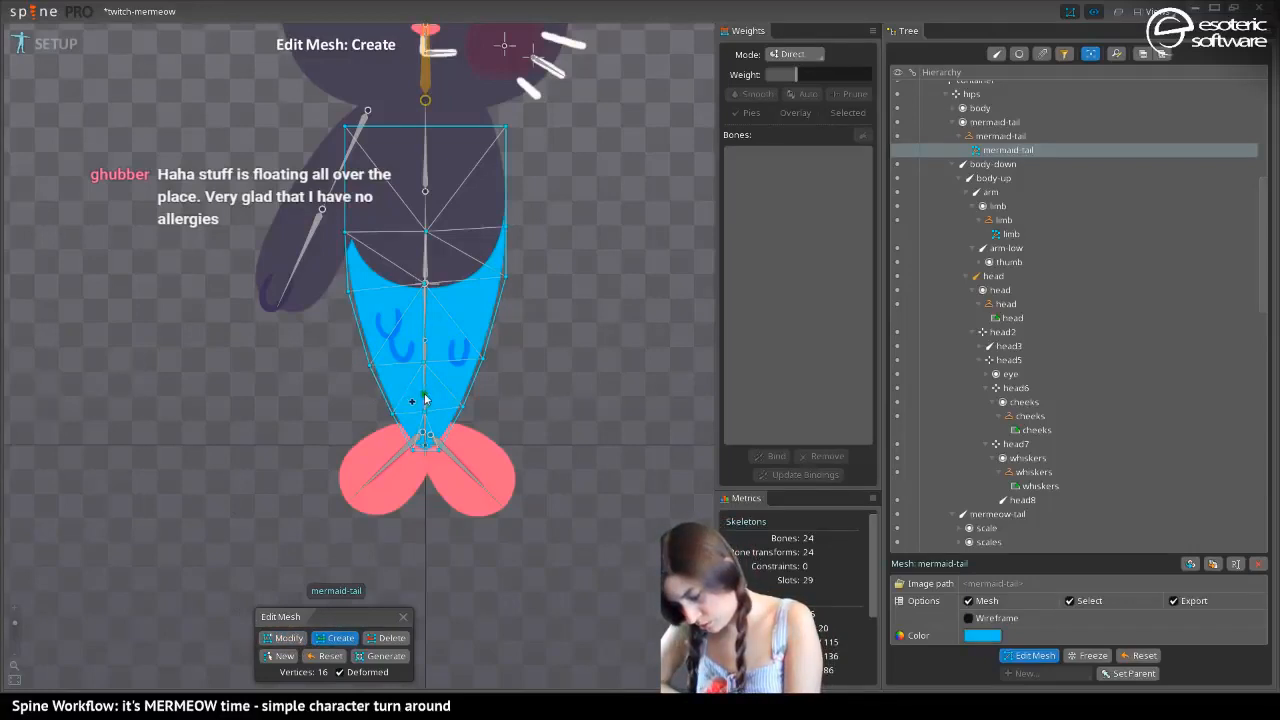
left_click_drag(385, 397, 466, 396)
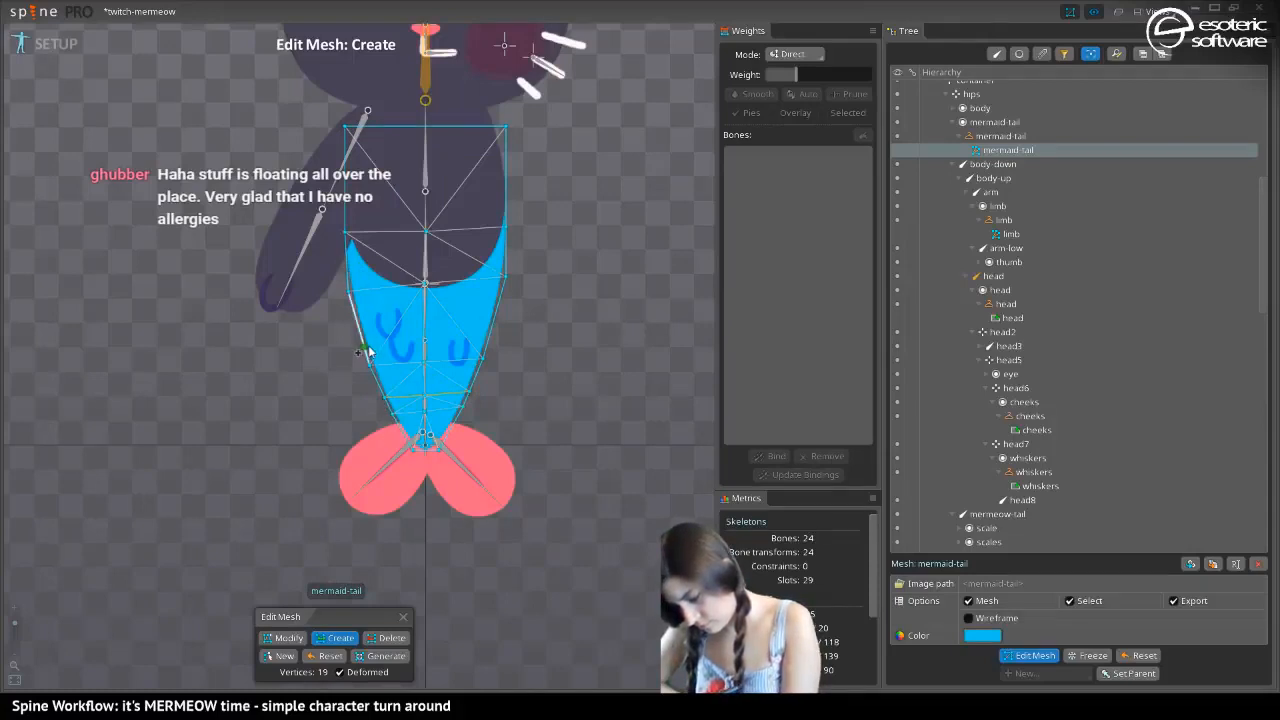
left_click_drag(365, 349, 487, 338)
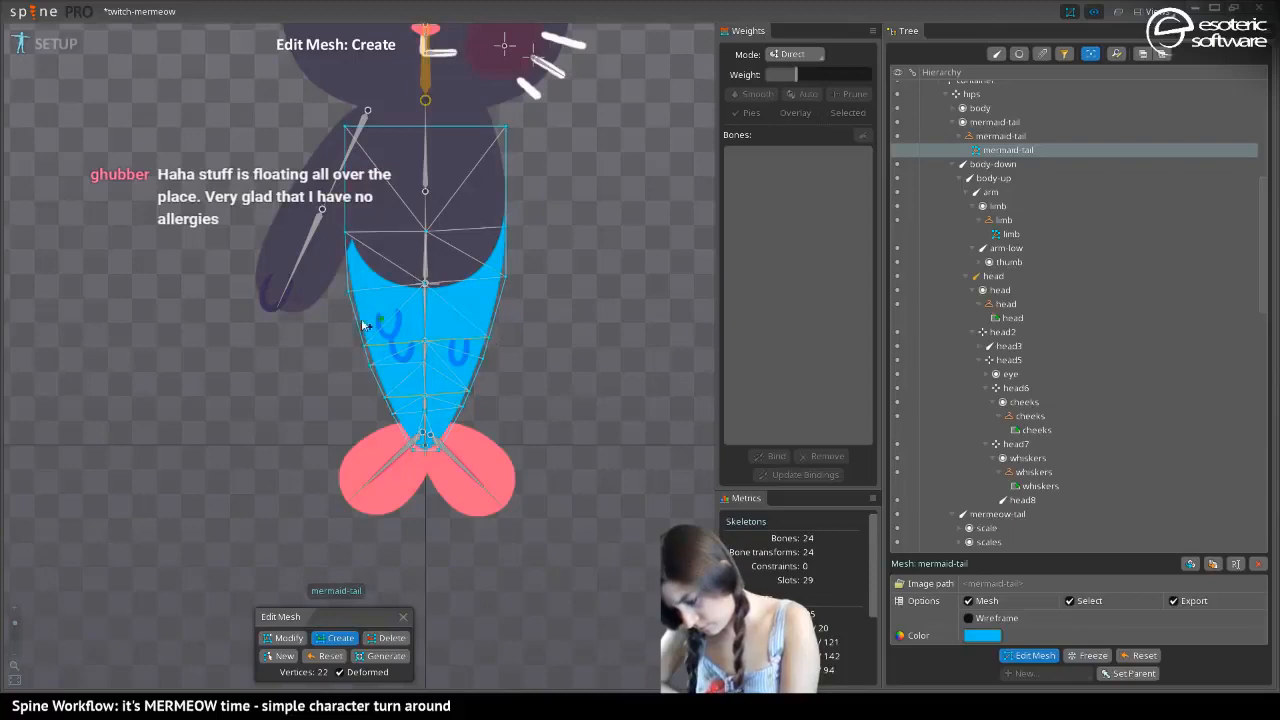
Add further cross edges to the mermaid-tail mesh between the two joints and near the tip, and finish mesh editing
left_click(424, 362)
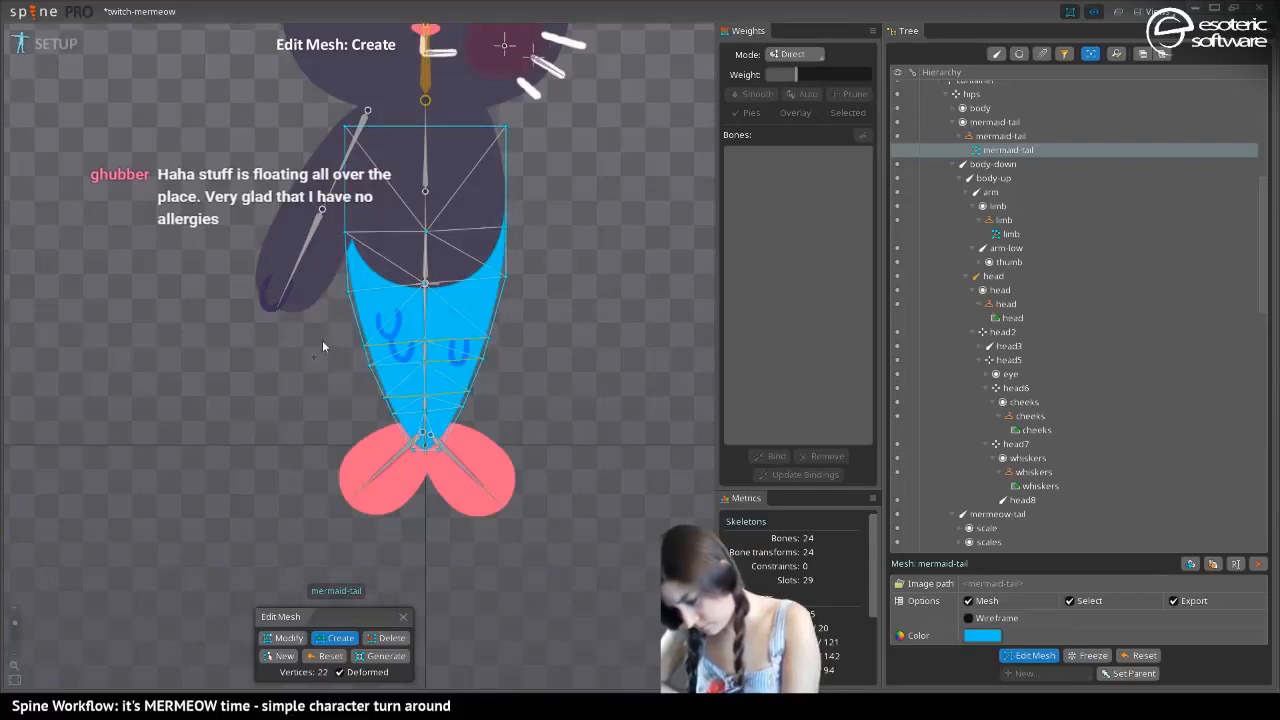
left_click_drag(378, 384, 474, 381)
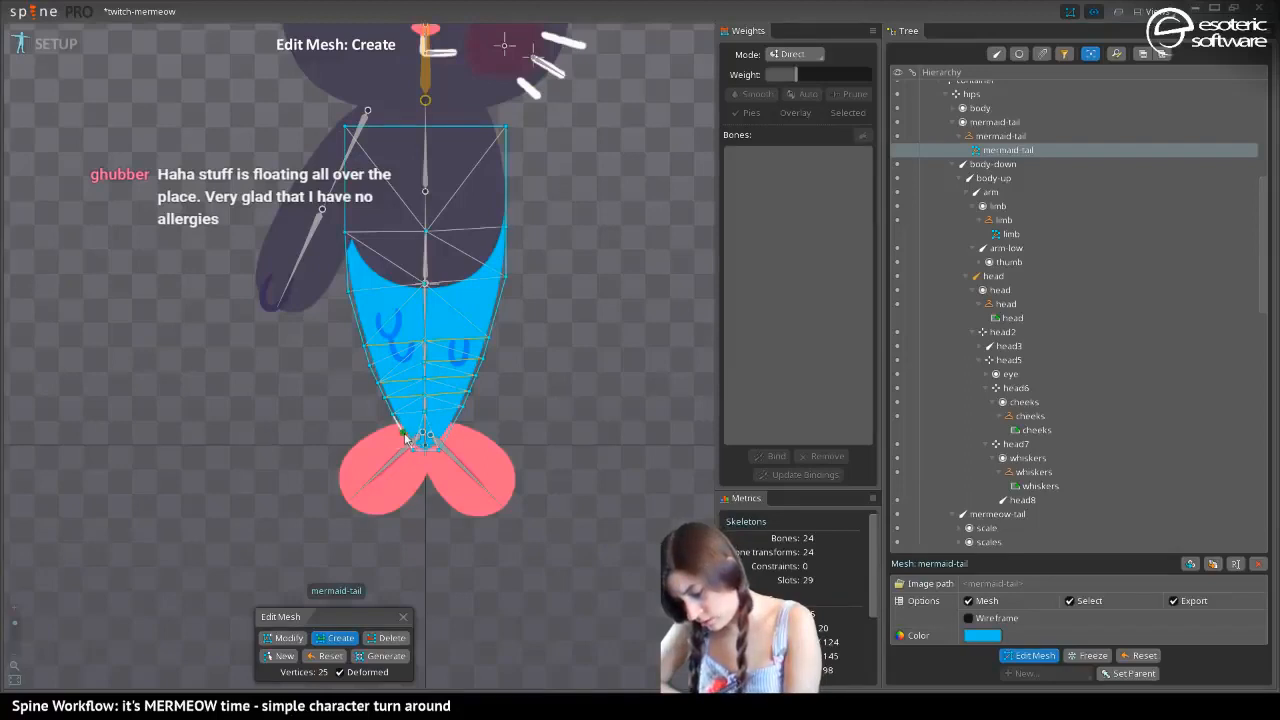
left_click_drag(405, 436, 425, 433)
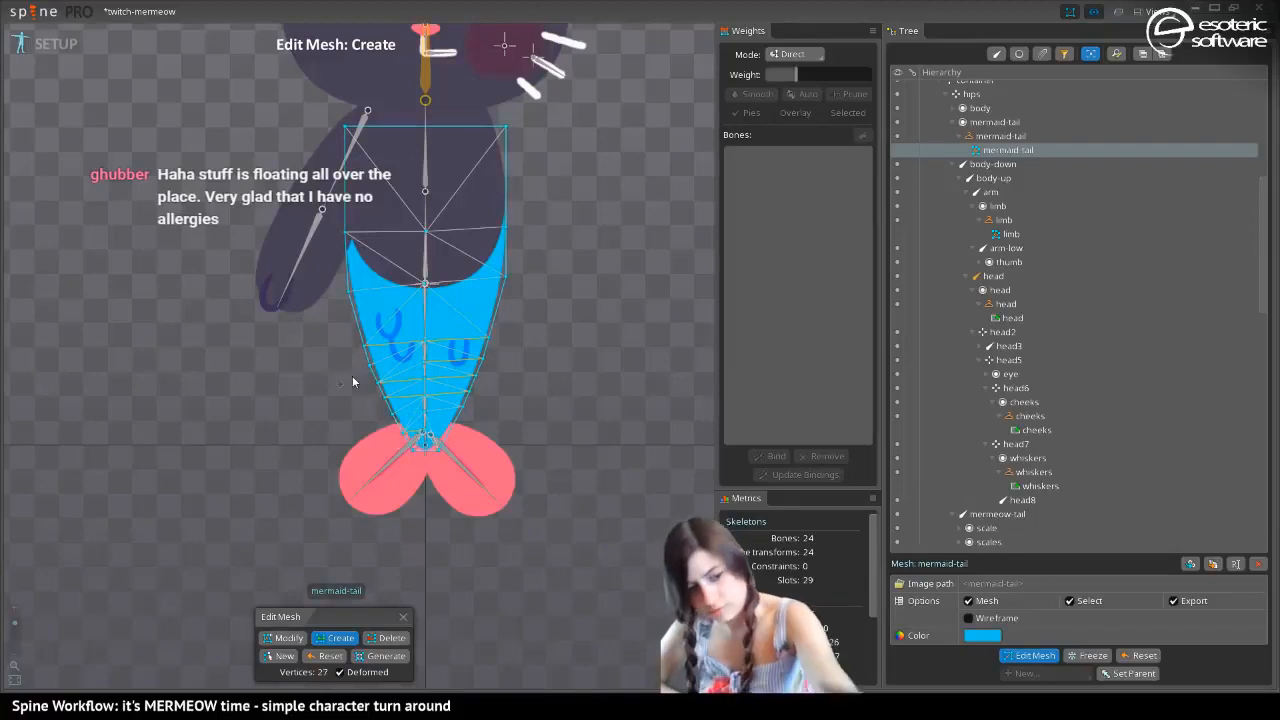
key("ctrl+z")
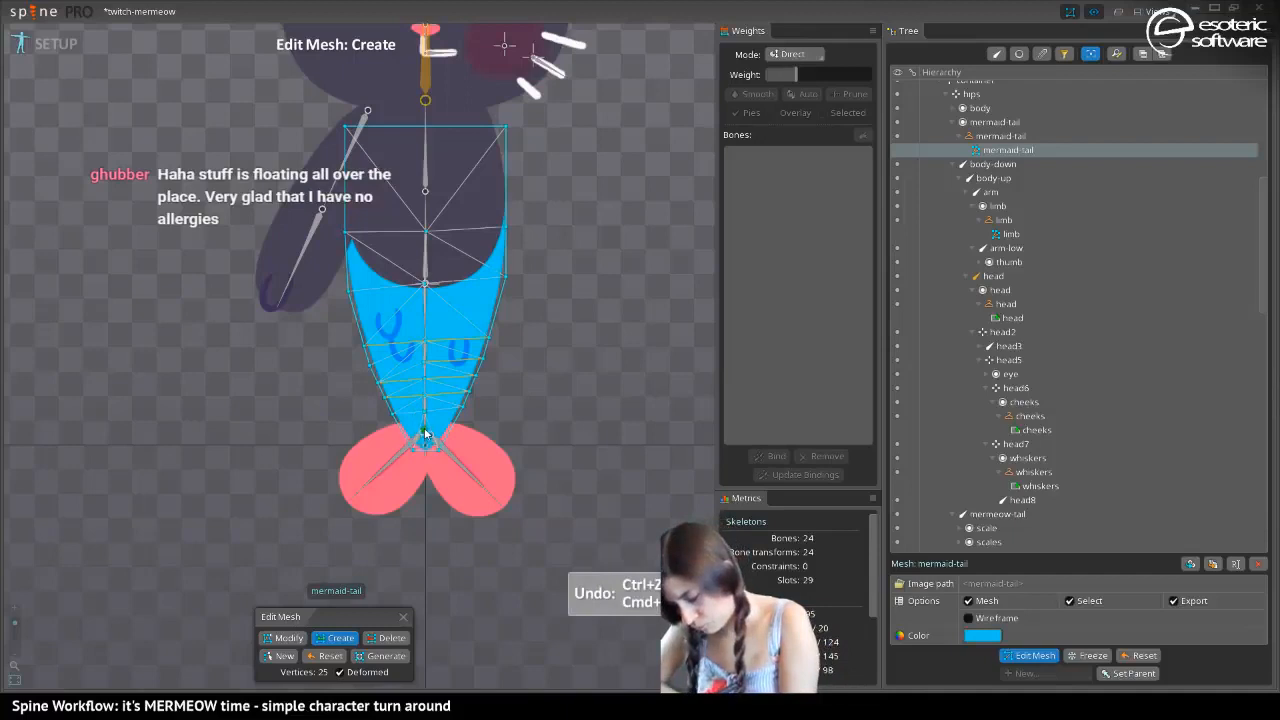
mouse_move(404, 436)
left_mouse_down()
mouse_move(424, 434)
mouse_move(394, 415)
left_mouse_up()
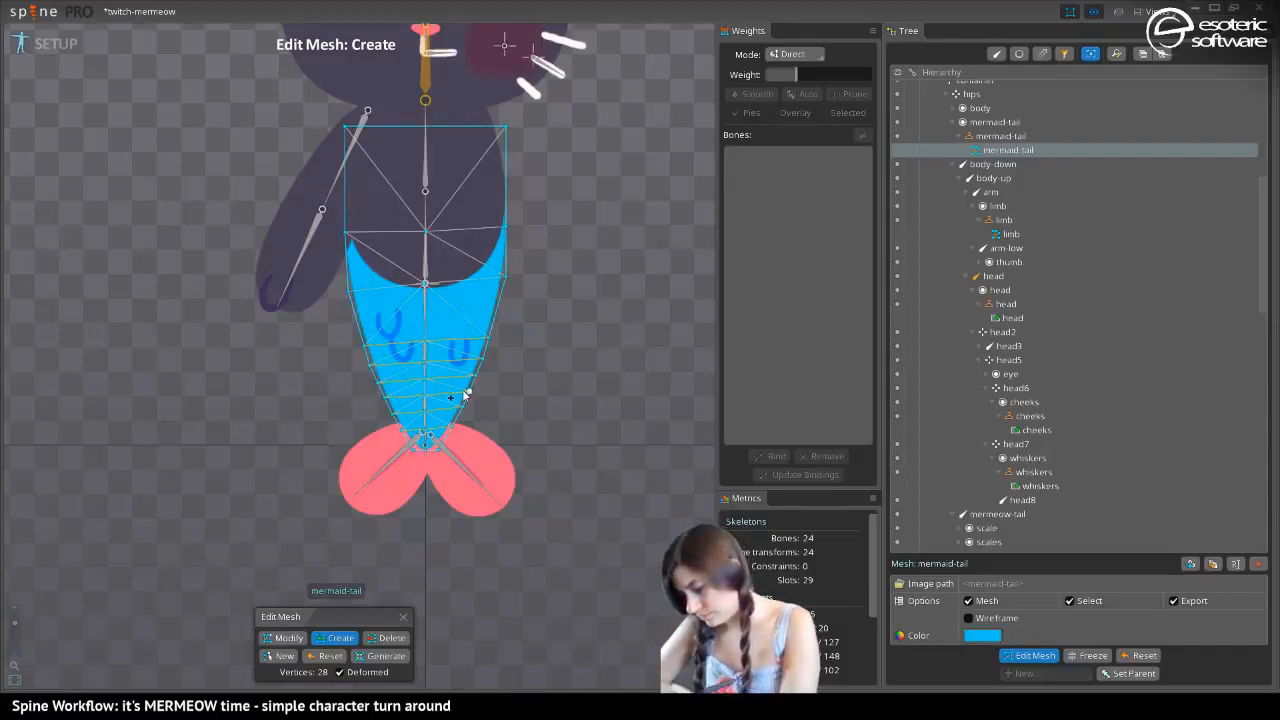
left_click(1030, 656)
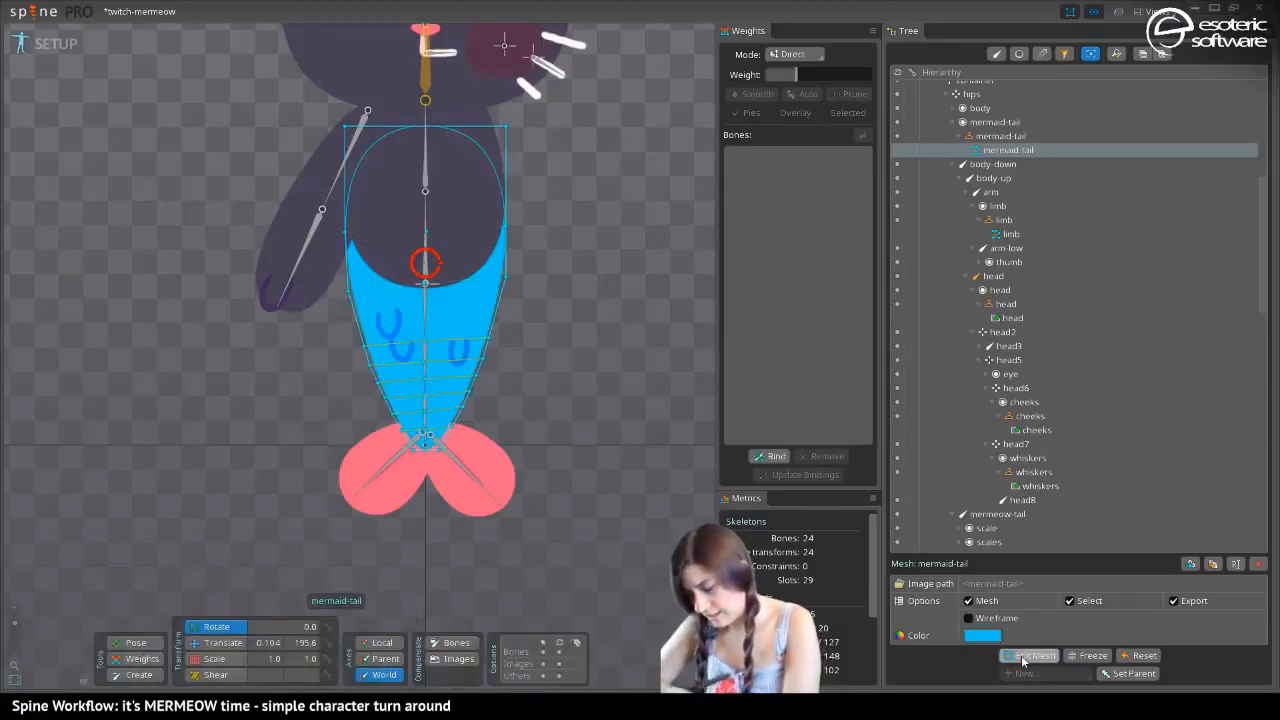
Bind the mermaid-tail mesh to the mermeow-tail, mermeow-tail2, mermeow-tail3, hips and body-down bones and finish binding
left_click(771, 456)
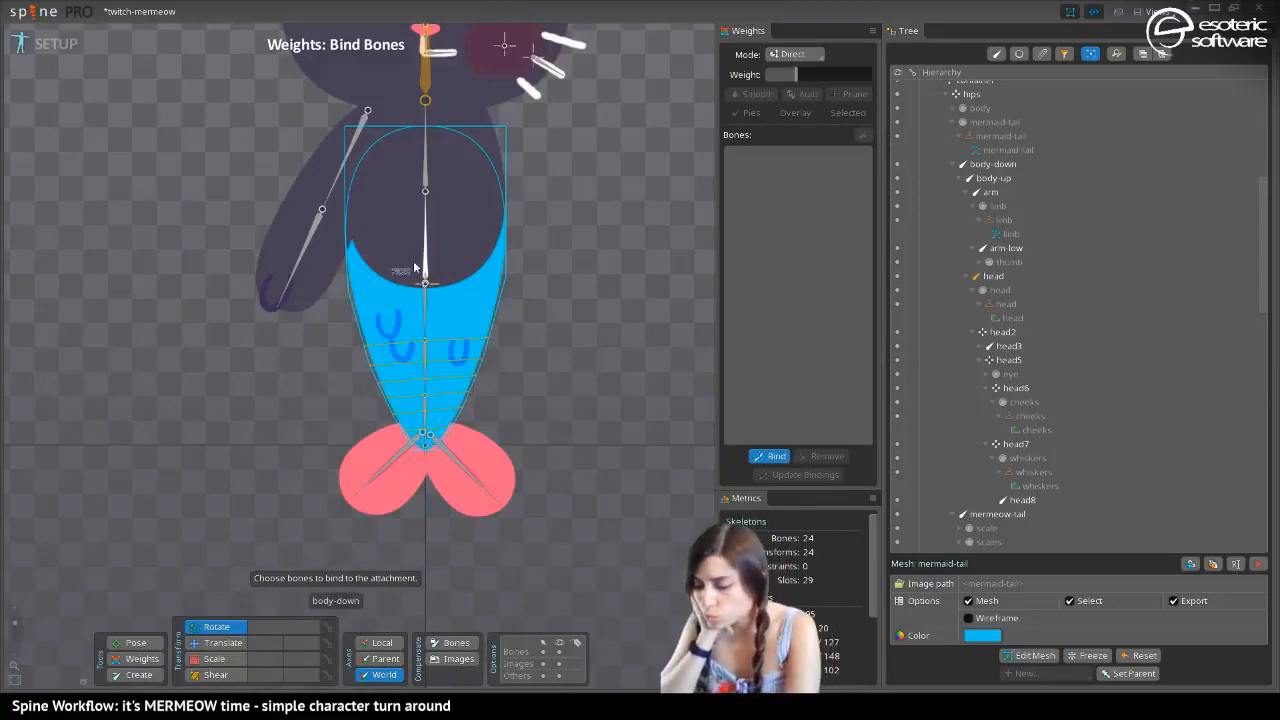
left_click(424, 315)
left_click(425, 370)
left_click(426, 416)
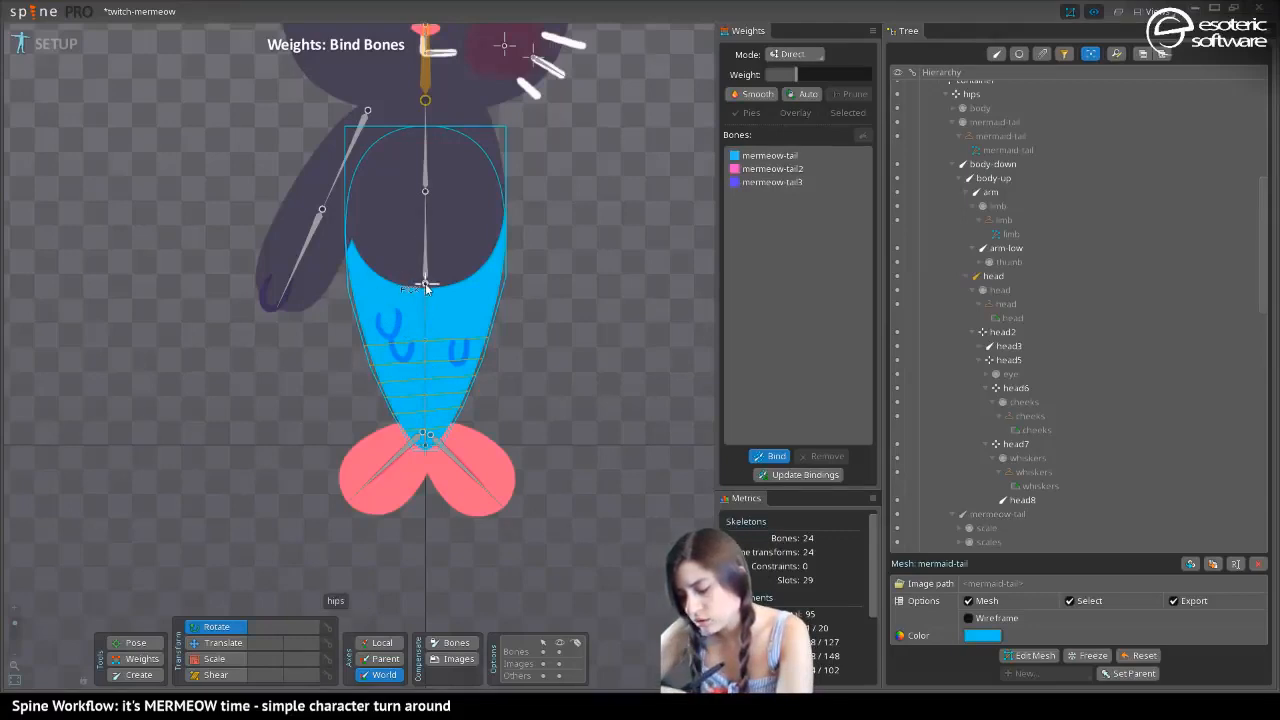
left_click(425, 285)
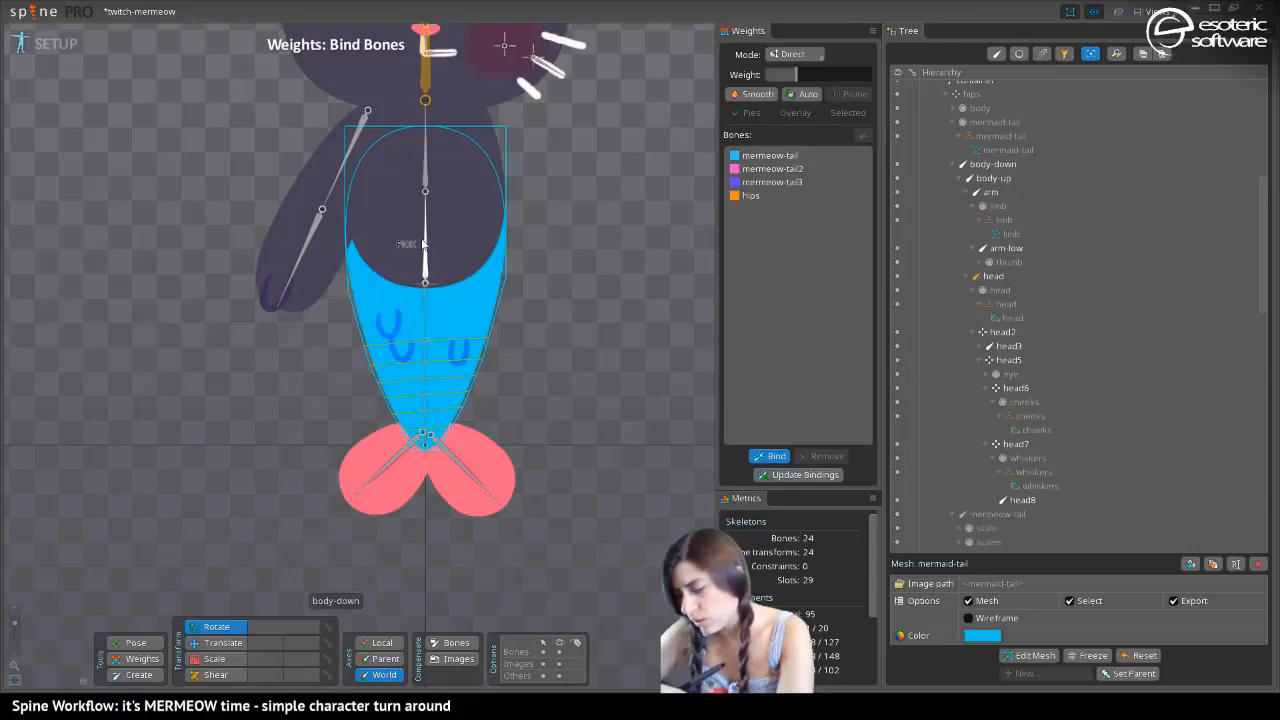
left_click(425, 240)
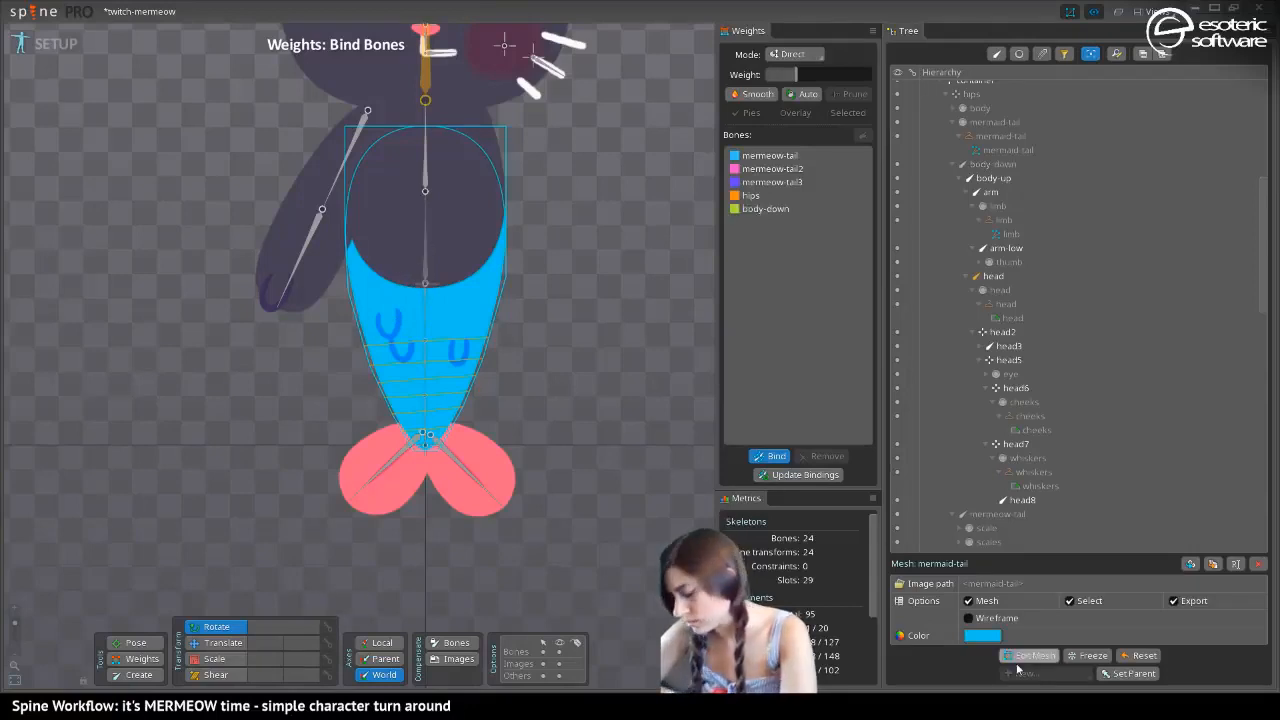
left_click(988, 635)
left_click(827, 414)
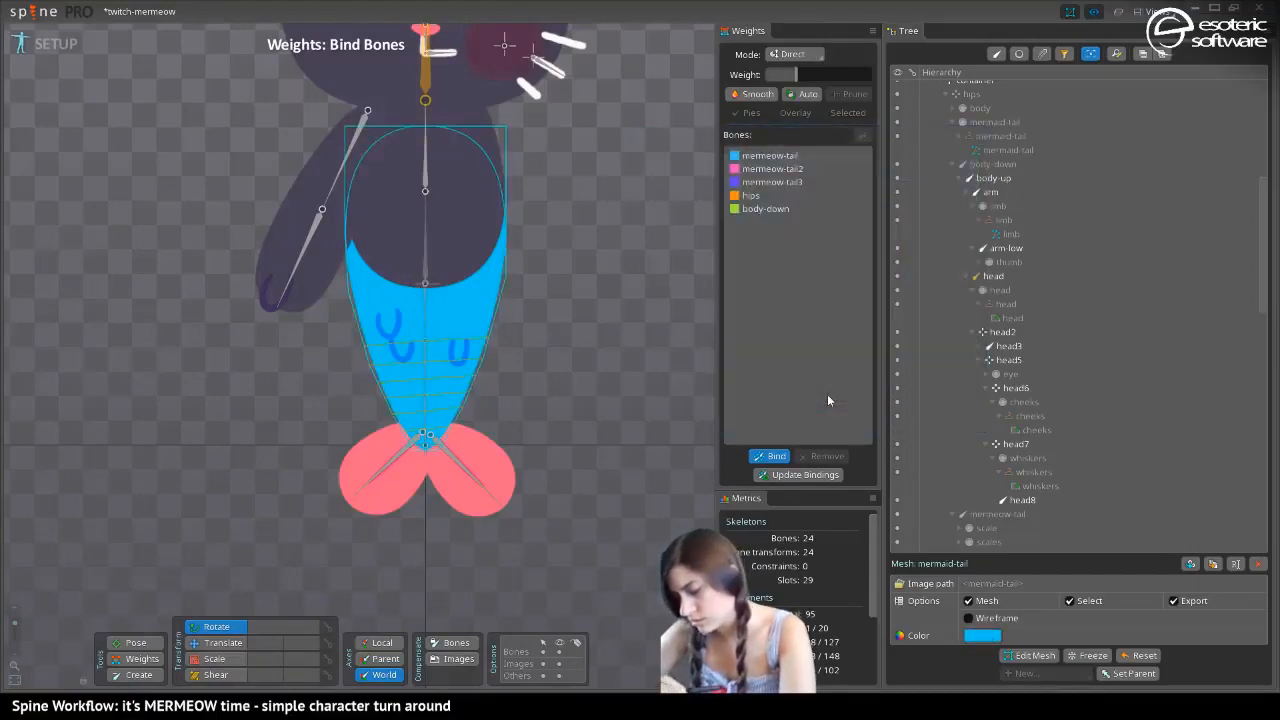
left_click(136, 642)
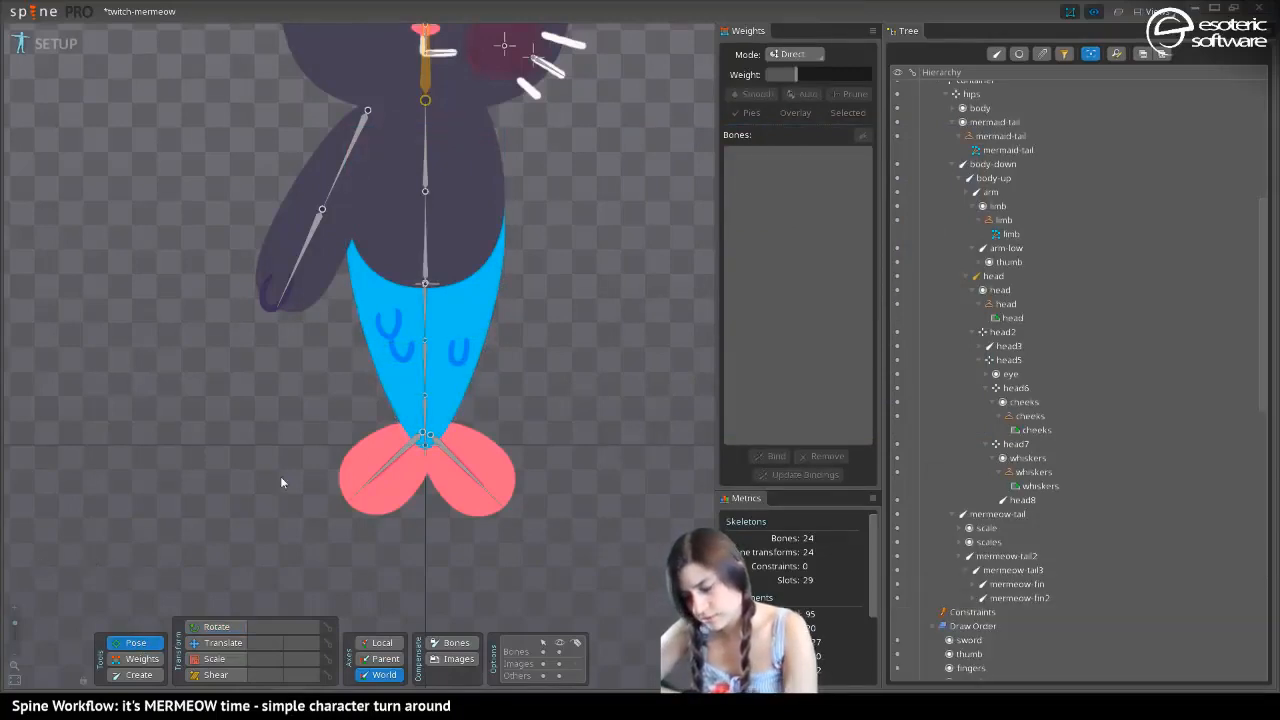
left_click(136, 658)
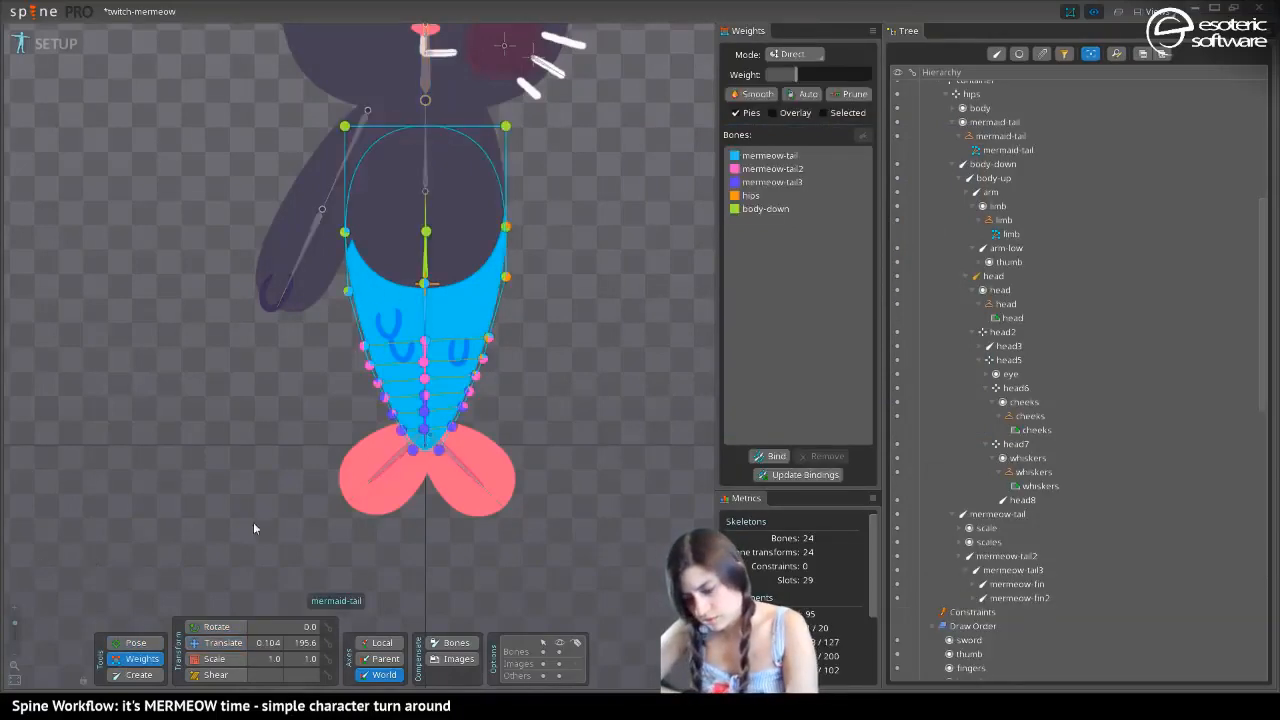
Move the mermaid-tail mesh's two upper corner vertices down closer to the top of the tail shape, and save the project
left_click(215, 642)
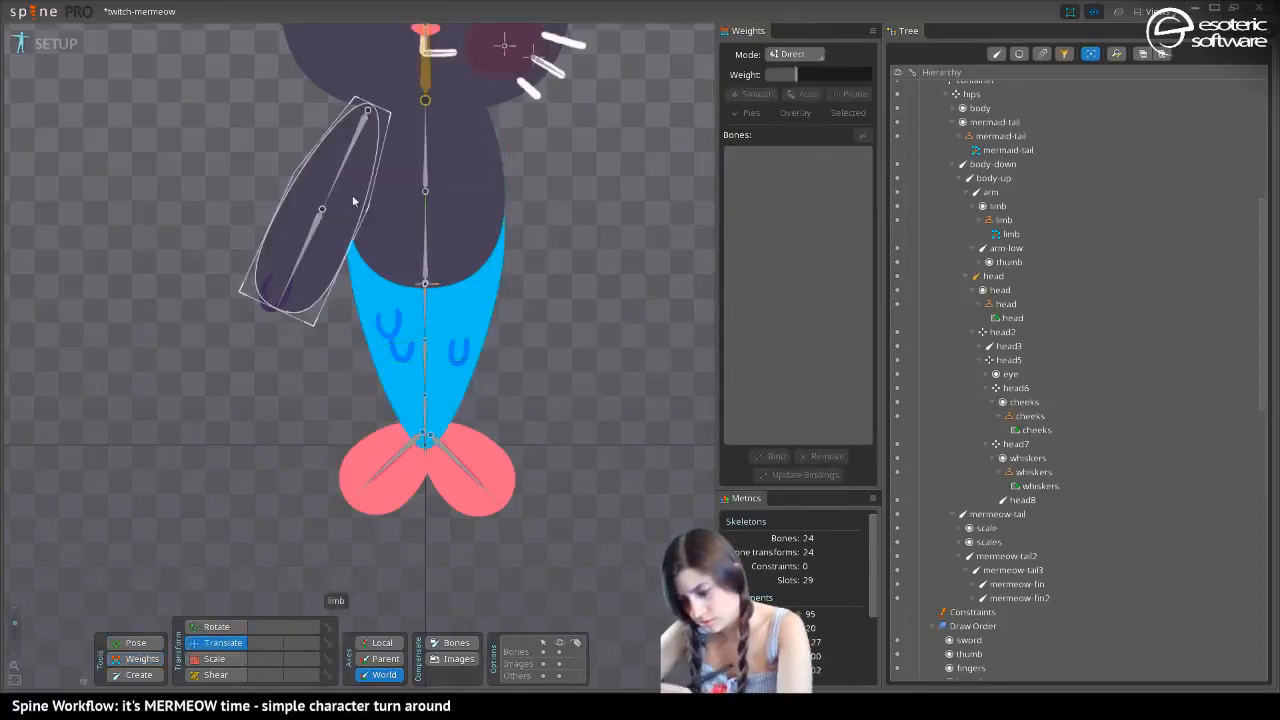
left_click(373, 308)
left_click(397, 129)
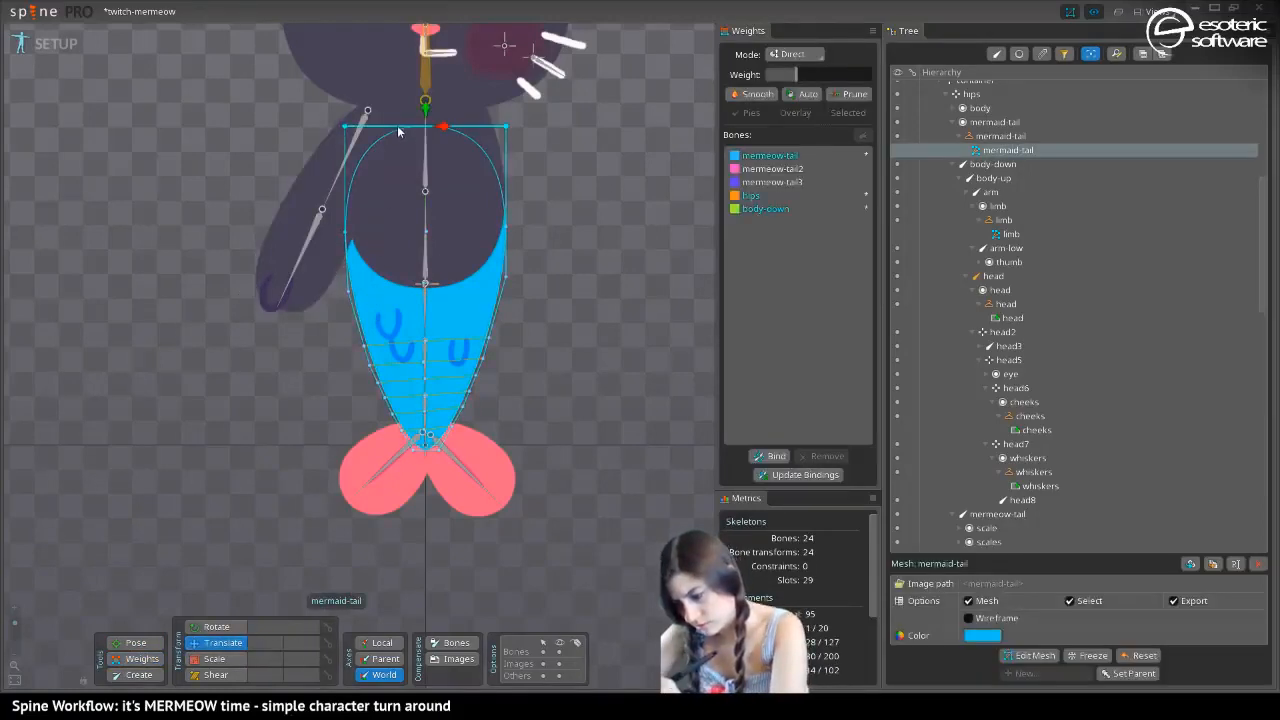
left_click_drag(396, 130, 396, 173)
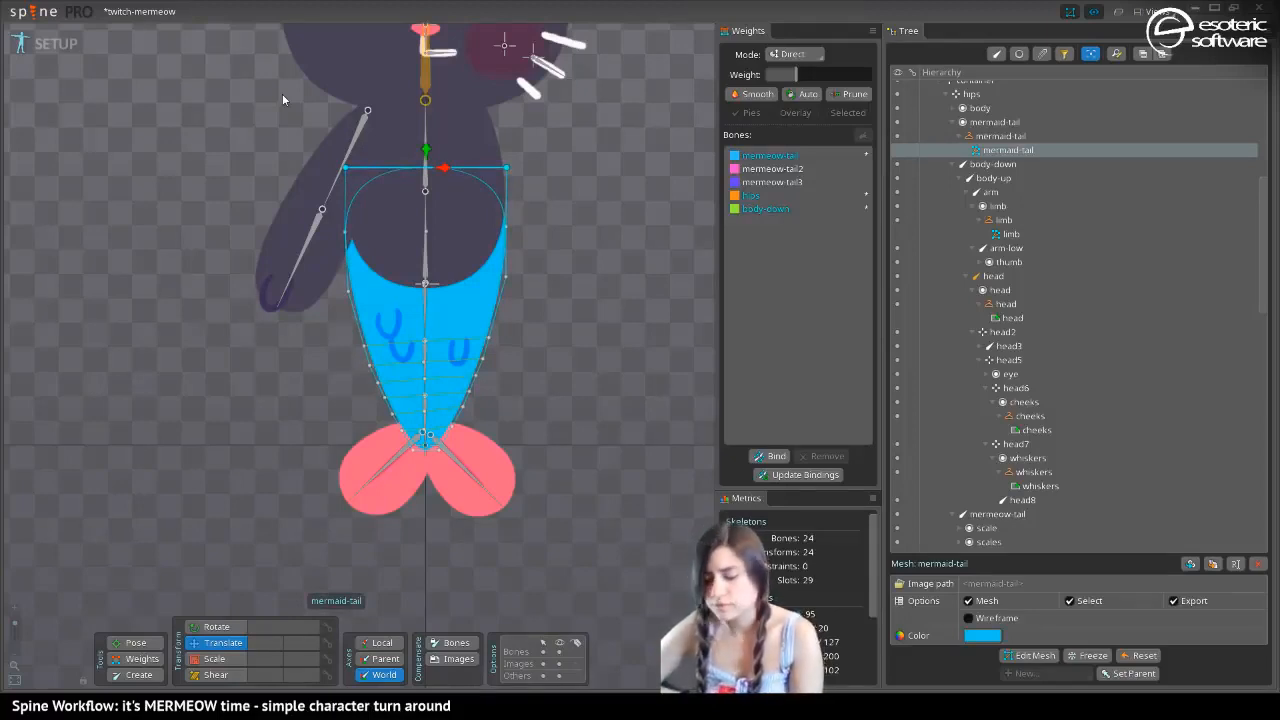
key("ctrl+s")
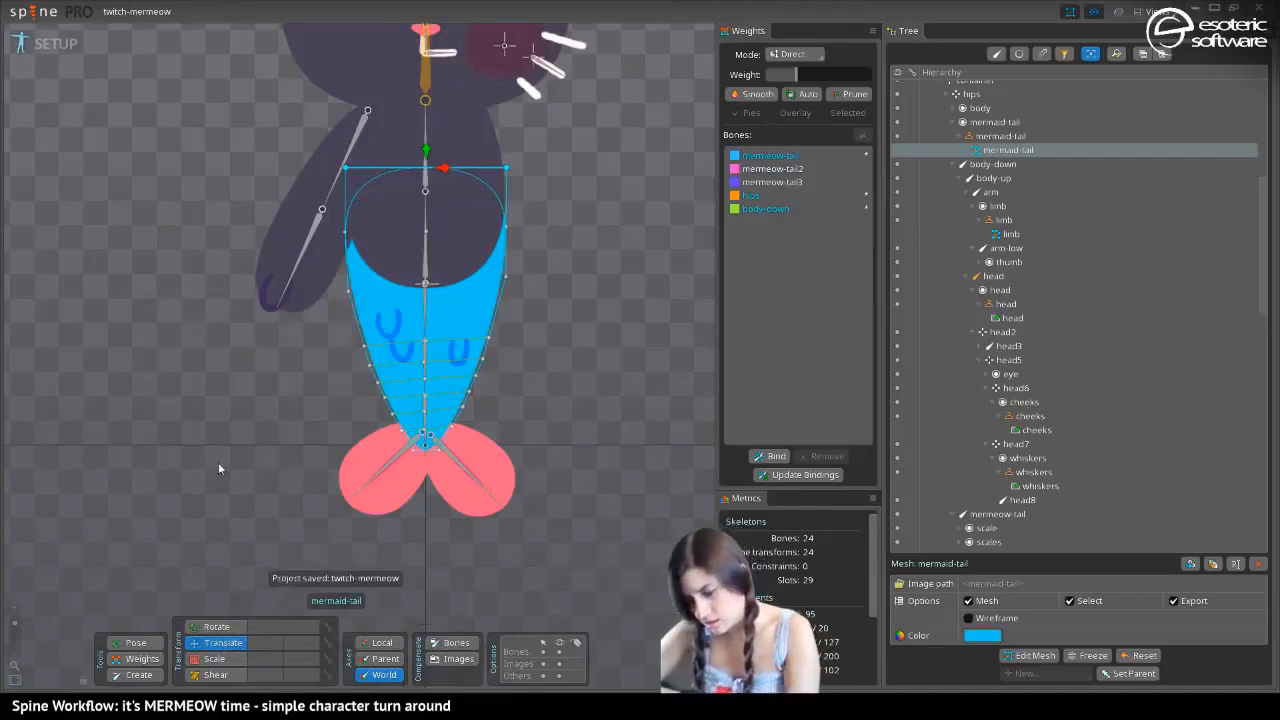
Switch to Animate mode and rotate mermeow-tail, mermeow-tail2 and mermeow-tail3 at frame 0 to curl the tail strongly sideways
left_click(40, 51)
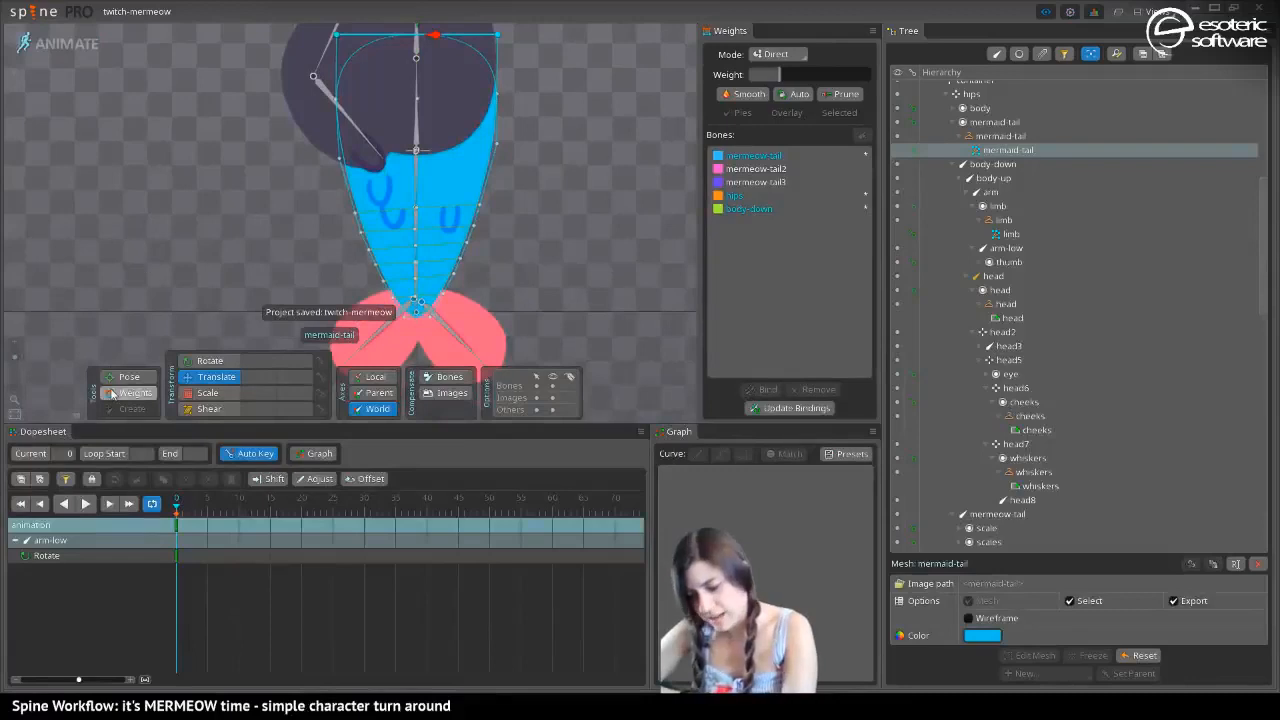
left_click(420, 185)
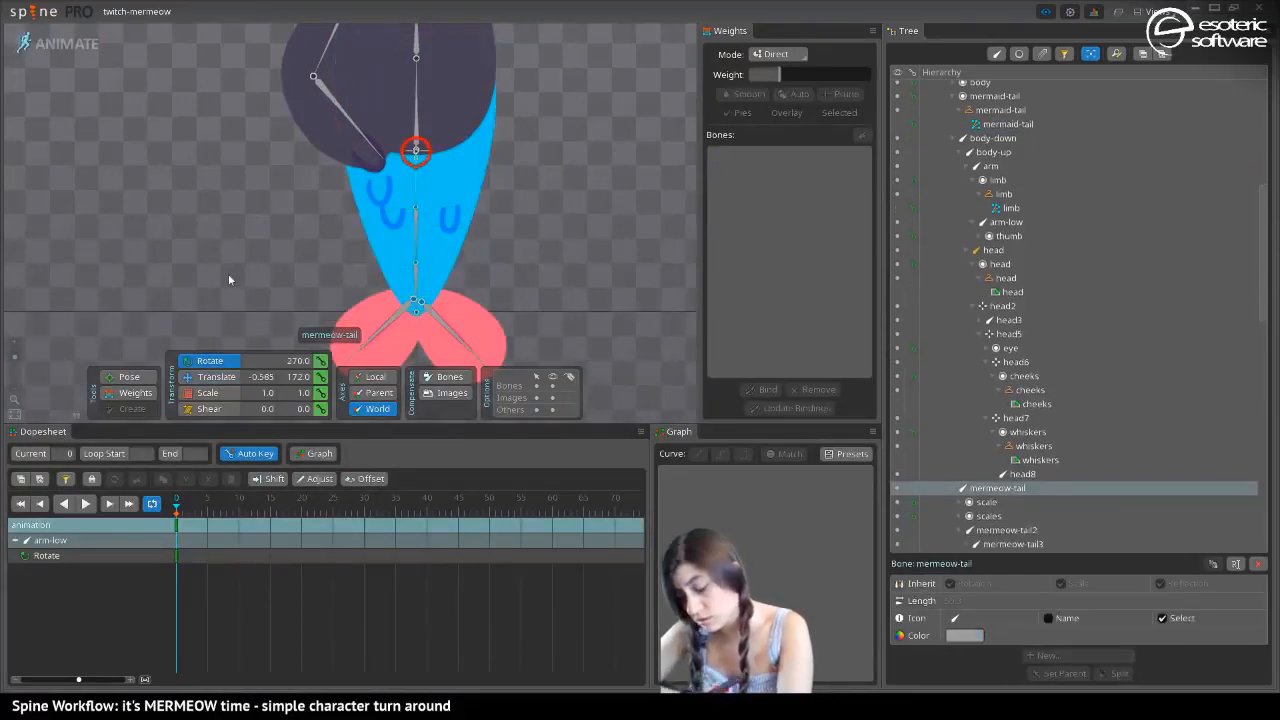
left_click_drag(296, 311, 534, 272)
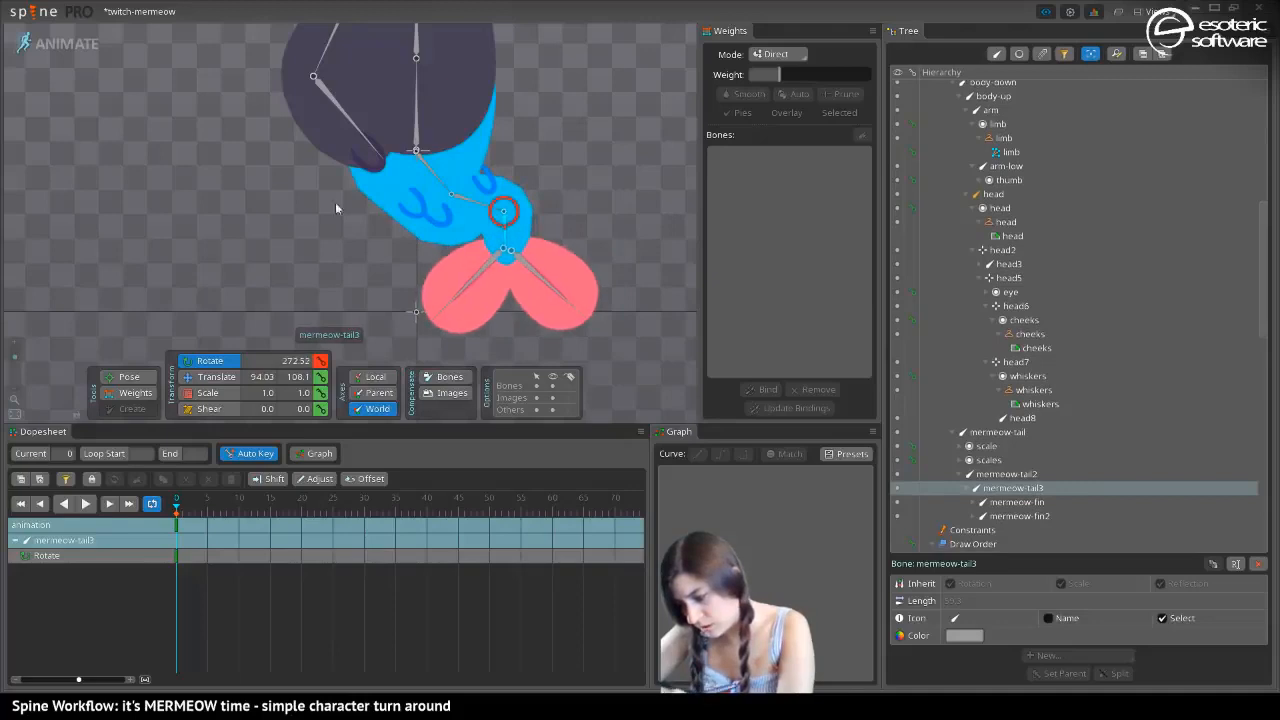
left_click_drag(227, 190, 218, 253)
left_click_drag(285, 218, 290, 159)
left_click_drag(503, 240, 567, 160)
left_click_drag(304, 190, 134, 104)
Show the mermaid-tail mesh's weights and set the body-down weight to 0 on the outer-edge vertex where the curl begins
left_click(130, 393)
left_click(316, 252)
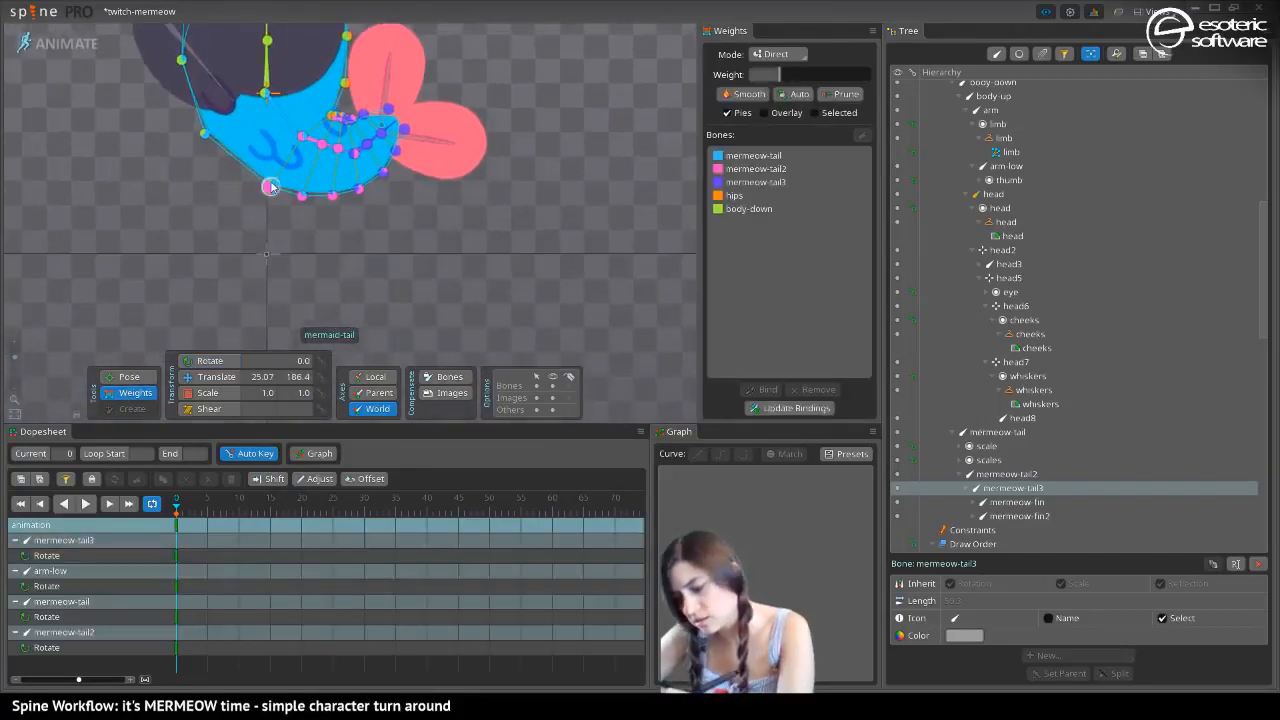
left_click(270, 187)
left_click(750, 210)
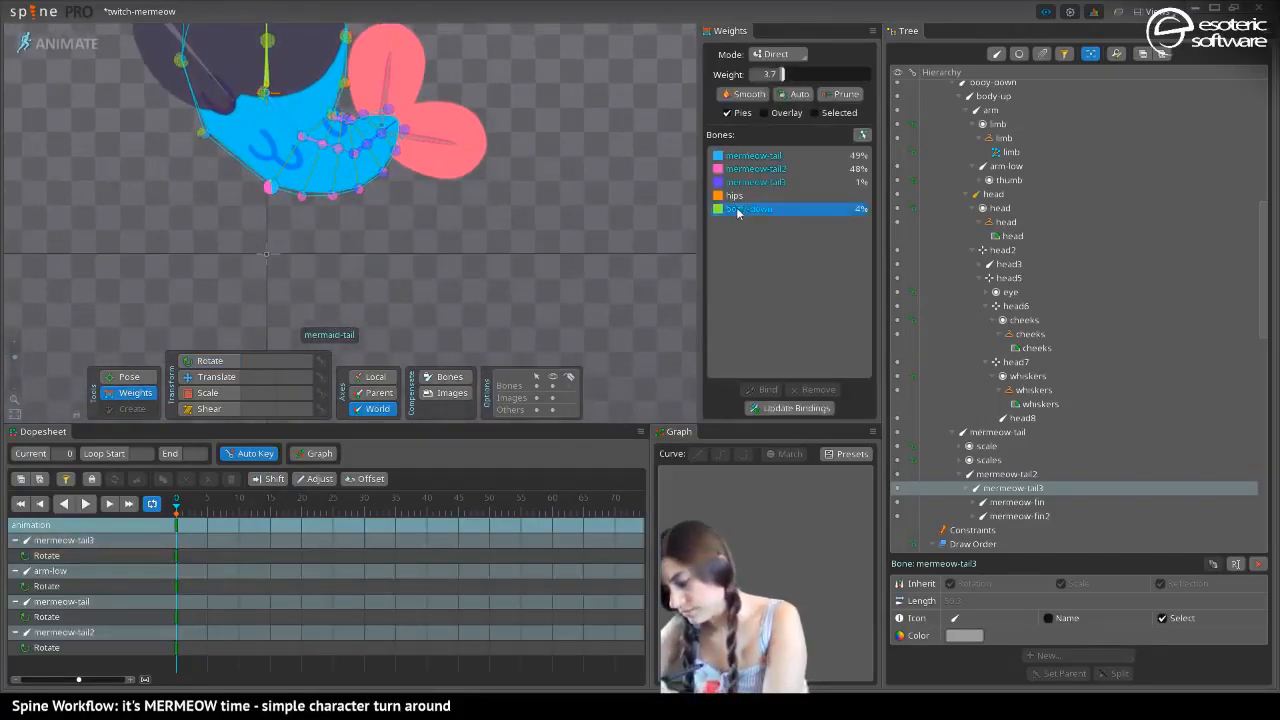
left_click_drag(782, 74, 752, 74)
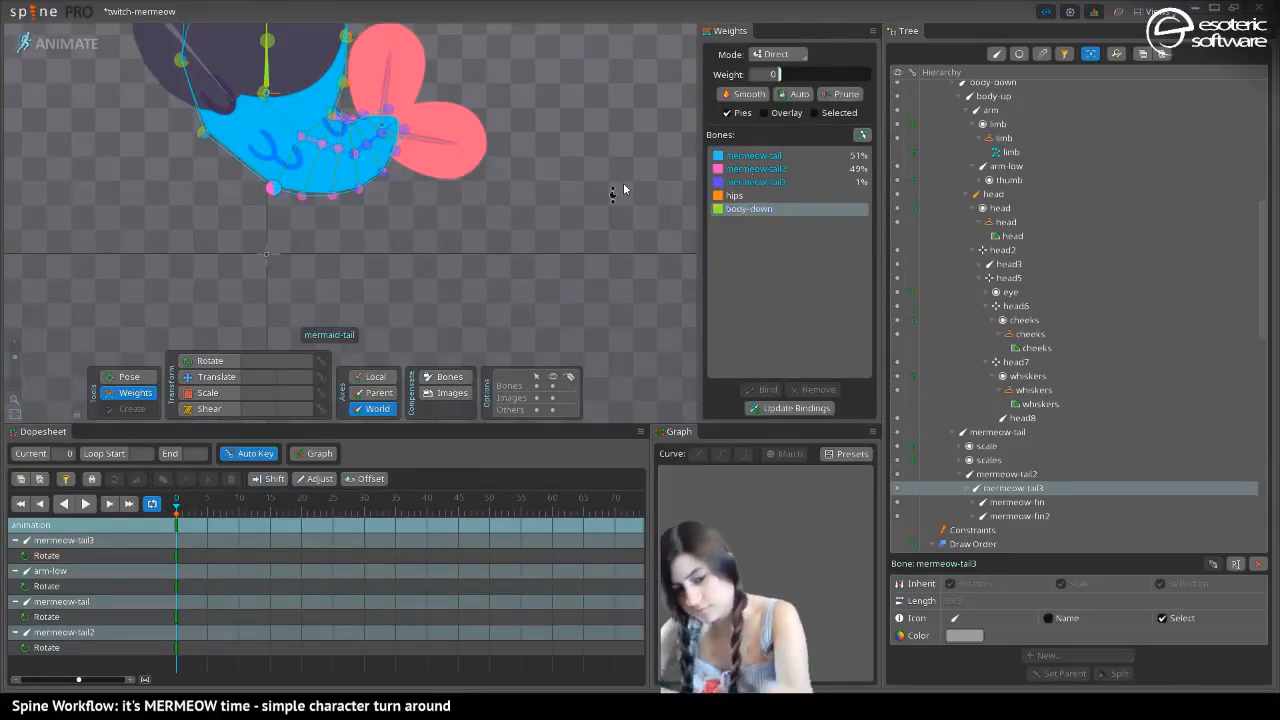
Deselect the vertex and prune the mermaid-tail mesh's weights with a threshold of 5.5
key("space")
left_click(843, 93)
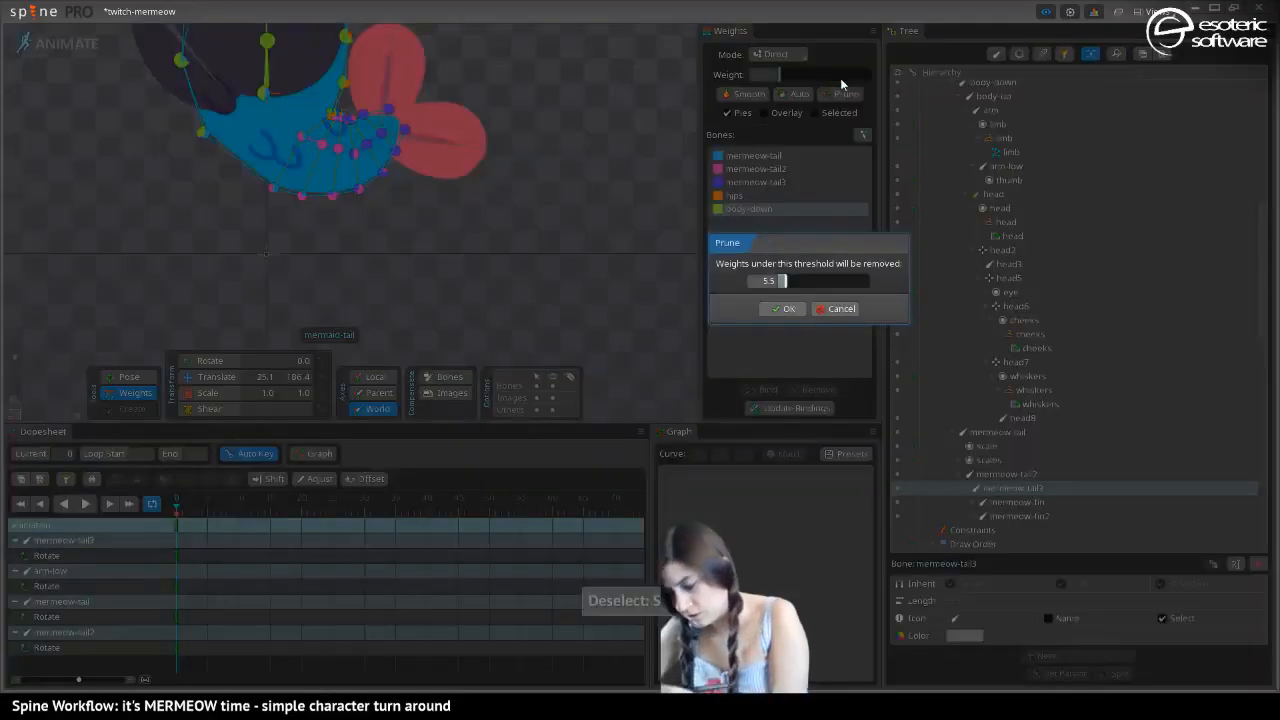
left_click(786, 308)
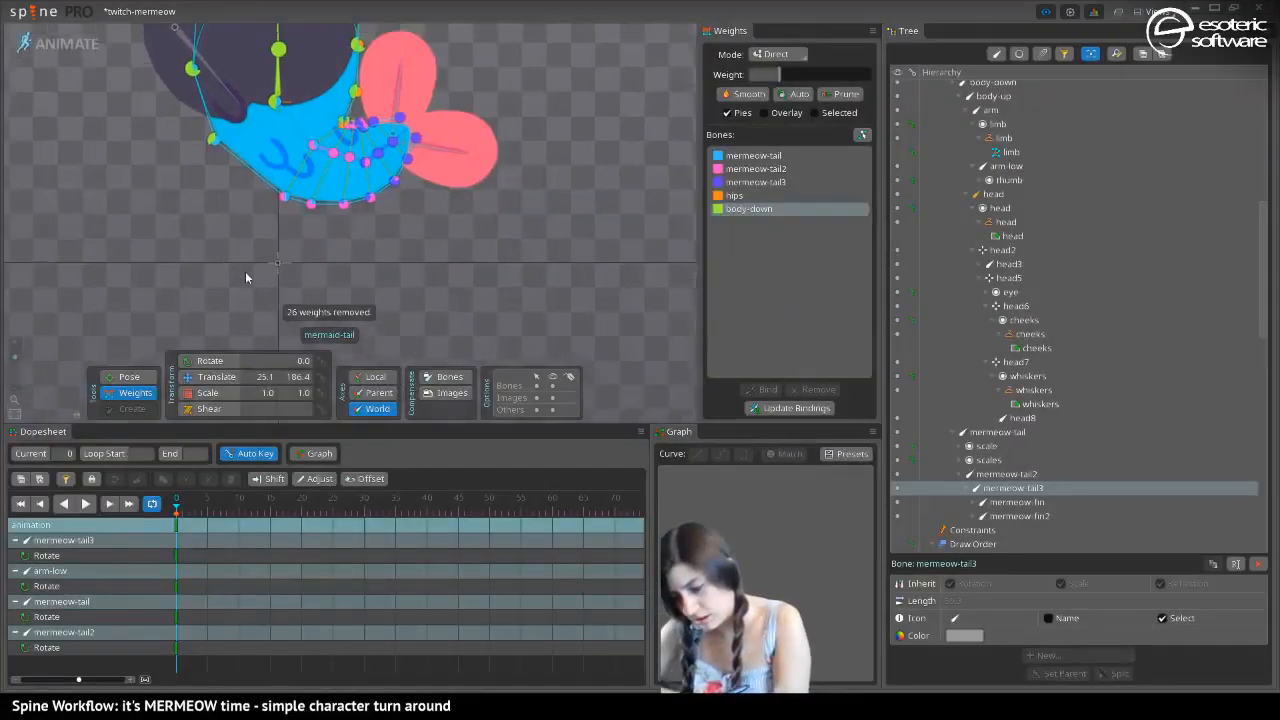
Set the body-down weight to 100 on the mermaid-tail mesh vertices at both sides of the waist
left_click_drag(246, 278, 222, 198)
left_click_drag(15, 358, 16, 355)
left_click_drag(38, 172, 138, 188)
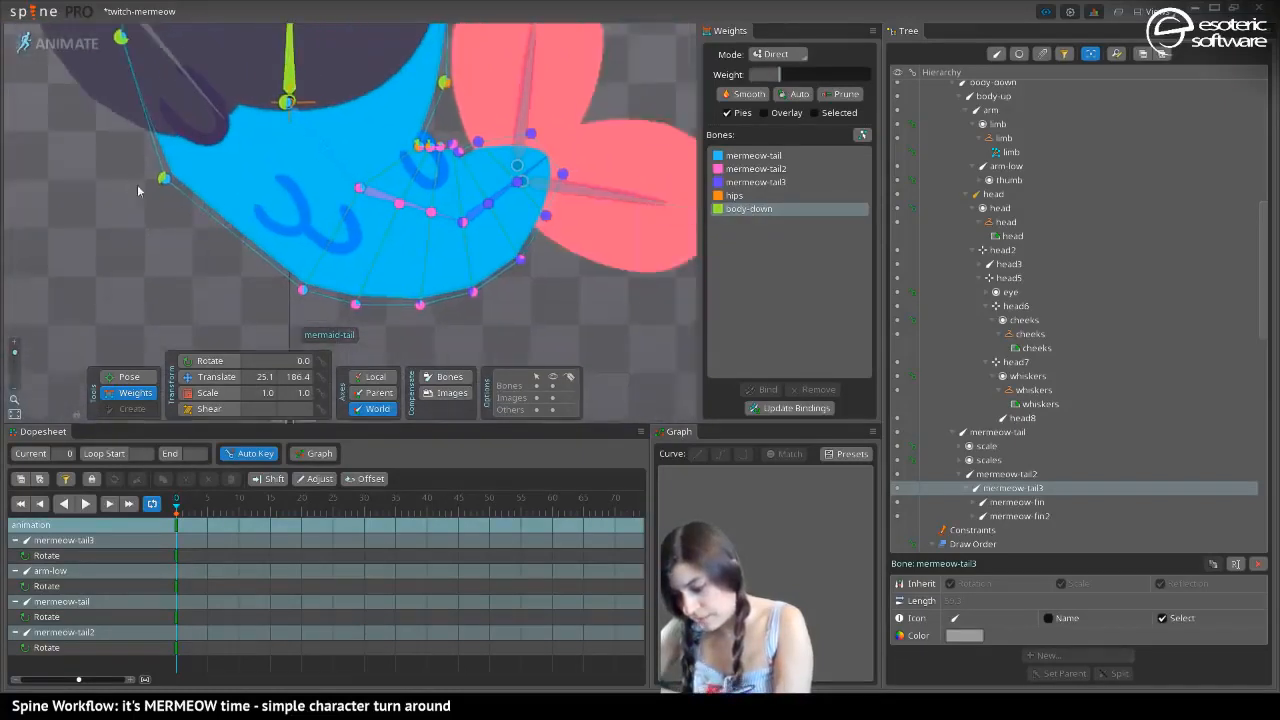
left_click_drag(281, 170, 176, 215)
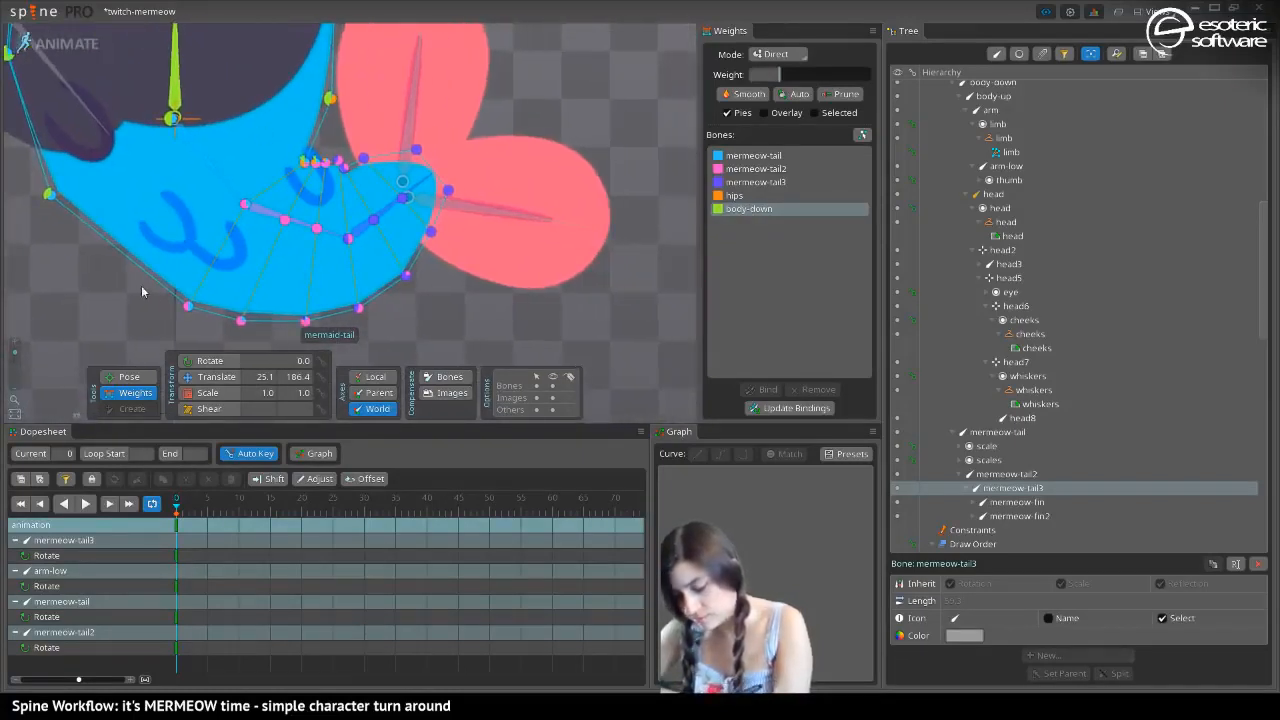
left_click_drag(100, 130, 339, 268)
left_click_drag(194, 203, 88, 129)
left_click_drag(182, 260, 148, 146)
left_click_drag(461, 162, 432, 12)
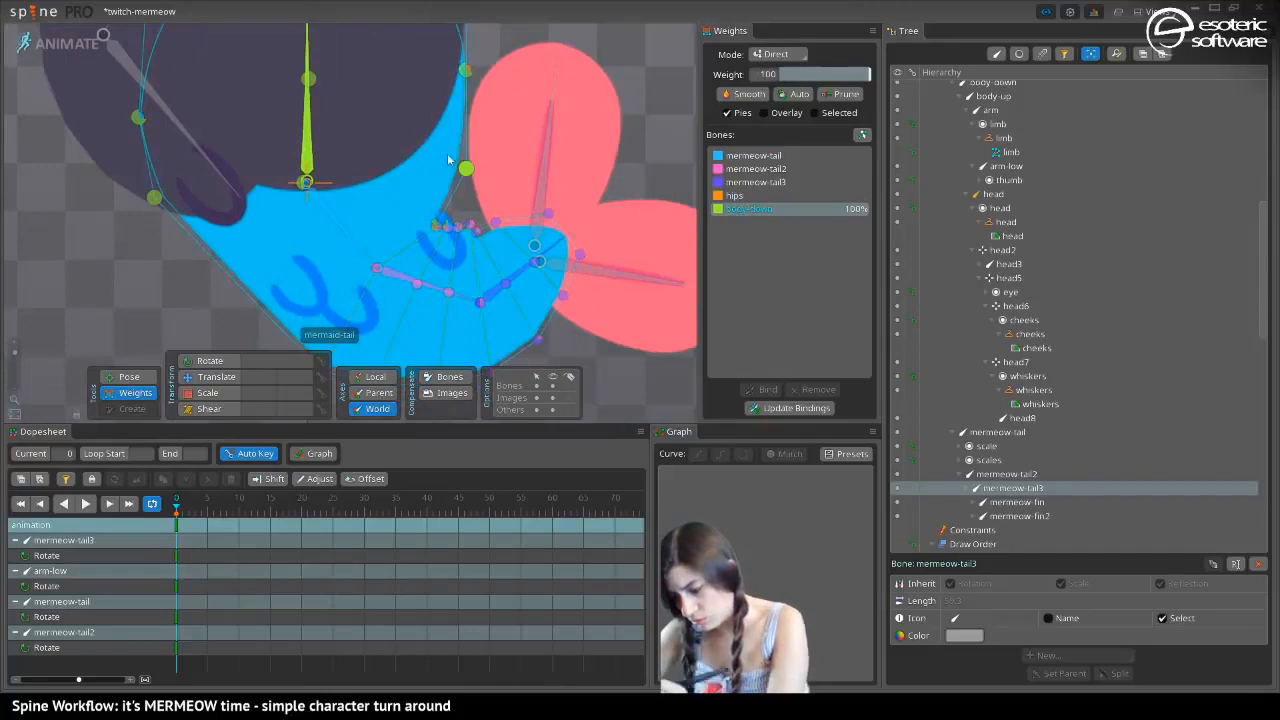
Set the hips weight to 100 on the two side vertices beside the hips joint
left_click(748, 198)
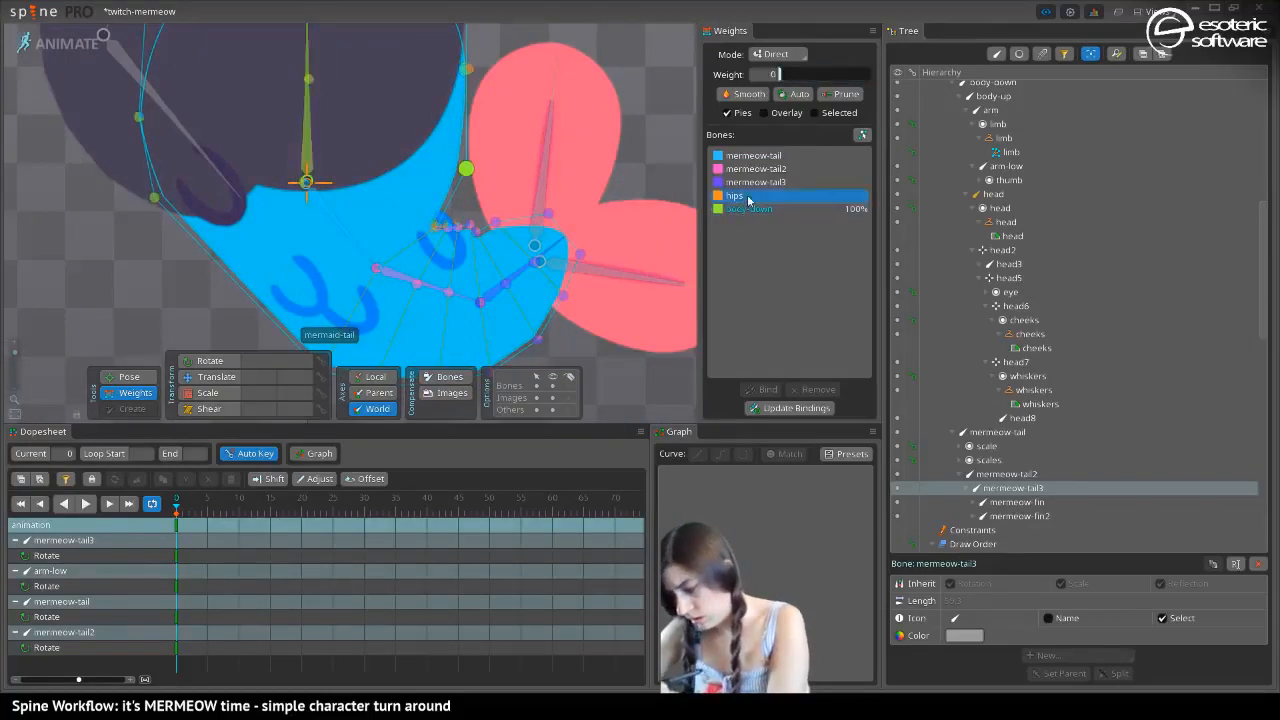
left_click_drag(463, 165, 454, 5)
left_click_drag(156, 198, 108, 10)
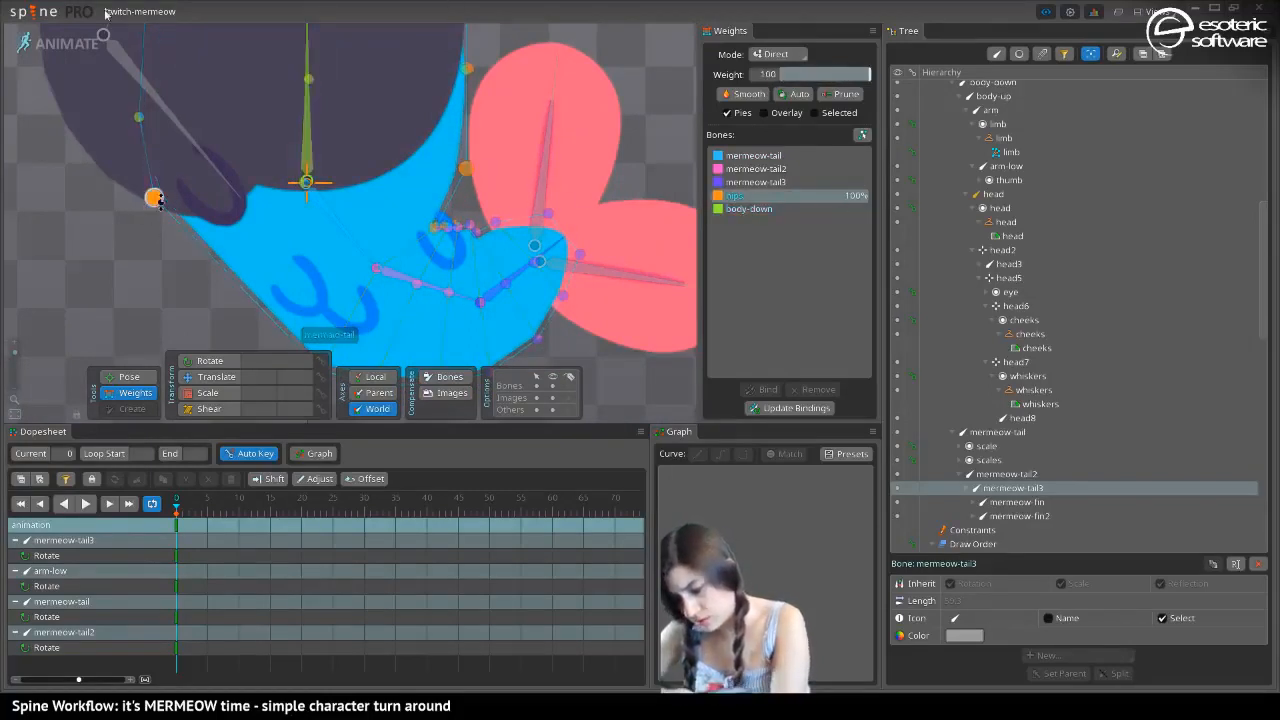
Set the hips weight to 100 on the five upper vertices of the mermaid-tail mesh
left_click_drag(160, 92, 140, 168)
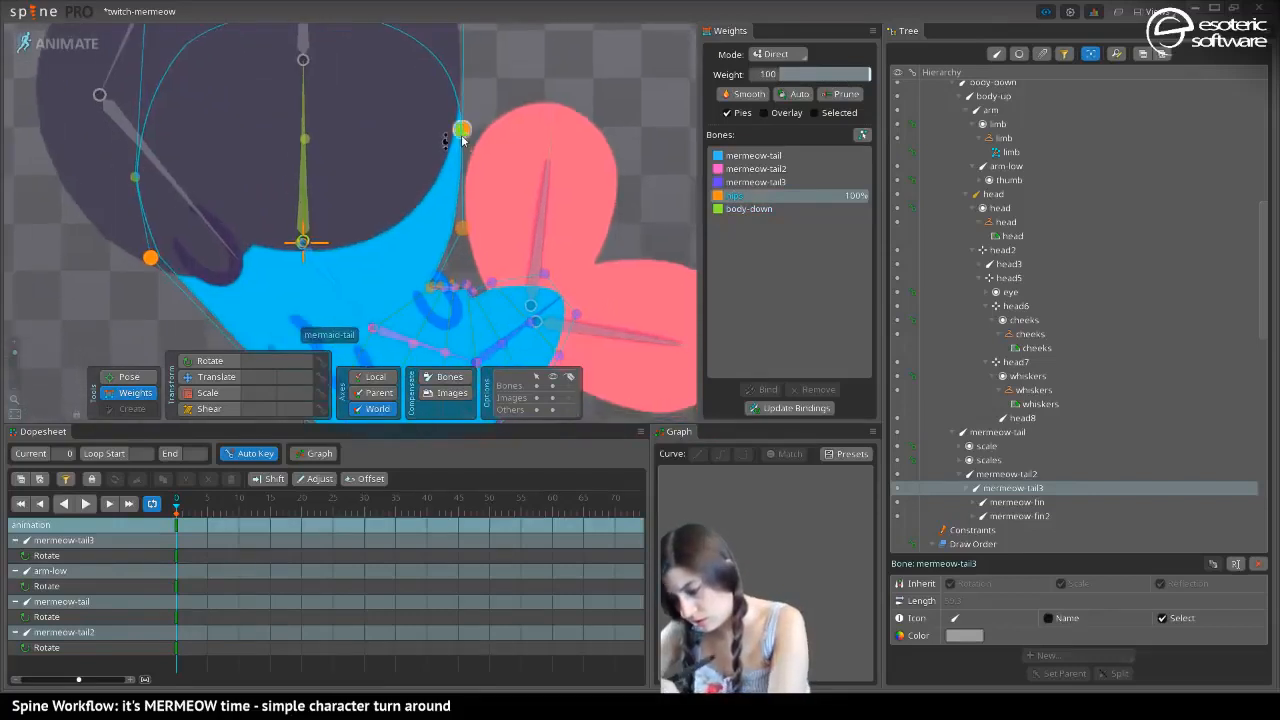
left_click_drag(464, 130, 451, 36)
left_click_drag(135, 177, 185, 207)
left_click_drag(304, 235, 325, 135)
left_click_drag(463, 108, 462, 70)
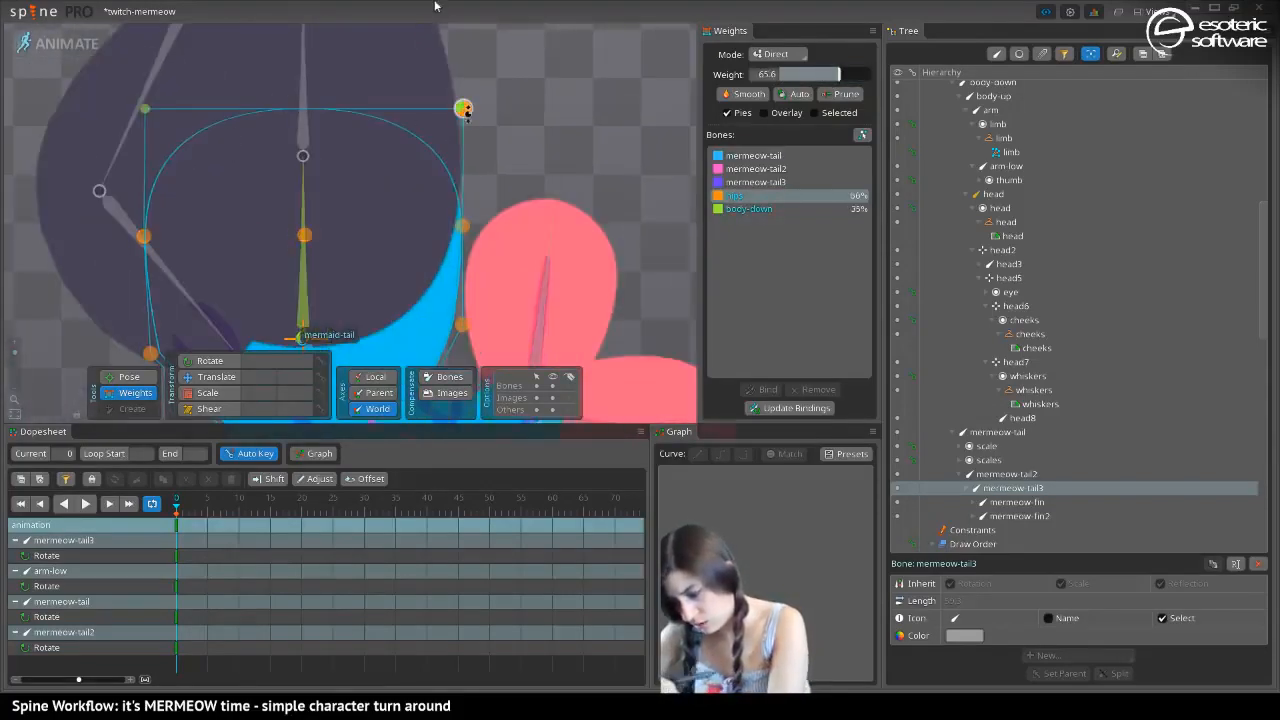
left_click_drag(144, 108, 140, 40)
Set the body-down weight to 100 on the two upper corner vertices and the three vertices in the row below them
left_click(741, 209)
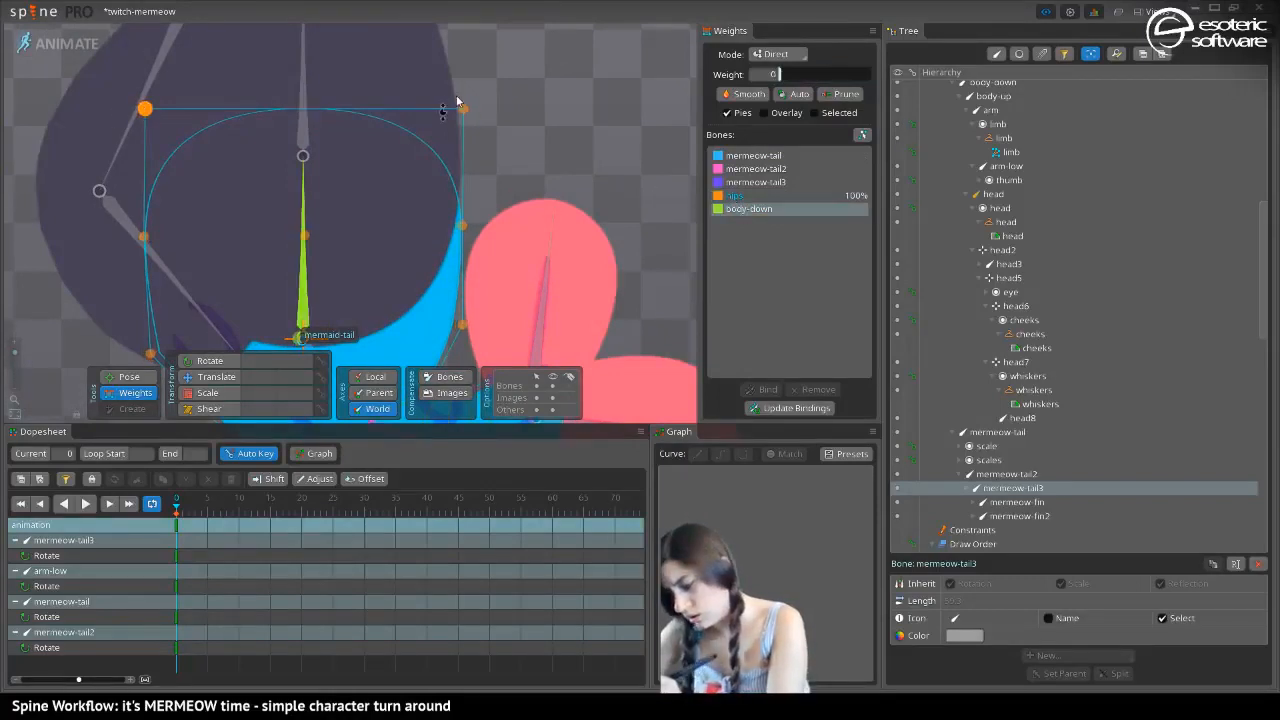
left_click_drag(463, 108, 463, 6)
left_click_drag(144, 108, 141, 45)
mouse_move(144, 237)
left_mouse_down()
mouse_move(139, 96)
mouse_move(121, 46)
left_mouse_up()
left_click_drag(304, 235, 335, 120)
left_click_drag(462, 227, 474, 70)
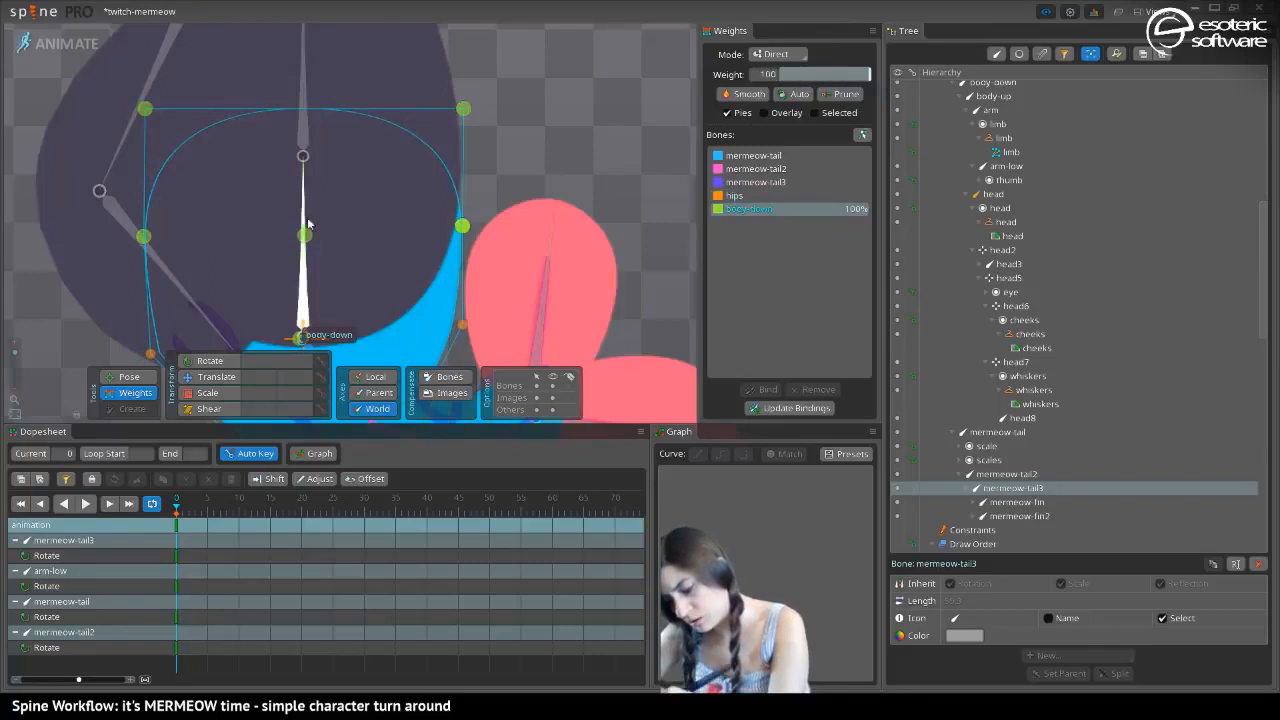
Set the mermeow-tail weight to 100 on the outer-edge vertex where the tail's curl begins
mouse_move(222, 287)
left_mouse_down()
mouse_move(207, 140)
mouse_move(200, 188)
mouse_move(171, 109)
mouse_move(163, 160)
left_mouse_up()
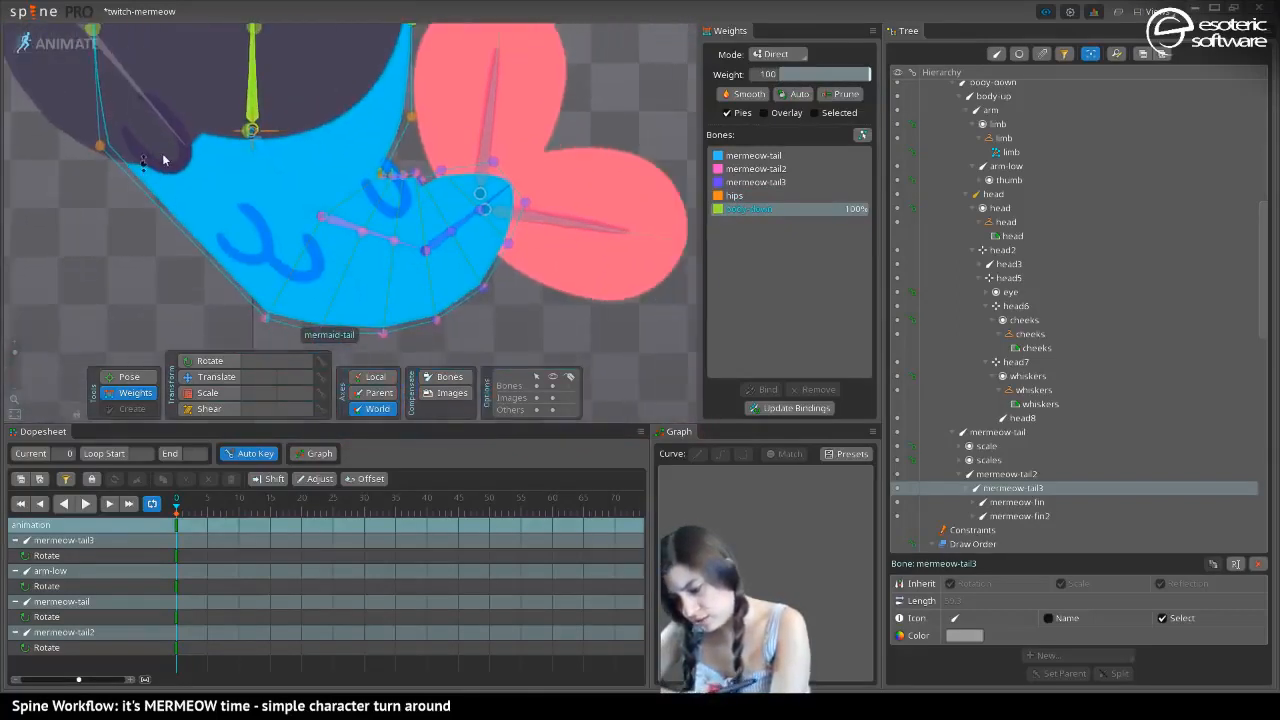
left_click(261, 320)
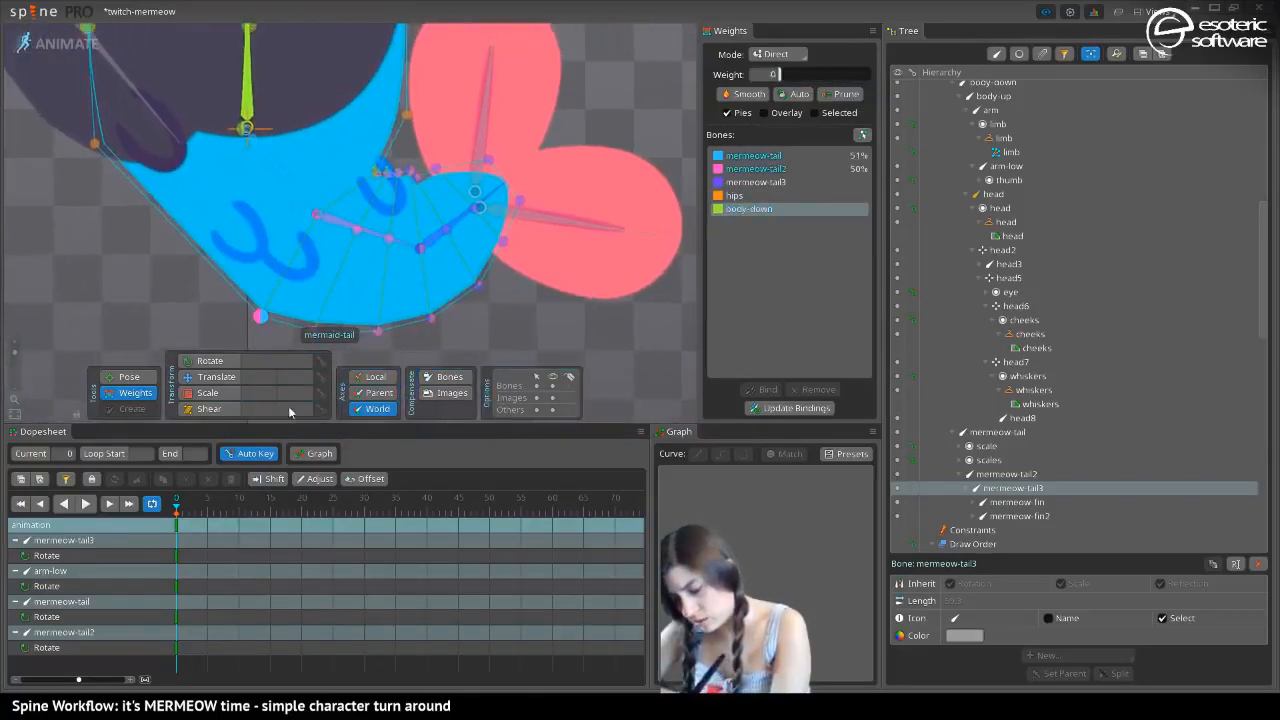
left_click(335, 227)
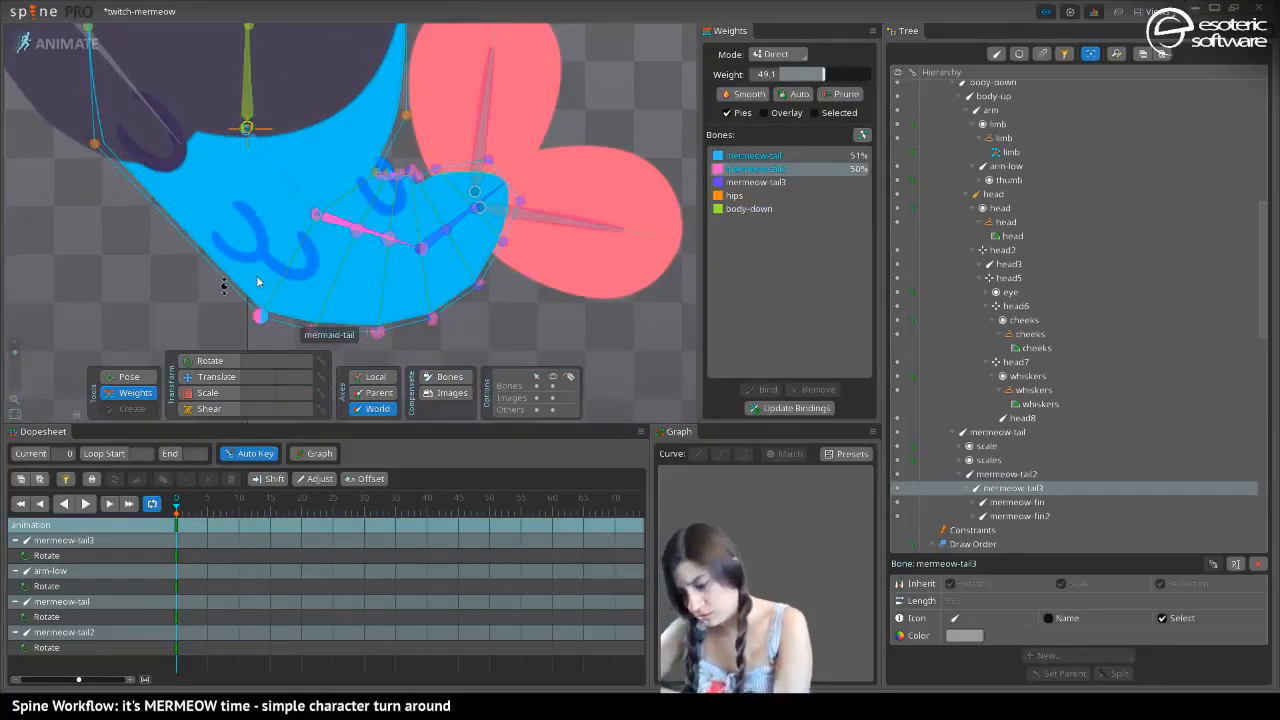
scroll(260, 287, "up", 2)
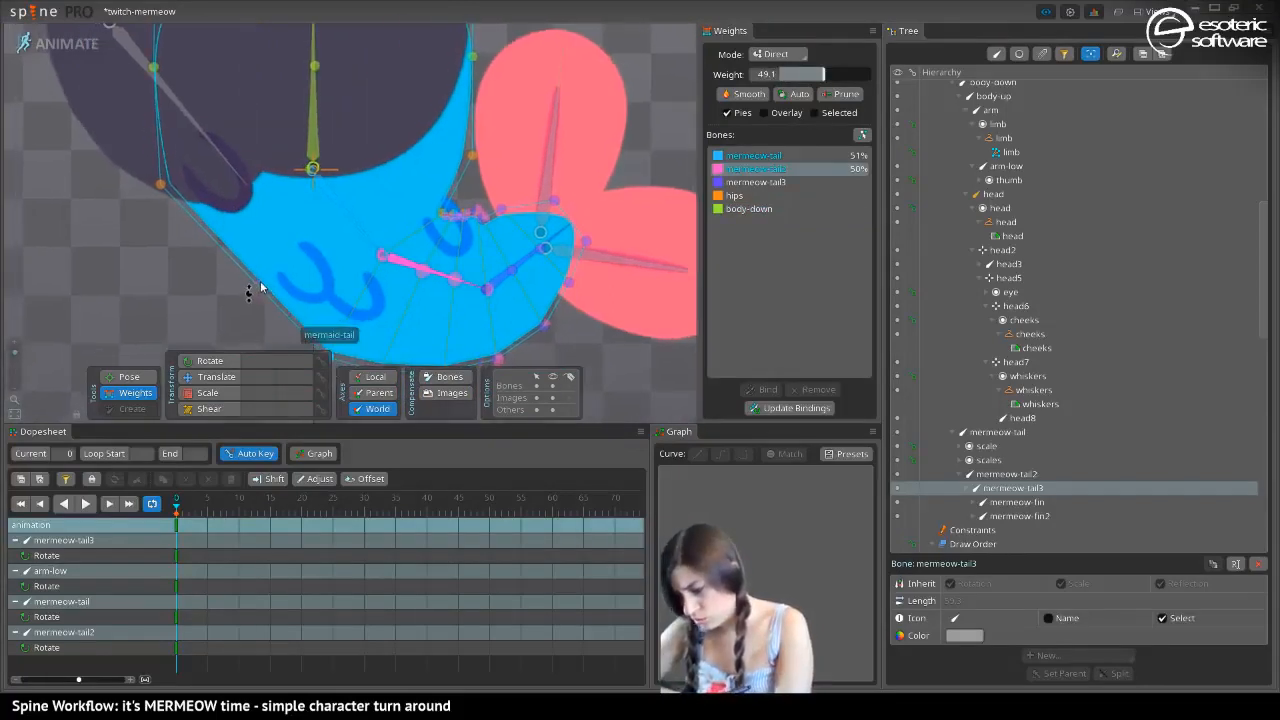
left_click(730, 156)
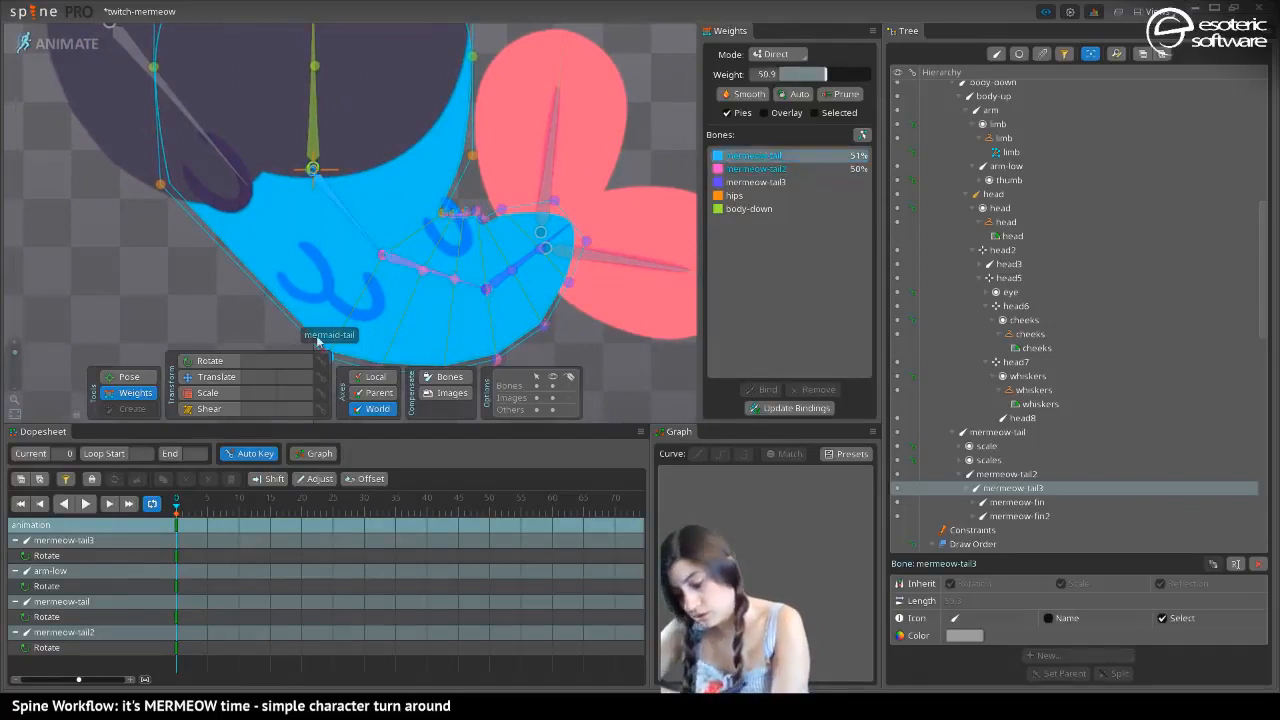
left_click_drag(230, 248, 284, 169)
left_click_drag(379, 278, 380, 280)
left_click_drag(279, 186, 268, 6)
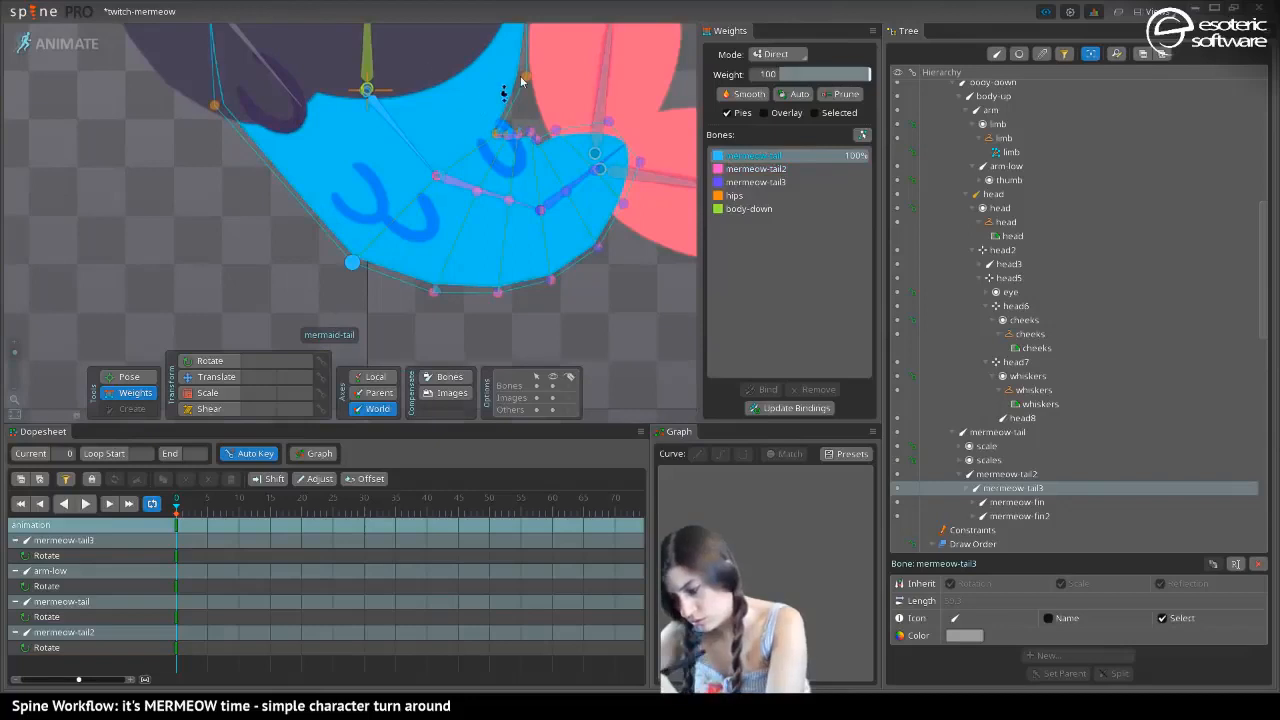
left_click_drag(523, 79, 516, 207)
left_click_drag(200, 140, 242, 221)
left_click(349, 295)
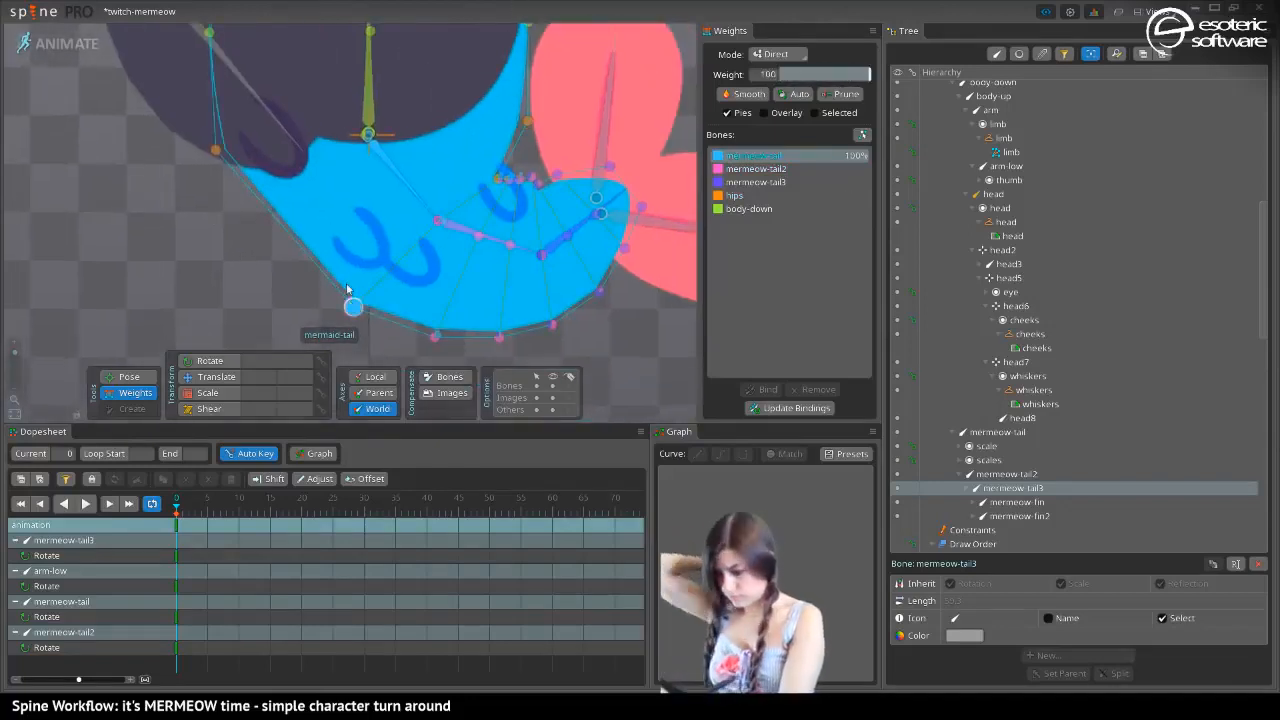
Set the hips weight to 59 on the outer-edge vertex where the curl begins, and blend some mermeow-tail weight into the opposite inner-edge vertex
left_click(740, 197)
left_click_drag(810, 80, 836, 78)
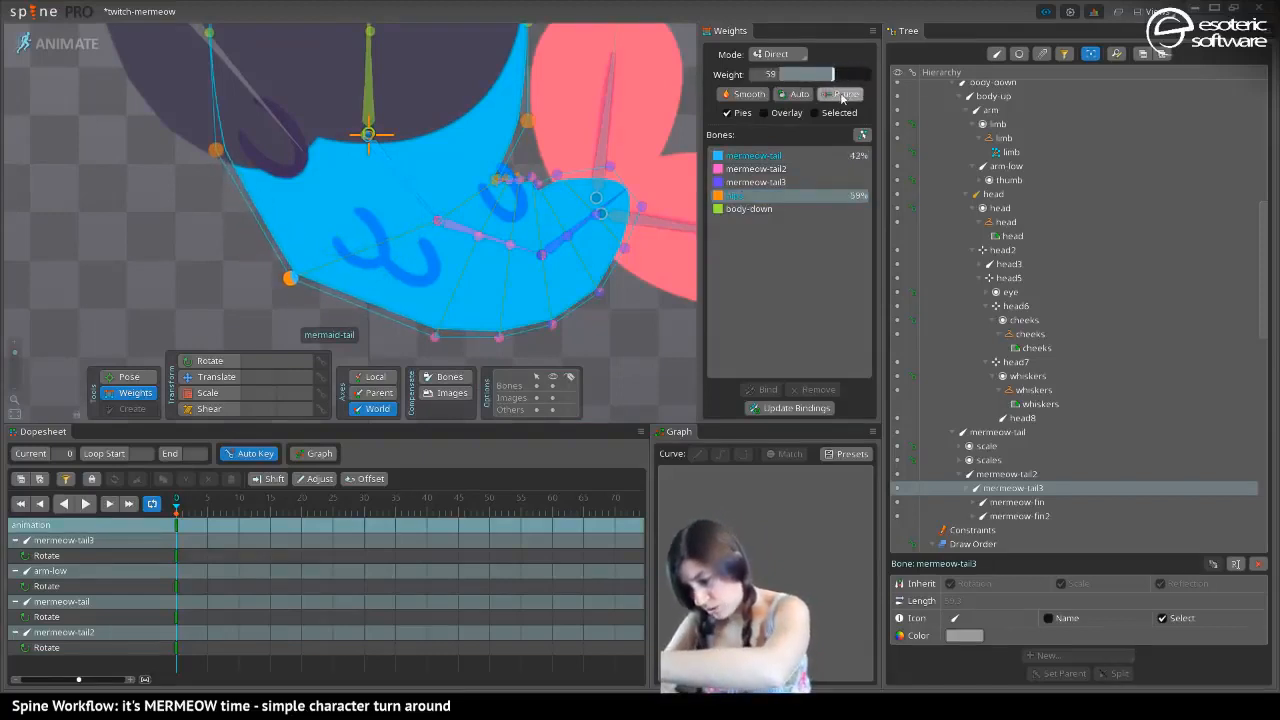
left_click(527, 117)
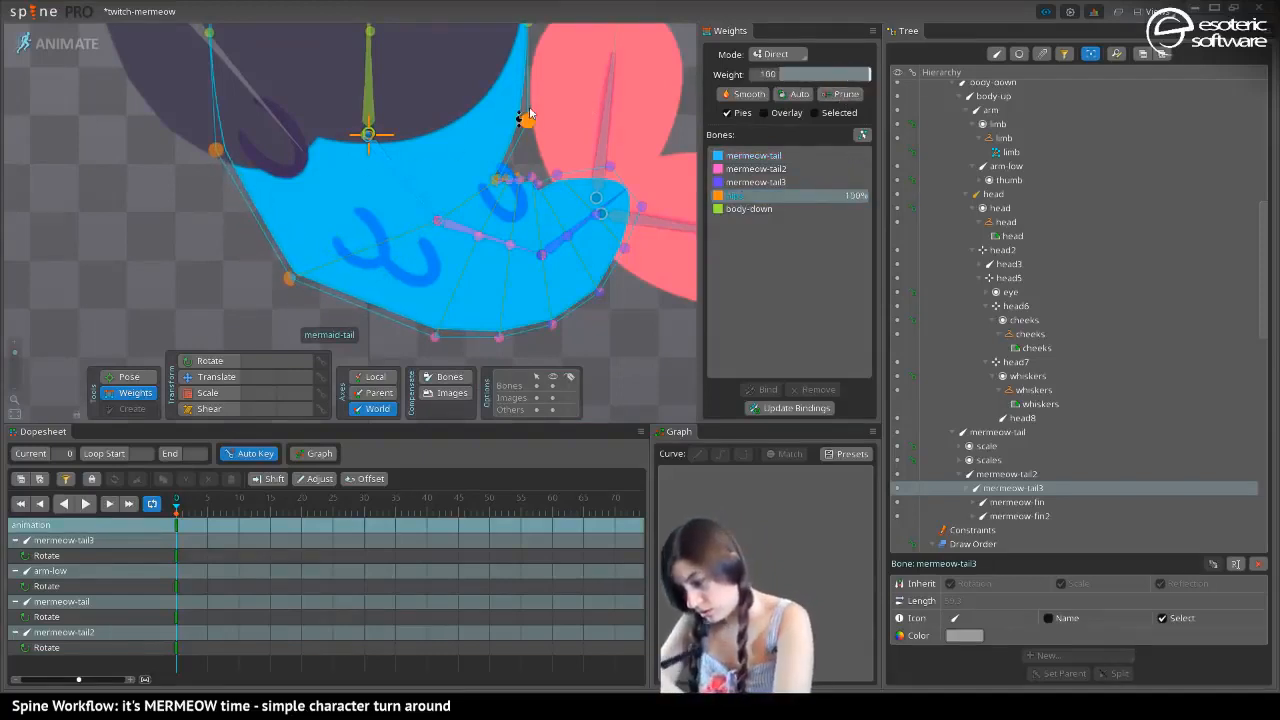
left_click(757, 157)
mouse_move(790, 80)
left_mouse_down()
mouse_move(810, 78)
mouse_move(786, 88)
left_mouse_up()
left_click(291, 279)
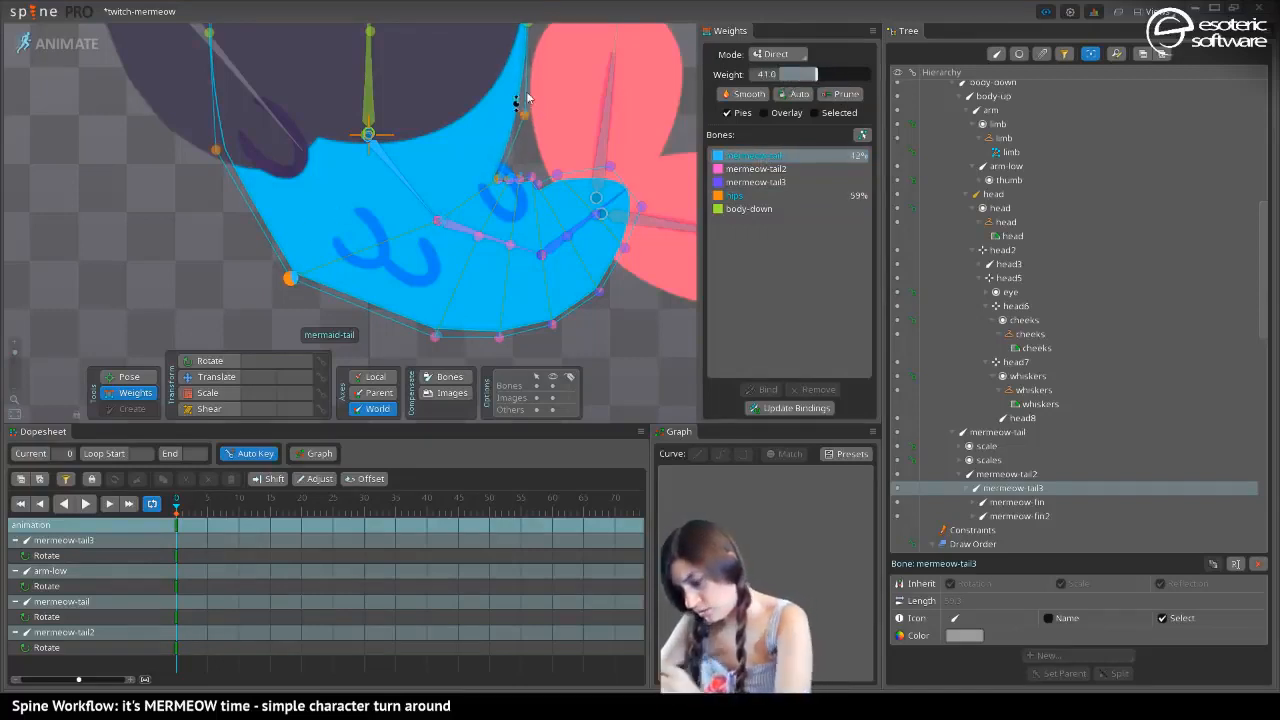
Rotate the mermeow-tail bone to check how the mermaid tail deforms
left_click(128, 376)
left_click_drag(418, 194, 527, 298)
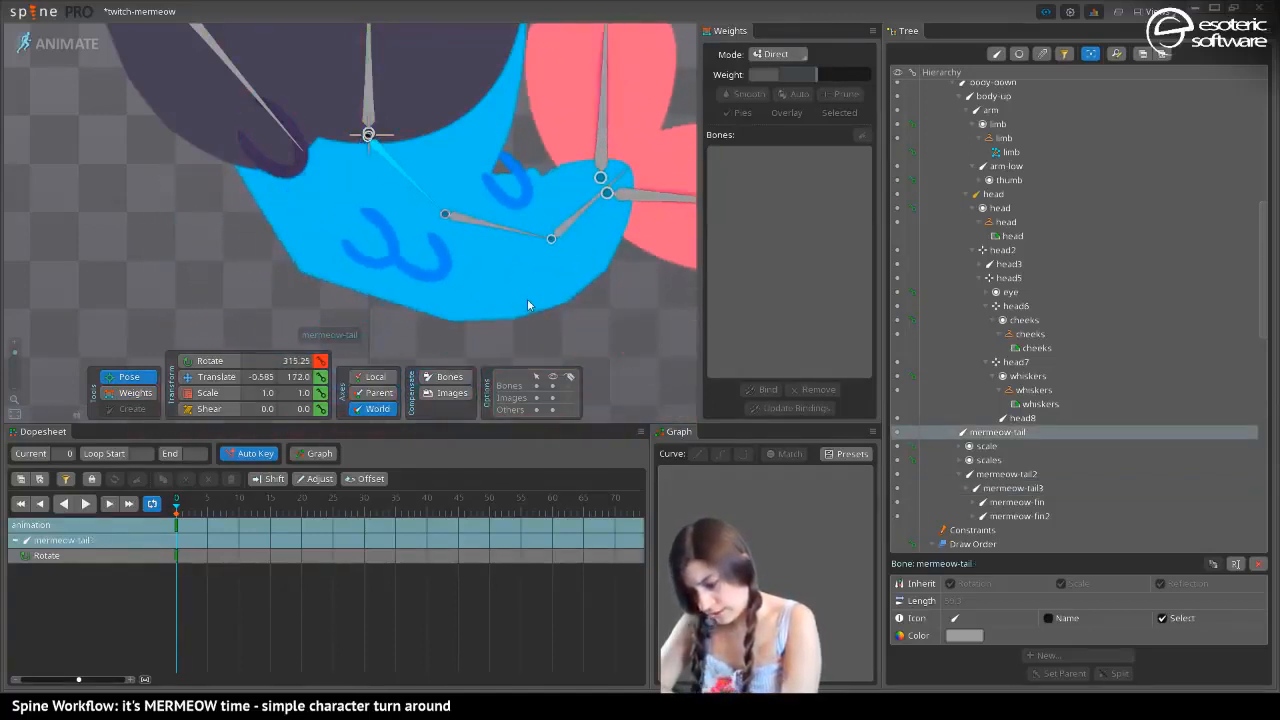
In setup mode, add a row of connected vertices across the mermaid-tail mesh below the hips joint, plus an edge from the side vertex to that joint
left_click(58, 45)
left_click(200, 646)
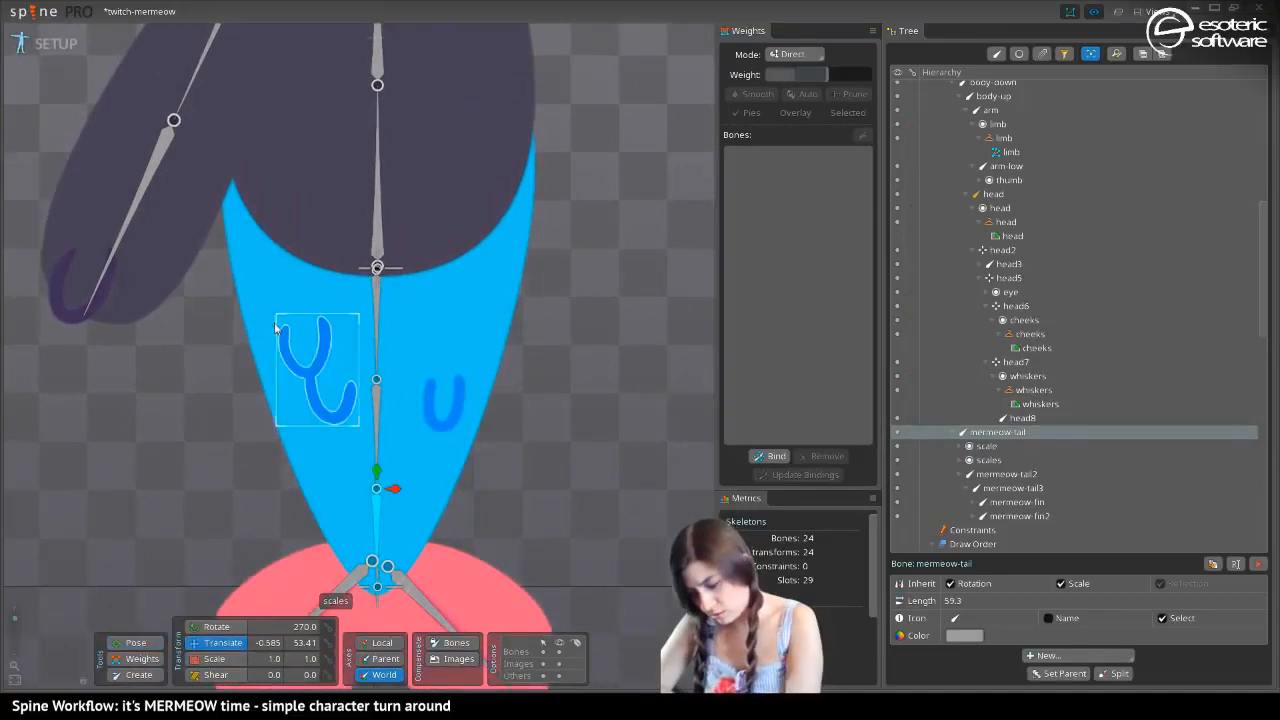
left_click(257, 305)
left_click(1035, 656)
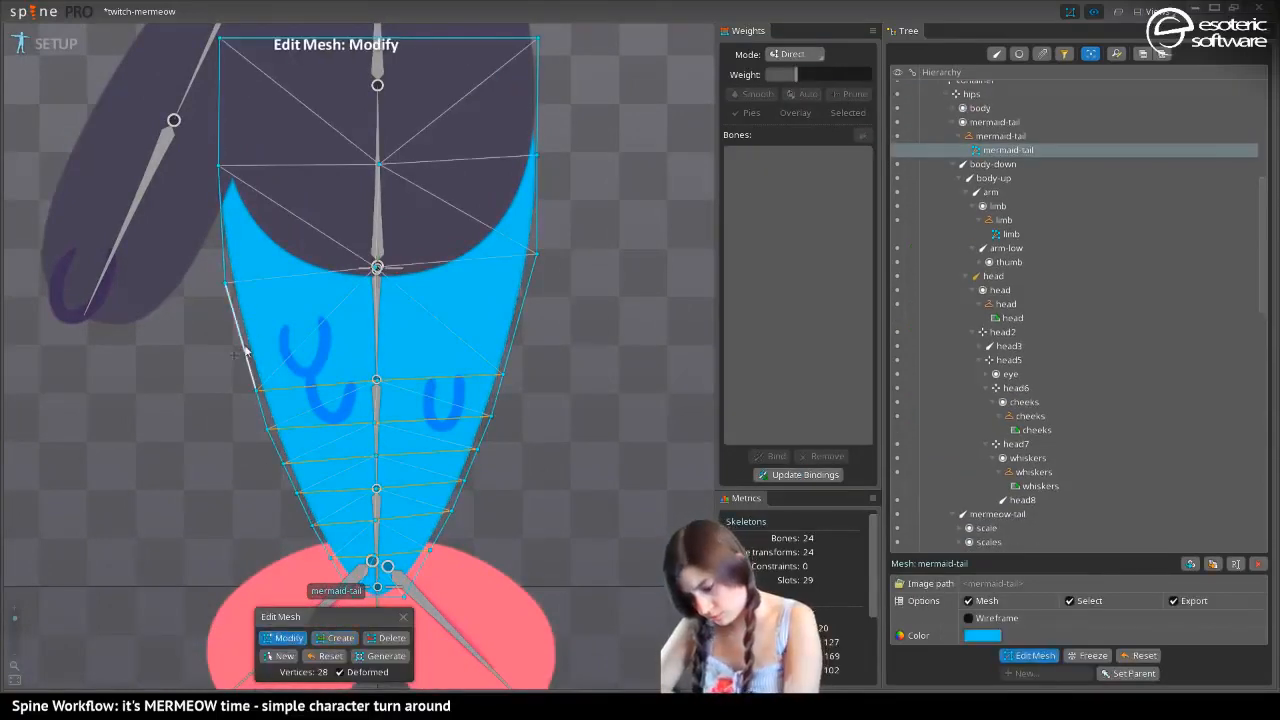
left_click(335, 639)
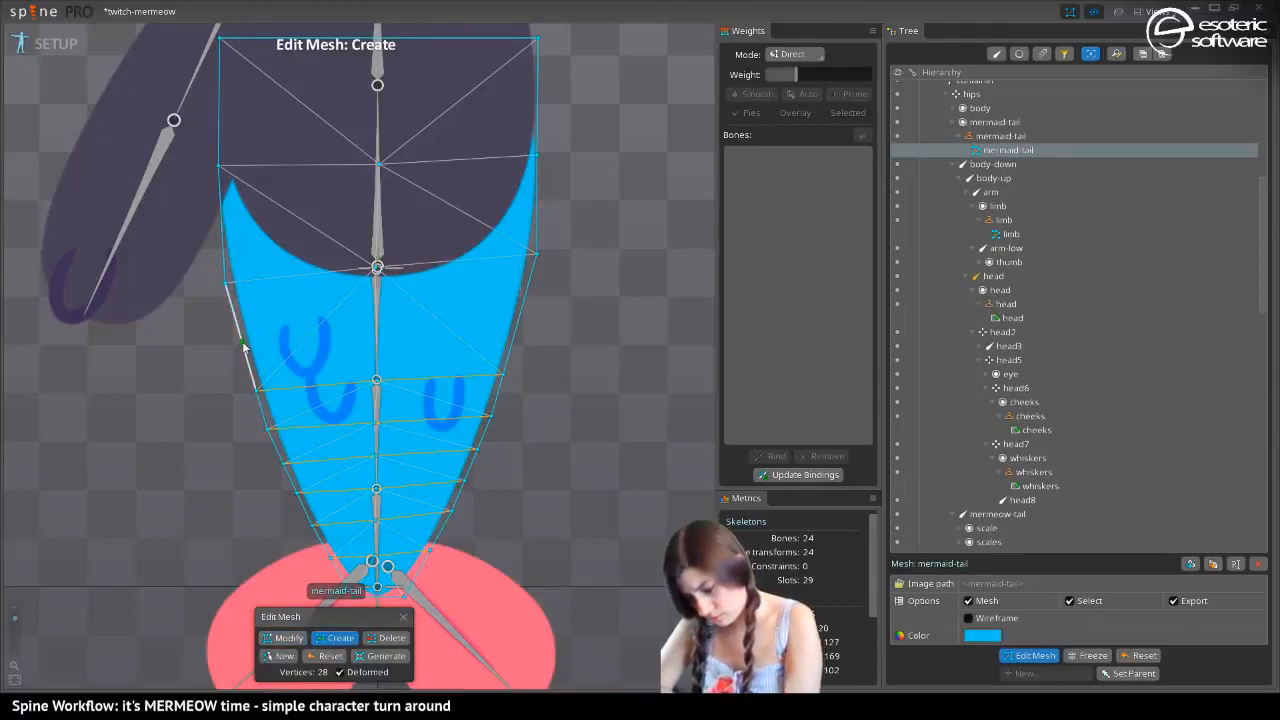
left_click_drag(243, 343, 516, 328)
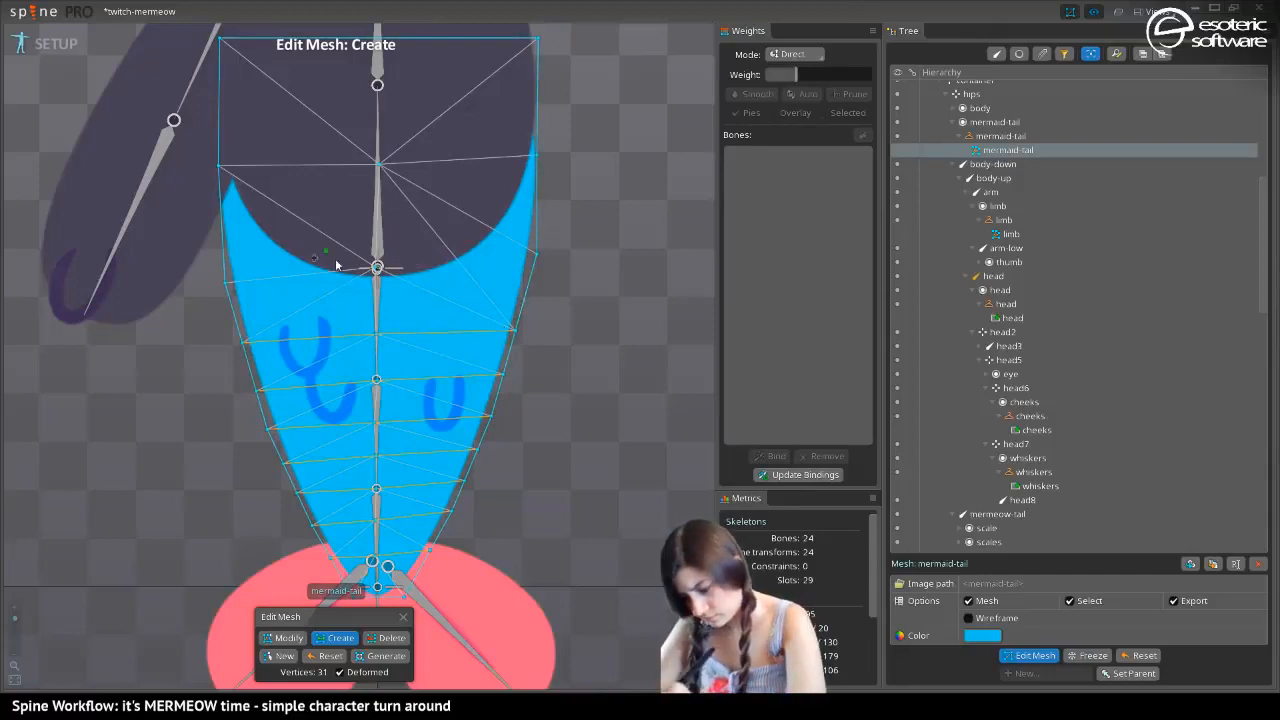
left_click_drag(534, 254, 377, 267)
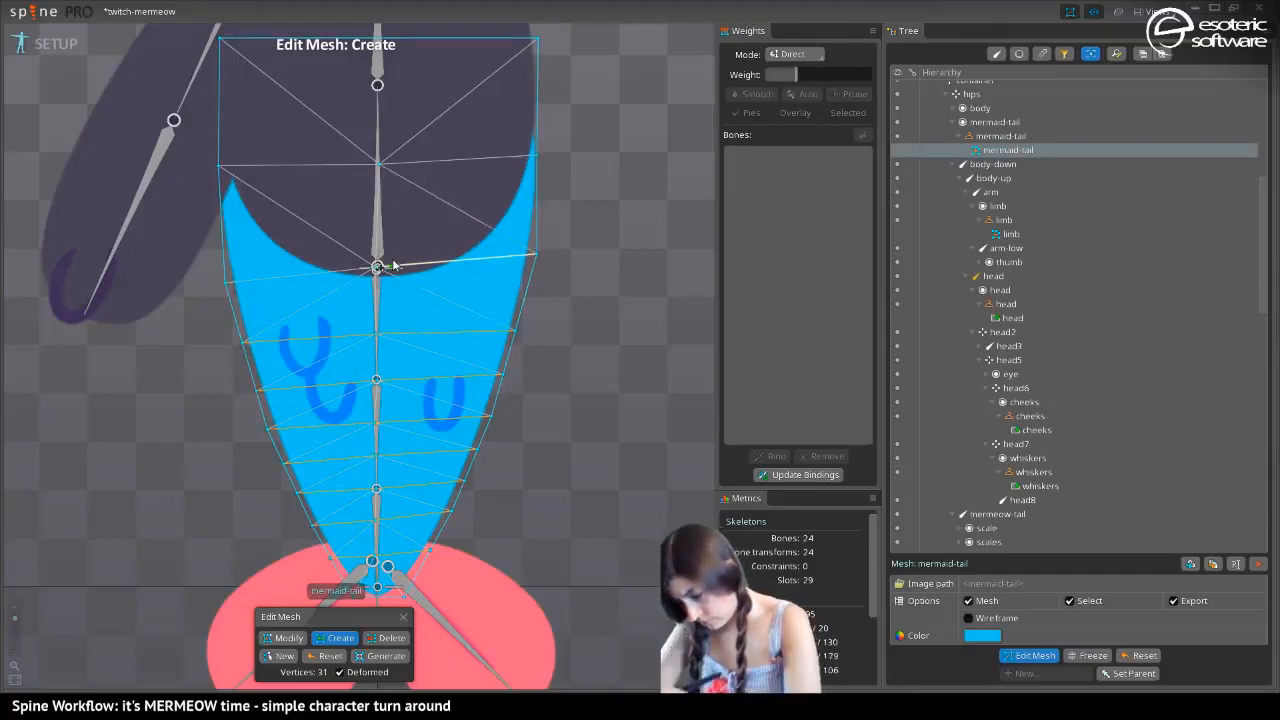
left_click(1020, 655)
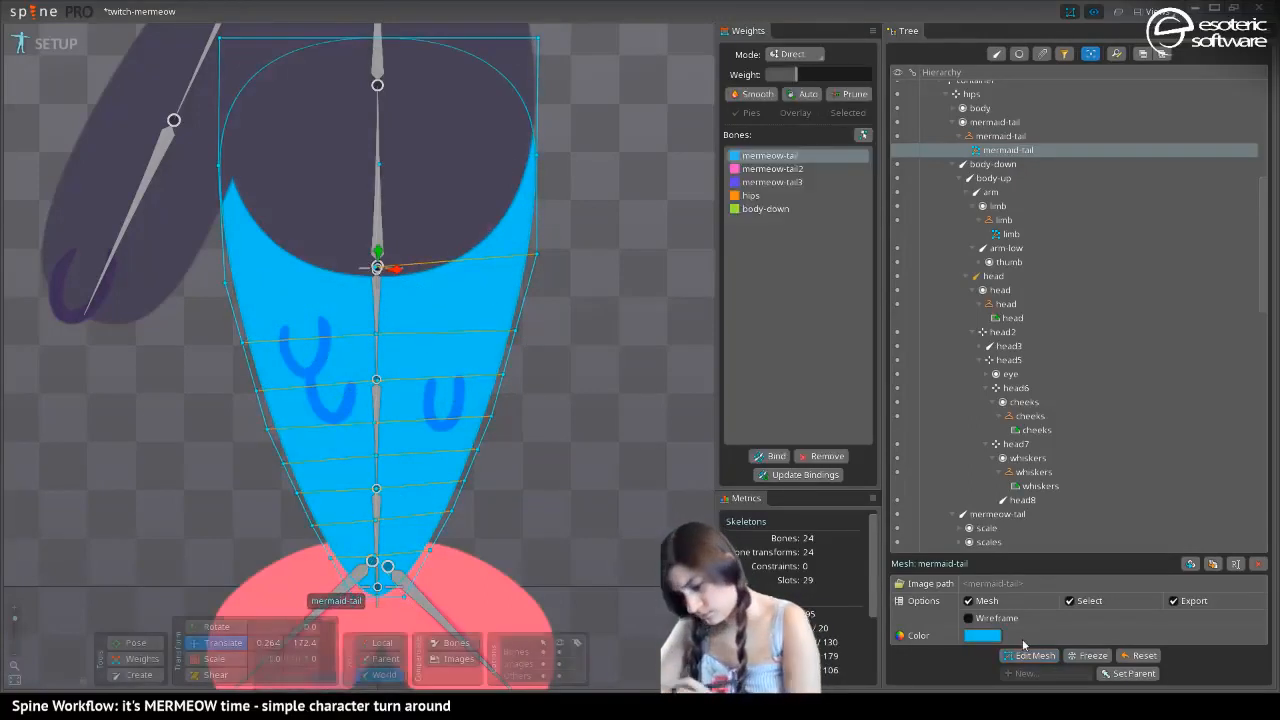
Check the reworked mermaid-tail mesh and its vertex weights in the animated pose, and return to setup mode
left_click(44, 50)
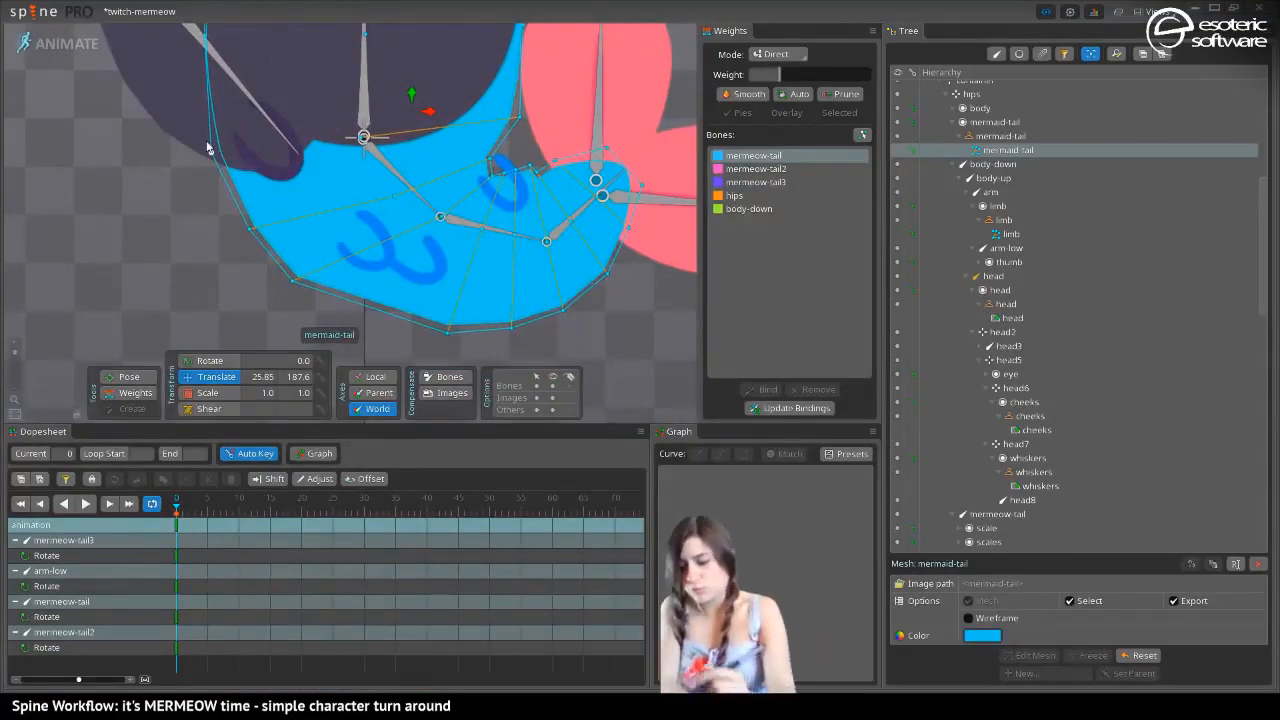
left_click(135, 392)
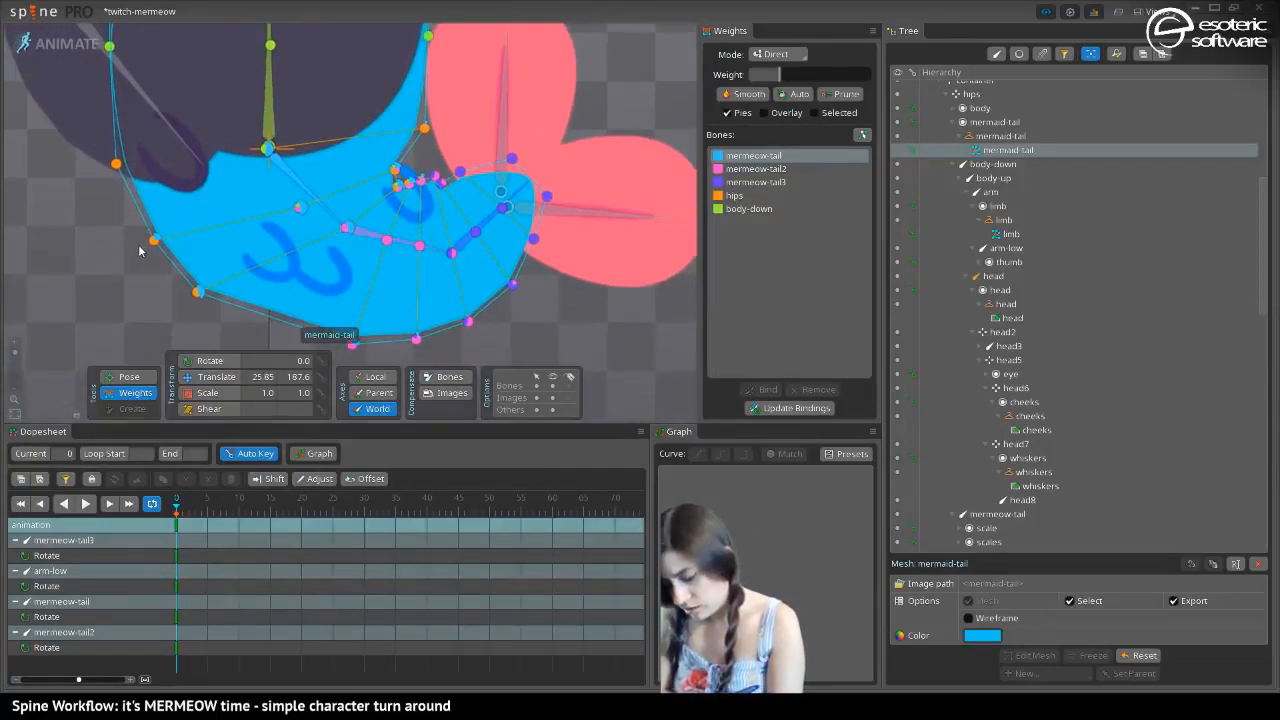
left_click(68, 44)
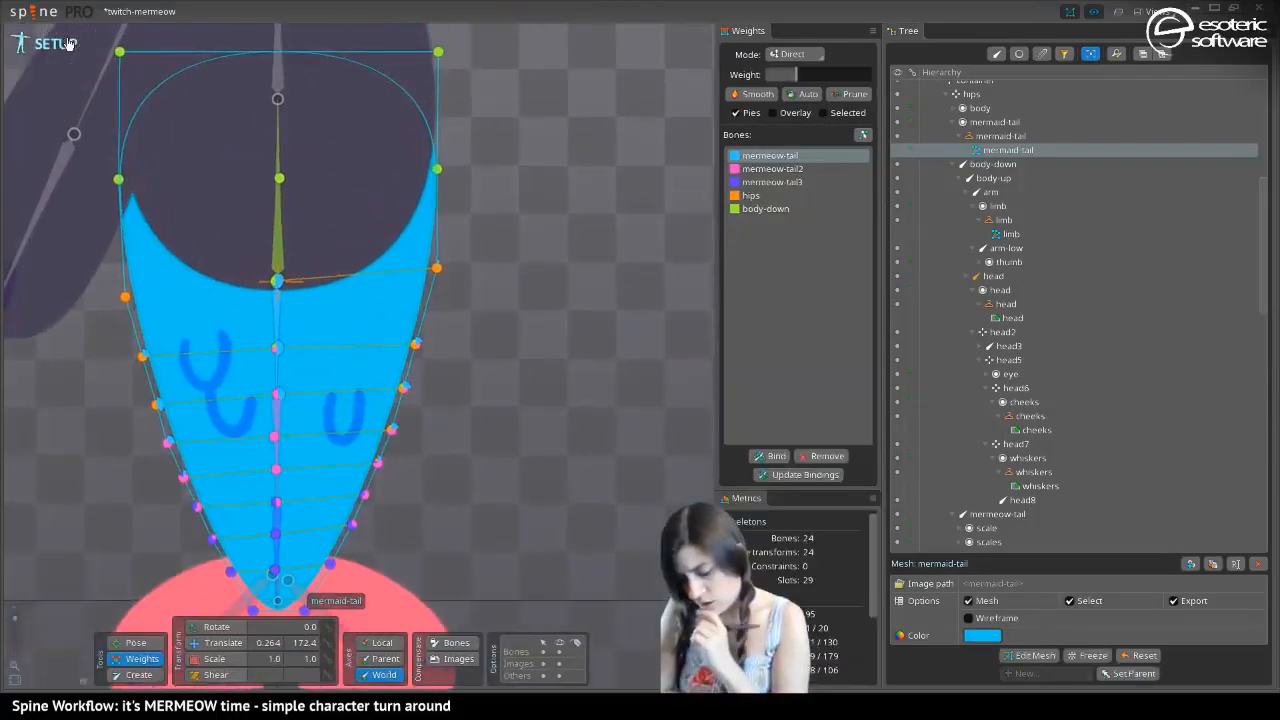
Remove all five bound bones from the mermaid-tail mesh: mermeow-tail, mermeow-tail2, mermeow-tail3, hips and body-down
left_click_drag(102, 466, 199, 382)
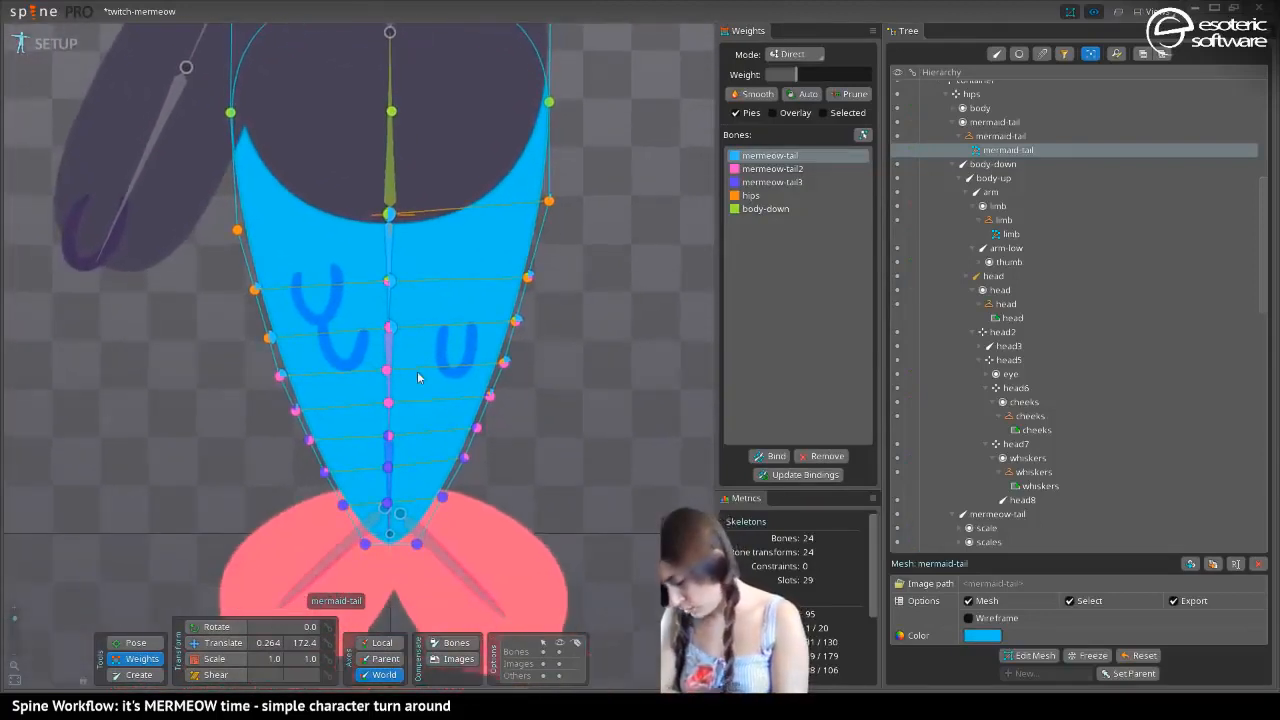
left_click(766, 209, "shift")
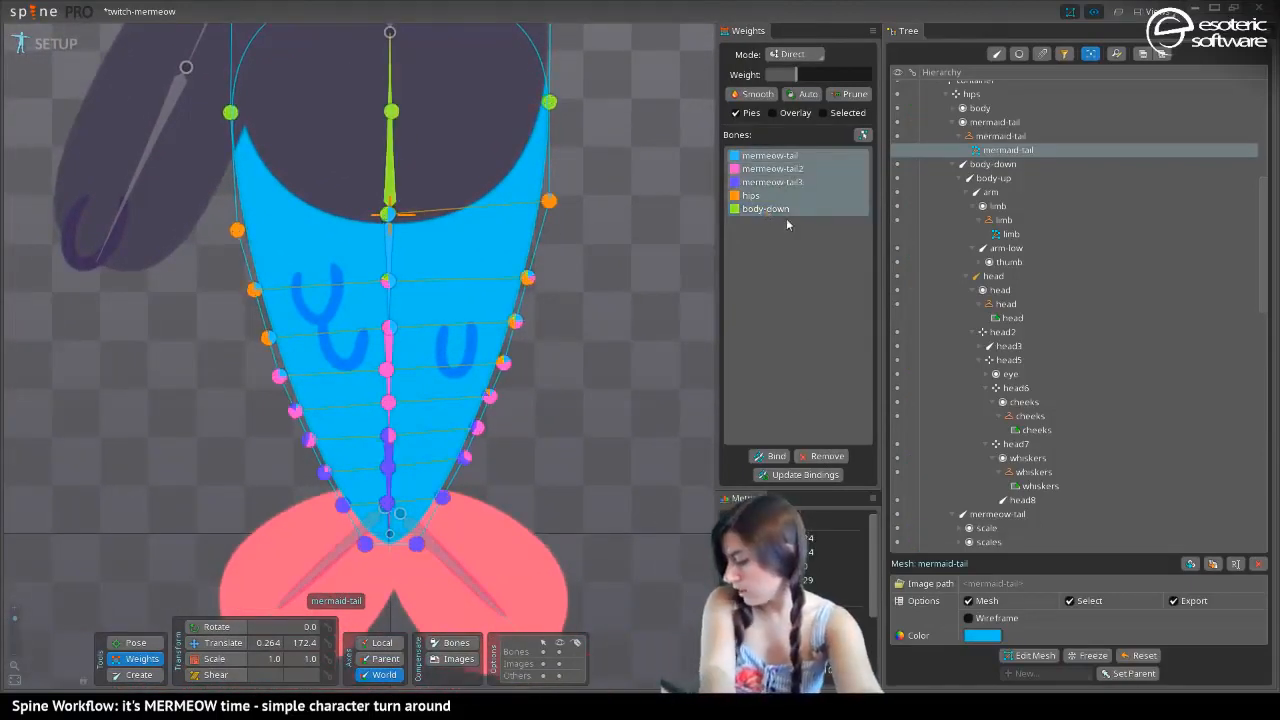
left_click(822, 456)
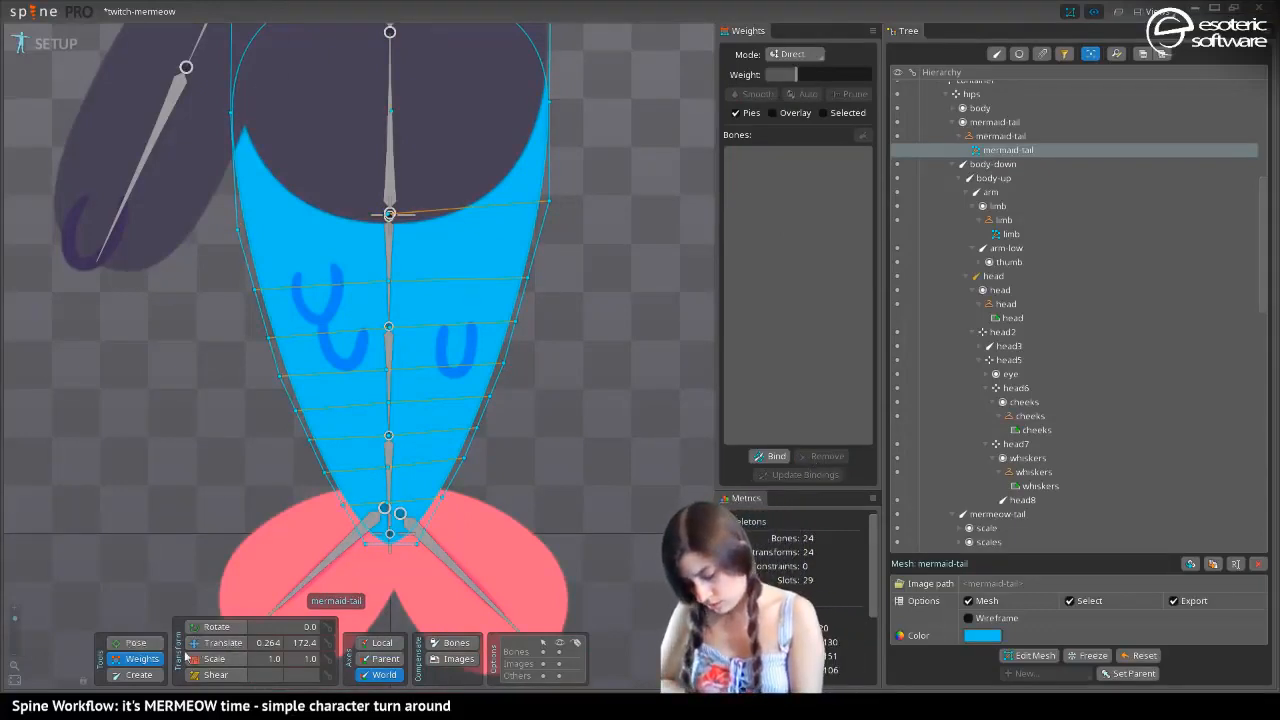
Reparent the mermeow-fin and mermeow-fin2 bones from mermeow-tail3 to mermeow-tail2
left_click(215, 642)
left_click(390, 250)
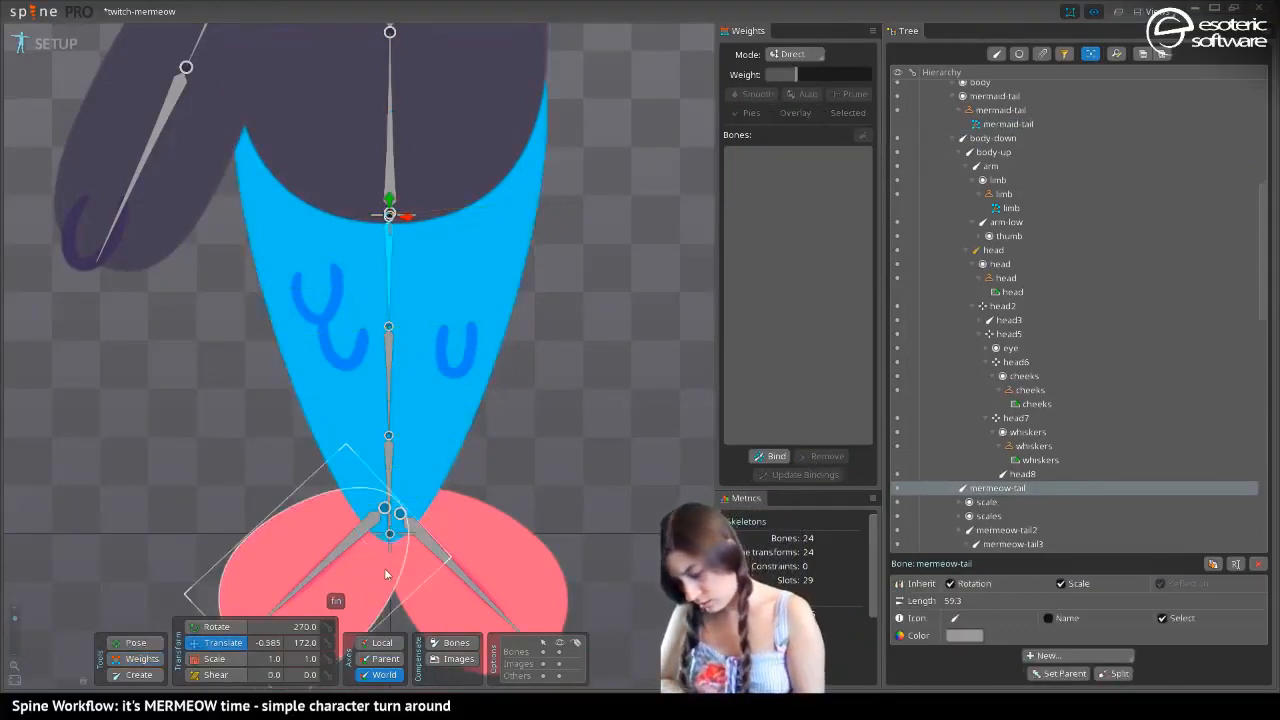
left_click(391, 438)
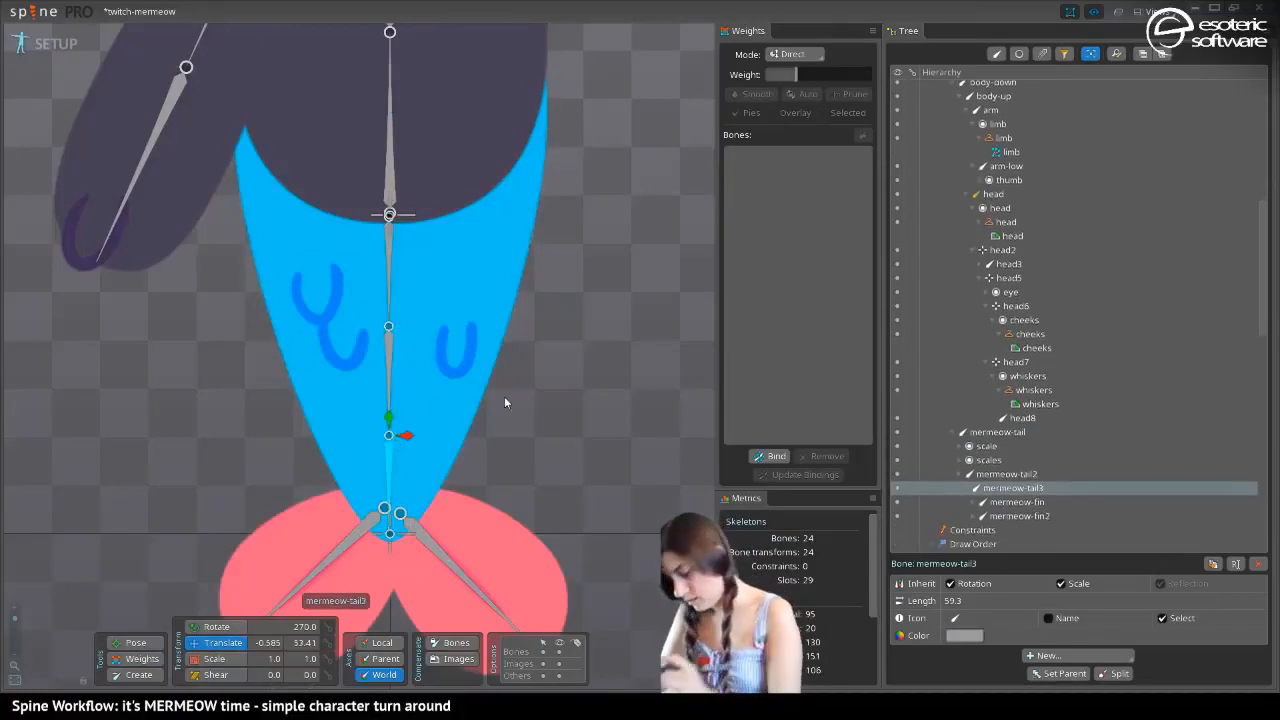
left_click(995, 503)
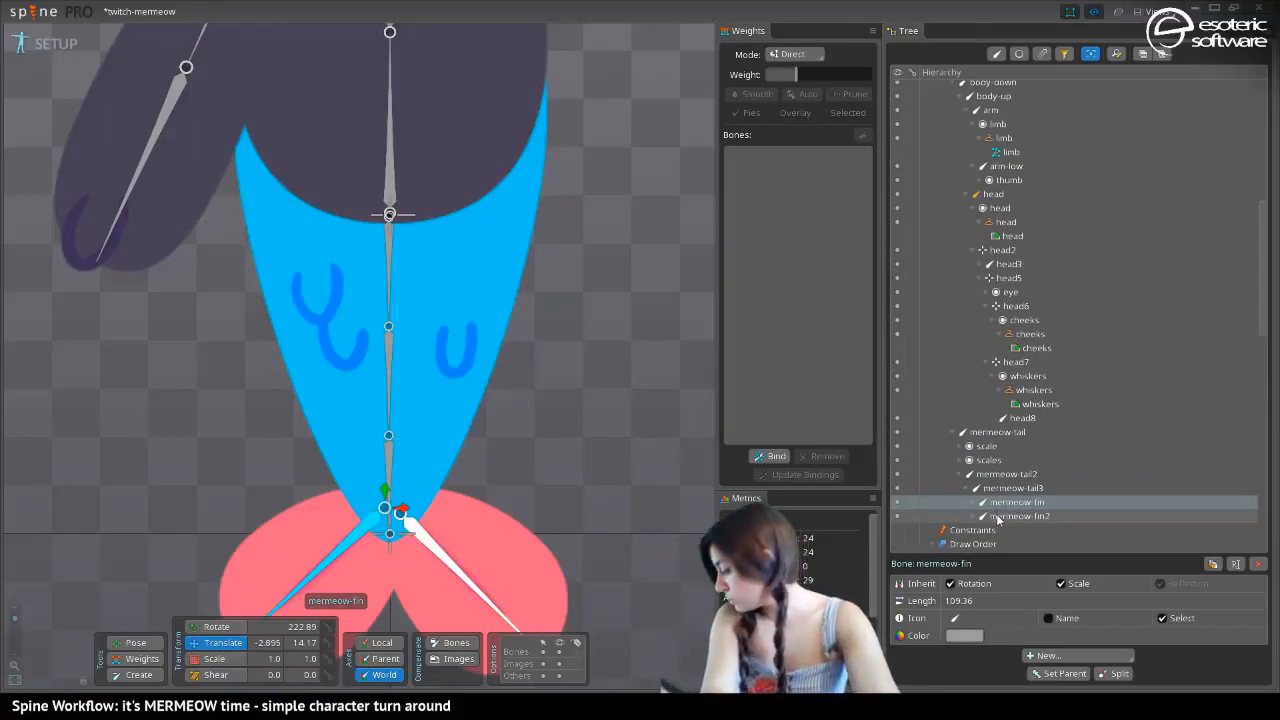
left_click(997, 517, "ctrl")
left_click_drag(999, 505, 1005, 474)
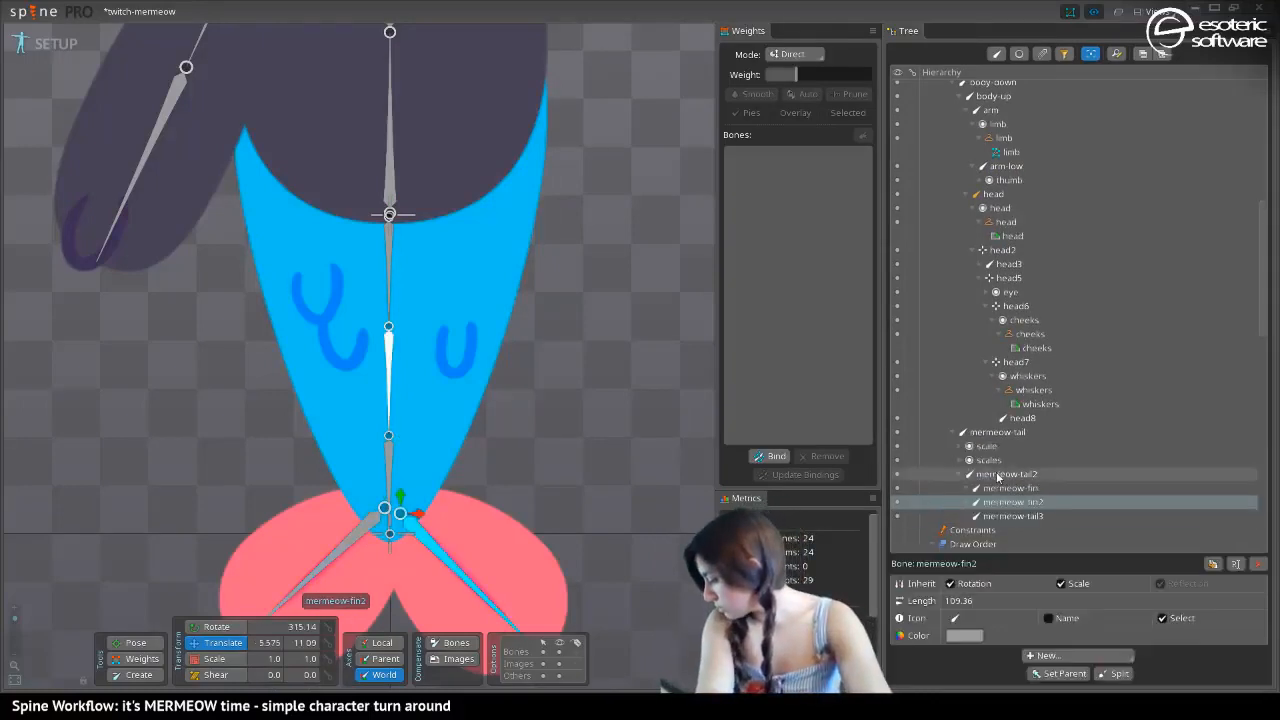
Delete the mermeow-tail3 bone
left_click(1013, 517)
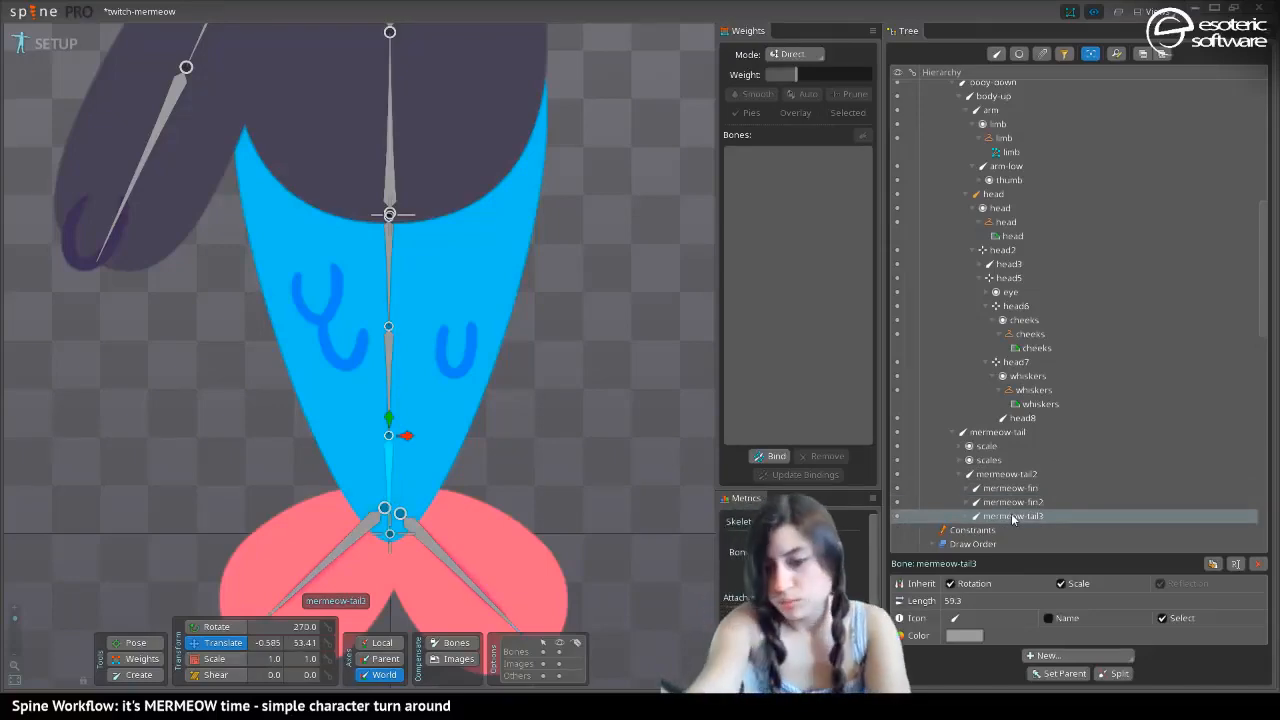
key("Delete")
key("Return")
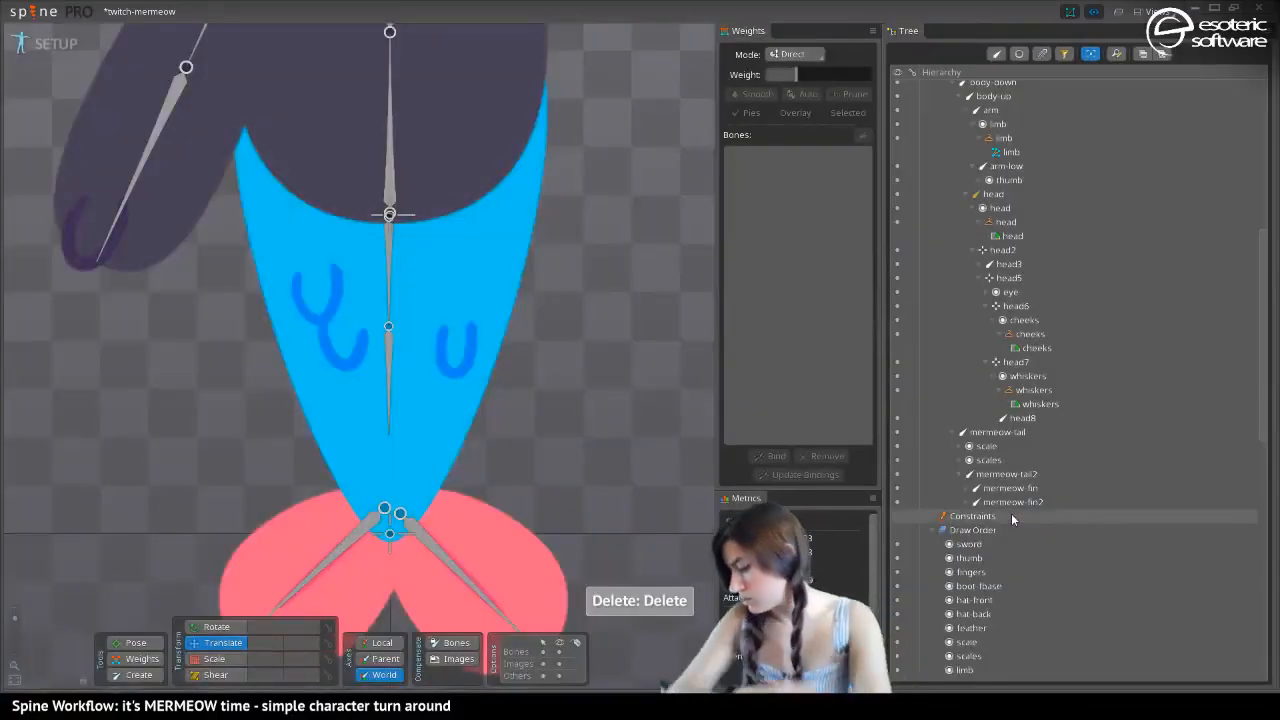
left_click(389, 287)
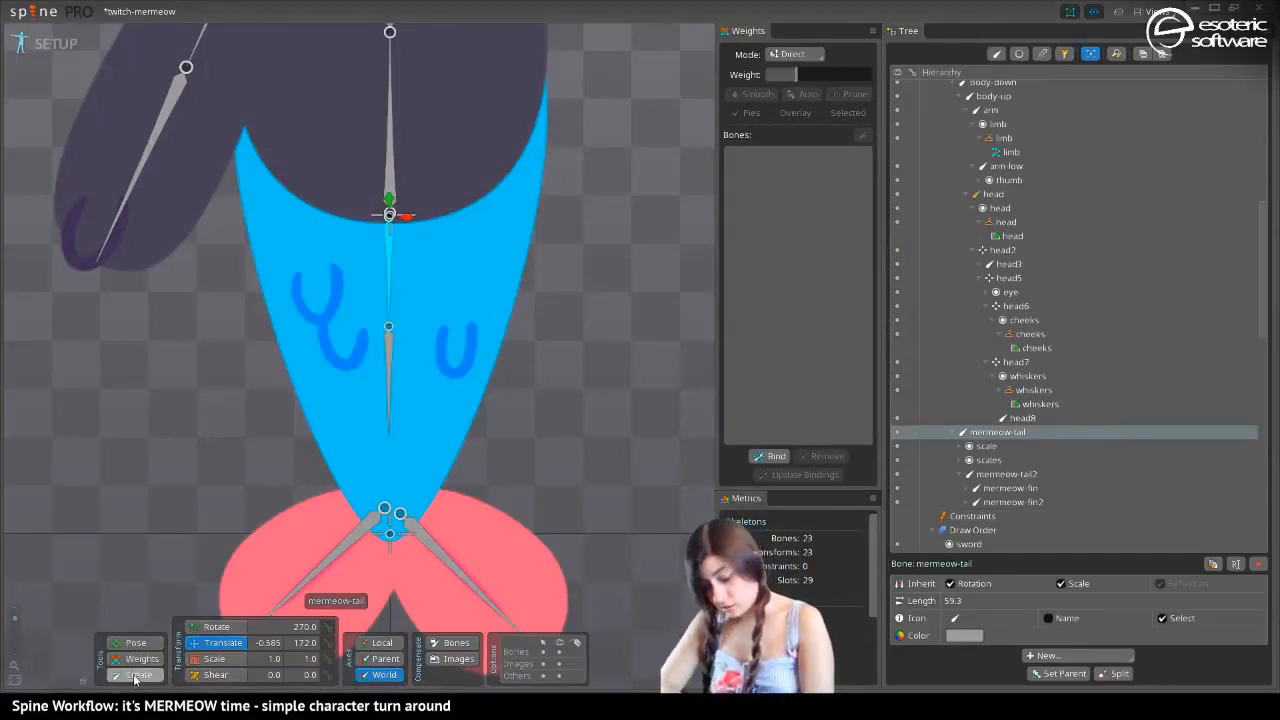
left_click_drag(388, 325, 388, 390)
left_click(388, 421)
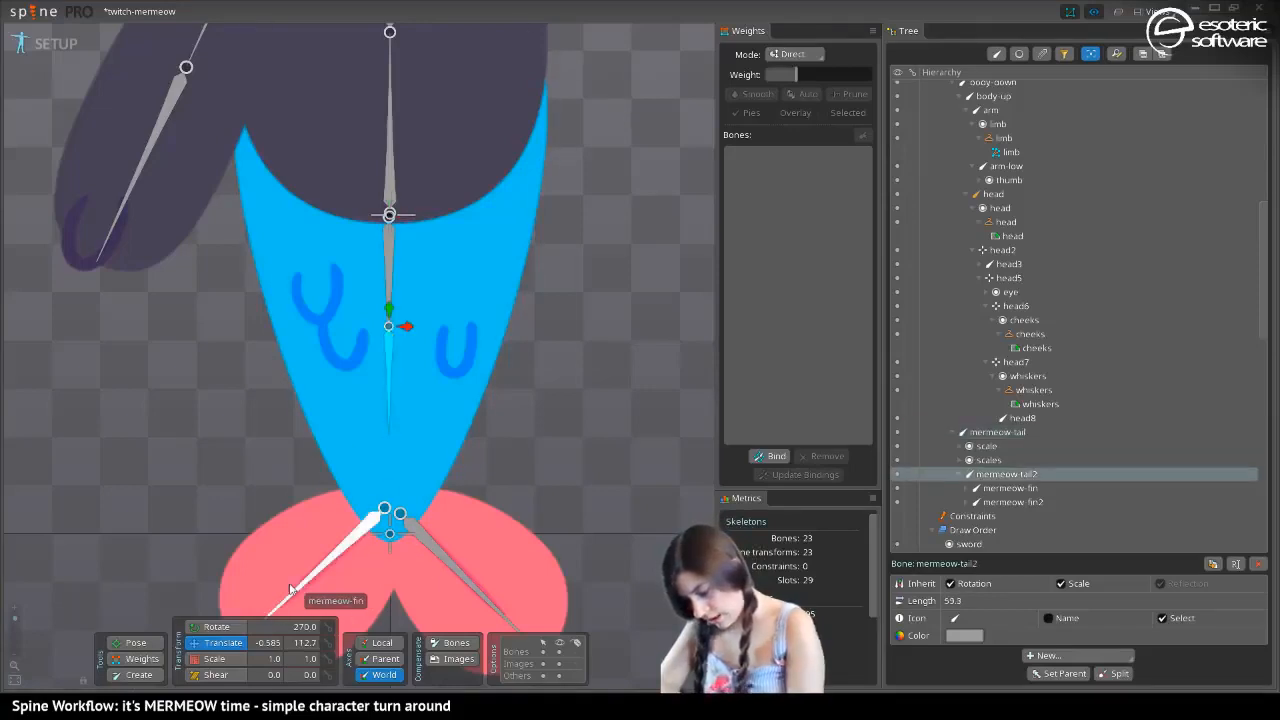
left_click_drag(388, 322, 385, 407)
key("ctrl+z")
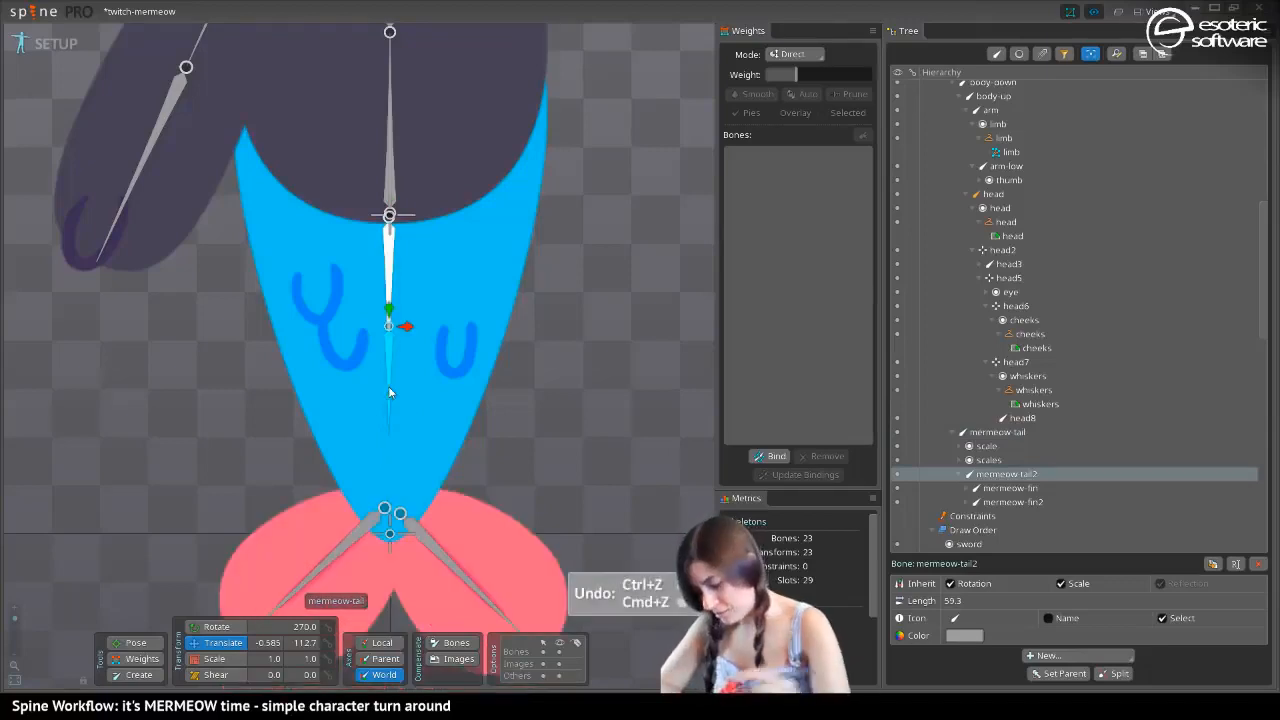
With bone and image compensation on, move mermeow-tail2's origin down to Y 82.31 and lengthen it to 87.54, then extend mermeow-tail to 89.35
left_click(455, 642)
left_click(458, 658)
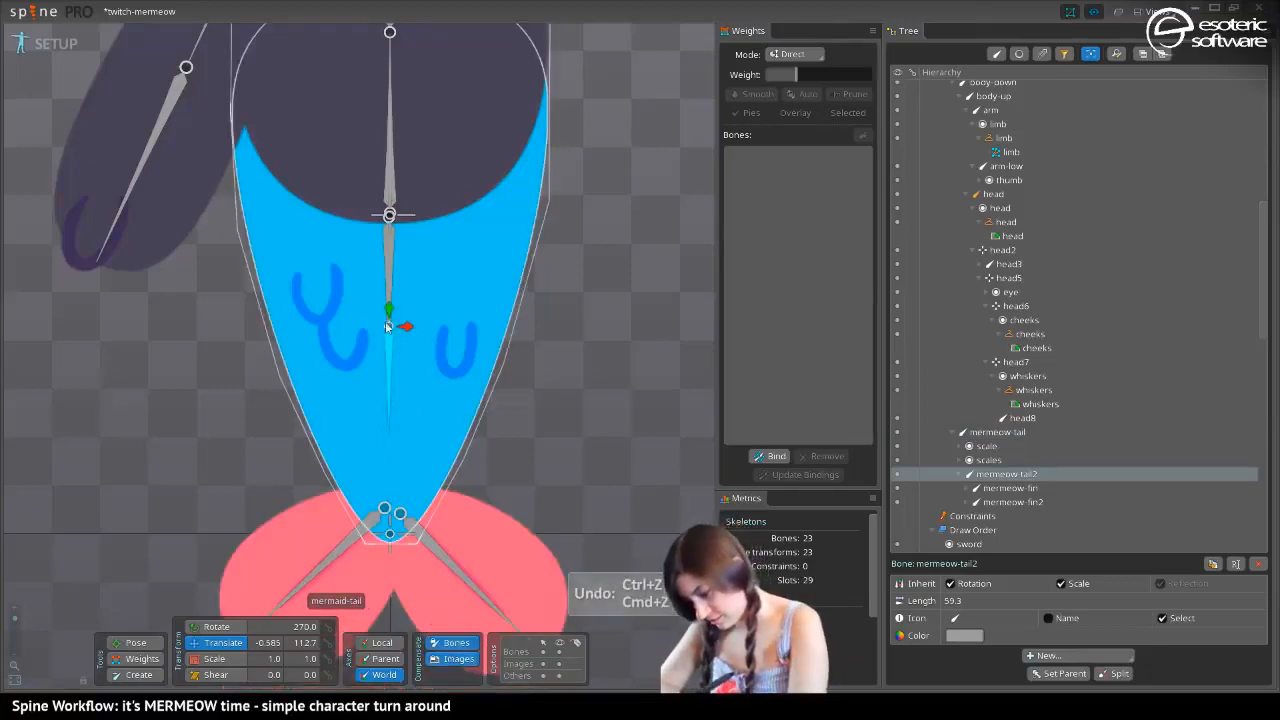
left_click_drag(389, 325, 379, 374)
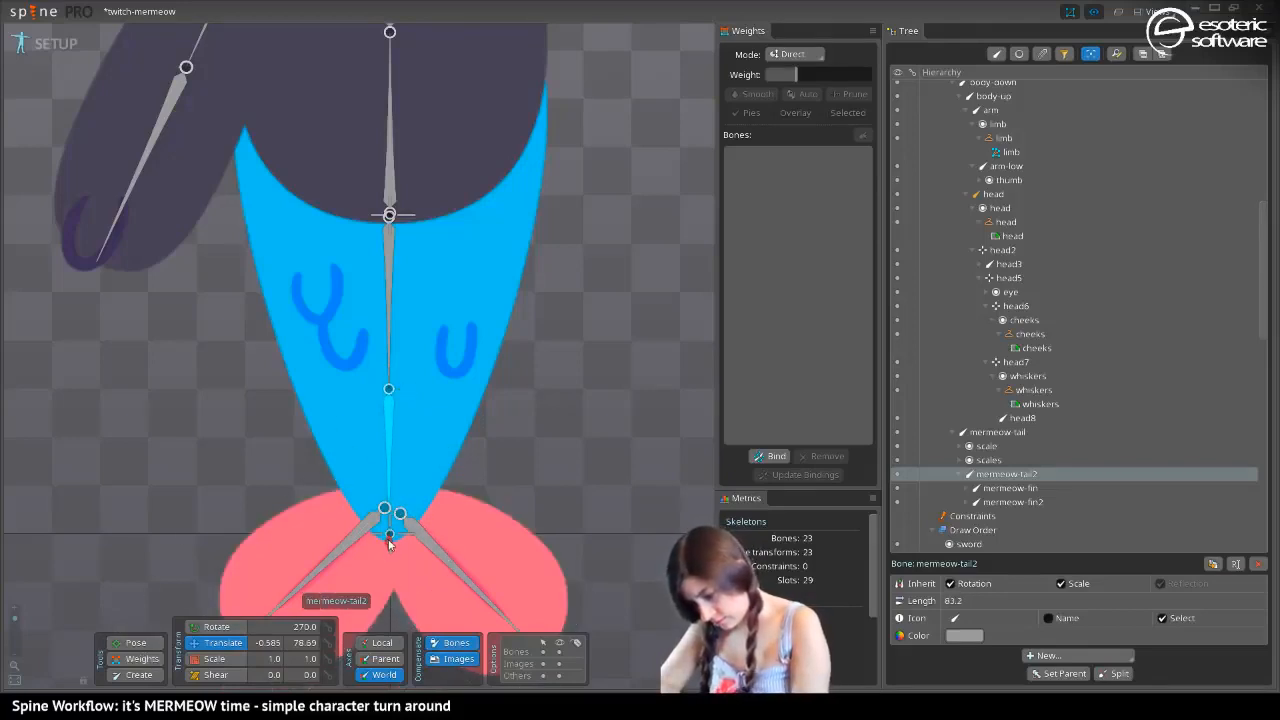
left_click_drag(388, 540, 388, 541)
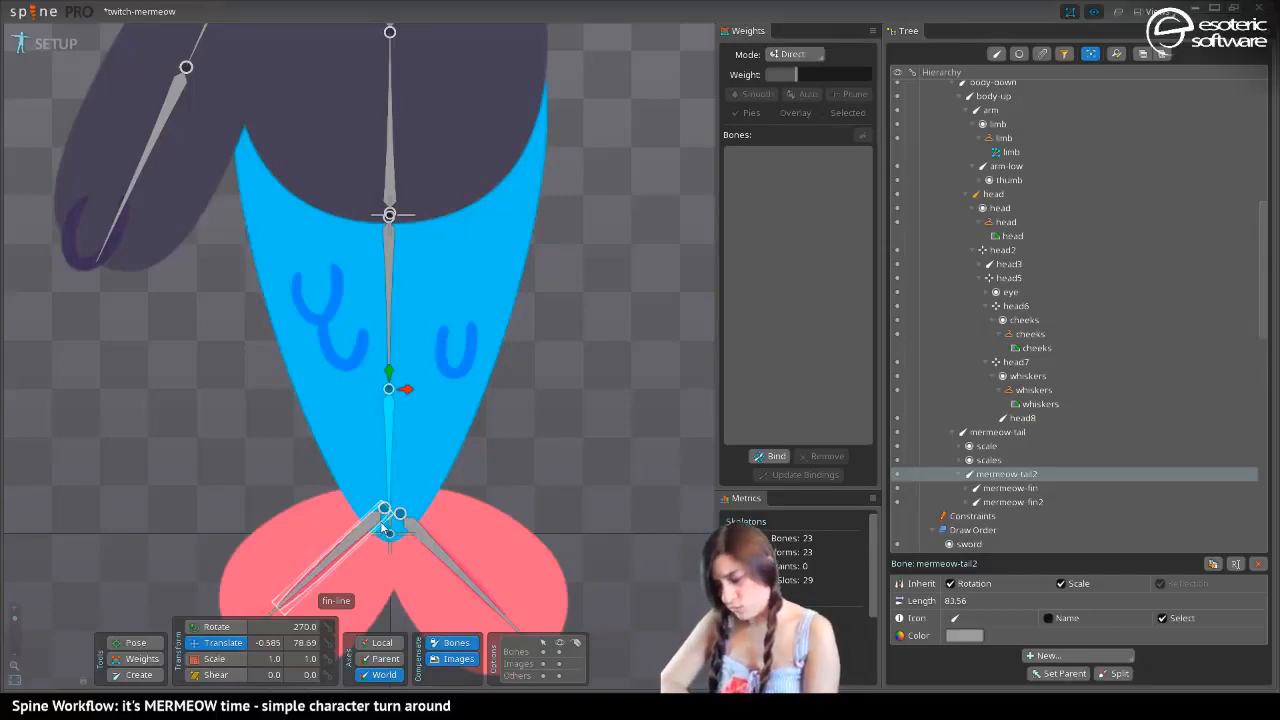
left_click_drag(389, 373, 389, 366)
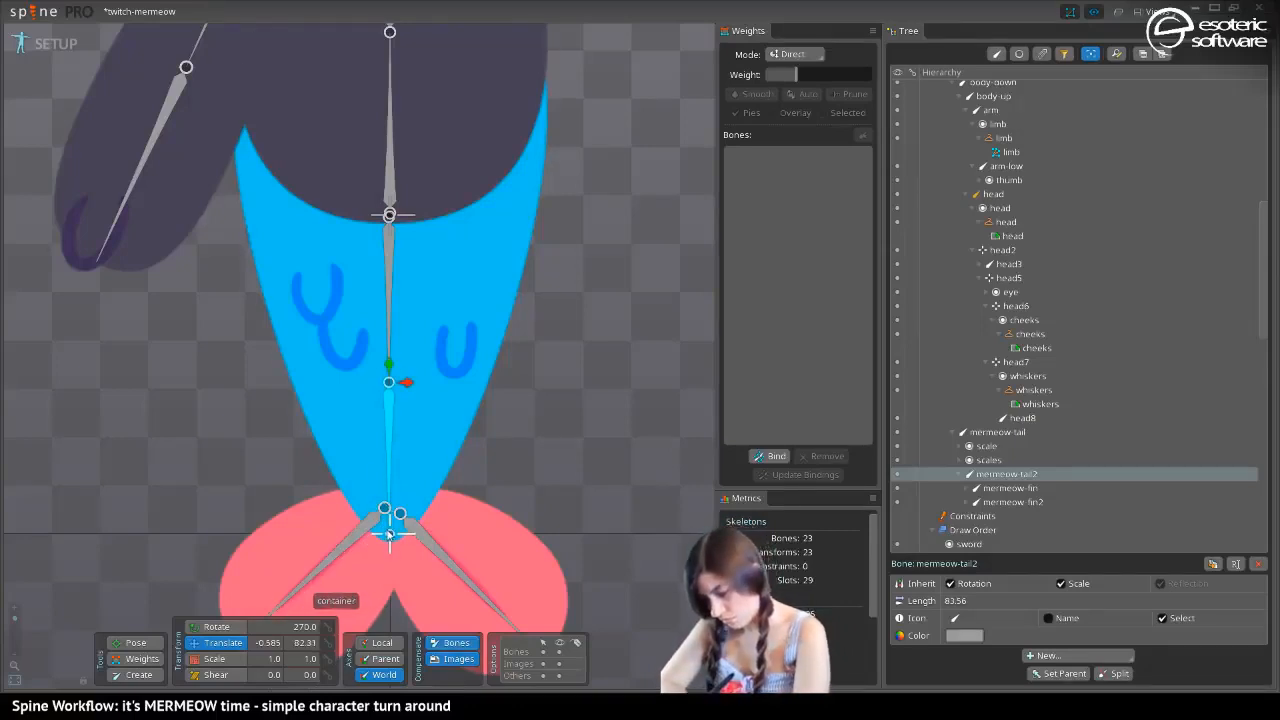
left_click_drag(389, 469, 389, 468)
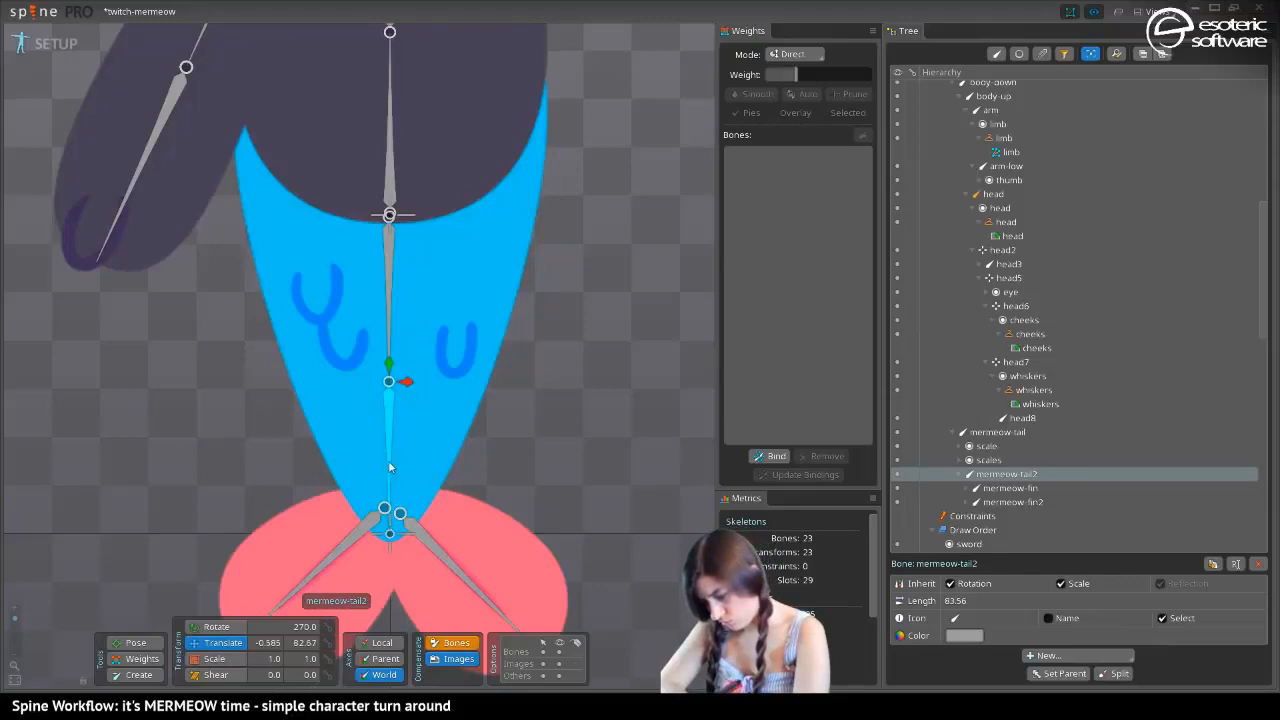
key("ctrl+z")
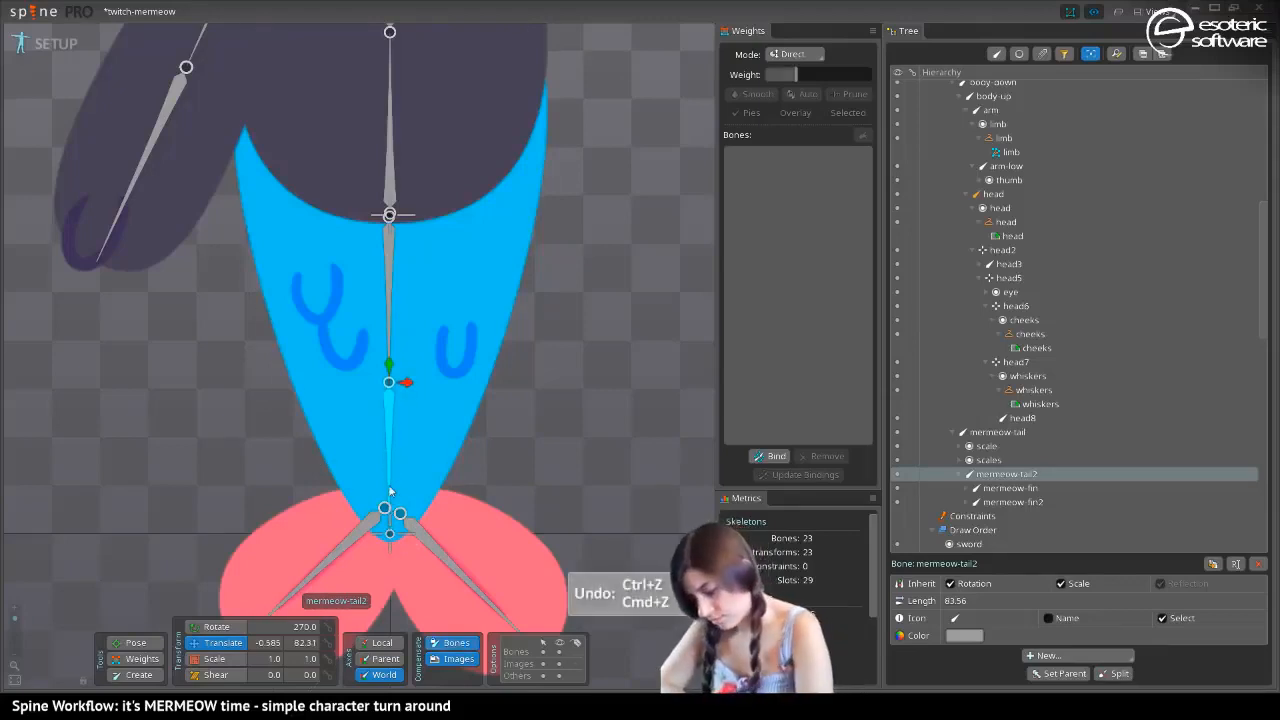
left_click(389, 311)
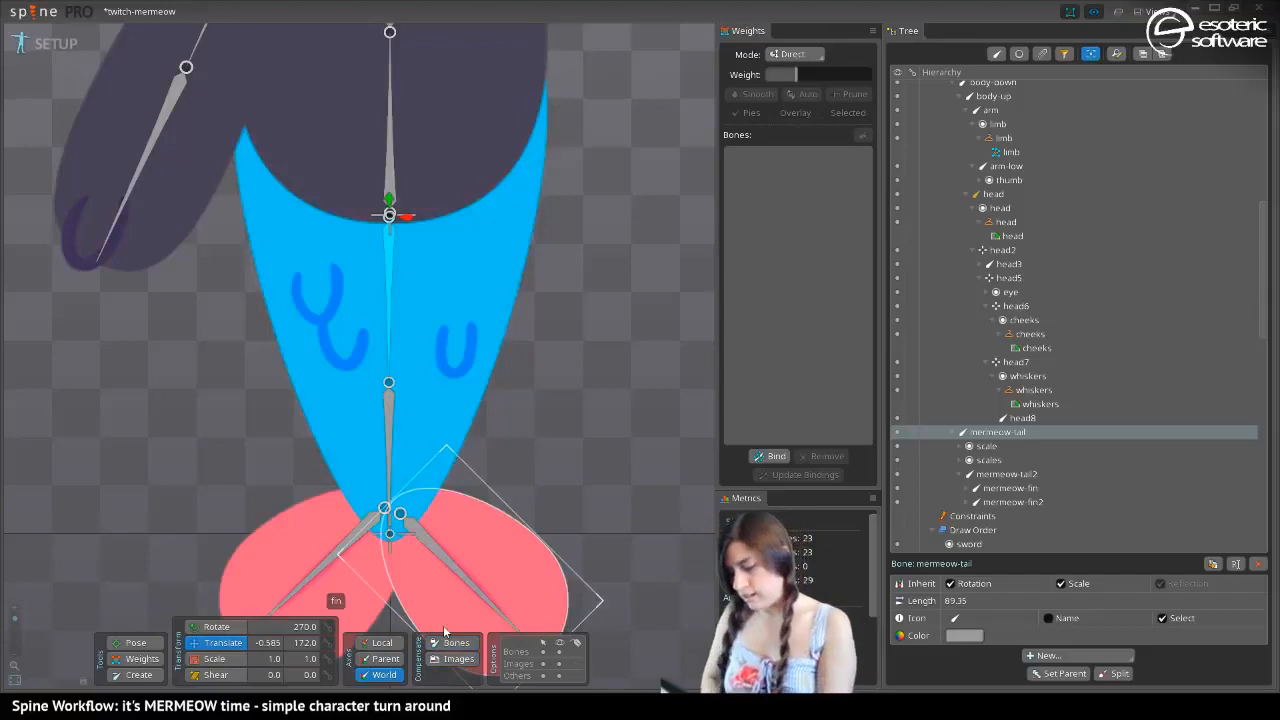
Start binding the mermaid-tail mesh to bones, choosing mermeow-tail and mermeow-tail2
left_click(346, 423)
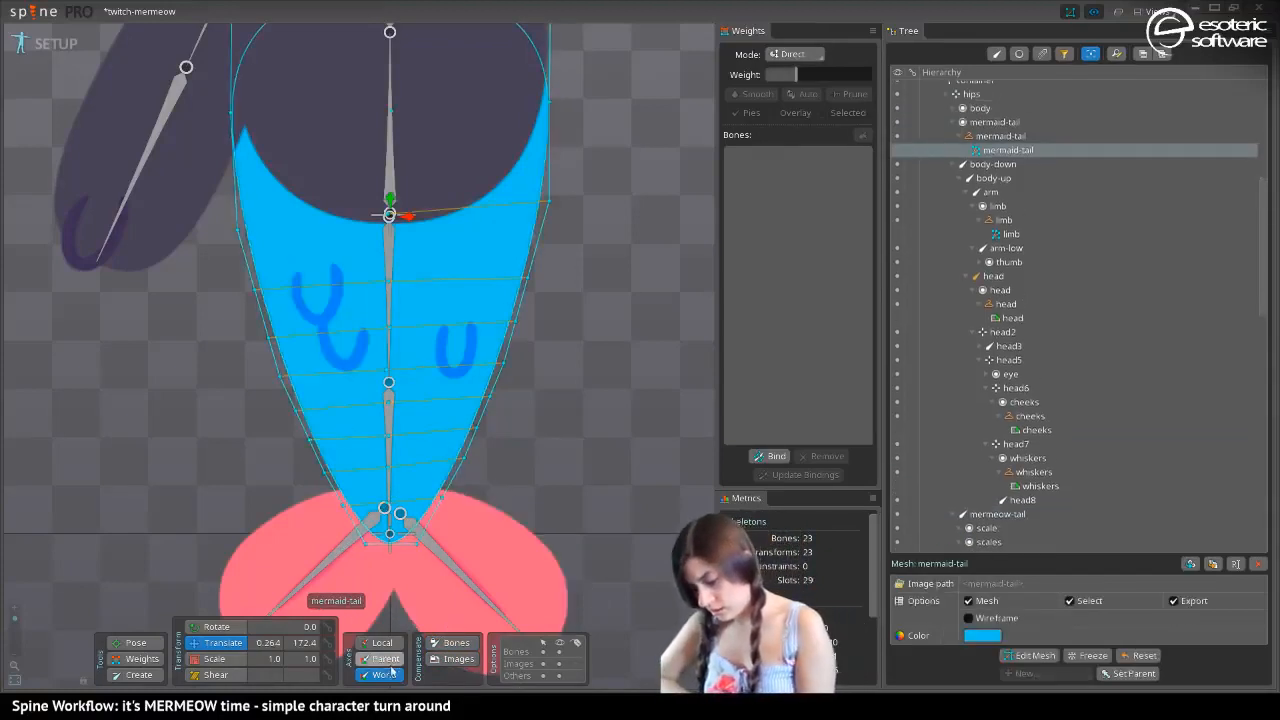
left_click(1040, 653)
scroll(569, 491, "up", 3)
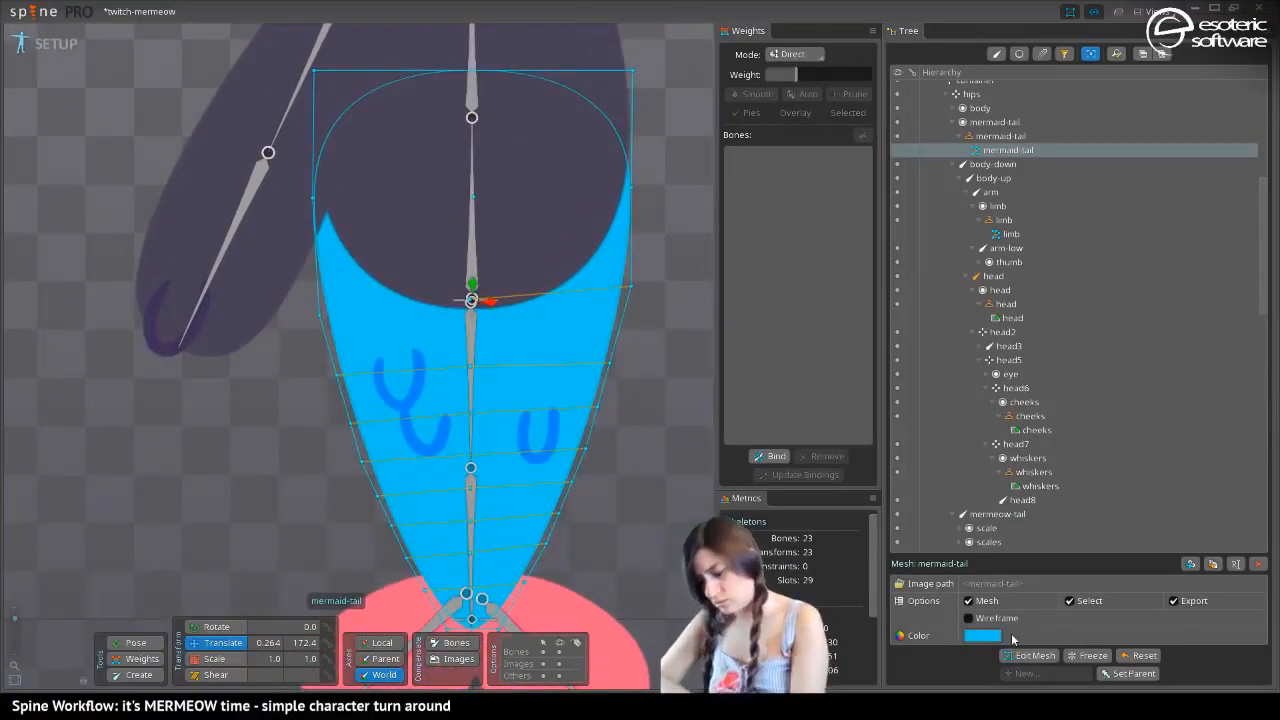
left_click_drag(173, 438, 167, 287)
left_click(772, 456)
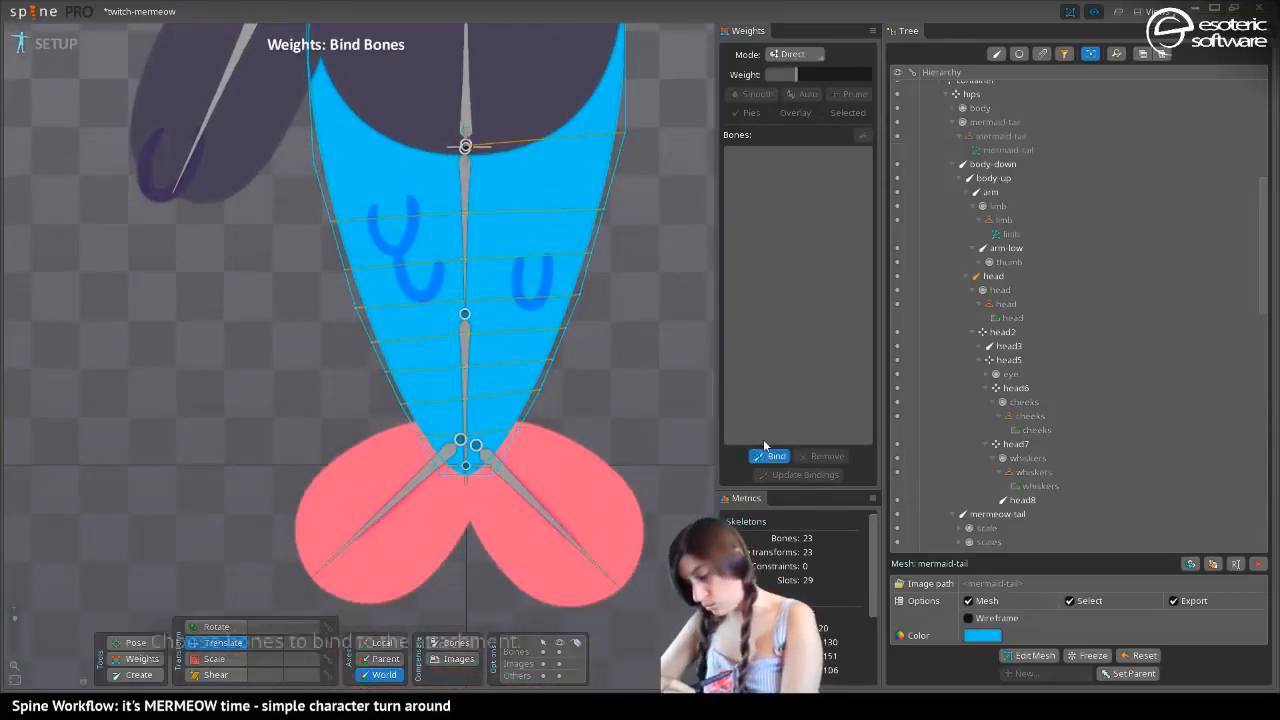
left_click(465, 200)
left_click(465, 372)
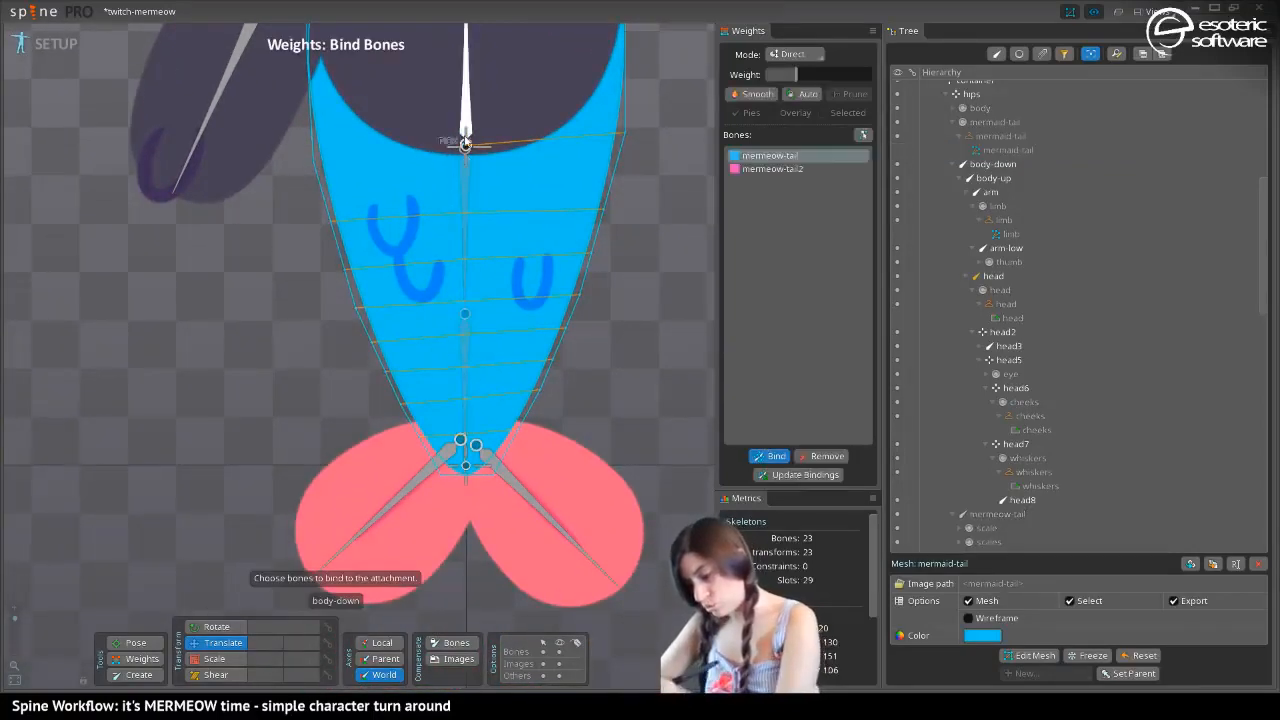
Add hips to the mermaid-tail mesh's bound bones, undo the stray body-down binding, and finish binding
left_click(466, 135)
left_click_drag(441, 221, 524, 498)
left_click(547, 338)
left_click_drag(395, 500, 300, 457)
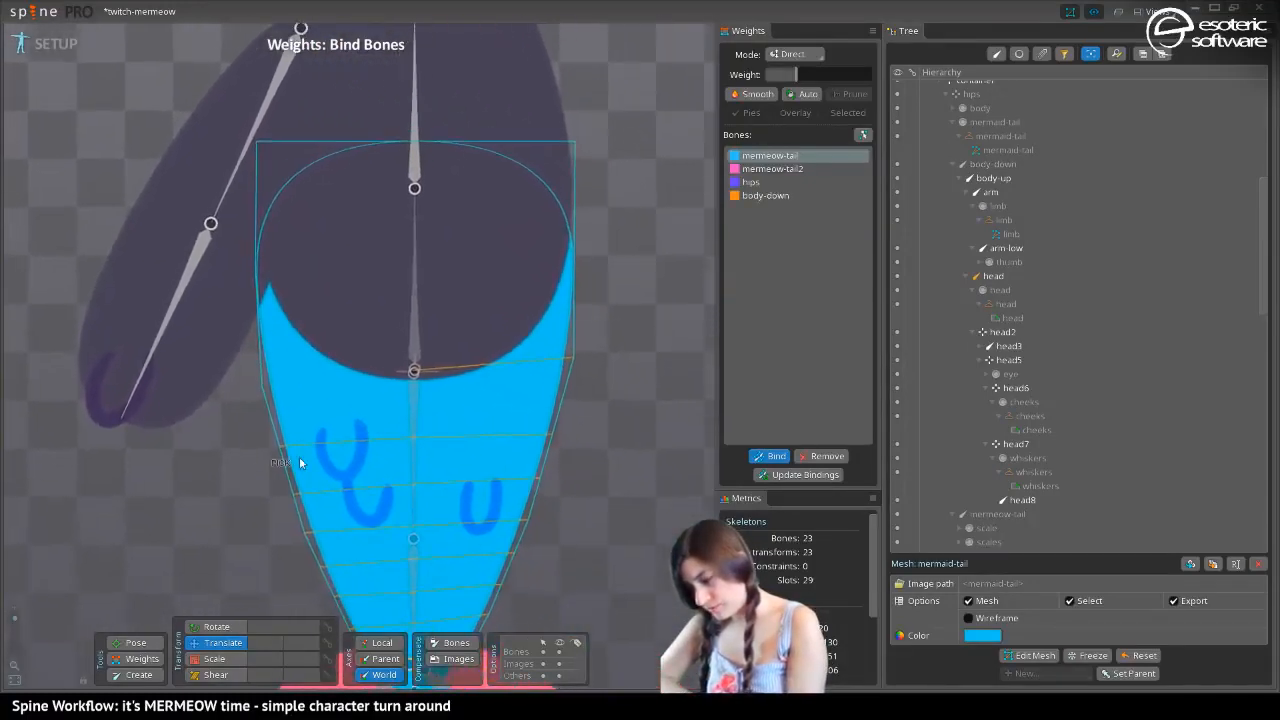
key("ctrl+z")
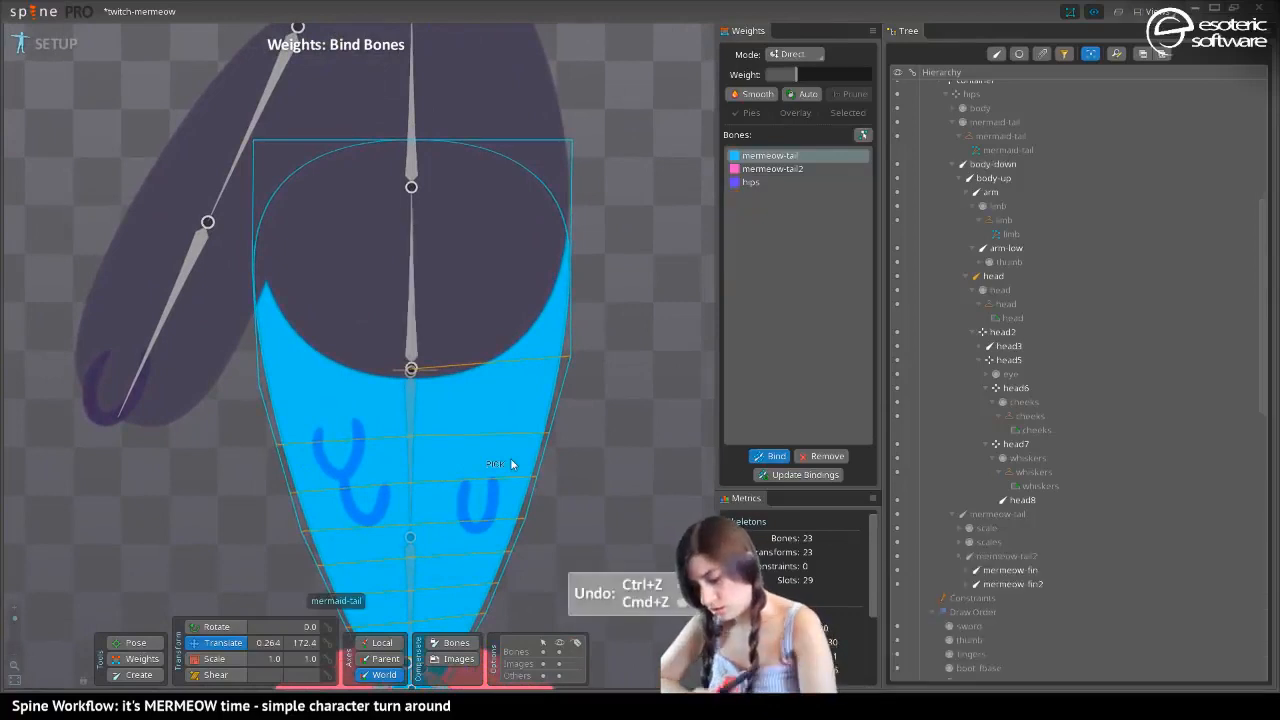
left_click_drag(509, 463, 346, 384)
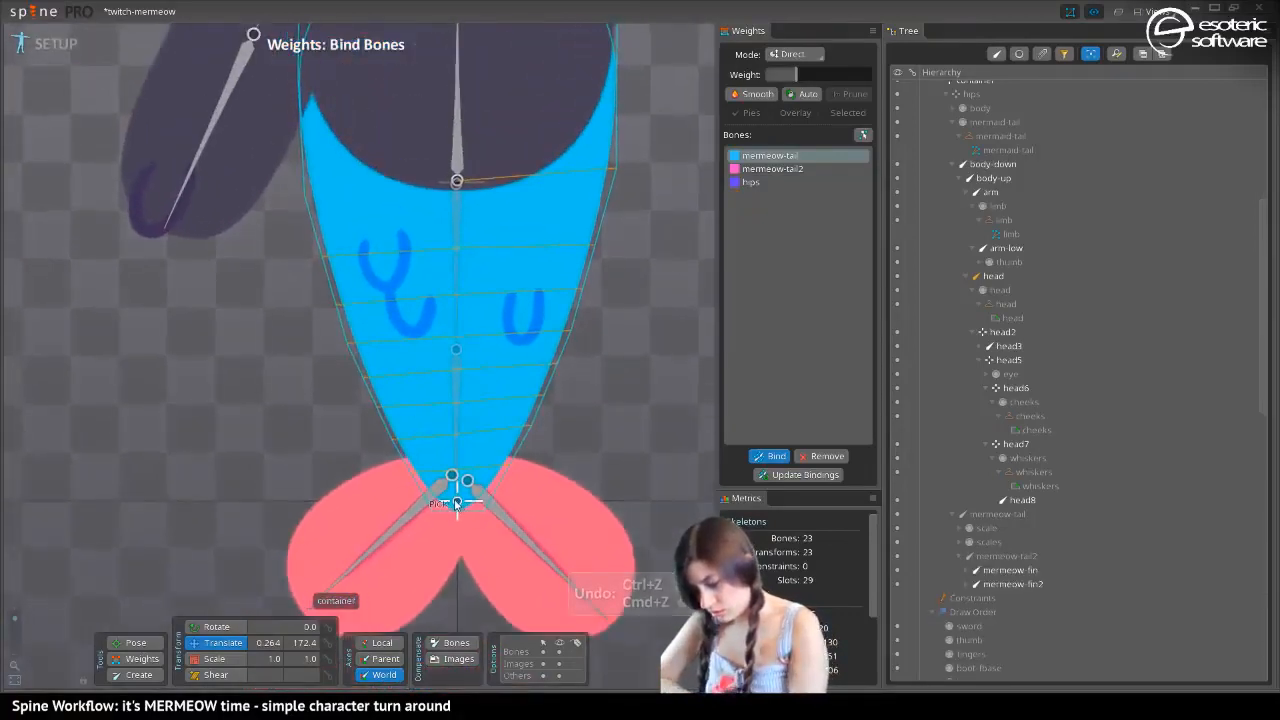
left_click(776, 457)
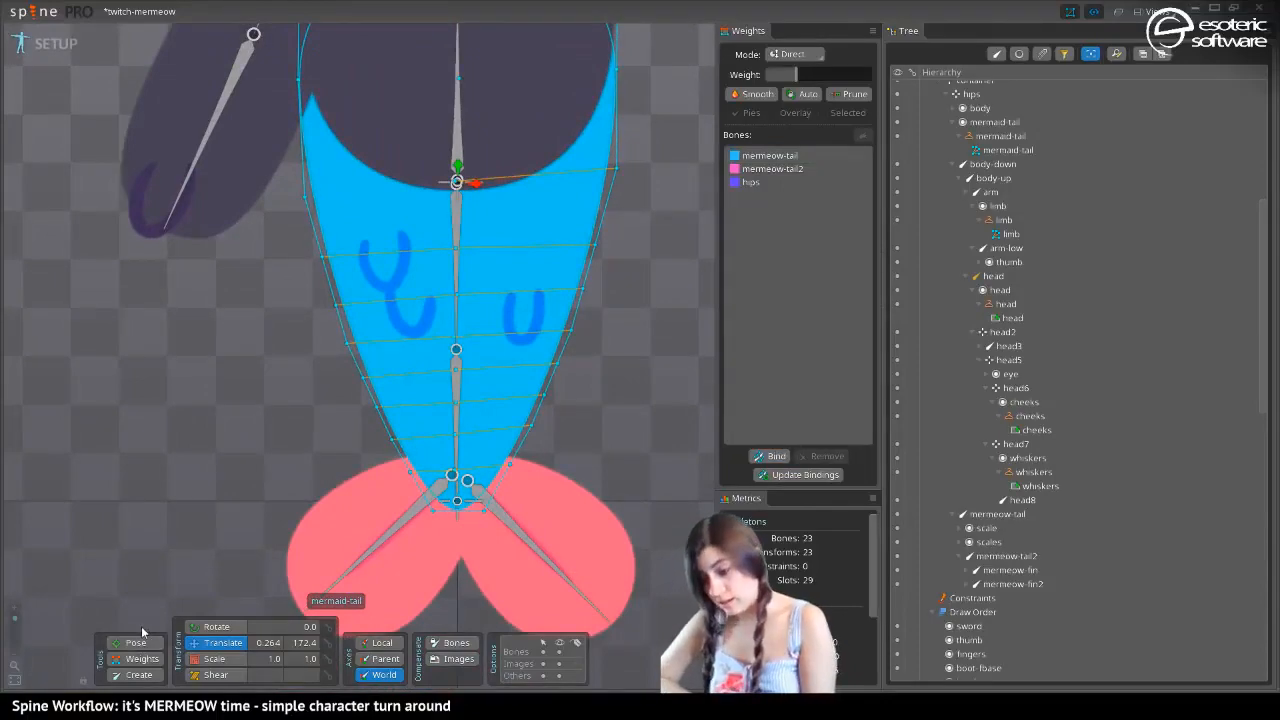
Switch to Animate mode and display the mermaid-tail mesh's weights on the bent tail
left_click(44, 50)
scroll(218, 187, "down", 3)
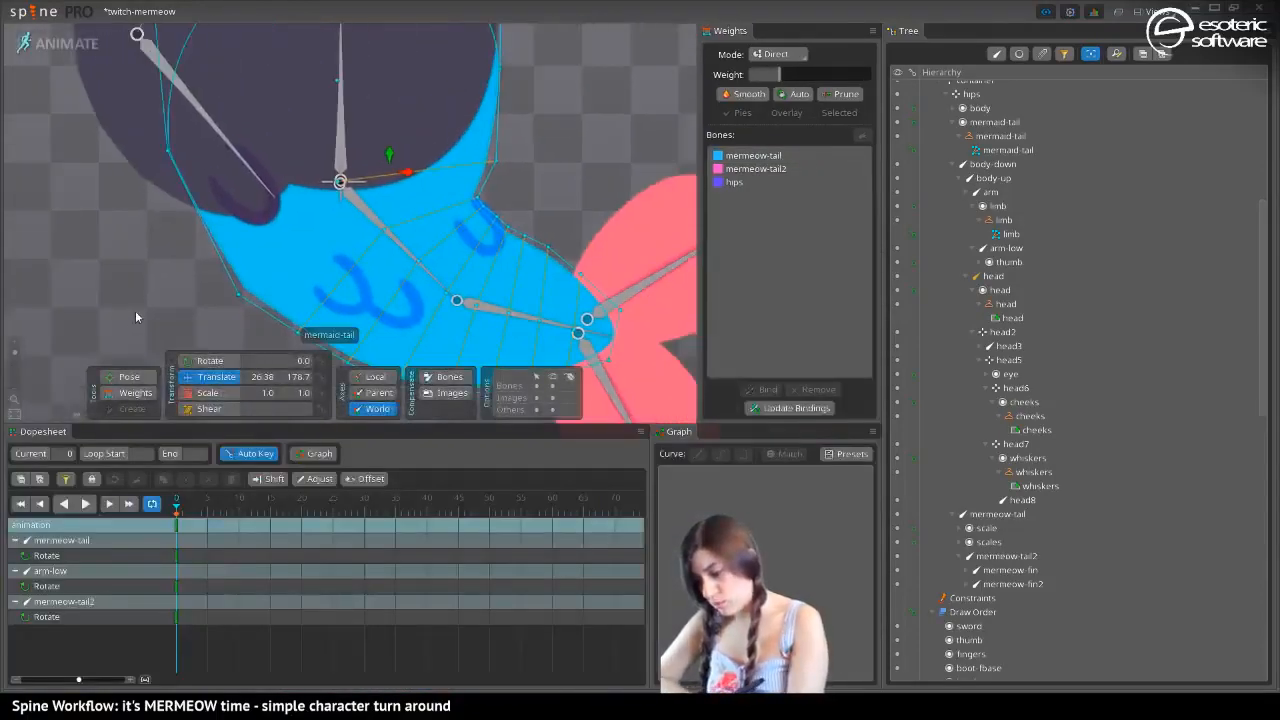
left_click_drag(103, 236, 76, 216)
left_click_drag(157, 271, 215, 352)
left_click_drag(118, 294, 186, 300)
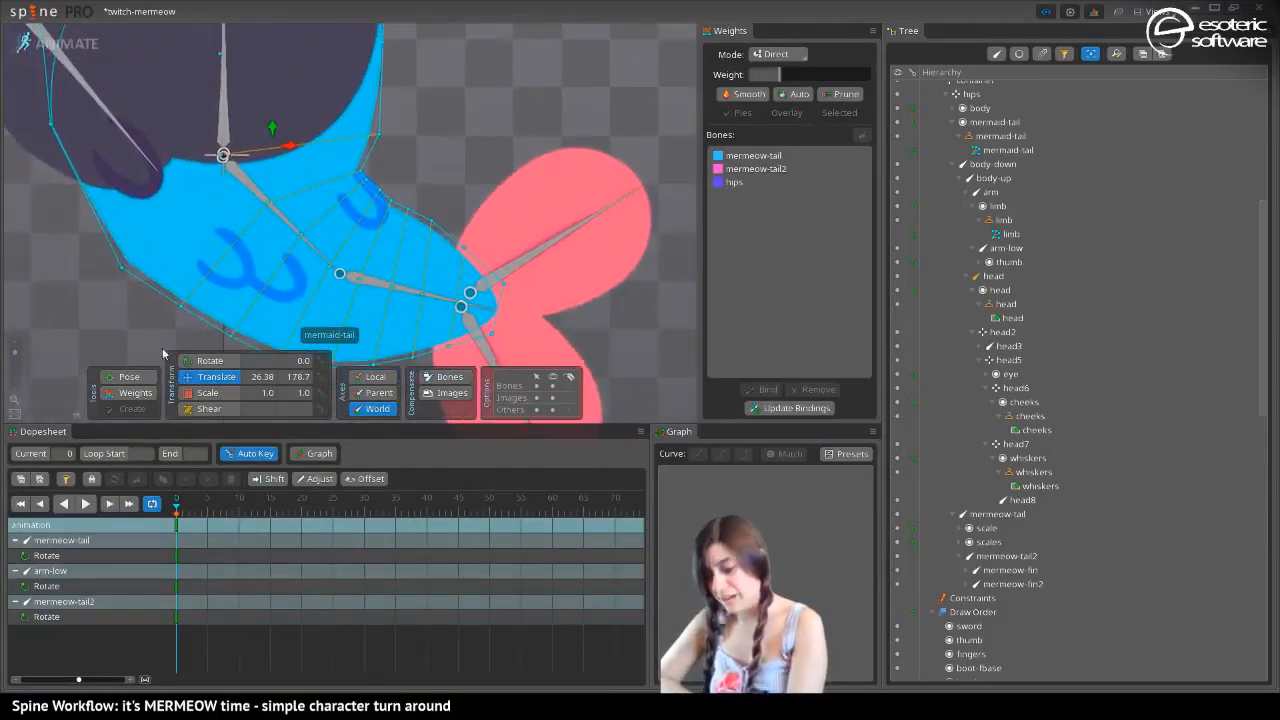
left_click(123, 394)
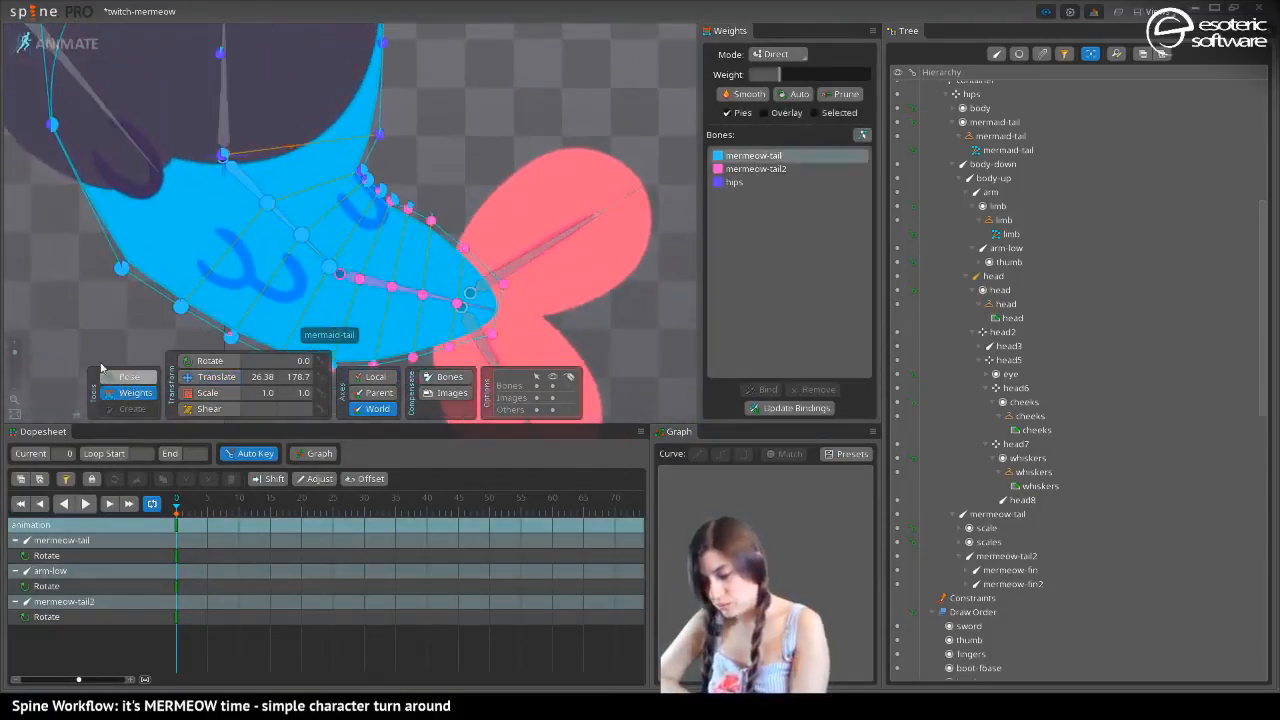
left_click_drag(107, 290, 206, 183)
left_click_drag(155, 272, 147, 347)
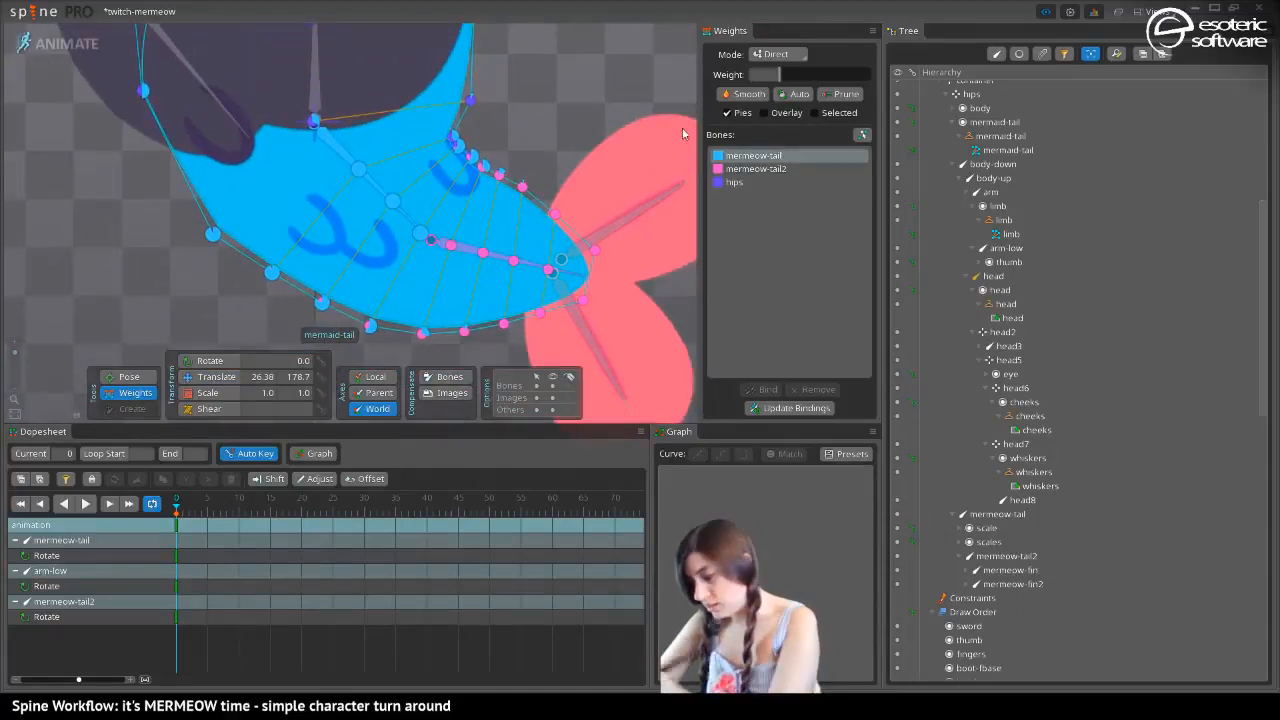
Set the weight mode to Add and paint mermeow-tail influence at strength 100 over the tail mesh's vertices
left_click(772, 51)
left_click(778, 73)
left_click(776, 54)
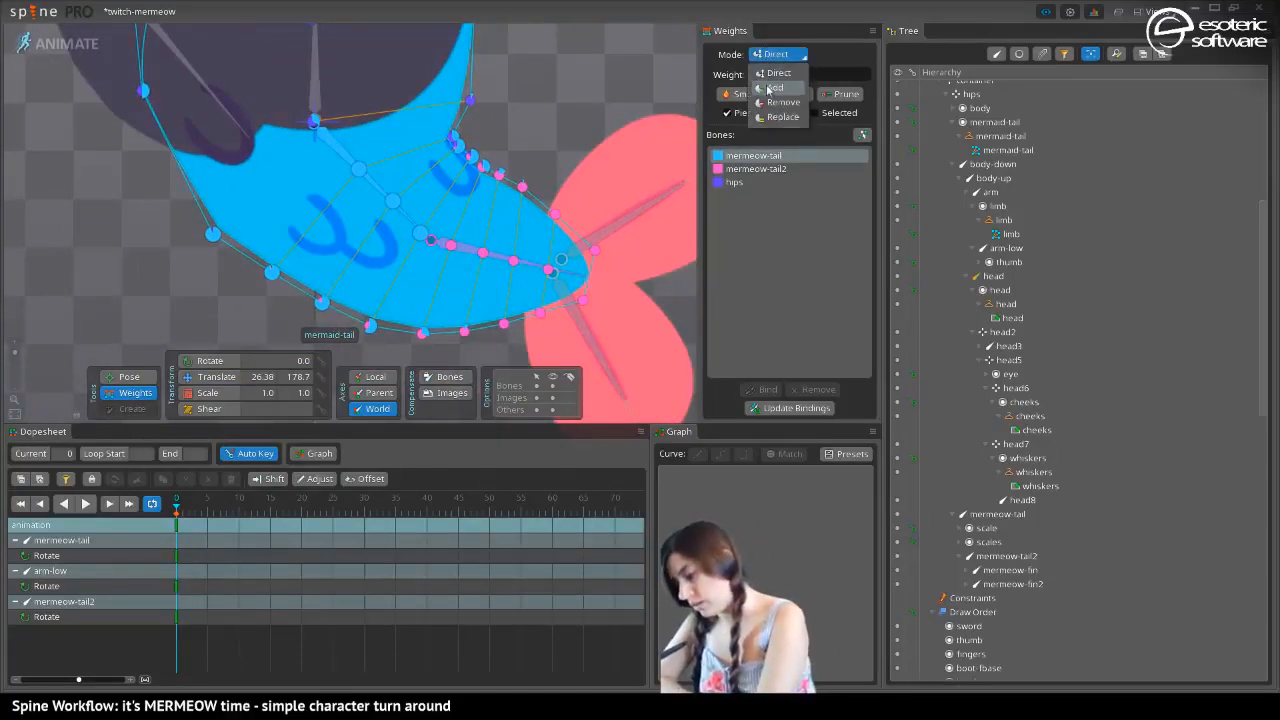
left_click(771, 88)
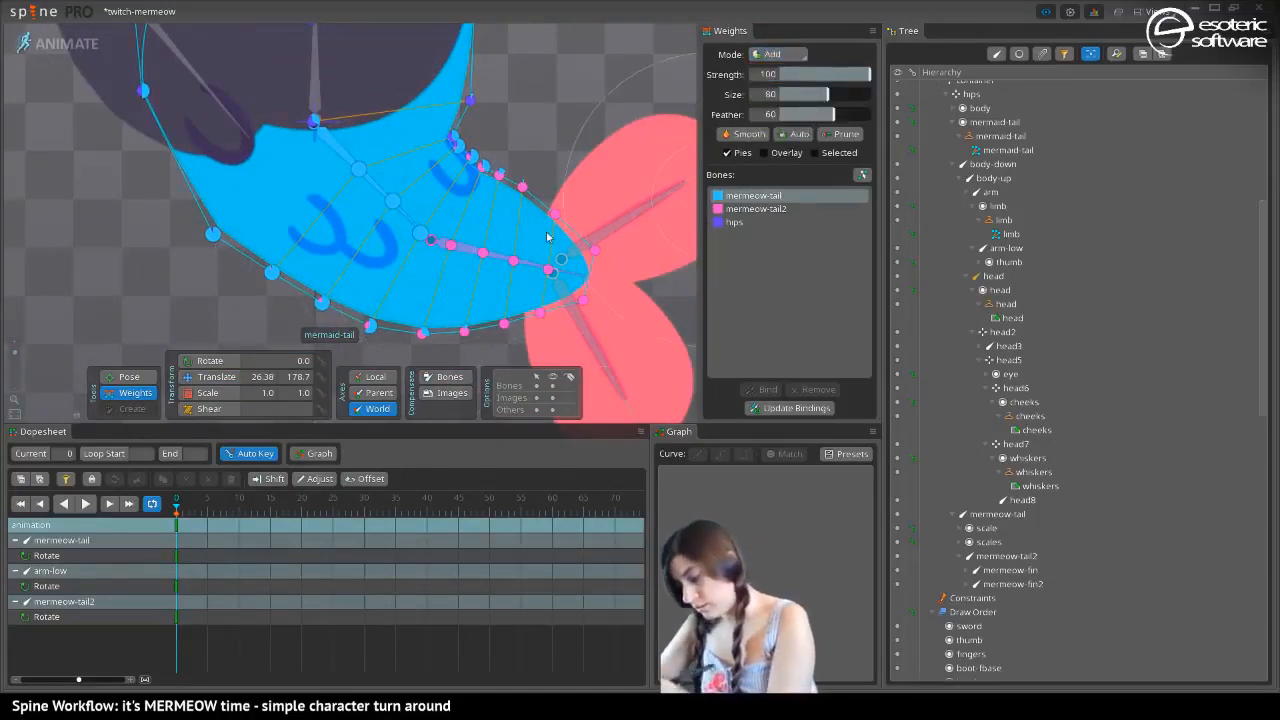
mouse_move(422, 313)
left_mouse_down()
mouse_move(446, 290)
mouse_move(518, 316)
mouse_move(442, 218)
mouse_move(438, 236)
mouse_move(438, 180)
mouse_move(258, 212)
mouse_move(237, 271)
mouse_move(471, 325)
mouse_move(268, 222)
mouse_move(275, 208)
mouse_move(377, 279)
mouse_move(154, 177)
mouse_move(222, 291)
mouse_move(198, 251)
mouse_move(229, 324)
mouse_move(164, 210)
mouse_move(235, 344)
left_mouse_up()
left_click_drag(213, 284, 153, 173)
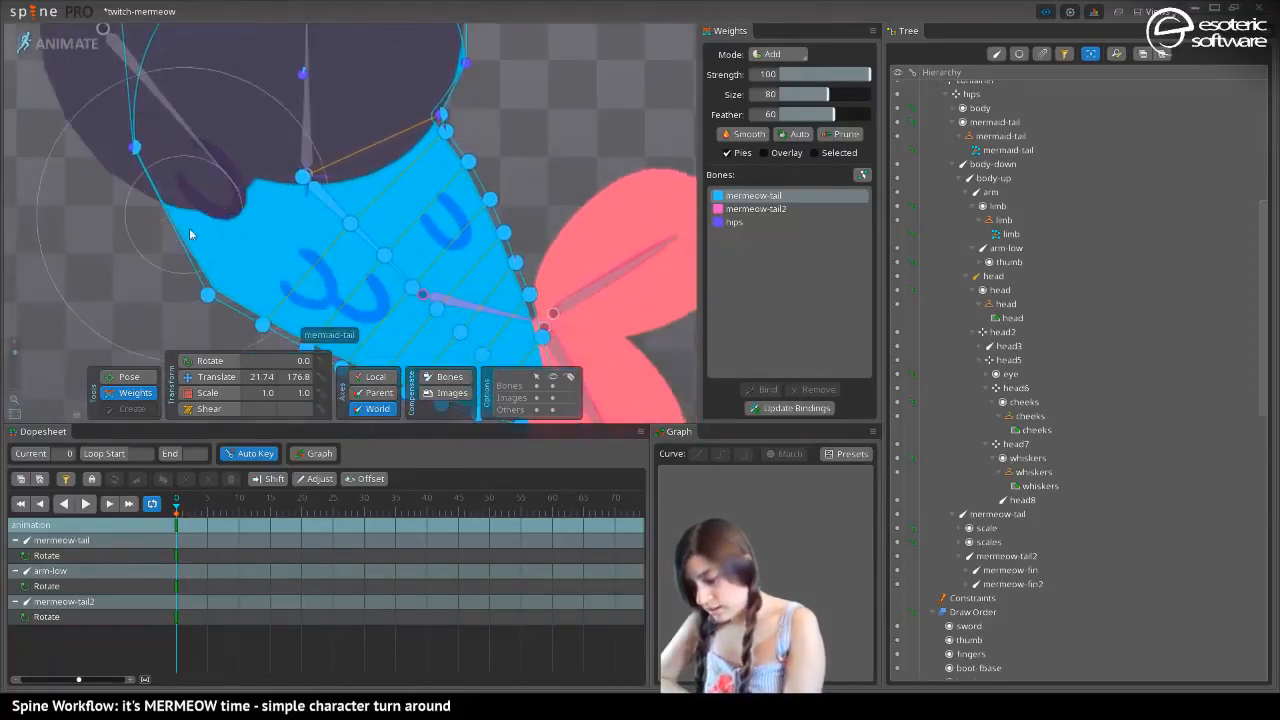
Paint hips influence at strength 100 onto the mermaid-tail mesh's vertices around the hips and waist
left_click(731, 223)
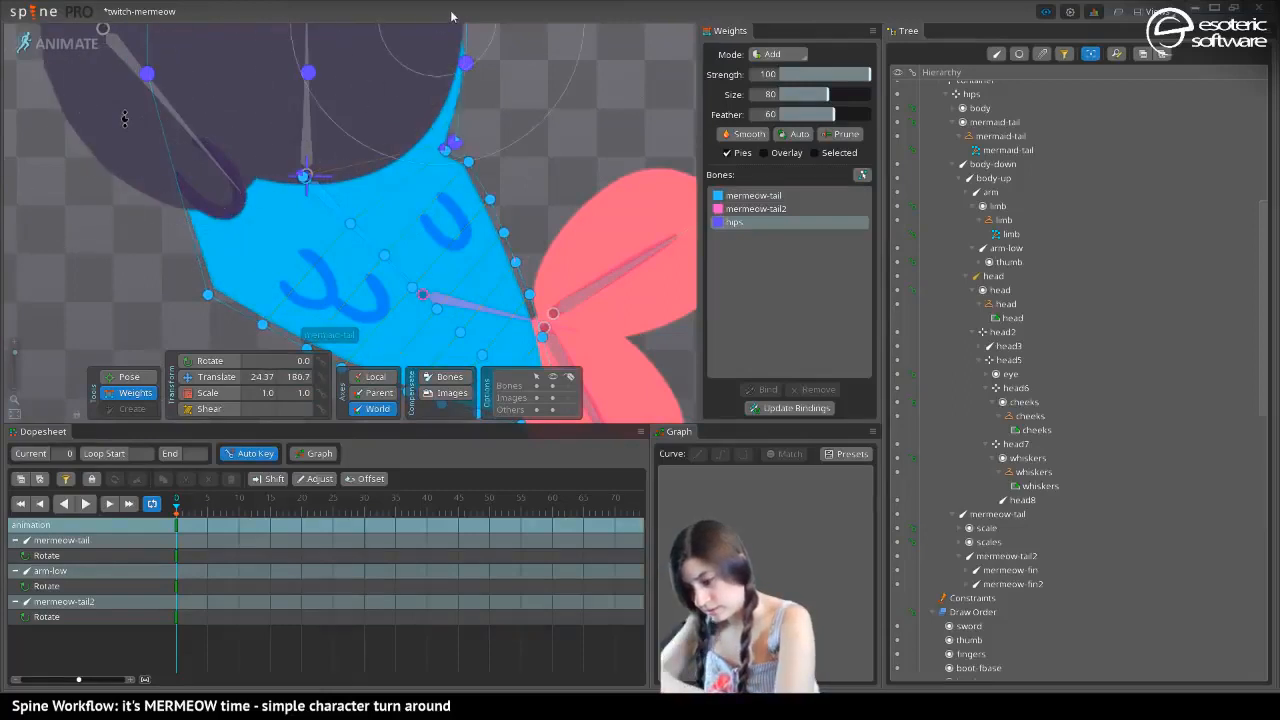
left_click_drag(263, 103, 252, 153)
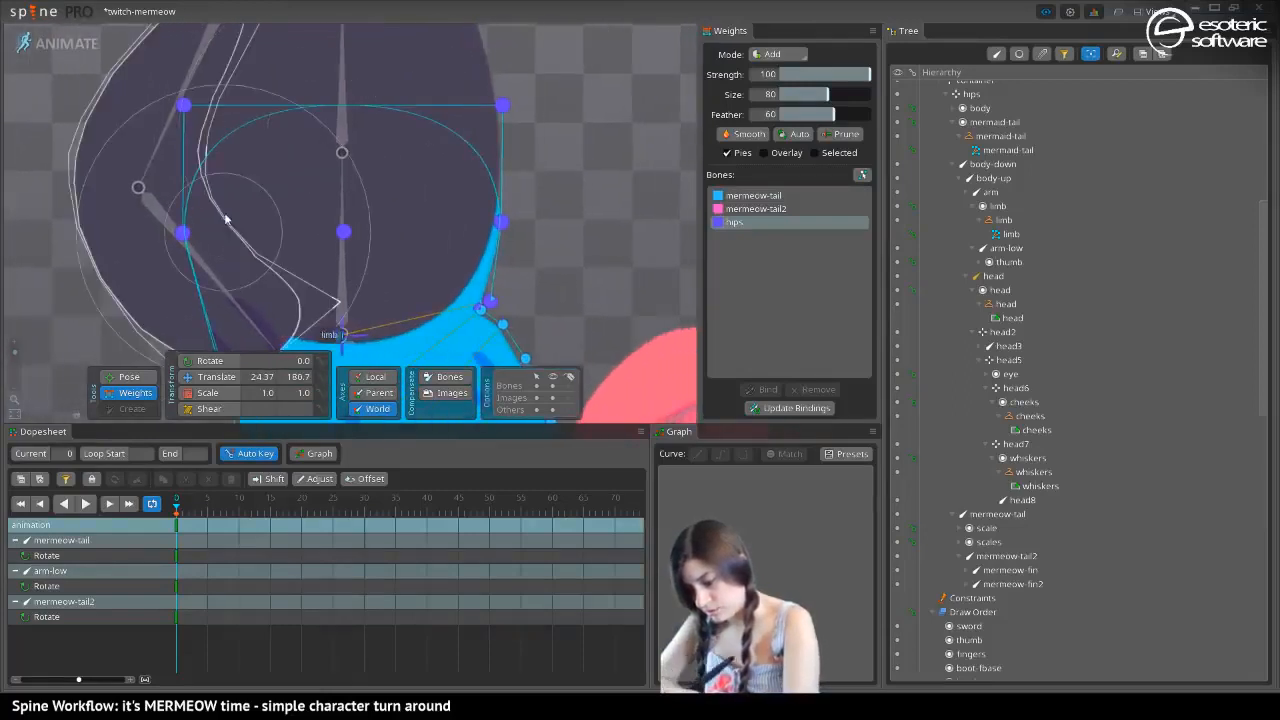
left_click_drag(226, 290, 231, 36)
left_click_drag(186, 149, 168, 168)
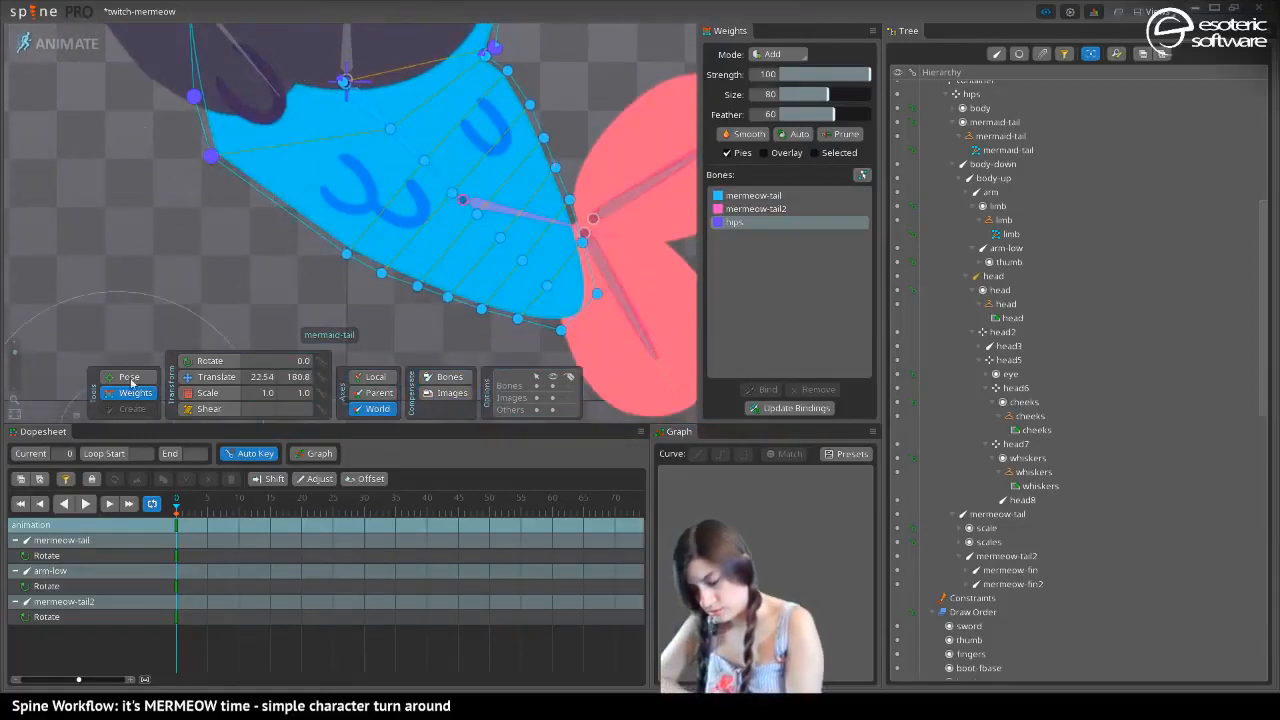
In Direct mode, blend mermeow-tail into the hip-weighted edge vertices, using about 30% and 24% beside the waist and 54% on the inner bend
left_click(778, 54)
left_click(775, 75)
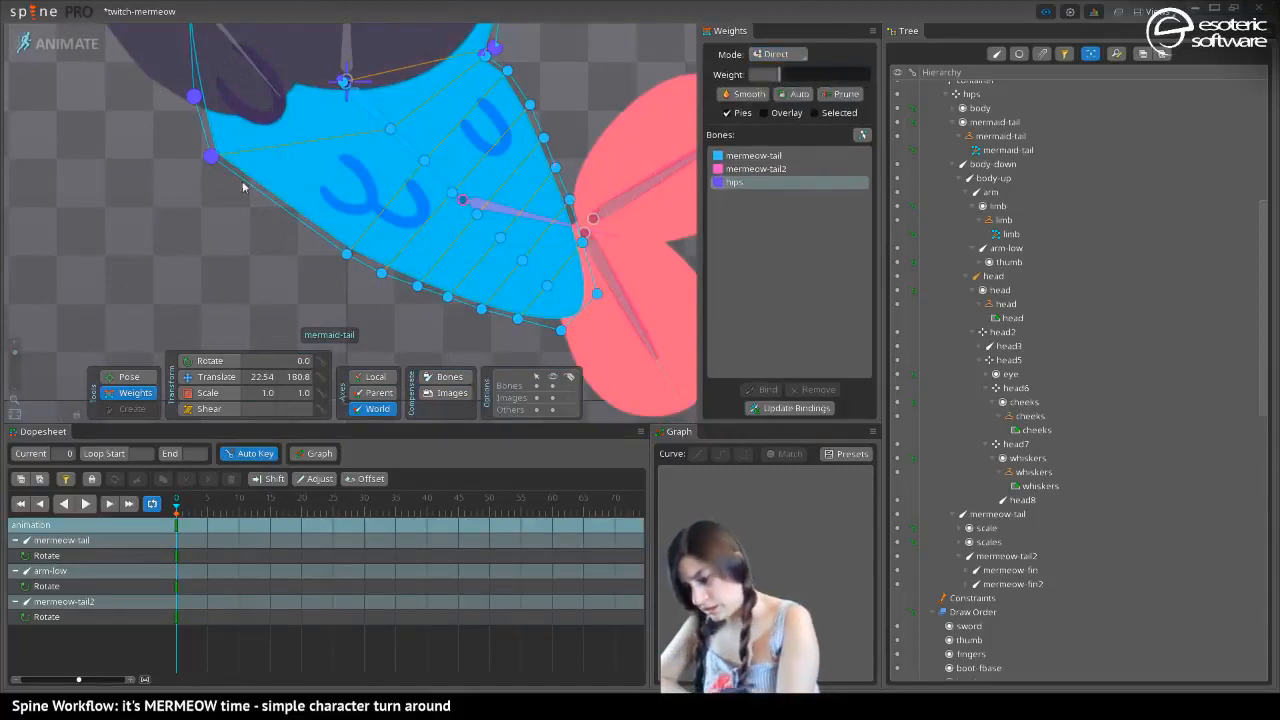
left_click(755, 158)
left_click_drag(216, 160, 240, 151)
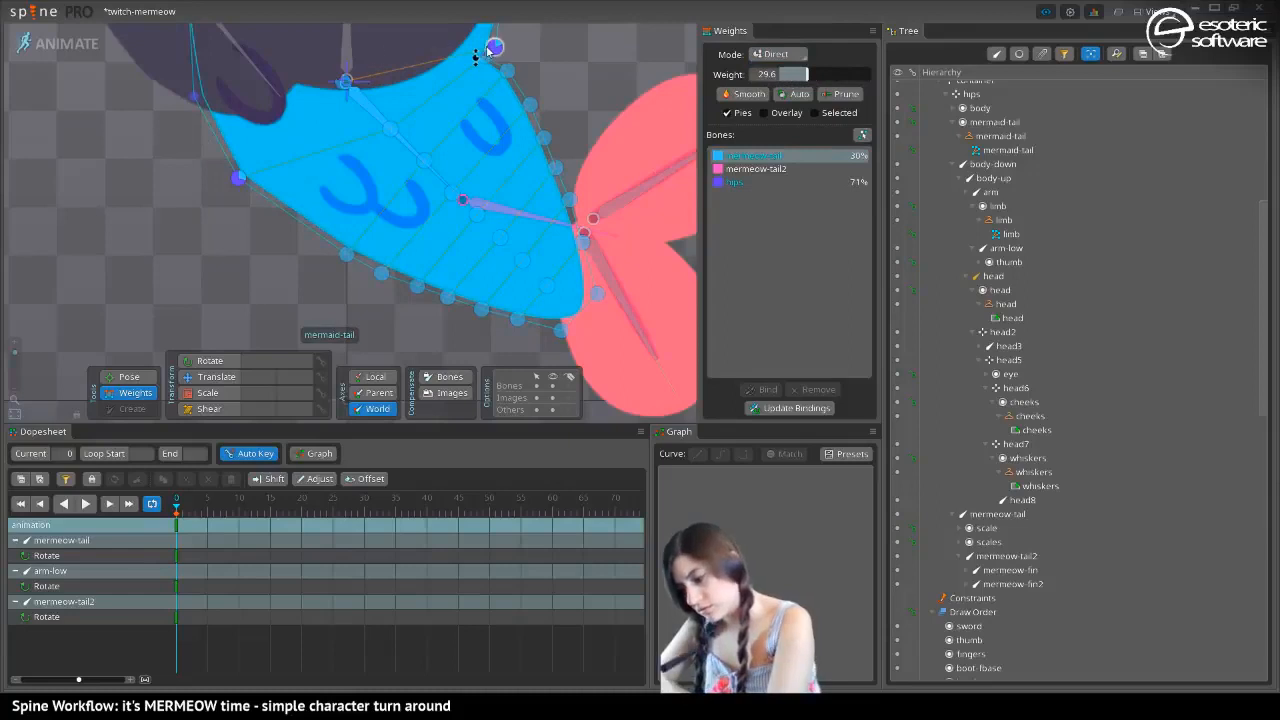
mouse_move(487, 50)
left_mouse_down()
mouse_move(491, 11)
mouse_move(490, 46)
left_mouse_up()
left_click_drag(416, 148, 412, 359)
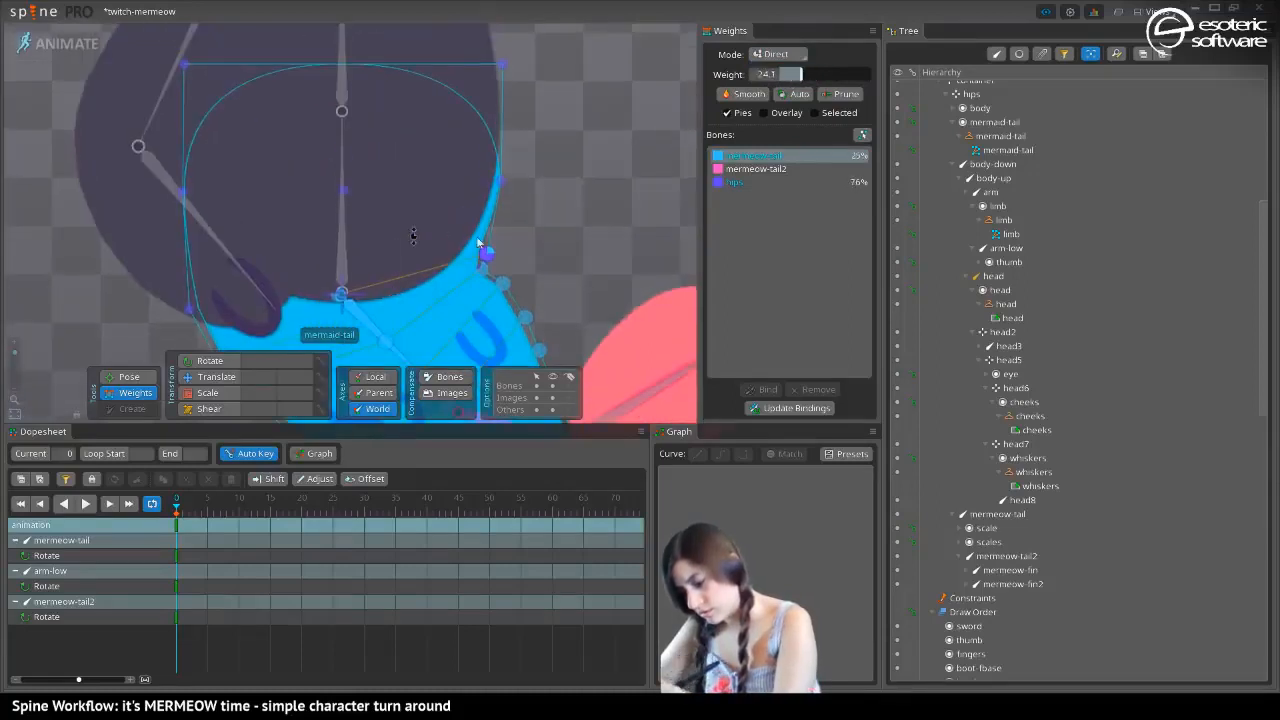
left_click_drag(478, 242, 502, 163)
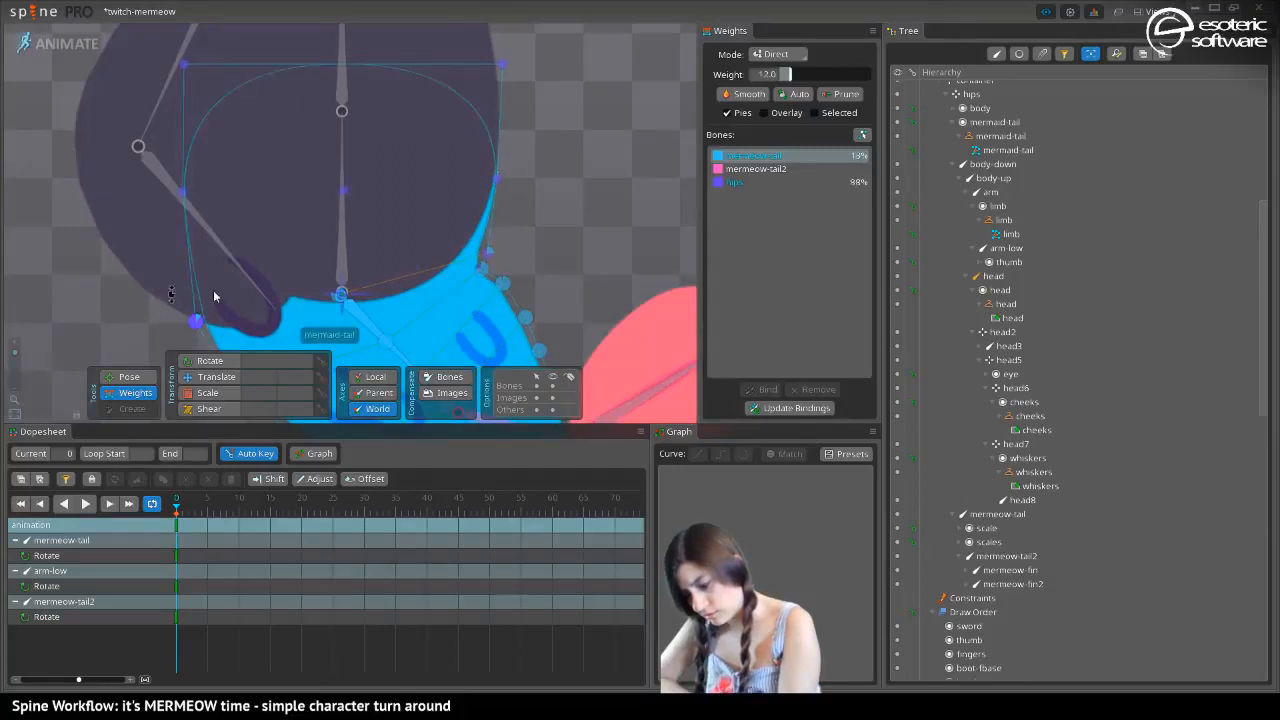
left_click(485, 250)
left_click_drag(487, 248, 330, 108)
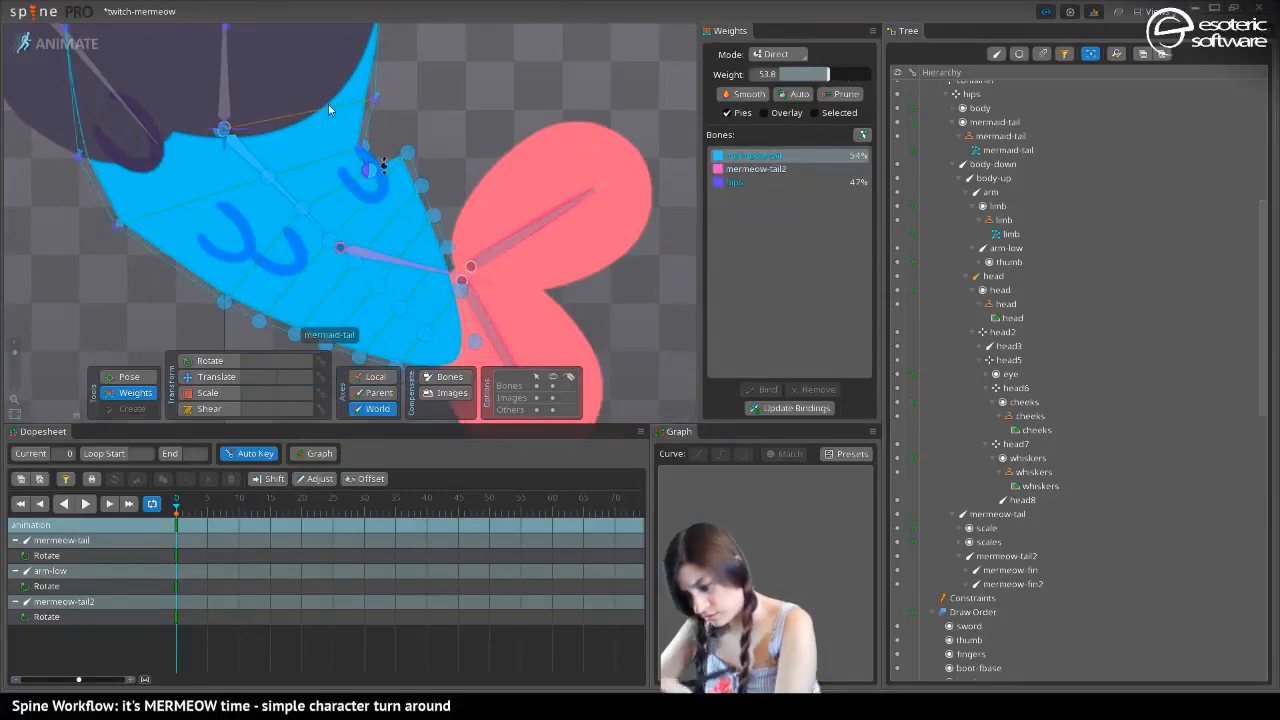
Add hips weight to the vertices along the tail's inner bend, tapering to about 20% towards the fin
left_click(407, 154)
left_click(736, 182)
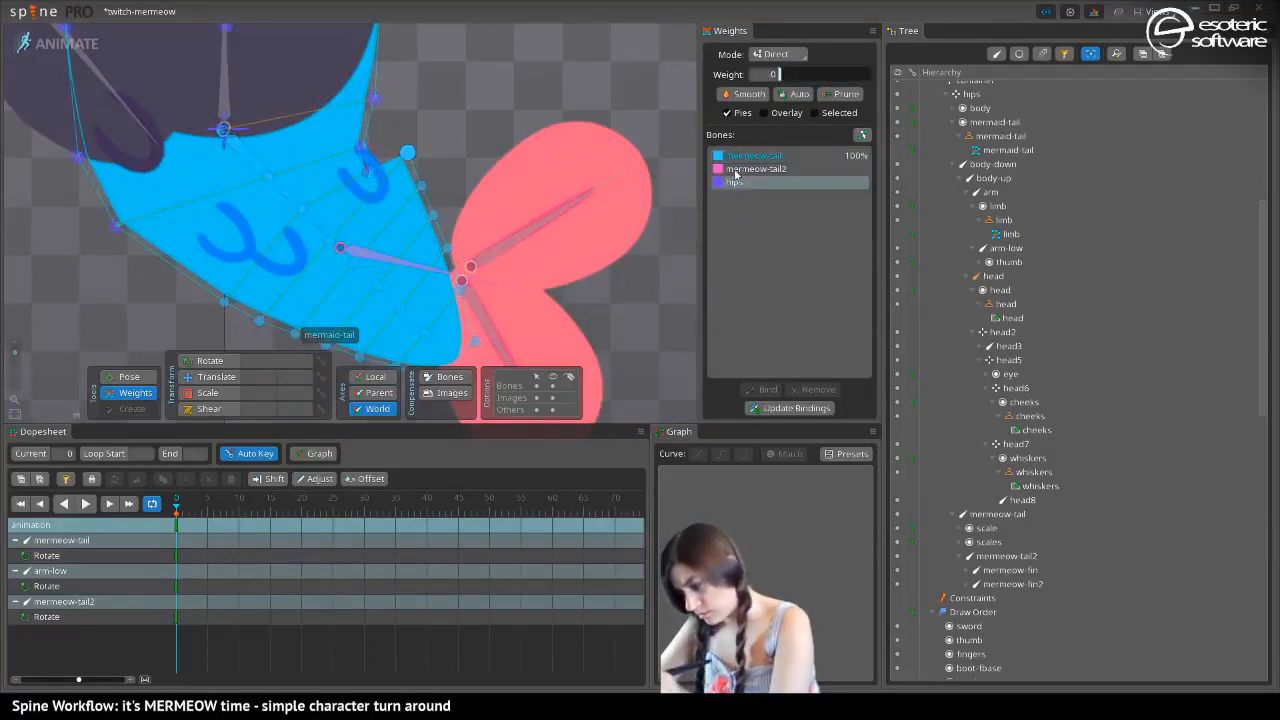
left_click_drag(408, 154, 403, 116)
left_click_drag(418, 184, 422, 158)
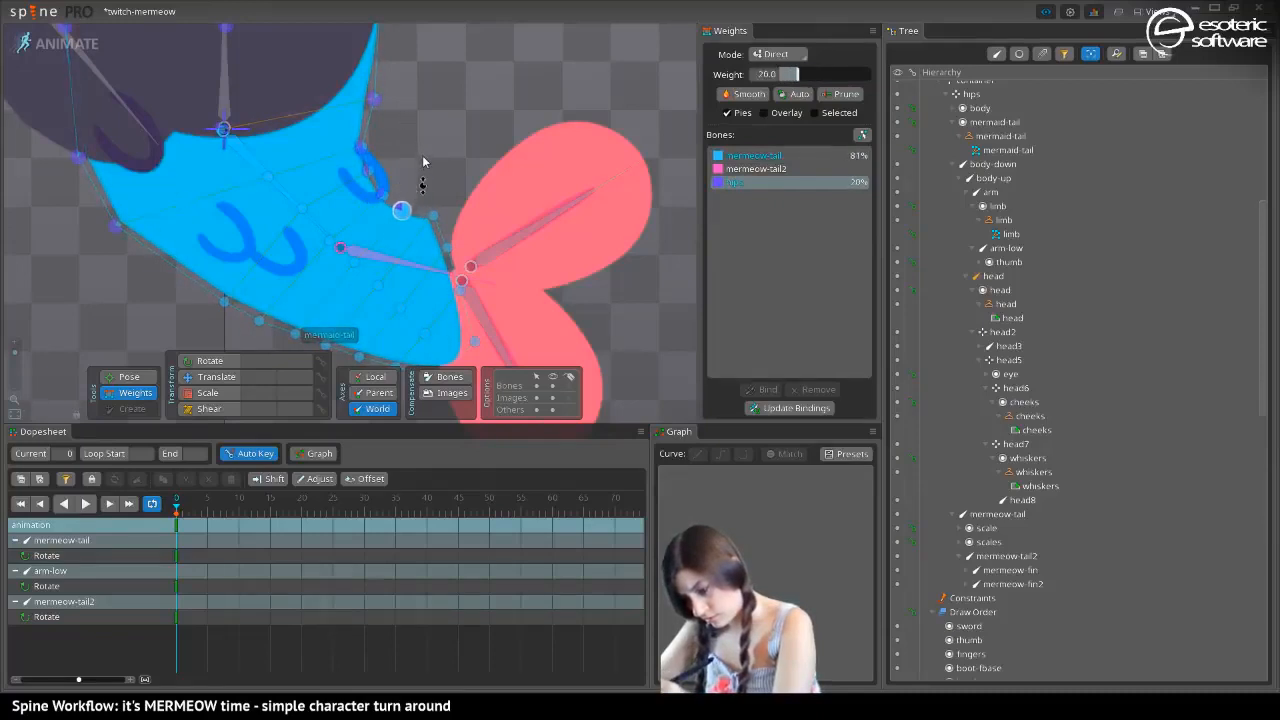
left_click(433, 215)
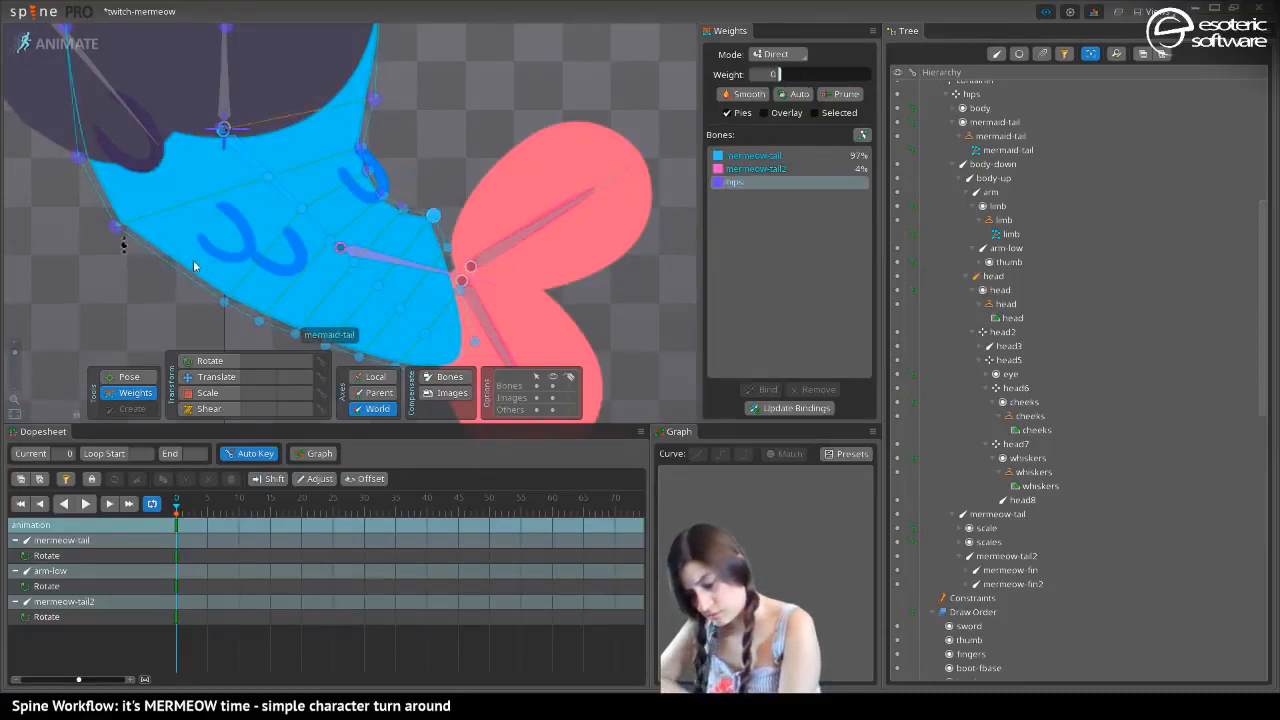
Add hips weight to three vertices along the tail's outer curve, tapering from about 54% to 18%
left_click(224, 301)
left_click_drag(218, 289, 181, 178)
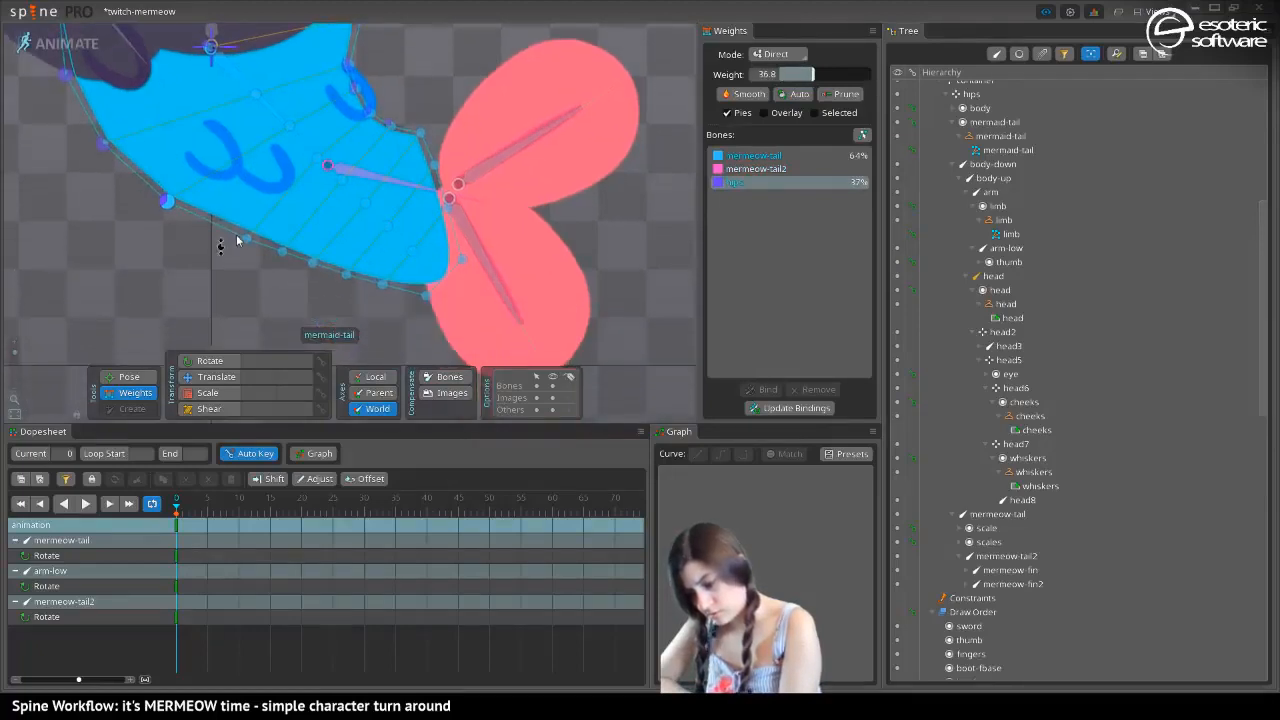
left_click_drag(246, 239, 146, 187)
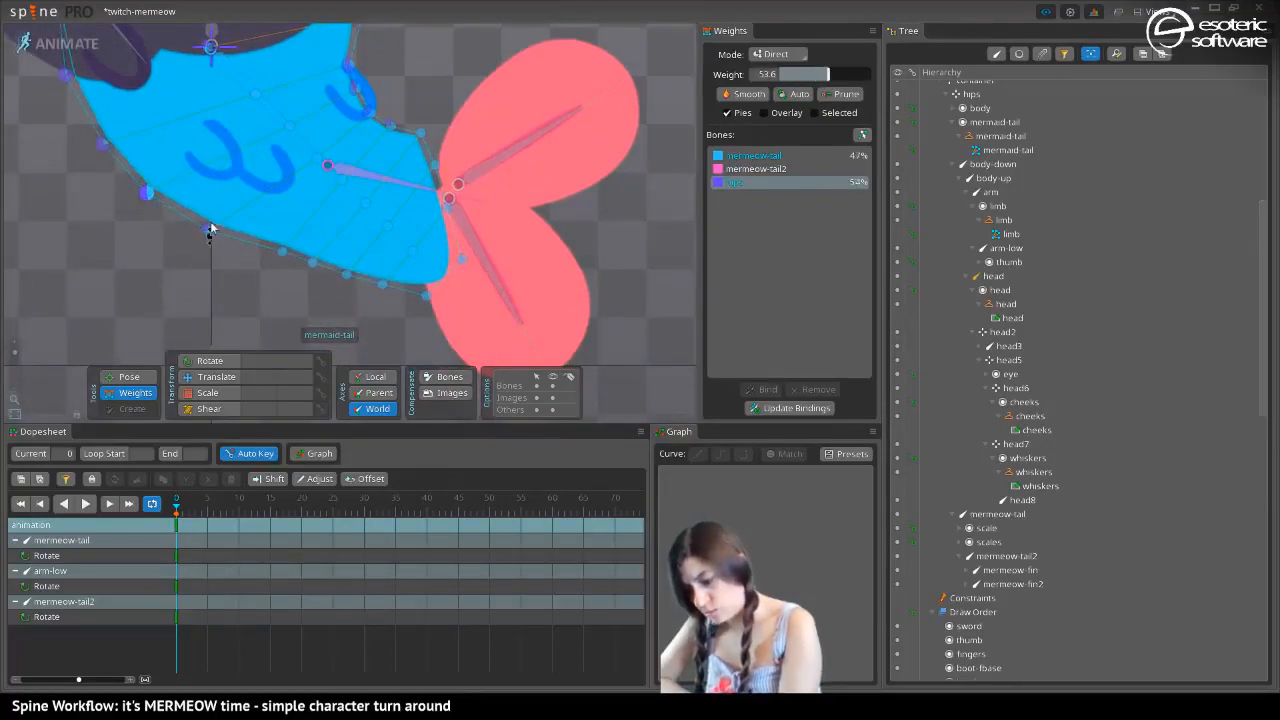
left_click_drag(281, 254, 265, 227)
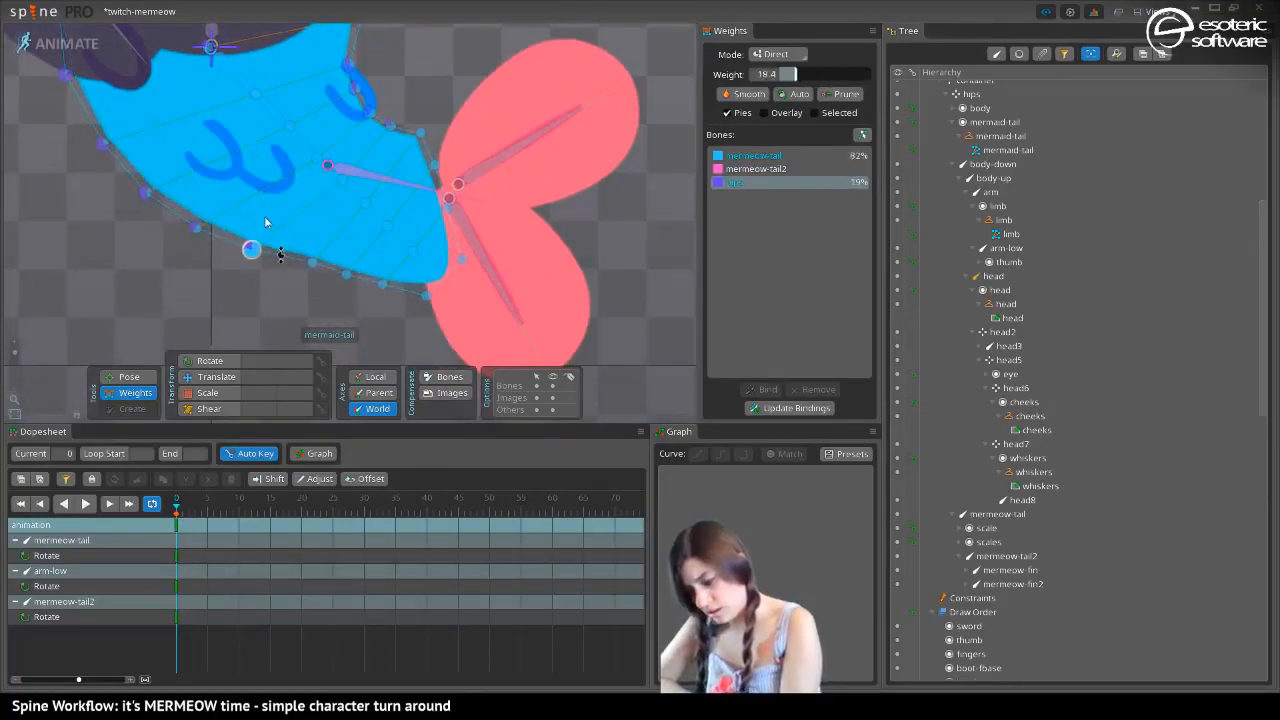
Add mermeow-tail2 weight to the tail's outer-curve vertices towards the fin, rising from about 58% to 100% at the tip
left_click(735, 169)
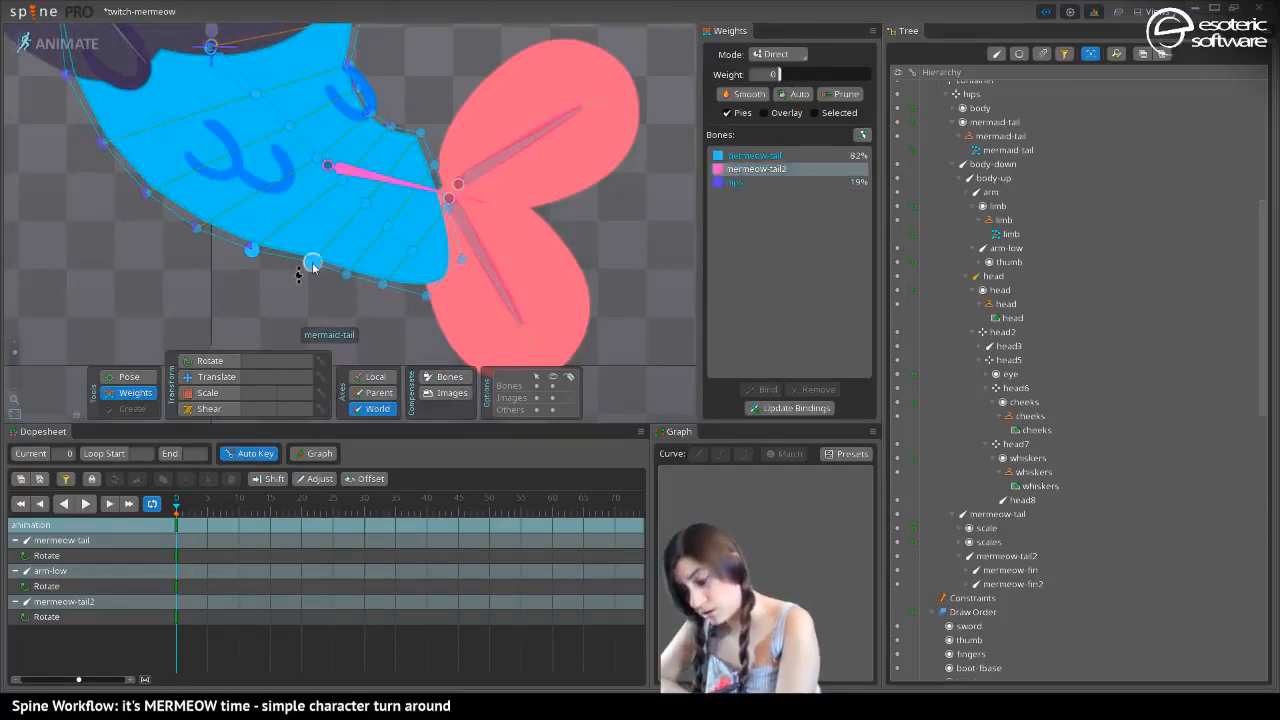
left_click_drag(312, 266, 338, 220)
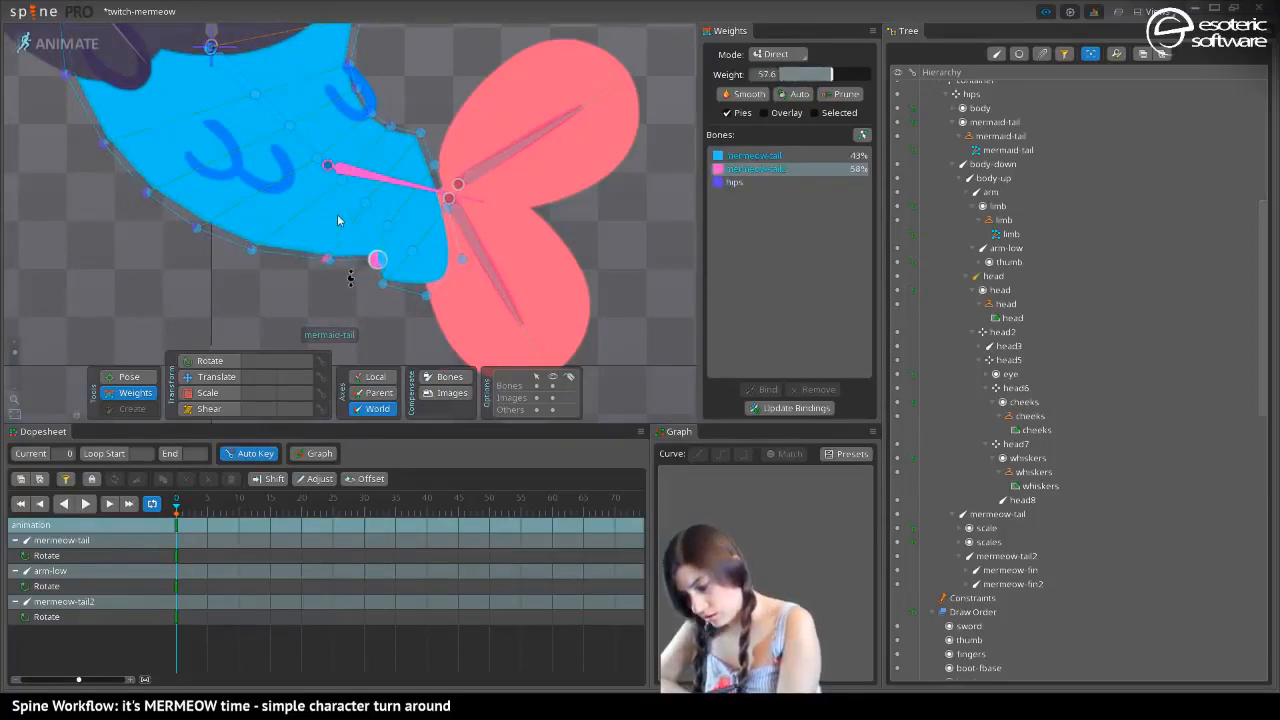
left_click_drag(385, 287, 383, 196)
left_click_drag(426, 295, 449, 188)
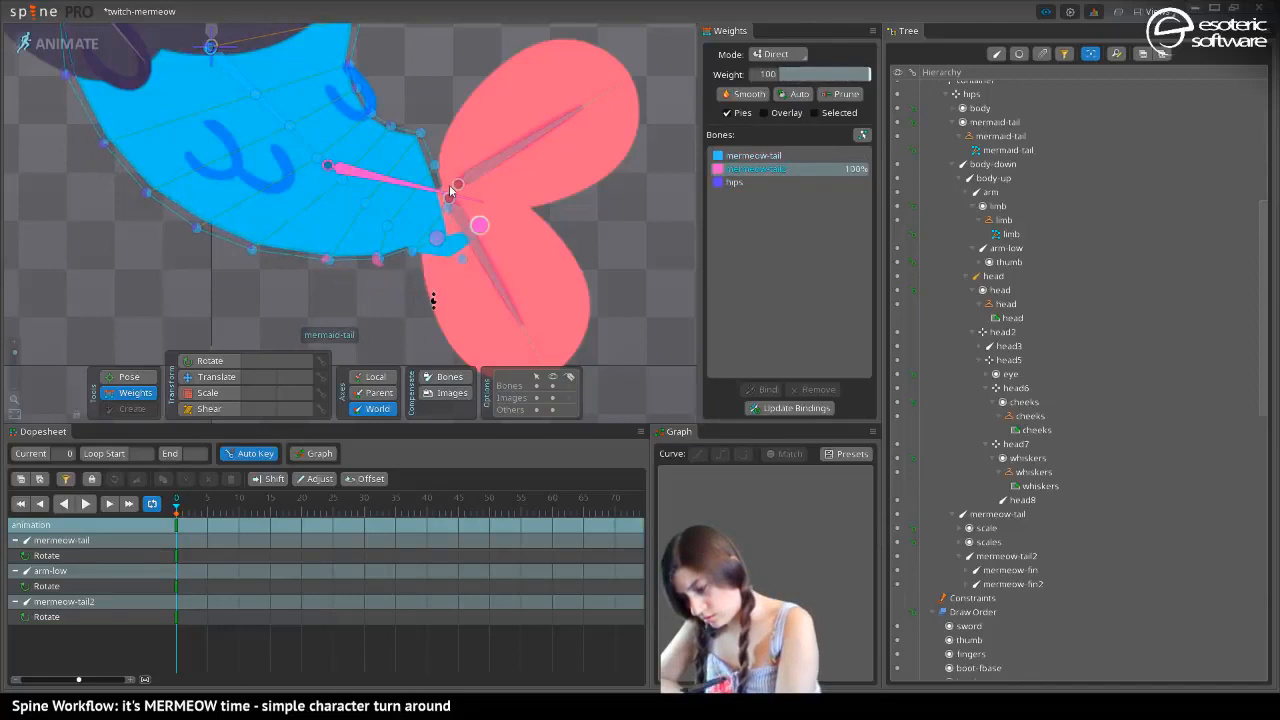
left_click_drag(460, 261, 490, 110)
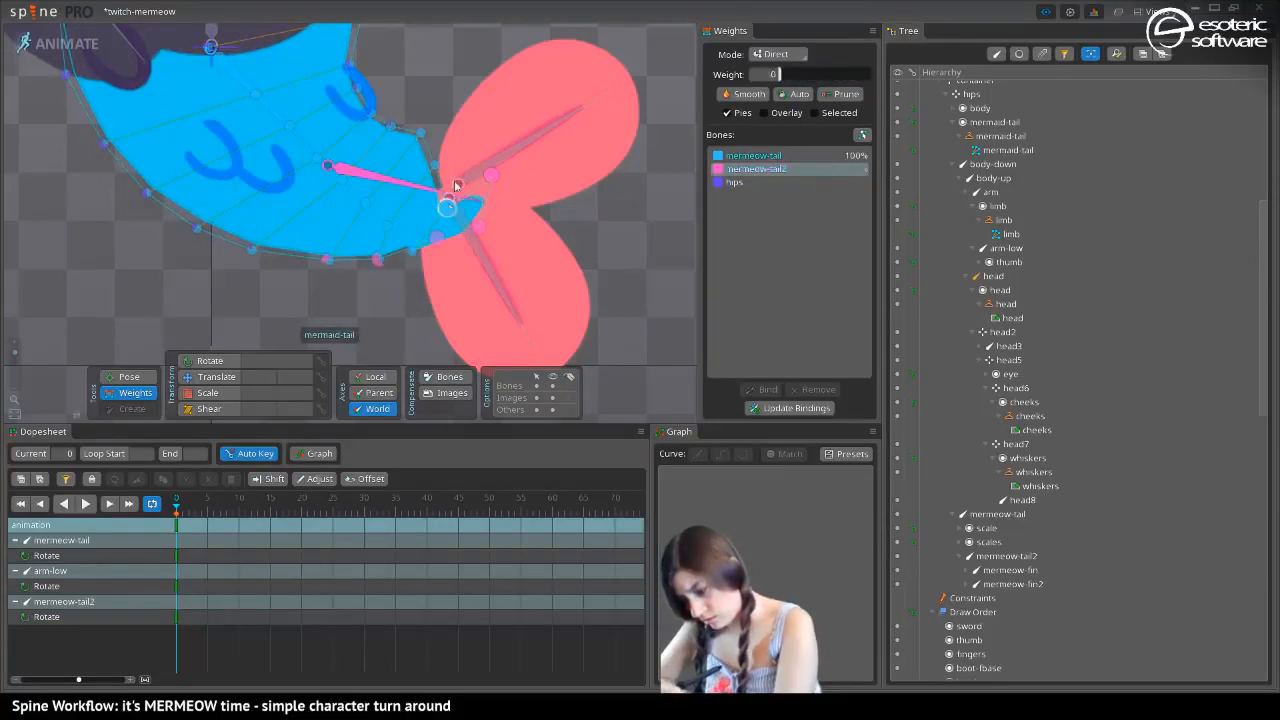
left_click(437, 238)
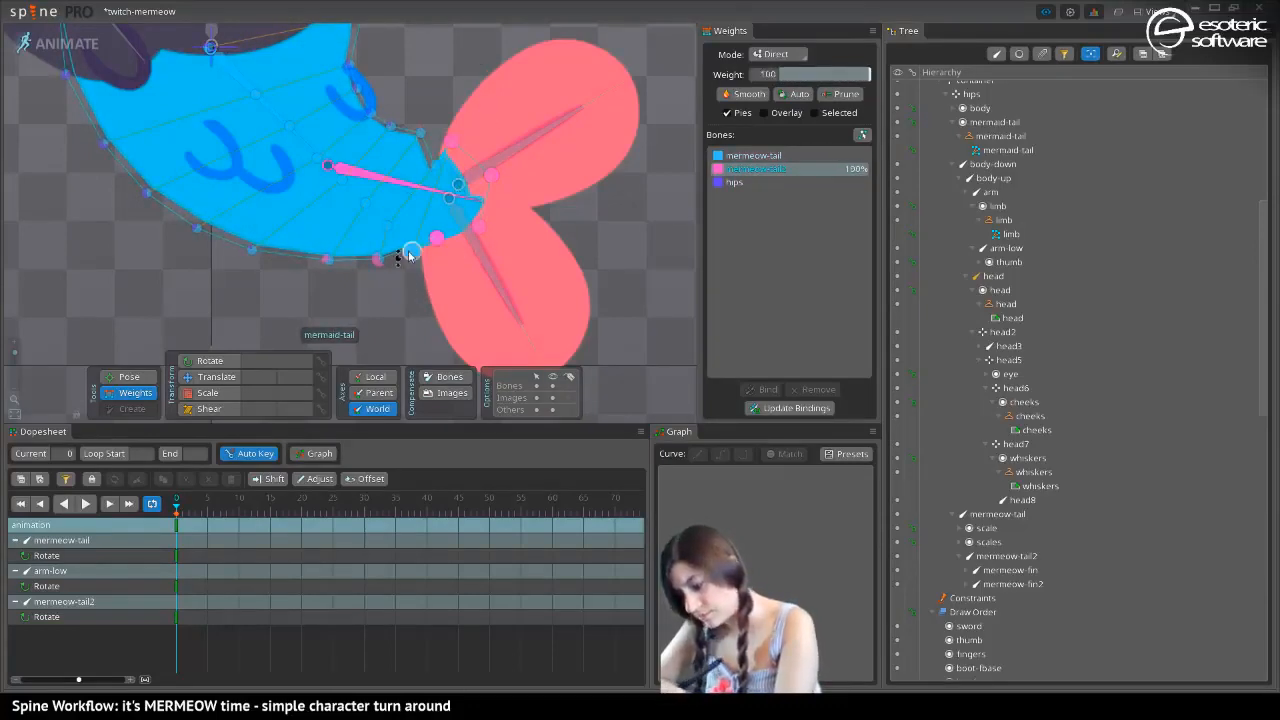
Add mermeow-tail2 weight to the vertices along the tail's centre line, using about 96% next to the second tail joint
left_click_drag(409, 256, 412, 128)
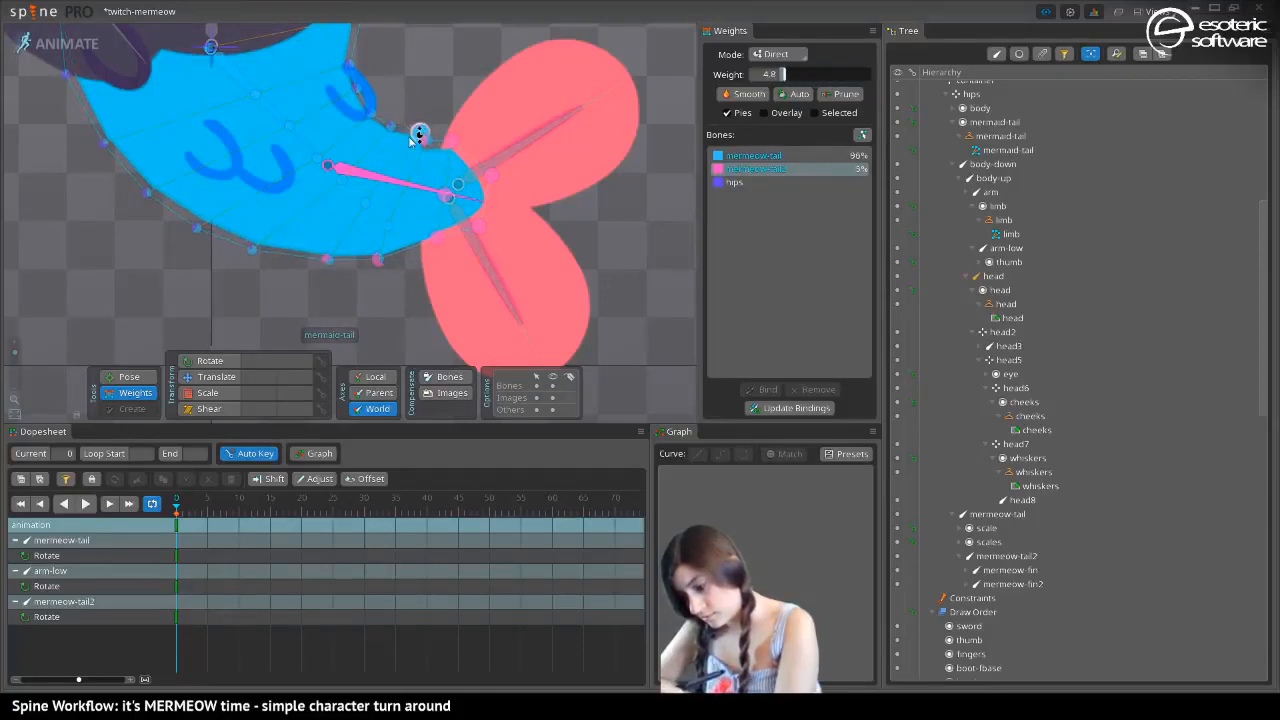
left_click_drag(389, 232, 393, 130)
left_click_drag(368, 203, 374, 110)
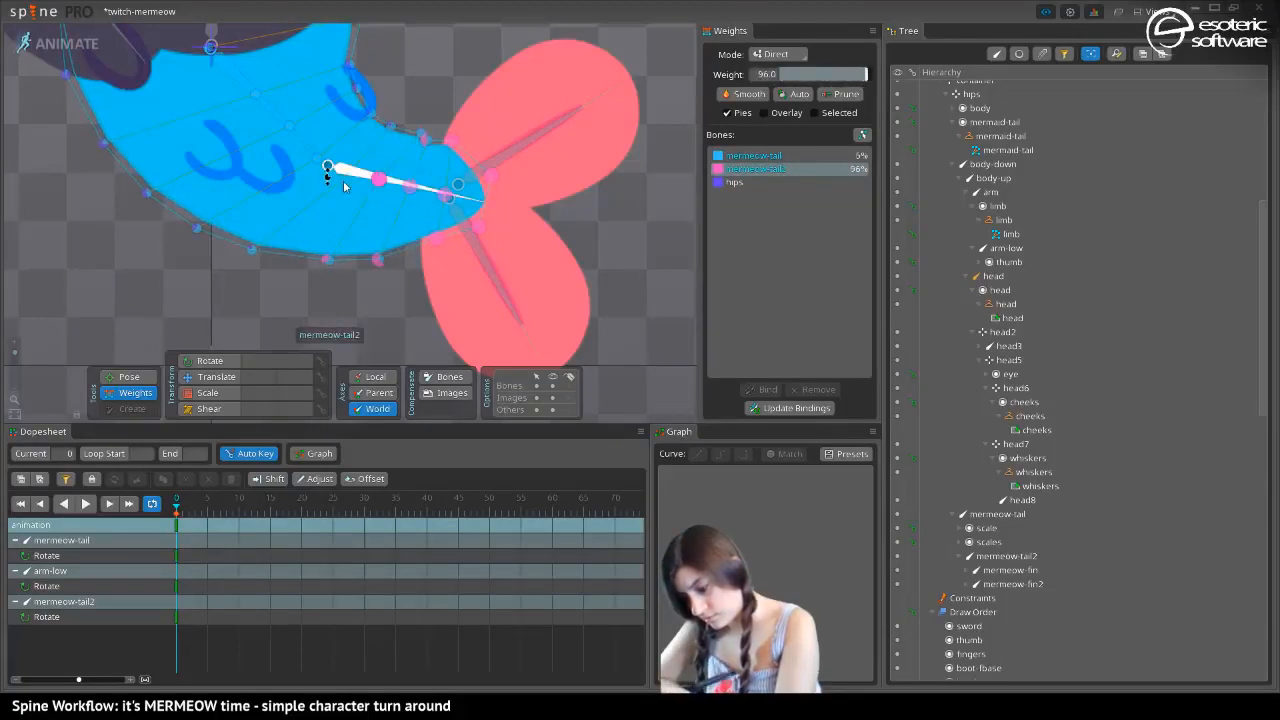
left_click_drag(344, 177, 292, 99)
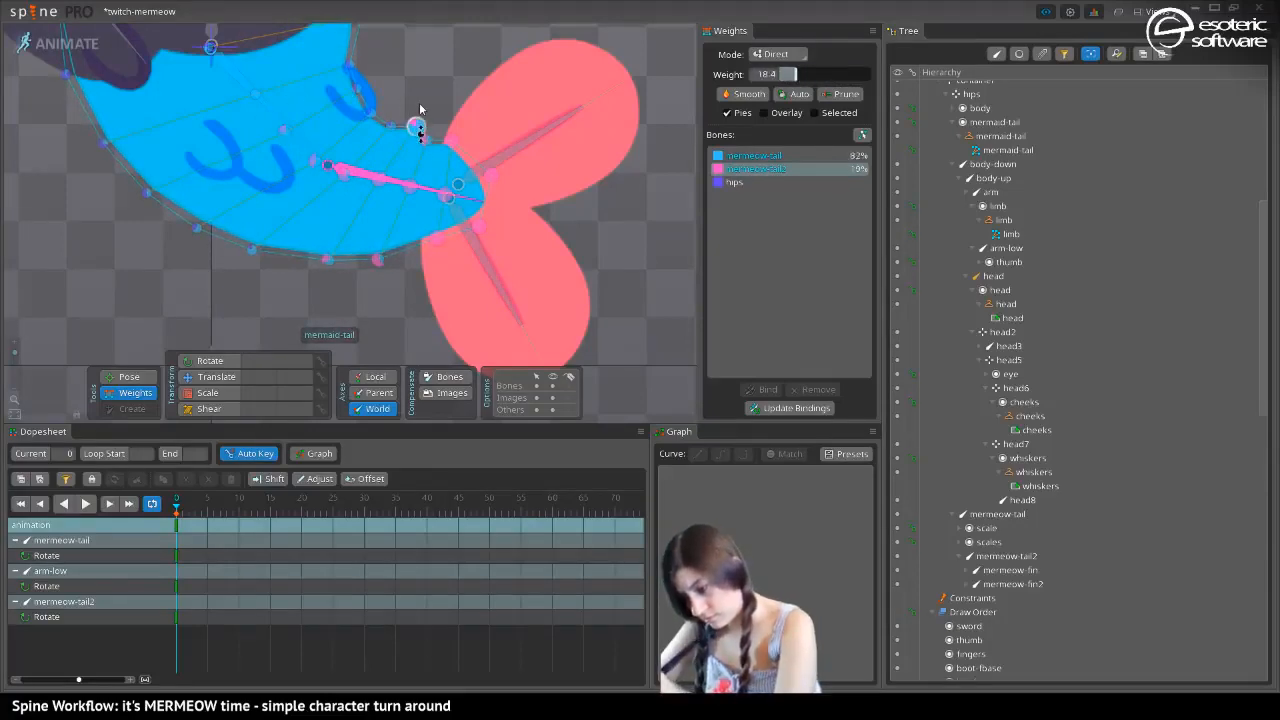
Add mermeow-tail2 weight to the inner-bend vertices, using about 19% on the vertex near the fin
left_click_drag(420, 109, 406, 146)
left_click(421, 134)
left_click(421, 135)
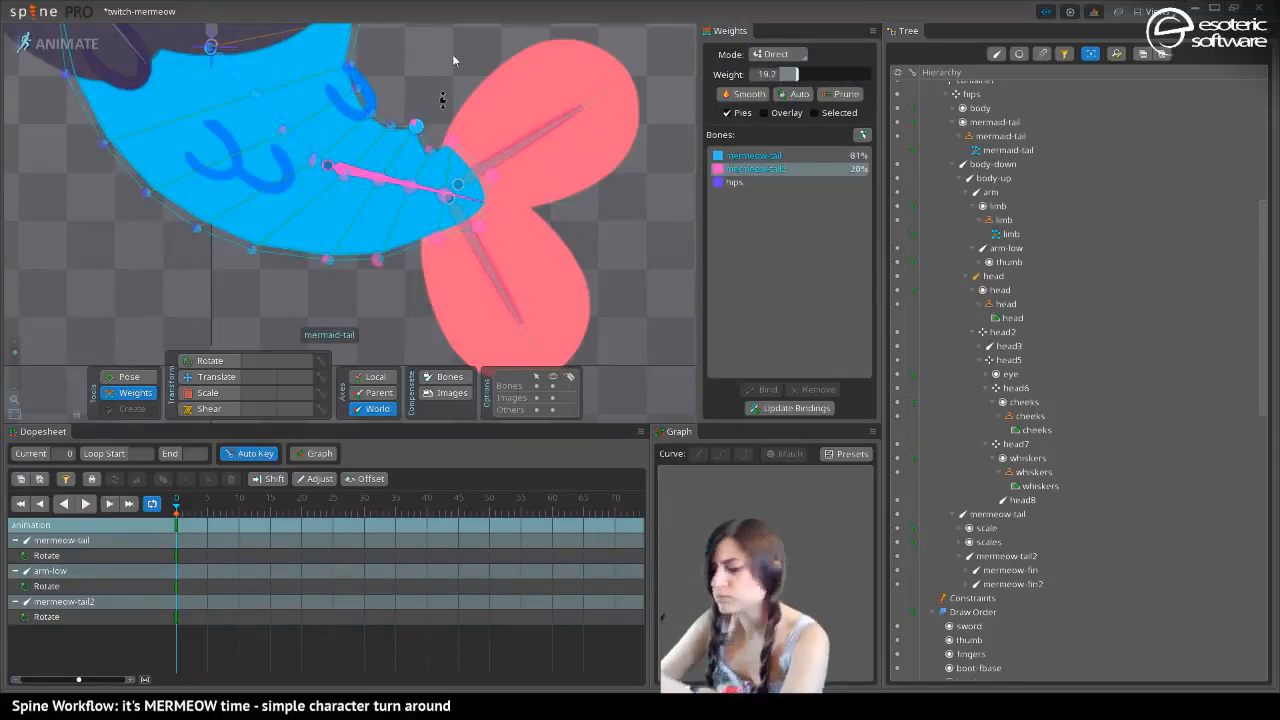
left_click_drag(411, 99, 366, 127)
left_click(353, 170)
left_click_drag(356, 178, 300, 103)
left_click(315, 140)
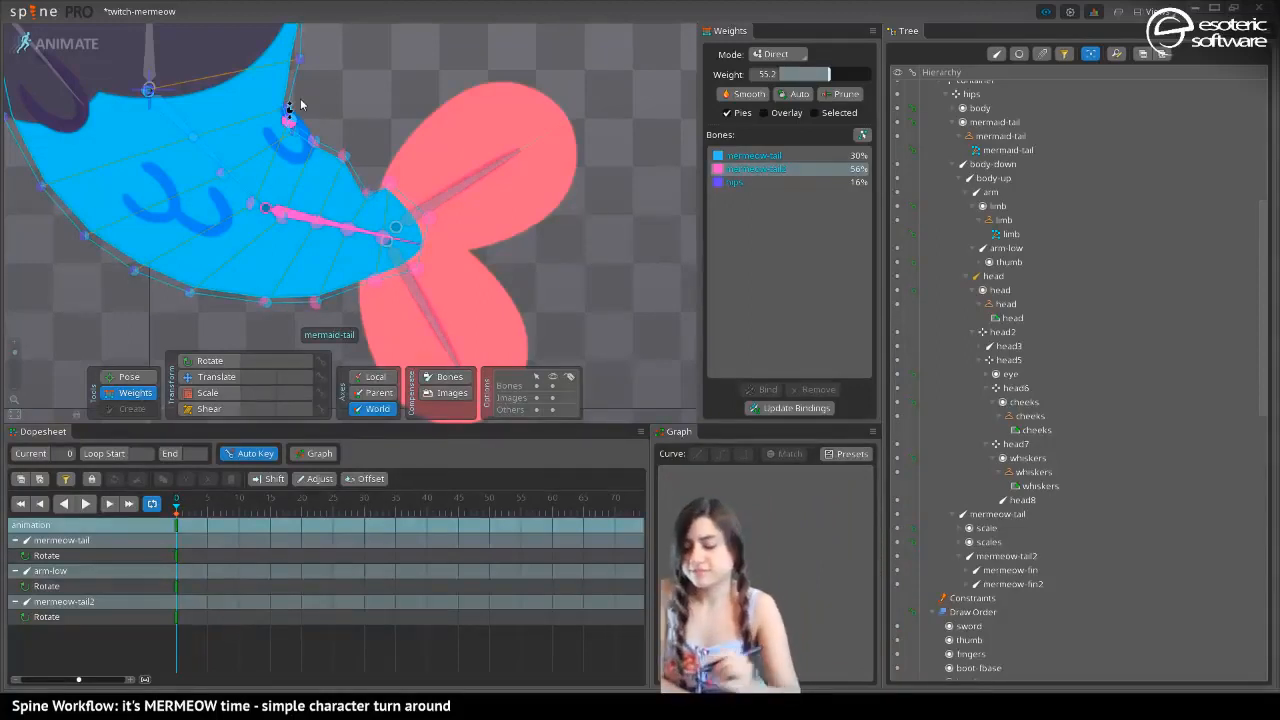
Refine mermeow-tail2 weights along both tail edges, keeping only about 2% on the upper inner-bend vertex and 1% on the outer curve
left_click(368, 195)
left_click_drag(352, 160, 318, 131)
left_click(290, 127)
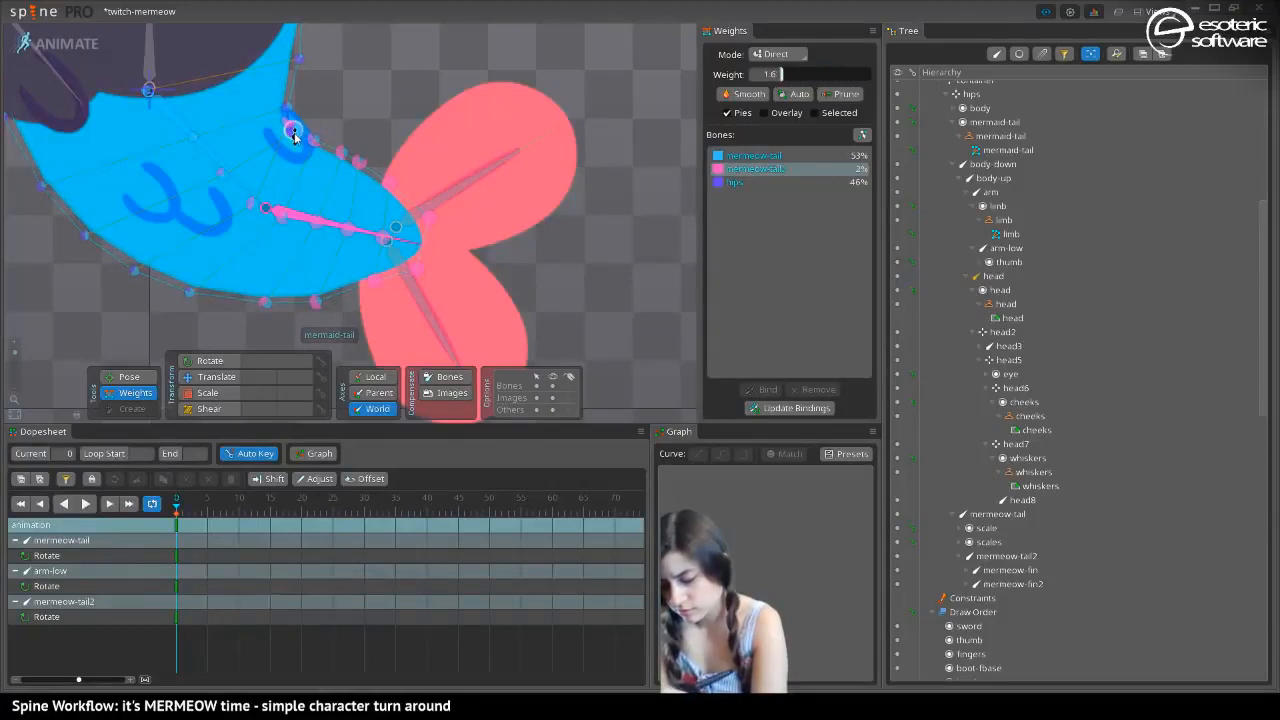
left_click(189, 291)
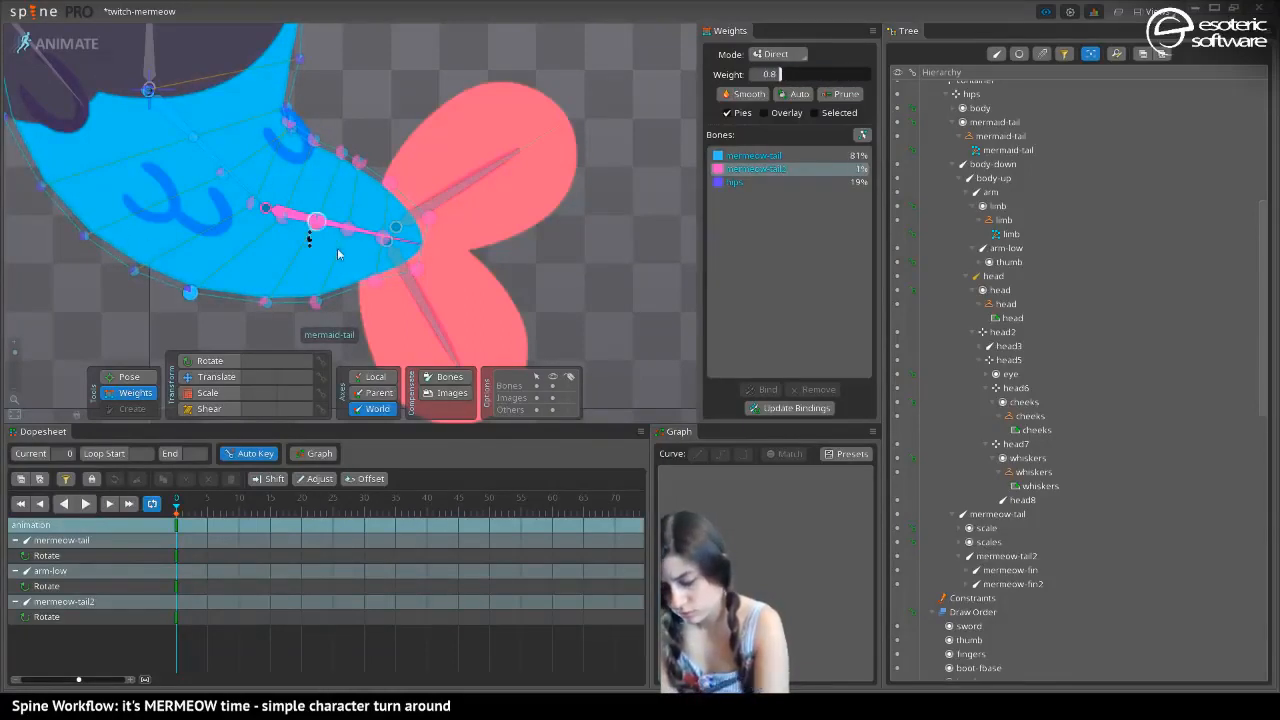
left_click(373, 281)
left_click(415, 268)
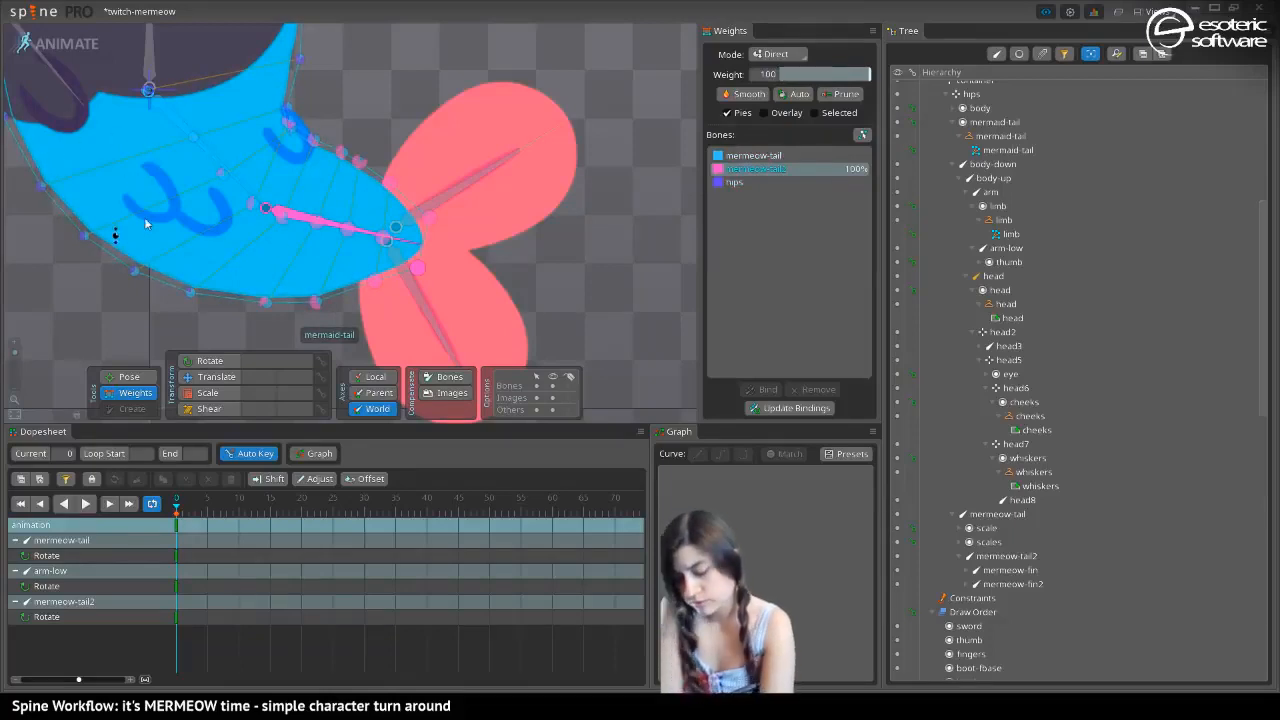
Pose the mermeow-tail and mermeow-tail2 bones so the tail curls to the opposite side, and view the whole bend
left_click(119, 379)
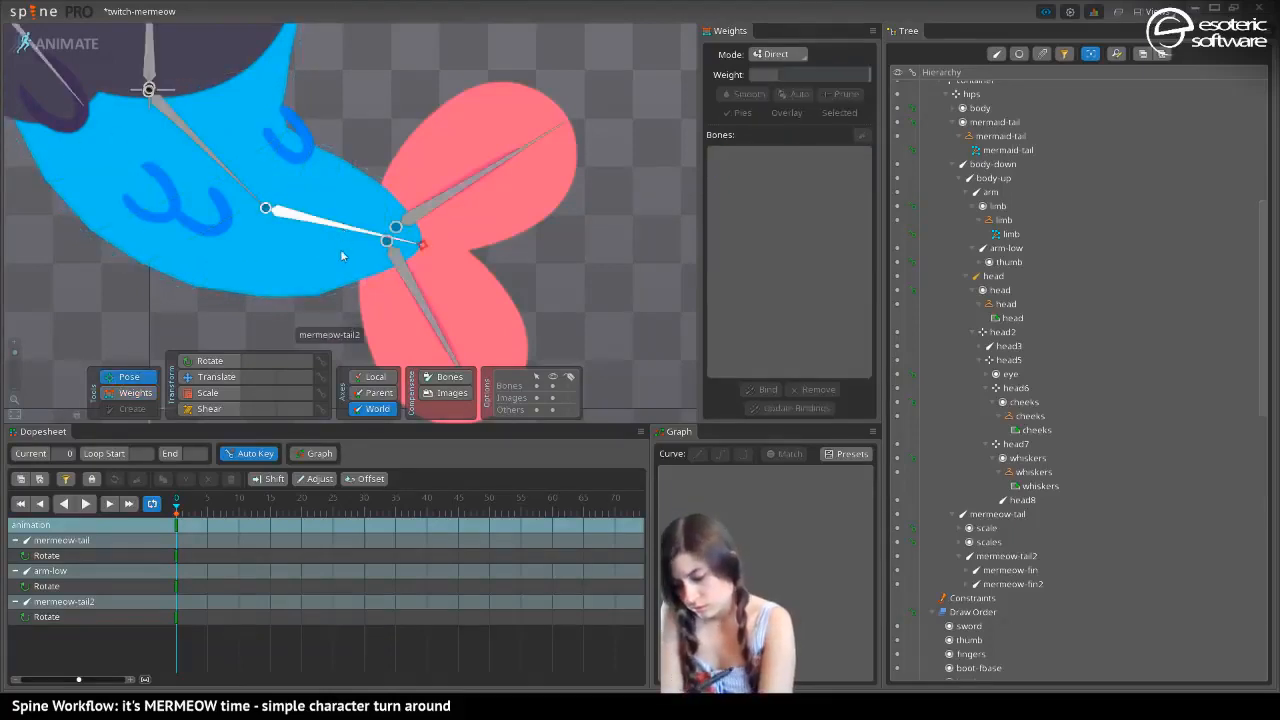
left_click_drag(345, 255, 345, 345)
key("space")
left_click_drag(183, 126, 53, 196)
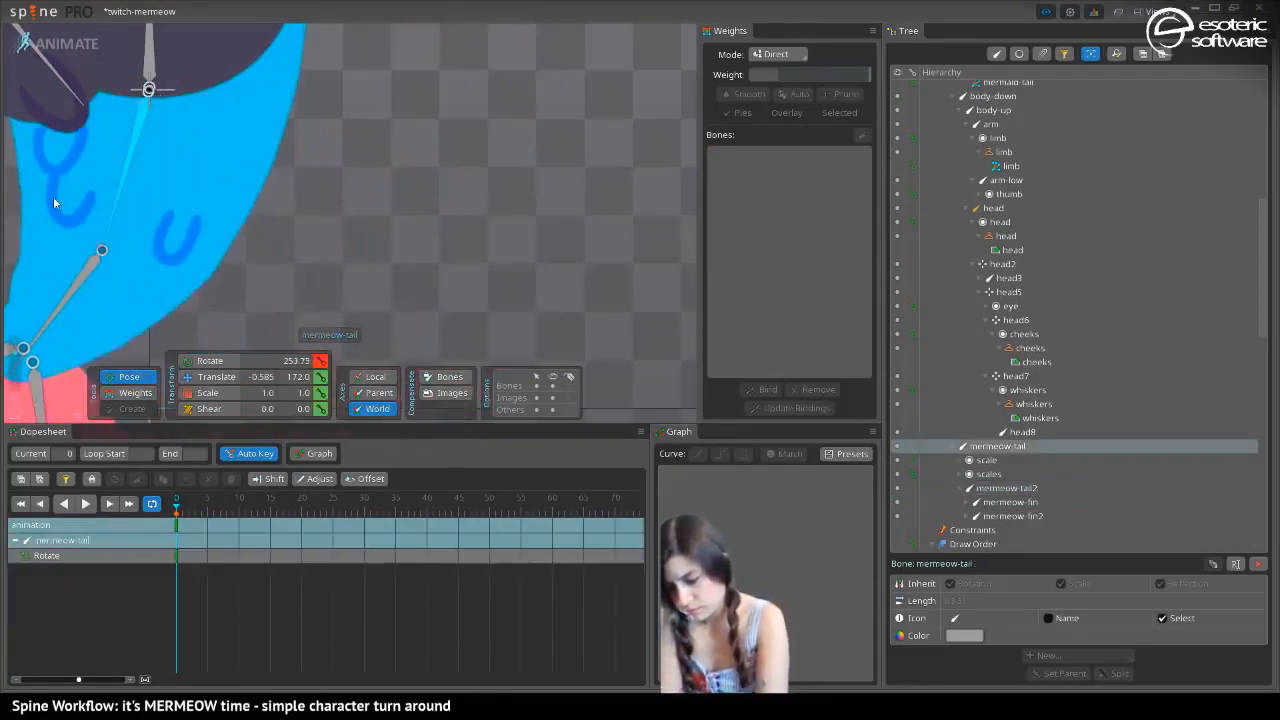
key("space")
left_click_drag(178, 185, 382, 148)
scroll(377, 137, "down", 3)
key("space")
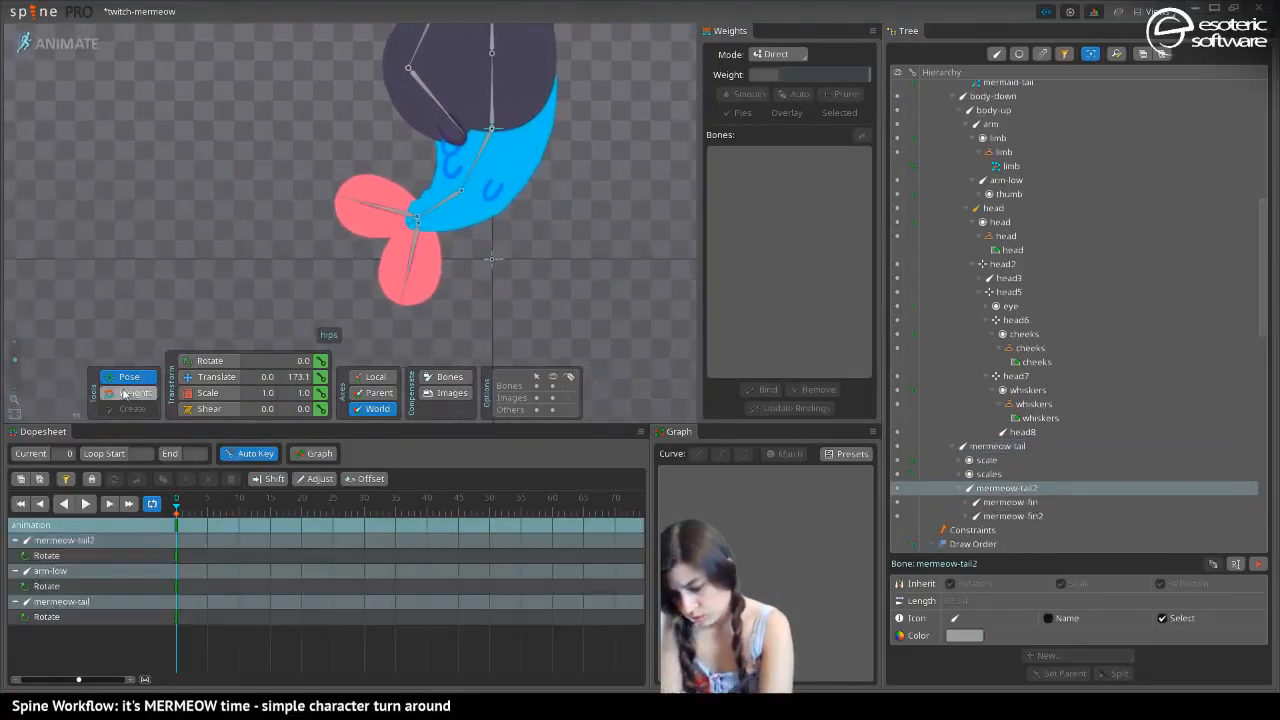
Smooth the inner-bend edge beside the fin by setting mermeow-tail2 weights of about 62%, 12% and 14% on successive vertices
left_click(132, 393)
left_click_drag(160, 290, 245, 245)
left_click_drag(16, 358, 20, 344)
left_click_drag(475, 167, 128, 368)
left_click_drag(680, 80, 414, 186)
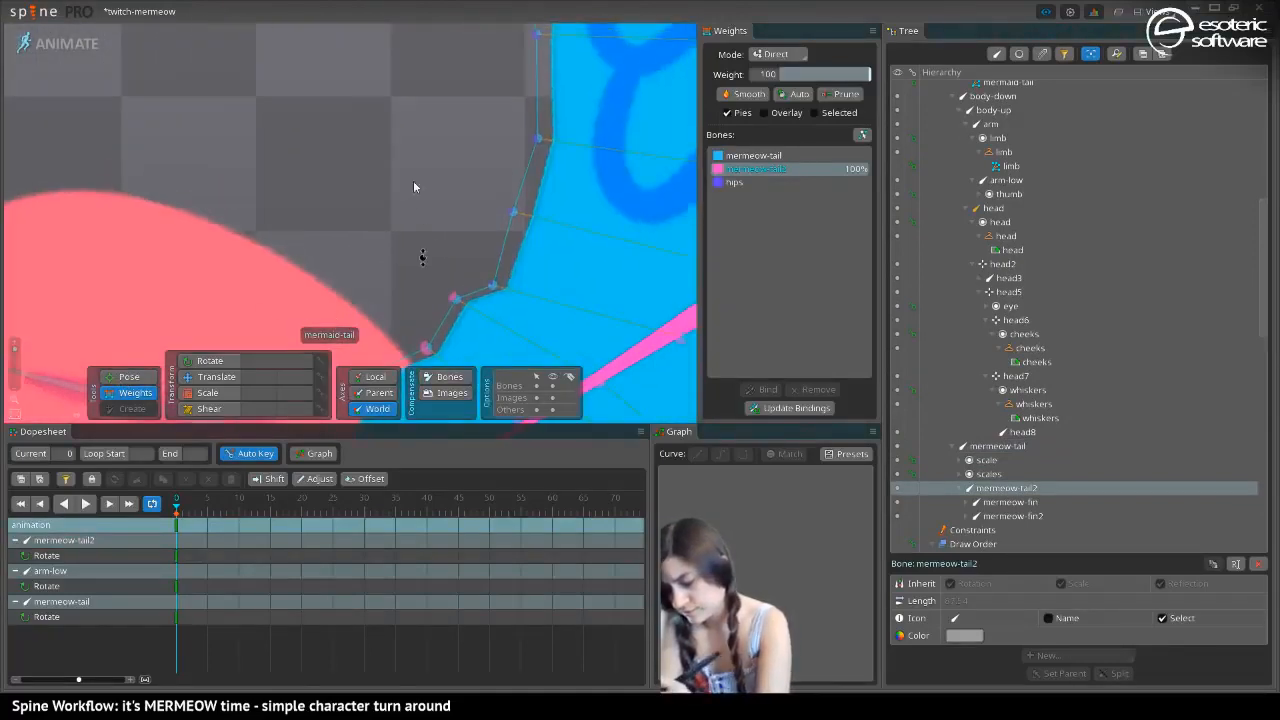
left_click_drag(428, 268, 239, 300)
left_click(328, 182)
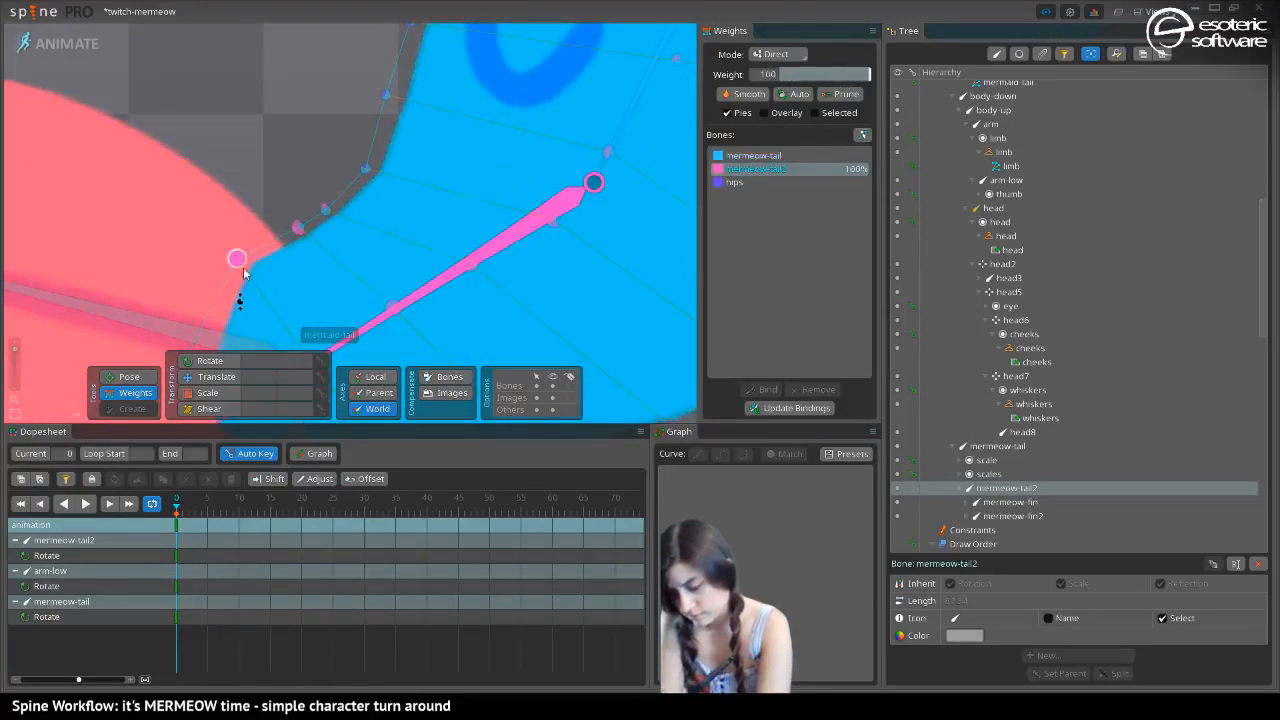
left_click_drag(298, 227, 303, 265)
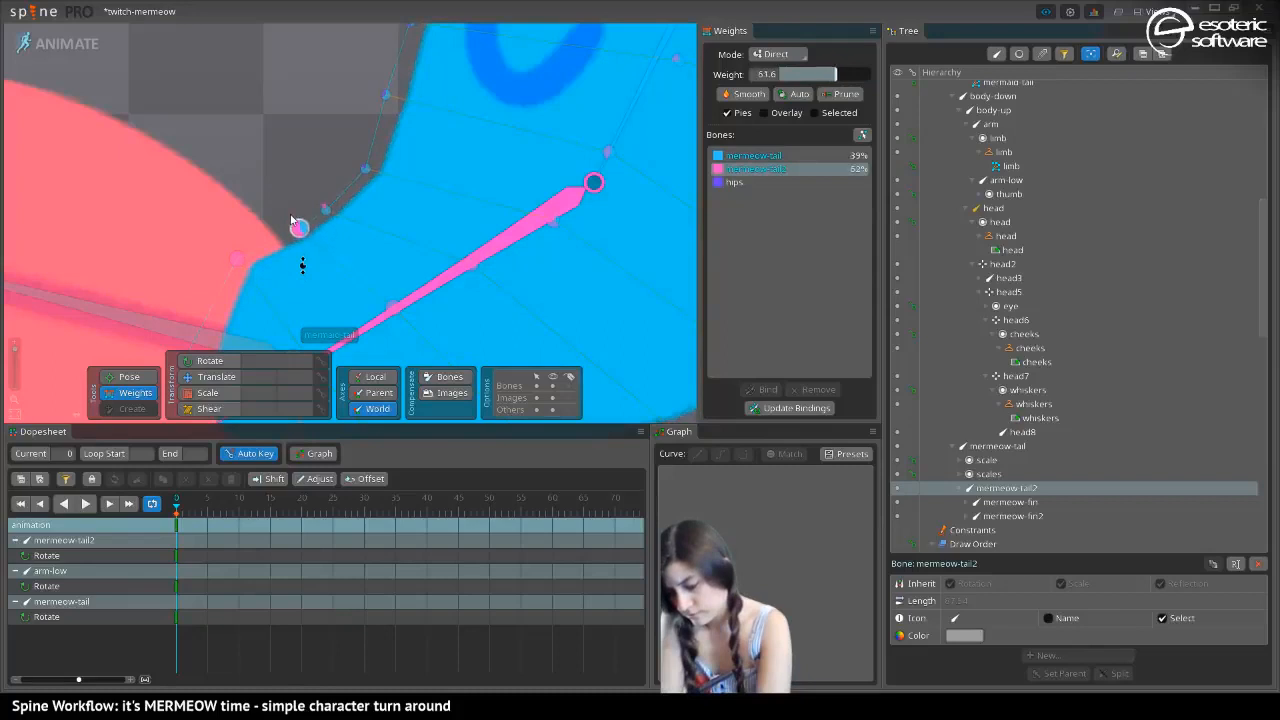
left_click_drag(229, 198, 285, 148)
left_click(376, 155)
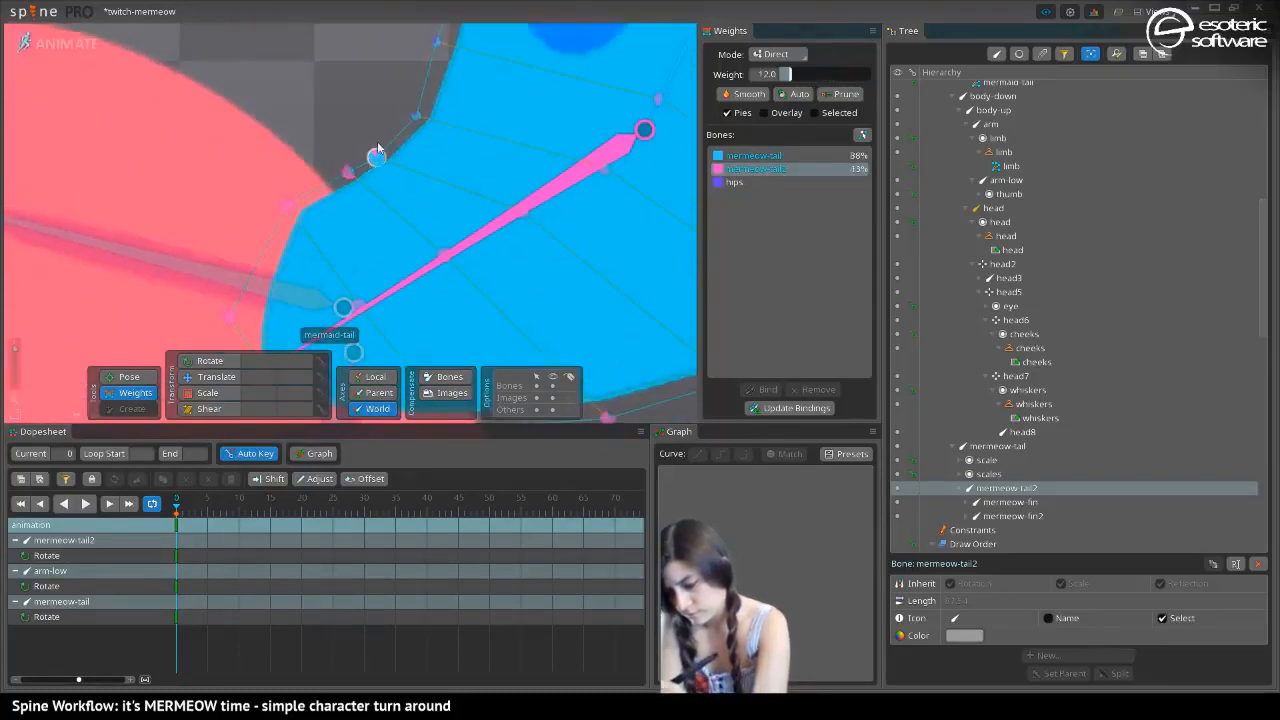
left_click(418, 94)
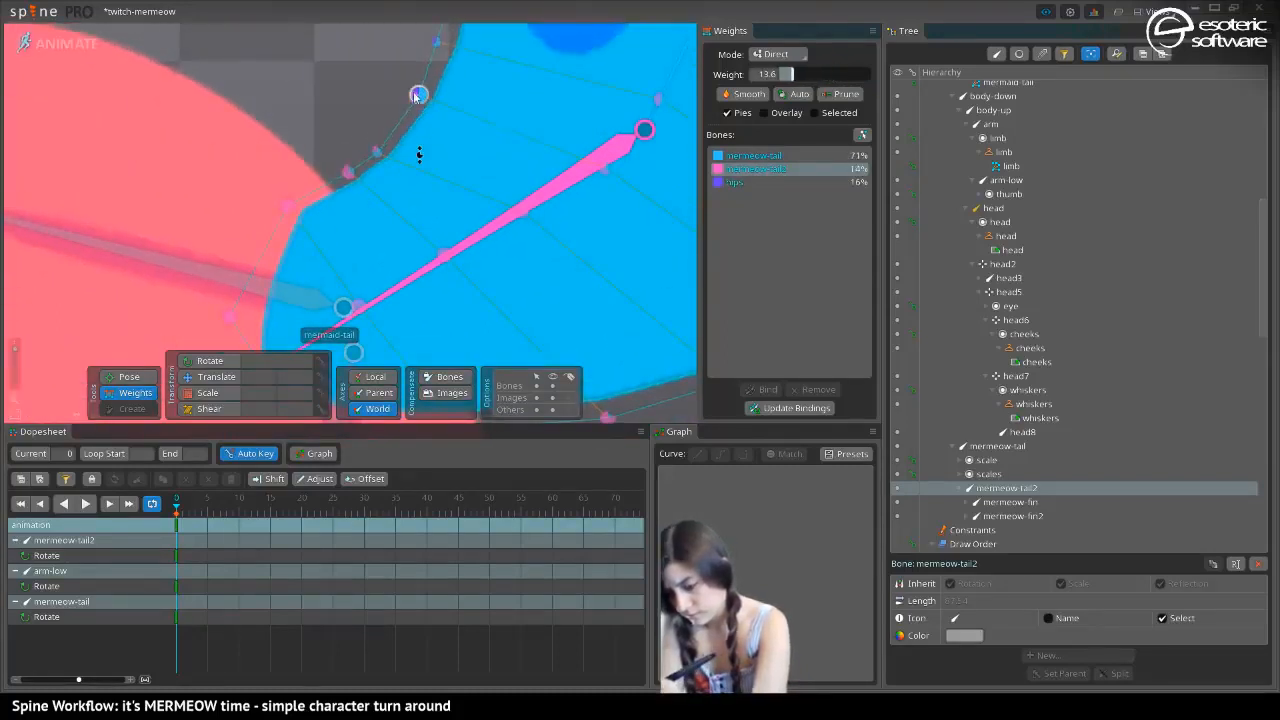
left_click_drag(417, 96, 418, 155)
Rebalance the upper inner-edge vertices near the waist, blending mermeow-tail with hips at about 42% on the vertex below the hand
left_click_drag(434, 35, 293, 154)
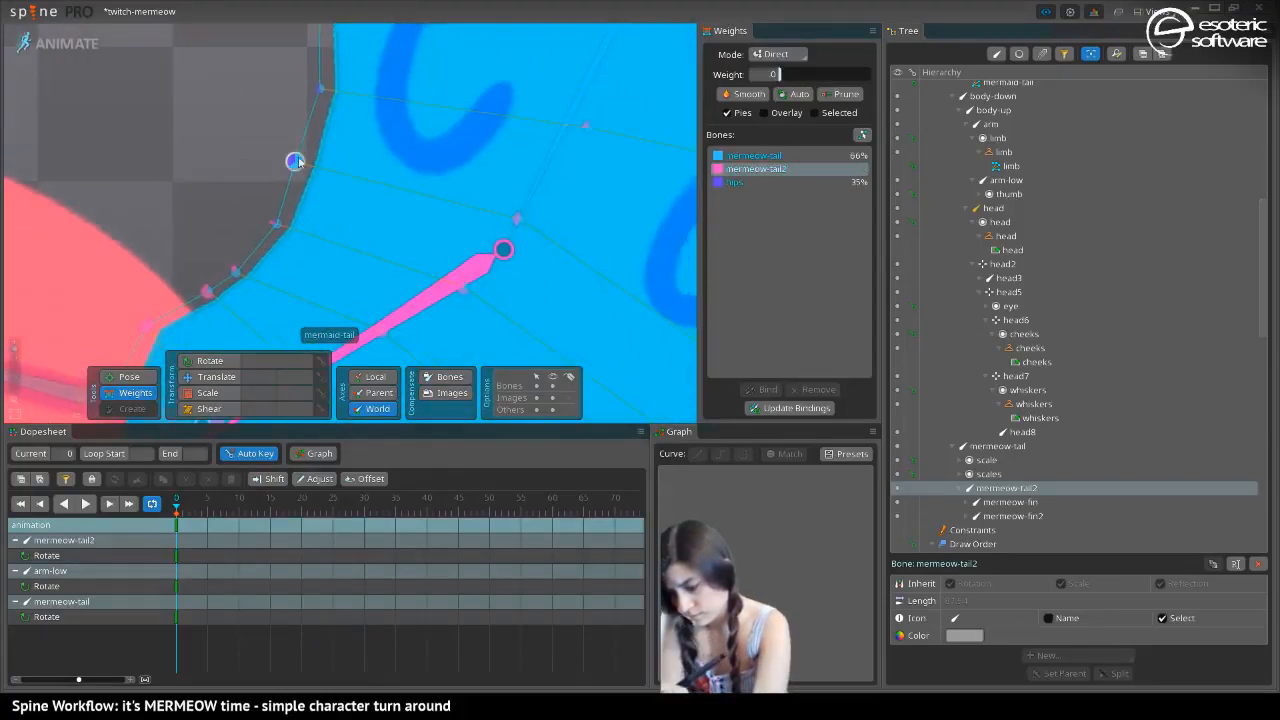
left_click_drag(318, 88, 263, 199)
left_click(269, 178)
left_click_drag(235, 113, 268, 161)
left_click(729, 157)
left_click(268, 126)
left_click_drag(216, 142, 105, 281)
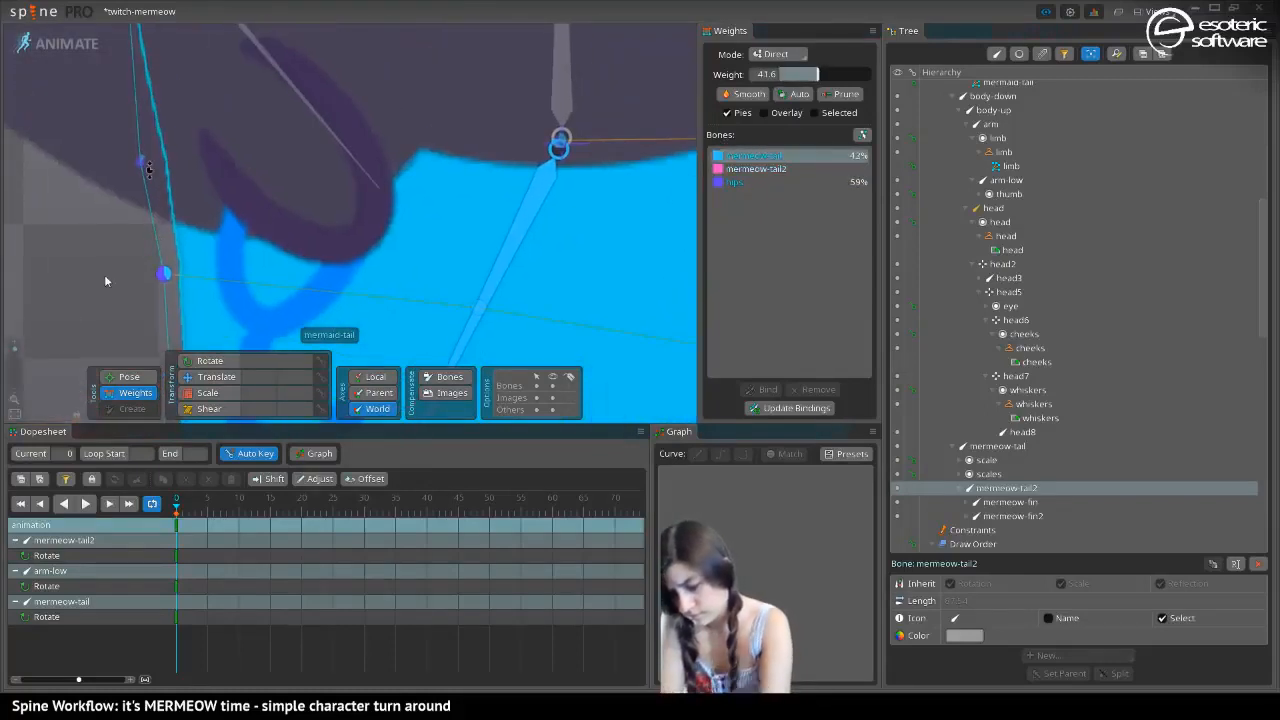
Adjust the centre-line vertices, giving mermeow-tail full weight above the joint and restoring mermeow-tail2 influence towards the fin
left_click_drag(14, 353, 14, 354)
left_click_drag(282, 190, 305, 117)
left_click_drag(406, 186, 391, 126)
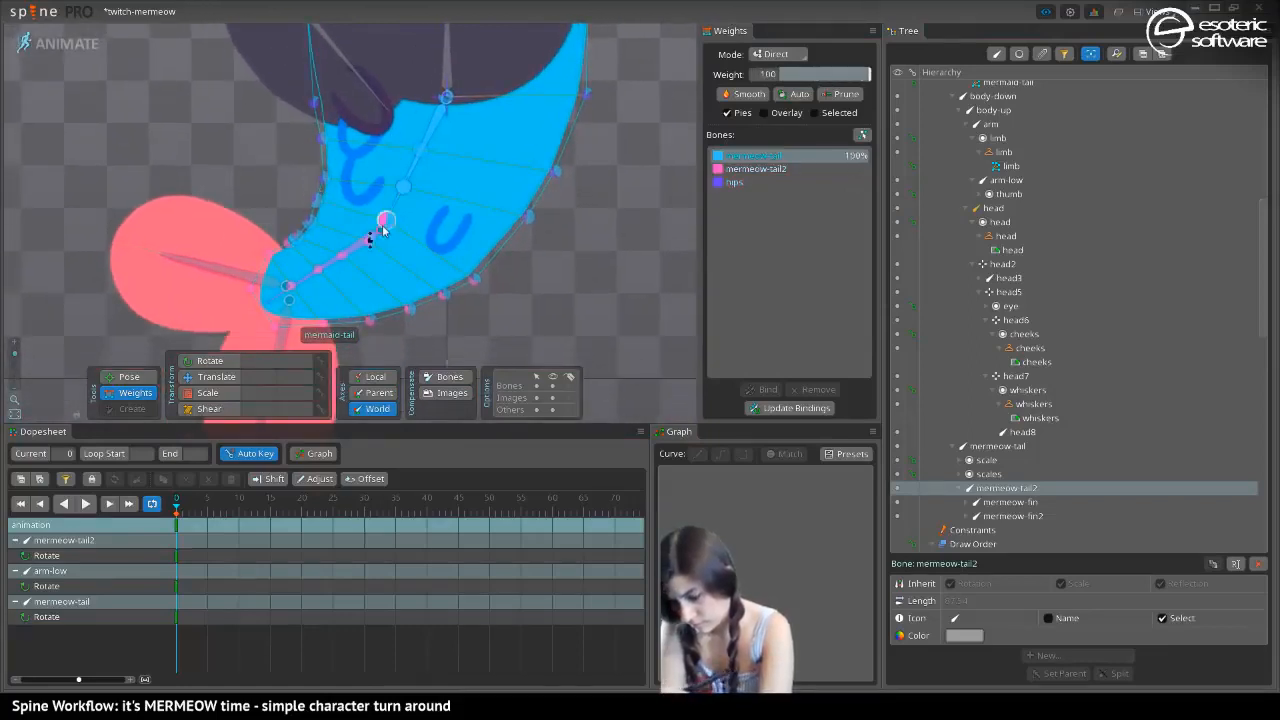
left_click_drag(385, 222, 352, 125)
left_click_drag(370, 244, 351, 152)
left_click_drag(345, 257, 320, 98)
left_click(733, 168)
left_click_drag(318, 267, 311, 160)
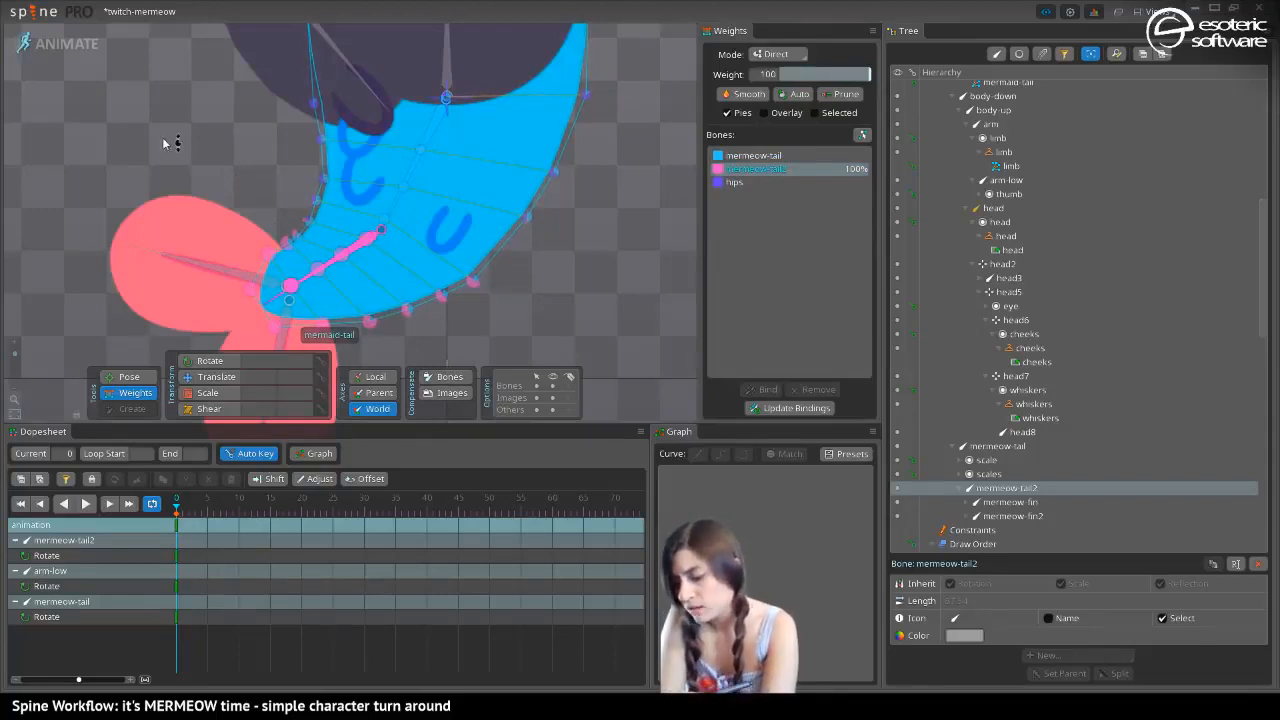
Try reducing the hips weight on an outer-curve vertex near the fin to about 2%, and undo it
left_click_drag(270, 178, 149, 110)
left_click_drag(150, 186, 152, 230)
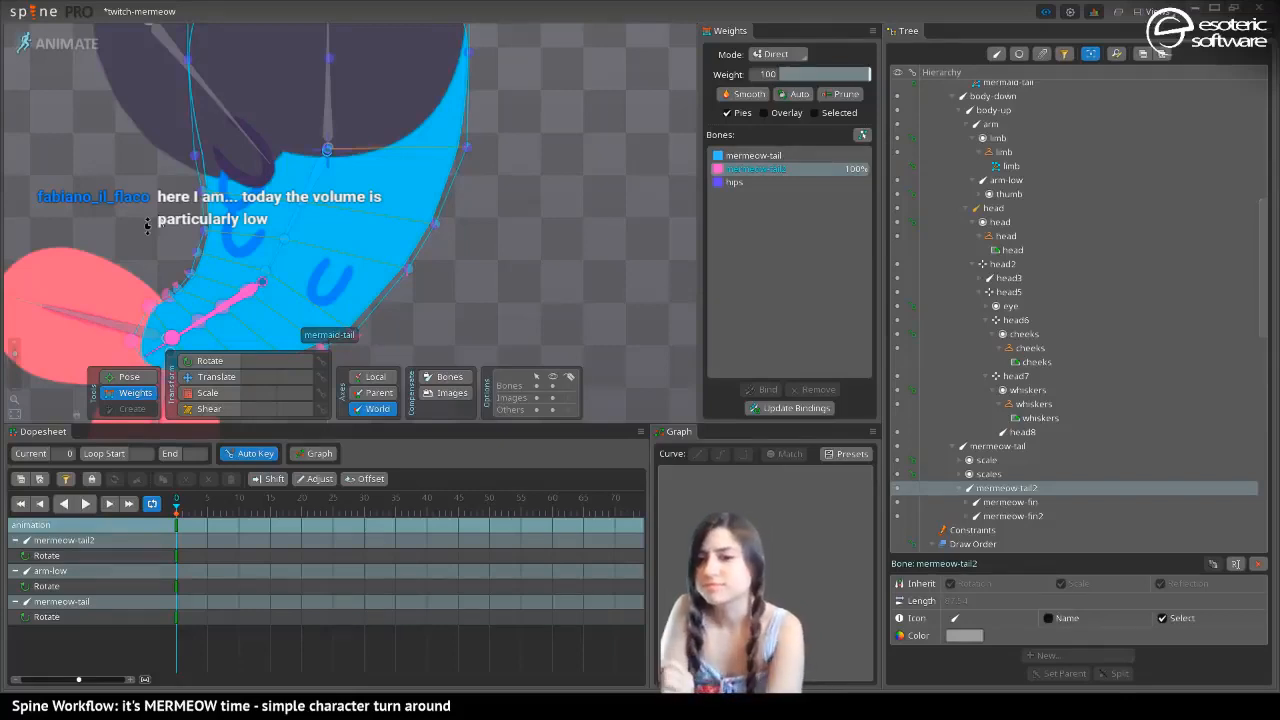
left_click_drag(35, 262, 268, 235)
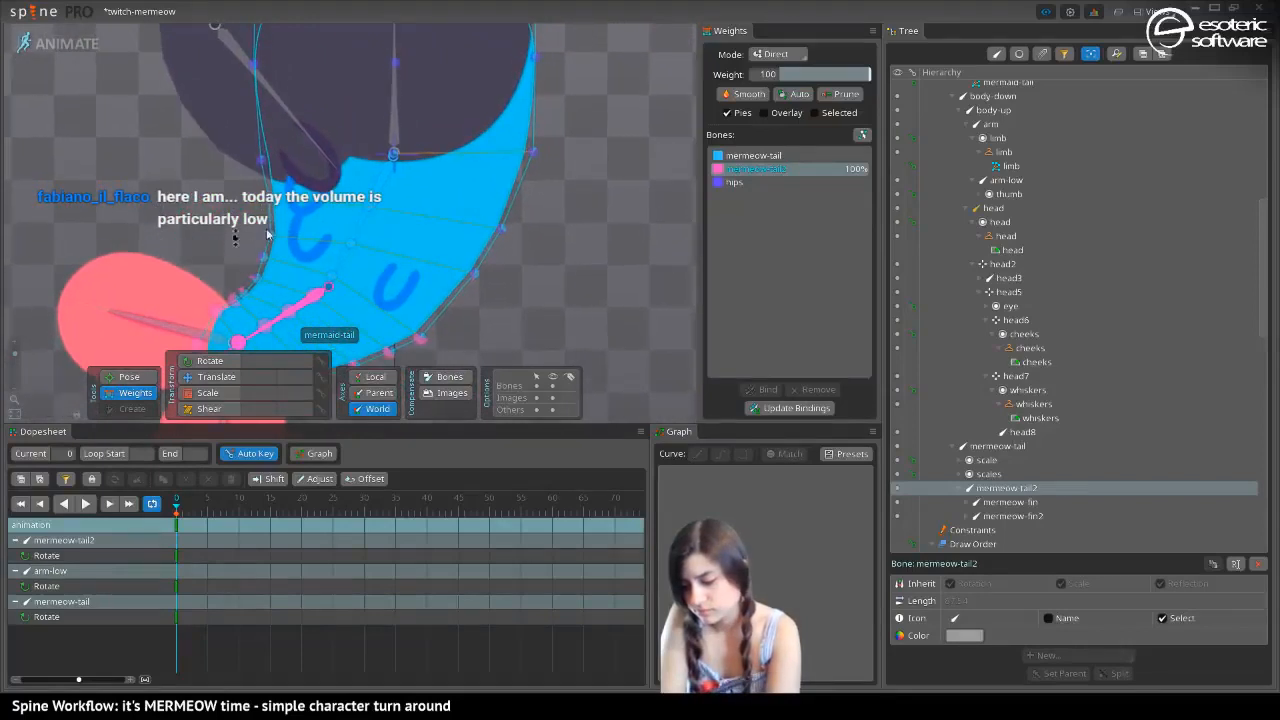
left_click(765, 184)
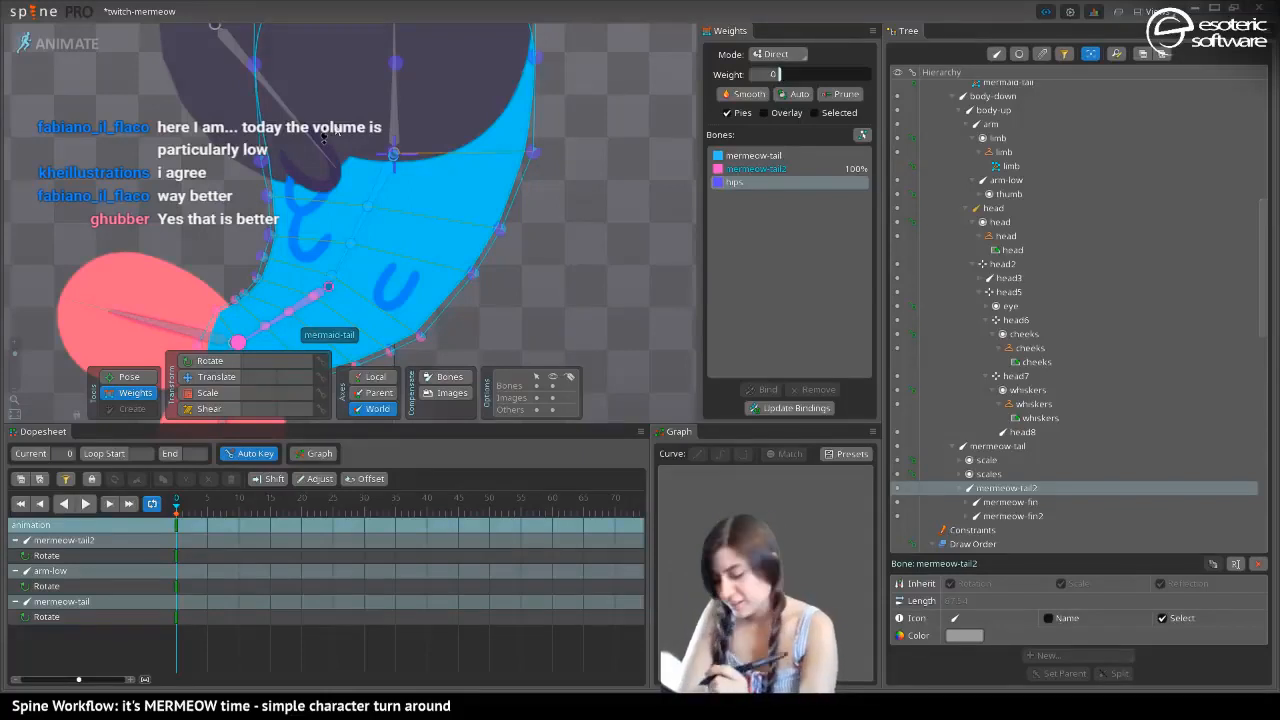
left_click_drag(248, 162, 289, 147)
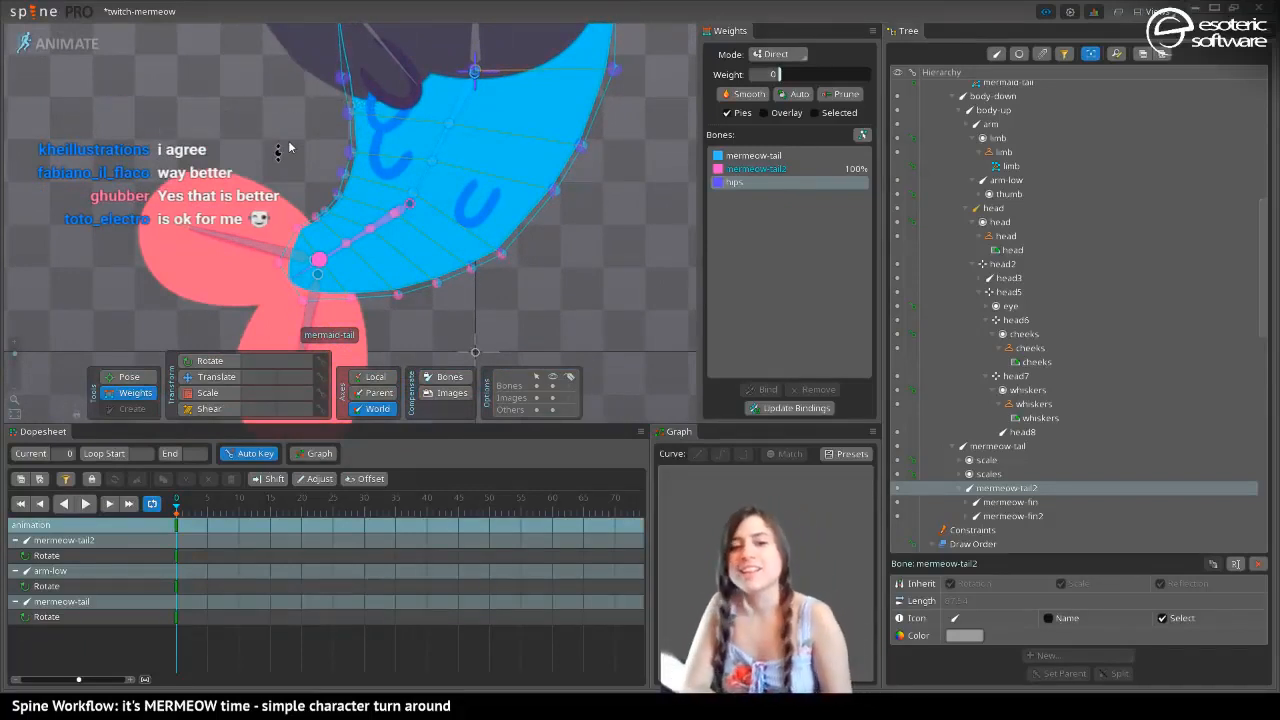
left_click(466, 270)
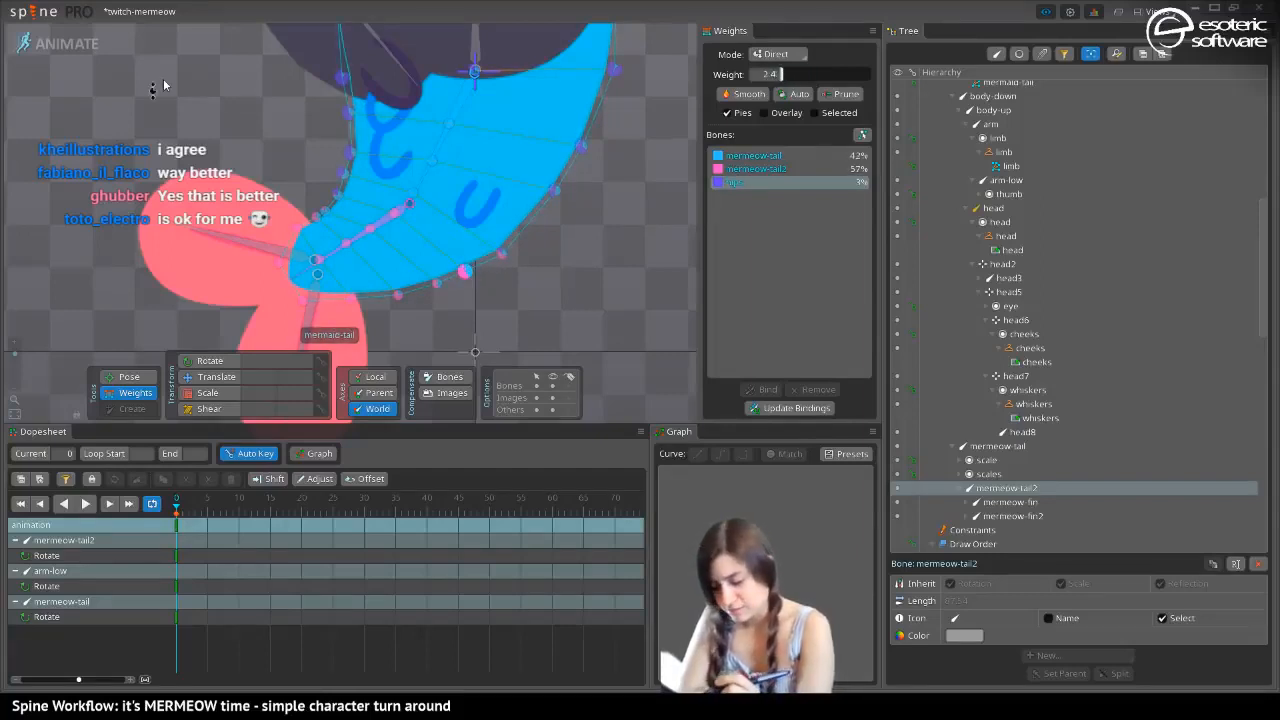
key("ctrl+z")
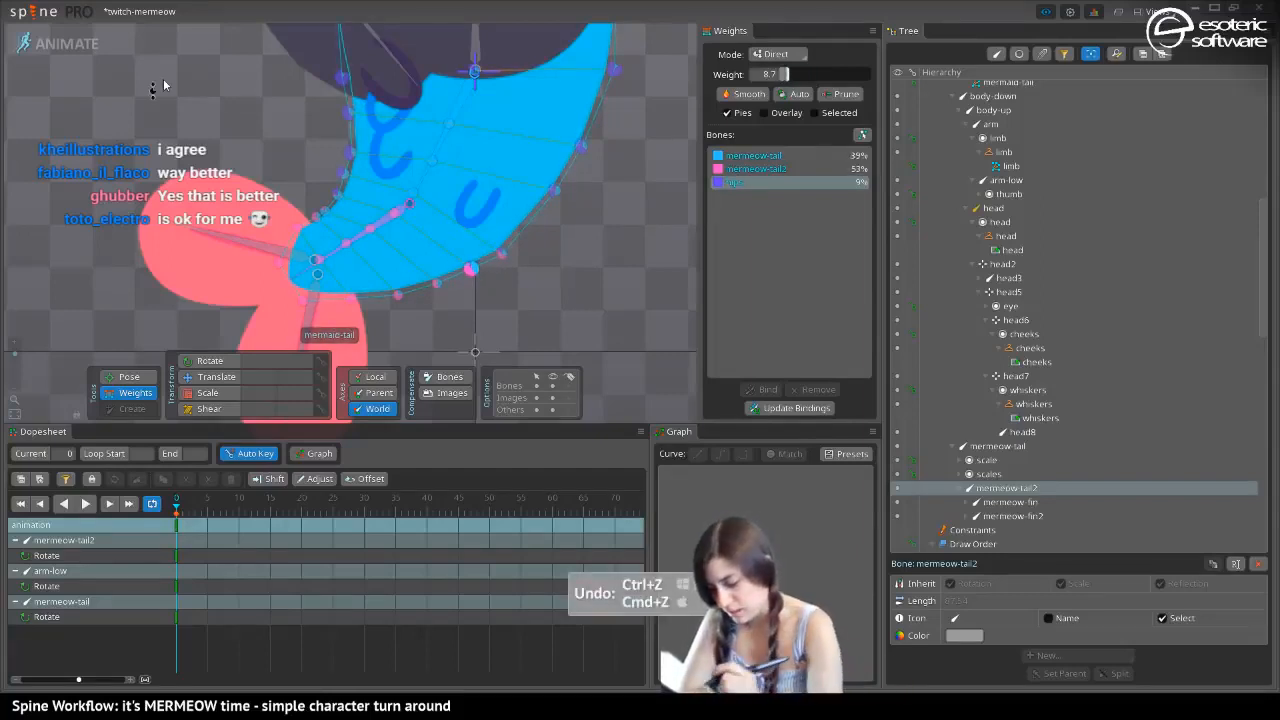
Replace the hips influence on the outer-curve vertex near the fin with mermeow-tail, blending in mermeow-tail2 at about 56%
left_click(735, 155)
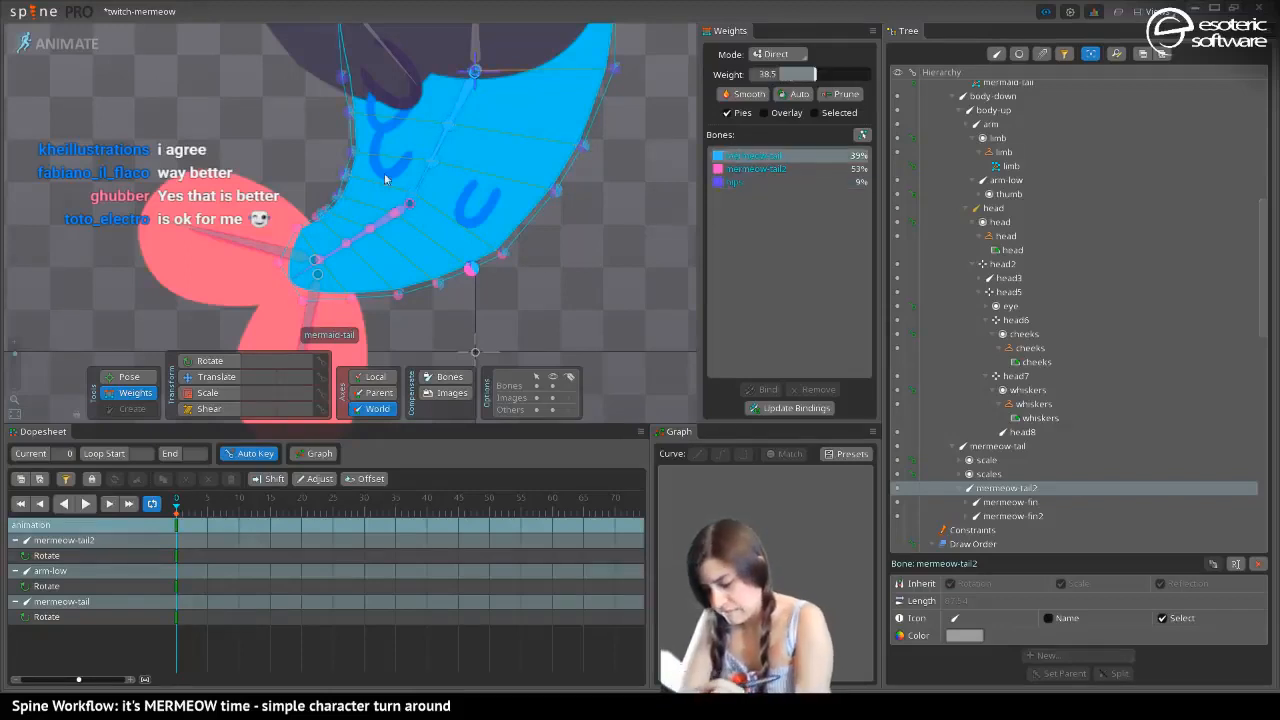
left_click_drag(466, 272, 459, 201)
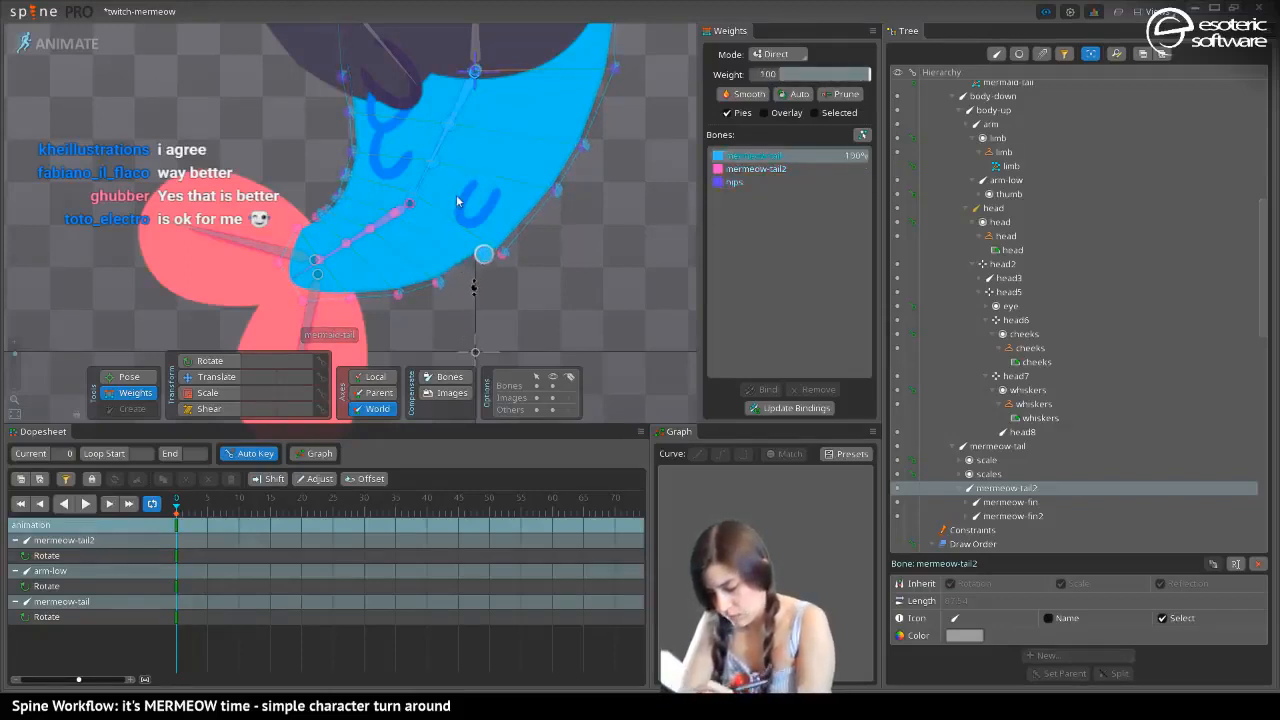
left_click(735, 170)
left_click_drag(480, 256, 462, 200)
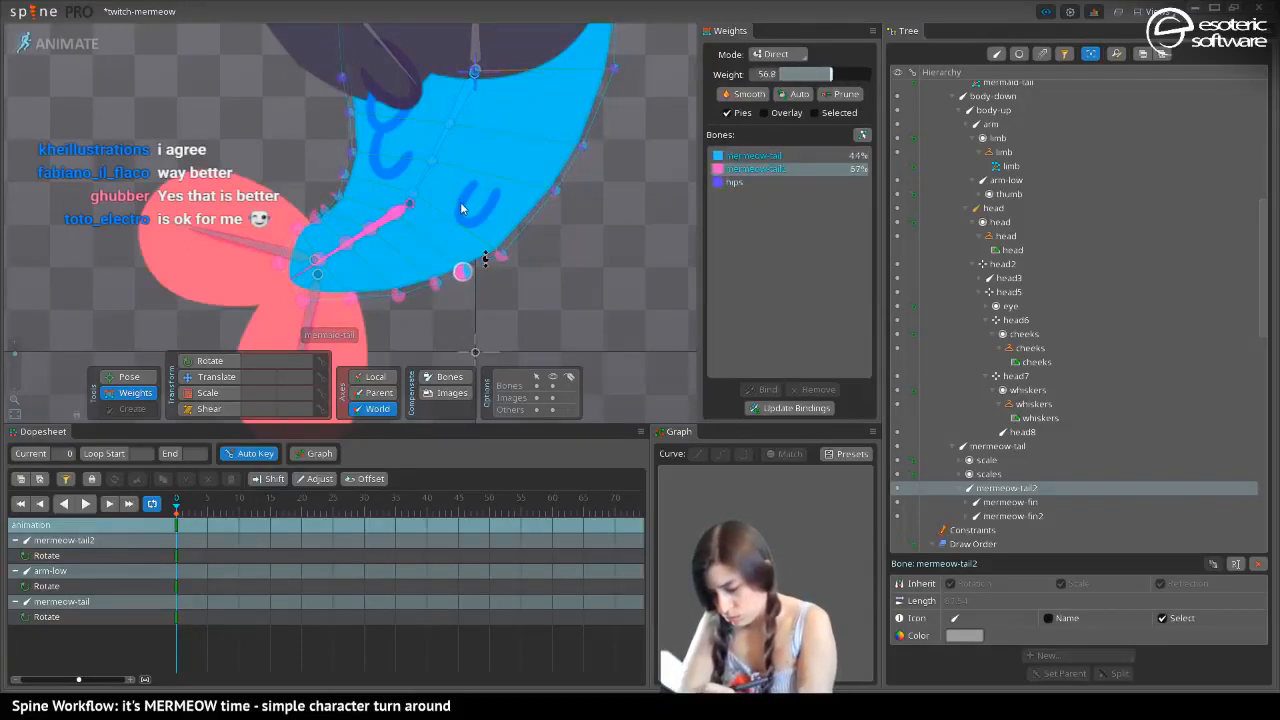
left_click_drag(432, 284, 421, 267)
key("ctrl+z")
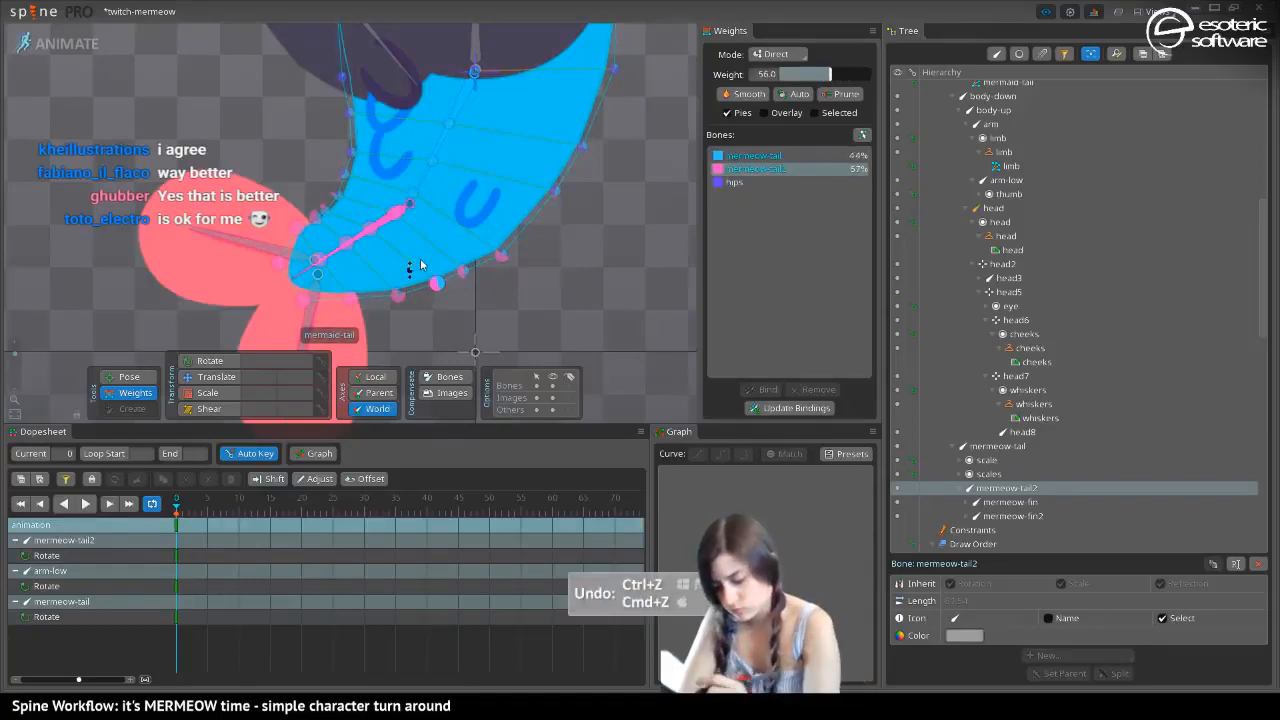
Blend mermeow-tail2 in at about 30% on the next outer-curve vertex up from the fin, and bend the tail to the opposite side
left_click_drag(517, 236, 122, 259)
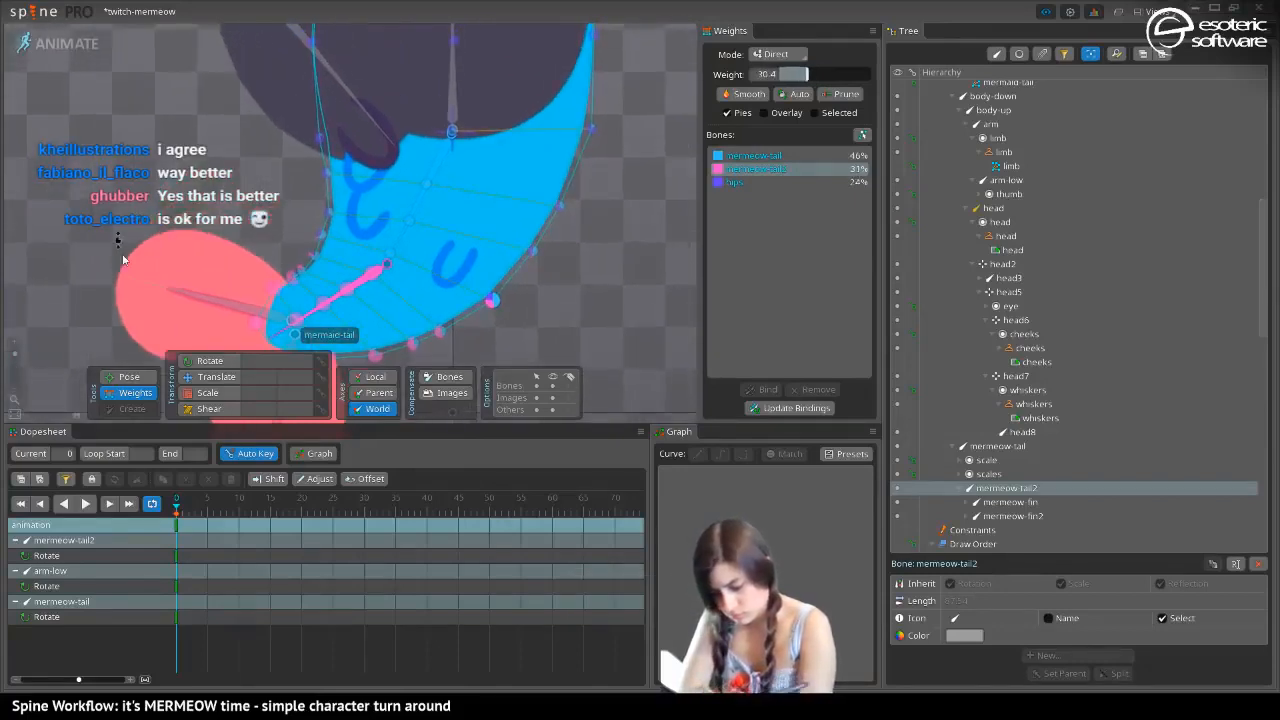
left_click(122, 378)
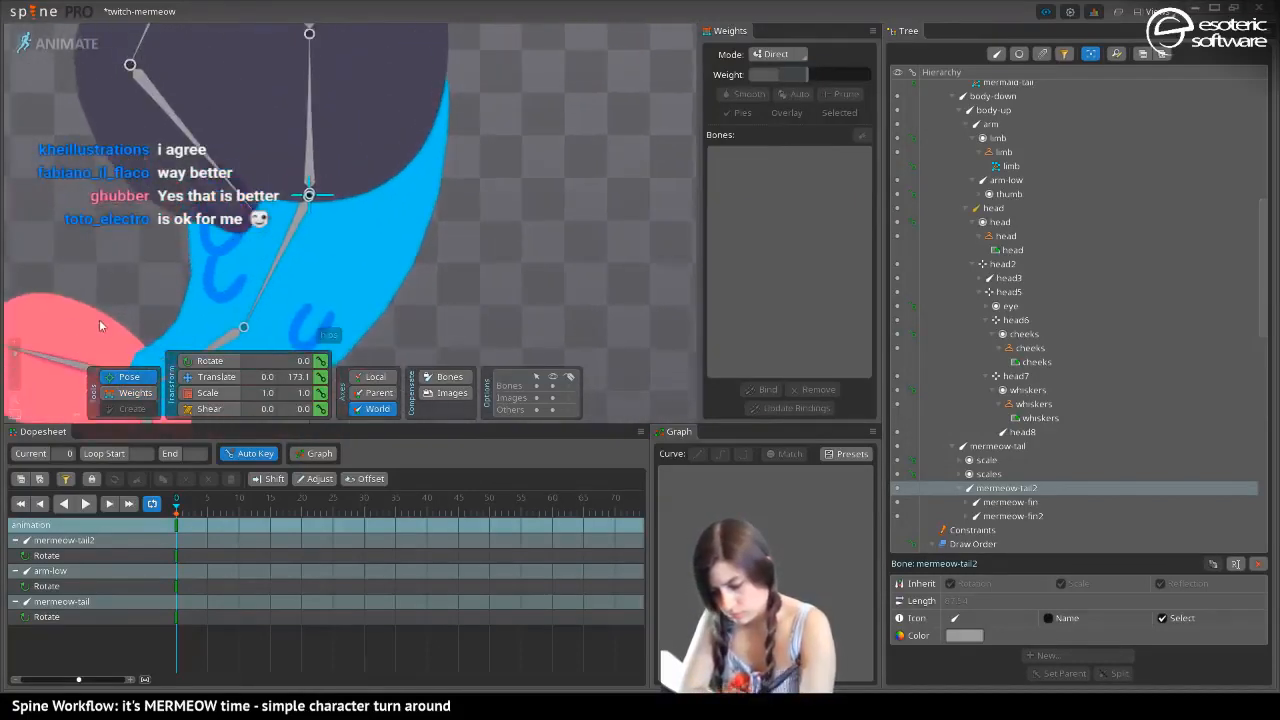
left_click_drag(267, 226, 450, 331)
key("space")
left_click(138, 393)
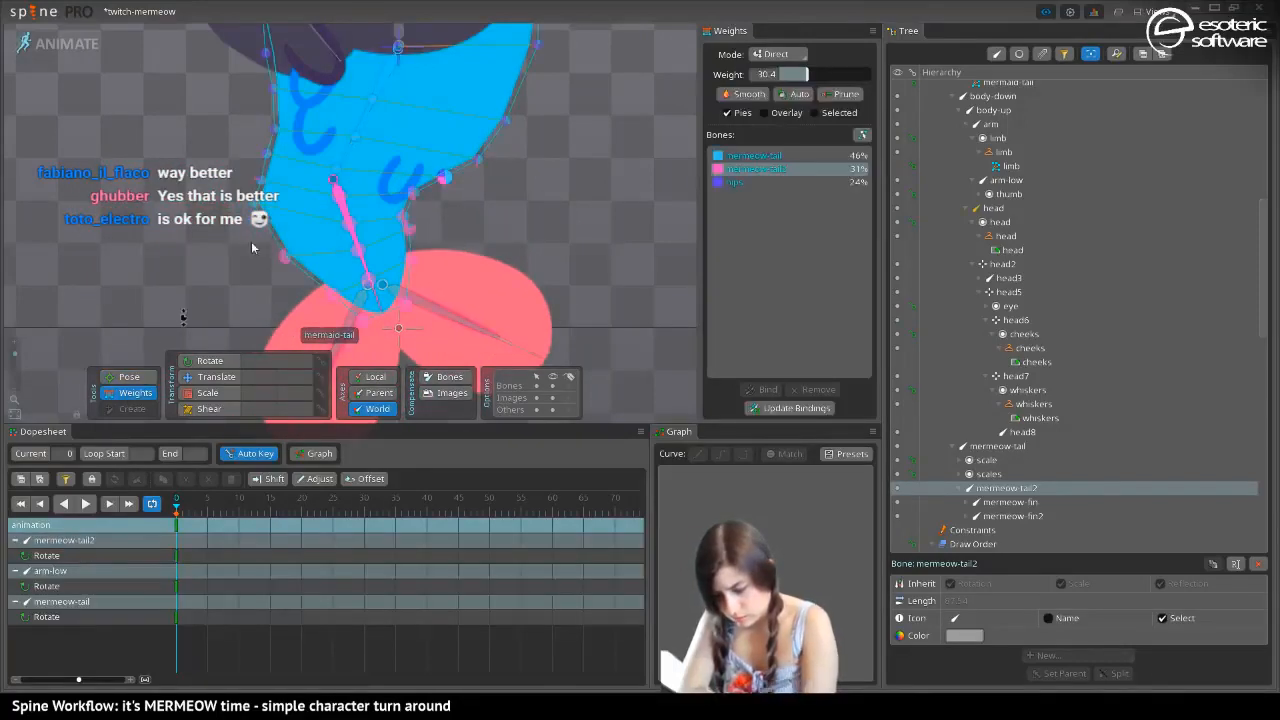
Rebalance the inner-edge vertex beside the mermeow-tail2 joint, with hips at about 16% and mermeow-tail2 at about 17%
left_click(712, 182)
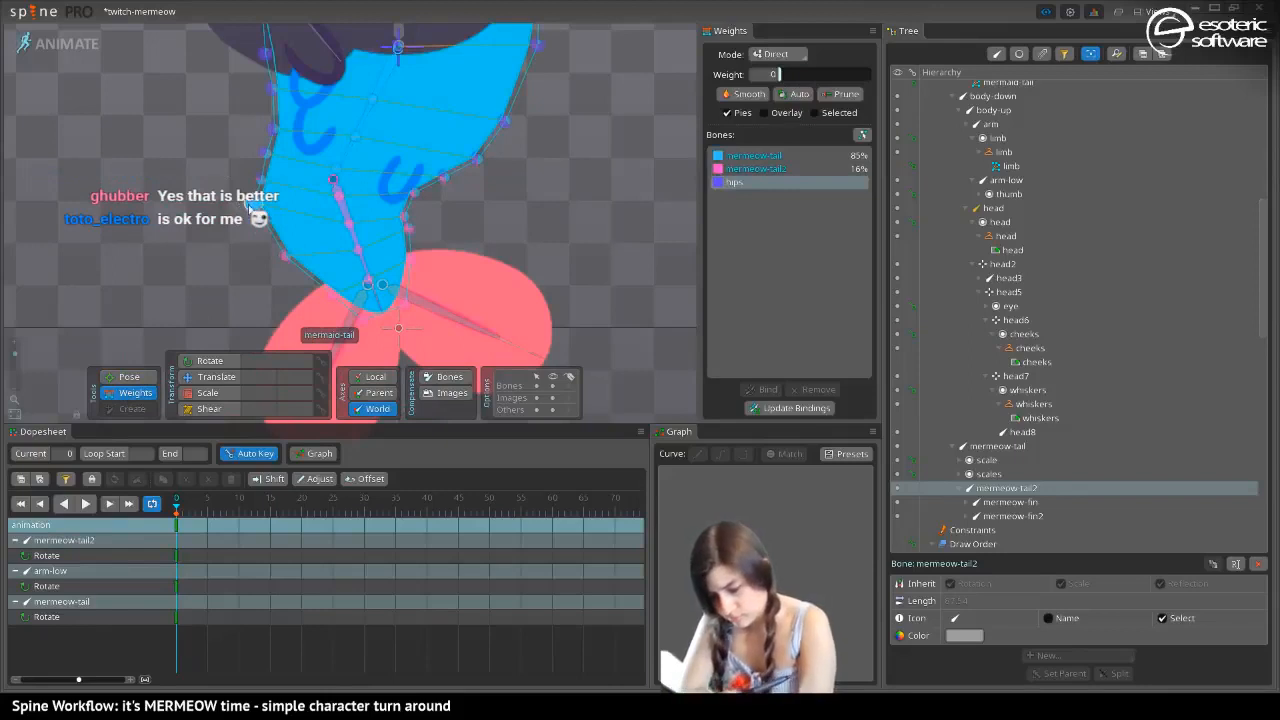
left_click_drag(249, 207, 248, 204)
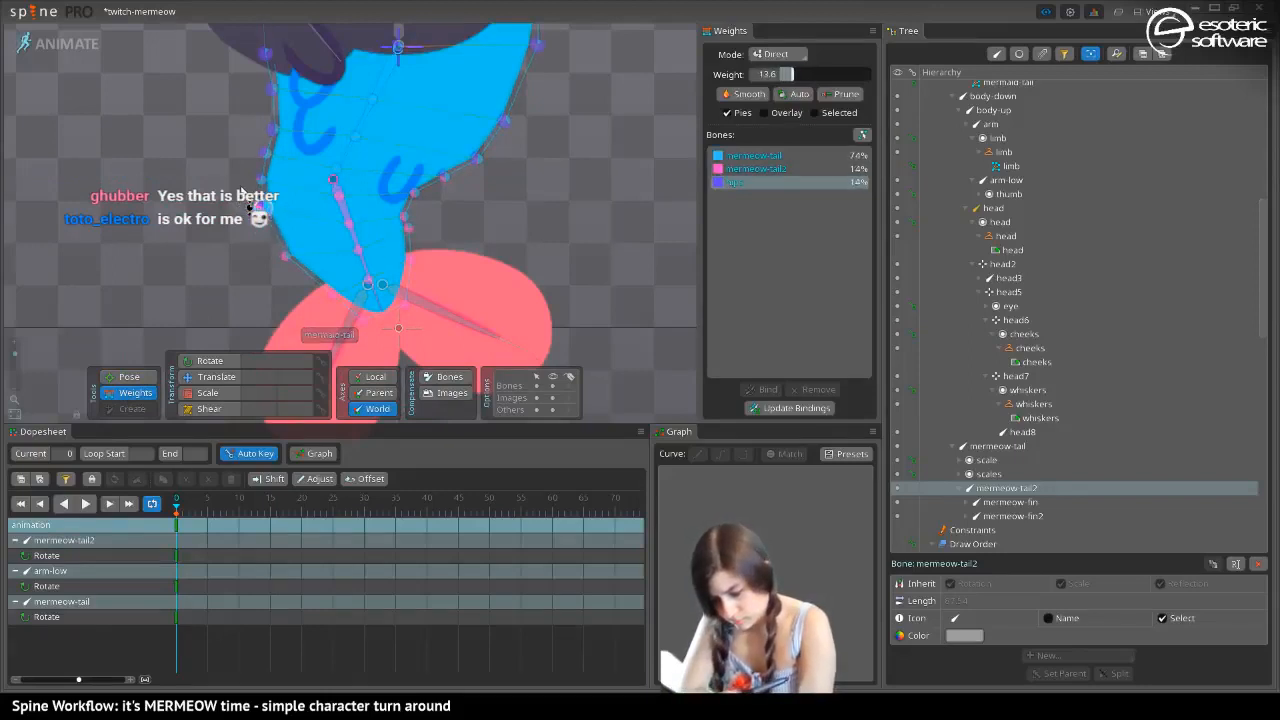
left_click(755, 169)
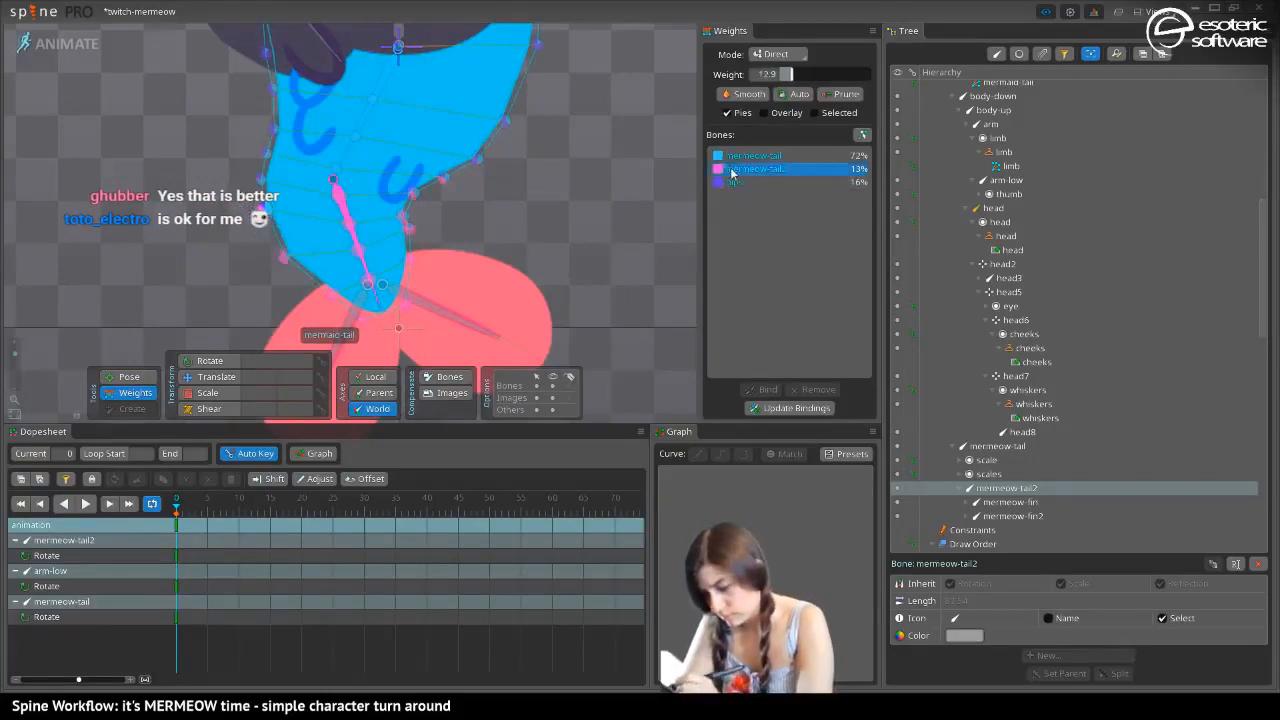
left_click_drag(269, 212, 250, 170)
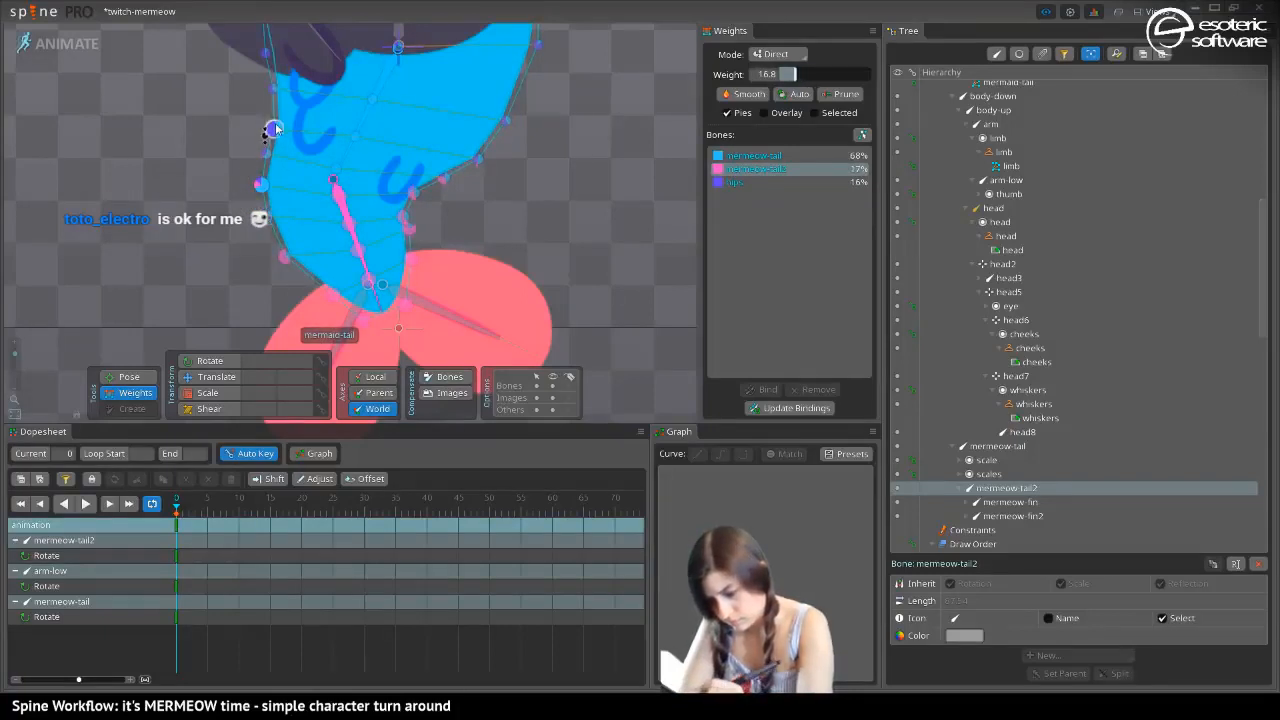
Blend mermeow-tail2 in at about 12% on the next inner-edge vertex up, and go through the vertices above it towards the hand
left_click_drag(276, 128, 275, 131)
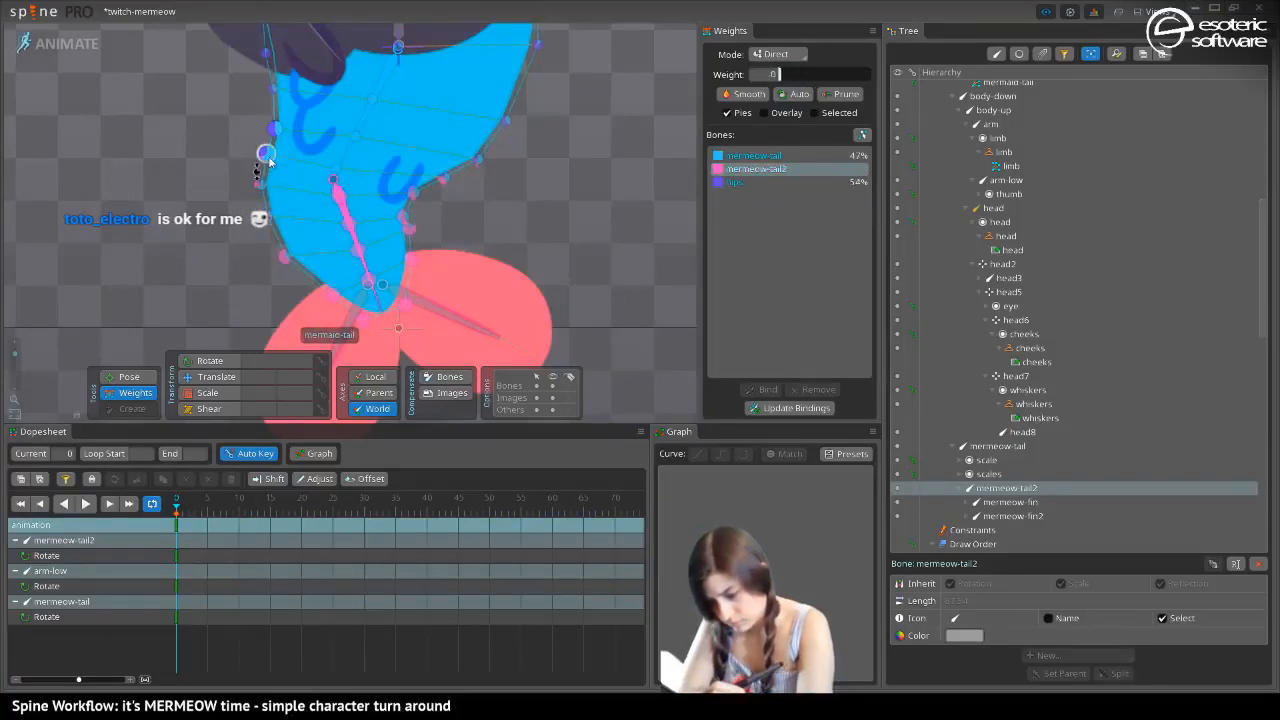
left_click(266, 158)
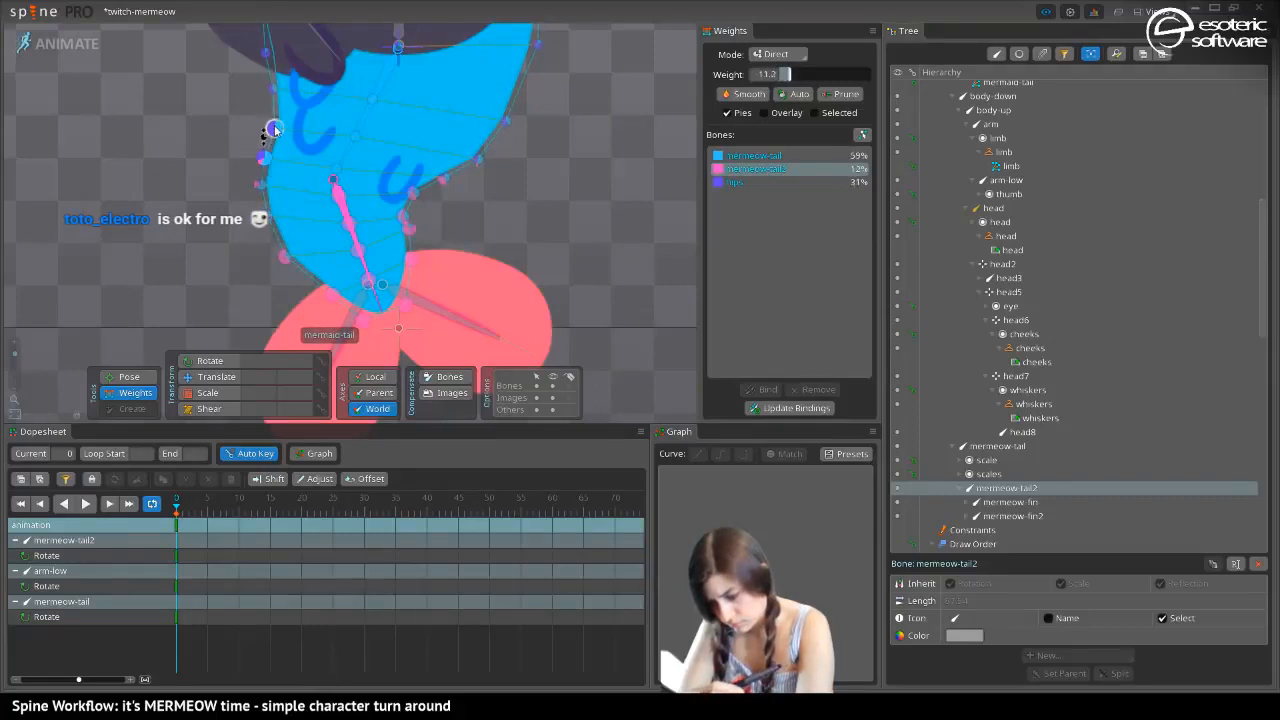
left_click_drag(274, 127, 276, 132)
left_click(272, 89)
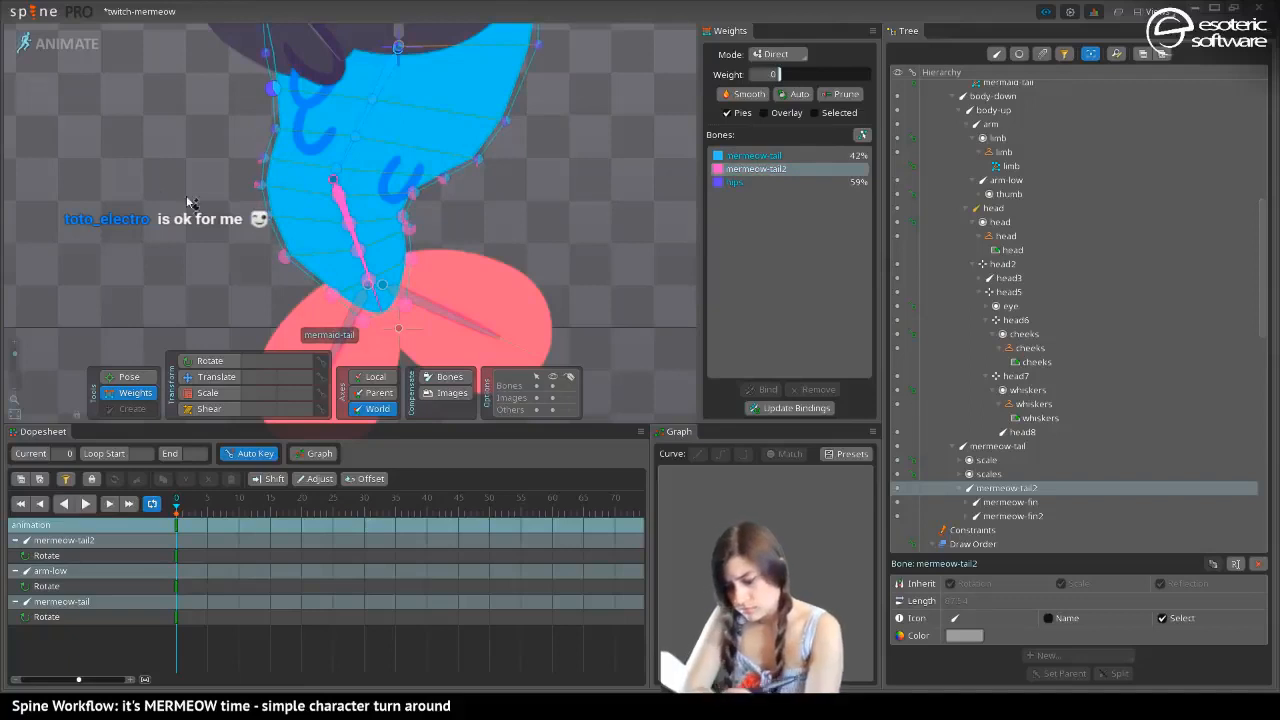
Blend mermeow-tail in at about 14% on the inner-edge vertex nearest the fin
left_click(332, 294)
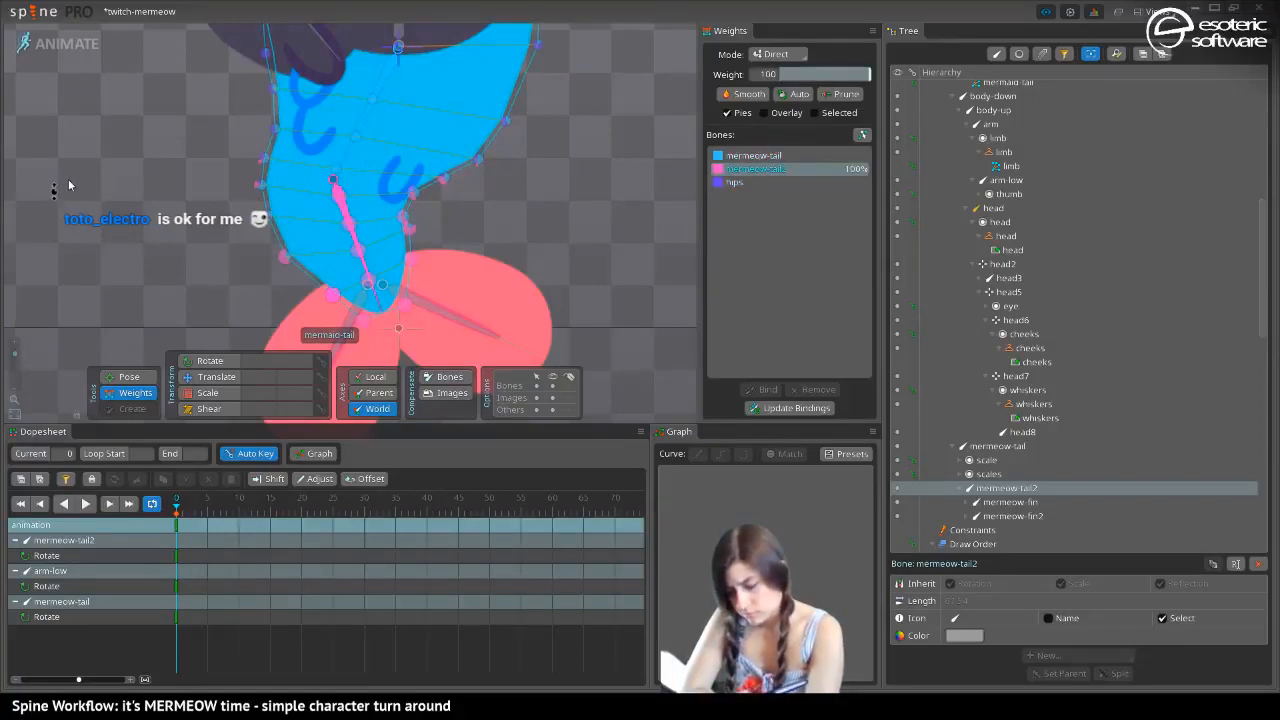
left_click(727, 154)
left_click_drag(330, 302, 185, 318)
mouse_move(194, 185)
left_mouse_down()
mouse_move(81, 89)
mouse_move(212, 167)
left_mouse_up()
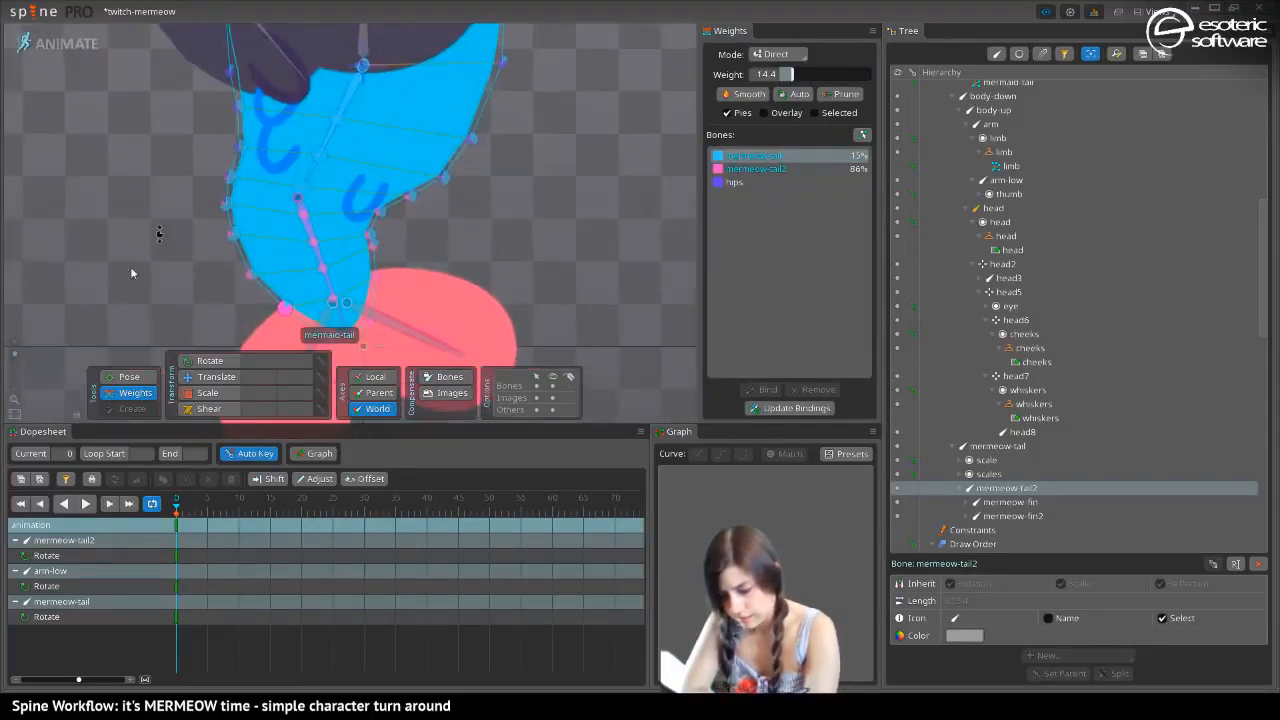
Curl the mermeow-tail2 bone back up and rebalance the inner-edge vertex at the fold, lowering its hips weight to about 4%
left_click(209, 360)
left_click_drag(240, 325, 147, 210)
key("space")
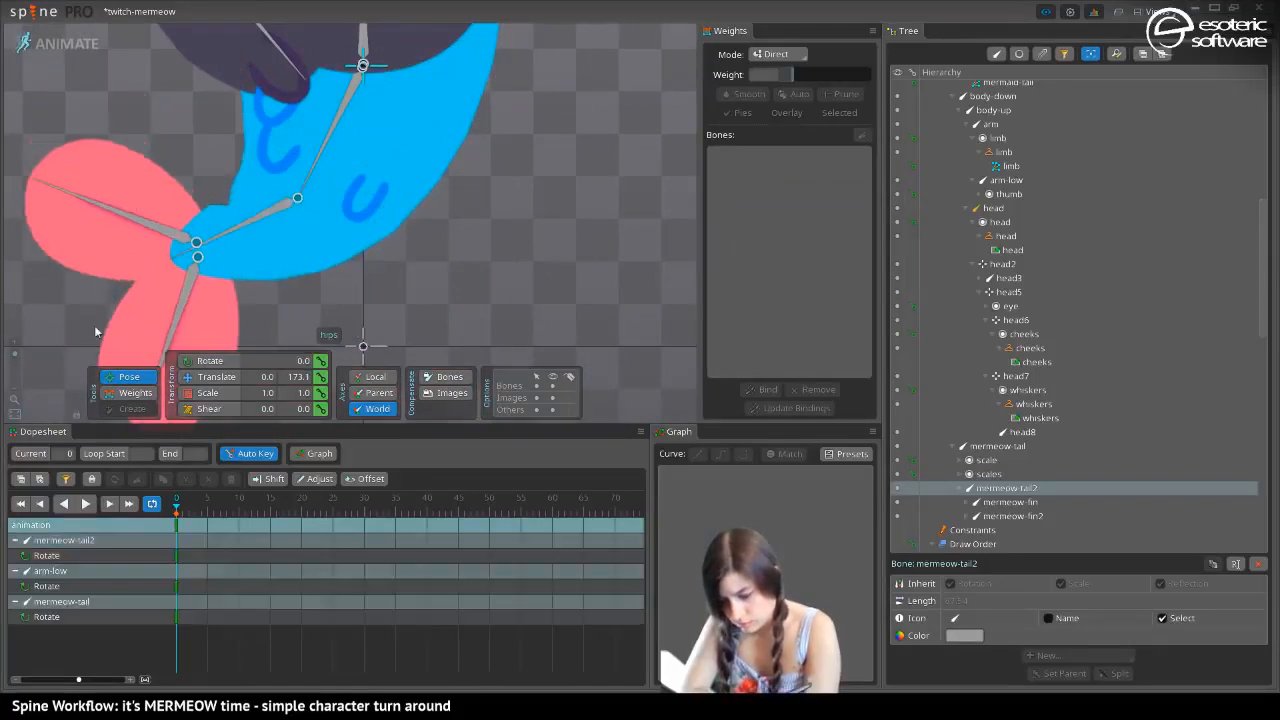
left_click(130, 393)
mouse_move(226, 207)
left_mouse_down()
mouse_move(211, 194)
mouse_move(226, 233)
left_mouse_up()
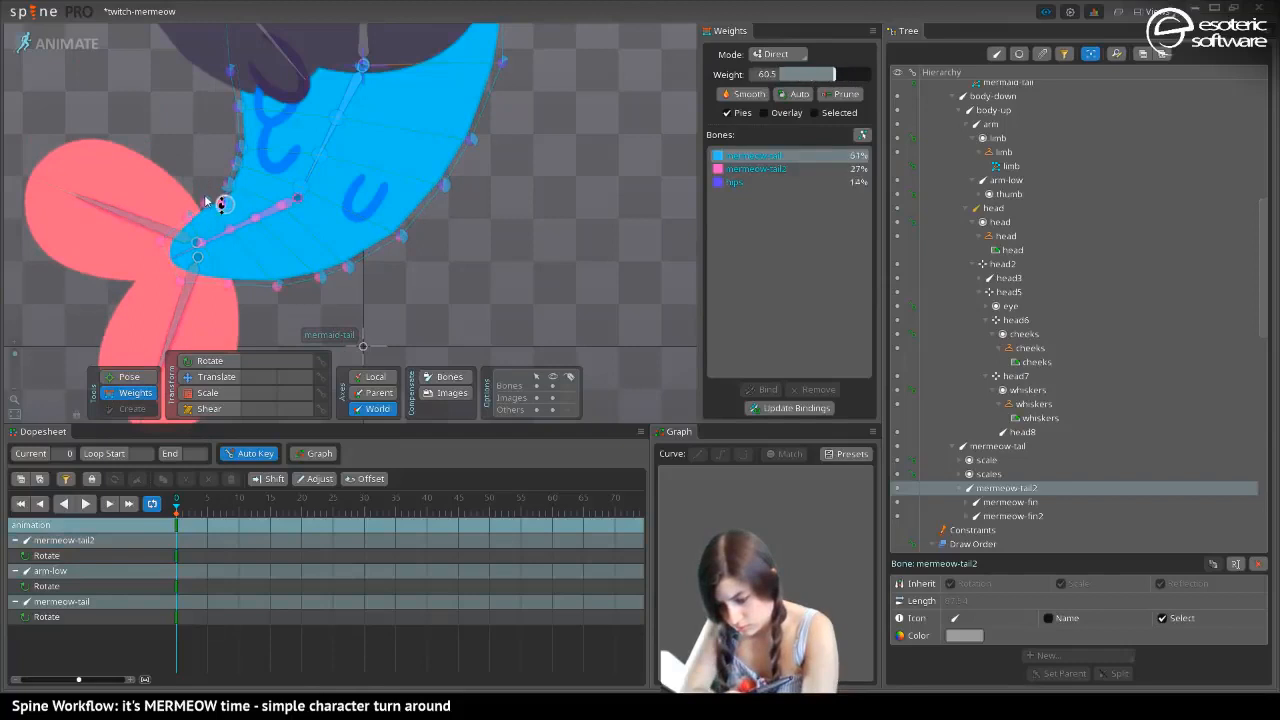
left_click(716, 184)
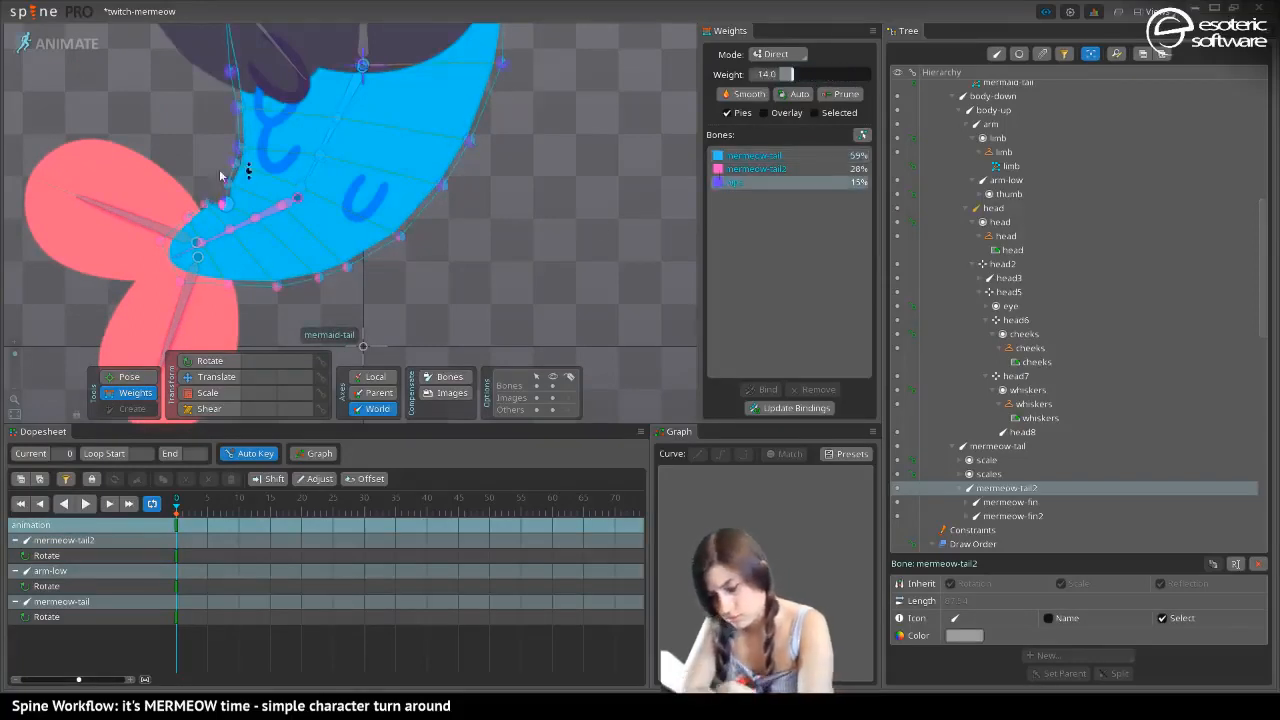
left_click(214, 193)
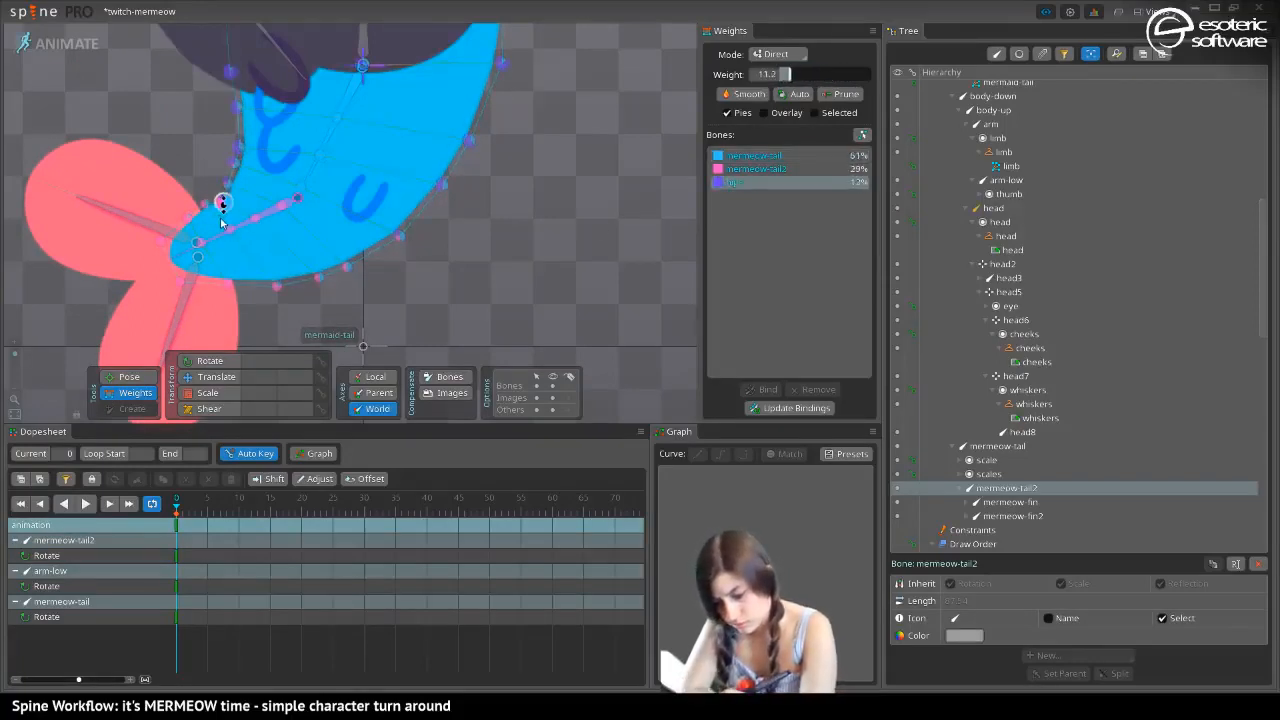
left_click_drag(129, 201, 230, 197)
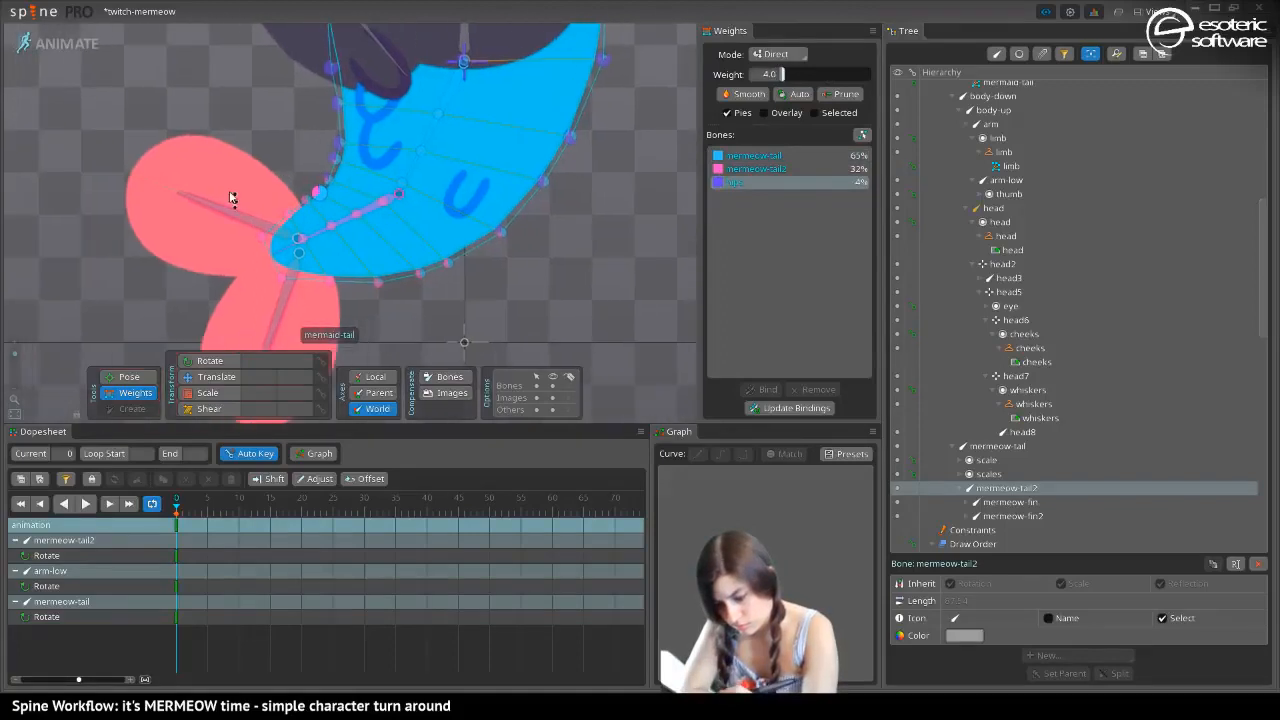
Reduce the hips weight on the inner-edge fold vertex to 0
left_click_drag(14, 354, 14, 347)
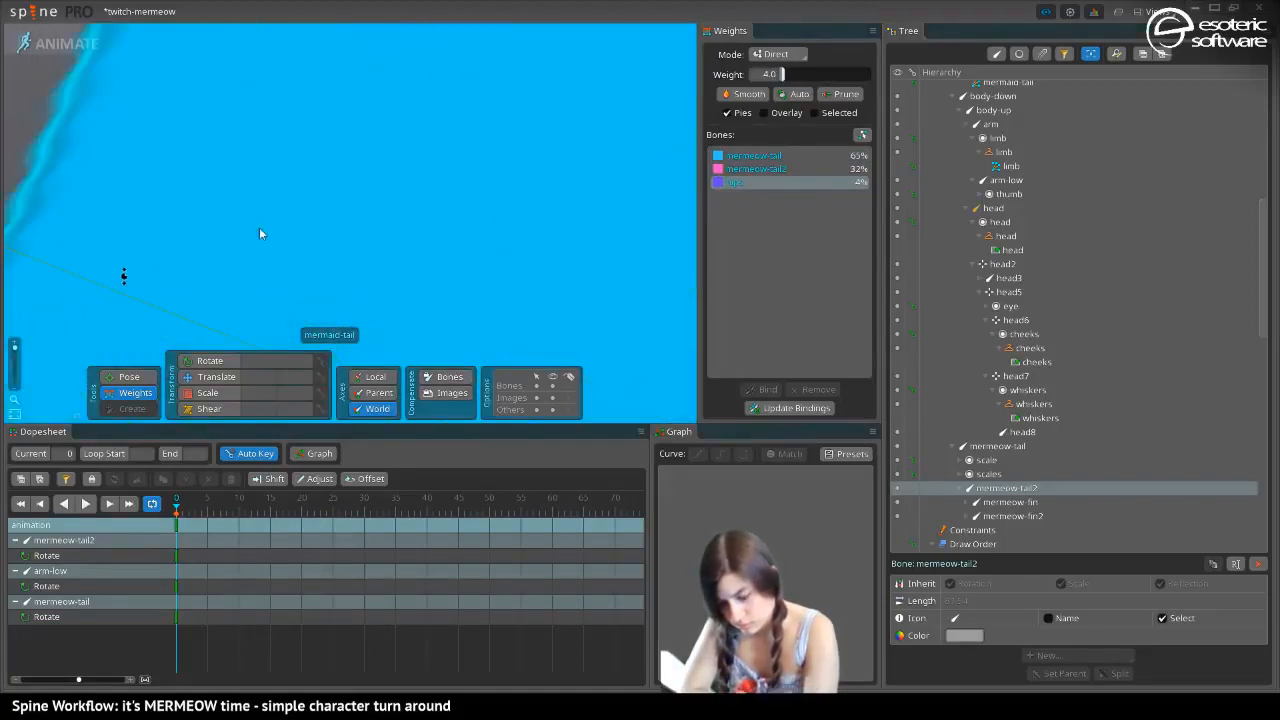
left_click_drag(123, 277, 384, 244)
left_click_drag(69, 287, 403, 40)
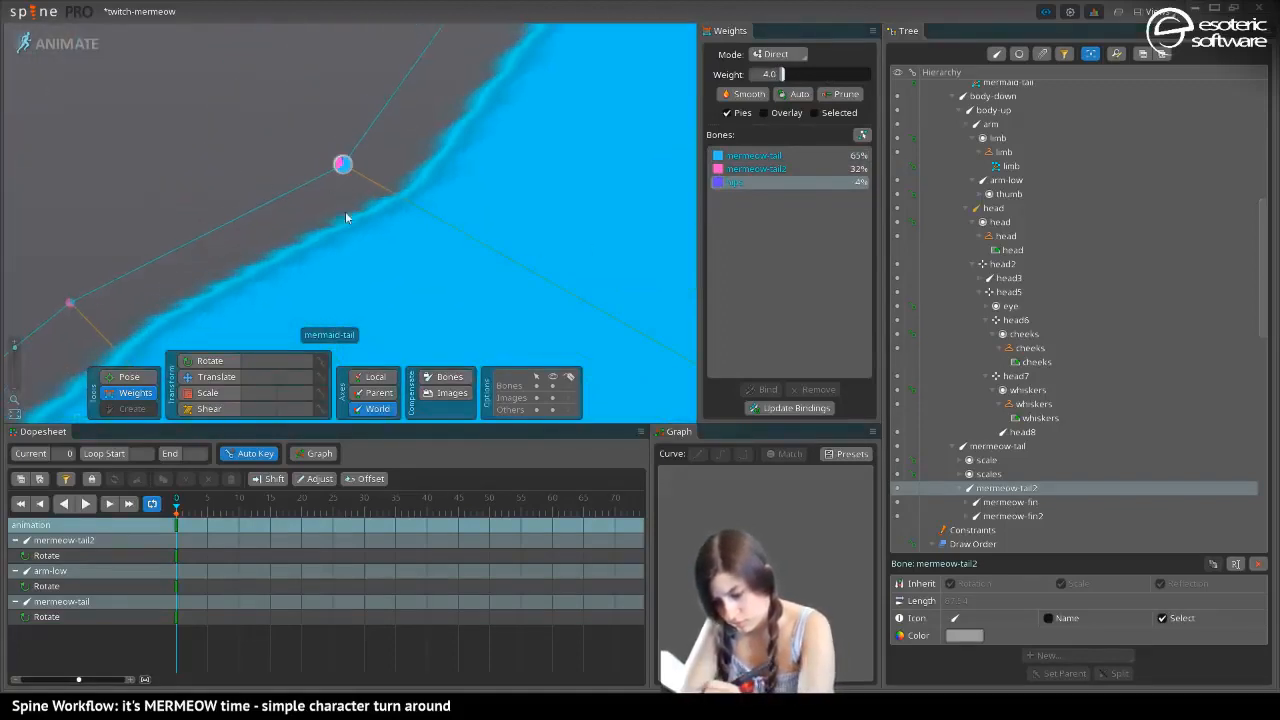
left_click_drag(346, 217, 410, 296)
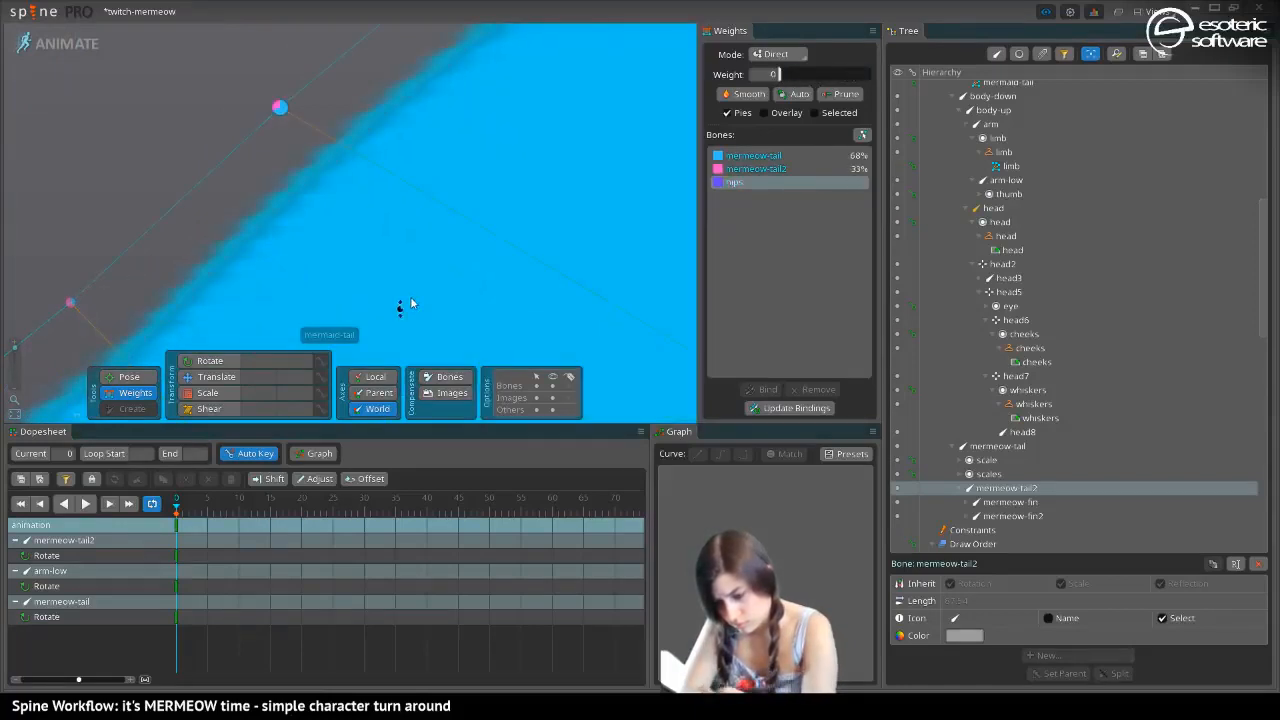
left_click_drag(18, 350, 18, 355)
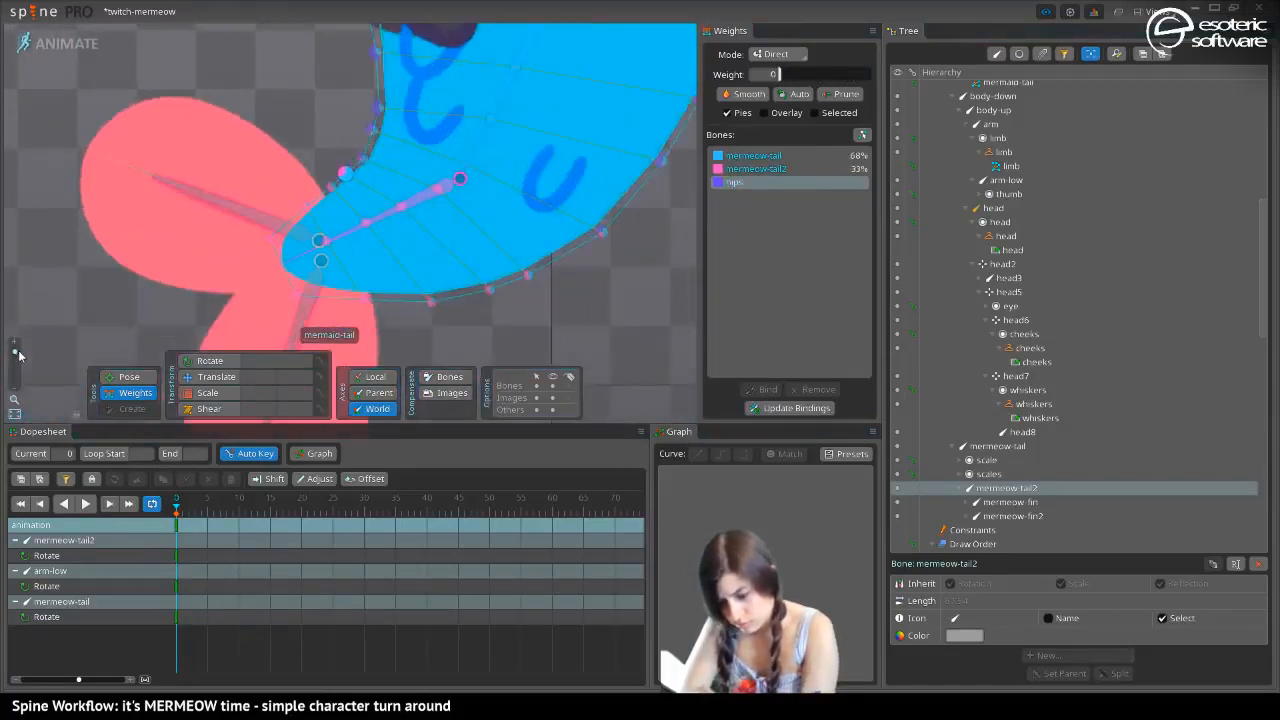
Swing the mermeow-tail2 bone down and set the hips weight on the inner-edge vertex beside it to about 6%
left_click(122, 375)
left_click_drag(350, 231, 518, 331)
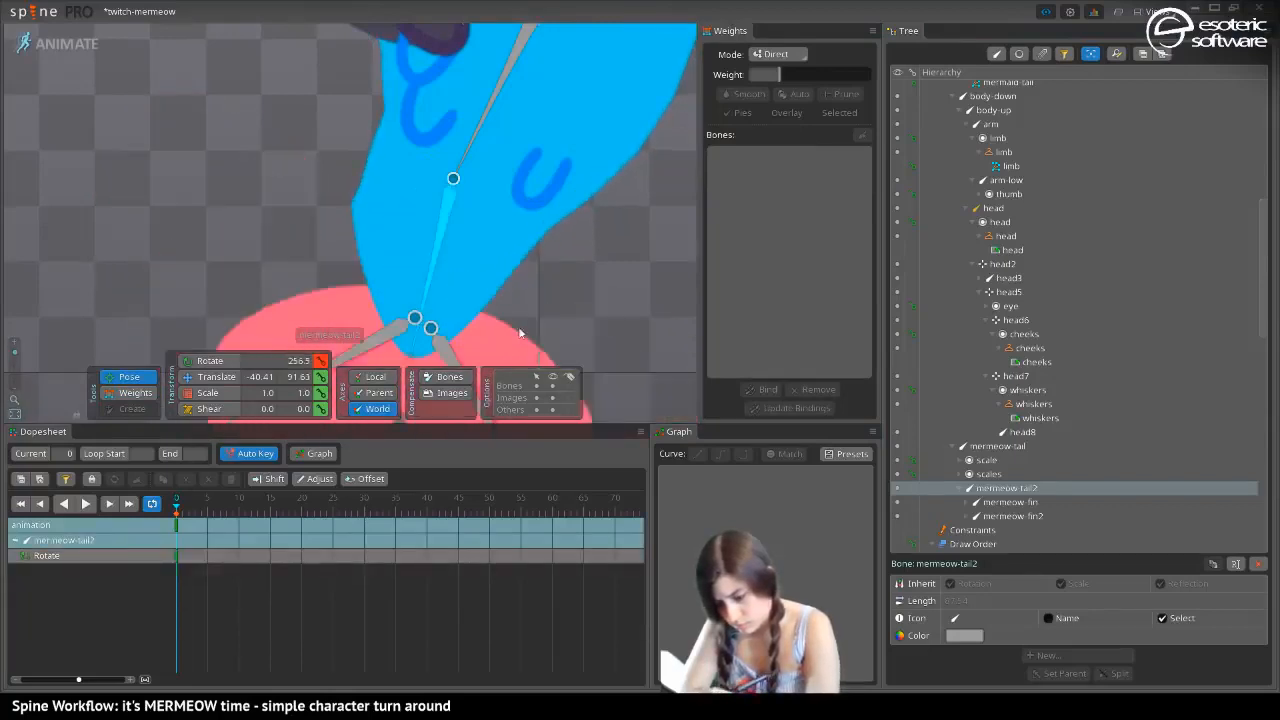
key("ctrl+z")
left_click(124, 392)
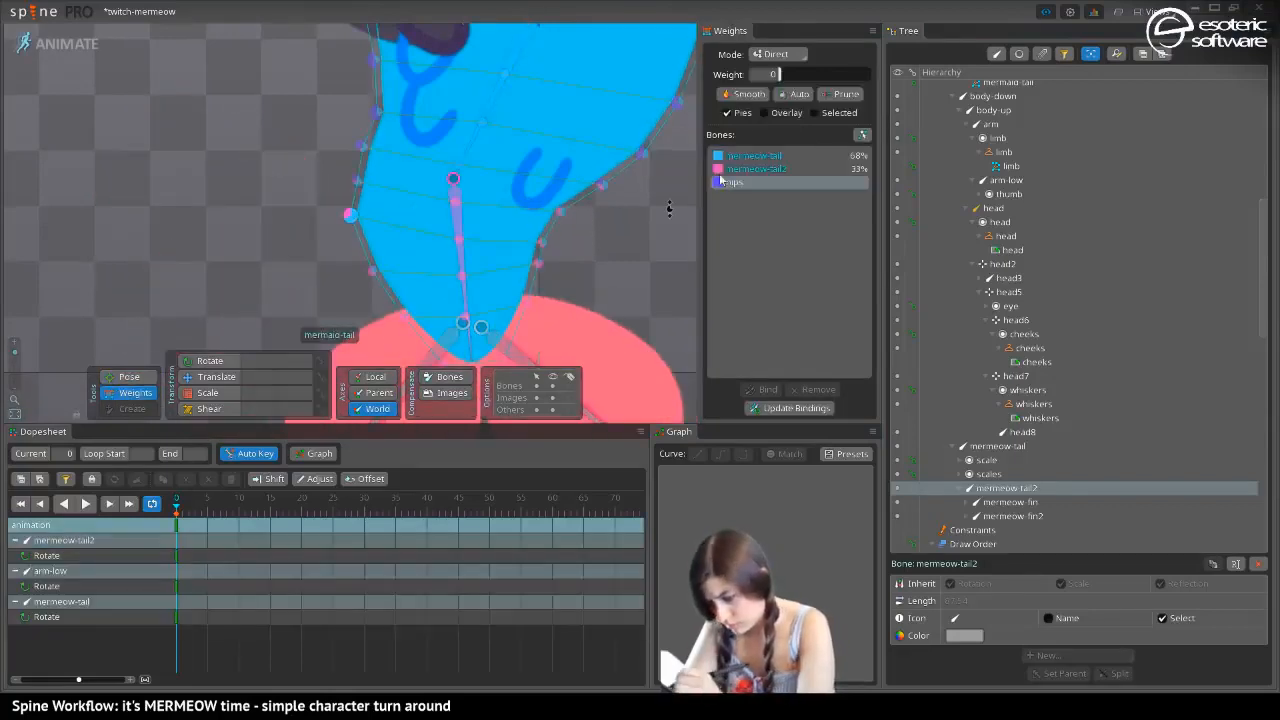
left_click_drag(348, 218, 343, 210)
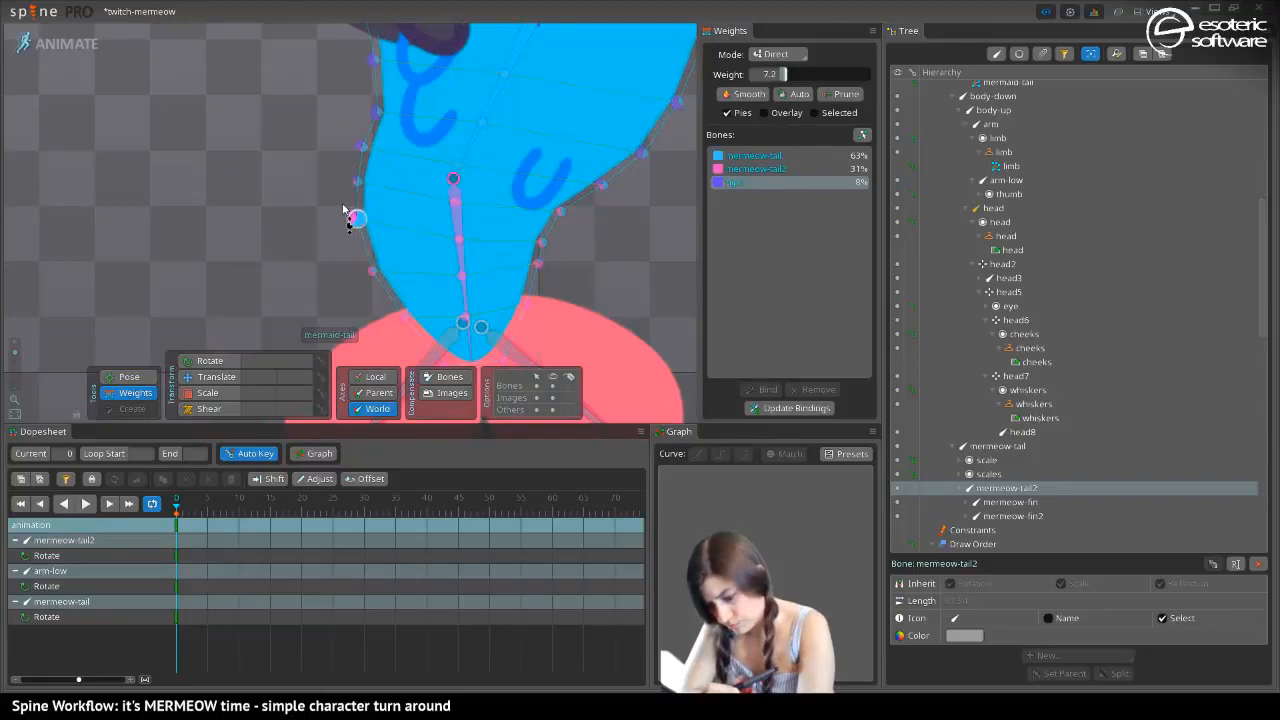
Curl mermeow-tail2 up towards the body and give the inner-edge vertices at the fold small hips weights of 4% and 6%
left_click(126, 376)
left_click_drag(460, 290, 219, 128)
left_click(117, 397)
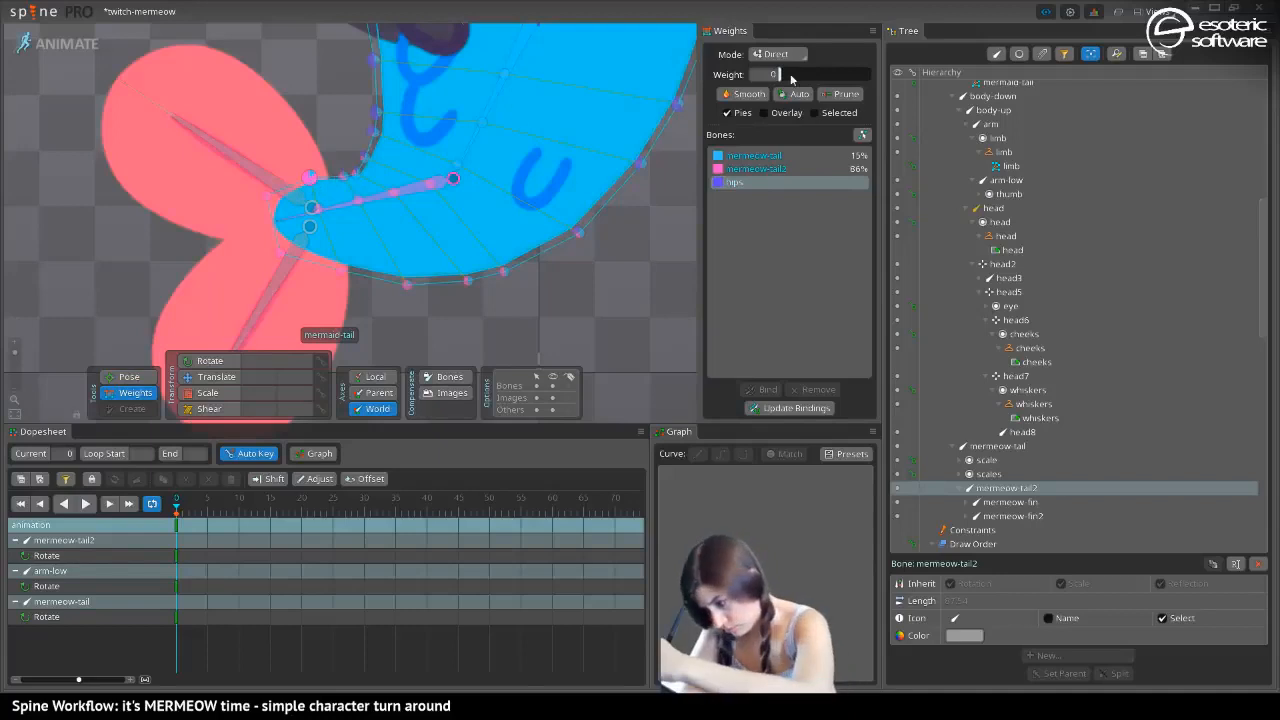
left_click(137, 381)
left_click_drag(340, 210, 253, 199)
left_click(118, 392)
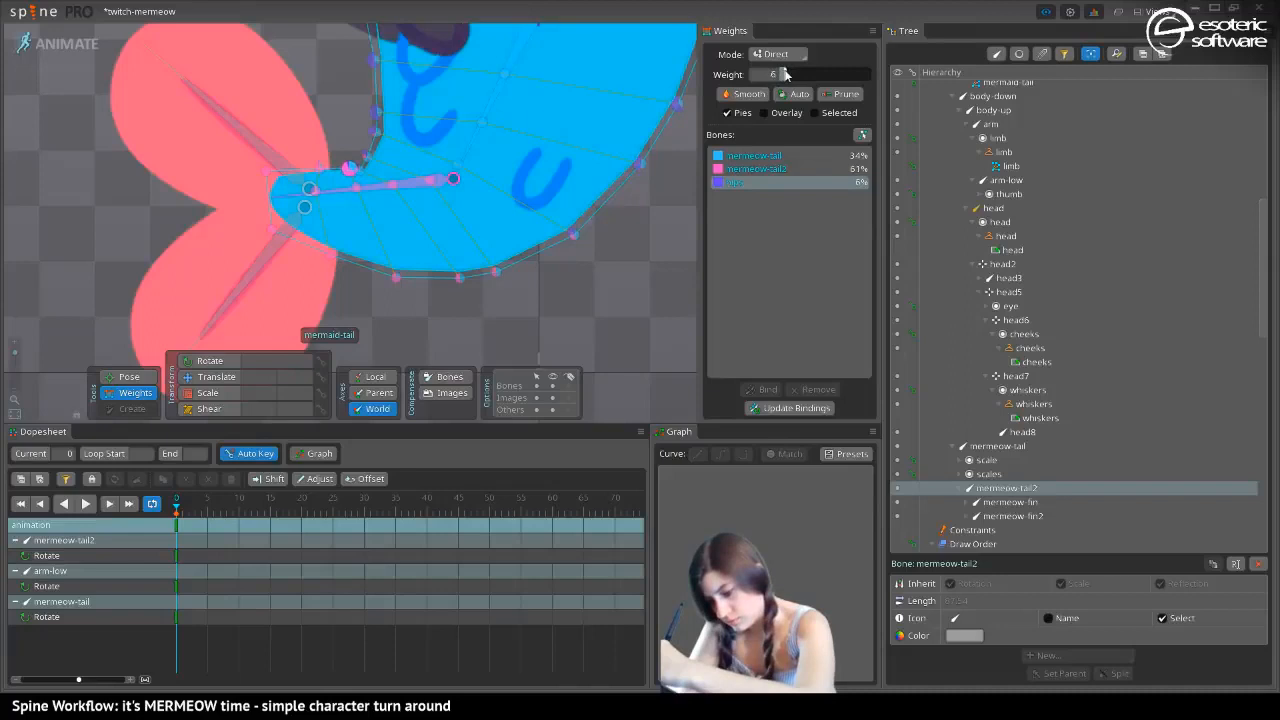
Blend mermeow-tail into the outer-curve vertices nearest the fin, at about 19% and 35%
left_click(756, 156)
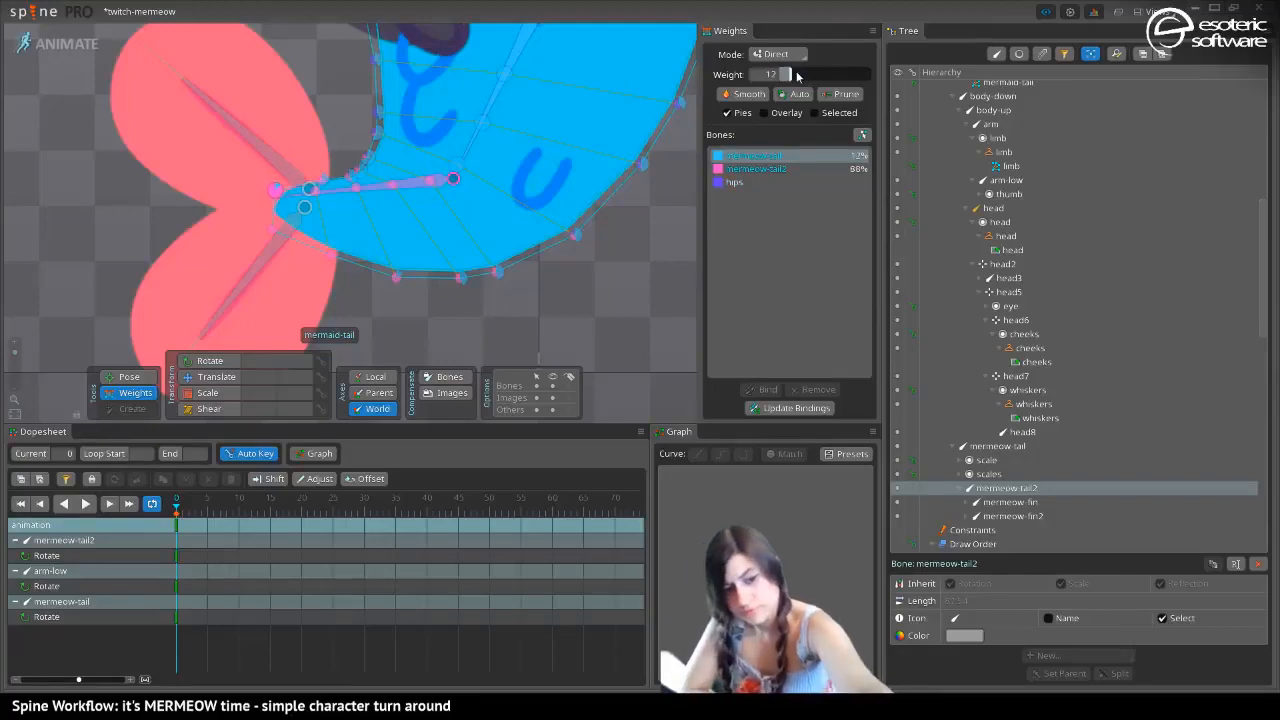
key("ctrl+z")
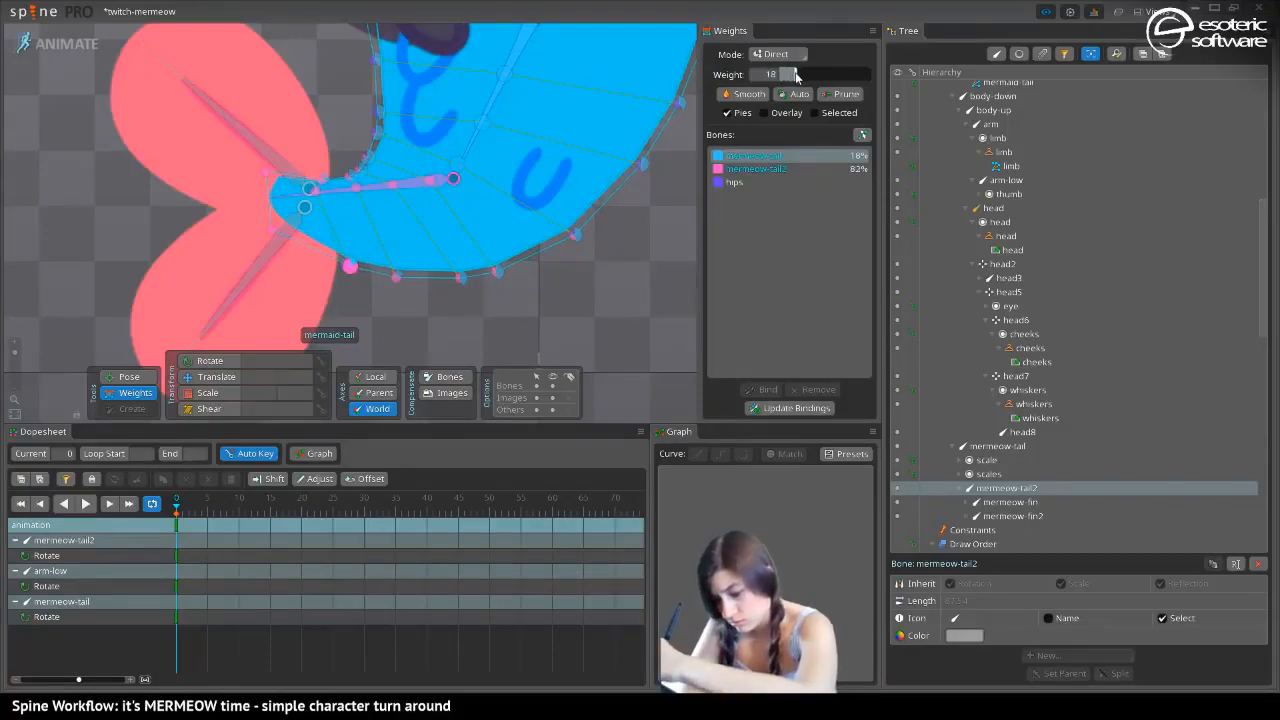
left_click(394, 275)
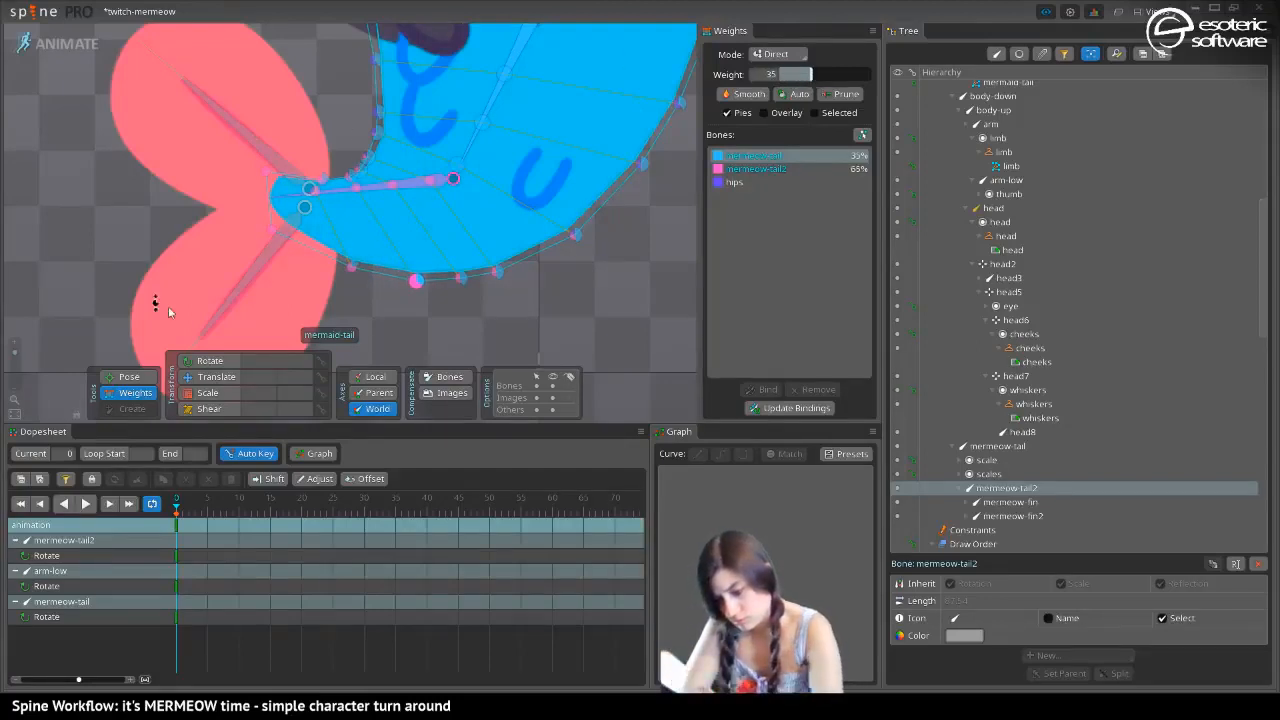
Straighten the tail downwards and set the mermeow-tail weight on the inner-edge vertex below the hand to about 57%
left_click(117, 378)
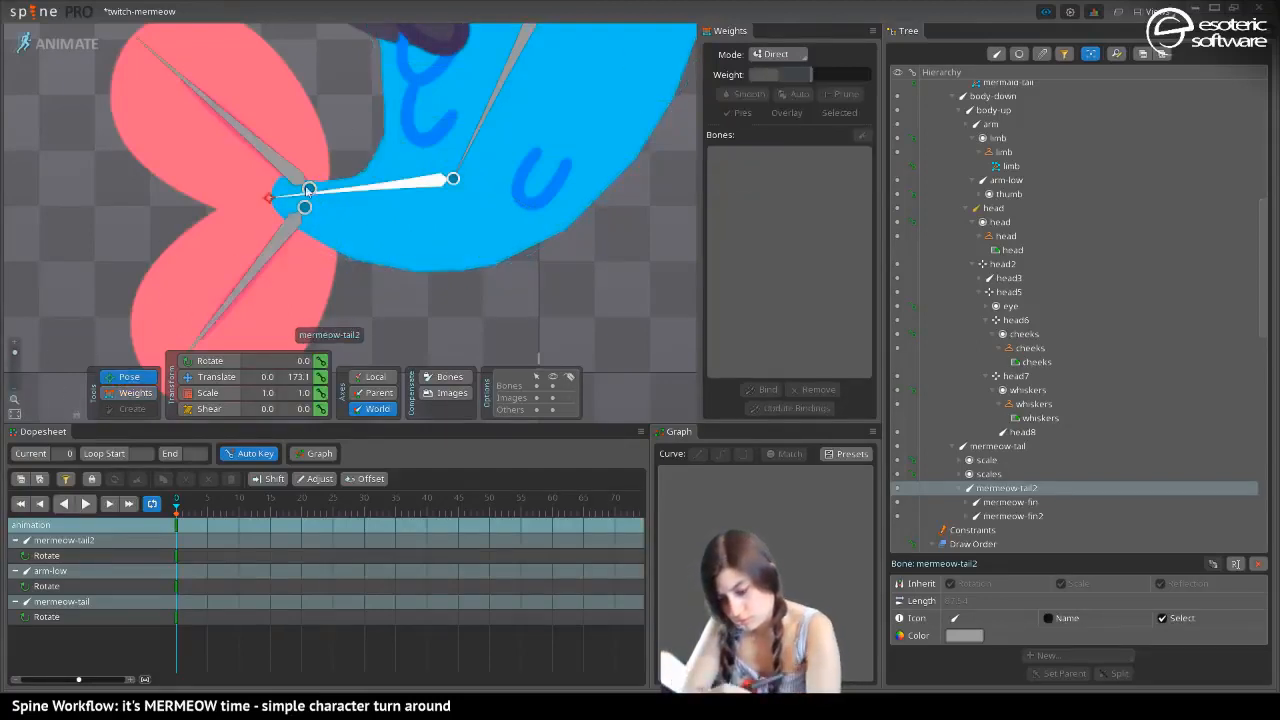
left_click_drag(352, 187, 260, 271)
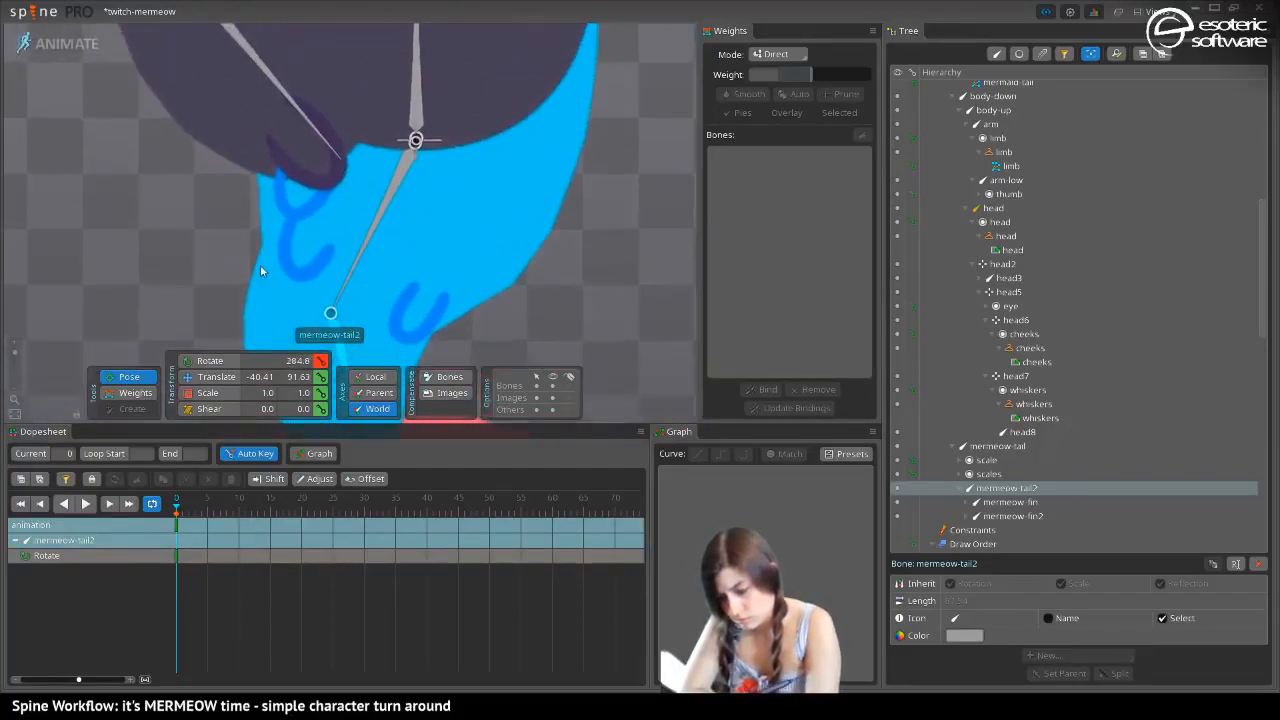
left_click(128, 394)
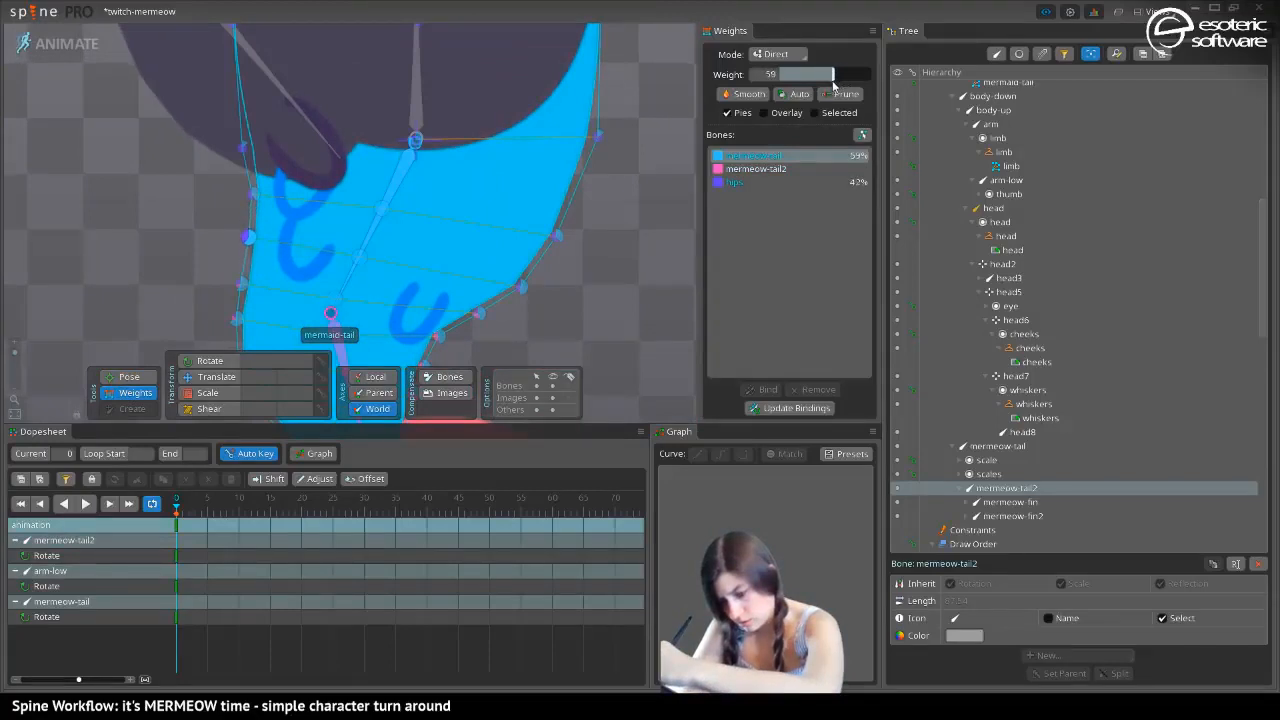
left_click_drag(213, 190, 331, 107)
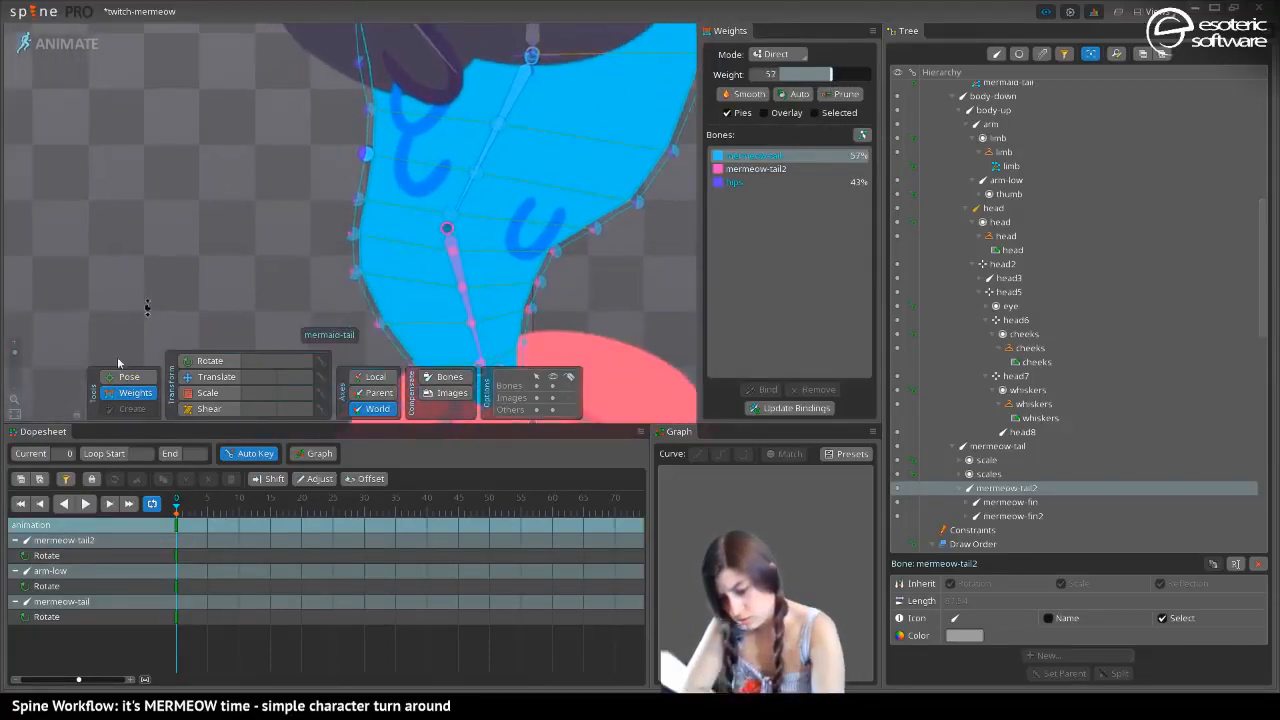
Test the bend by rotating mermeow-tail and mermeow-tail2 down and back up, and set mermeow-tail to 46% on an upper edge vertex
left_click(129, 377)
mouse_move(458, 276)
left_mouse_down()
mouse_move(308, 265)
mouse_move(278, 216)
mouse_move(453, 277)
left_mouse_up()
left_click_drag(485, 149, 171, 282)
mouse_move(15, 353)
left_mouse_down()
mouse_move(16, 367)
mouse_move(15, 352)
left_mouse_up()
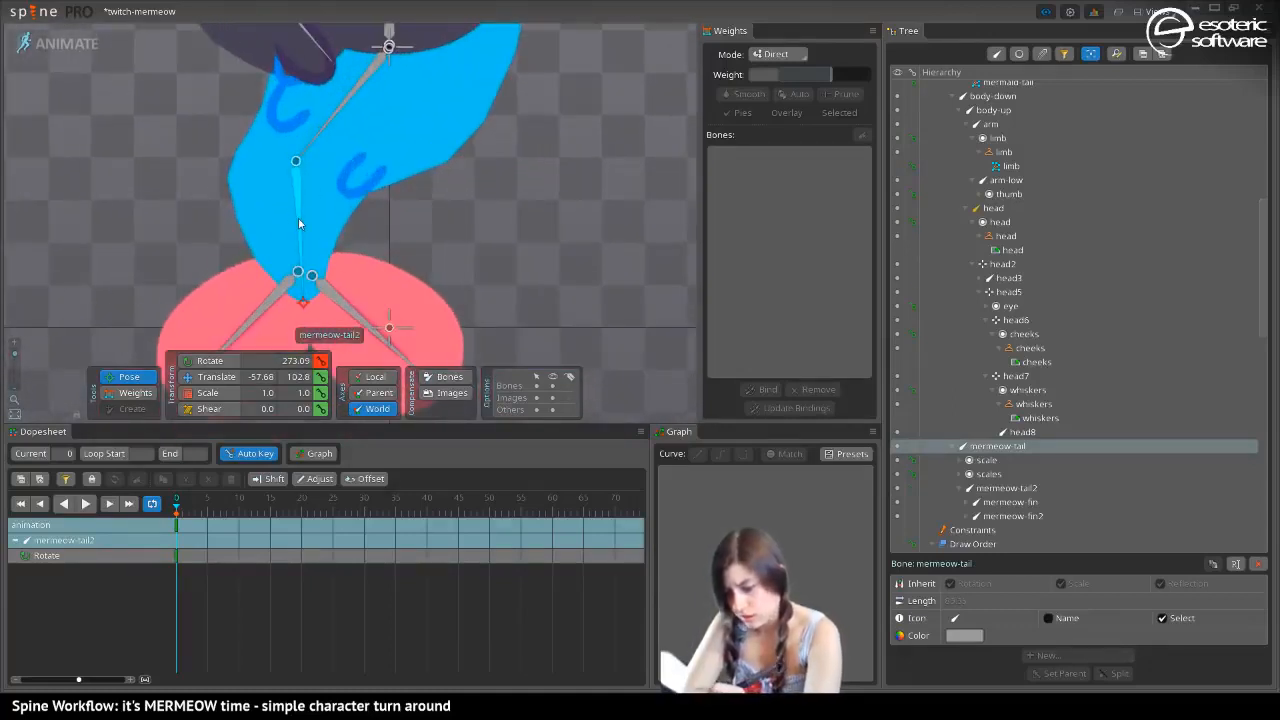
left_click_drag(299, 223, 348, 308)
left_click(124, 394)
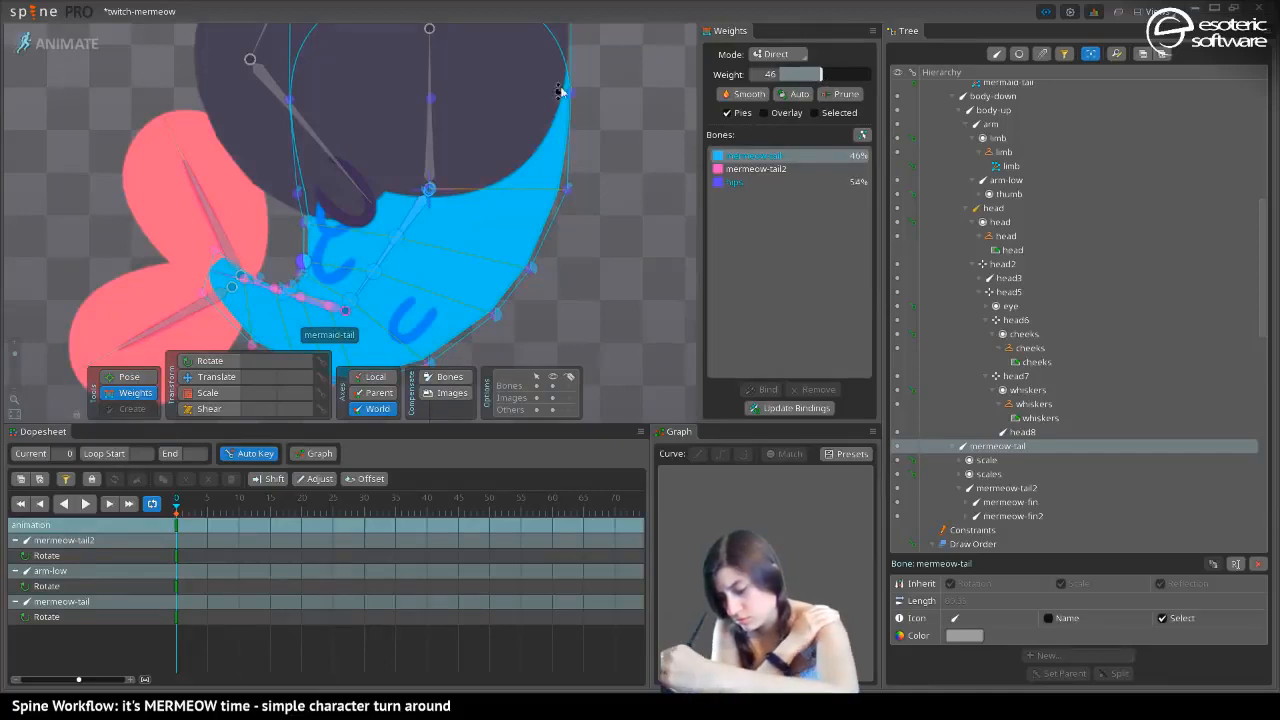
Give the inner-edge vertex about 3% mermeow-tail2 weight and rotate mermeow-tail2 downwards to about 219 degrees
left_click(752, 169)
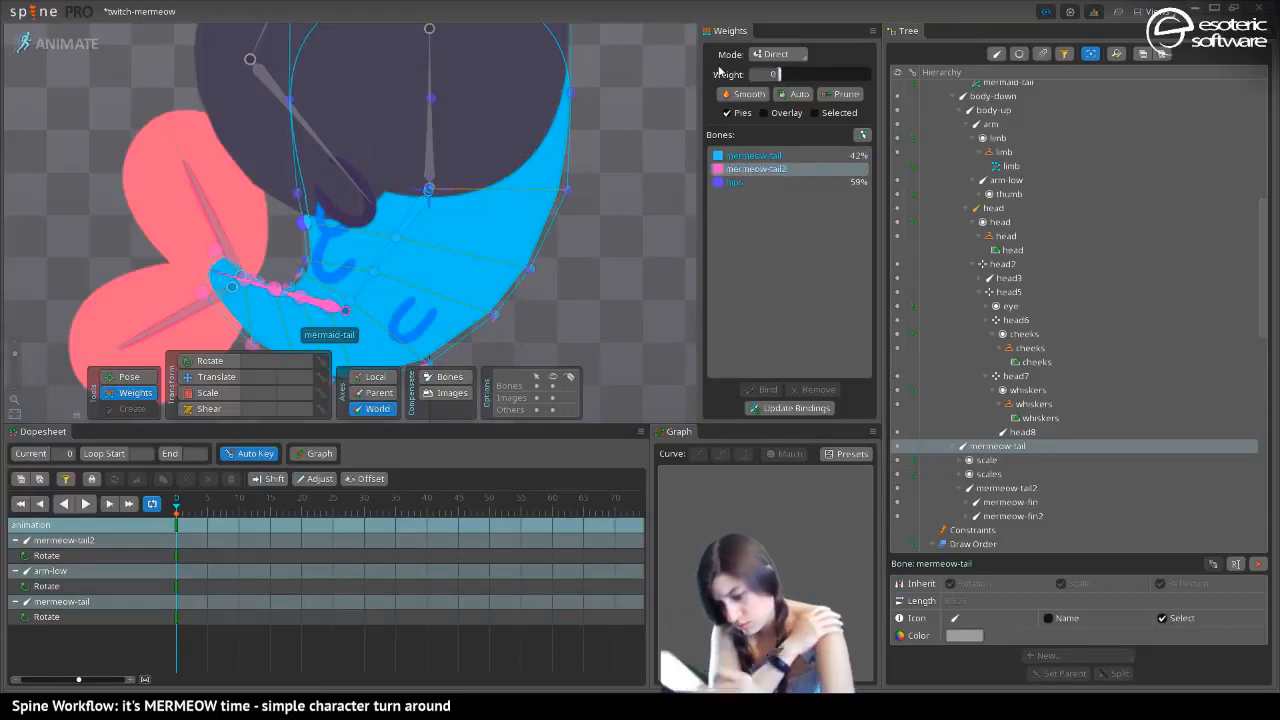
left_click_drag(239, 247, 311, 110)
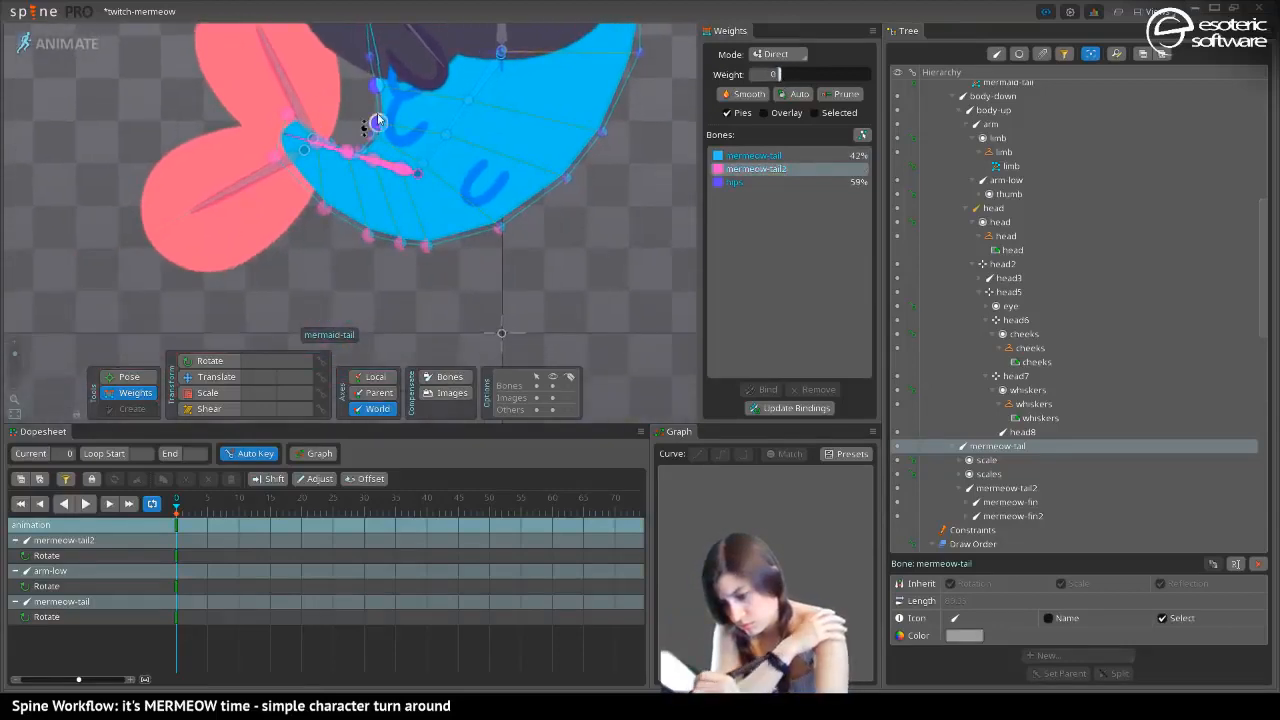
left_click(117, 393)
left_click(205, 377)
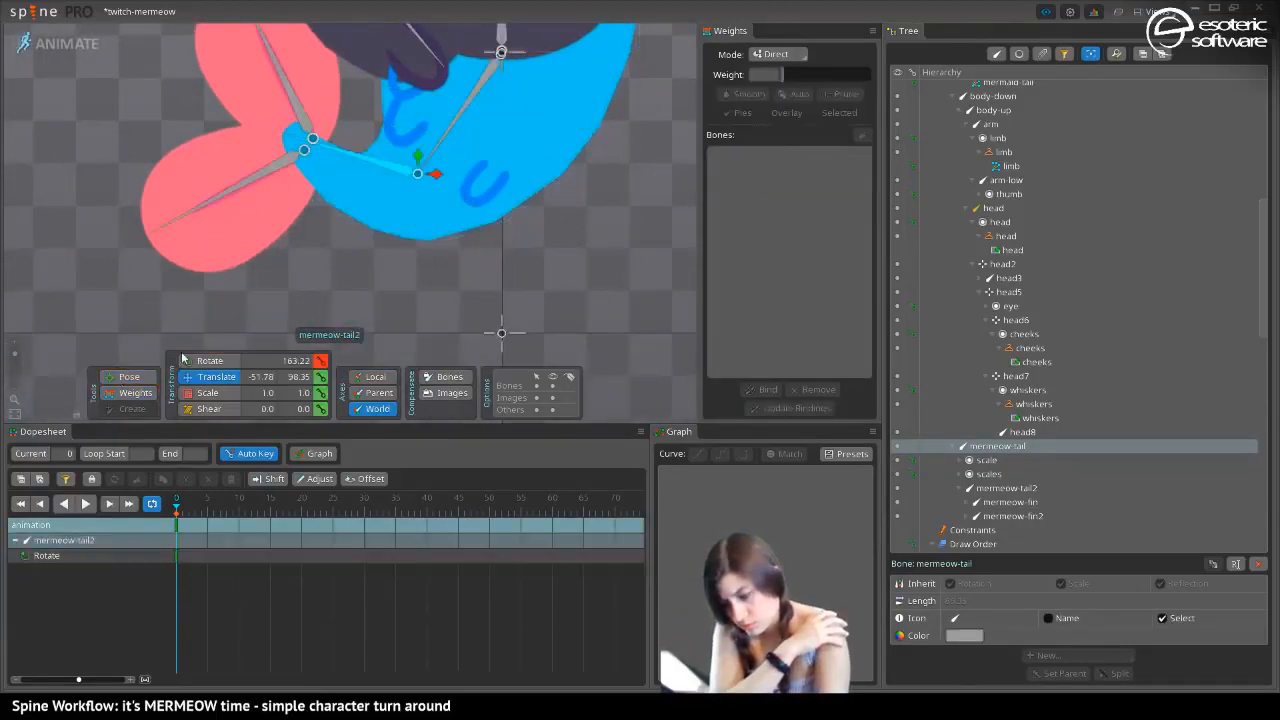
left_click(350, 154)
left_click(129, 376)
left_click_drag(342, 154, 345, 230)
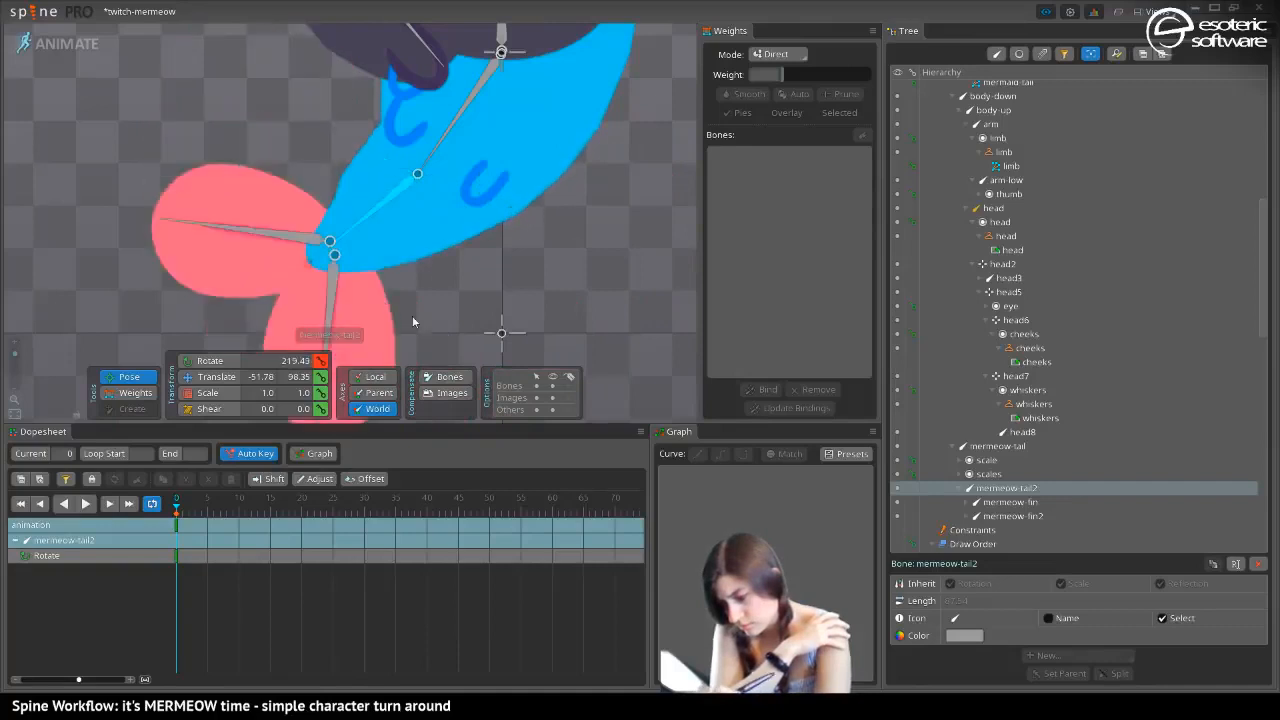
Swing mermeow-tail across to the opposite side and set mermeow-tail2 to 67% on the edge vertex near the fin
left_click_drag(413, 320, 557, 264)
left_click_drag(449, 133, 506, 331)
left_click_drag(282, 211, 84, 191)
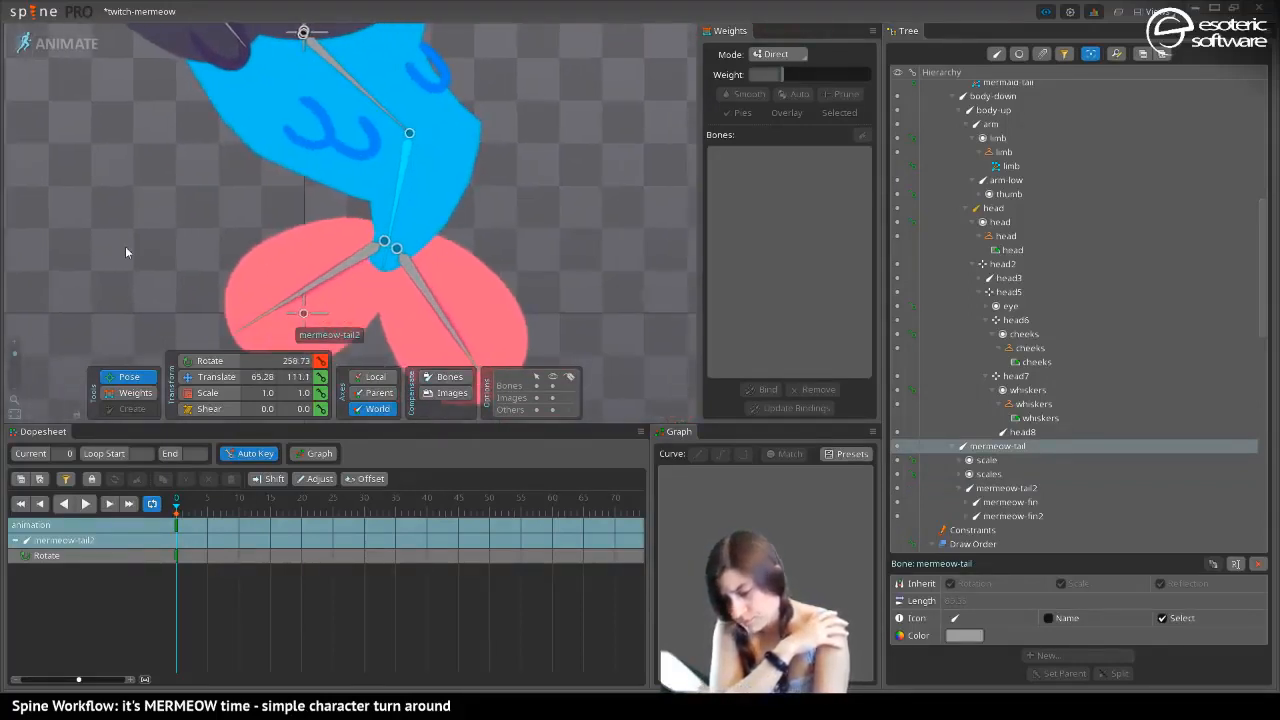
left_click_drag(125, 248, 93, 271)
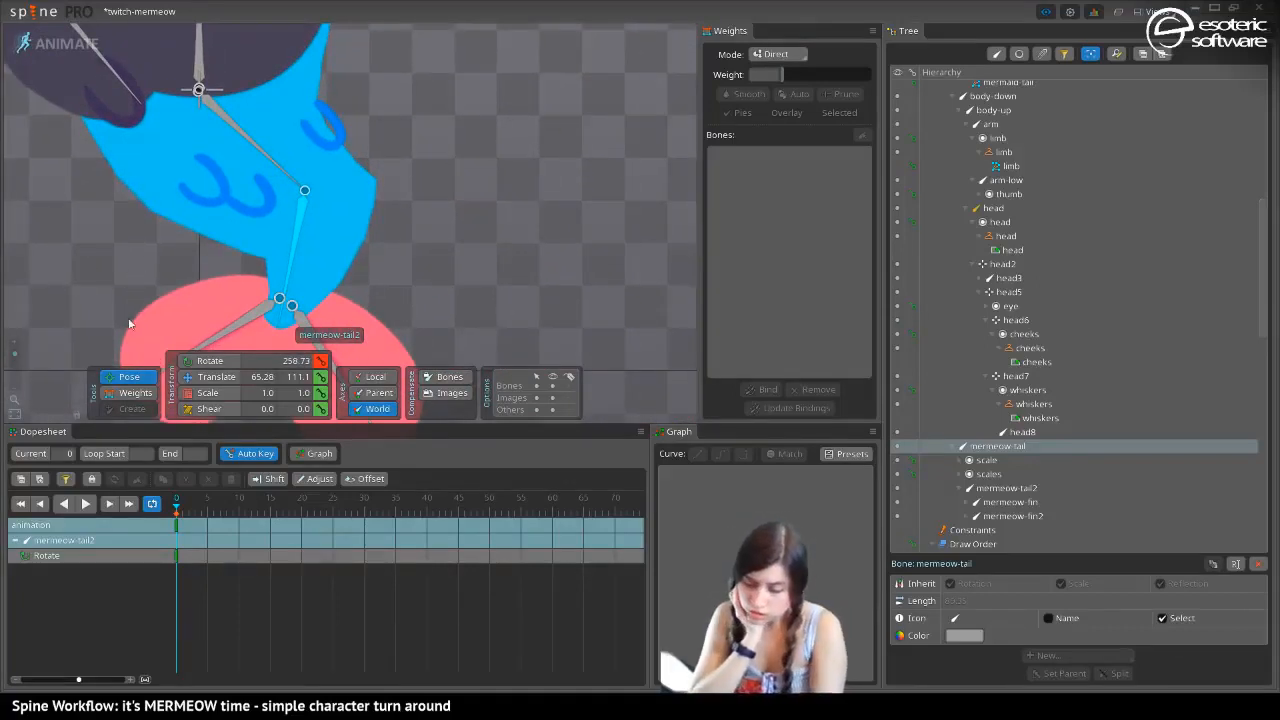
left_click(130, 392)
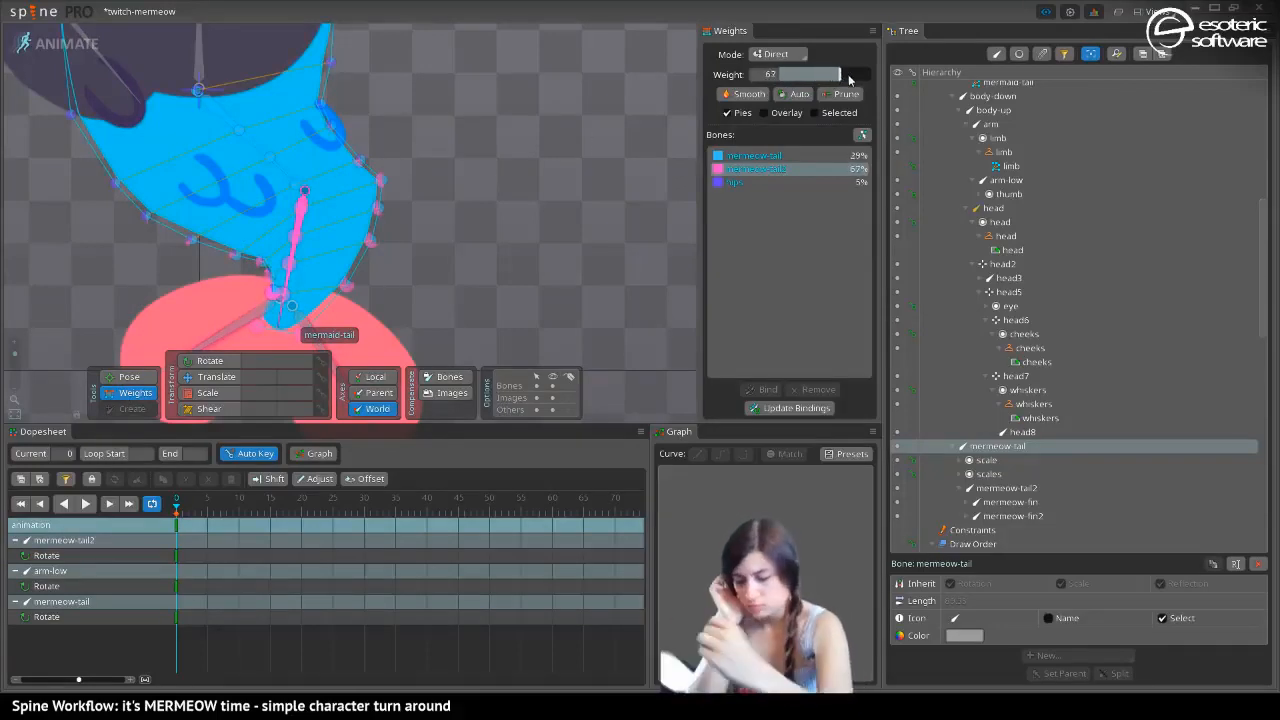
Test the bend by swinging the tail bones back towards the hand side, and undo the rotation
left_click(136, 376)
left_click_drag(269, 273, 24, 220)
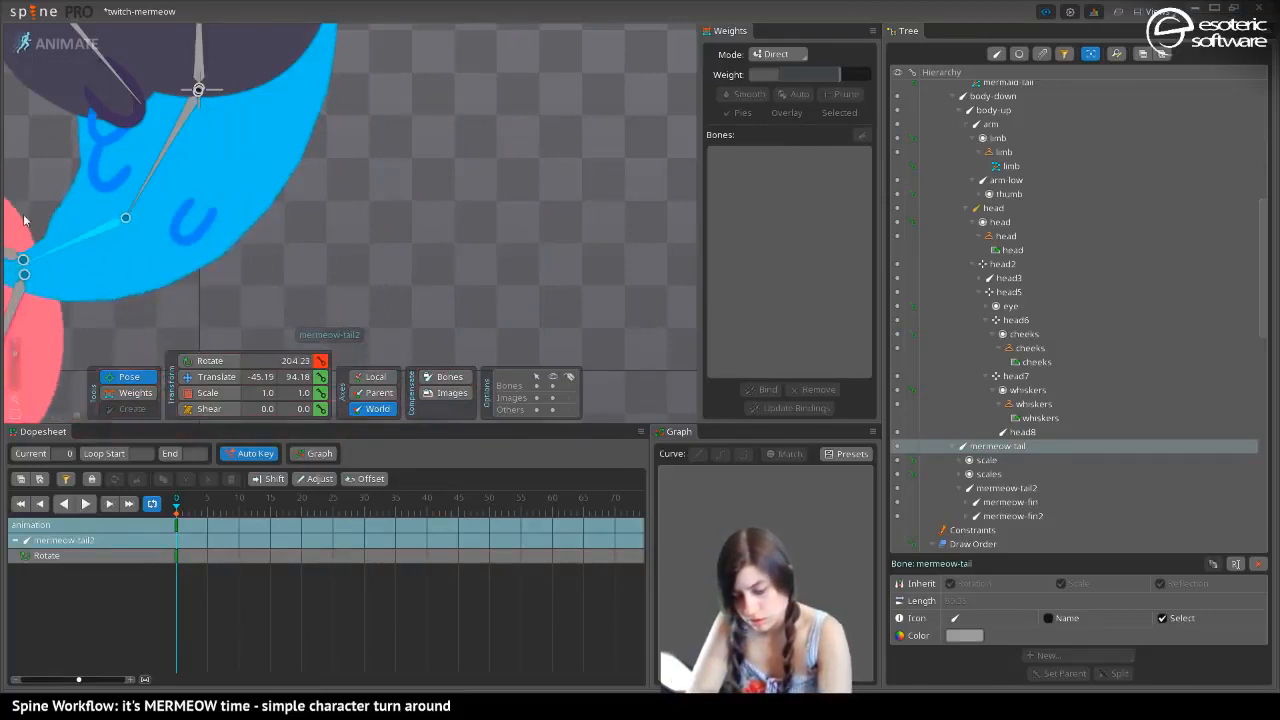
key("ctrl+z")
key("ctrl+z")
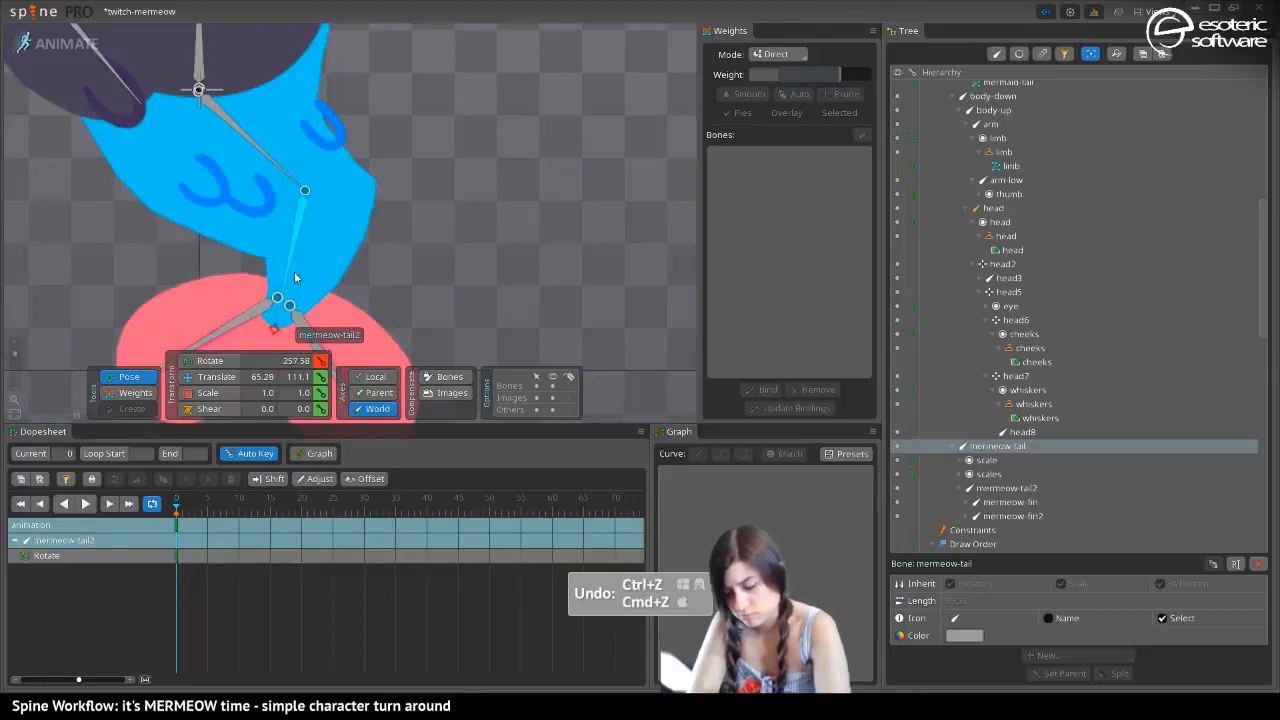
Straighten mermeow-tail2 in line with mermeow-tail, at about 303 degrees, so the whole tail points diagonally away from the hand
left_click_drag(286, 300, 248, 250)
left_click_drag(14, 352, 14, 359)
left_click_drag(287, 170, 309, 254)
left_click_drag(348, 243, 73, 271)
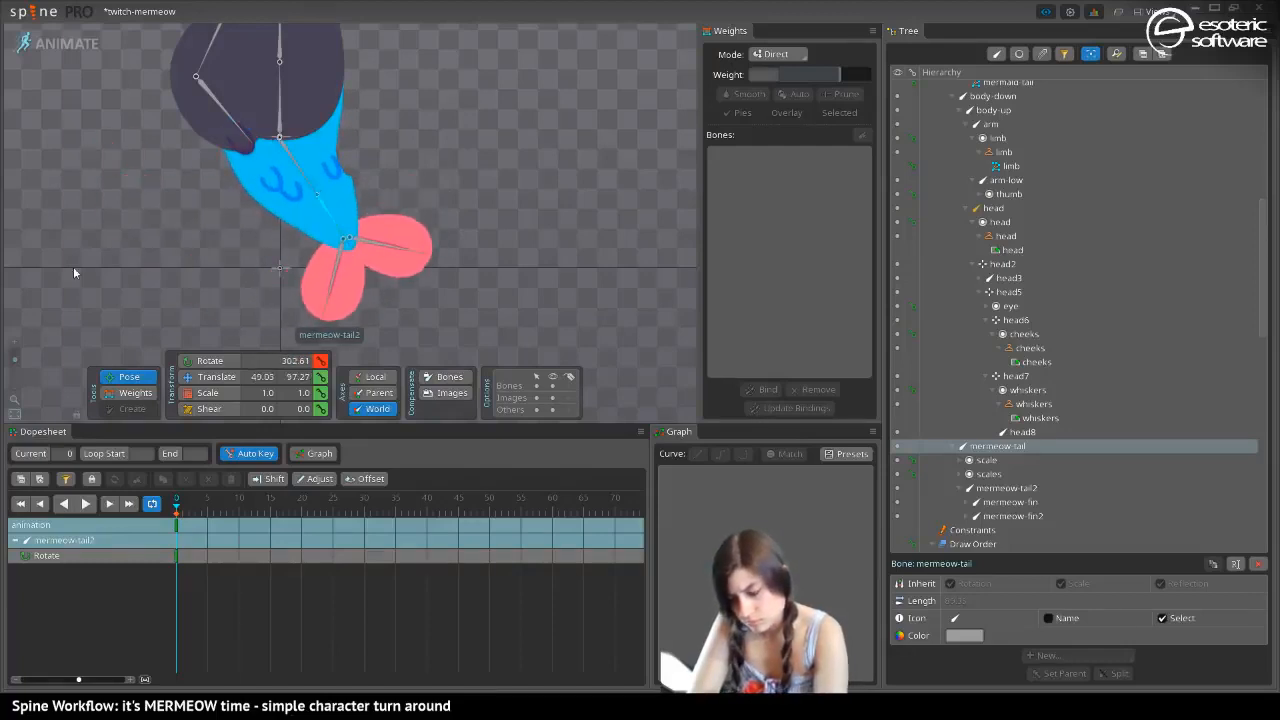
left_click_drag(18, 360, 20, 352)
left_click_drag(152, 275, 32, 322)
Set the hips weight to 0% on two right-edge vertices of the tail and the centre vertex at the start of mermeow-tail2
key("g")
left_click(244, 216)
left_click(736, 182)
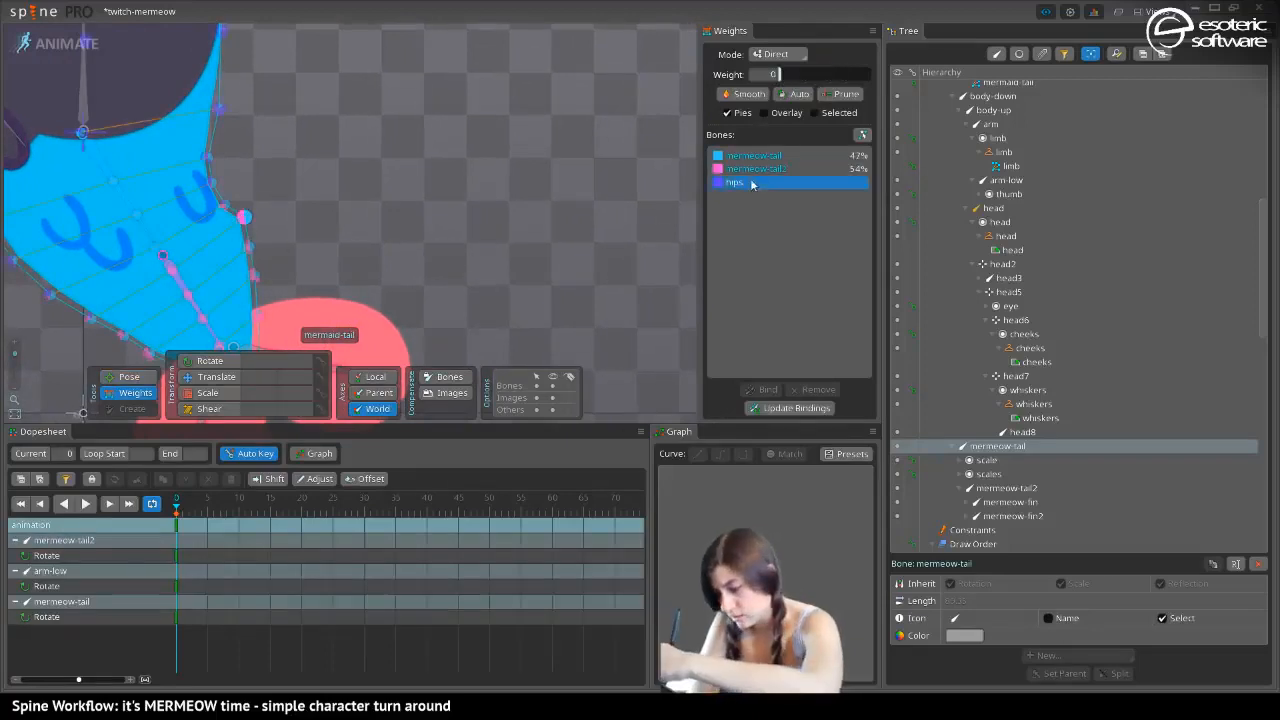
mouse_move(780, 74)
left_mouse_down()
mouse_move(810, 75)
mouse_move(779, 74)
left_mouse_up()
left_click(254, 274)
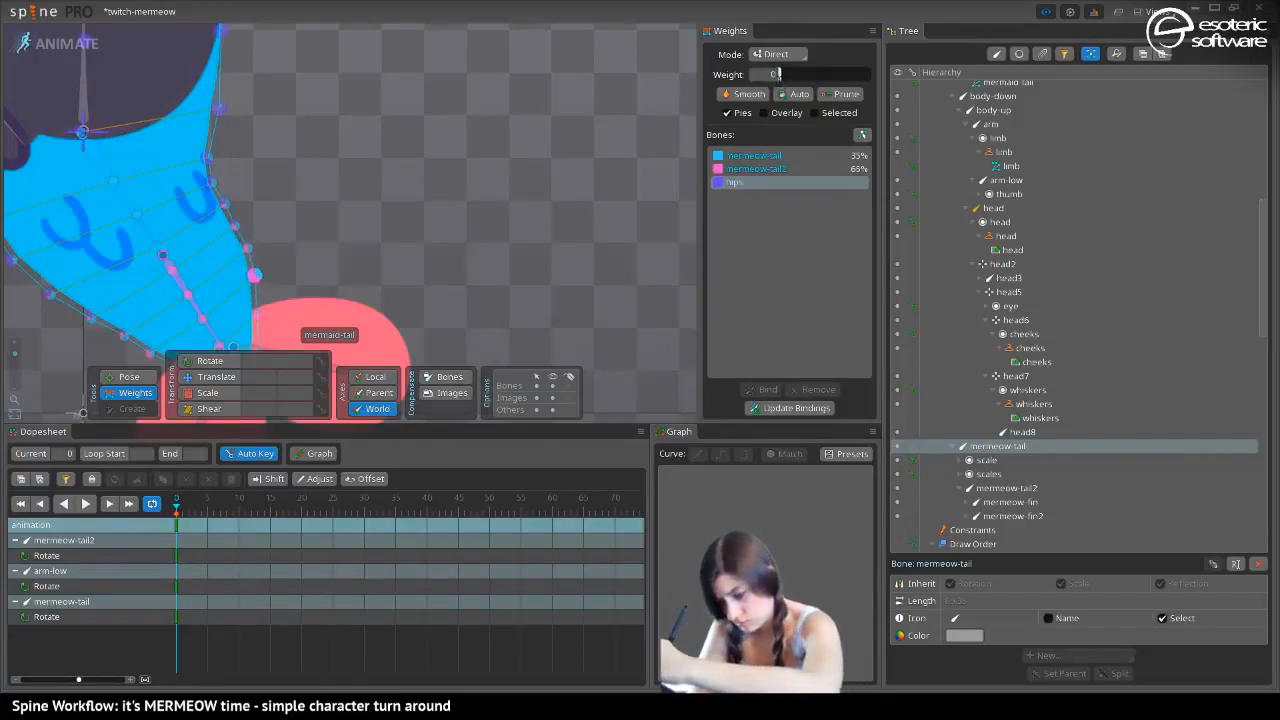
scroll(304, 123, "up", 2)
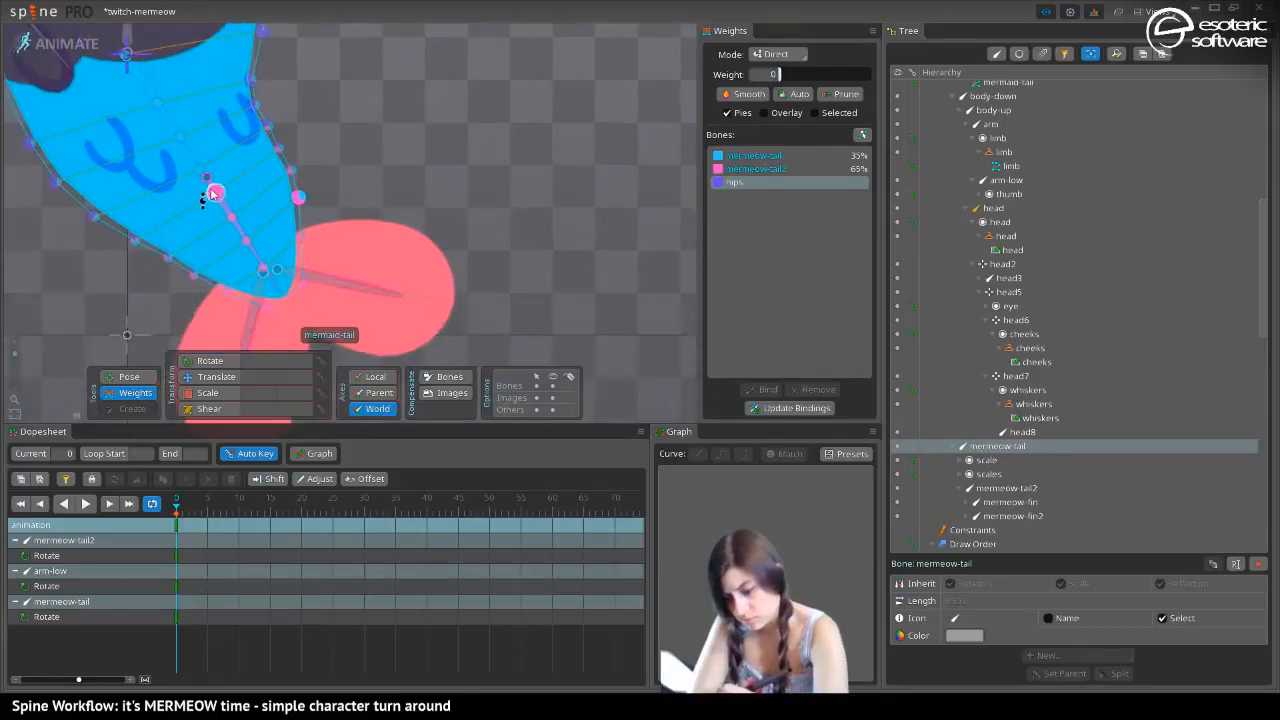
left_click(212, 190)
left_click_drag(784, 76, 778, 74)
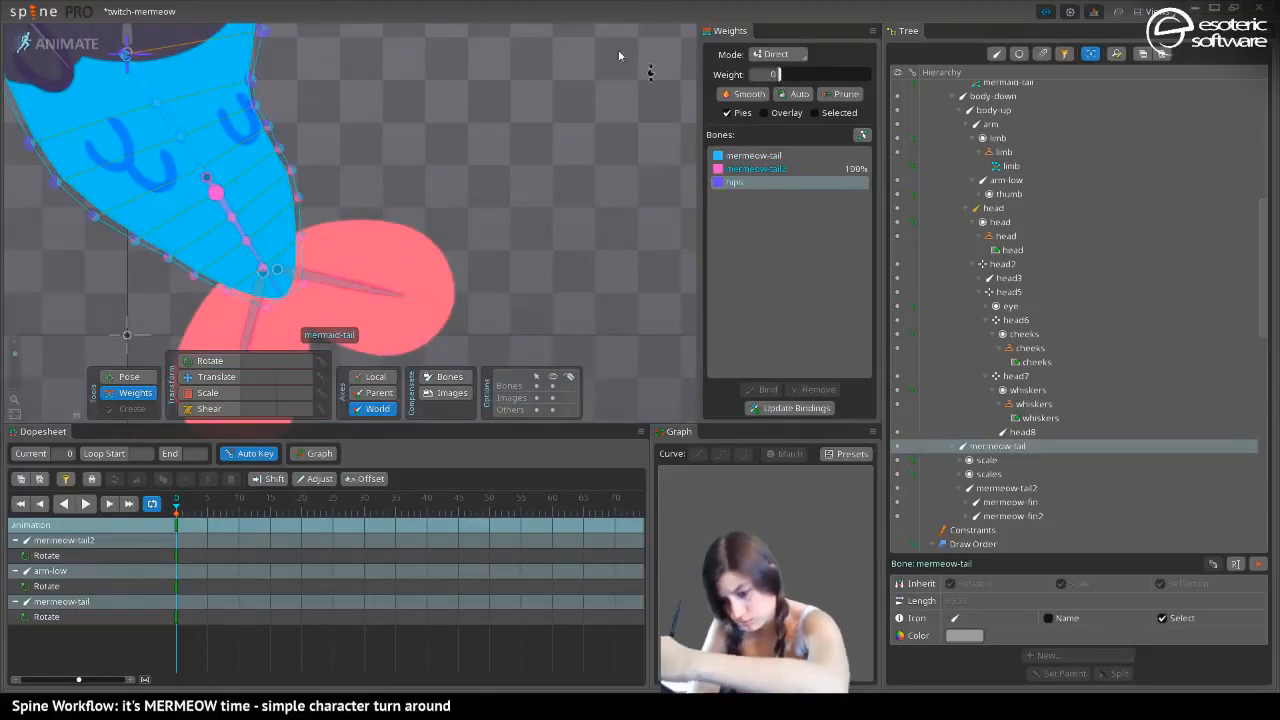
Curl mermeow-tail2 up to about 11 degrees and rebalance the inner vertex at the fold, giving it 17% mermeow-tail2
left_click(127, 376)
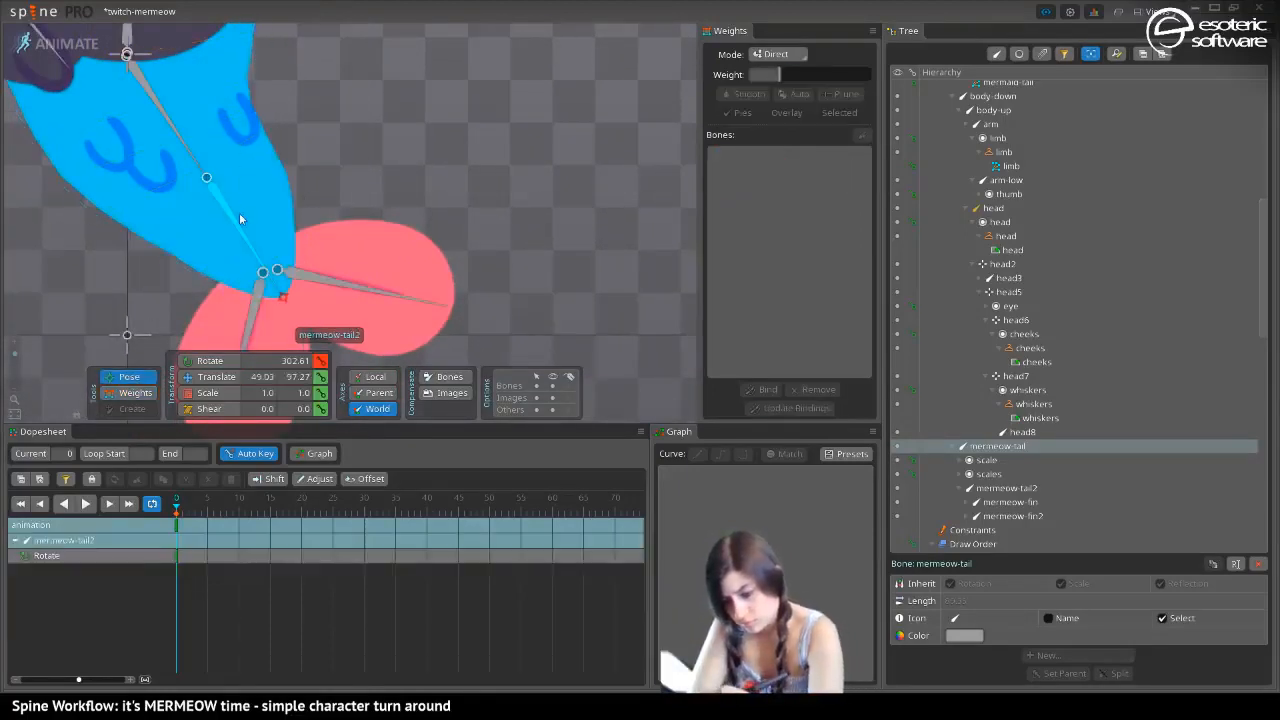
left_click_drag(239, 212, 143, 296)
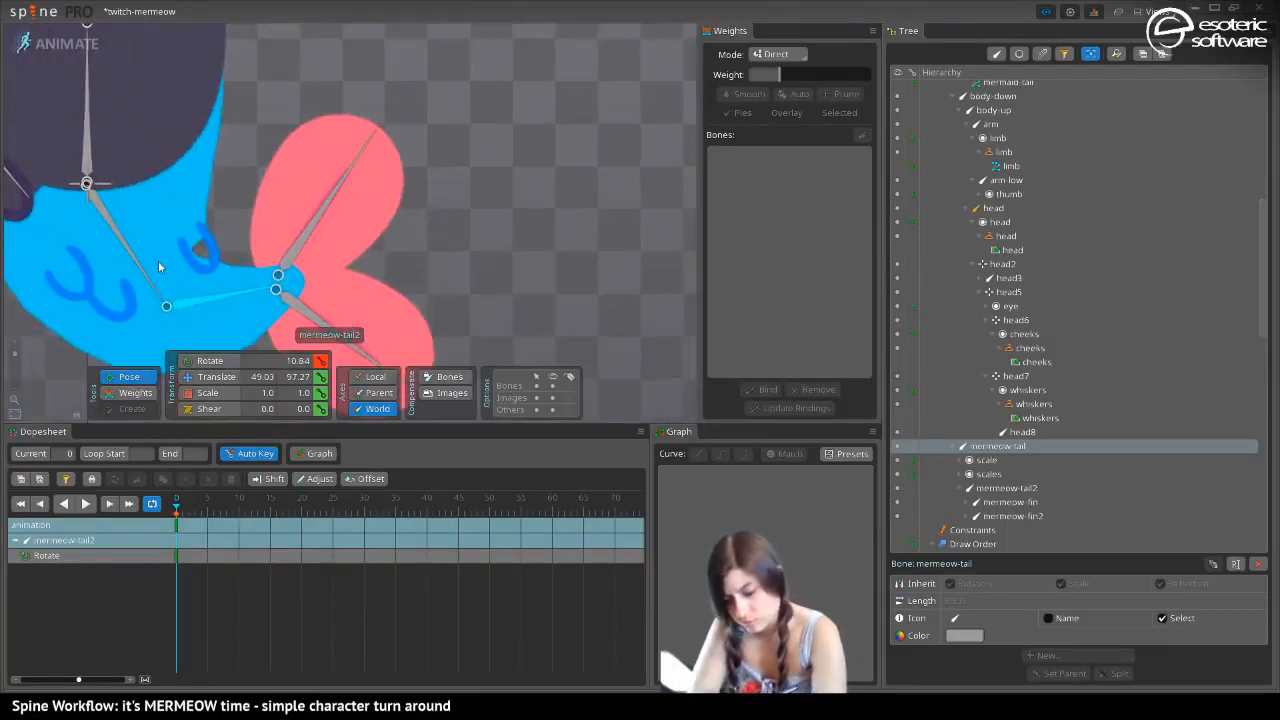
left_click(135, 392)
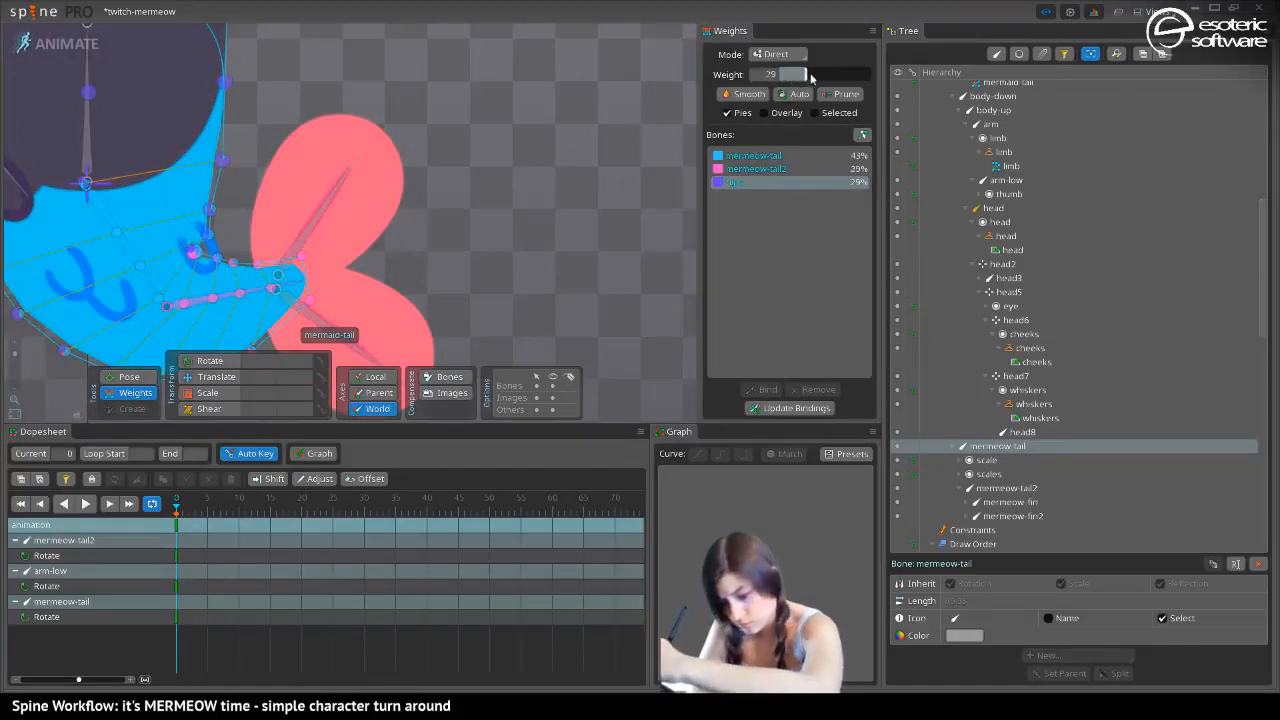
left_click(742, 156)
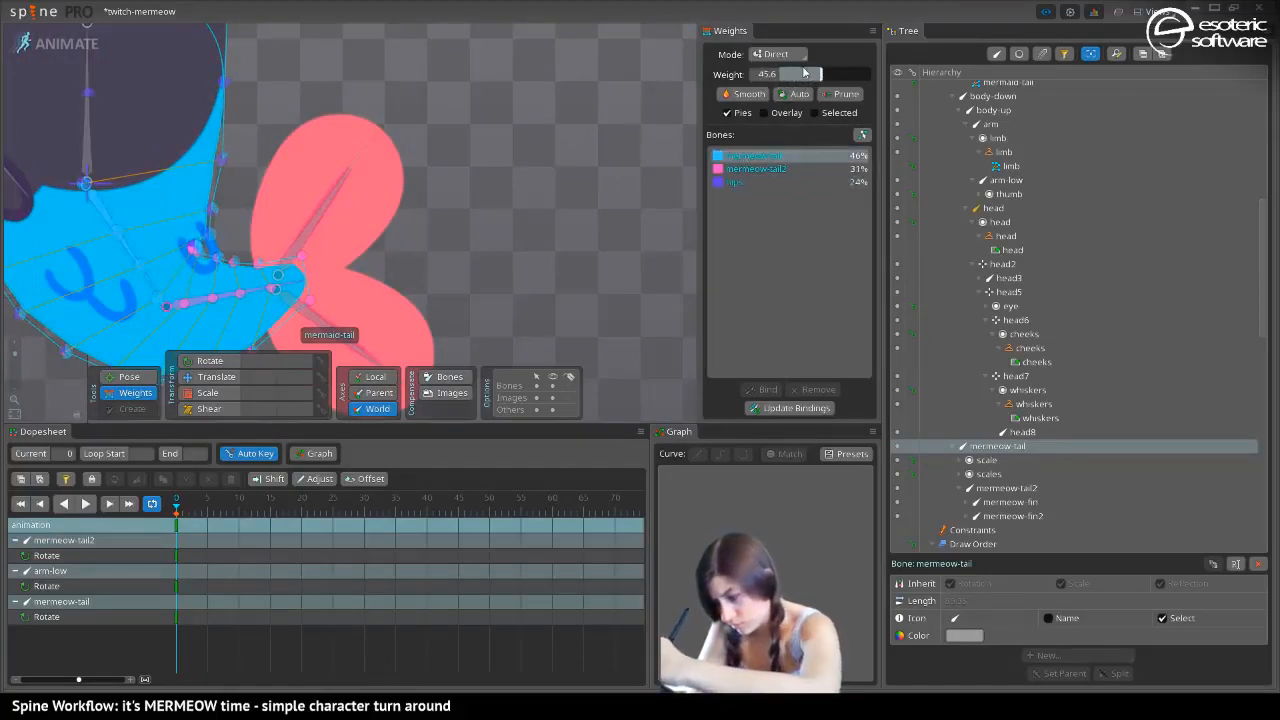
left_click(765, 169)
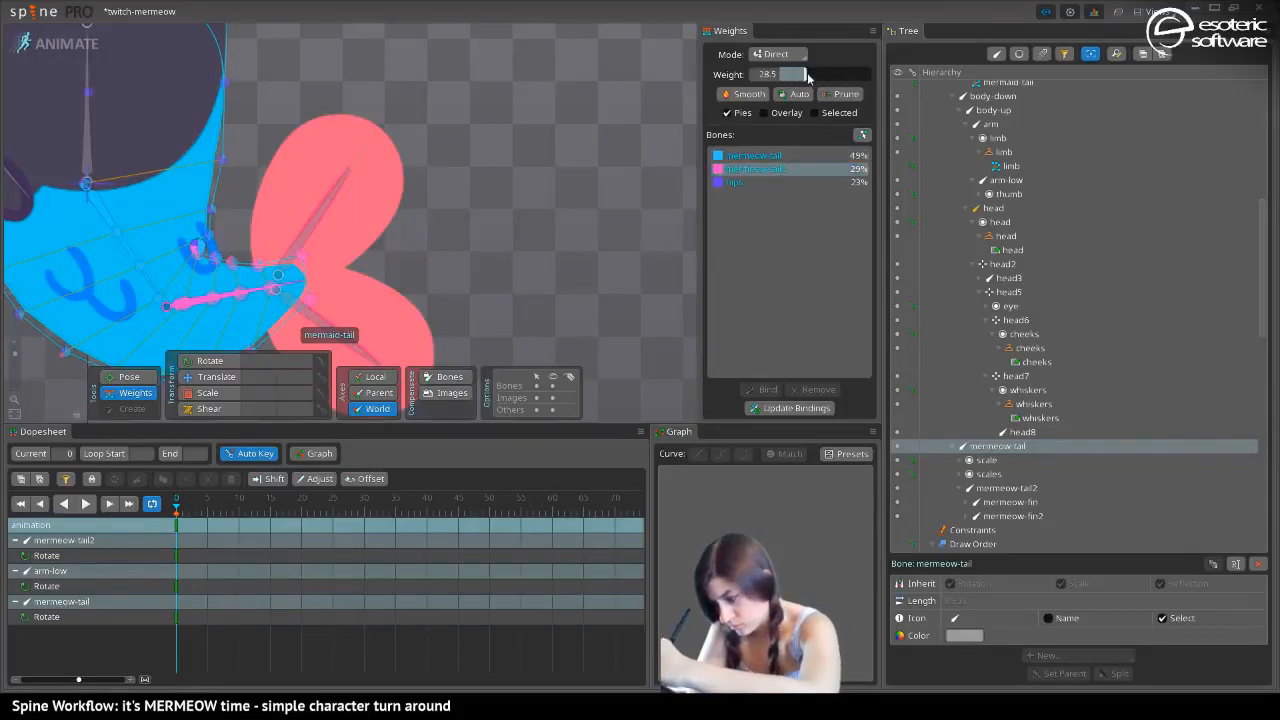
left_click_drag(810, 76, 796, 82)
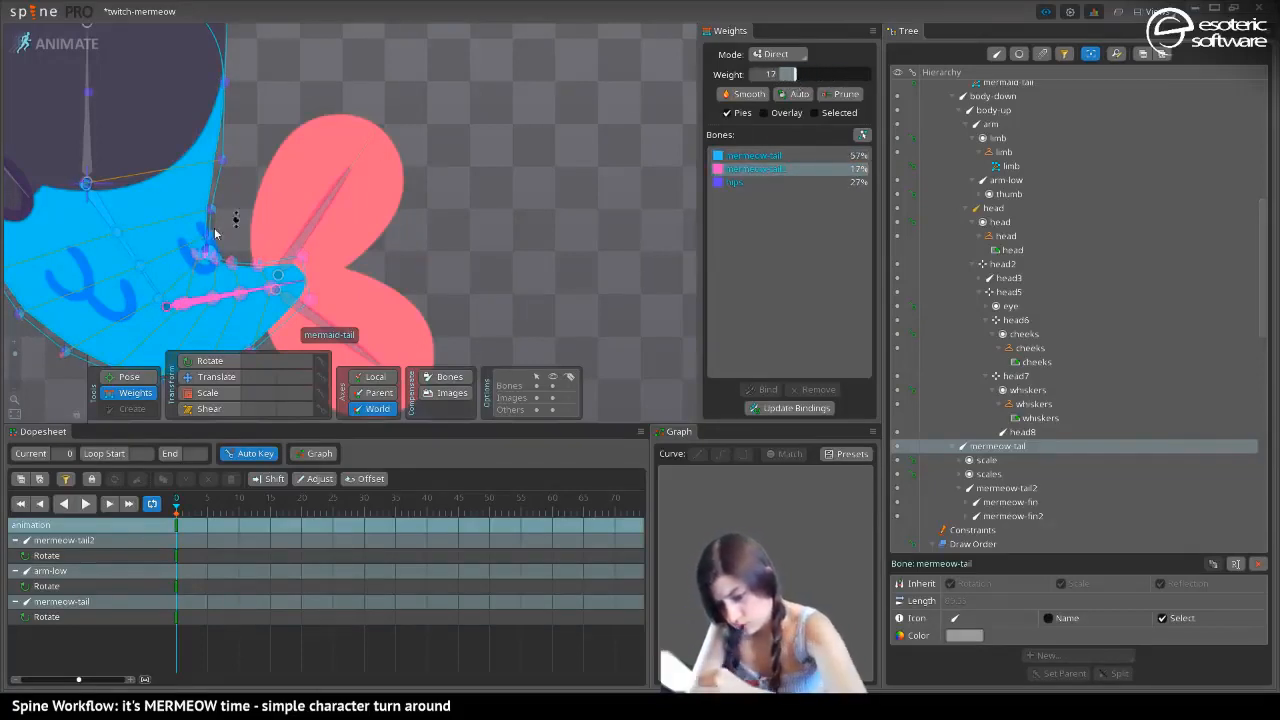
Adjust the inner-edge vertices between the fold and the fin, setting mermeow-tail2 to 23% and 70%
left_click_drag(214, 233, 318, 166)
left_click_drag(815, 76, 799, 82)
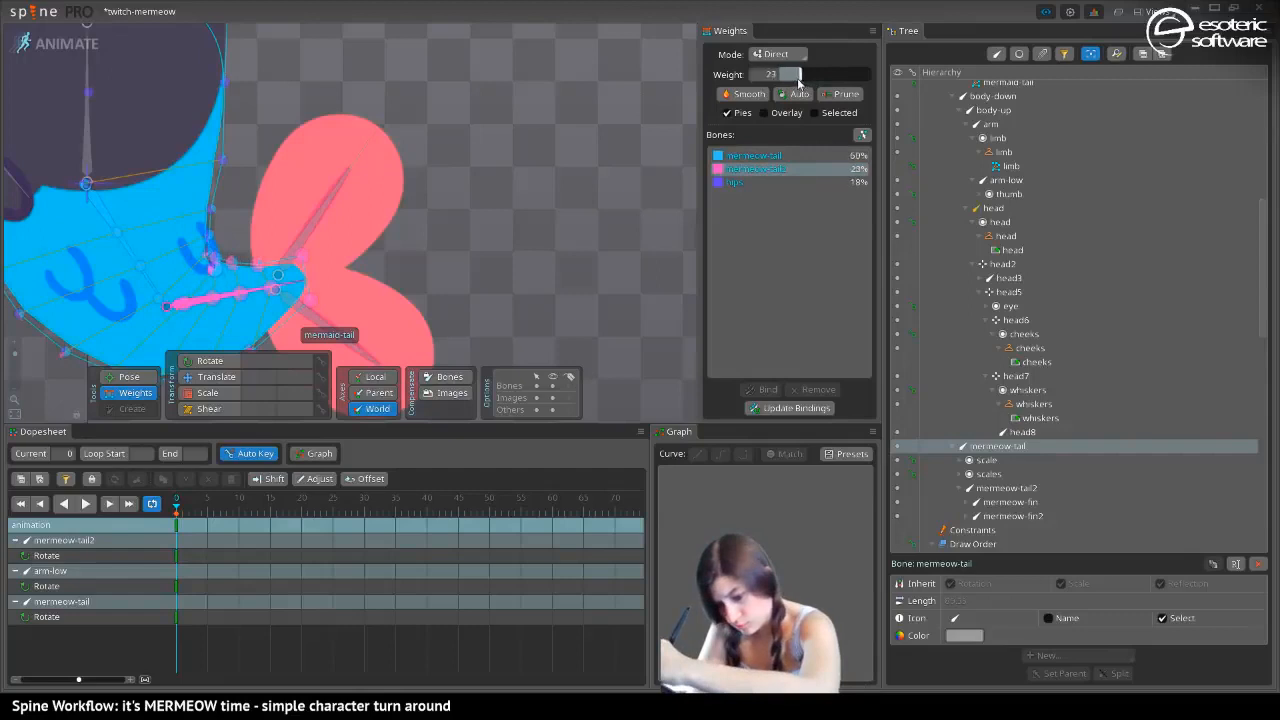
left_click_drag(198, 257, 317, 174)
mouse_move(827, 76)
left_mouse_down()
mouse_move(809, 80)
mouse_move(843, 74)
left_mouse_up()
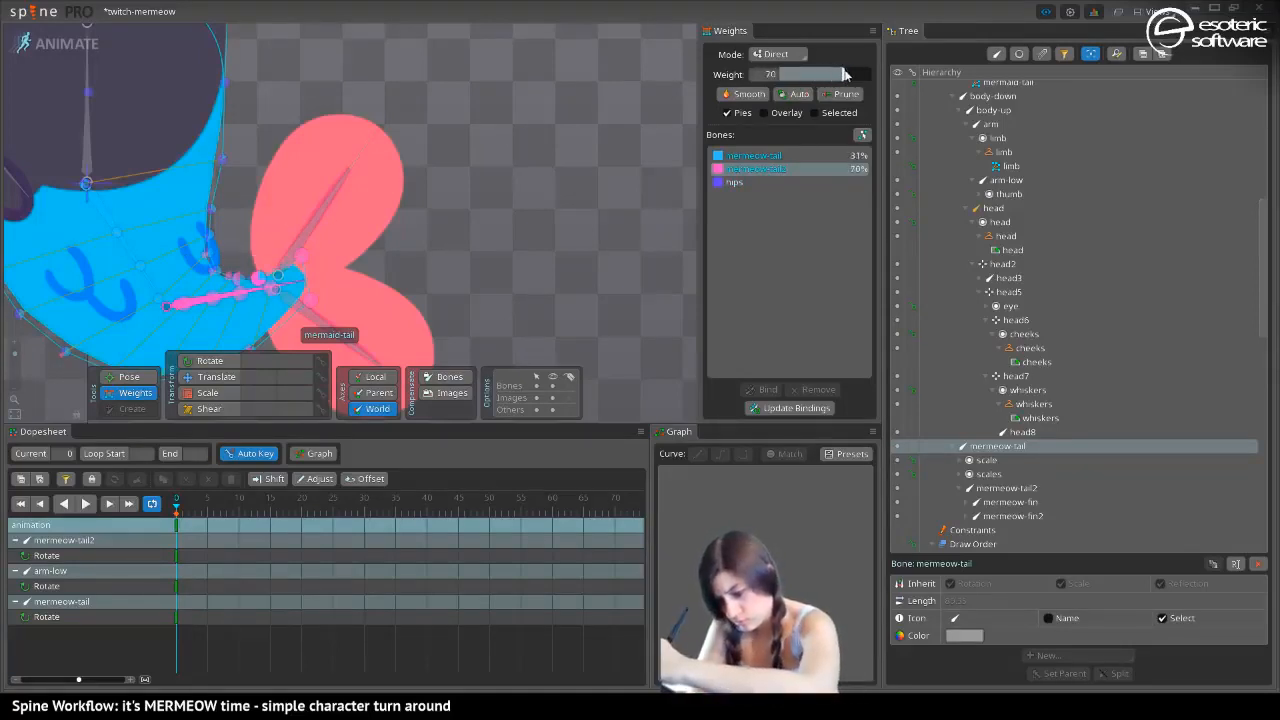
Swing mermeow-tail back to the hand side and rotate mermeow-tail2 so the fin hangs straight down
mouse_move(323, 205)
left_mouse_down()
mouse_move(297, 180)
mouse_move(358, 155)
left_mouse_up()
mouse_move(238, 208)
left_mouse_down()
mouse_move(330, 156)
mouse_move(330, 300)
mouse_move(225, 318)
mouse_move(379, 236)
mouse_move(176, 296)
mouse_move(226, 325)
mouse_move(417, 213)
mouse_move(399, 263)
mouse_move(340, 308)
left_mouse_up()
left_click(129, 376)
key("space")
left_click_drag(273, 174, 35, 159)
key("space")
left_click_drag(48, 221, 187, 278)
key("space")
left_click_drag(178, 221, 308, 149)
Set mermeow-tail2 to about 71% on the inner-edge vertex just above the fin, and check the whole character
left_click(112, 393)
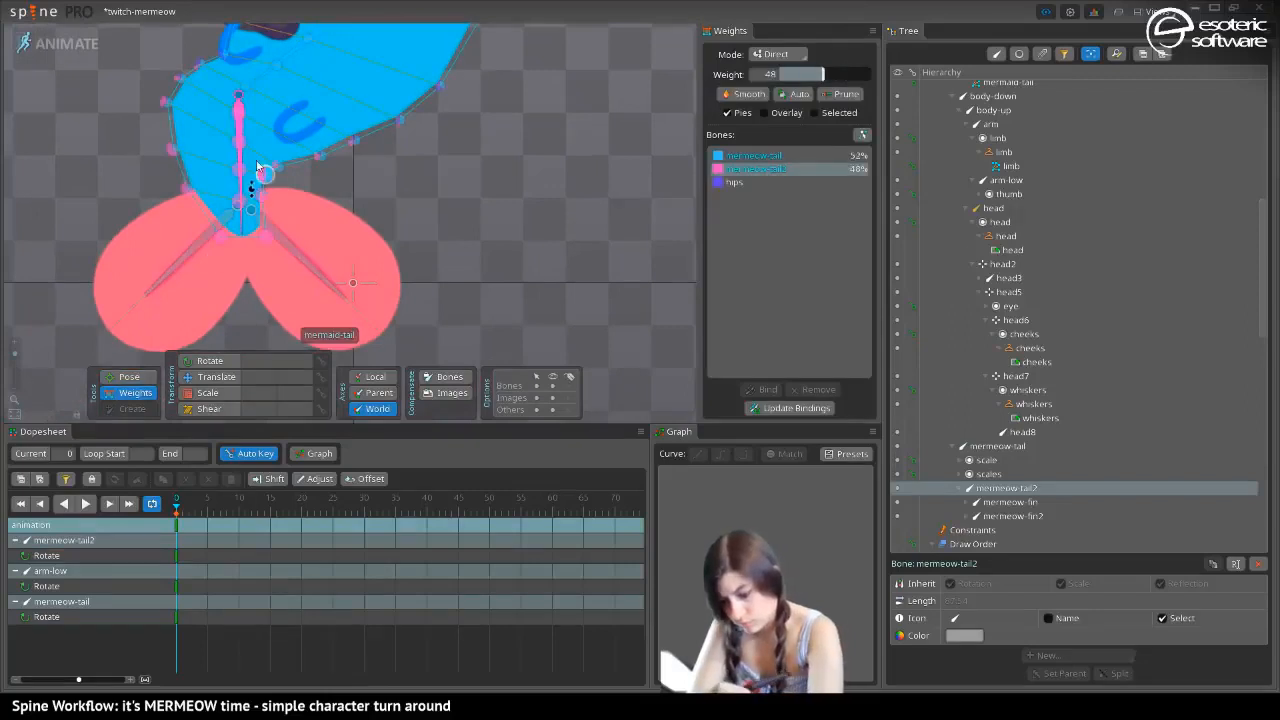
left_click_drag(819, 72, 856, 84)
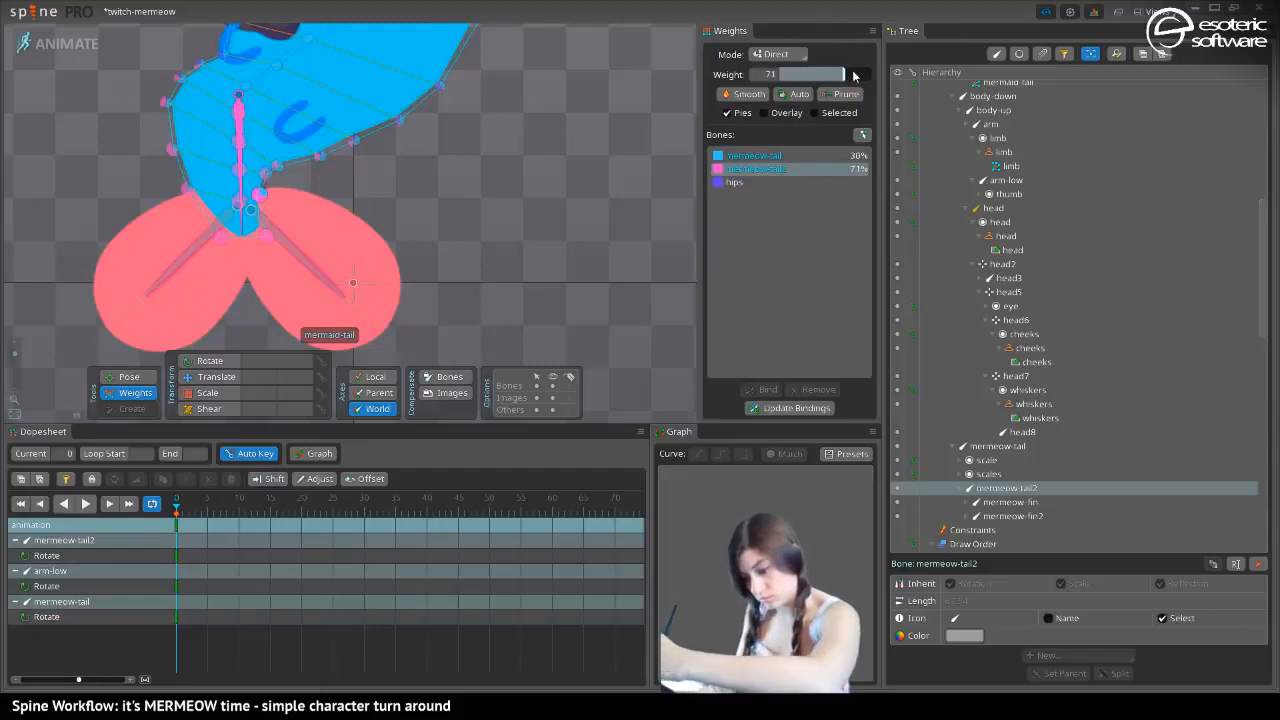
left_click(128, 376)
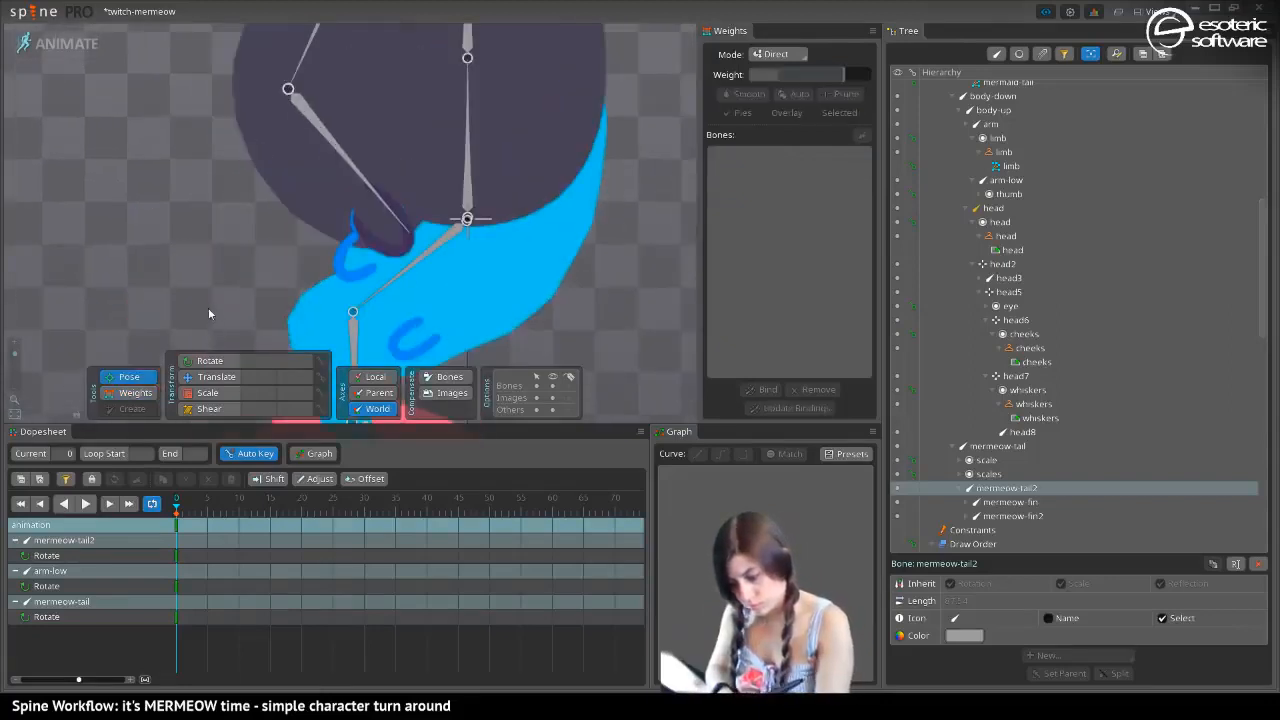
left_click_drag(17, 355, 15, 370)
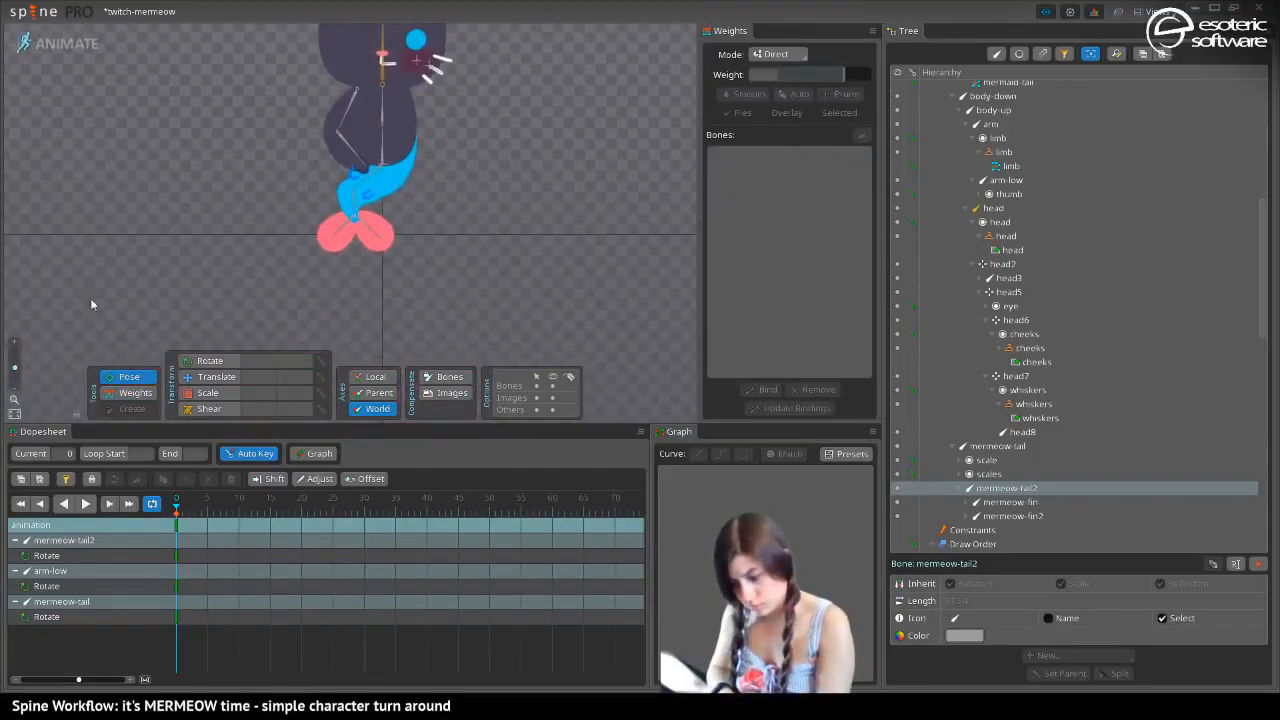
left_click_drag(191, 155, 197, 189)
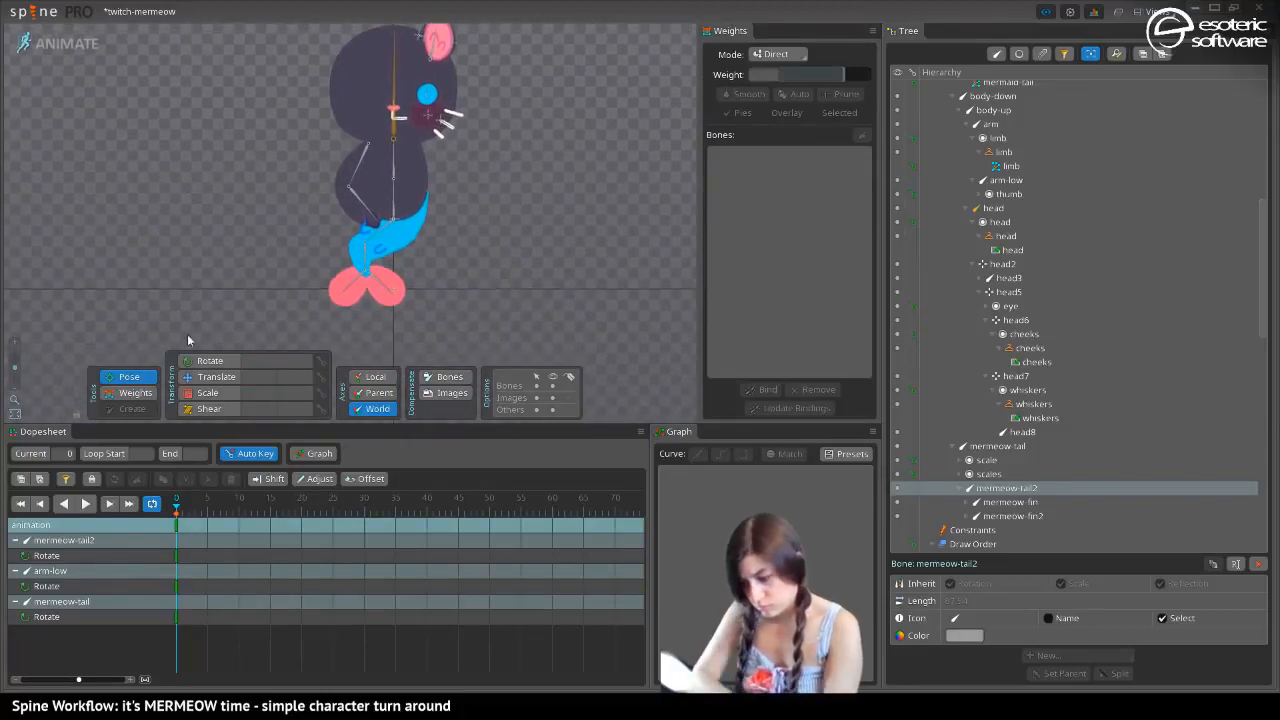
Test the arm bend by rotating the arm bone away from the body and arm-low upwards, undoing the accidental limb mesh deform
left_click(205, 360)
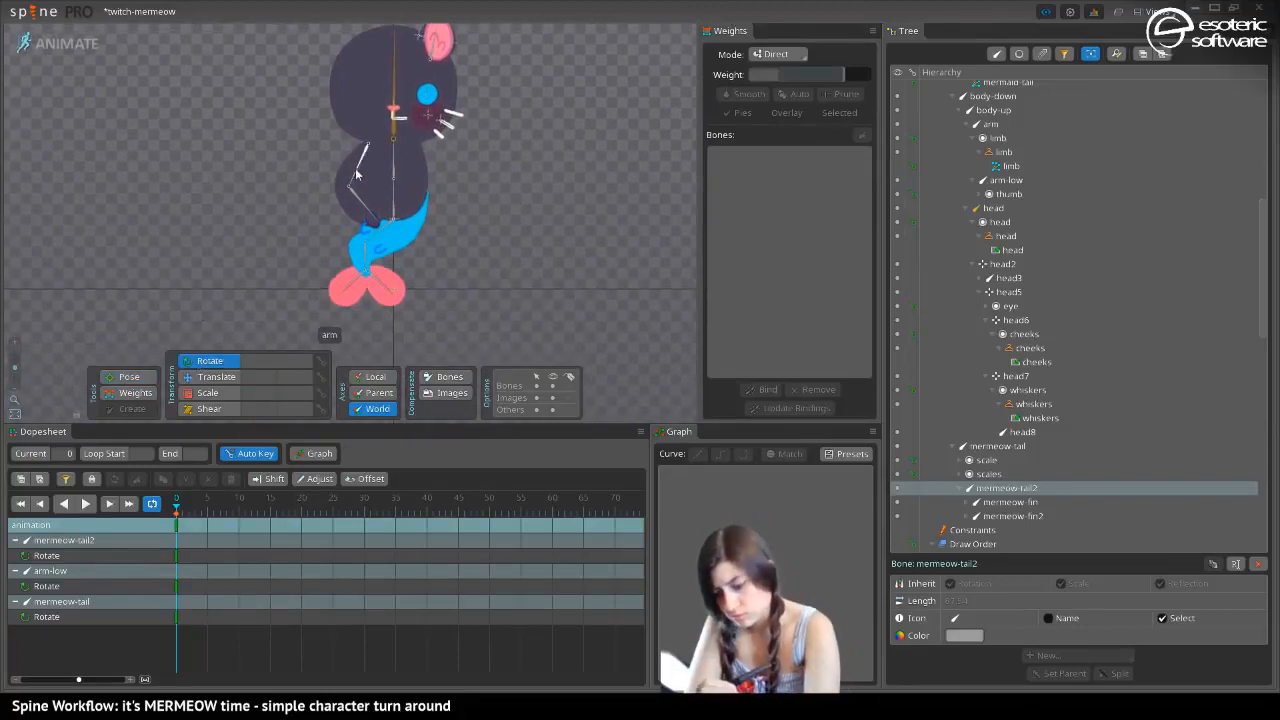
left_click_drag(354, 176, 302, 149)
left_click(306, 174)
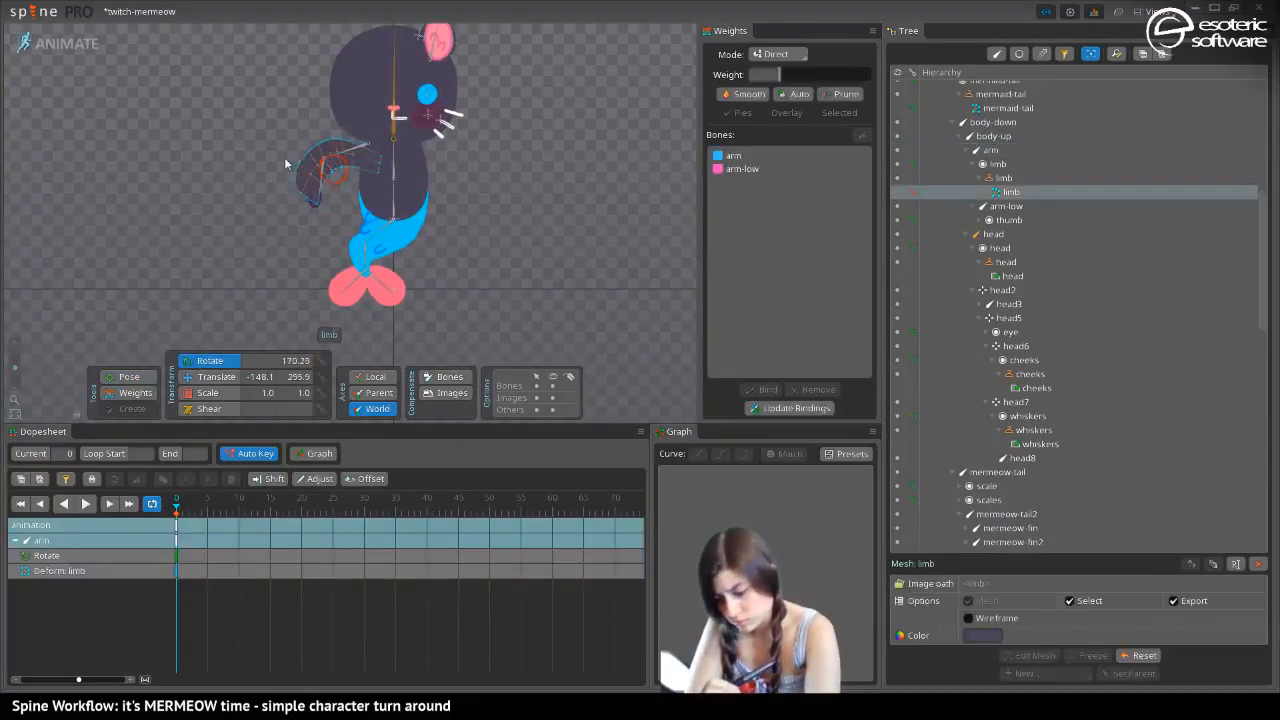
key("ctrl+z")
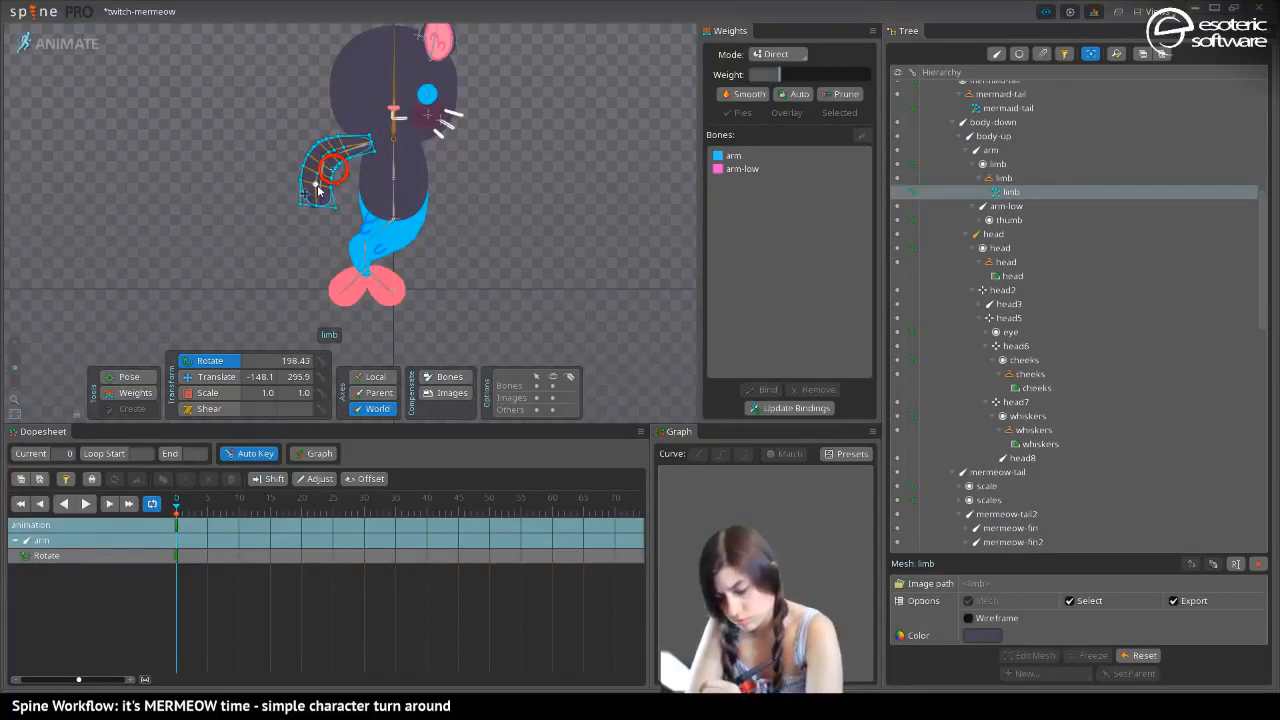
left_click(392, 197)
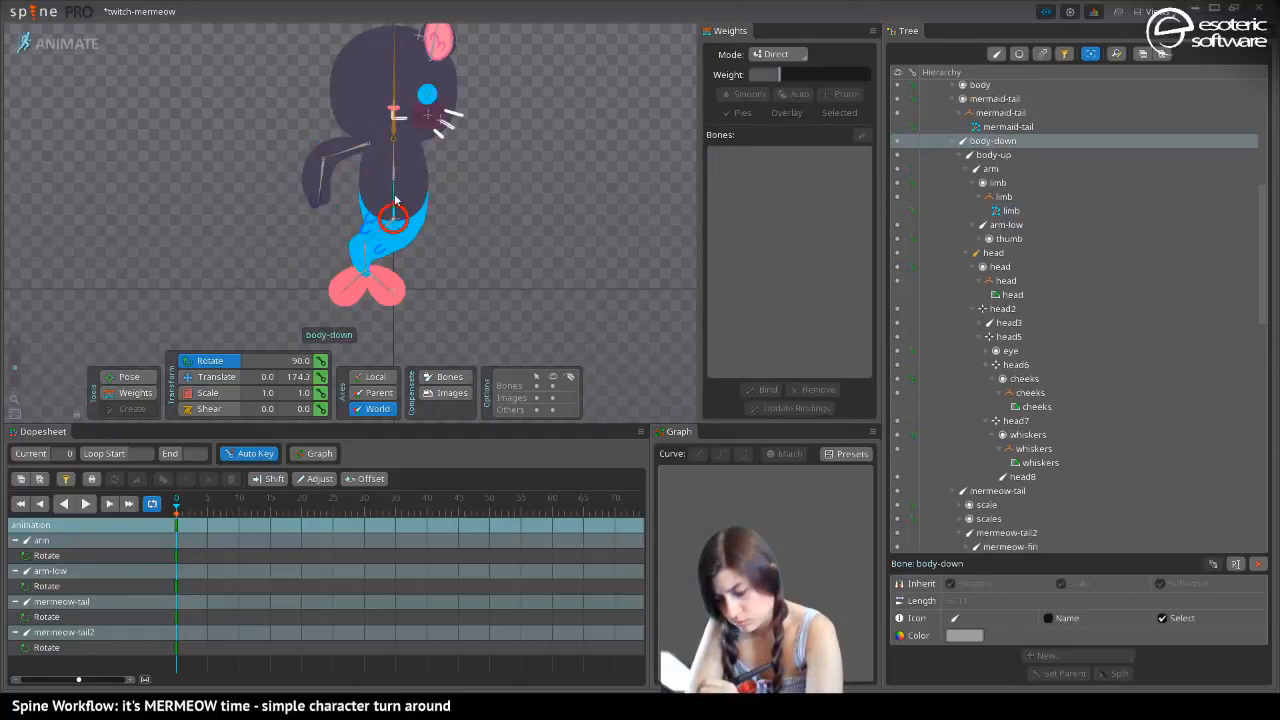
left_click(316, 181)
left_click_drag(306, 183, 272, 123)
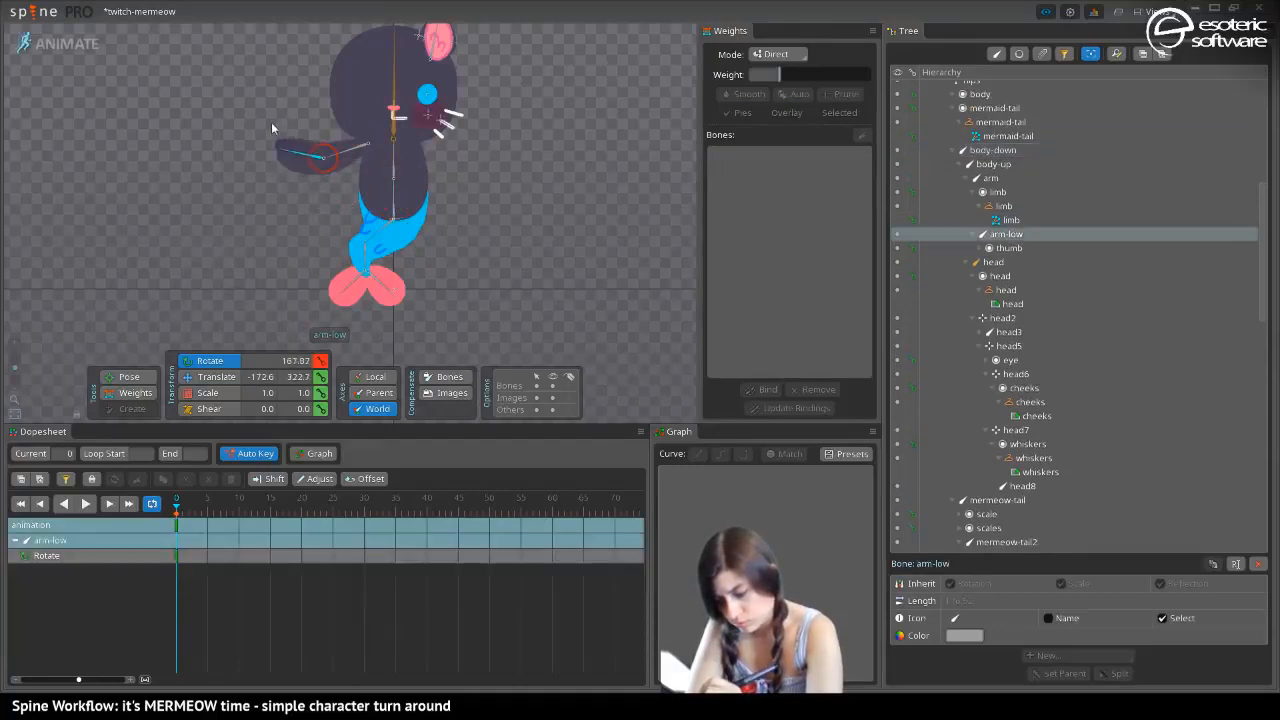
Delete all the test rotation keys at frame 0 to return the tail and arm to their setup pose
left_click(382, 233)
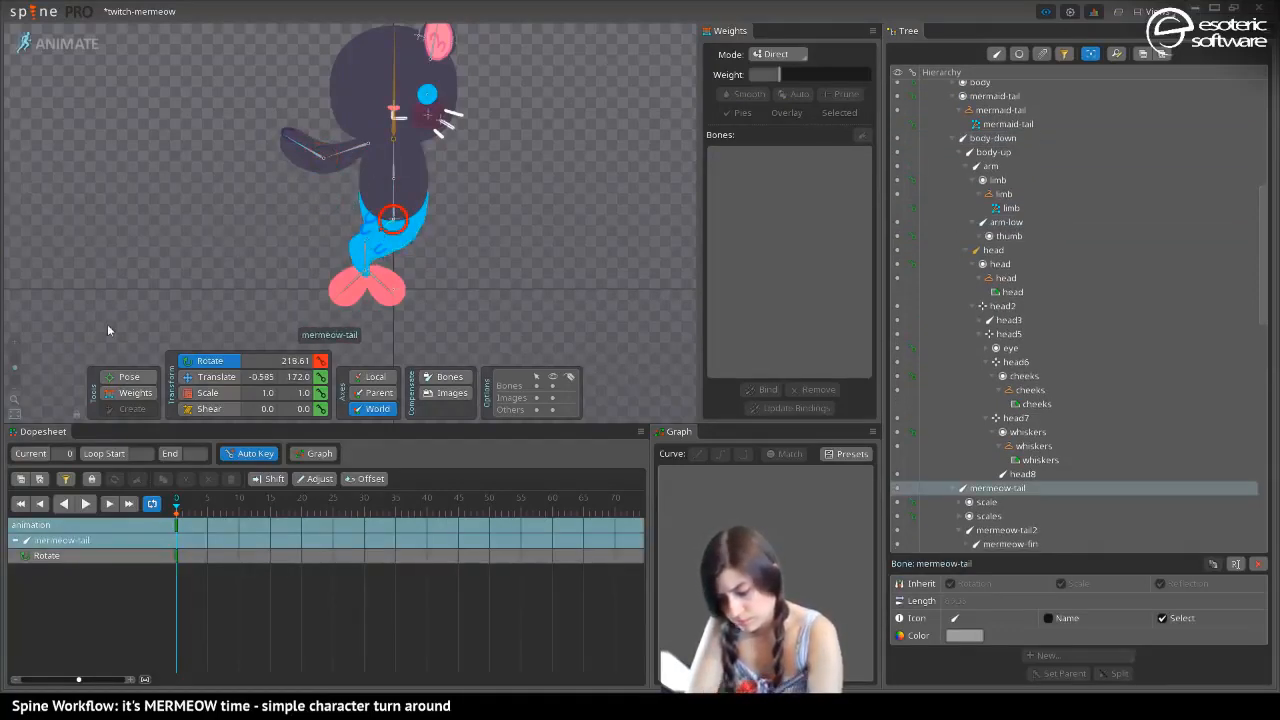
left_click(179, 527)
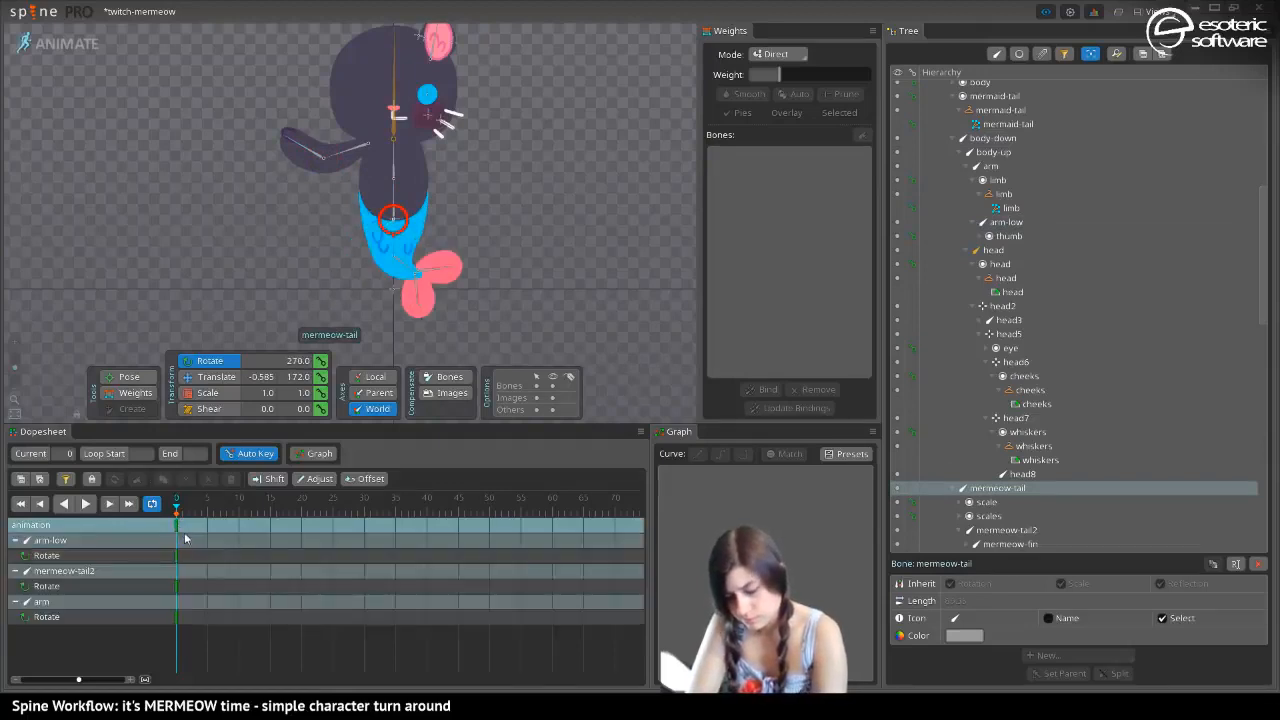
key("Delete")
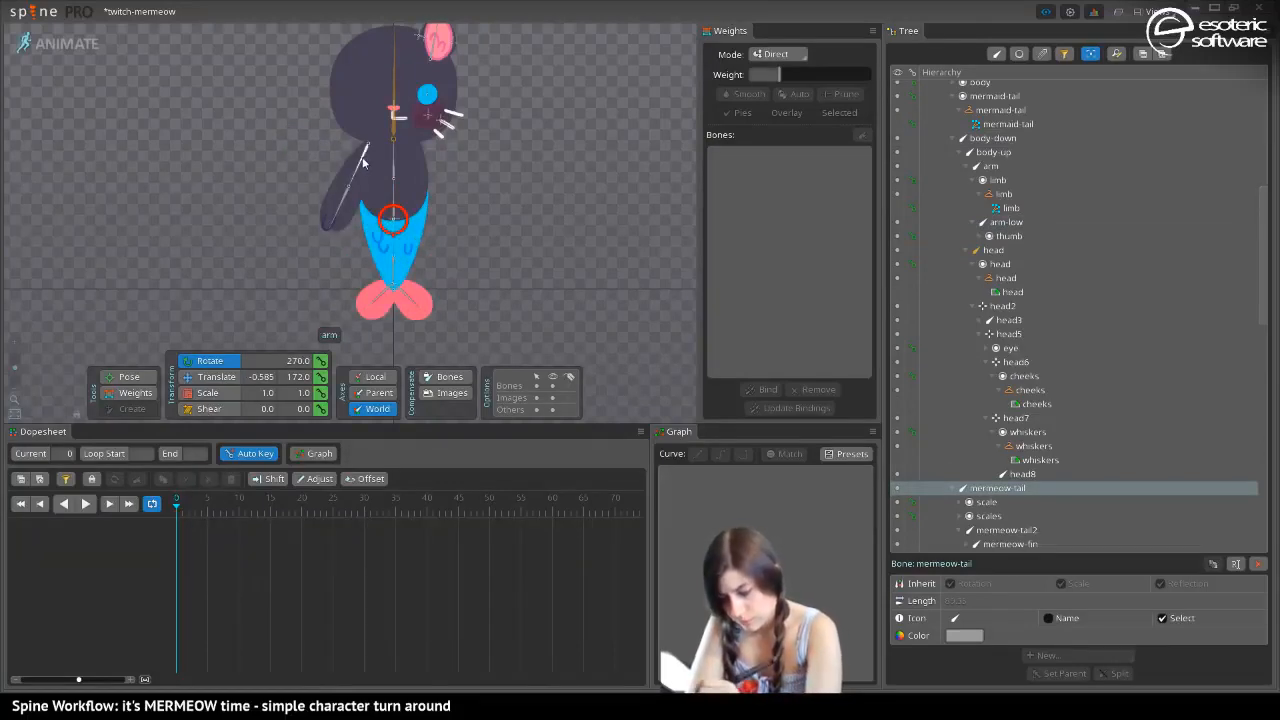
Test the deformation by rotating the arm outwards and swinging mermeow-tail towards the face side, undoing the last tail rotation
left_click_drag(358, 174, 329, 151)
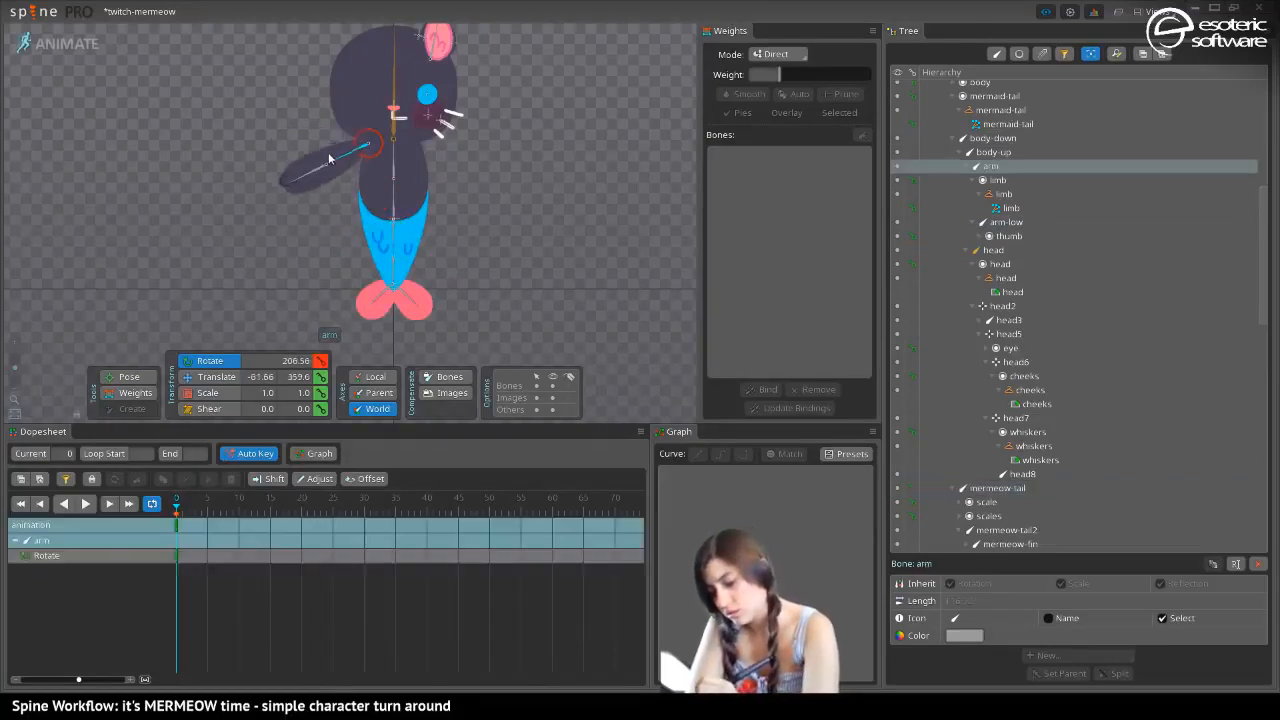
left_click_drag(400, 240, 478, 243)
left_click_drag(399, 236, 452, 244)
key("ctrl+z")
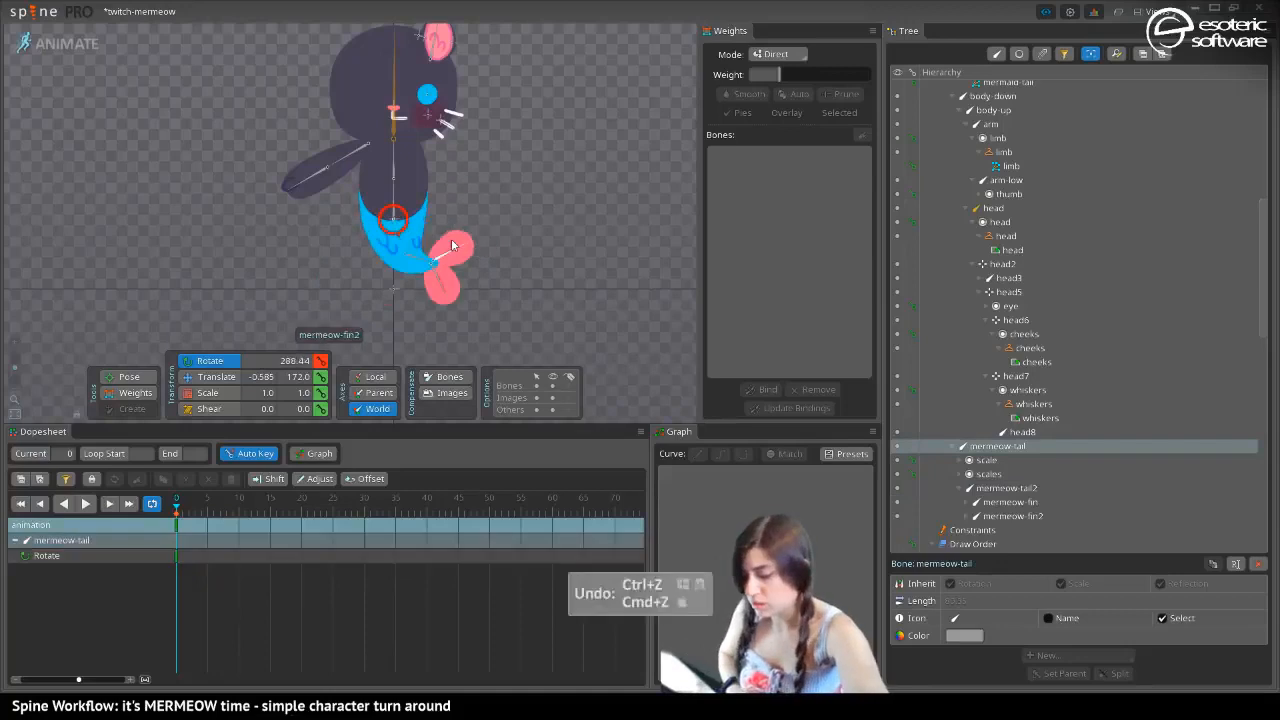
Return to Setup mode and start a new mesh for the mermaid-tail attachment, removing its existing weights
left_click(78, 44)
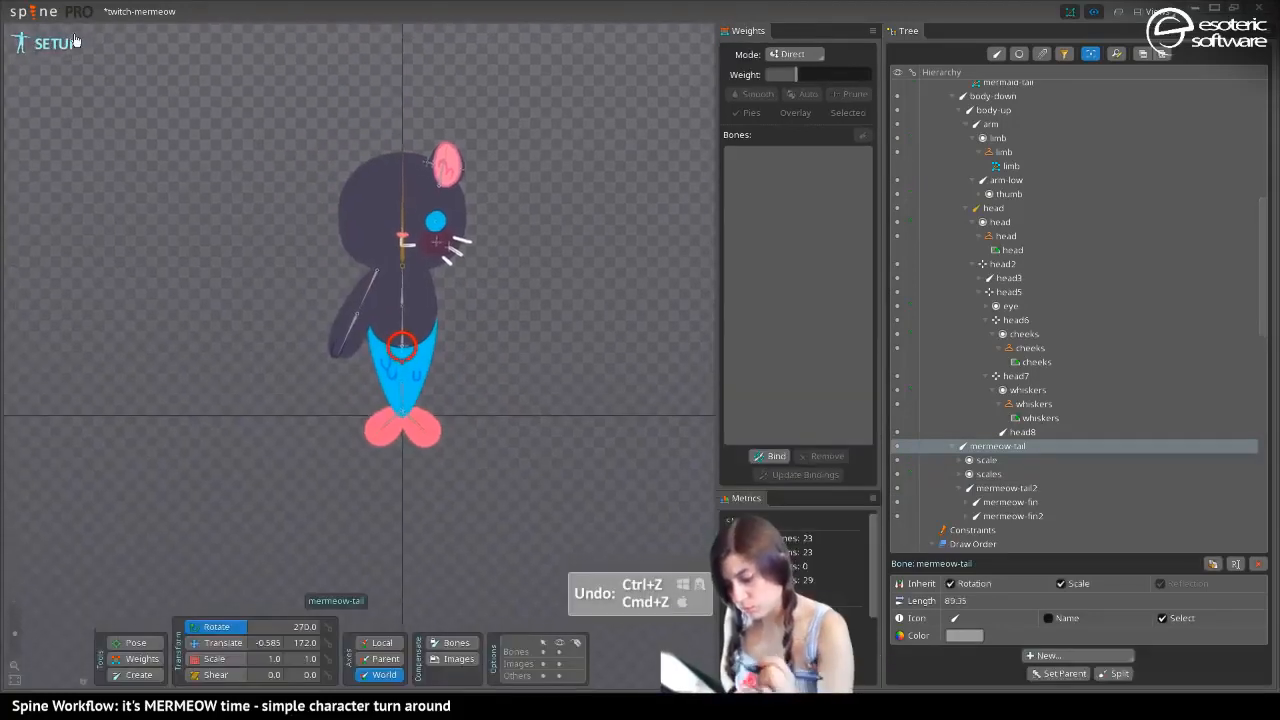
left_click(397, 399)
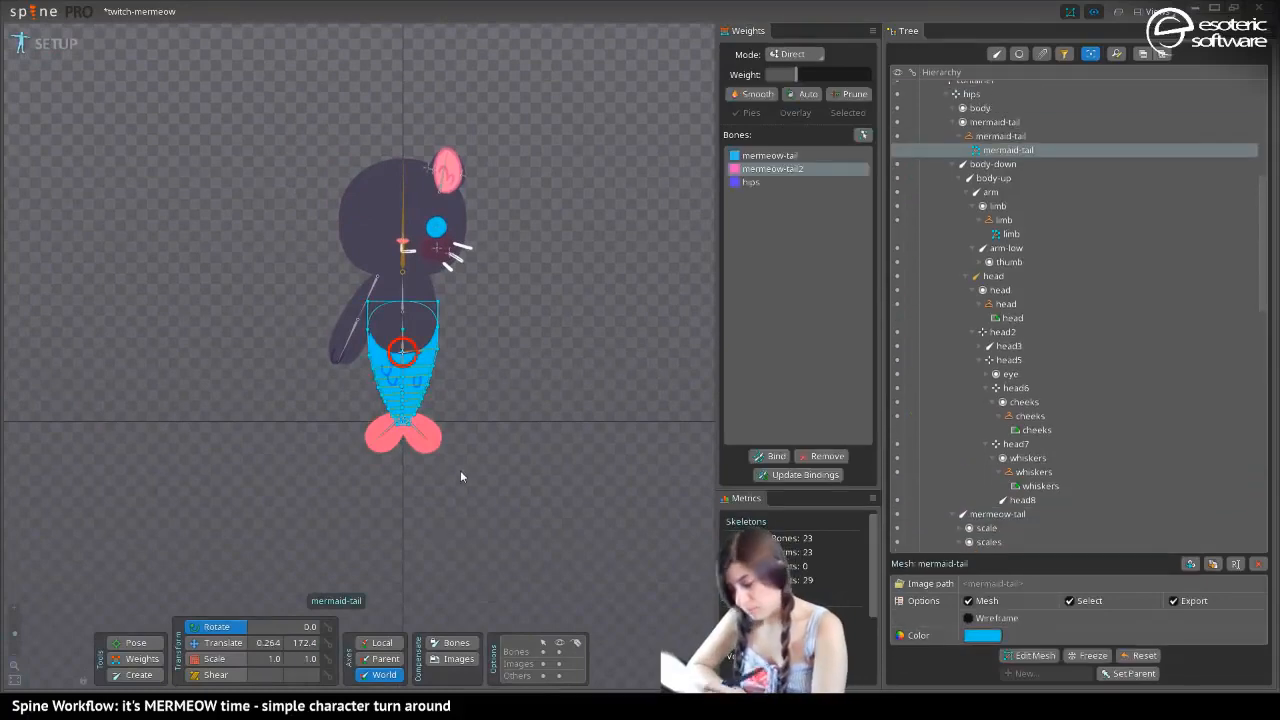
left_click(1034, 655)
left_click(281, 660)
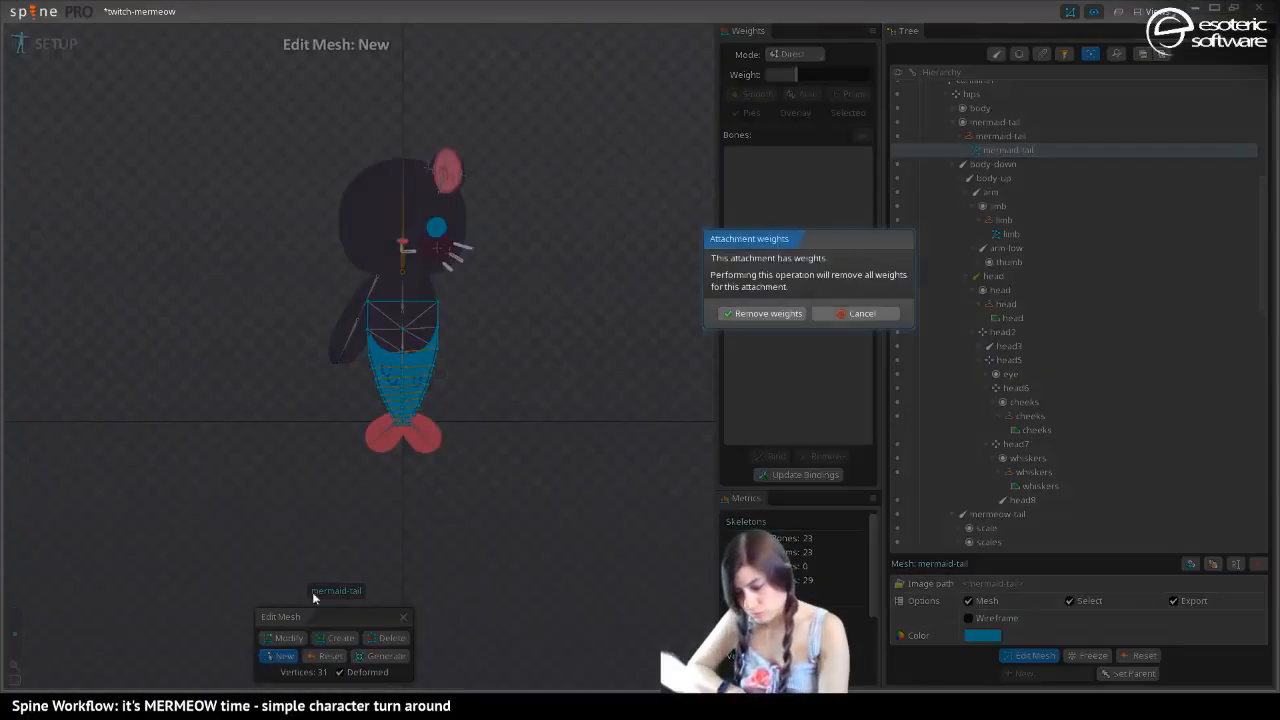
left_click(755, 314)
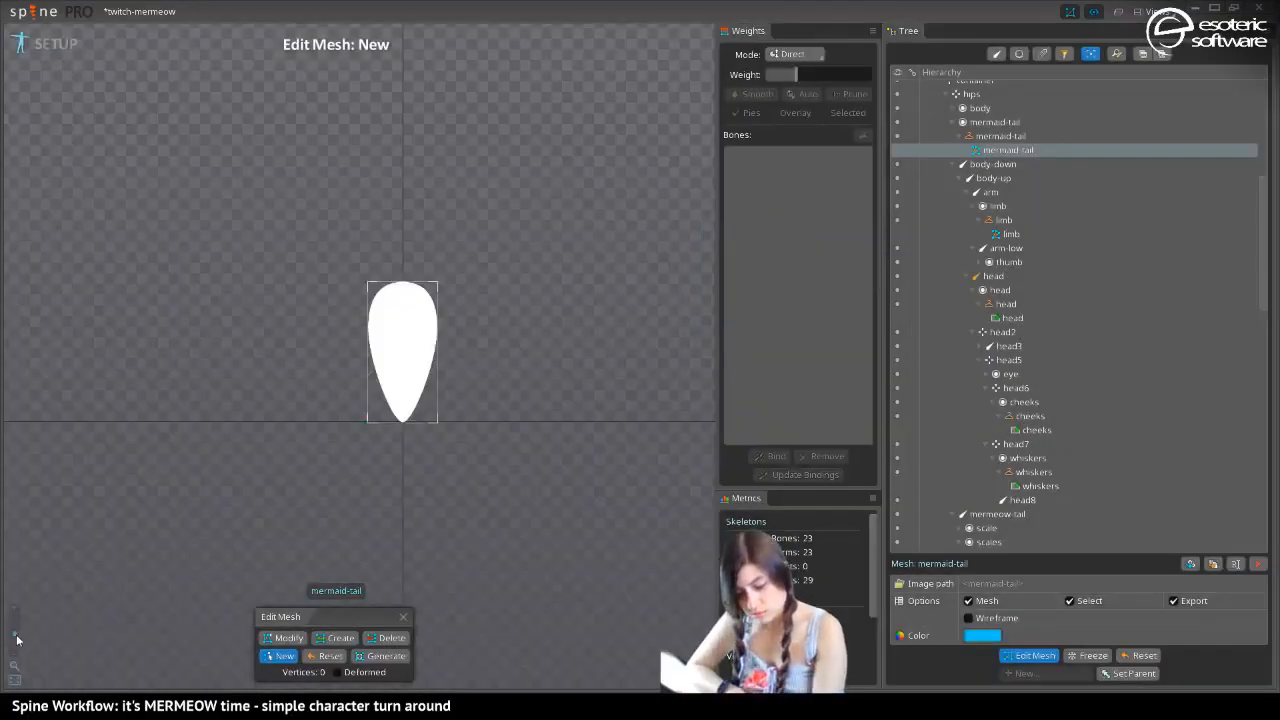
Trace a closed ten-vertex hull around the mermaid-tail image, with square upper corners, tapering sides and a narrow flat tip
left_click_drag(16, 637, 18, 624)
left_click_drag(235, 489, 334, 358)
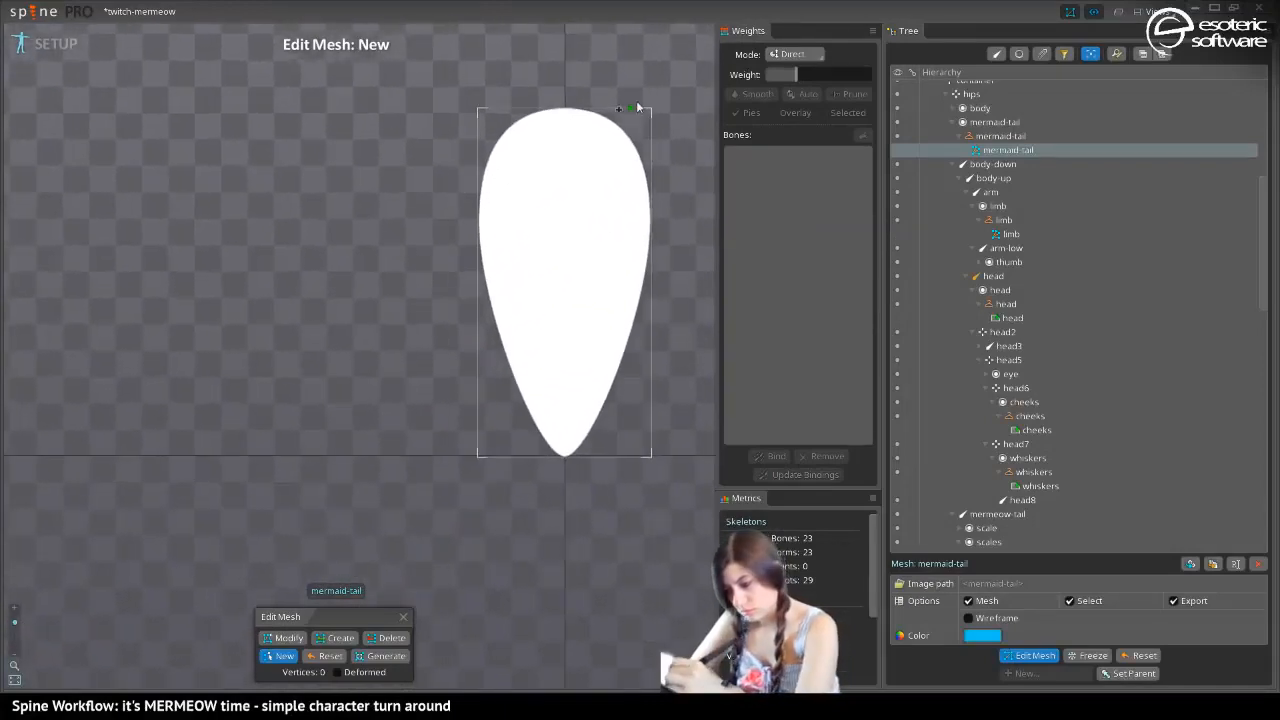
left_click(477, 107)
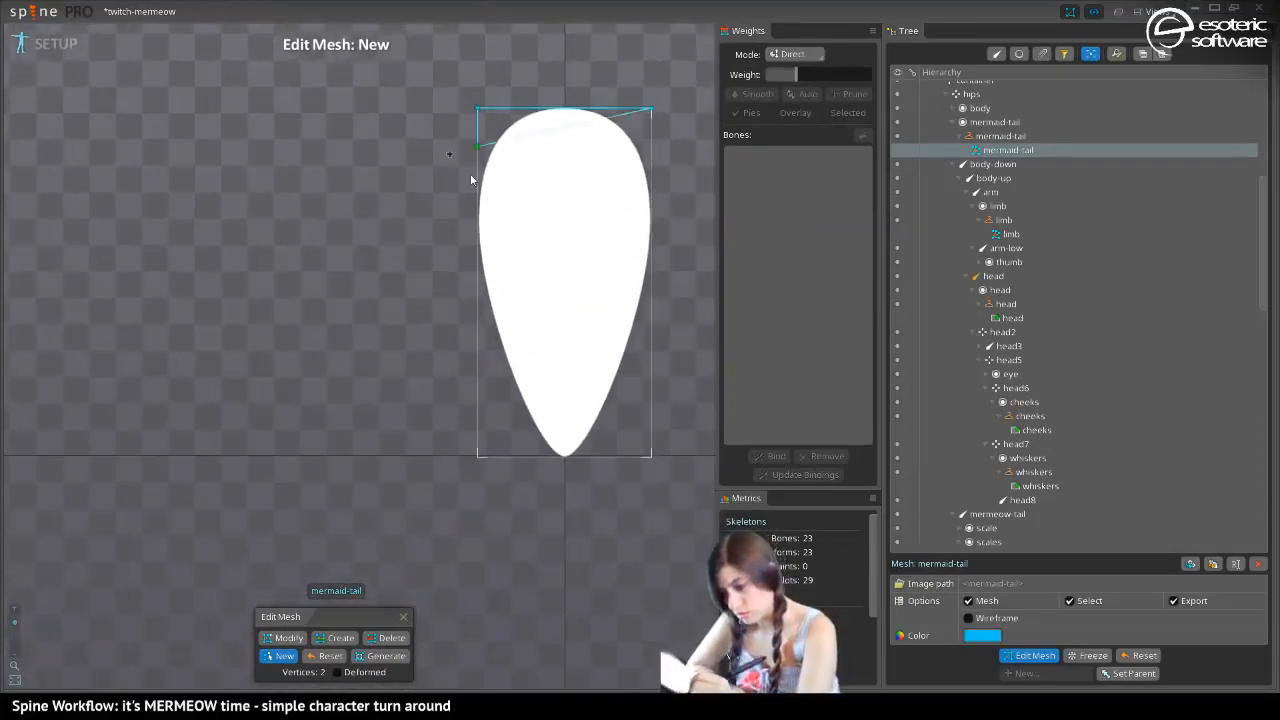
left_click(484, 300)
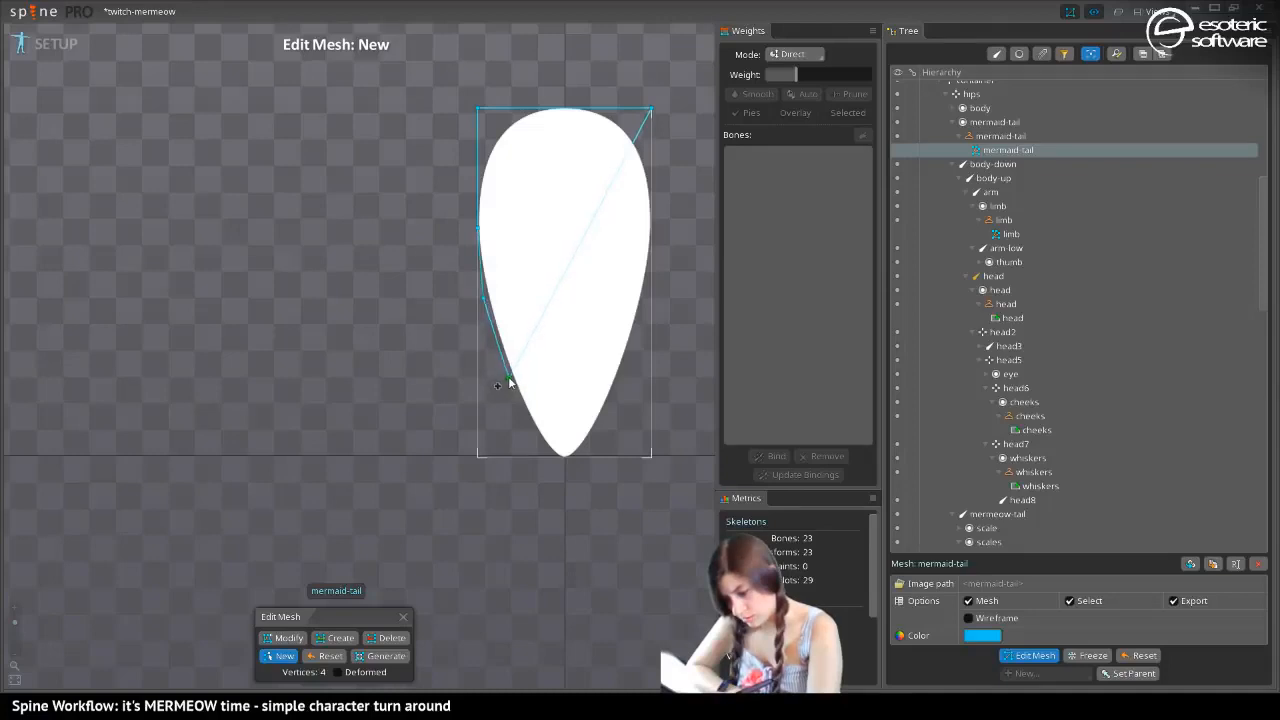
left_click(508, 381)
left_click(548, 462)
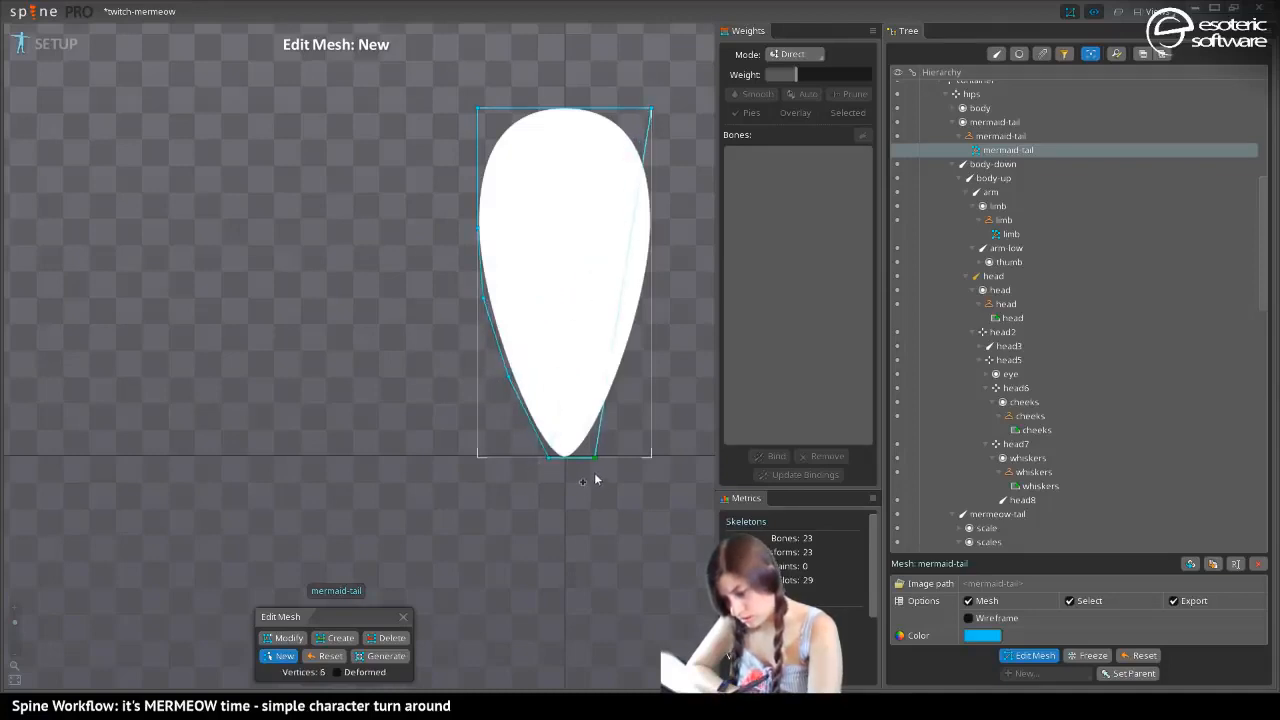
left_click(621, 374)
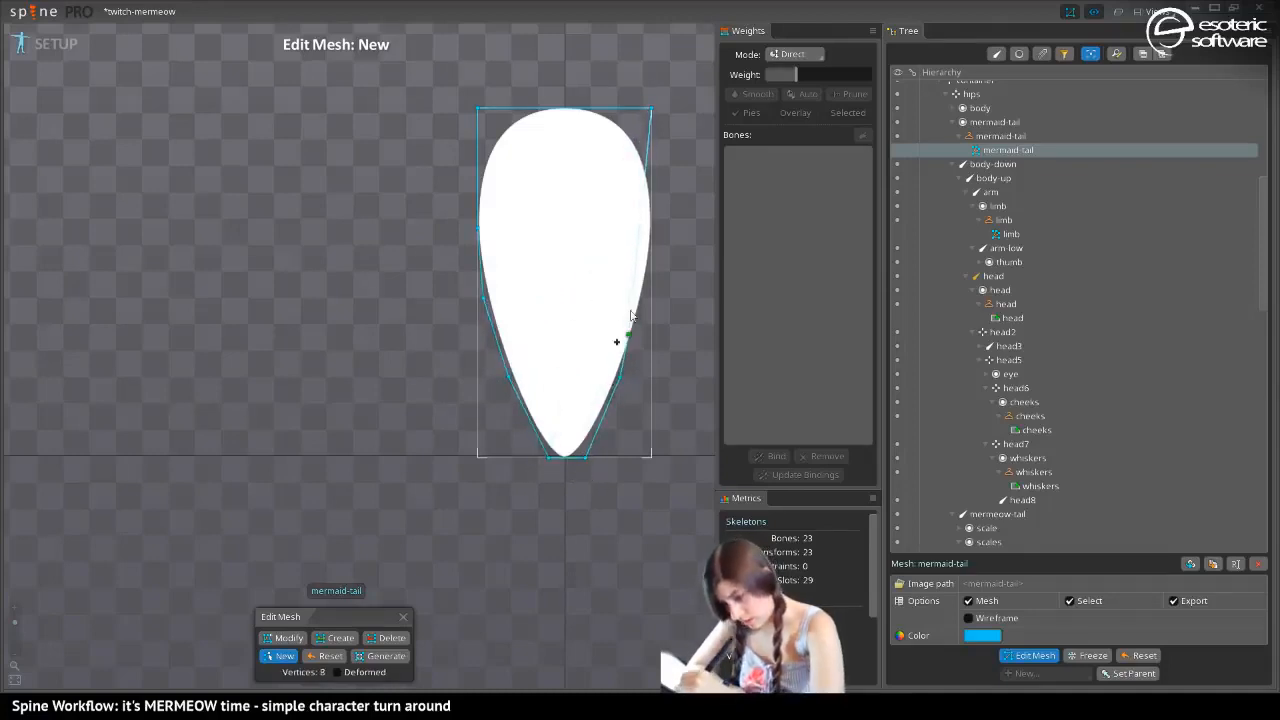
left_click(651, 237)
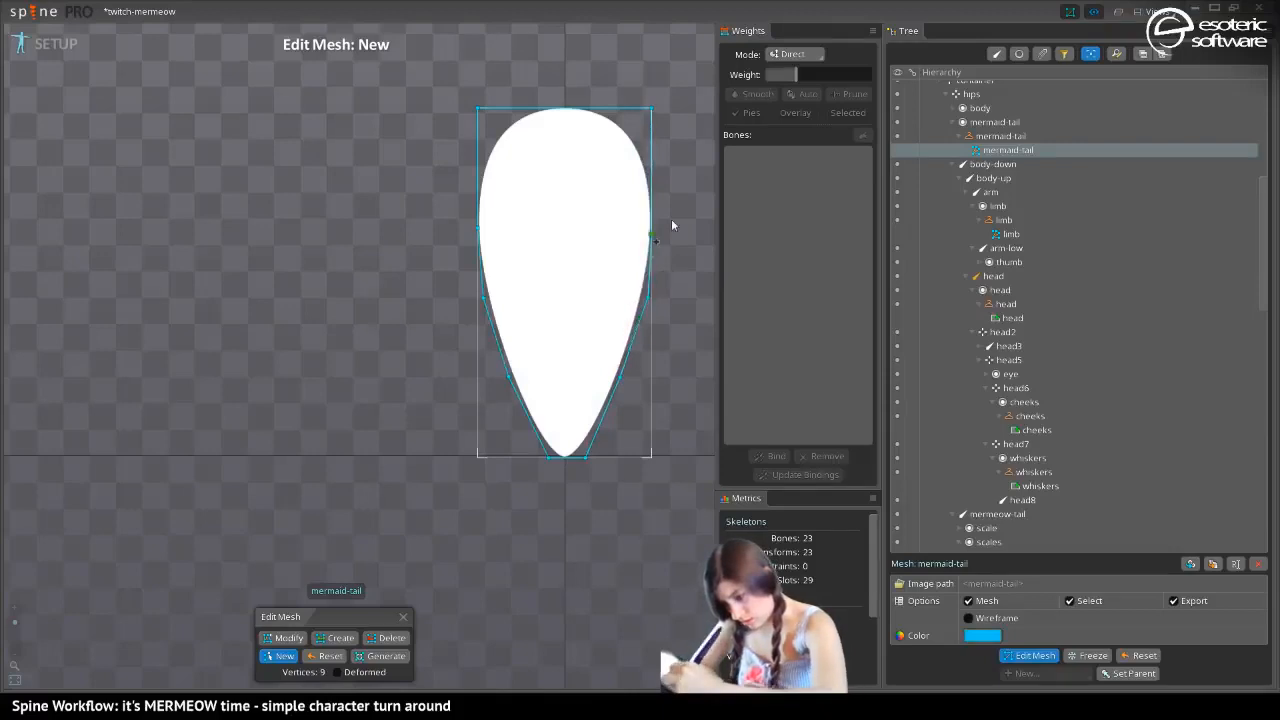
left_click(652, 190)
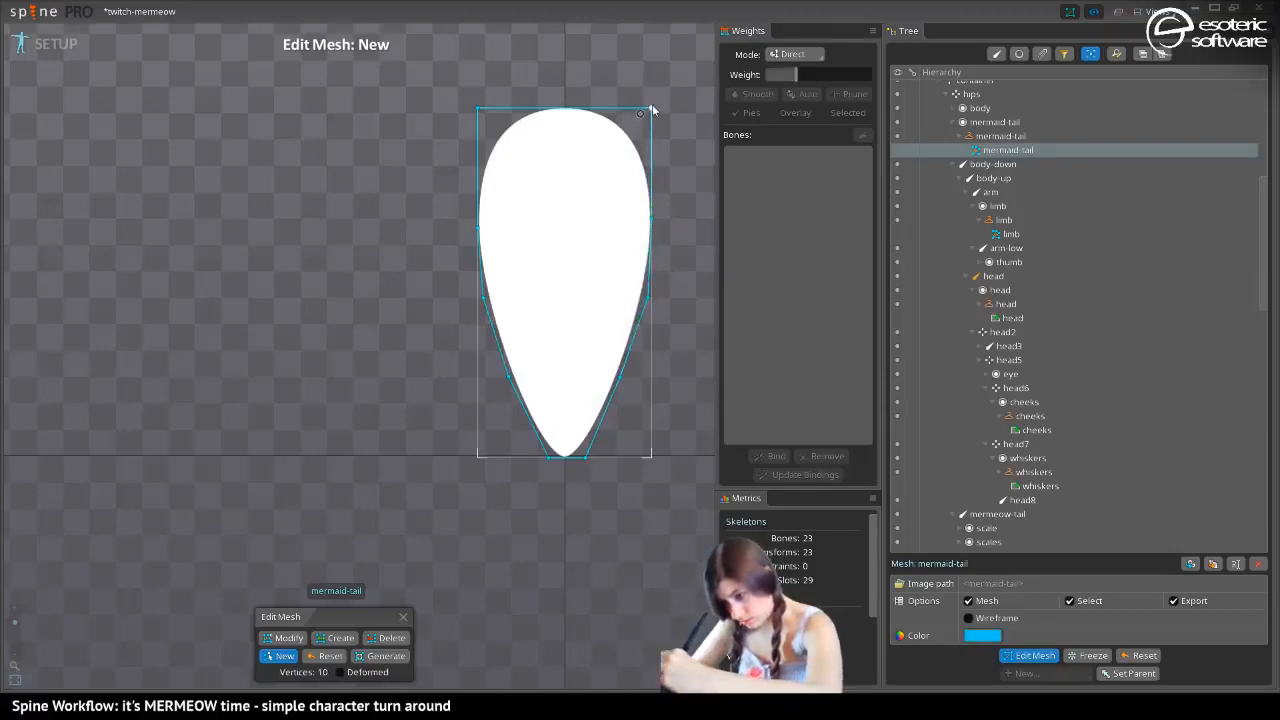
left_click(642, 112)
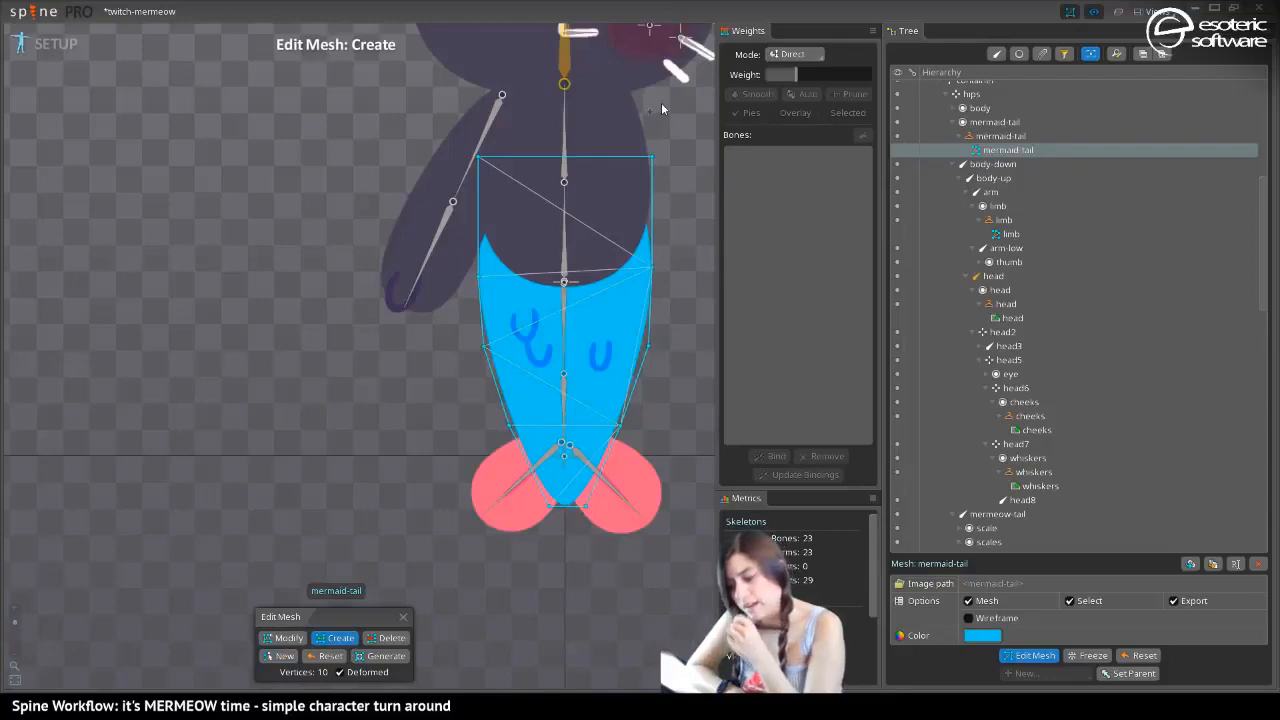
Add an inner mesh vertex at the hips joint, and undo the extra one placed at the mermeow-tail2 joint
left_click(518, 403)
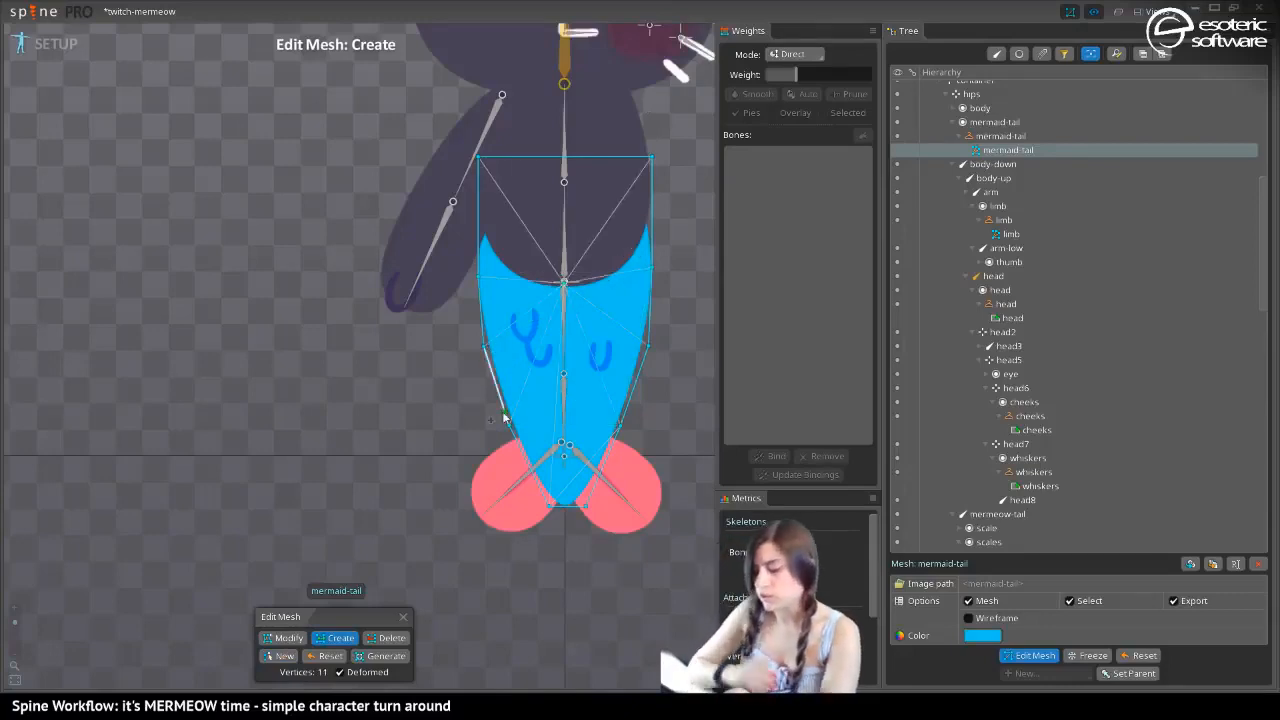
left_click(564, 376)
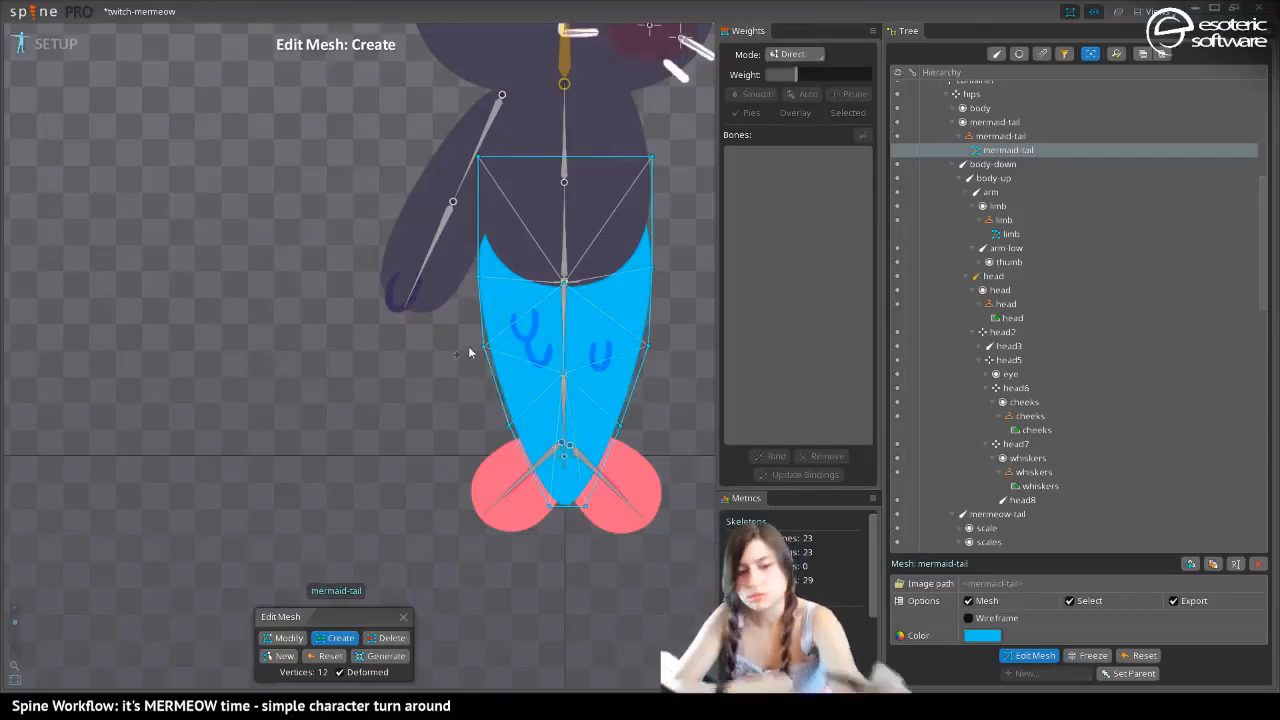
key("ctrl+z")
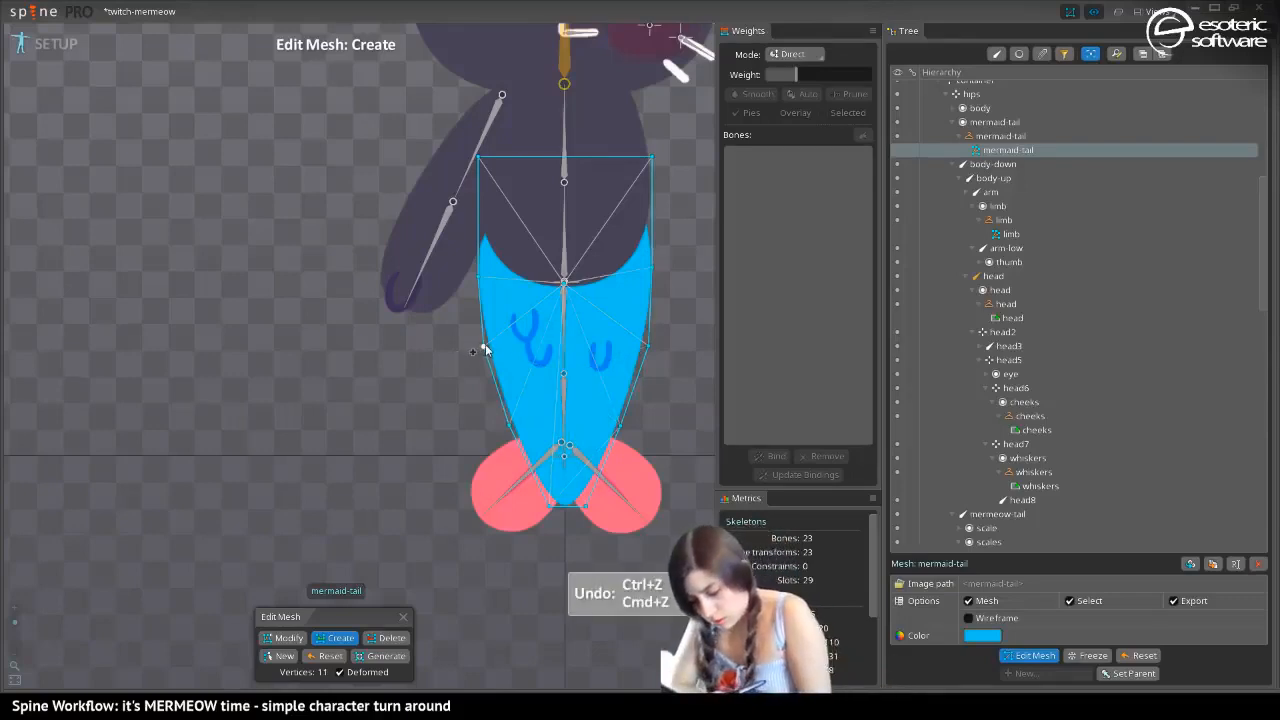
Create four horizontal edges across the lower part of the tail mesh, joining opposite points of the hull
left_click_drag(484, 347, 647, 346)
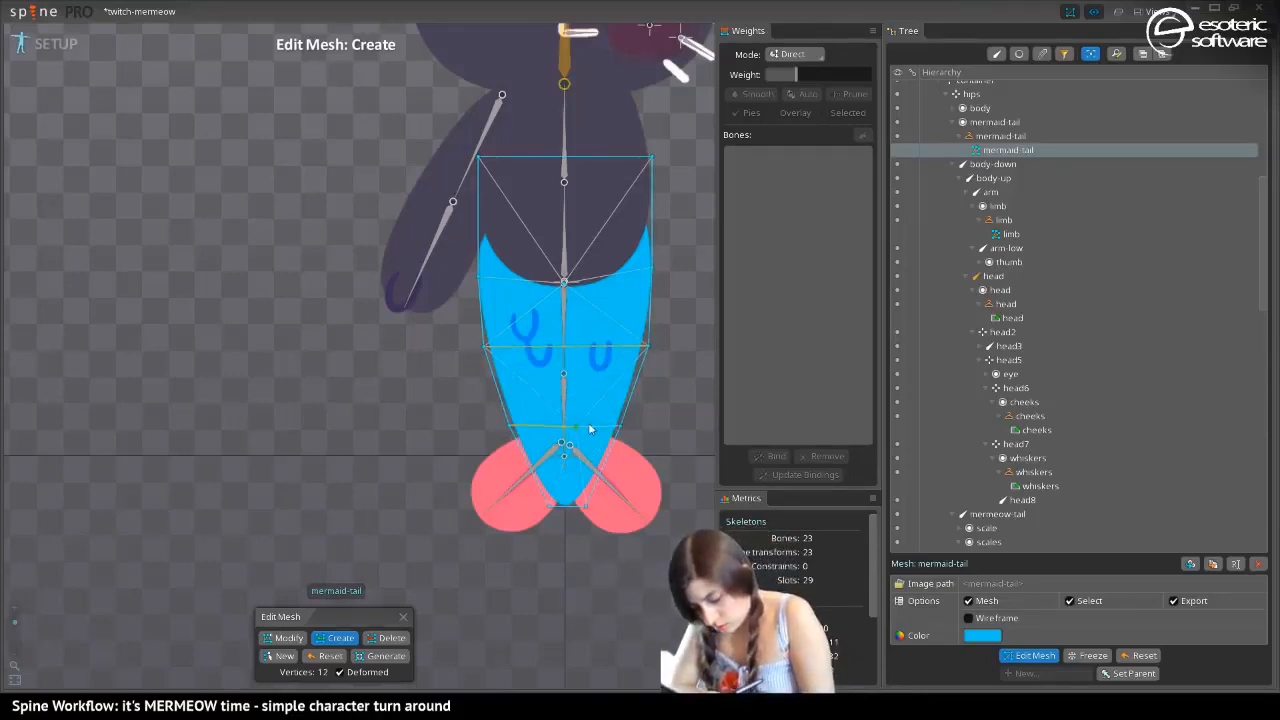
left_click_drag(589, 428, 618, 430)
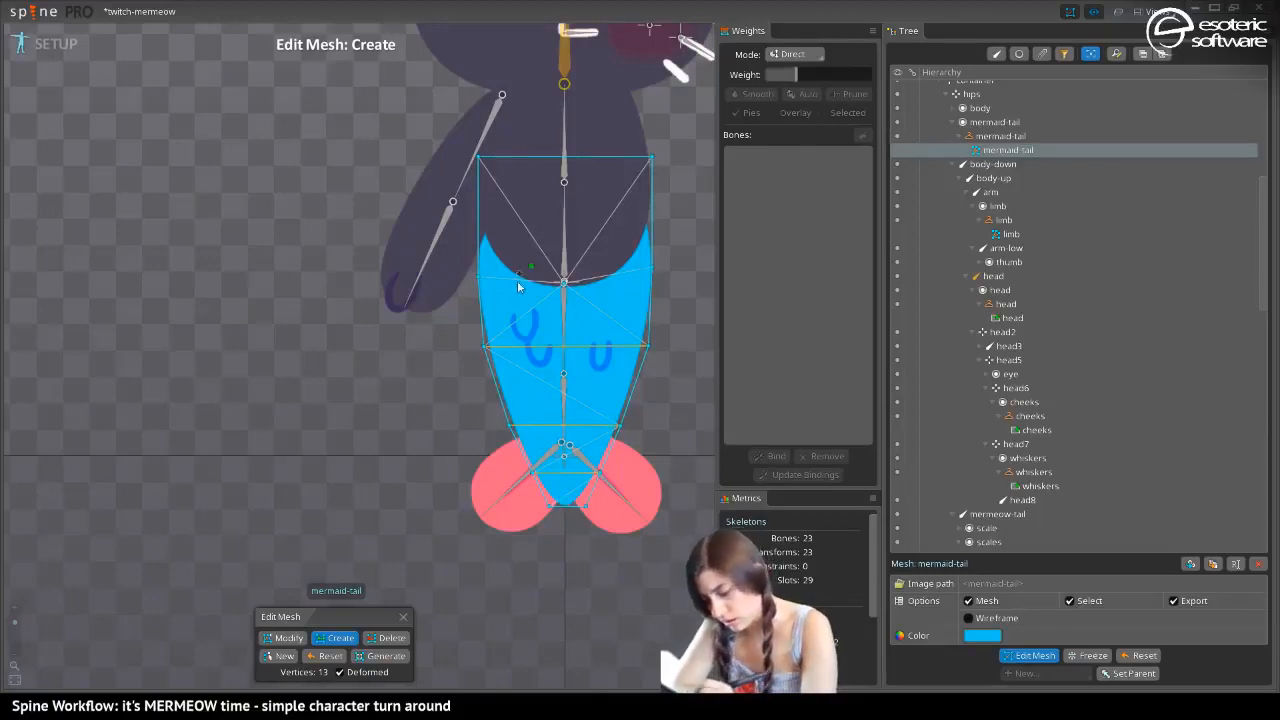
left_click_drag(497, 392, 614, 393)
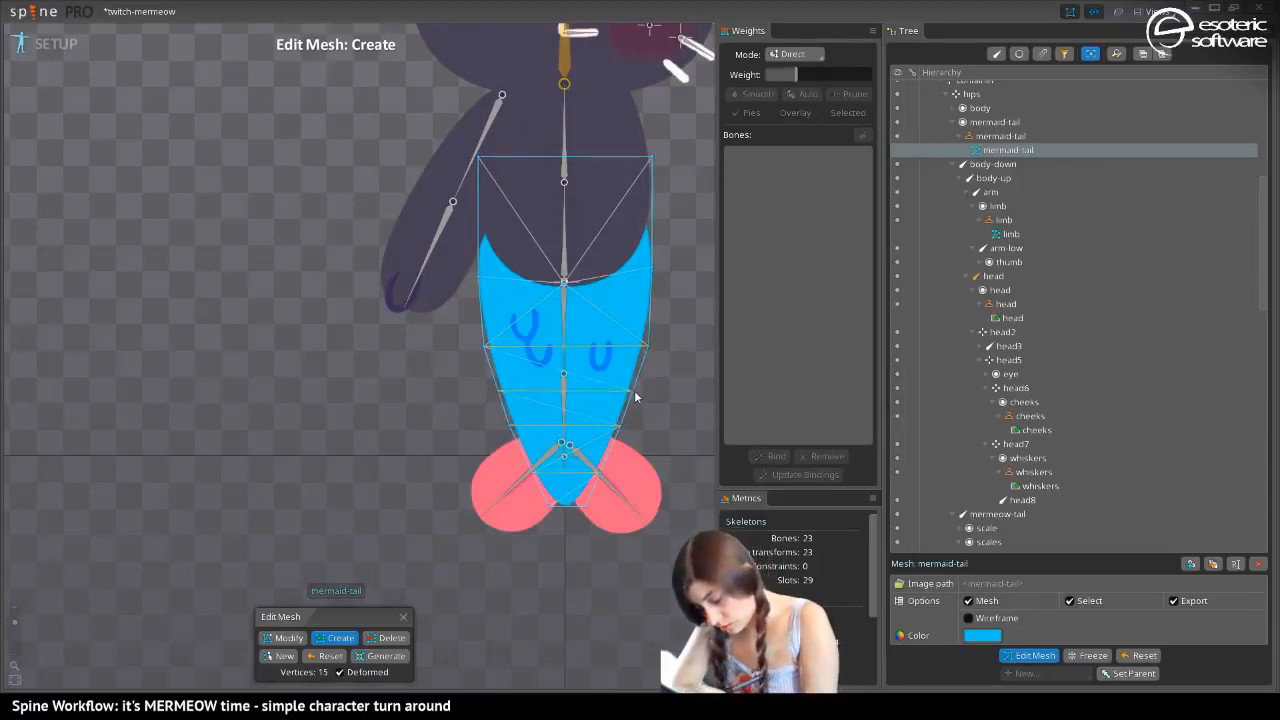
Add a centre vertex on each of the four horizontal edges along the tail bones, and finish editing the mesh
left_click(564, 478)
key("ctrl+z")
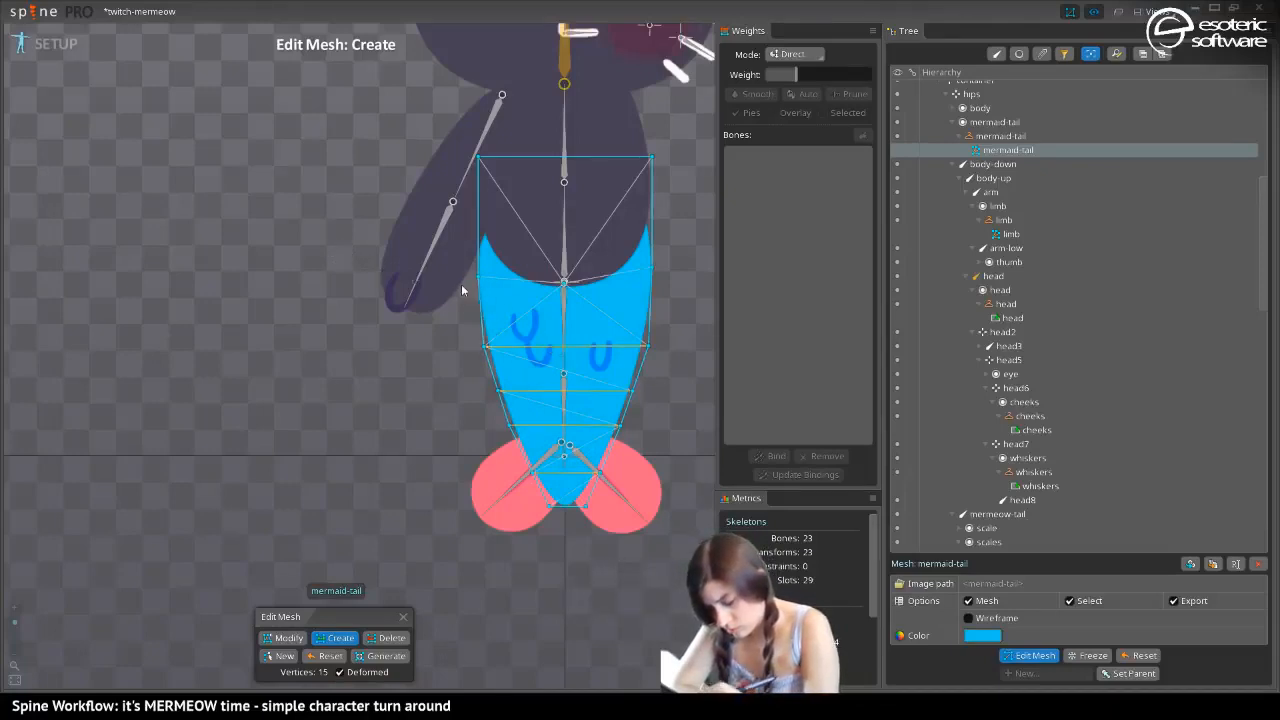
left_click(564, 347)
left_click(564, 391)
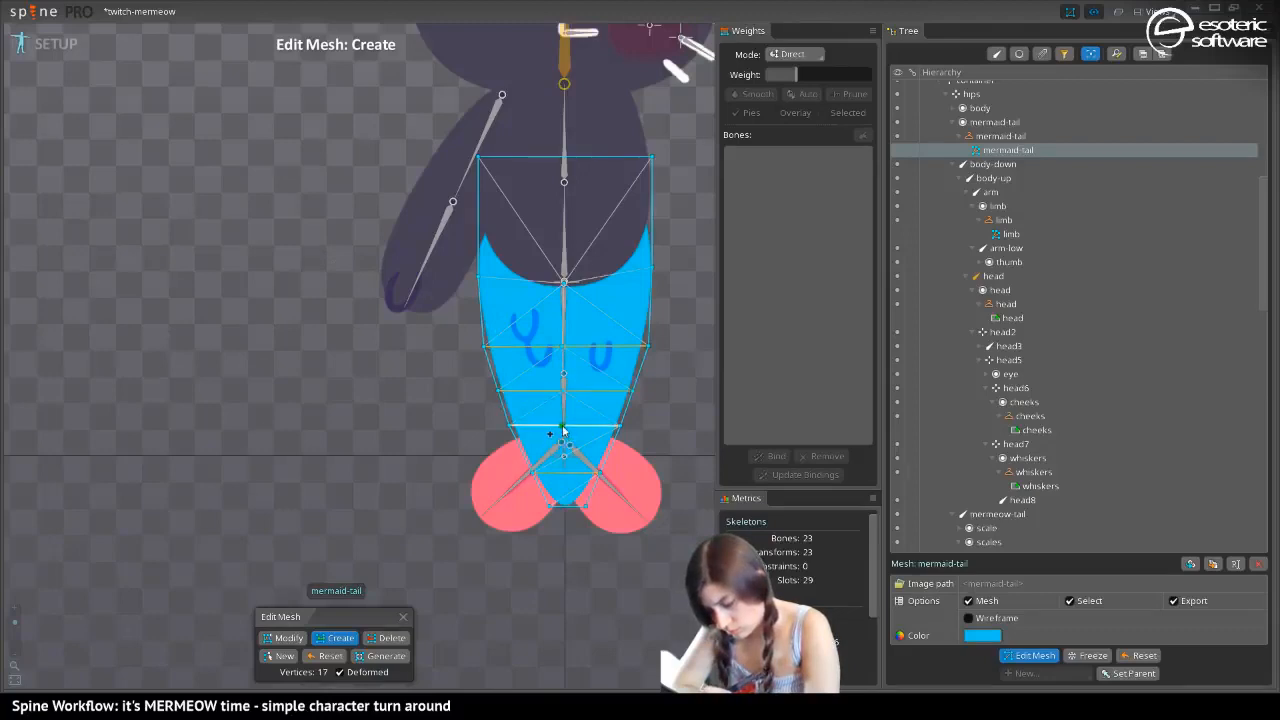
left_click(562, 474)
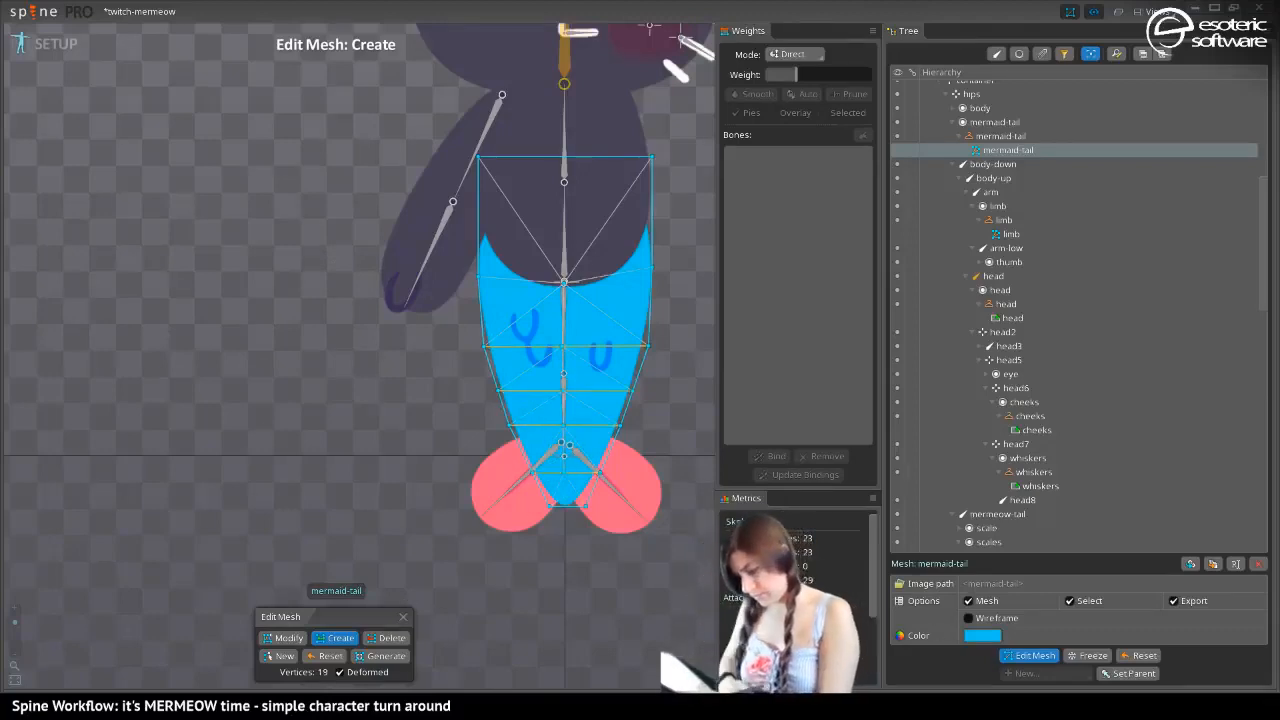
left_click(1030, 655)
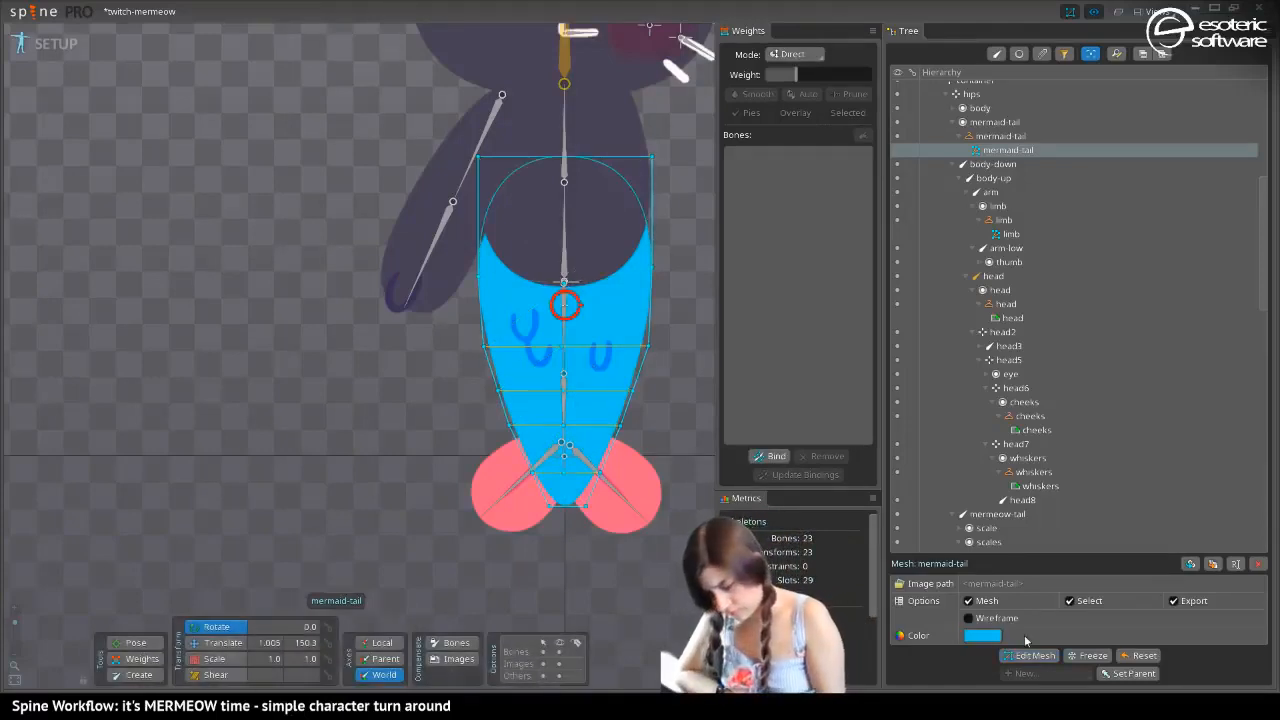
Translate the mermaid-tail mesh straight up to a Y position of about 194.8 so its tip meets the fins
key("v")
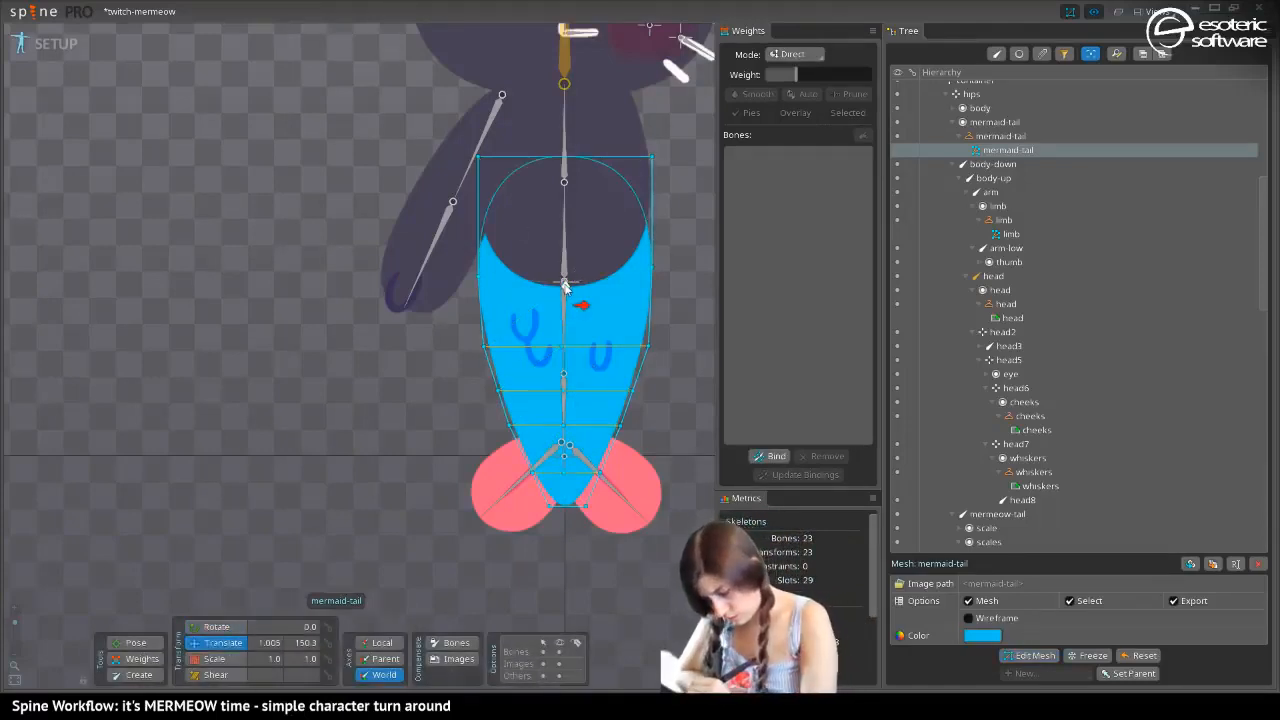
left_click_drag(564, 287, 561, 224)
left_click_drag(565, 236, 566, 244)
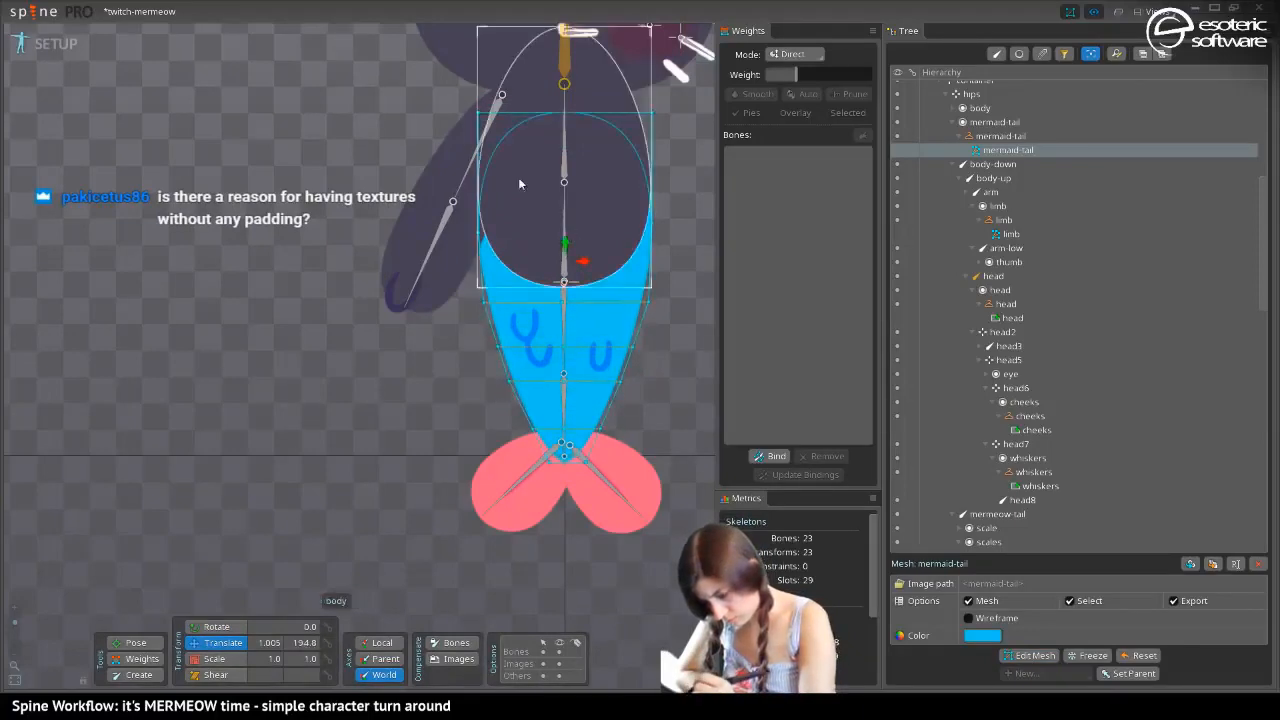
Lower the tail mesh's two upper corner vertices together, and undo the sideways move of the hull vertex on the hand side
left_click(120, 647)
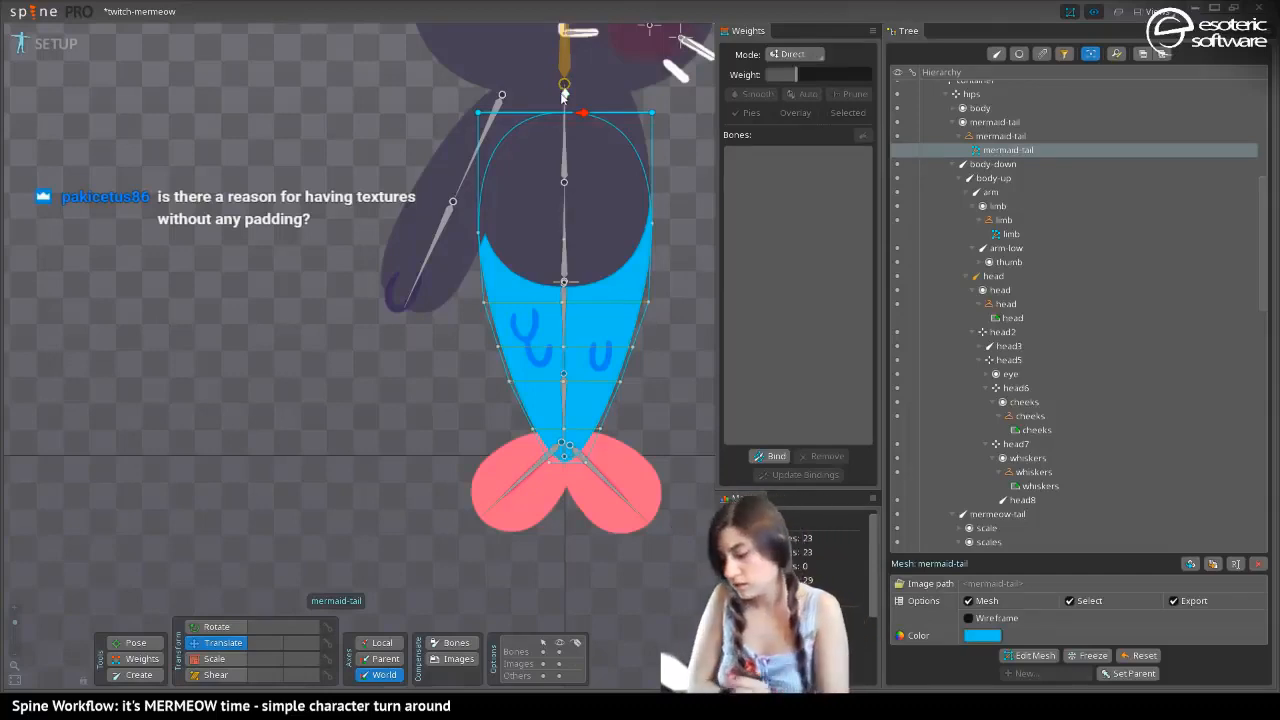
left_click_drag(565, 93, 561, 140)
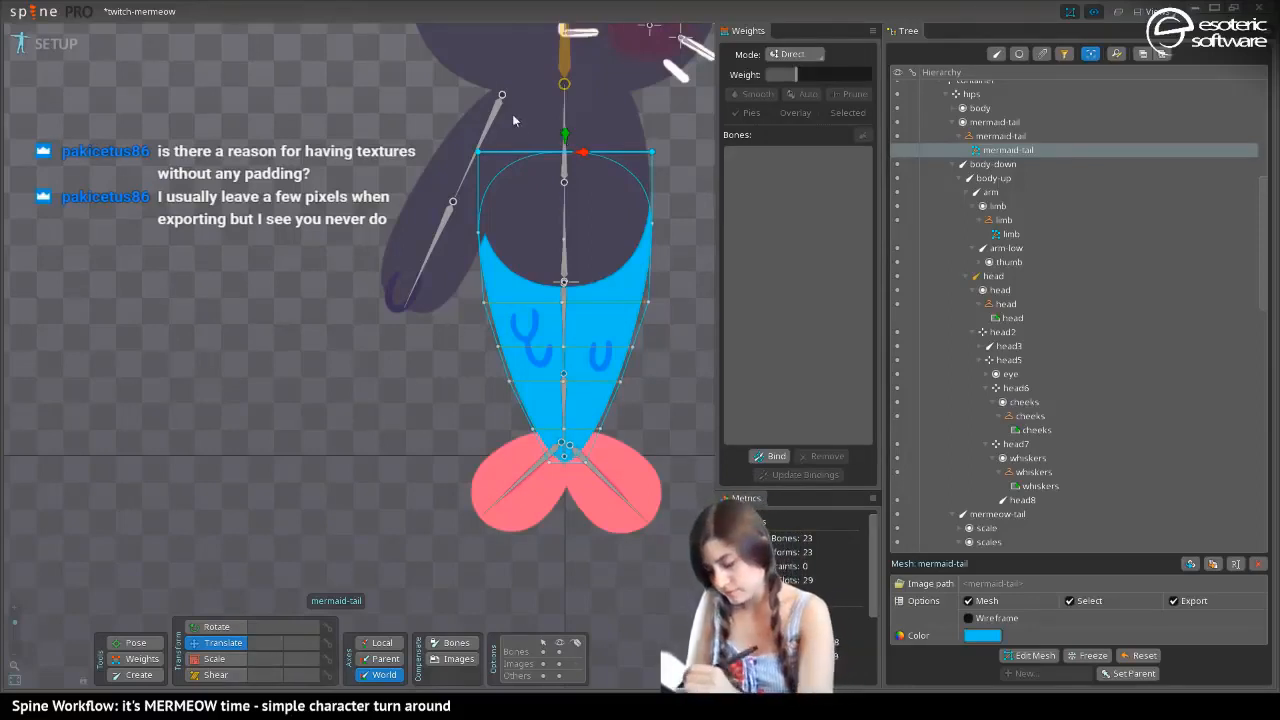
left_click_drag(478, 234, 448, 238)
key("ctrl+z")
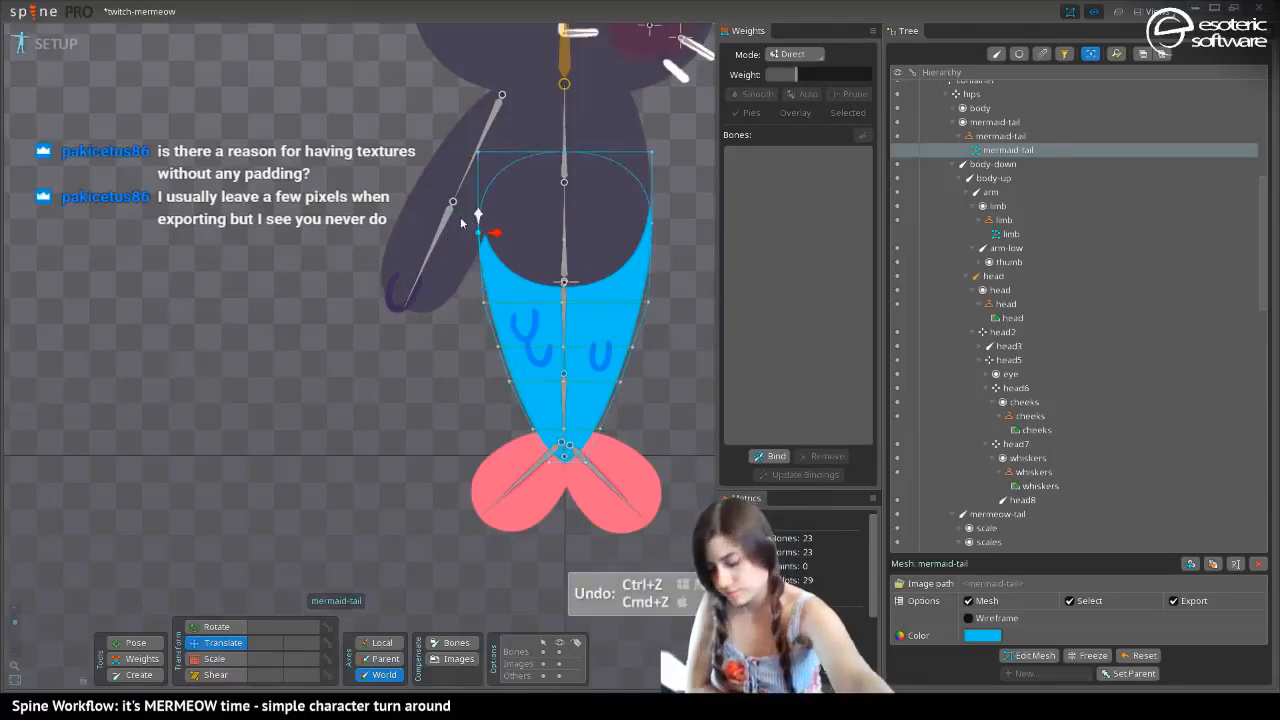
left_click_drag(461, 456, 369, 483)
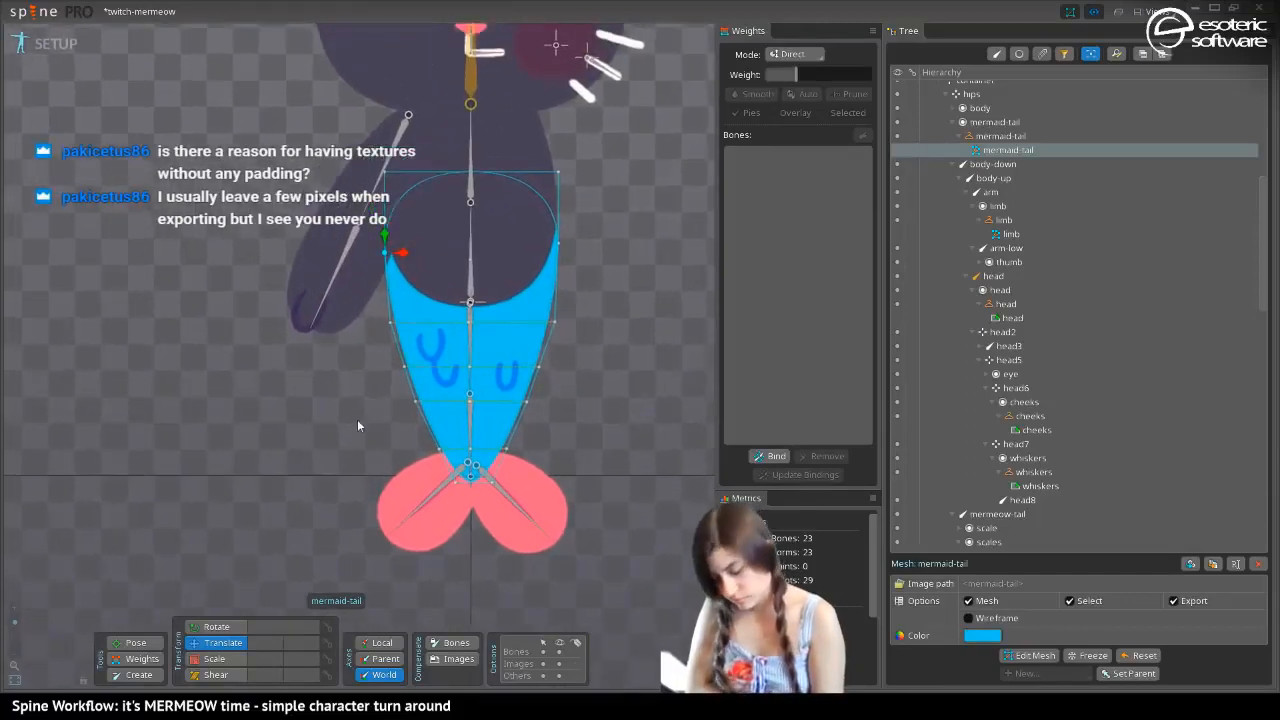
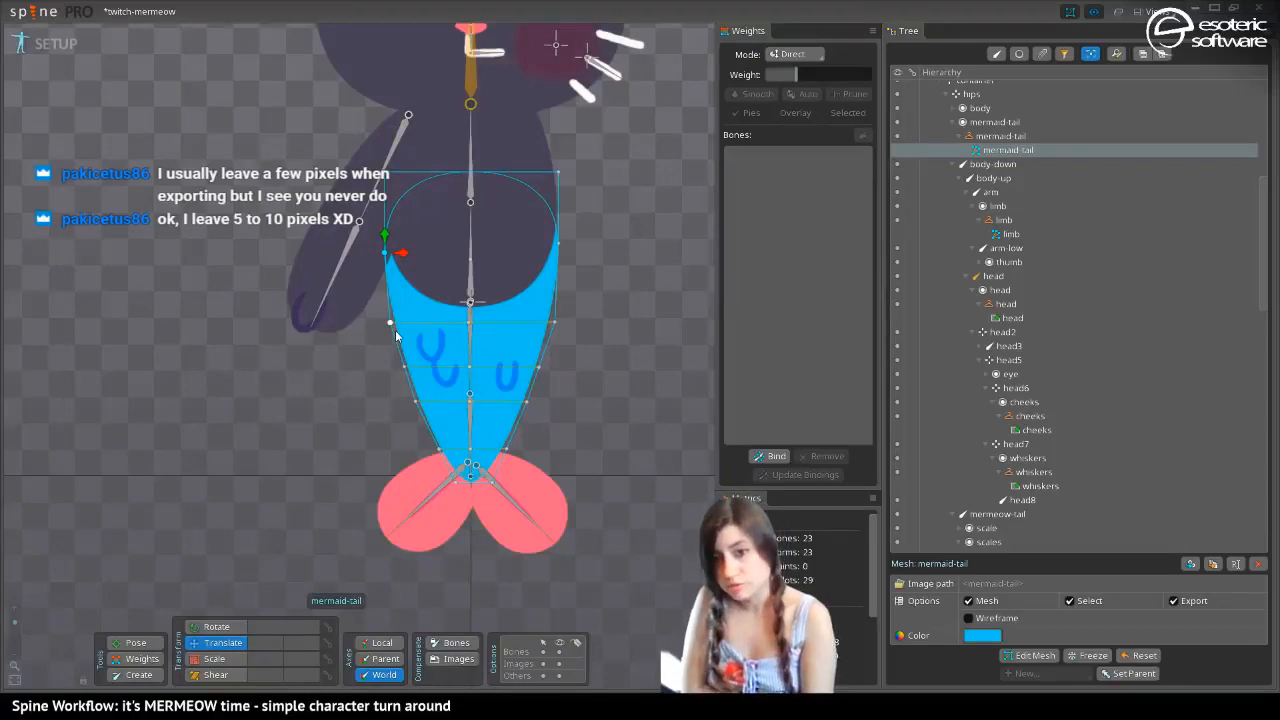
Lengthen the mermeow-tail bone to about 172.9 so that it reaches the base of the fins
left_click_drag(396, 332, 434, 271)
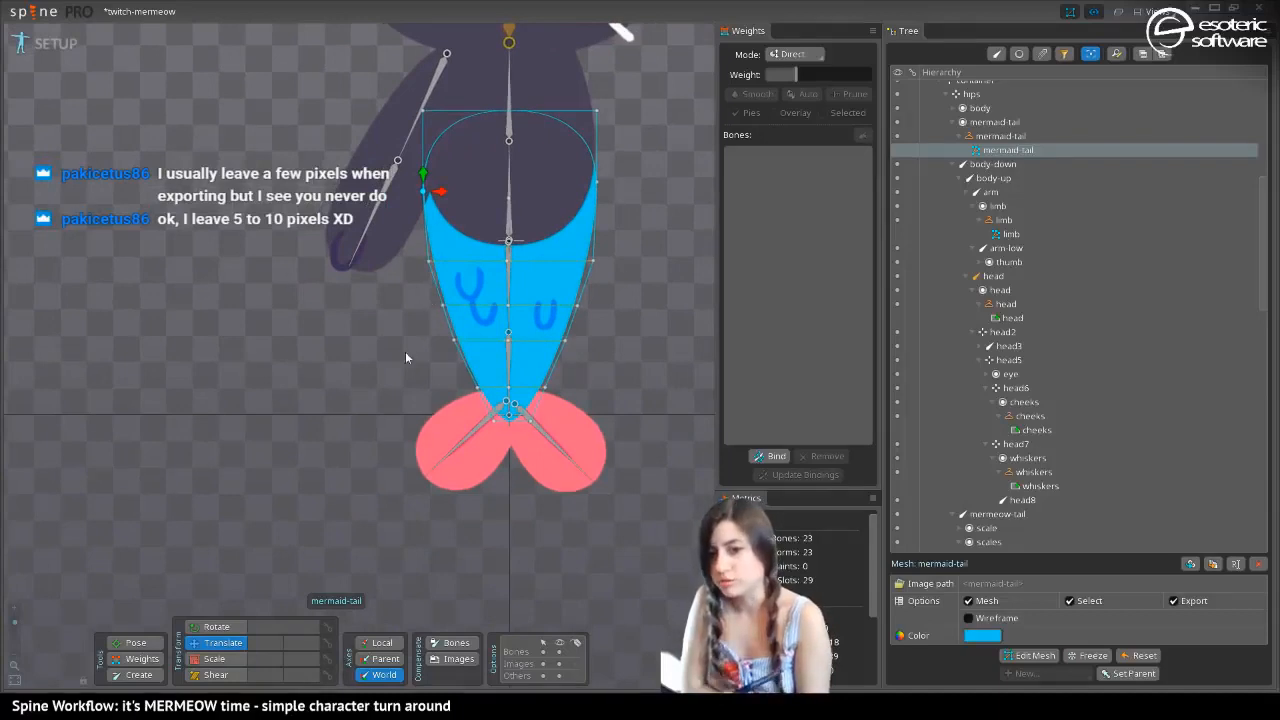
left_click_drag(409, 336, 472, 296)
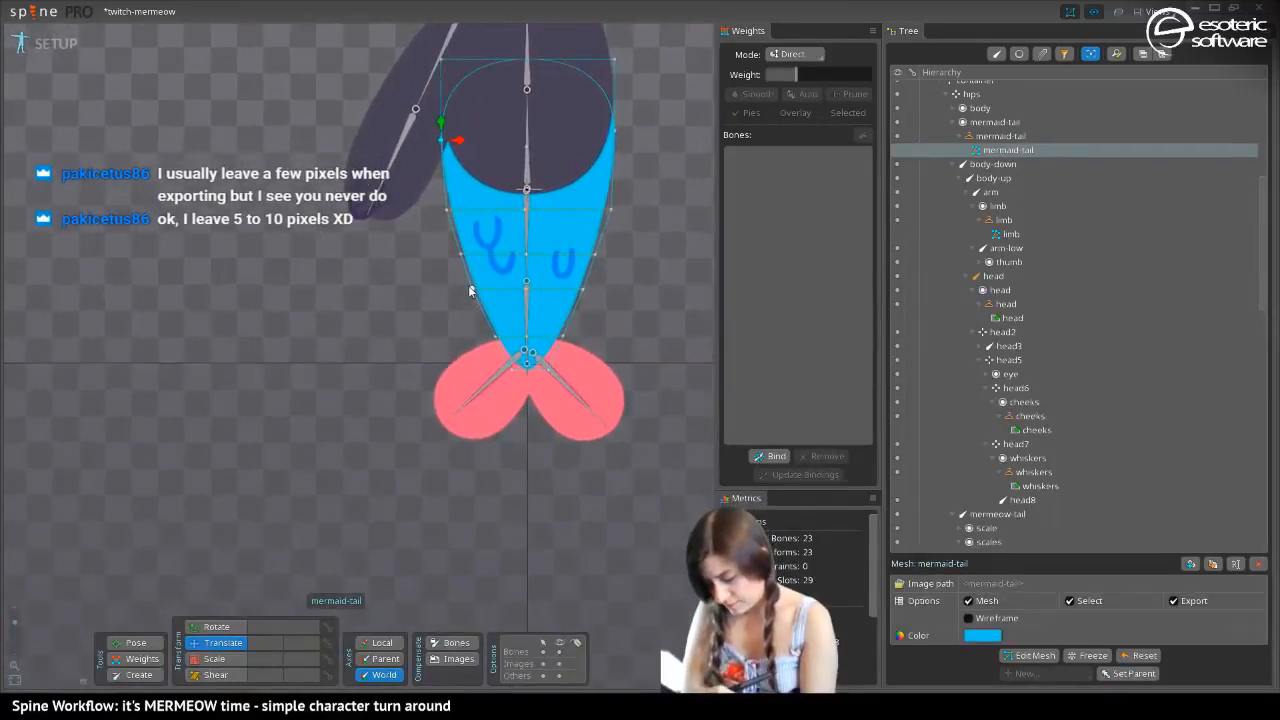
key("c")
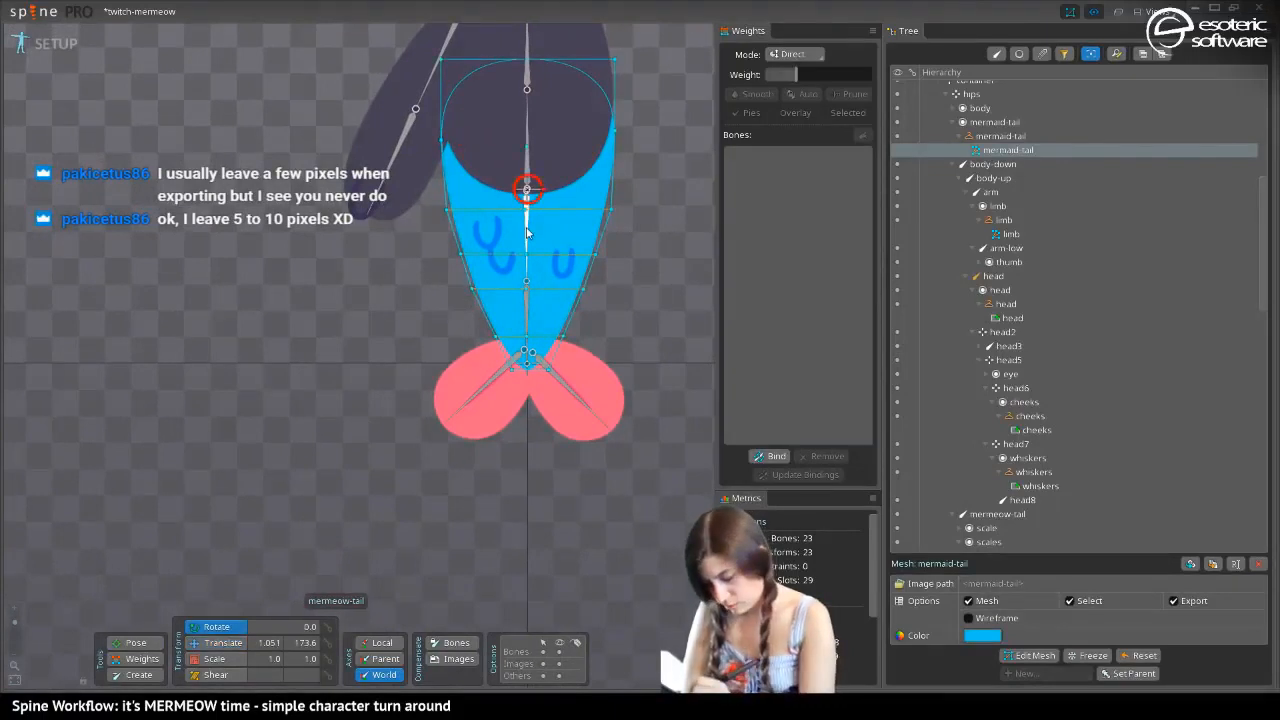
left_click(528, 236)
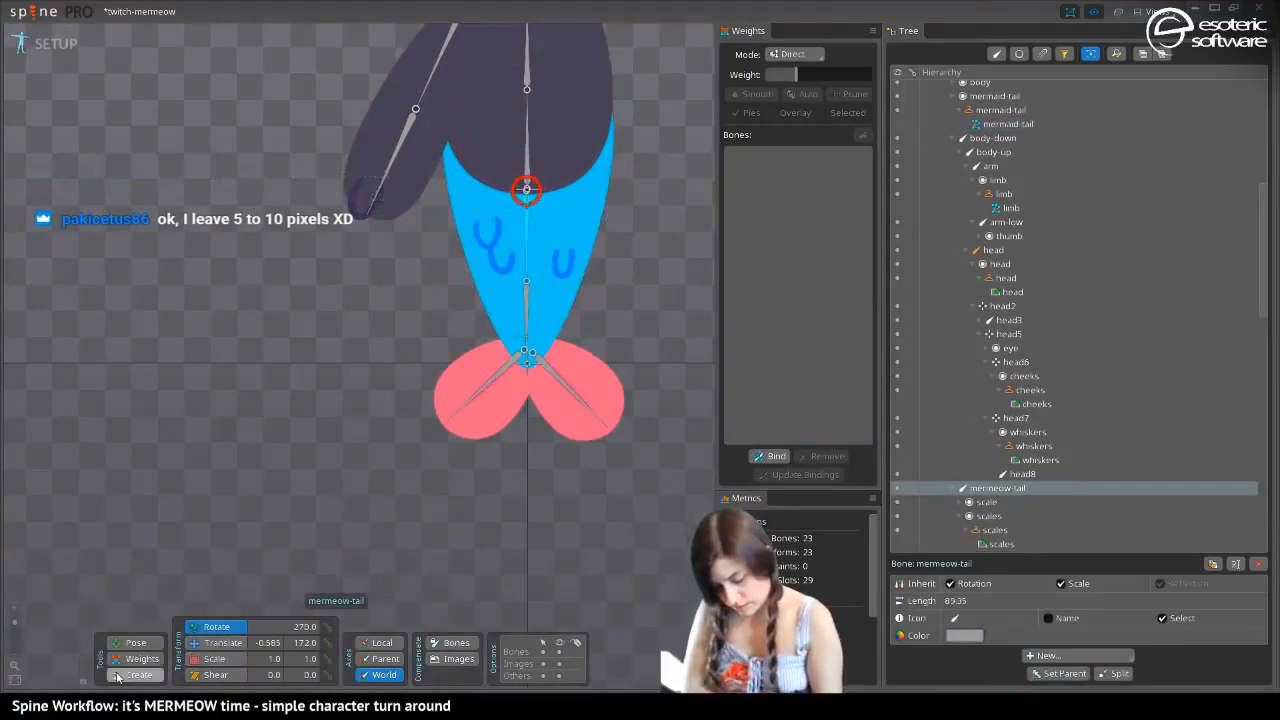
left_click_drag(526, 278, 528, 368)
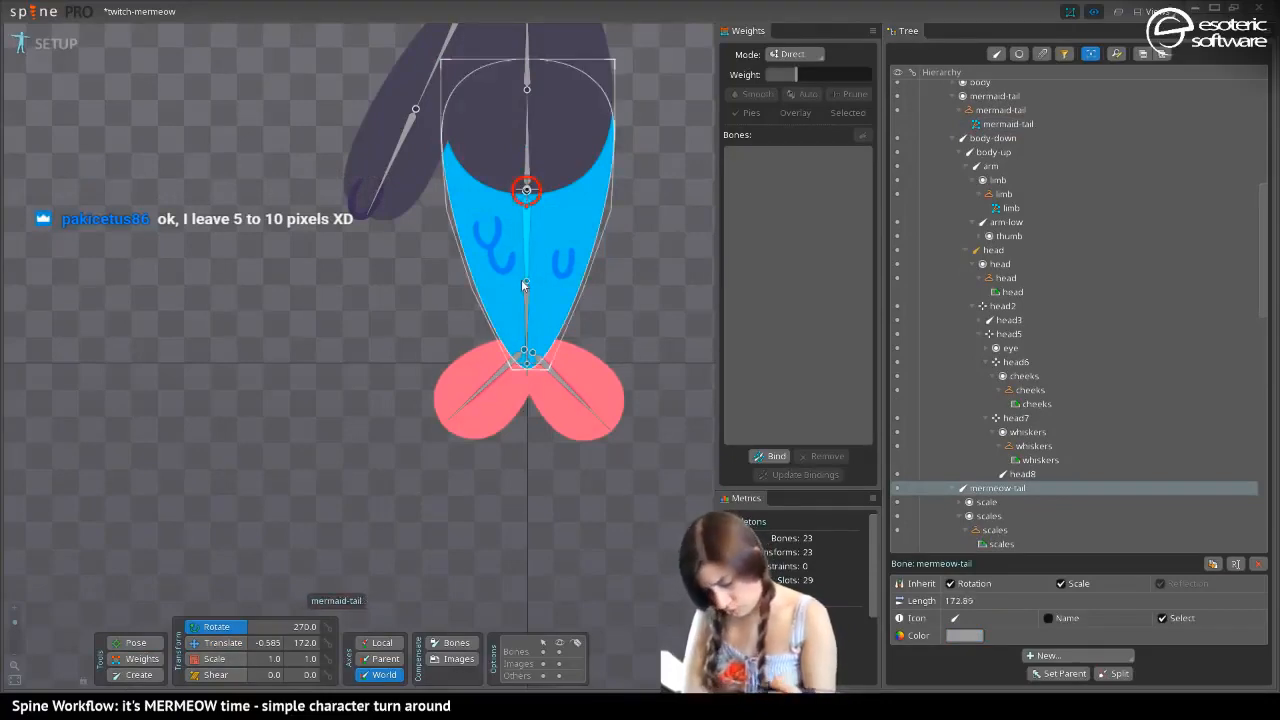
key("ctrl+z")
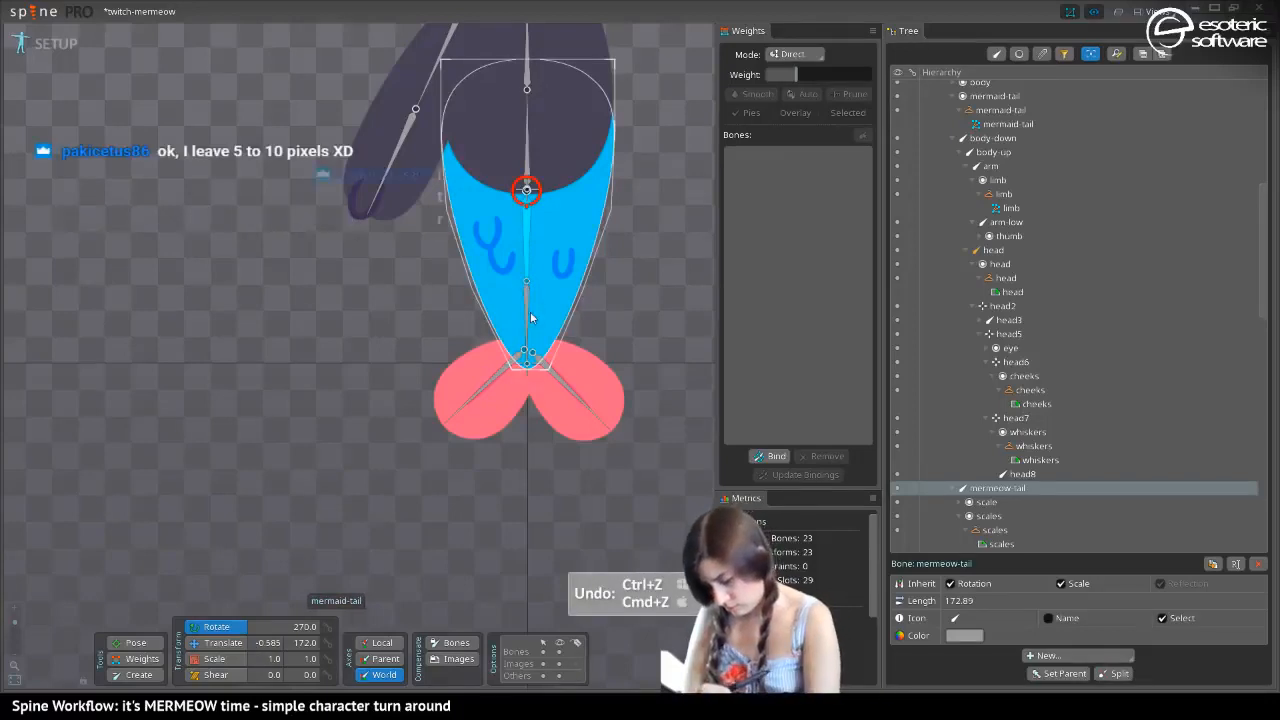
Reparent the bones mermeow-fin and mermeow-fin2 from mermeow-tail2 to mermeow-tail
left_click(527, 281)
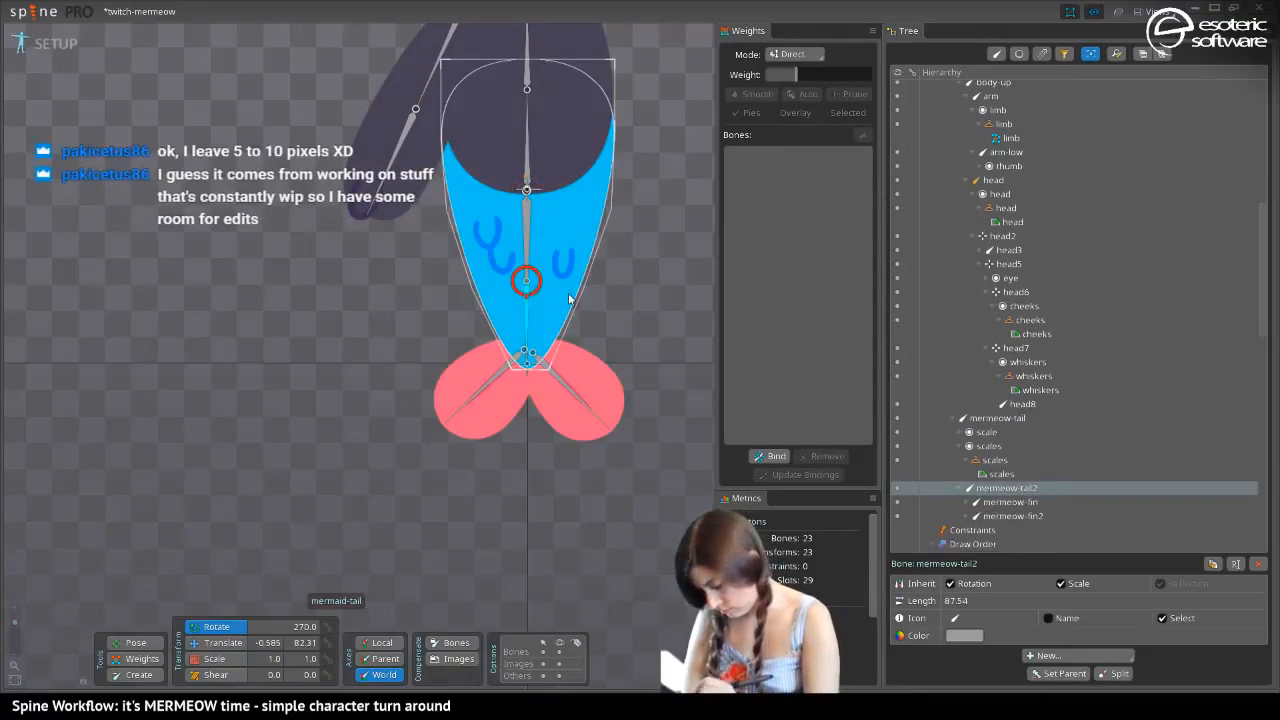
left_click(992, 503)
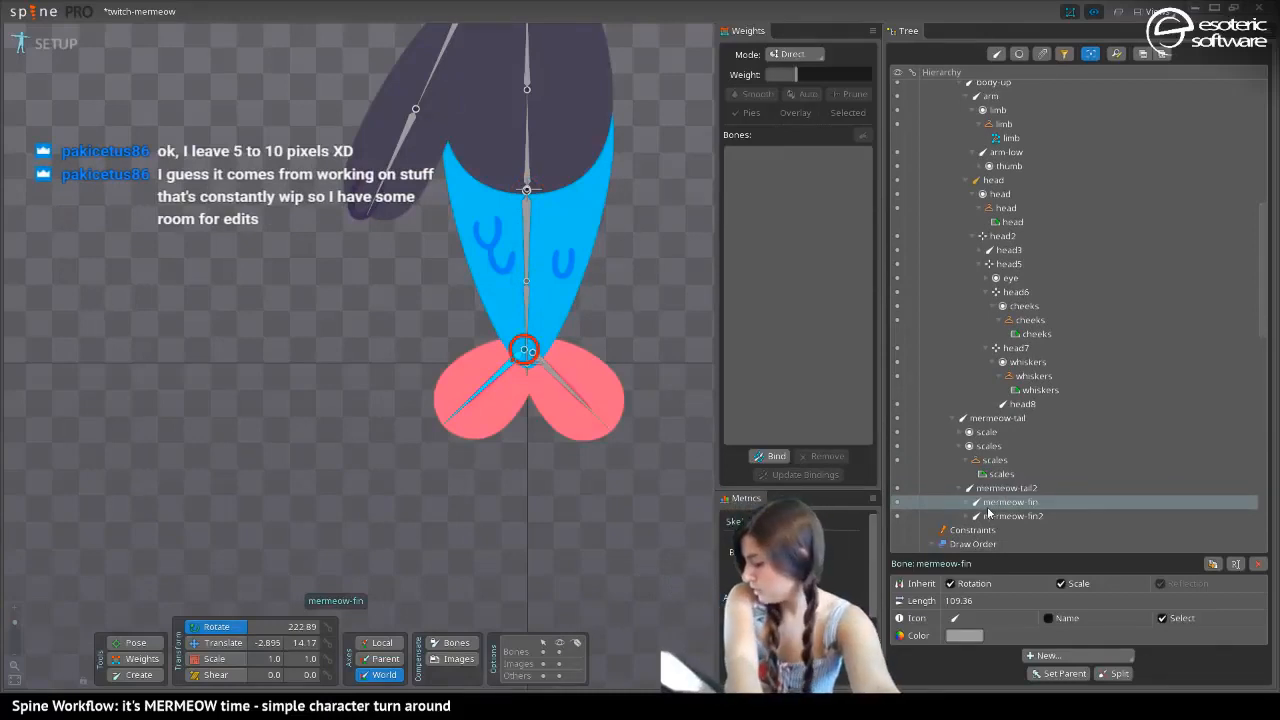
left_click(988, 516, "ctrl")
left_click_drag(993, 505, 995, 418)
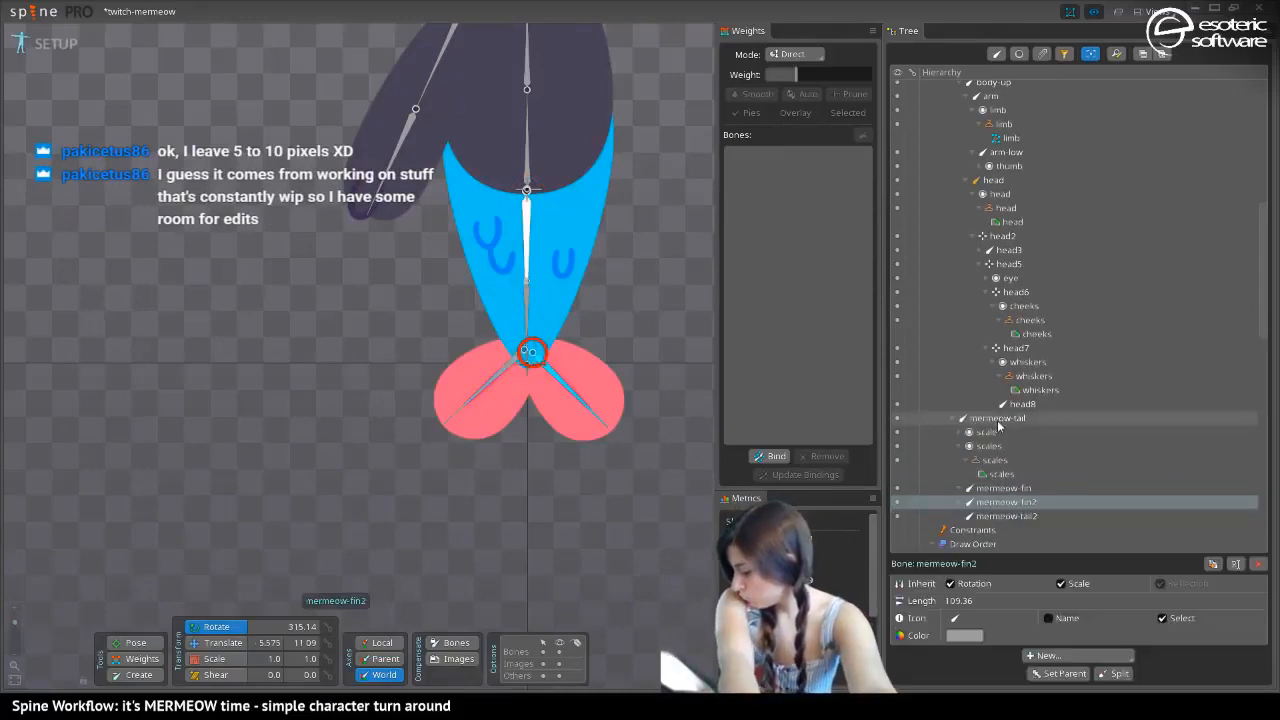
Delete the mermeow-tail2 bone from the skeleton
left_click(991, 518)
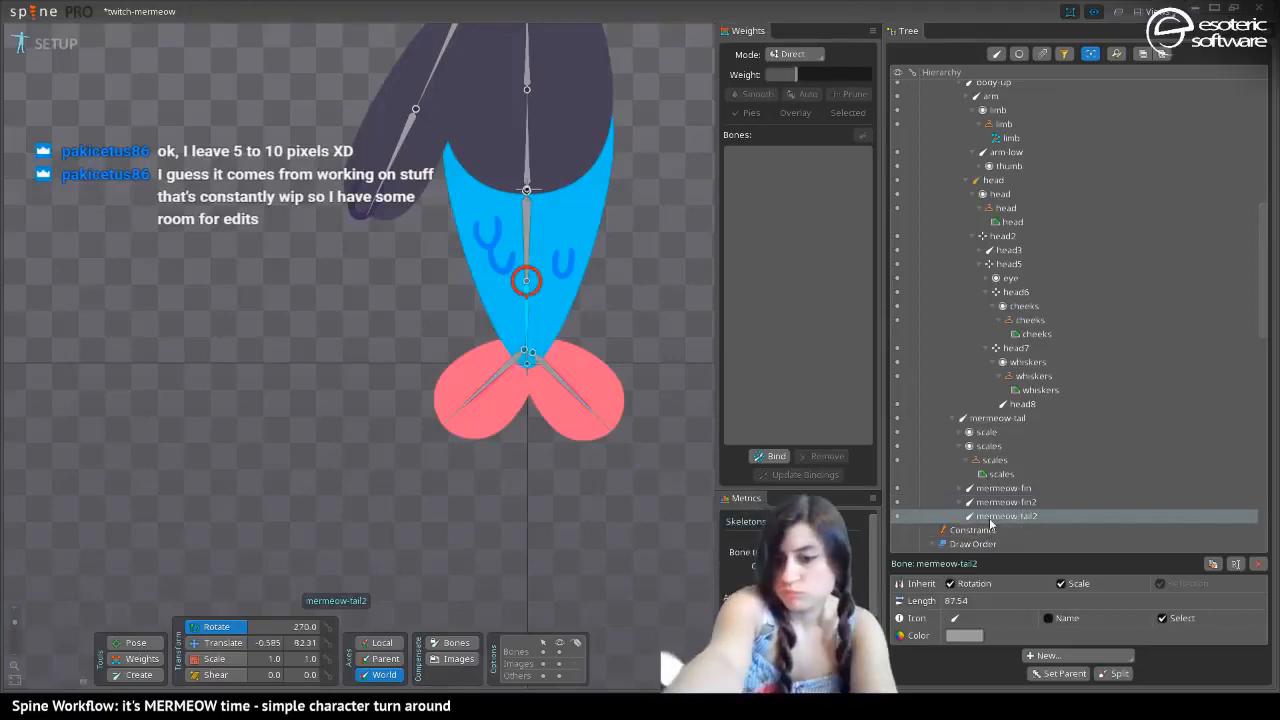
key("Delete")
key("Return")
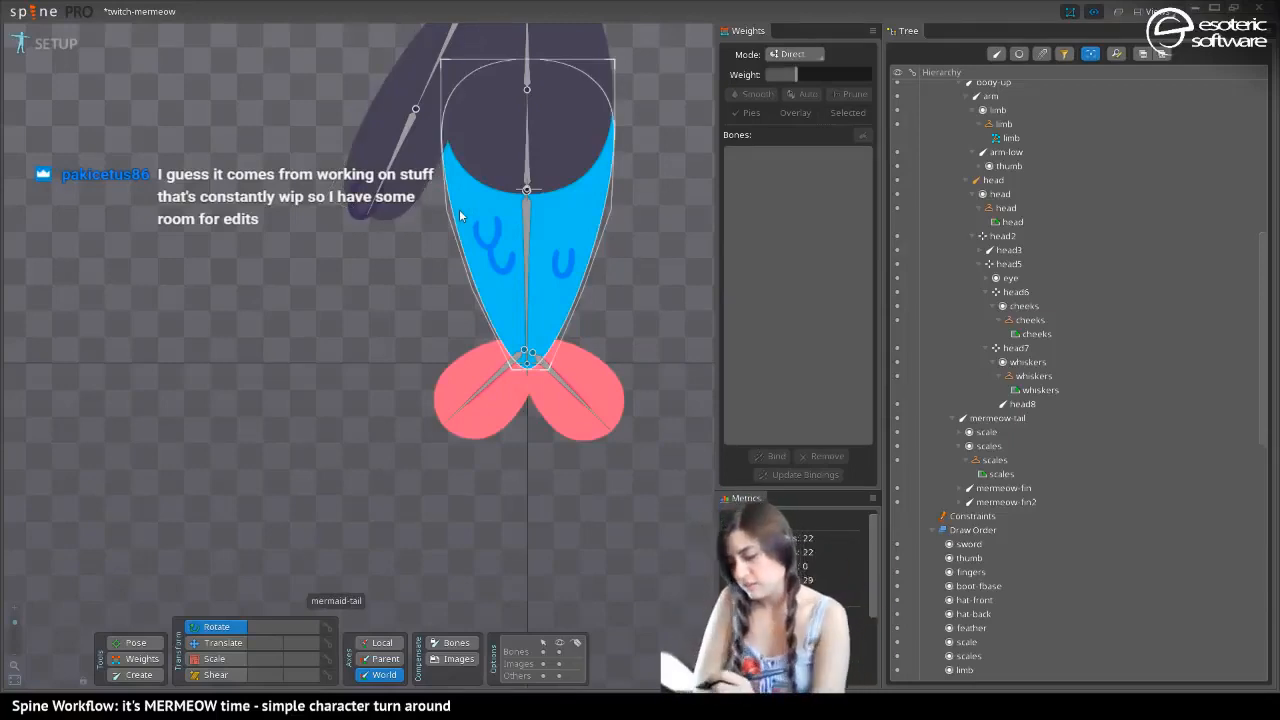
Edit the mermaid-tail mesh and slightly lower the horizontal edge just below the scales, including its centre vertex
mouse_move(391, 134)
left_mouse_down()
mouse_move(421, 244)
mouse_move(403, 120)
mouse_move(377, 134)
left_mouse_up()
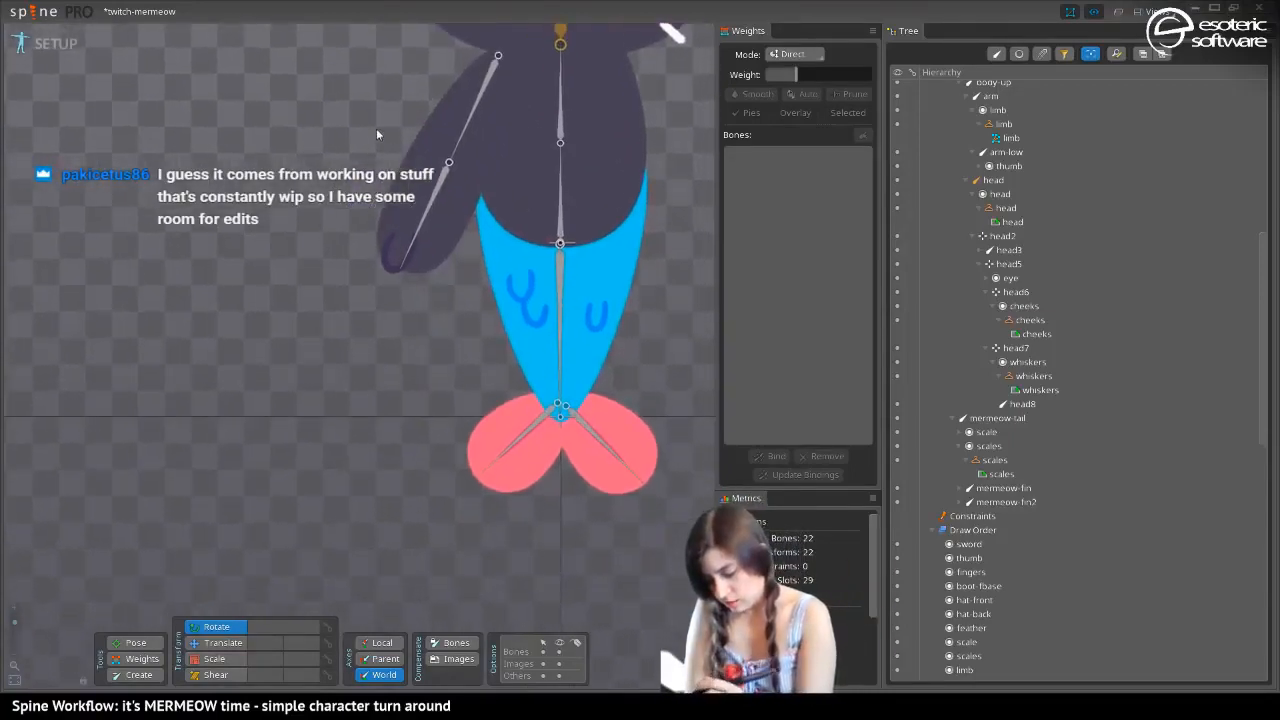
left_click_drag(355, 185, 364, 157)
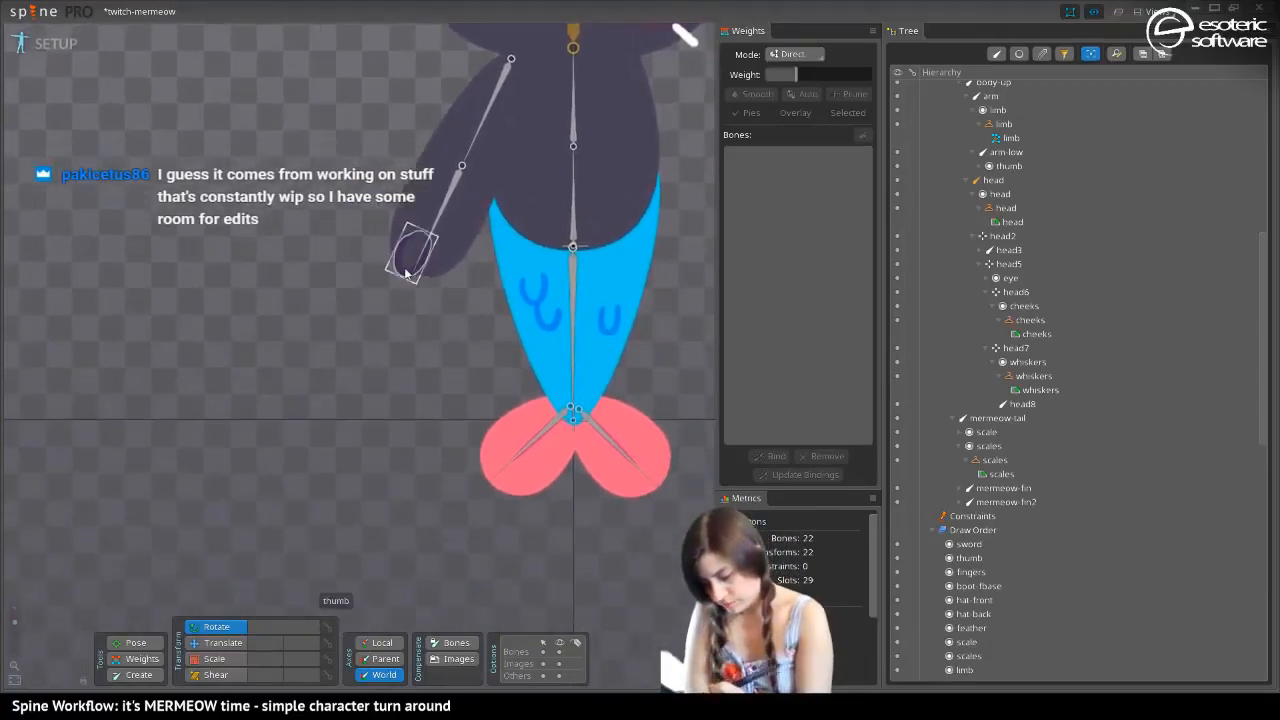
left_click_drag(403, 271, 370, 205)
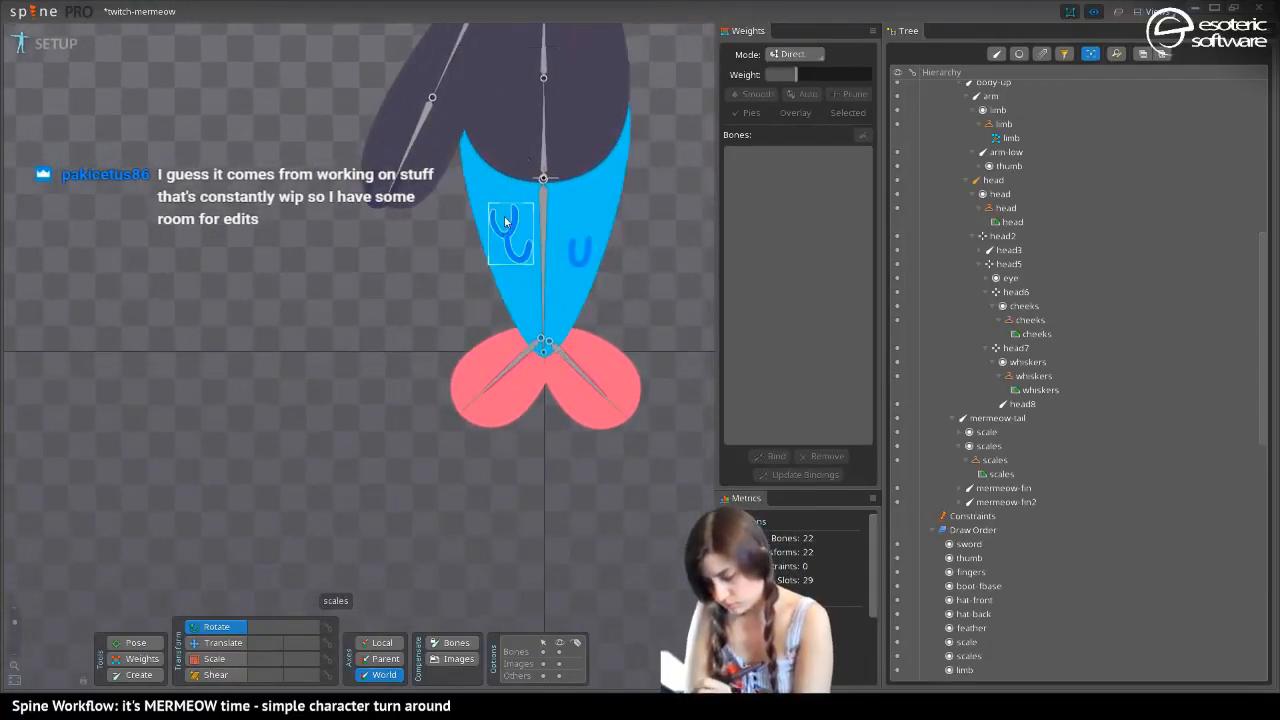
left_click(522, 300)
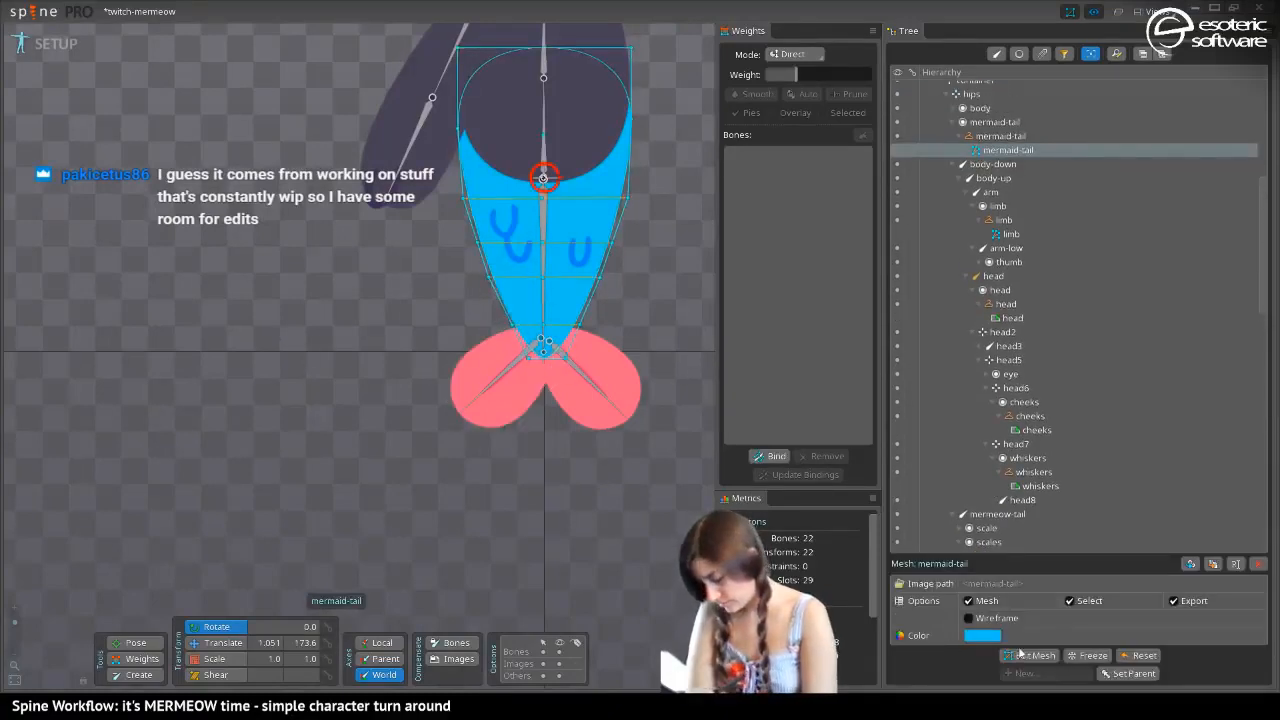
left_click(1020, 655)
left_click(283, 637)
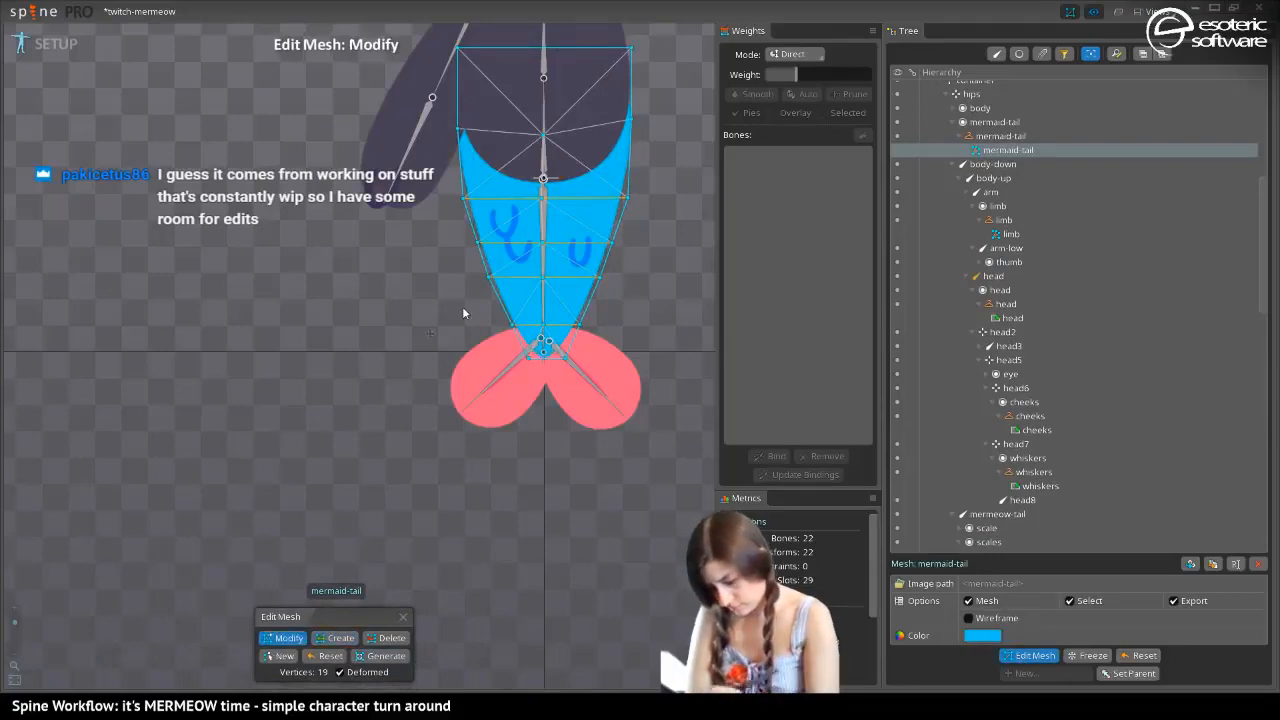
left_click(514, 278)
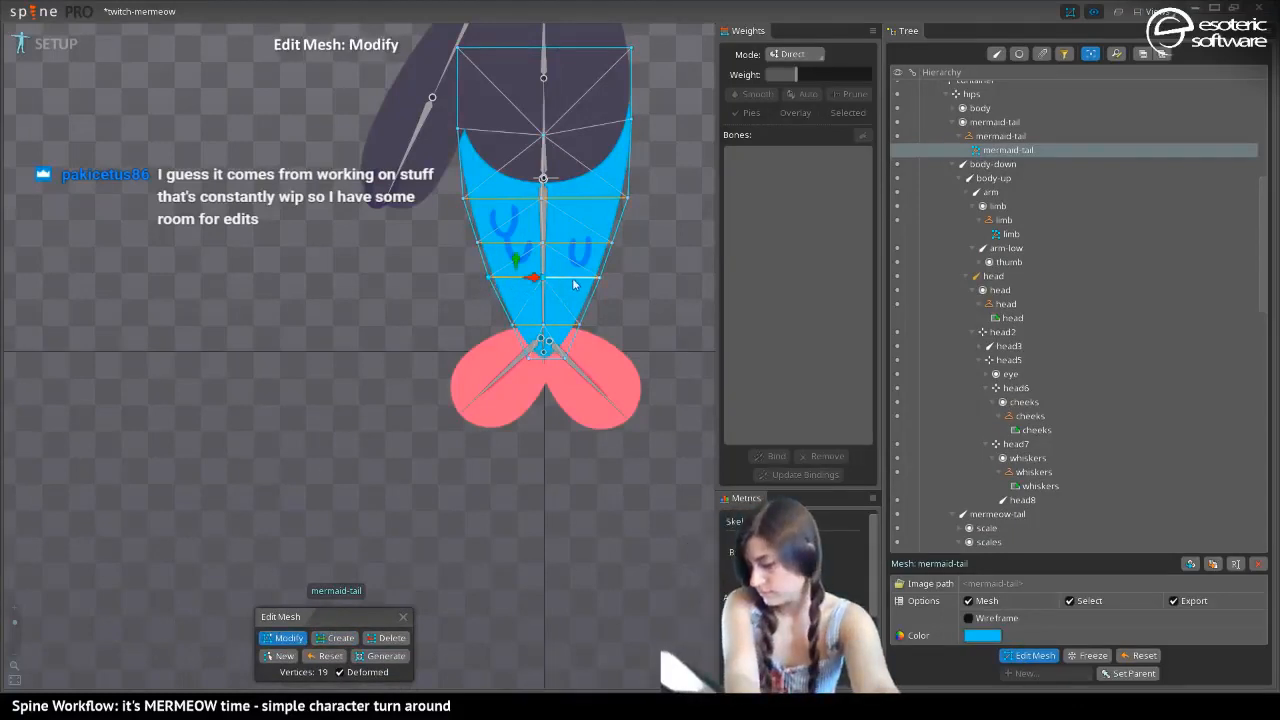
left_click(573, 284, "ctrl")
left_click_drag(541, 272, 514, 294)
Pull both end vertices of the lowered edge inward to follow the tail's outline
left_click(489, 288)
left_click(599, 289)
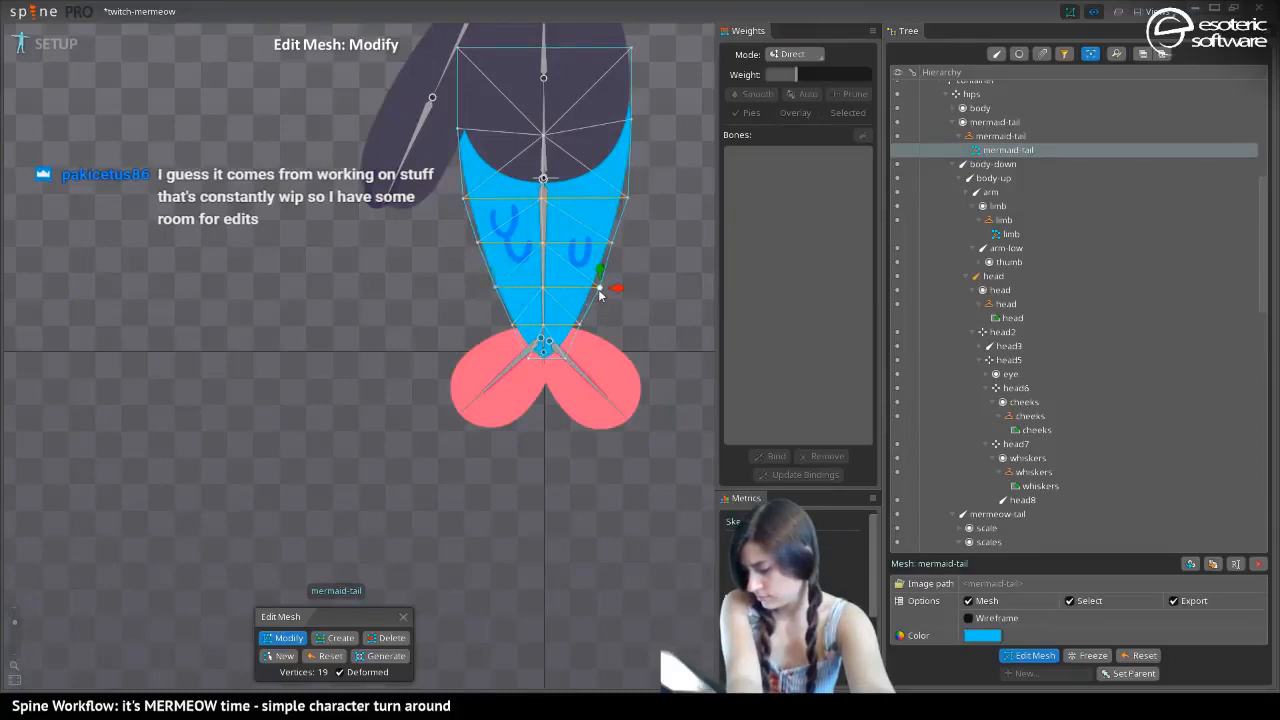
left_click_drag(616, 289, 607, 288)
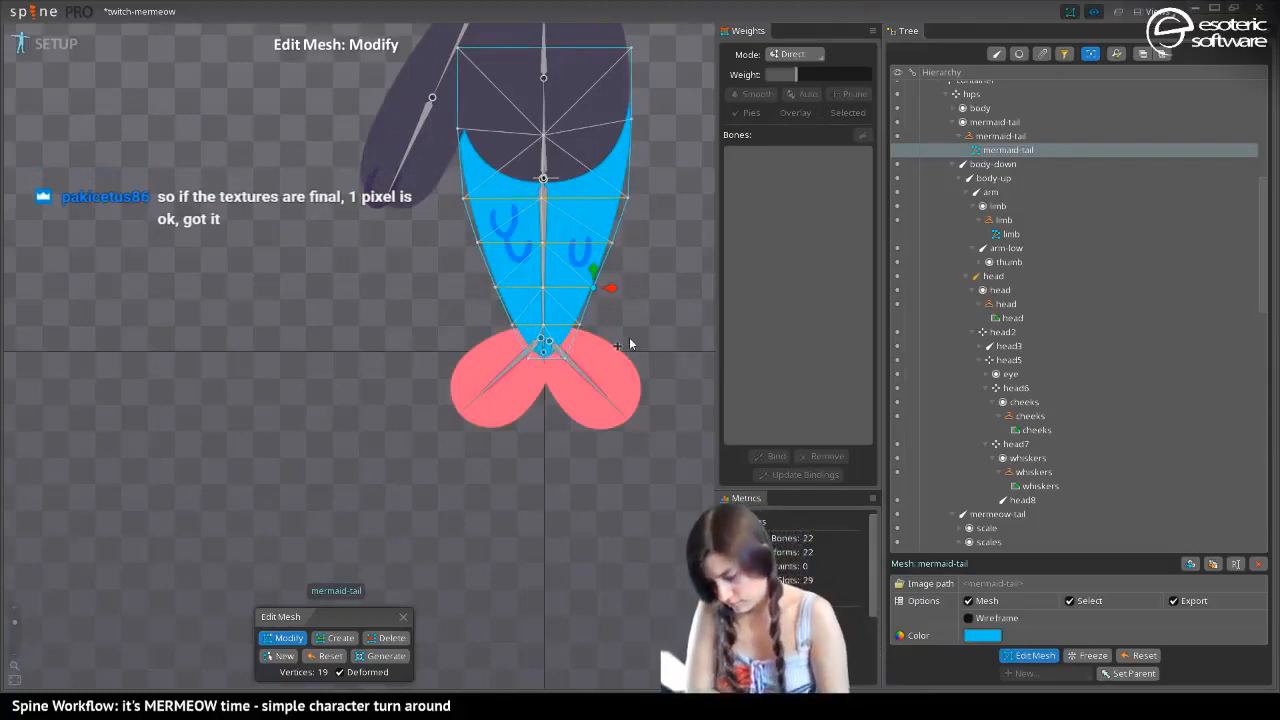
Create a horizontal edge with a centre vertex between the two lowest cross edges above the fins
left_click(339, 638)
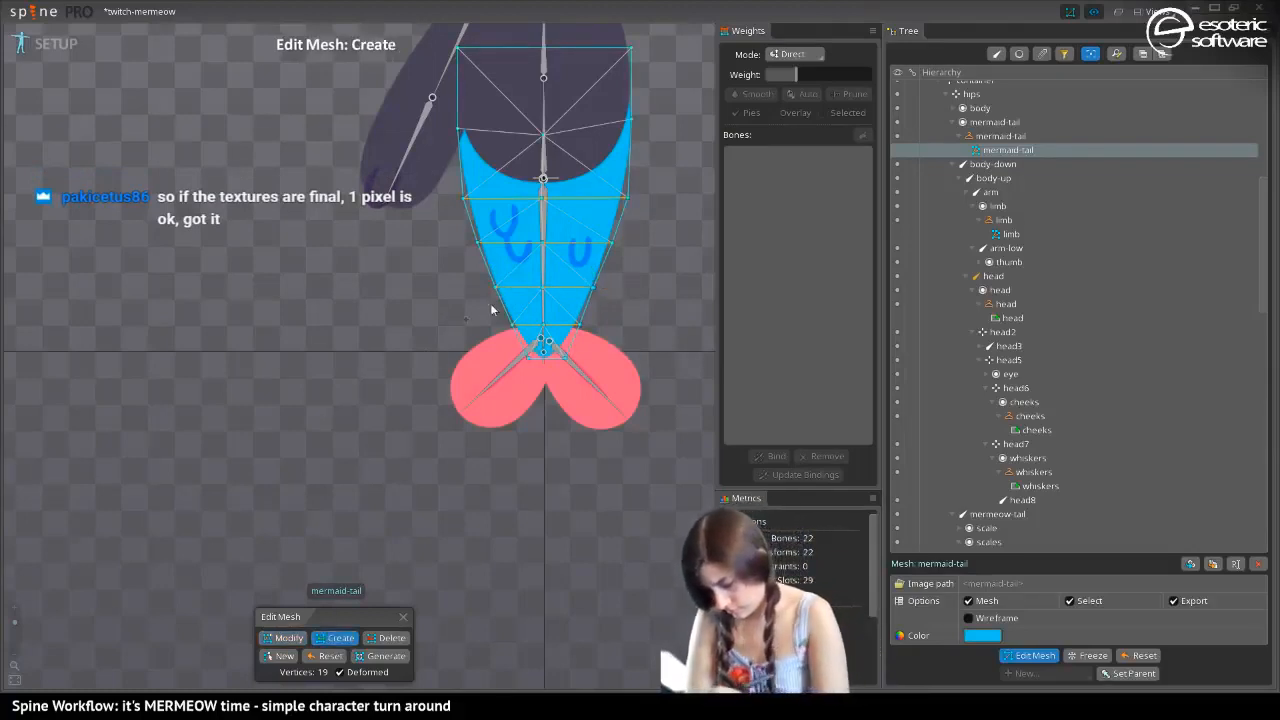
left_click(505, 313)
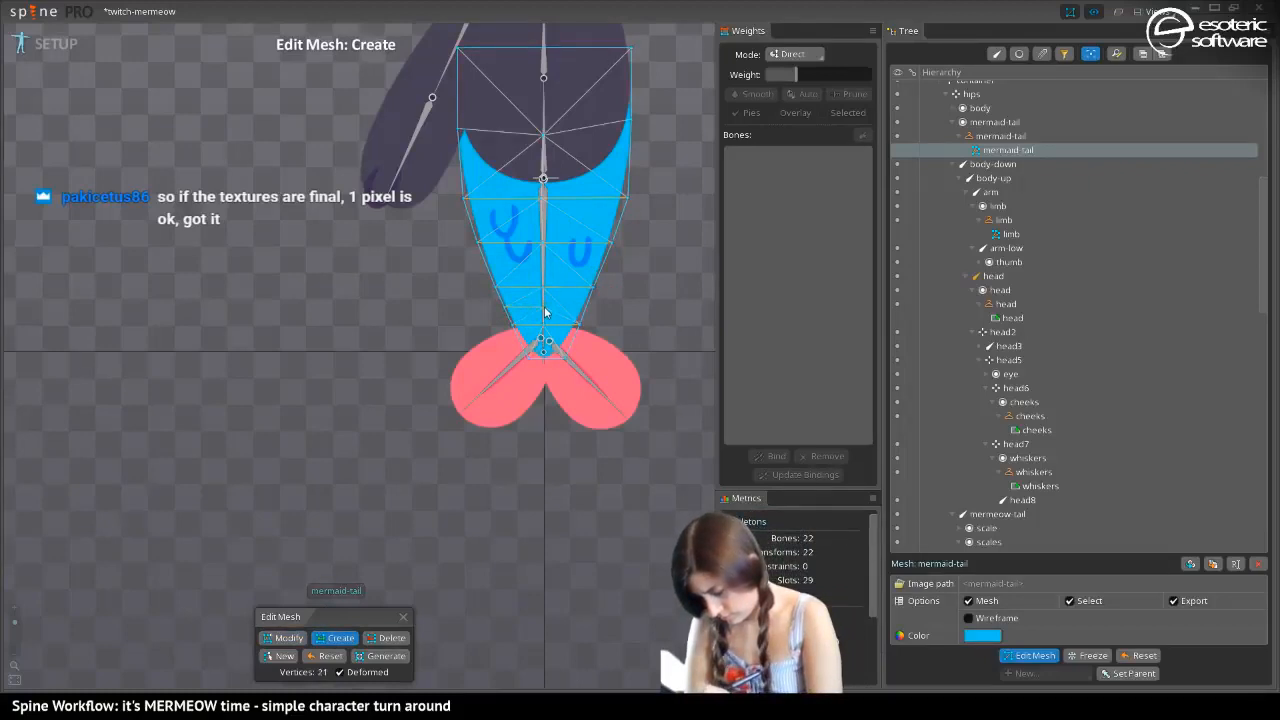
left_click(544, 310)
left_click(582, 310)
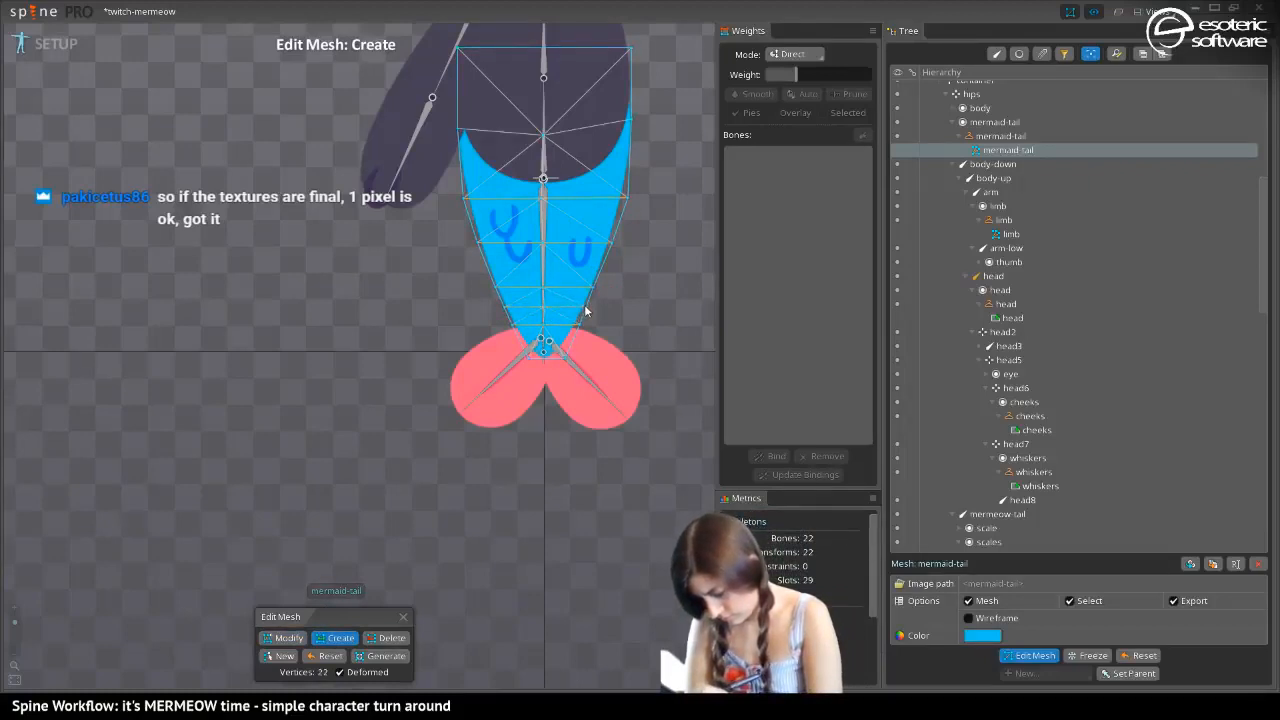
Create a horizontal edge with a centre vertex midway between the scales' cross edge and the lowered one, undoing misplaced vertices
left_click(481, 266)
left_click(542, 268)
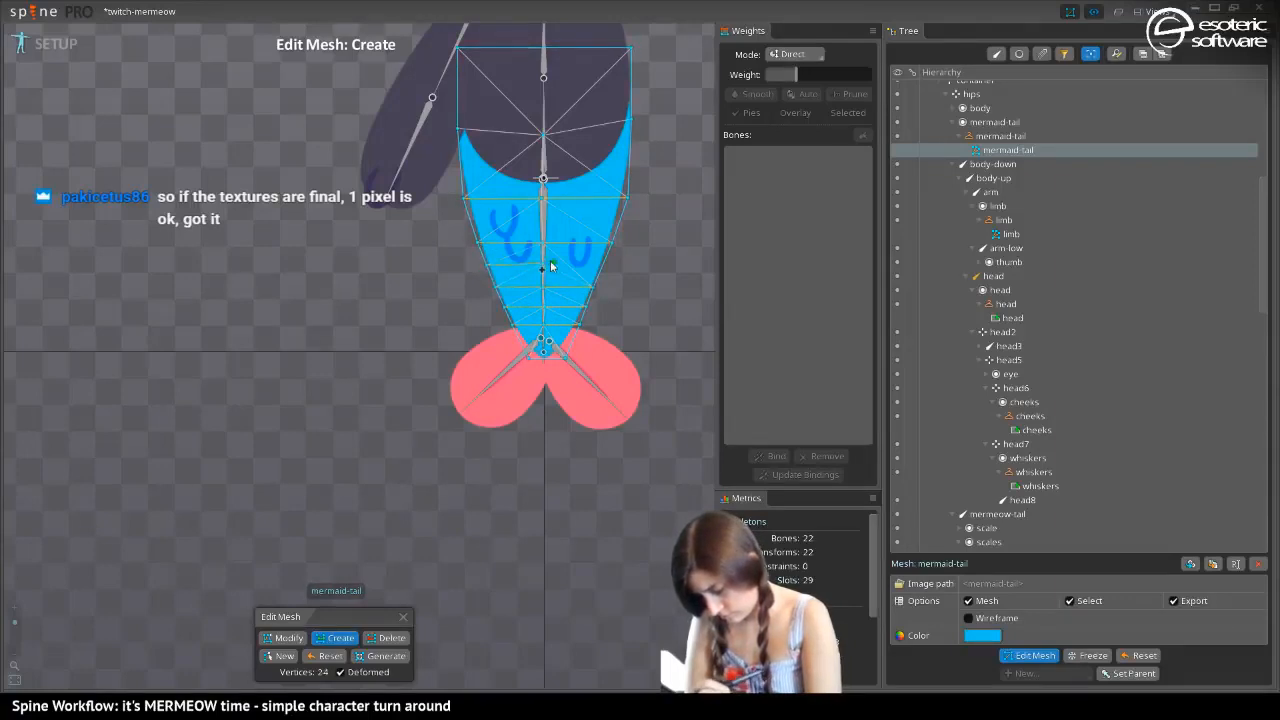
left_click(566, 258)
key("ctrl+z")
key("ctrl+z")
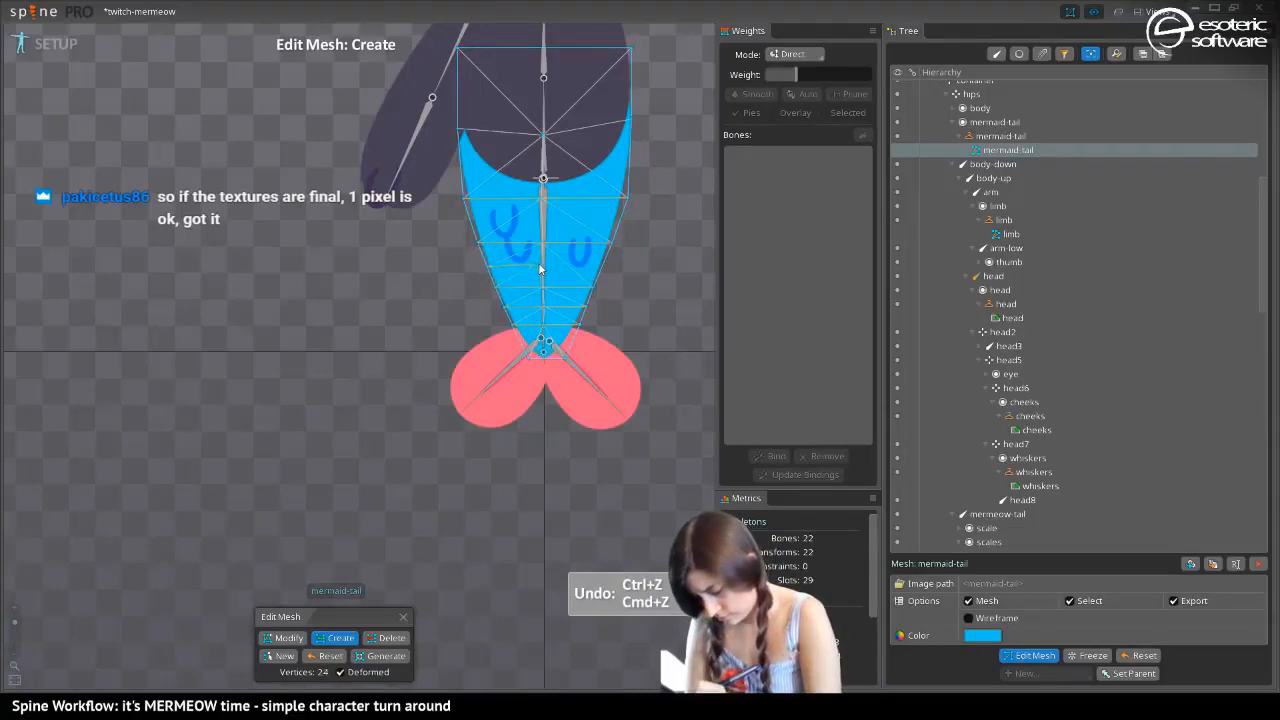
left_click(559, 287)
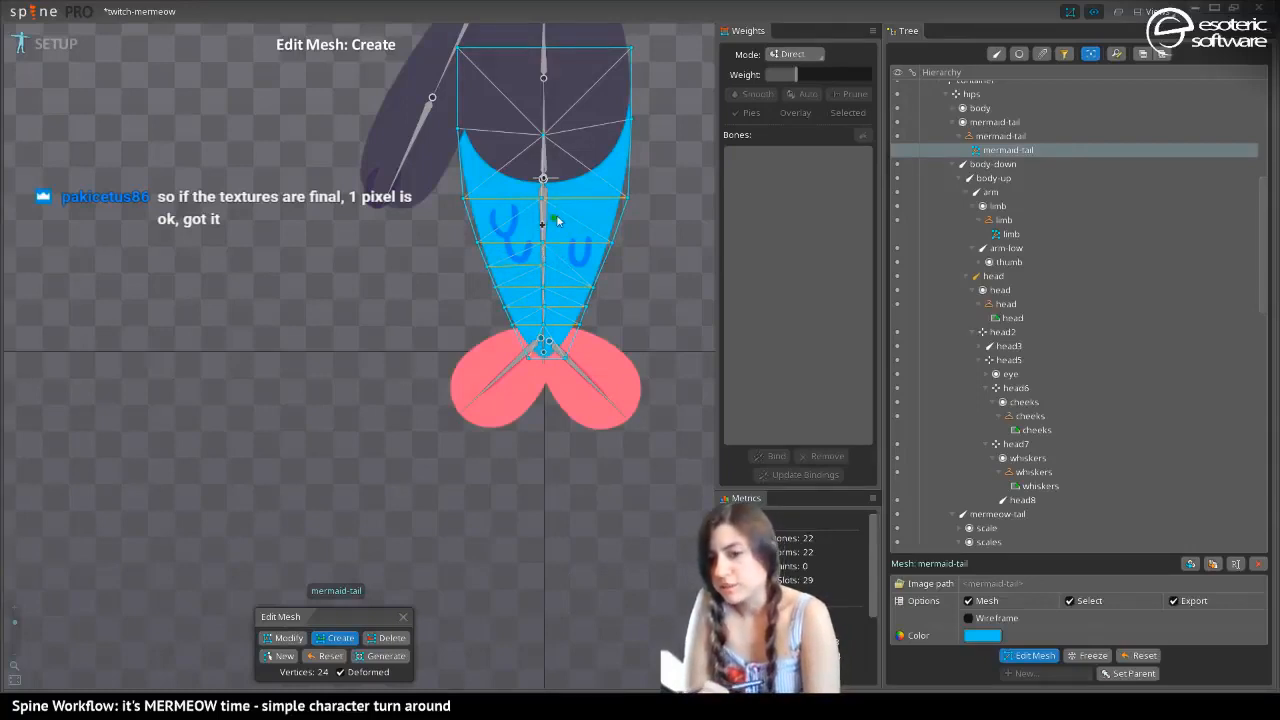
left_click(558, 270)
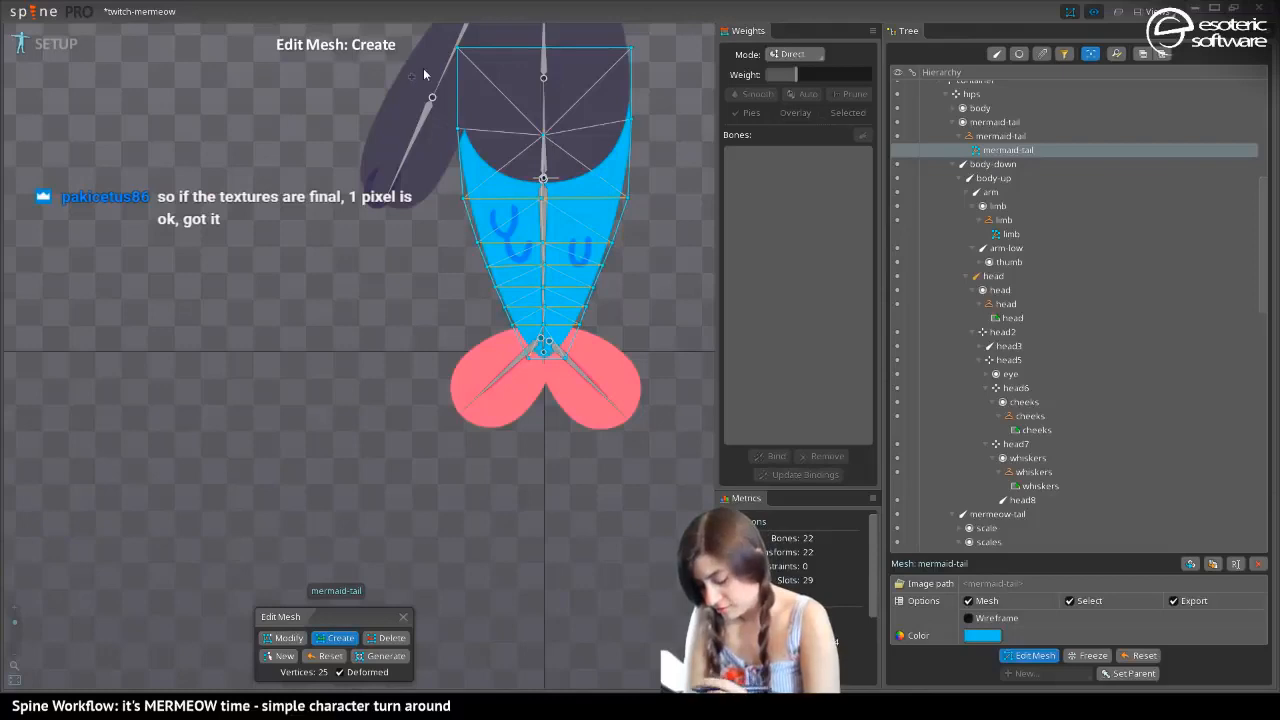
Create a horizontal edge with a centre vertex across the upper part of the scales
left_click(470, 226)
left_click(543, 224)
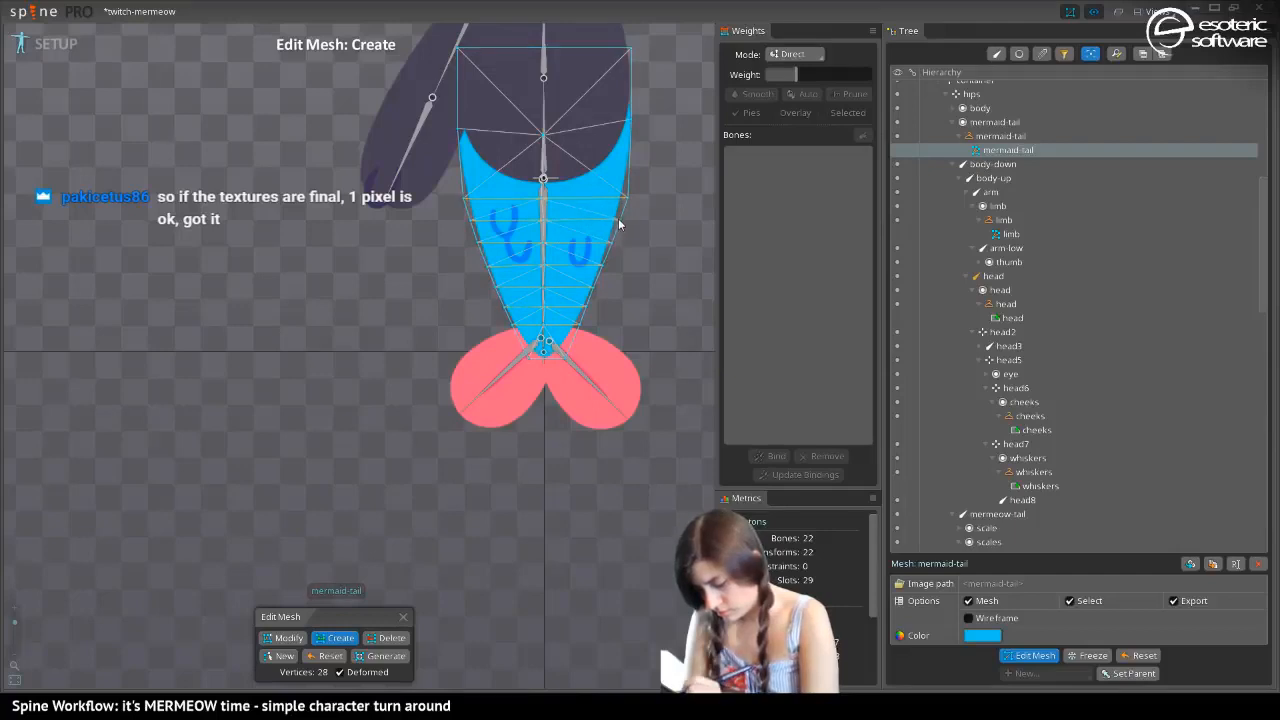
left_click(593, 218)
Create a horizontal edge with a centre vertex just above the hips bone, and finish editing the mesh
left_click(464, 173)
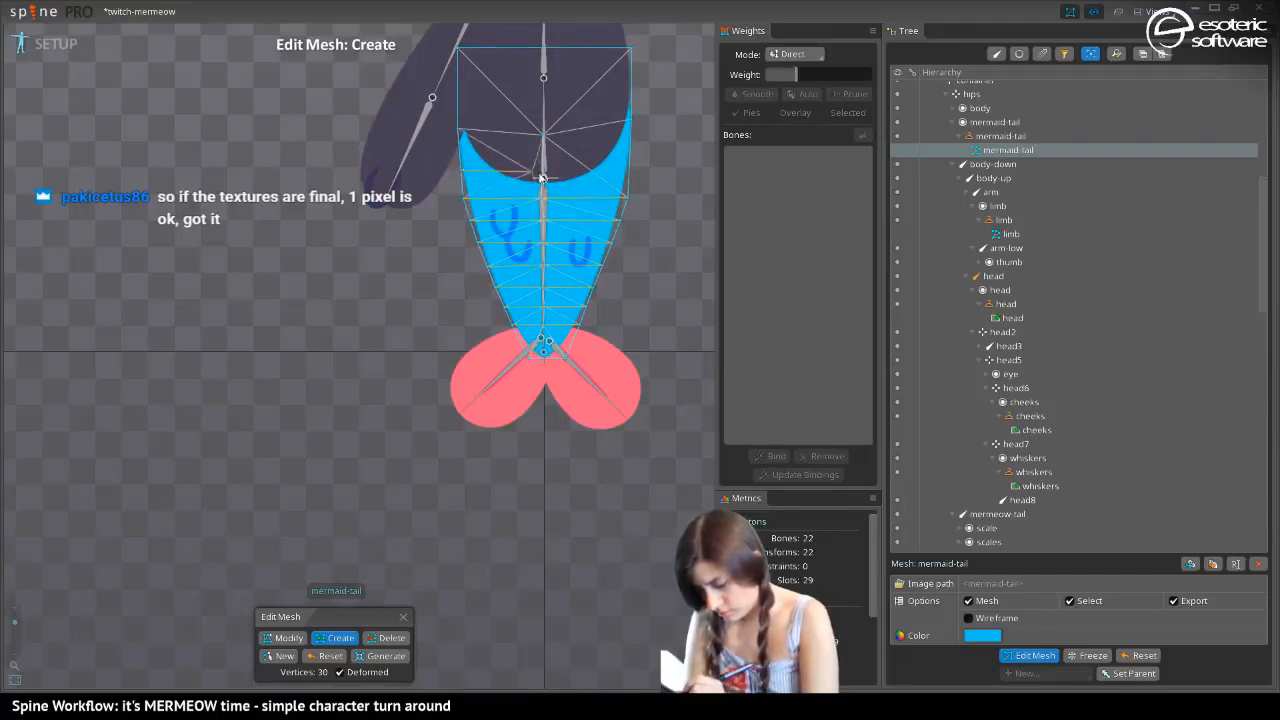
left_click(540, 176)
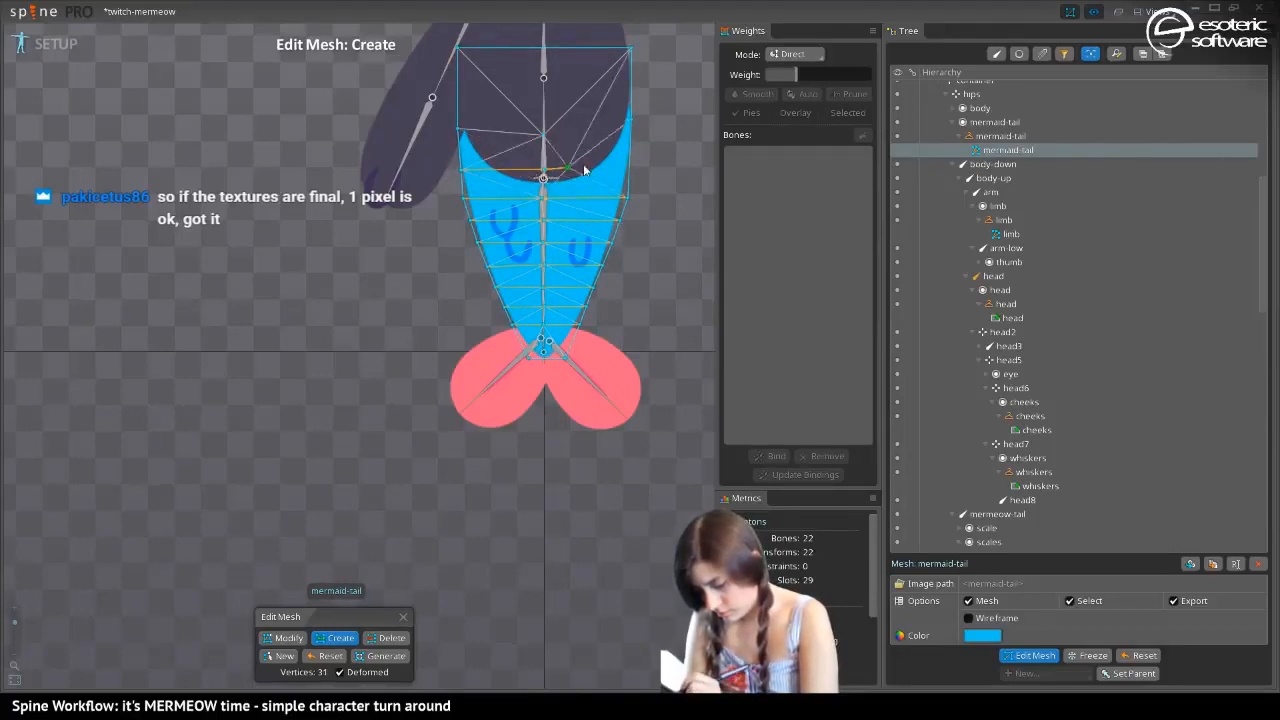
left_click(627, 168)
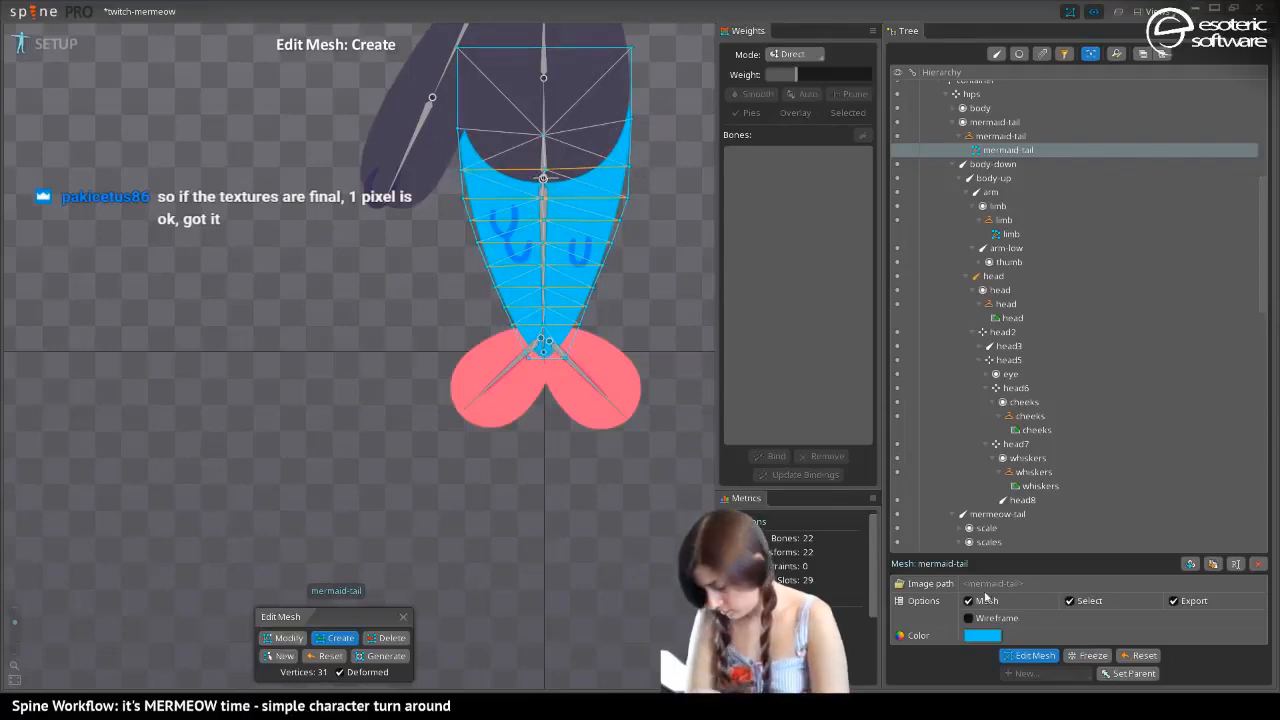
left_click(1016, 655)
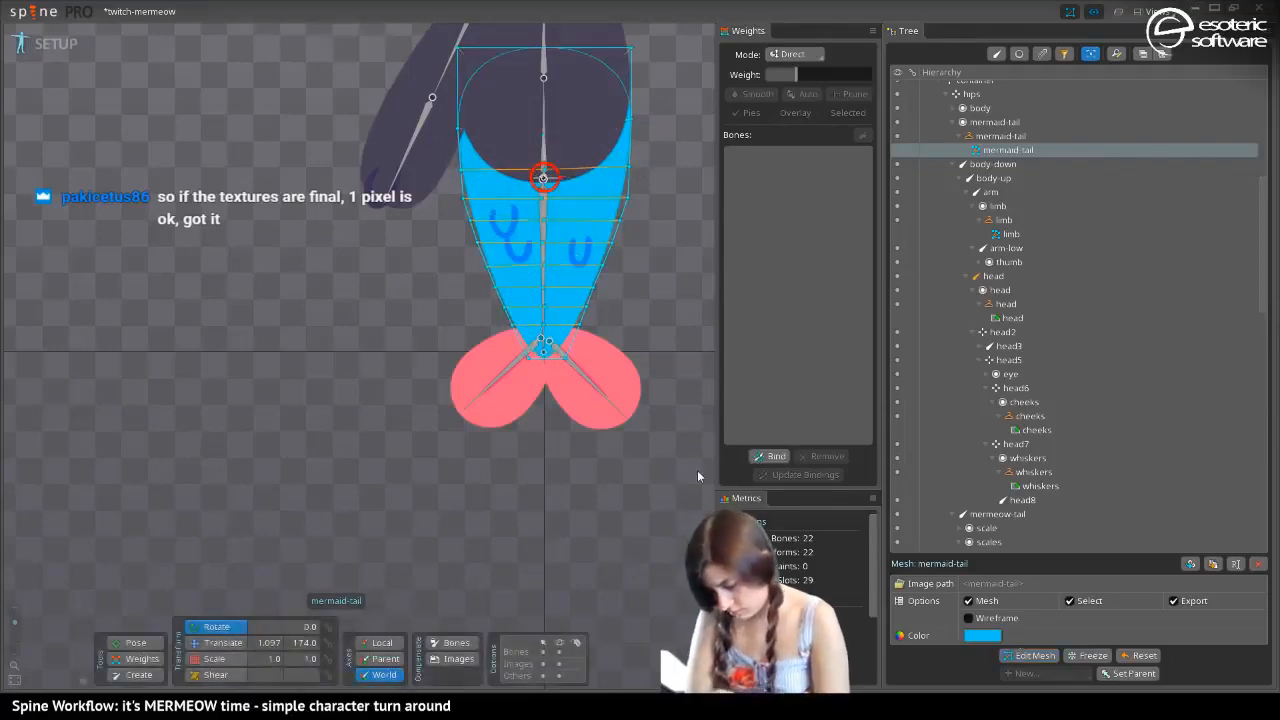
Bind the mermaid-tail mesh to the hips and mermeow-tail bones
left_click(770, 456)
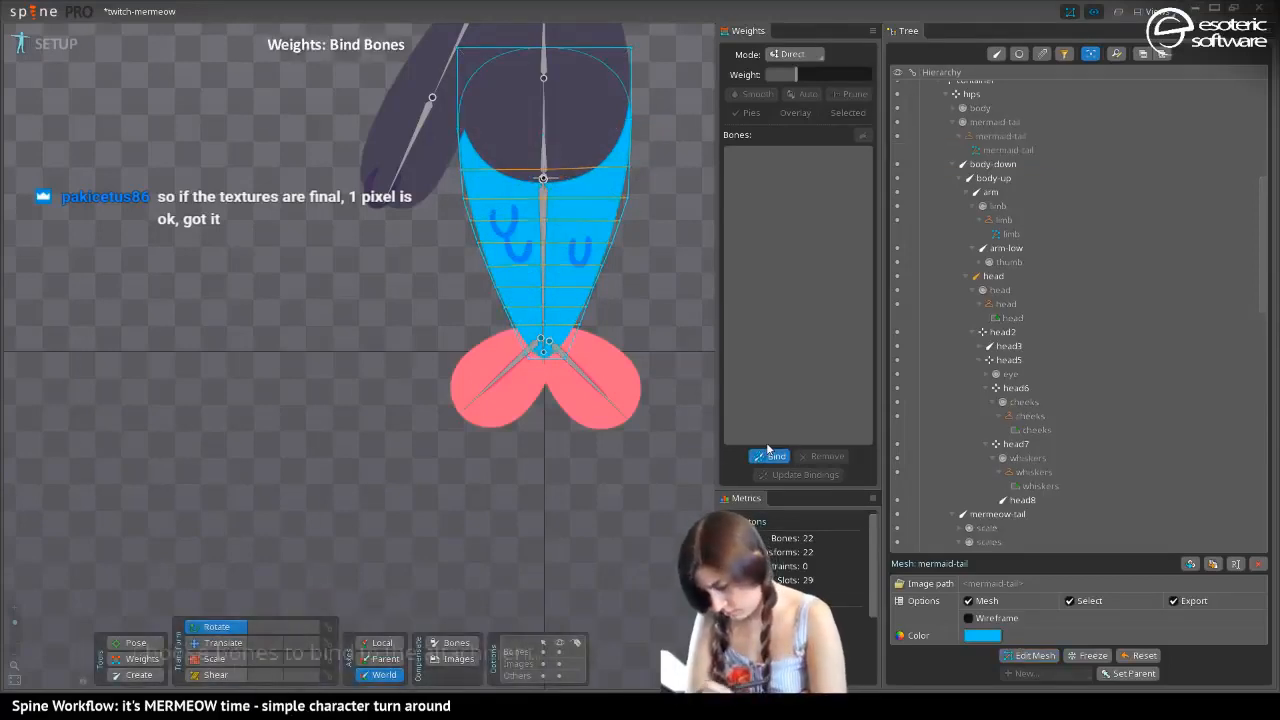
left_click(543, 178)
left_click(546, 265)
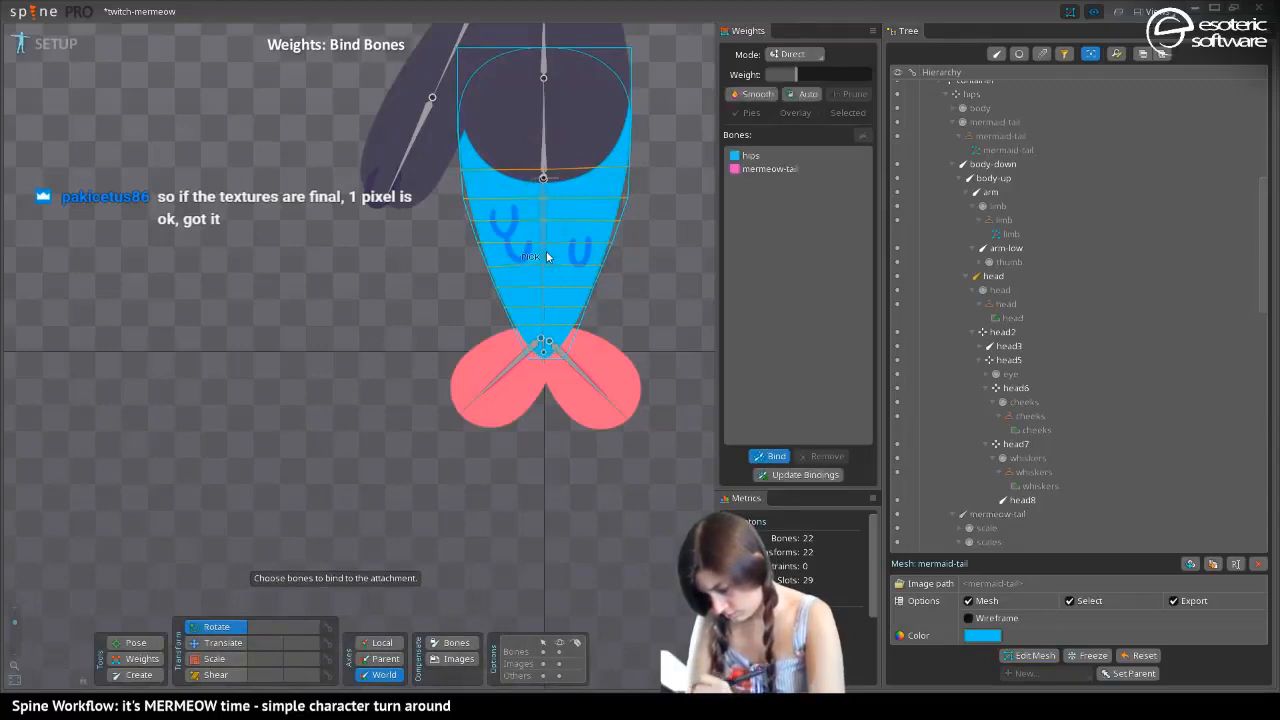
left_click(766, 456)
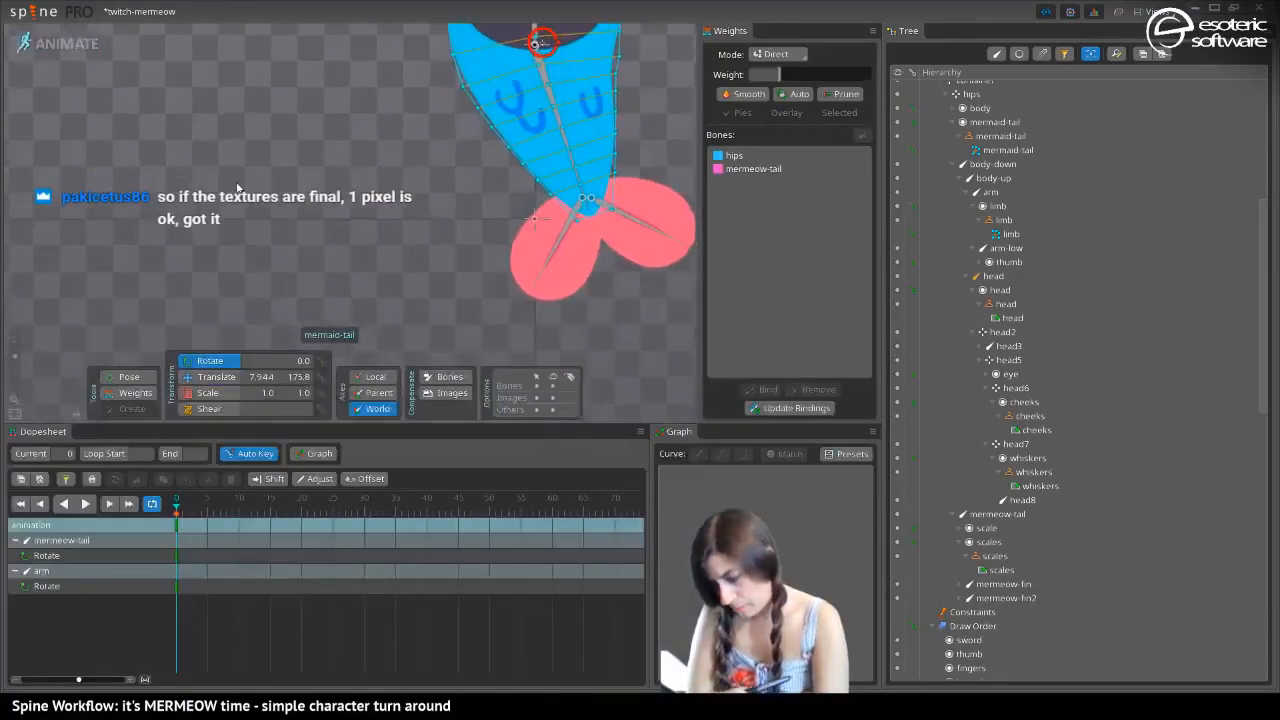
Test the mermaid-tail bend by rotating the mermeow-tail bone outward, and undo the rotation
left_click_drag(238, 186, 181, 306)
left_click(127, 378)
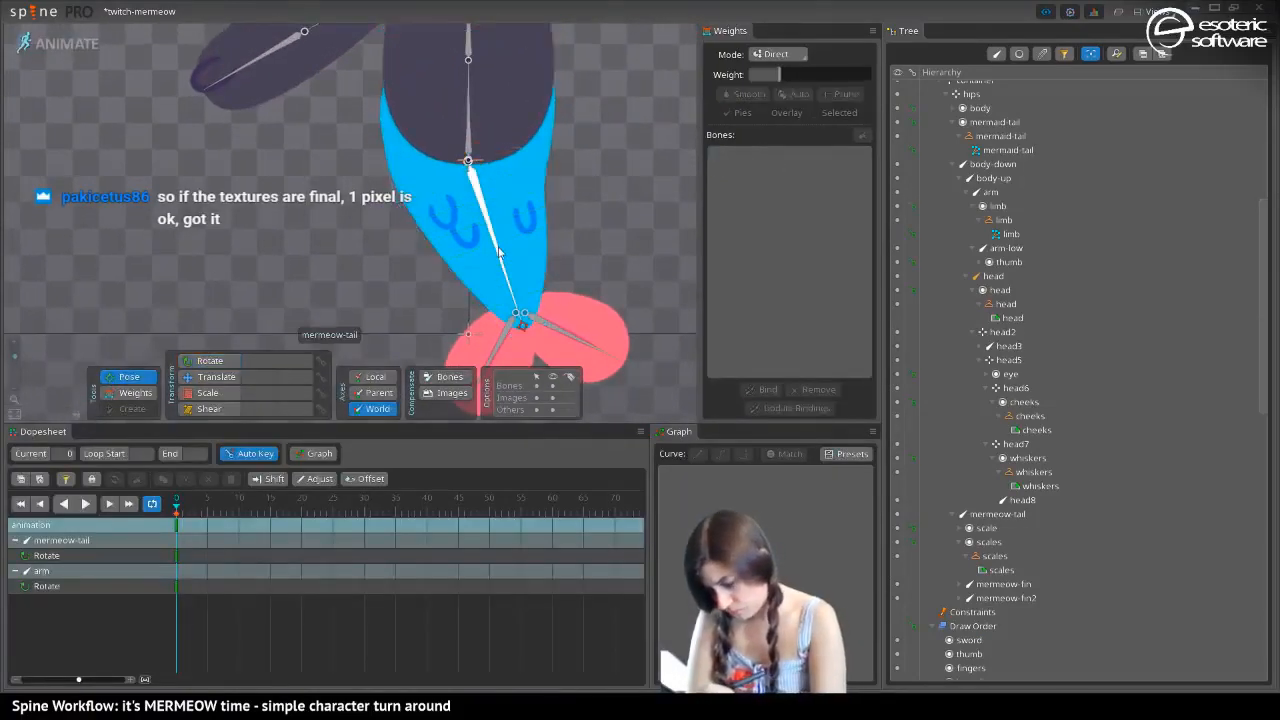
left_click_drag(499, 248, 640, 250)
left_click(130, 393)
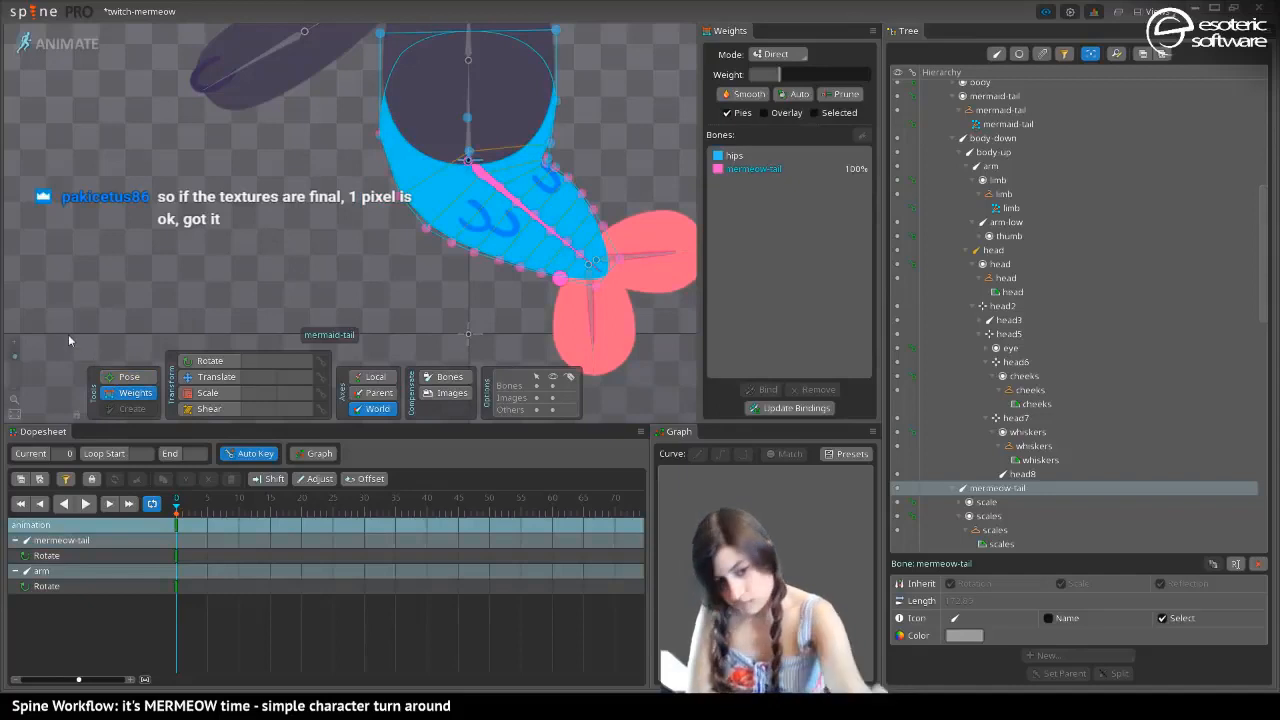
key("ctrl+z")
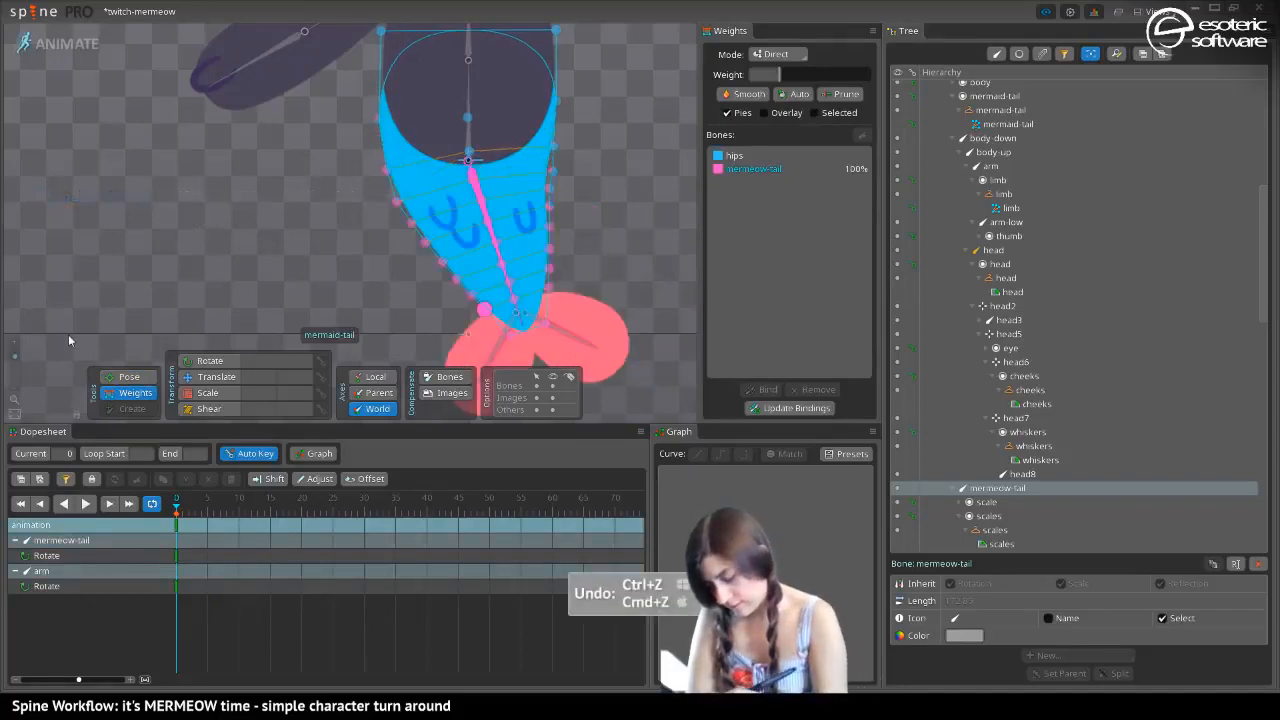
Switch the weights mode from Direct to Add with the hips bone active, and deselect the mesh vertex near the tail tip
left_click(735, 156)
left_click(778, 54)
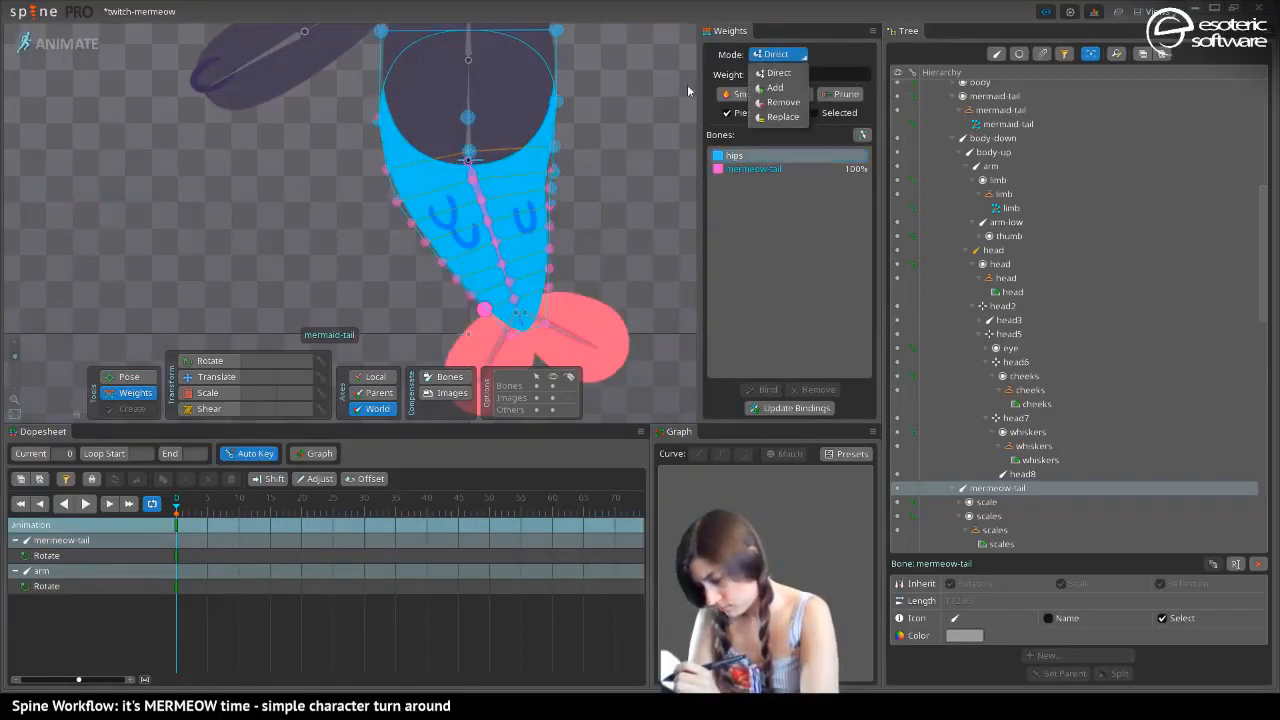
left_click(777, 74)
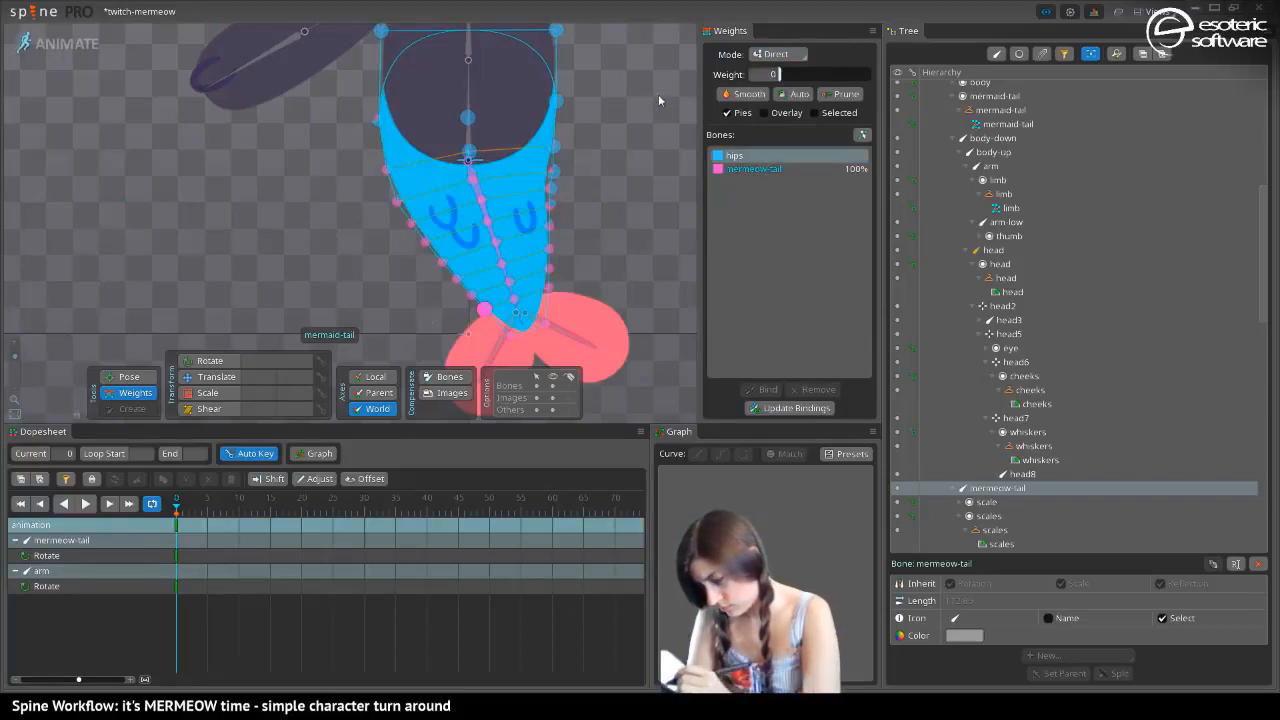
left_click(778, 54)
left_click(770, 76)
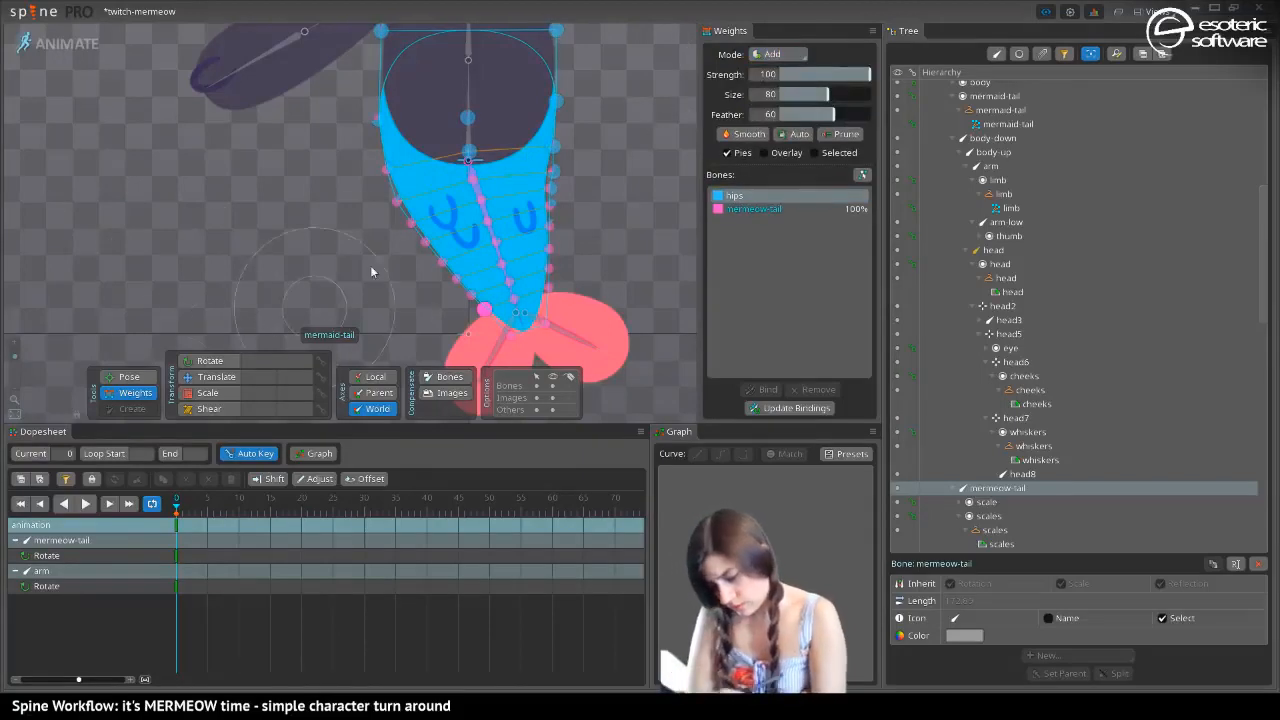
key("ctrl+z")
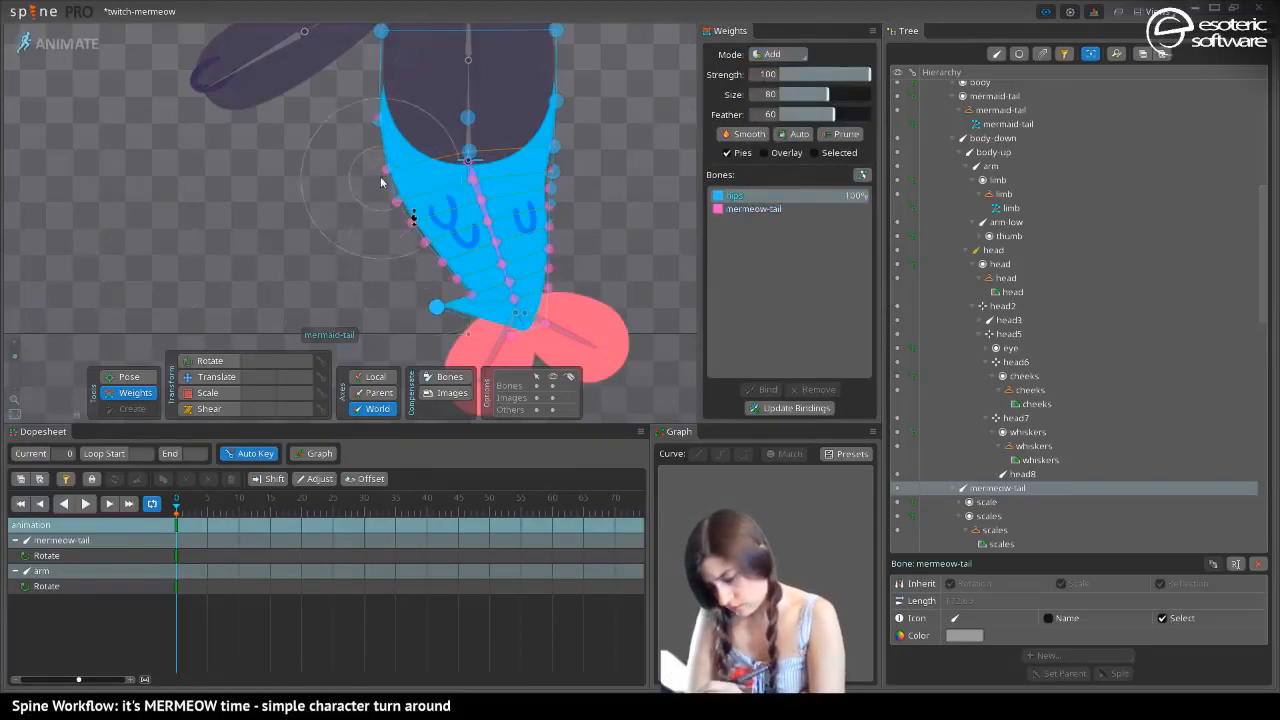
left_click(315, 155)
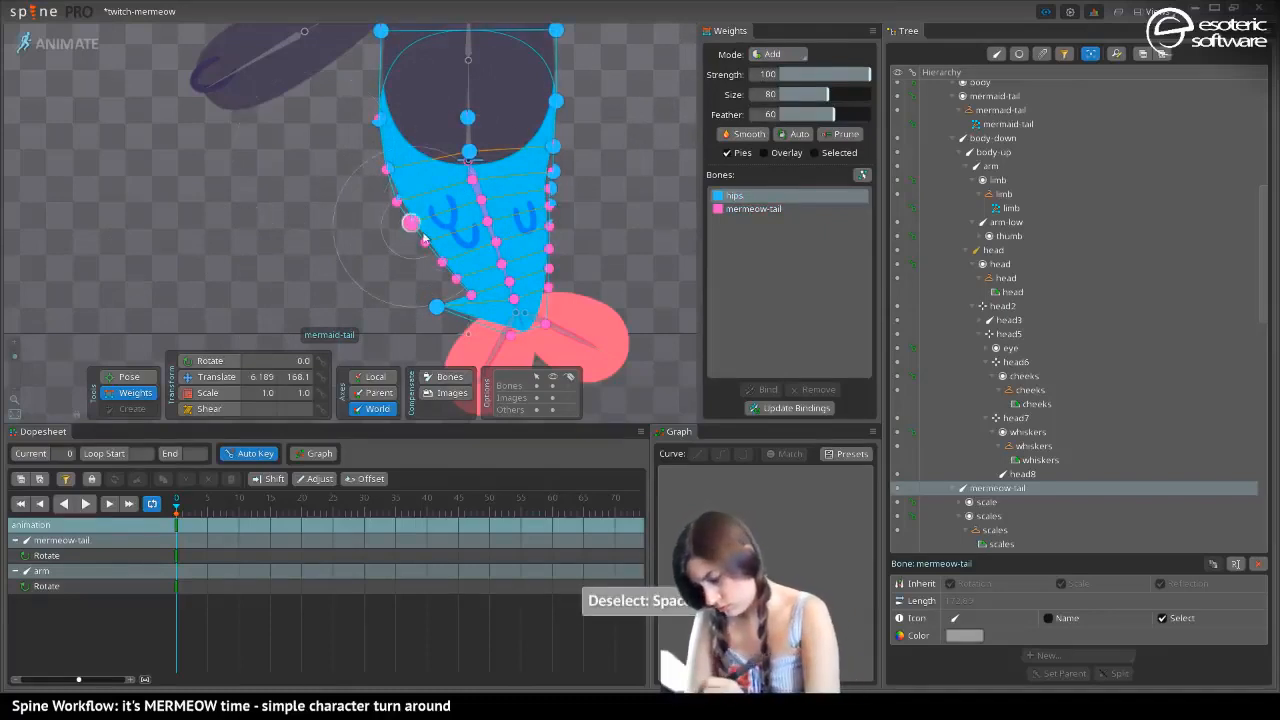
Try painting hips weights near the waist and mermeow-tail weights down the tail at strength 100 and size 80, and undo the strokes
left_click(753, 208)
mouse_move(460, 305)
left_mouse_down()
mouse_move(400, 274)
mouse_move(534, 203)
mouse_move(468, 108)
mouse_move(406, 217)
mouse_move(506, 161)
mouse_move(545, 215)
mouse_move(448, 320)
left_mouse_up()
left_click(740, 195)
mouse_move(361, 133)
left_mouse_down()
mouse_move(386, 180)
mouse_move(471, 105)
left_mouse_up()
left_click(751, 209)
mouse_move(450, 352)
left_mouse_down()
mouse_move(516, 326)
mouse_move(531, 343)
mouse_move(533, 296)
mouse_move(430, 258)
mouse_move(507, 252)
mouse_move(540, 229)
mouse_move(426, 238)
mouse_move(512, 203)
mouse_move(350, 191)
left_mouse_up()
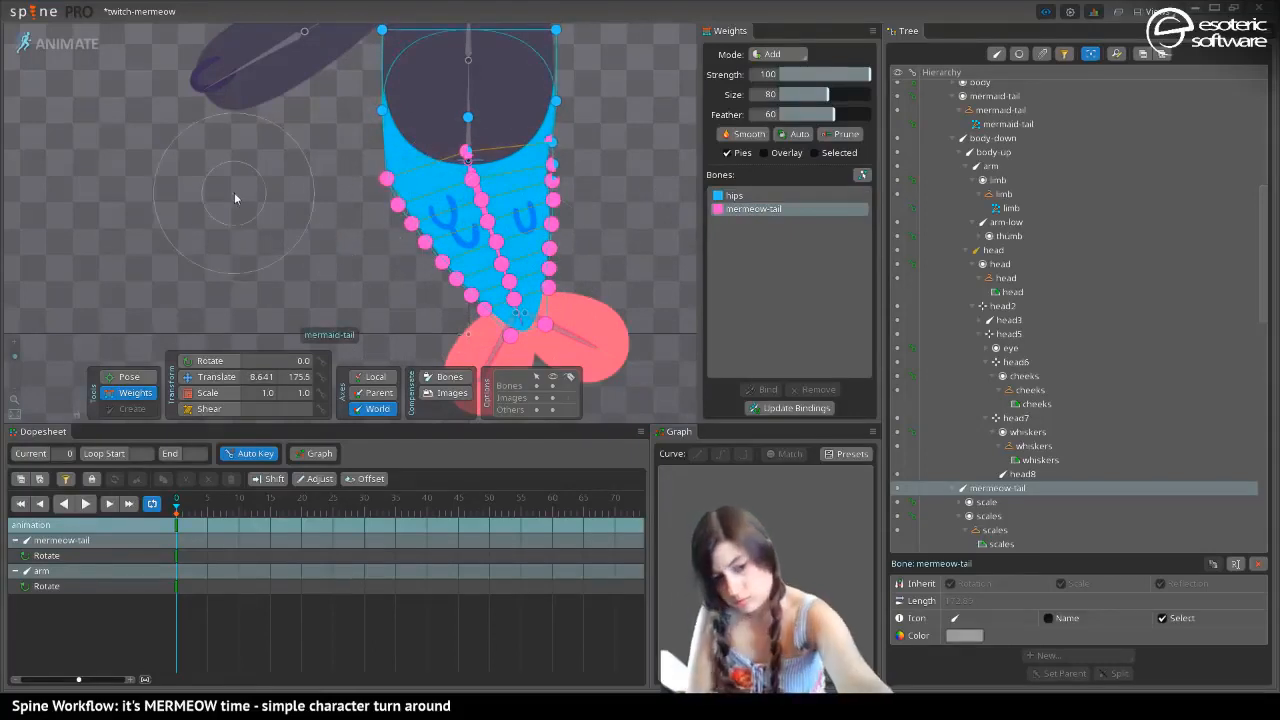
key("ctrl+z")
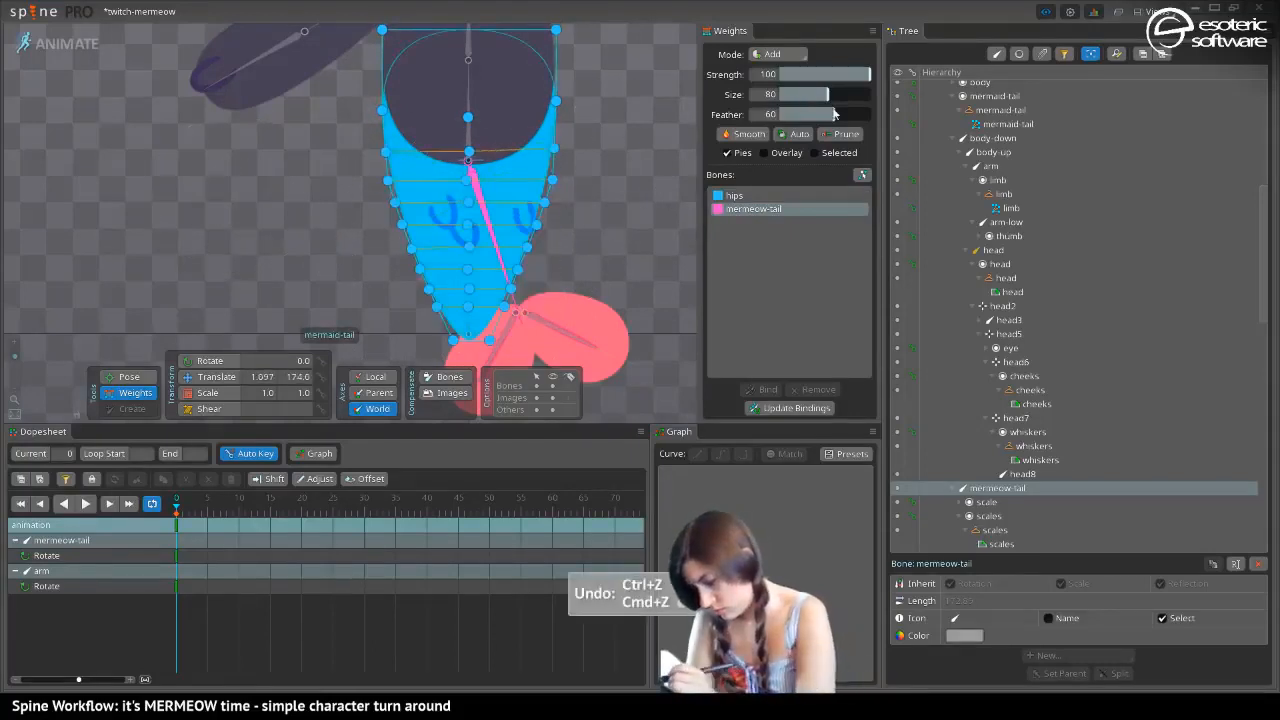
Paint mermeow-tail weights up the mermaid tail with a size 148 brush, lowering the strength to 51 and 29
left_click_drag(828, 94, 876, 98)
mouse_move(494, 312)
left_mouse_down()
mouse_move(470, 292)
mouse_move(505, 325)
left_mouse_up()
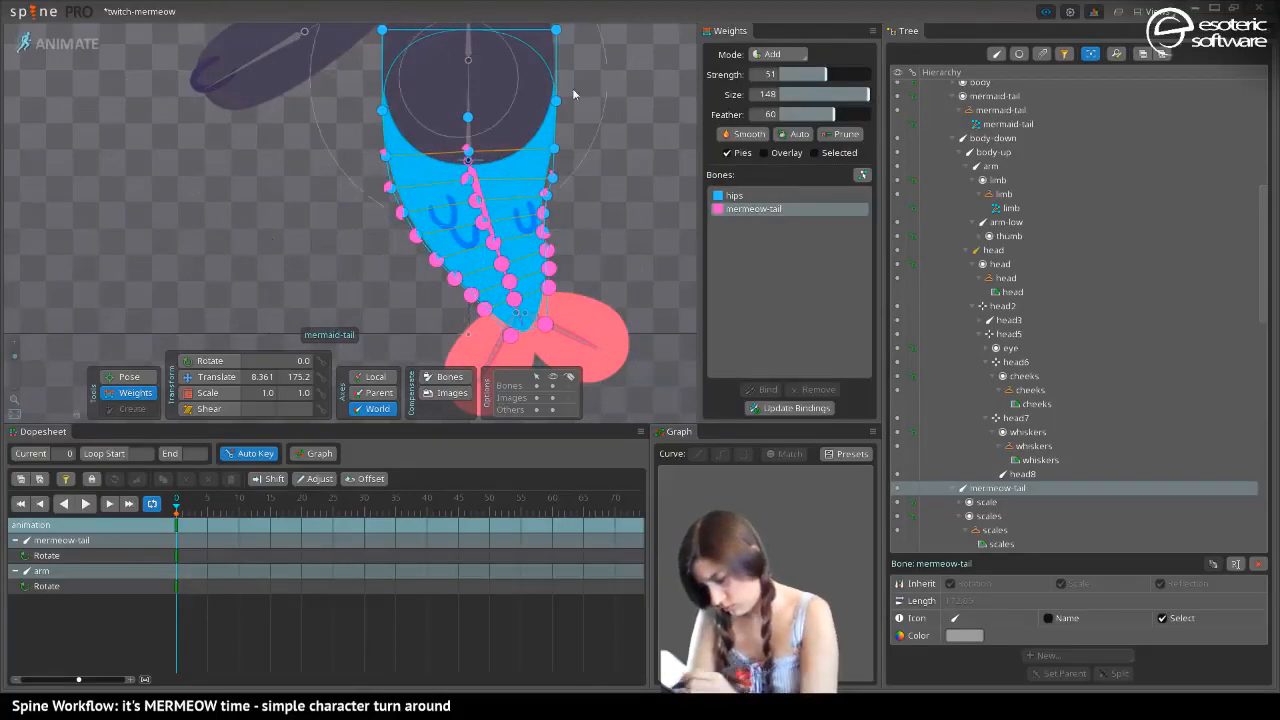
left_click_drag(783, 77, 762, 77)
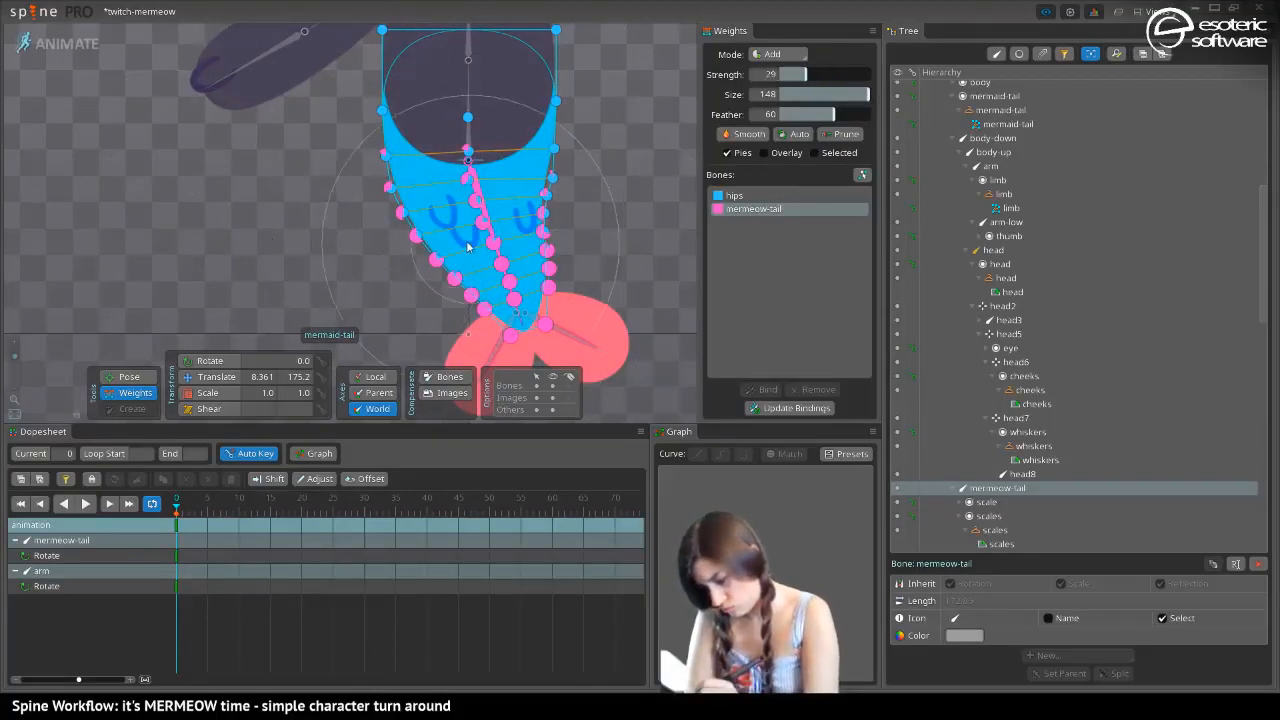
left_click(483, 270)
mouse_move(483, 270)
left_mouse_down()
mouse_move(525, 280)
mouse_move(508, 289)
mouse_move(485, 243)
mouse_move(465, 235)
mouse_move(485, 210)
left_mouse_up()
Deselect the mesh and rotate the mermeow-tail bone to 308.74 degrees so the tail bends outward
left_click(135, 392)
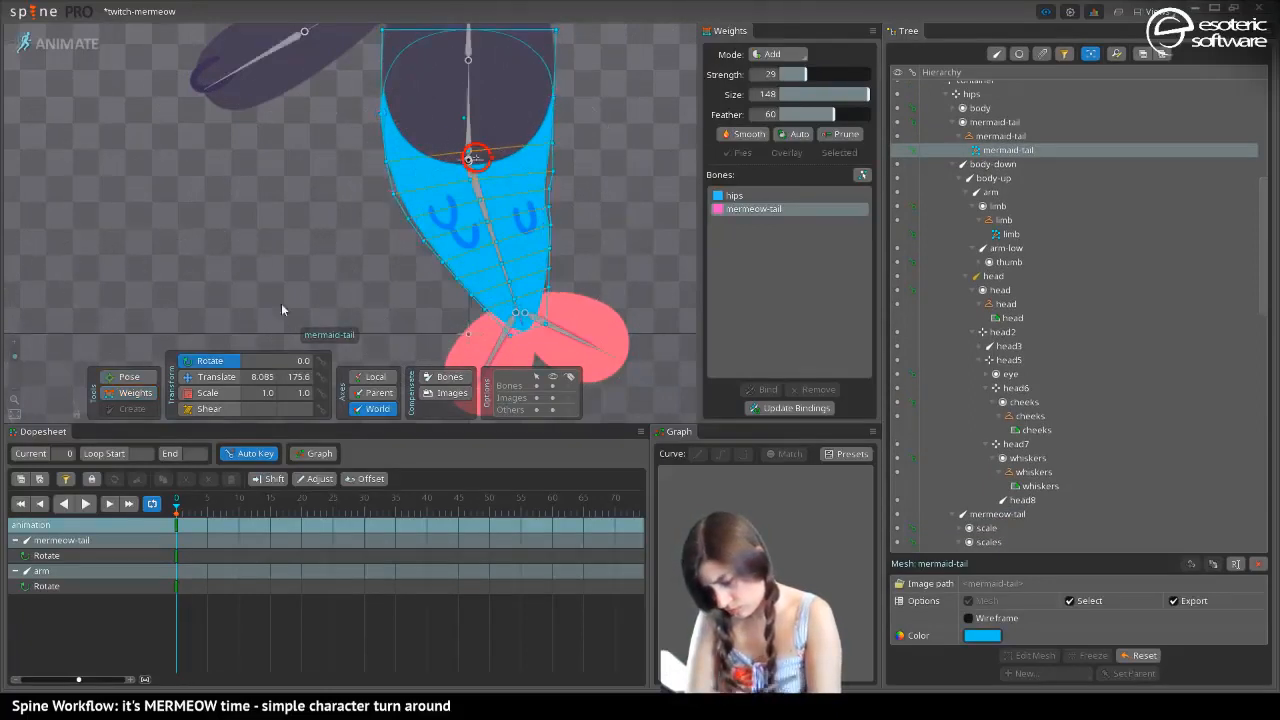
left_click(136, 394)
left_click(136, 393)
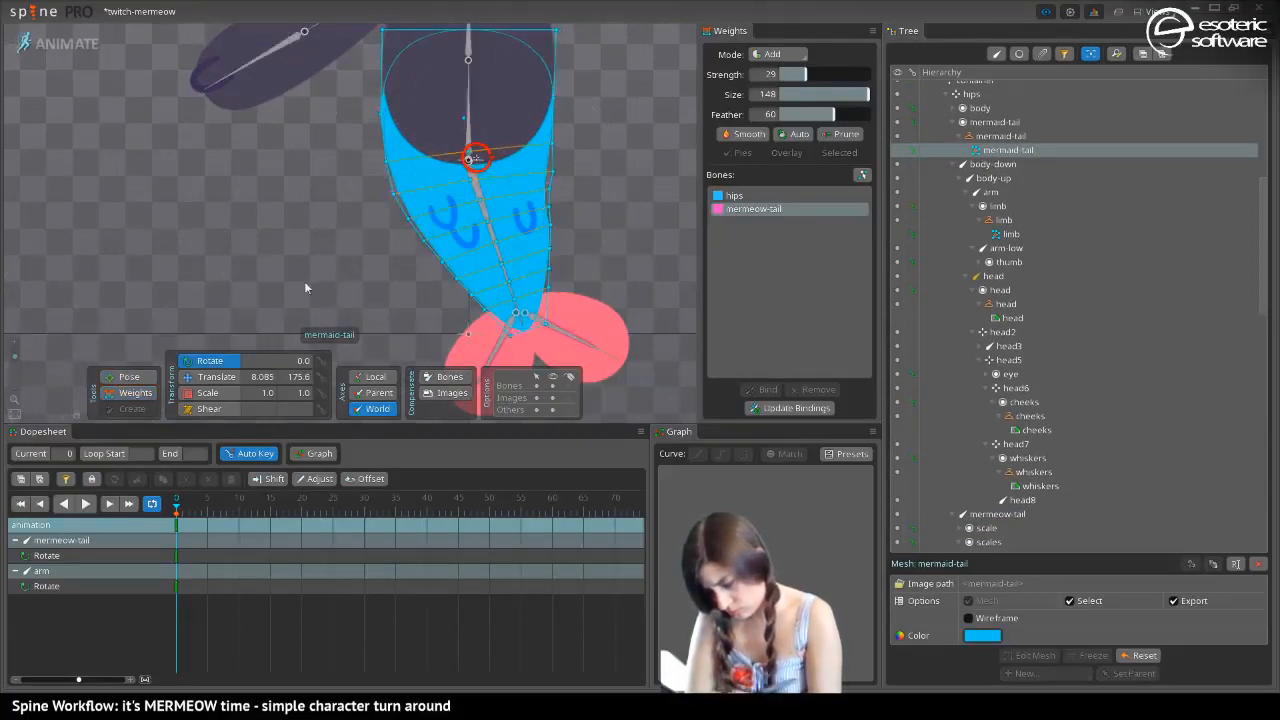
key("space")
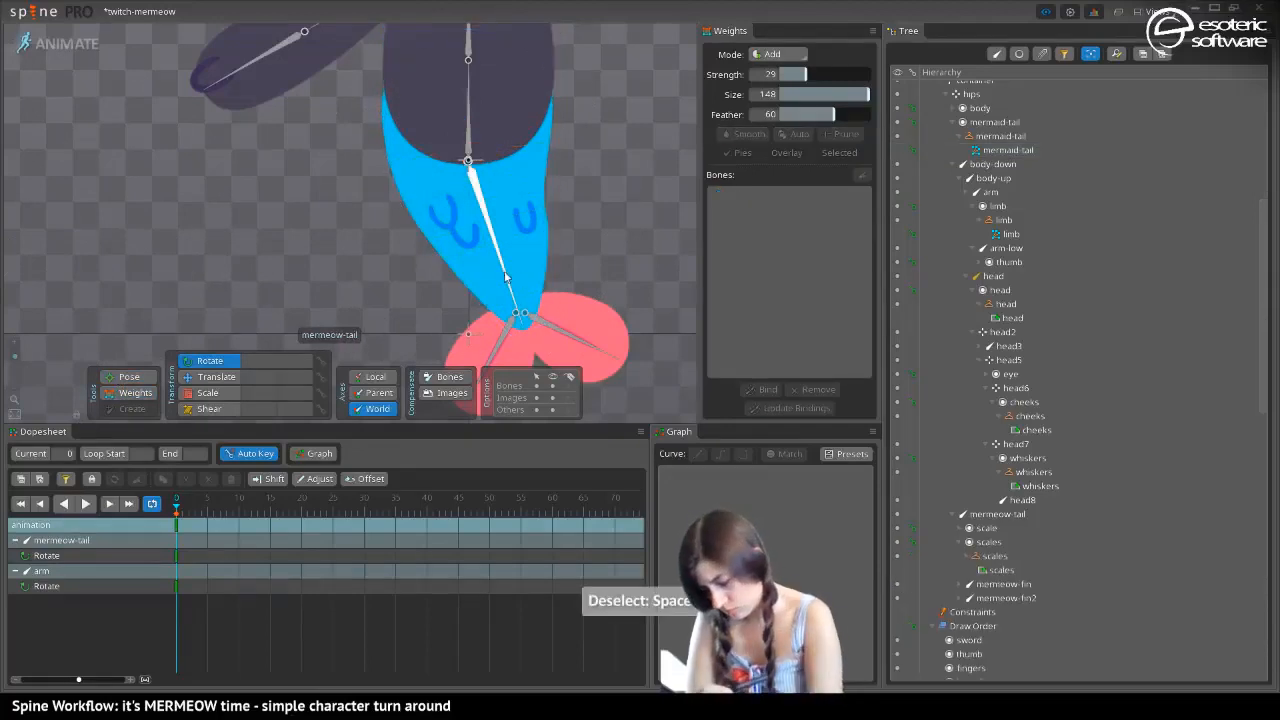
left_click_drag(505, 275, 466, 289)
left_click(128, 377)
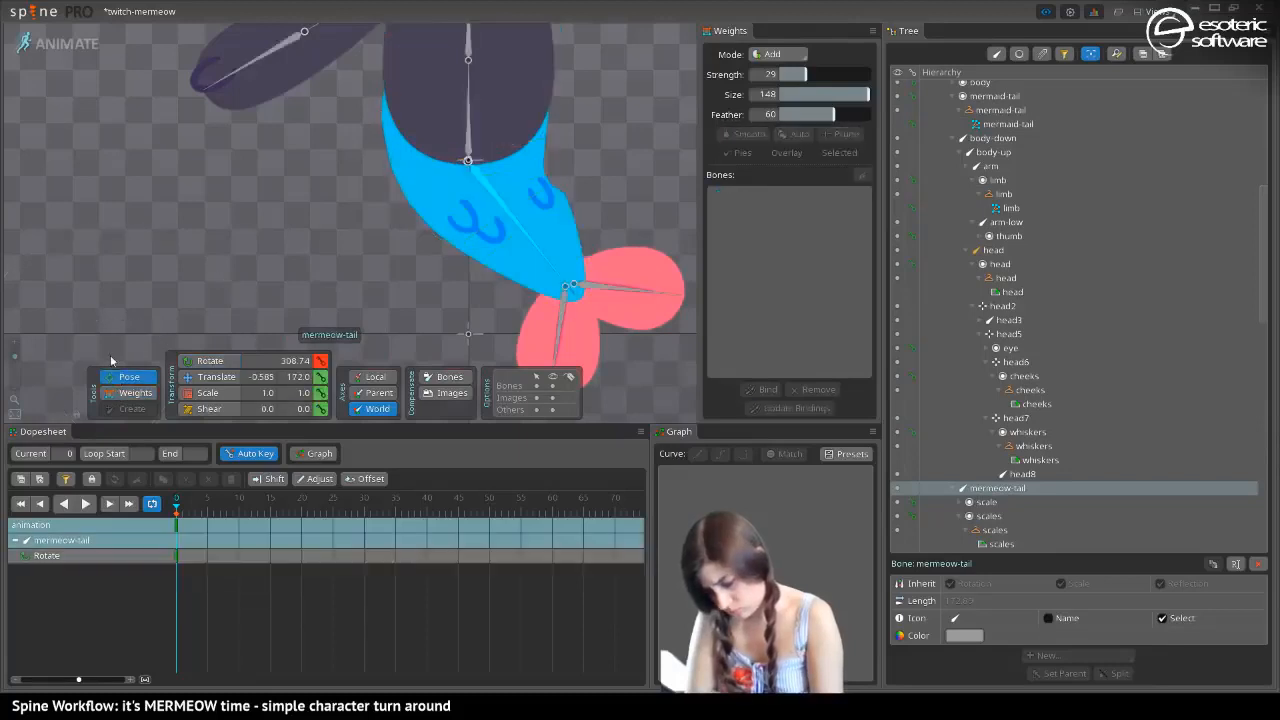
Adjust the hips weights of individual vertices along the inner edge of the bend in Direct mode, giving one near the tip about 15
left_click(139, 398)
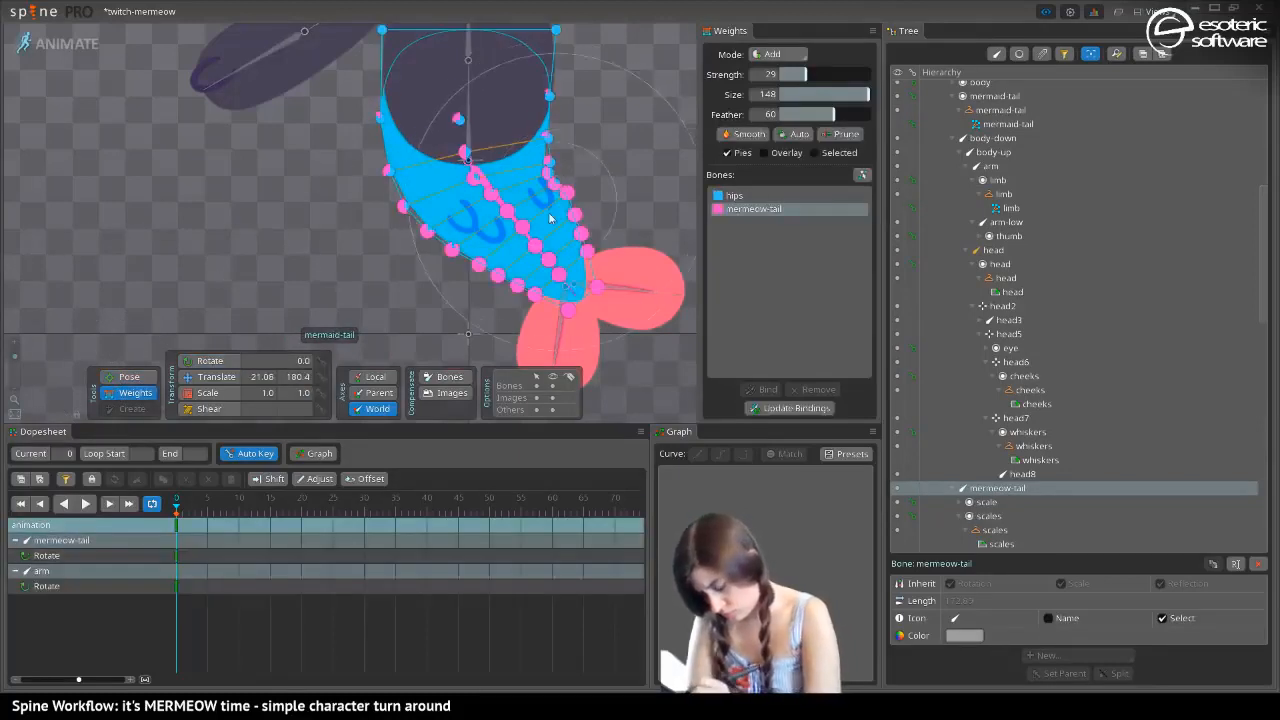
left_click(778, 54)
left_click(775, 73)
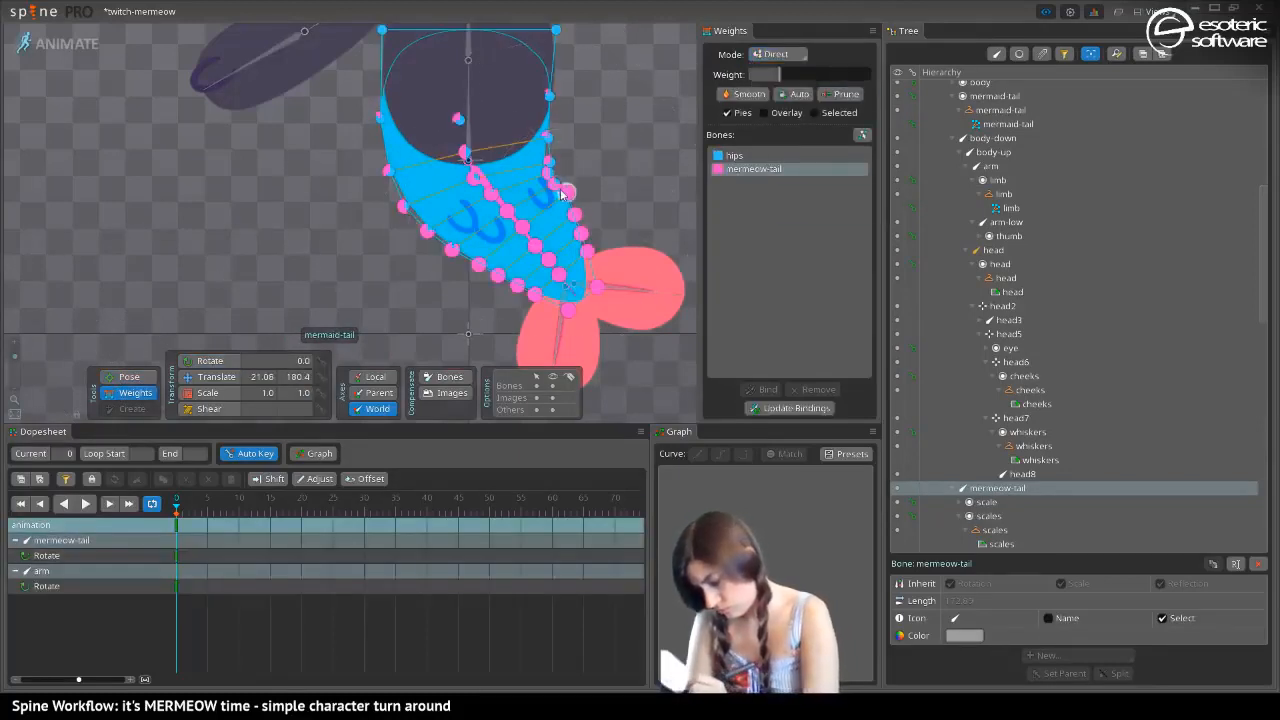
left_click(540, 229)
left_click_drag(558, 234, 576, 192)
left_click(735, 156)
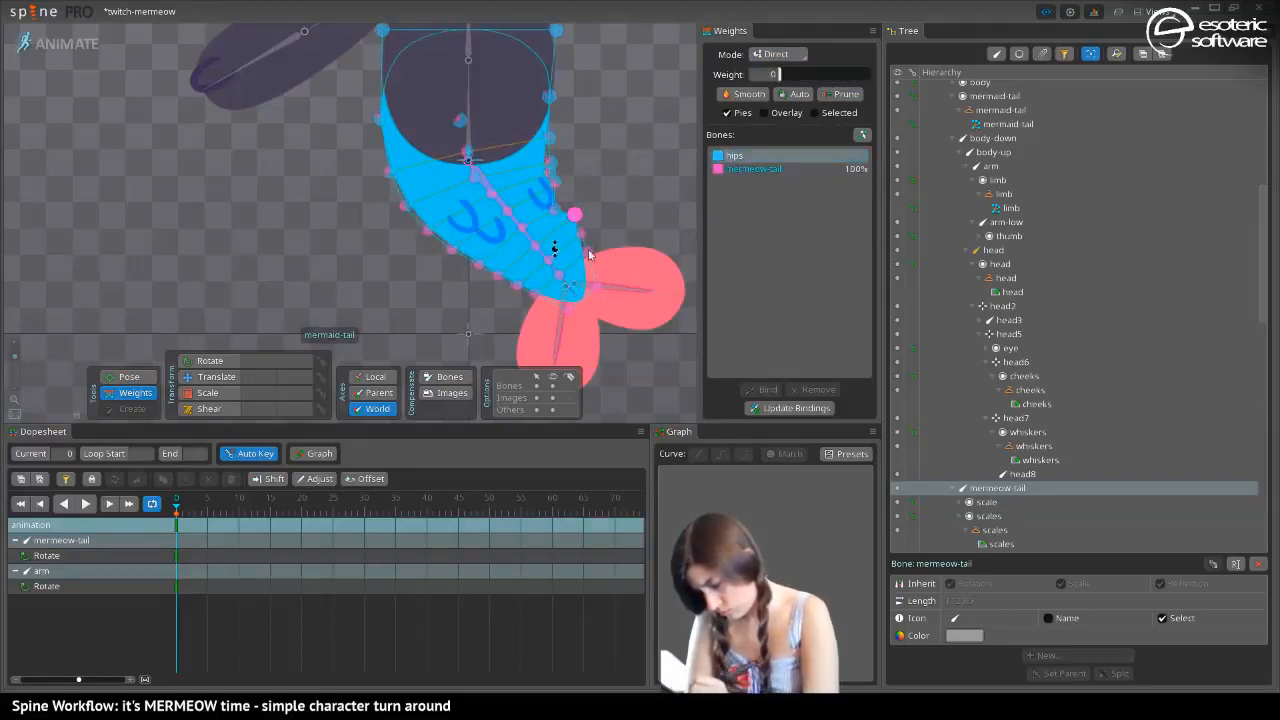
left_click_drag(586, 262, 560, 255)
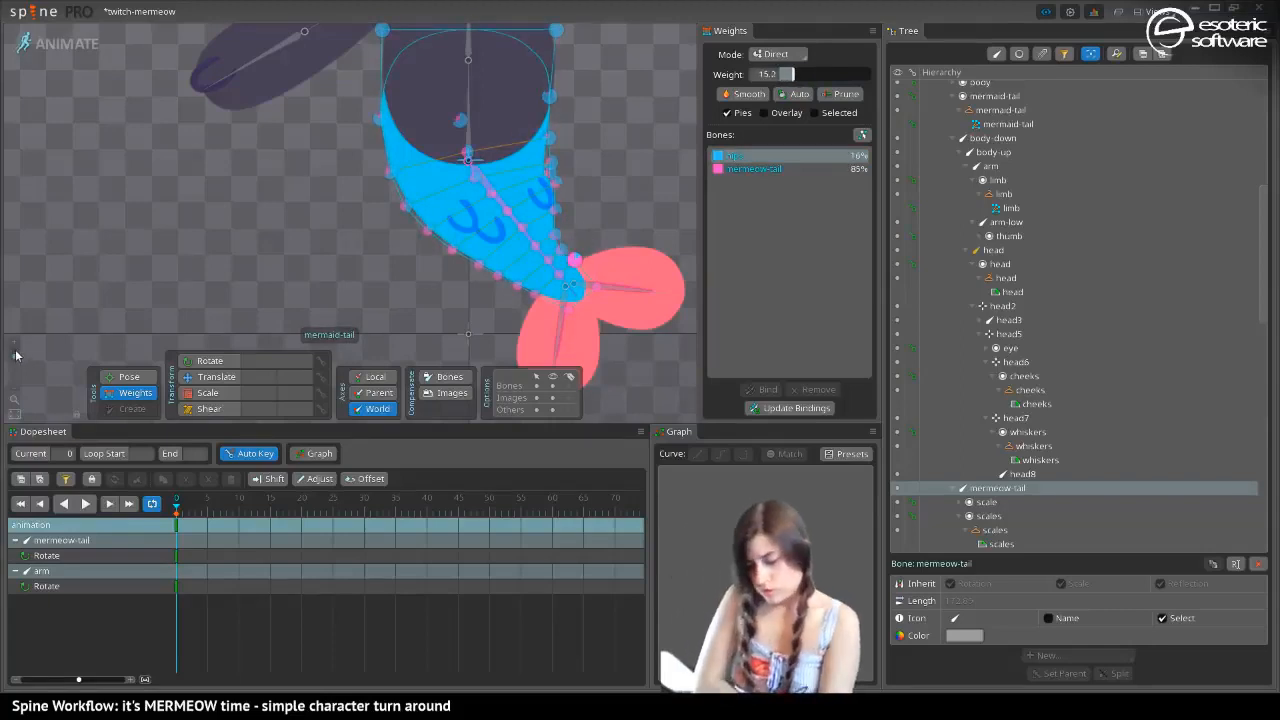
Raise the hips weight of more inner-edge vertices above the tail tip, setting one to about 27
left_click_drag(16, 355, 29, 351)
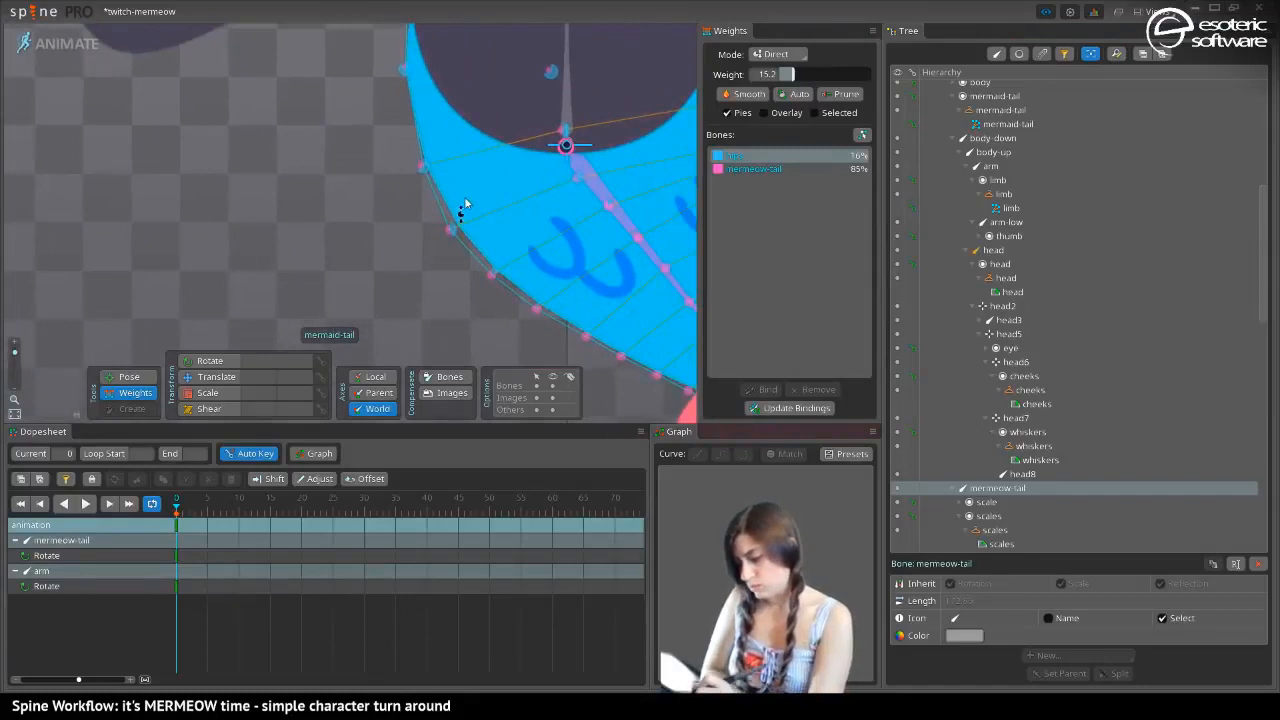
left_click_drag(629, 265, 201, 209)
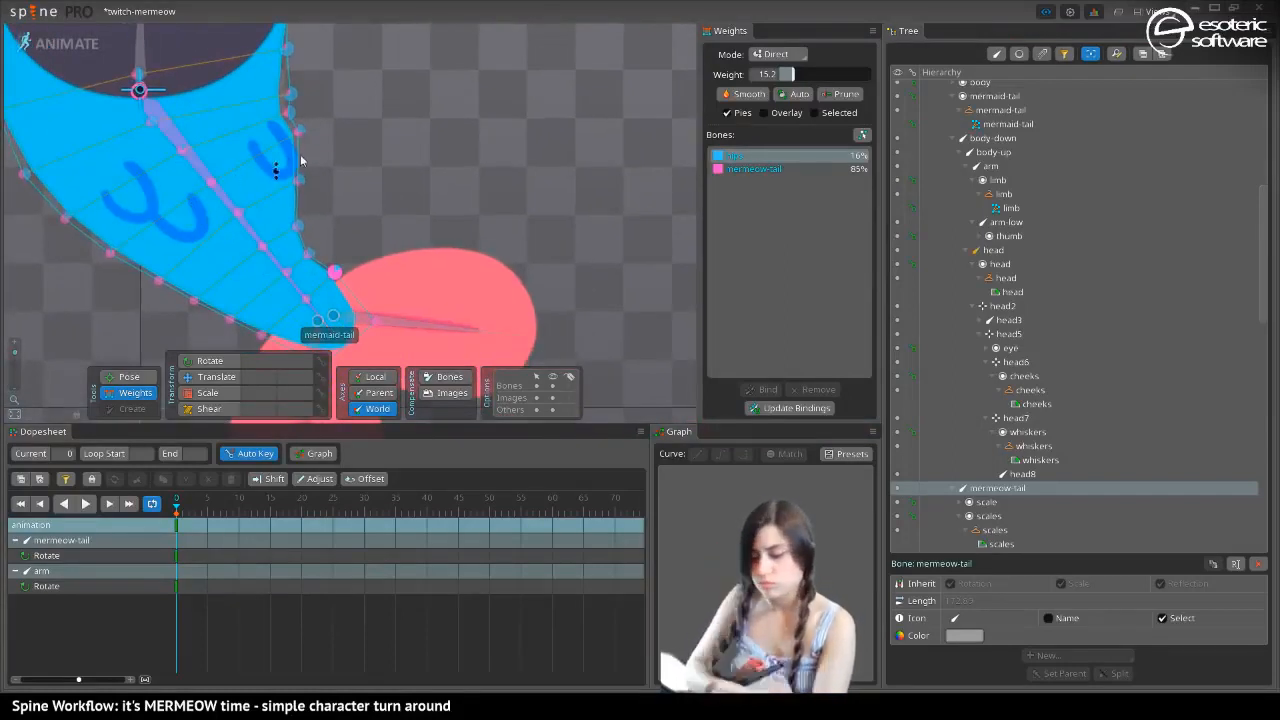
left_click_drag(289, 166, 315, 245)
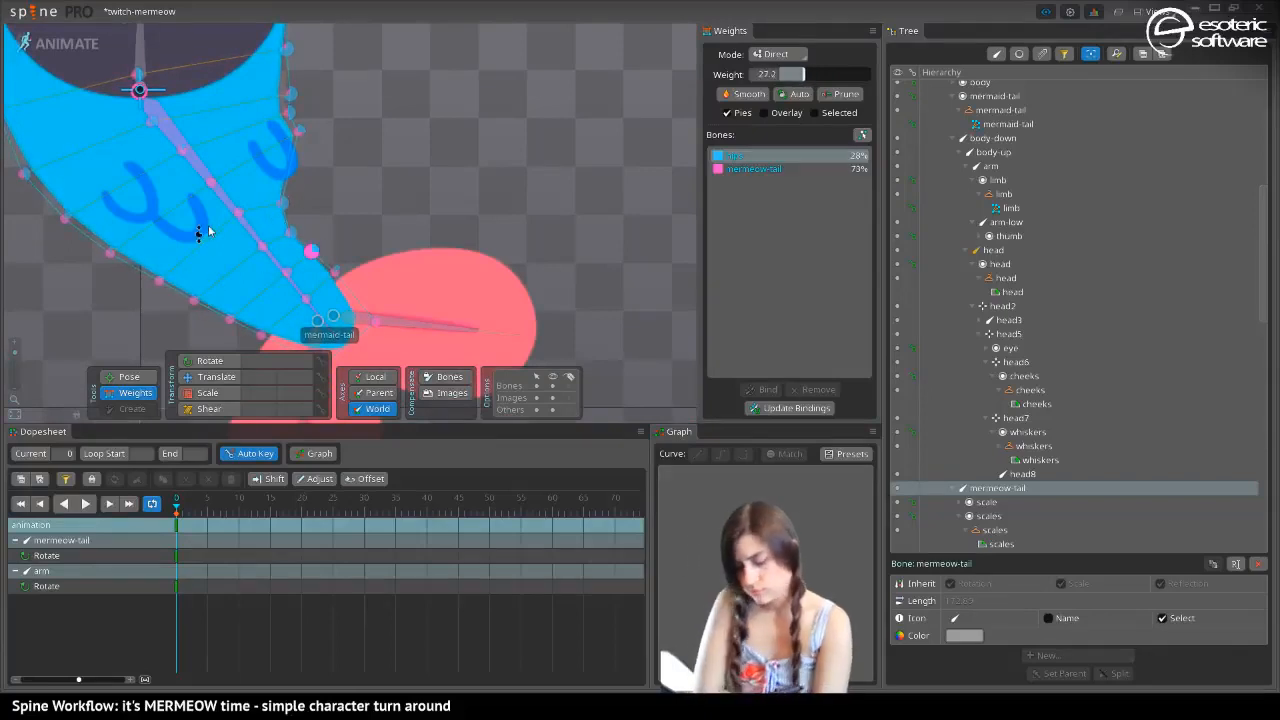
Select a cross row of vertices on the lower tail and set its hips weight to 17
left_click_drag(223, 258, 173, 144)
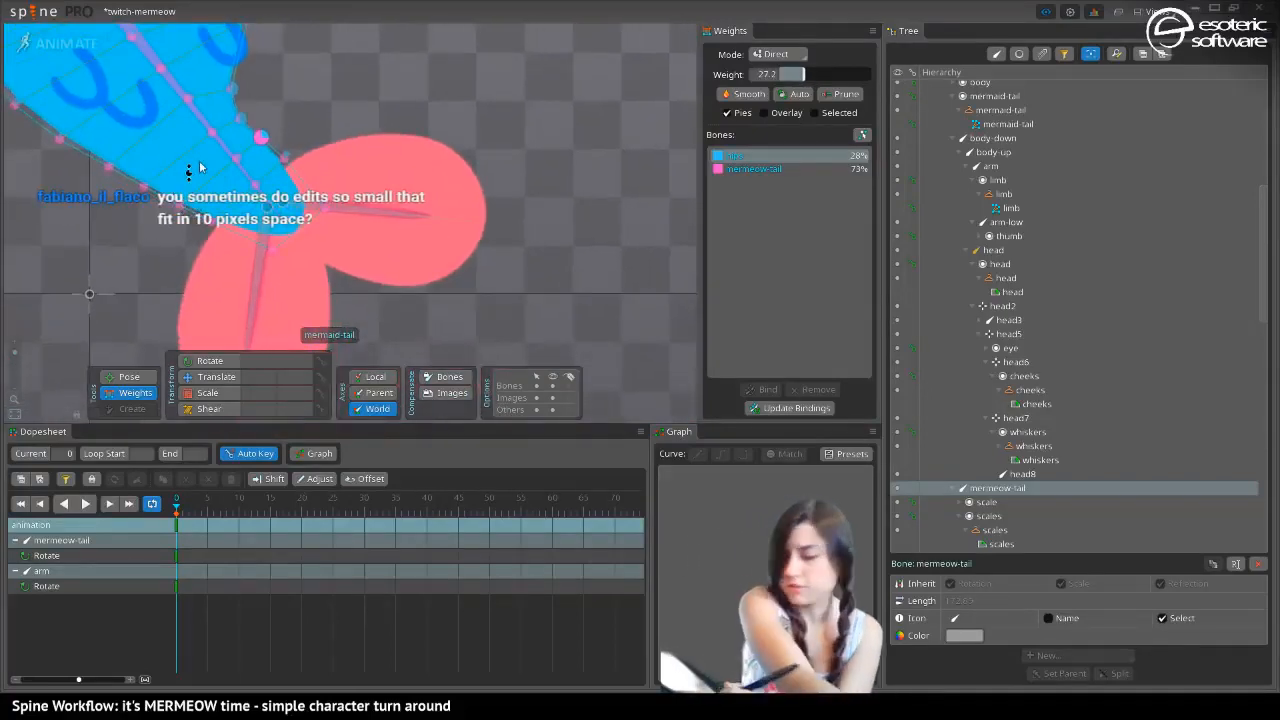
left_click(178, 188)
left_click(236, 159)
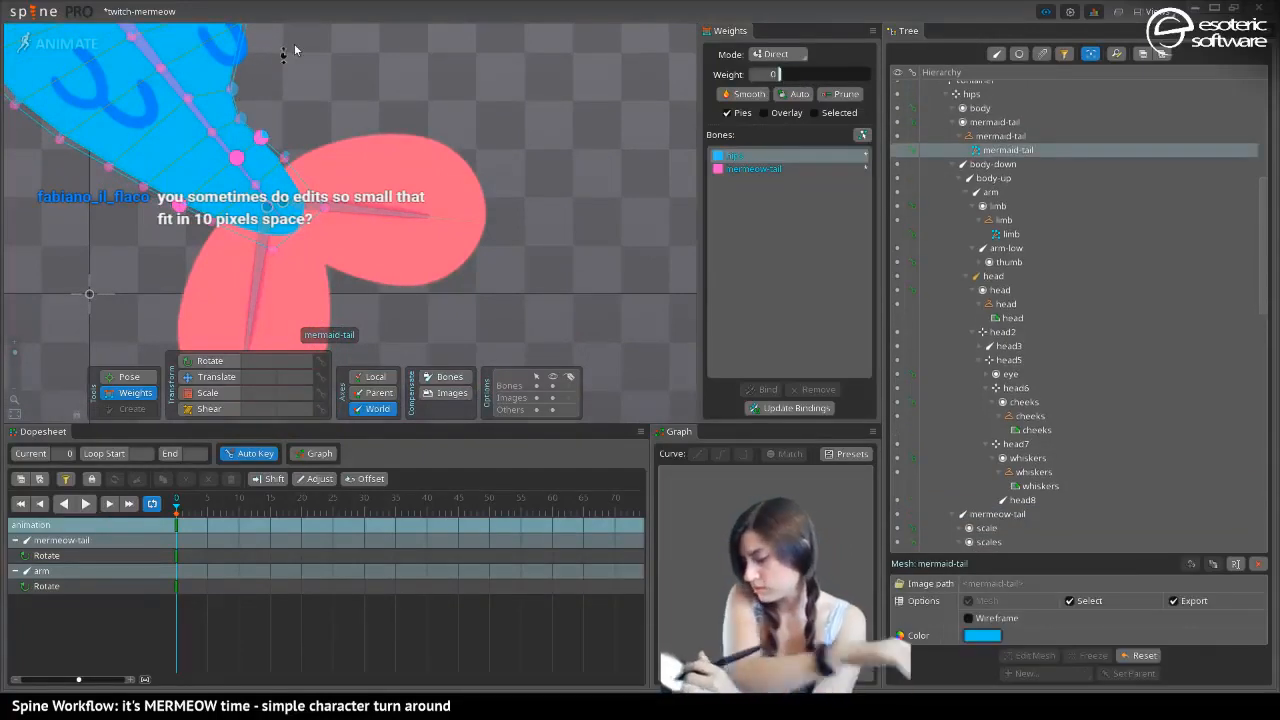
left_click_drag(778, 74, 796, 74)
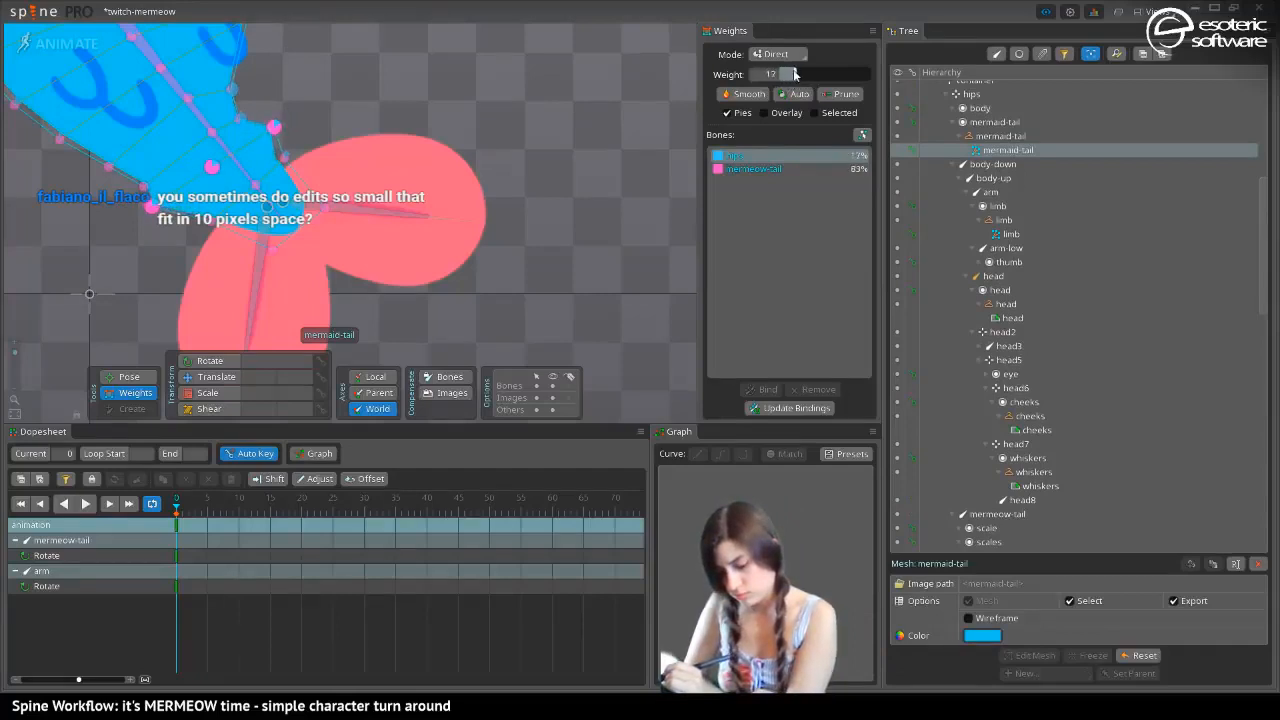
Select the cross row of vertices nearer the tail tip and set its hips weight to 11
left_click(210, 224)
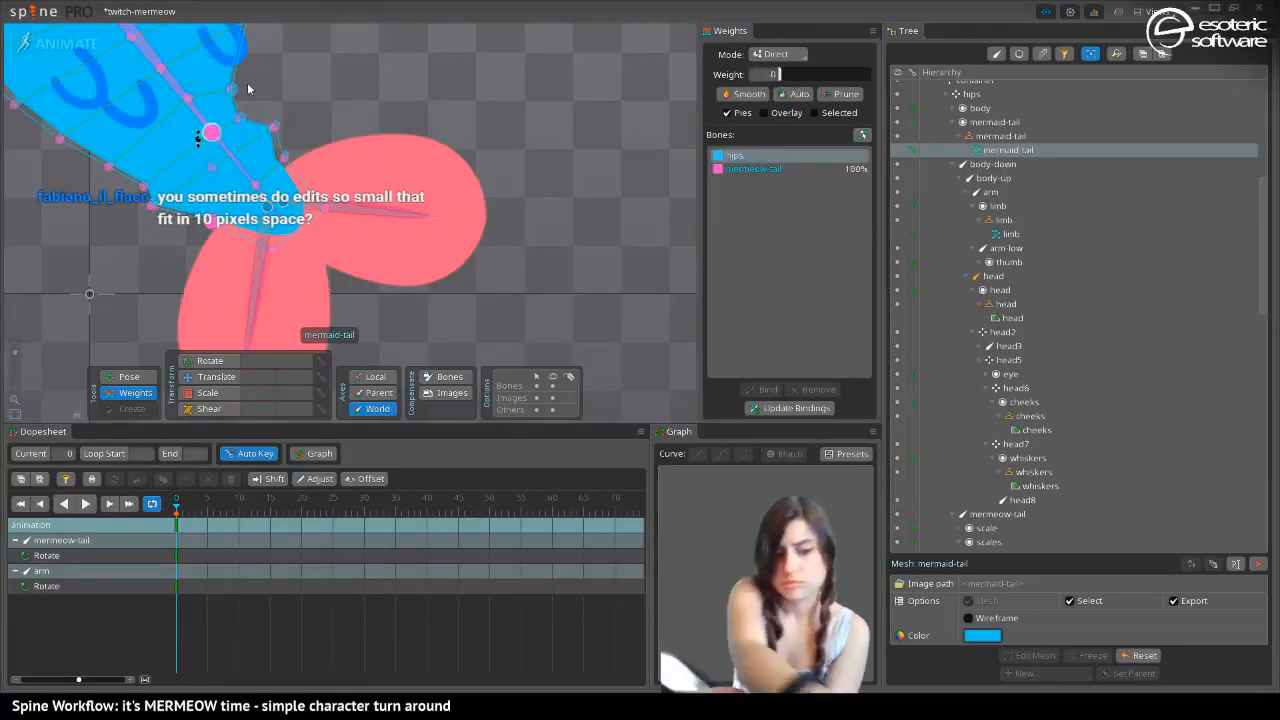
left_click(255, 184)
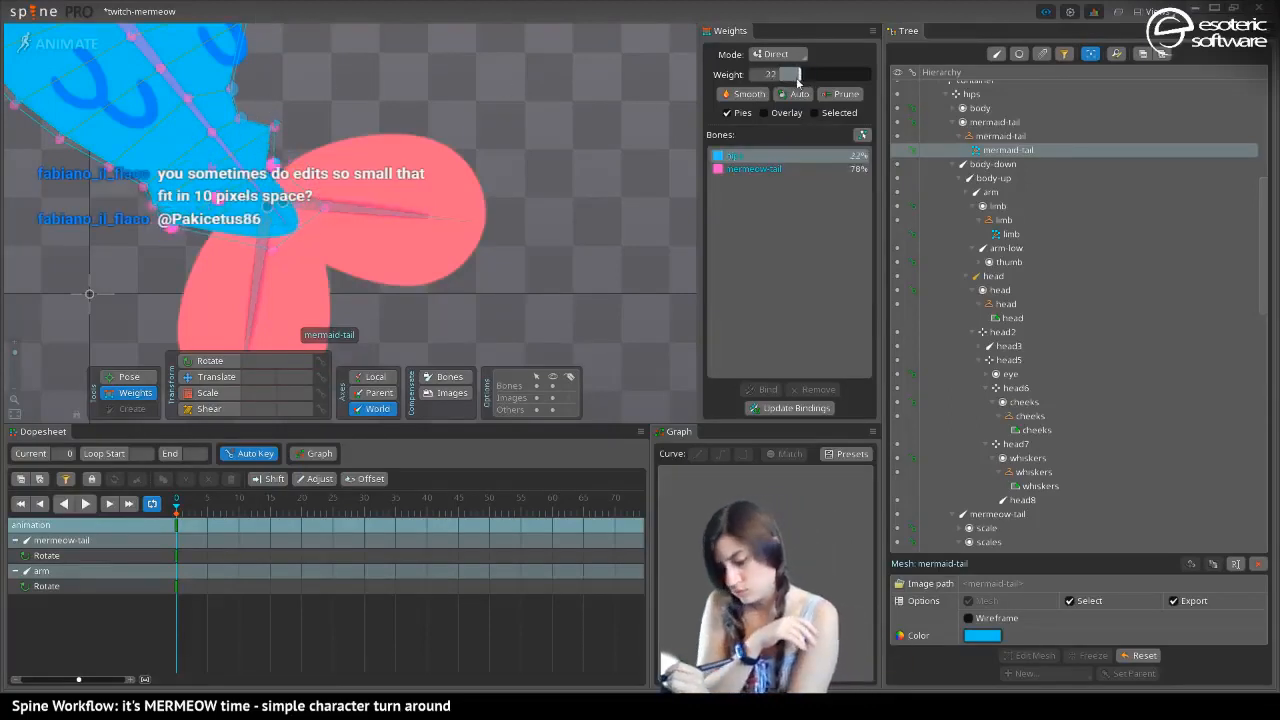
left_click_drag(780, 75, 787, 78)
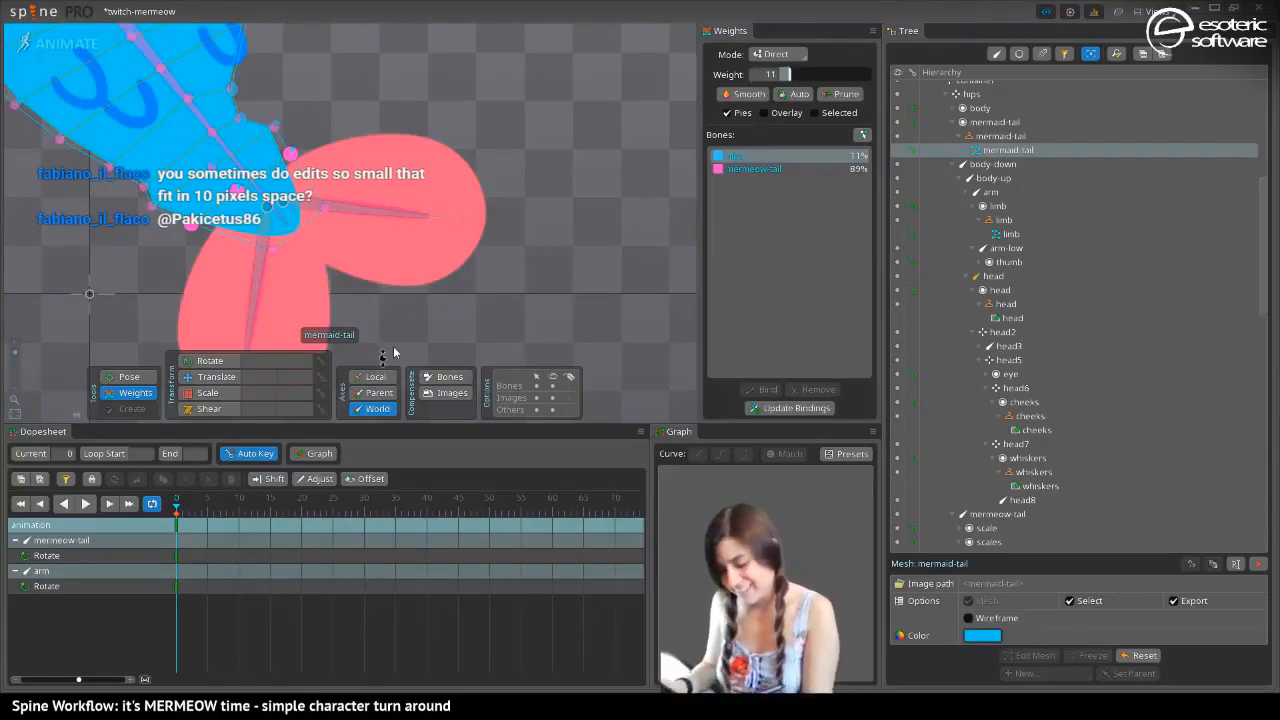
Select the cross row of vertices just above the adjusted ones and set its hips weight to 19
key("alt")
key("ctrl")
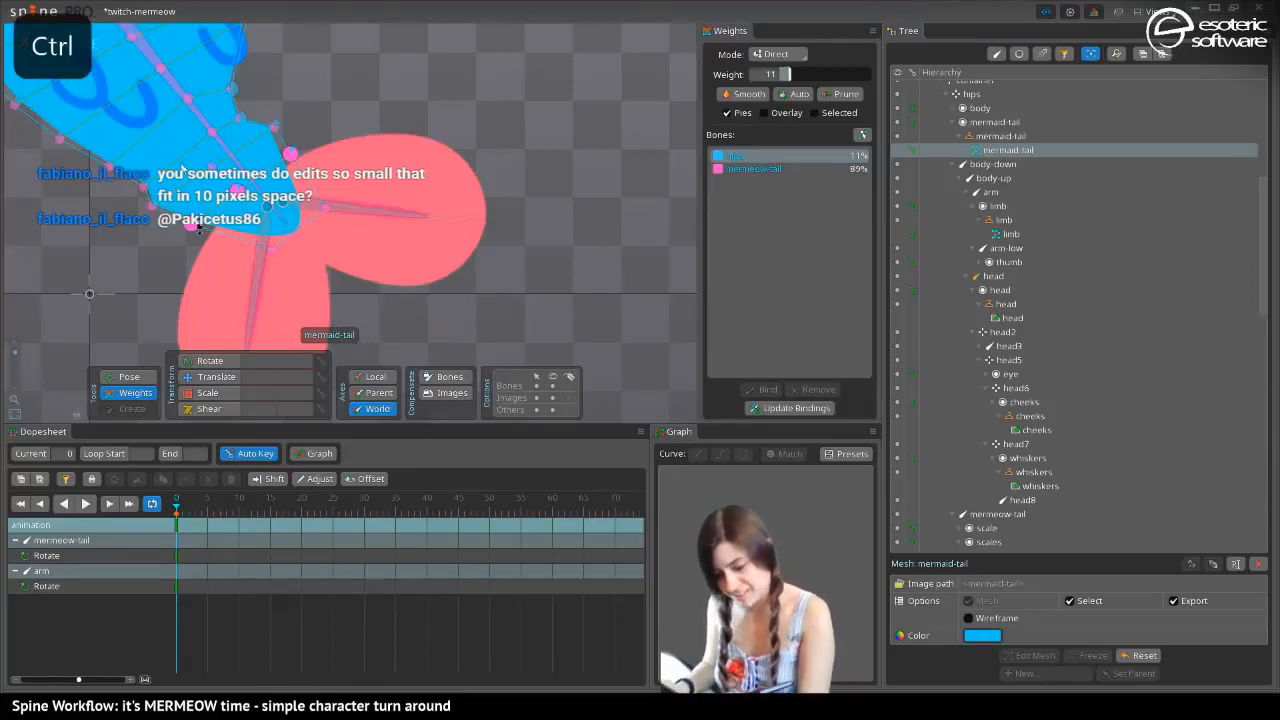
left_click(239, 118)
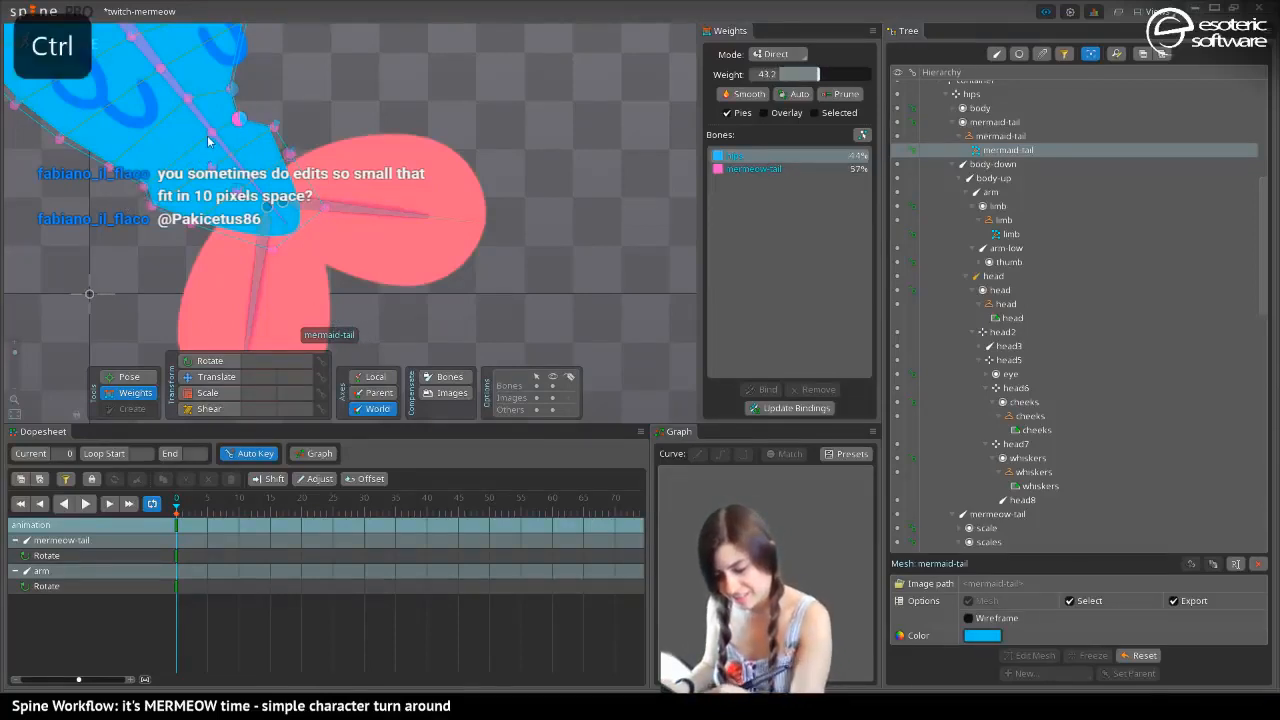
left_click(210, 133, "ctrl")
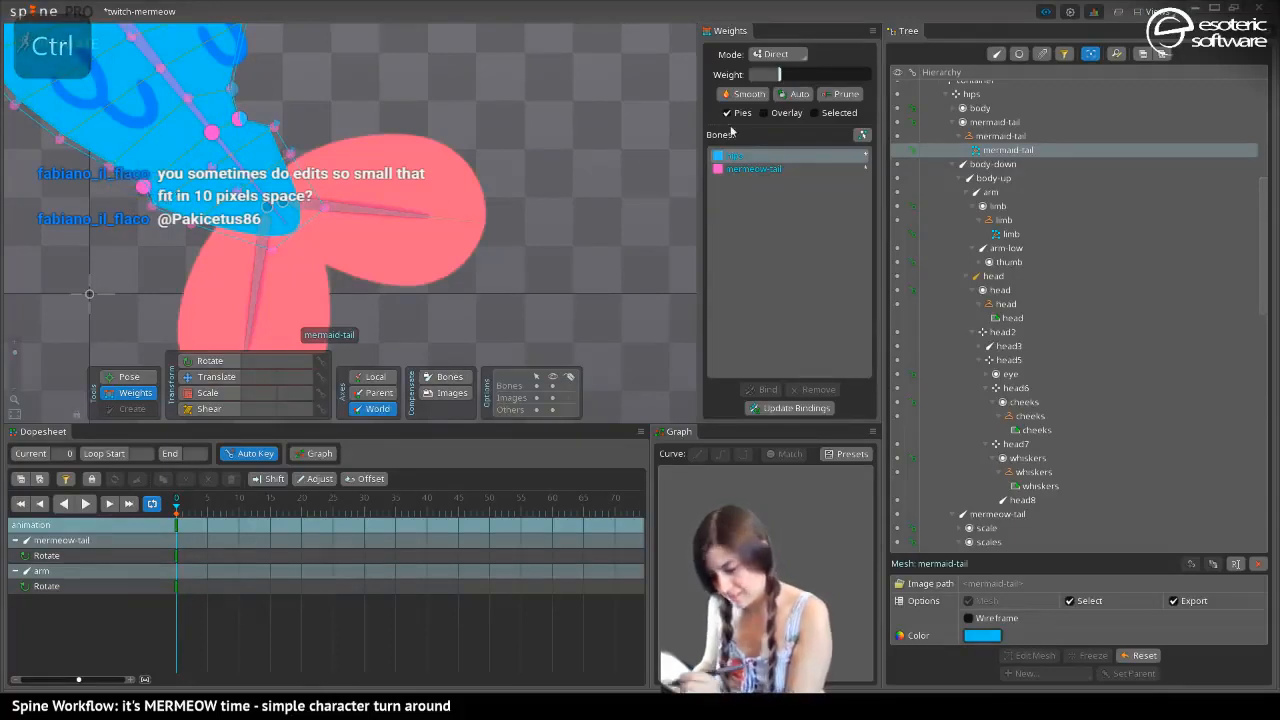
mouse_move(780, 75)
left_mouse_down()
mouse_move(808, 78)
mouse_move(796, 84)
left_mouse_up()
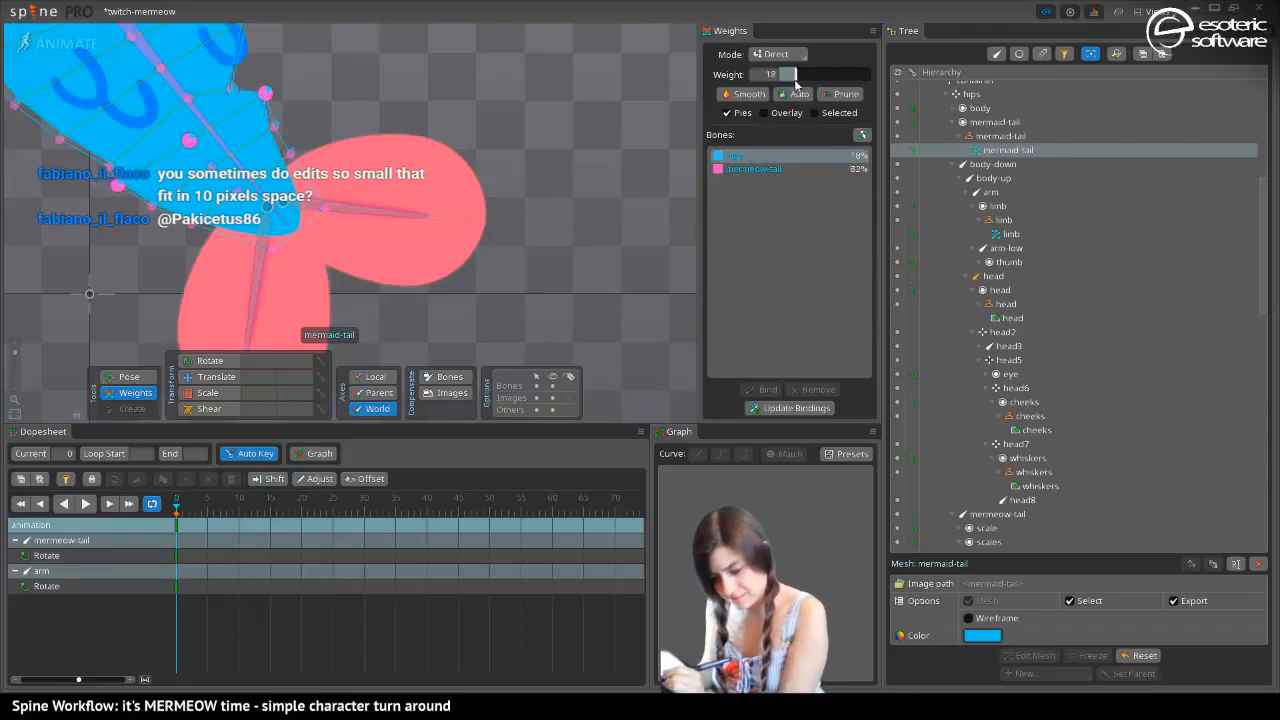
Select the cross row of vertices above the adjusted lower-tail rows and raise its hips weight to about 27
left_click_drag(387, 174, 704, 194)
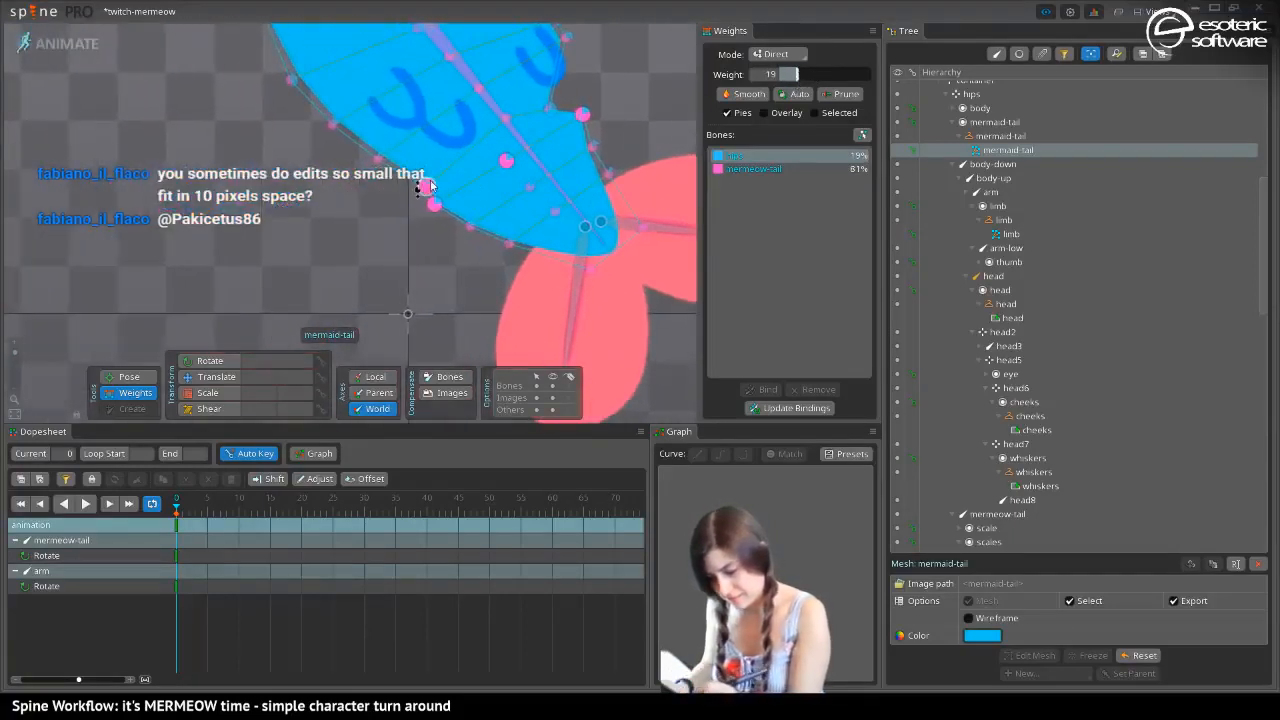
left_click(427, 187)
left_click(508, 119, "ctrl")
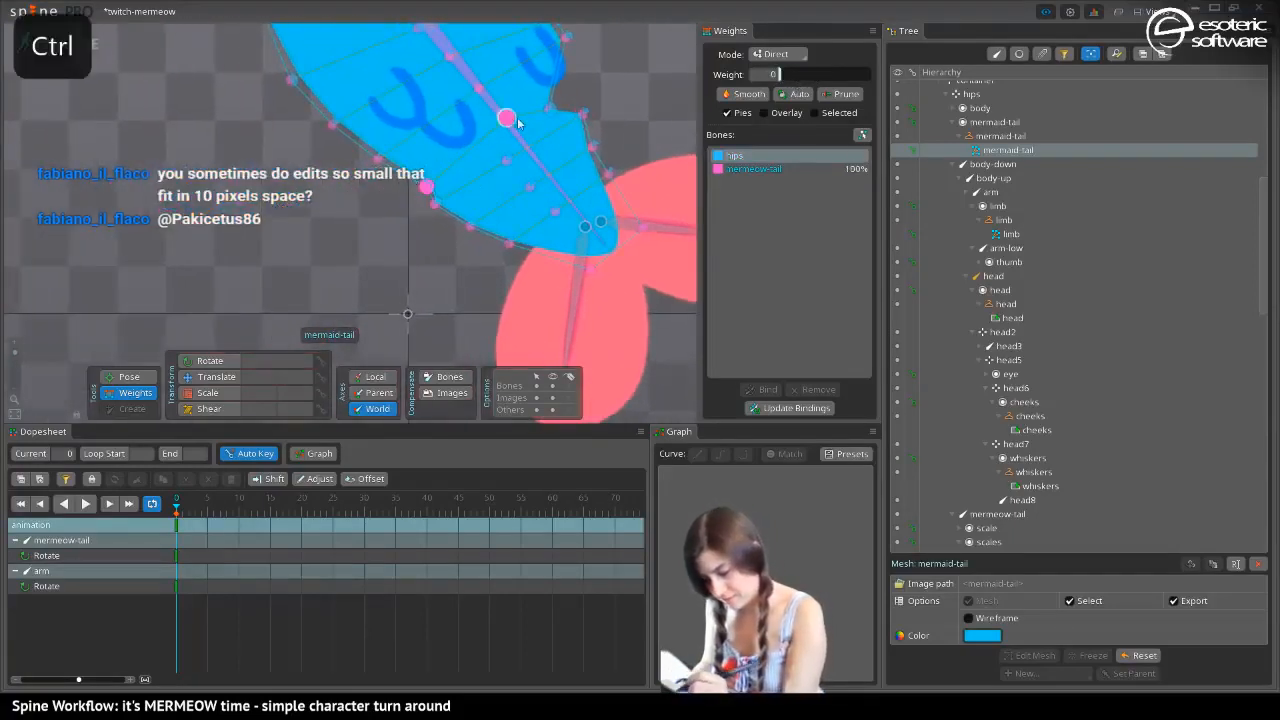
left_click_drag(776, 76, 803, 78)
Select the outer-edge, middle and inner-edge vertices of a cross row on the upper tail and set their hips weight to 50
left_click_drag(293, 160, 305, 260)
left_click(406, 266)
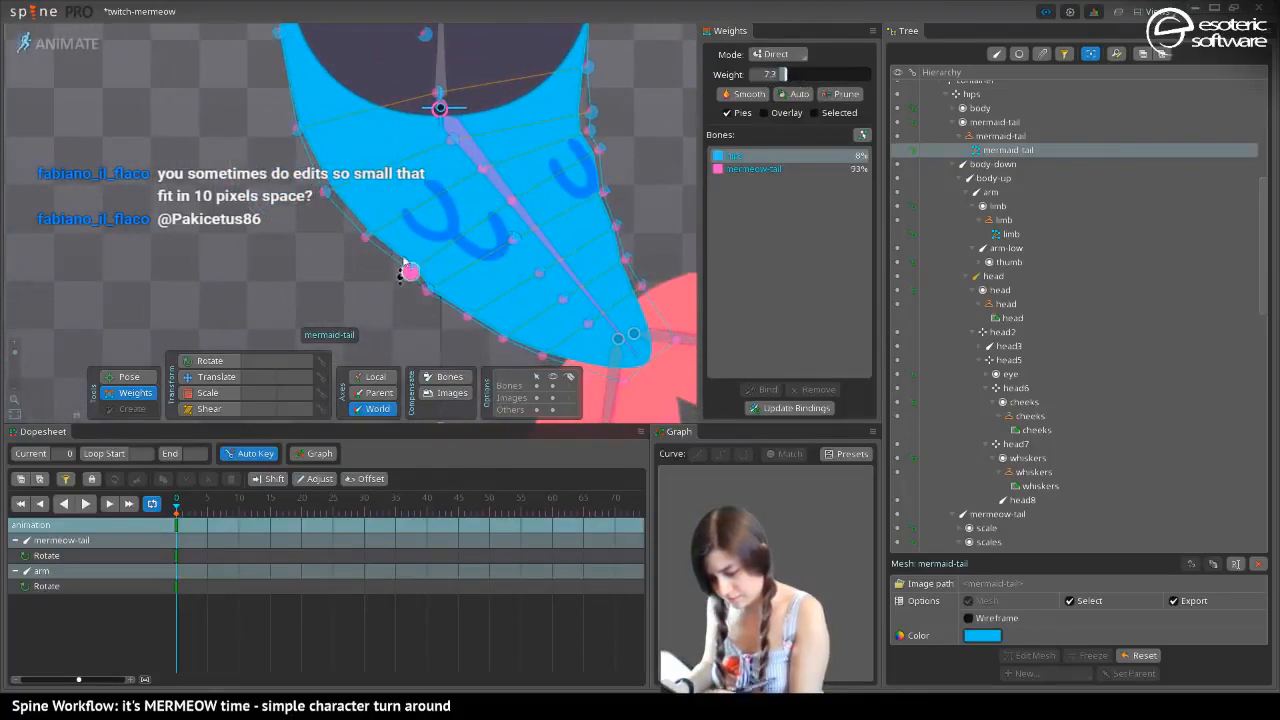
left_click(323, 193)
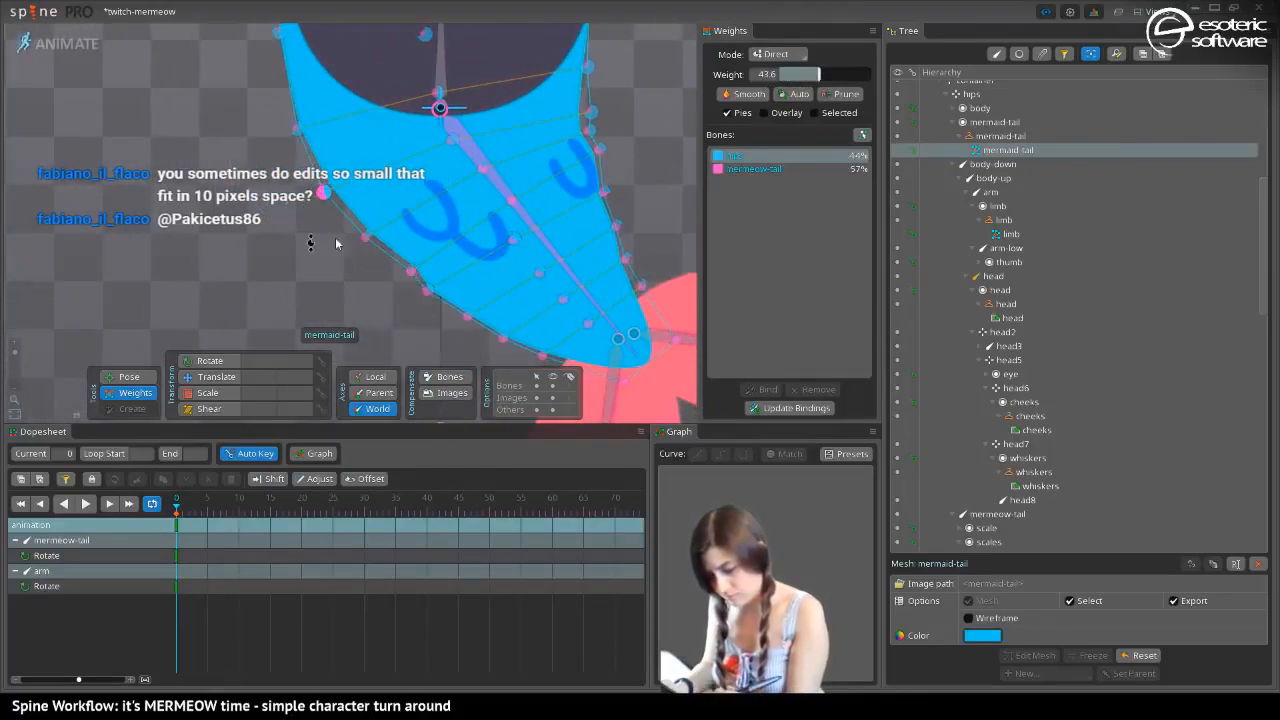
left_click(364, 237)
key("ctrl")
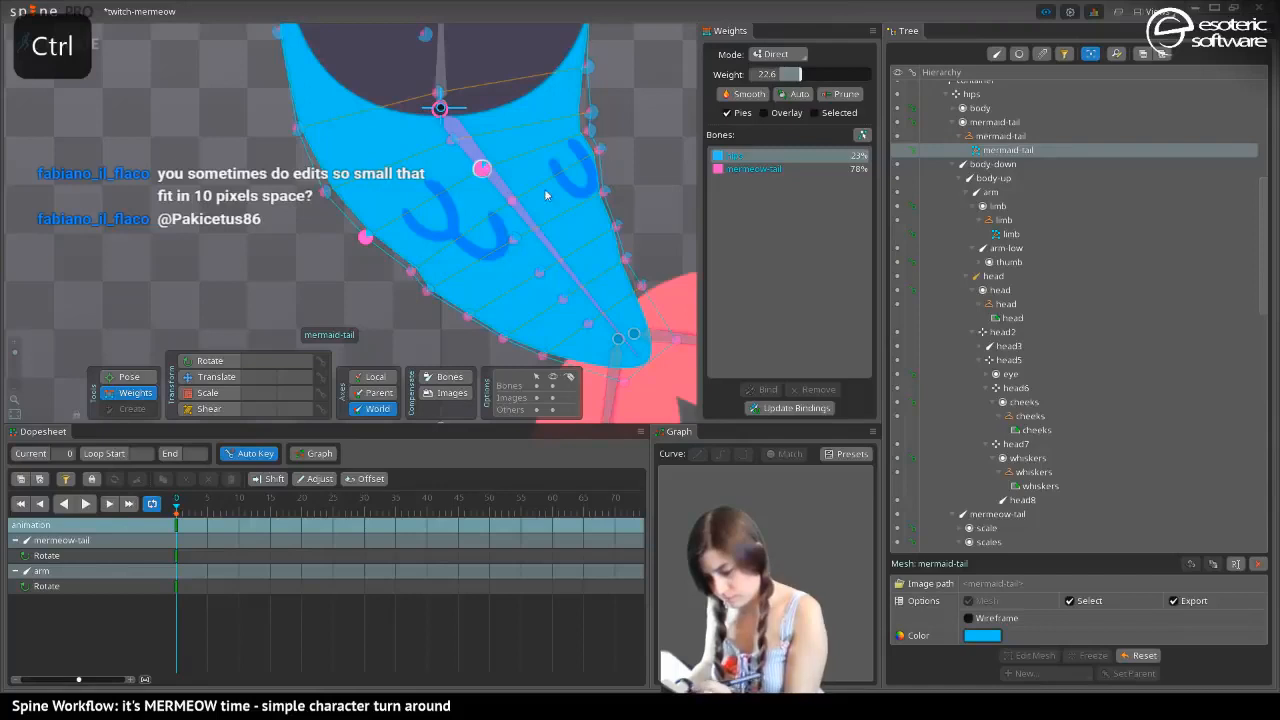
left_click(482, 168, "ctrl")
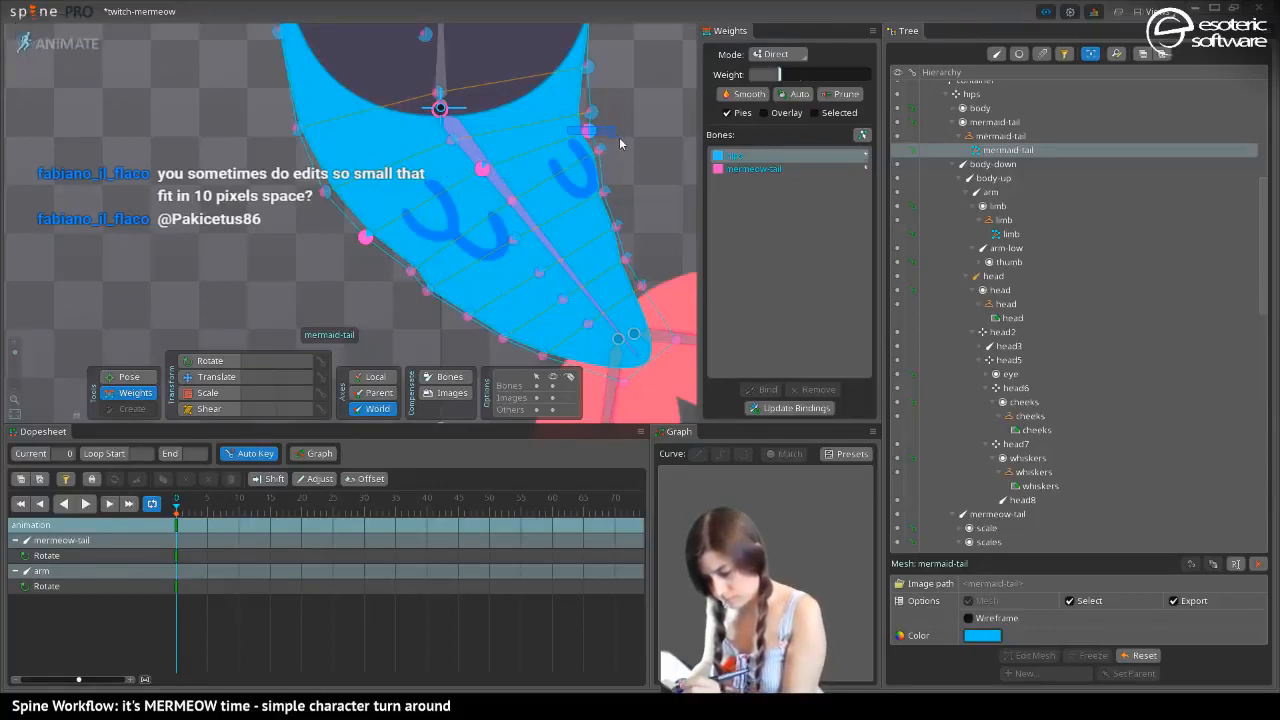
left_click_drag(785, 75, 825, 74)
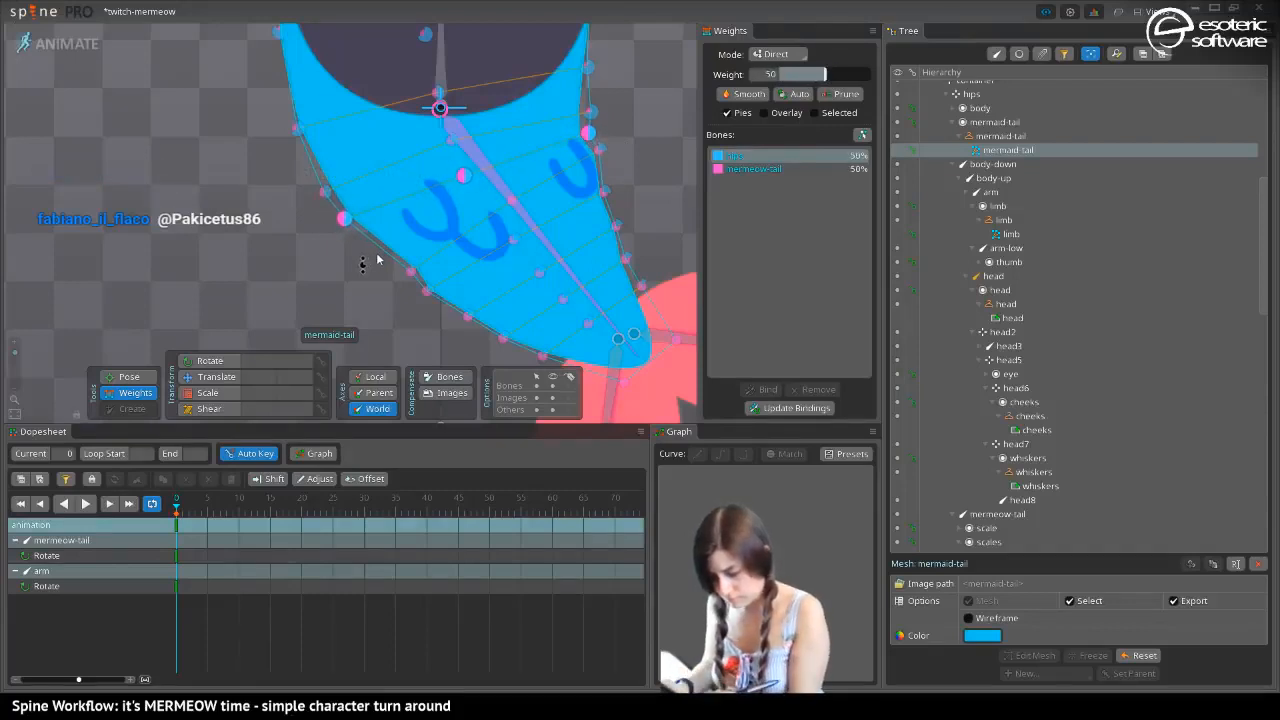
Select the cross row just below the 50 percent row and raise its hips weight
left_click(410, 271)
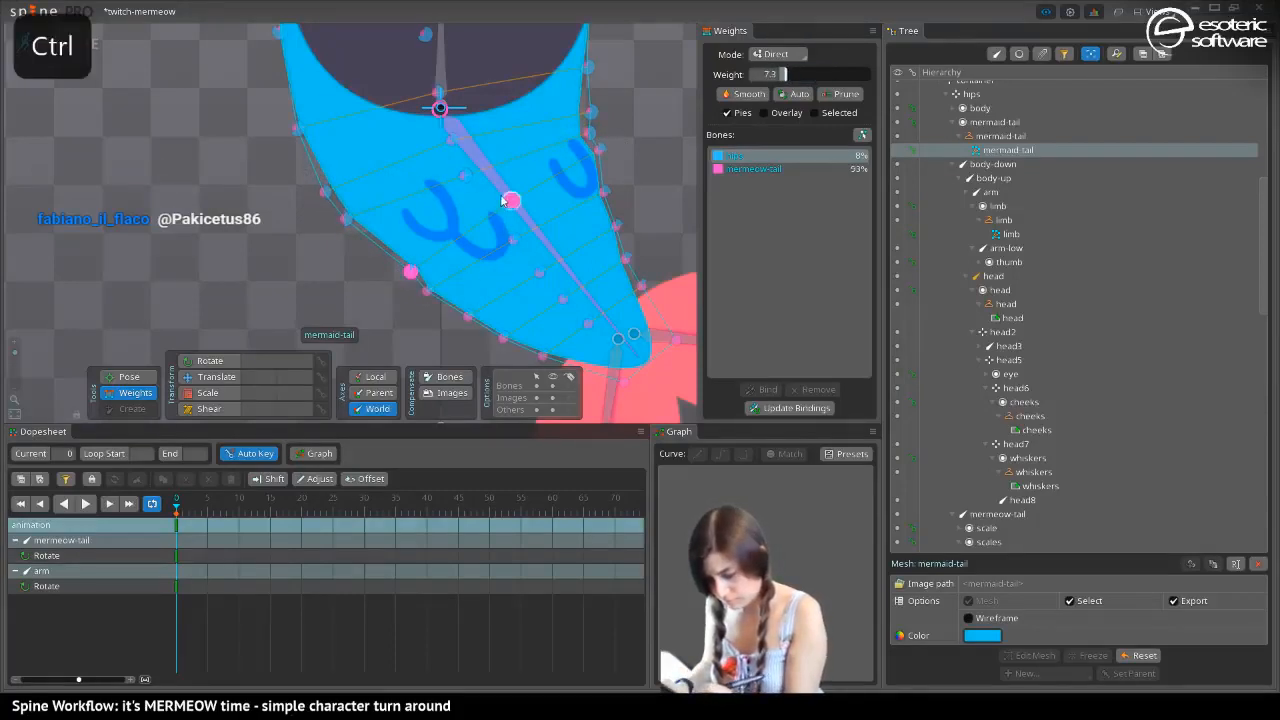
left_click(598, 150, "ctrl")
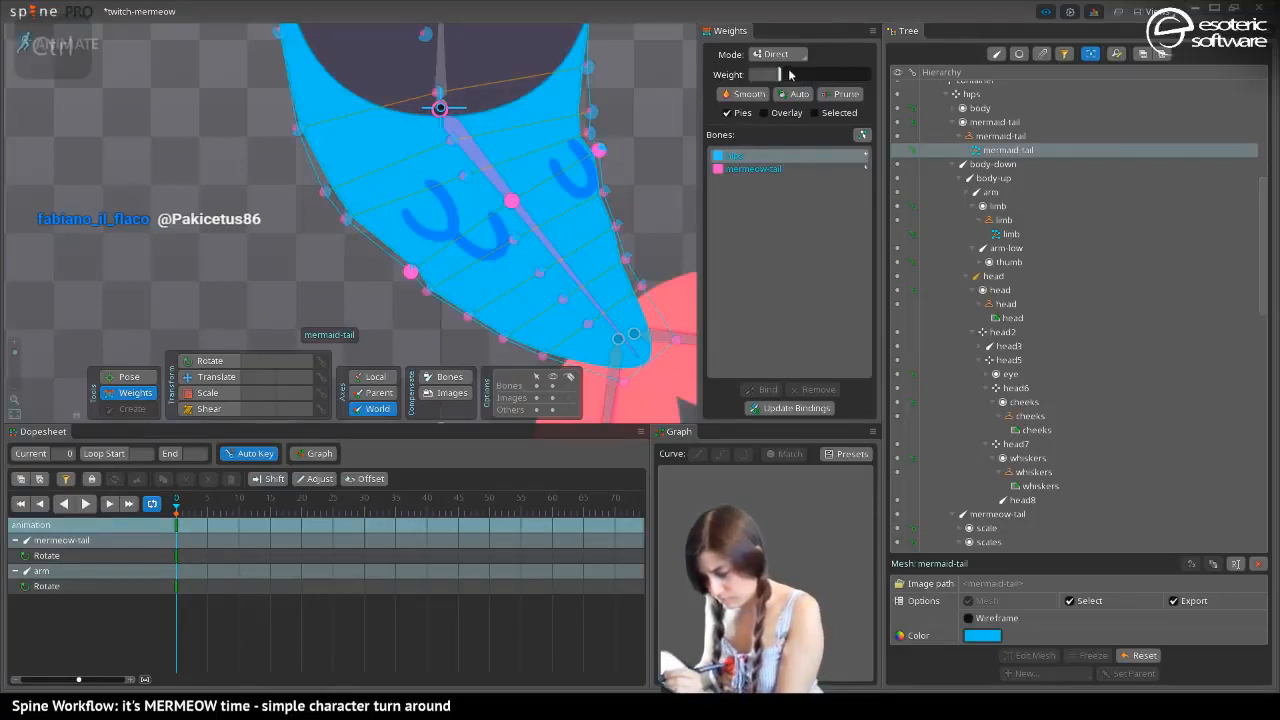
left_click_drag(789, 75, 815, 80)
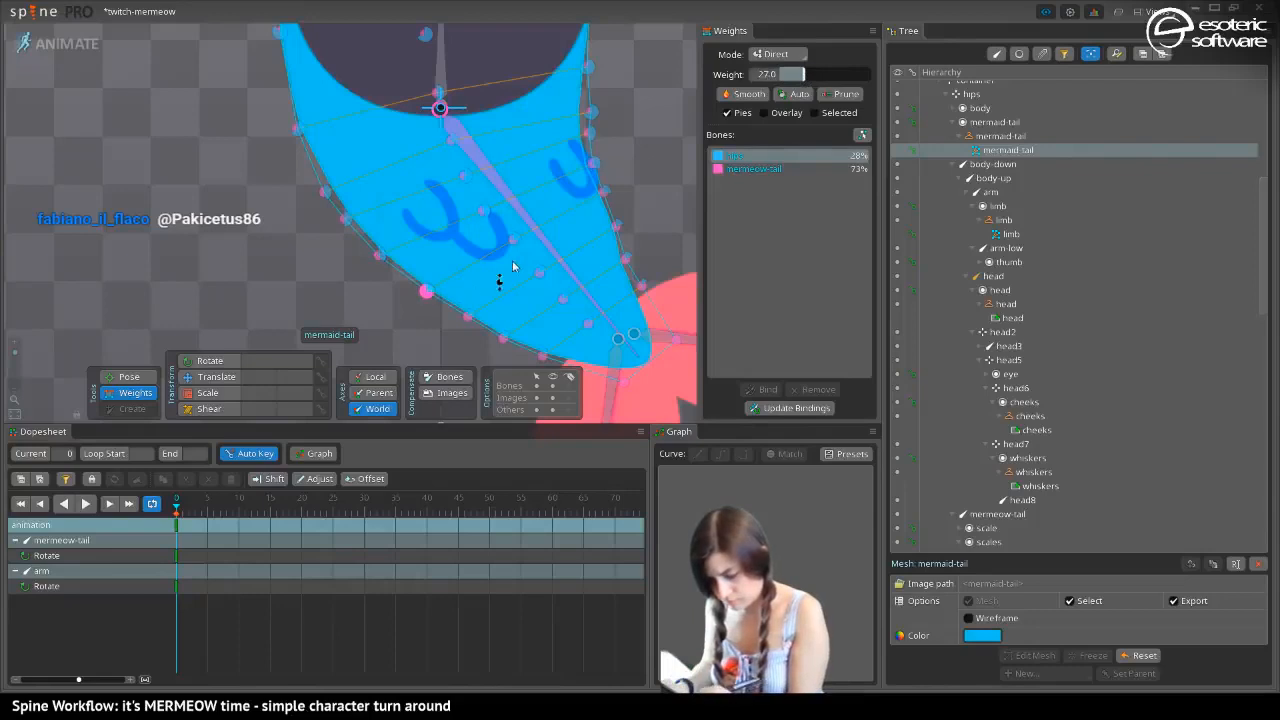
Raise the hips weight of the next two cross rows towards the tail tip, setting the lower one to 27
left_click(601, 192, "ctrl")
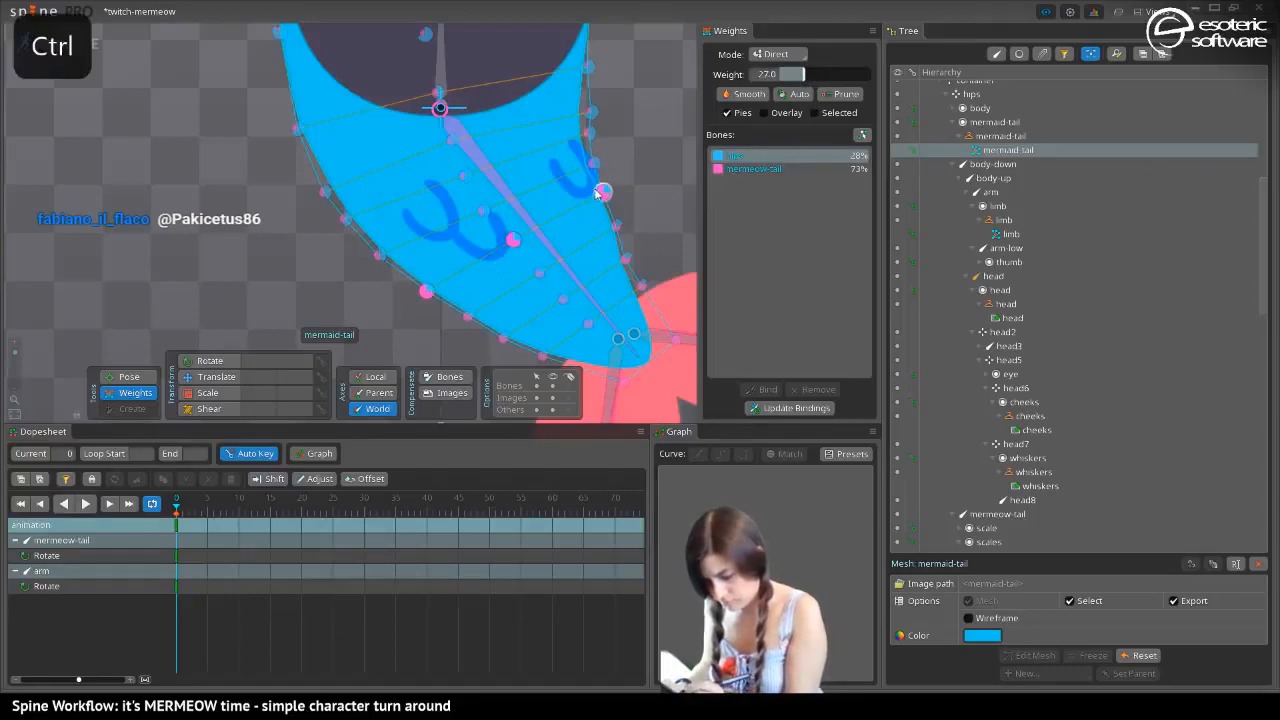
left_click_drag(801, 76, 811, 78)
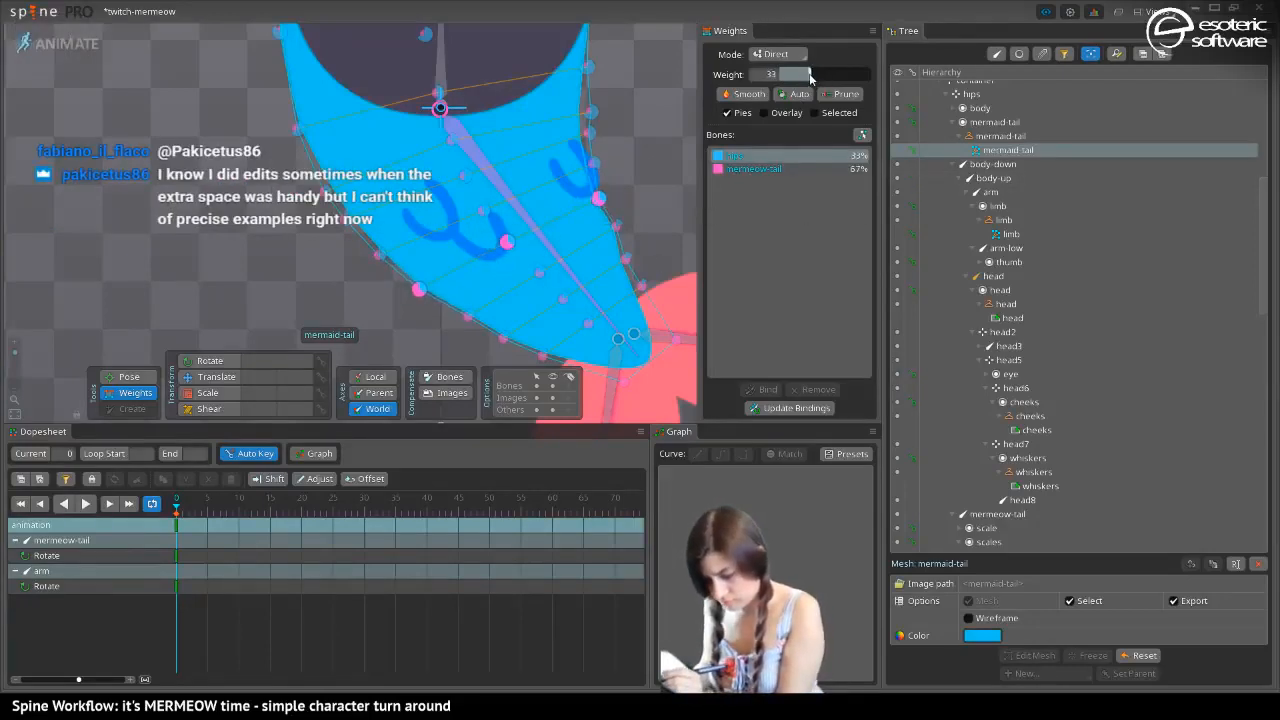
key("ctrl+z")
left_click(466, 318)
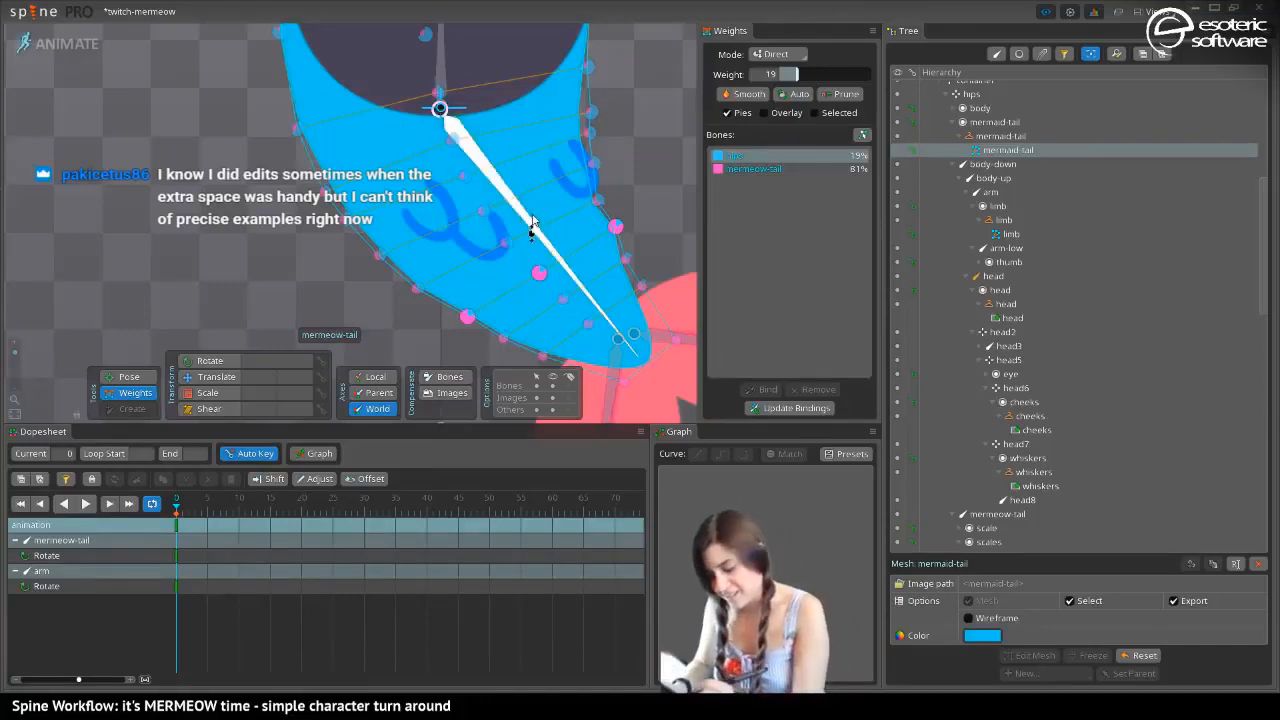
mouse_move(797, 75)
left_mouse_down()
mouse_move(821, 80)
mouse_move(805, 81)
left_mouse_up()
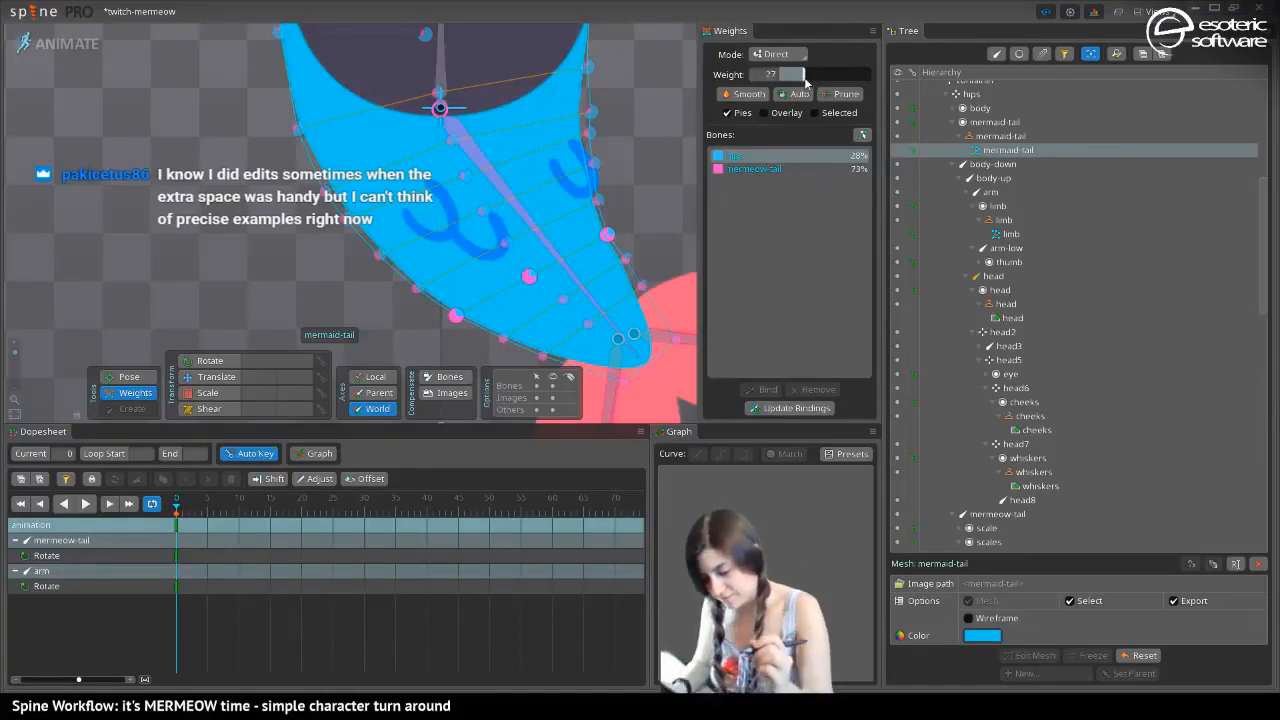
Fine-tune the hips weights of single vertices in the cross row near the tail tip, giving the outer-edge vertex 18.6
left_click(626, 261)
left_click(563, 300, "alt")
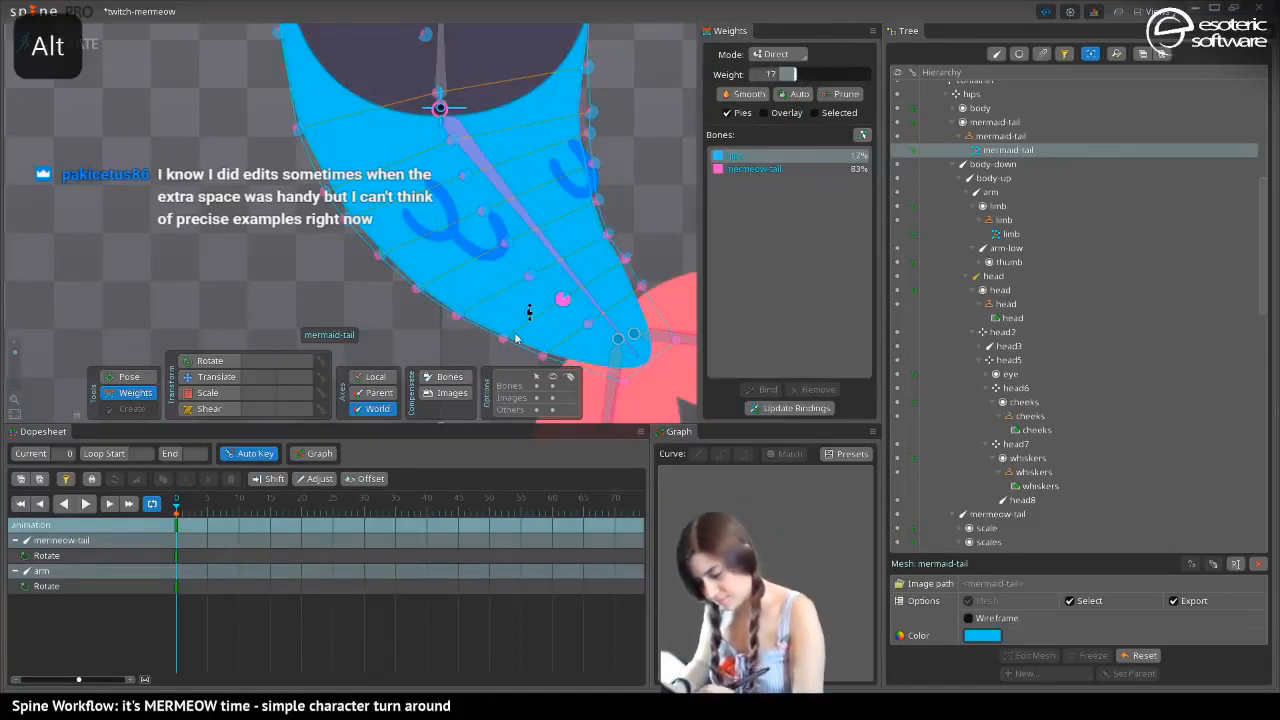
left_click_drag(520, 349, 510, 340)
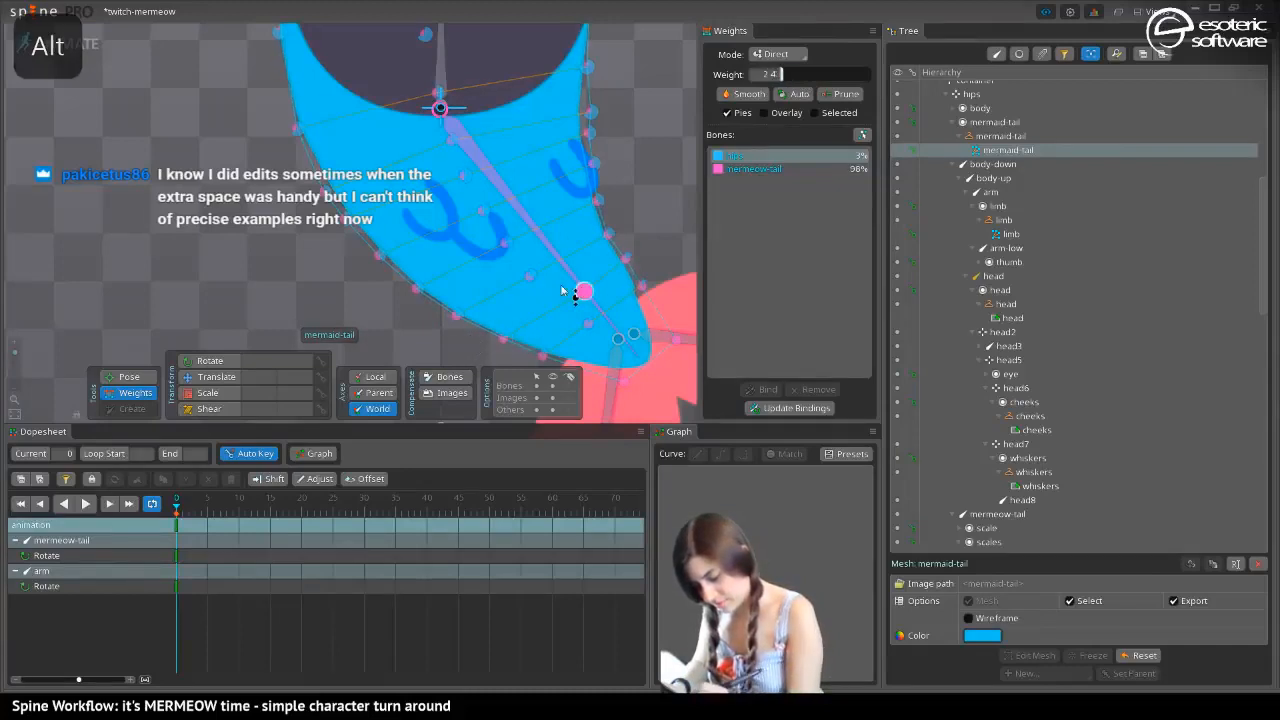
left_click_drag(575, 297, 535, 290)
left_click(624, 261)
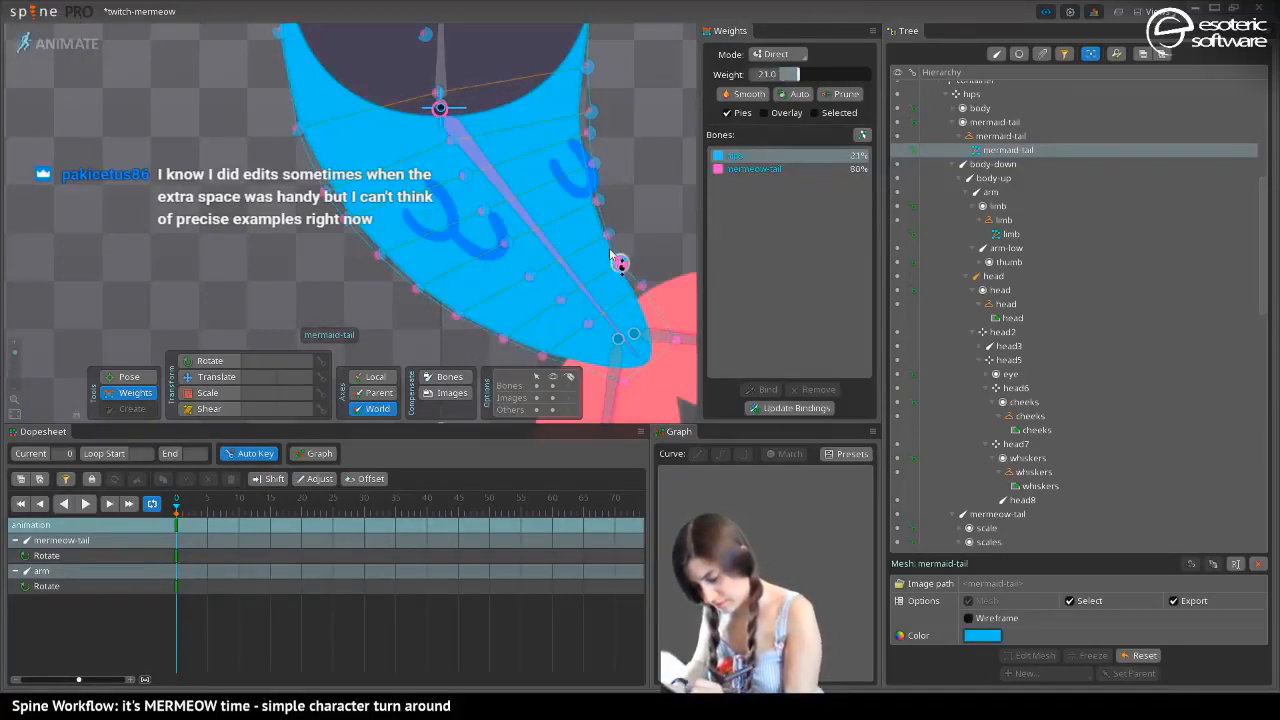
left_click_drag(497, 338, 494, 342)
Rotate the mermeow-tail bone back and forth in Pose mode to examine how the weighted tail bends
left_click(130, 378)
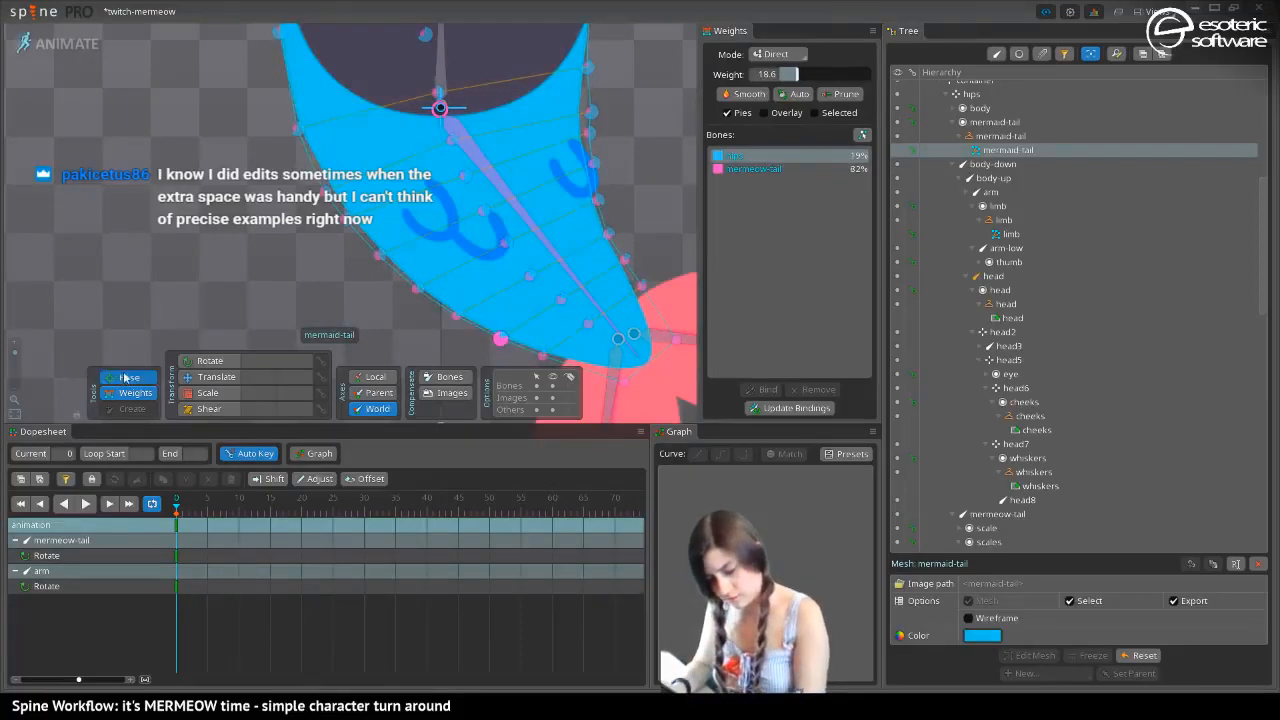
left_click(515, 235)
left_click_drag(515, 236, 707, 128)
left_click_drag(627, 180, 527, 254)
left_click_drag(15, 358, 51, 339)
scroll(262, 224, "down", 4)
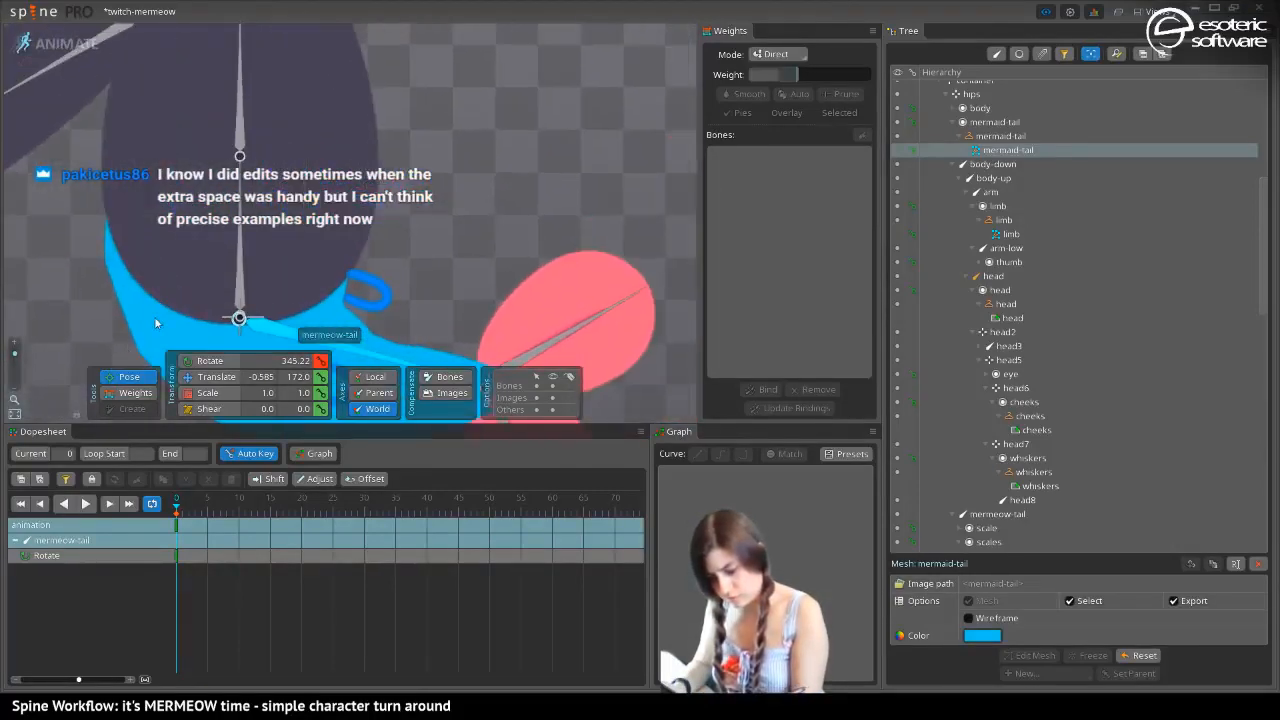
scroll(340, 264, "up", 4)
left_click_drag(403, 205, 405, 308)
left_click_drag(14, 355, 15, 366)
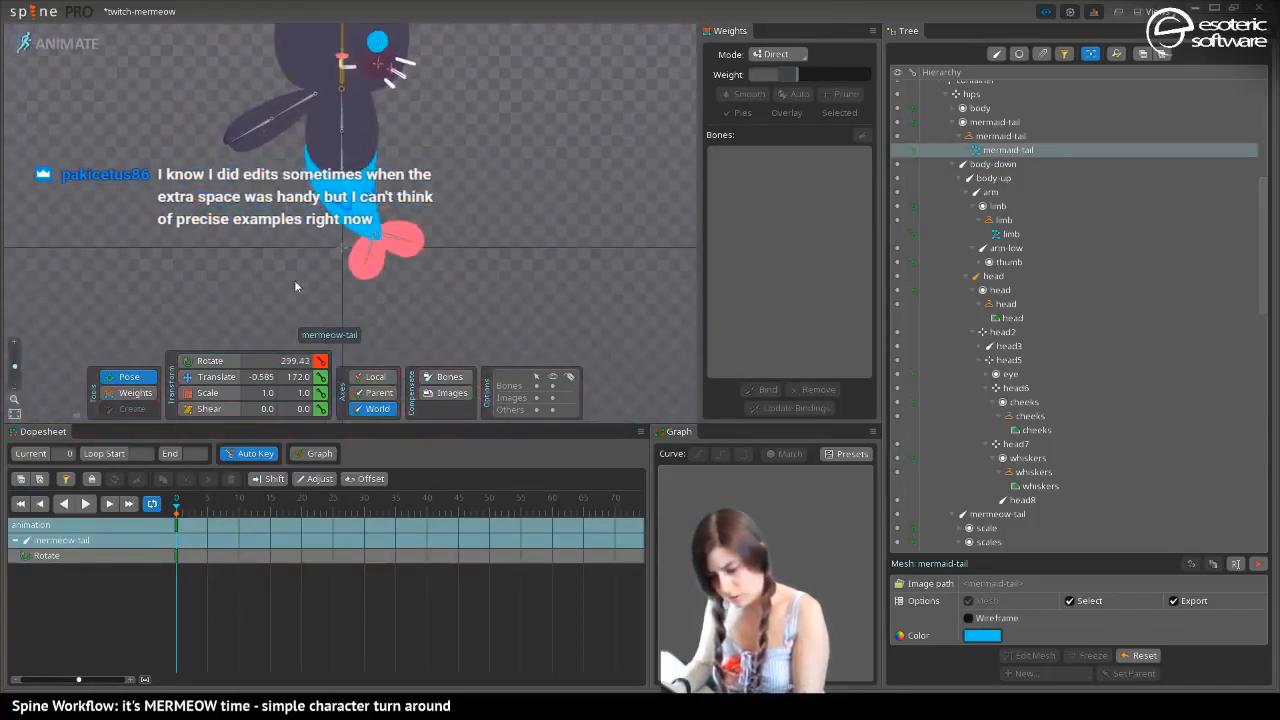
left_click_drag(362, 205, 397, 231)
Set the hips weight of the outer-edge, centre and inner-edge vertices beside the lower body to 100 in the mermaid-tail mesh
left_click(120, 394)
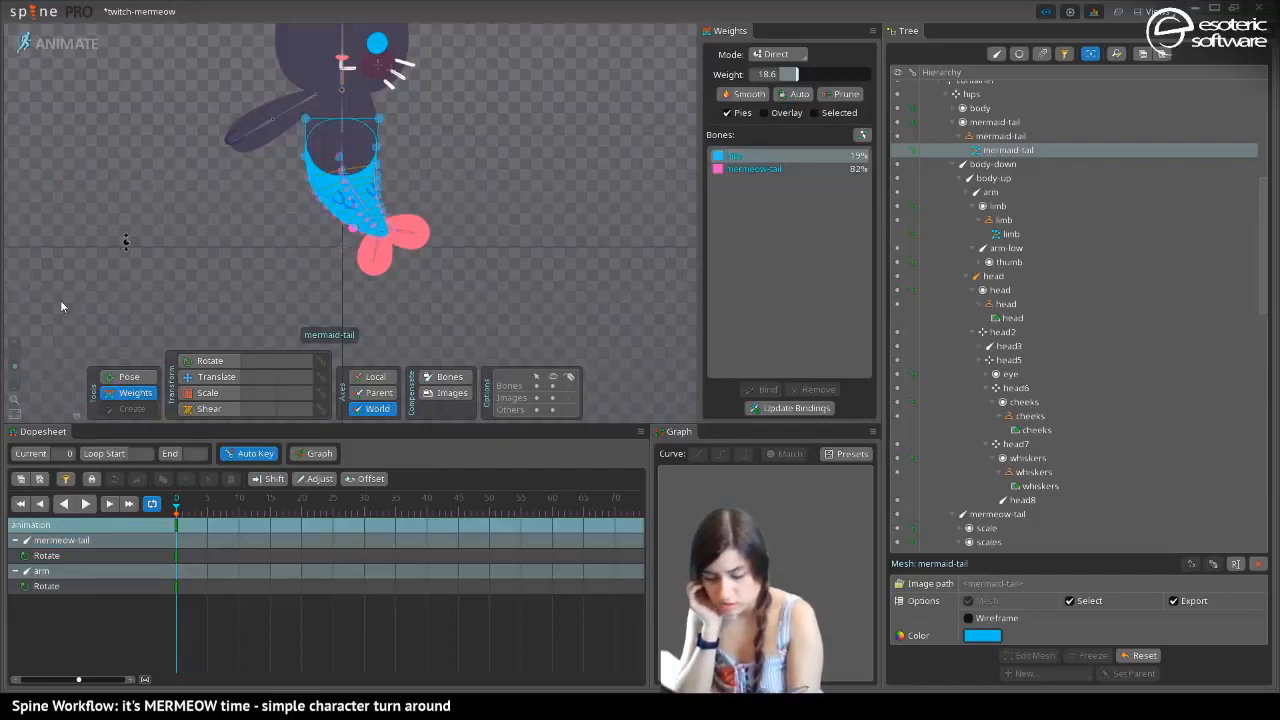
left_click_drag(15, 370, 15, 356)
left_click(242, 125)
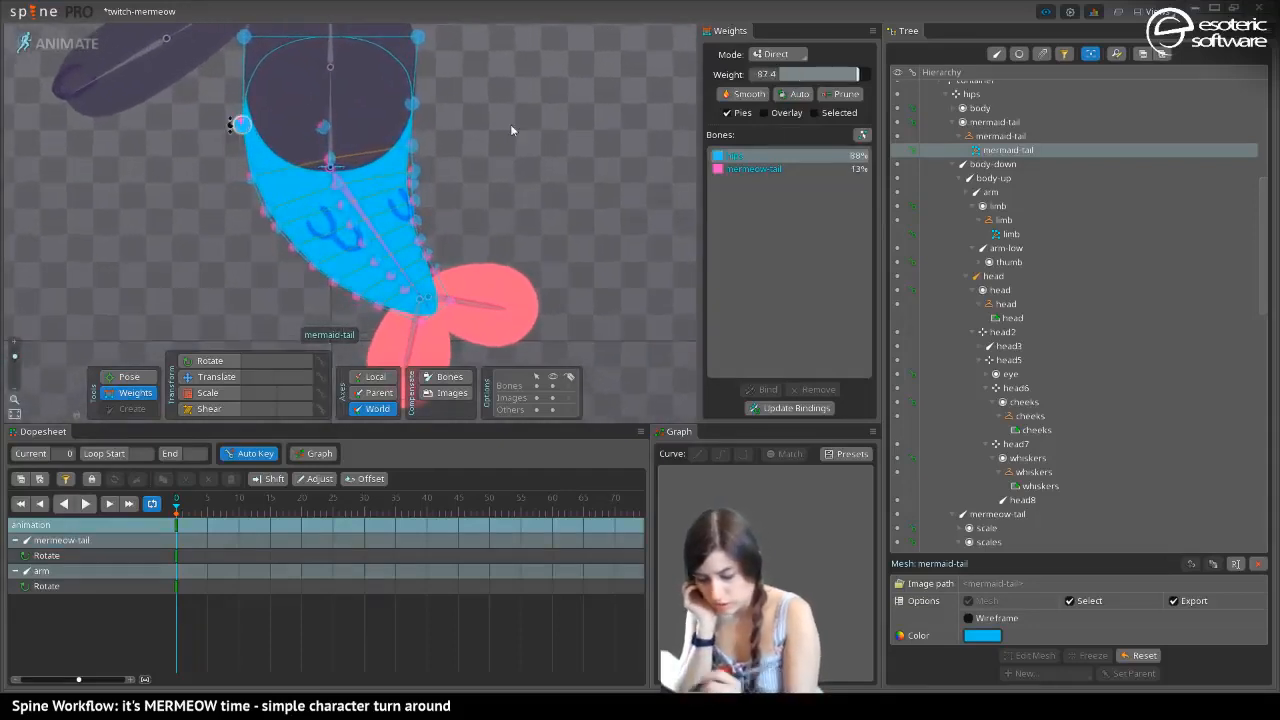
left_click(321, 126)
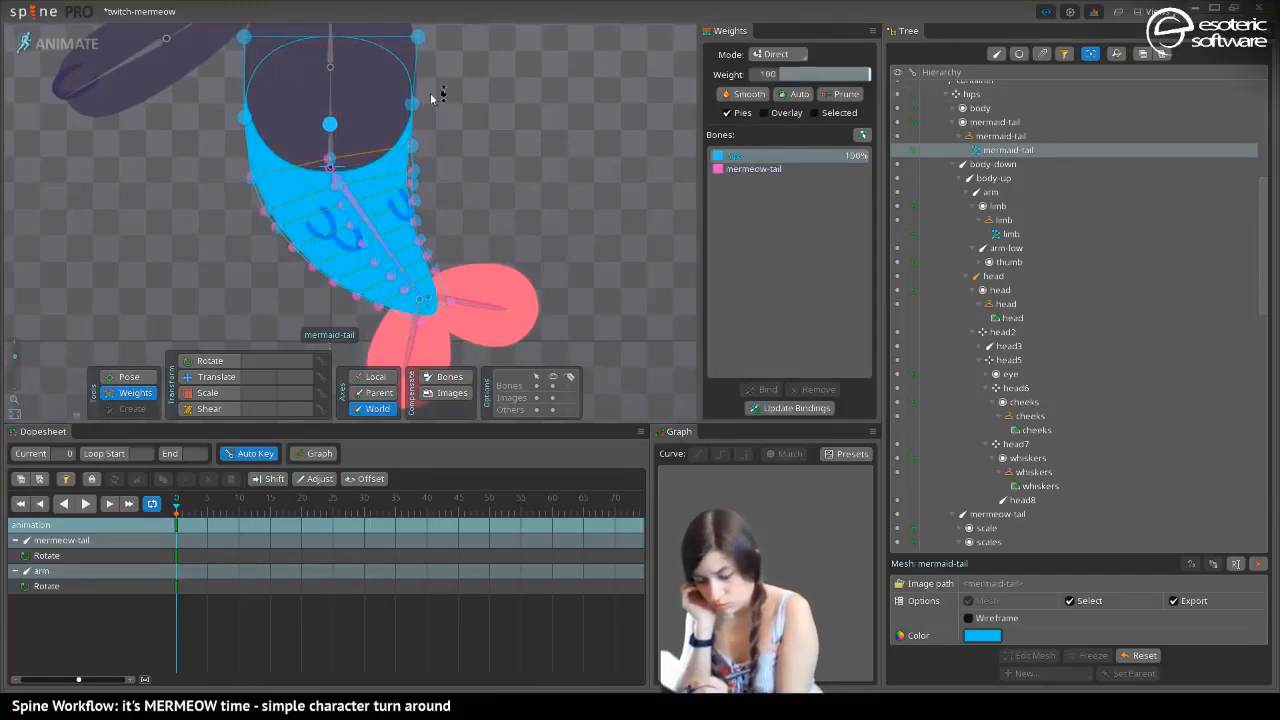
left_click(411, 103)
left_click(866, 74)
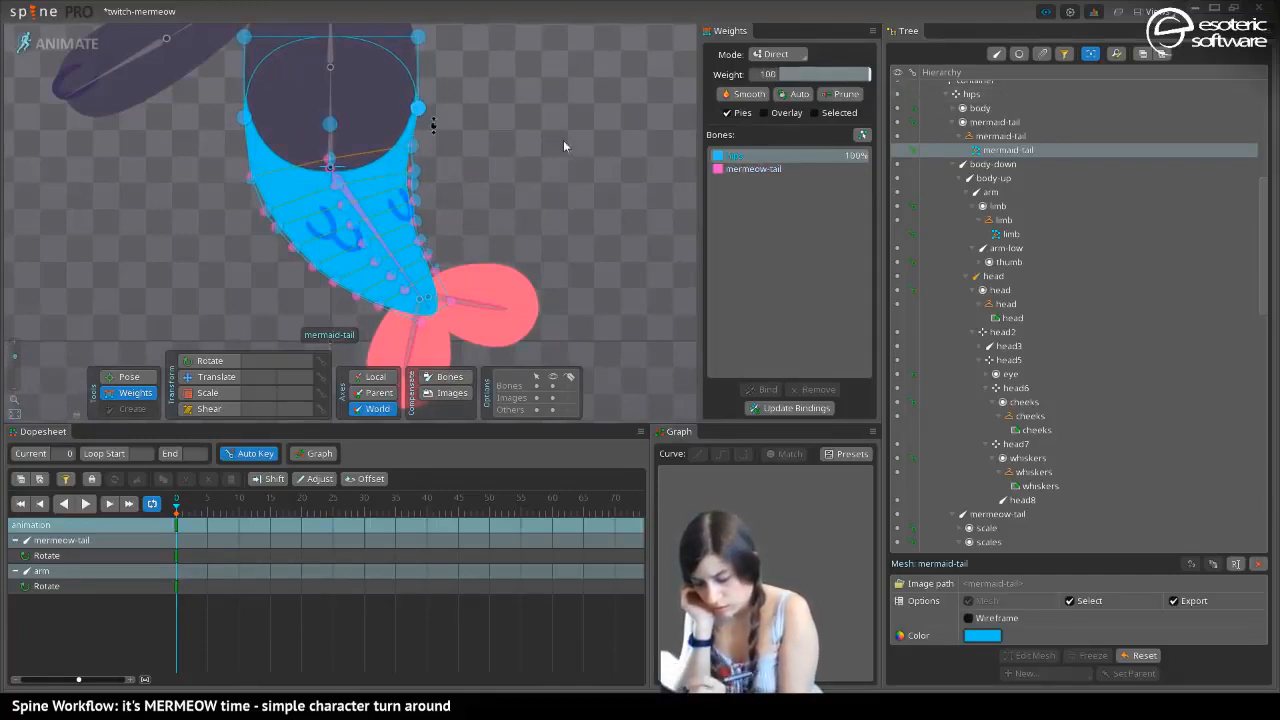
Set the hips weight of the inner-edge vertex just below the waist to 81 and clear the selection
left_click(412, 147)
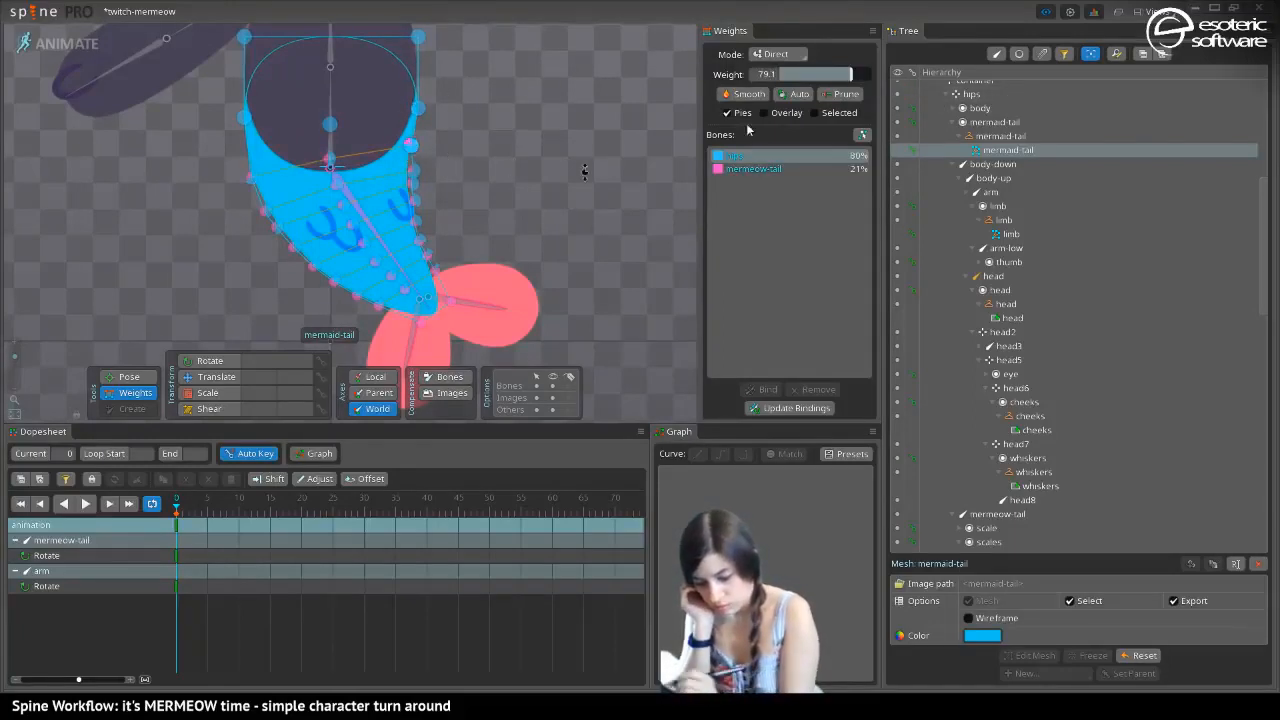
left_click_drag(855, 78, 851, 78)
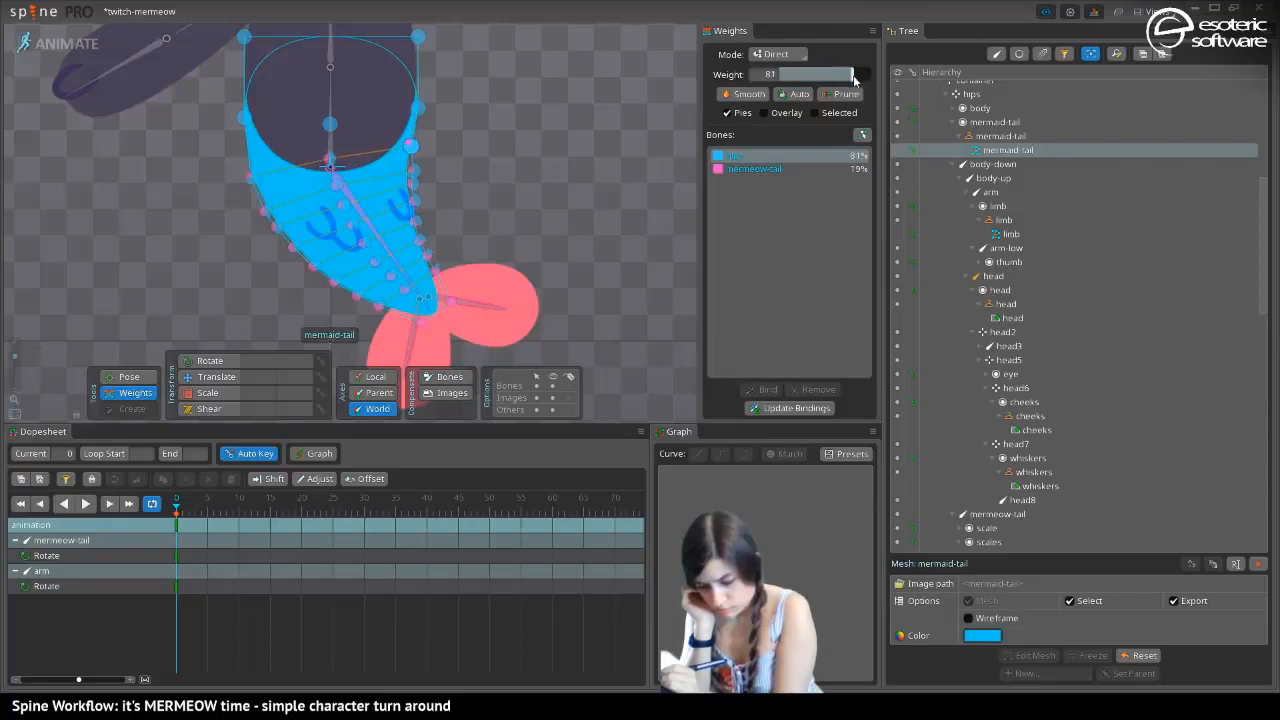
key("space")
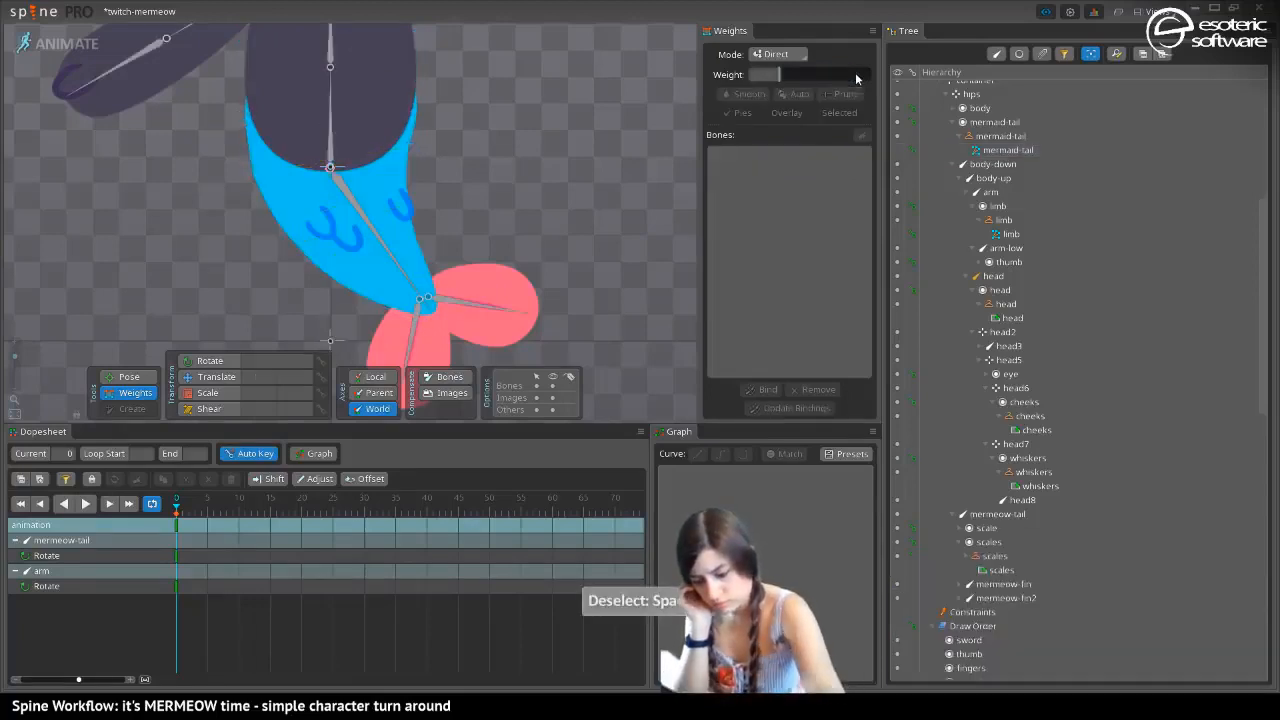
Rotate the mermeow-tail bone so the tail swings to the opposite side of the body, and deselect it
left_click(125, 380)
left_click(363, 210)
left_click_drag(363, 210, 172, 225)
key("space")
Set the hips weight of the mermaid-tail mesh's outer-edge vertex just below the waist to 76 and clear the selection
left_click(122, 391)
left_click(257, 164)
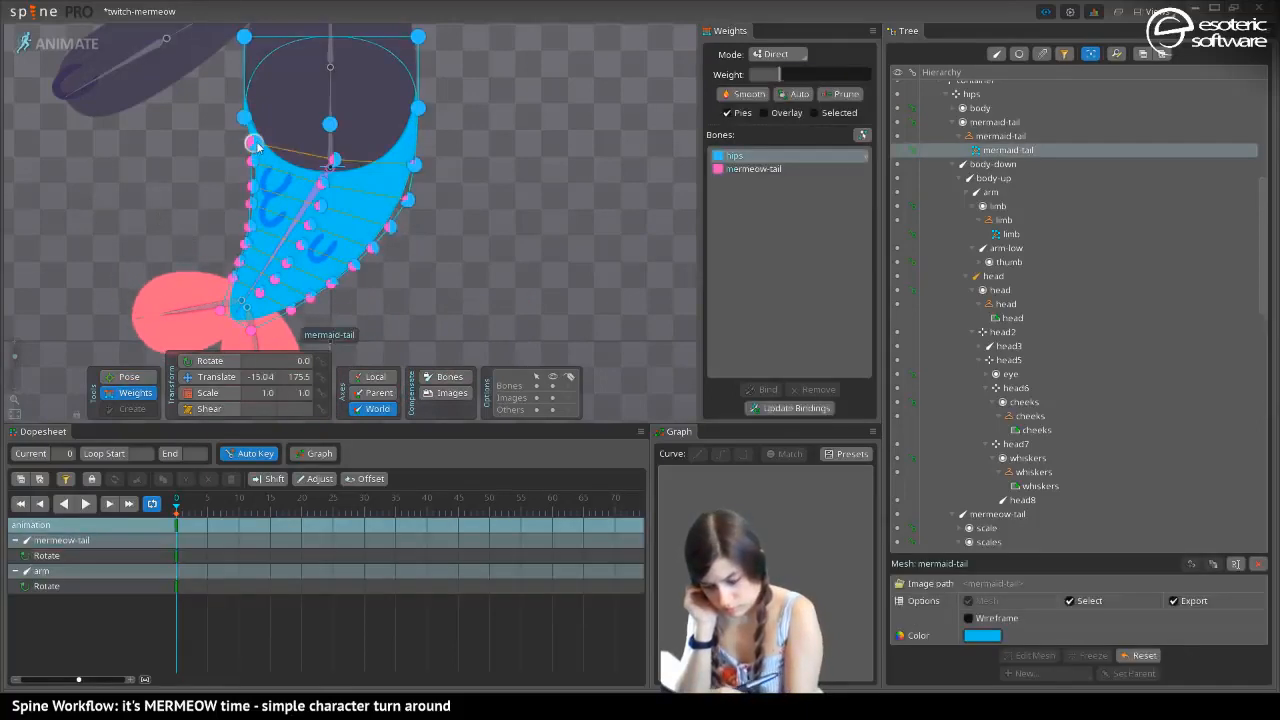
left_click(256, 143)
left_click_drag(835, 74, 844, 74)
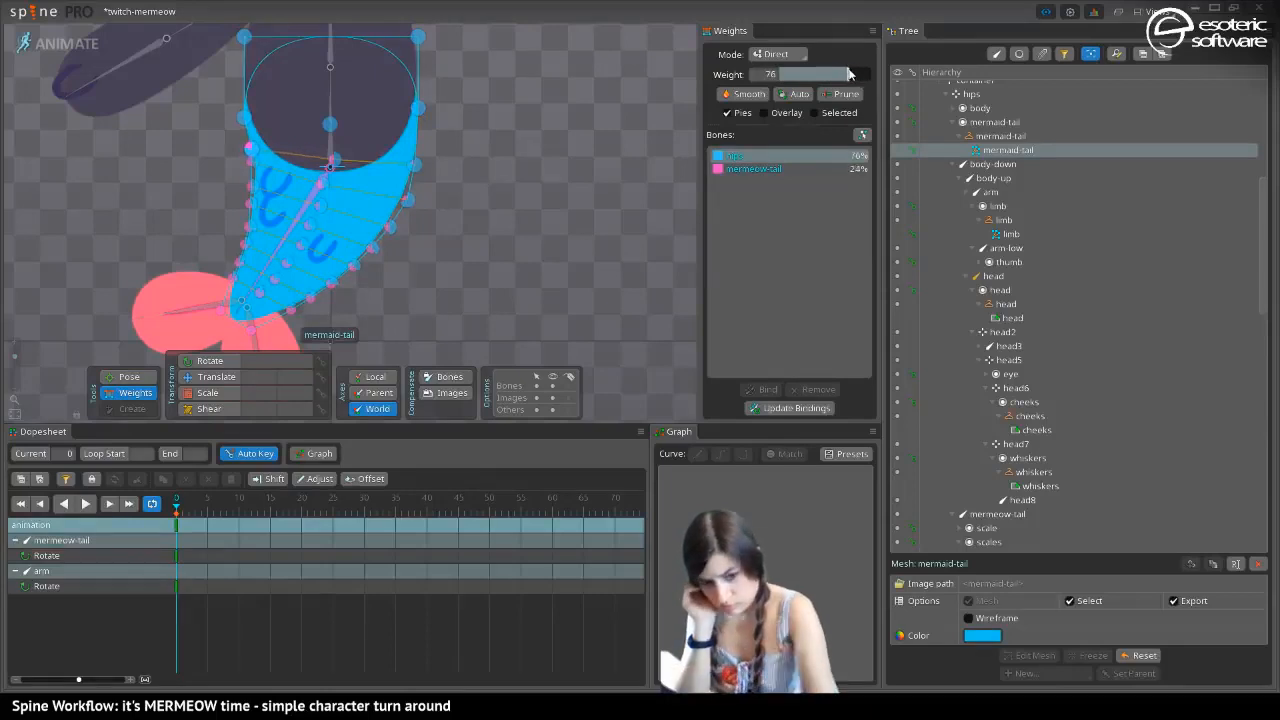
key("space")
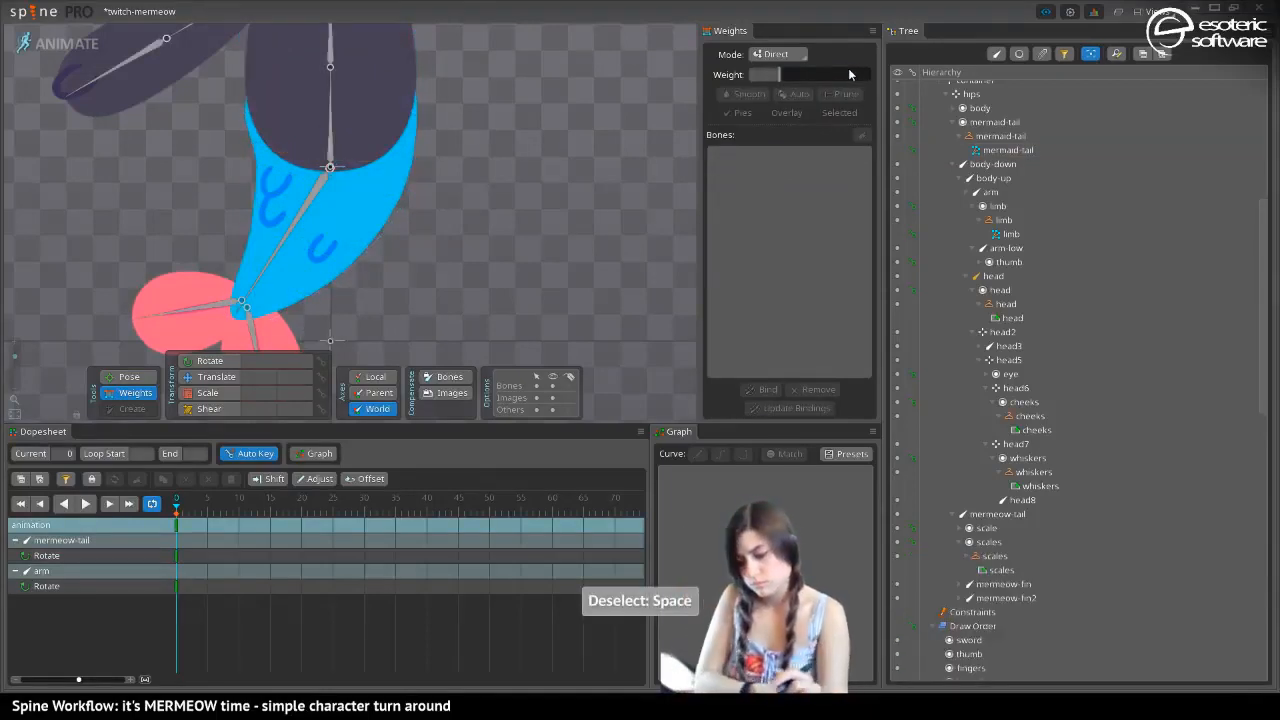
Rotate the mermeow-tail bone again in Pose mode to check the bend with the adjusted weights
left_click(284, 234)
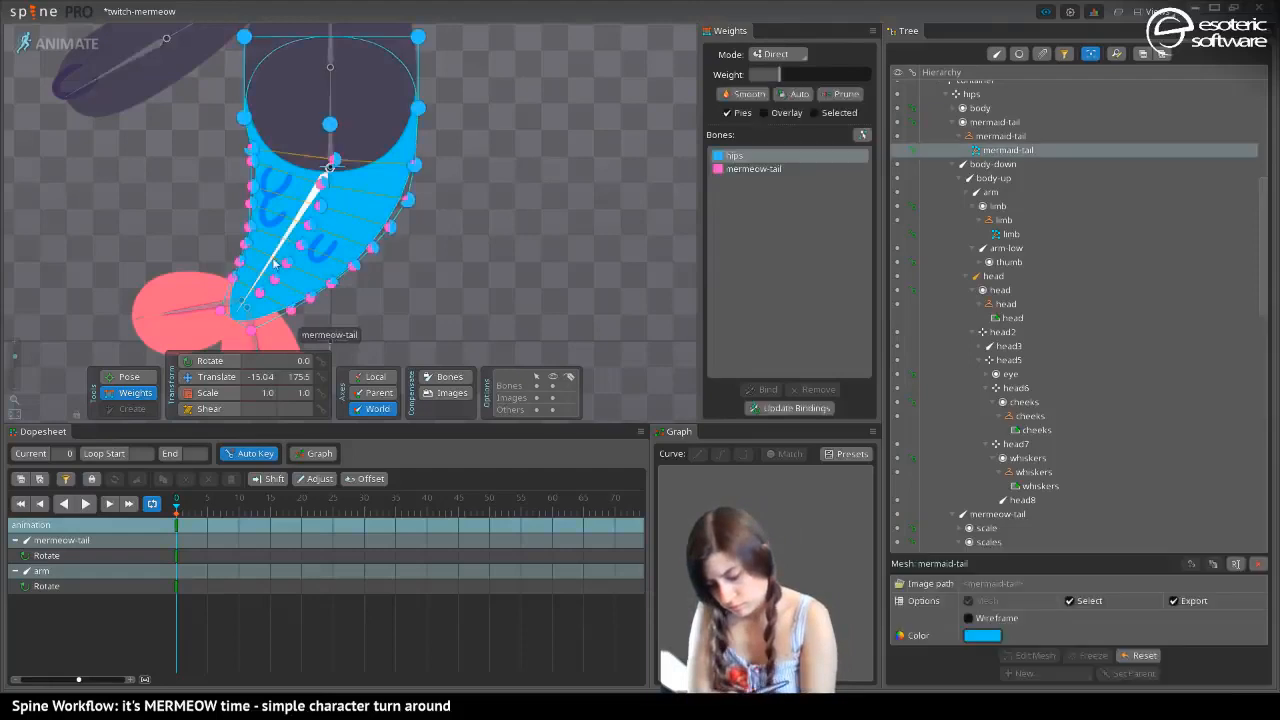
left_click(125, 380)
left_click_drag(270, 256, 64, 399)
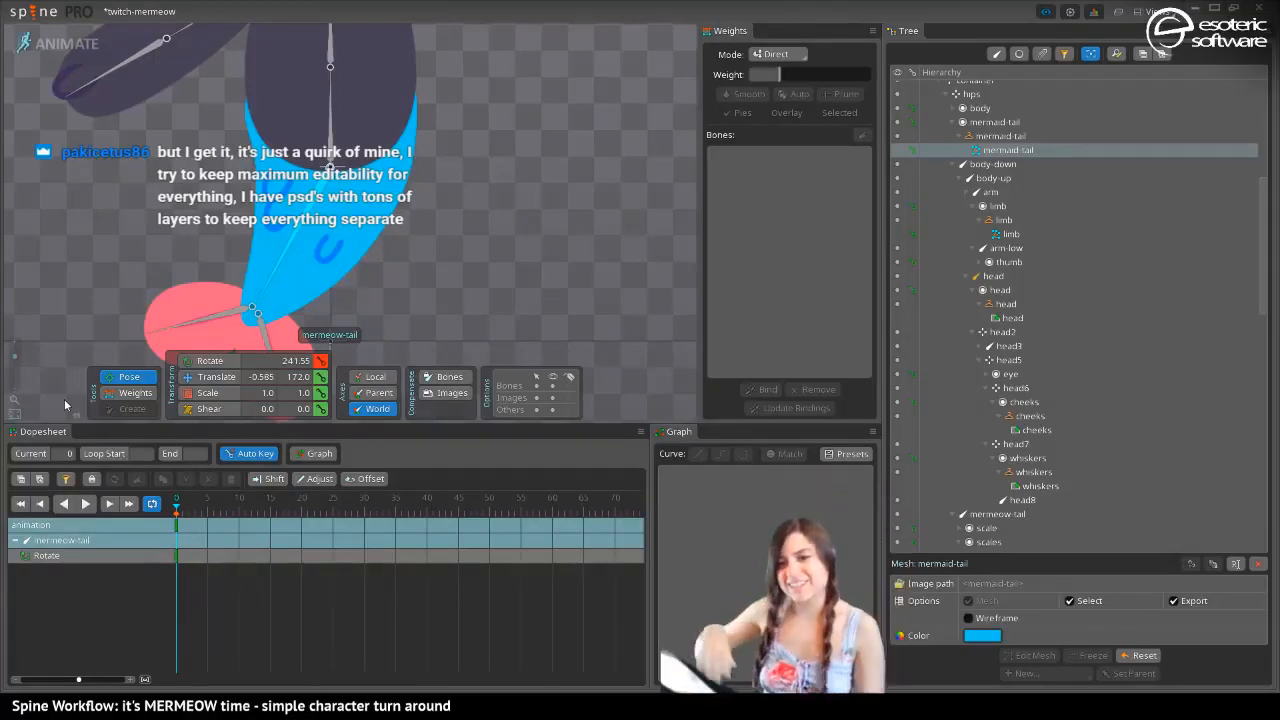
left_click(191, 379)
left_click(274, 200)
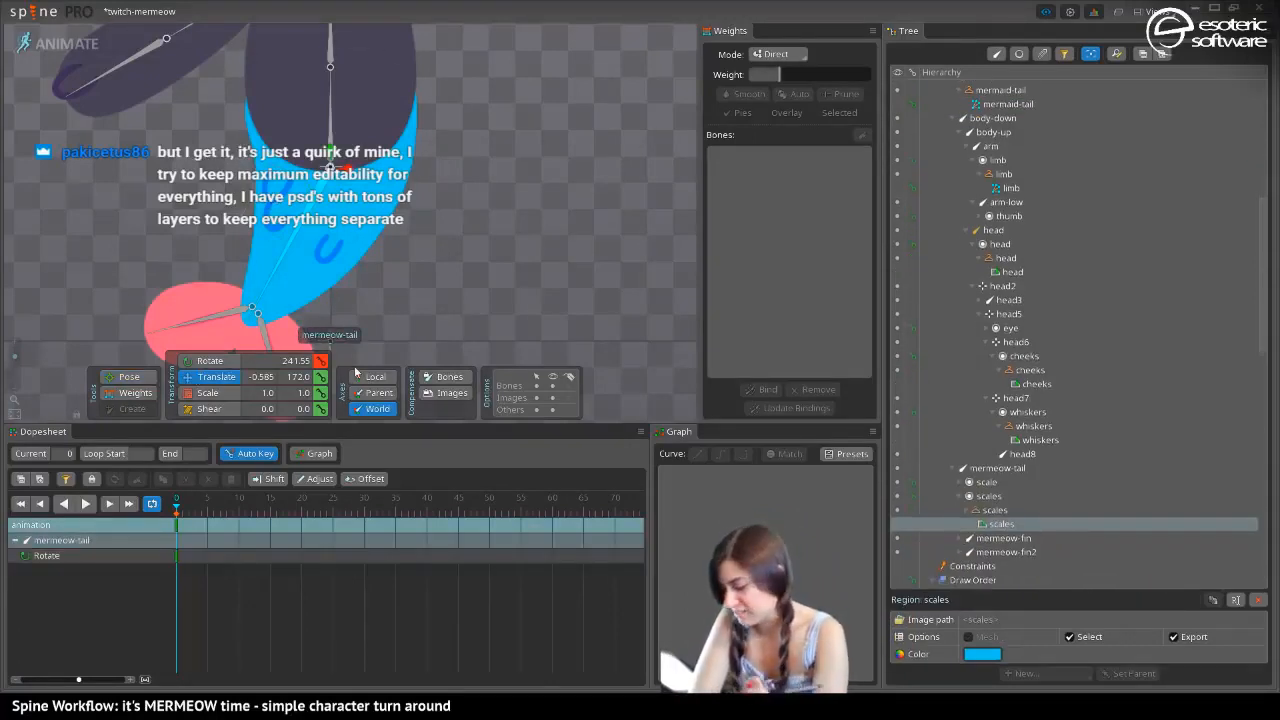
left_click_drag(72, 250, 107, 192)
left_click(150, 393)
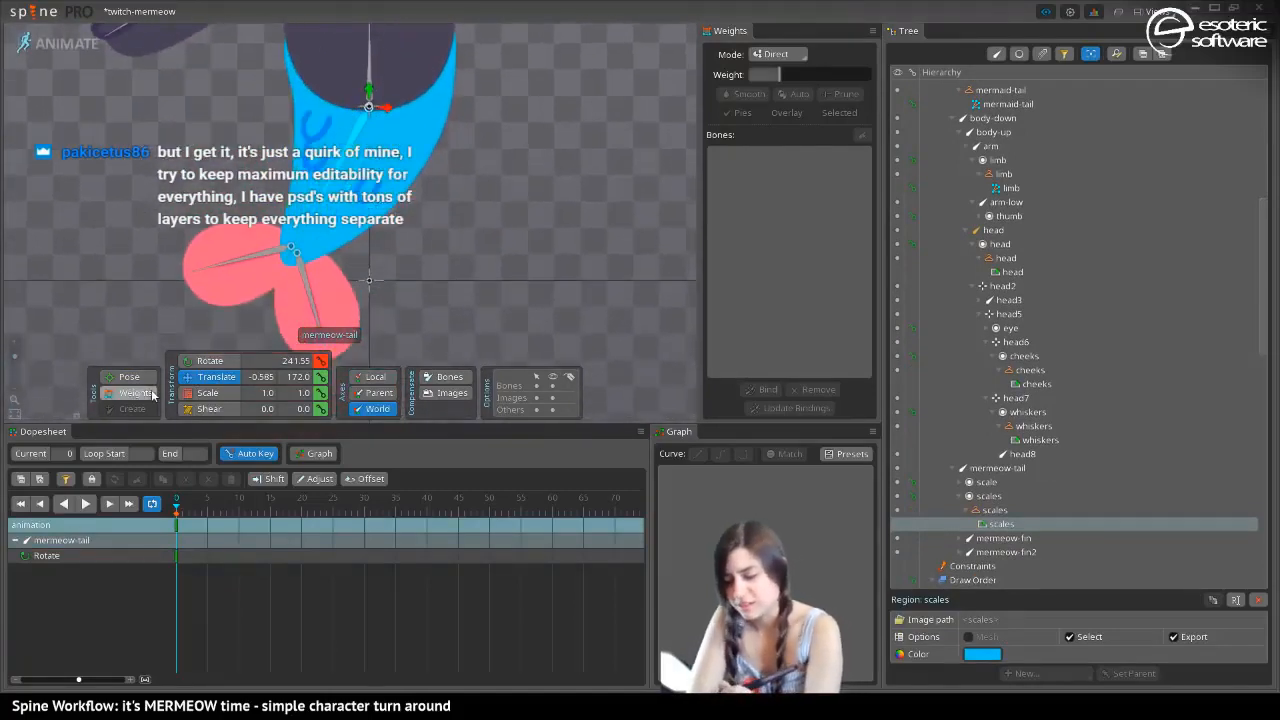
left_click_drag(158, 232, 169, 246)
mouse_move(92, 115)
left_mouse_down()
mouse_move(177, 286)
mouse_move(107, 131)
left_mouse_up()
left_click(129, 376)
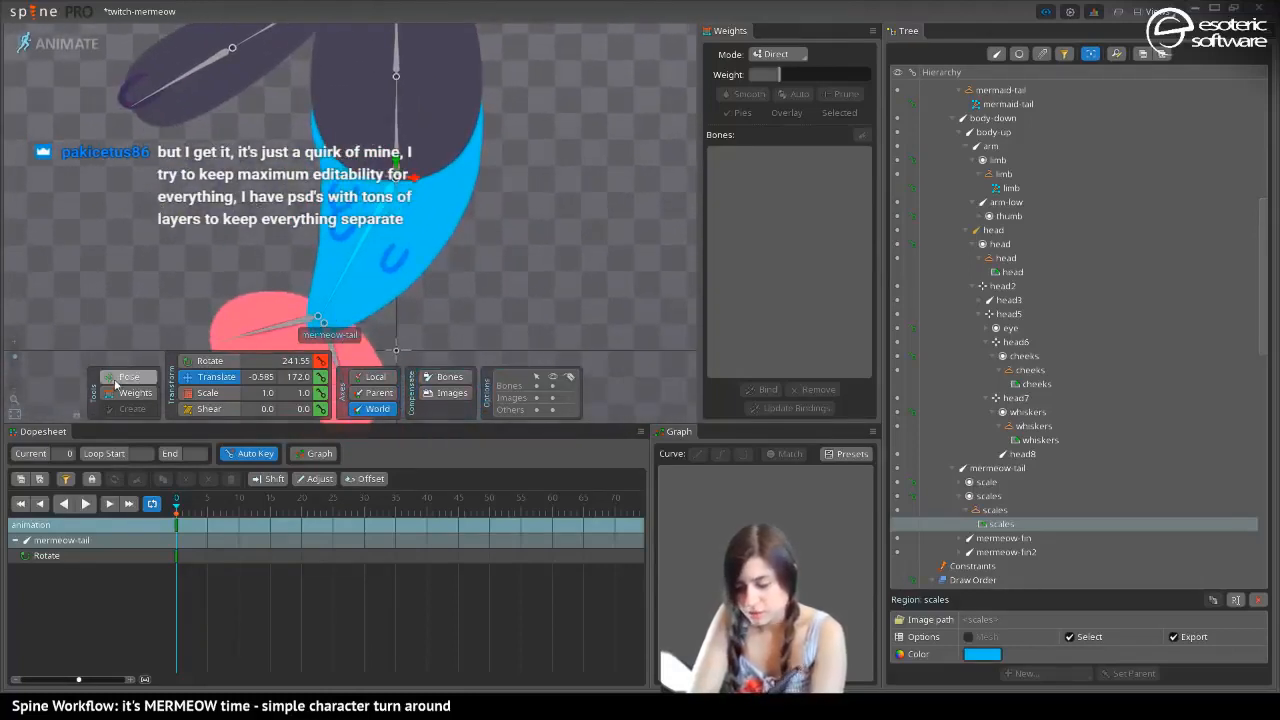
left_click(213, 377)
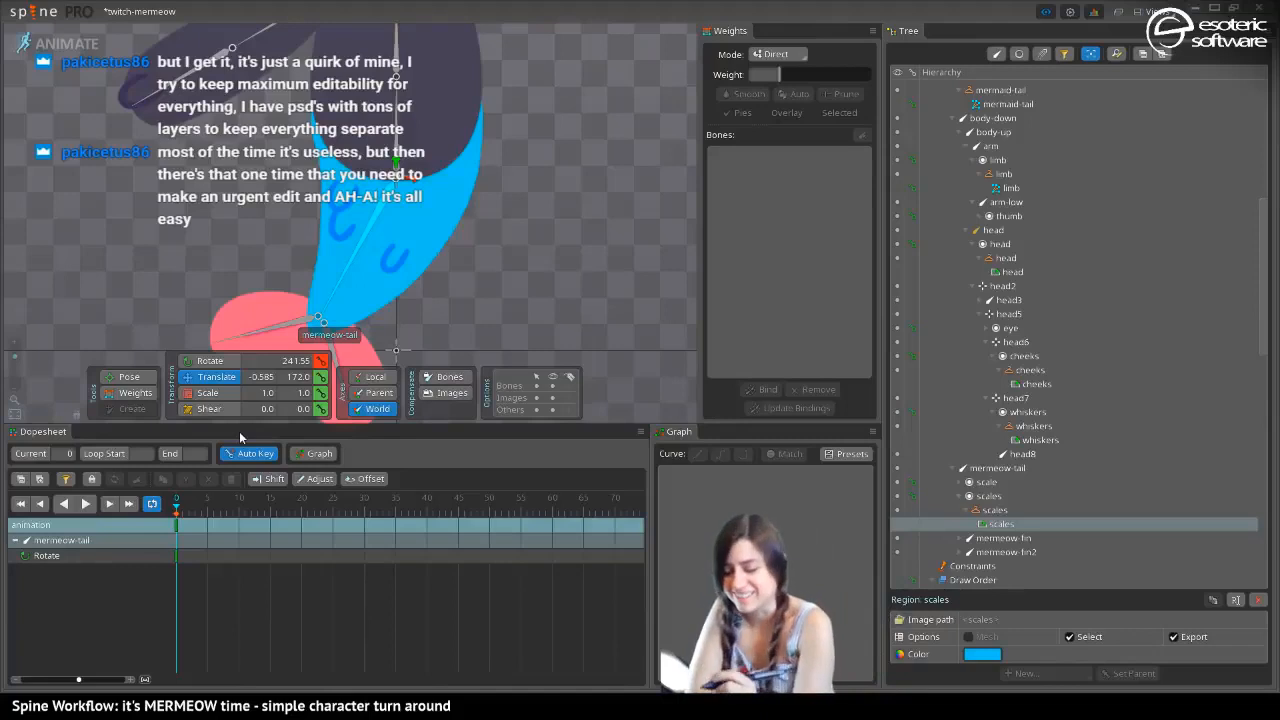
Set the mermeow-tail weight of the mermaid-tail mesh's left and right waist vertices to 10 and 12, and rotate the tail to check the bend
left_click(130, 392)
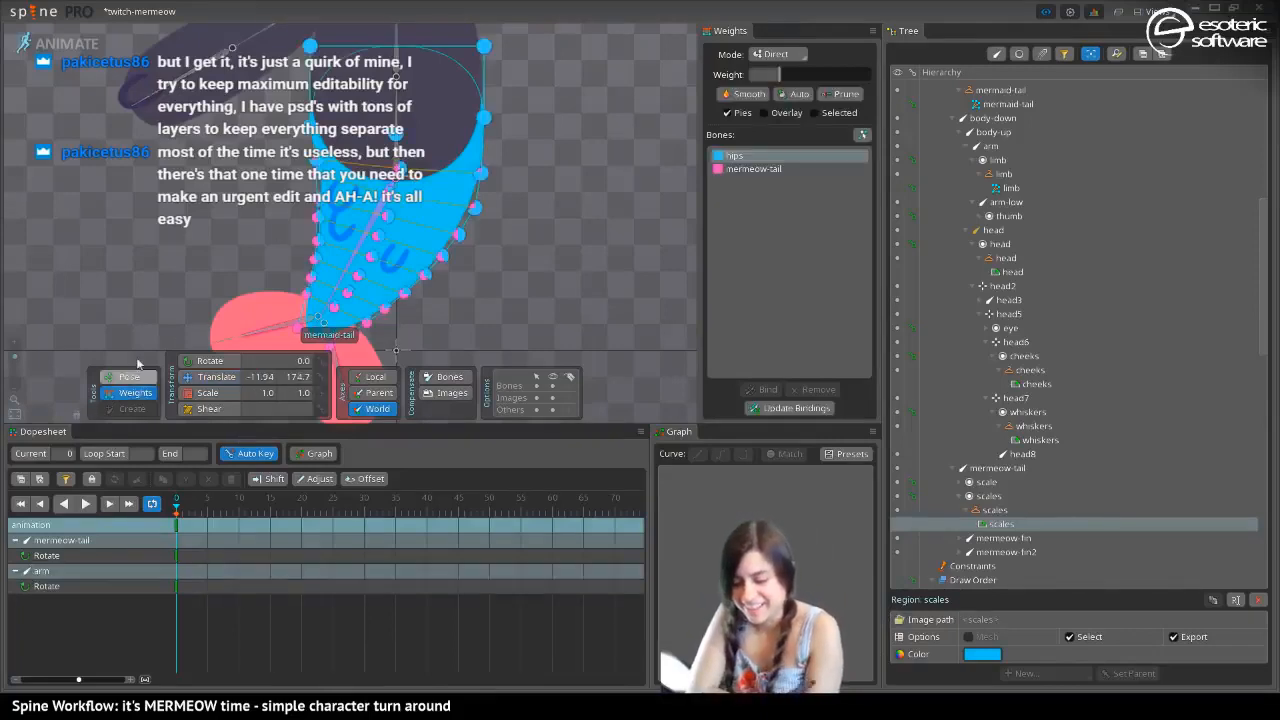
left_click(754, 169)
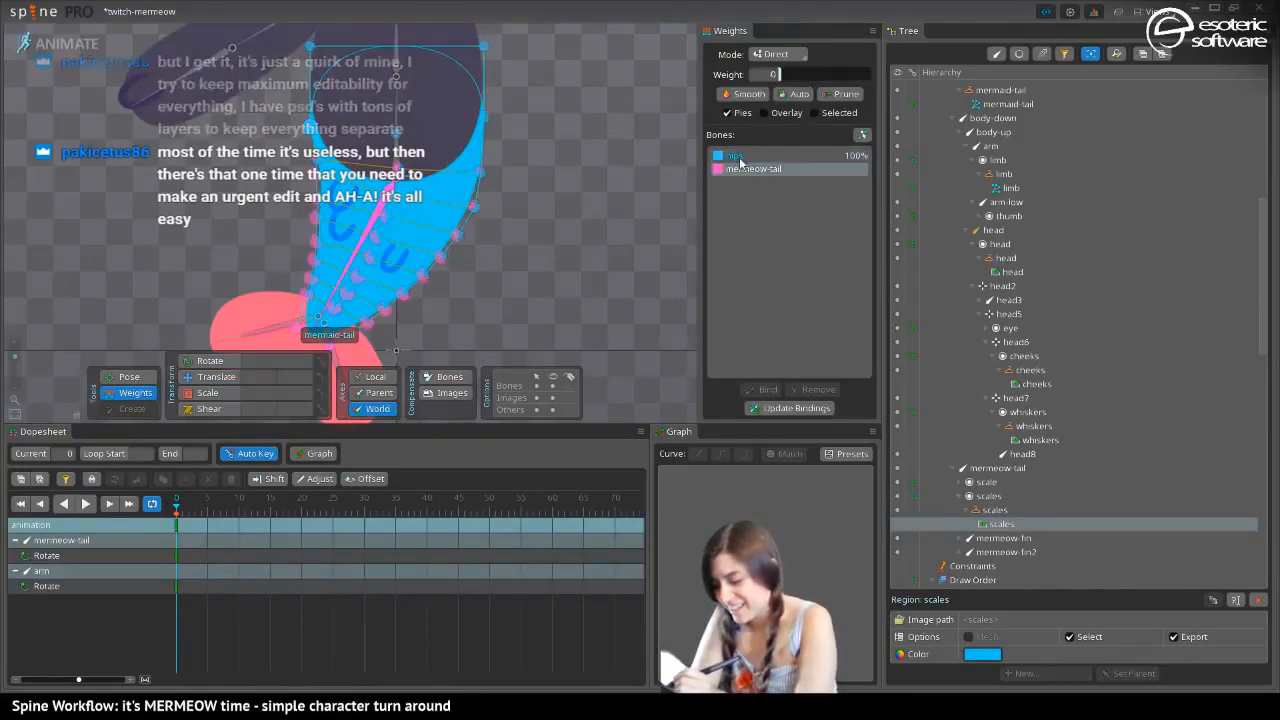
left_click_drag(782, 74, 796, 74)
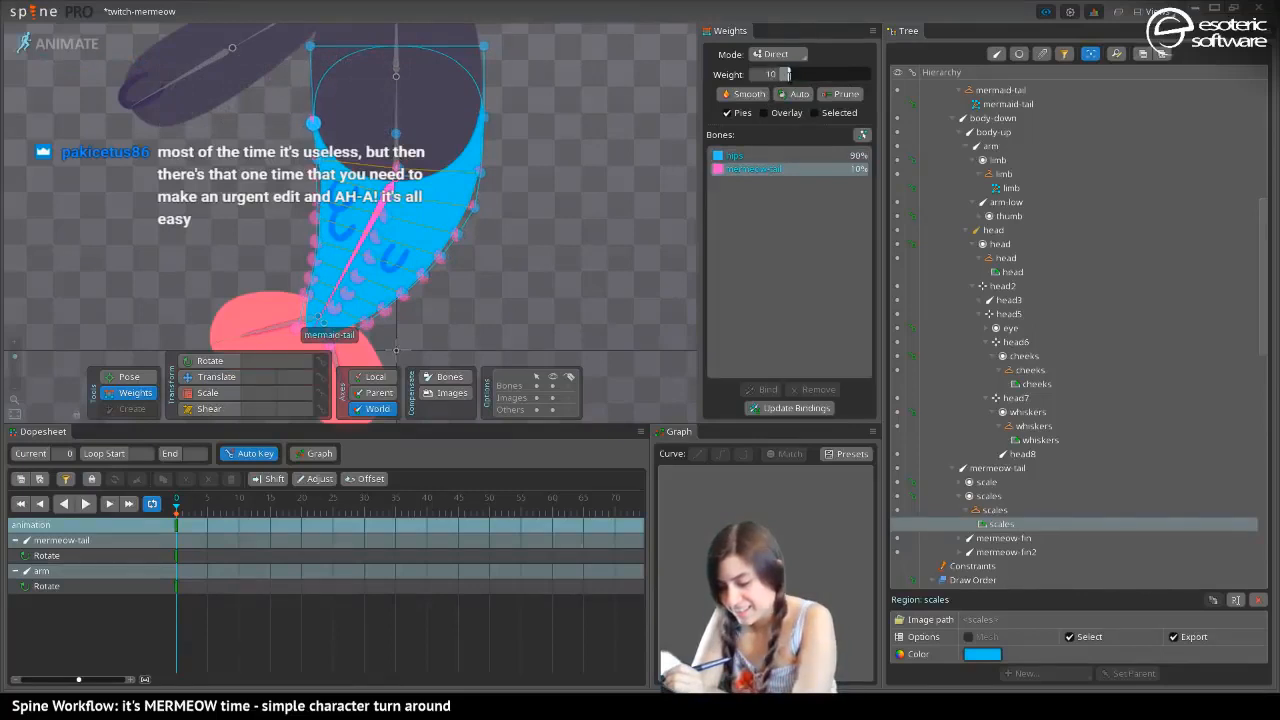
left_click(482, 123)
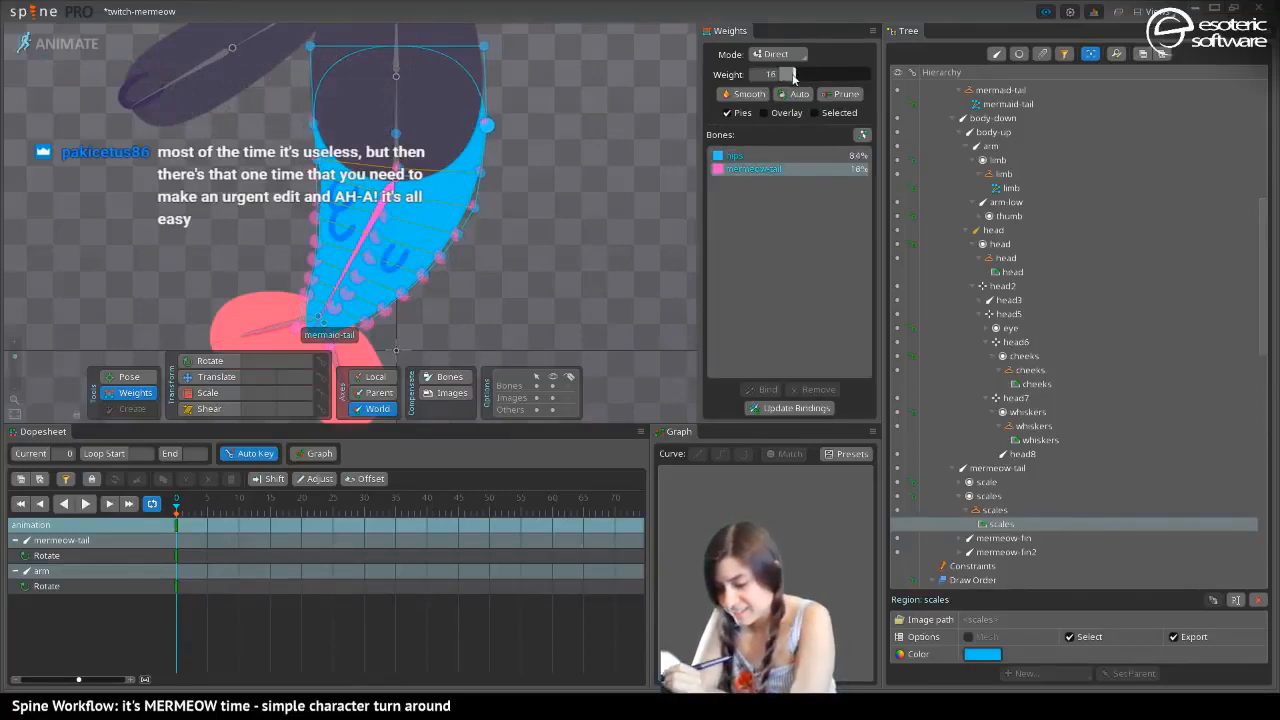
left_click(129, 376)
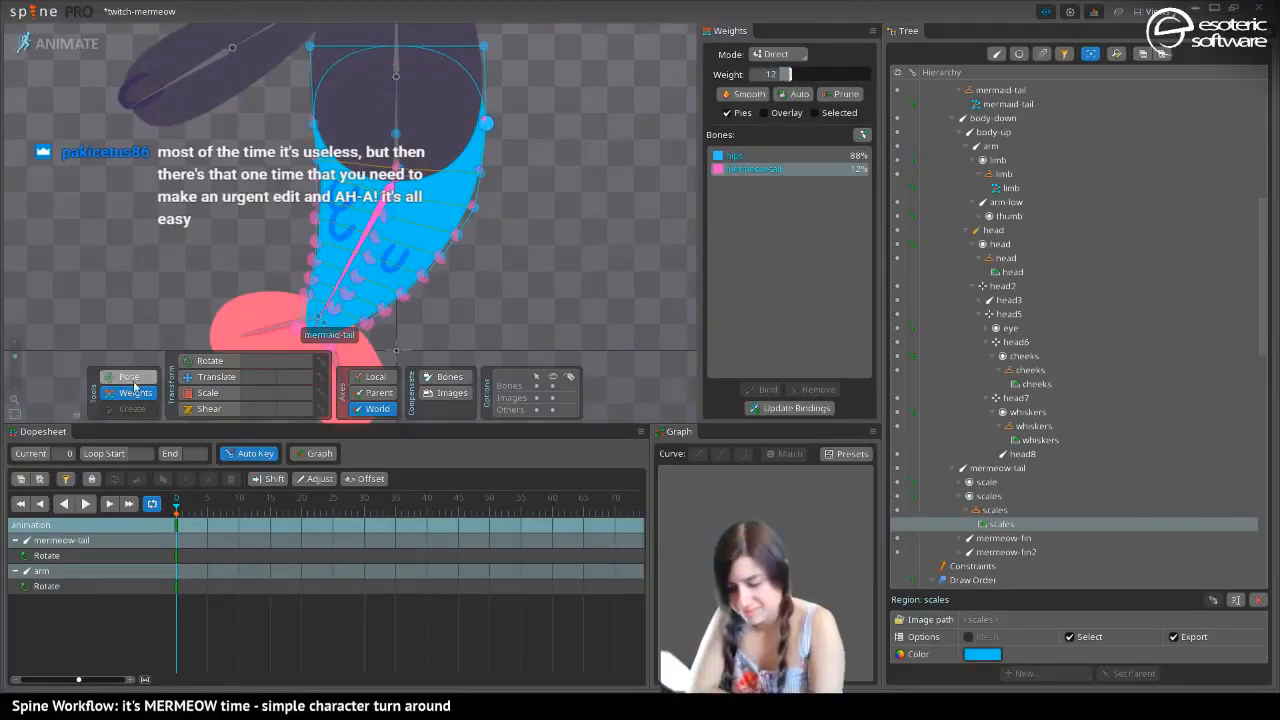
left_click_drag(348, 281, 426, 364)
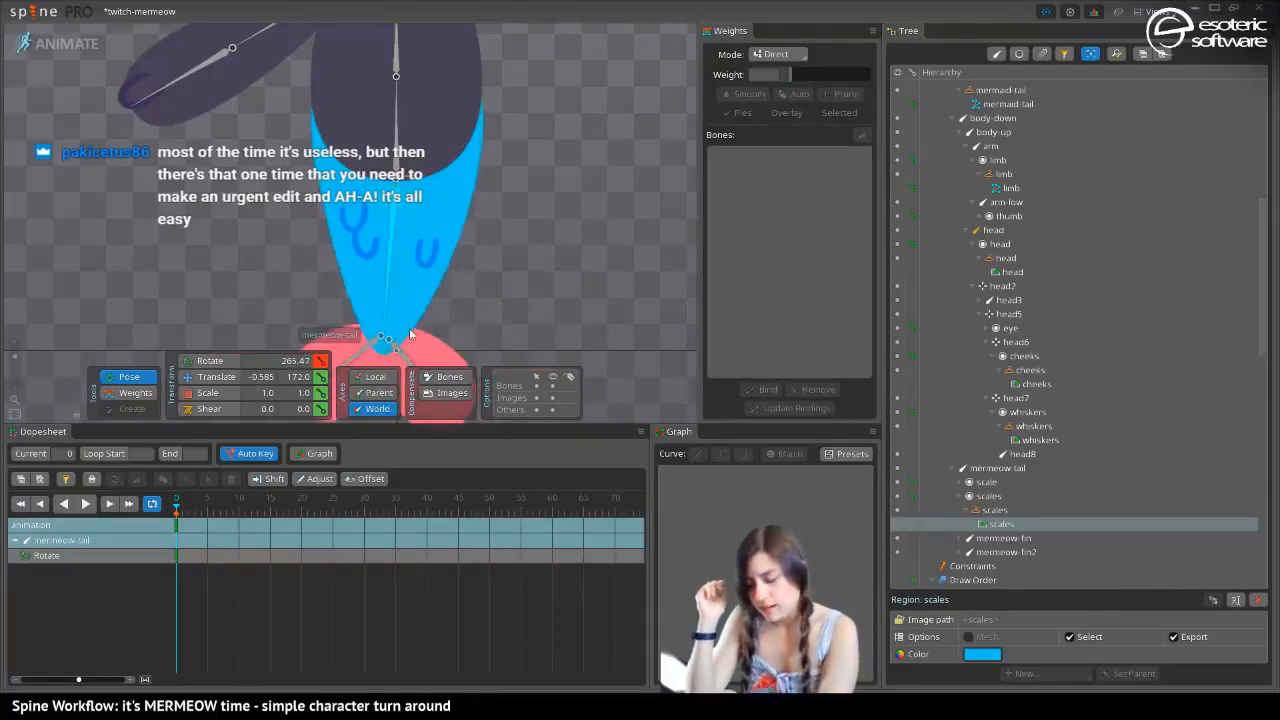
Return to Setup mode and convert the scales region attachment on the mermaid tail into a mesh
left_click(124, 391)
left_click(60, 43)
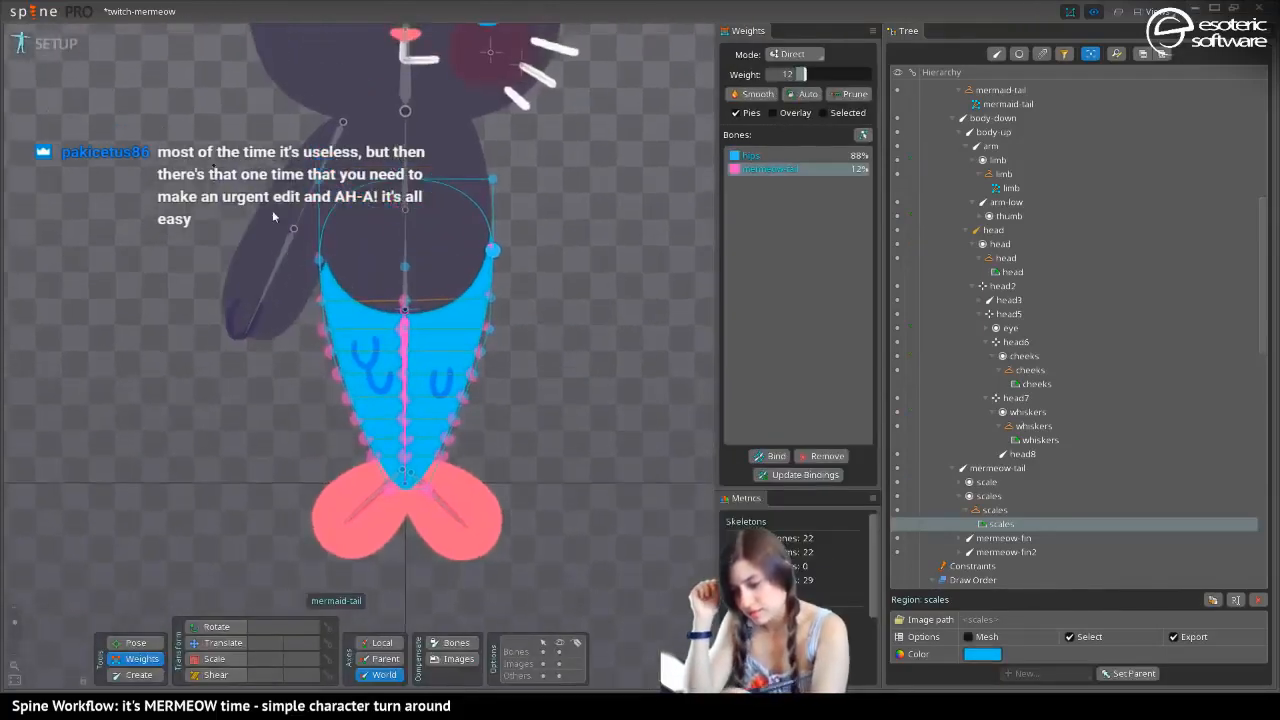
key("space")
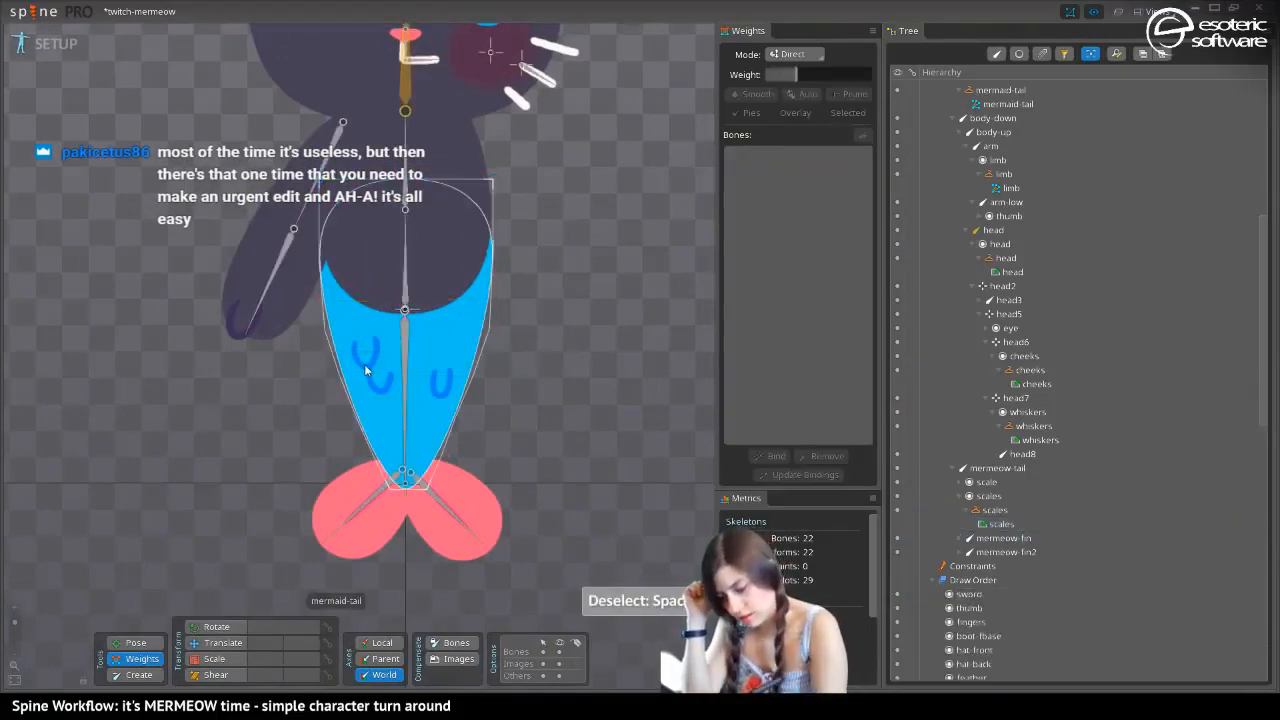
left_click(1000, 523)
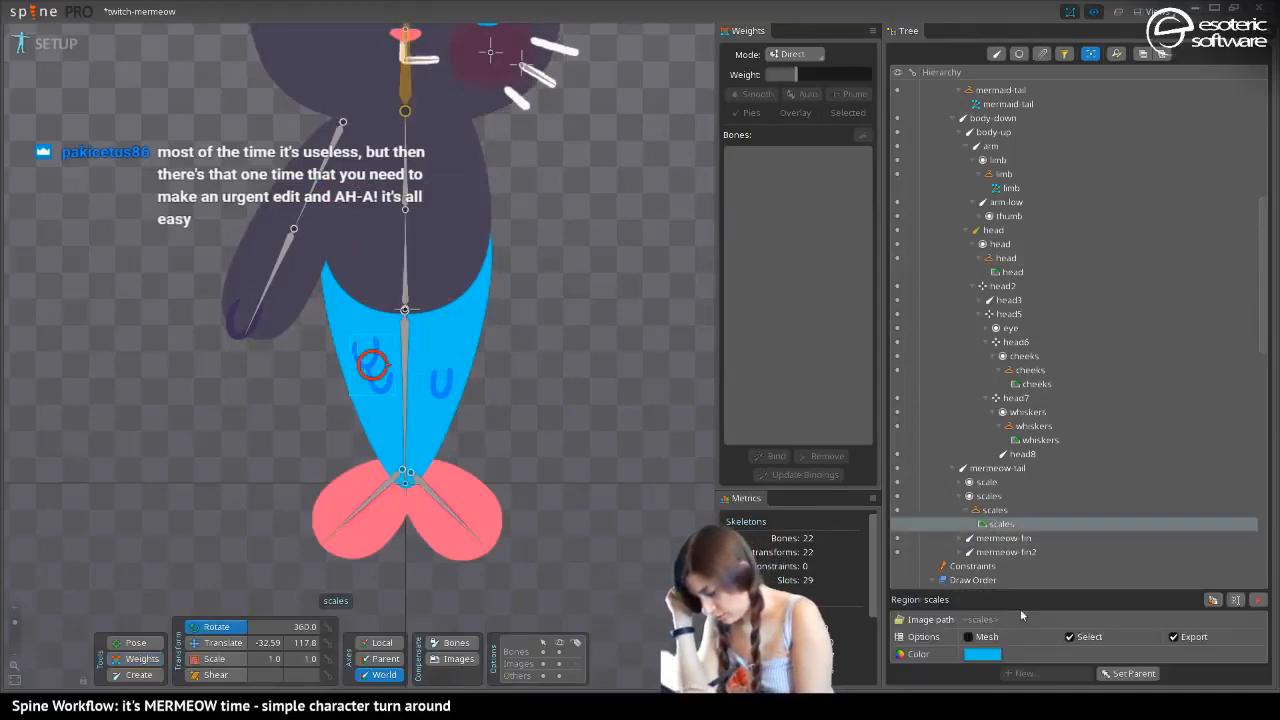
left_click(977, 640)
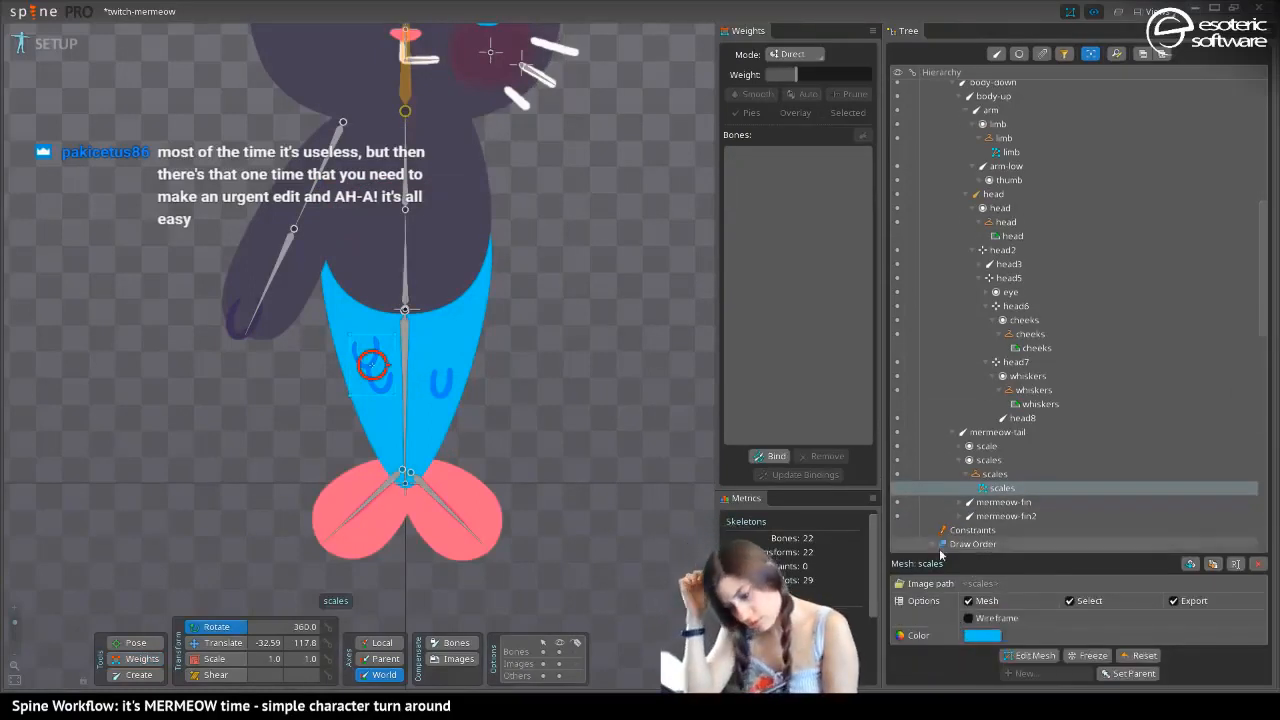
Convert the single scale attachment into a mesh and bind it to the hips and mermeow-tail bones
left_click(368, 382)
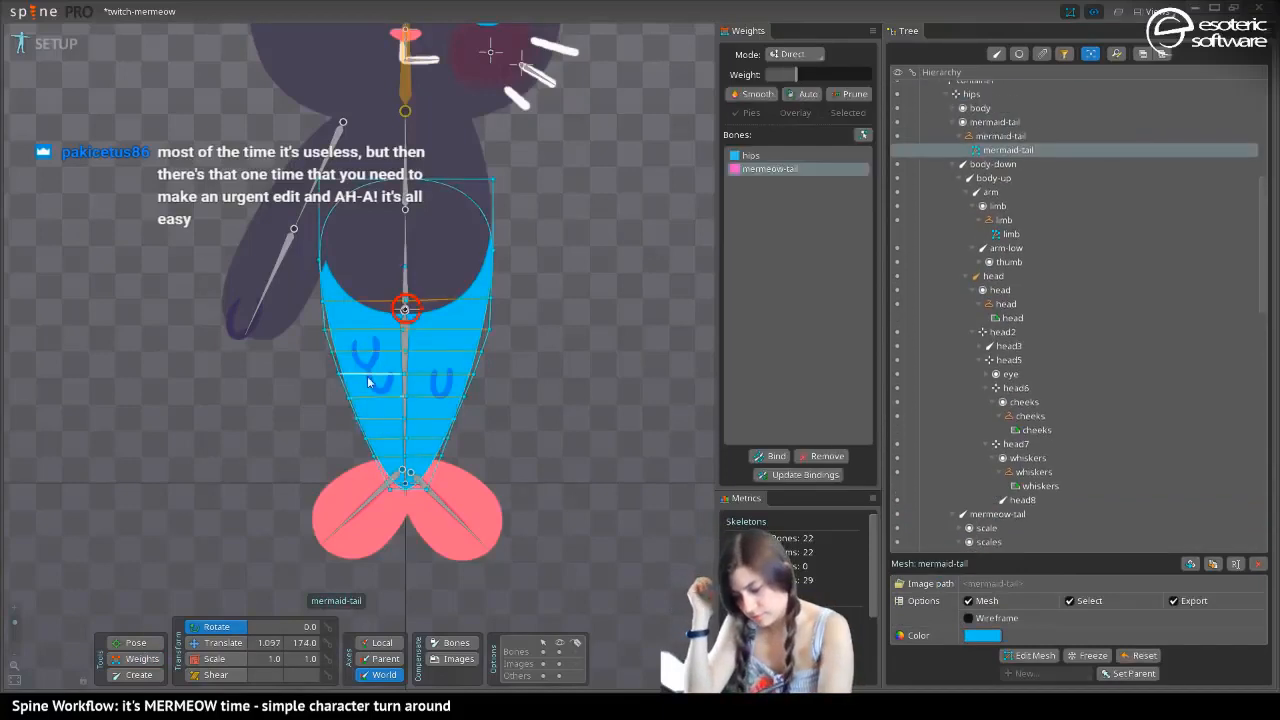
key("space")
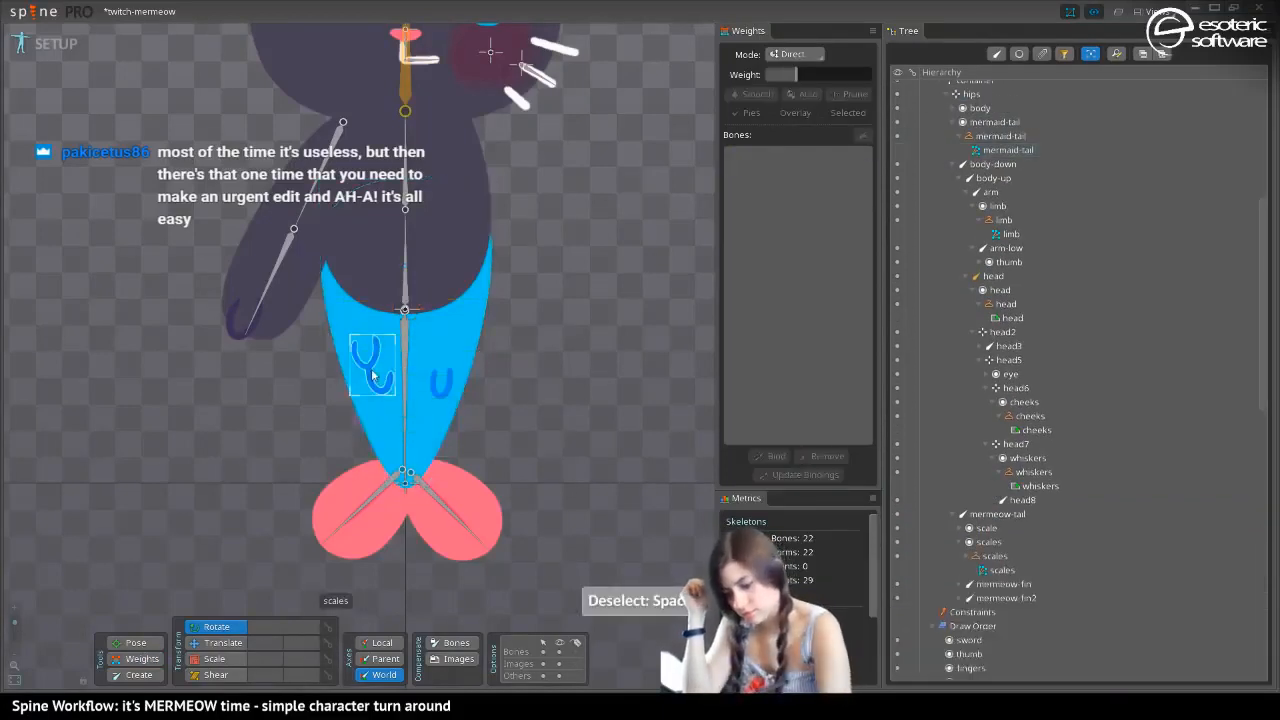
left_click(443, 390)
left_click(443, 392)
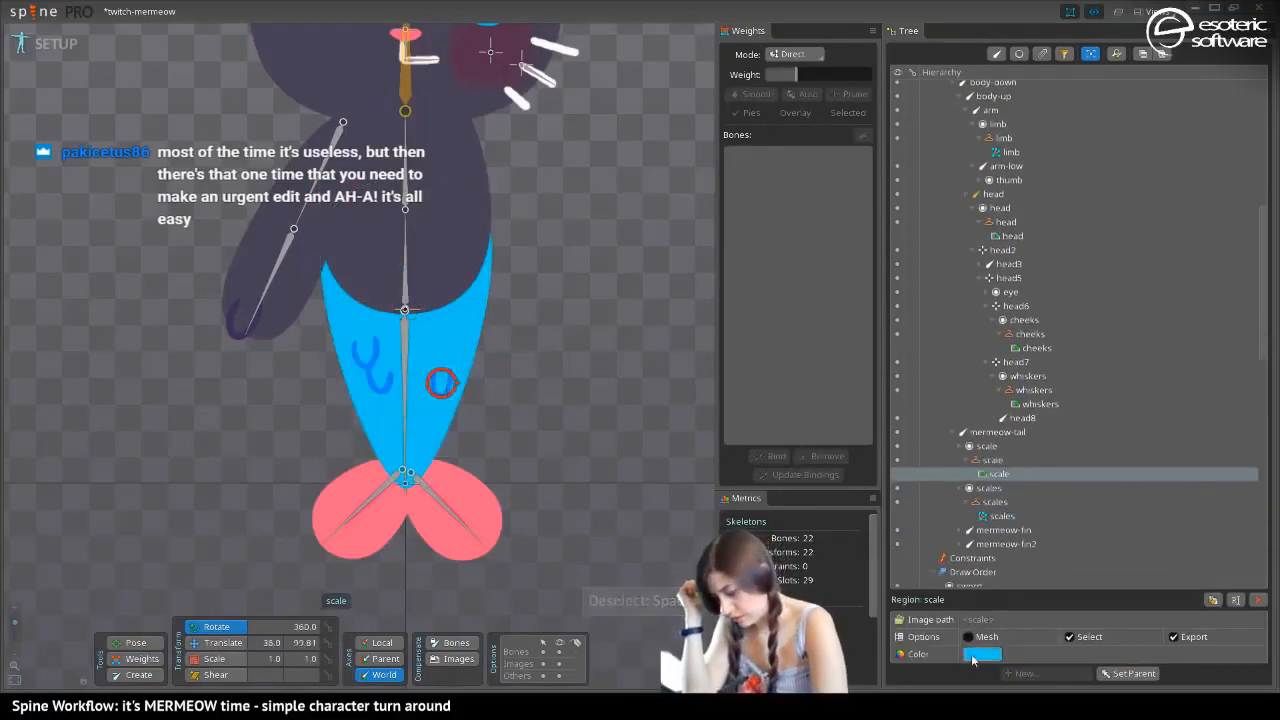
left_click(772, 455)
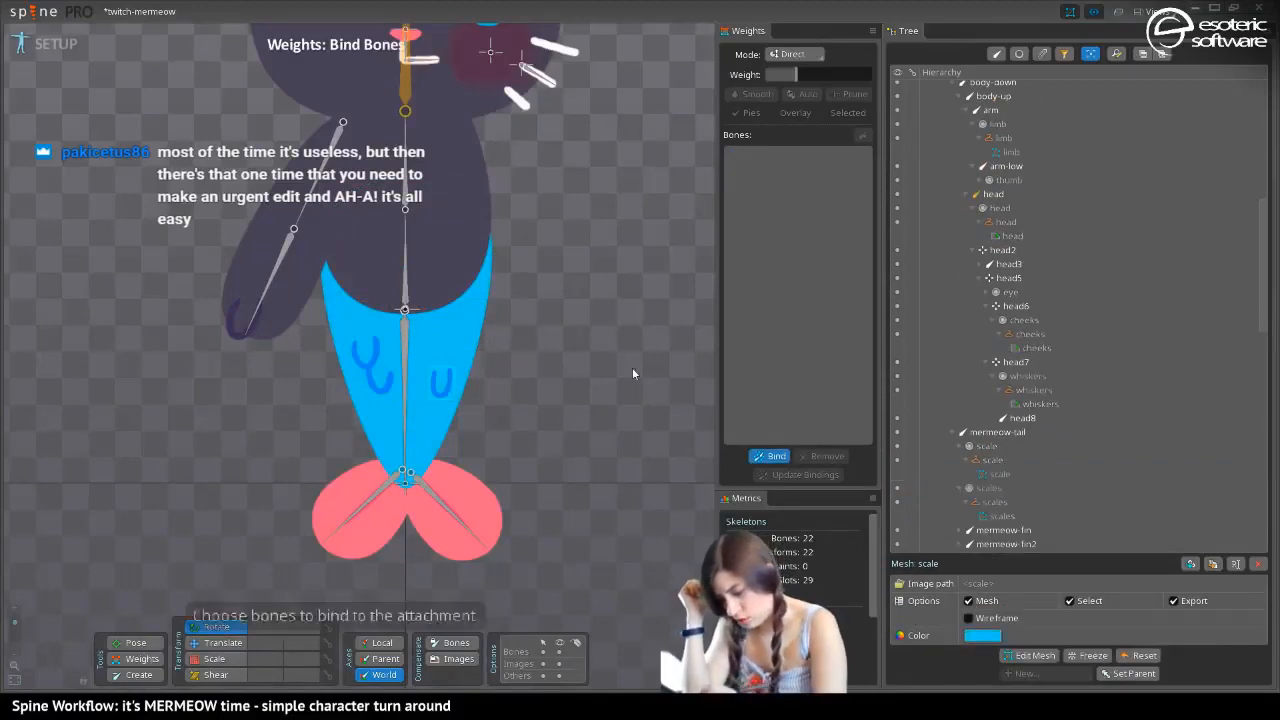
left_click(404, 313)
left_click(405, 398)
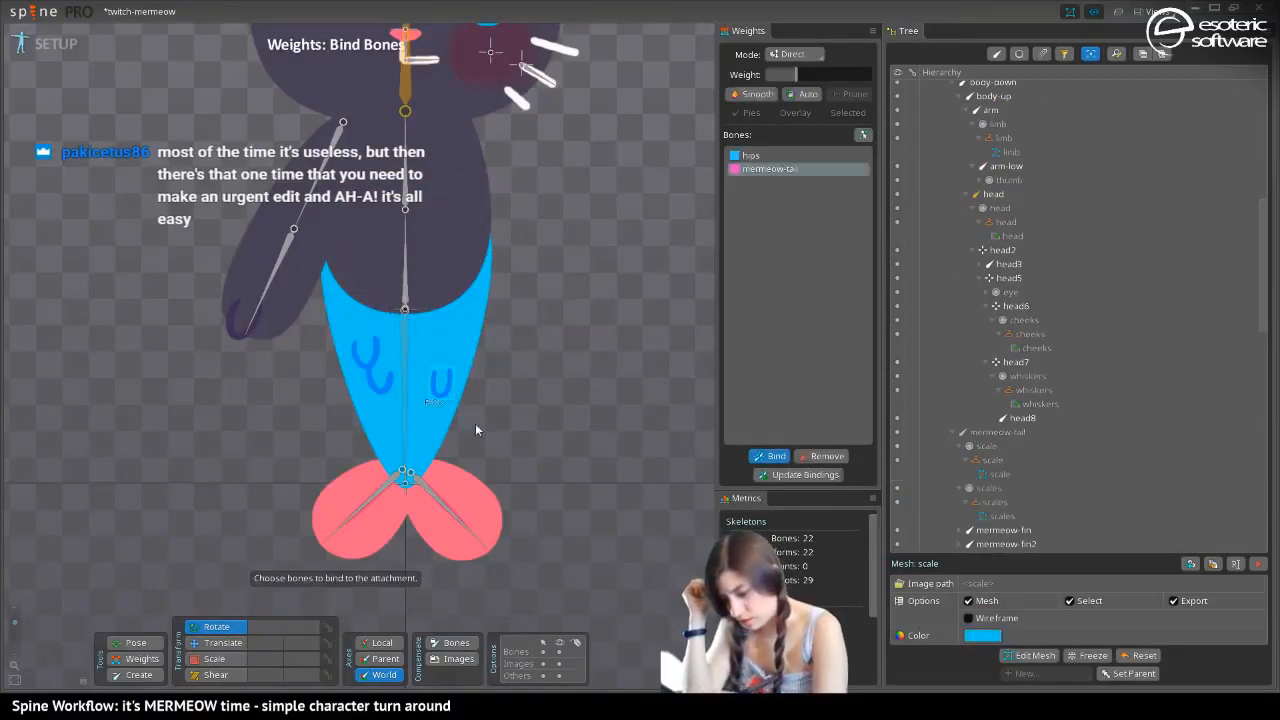
left_click(772, 459)
Bind the scales mesh to the hips and mermeow-tail bones
left_click(369, 358)
left_click(766, 455)
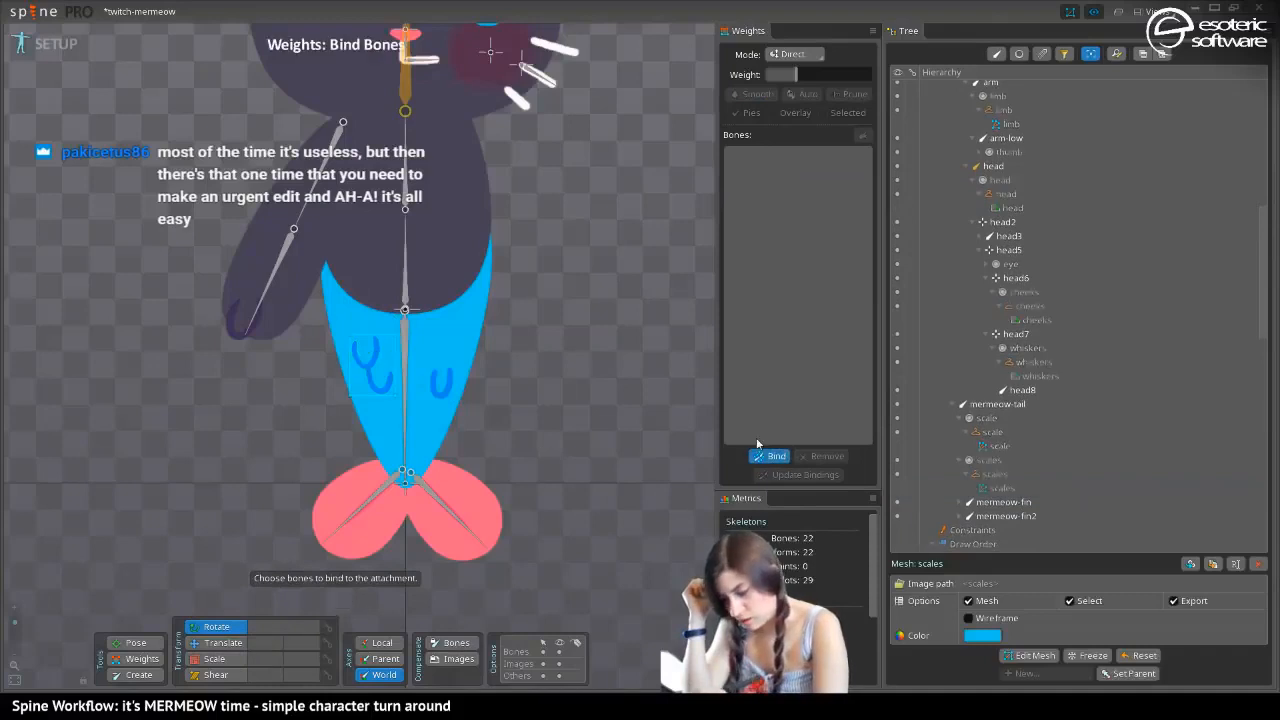
left_click(404, 313)
left_click(404, 345)
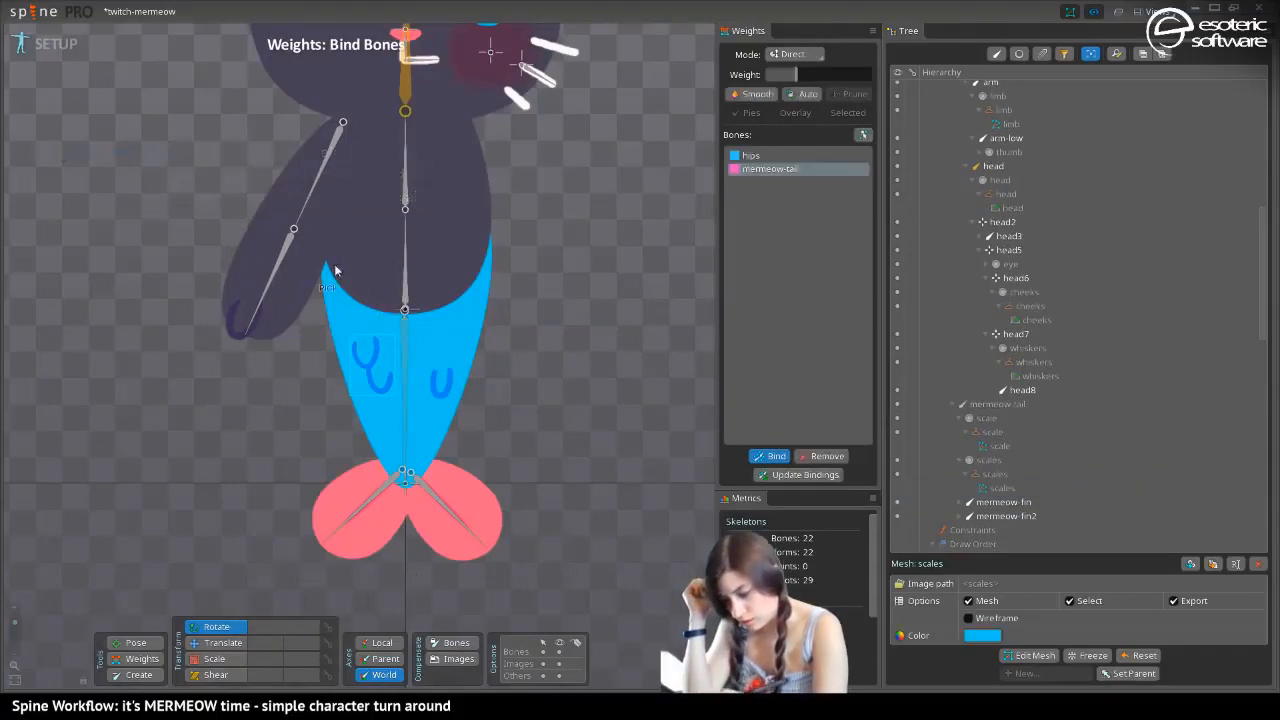
left_click(780, 458)
Switch back to Animate mode and rotate the mermeow-tail bone so the tail bends away from the arm
left_click(54, 47)
left_click(127, 391)
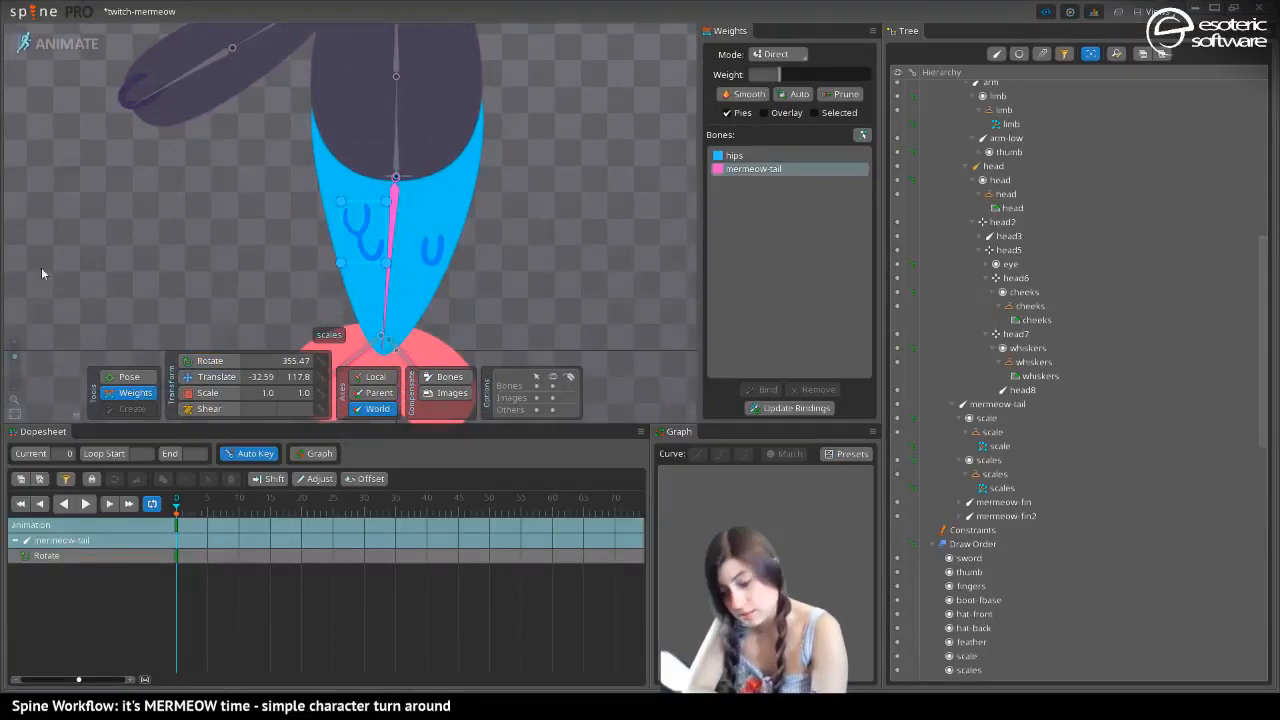
left_click(58, 44)
left_click(54, 45)
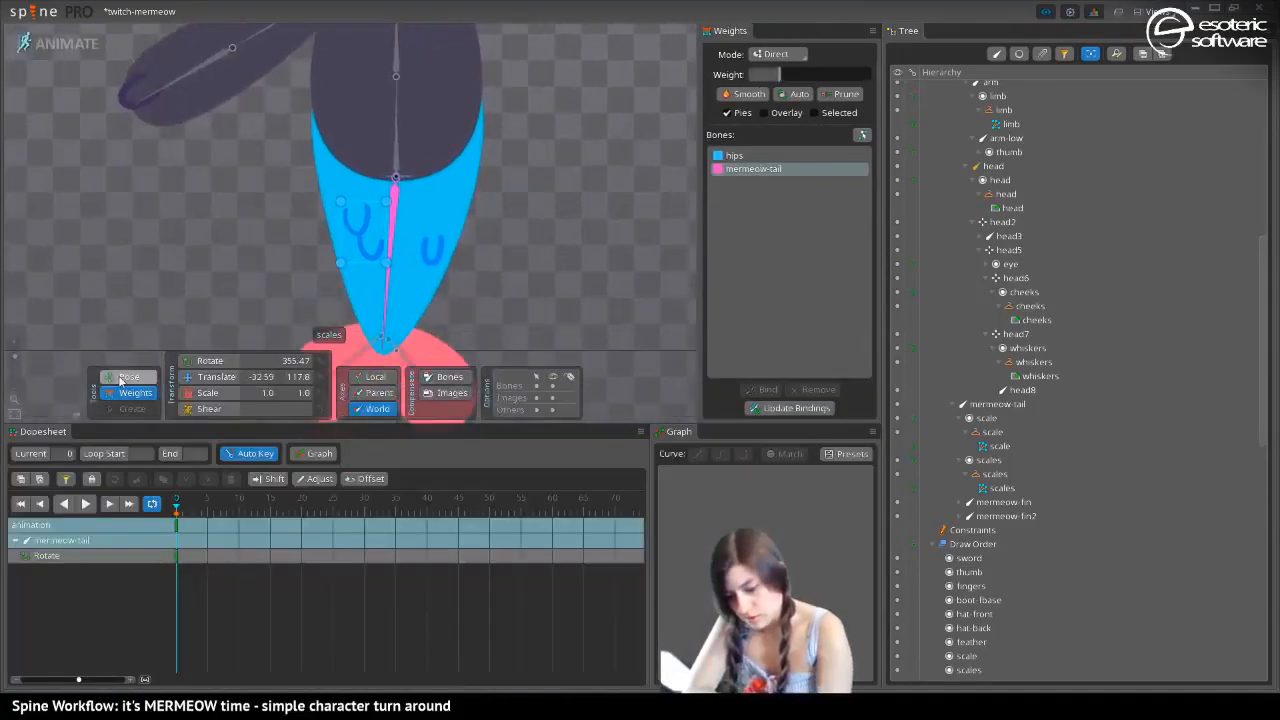
left_click(129, 376)
left_click_drag(391, 293, 593, 236)
Set the mermeow-tail weight of the scales mesh's two lower vertices to 73
left_click(135, 392)
left_click(380, 248)
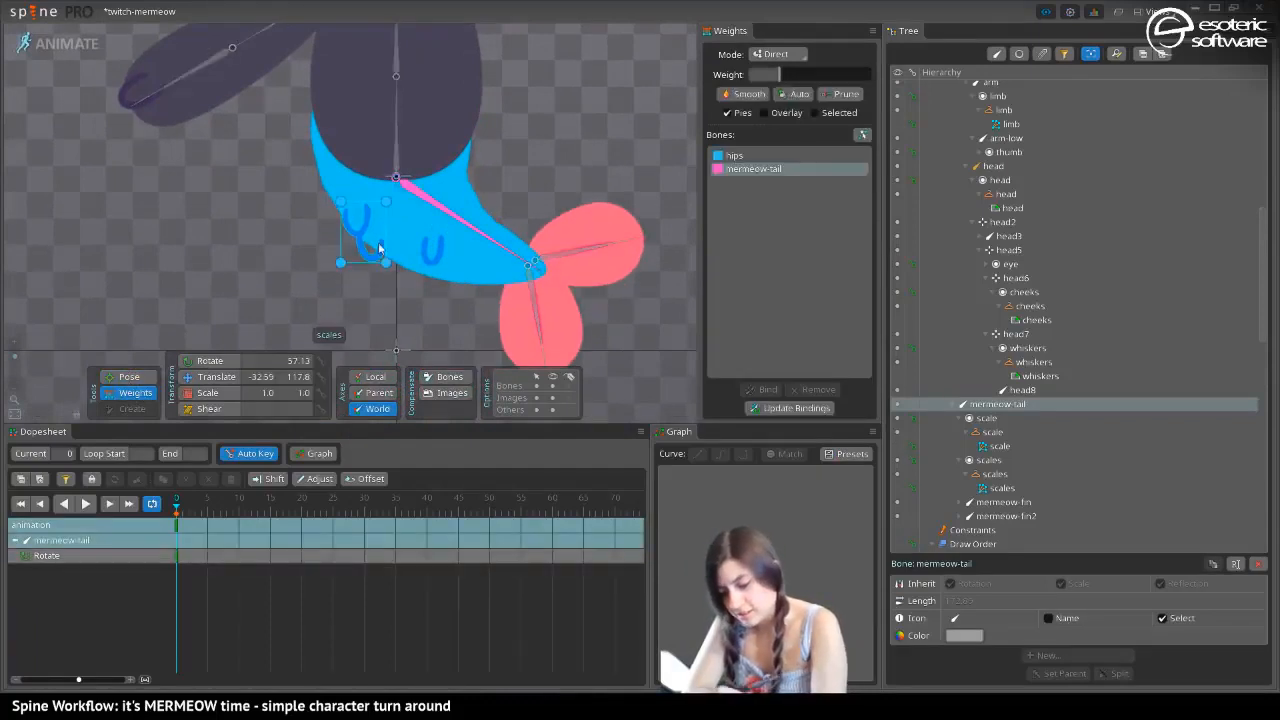
left_click_drag(404, 306, 286, 236)
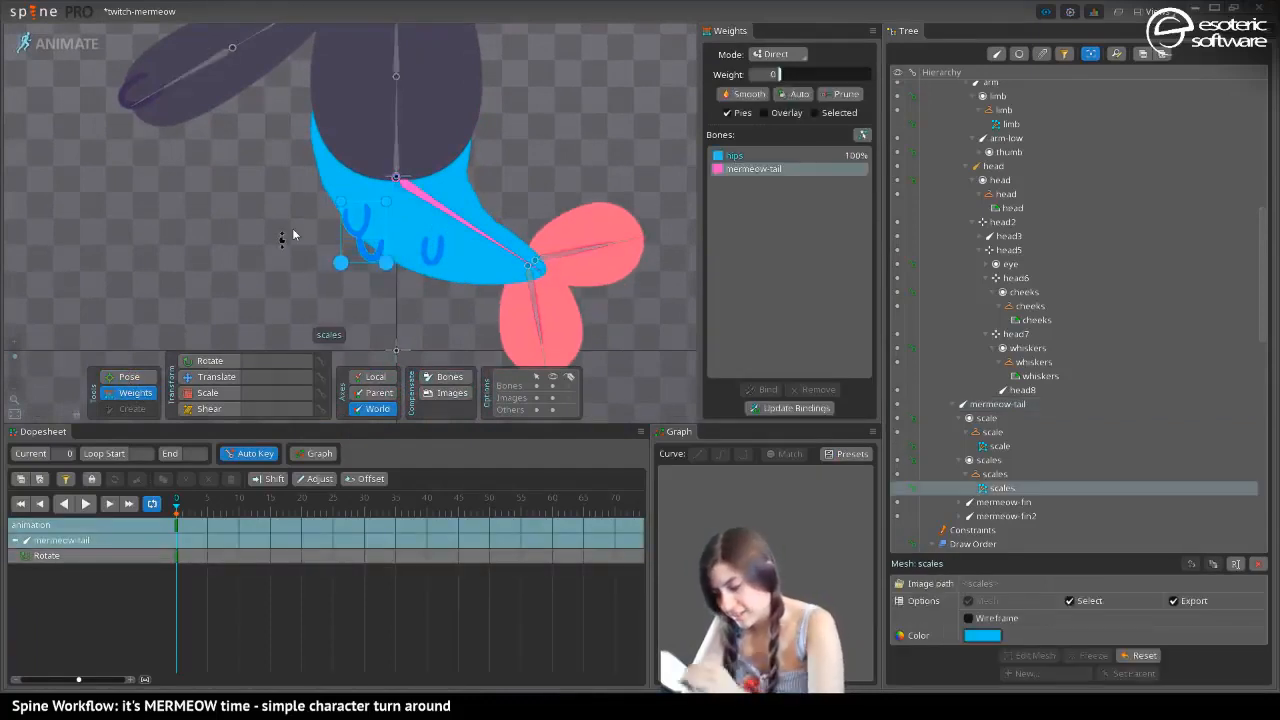
left_click_drag(785, 76, 847, 67)
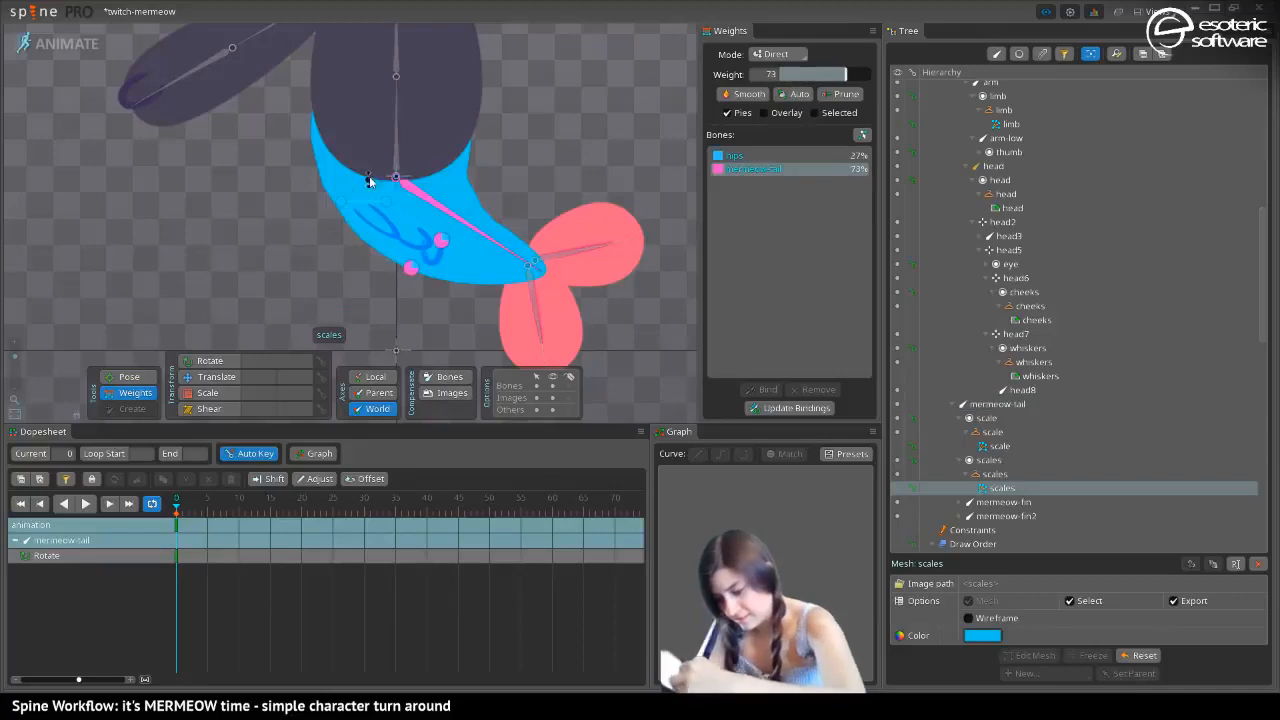
Give the scales mesh's upper vertices some mermeow-tail weight, setting the upper-right vertex to 40
left_click(342, 202)
left_click_drag(255, 176, 503, 182)
left_click(394, 201)
left_click_drag(779, 77, 817, 78)
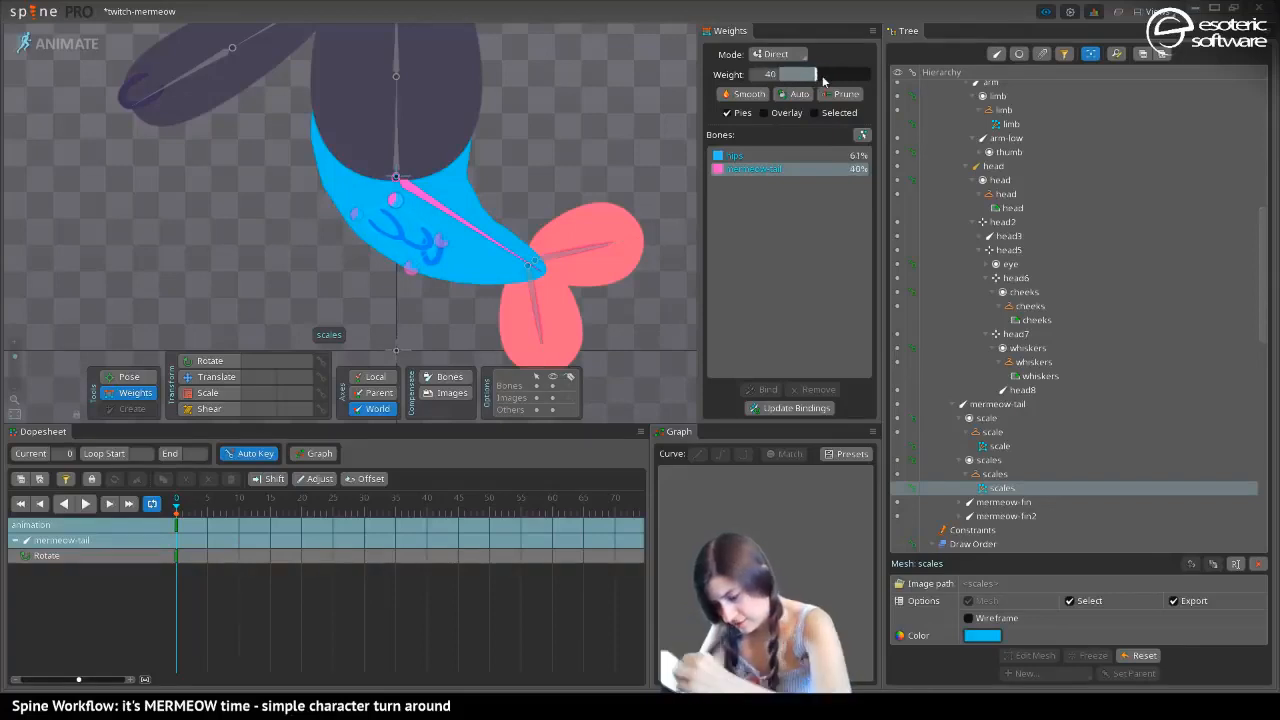
left_click(432, 252)
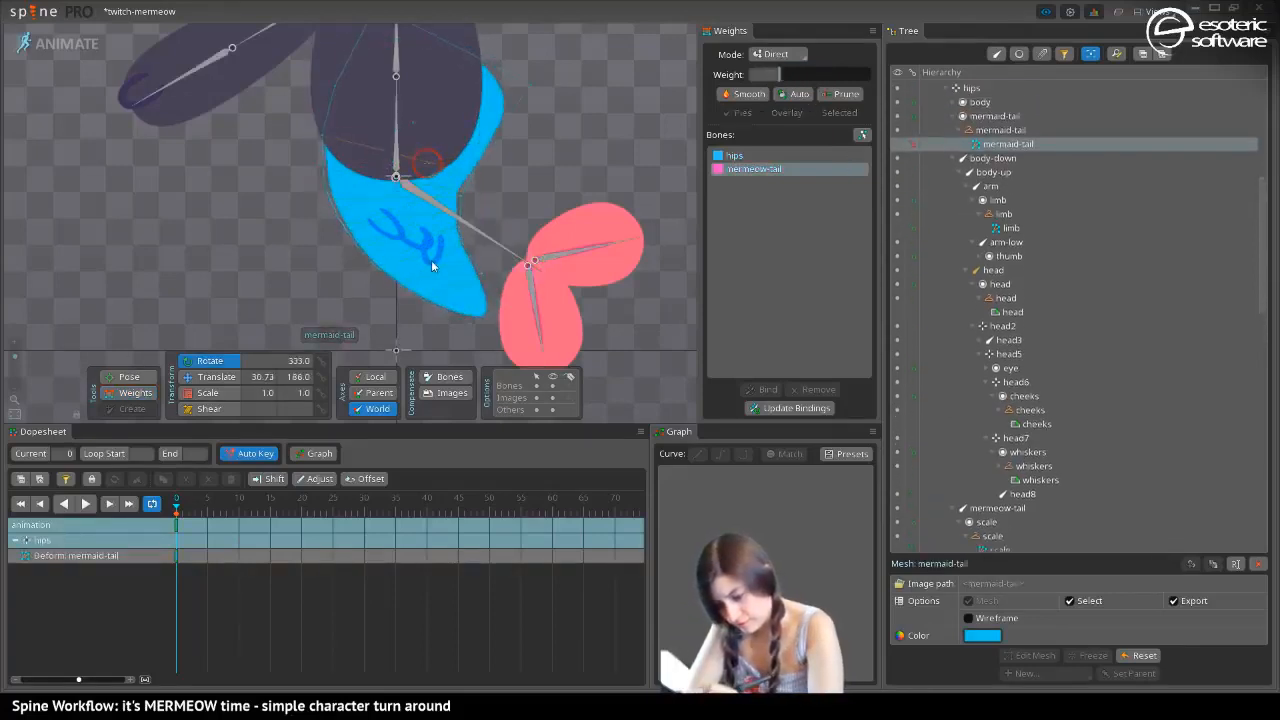
key("ctrl+z")
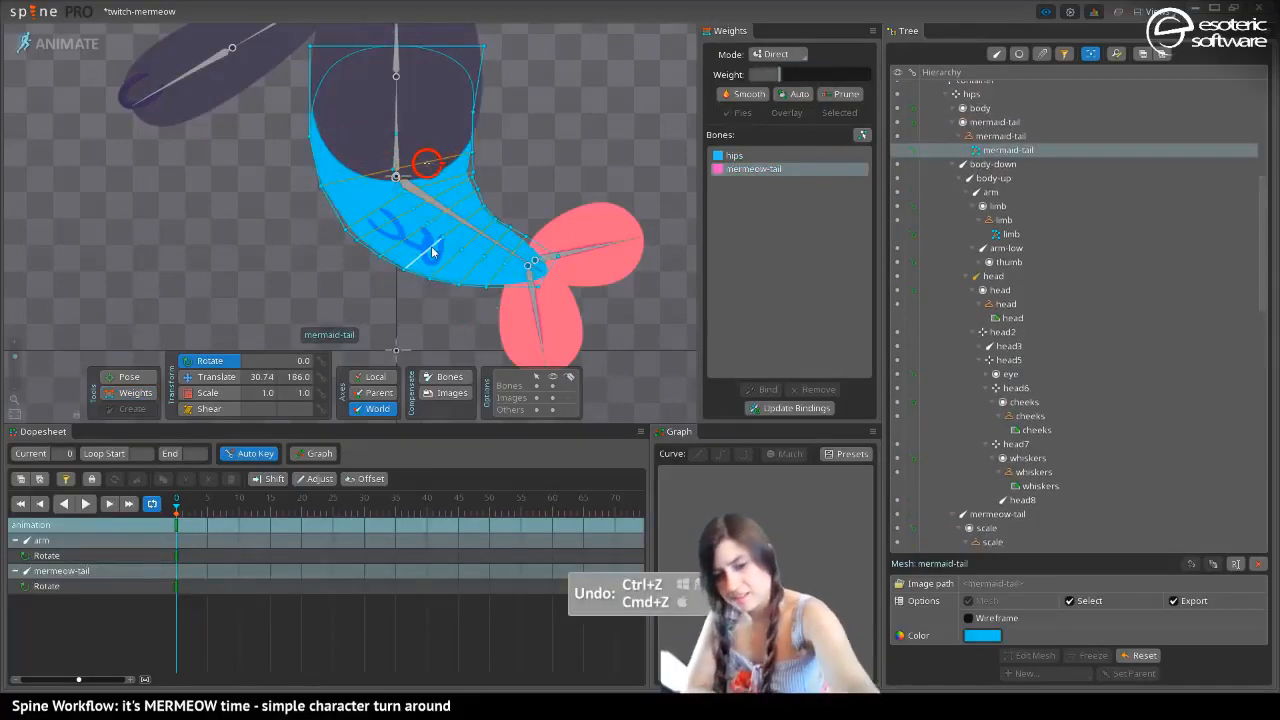
key("space")
Swing the tail to the arm side and weight the single scale mesh's vertices to mermeow-tail, with the upper pair at 73
left_click_drag(479, 233, 205, 326)
left_click(135, 392)
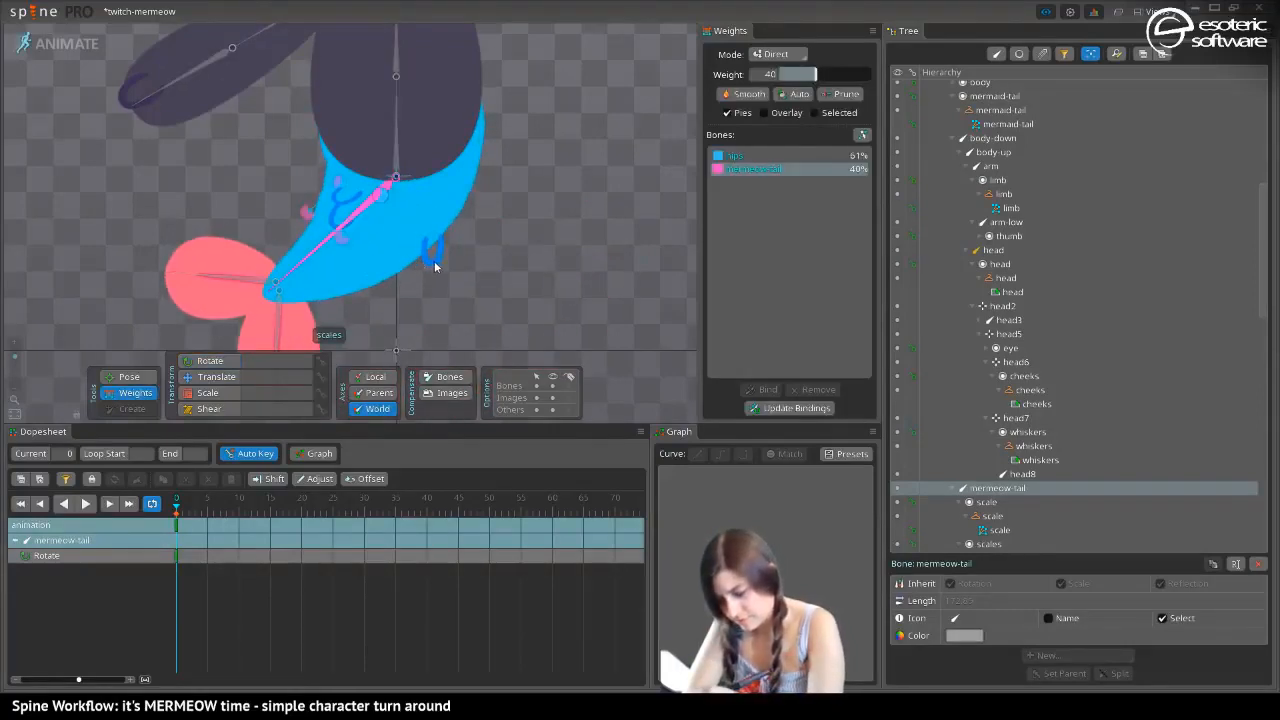
left_click(435, 266)
left_click_drag(475, 299, 385, 214)
left_click_drag(780, 74, 815, 76)
left_click_drag(852, 85, 846, 86)
Rotate the tail back to the other side and slightly lower the mermeow-tail weight of the scale mesh's upper vertices, checking the bend
left_click(130, 376)
left_click_drag(290, 285, 540, 311)
left_click(135, 392)
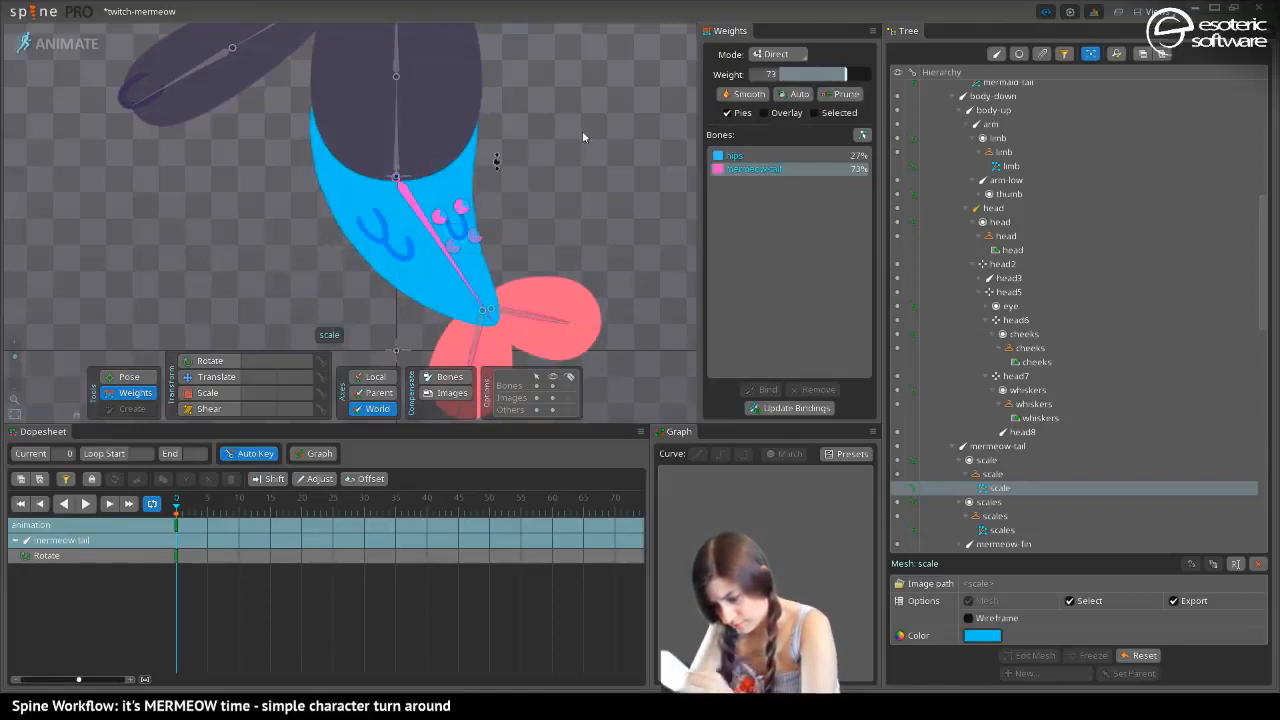
left_click_drag(845, 75, 832, 80)
left_click(129, 376)
left_click_drag(478, 303, 506, 305)
Save the project and return to Setup mode
key("ctrl+s")
left_click(86, 46)
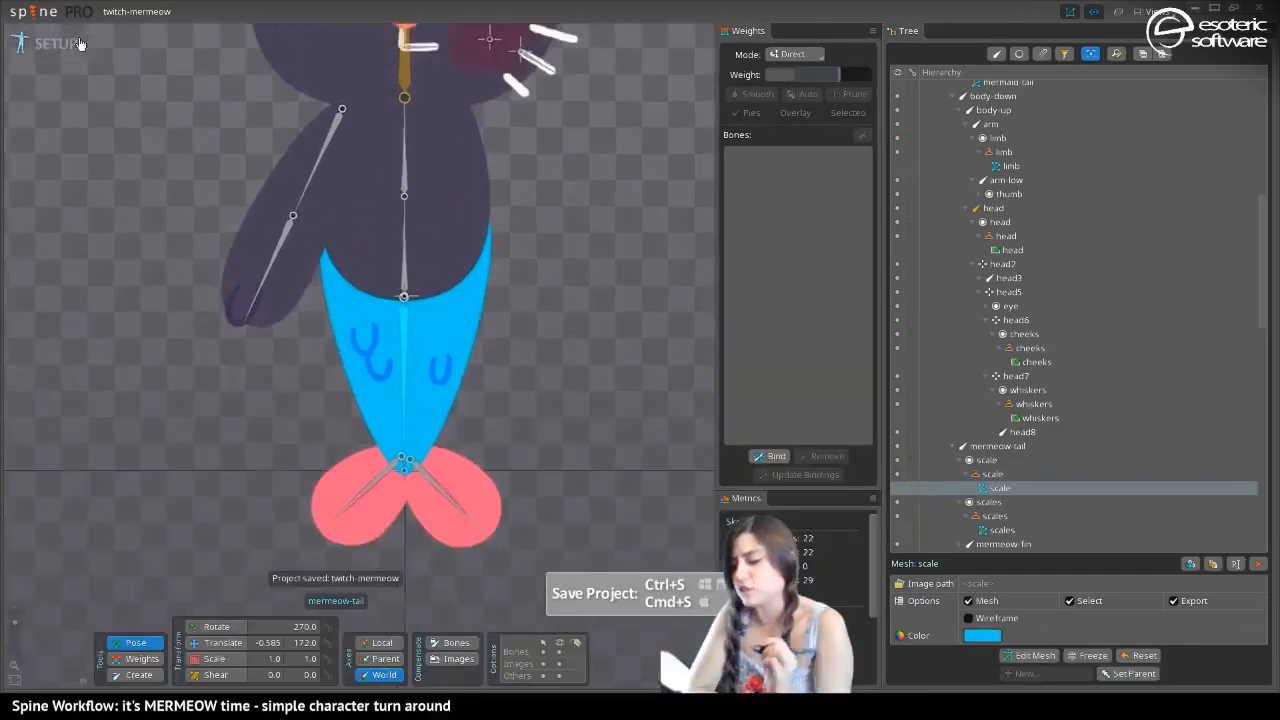
scroll(230, 420, "up", 3)
scroll(206, 257, "down", 3)
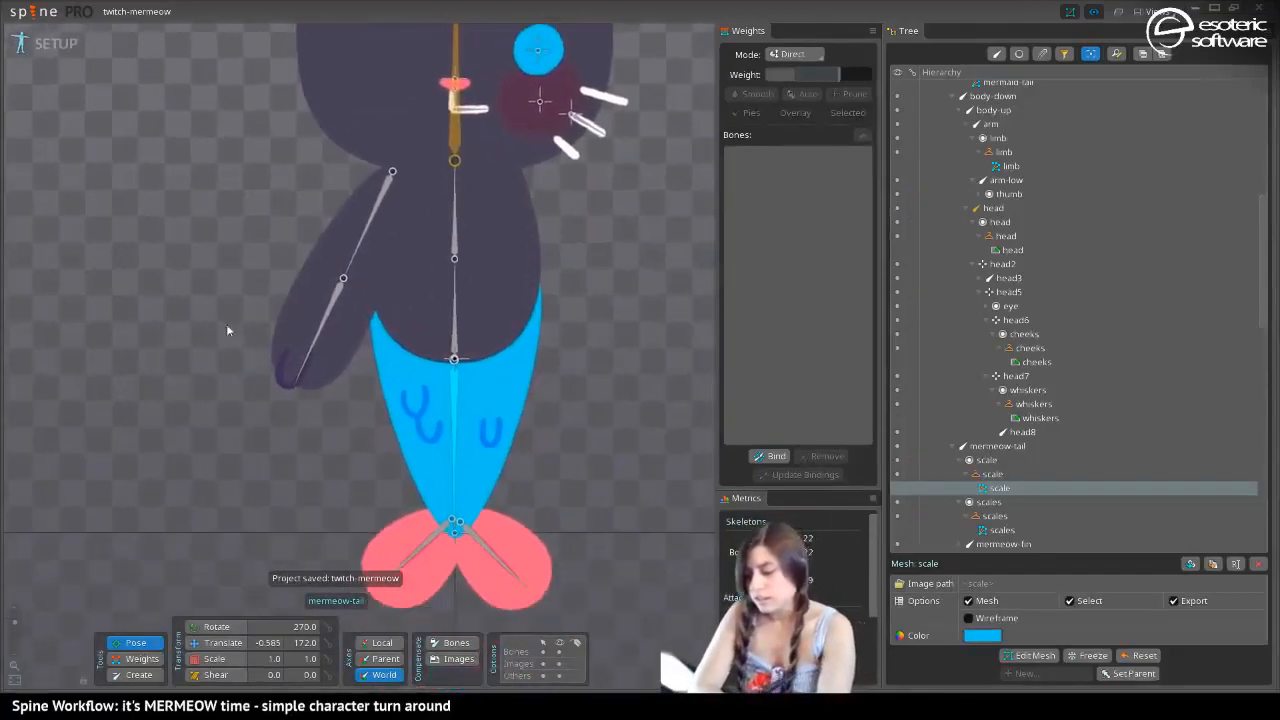
scroll(228, 391, "up", 3)
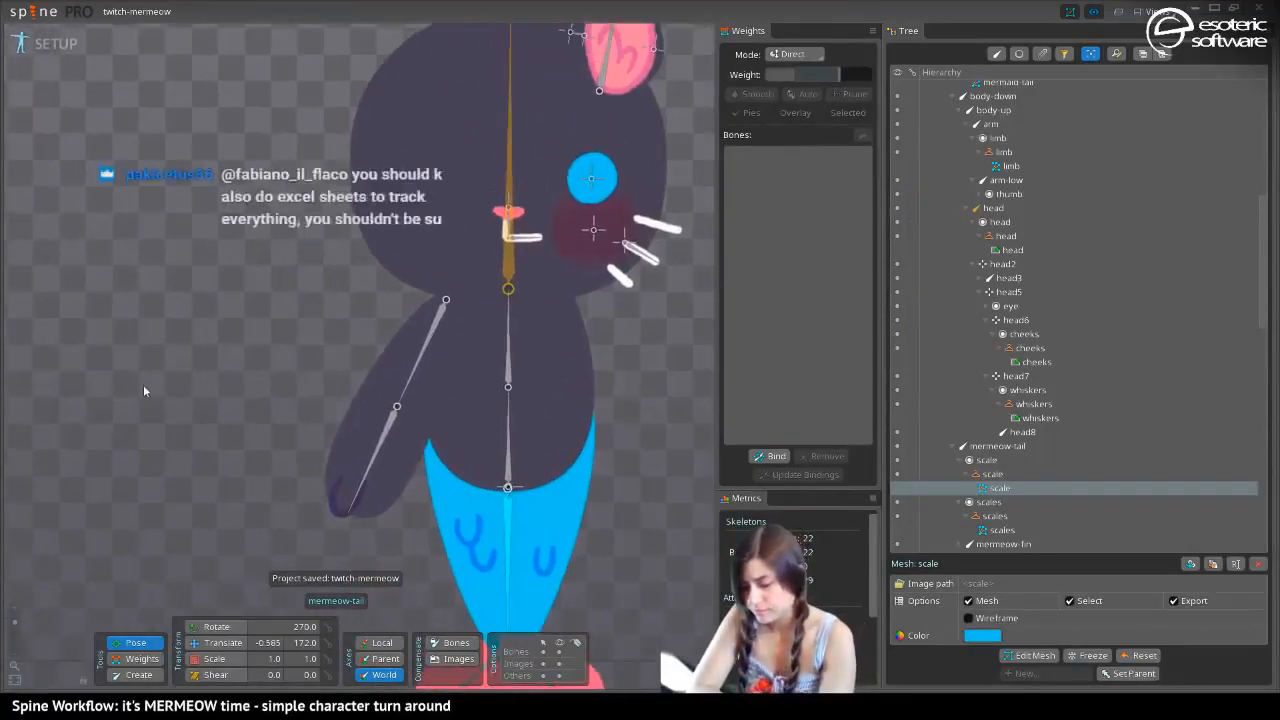
left_click_drag(219, 512, 195, 420)
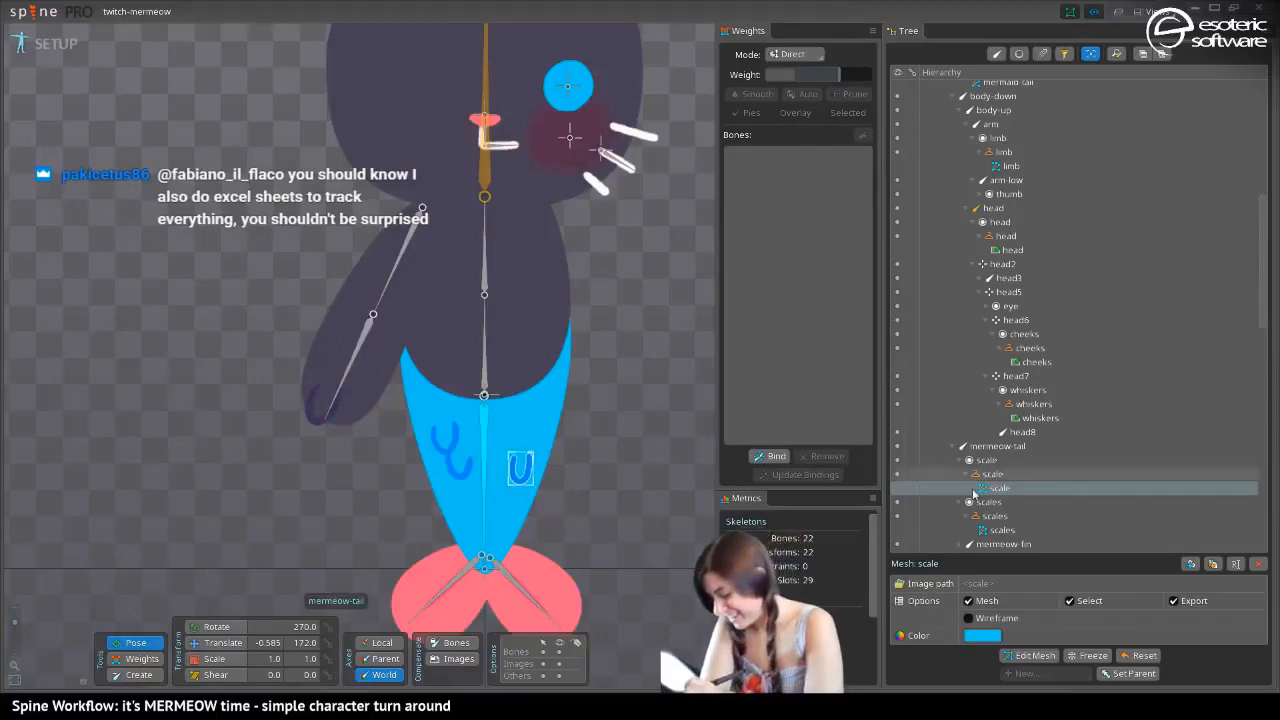
Move the fingers attachment down onto the end of the arm, to about -146.5, 162.6
left_click(140, 660)
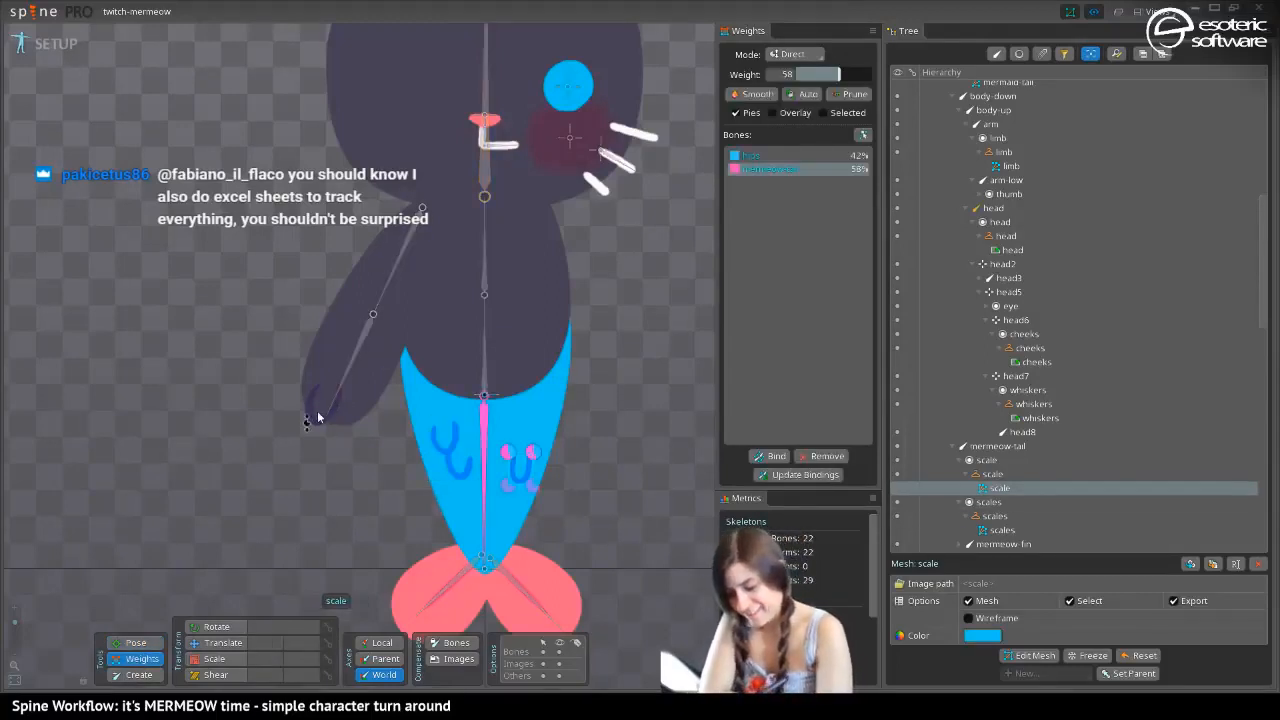
key("v")
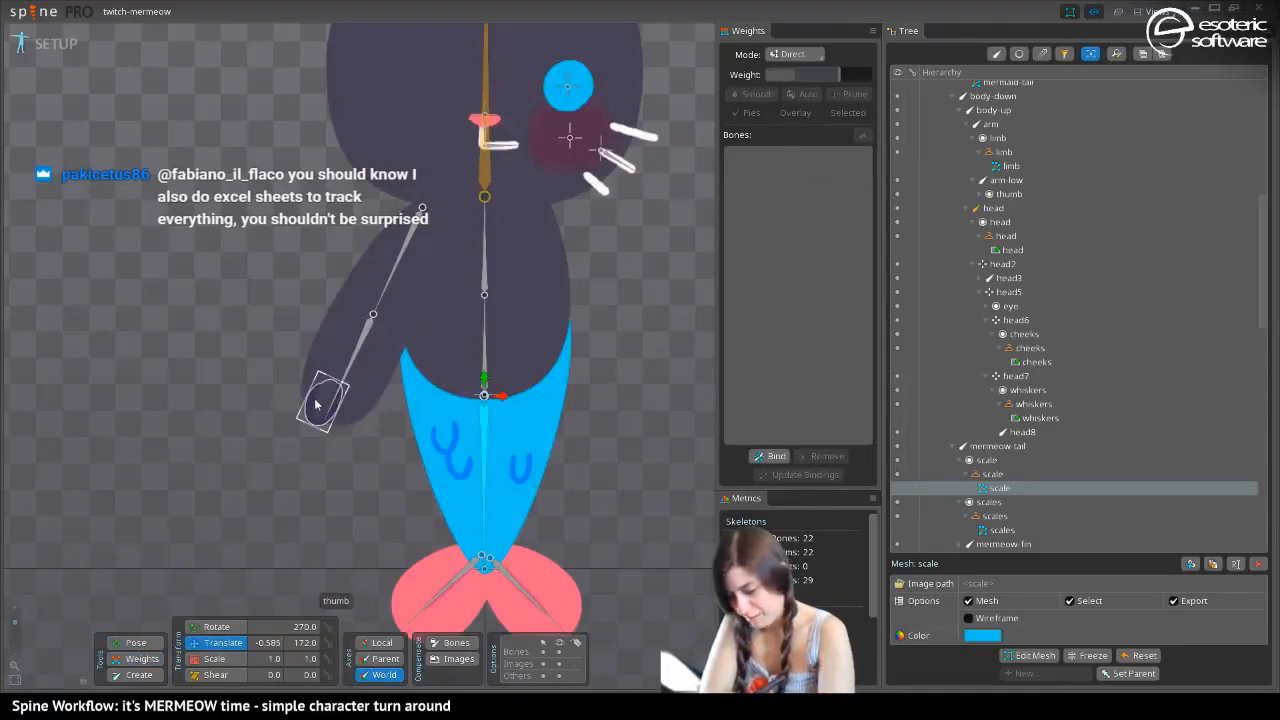
left_click(319, 390)
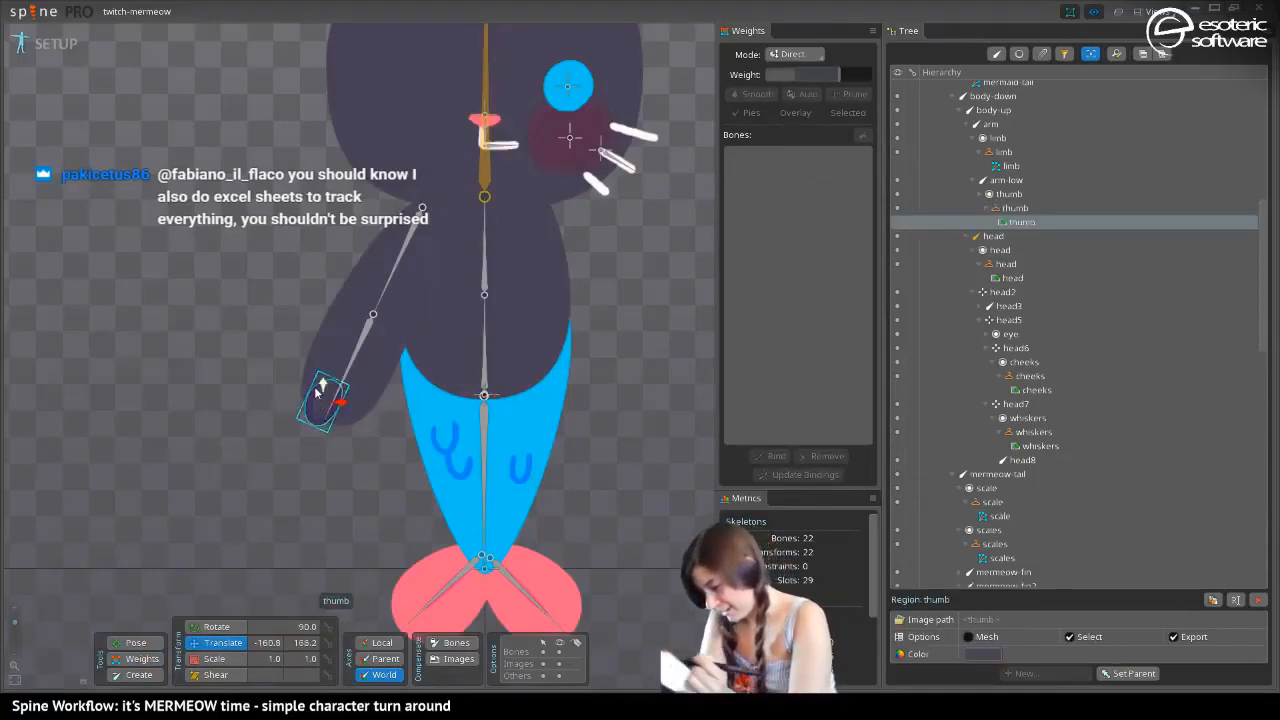
scroll(951, 177, "up", 9)
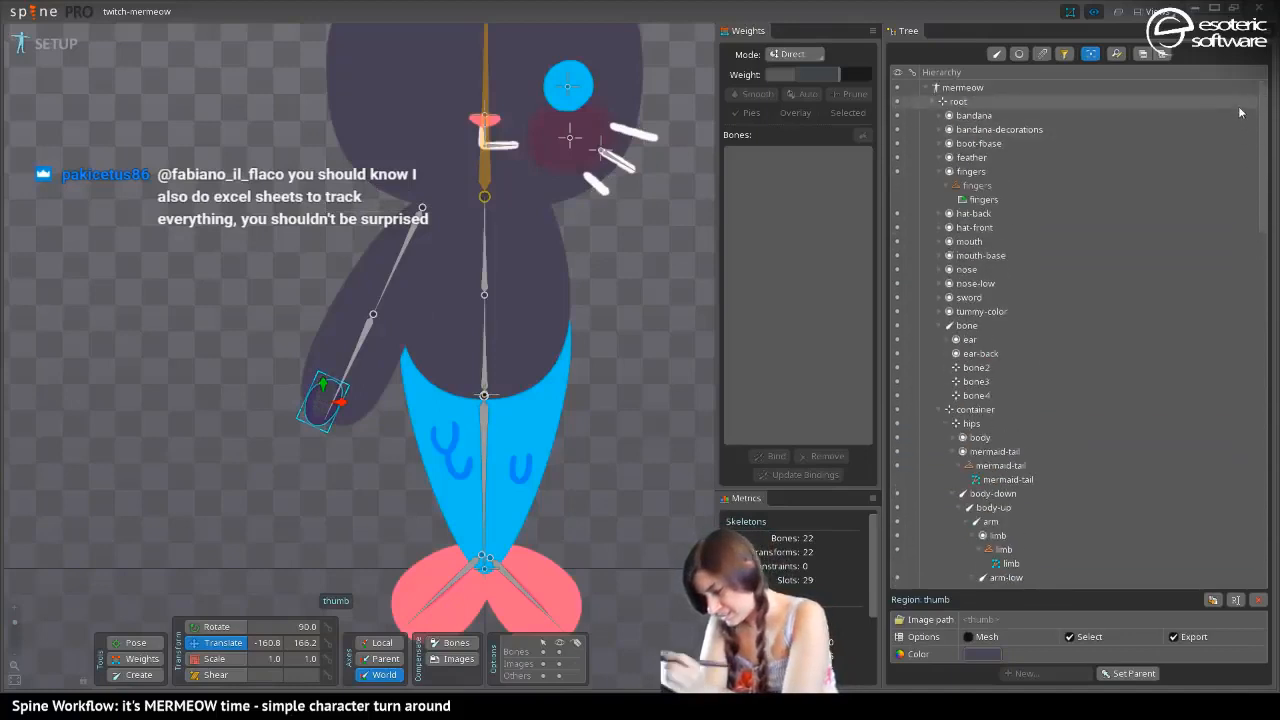
left_click(950, 172)
key("Down")
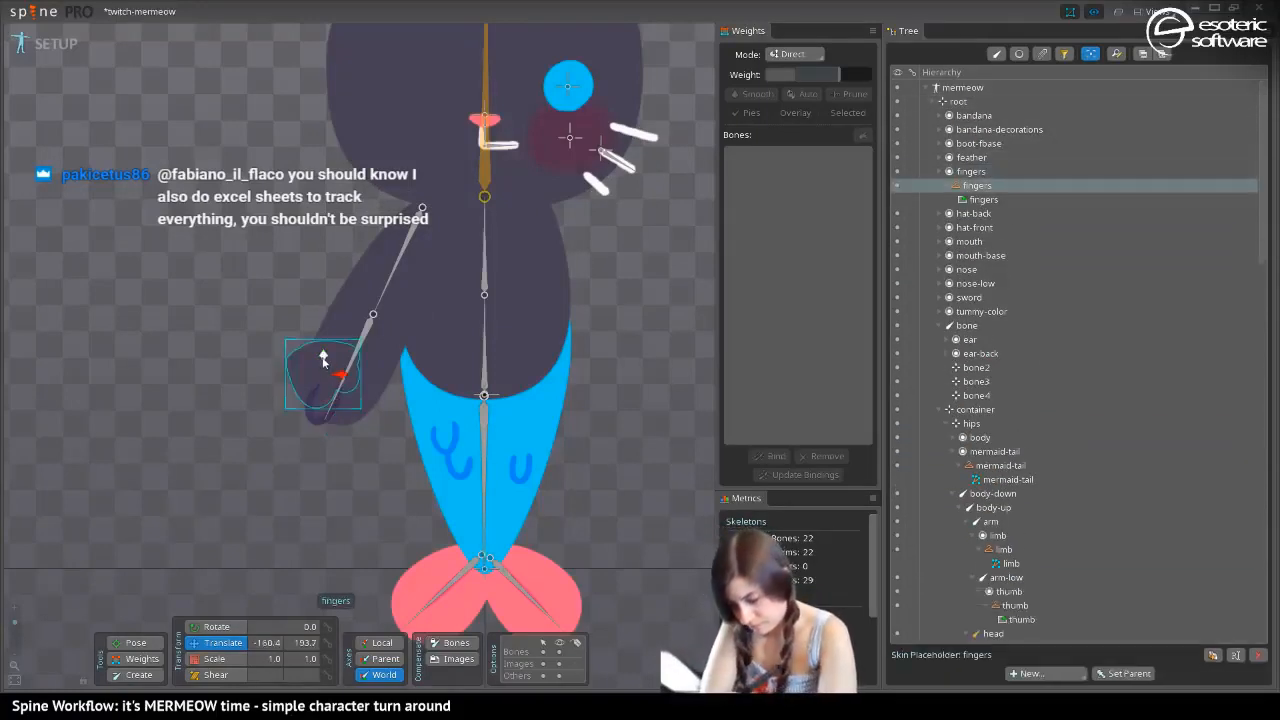
left_click_drag(323, 358, 359, 417)
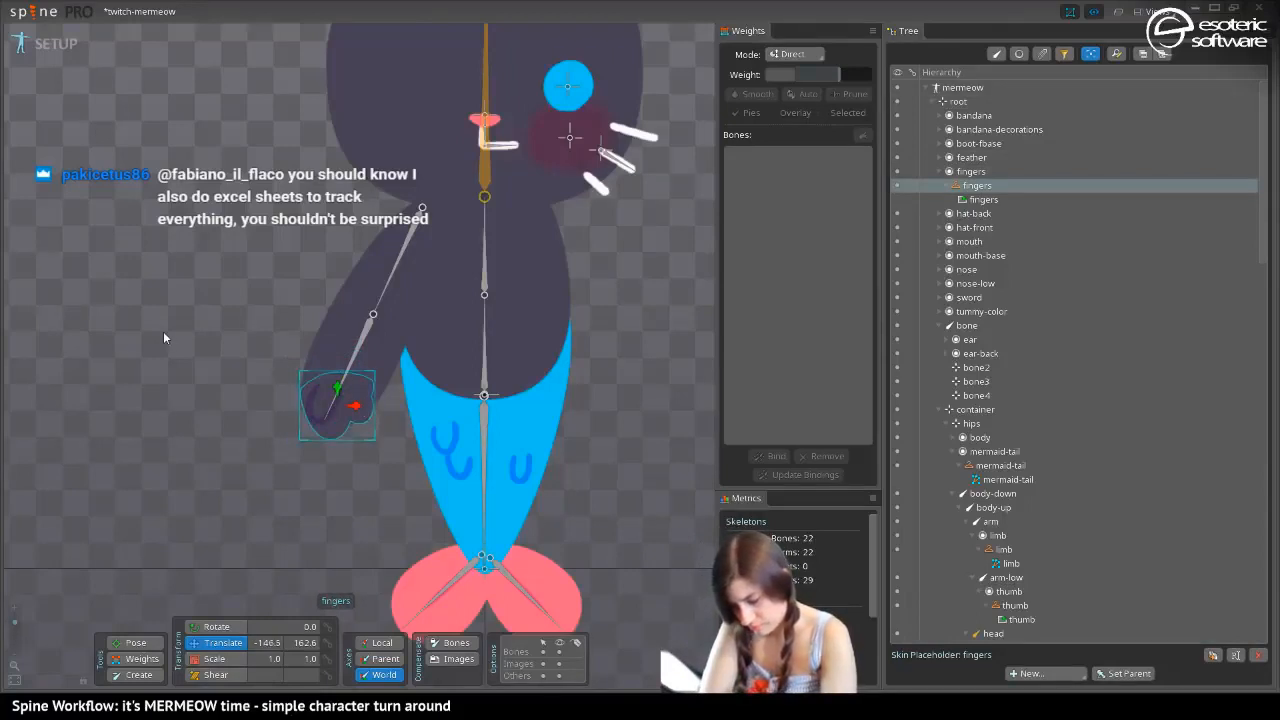
Set the arm-low bone's world rotation to 270 and move the fingers attachment onto the straightened hand at about -114.7, 152.6
left_click(350, 365)
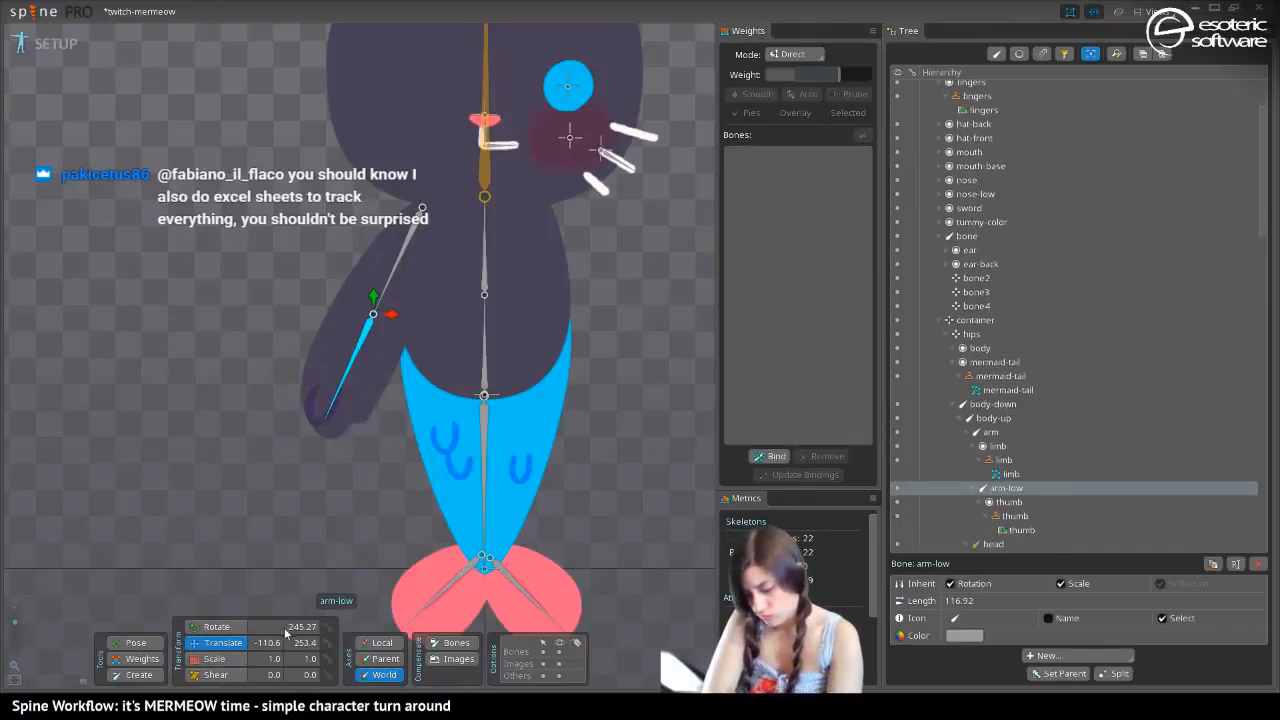
type("270")
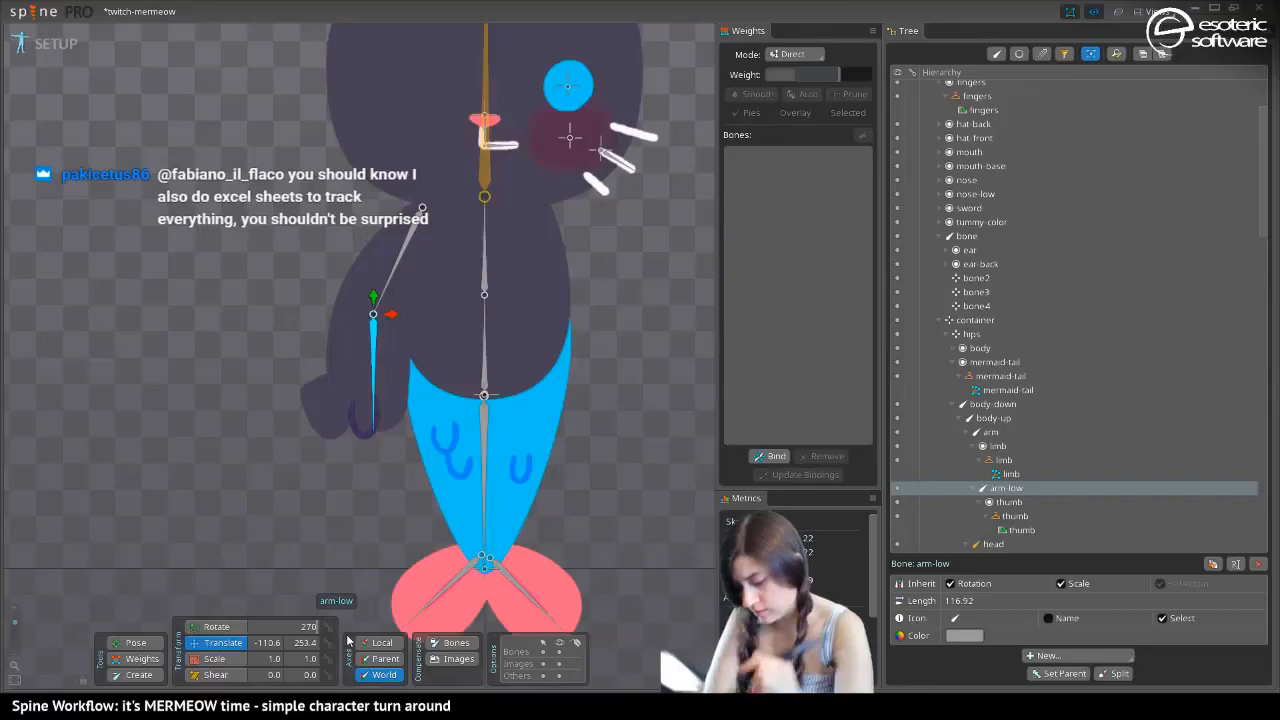
left_click(360, 415)
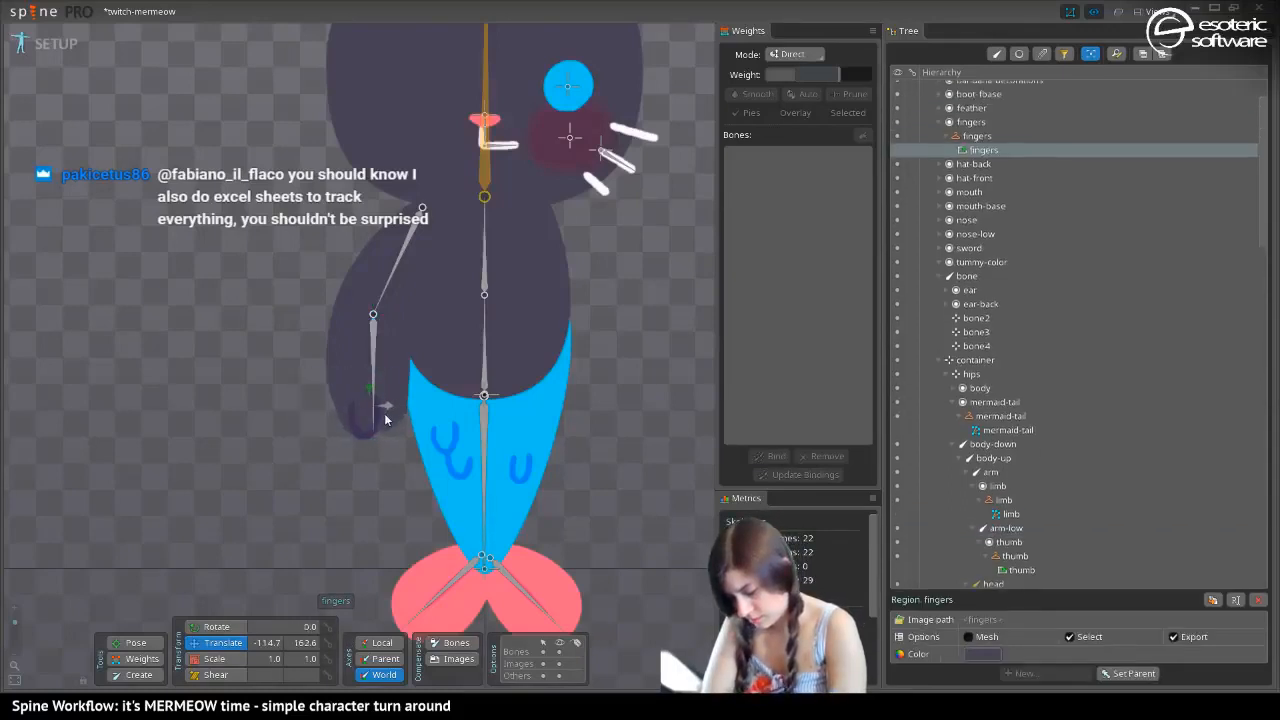
left_click_drag(385, 419, 368, 397)
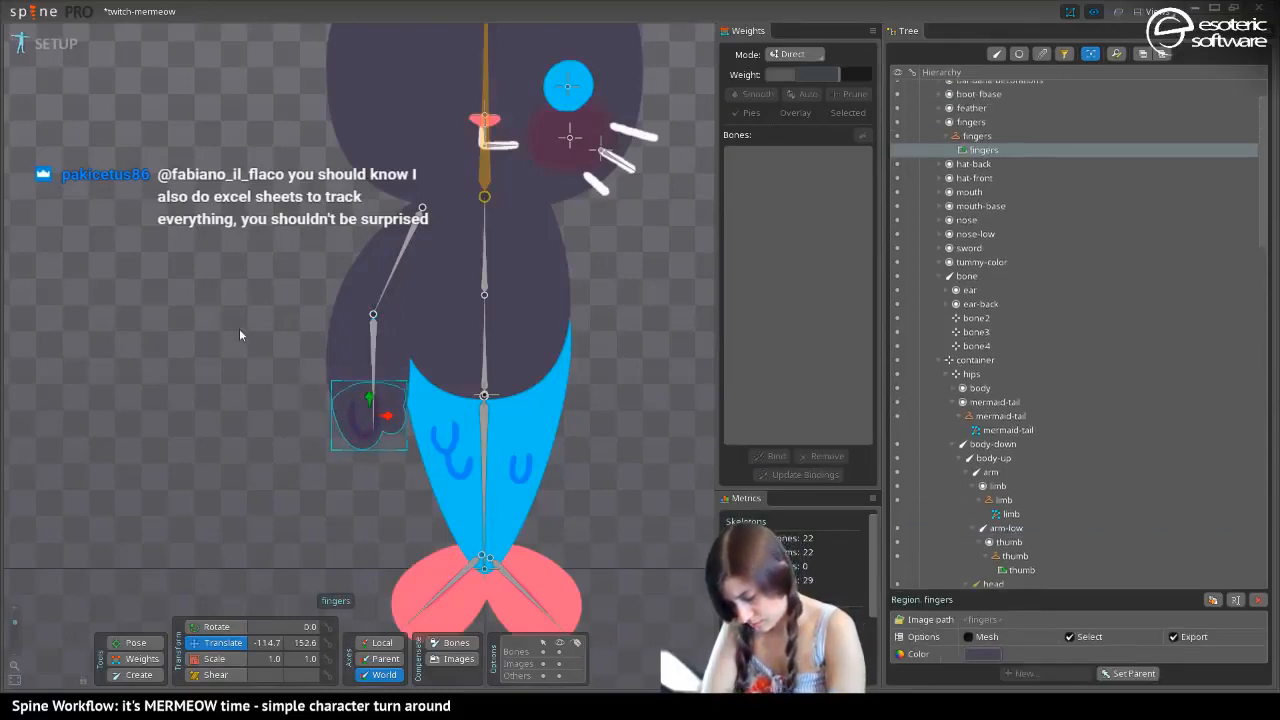
Reparent the fingers slot to the arm-low bone
left_click(966, 121)
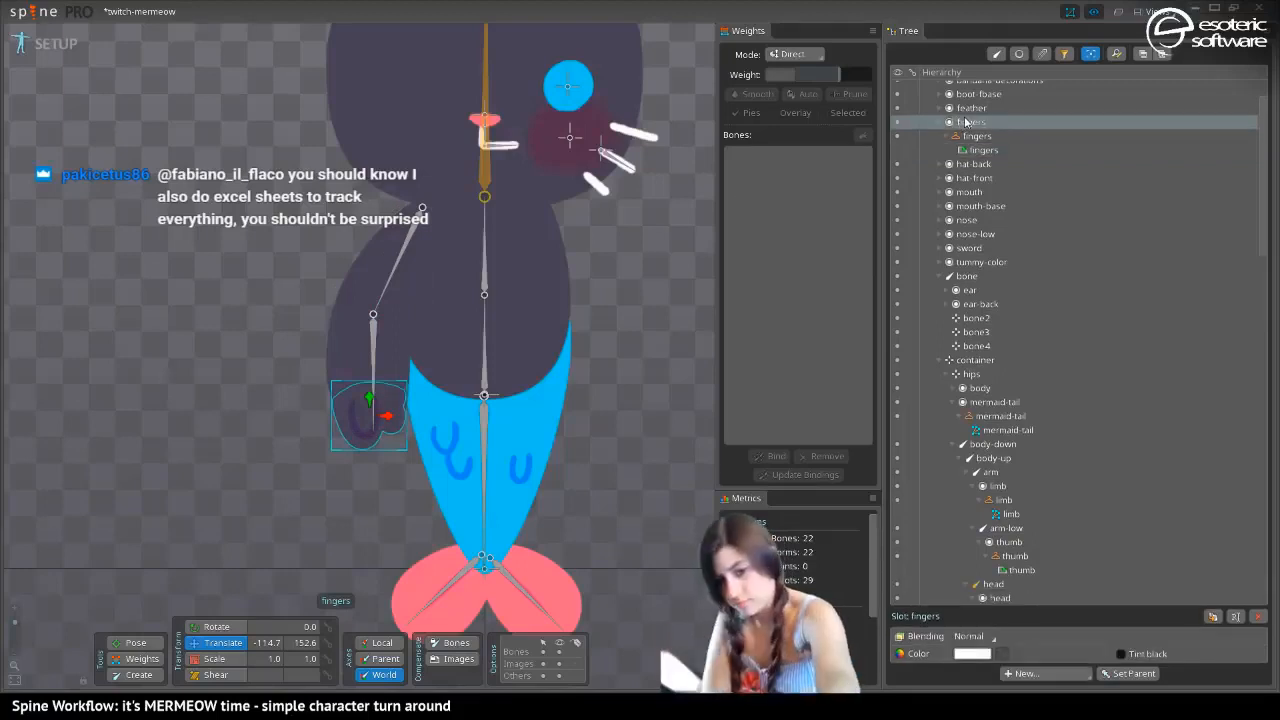
key("p")
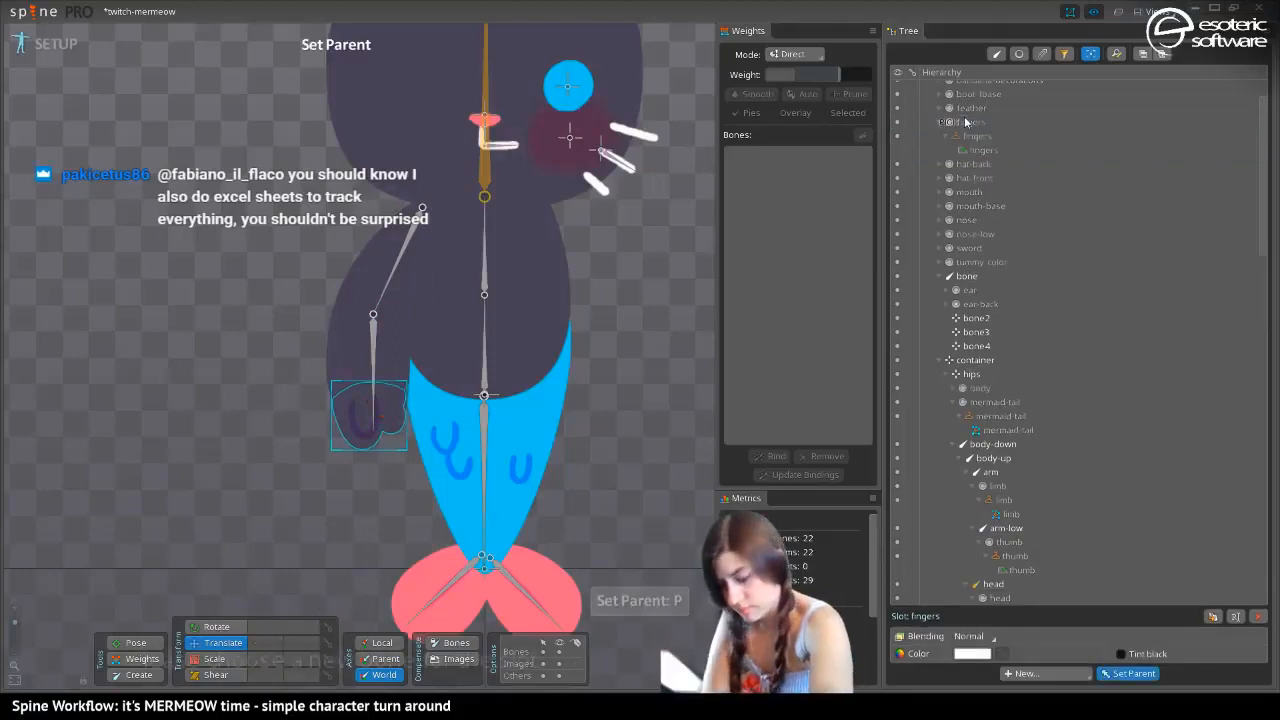
left_click(373, 375)
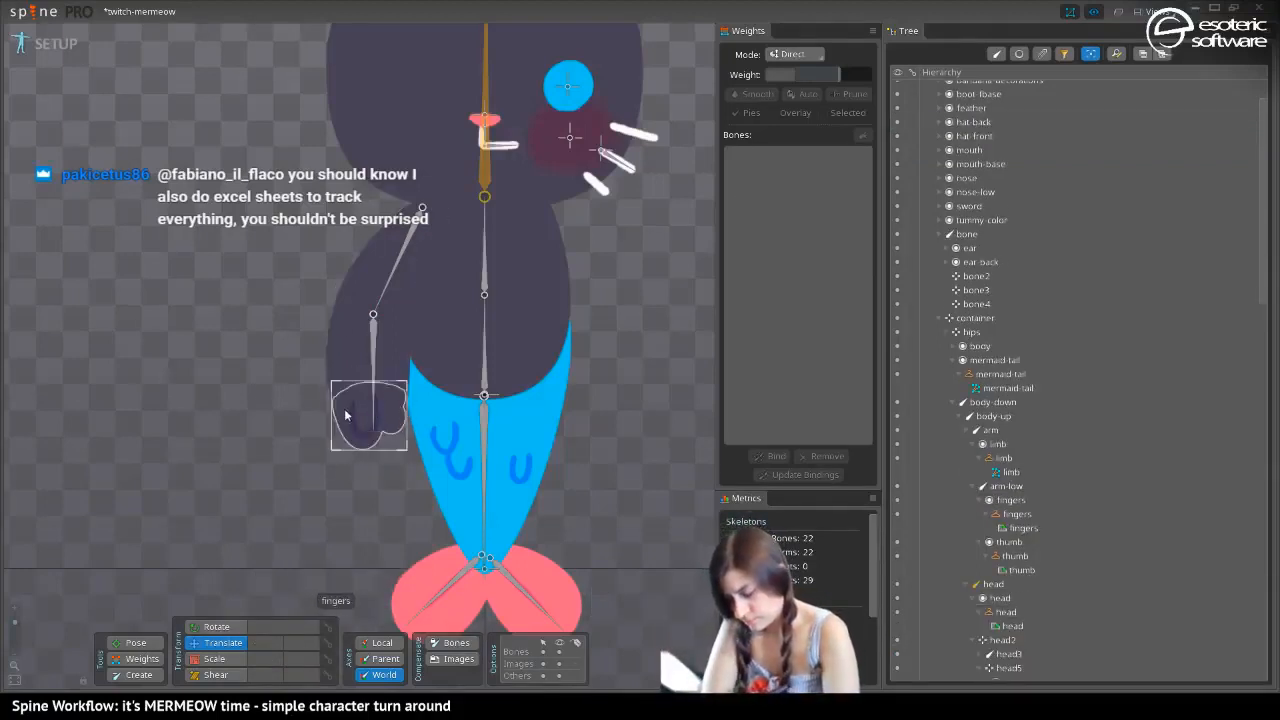
Compare the placement of the fingers attachment in the dark mermeow2 skin and the yellow mermeow skin
left_click(343, 415)
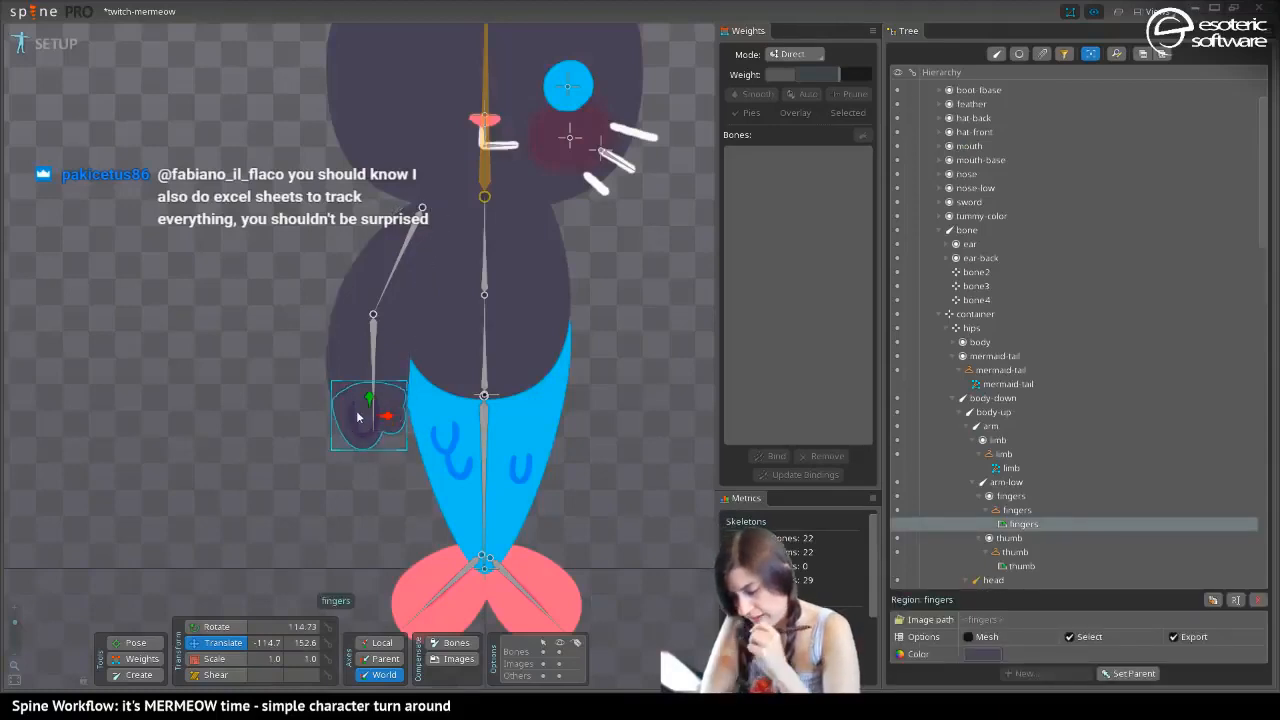
key("period")
key("period")
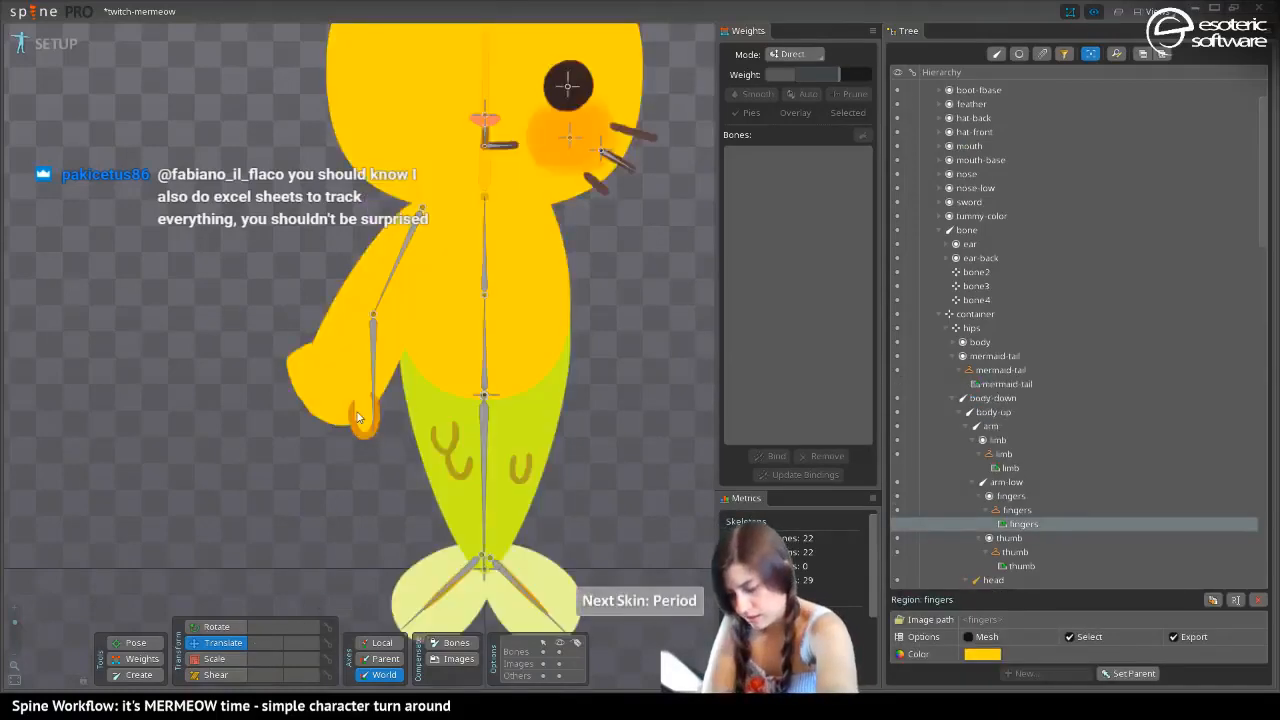
left_click(291, 378)
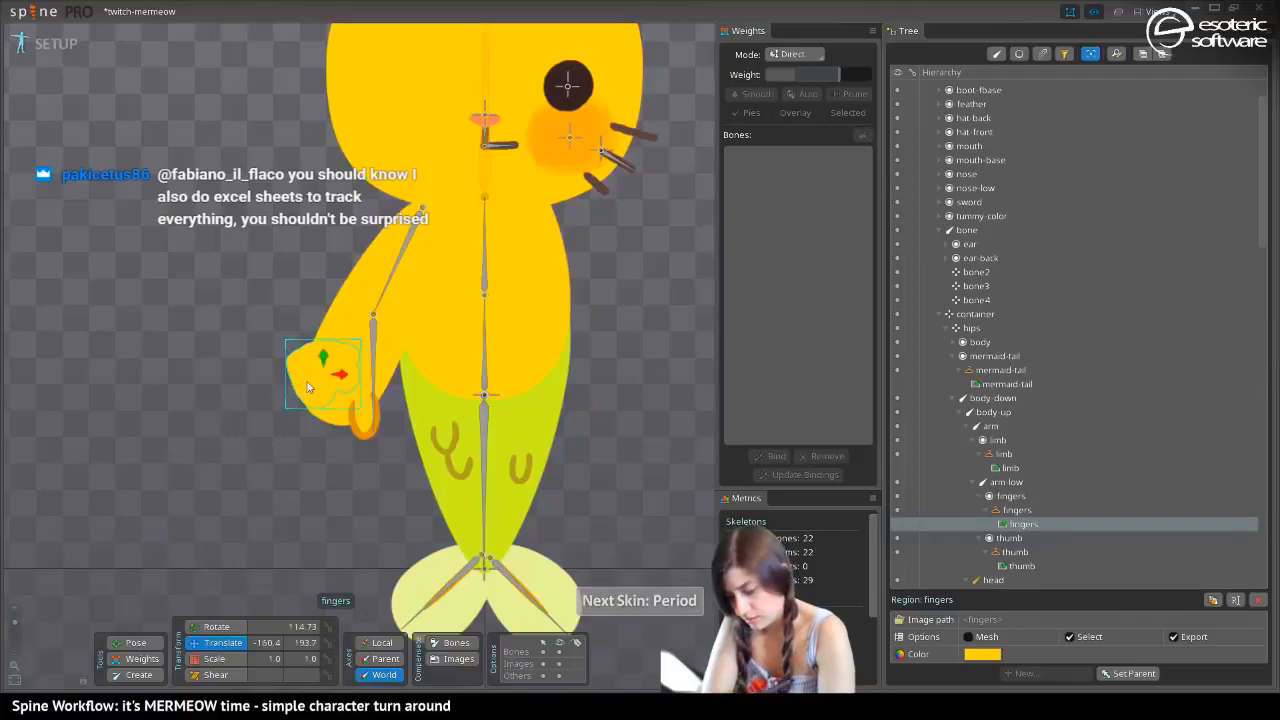
key("comma")
key("comma")
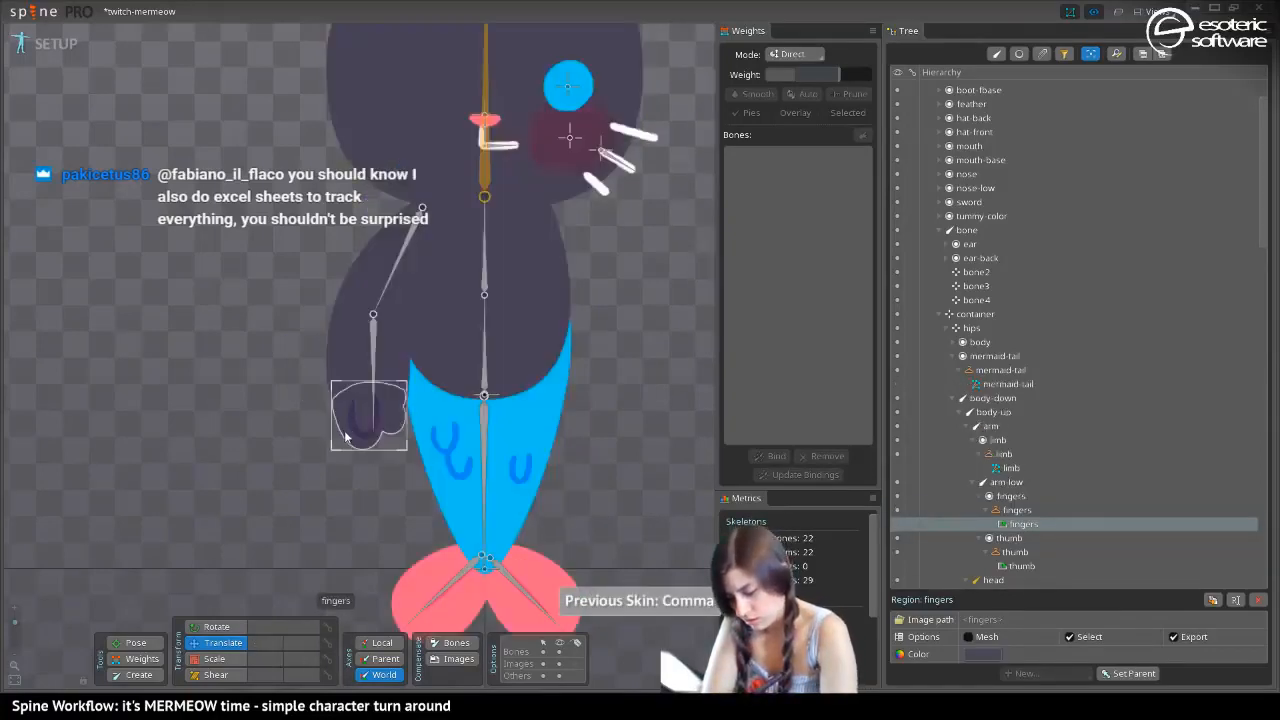
Copy the fingers transform from the mermeow2 skin, paste it onto the yellow skin's fingers, and return to the mermeow2 skin
left_click(345, 434)
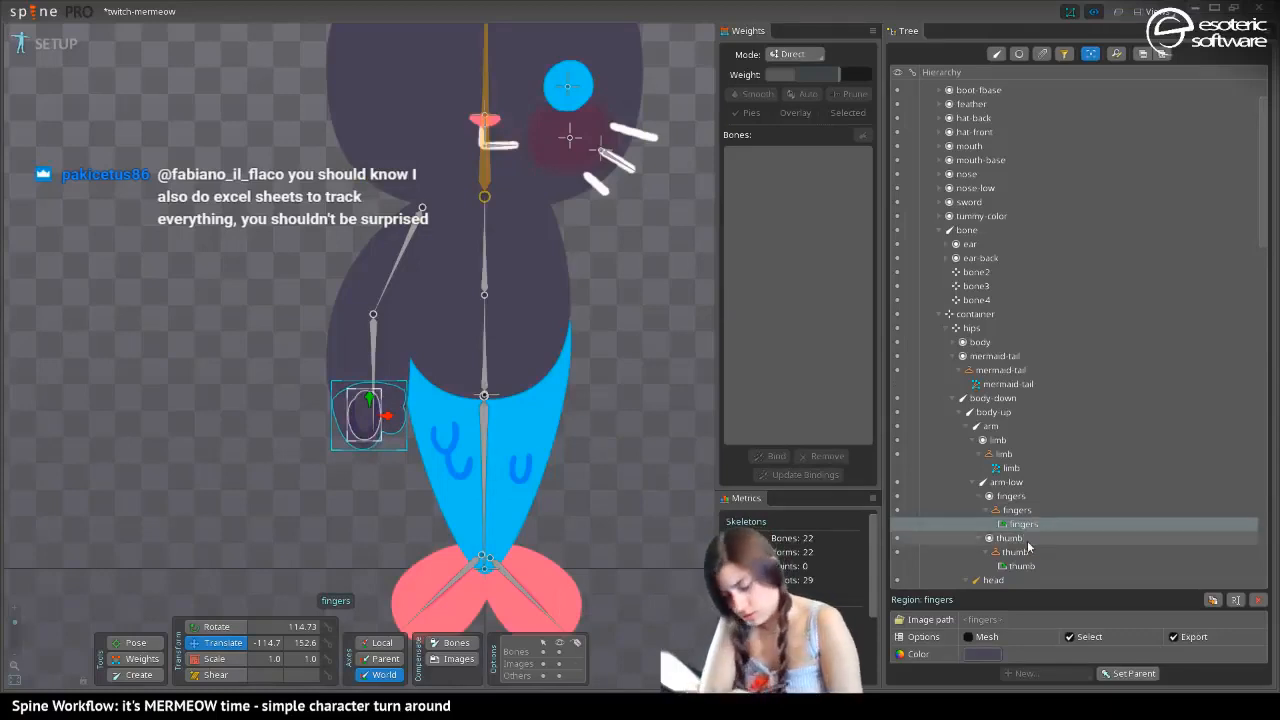
key("ctrl+c")
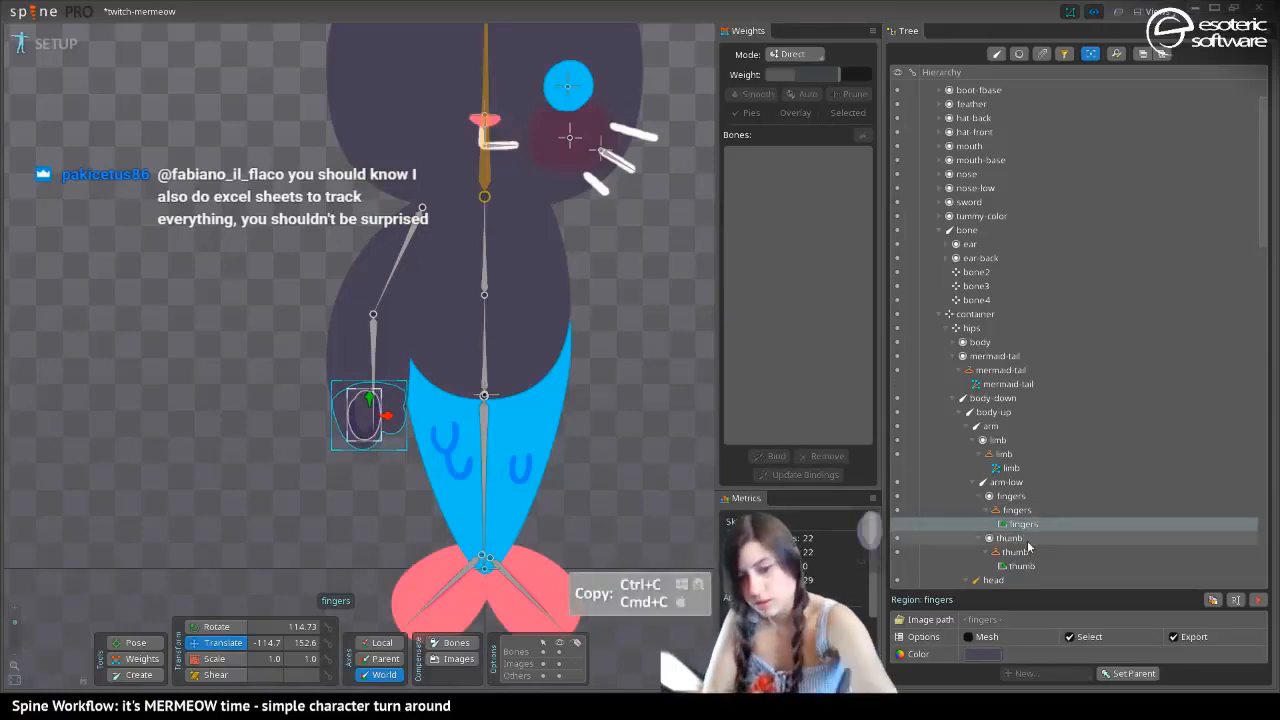
key("period")
key("period")
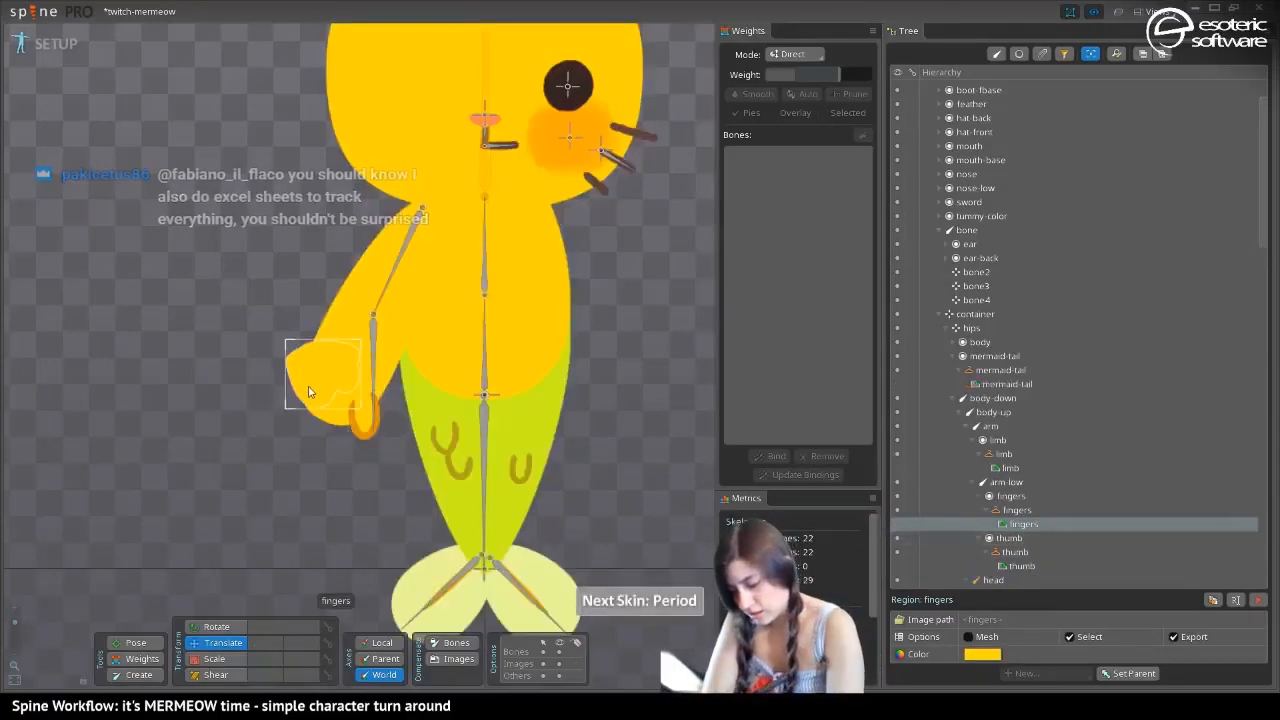
left_click(305, 375)
key("ctrl+v")
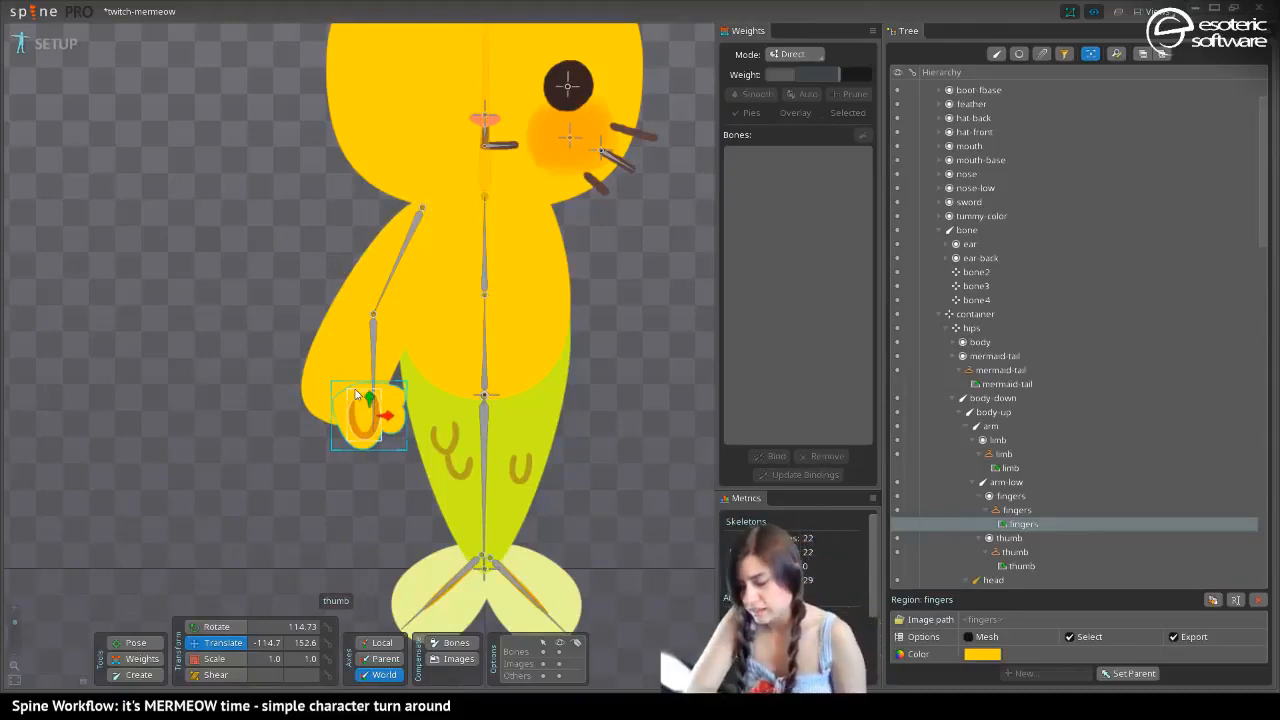
key("period")
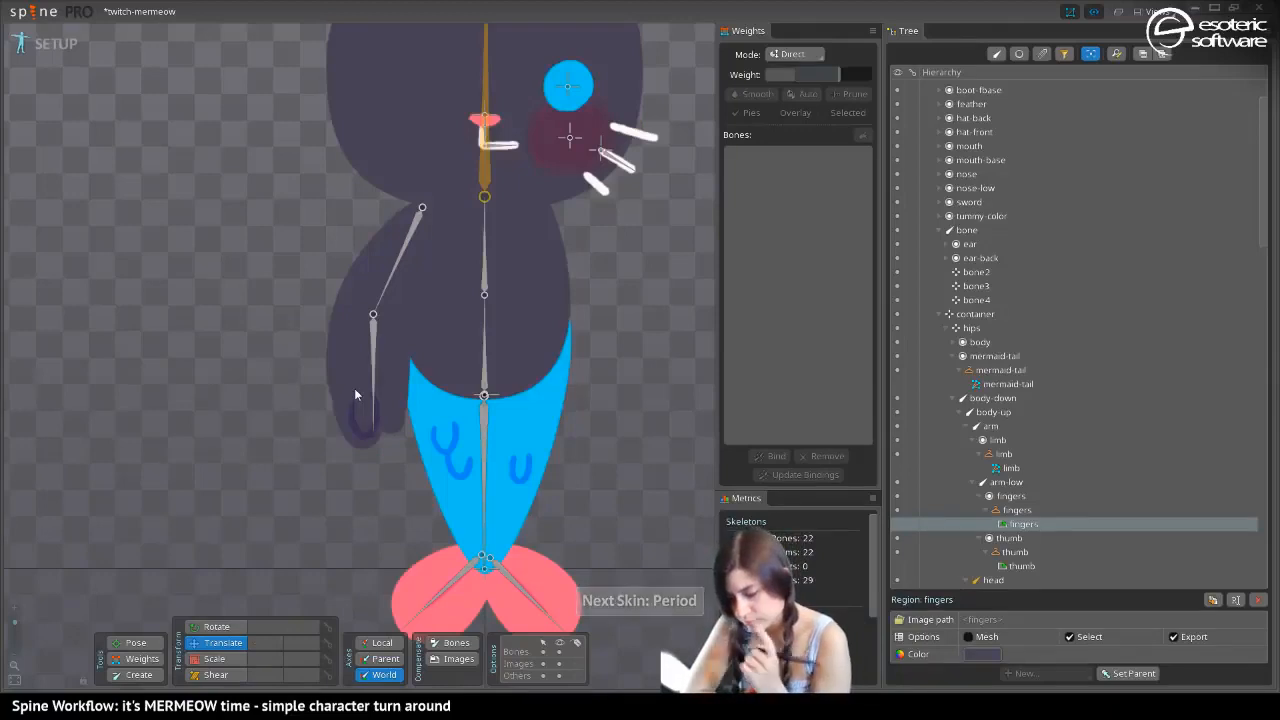
Color the body-down and body-up bones bright yellow-orange
left_click_drag(190, 360, 181, 386)
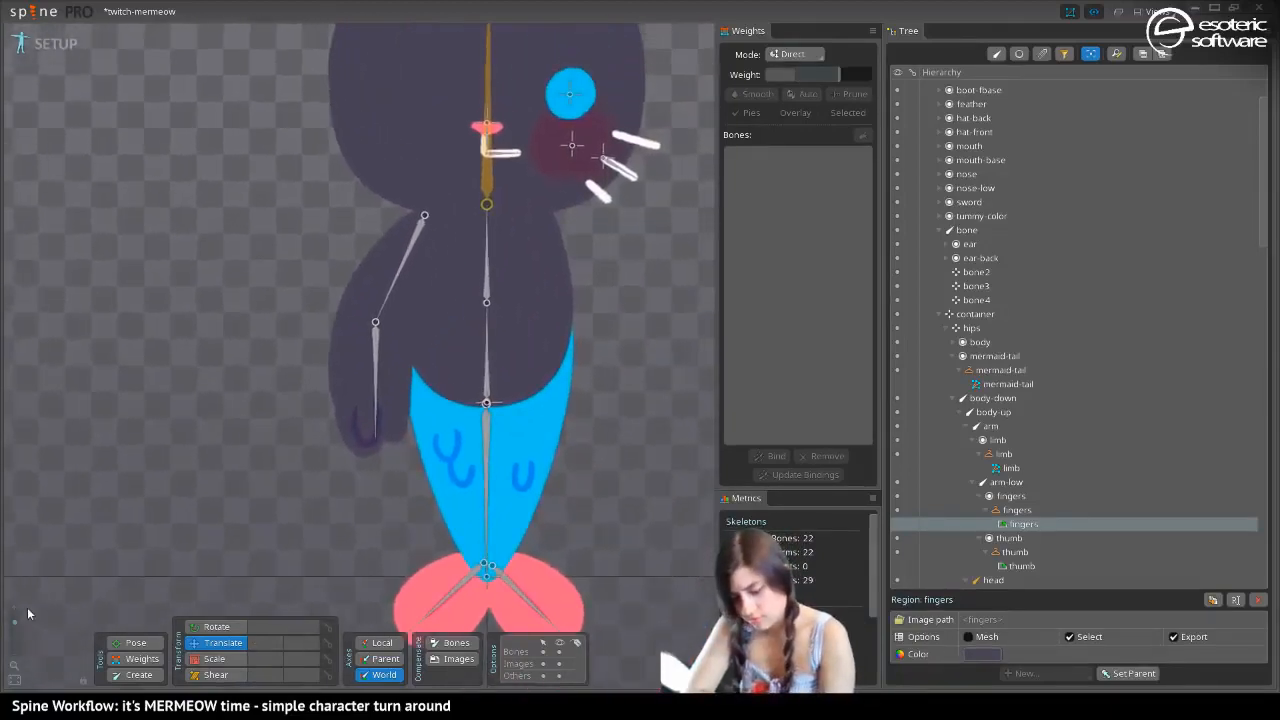
mouse_move(14, 623)
left_mouse_down()
mouse_move(14, 641)
mouse_move(14, 624)
left_mouse_up()
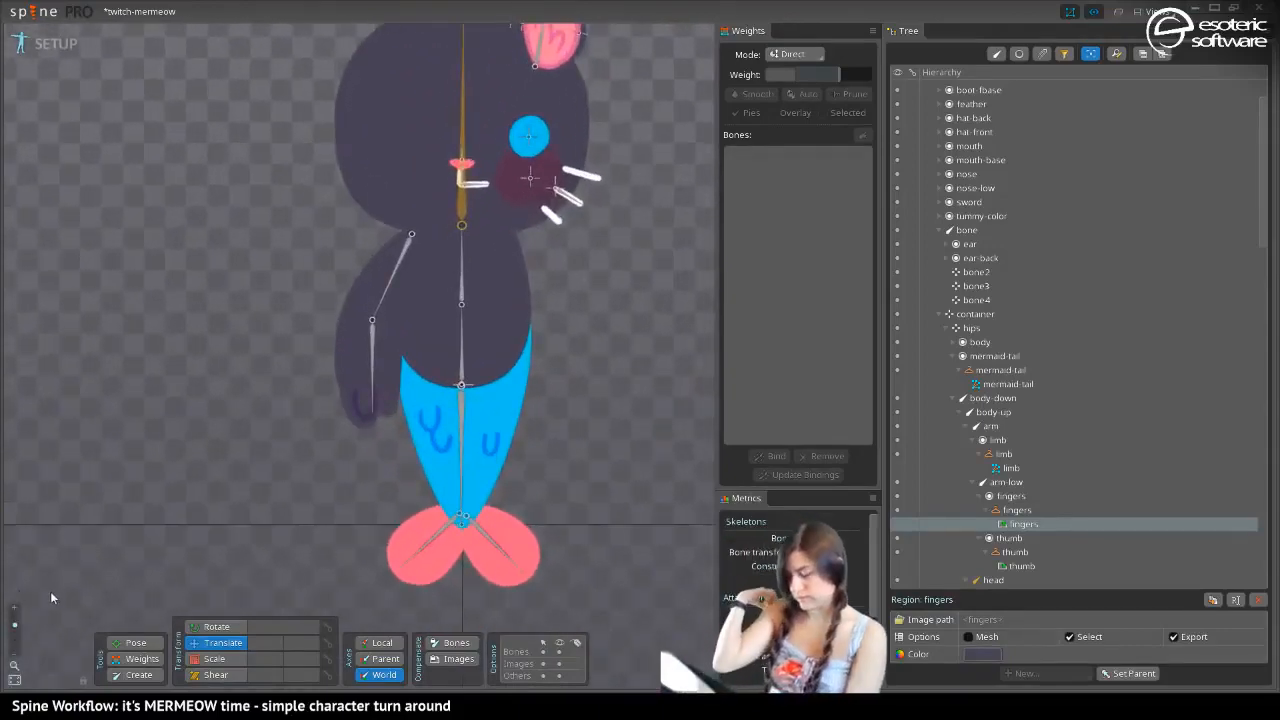
left_click_drag(264, 92, 266, 214)
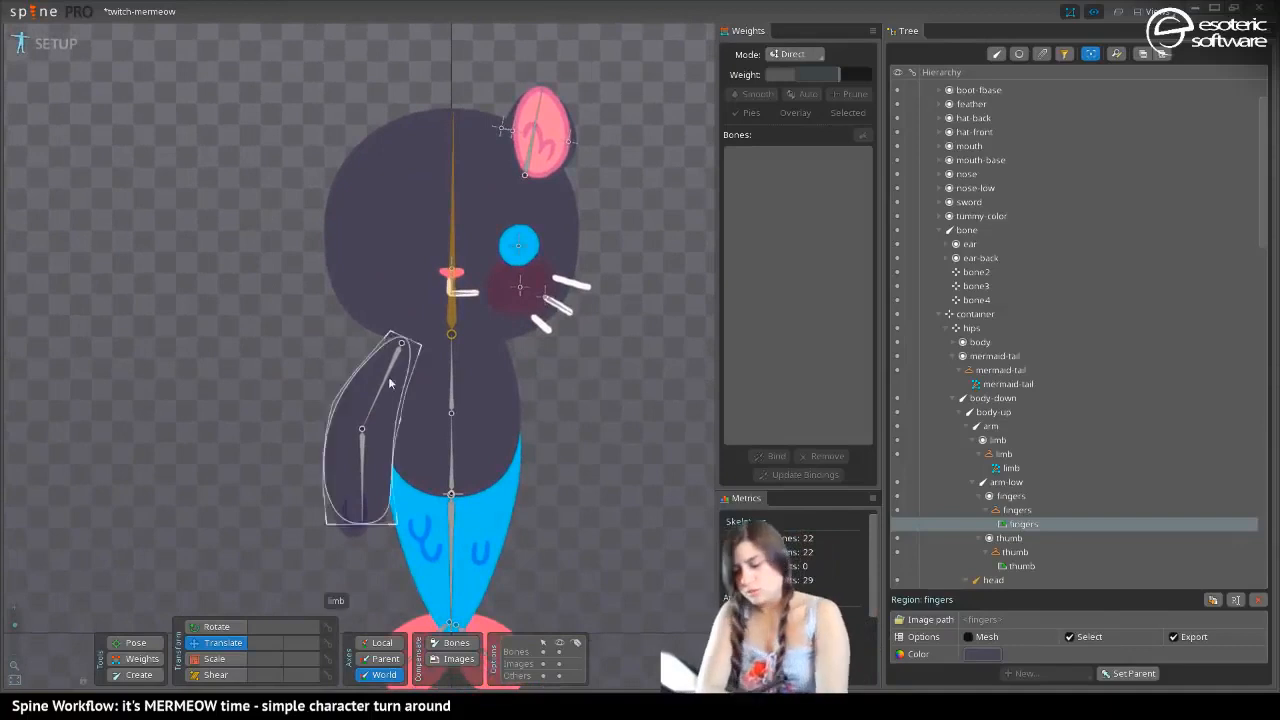
left_click(452, 385)
left_click(452, 460, "ctrl")
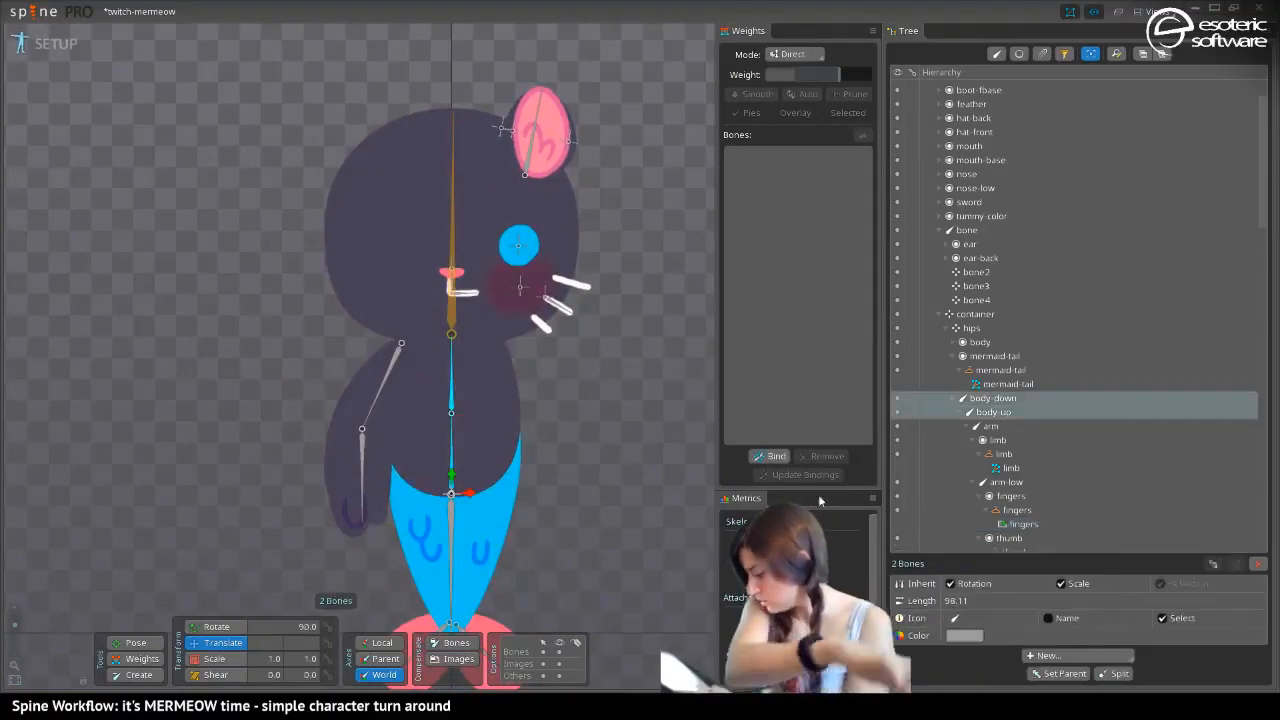
left_click(964, 635)
left_click(912, 186)
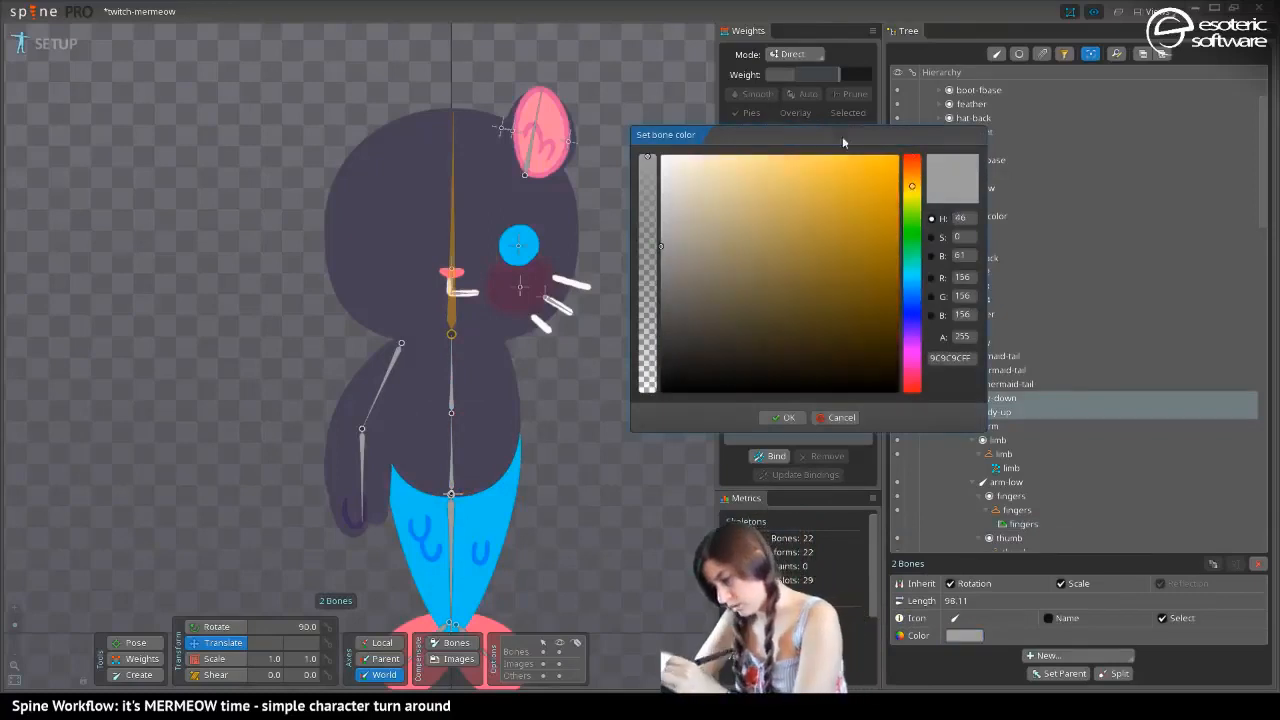
left_click_drag(880, 165, 930, 112)
left_click(784, 417)
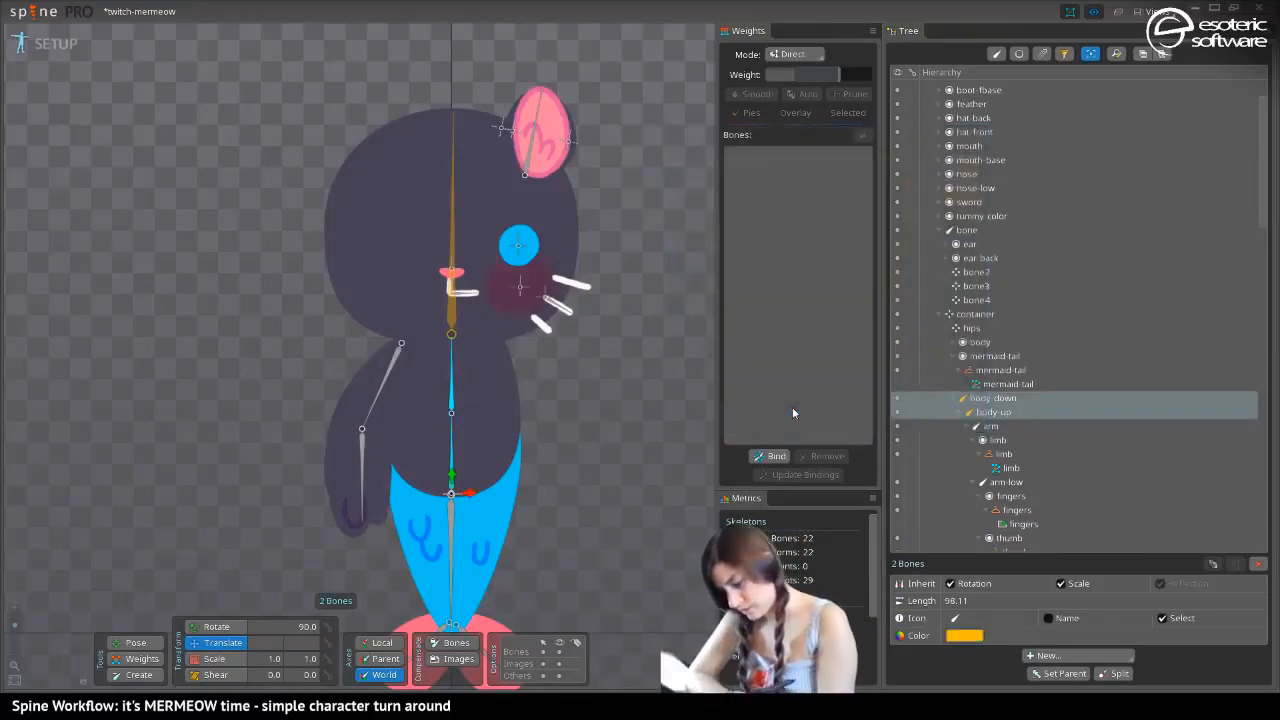
Give the mermeow-tail bone a bright bluish-green color
left_click(451, 527)
left_click(964, 635)
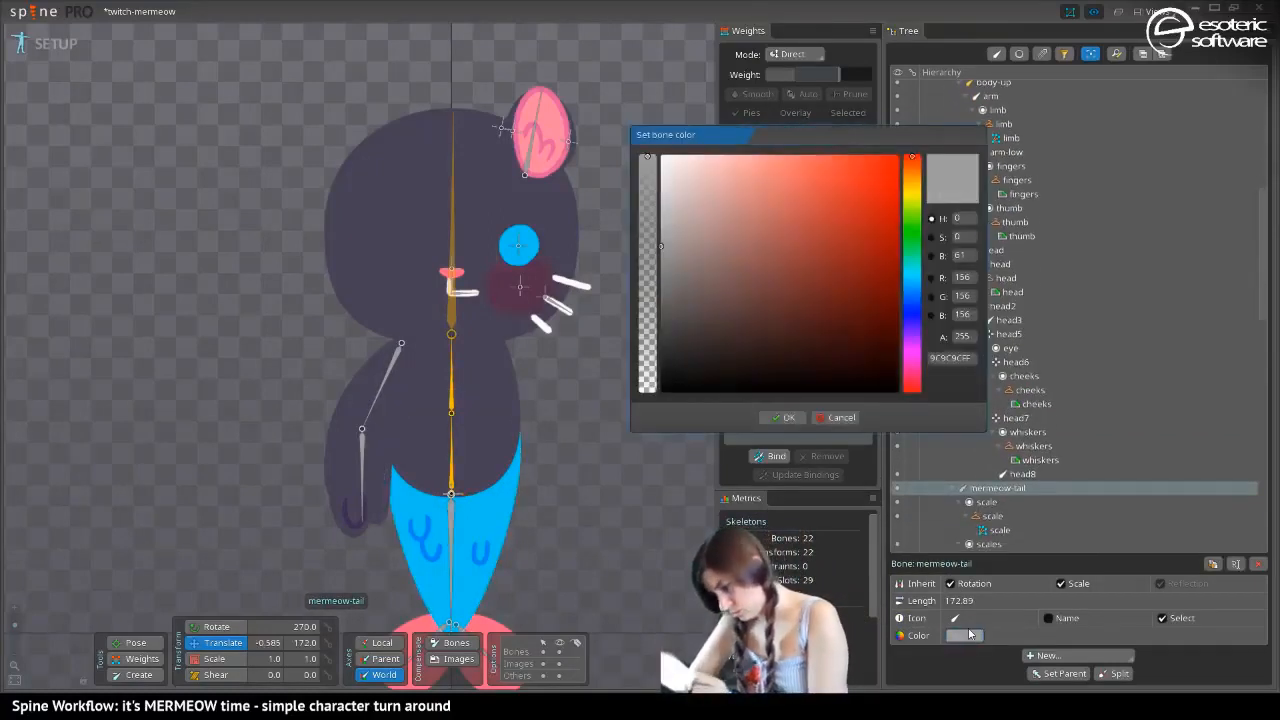
left_click(912, 217)
left_click_drag(843, 251, 900, 129)
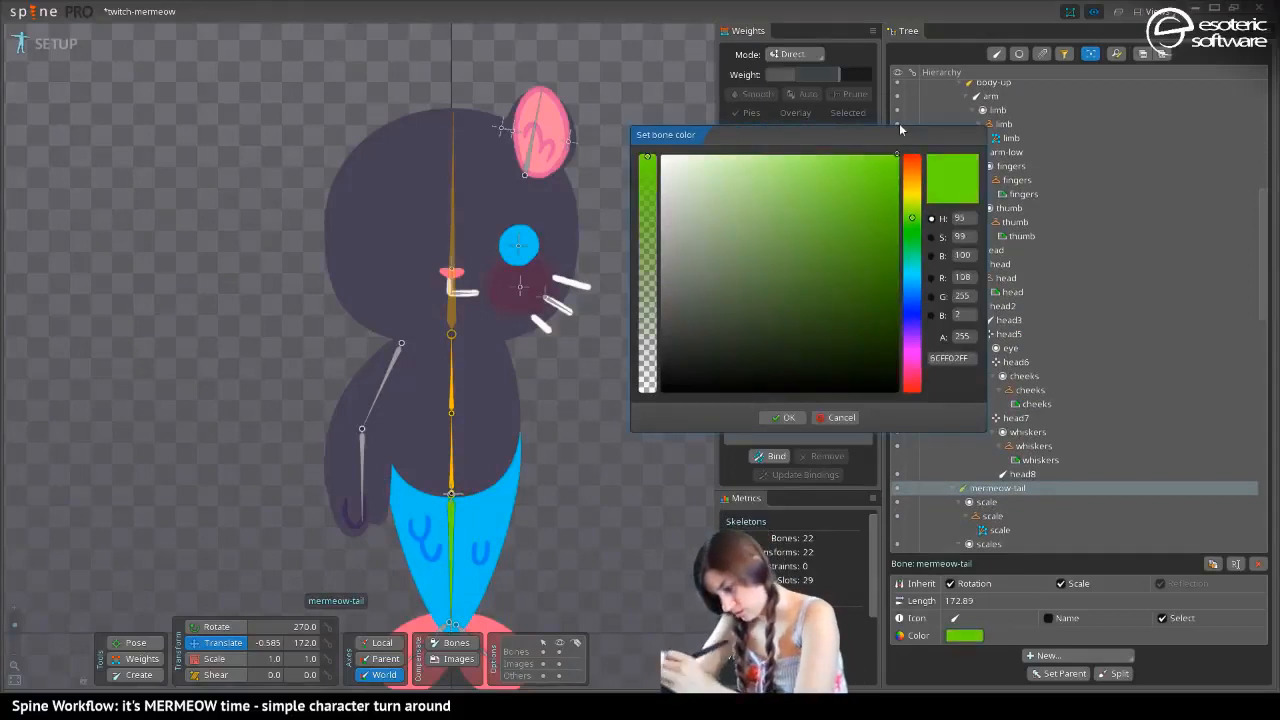
left_click(910, 260)
left_click(781, 417)
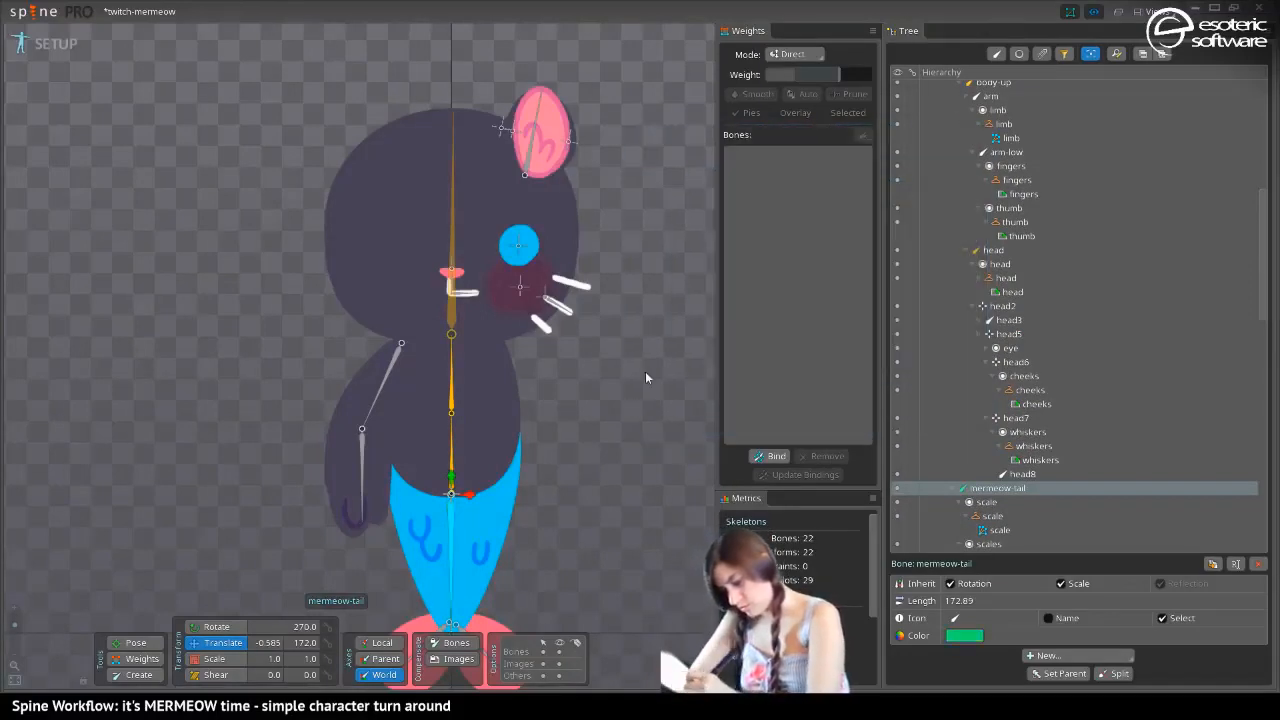
Select the fin on the arm side, limit the tree's attachment clutter by filtering to bones, and collapse Draw Order
left_click_drag(645, 371, 631, 174)
left_click(470, 467)
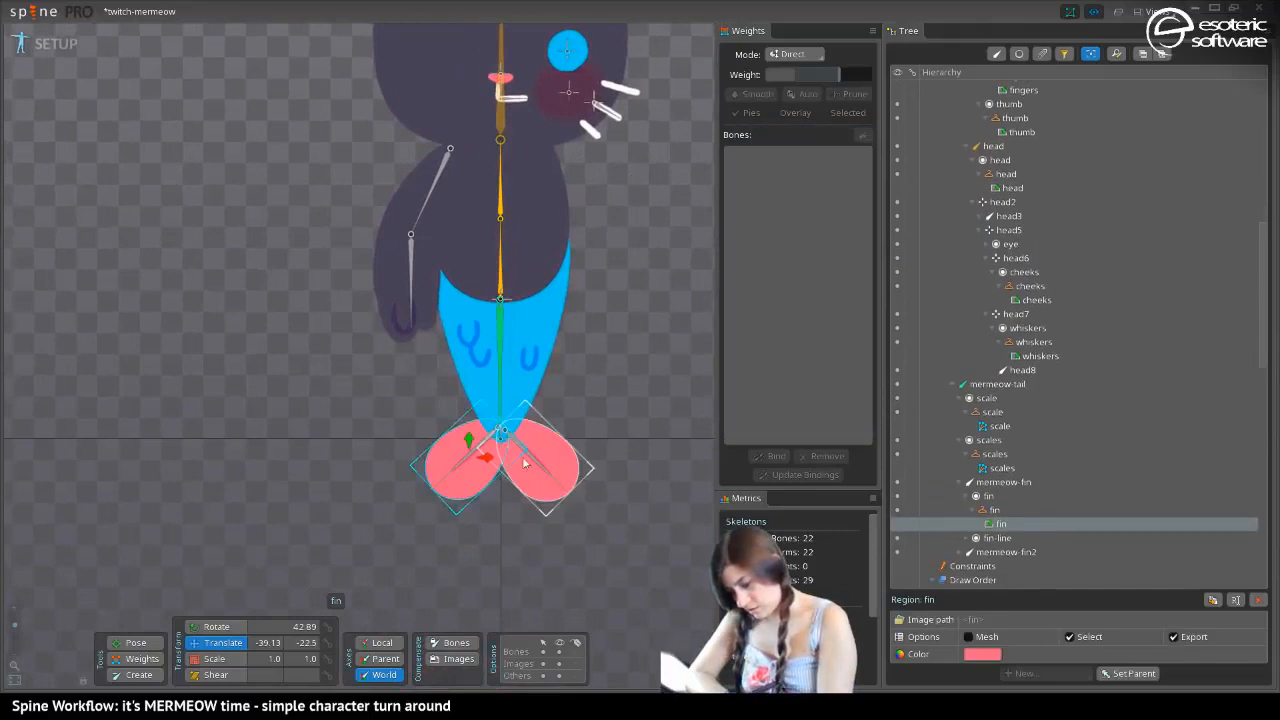
left_click(995, 56)
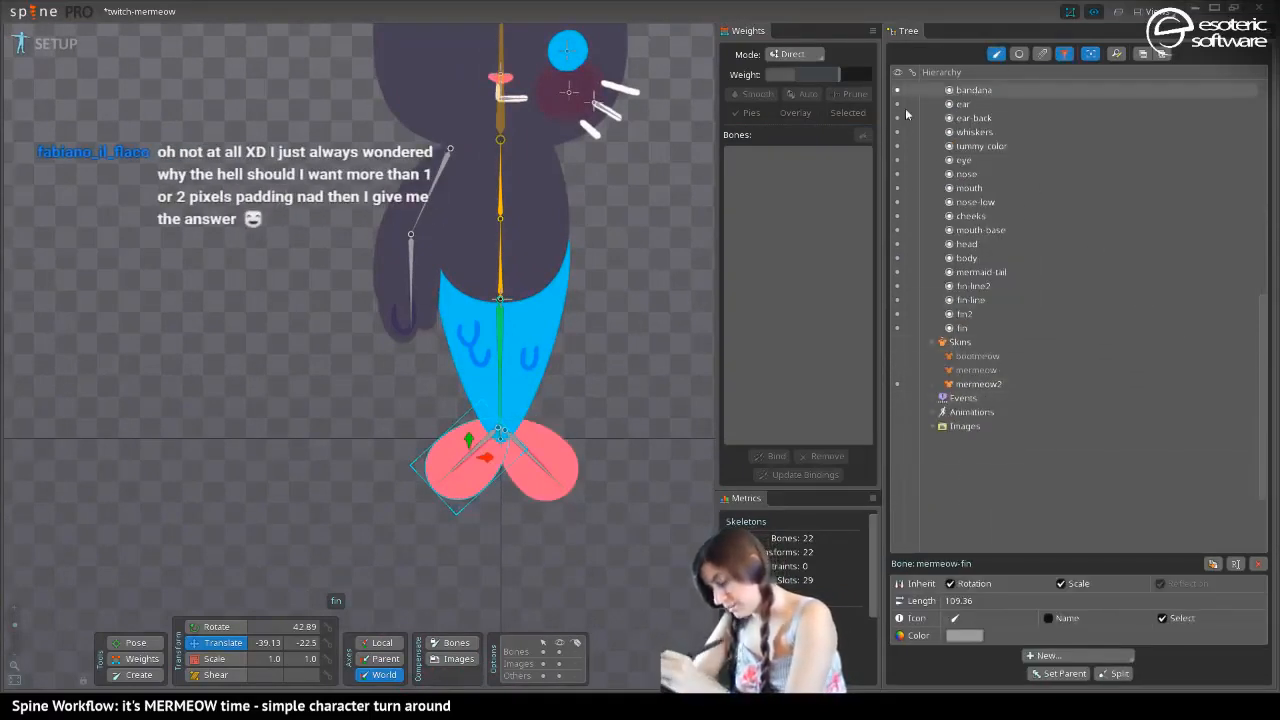
scroll(1242, 136, "up", 10)
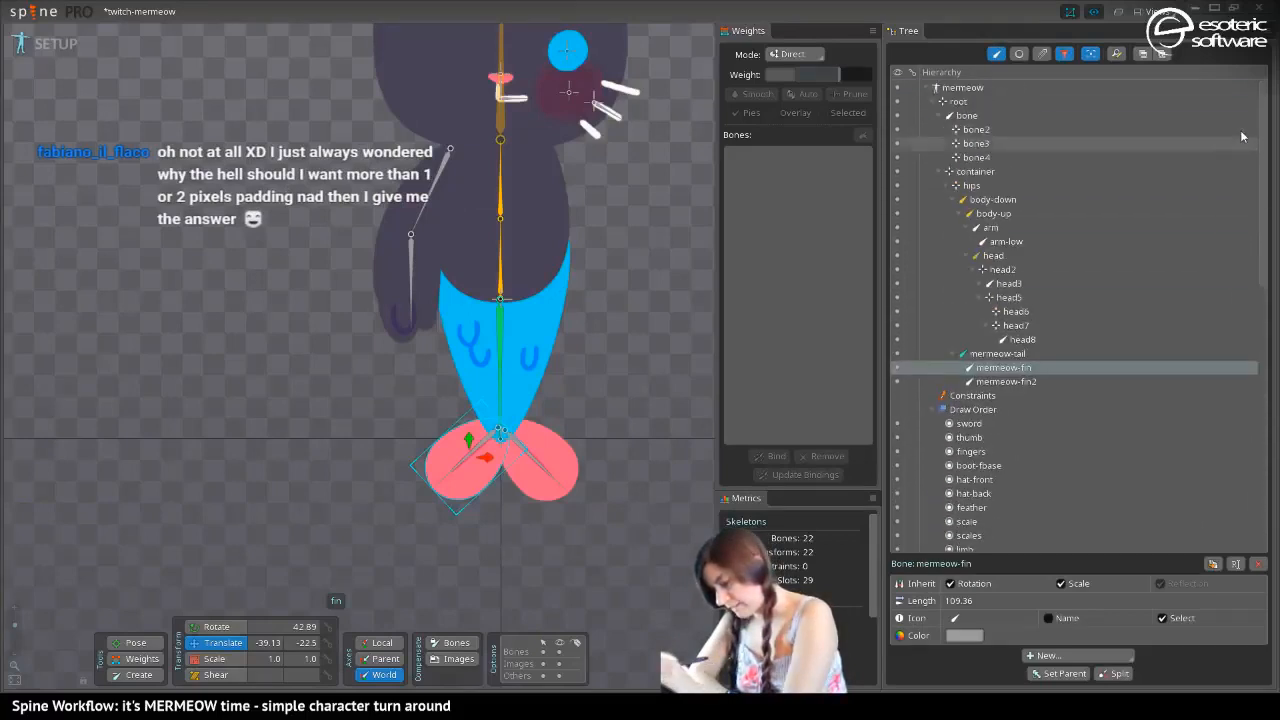
left_click(932, 410)
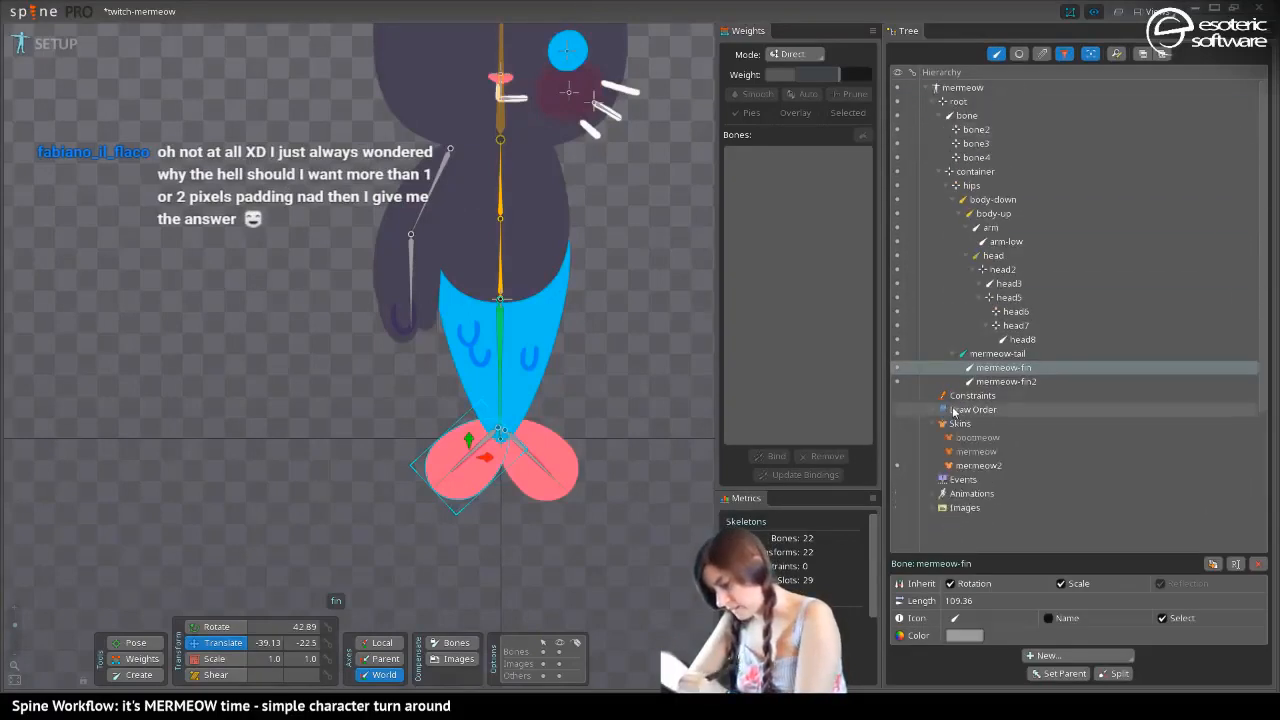
Give both mermeow-fin and mermeow-fin2 bones a bright bluish-green color
left_click(1000, 382, "ctrl")
left_click(964, 635)
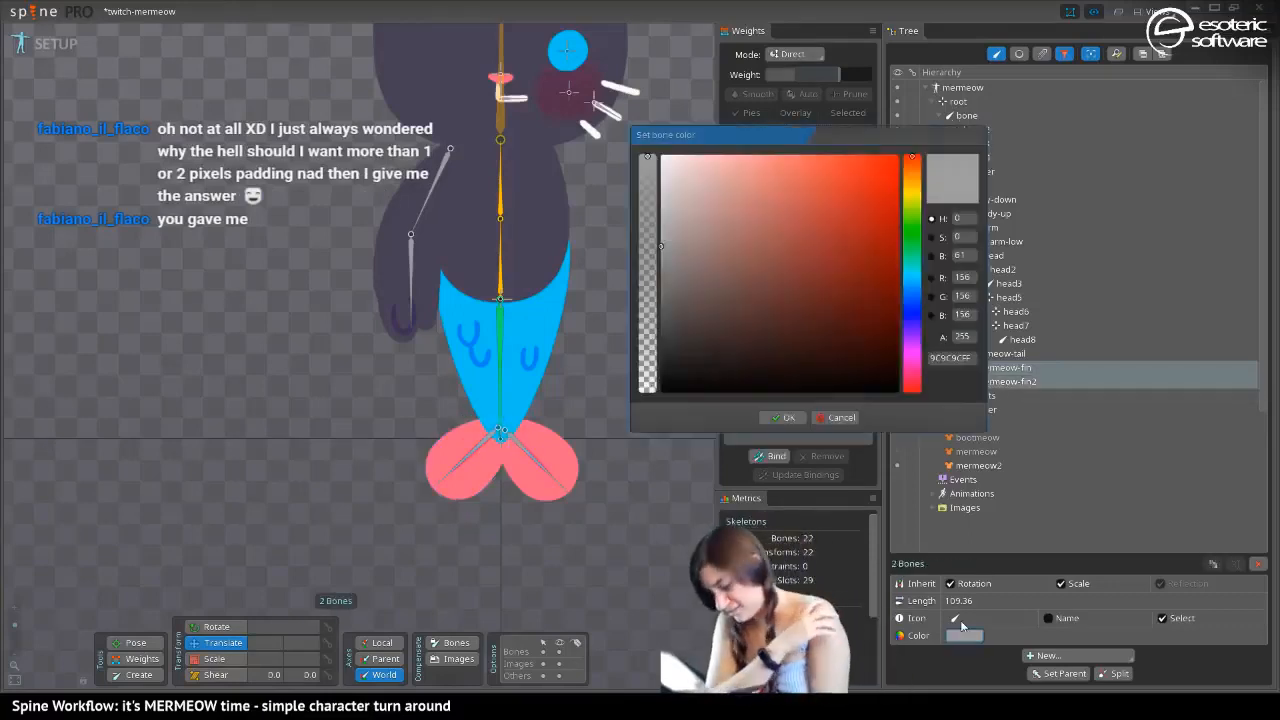
left_click(911, 226)
left_click_drag(856, 184, 893, 150)
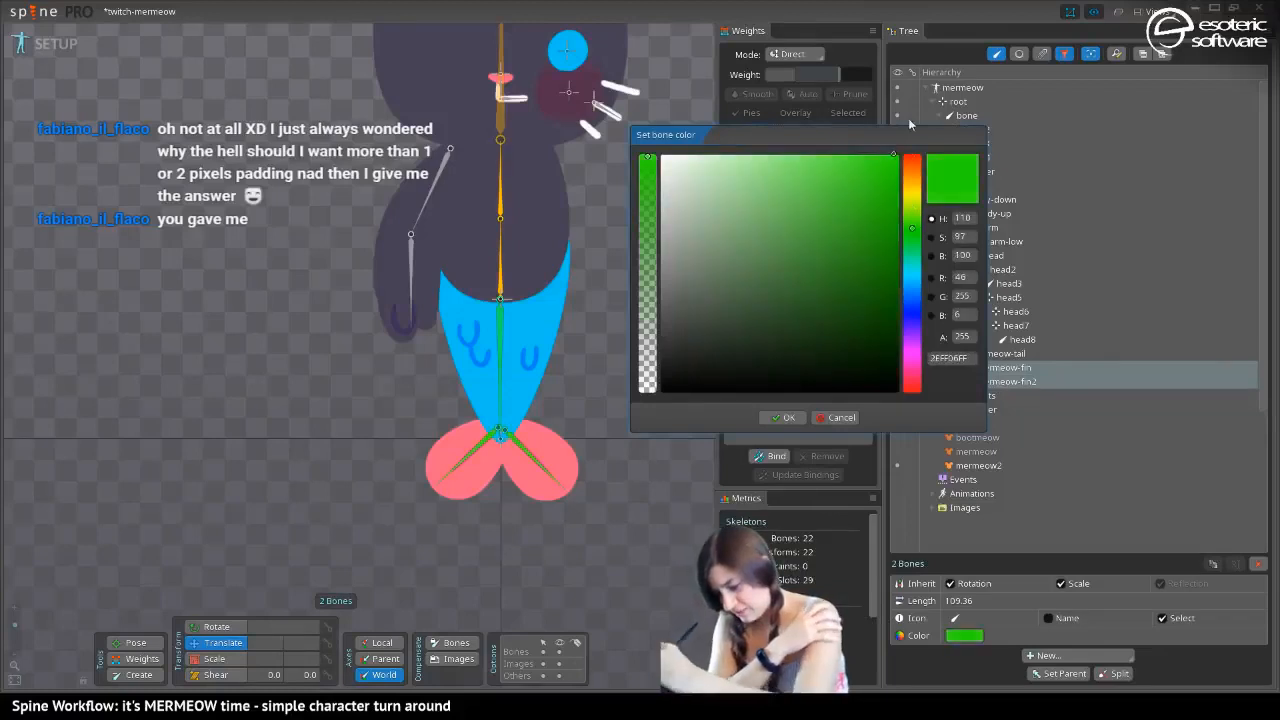
left_click_drag(910, 243, 909, 252)
left_click(776, 416)
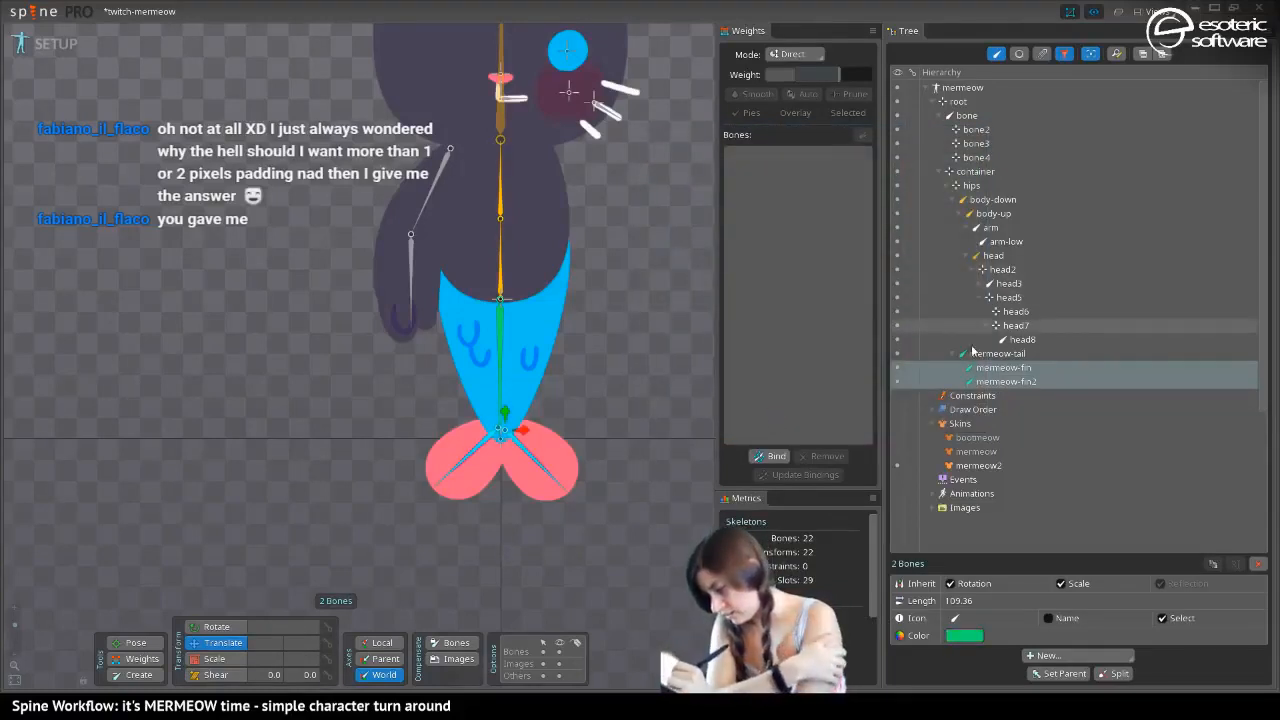
Give the container bone an arc-shaped icon and a bright red-orange color, clear the selection and save the project
left_click(499, 437)
left_click(955, 616)
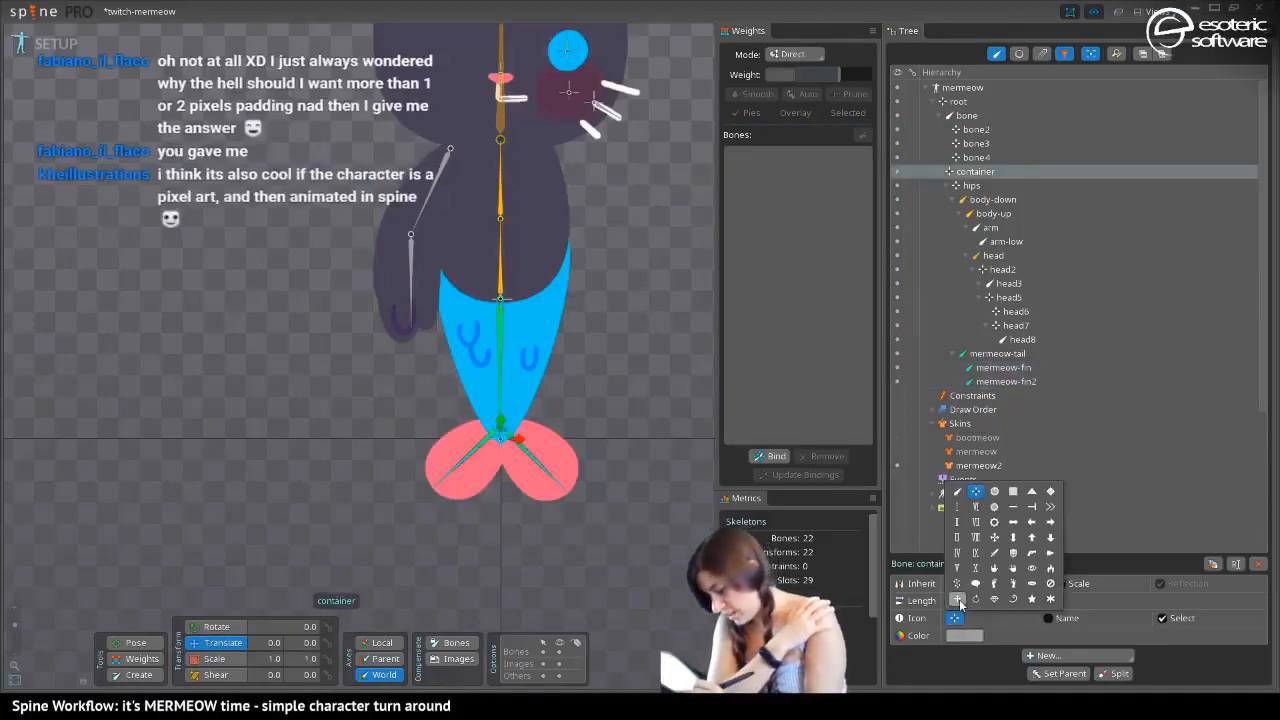
left_click(994, 599)
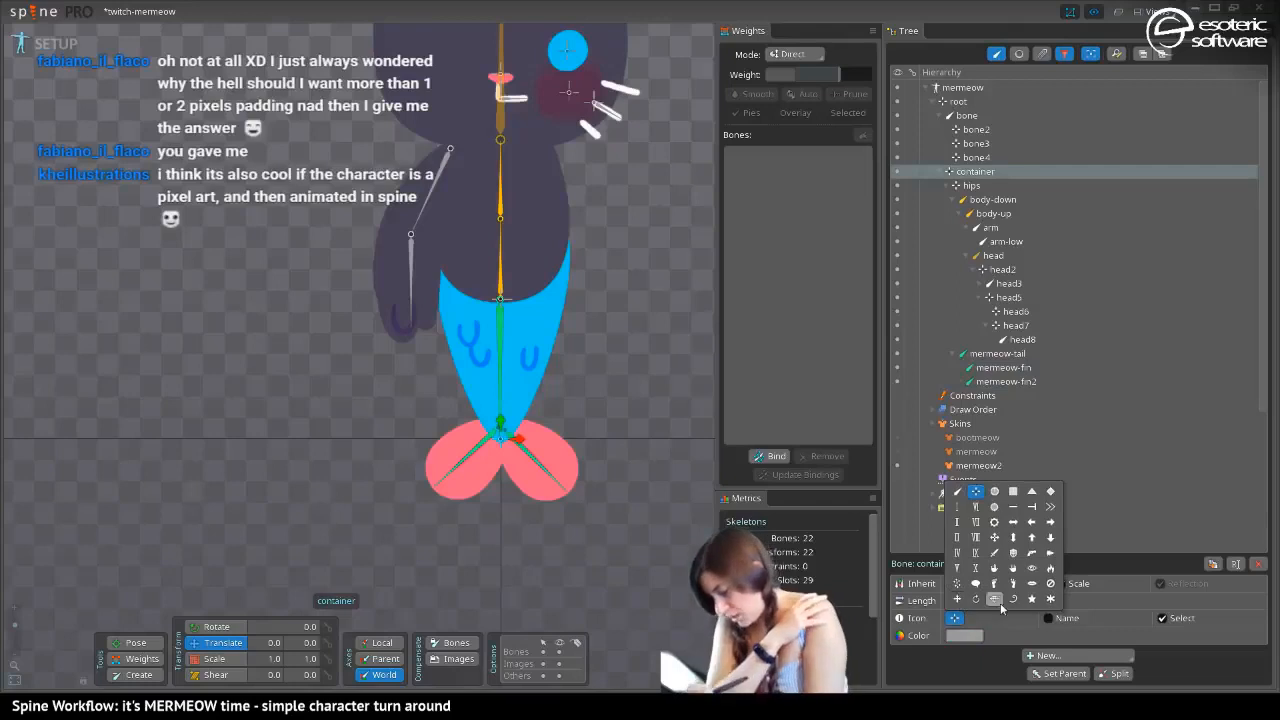
left_click(960, 635)
left_click(910, 187)
mouse_move(917, 165)
left_mouse_down()
mouse_move(923, 123)
mouse_move(903, 94)
left_mouse_up()
left_click(775, 409)
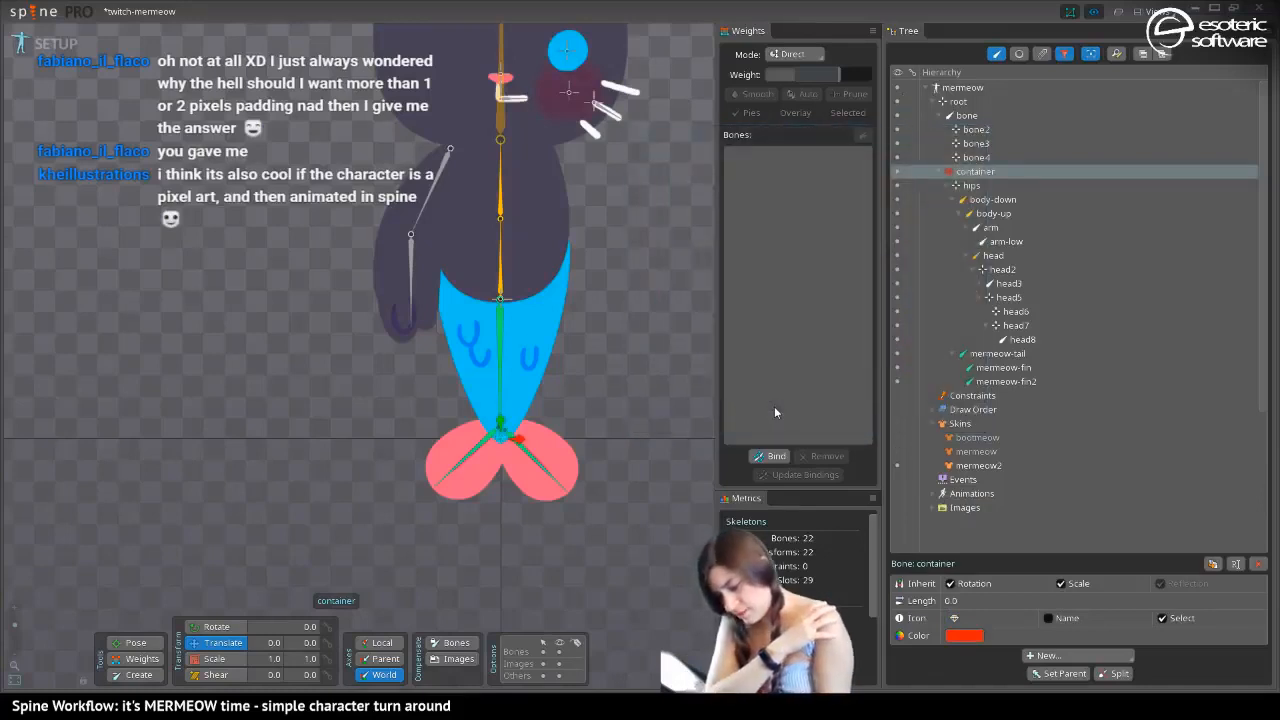
key("space")
key("ctrl+s")
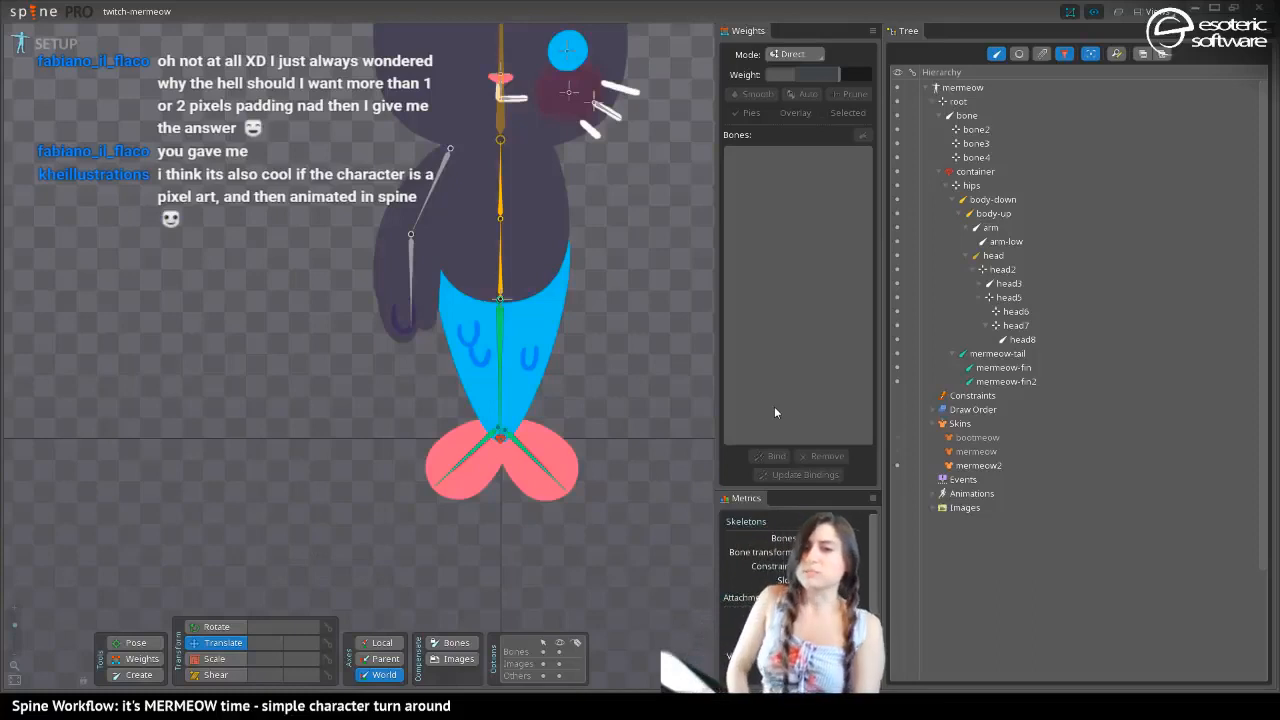
Color the arm and arm-low bones light red (FF3838FF) and save the project
left_click(418, 215)
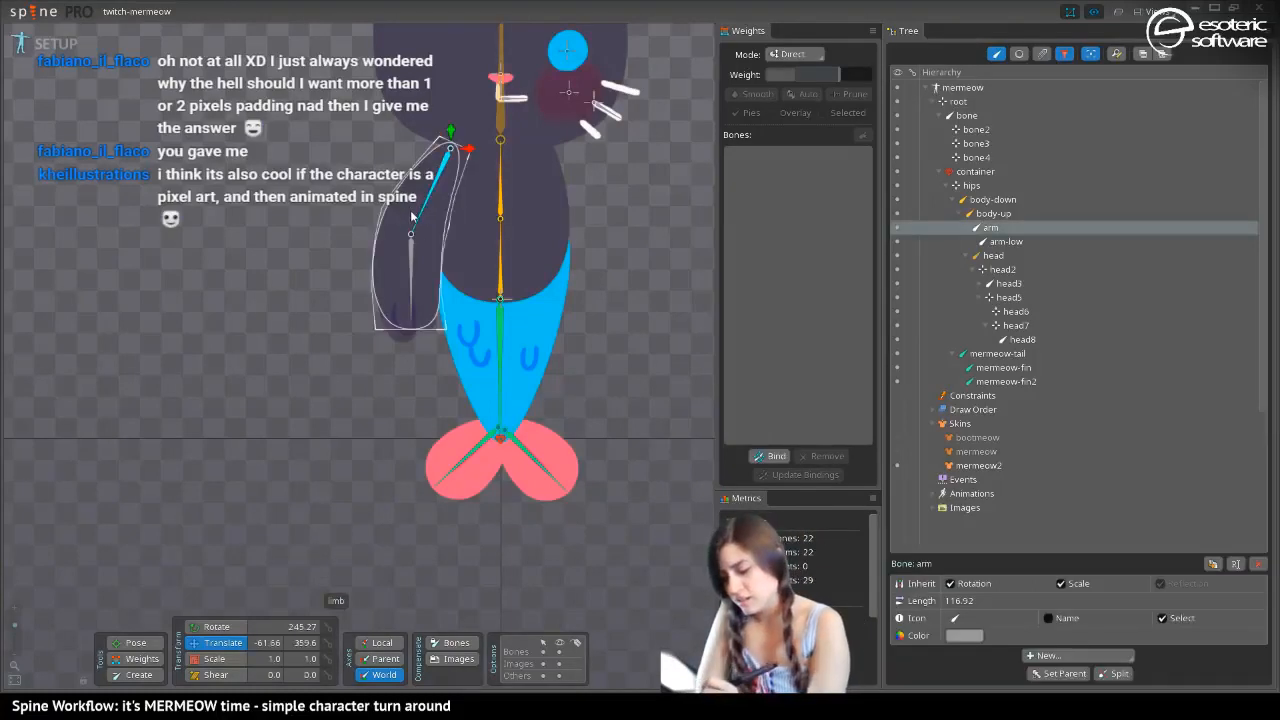
left_click(1010, 242, "ctrl")
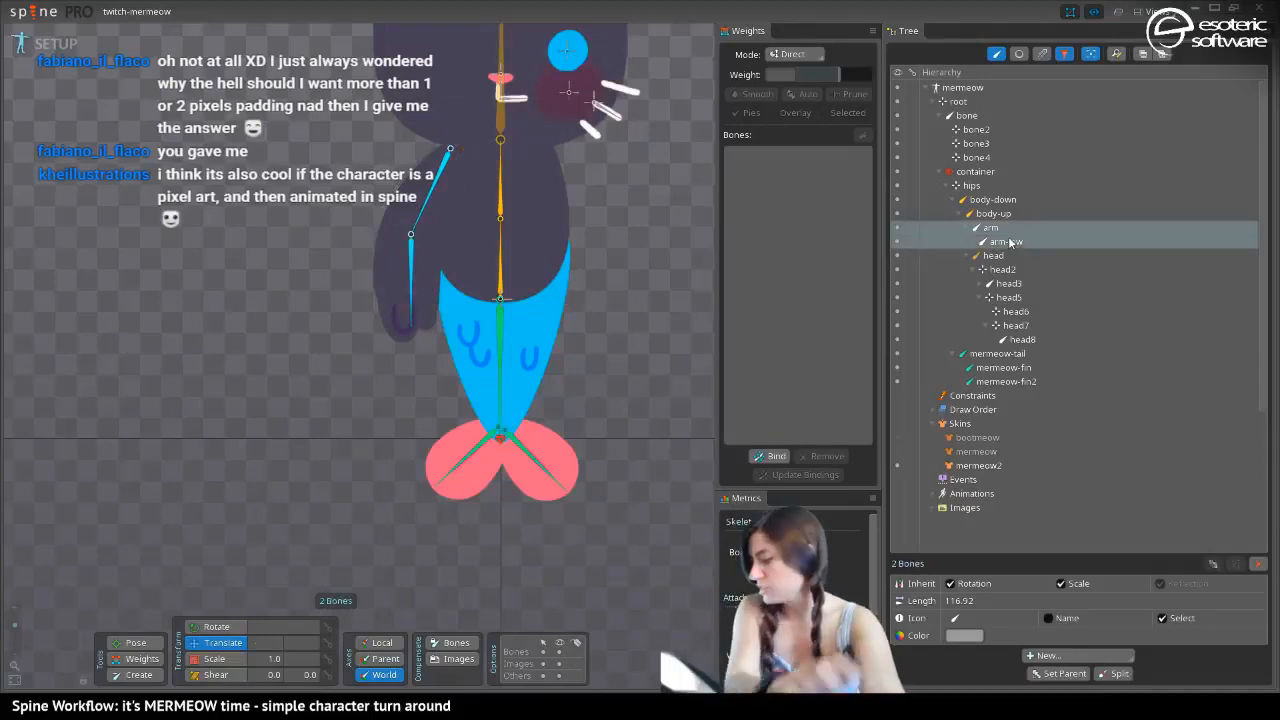
left_click(962, 636)
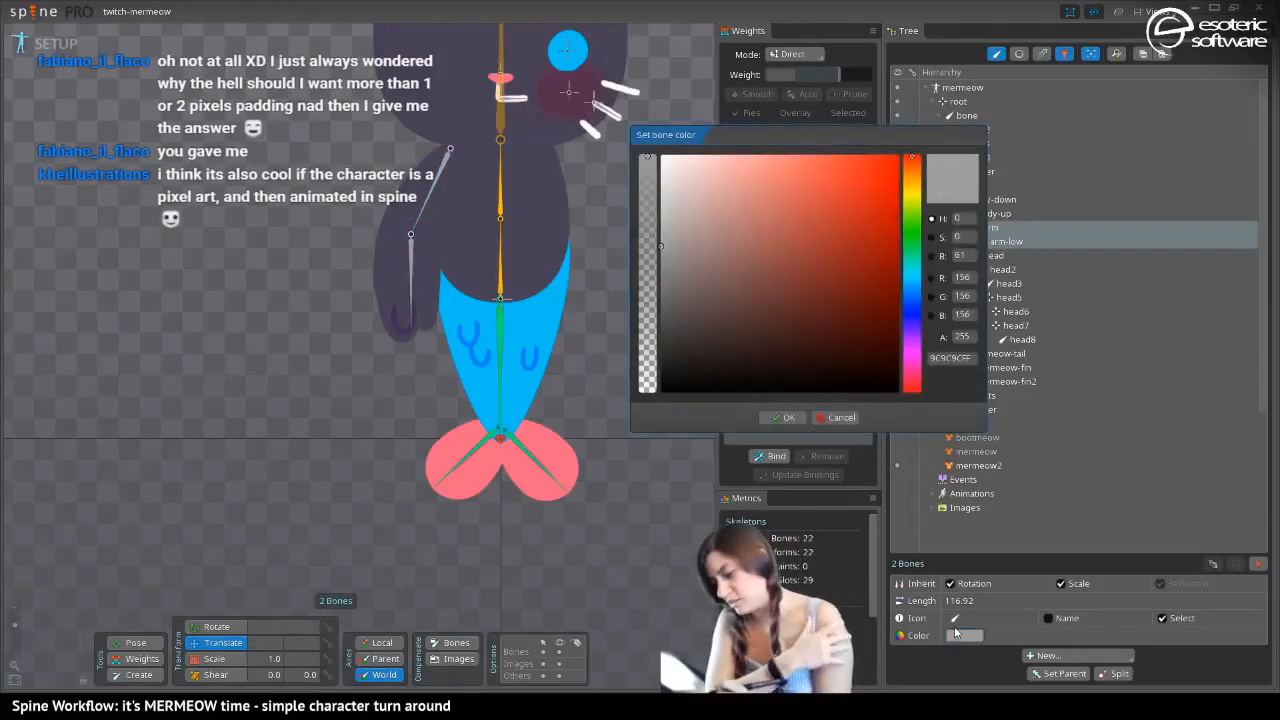
left_click_drag(825, 245, 846, 140)
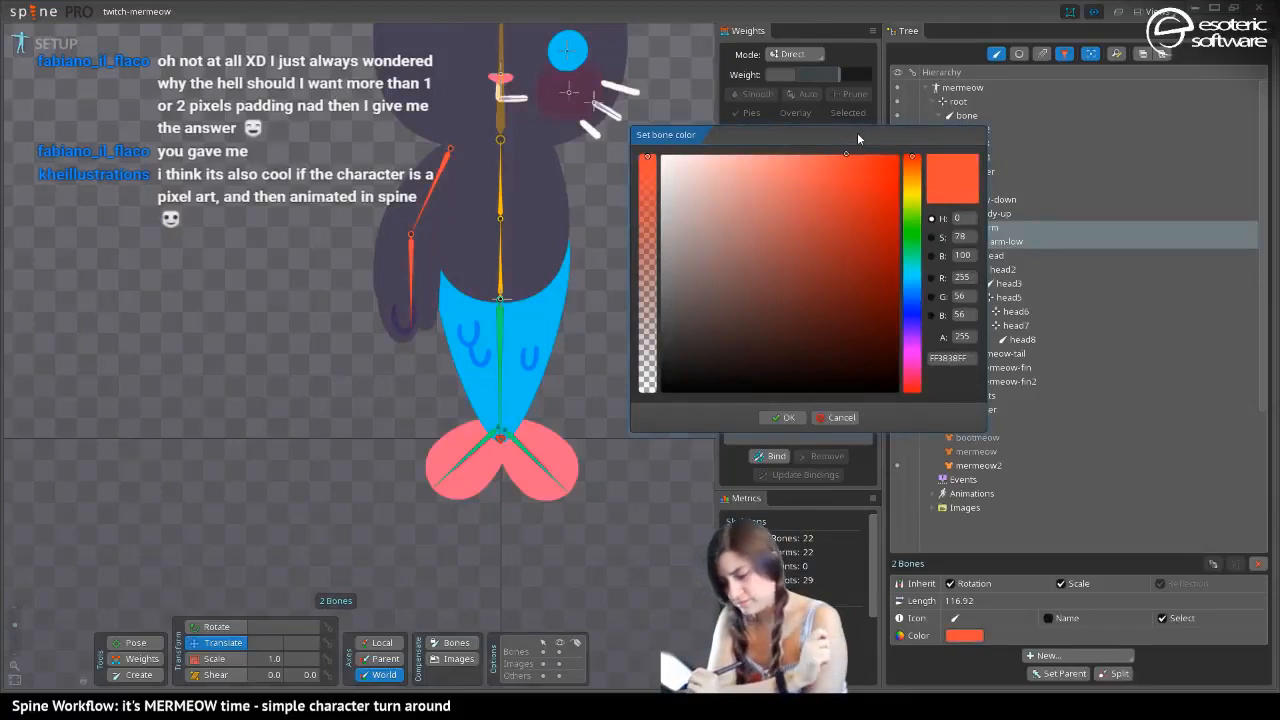
left_click(781, 417)
scroll(344, 419, "up", 4)
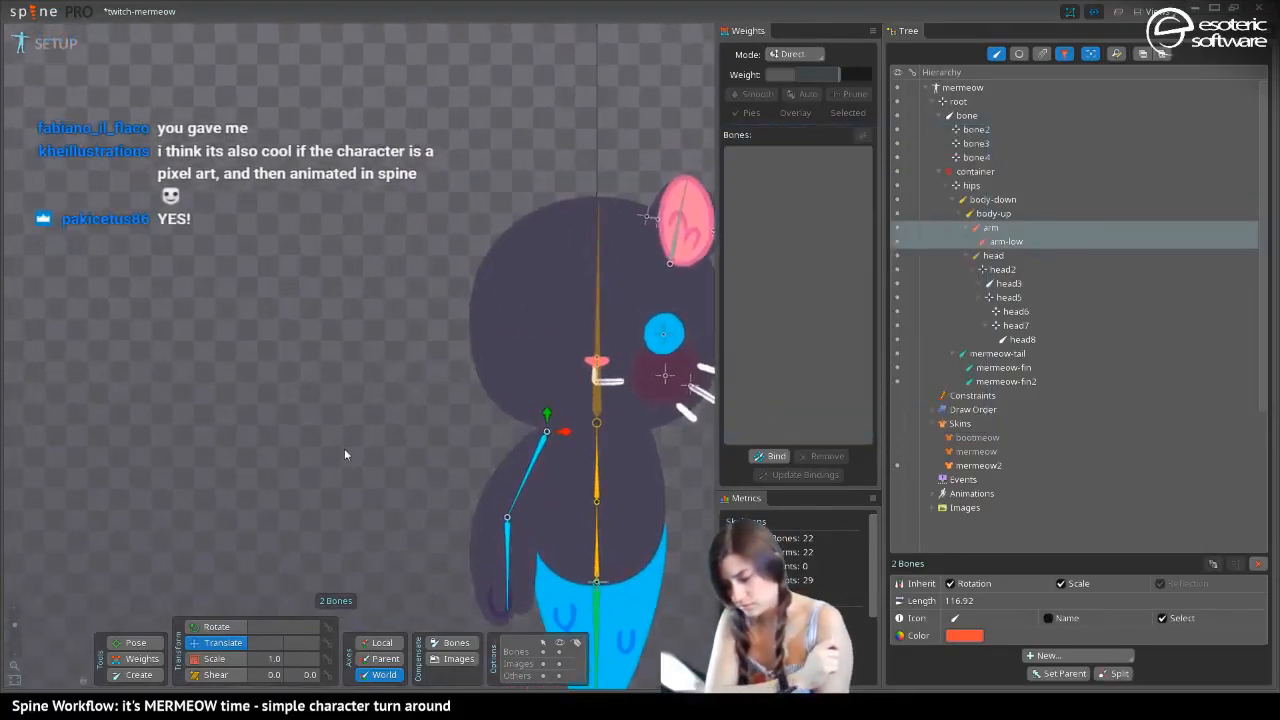
left_click_drag(344, 455, 240, 383)
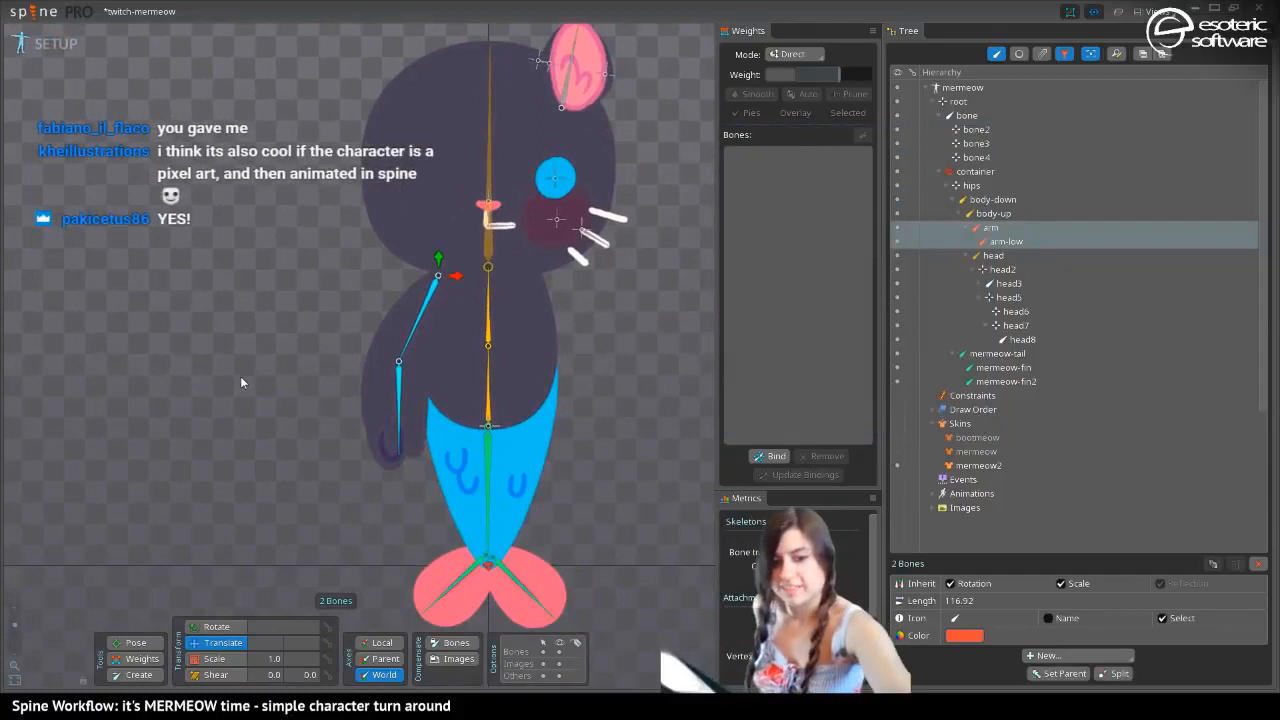
key("ctrl+s")
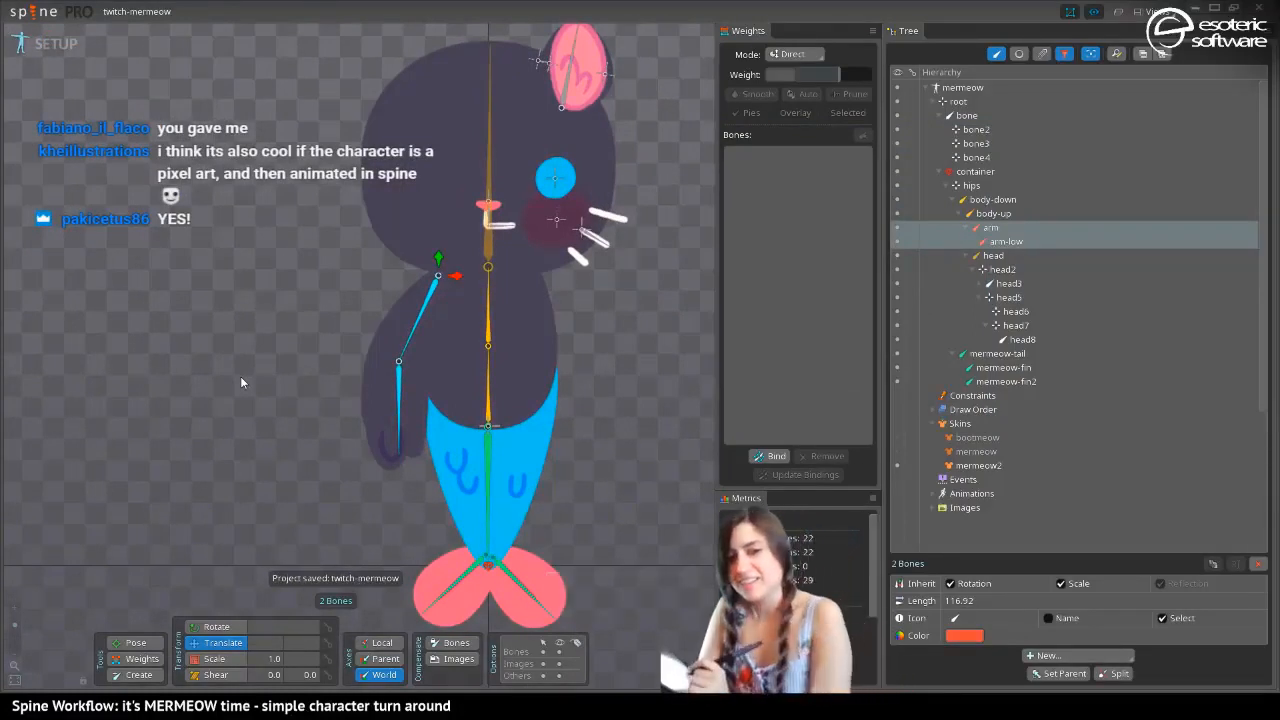
Give the head5 bone the eye icon and set its rotation to 0 with compensation enabled for bones and images
left_click_drag(360, 148, 329, 301)
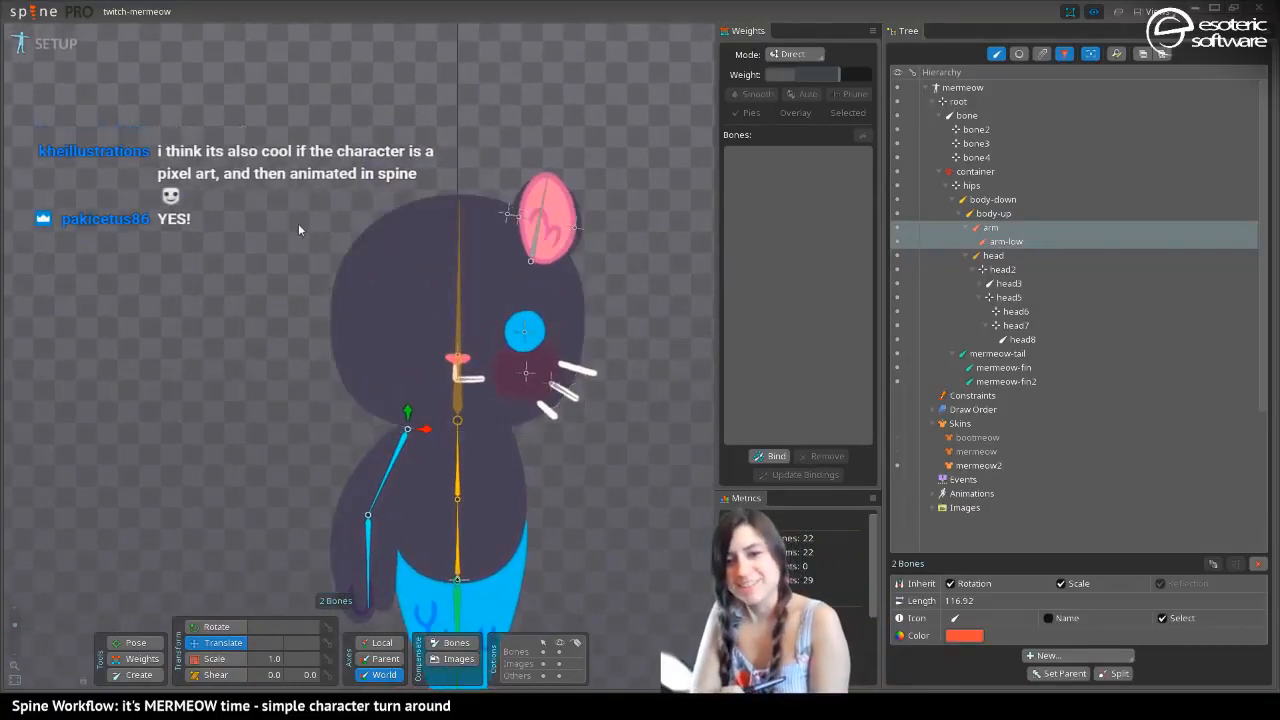
left_click_drag(312, 242, 339, 165)
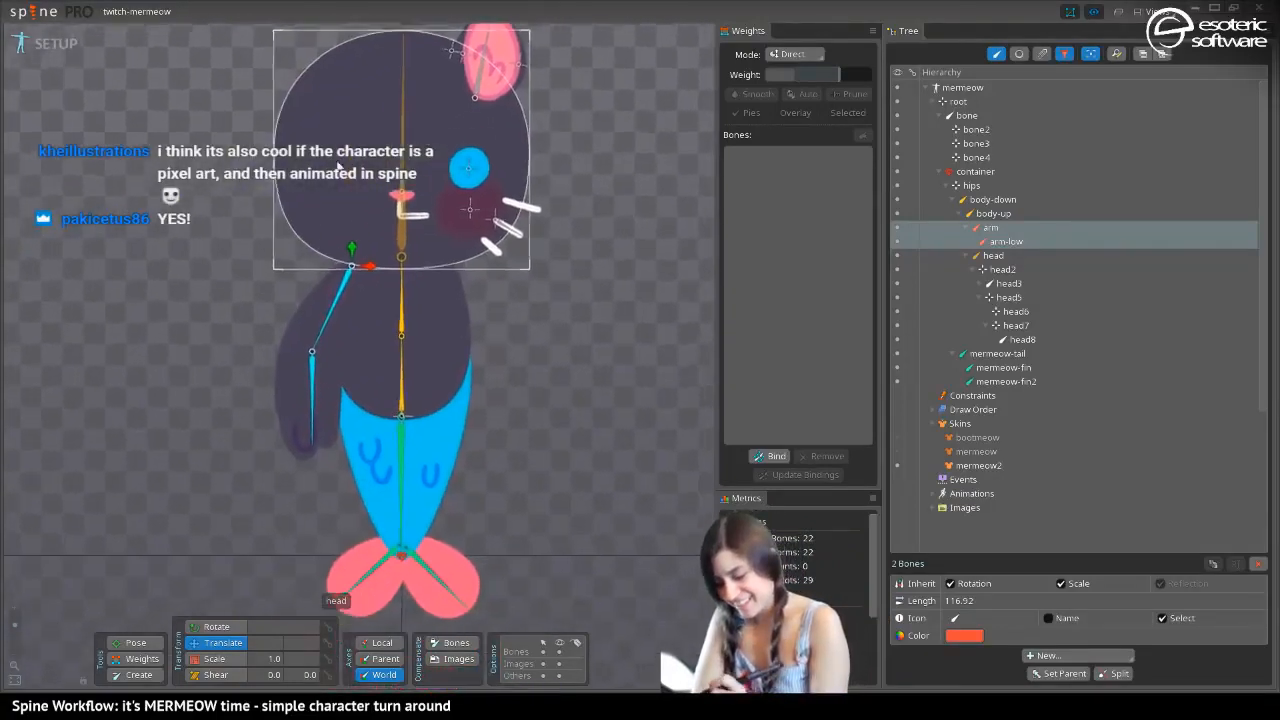
left_click_drag(320, 98, 329, 248)
left_click(477, 322)
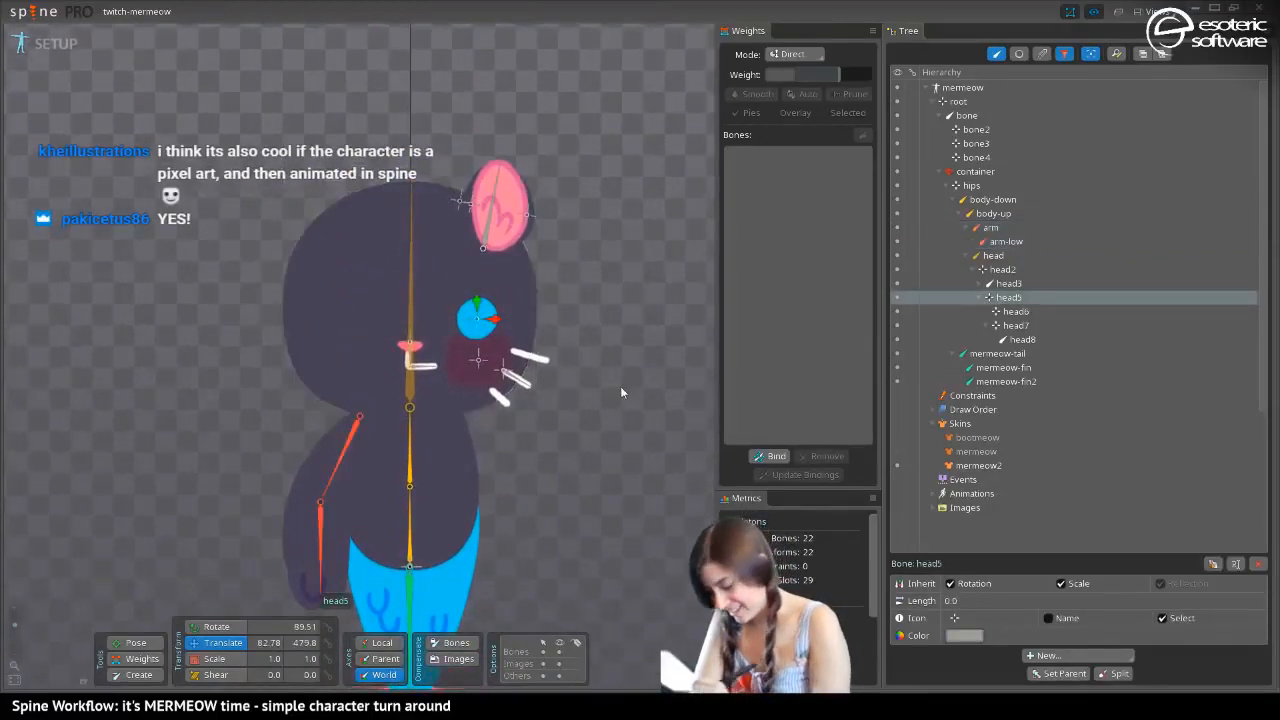
left_click(955, 618)
left_click(1032, 567)
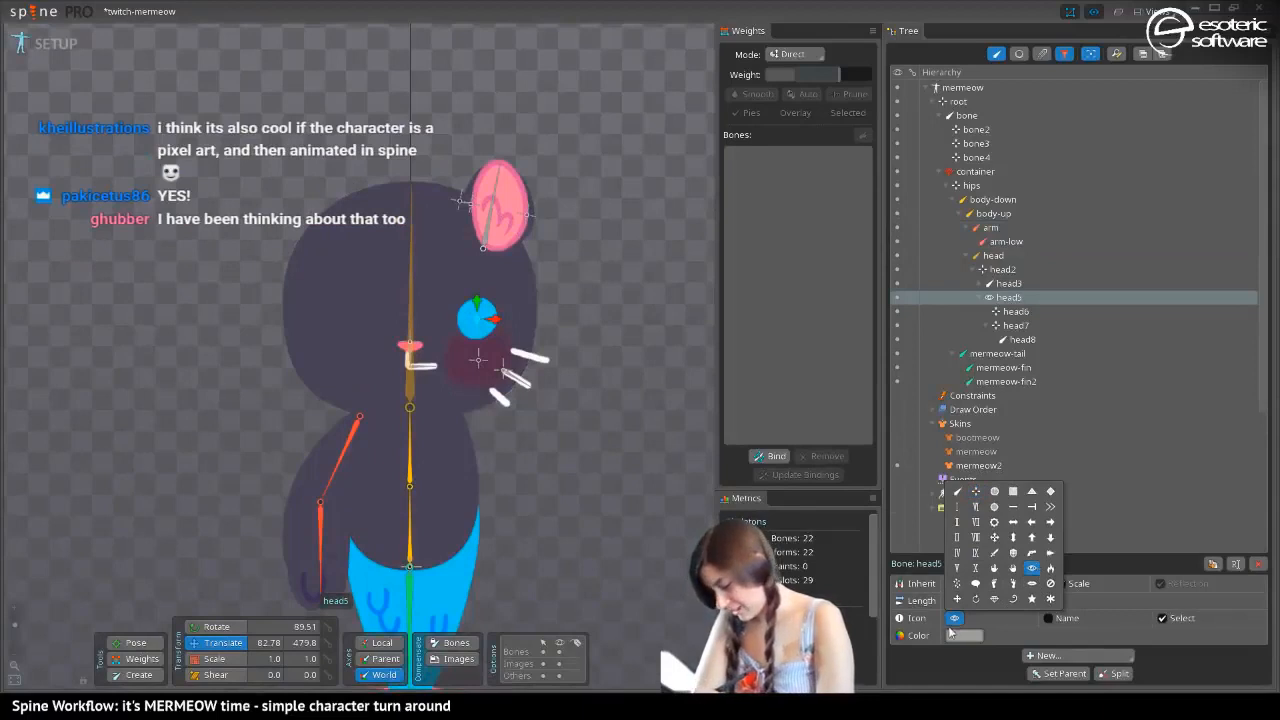
left_click(453, 660)
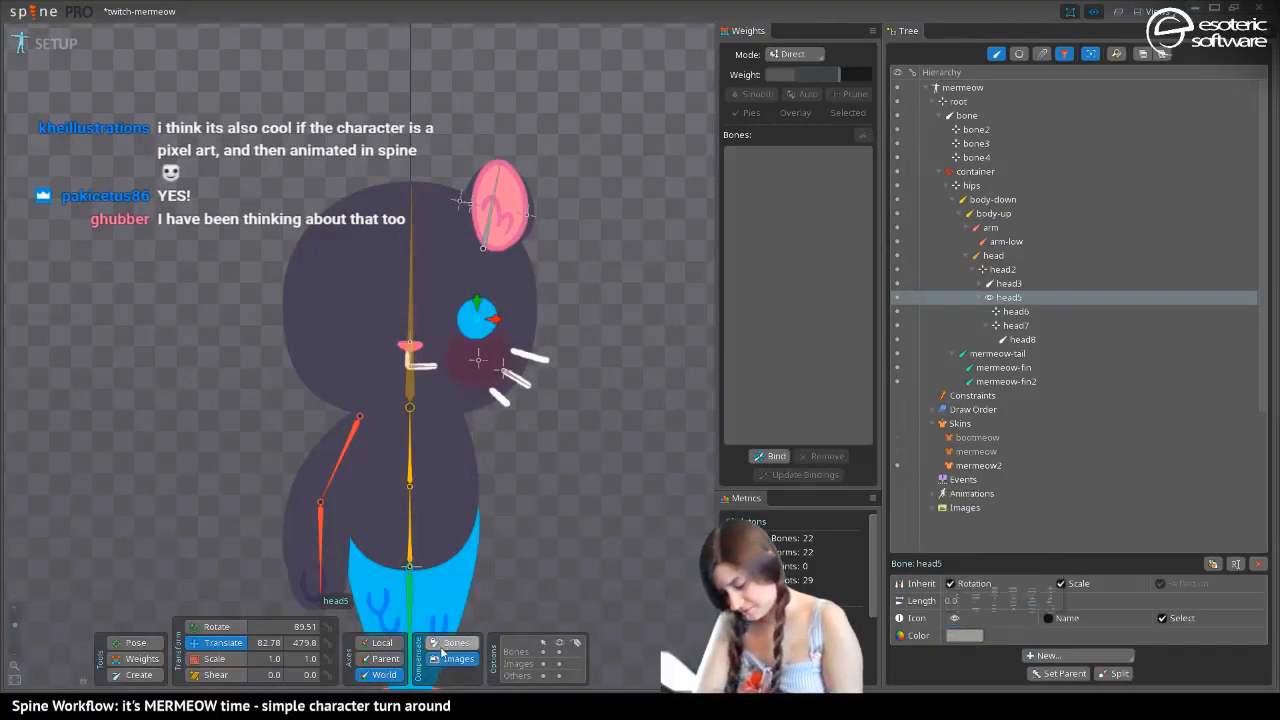
left_click(447, 645)
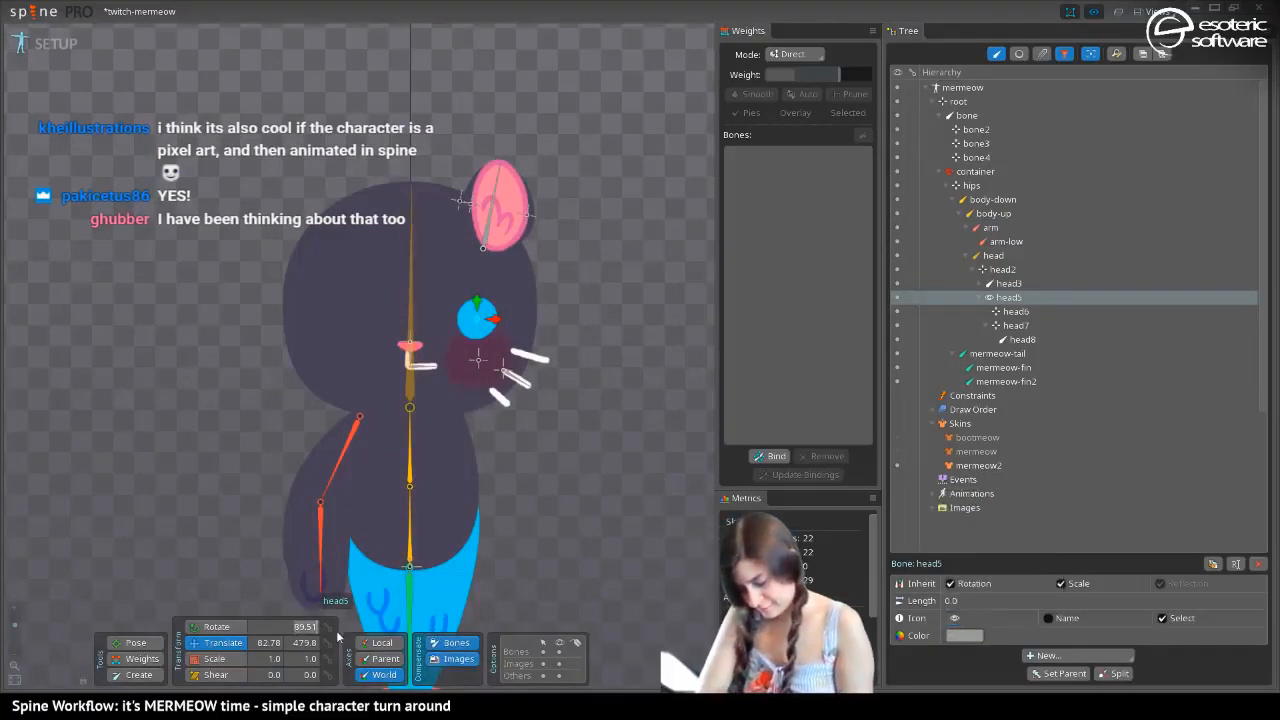
type("0")
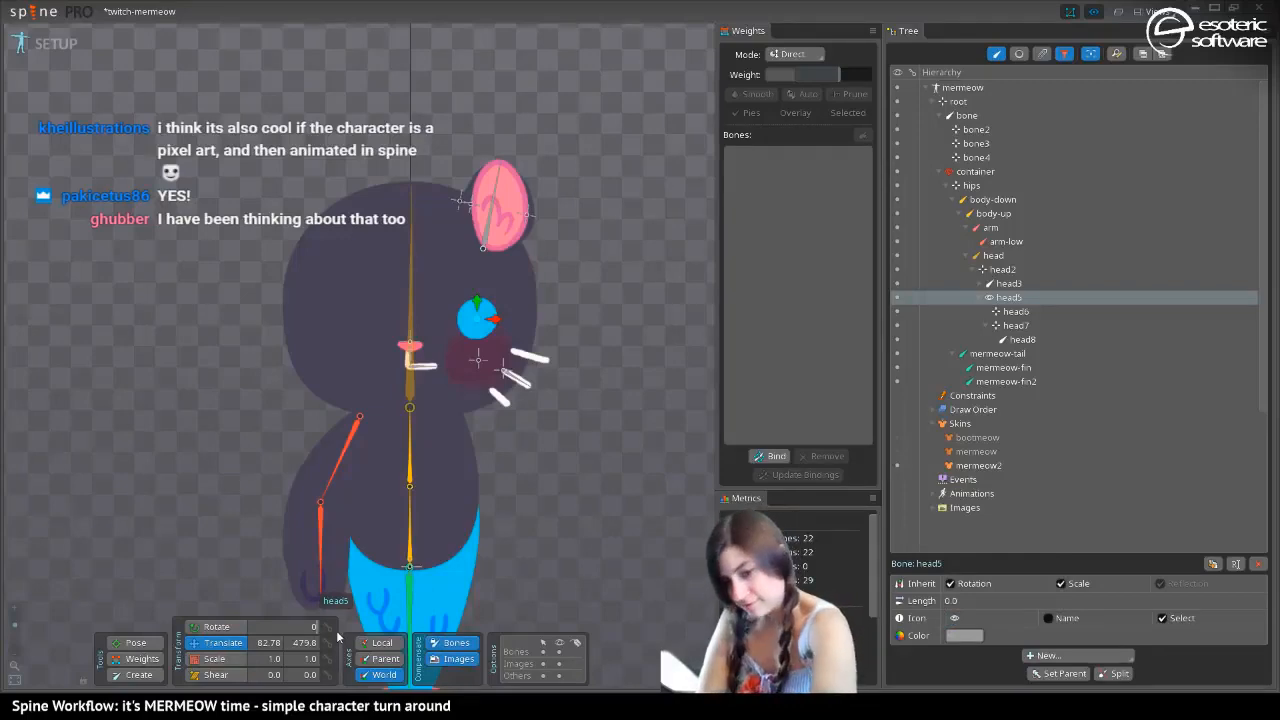
Rename the head5 bone as eye, color it bright blue, and save the project with nothing selected
double_click(1015, 297)
type("eye")
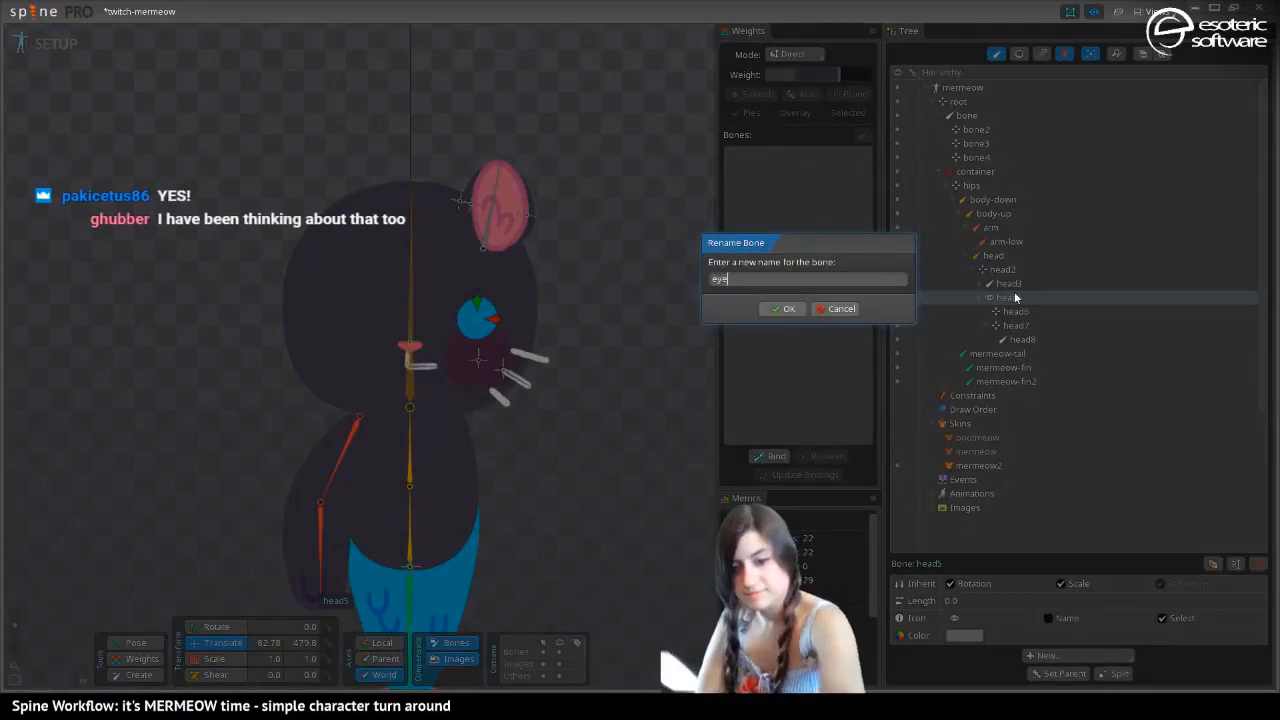
key("Return")
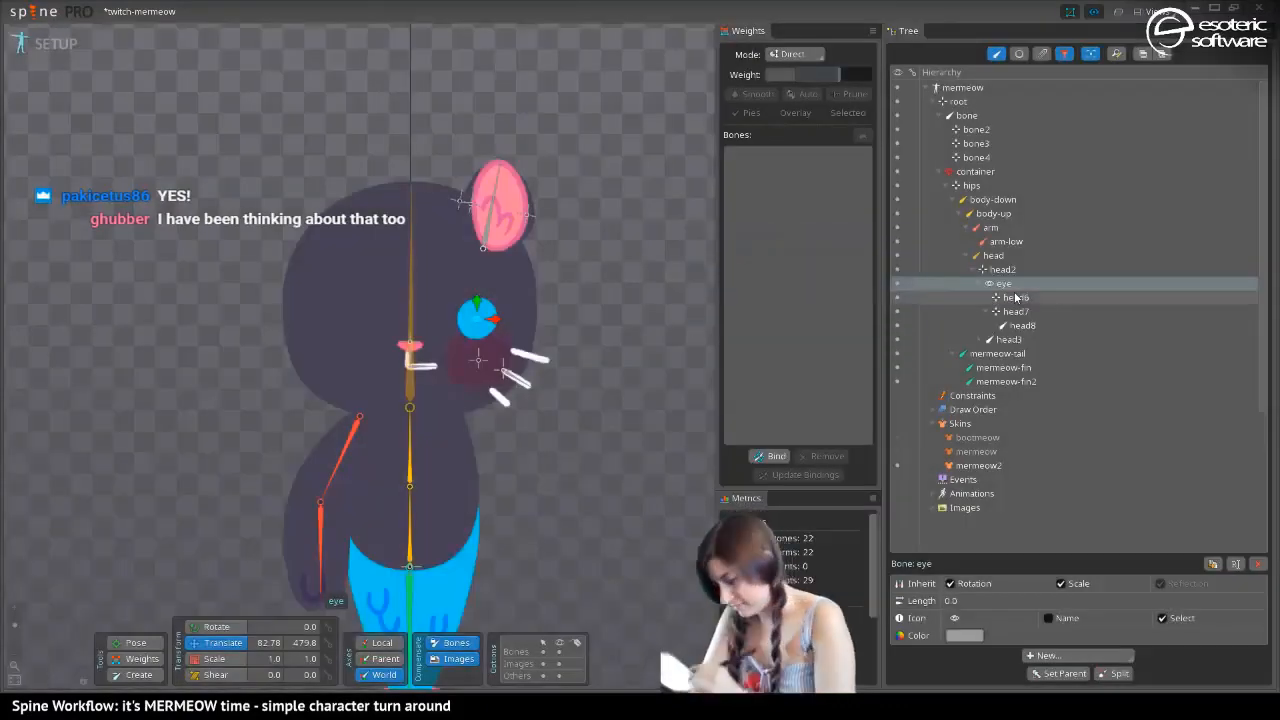
left_click(964, 635)
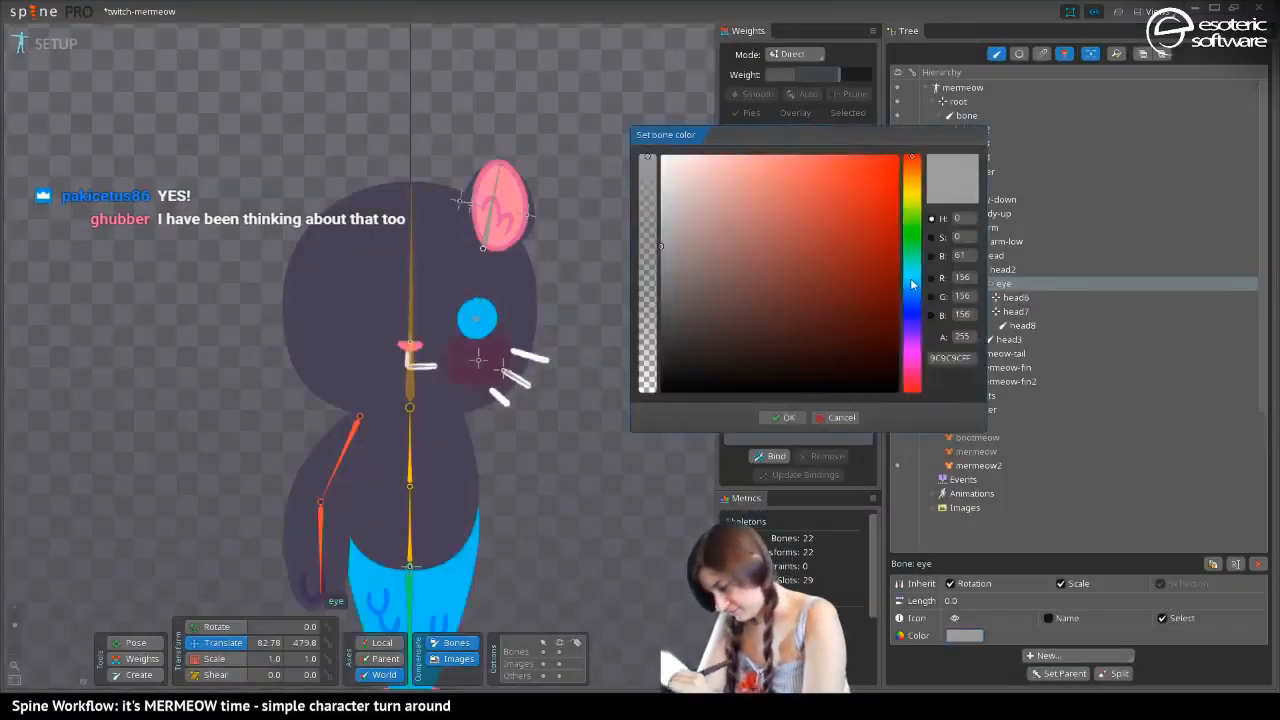
left_click(911, 285)
left_click(786, 416)
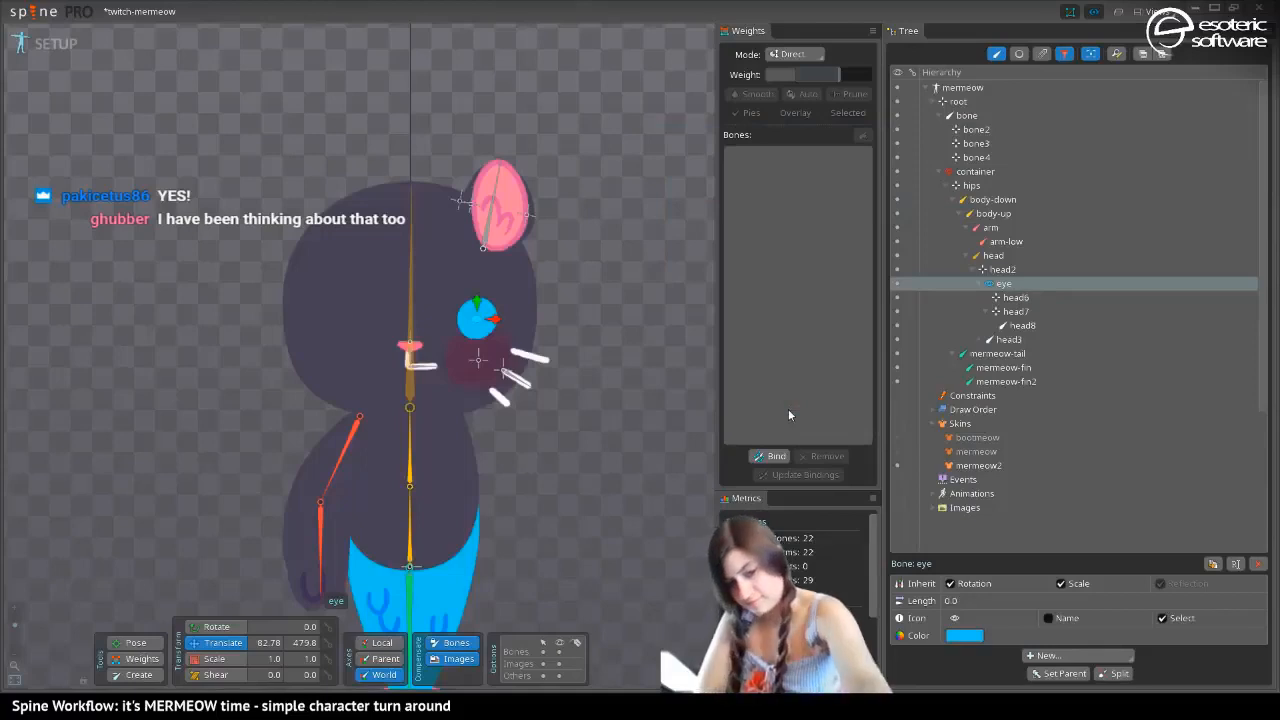
key("space")
key("ctrl+s")
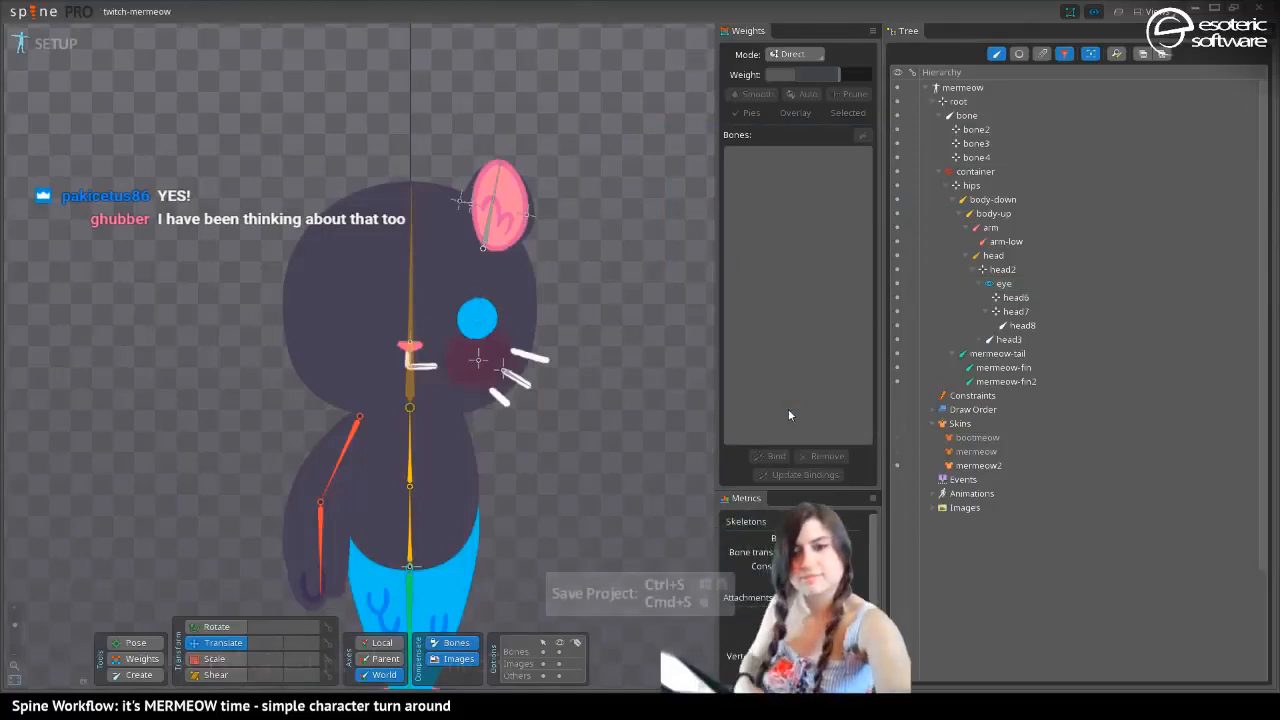
key("ctrl+s")
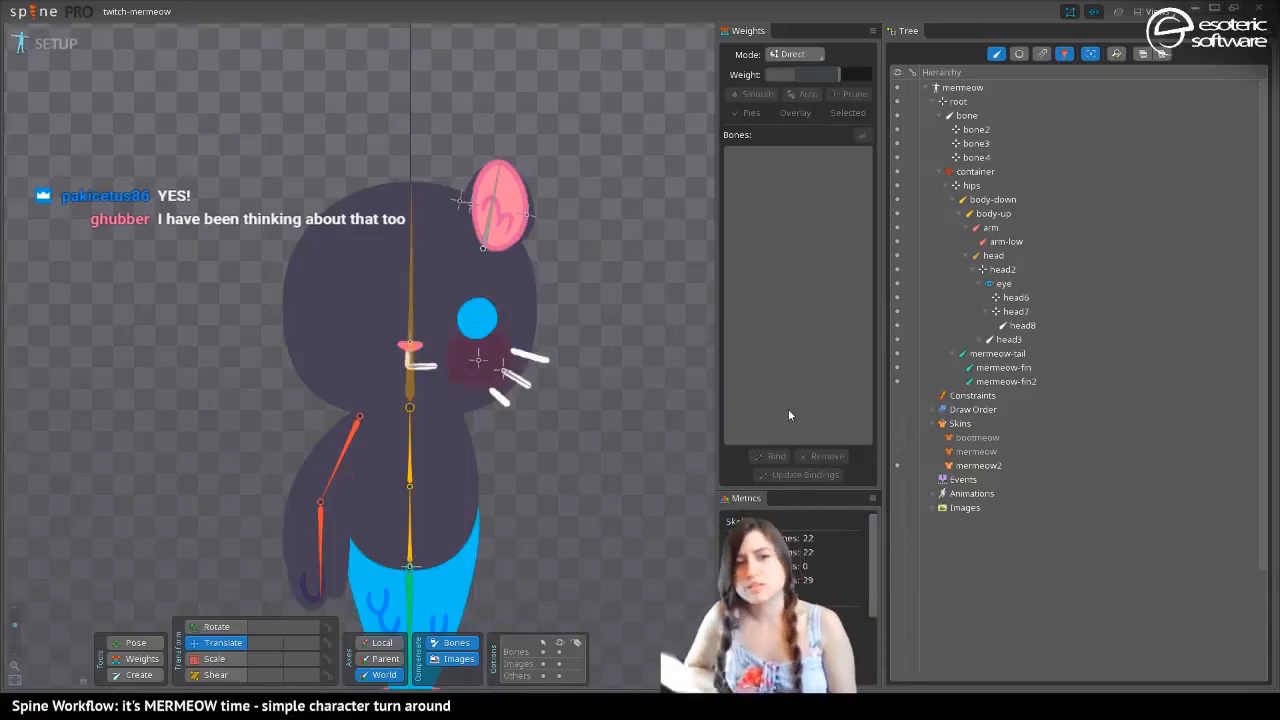
Rename the head2 bone as nose
left_click_drag(417, 272, 456, 262)
left_click(1002, 269)
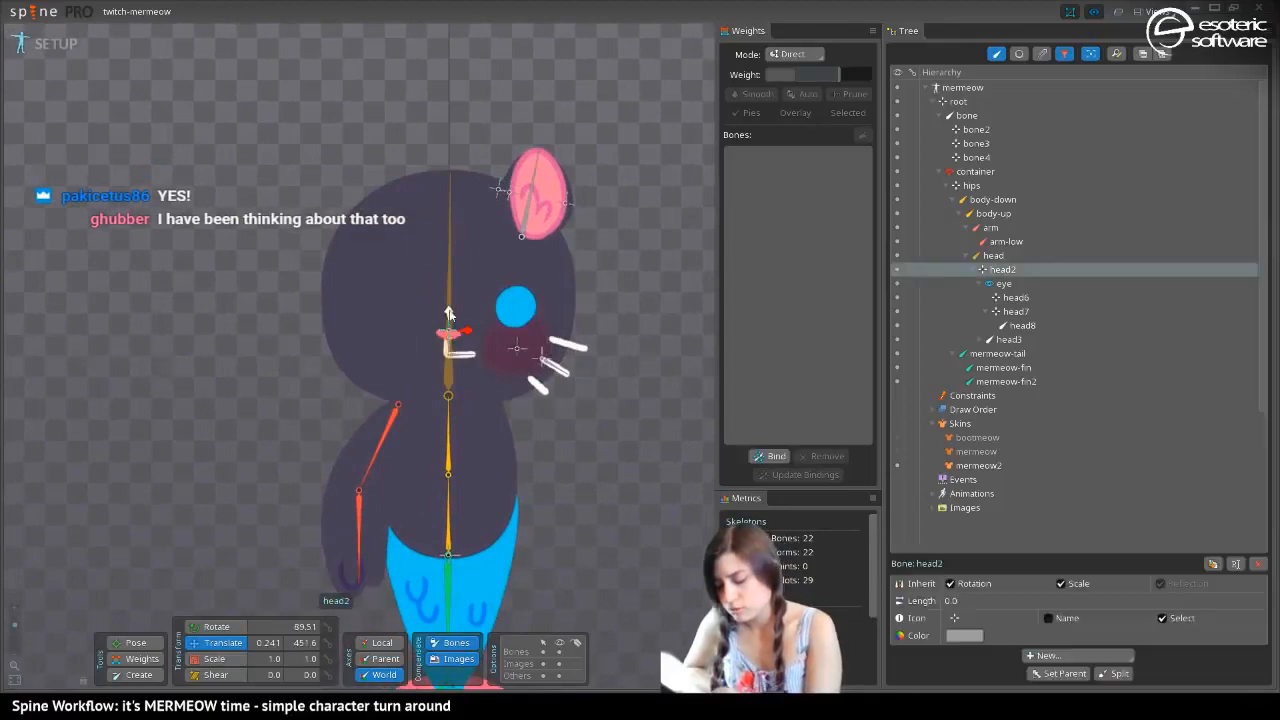
key("F2")
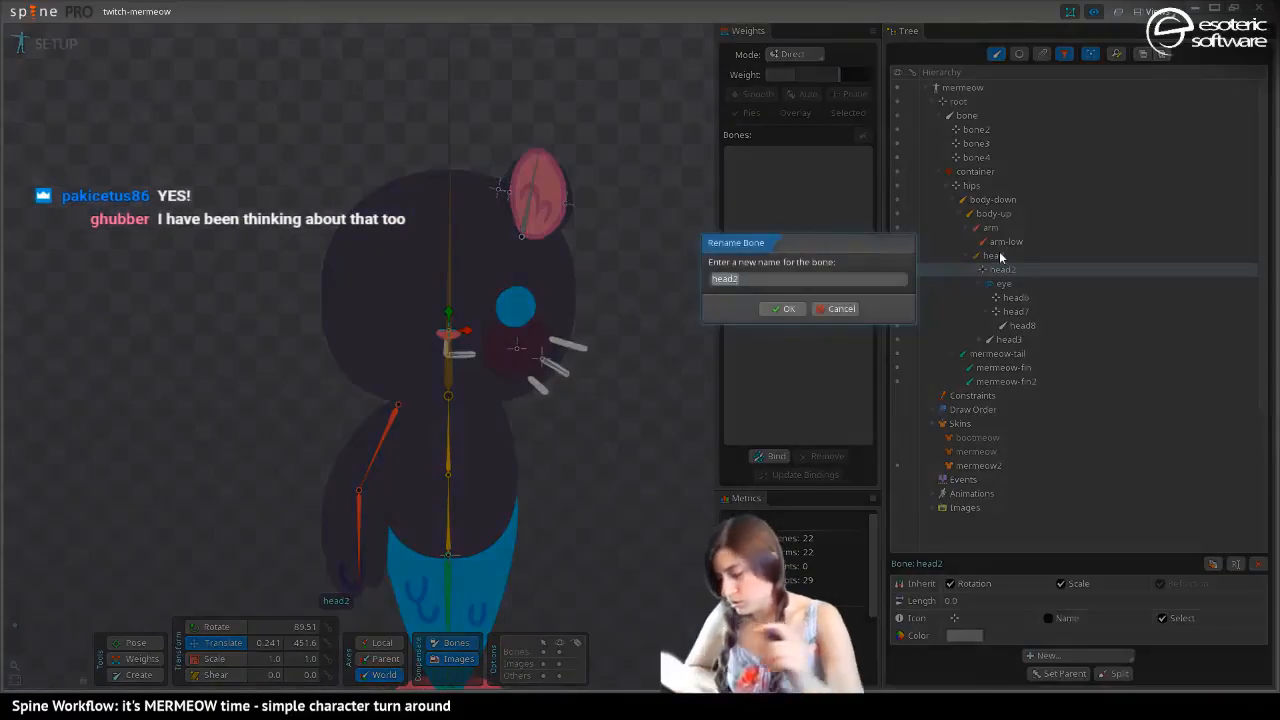
type("nose")
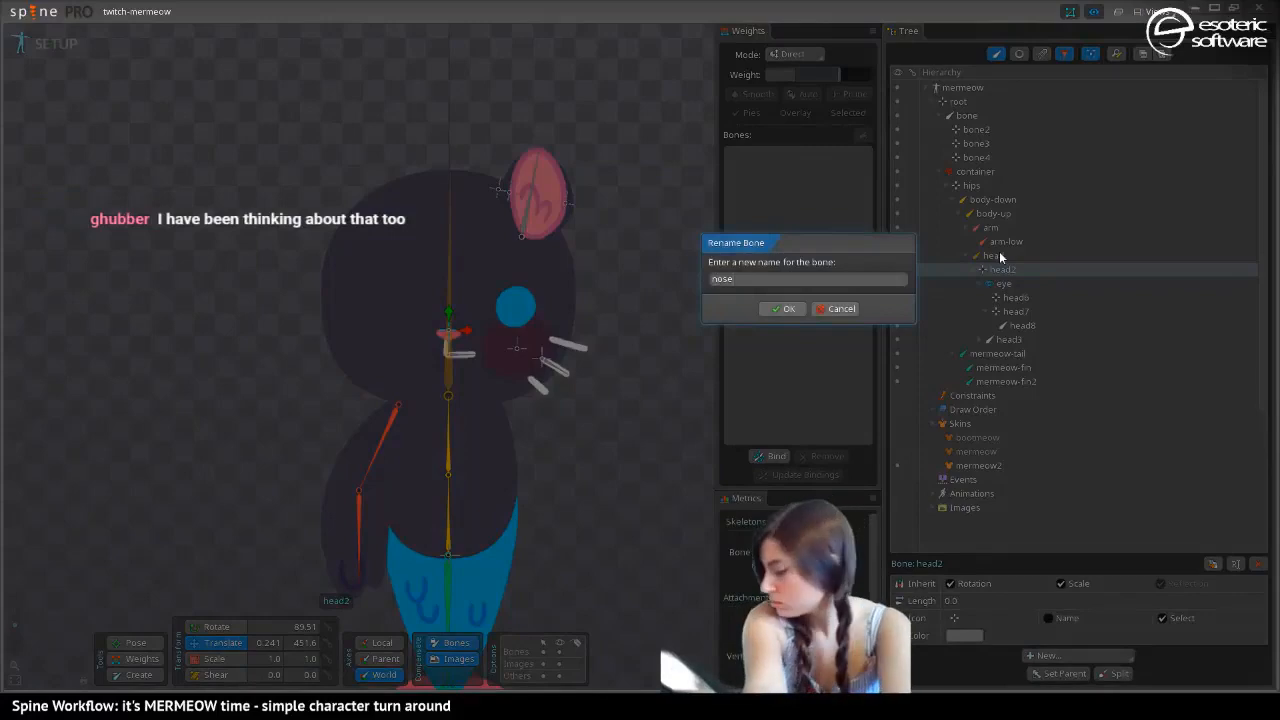
key("Return")
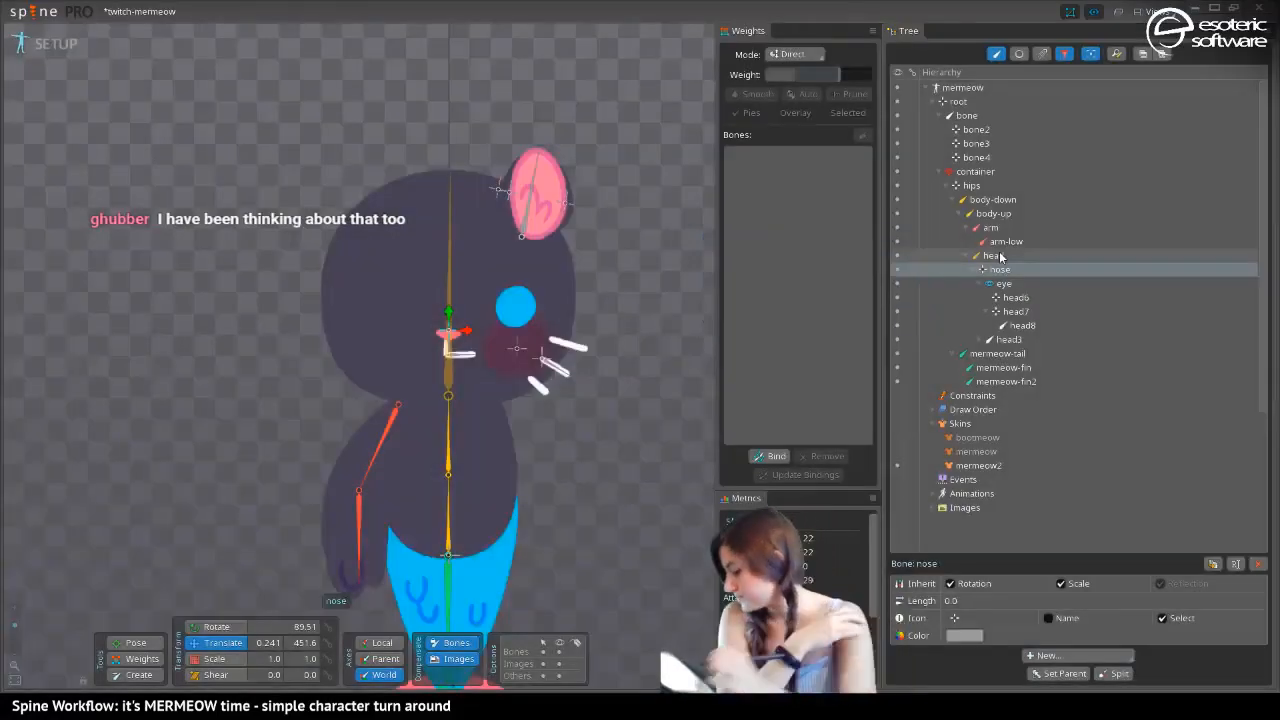
Rename the head6 bone as cheek
left_click(1025, 298)
key("F2")
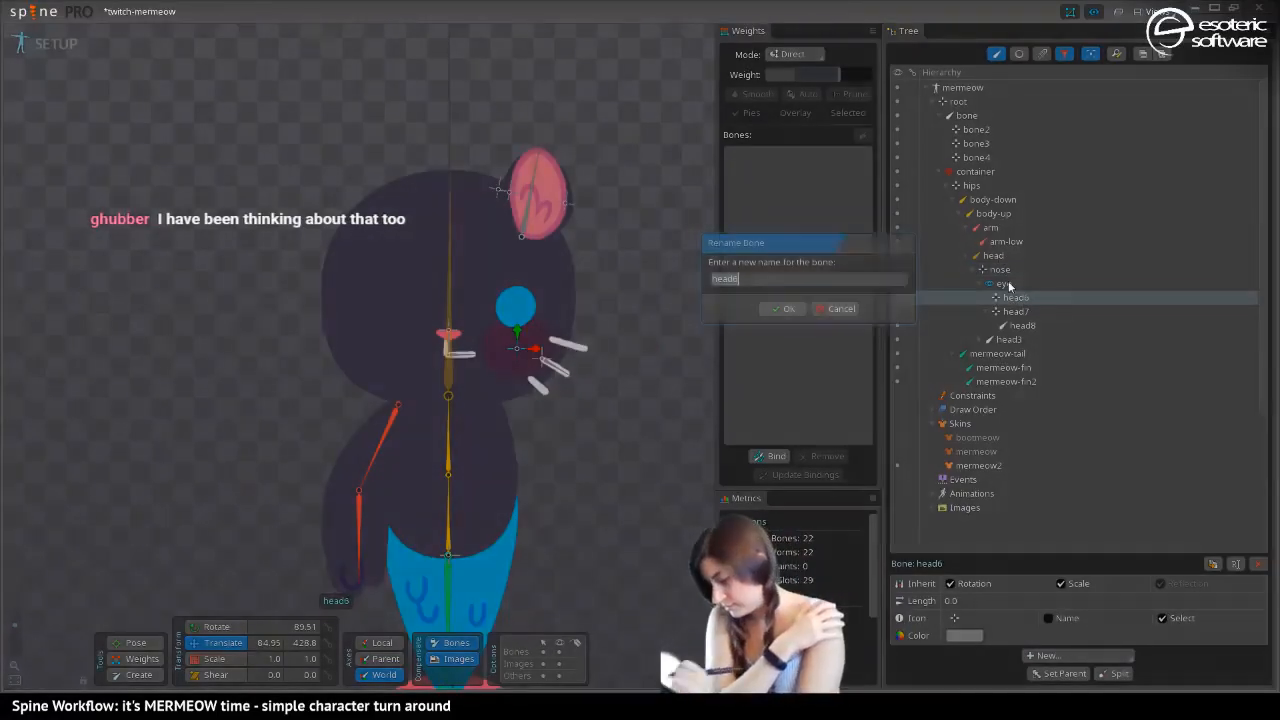
type("heek")
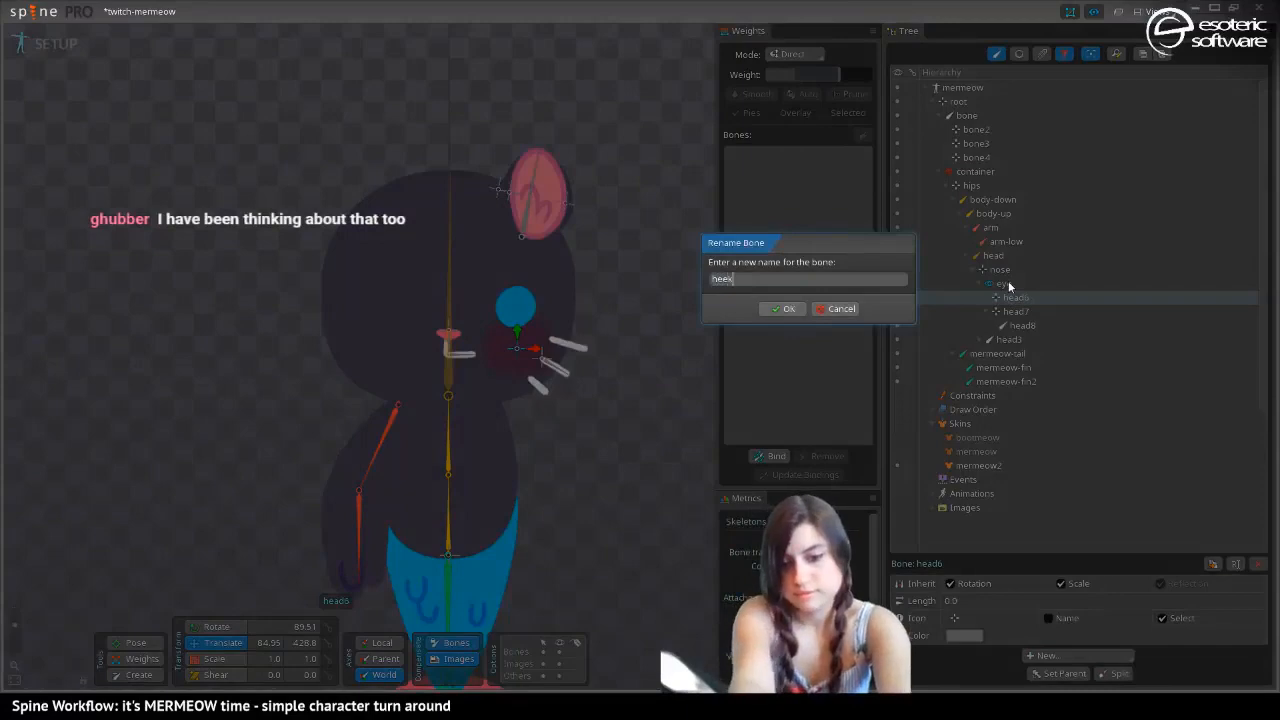
key("Return")
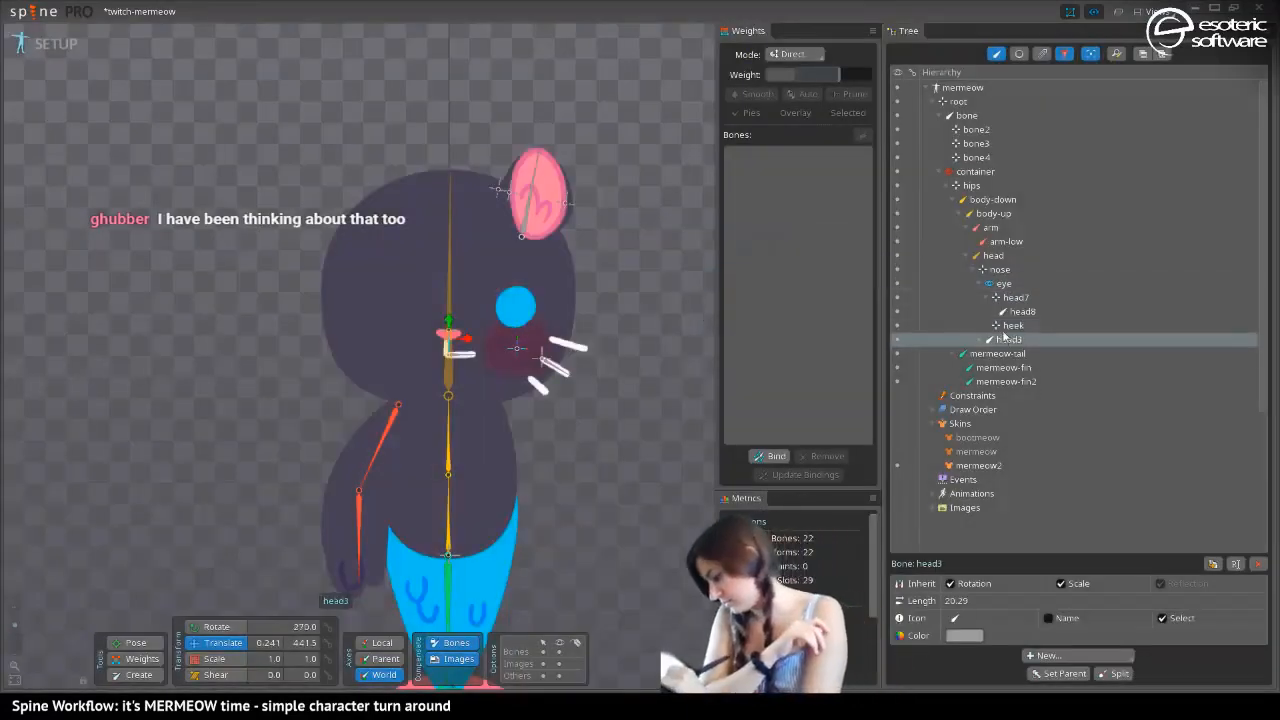
double_click(1010, 327)
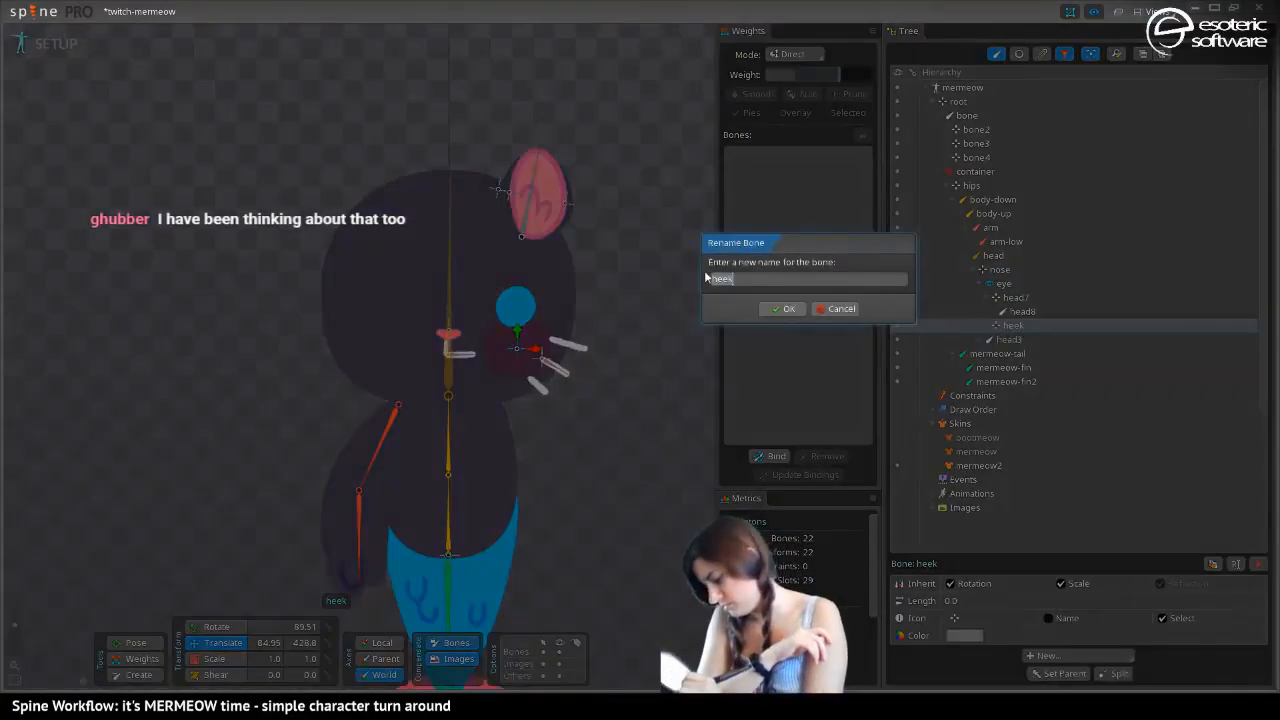
type("cheek")
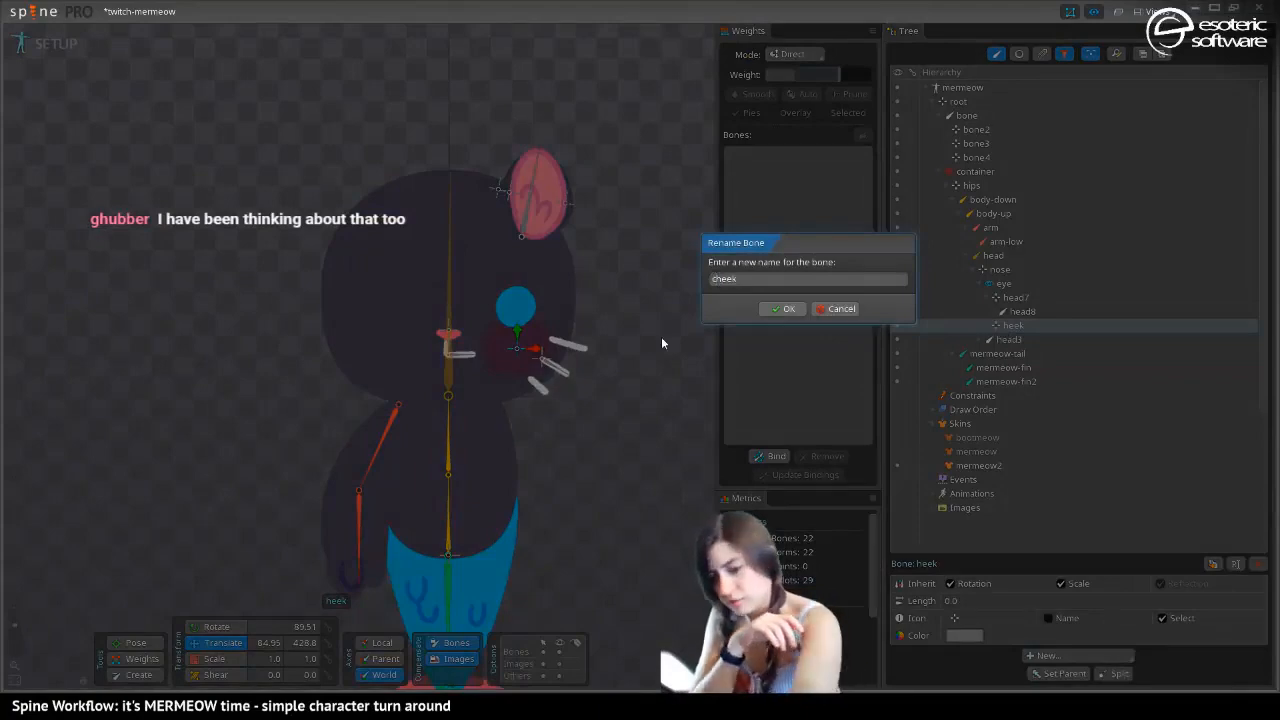
key("Return")
Rename the head7 bone as whiskers-base
double_click(1016, 312)
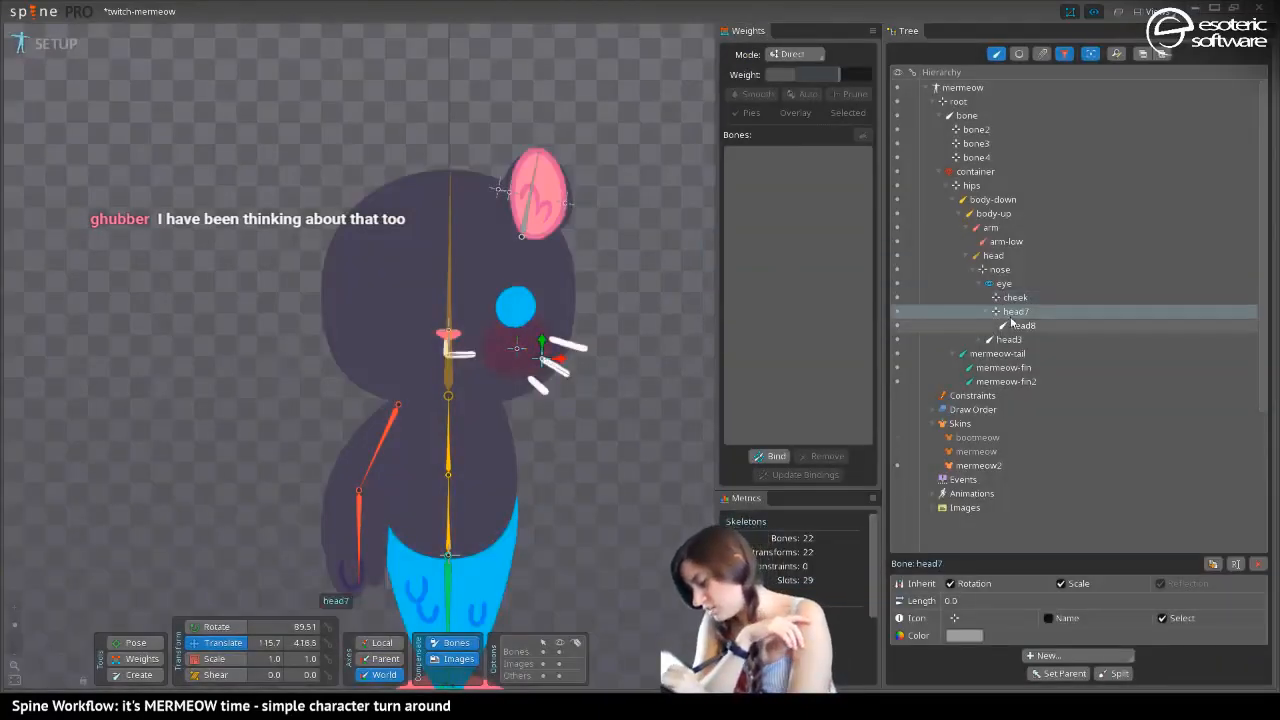
type("w")
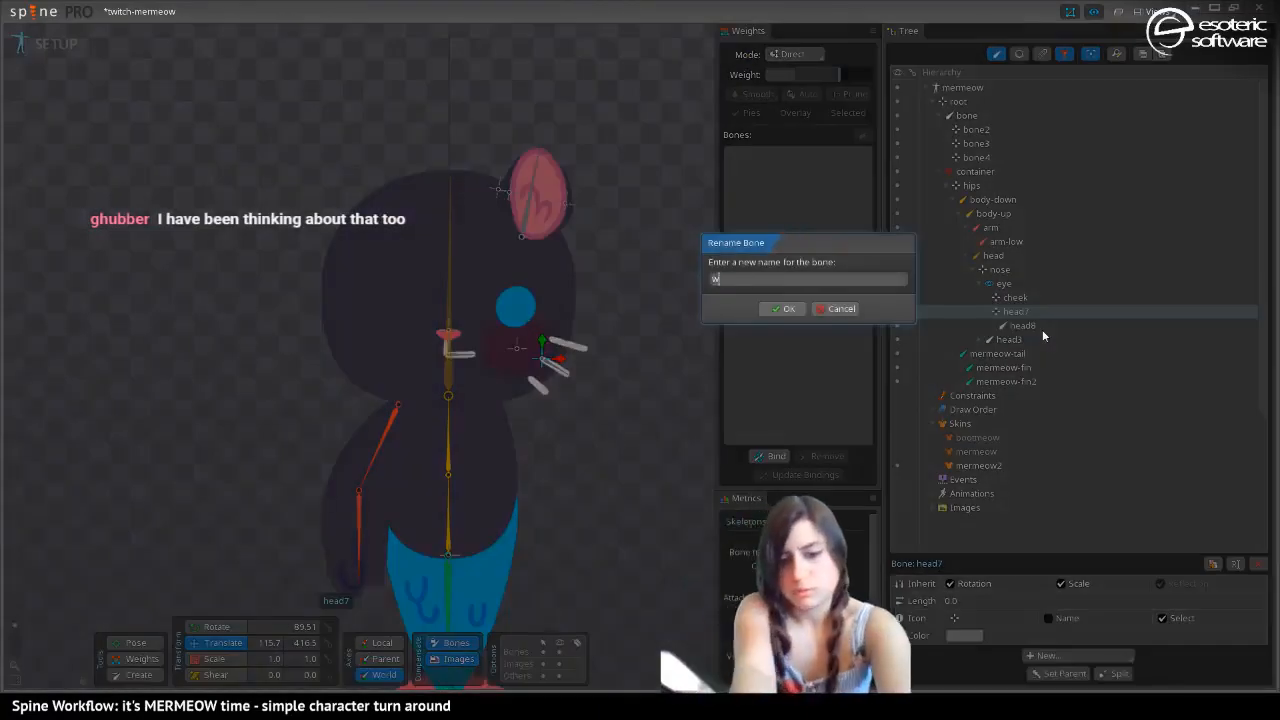
type("hiskers")
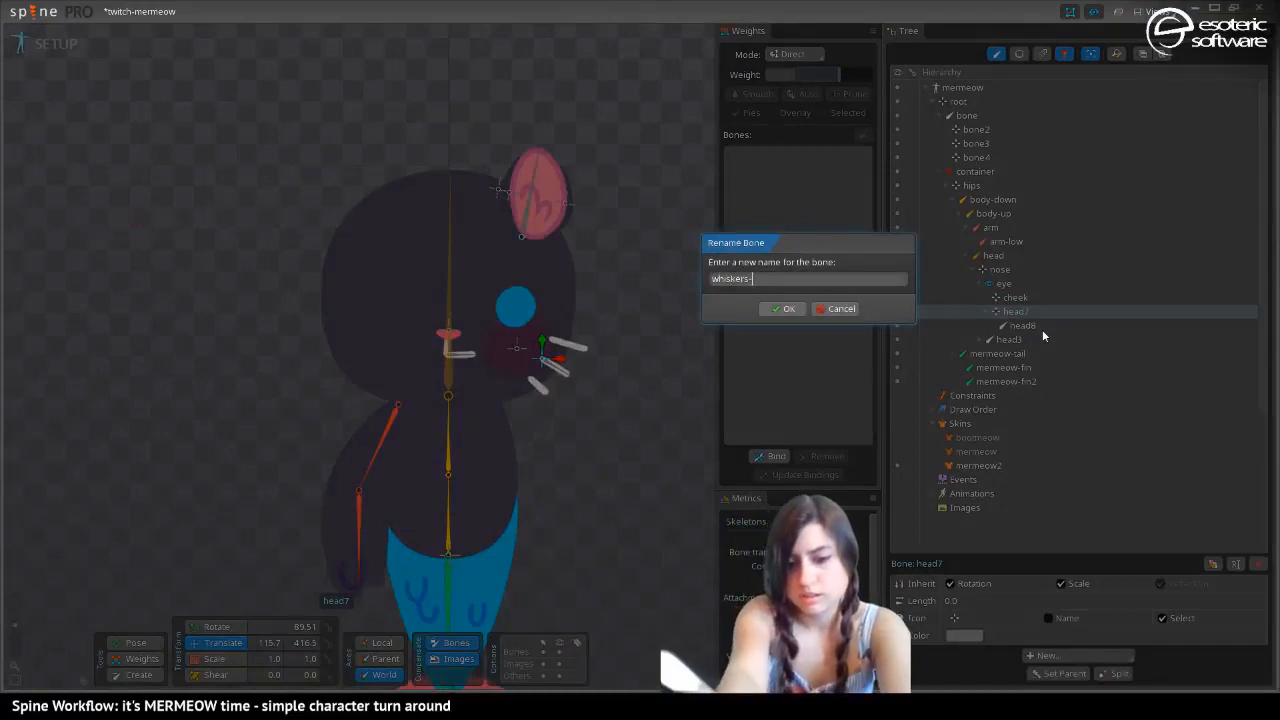
type("-")
key("ctrl+a")
key("ctrl+c")
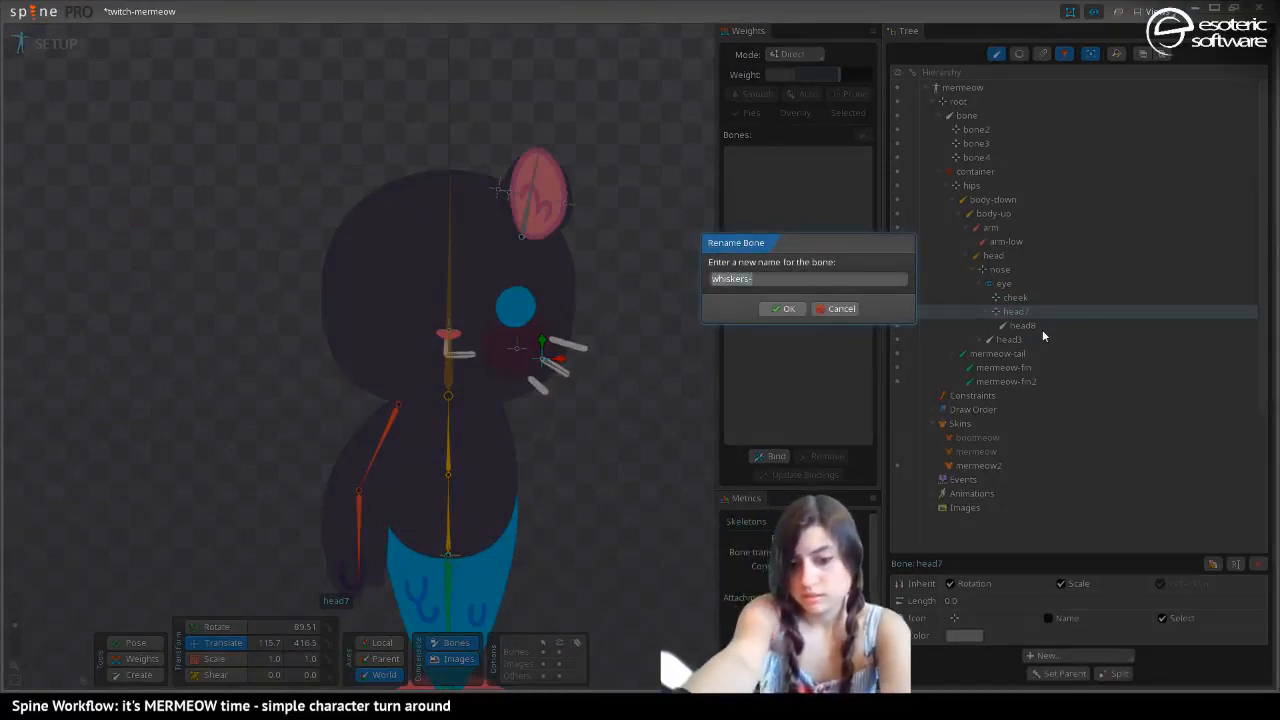
key("End")
type("base")
key("Return")
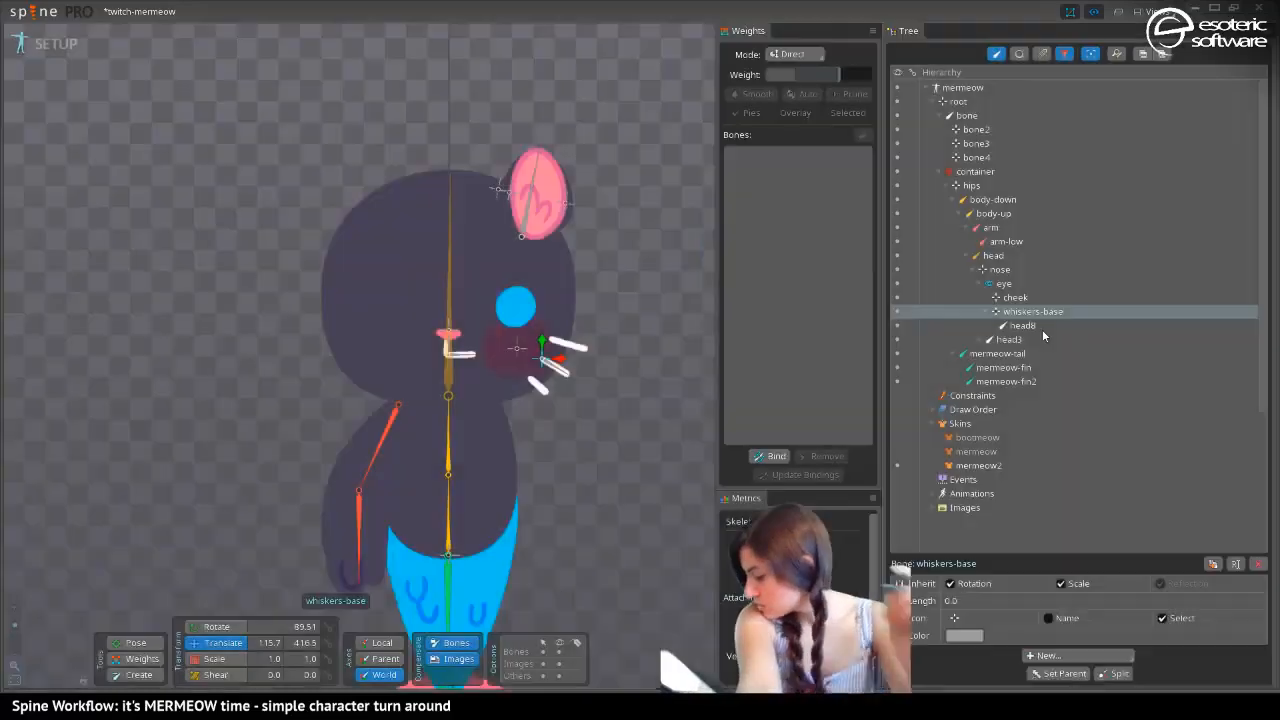
Rename the head8 bone under whiskers-base as whiskers-tip
double_click(1024, 325)
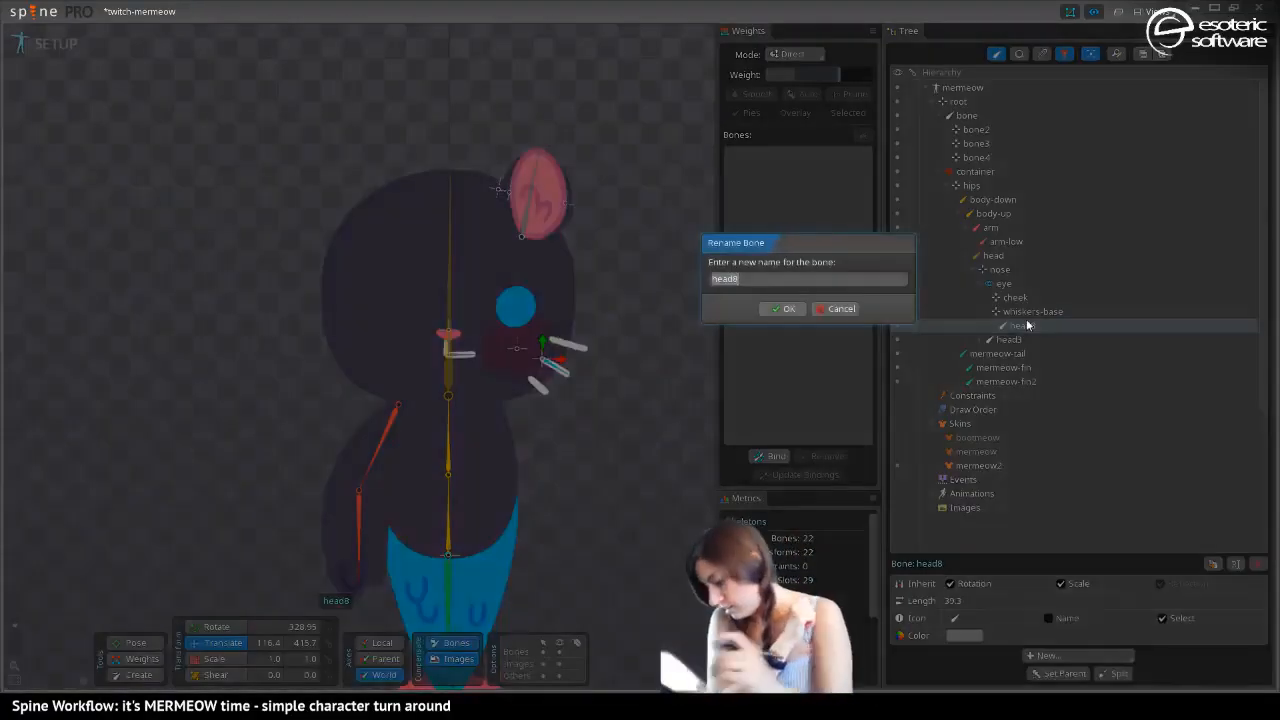
key("ctrl+v")
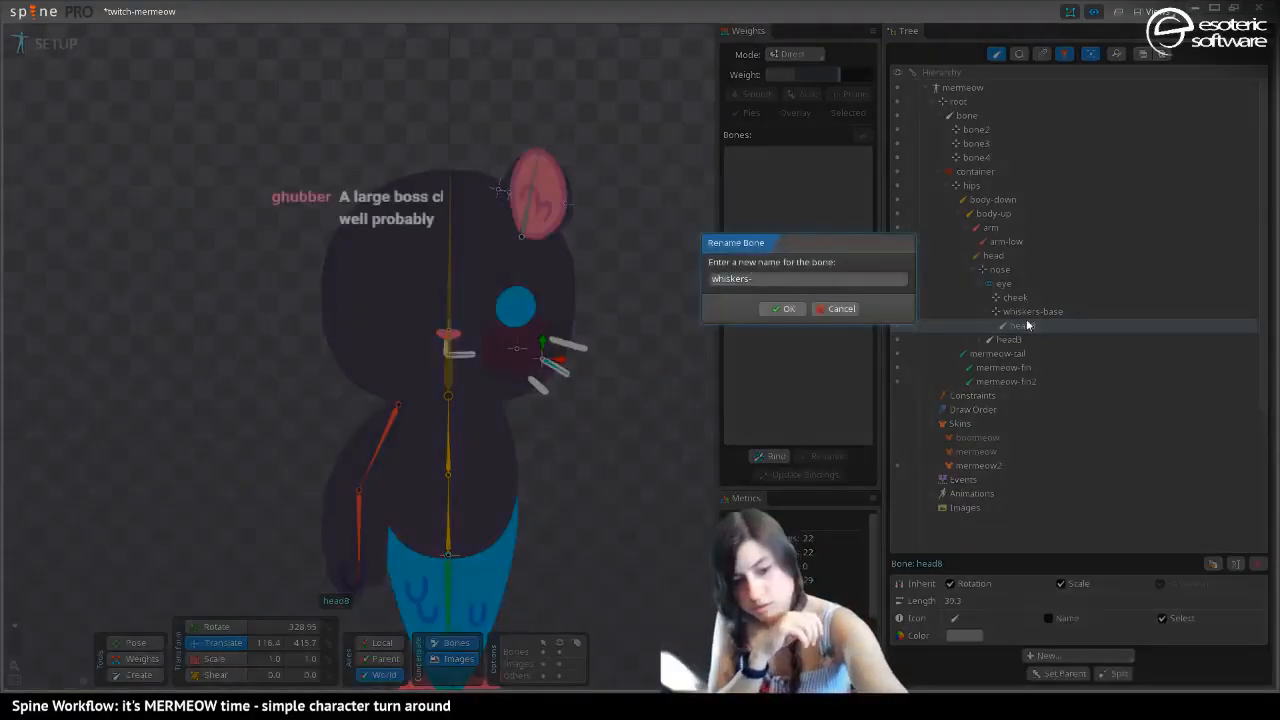
type("tip")
key("Return")
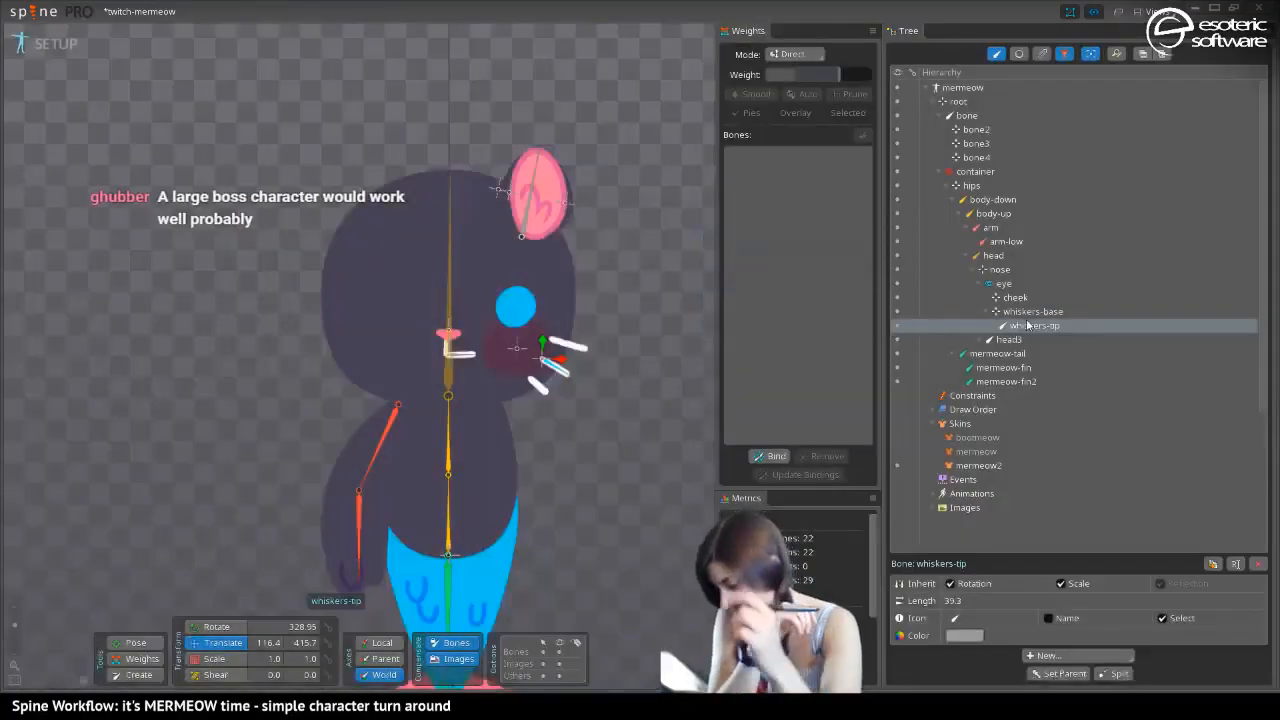
Rename the head3 bone as nose-down and save the project
left_click(1008, 340)
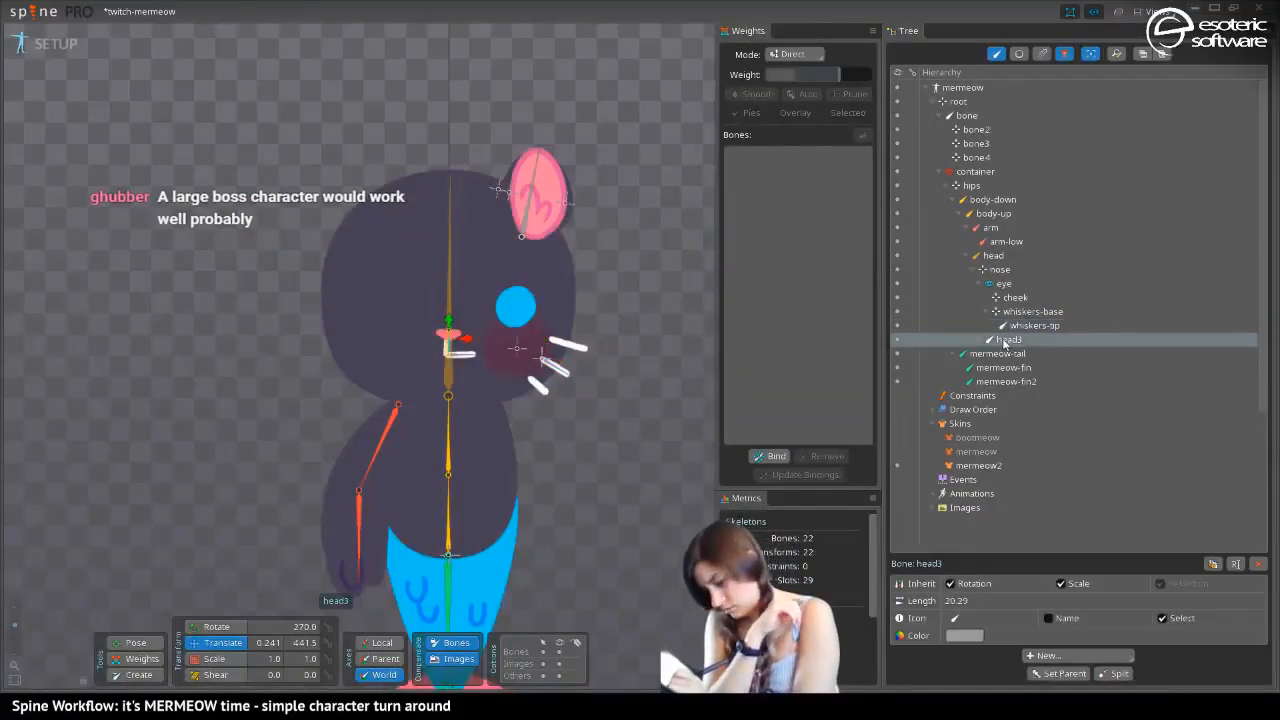
double_click(1003, 342)
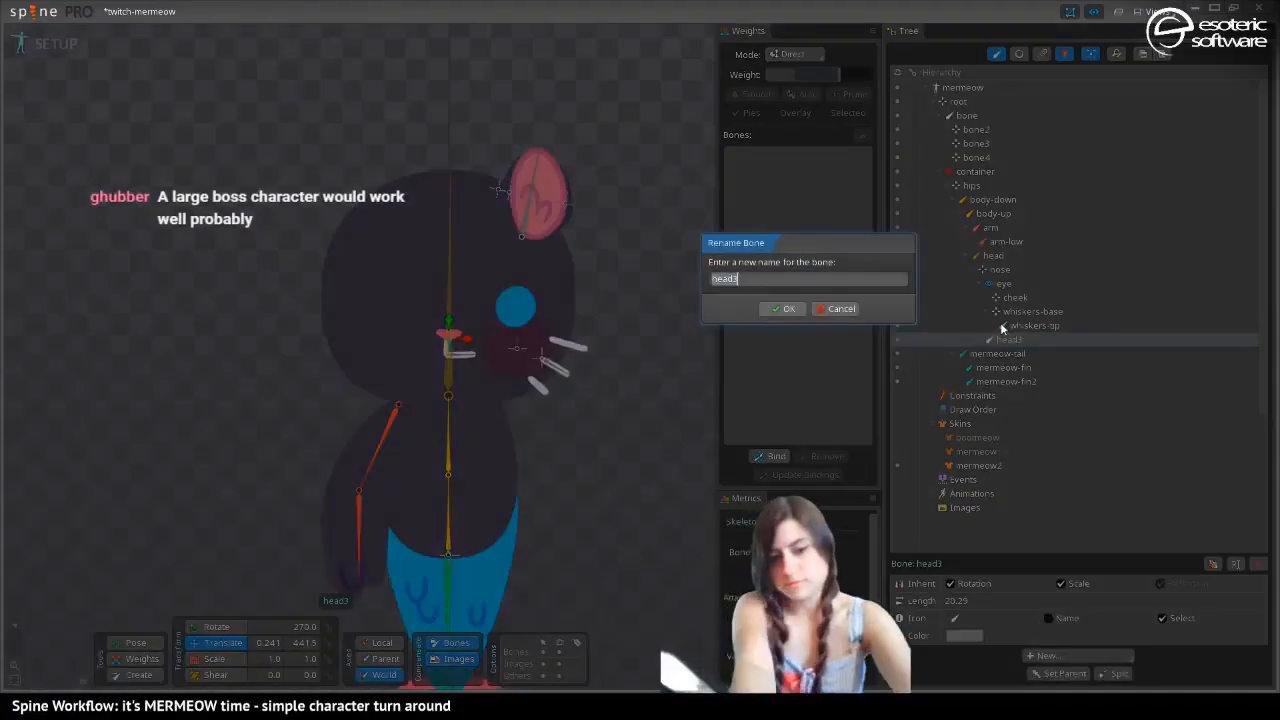
type("nose-d")
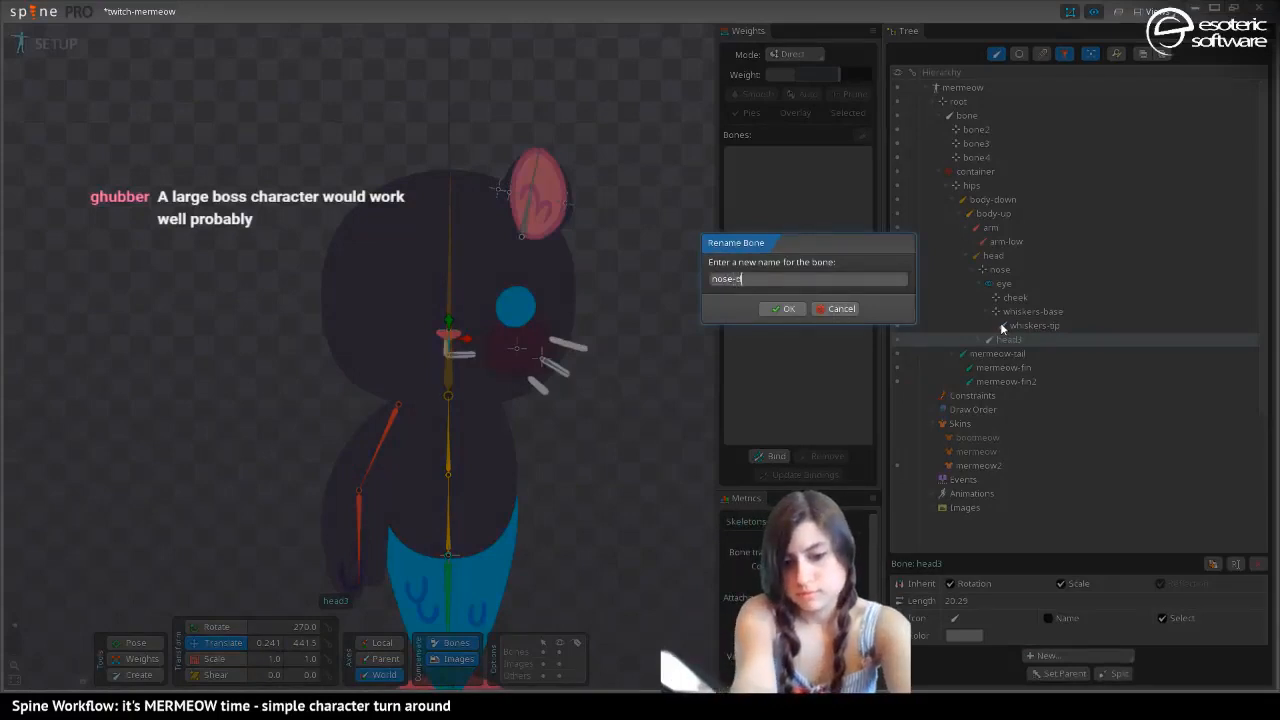
type("own")
key("Return")
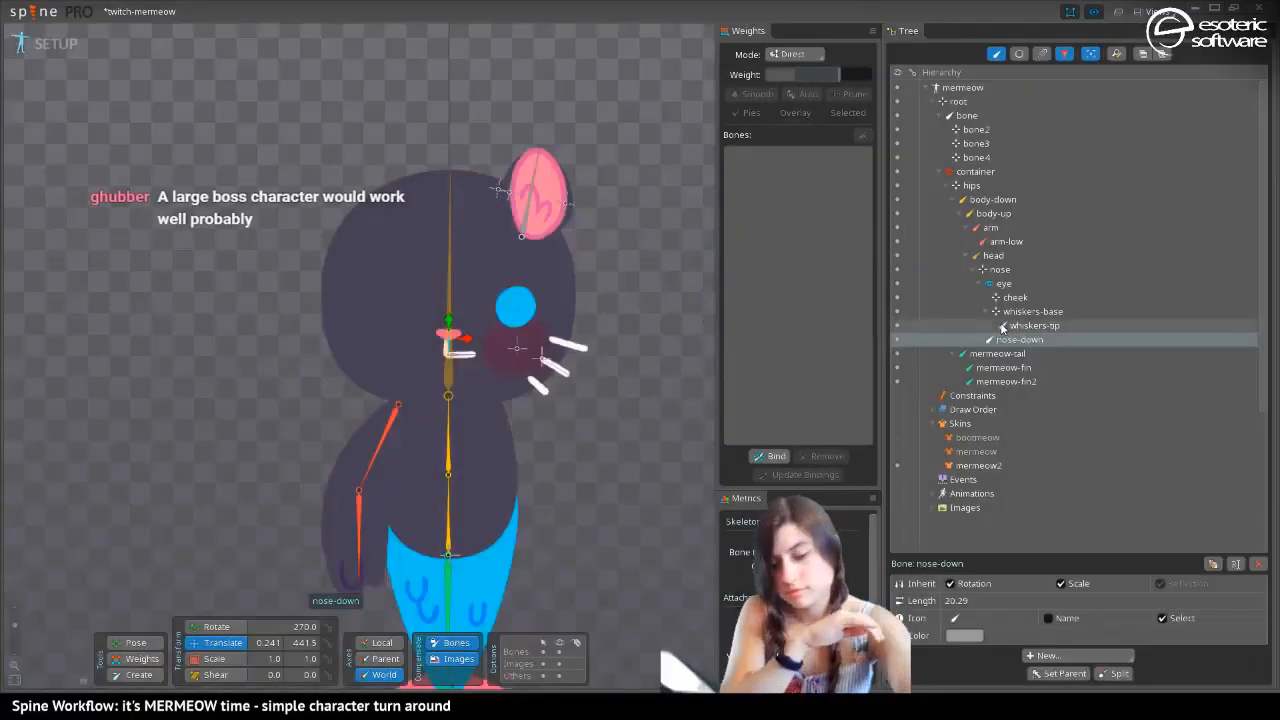
key("ctrl+s")
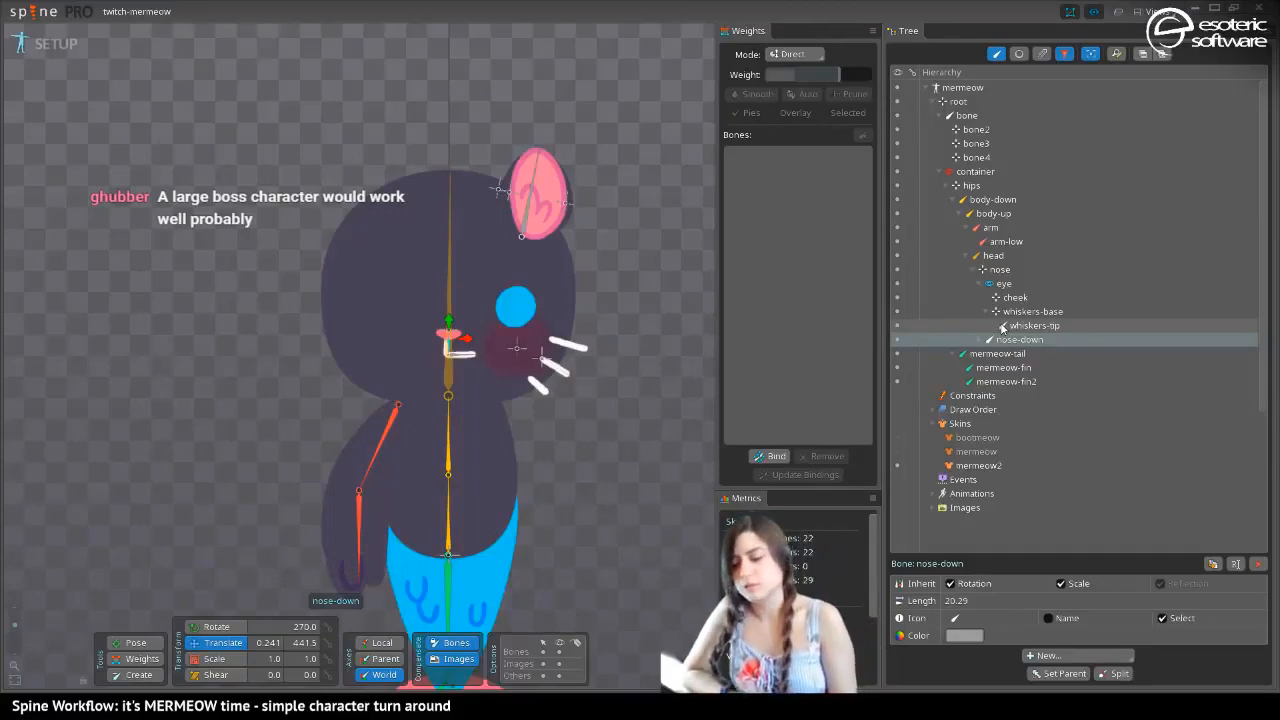
Review the whole character and compare the arm bone in the neighbouring skin, returning to the mermeow2 skin
left_click_drag(330, 257, 353, 313)
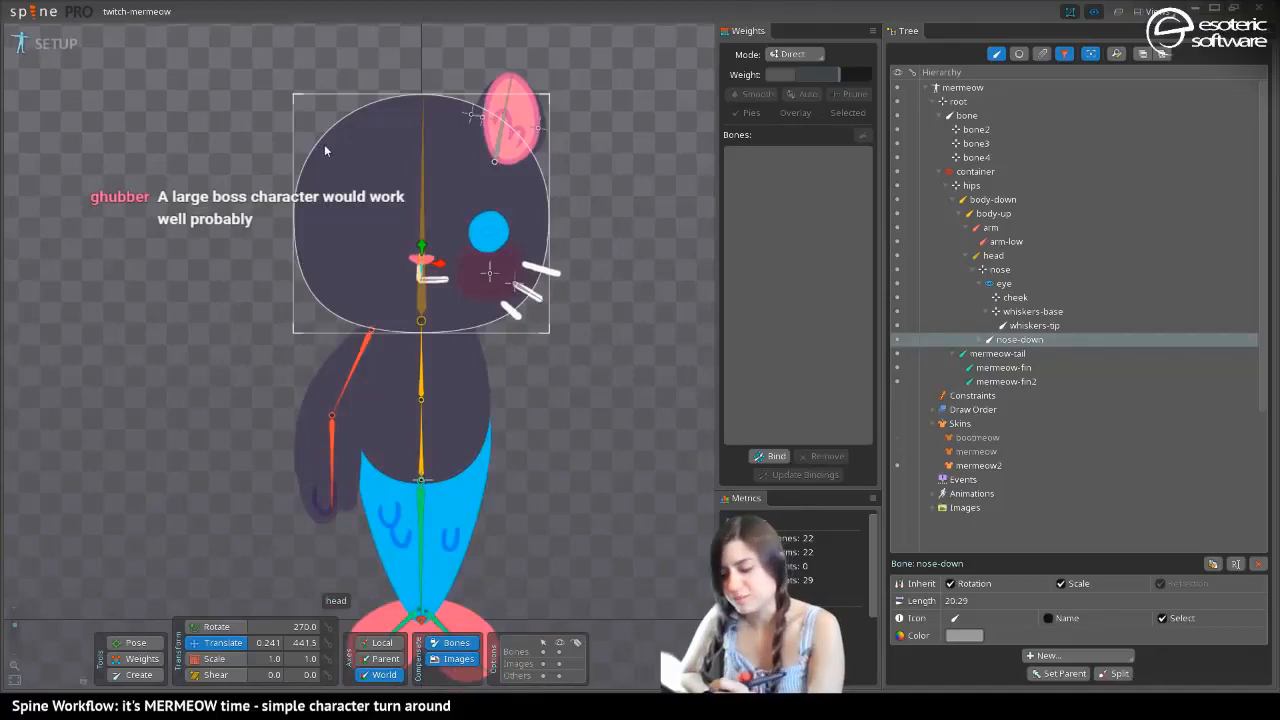
left_click_drag(302, 315, 296, 232)
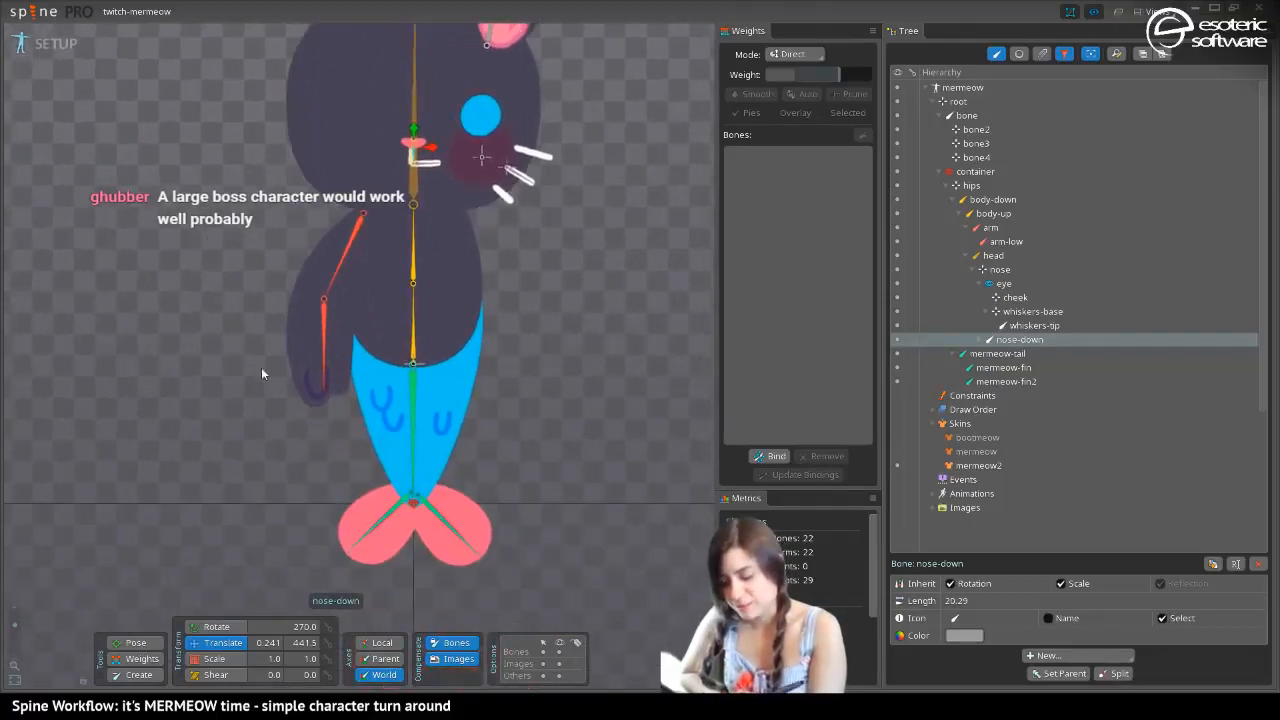
left_click_drag(258, 288, 312, 378)
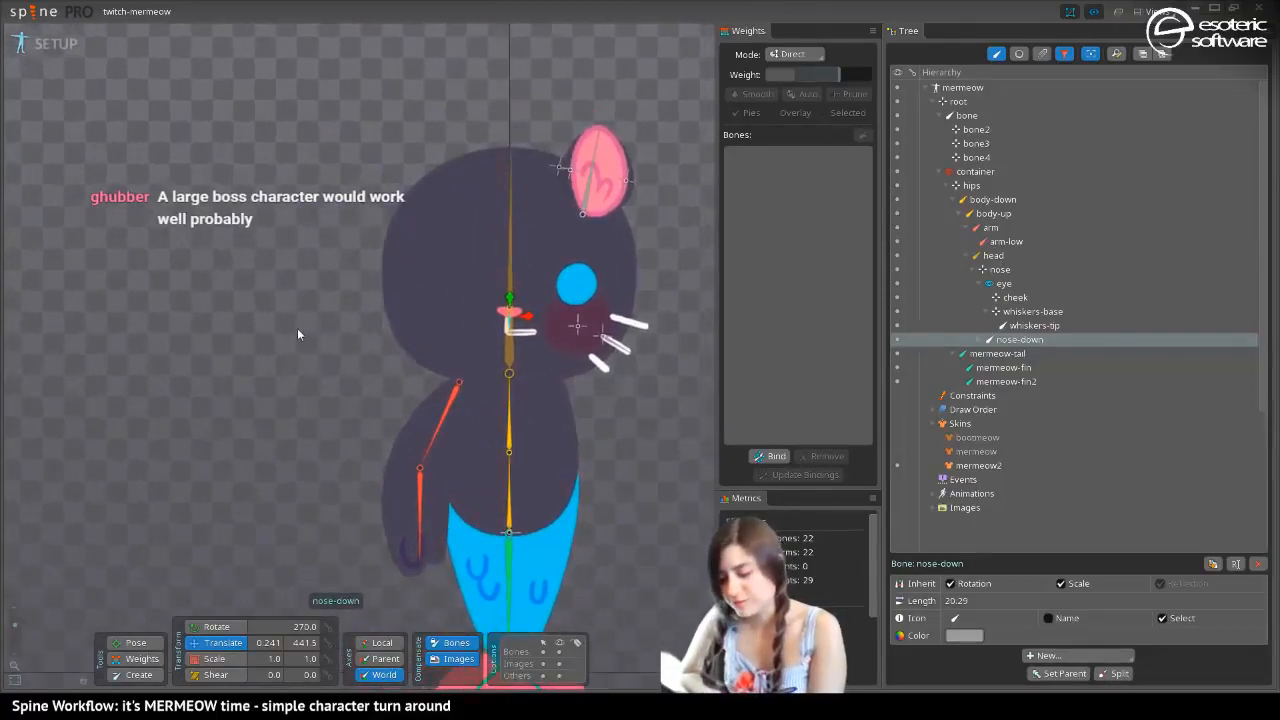
left_click_drag(297, 334, 167, 280)
left_click_drag(15, 628, 18, 620)
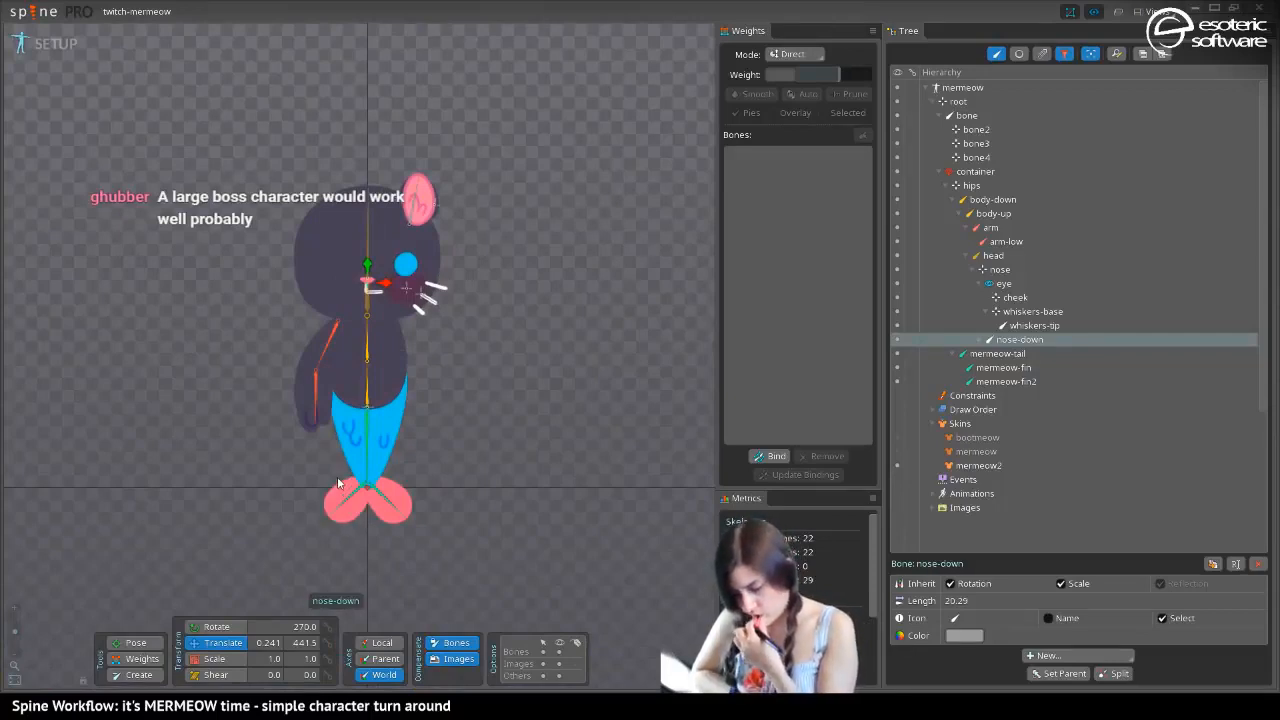
left_click(331, 339)
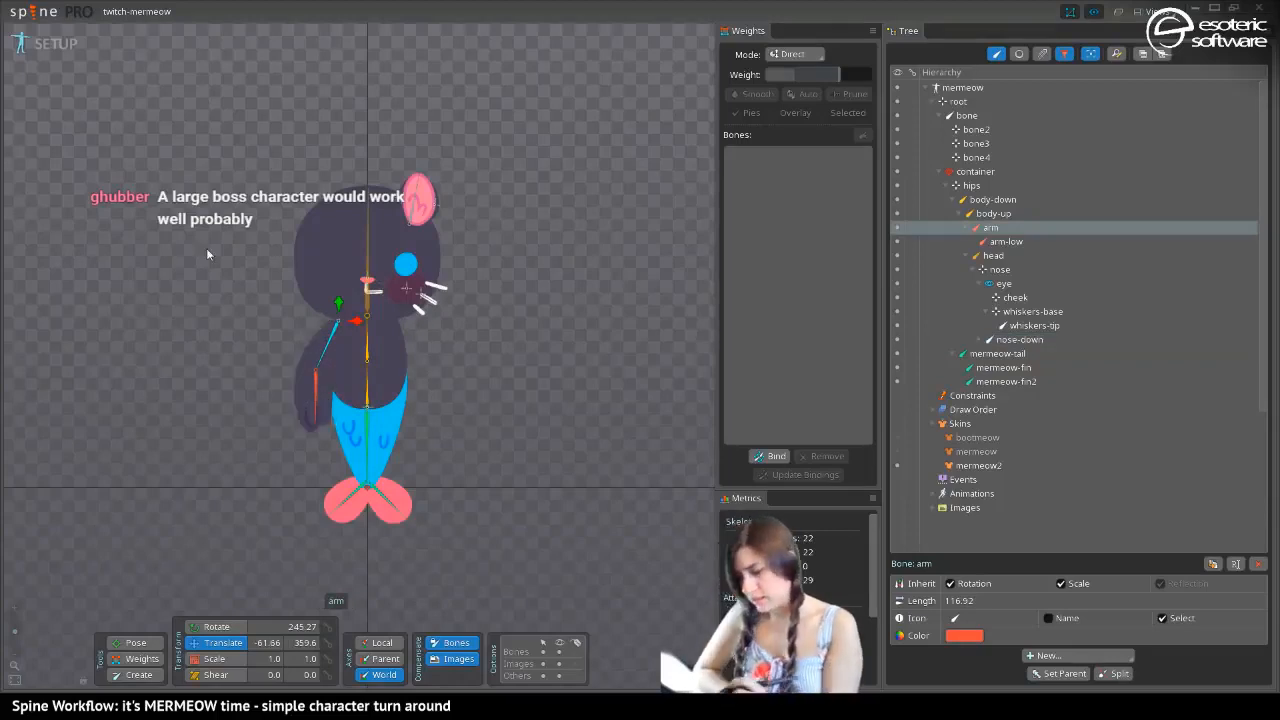
key("period")
key("comma")
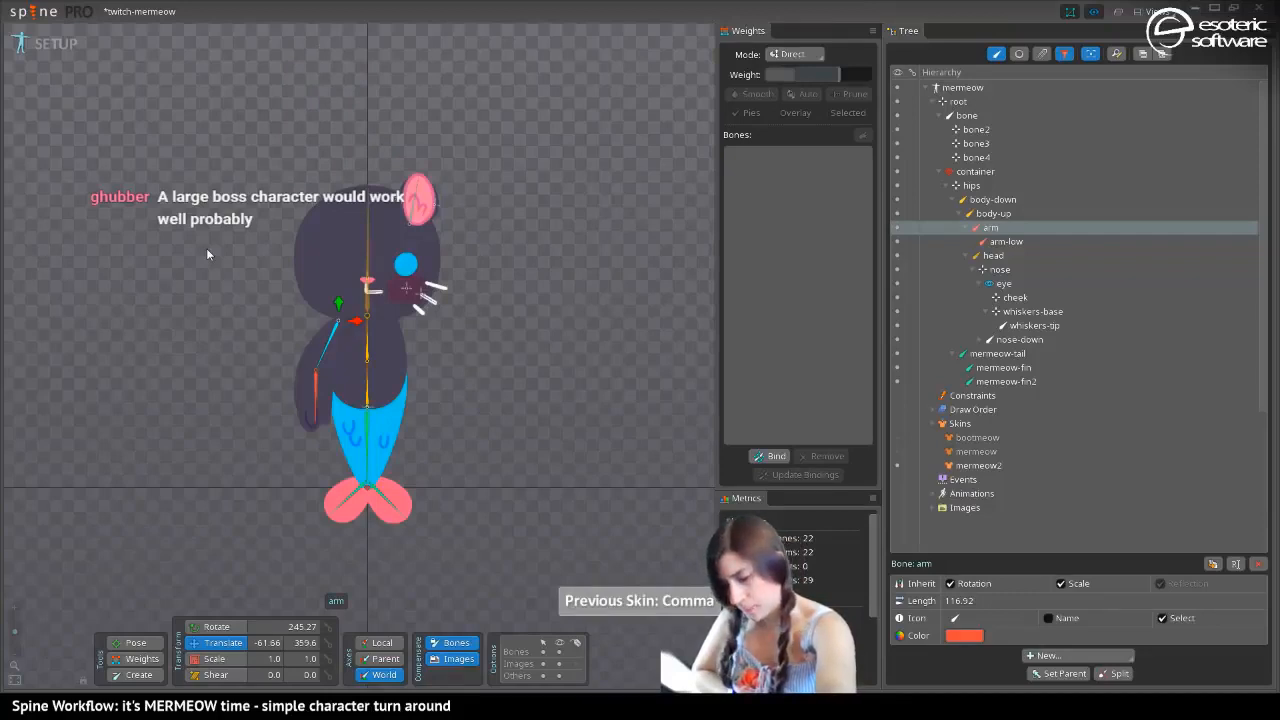
Try rotating the arm bone to 270 on the world axes with bone and image compensation enabled, and undo the rotation
left_click(315, 390)
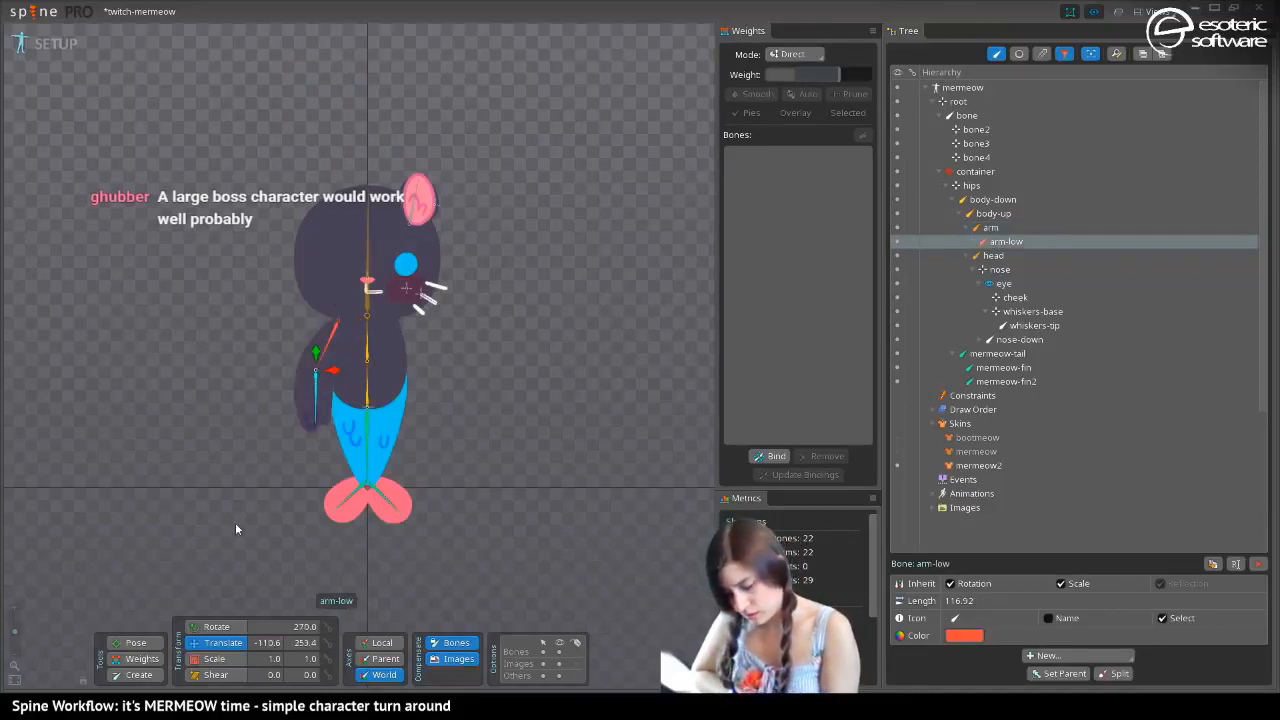
left_click(333, 338)
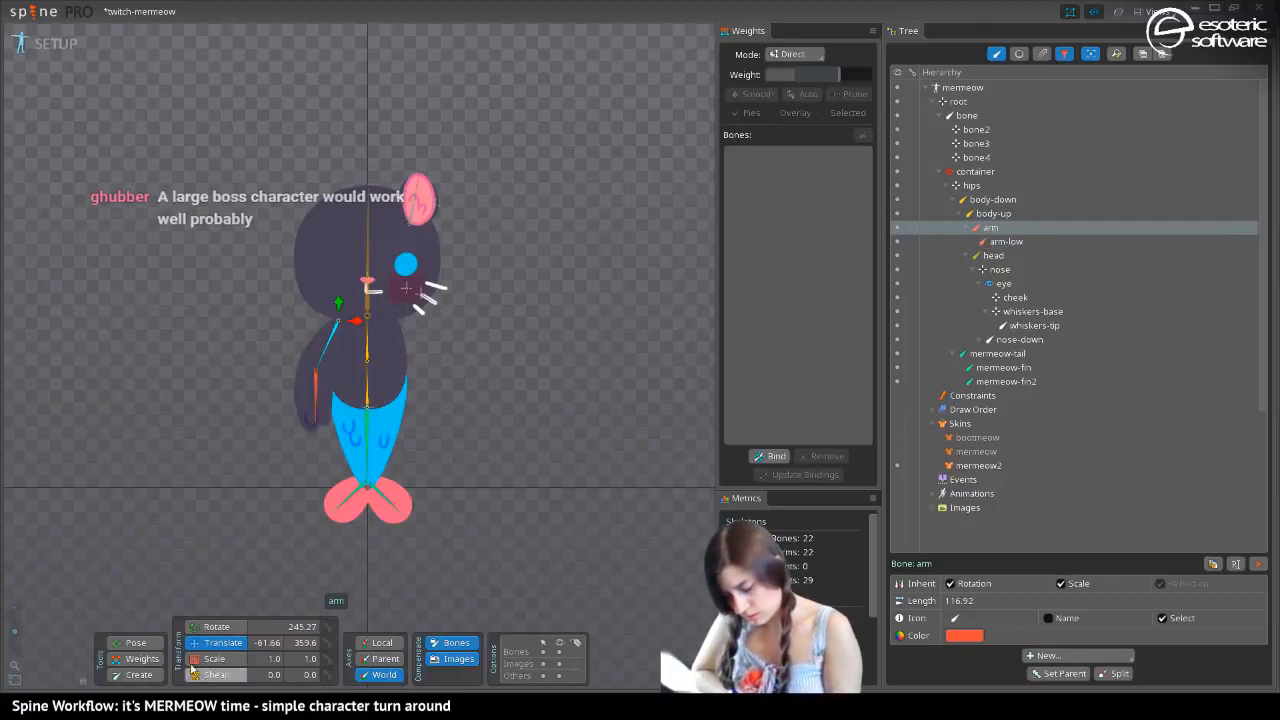
key("ctrl+s")
type("270")
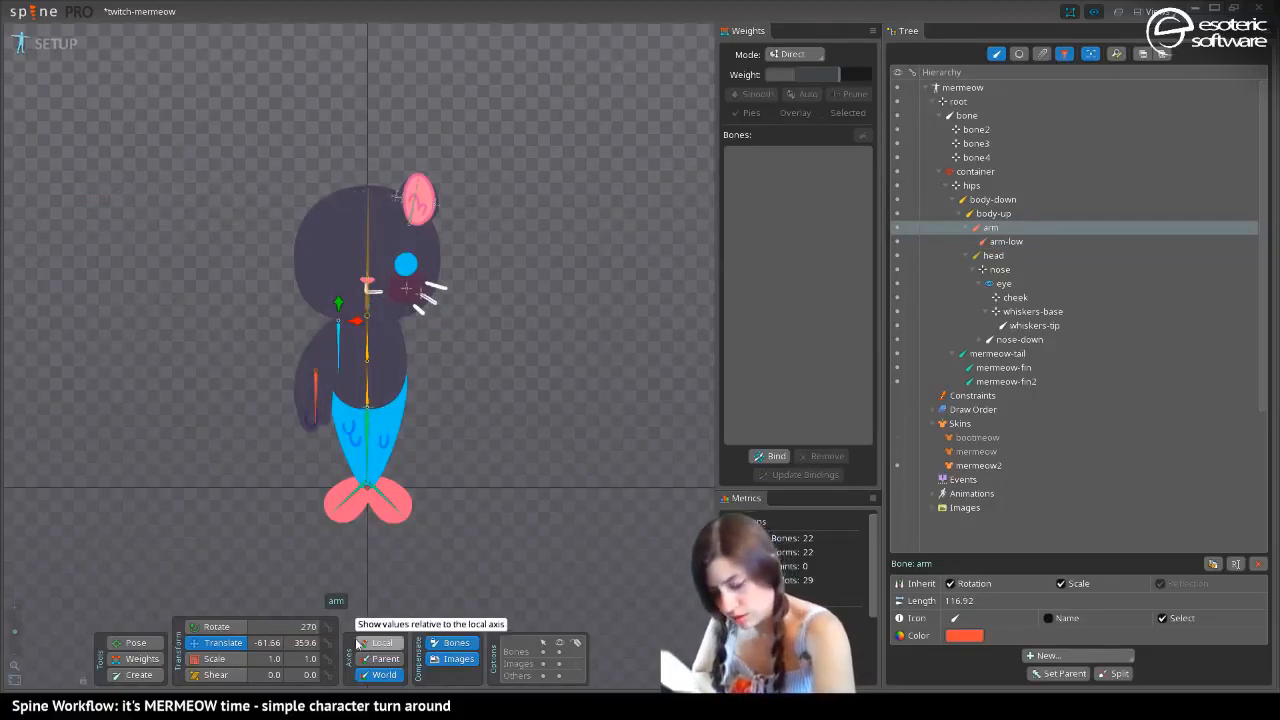
key("ctrl+z")
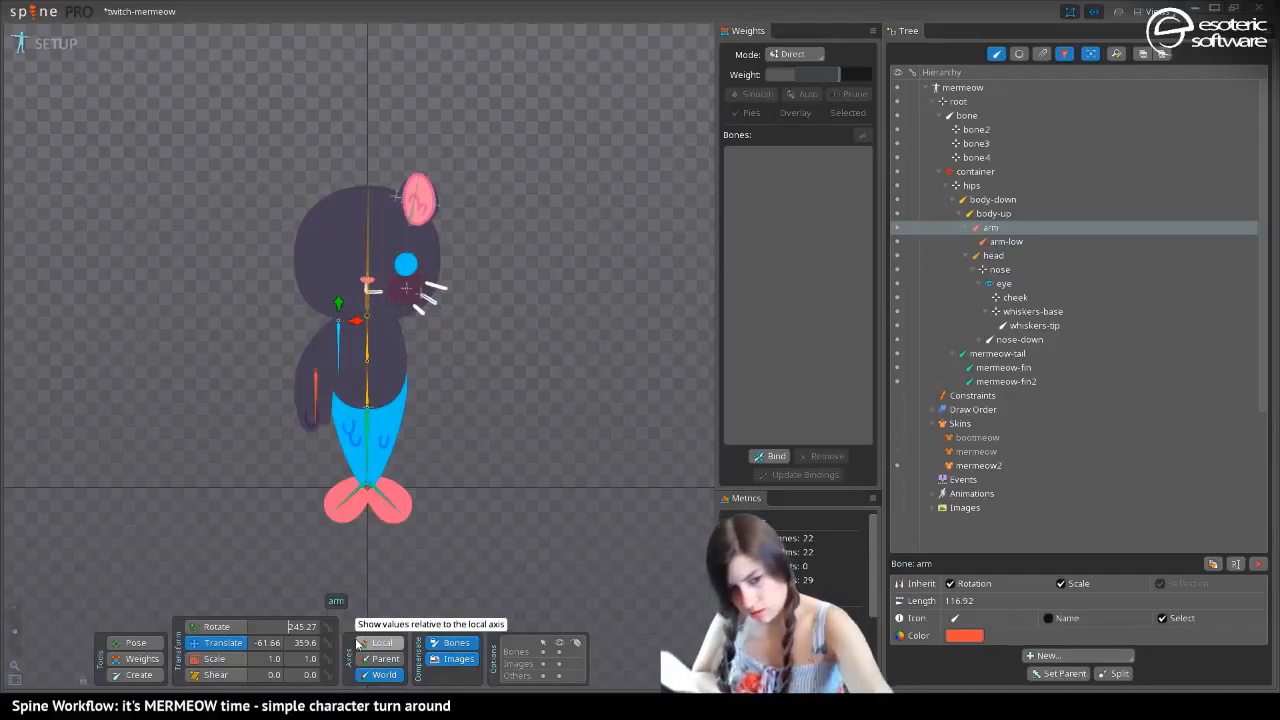
key("ctrl+y")
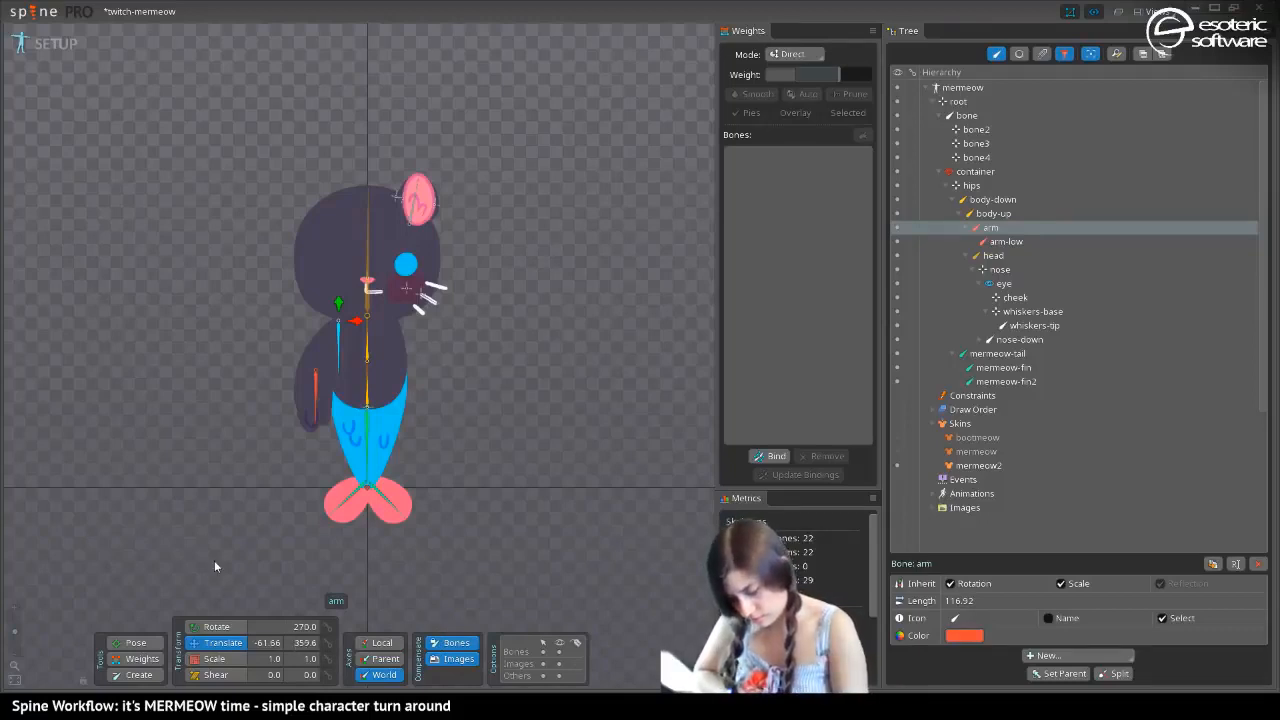
left_click(993, 254)
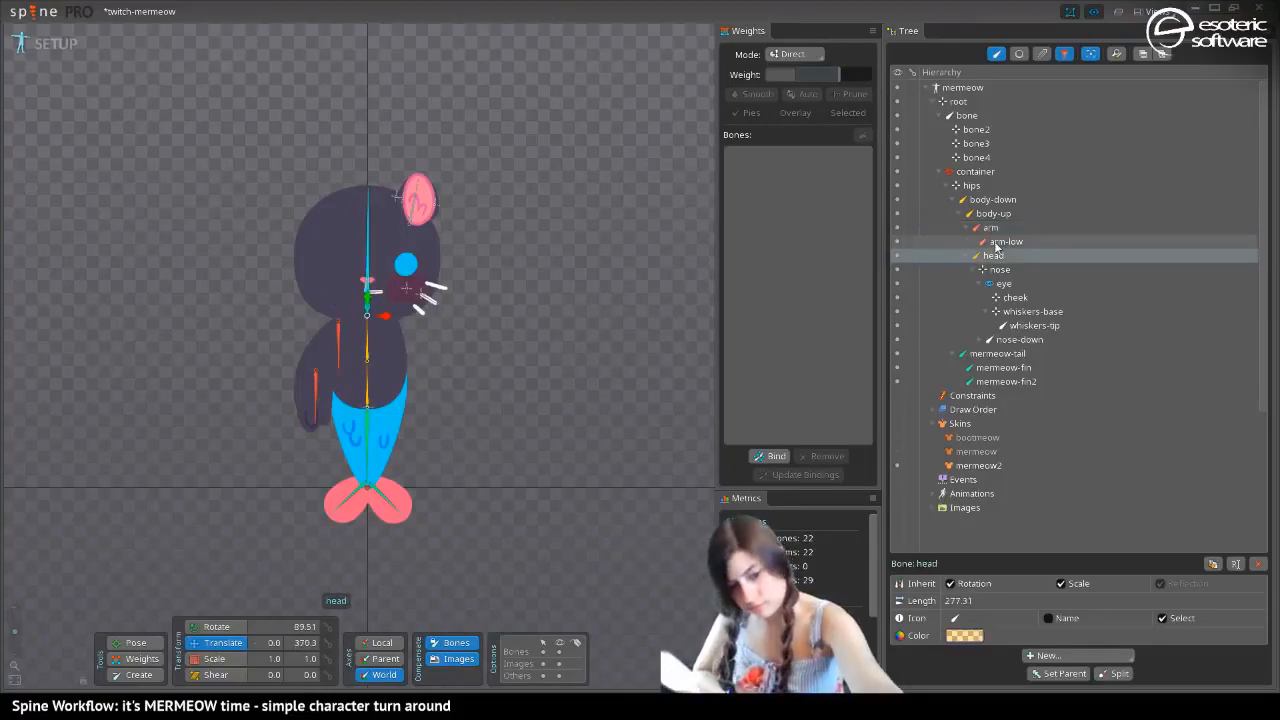
key("ctrl+z")
Turn off compensation for bones and images and set the arm bone's world rotation to 270
left_click(448, 643)
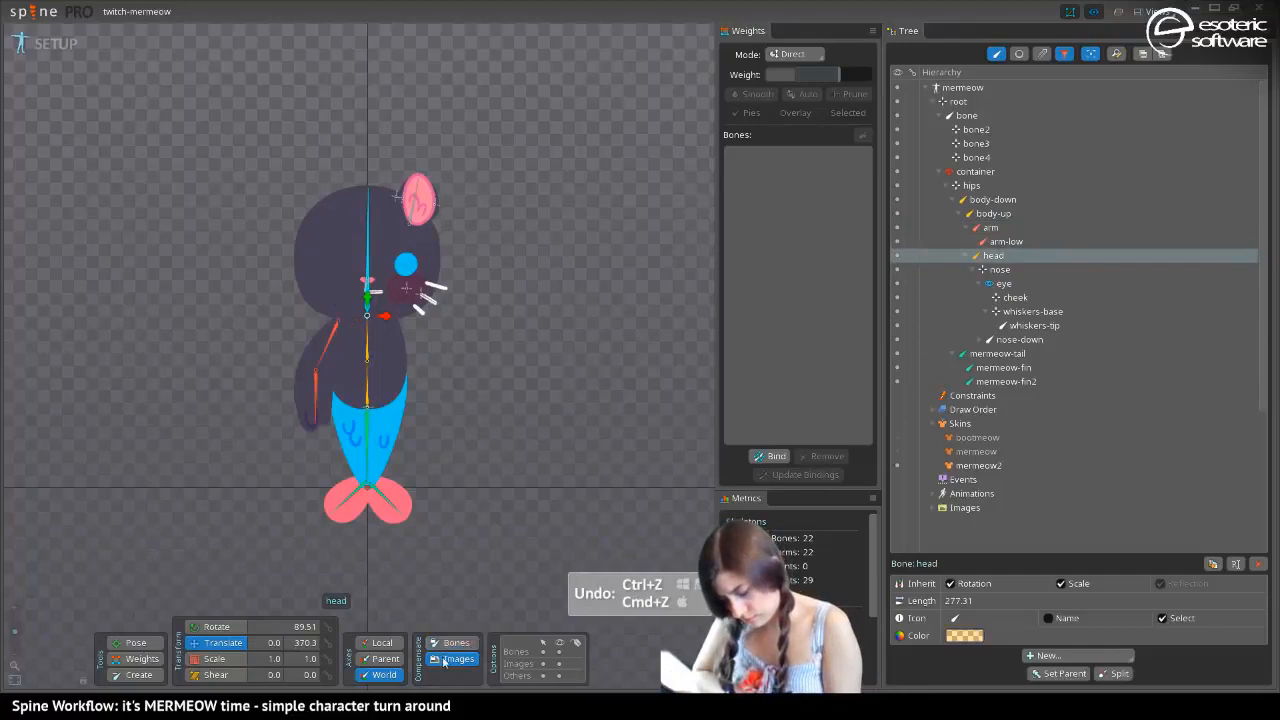
left_click(444, 659)
left_click(331, 342)
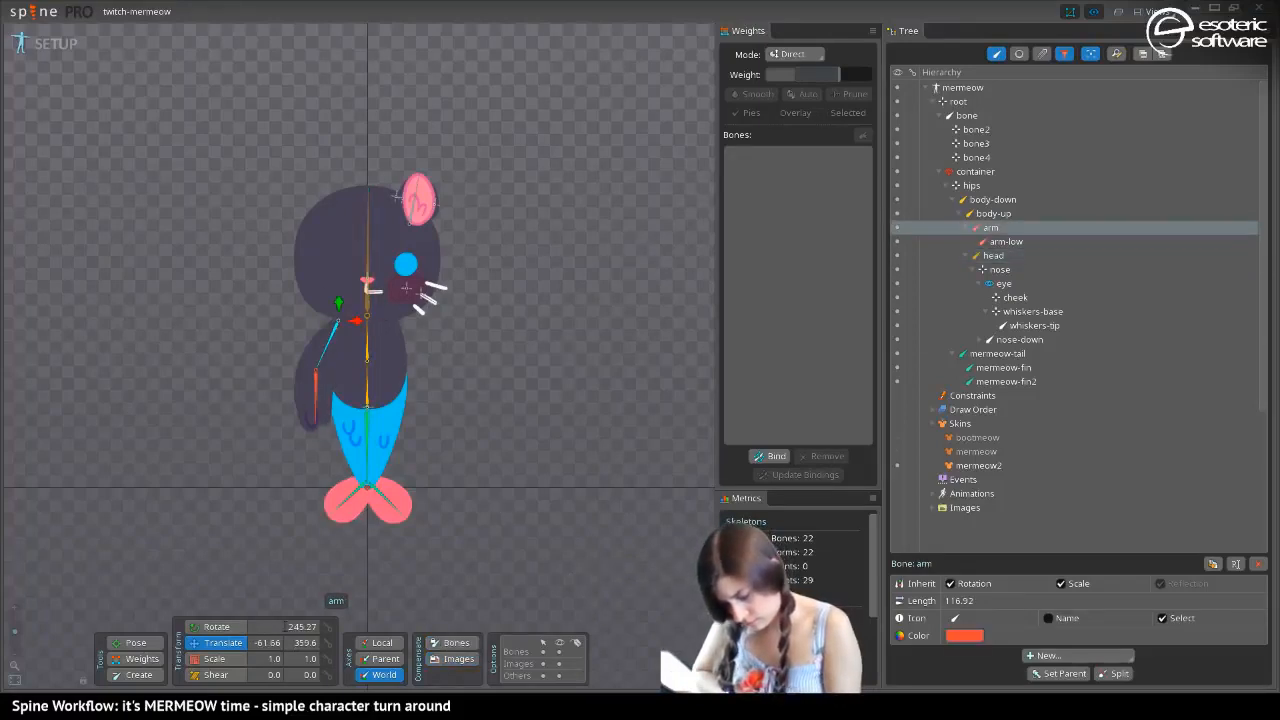
type("270")
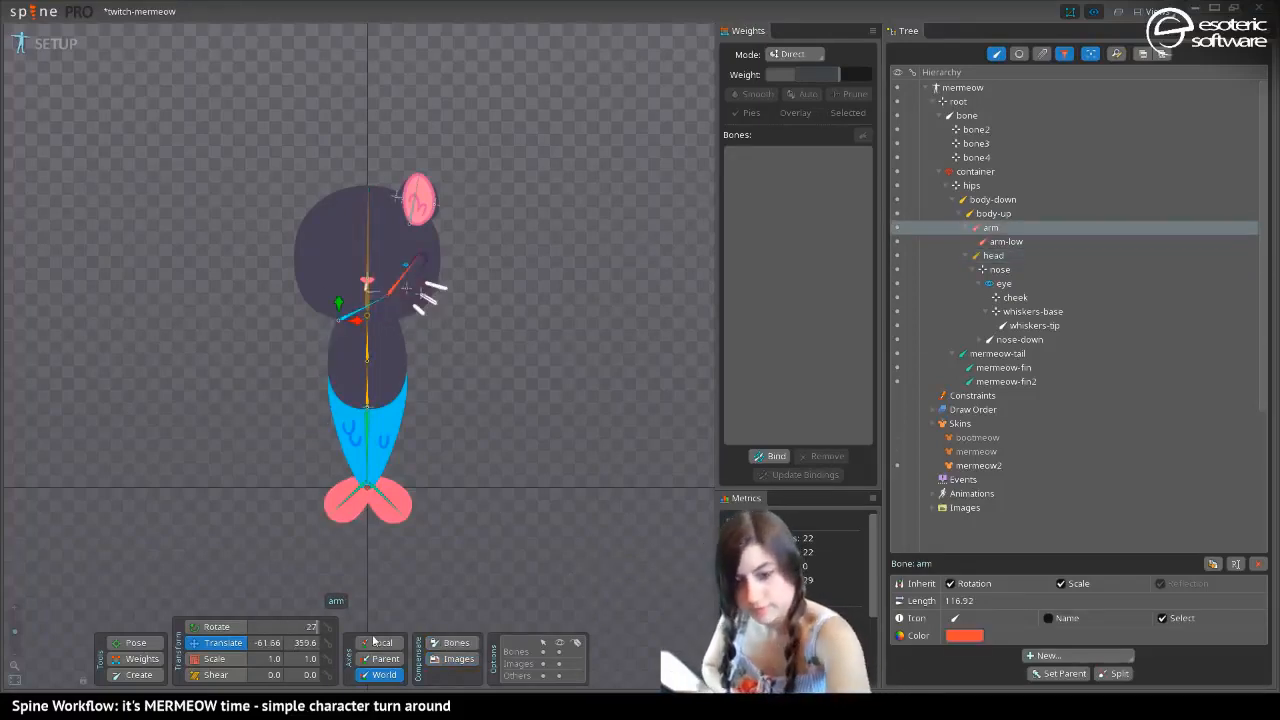
Select the arm-low bone and set its world rotation to 270
left_click(314, 486)
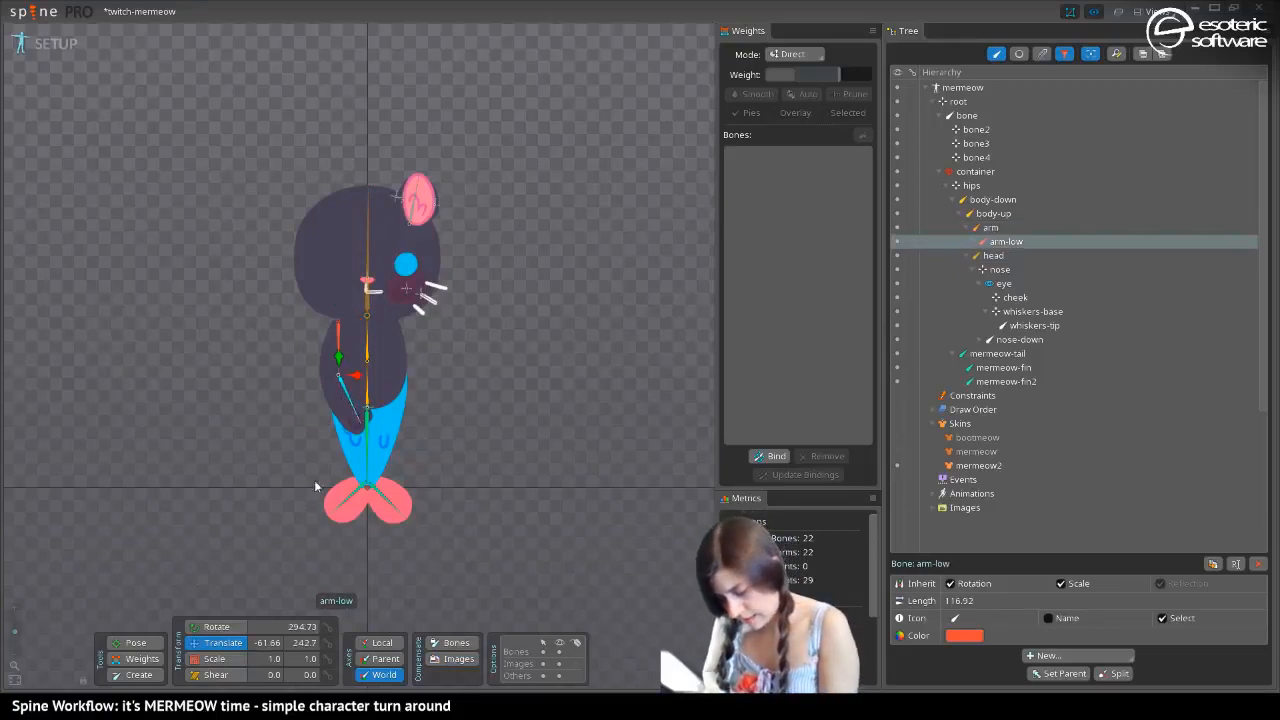
left_click(298, 626)
type("2")
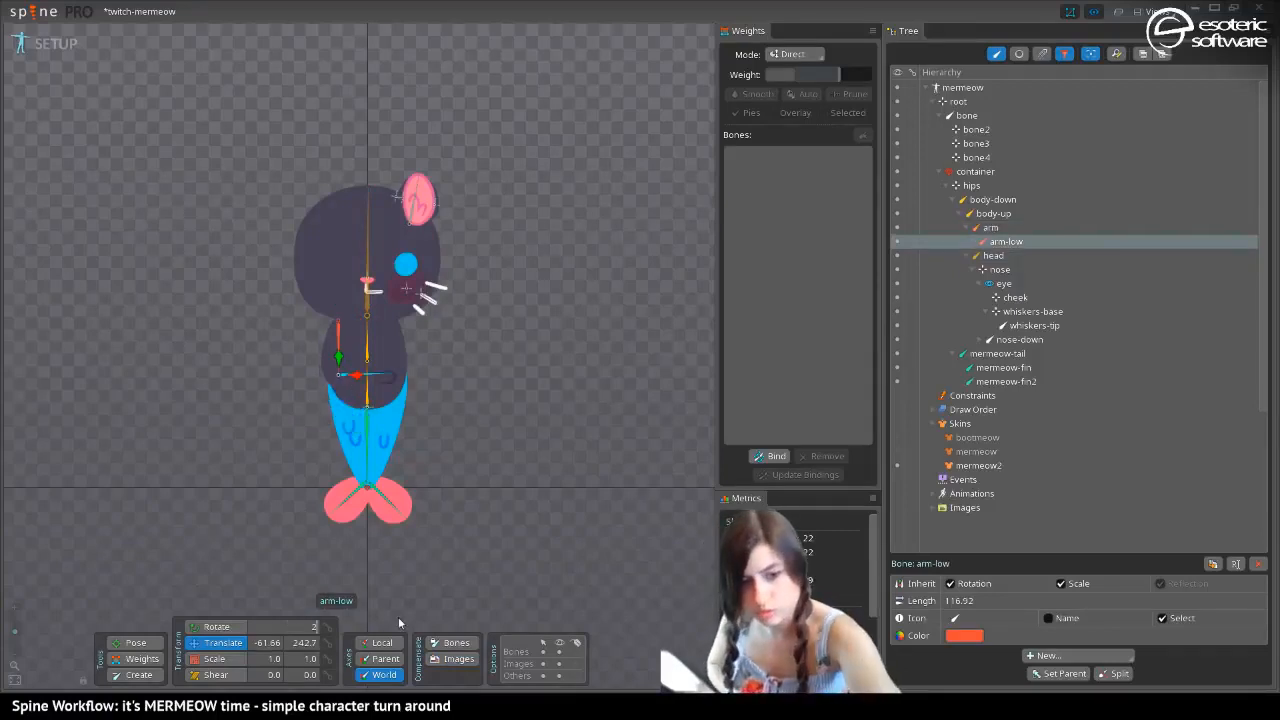
type("70")
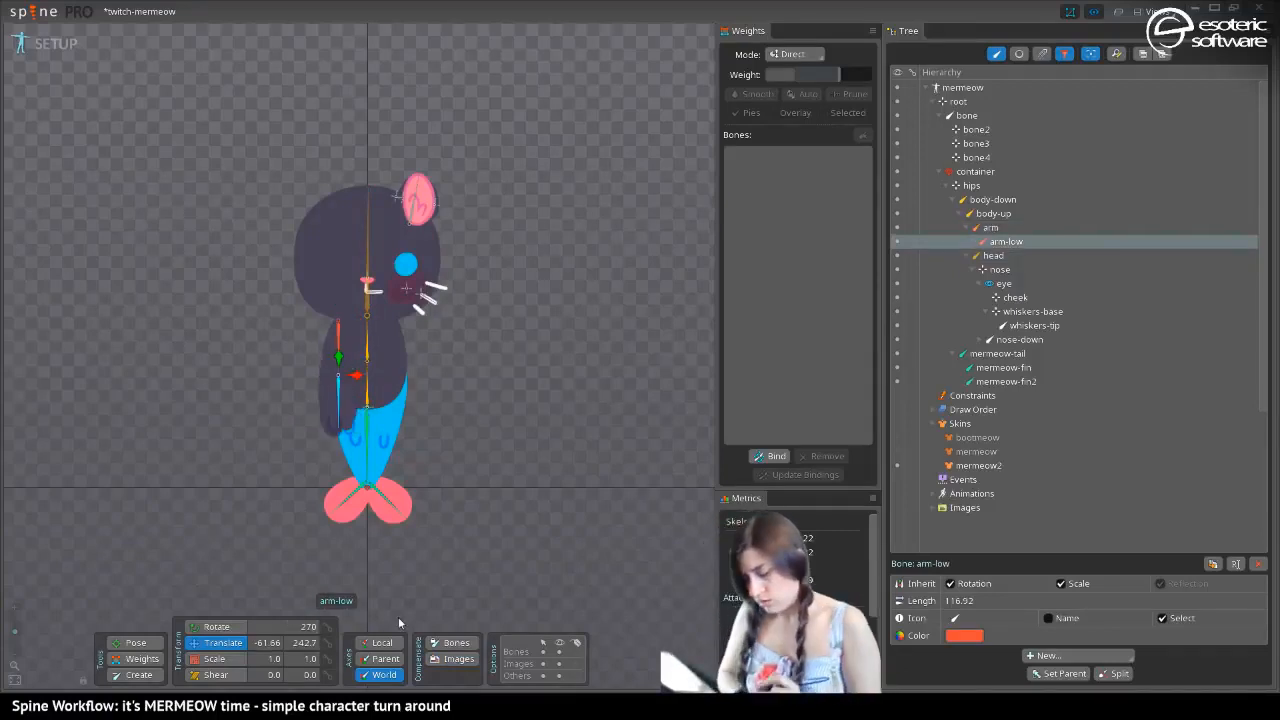
Move the mermeow2 skin's fingers image onto the end of the straightened arm, at about X -61.9, Y 144.7
left_click(334, 420)
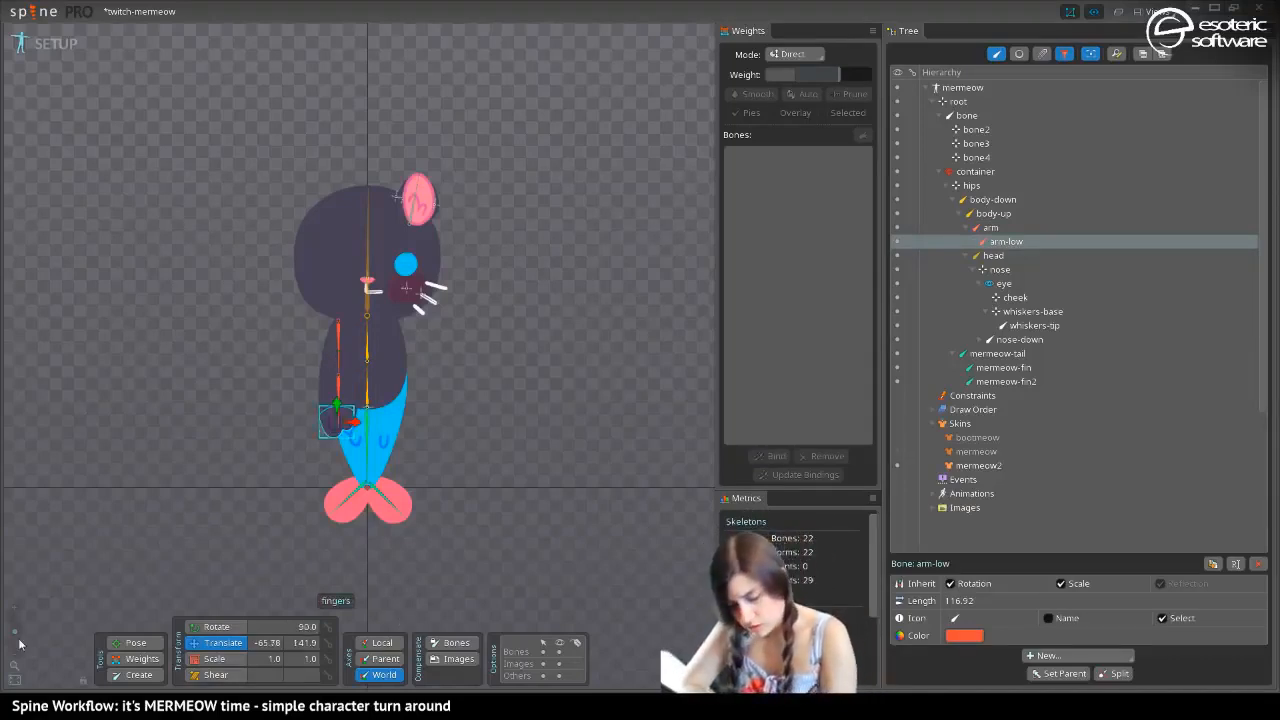
left_click_drag(15, 633, 15, 621)
left_click_drag(208, 518, 204, 418)
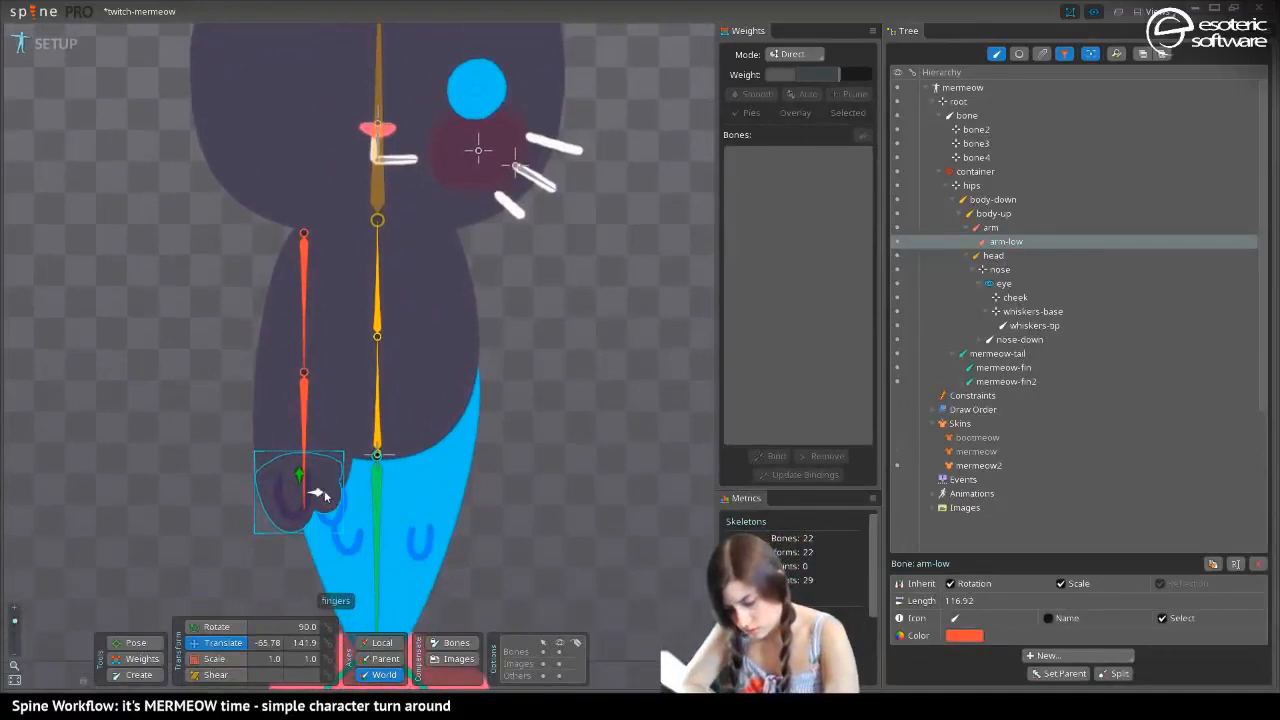
mouse_move(324, 496)
left_mouse_down()
mouse_move(306, 470)
mouse_move(317, 486)
left_mouse_up()
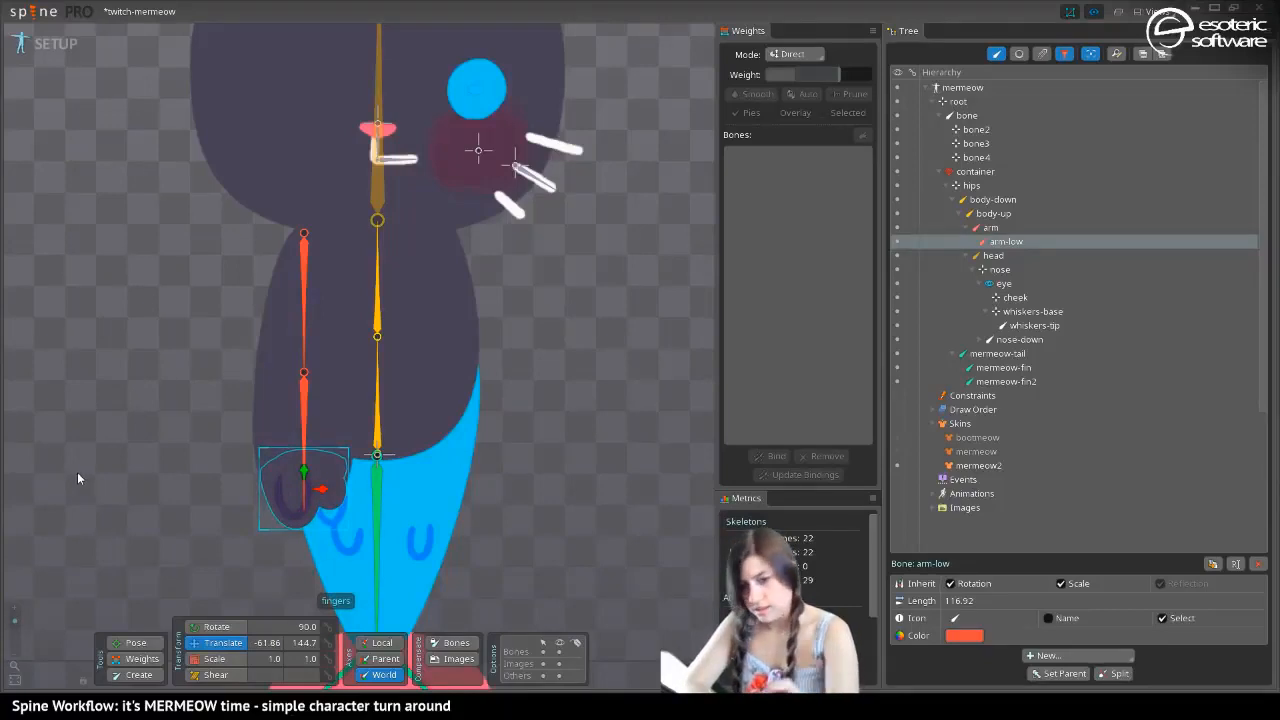
Try to paste the fingers' transform in the bootmeow skin, and move its fingers image by hand to about X -63, Y 144
key("ctrl+c")
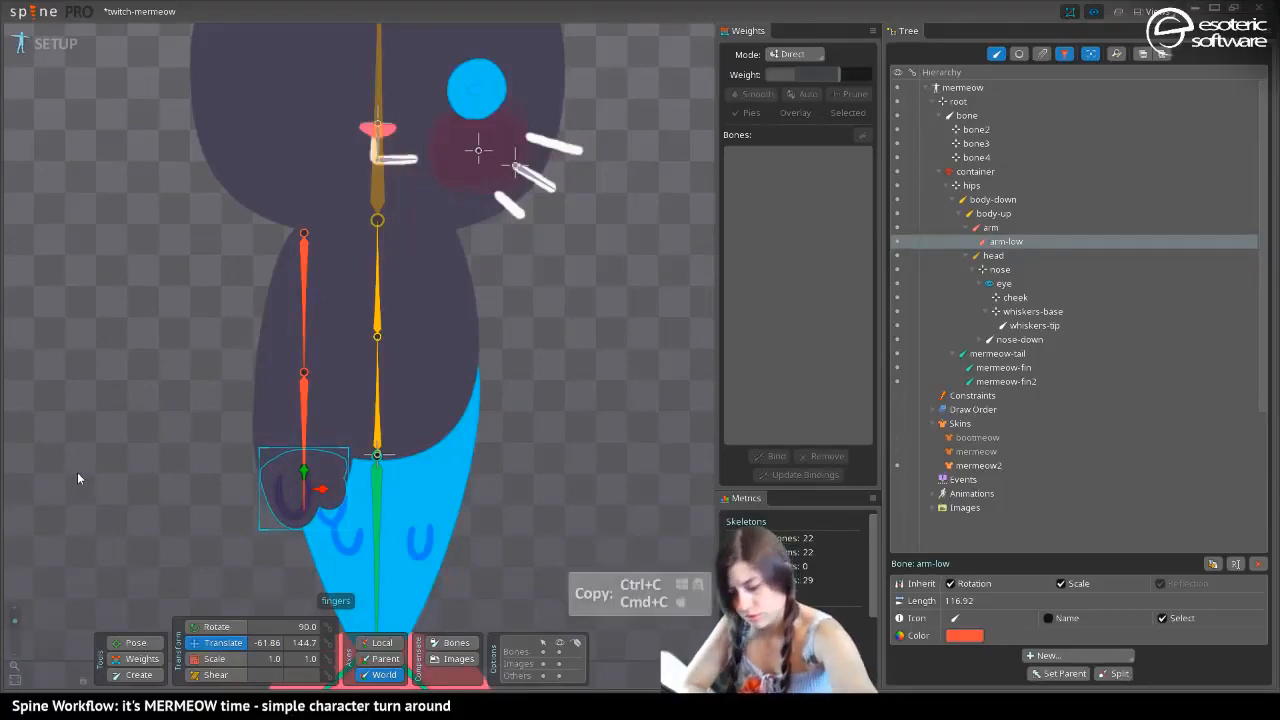
key("period")
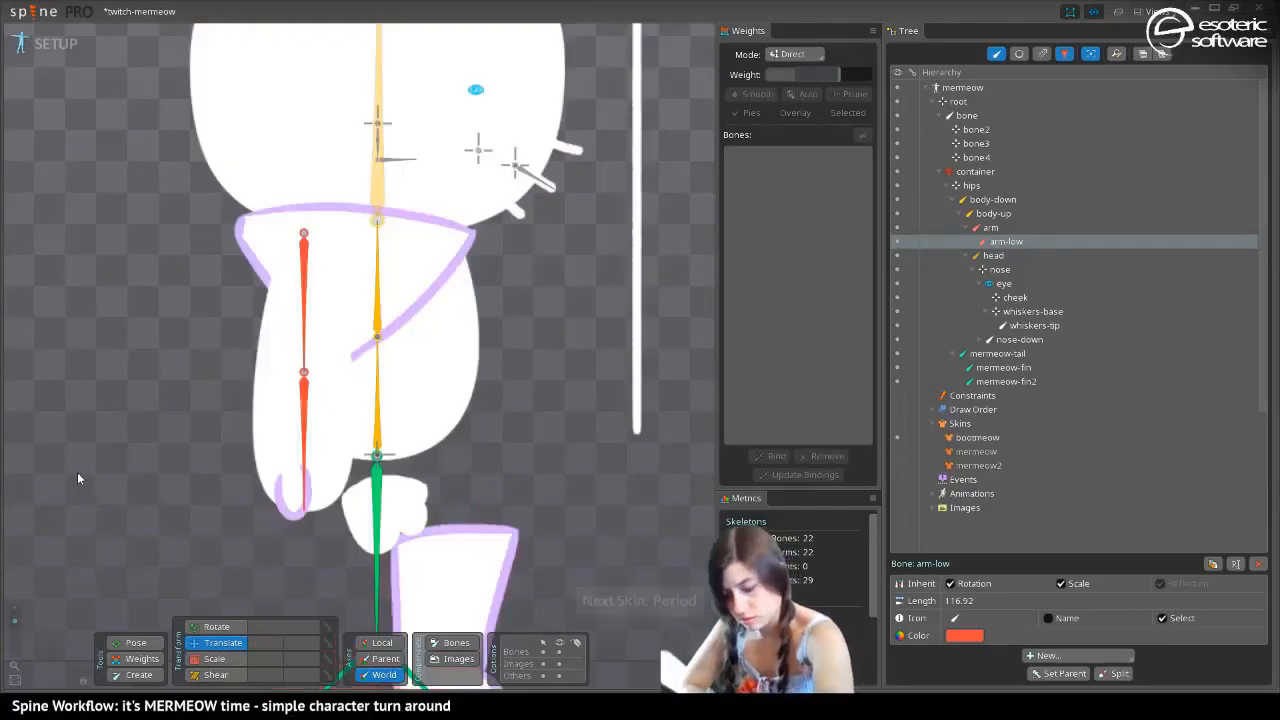
left_click(360, 520)
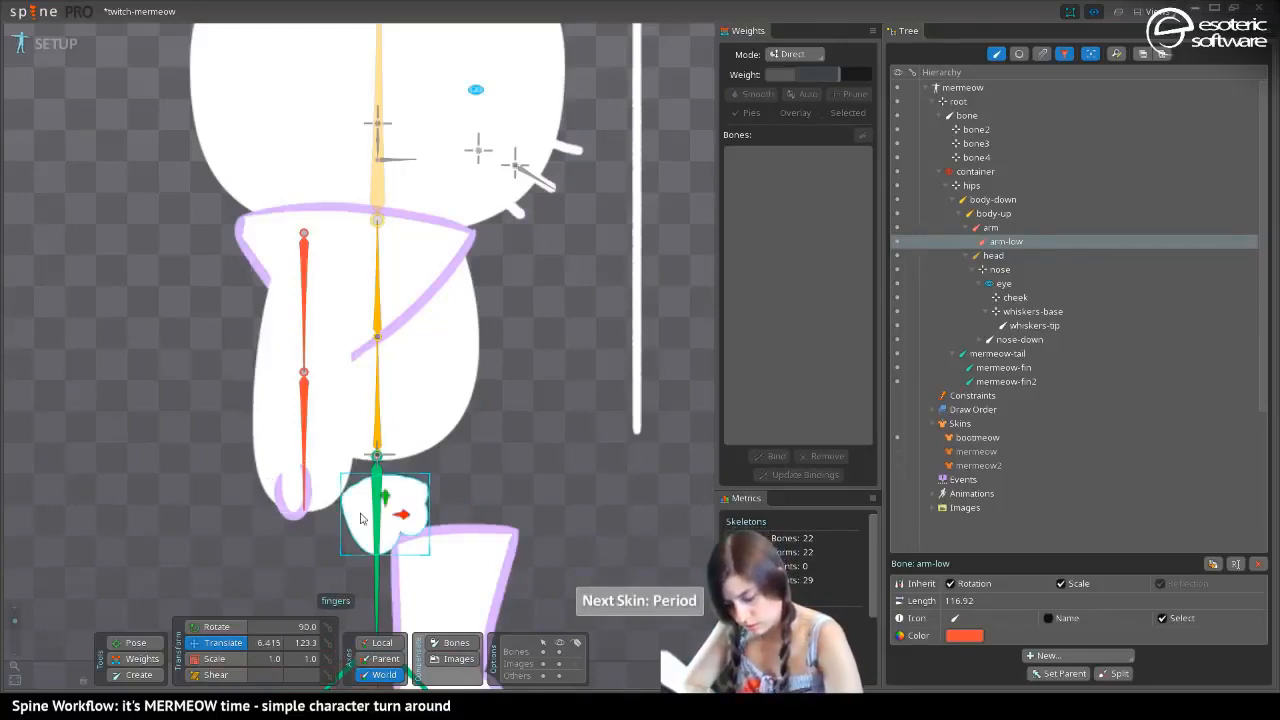
key("ctrl+v")
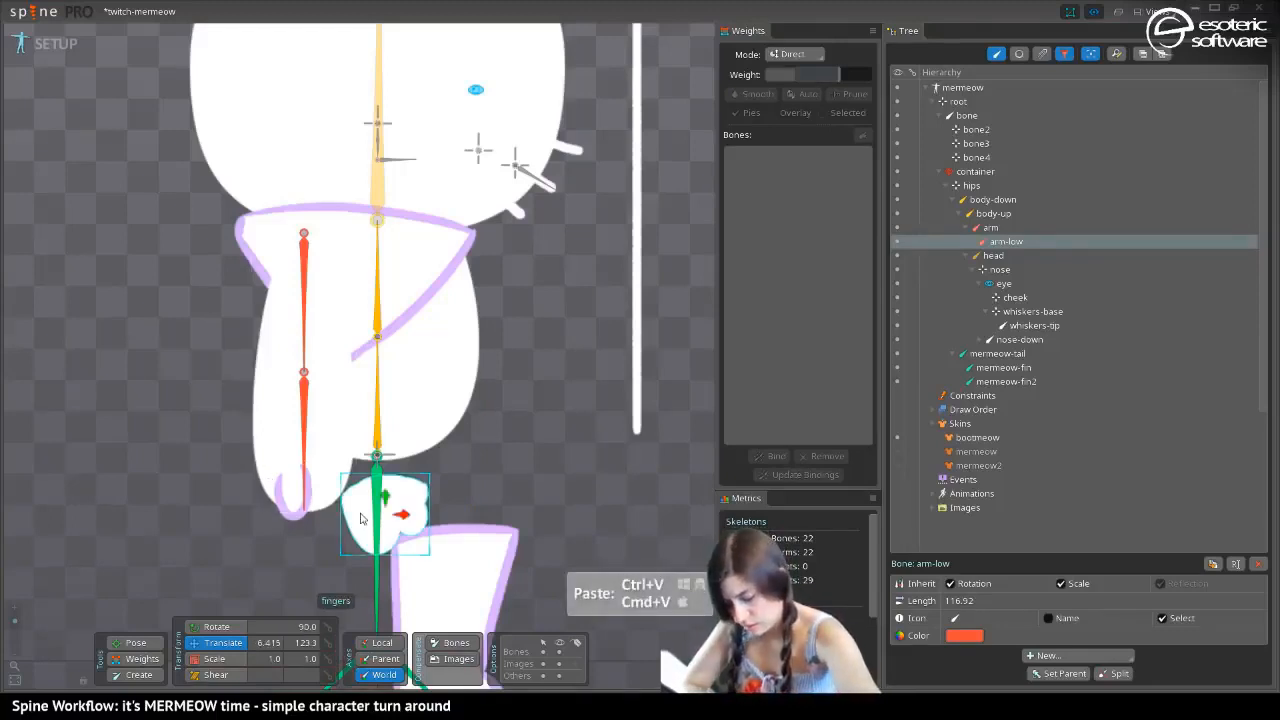
left_click_drag(362, 518, 306, 476)
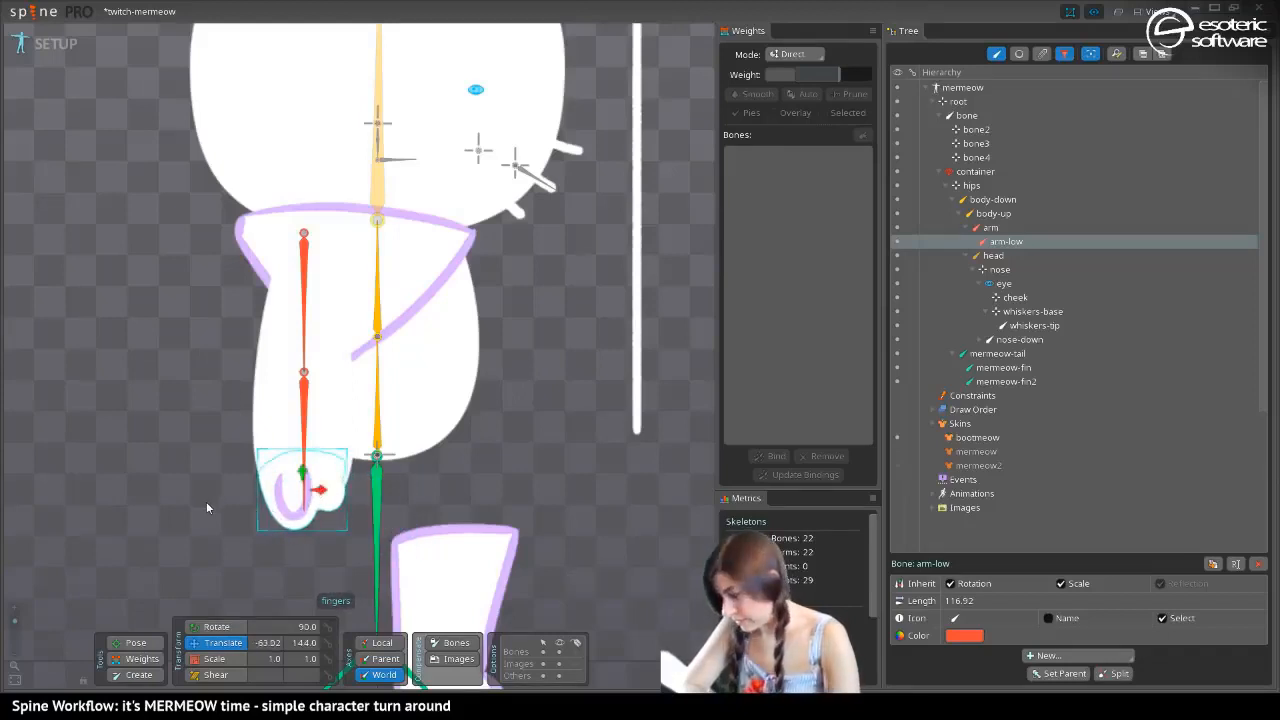
Try to copy the fingers' transform from the mermeow2 skin and paste it onto the fingers in the bootmeow and mermeow skins
key("period")
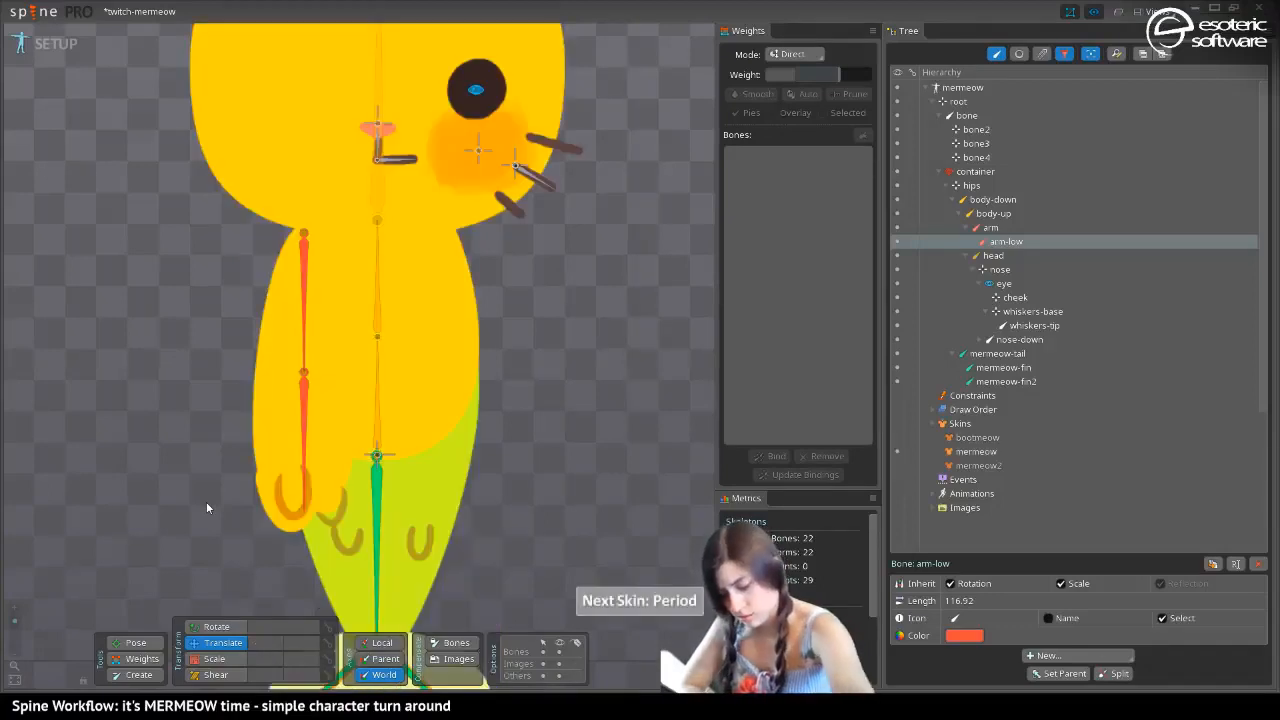
left_click_drag(266, 476, 264, 478)
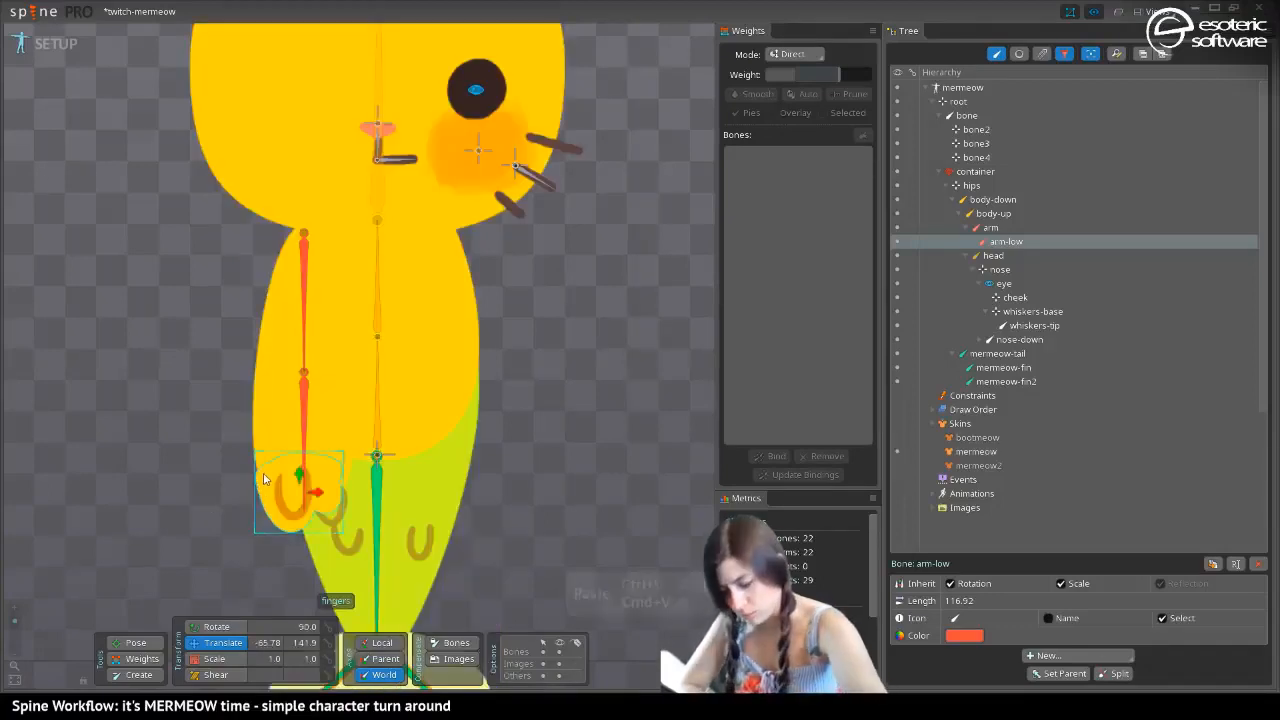
key("ctrl+v")
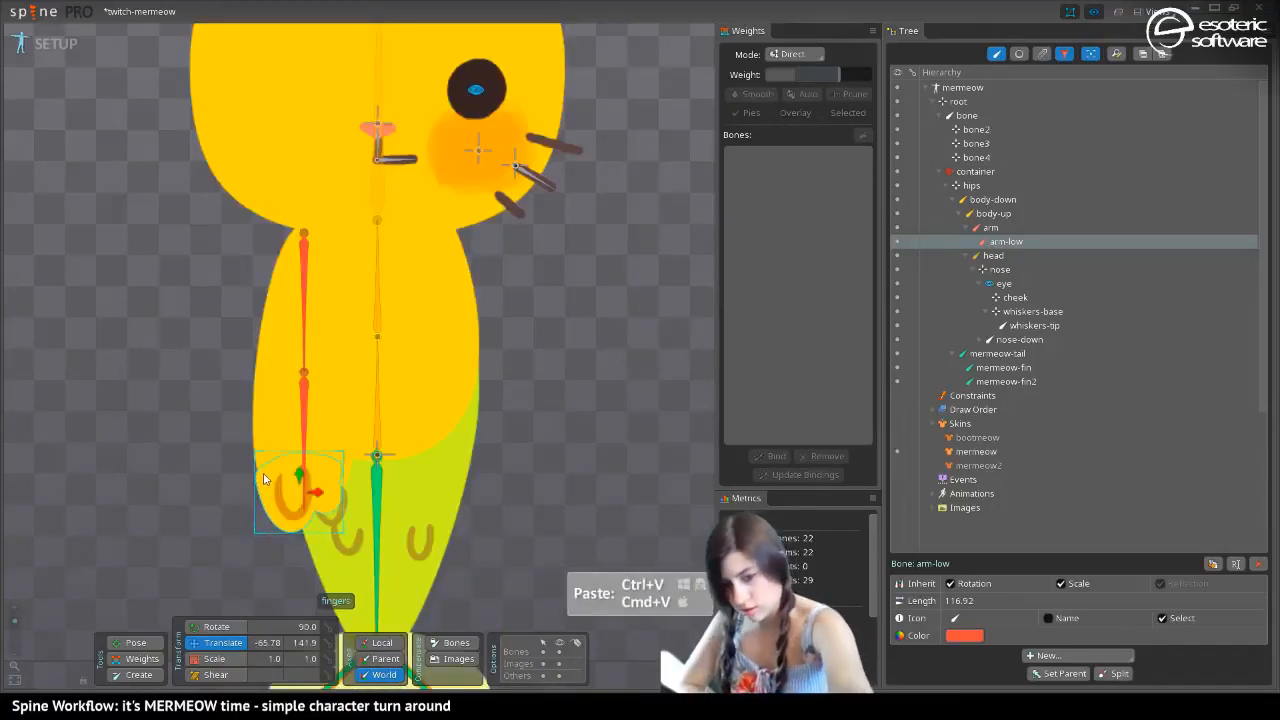
key("period")
left_click_drag(263, 472, 265, 473)
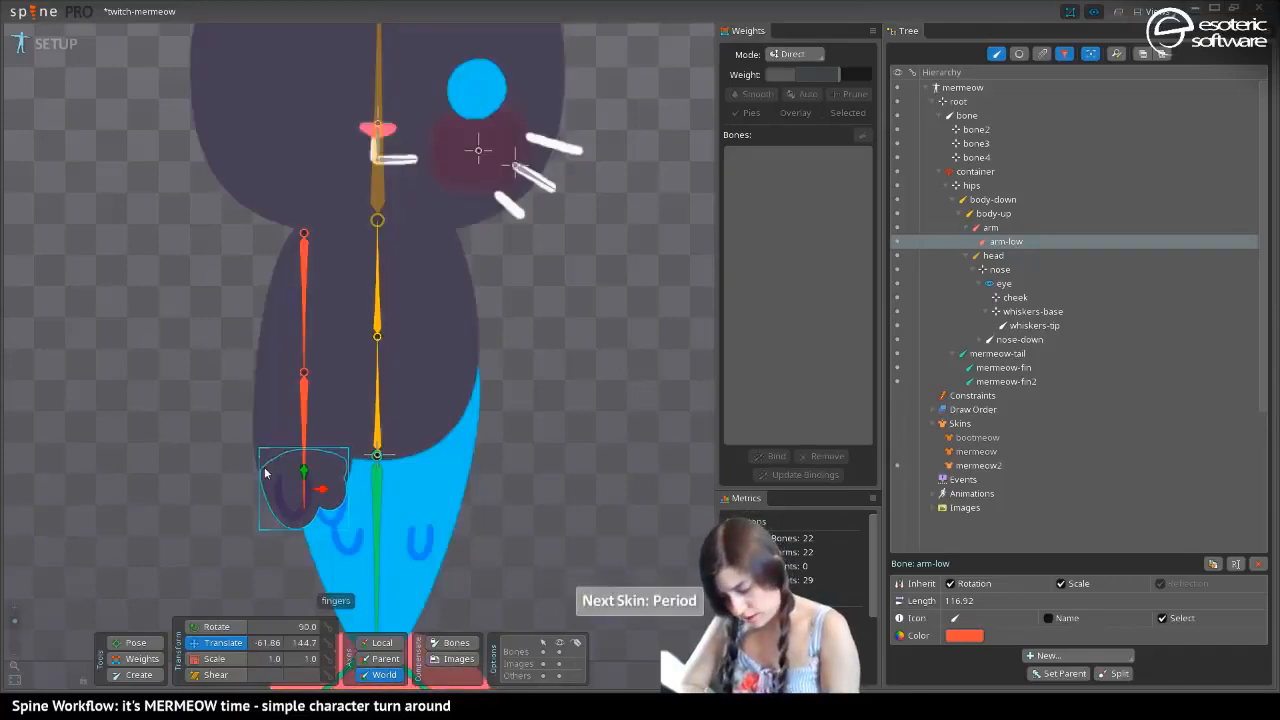
key("ctrl+c")
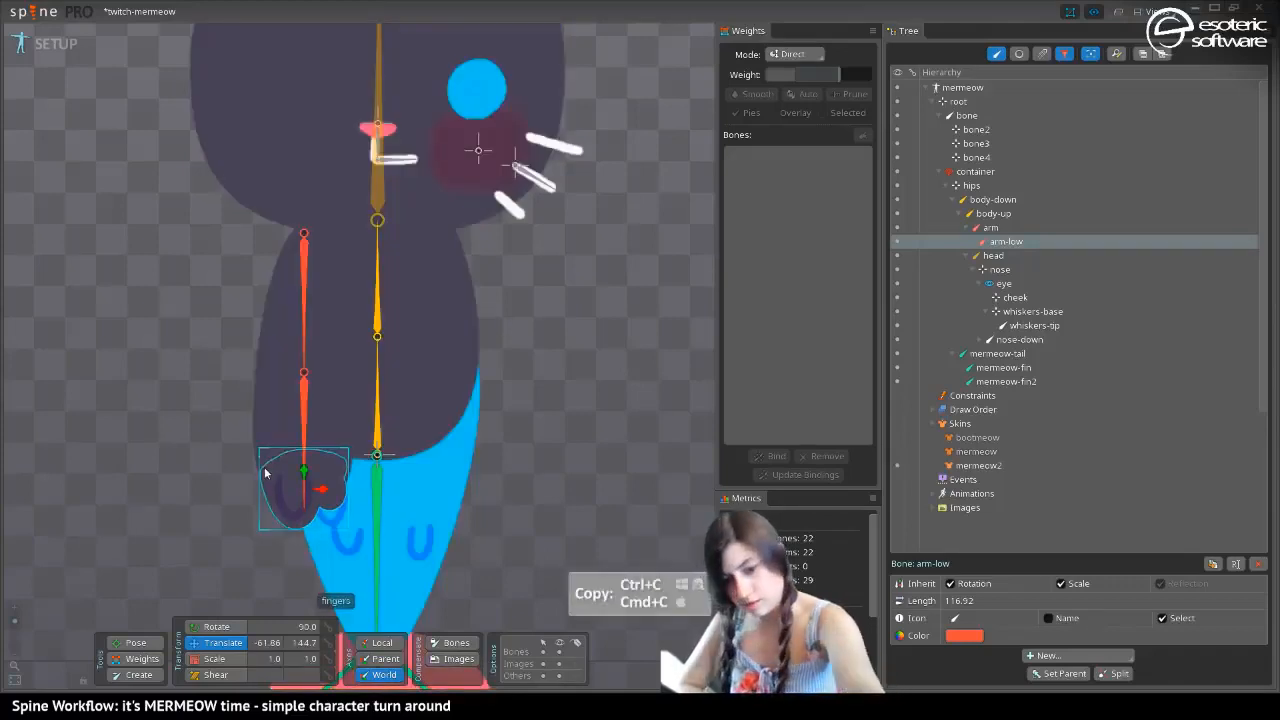
key("period")
left_click_drag(265, 473, 260, 470)
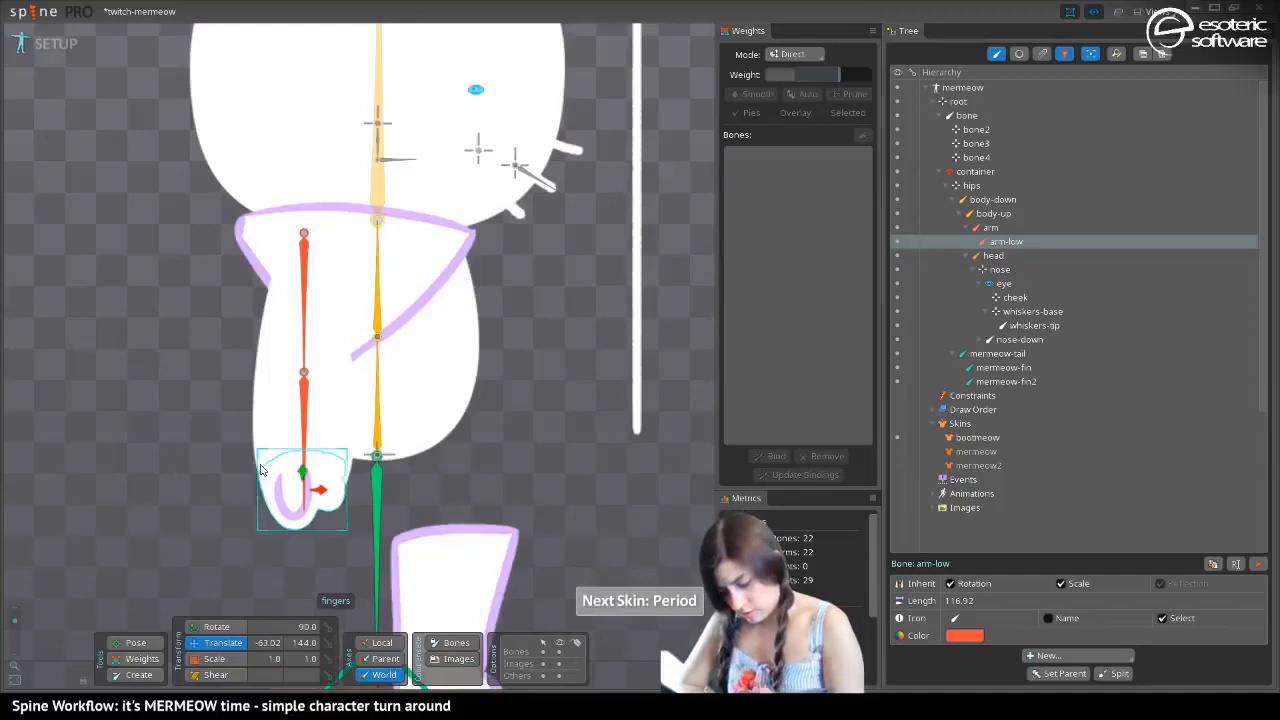
key("ctrl+v")
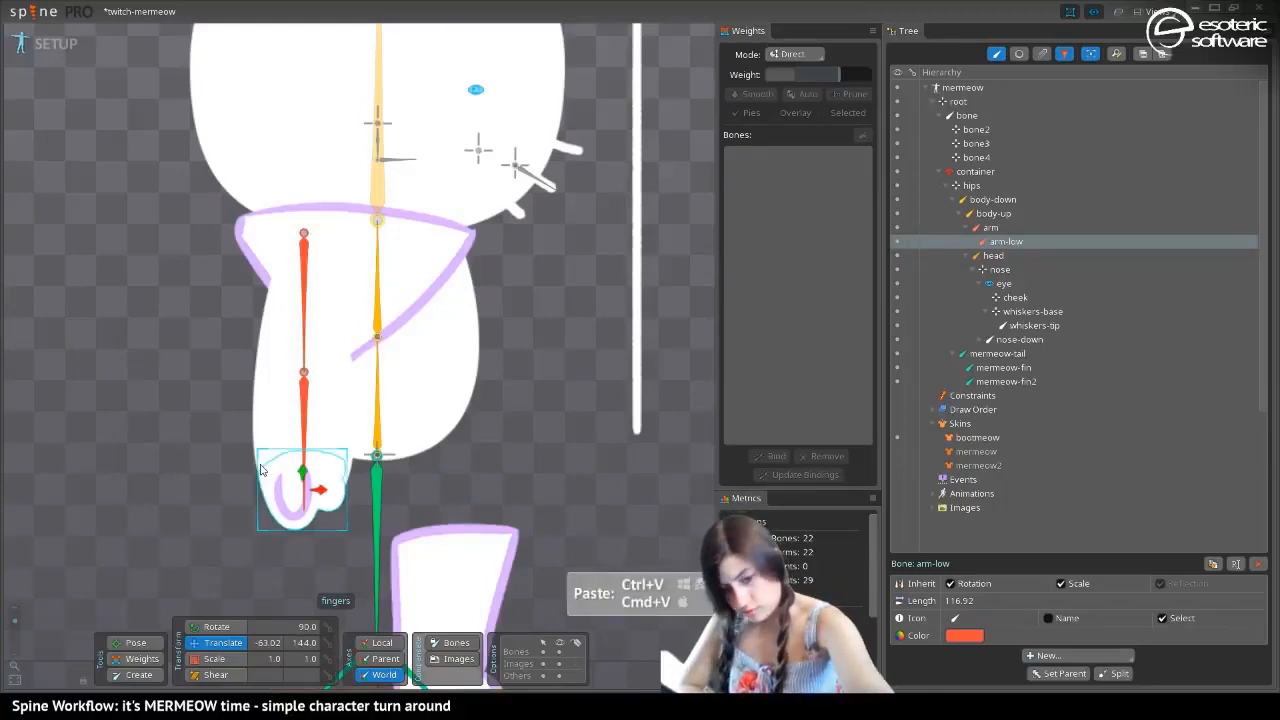
key("period")
left_click_drag(260, 470, 261, 479)
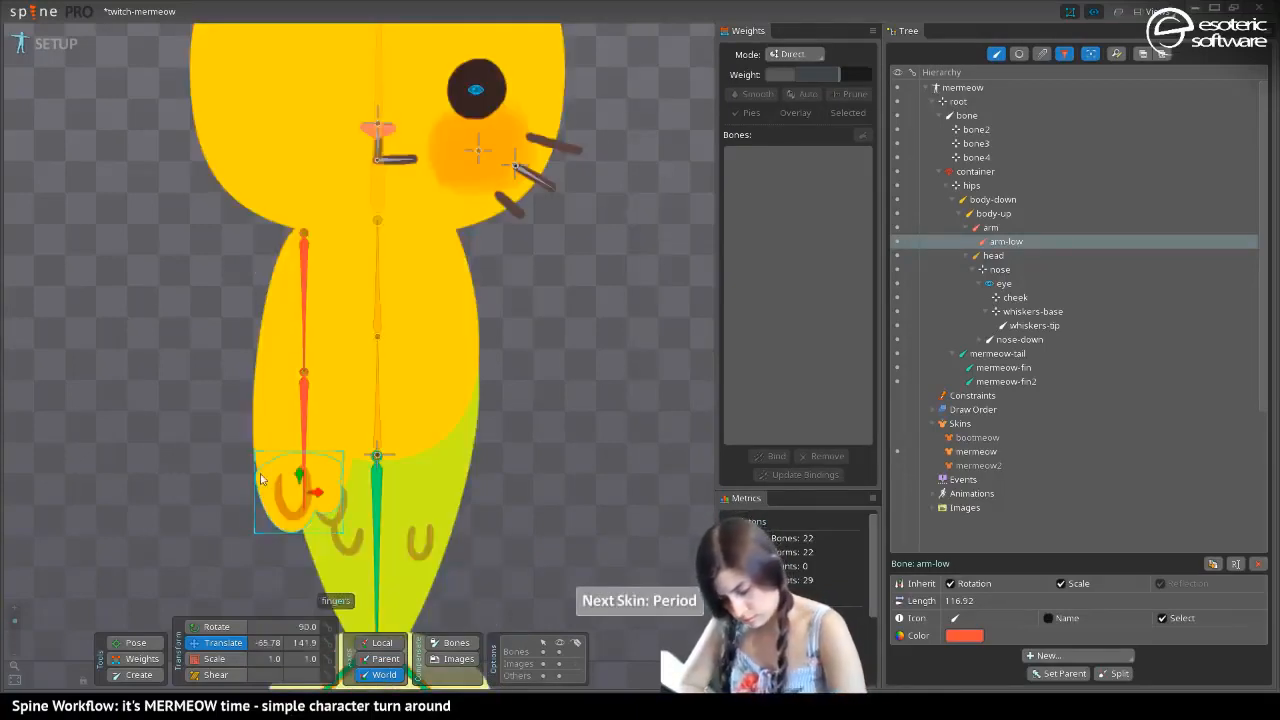
key("ctrl+v")
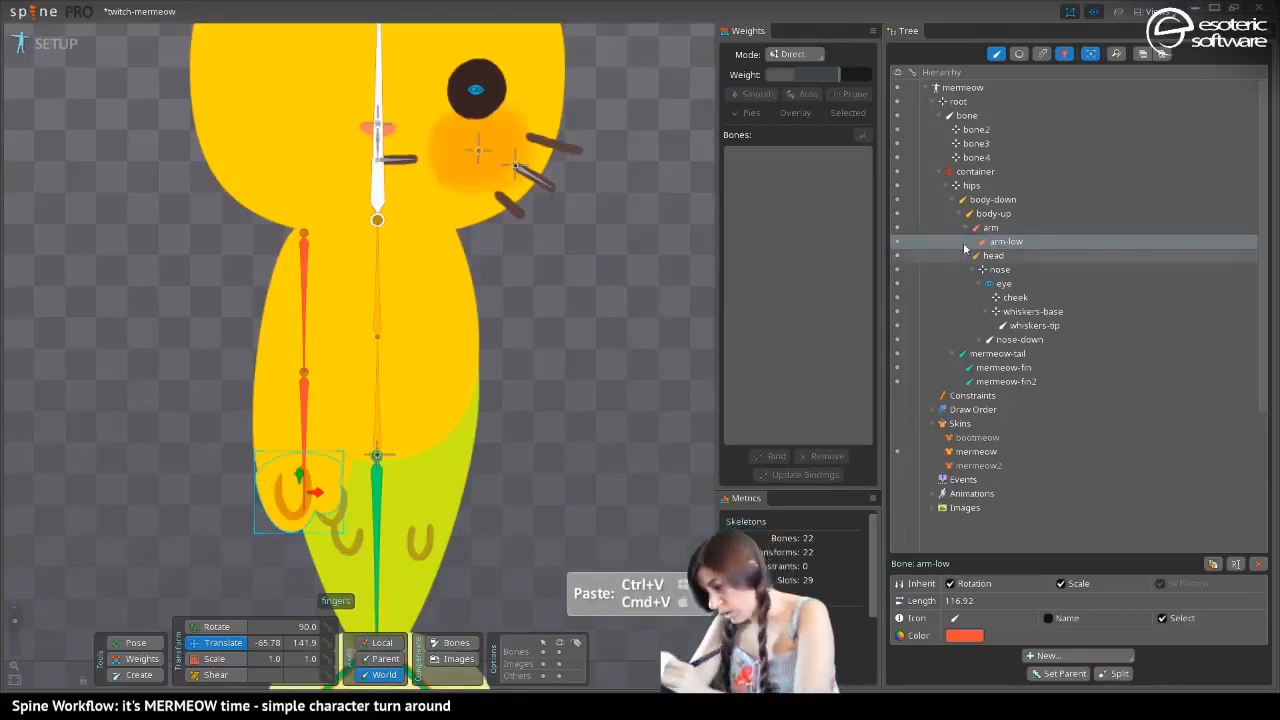
Turn off the bones-only tree filter, copy the mermeow2 fingers' transform onto the bootmeow and mermeow fingers, and save the project
left_click(996, 54)
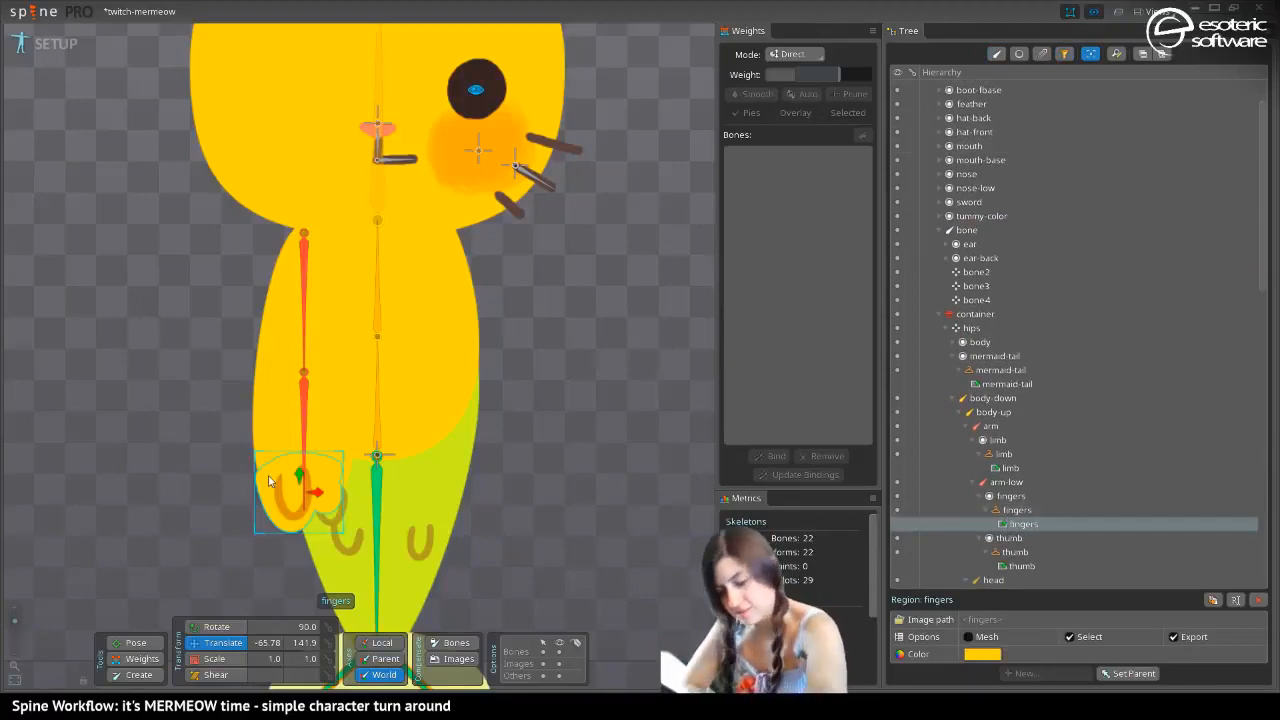
key("period")
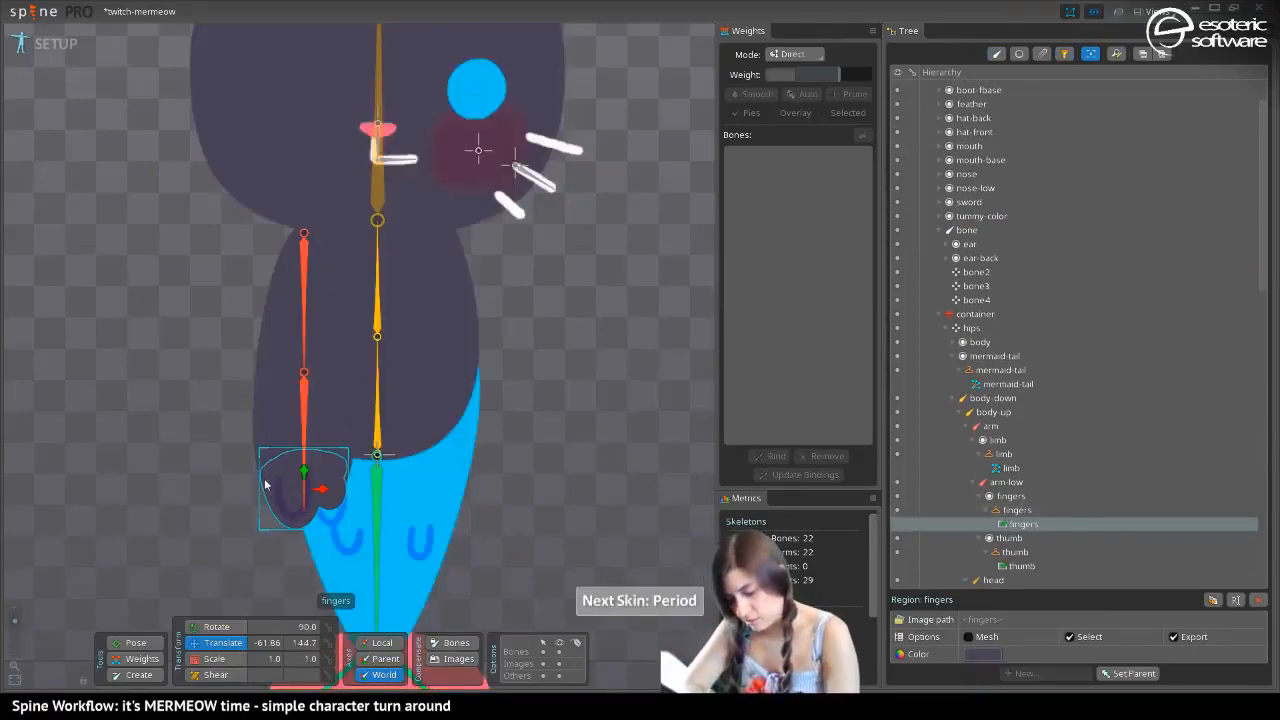
key("ctrl+c")
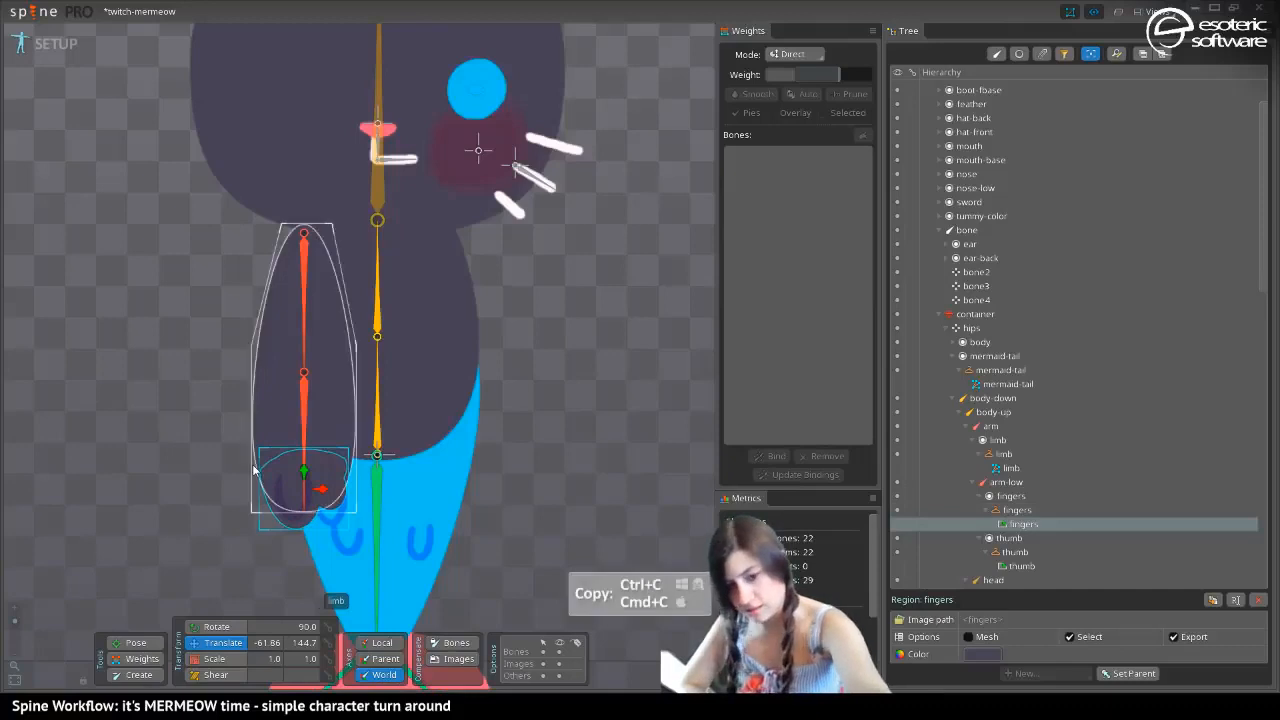
key("period")
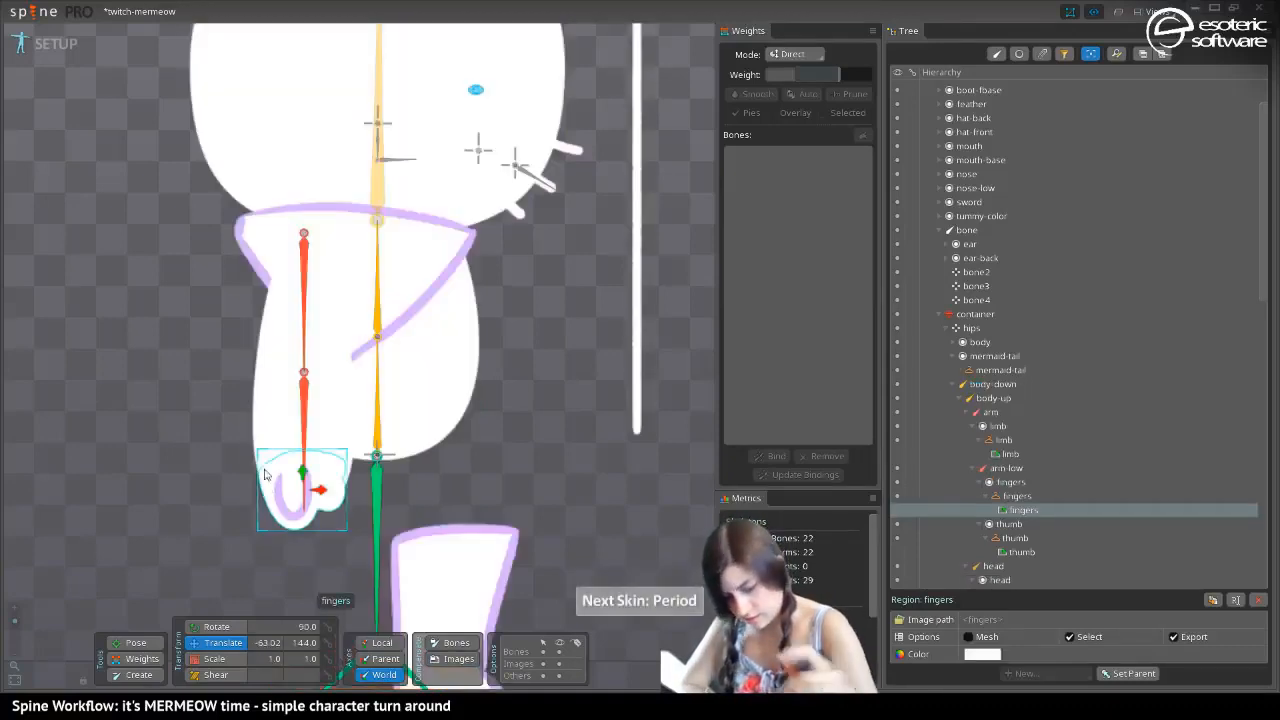
key("ctrl+v")
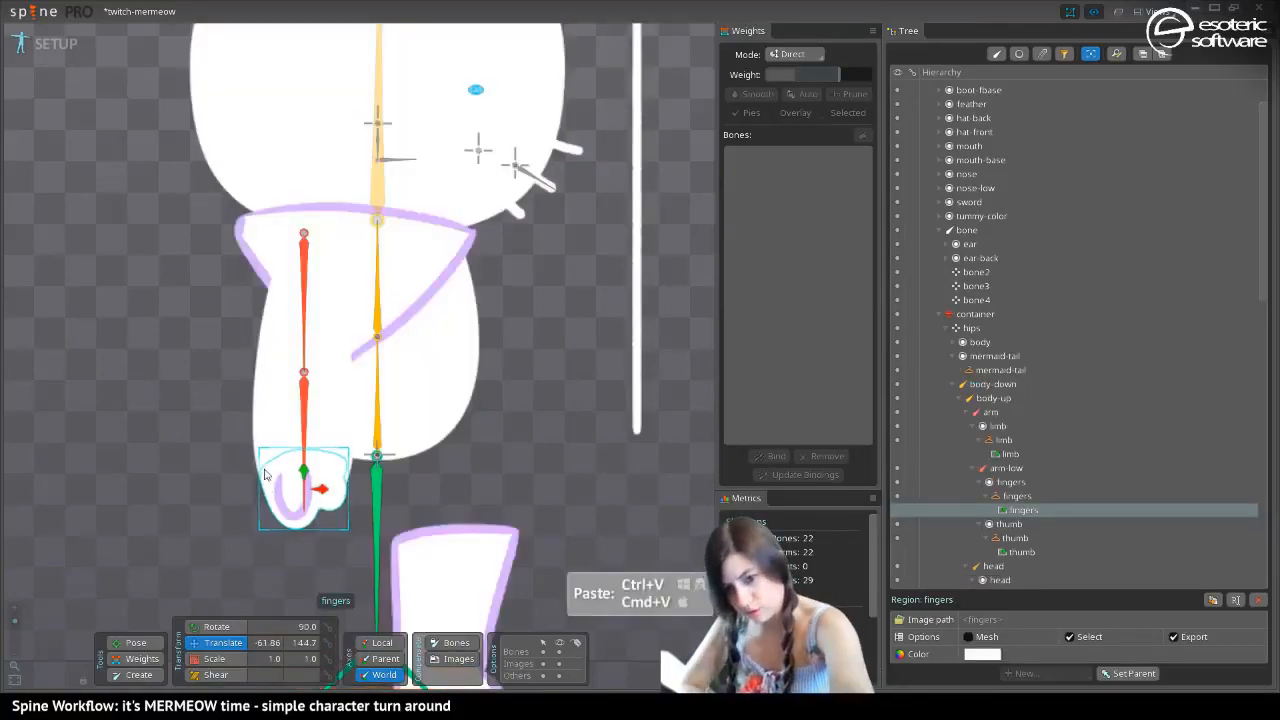
key("period")
left_click_drag(265, 474, 262, 478)
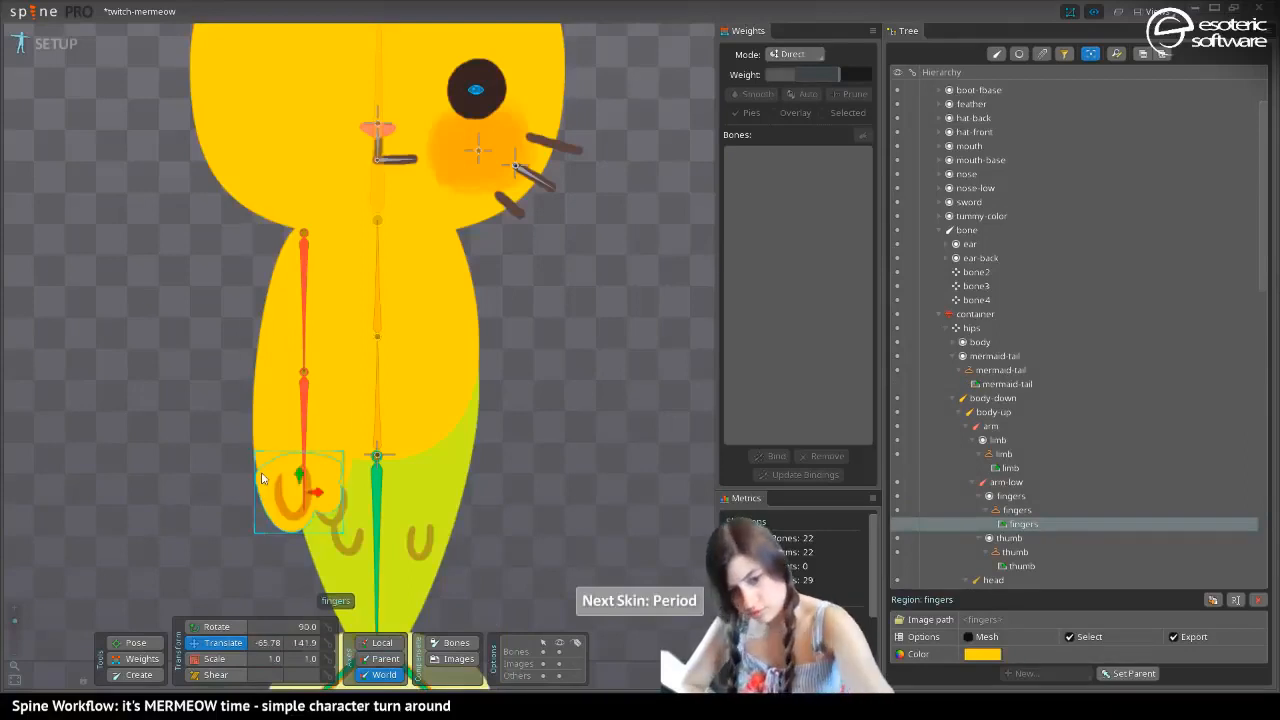
key("ctrl+v")
key("ctrl+s")
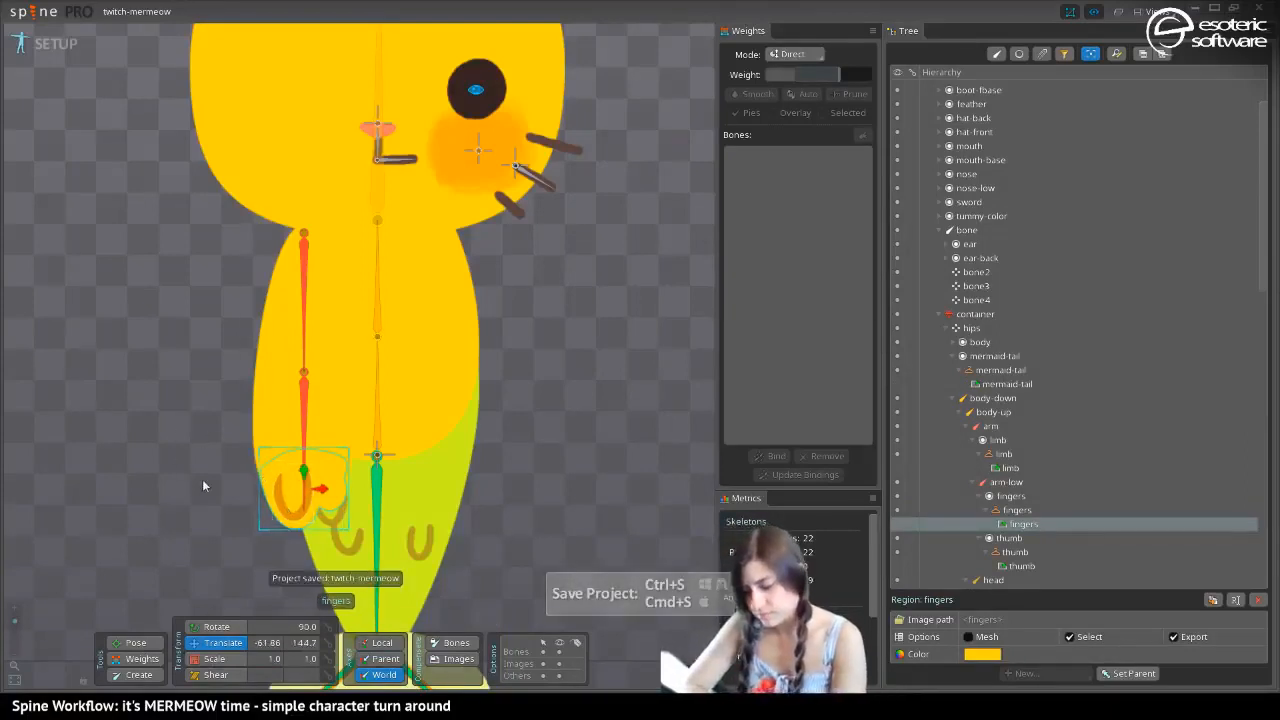
Select the mermaid-tail mesh in the mermeow2 skin and create a linked mesh from it in setup mode
left_click_drag(231, 411, 258, 264)
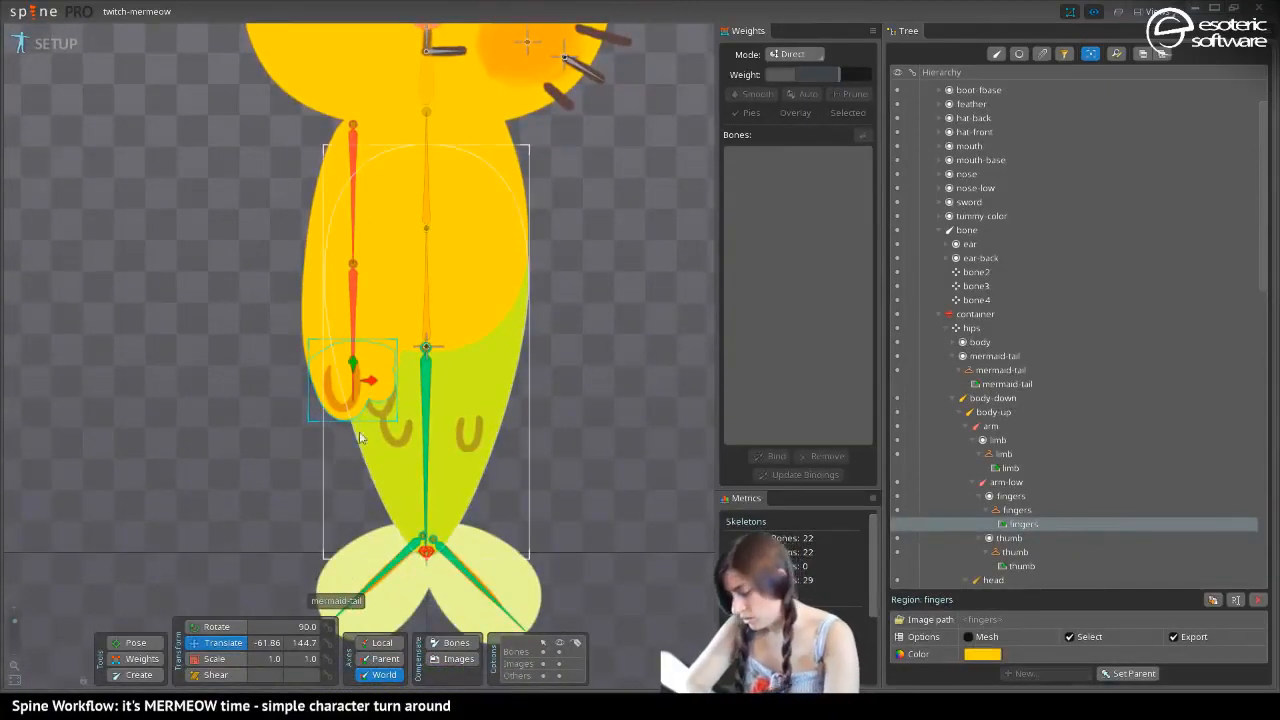
left_click(57, 45)
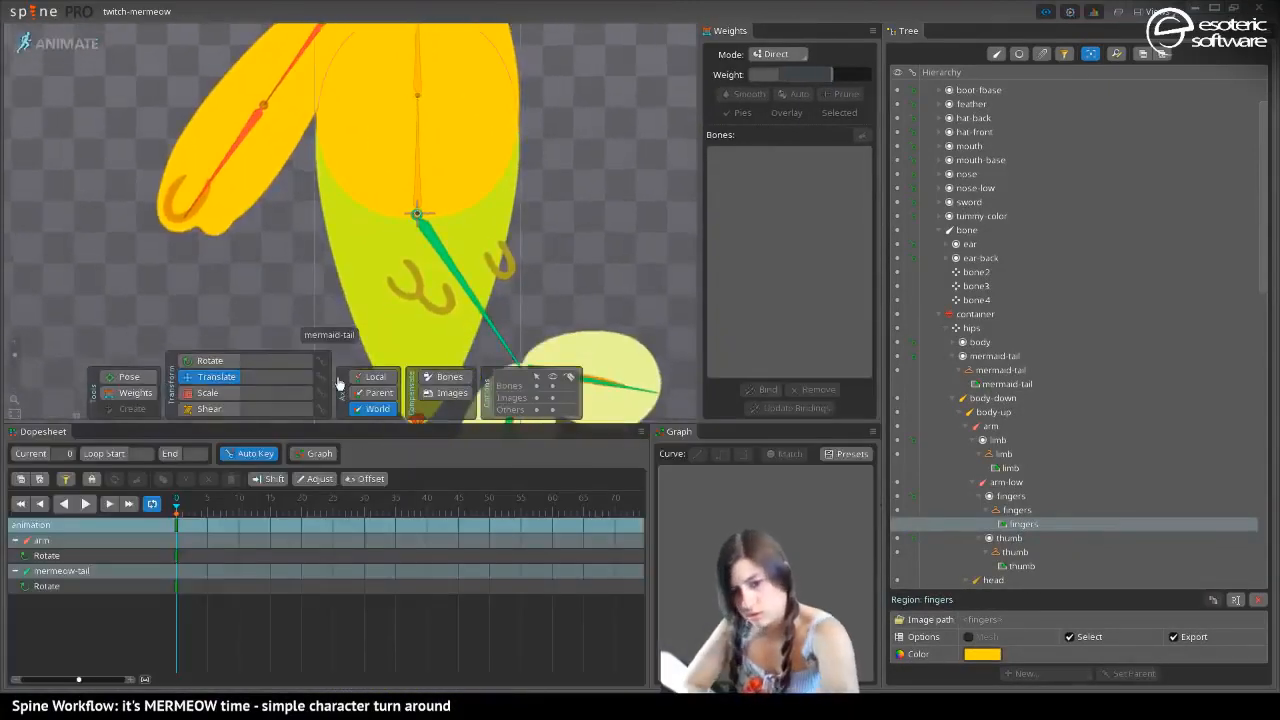
key("period")
left_click(351, 241)
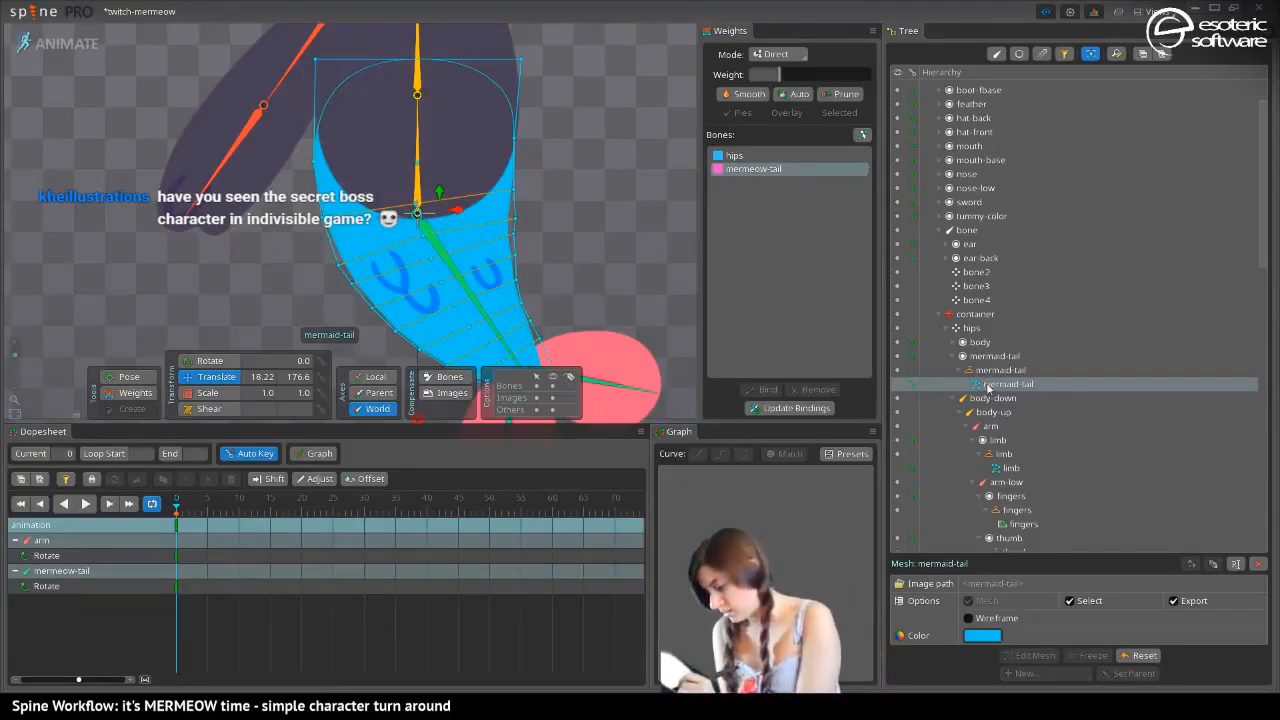
left_click(79, 45)
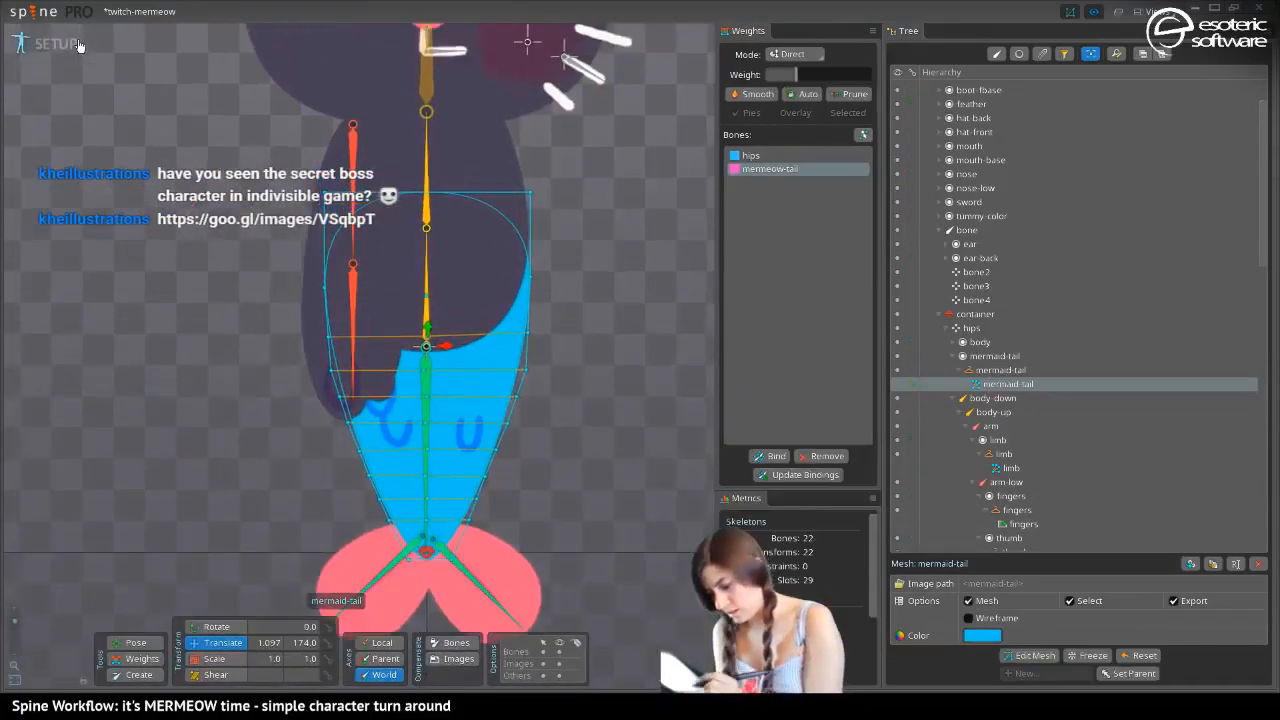
left_click(1212, 565)
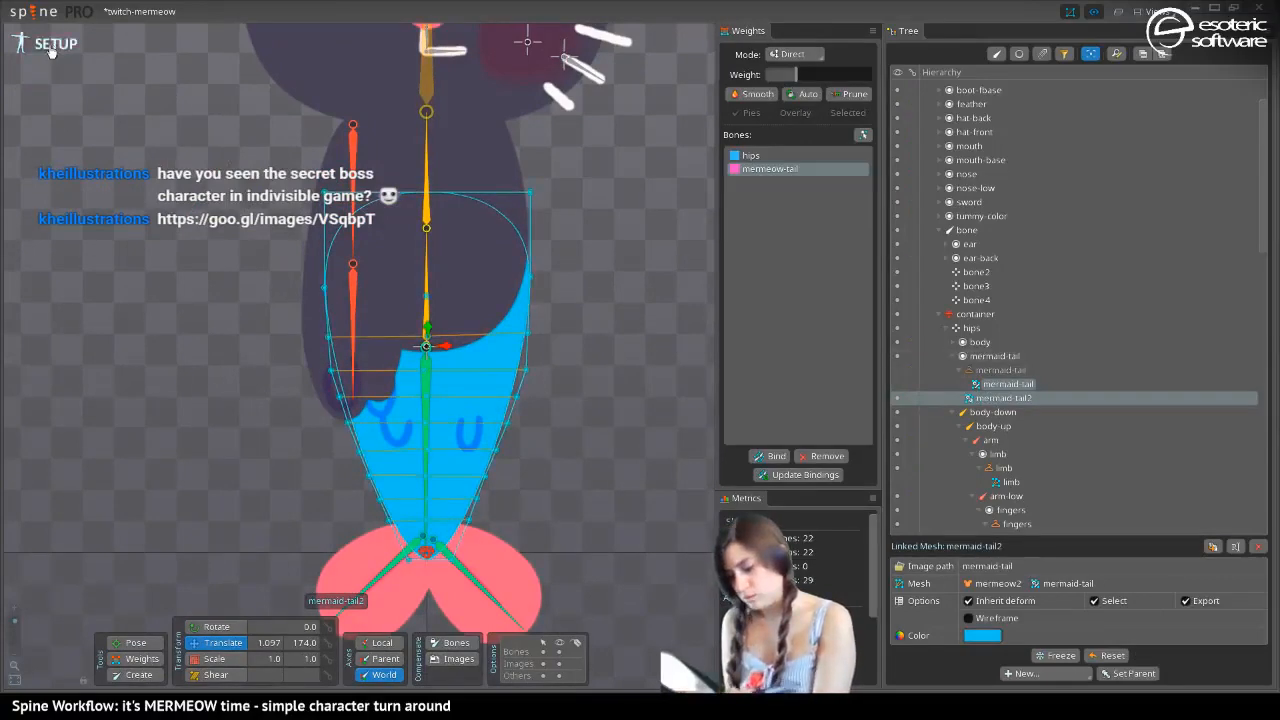
In animate mode, switch to the bootmeow skin and make the mermaid-tail skin placeholder the slot's active attachment
left_click(52, 50)
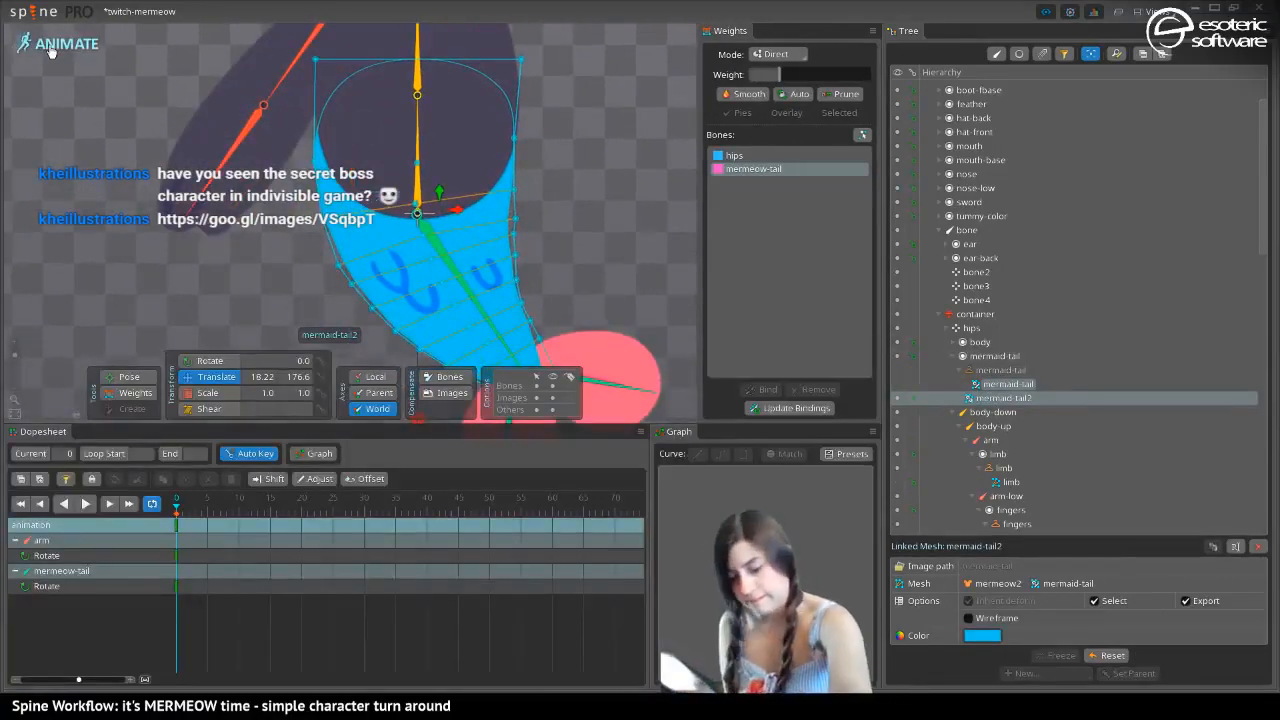
key("period")
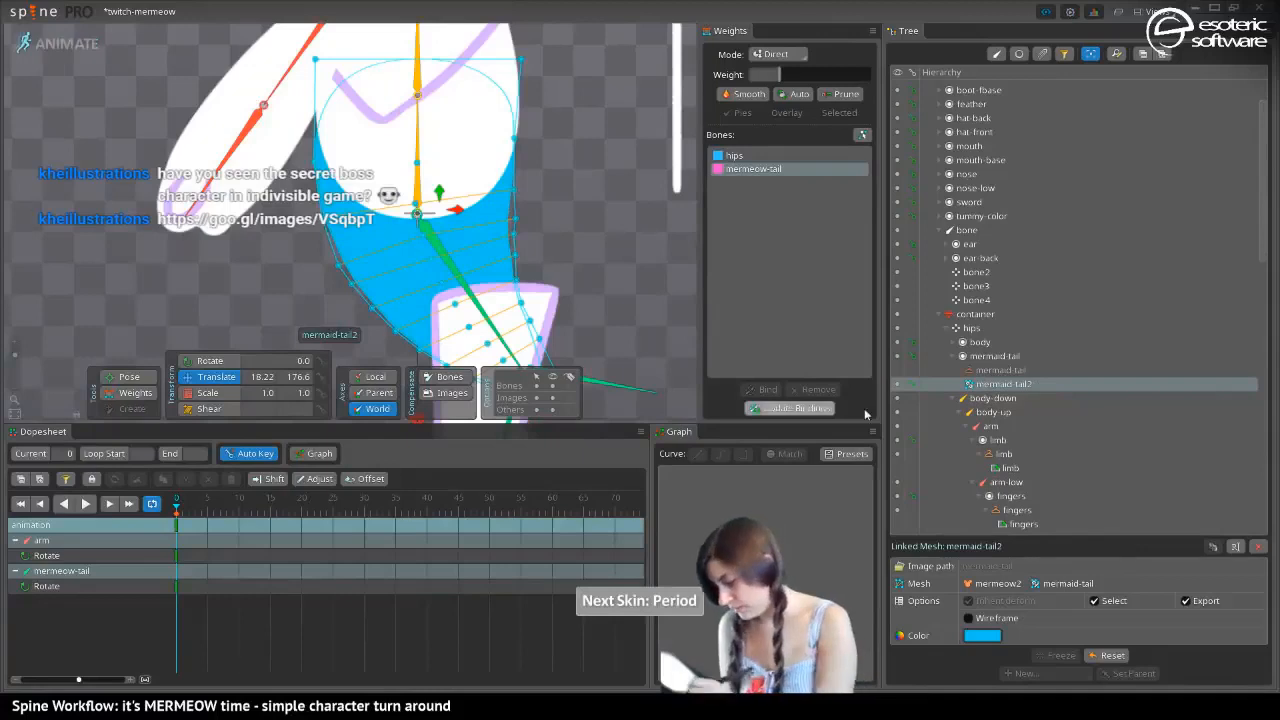
left_click(895, 368)
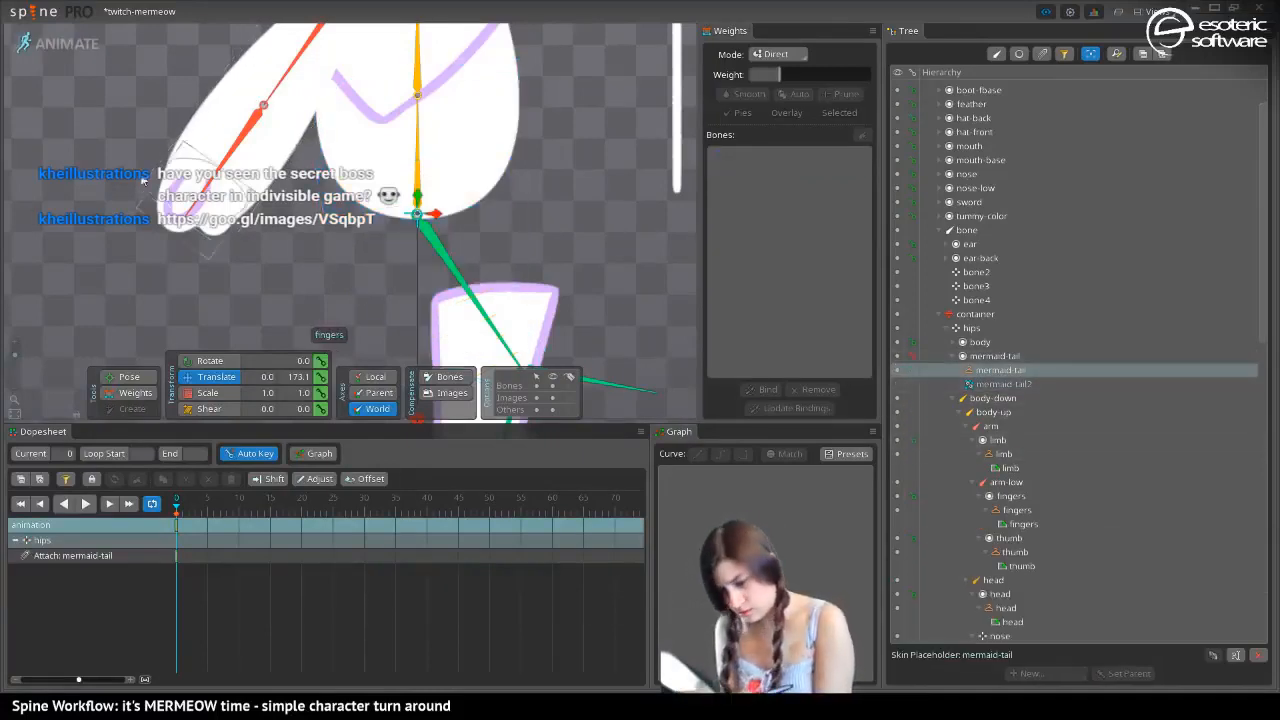
Return to setup mode and select the mermaid-tail skin placeholder in the bootmeow skin
left_click(55, 43)
left_click(392, 467)
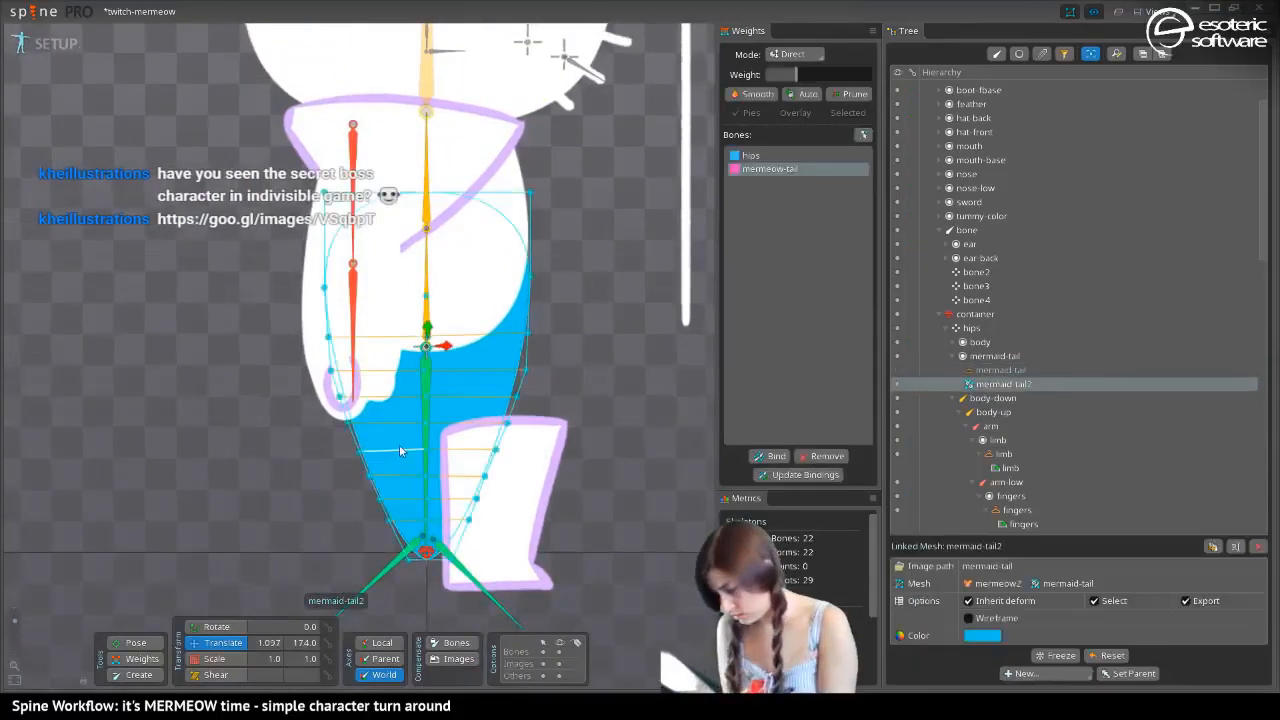
left_click(995, 370)
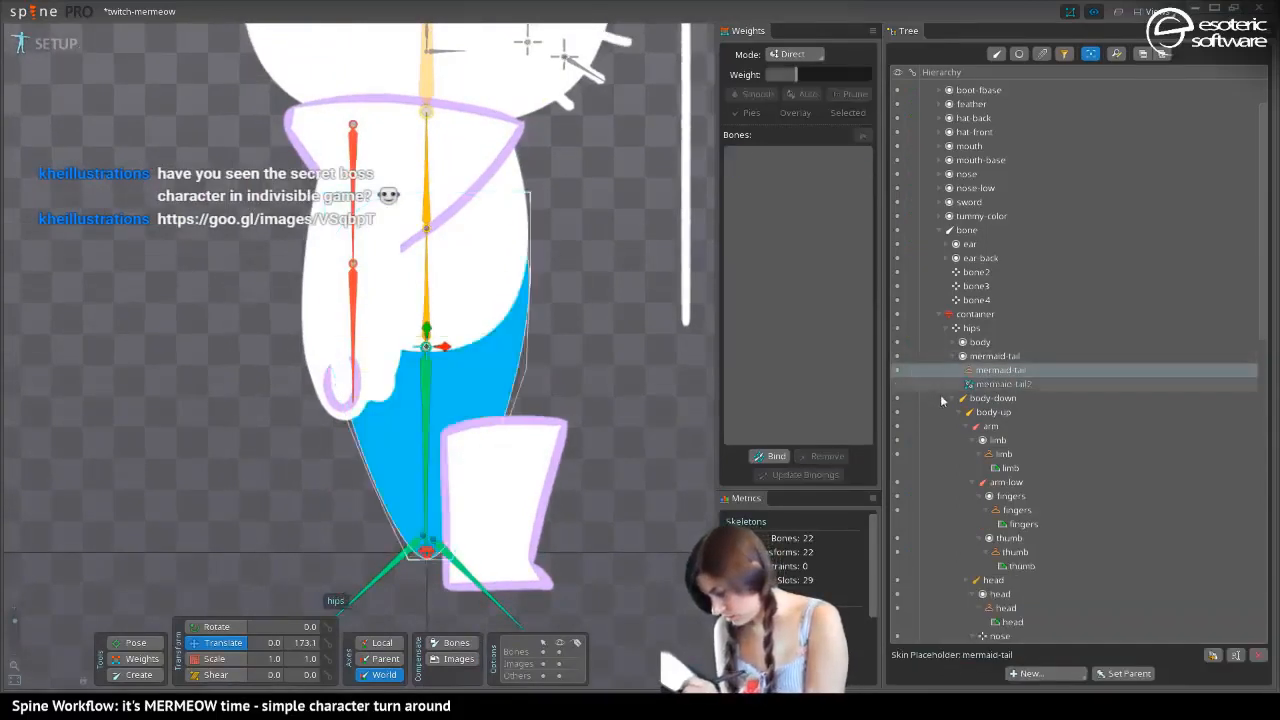
key("ctrl+z")
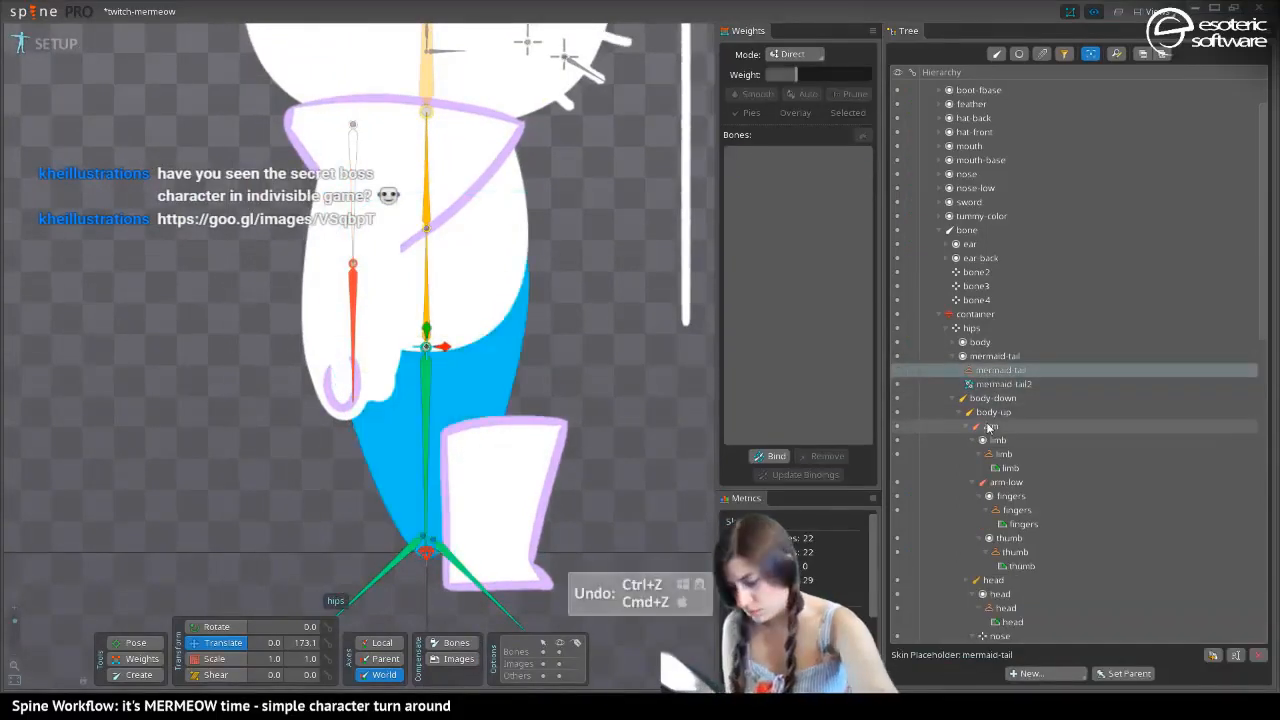
key("ctrl+z")
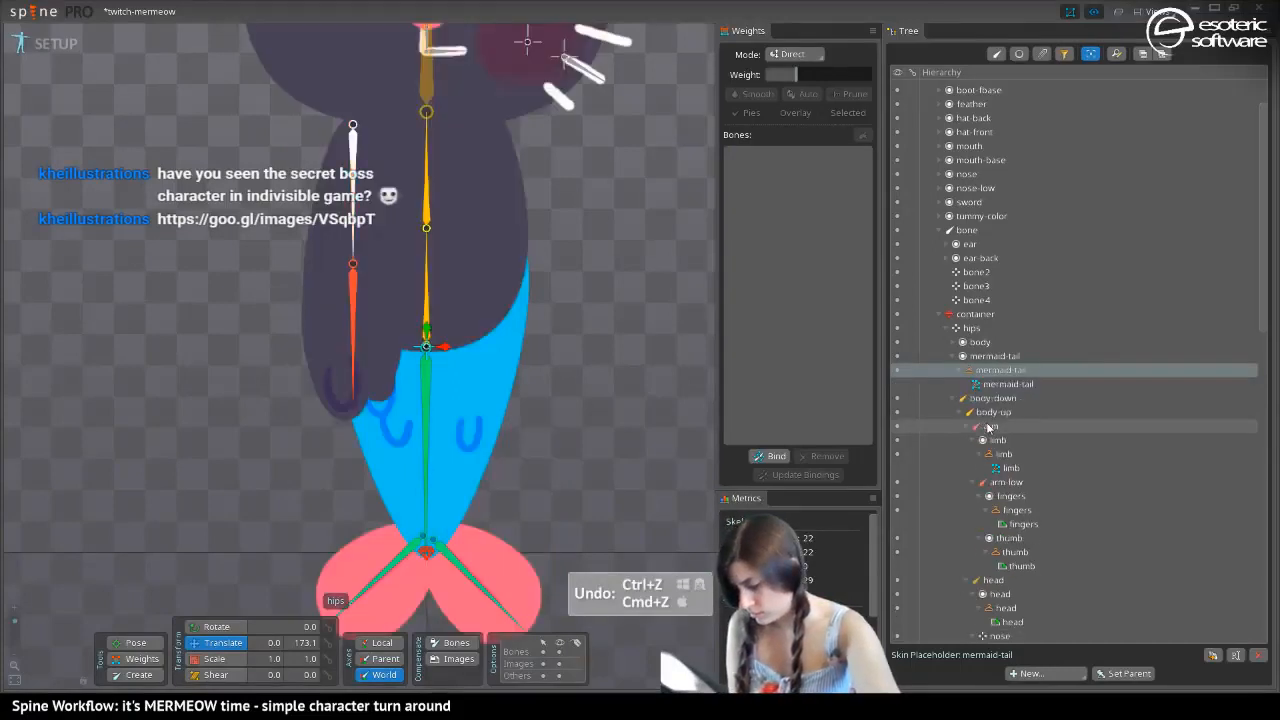
key("ctrl+shift+z")
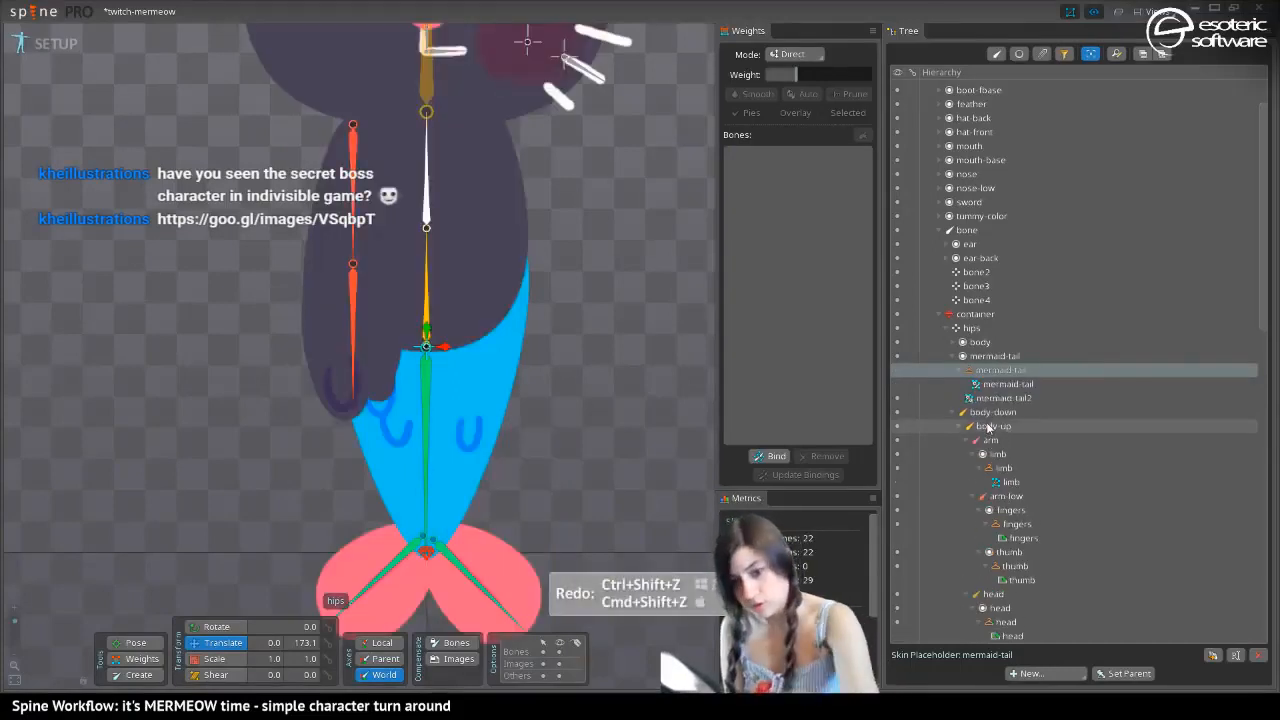
key("period")
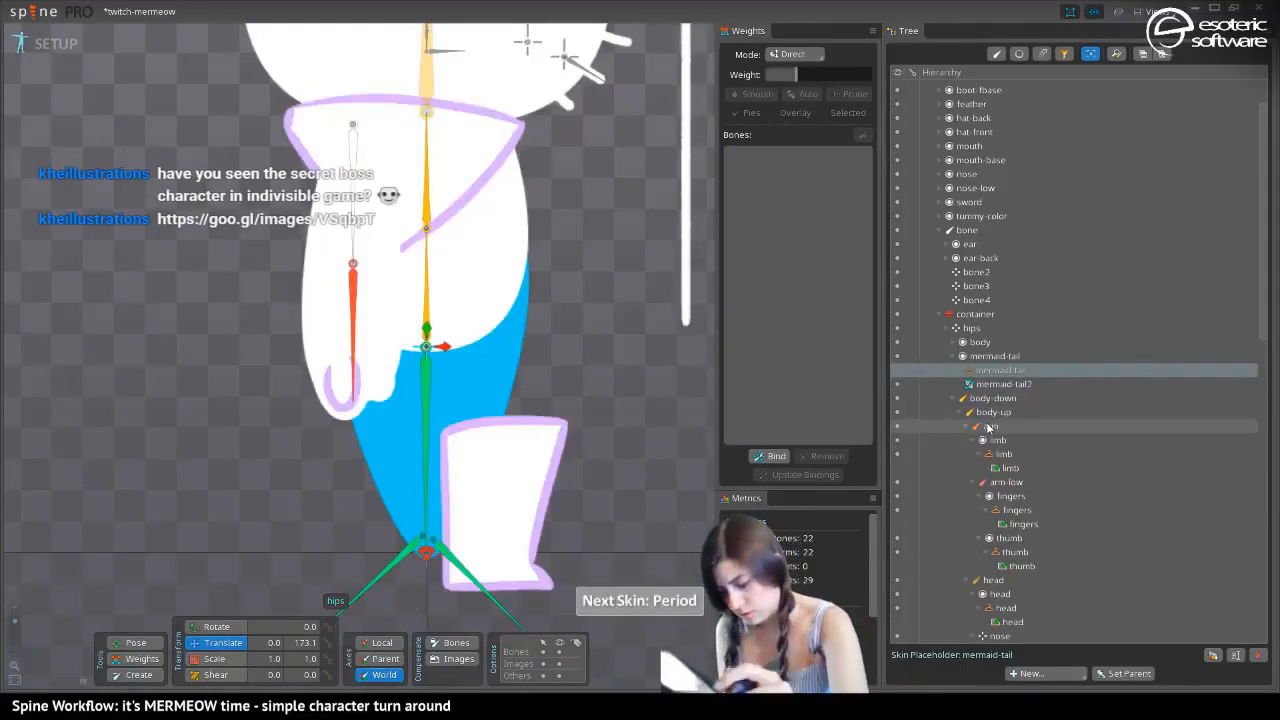
Undo the linked tail mesh and copy the colour value CCFF22FF from the mermeow skin's mermaid-tail region
left_click(390, 436)
key("ctrl+z")
key("ctrl+z")
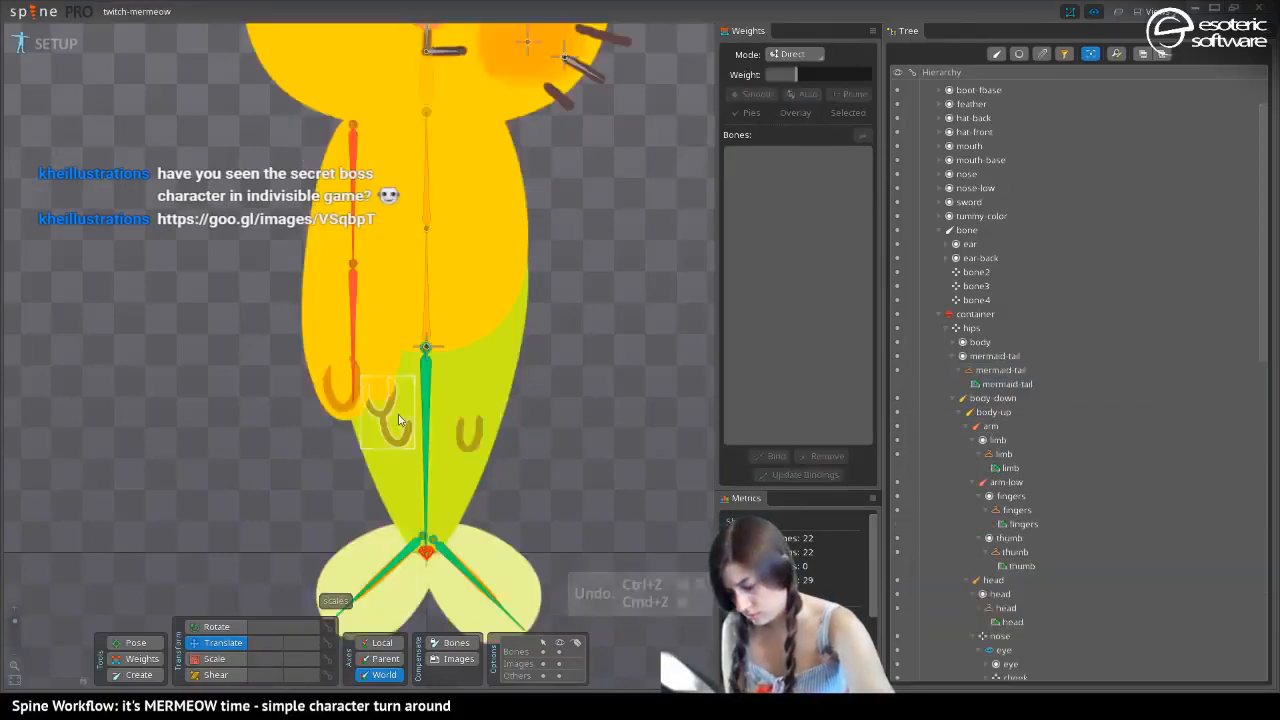
left_click(397, 473)
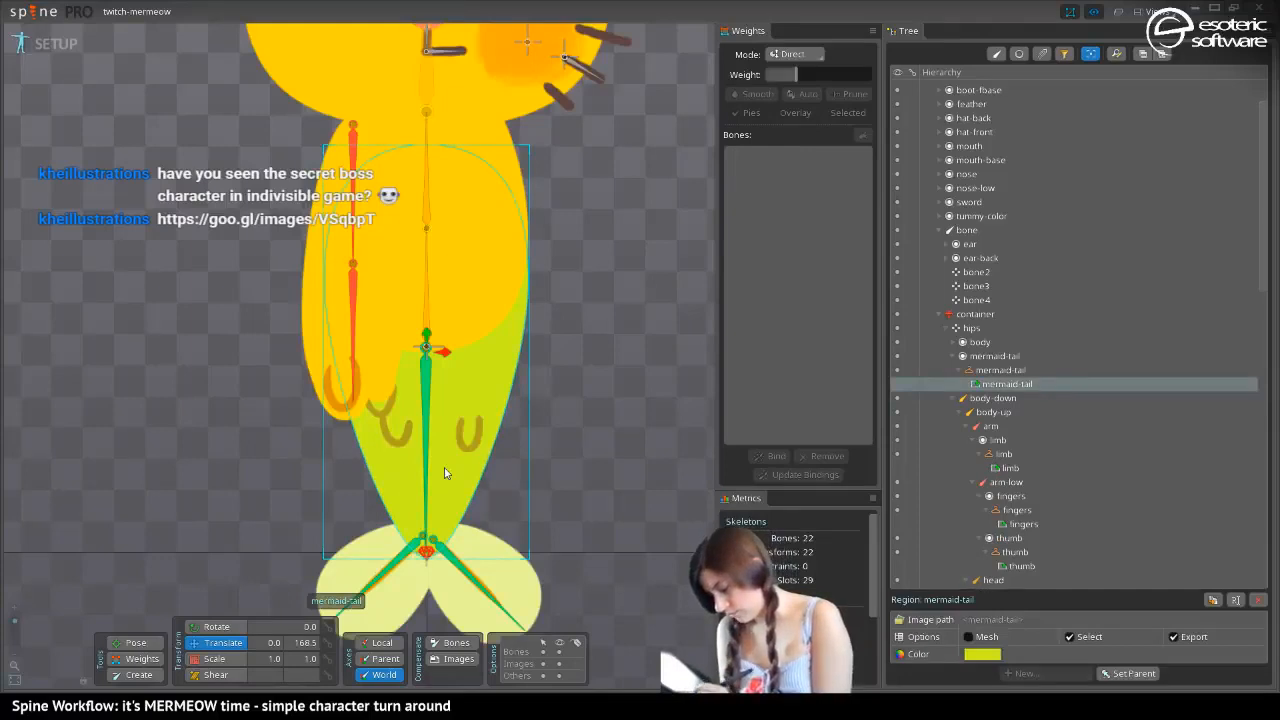
left_click(982, 654)
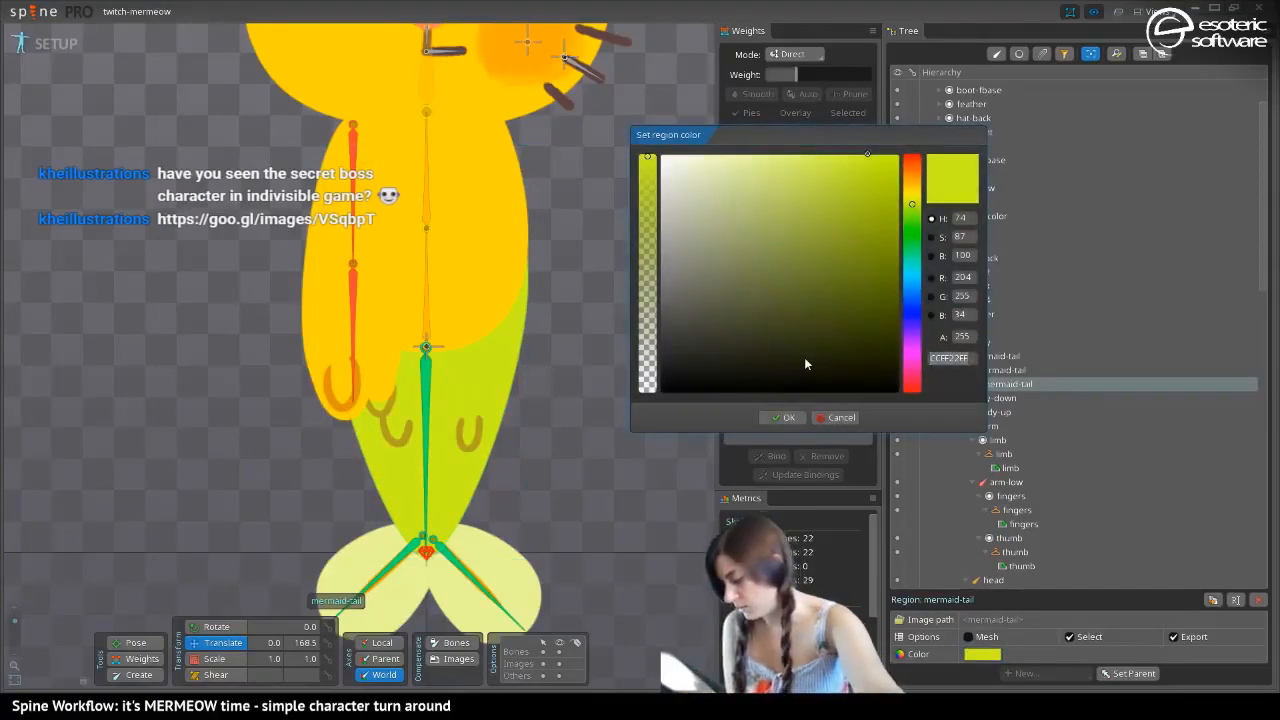
left_click(838, 417)
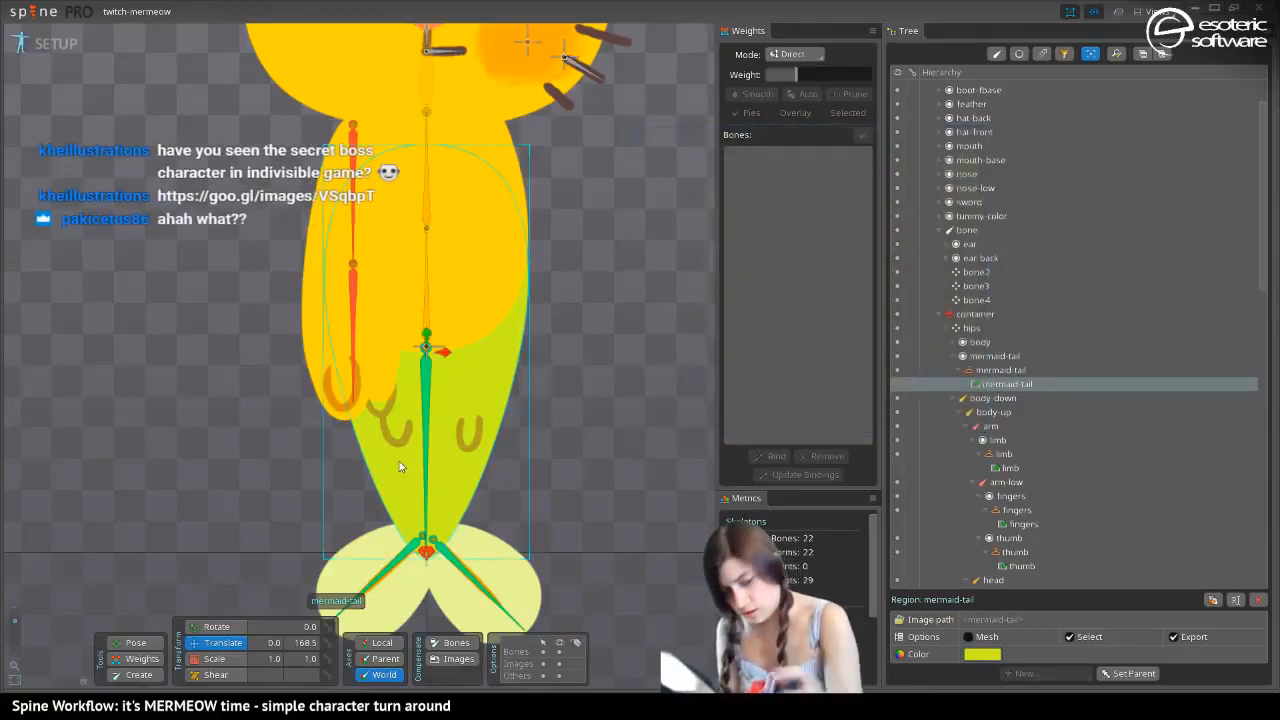
Redo the linked mesh, switch to the mermeow skin and move mermaid-tail2 into the mermaid-tail skin placeholder, replacing its region
key("ctrl+shift+z")
key("ctrl+shift+z")
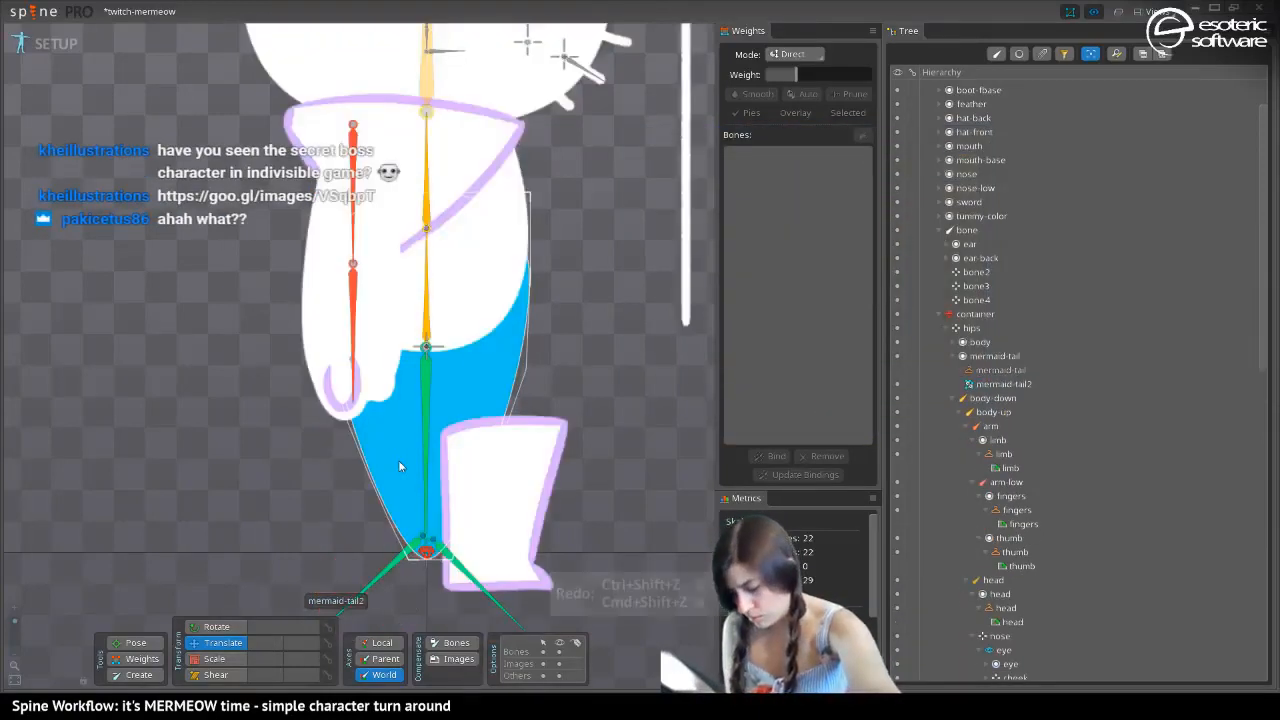
key("period")
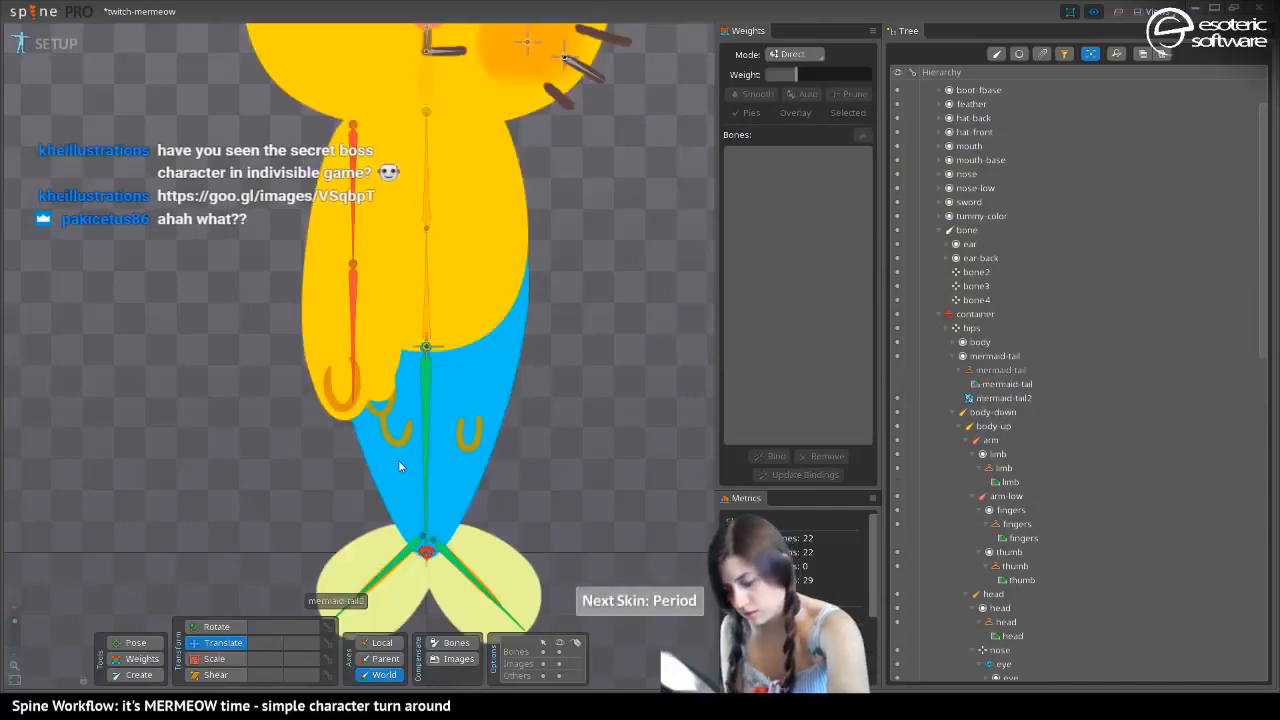
left_click(397, 468)
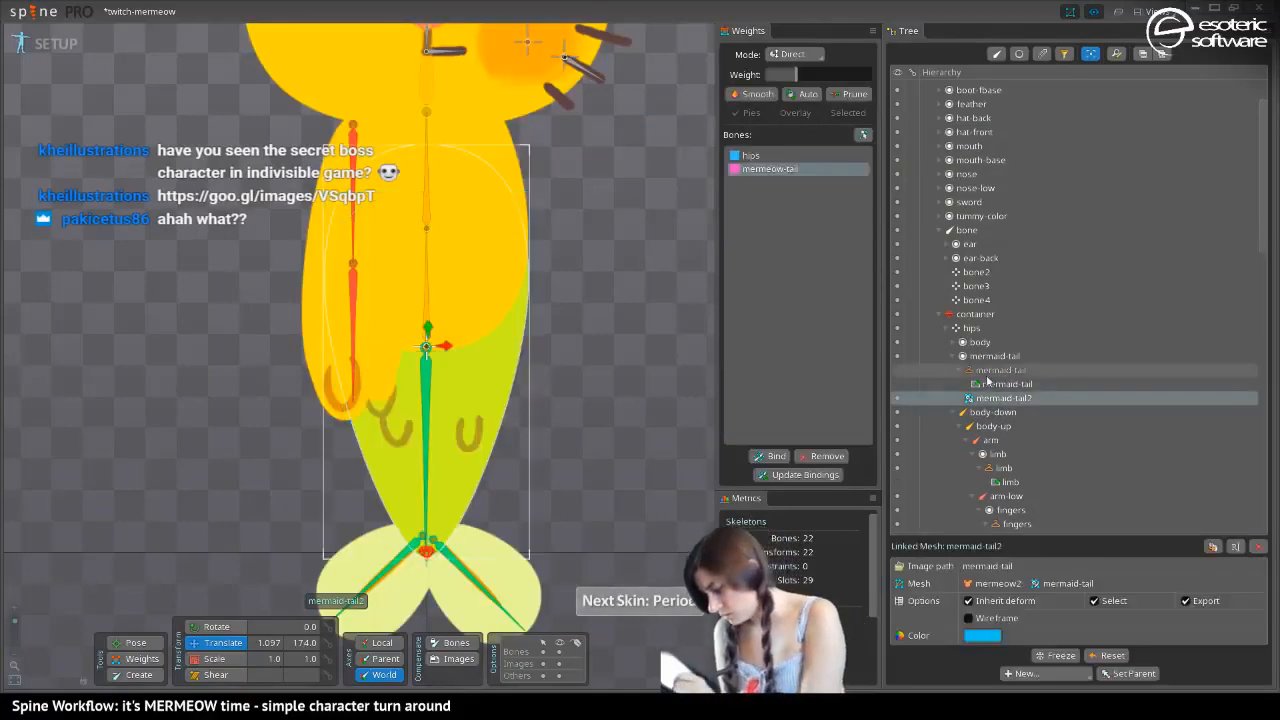
left_click_drag(977, 398, 985, 372)
Set the mermaid-tail2 linked mesh's colour to CCFF22FF, deselect it and save the project
left_click(982, 635)
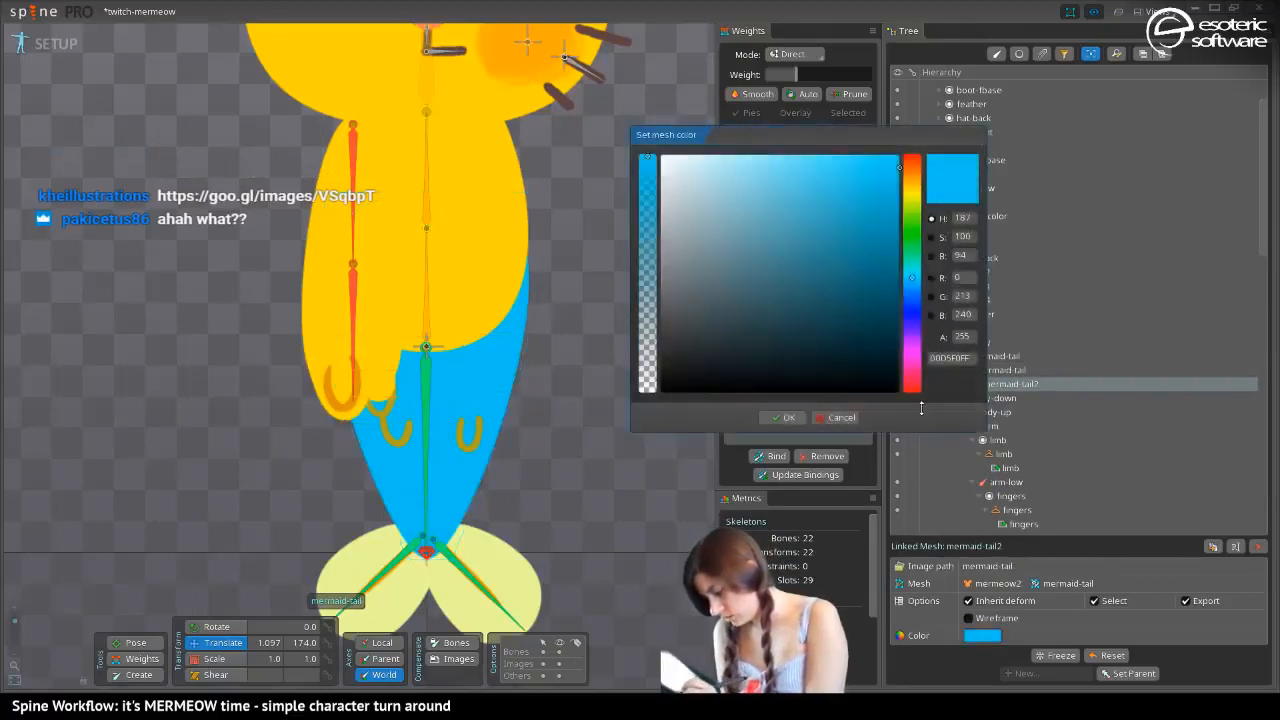
type("CCFF22FF")
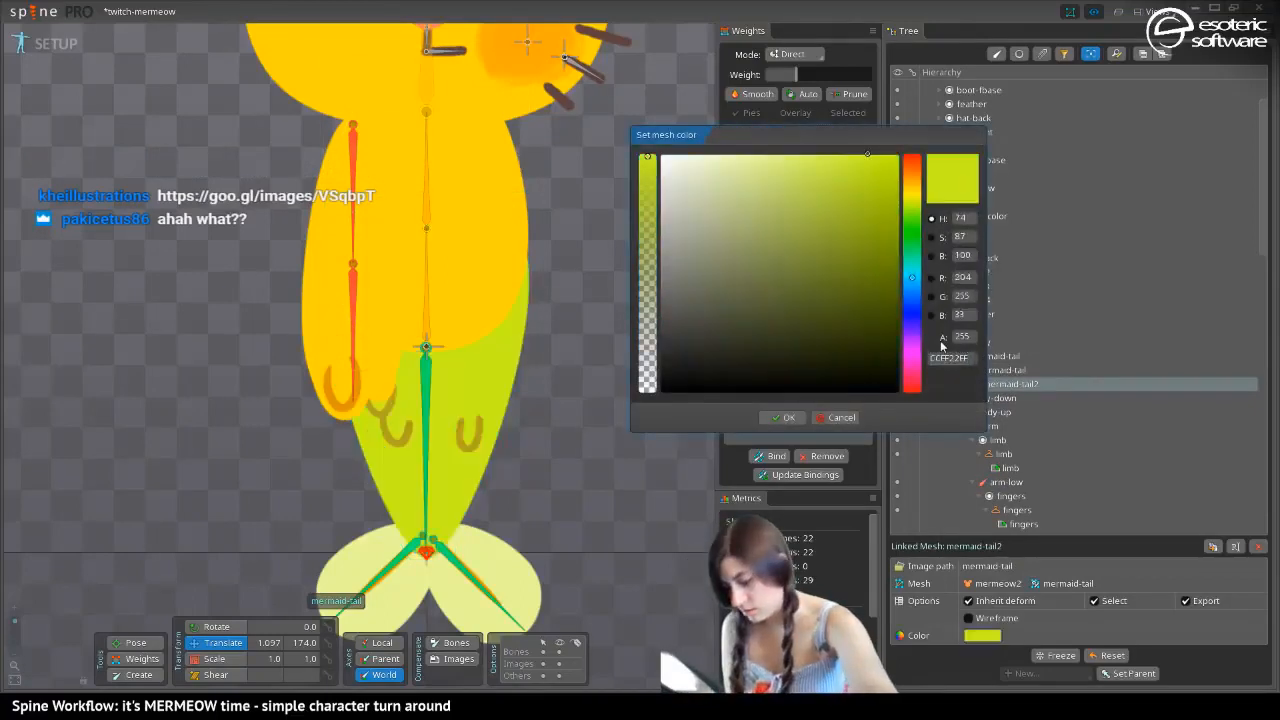
left_click(775, 416)
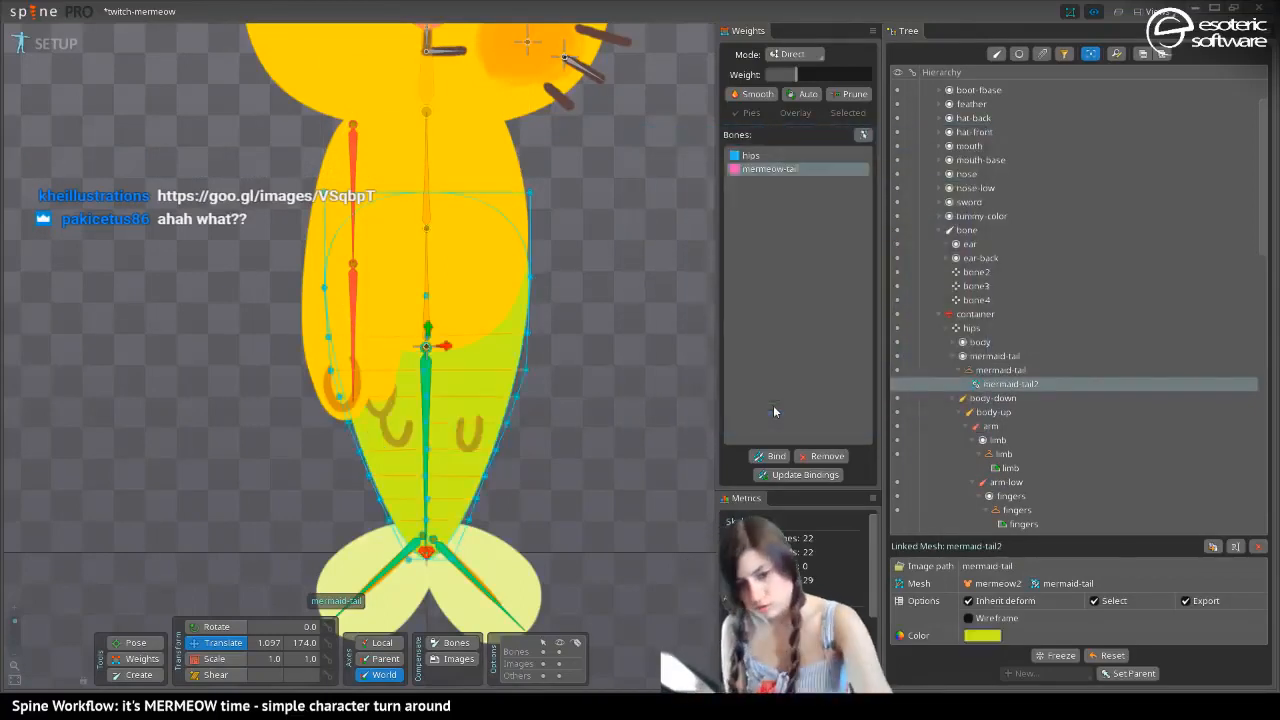
key("space")
key("ctrl+s")
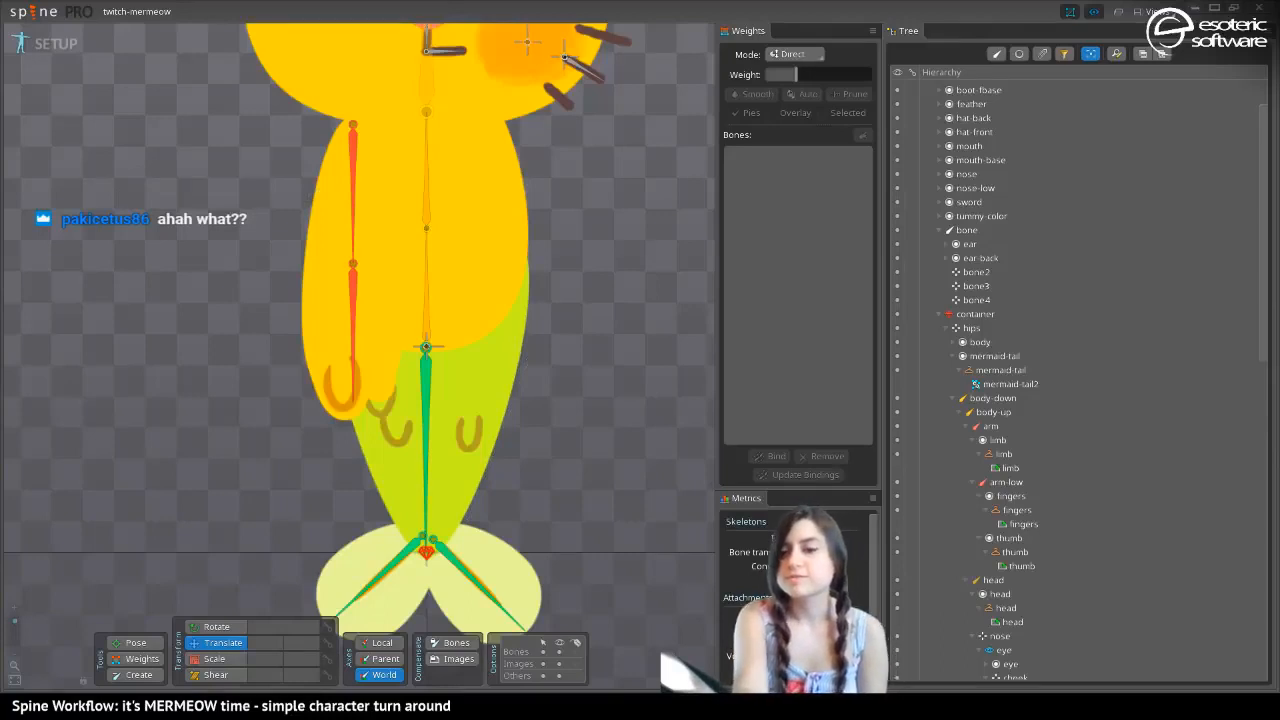
left_click_drag(0, 178, 0, 148)
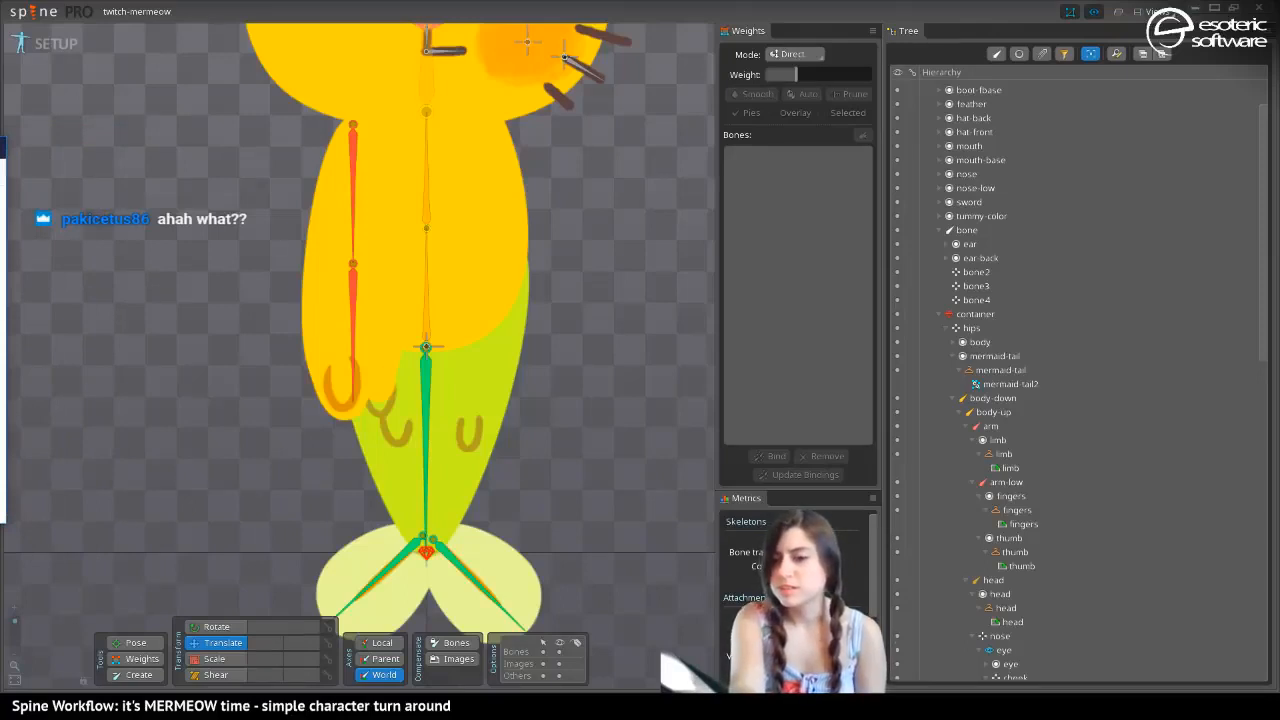
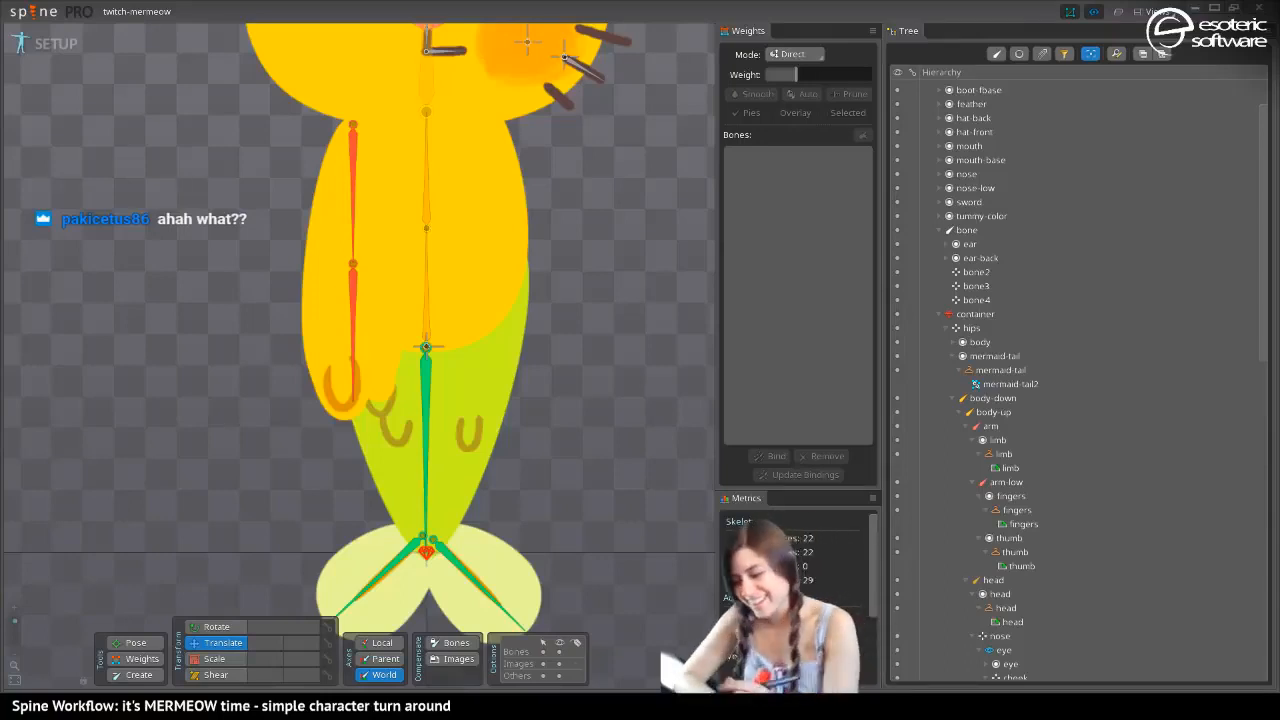
Try to duplicate the mouth bone head4 and rotate the original toward the opposite side of the face
left_click_drag(288, 126, 294, 290)
left_click_drag(285, 199, 285, 383)
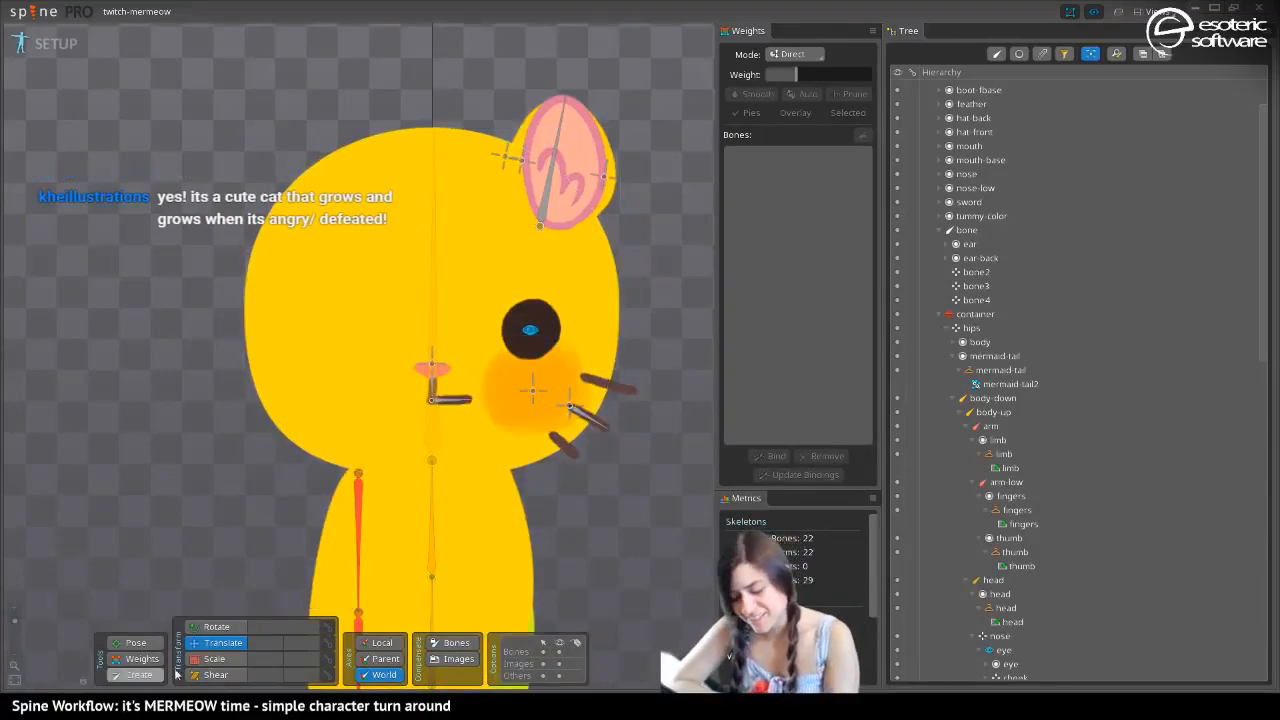
key("p")
left_click(447, 403)
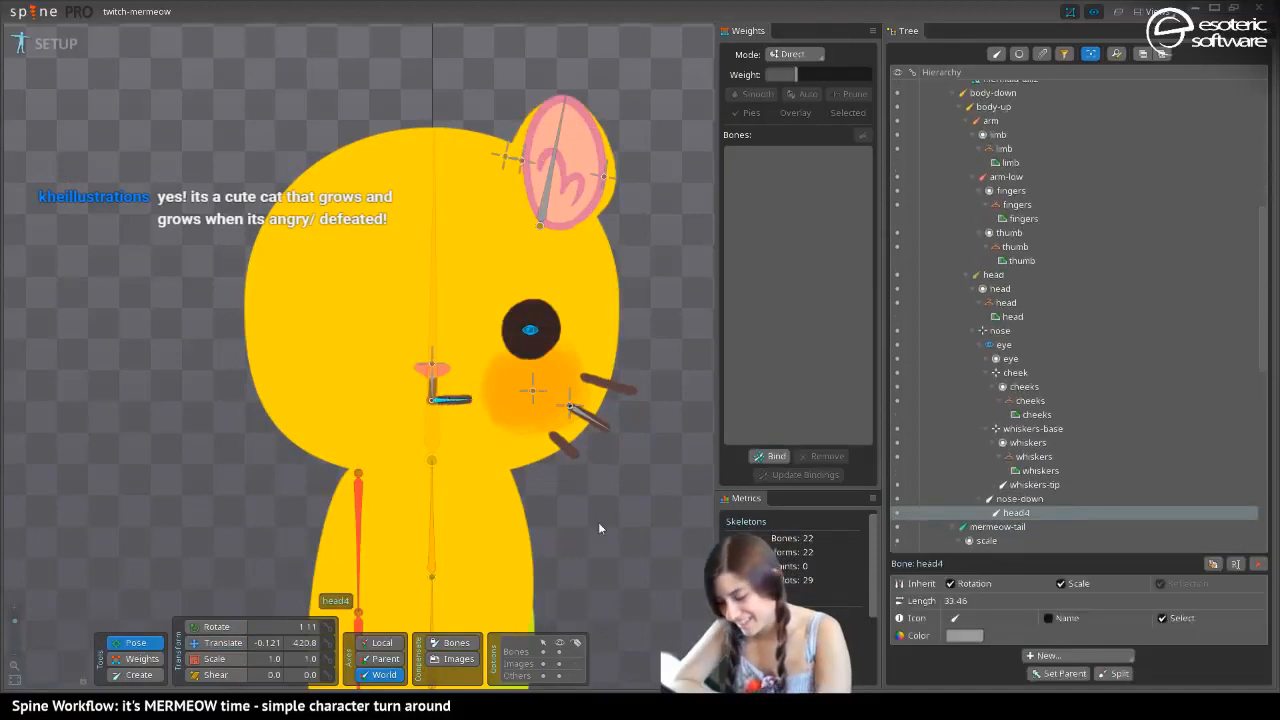
left_click(1213, 566)
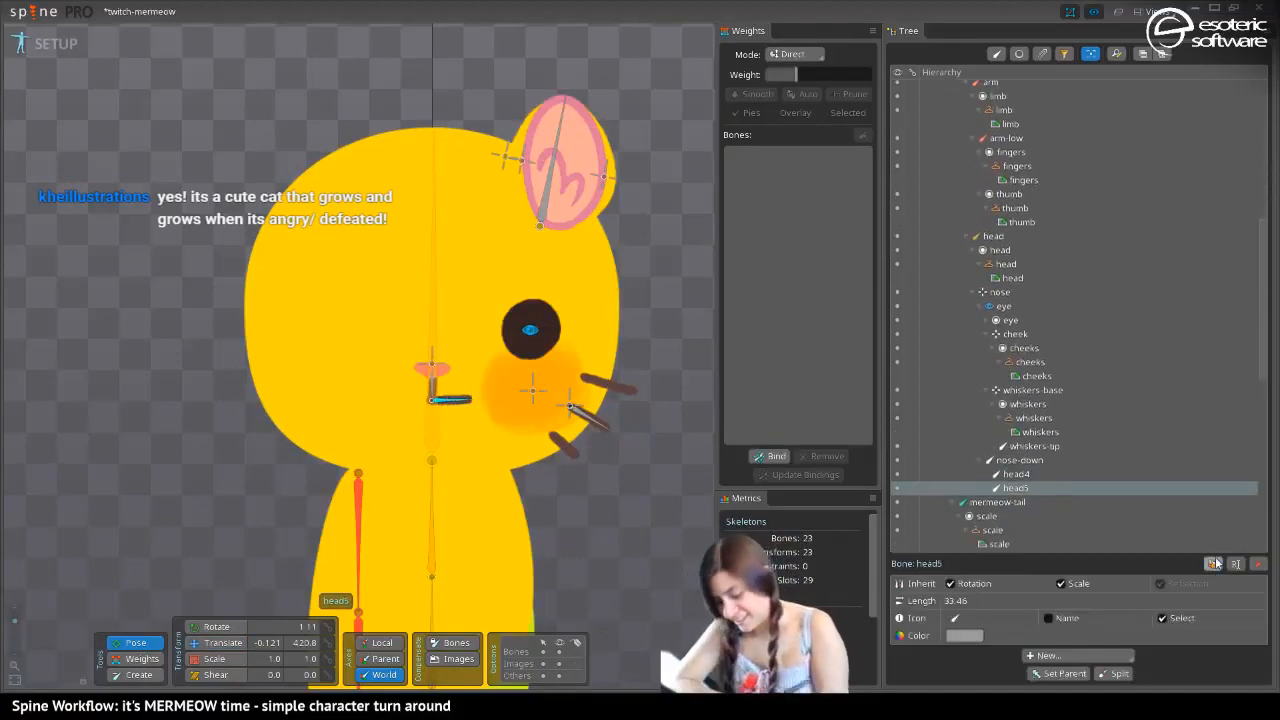
left_click(205, 627)
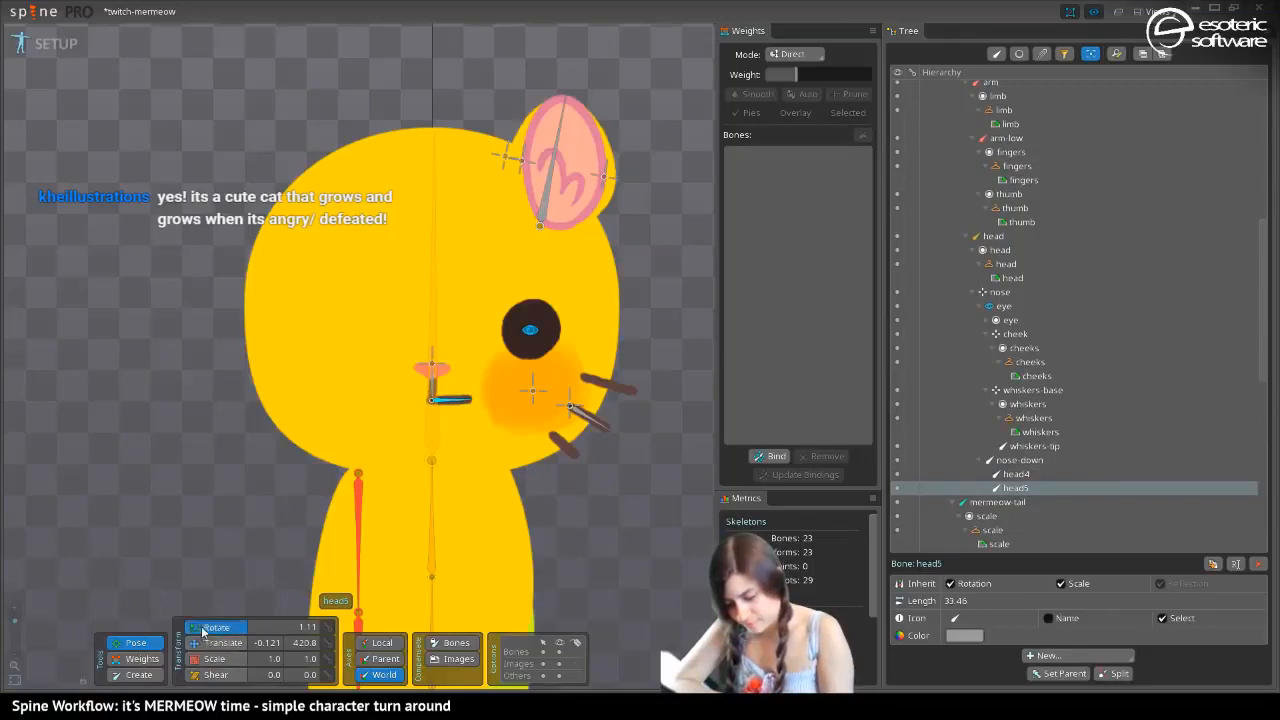
left_click(456, 406)
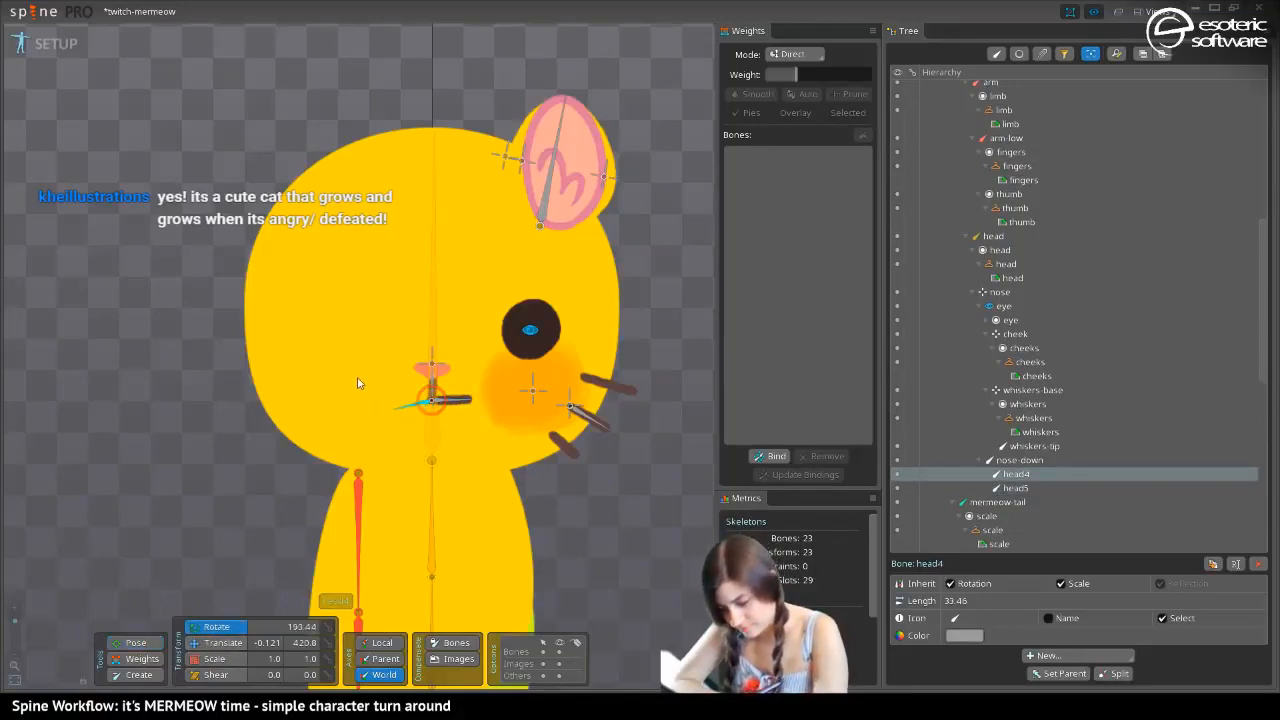
key("ctrl+z")
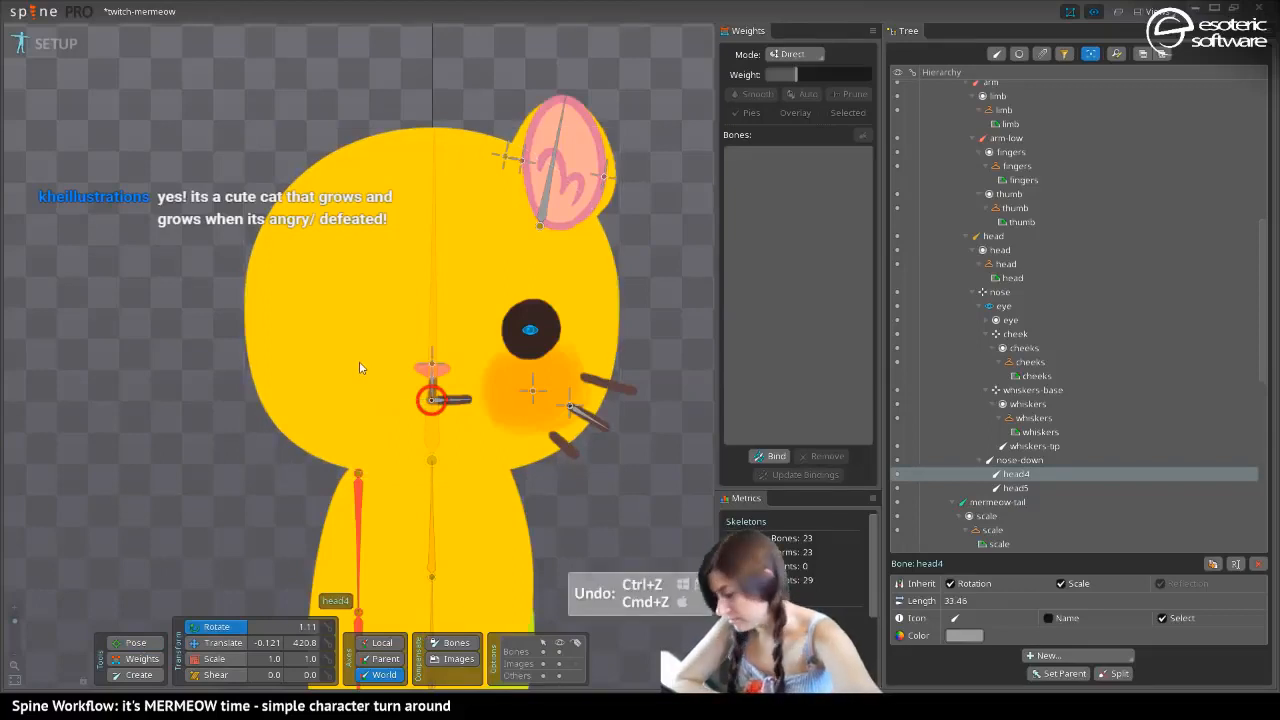
key("ctrl+z")
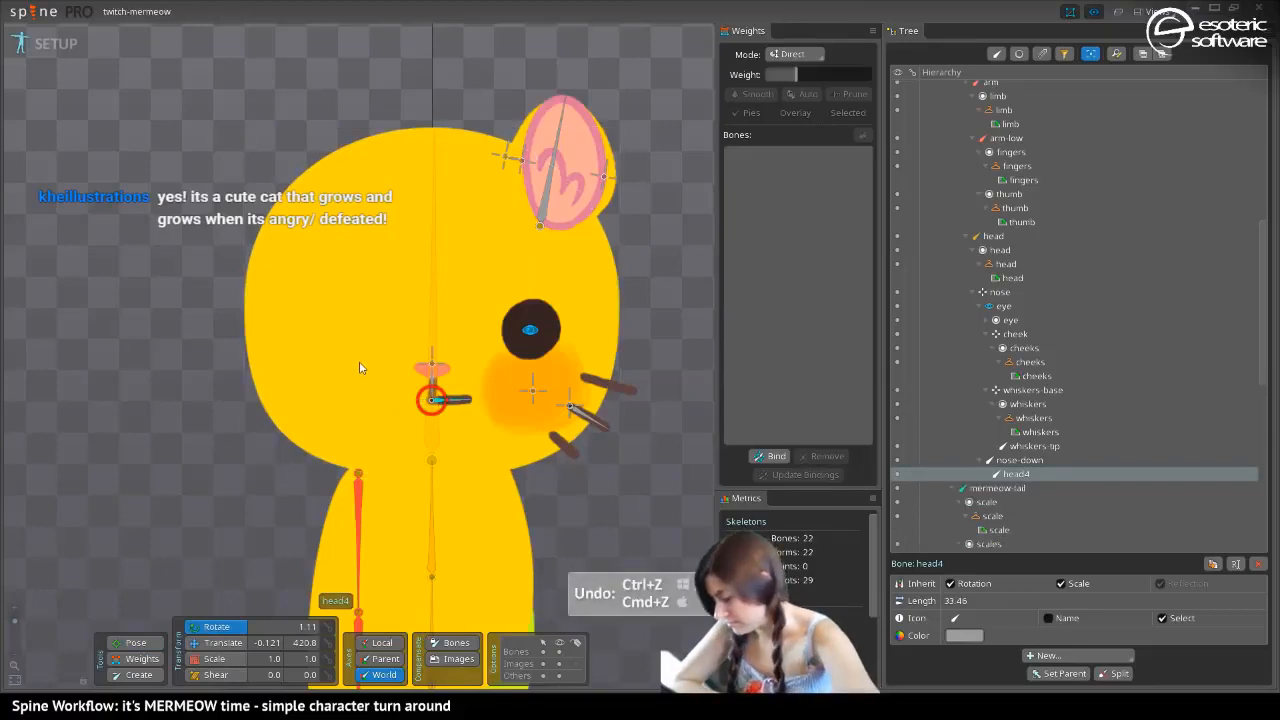
Parent the mouth slot to bone head4 and duplicate that bone together with its mouth attachment
left_click(449, 410)
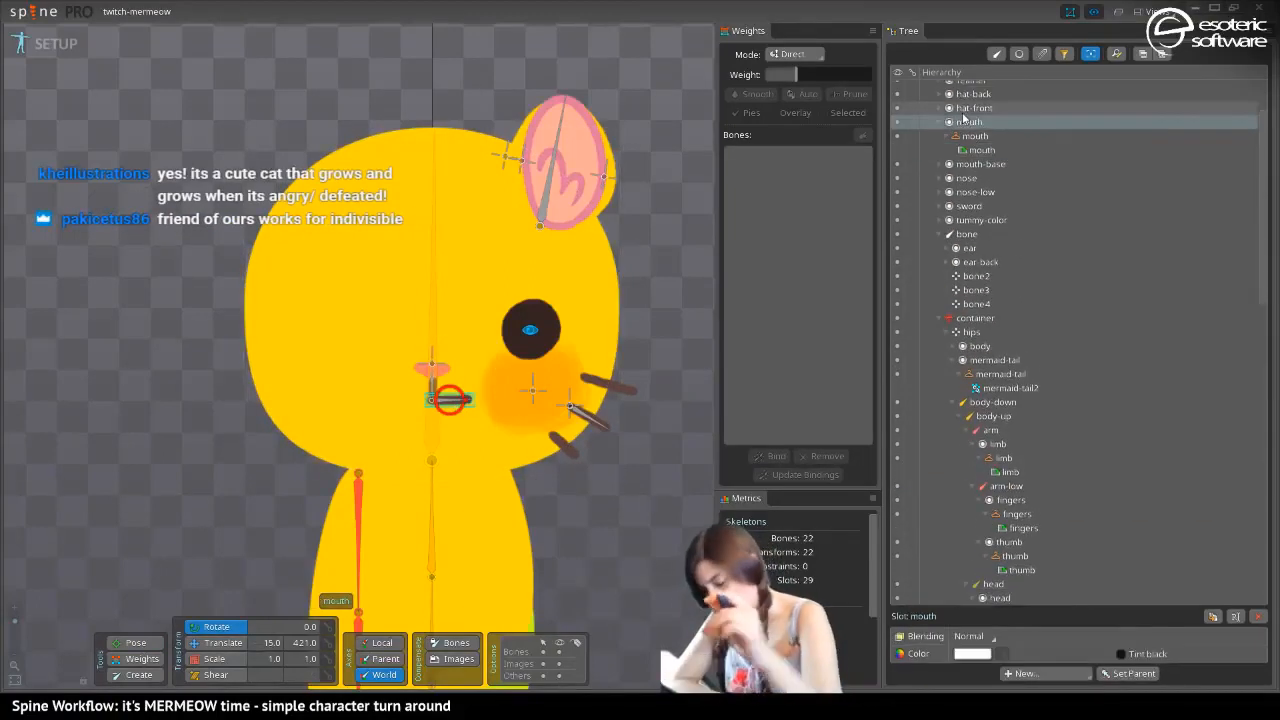
key("p")
left_click(455, 405)
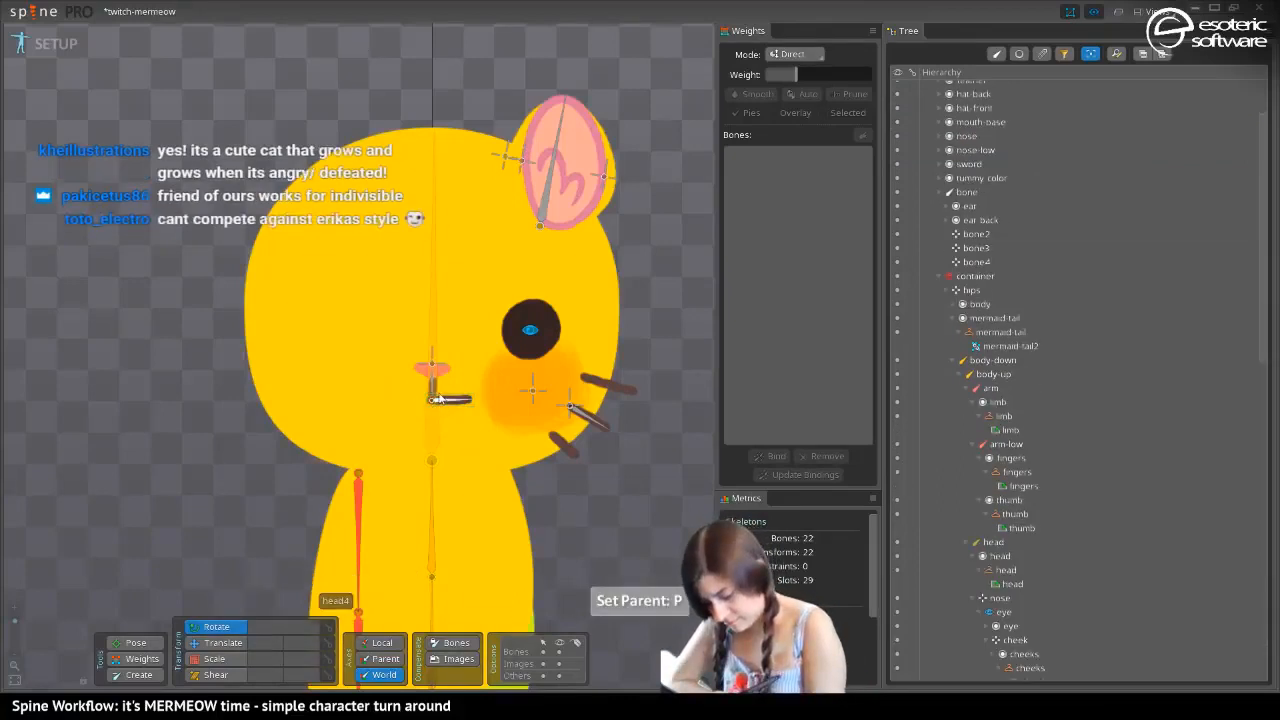
left_click(451, 403)
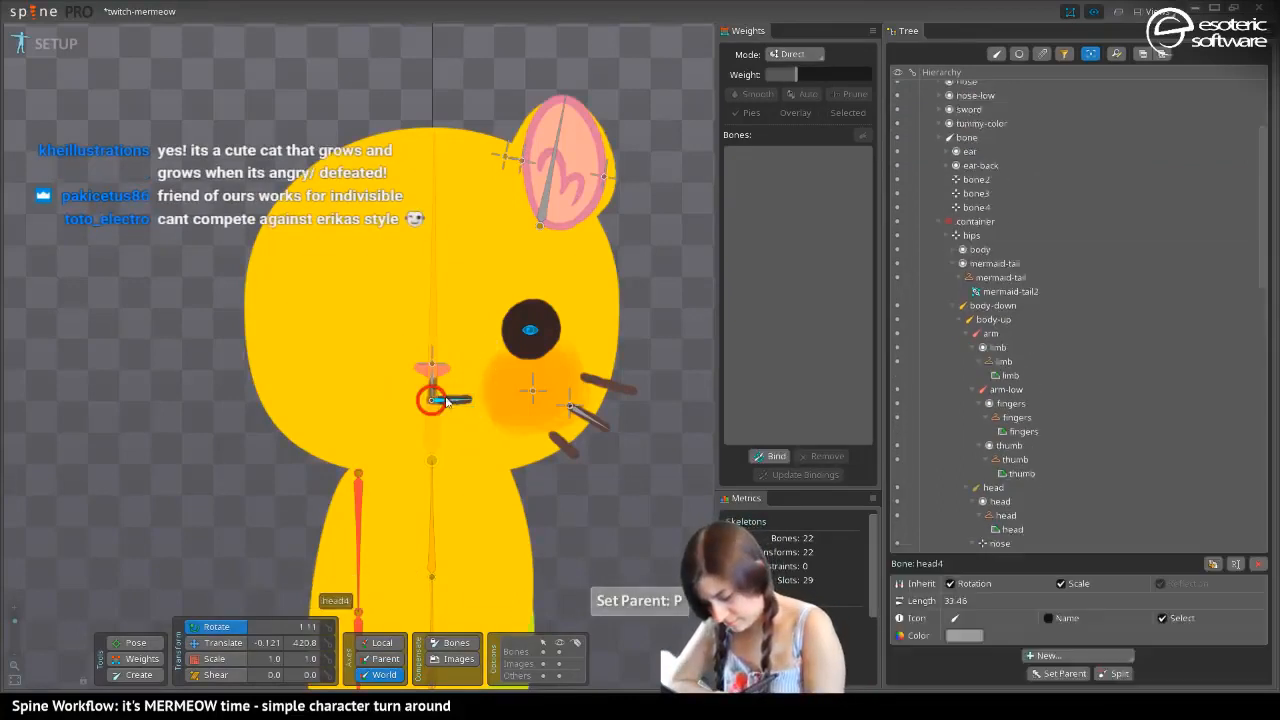
left_click(1212, 562)
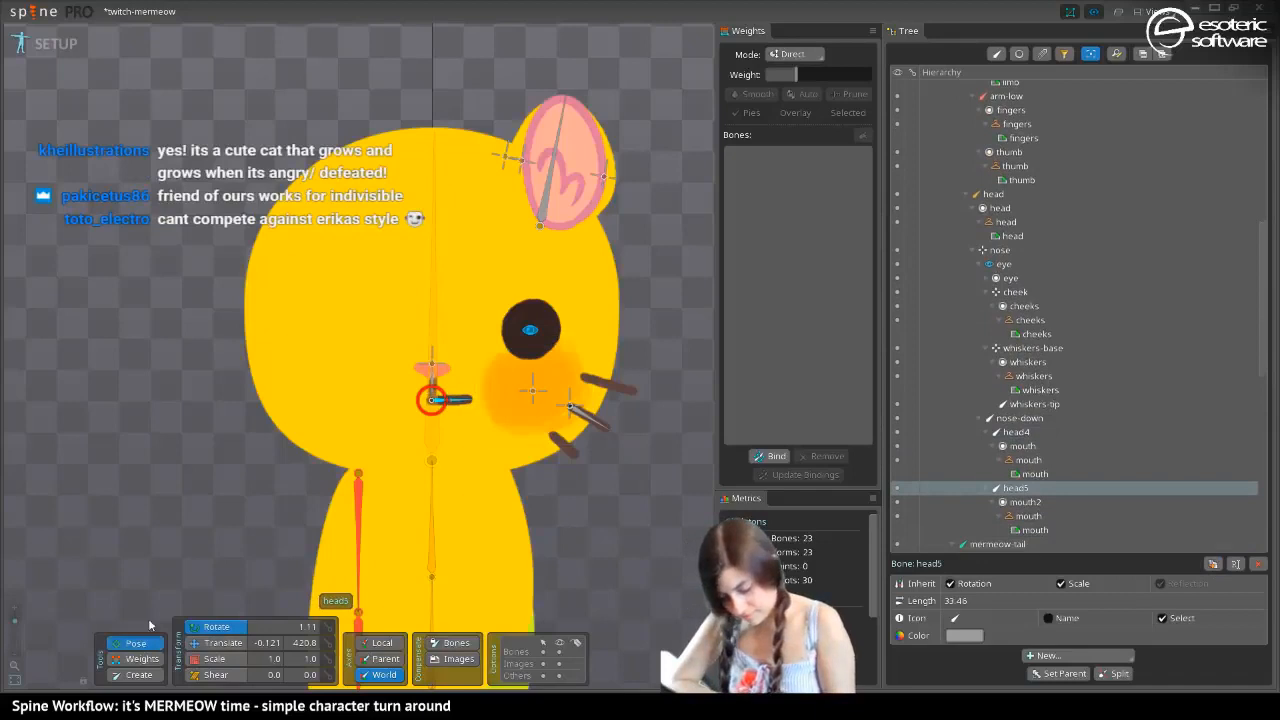
Rotate bone head4 to about 197.35 and its duplicate to about 345.73 to form a symmetric downturned mouth, and save the project
left_click_drag(456, 404, 363, 370)
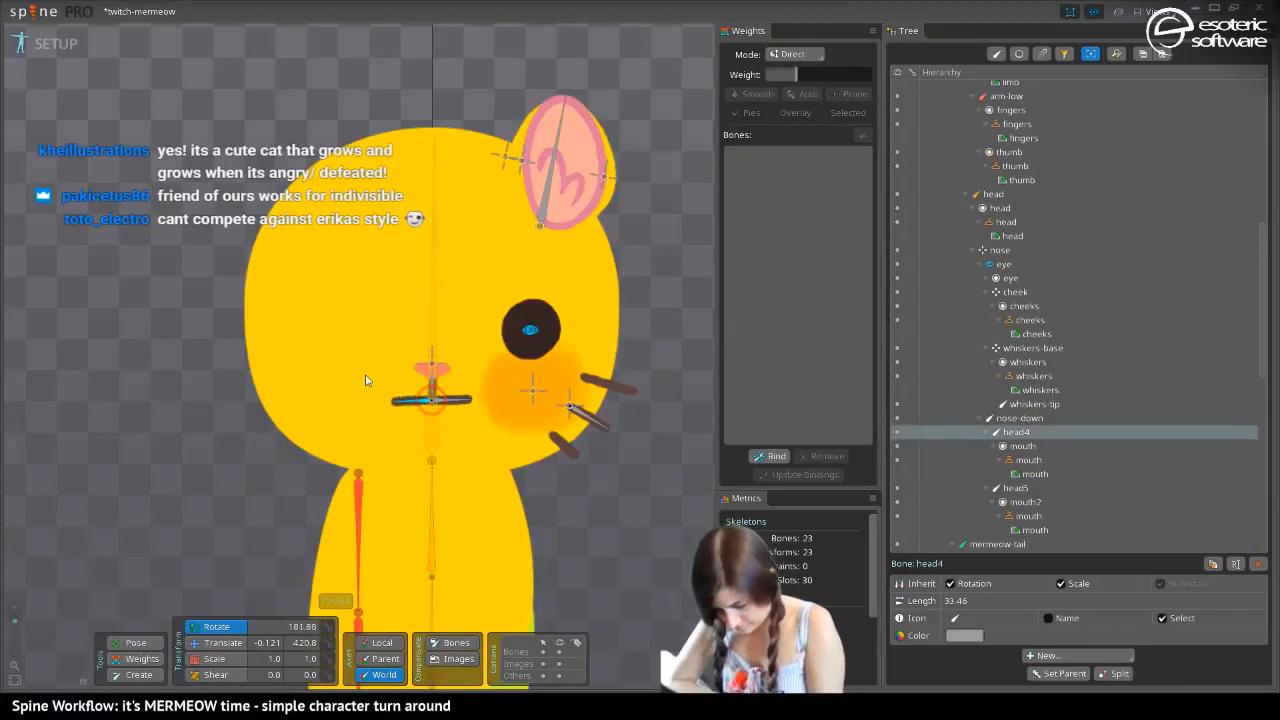
key("ctrl+s")
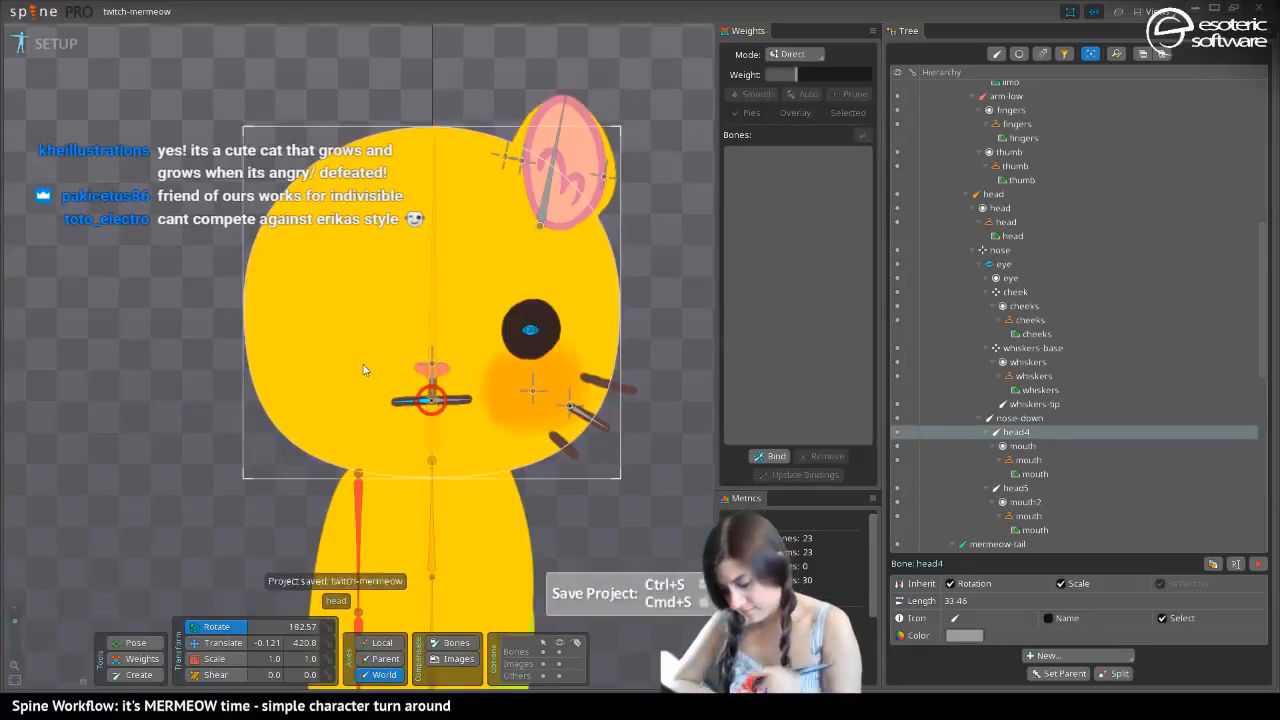
left_click_drag(397, 406, 399, 415)
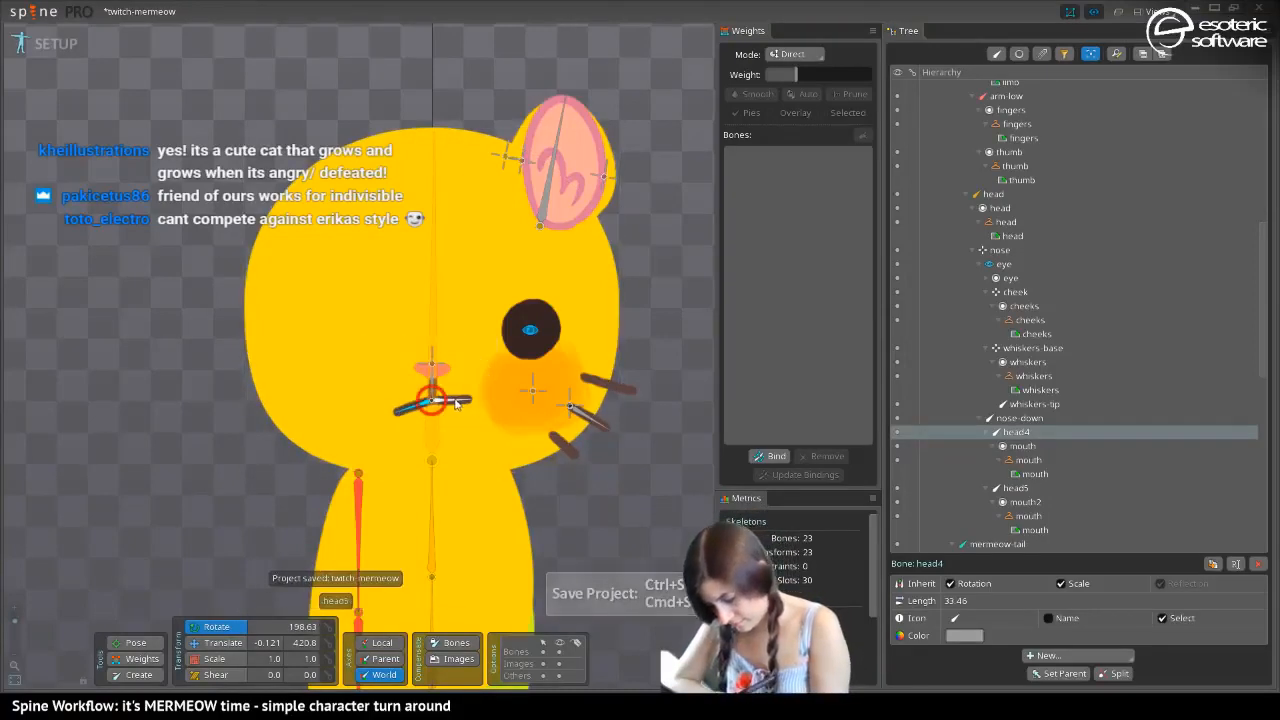
left_click(453, 404)
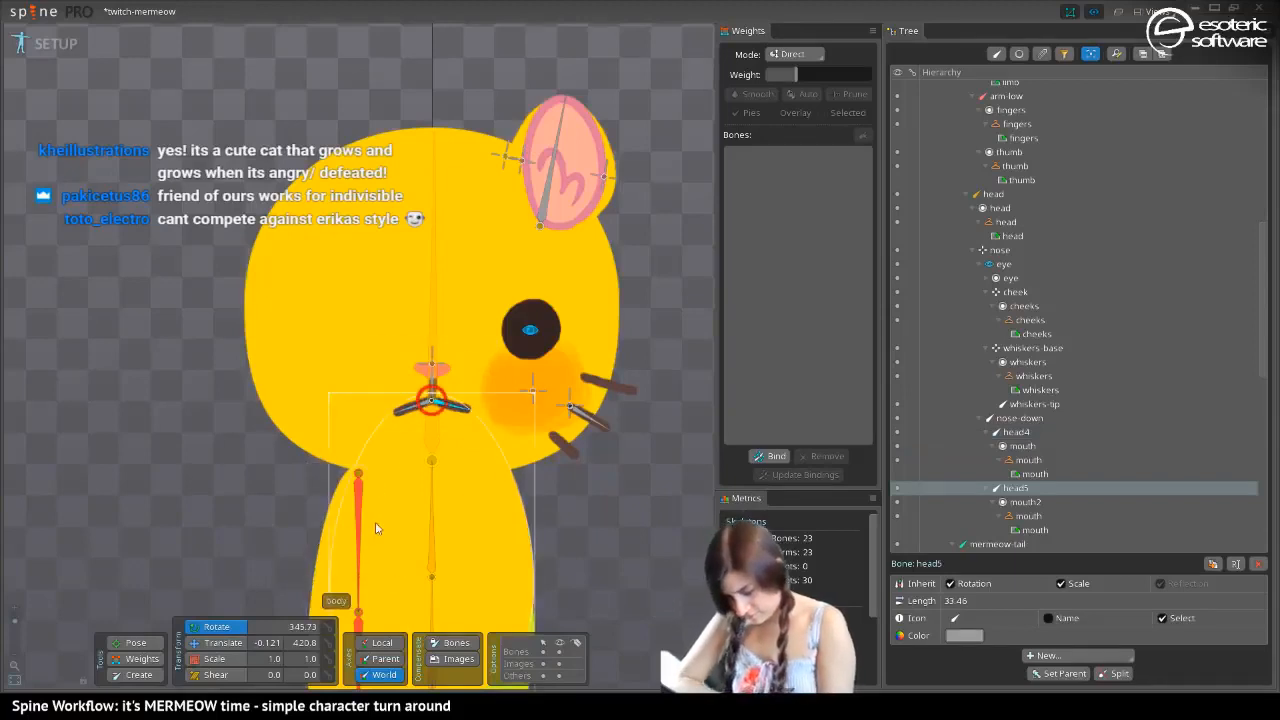
left_click(403, 412)
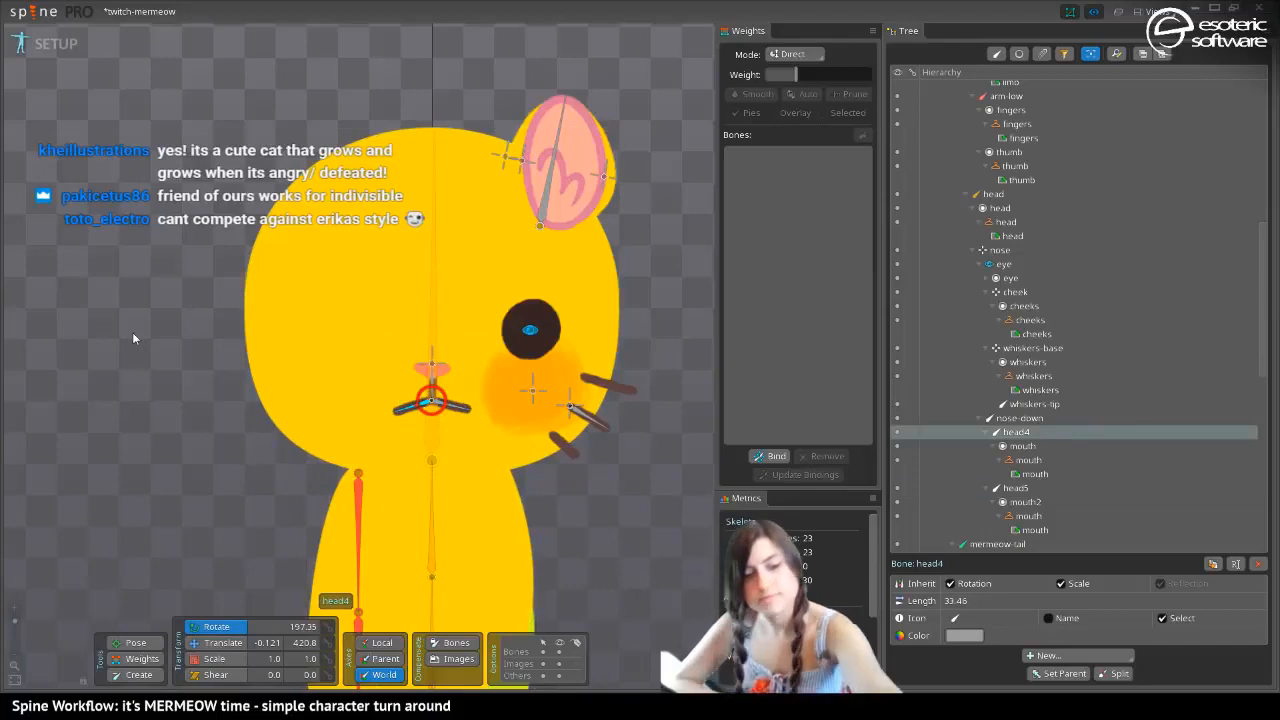
key("ctrl+s")
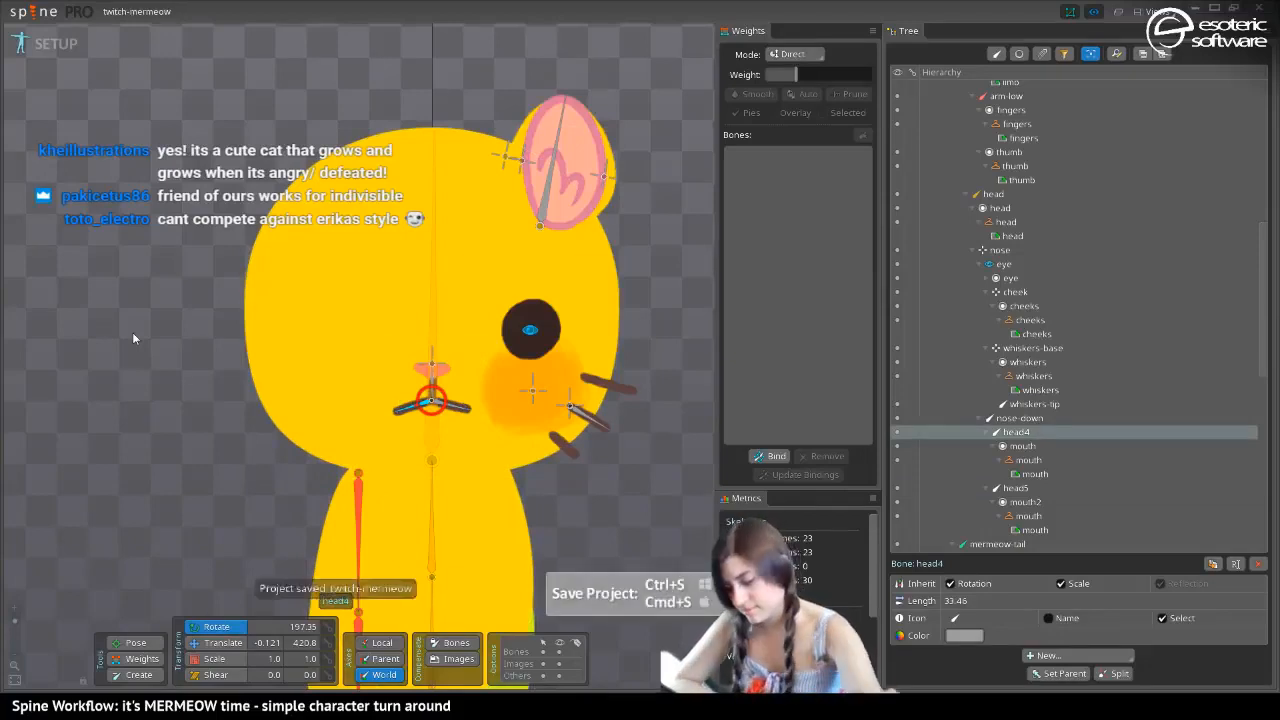
Hide the bones in the viewport to inspect the cat's face and new mouth without them
left_click(560, 651)
left_click_drag(169, 473, 228, 445)
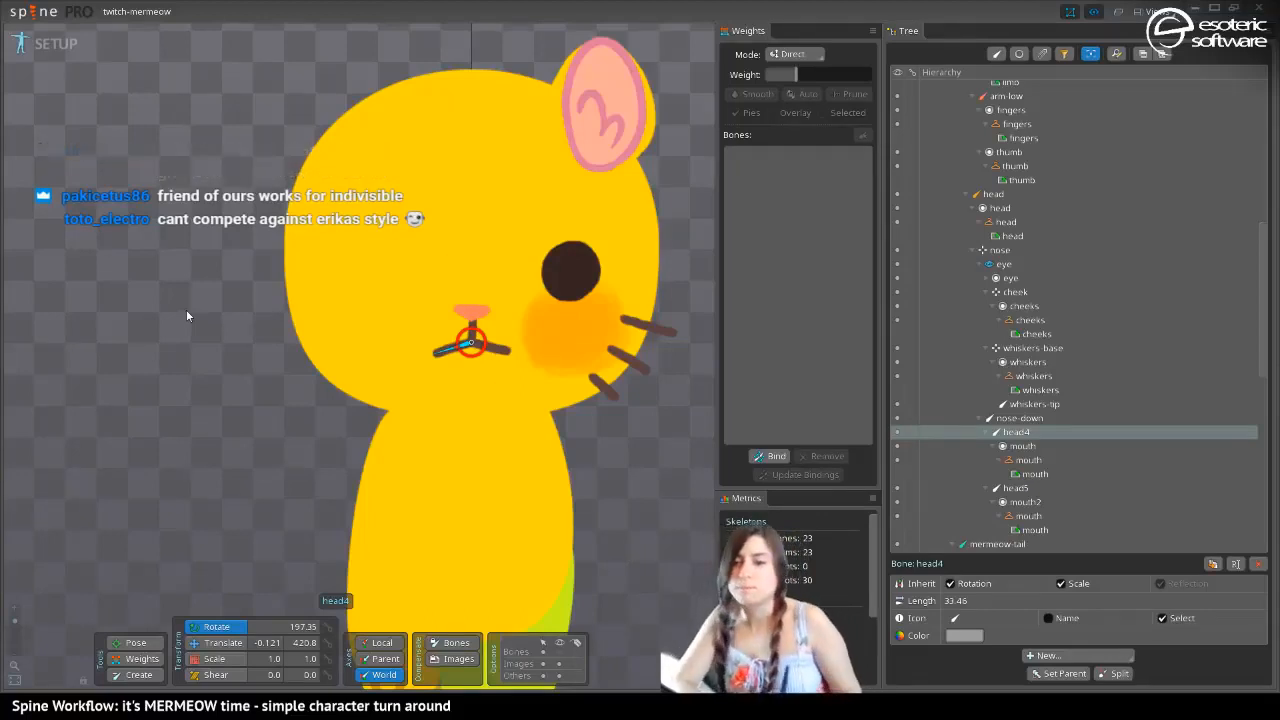
left_click_drag(395, 125, 312, 244)
Try to shift the ear-back attachment slightly along the horizontal axis
left_click(566, 246)
key("v")
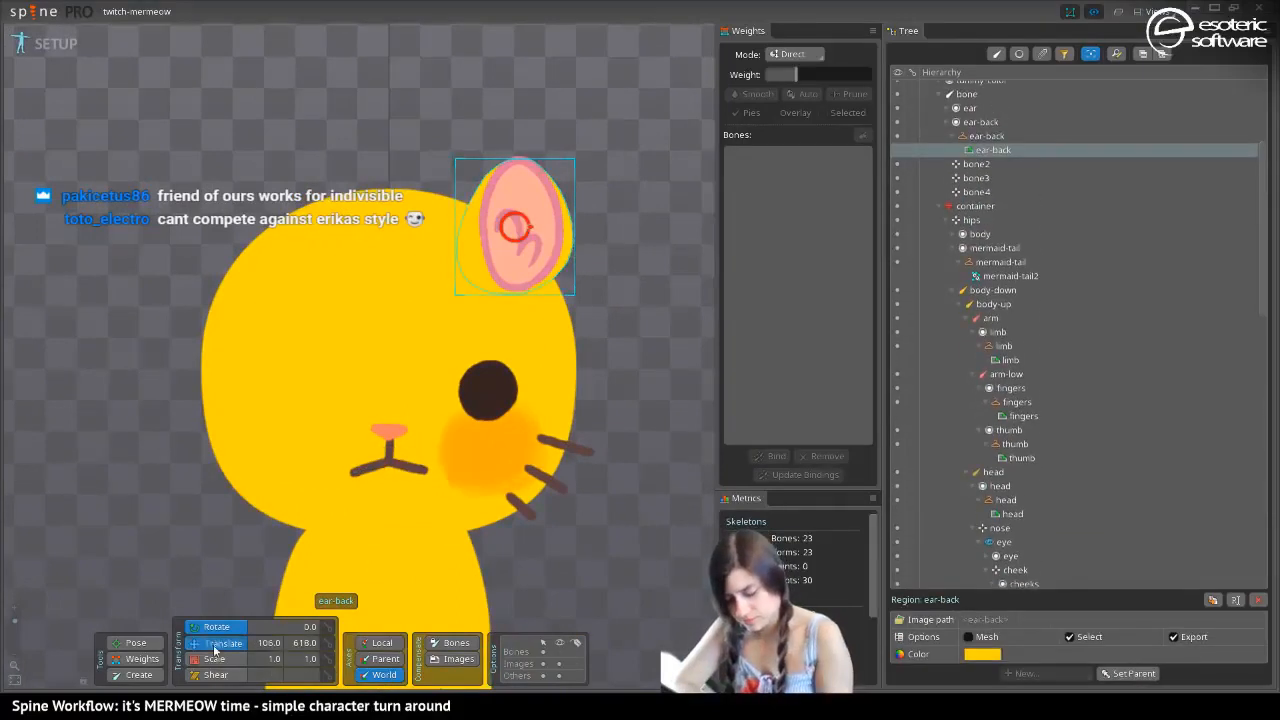
mouse_move(531, 236)
left_mouse_down()
mouse_move(519, 236)
mouse_move(532, 236)
left_mouse_up()
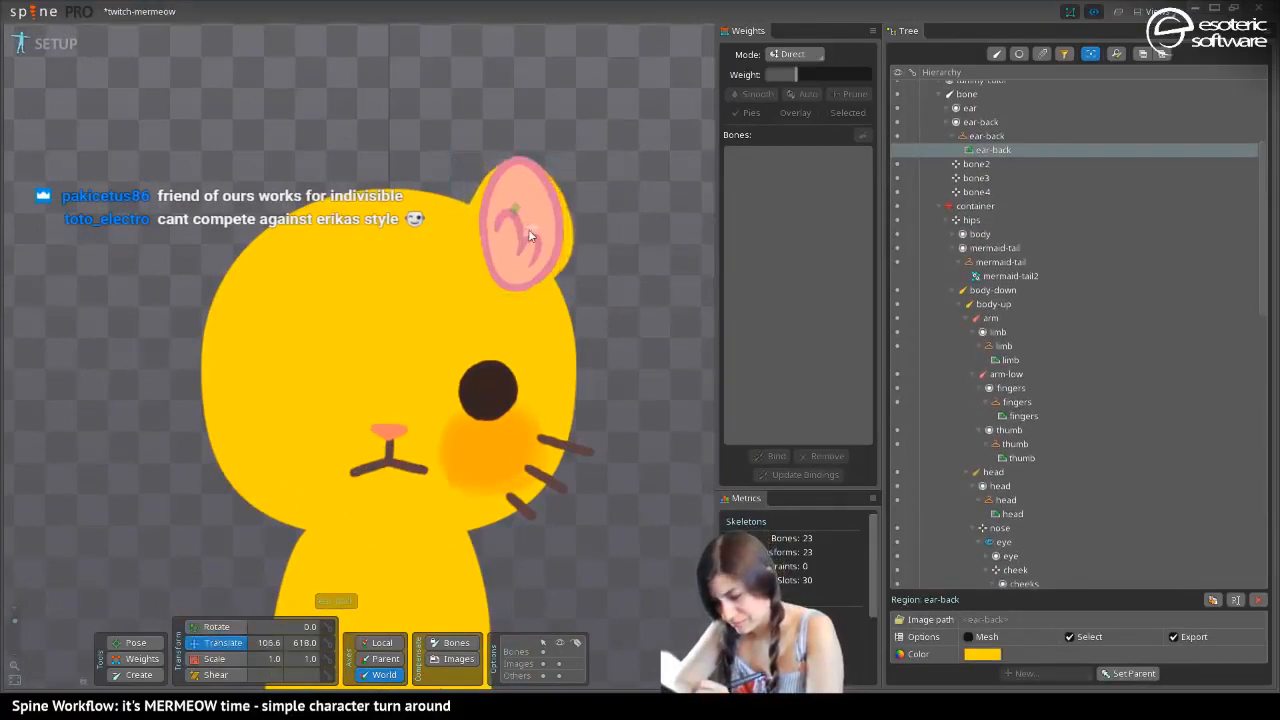
key("ctrl+z")
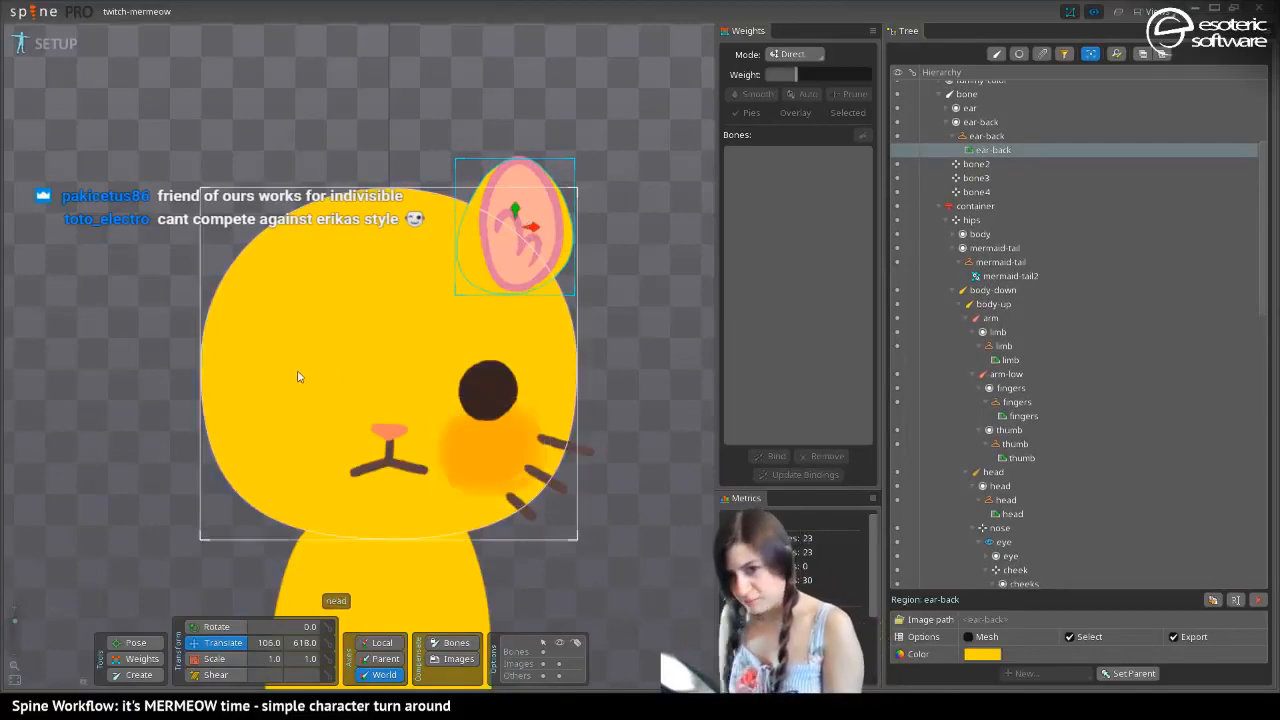
Try swinging the arm bone outward from the body with the Pose tool to test how the arm moves
left_click_drag(337, 508, 325, 263)
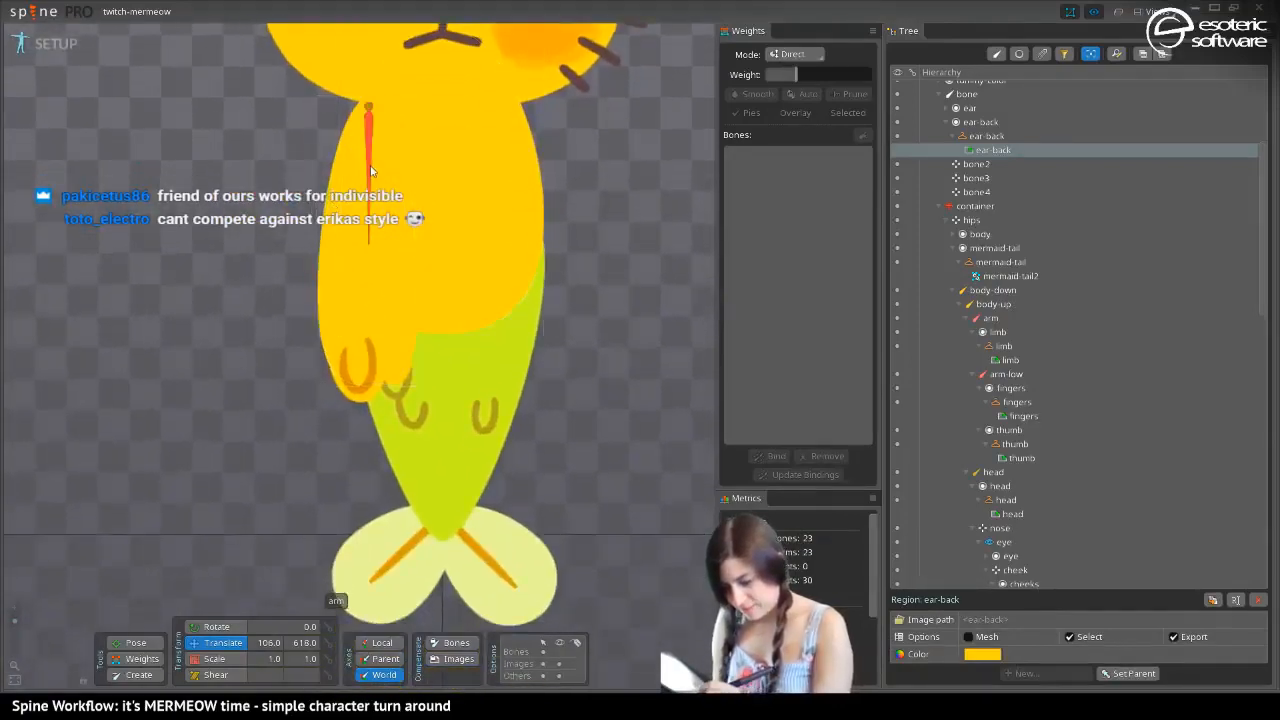
left_click(371, 170)
left_click(130, 645)
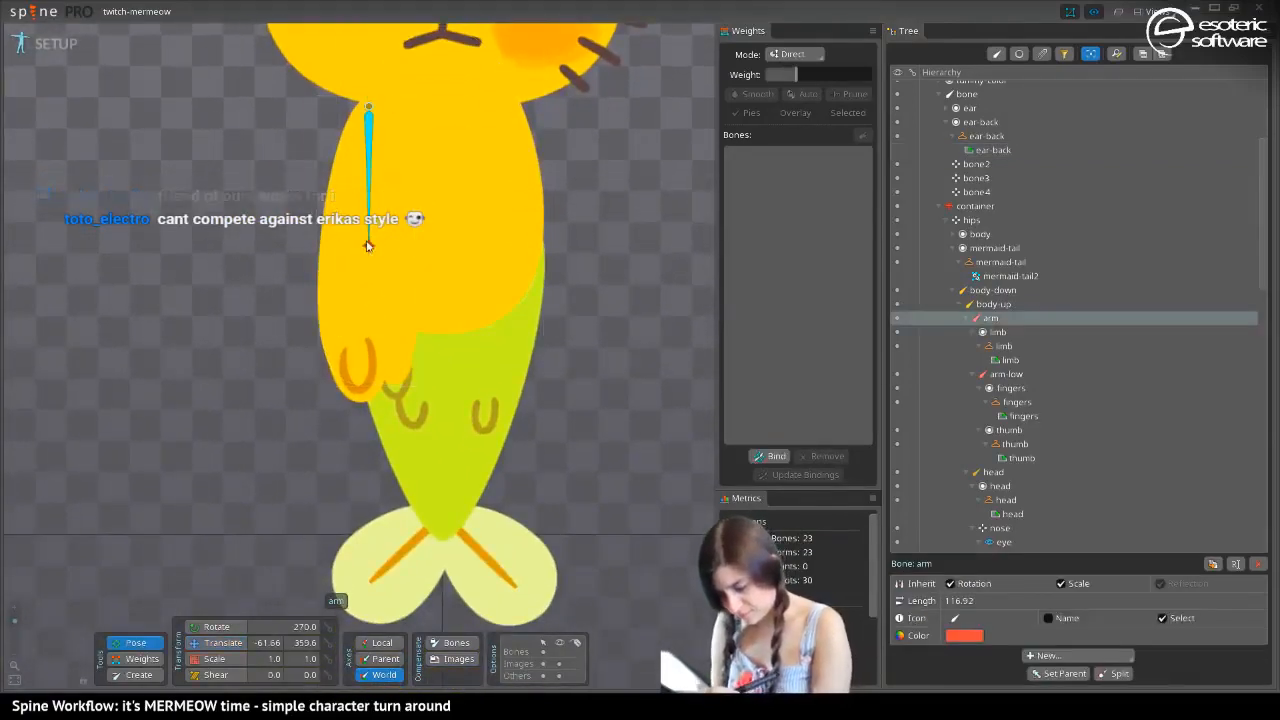
left_click_drag(369, 247, 262, 205)
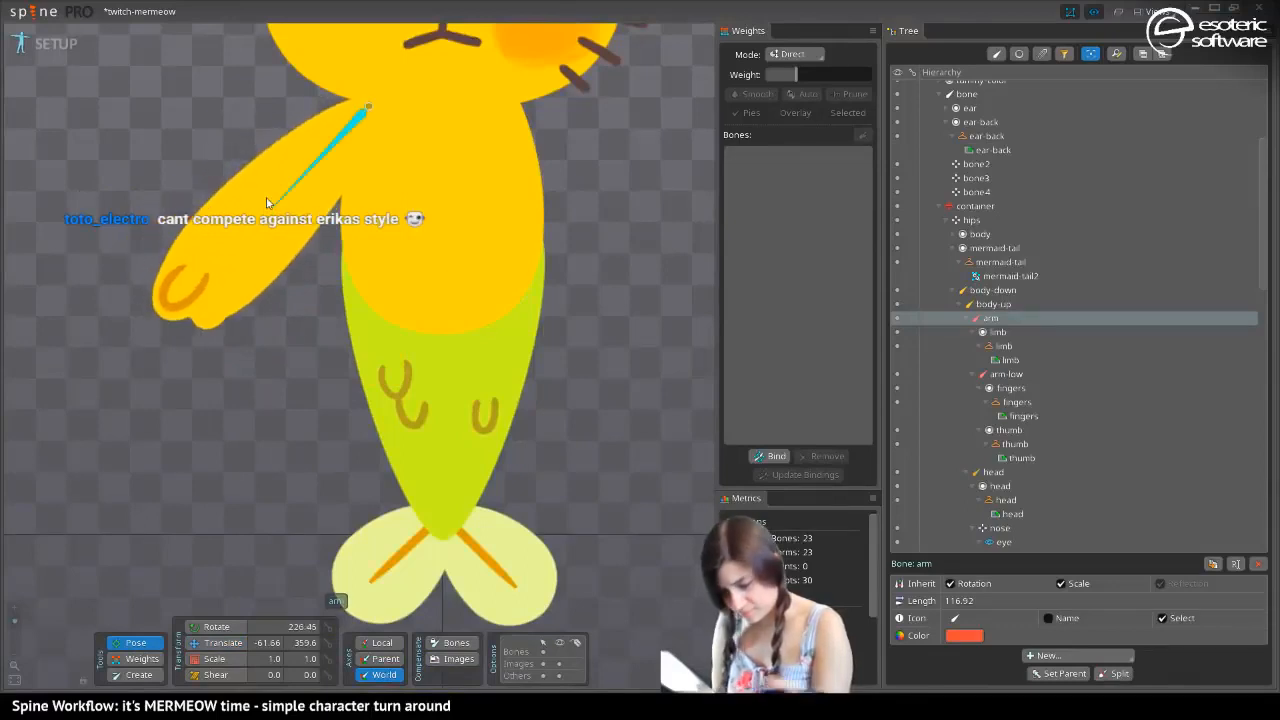
key("ctrl+z")
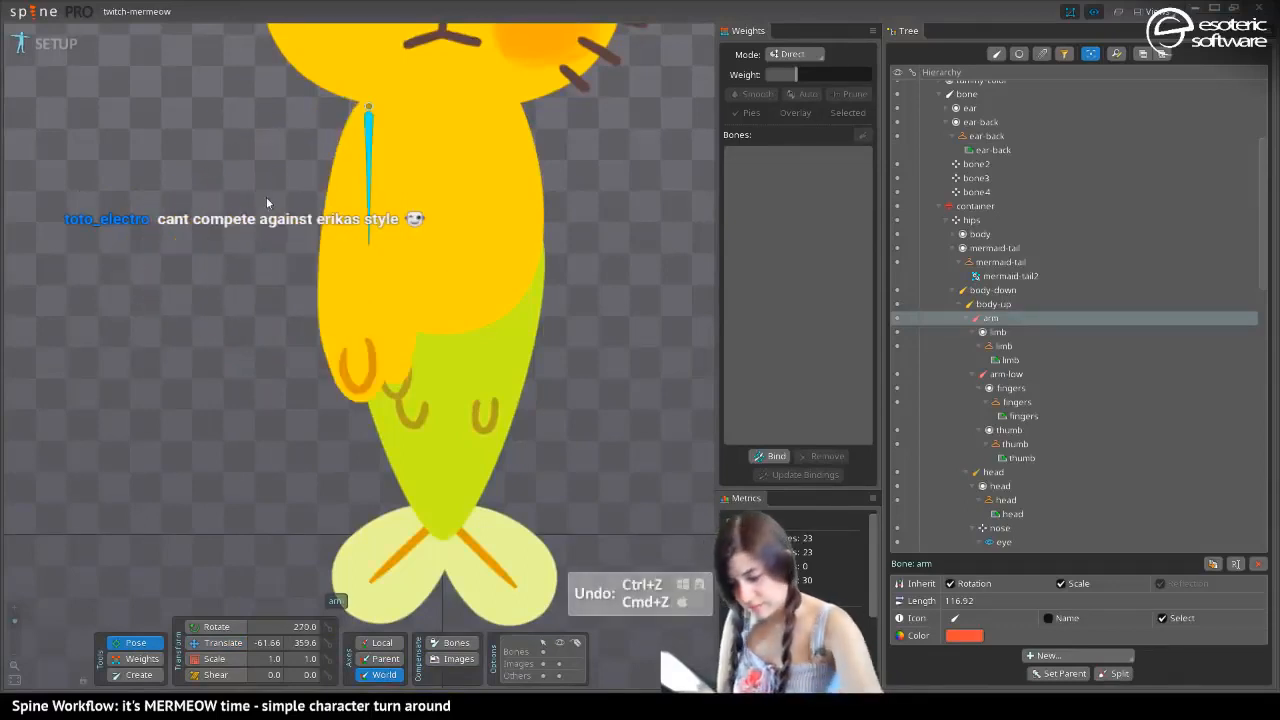
Switch to the next skin, the dark cat with the blue tail, staying in setup mode
left_click(52, 44)
left_click(64, 46)
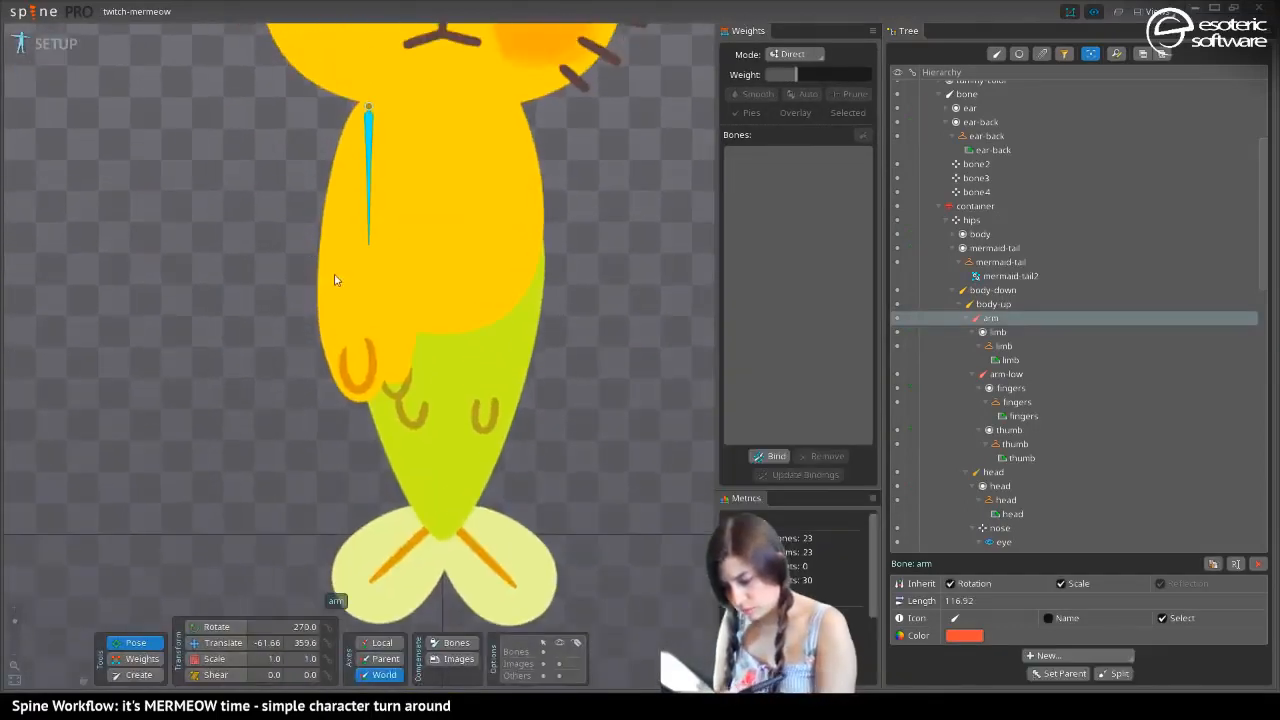
key("period")
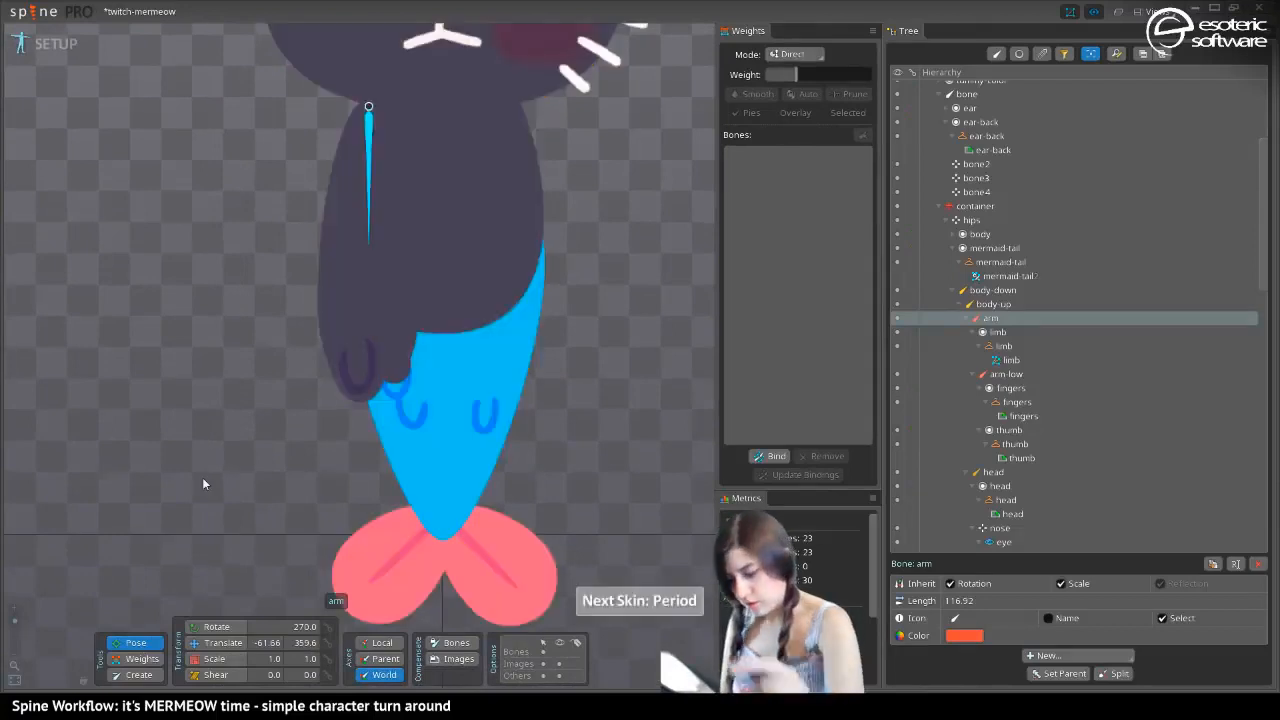
Try to create a linked mesh from the arm's limb mesh in the dark skin
left_click(355, 293)
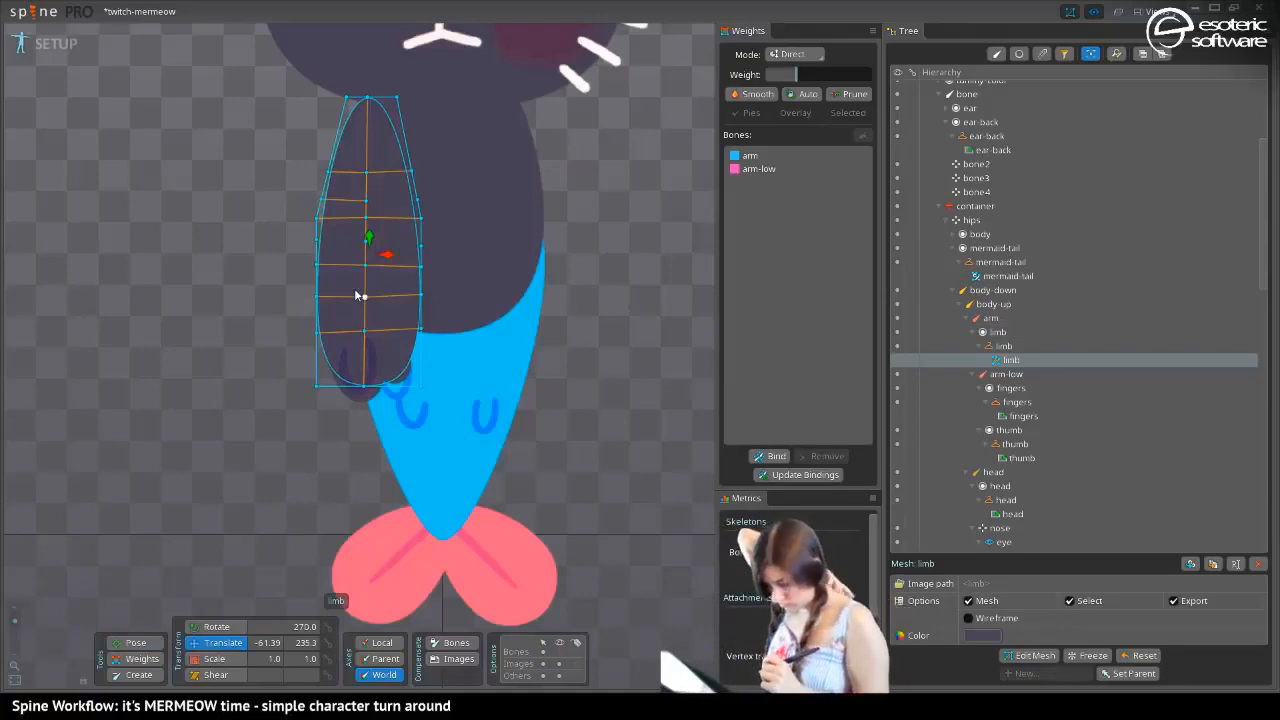
left_click(1191, 565)
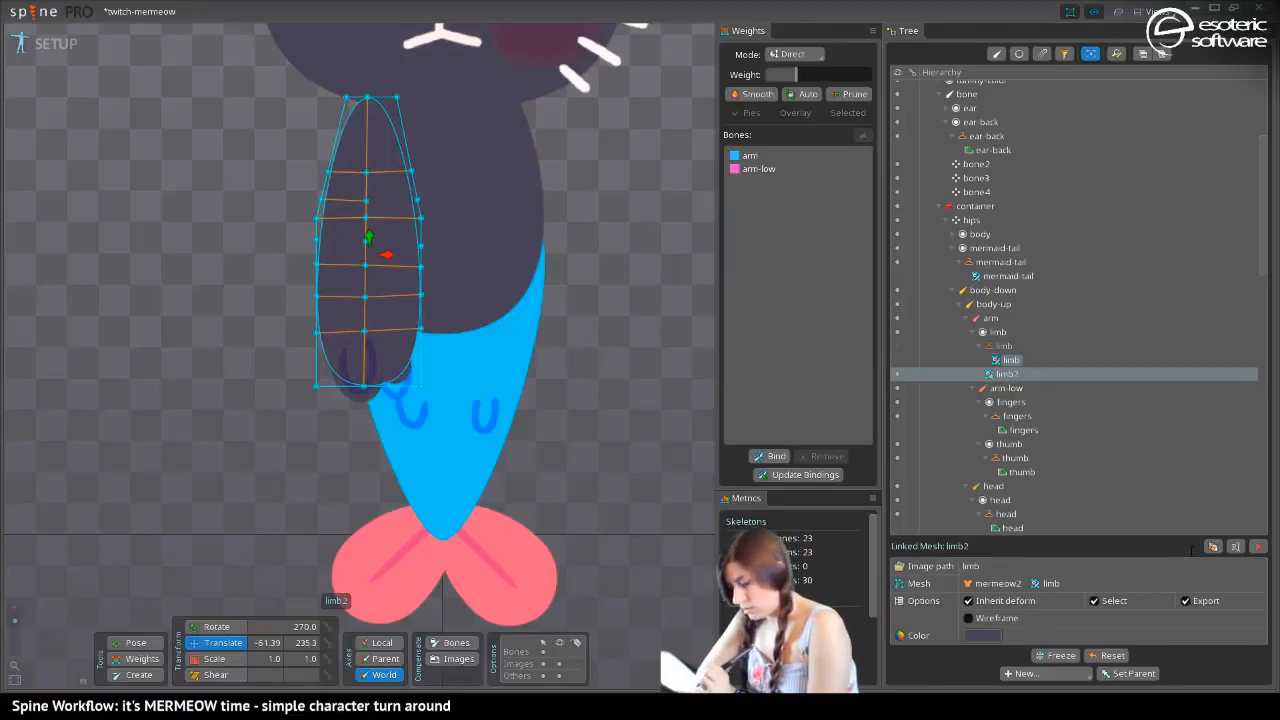
key("ctrl+z")
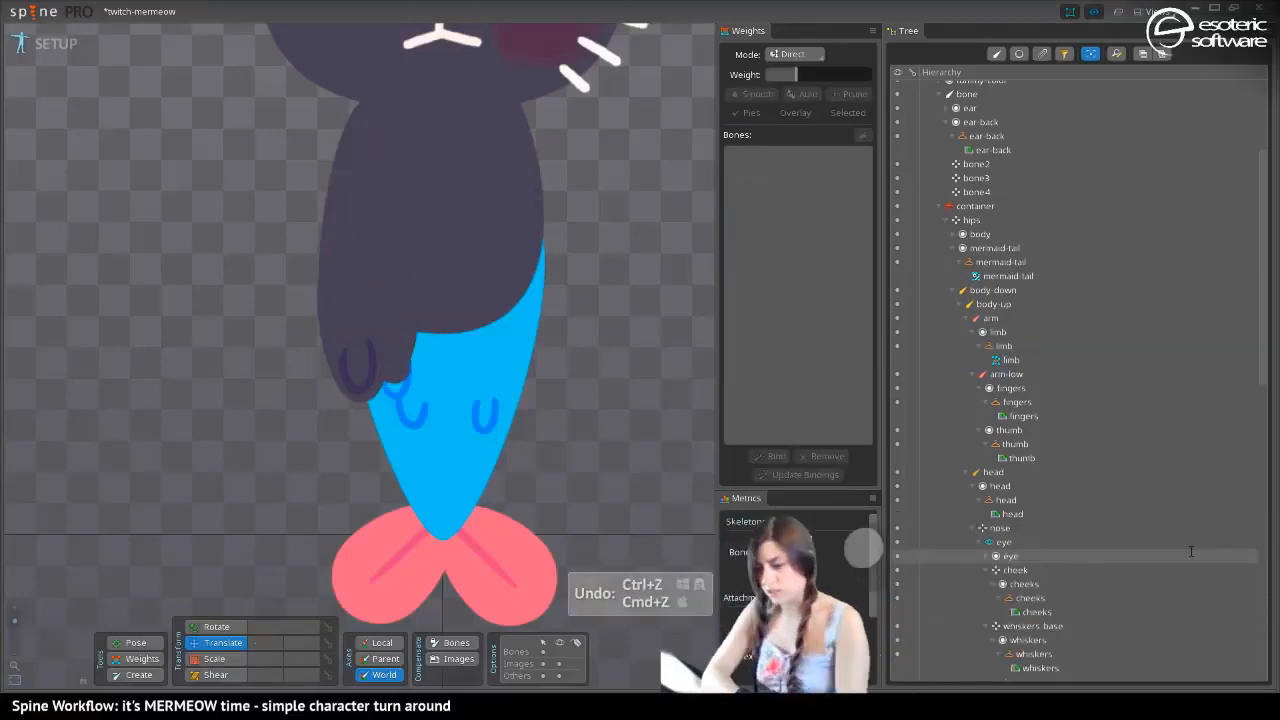
left_click(350, 269)
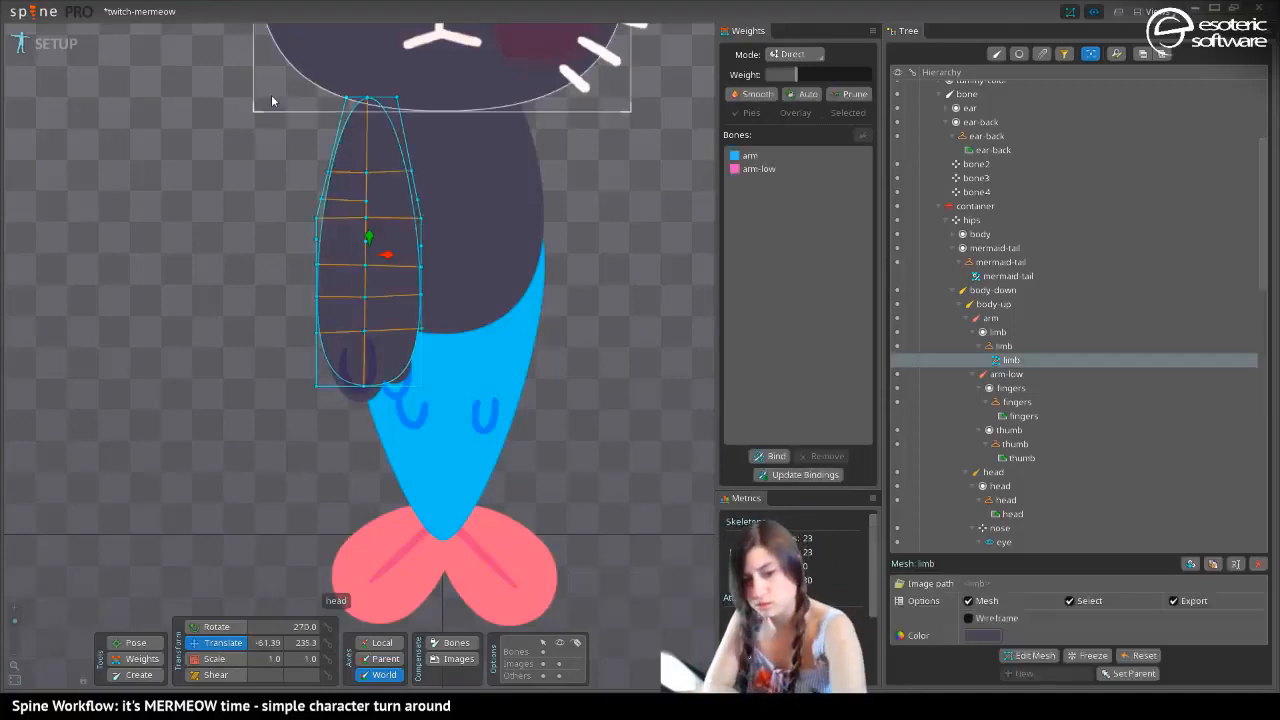
key("space")
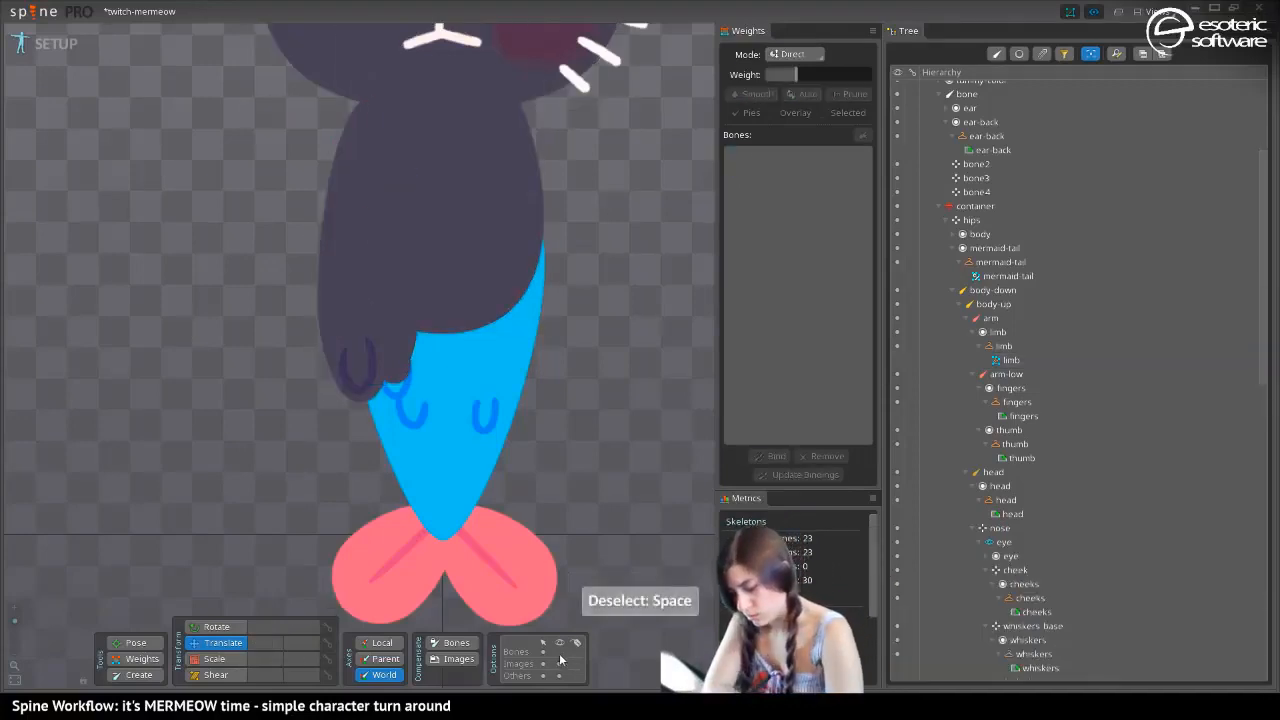
Duplicate the arm bone with its children, including its animation keys
left_click(372, 108)
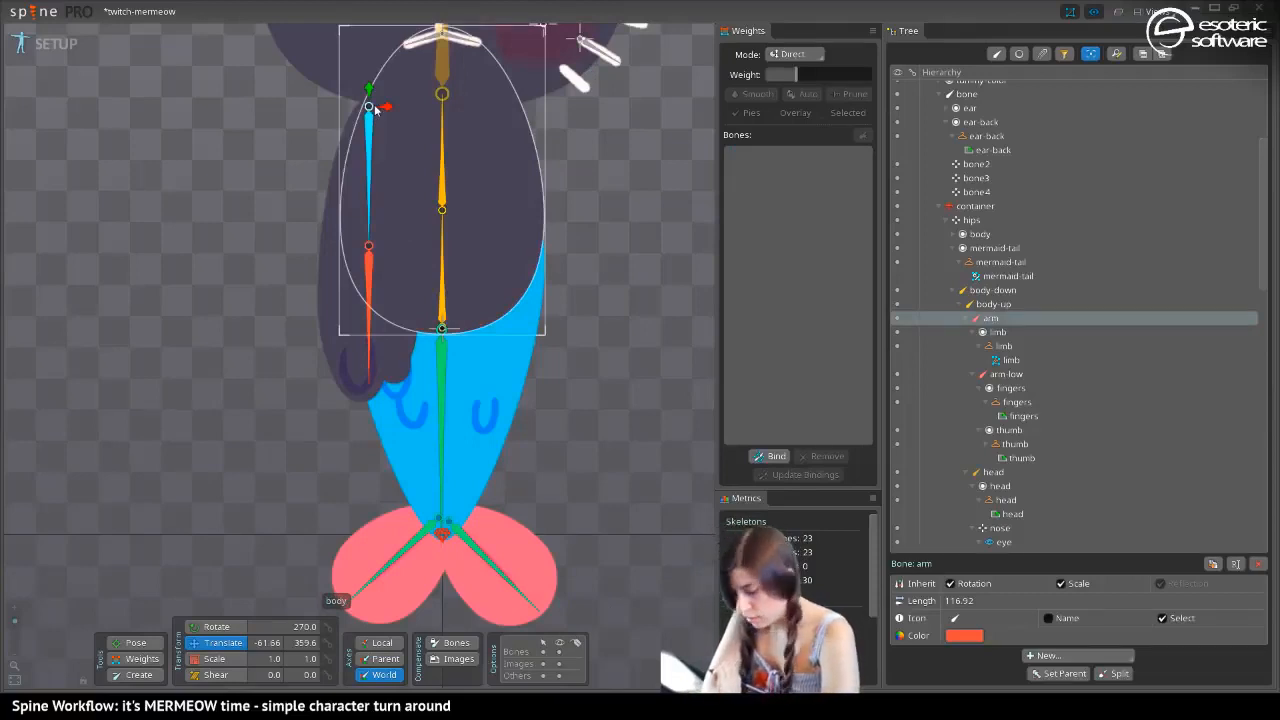
left_click(1212, 564)
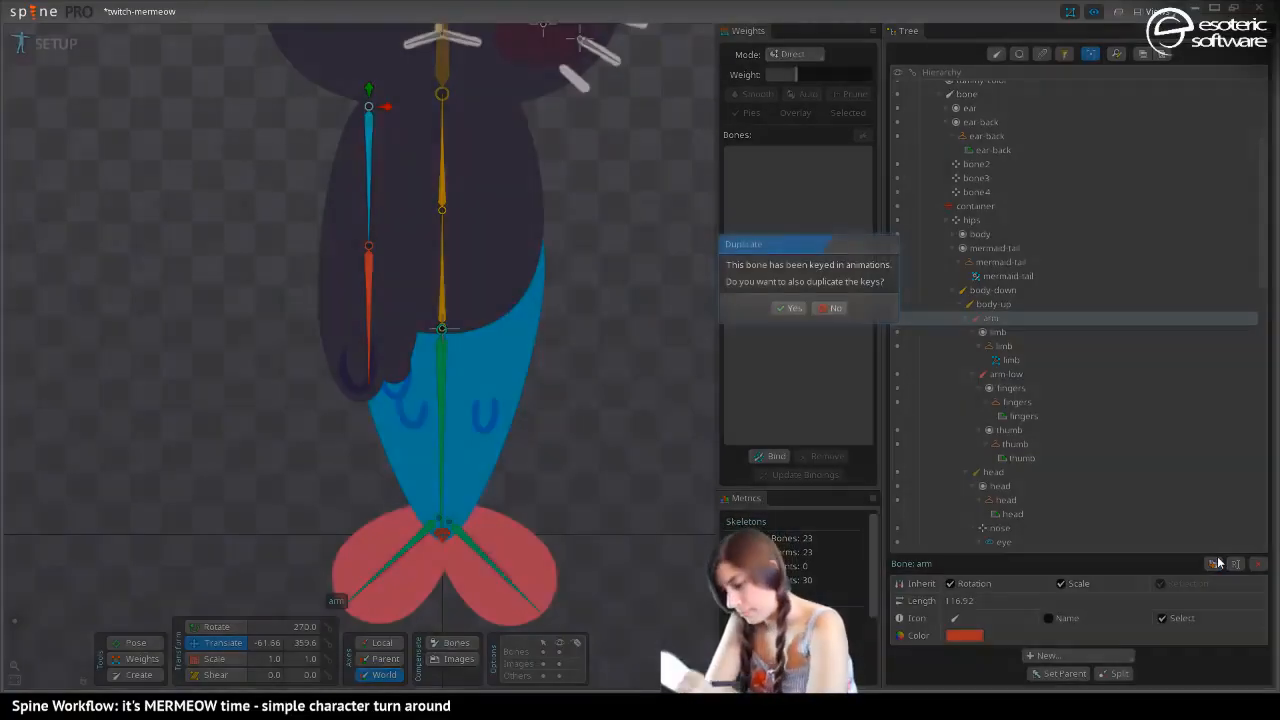
left_click(787, 309)
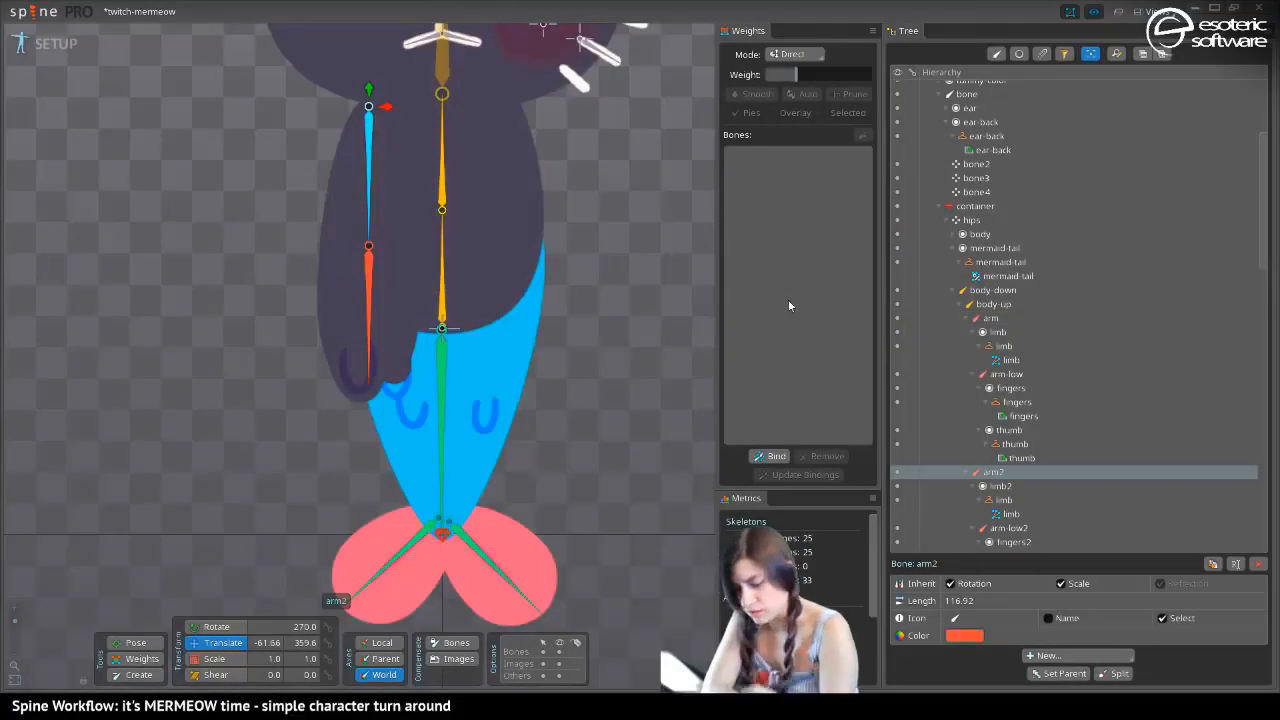
Move the duplicated arm to the opposite side of the body at X 59.3, mirror its thumb and fingers images horizontally, and save
left_click_drag(388, 108, 533, 186)
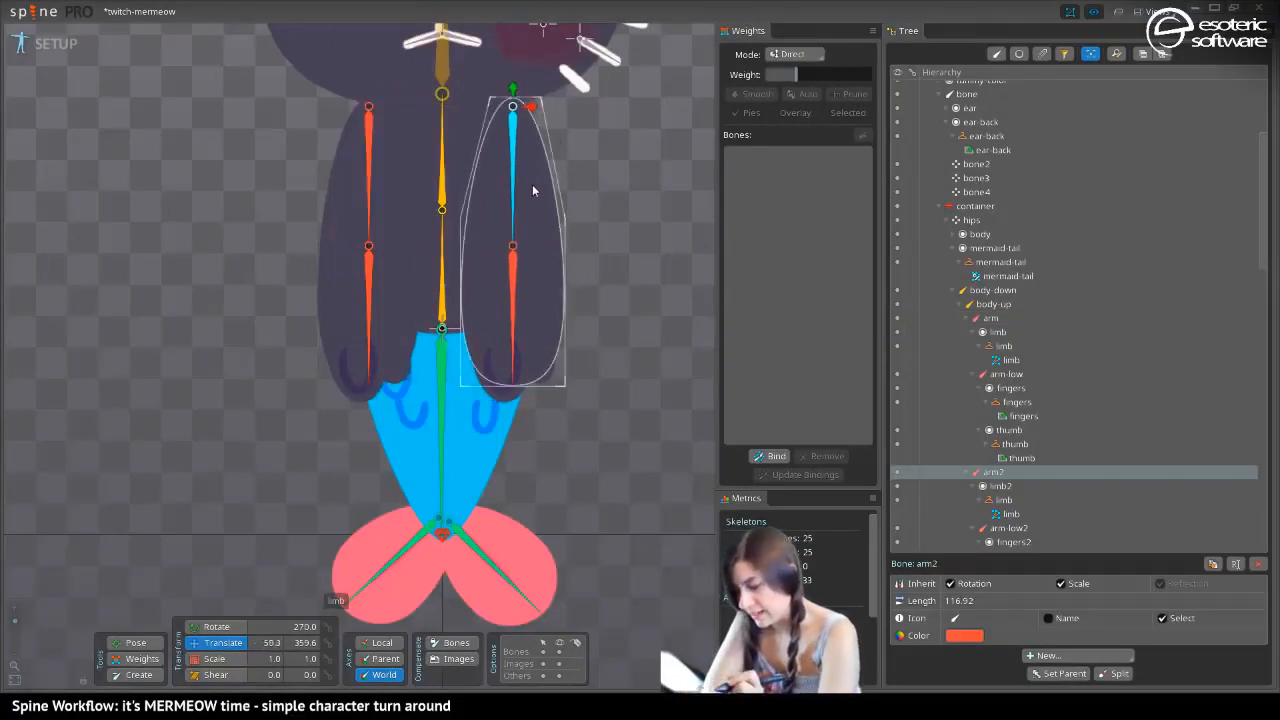
left_click(495, 372)
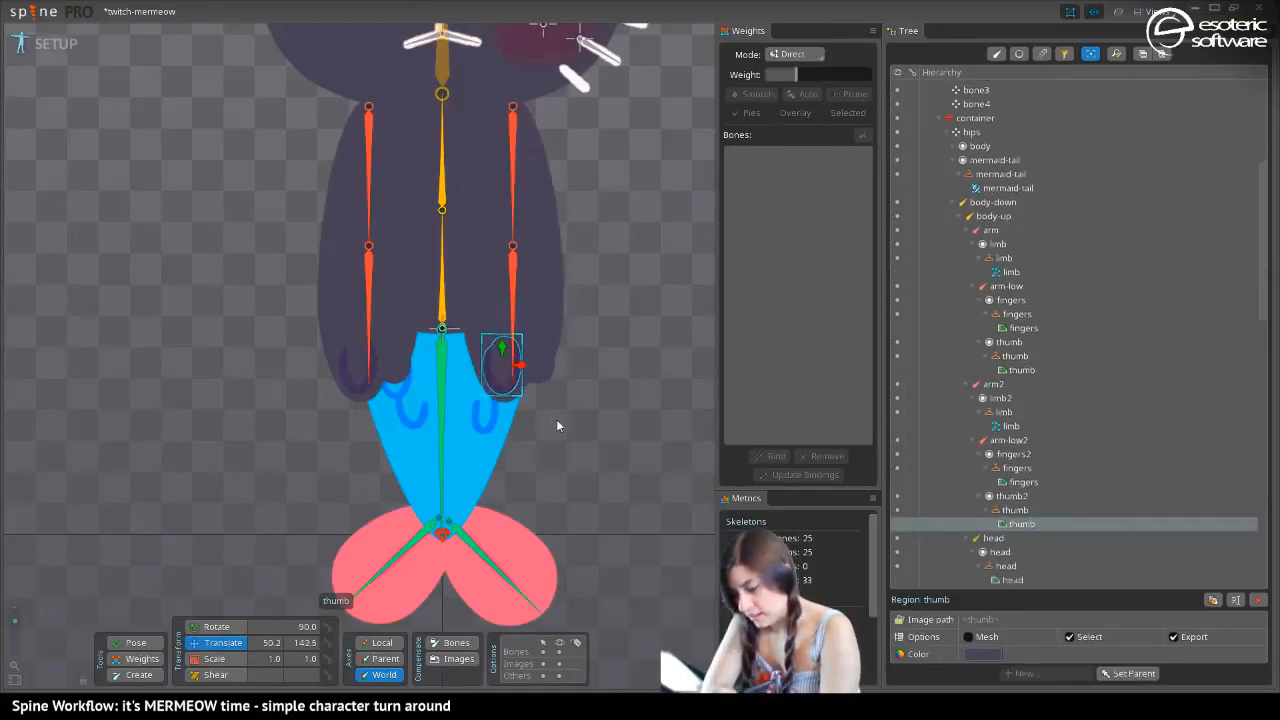
left_click(497, 389)
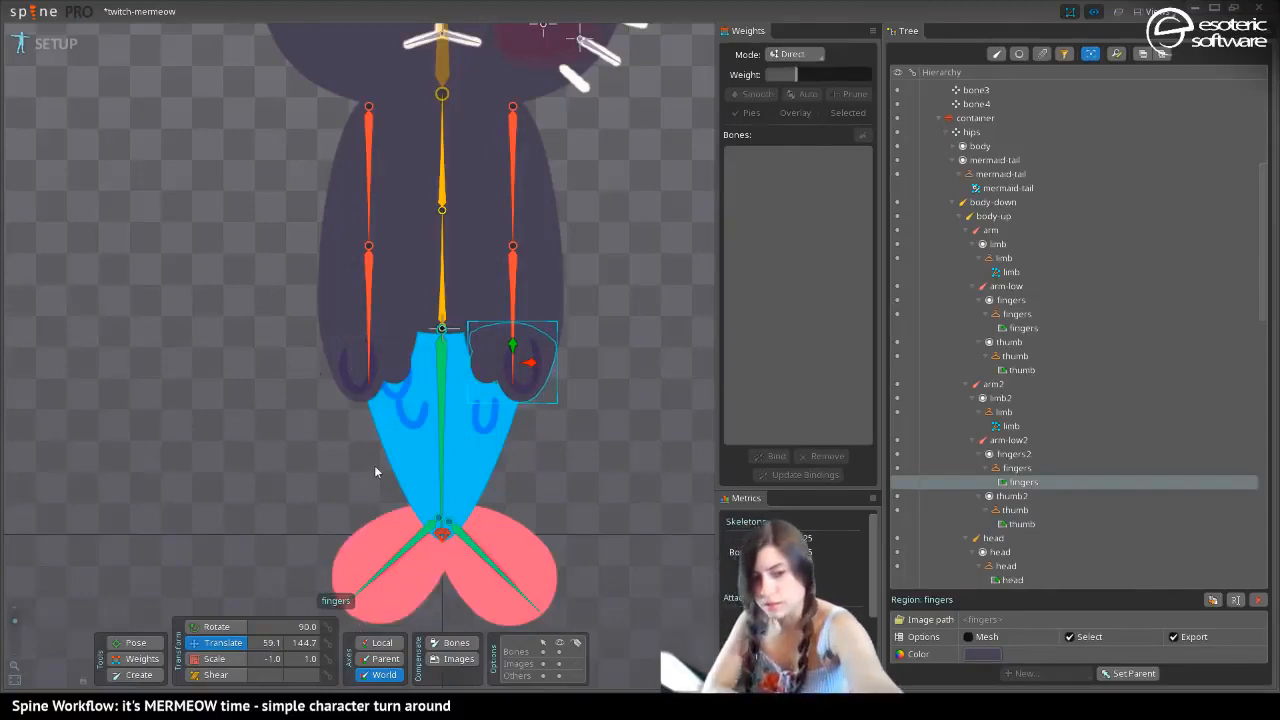
key("ctrl+s")
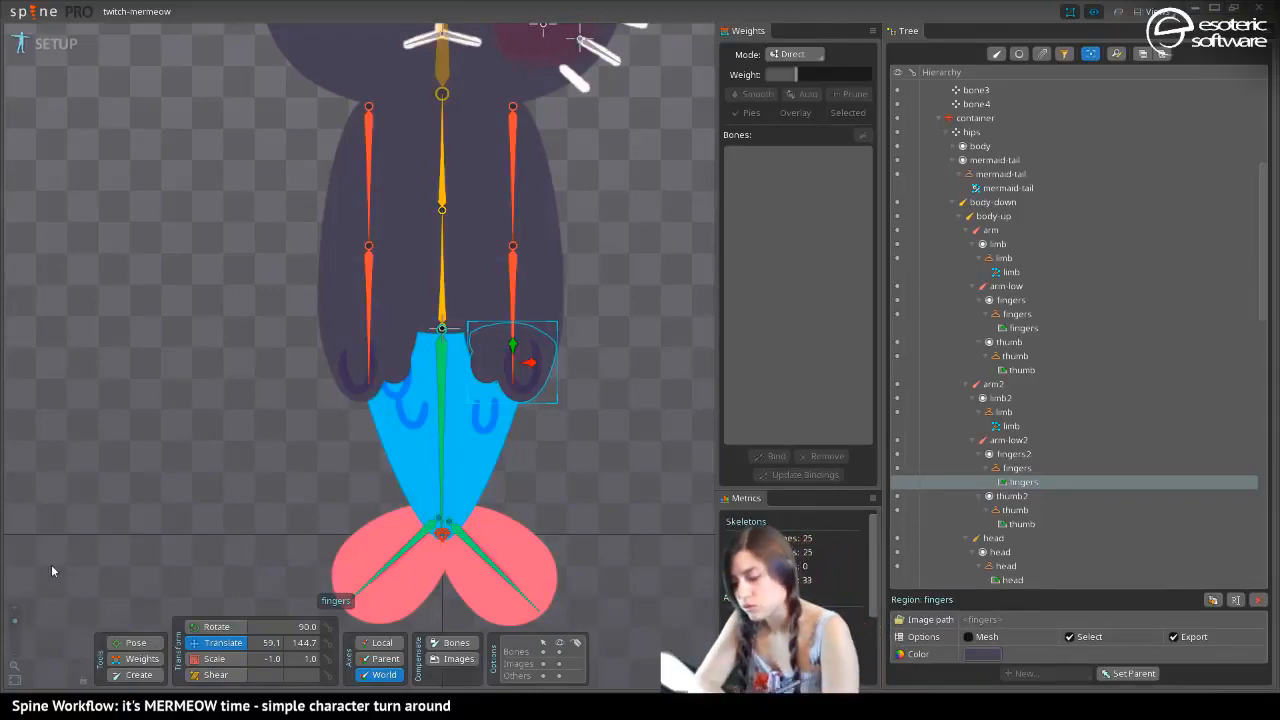
Try rotating the duplicated arm's lower bone outward to test how its limb mesh bends, and undo the rotation
left_click(527, 256)
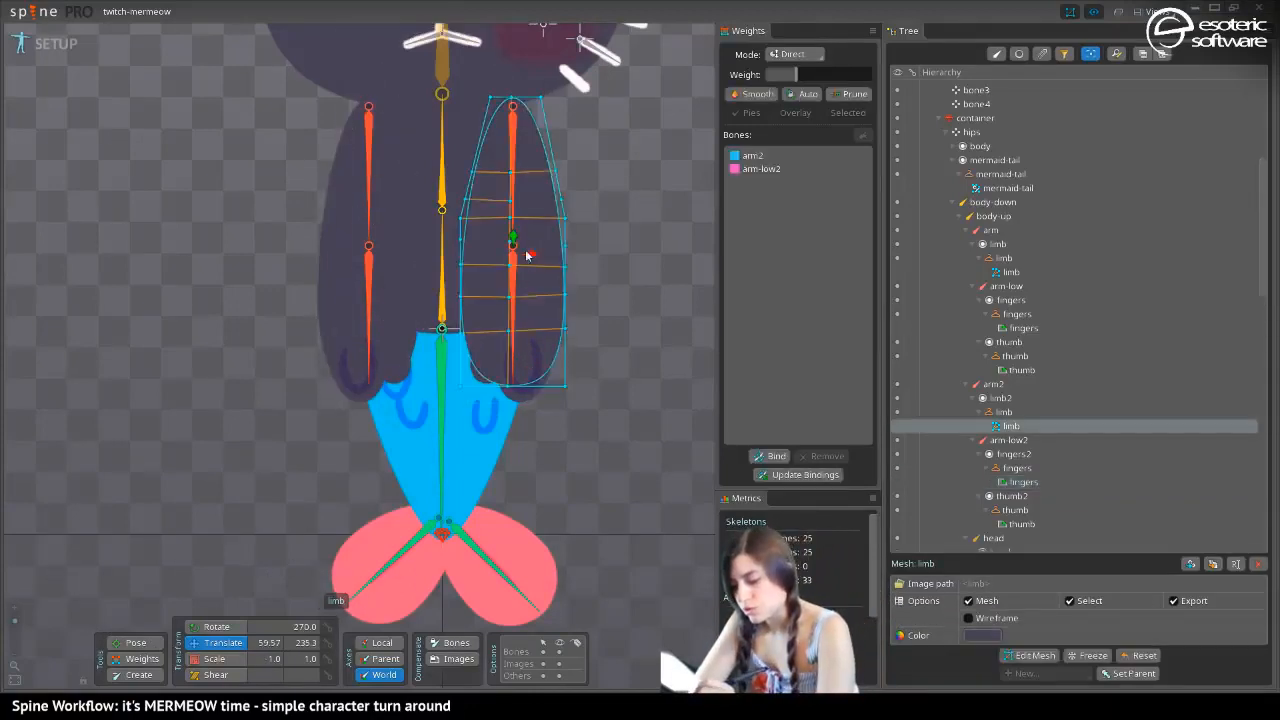
key("c")
left_click(442, 210)
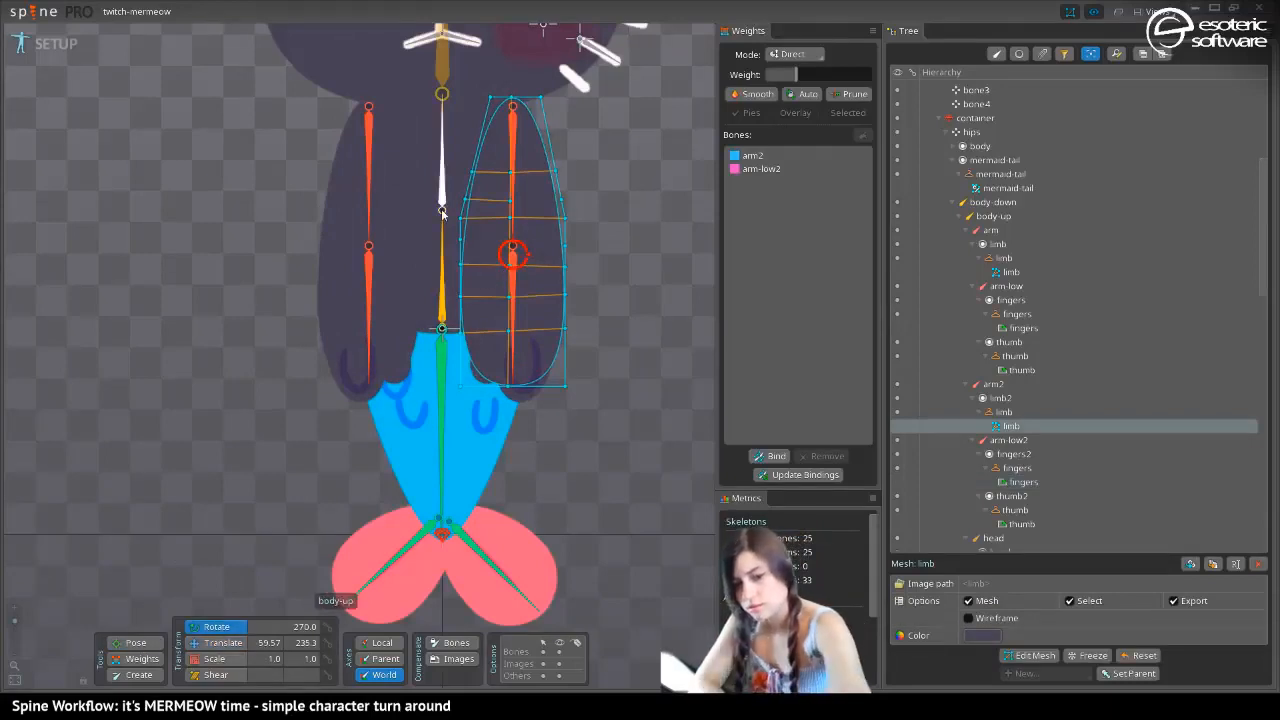
left_click_drag(515, 320, 641, 297)
key("ctrl+z")
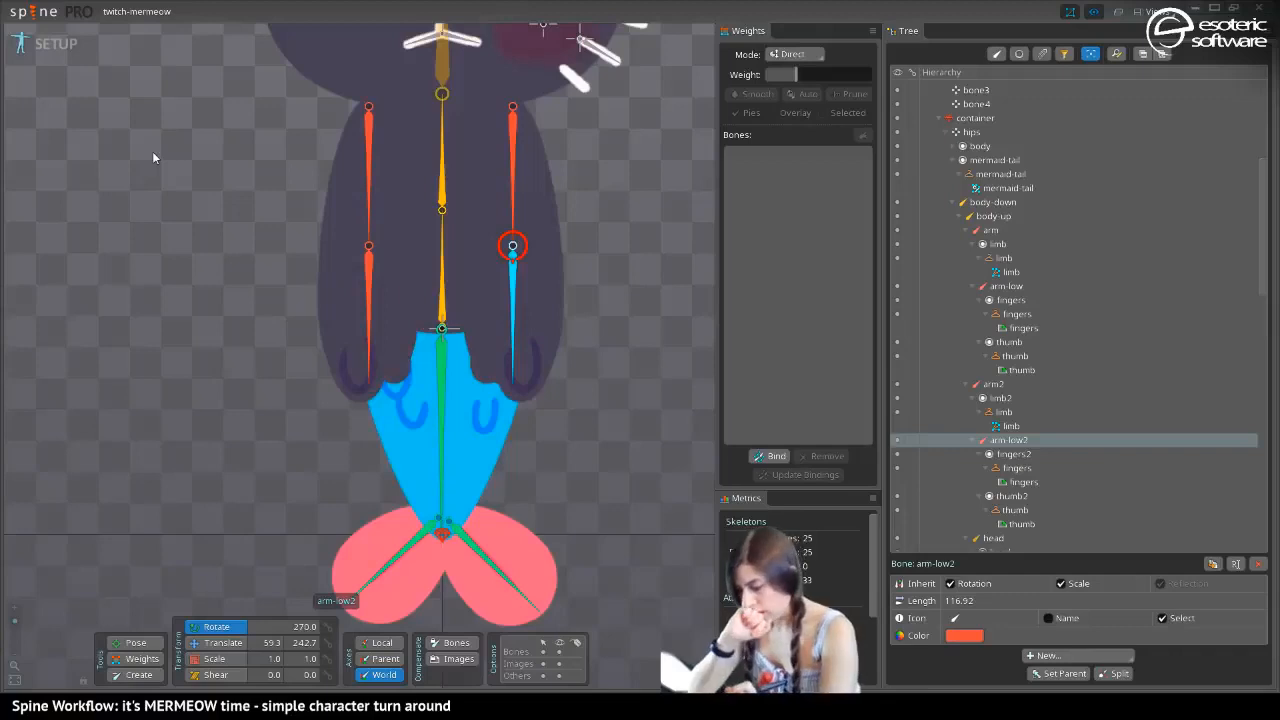
Create a linked mesh from the original arm's limb mesh in the dark skin and switch to the yellow skin
left_click(350, 254)
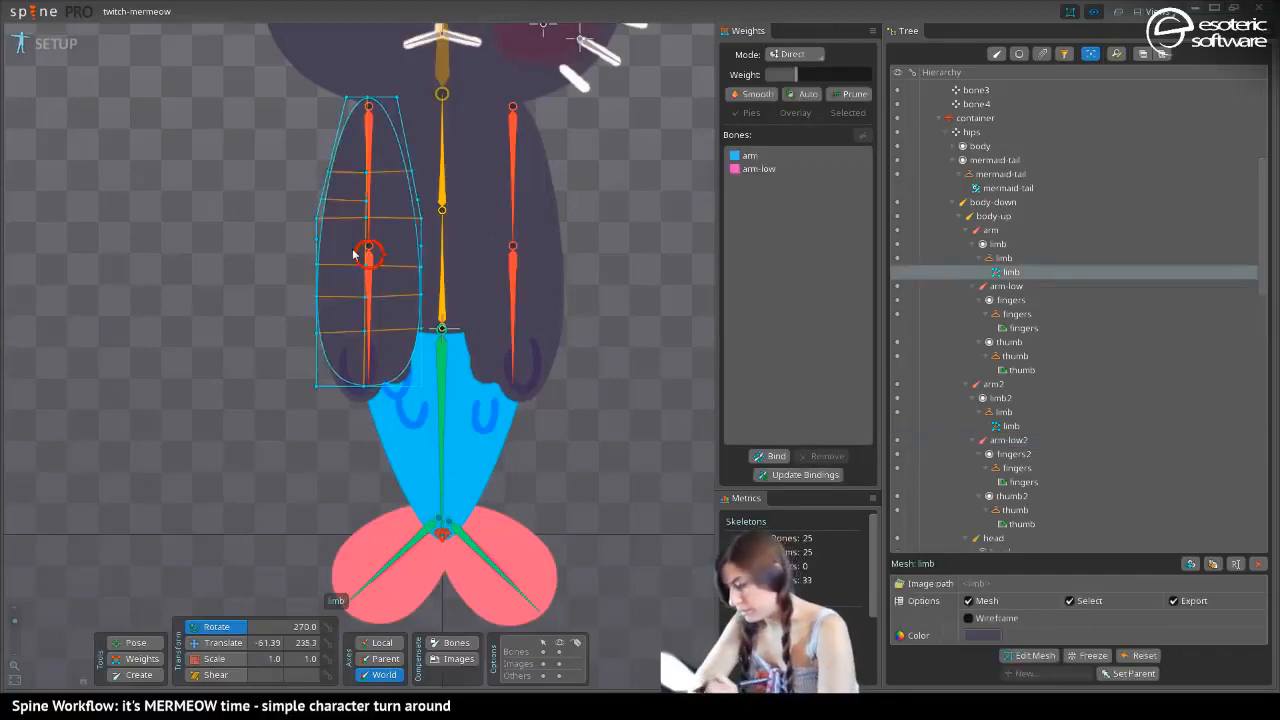
left_click(1213, 563)
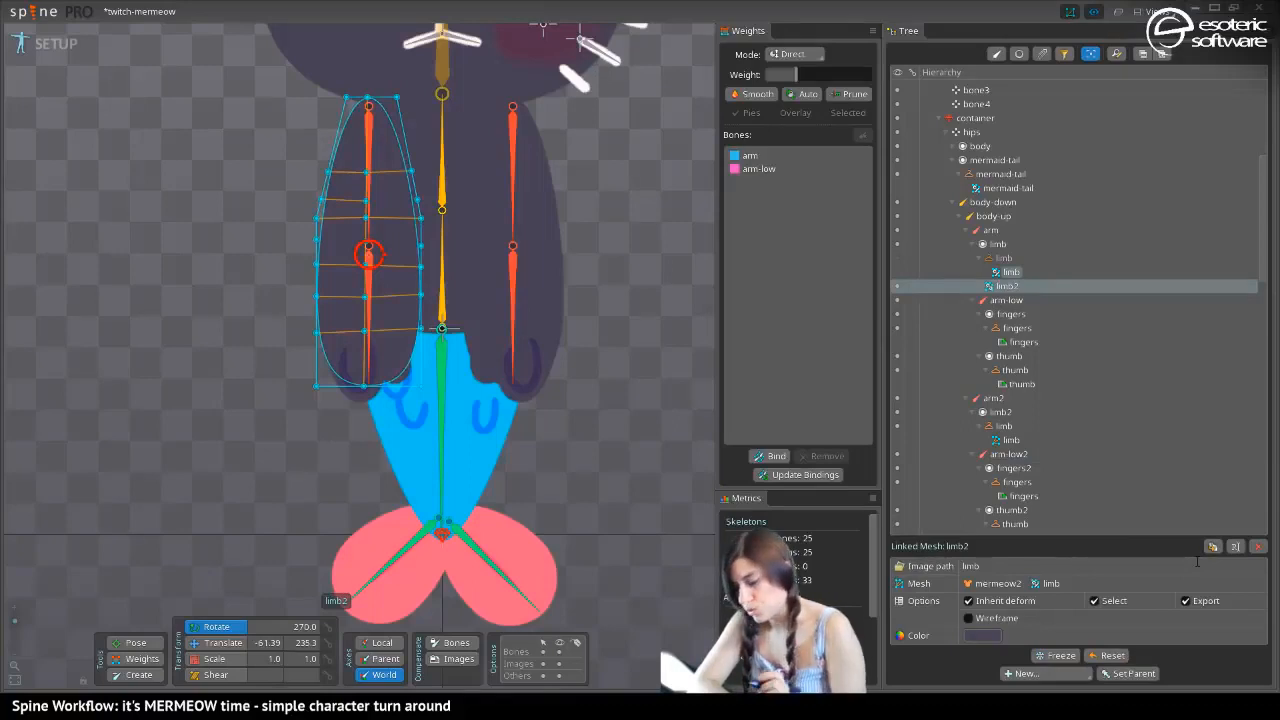
key("period")
key("period")
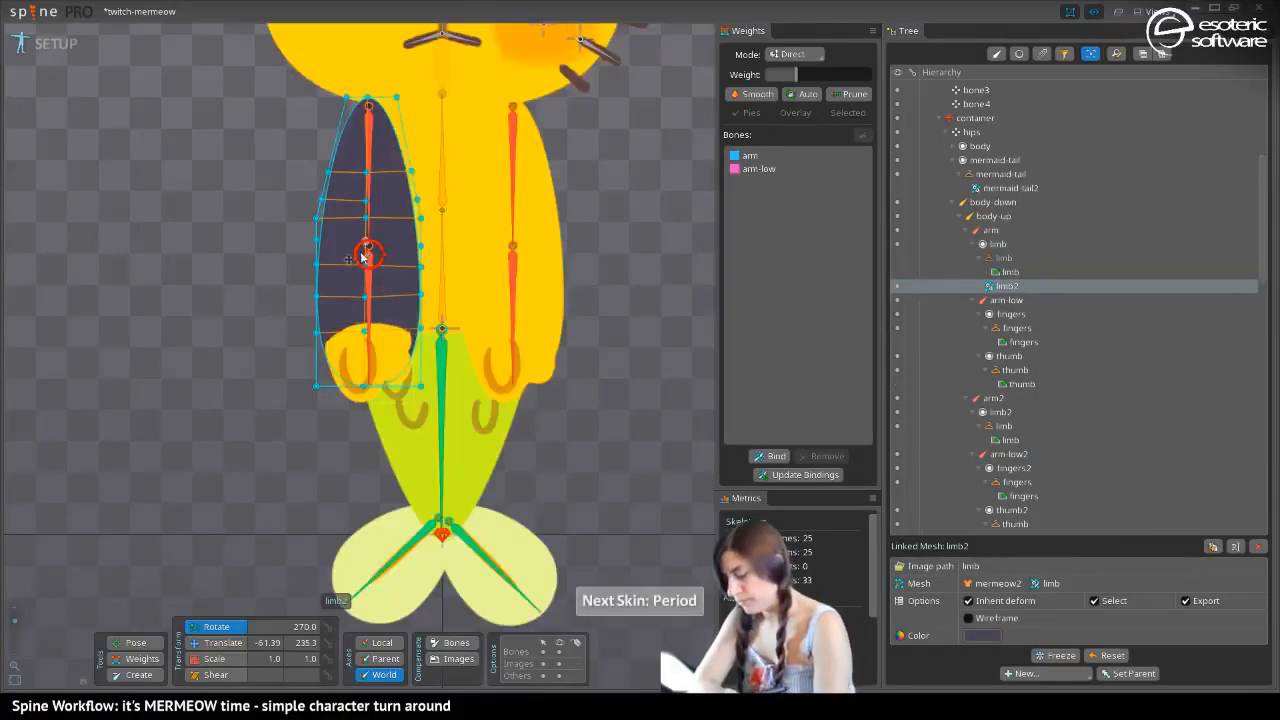
Copy the yellow limb region's color FFDF00FF to the linked mesh and replace that region with it in the yellow skin's limb placeholder
double_click(1009, 273)
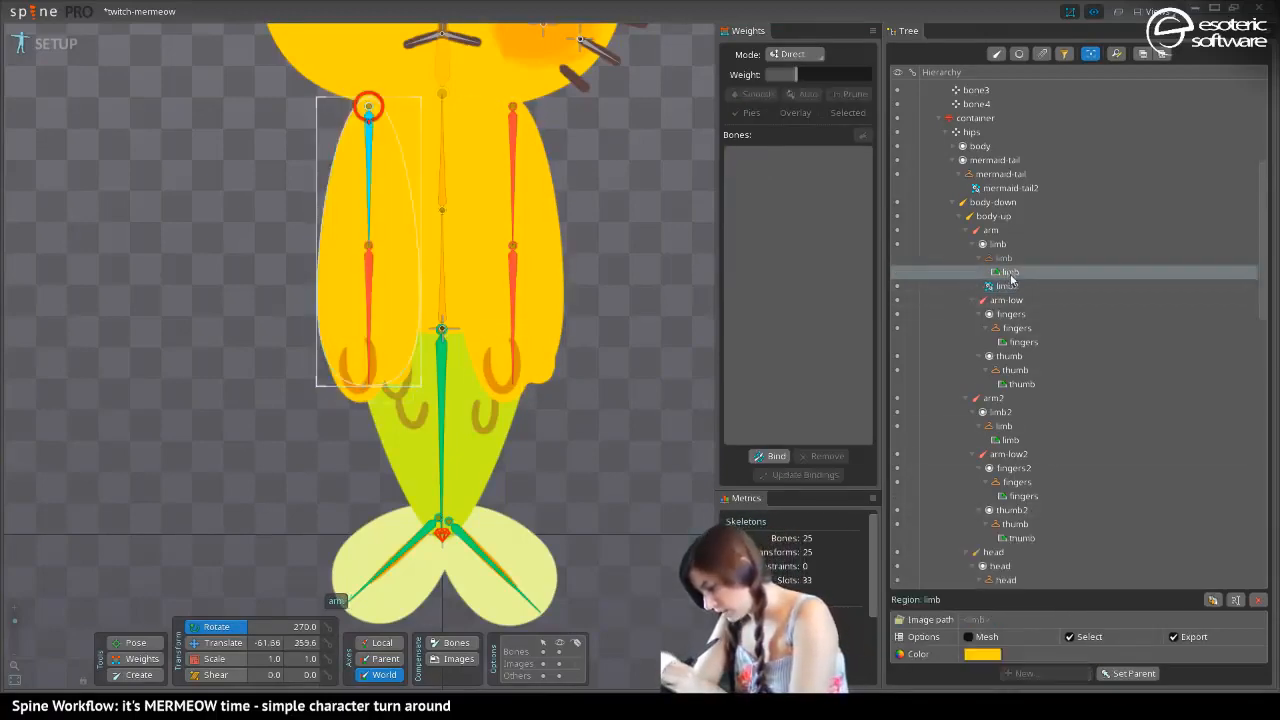
left_click(836, 309)
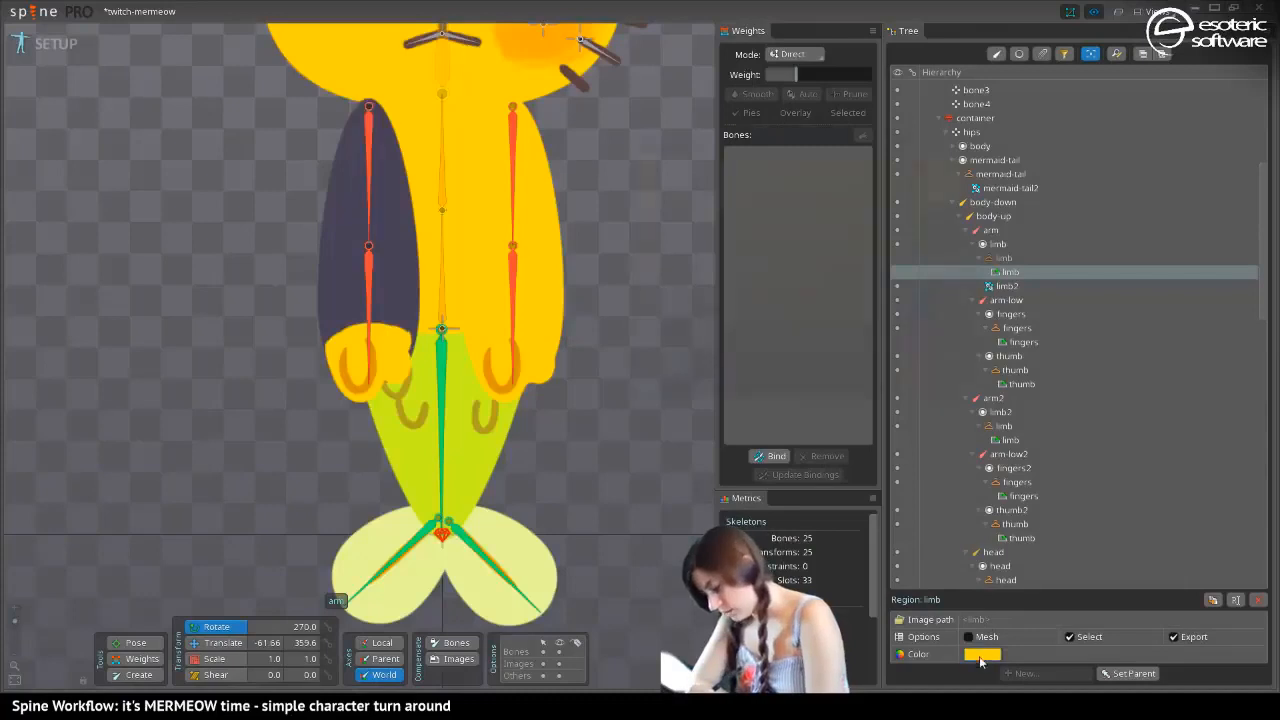
left_click(976, 655)
left_click(962, 358)
key("ctrl+c")
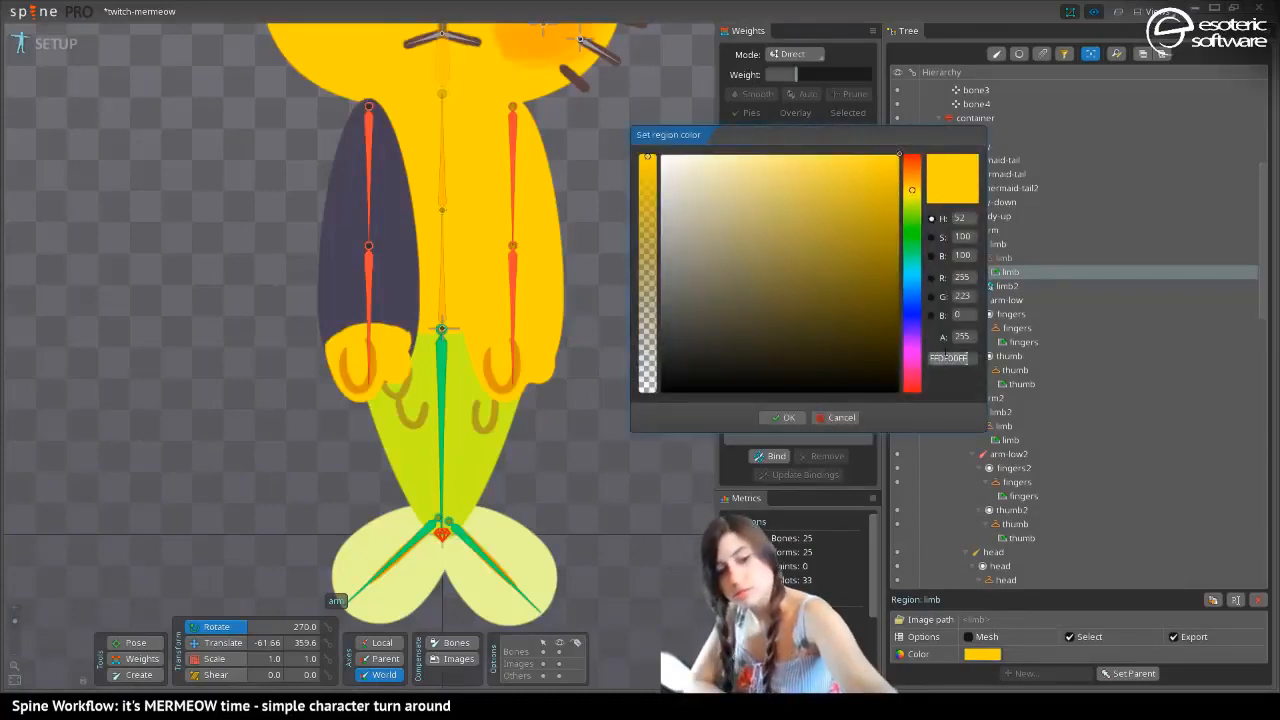
left_click(836, 417)
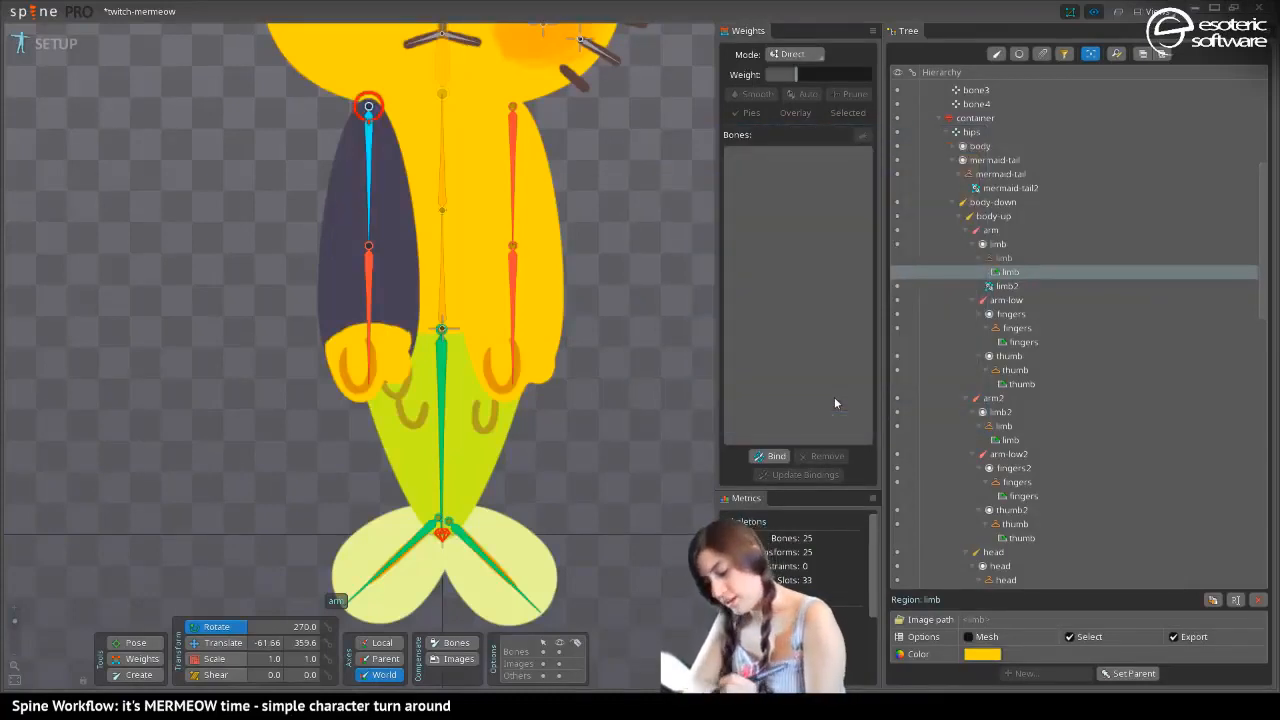
left_click(350, 272)
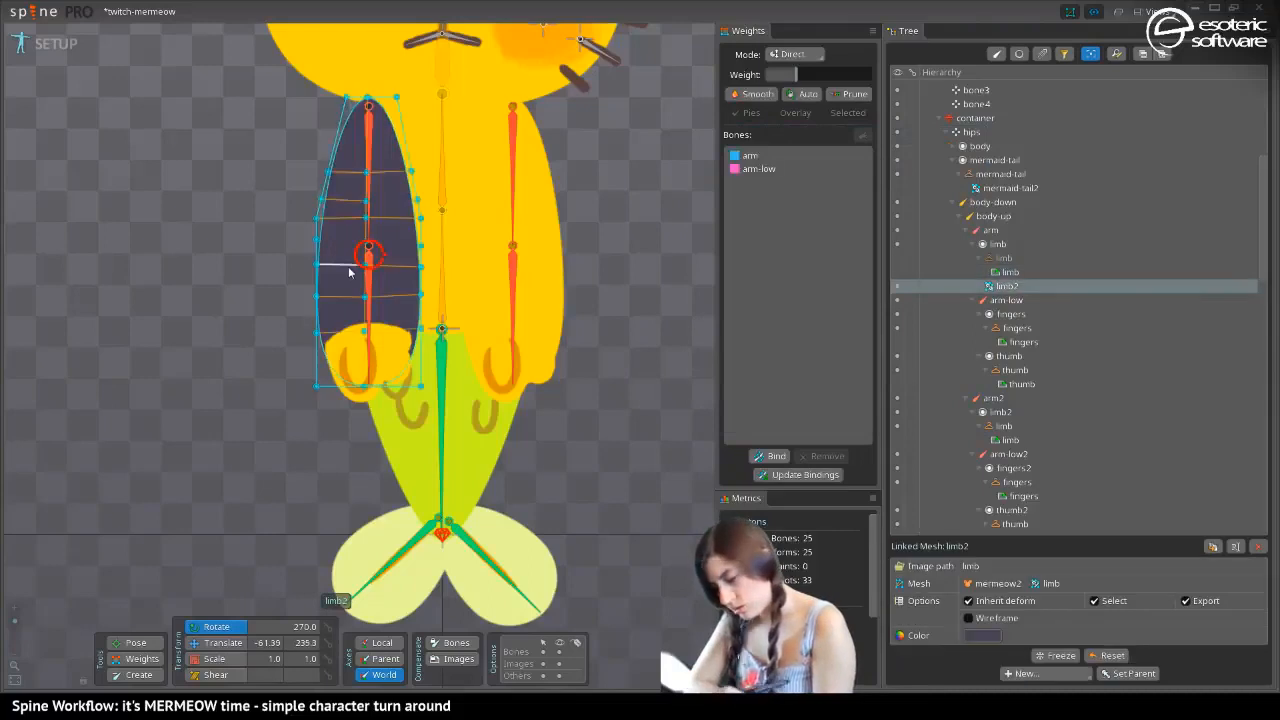
left_click(982, 636)
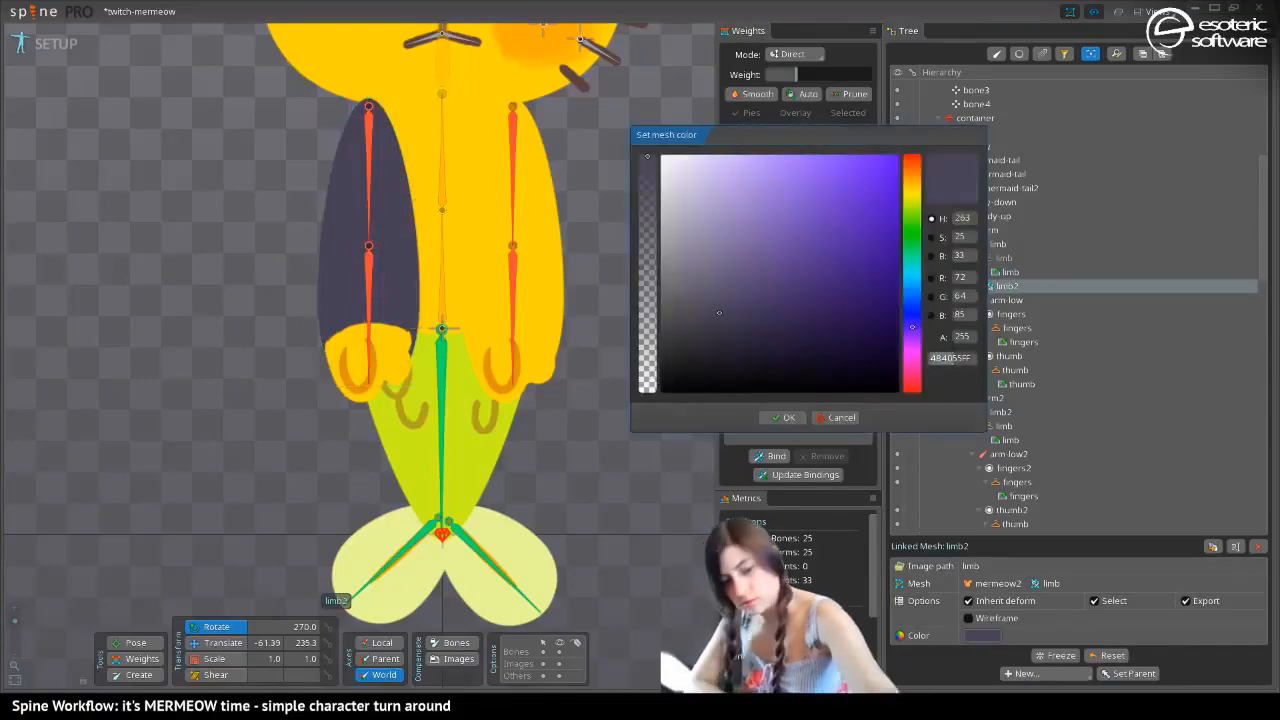
left_click_drag(953, 358, 970, 358)
key("ctrl+v")
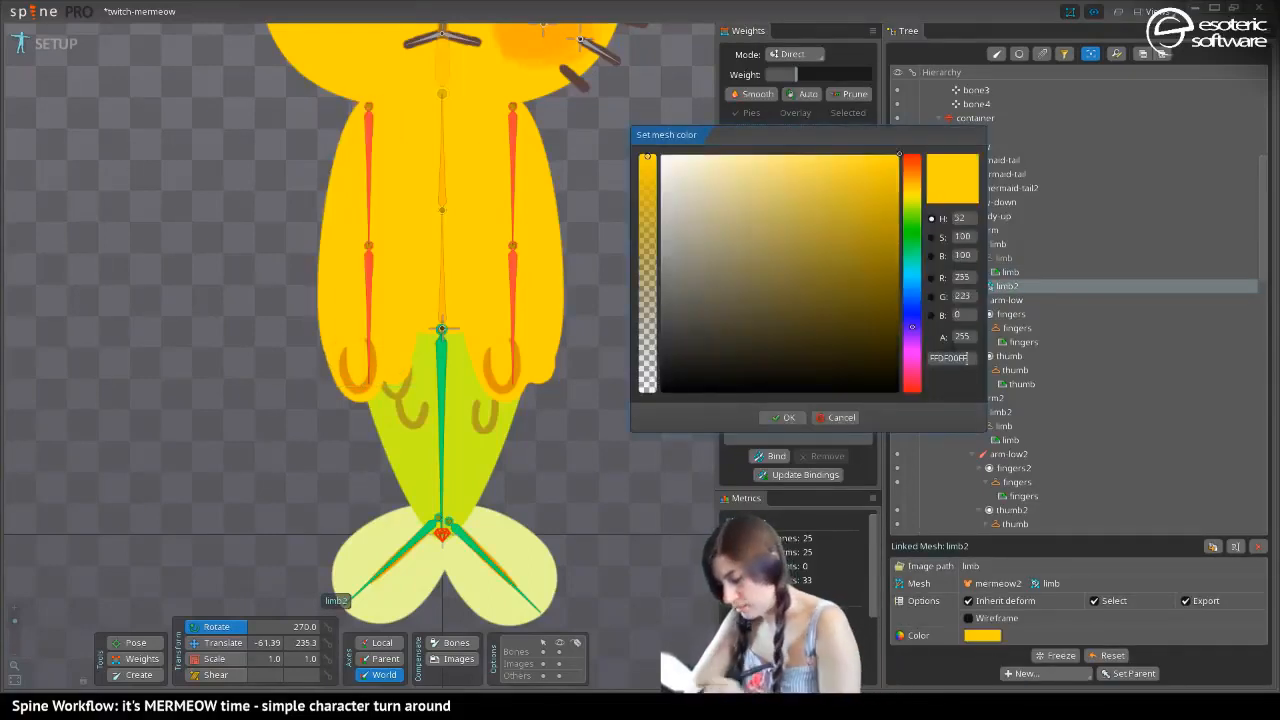
left_click(786, 417)
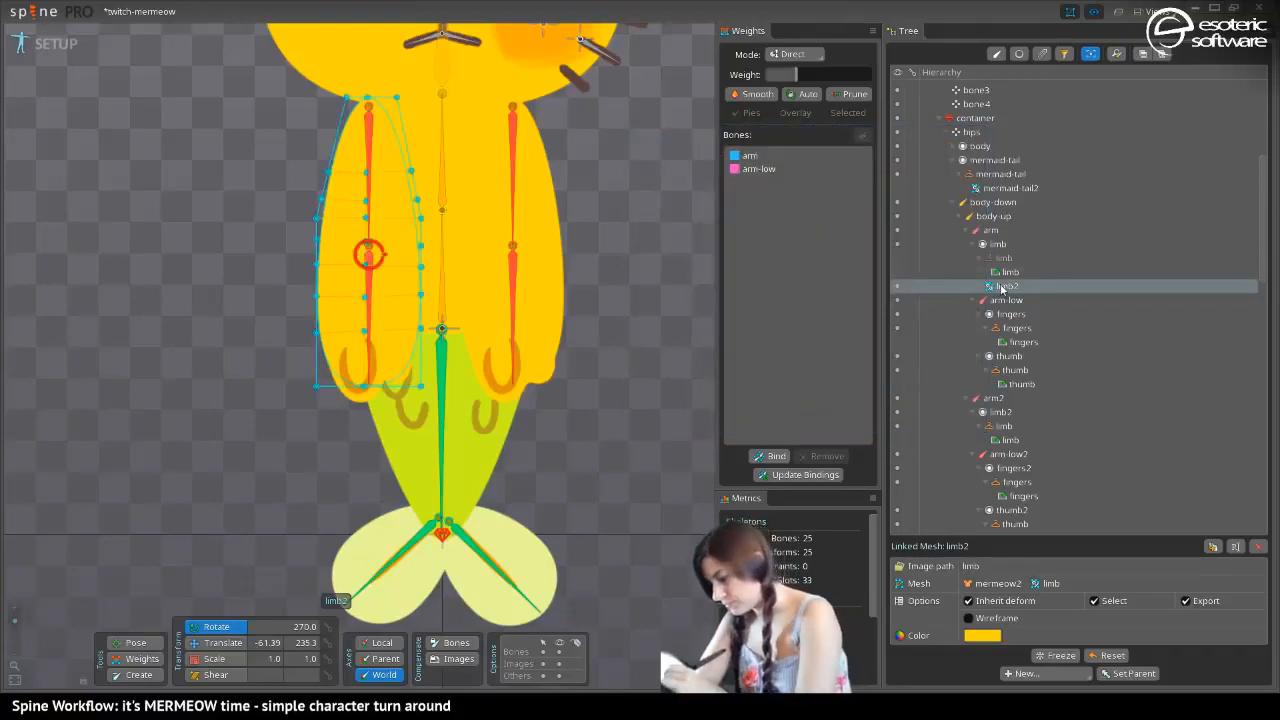
left_click_drag(1002, 286, 993, 256)
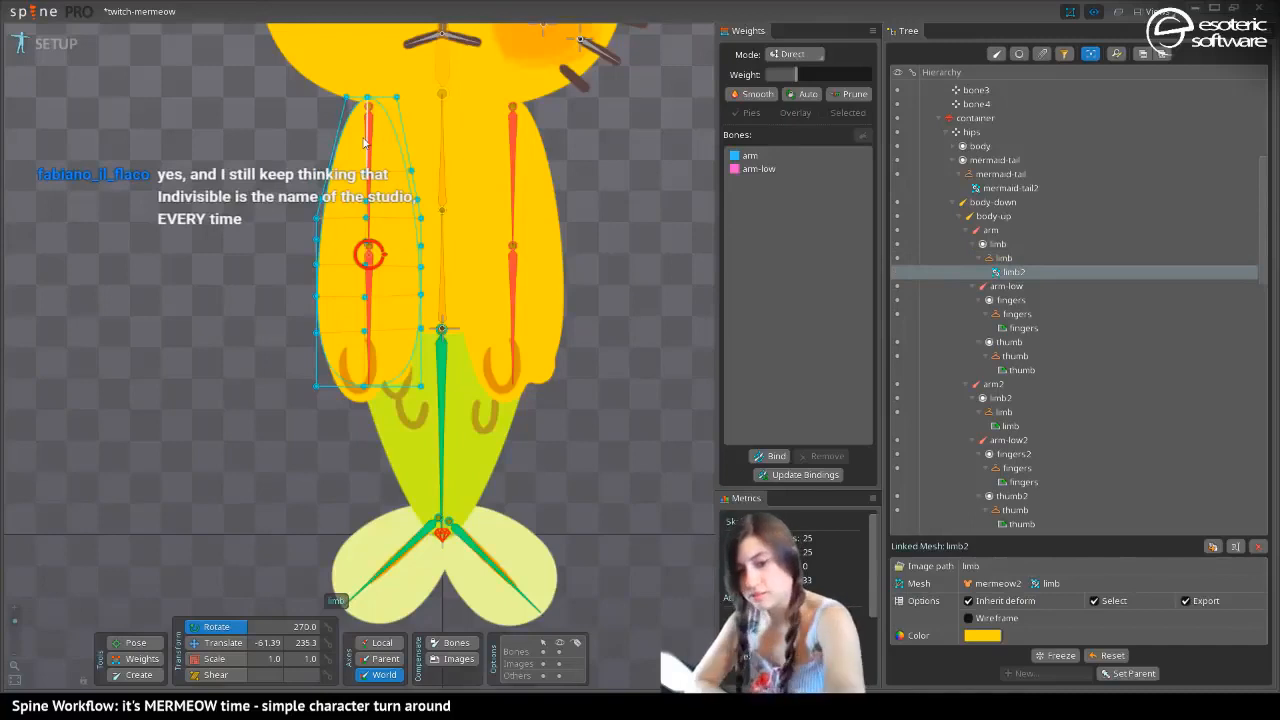
Duplicate the original arm's yellow linked mesh and put the copy in the white skin's limb placeholder, replacing the region there
key("period")
key("comma")
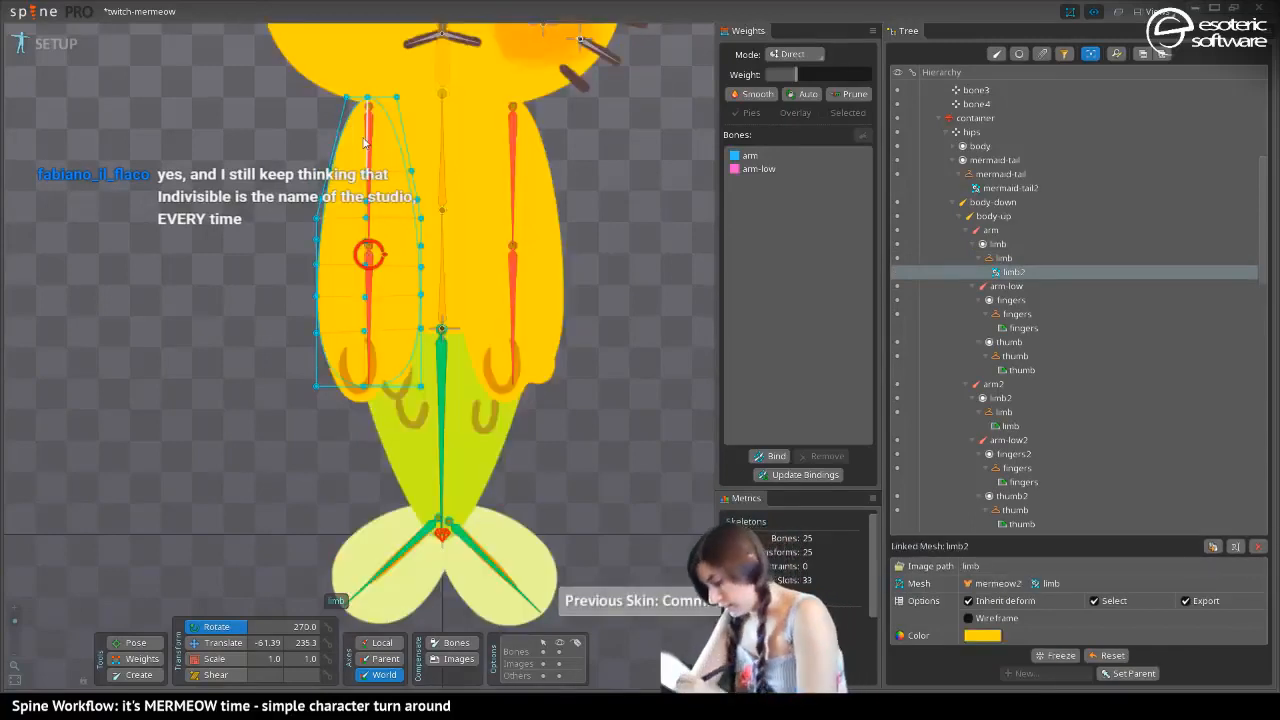
left_click(1213, 546)
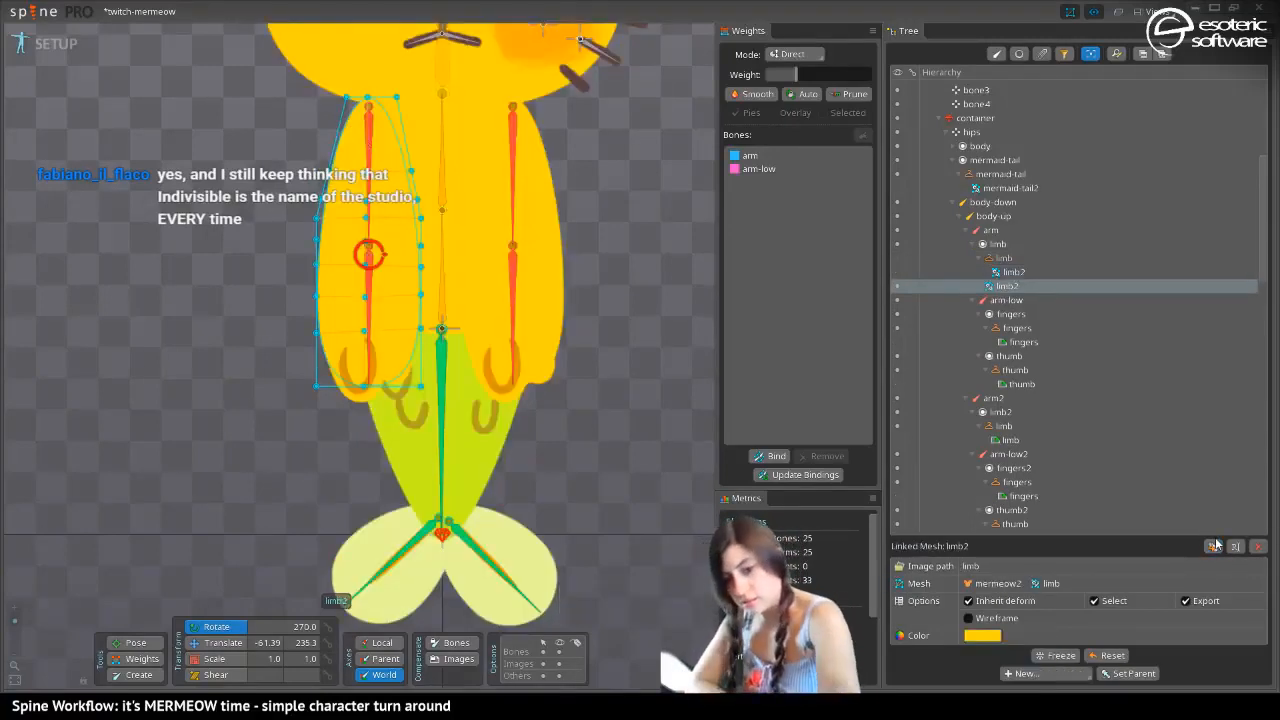
key("period")
key("period")
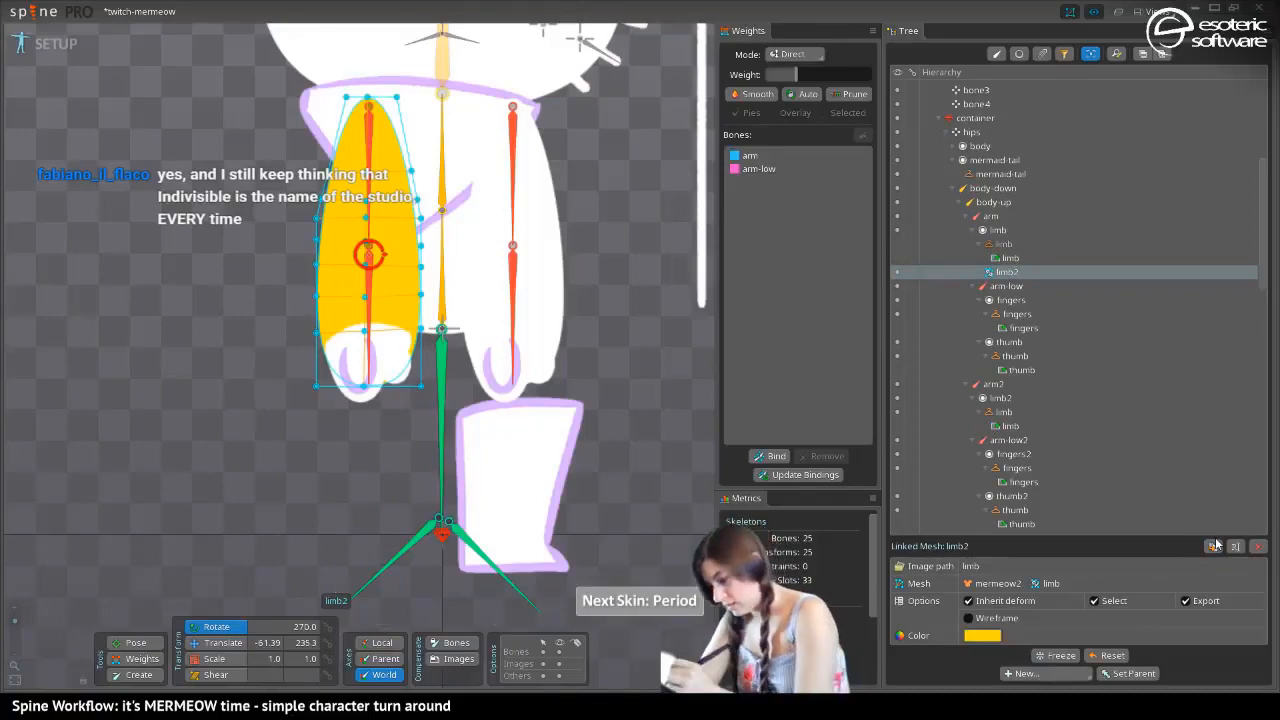
left_click_drag(997, 273, 989, 244)
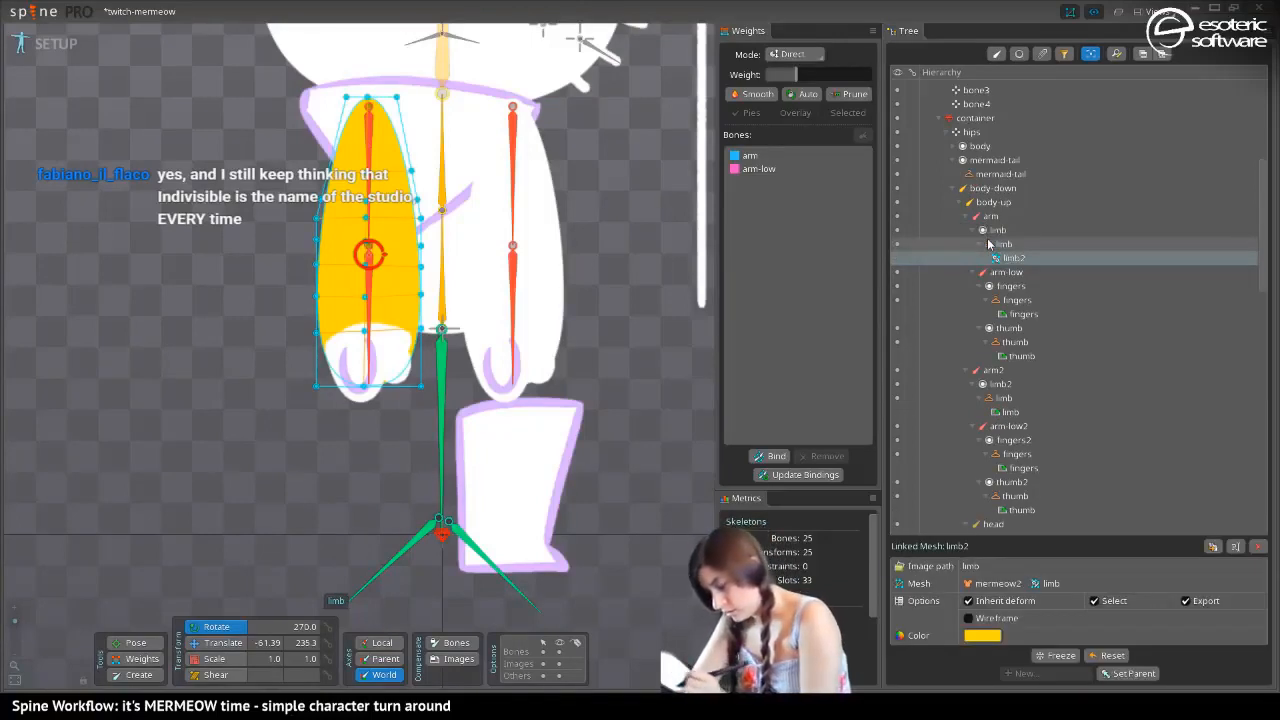
Set the color of the original arm's linked mesh in the white skin to white
left_click(982, 635)
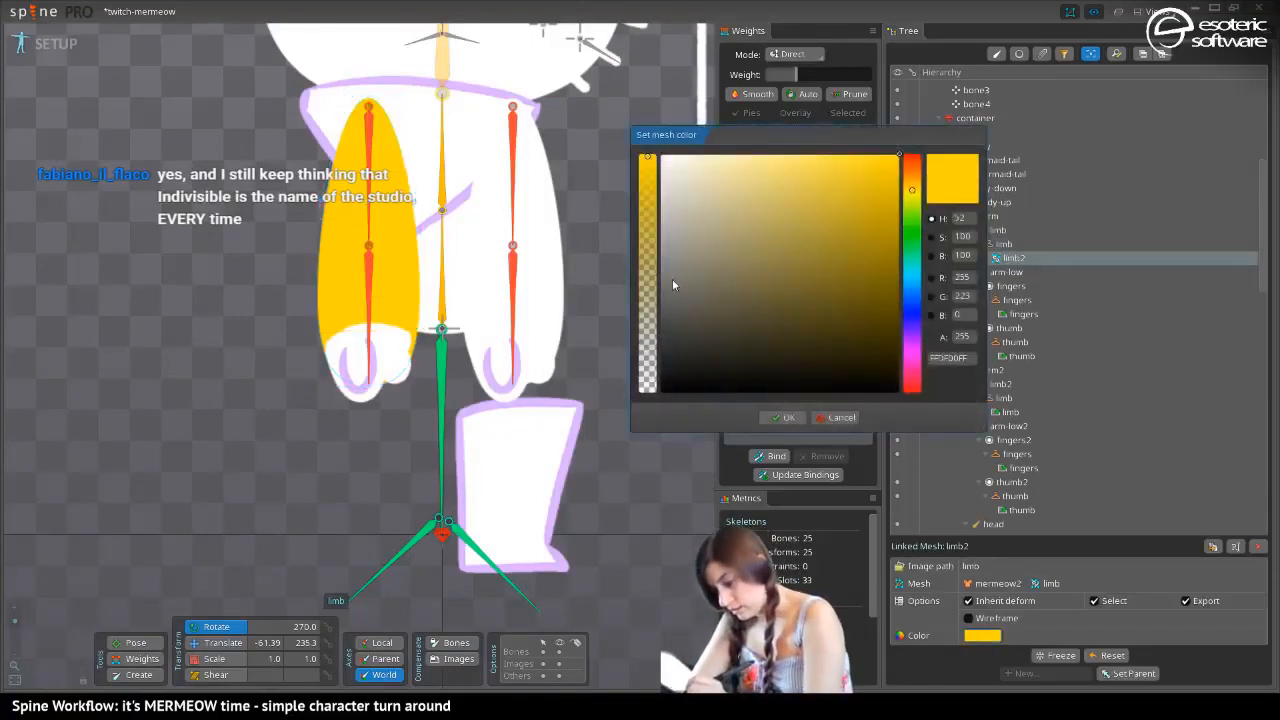
left_click_drag(672, 279, 638, 114)
left_click(783, 417)
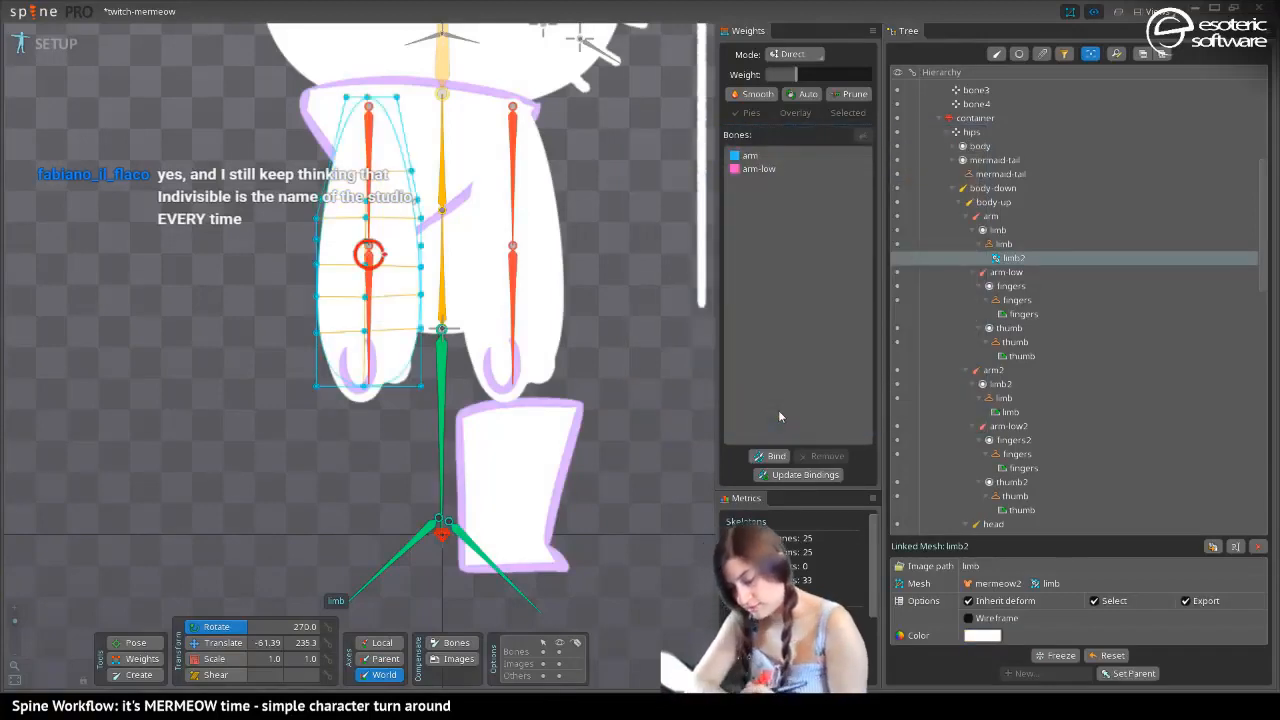
Cycle through the skins to check the original arm's limb meshes and save the project
key("period")
key("period")
key("period")
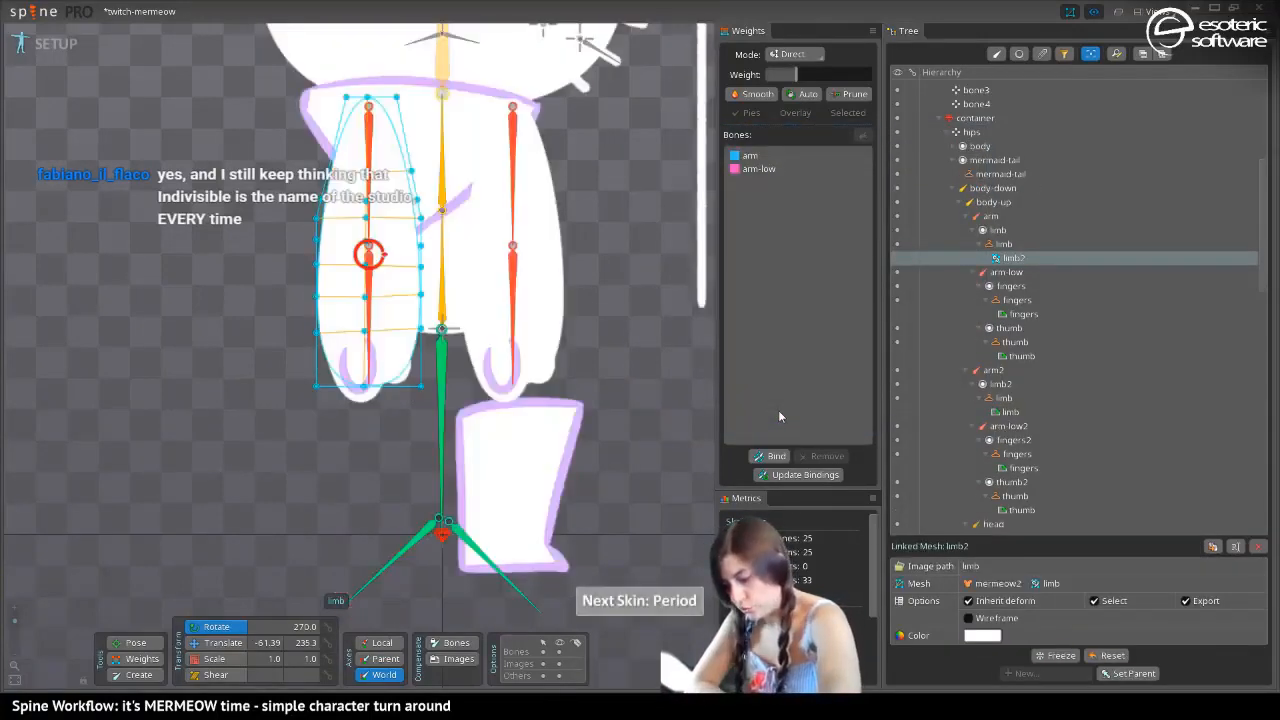
key("period")
key("period")
key("period")
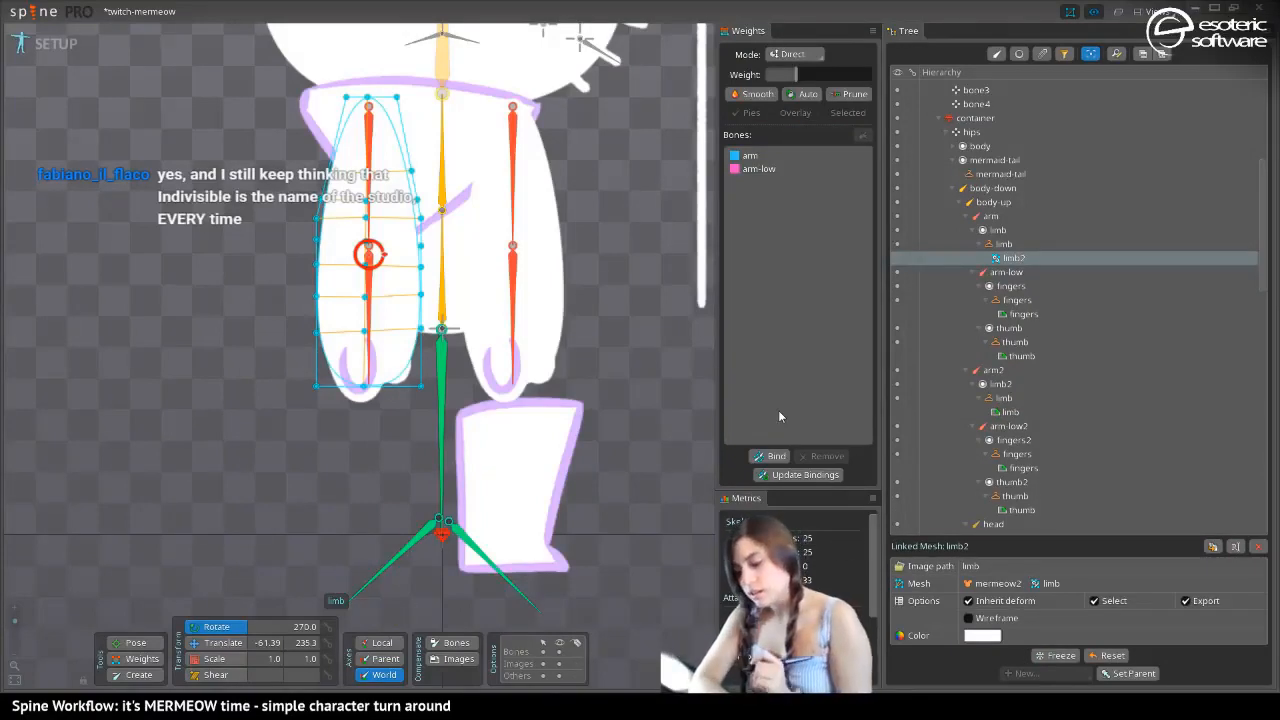
key("ctrl+s")
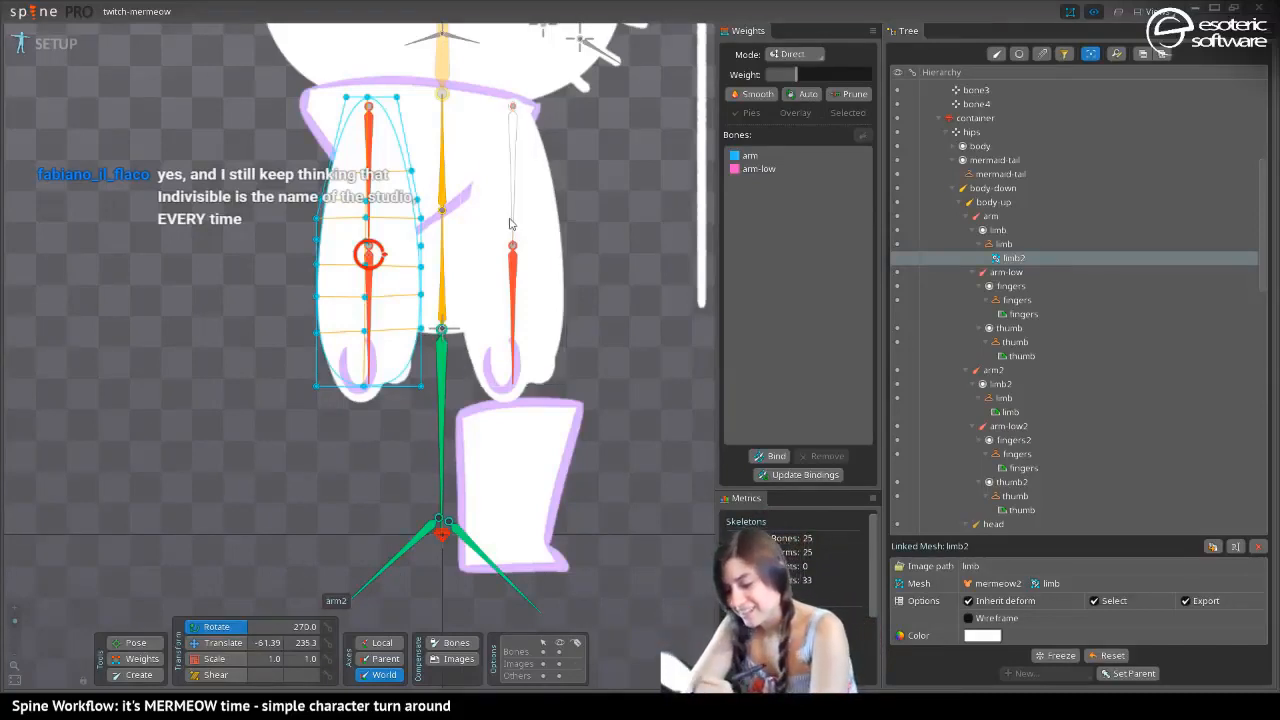
Duplicate the second arm's limb mesh in the dark skin and switch to the white skin
key("period")
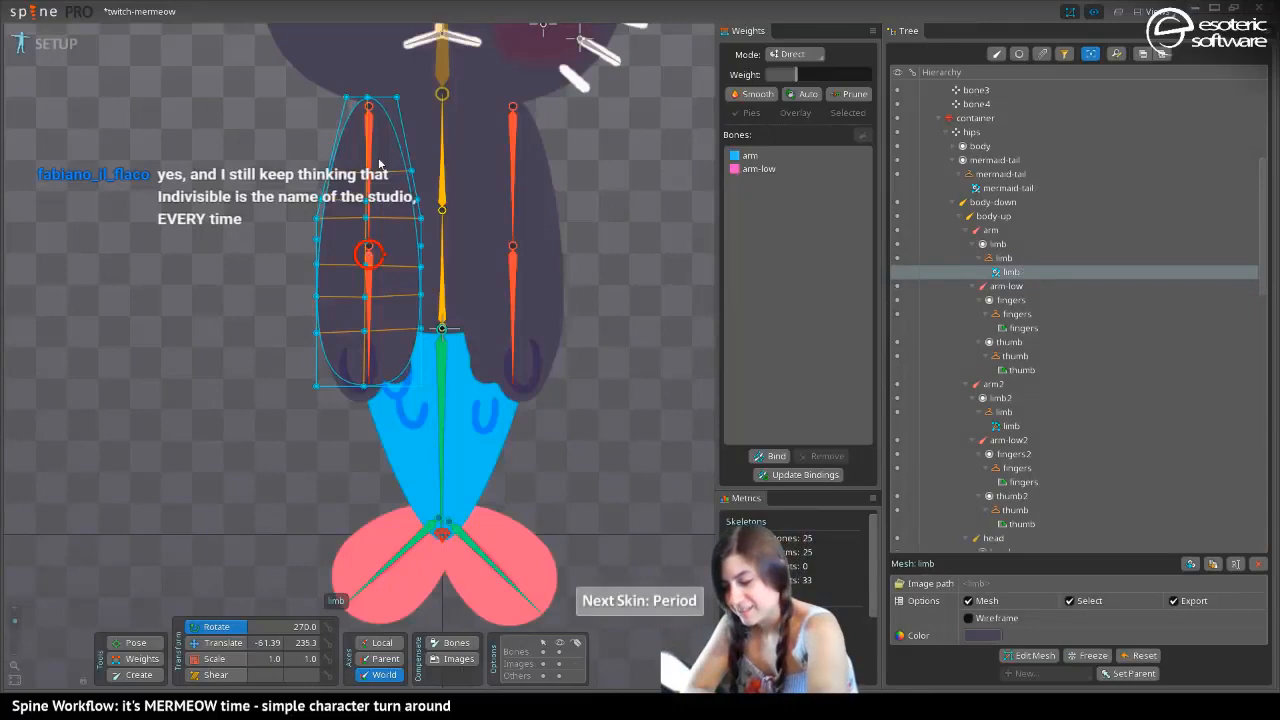
left_click(529, 256)
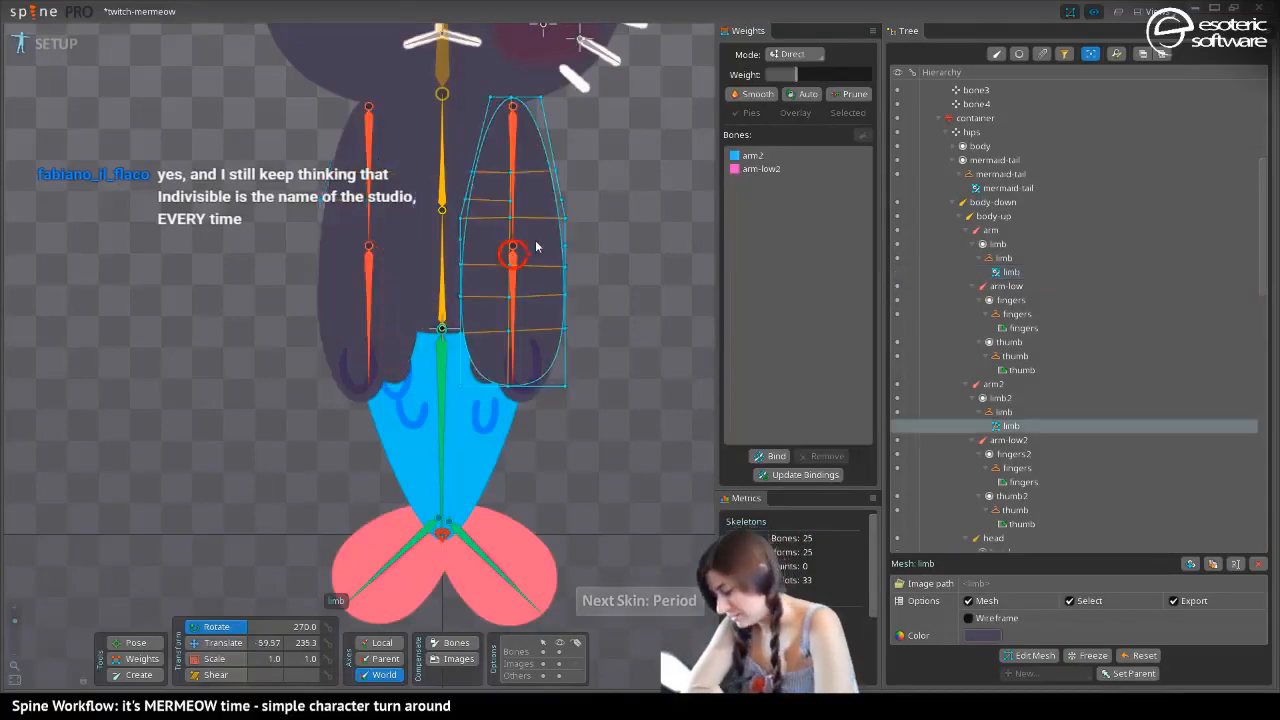
left_click(1213, 564)
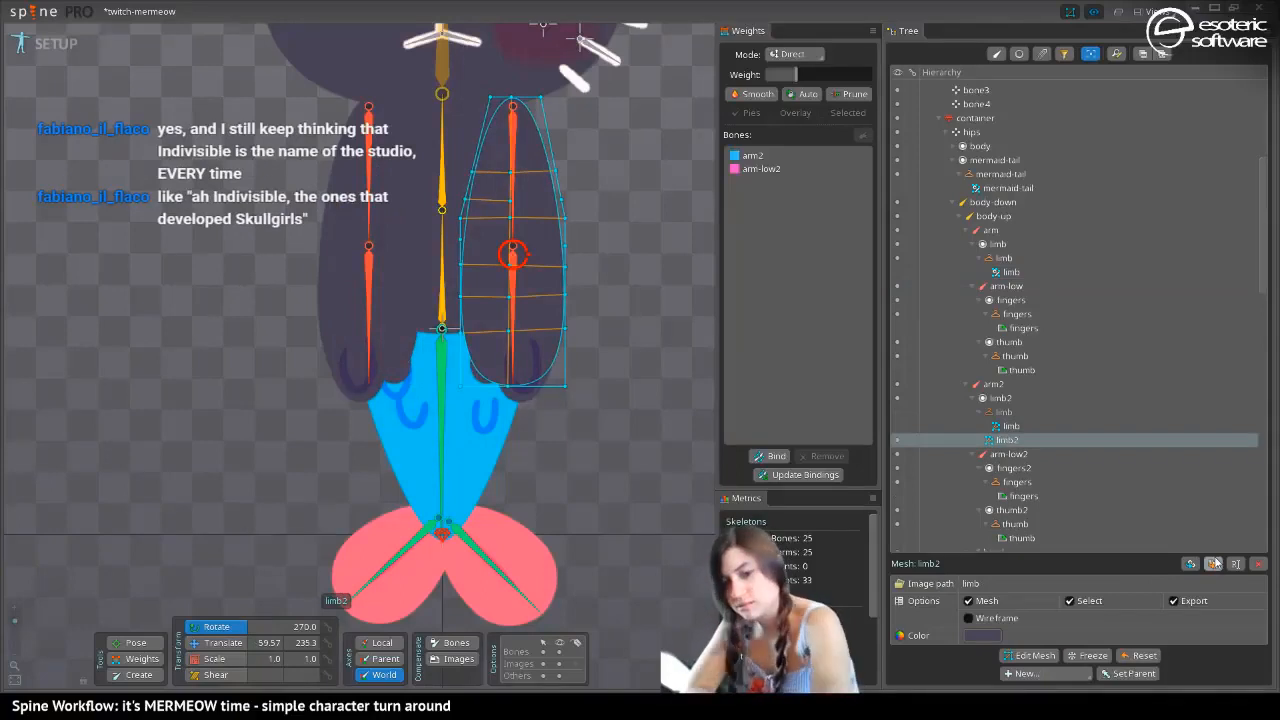
key("period")
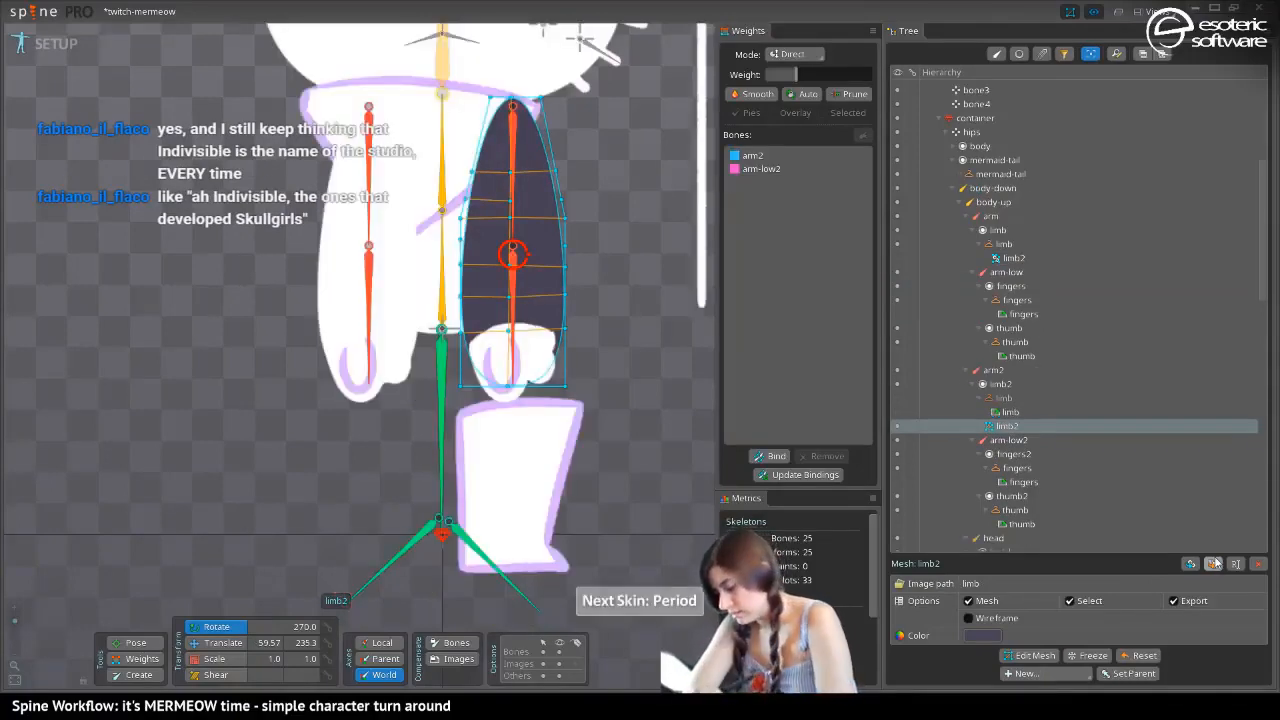
Set the duplicated limb mesh's color to FFFFFFFF and move it into the second arm's limb placeholder in the white skin
left_click(982, 635)
left_click(662, 157)
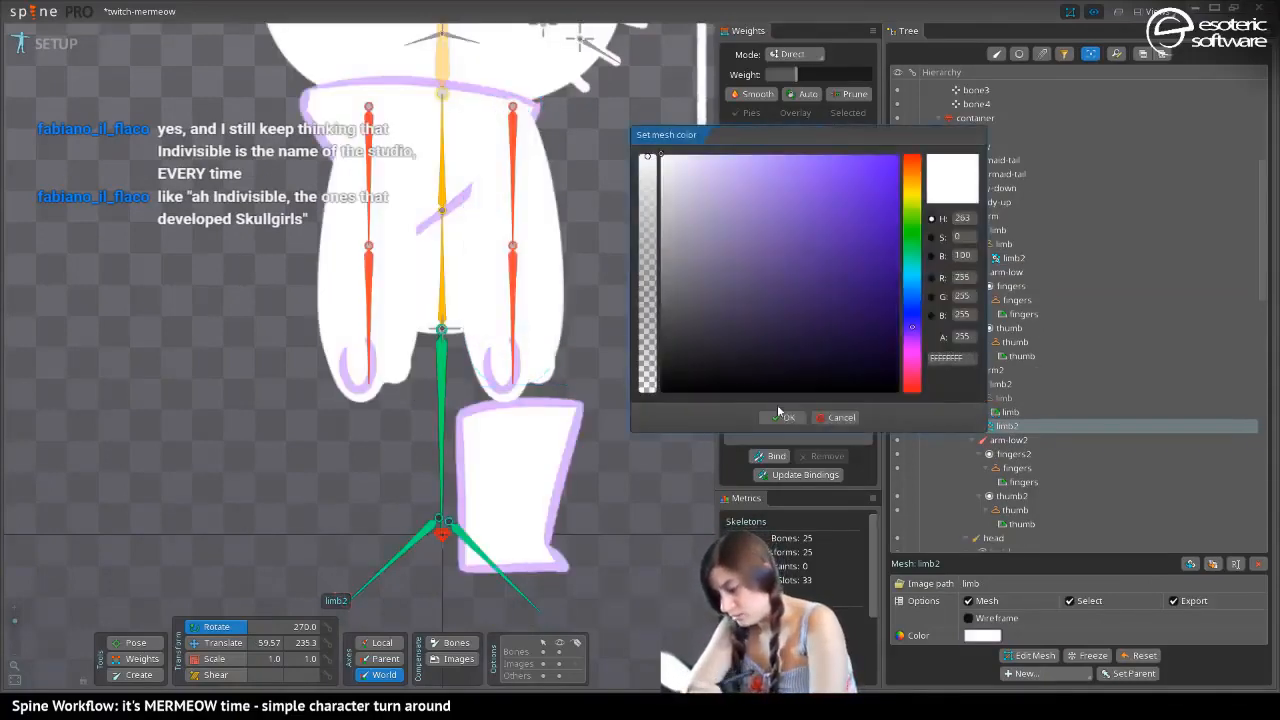
left_click(781, 417)
left_click_drag(1005, 431, 993, 396)
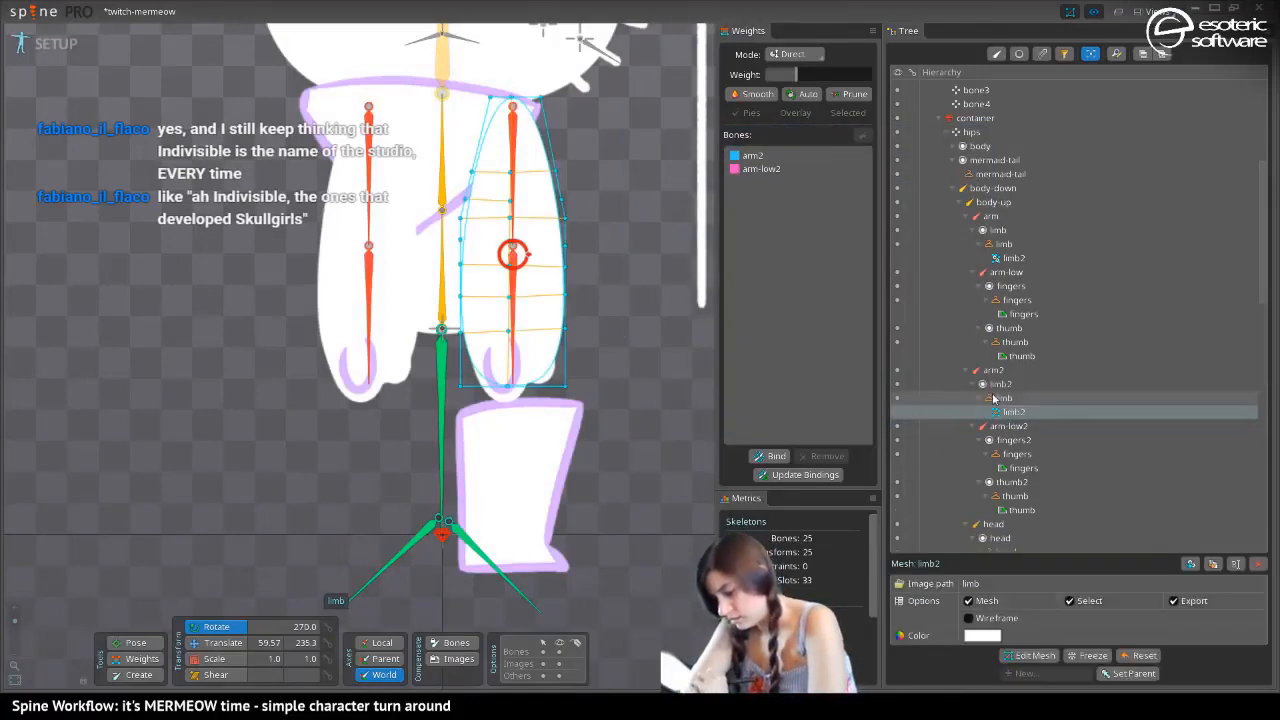
Duplicate the second arm's limb mesh in the dark skin
key("period")
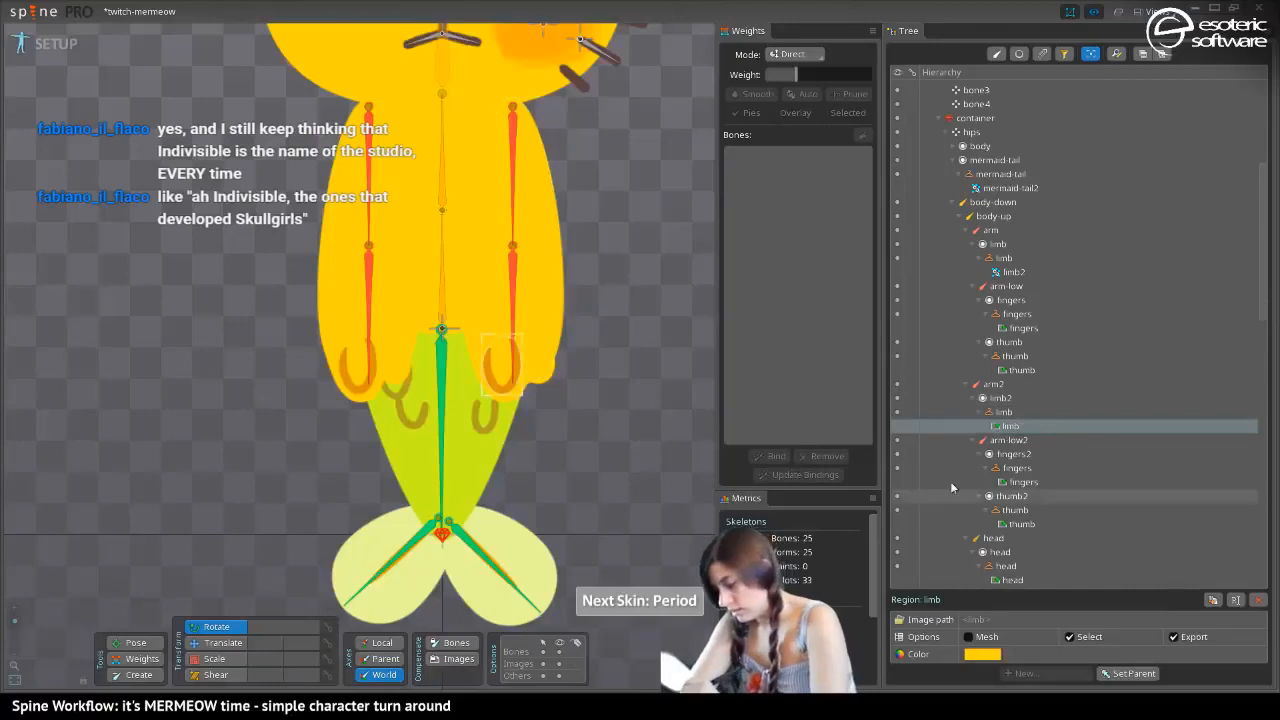
key("period")
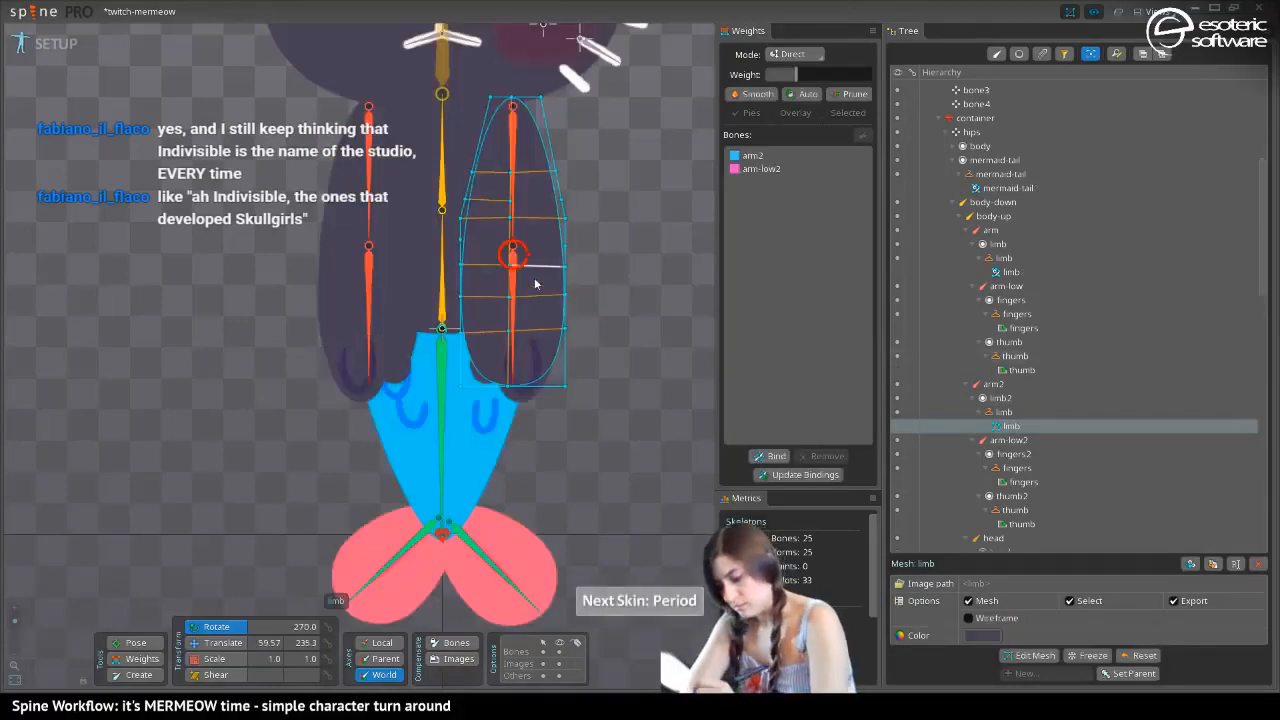
left_click(1211, 564)
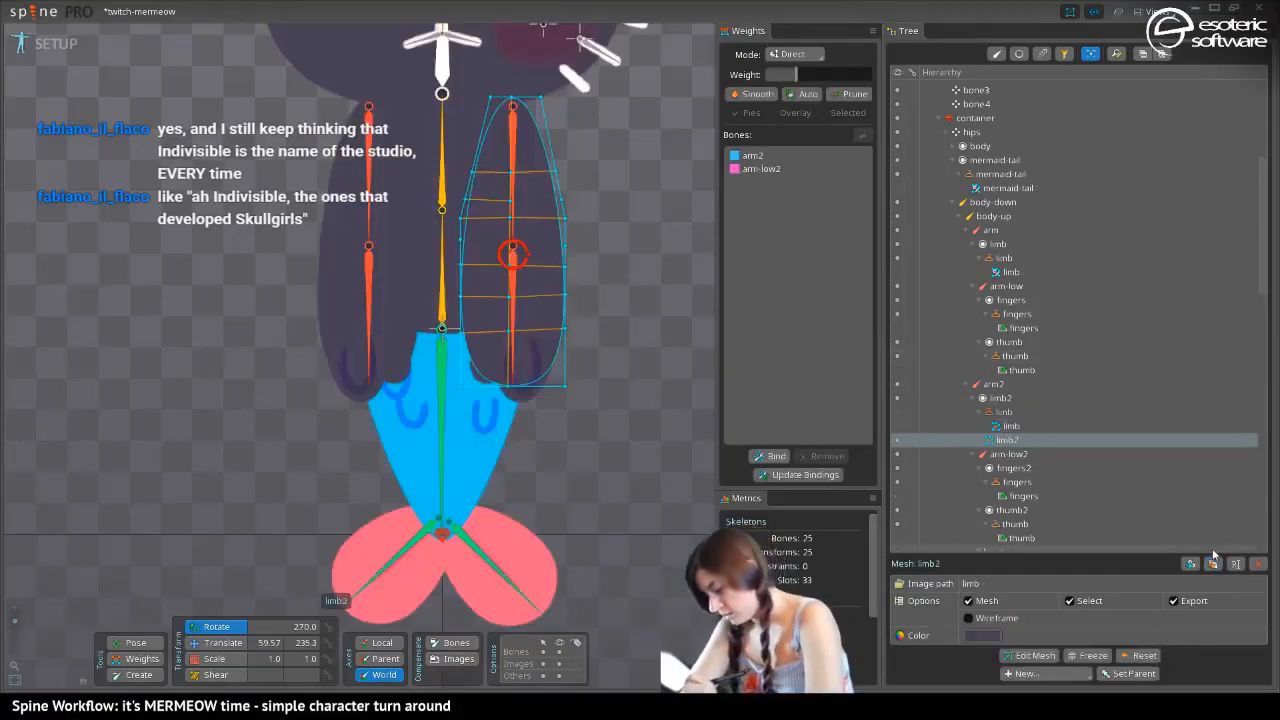
Try coloring the duplicated limb mesh FFFFFFFF with the white skin active
key("period")
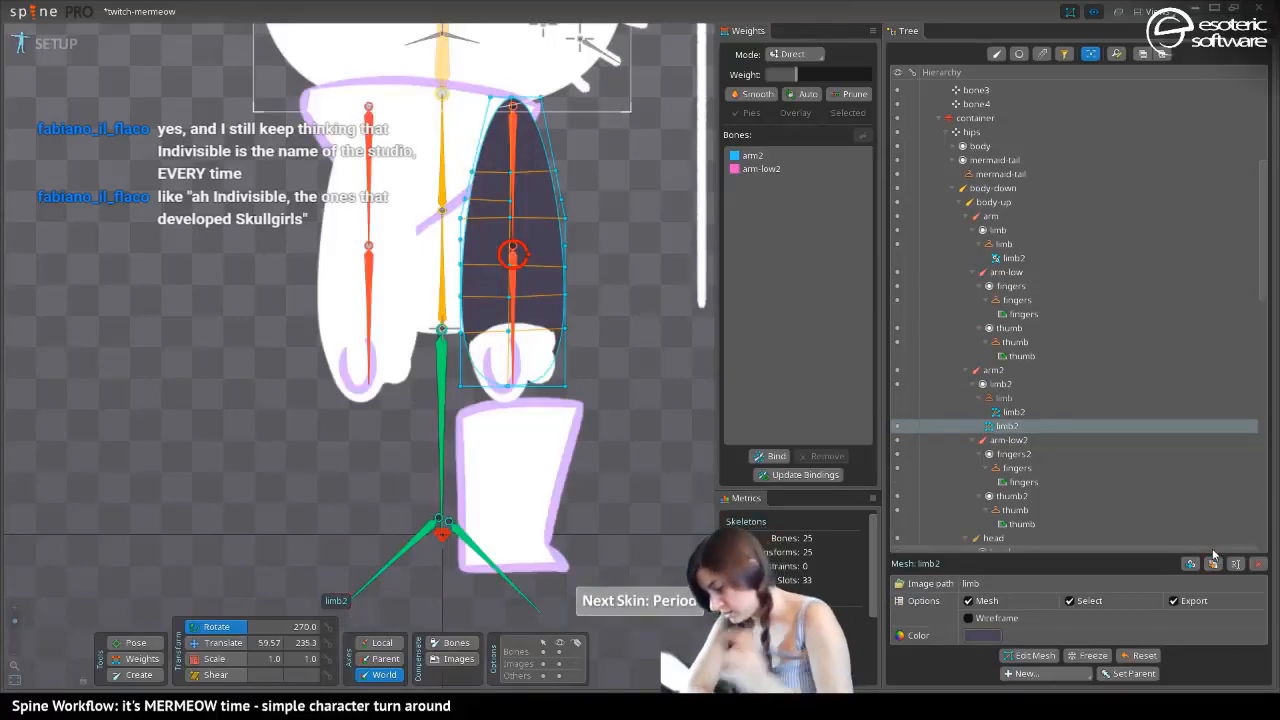
left_click(982, 635)
left_click_drag(729, 305, 643, 121)
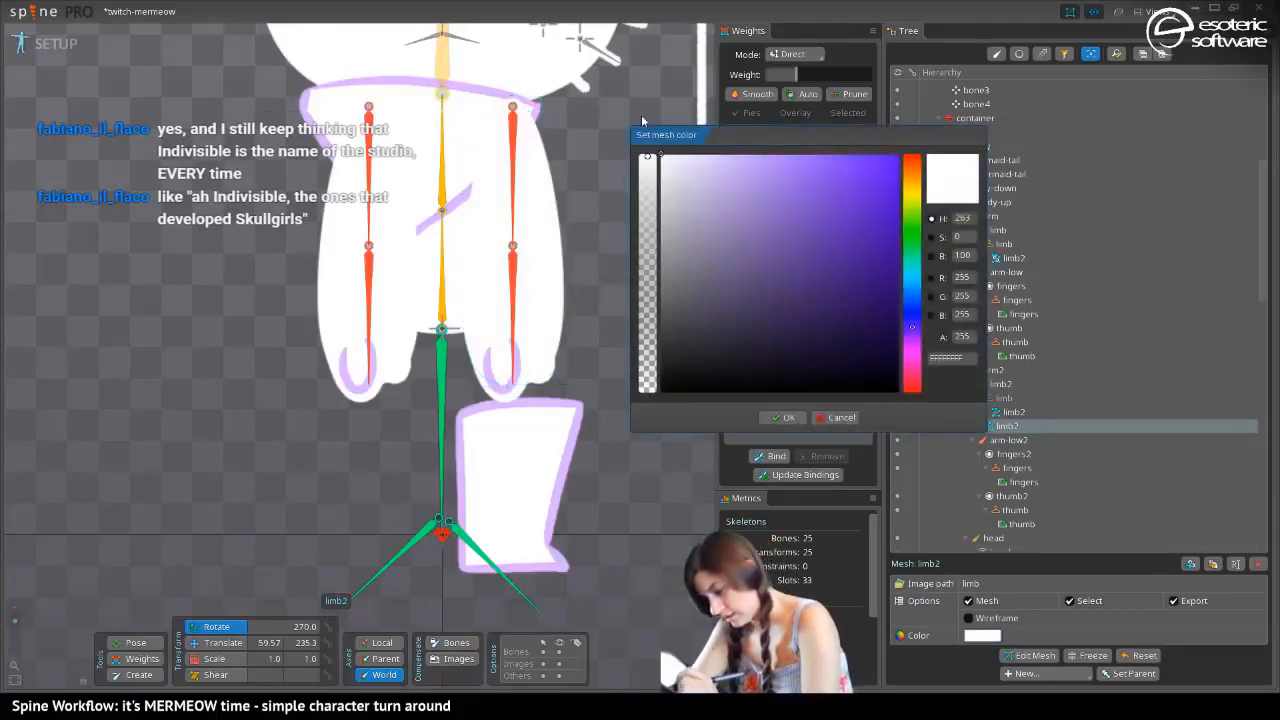
left_click(782, 417)
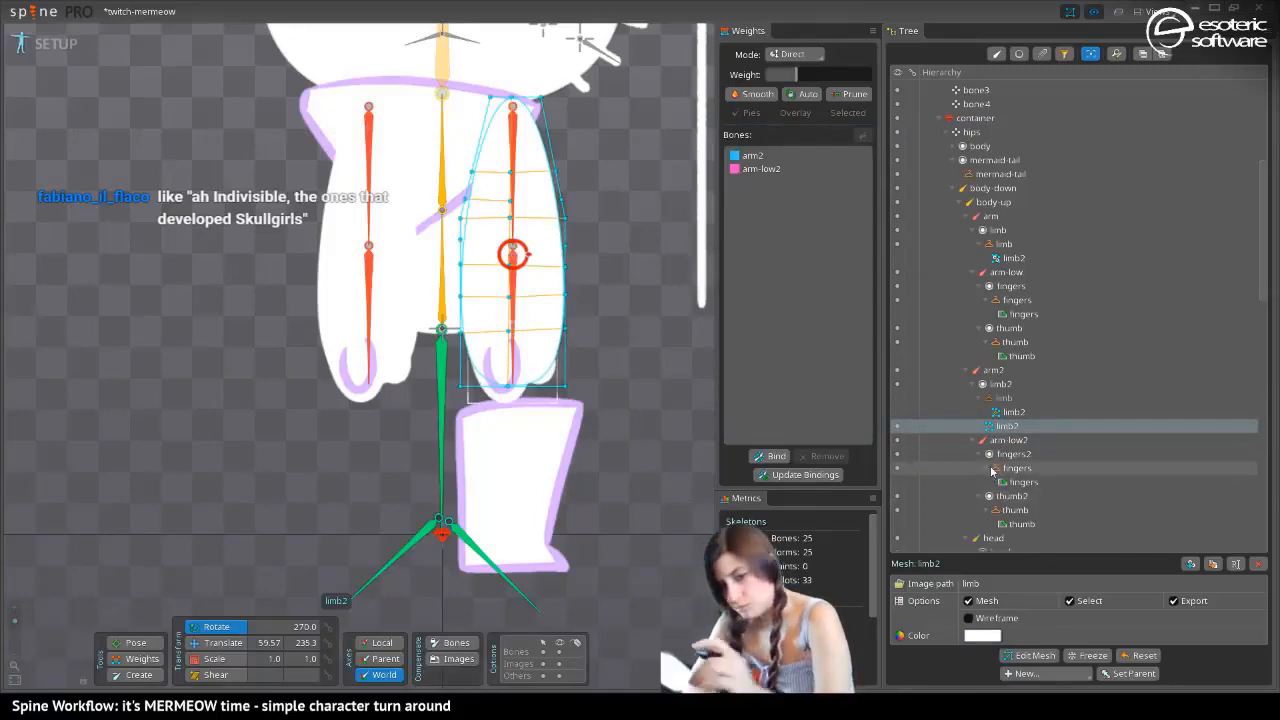
In the yellow skin, set the duplicated limb mesh's color to FFDF00FF, move it into the second arm's limb placeholder and save
key("period")
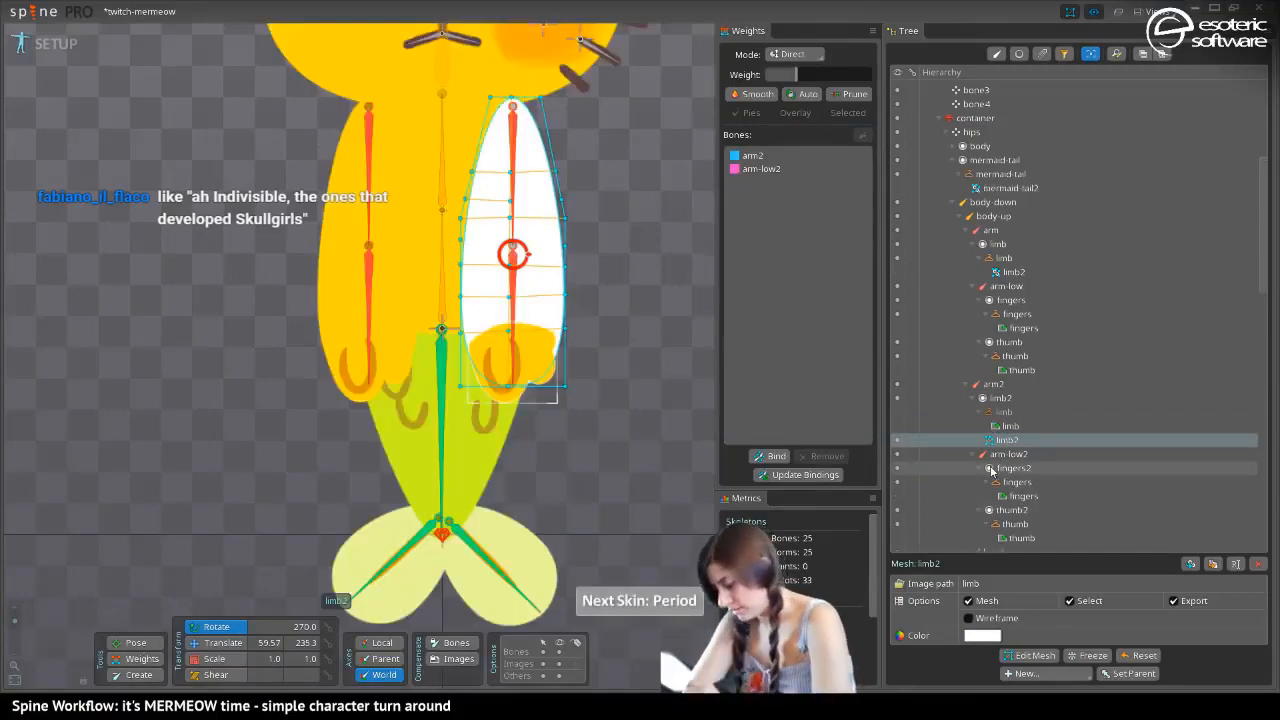
left_click(980, 636)
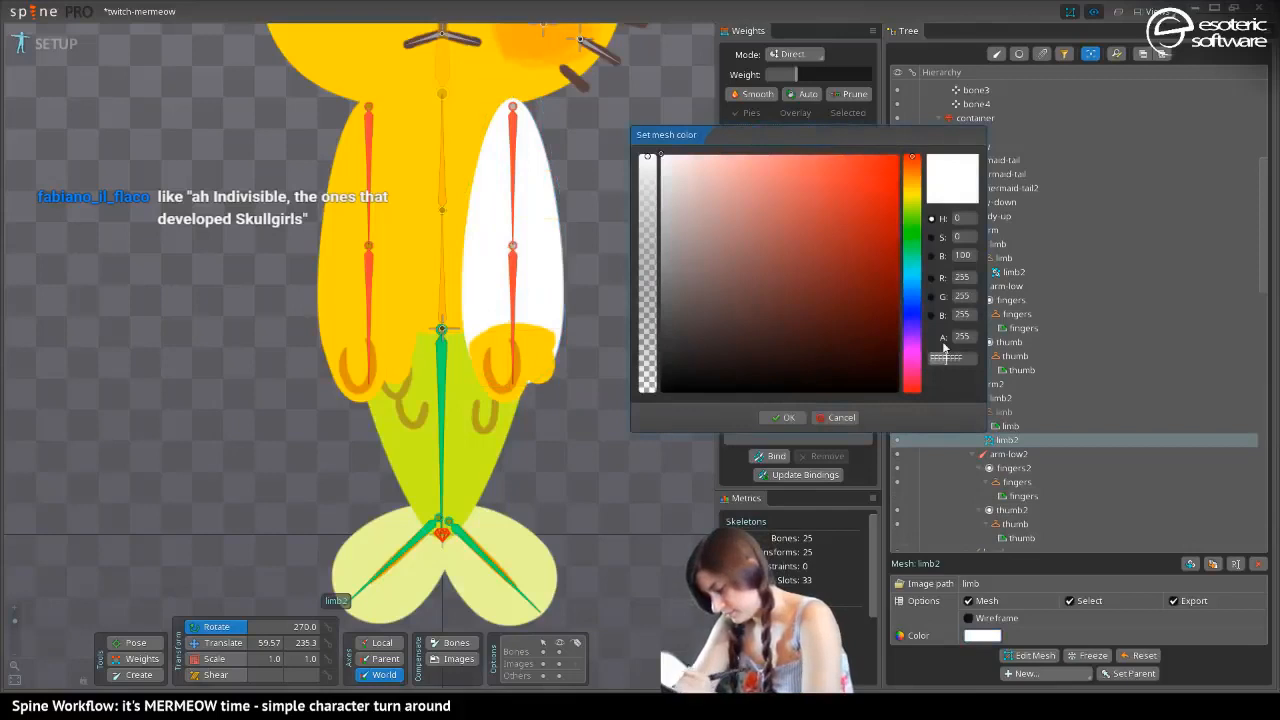
key("ctrl+a")
type("FFDF00FF")
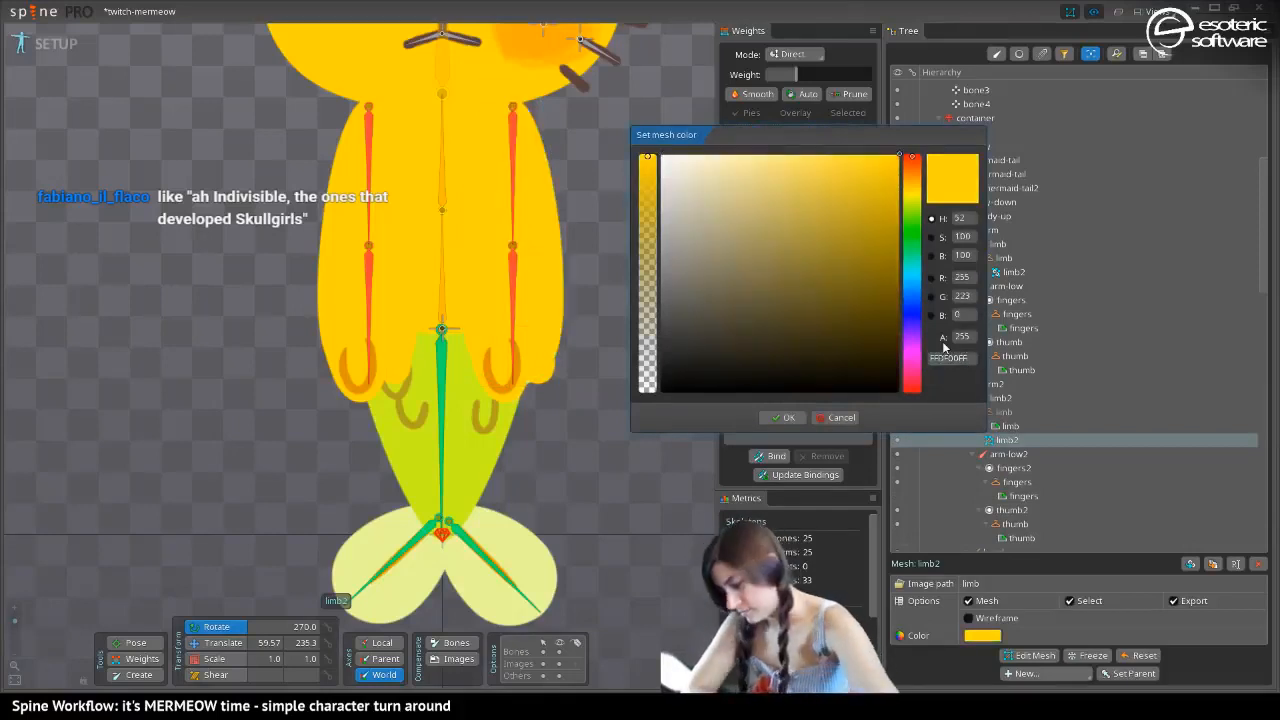
left_click(789, 418)
left_click_drag(996, 442, 988, 413)
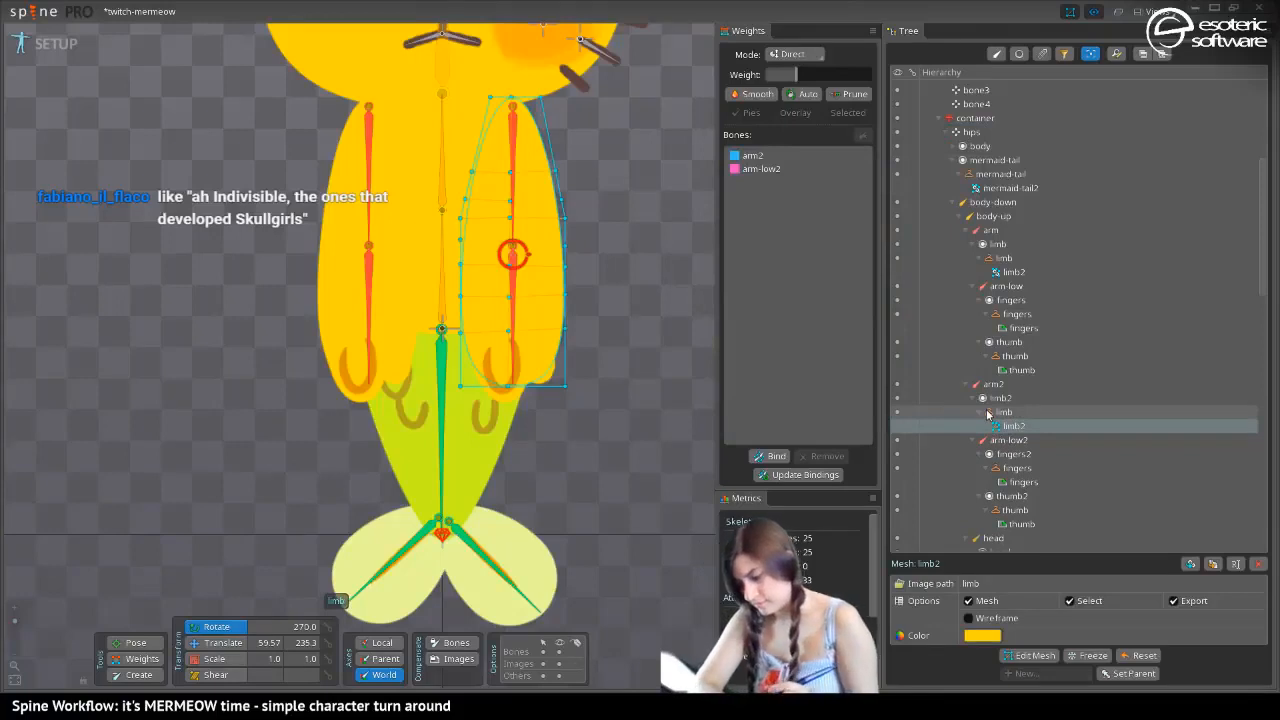
mouse_move(988, 413)
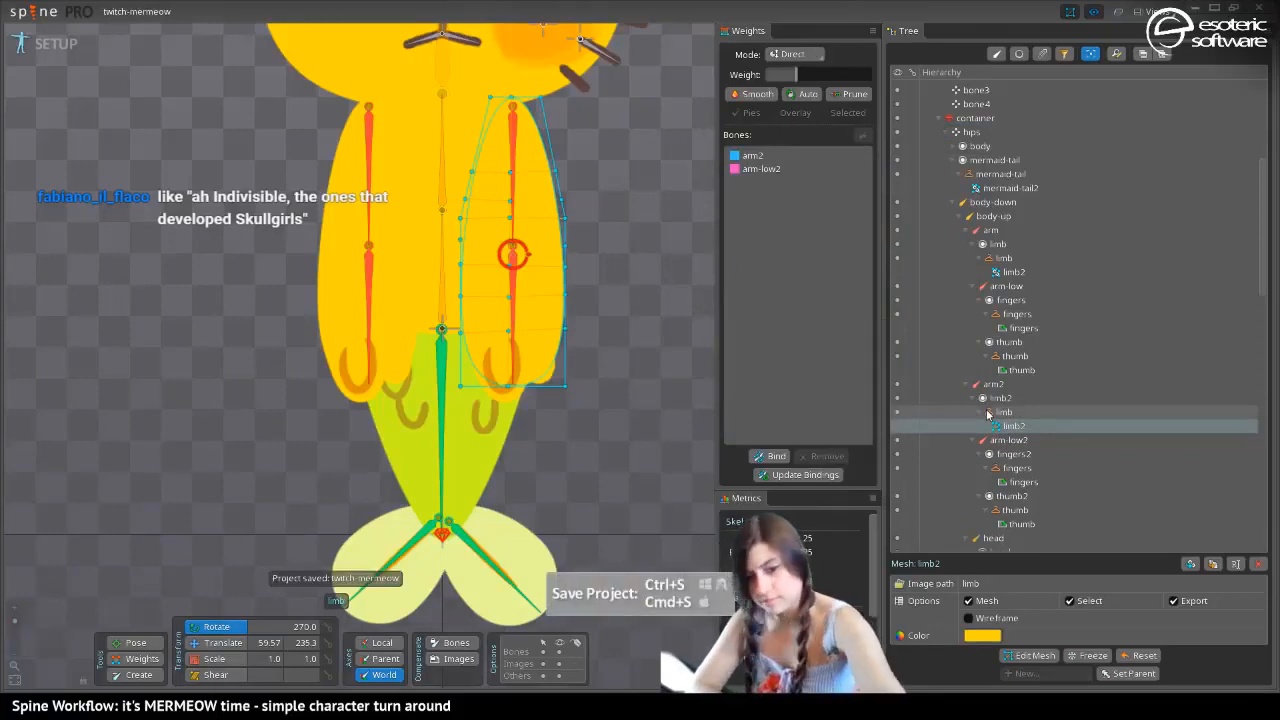
Copy the transform of the second hand's thumb in the dark skin and paste it onto the same thumb in the white skin
key("period")
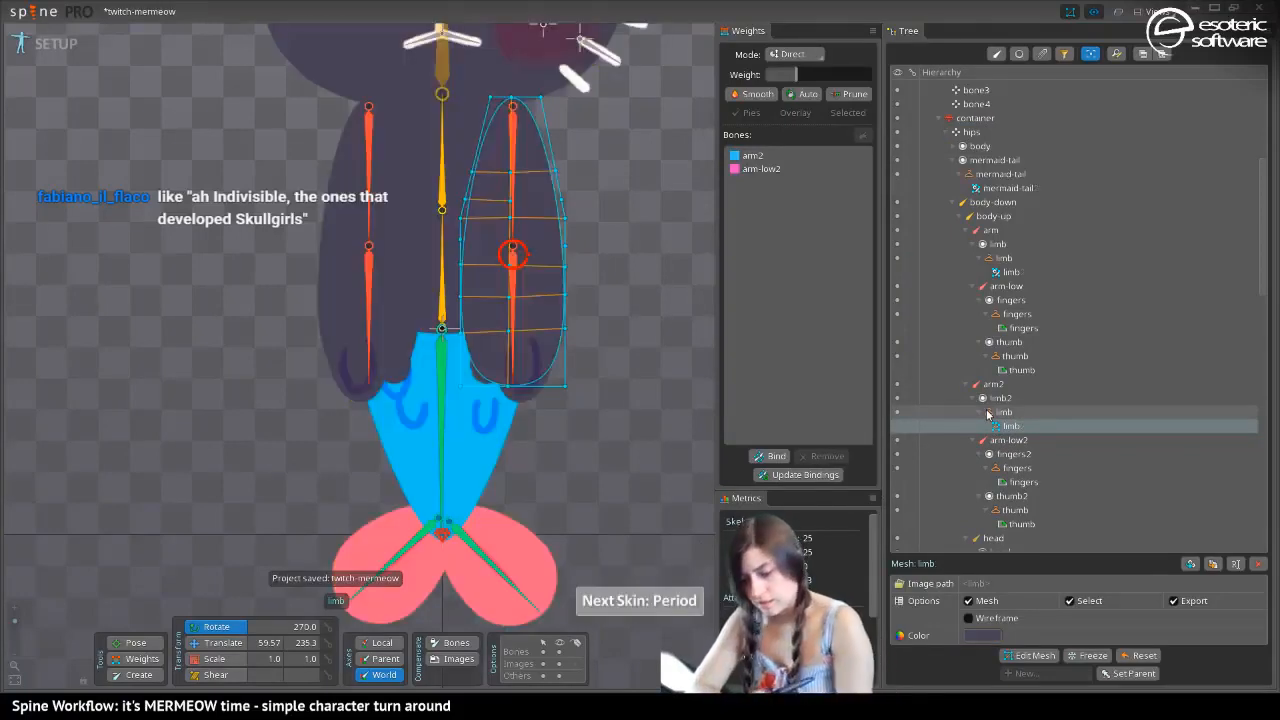
key("t")
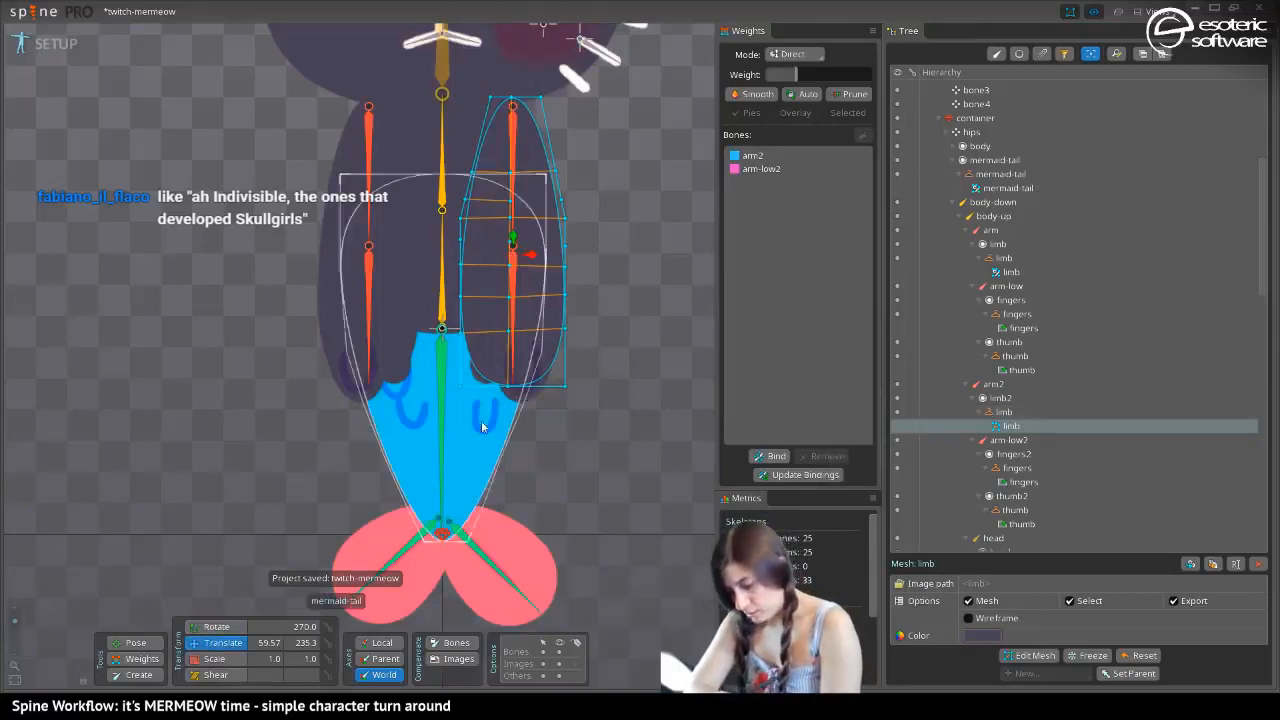
key("space")
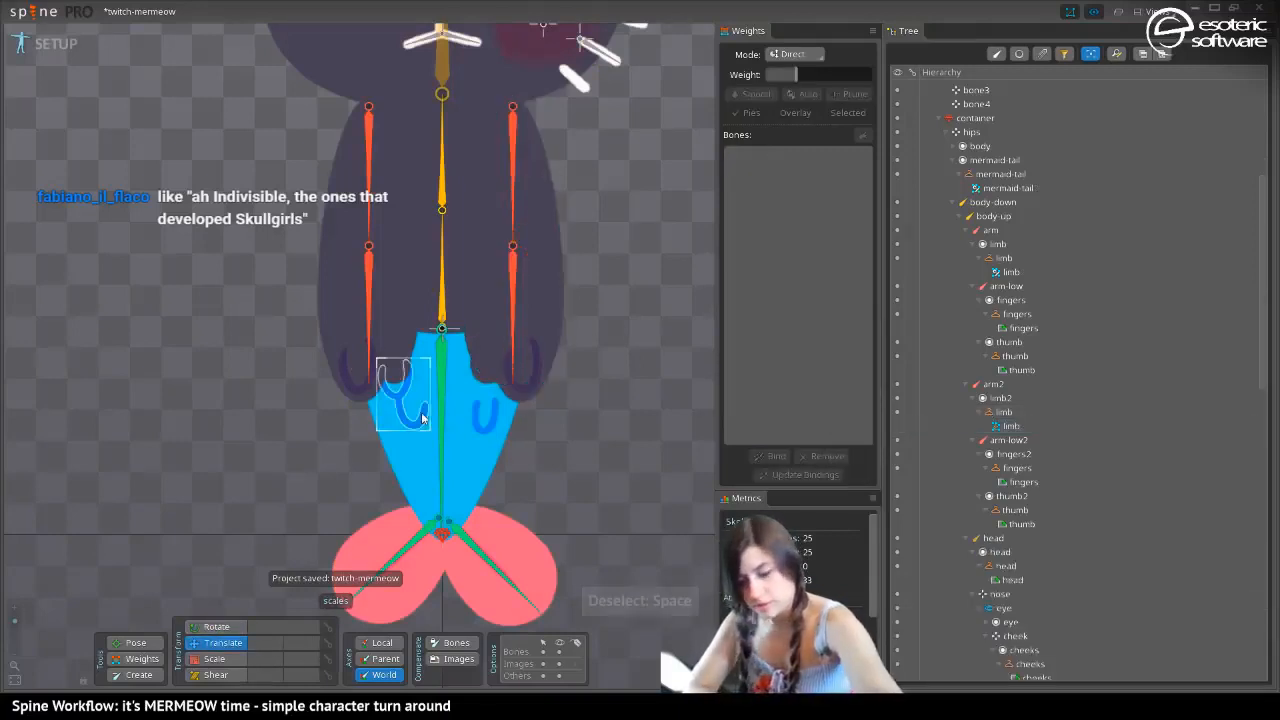
left_click(535, 369)
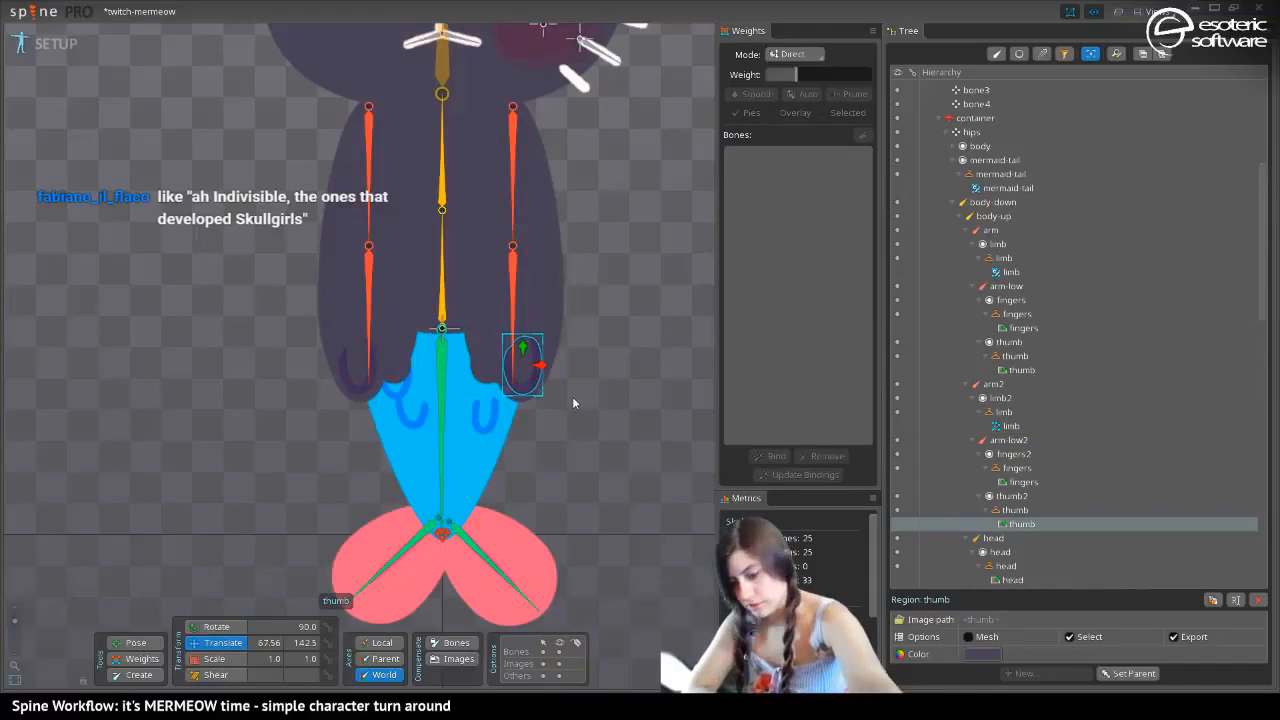
key("ctrl+c")
key("period")
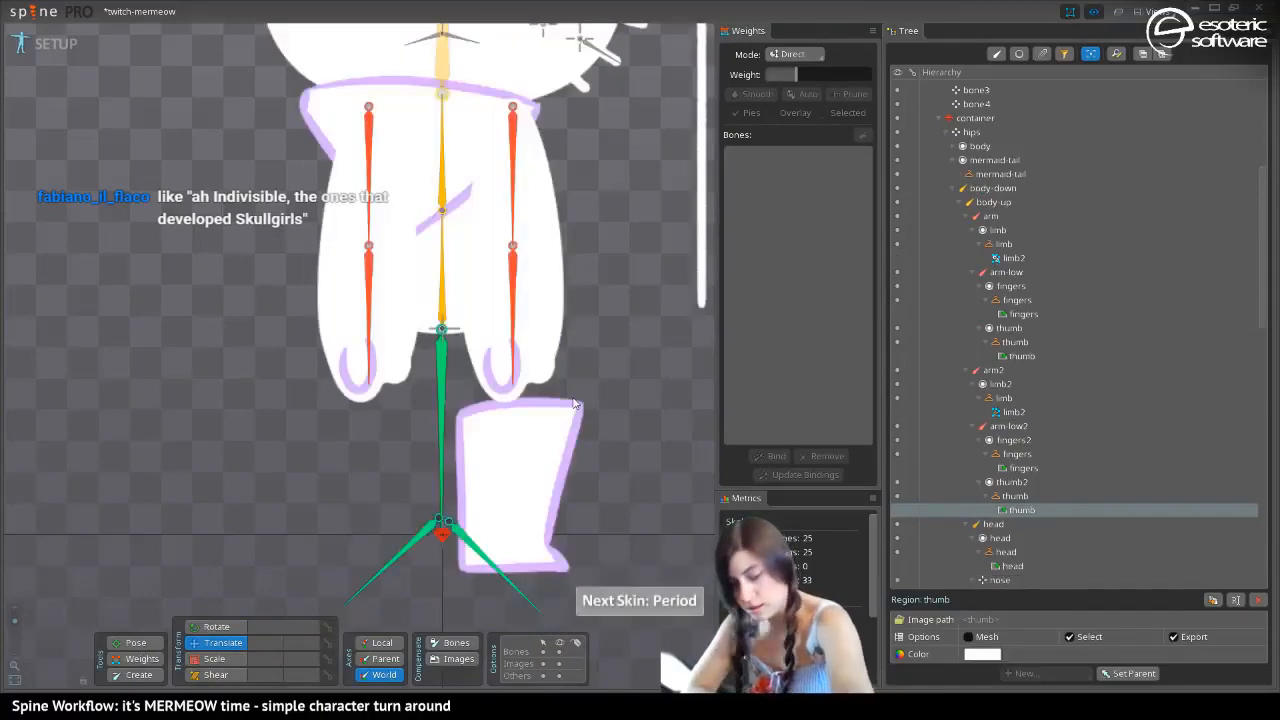
left_click(496, 359)
key("ctrl+v")
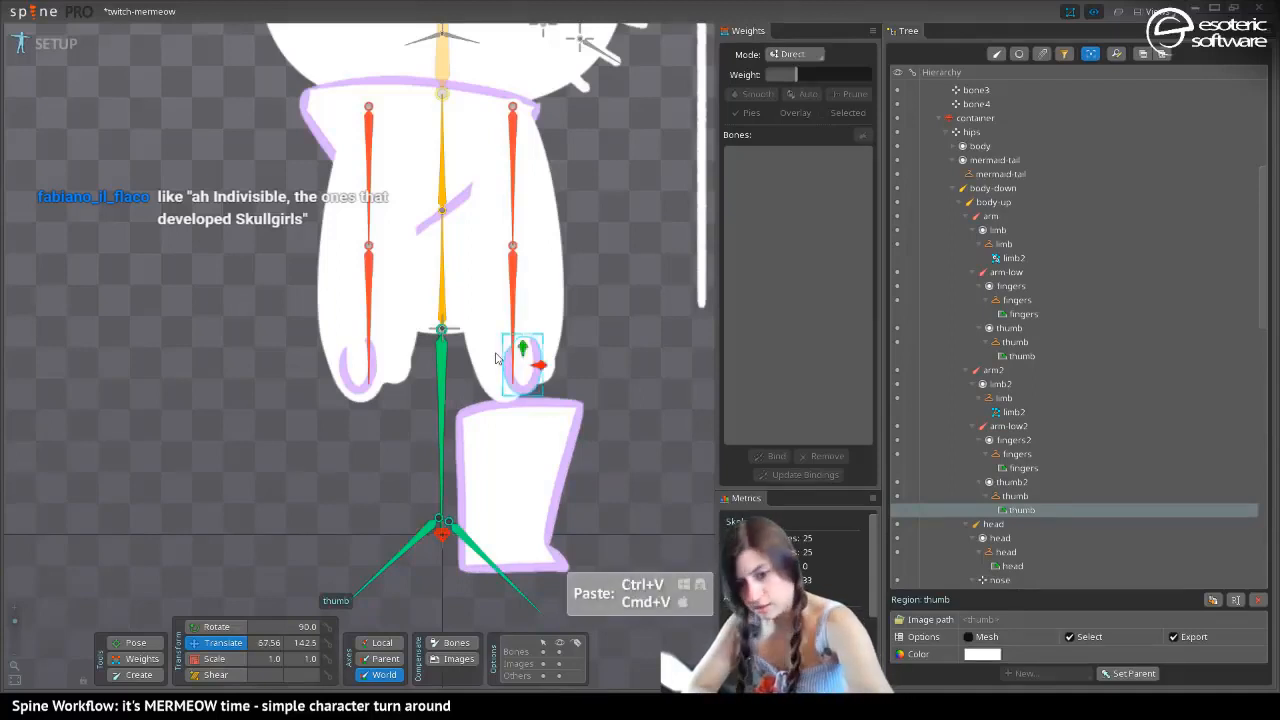
Paste the copied transform onto the second hand's thumb in the yellow skin and save the project
key("period")
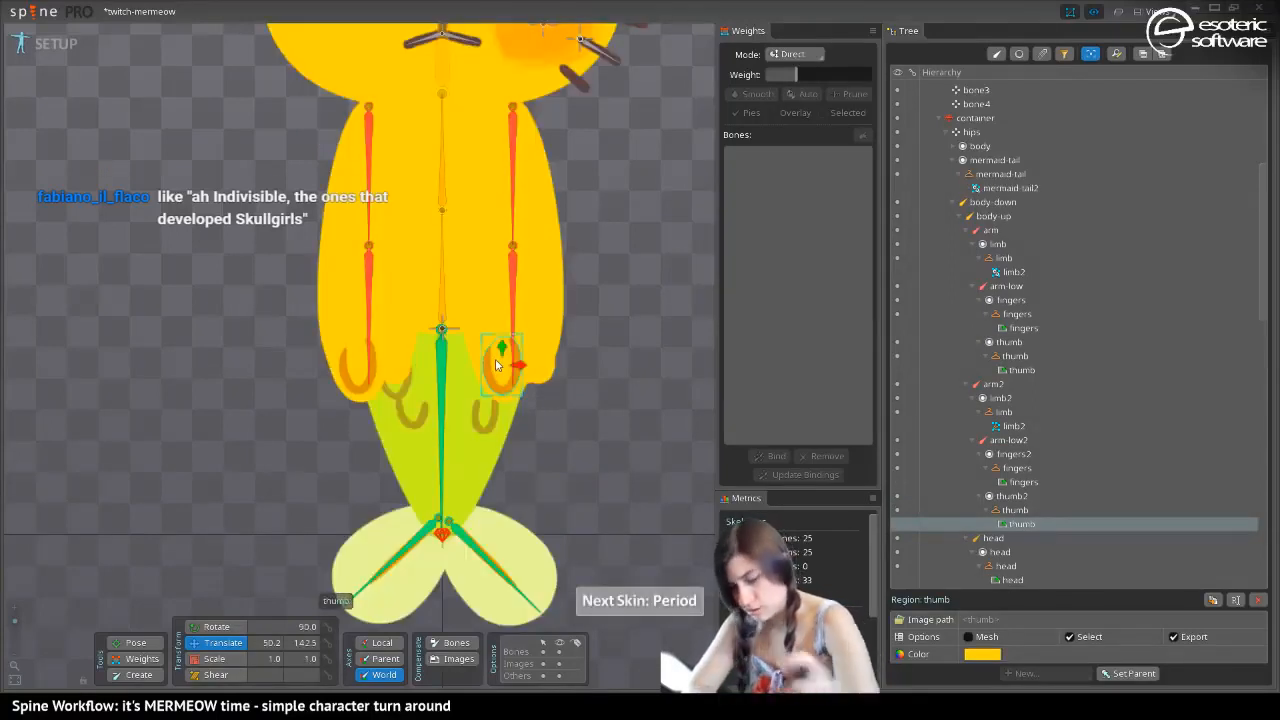
key("ctrl+v")
key("ctrl+s")
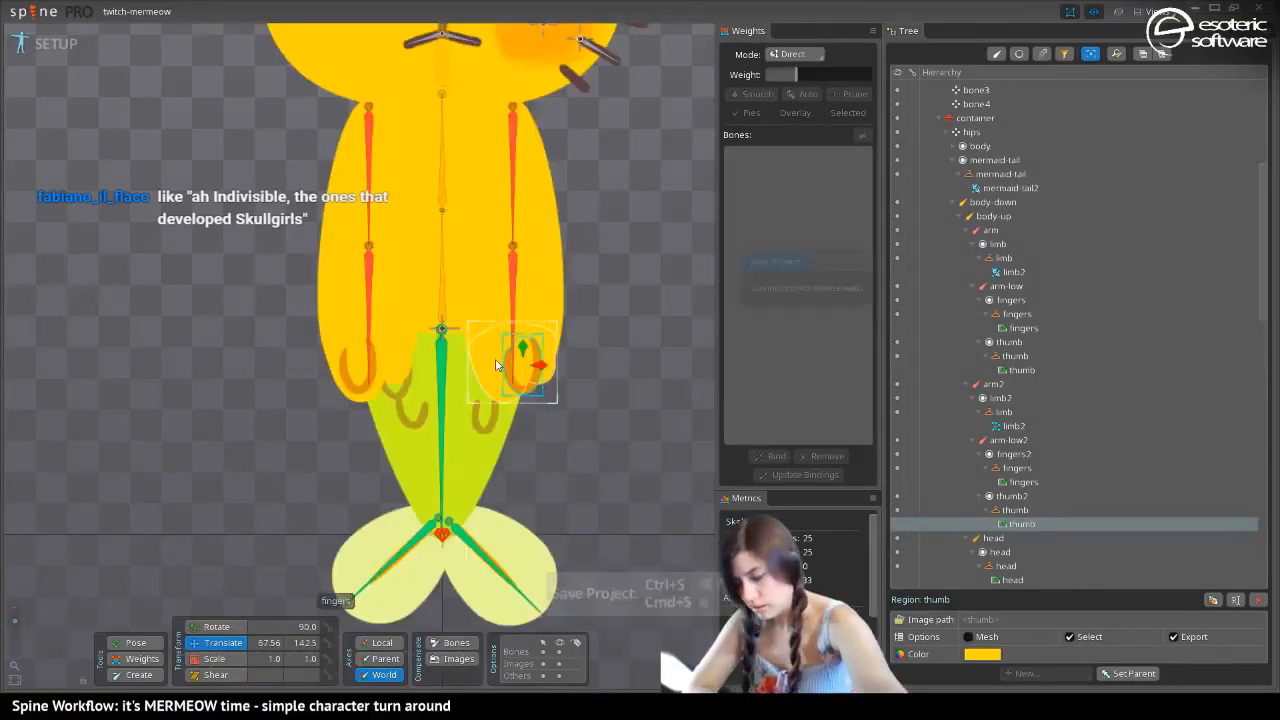
Mirror the second hand's fingers in the yellow skin by setting their X scale to -1
left_click(527, 365)
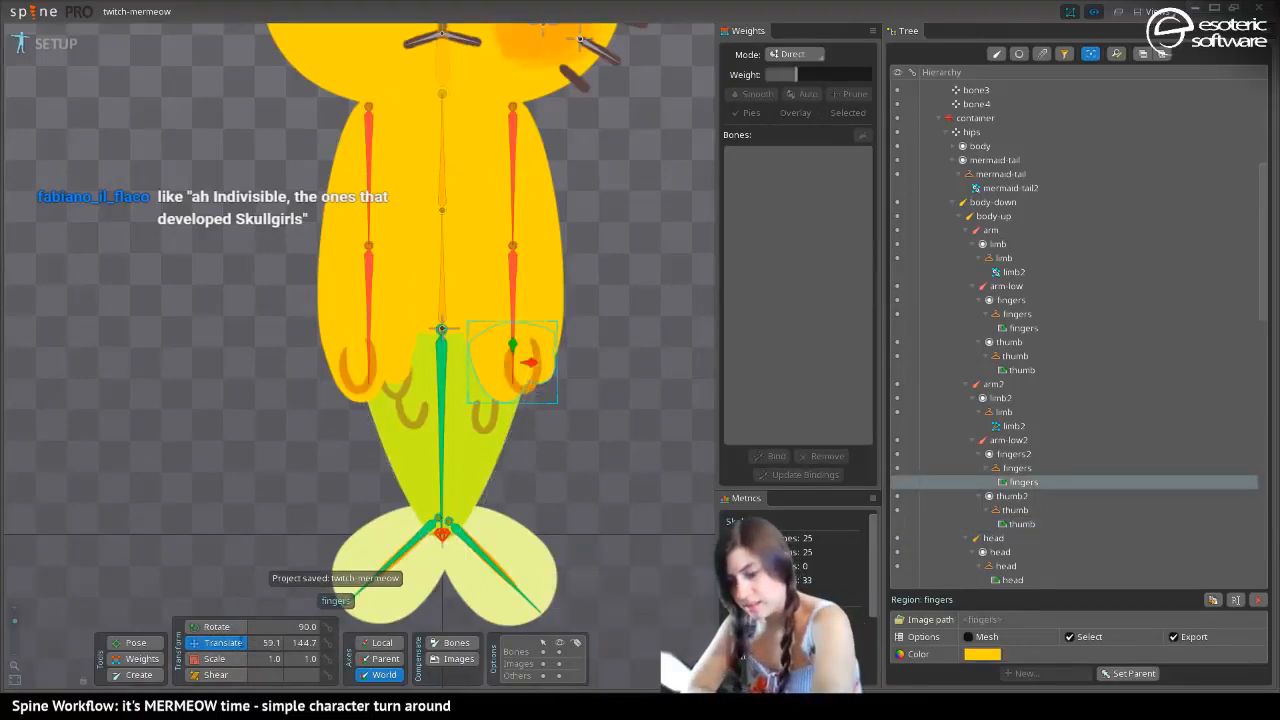
type("-1")
key("Return")
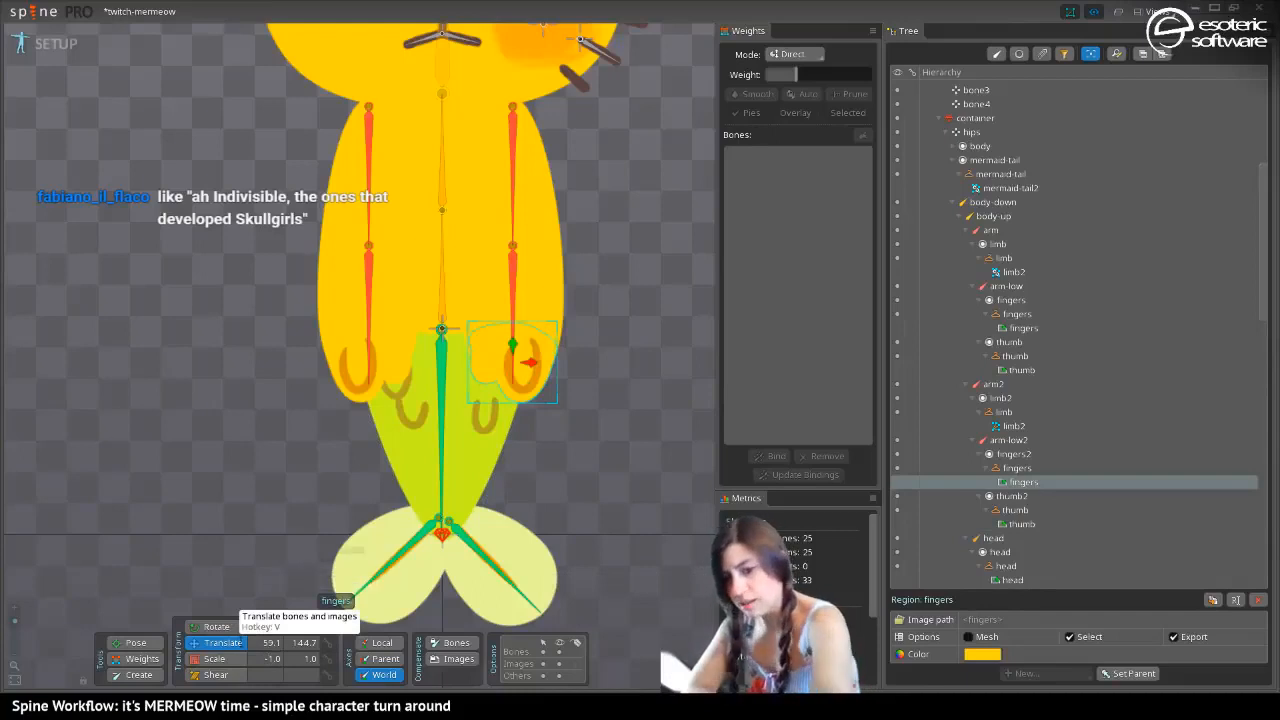
Set the X scale of the second hand's fingers to -1 in the white skin and save the project
key("period")
key("period")
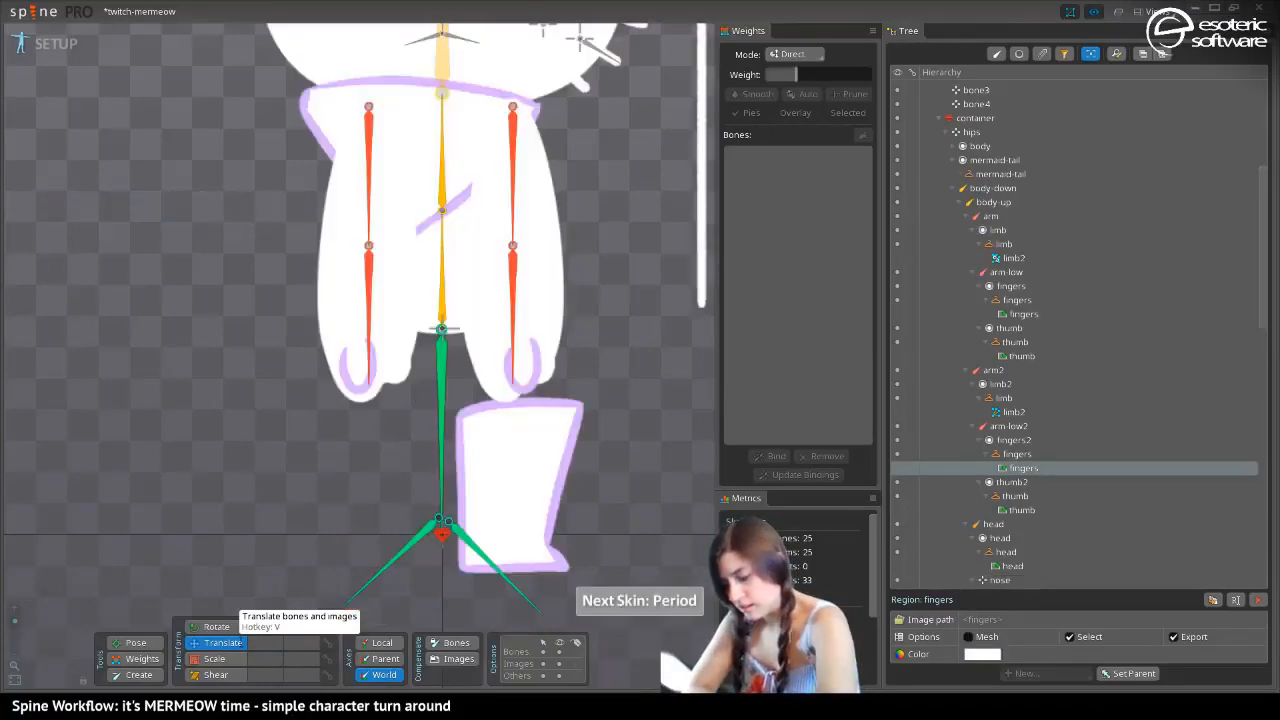
left_click(492, 375)
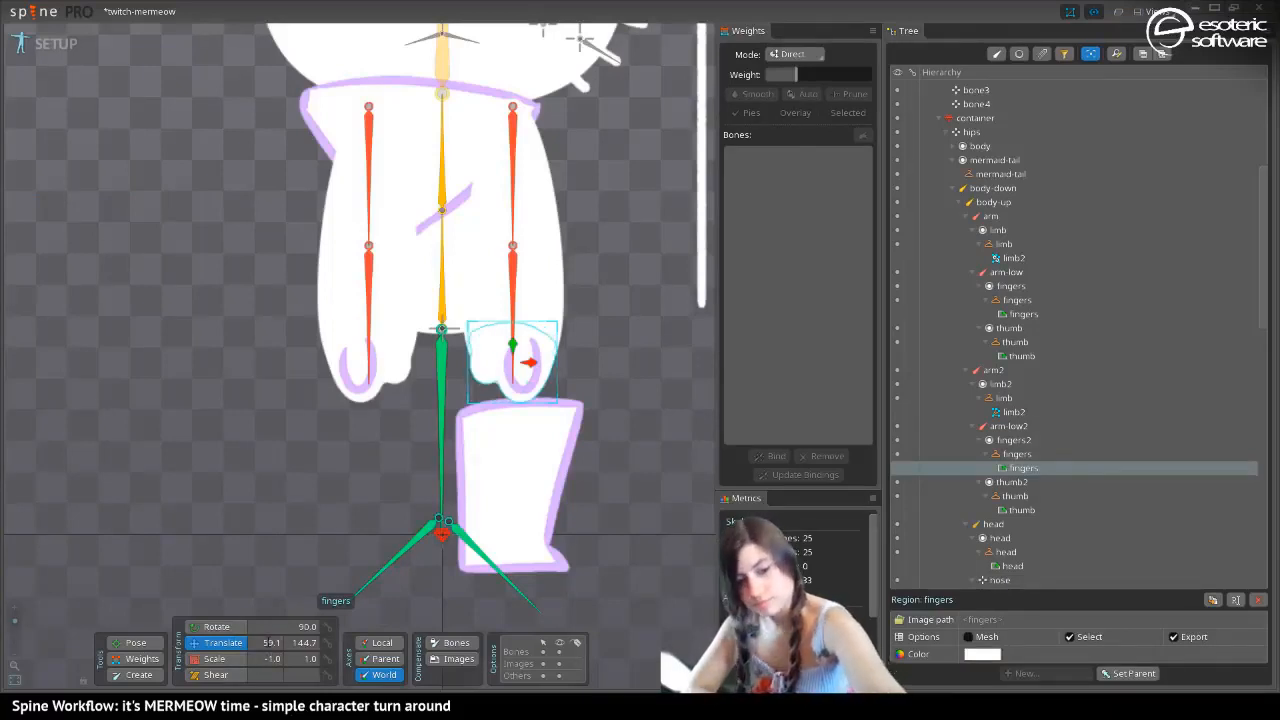
key("ctrl+s")
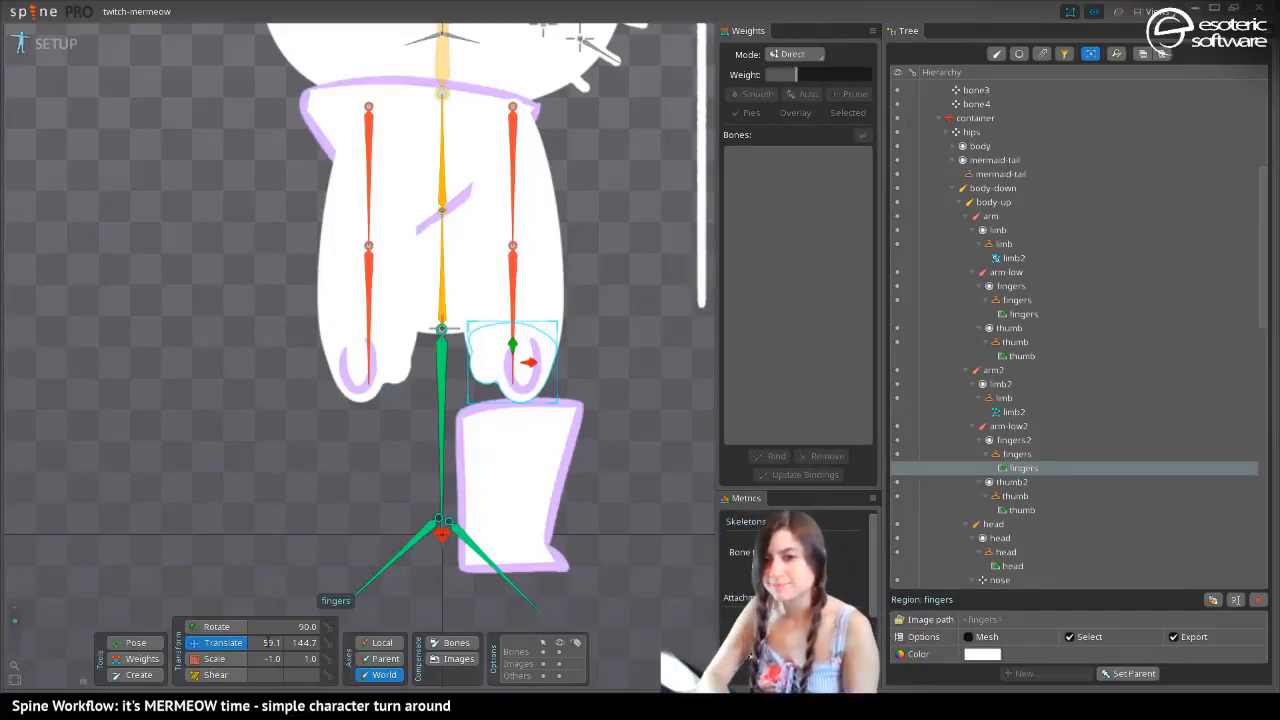
Switch to the yellow skin and swing both upper arm bones outward from the body with the Pose tool
mouse_move(228, 177)
left_mouse_down()
mouse_move(215, 238)
mouse_move(216, 172)
left_mouse_up()
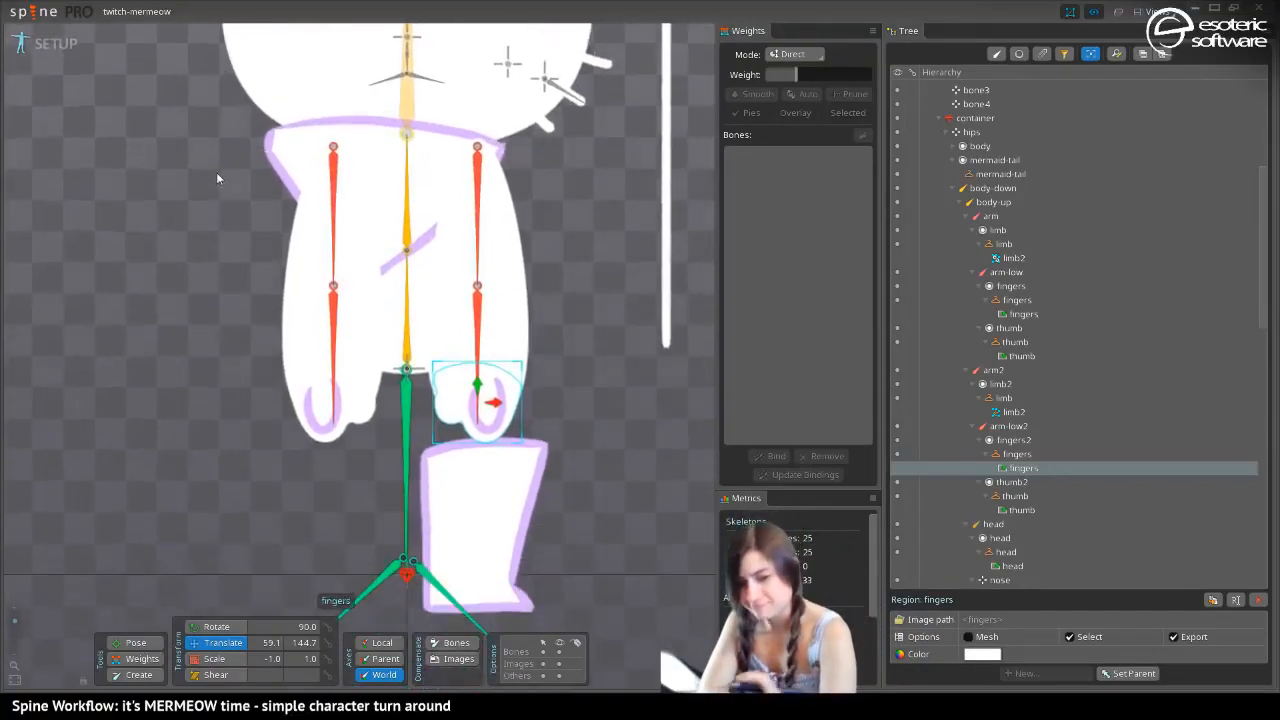
key("period")
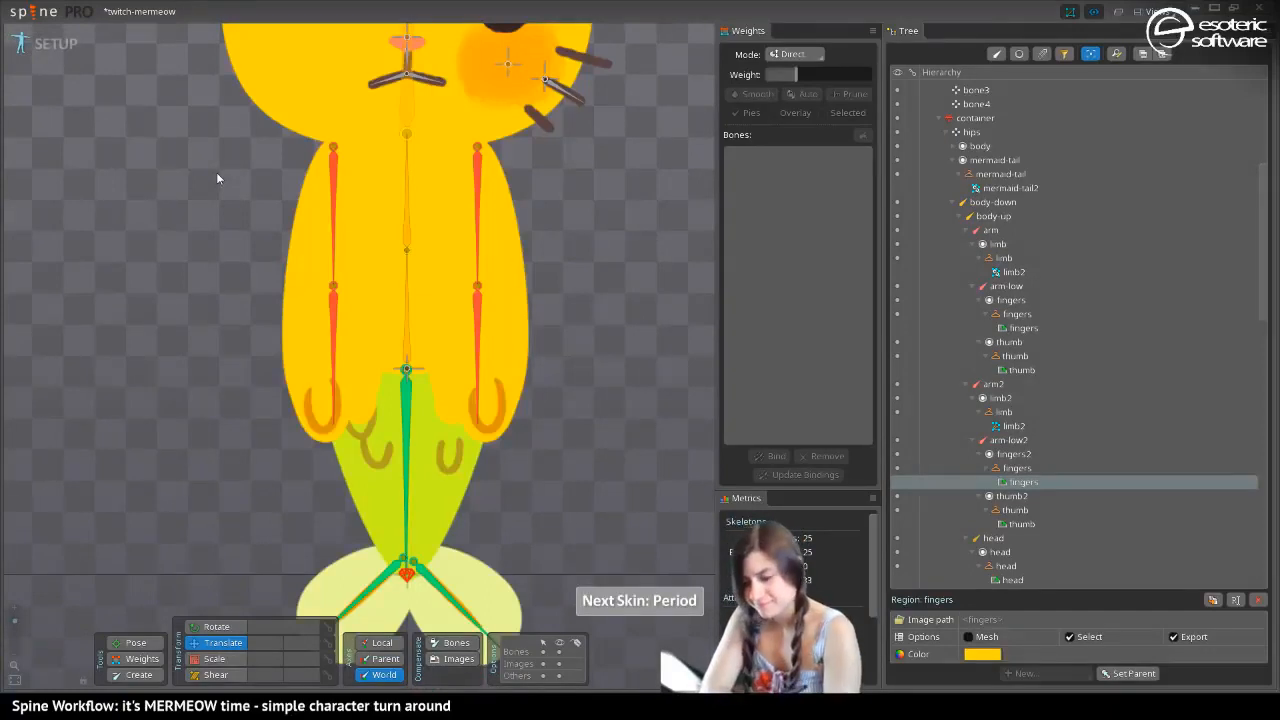
left_click_drag(165, 401, 289, 523)
left_click(130, 642)
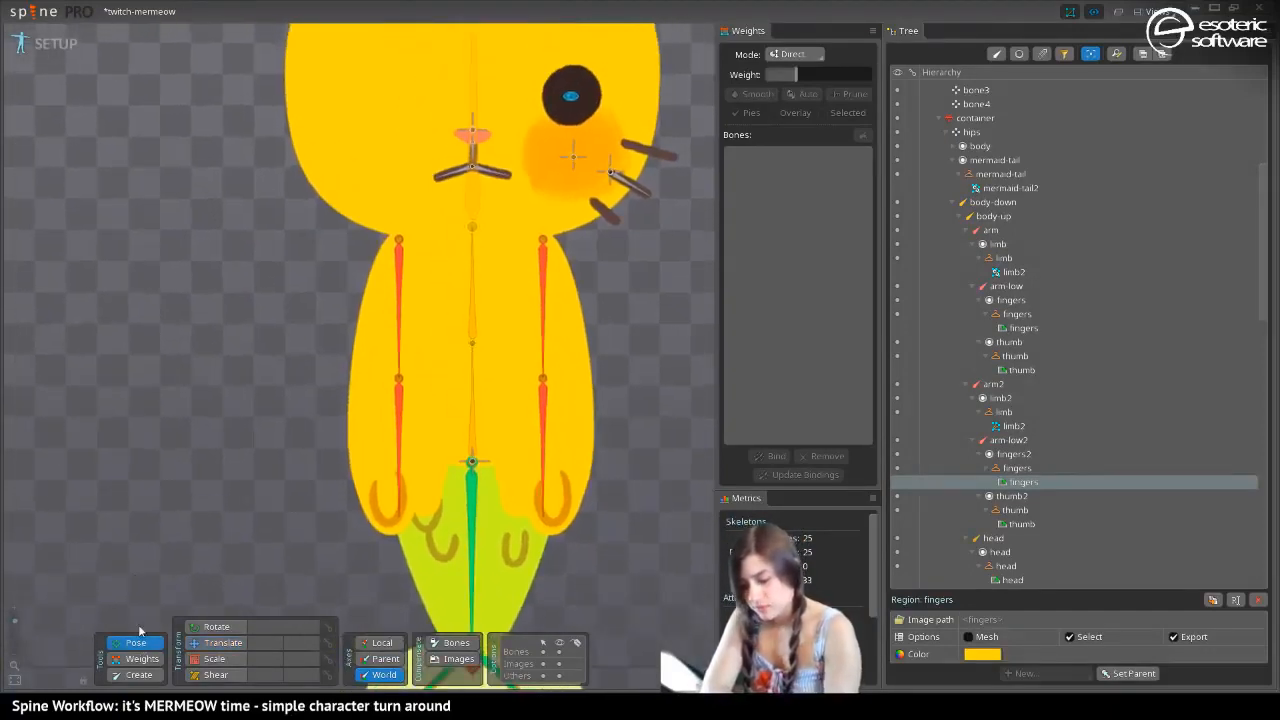
left_click(396, 290)
left_click_drag(396, 333, 320, 345)
left_click(546, 320)
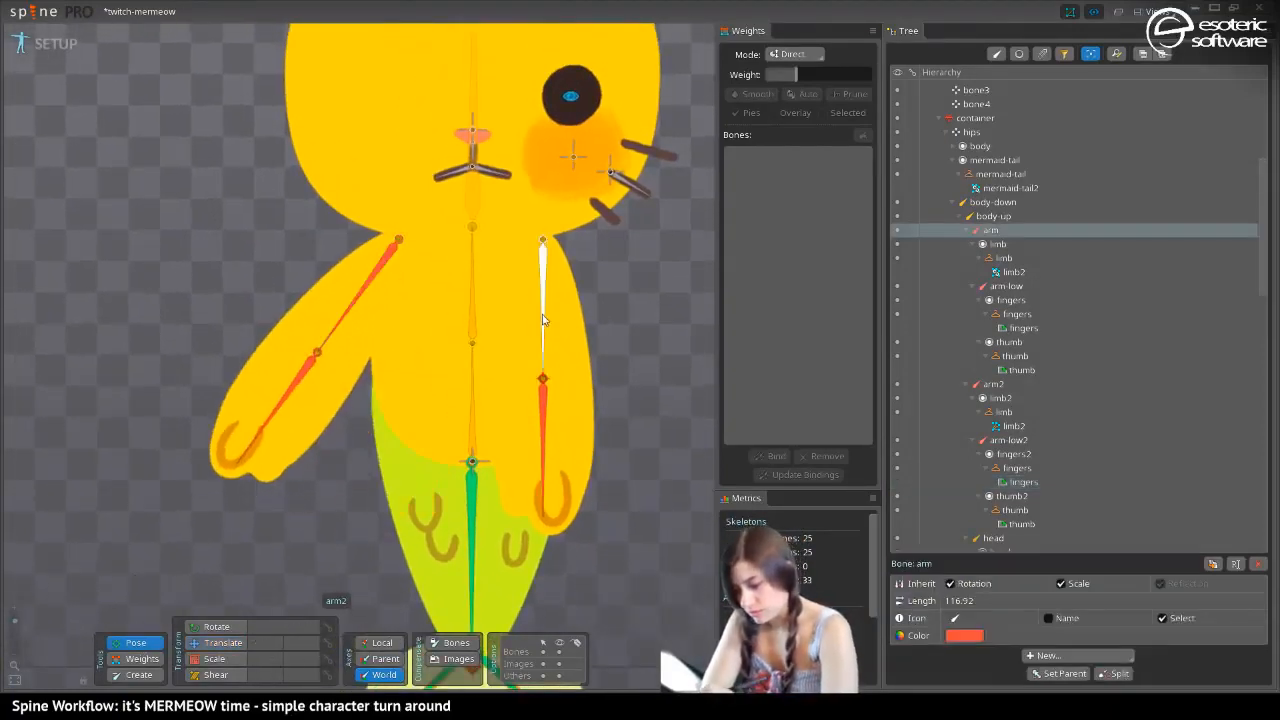
left_click_drag(546, 320, 677, 355)
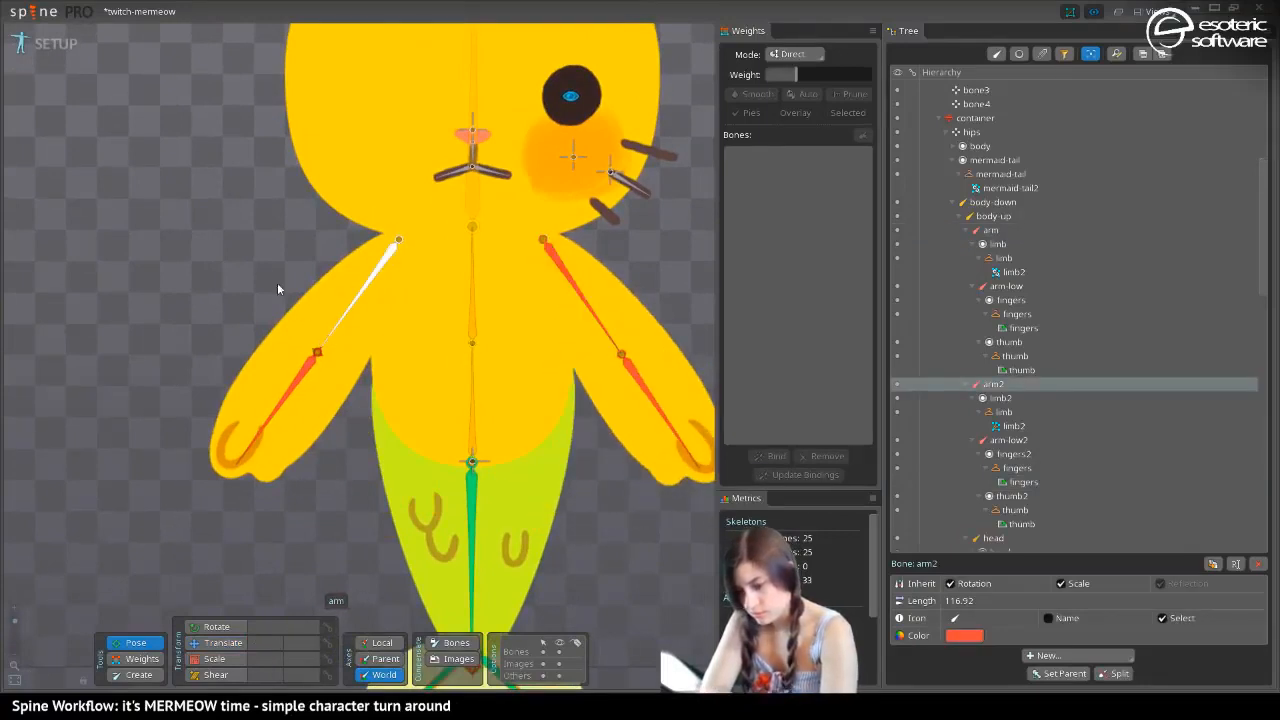
Fine-tune the pose by pulling the original arm's lower bone and the second upper arm slightly inward
left_click_drag(335, 332, 272, 455)
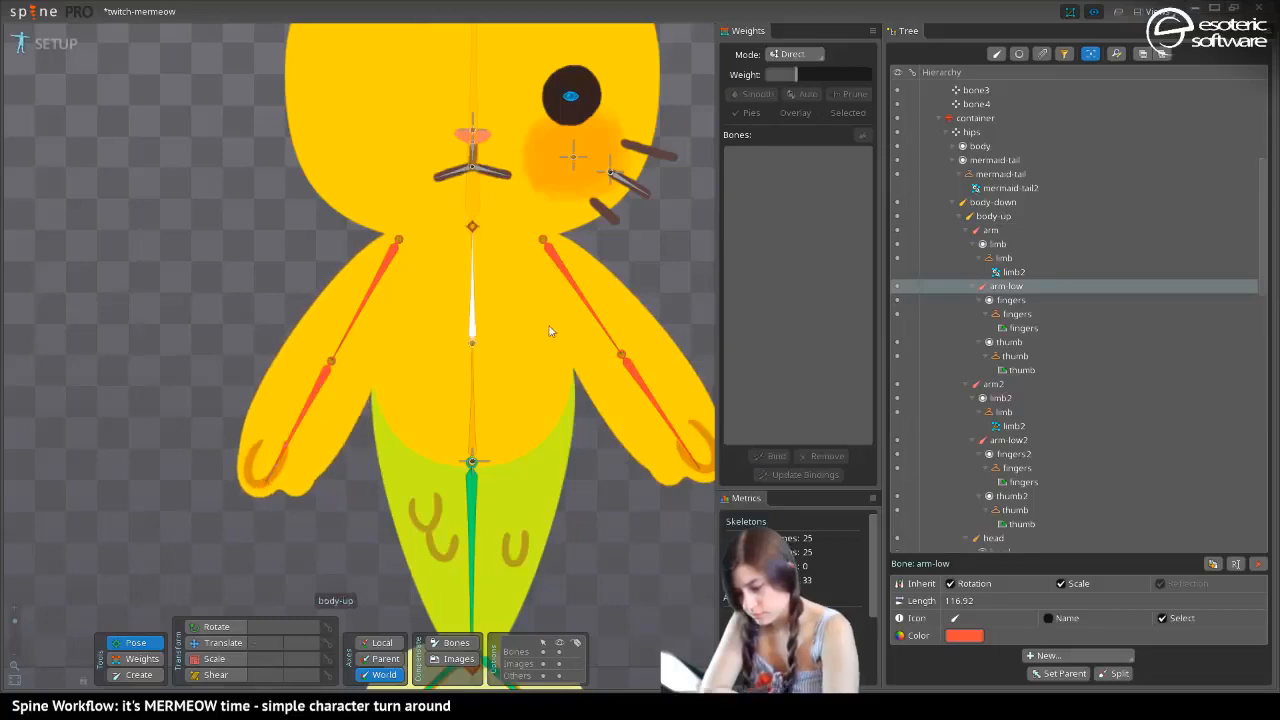
left_click_drag(585, 311, 580, 321)
left_click_drag(170, 292, 182, 474)
left_click_drag(116, 448, 134, 371)
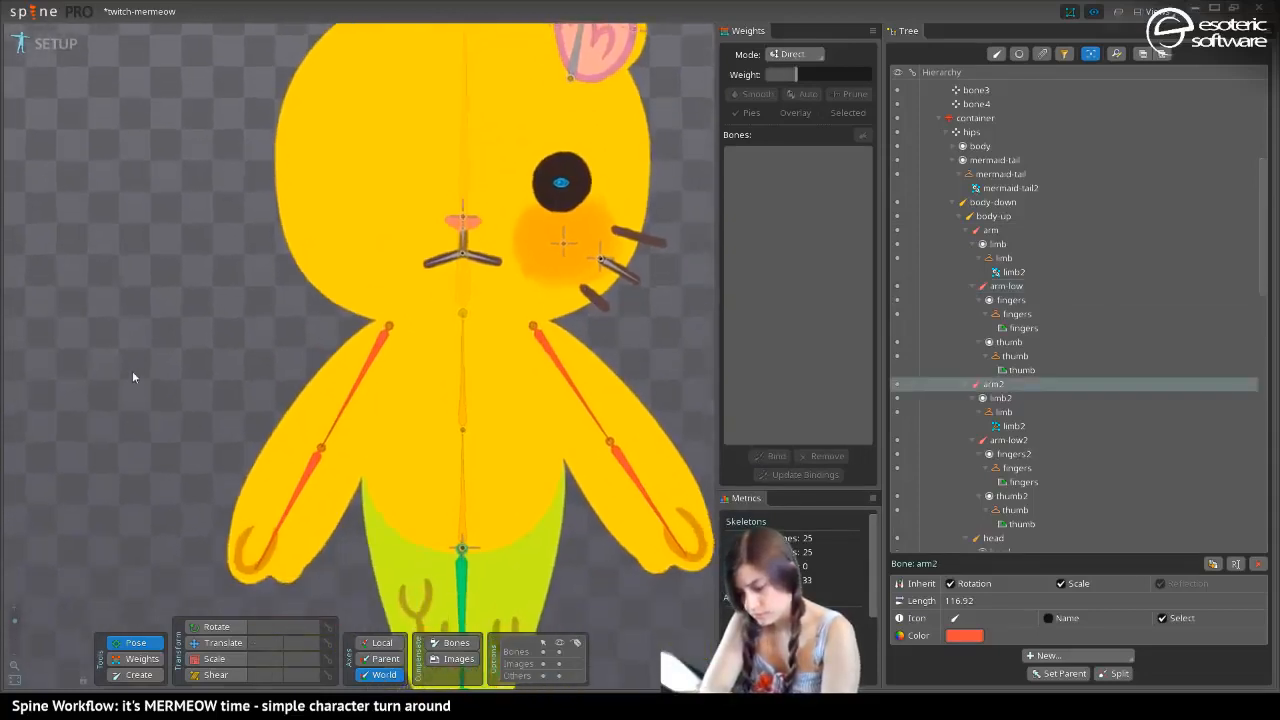
Set the original lower arm bone's rotation and Y translation to 0 in local axes, then deselect it
left_click(287, 498)
left_click(380, 643)
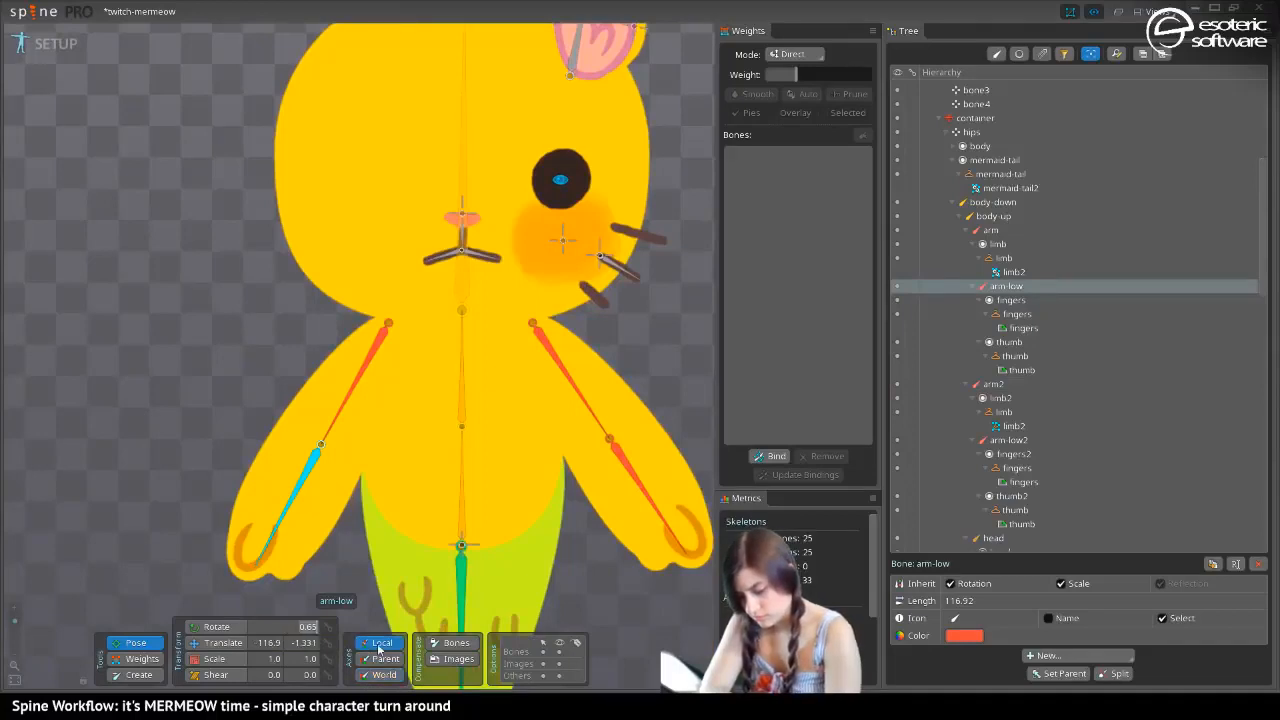
type("0")
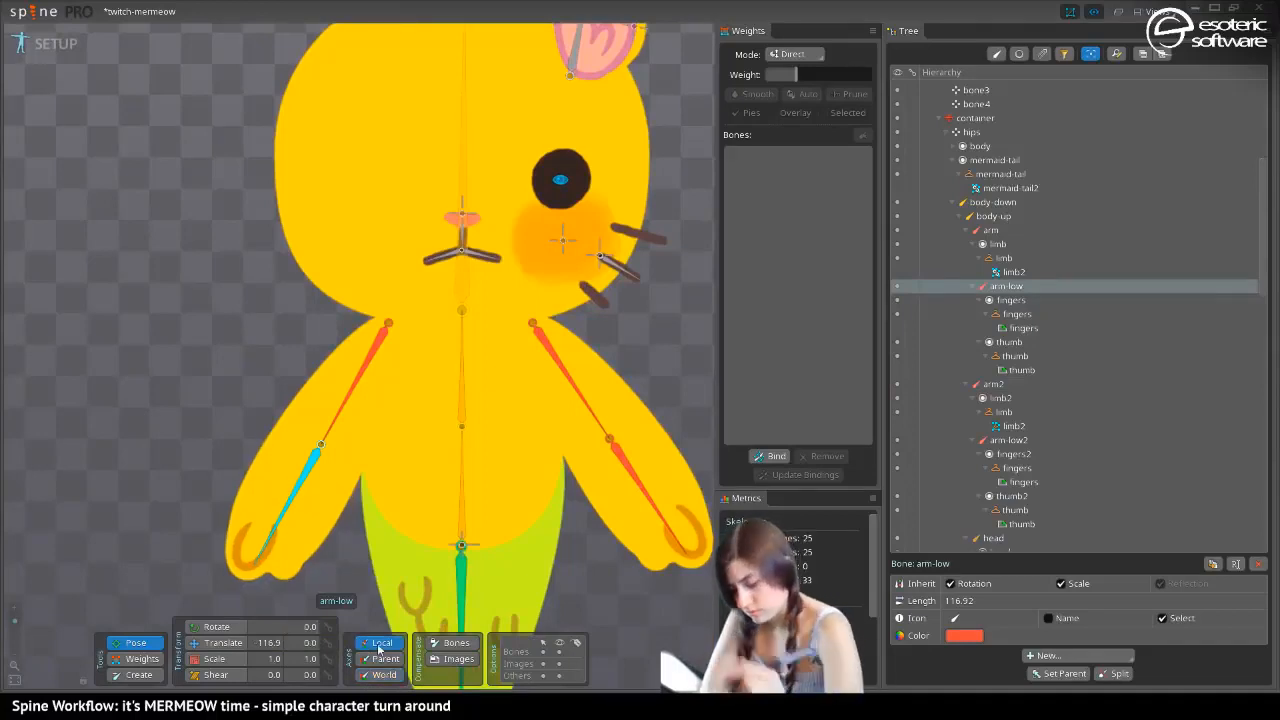
left_click_drag(16, 629, 18, 622)
key("space")
Try shifting the nose, cheek and eye bones sideways to preview a head turn, and undo the moves
left_click_drag(331, 386, 236, 390)
left_click(508, 292)
left_click(508, 294)
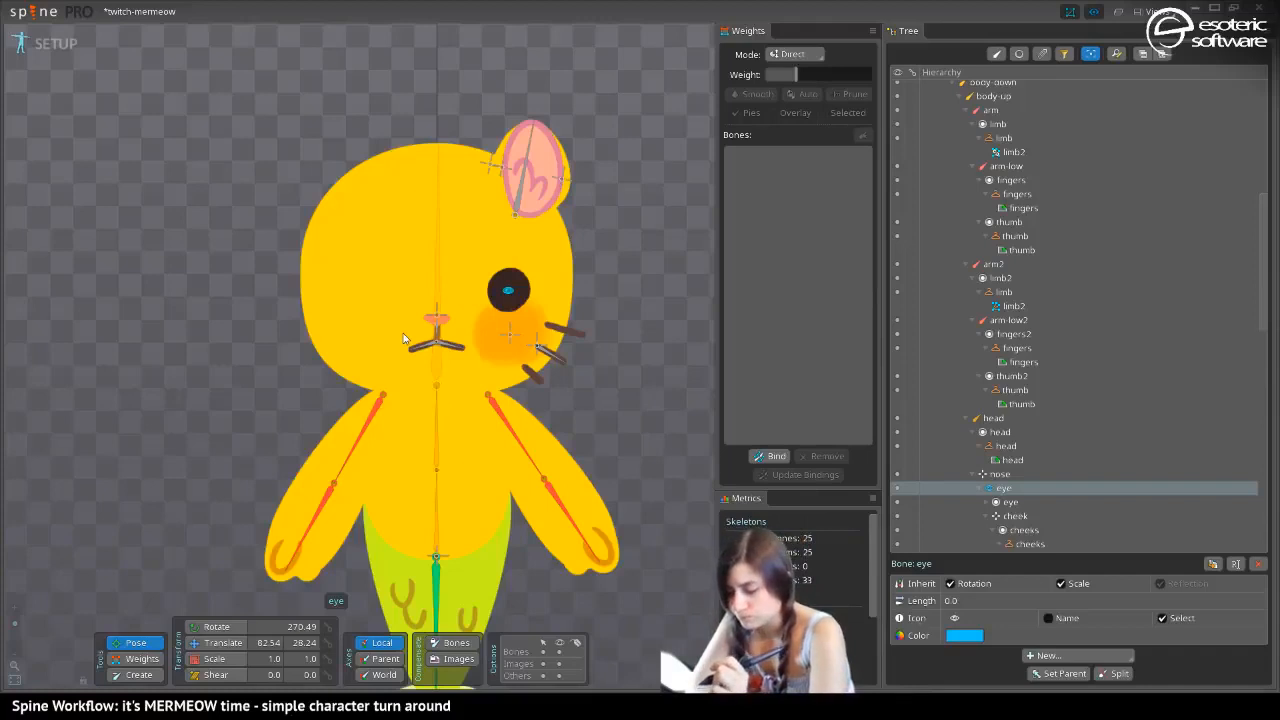
left_click(438, 300)
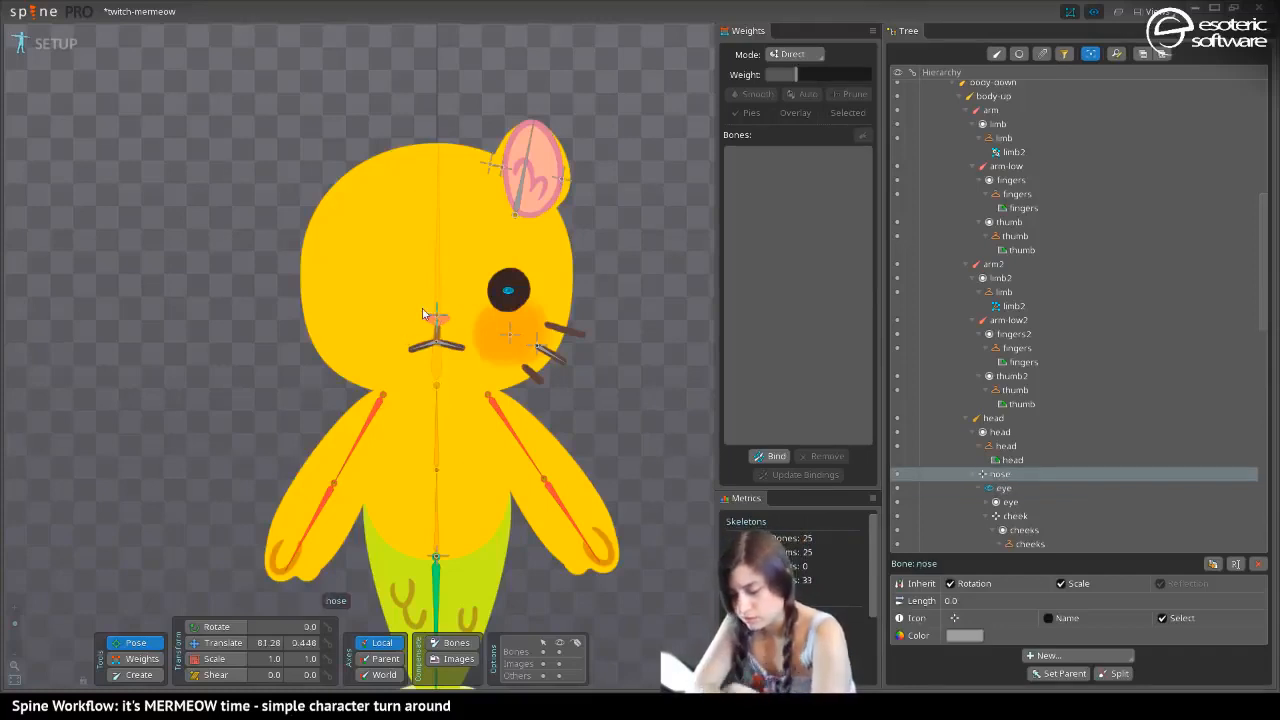
key("v")
left_click_drag(444, 303, 474, 340)
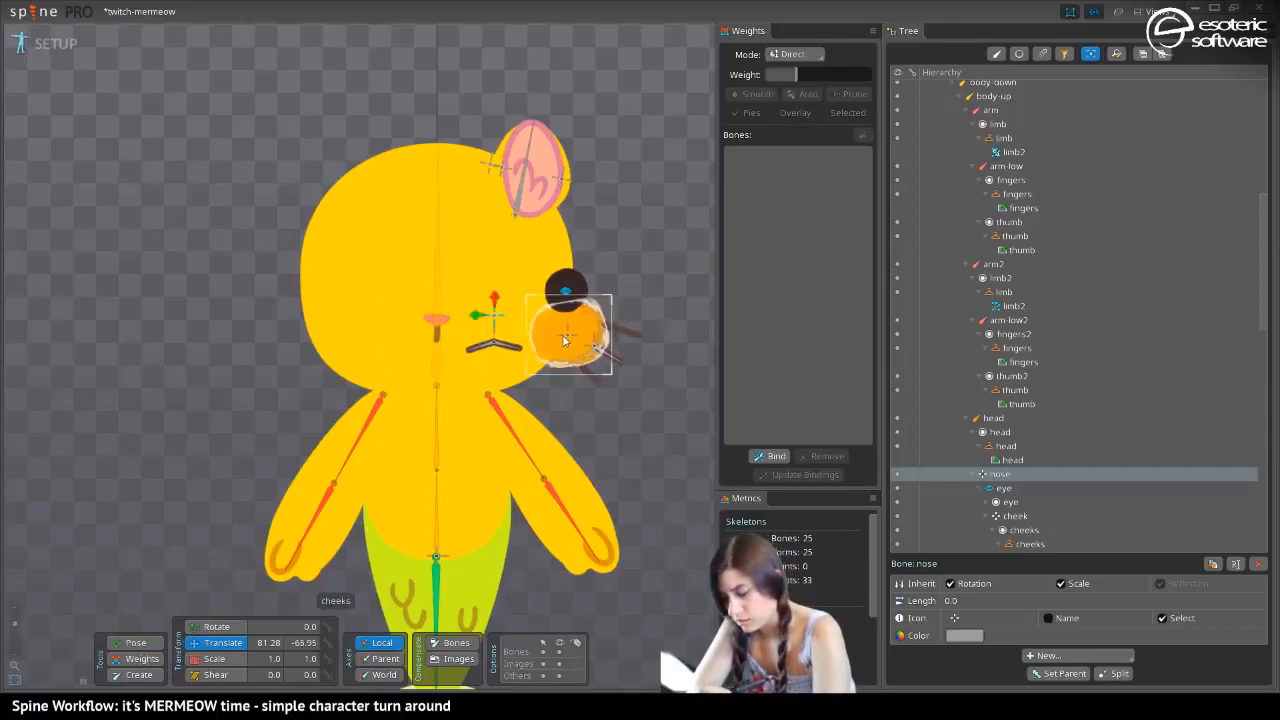
left_click_drag(559, 345, 516, 345)
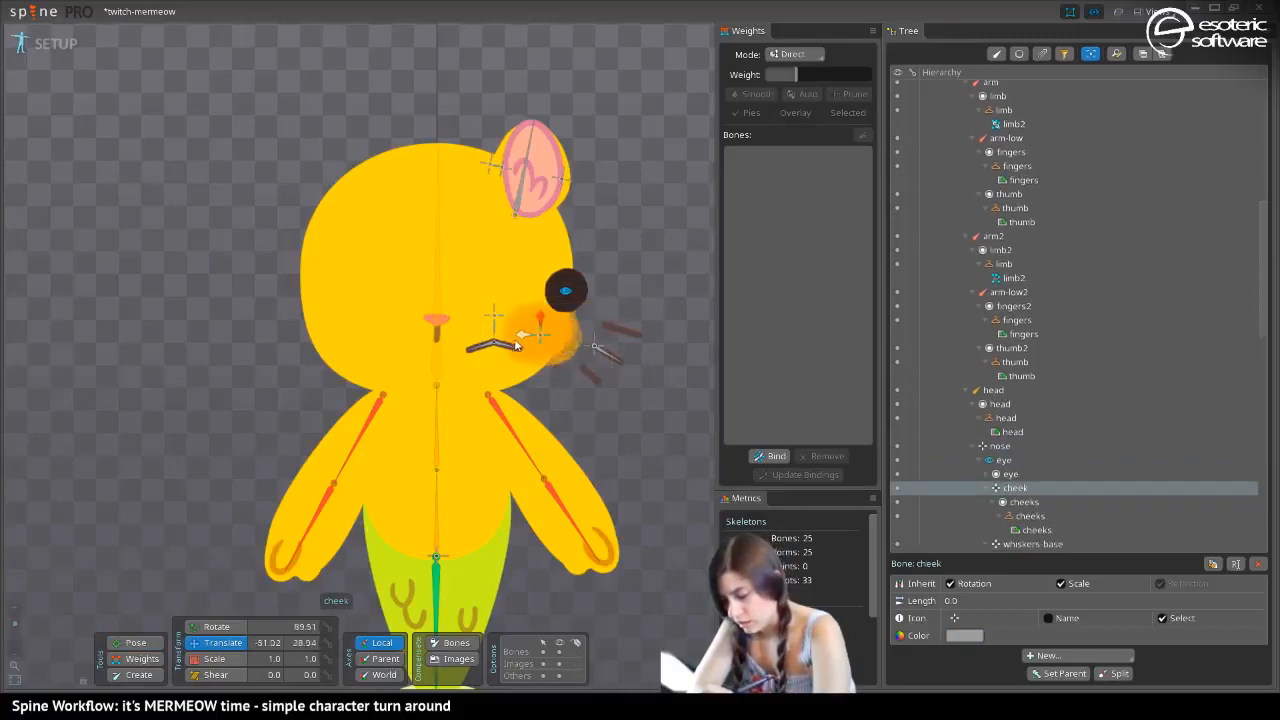
left_click(580, 292)
left_click_drag(586, 298, 561, 295)
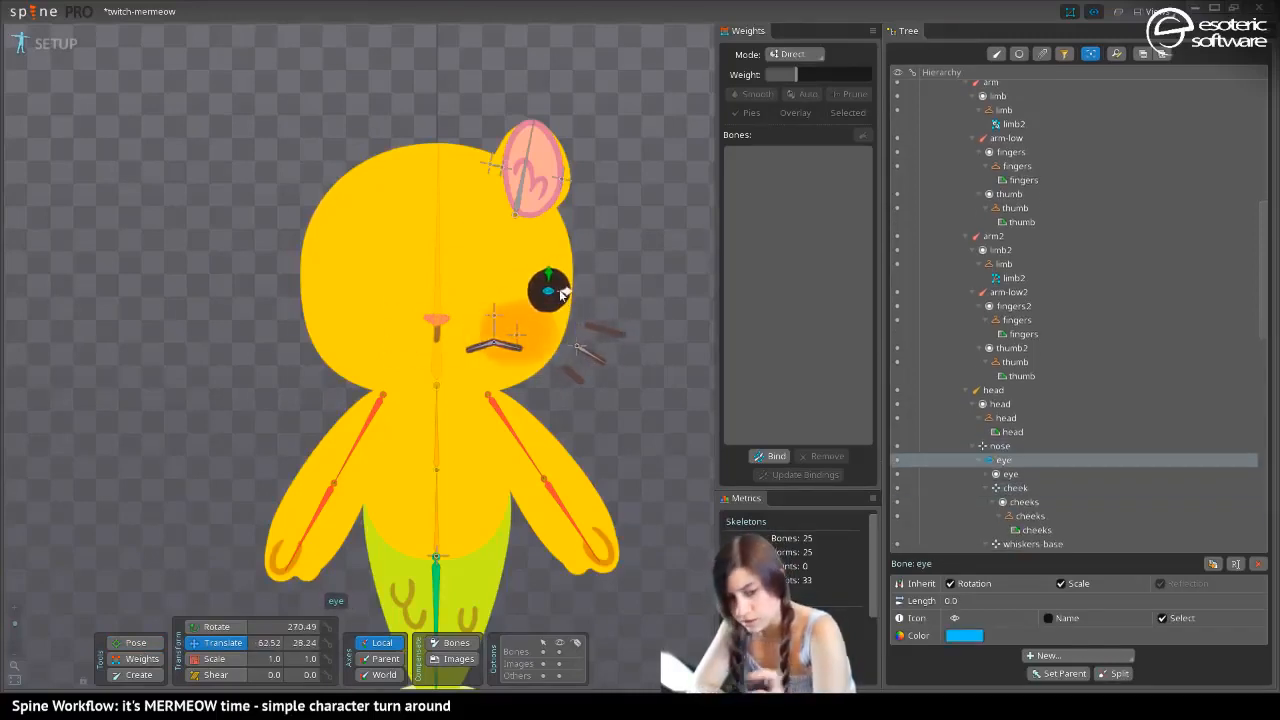
key("ctrl+z")
key("ctrl+z")
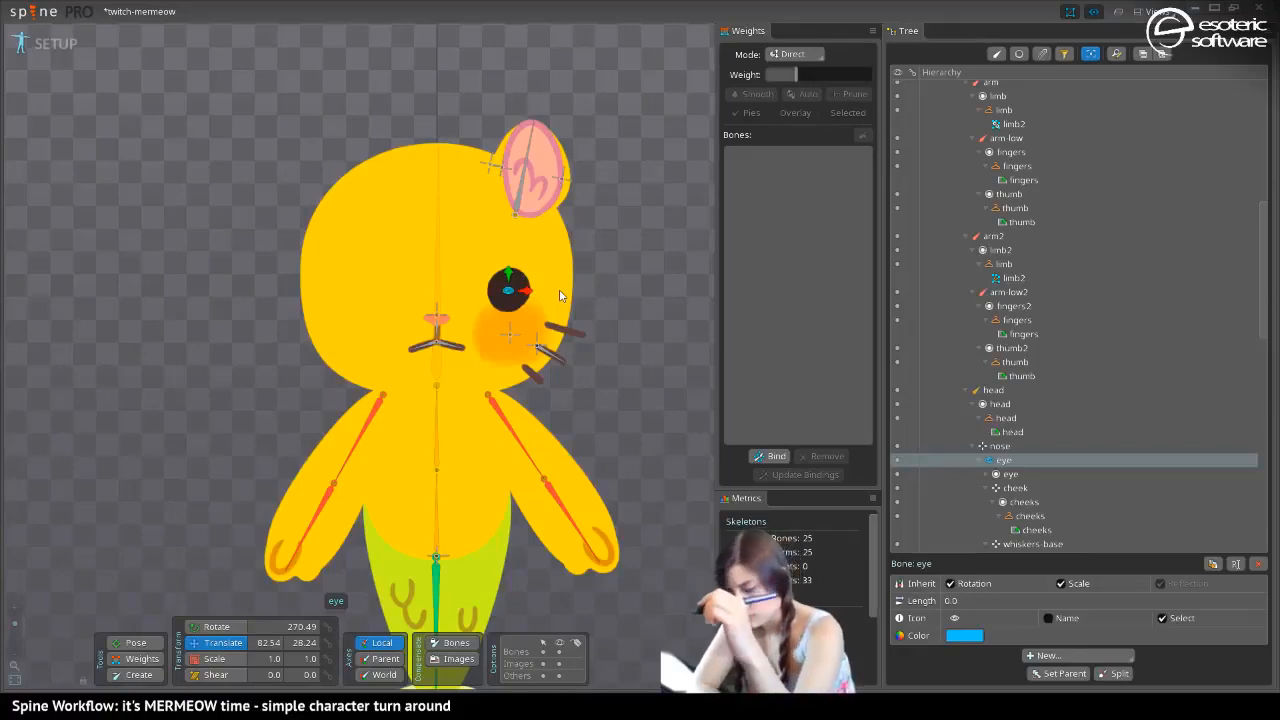
Compare the arms between Animate and Setup mode, and cycle through all skins to check the new arm pose
left_click(50, 44)
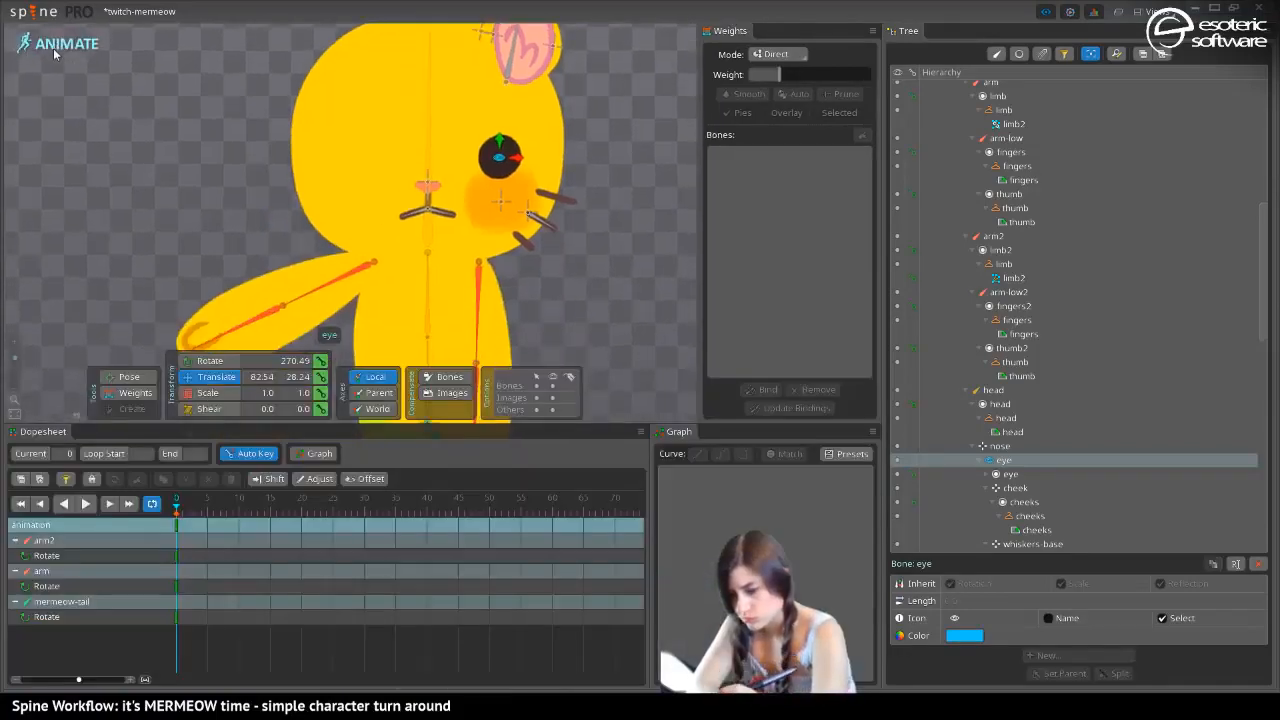
left_click_drag(218, 270, 211, 62)
left_click_drag(224, 210, 222, 237)
left_click(62, 44)
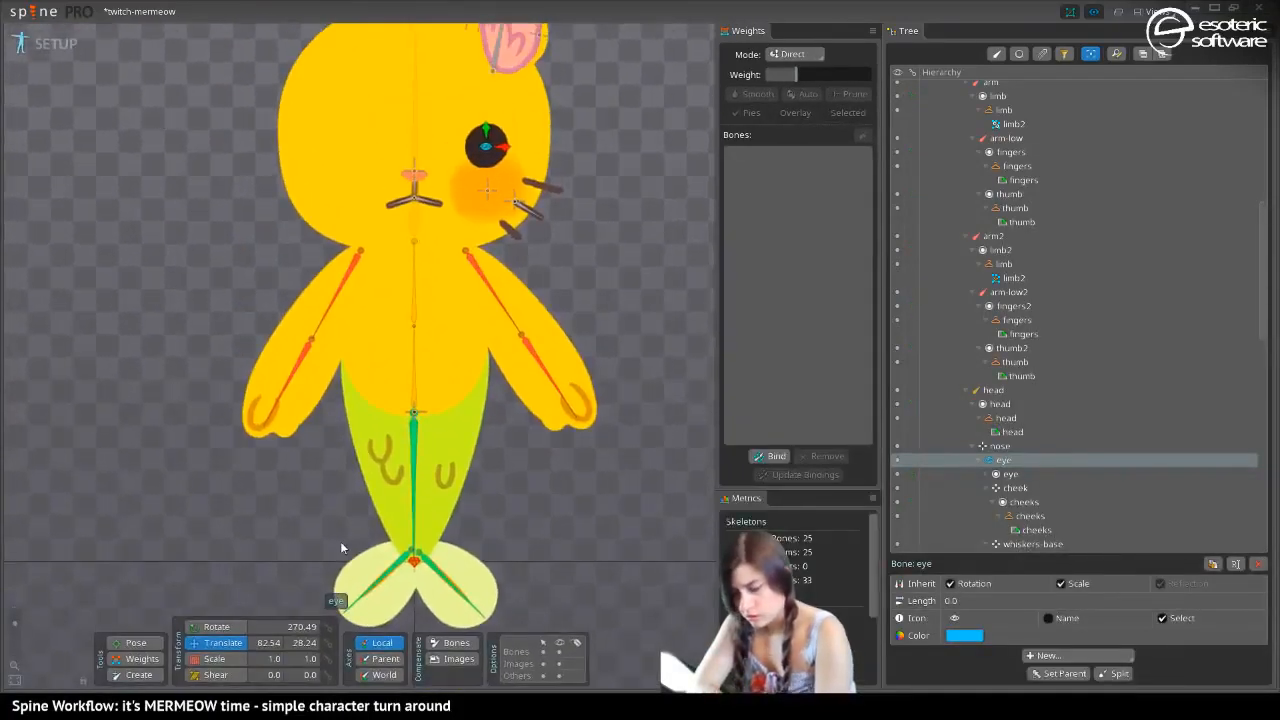
key("period")
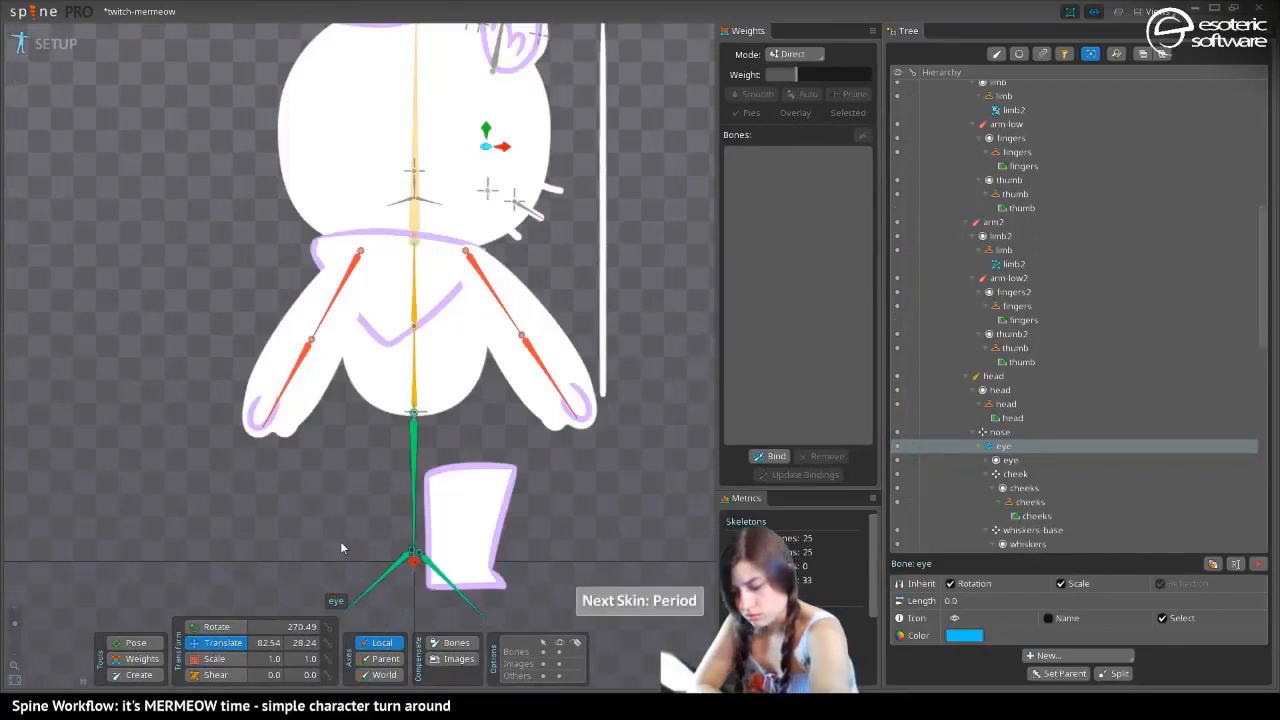
key("period")
key("period")
key("period")
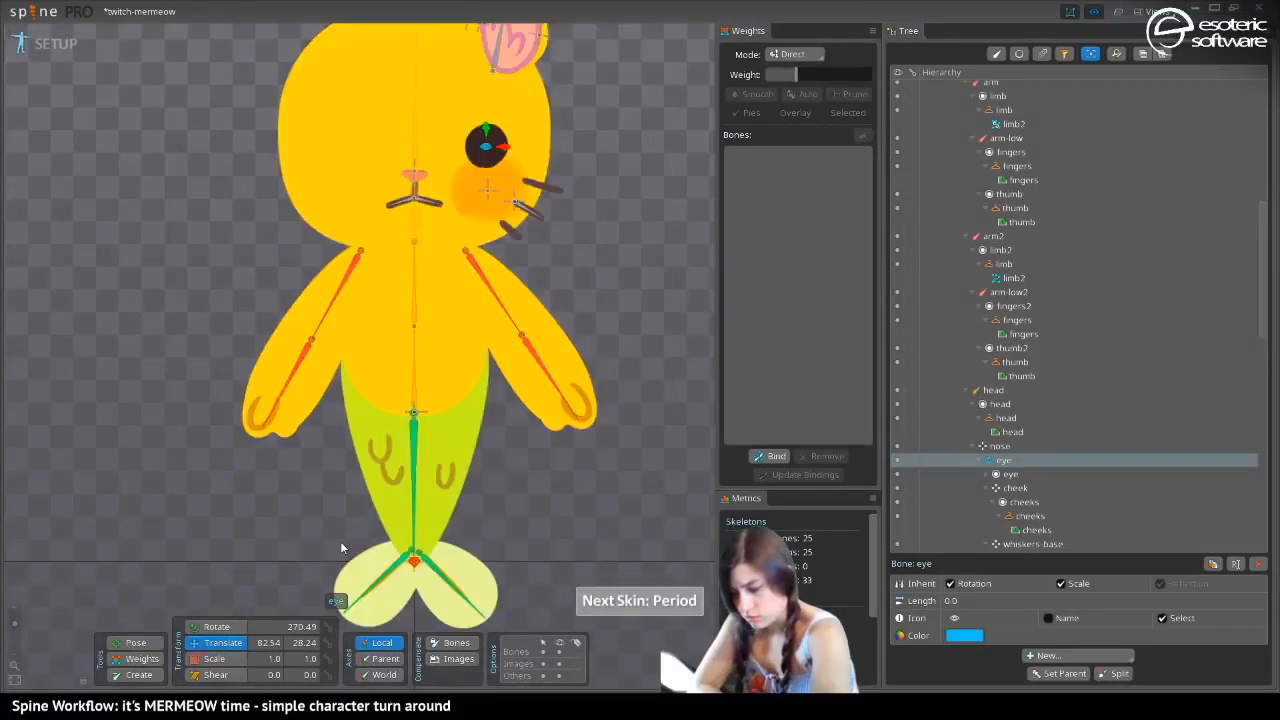
left_click_drag(195, 145, 382, 408)
left_click_drag(356, 474, 316, 386)
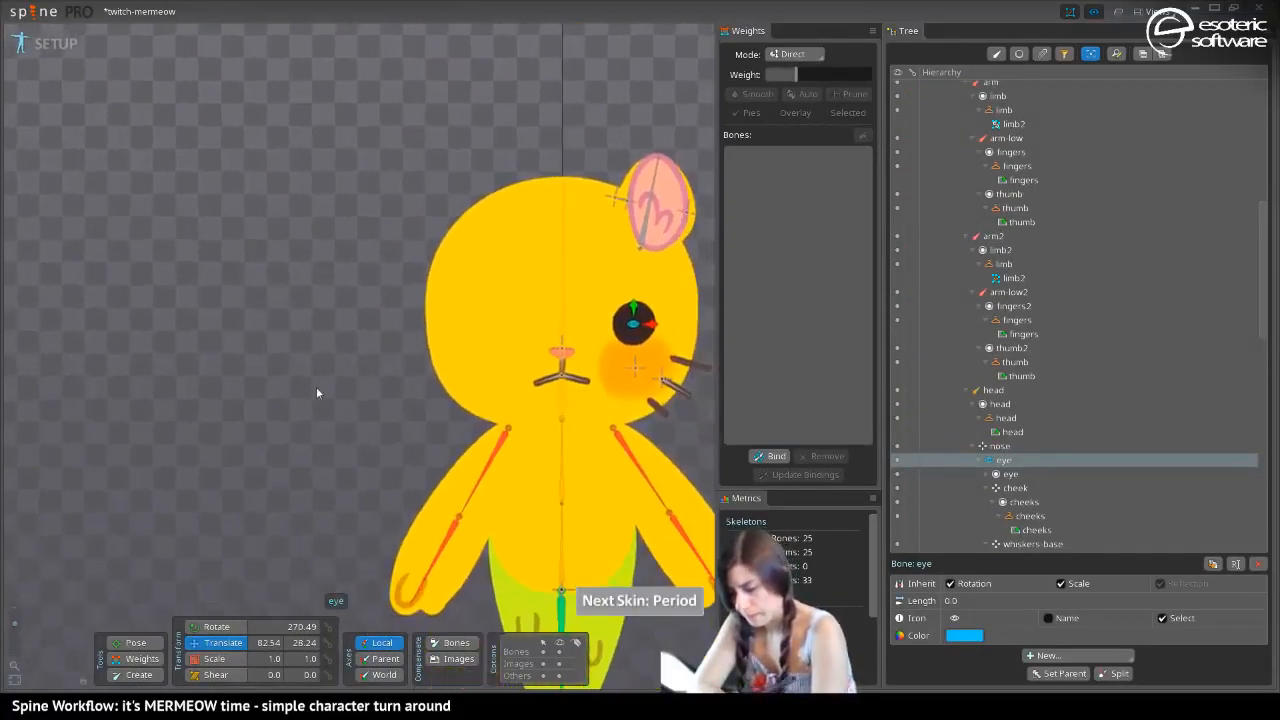
left_click_drag(393, 449, 316, 331)
Recolor the arm2 and arm-low2 bones blue (373DFFFF), deselect them and save the project
left_click(605, 410)
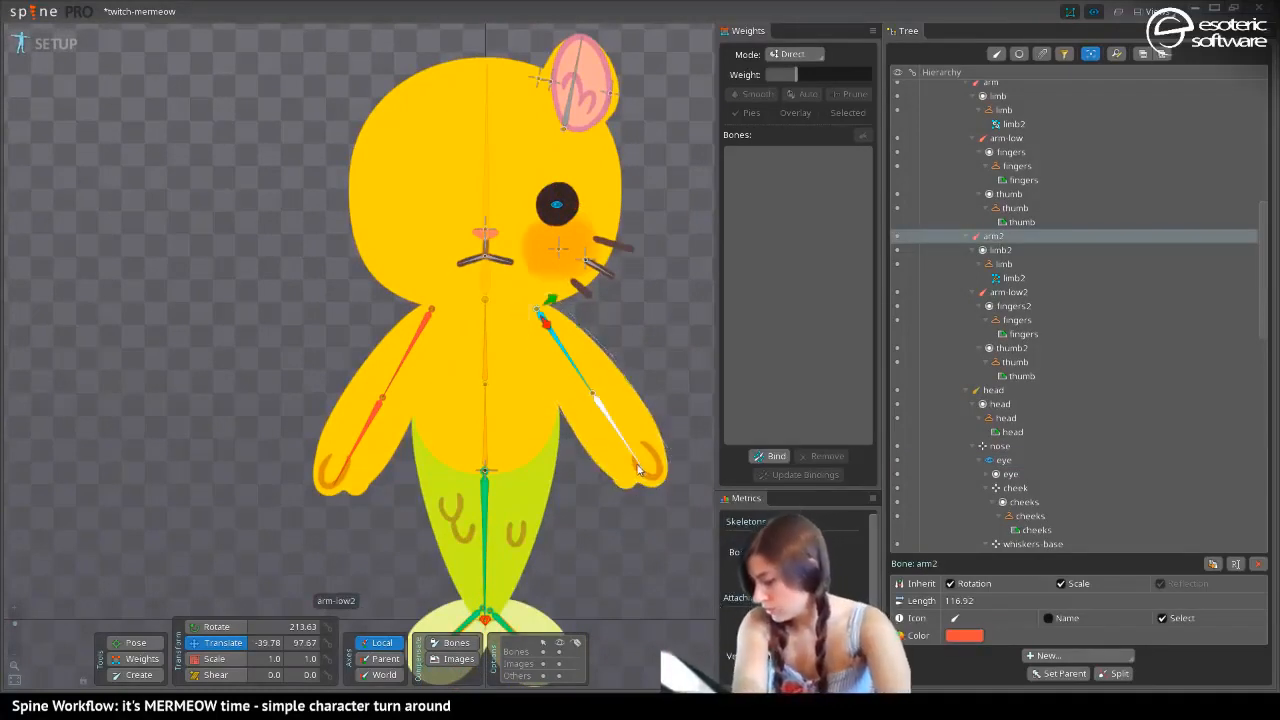
left_click(626, 449, "ctrl")
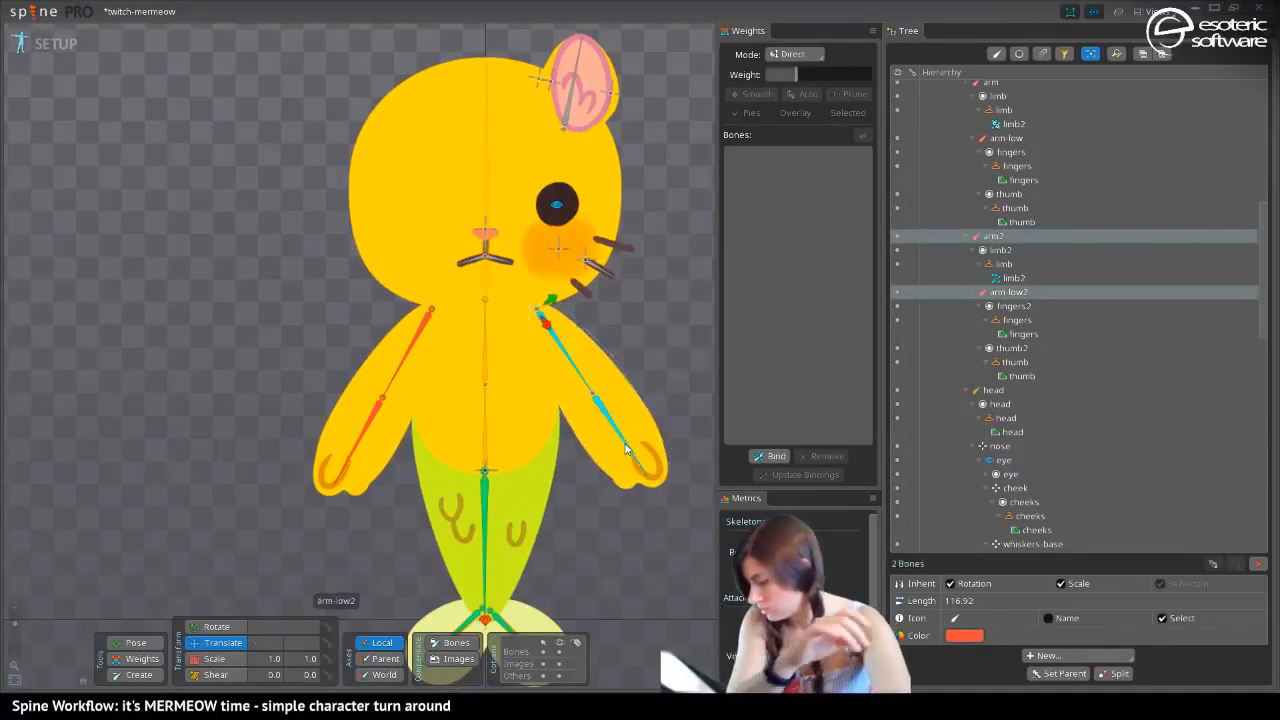
left_click(964, 635)
left_click(908, 316)
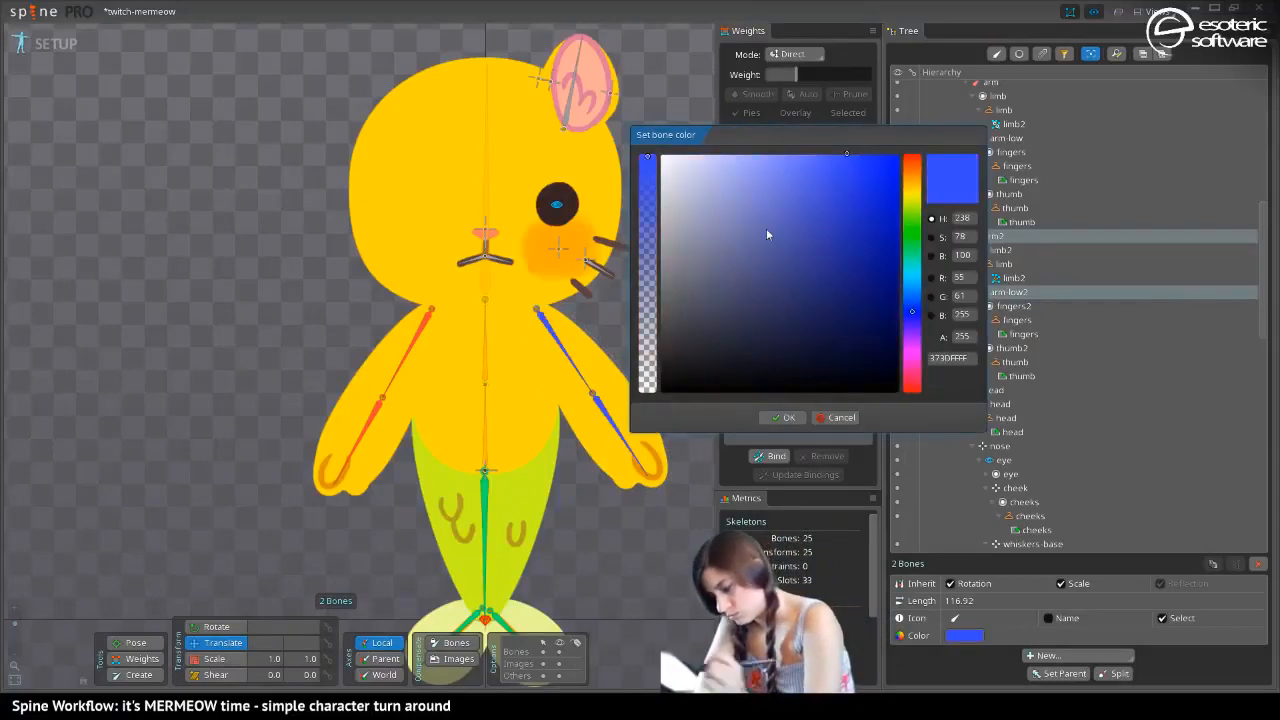
left_click(783, 417)
key("space")
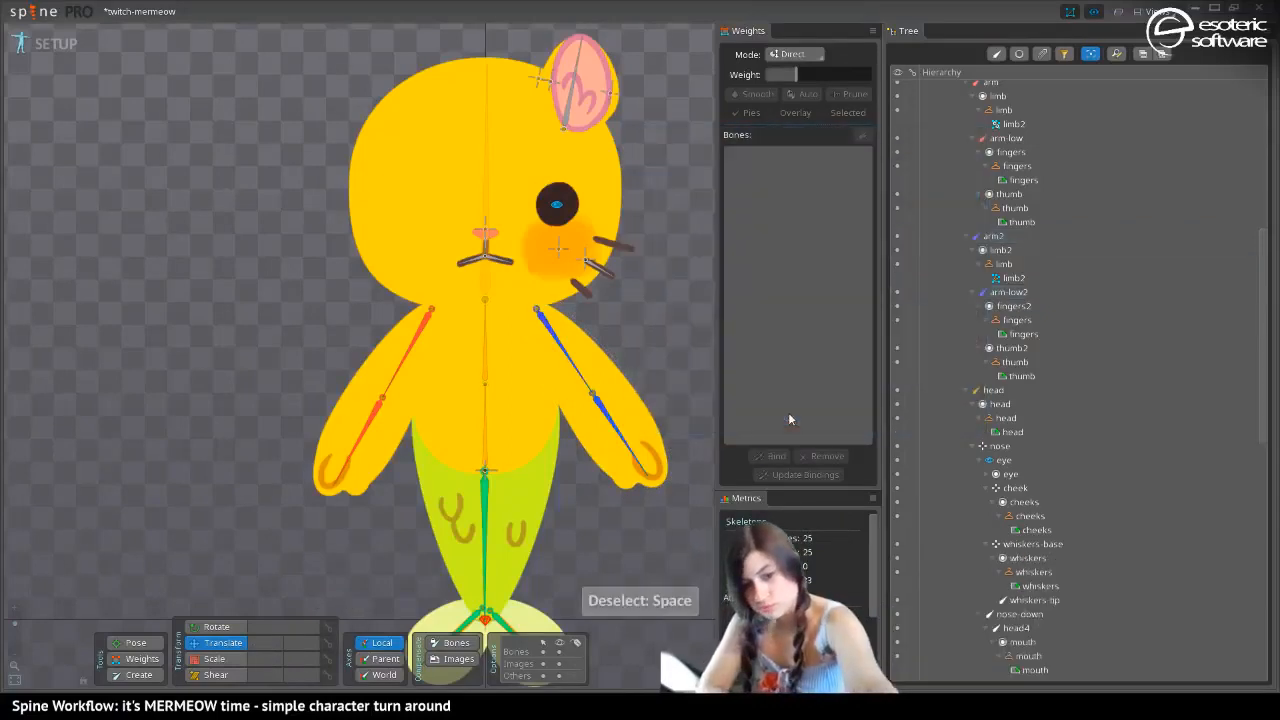
key("ctrl+s")
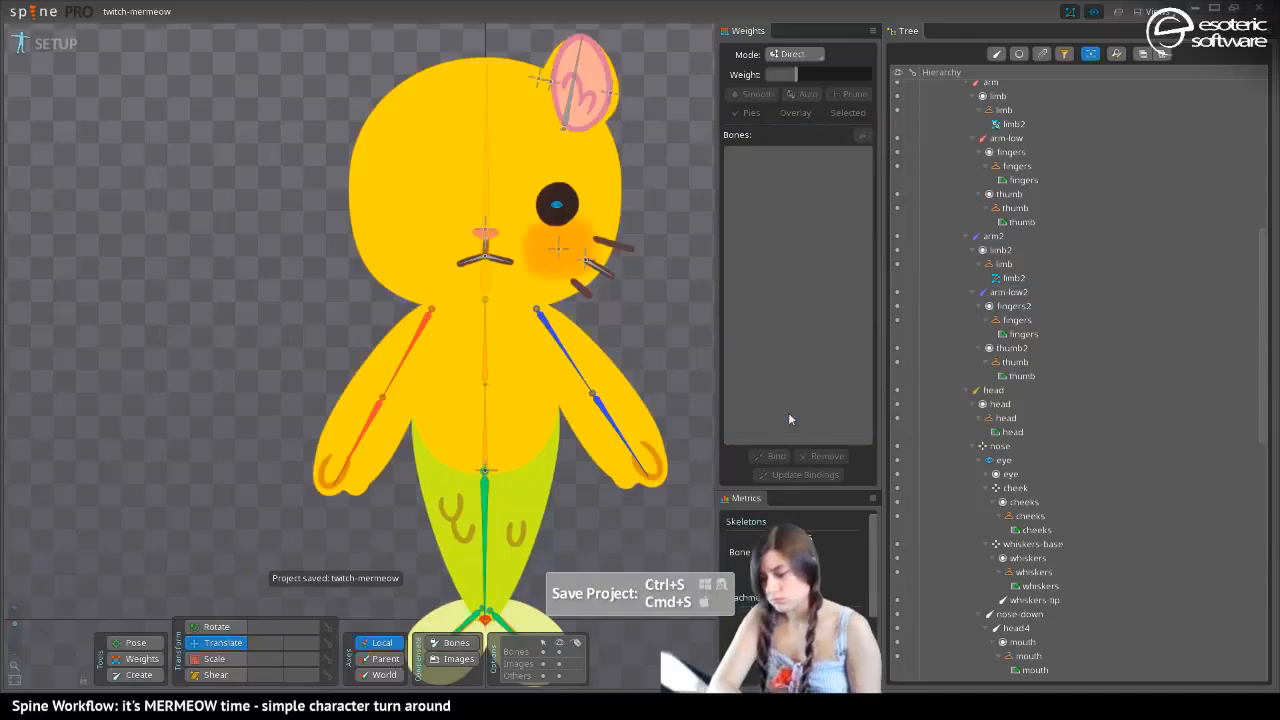
Try moving the nose bone slightly down in the face with Translate, and undo the move
key("b")
left_click_drag(273, 143, 283, 168)
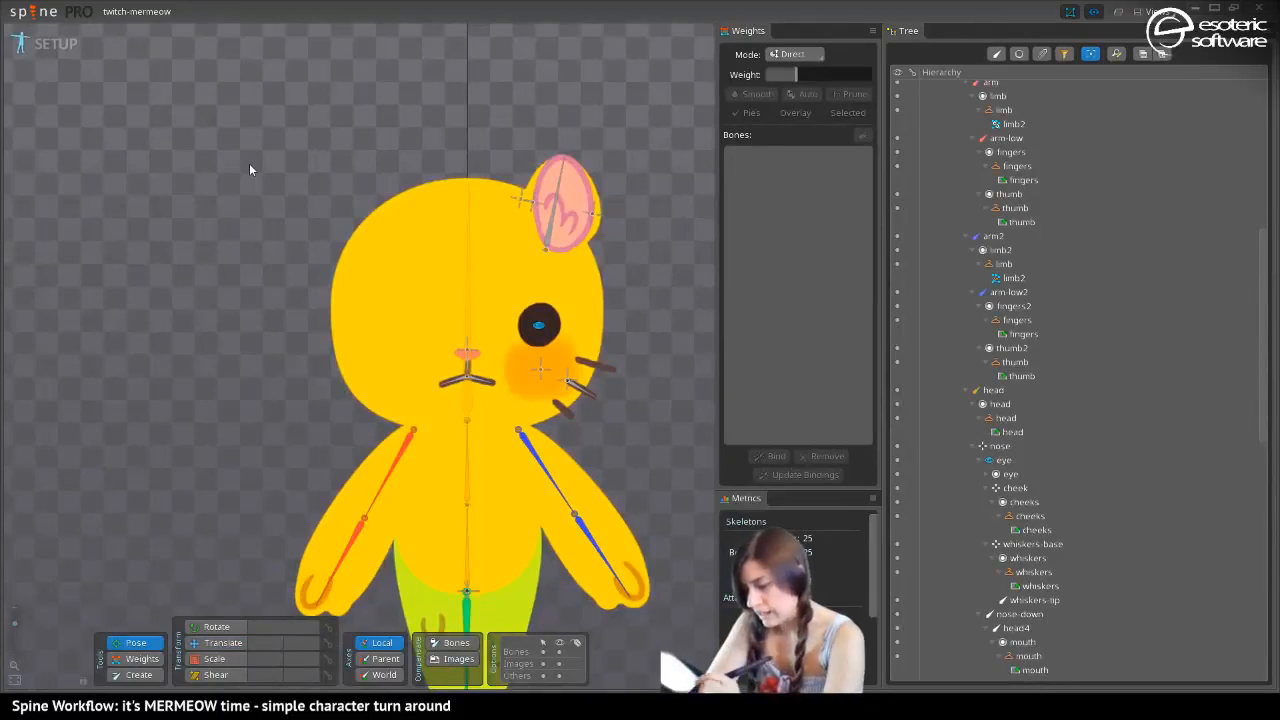
left_click(466, 352)
key("v")
mouse_move(466, 350)
left_mouse_down()
mouse_move(462, 302)
mouse_move(465, 368)
mouse_move(467, 355)
left_mouse_up()
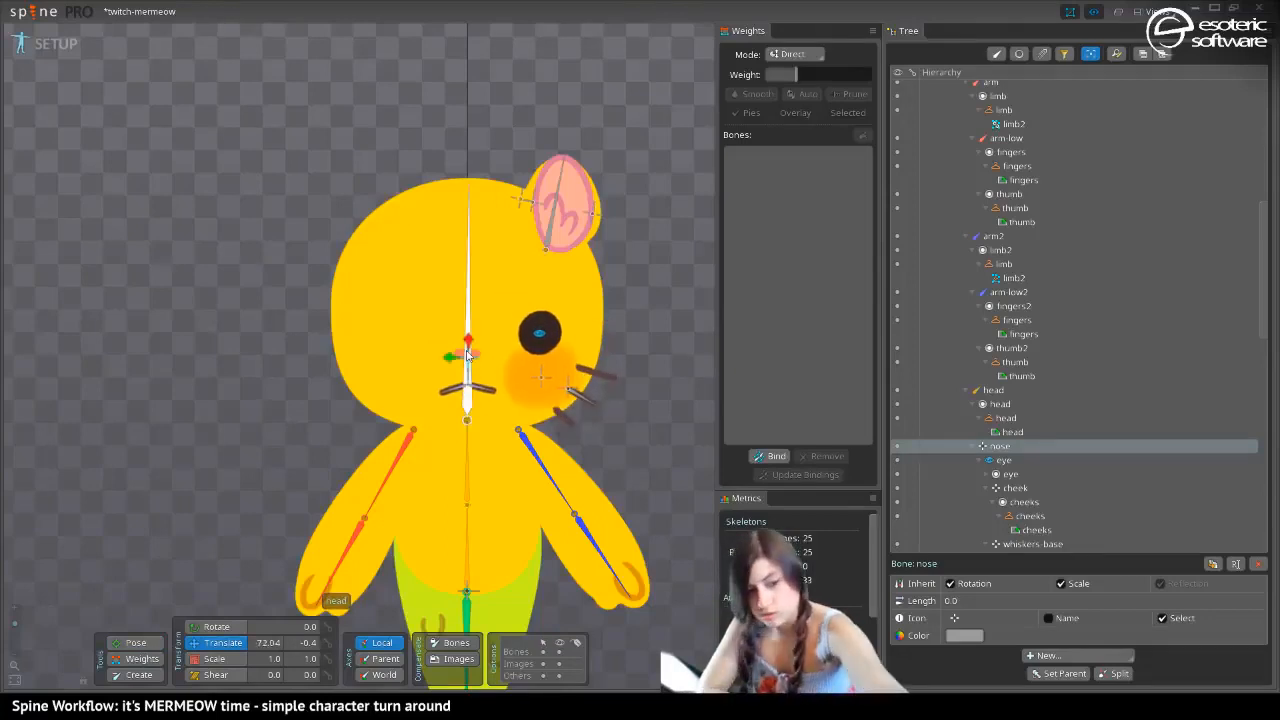
key("ctrl+z")
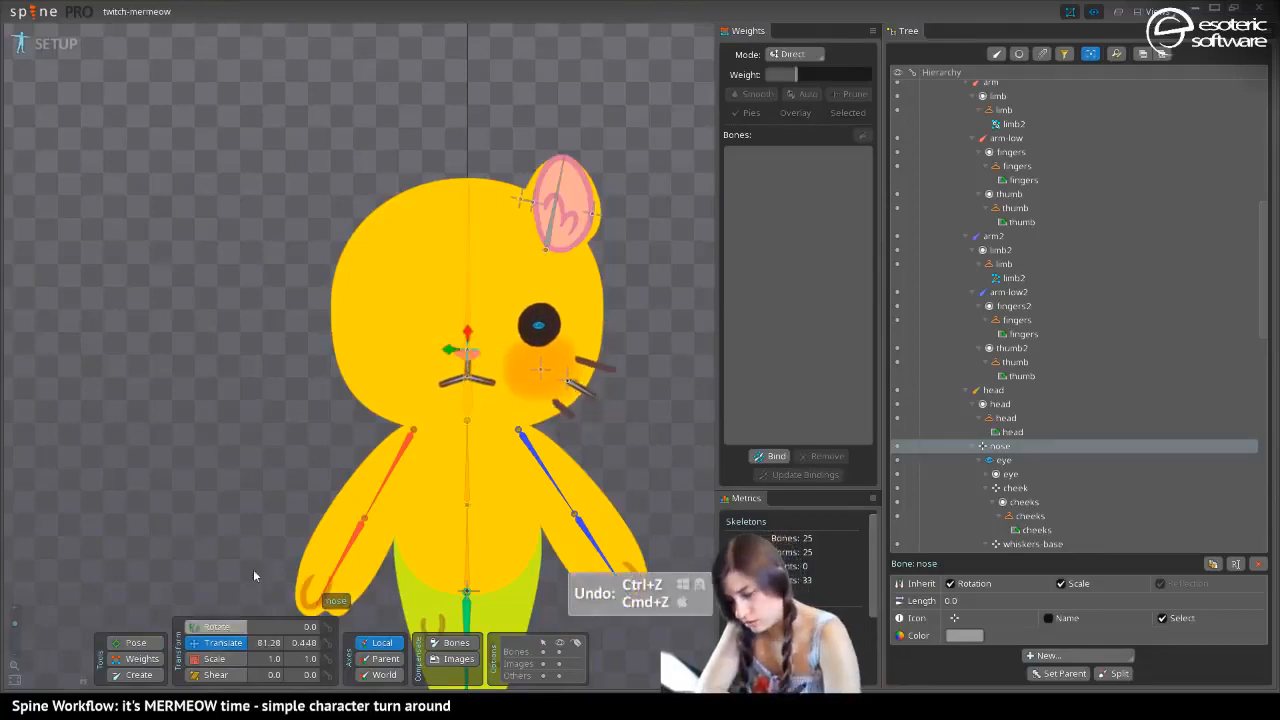
Set the nose bone as the parent of the nose and mouth-base slots
left_click(467, 356)
left_click(966, 121)
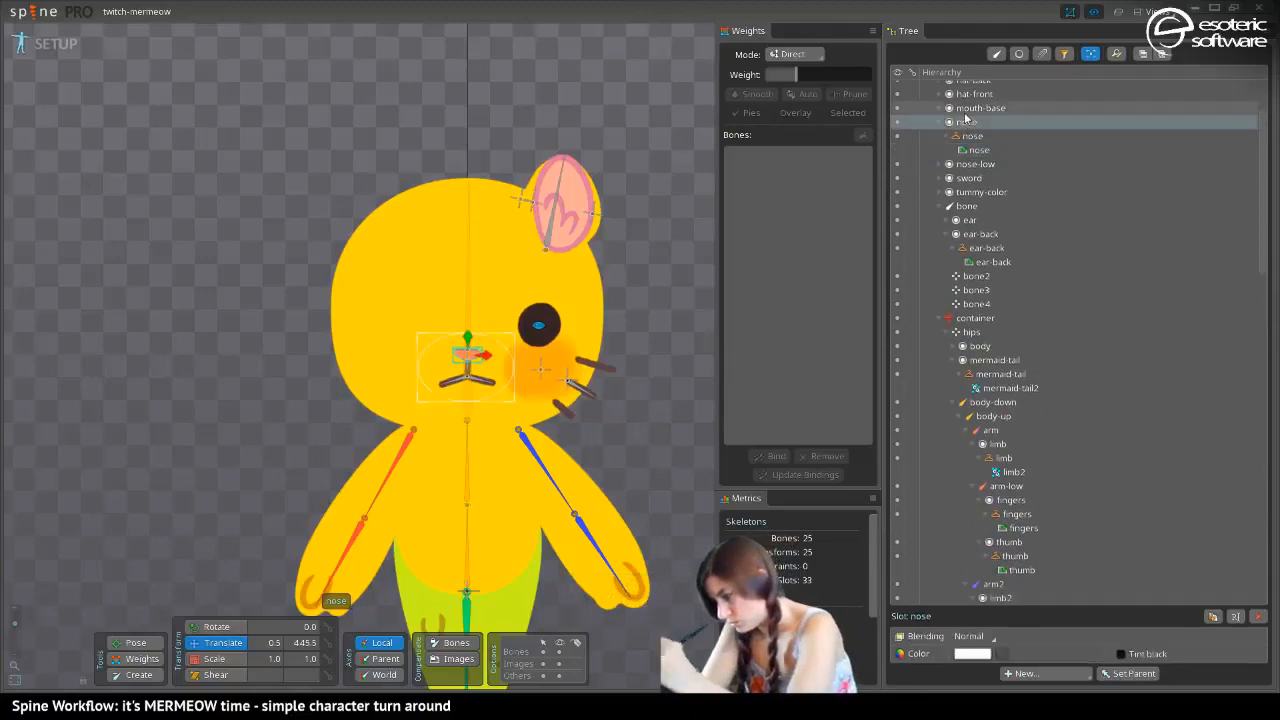
key("p")
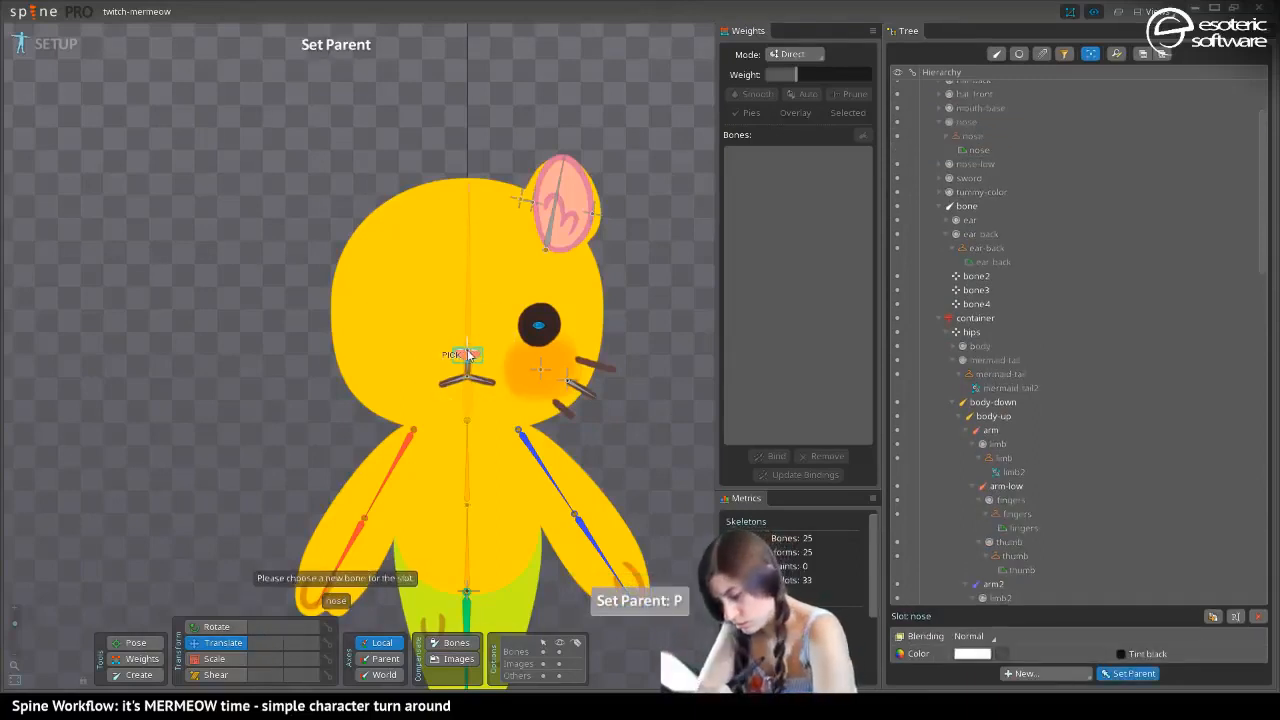
left_click(469, 372)
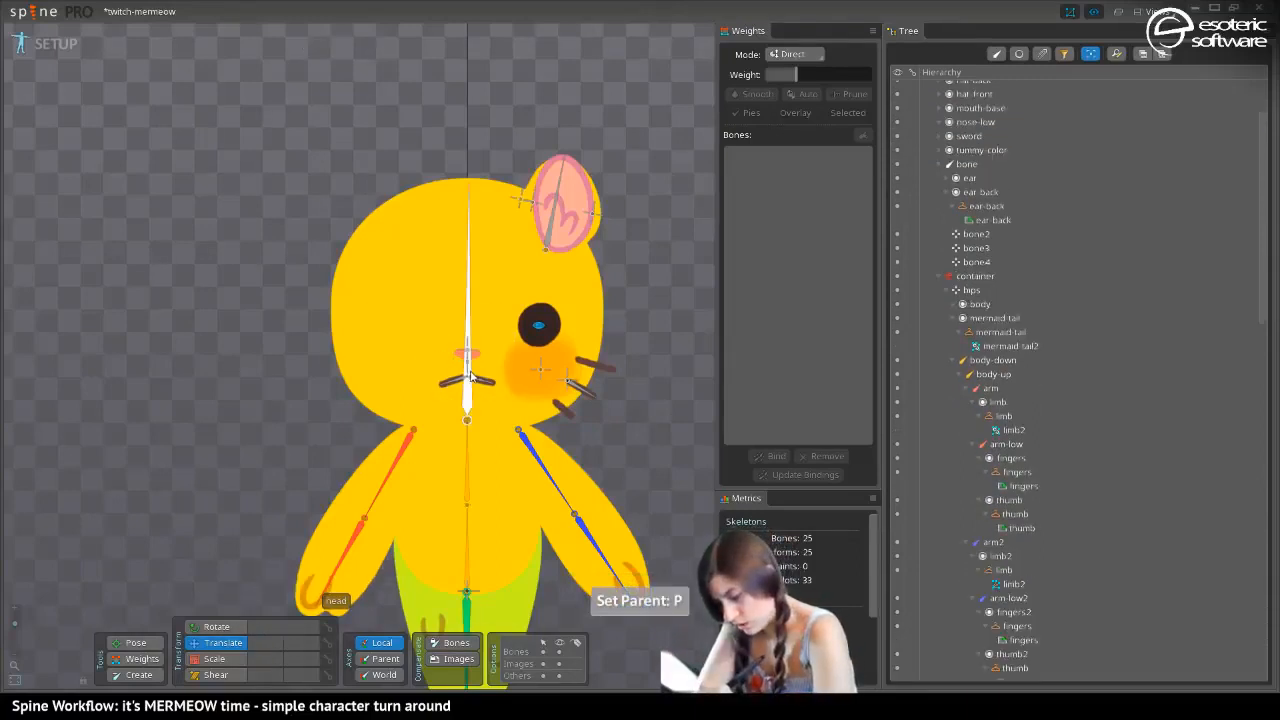
left_click(964, 109)
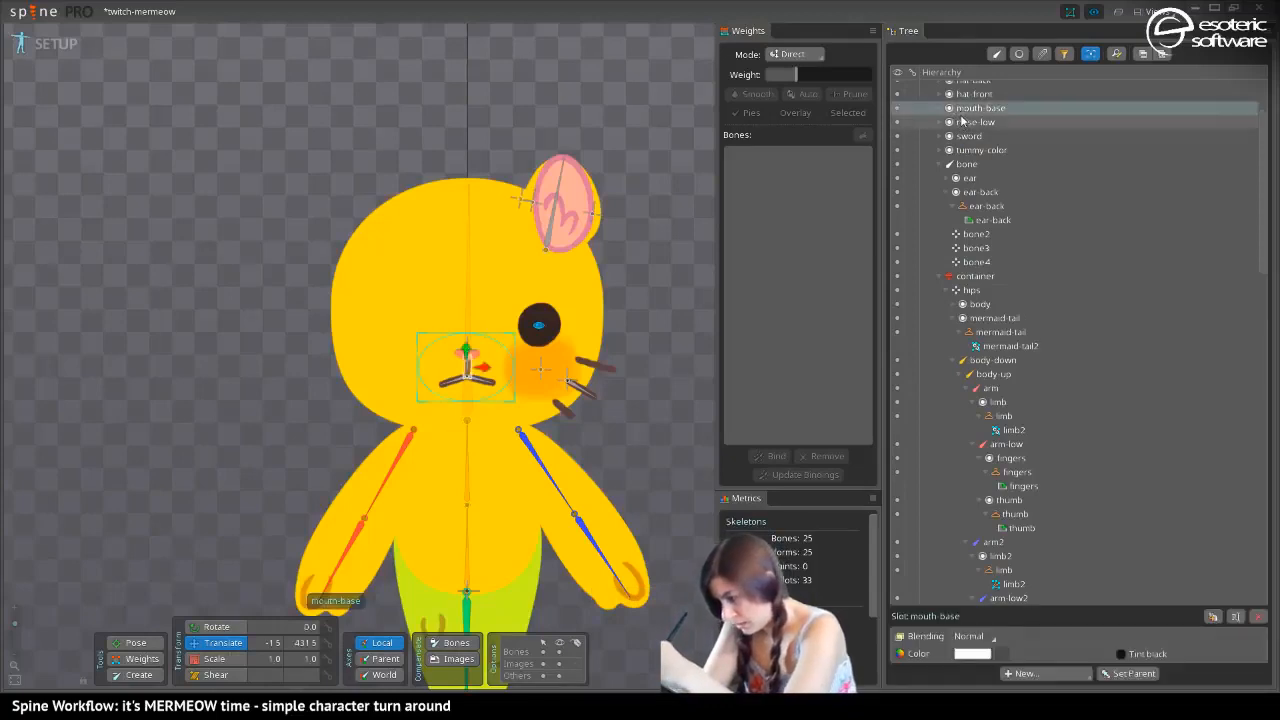
key("p")
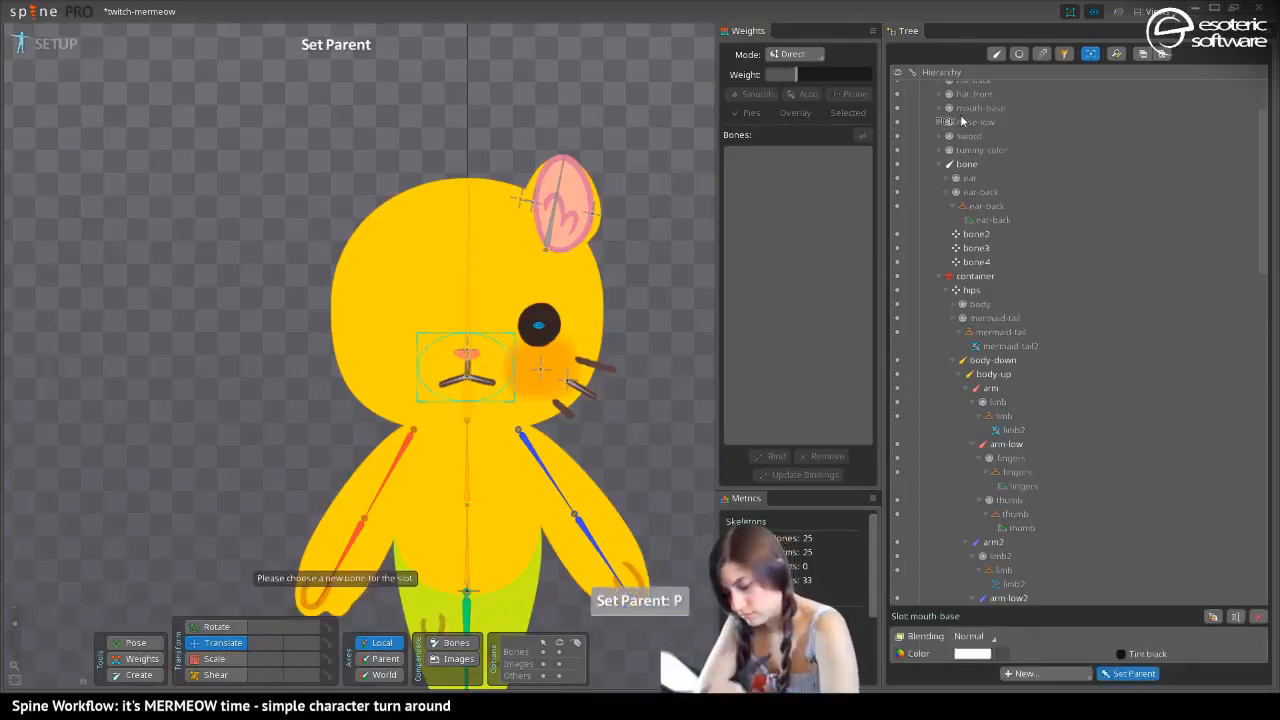
left_click(466, 370)
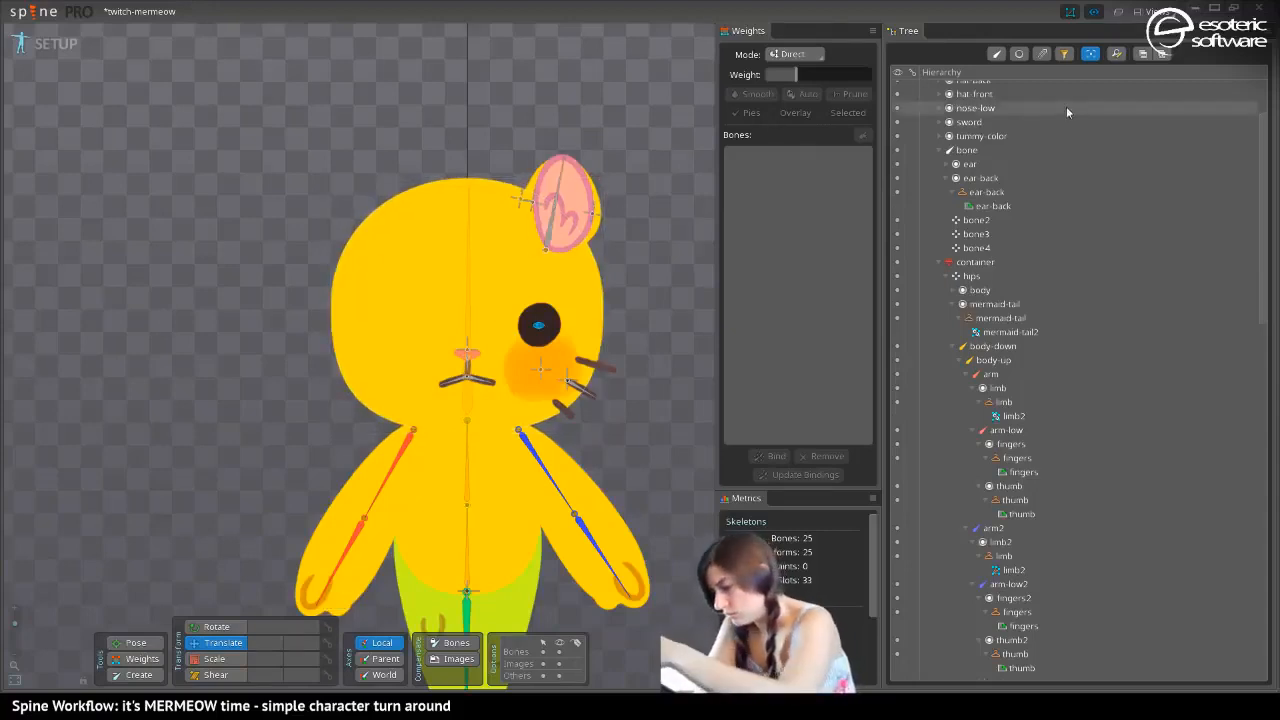
Set the nose-down bone as the parent of the nose-low slot and save the project
left_click(964, 115)
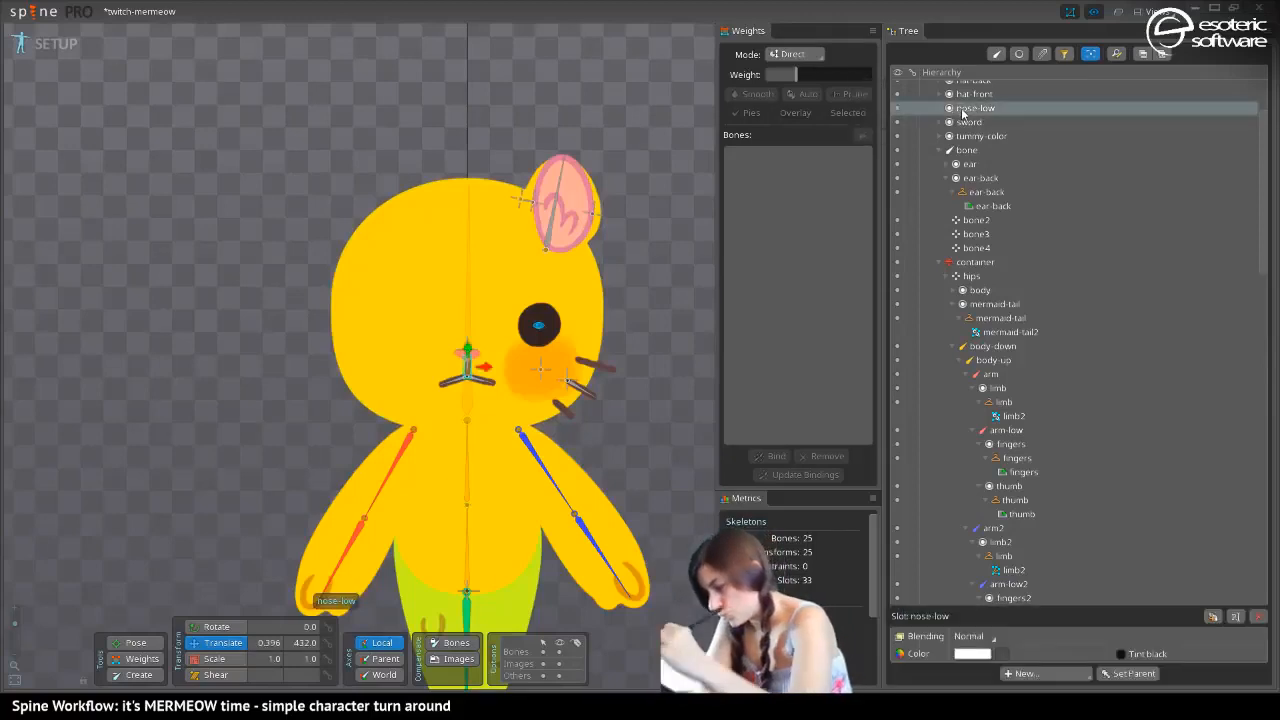
key("p")
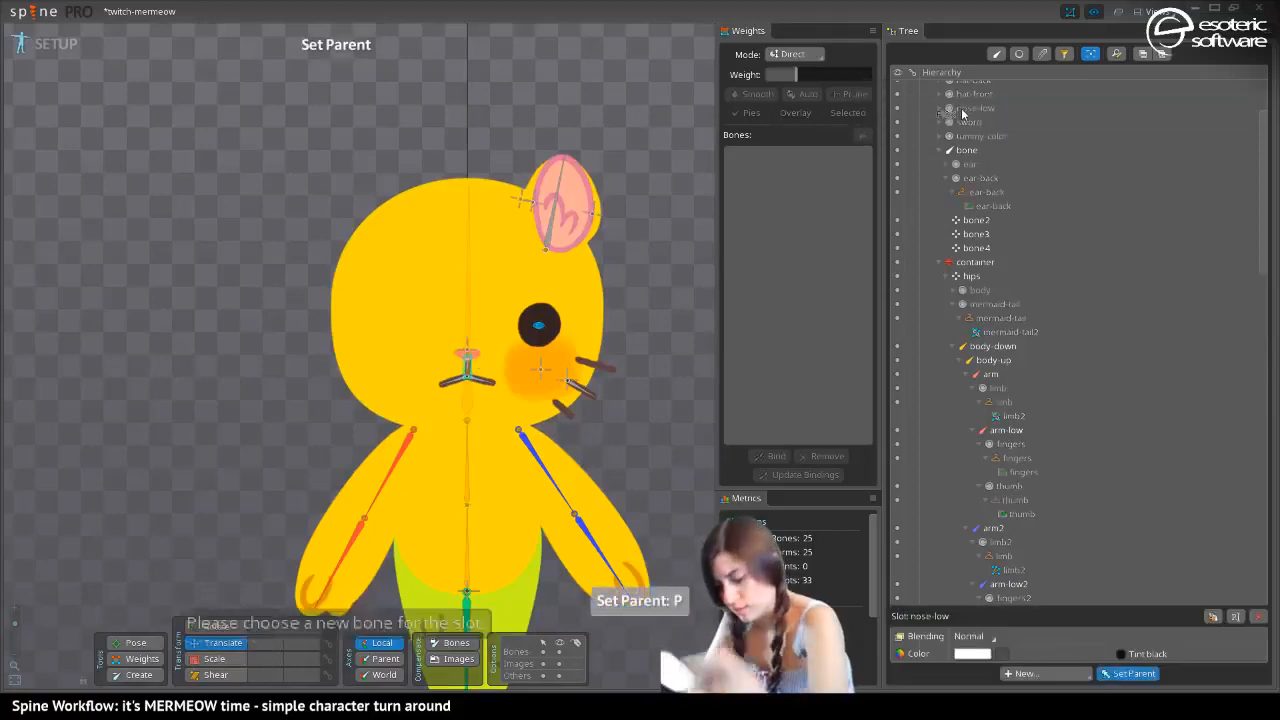
left_click(467, 367)
key("ctrl+s")
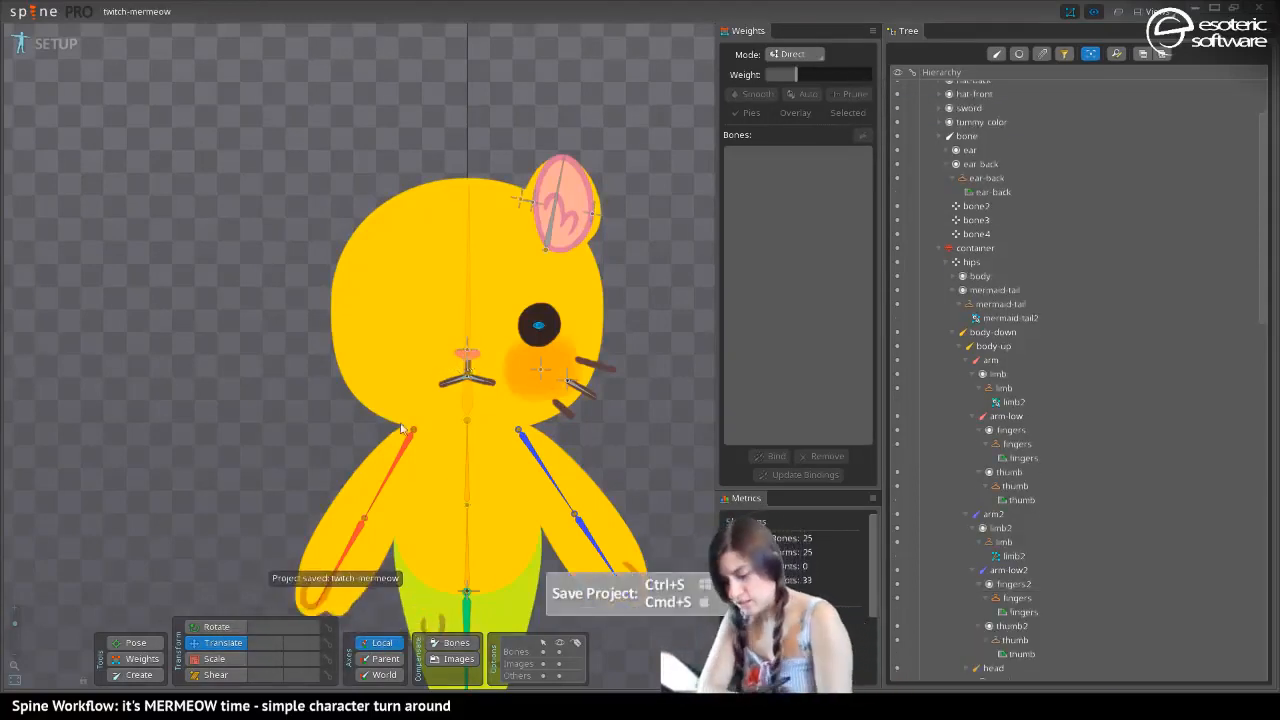
Set the body-down bone as the parent of the tummy-color slot
left_click_drag(358, 420, 397, 526)
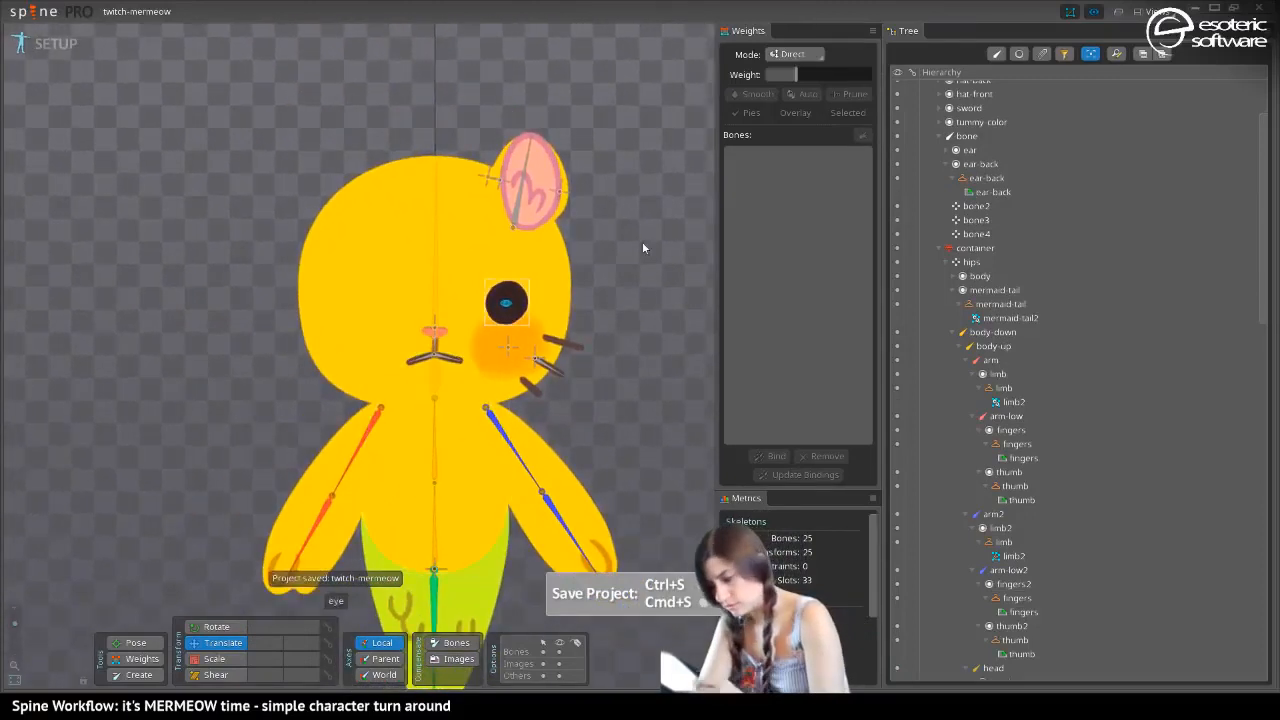
left_click(958, 122)
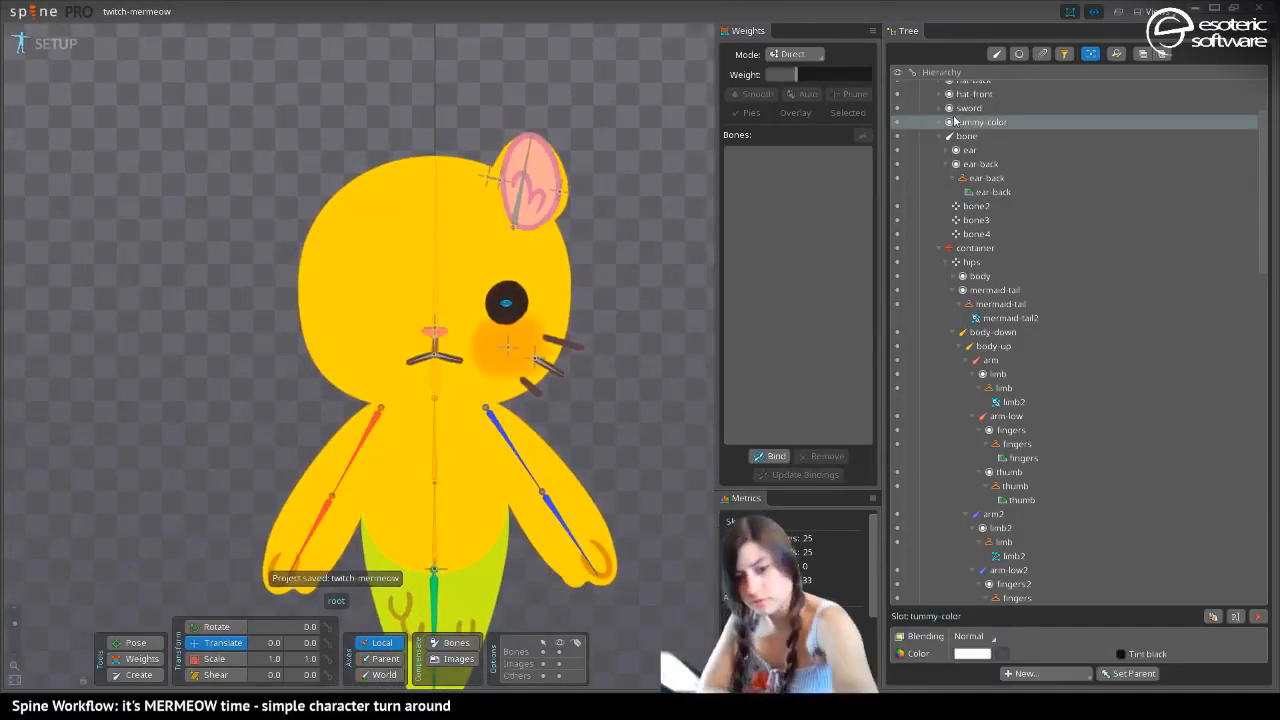
key("p")
left_click(436, 534)
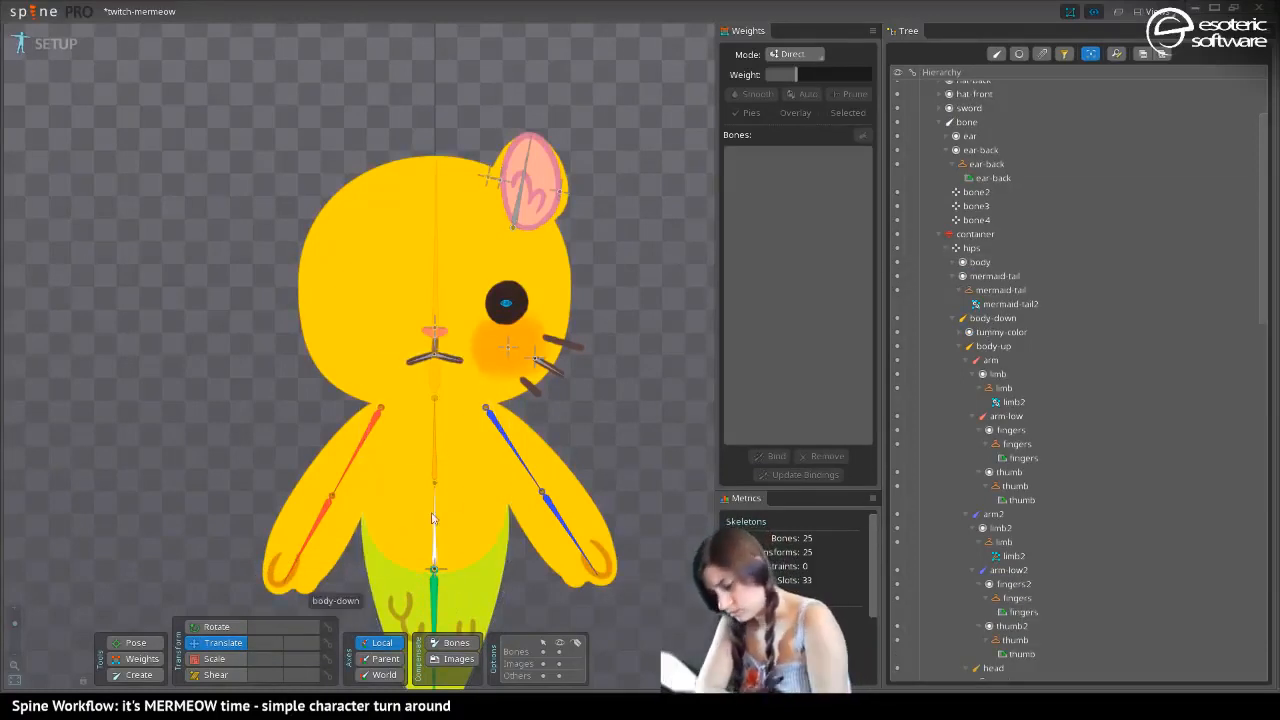
left_click(437, 547)
Expand the tummy-color slot, show its tummy-color attachment on the belly and clear the selection
left_click(967, 334)
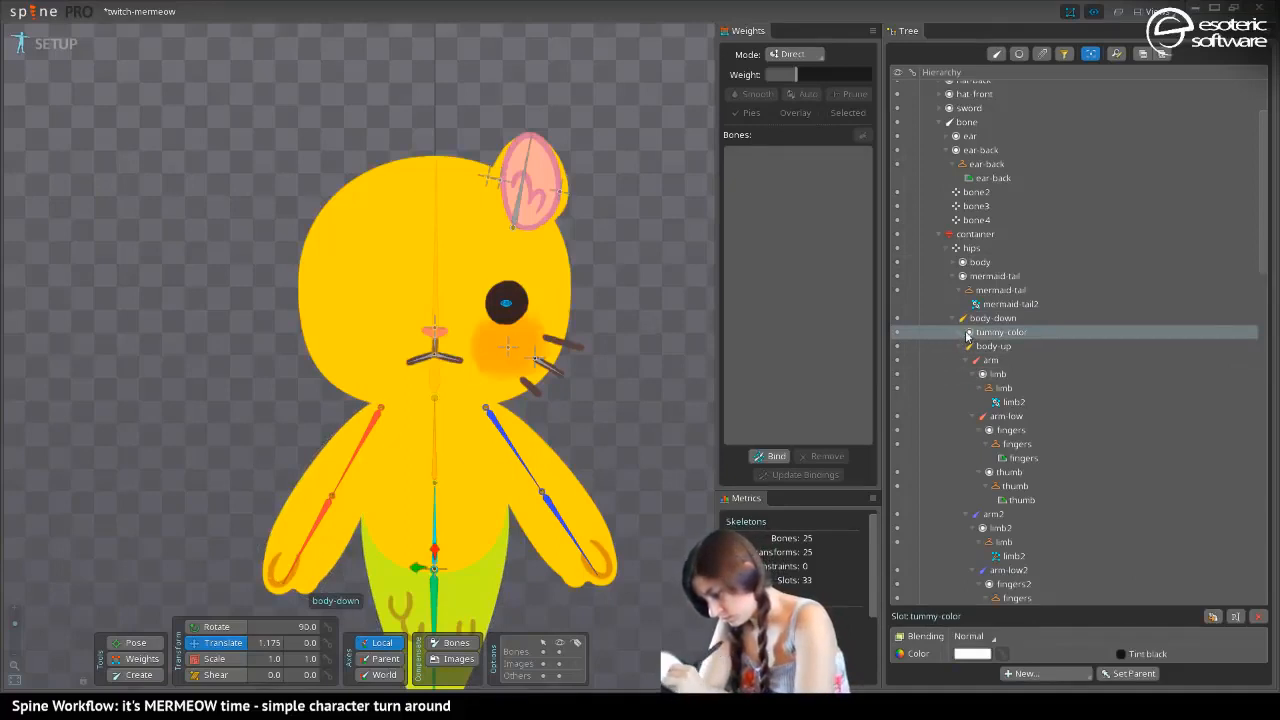
left_click(959, 334)
left_click(897, 347)
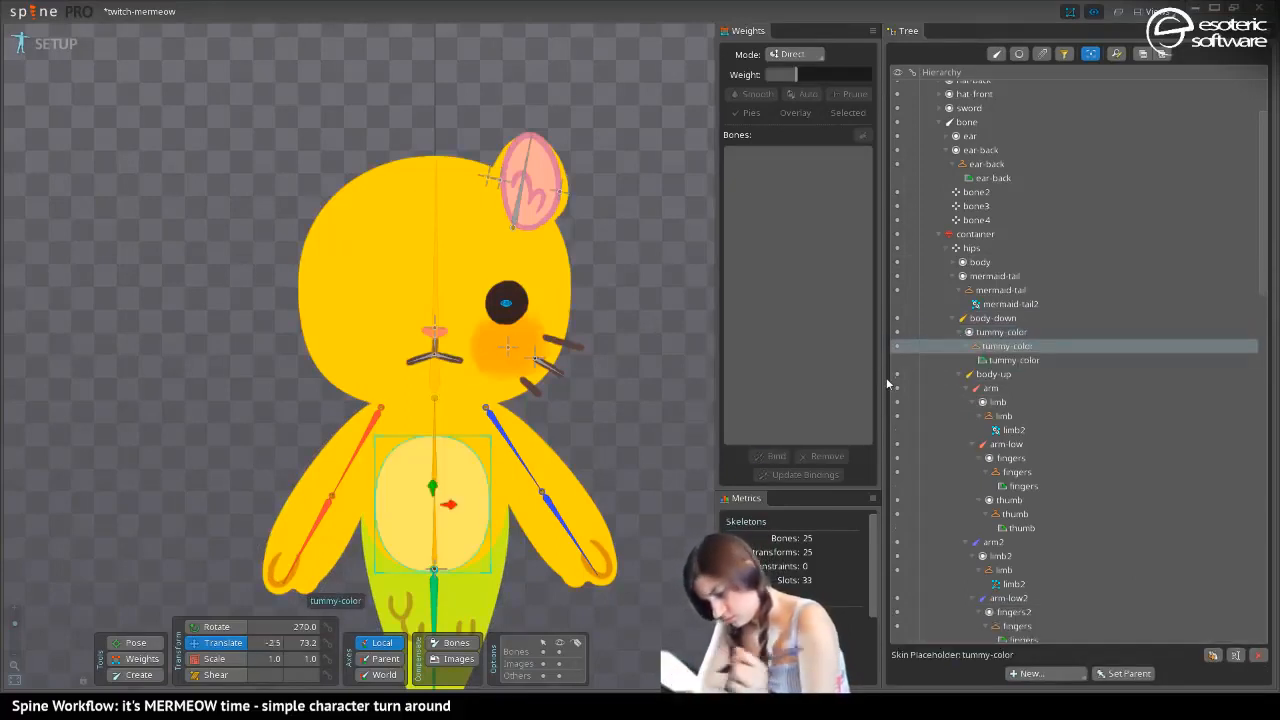
key("space")
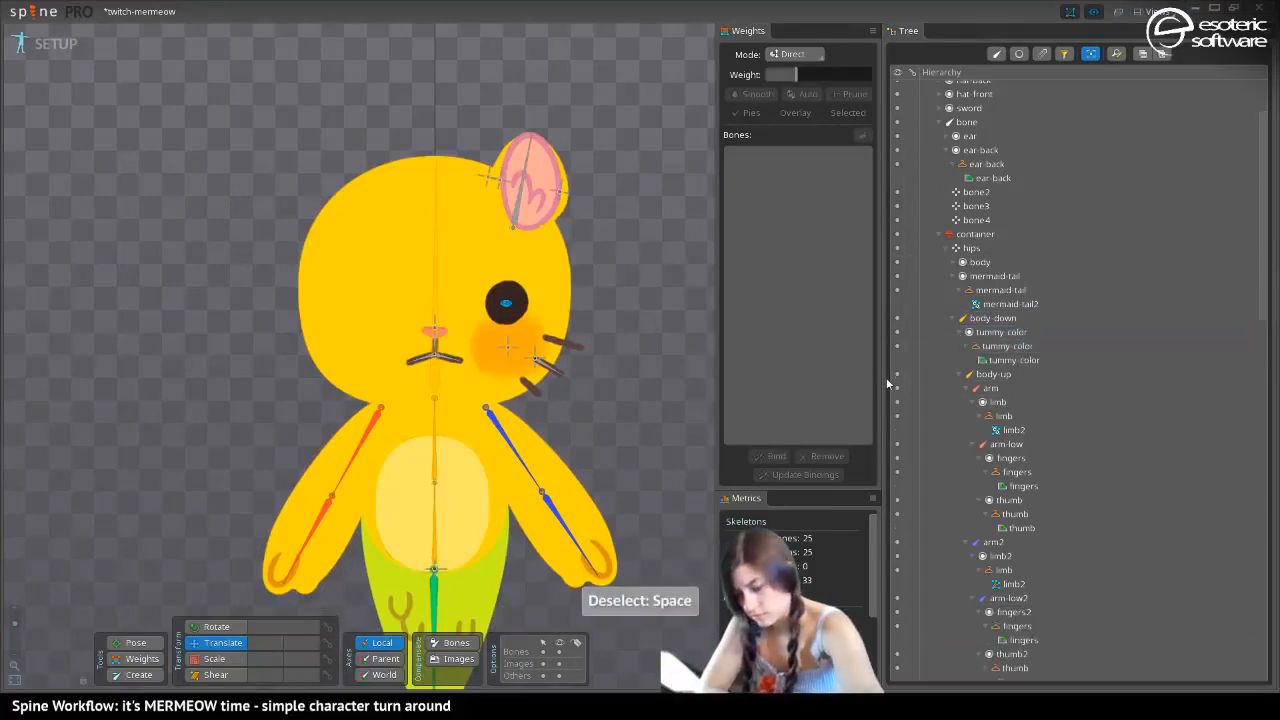
left_click_drag(260, 426, 233, 166)
scroll(230, 155, "down", 3)
scroll(251, 251, "up", 3)
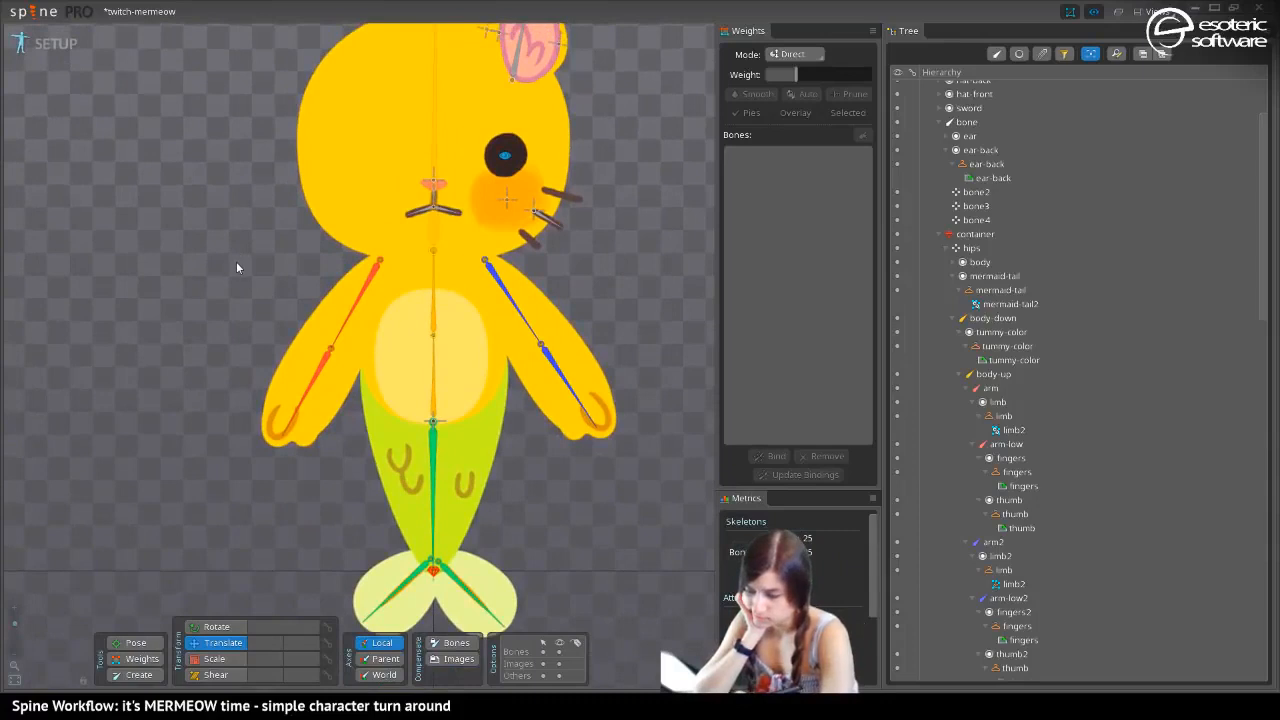
Raise the tummy-color image slightly on the belly, to a Y position of about 88.6, and clear the selection
left_click_drag(236, 175, 255, 256)
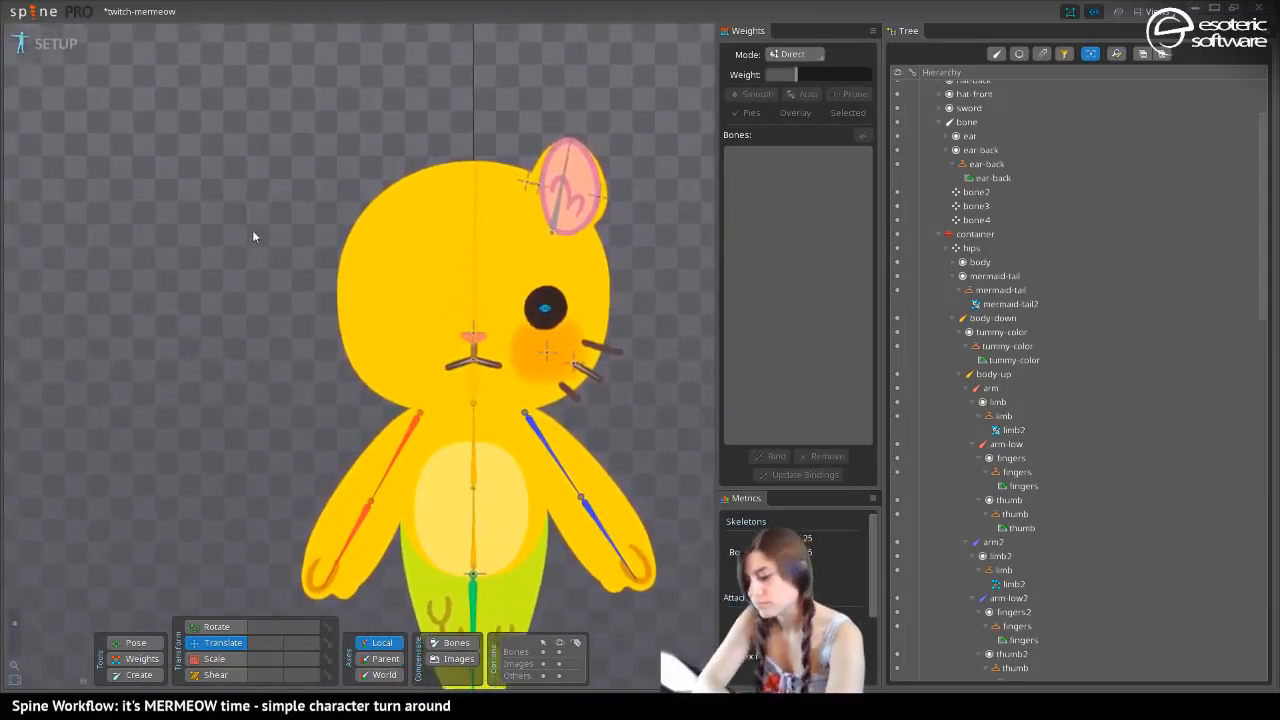
left_click_drag(232, 188, 242, 216)
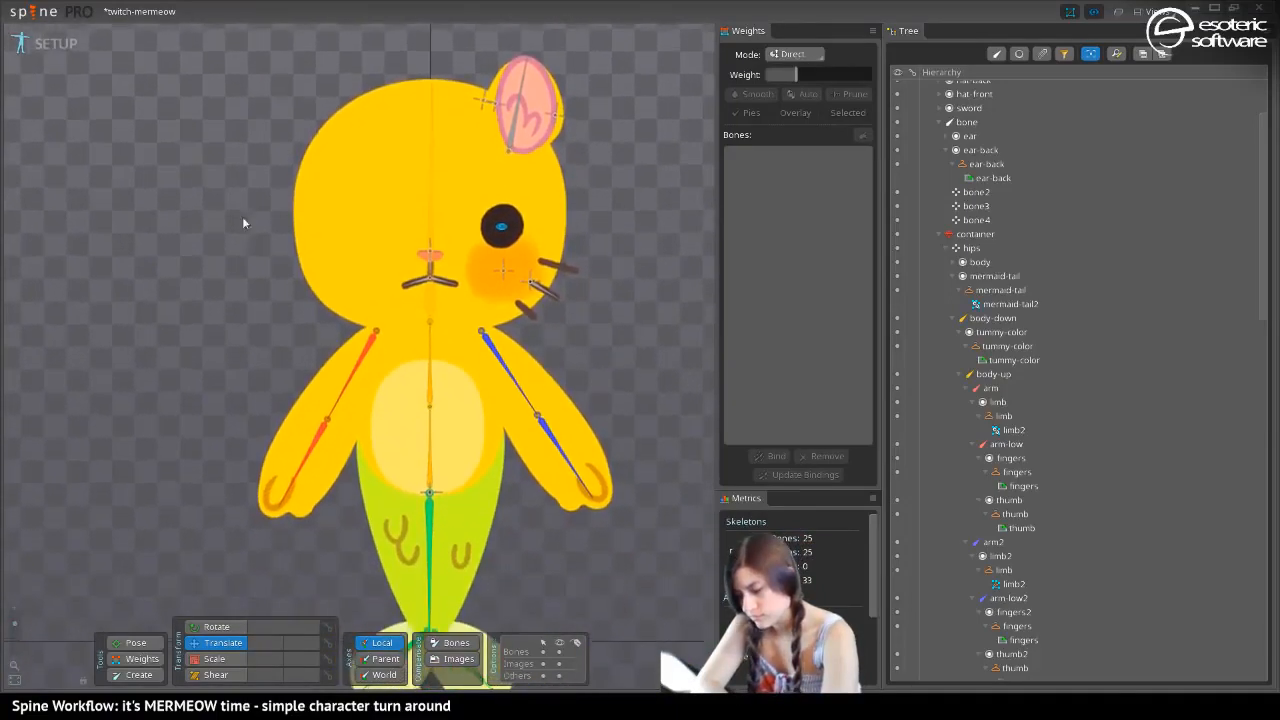
left_click(401, 428)
left_click_drag(427, 407, 427, 398)
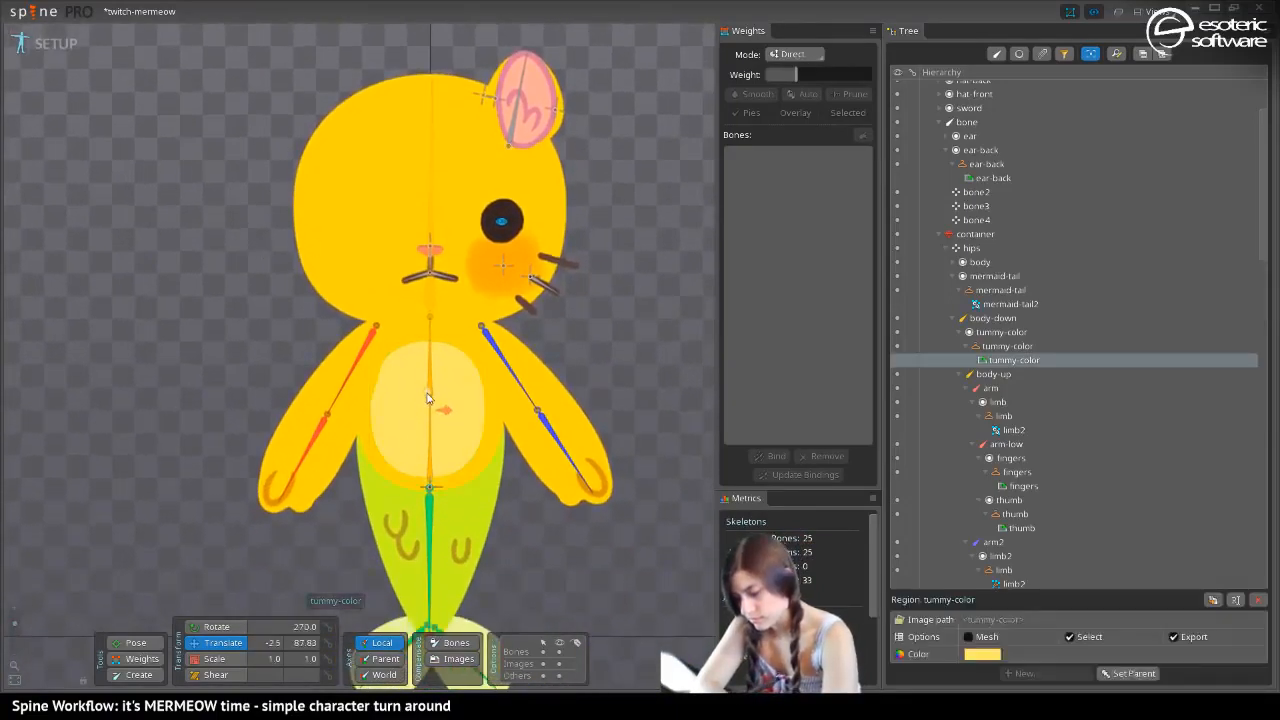
key("space")
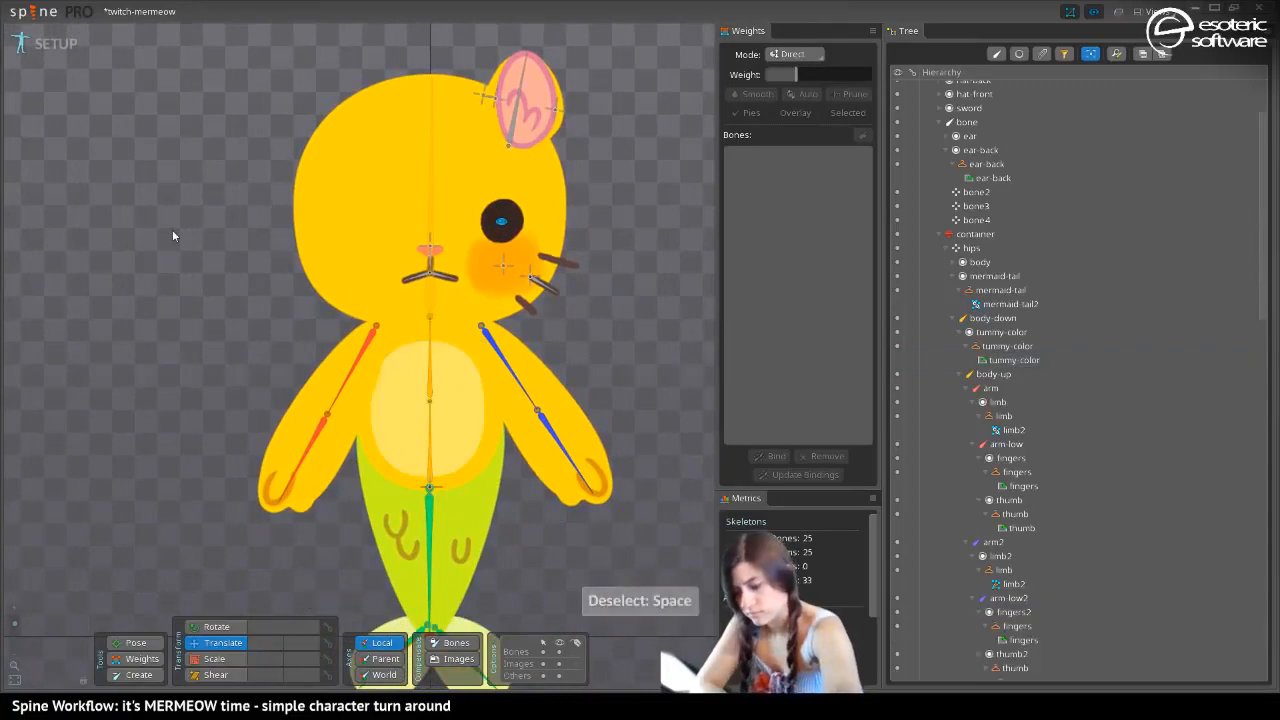
Shift the tummy-color image horizontally to an X position of about -0.19, centering it on the body, and save the project
left_click_drag(241, 183, 259, 228)
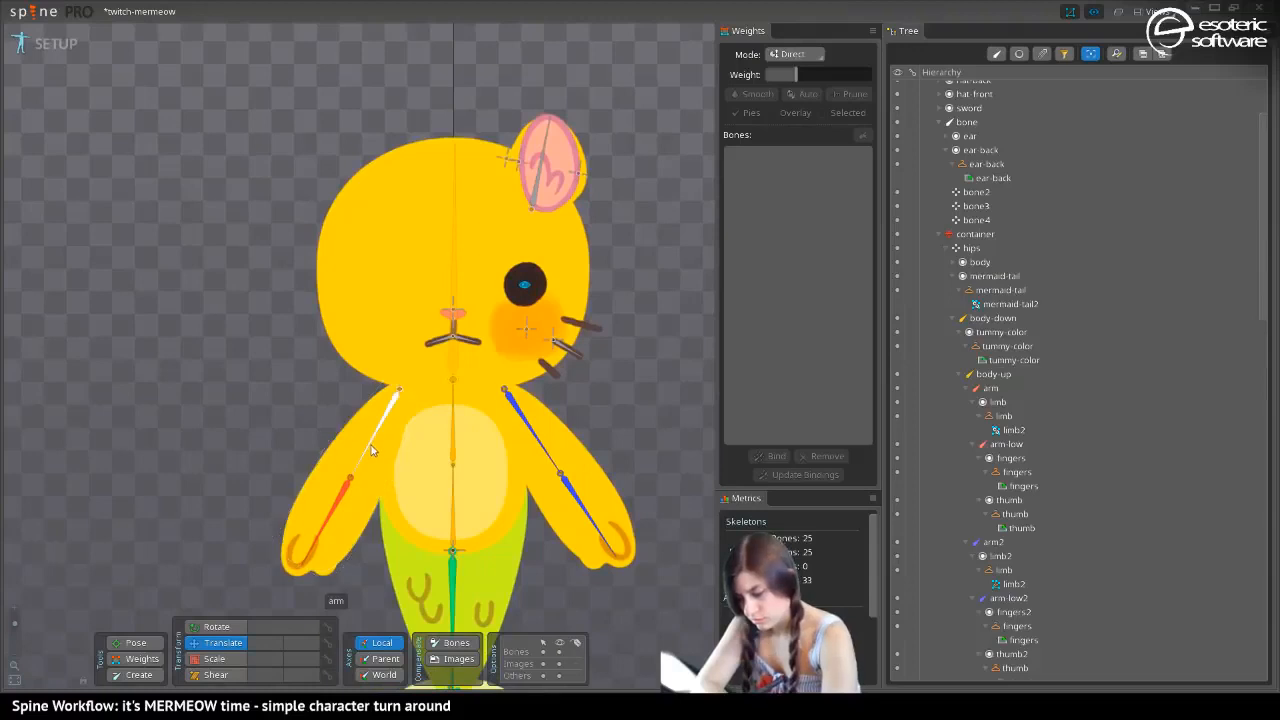
left_click_drag(372, 345, 259, 351)
left_click(318, 460)
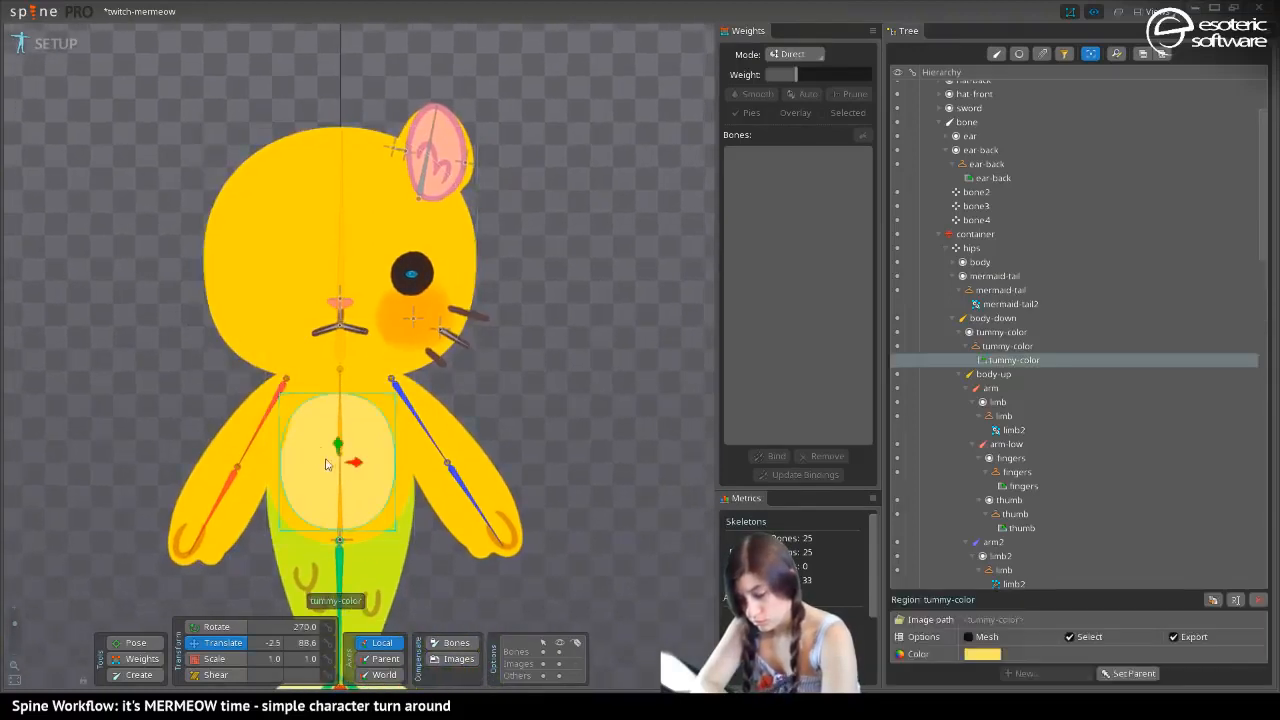
left_click_drag(354, 462, 357, 463)
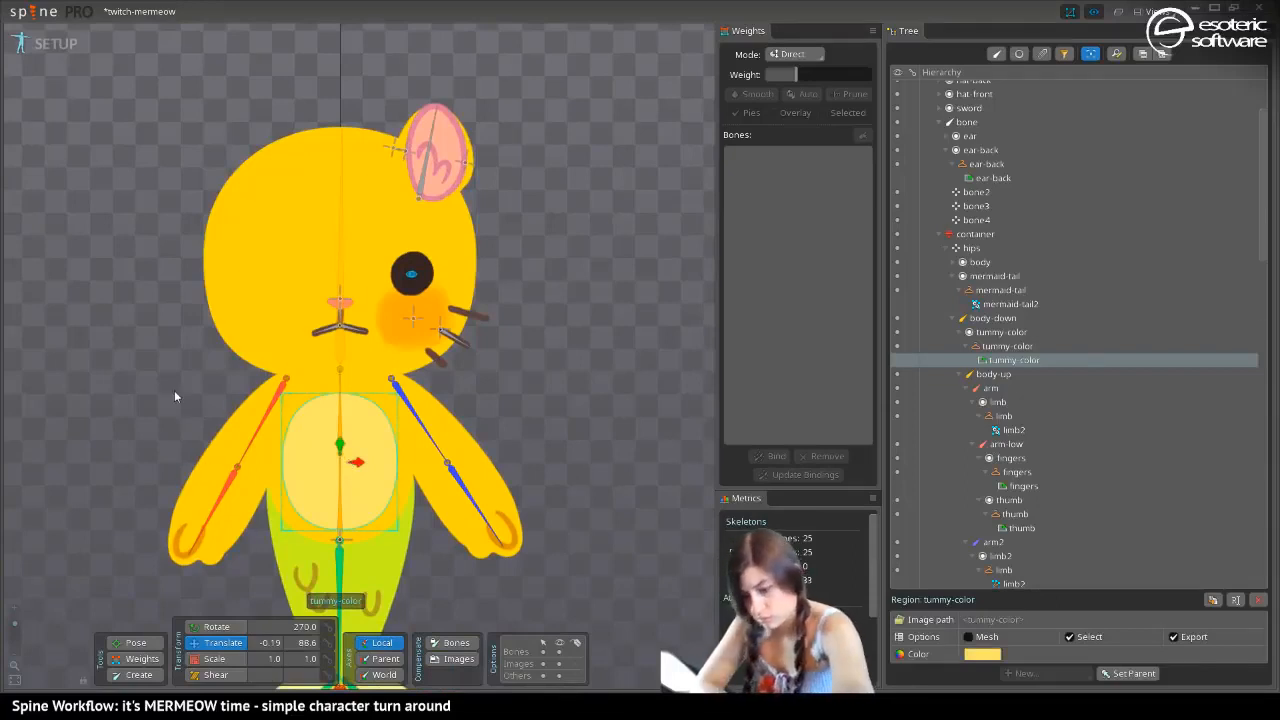
key("space")
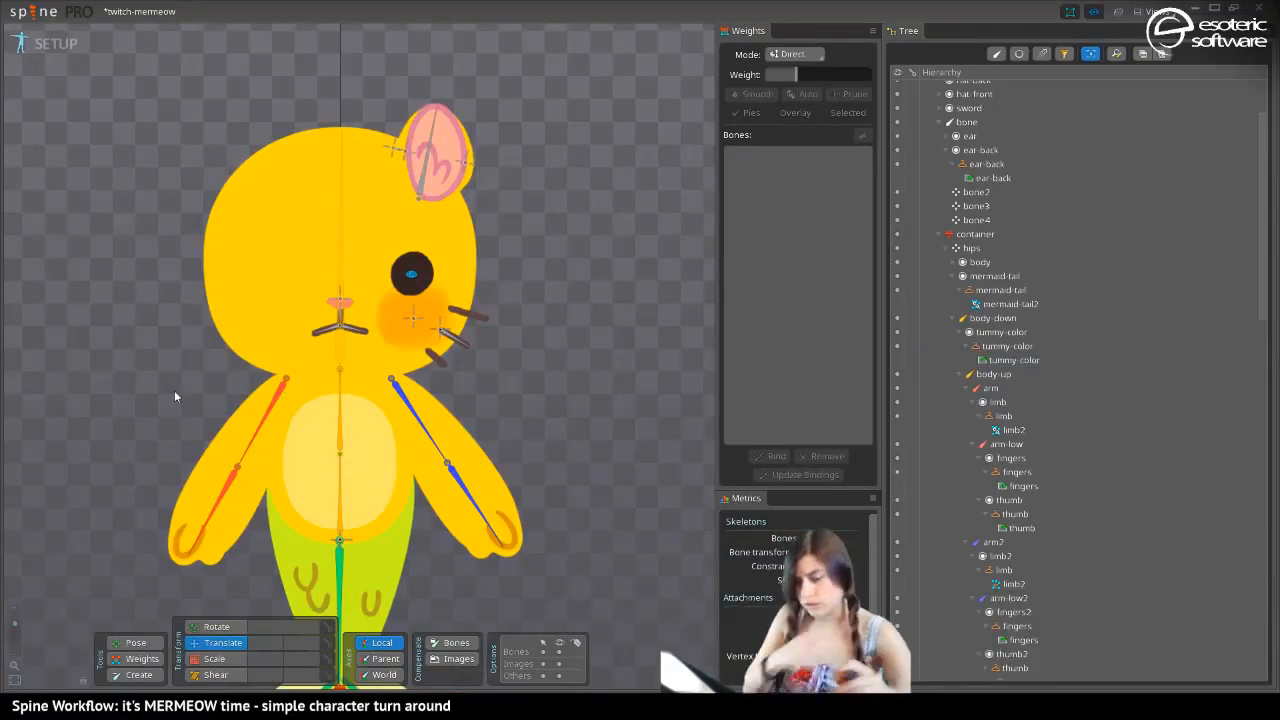
key("ctrl+s")
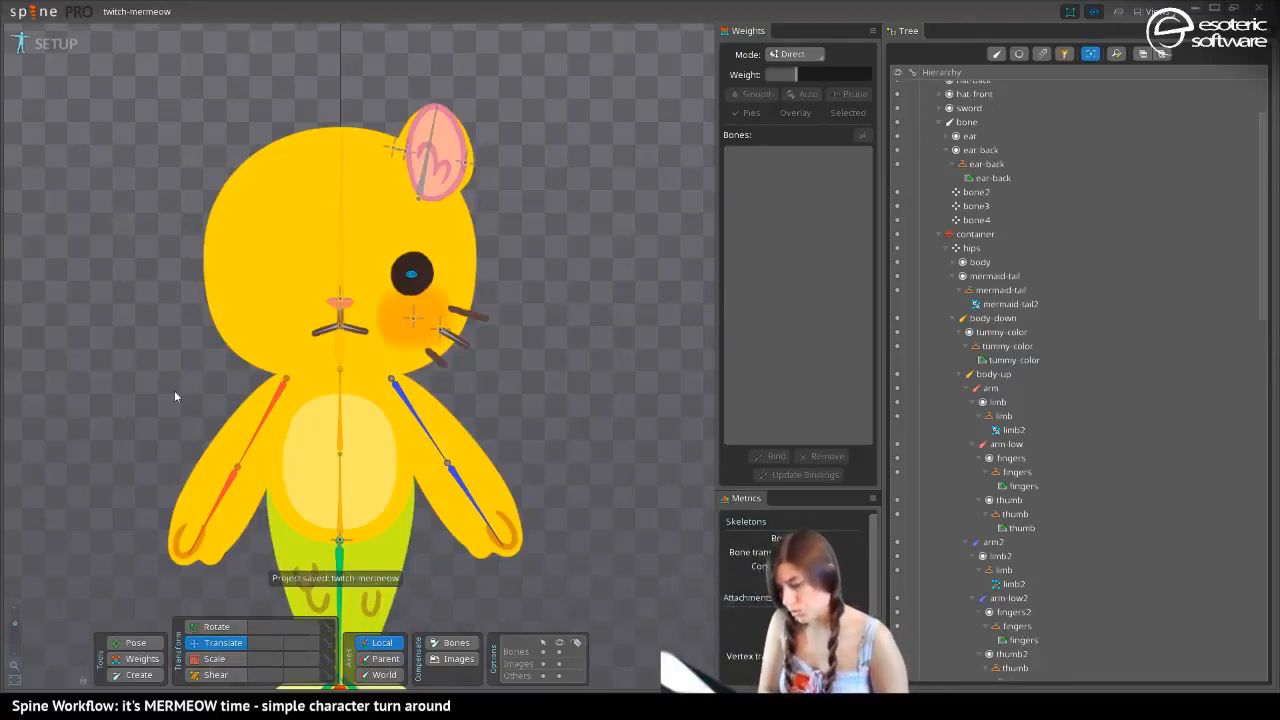
Convert the ear-back image to a mesh and pull its lower corner vertices downward and outward over the head
left_click(400, 138)
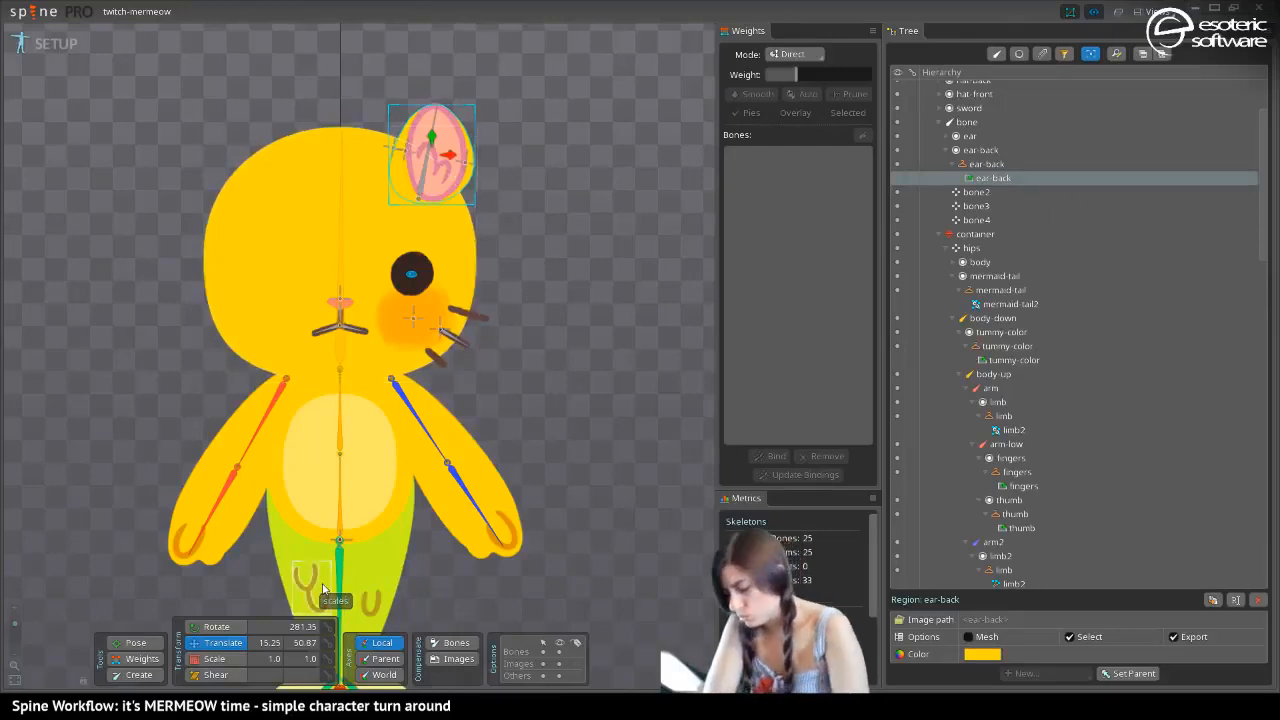
left_click(969, 636)
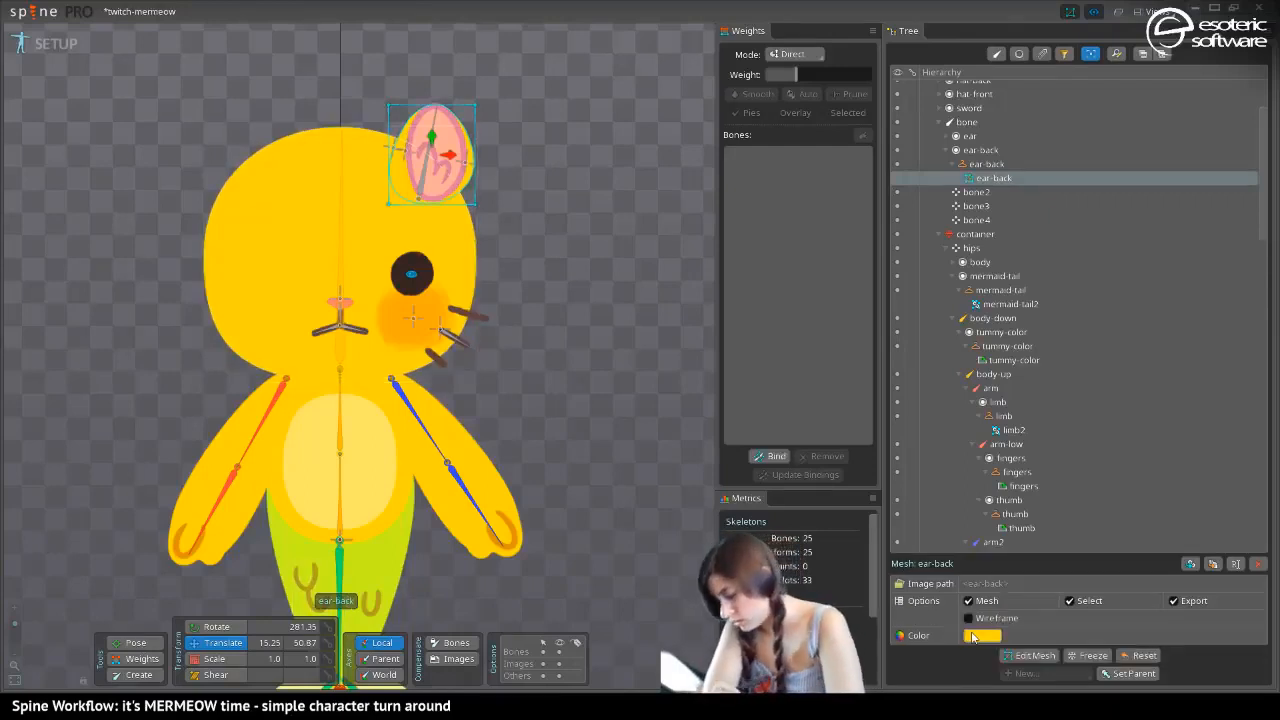
left_click(1030, 656)
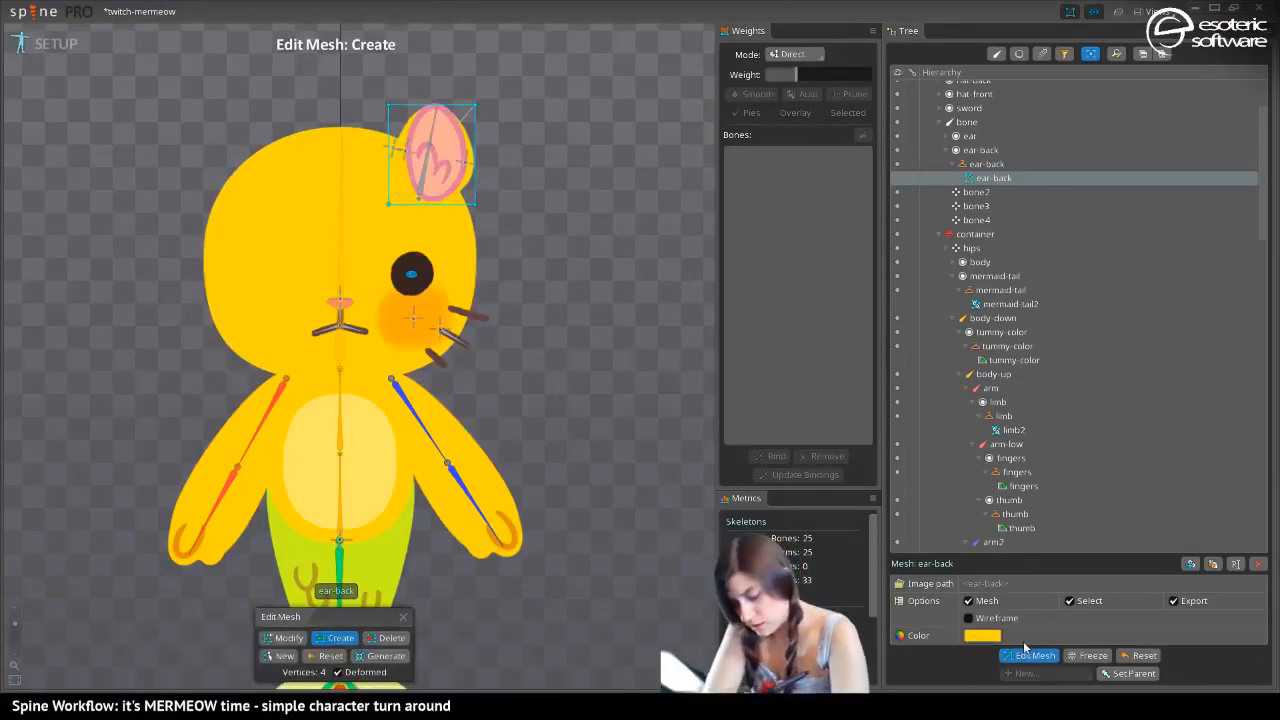
left_click(280, 637)
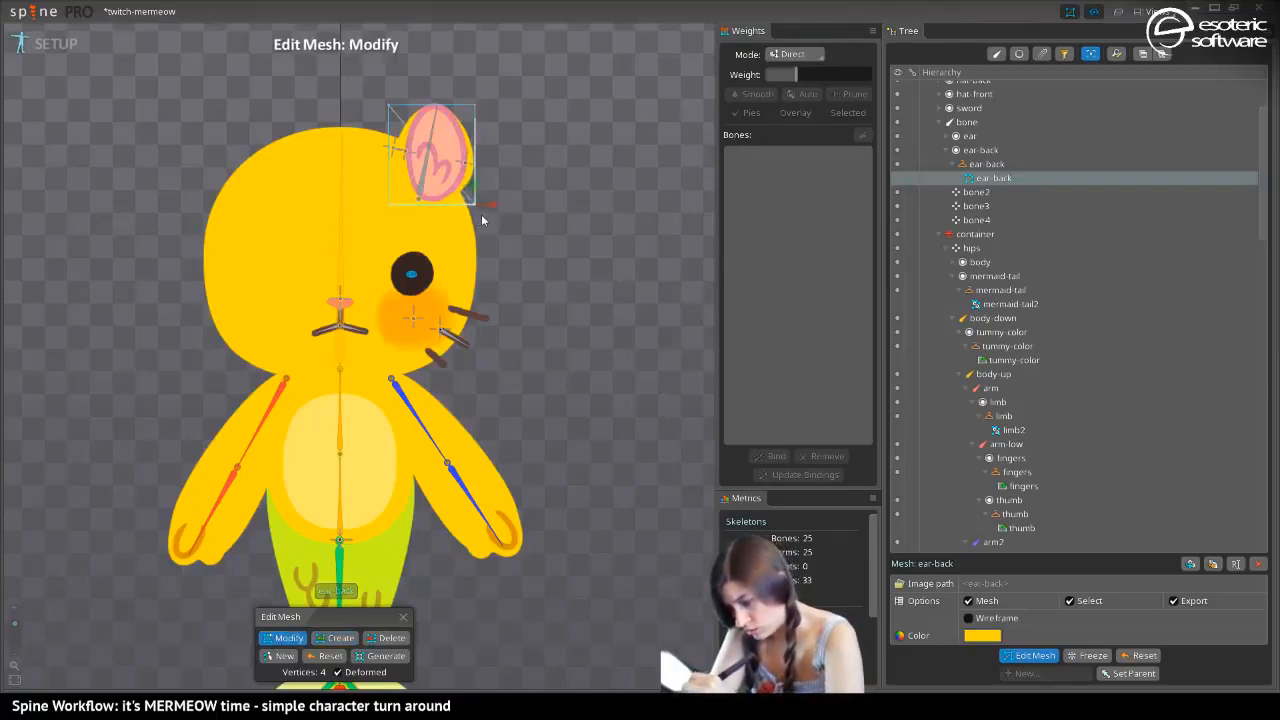
left_click(1030, 656)
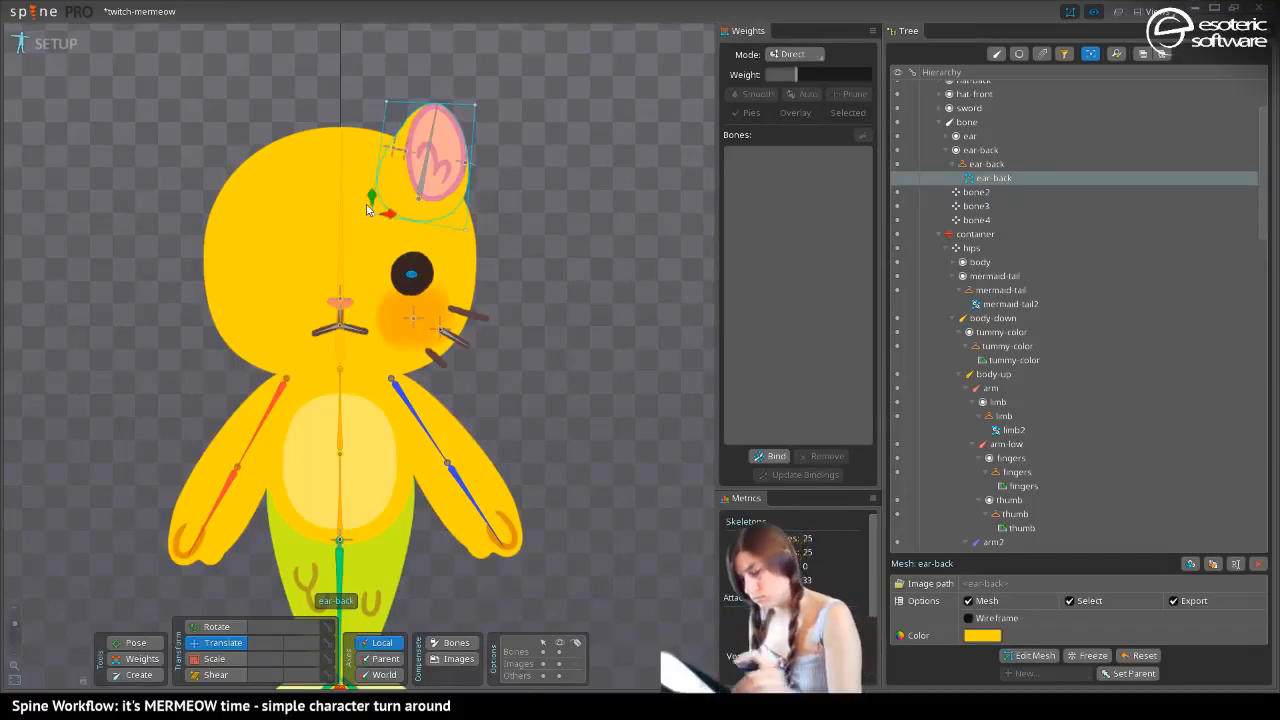
left_click(366, 209)
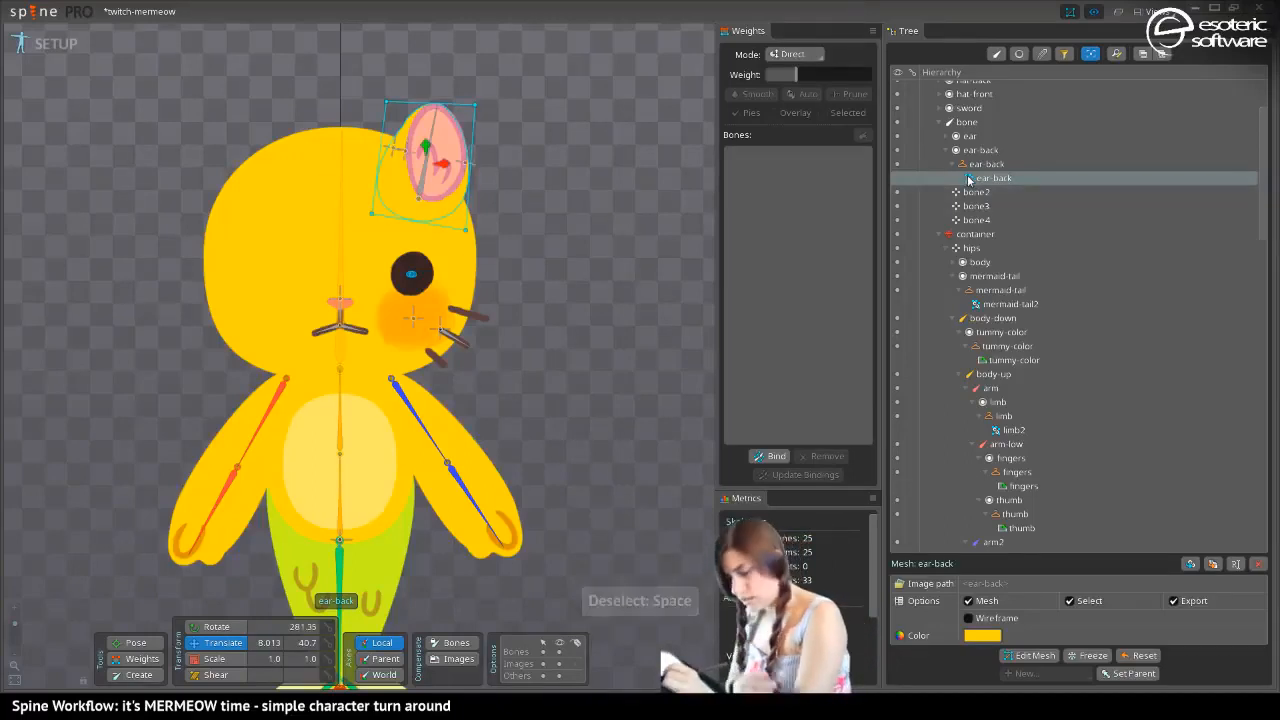
Recolor the ear-back mesh dark brown
left_click(982, 635)
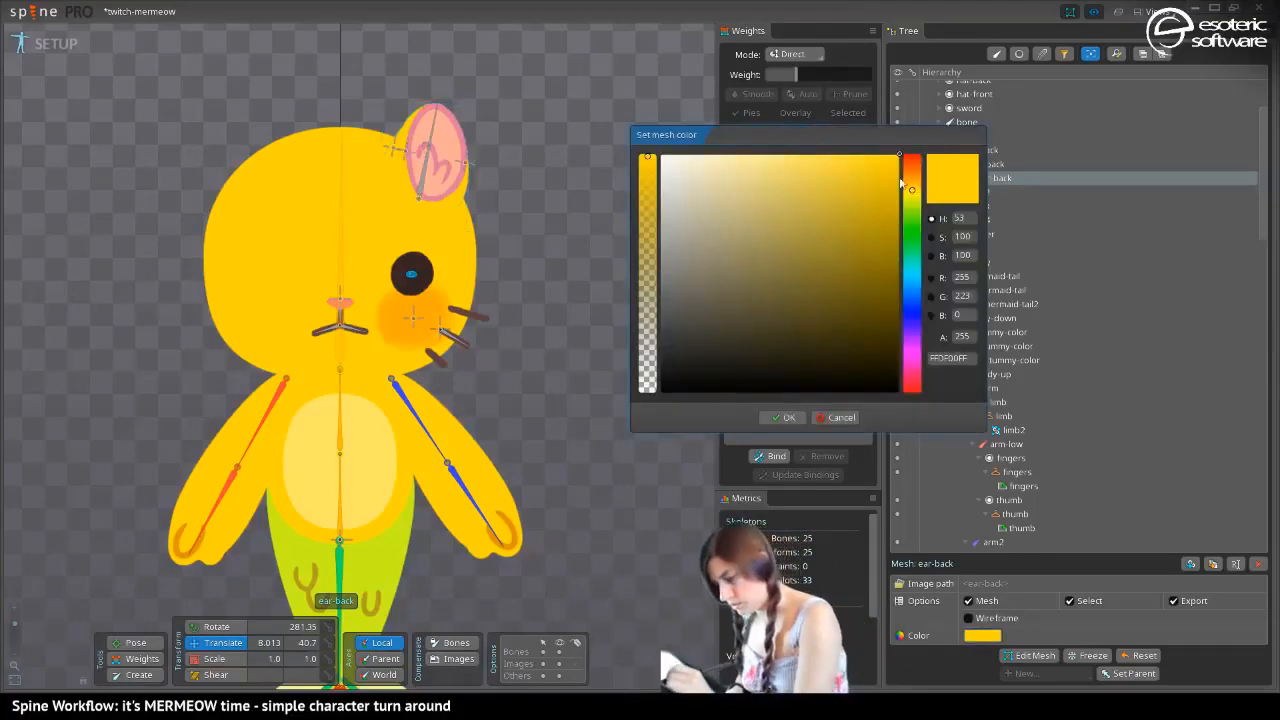
left_click_drag(912, 188, 912, 183)
mouse_move(871, 247)
left_mouse_down()
mouse_move(870, 261)
mouse_move(691, 312)
mouse_move(792, 287)
left_mouse_up()
left_click(783, 417)
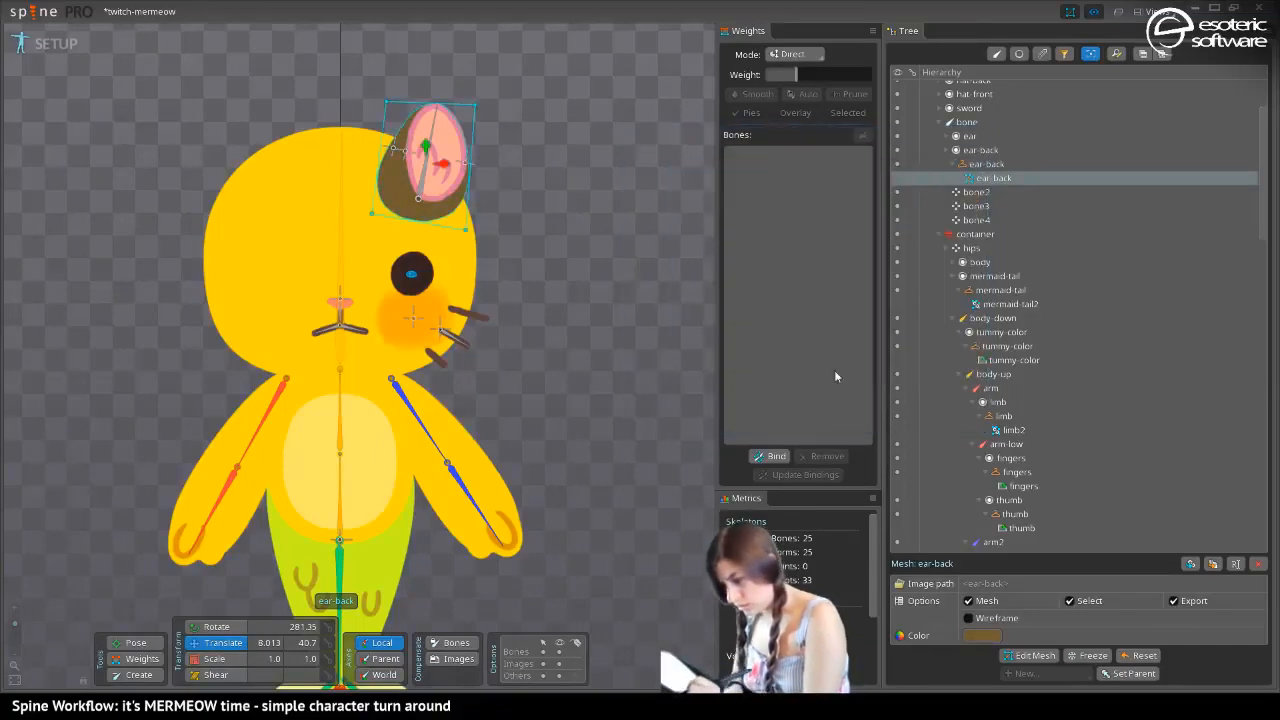
Move the ear-back slot directly below the head slot in the draw order and clear the selection
left_click_drag(1263, 179, 1237, 443)
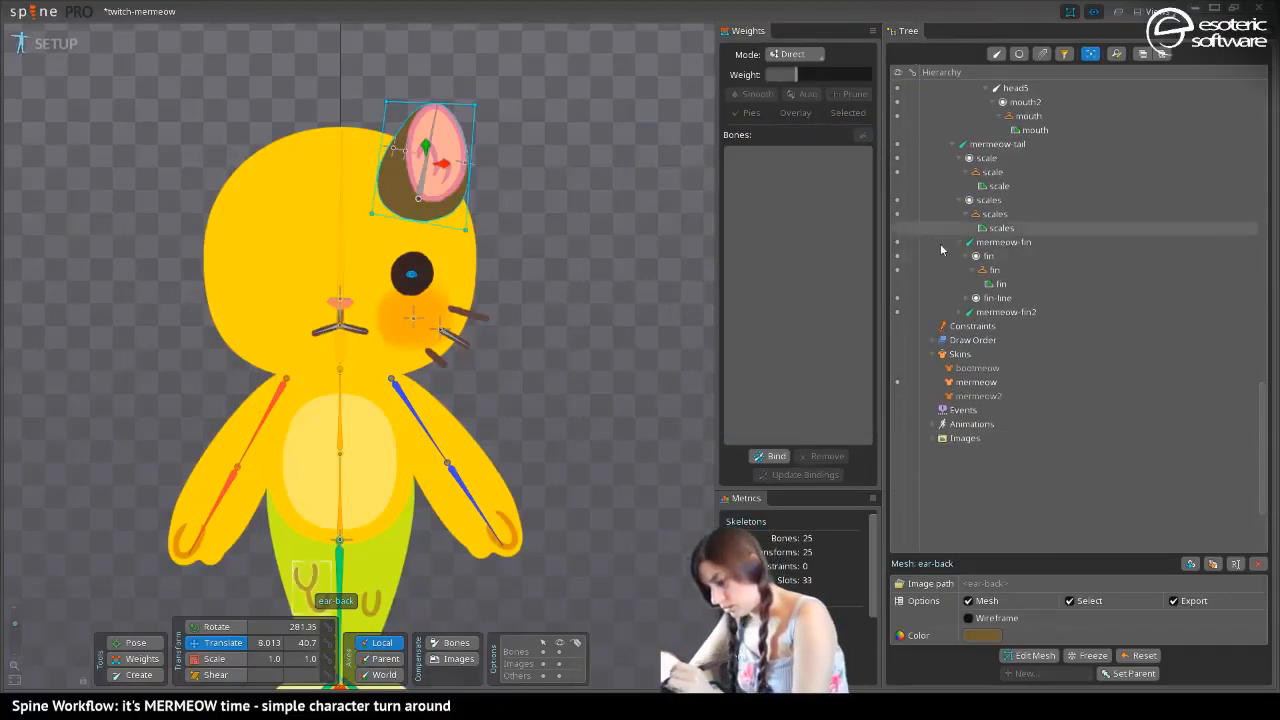
left_click(935, 341)
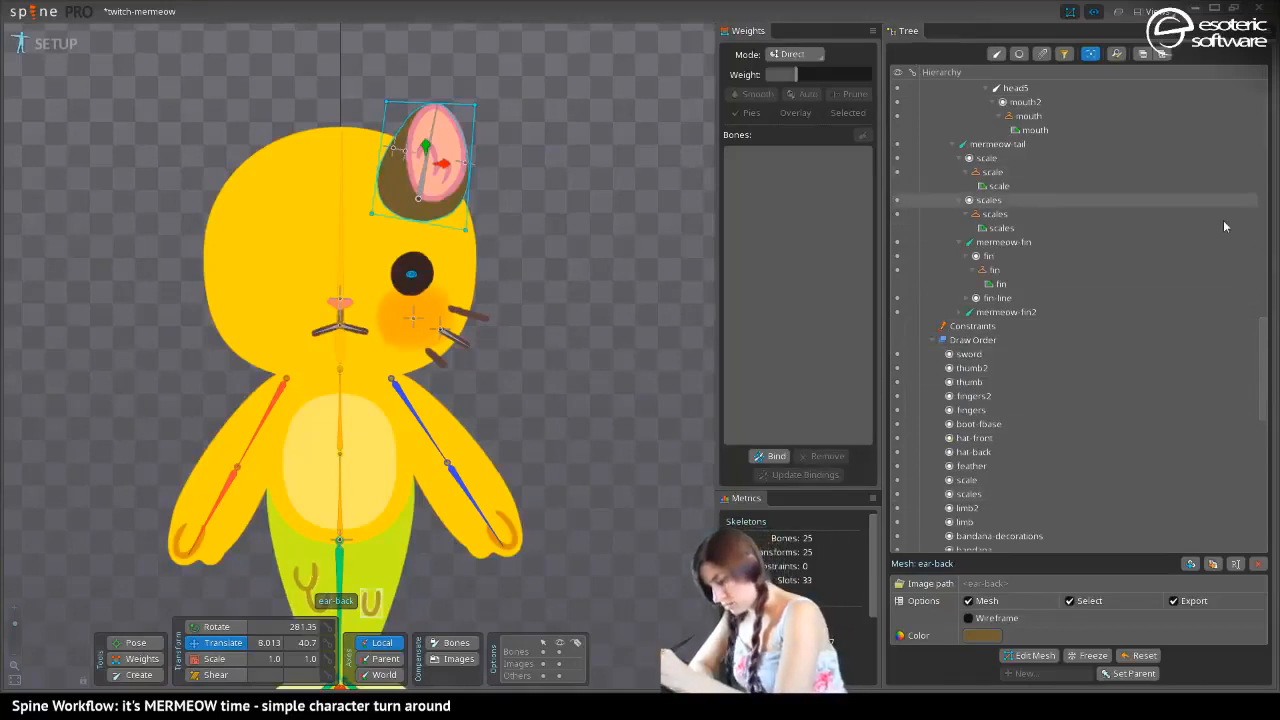
left_click_drag(1264, 346, 1265, 378)
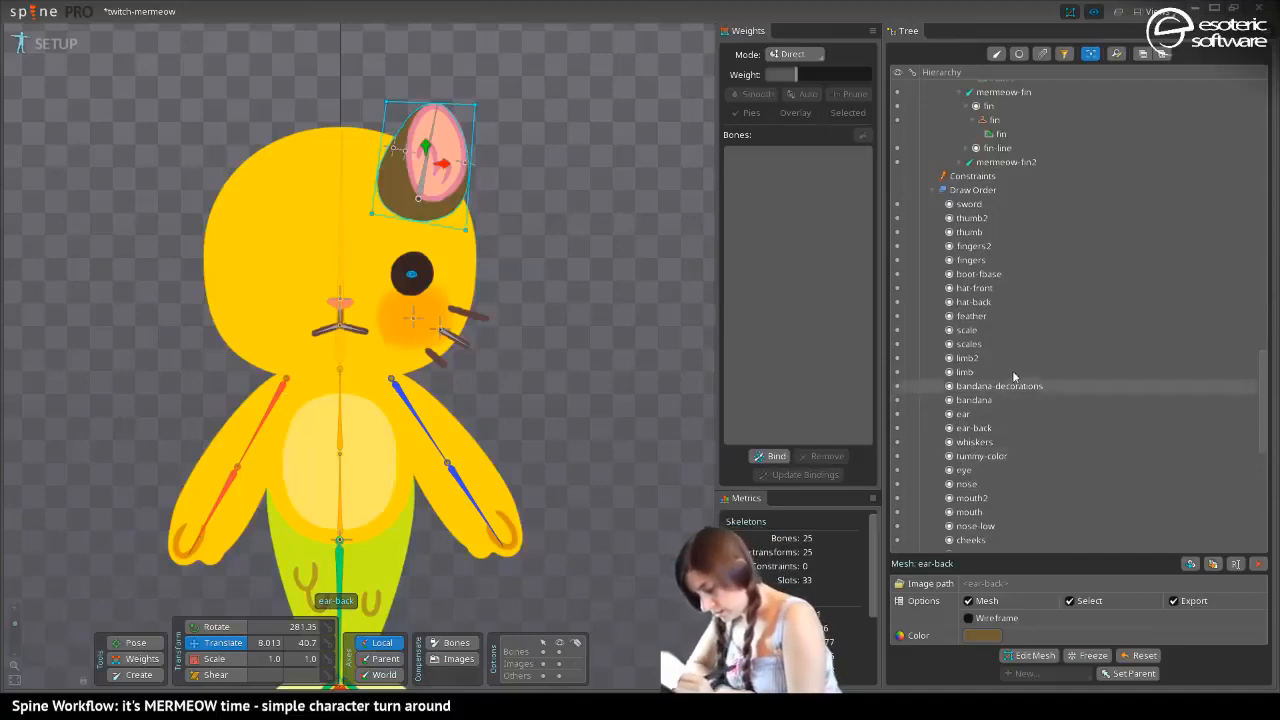
left_click_drag(1265, 372, 1266, 438)
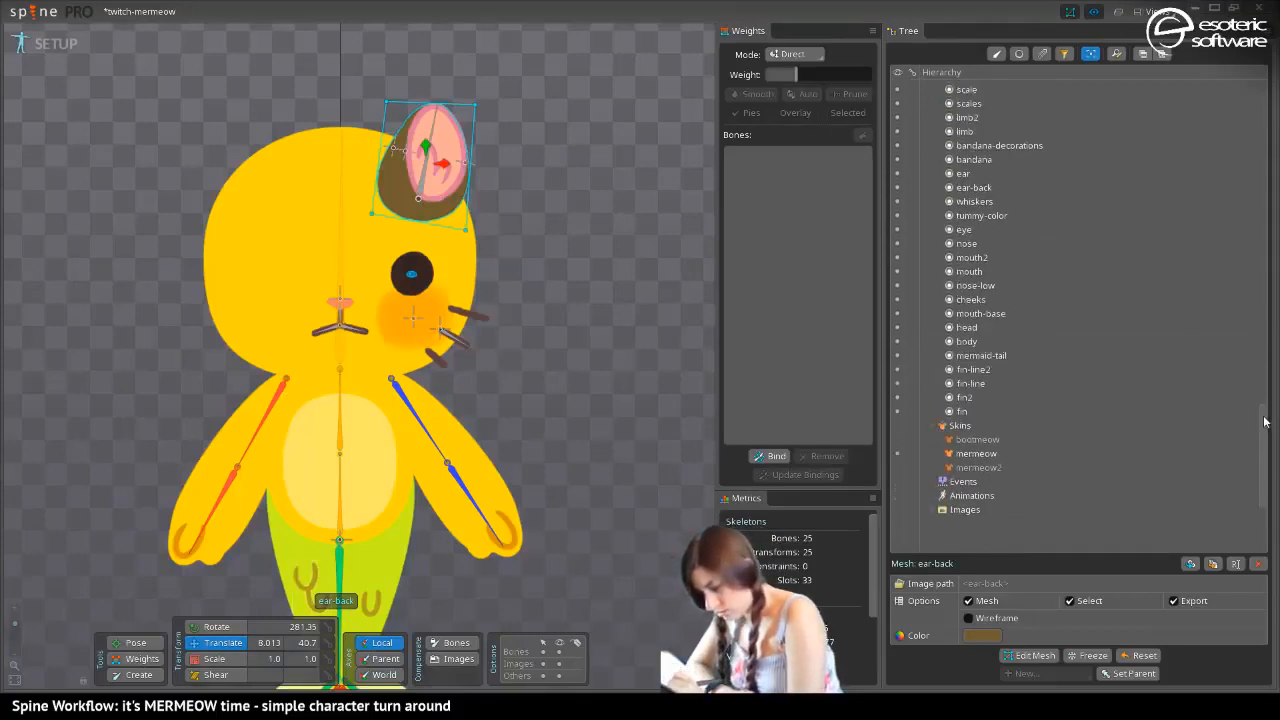
scroll(960, 350, "up", 3)
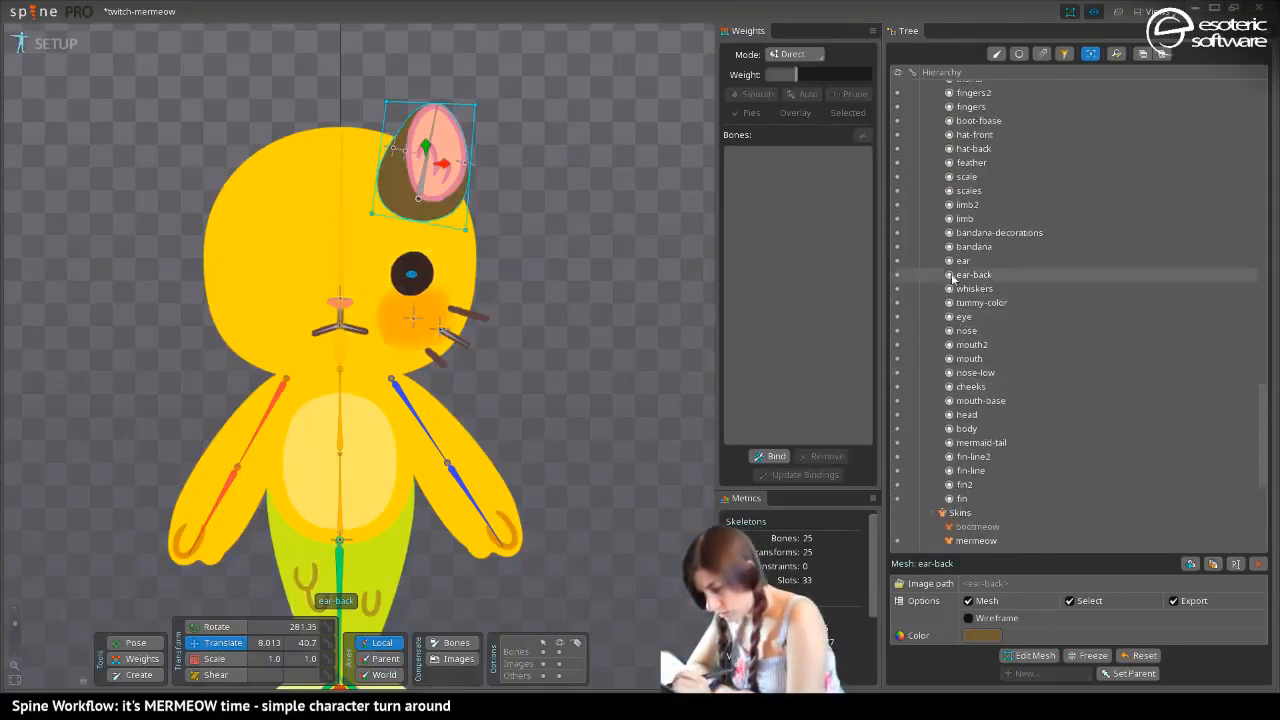
mouse_move(966, 275)
left_mouse_down()
mouse_move(950, 445)
mouse_move(943, 415)
left_mouse_up()
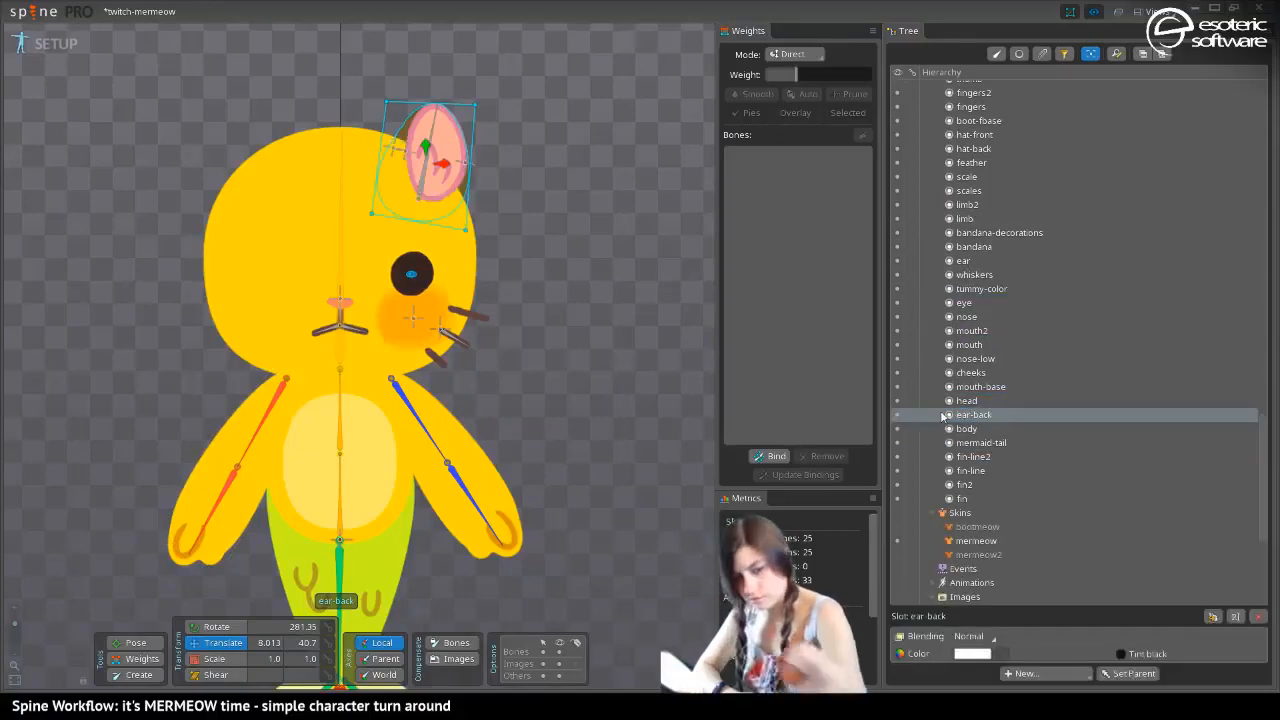
key("space")
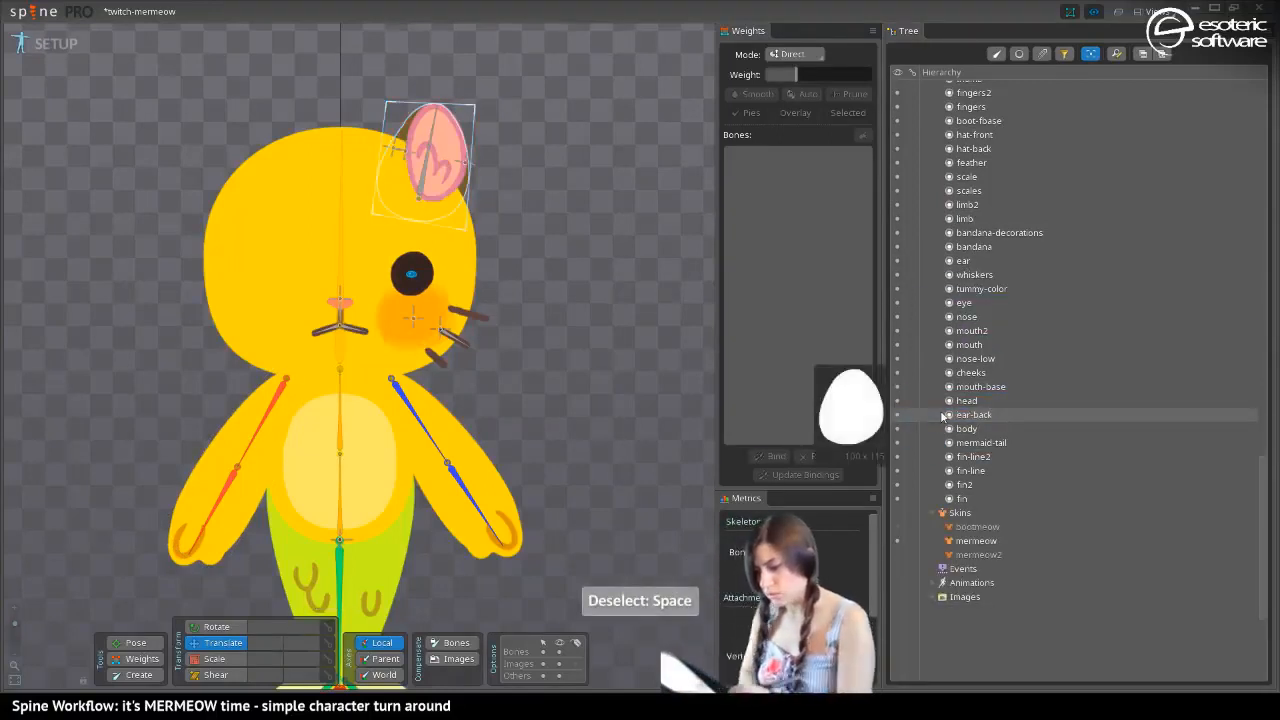
Hide the bones in the viewport and revert the ear-back mesh to its yellow color
left_click(343, 295)
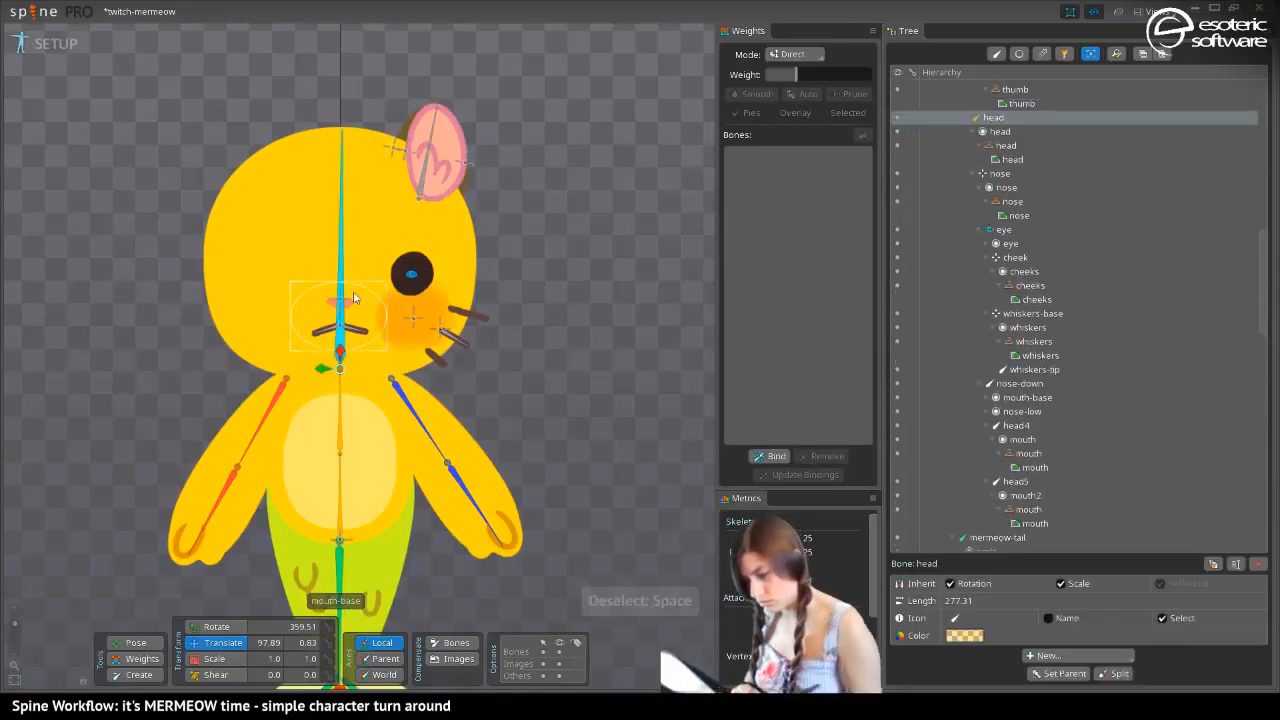
left_click(560, 652)
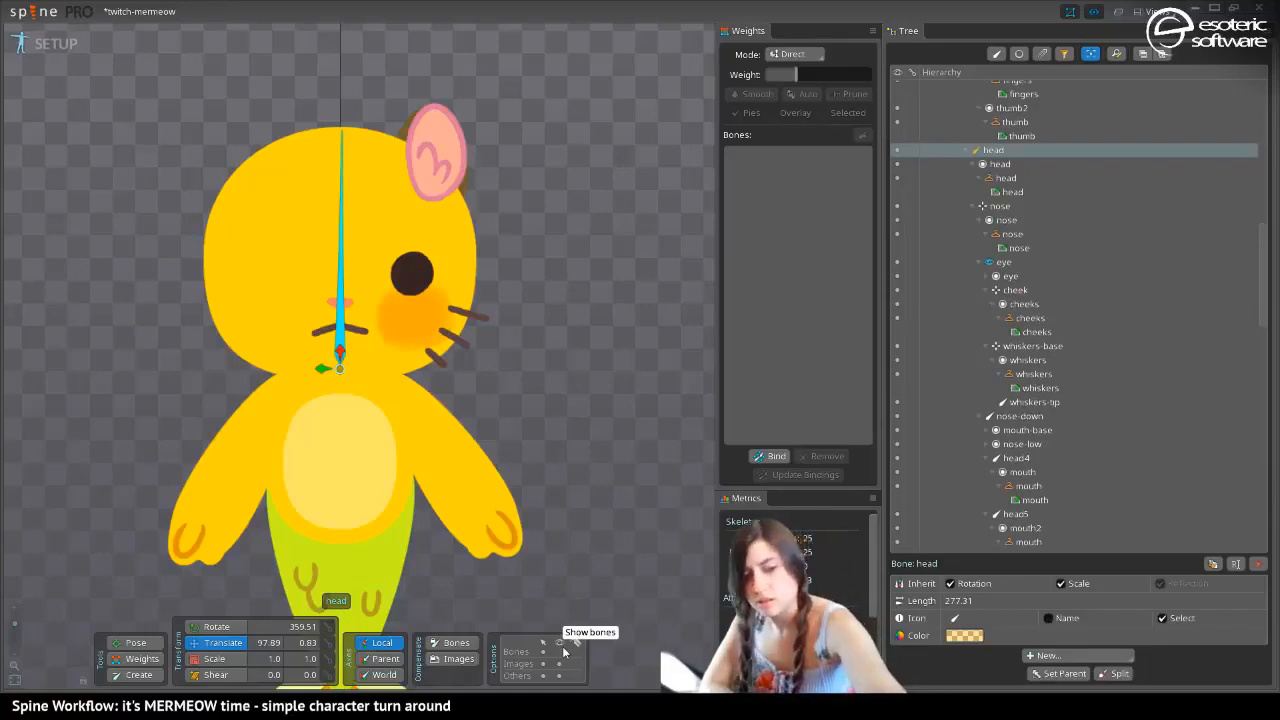
key("ctrl+z")
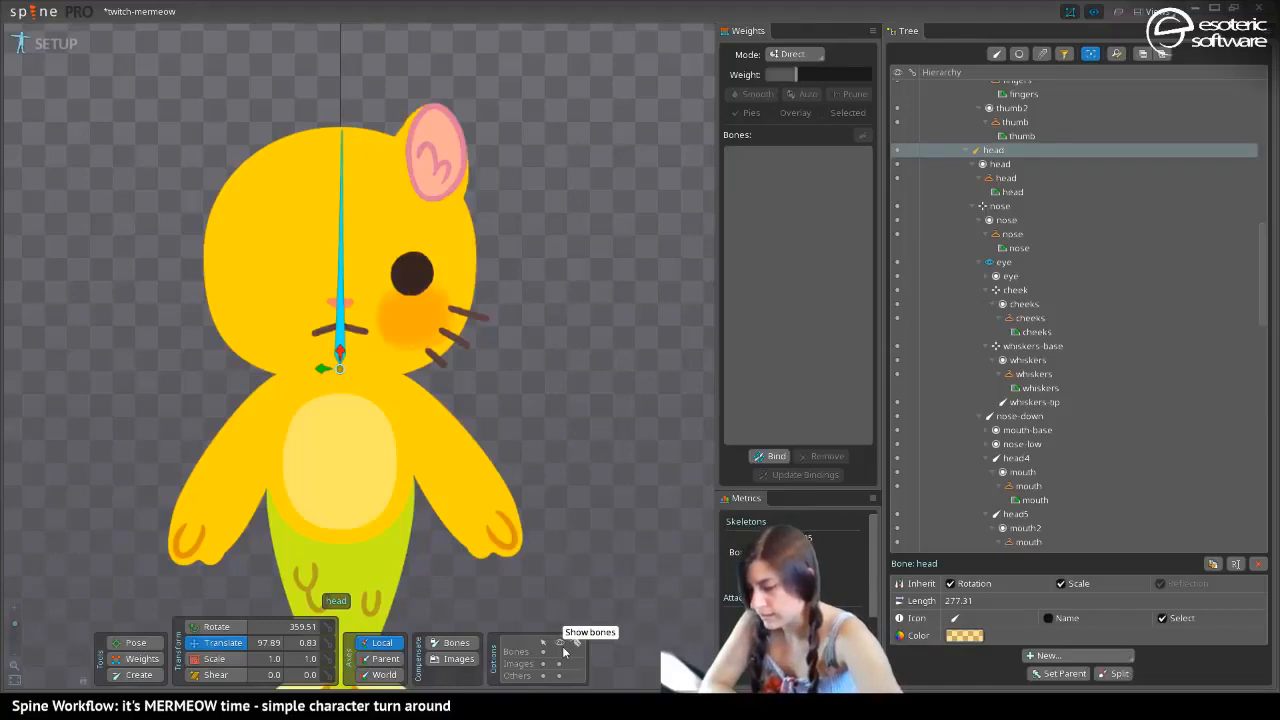
Convert the pink ear image to a mesh and move its corner vertices to taper and tilt the inner ear
left_click(447, 137)
left_click(968, 636)
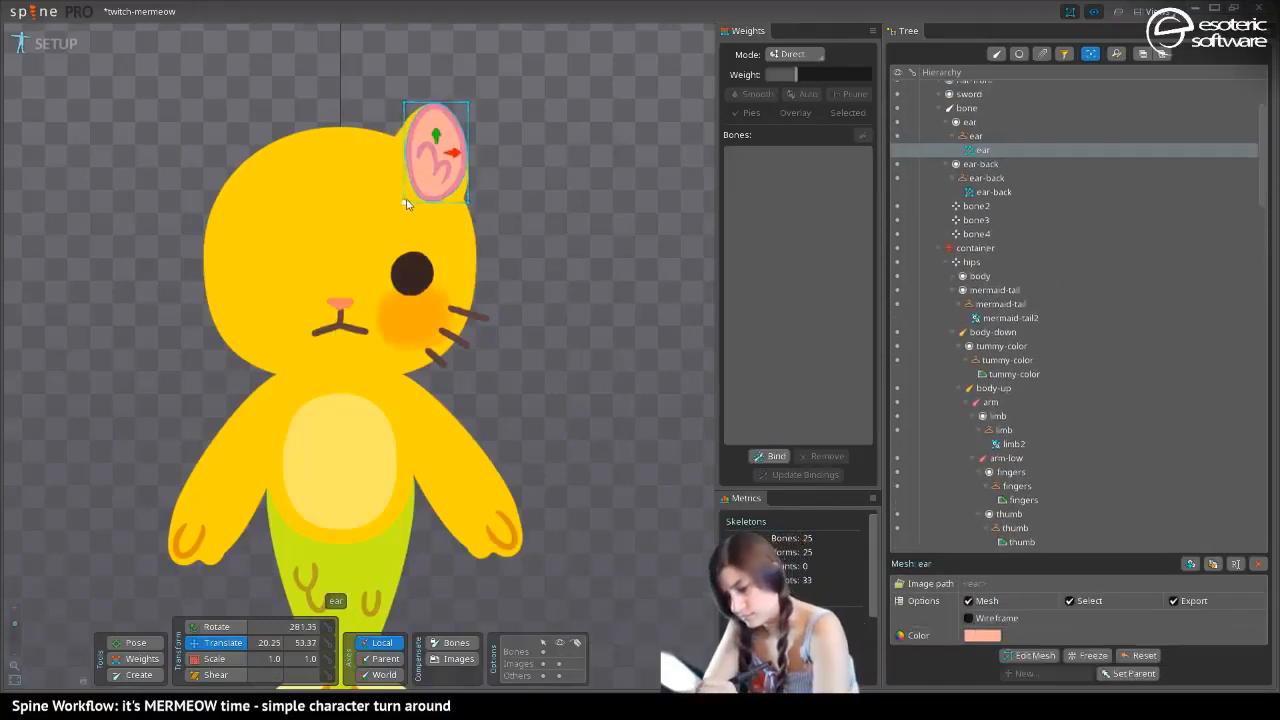
left_click_drag(405, 201, 382, 202)
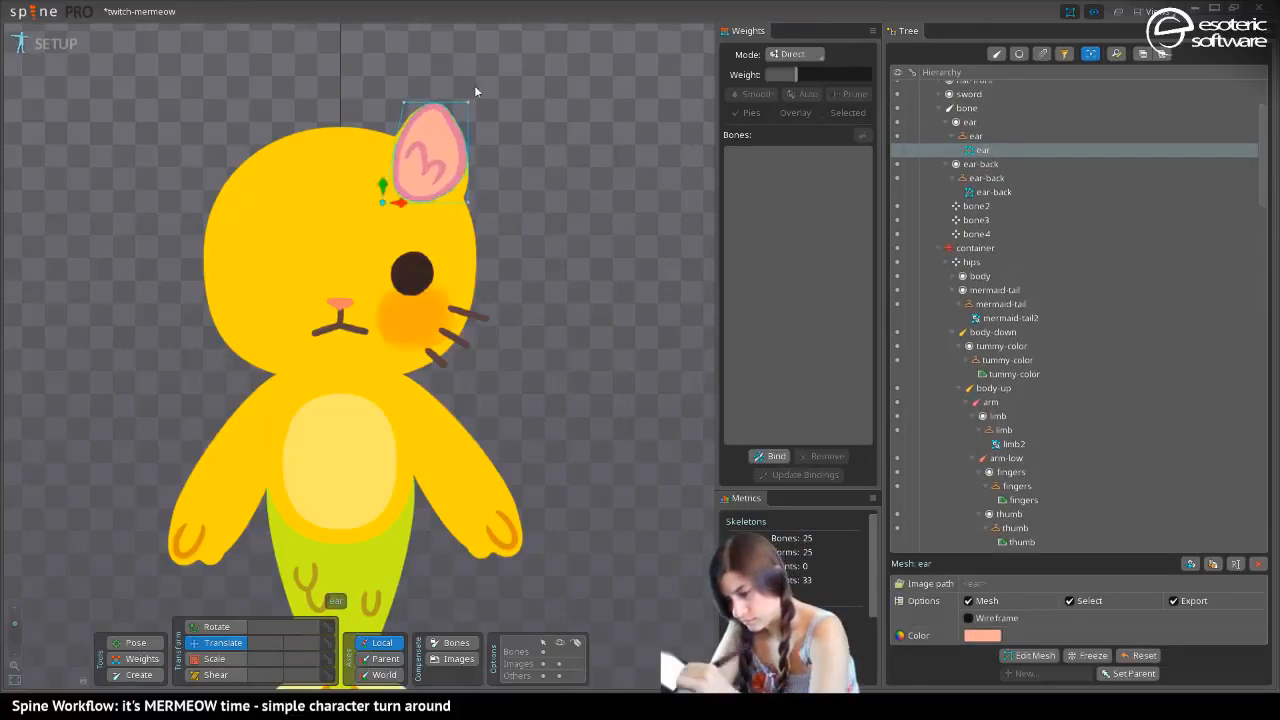
left_click_drag(468, 102, 414, 104)
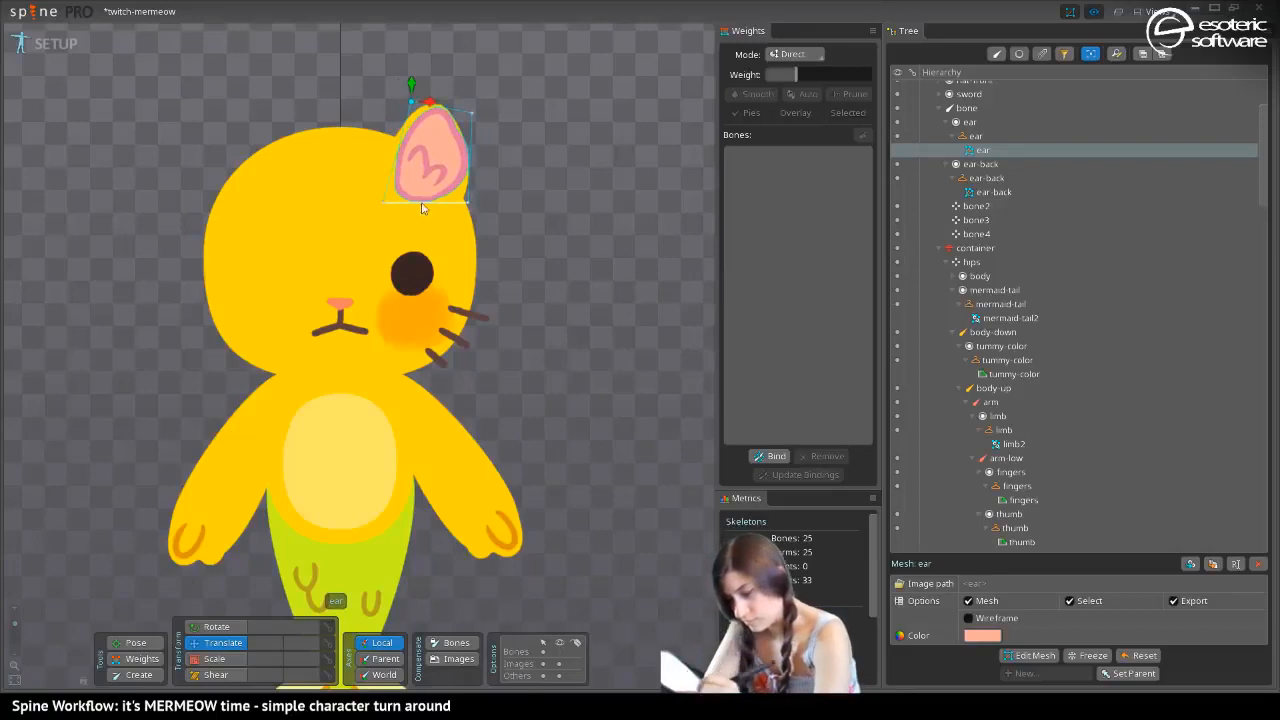
left_click_drag(467, 202, 457, 230)
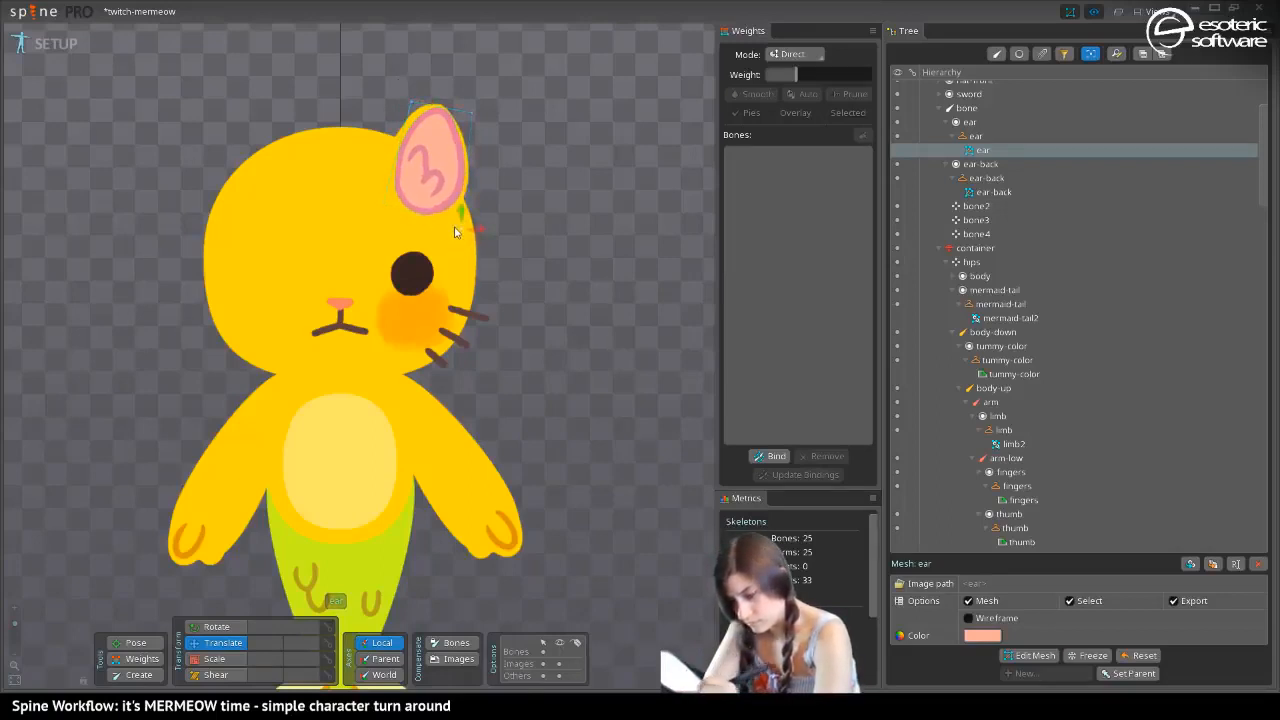
mouse_move(383, 204)
left_mouse_down()
mouse_move(368, 195)
mouse_move(380, 199)
left_mouse_up()
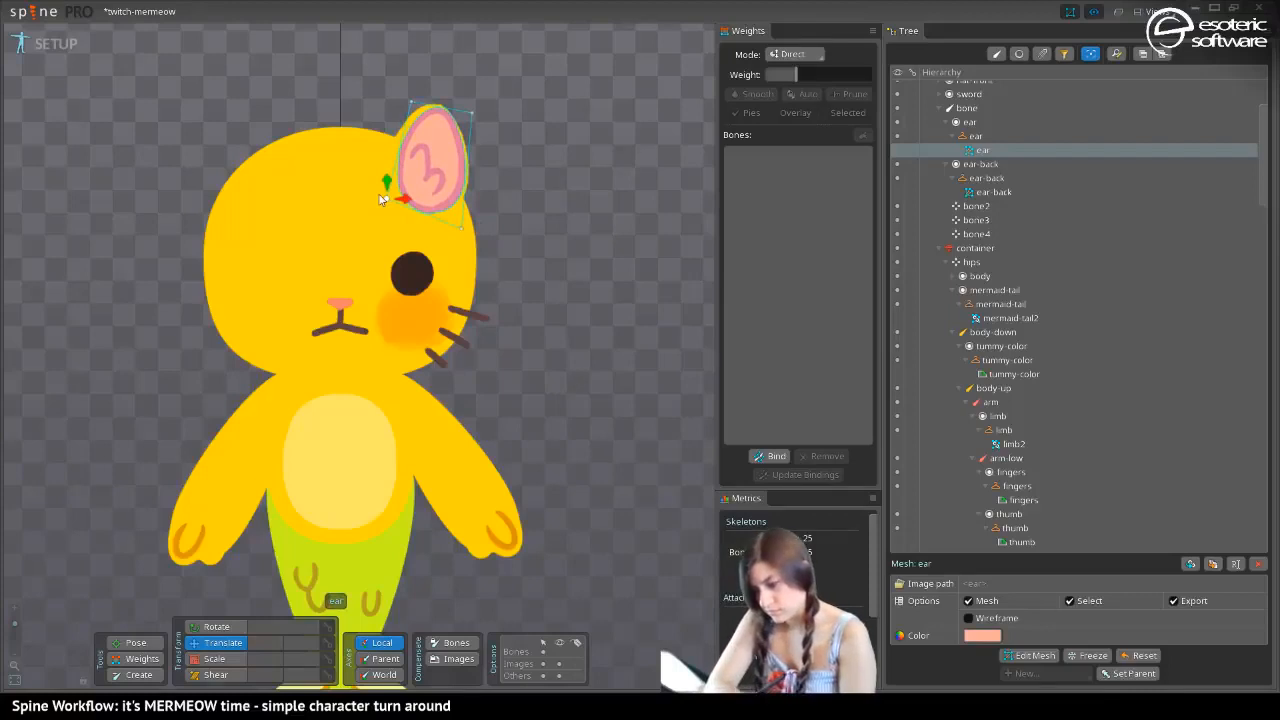
Reshape the ear-back mesh by pulling its lower inner corner toward the head's center and adjusting its upper inner corner
left_click(397, 135)
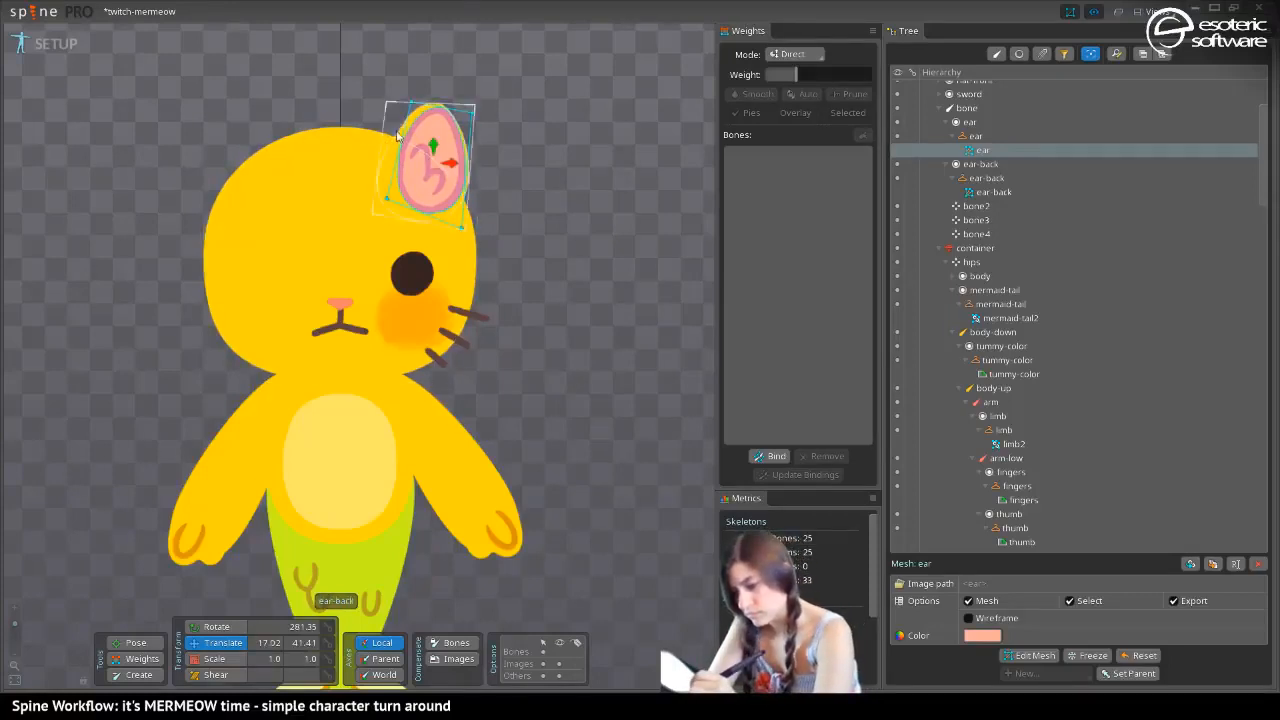
left_click(383, 152)
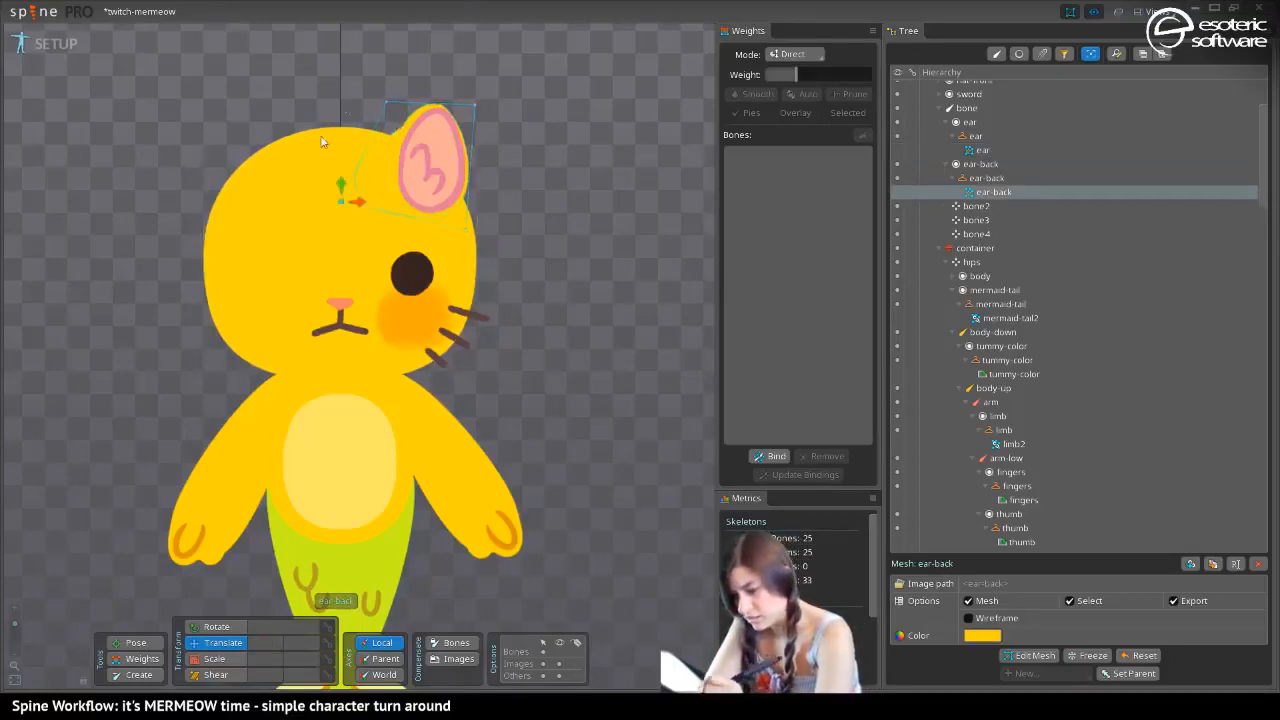
left_click(372, 105)
left_click_drag(375, 101, 385, 94)
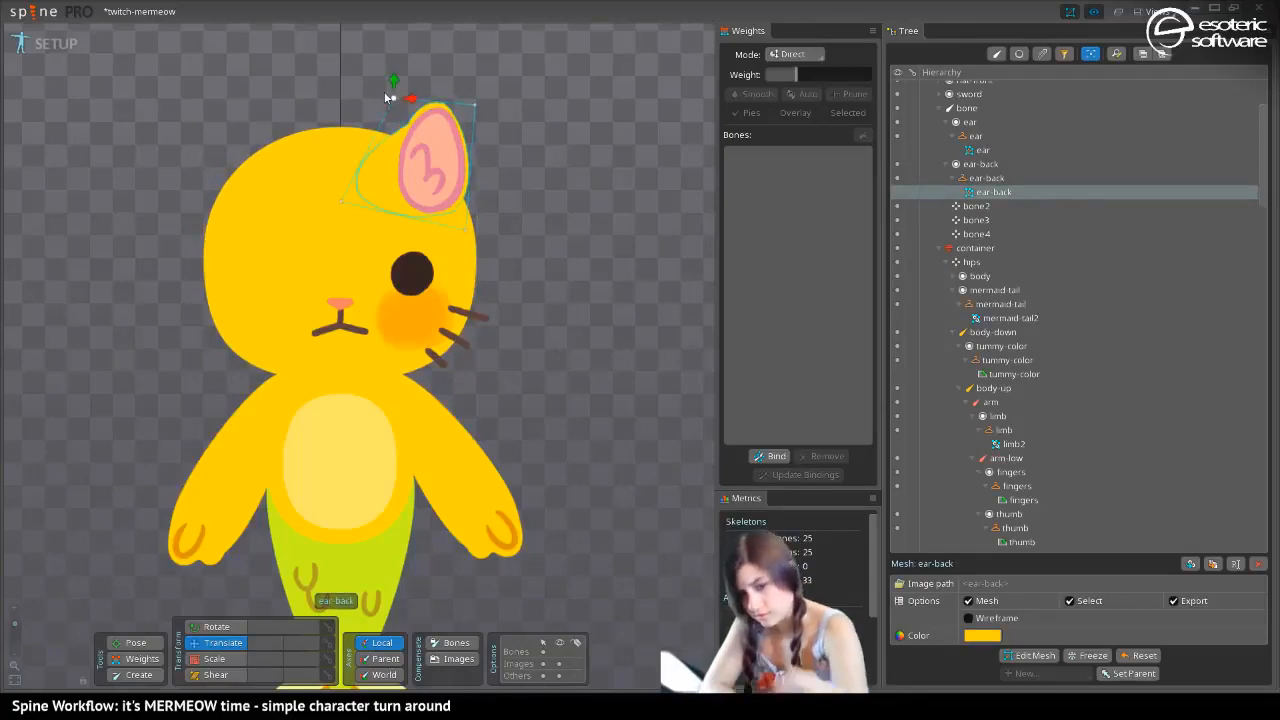
Narrow the pink inner-ear mesh slightly by moving its two vertices nearest the head's center outward, and save the project
key("space")
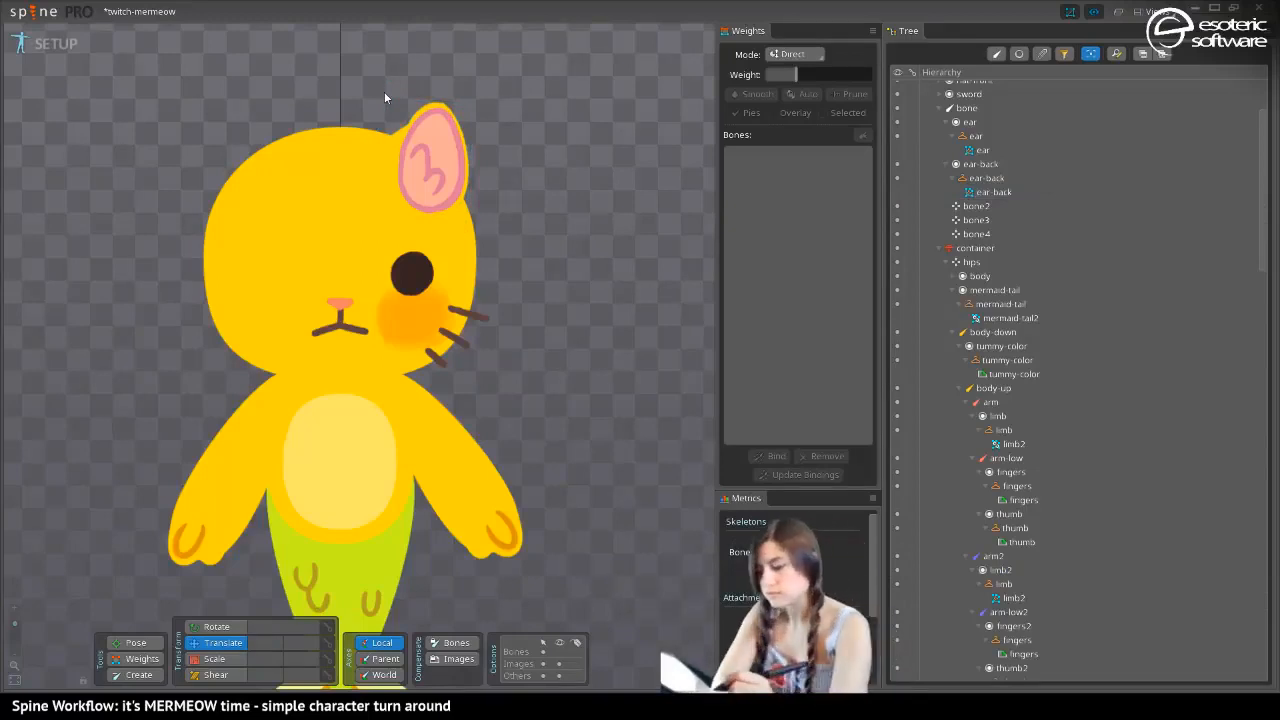
left_click(422, 180)
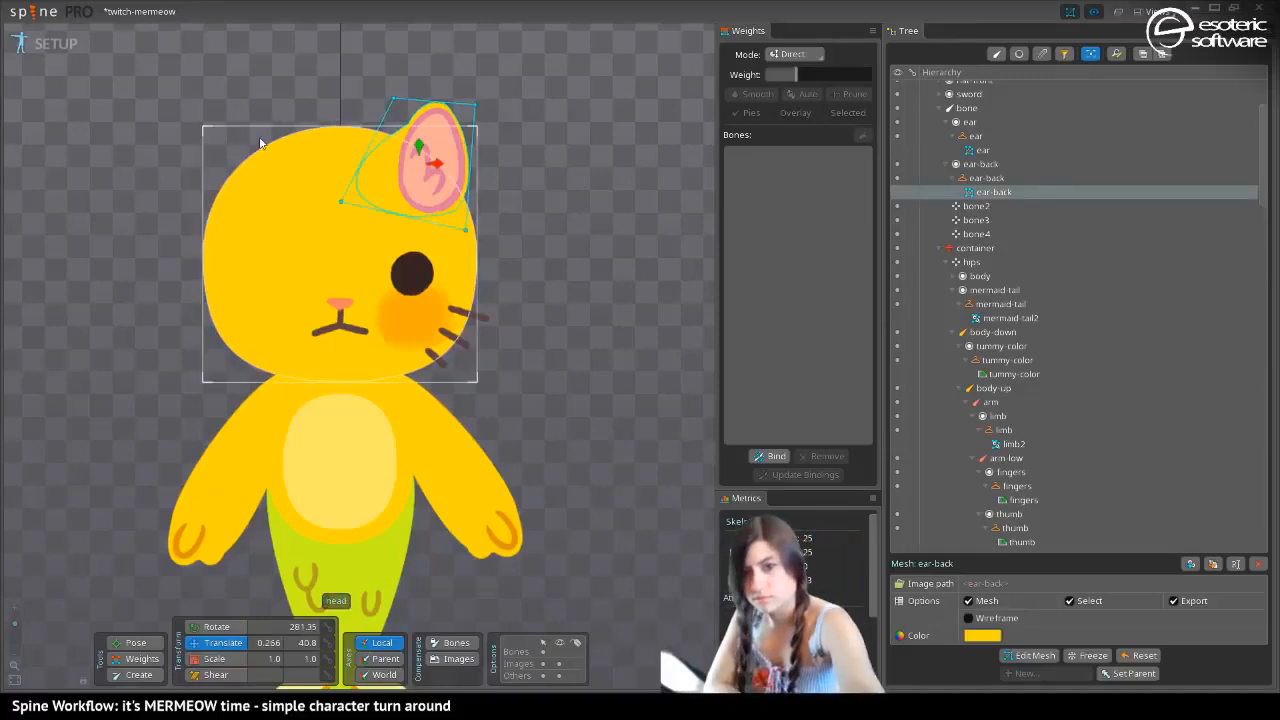
key("space")
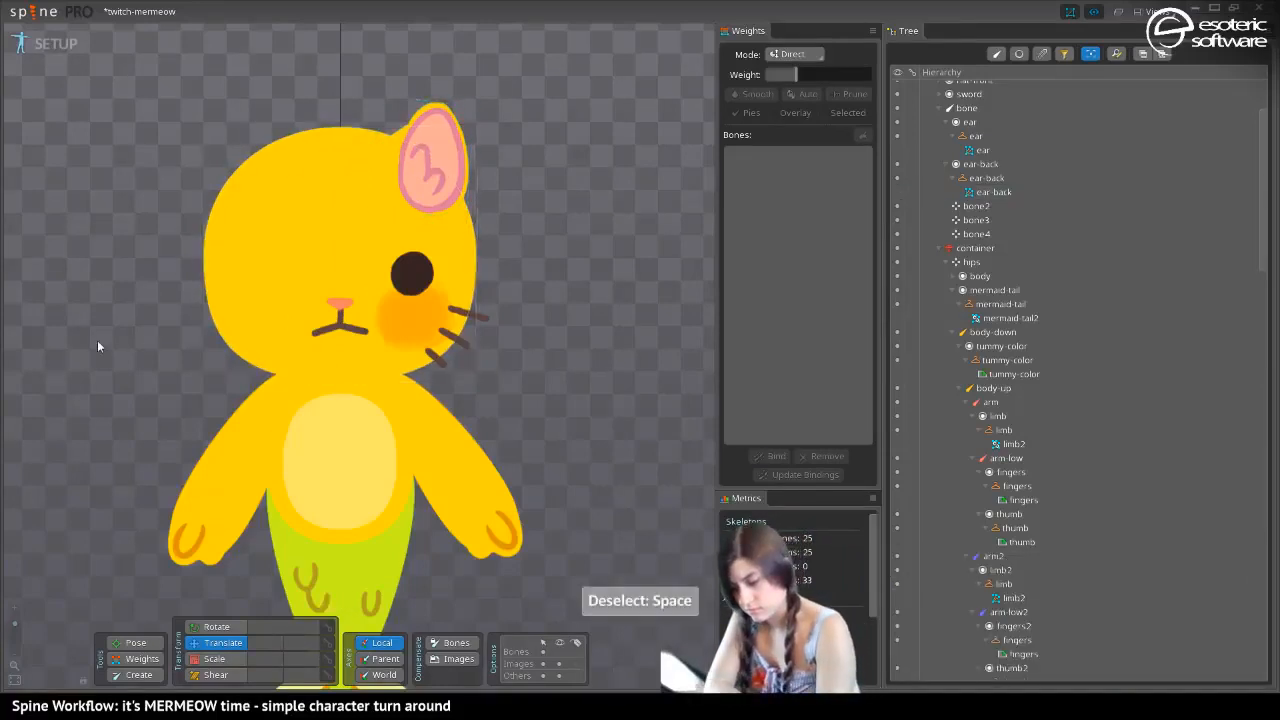
left_click(421, 185)
mouse_move(421, 185)
left_mouse_down()
mouse_move(397, 182)
mouse_move(405, 168)
left_mouse_up()
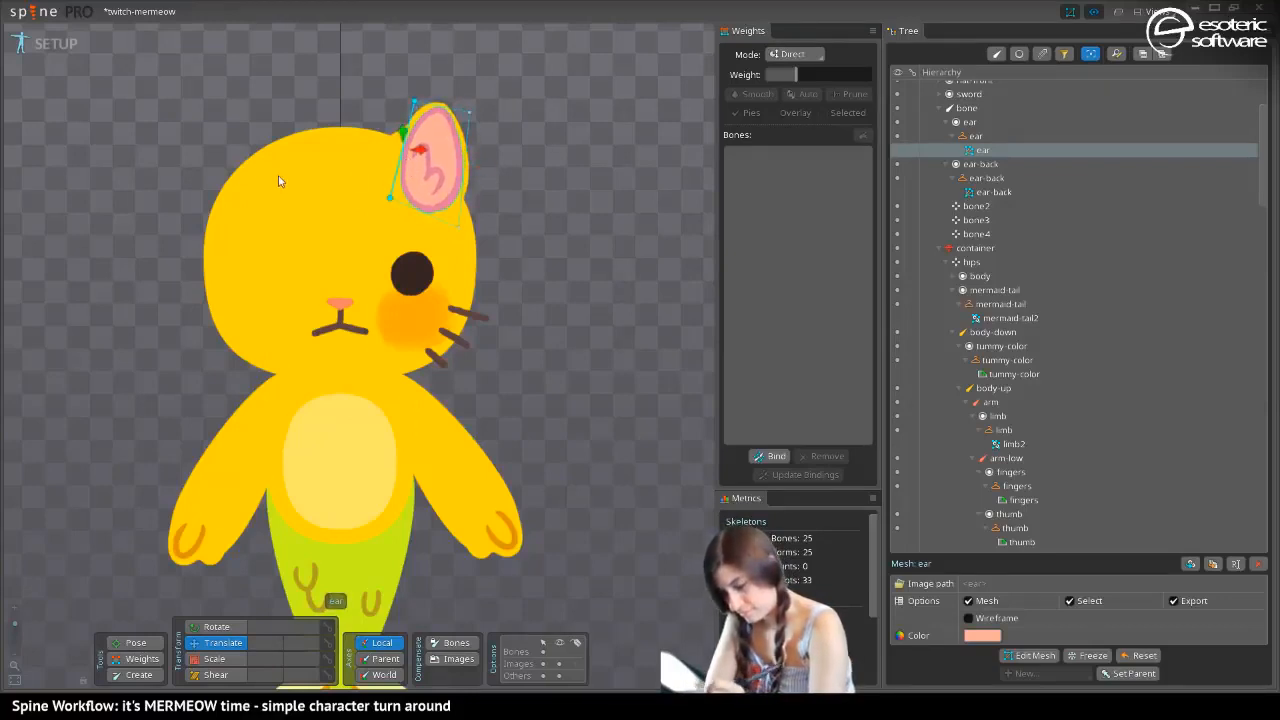
left_click(239, 154)
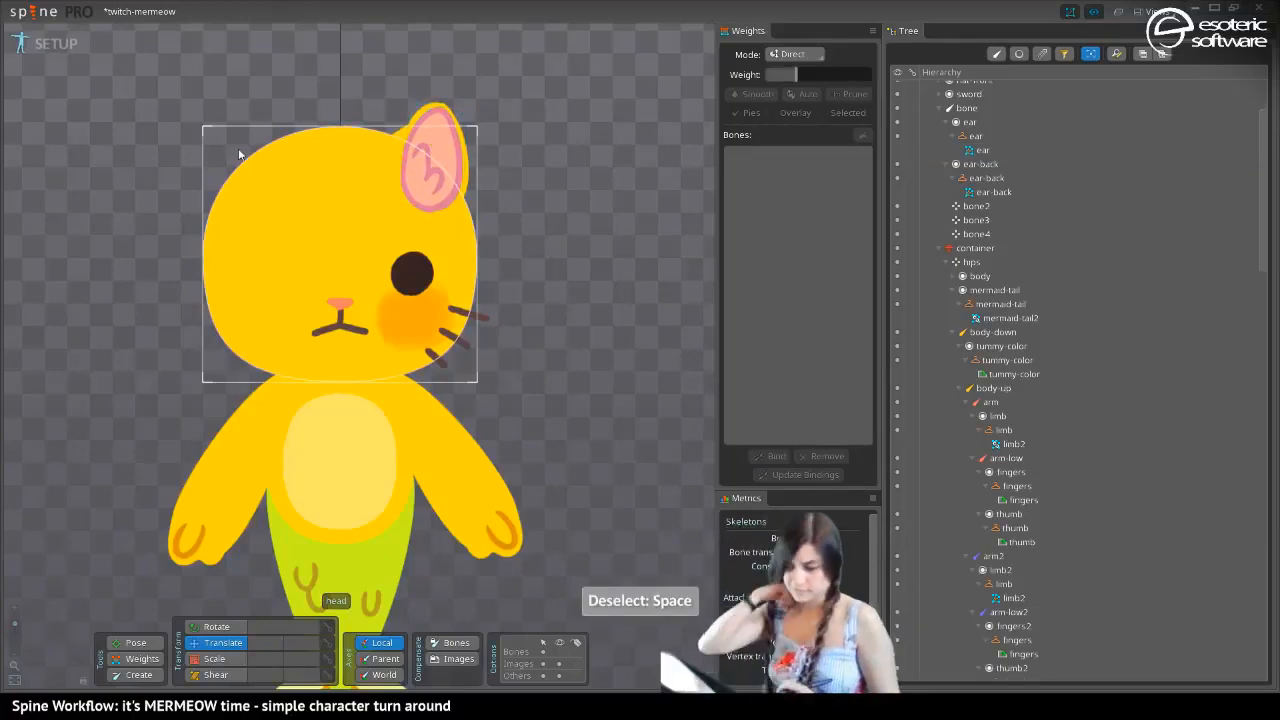
left_click(312, 127)
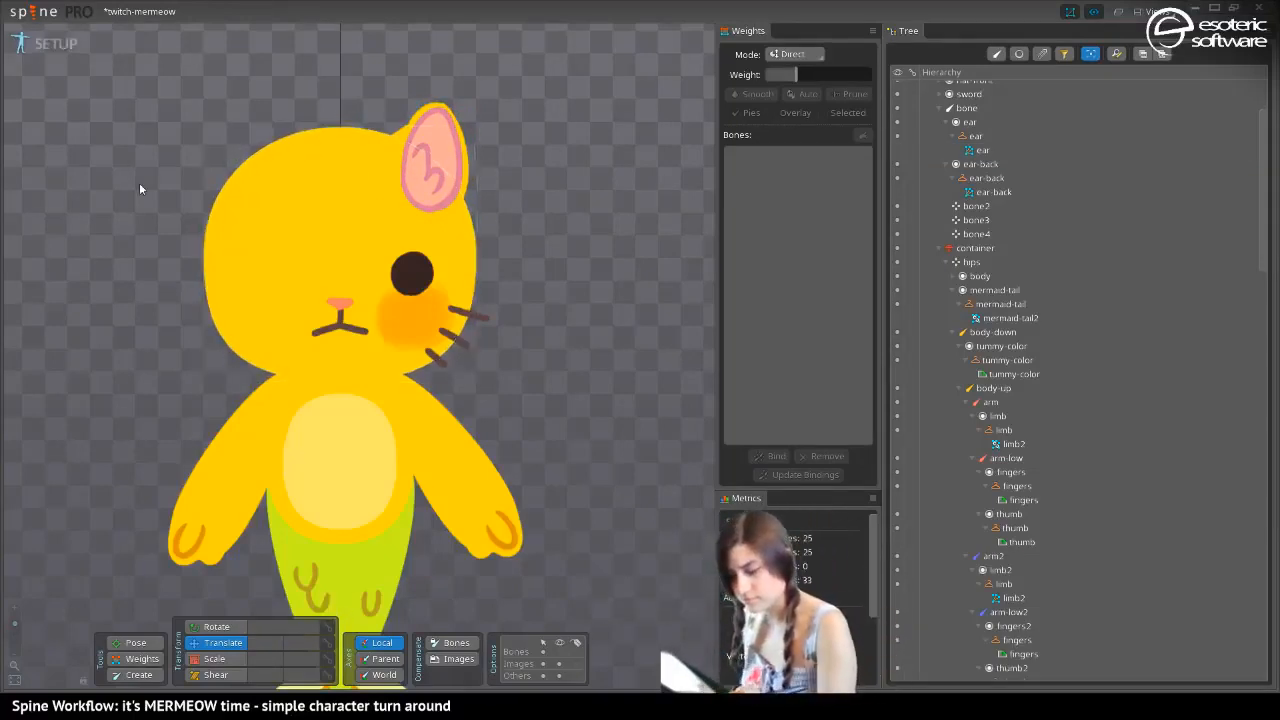
scroll(140, 186, "up", 4)
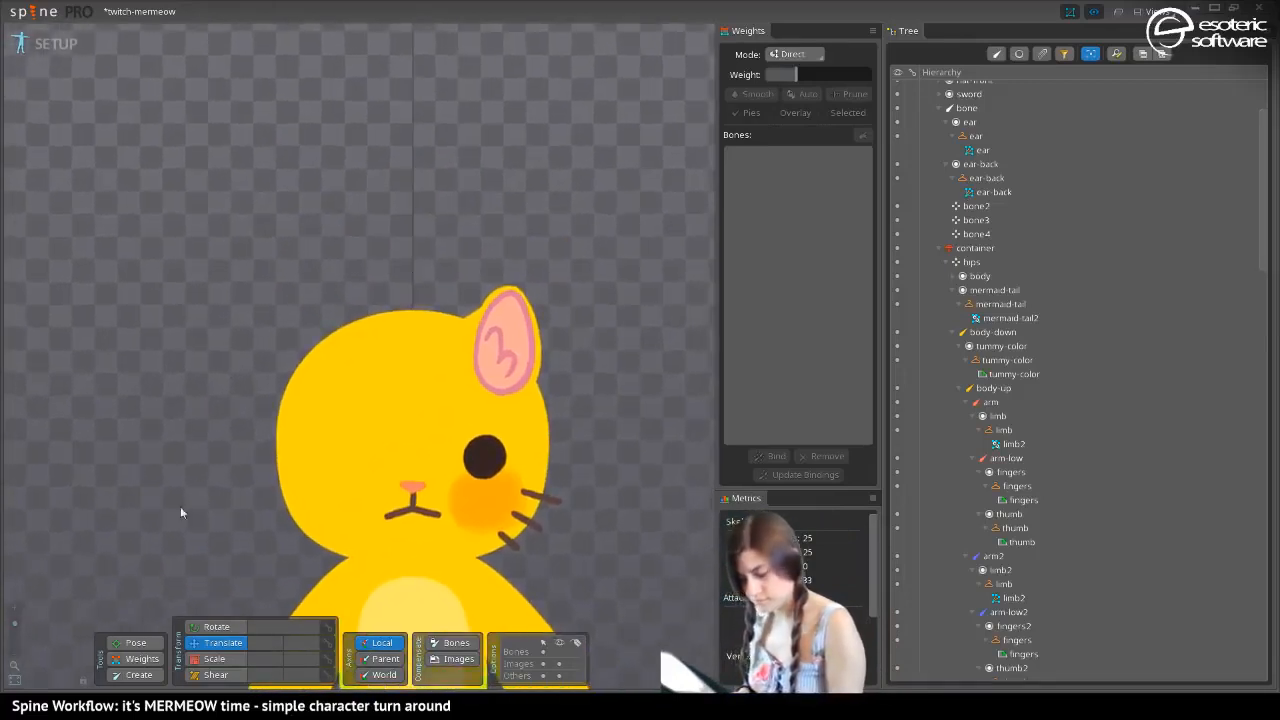
key("ctrl+s")
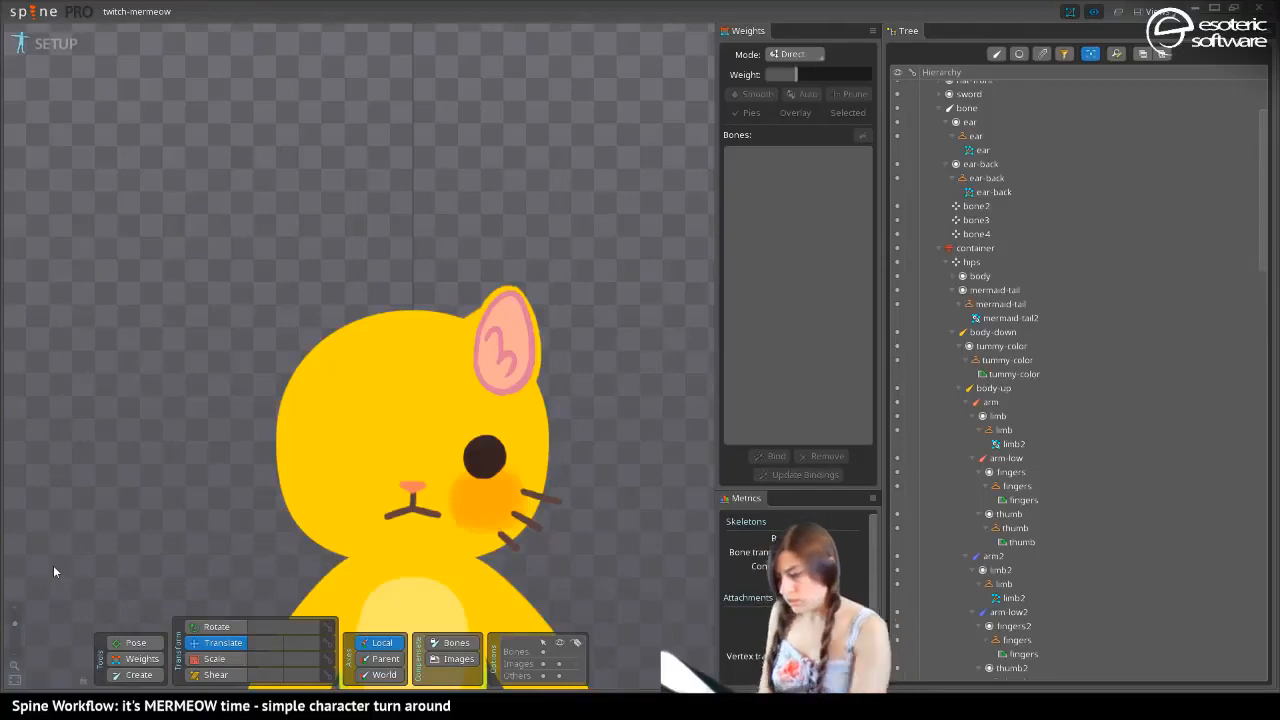
Try placing the ear and ear-back slots directly below the head slot in the draw order, undo both moves and save
left_click(499, 342)
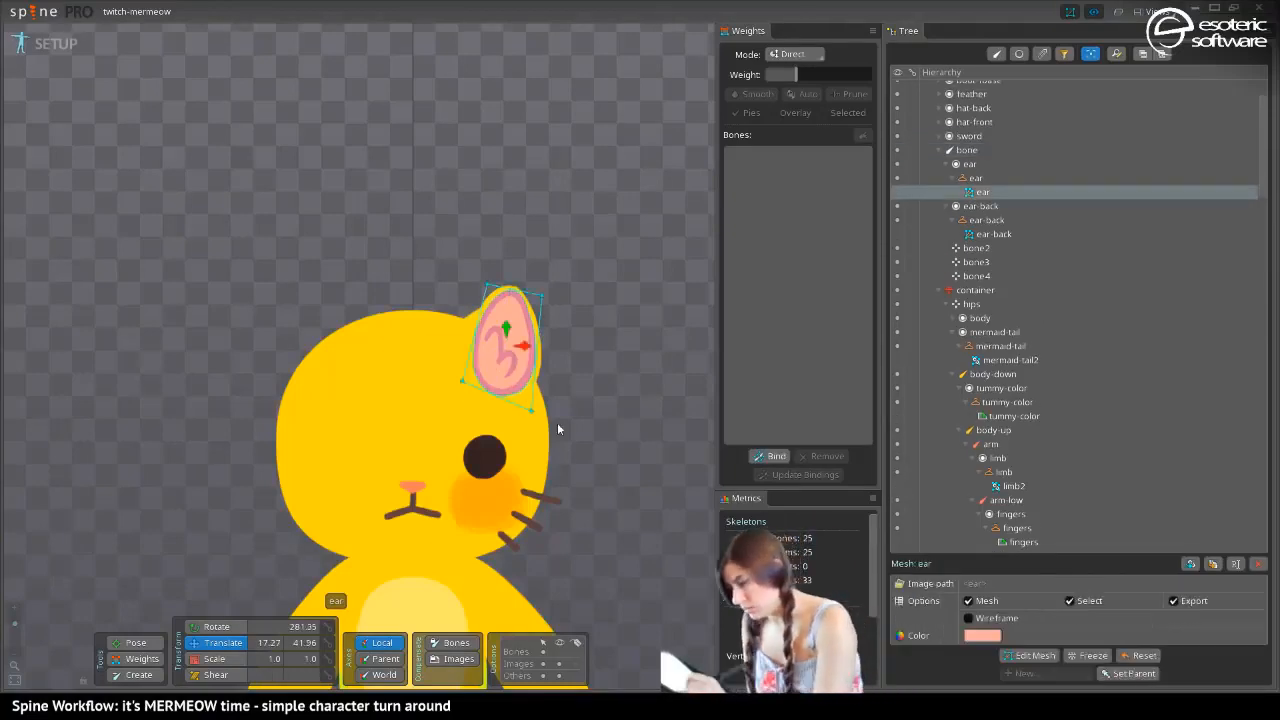
mouse_move(1264, 138)
left_mouse_down()
mouse_move(1273, 466)
mouse_move(1256, 445)
mouse_move(1255, 371)
mouse_move(1253, 432)
left_mouse_up()
left_click_drag(960, 253, 940, 420)
left_click_drag(950, 252, 950, 408)
key("space")
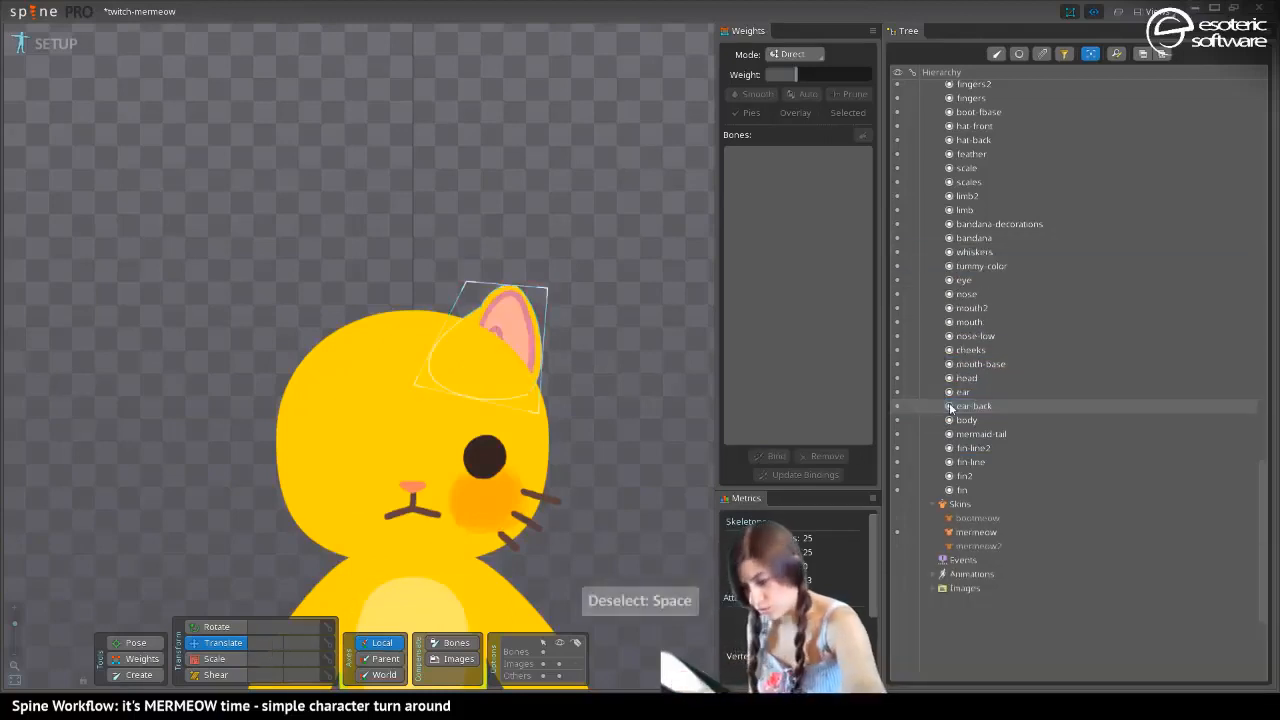
mouse_move(950, 408)
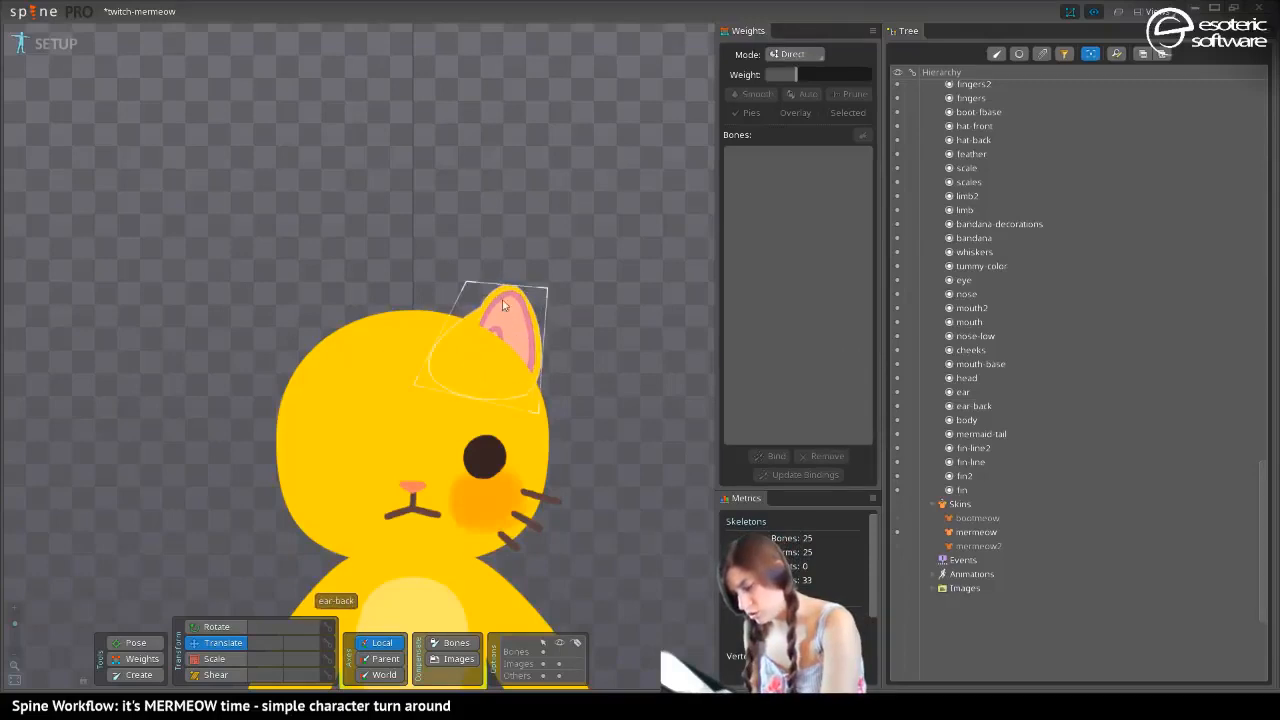
key("ctrl+z")
key("ctrl+z")
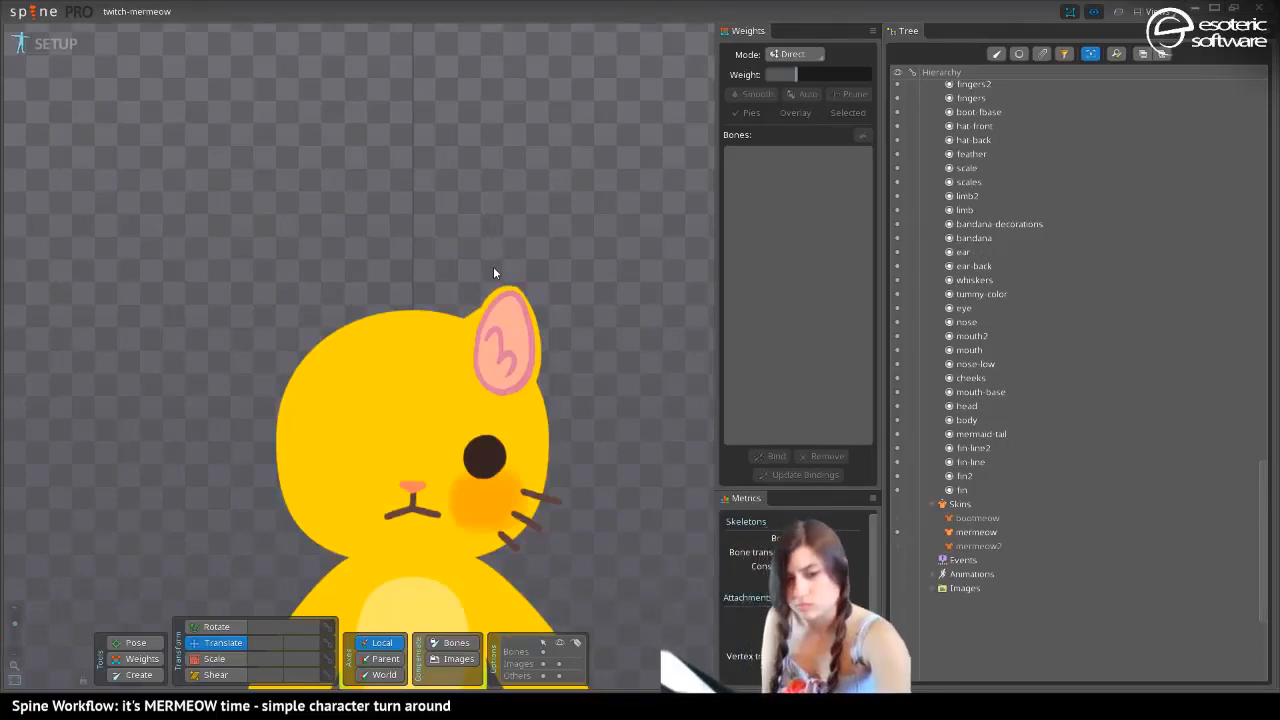
key("ctrl+s")
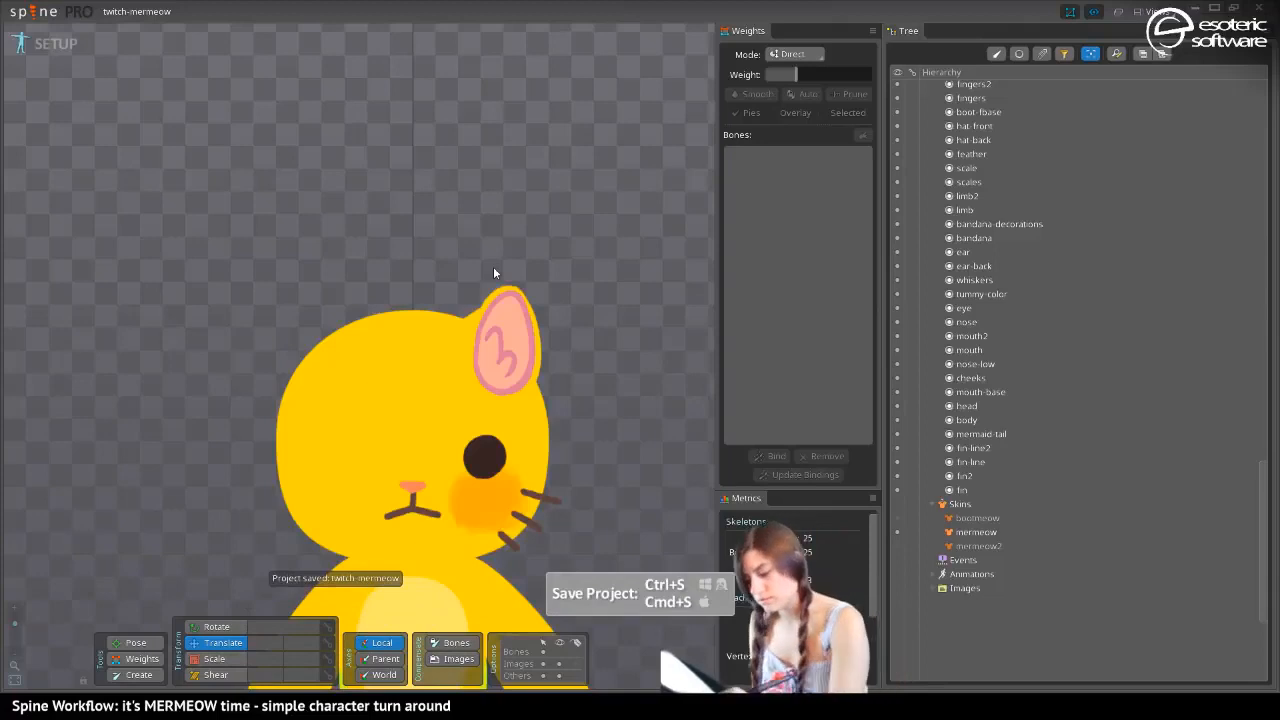
Duplicate the eye bone with its cheek and whiskers and move the copy horizontally to the mirrored spot across the nose
left_click_drag(289, 270, 280, 84)
left_click_drag(286, 211, 306, 298)
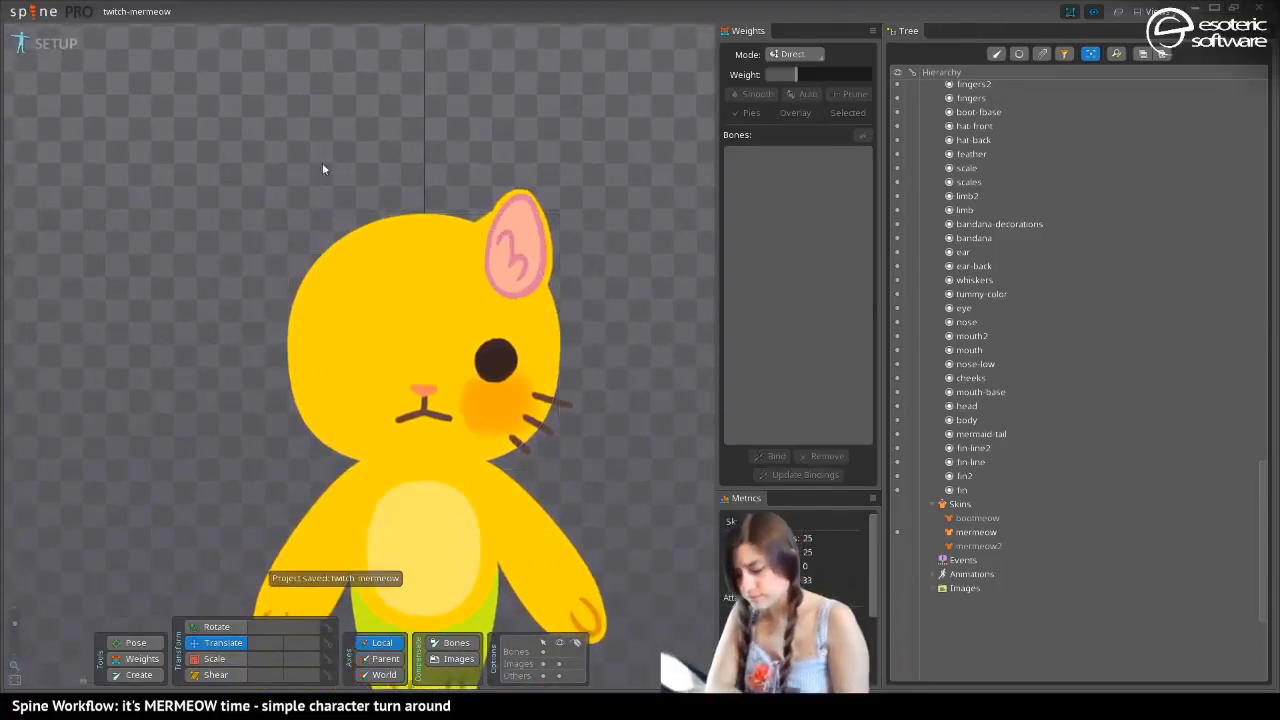
left_click(495, 364)
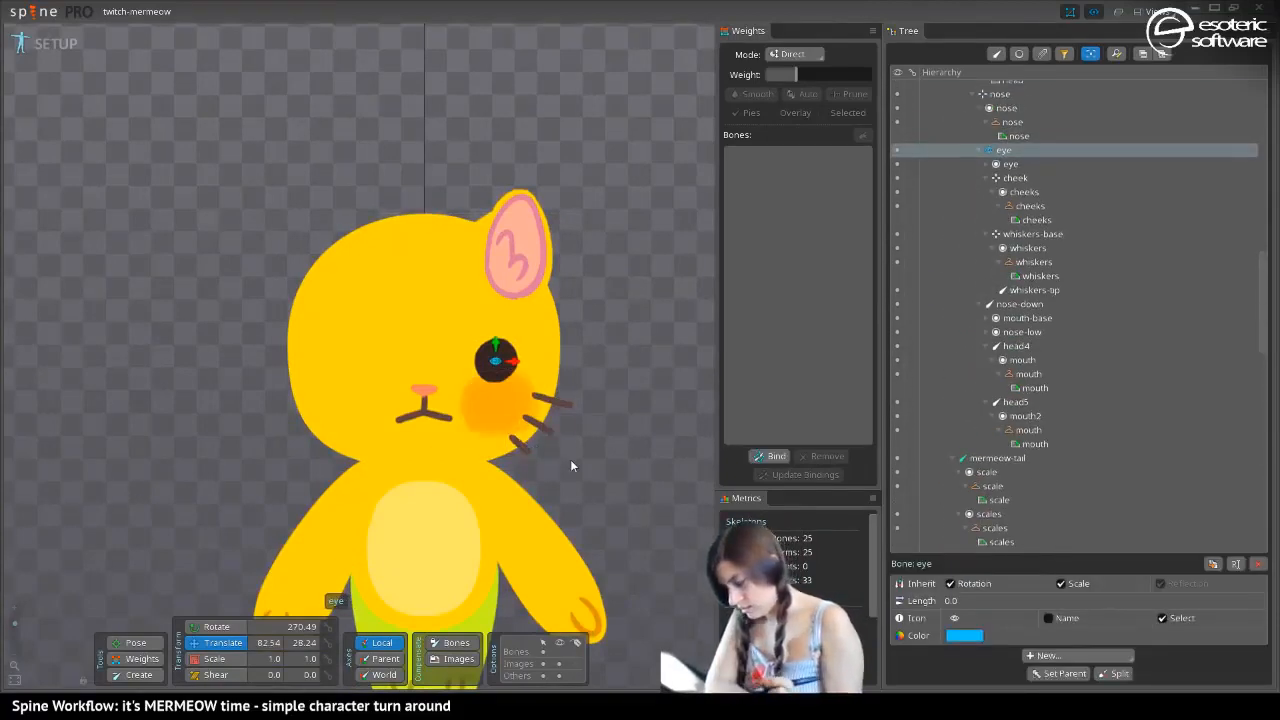
key("ctrl+d")
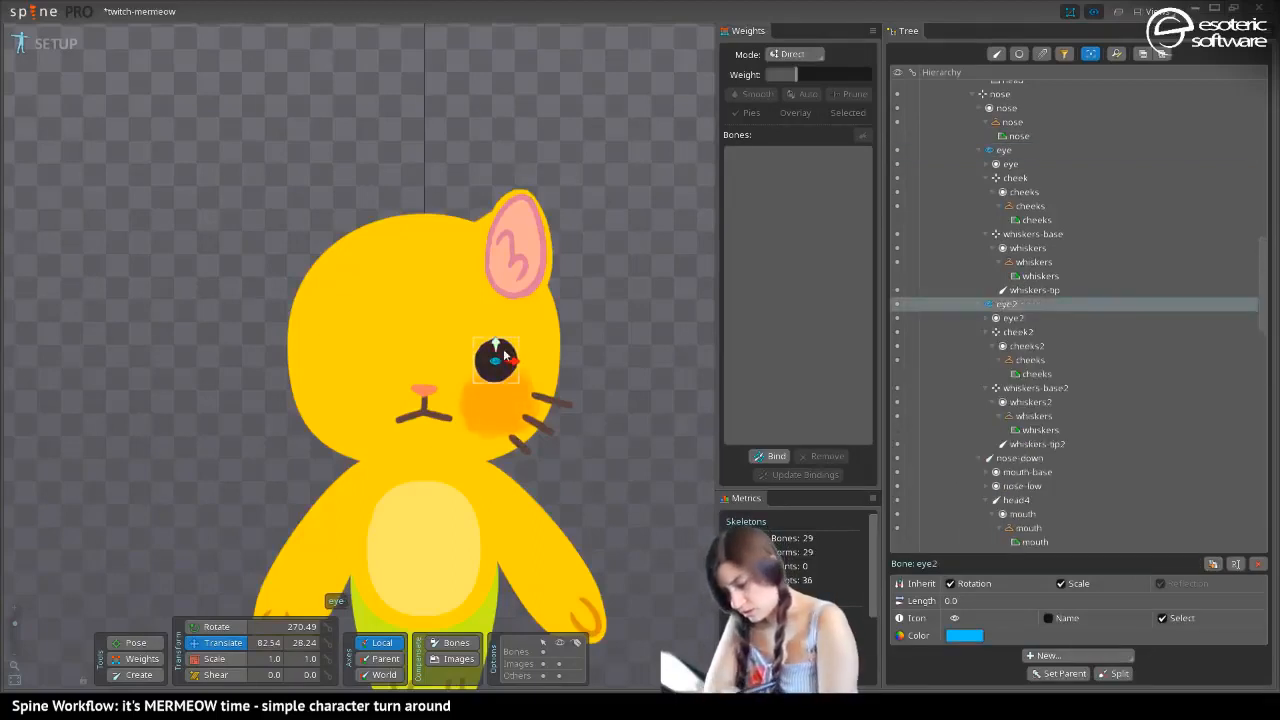
left_click_drag(512, 362, 372, 362)
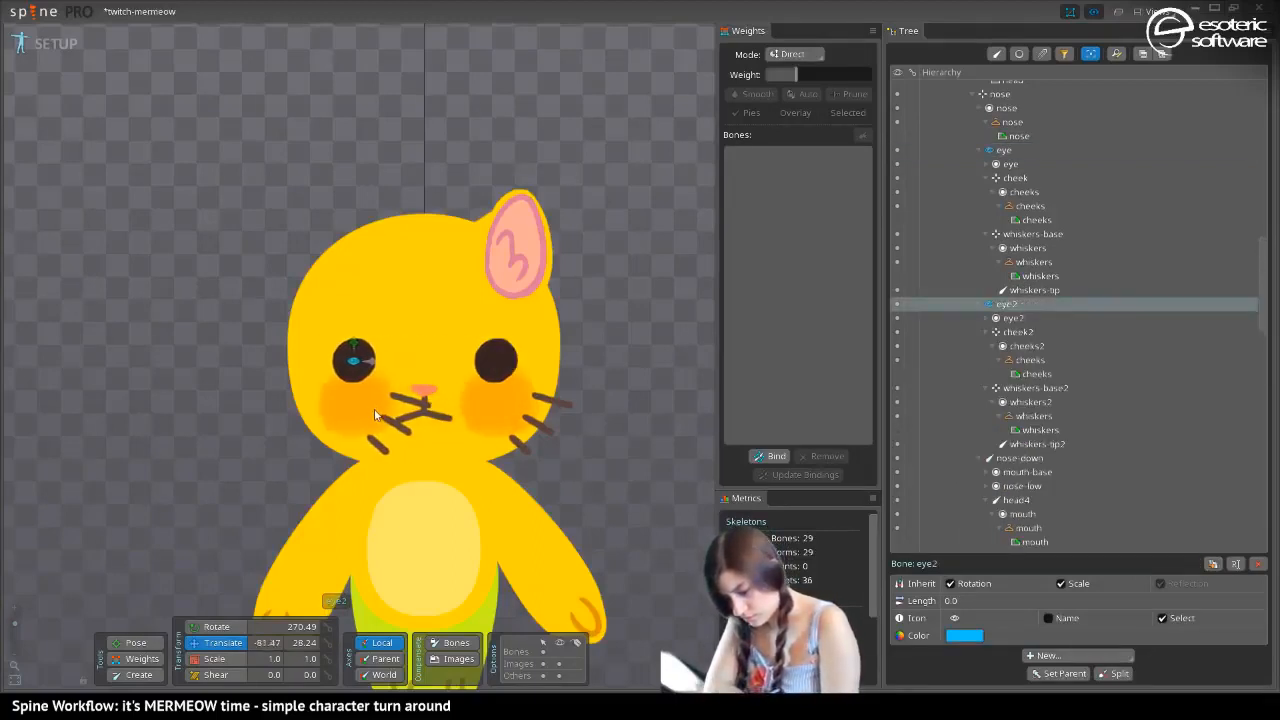
Move the duplicated cheek bone outward to a Y of about 8.9 and shift the duplicated whiskers-base bone outward to about 28.8
left_click(357, 406)
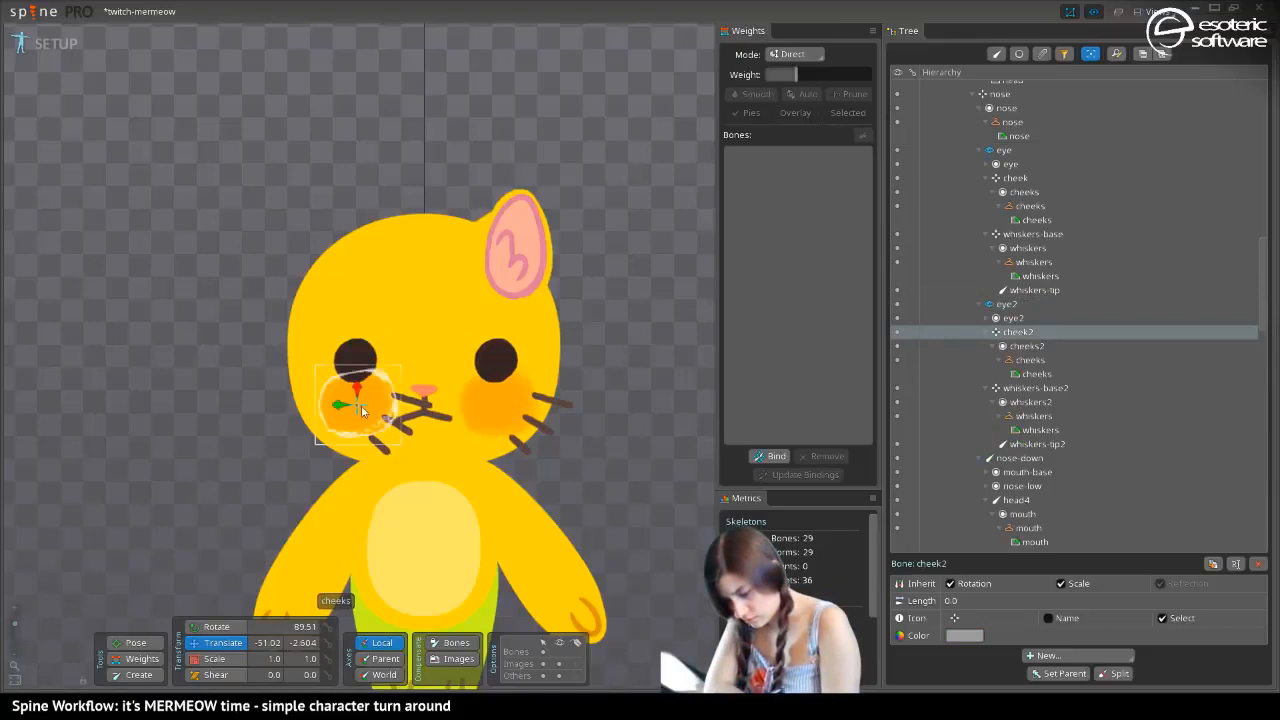
left_click_drag(341, 406, 326, 408)
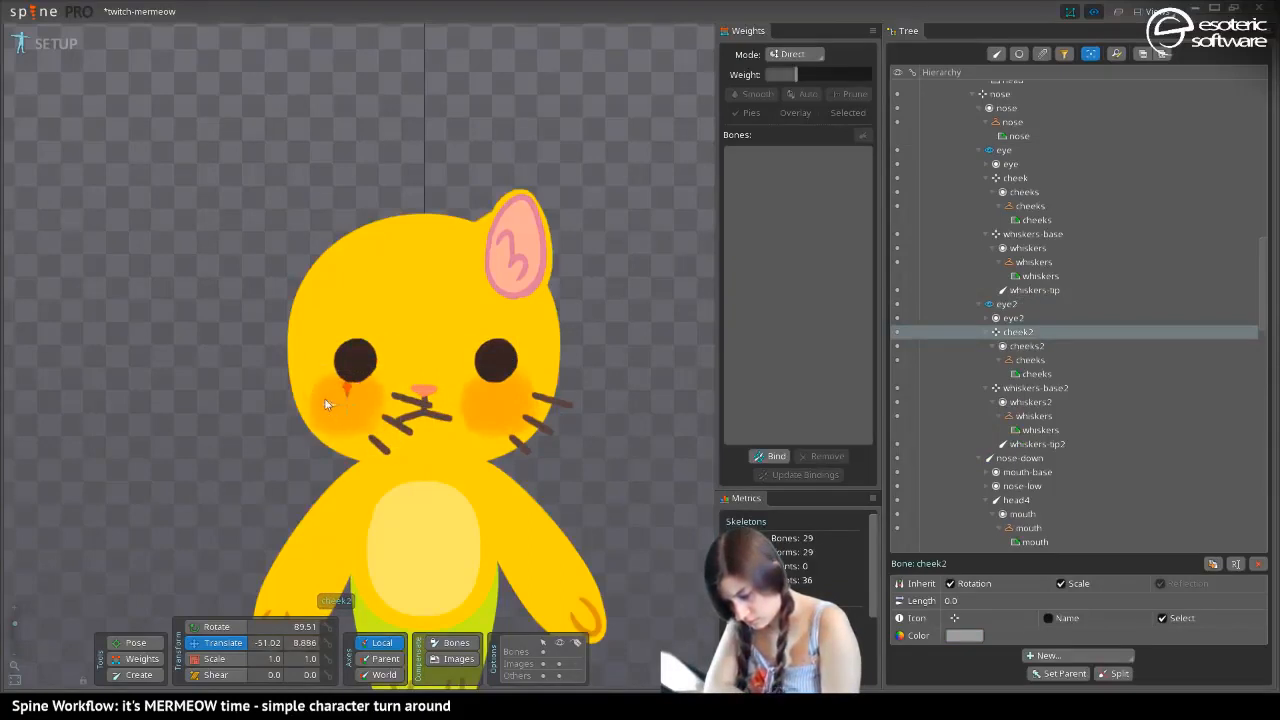
left_click(387, 421)
left_click_drag(367, 423, 307, 424)
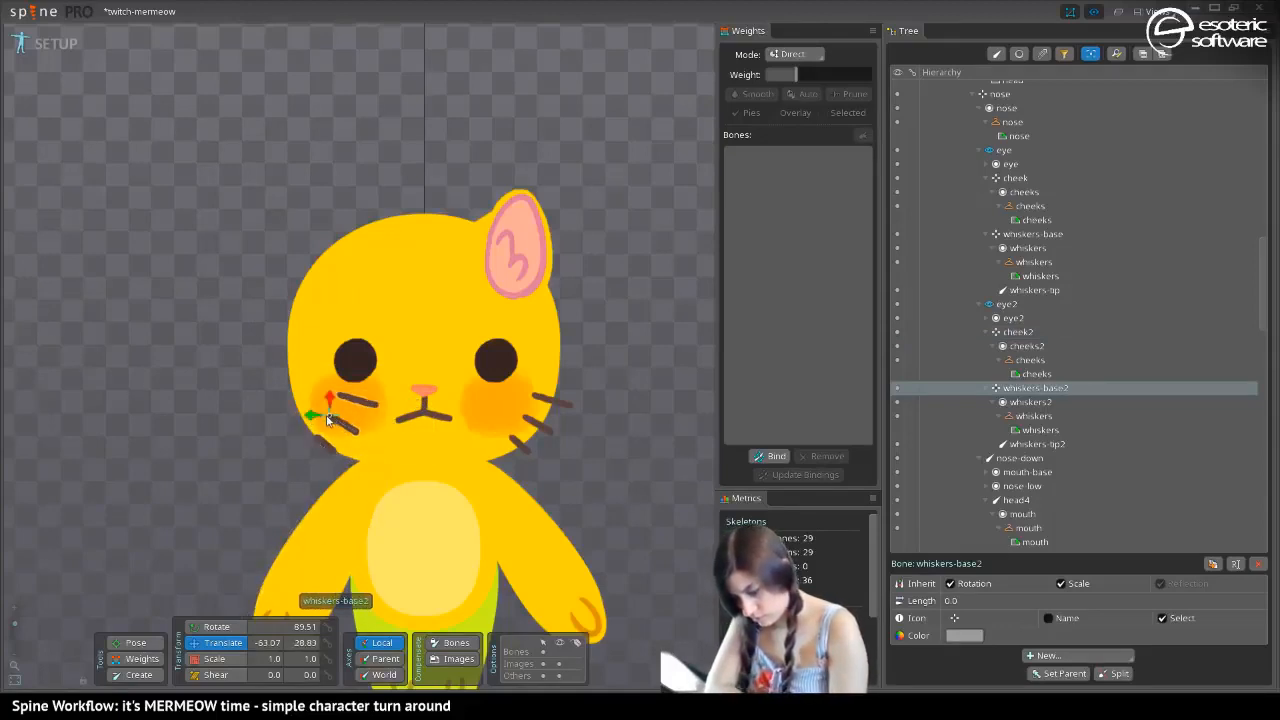
Mirror the duplicated whiskers-base bone with a Y scale of -1, shift it outward to a Y of about 40.3, and save
left_click(250, 659)
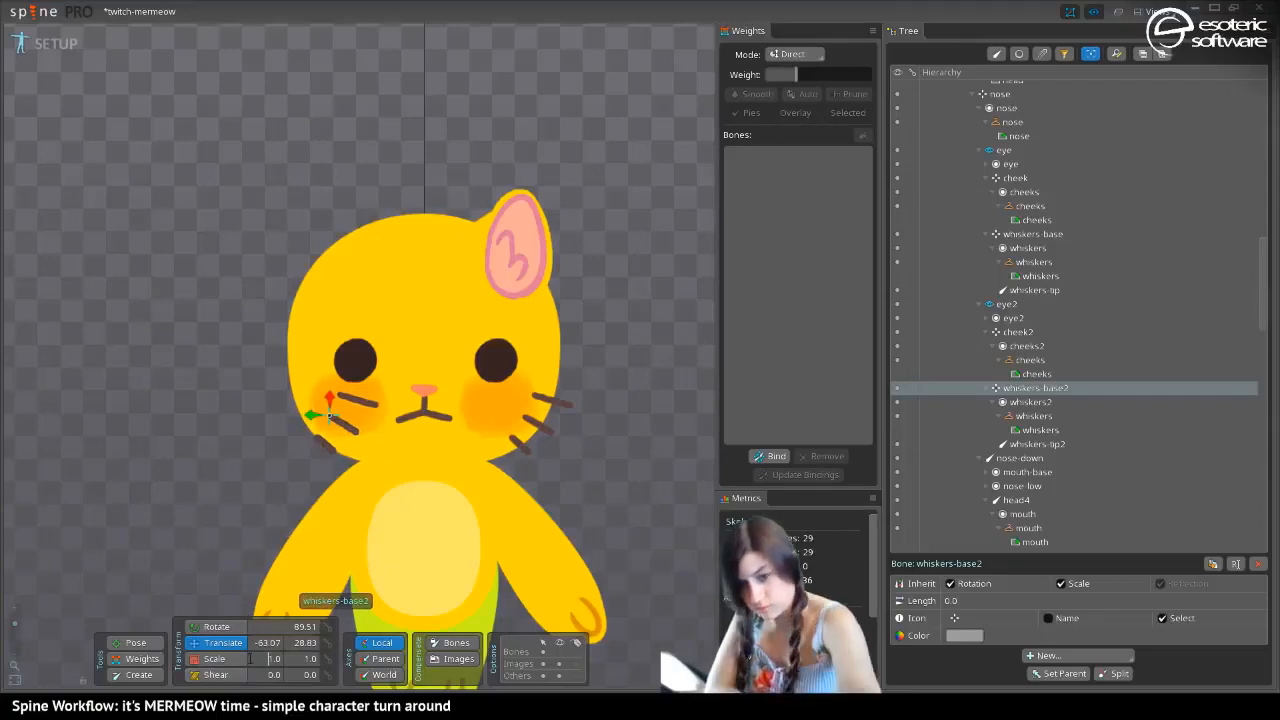
type("-")
key("BackSpace")
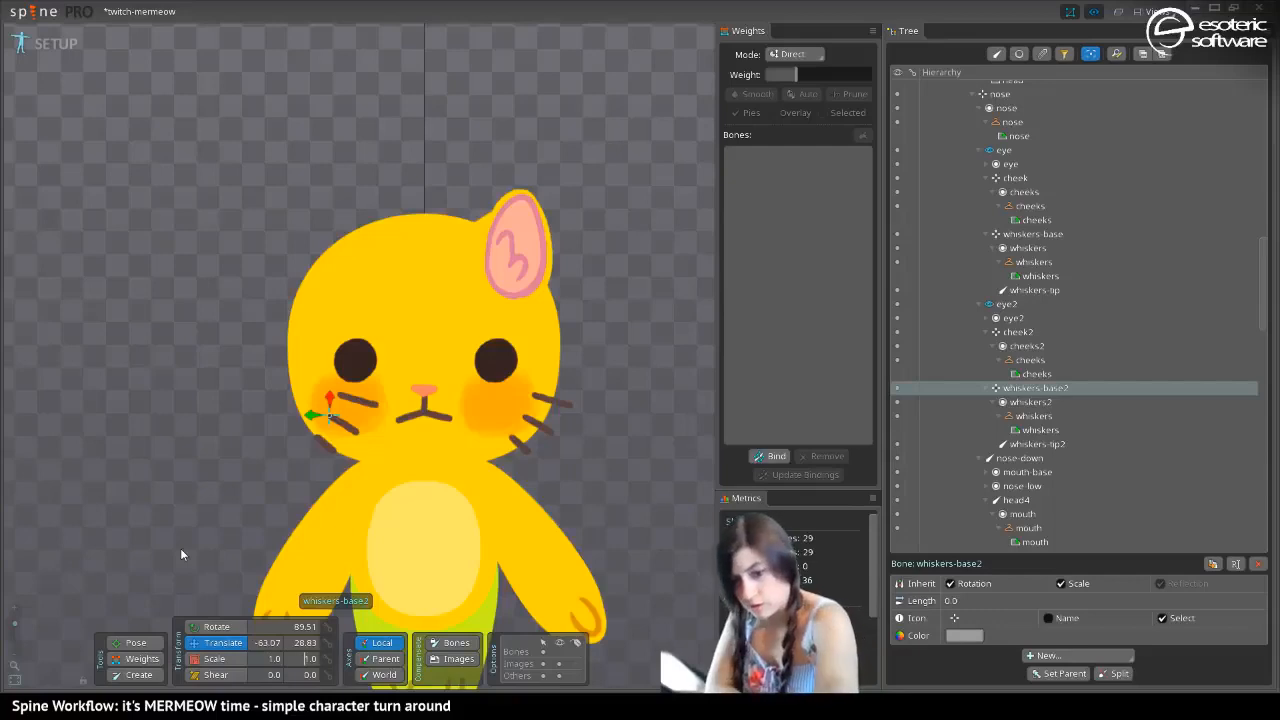
type("-")
mouse_move(345, 420)
left_mouse_down()
mouse_move(331, 432)
mouse_move(336, 421)
left_mouse_up()
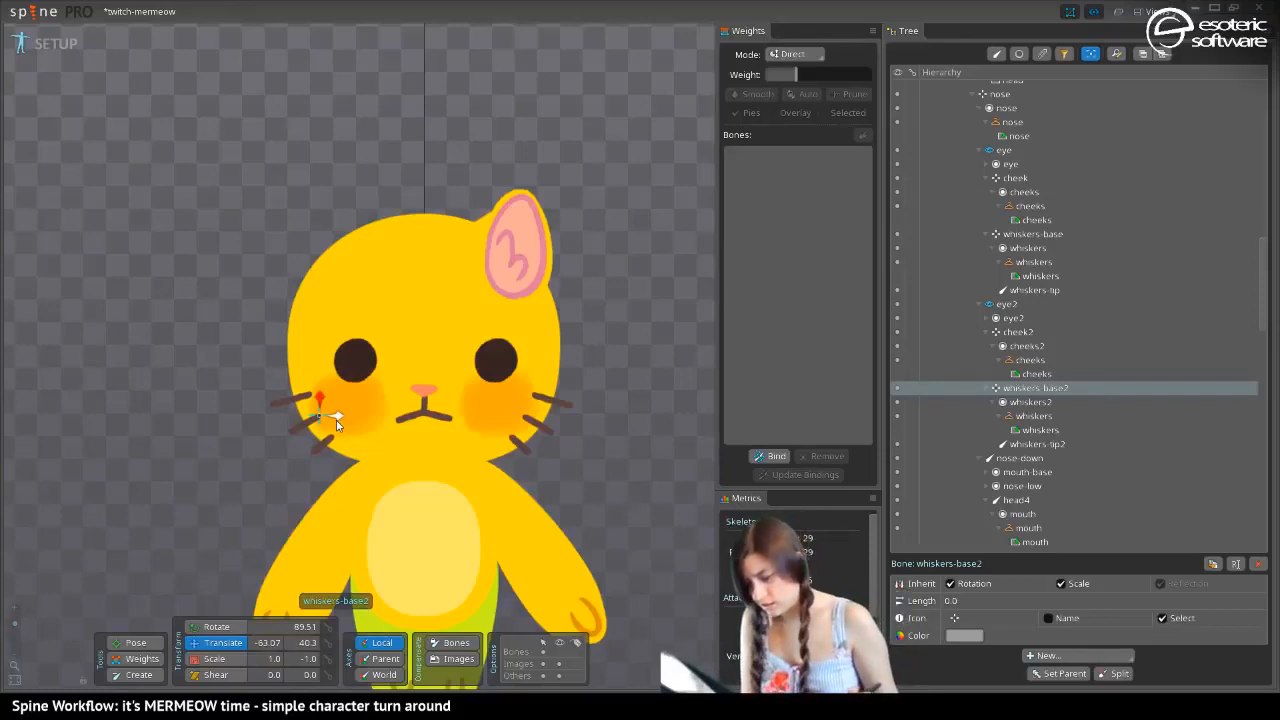
key("ctrl+s")
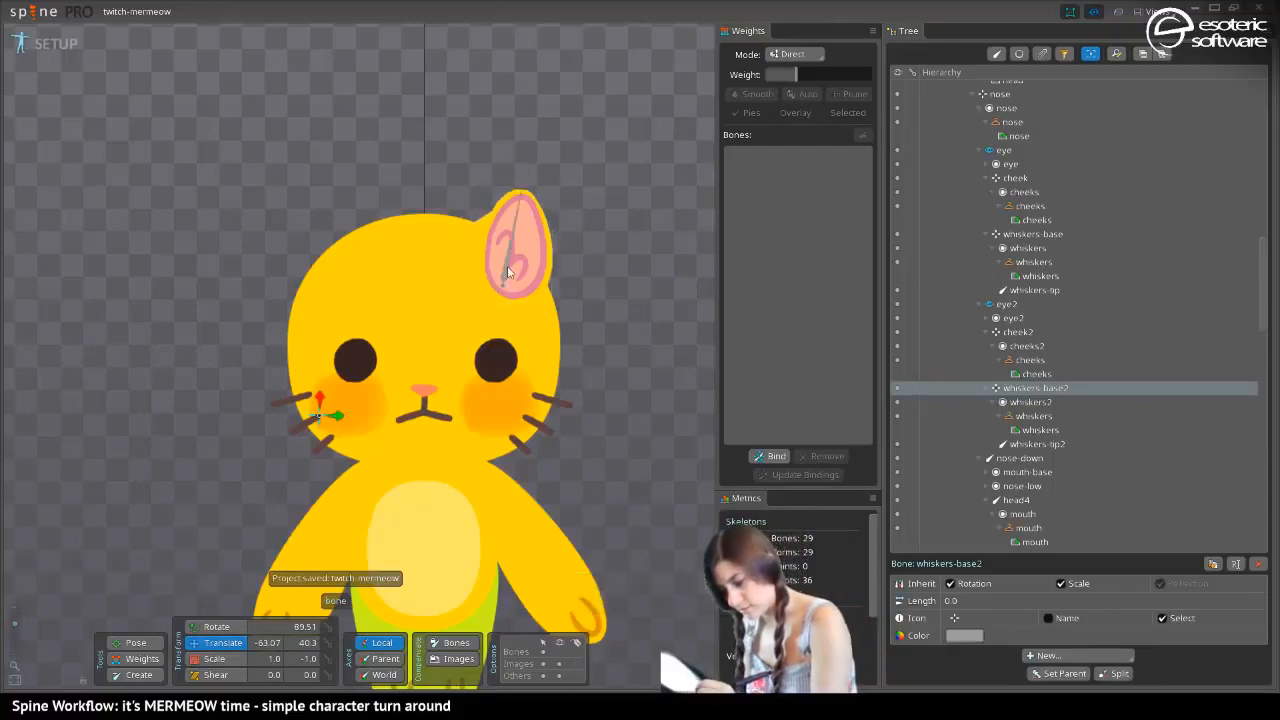
key("ctrl+s")
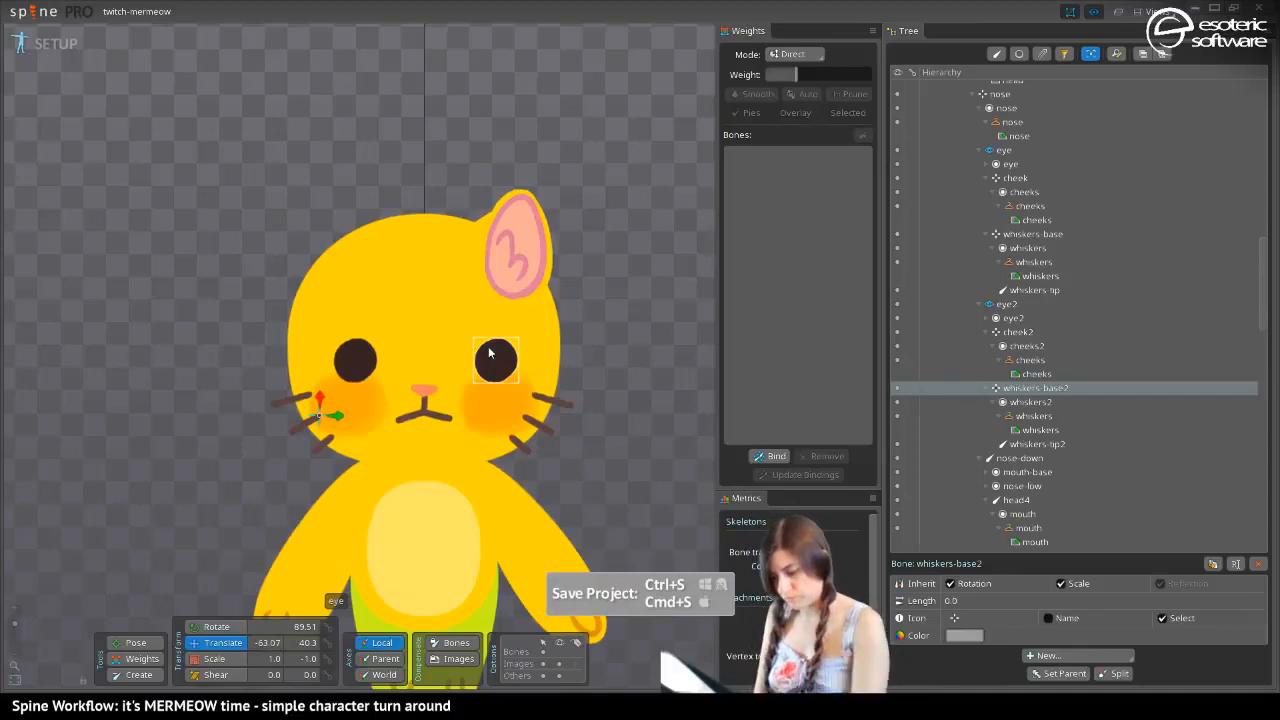
Cycle back and forth through the mermeow, mermeow2 and bootmeow skins to compare how the completed face looks in each
left_click_drag(272, 503, 260, 380)
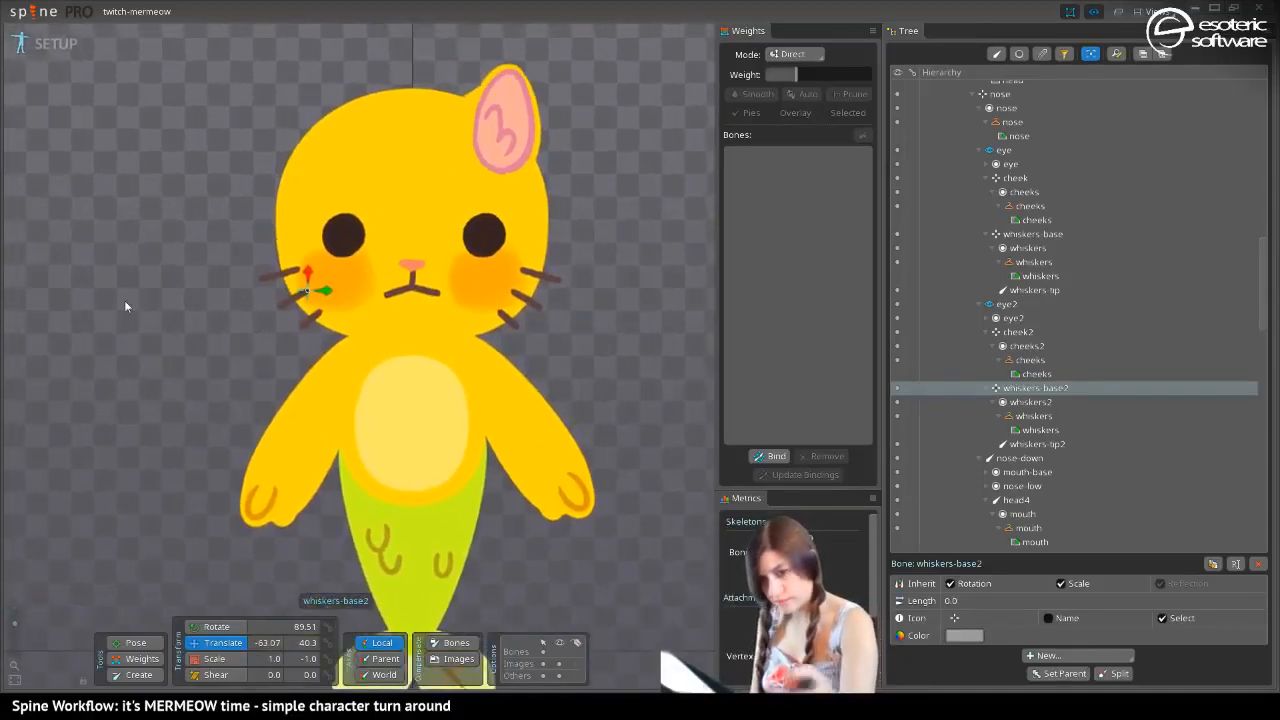
key("period")
key("period")
key("period")
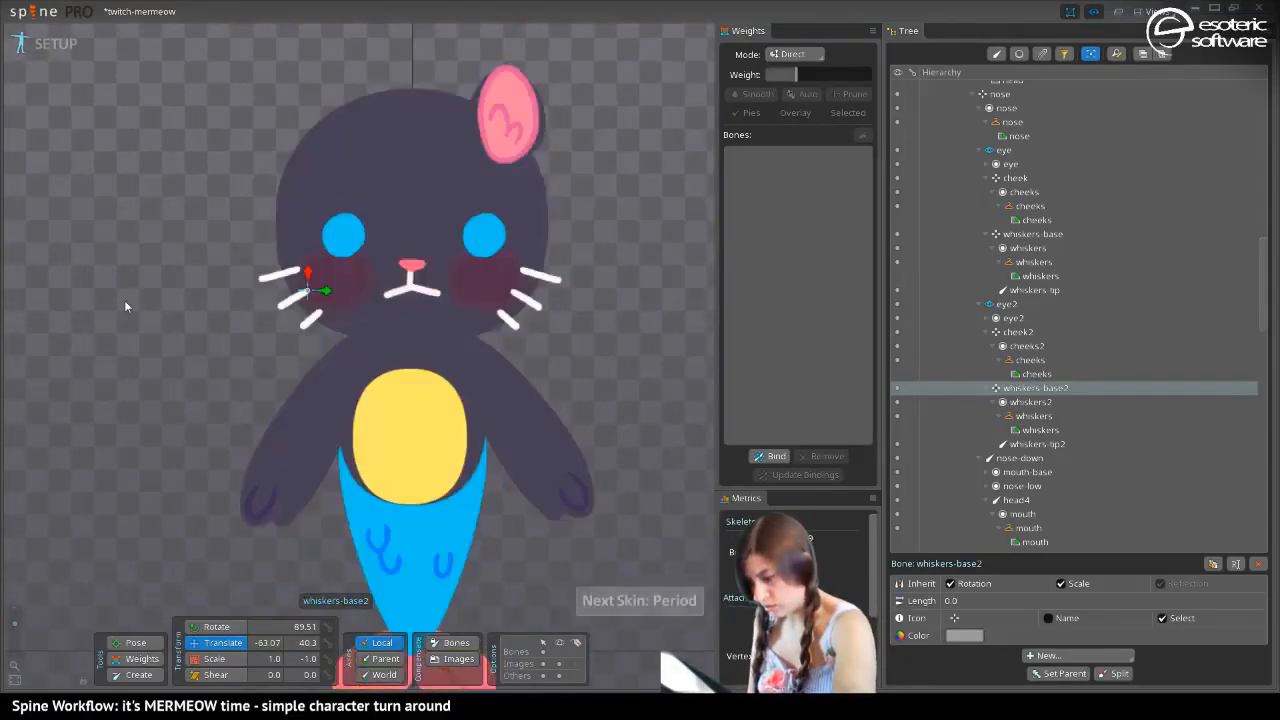
key("period")
key("period")
key("comma")
key("period")
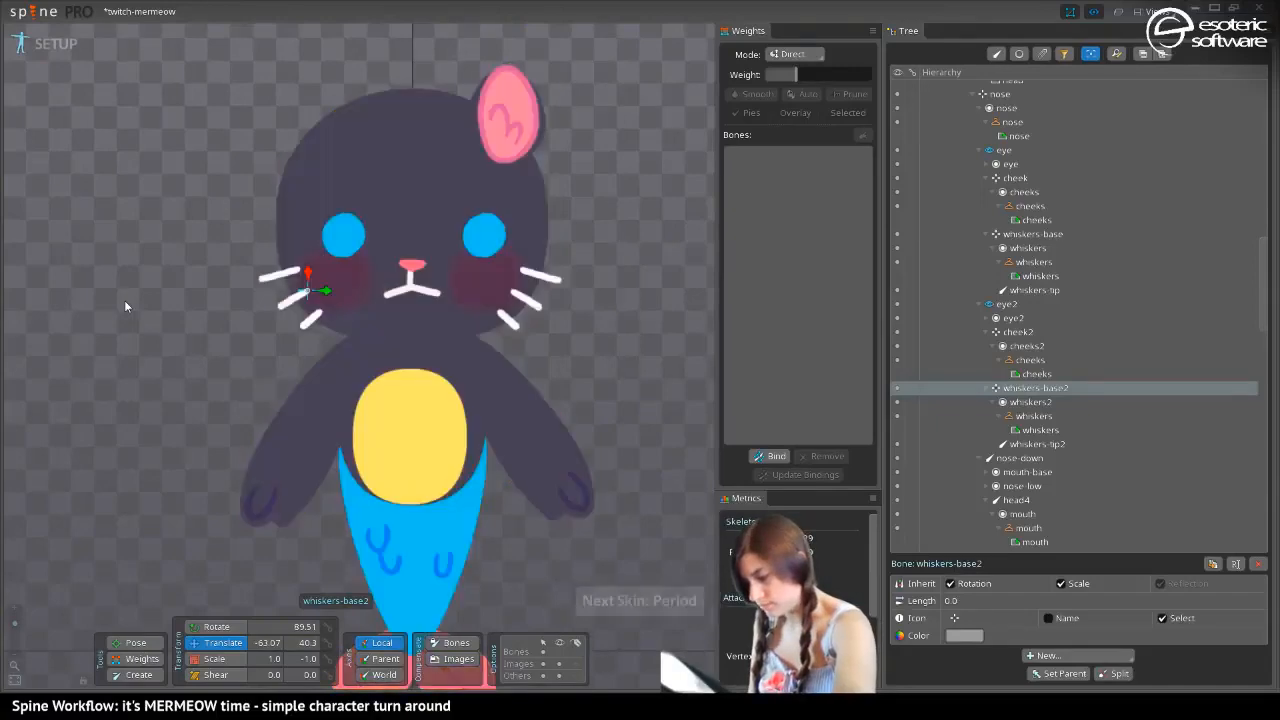
key("period")
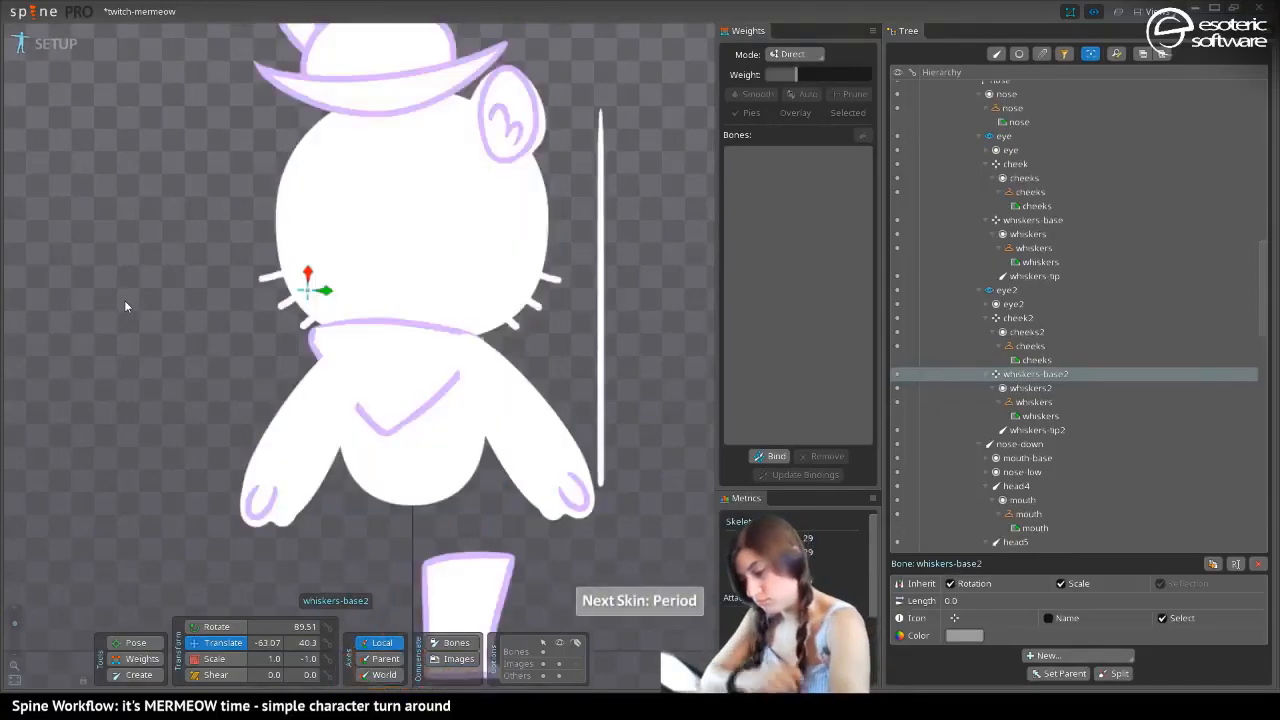
key("comma")
key("comma")
key("period")
key("comma")
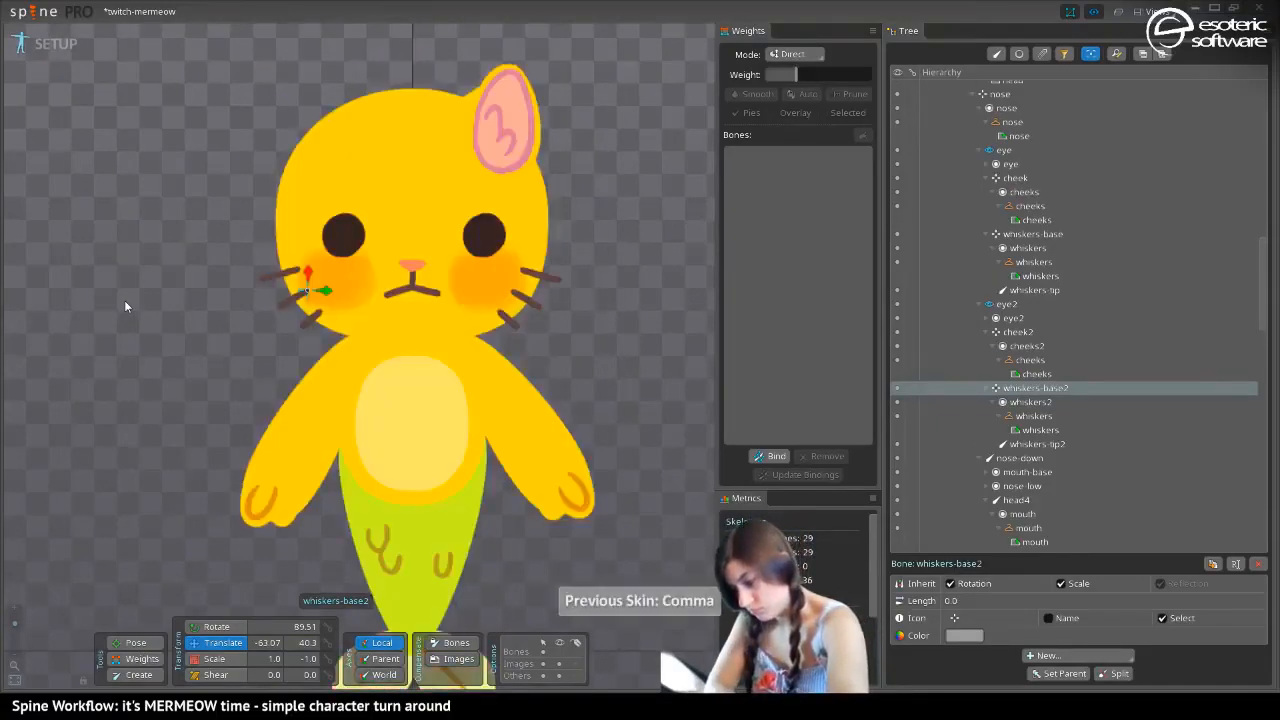
key("period")
key("comma")
key("period")
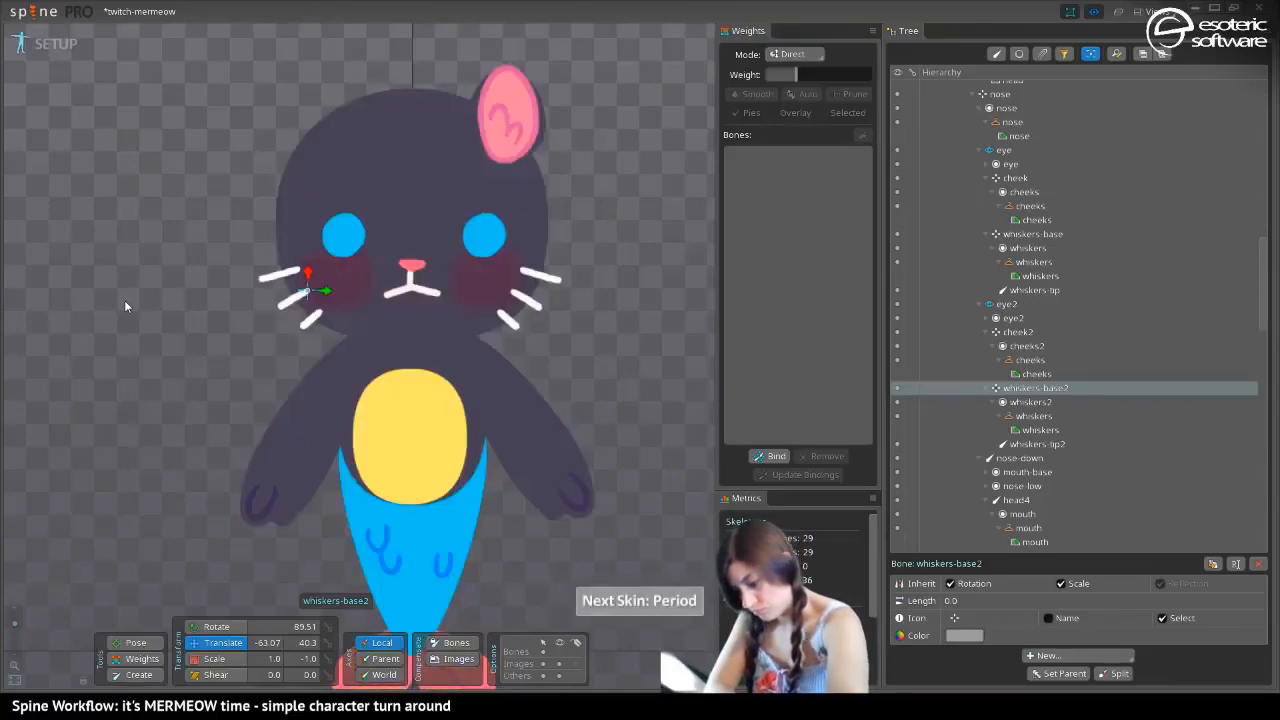
key("comma")
key("period")
key("comma")
Recolor the tummy-color region of the dark cat skin to a muted purple-gray, 615B67FF
key("period")
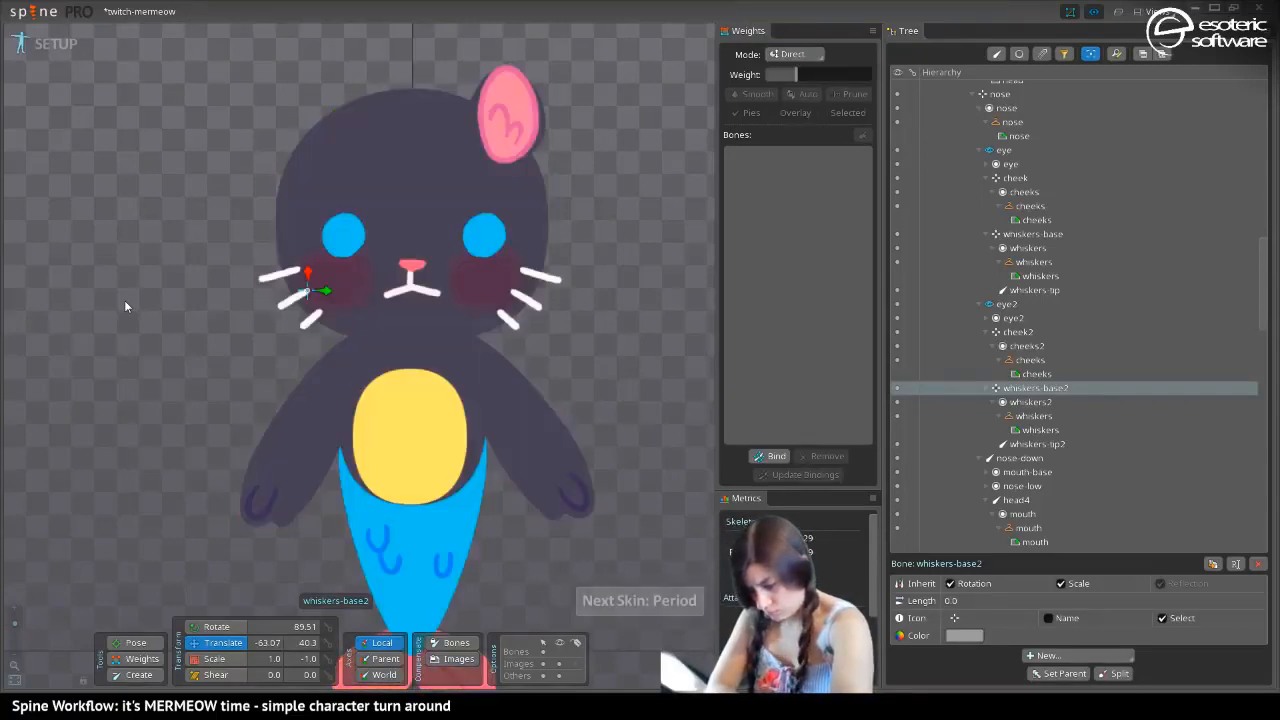
left_click(397, 444)
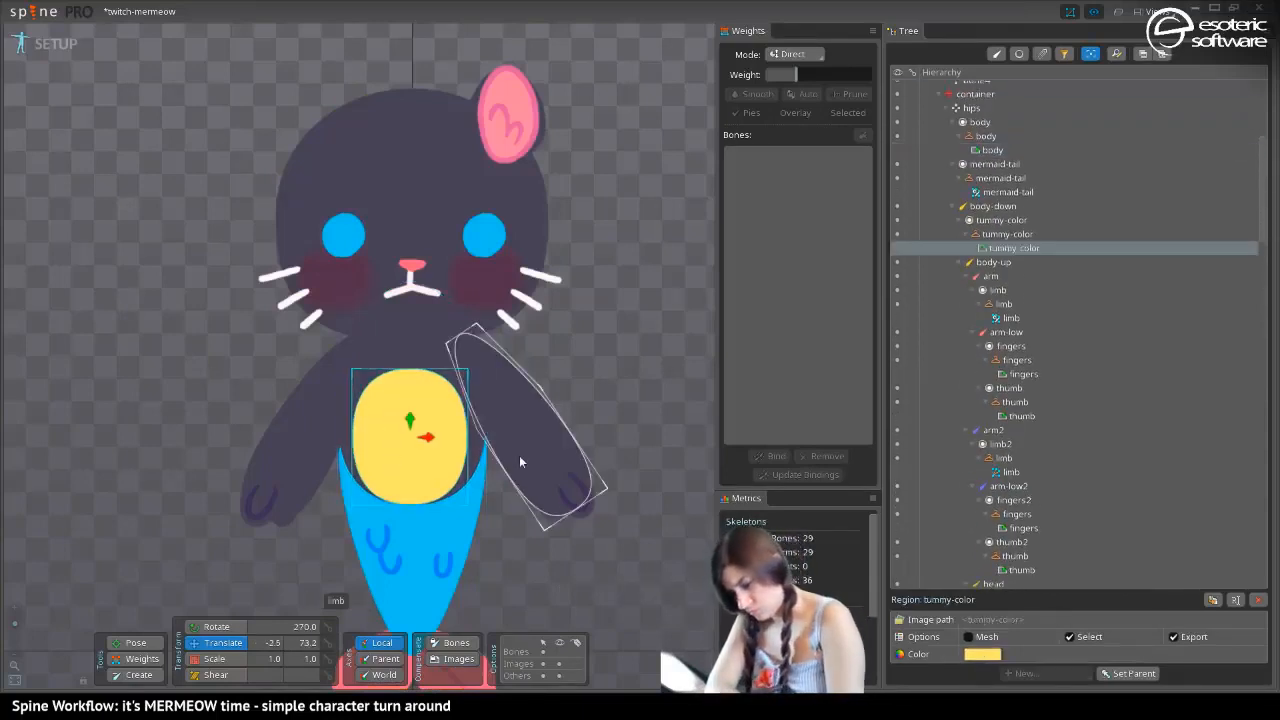
left_click(986, 655)
left_click(661, 304)
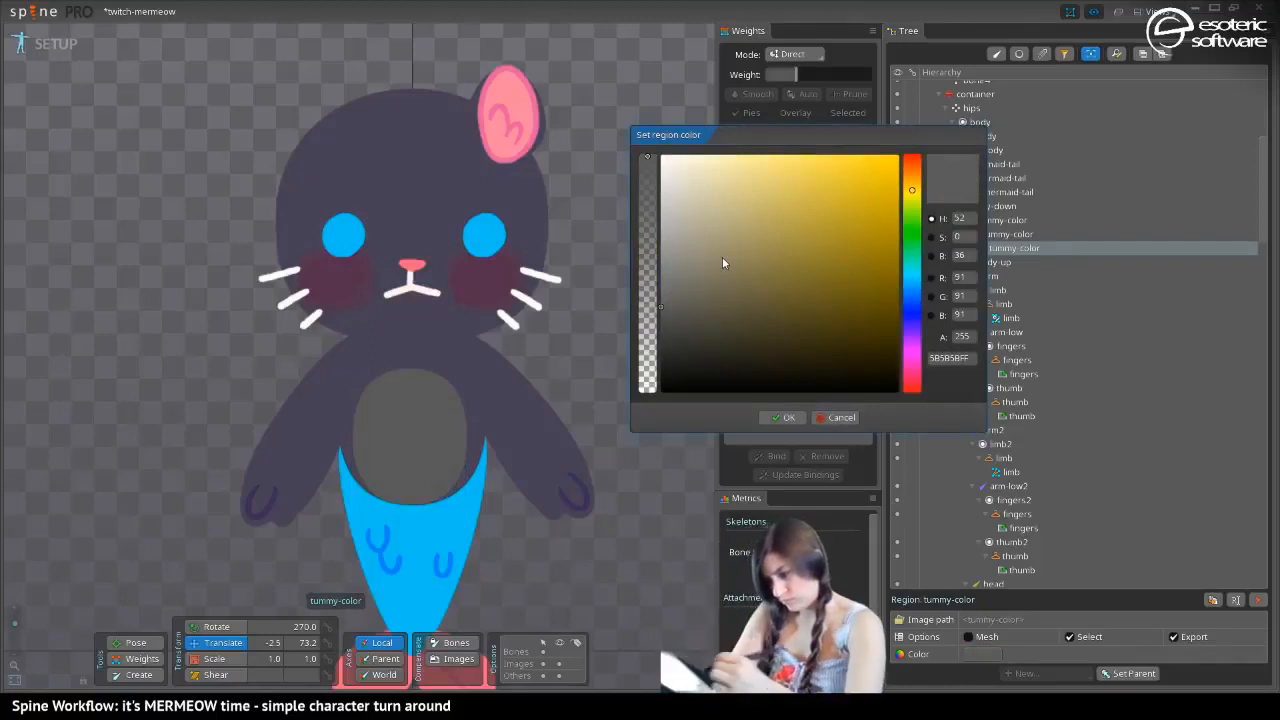
left_click(912, 275)
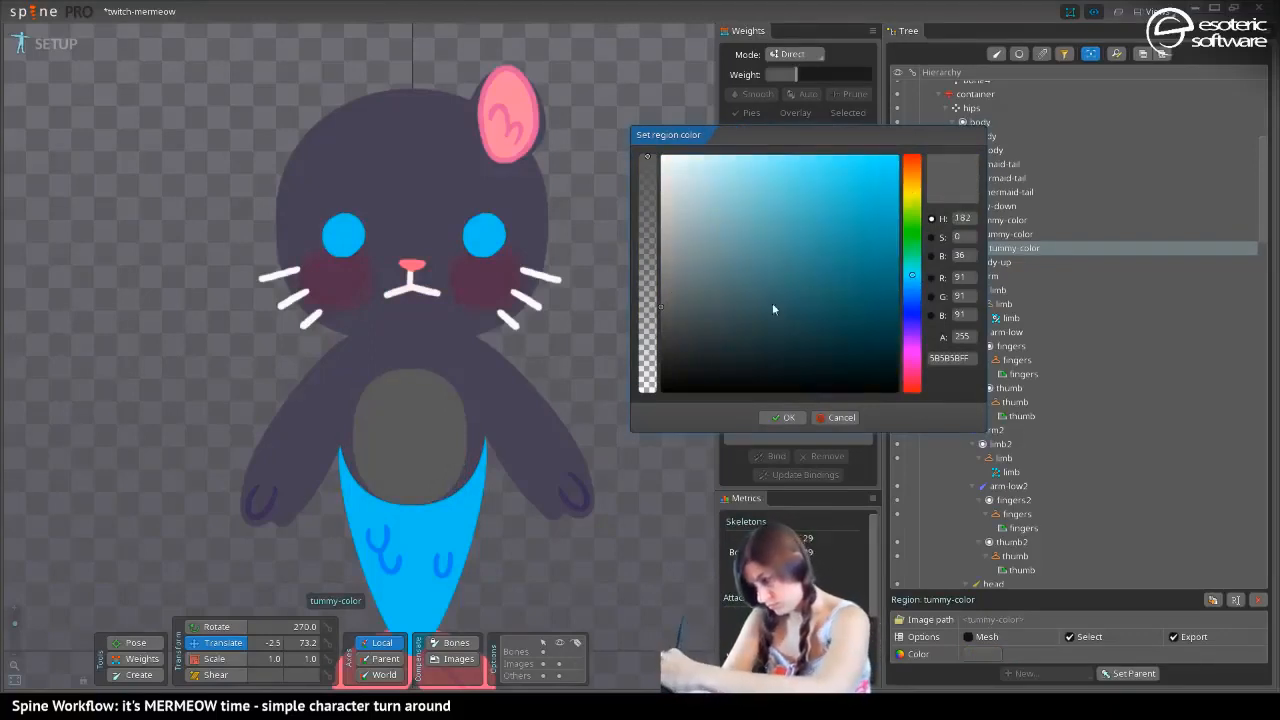
left_click_drag(691, 320, 685, 283)
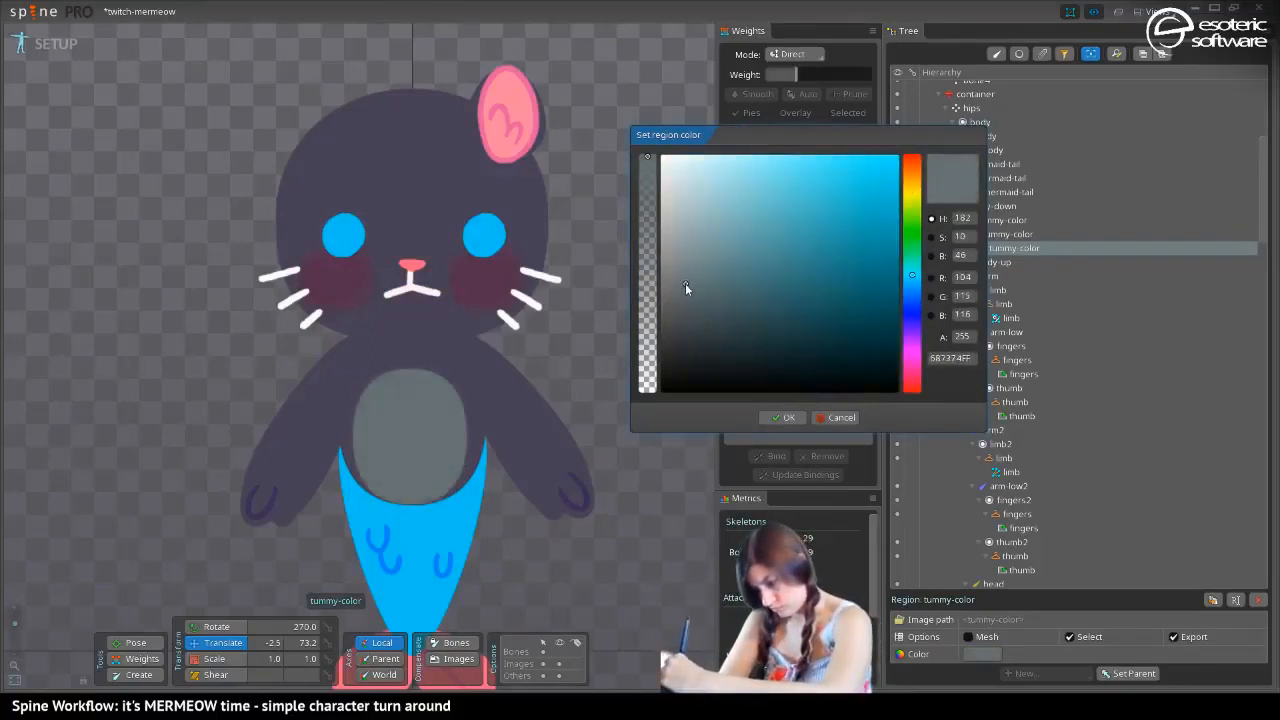
left_click_drag(914, 316, 917, 338)
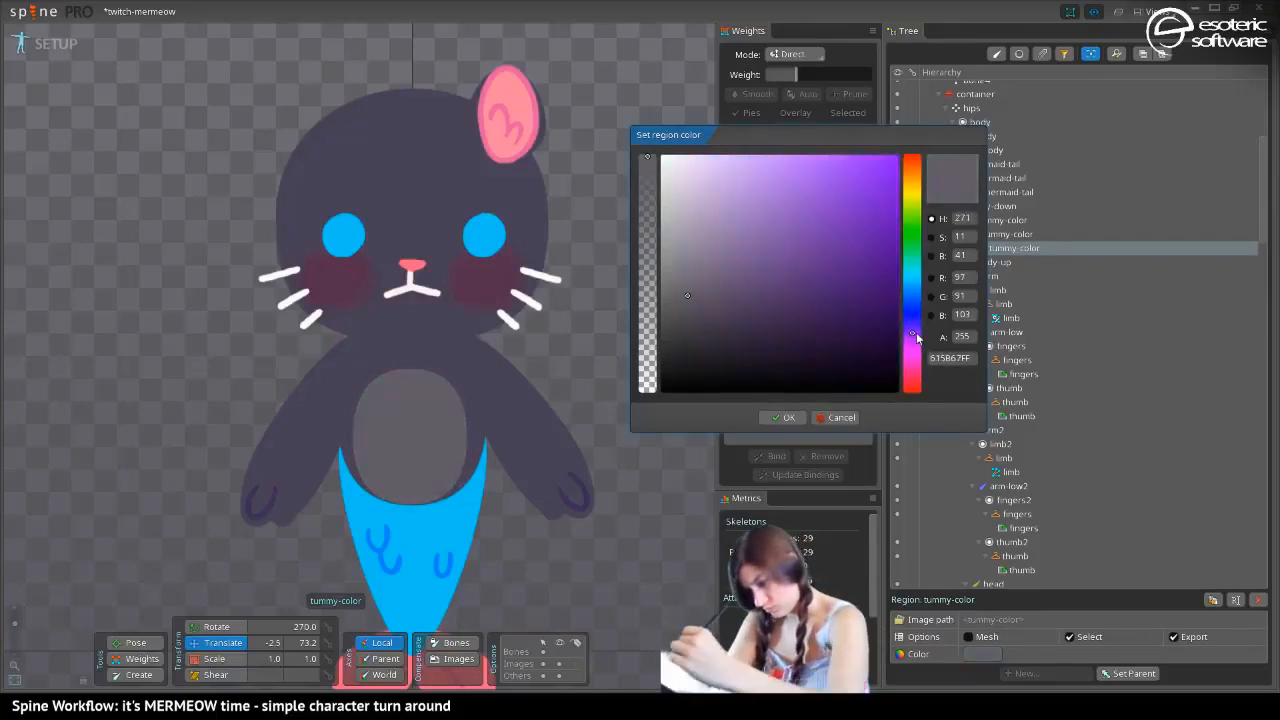
left_click(785, 418)
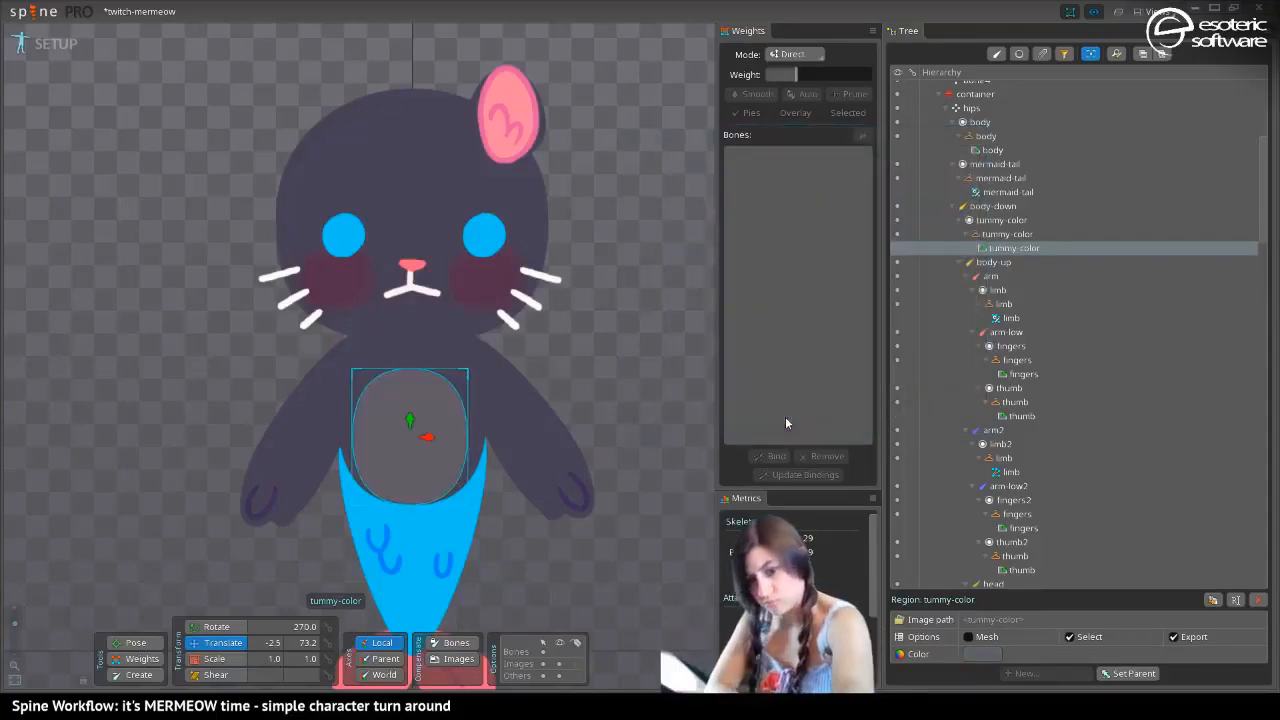
Copy the tummy-color transform from the yellow cat skin and paste it onto the dark cat's tummy-color region
key("comma")
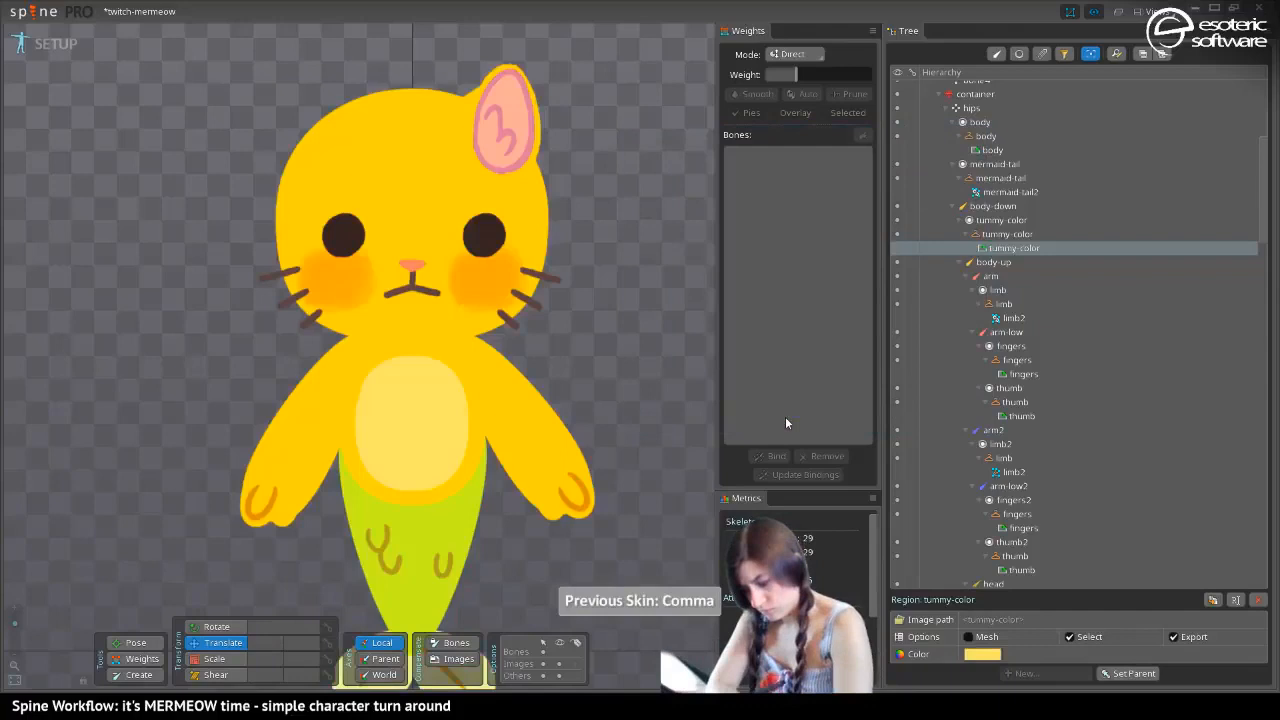
left_click(427, 418)
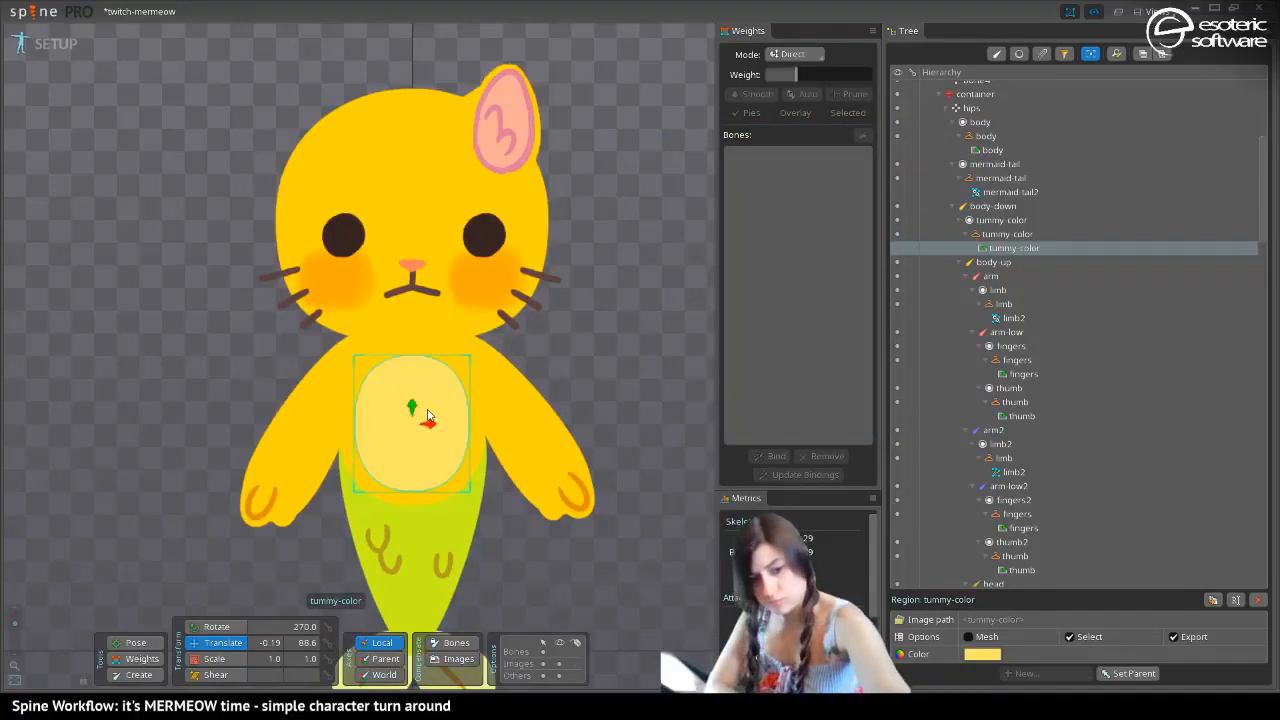
key("ctrl+c")
key("period")
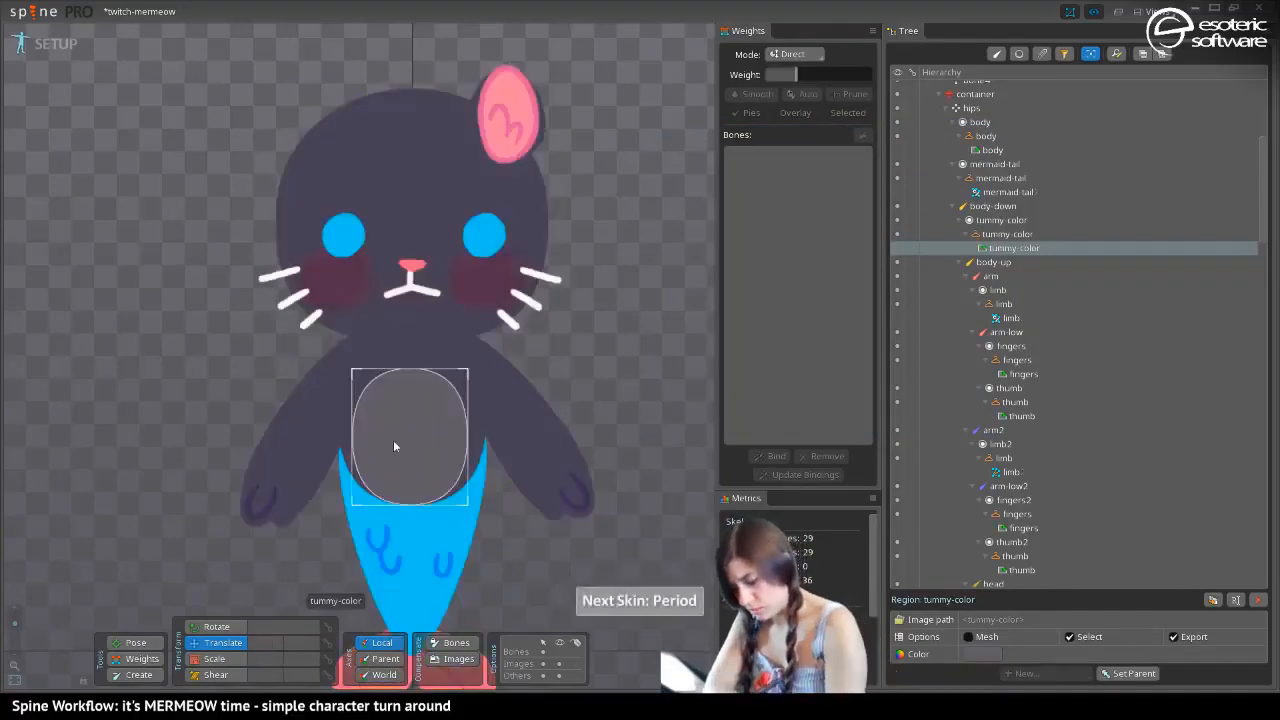
key("ctrl+v")
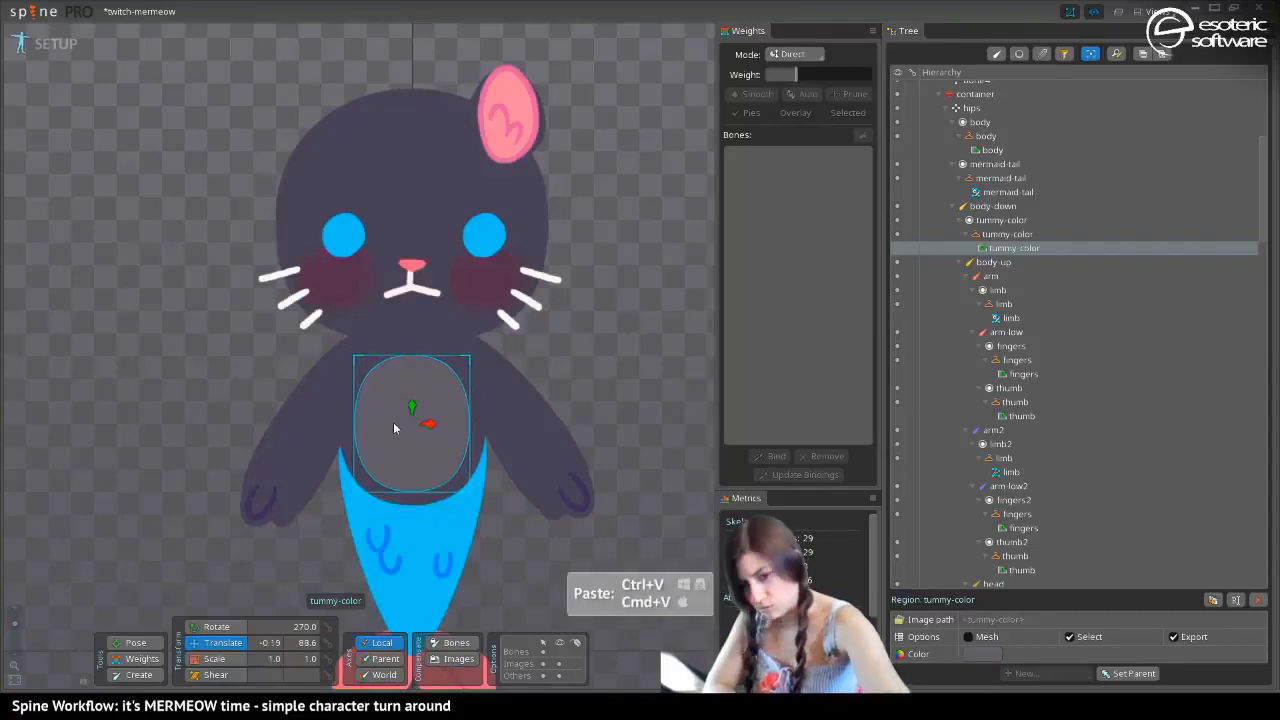
Paste the same transform onto the tummy-color region of the white boot-cat skin and save the project
key("period")
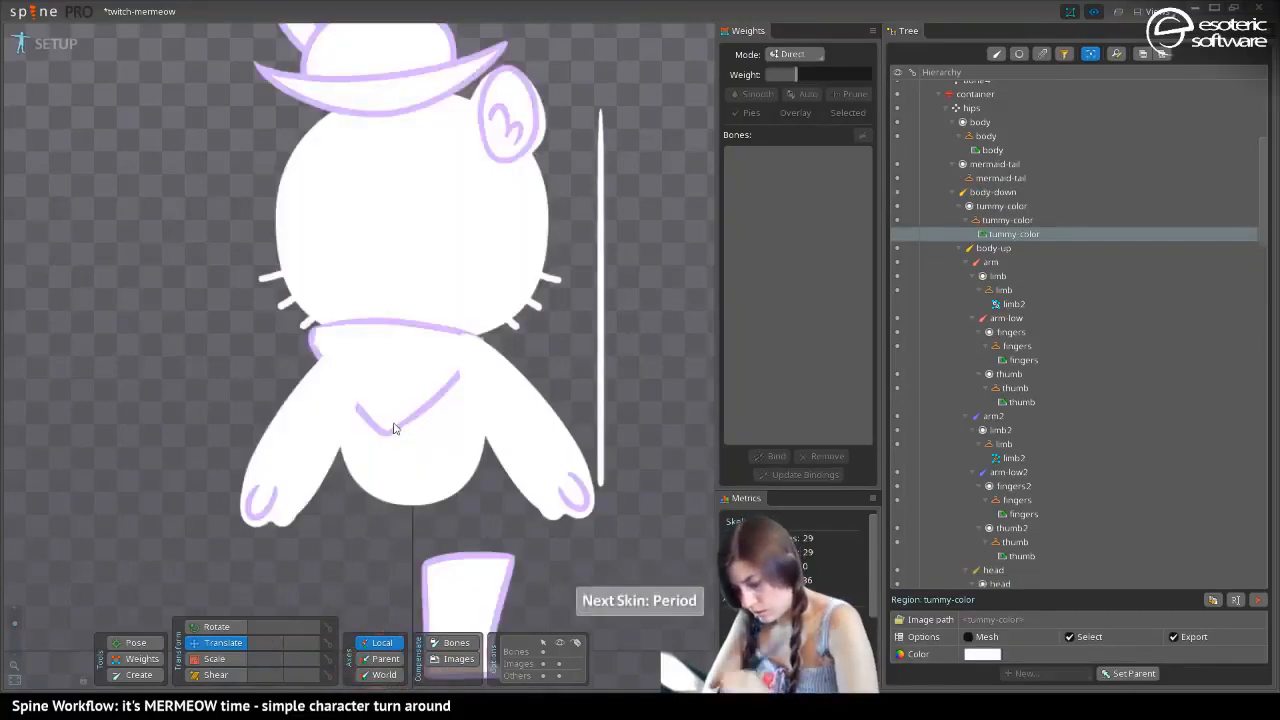
left_click(433, 488)
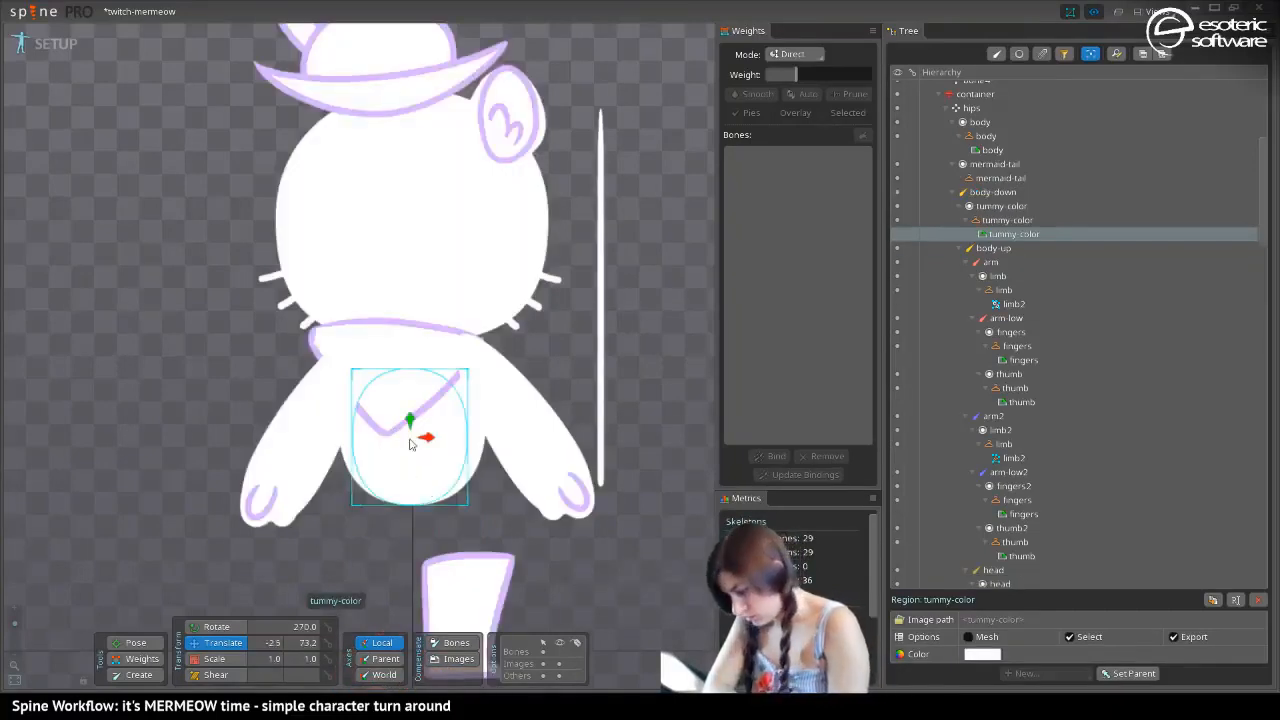
key("ctrl+v")
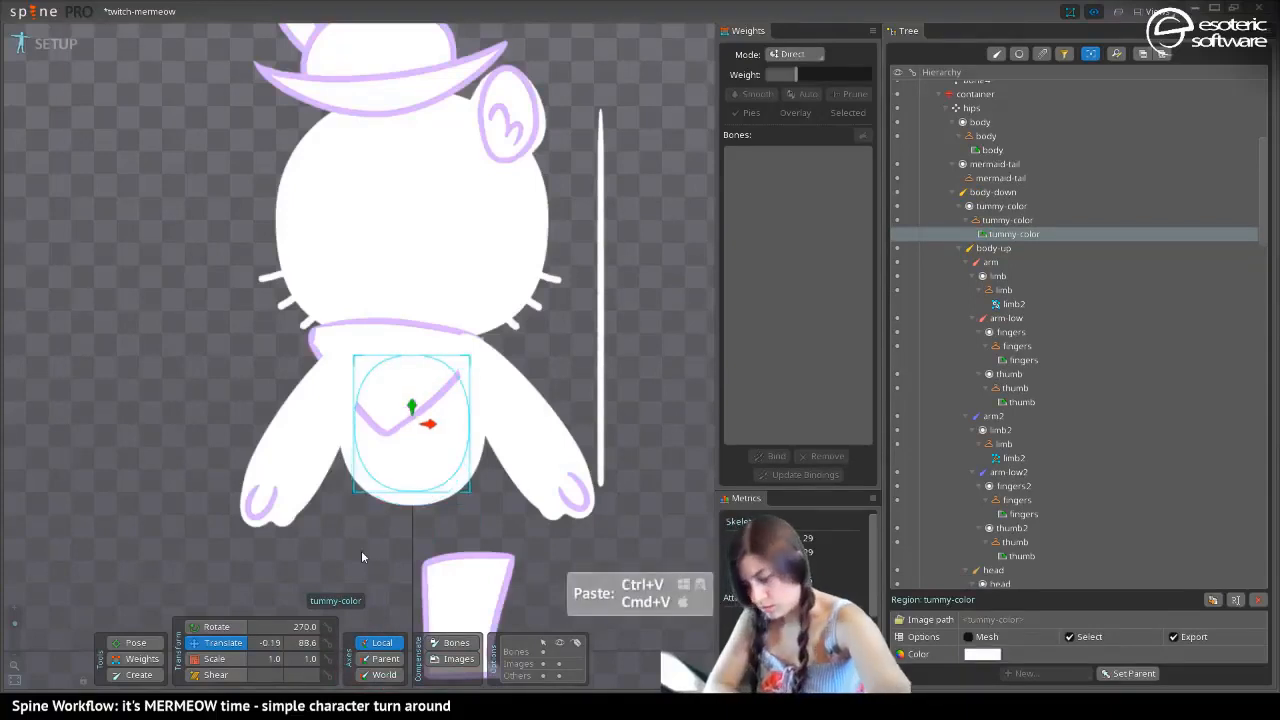
key("ctrl+s")
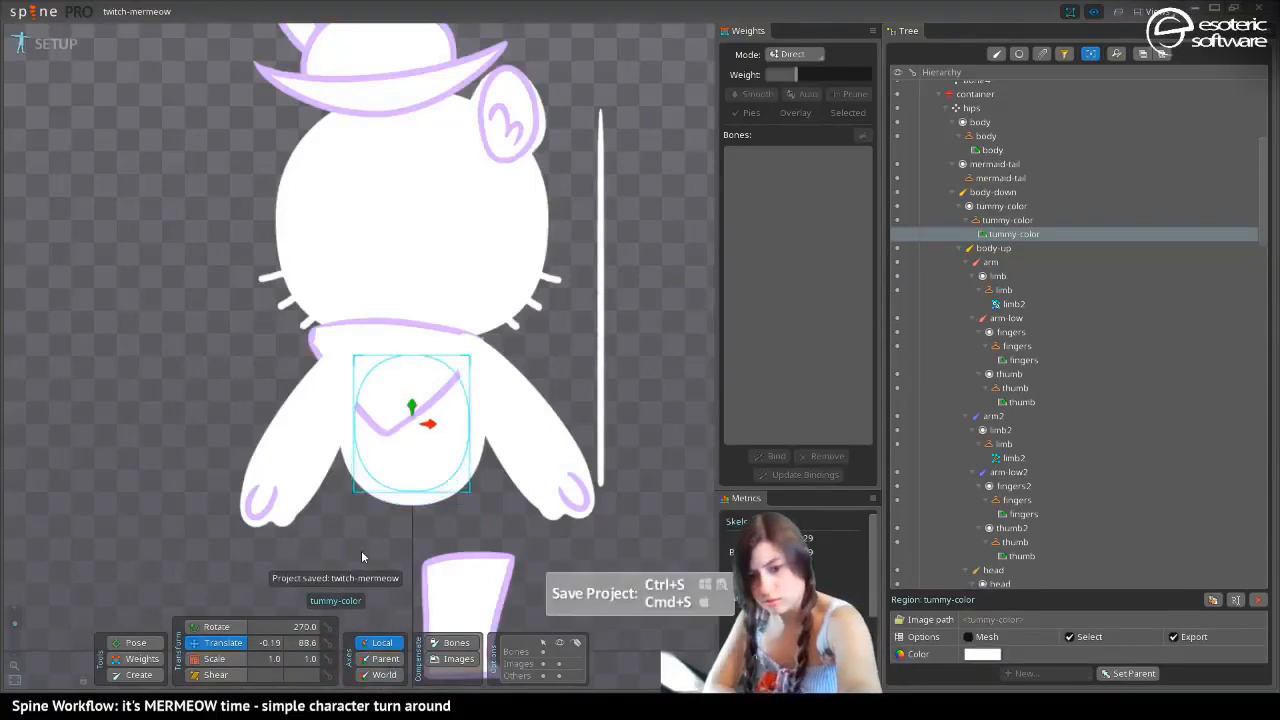
Cycle through the skins to compare the tummy patch placement on each, ending on the yellow cat
key("period")
key("period")
key("period")
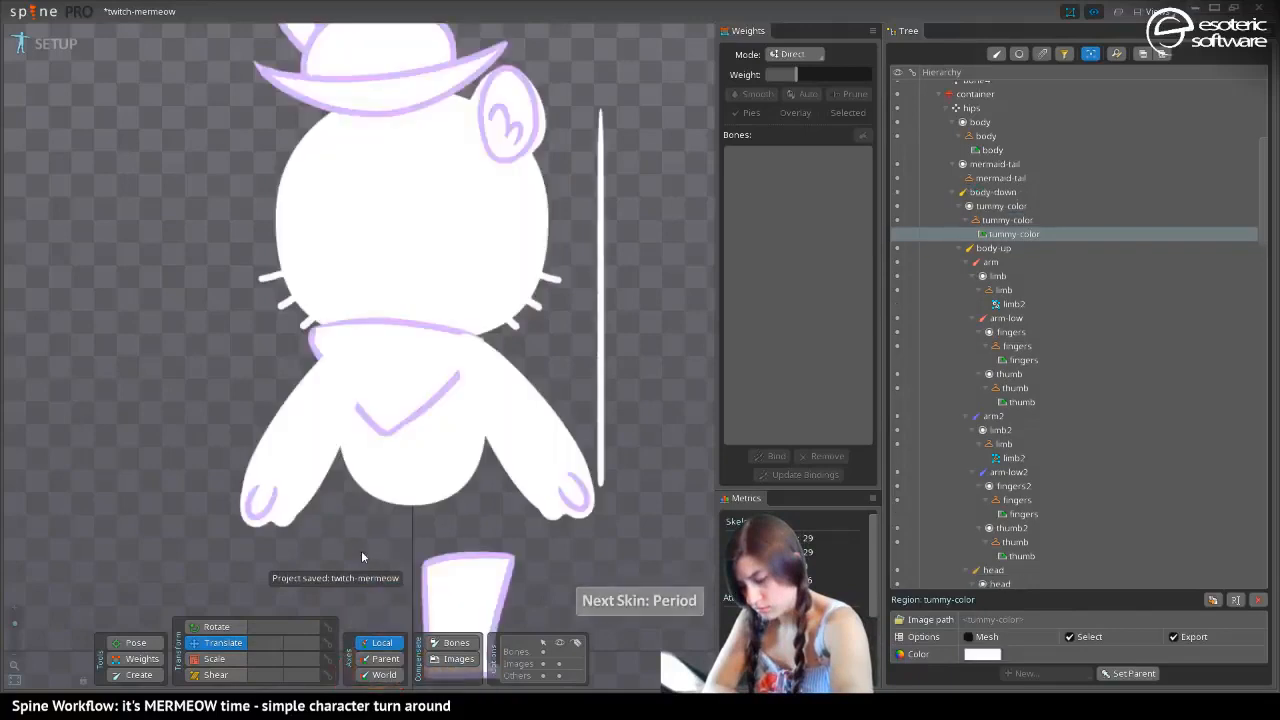
key("comma")
key("comma")
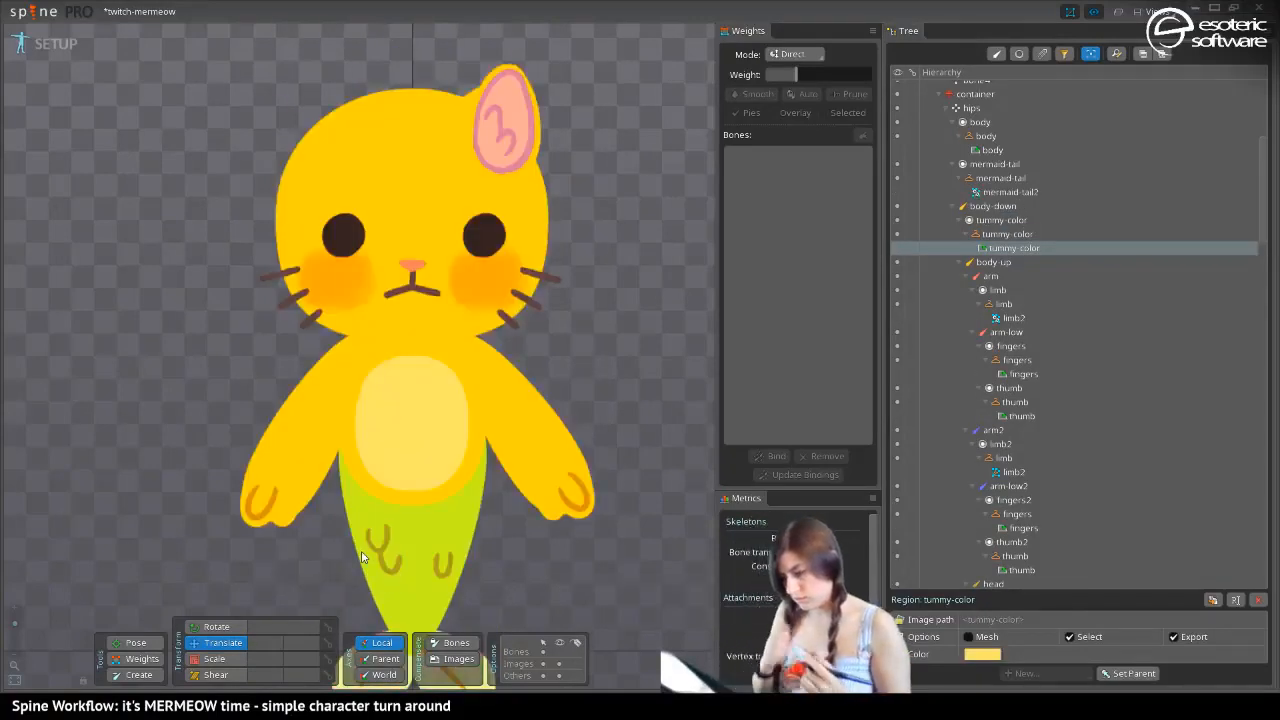
Compare the translation values of the eye and eye2 bones to check how symmetrical they are
left_click_drag(340, 454, 389, 445)
mouse_move(15, 624)
left_mouse_down()
mouse_move(16, 638)
mouse_move(25, 627)
left_mouse_up()
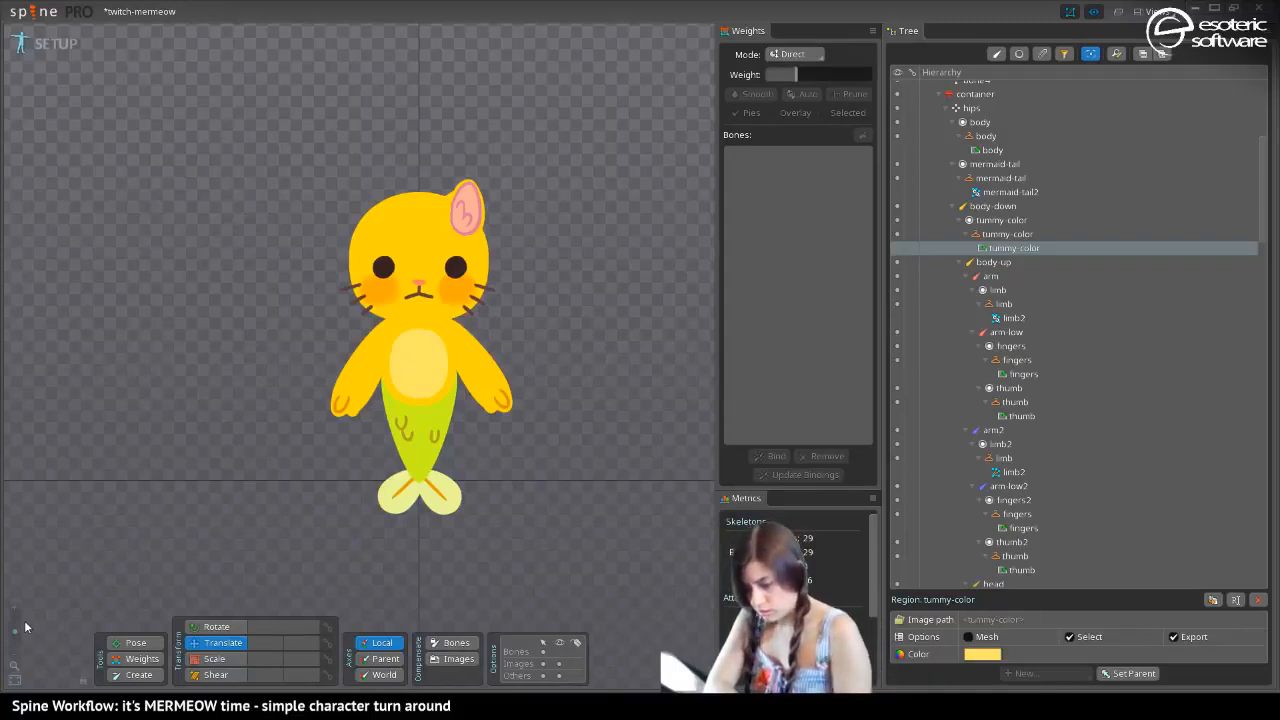
left_click_drag(355, 174, 405, 178)
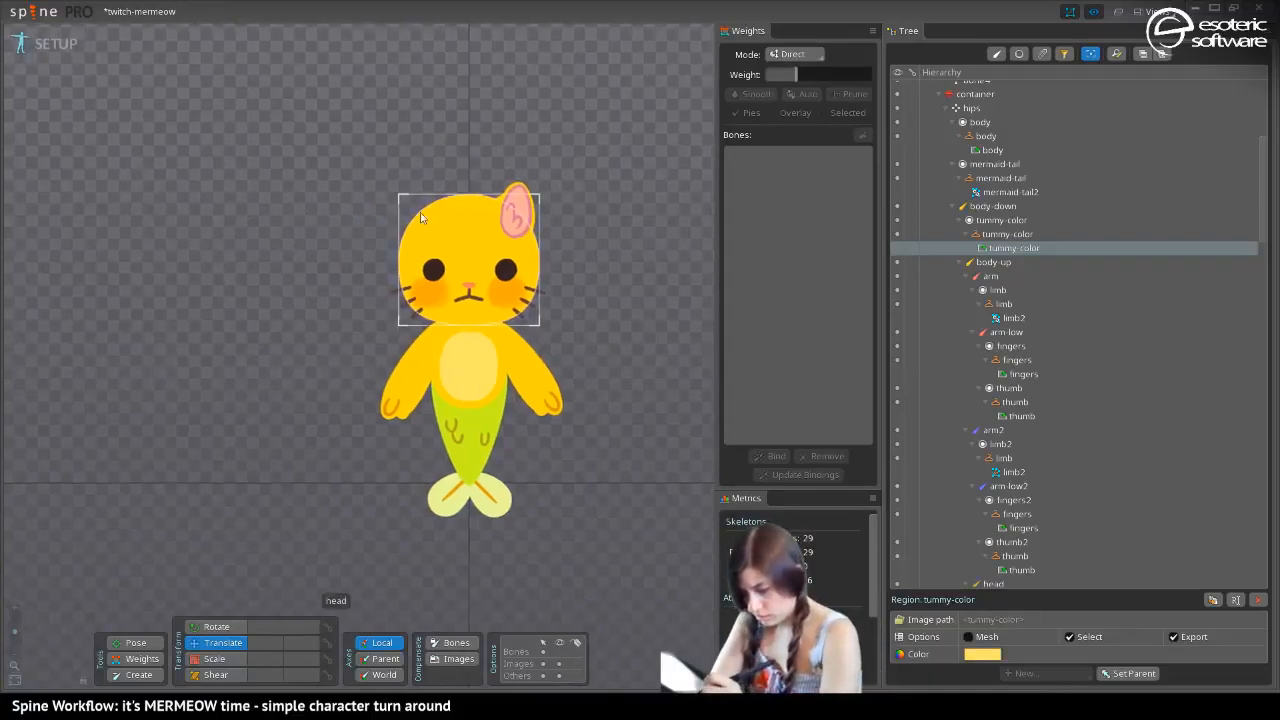
left_click(433, 271)
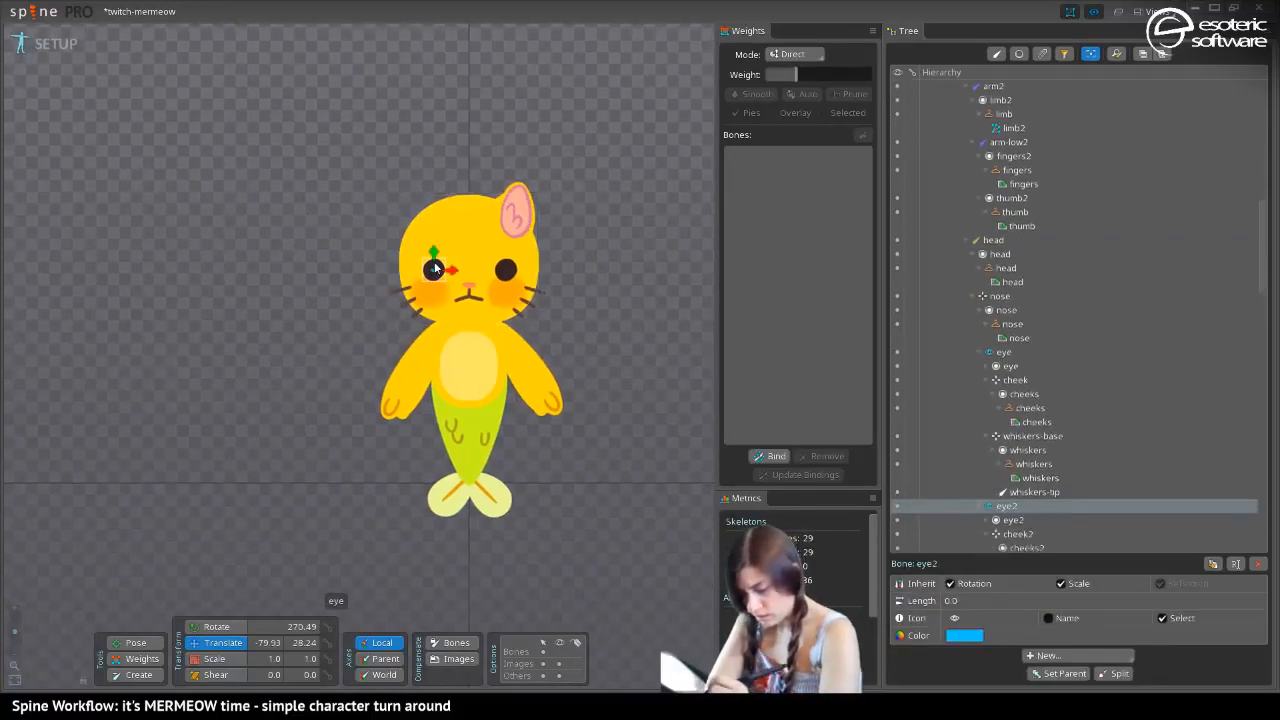
left_click(506, 272)
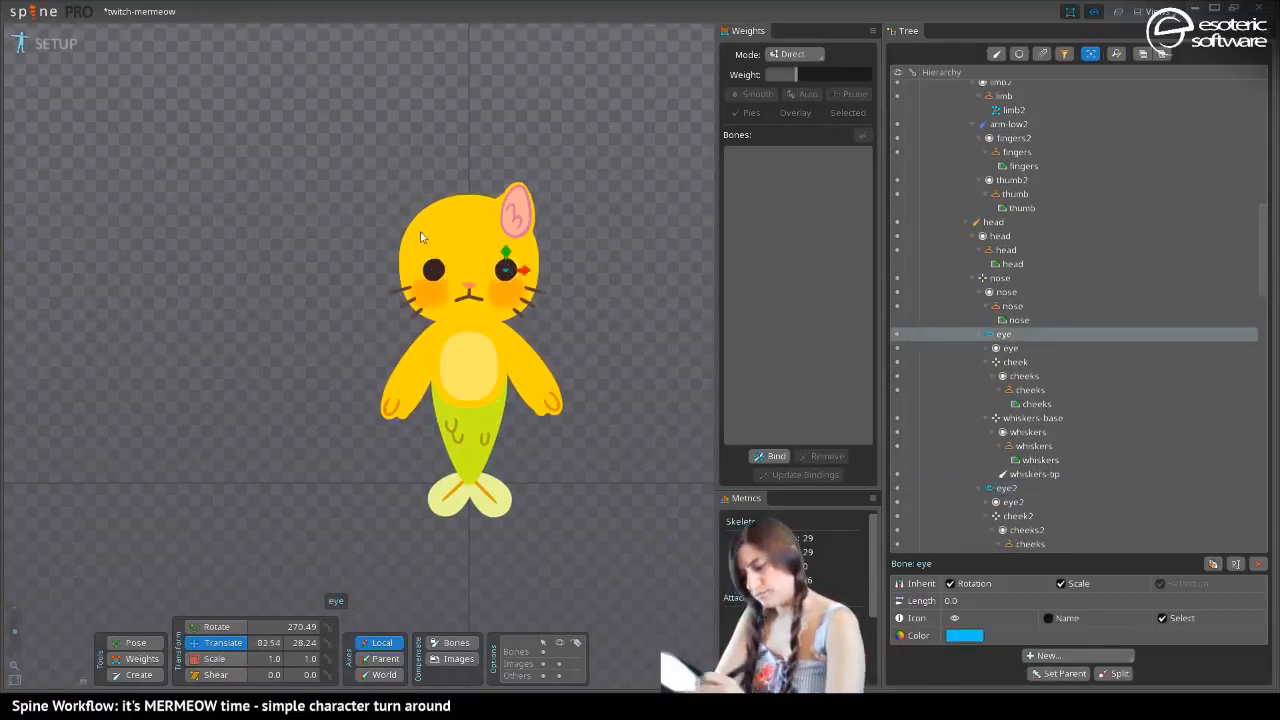
left_click(437, 277)
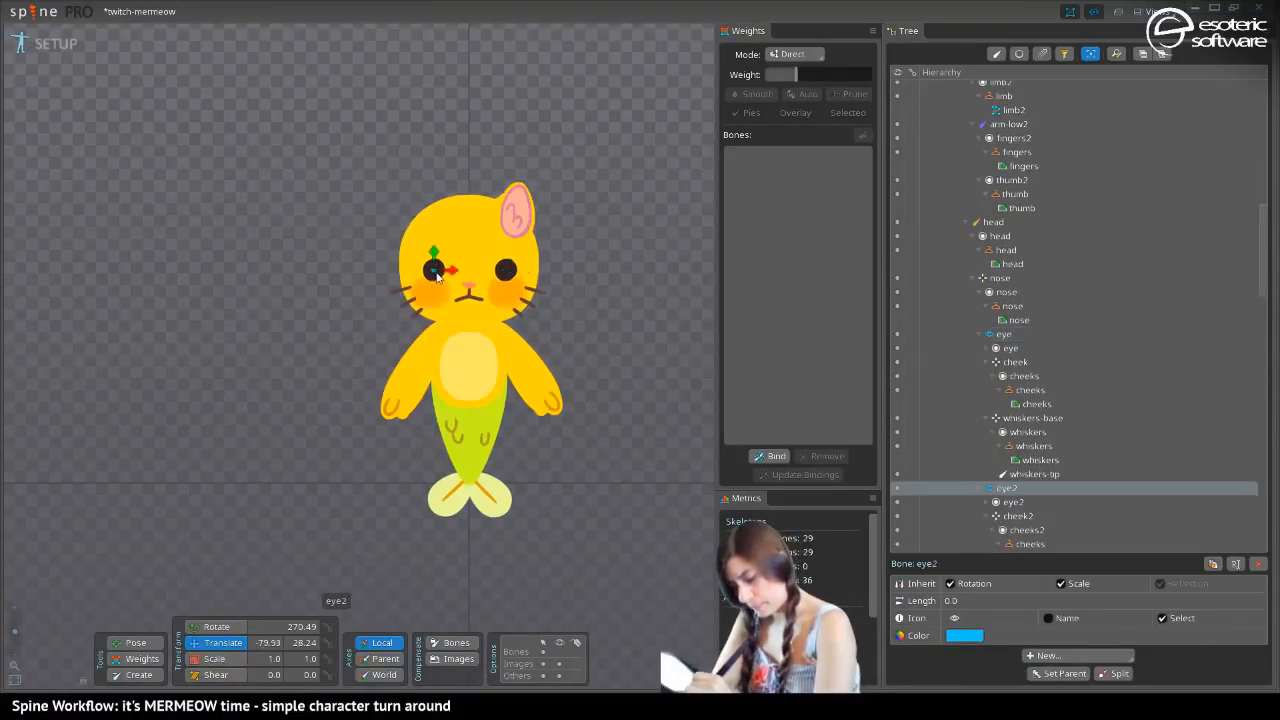
left_click(503, 272)
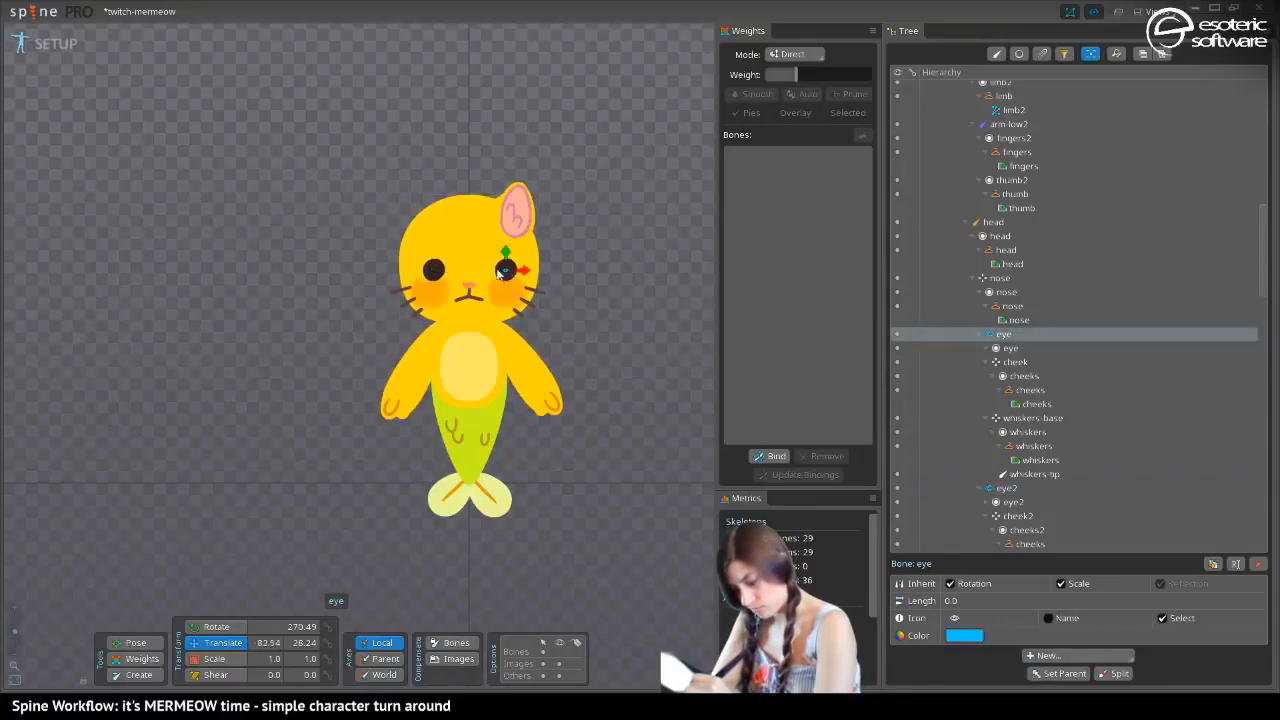
left_click(434, 273)
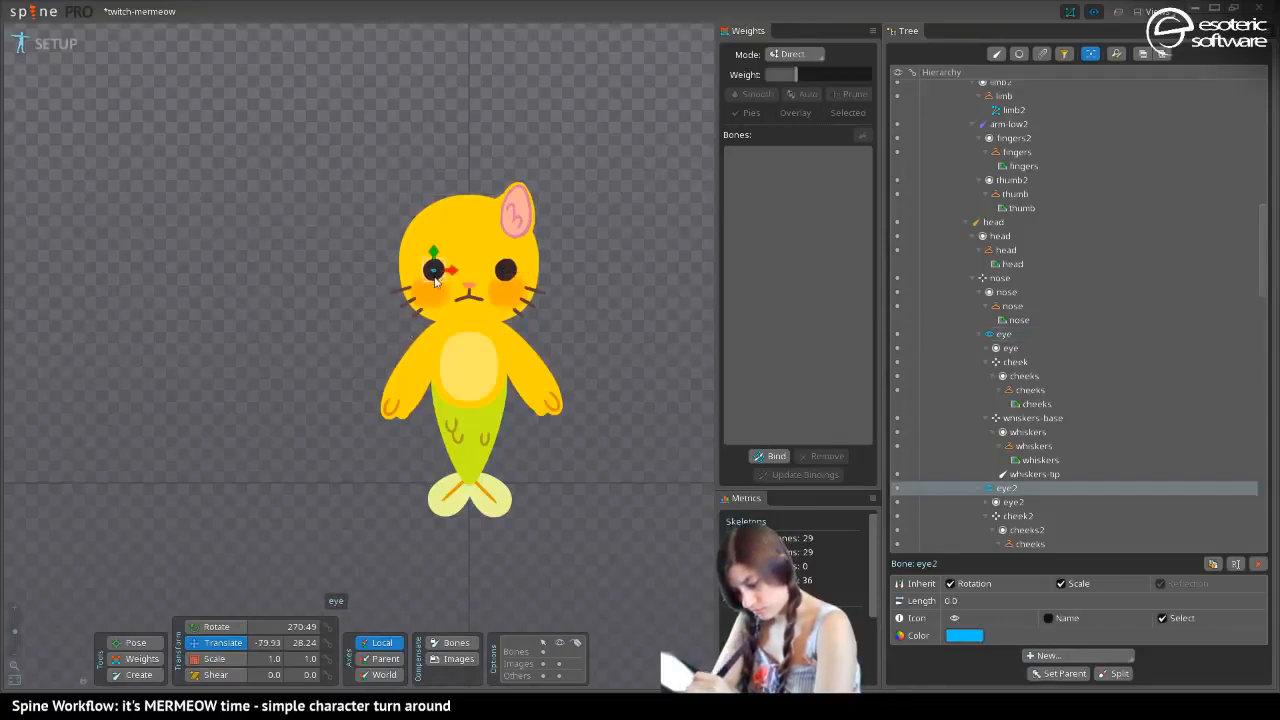
Try to copy the eye bone's X translation into the eye2 bone's X value
left_click_drag(257, 644, 318, 676)
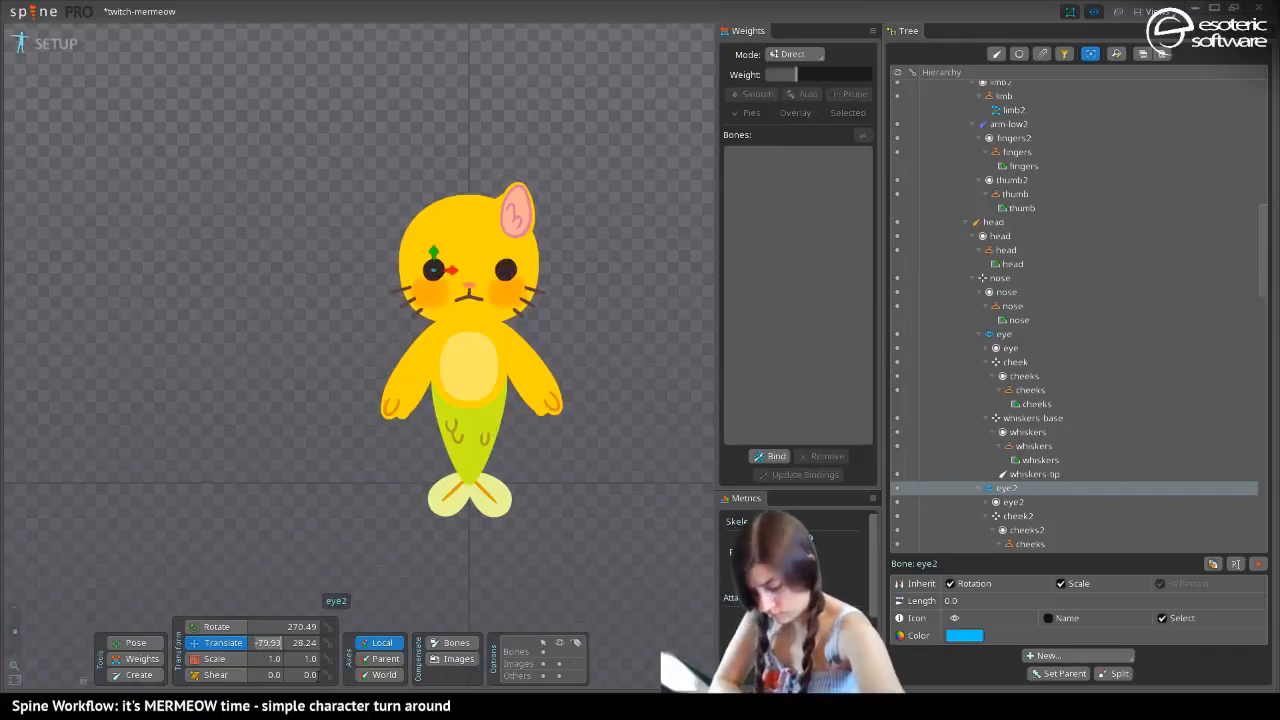
left_click(507, 270)
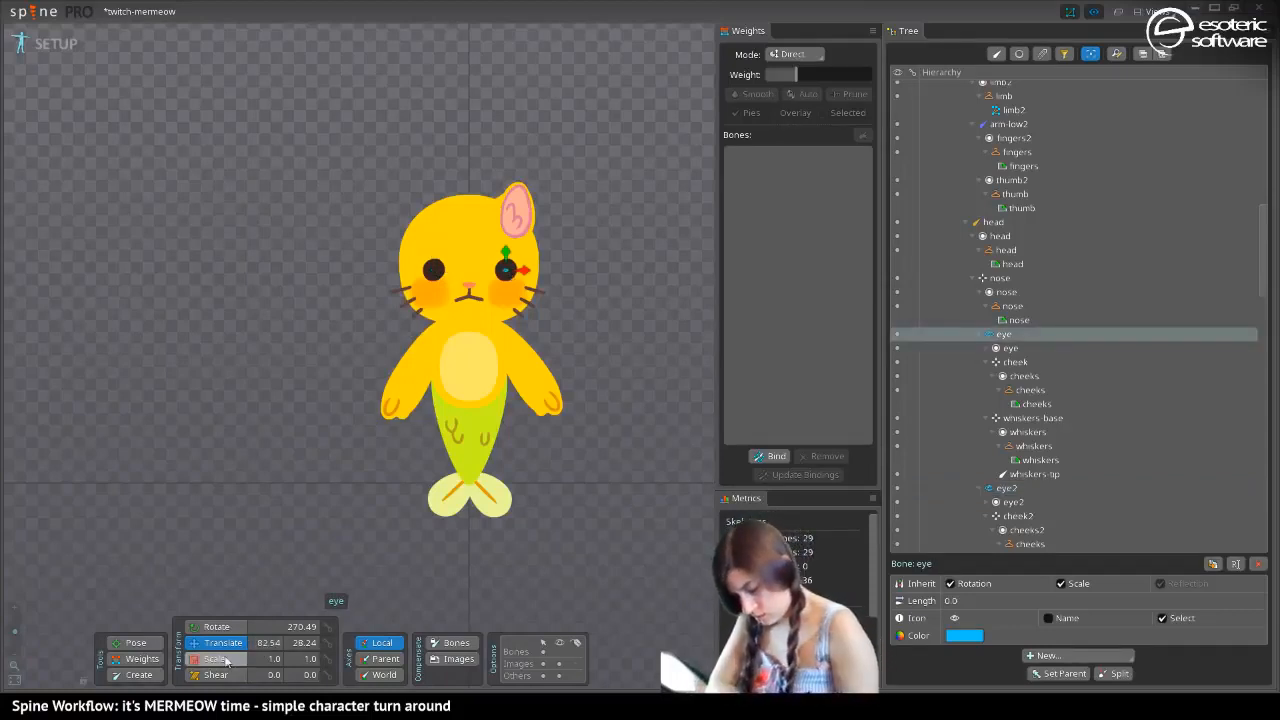
key("ctrl+c")
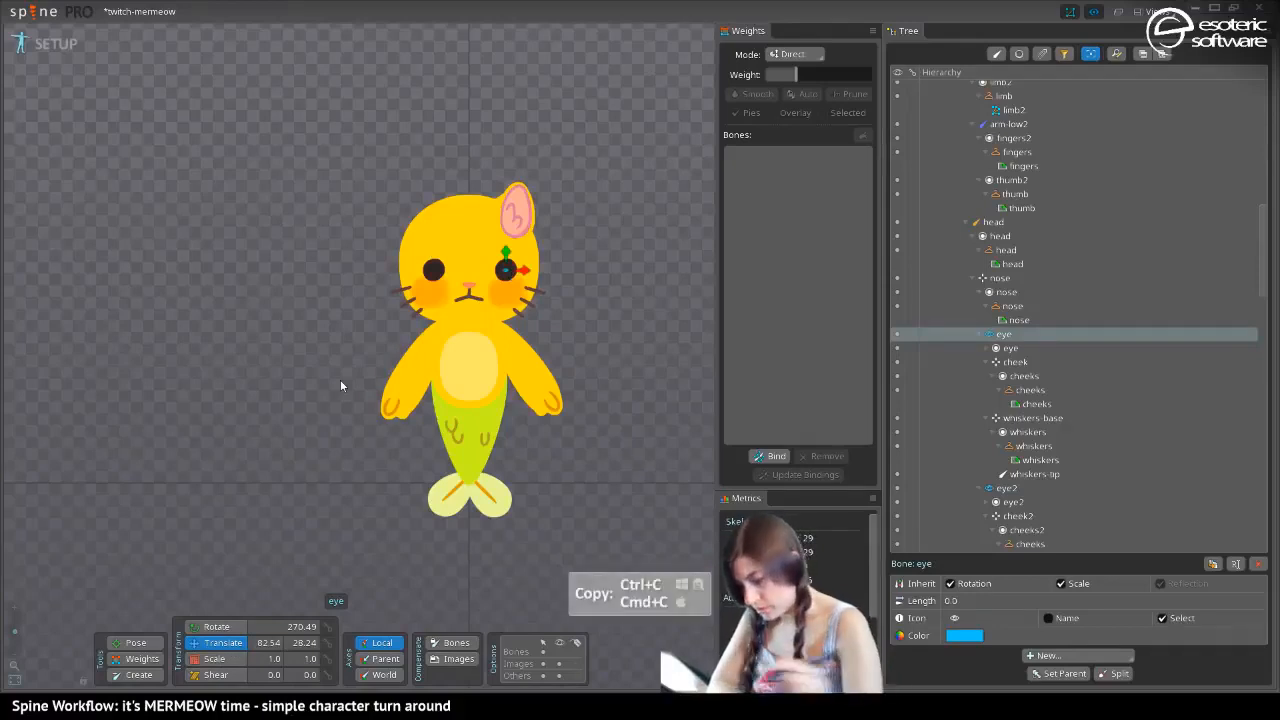
left_click(432, 268)
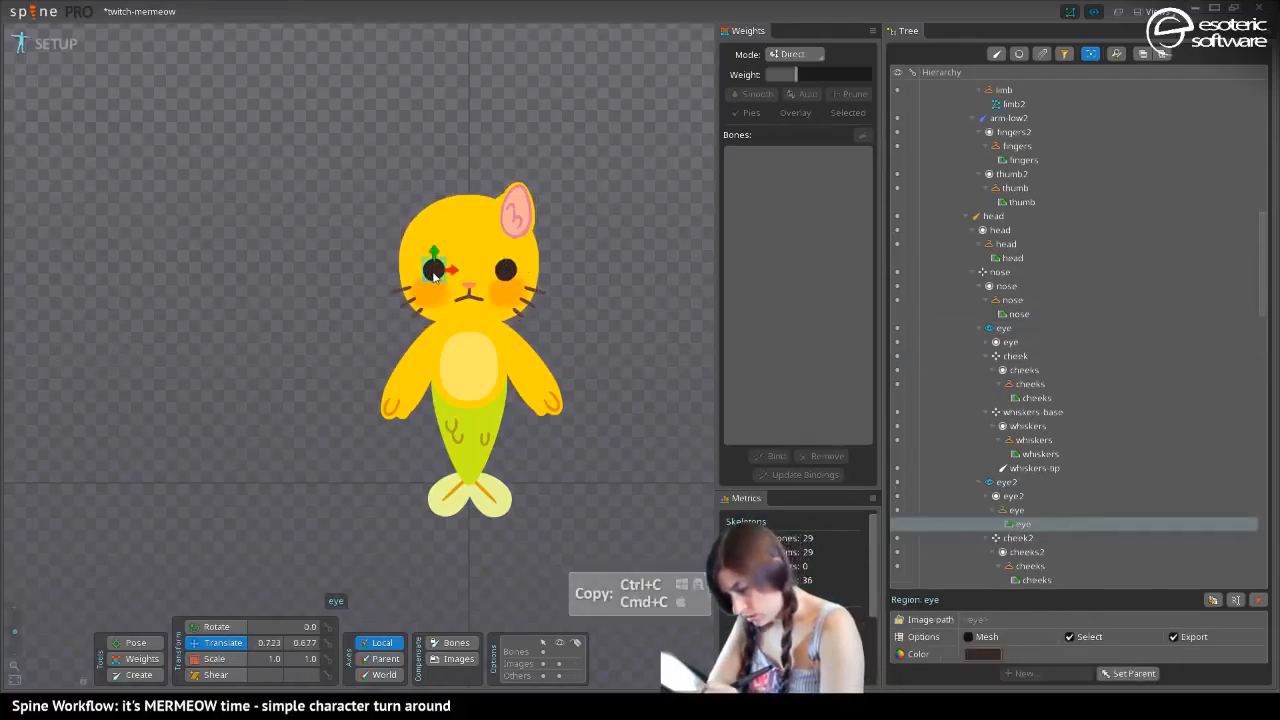
left_click(1004, 483)
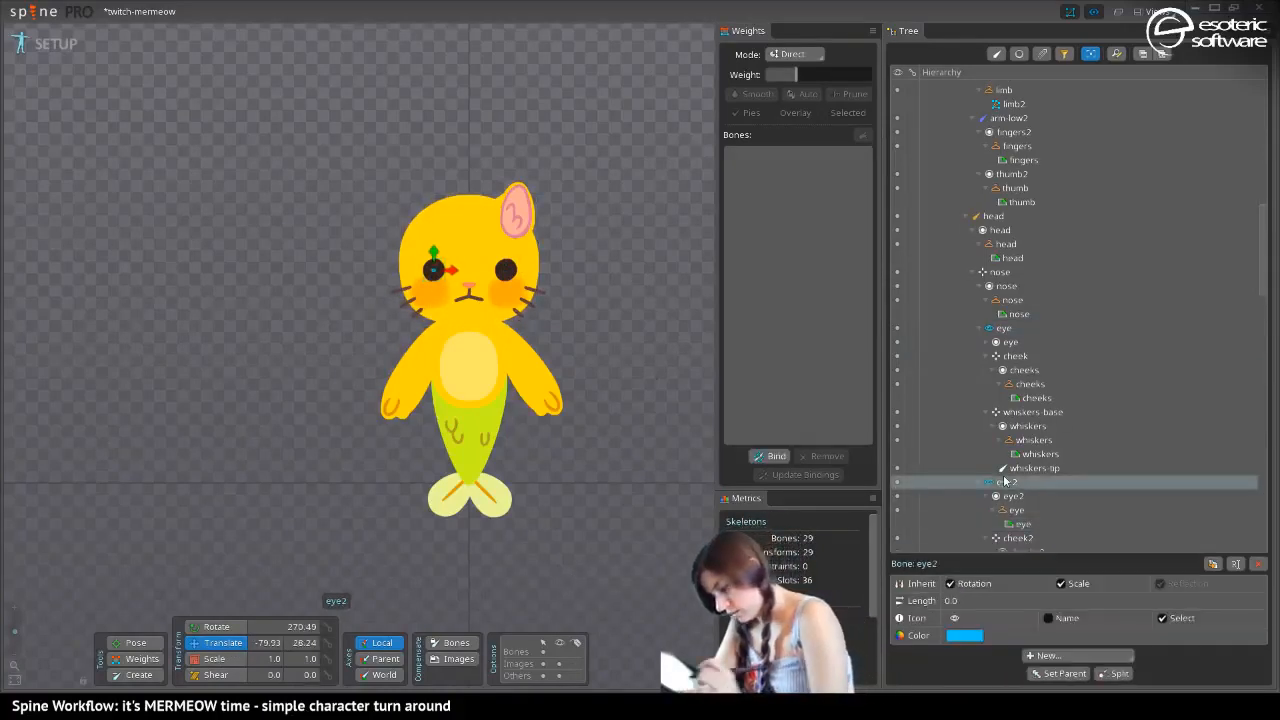
key("ctrl+a")
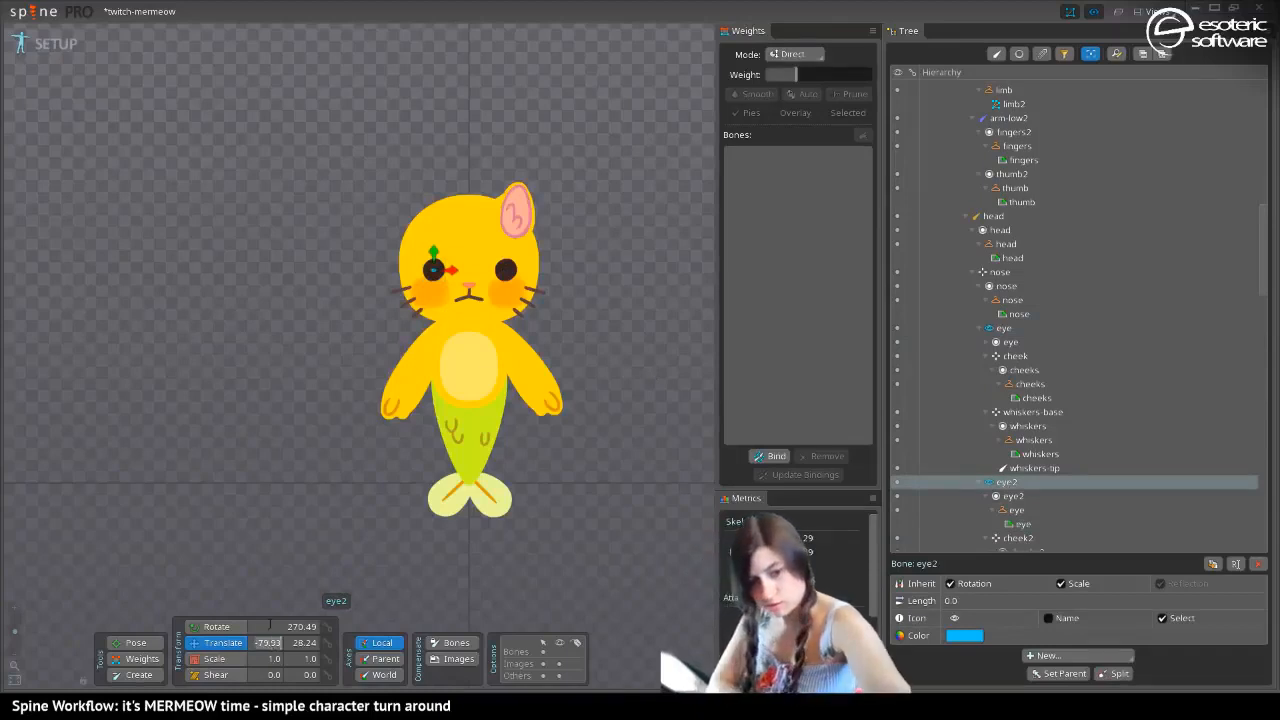
key("ctrl+v")
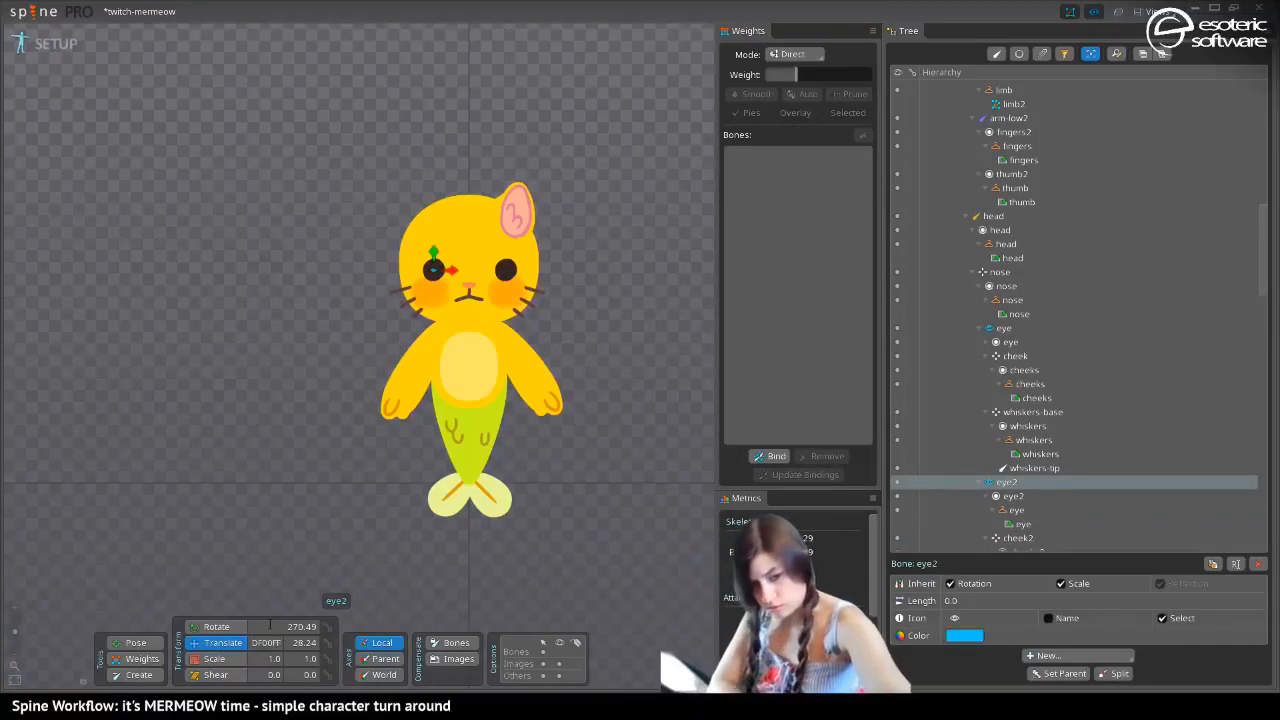
key("ctrl+z")
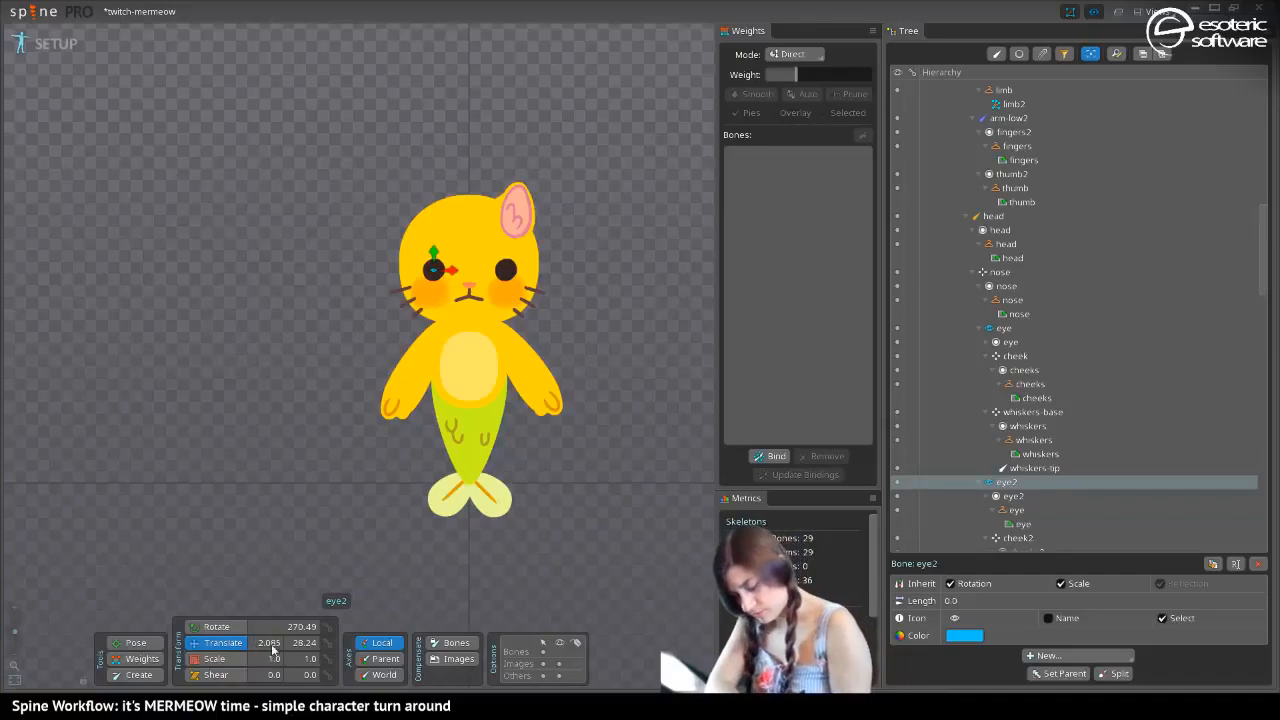
left_click(298, 652)
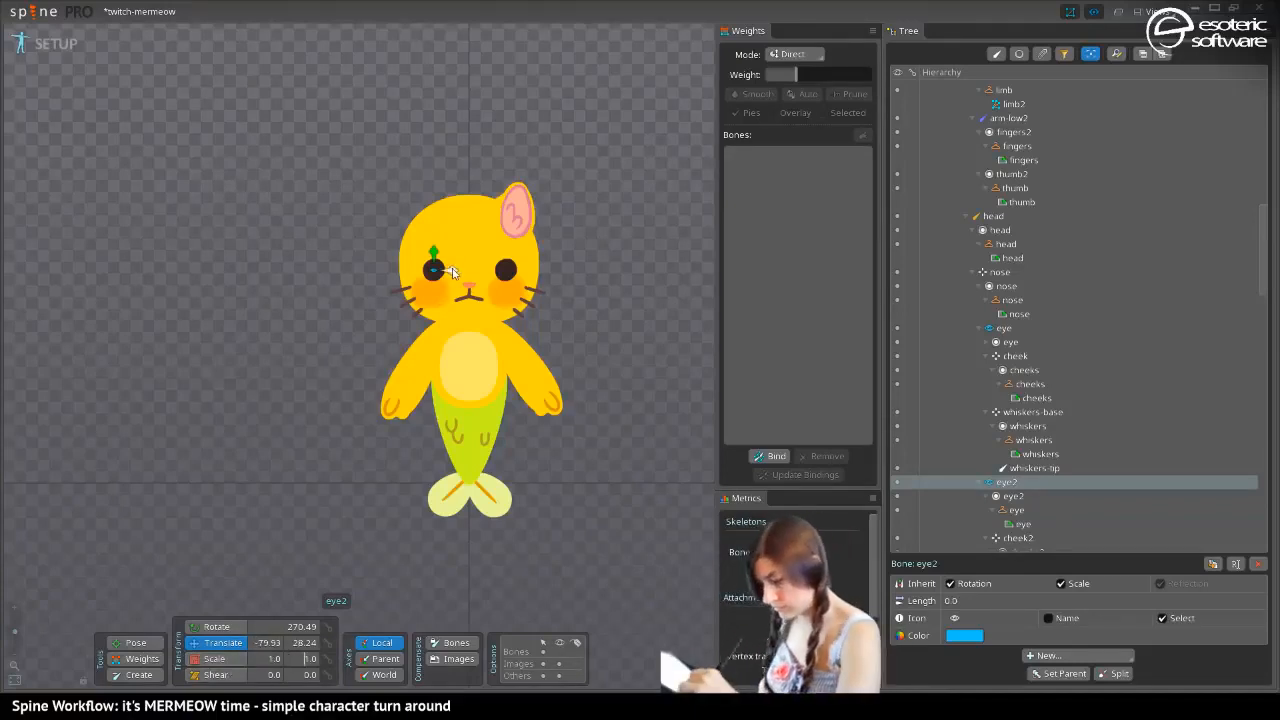
Nudge the eye2 bone slightly outward to an X translation of about -81.44 and save the project
left_click_drag(451, 274, 449, 276)
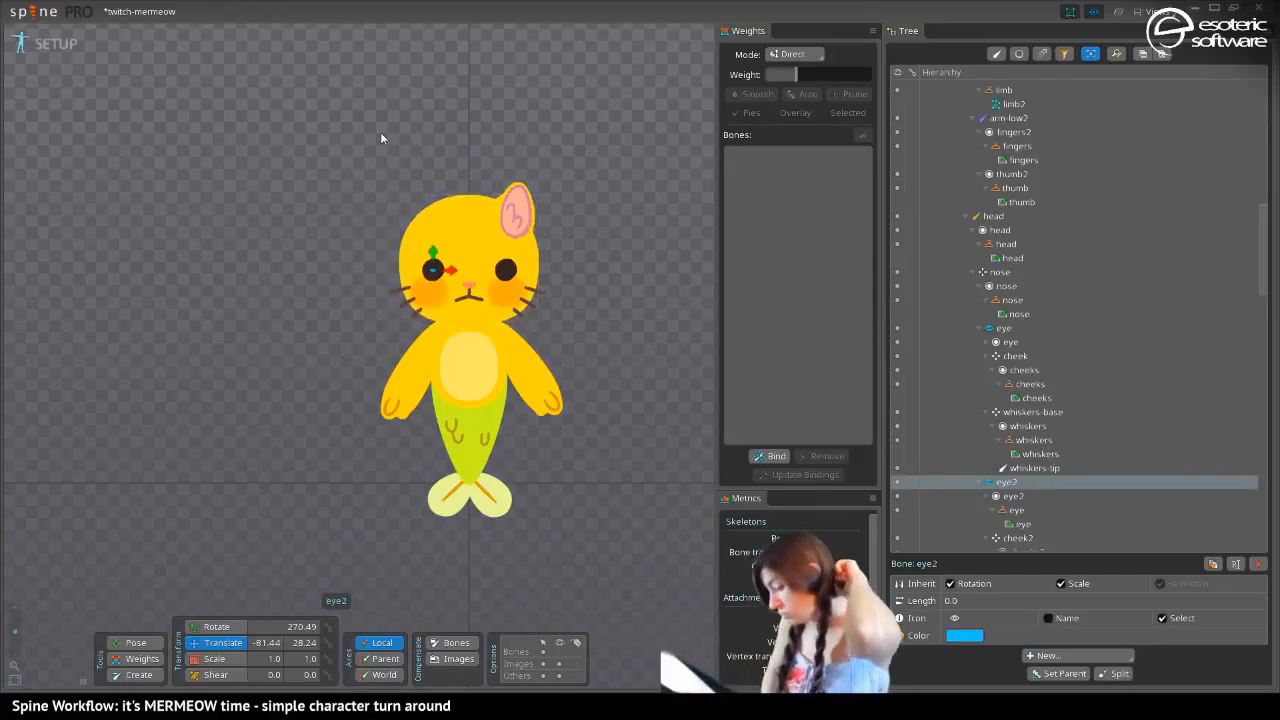
key("ctrl+s")
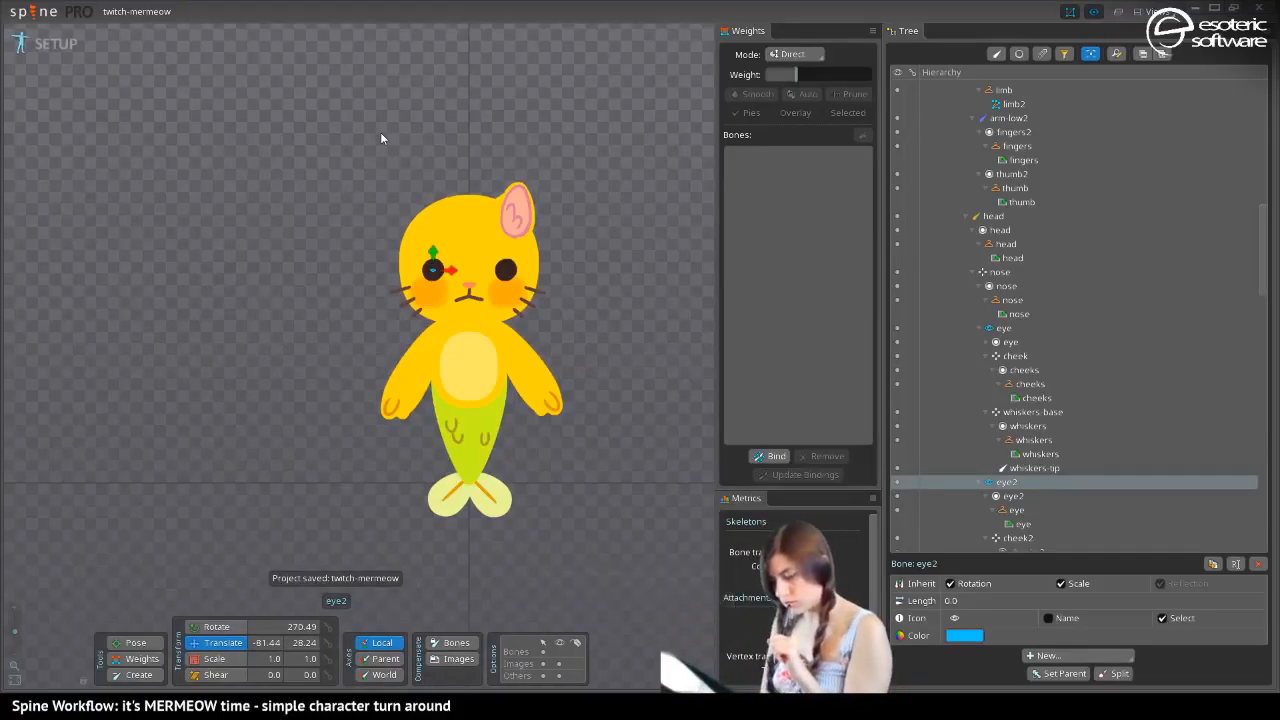
Show the bones in the viewport, select the yellow cat's ear mesh and start binding bones to it
left_click(563, 640)
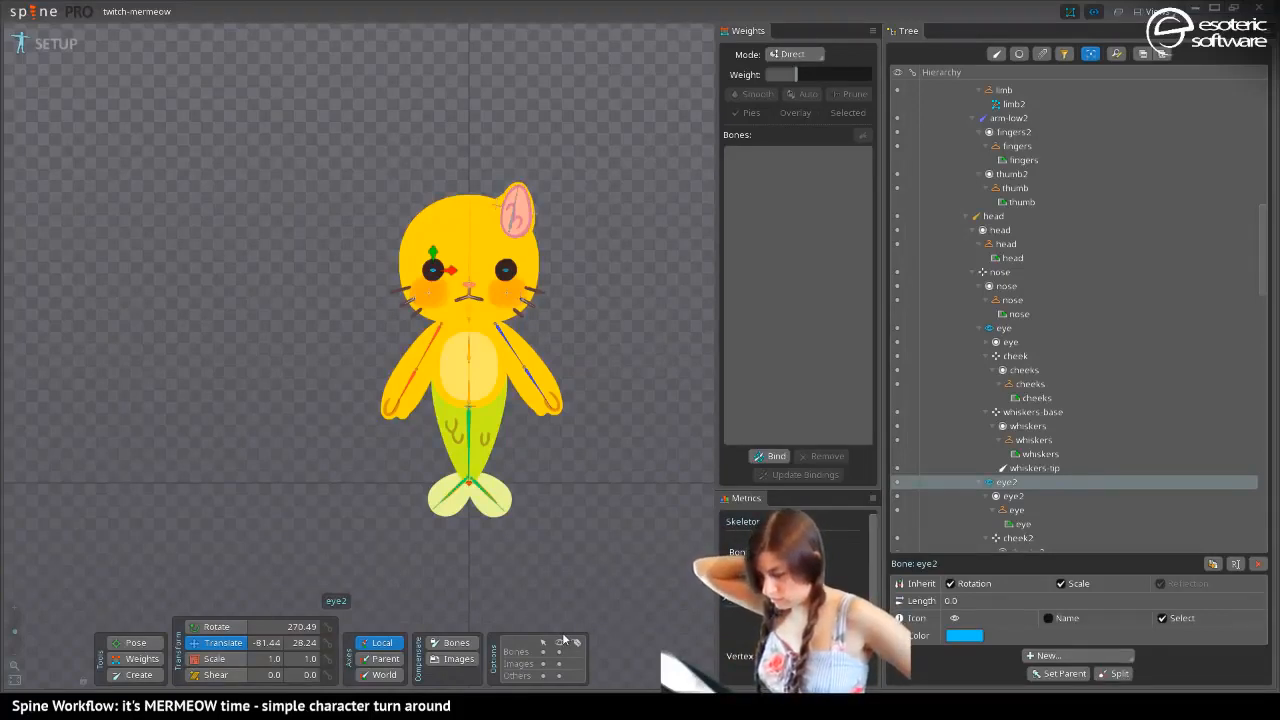
left_click(515, 212)
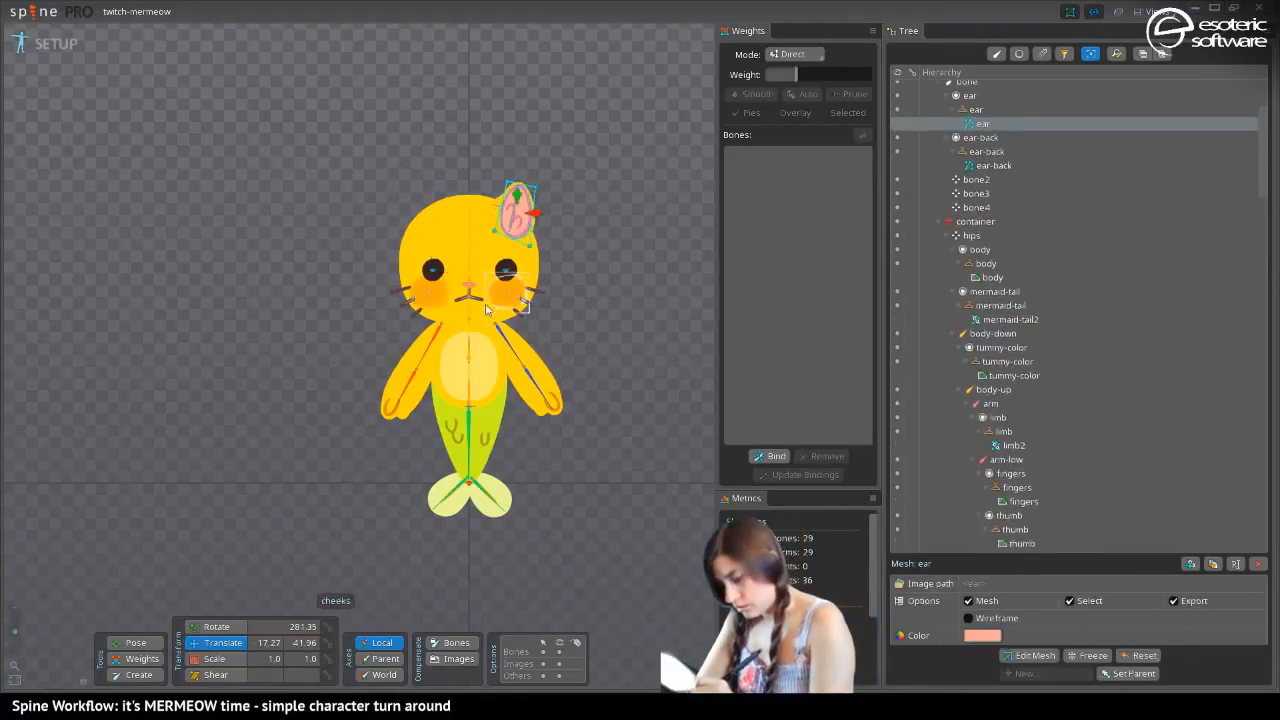
scroll(444, 224, "up", 6)
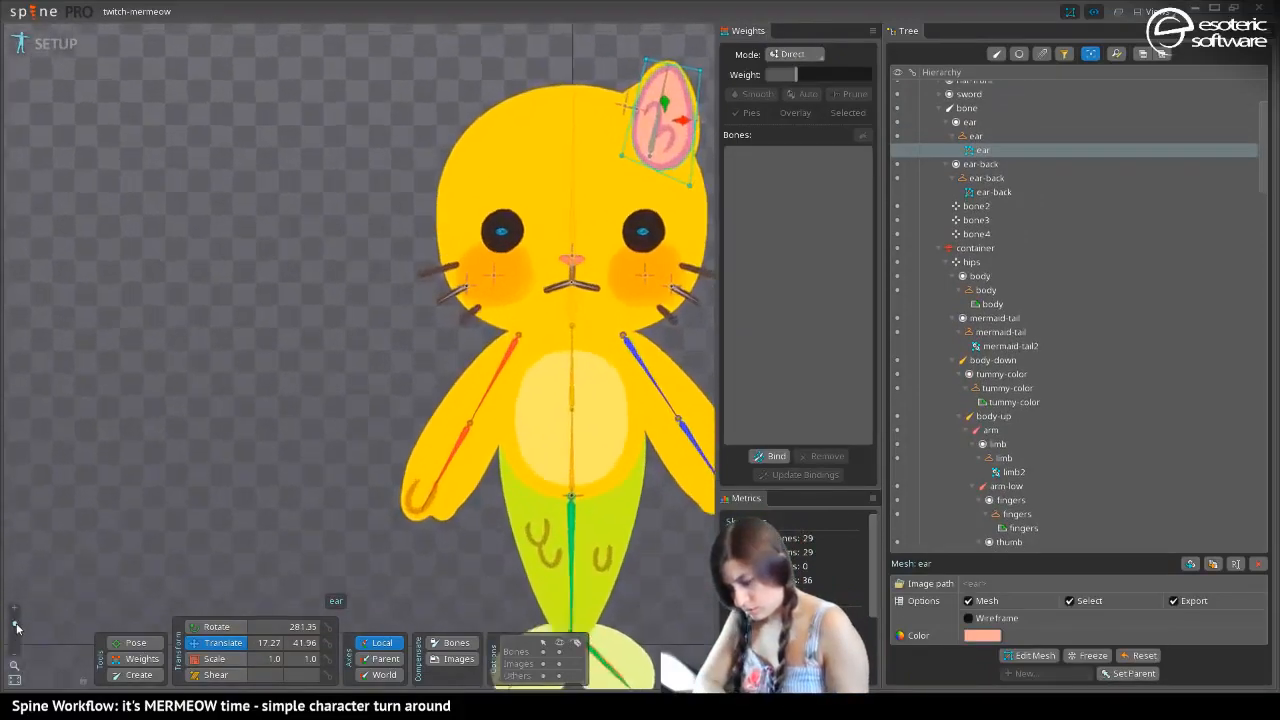
left_click_drag(444, 224, 349, 386)
mouse_move(280, 331)
left_mouse_down()
mouse_move(266, 331)
mouse_move(267, 311)
left_mouse_up()
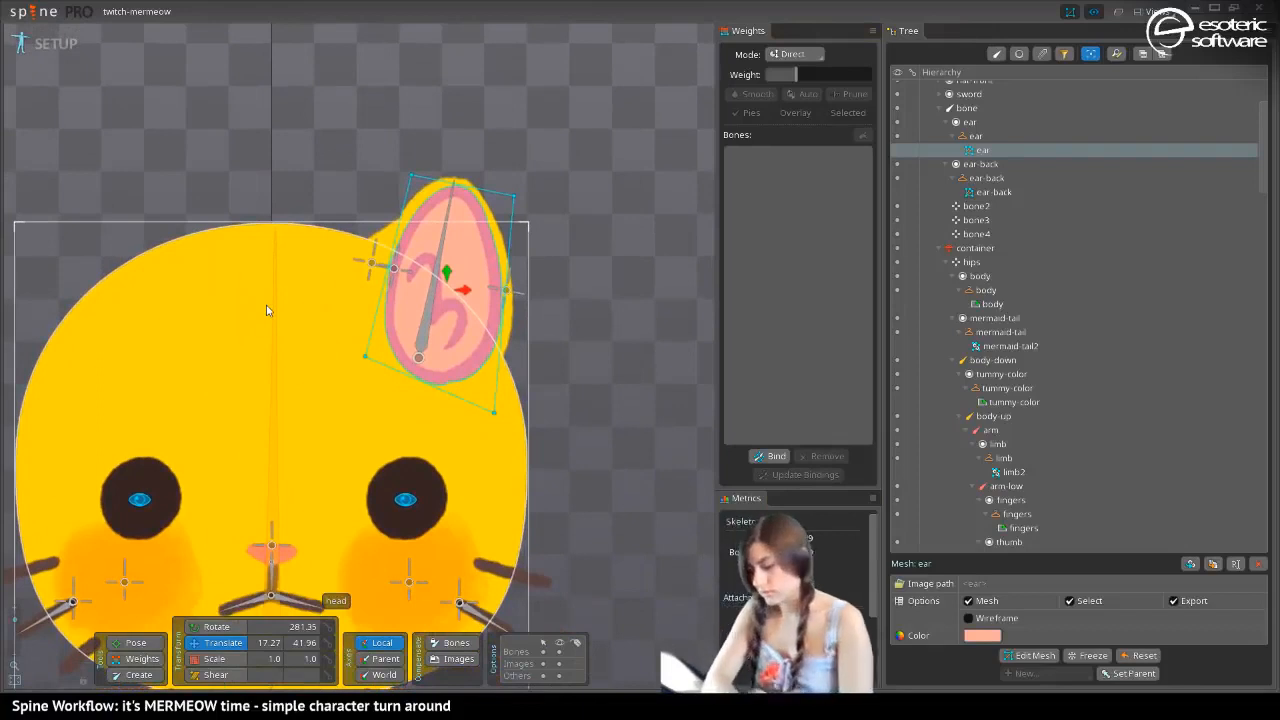
left_click(770, 456)
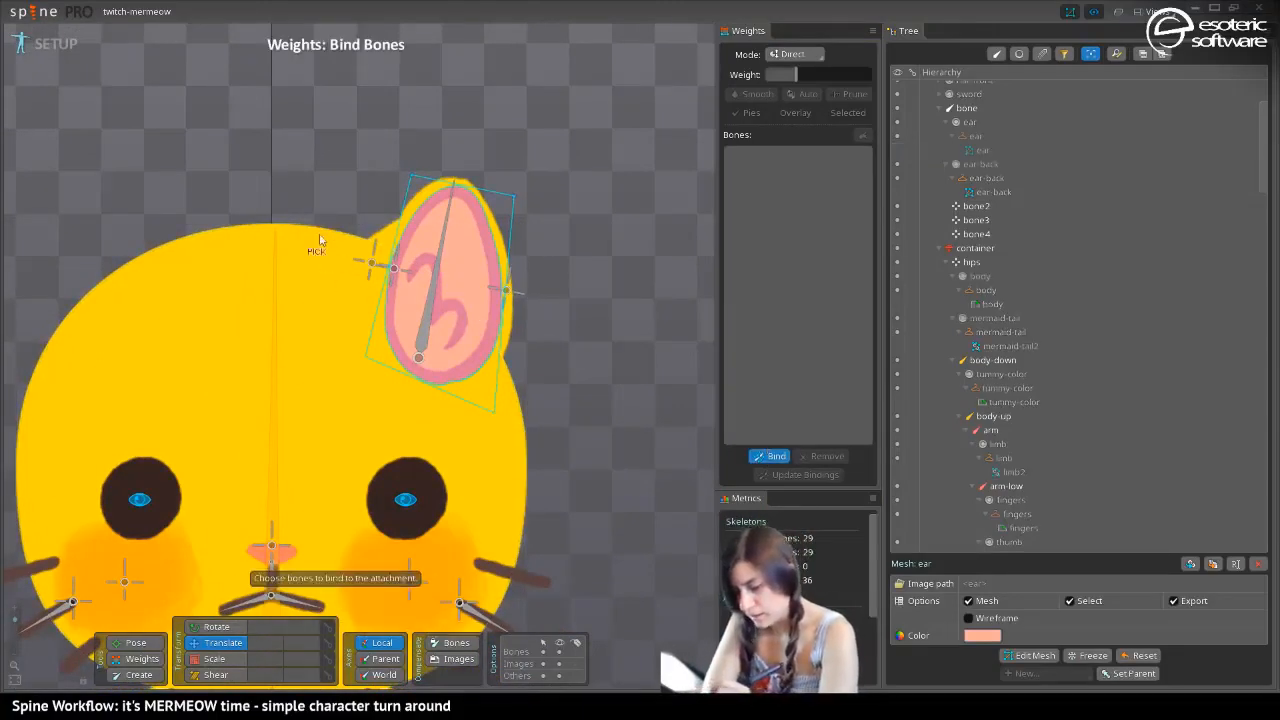
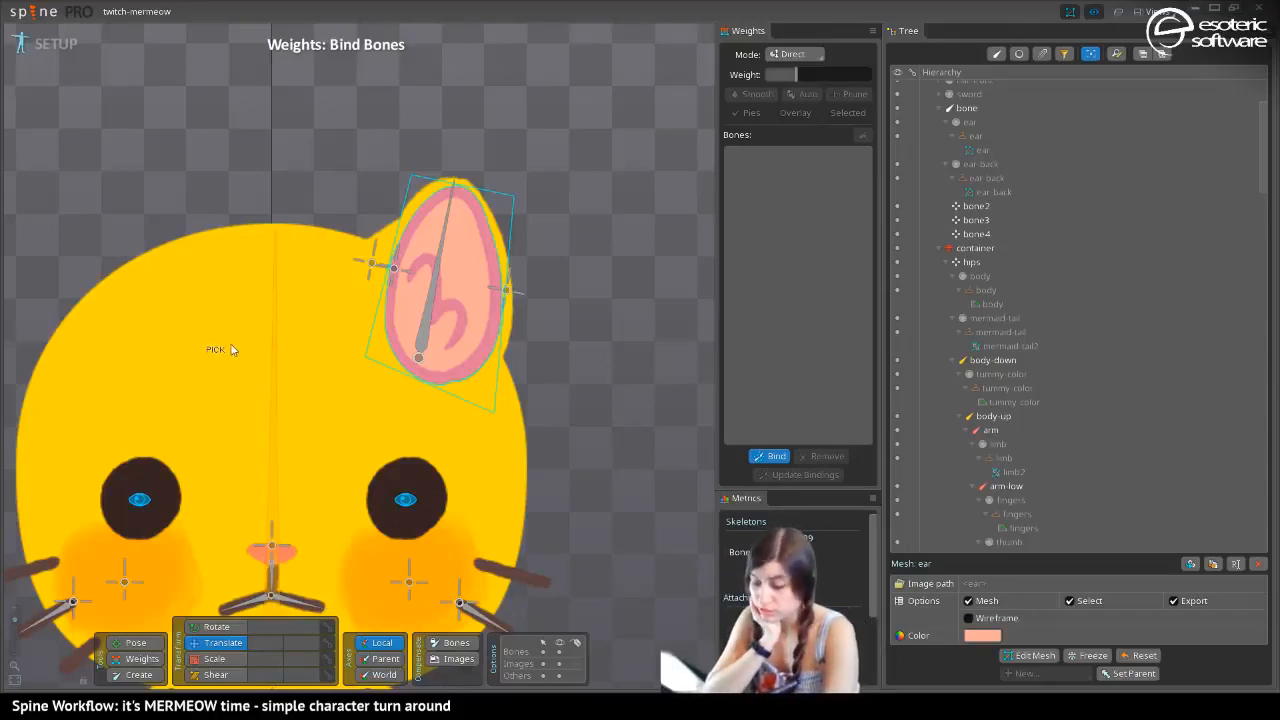
Bind the ear mesh to the ear's main bone, the outer bone3 and the inner bone2
left_click(433, 276)
left_click(508, 291)
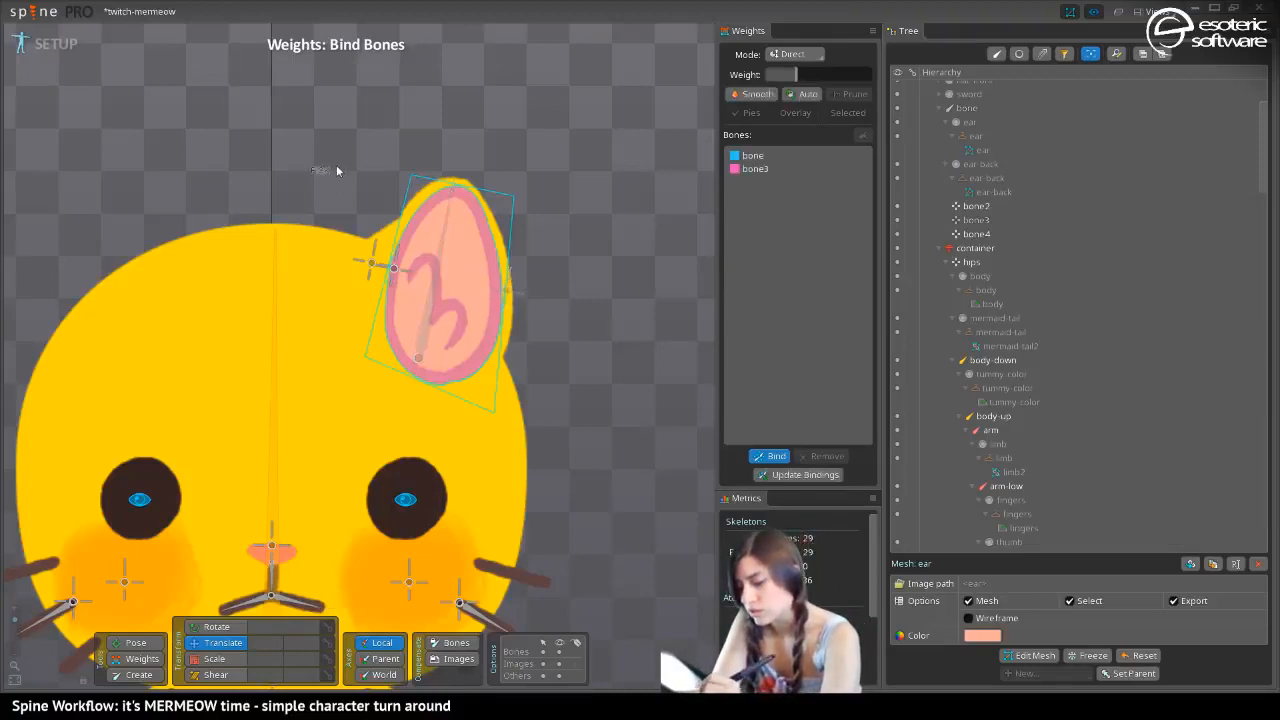
left_click(372, 266)
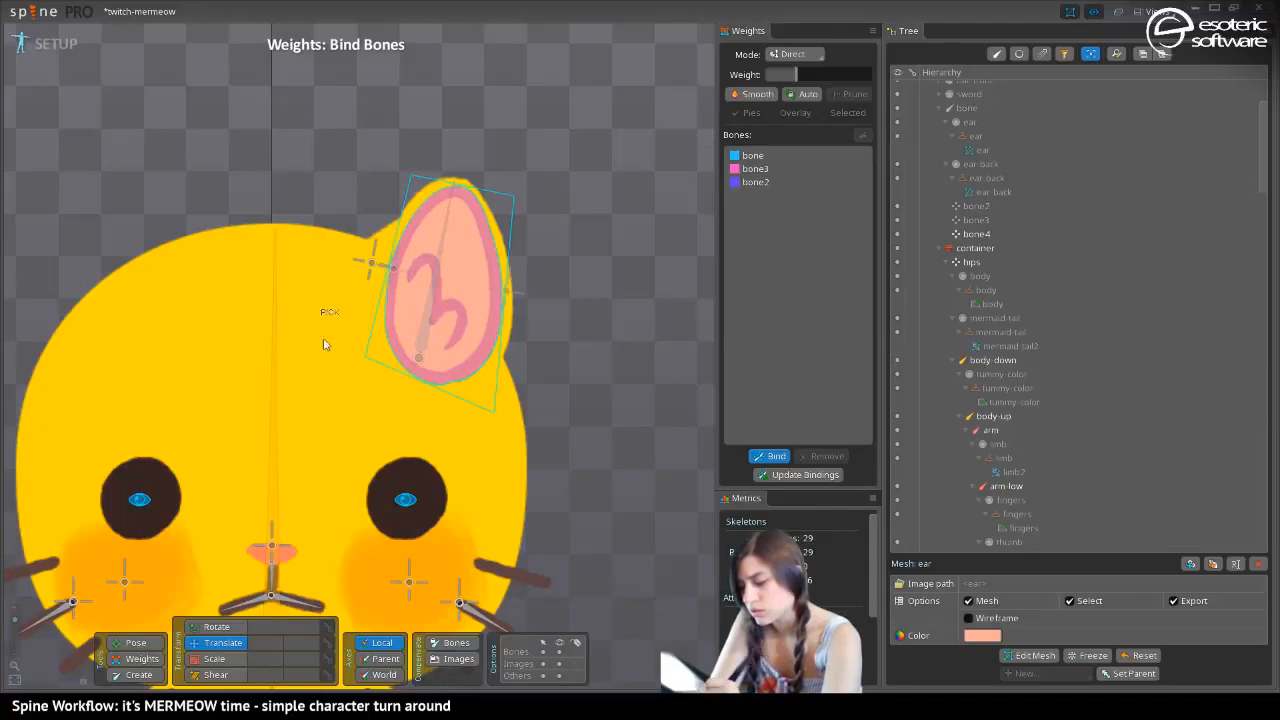
left_click(765, 460)
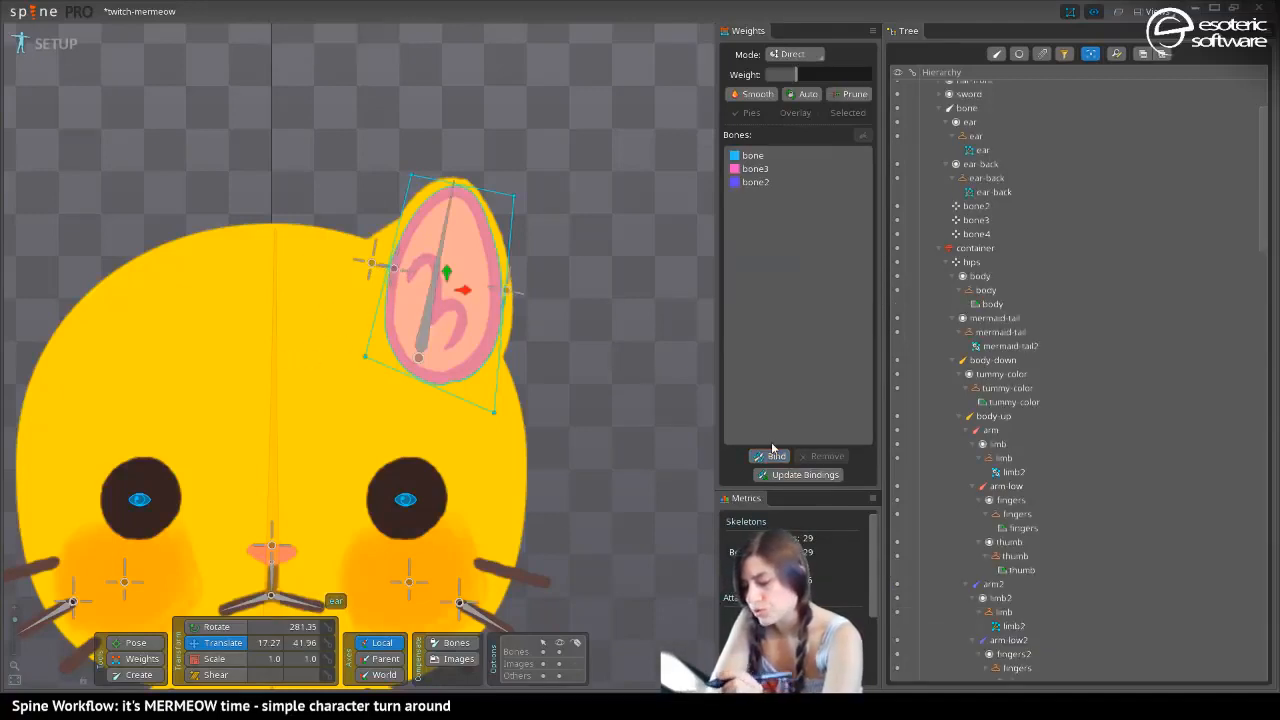
Weight the ear mesh's upper outer corner vertex fully to bone3 and its upper inner corner vertex 100% to bone2
left_click(138, 658)
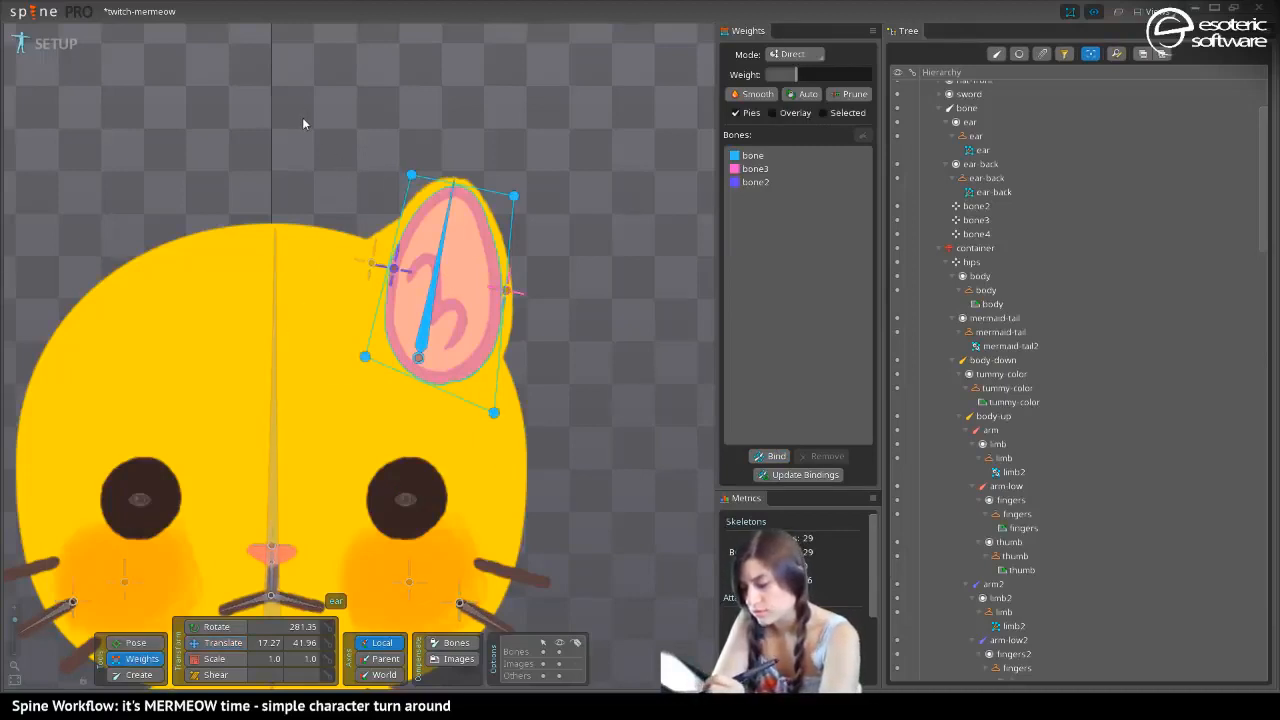
left_click(744, 168)
left_click(513, 195)
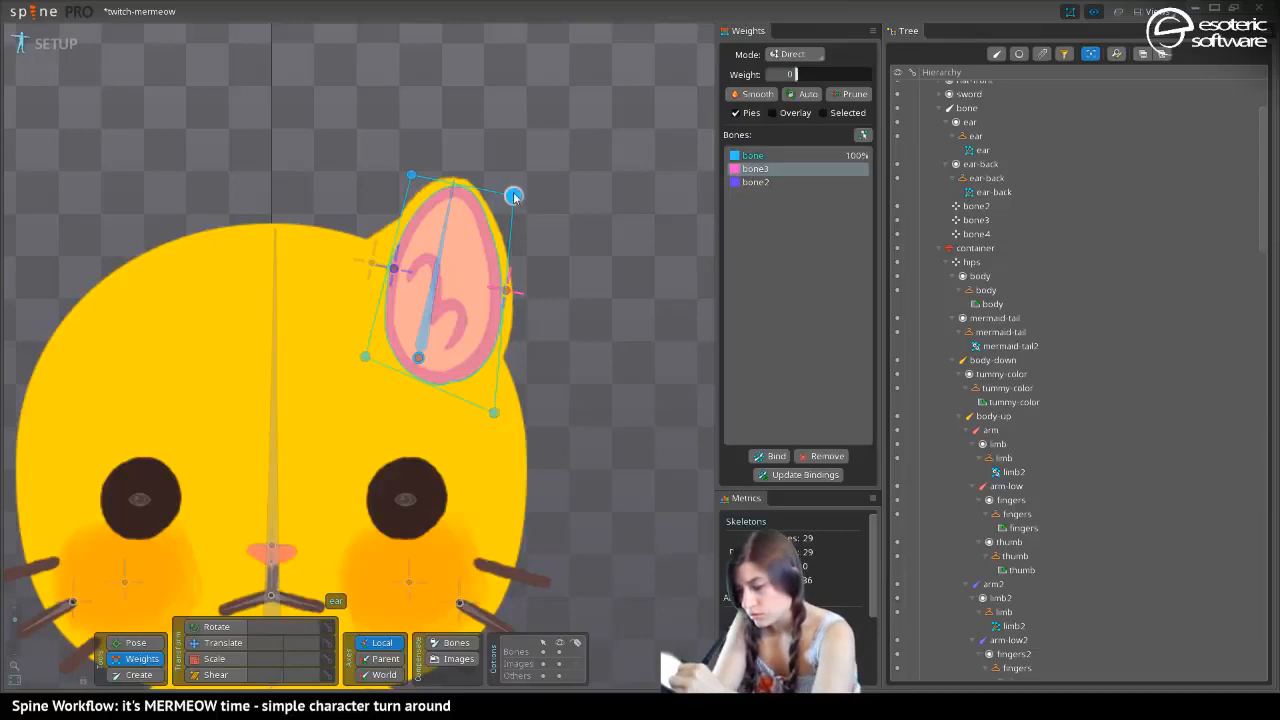
left_click(744, 181)
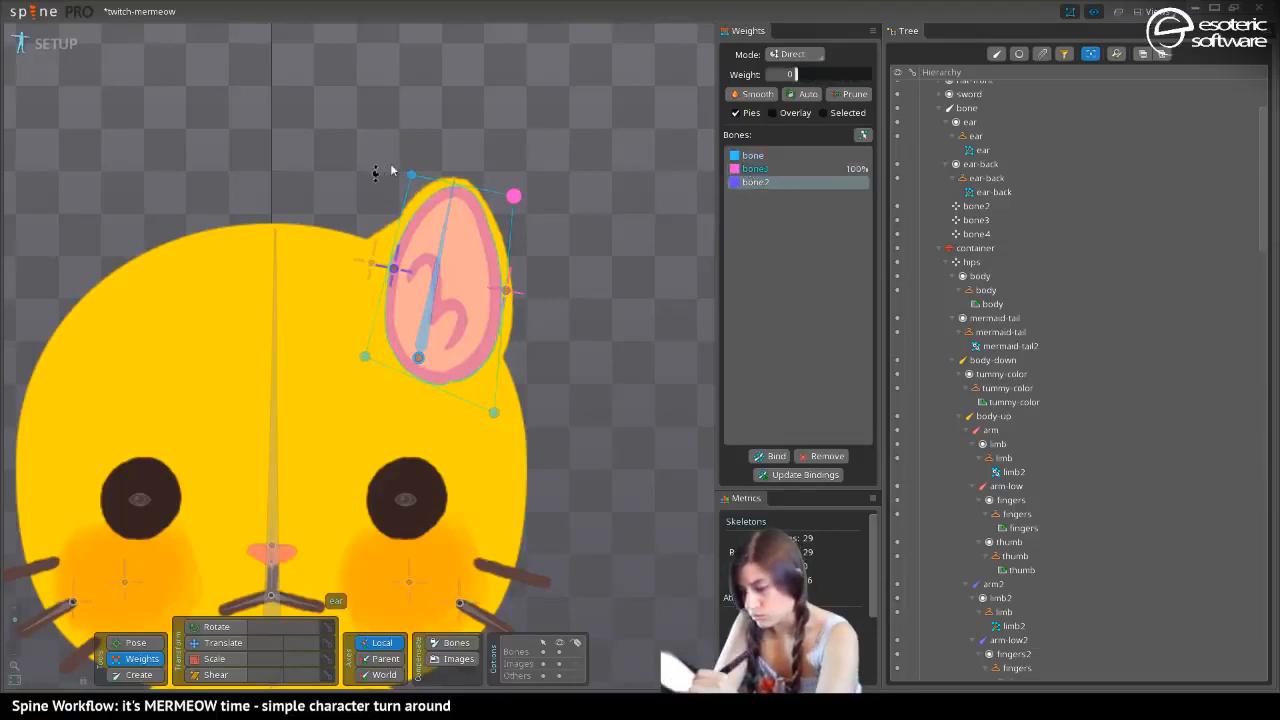
left_click(411, 175)
In Animate mode, move bone3 inward to a translation of about 44.49, -33.09, and undo a trial move of bone2
left_click(46, 46)
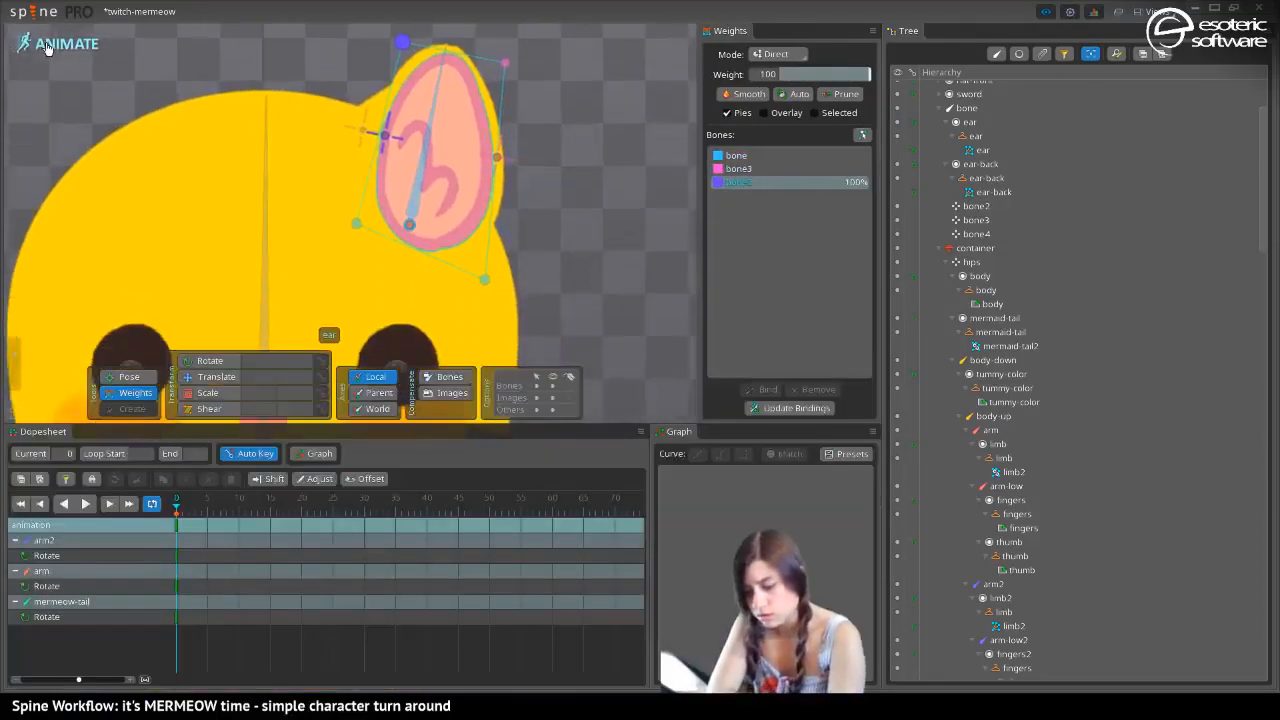
left_click(212, 376)
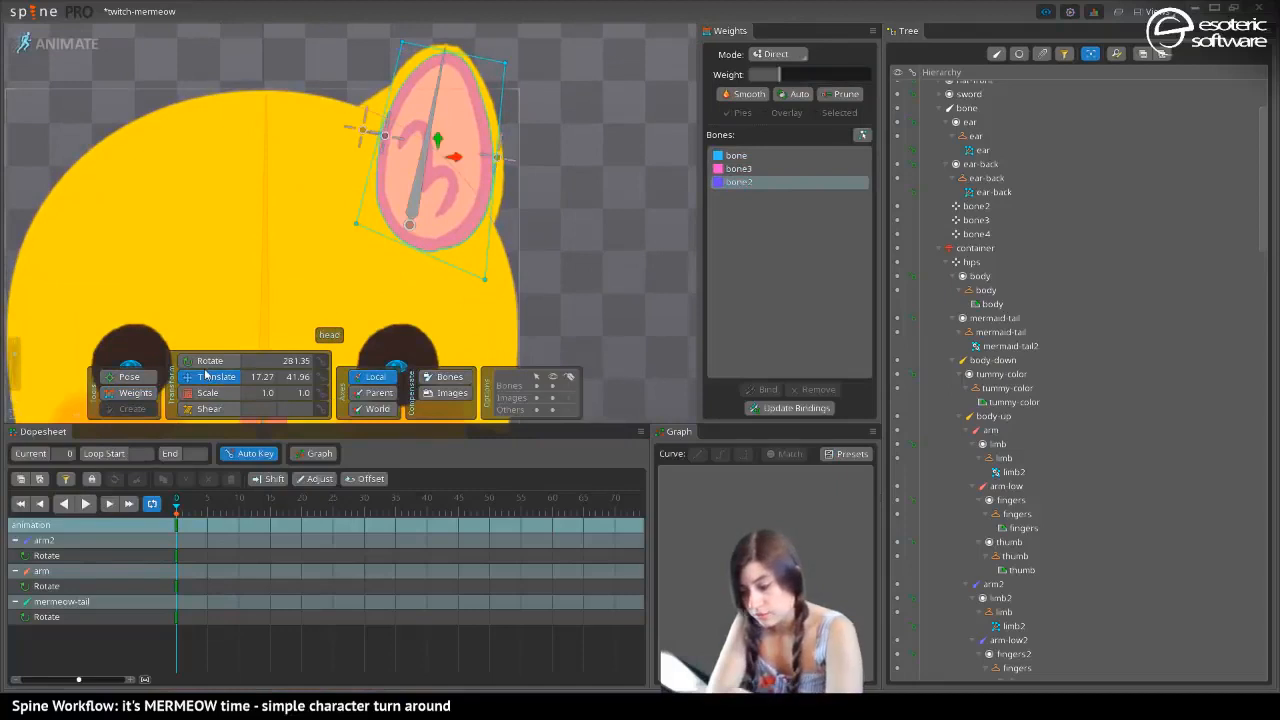
key("space")
left_click(502, 158)
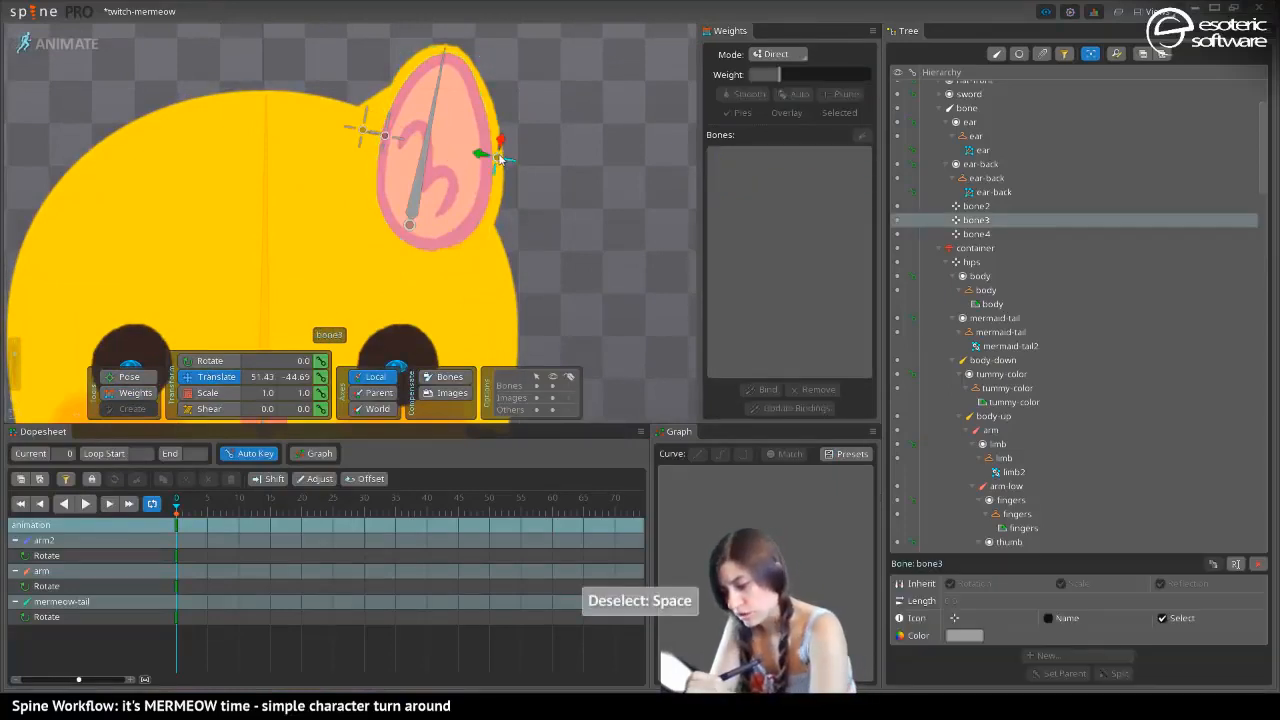
mouse_move(495, 157)
left_mouse_down()
mouse_move(425, 157)
mouse_move(516, 165)
mouse_move(437, 157)
mouse_move(577, 197)
mouse_move(460, 158)
mouse_move(522, 168)
mouse_move(475, 162)
left_mouse_up()
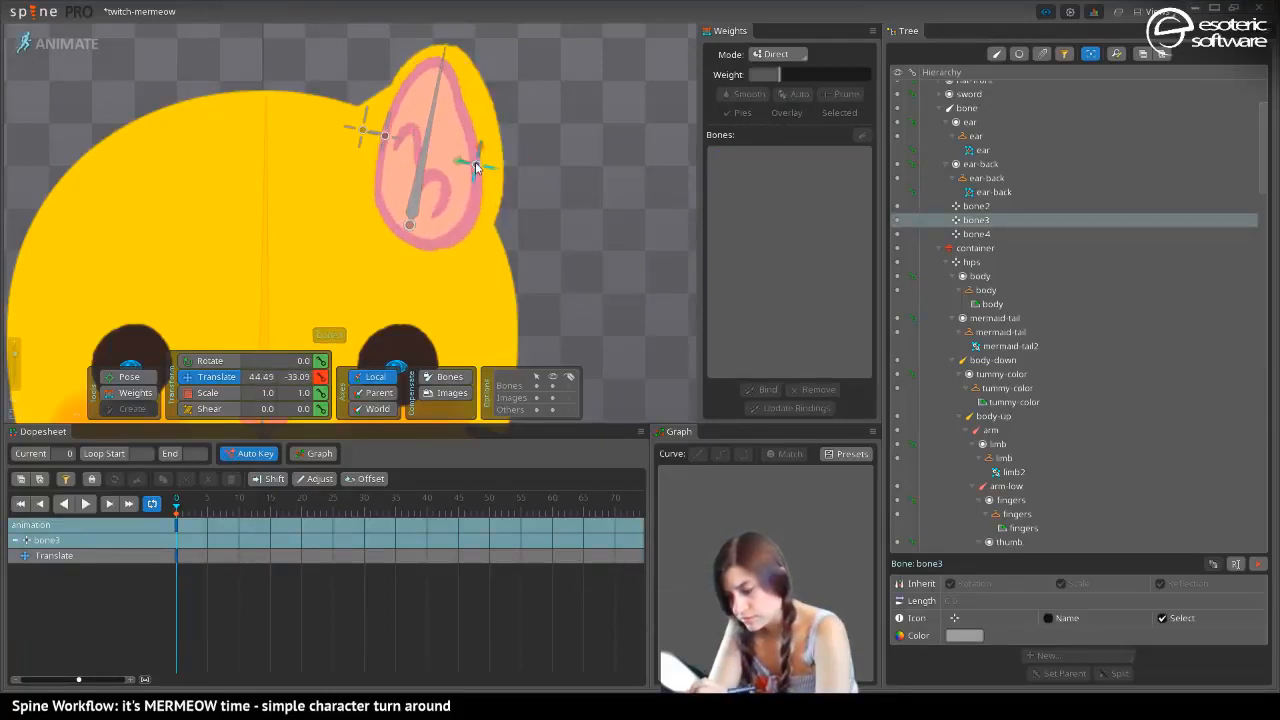
left_click(363, 130)
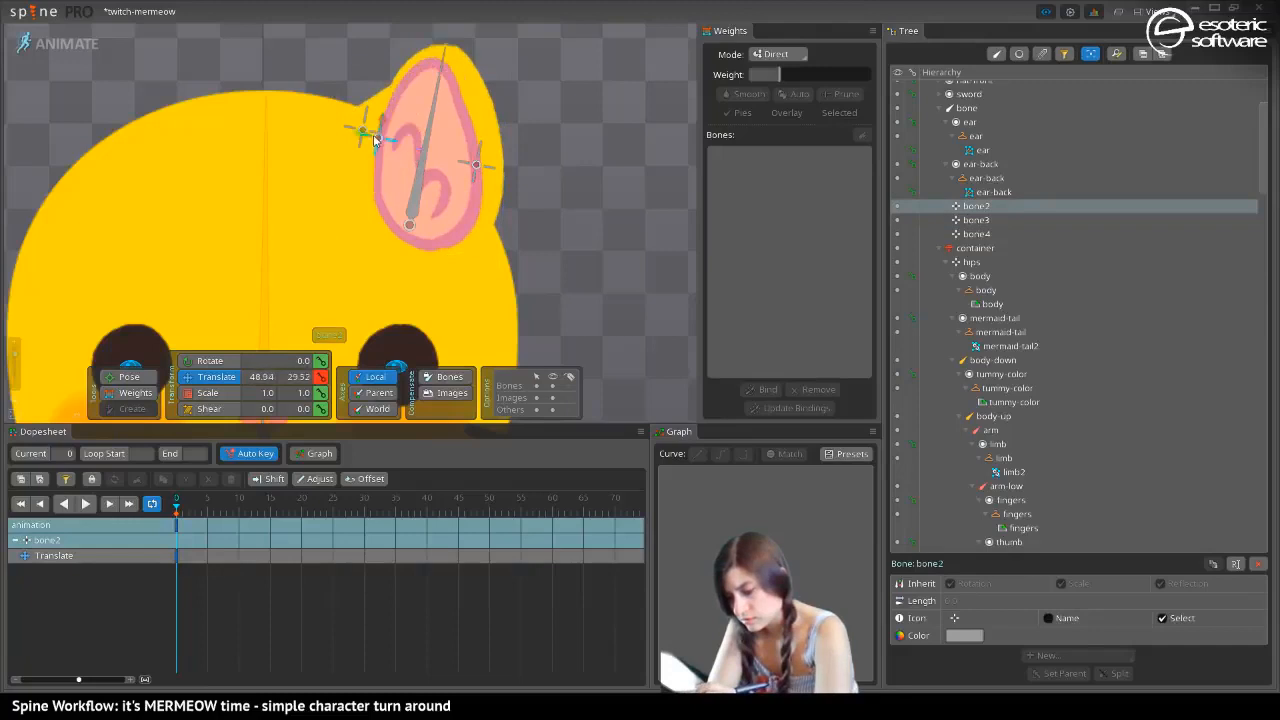
key("ctrl+z")
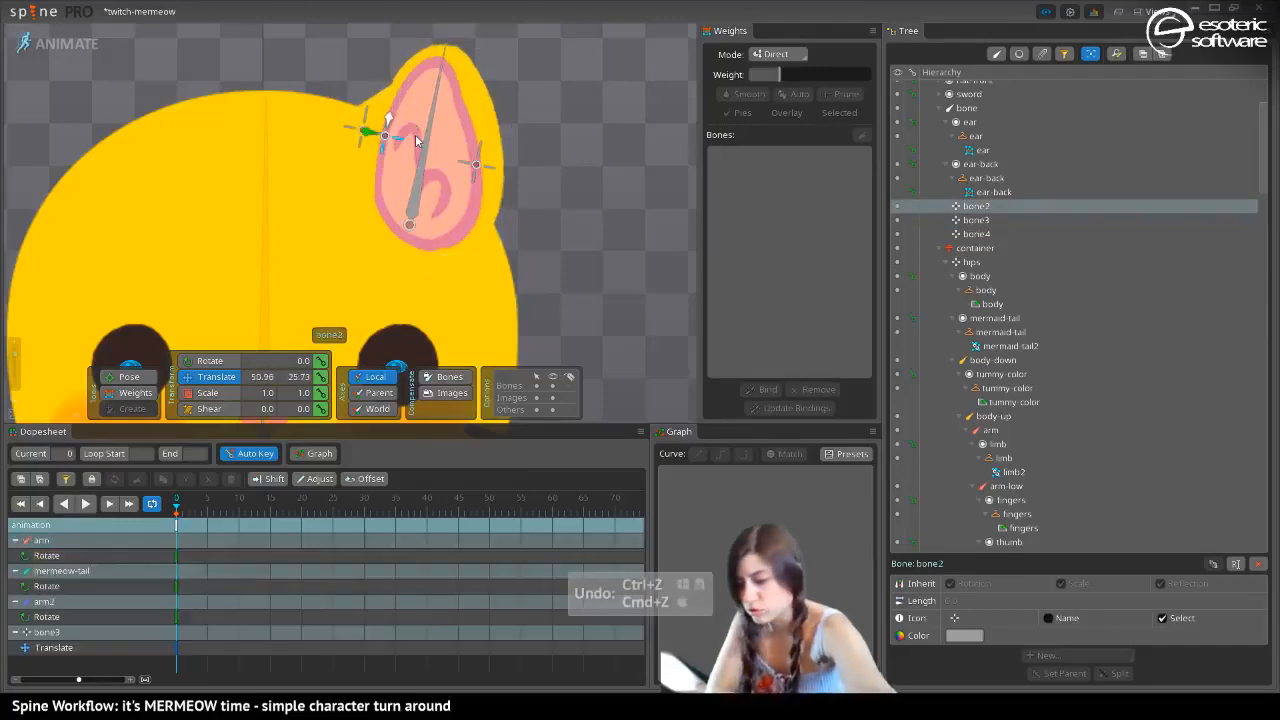
In Setup mode, add three vertices to the ear mesh: on the top edge, in the centre and on the bottom edge
key("Tab")
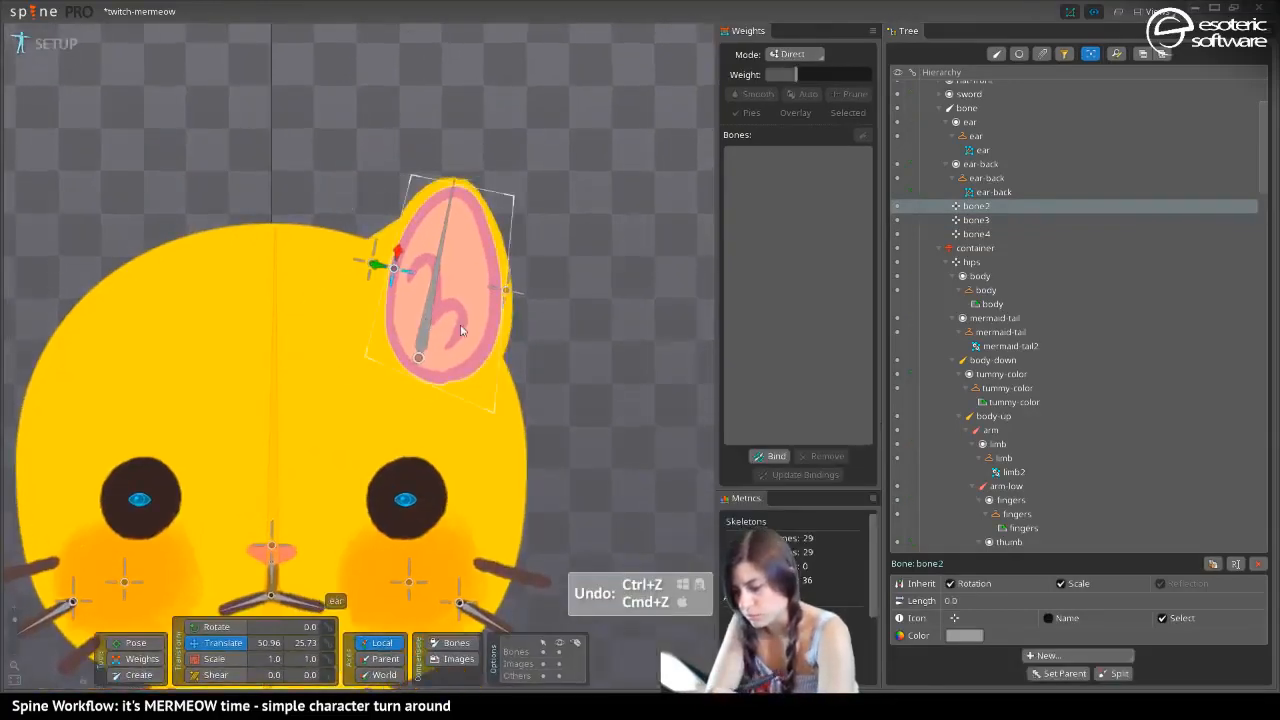
left_click(470, 332)
left_click(1032, 655)
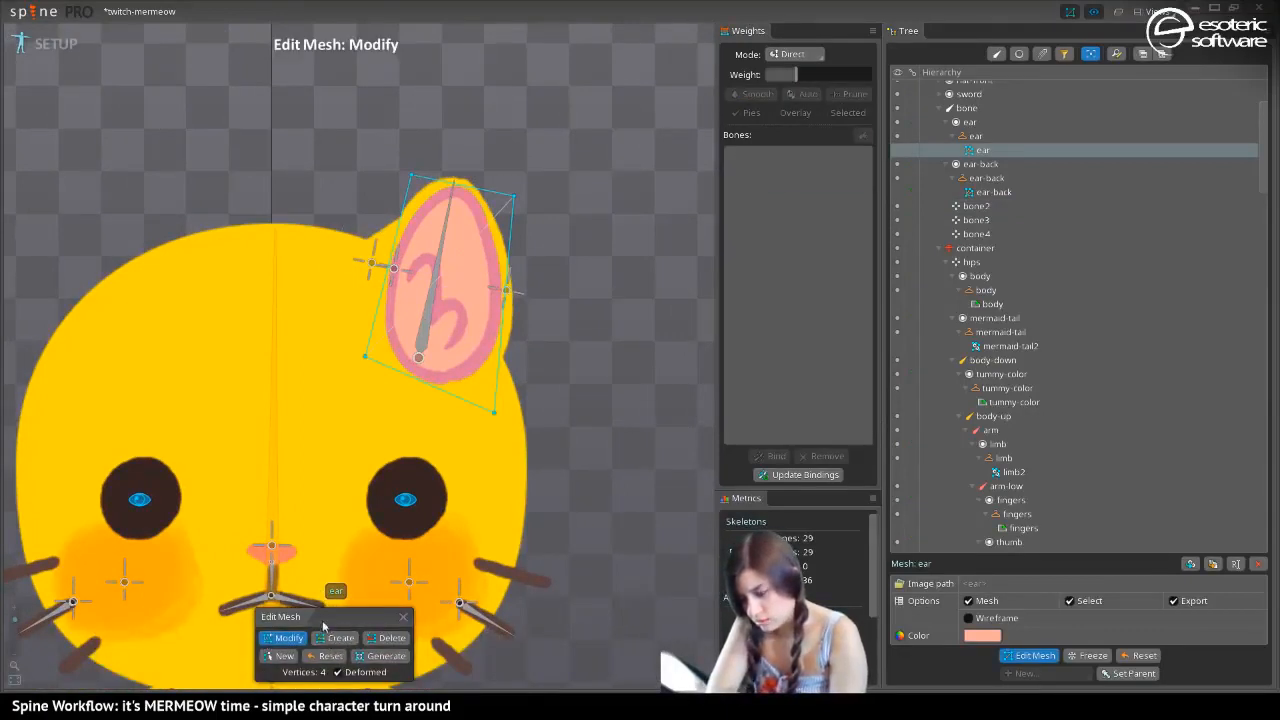
left_click(334, 638)
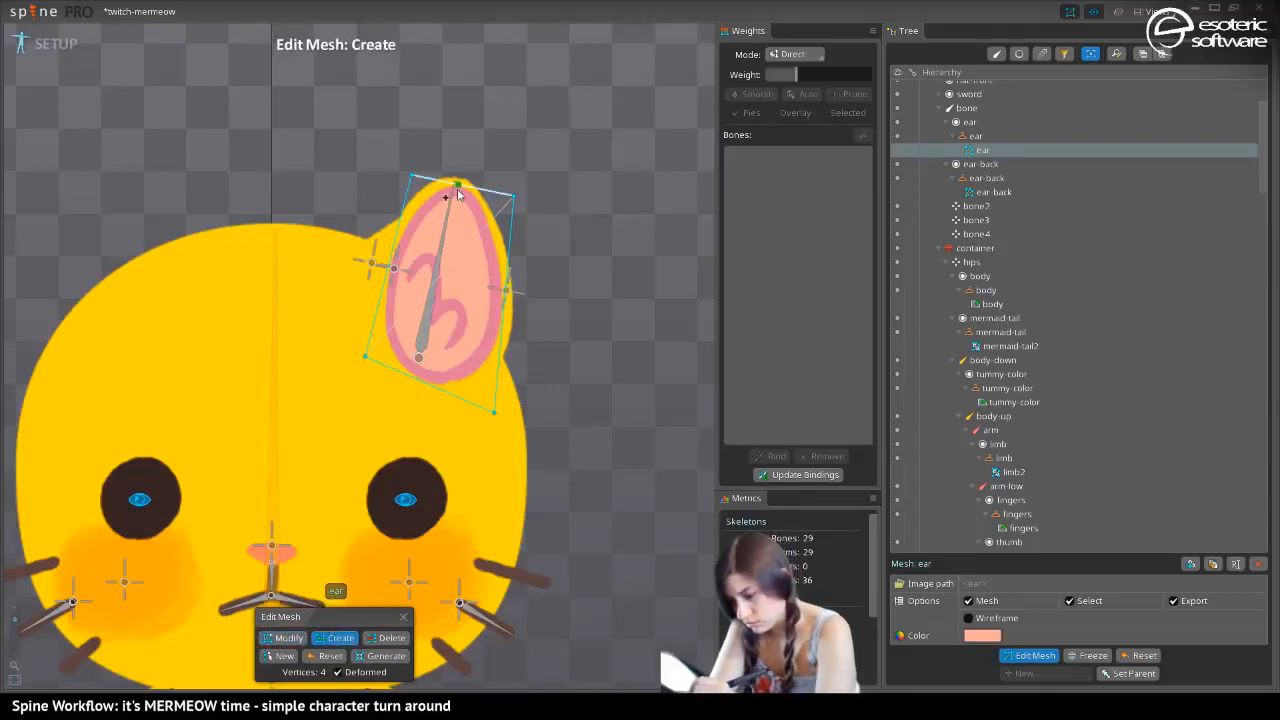
left_click(459, 190)
left_click(437, 291)
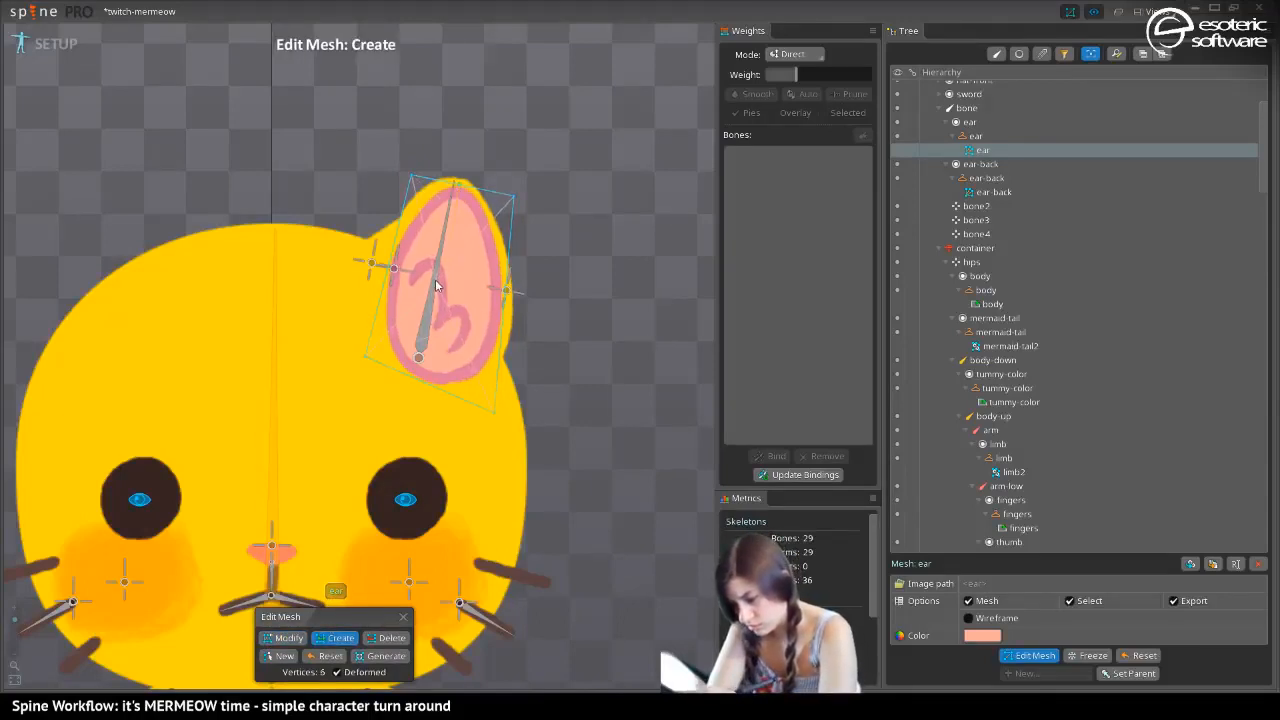
left_click(423, 383)
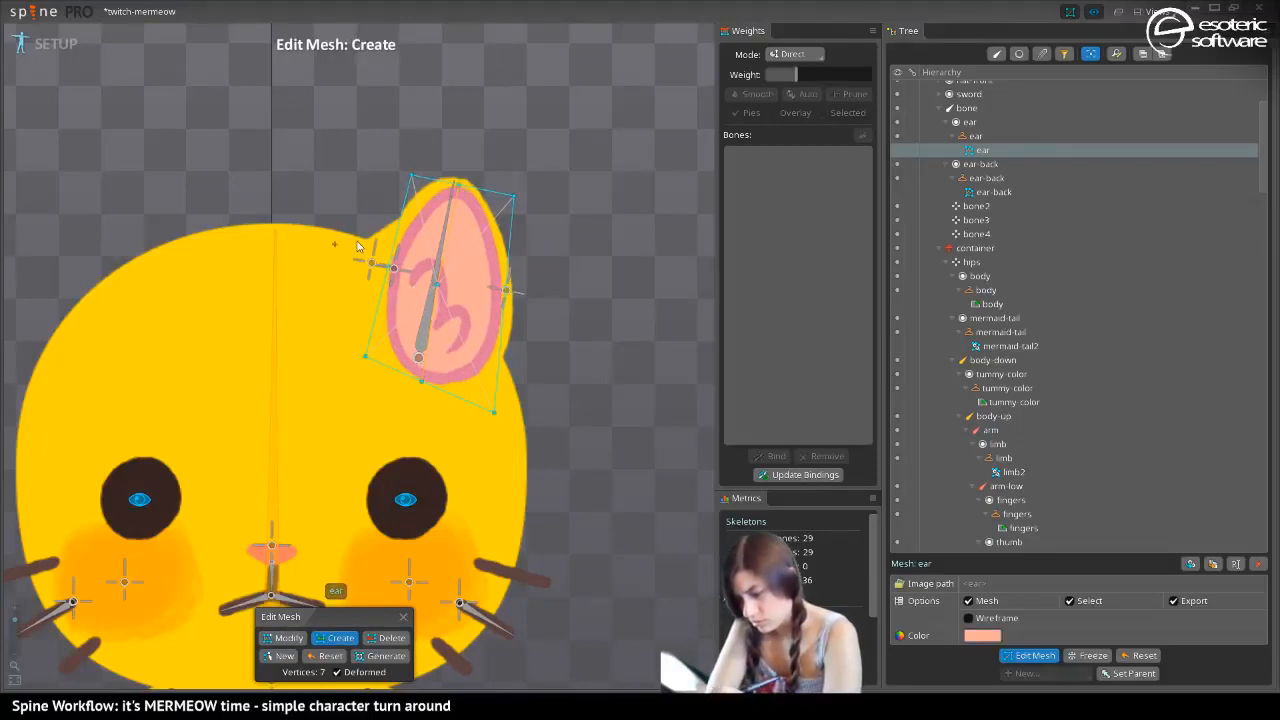
left_click(1027, 658)
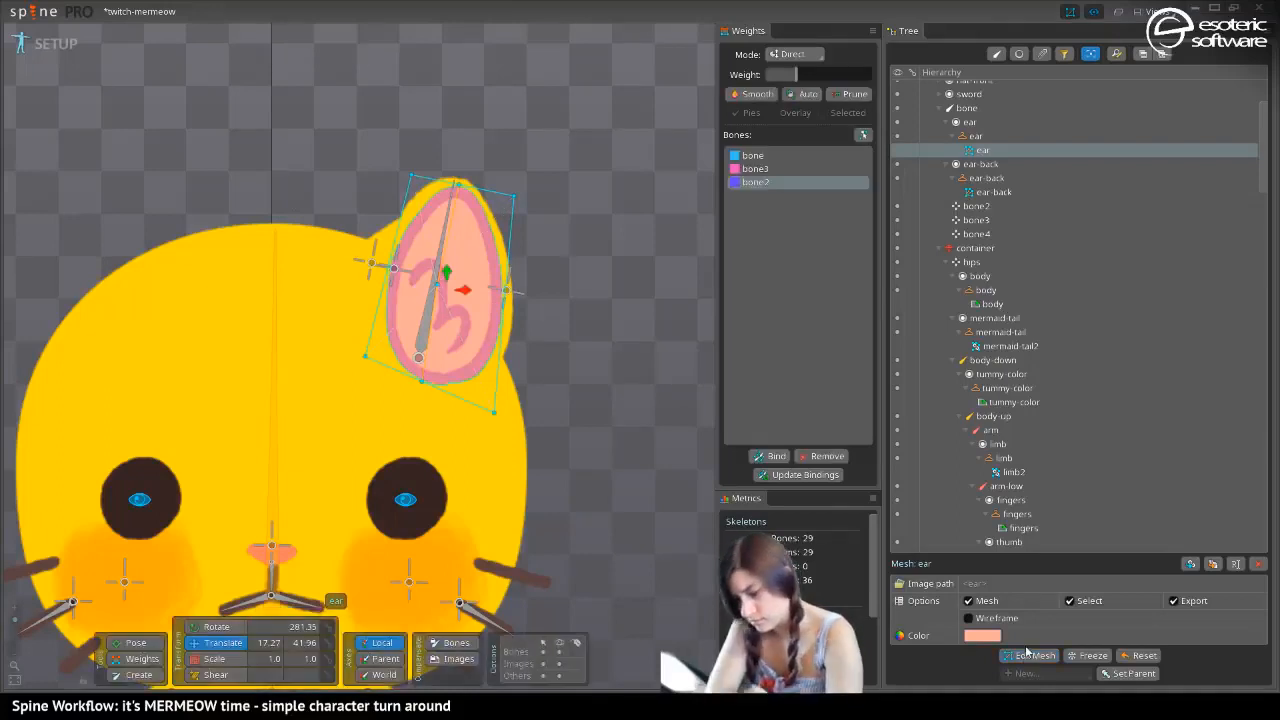
Test the ear deformation in Animate mode by moving bone3 to about 53.67, -14.06 and pulling bone2 toward the ear's centre
left_click(50, 47)
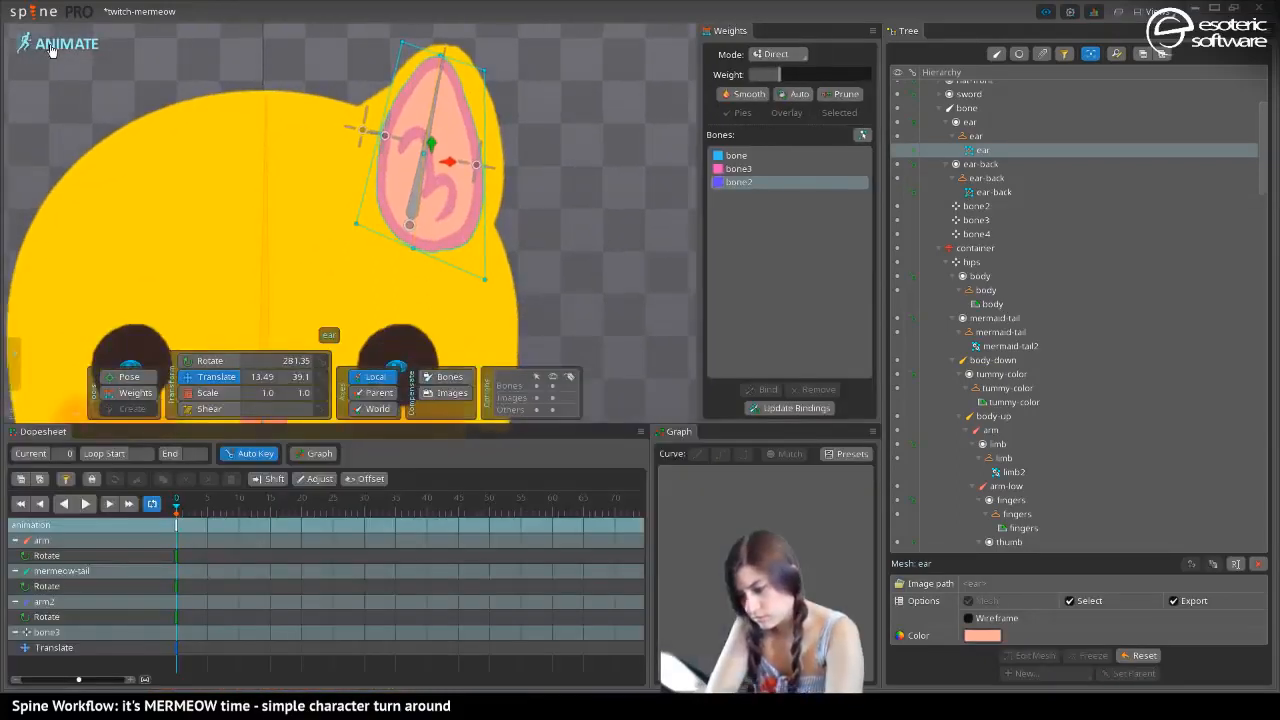
left_click(137, 394)
left_click(479, 166)
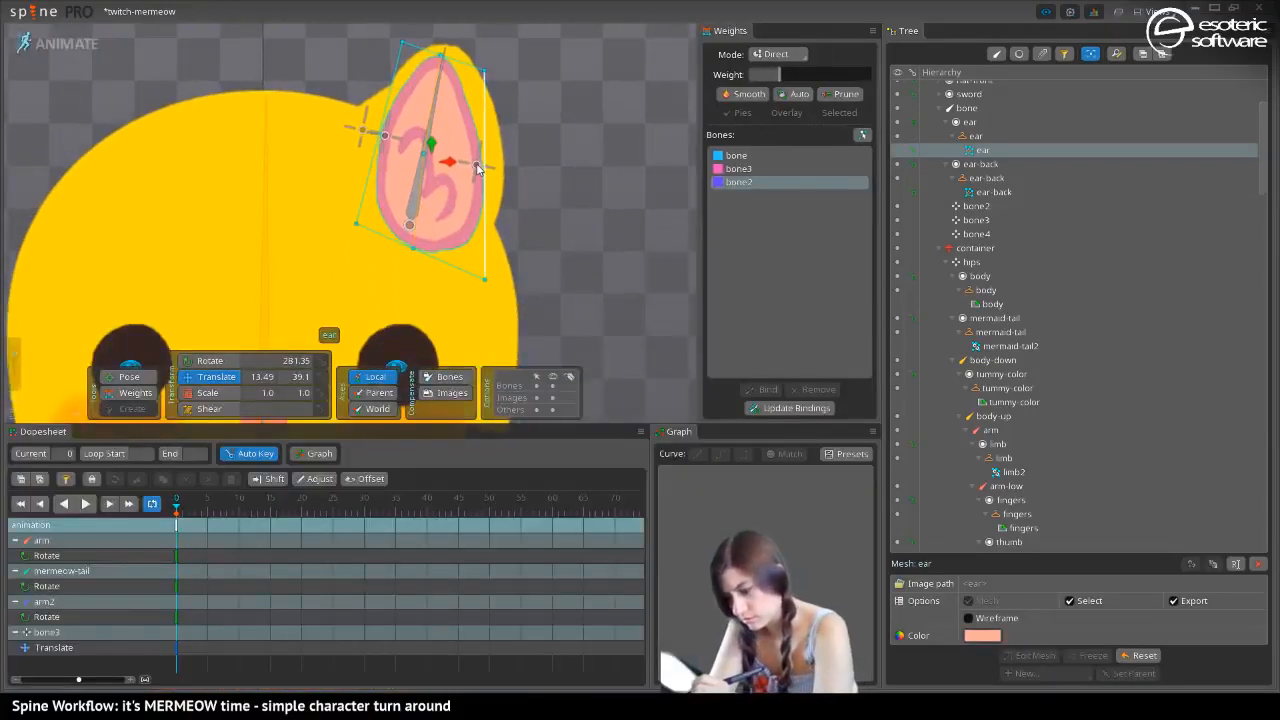
key("space")
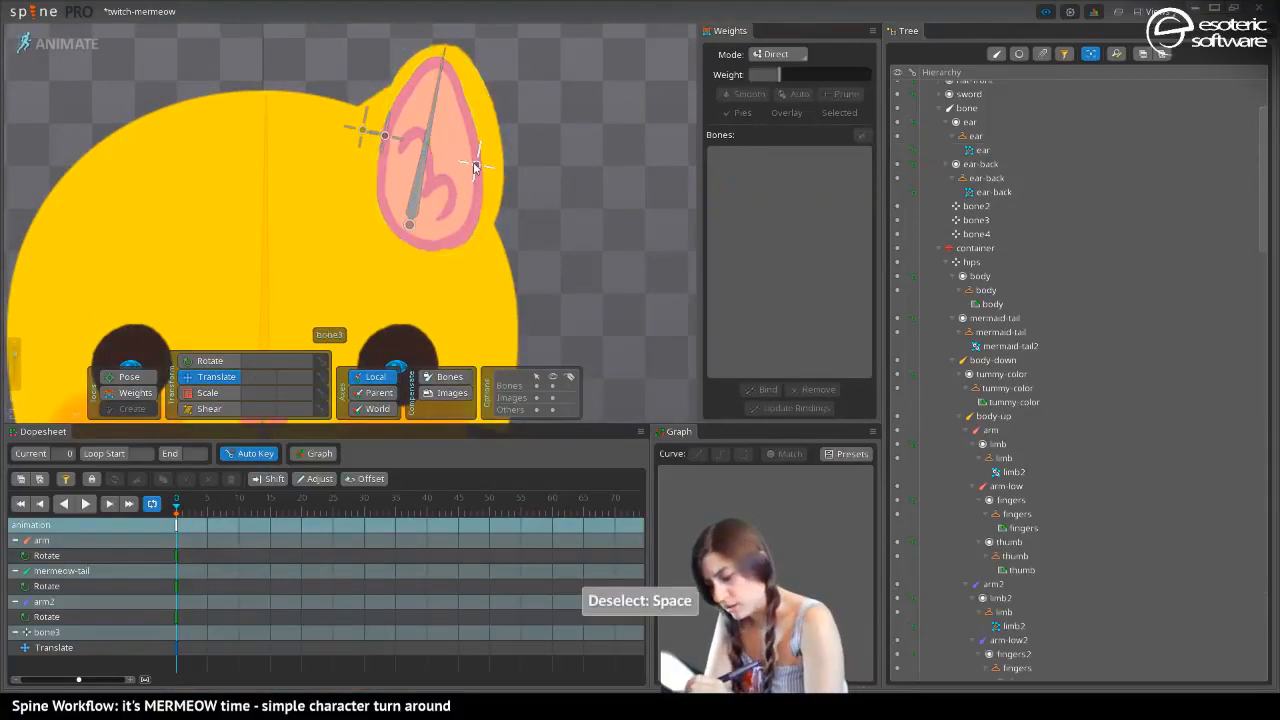
mouse_move(474, 166)
left_mouse_down()
mouse_move(493, 172)
mouse_move(452, 160)
mouse_move(507, 163)
mouse_move(444, 160)
mouse_move(521, 167)
mouse_move(467, 150)
left_mouse_up()
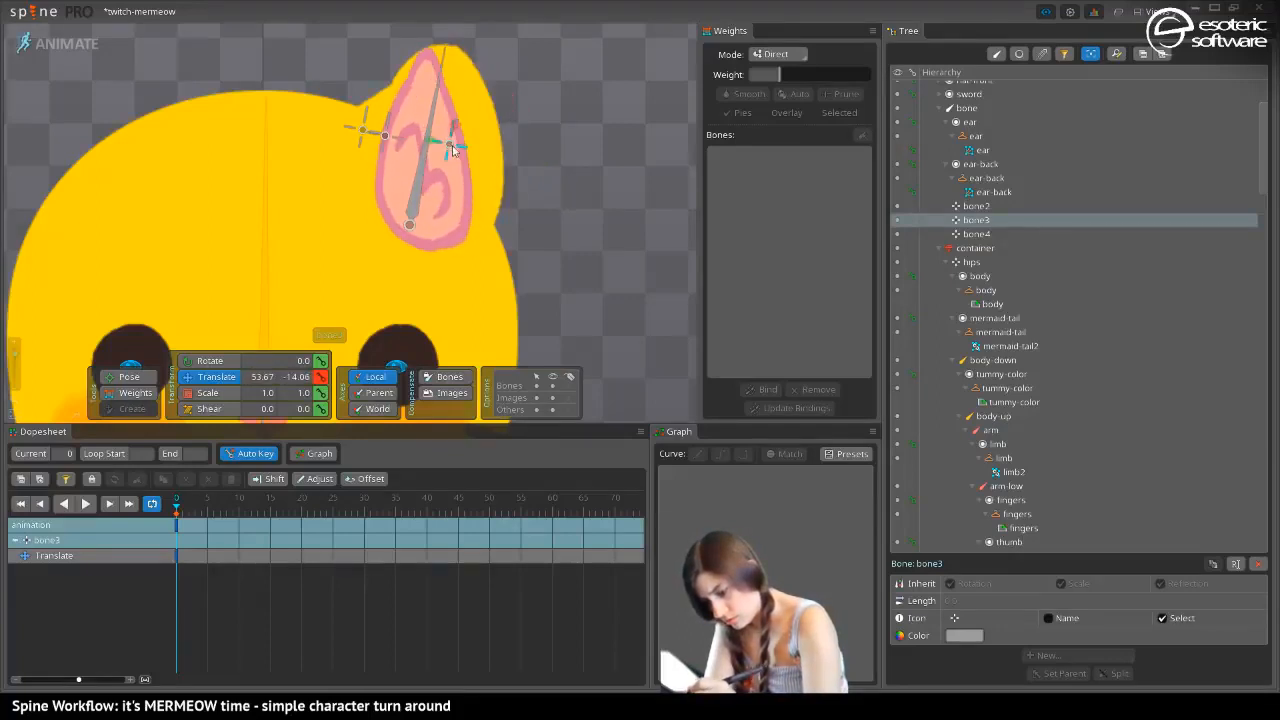
left_click_drag(380, 136, 440, 156)
Try different bone2 weights on the ear mesh vertices, including about 44 at the centre and about 37 at the upper outer corner
left_click_drag(202, 189, 56, 249)
left_click(116, 390)
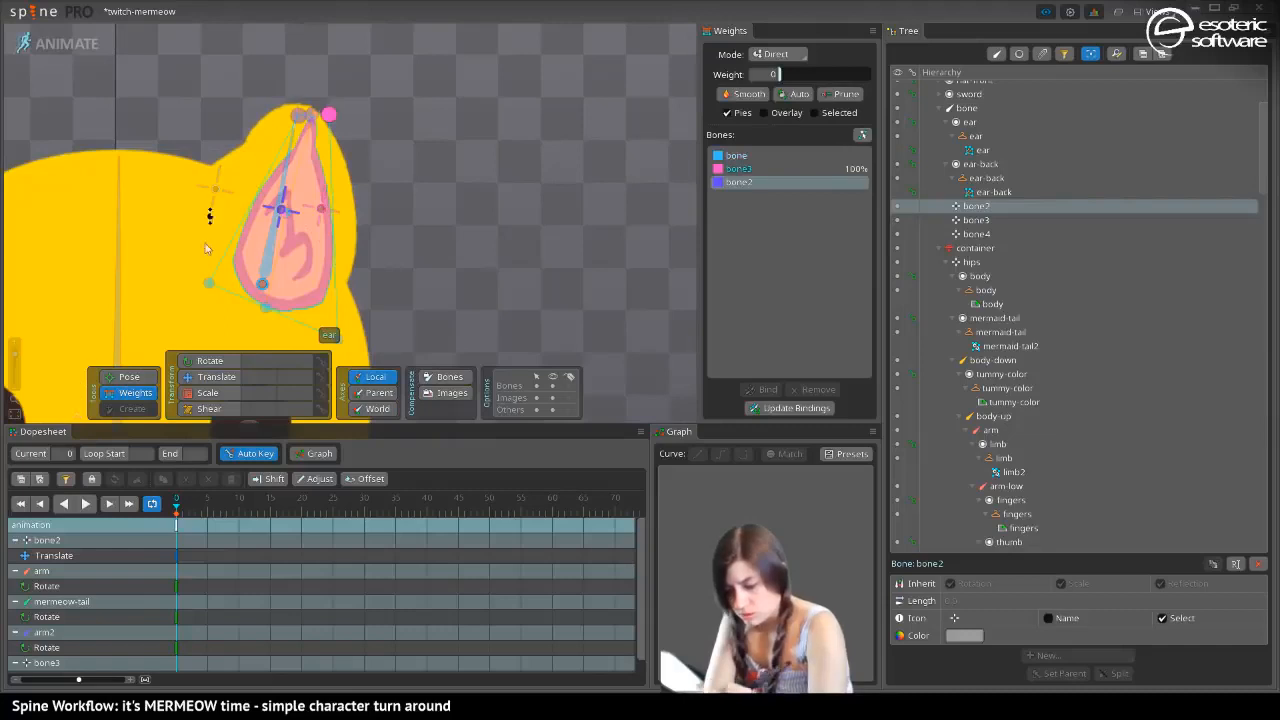
left_click_drag(785, 76, 824, 75)
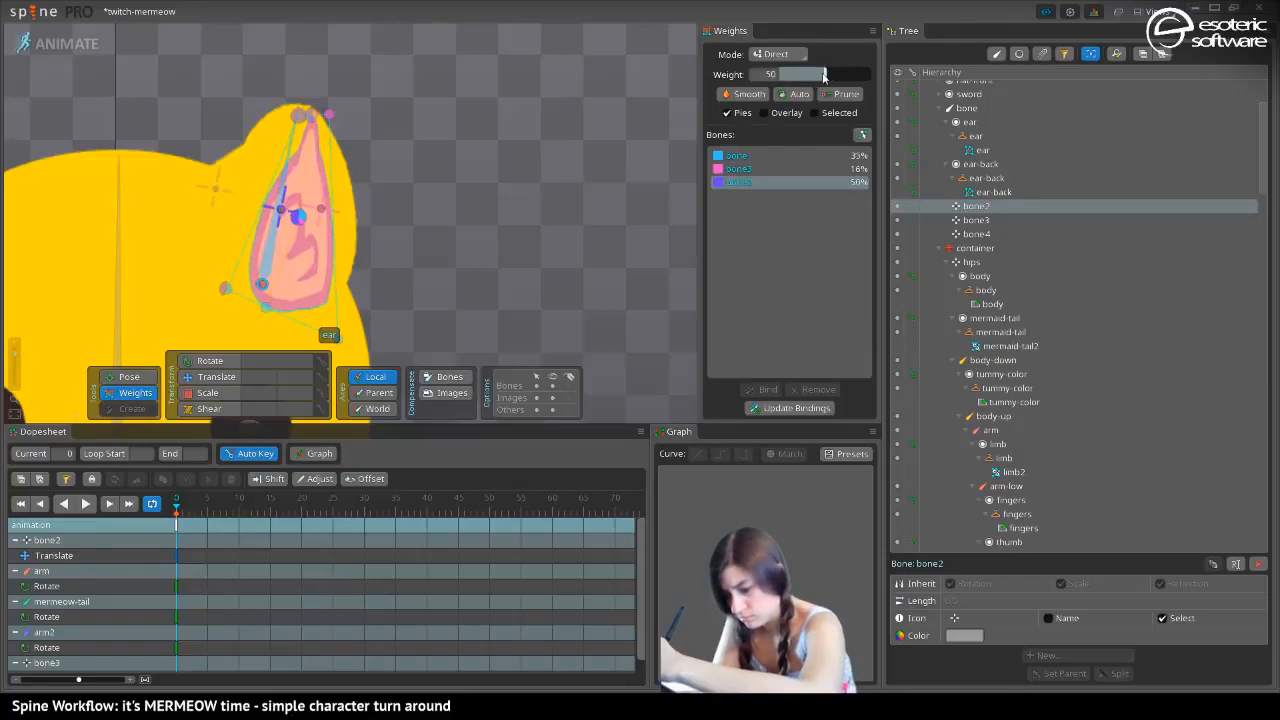
left_click(302, 115)
left_click(311, 115)
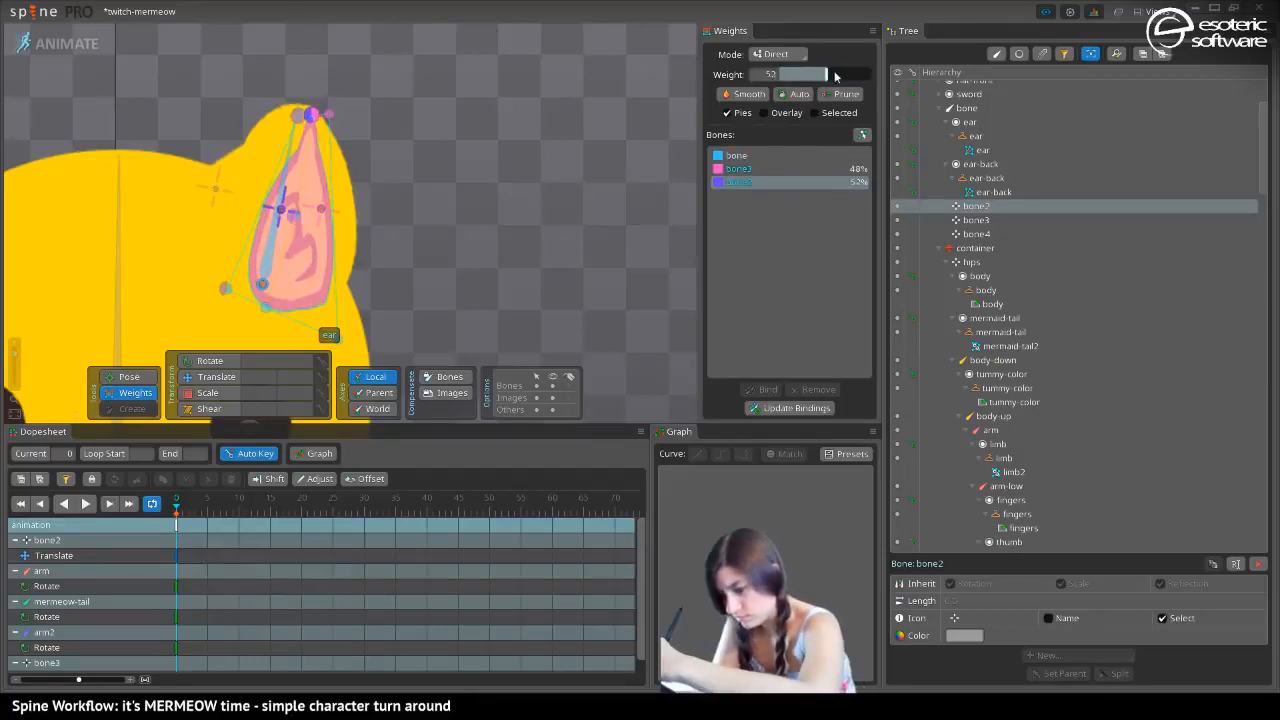
left_click_drag(835, 75, 819, 77)
left_click(330, 118)
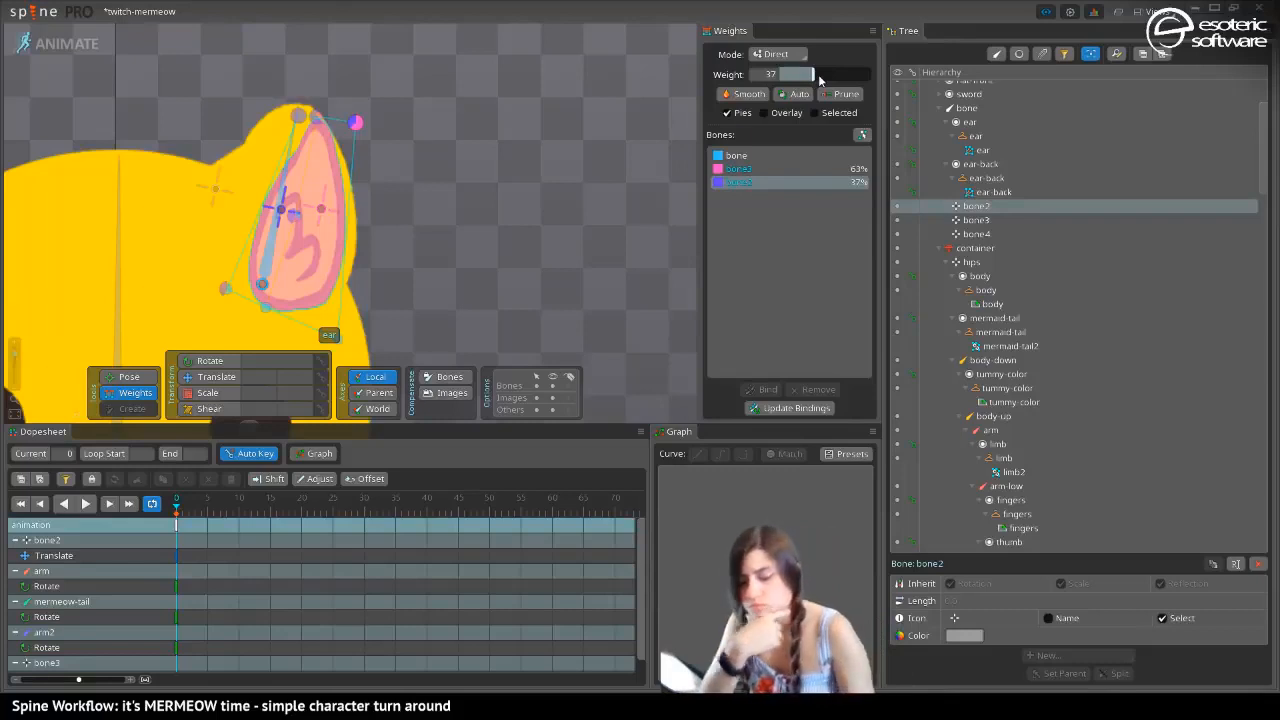
Undo the trial weight changes, the latest bone2 and bone3 moves and the added ear mesh vertices
key("ctrl+z")
key("ctrl+z")
key("ctrl+z")
key("ctrl+z")
key("ctrl+z")
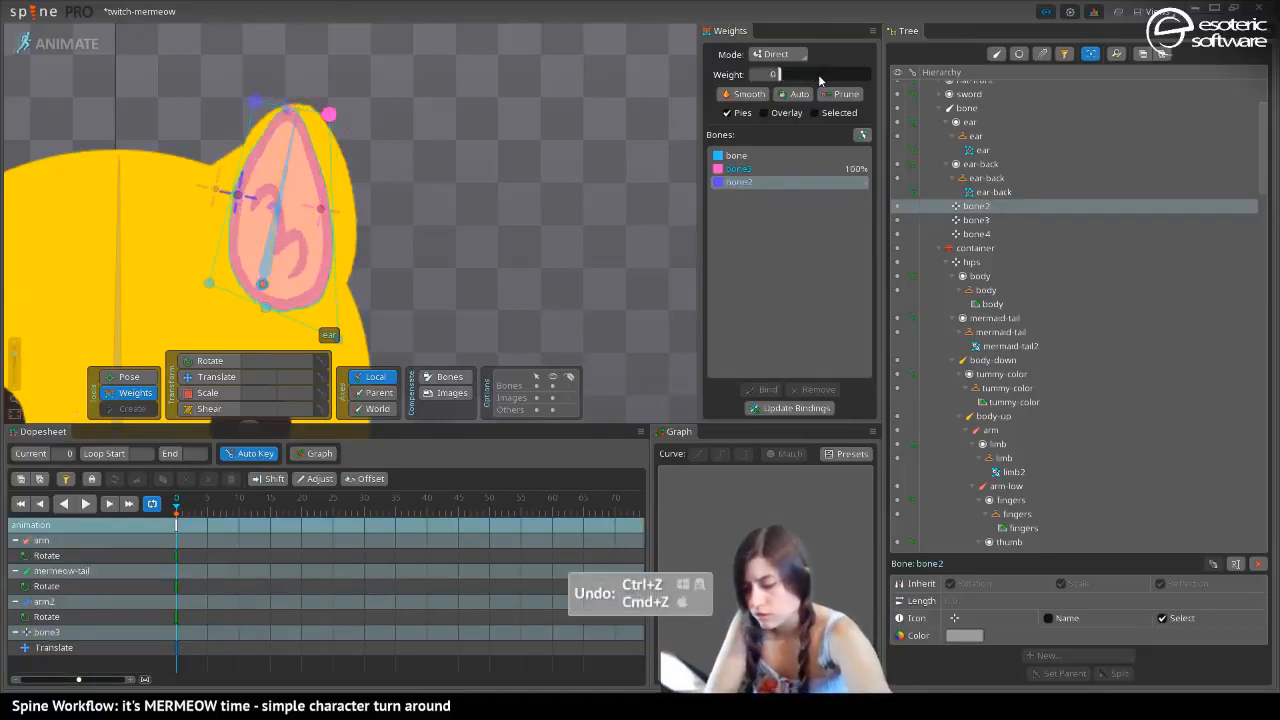
key("ctrl+z")
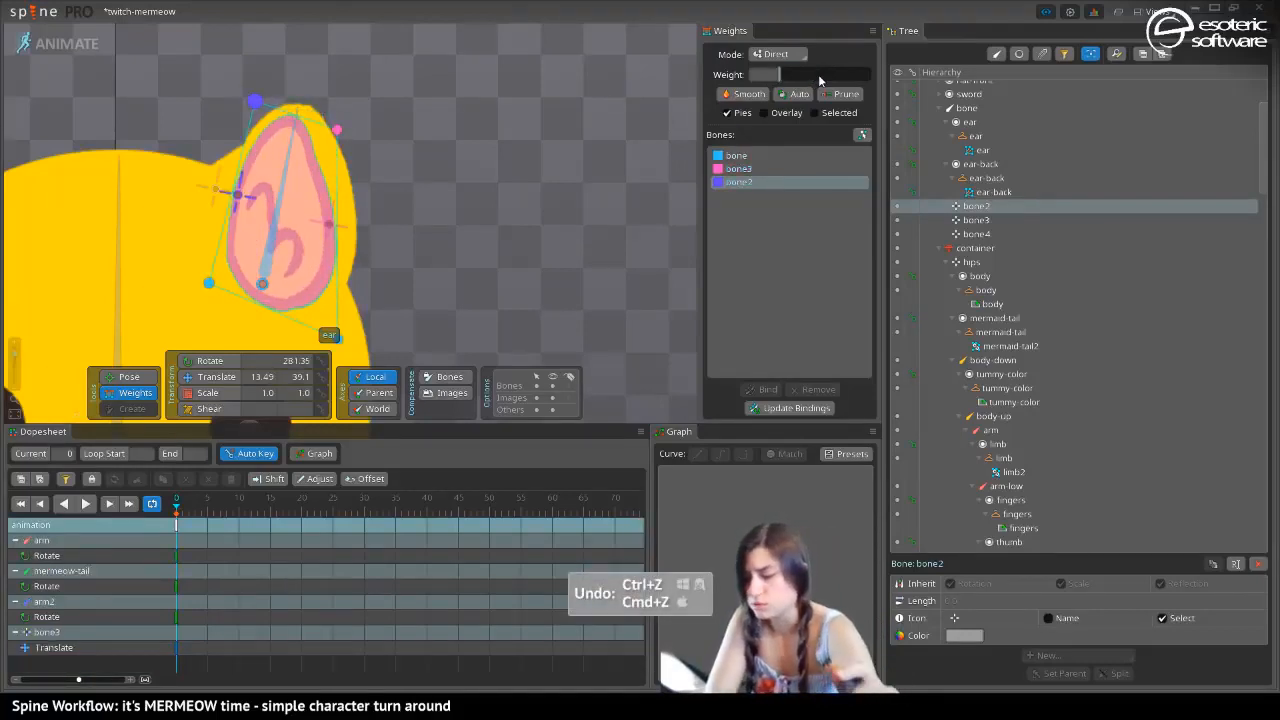
Weight the ear mesh's lower inner corner vertex 100% to bone2, test moving that bone inward, and return to Setup mode
left_click(209, 283)
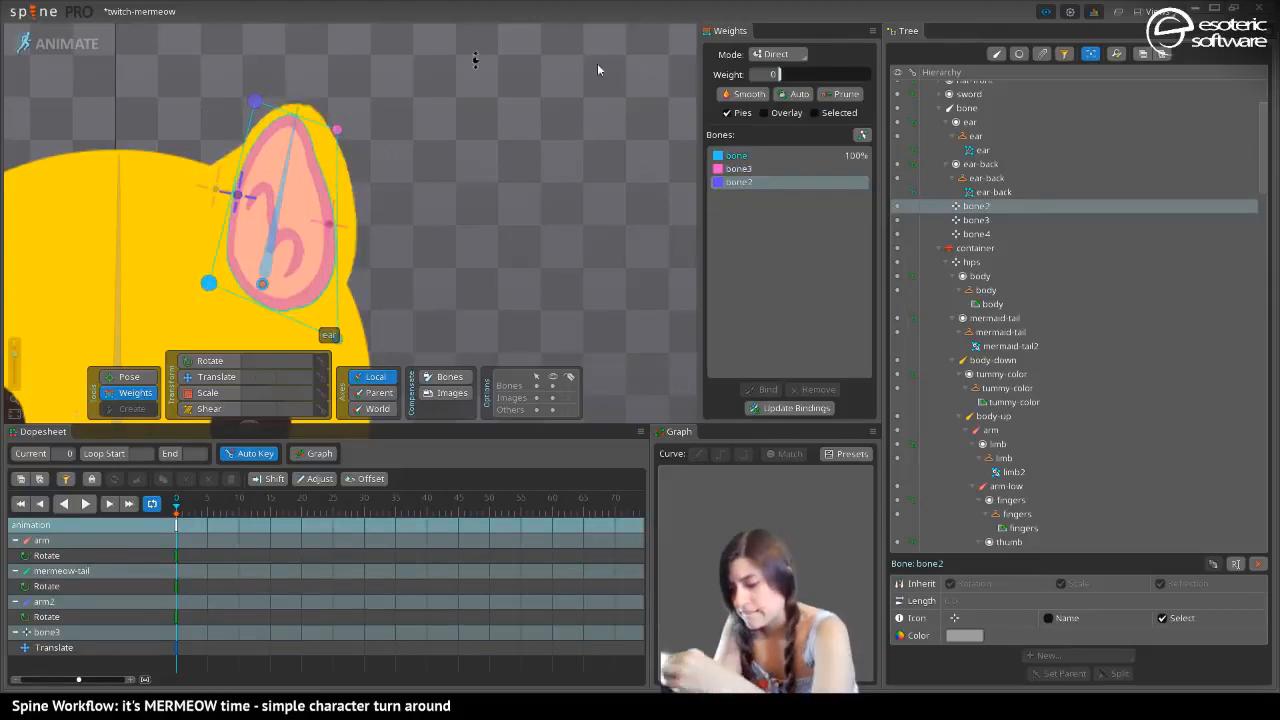
left_click_drag(787, 76, 863, 74)
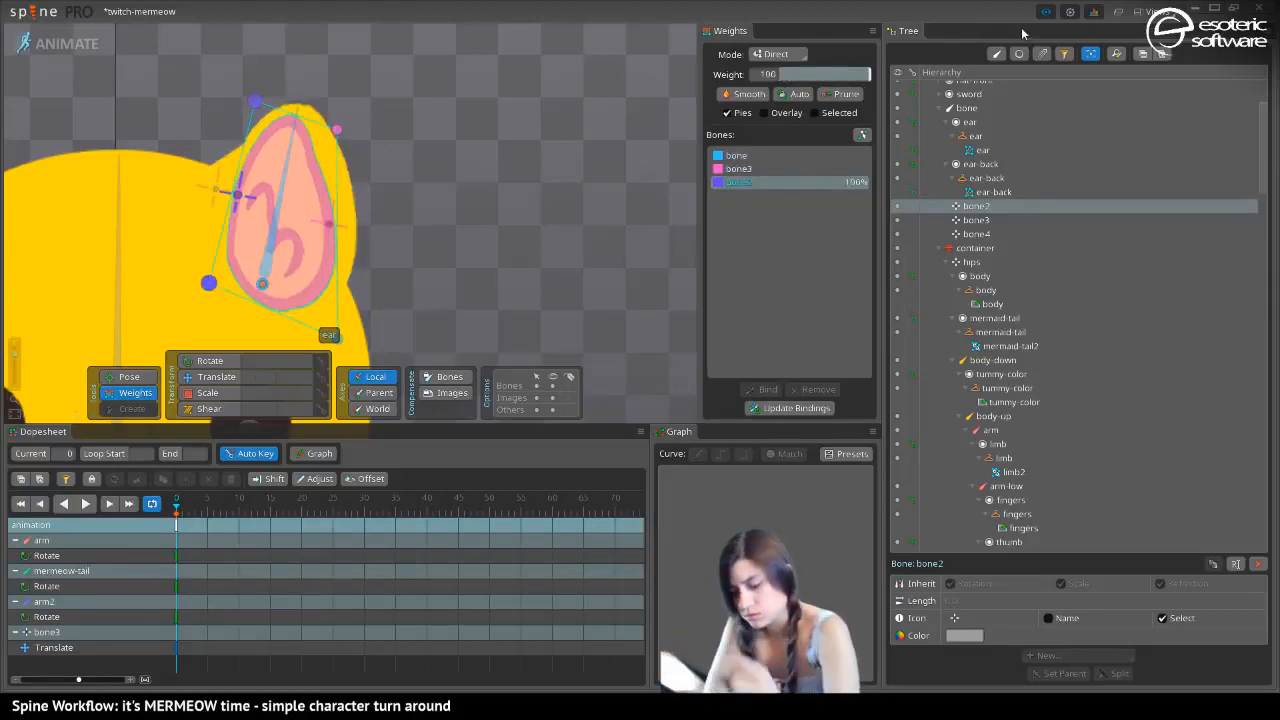
left_click(210, 376)
left_click_drag(240, 205, 275, 196)
left_click(64, 45)
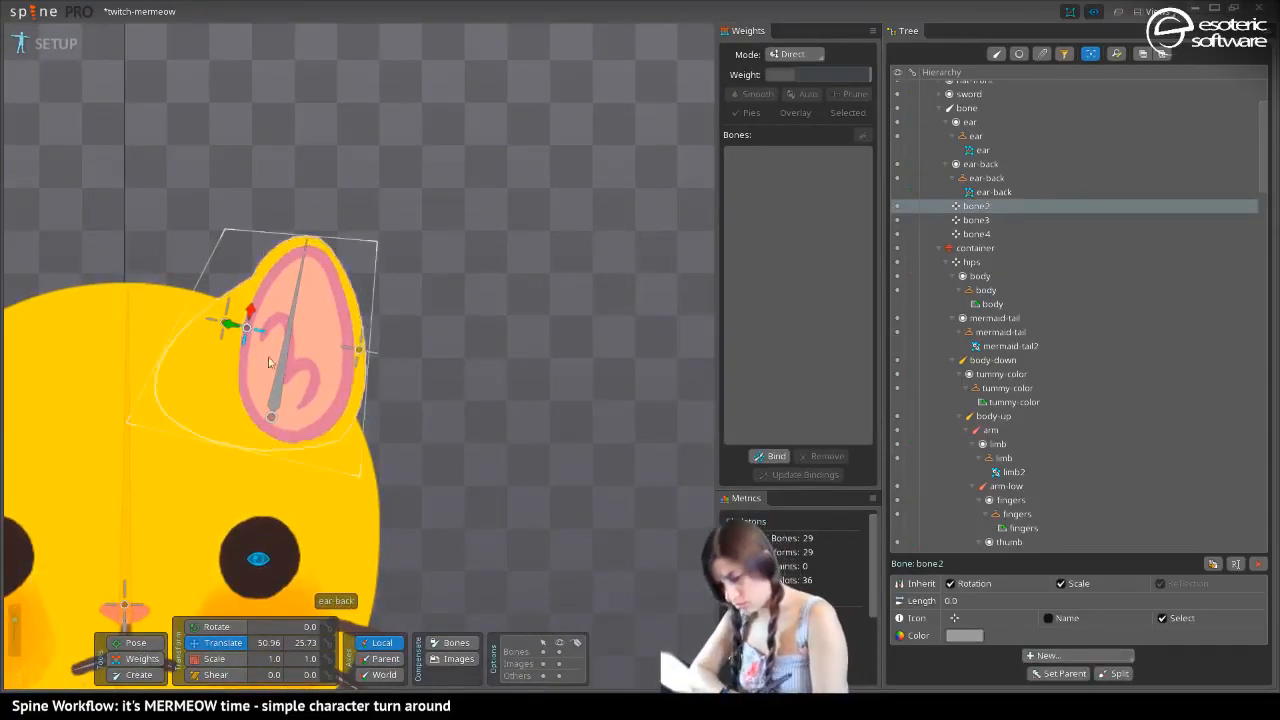
Edit the ear mesh and add eight interior vertices around the pink inner outline of the ear
left_click(297, 388)
left_click(1054, 655)
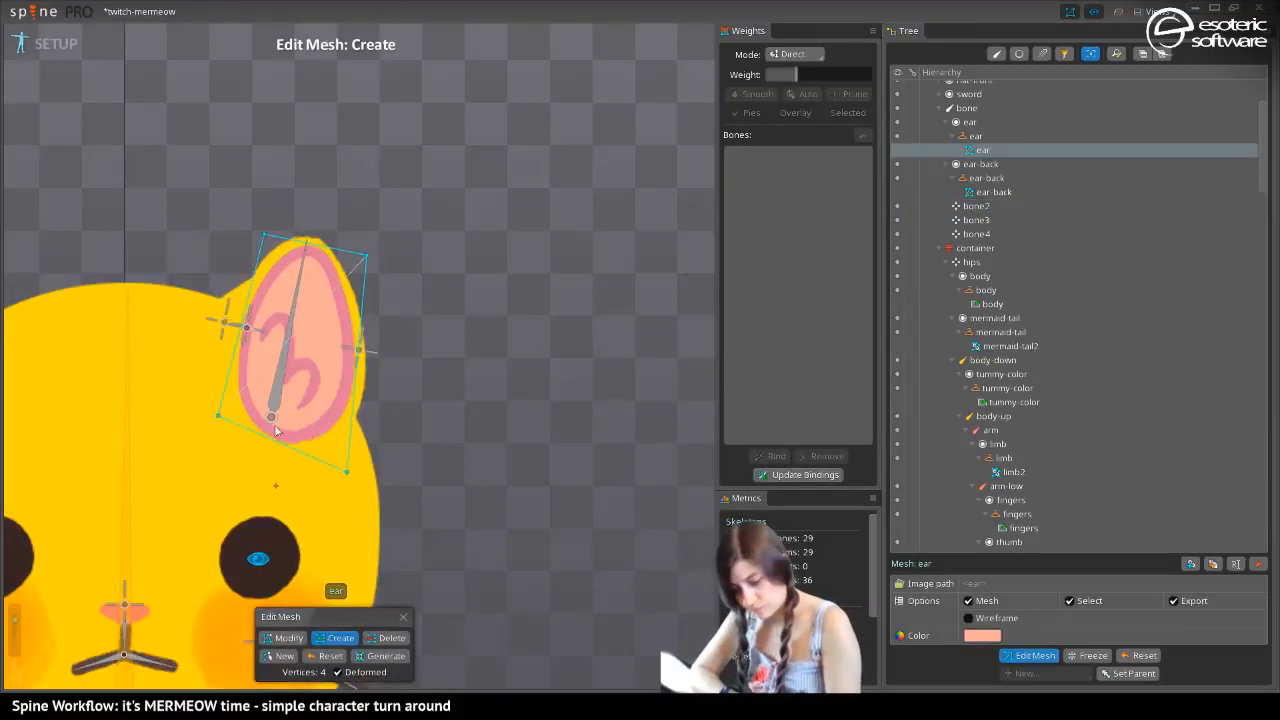
left_click(250, 386)
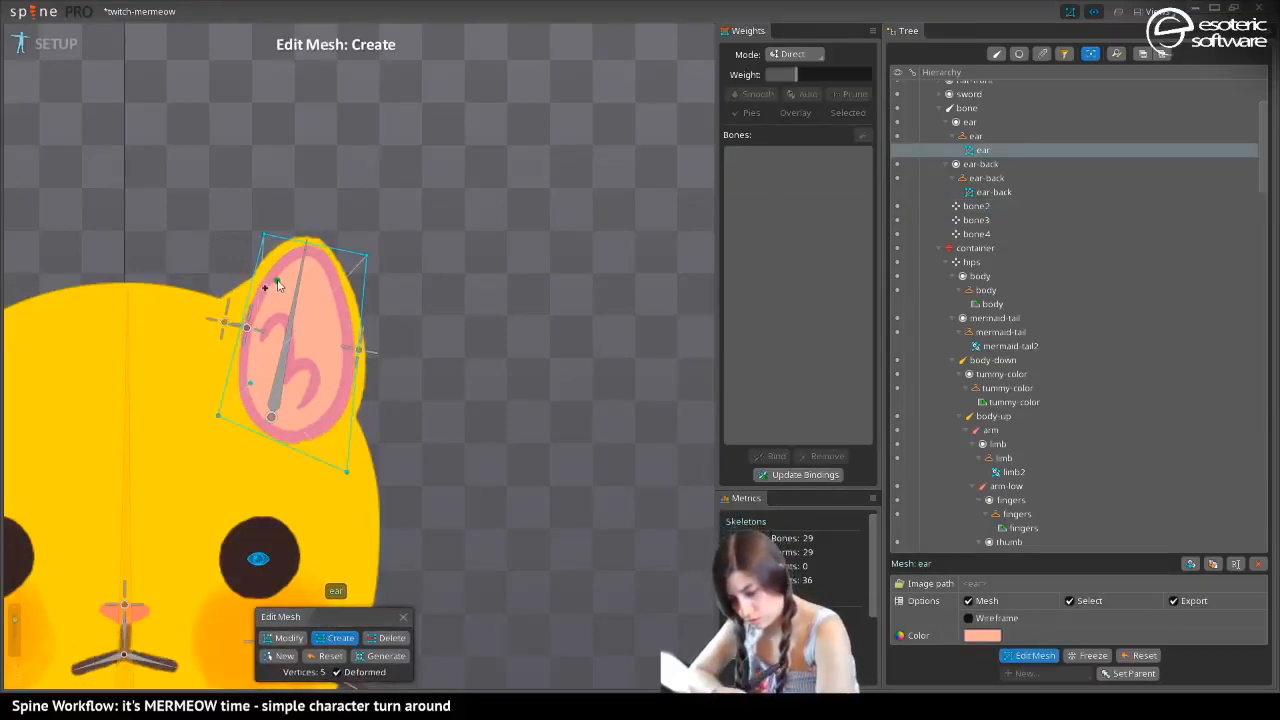
left_click(278, 285)
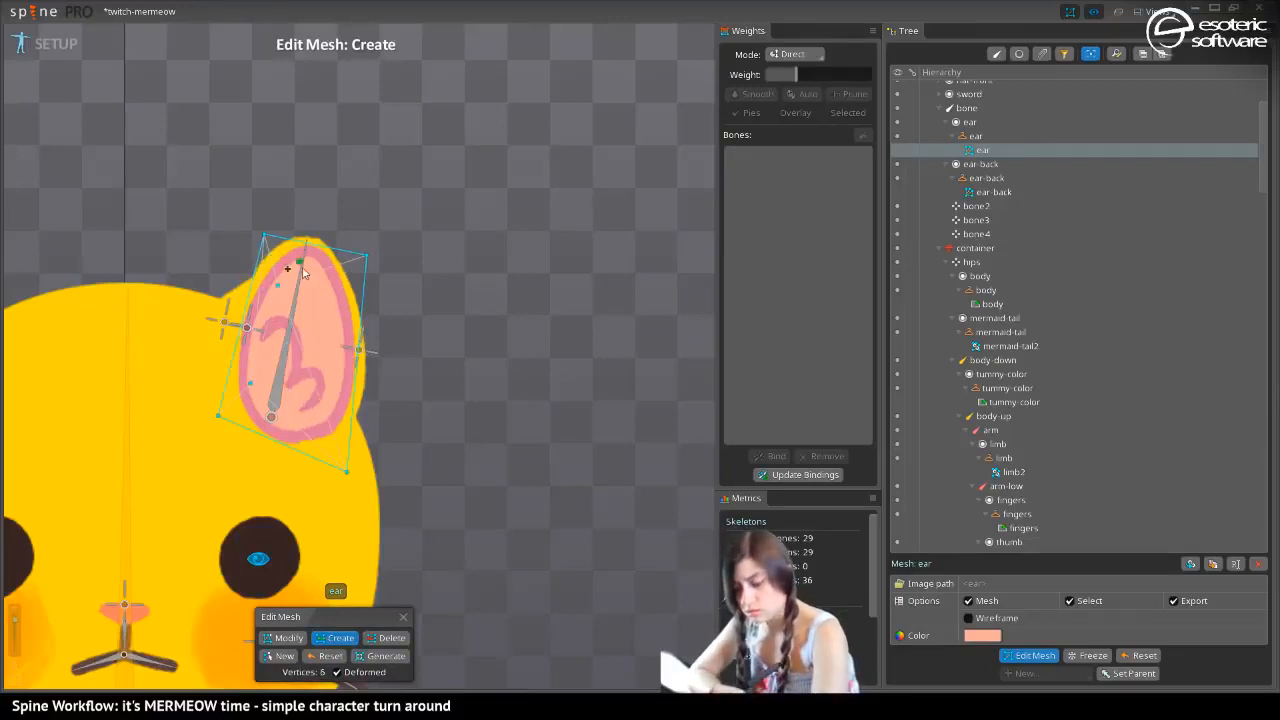
left_click(306, 262)
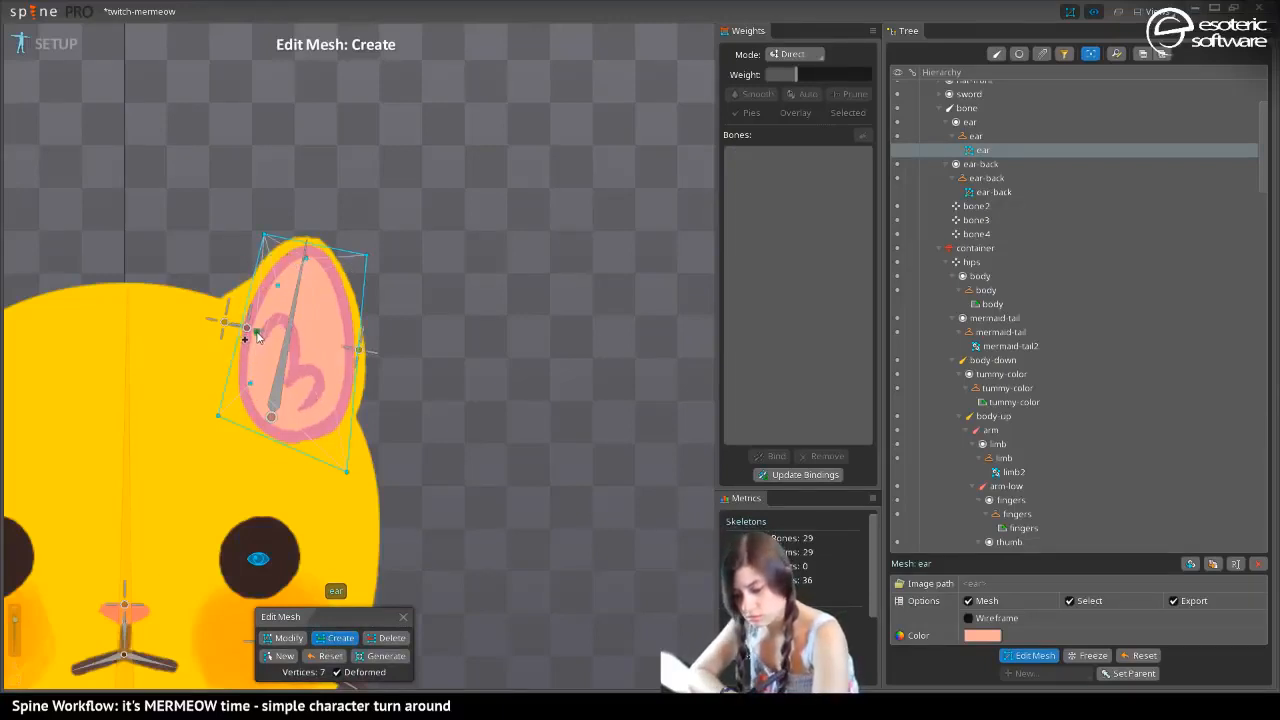
left_click(240, 412)
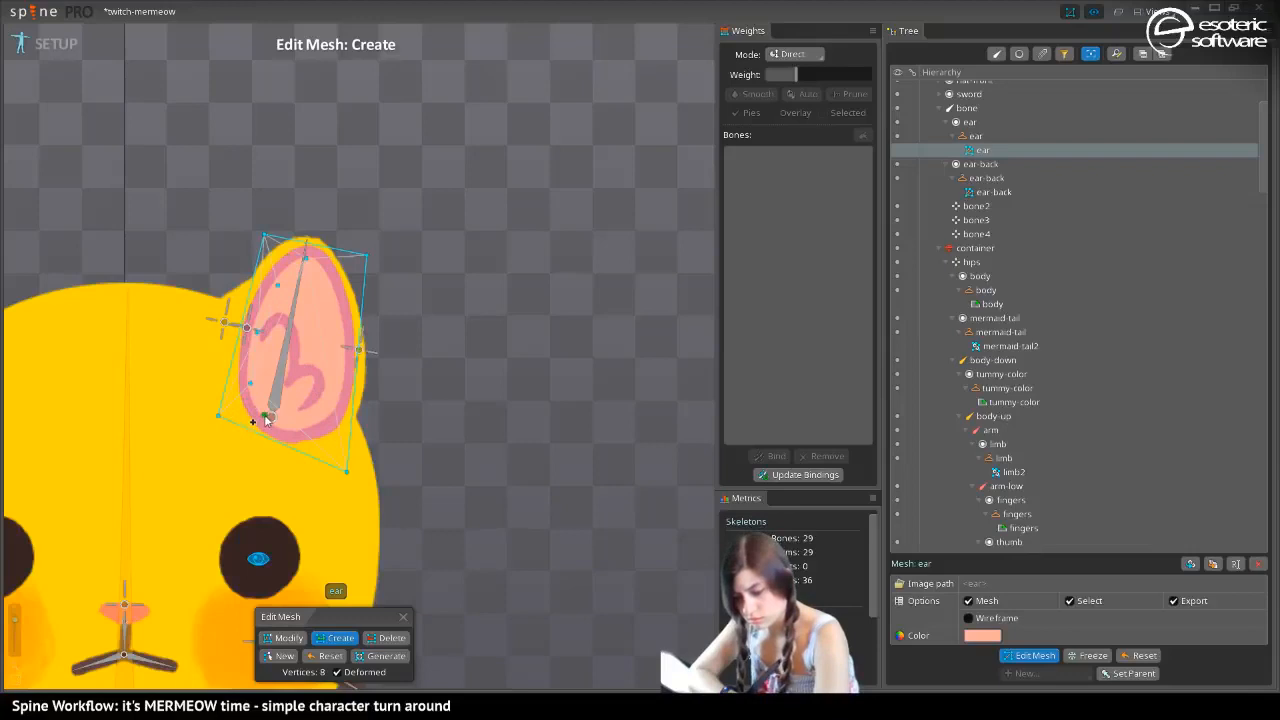
left_click(264, 414)
left_click(333, 333)
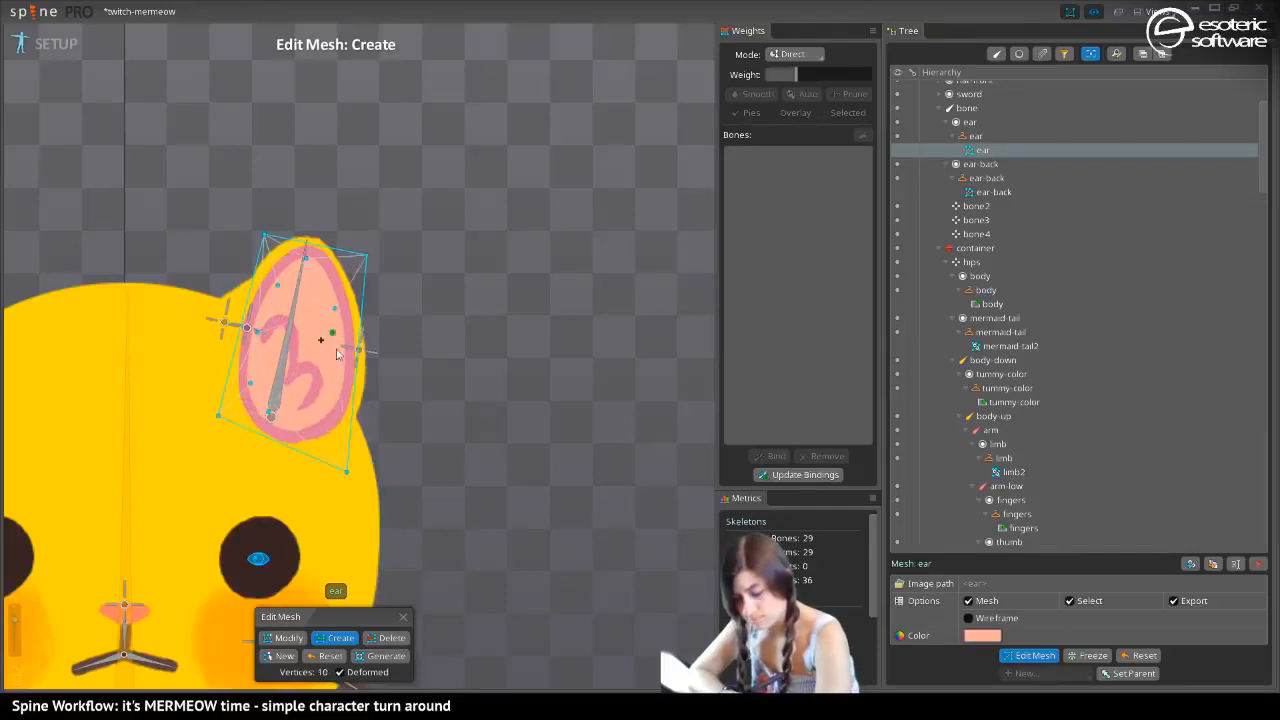
left_click(341, 366)
left_click(314, 417)
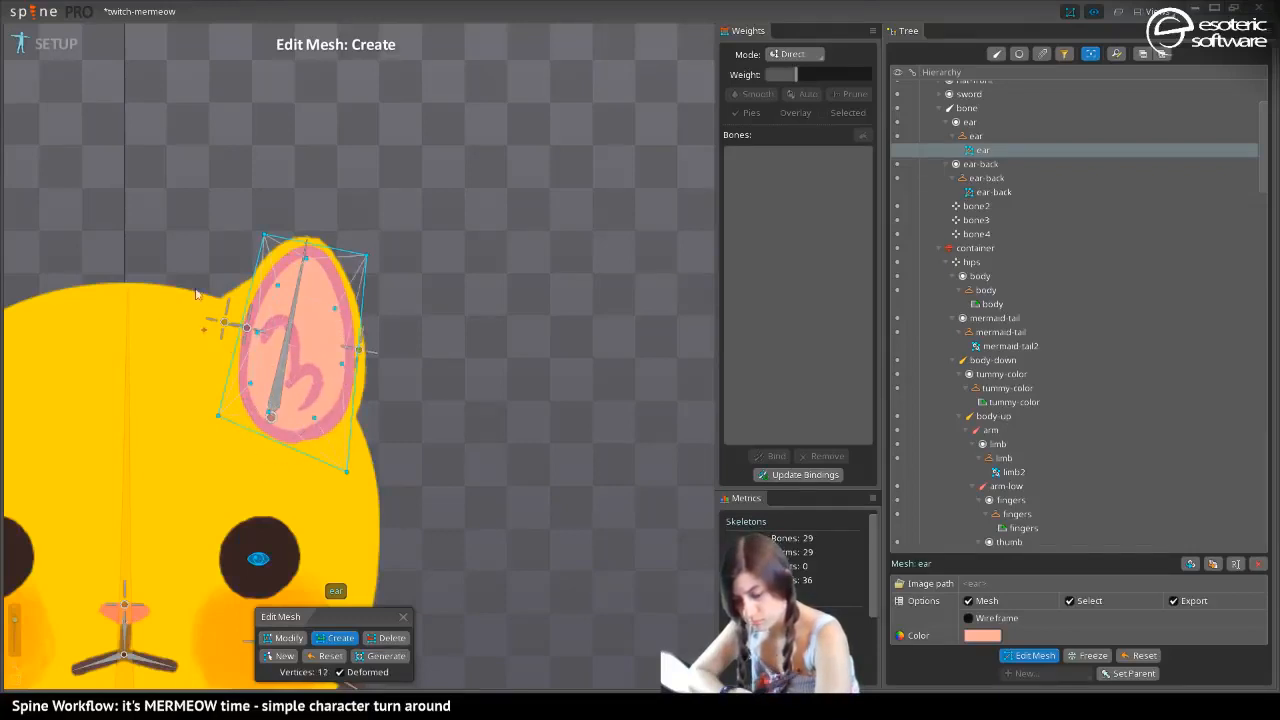
Try adding two vertices on the ear mesh's head-side edge and undo both additions
left_click(245, 328)
left_click(255, 278)
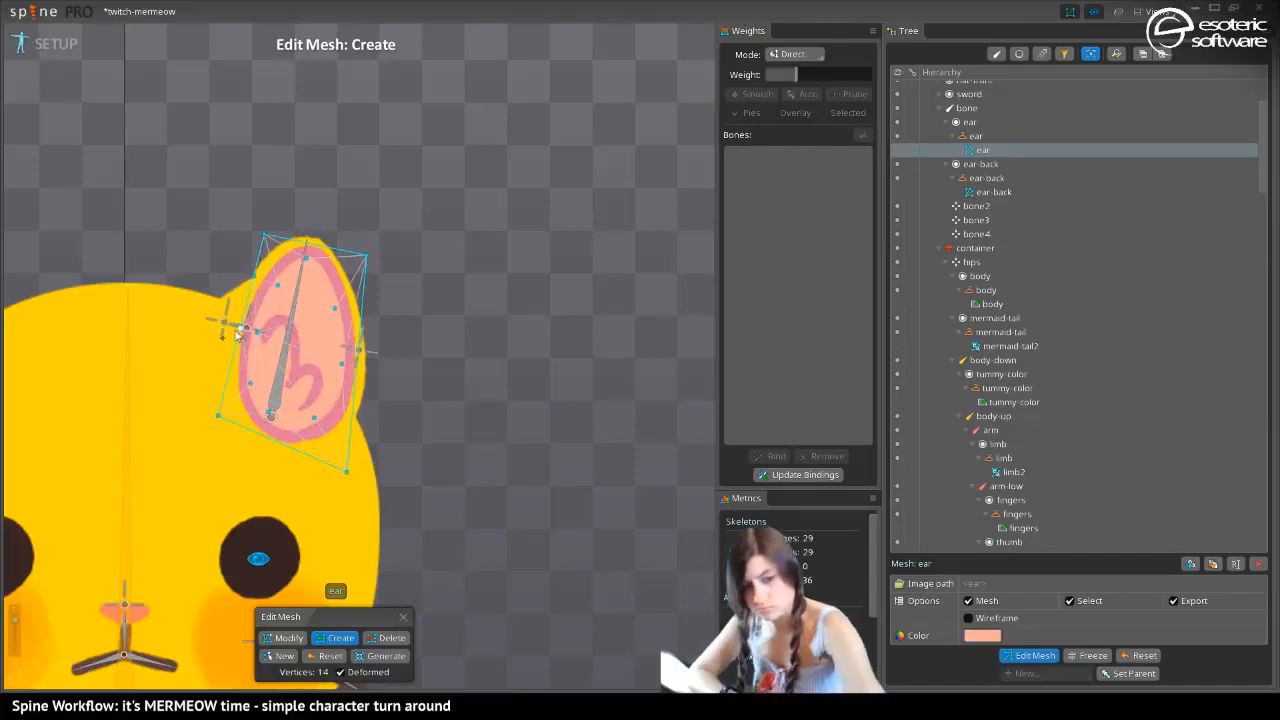
key("ctrl+z")
key("ctrl+z")
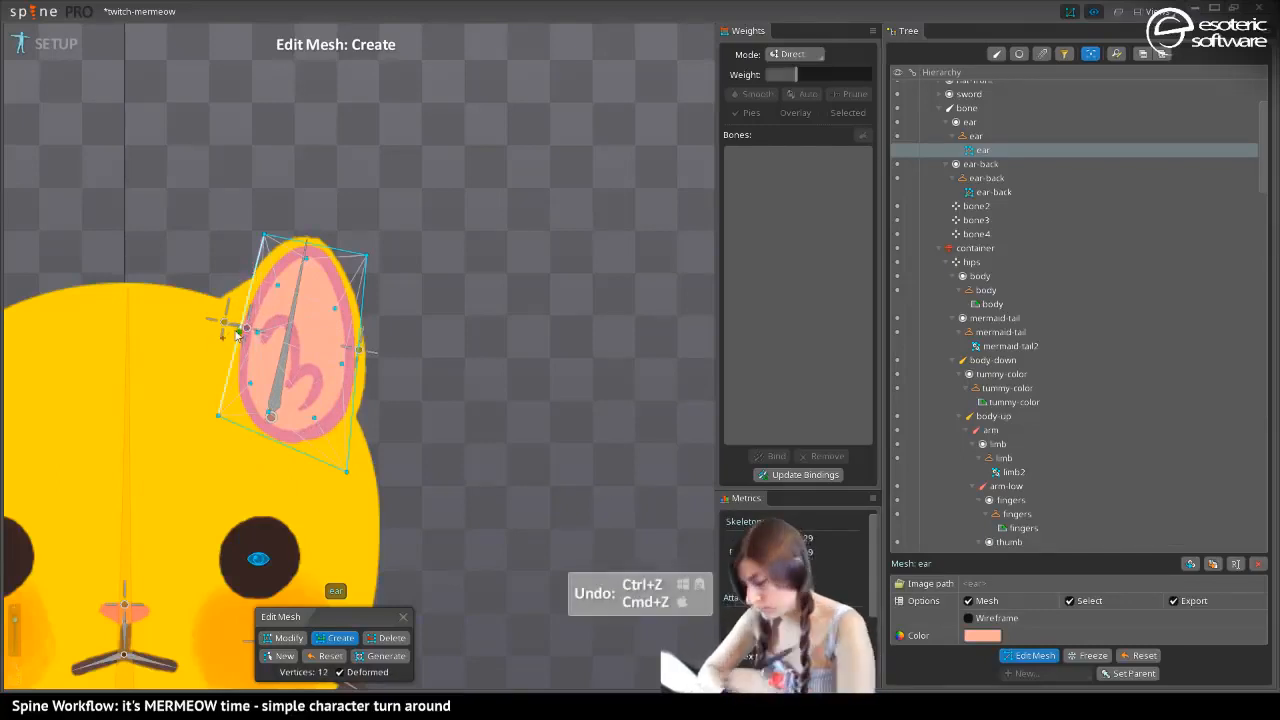
Finish editing the ear mesh and switch to Animate mode
left_click(1024, 660)
left_click(58, 45)
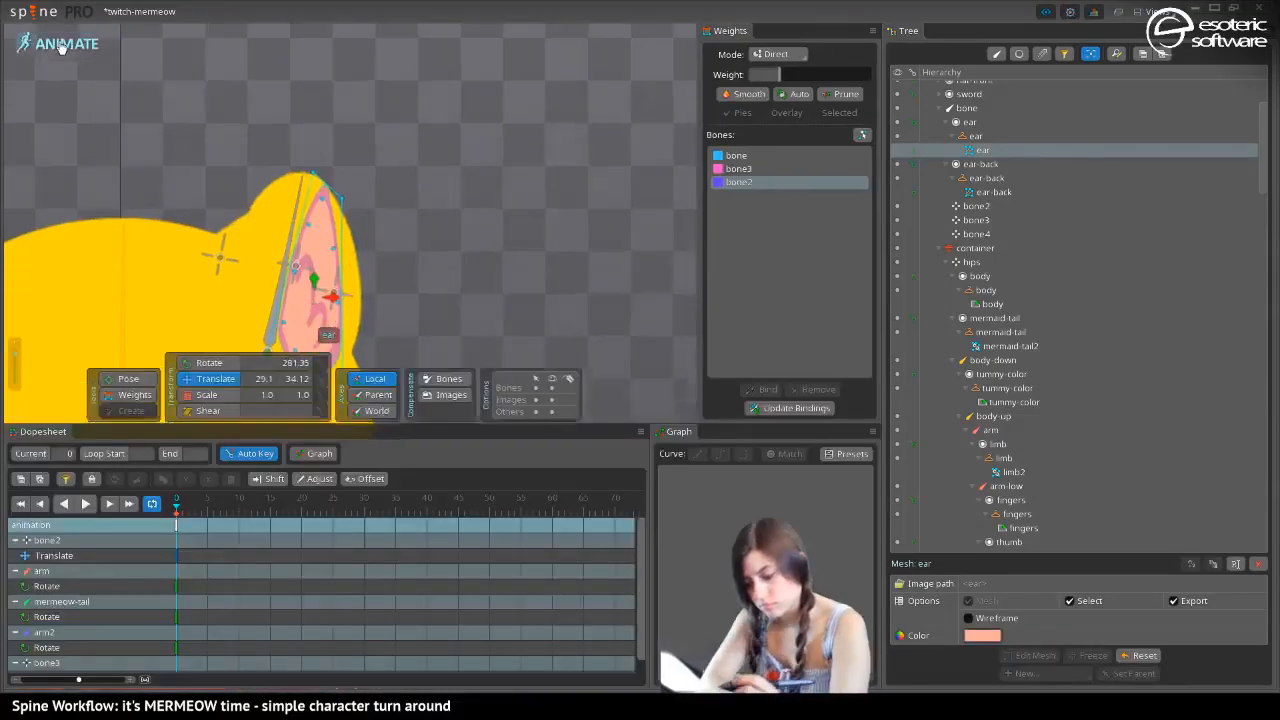
Try weighting the ear's head-side middle vertex 100% to bone2, and undo the translation of the ear mesh
left_click(135, 392)
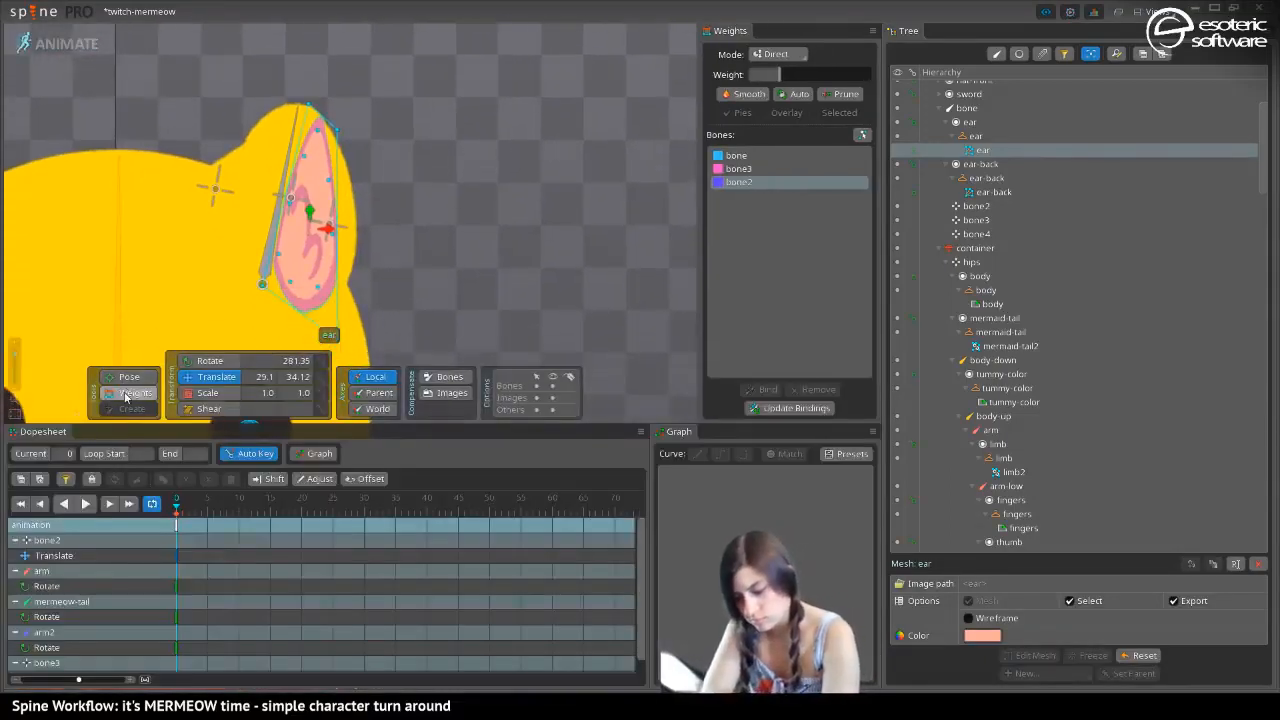
left_click(291, 205)
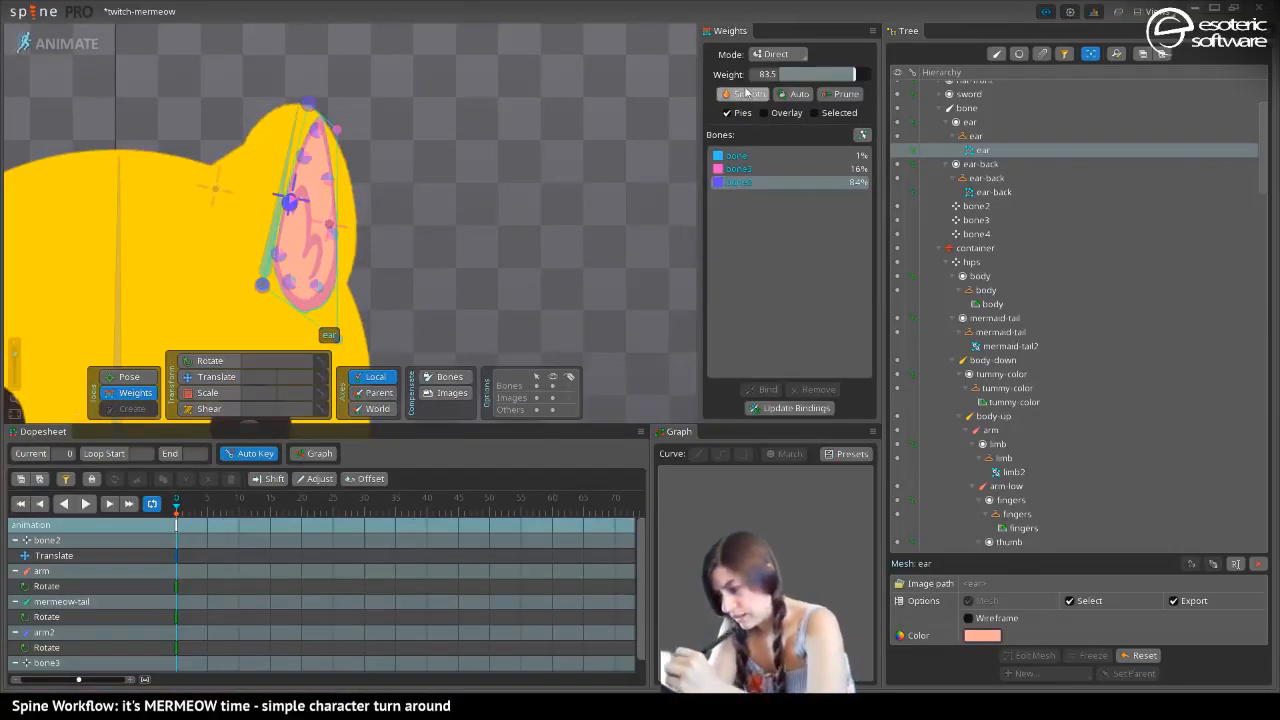
left_click_drag(234, 76, 237, 76)
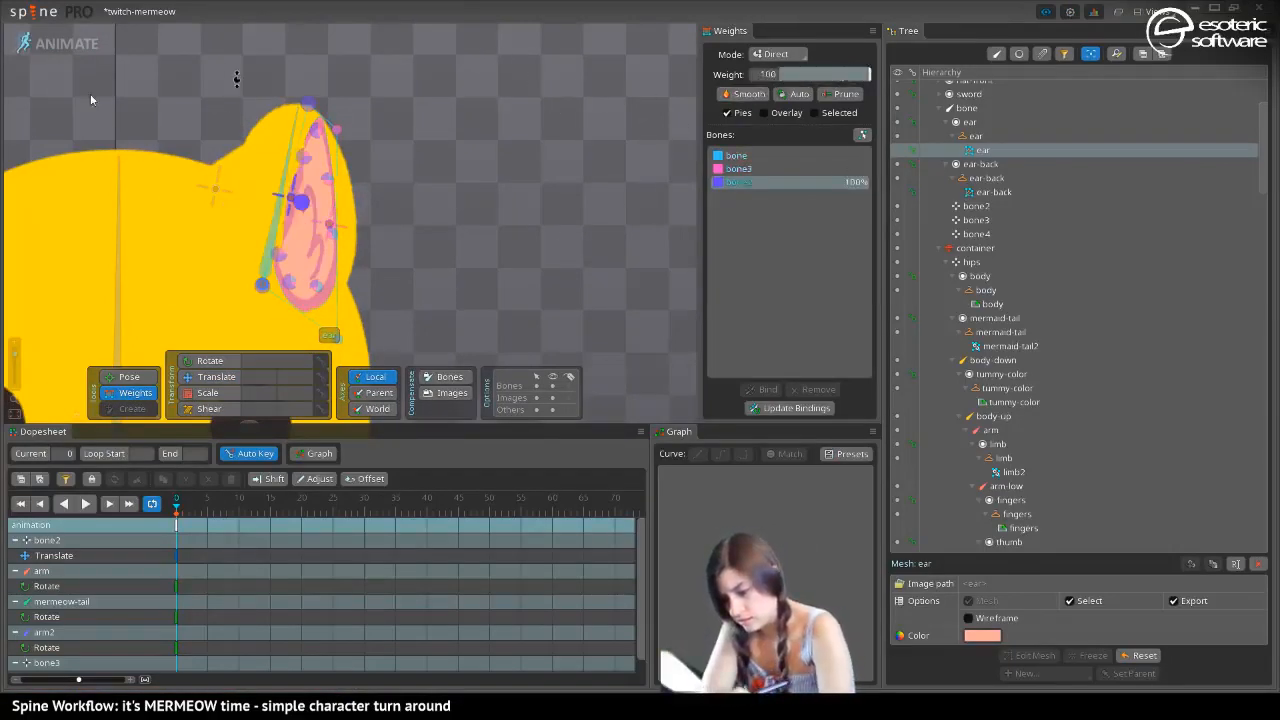
left_click(209, 385)
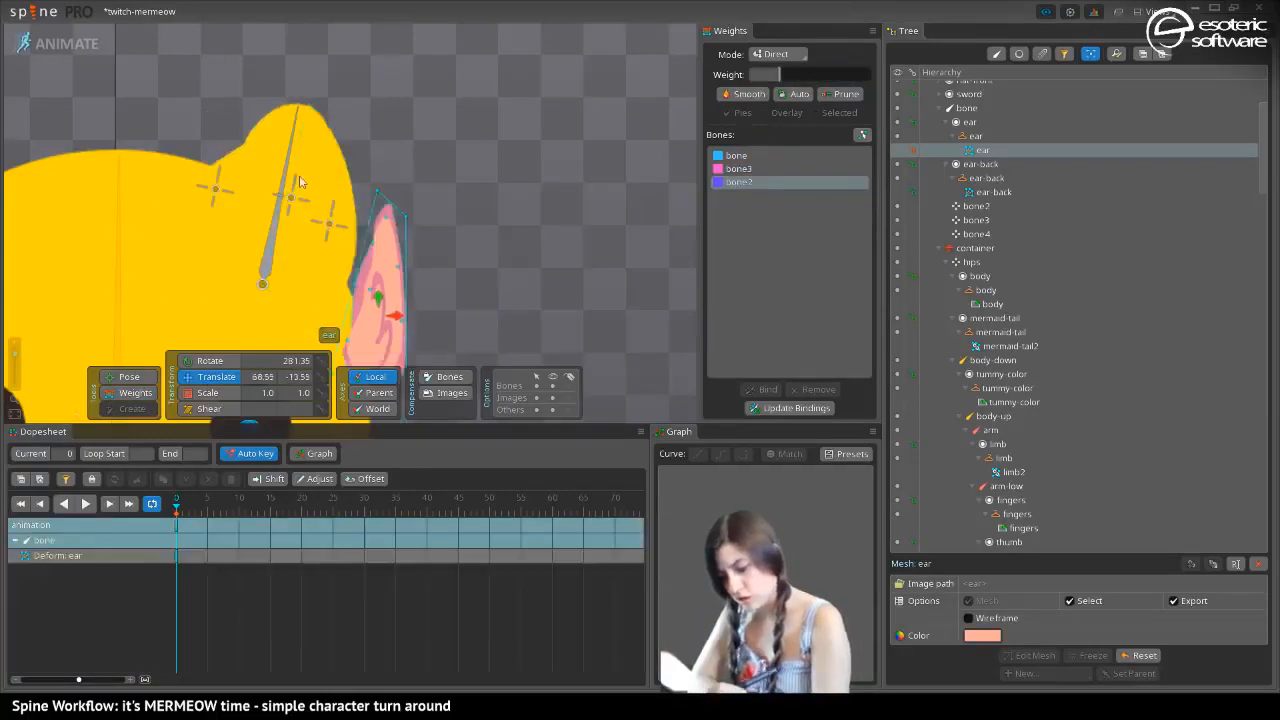
key("ctrl+z")
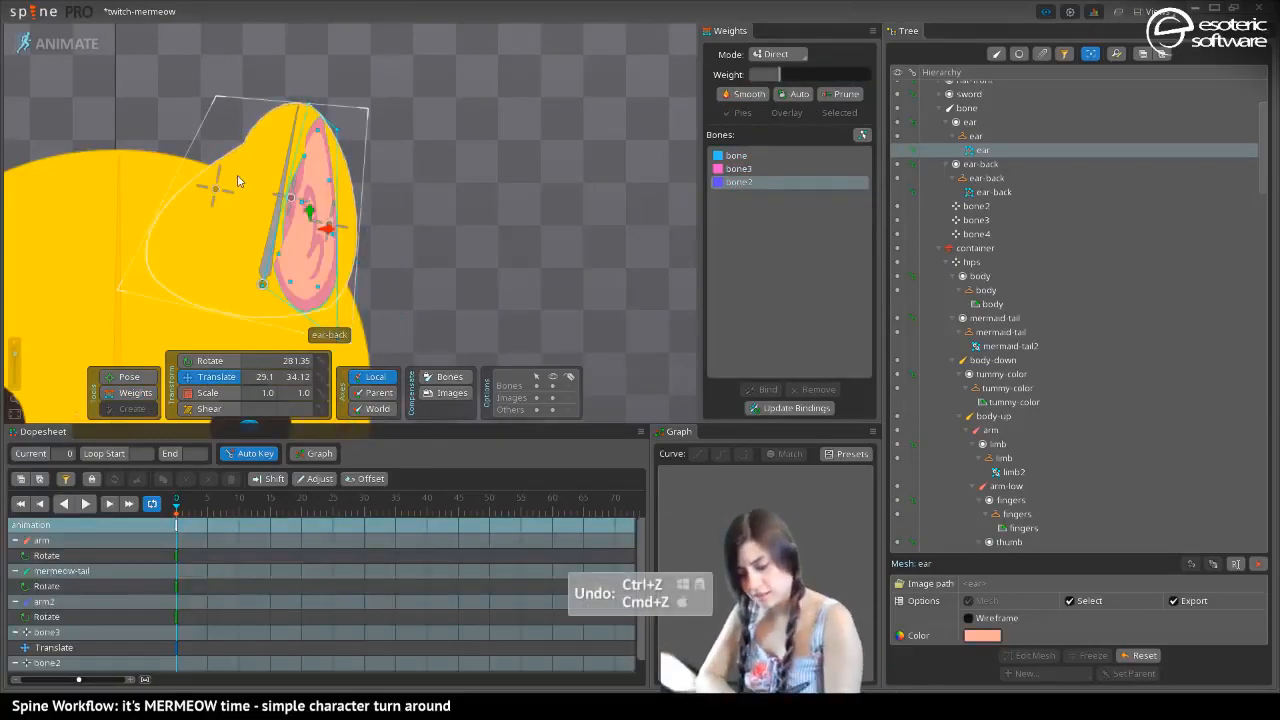
Weight all the ear mesh vertices 100% to bone3 and clear the vertex selection
left_click(133, 391)
left_click_drag(204, 58, 352, 300)
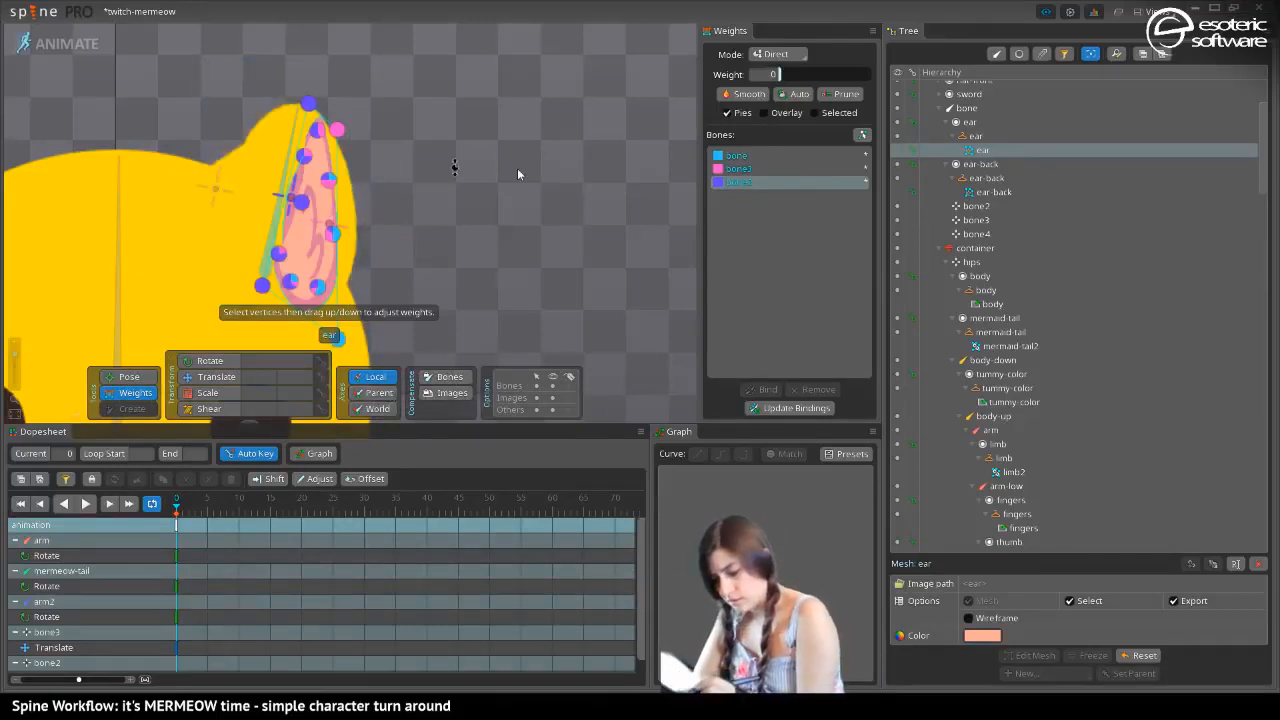
left_click_drag(397, 270, 490, 294)
left_click(752, 169)
left_click_drag(778, 74, 926, 85)
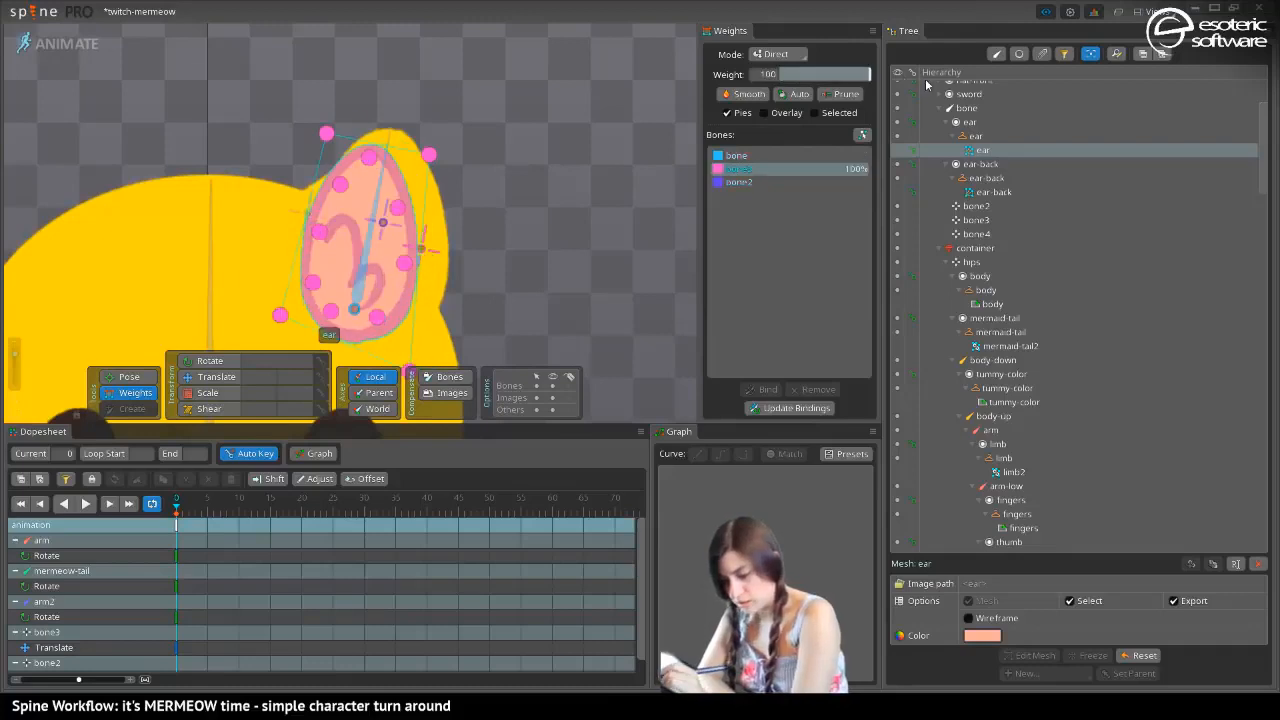
left_click(172, 151)
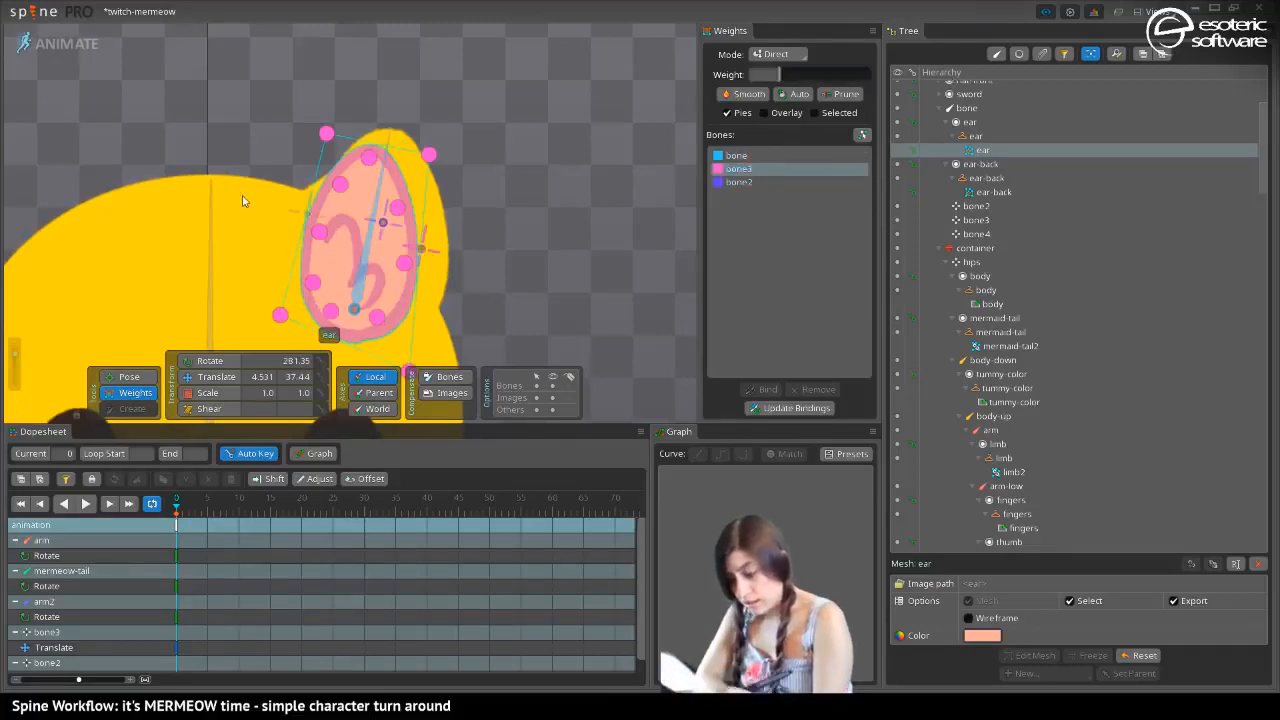
Weight the ear mesh's head-side vertices about 31% to bone2, with 25% on the interior vertex below the upper corner
left_click(326, 132)
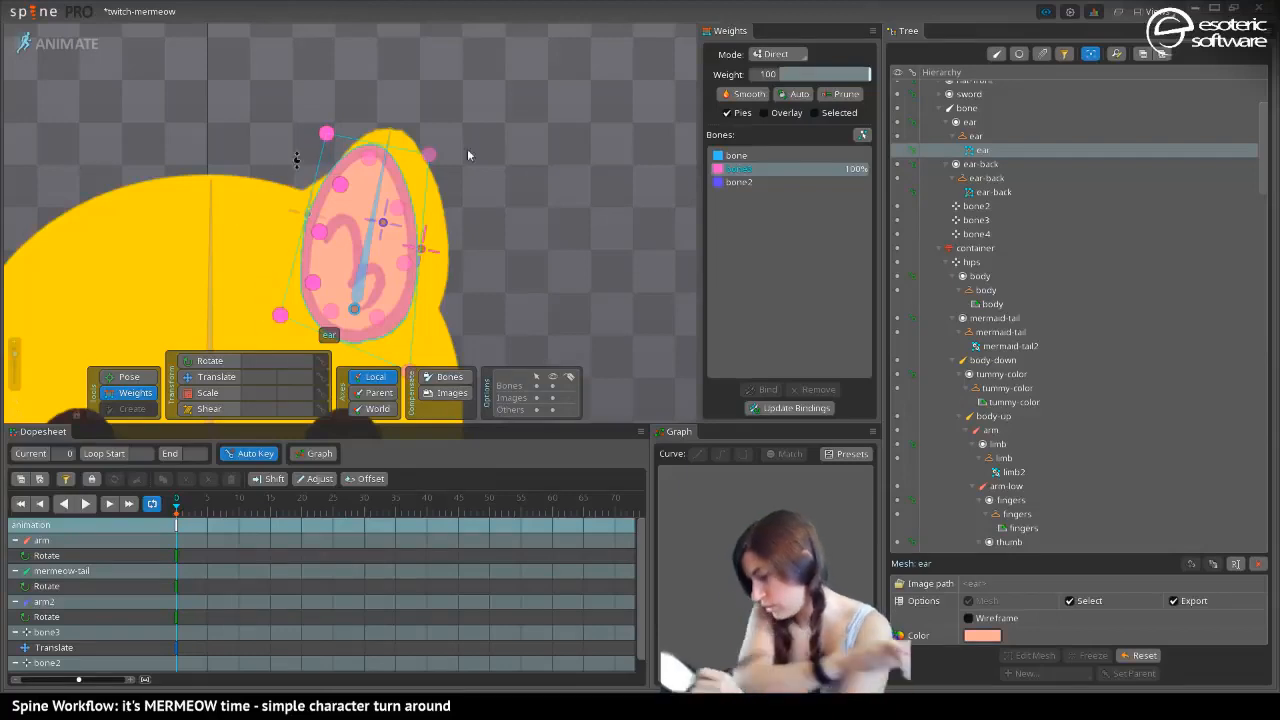
left_click(740, 182)
mouse_move(797, 79)
left_mouse_down()
mouse_move(832, 78)
mouse_move(784, 84)
mouse_move(823, 77)
mouse_move(786, 78)
mouse_move(810, 78)
left_mouse_up()
left_click(361, 183)
left_click_drag(806, 79, 802, 74)
left_click(366, 160)
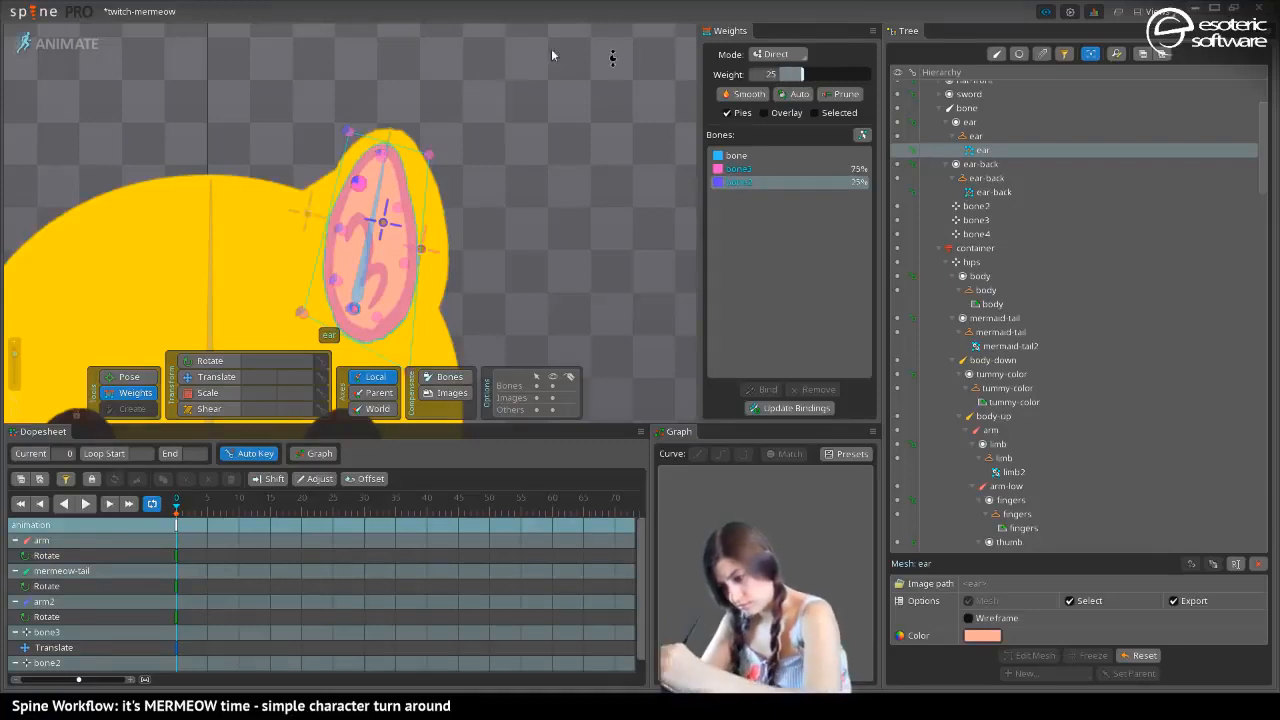
Try a bone2 weight of 53 on the ear mesh's upper head-side corner vertex and undo it
left_click(348, 131)
mouse_move(812, 76)
left_mouse_down()
mouse_move(838, 76)
mouse_move(800, 78)
mouse_move(930, 84)
mouse_move(800, 88)
mouse_move(868, 76)
mouse_move(836, 81)
left_mouse_up()
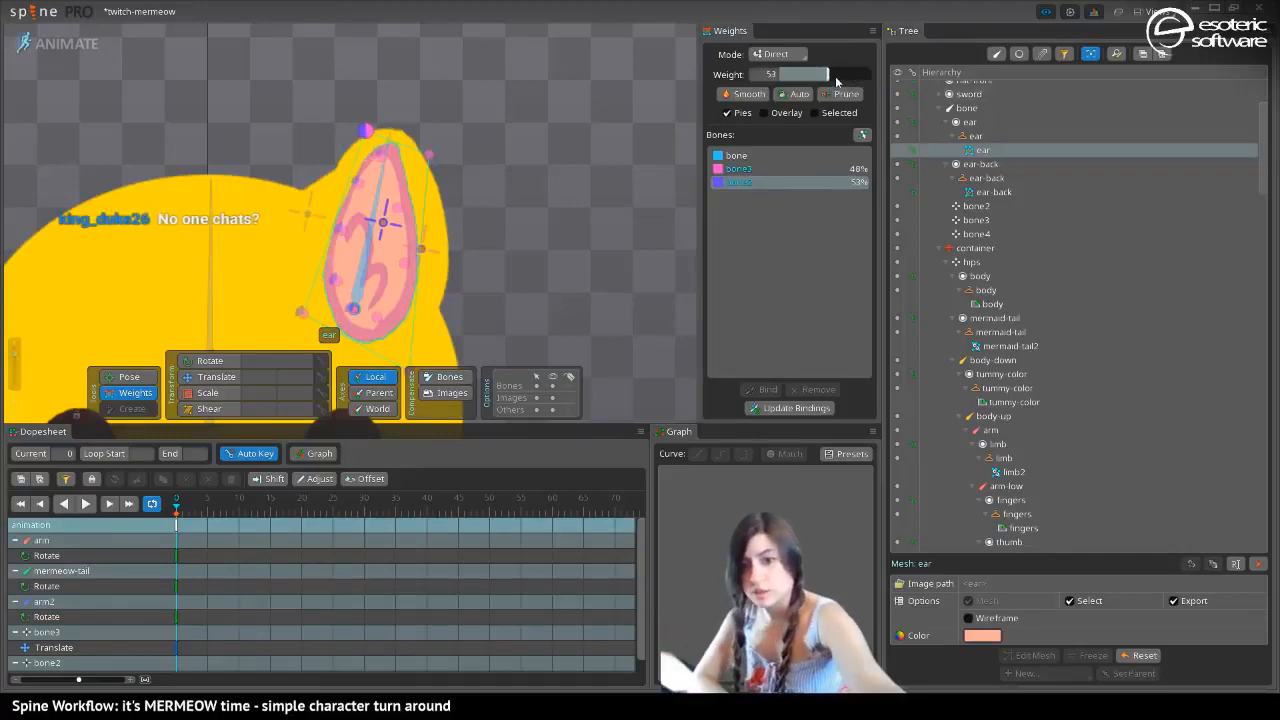
key("ctrl+z")
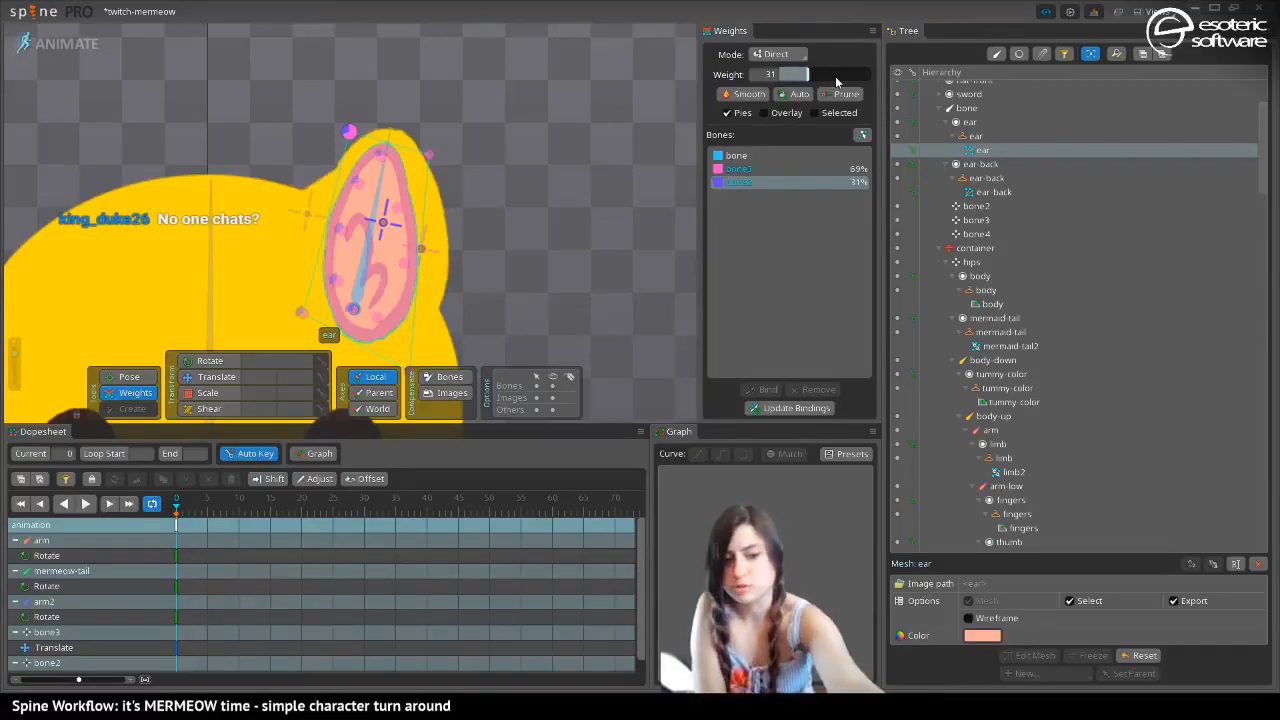
Save the project, return to Setup mode and save again
key("ctrl+s")
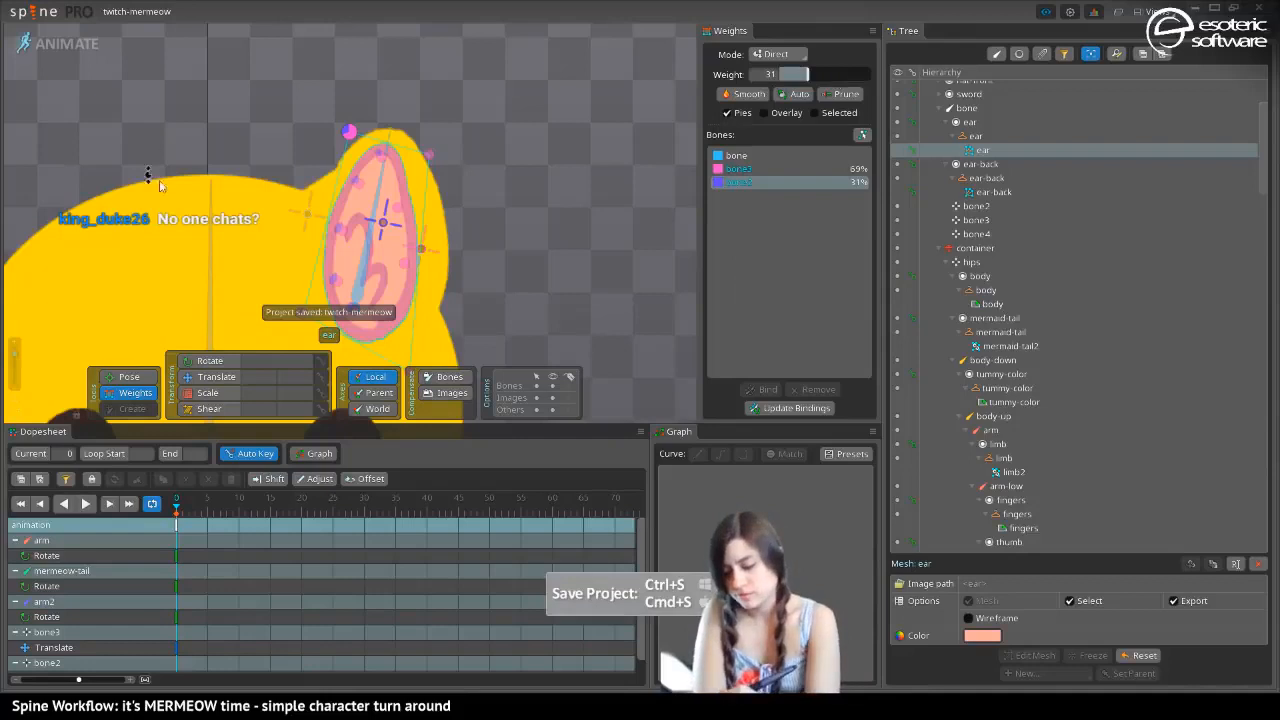
left_click_drag(154, 177, 306, 352)
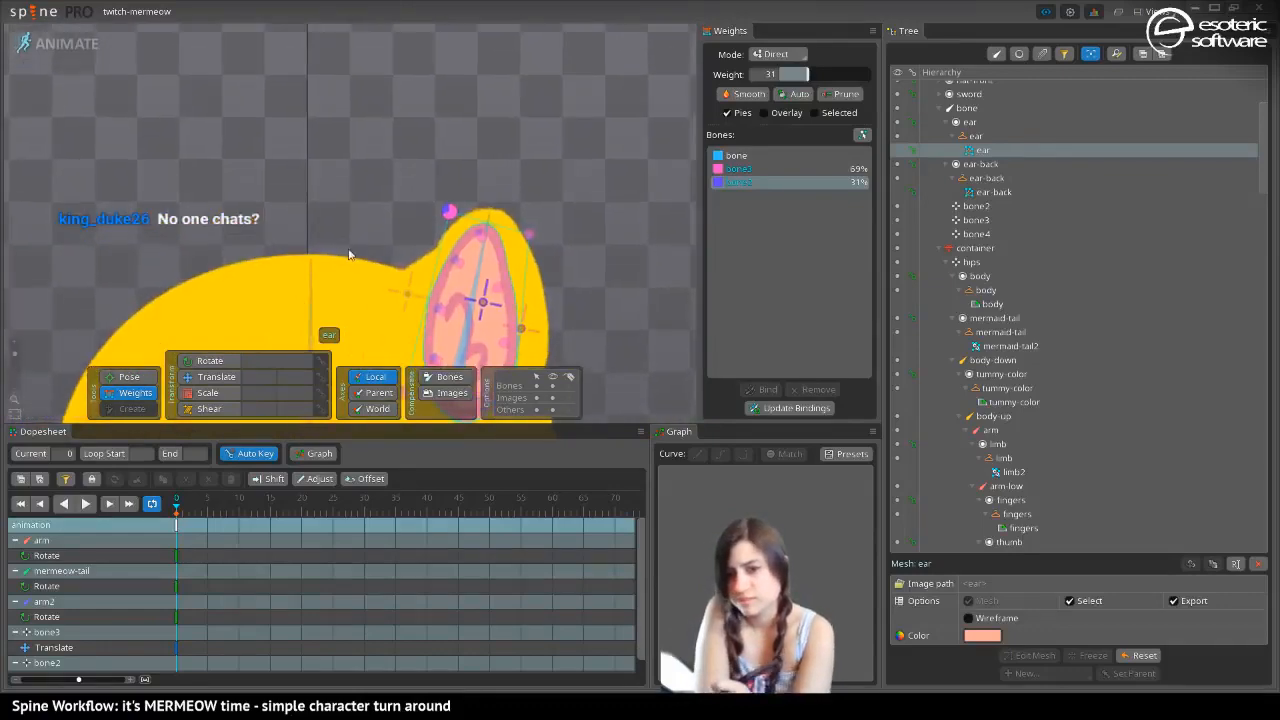
left_click_drag(349, 254, 326, 207)
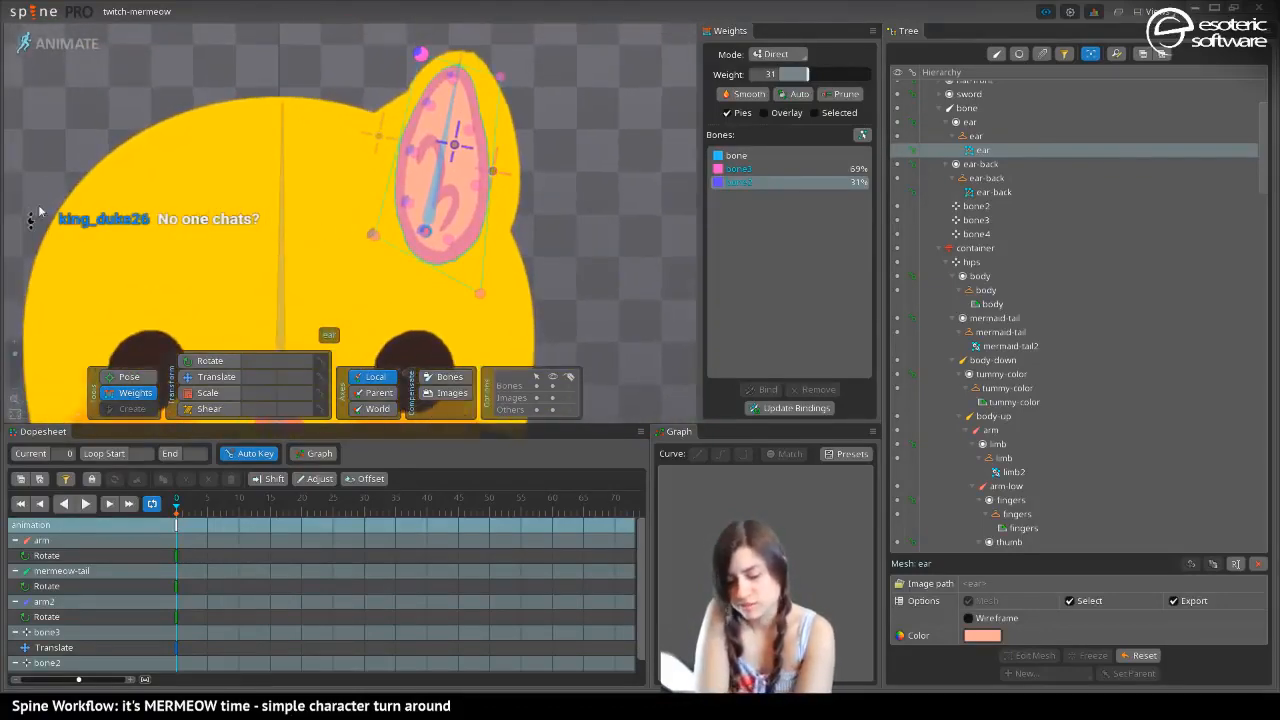
left_click(75, 52)
left_click_drag(184, 331, 263, 332)
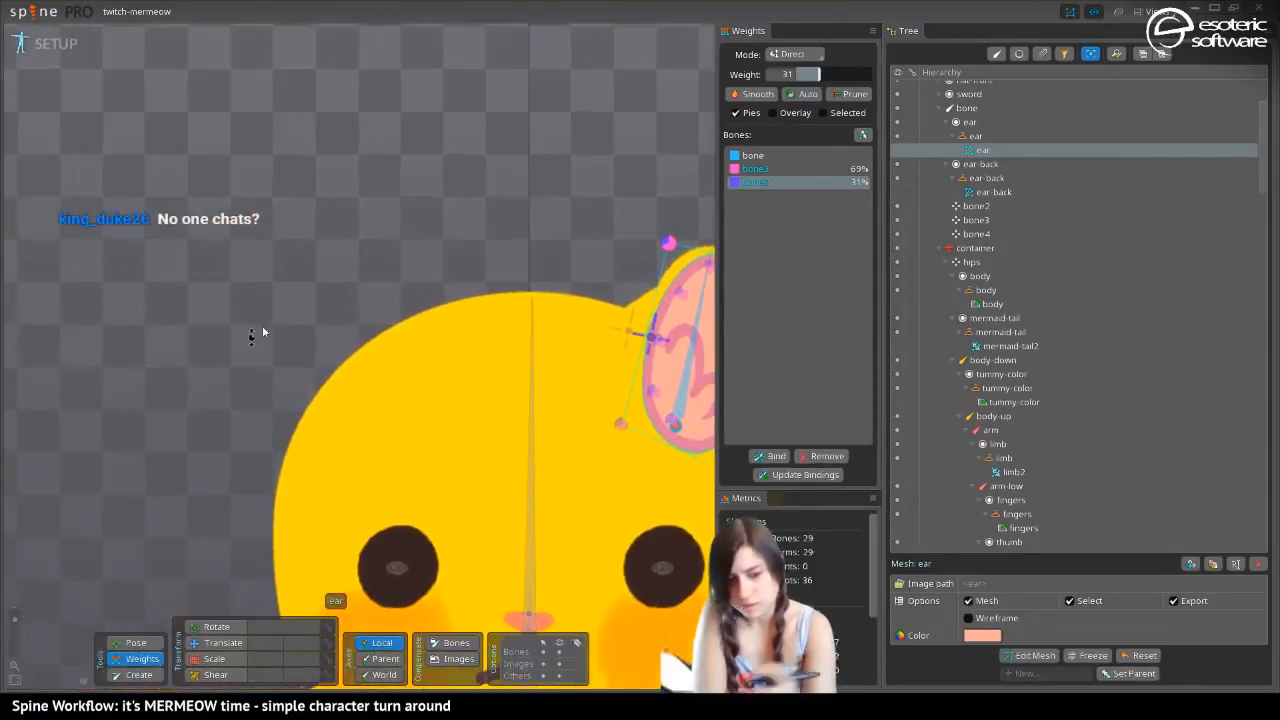
key("ctrl+s")
left_click_drag(475, 460, 280, 442)
left_click_drag(15, 619, 15, 621)
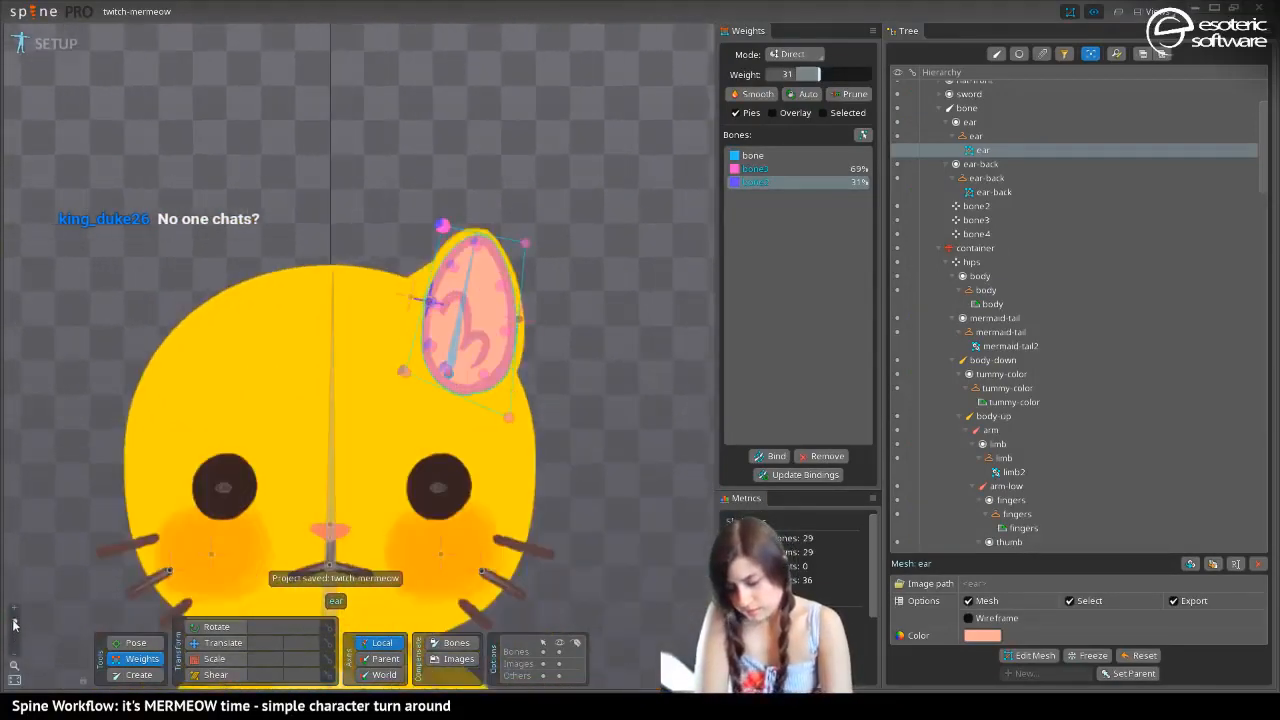
left_click_drag(185, 549, 214, 514)
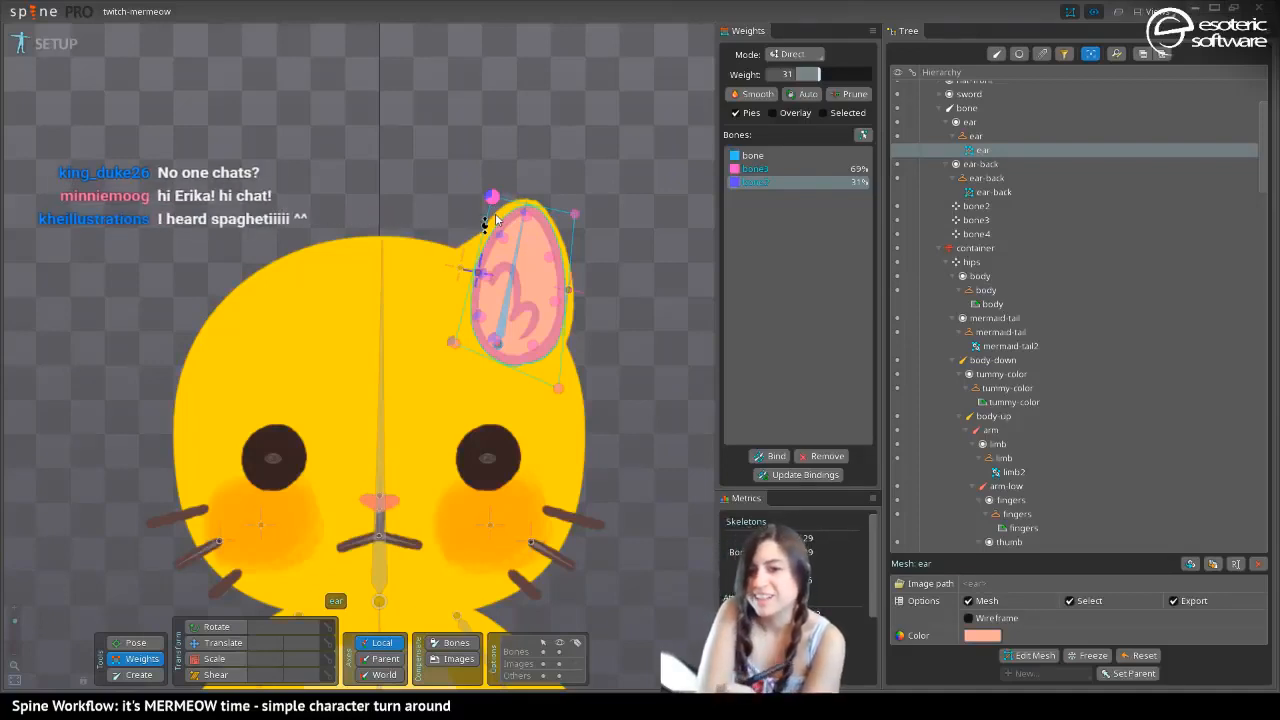
left_click_drag(297, 282, 280, 234)
left_click_drag(292, 324, 272, 207)
left_click_drag(198, 326, 200, 300)
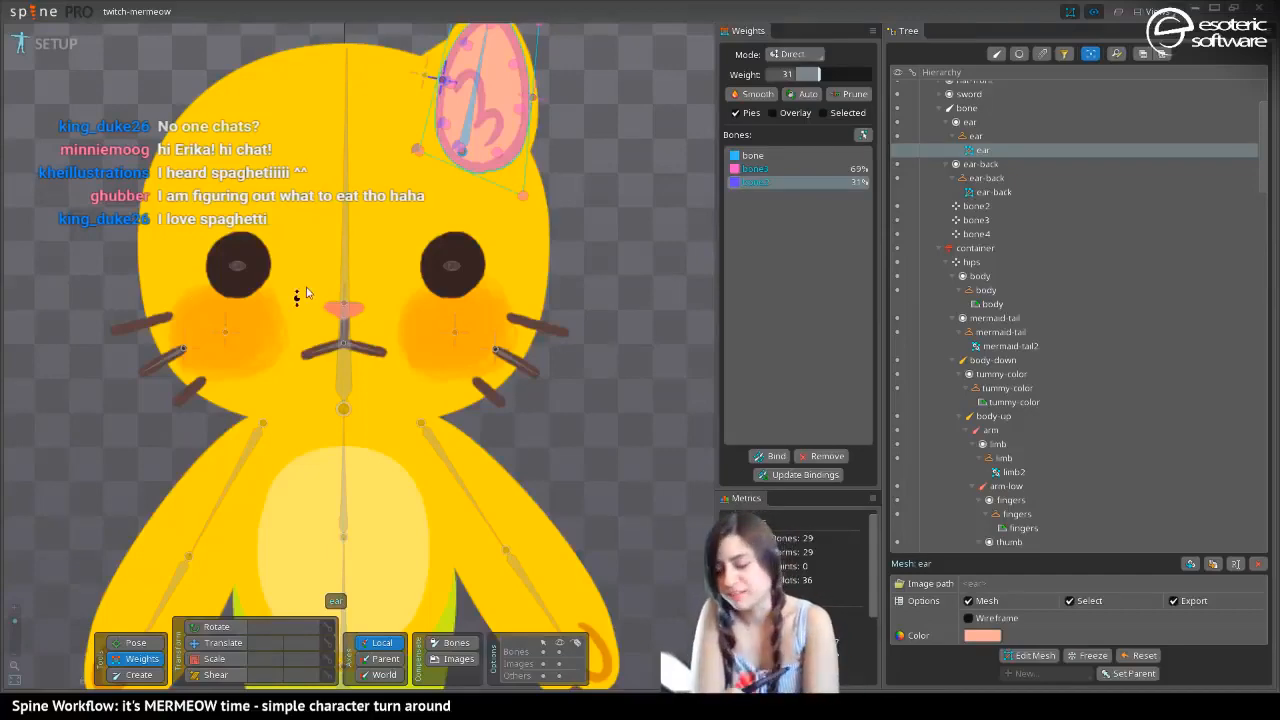
left_click_drag(214, 176, 166, 336)
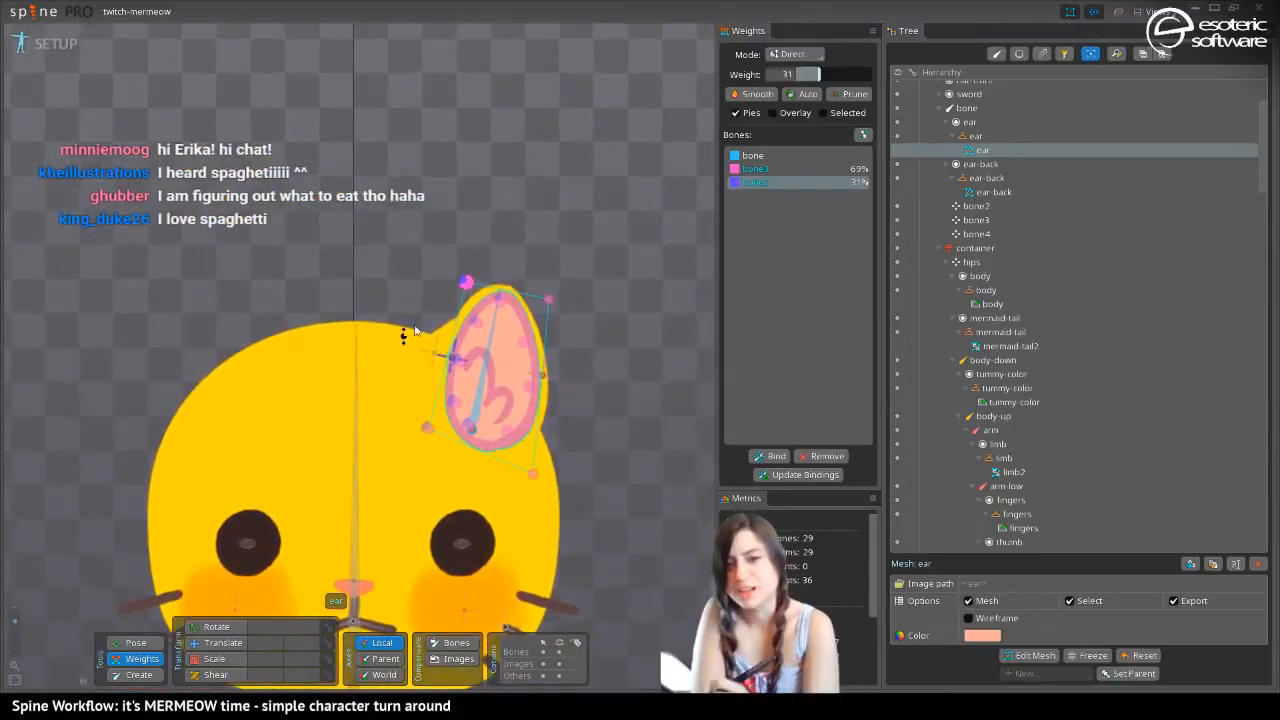
left_click_drag(371, 281, 348, 115)
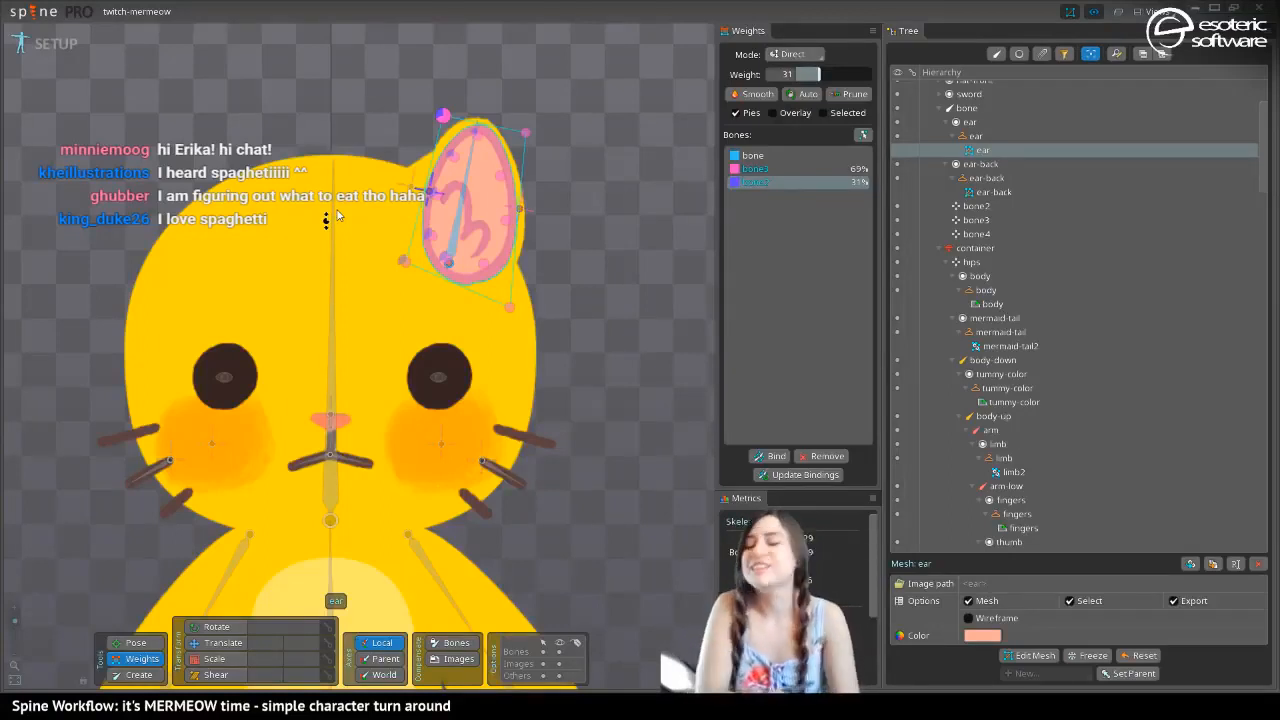
left_click_drag(187, 181, 303, 278)
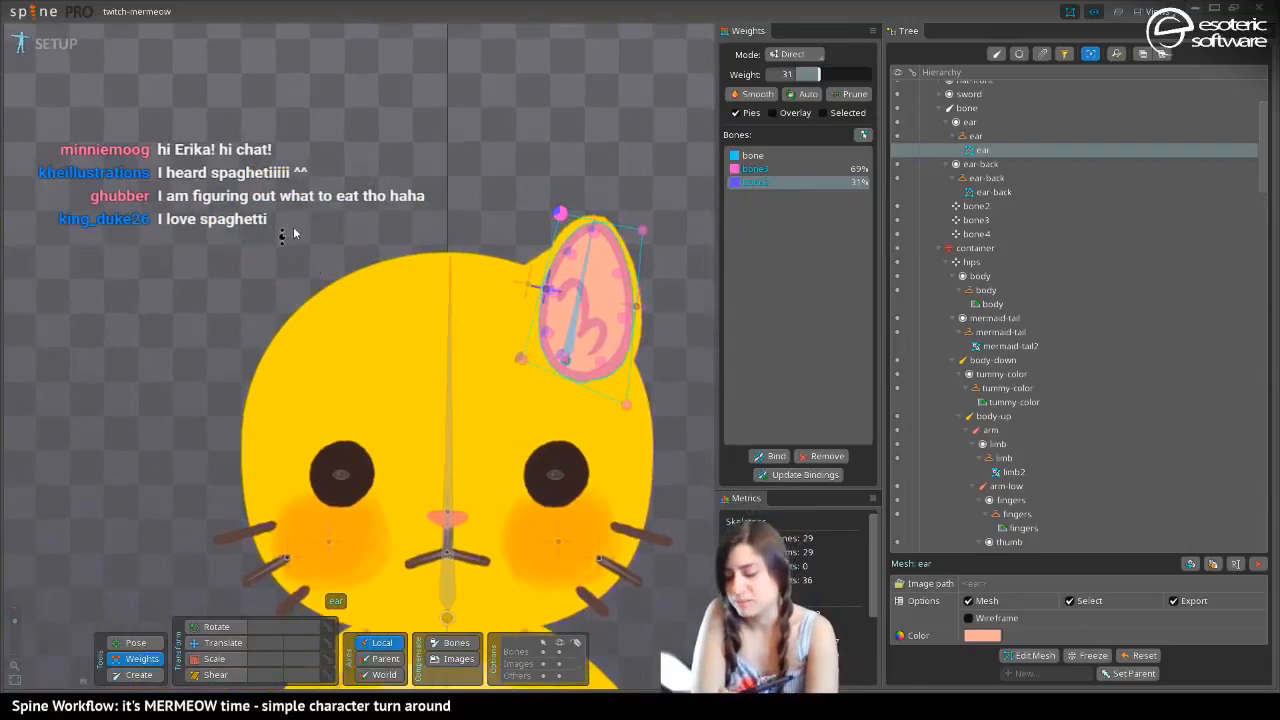
left_click_drag(295, 233, 270, 186)
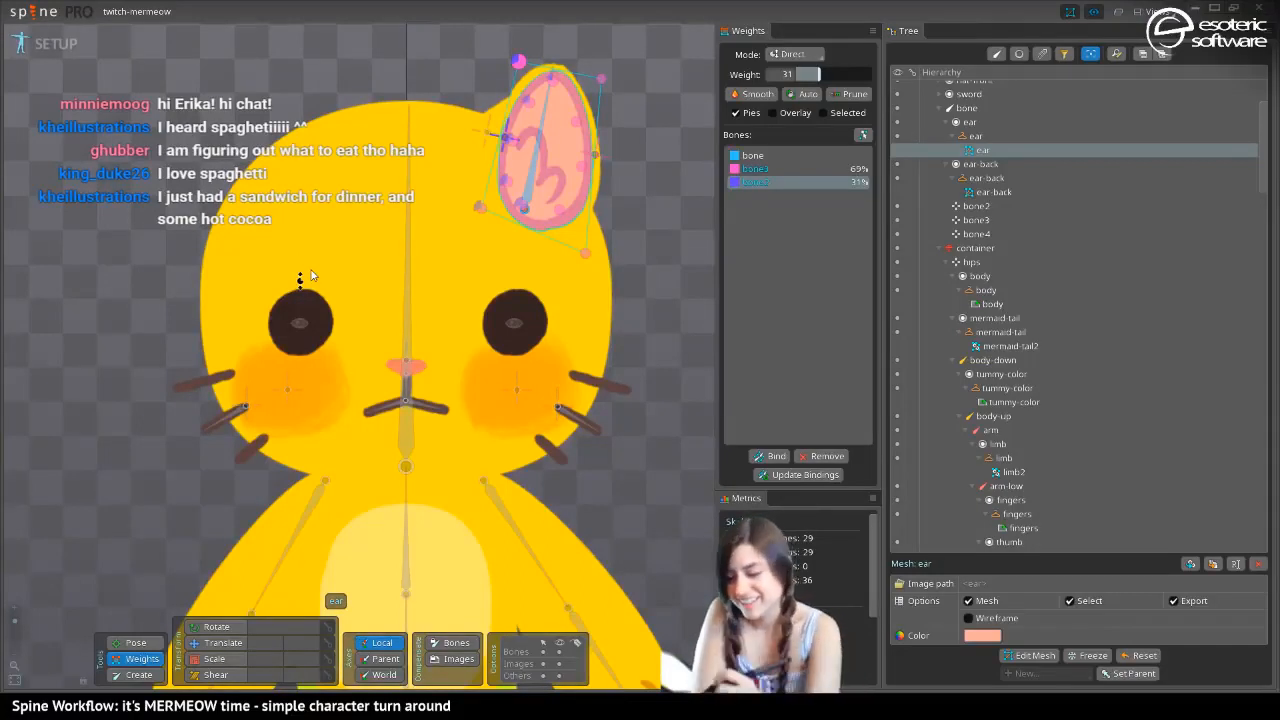
left_click_drag(312, 275, 322, 310)
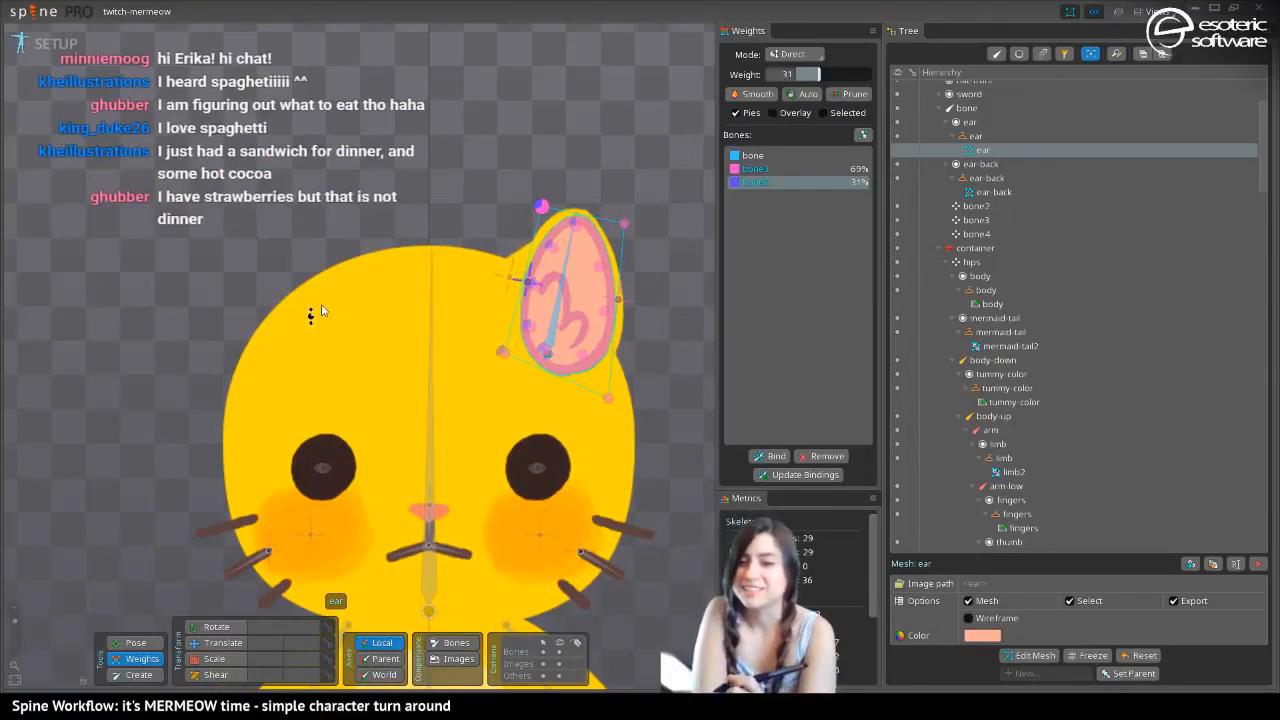
left_click_drag(280, 196, 222, 150)
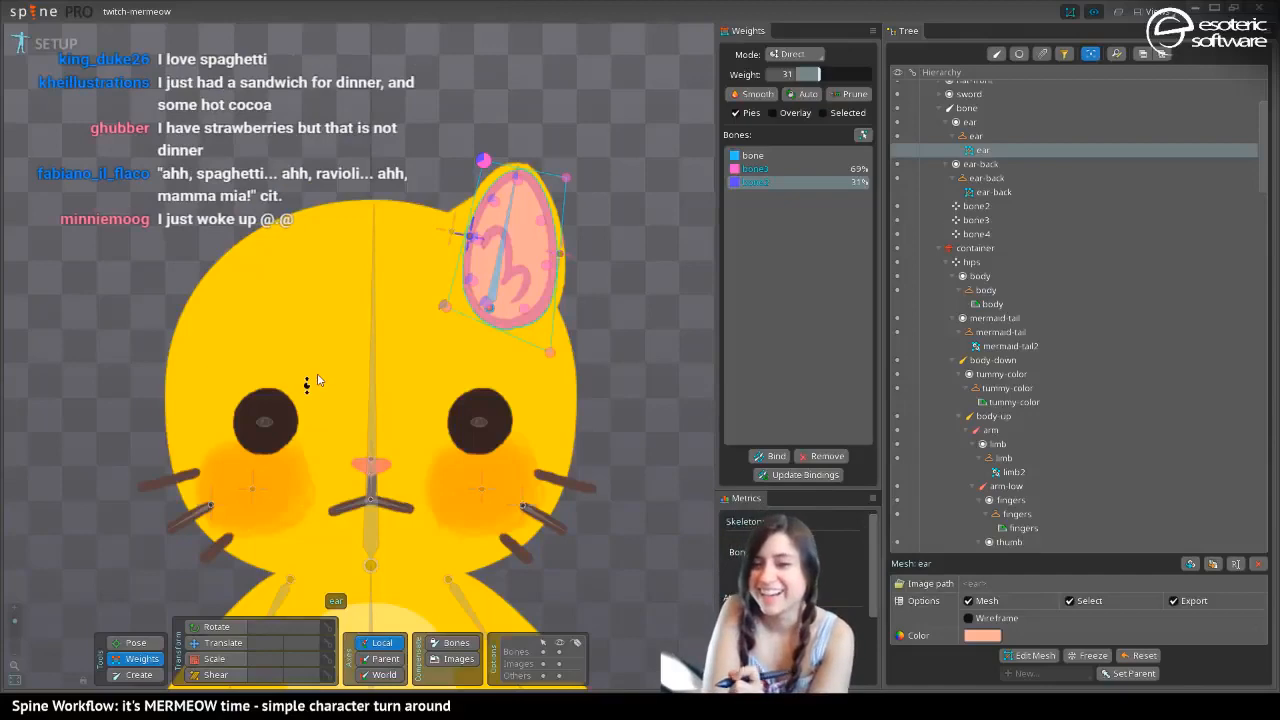
Check the whole character in Animate mode and return to Setup mode
left_click_drag(318, 380, 330, 74)
mouse_move(357, 241)
left_mouse_down()
mouse_move(349, 128)
mouse_move(356, 216)
left_mouse_up()
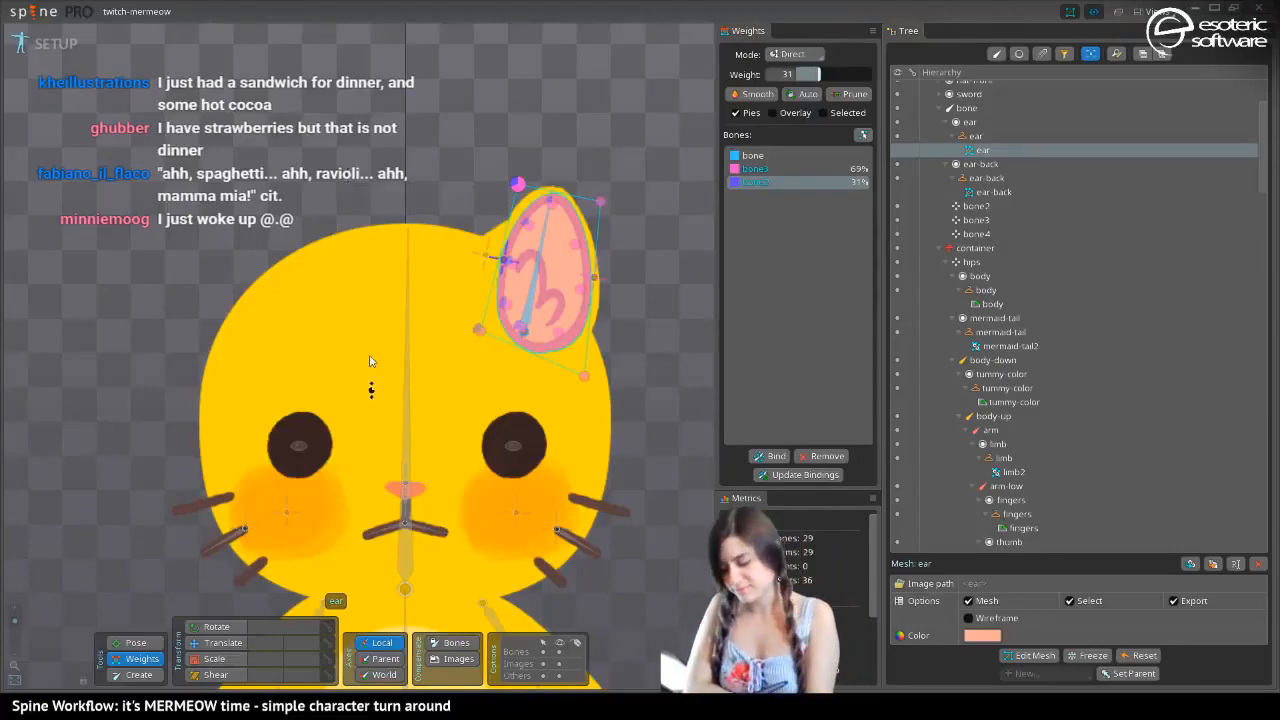
left_click_drag(293, 372, 355, 129)
left_click_drag(15, 624, 15, 628)
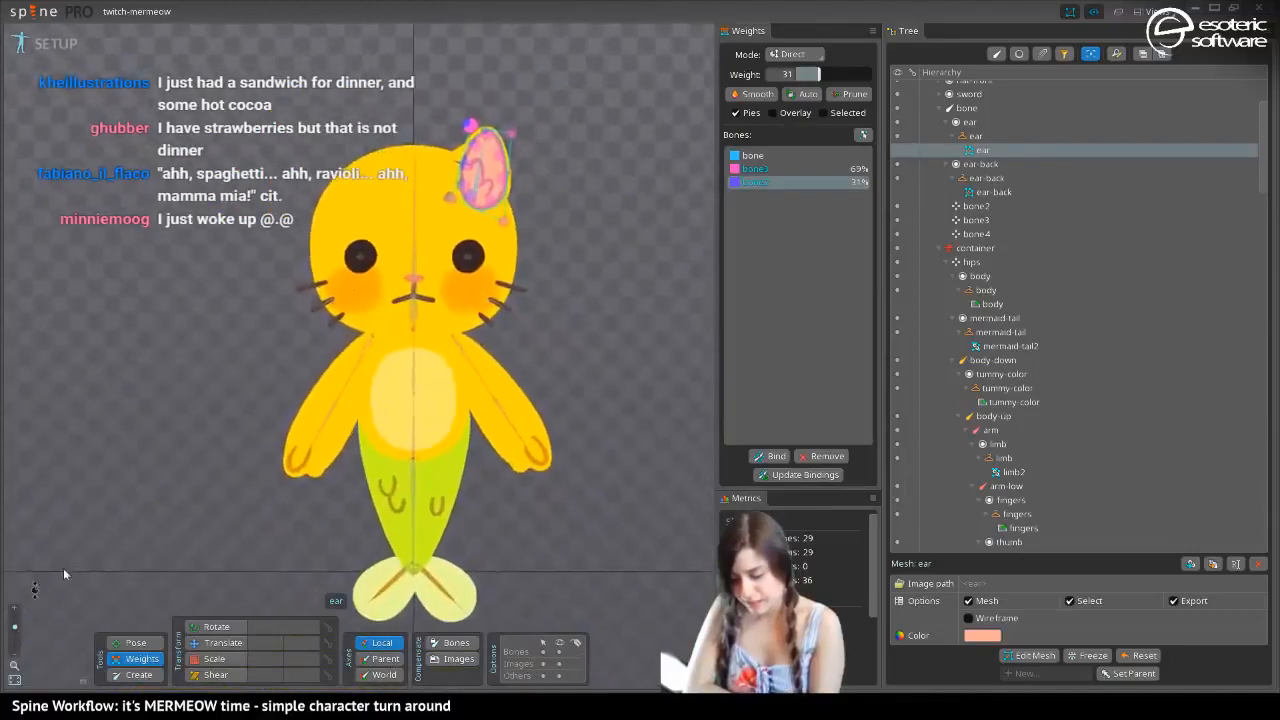
left_click_drag(215, 455, 118, 436)
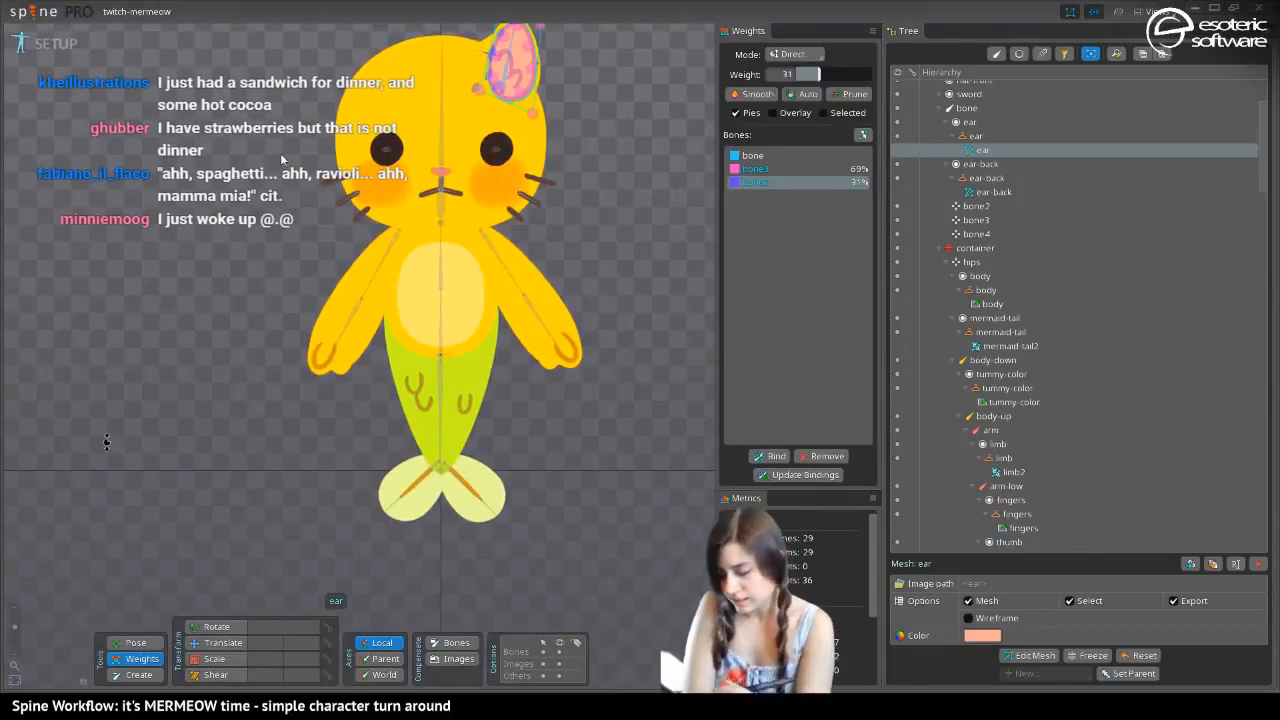
left_click_drag(268, 134, 290, 257)
left_click(60, 46)
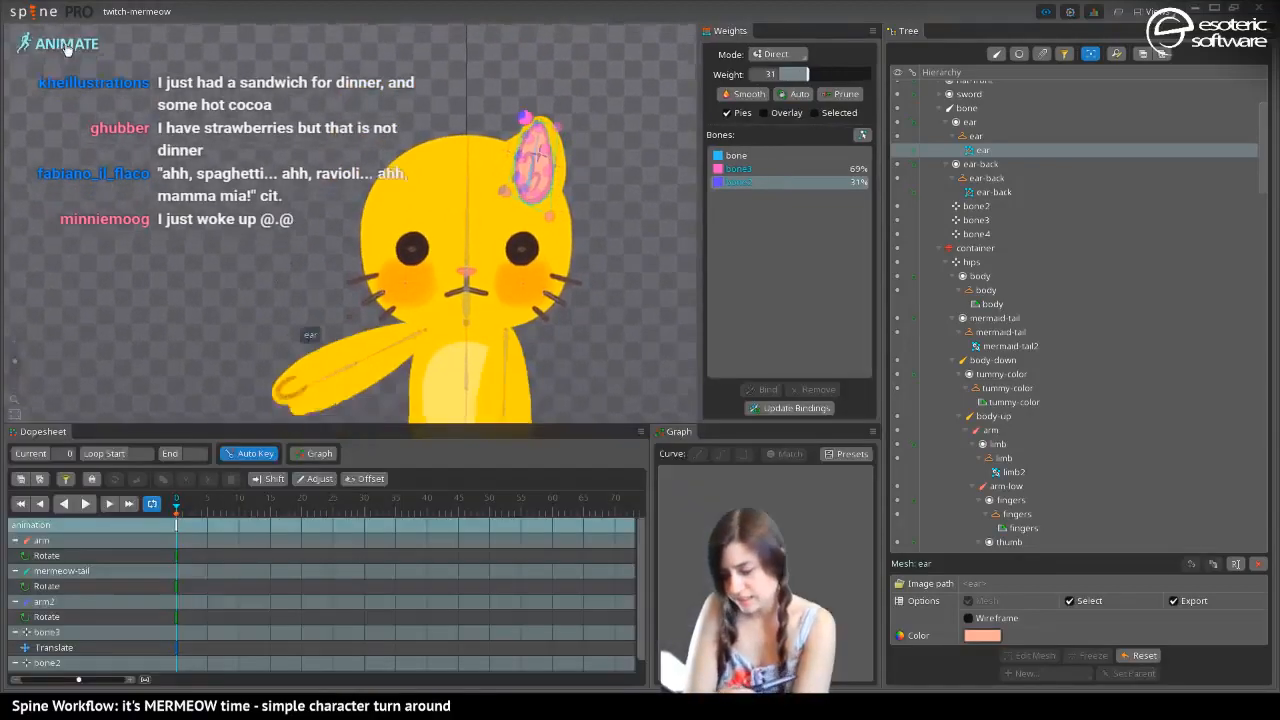
left_click(60, 46)
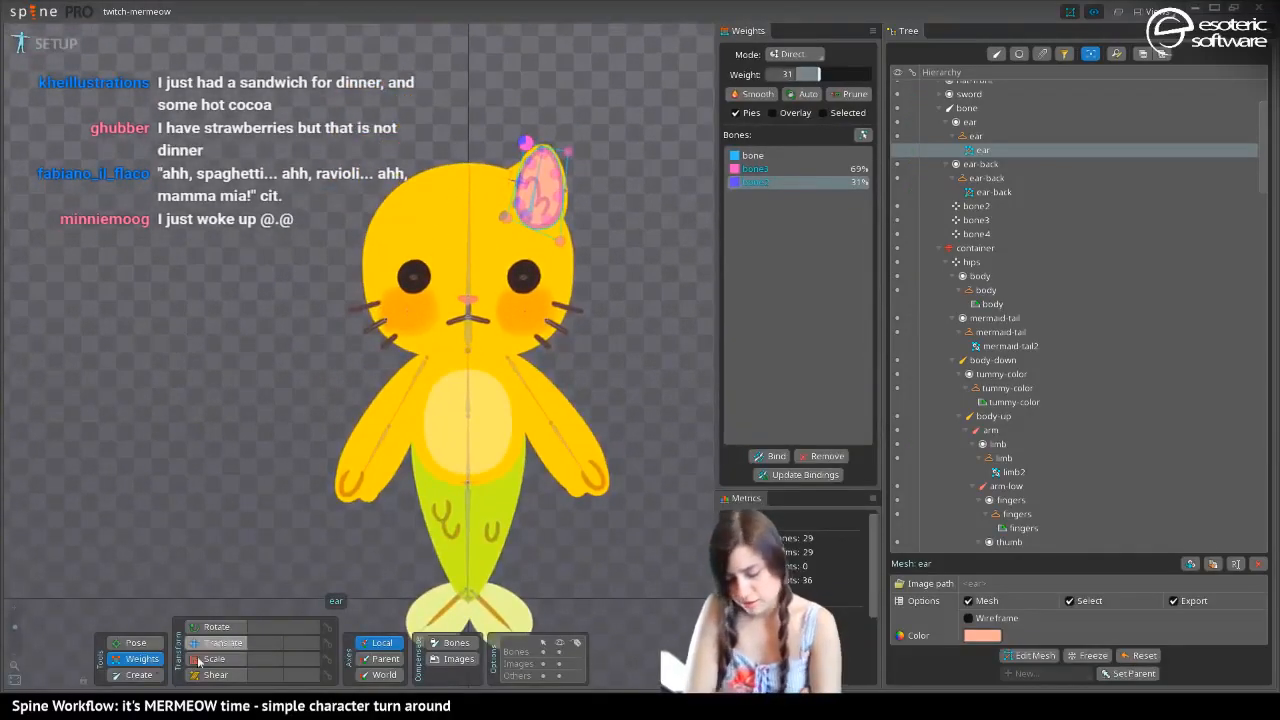
Undo the ear mesh's vertex weights and bone bindings until no bones are bound to it
key("ctrl+z")
key("ctrl+z")
key("ctrl+z")
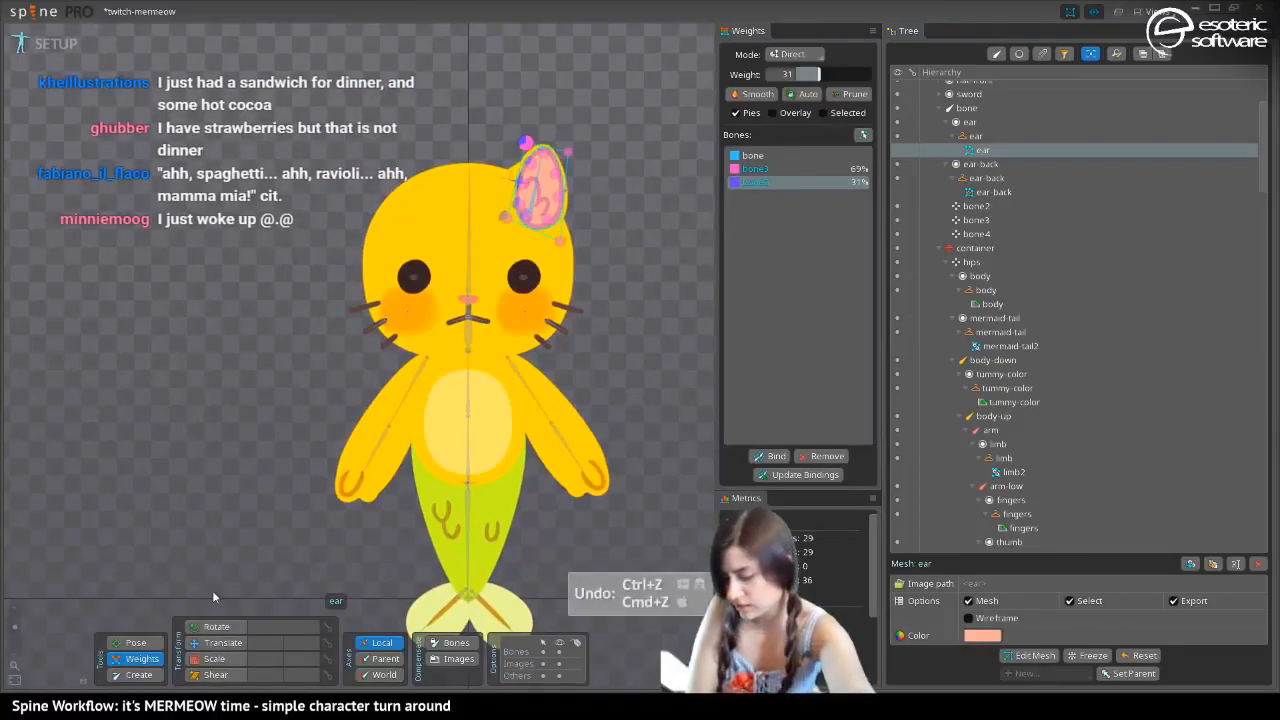
key("ctrl+z")
key("ctrl+z")
key("ctrl+z")
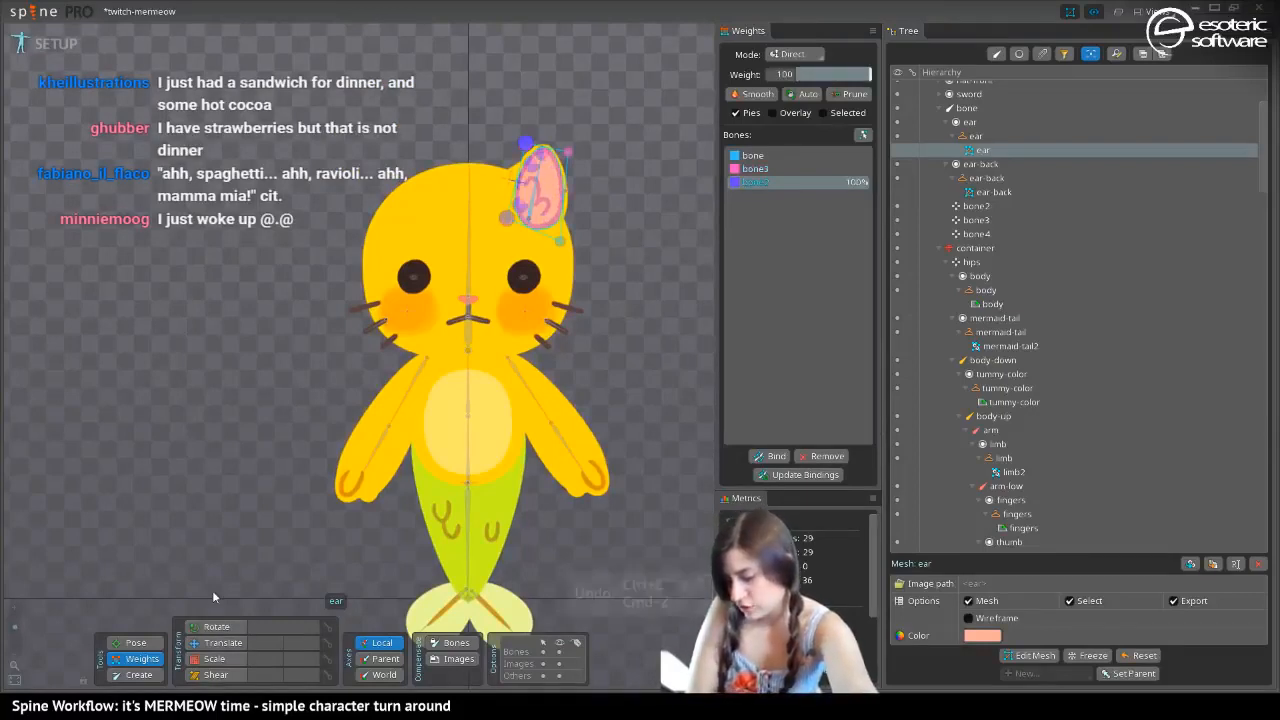
key("ctrl+z")
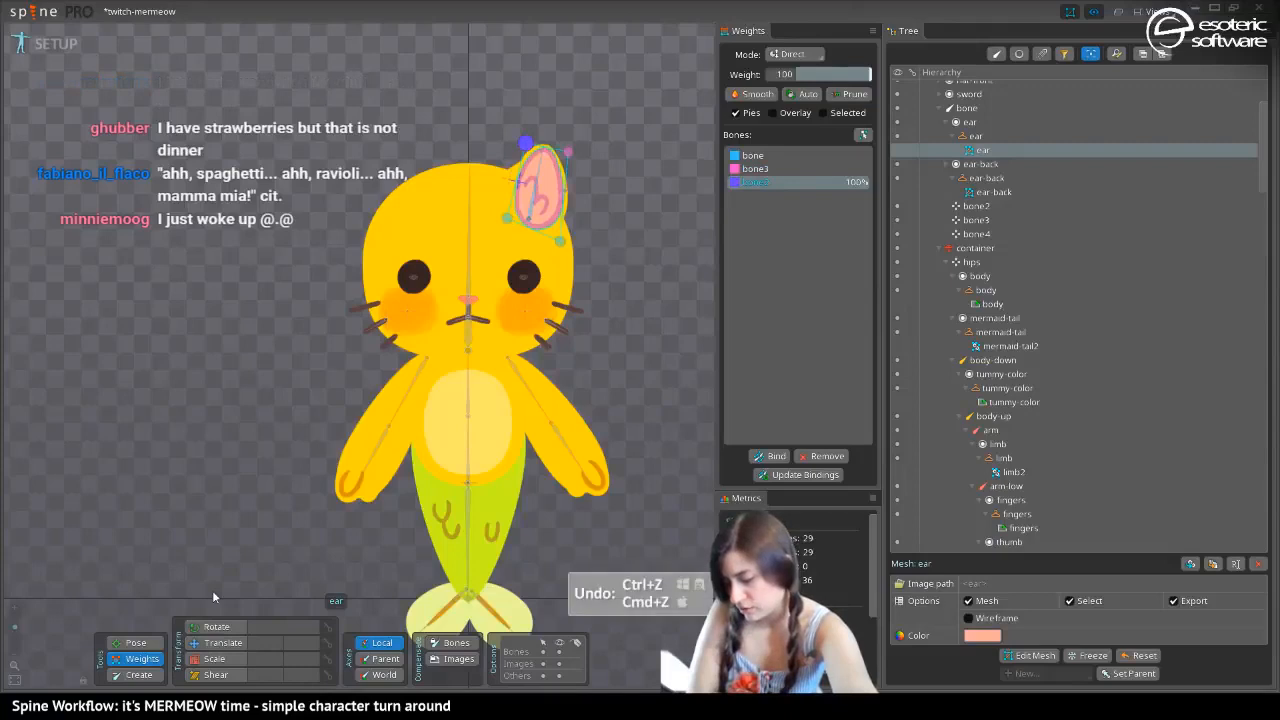
key("ctrl+z")
key("ctrl+z")
key("ctrl+z")
key("ctrl+z")
key("ctrl+z")
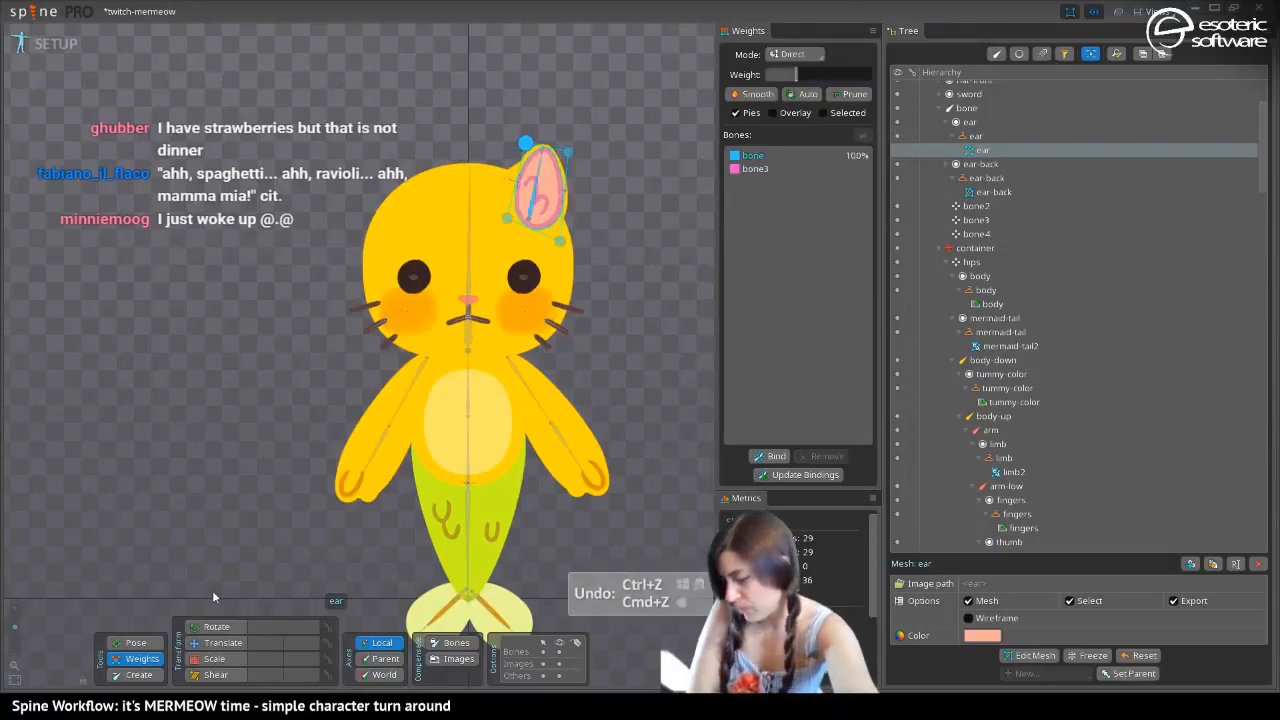
key("ctrl+z")
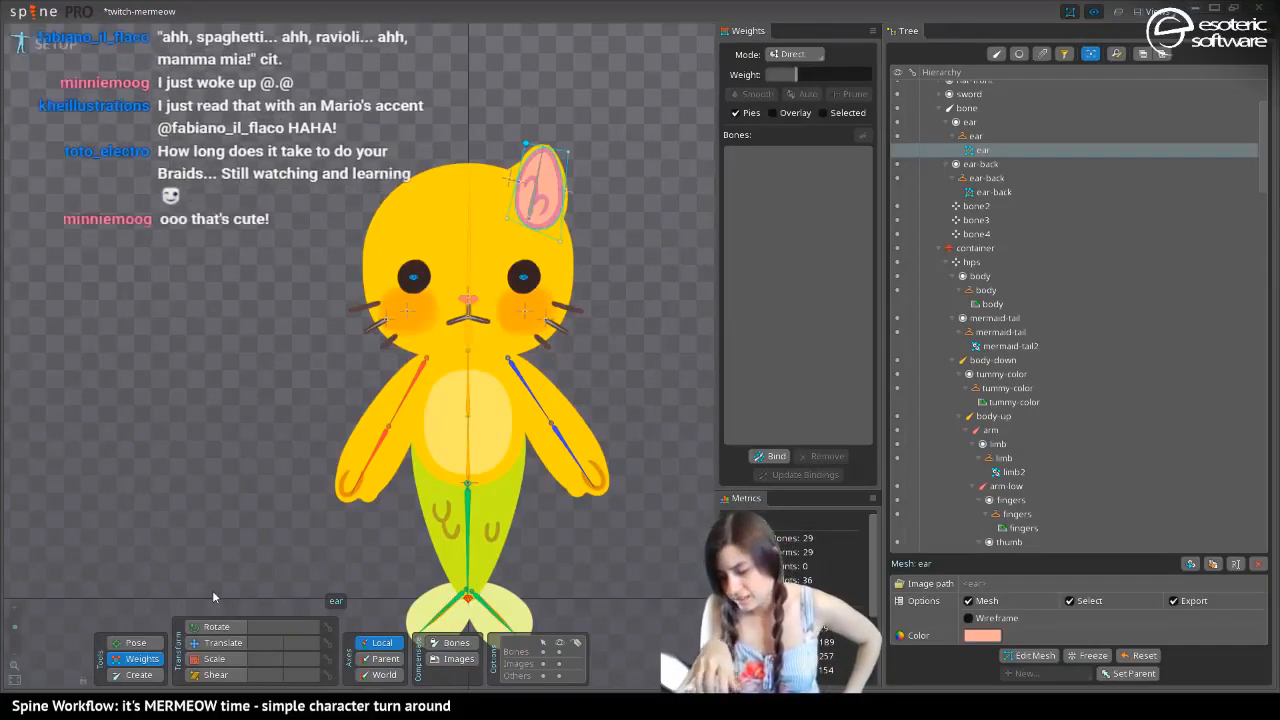
View the dark skin with blue tail, with nothing selected and the bones hidden
left_click(215, 642)
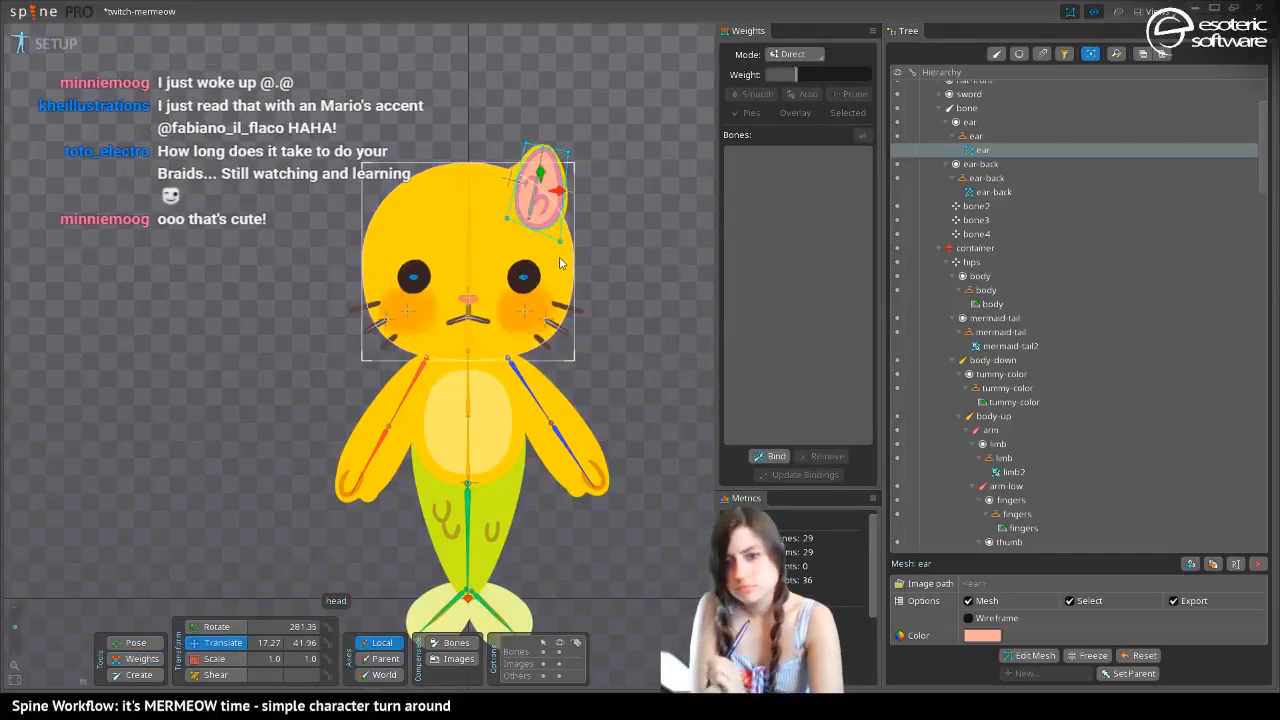
left_click_drag(210, 430, 210, 369)
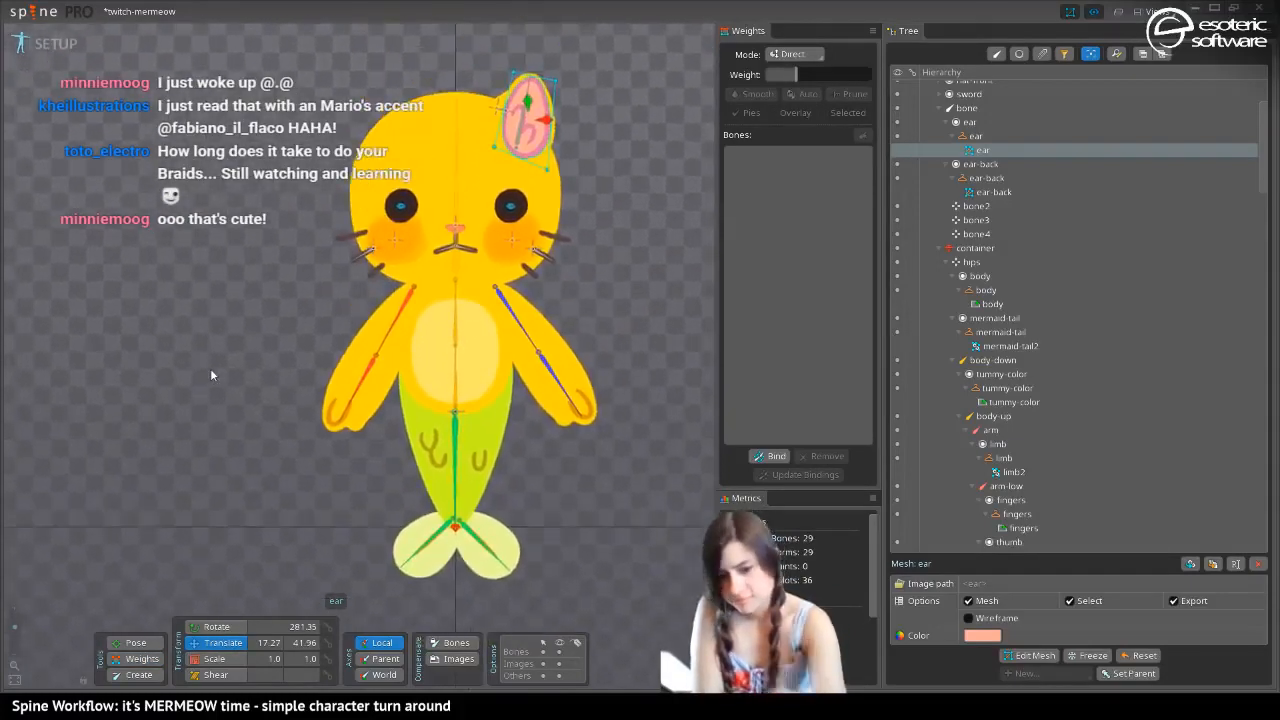
key("period")
key("space")
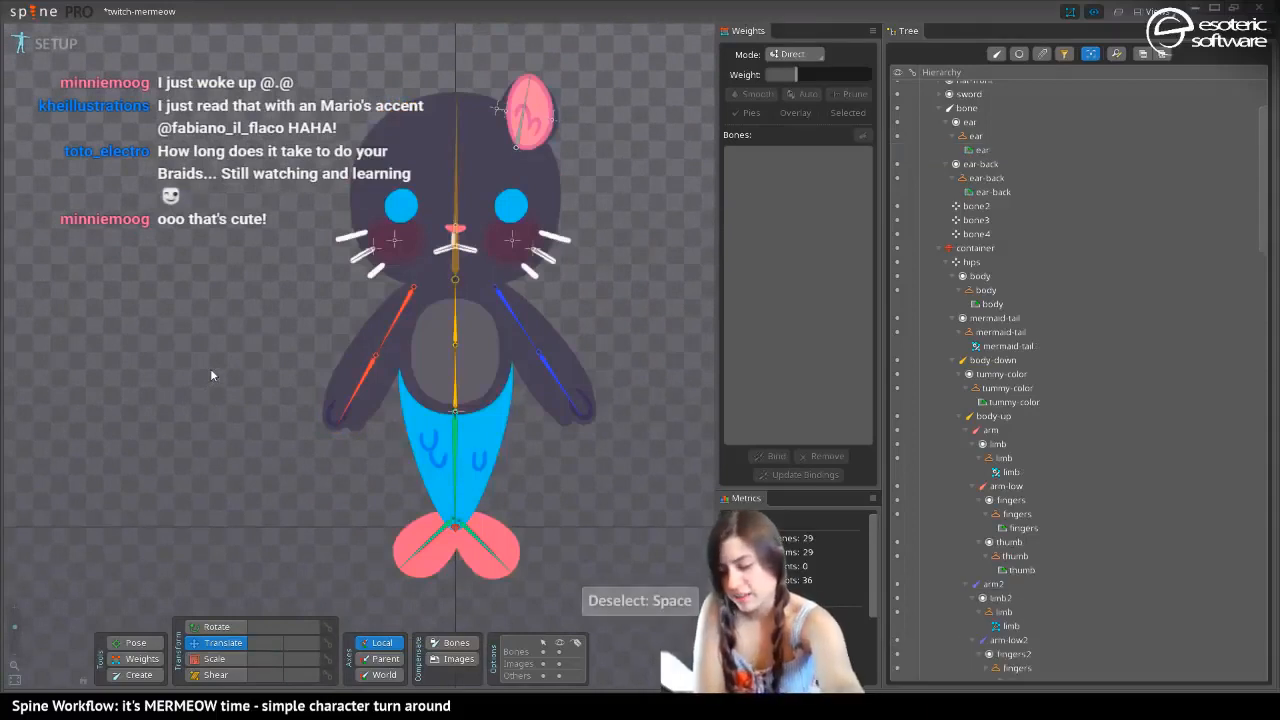
left_click(559, 651)
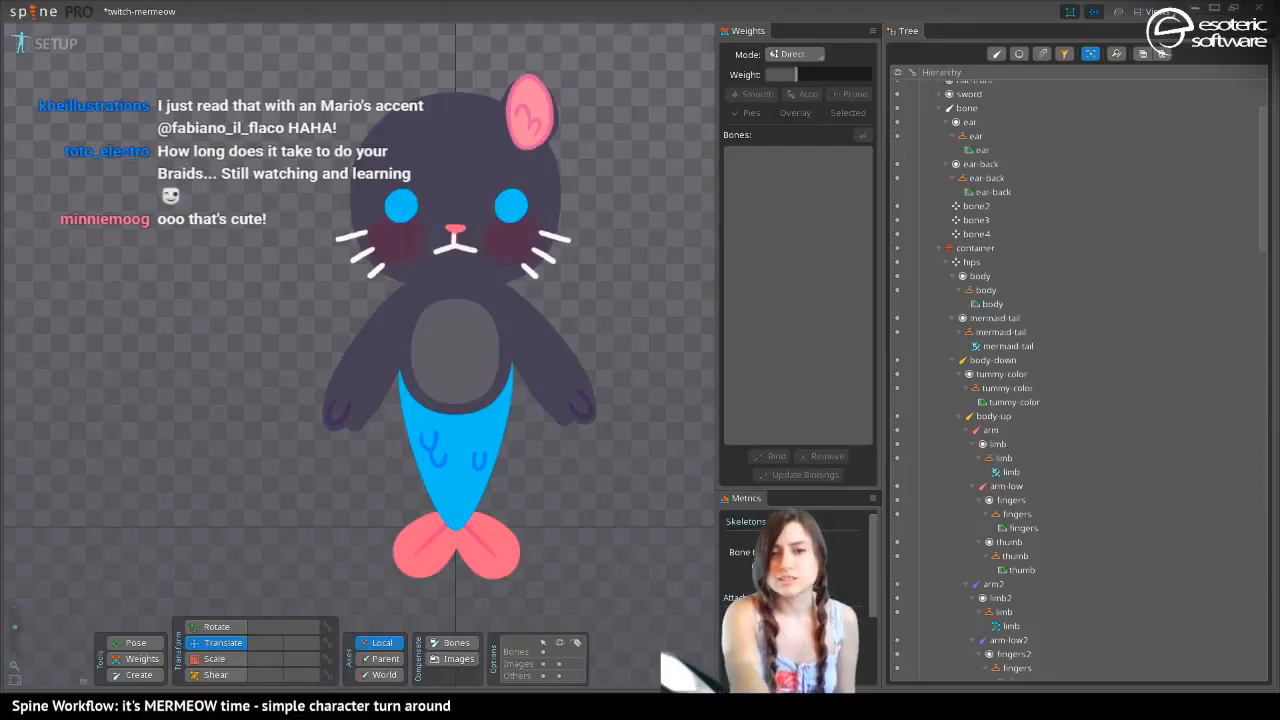
Review the part images in the images folder in File Explorer and return to the character in Spine
left_click_drag(0, 52, 762, 67)
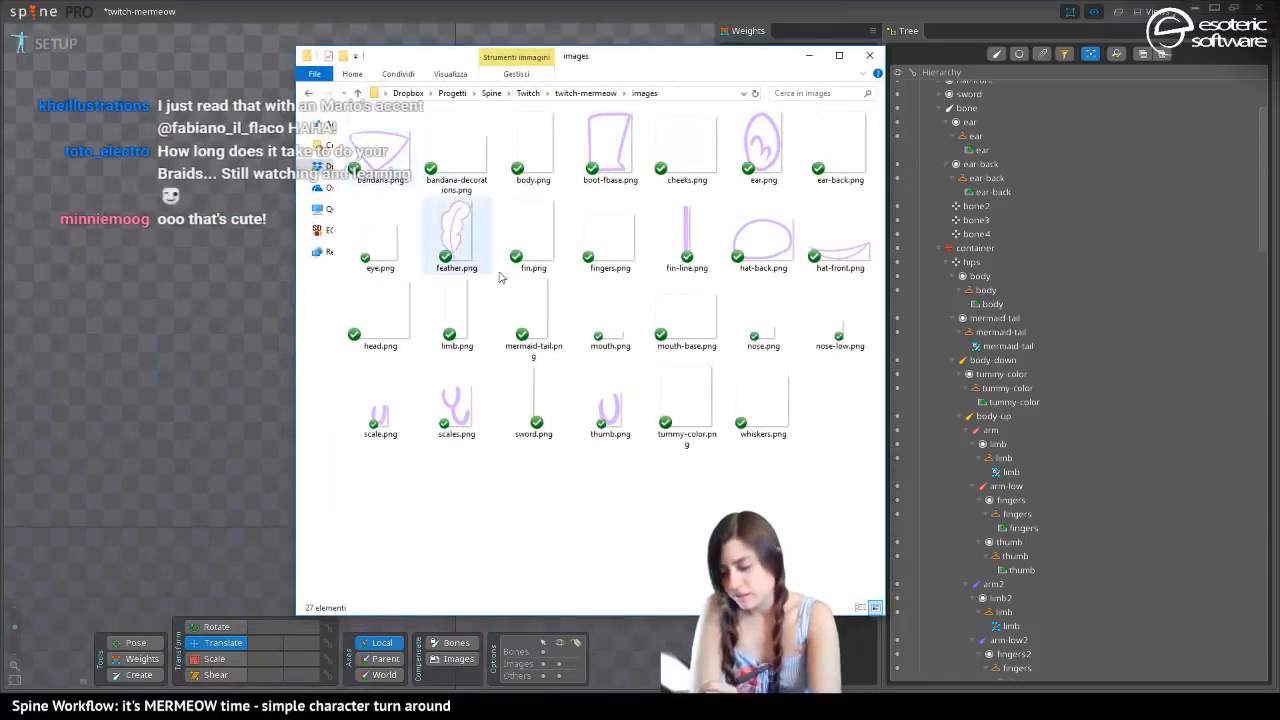
left_click_drag(419, 60, 726, 65)
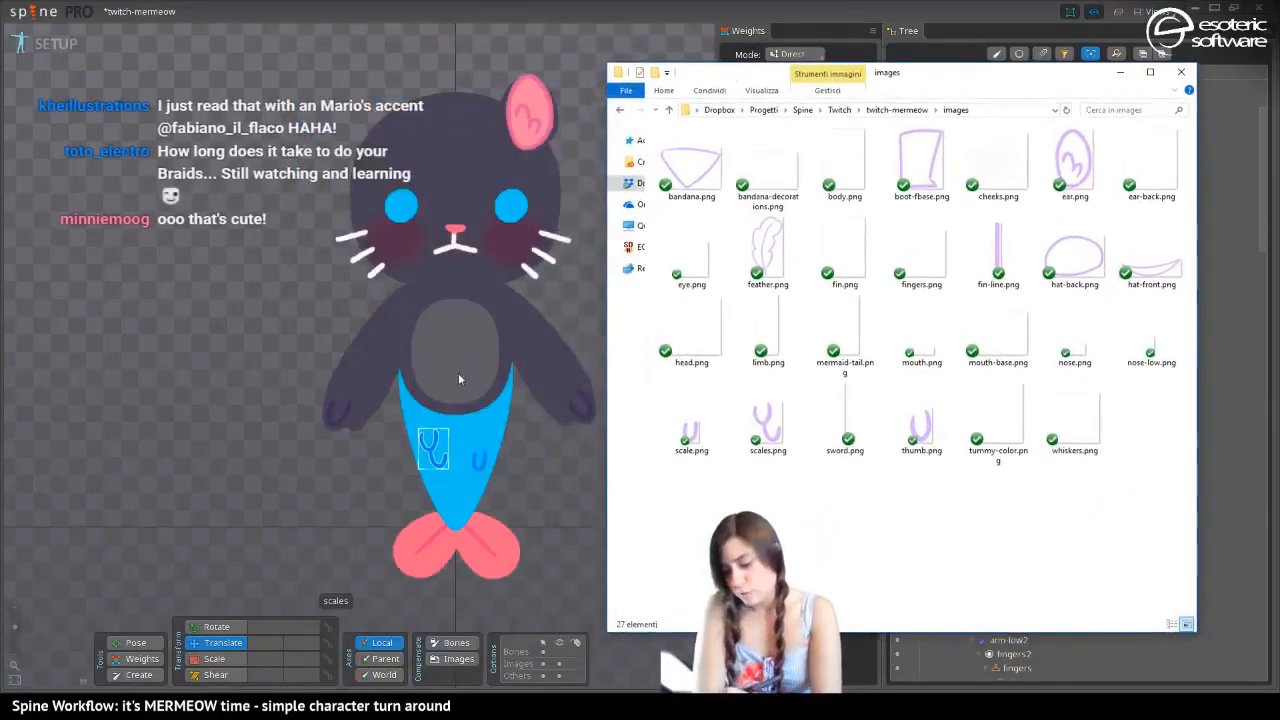
left_click(437, 340)
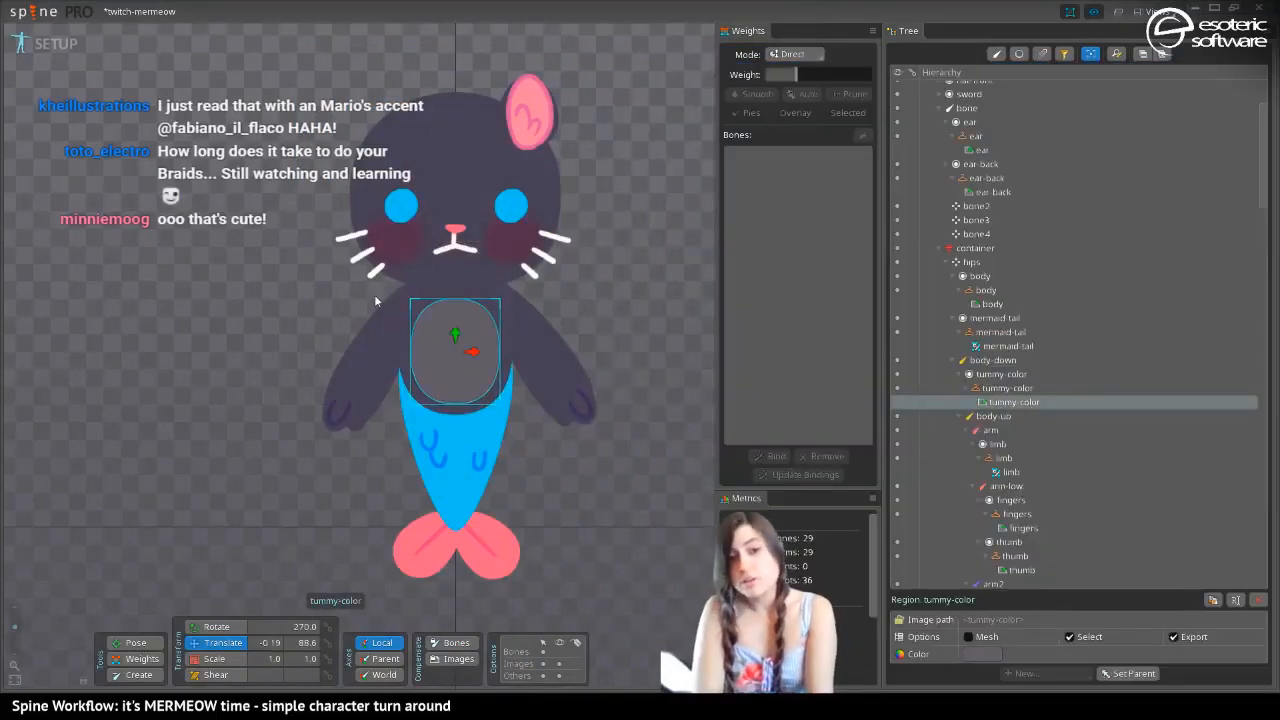
Compare the dark, white and yellow skins, return to the yellow skin and show the bones again
key("Page_Up")
key("Page_Down")
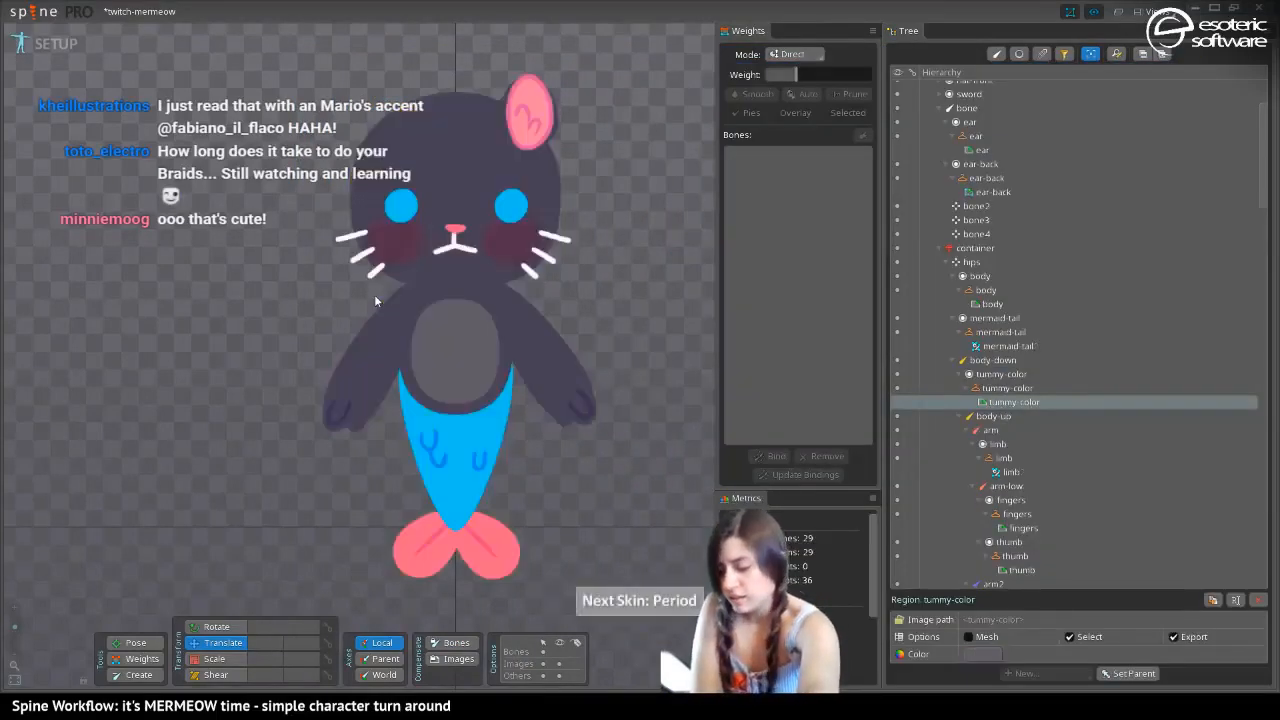
key("Page_Up")
key("Page_Down")
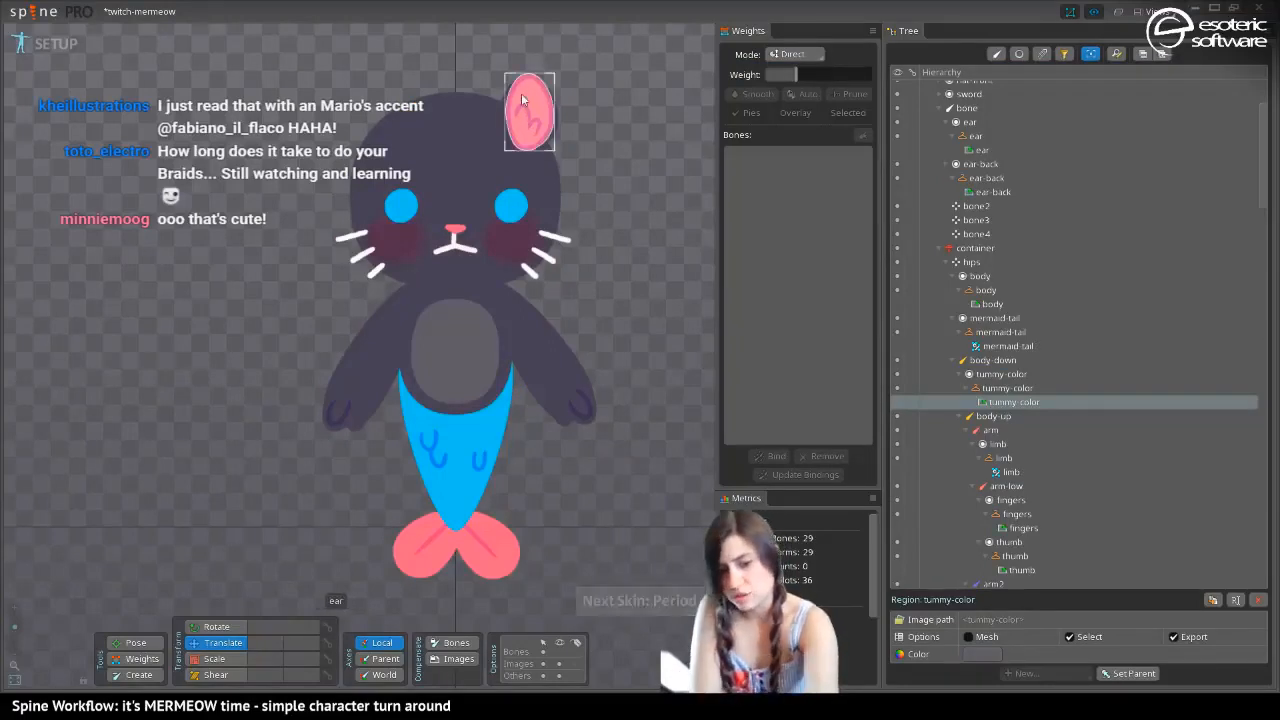
key("period")
key("comma")
key("comma")
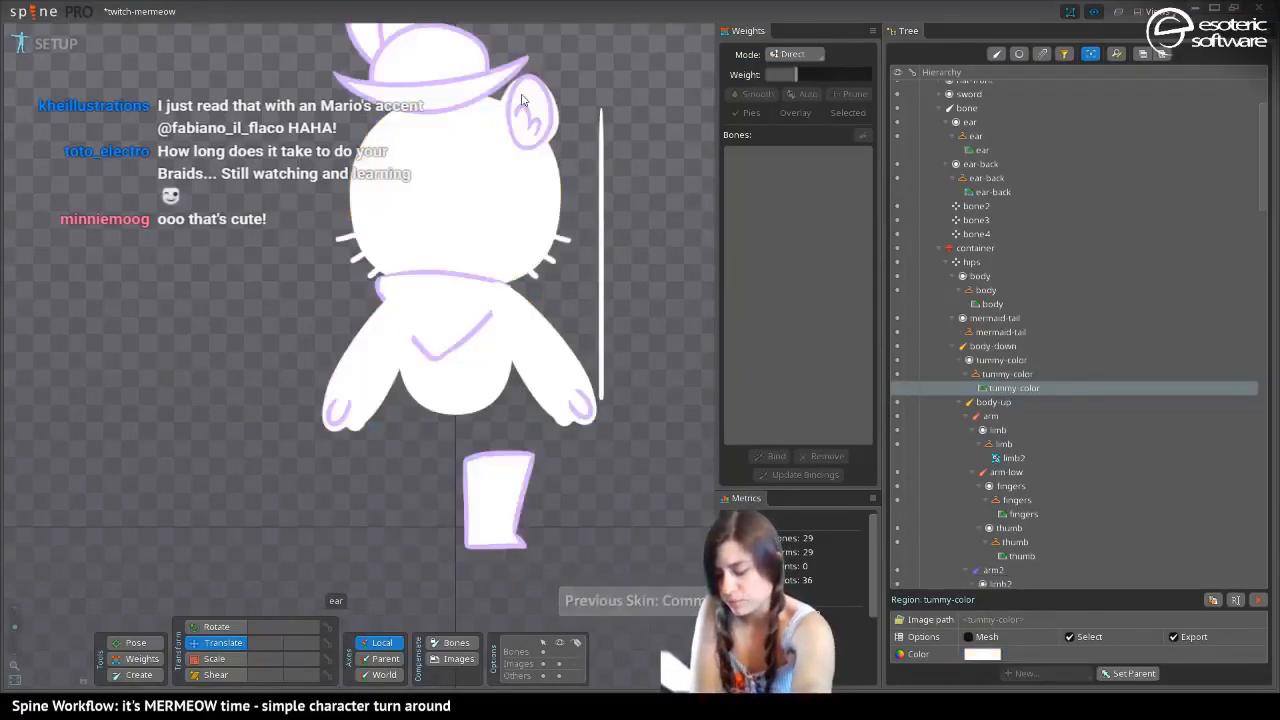
key("period")
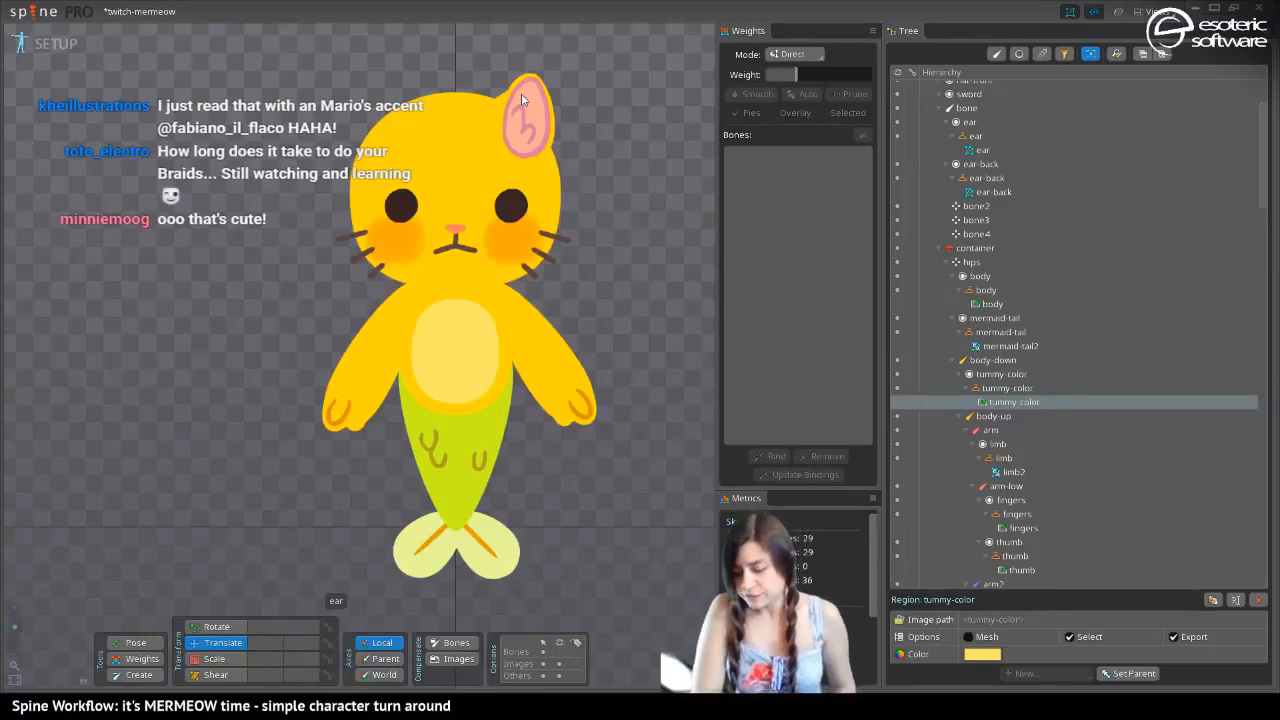
left_click(559, 651)
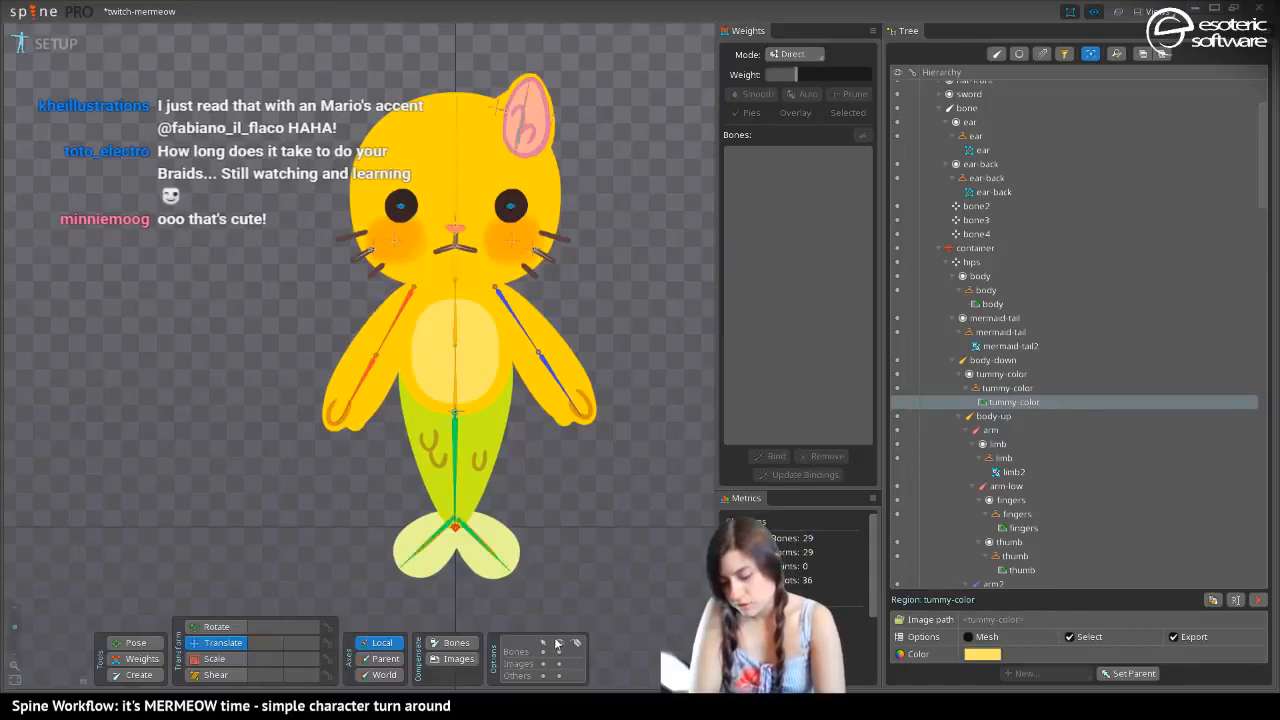
Try posing the lower red arm bone, undo it, and swing the mermeow-tail bone to a rotation of about 261° with the Pose tool
left_click(130, 642)
left_click_drag(356, 402, 388, 397)
key("ctrl+z")
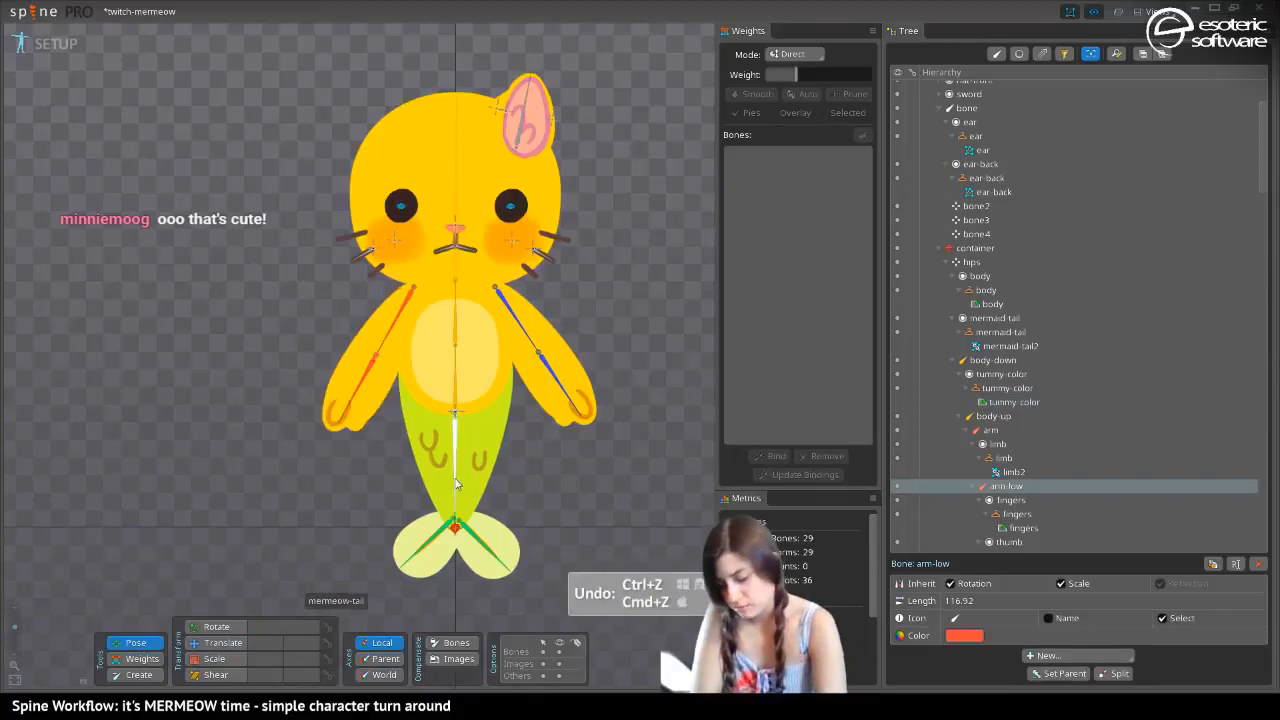
left_click_drag(458, 483, 425, 517)
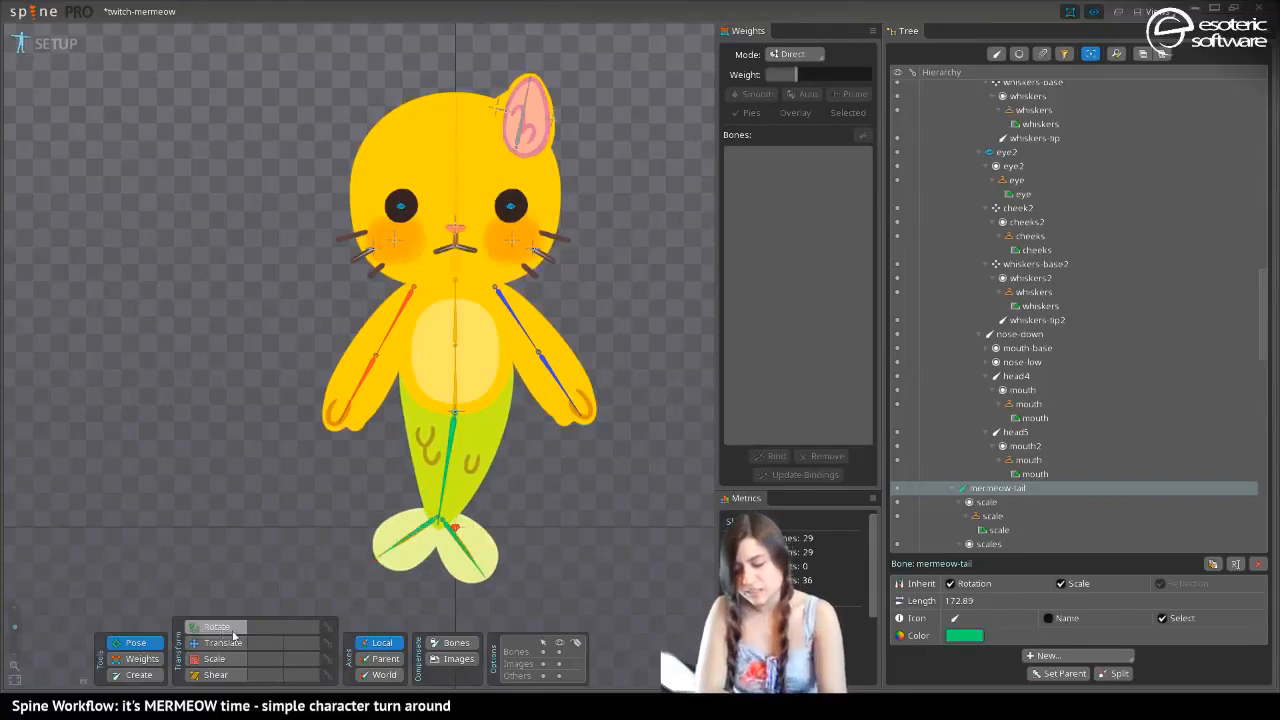
Try translating the mermeow-tail bone down away from the body and undo the move
key("v")
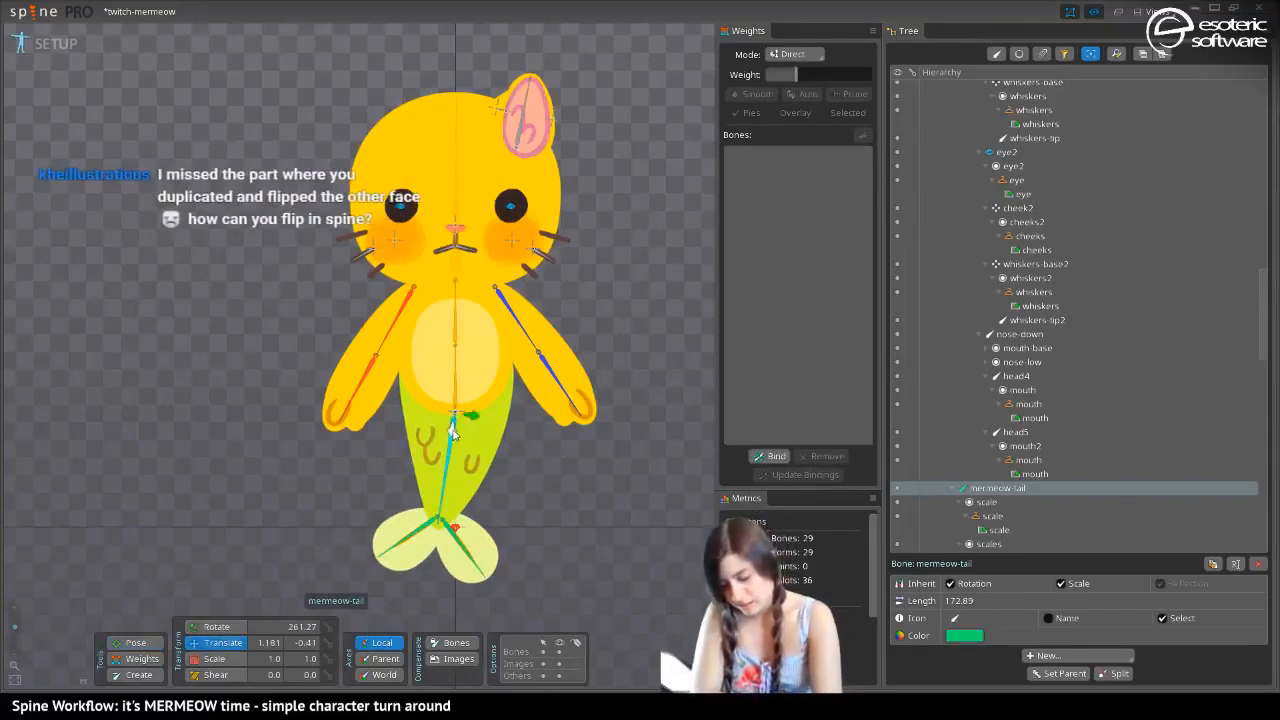
mouse_move(448, 432)
left_mouse_down()
mouse_move(451, 478)
mouse_move(447, 434)
left_mouse_up()
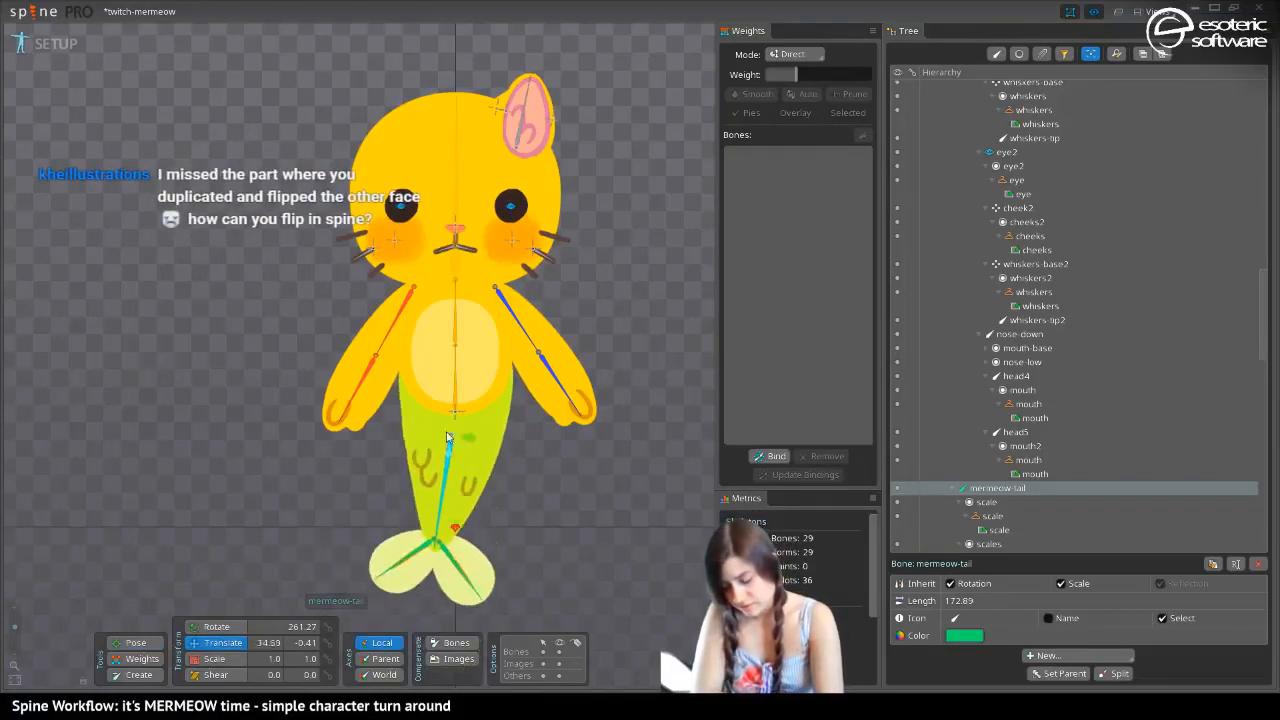
key("ctrl+z")
key("ctrl+z")
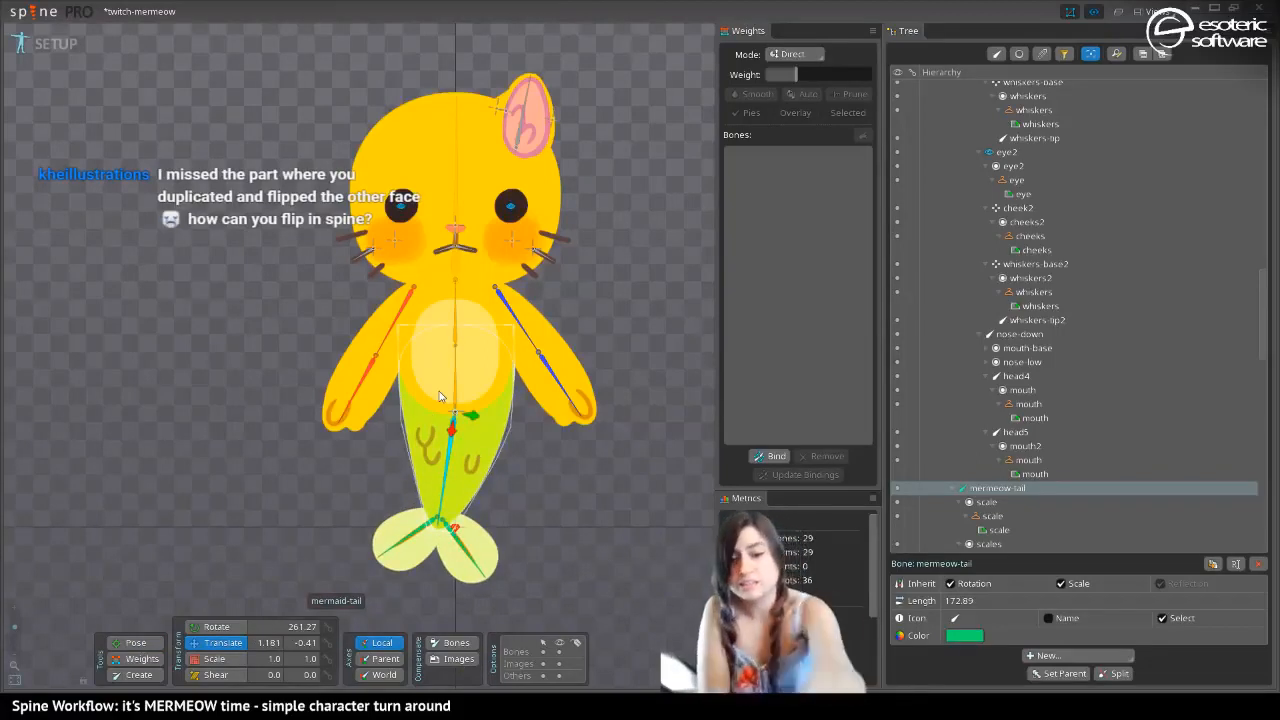
Check the bent tail in the other skins and return to the yellow skin
key("period")
key("period")
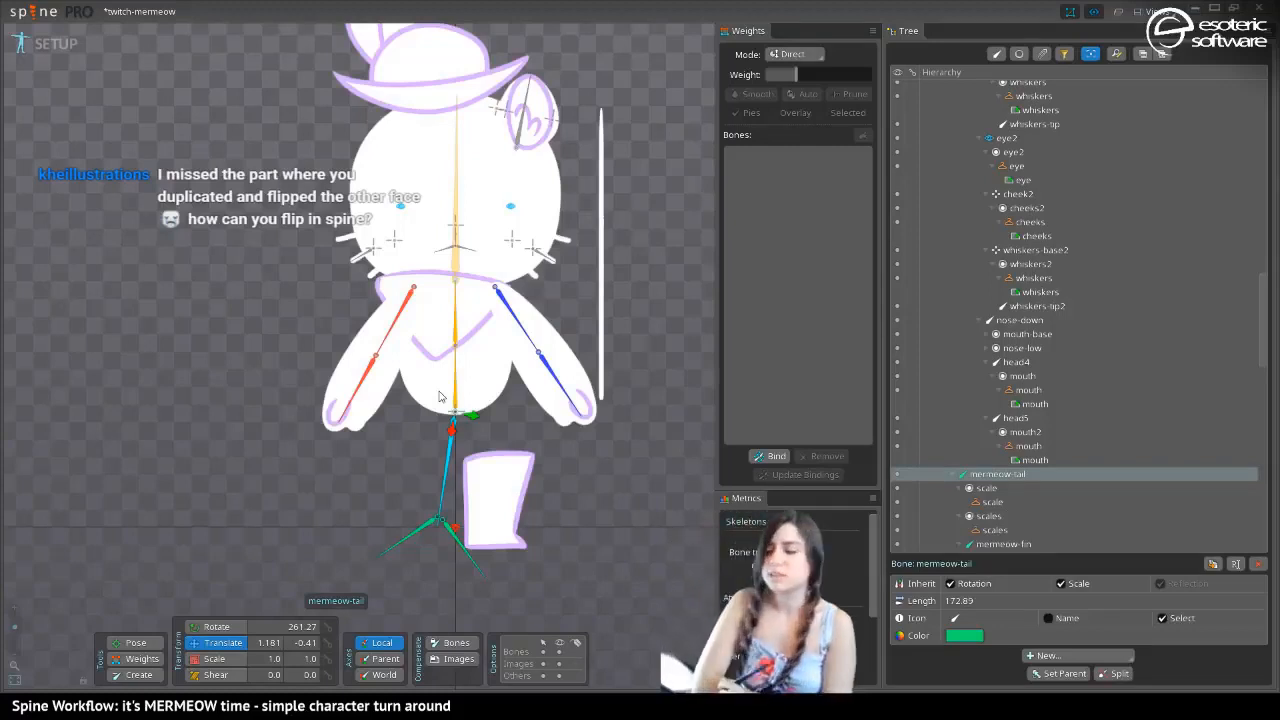
key("period")
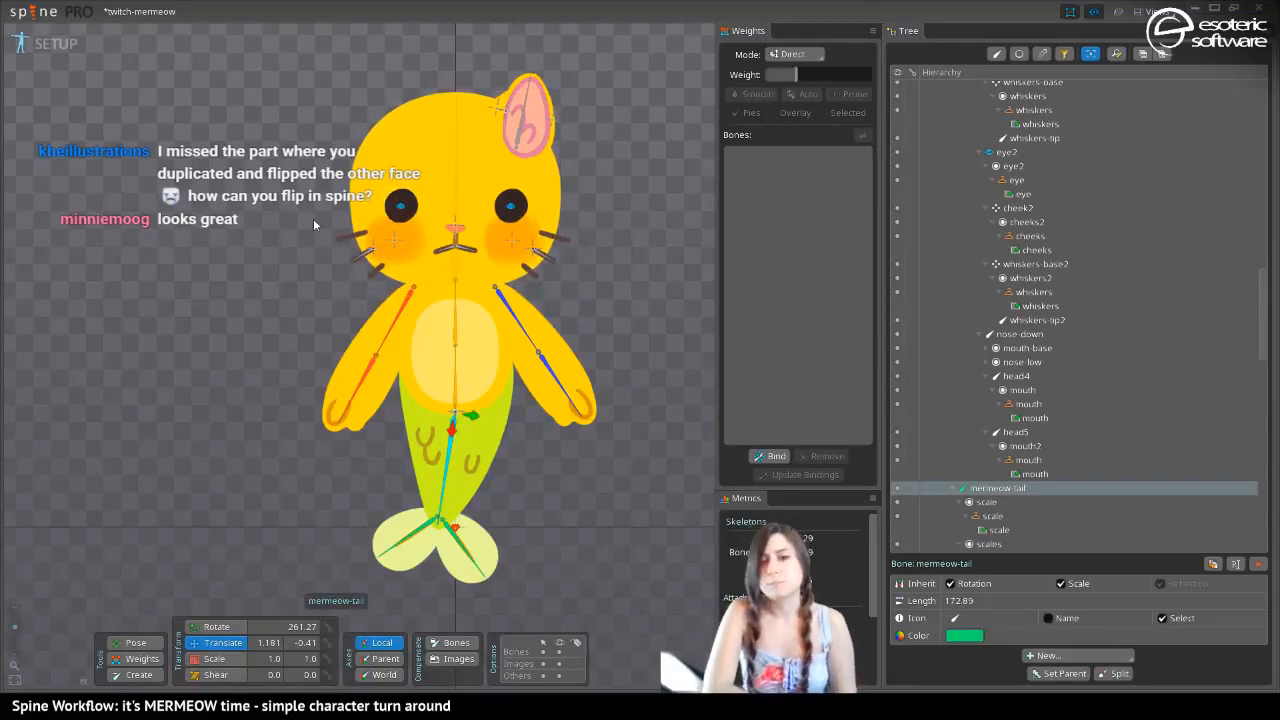
Select the whiskers-base2 bone and save the project
left_click(378, 247)
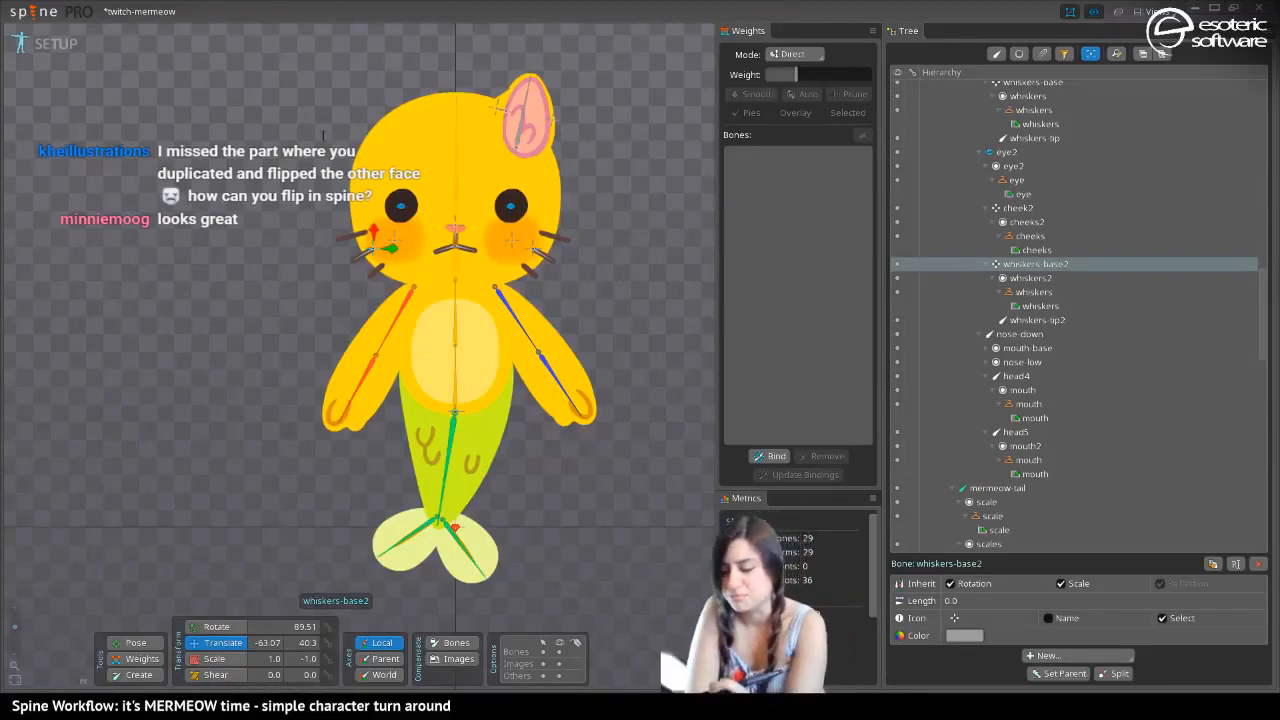
left_click_drag(323, 136, 333, 224)
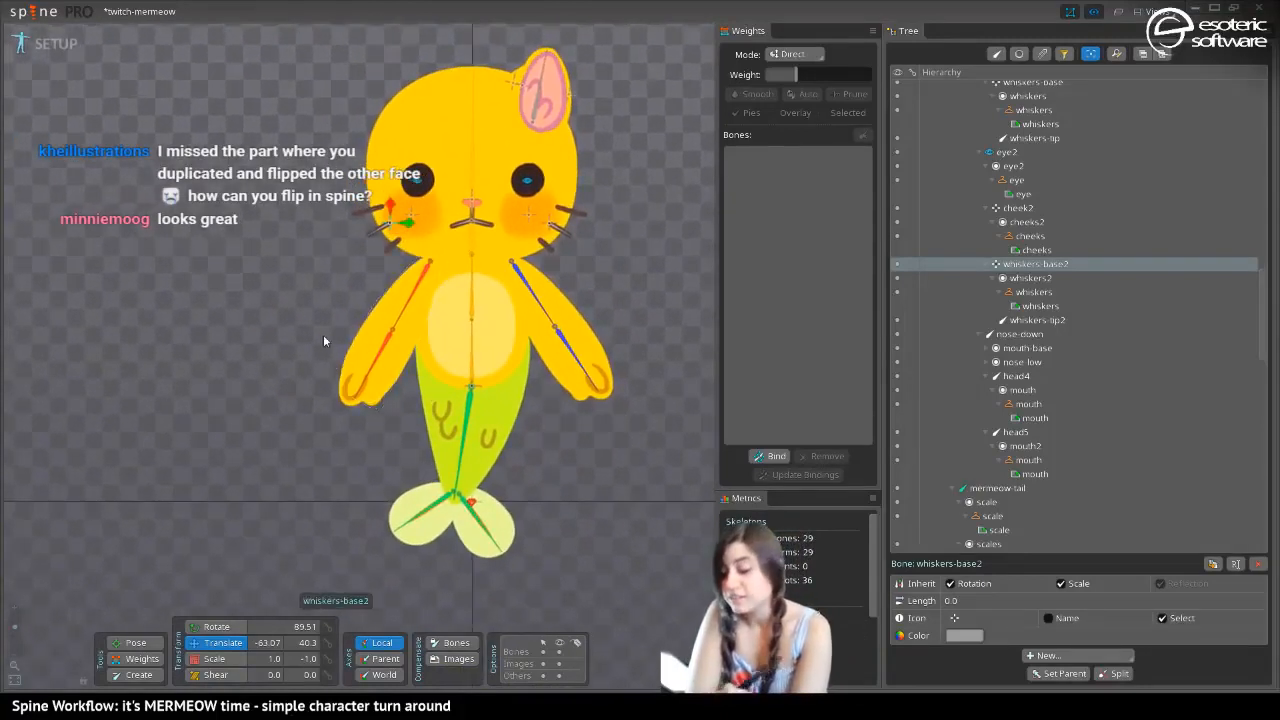
key("ctrl+s")
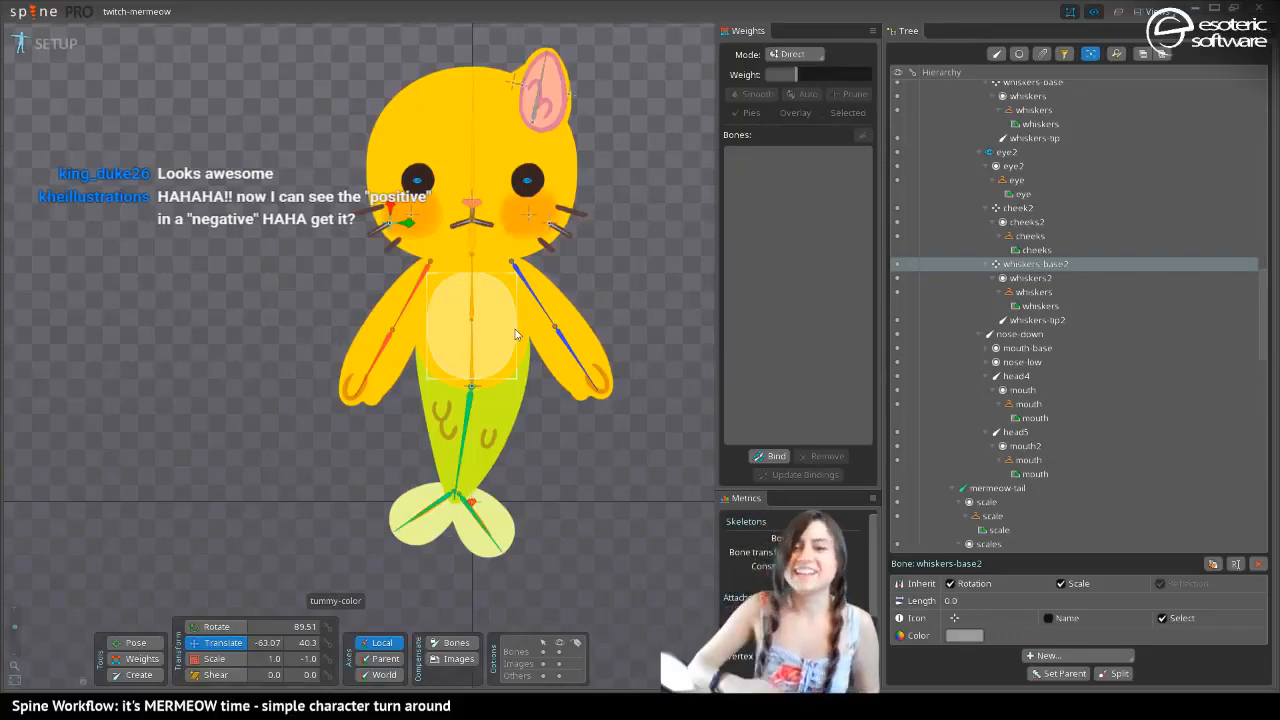
Compare the dark and yellow skins by switching between them repeatedly, ending on the yellow skin
key("period")
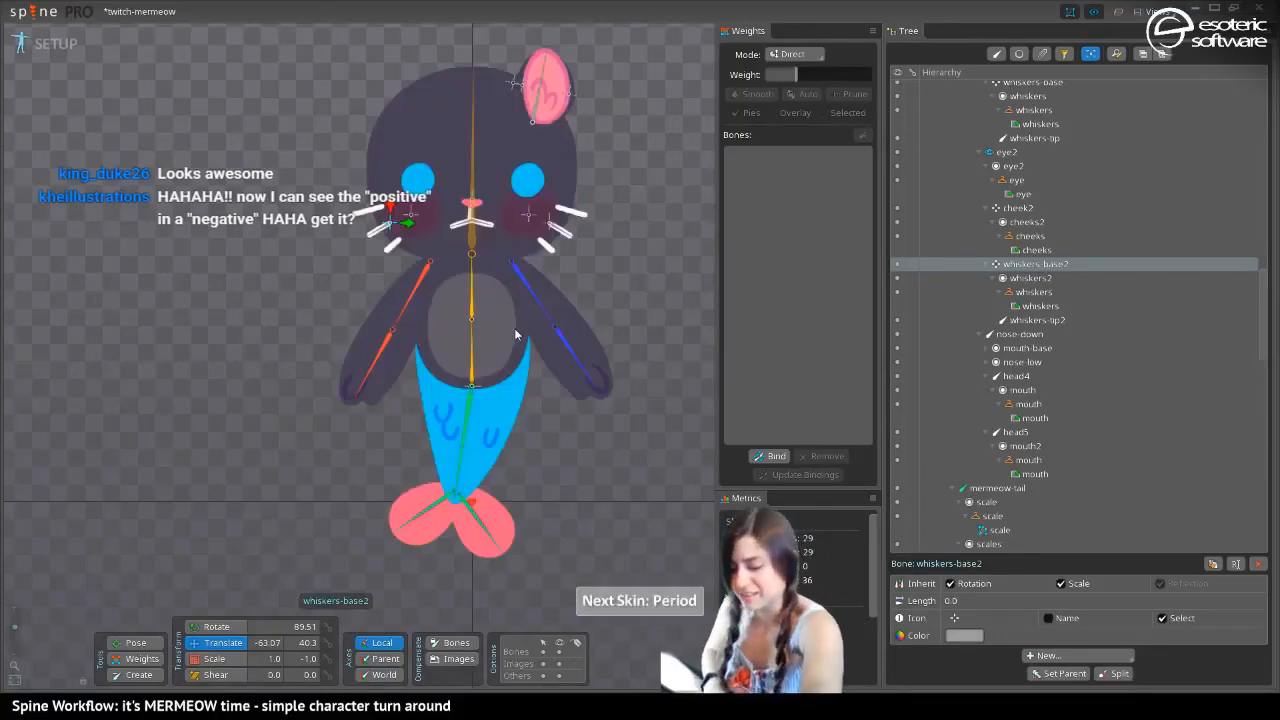
key("comma")
key("period")
key("comma")
key("period")
key("comma")
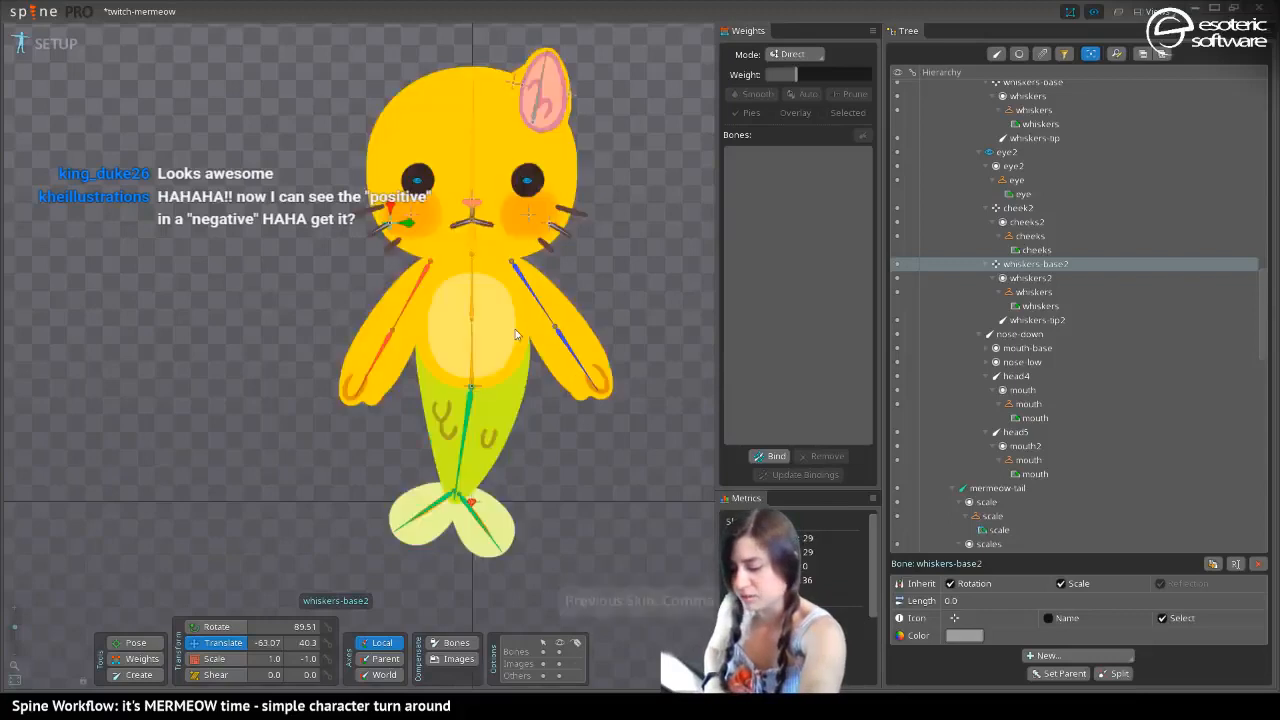
key("period")
key("comma")
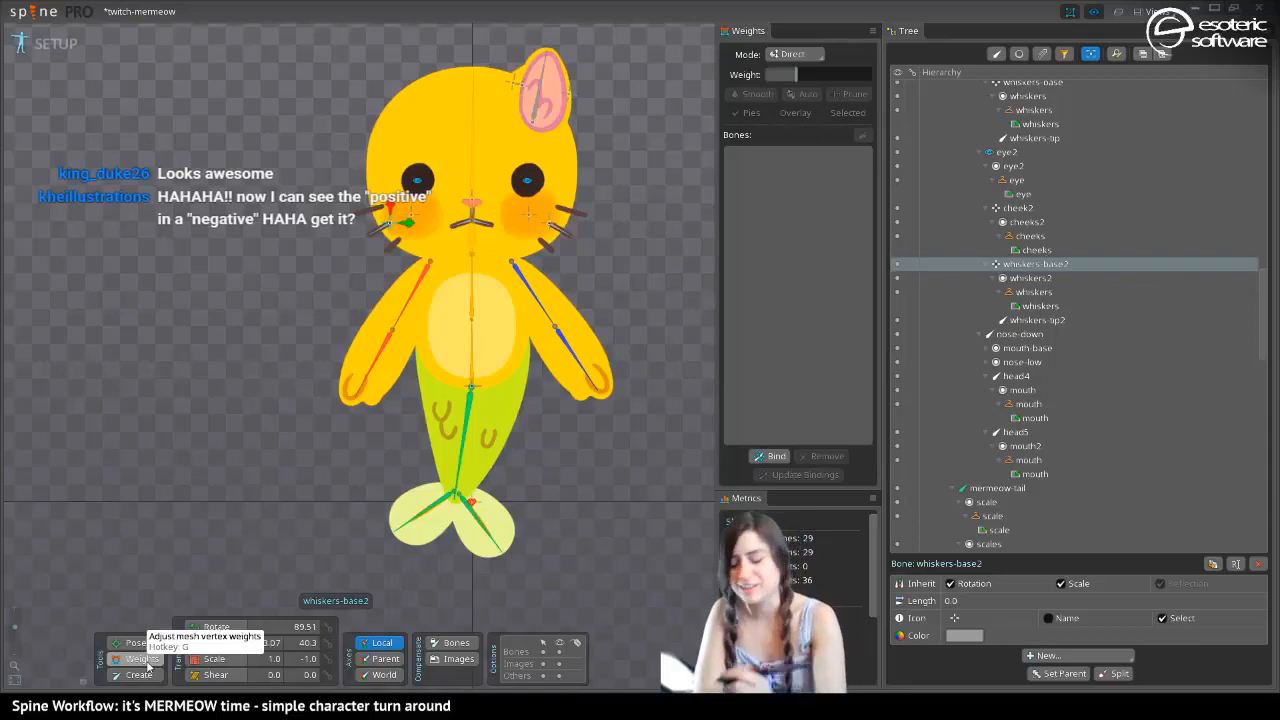
left_click_drag(316, 226, 362, 204)
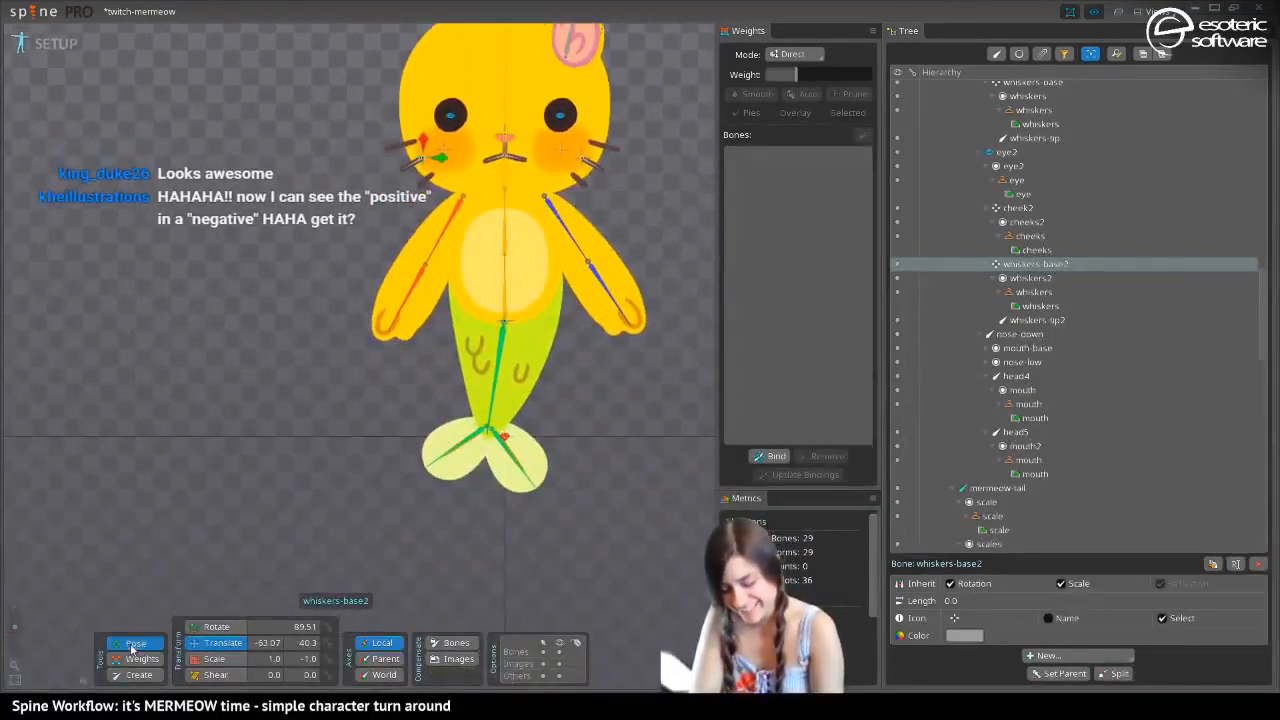
left_click_drag(398, 60, 347, 163)
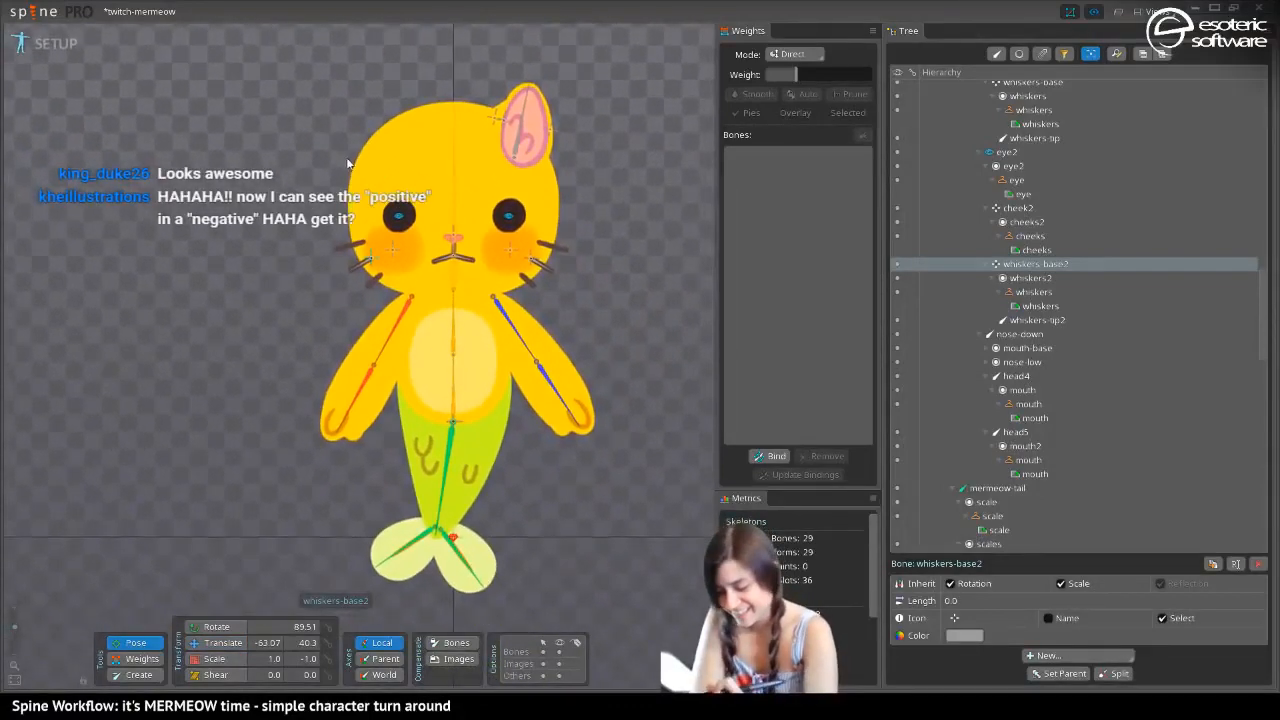
left_click_drag(417, 373, 424, 445)
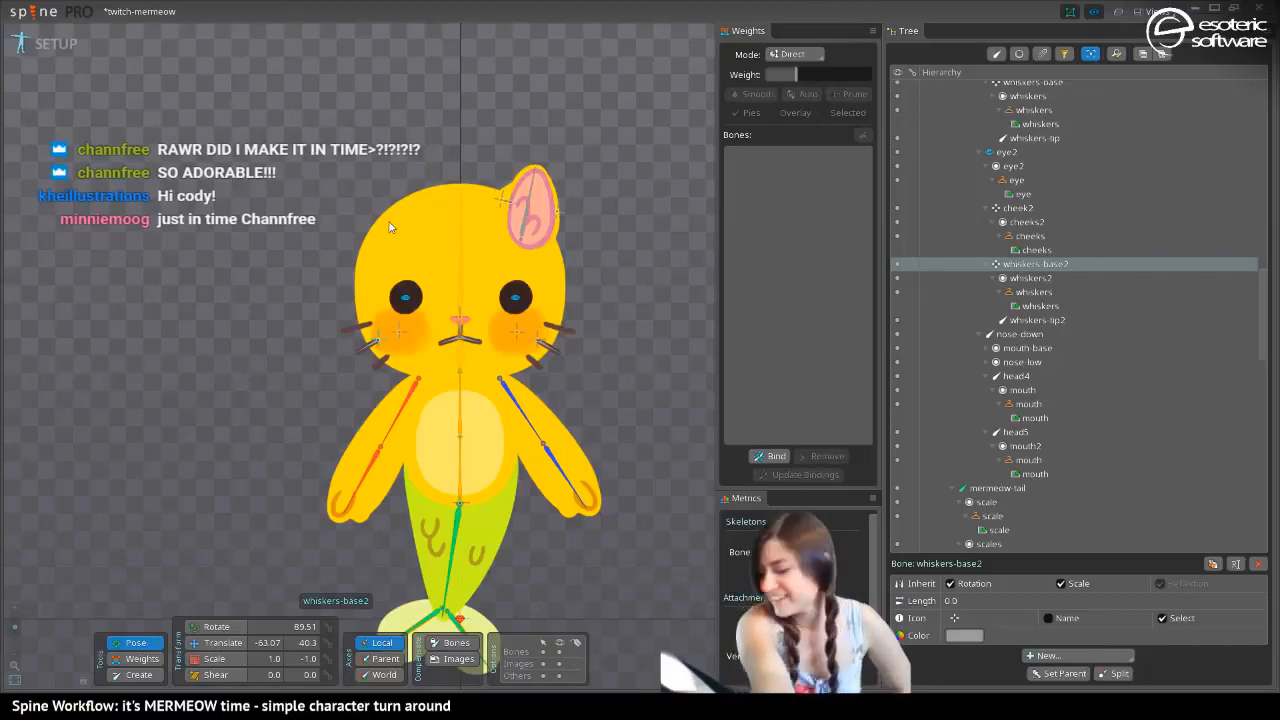
key("period")
key("comma")
key("period")
key("comma")
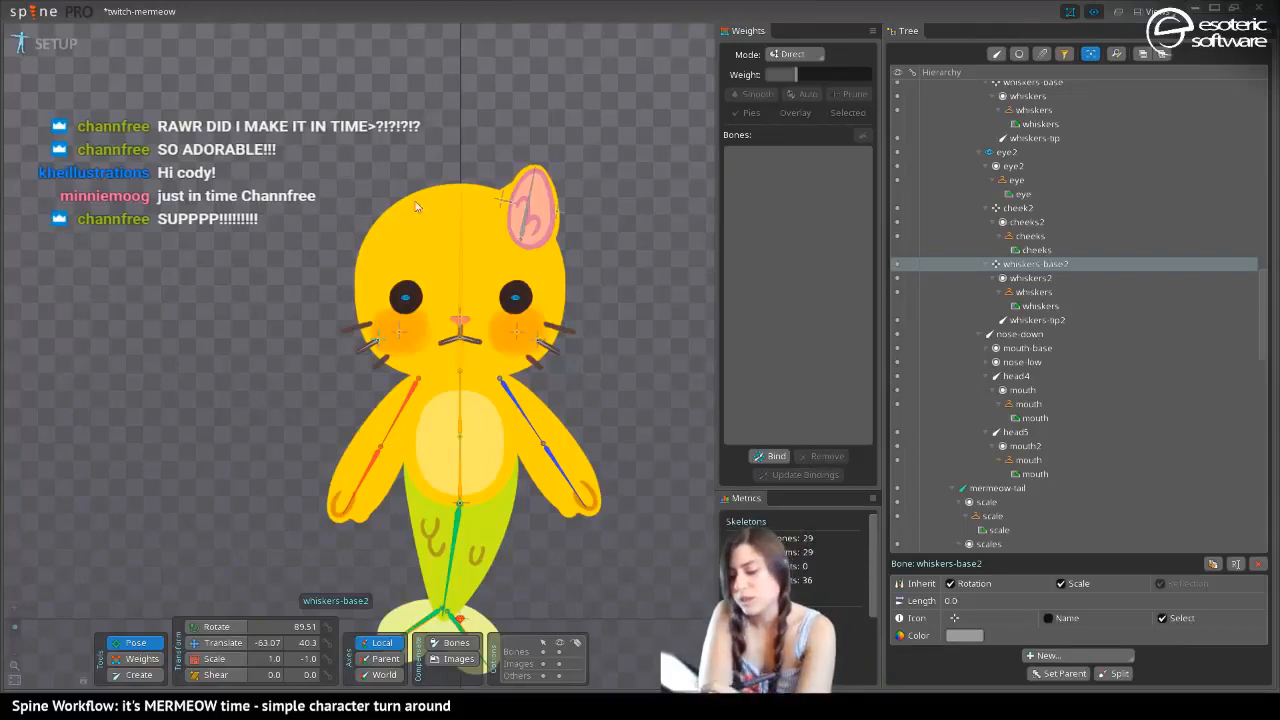
Try a blue color on the head region and cancel the color change
left_click(215, 642)
left_click(432, 234)
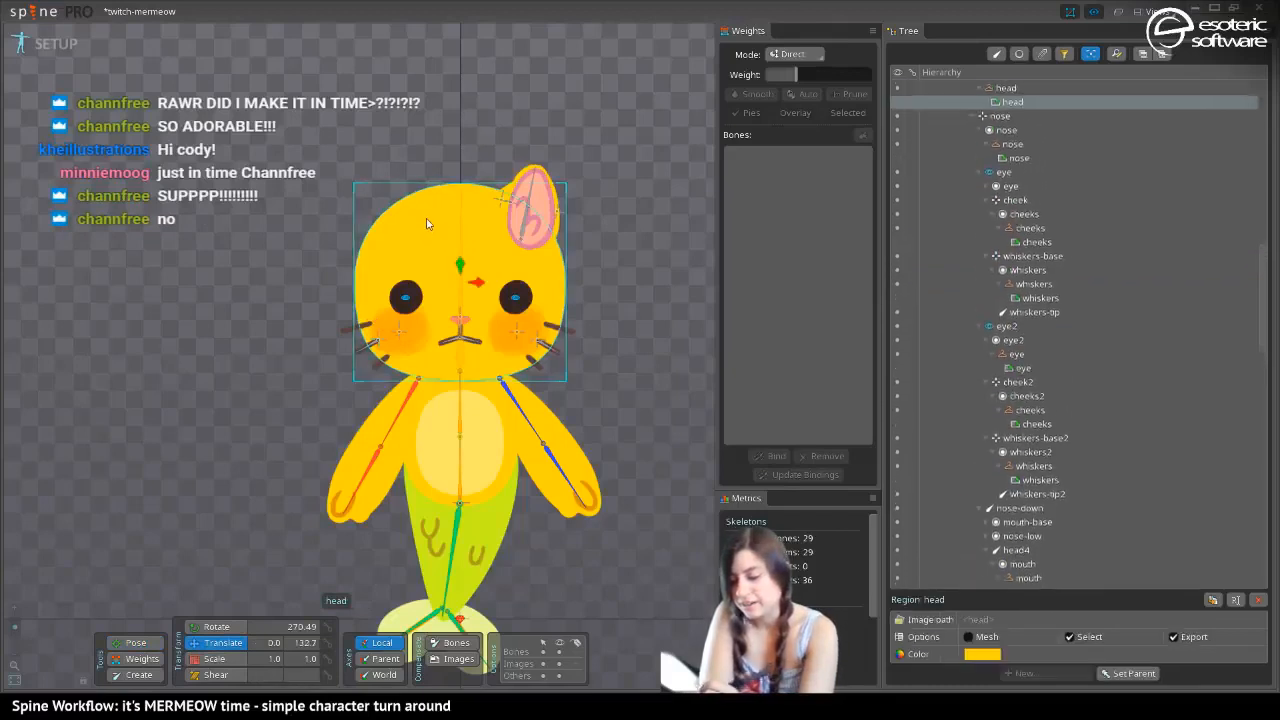
left_click(982, 654)
left_click_drag(896, 128, 904, 161)
mouse_move(908, 289)
left_mouse_down()
mouse_move(914, 268)
mouse_move(918, 285)
left_mouse_up()
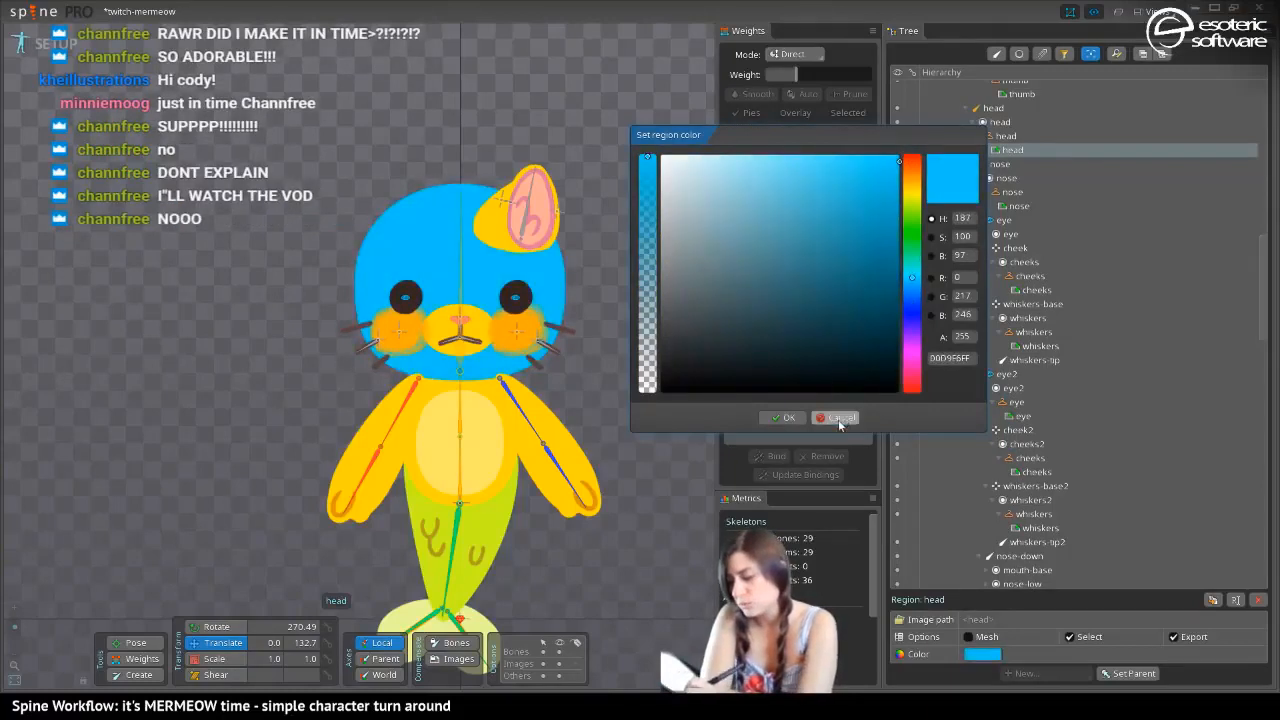
left_click(838, 417)
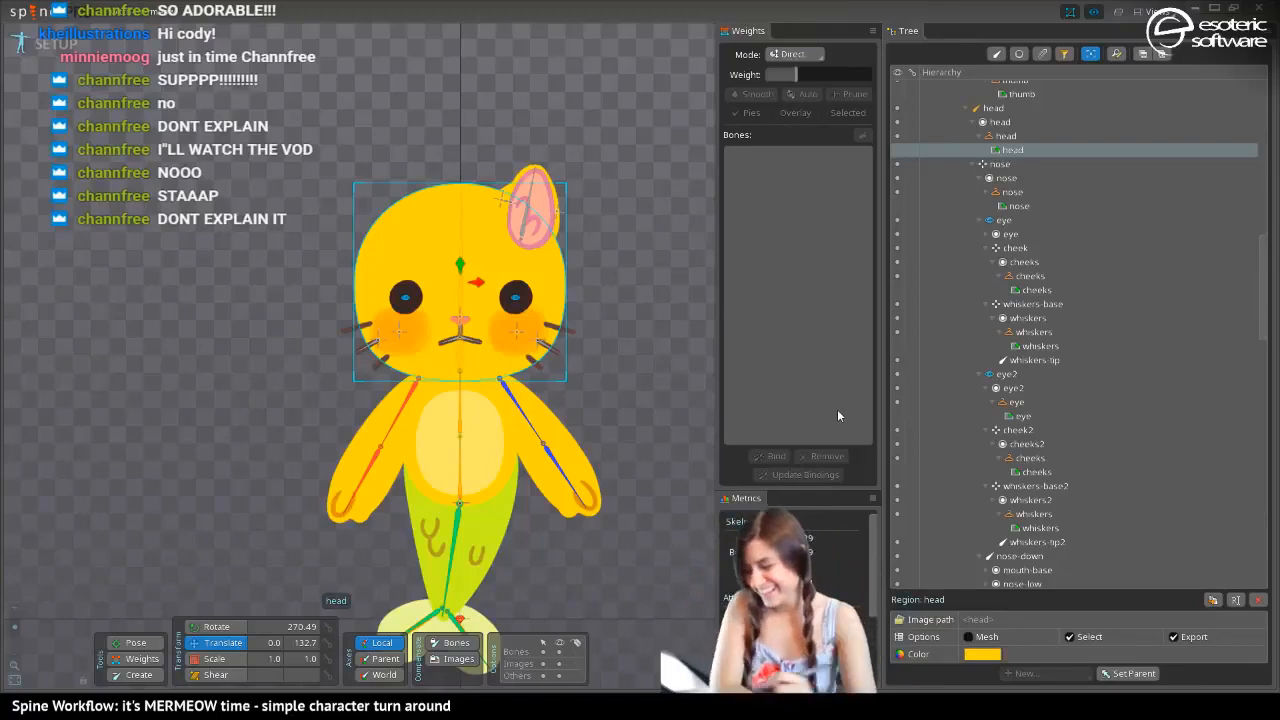
Rename the ear's main bone to "ear"
left_click(526, 216)
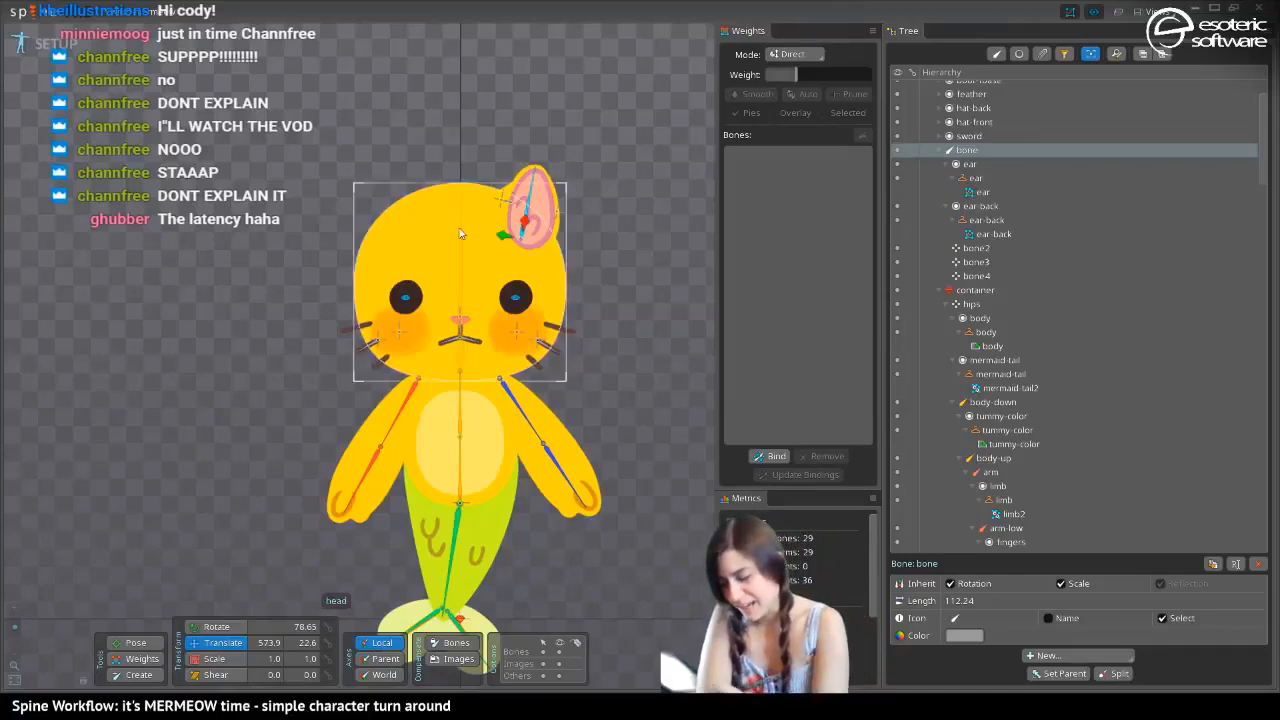
left_click(514, 205)
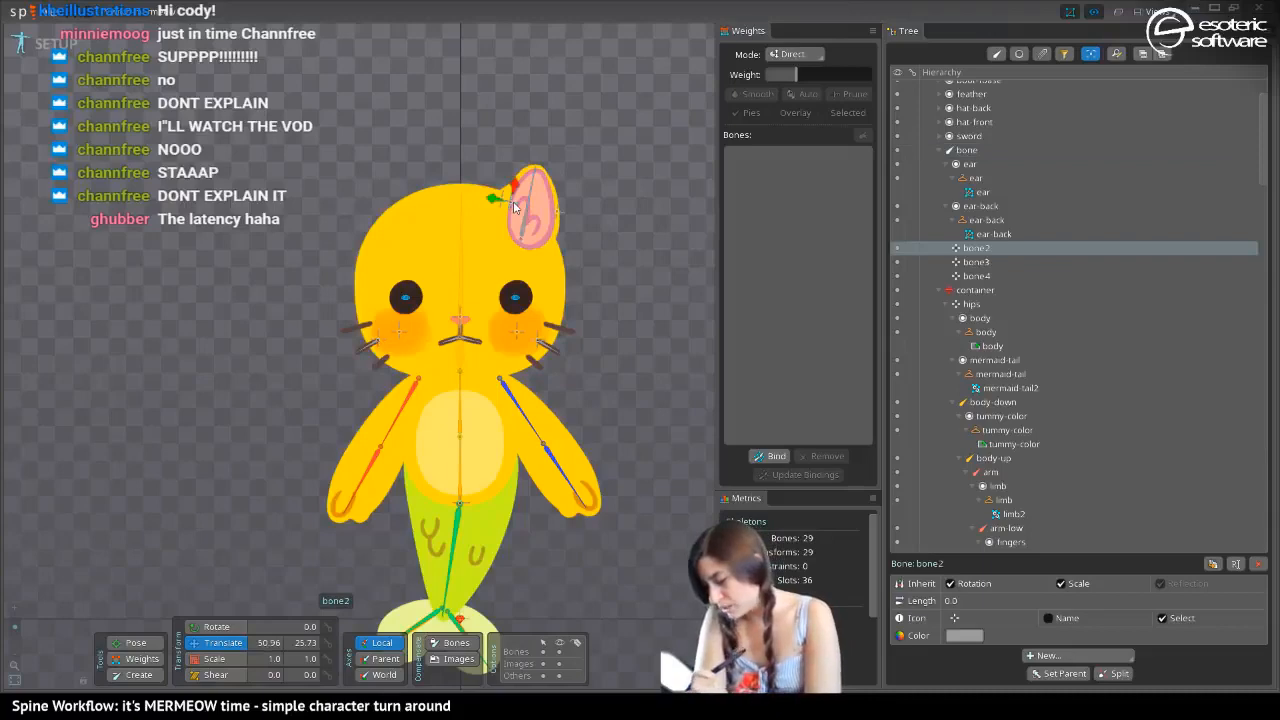
left_click(955, 150)
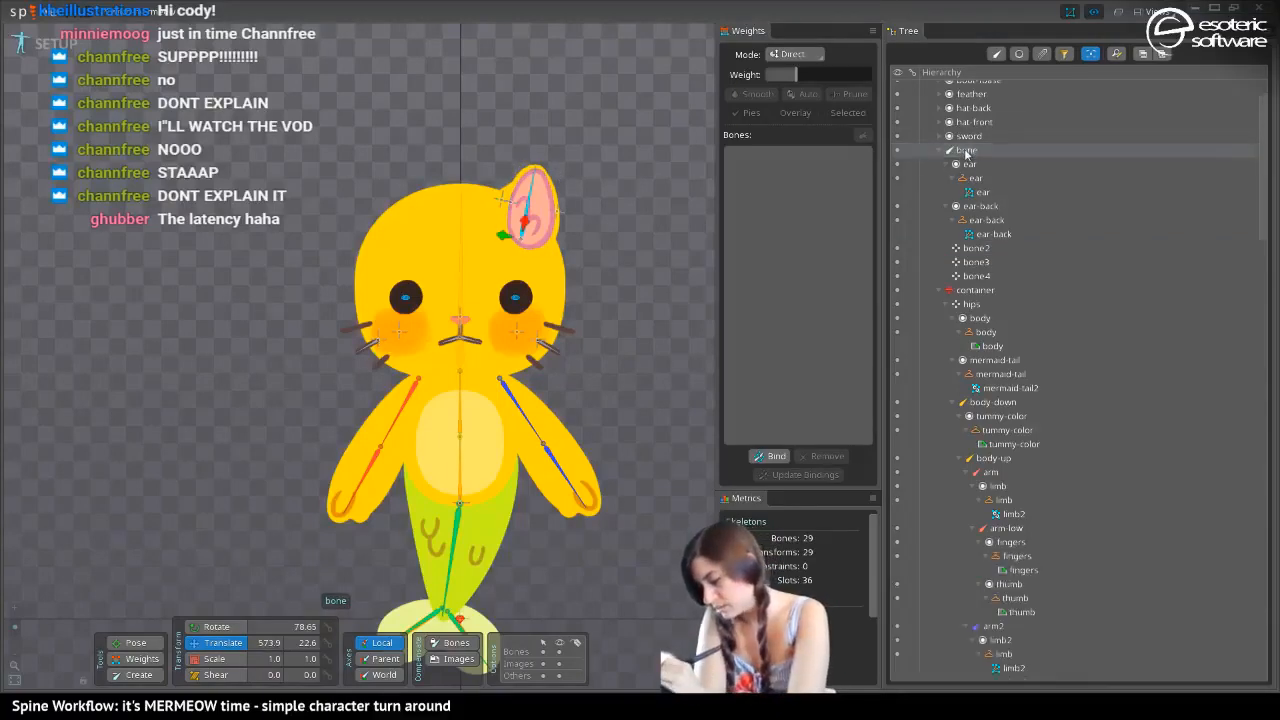
double_click(955, 150)
type("ear")
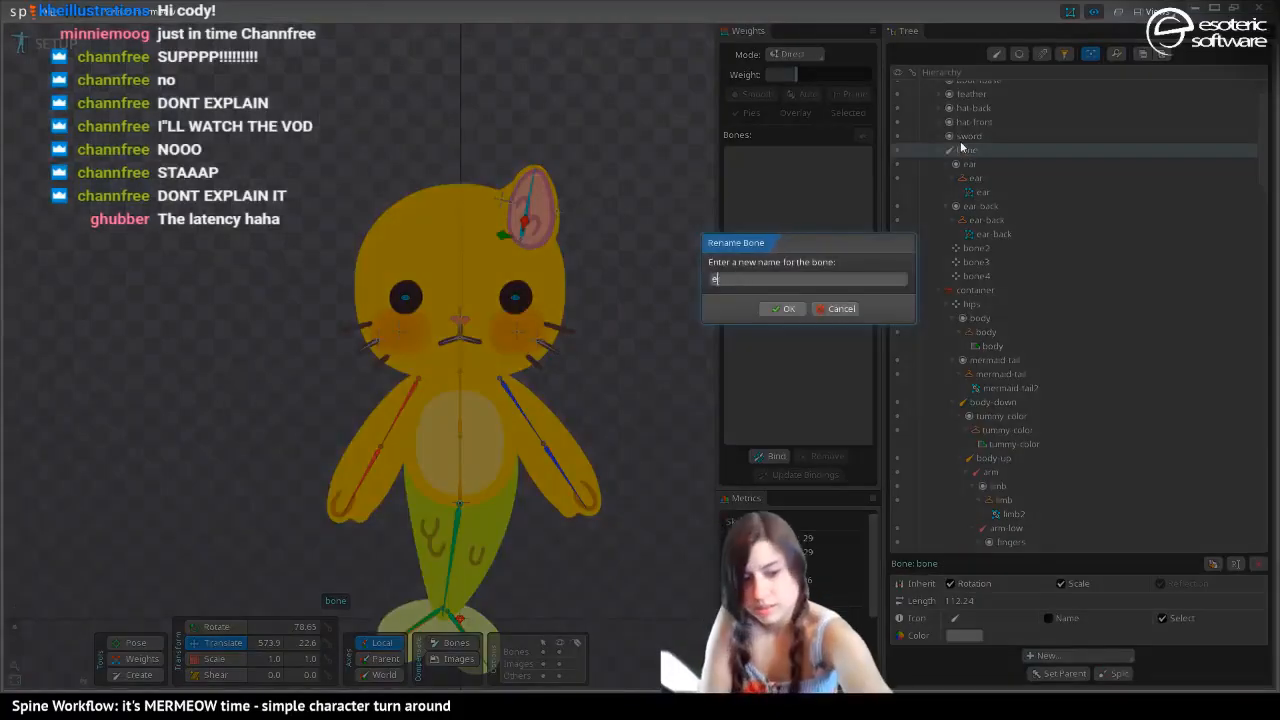
key("Return")
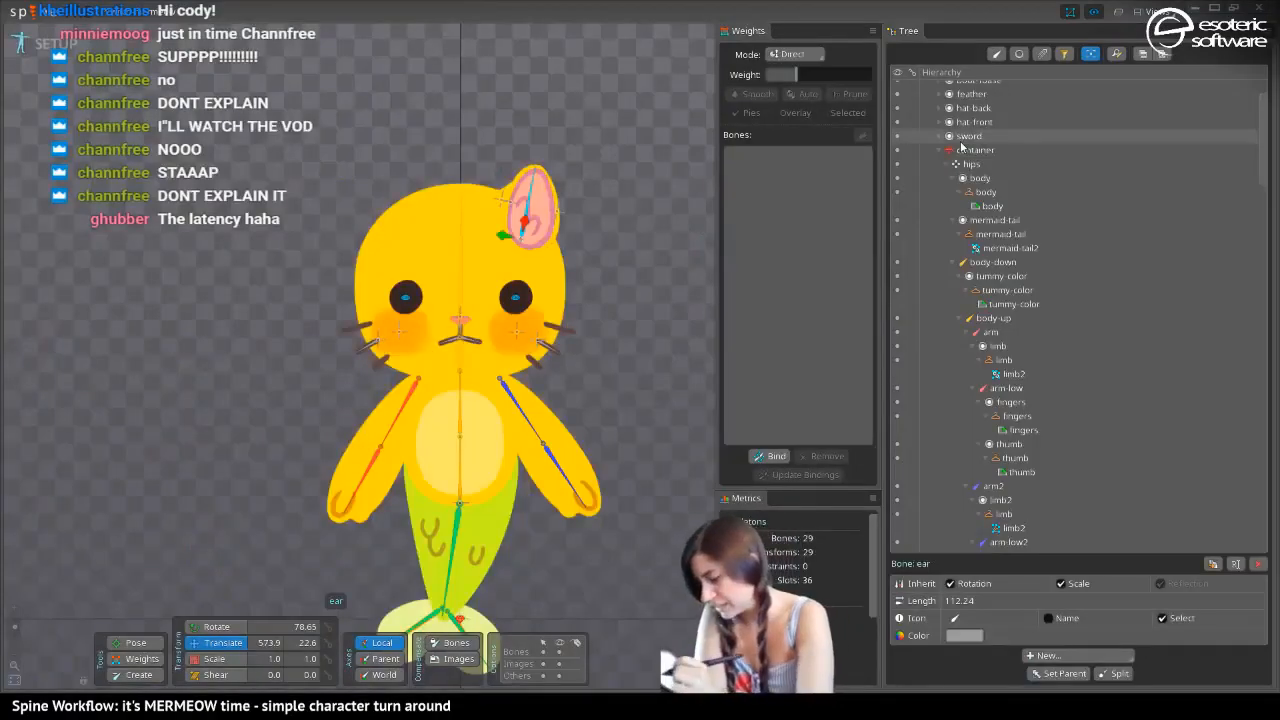
Rename bone4, at the ear's inner edge, to "ear-back"
left_click(503, 199)
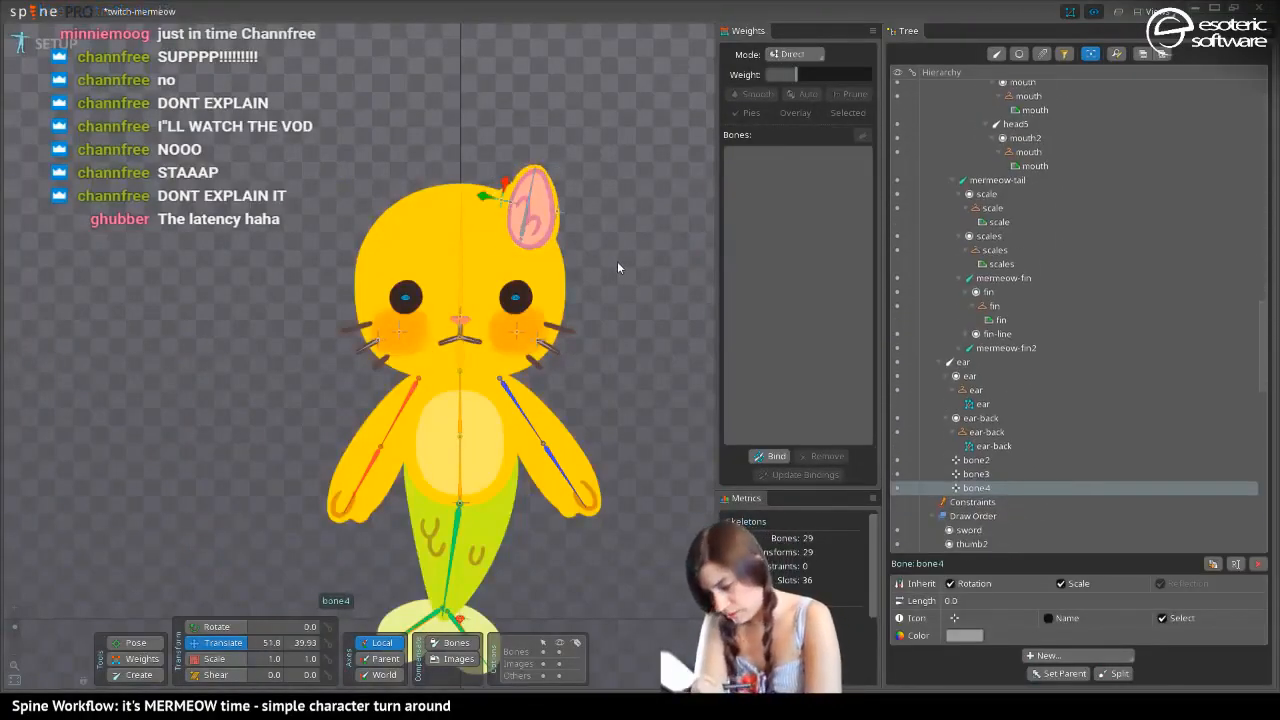
double_click(970, 485)
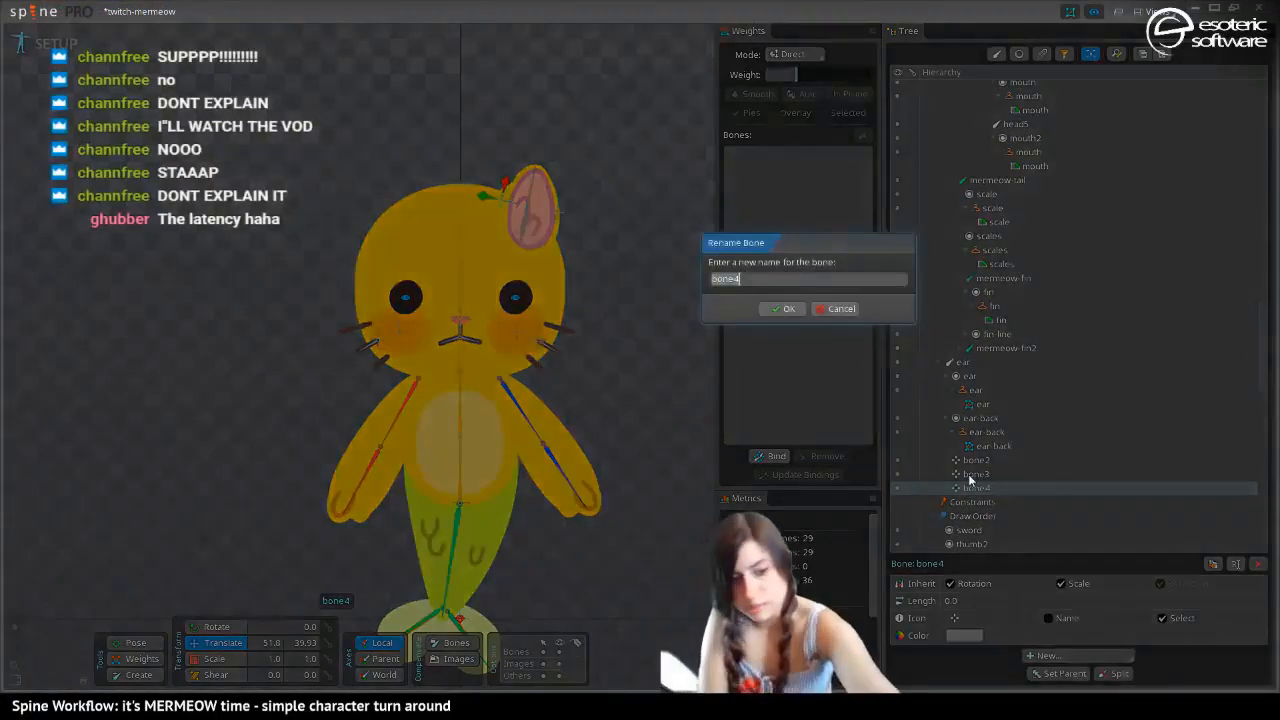
type("ear-")
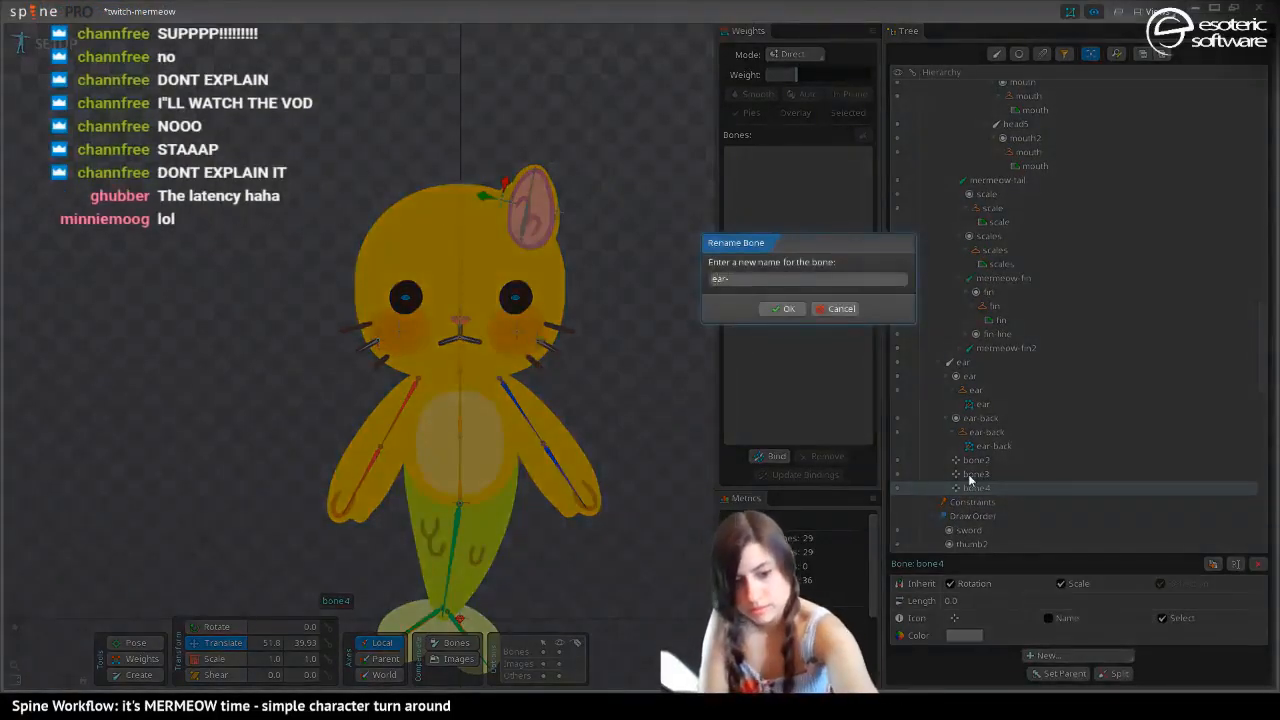
type("back")
key("Return")
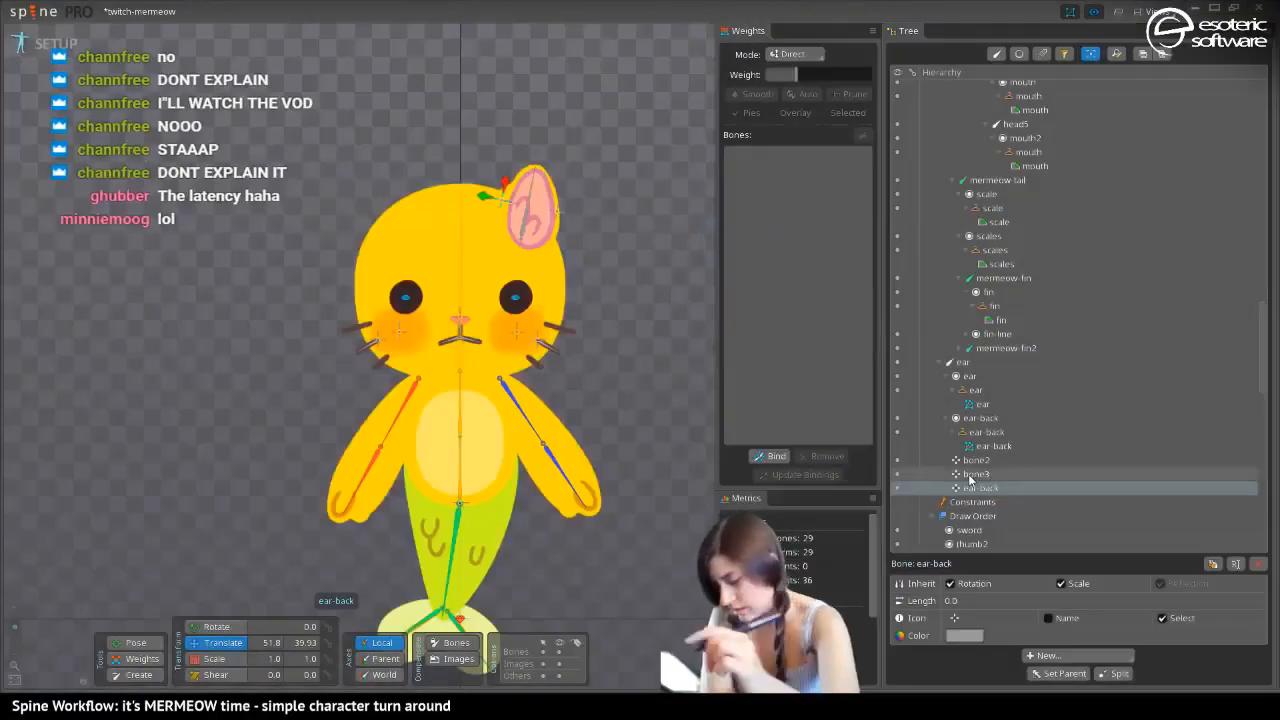
Rename bone3, at the ear's outer edge, to "ear-back-out"
left_click(975, 475)
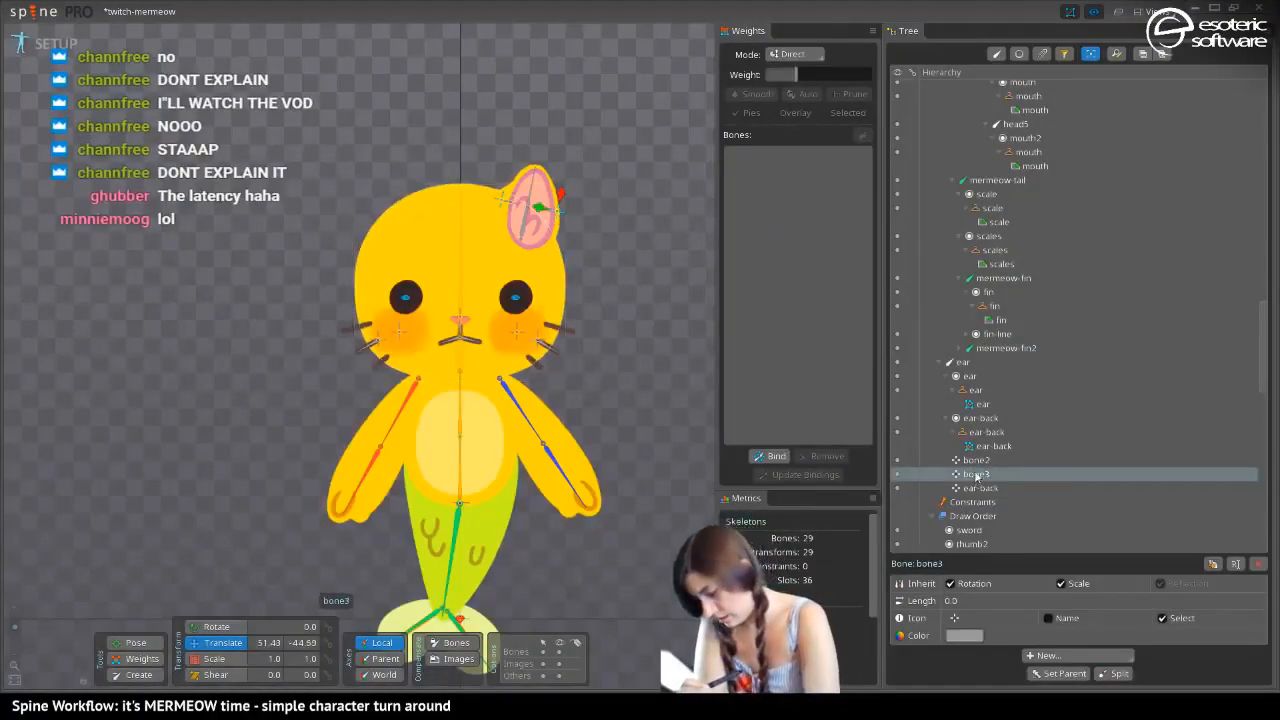
double_click(975, 474)
type("ear-")
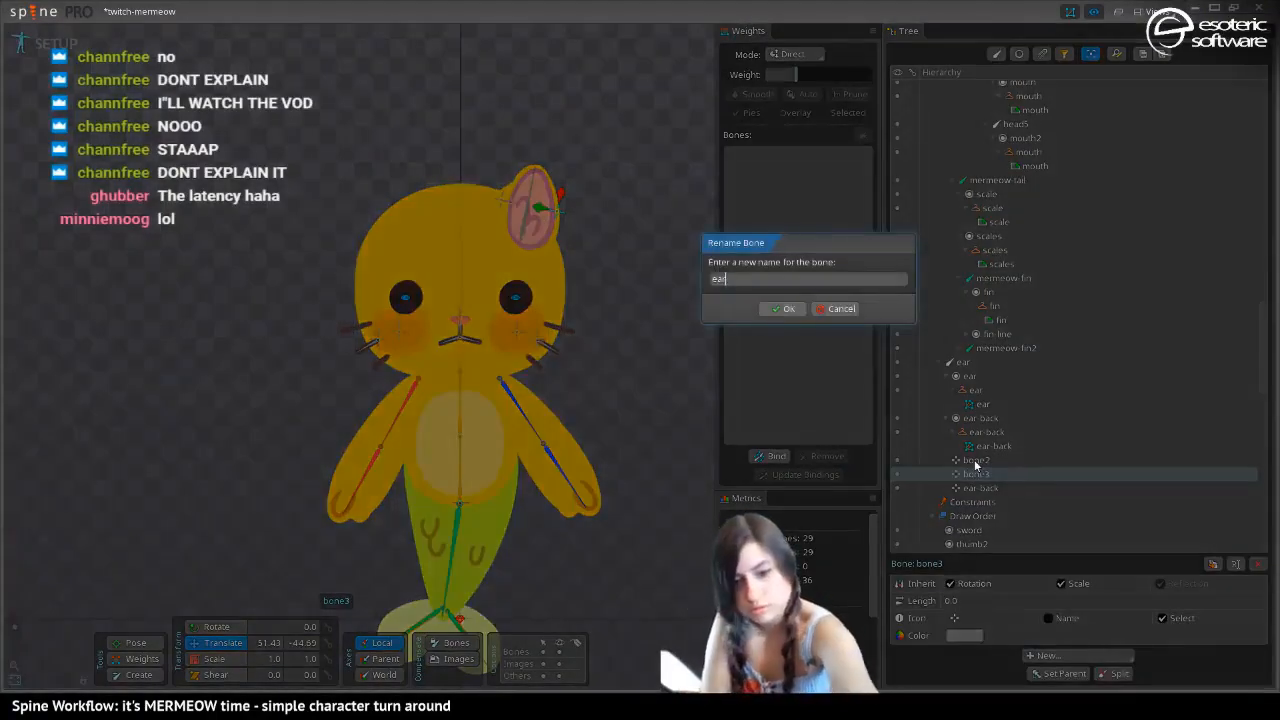
type("bac")
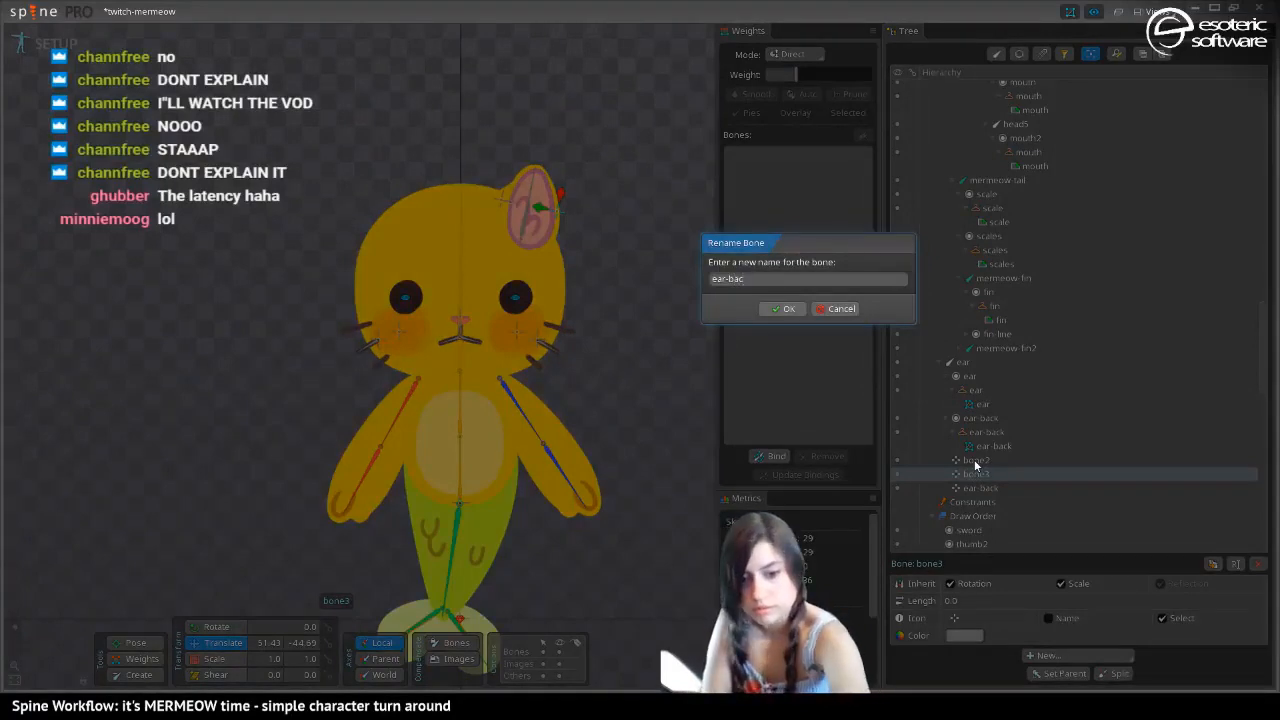
type("k-out")
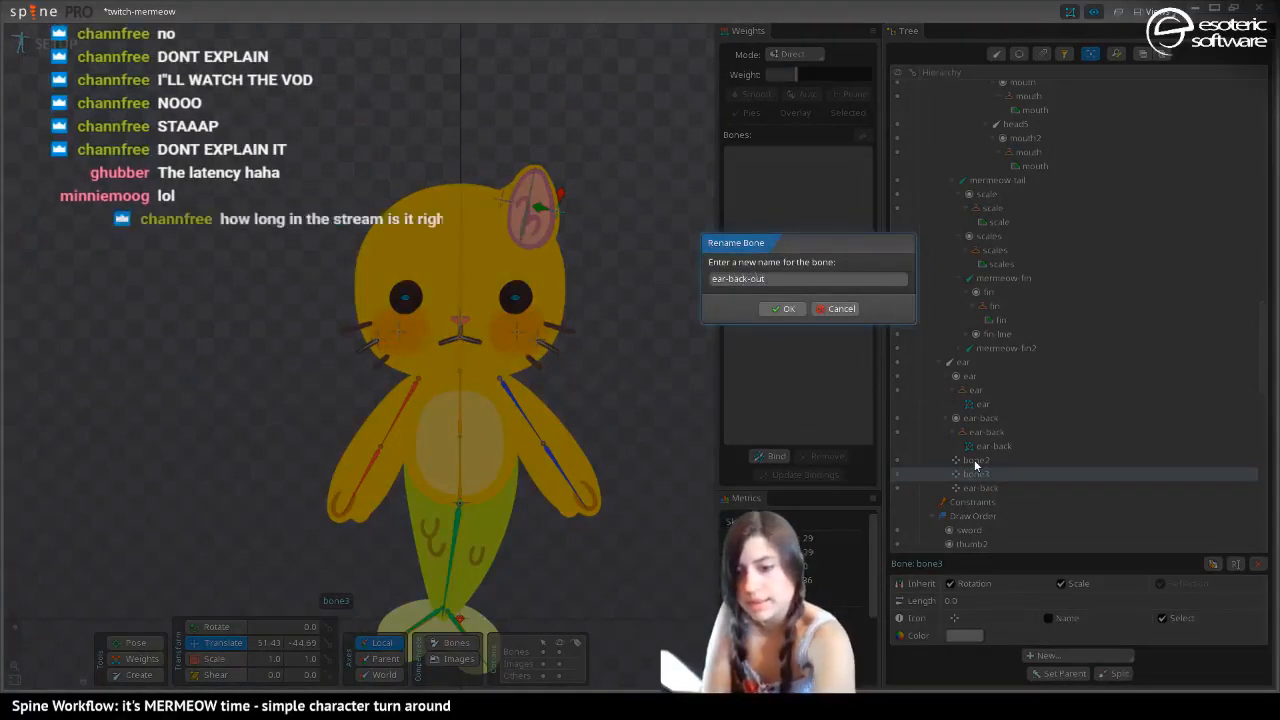
key("Return")
Delete bone2 from under the ear bone
left_click(972, 460)
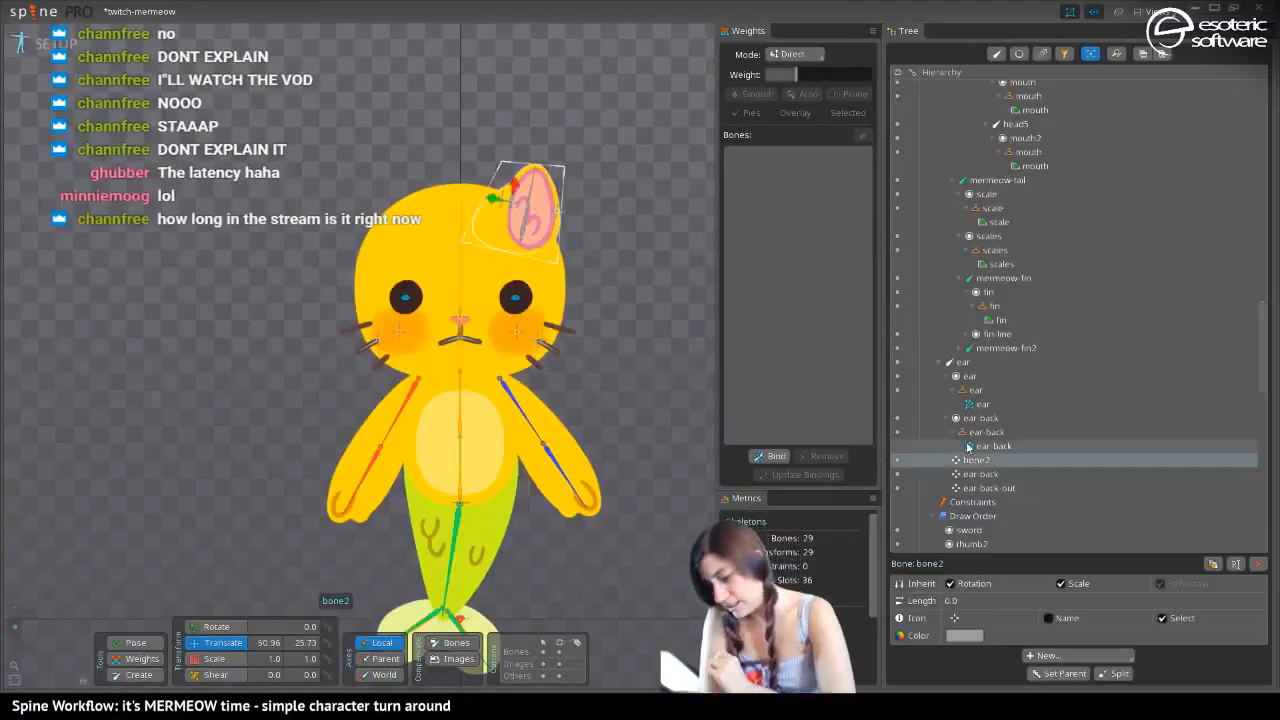
key("Delete")
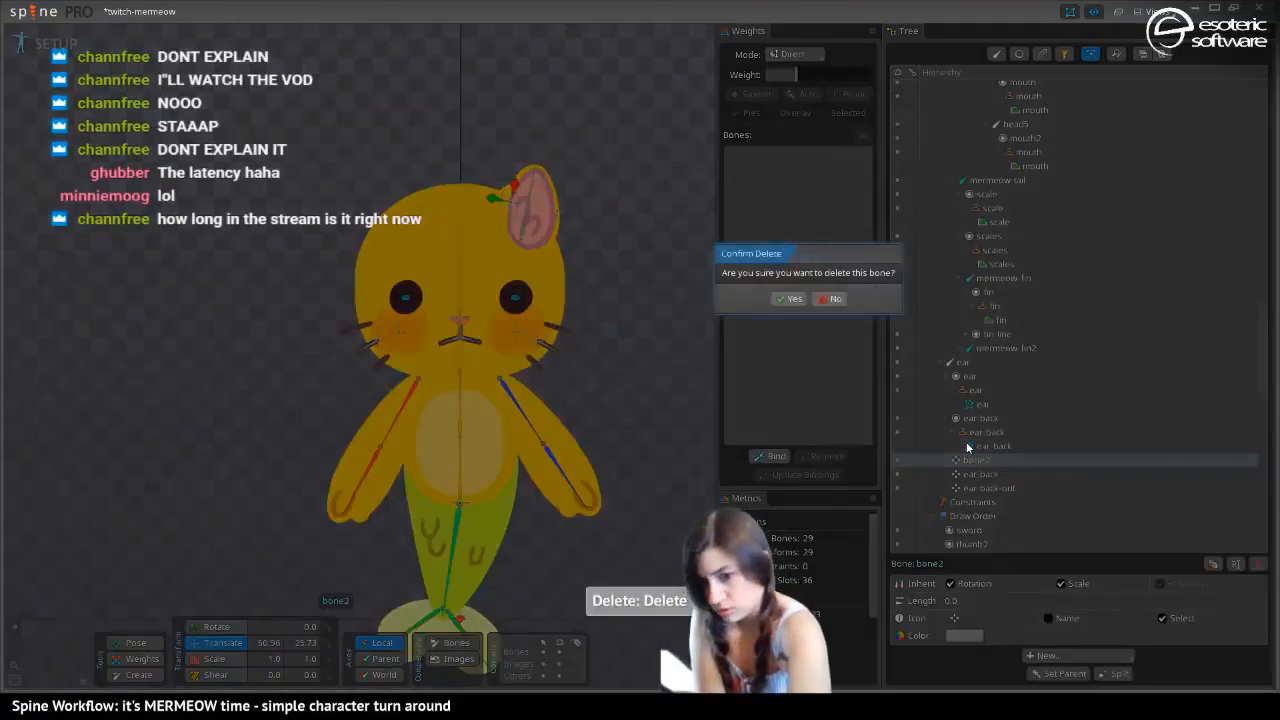
key("Return")
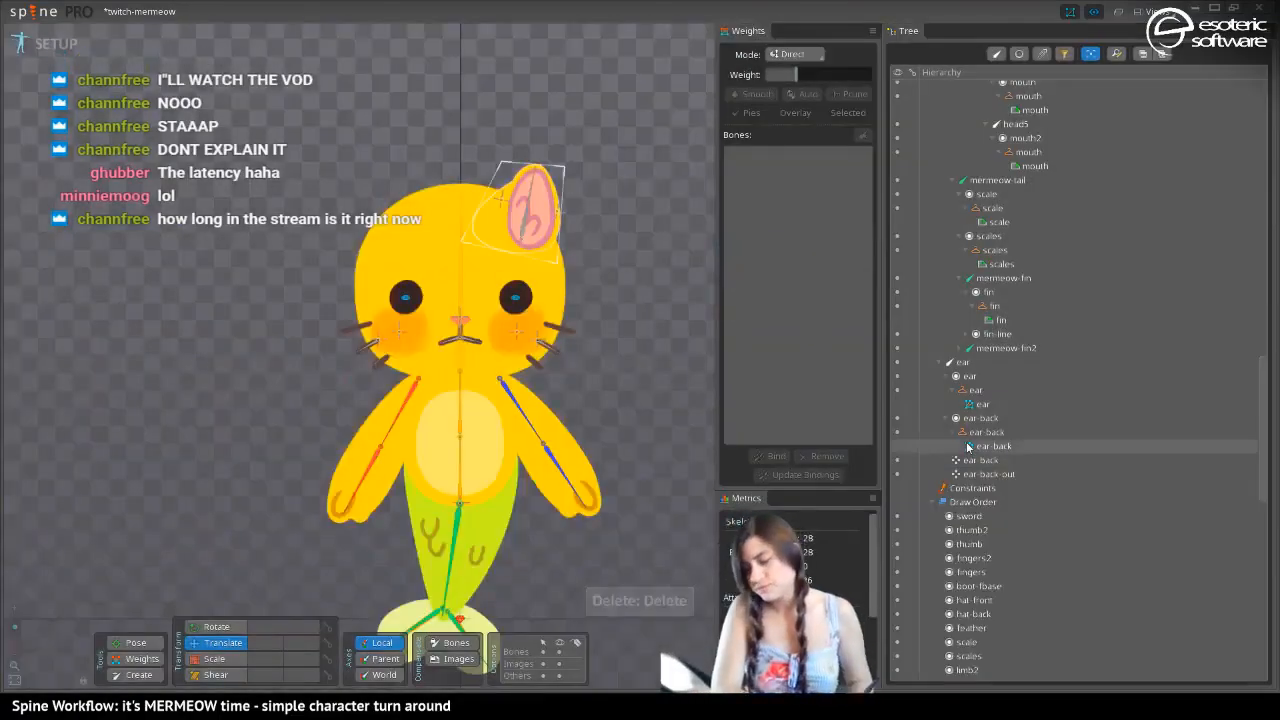
Bind the ear-back mesh to the ear-back and ear-back-out bones
mouse_move(968, 447)
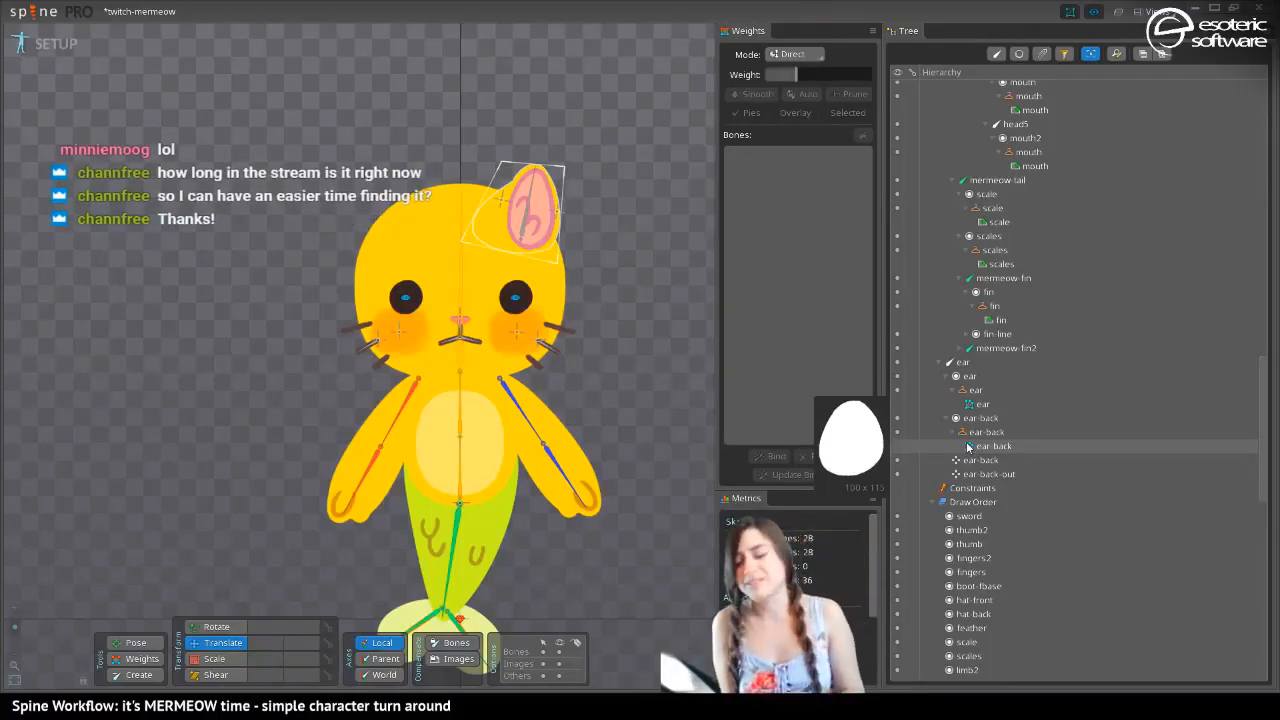
left_click(968, 447)
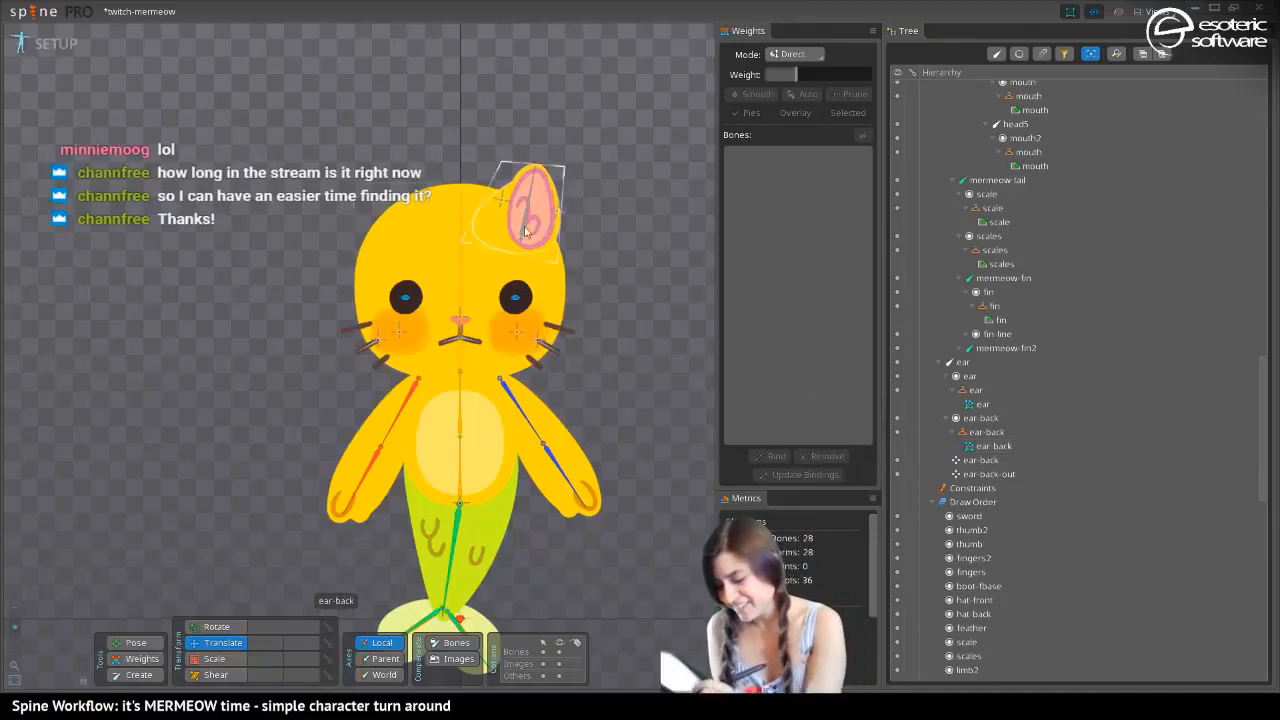
left_click_drag(170, 452, 213, 384)
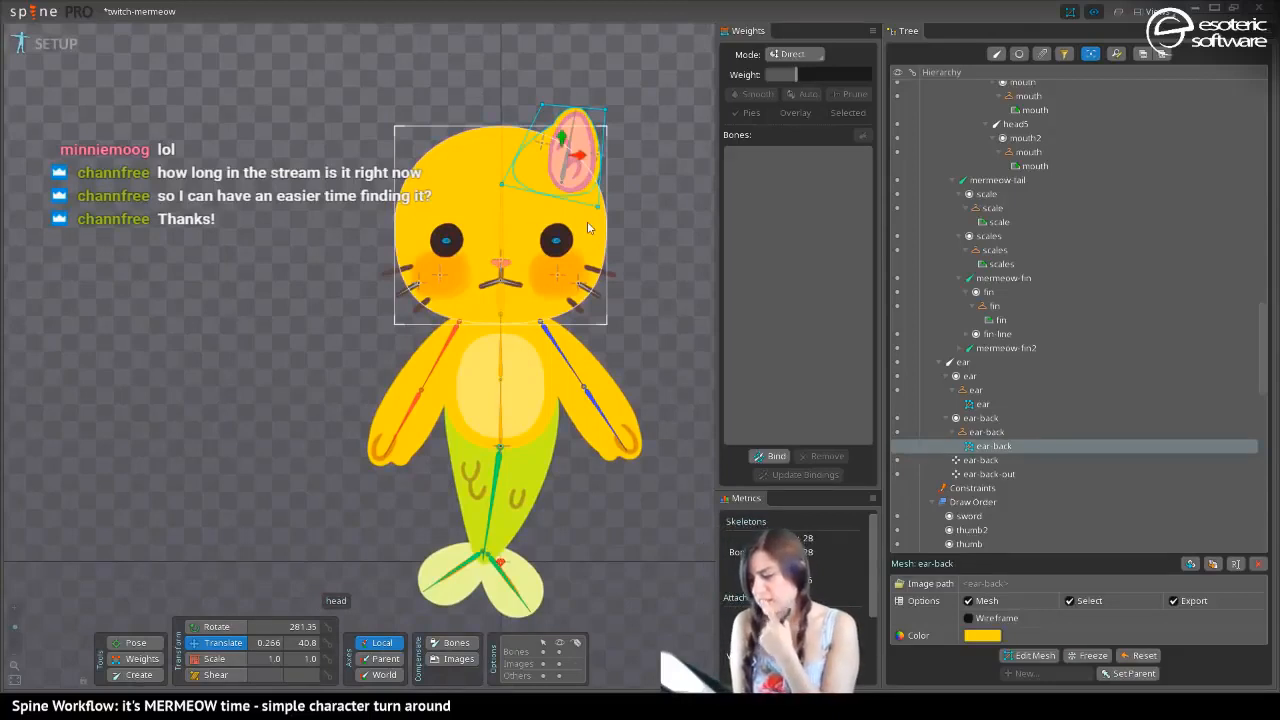
left_click(546, 145)
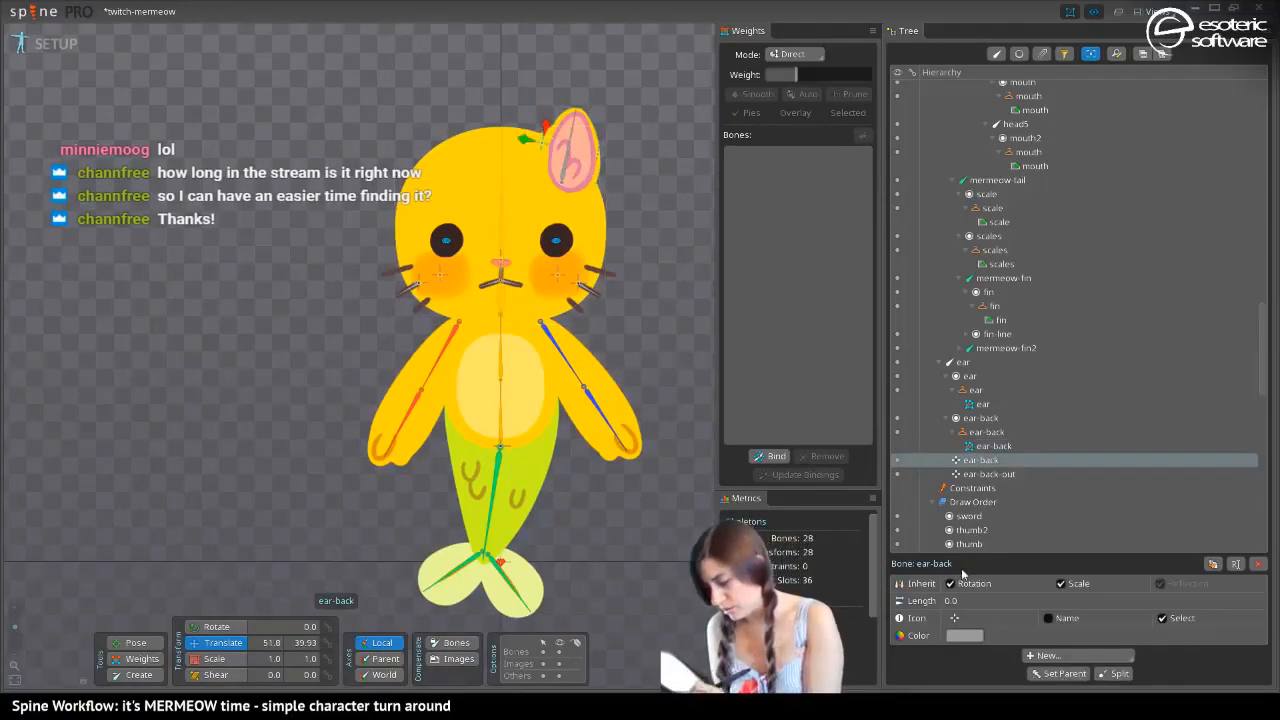
left_click(541, 148)
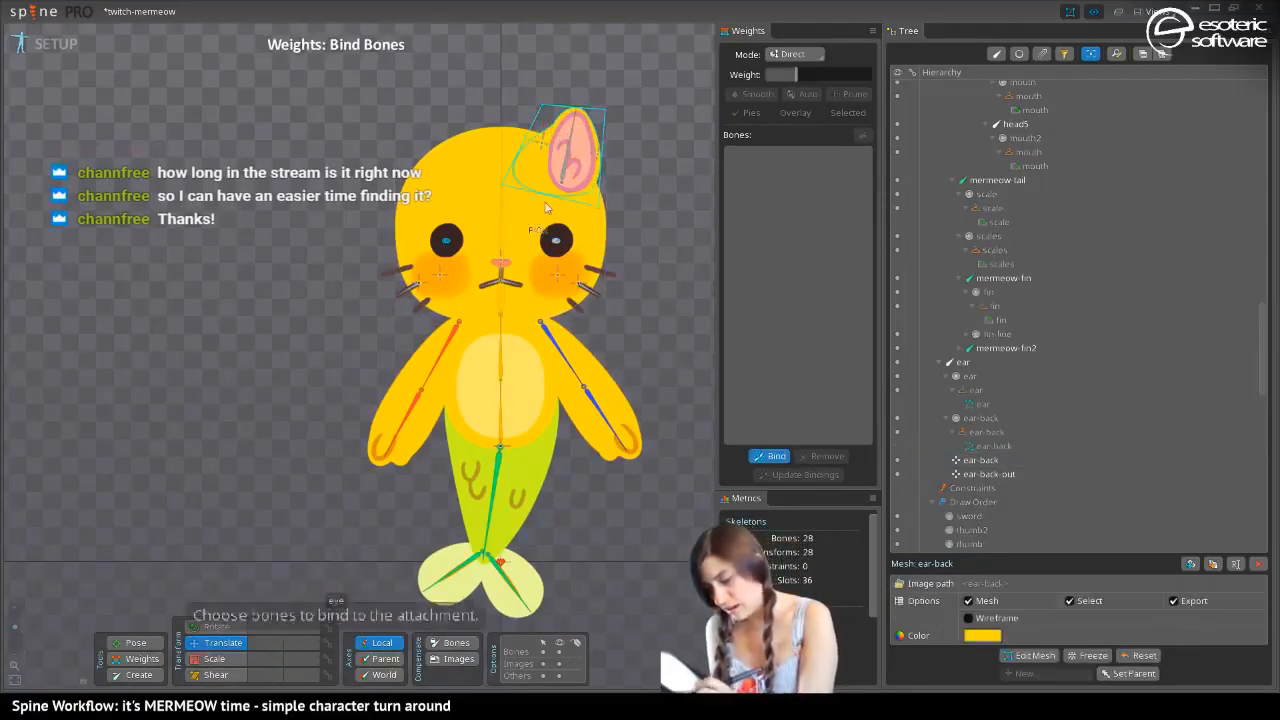
left_click(541, 148)
left_click(598, 156)
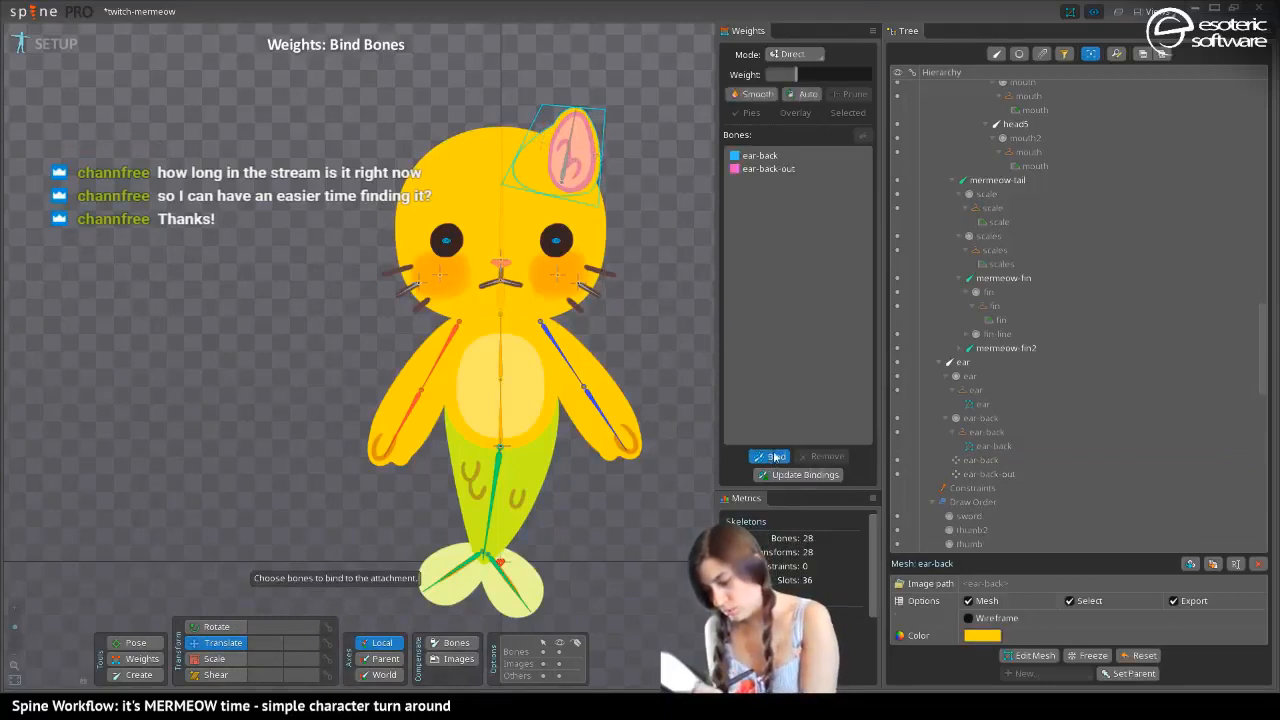
left_click(775, 455)
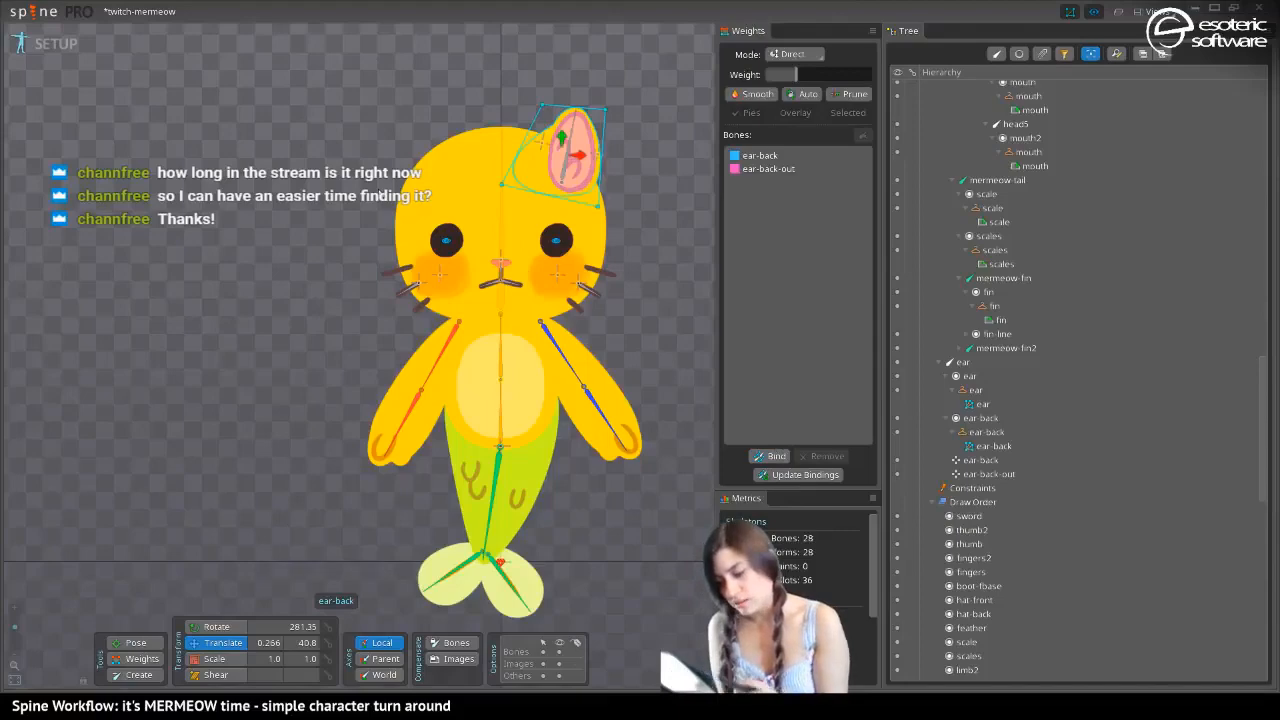
In Animate mode, scale the ear bone narrower and translate the ear-back bone away from the ear to a Y of about 120
left_click(55, 44)
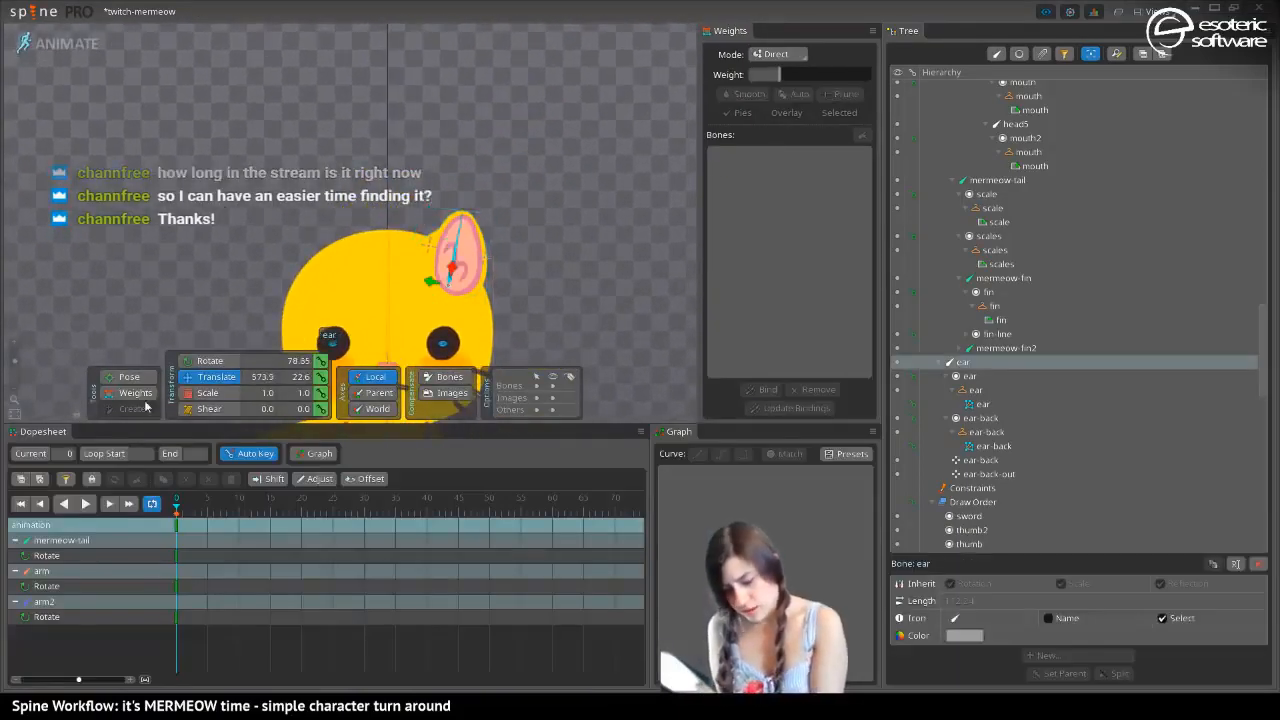
left_click(208, 393)
left_click_drag(429, 285, 394, 251)
left_click(199, 379)
left_click(441, 249)
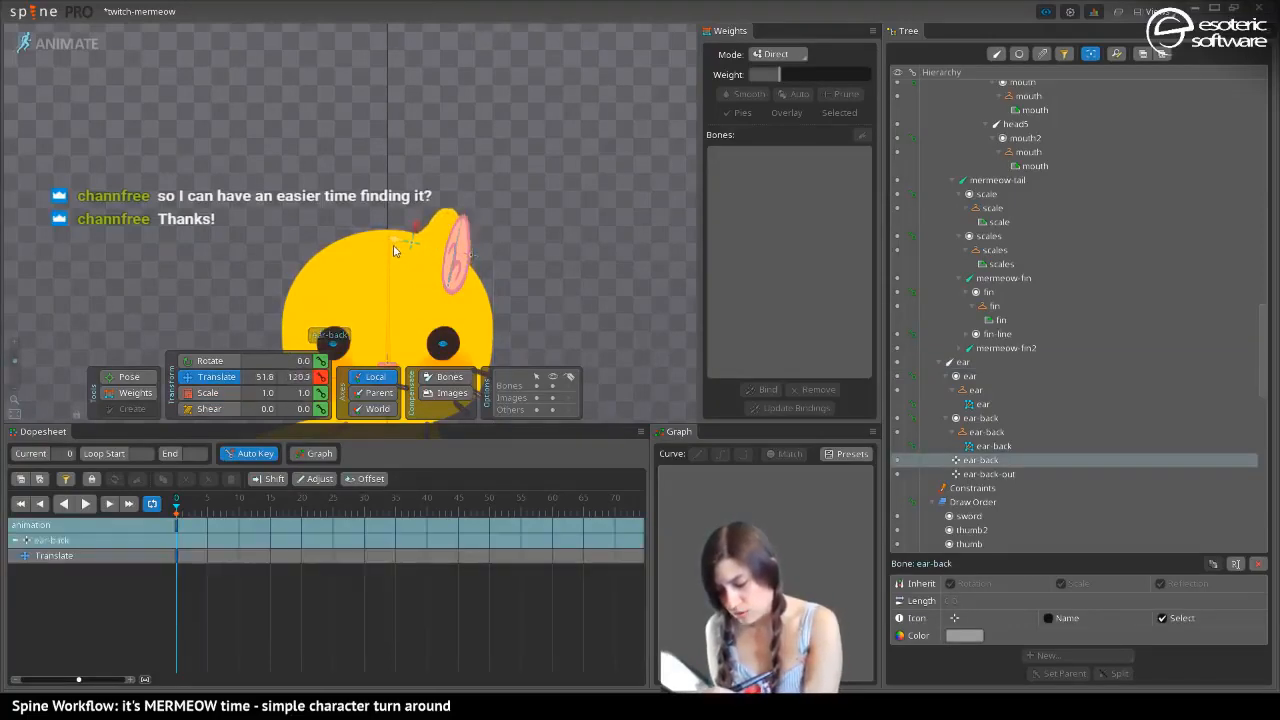
Set the ear-back-out bone's weight to 100 on the upper outer vertex of the ear-back mesh
left_click(135, 392)
left_click(437, 238)
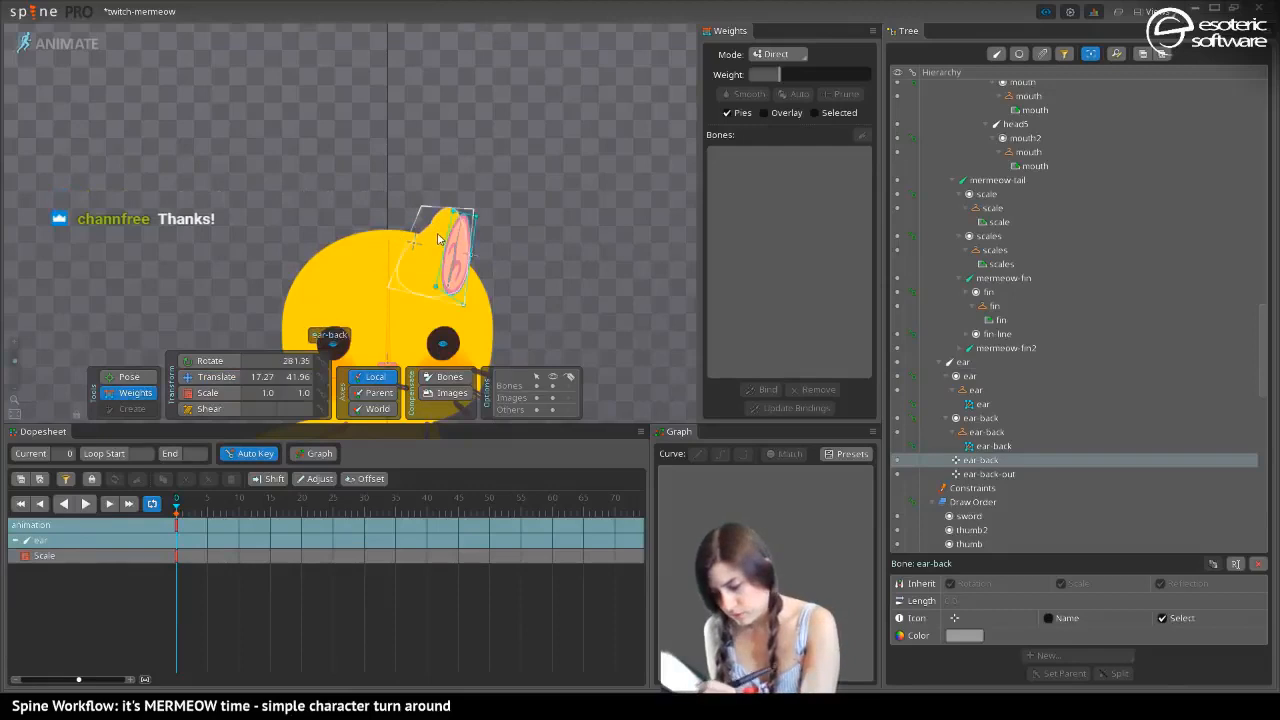
left_click(437, 238)
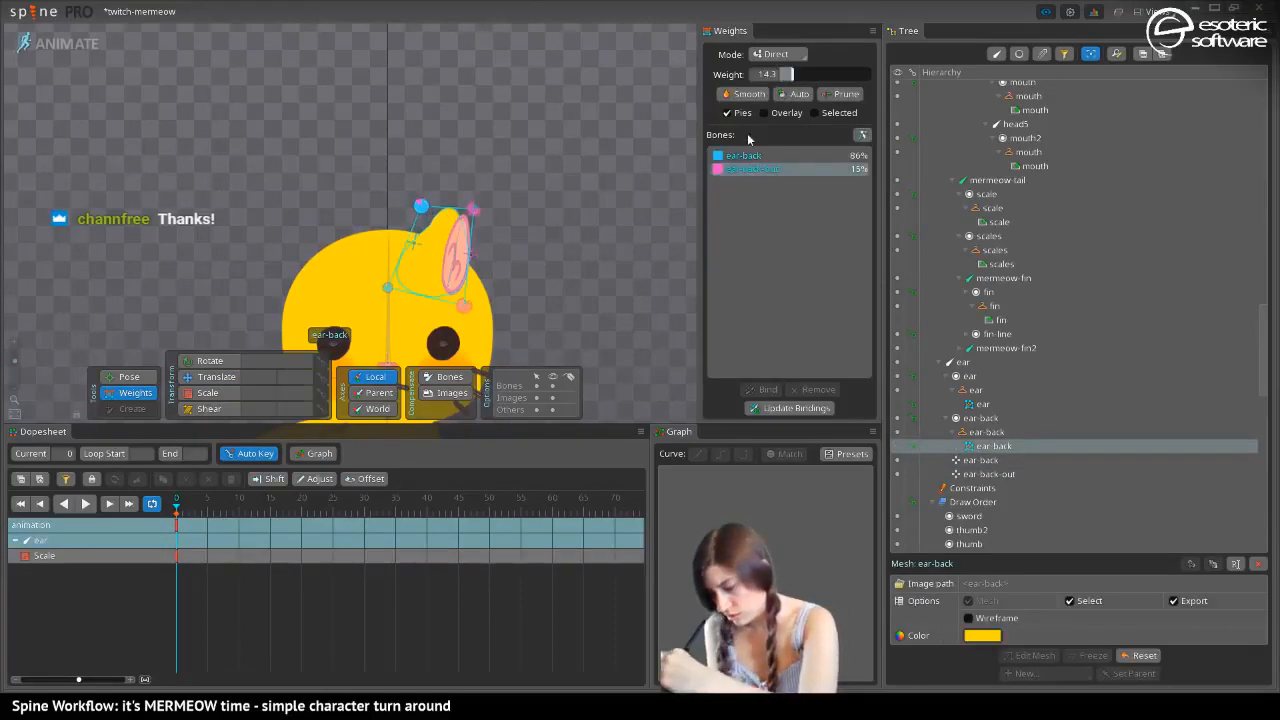
left_click_drag(790, 74, 870, 74)
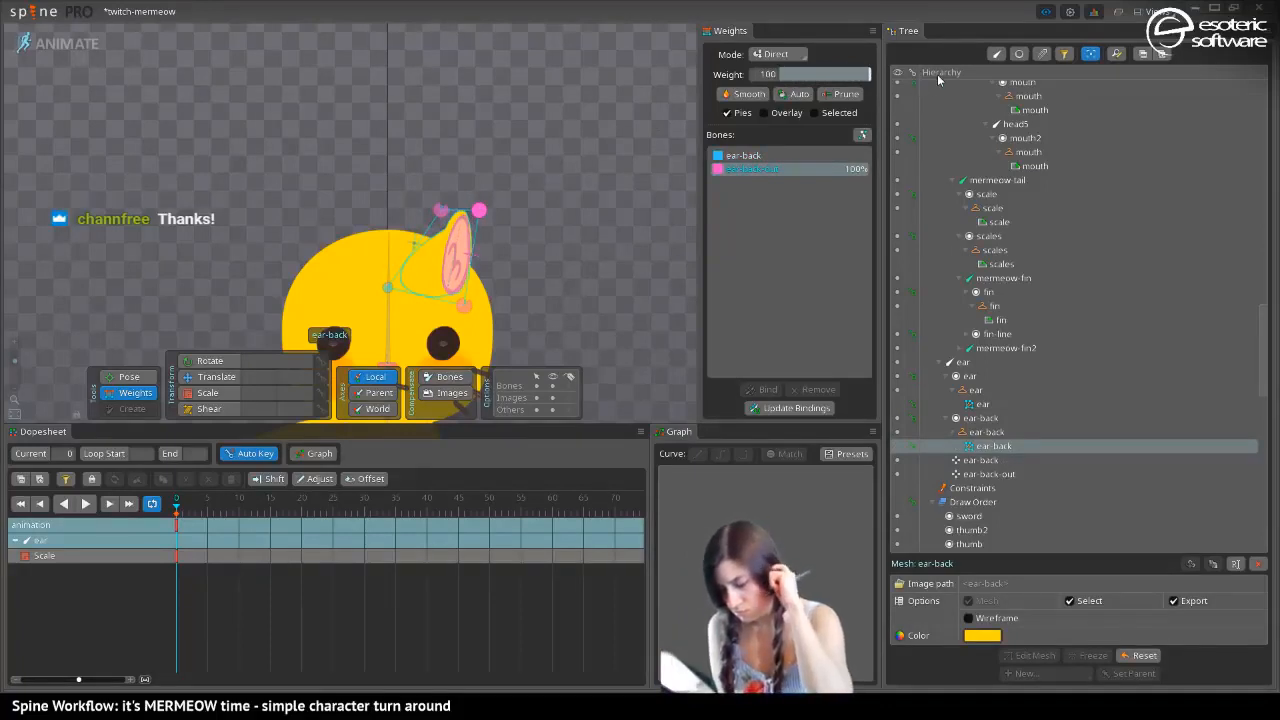
Translate the ear-back-out bone along its local Y axis to about -51.8 to test the ear's shape
left_click(212, 379)
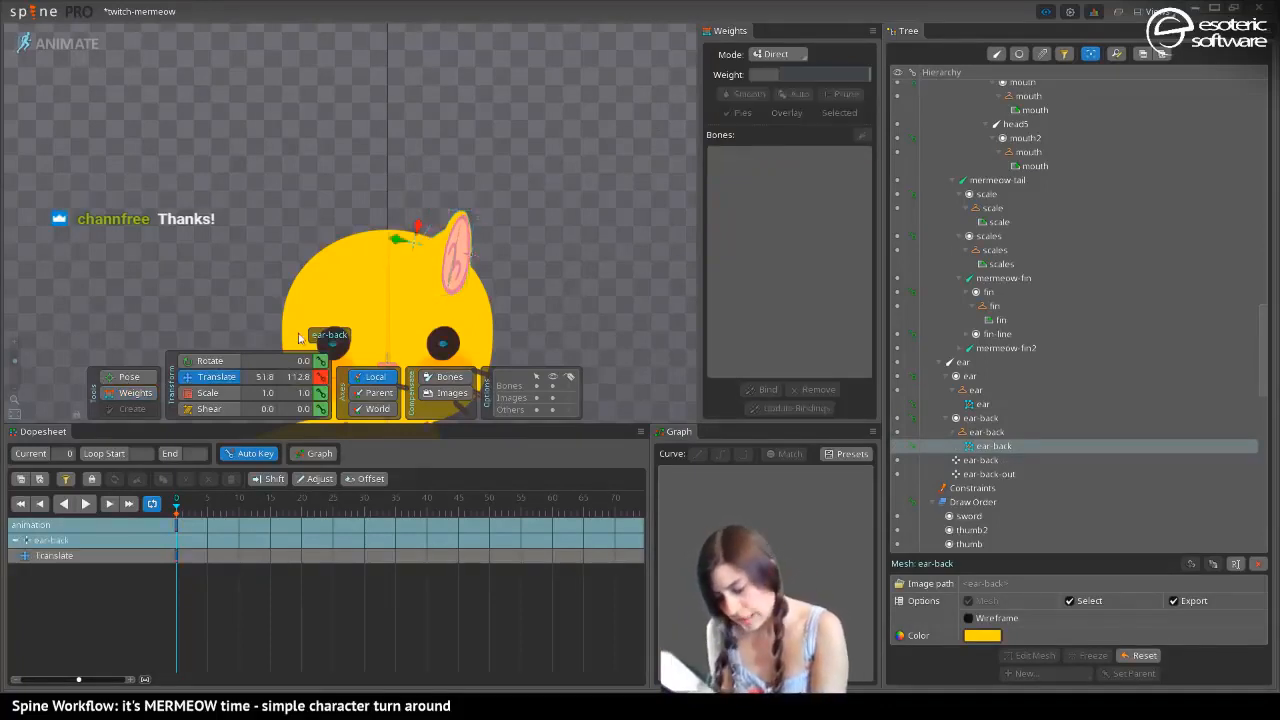
left_click(472, 258)
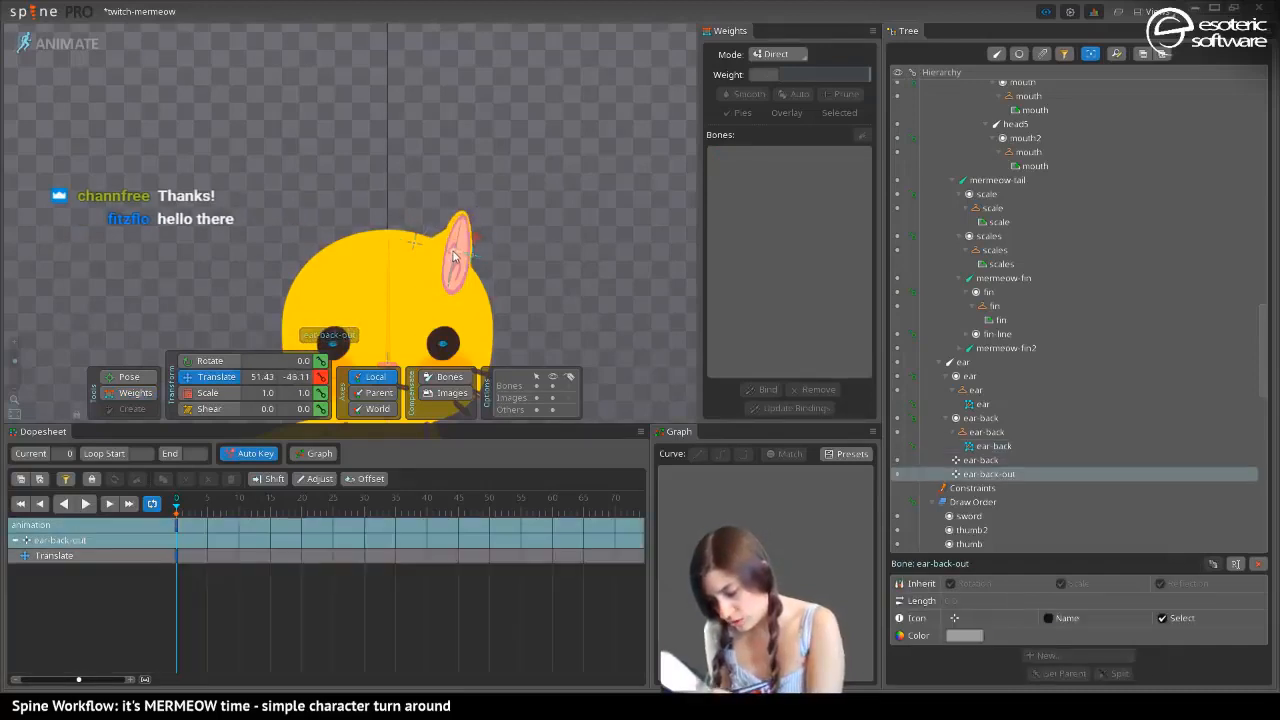
left_click_drag(455, 257, 455, 260)
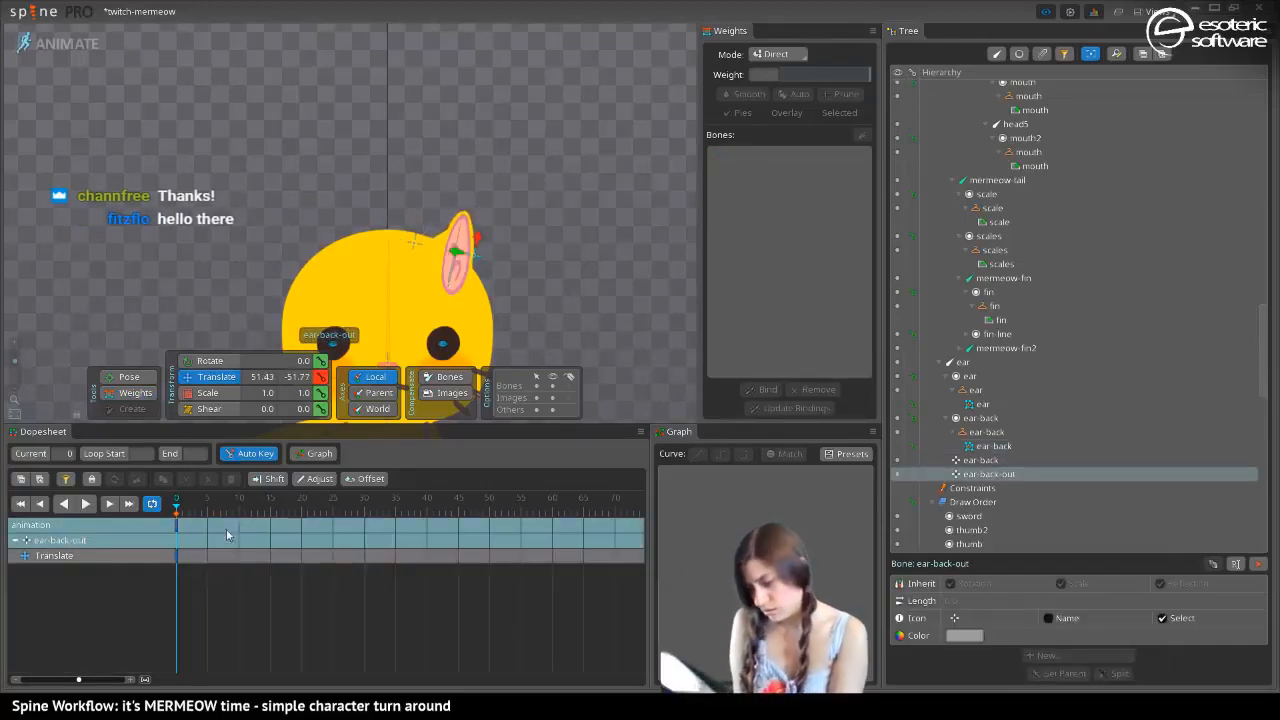
left_click_drag(258, 278, 250, 196)
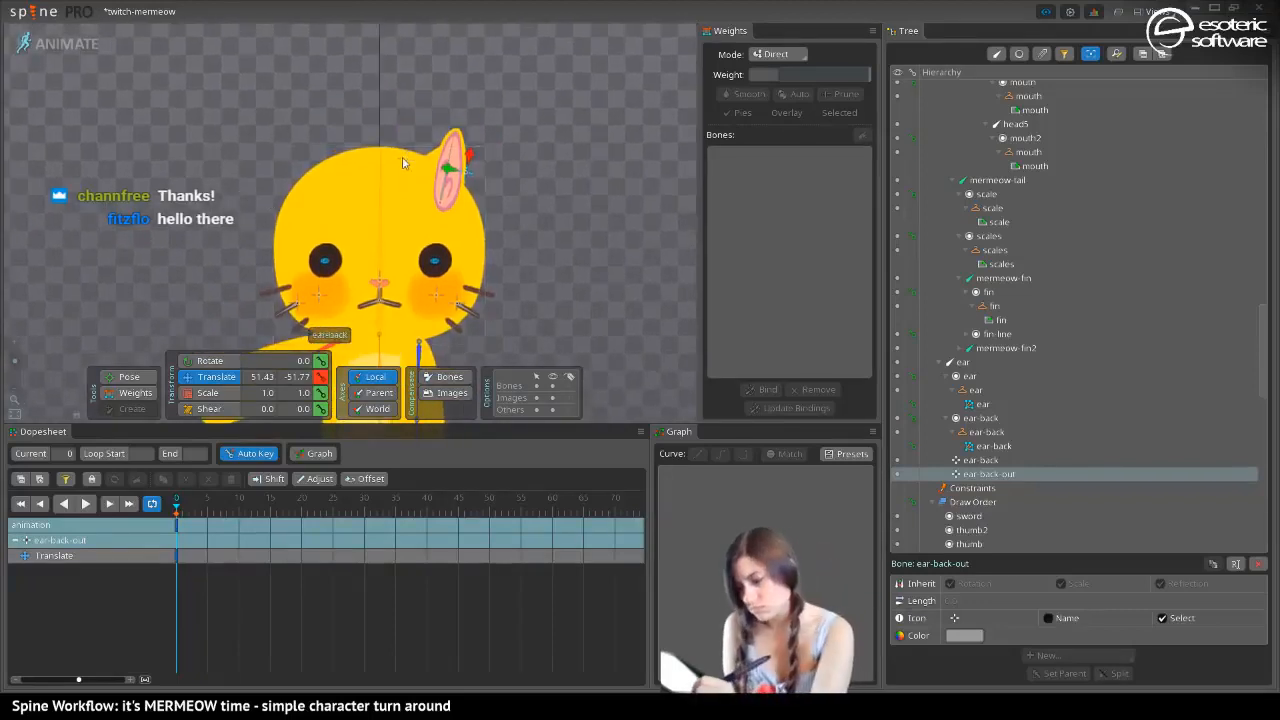
Translate the ear-back bone farther from the ear to a local Y of about 152
left_click(402, 164)
left_click(407, 162)
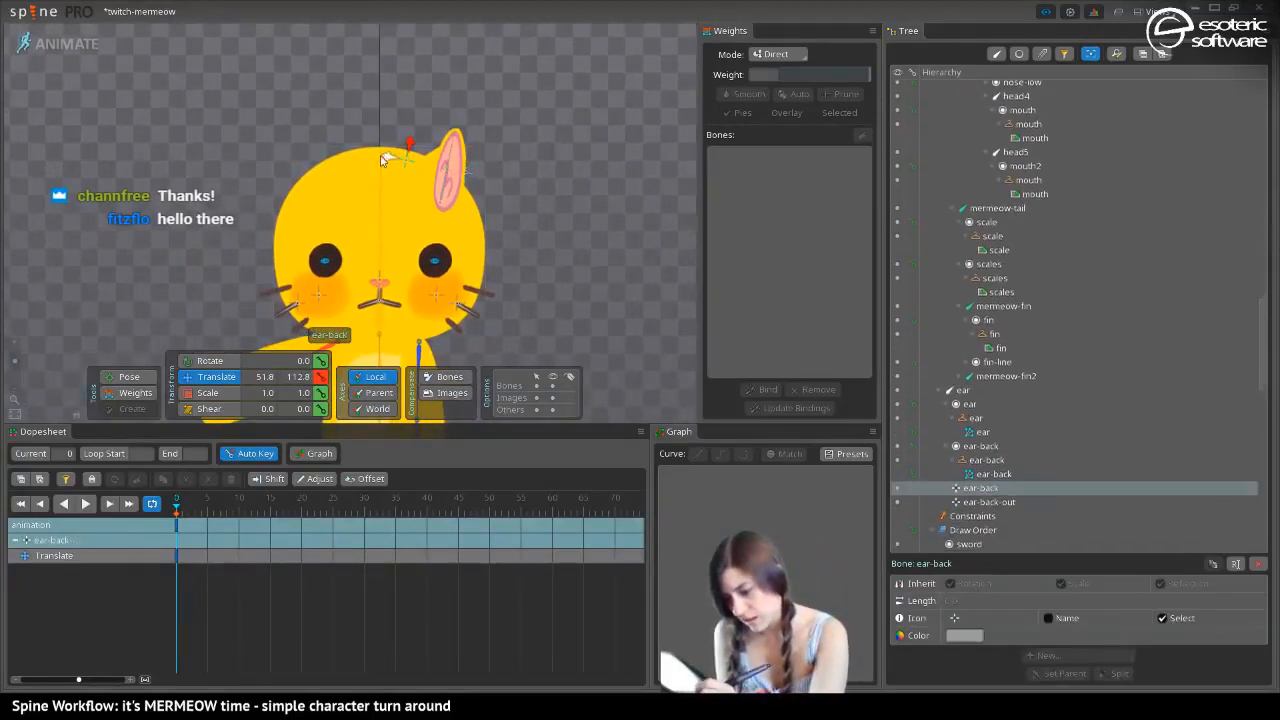
mouse_move(386, 159)
left_mouse_down()
mouse_move(346, 166)
mouse_move(376, 168)
mouse_move(368, 157)
left_mouse_up()
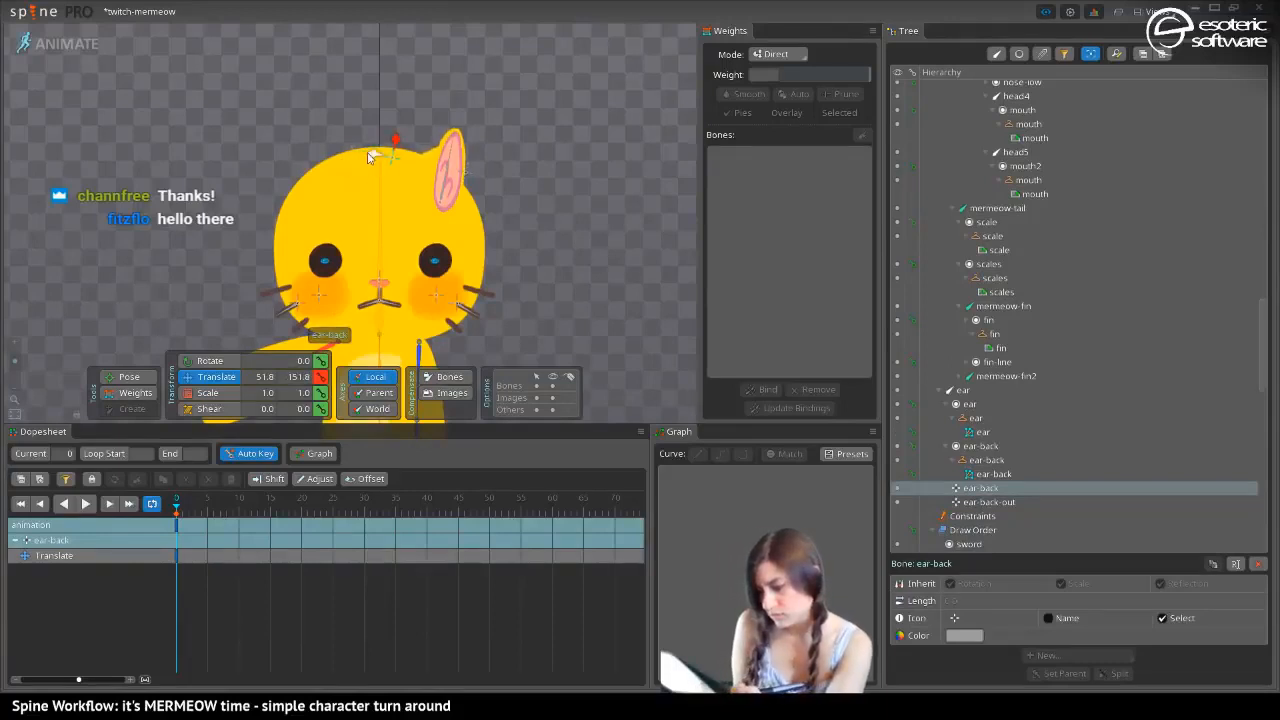
Undo the test translations and scaling of the ear bones
key("ctrl+z")
key("ctrl+z")
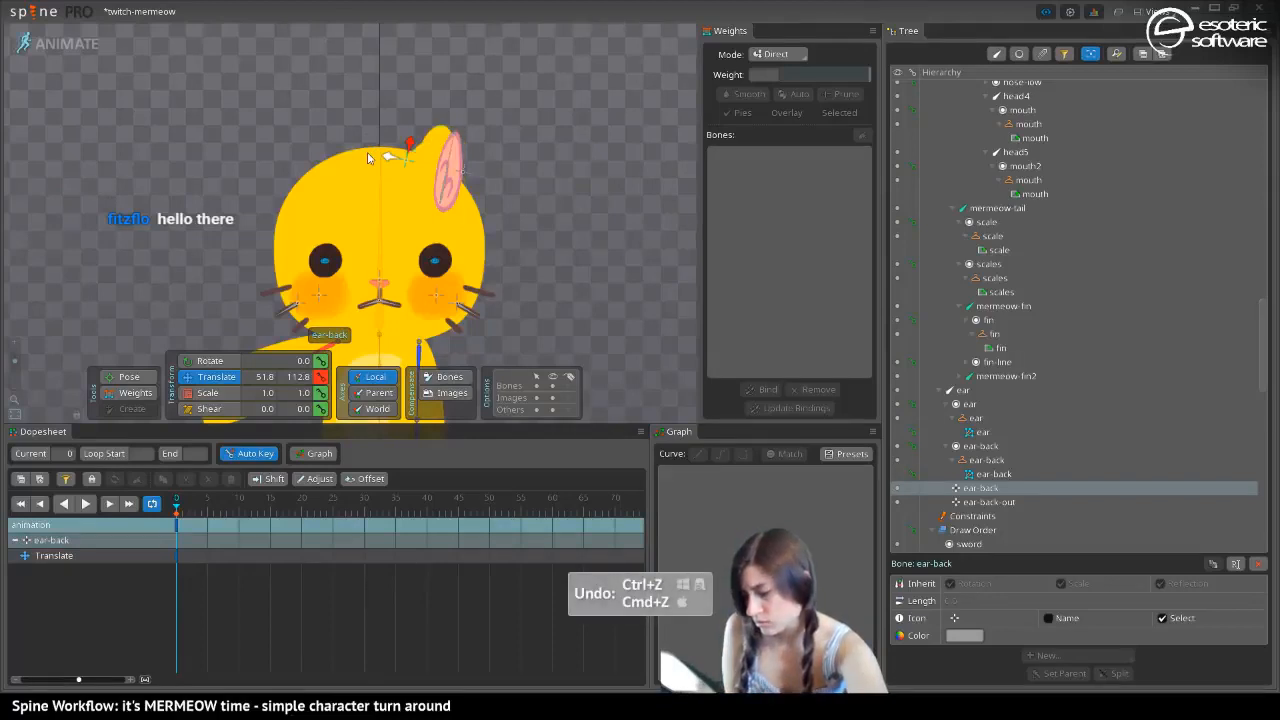
key("ctrl+z")
key("ctrl+z")
key("ctrl+z")
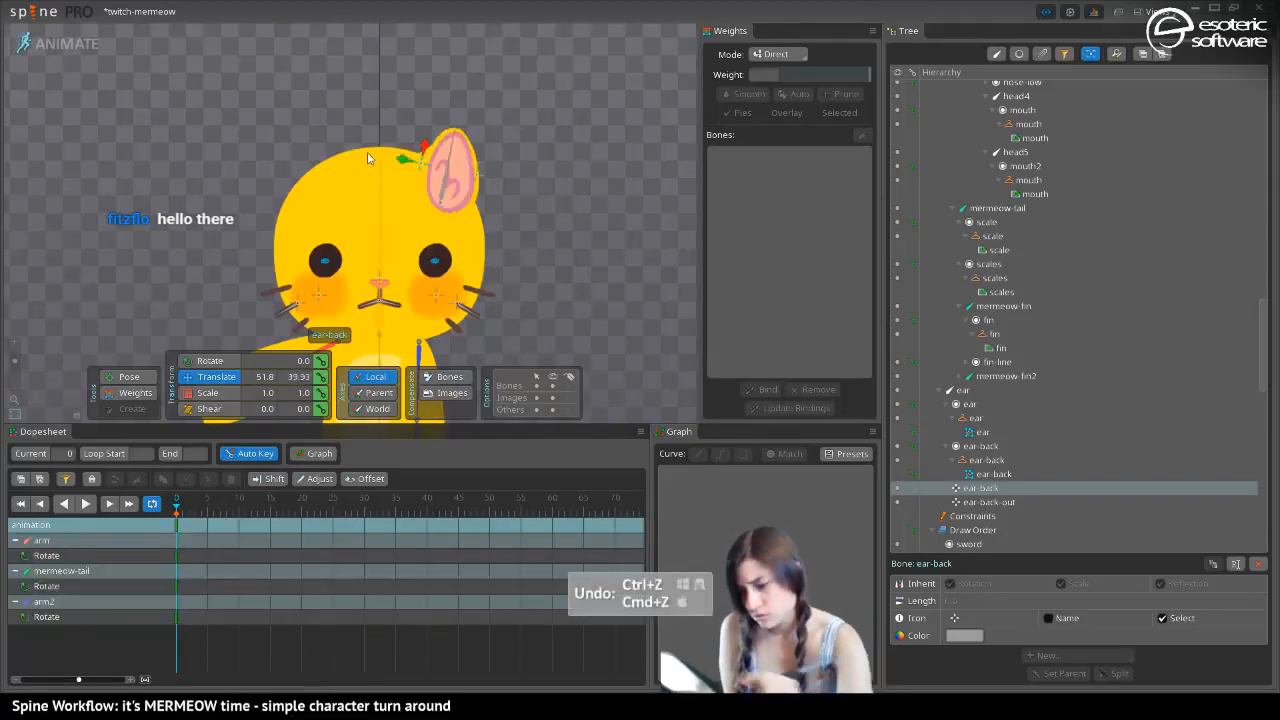
In Setup mode, create a zero-length child bone of the ear bone at the base of the ear
left_click(70, 45)
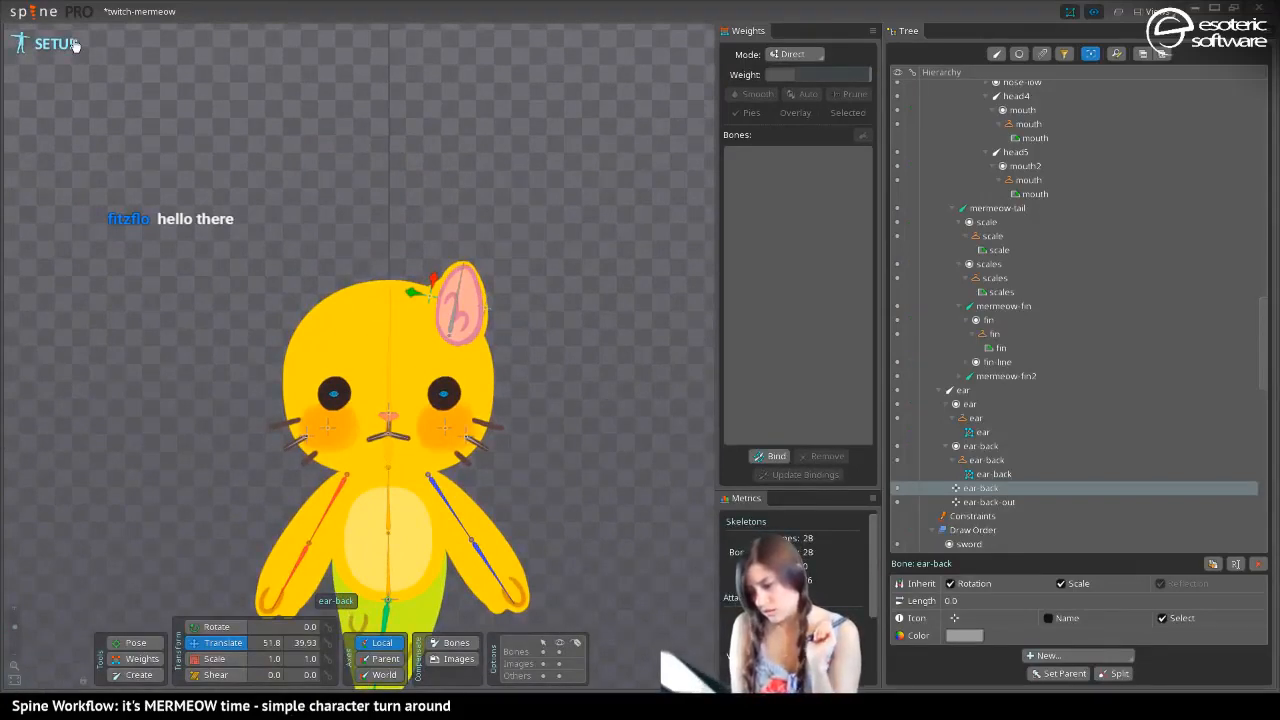
left_click(450, 328)
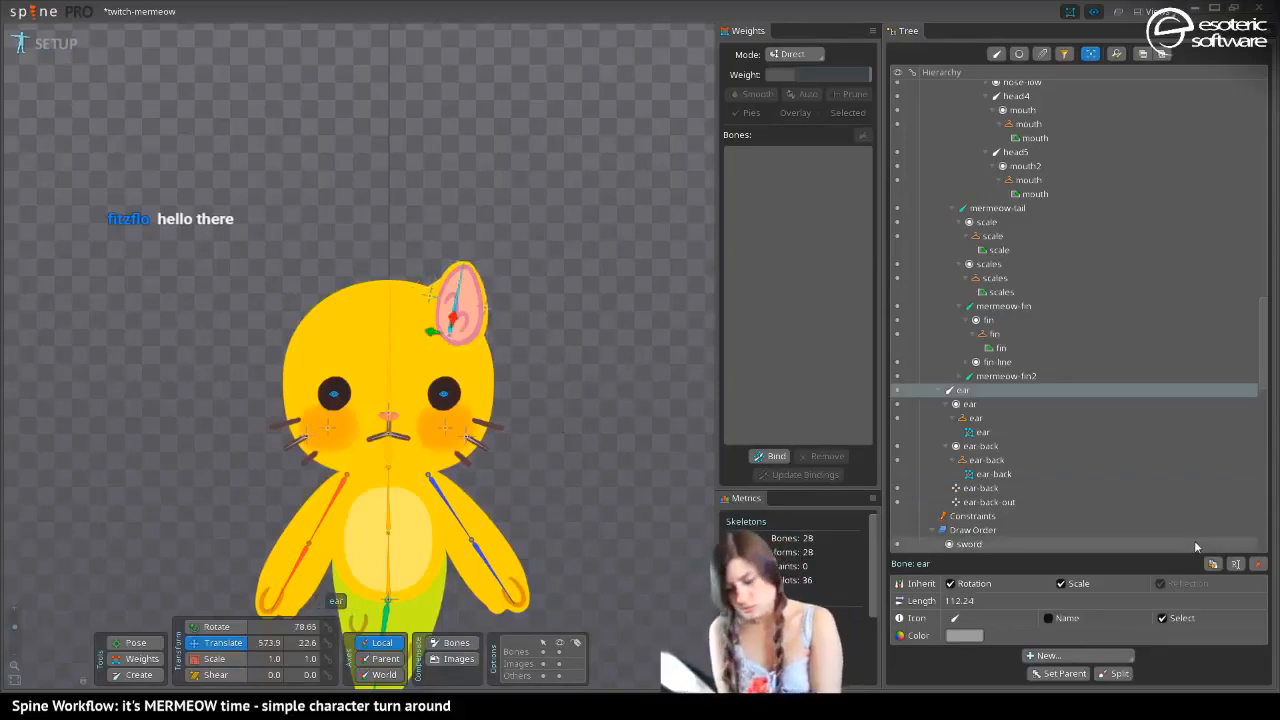
left_click(139, 674)
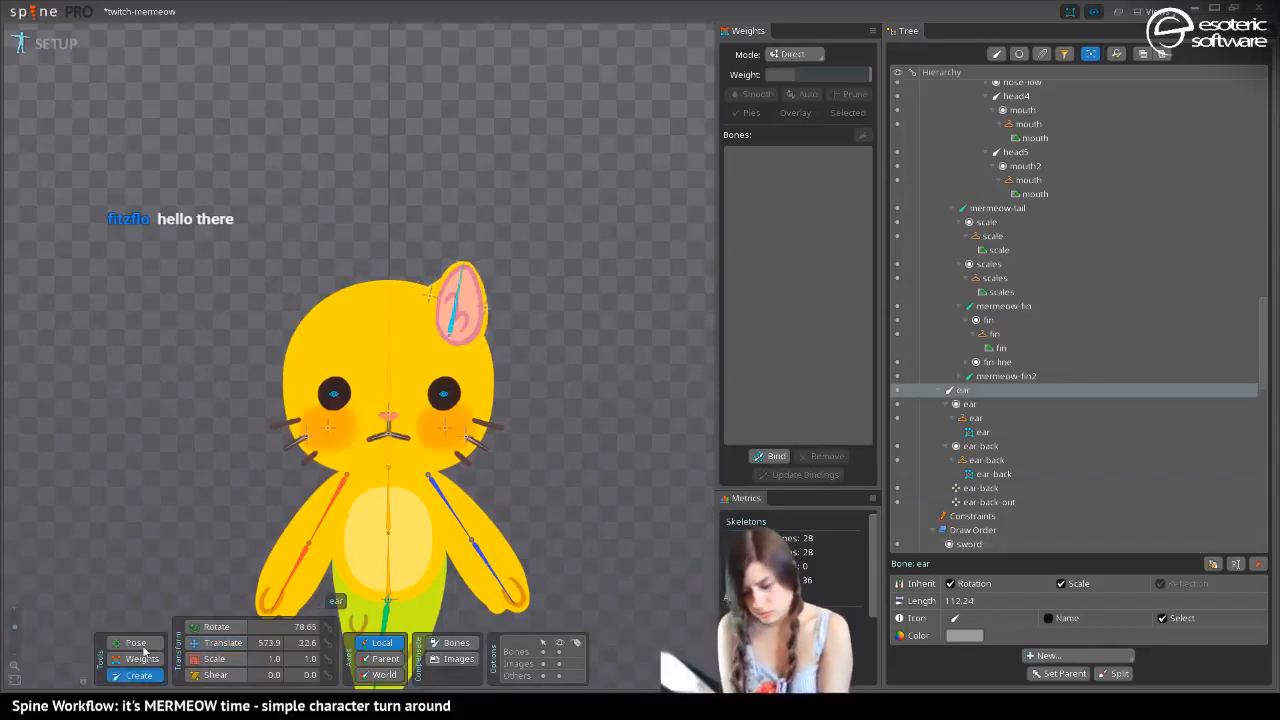
left_click(441, 342)
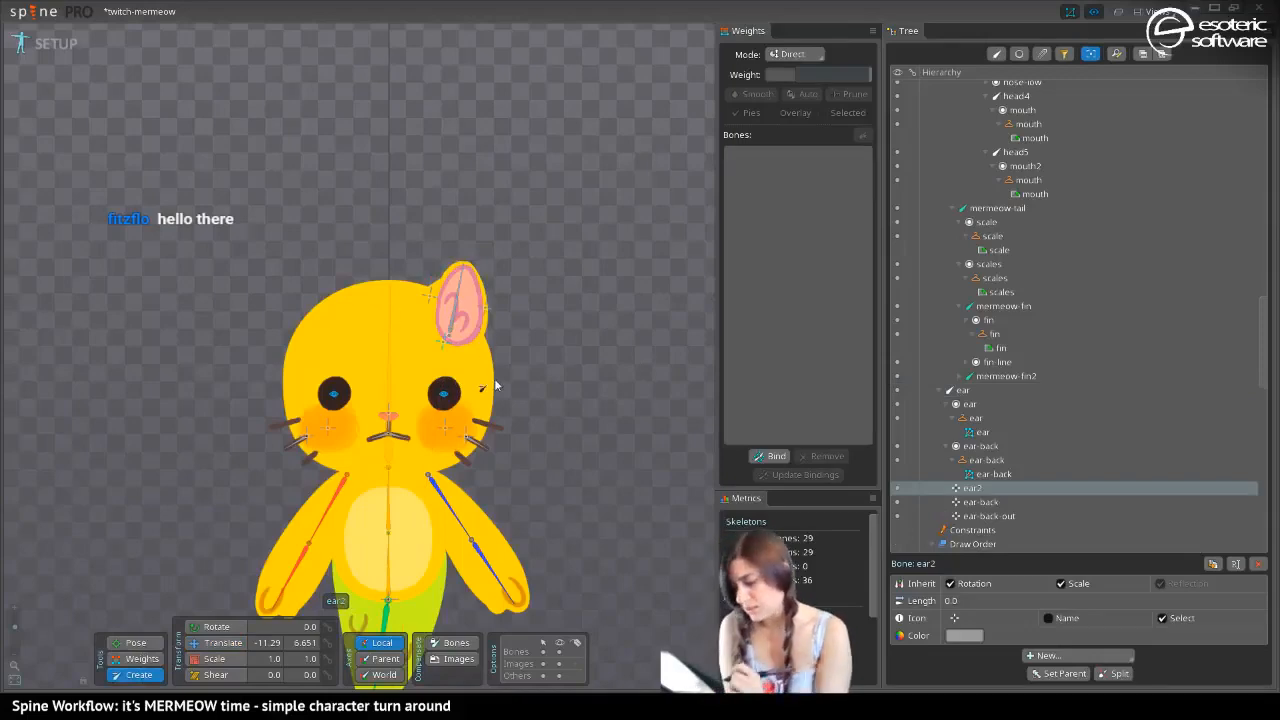
Rename the new bone at the ear's base to ear-holder
key("F2")
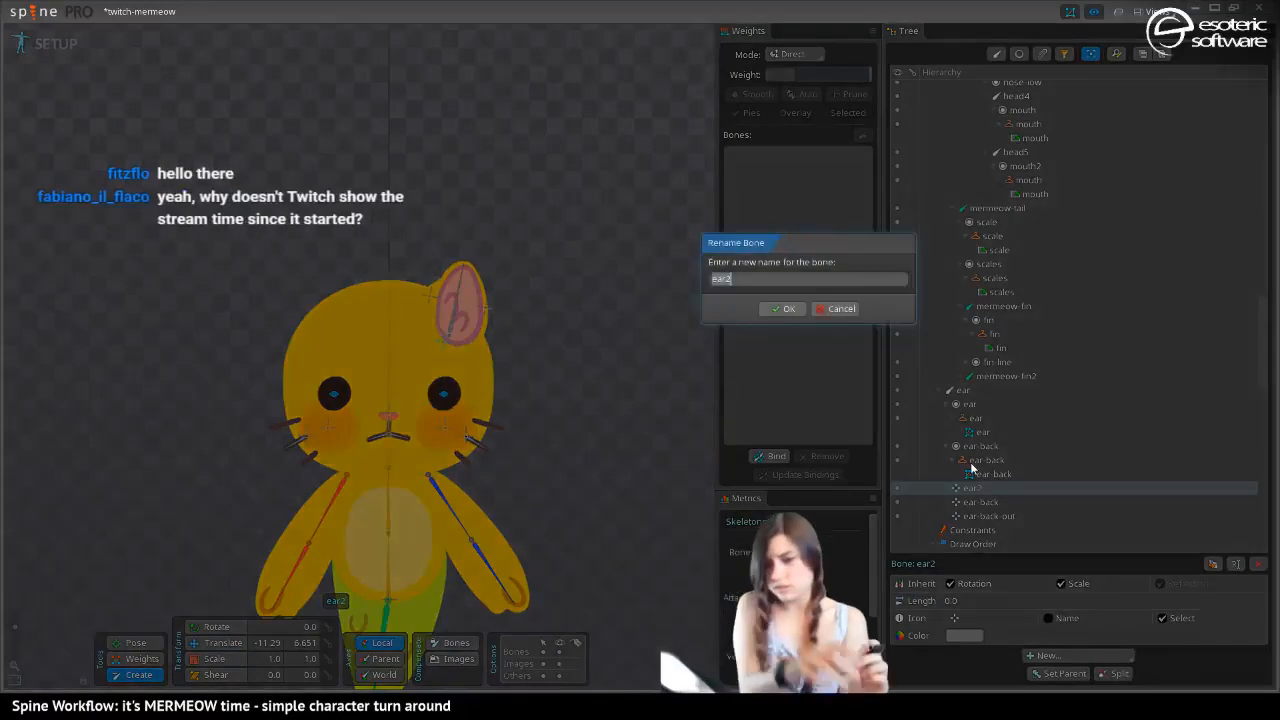
key("End")
key("BackSpace")
type("-")
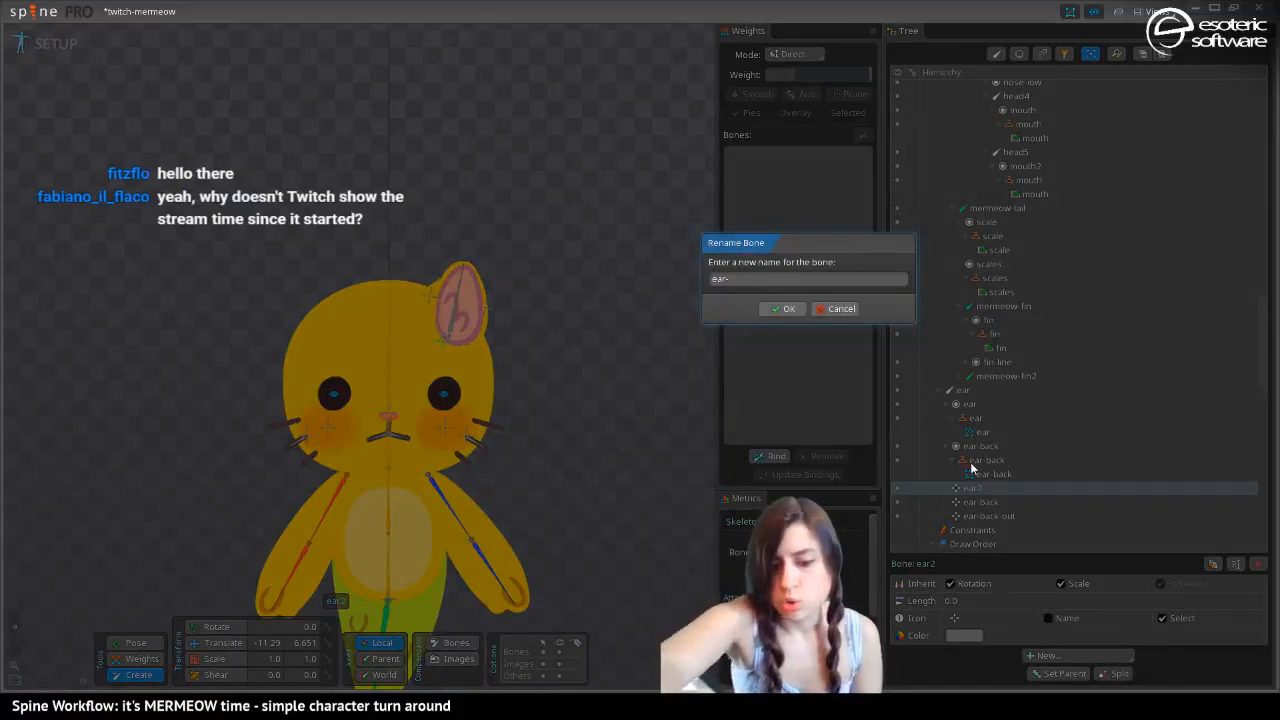
type("holder")
key("Return")
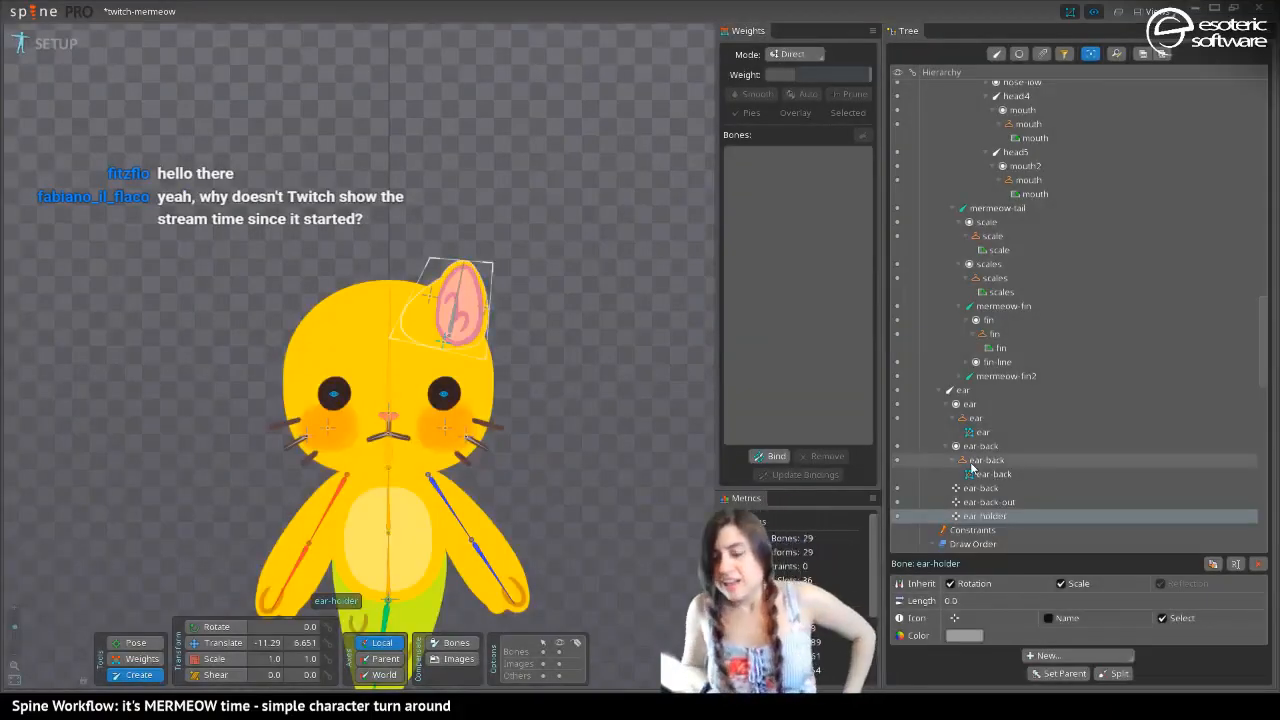
Save the project
mouse_move(971, 467)
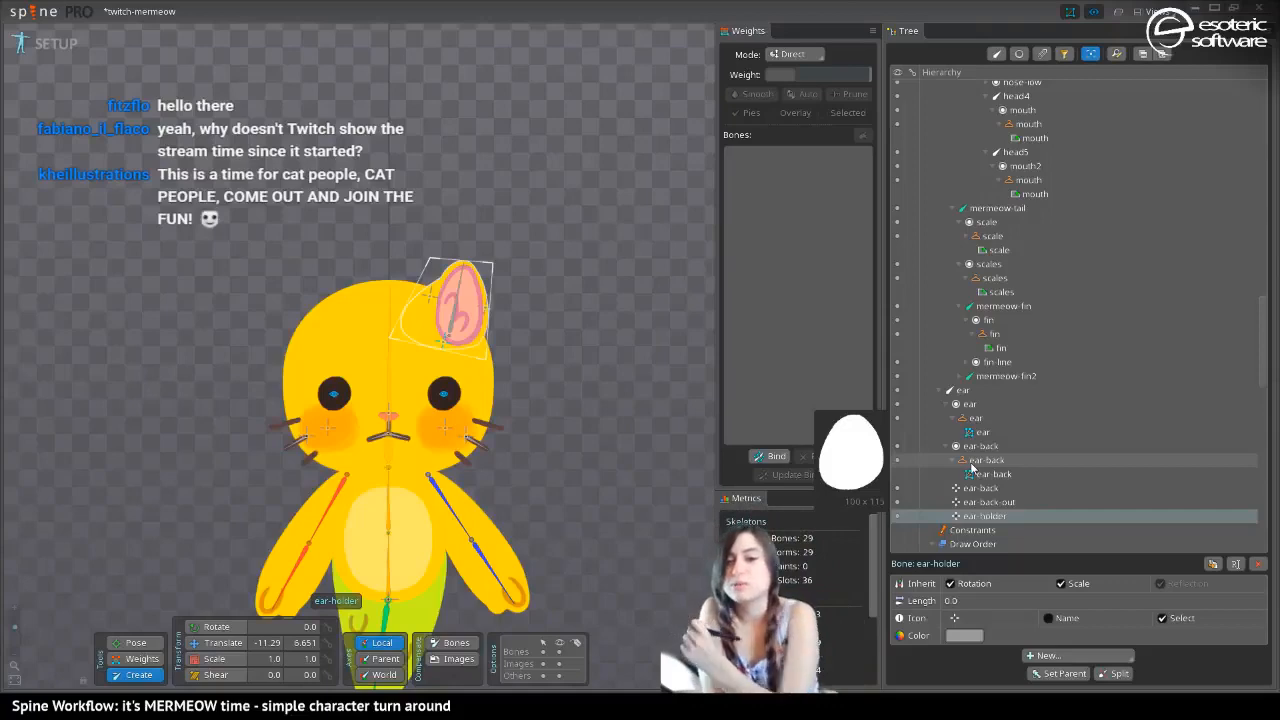
left_click_drag(264, 560, 298, 365)
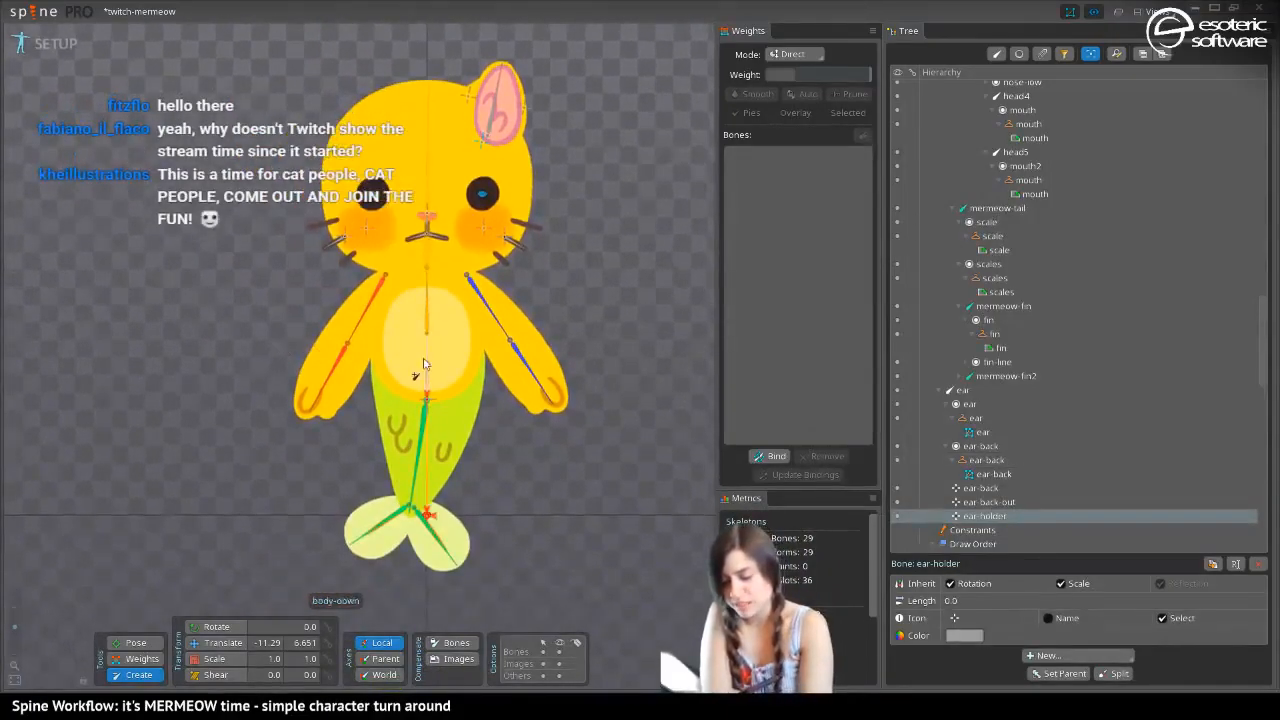
left_click_drag(254, 287, 288, 244)
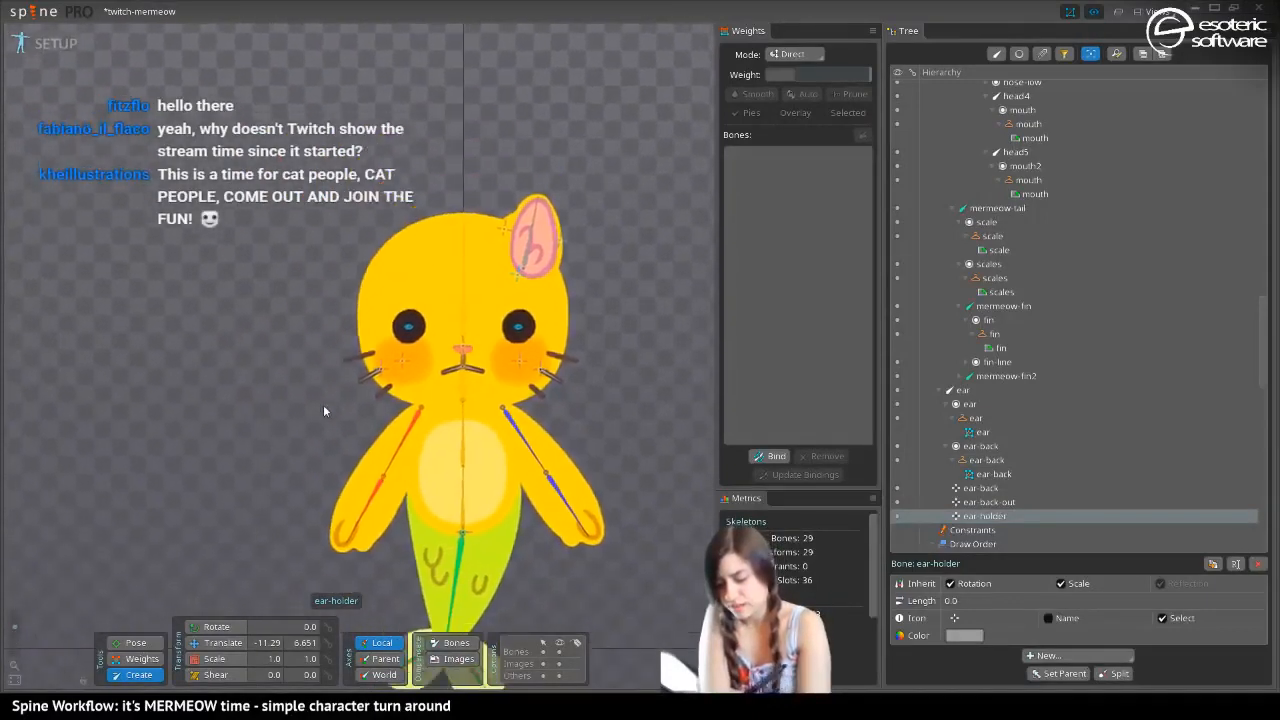
left_click_drag(326, 338, 342, 405)
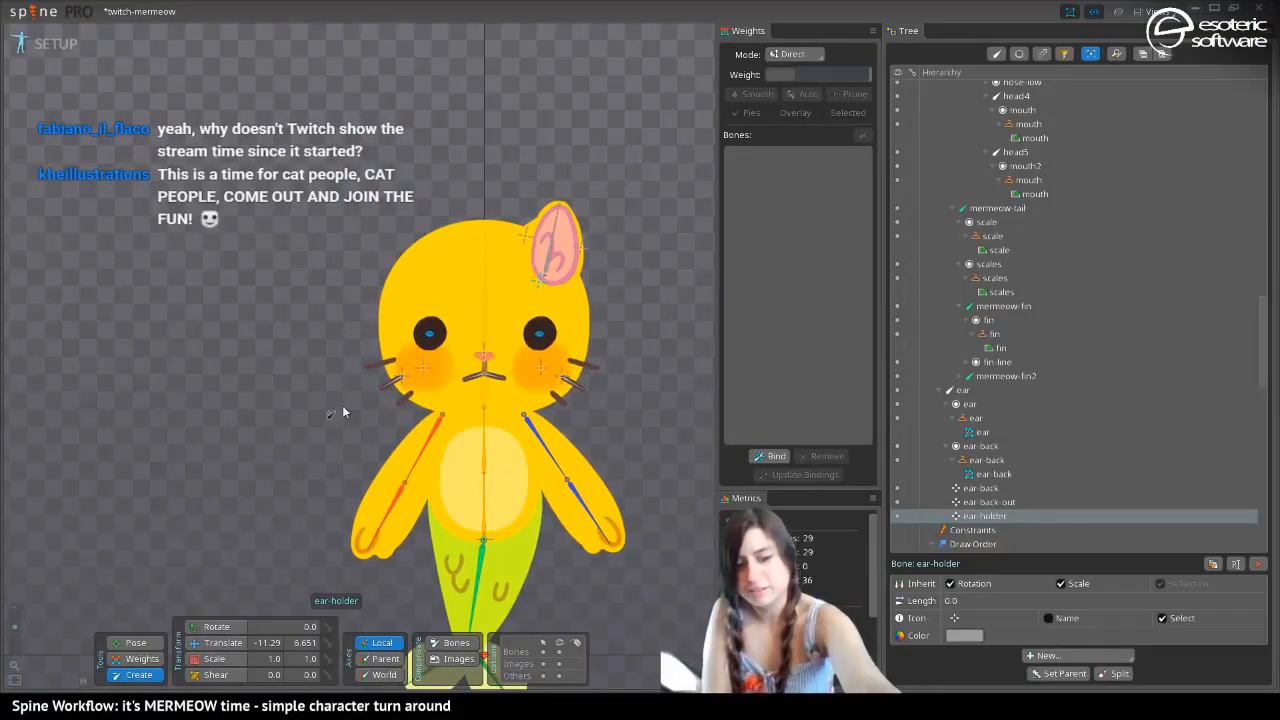
key("ctrl+s")
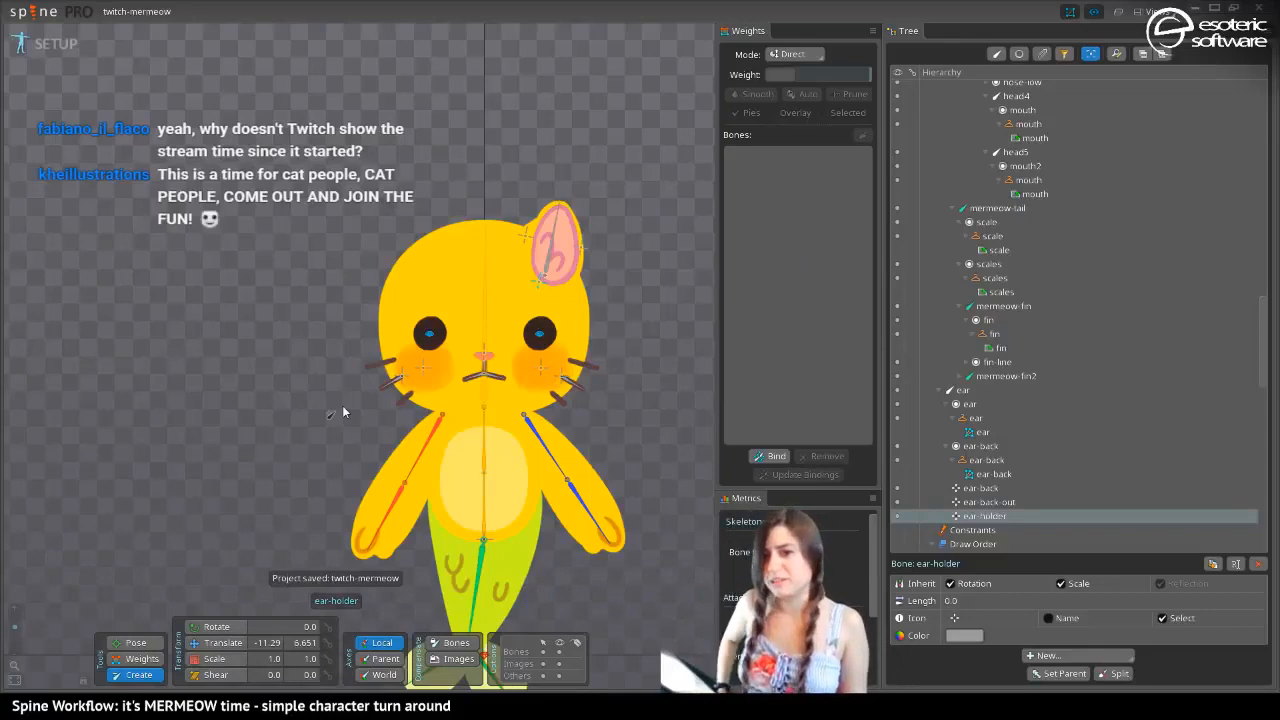
Preview the dark skin with the blue tail and return to the yellow skin
left_click_drag(322, 271, 318, 122)
left_click_drag(332, 398, 355, 507)
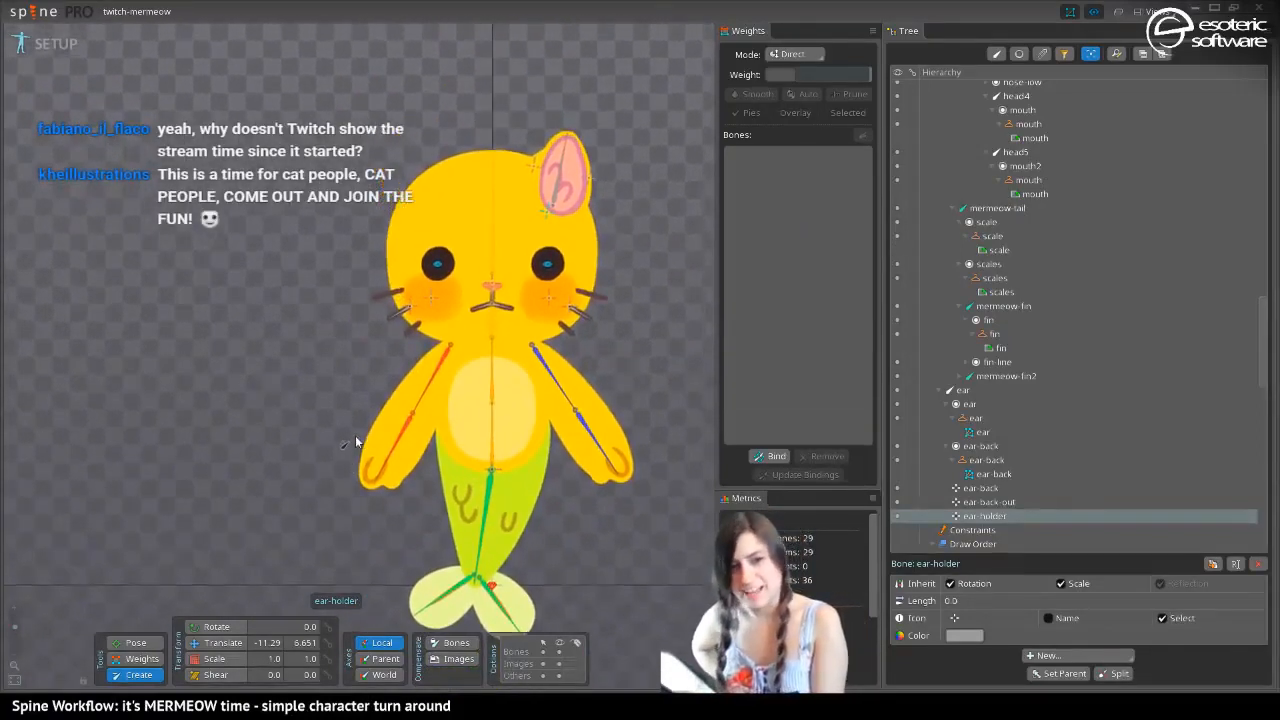
left_click_drag(357, 440, 342, 354)
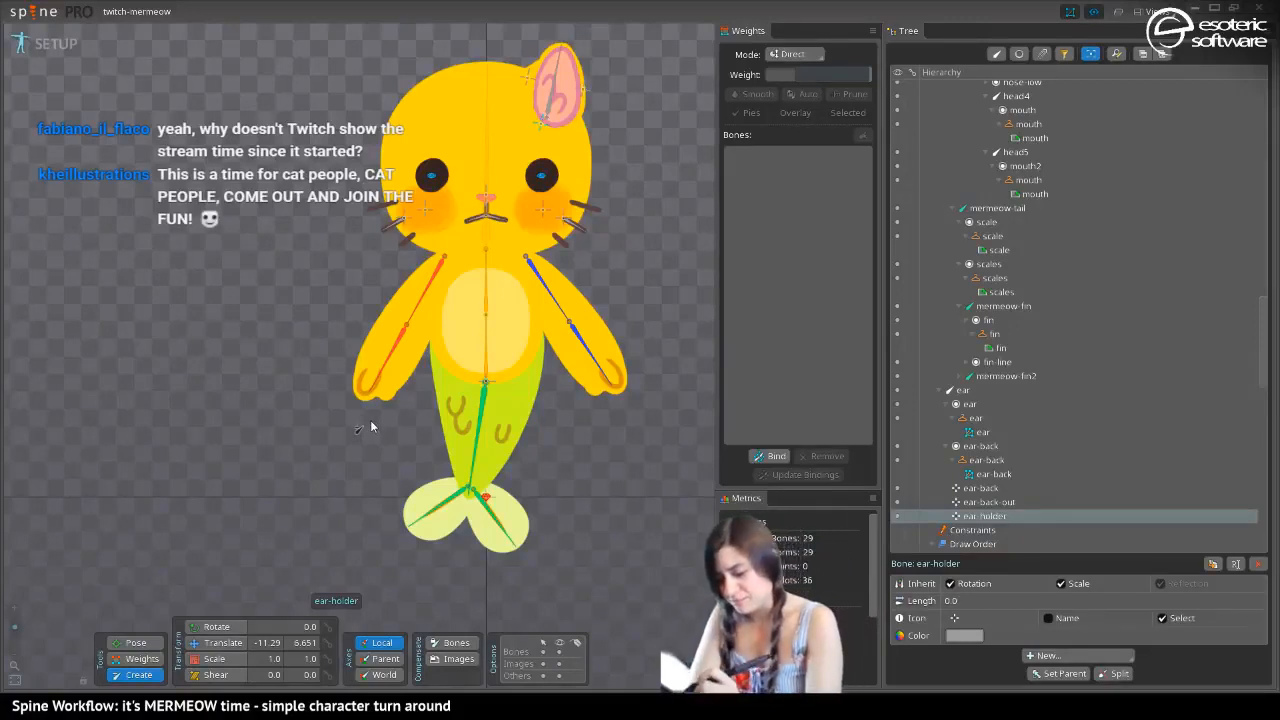
left_click_drag(429, 210, 440, 254)
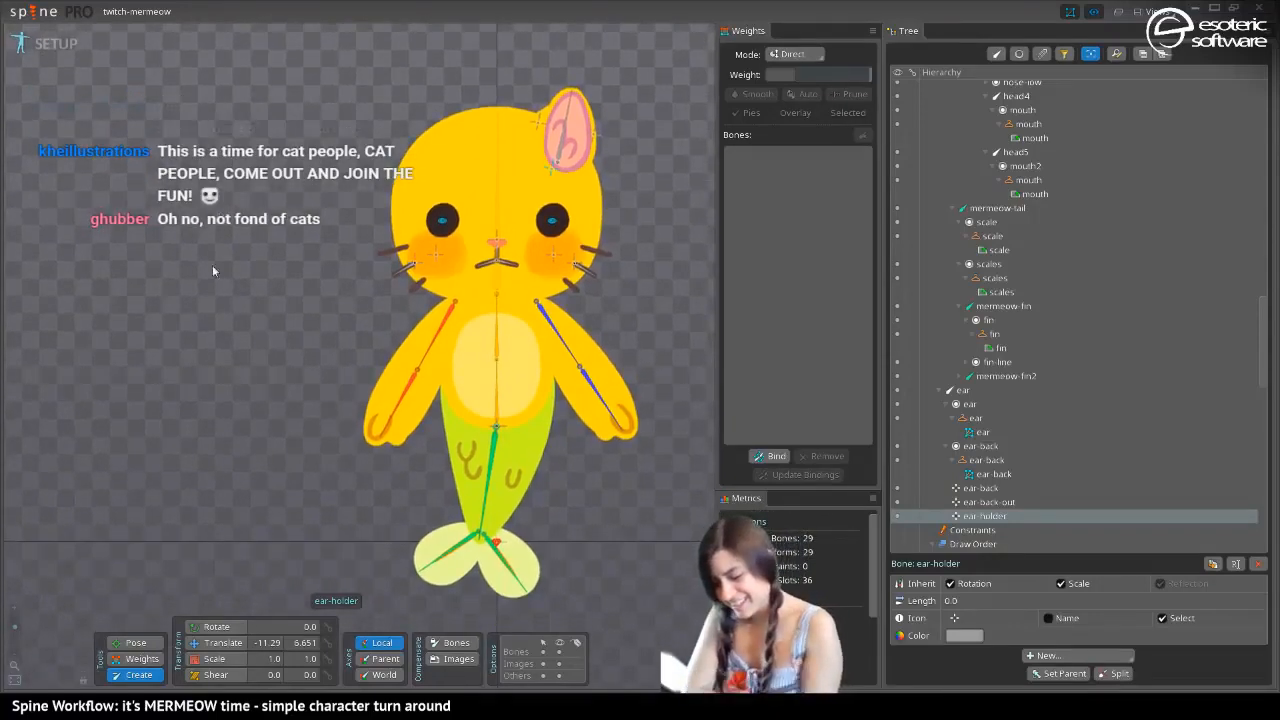
key("period")
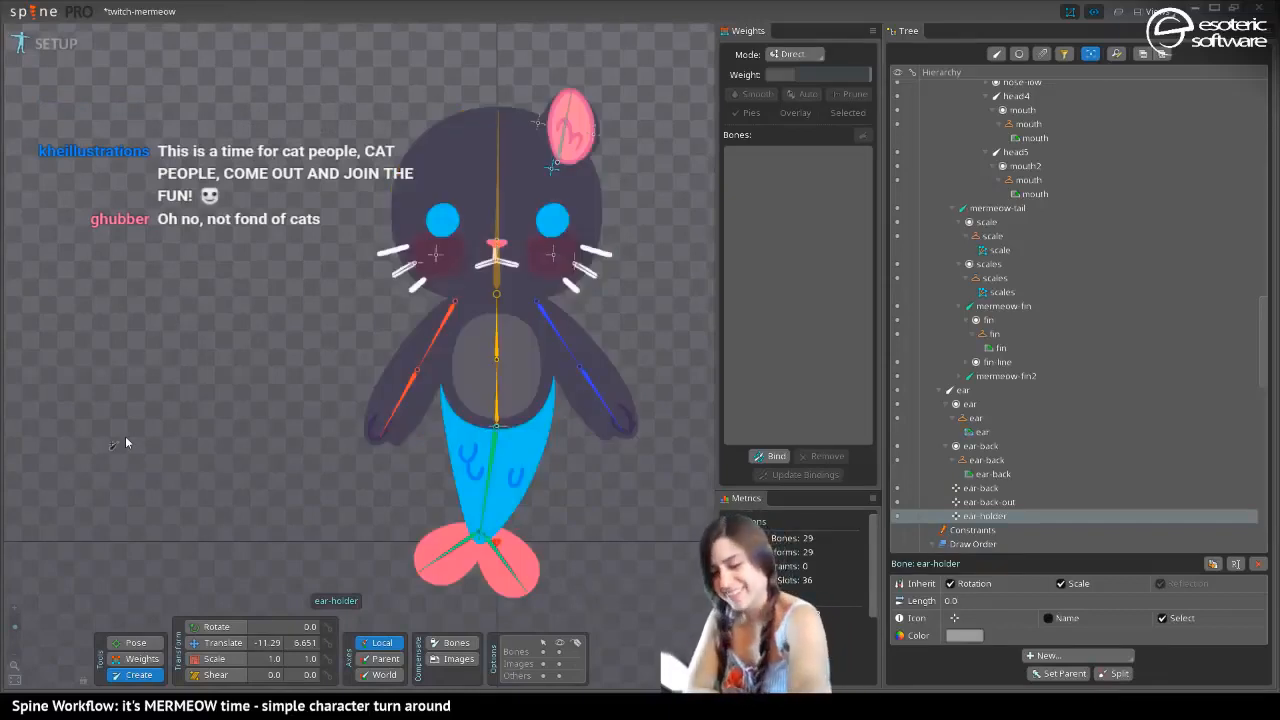
key("comma")
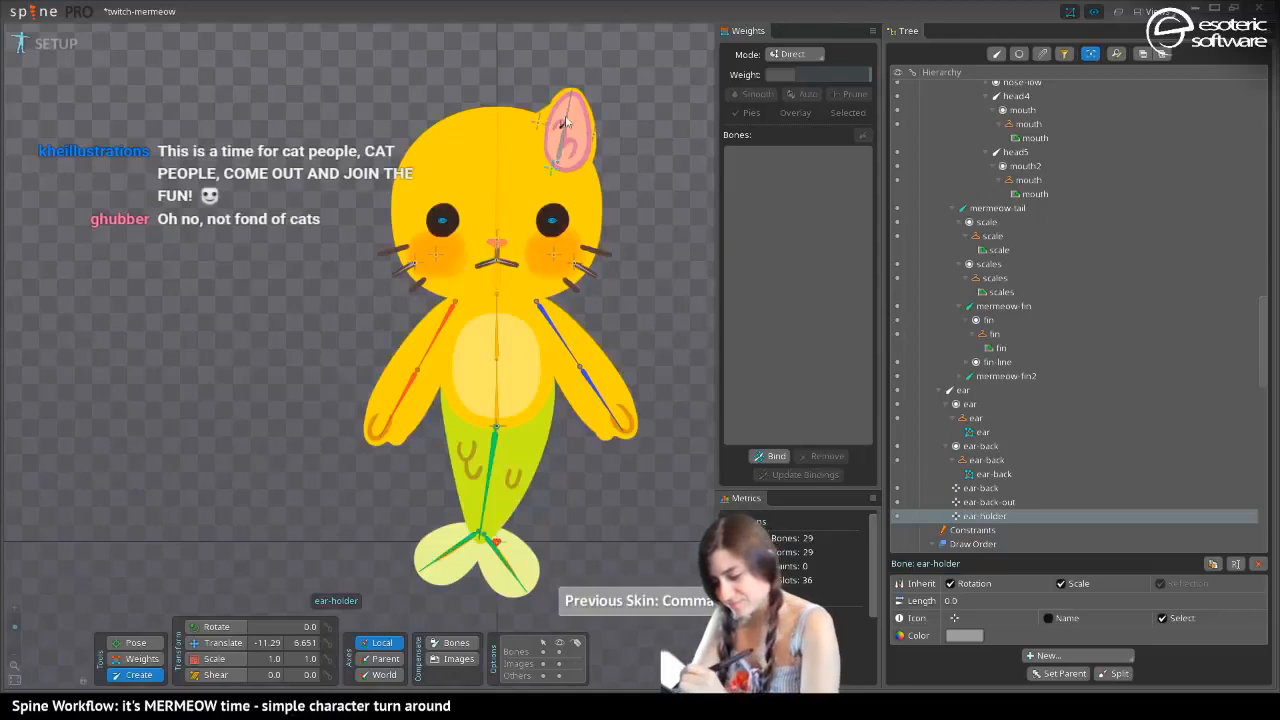
Move the ear-holder bone out of ear, and parent the ear, ear-back and ear-back-out bones to ear-holder
key("v")
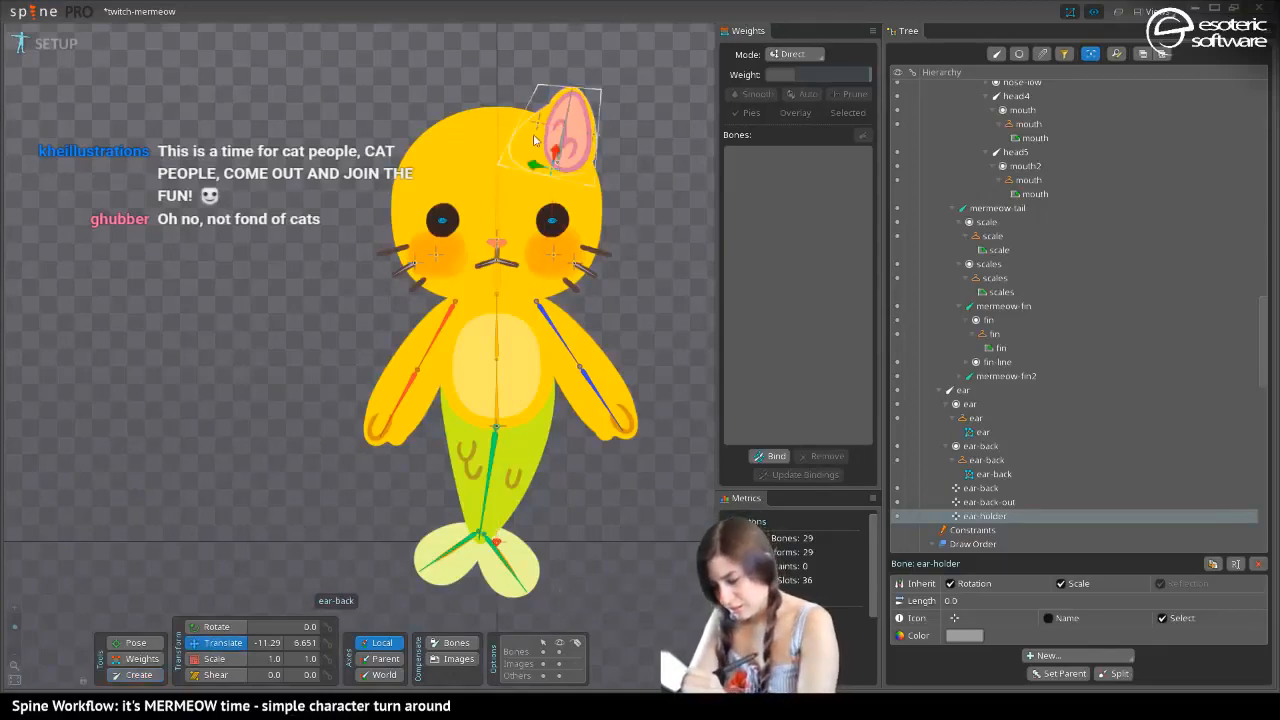
left_click(539, 114)
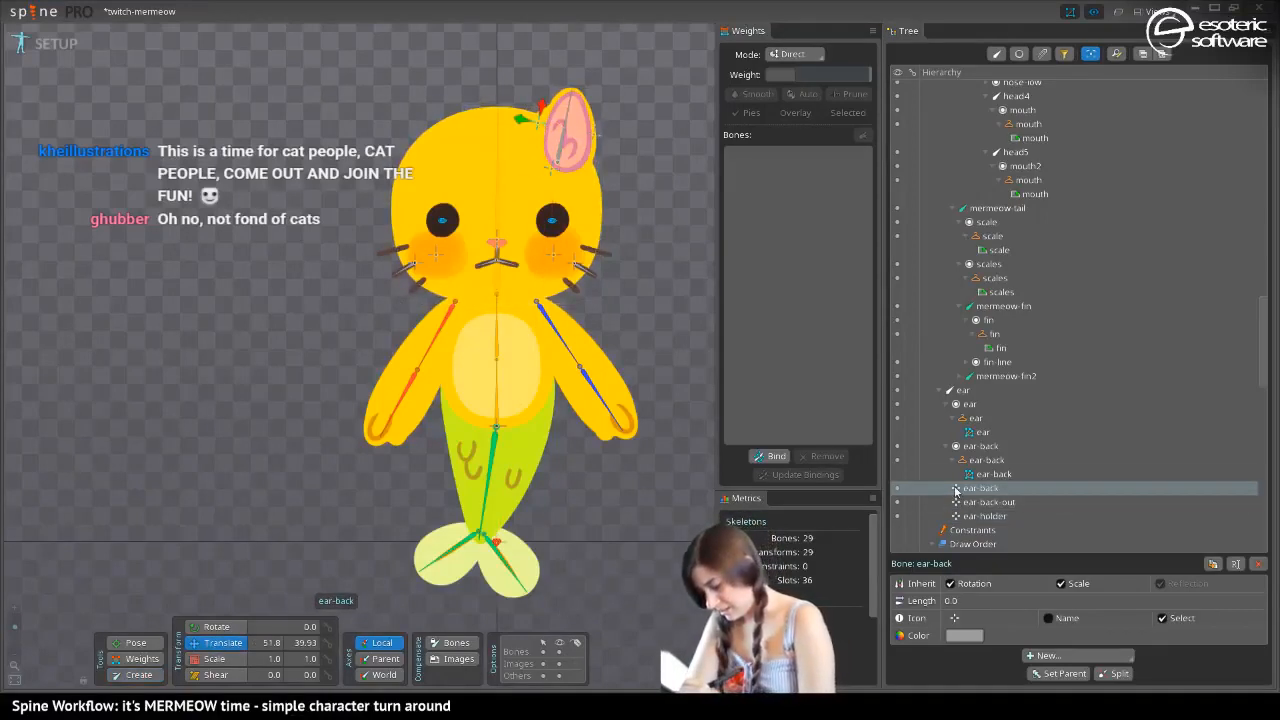
left_click(967, 515)
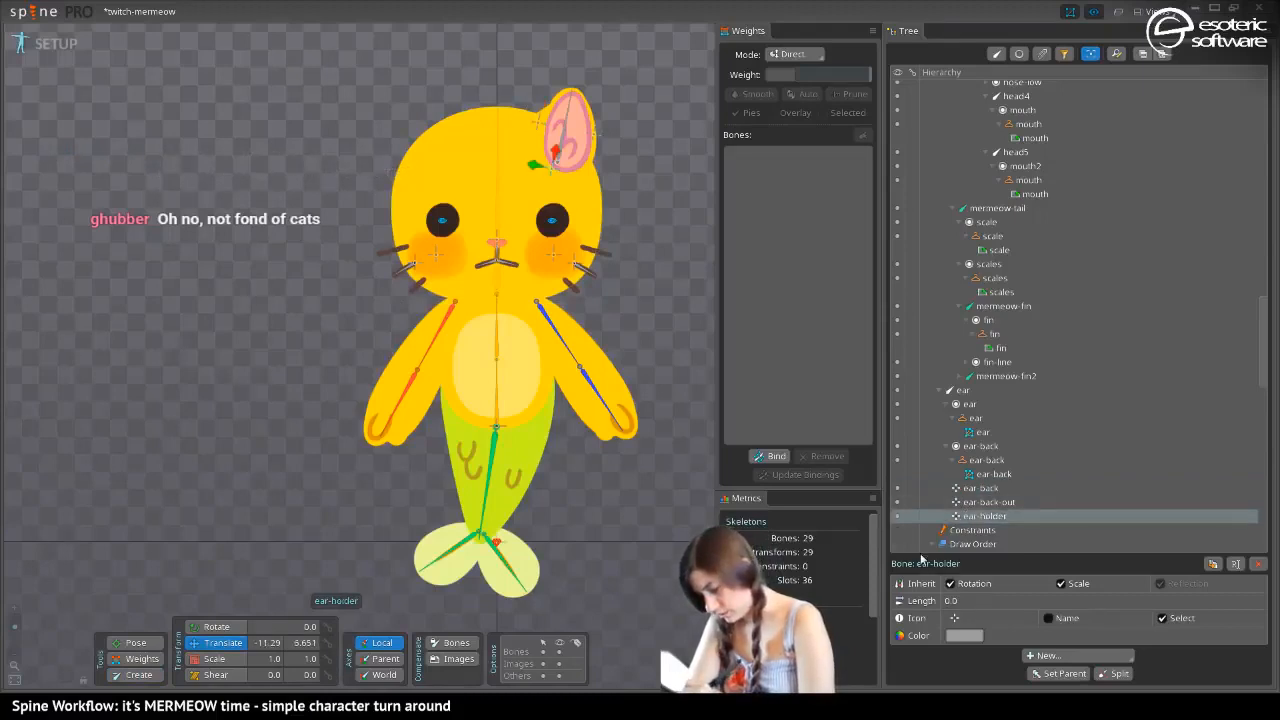
left_click(967, 502)
left_click_drag(967, 502, 971, 508)
left_click_drag(960, 391, 966, 490)
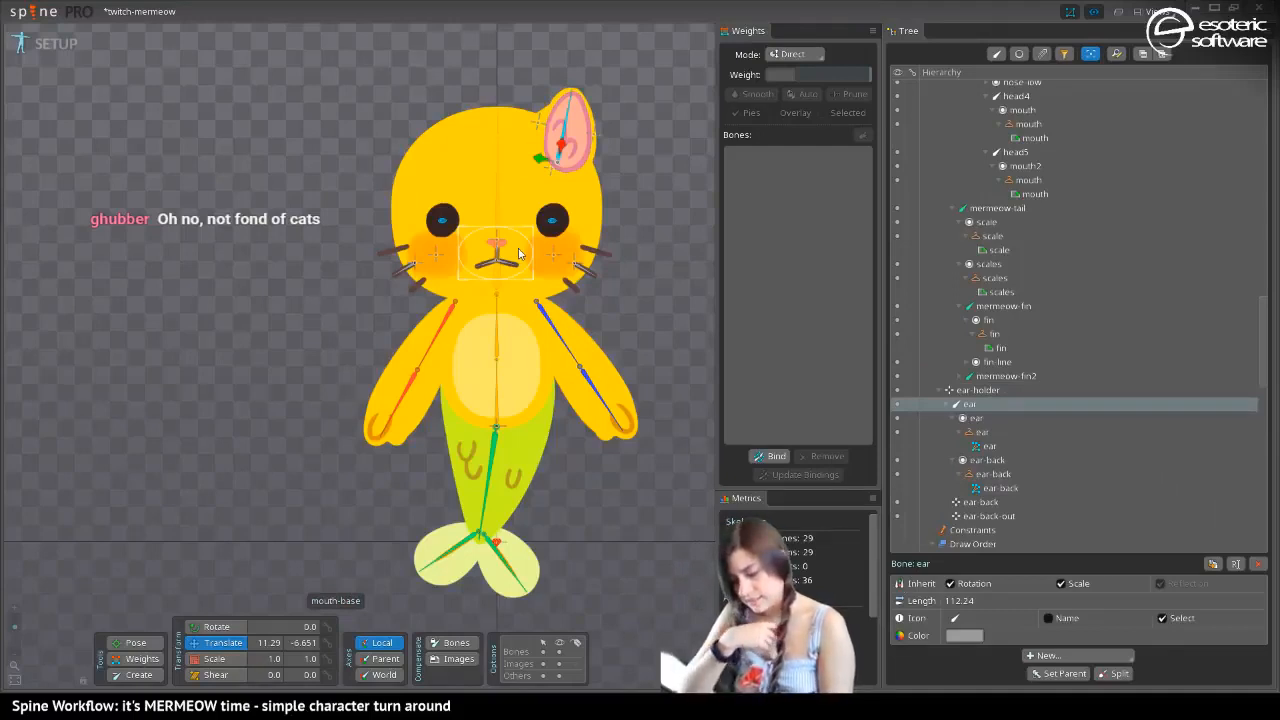
Set the ear bone as the parent of the ear-back-out bone
left_click(590, 120)
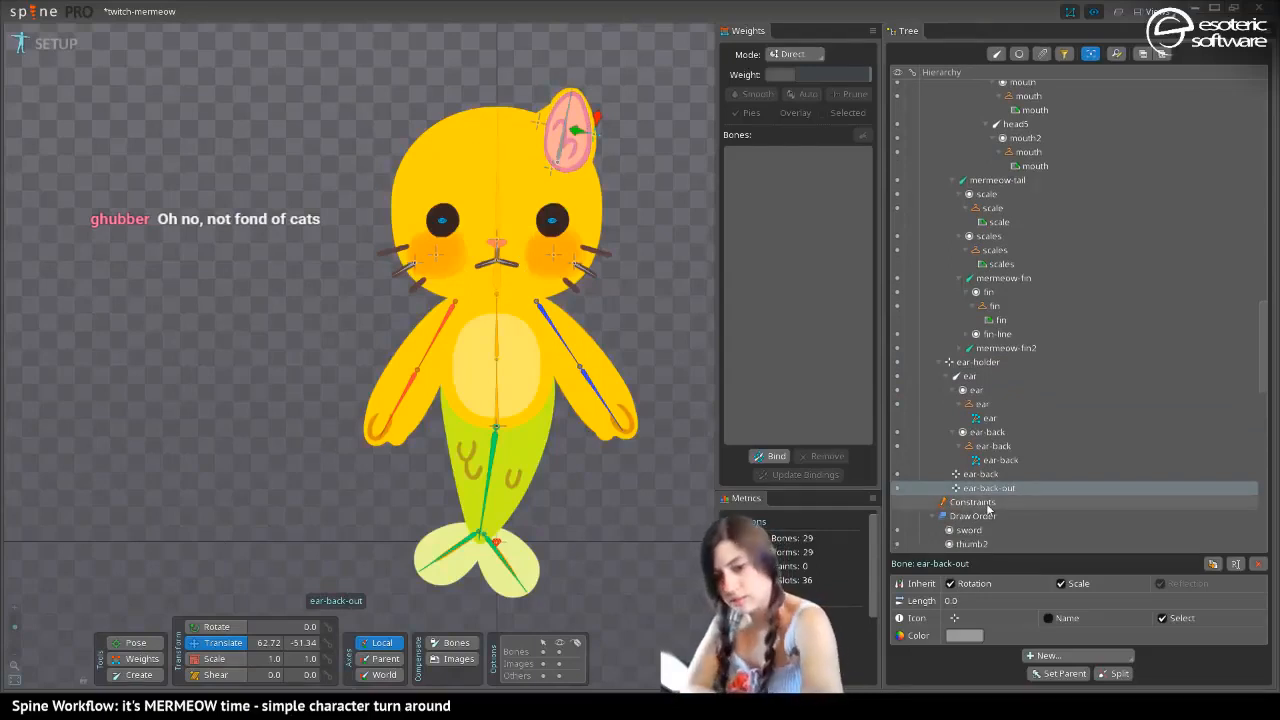
key("p")
left_click(562, 147)
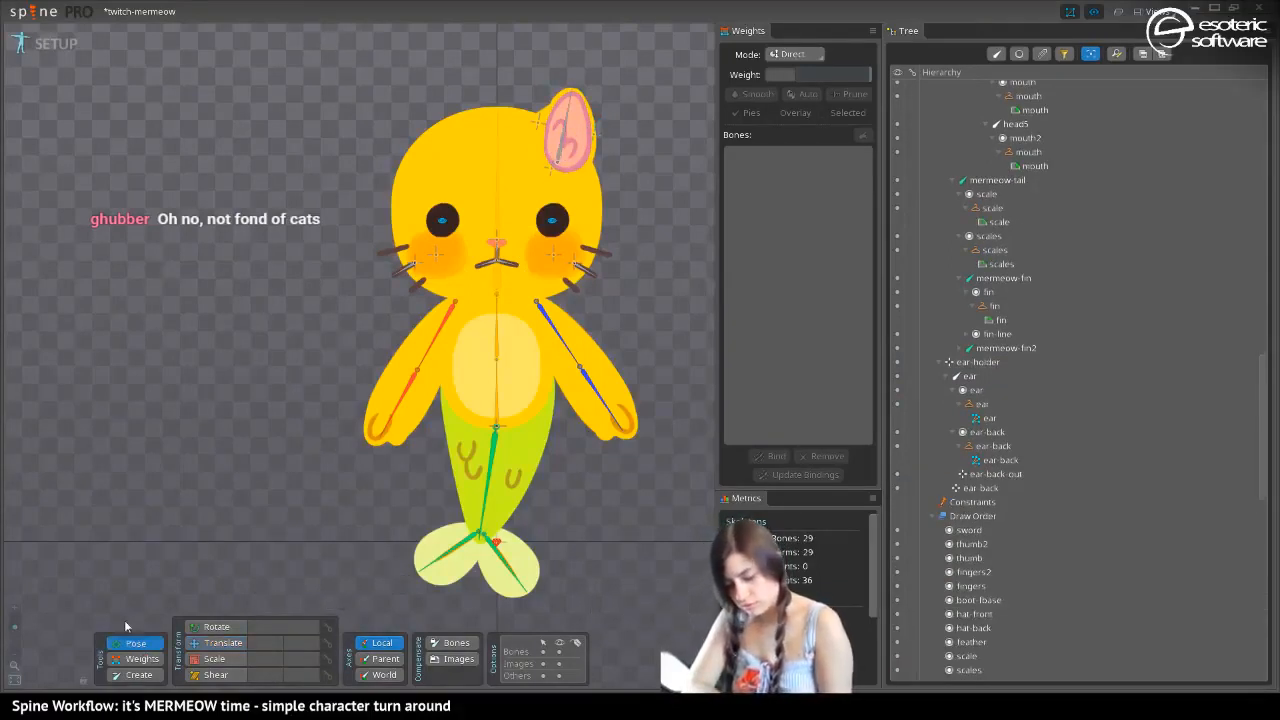
Try rotating the ear bone with the Pose tool in Setup mode
left_click(557, 100)
mouse_move(557, 97)
left_mouse_down()
mouse_move(624, 100)
mouse_move(584, 94)
mouse_move(600, 110)
mouse_move(587, 113)
mouse_move(615, 115)
mouse_move(576, 89)
left_mouse_up()
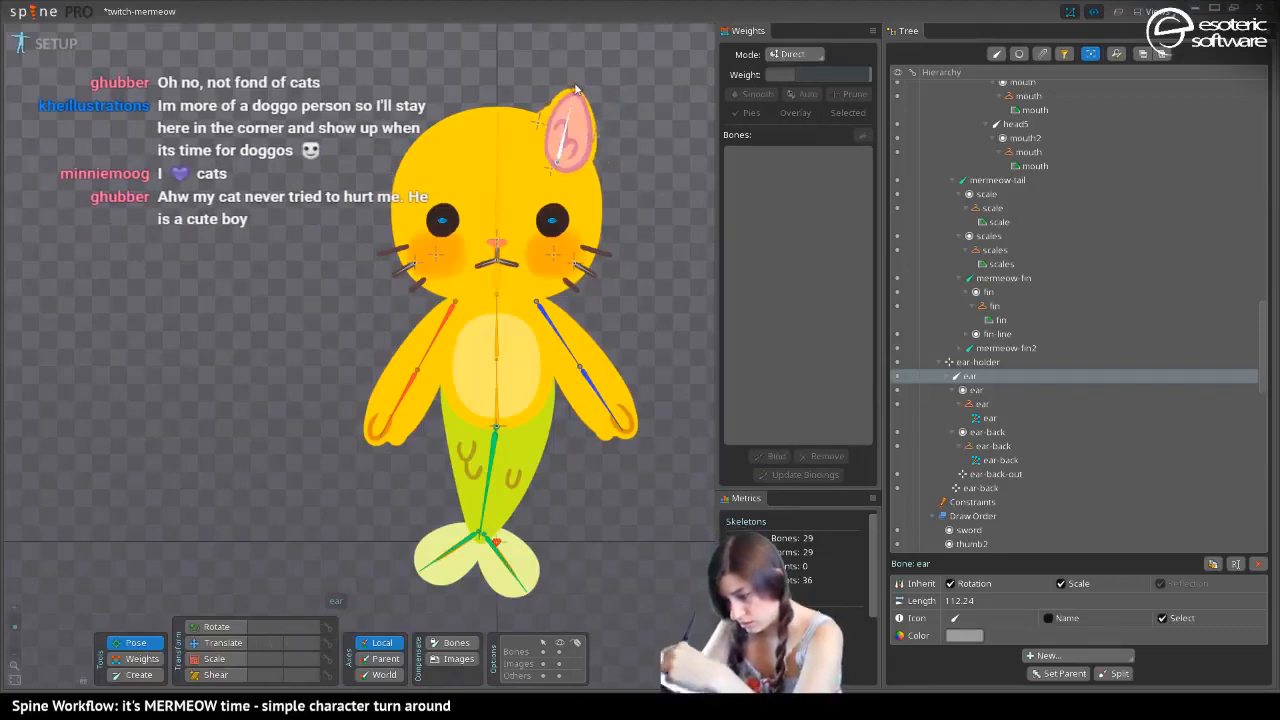
key("ctrl+z")
In Animate mode, rotate the ear bone clockwise, away from the head, to test the new bone hierarchy
left_click(56, 44)
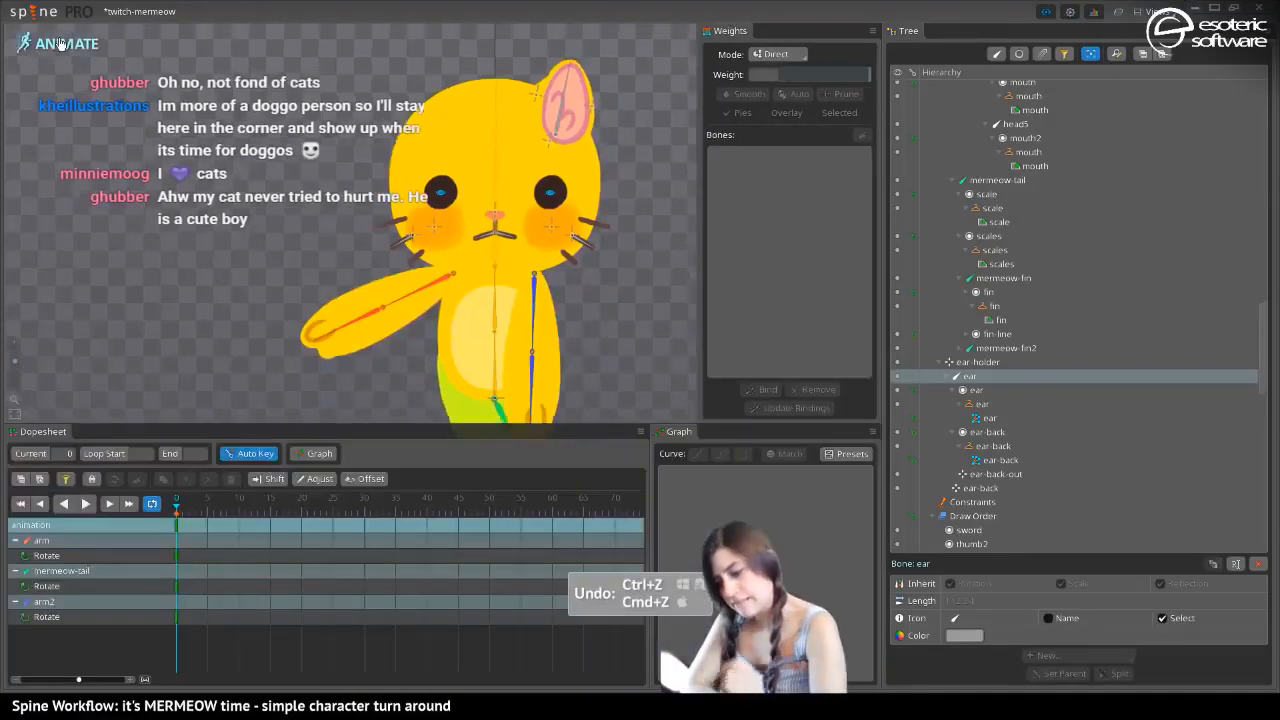
left_click_drag(503, 92, 531, 248)
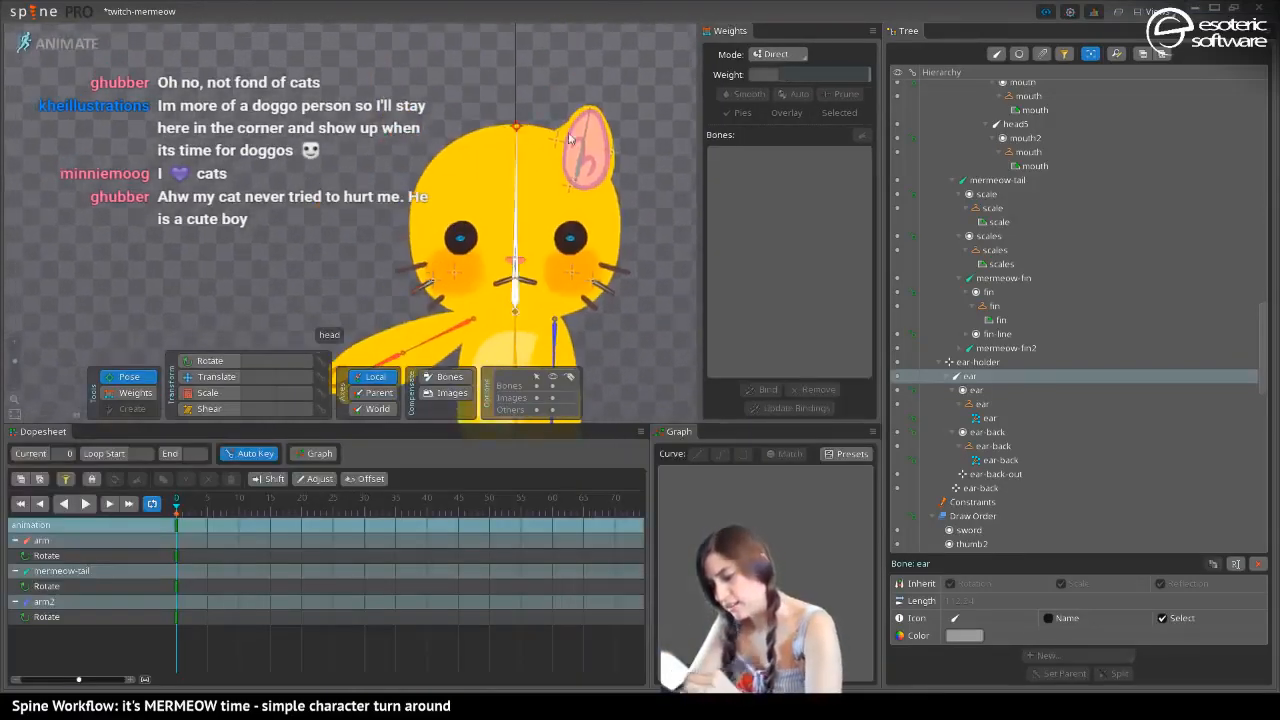
left_click_drag(593, 116, 628, 135)
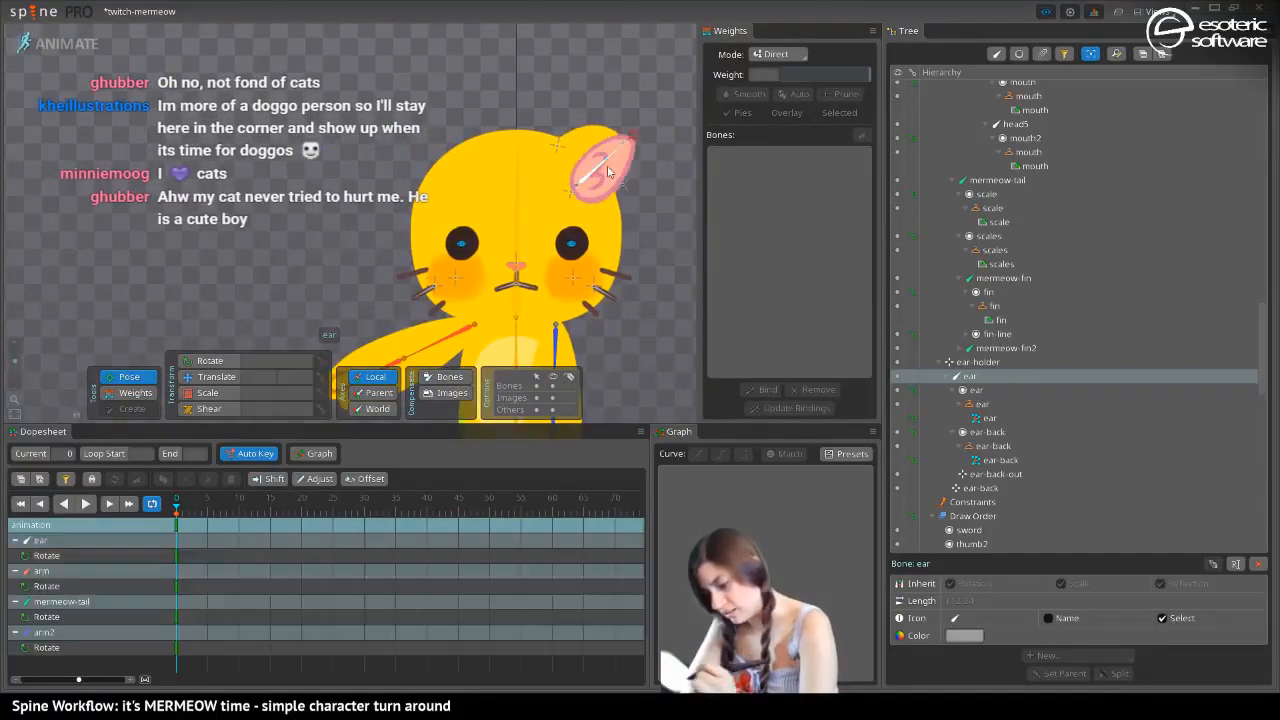
Weight the outer corner vertices of the ear-back mesh 100% to the ear-back-out bone
left_click_drag(333, 202, 191, 231)
left_click(118, 393)
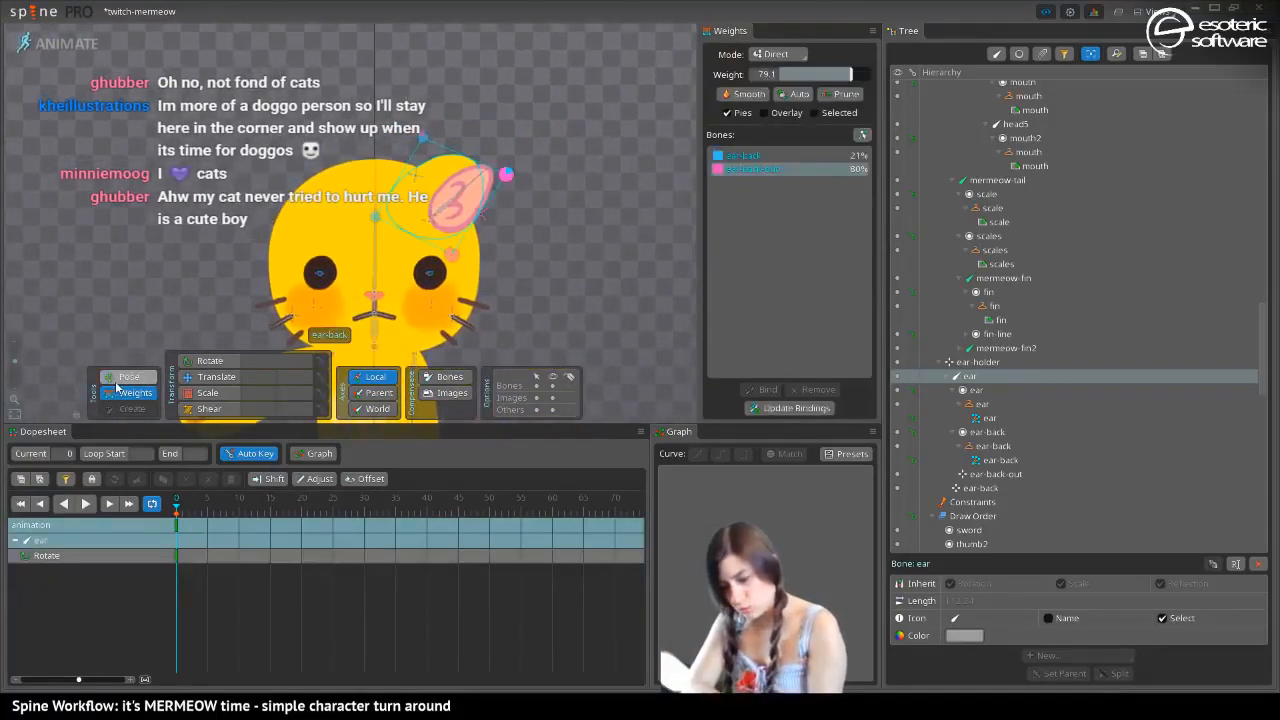
left_click(422, 138)
left_click_drag(792, 76, 823, 96)
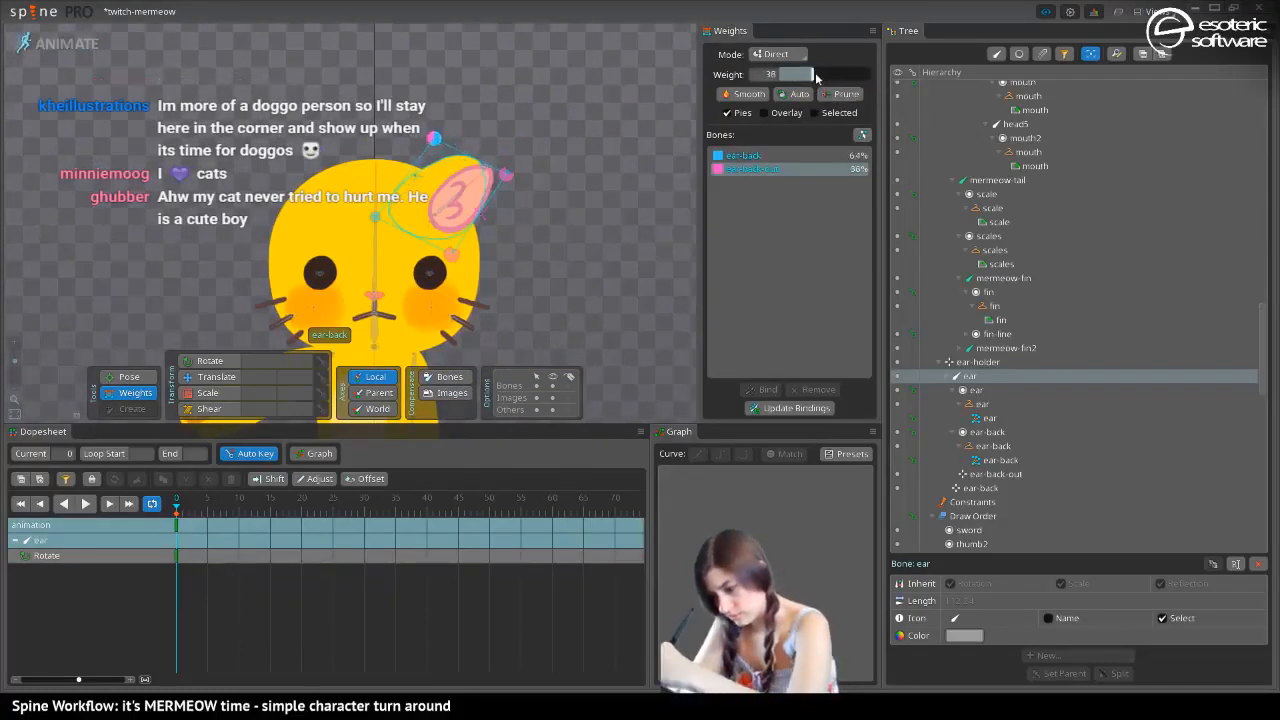
left_click_drag(822, 78, 902, 78)
left_click(506, 174)
Check the ear in Setup mode, and in Animate mode rotate the ear bone back upright
left_click(71, 48)
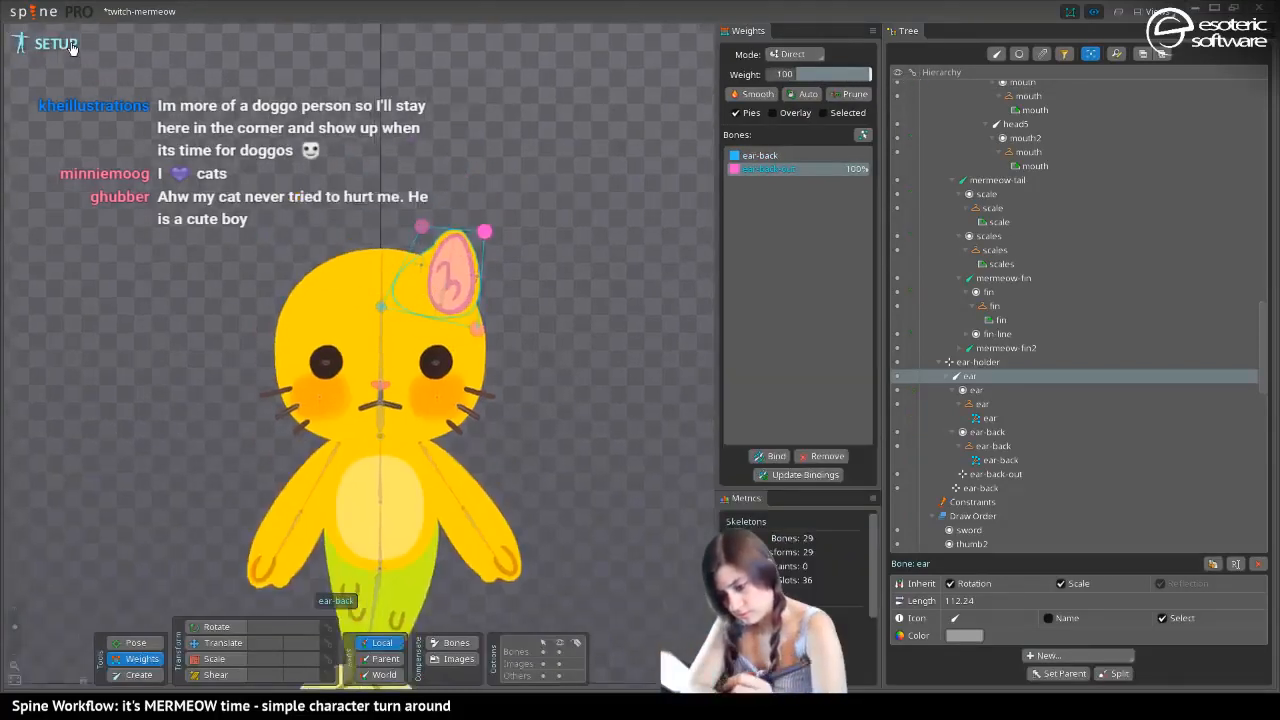
left_click(128, 646)
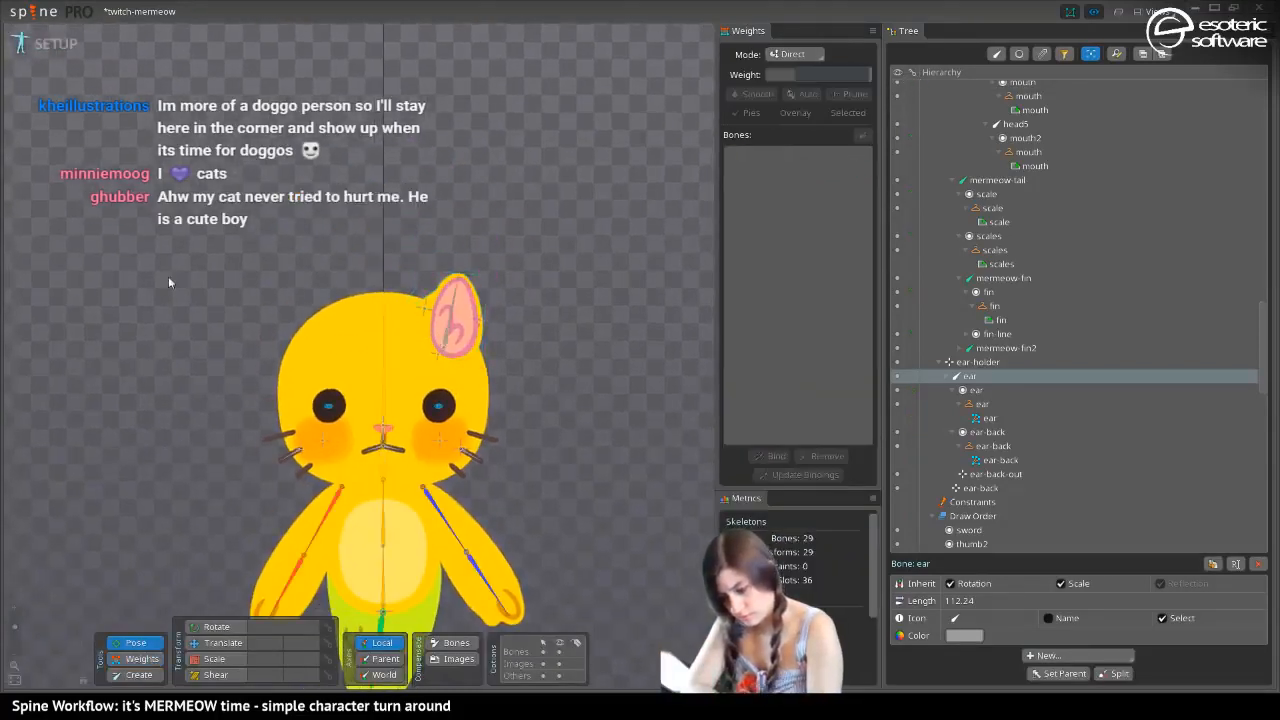
left_click(223, 641)
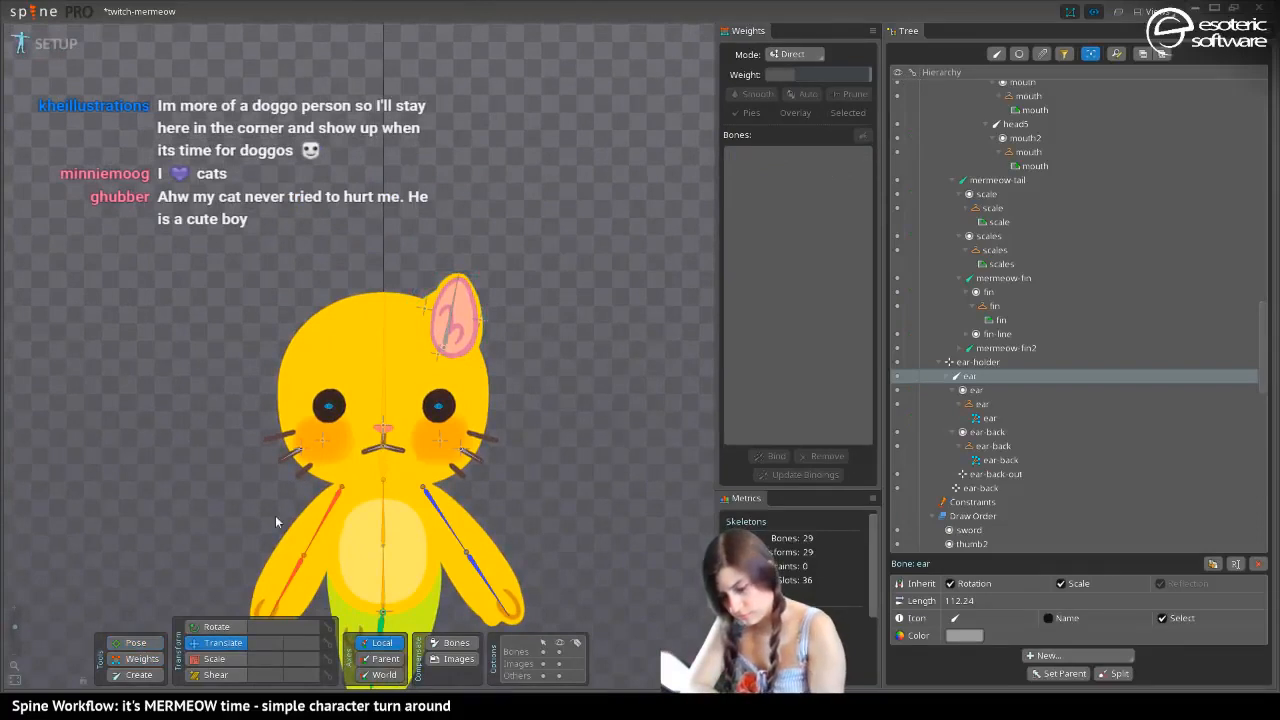
left_click(65, 38)
left_click(127, 376)
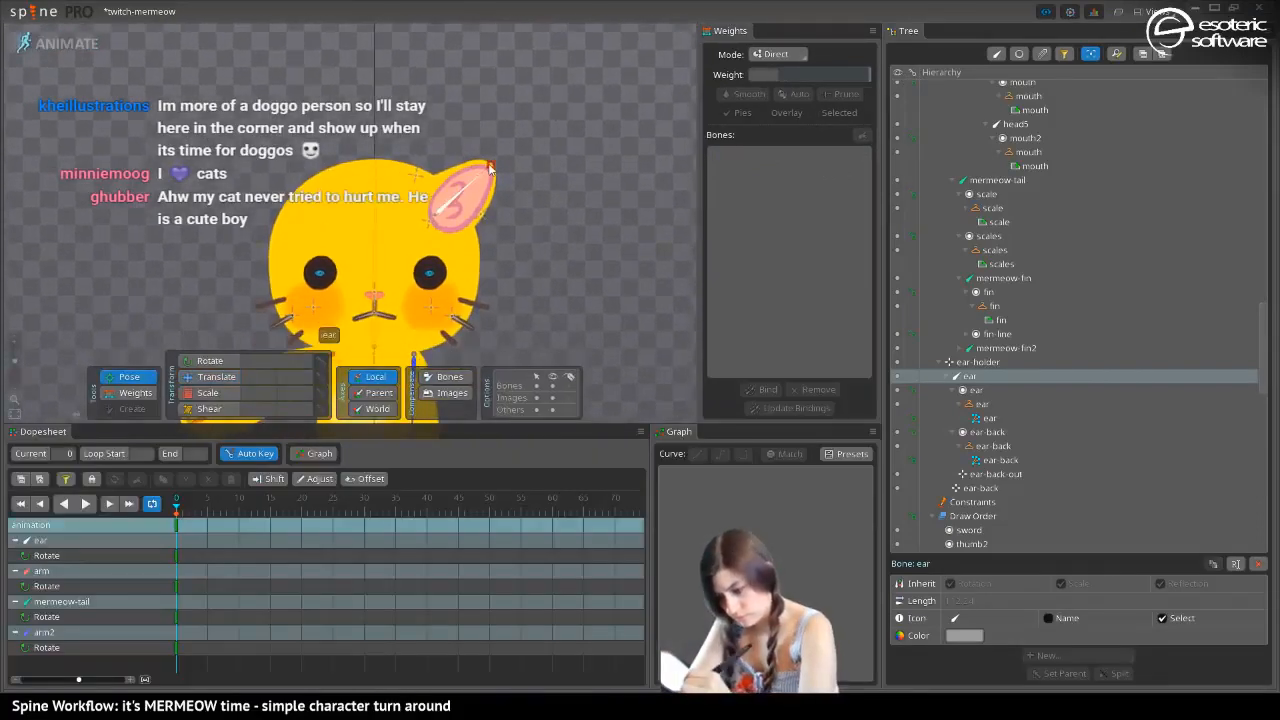
left_click_drag(490, 170, 477, 140)
key("space")
Try scaling the ear-back mesh attachment in Animate mode, and undo the change
left_click(202, 378)
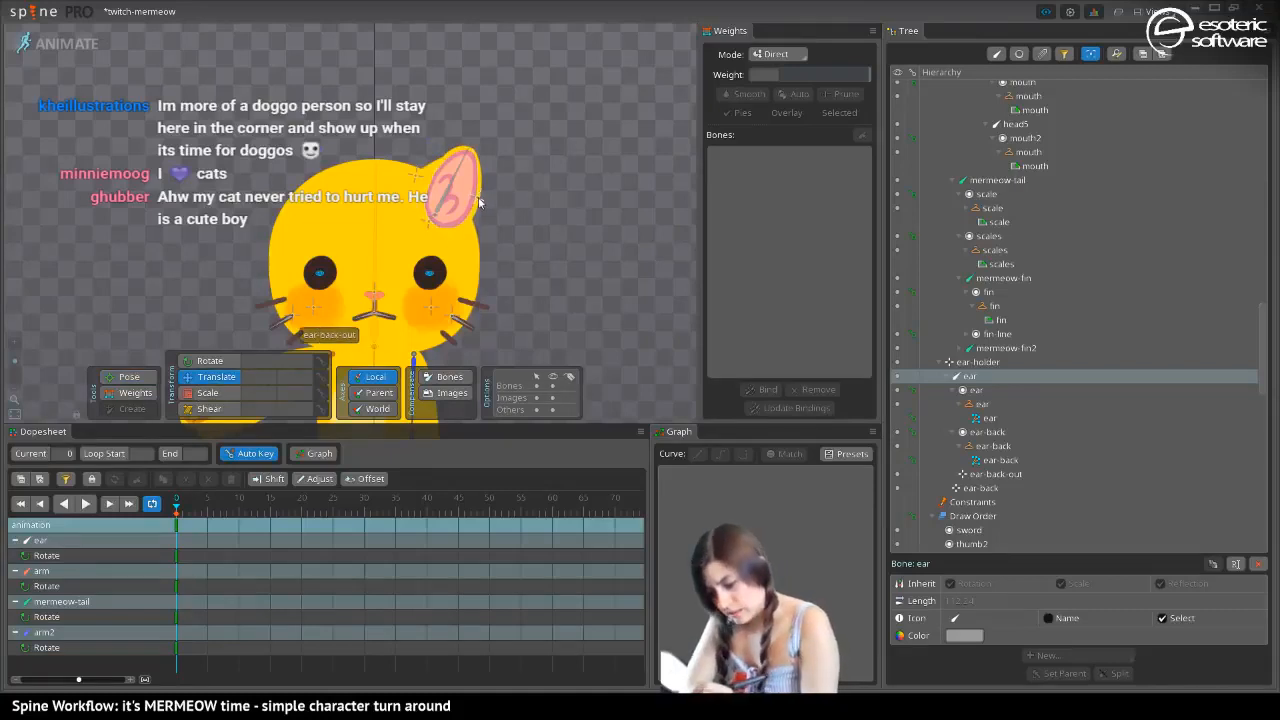
left_click(479, 202)
left_click(415, 177)
left_click(412, 212)
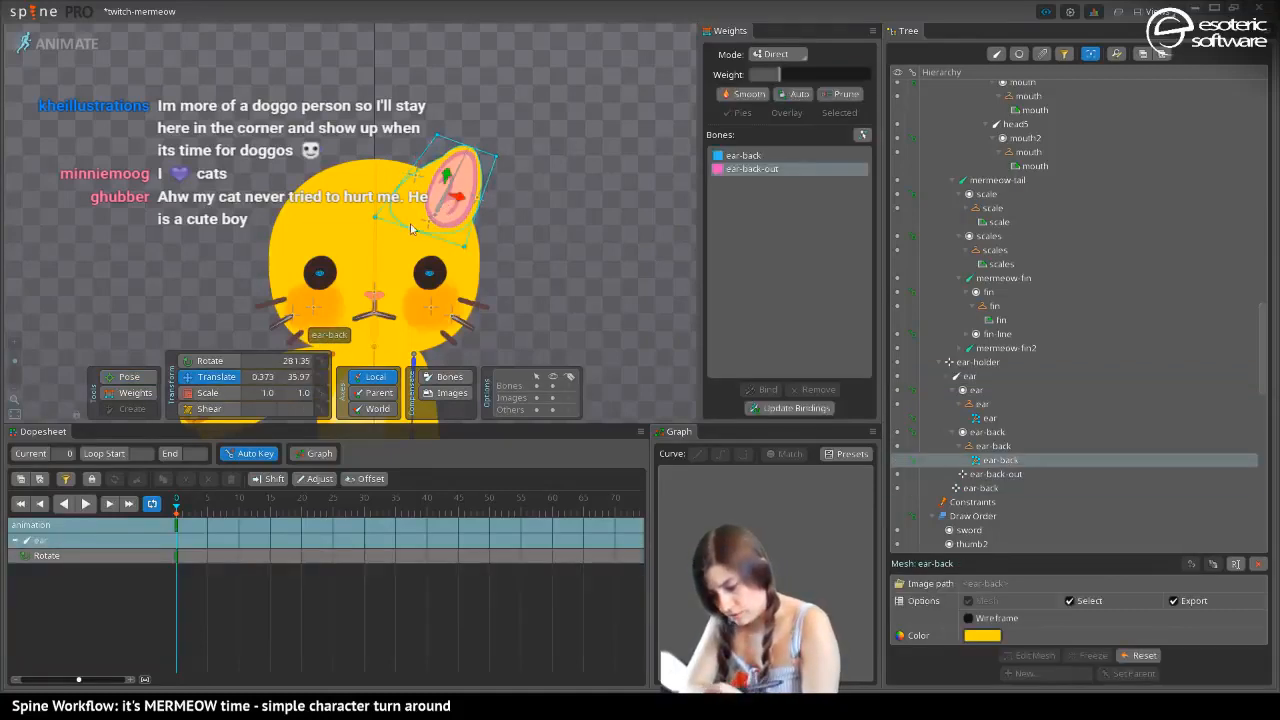
left_click(207, 392)
left_click_drag(446, 176, 470, 196)
key("ctrl+z")
key("ctrl+z")
key("space")
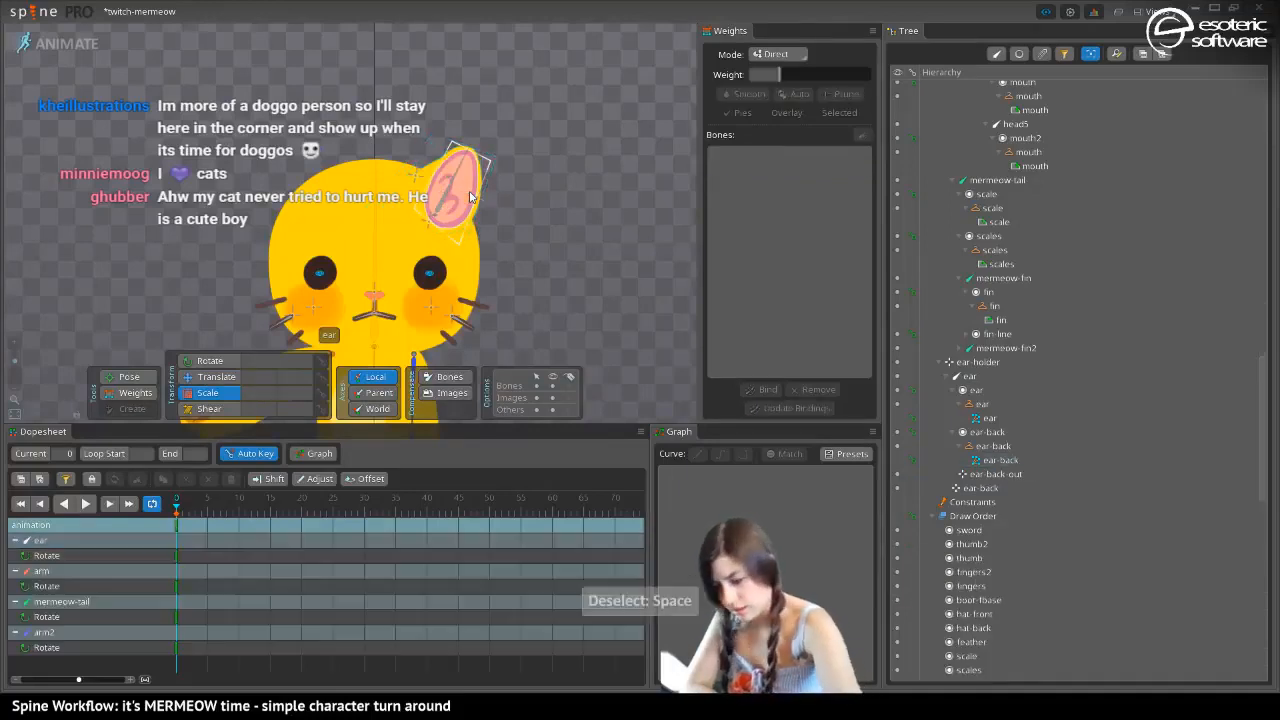
Scale the ear bone narrower in Animate mode and shift the ear-back bone toward the ear
left_click(425, 236)
mouse_move(425, 236)
left_mouse_down()
mouse_move(430, 218)
mouse_move(443, 221)
left_mouse_up()
left_click(416, 176)
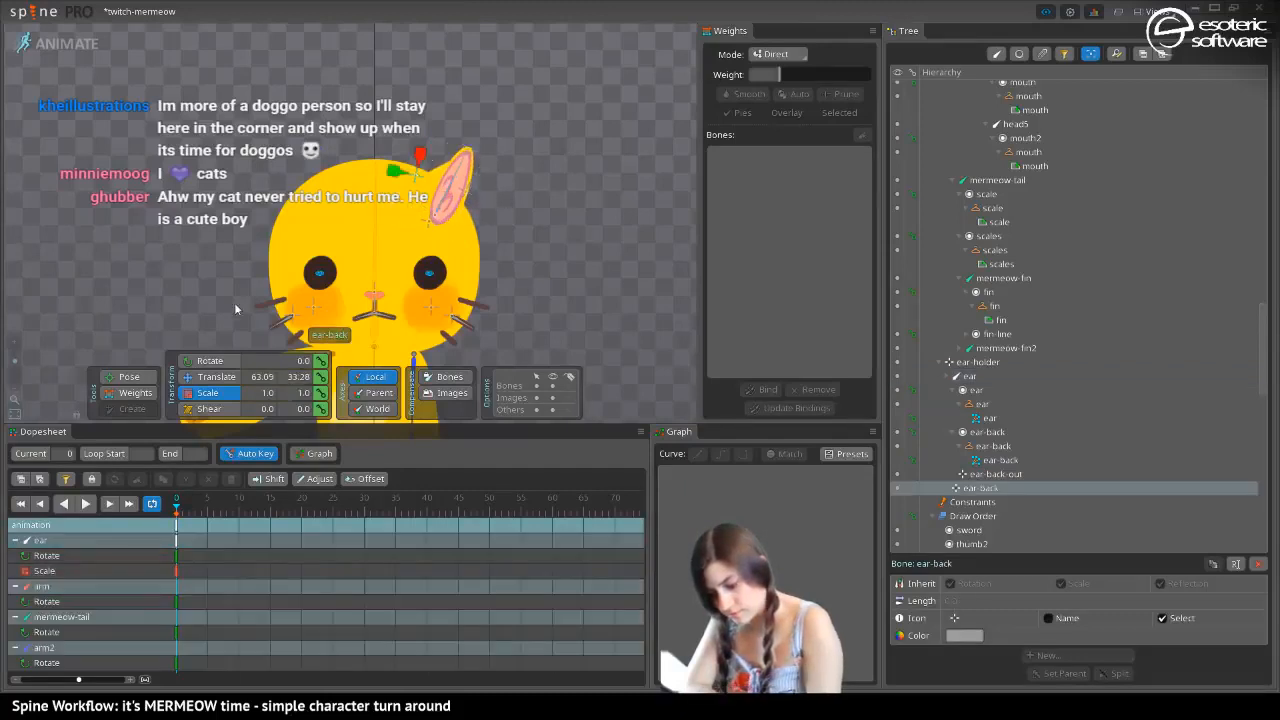
left_click(212, 378)
left_click_drag(397, 172, 440, 187)
Try scaling the ear-back-out bone to 1.1 along its Y axis, and undo the change
left_click(466, 192)
left_click(212, 393)
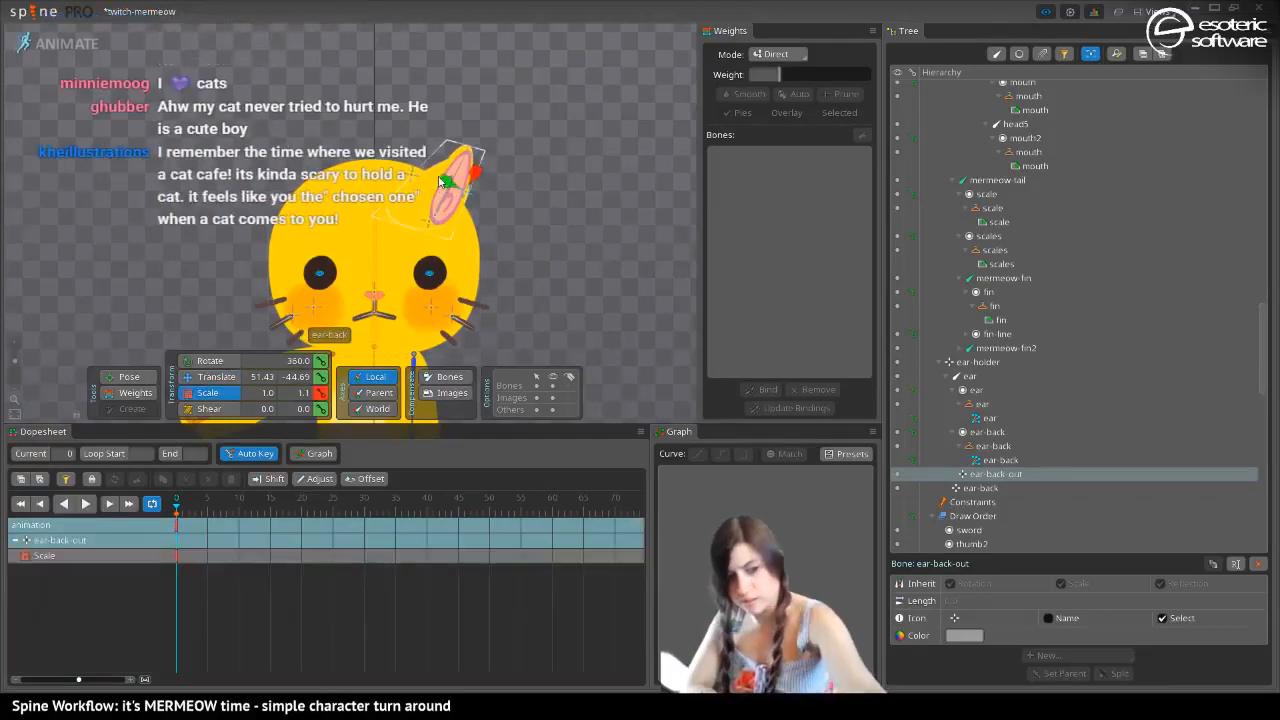
key("ctrl+z")
Return to Setup mode and save the project
left_click(85, 43)
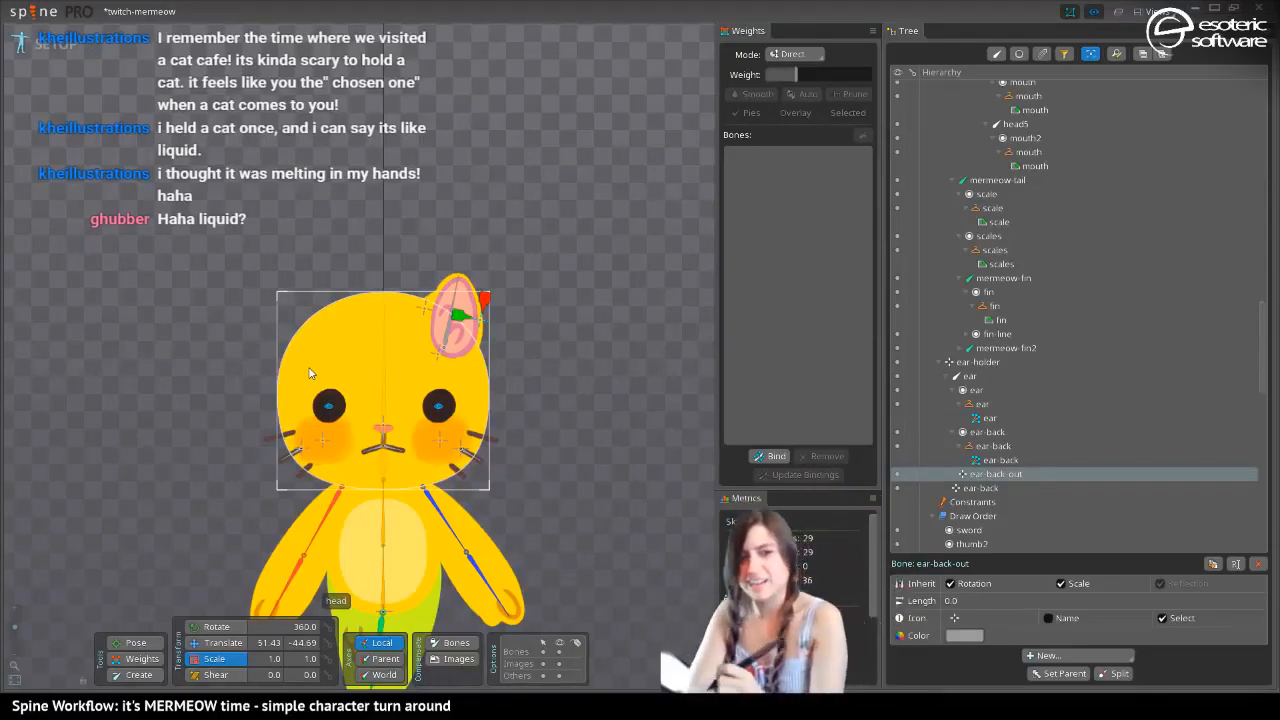
left_click_drag(258, 299, 360, 199)
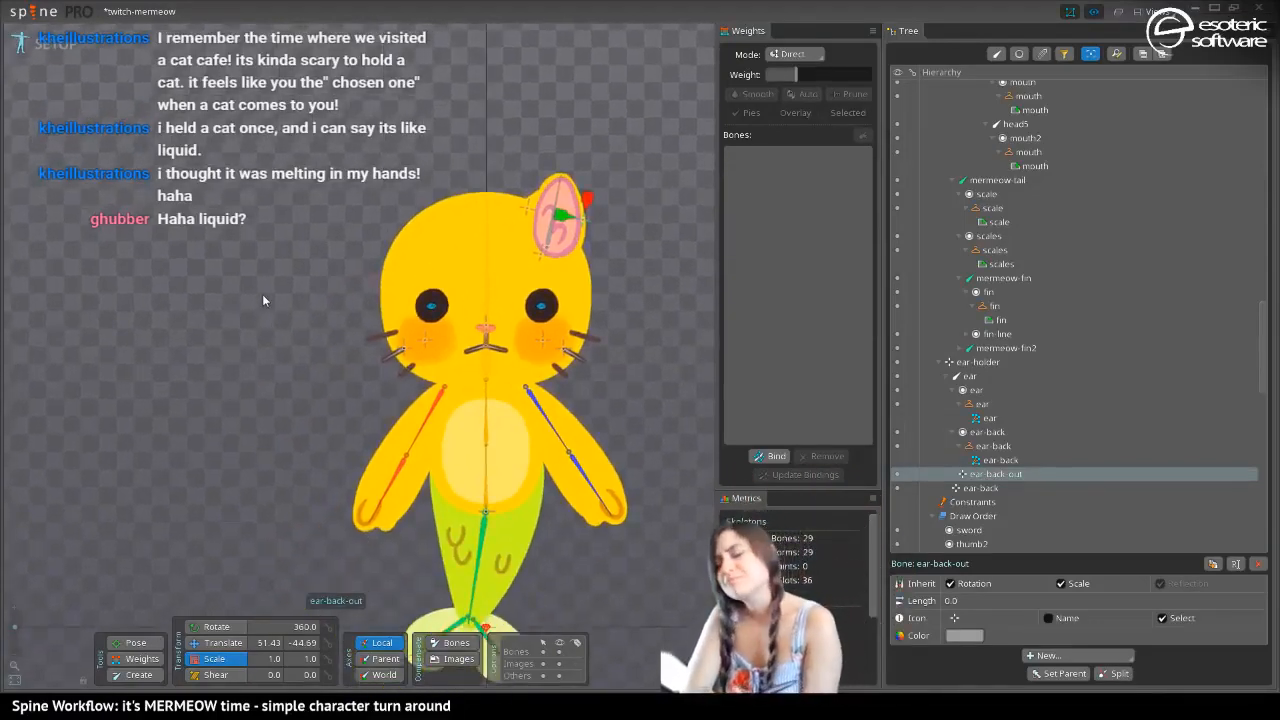
left_click_drag(291, 301, 309, 311)
key("ctrl+s")
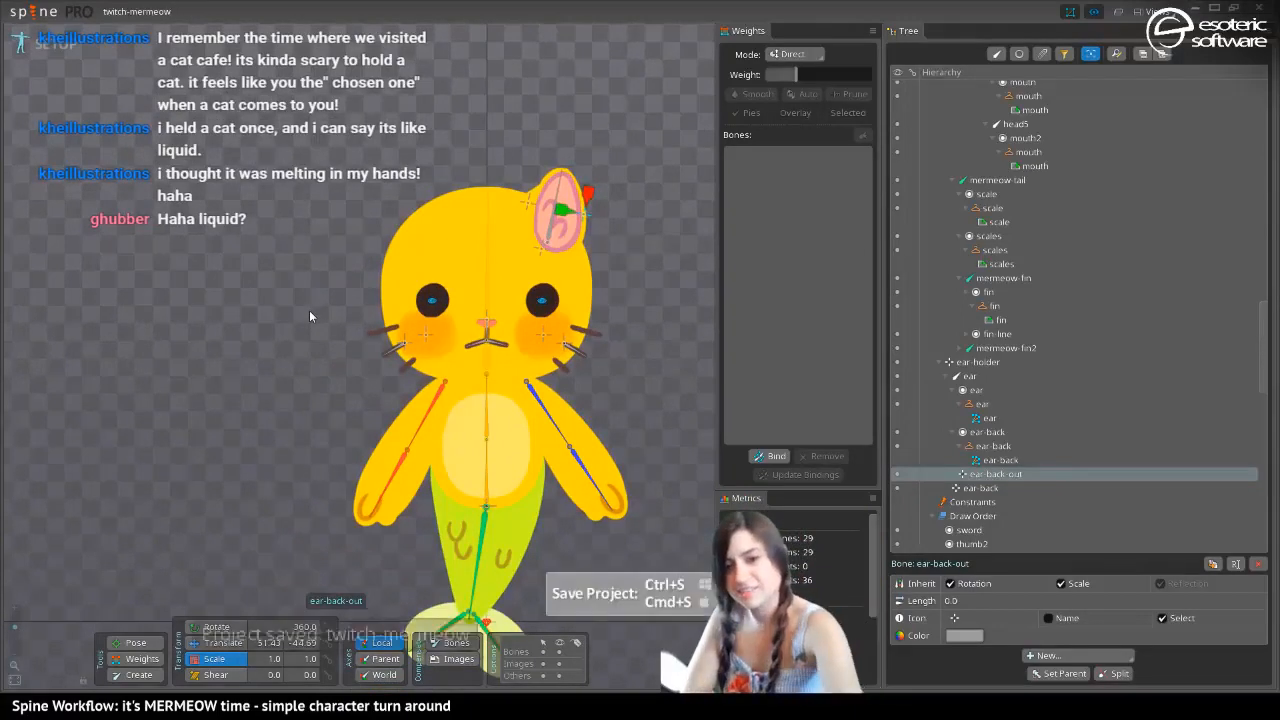
Duplicate the ear-holder bone with its children, including their animation keys
left_click_drag(448, 390, 322, 436)
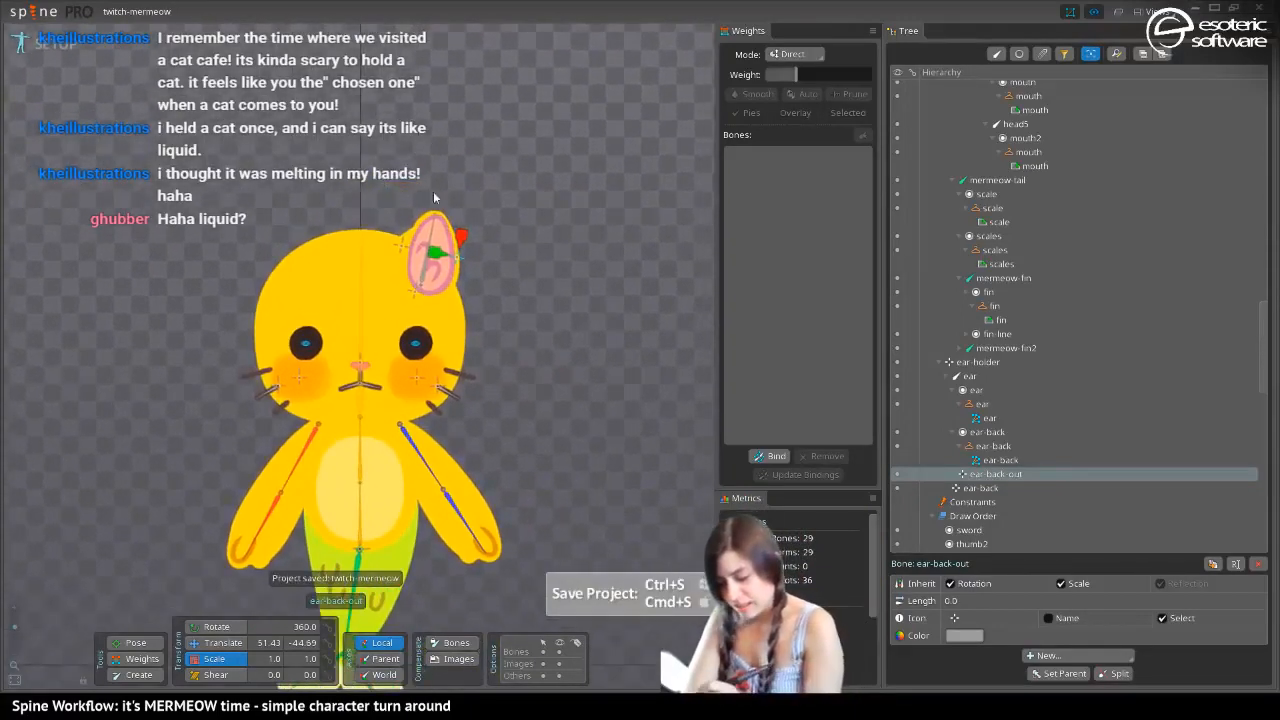
left_click(418, 292)
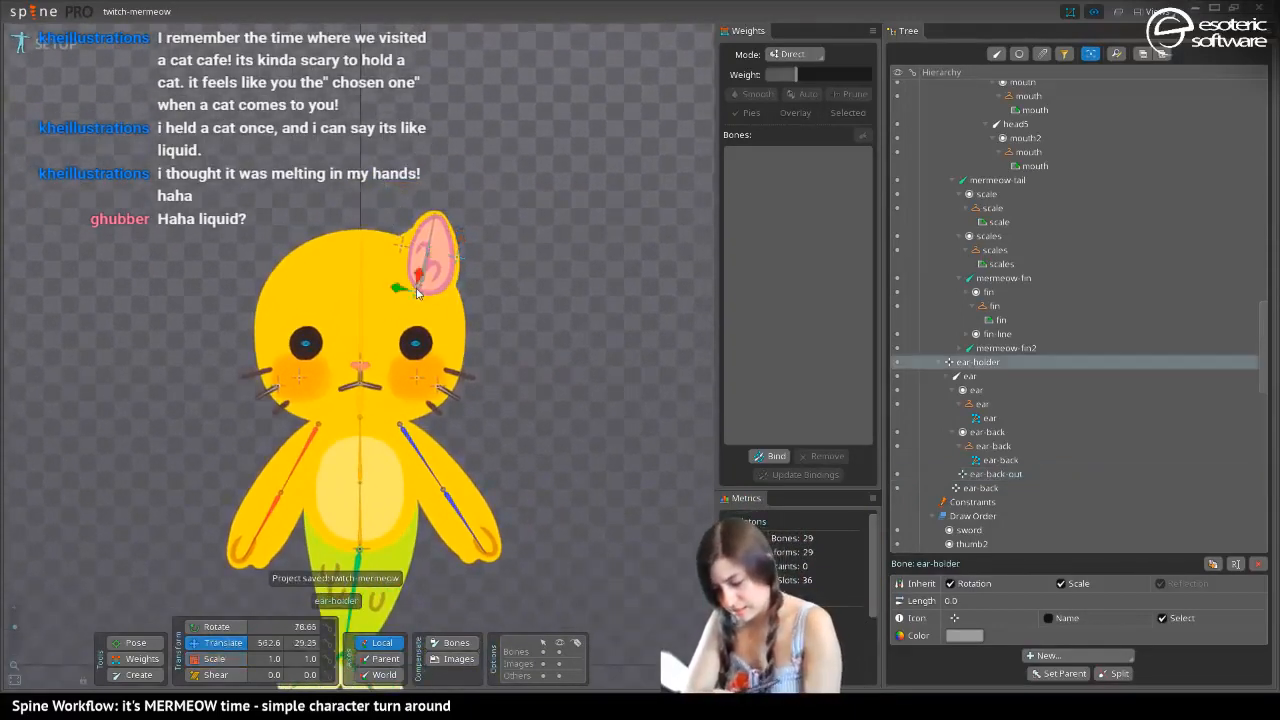
left_click(1216, 563)
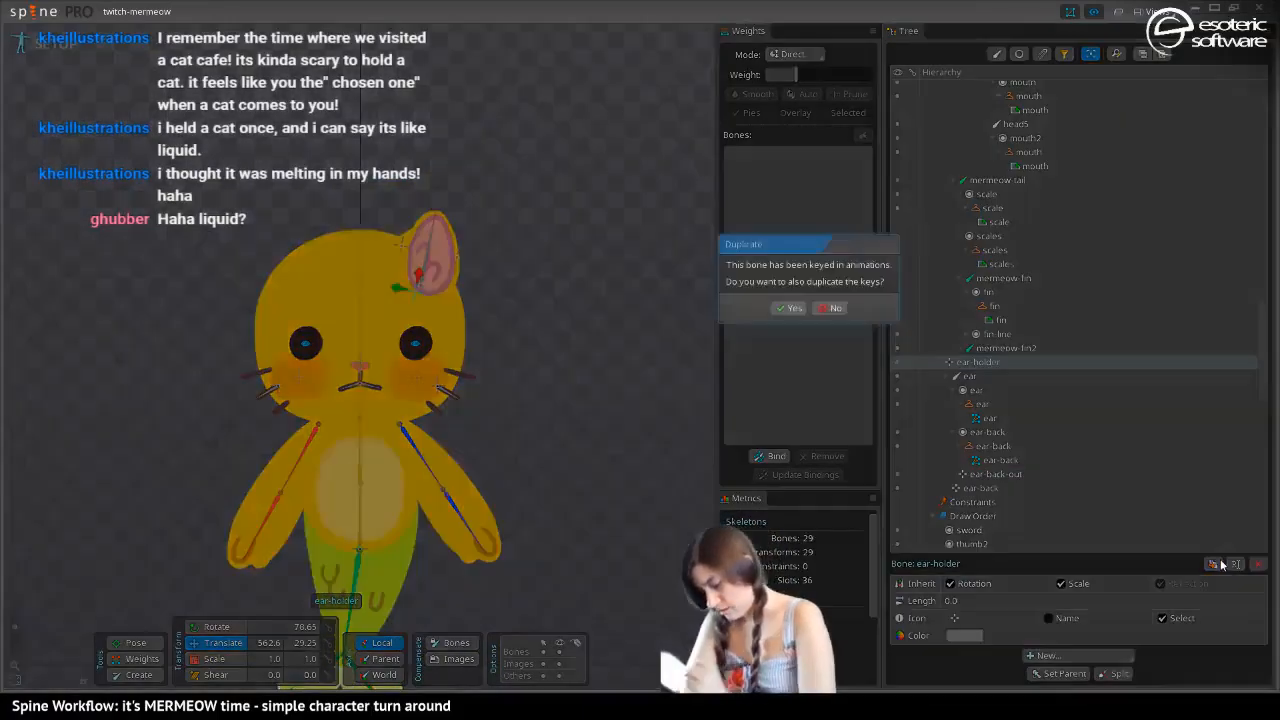
left_click(787, 305)
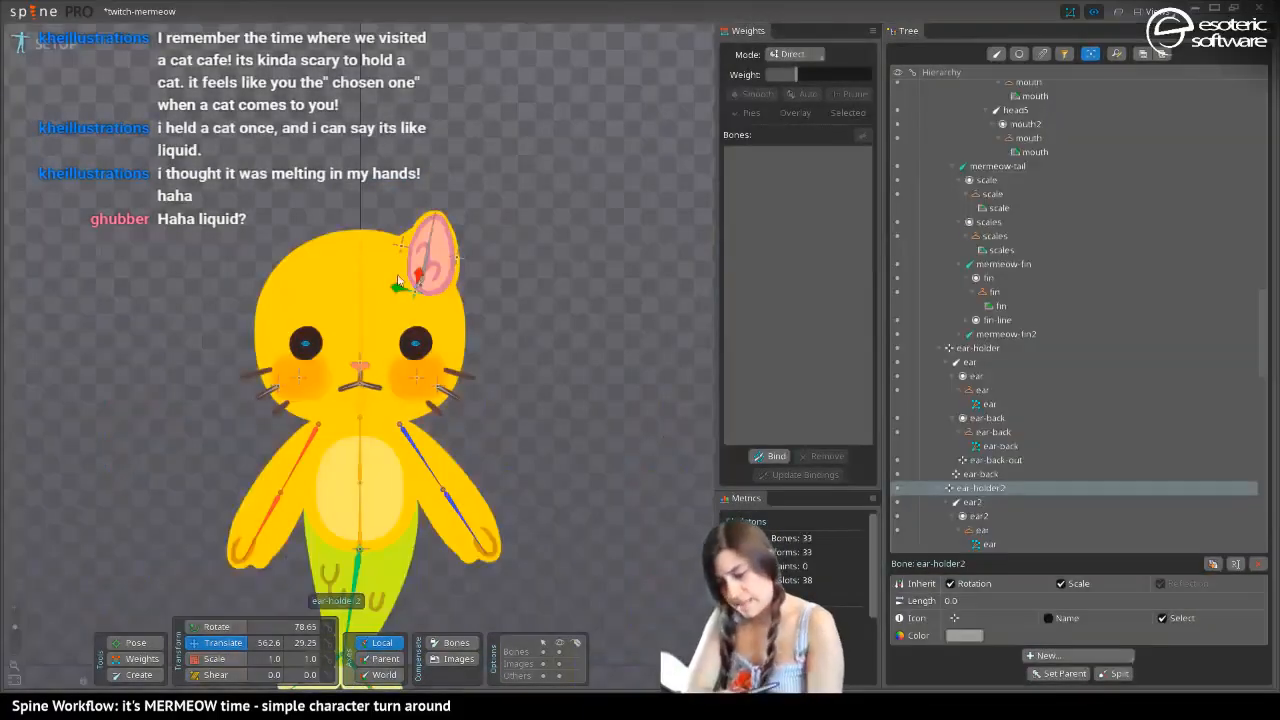
Move the duplicated ear-holder2 along the world X axis to -59.28 and mirror it with a Y scale of -1.0
left_click(384, 674)
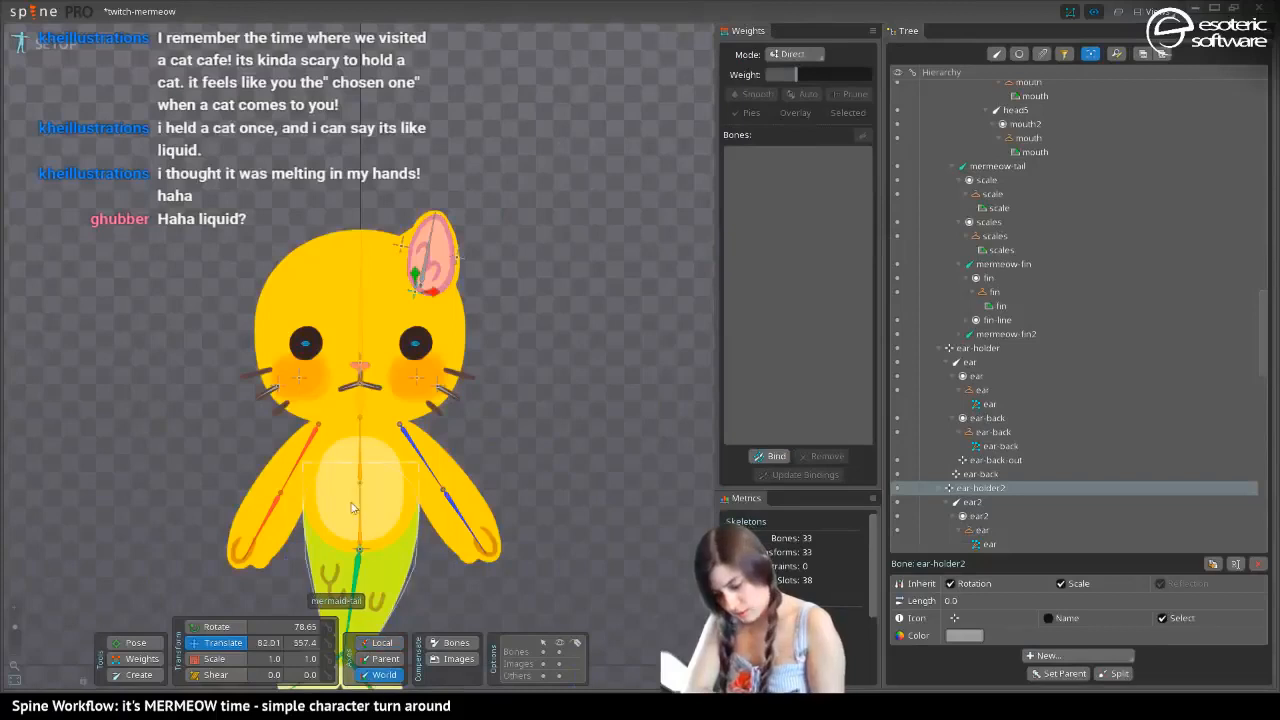
left_click_drag(430, 290, 340, 331)
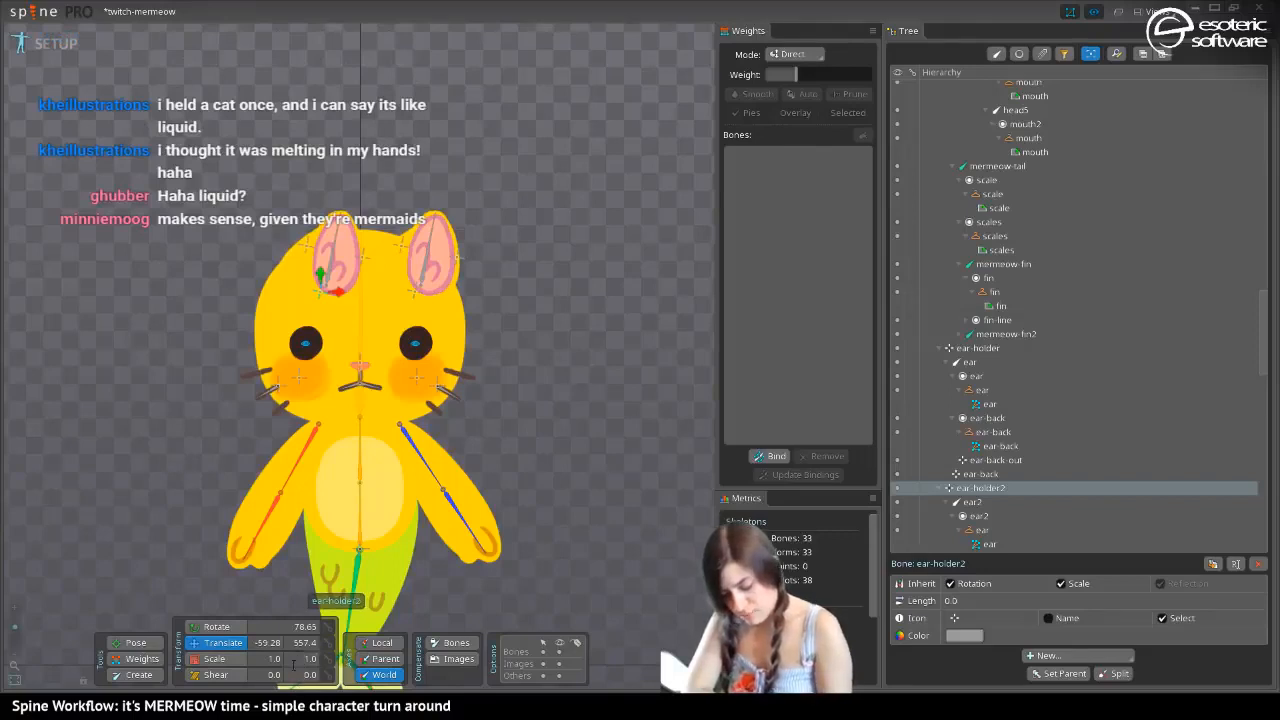
type("-")
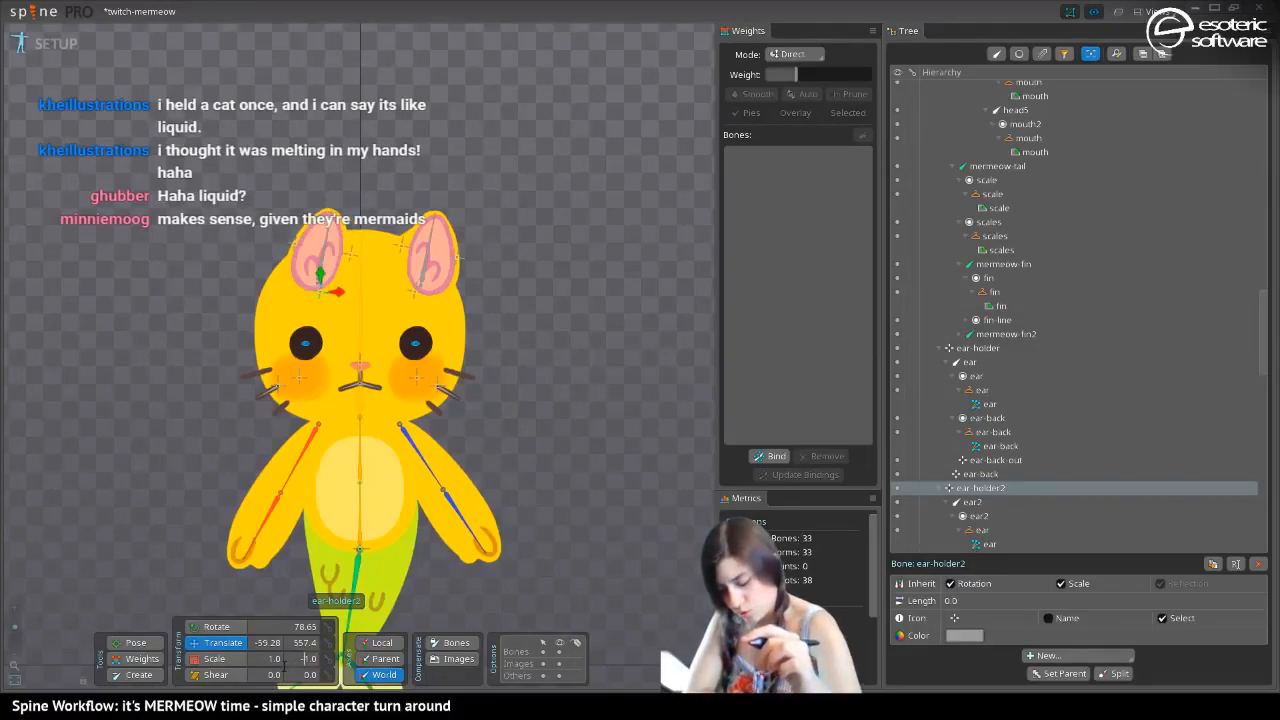
Rotate ear-holder2 to 104.38 and move it outward to world X about -85 so the second ear mirrors the first
left_click(214, 626)
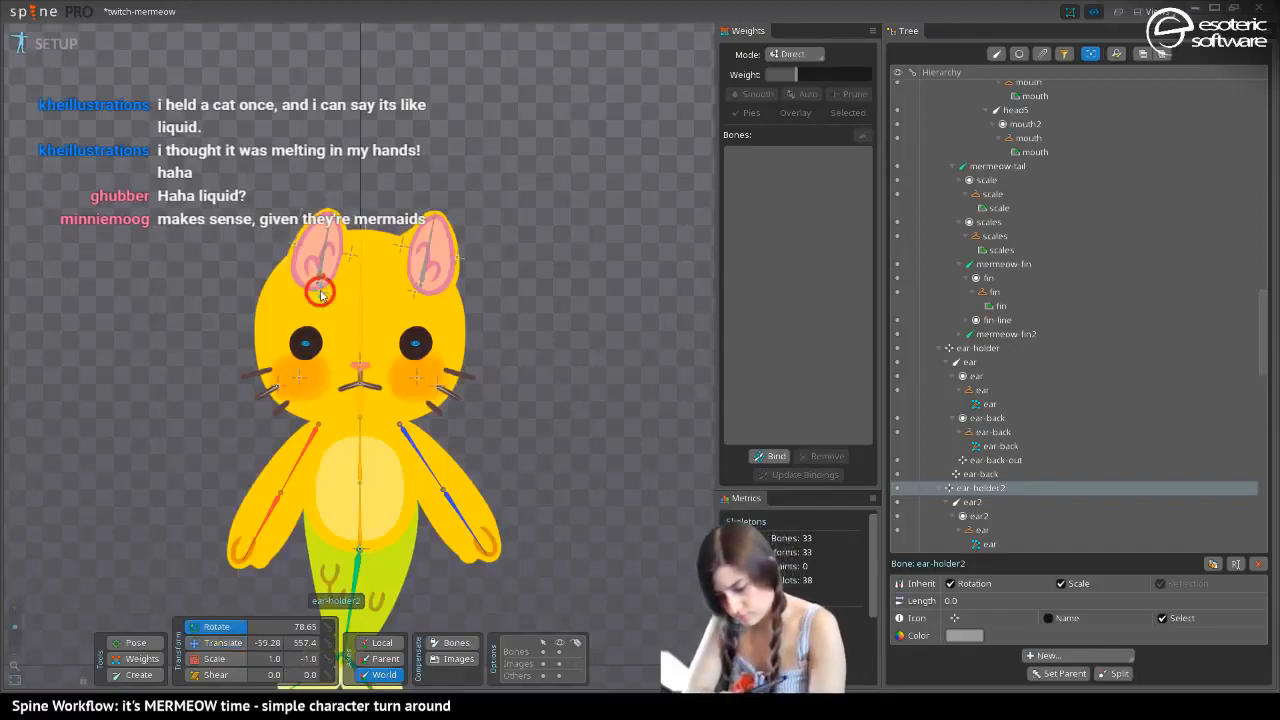
left_click_drag(321, 292, 316, 318)
left_click(215, 642)
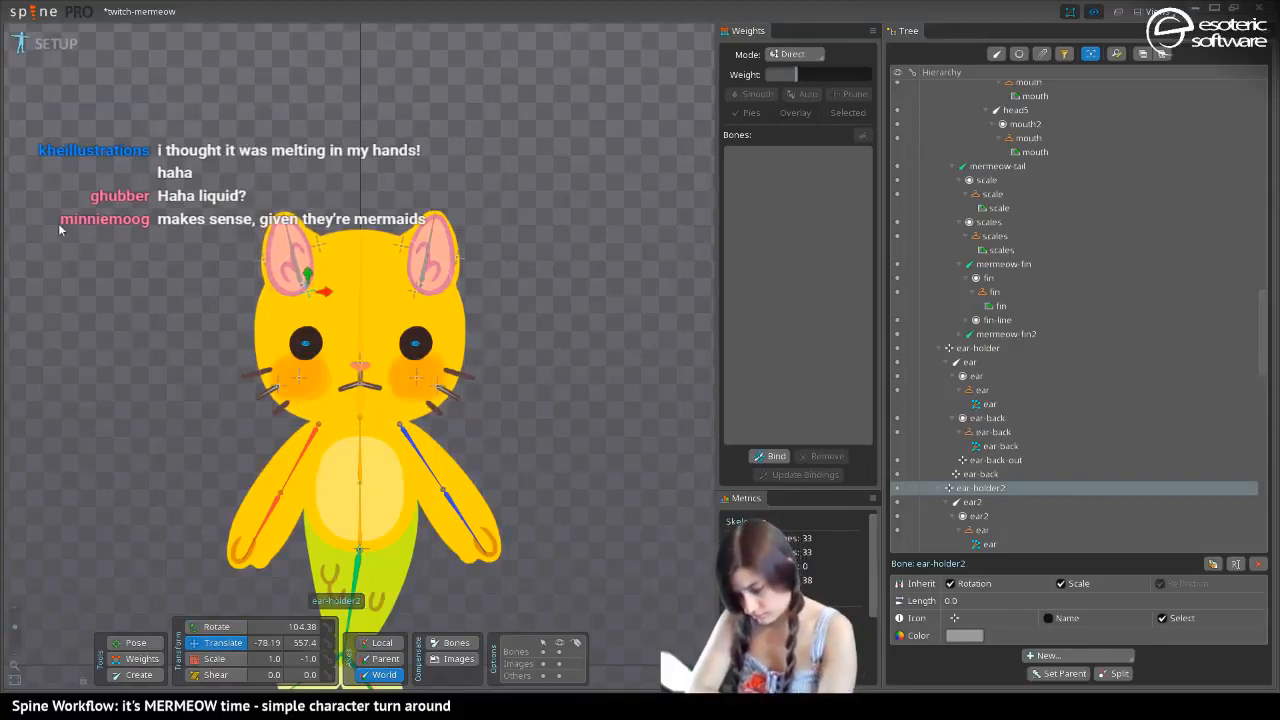
left_click_drag(318, 290, 317, 320)
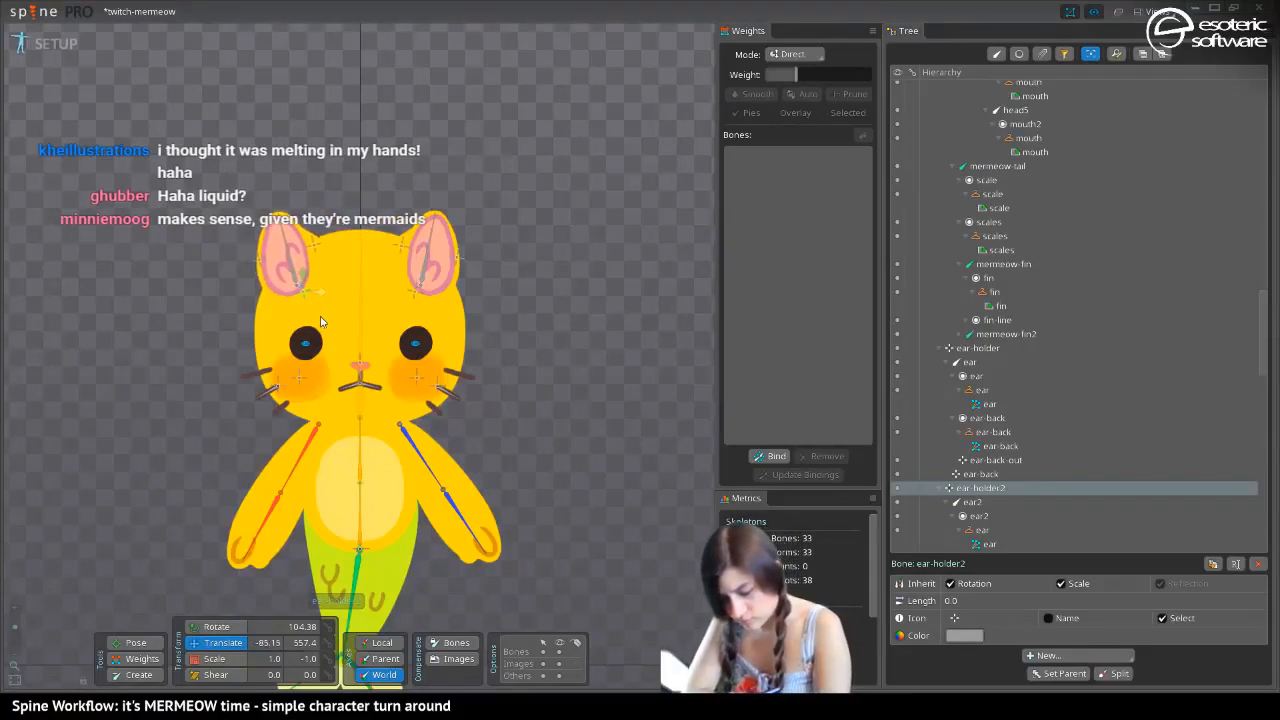
left_click(211, 418)
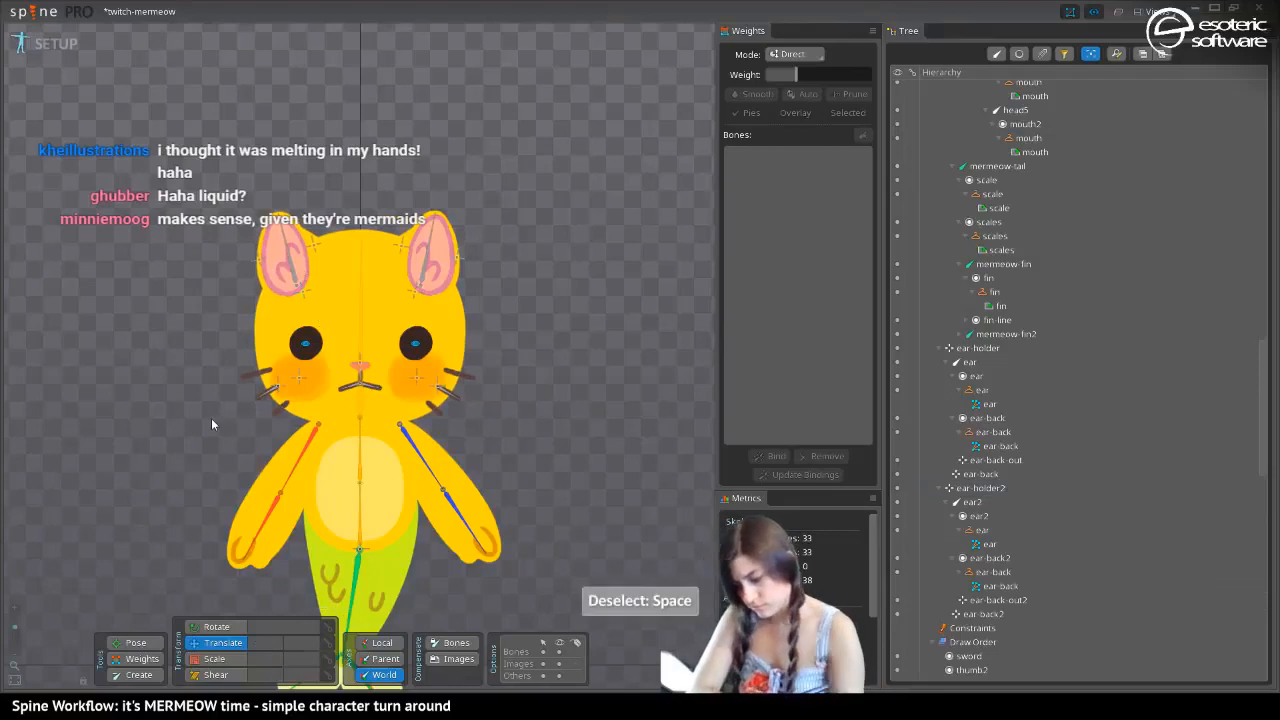
Align the face bones under the new ear: move eye2 outward to X about -86 and nudge cheek2 and whiskers-base2 inward
left_click(305, 346)
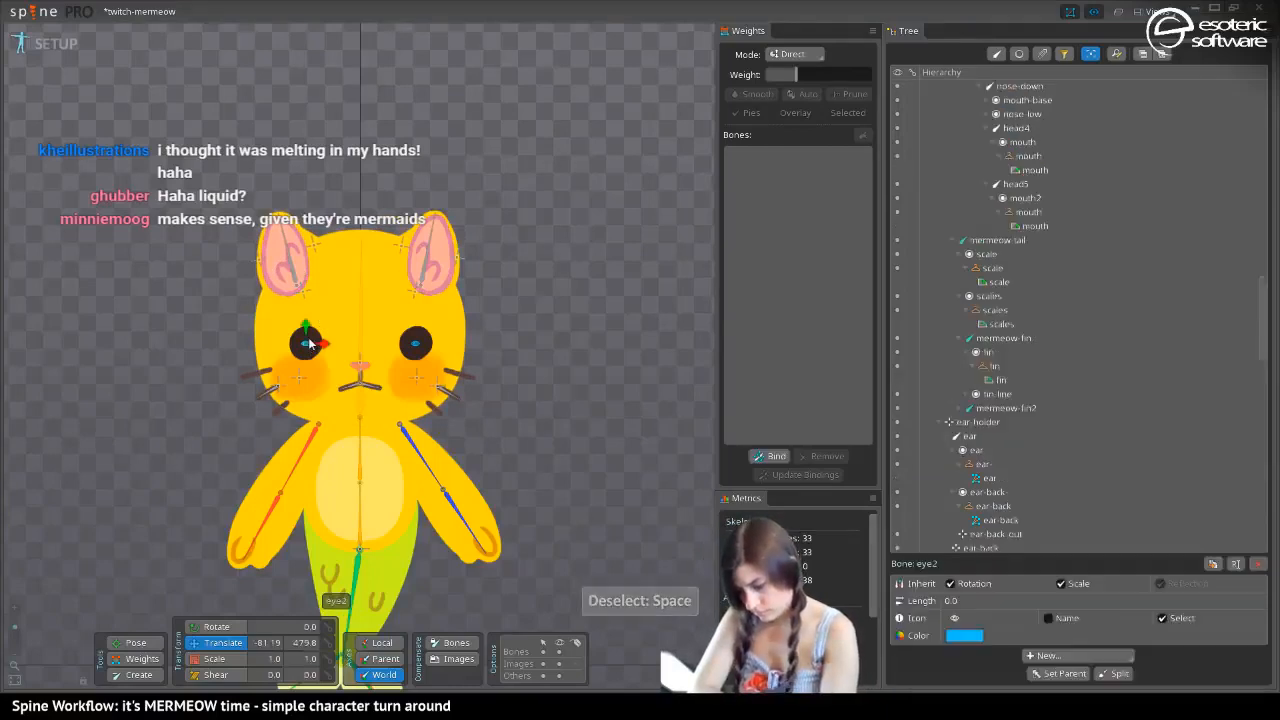
left_click_drag(318, 347, 313, 347)
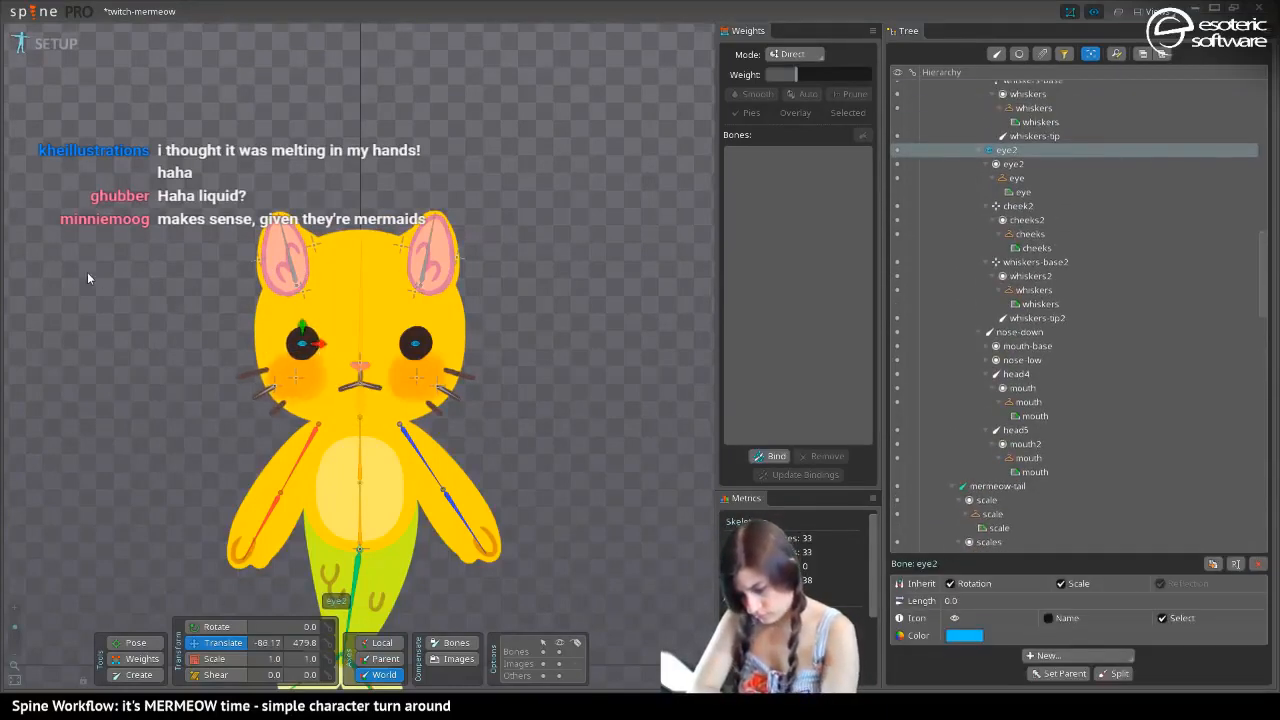
left_click(322, 388)
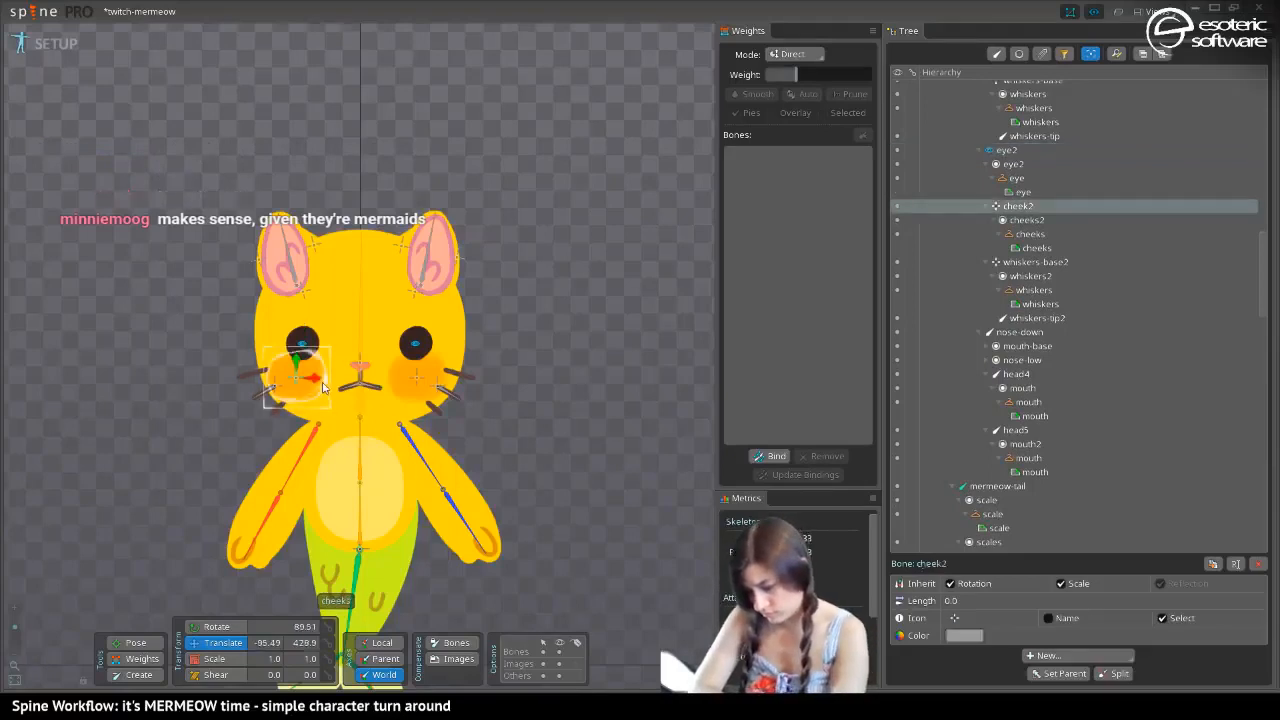
left_click(292, 386)
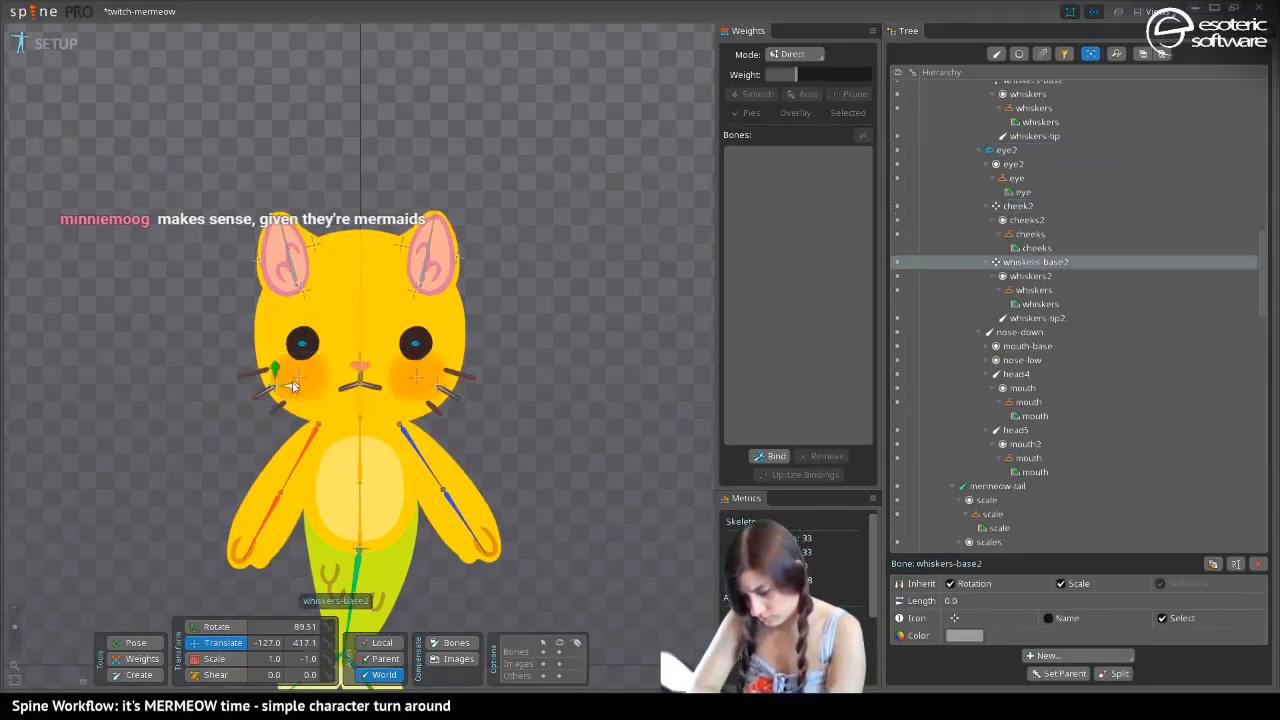
left_click_drag(292, 386, 297, 386)
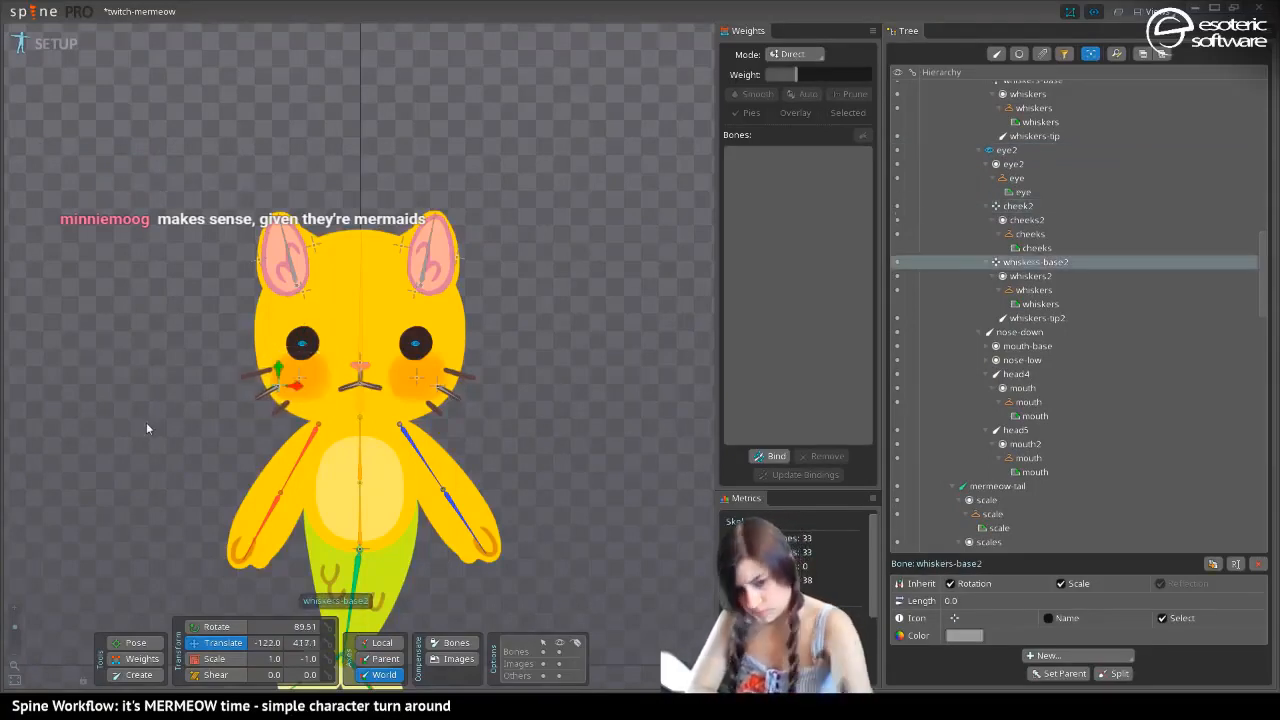
key("space")
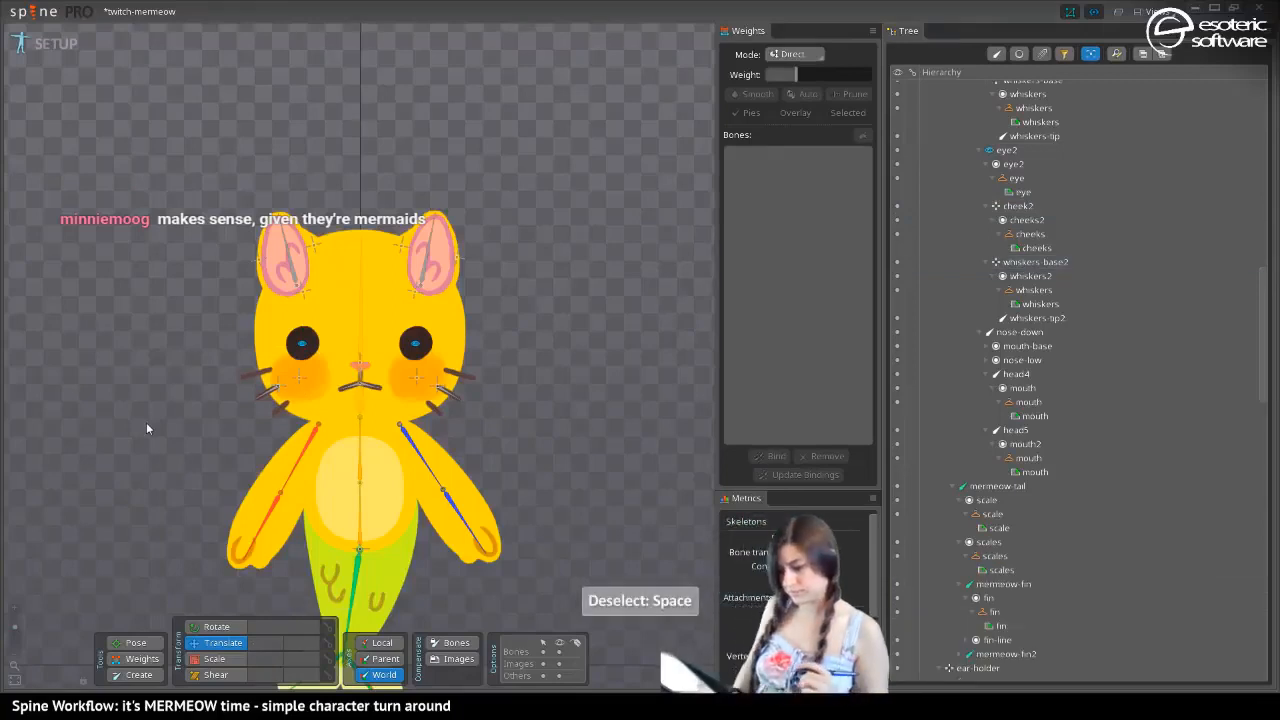
With the bones hidden, move whiskers-base2 to world X -115.1 and cheek2 to world X -85.54, and save the project
left_click(561, 641)
left_click_drag(189, 437, 171, 234)
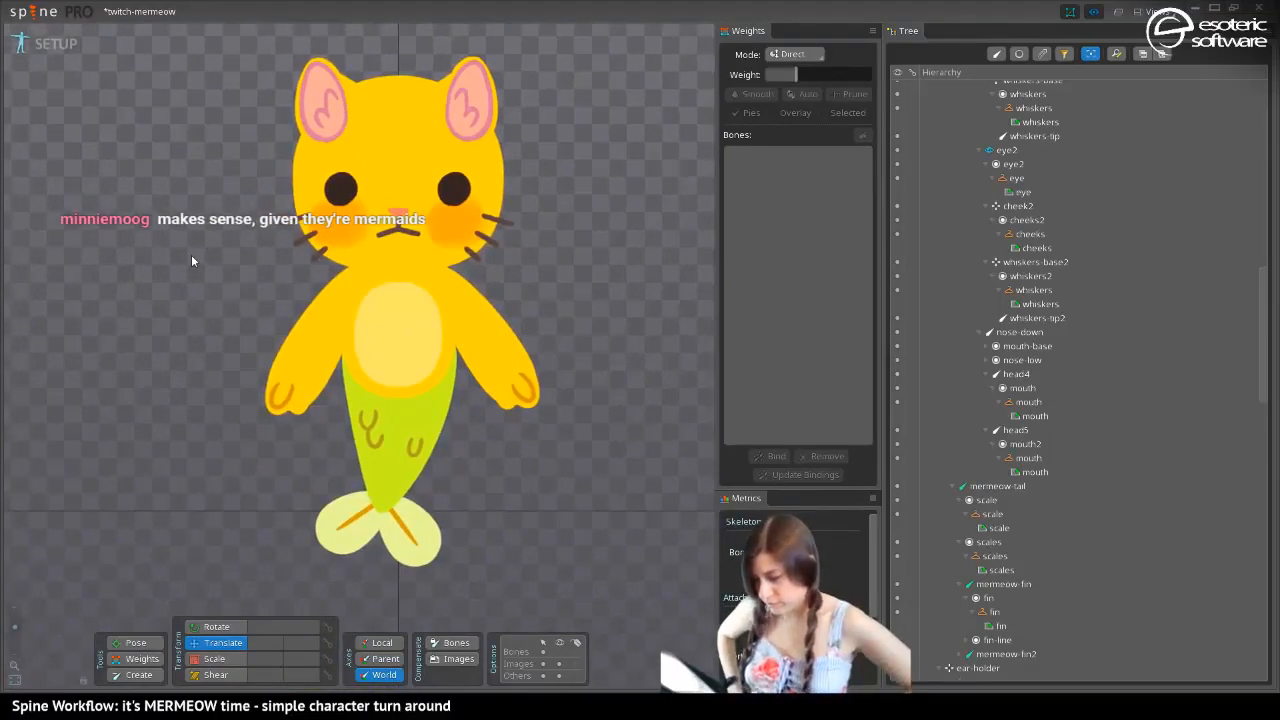
left_click(320, 236)
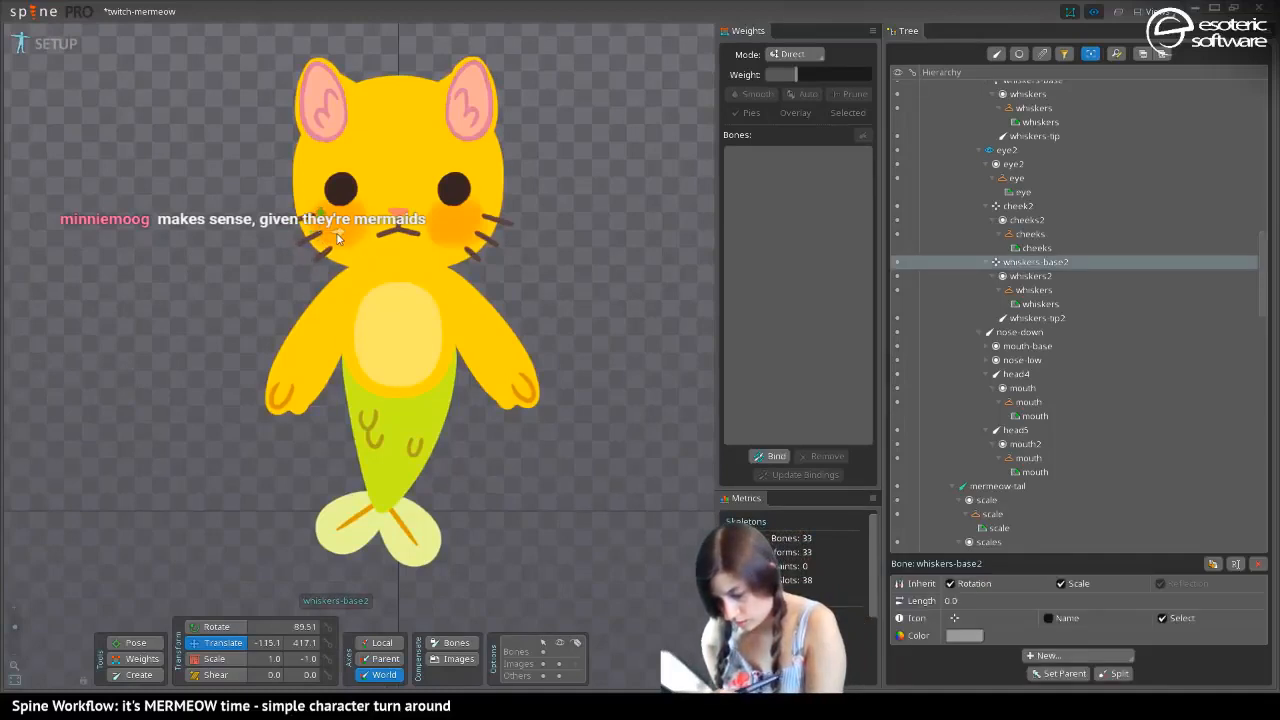
left_click(340, 226)
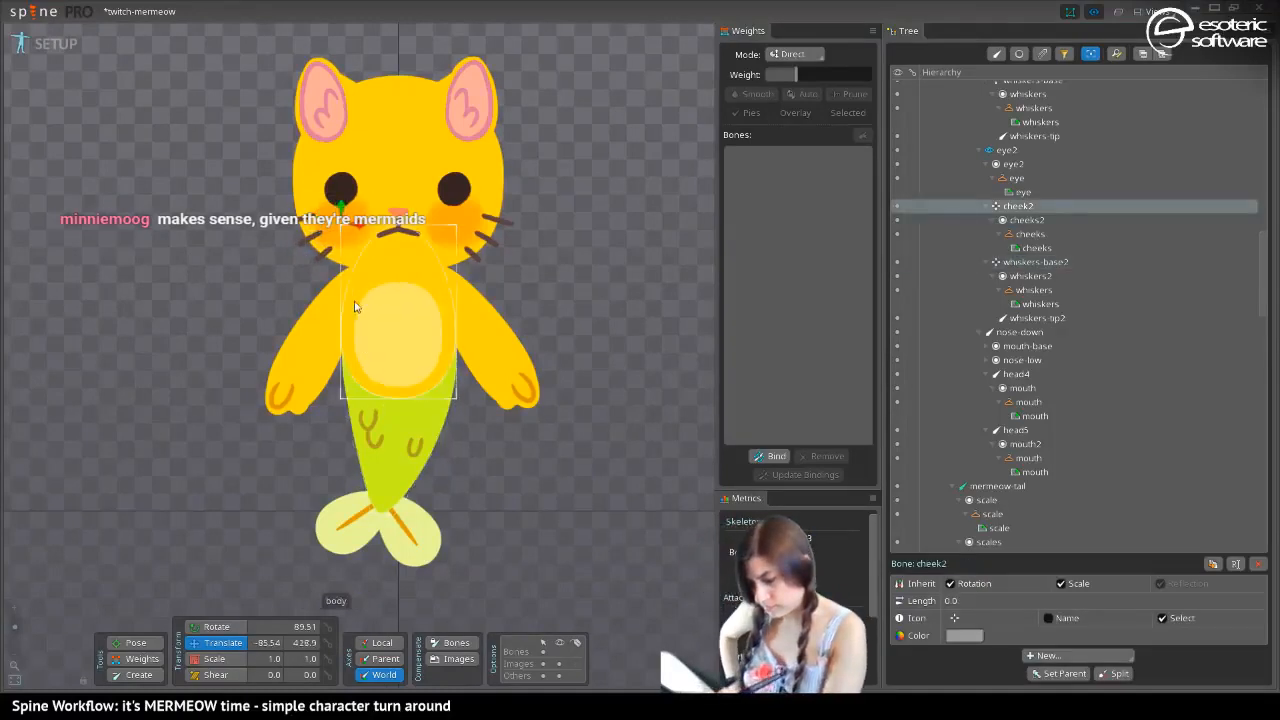
key("ctrl+s")
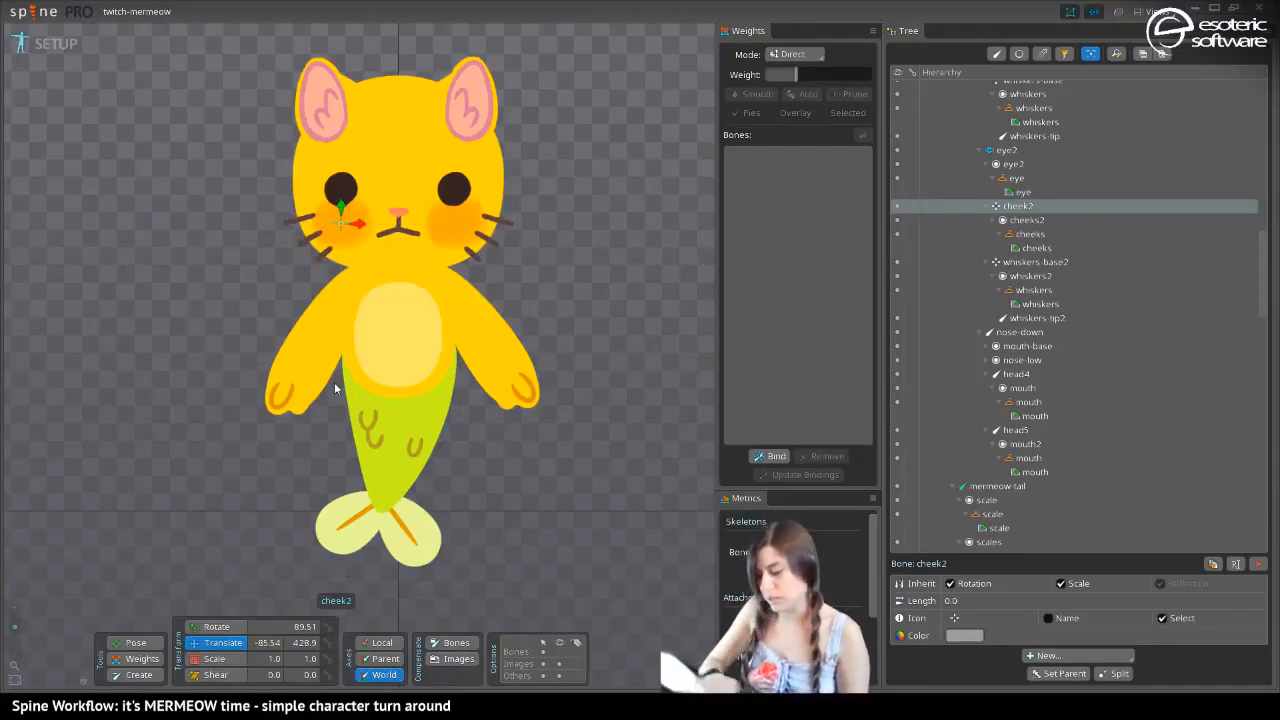
Compare ear-holder2 with ear-holder, set ear-holder2's world X to -82.1, and save the project
key("ctrl+s")
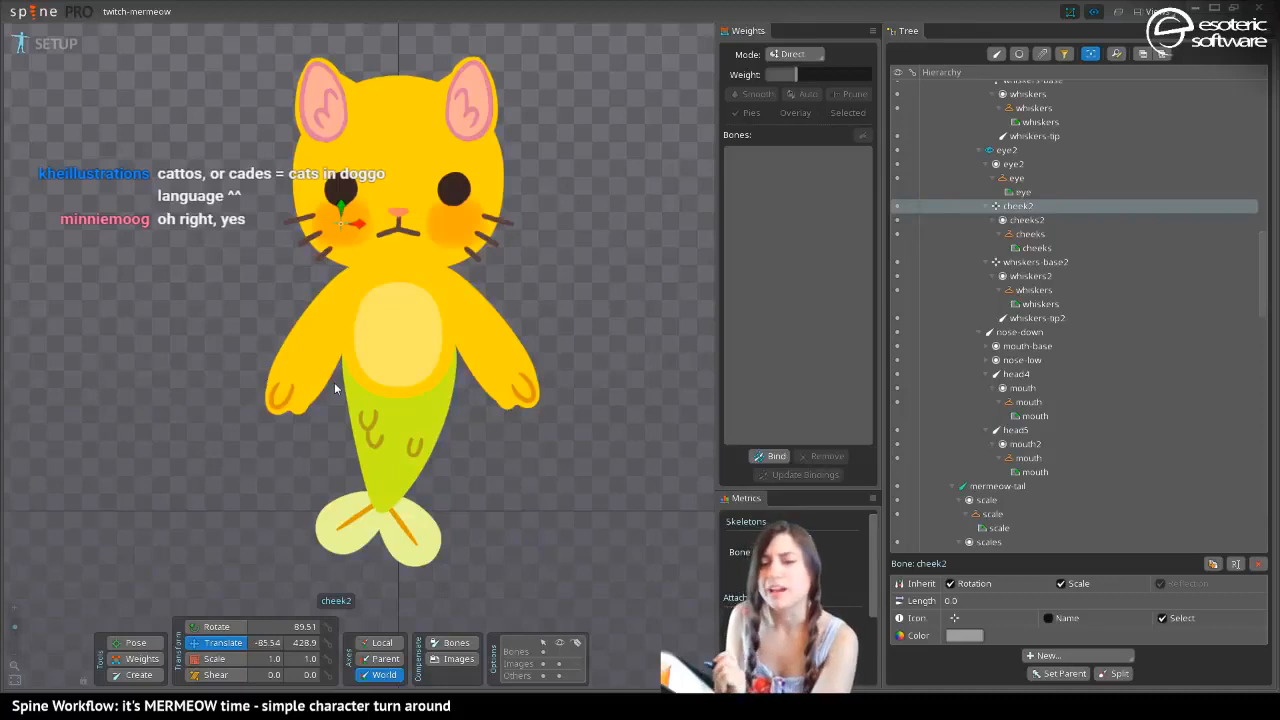
left_click_drag(239, 178, 295, 234)
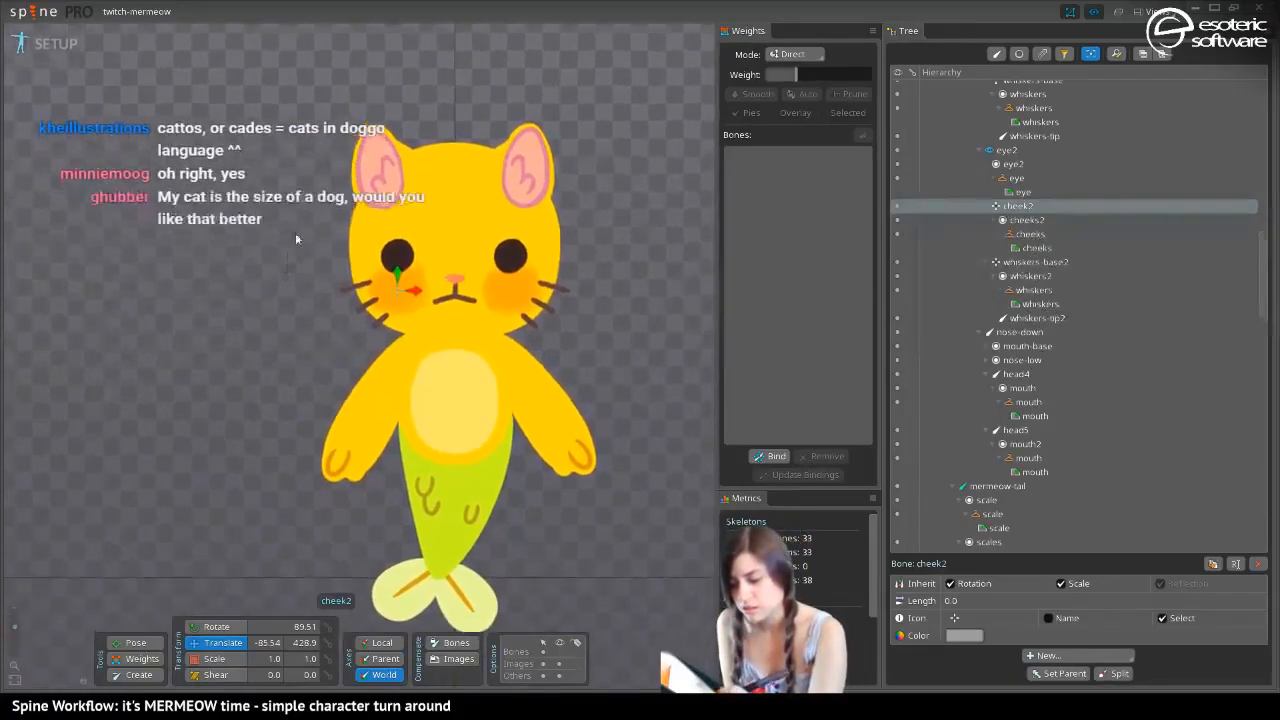
left_click(401, 191)
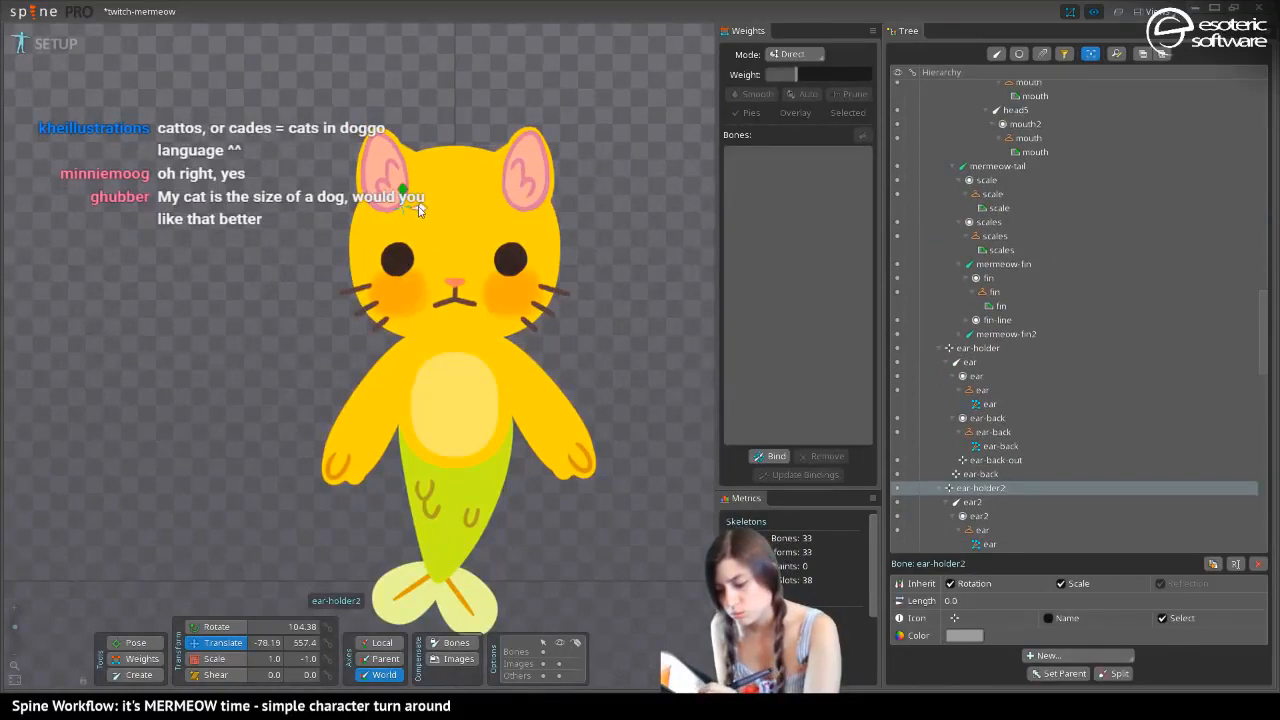
left_click_drag(420, 211, 412, 208)
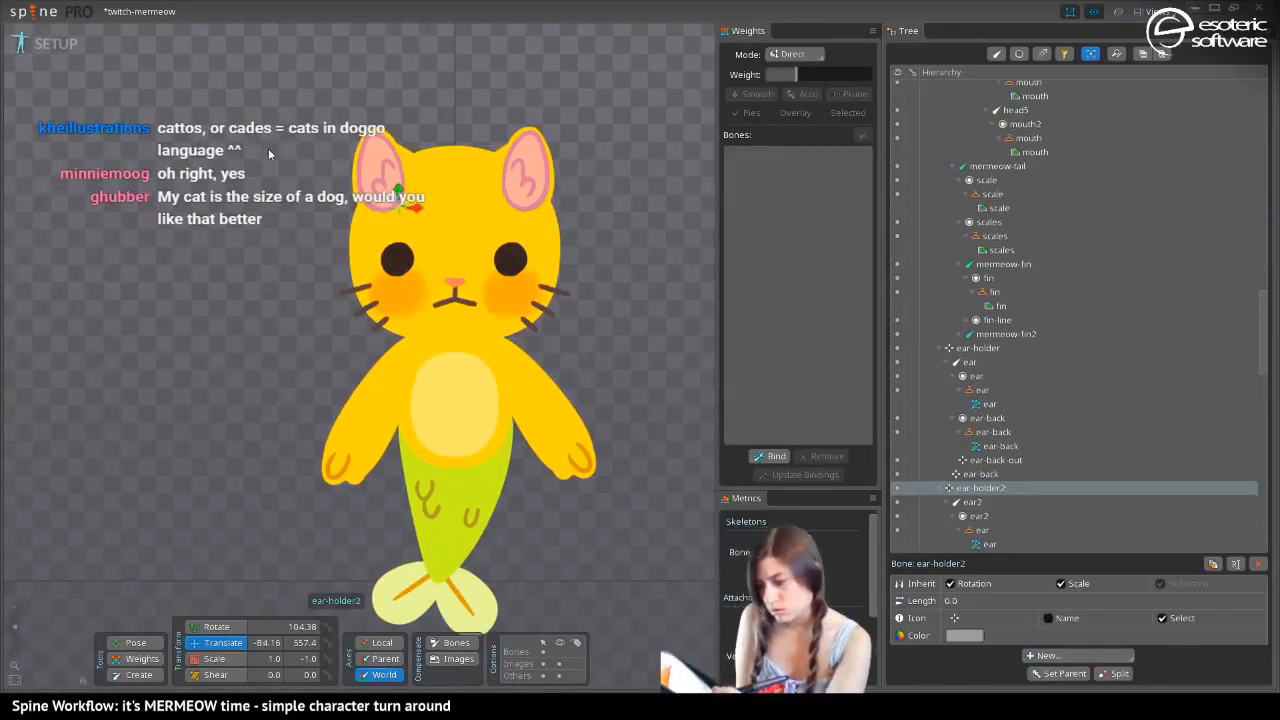
left_click(509, 198)
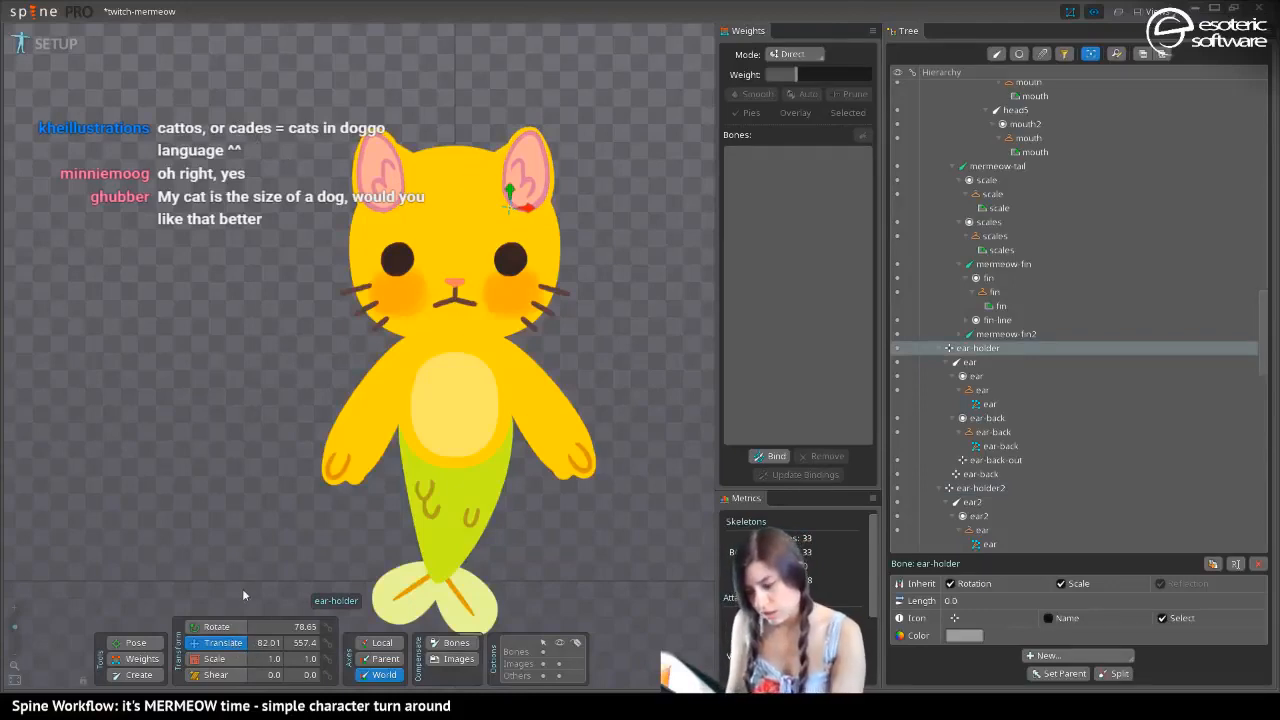
left_click(406, 204)
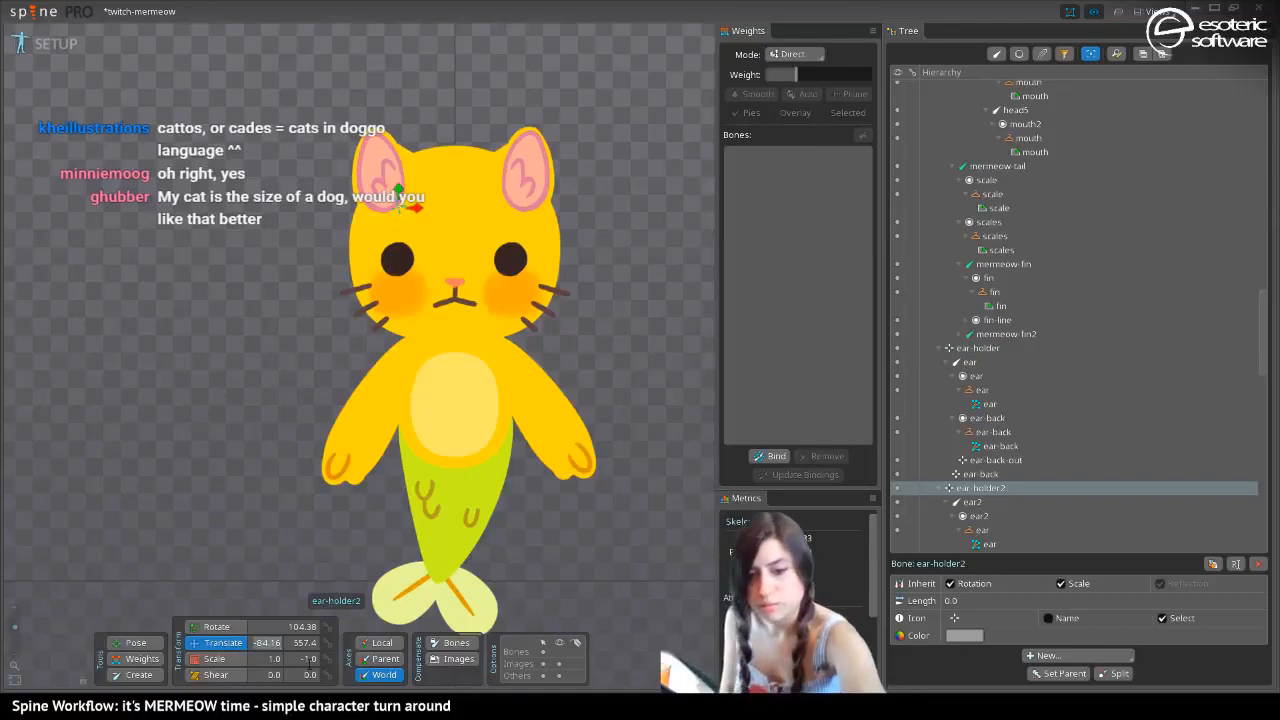
type("-8")
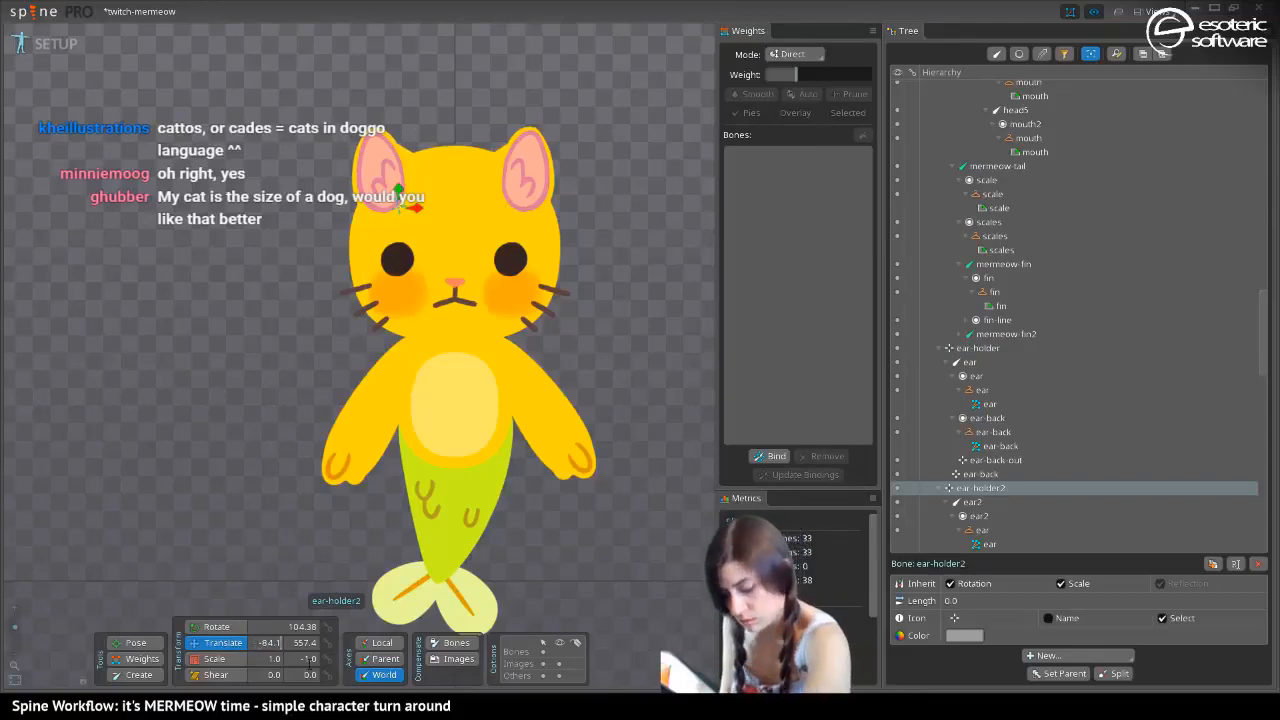
type("2")
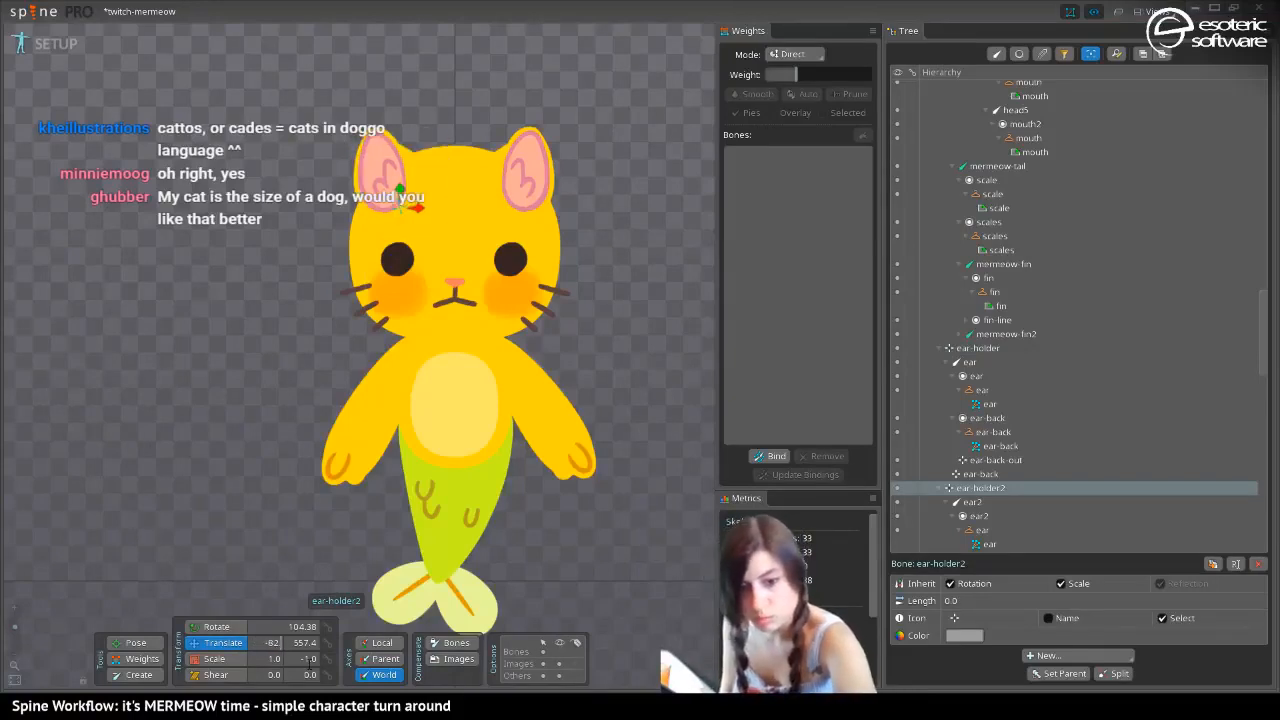
type(".1")
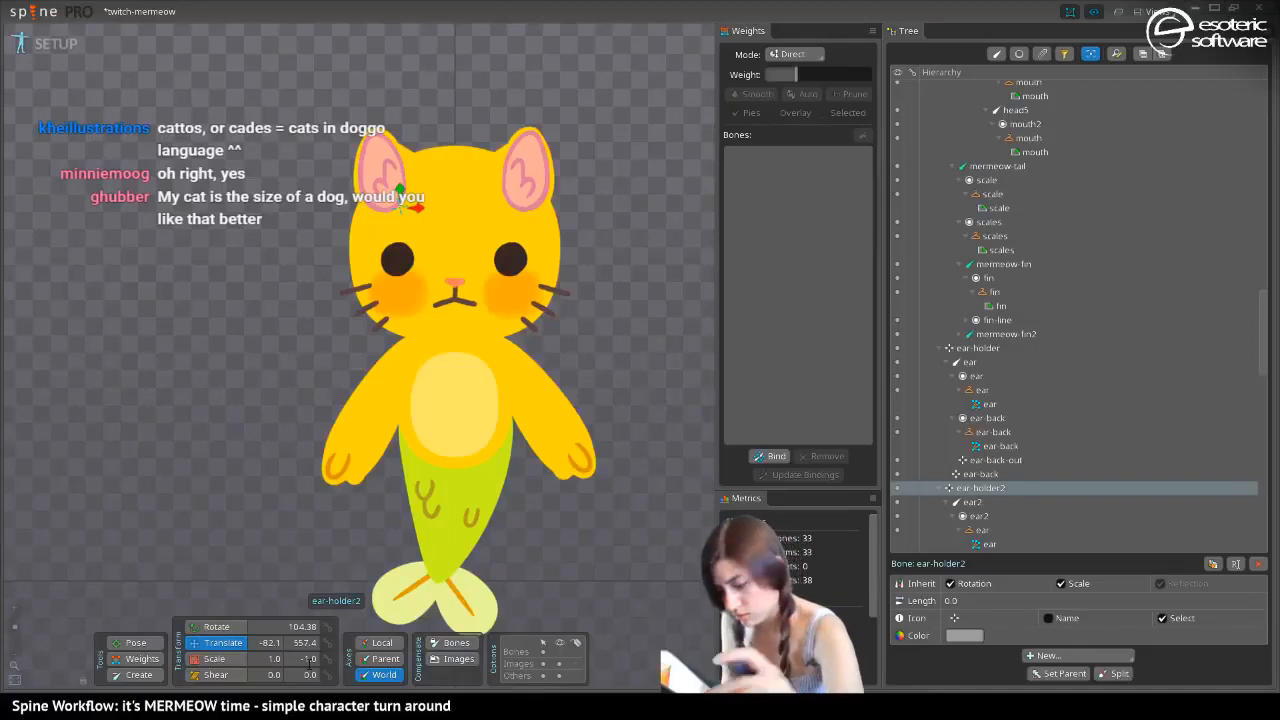
key("space")
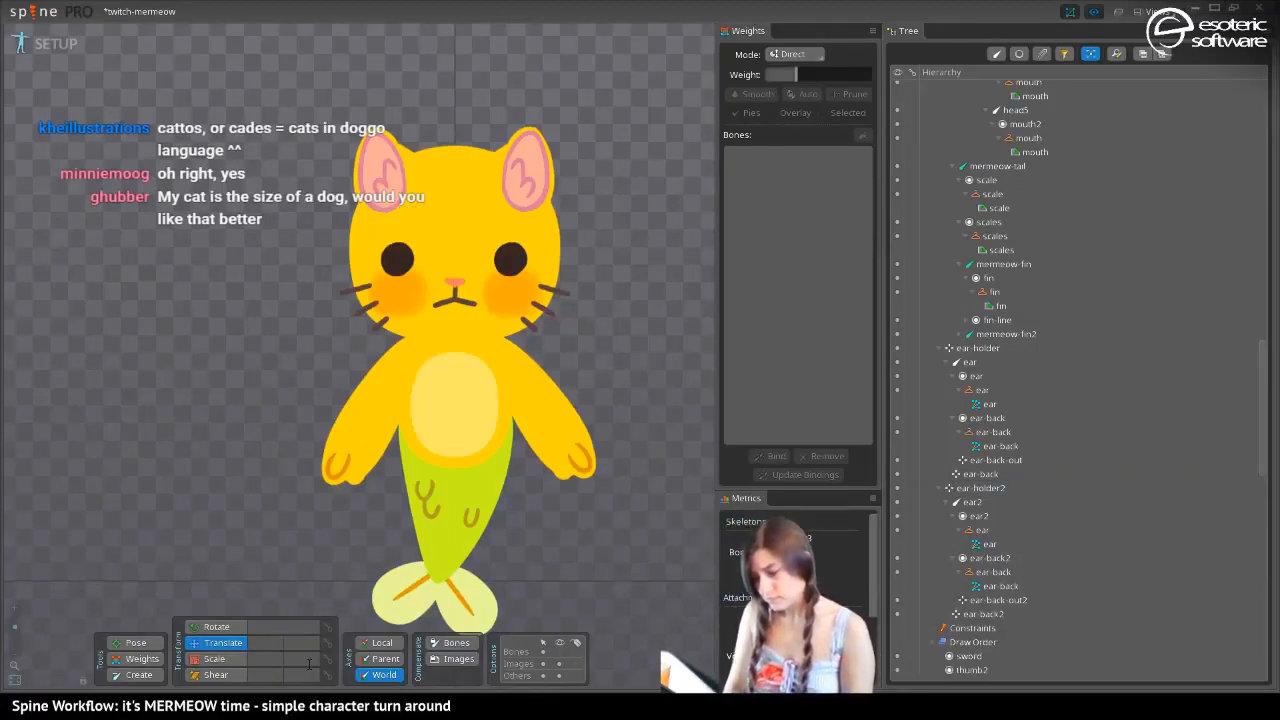
key("ctrl+s")
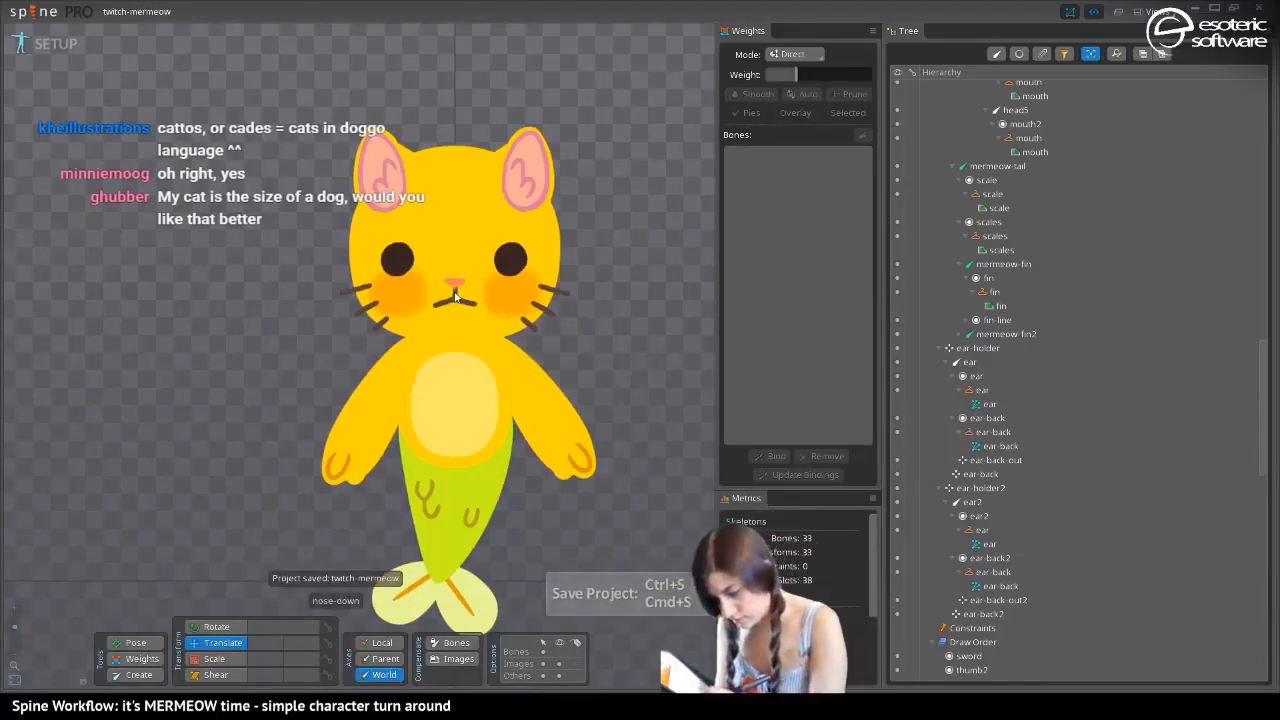
Select the nose-low attachment under nose-down and shift it along the world X axis to about -0.72, centring it above the mouth
scroll(375, 303, "up", 12)
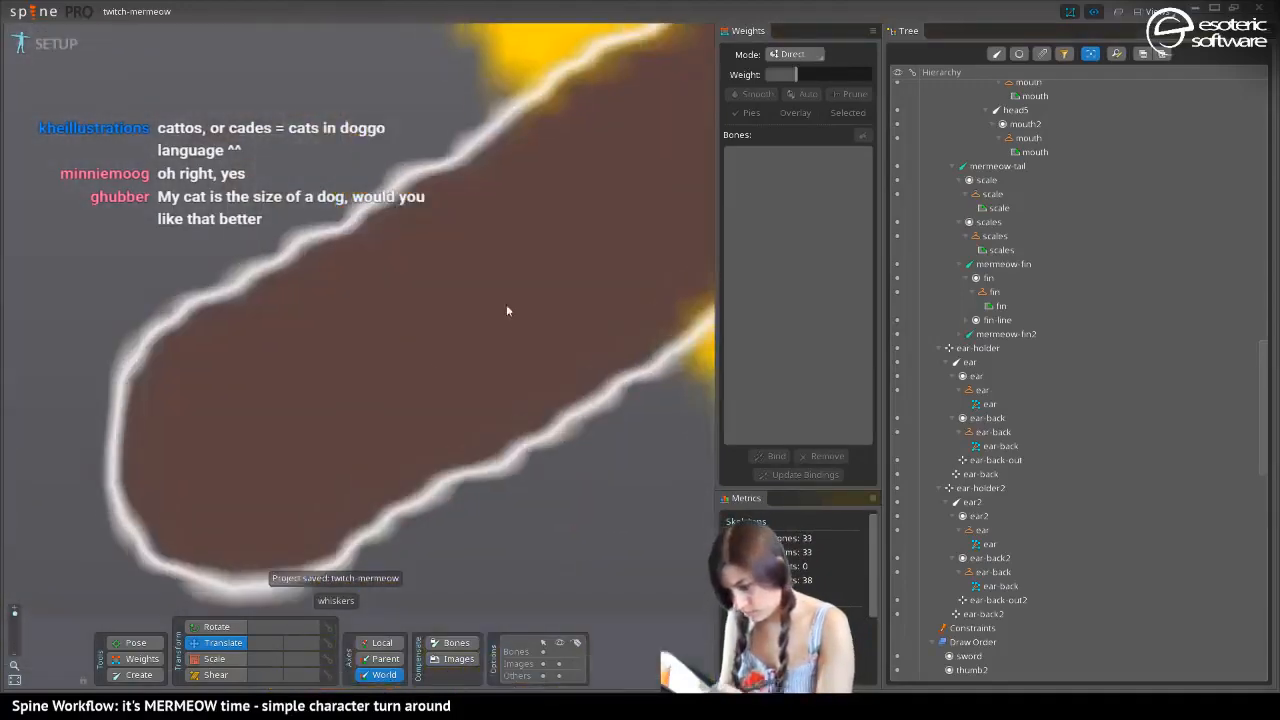
left_click_drag(506, 304, 54, 509)
left_click_drag(540, 340, 100, 580)
left_click_drag(626, 374, 109, 589)
scroll(389, 362, "down", 8)
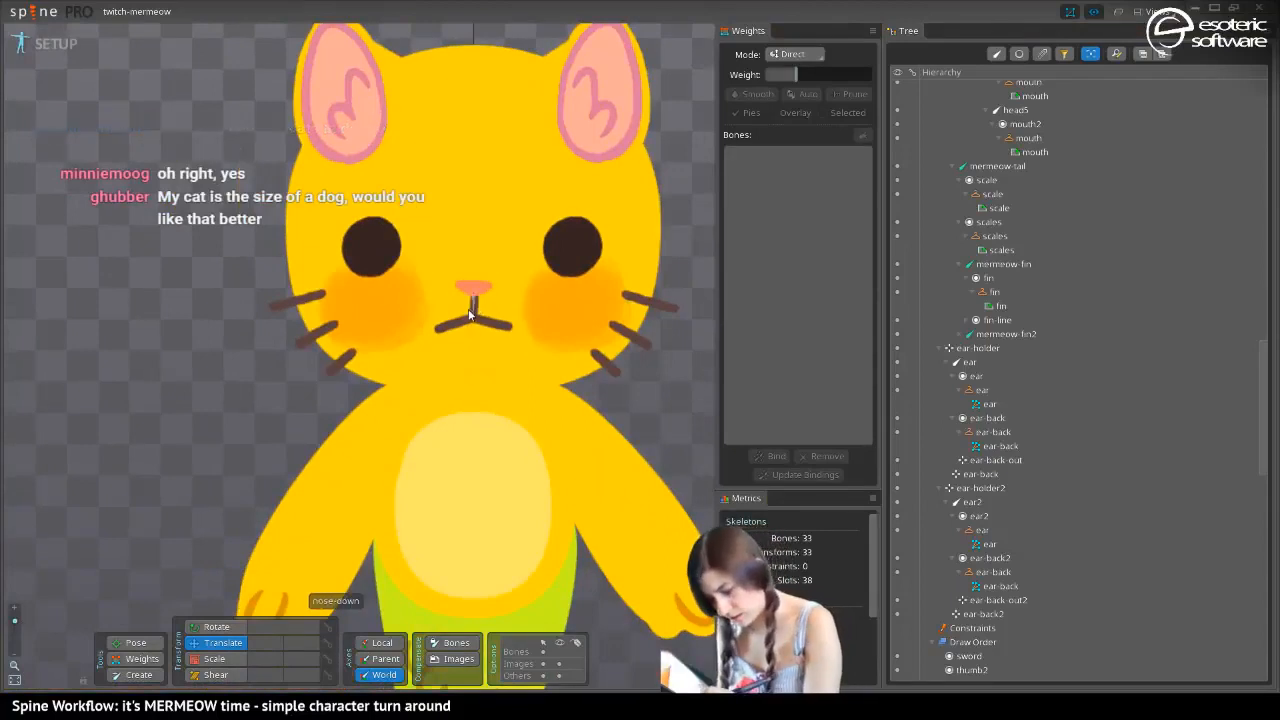
left_click(474, 316)
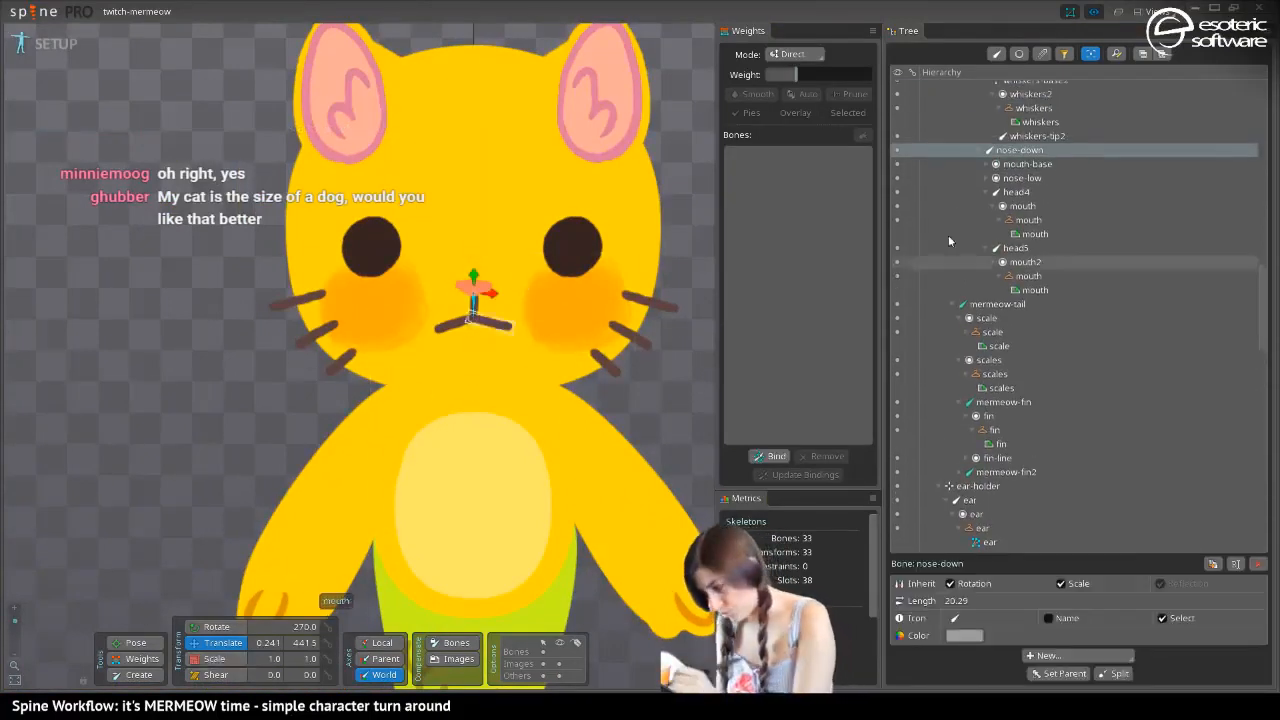
left_click(1013, 165)
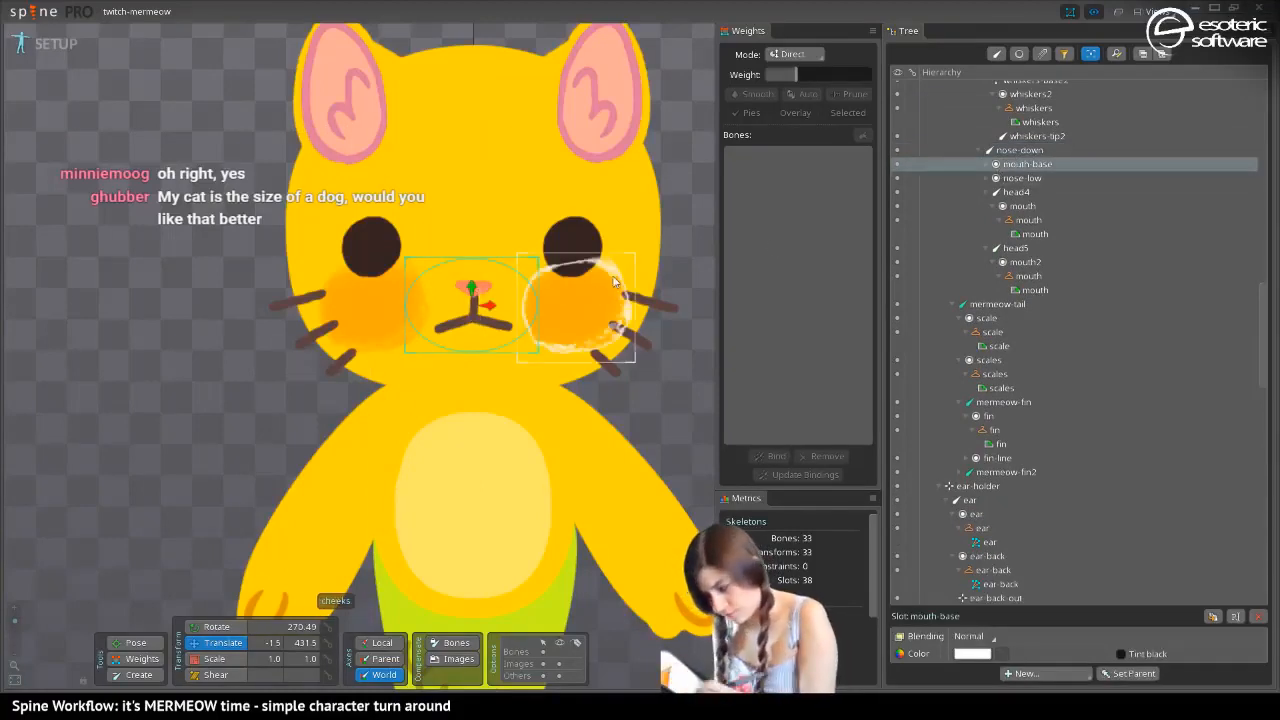
left_click(990, 178)
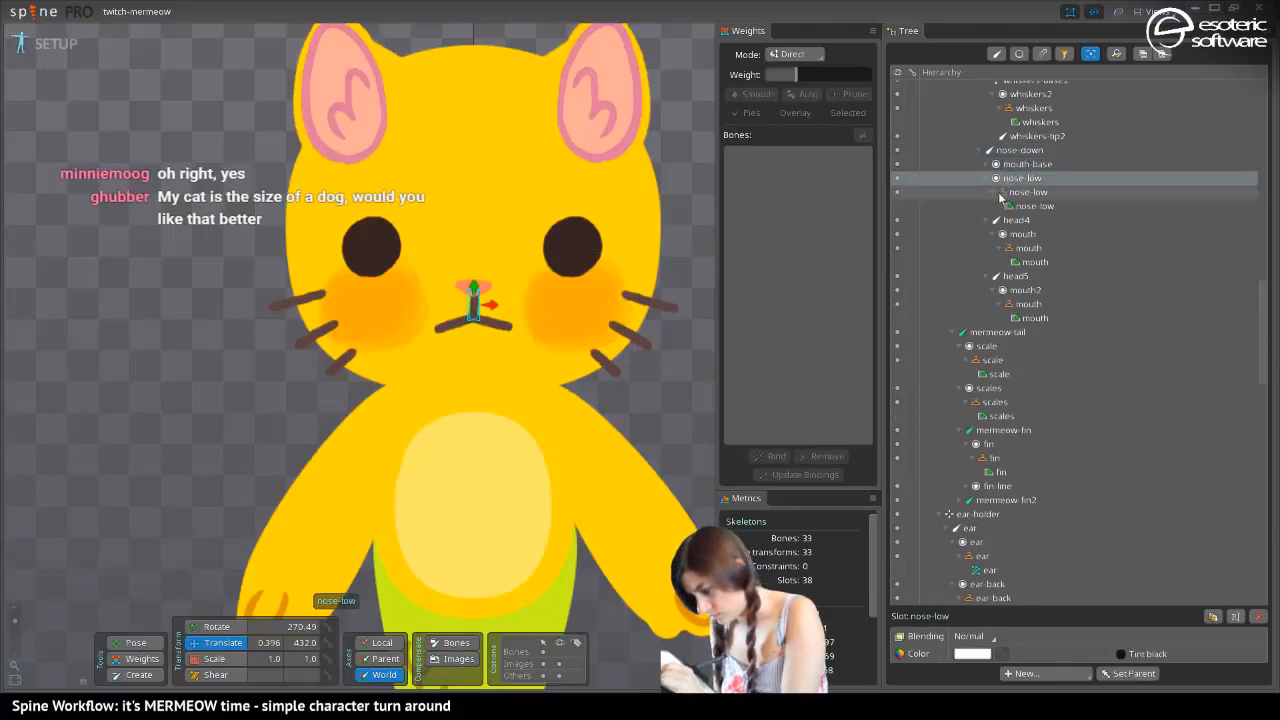
left_click(1025, 192)
left_click_drag(492, 307, 490, 308)
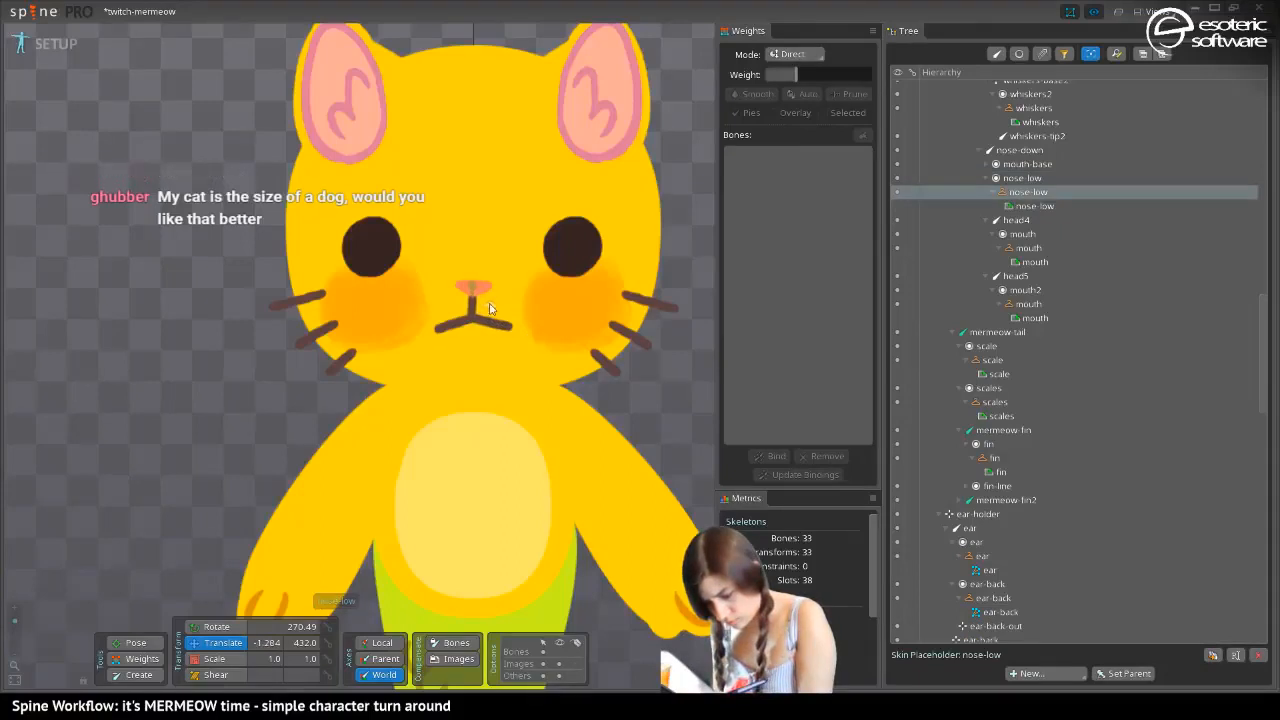
key("space")
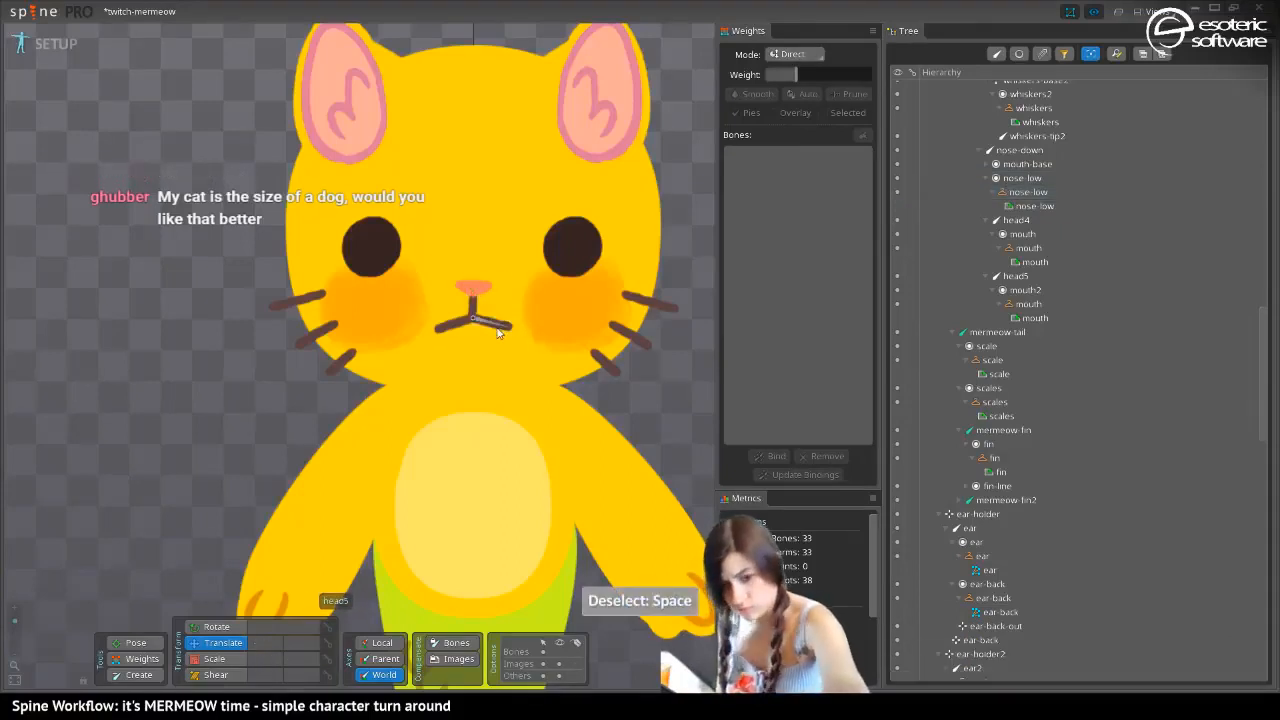
Copy the transform of the yellow skin's nose-low attachment and paste it onto nose-low in the dark grey skin
key("period")
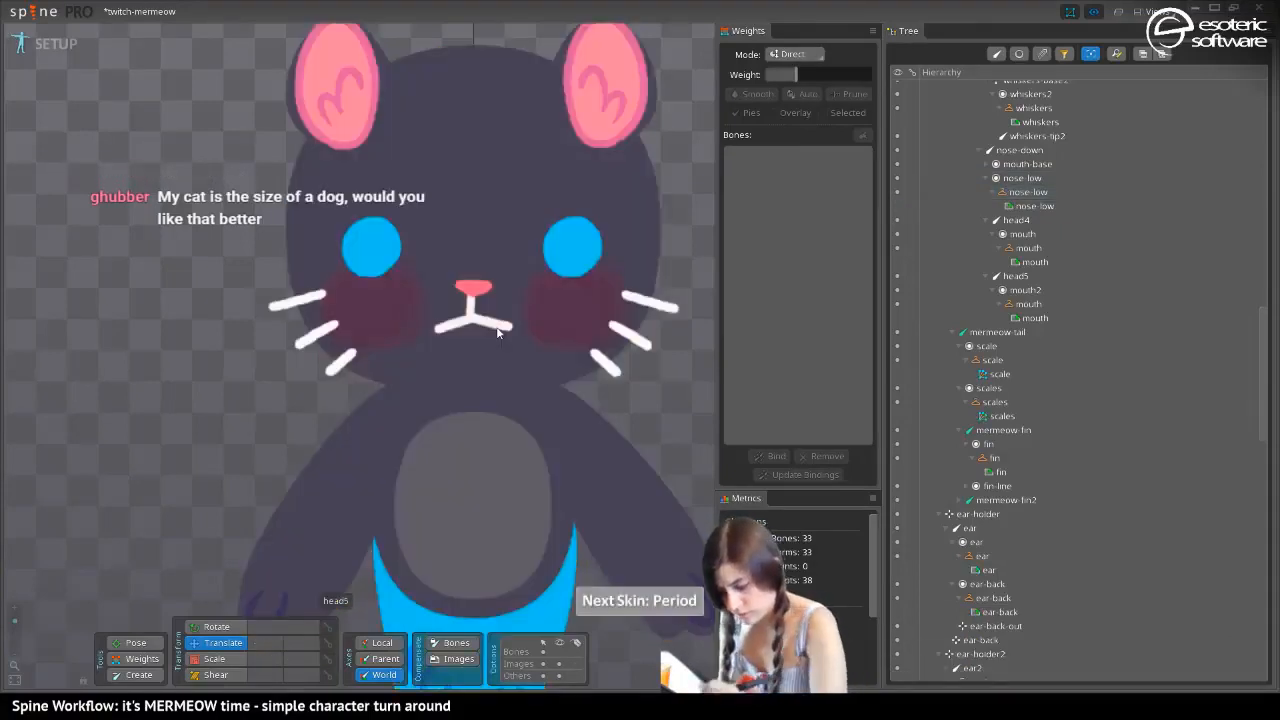
key("comma")
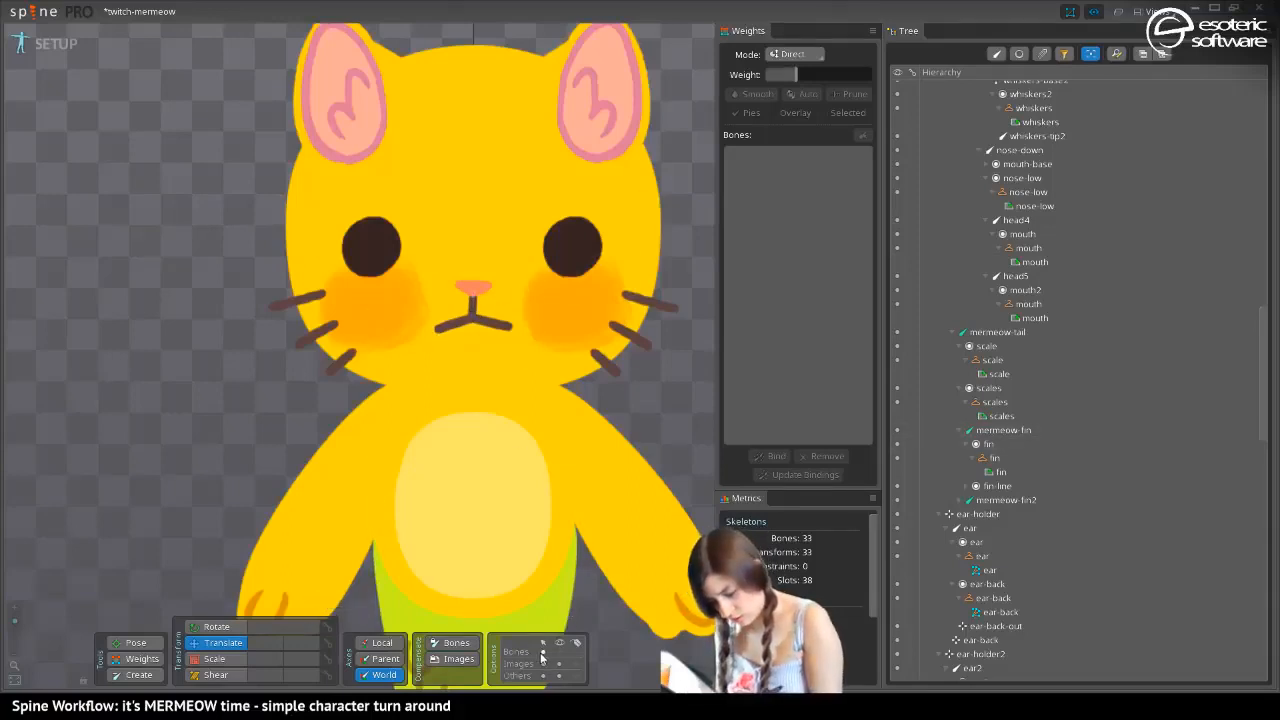
left_click(475, 318)
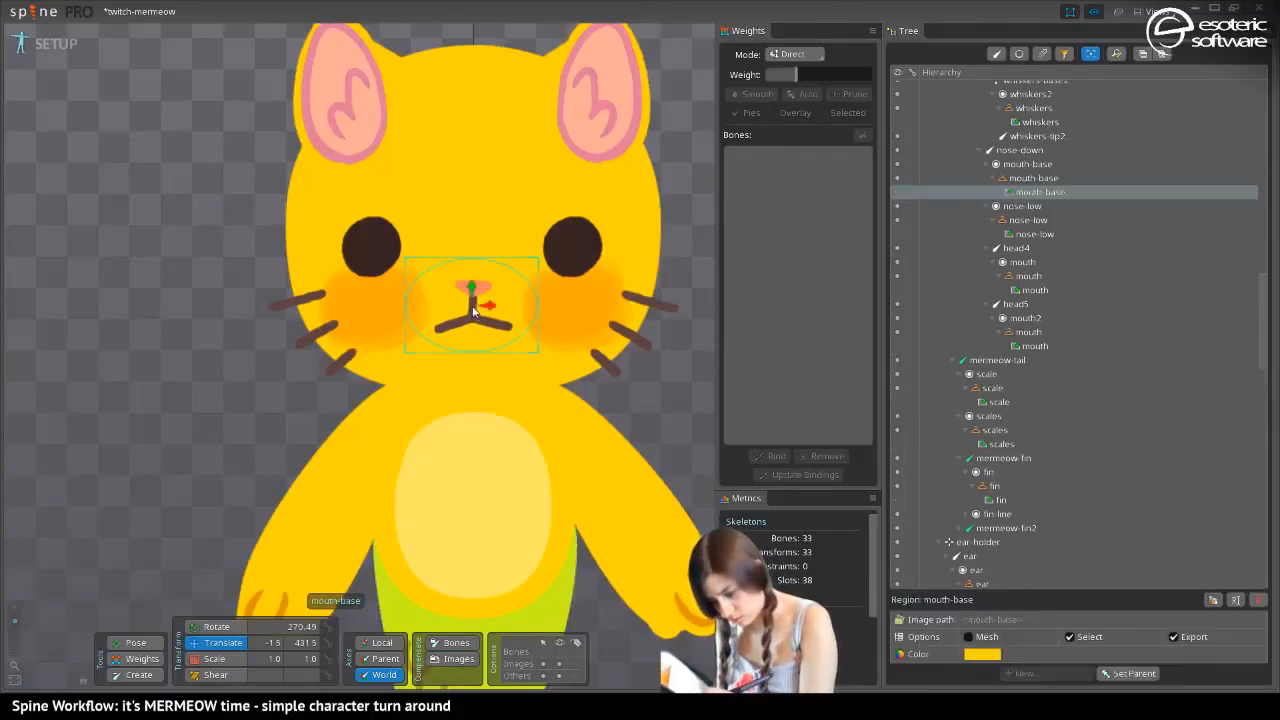
key("space")
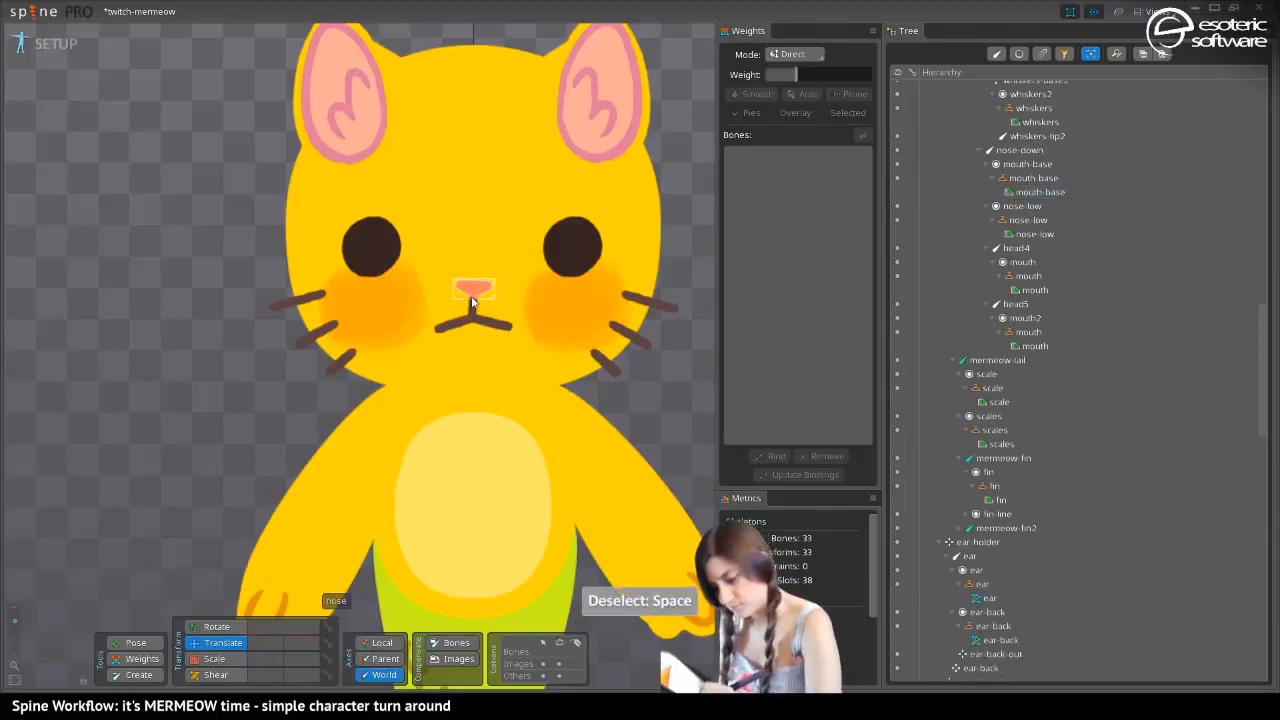
left_click(472, 312)
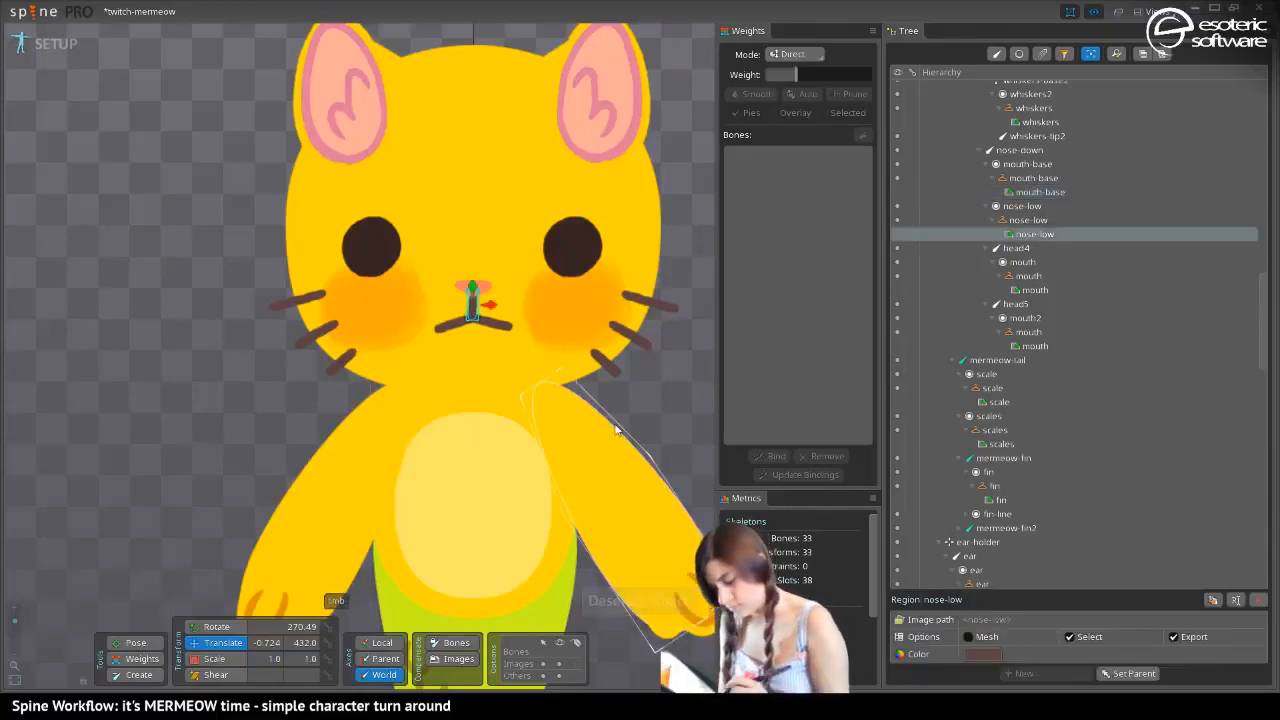
key("ctrl+c")
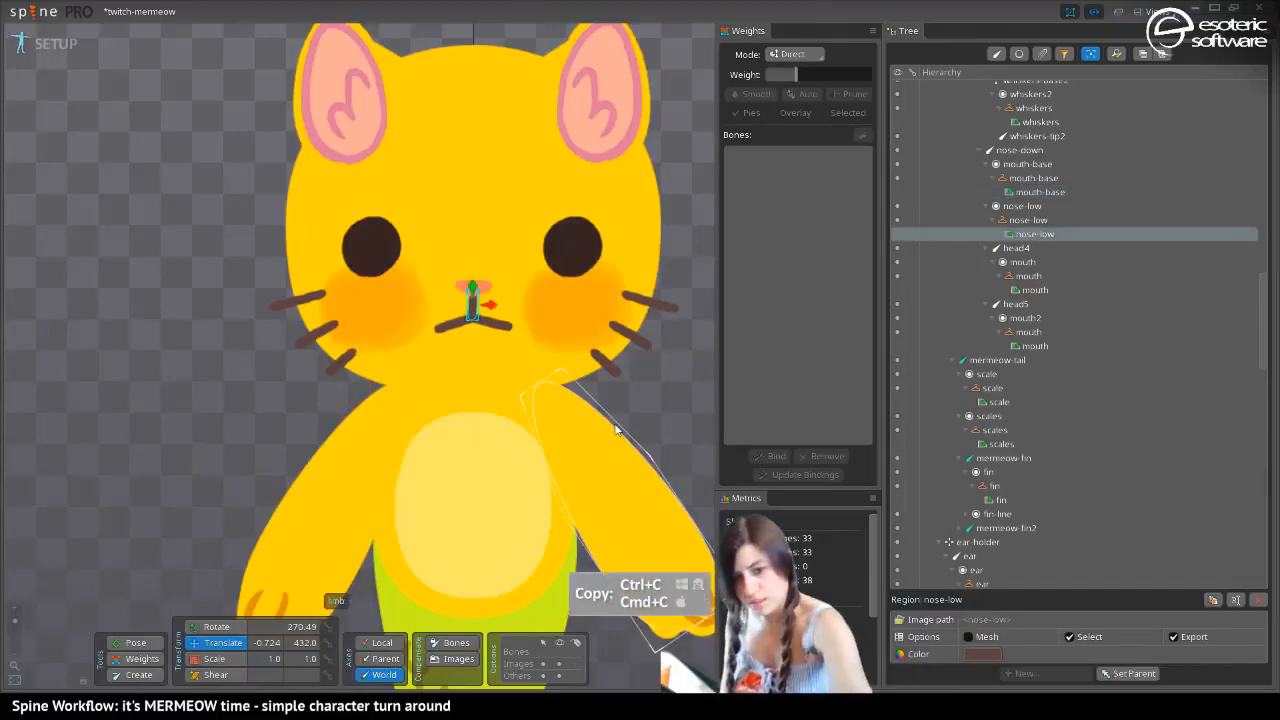
key("period")
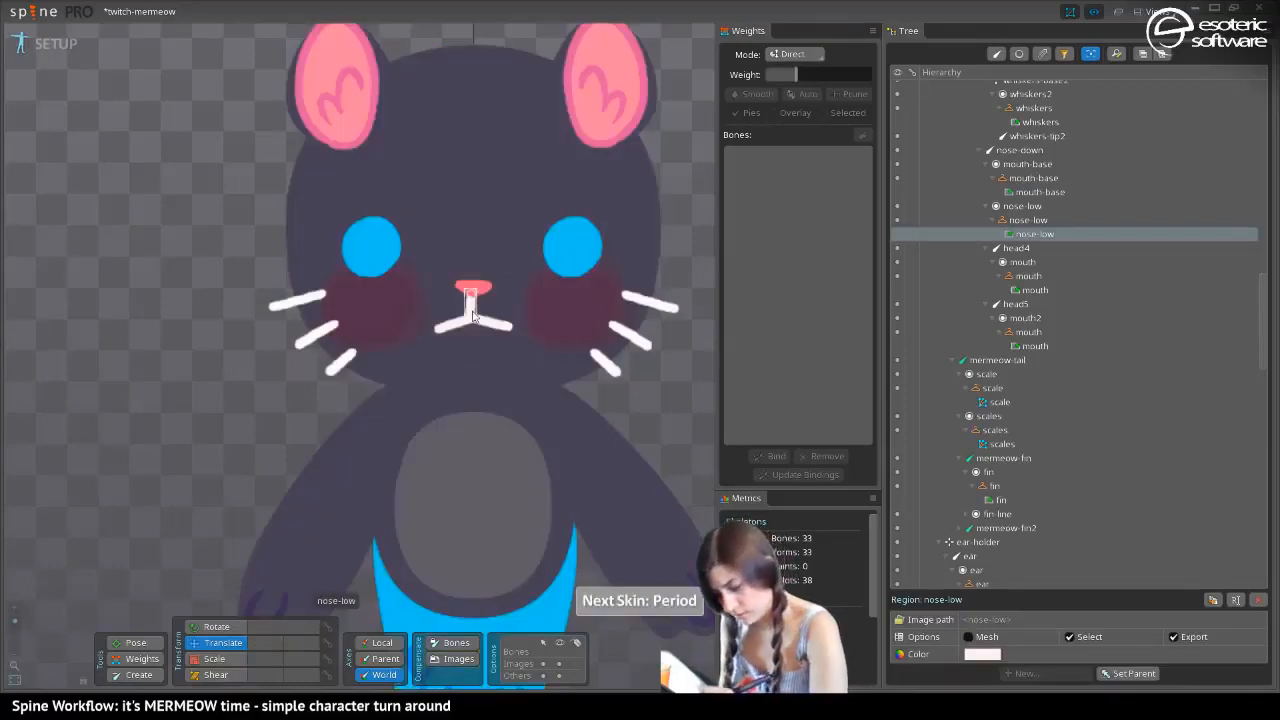
key("ctrl+v")
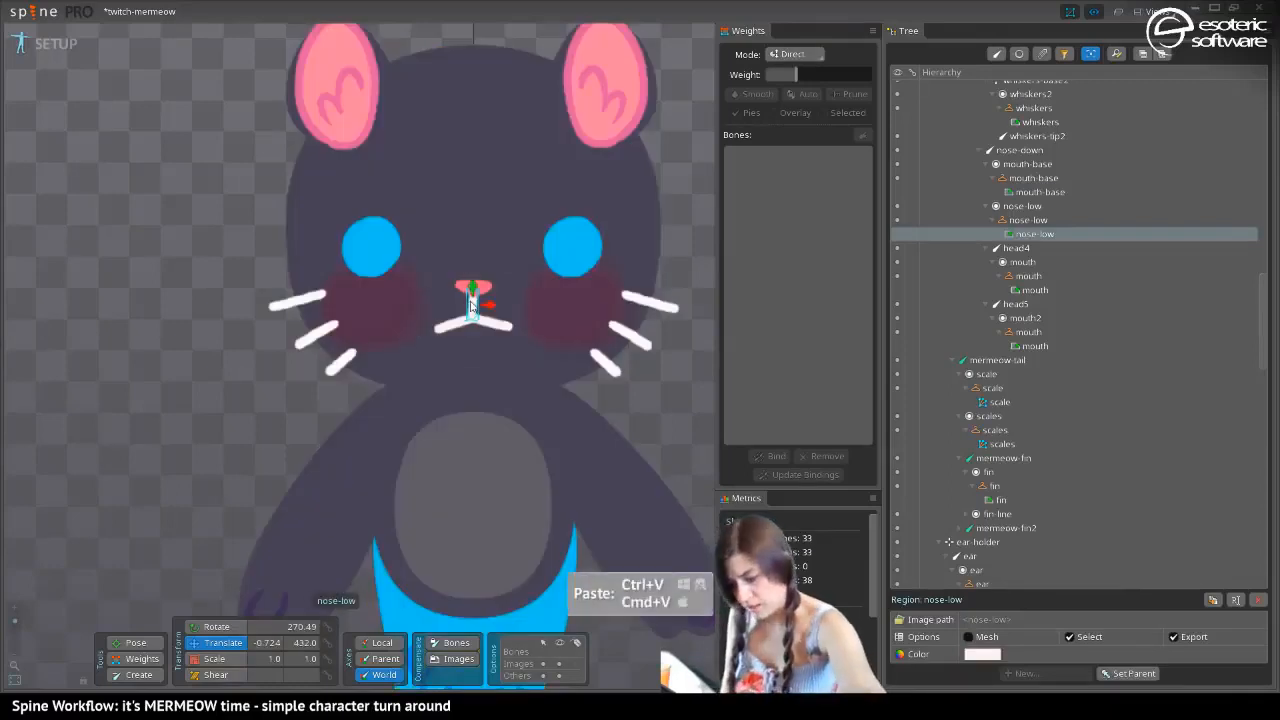
Paste the copied transform onto the white skin's nose-low attachment and save the project
key("period")
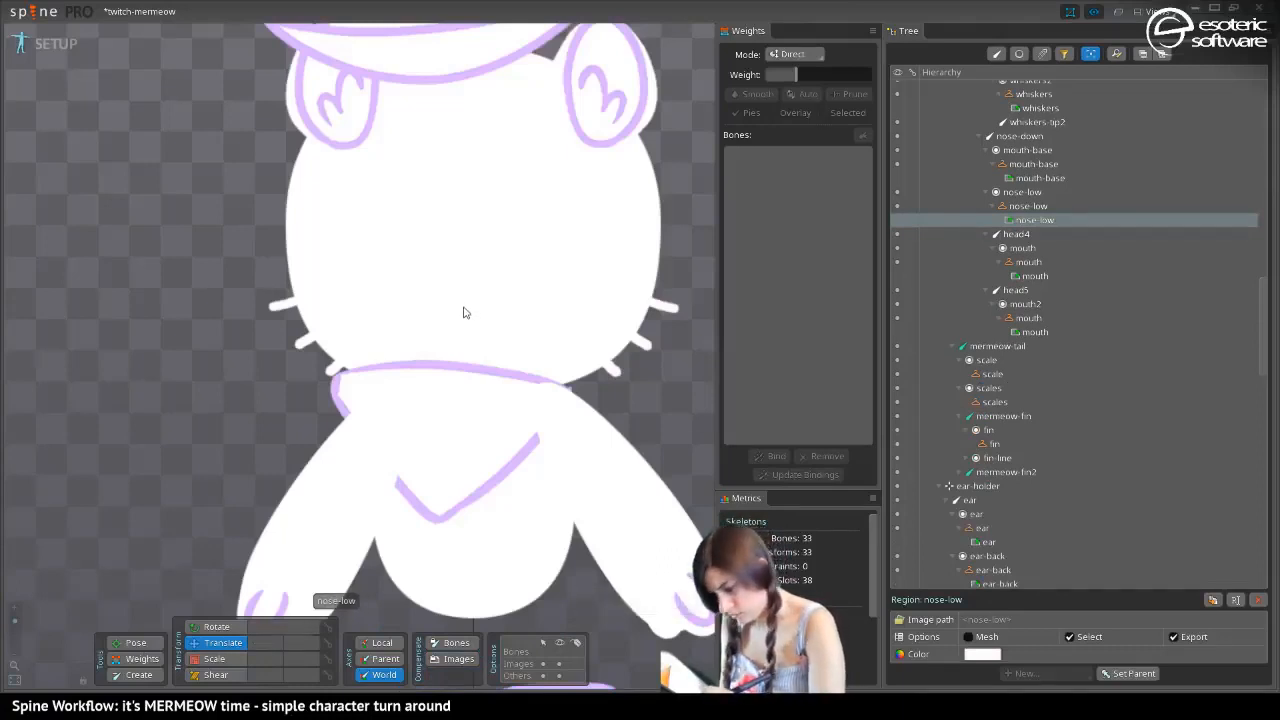
left_click(1040, 209)
left_click(1038, 219)
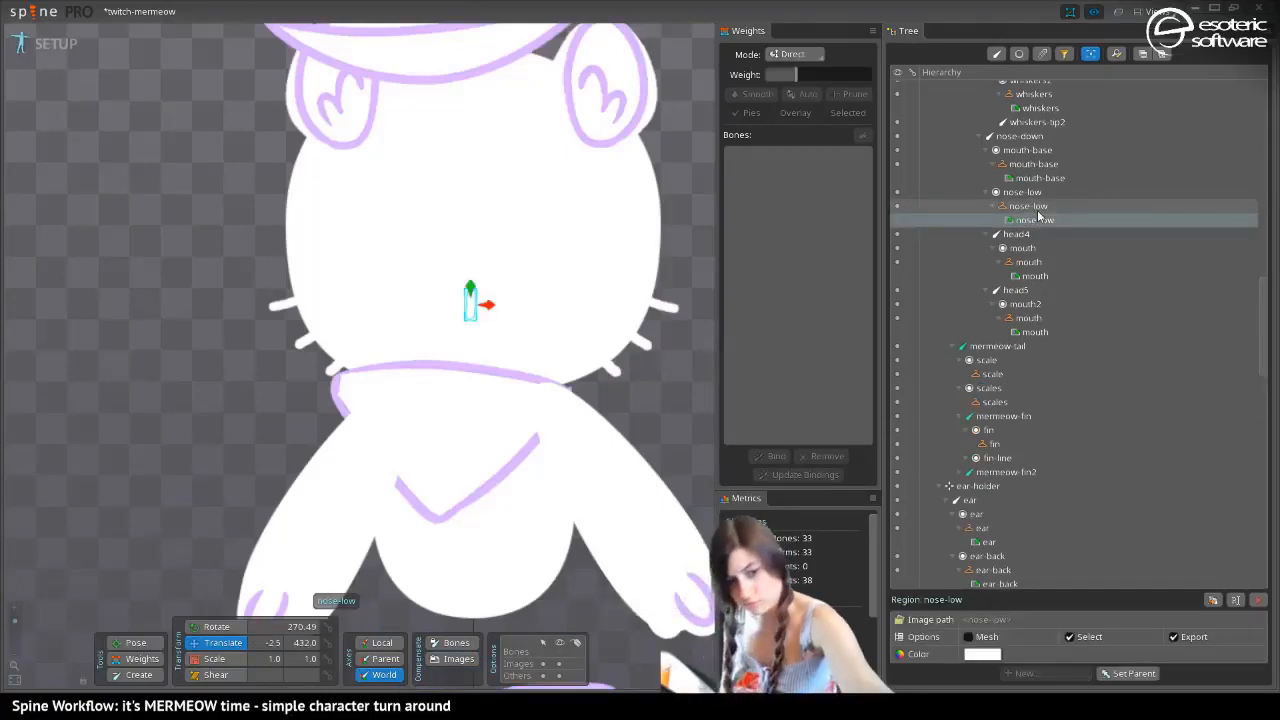
key("ctrl+v")
key("ctrl+s")
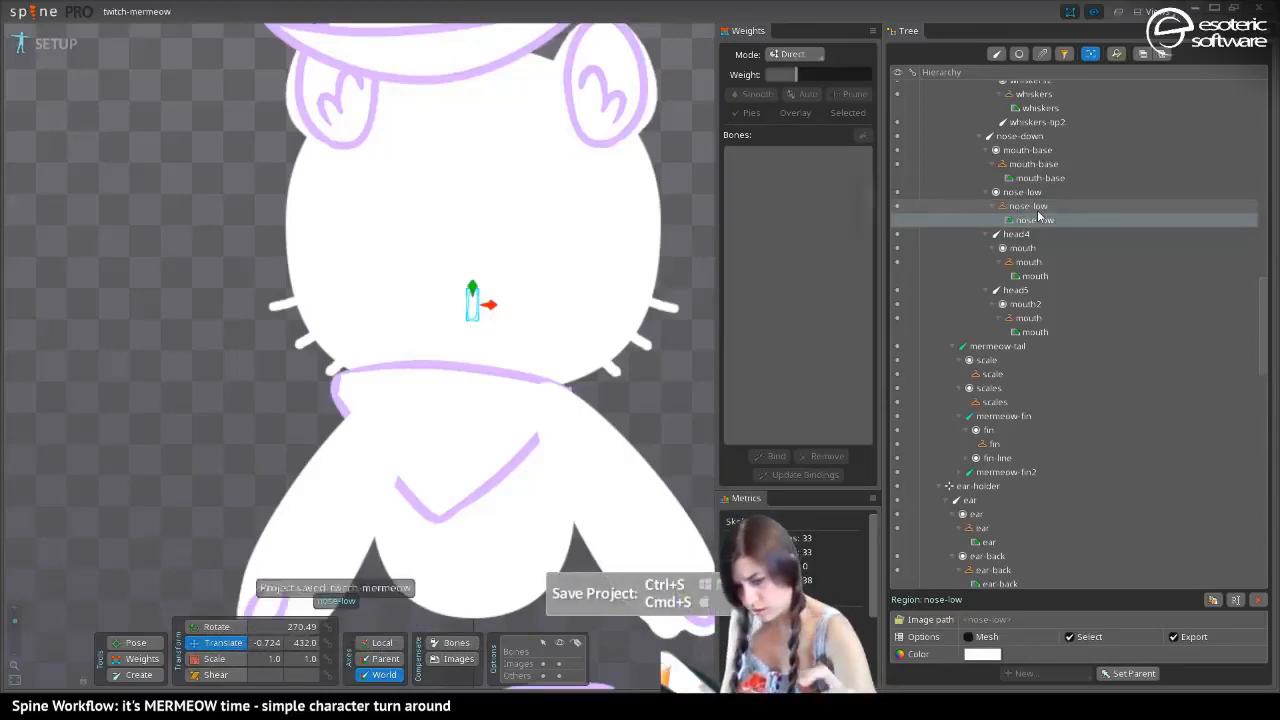
Return to the yellow skin, save the project and frame the whole character
key("period")
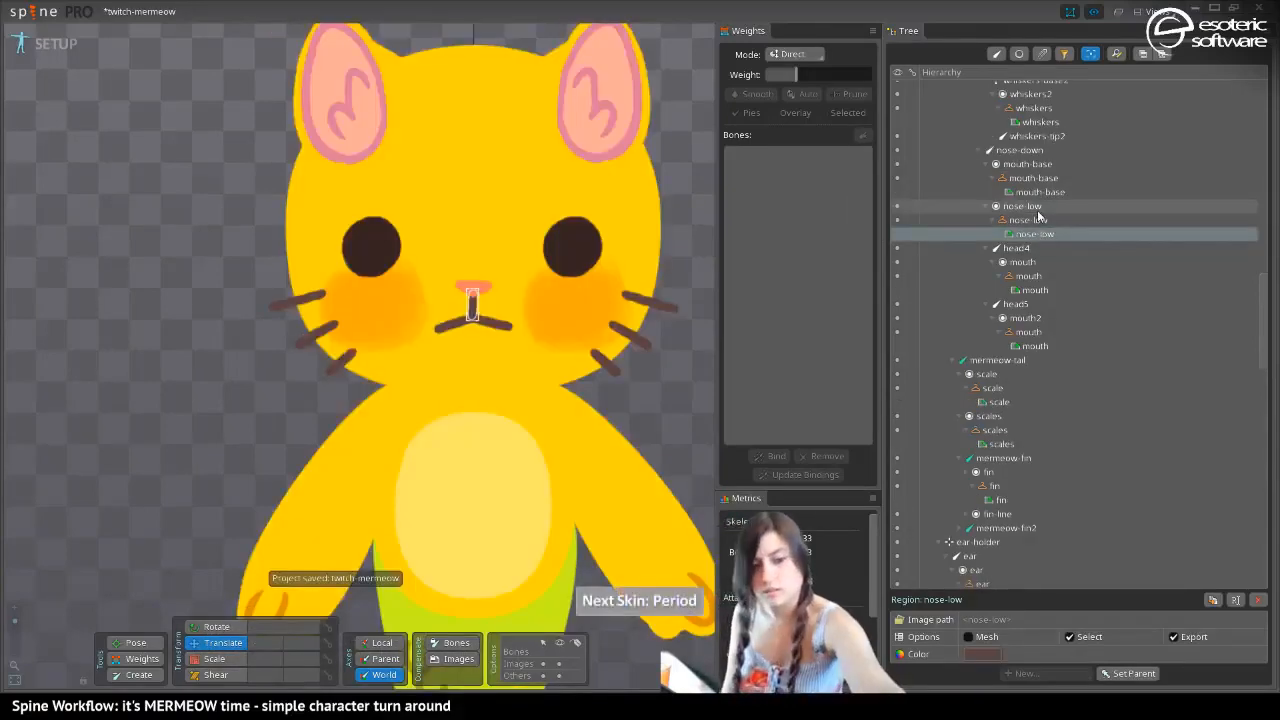
key("ctrl+s")
left_click_drag(14, 621, 15, 627)
left_click_drag(223, 385, 243, 488)
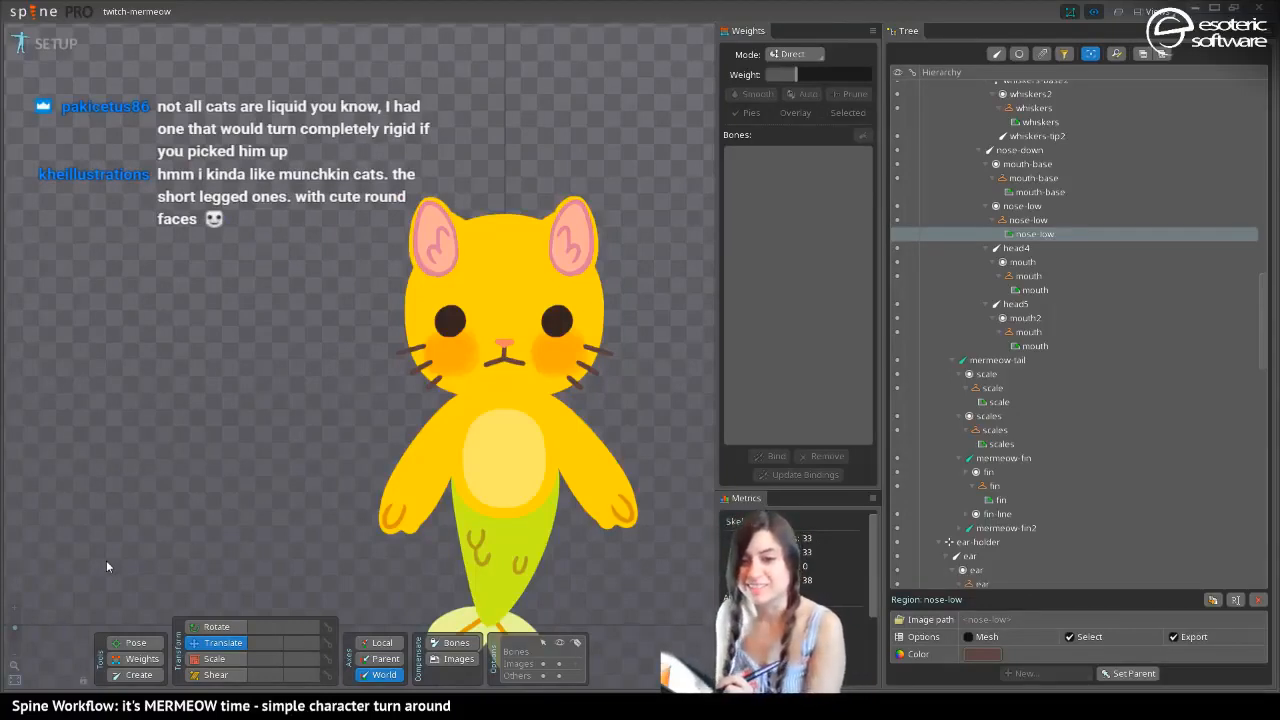
left_click_drag(355, 280, 345, 219)
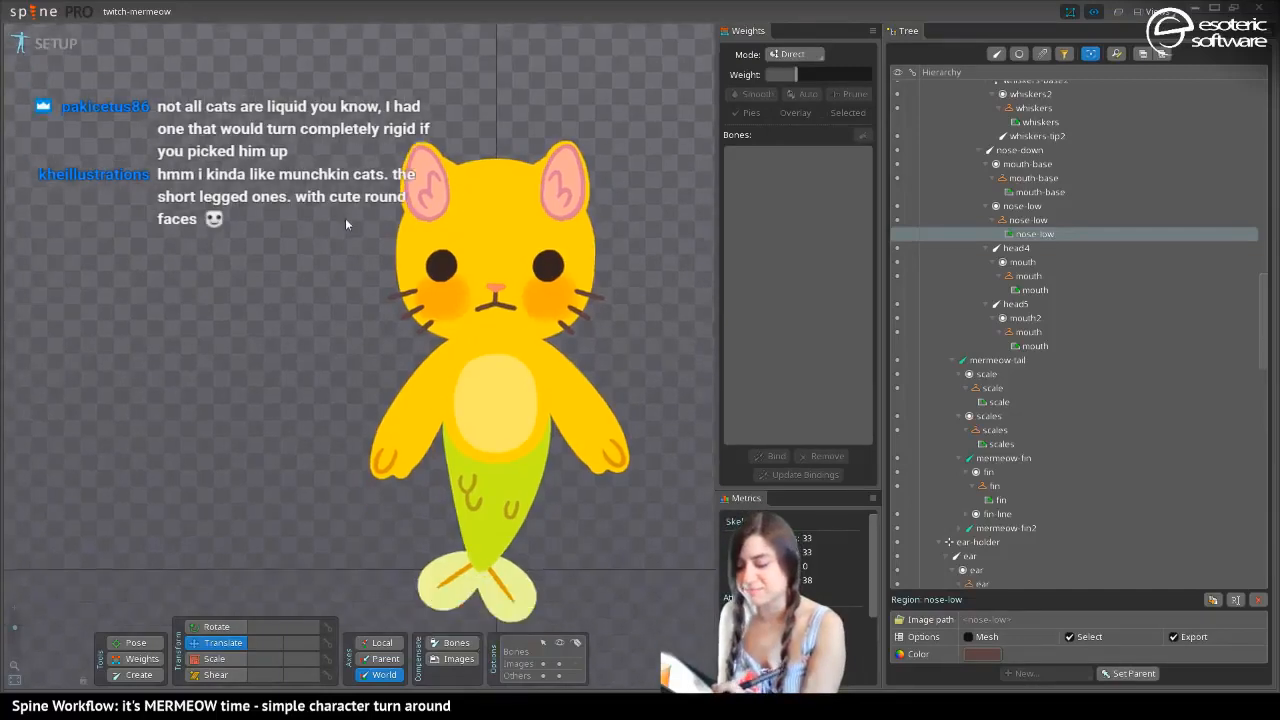
mouse_move(330, 311)
left_mouse_down()
mouse_move(338, 235)
mouse_move(303, 217)
mouse_move(316, 277)
mouse_move(363, 340)
mouse_move(343, 269)
mouse_move(327, 278)
mouse_move(342, 338)
left_mouse_up()
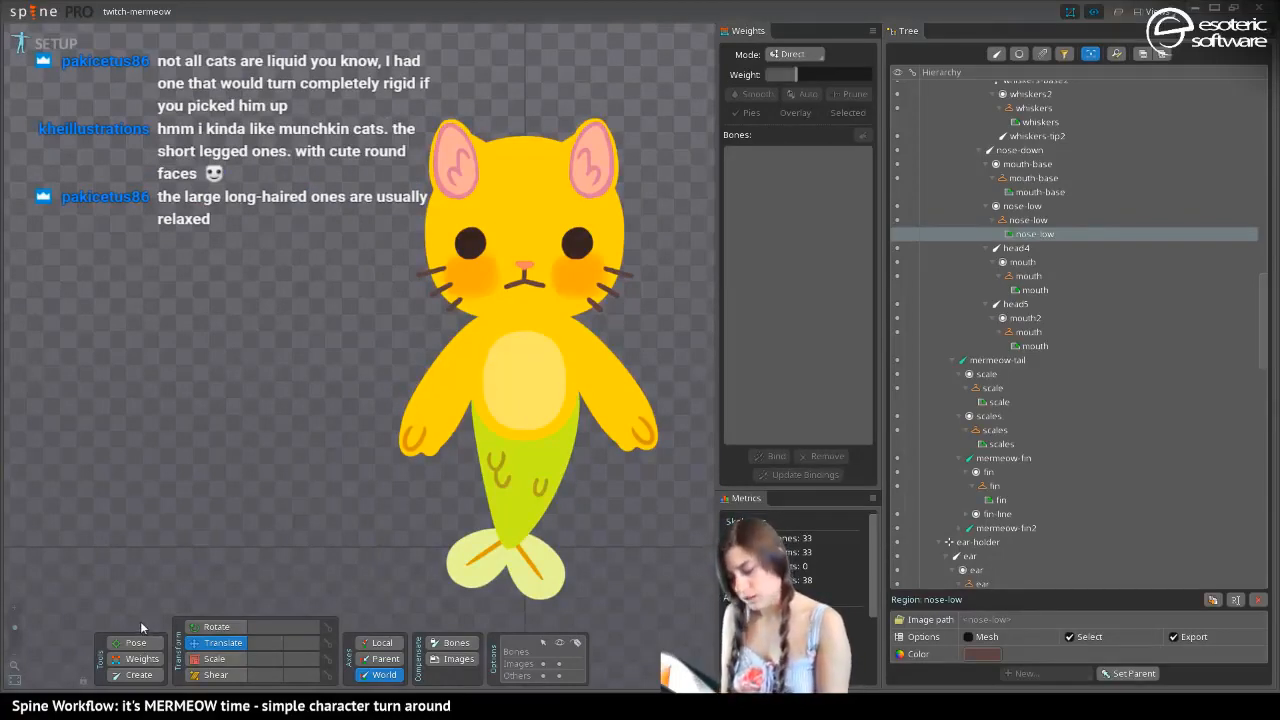
Switch to Animate mode and delete all of the animation's keys at frame 0
left_click(50, 48)
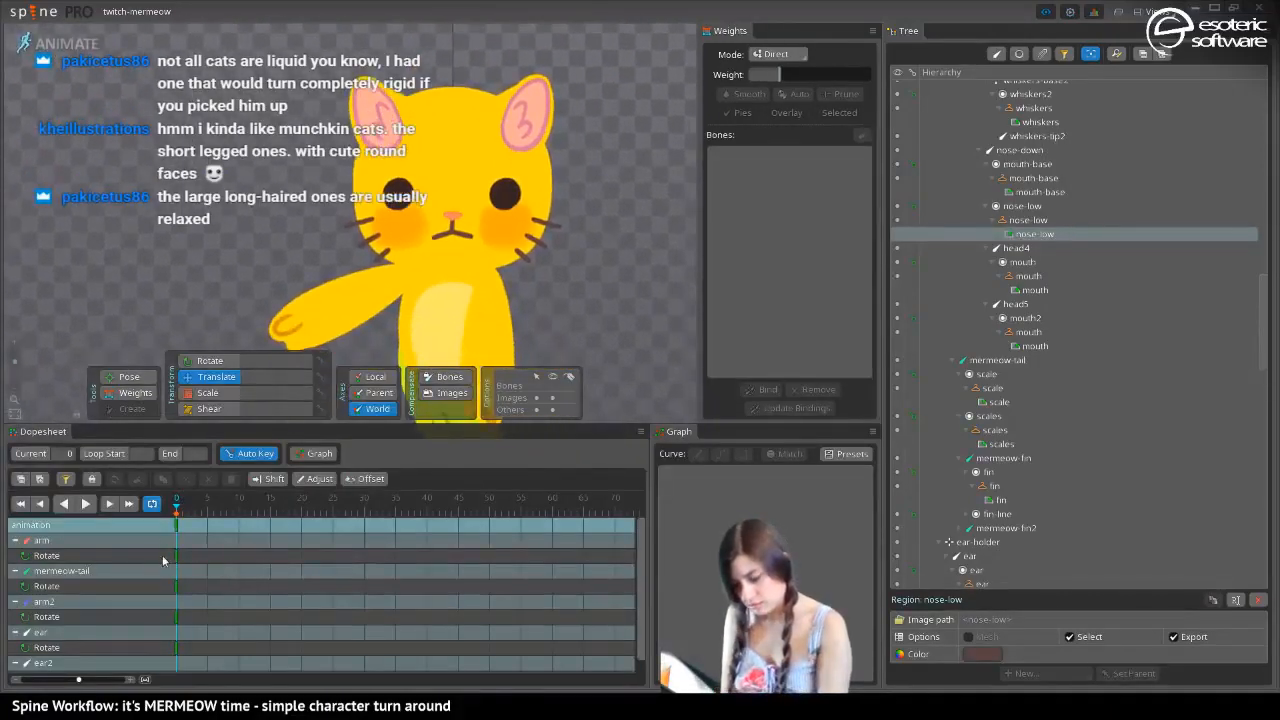
left_click(175, 525)
key("Delete")
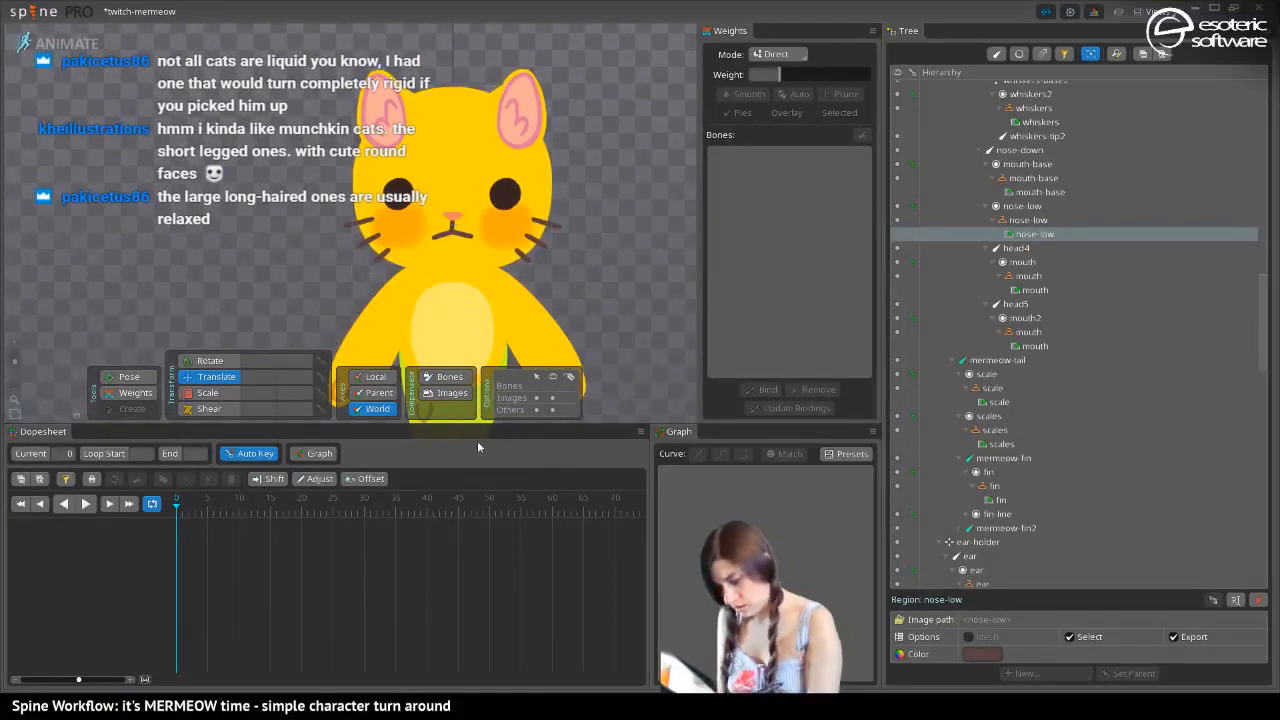
Try a turned-face pose at frame 0: shift the nose bone to about X 59.26, then move eye and eye2 back the opposite way
left_click(452, 218)
left_click_drag(452, 218, 510, 218)
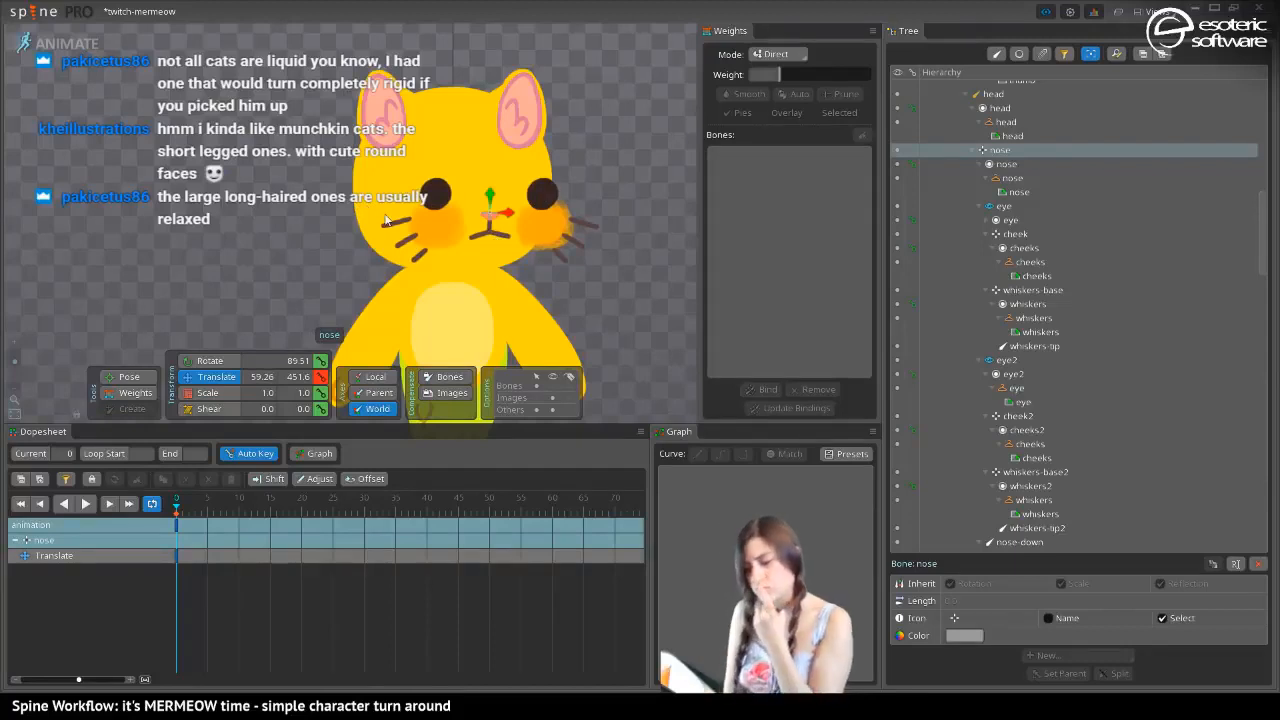
left_click(540, 198)
left_click_drag(540, 198, 434, 196)
left_click(438, 196)
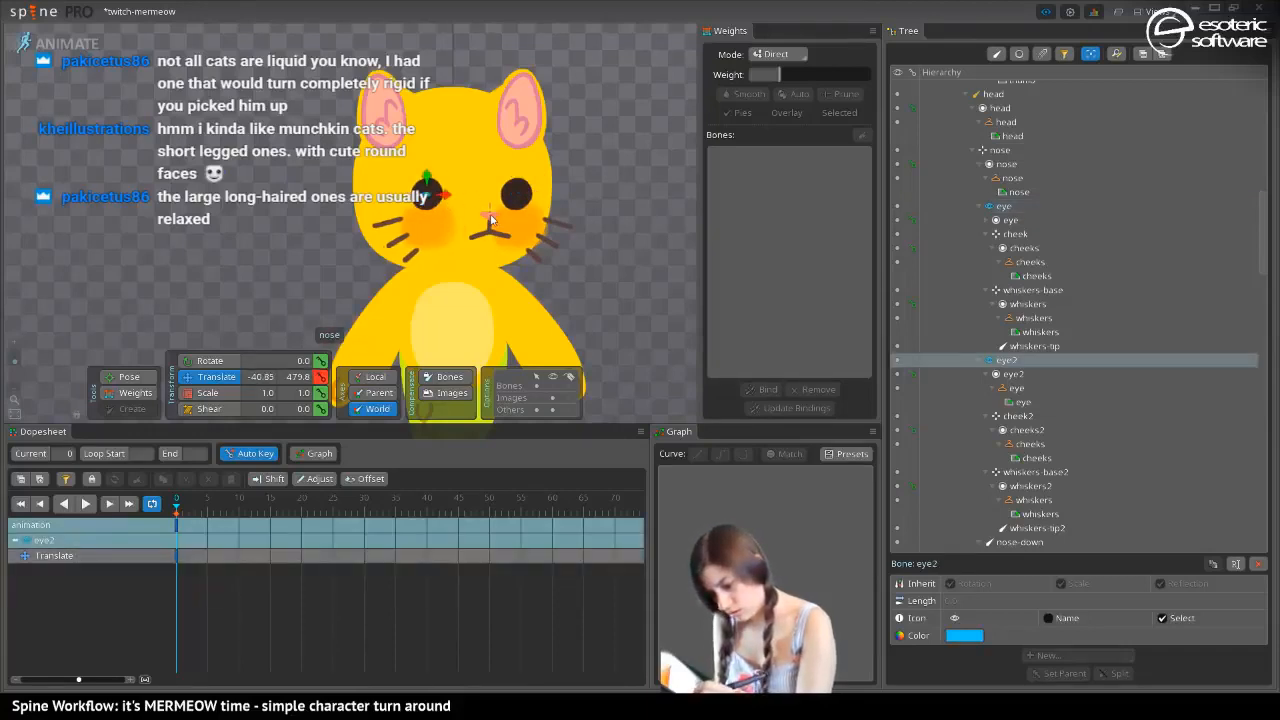
left_click_drag(490, 215, 493, 203)
key("ctrl+z")
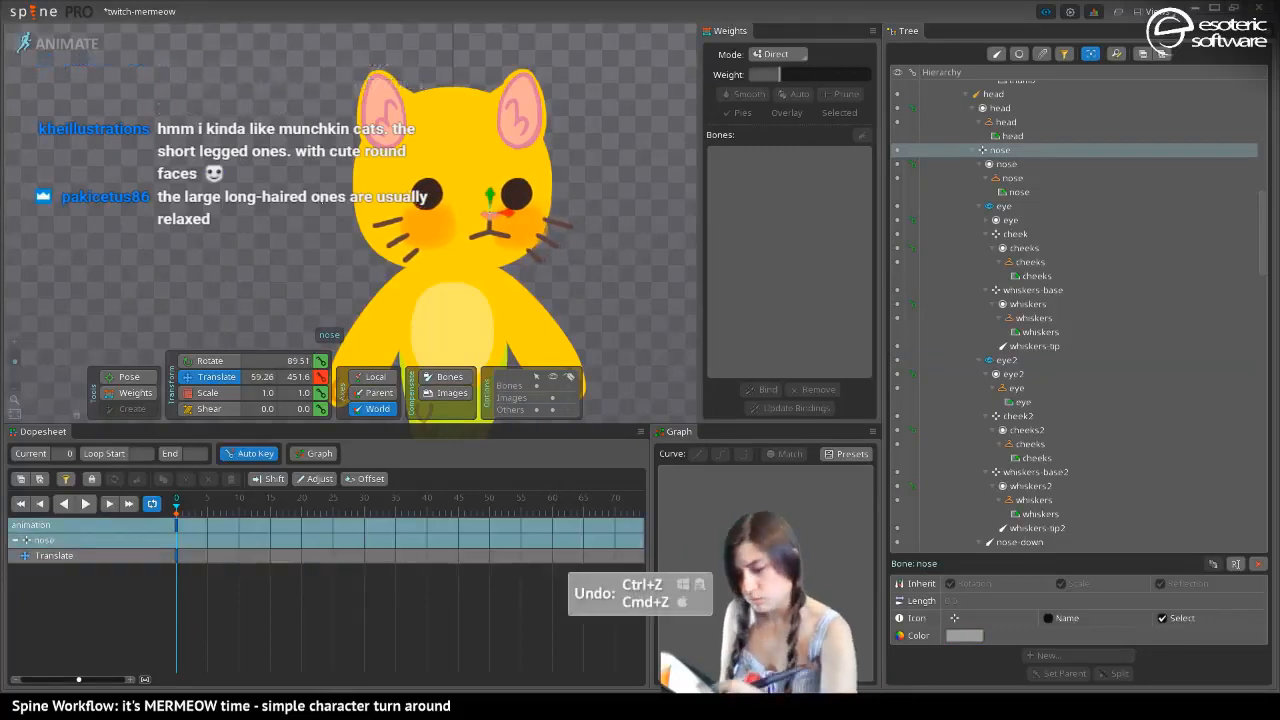
Return to Setup mode and filter the skeleton hierarchy so only the bones are listed
left_click(57, 43)
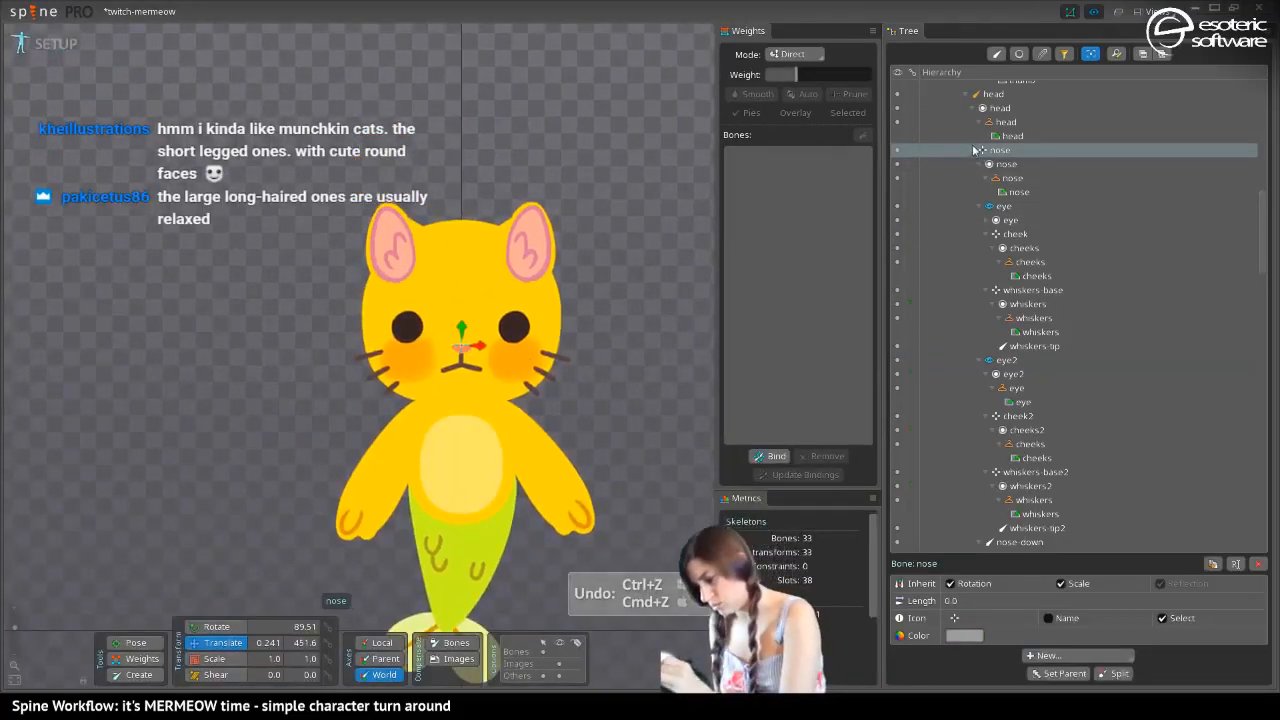
left_click(998, 55)
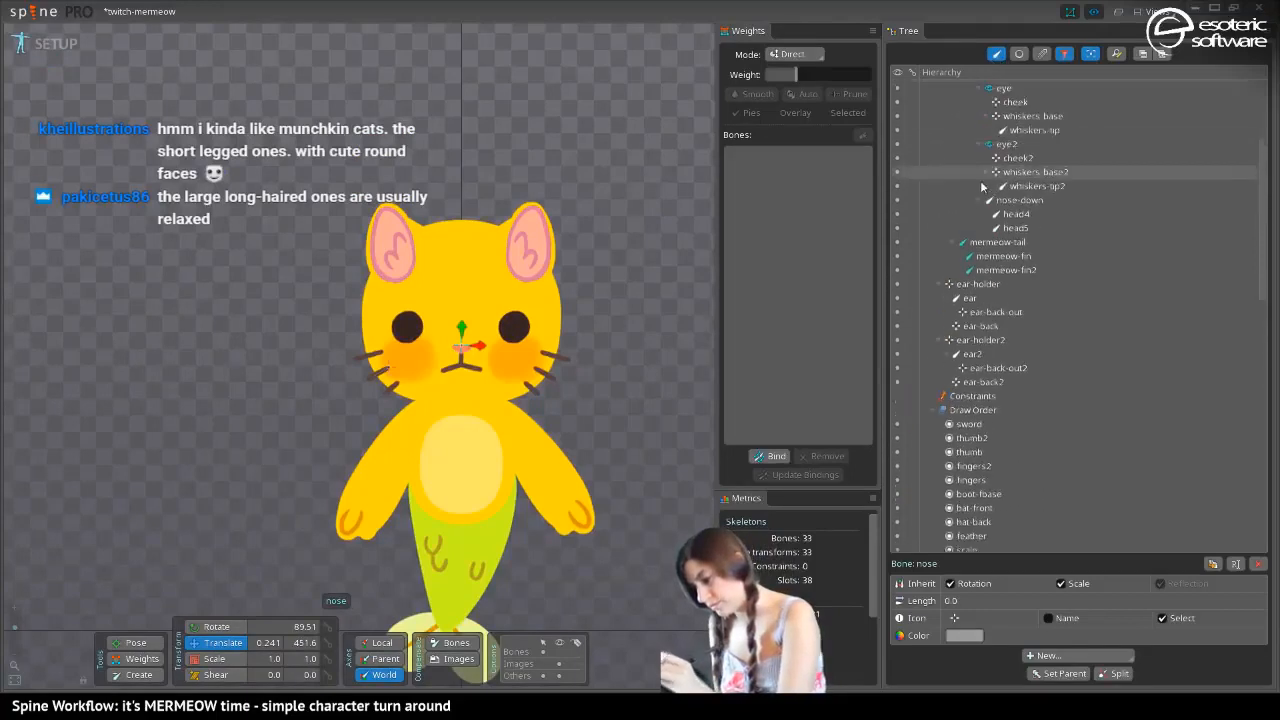
left_click_drag(980, 178, 954, 245)
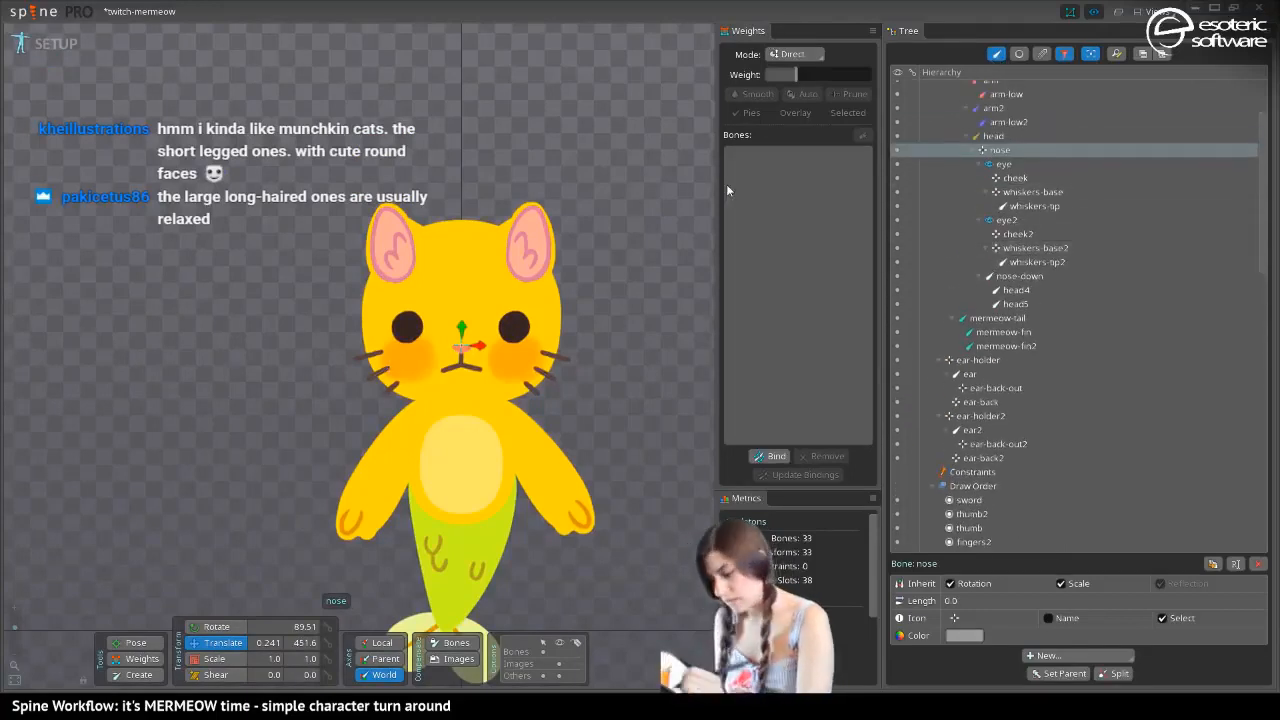
Collapse the eye and eye2 bones and reparent both from the nose bone to the head bone
left_click(985, 166)
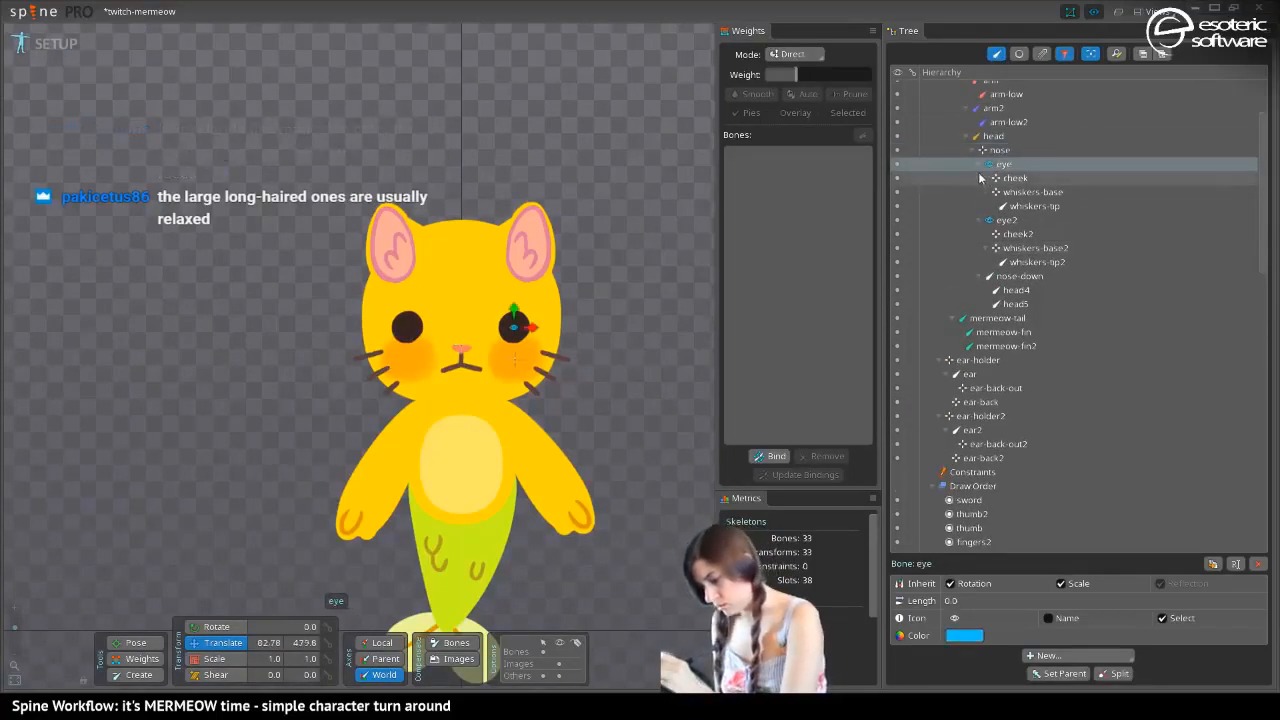
left_click(981, 164)
left_click(980, 178)
left_click(998, 177)
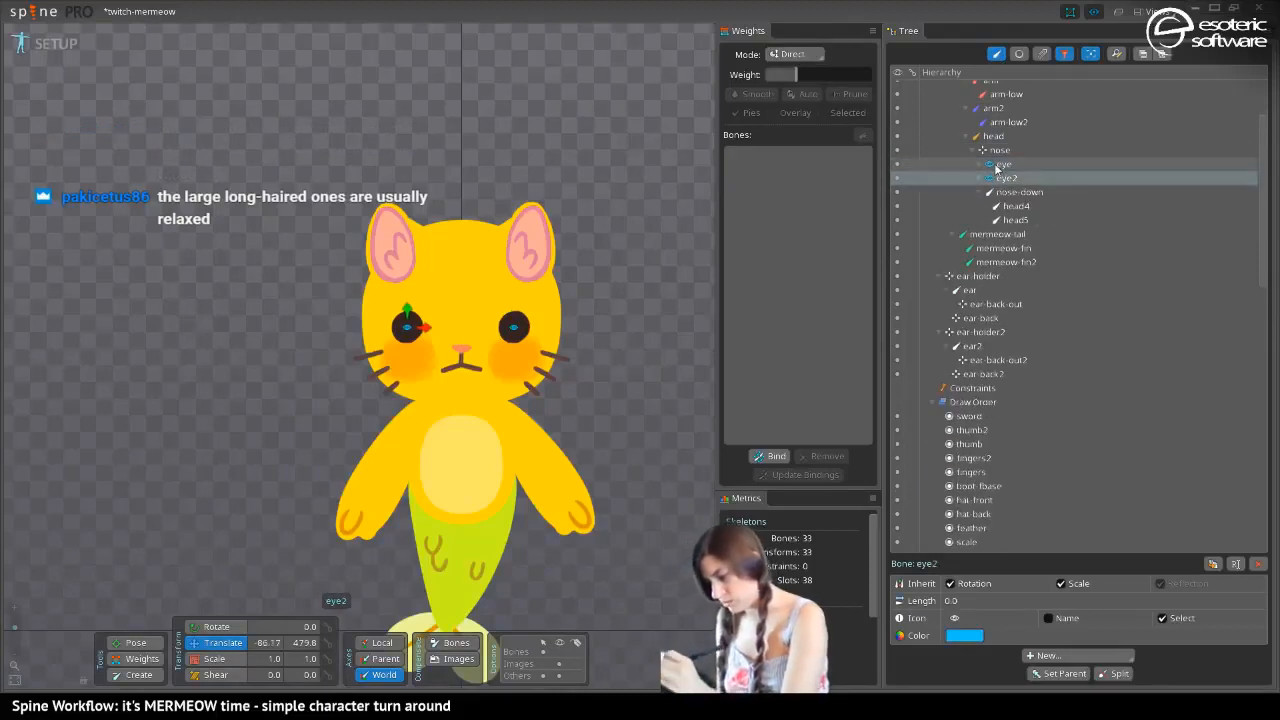
left_click(997, 165, "ctrl")
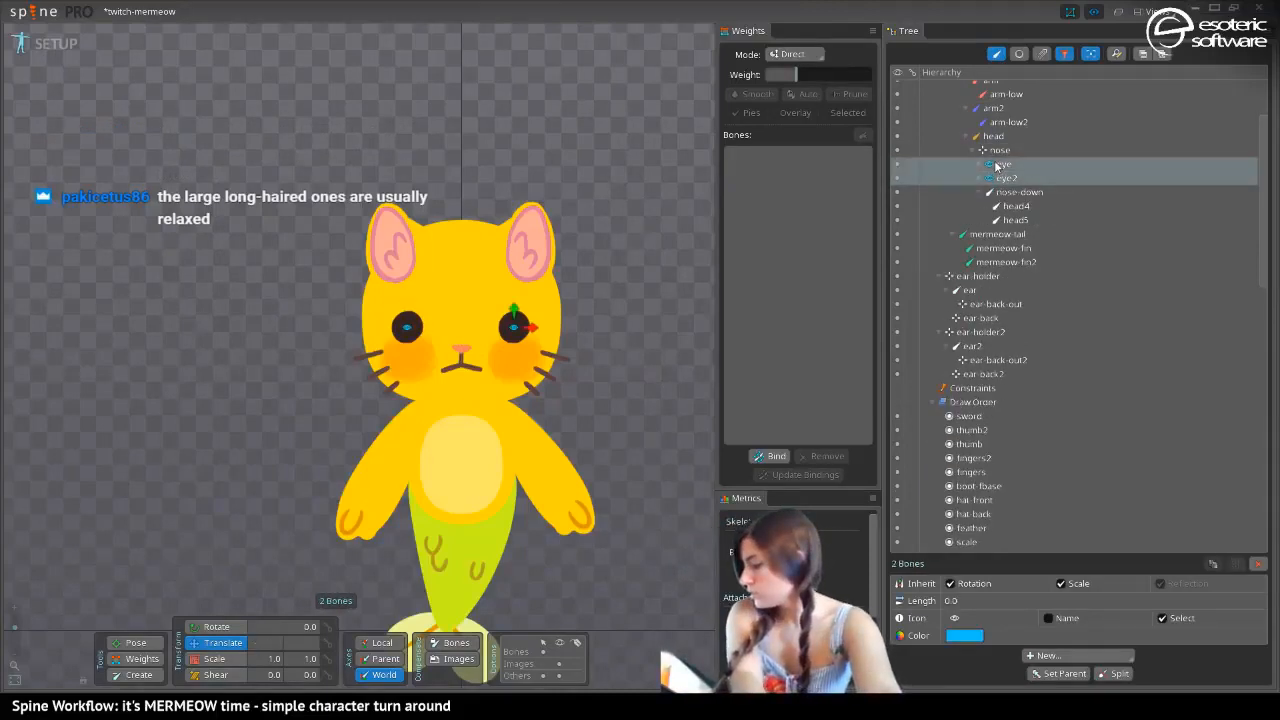
left_click_drag(997, 166, 994, 136)
Change the nose bone's icon to the triangle and save the project
left_click(990, 180)
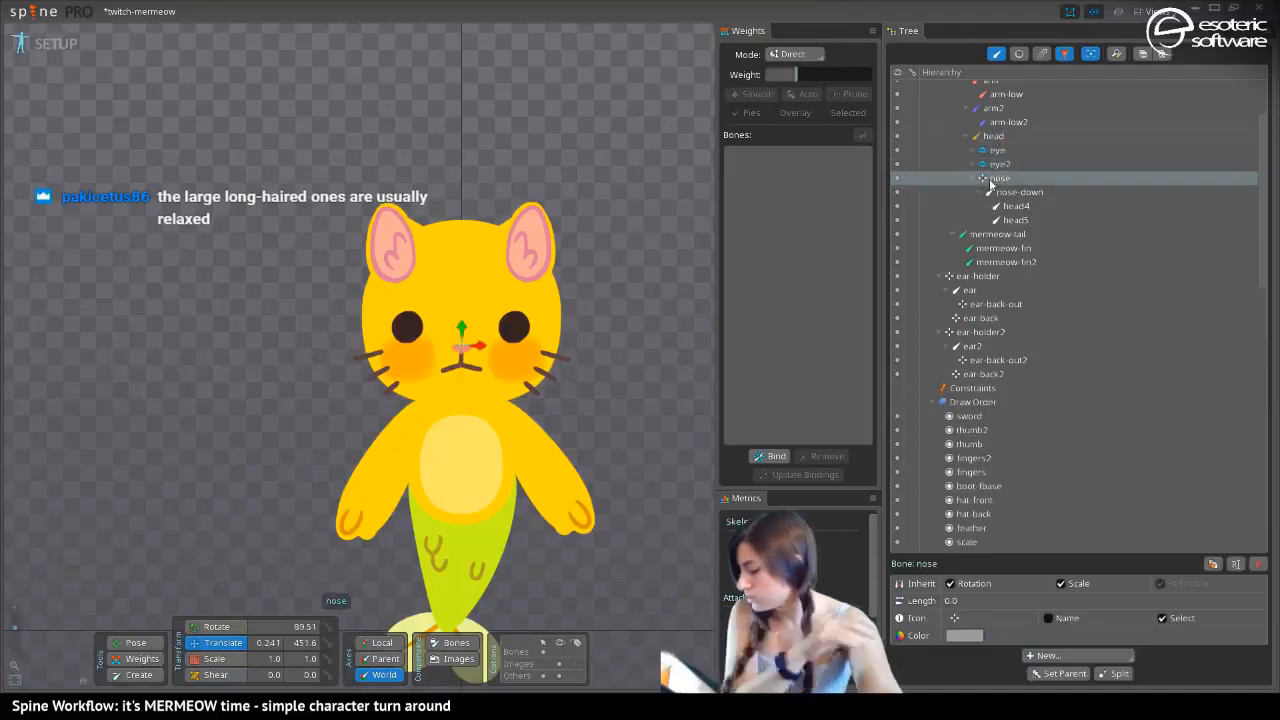
left_click(956, 616)
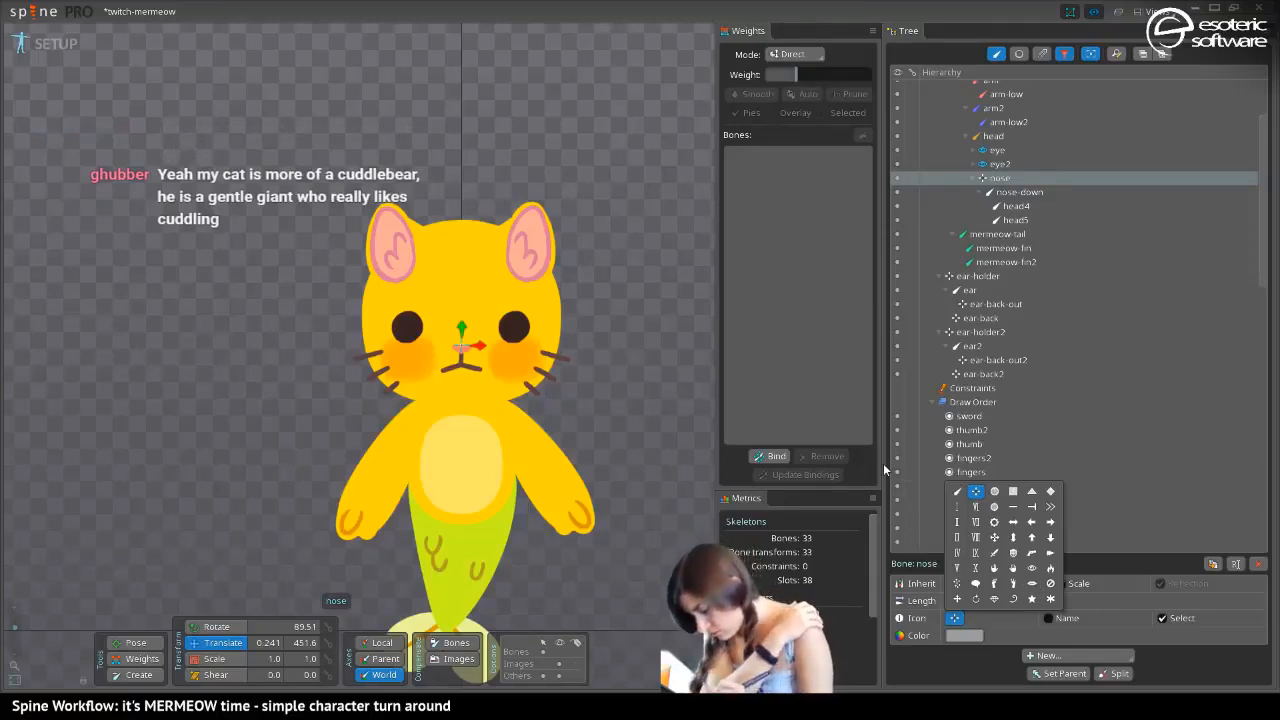
left_click(1031, 491)
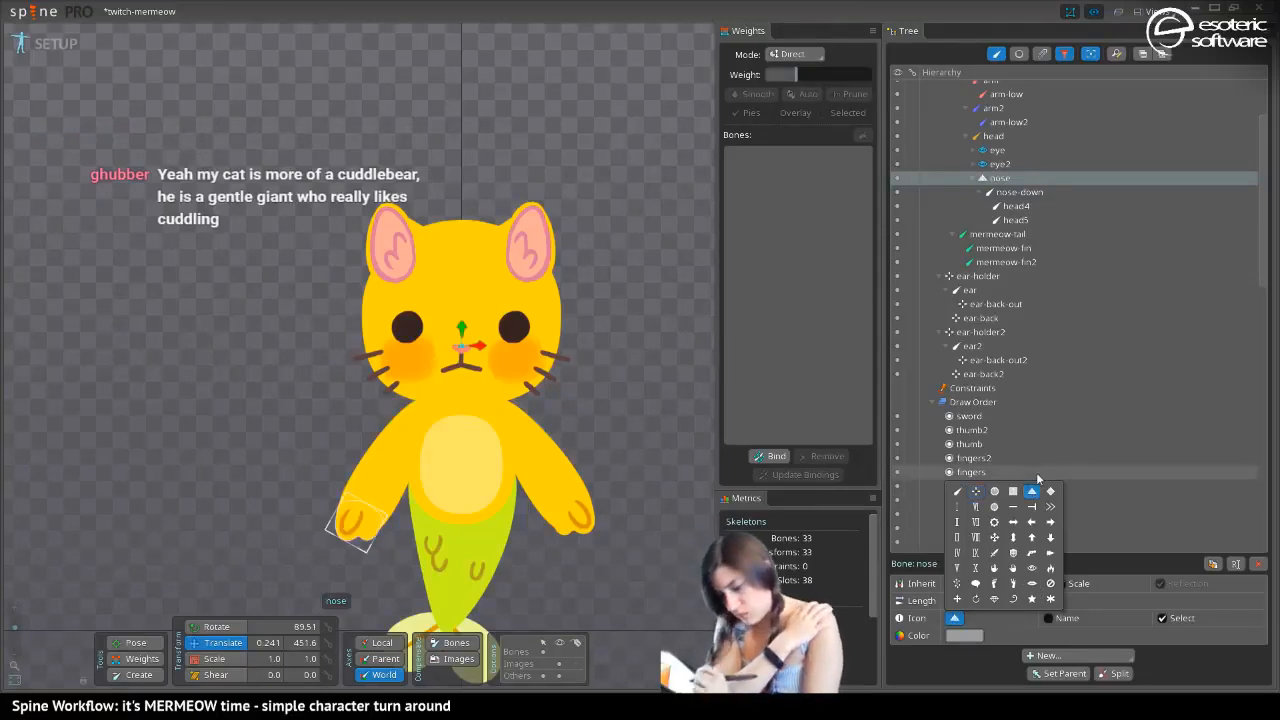
left_click(1003, 188)
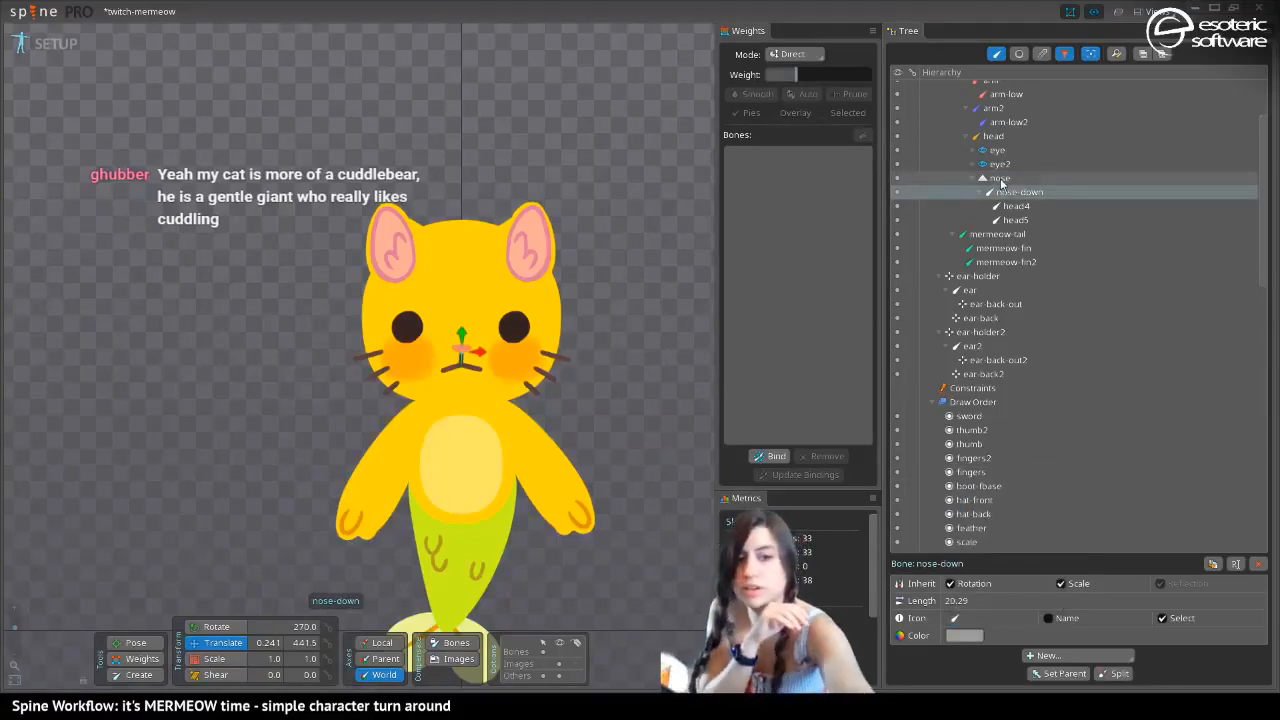
key("ctrl+s")
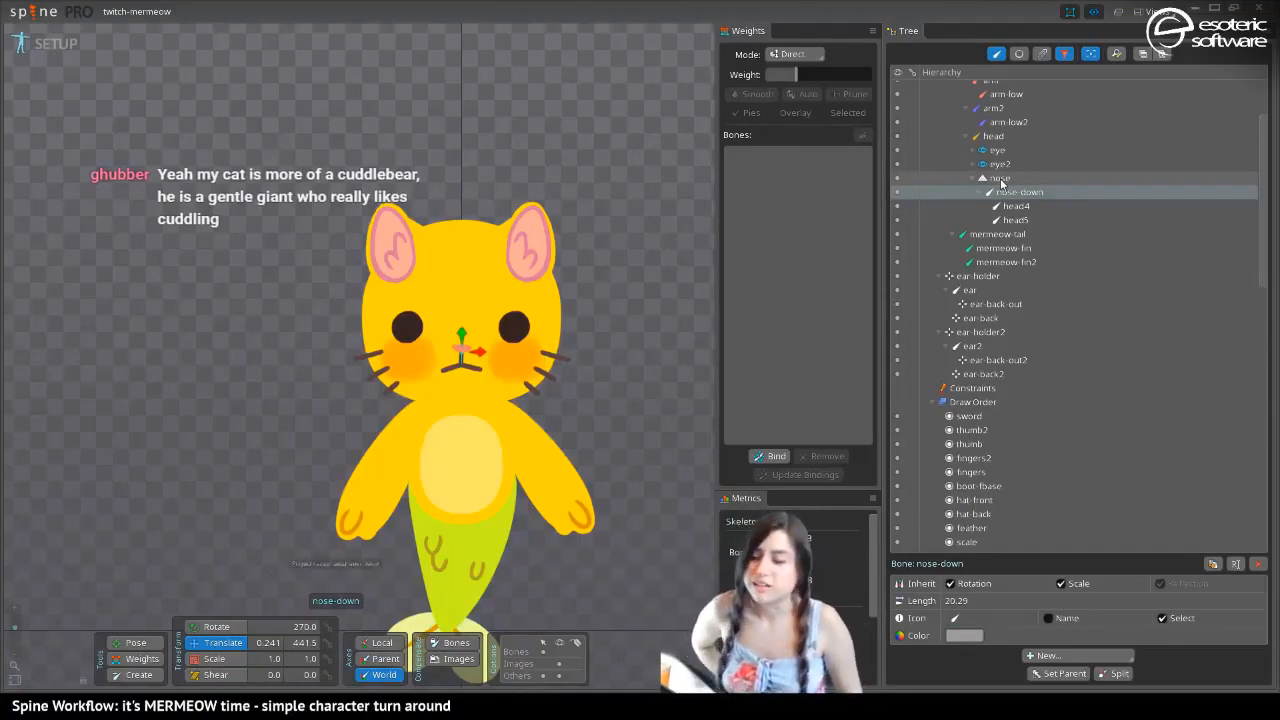
In Animate mode at frame 0, move eye to about X 112.3 with X scale about 0.68, and eye2 to about -32.42, 484
left_click(50, 46)
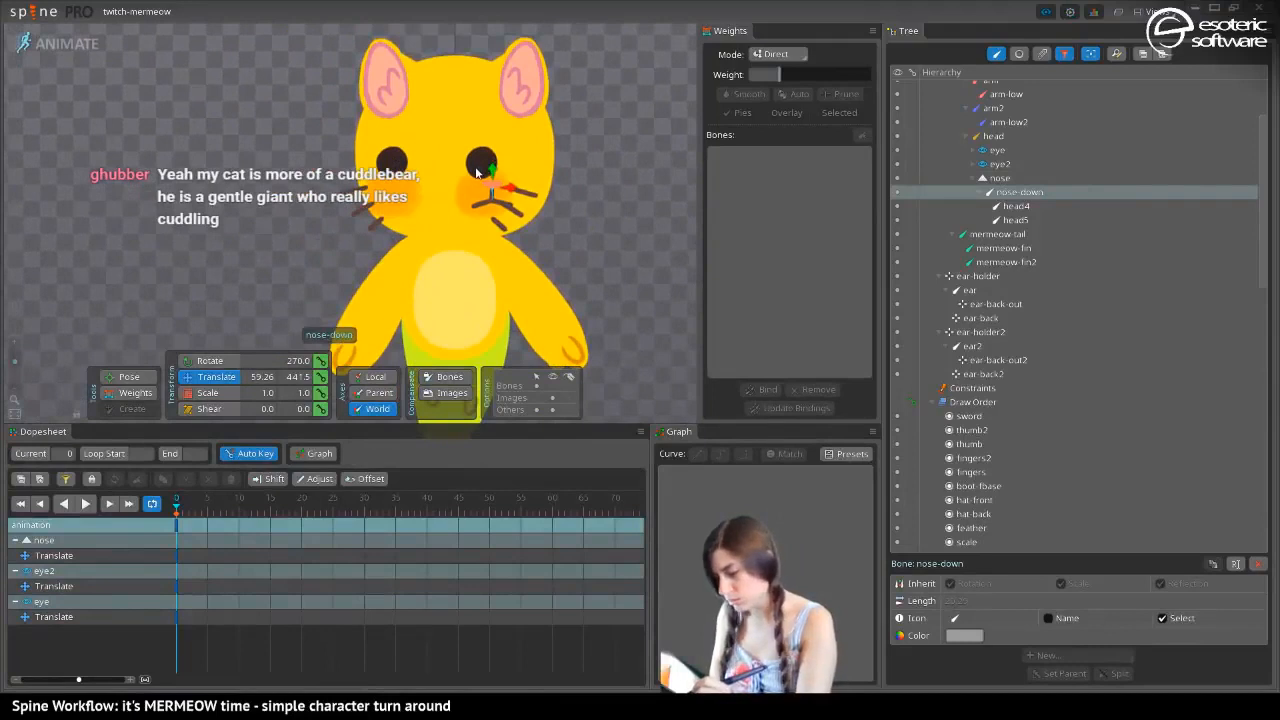
left_click(992, 149)
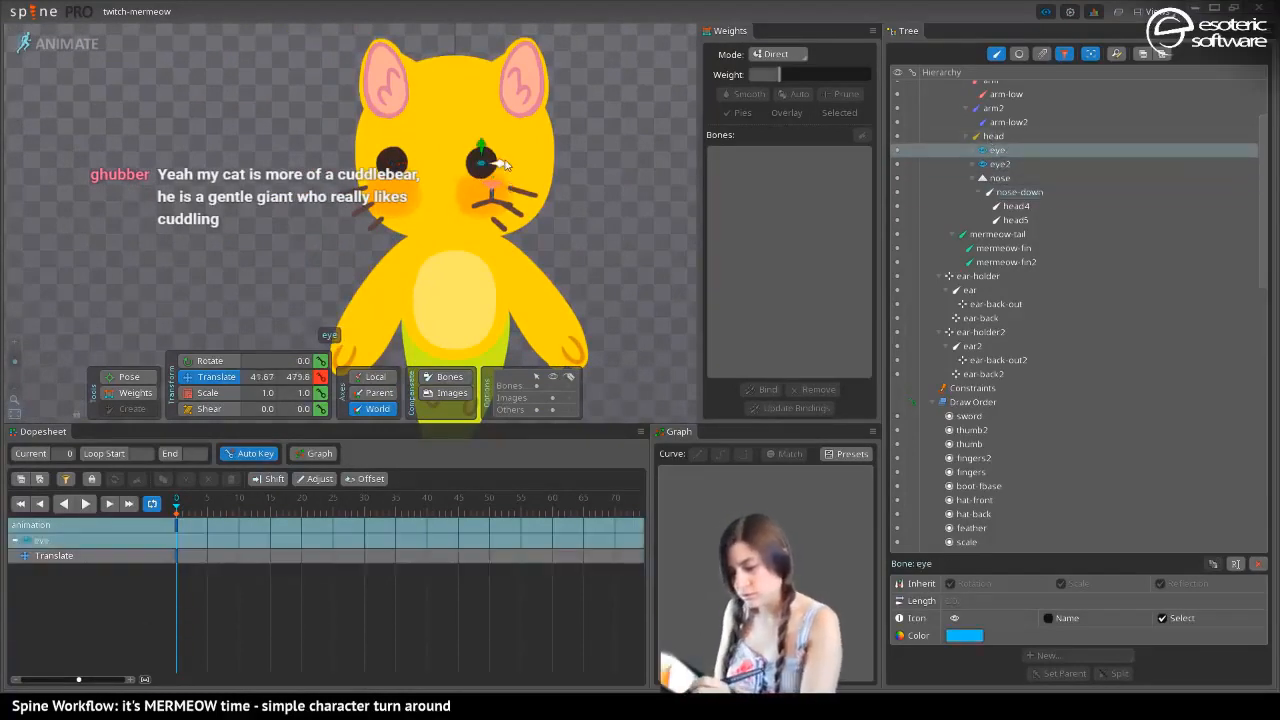
left_click_drag(490, 160, 537, 155)
left_click(207, 392)
left_click(205, 377)
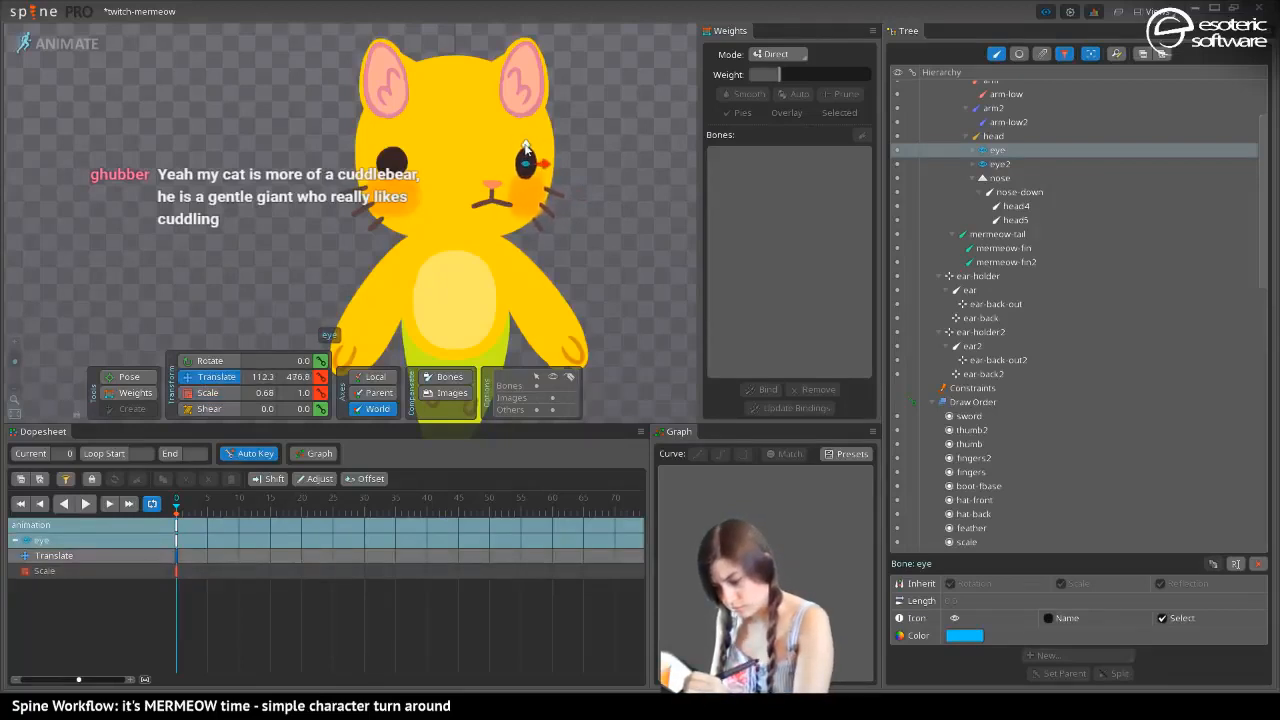
left_click(392, 162)
left_click_drag(408, 165, 432, 145)
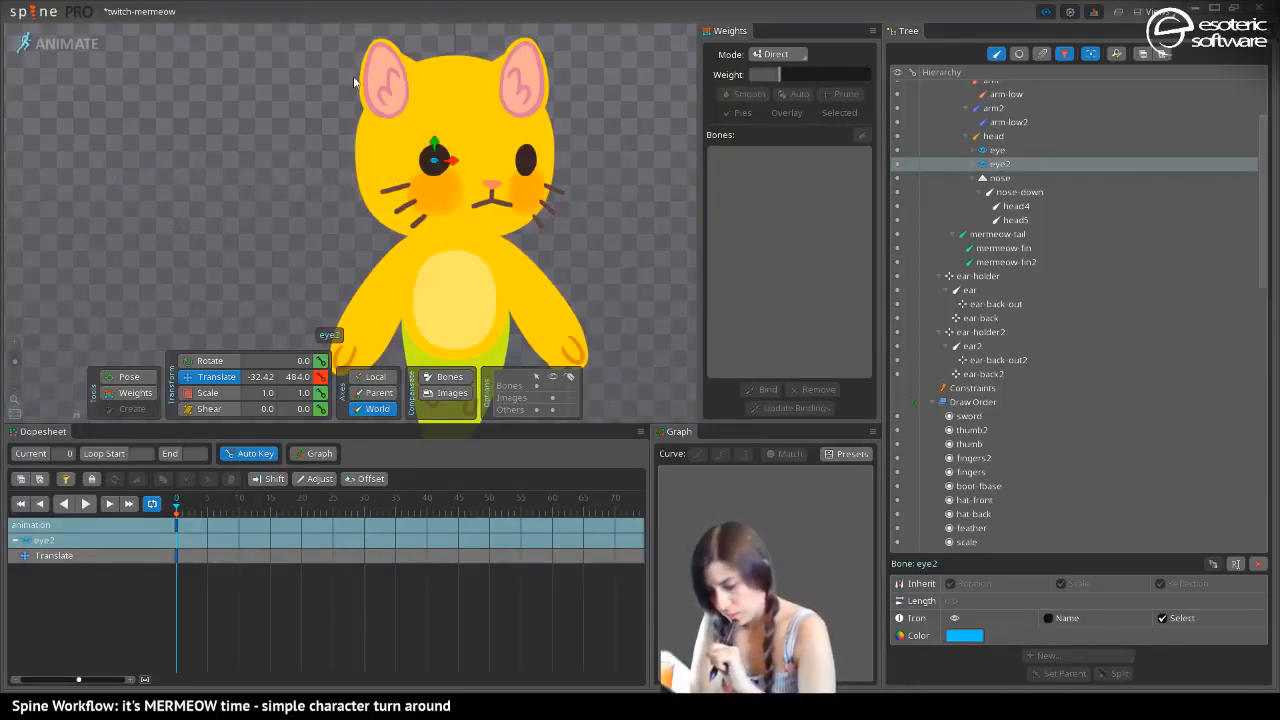
Shift the narrowed eye further toward the edge of the head and move the nose bone to about X 159.4 at frame 0
left_click(530, 164)
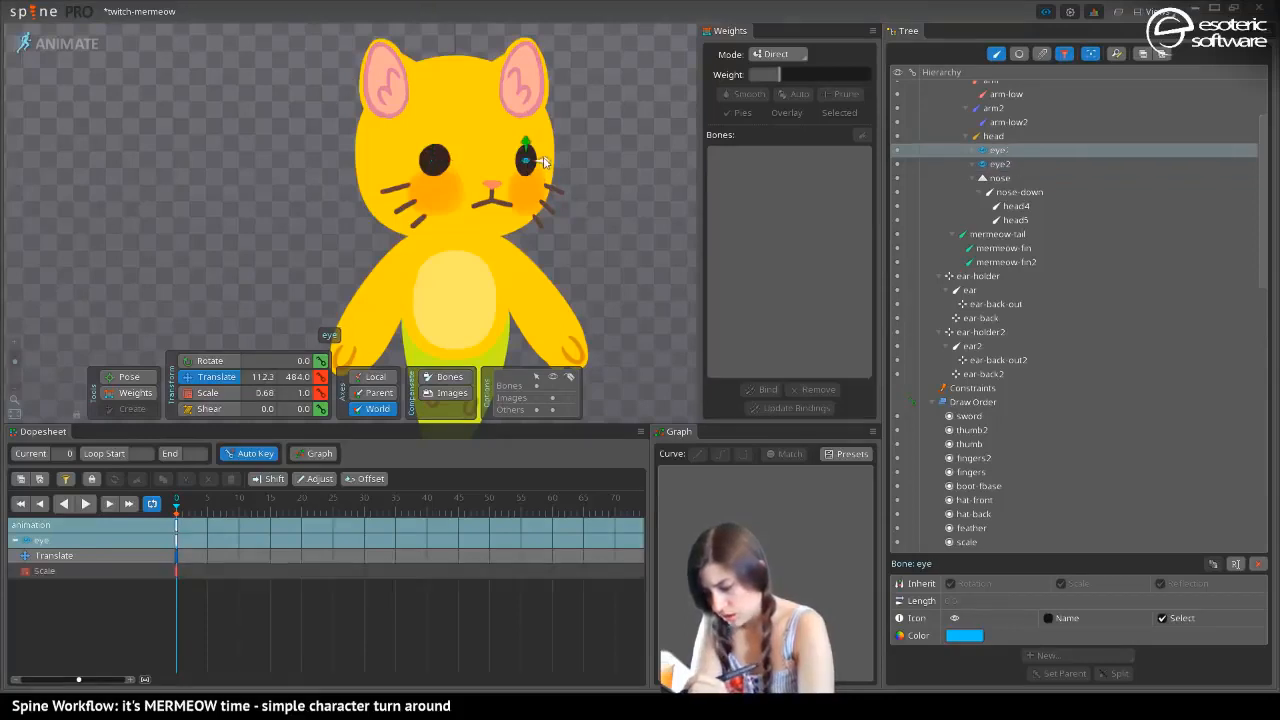
left_click(493, 186)
left_click_drag(505, 204, 564, 194)
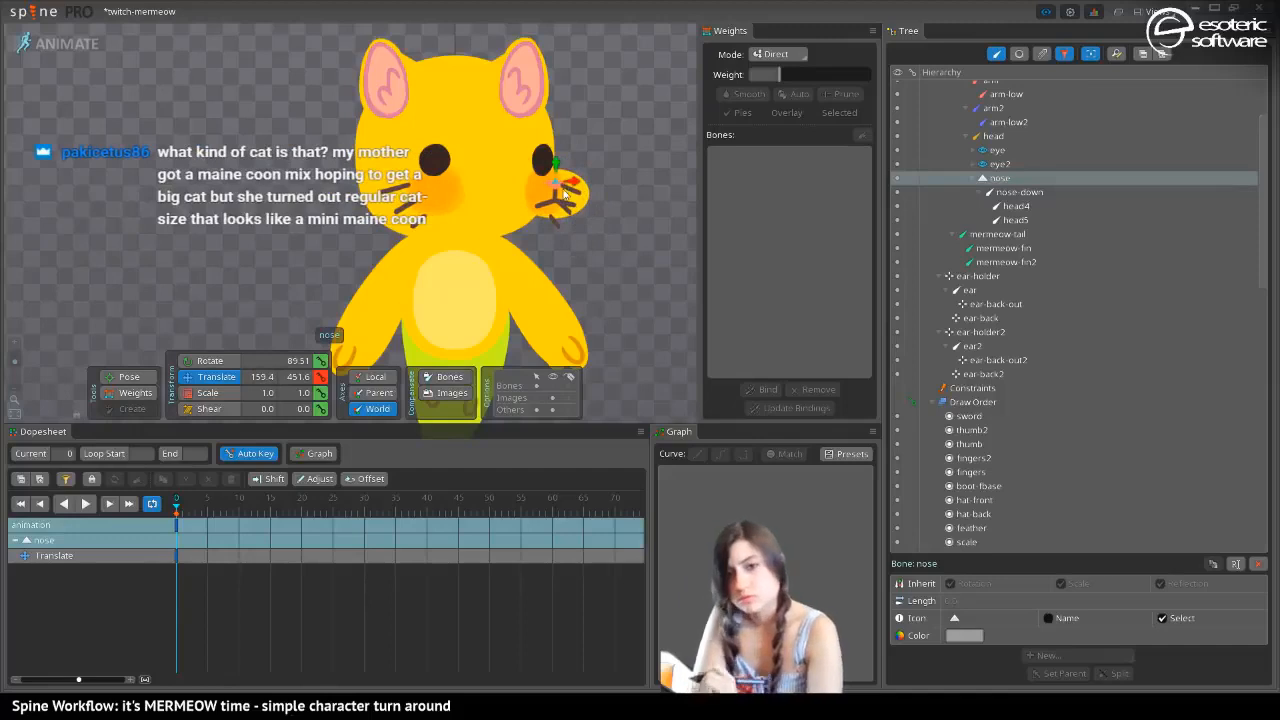
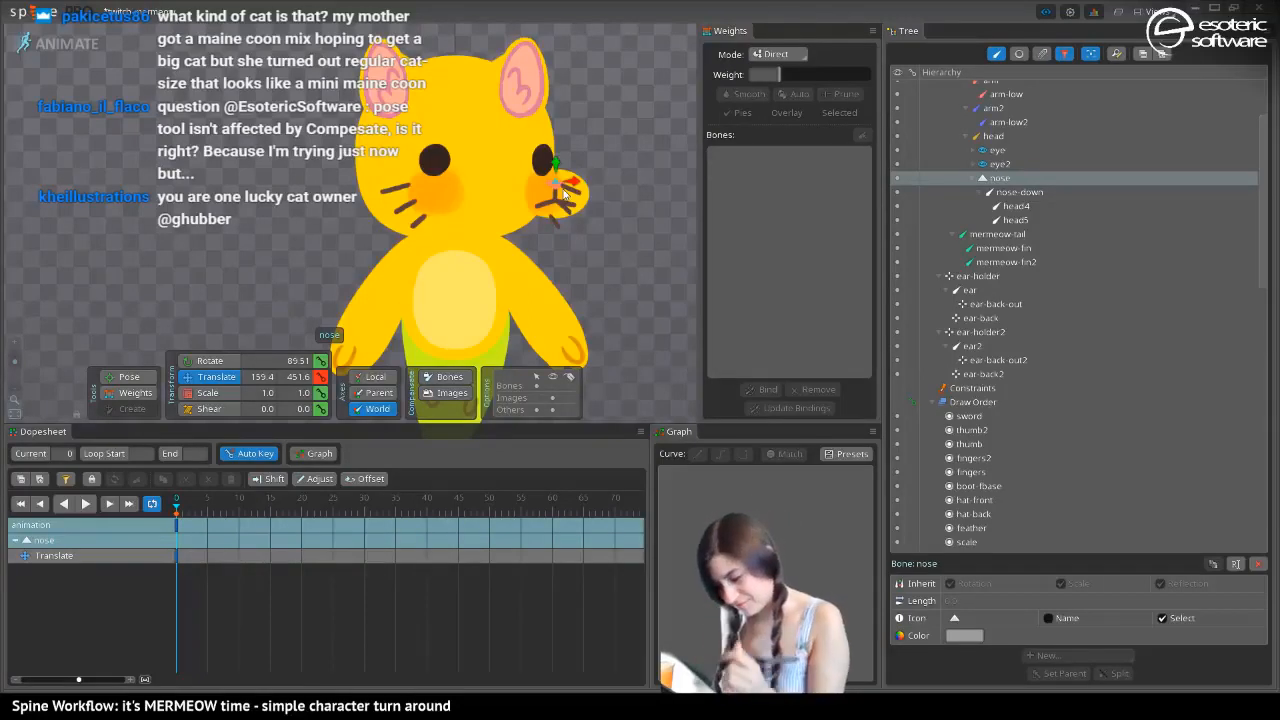
Return to Setup mode and reparent the cheek2 and whiskers-base2 bones from eye2 to the head bone
left_click_drag(565, 190, 517, 233)
left_click(54, 45)
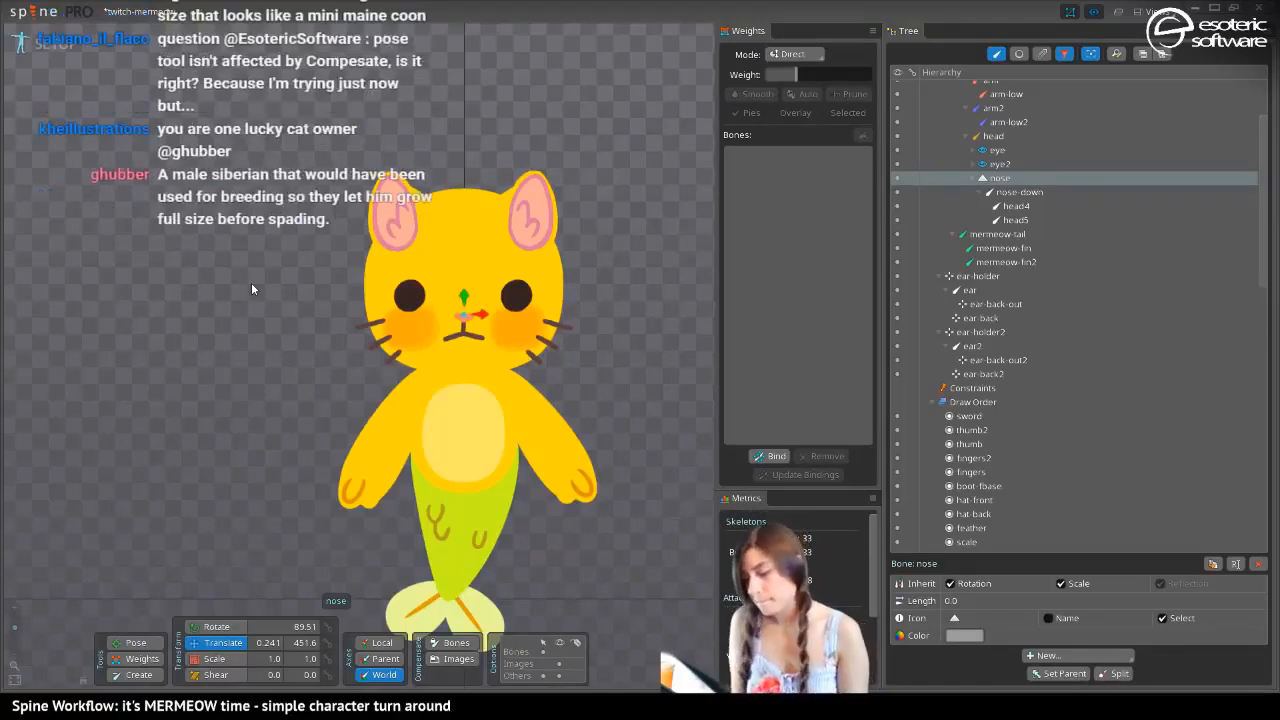
left_click(410, 298)
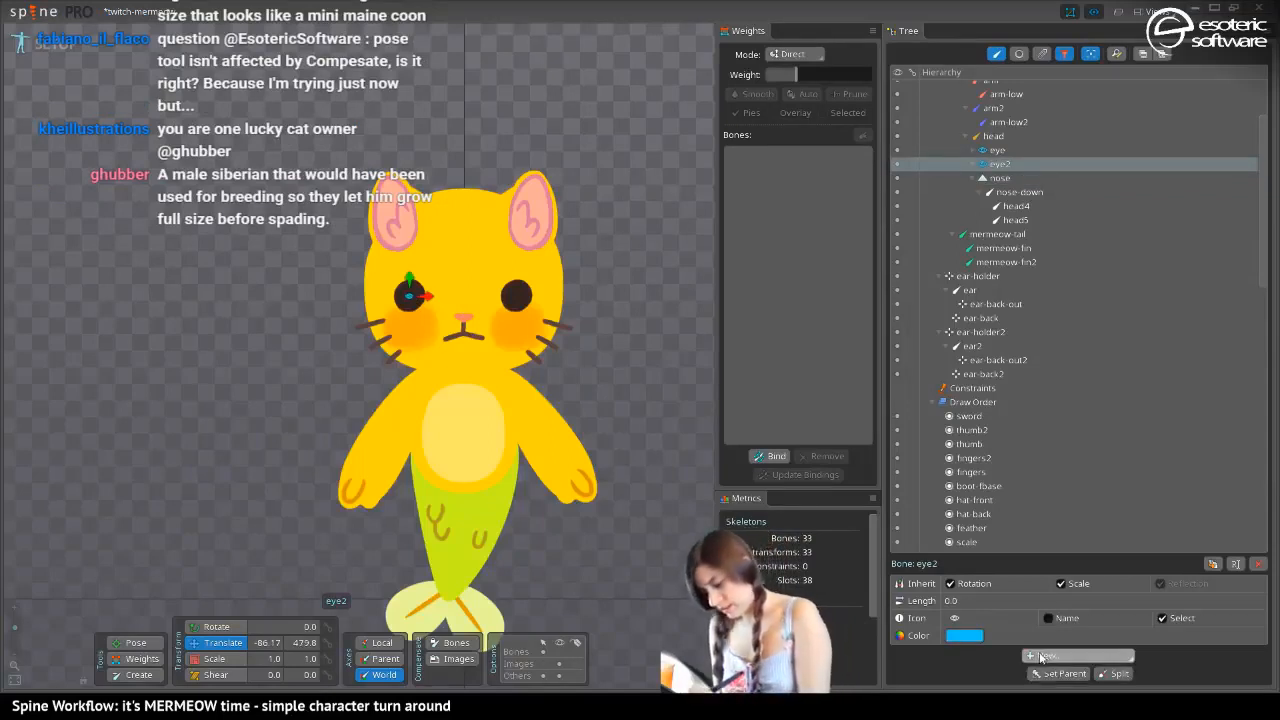
left_click(409, 333)
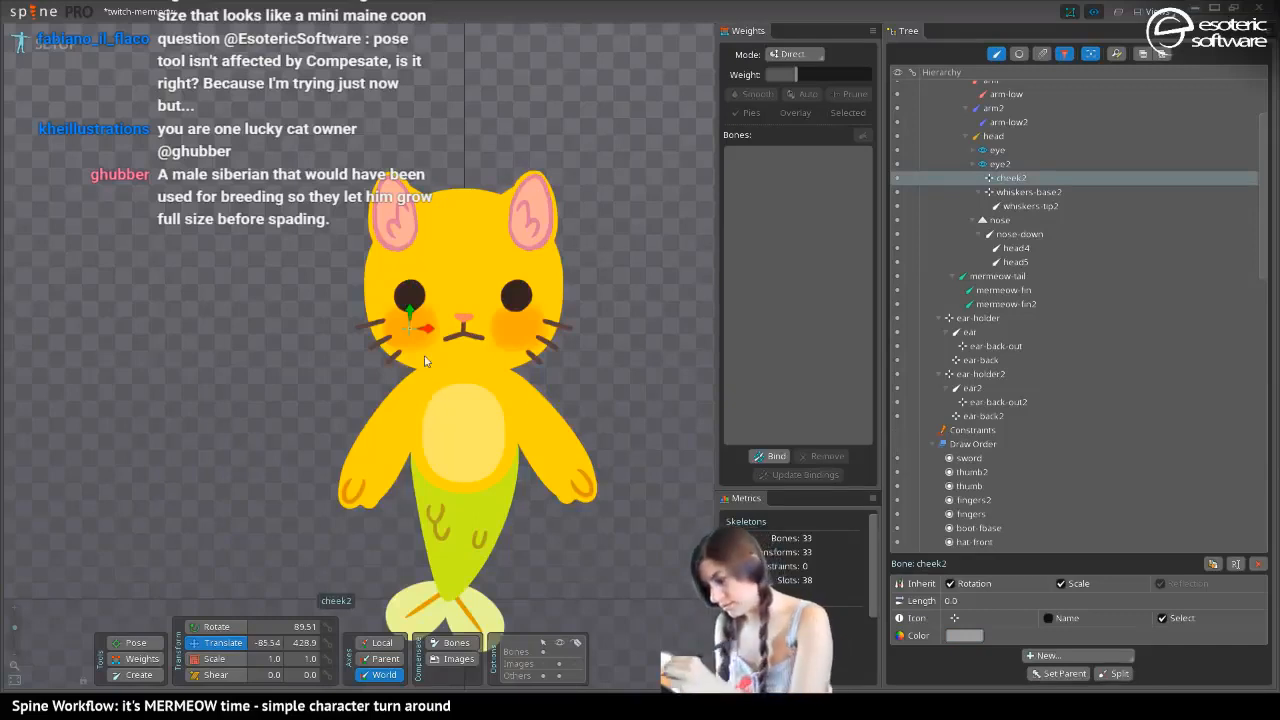
left_click_drag(993, 180, 982, 140)
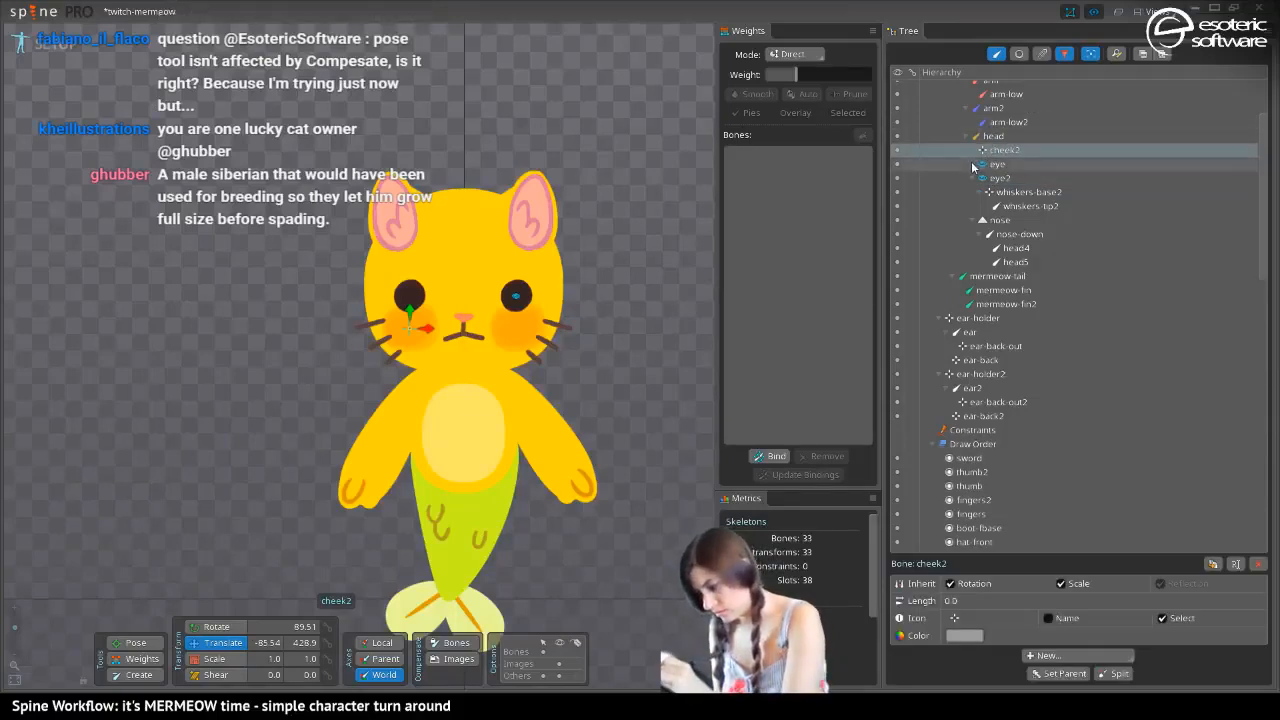
left_click_drag(1025, 191, 980, 137)
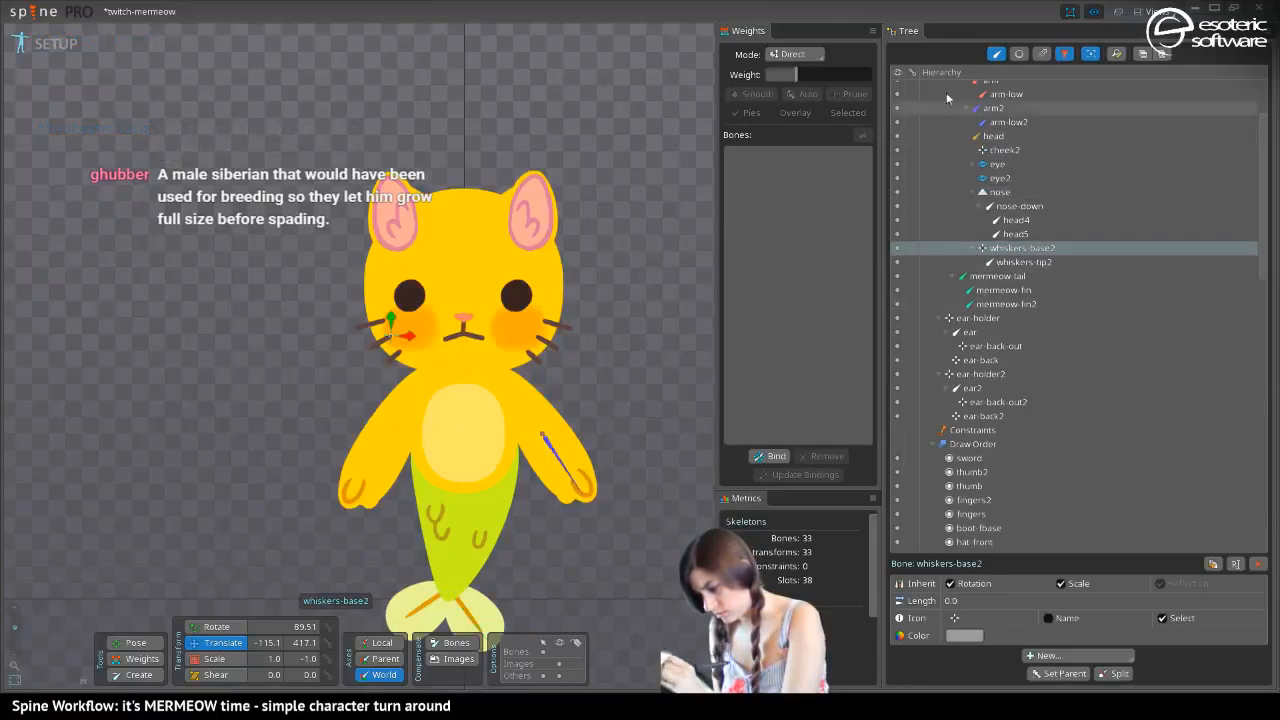
Collapse the ear-holder bones and reparent cheek and whiskers-base from the eye bone to the head bone
left_click(939, 319)
left_click(941, 333)
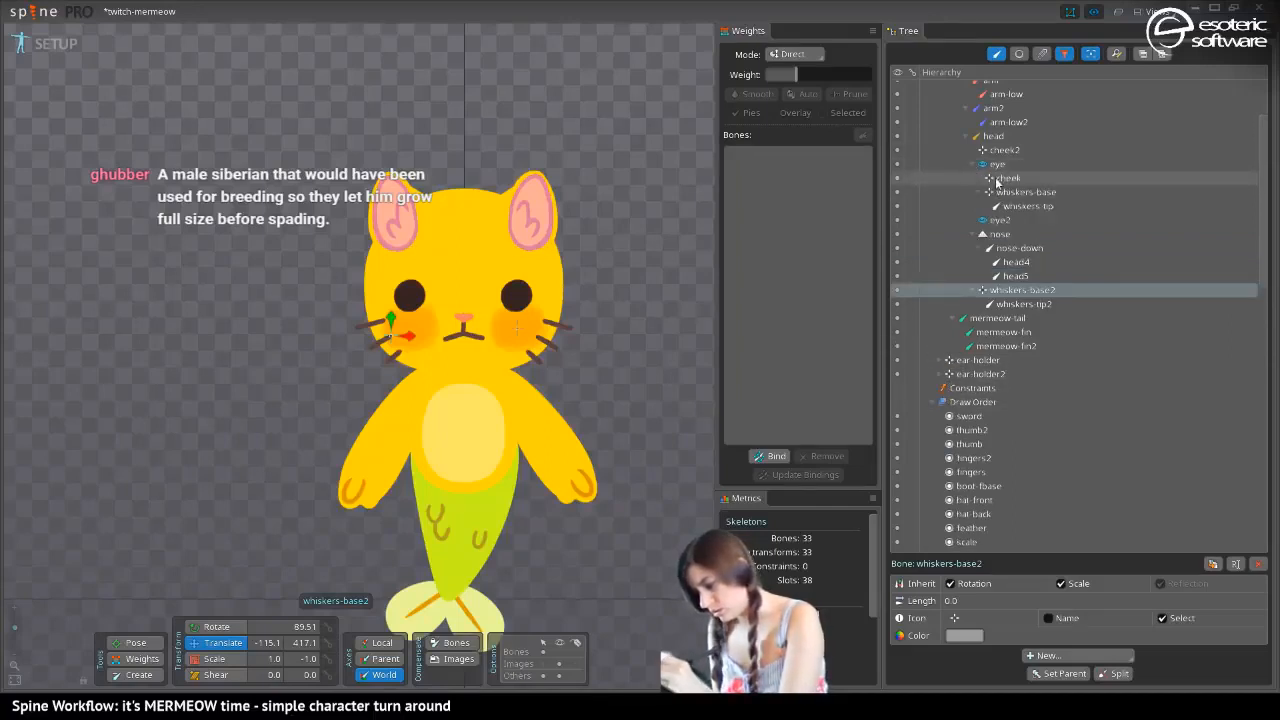
left_click_drag(995, 180, 983, 140)
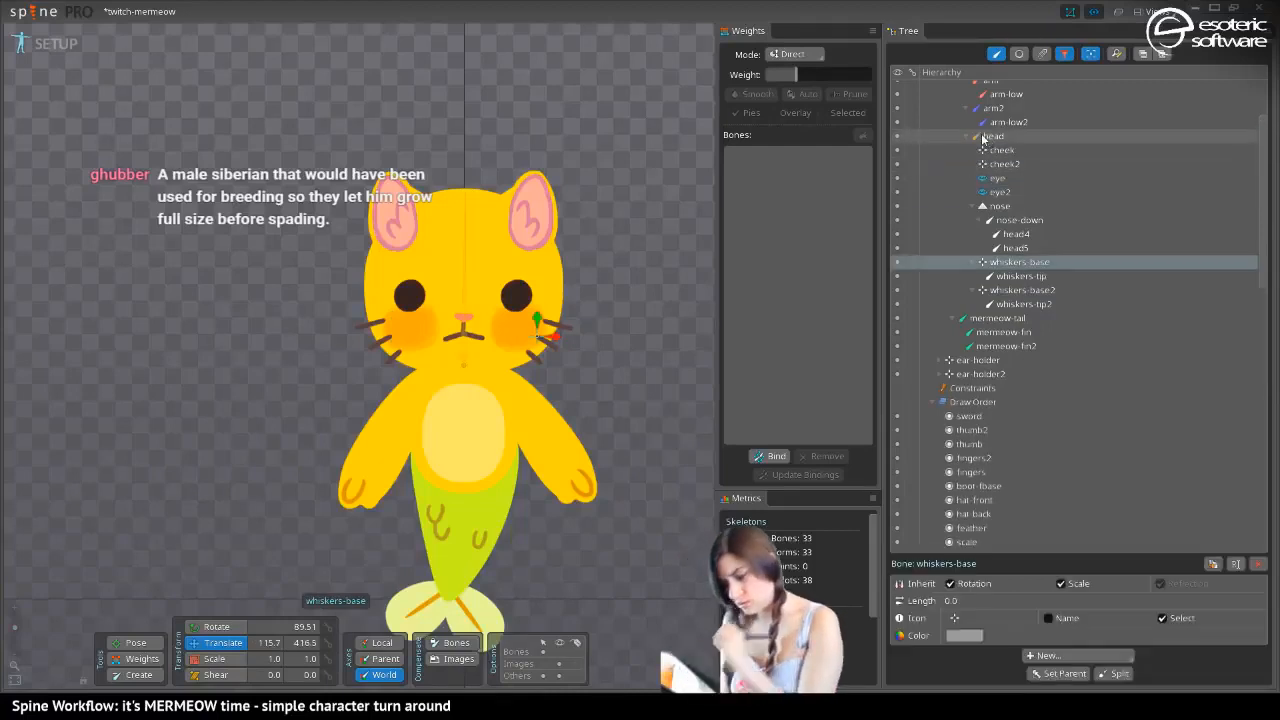
Show the skeleton's bones in the viewport and save the project
left_click(559, 652)
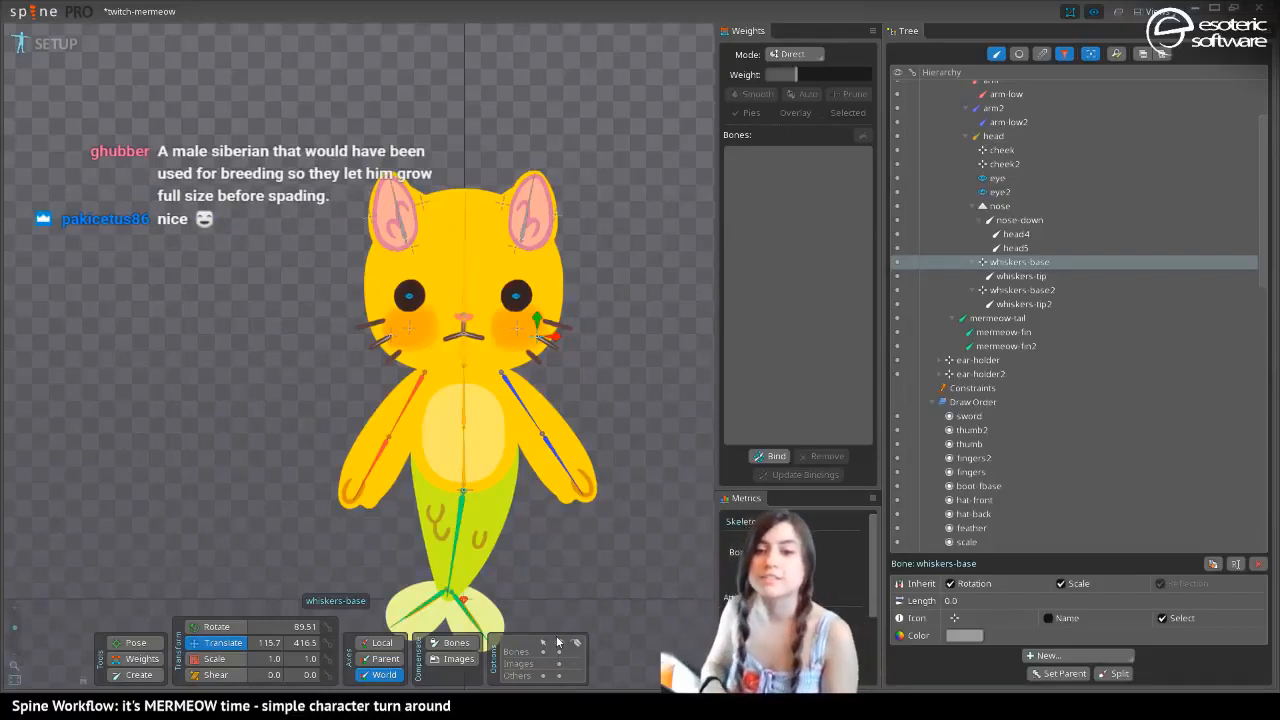
key("ctrl+s")
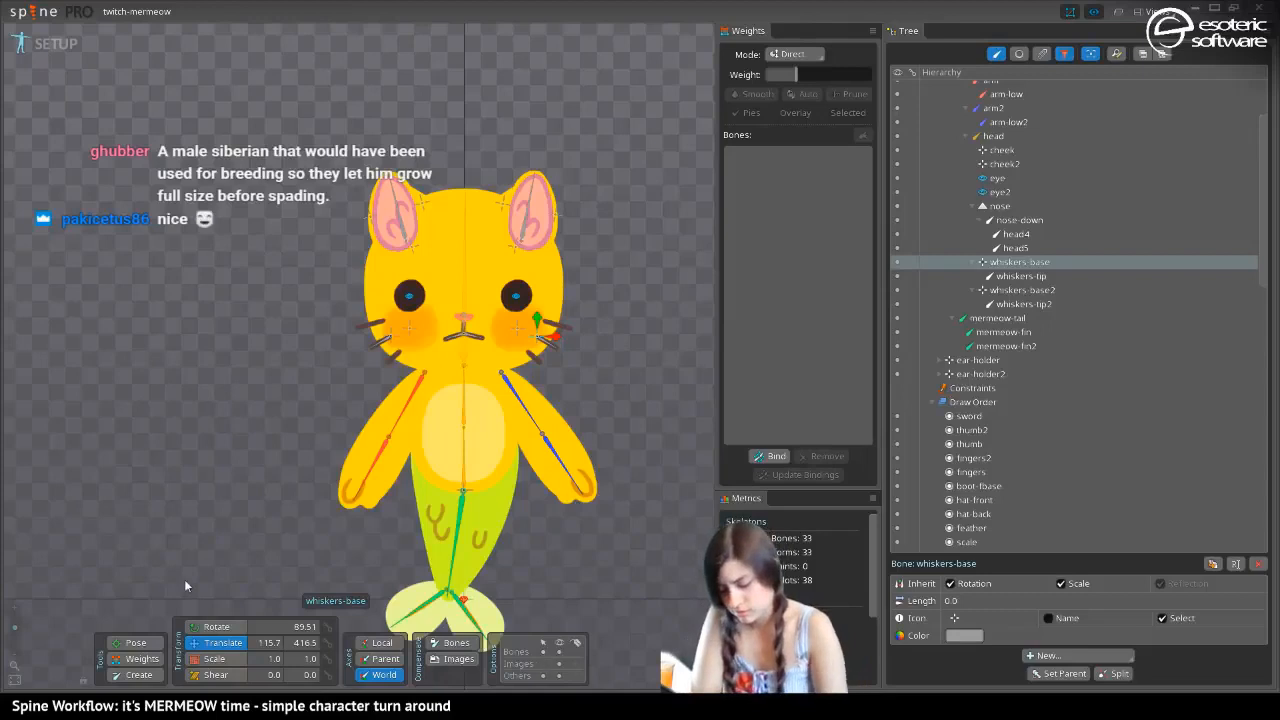
left_click(142, 659)
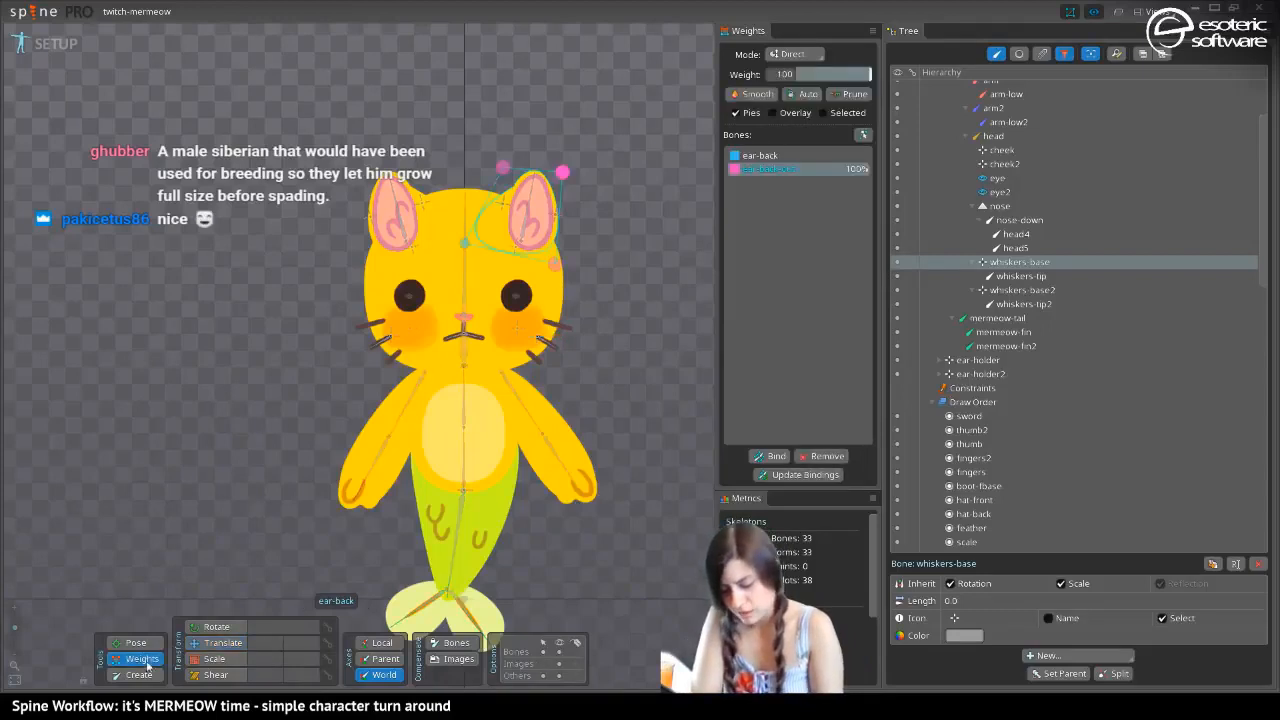
left_click(368, 204)
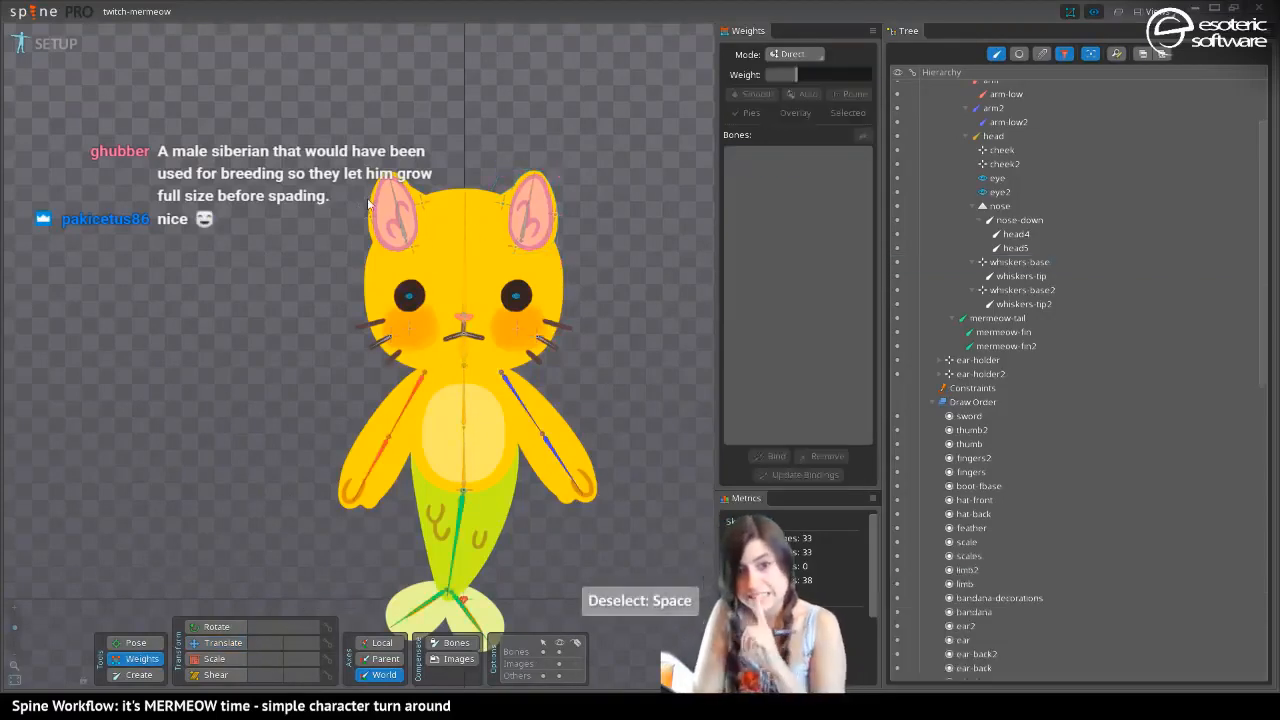
left_click(215, 659)
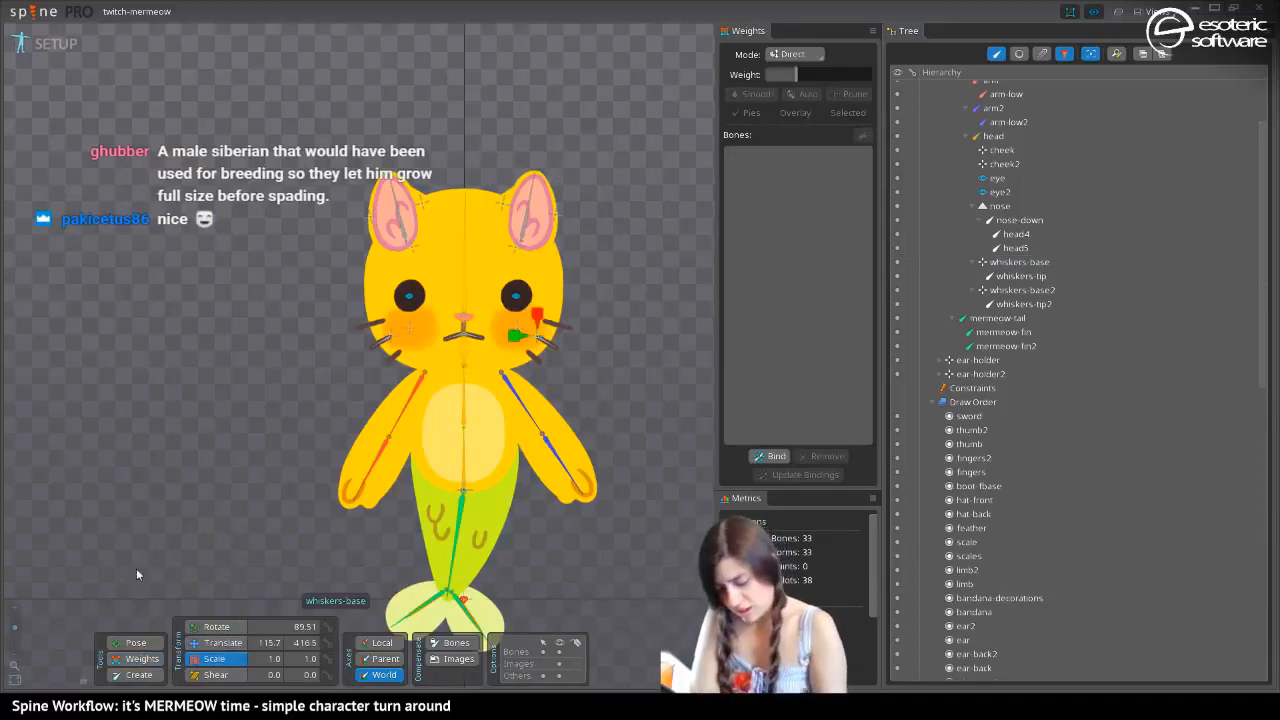
left_click(220, 646)
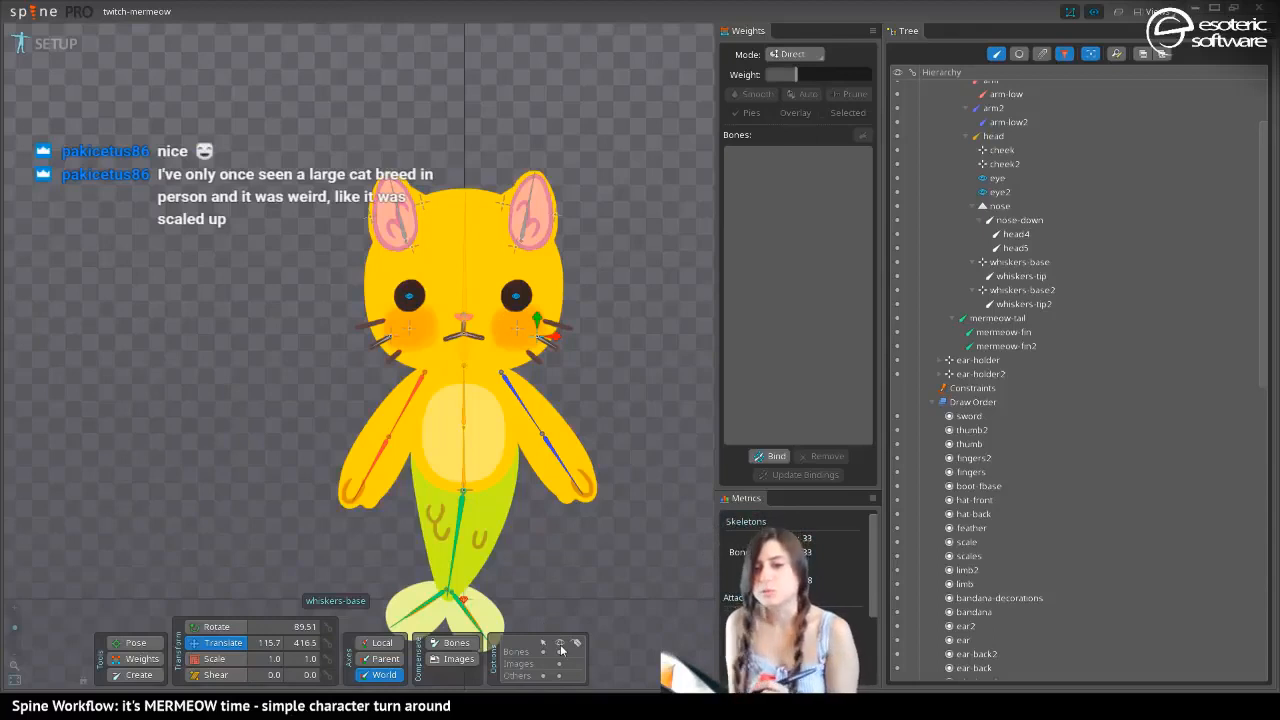
Set the color of the cheek, eye, whiskers-base and whiskers-tip bones to cyan
left_click(565, 338)
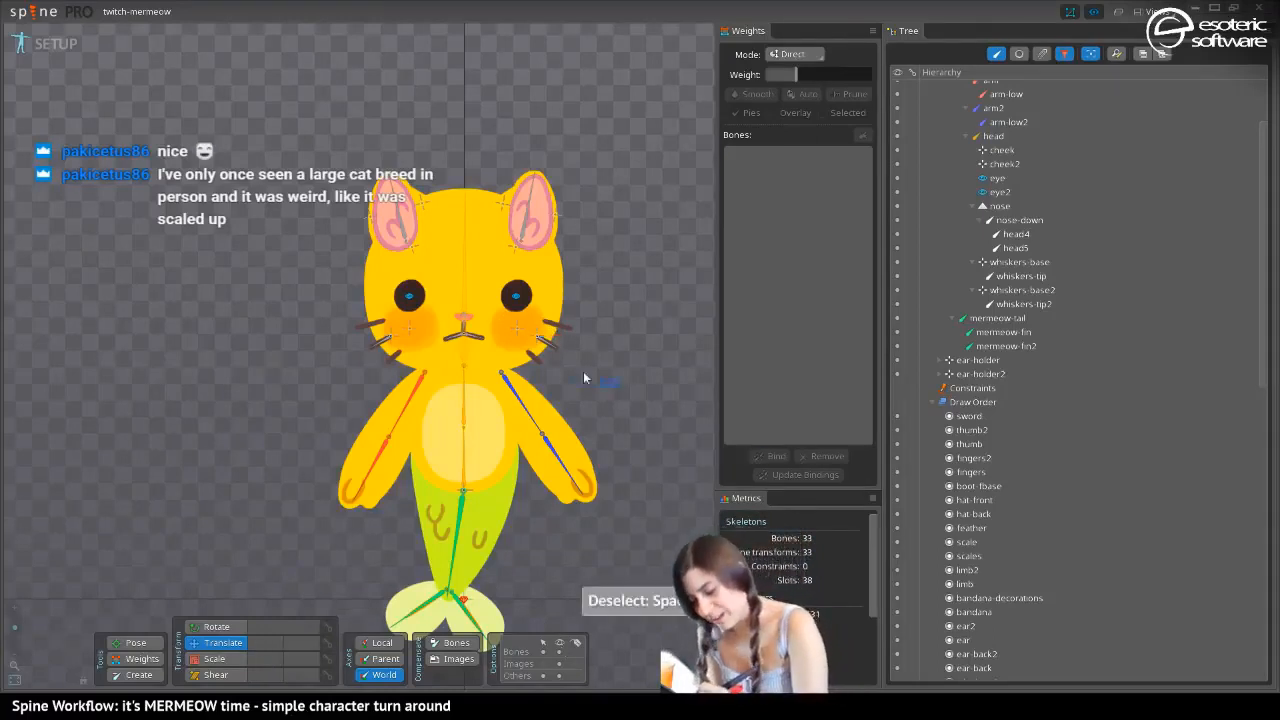
left_click_drag(620, 387, 514, 272)
left_click(966, 635)
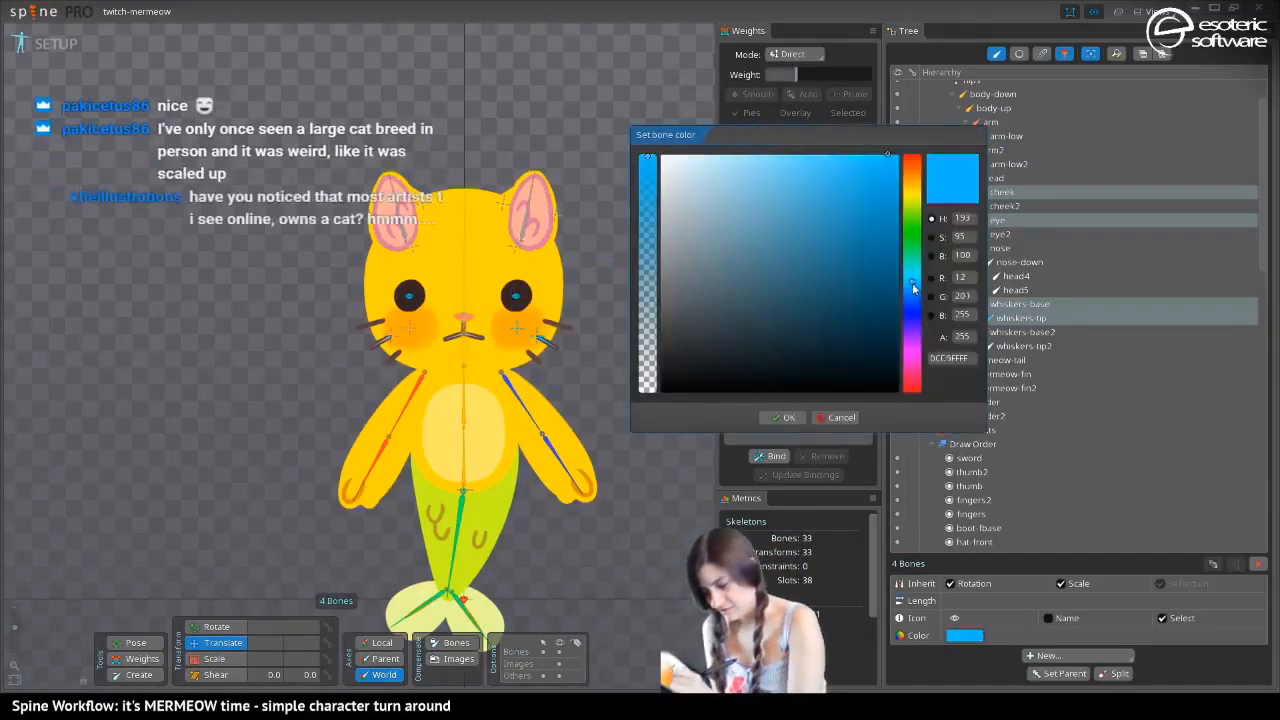
left_click_drag(912, 295, 910, 279)
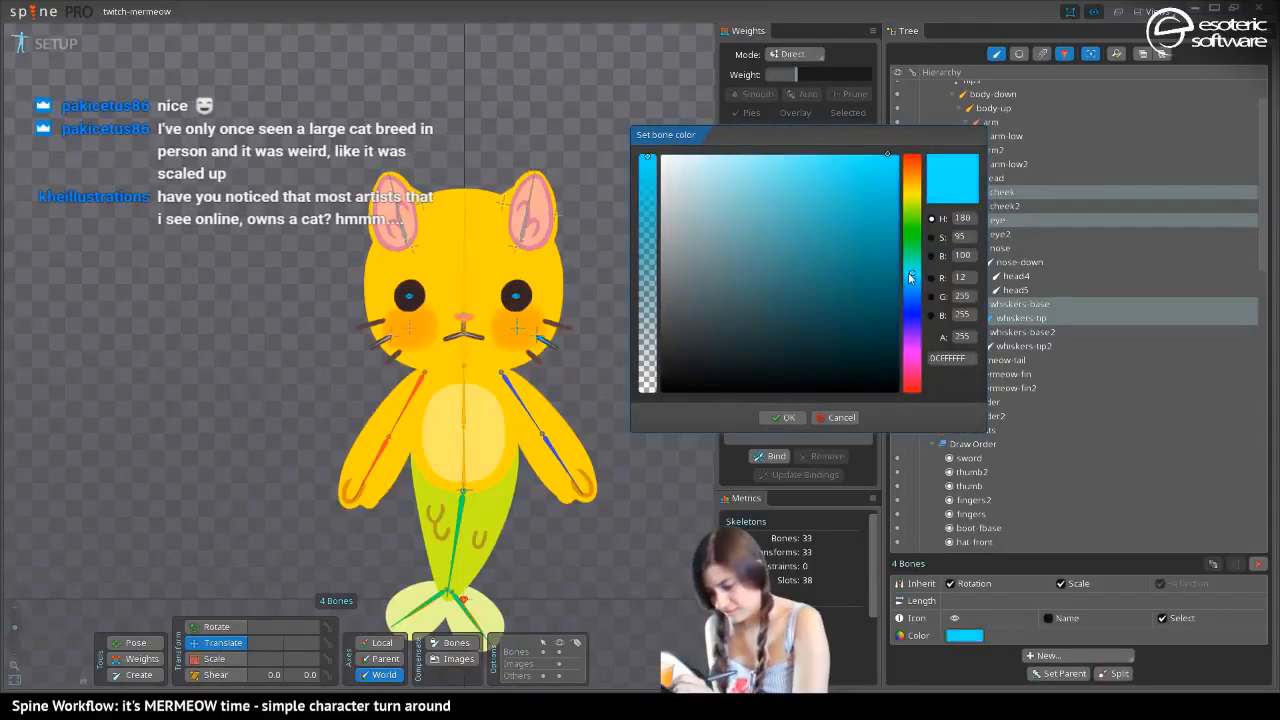
left_click(783, 417)
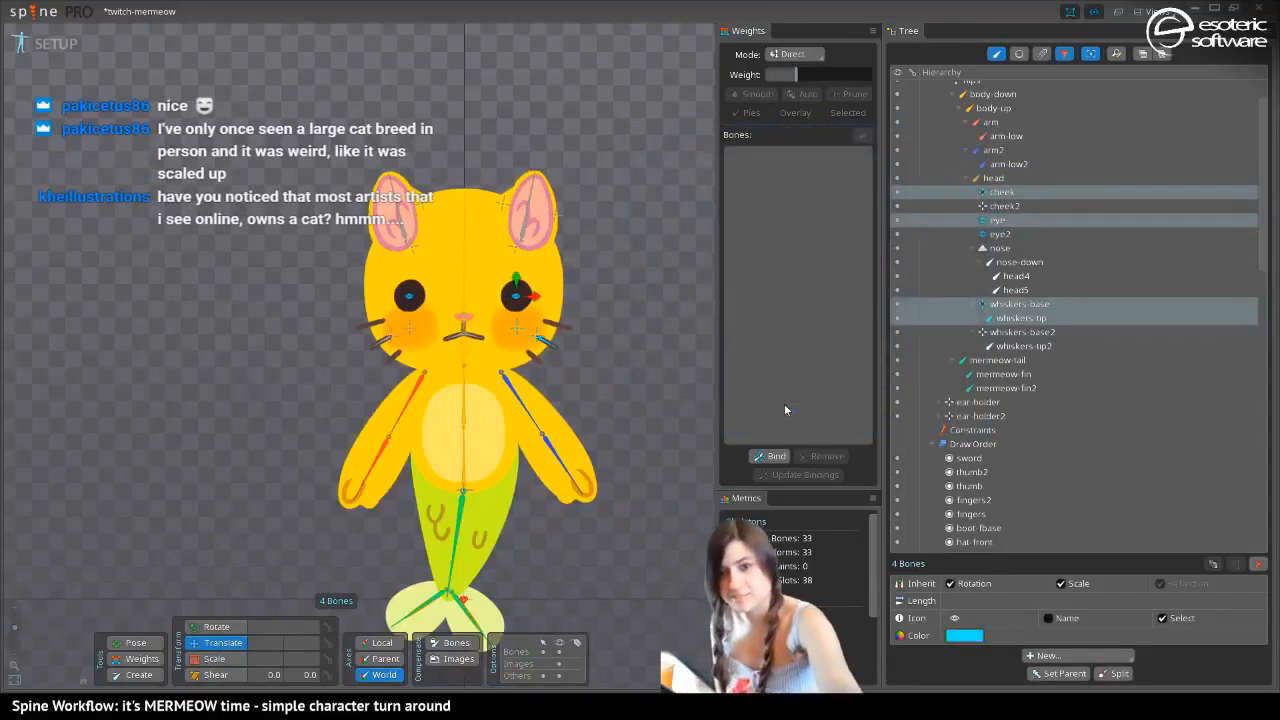
key("space")
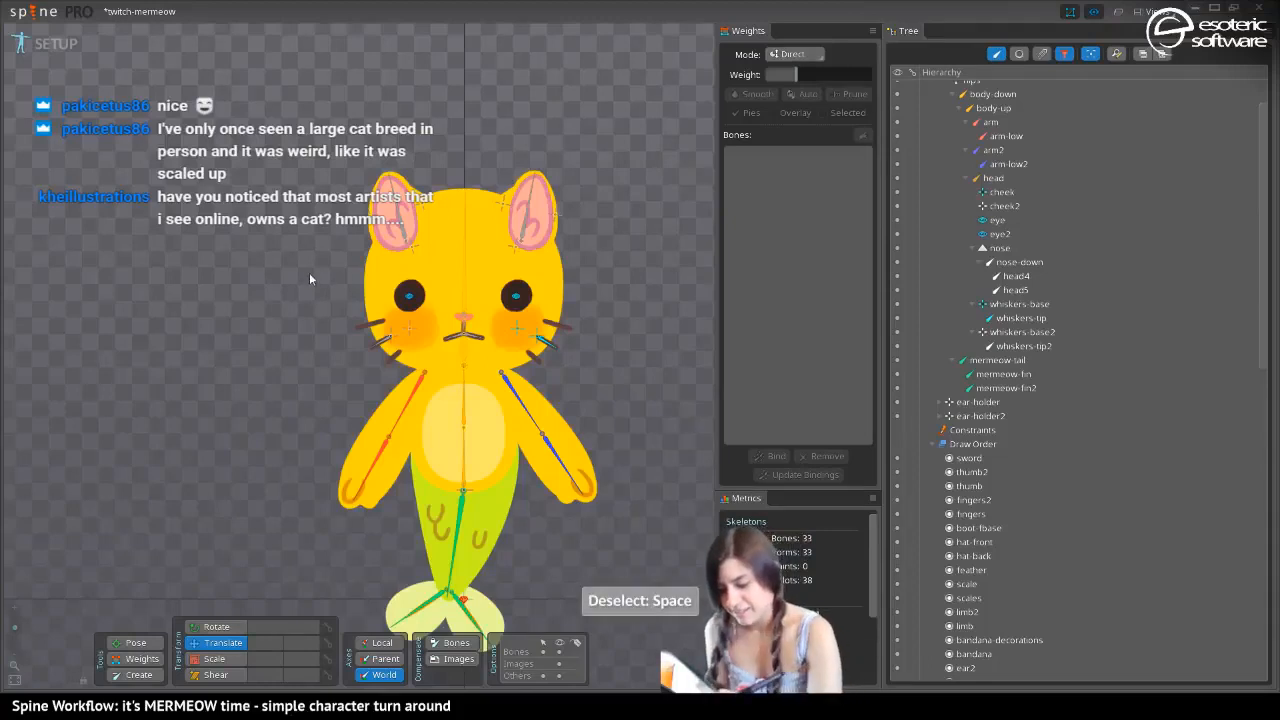
Set the color of the cheek2, eye2, whiskers-base2 and whiskers-tip2 bones to pinkish red, FF0C61FF
left_click_drag(309, 272, 427, 373)
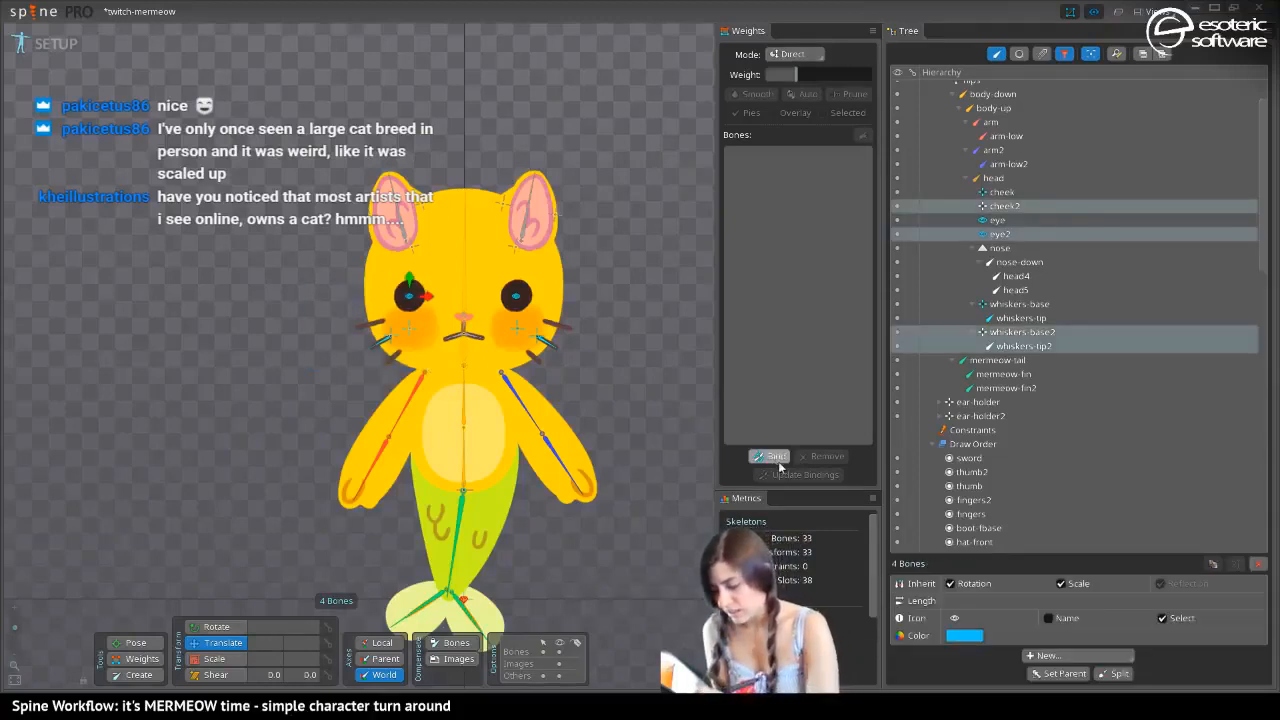
left_click(966, 635)
mouse_move(912, 280)
left_mouse_down()
mouse_move(912, 234)
mouse_move(915, 380)
mouse_move(926, 381)
left_mouse_up()
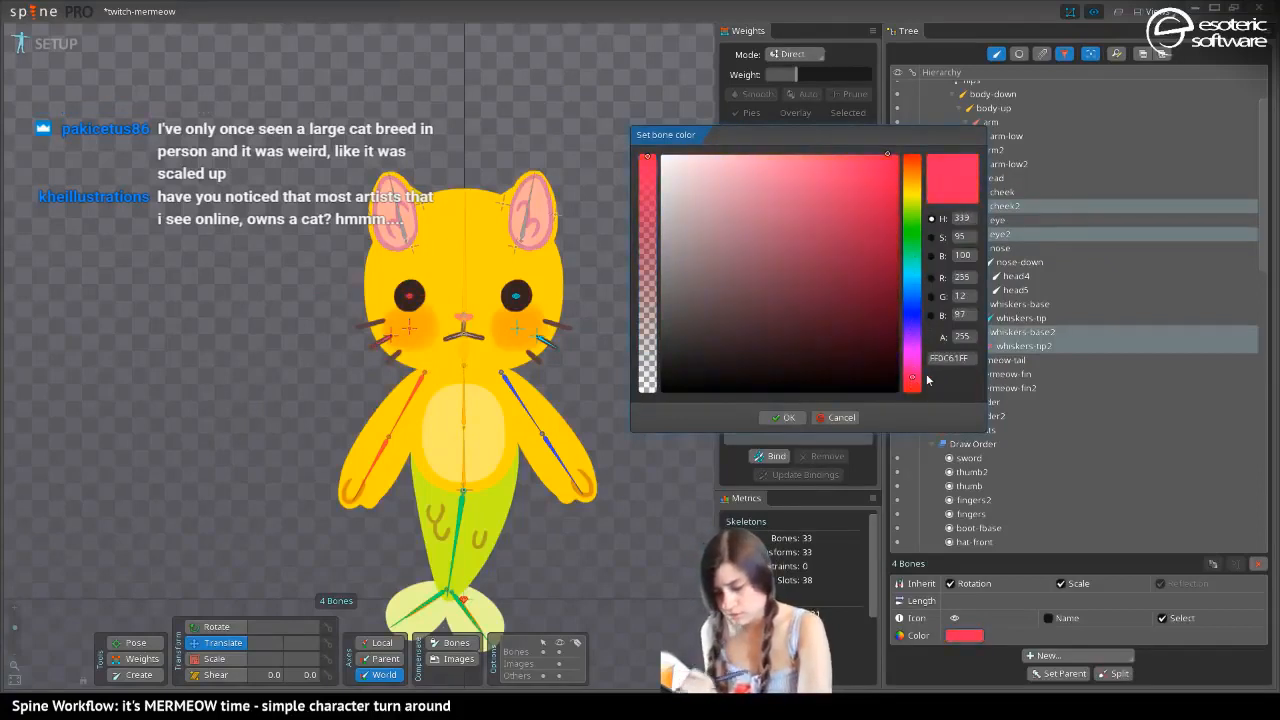
left_click(782, 417)
key("space")
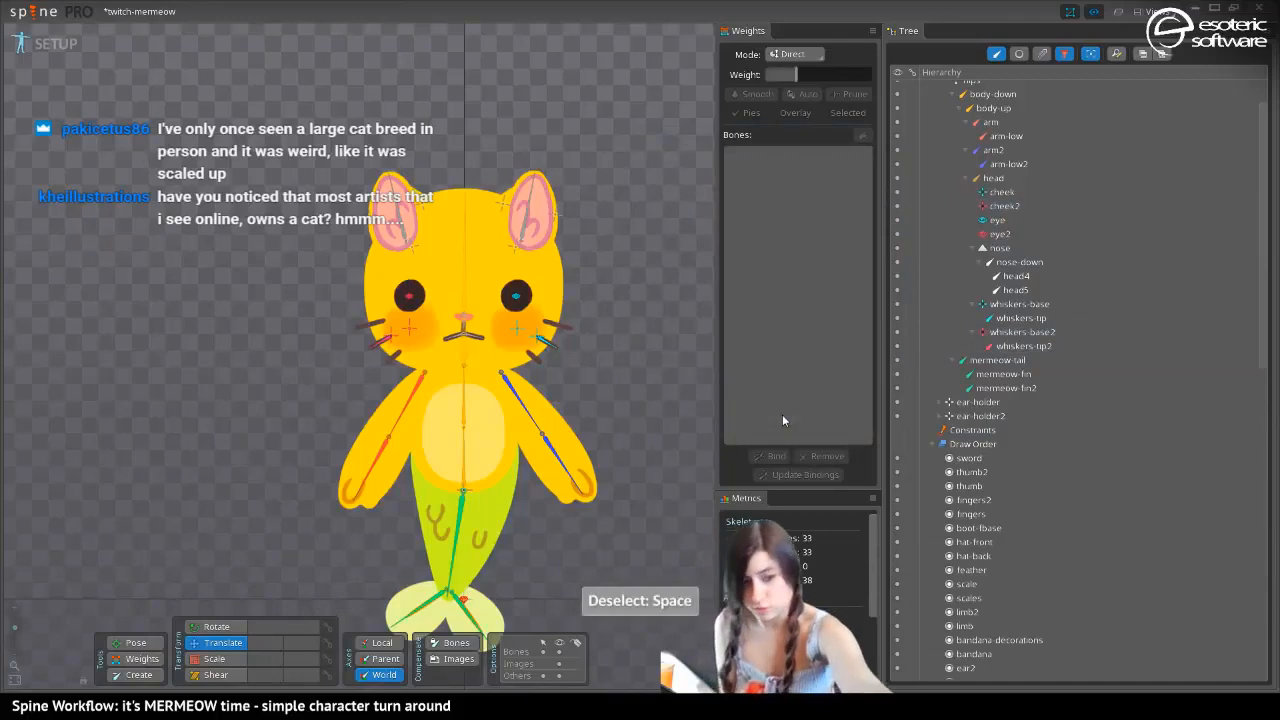
Set the color of ear-holder2, ear2, ear-back-out2 and ear-back2 to a saturated orange-red
left_click_drag(316, 155, 442, 267)
left_click(964, 634)
left_click_drag(878, 232, 890, 193)
left_click(784, 418)
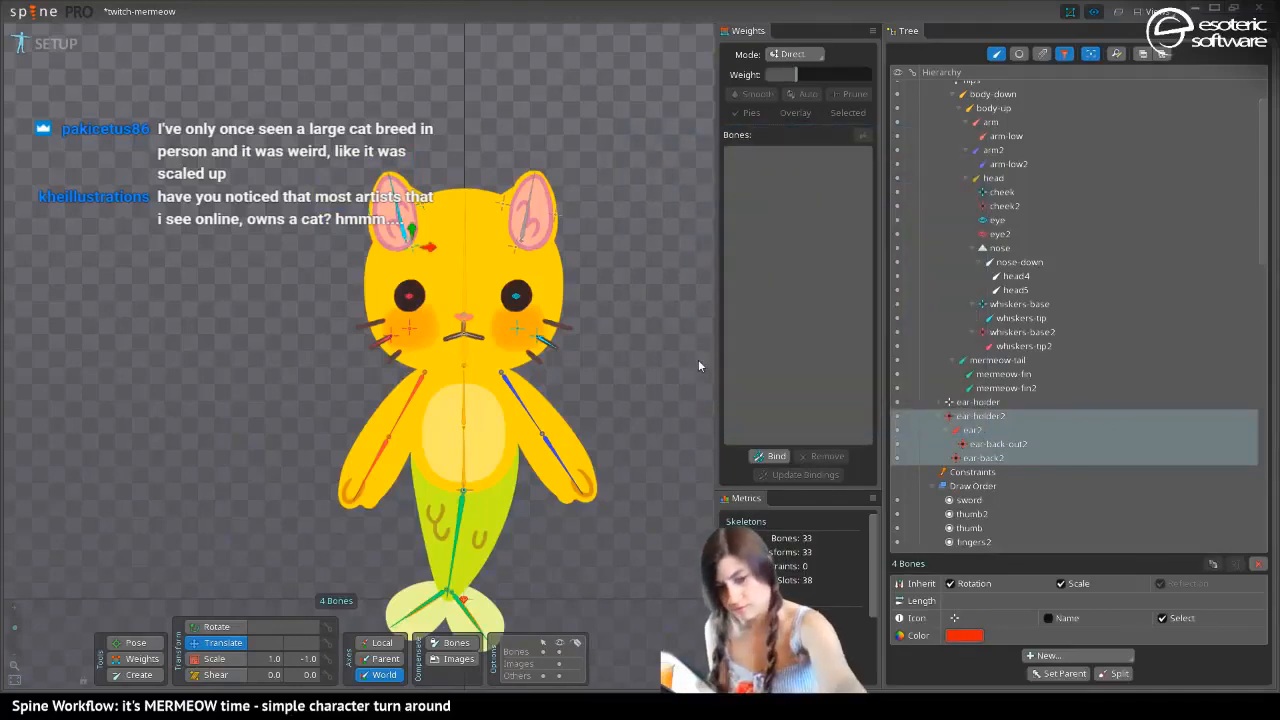
key("space")
Set the color of ear-holder, ear, ear-back-out and ear-back to deep blue and save the project
left_click_drag(568, 268, 486, 168)
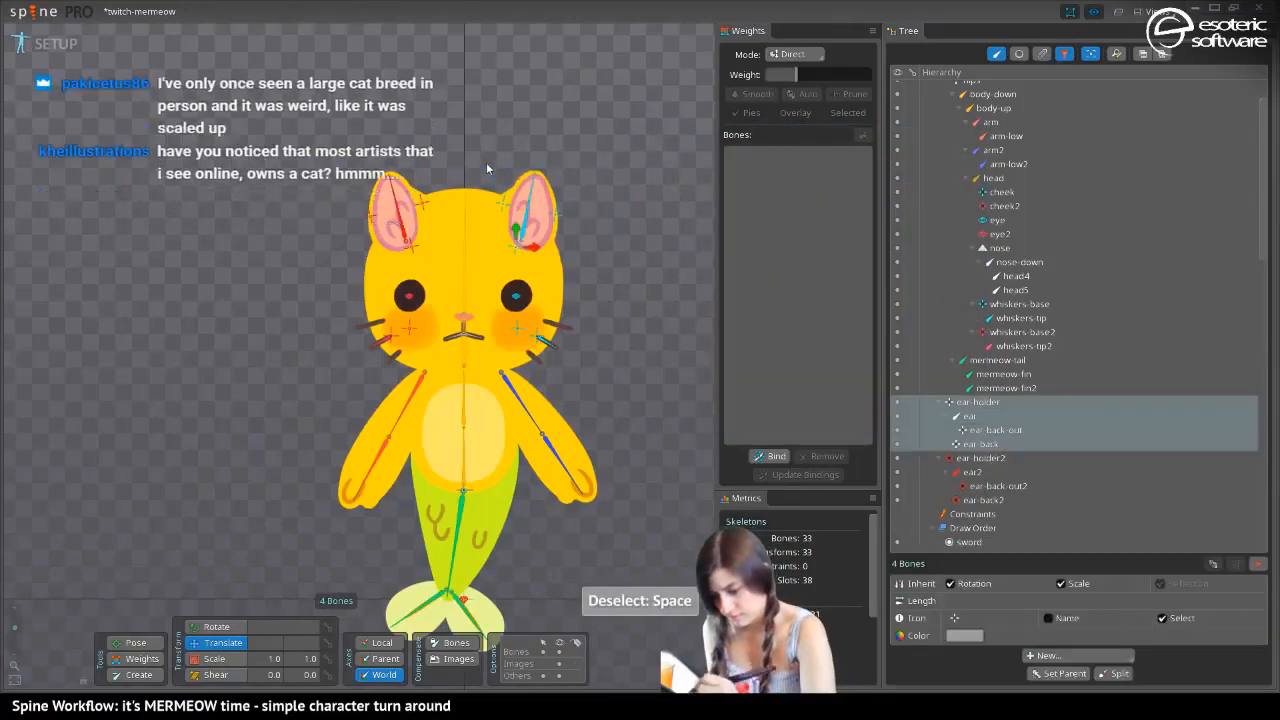
left_click(964, 634)
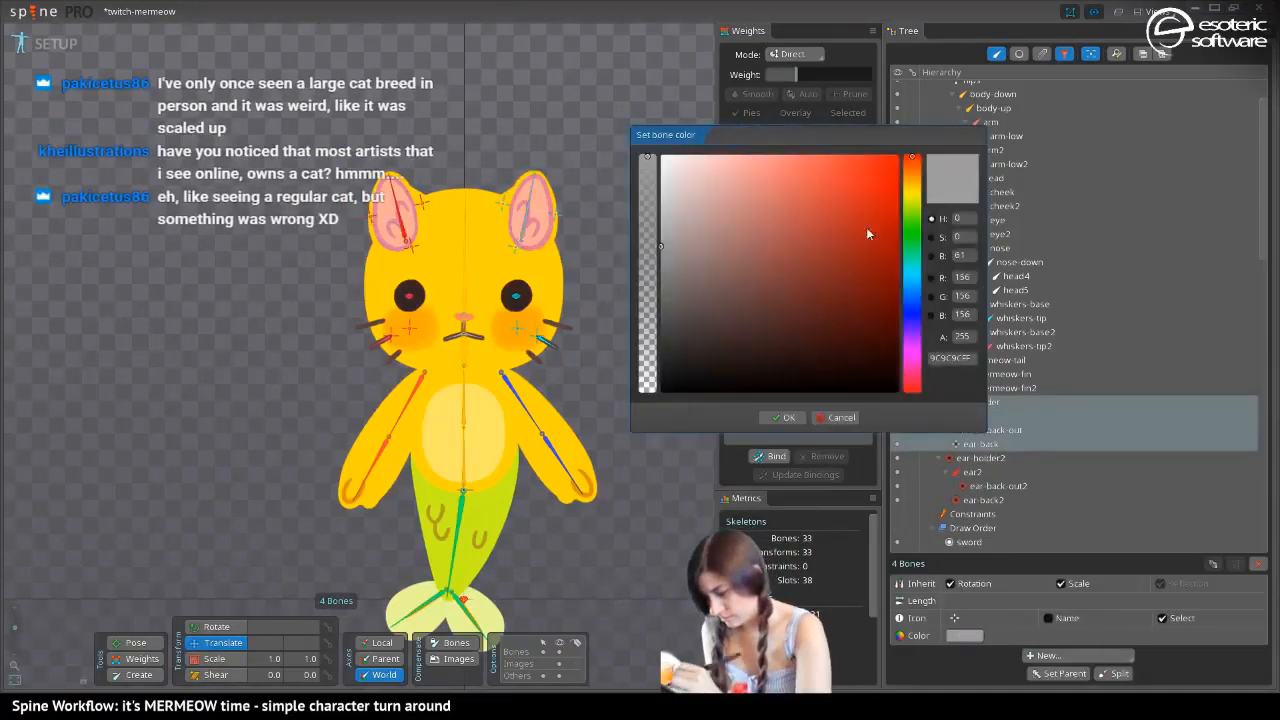
left_click(913, 310)
left_click_drag(829, 229, 888, 166)
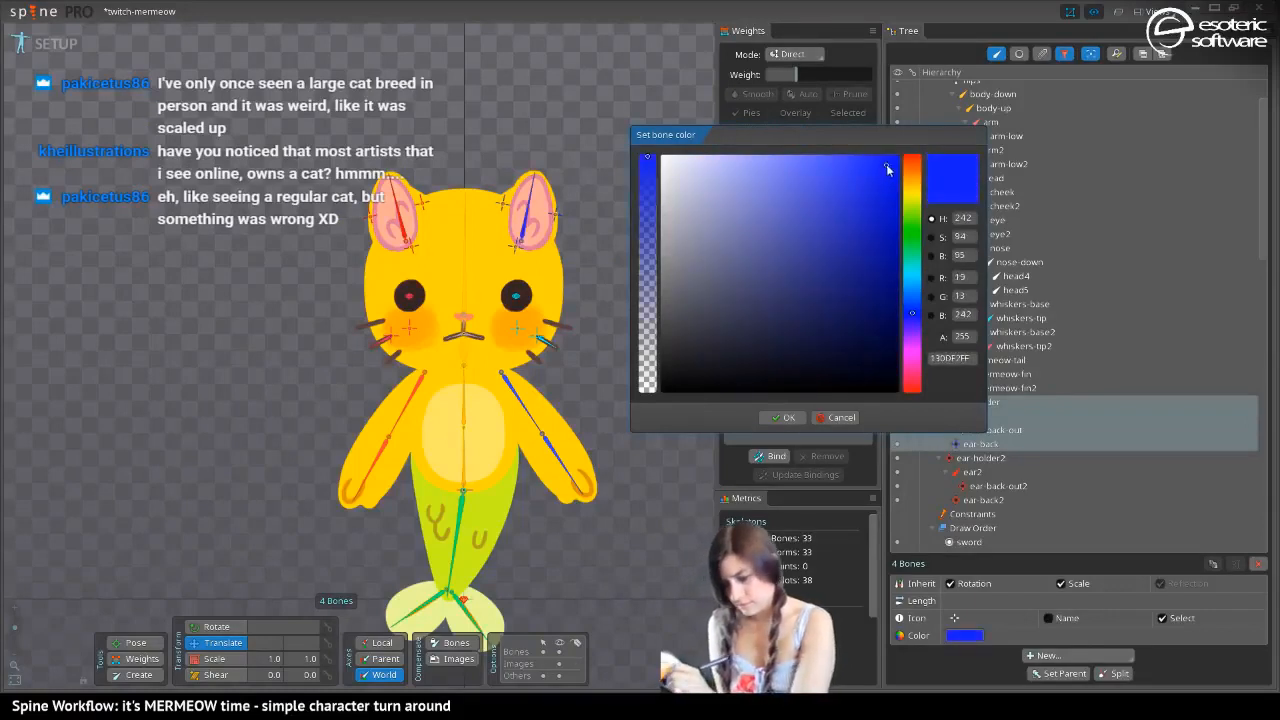
left_click(781, 418)
key("space")
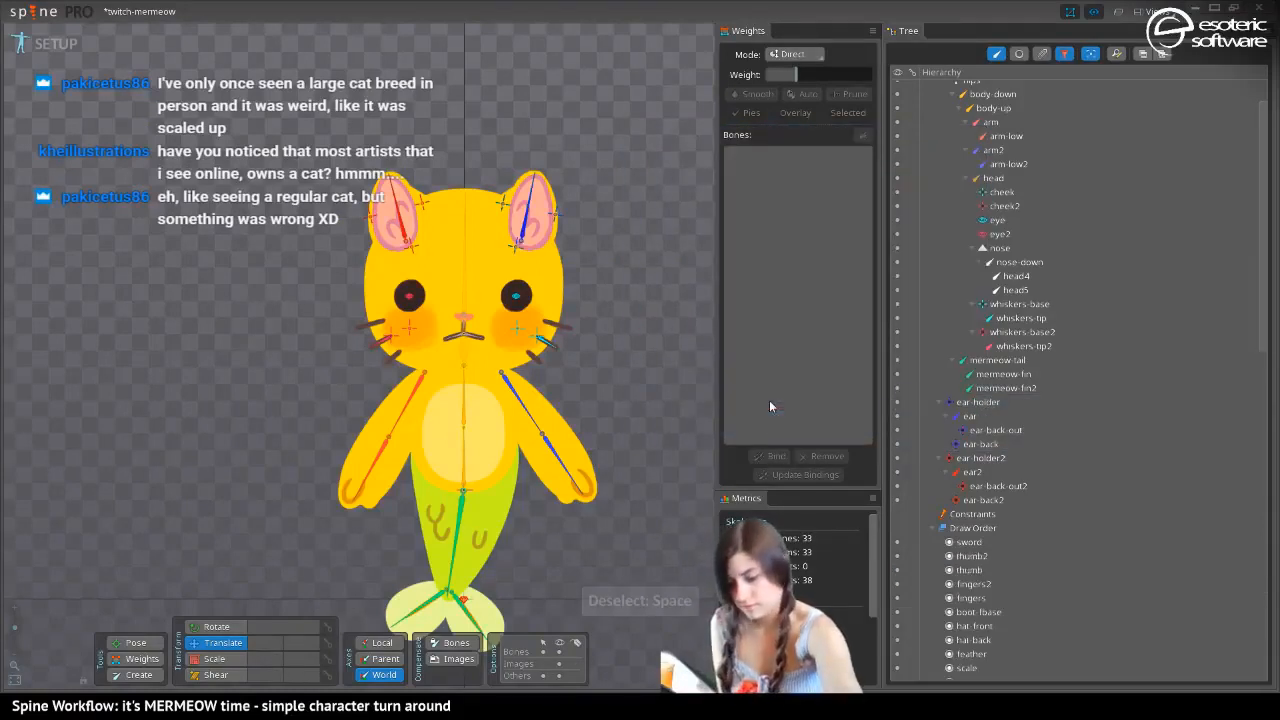
key("ctrl+s")
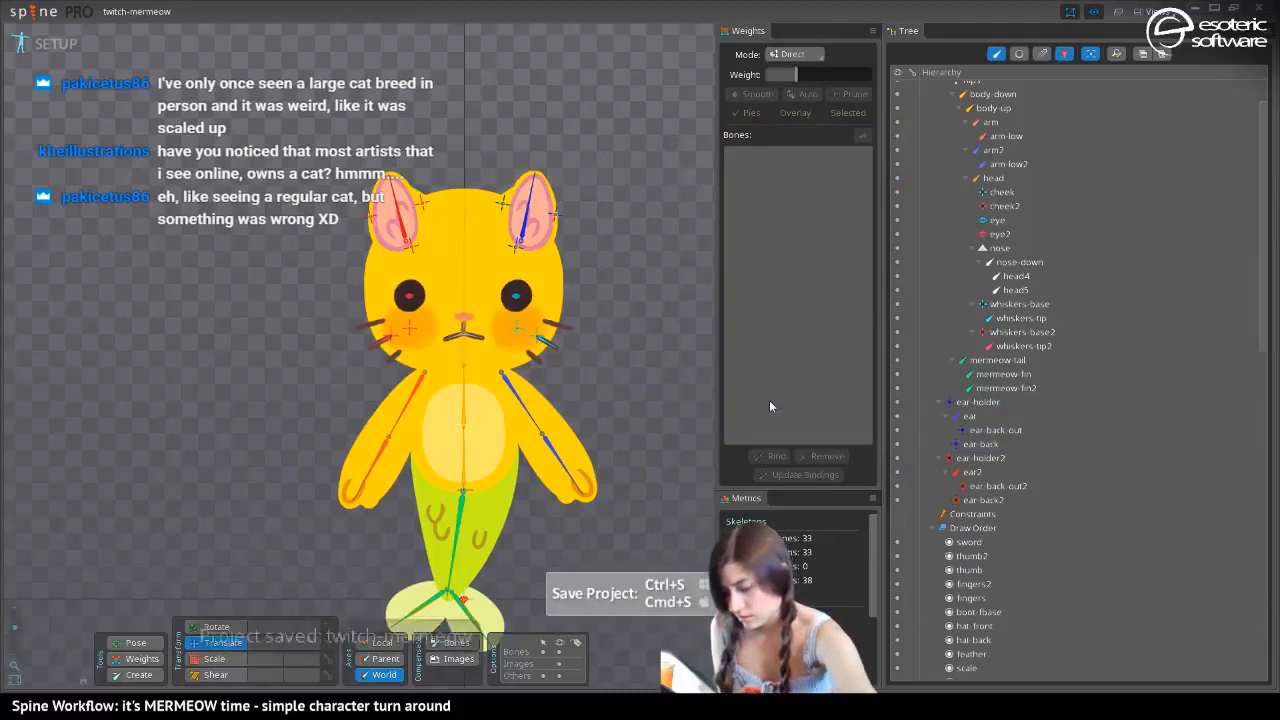
Undo the last changes to the arm2, cheek, eye and whiskers bones and clear the selection
key("ctrl+z")
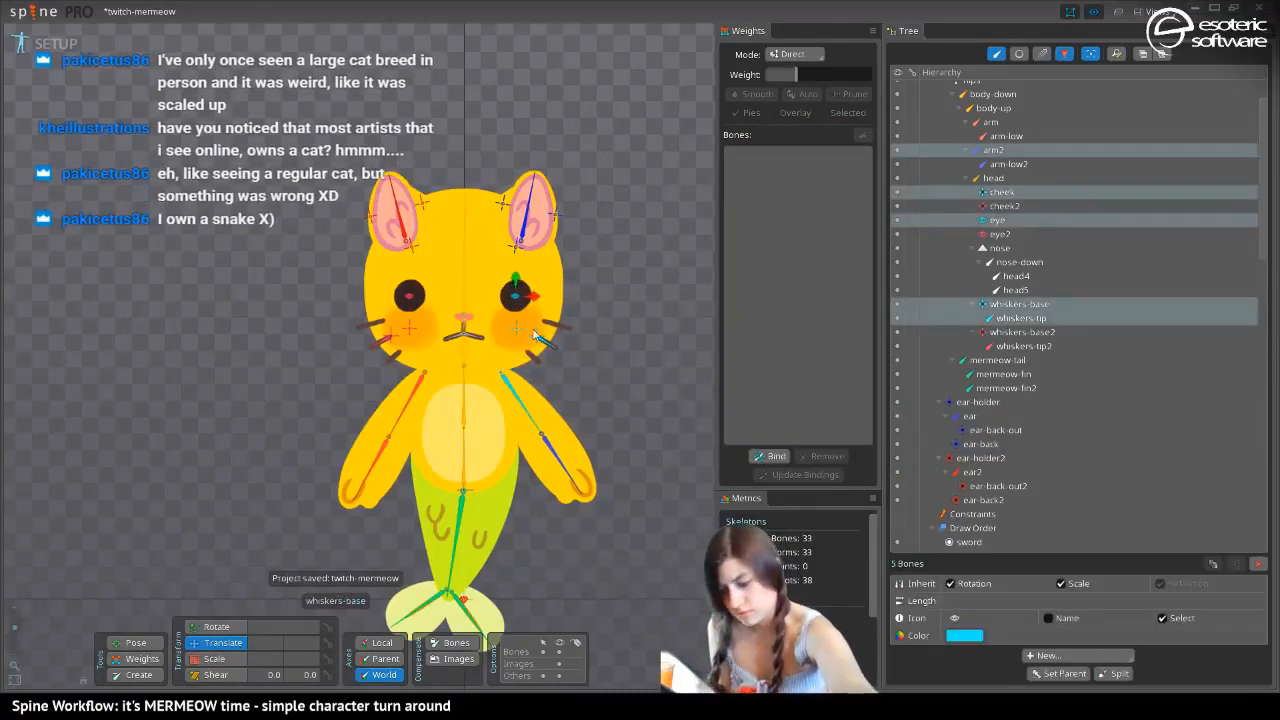
key("ctrl+z")
key("space")
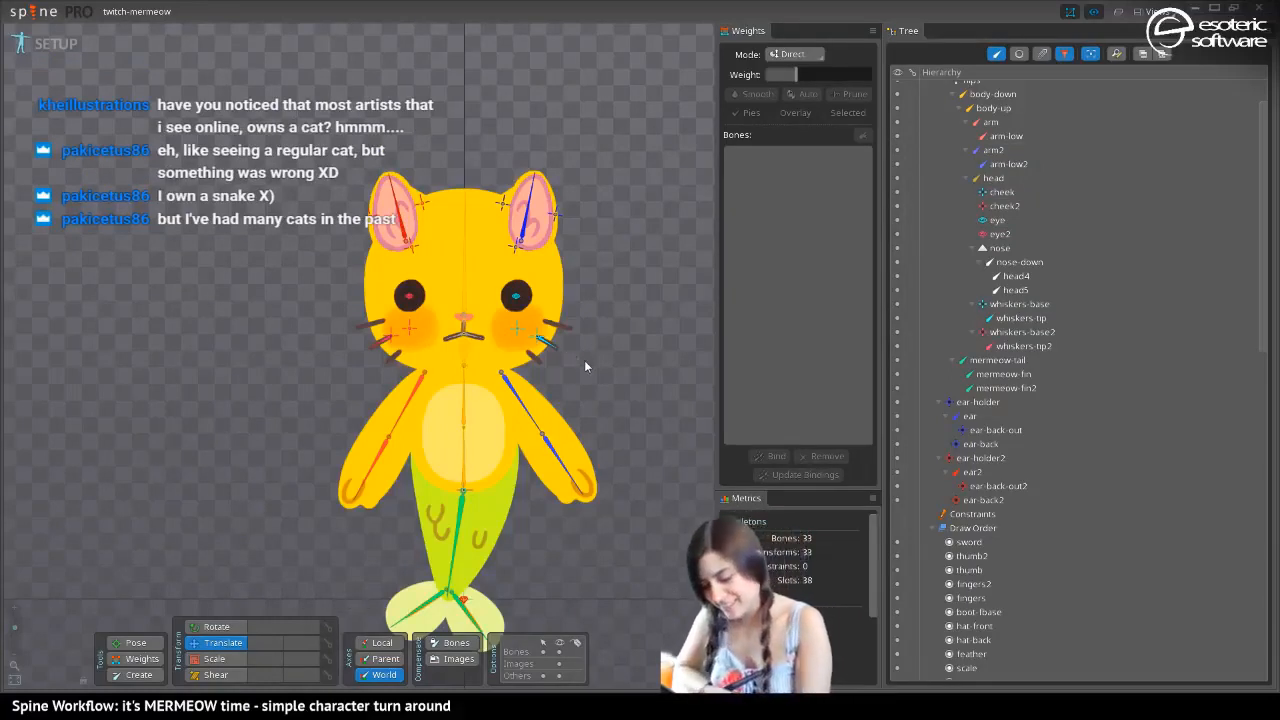
Recolor the cheek, eye, whiskers-base and whiskers-tip bones blue with a hue of about 220 and save the project
left_click_drag(586, 363, 498, 276)
left_click(963, 635)
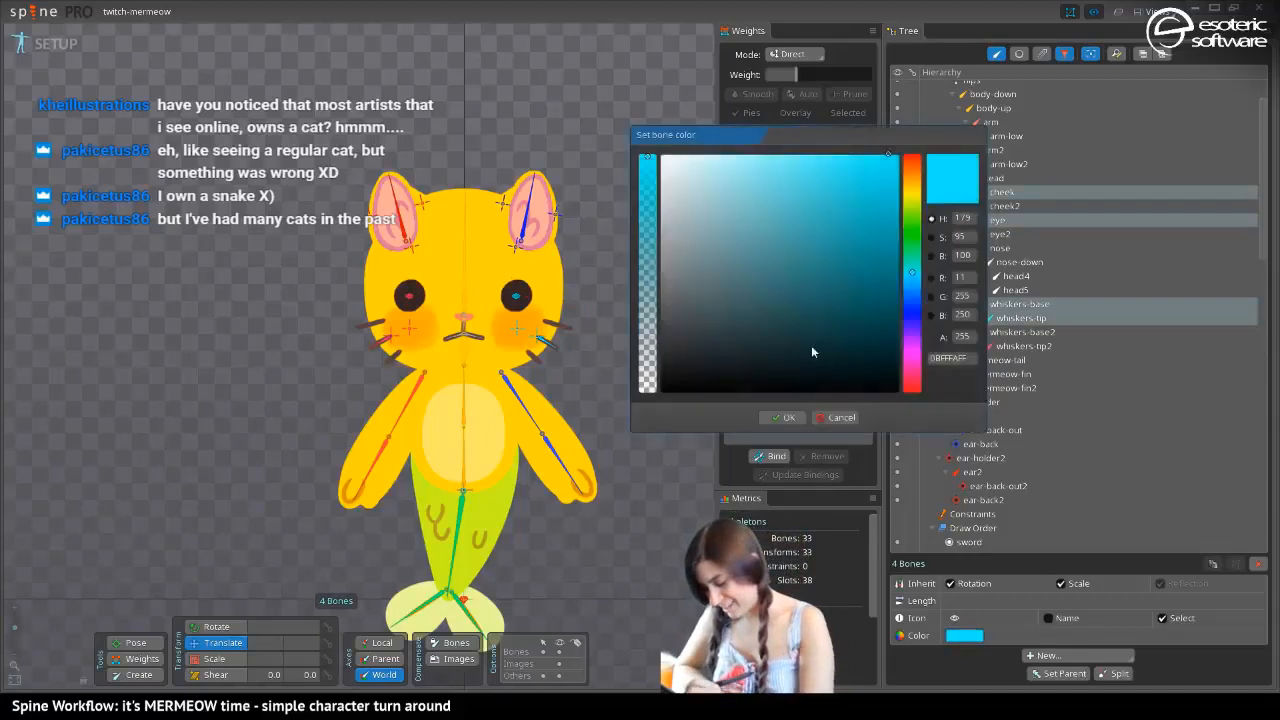
left_click(913, 299)
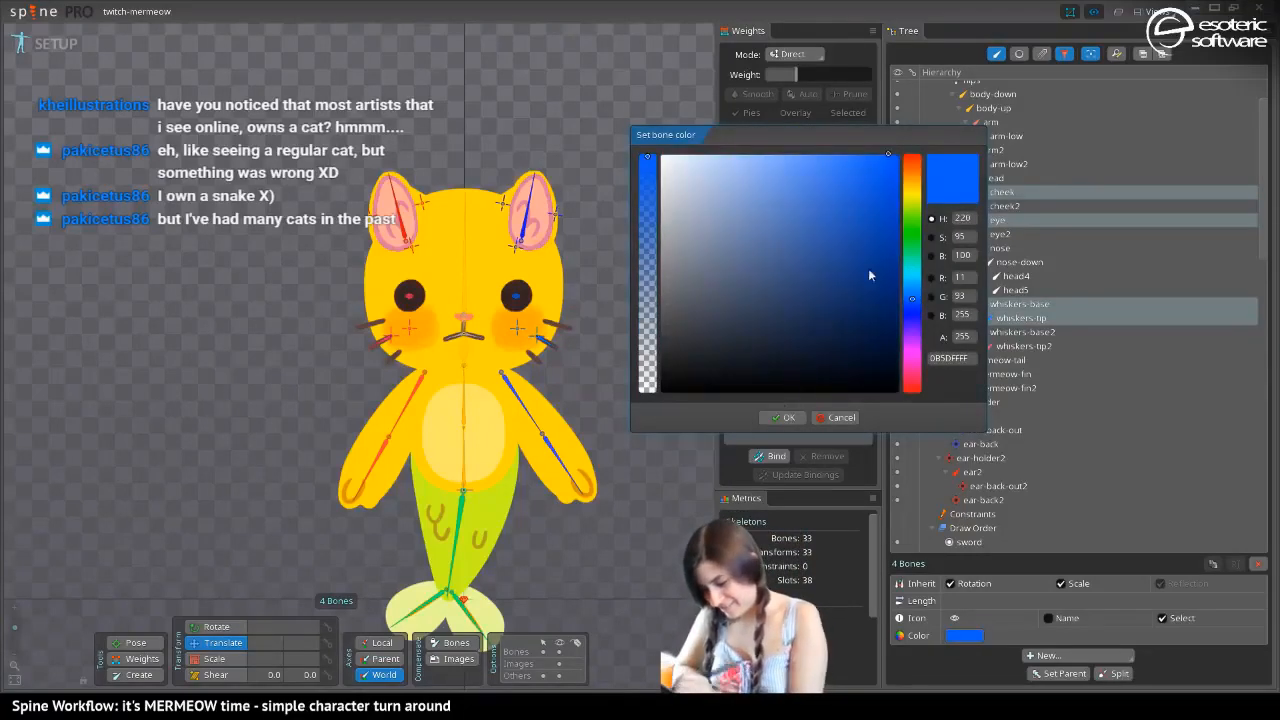
left_click(784, 417)
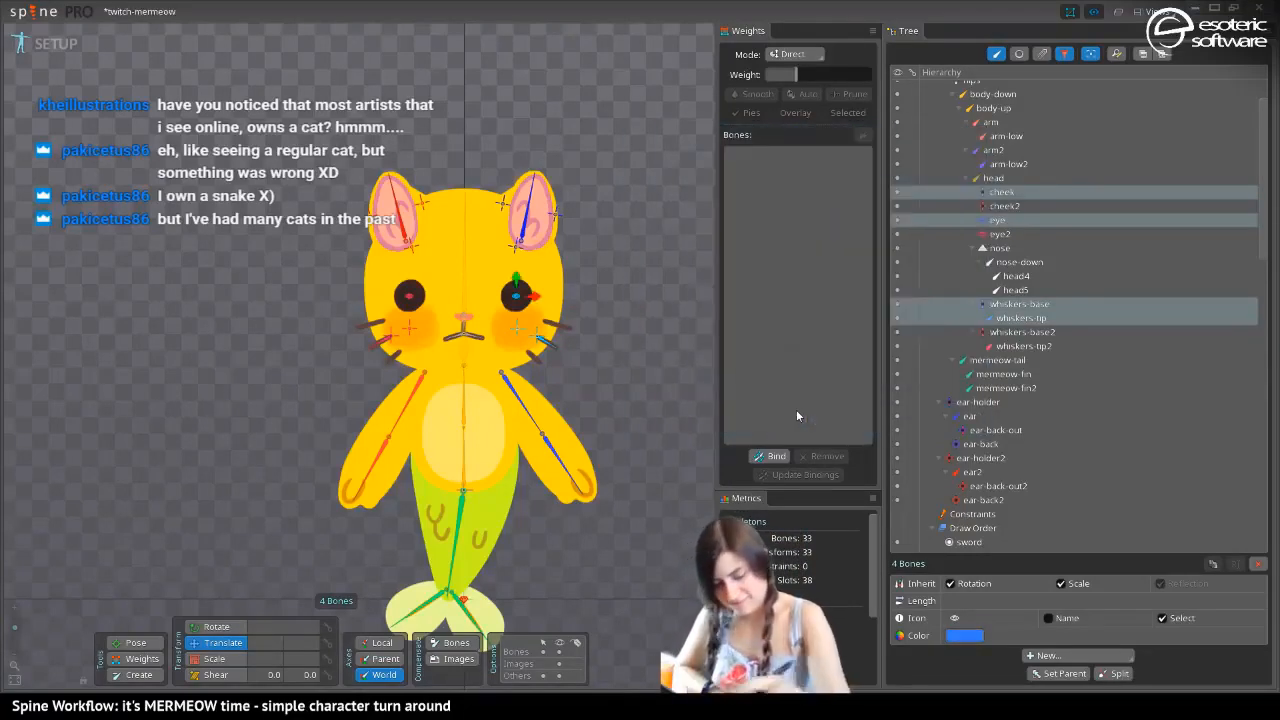
key("space")
key("ctrl+s")
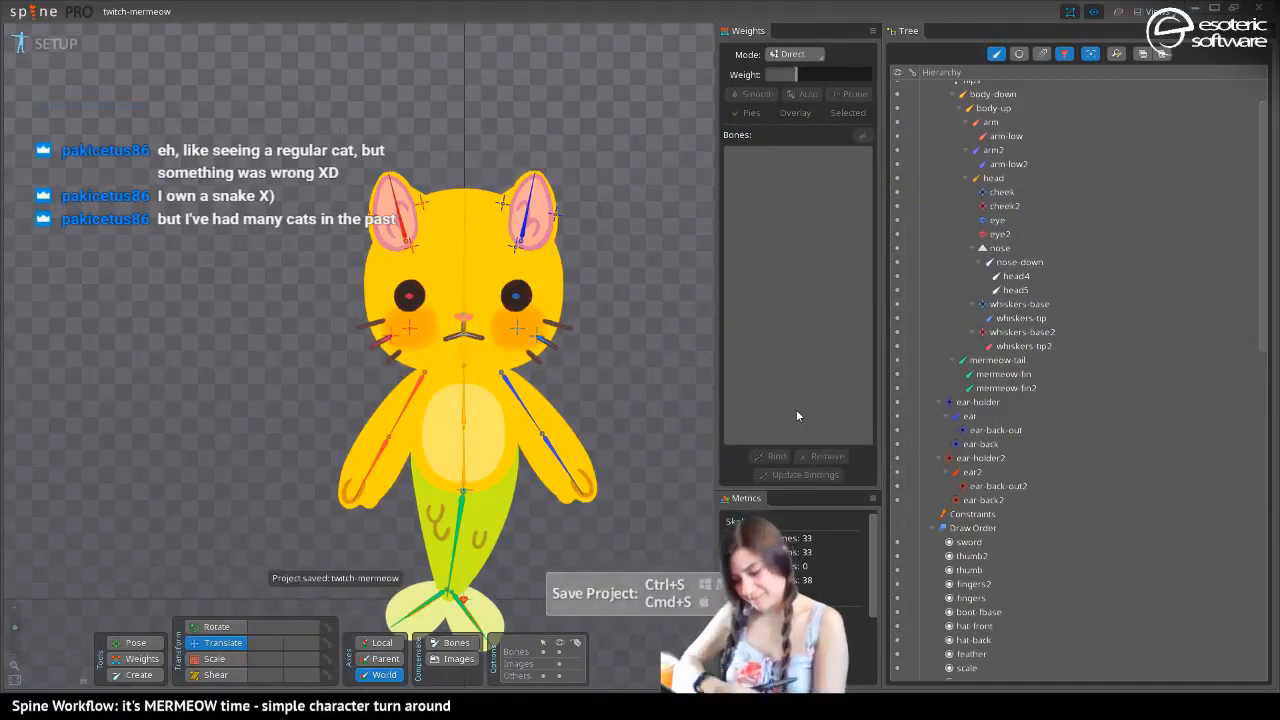
Recolor the nose, nose-down, head4 and head5 bones light purple with hue 282, saturation 50 and brightness 100, and save the project
left_click(467, 312)
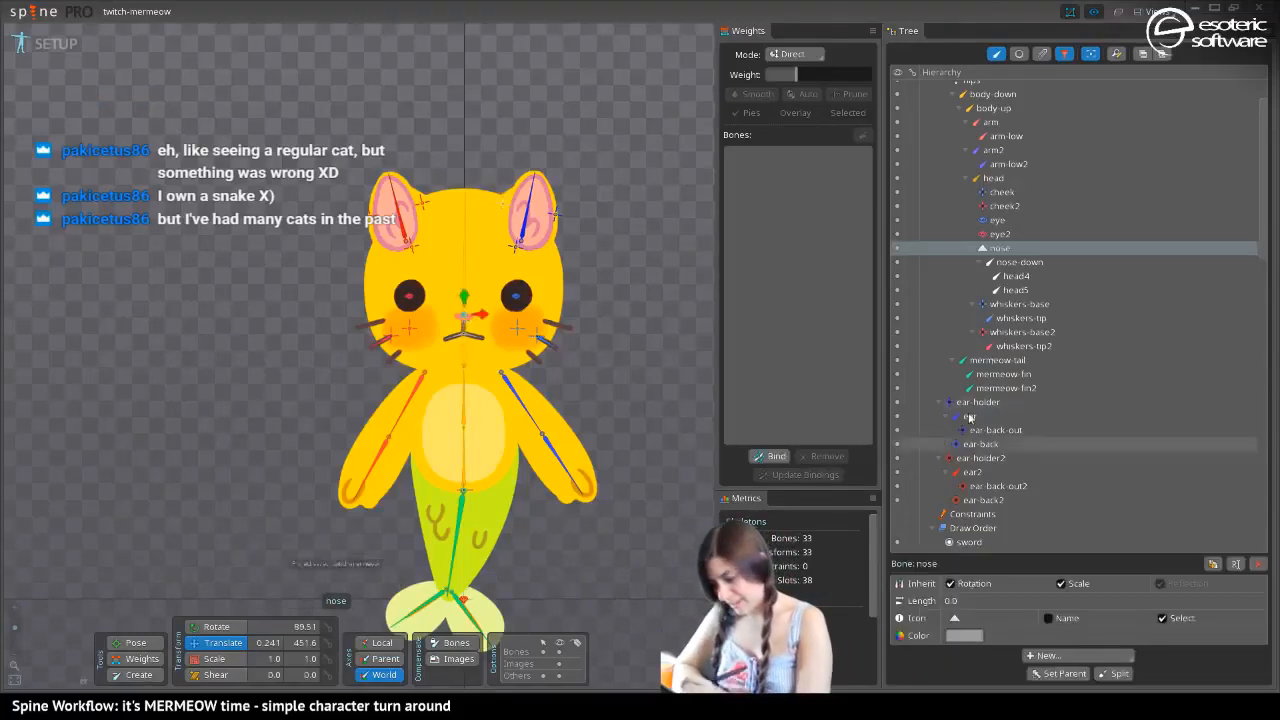
left_click(1014, 290, "shift")
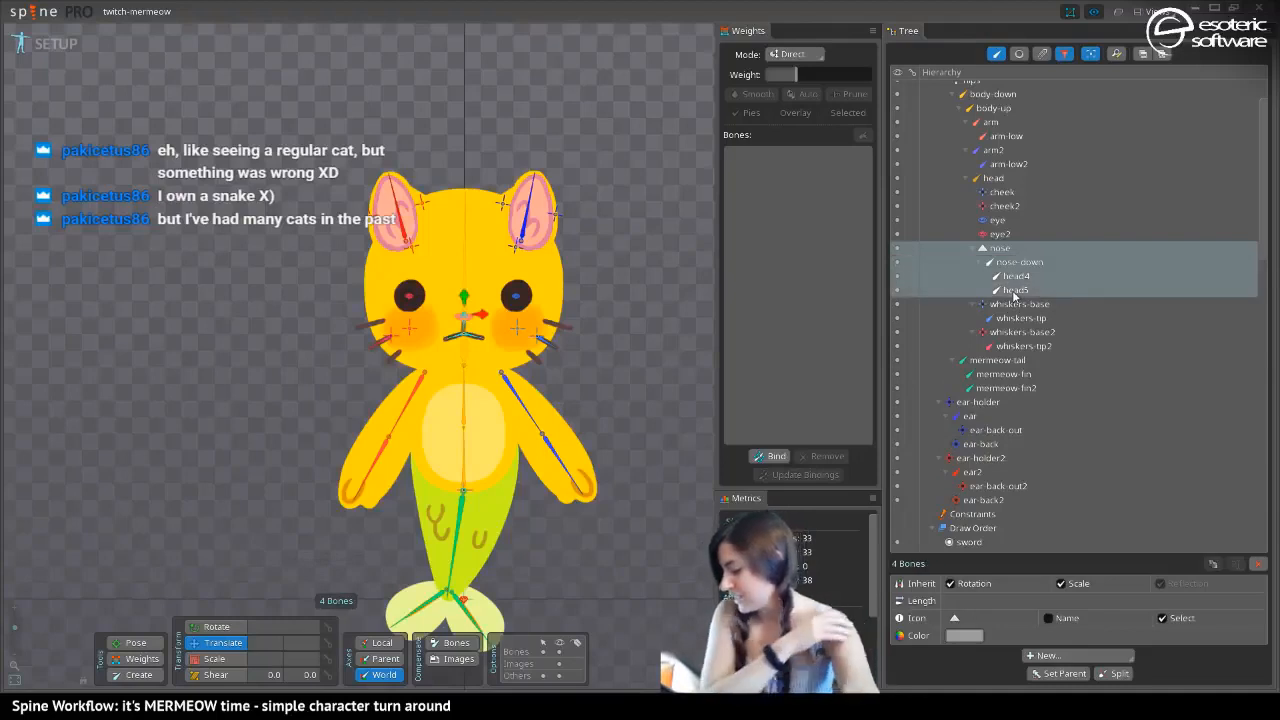
left_click(964, 635)
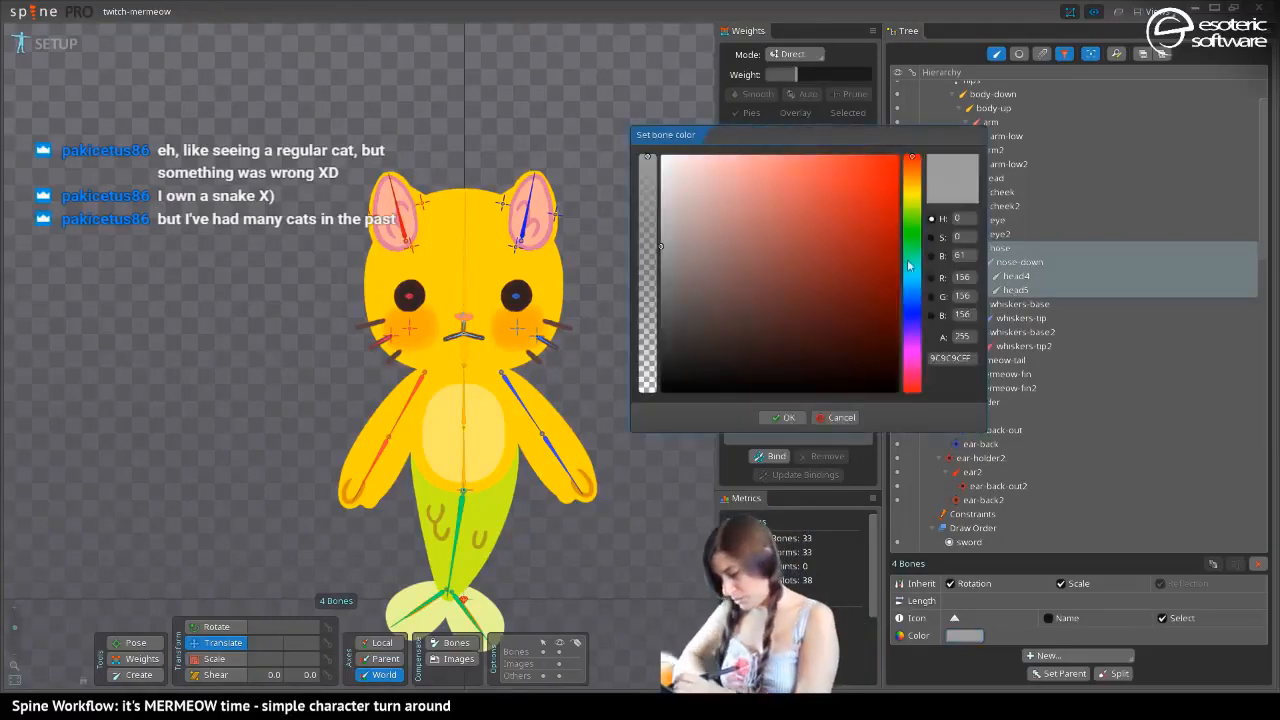
left_click(921, 223)
mouse_move(921, 223)
left_mouse_down()
mouse_move(912, 374)
mouse_move(912, 340)
left_mouse_up()
mouse_move(808, 295)
left_mouse_down()
mouse_move(853, 209)
mouse_move(776, 145)
left_mouse_up()
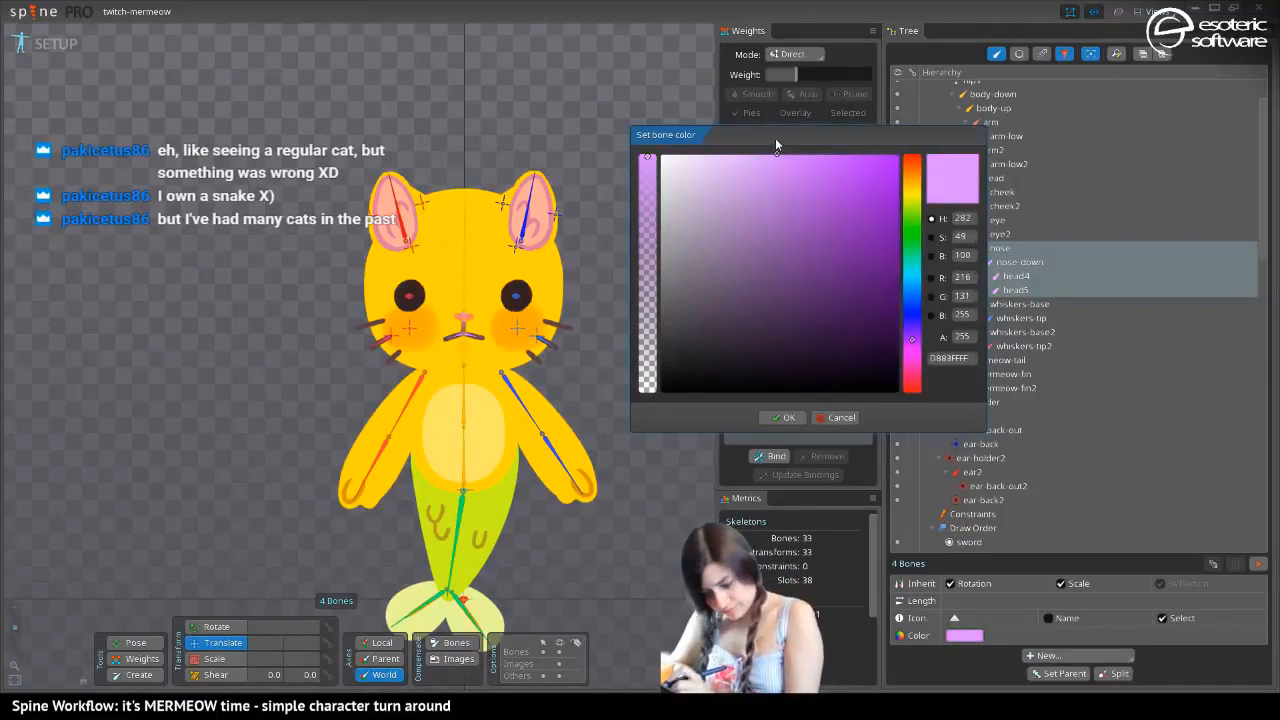
left_click(783, 417)
key("space")
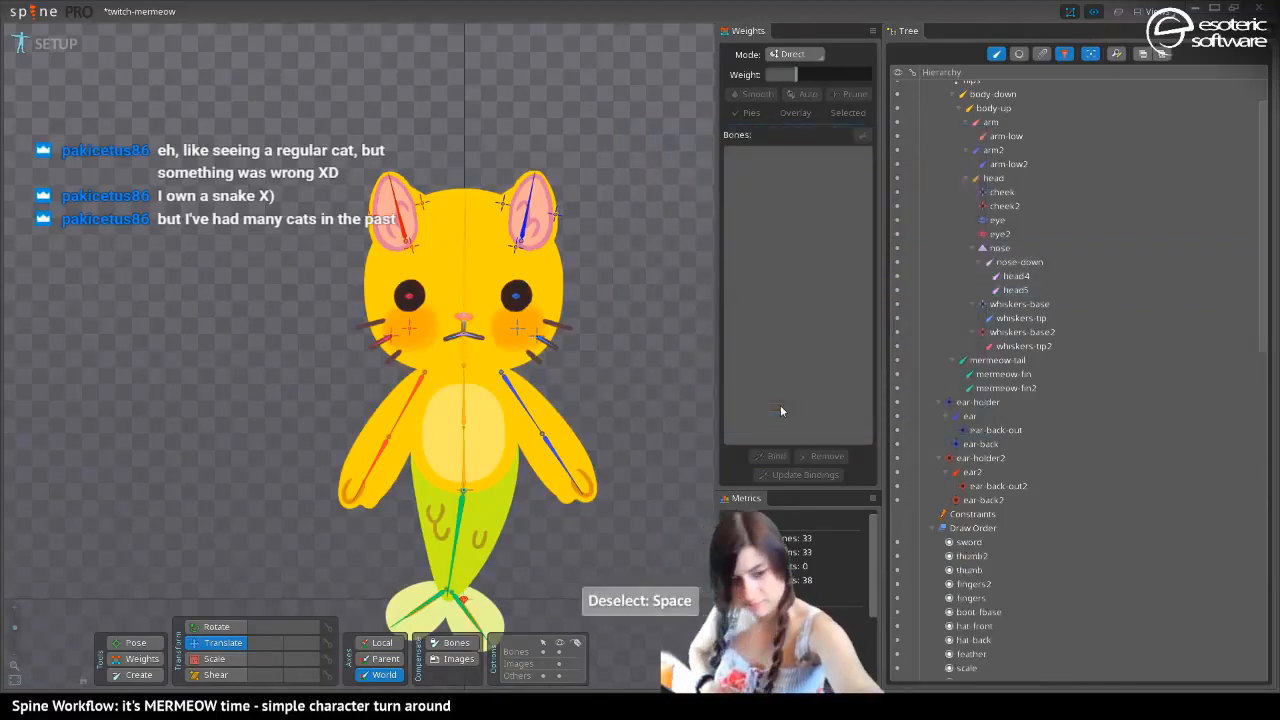
key("ctrl+s")
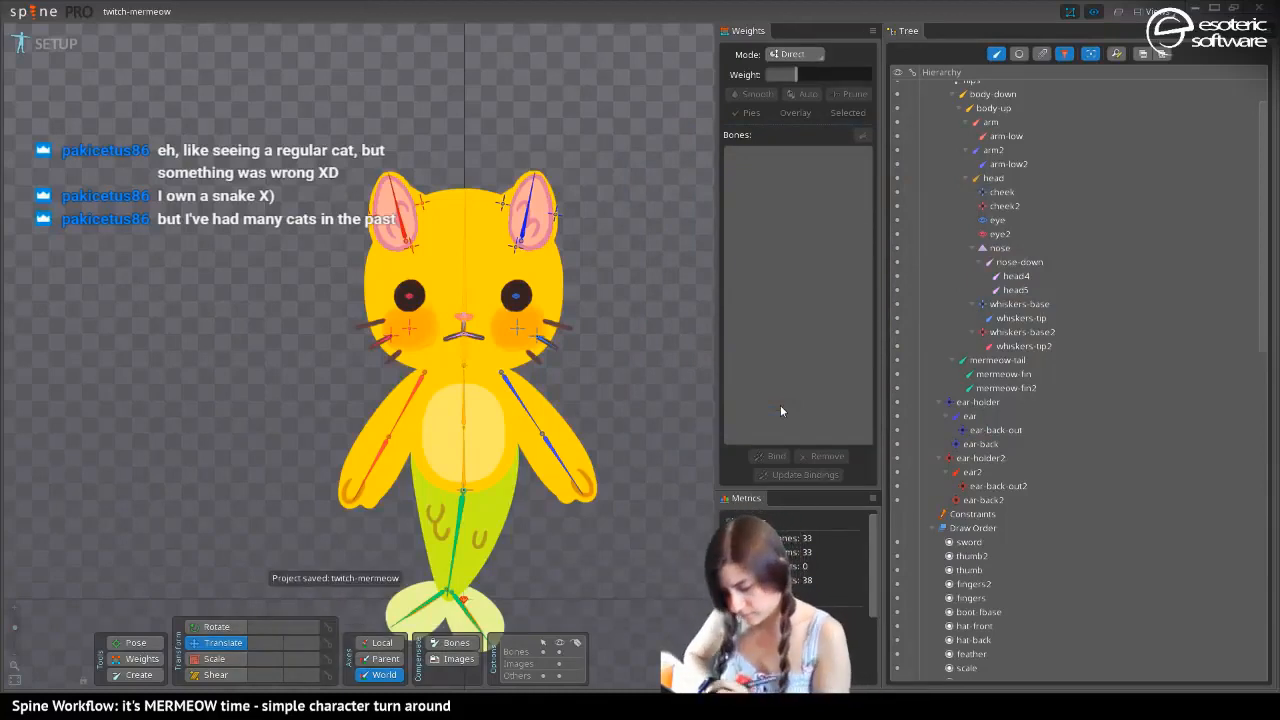
Switch repeatedly between the yellow and dark skins to compare how the rig looks on each of them
left_click_drag(316, 446, 304, 402)
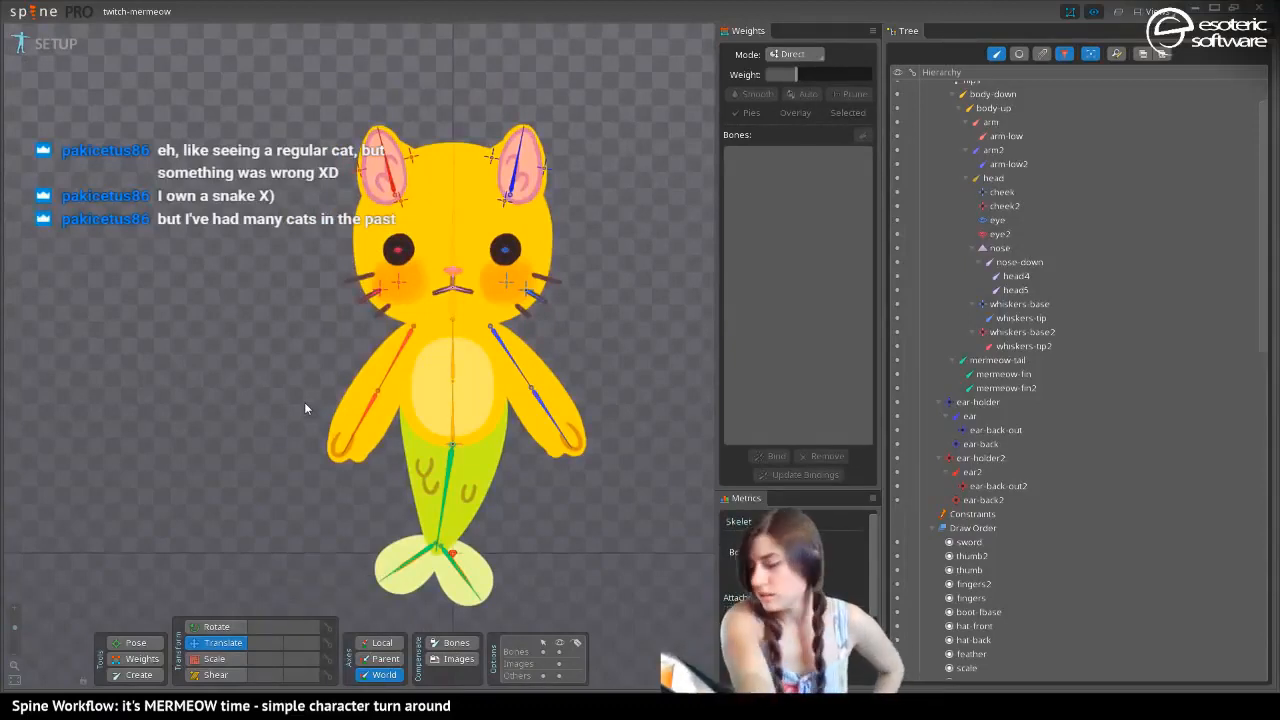
key("period")
key("comma")
key("period")
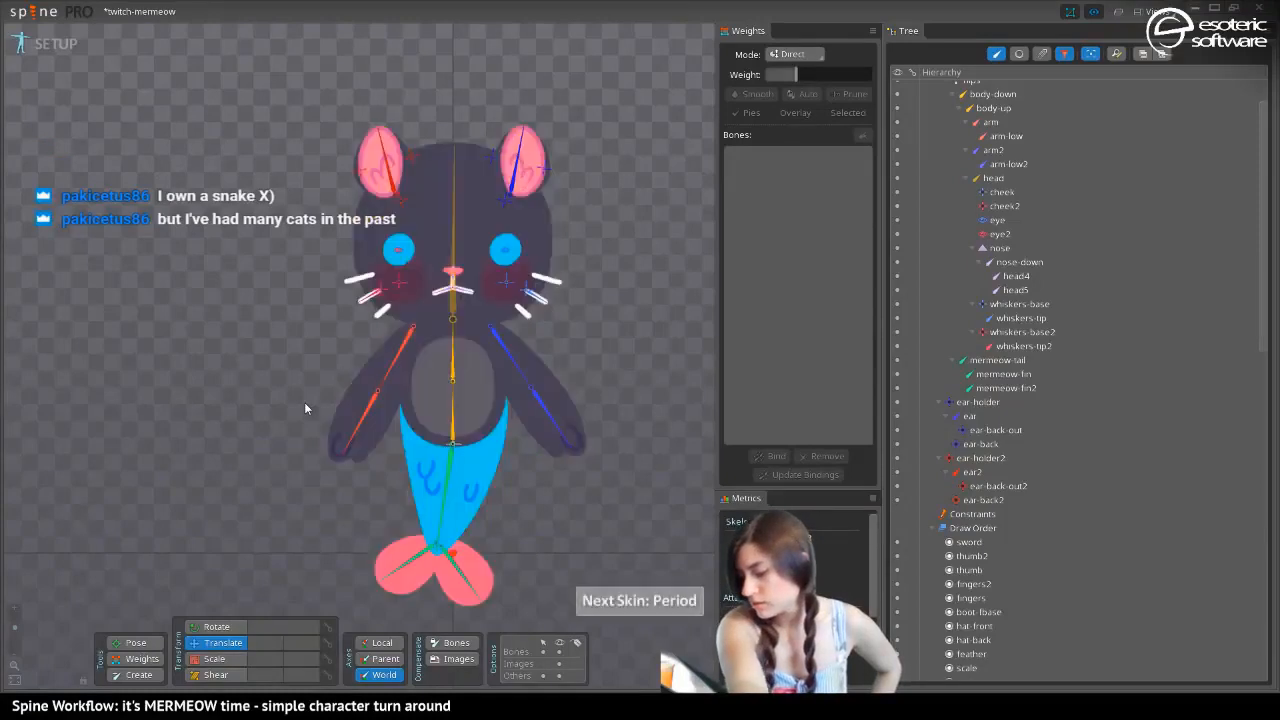
key("comma")
key("period")
key("comma")
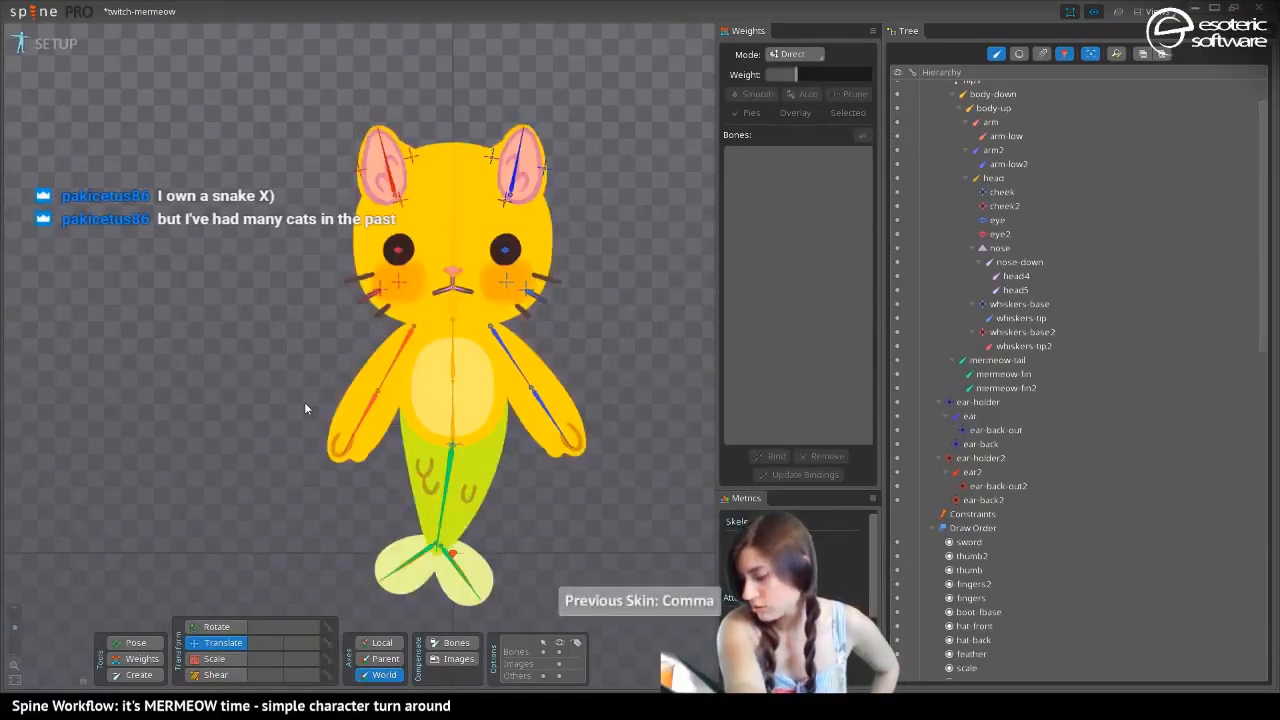
key("period")
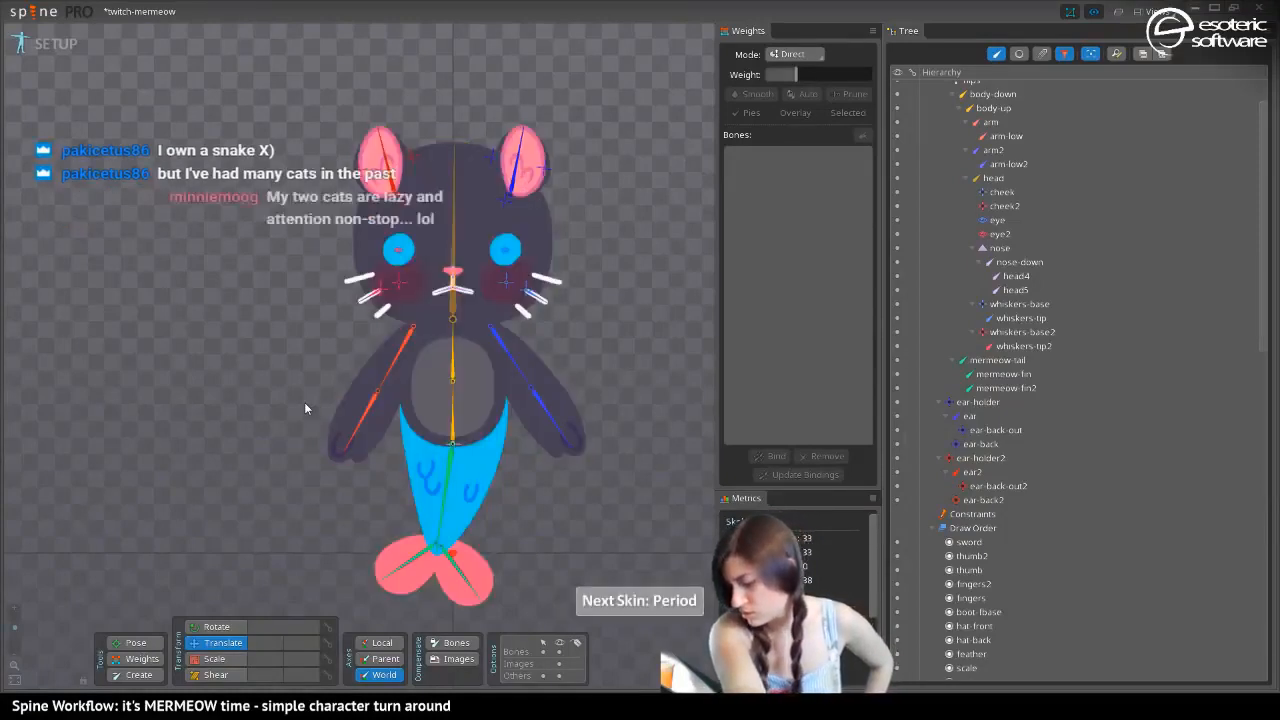
key("comma")
key("period")
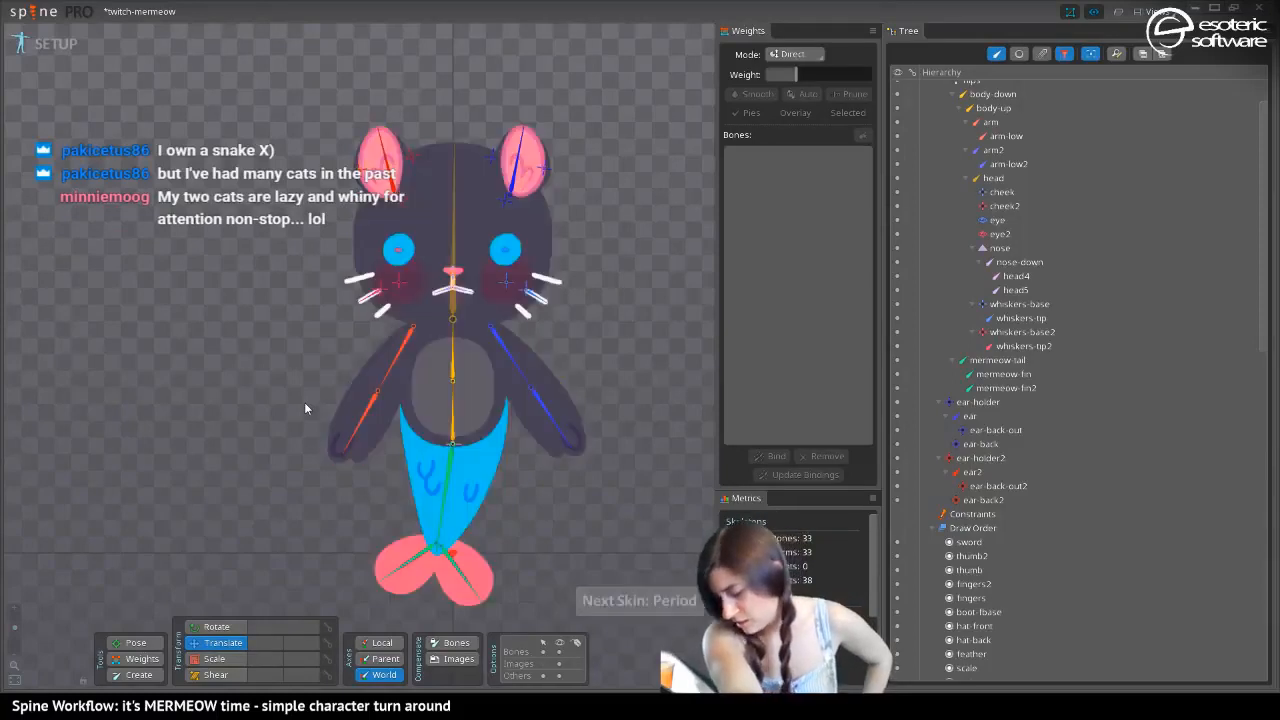
key("comma")
key("period")
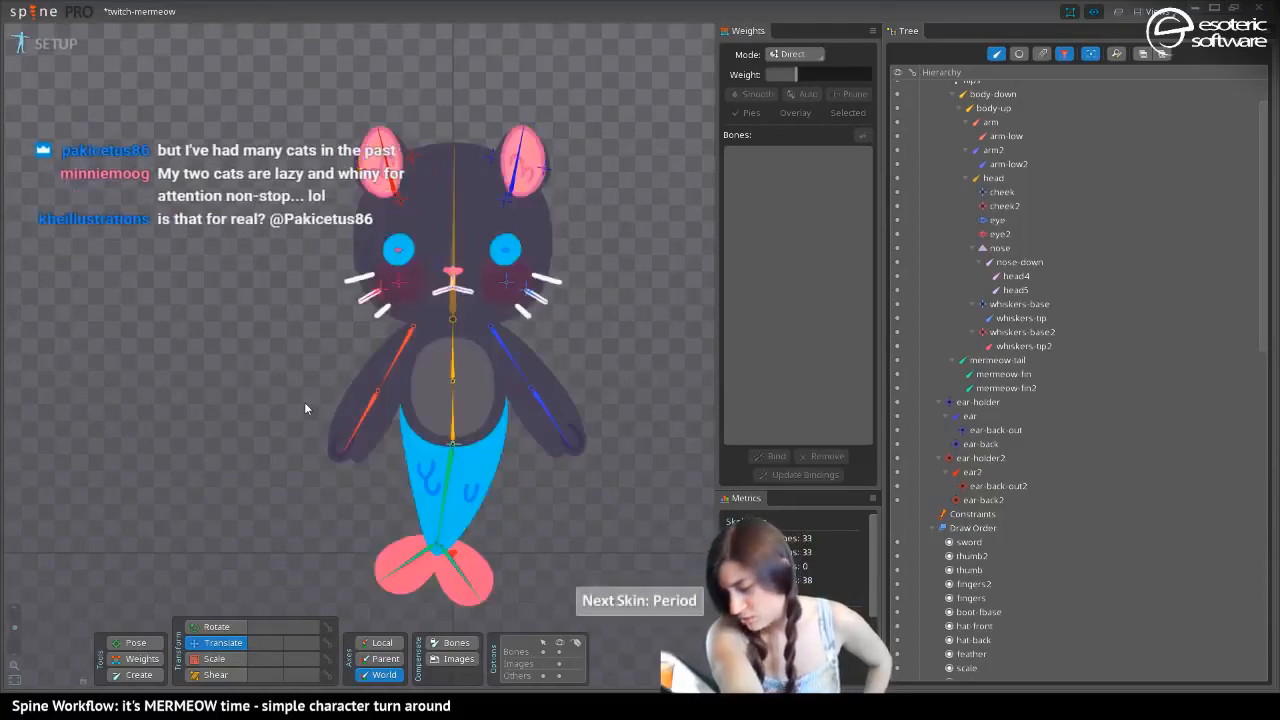
key("comma")
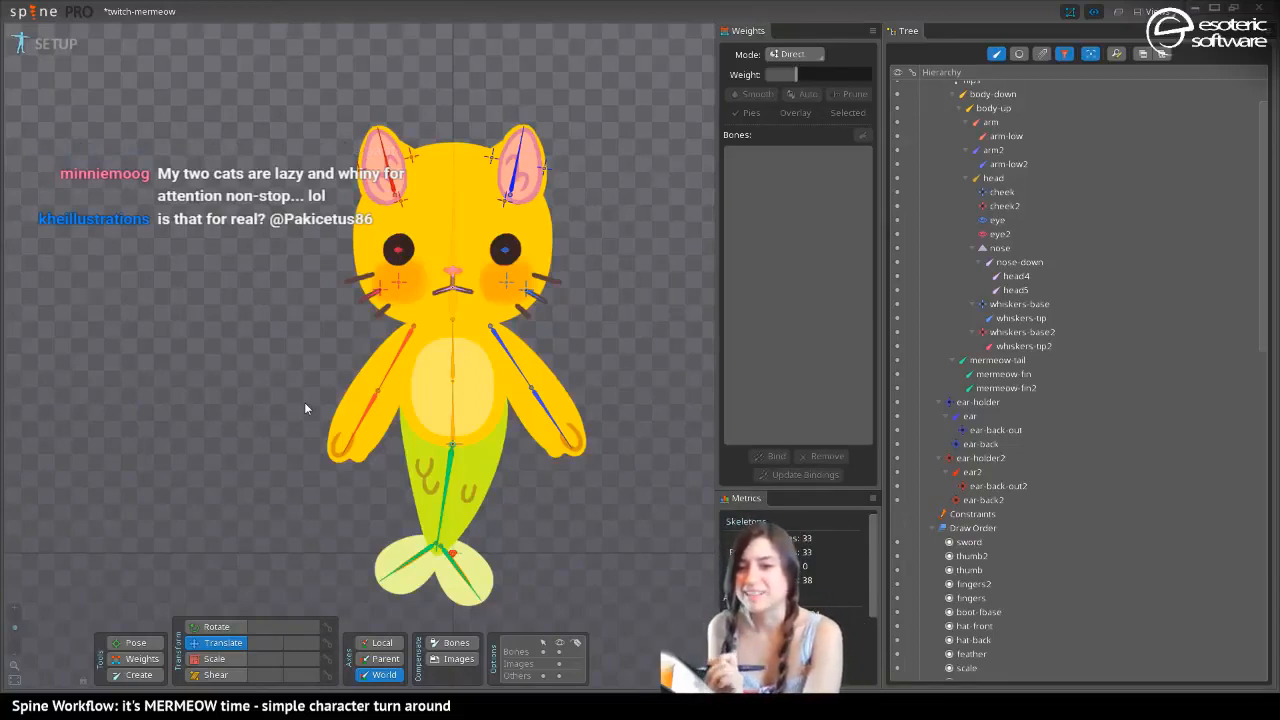
left_click_drag(290, 326, 304, 293)
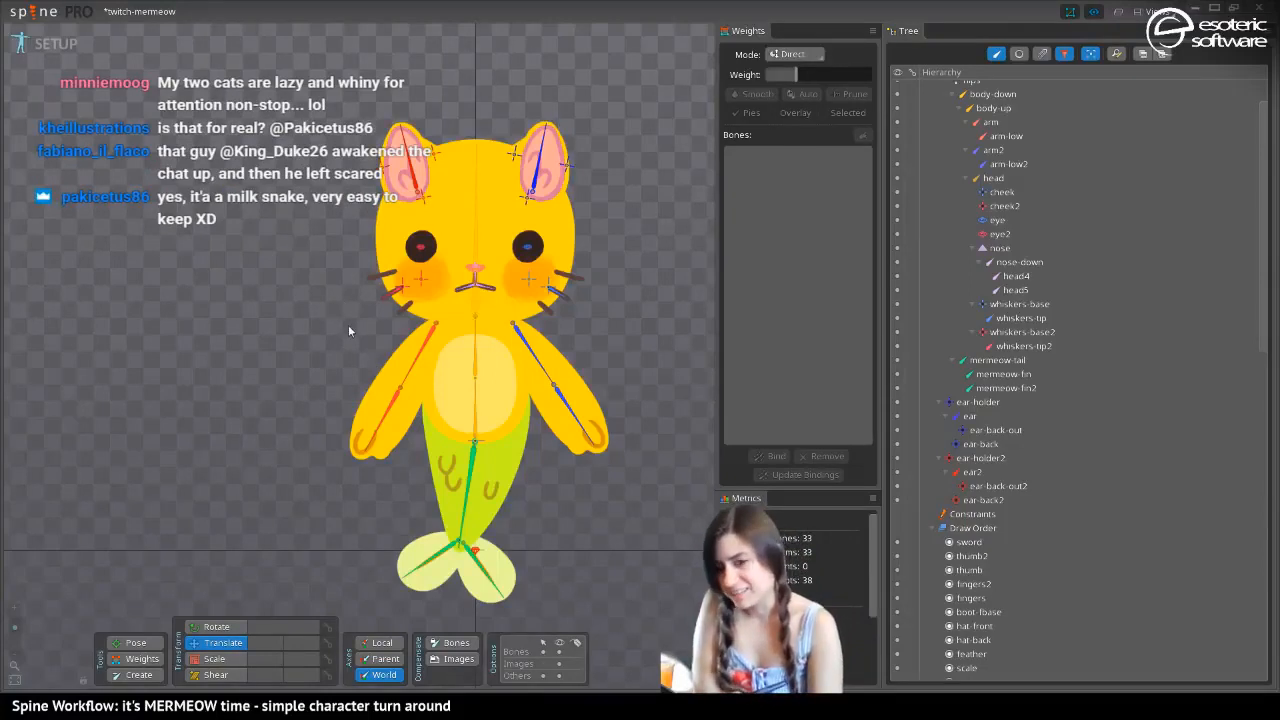
left_click_drag(349, 376, 344, 348)
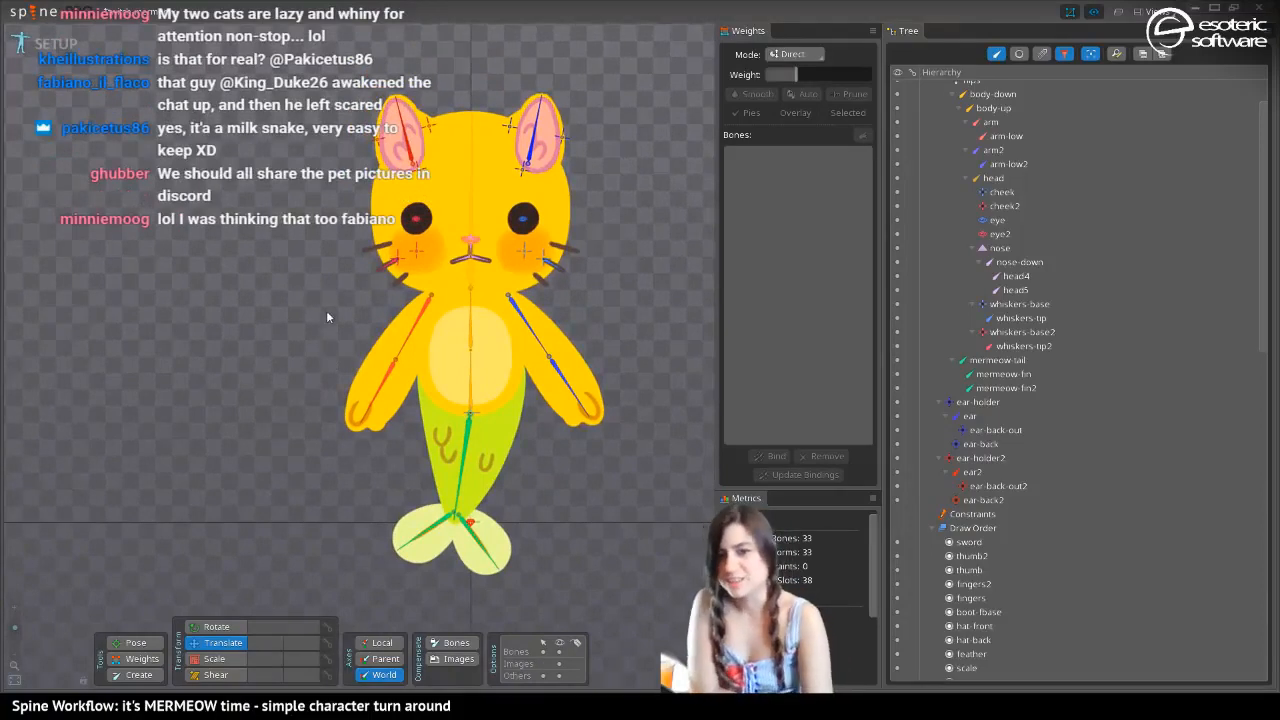
left_click_drag(302, 256, 286, 221)
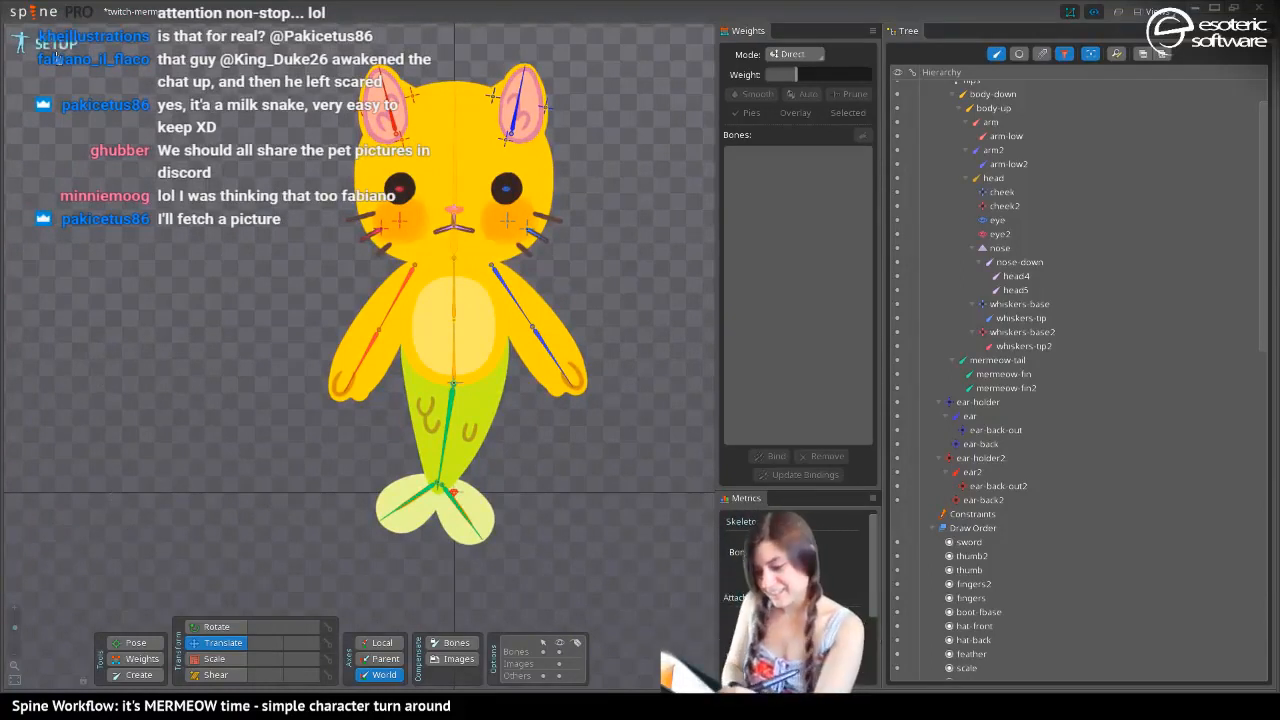
Straighten the mermeow-tail bone by setting its world rotation to 270 and save the project
left_click(446, 432)
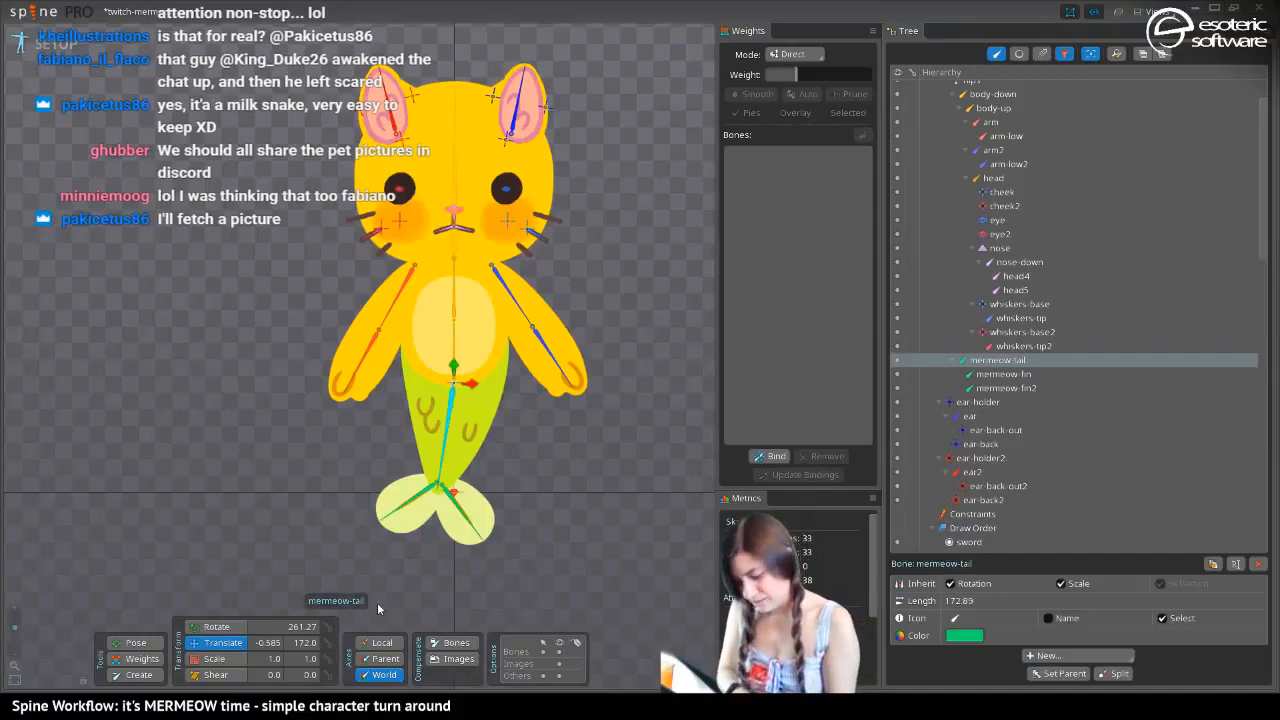
key("ctrl+s")
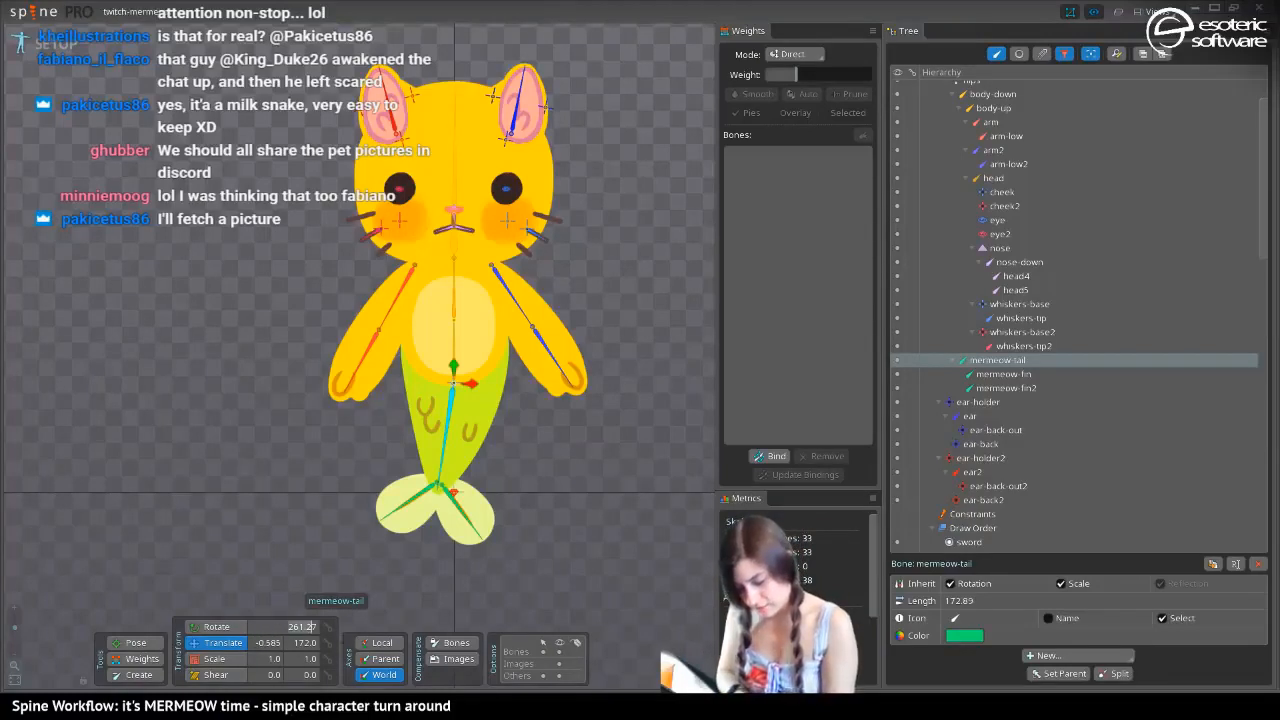
type("270")
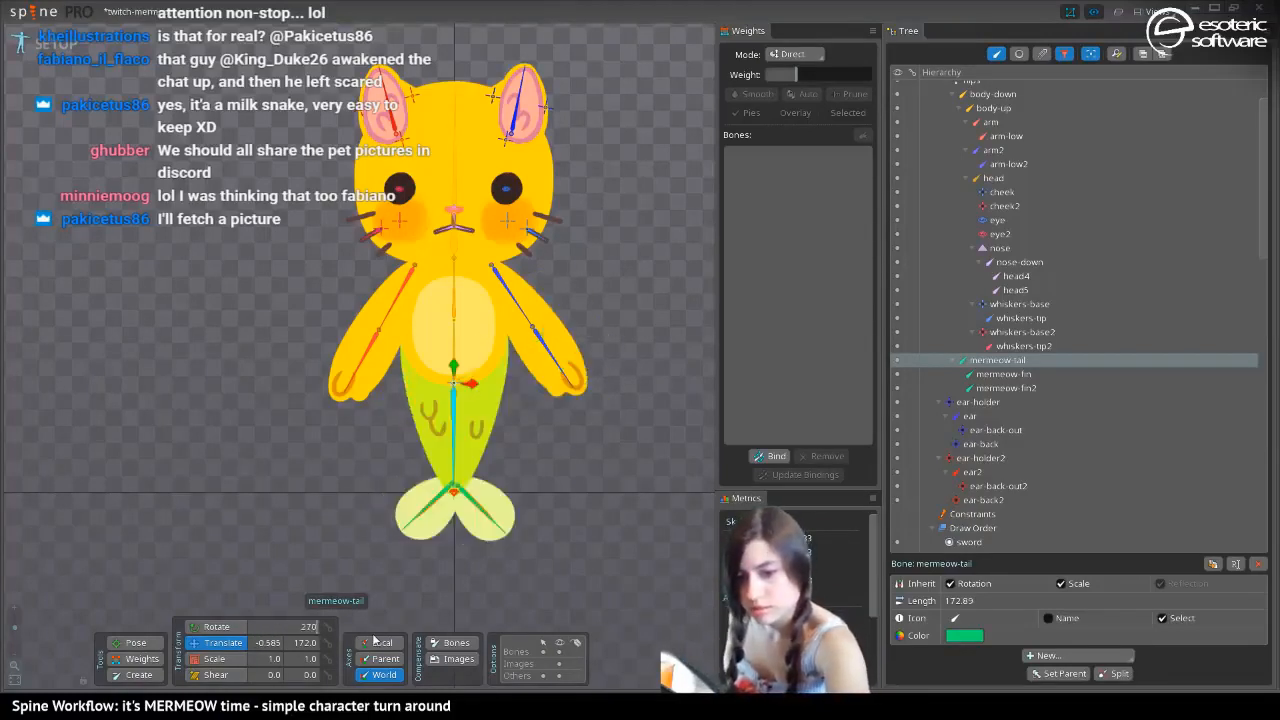
key("Return")
key("ctrl+s")
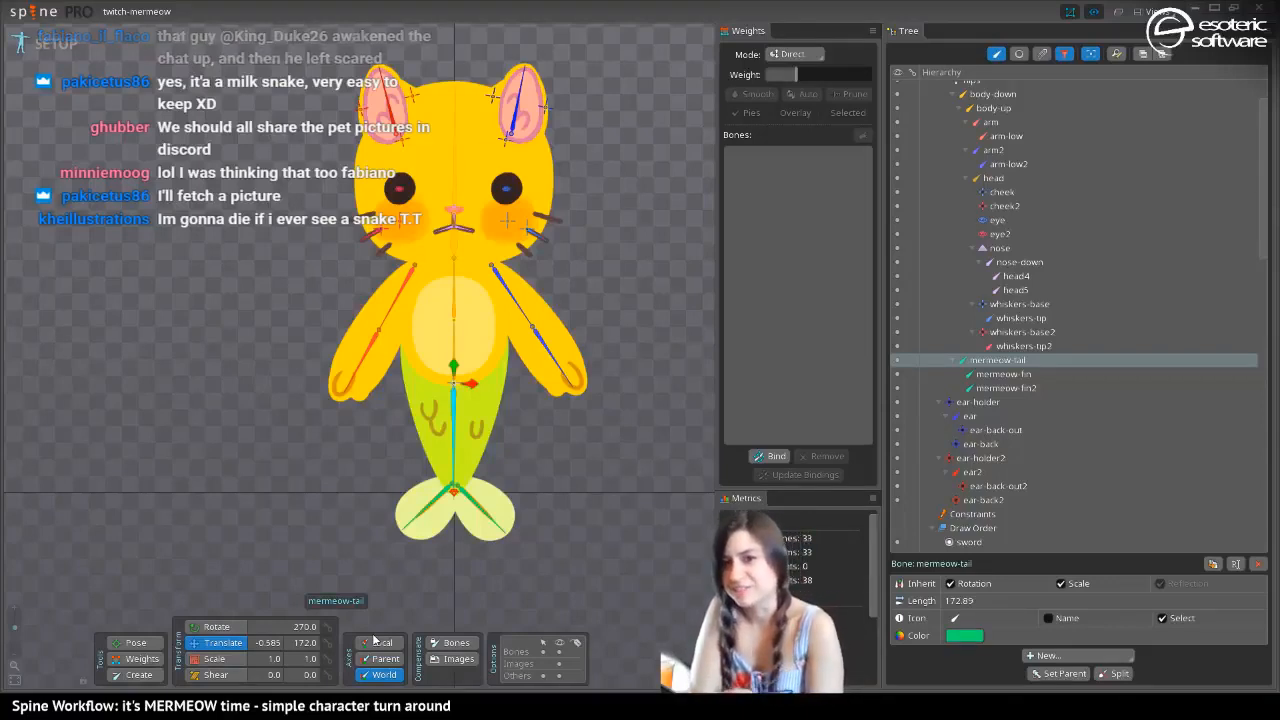
Create a linked mesh from the yellow skin's ear mesh on the ear bone and put it in the dark skin's ear placeholder, replacing its region attachment
mouse_move(282, 354)
left_mouse_down()
mouse_move(283, 307)
mouse_move(290, 407)
mouse_move(283, 368)
left_mouse_up()
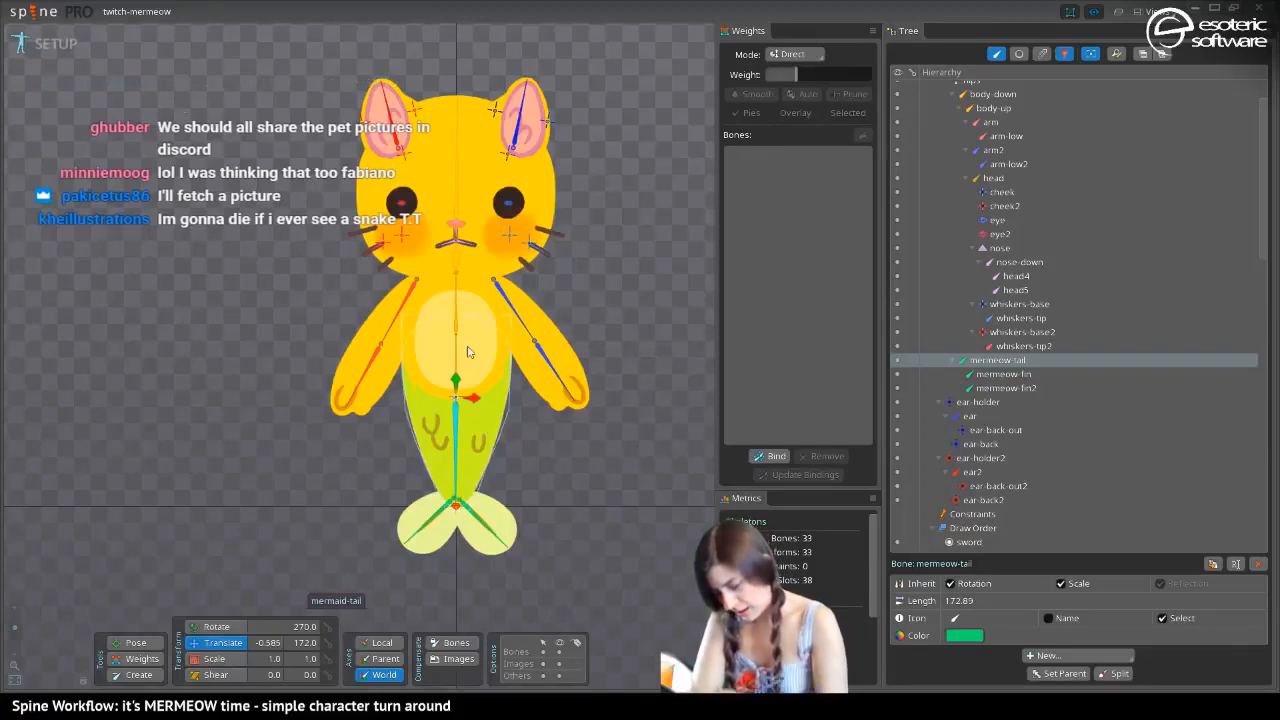
left_click(532, 130)
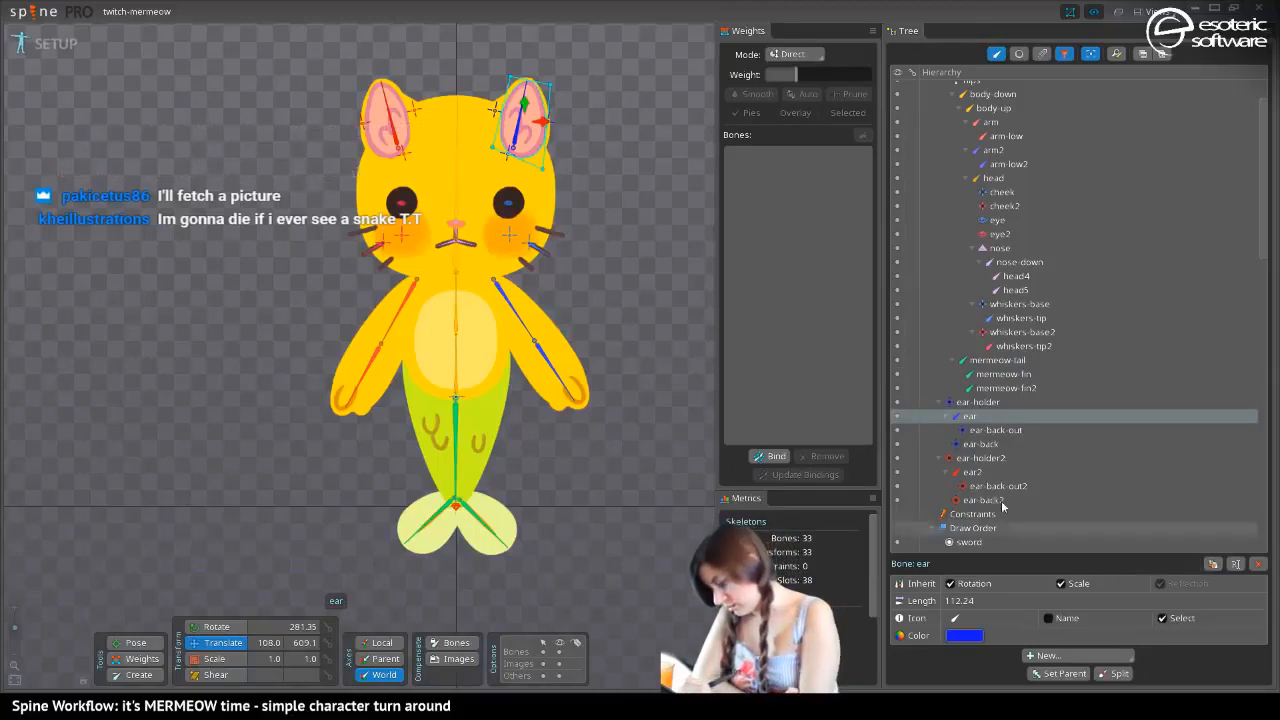
left_click(996, 53)
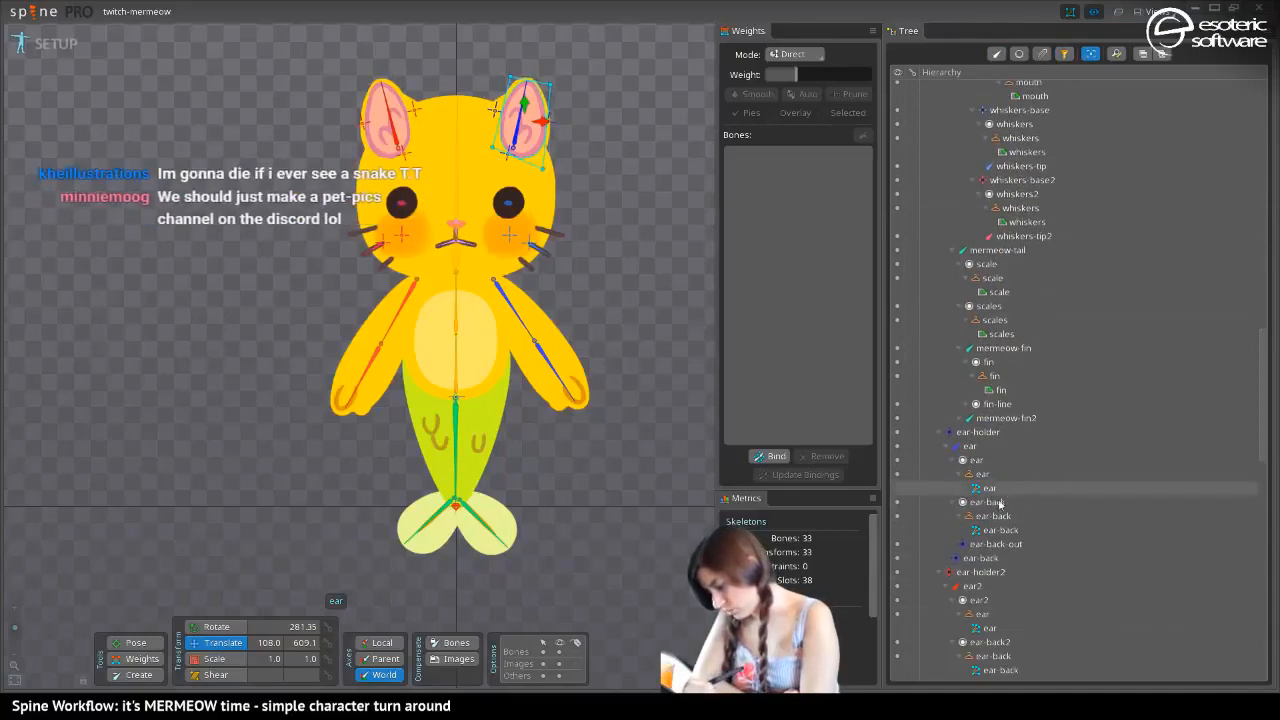
left_click(987, 487)
left_click(1200, 571)
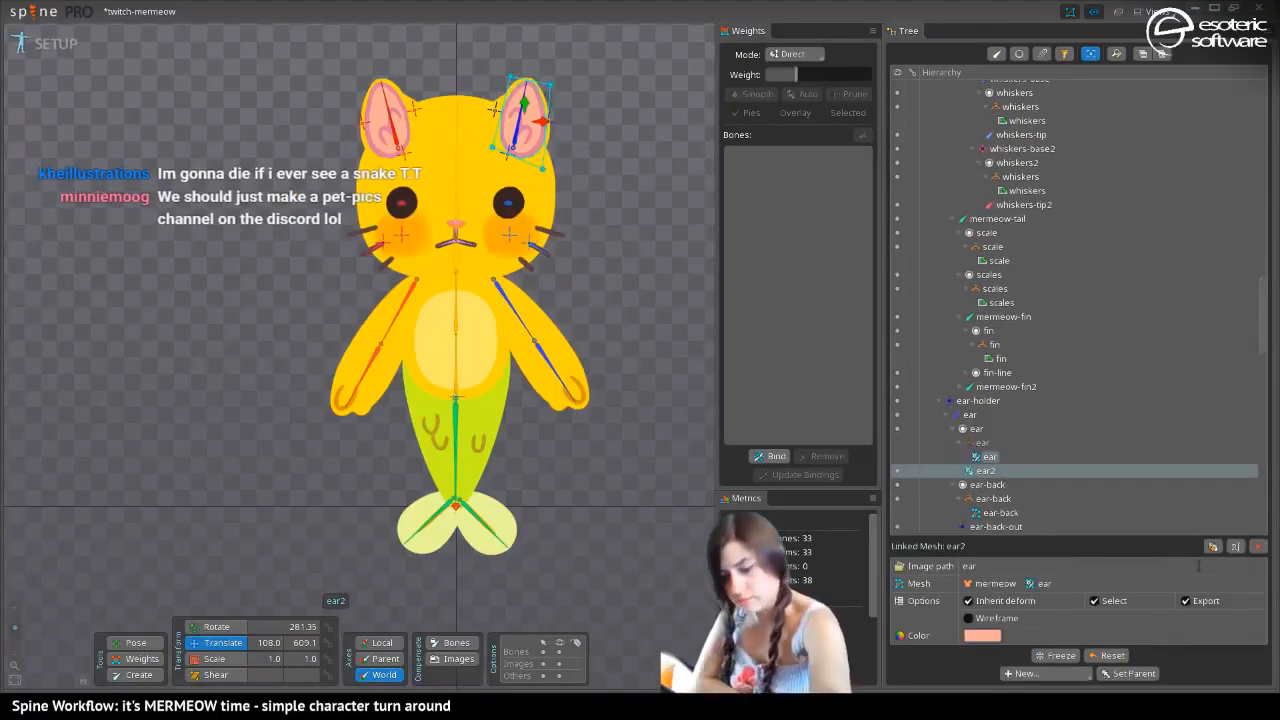
key("period")
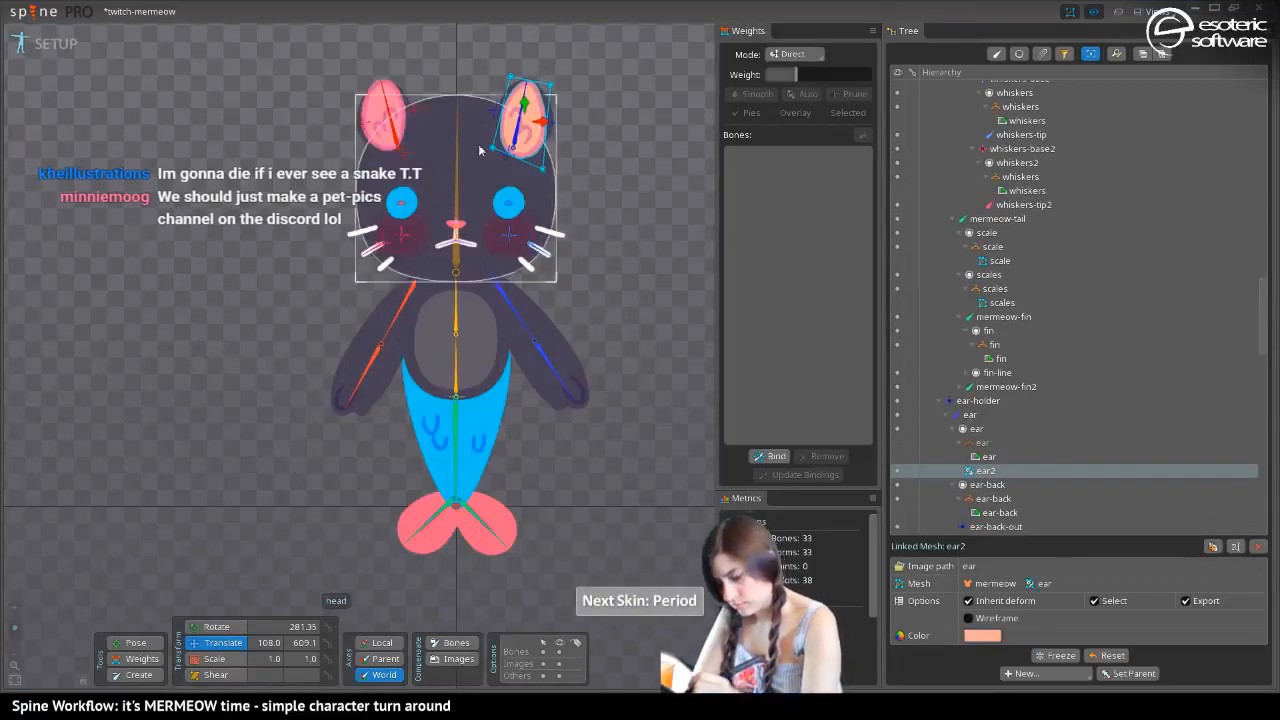
left_click_drag(968, 472, 965, 446)
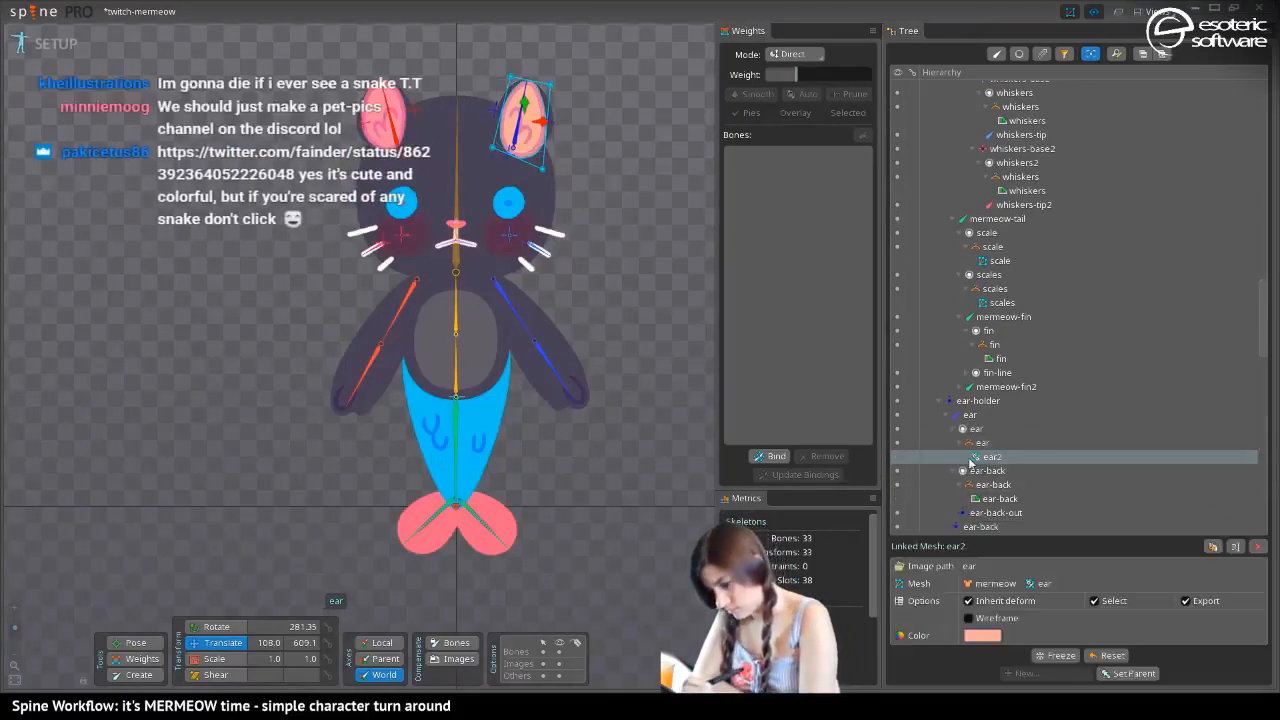
Copy the color FF779DFF from the dark skin's ear region under the ear2 bone and apply it to the new linked mesh
left_click(390, 118)
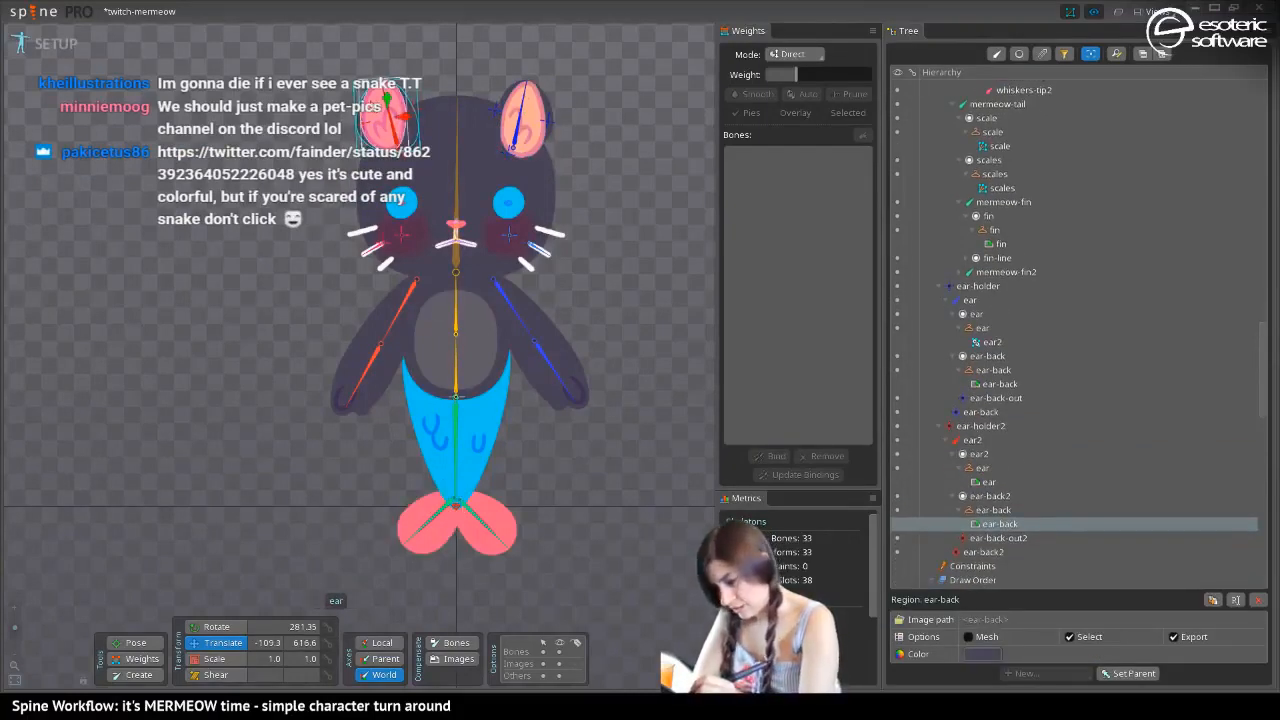
left_click(378, 108)
left_click(982, 654)
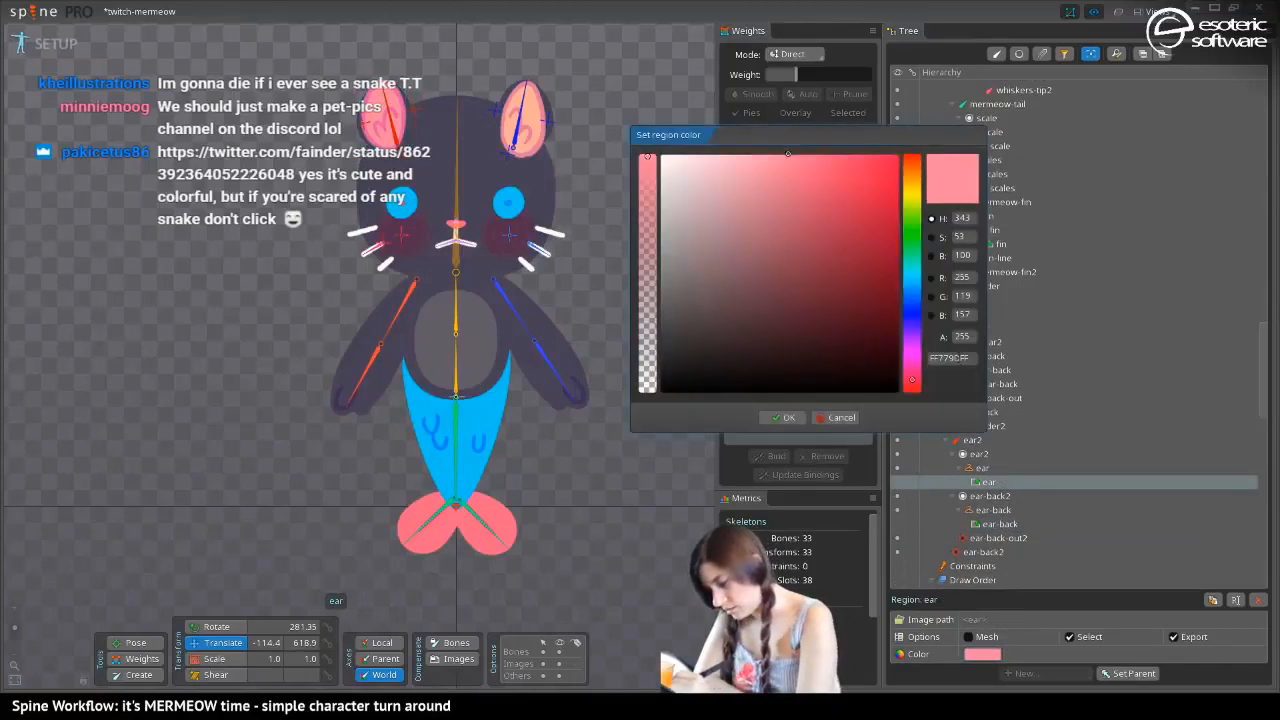
left_click_drag(965, 358, 838, 351)
key("ctrl+c")
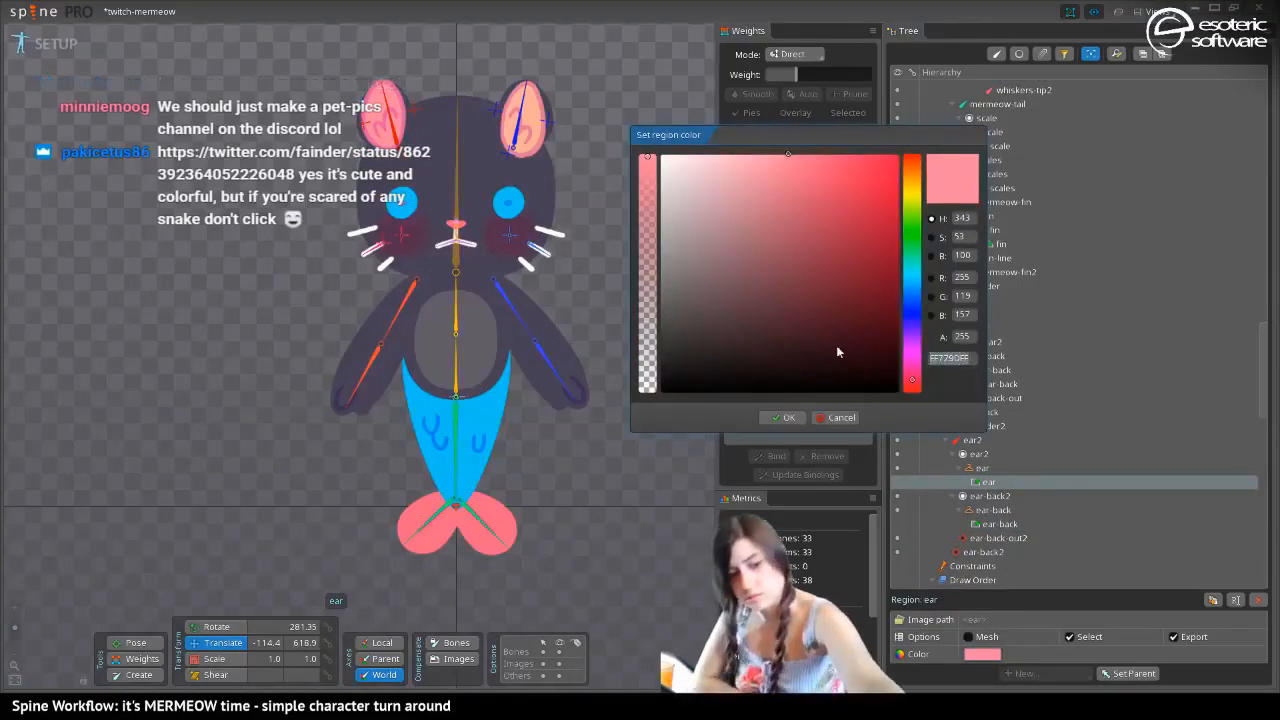
left_click(771, 413)
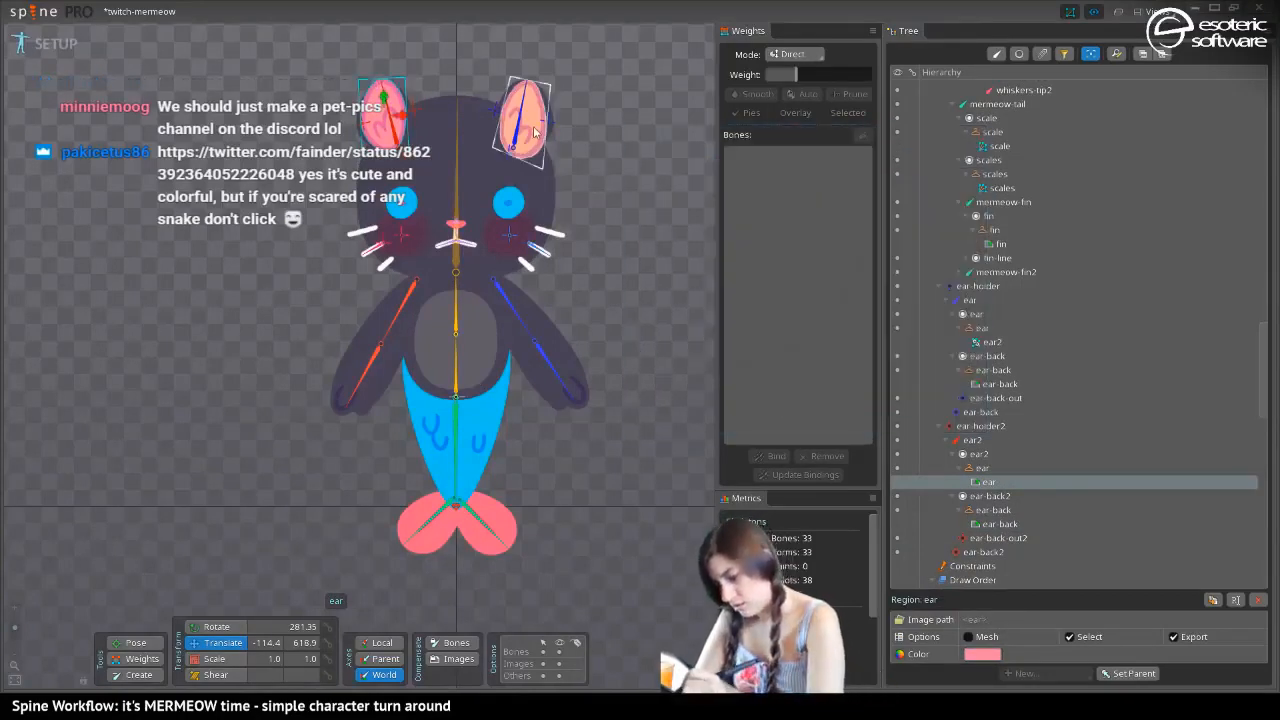
left_click(990, 342)
left_click(982, 635)
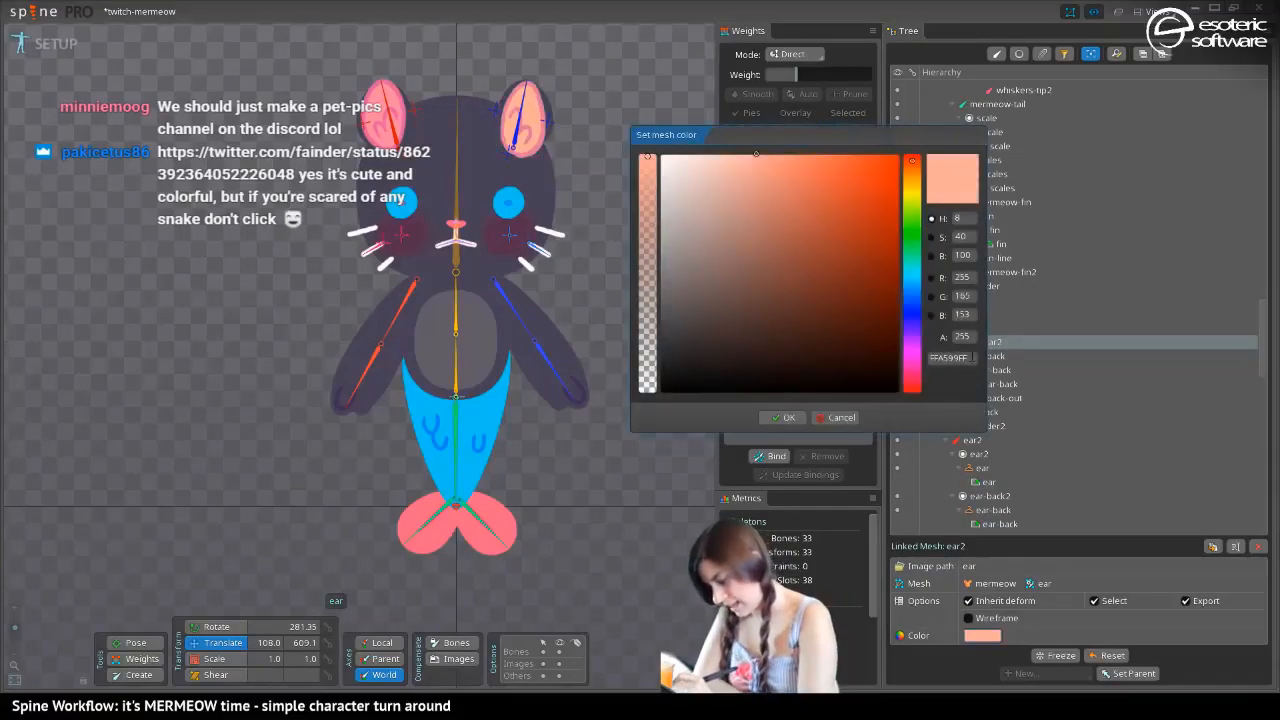
key("ctrl+a")
key("ctrl+v")
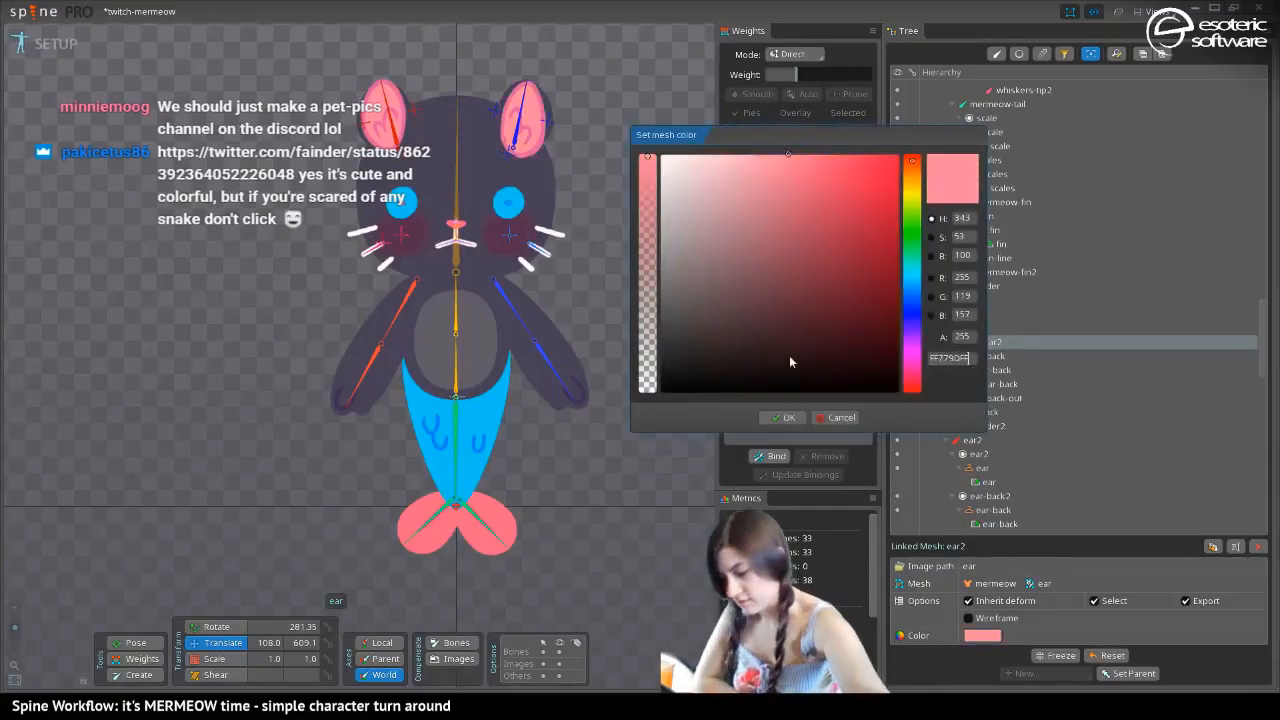
left_click(768, 412)
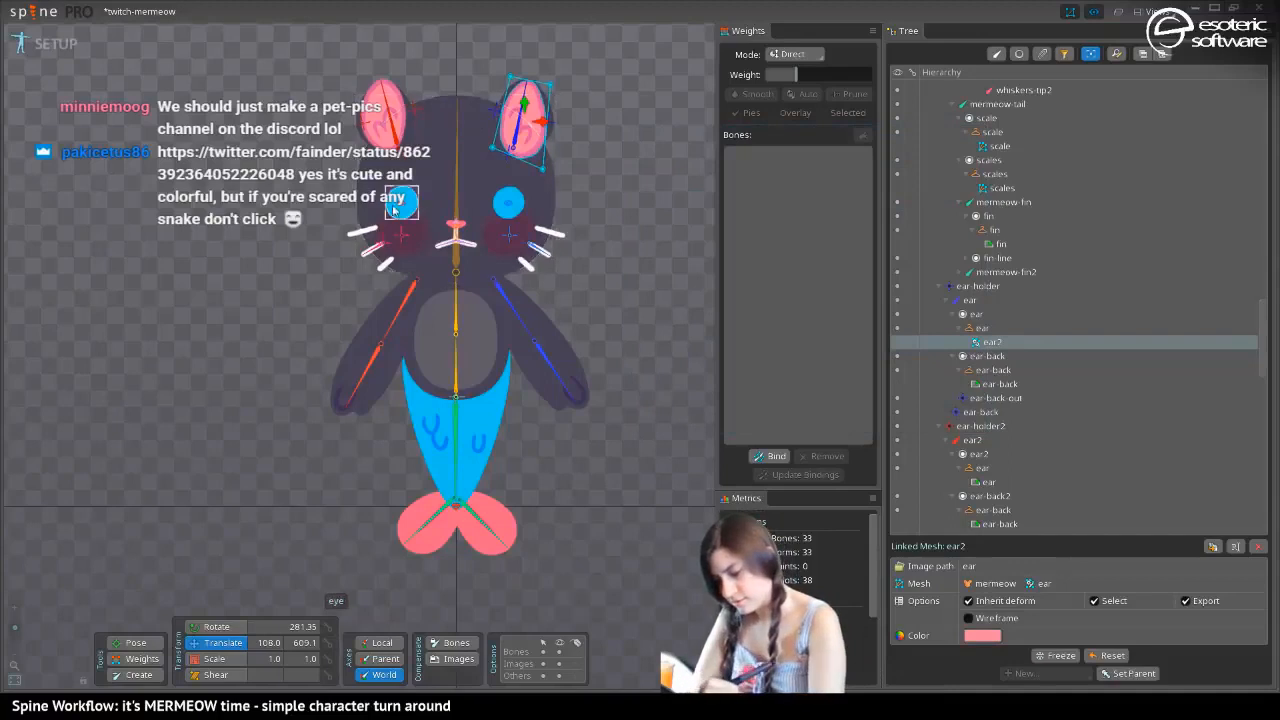
Create a linked mesh from the yellow skin's ear mesh under the ear2 bone and put it in the dark skin's ear placeholder
left_click(372, 116)
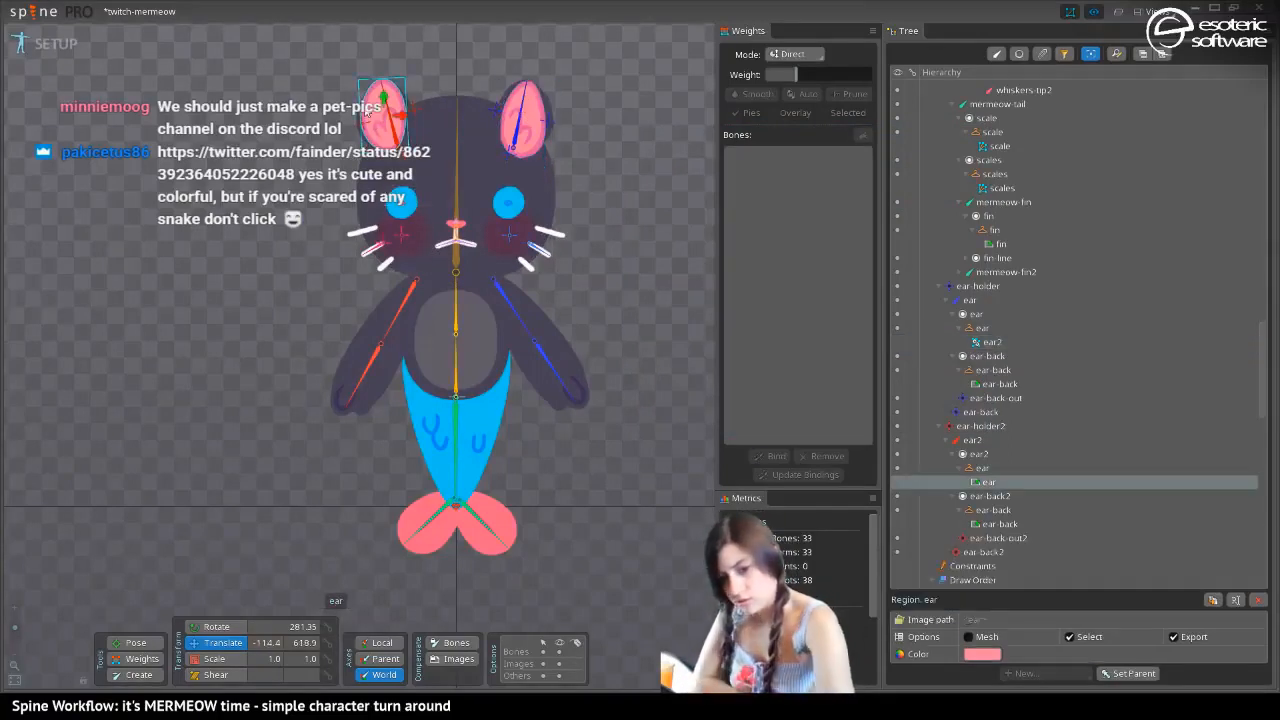
key("comma")
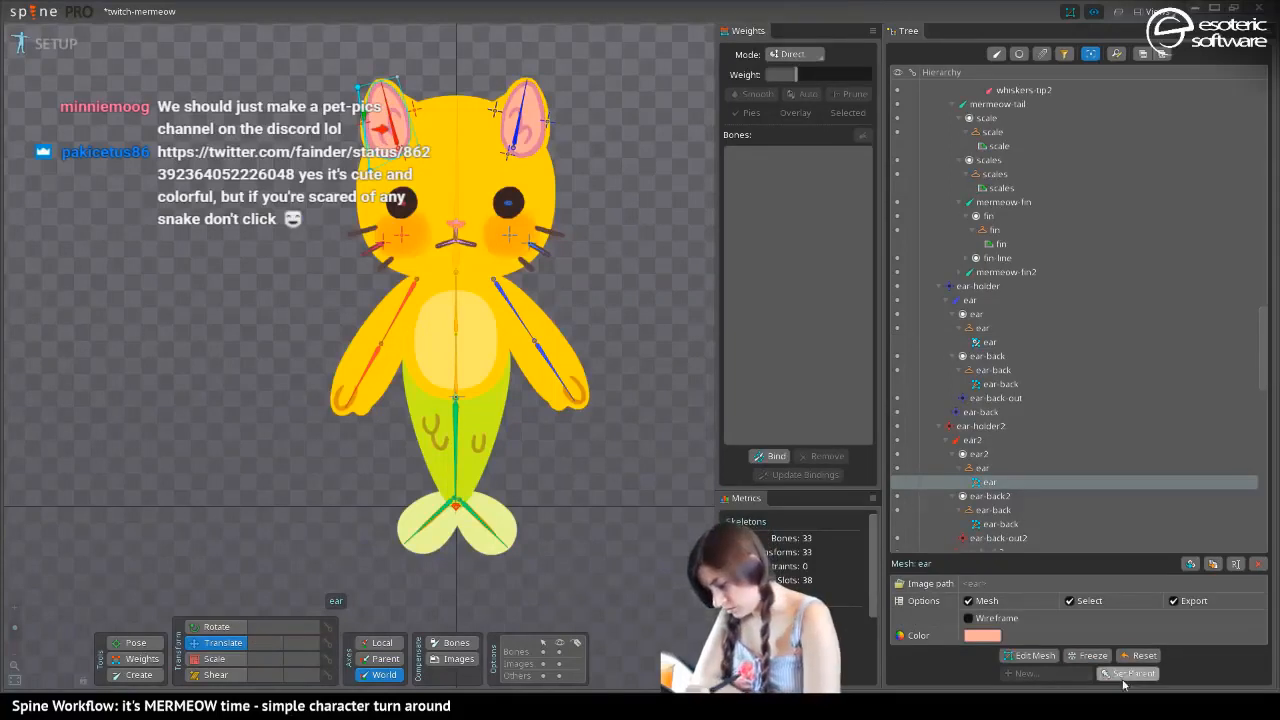
left_click(1190, 563)
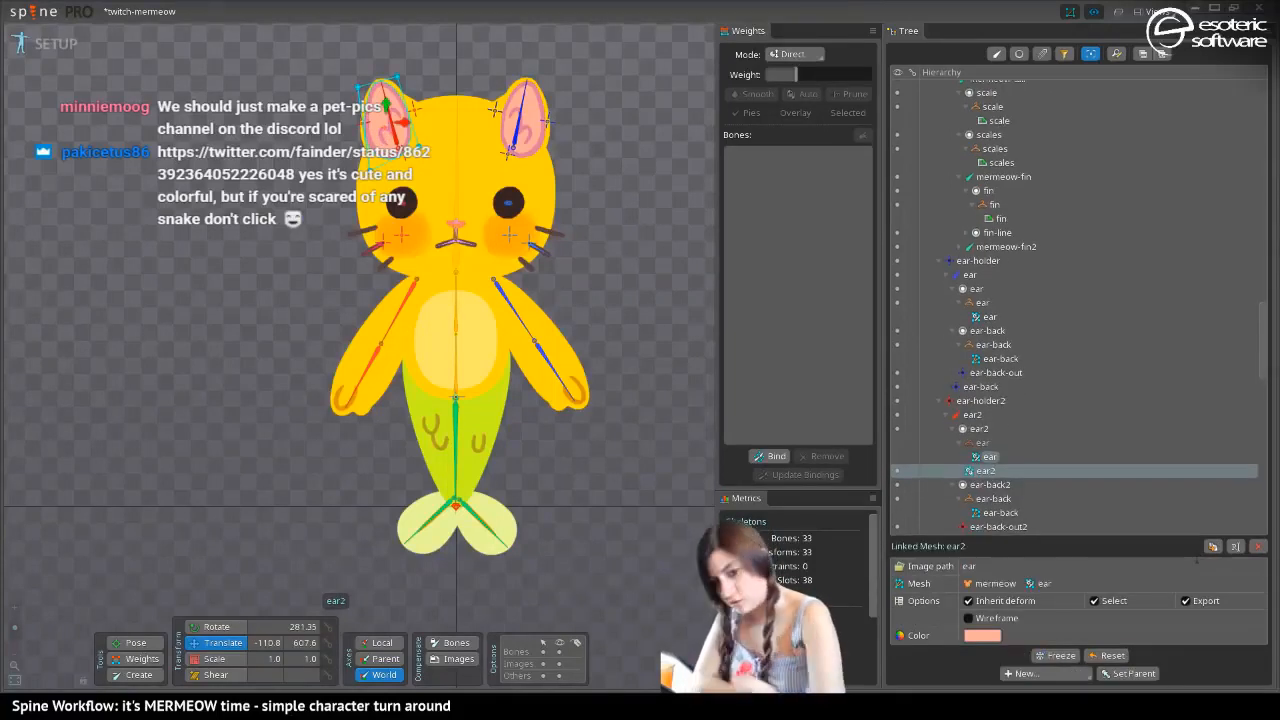
key("comma")
key("comma")
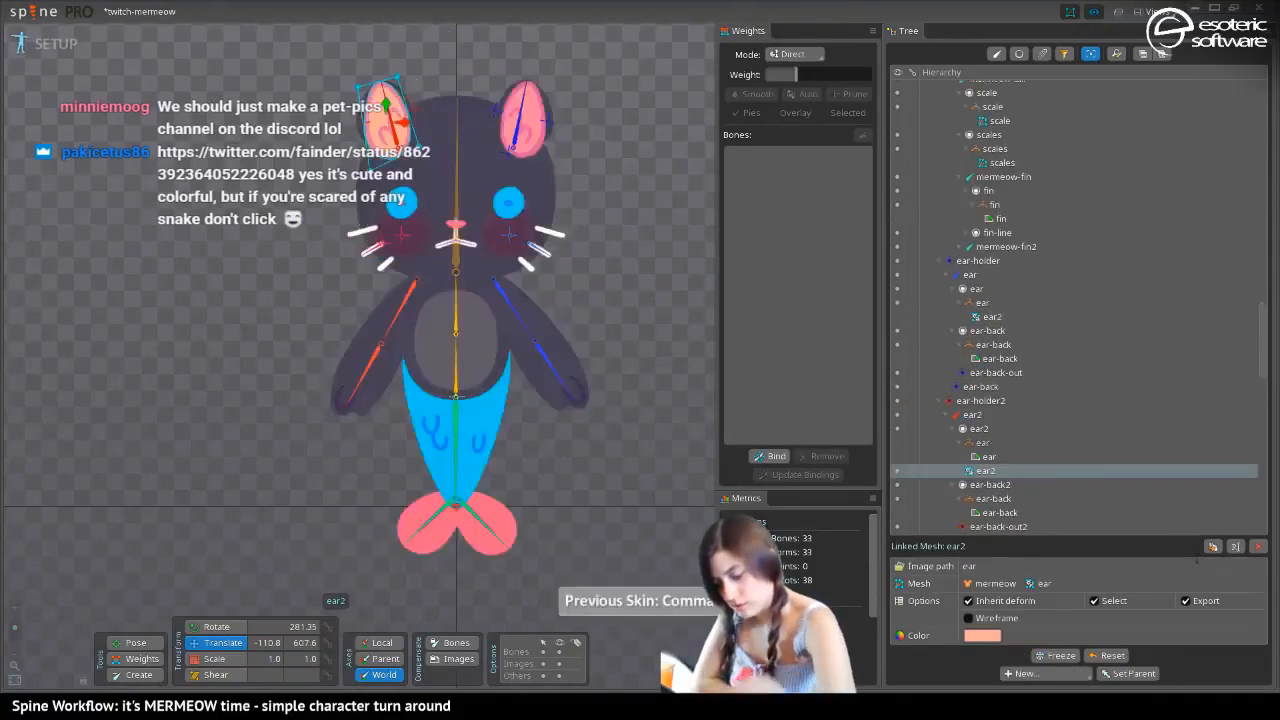
left_click_drag(985, 473, 973, 443)
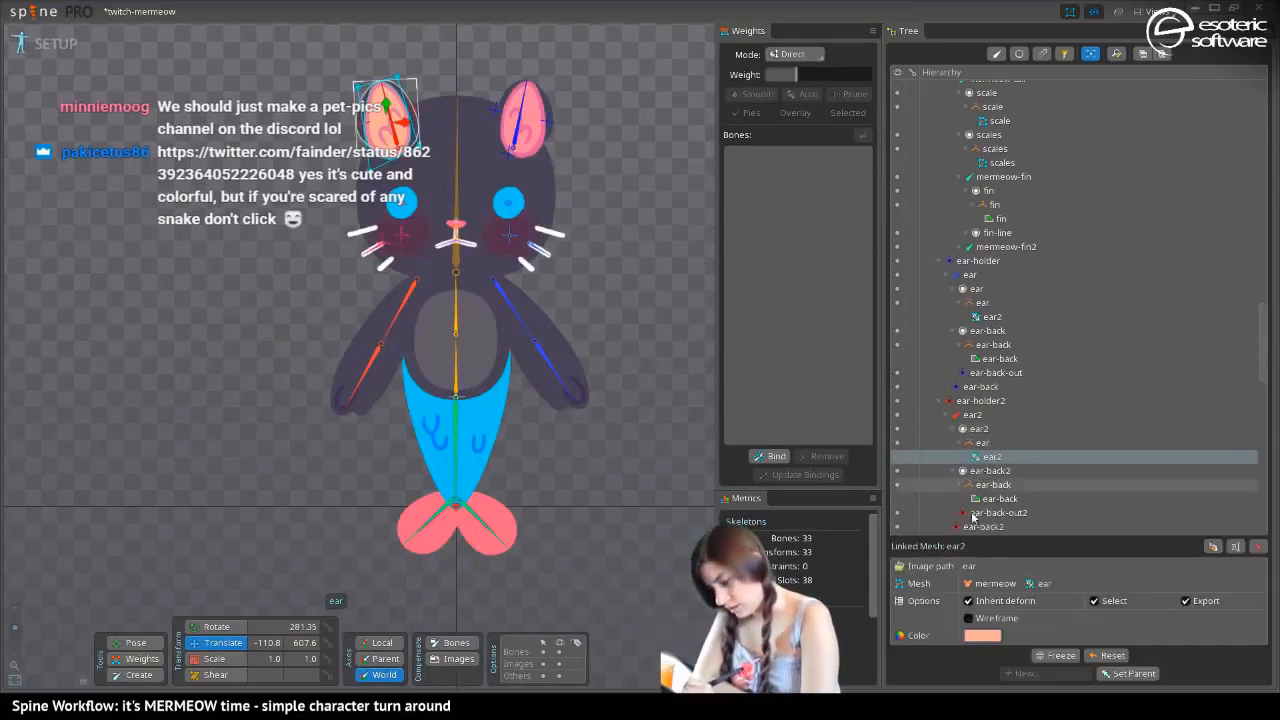
Set the color of the new linked ear mesh under the ear2 bone to FF779DFF and deselect it
left_click(982, 635)
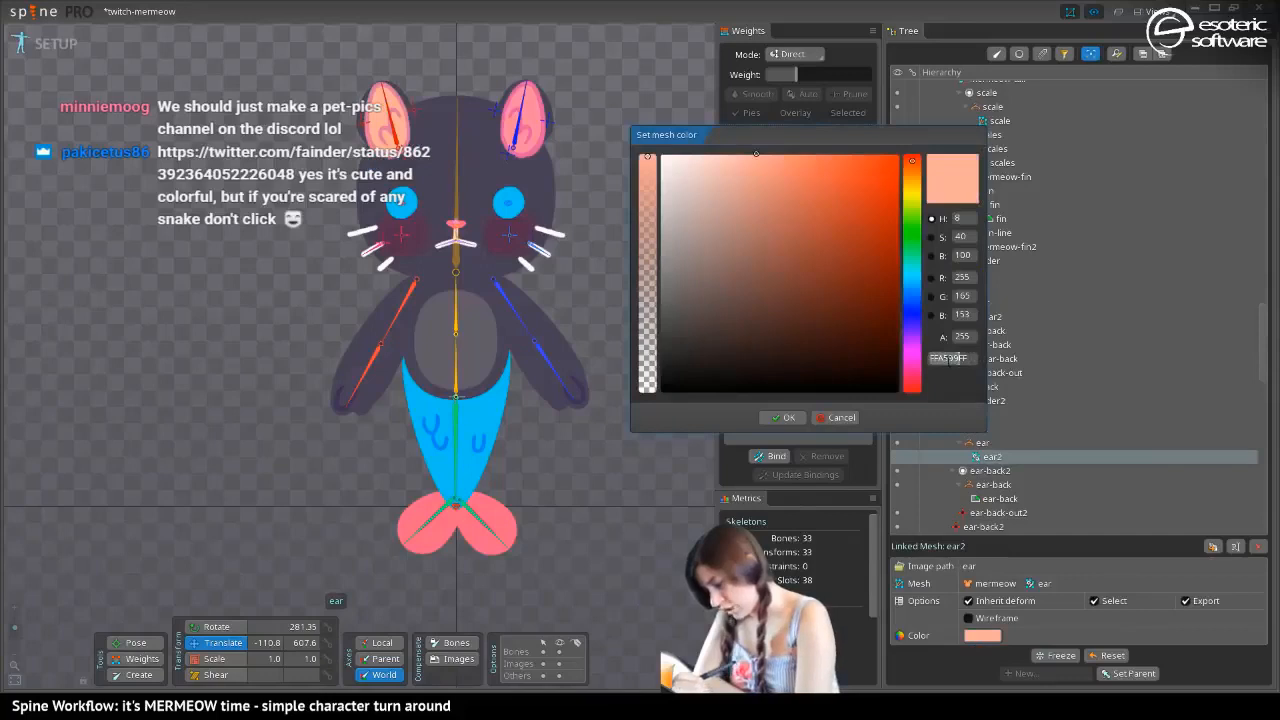
key("ctrl+a")
key("ctrl+v")
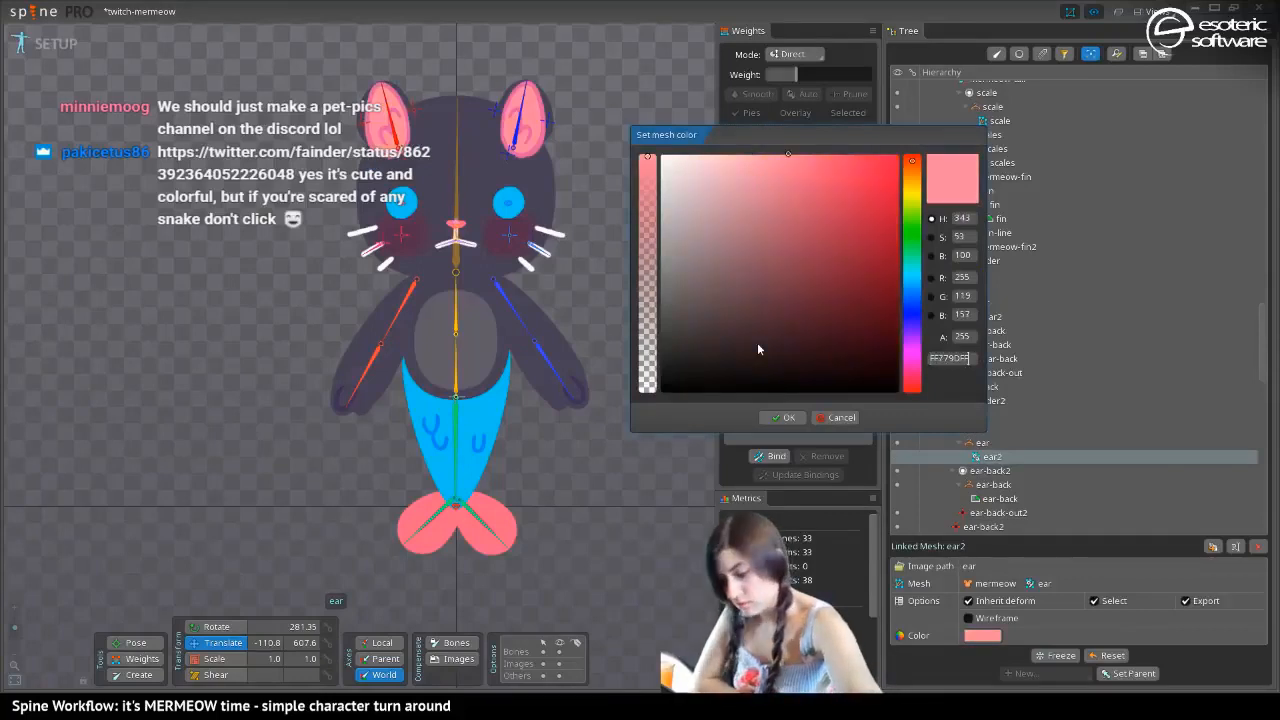
left_click(778, 412)
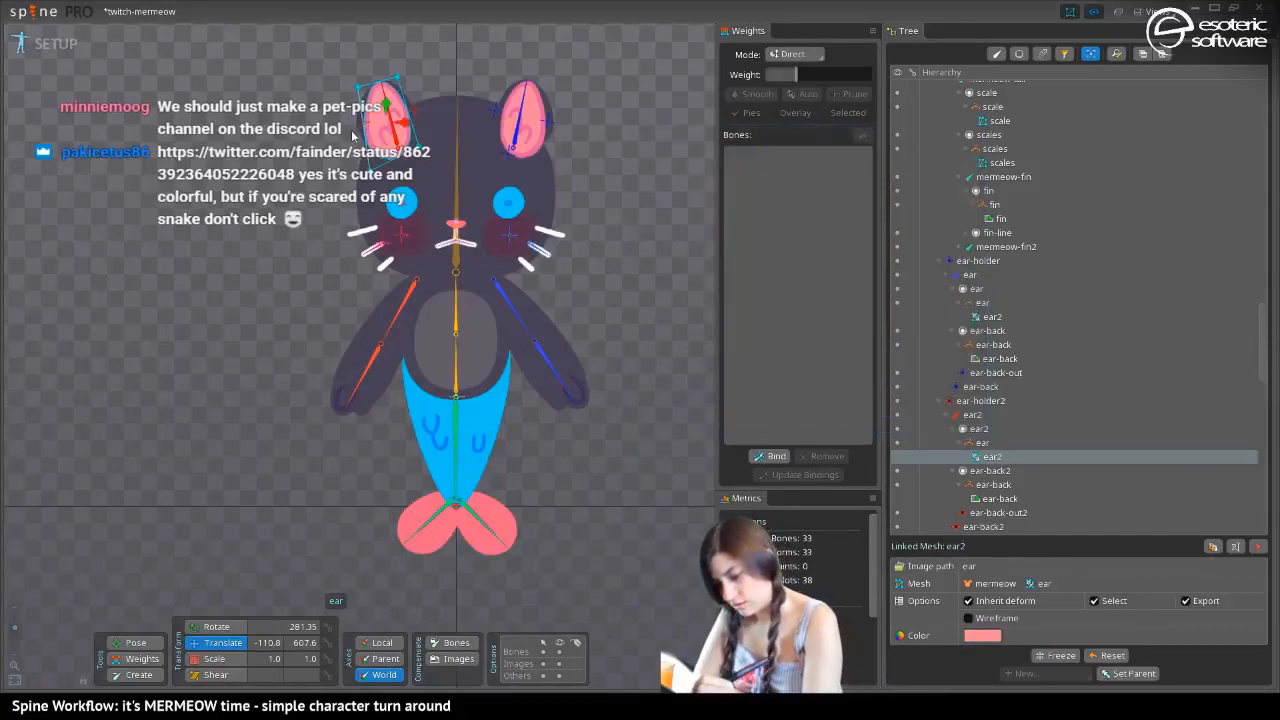
key("space")
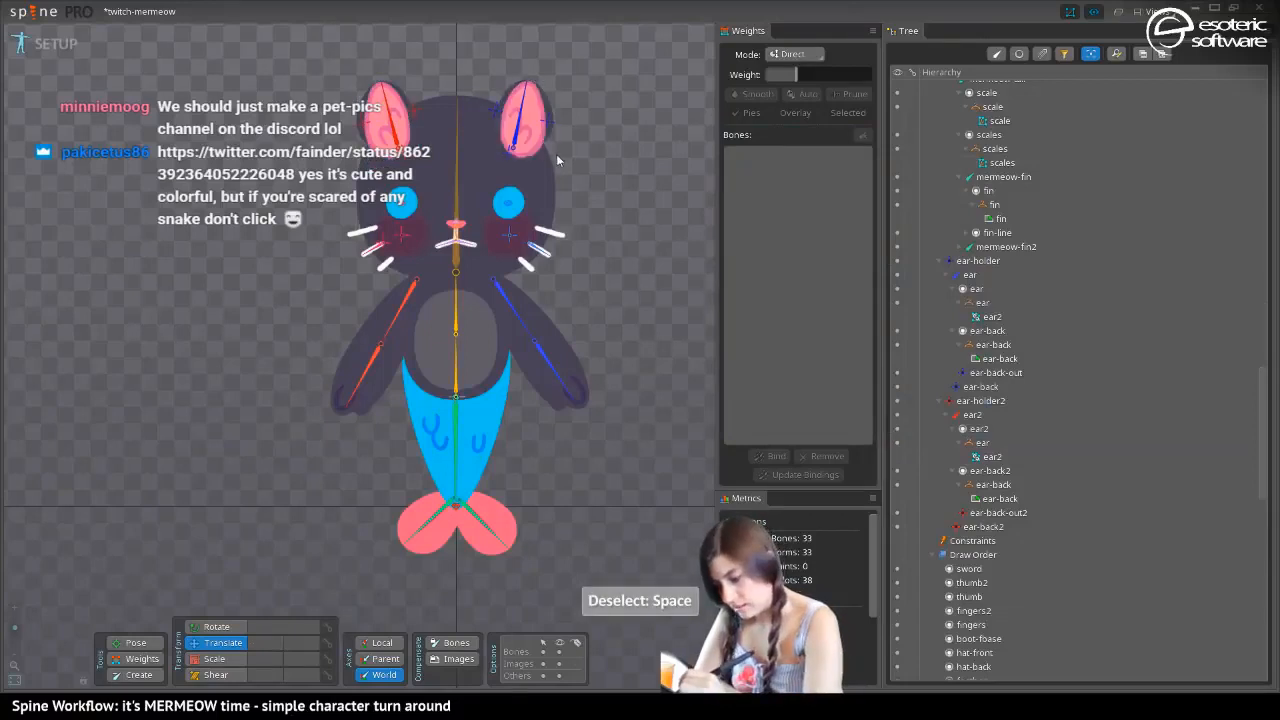
Create a linked mesh from the yellow skin's ear-back mesh under the ear bone and put it in the dark skin's ear-back placeholder
left_click(555, 142)
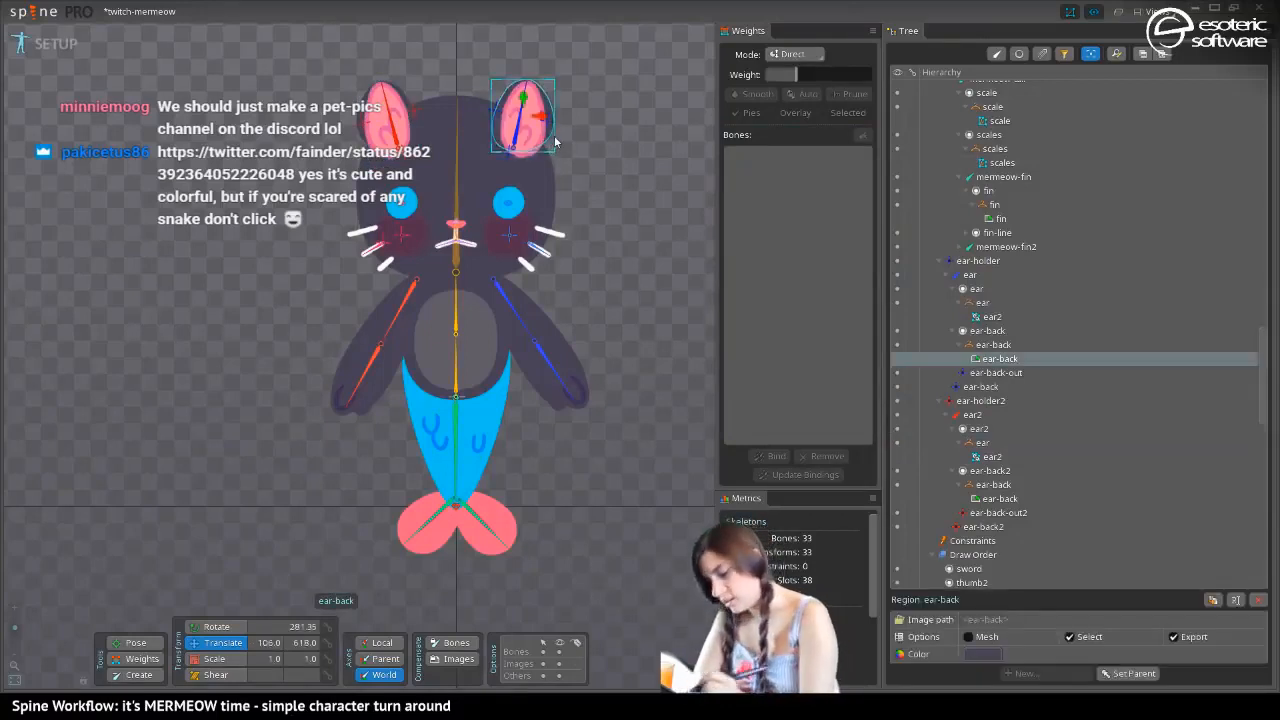
key("comma")
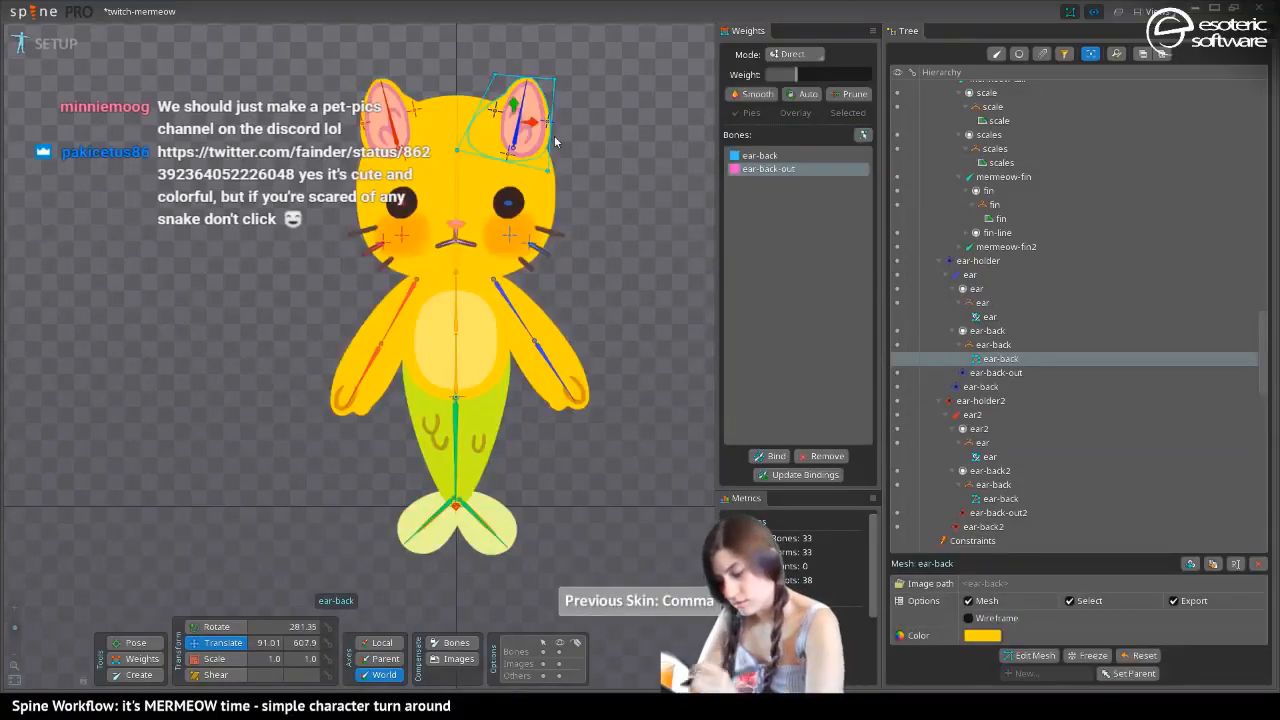
left_click(1018, 657)
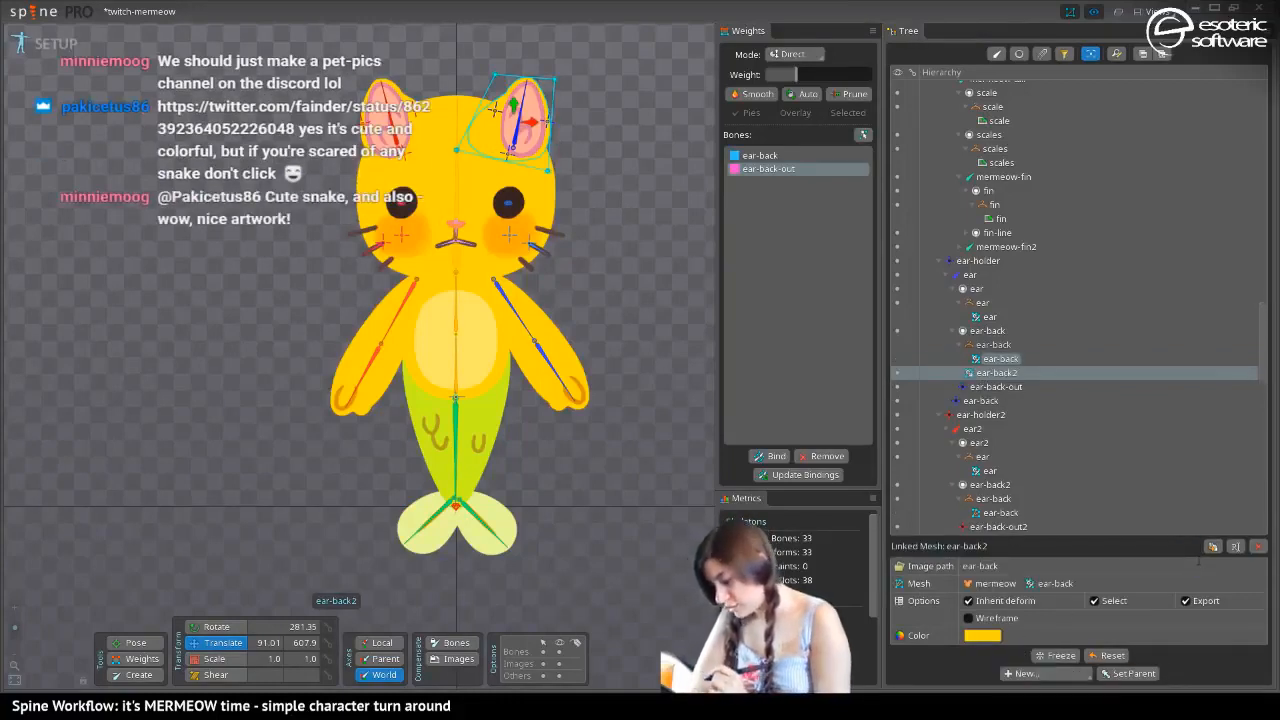
key("period")
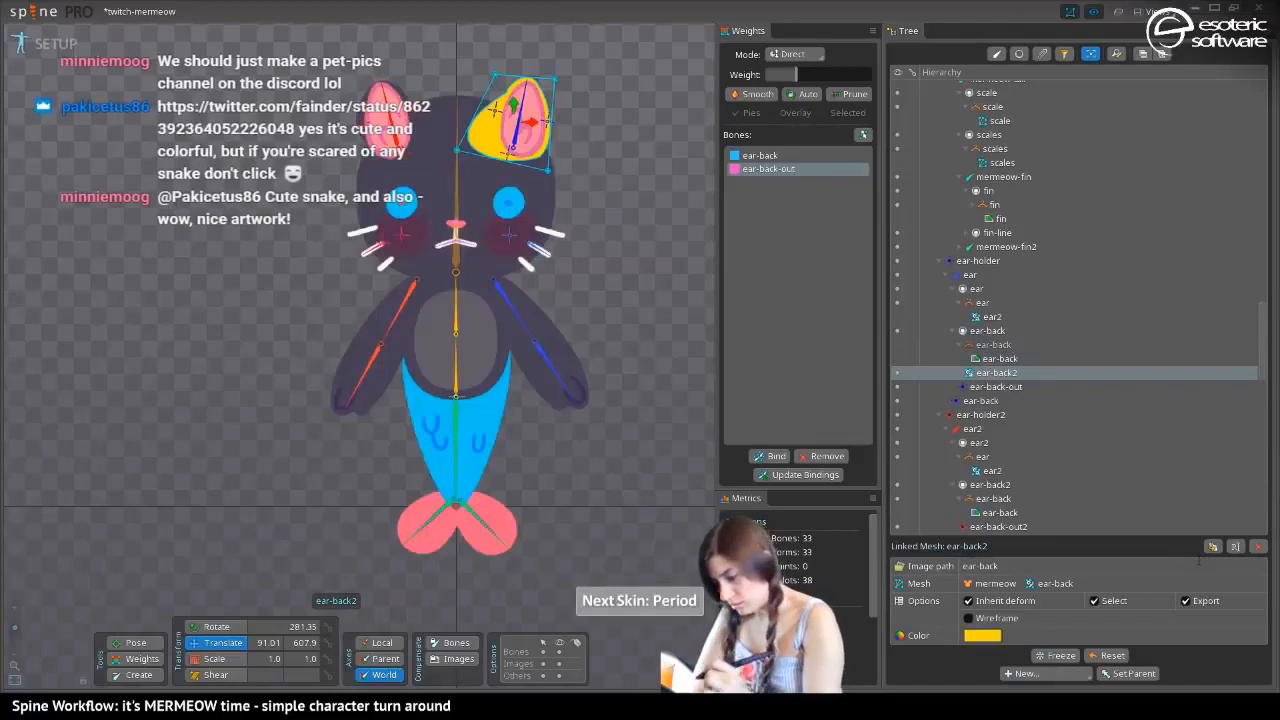
left_click_drag(975, 375, 974, 348)
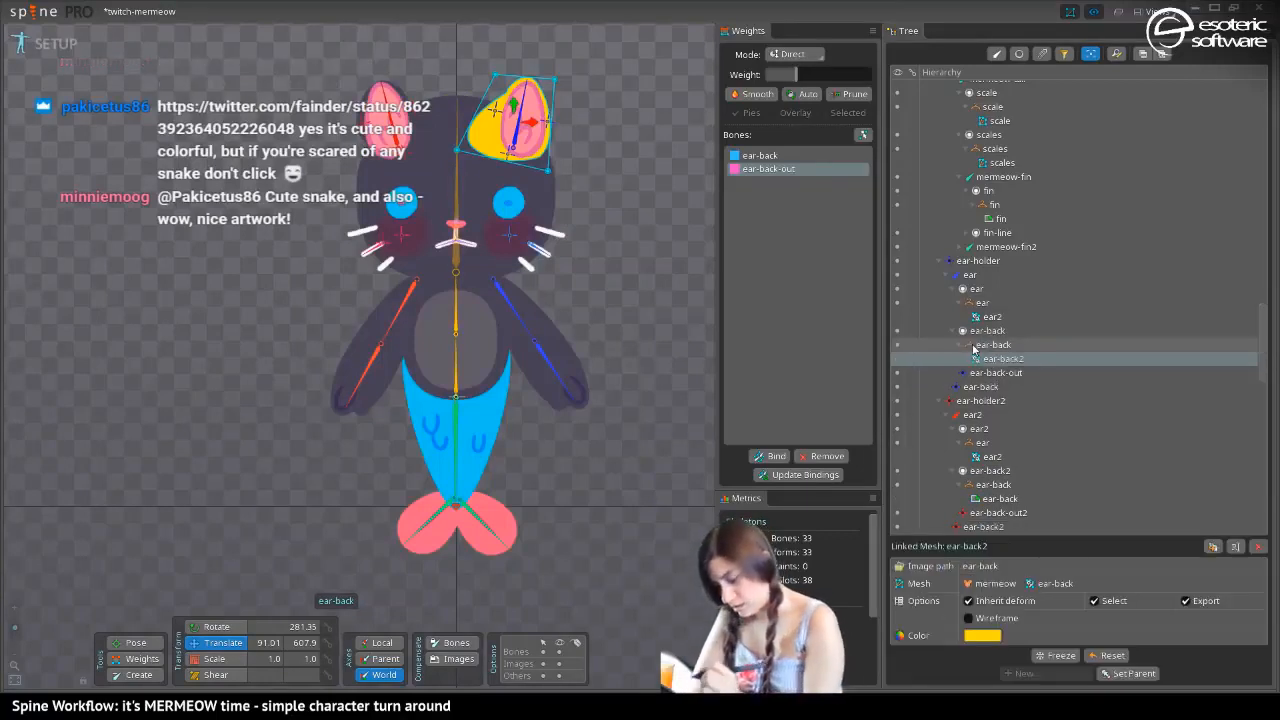
Copy the color 484055FF from the dark skin's head region and apply it to the linked ear-back mesh under the ear bone
left_click(473, 176)
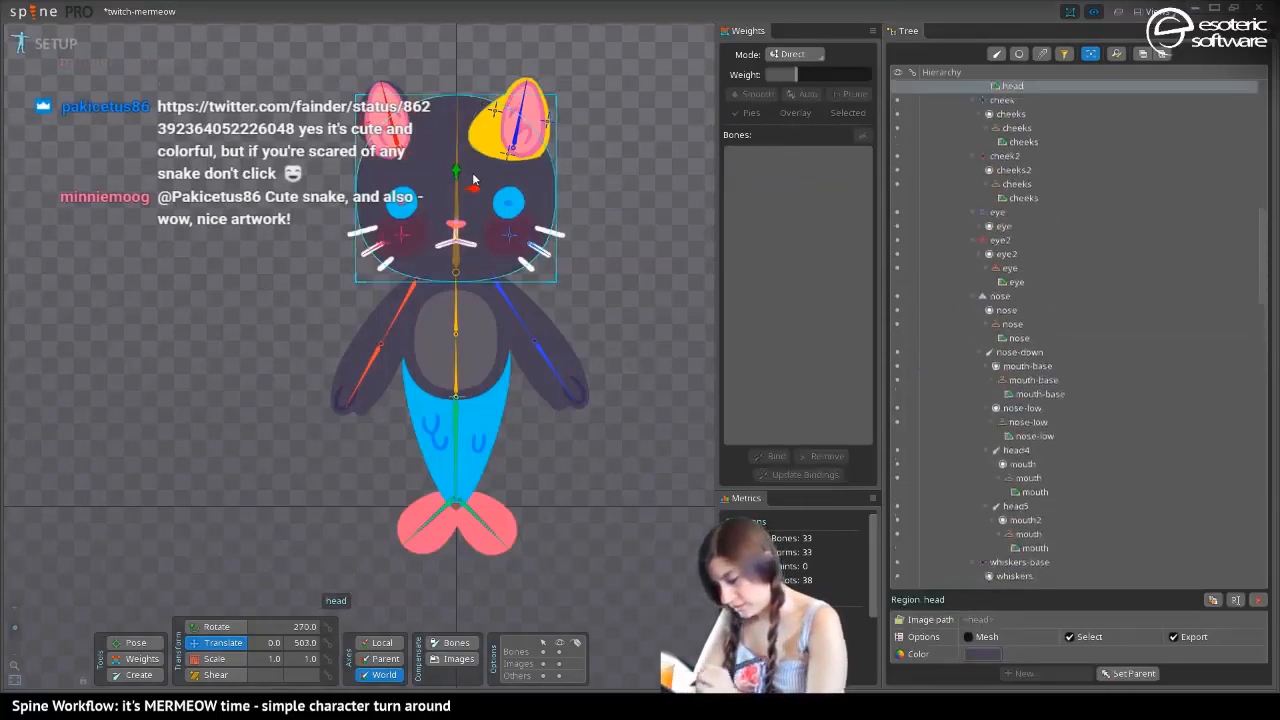
left_click(982, 653)
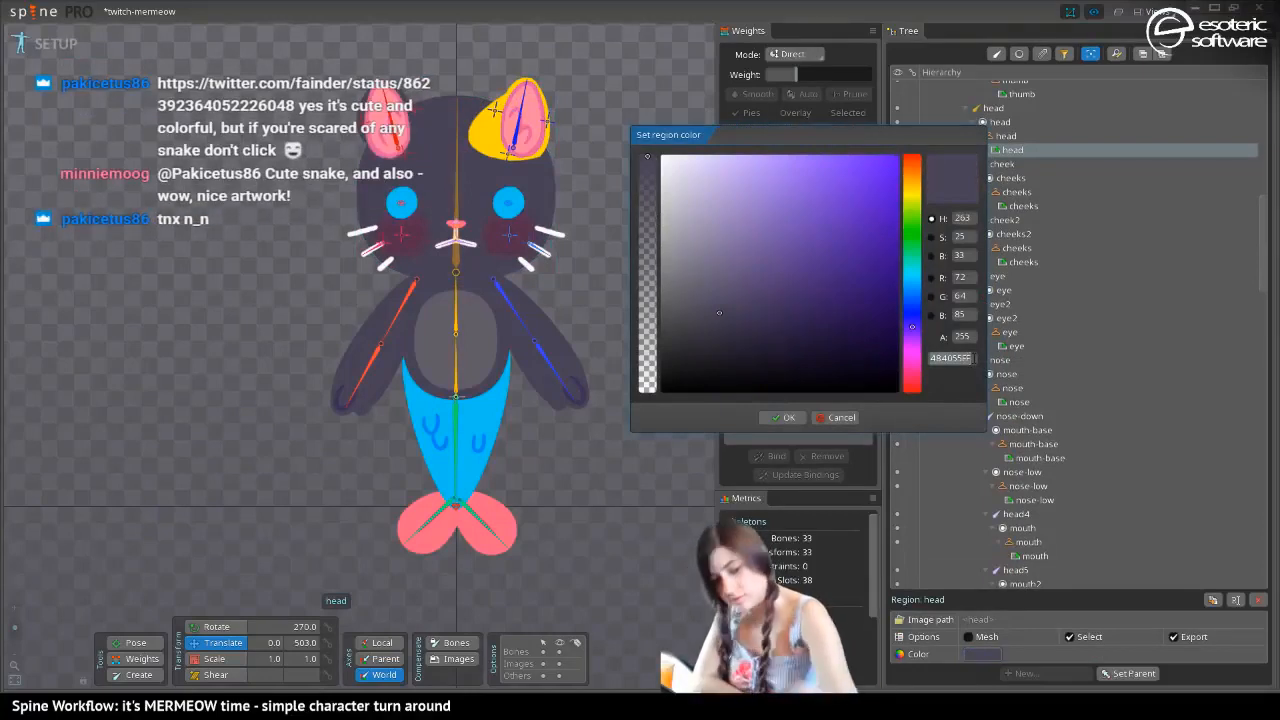
left_click(783, 417)
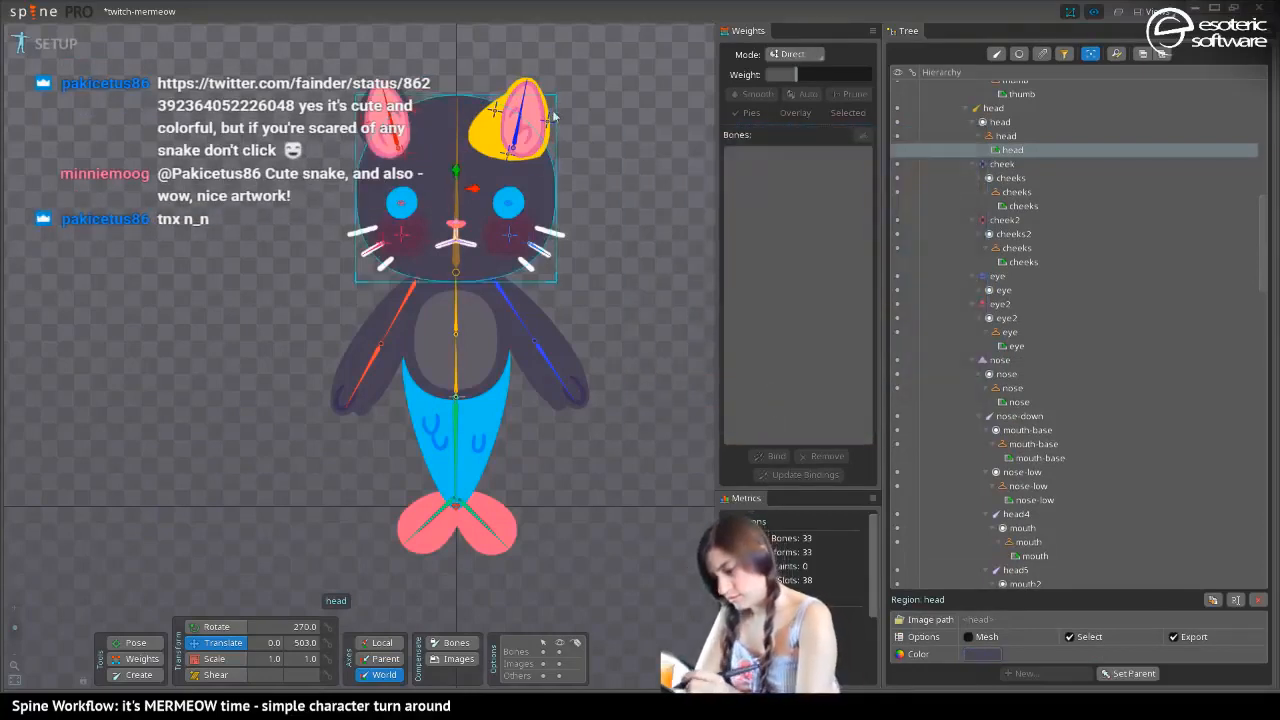
left_click(487, 131)
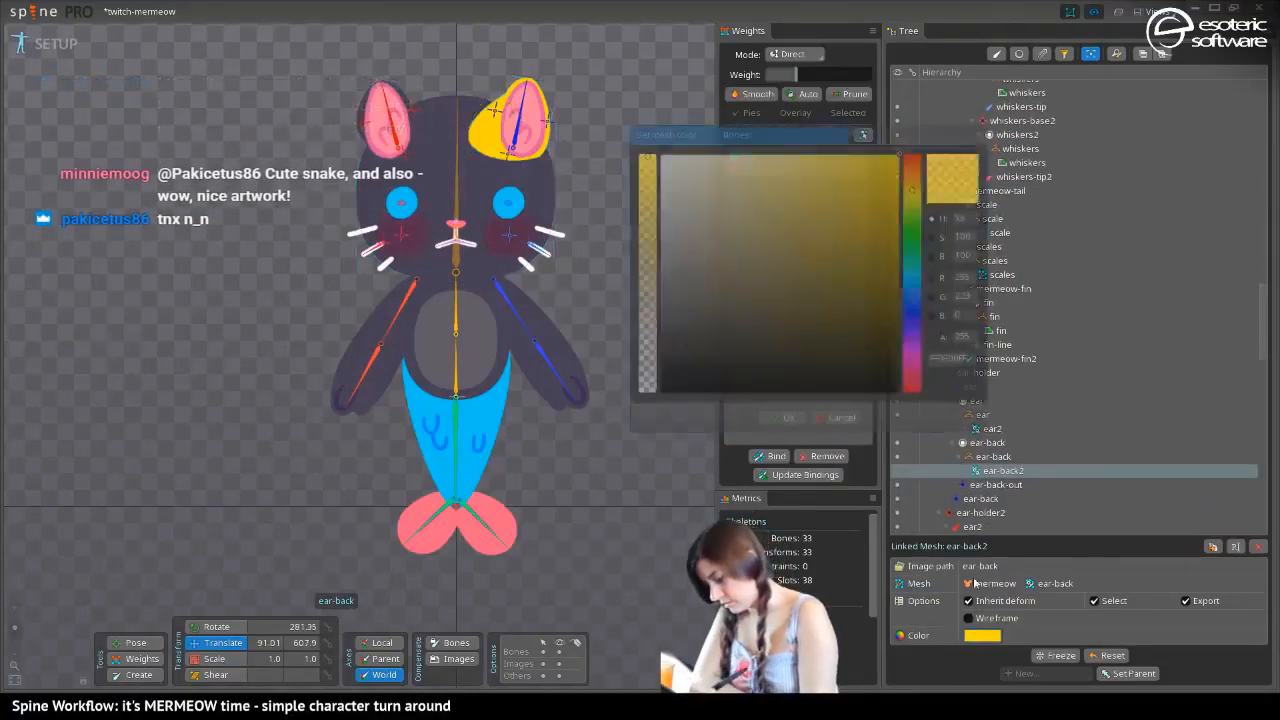
left_click(982, 635)
key("ctrl+v")
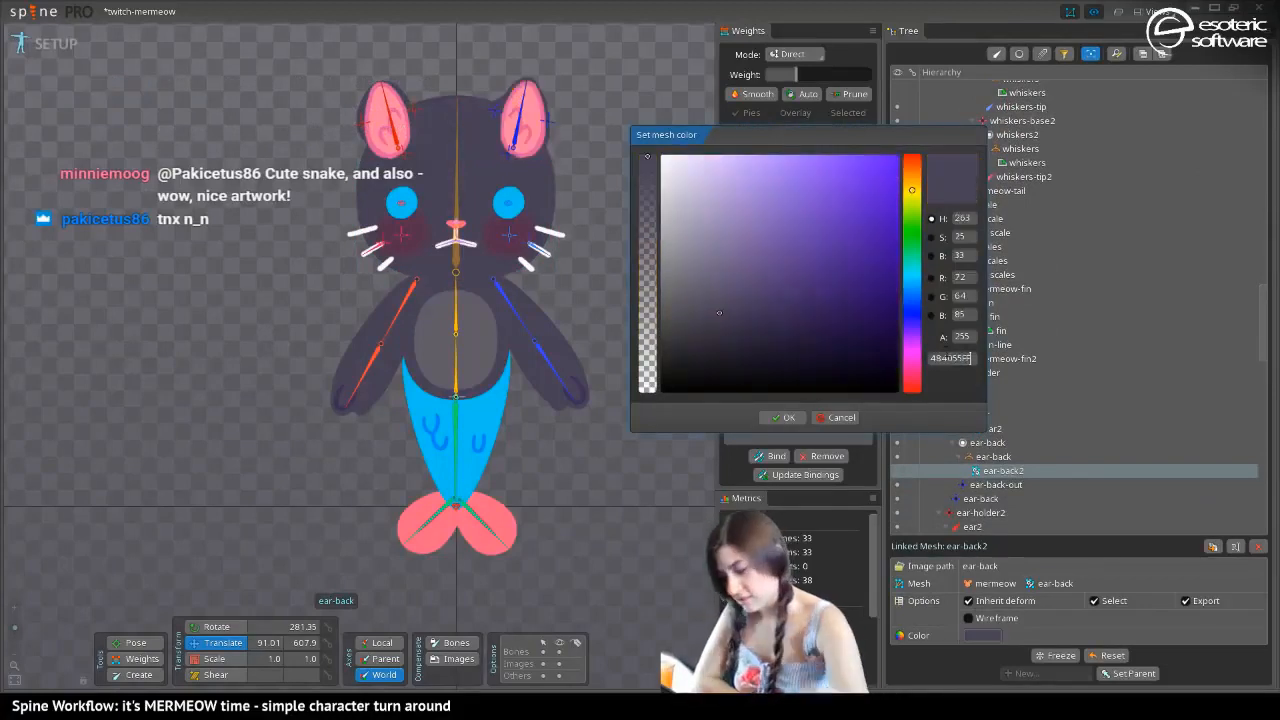
left_click(776, 421)
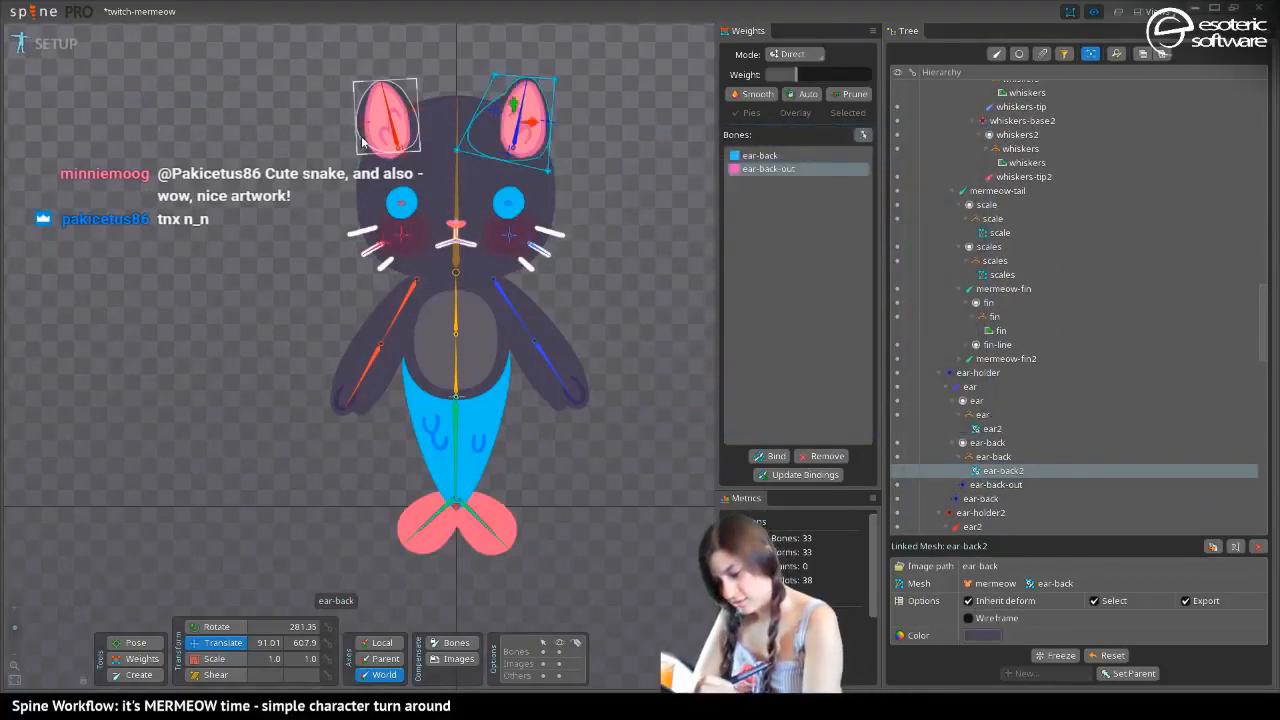
Create a linked mesh from the yellow skin's ear-back mesh under the ear2 bone and switch to the dark skin
left_click(362, 135)
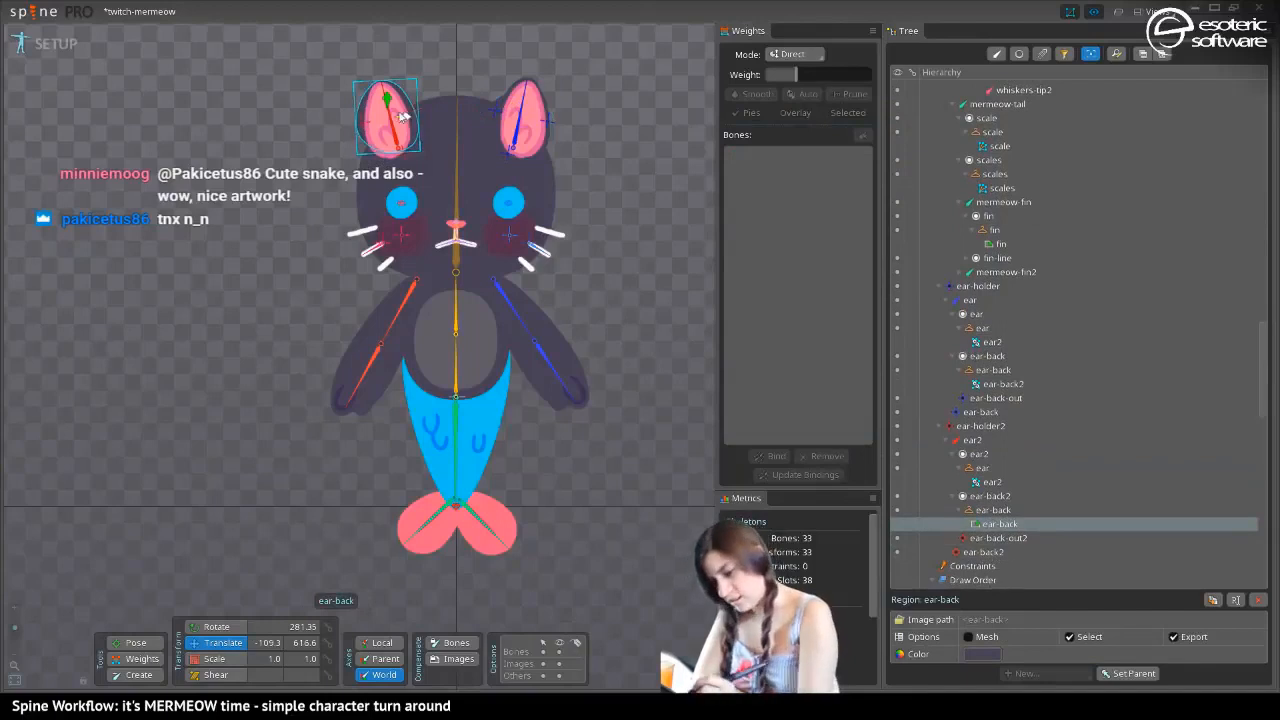
key("comma")
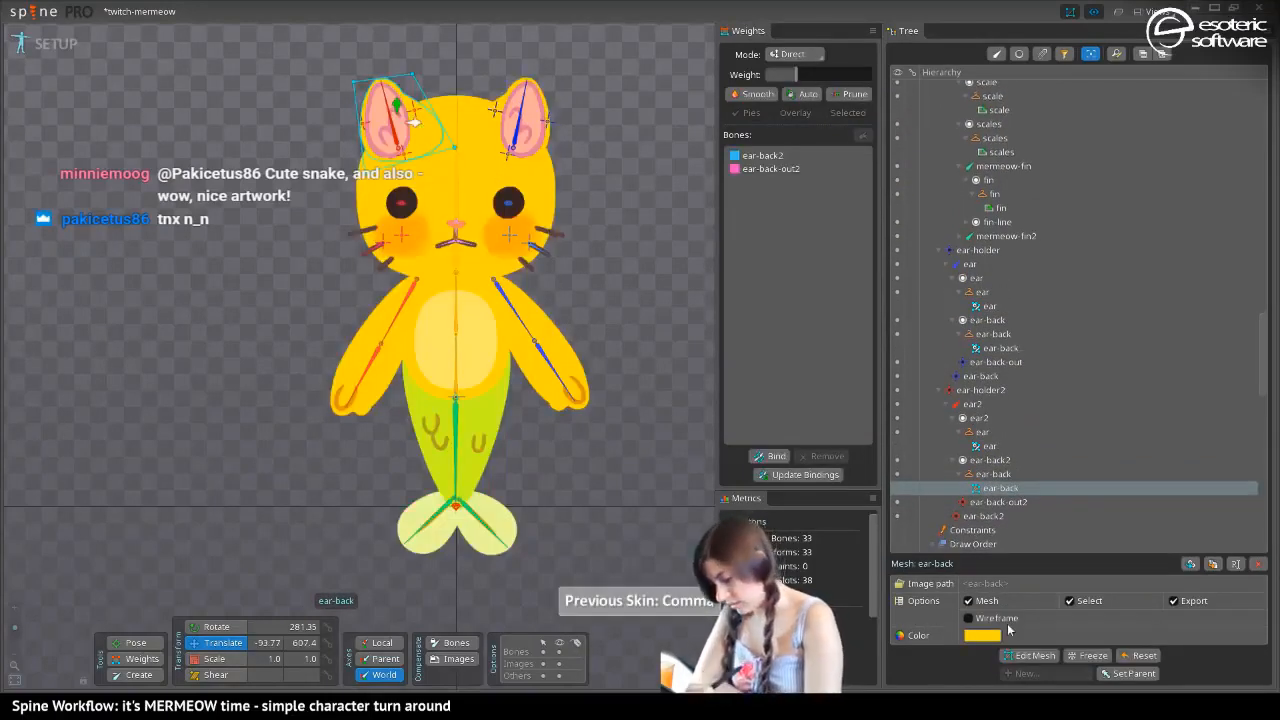
left_click(1190, 563)
key("comma")
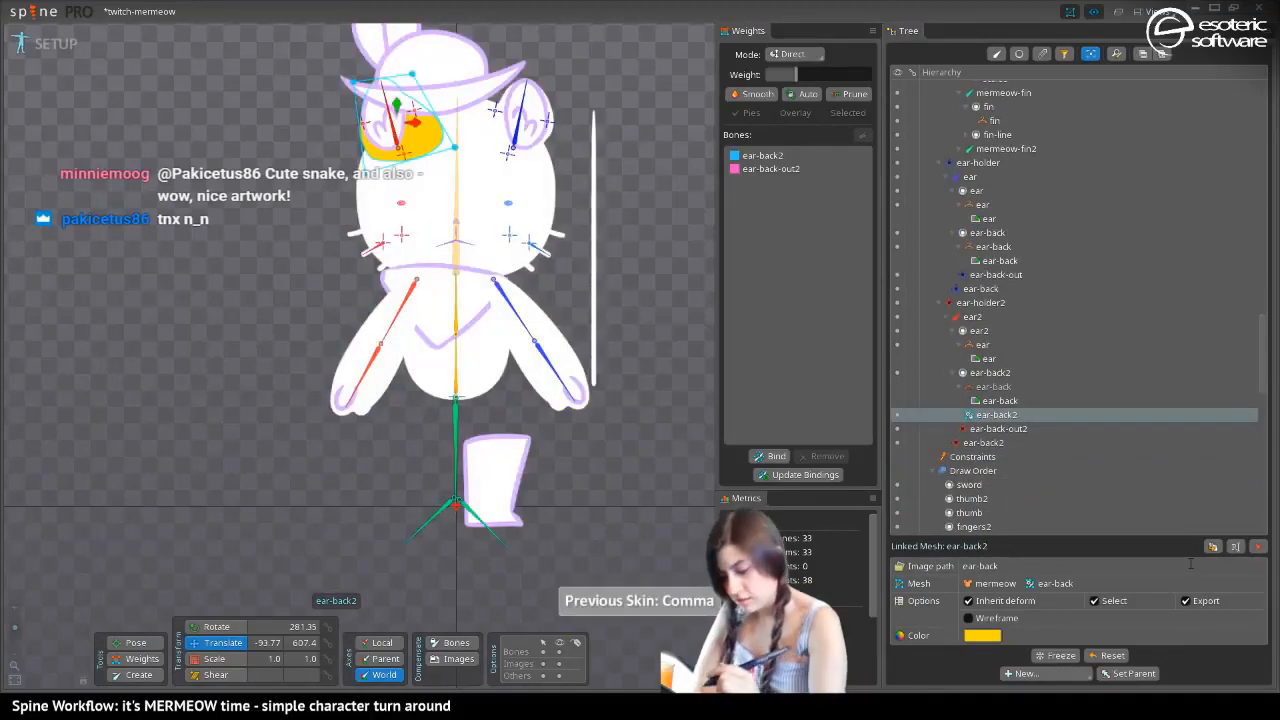
key("comma")
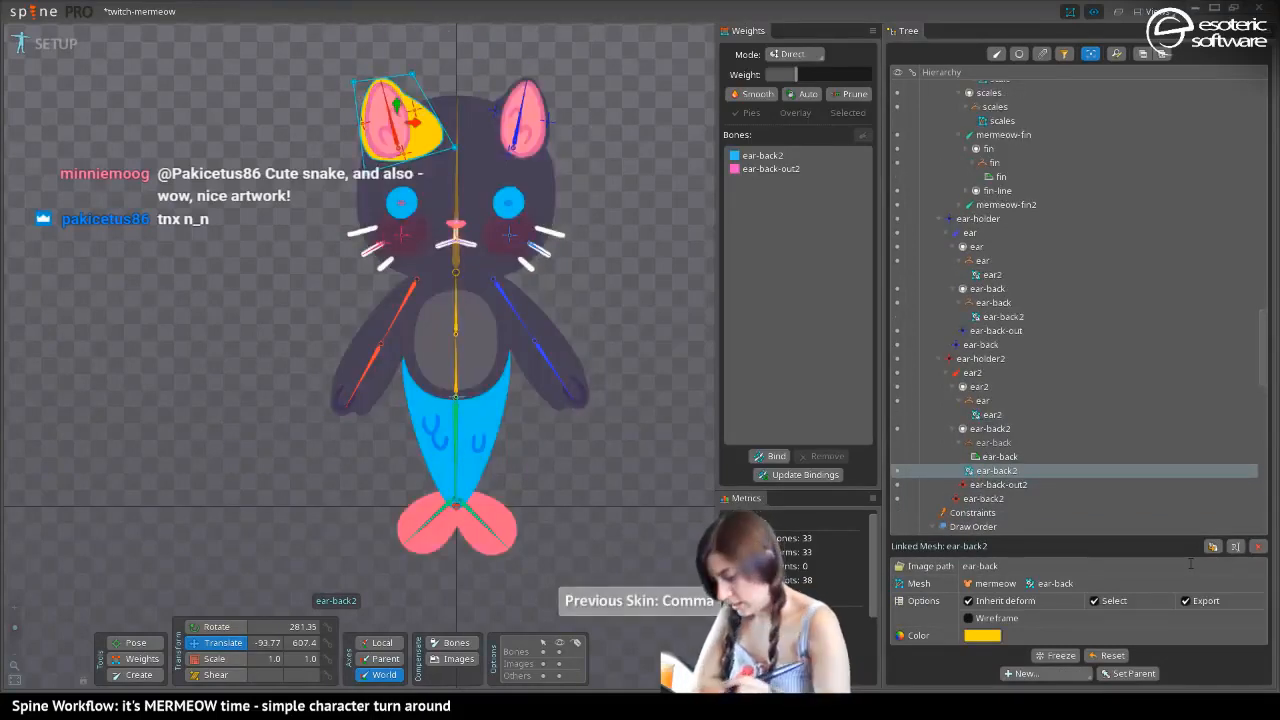
left_click(978, 638)
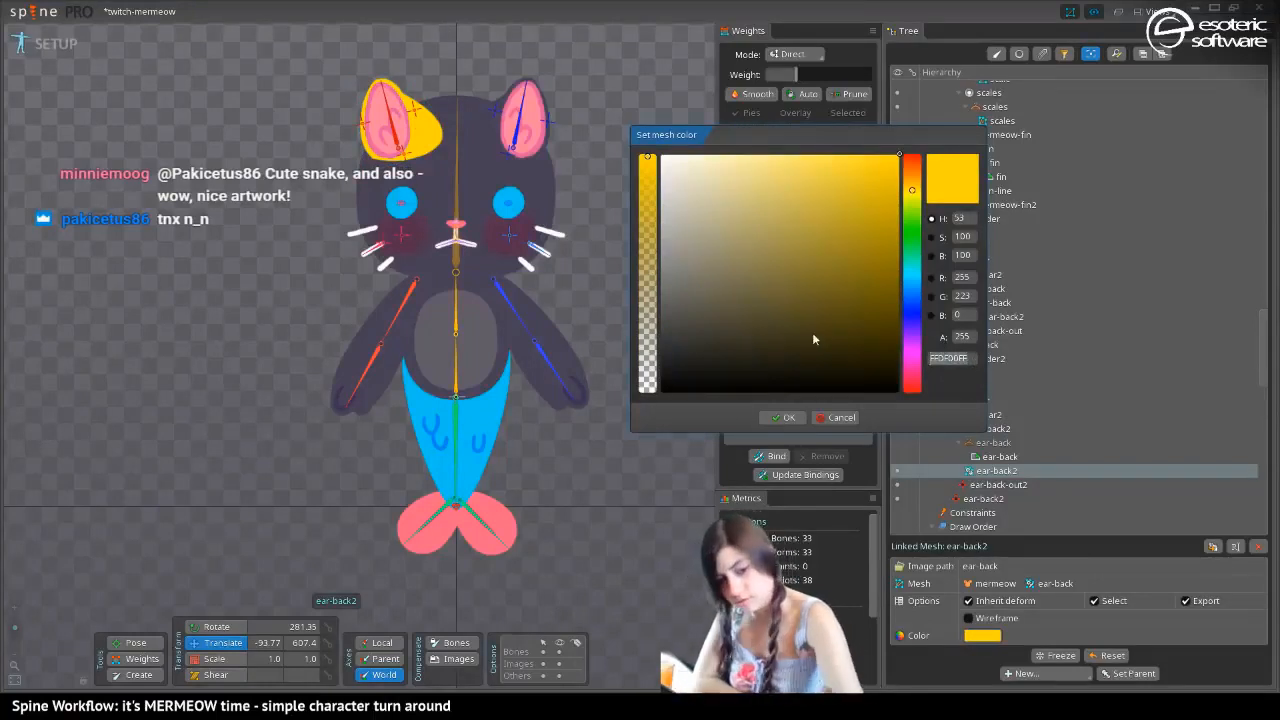
type("FF")
type("FFDF00FF")
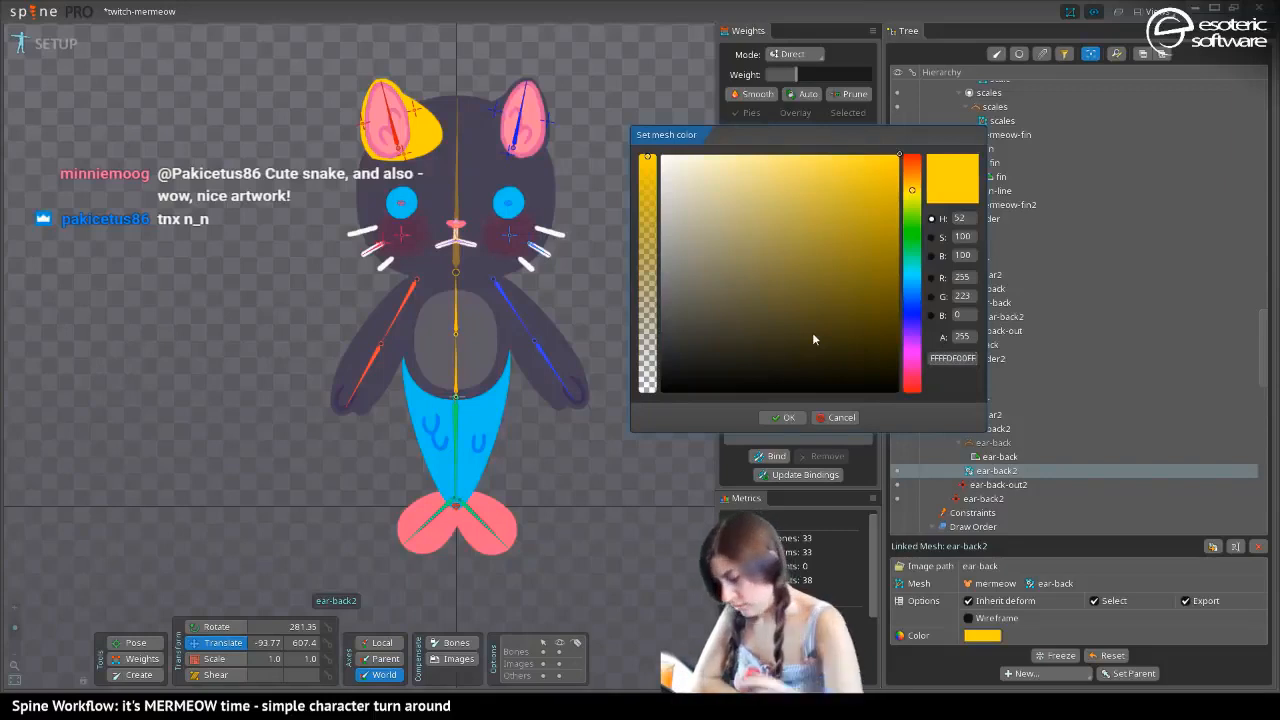
left_click(832, 418)
Copy the head region's color 484055FF to the linked ear-back mesh in the ear-back2 slot and save the project
left_click(430, 150)
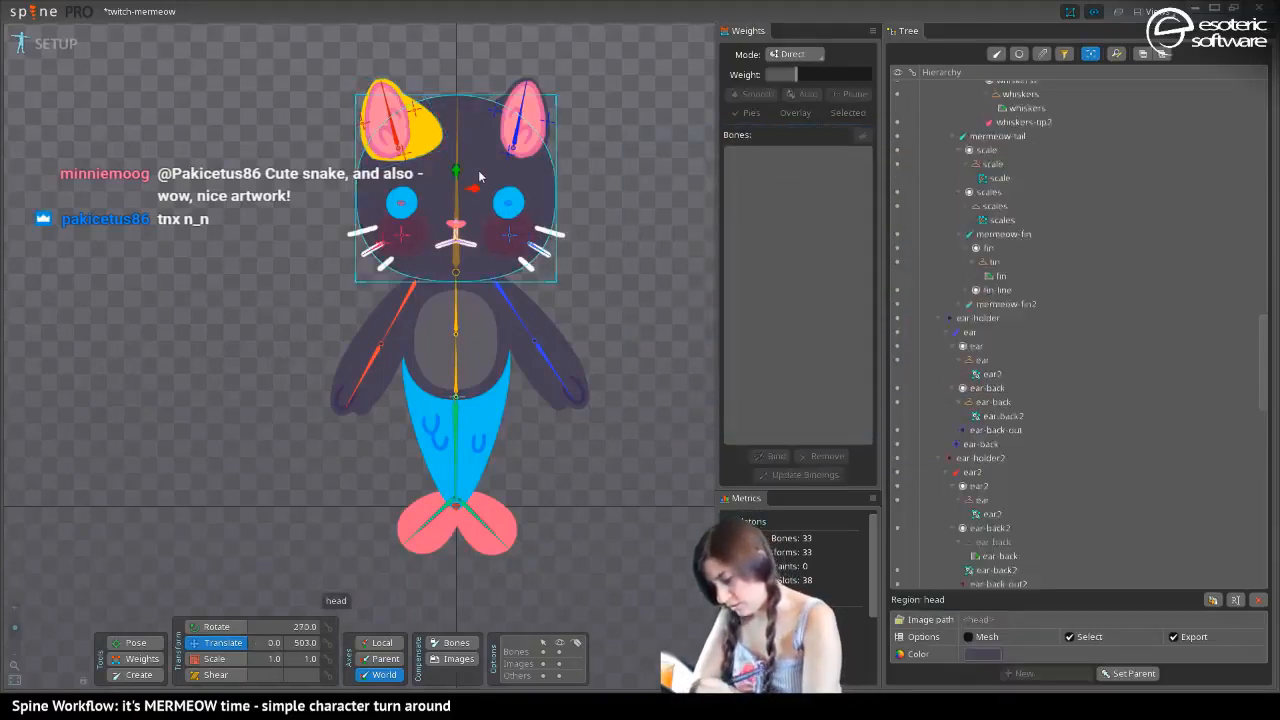
left_click(982, 654)
left_click(952, 358)
key("ctrl+c")
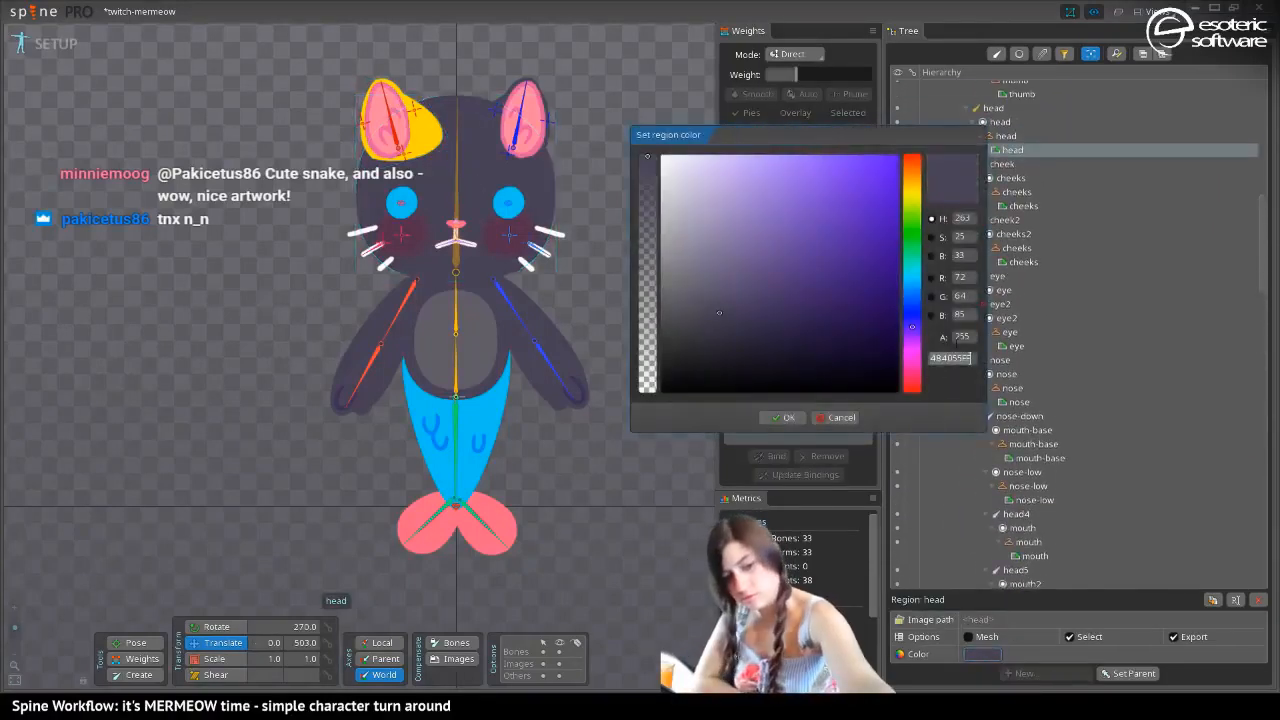
left_click(835, 418)
left_click(410, 128)
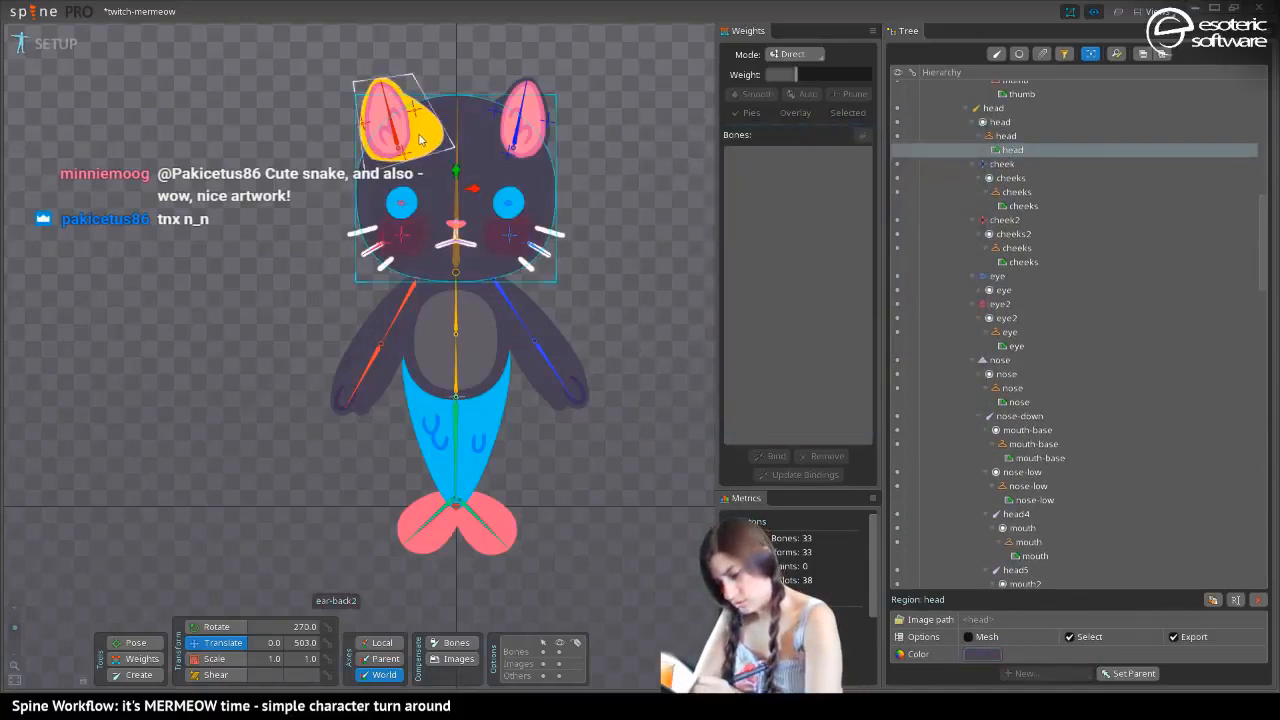
left_click(984, 639)
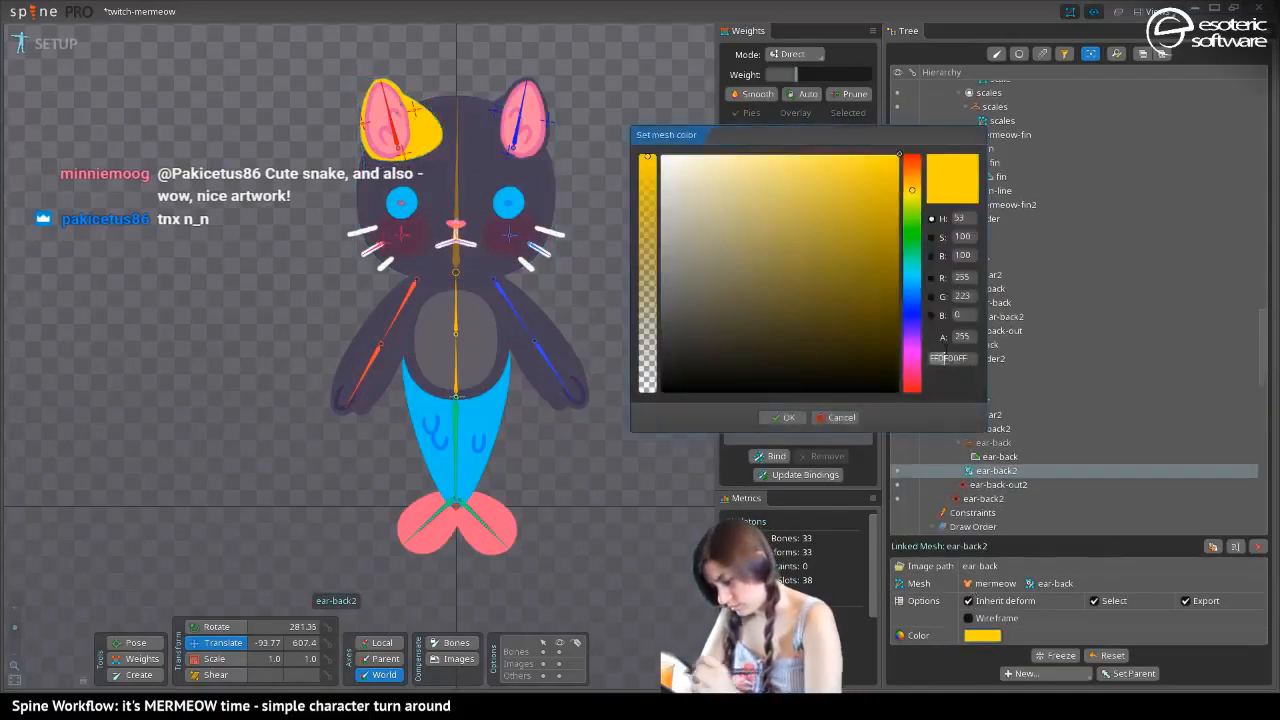
left_click(937, 358)
key("ctrl+v")
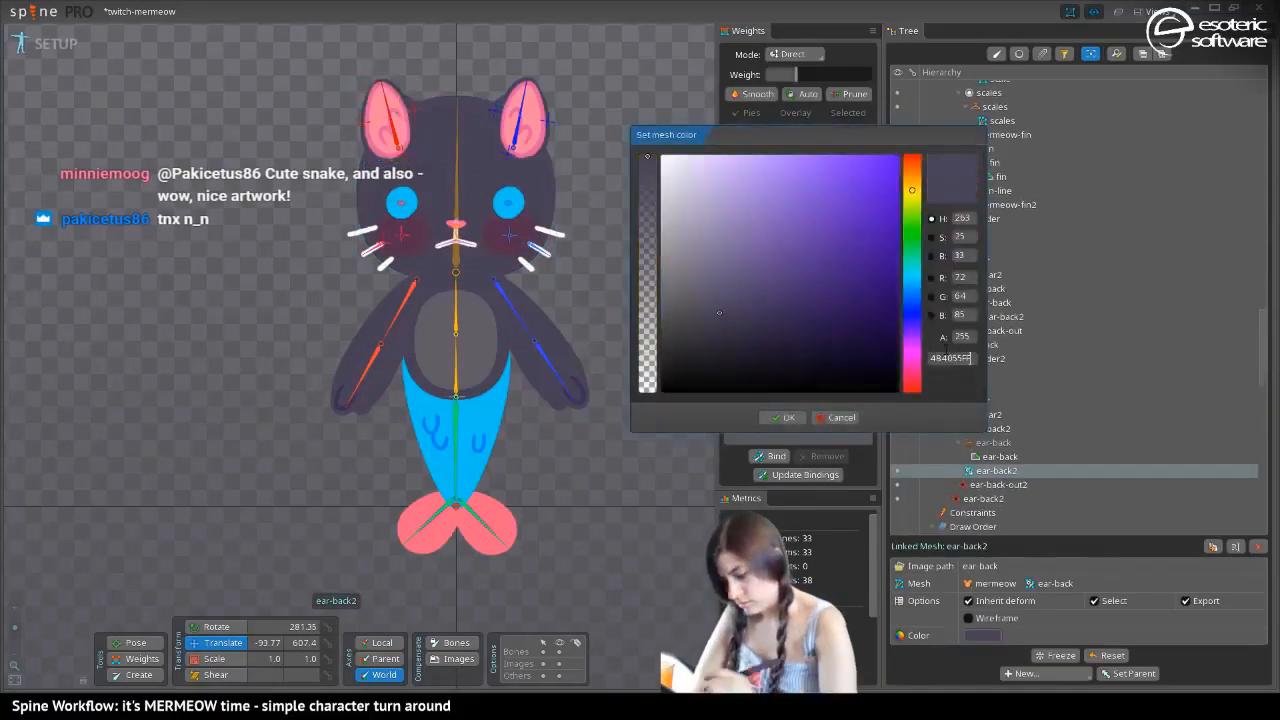
left_click(778, 417)
key("ctrl+s")
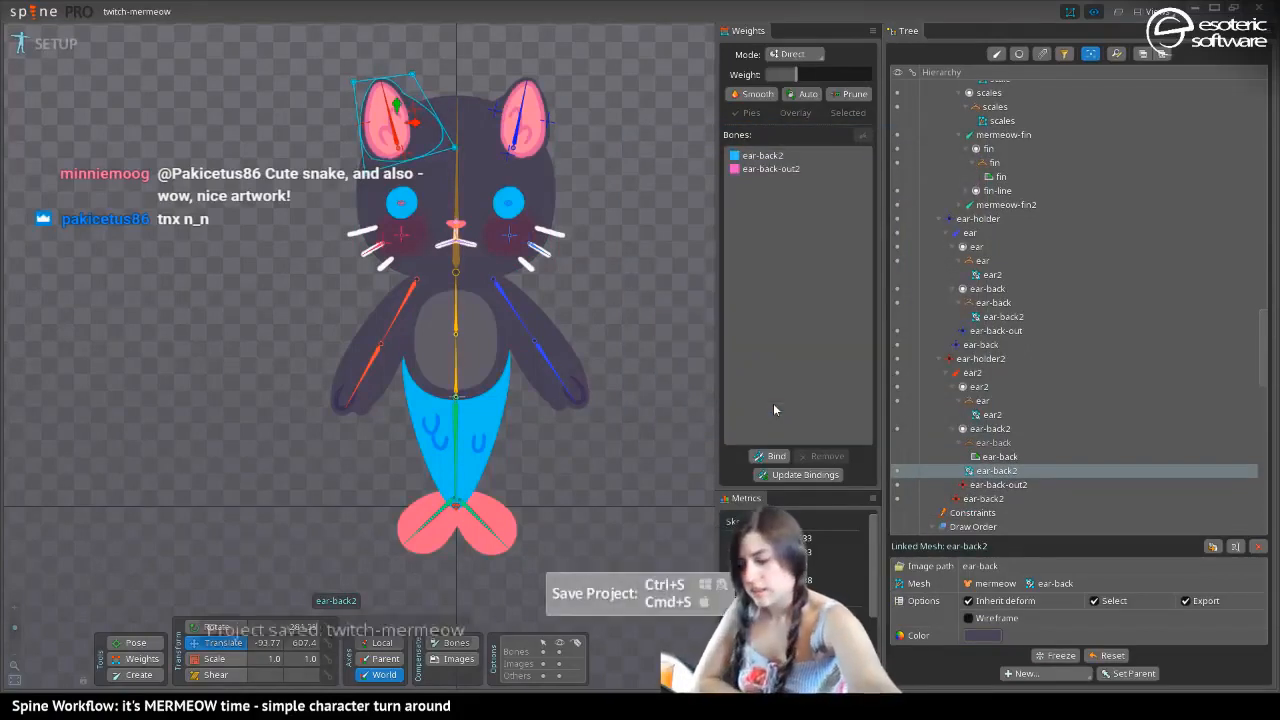
Deselect everything and cycle through the skins to check the linked ear meshes on the yellow and dark versions
key("space")
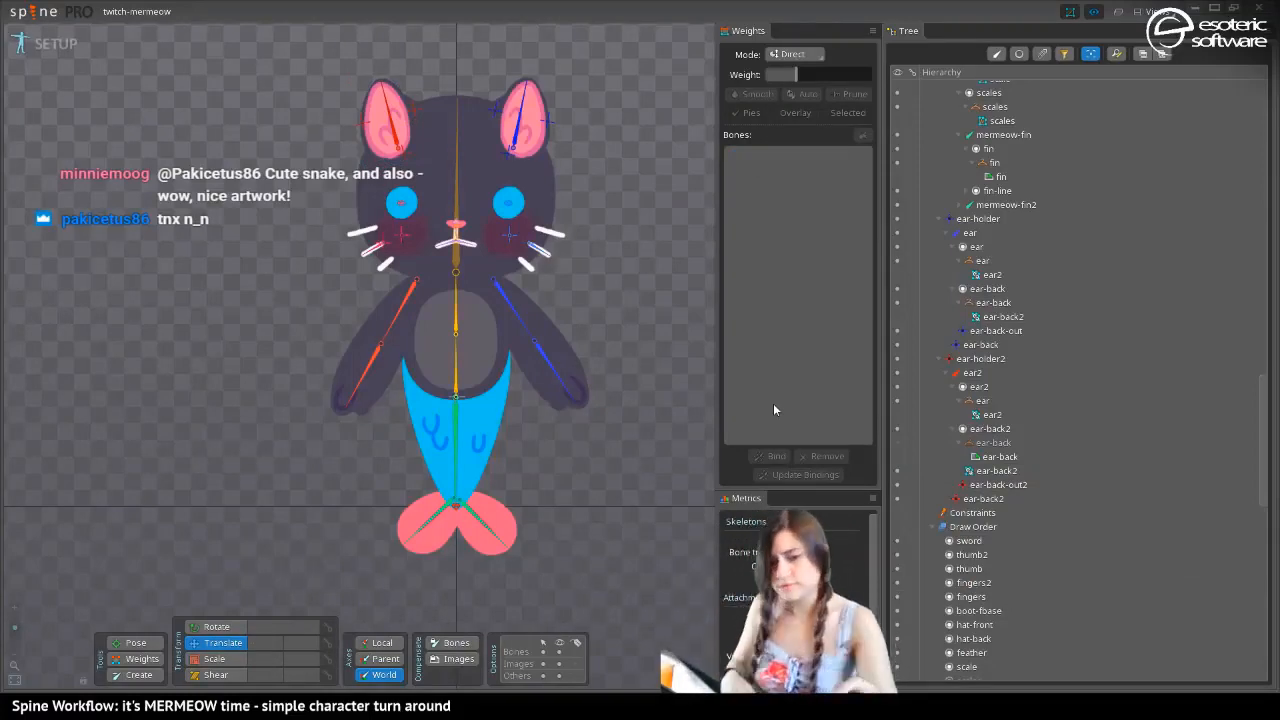
key("period")
key("period")
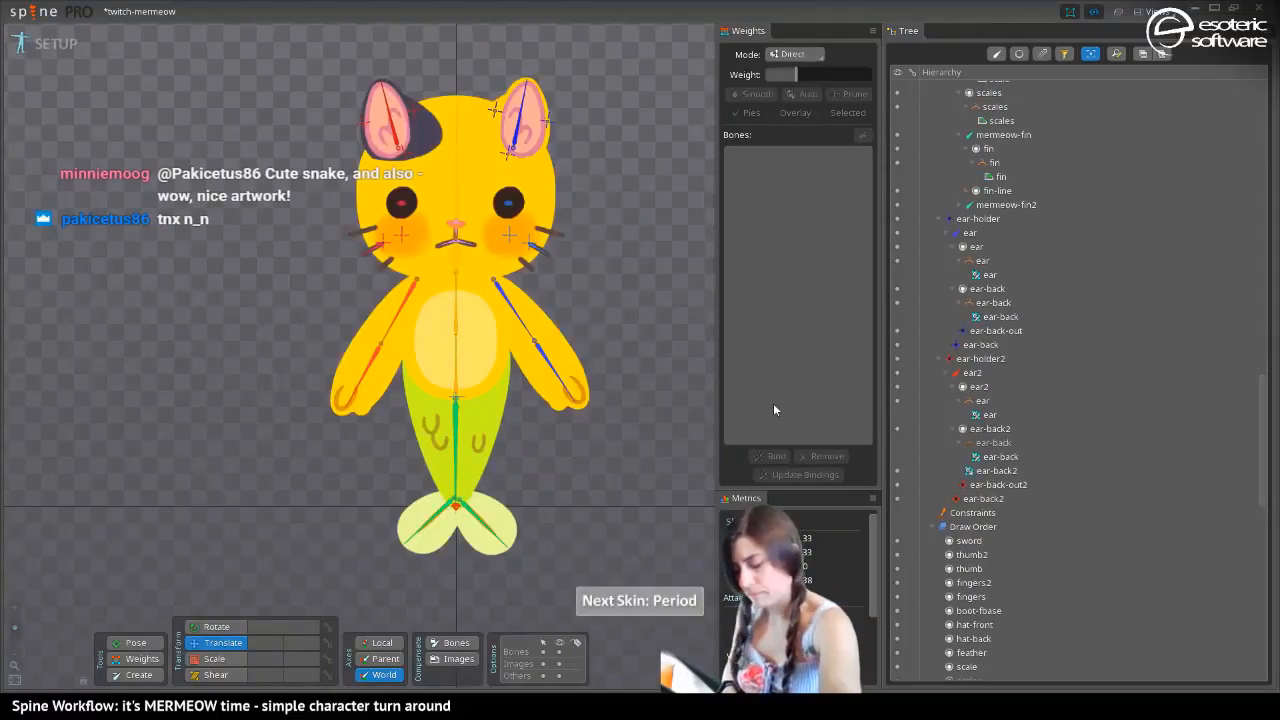
key("period")
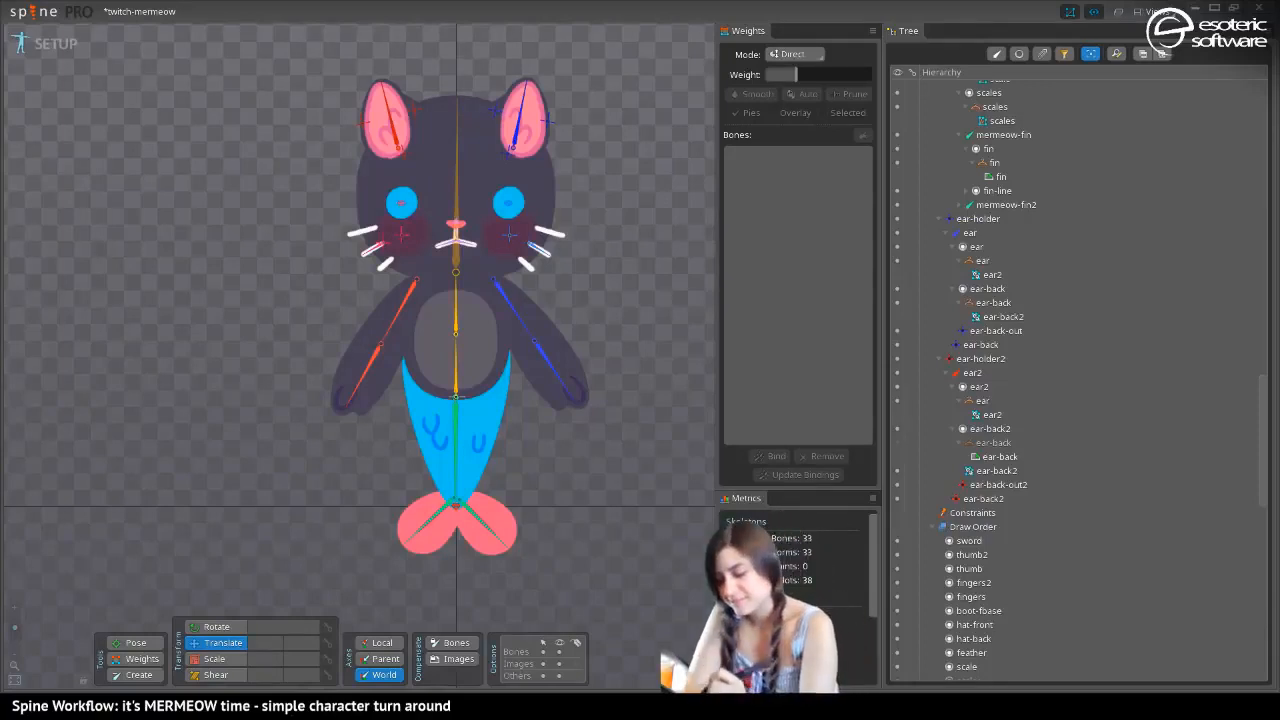
Save the project and hide the bones in the viewport
left_click_drag(282, 262, 374, 386)
key("ctrl+s")
left_click(559, 651)
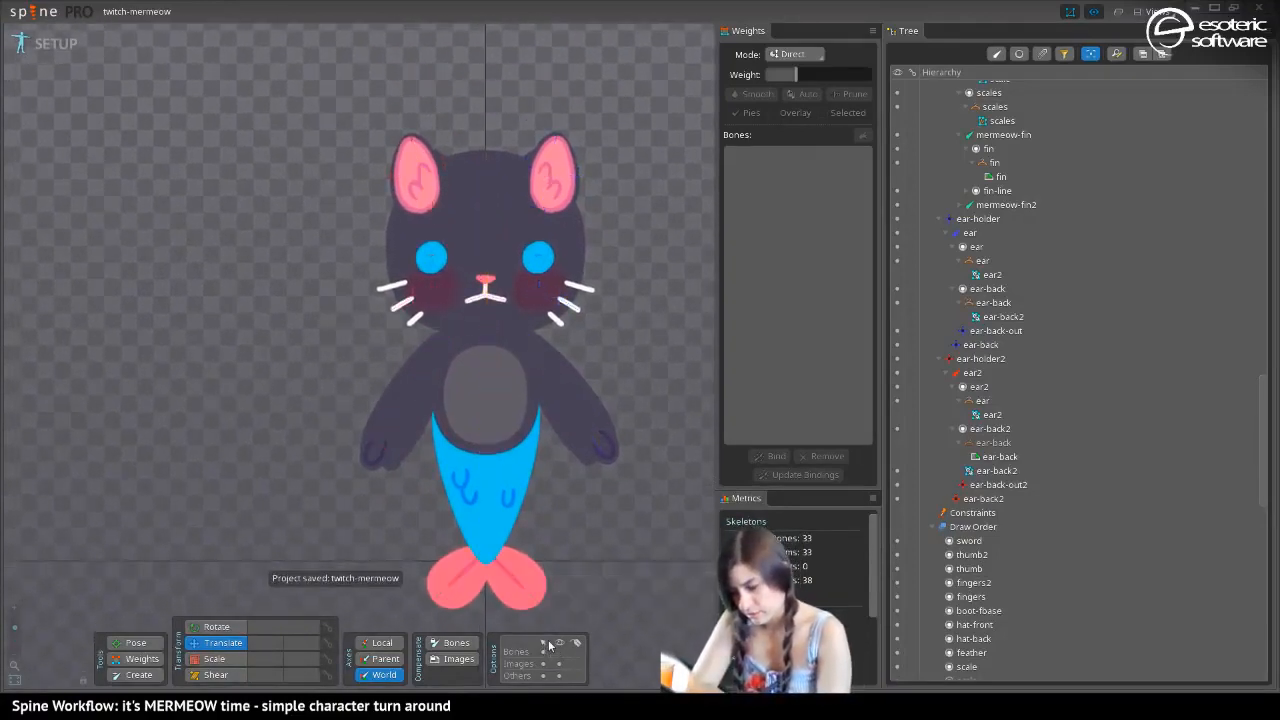
Move the linked mesh ear-back2 into the dark skin's ear-back placeholder under the ear-back2 slot
mouse_move(221, 461)
left_mouse_down()
mouse_move(226, 487)
mouse_move(194, 446)
mouse_move(205, 461)
left_mouse_up()
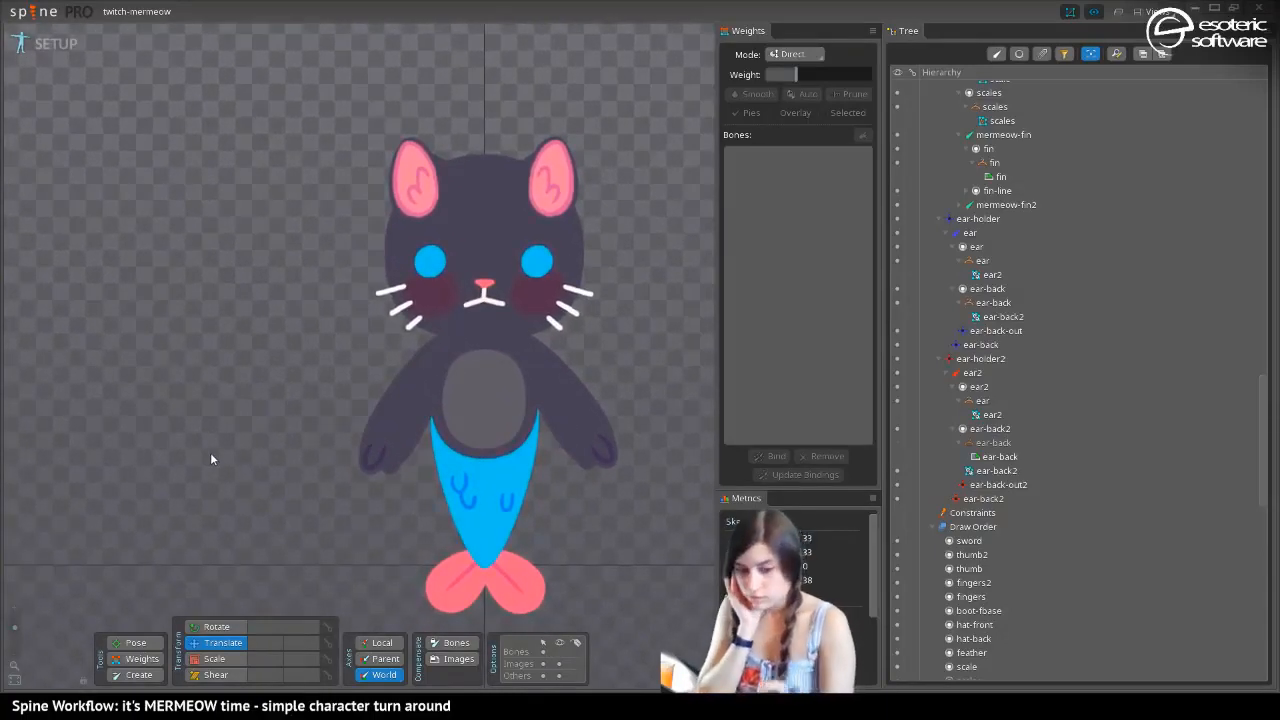
key("comma")
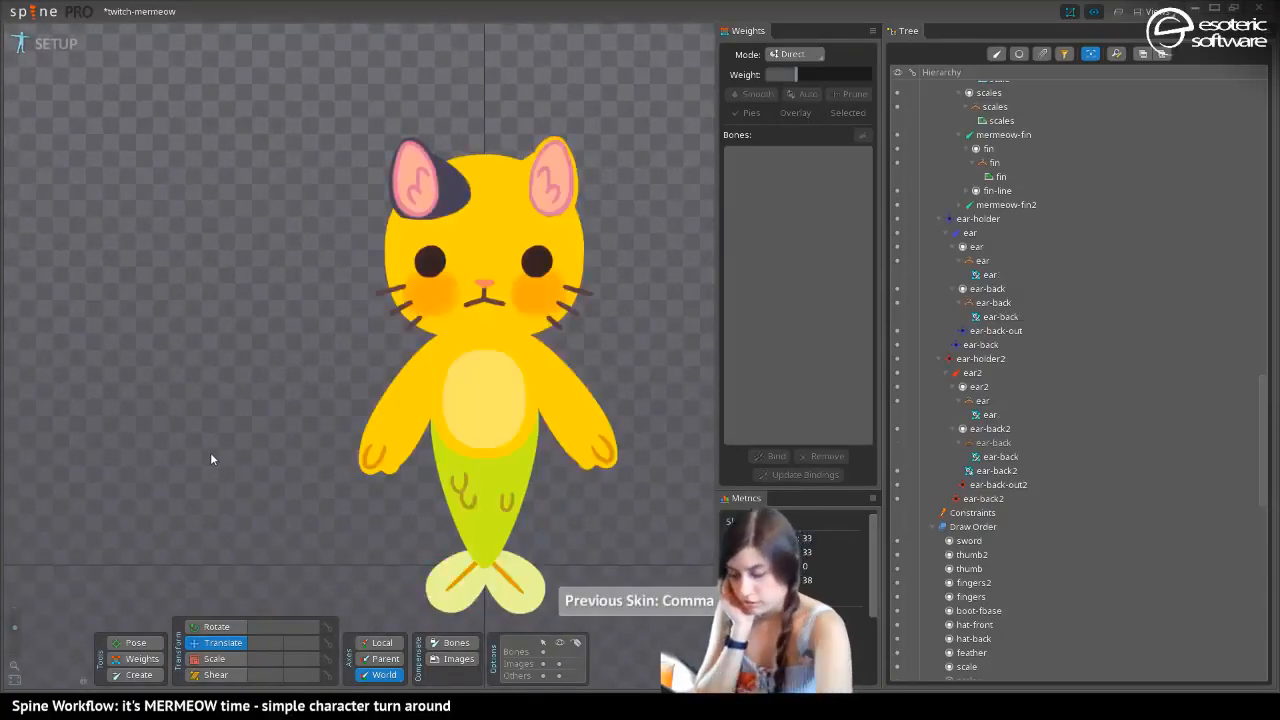
left_click(447, 185)
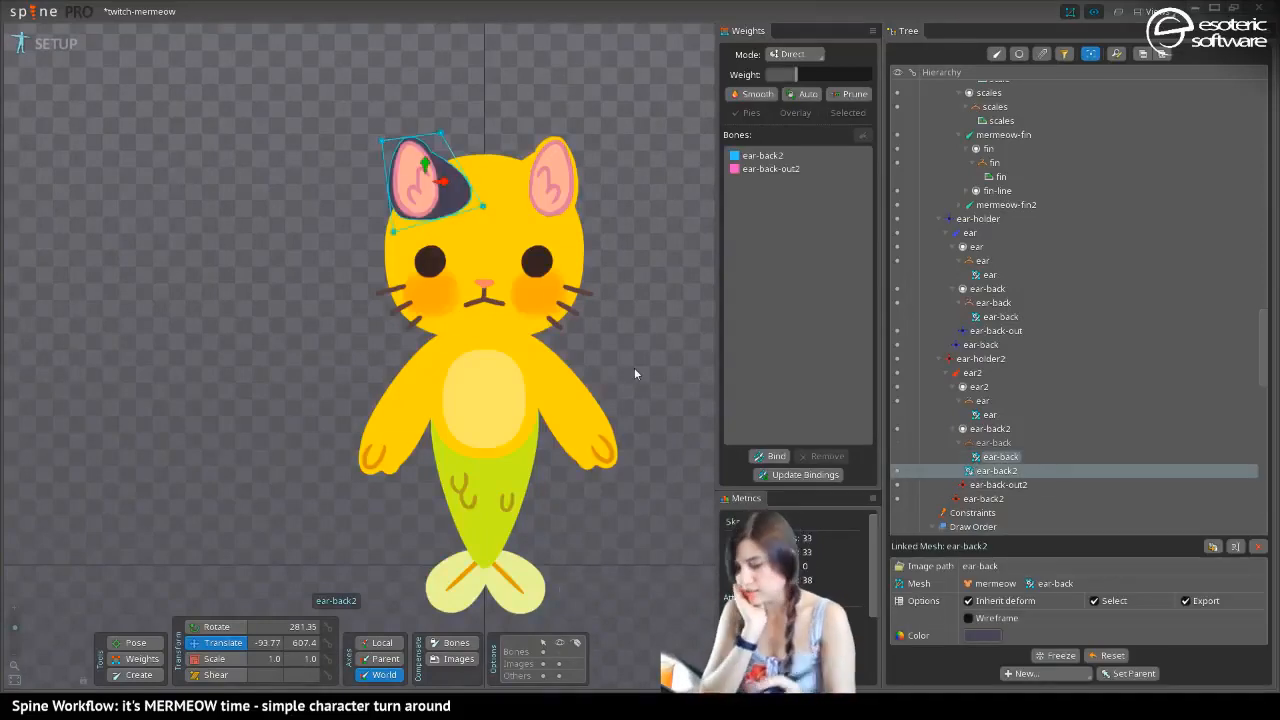
key("period")
left_click_drag(979, 470, 979, 439)
Cycle through the skins to check the moved ear-back mesh, and save the project
key("period")
key("period")
key("period")
key("period")
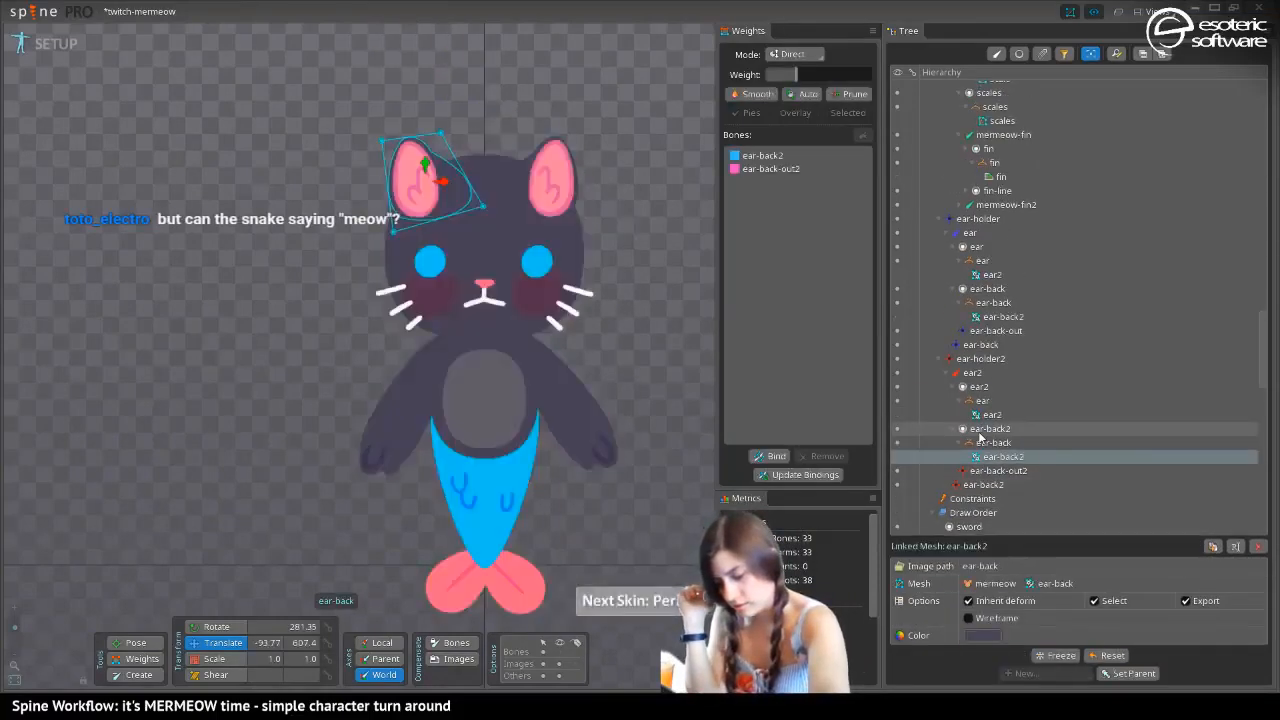
key("comma")
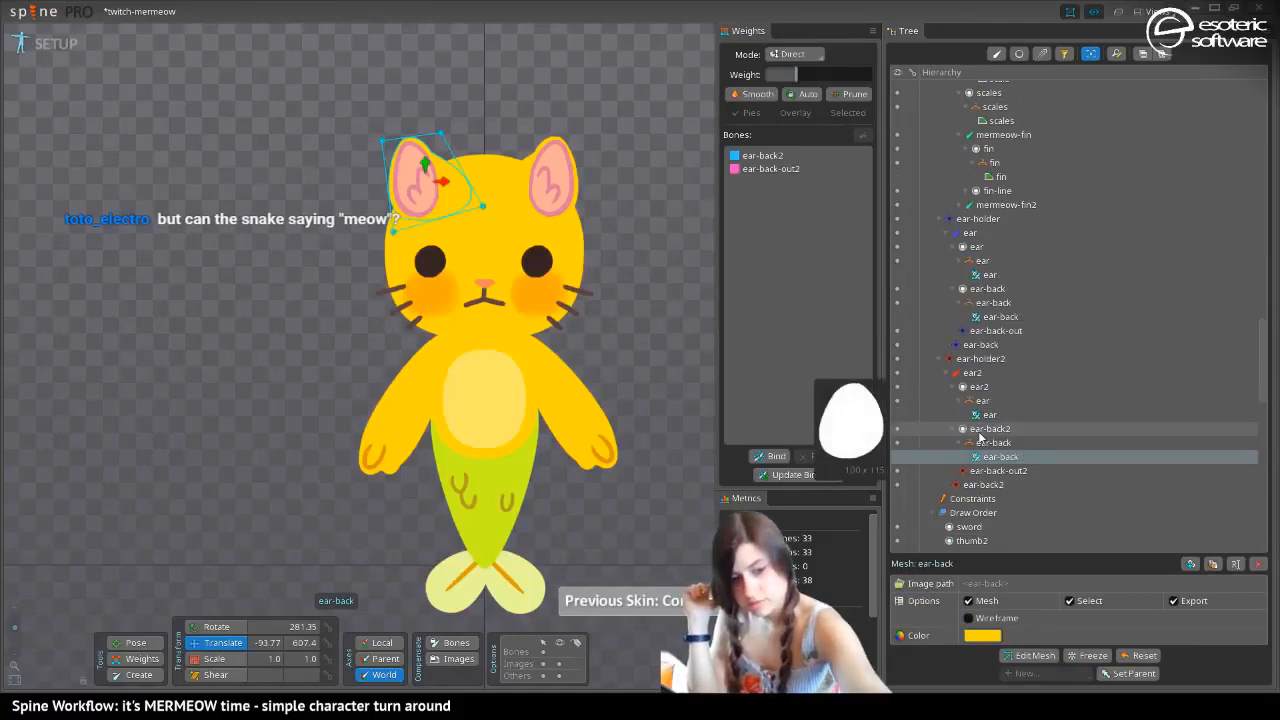
key("ctrl+s")
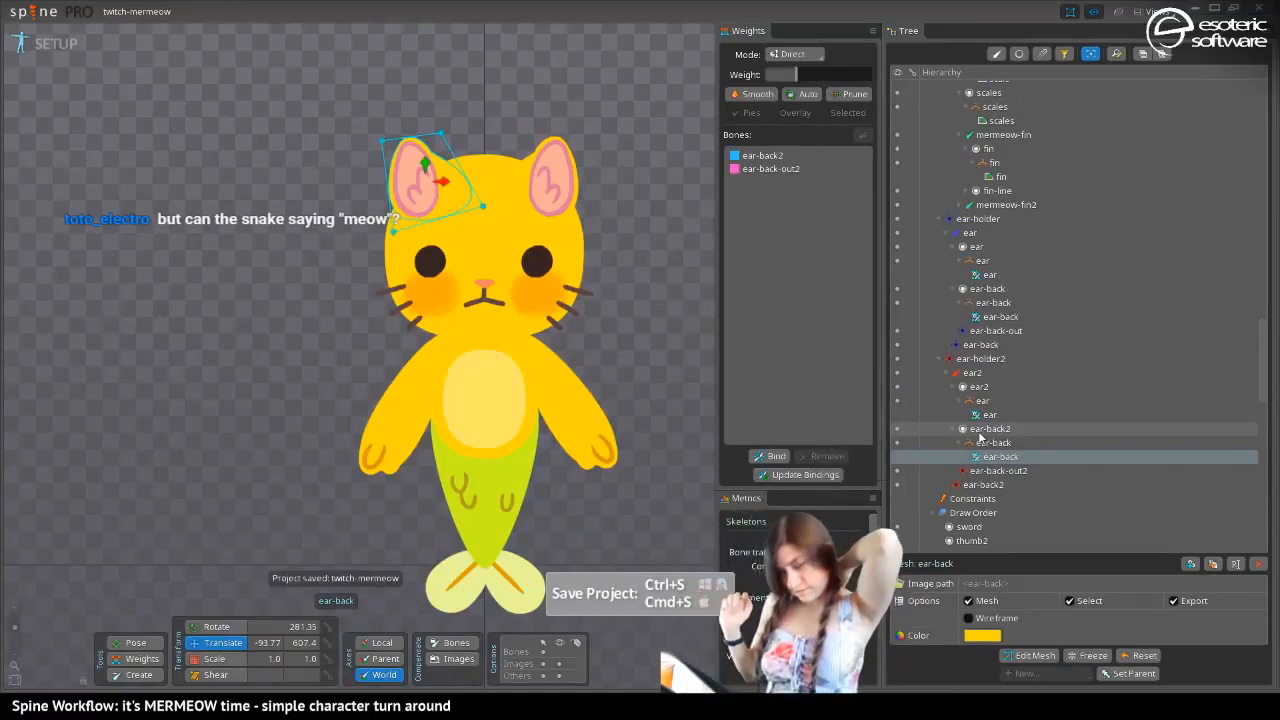
mouse_move(980, 437)
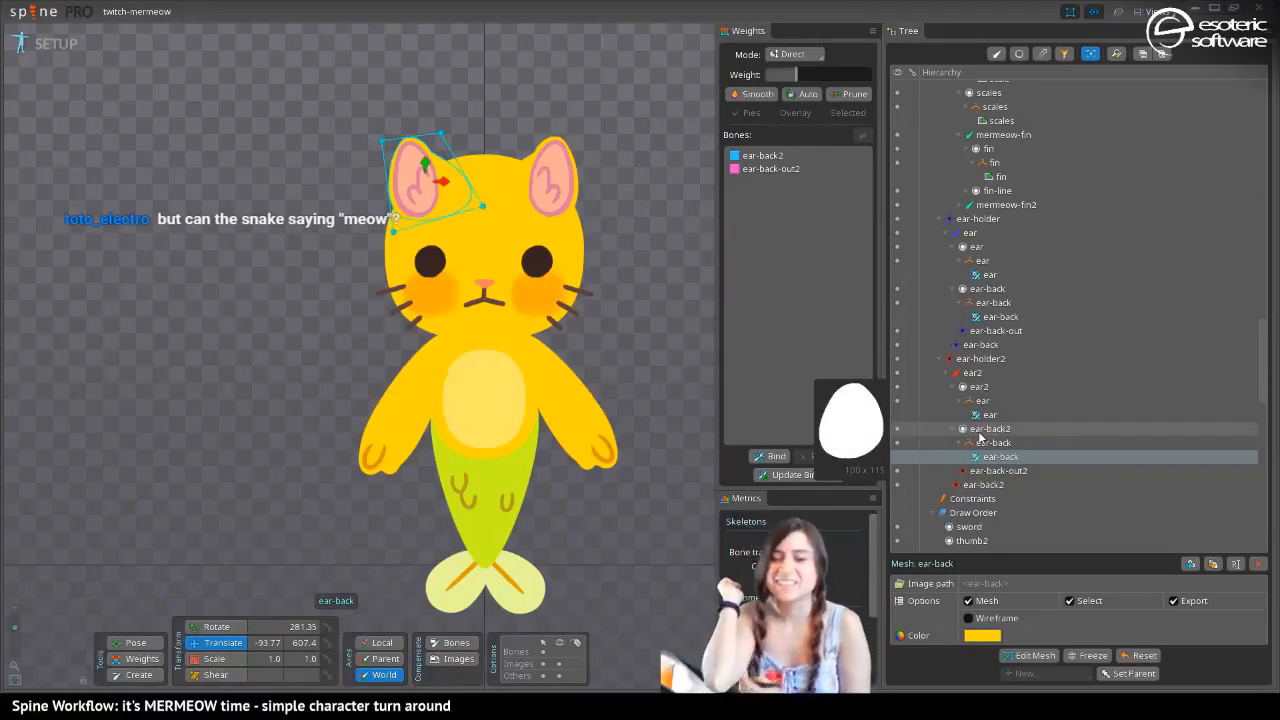
key("space")
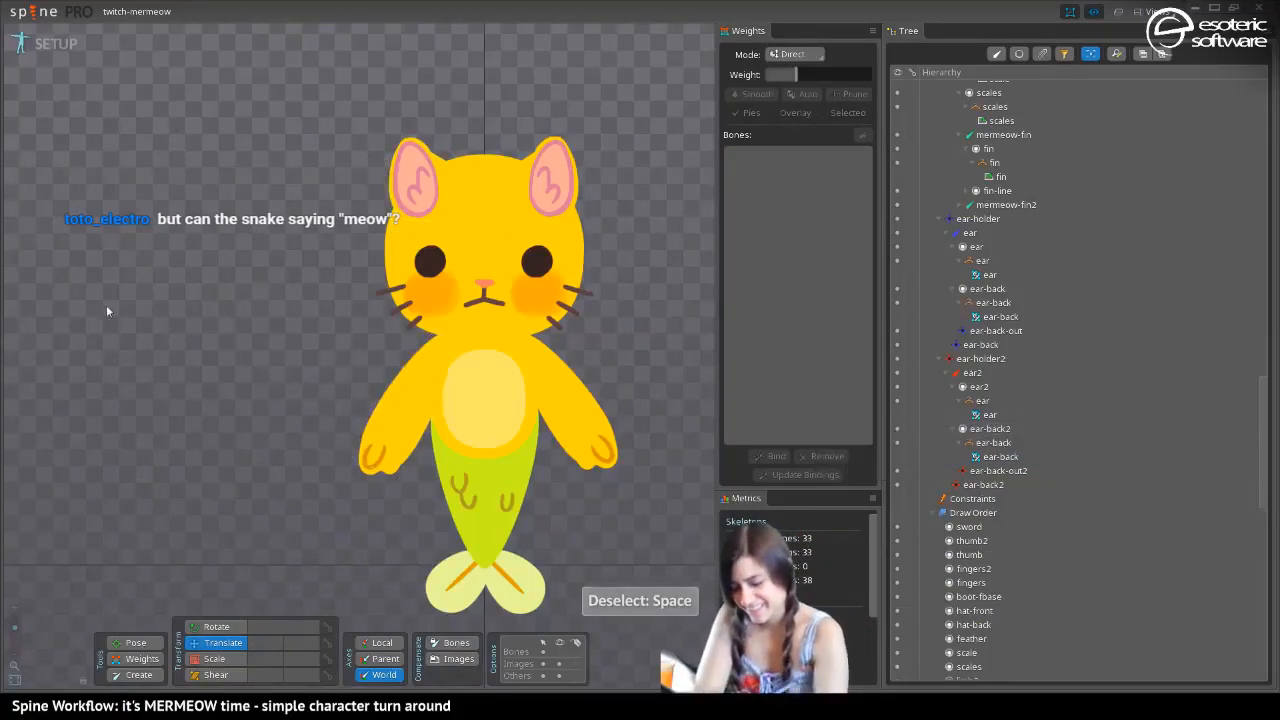
Try bending the arm-low bone with the Pose tool on the yellow skin and undo the test pose
left_click(134, 643)
left_click_drag(389, 441, 313, 376)
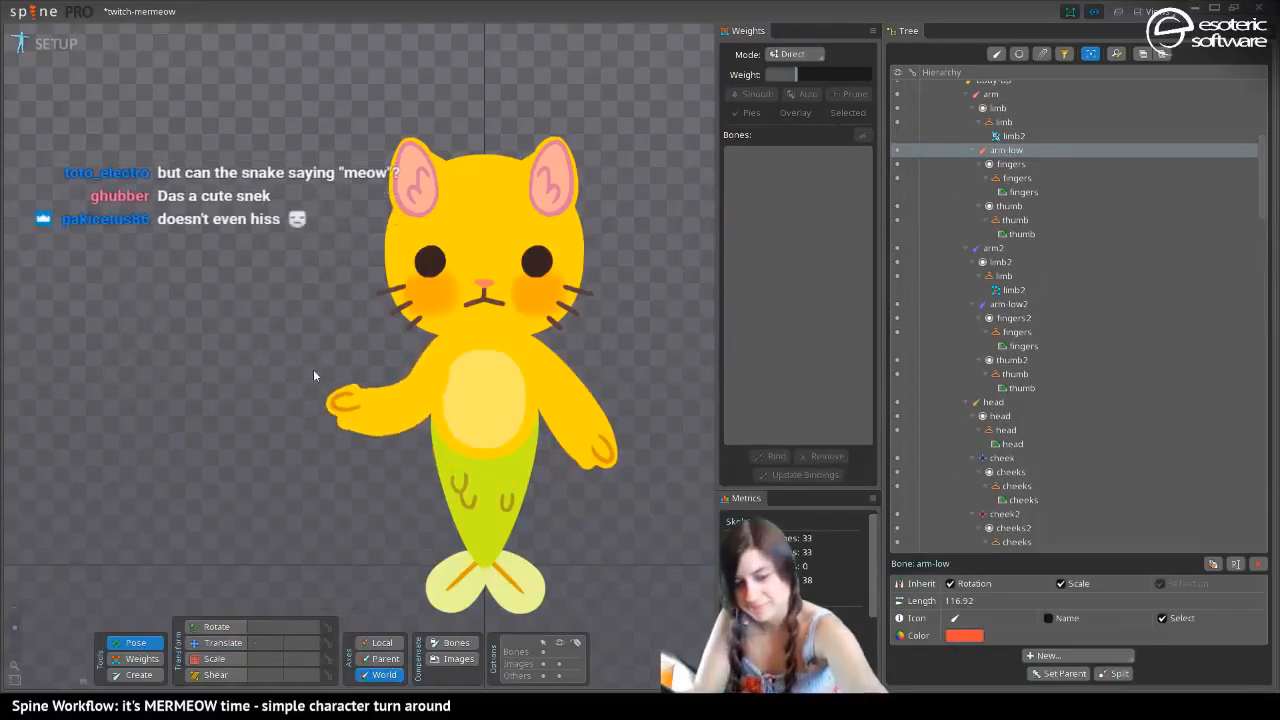
key("ctrl+z")
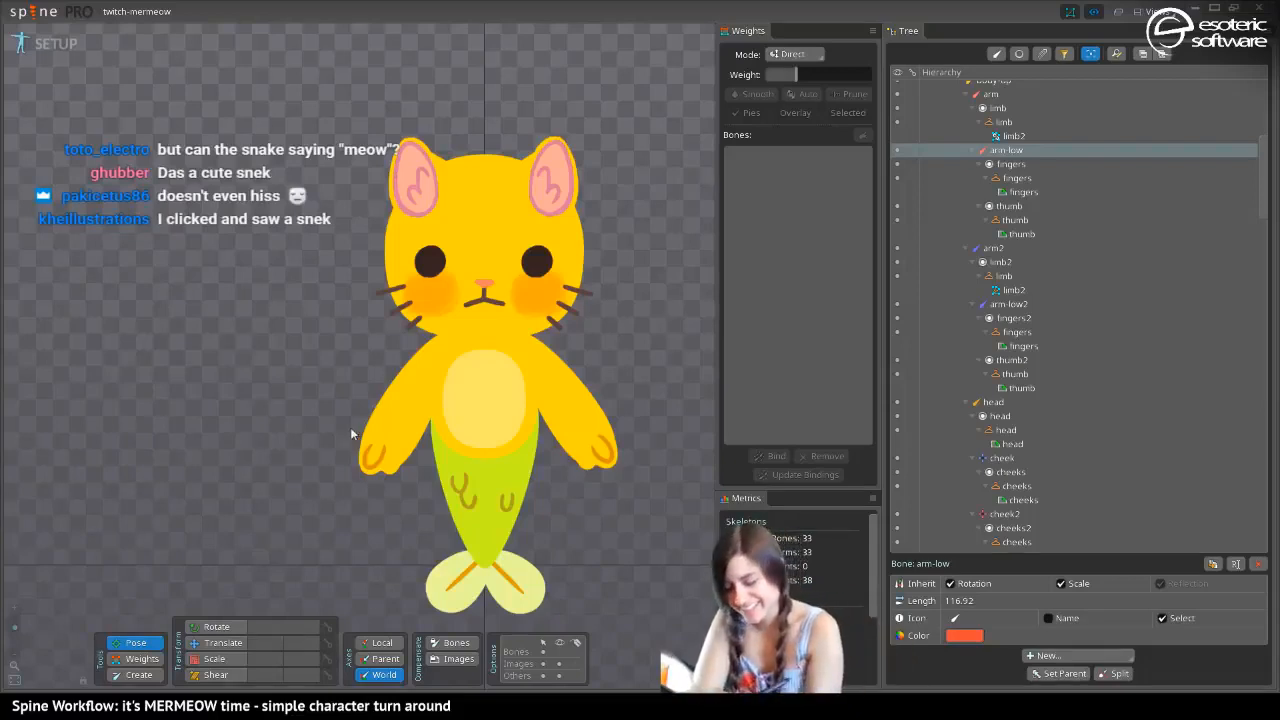
Convert the dark skin's fingers region under the arm-low bone into a mesh, leaving its vertices as they are
left_click(208, 638)
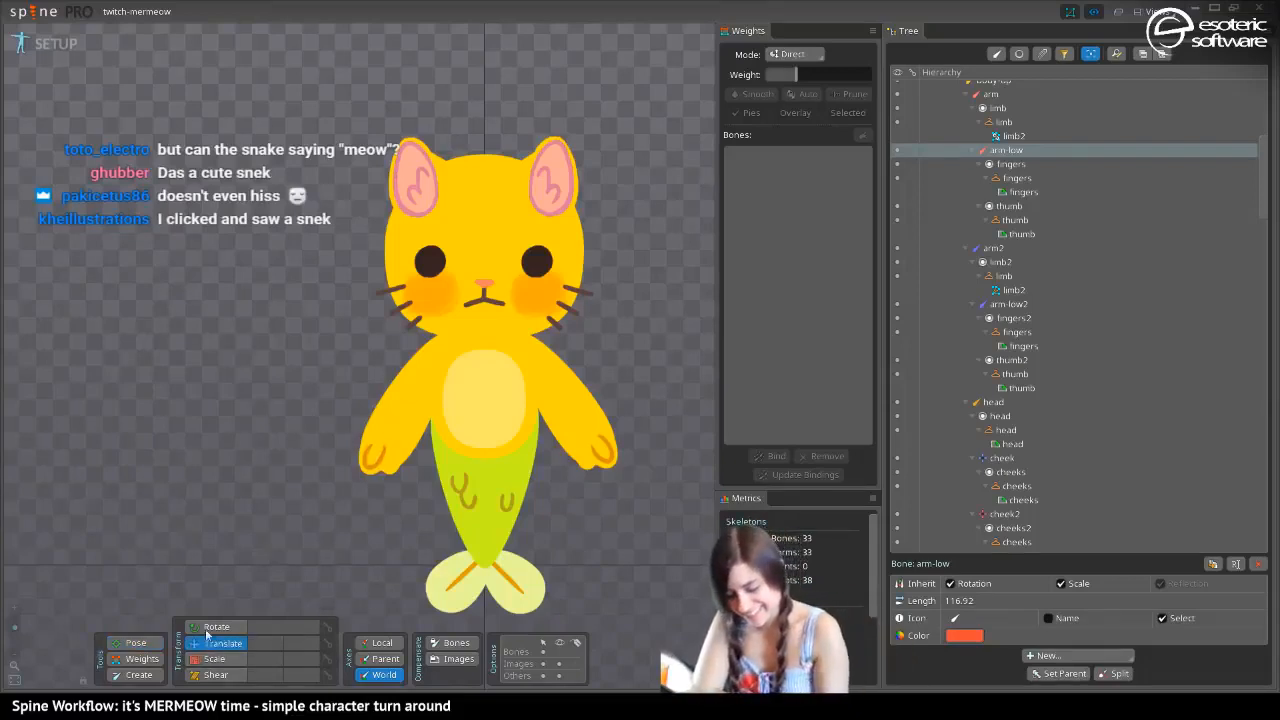
left_click(395, 460)
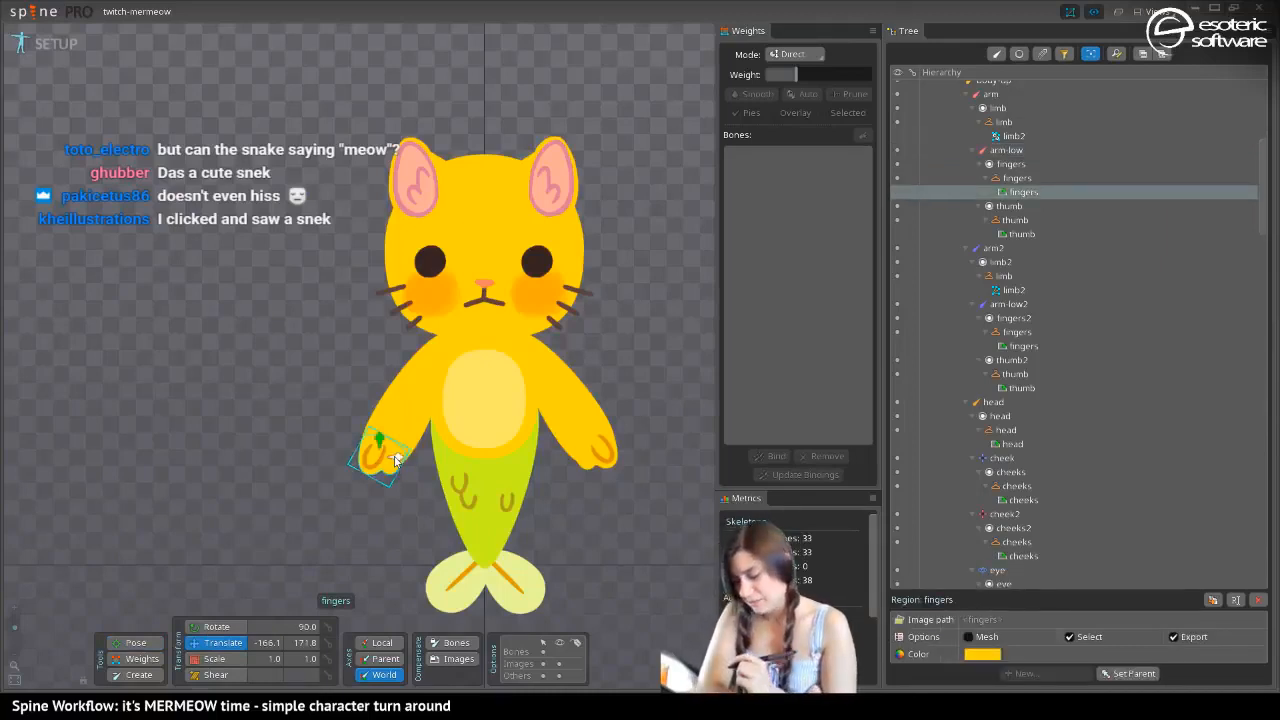
key("period")
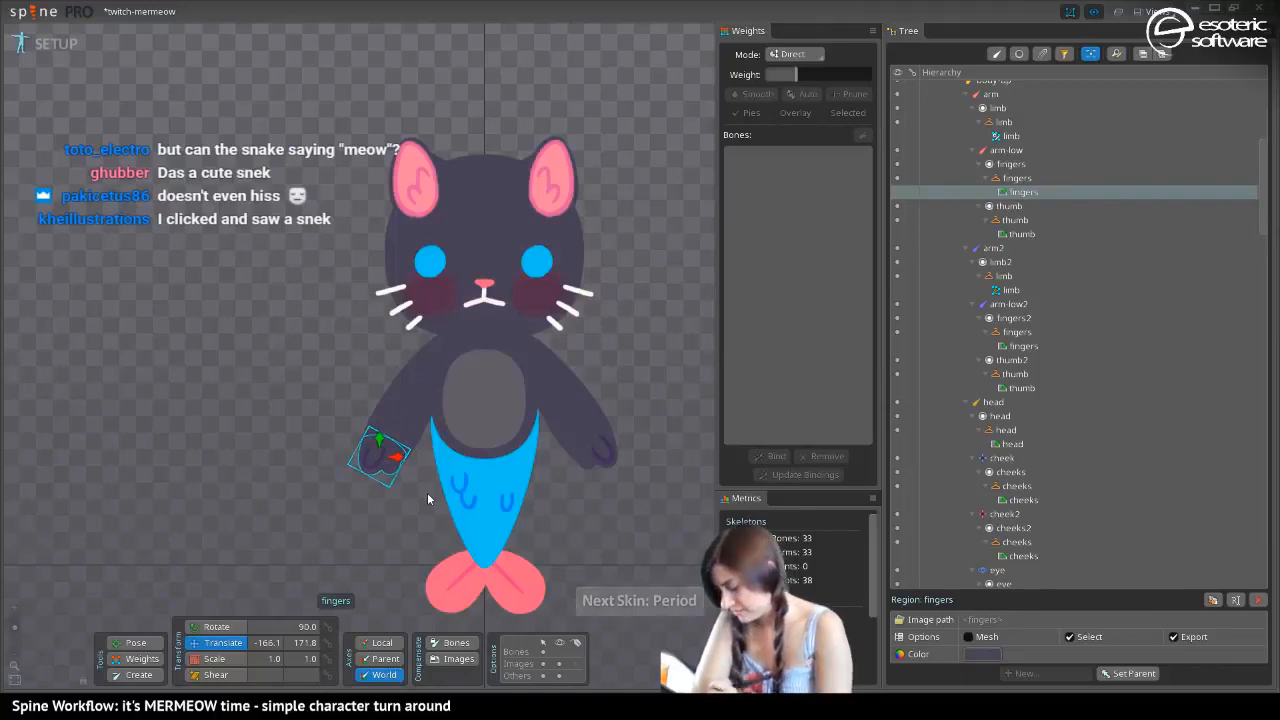
left_click(968, 638)
left_click(1031, 655)
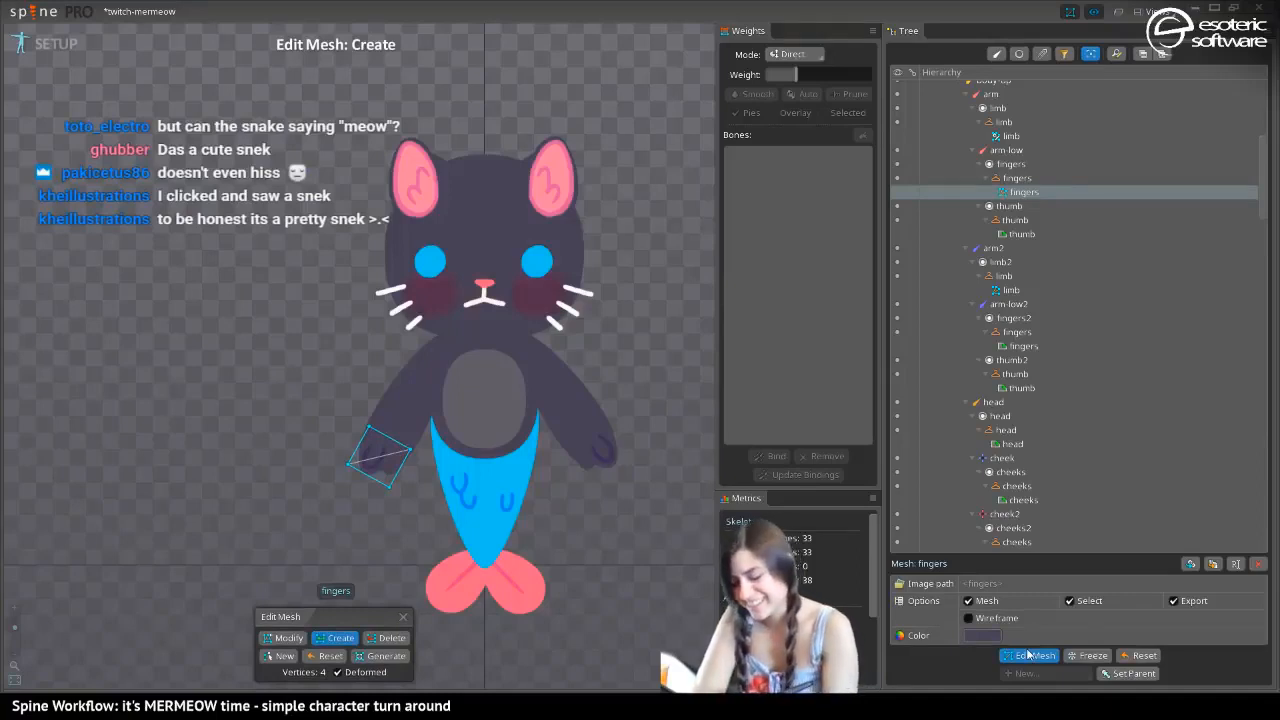
left_click_drag(216, 482, 220, 385)
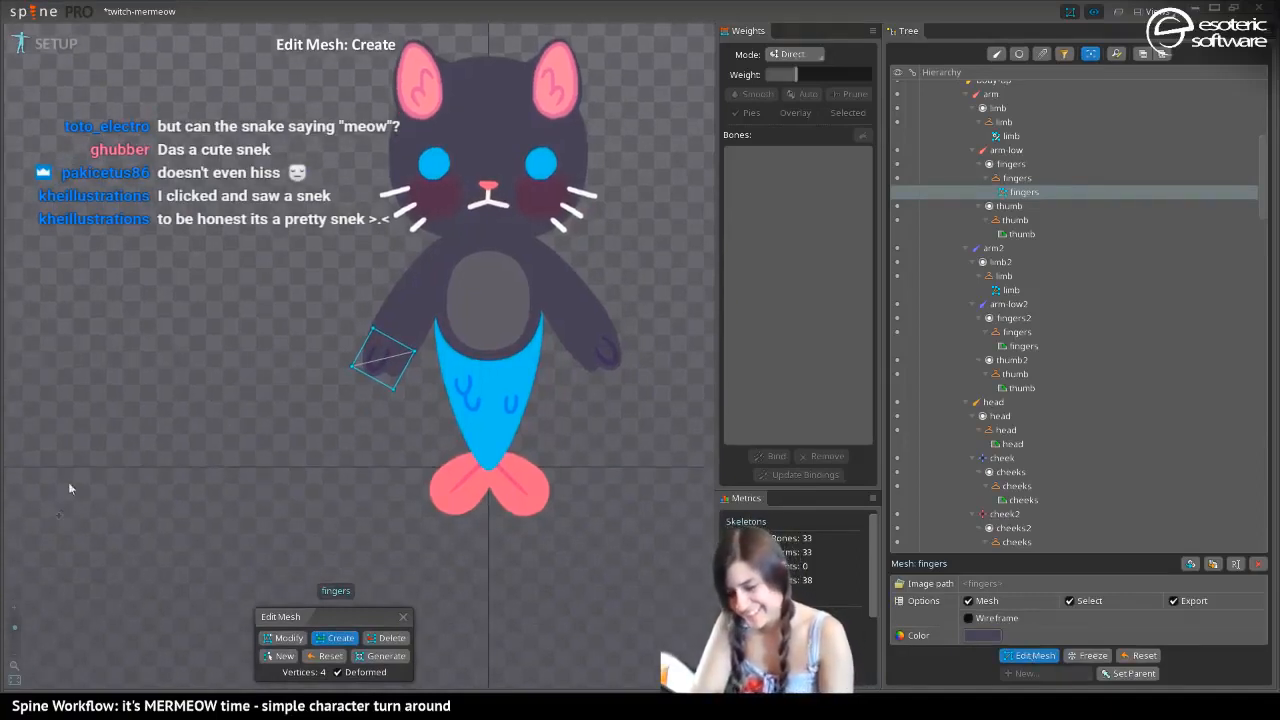
key("ctrl+z")
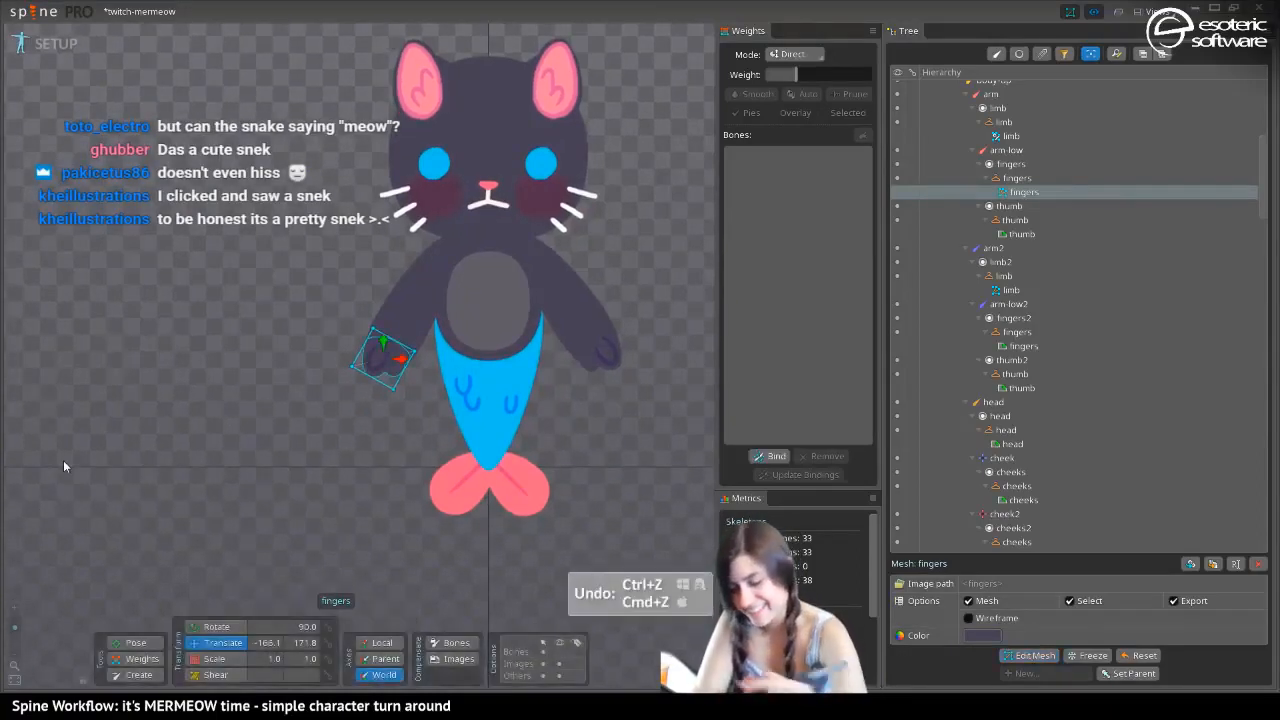
In Animate mode, rotate the arm-low bone to about 178° at frame 0 to test the bent arm
left_click(70, 45)
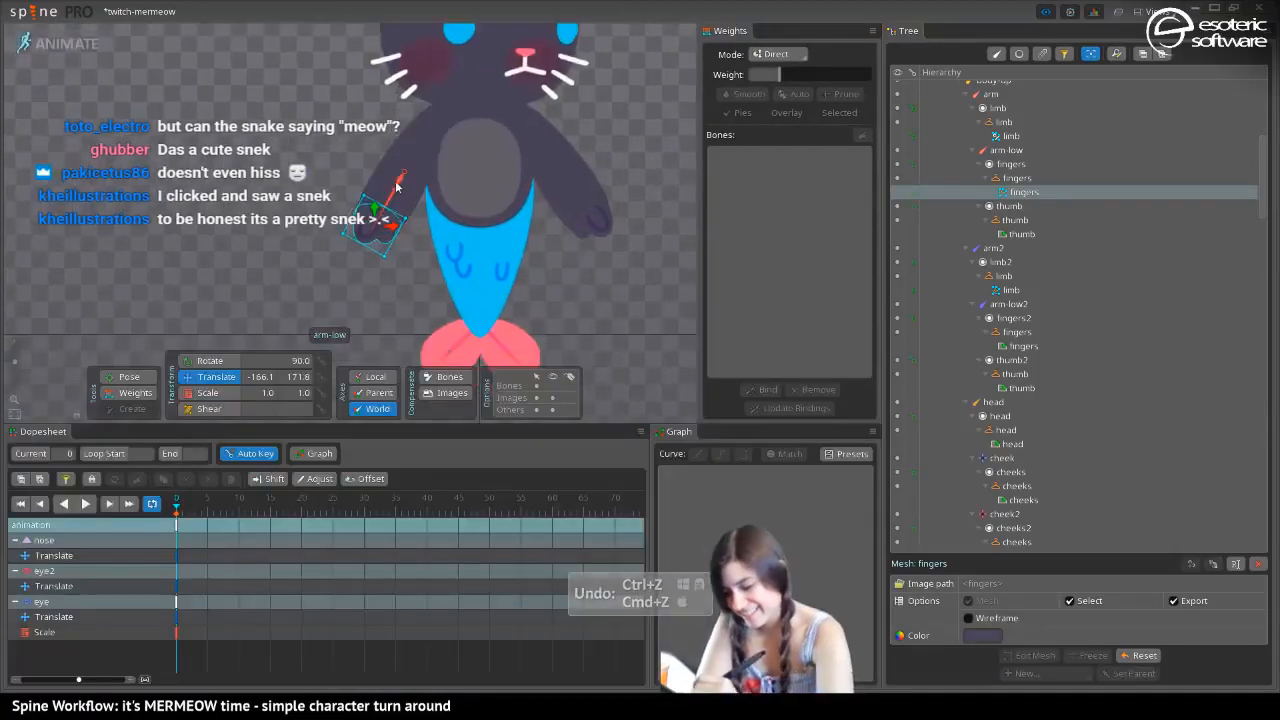
left_click(400, 192)
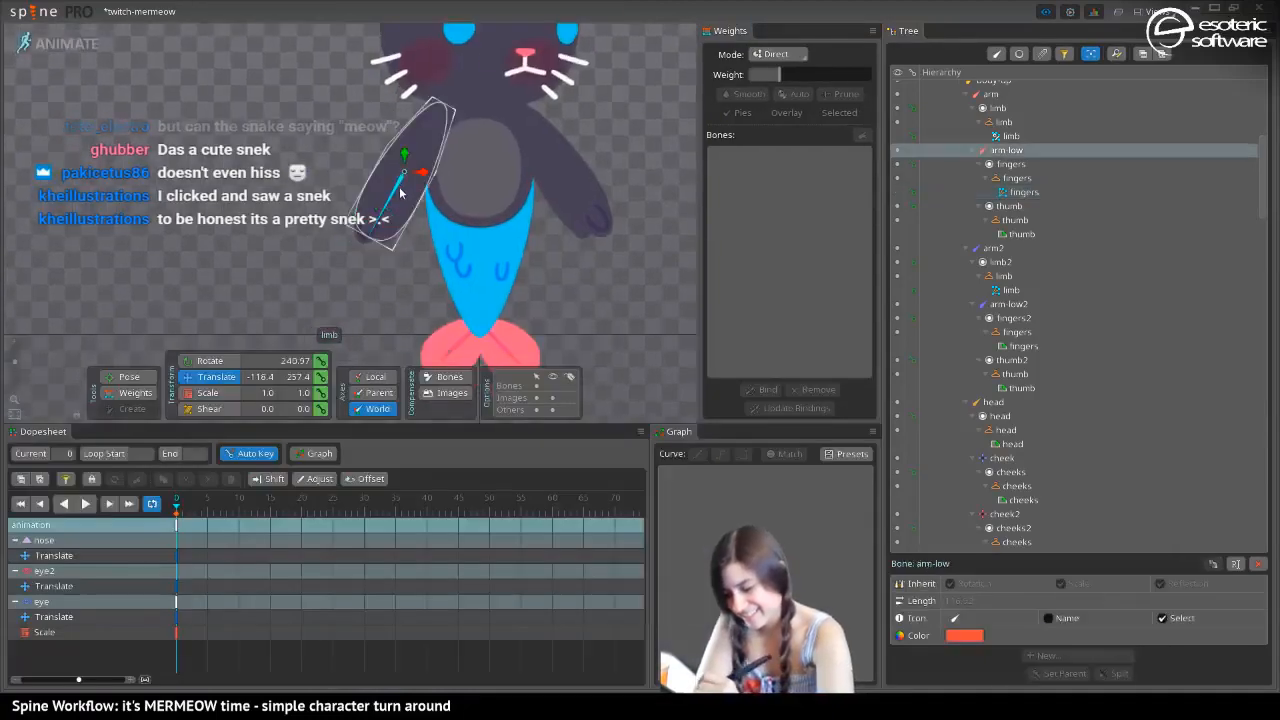
left_click(378, 234)
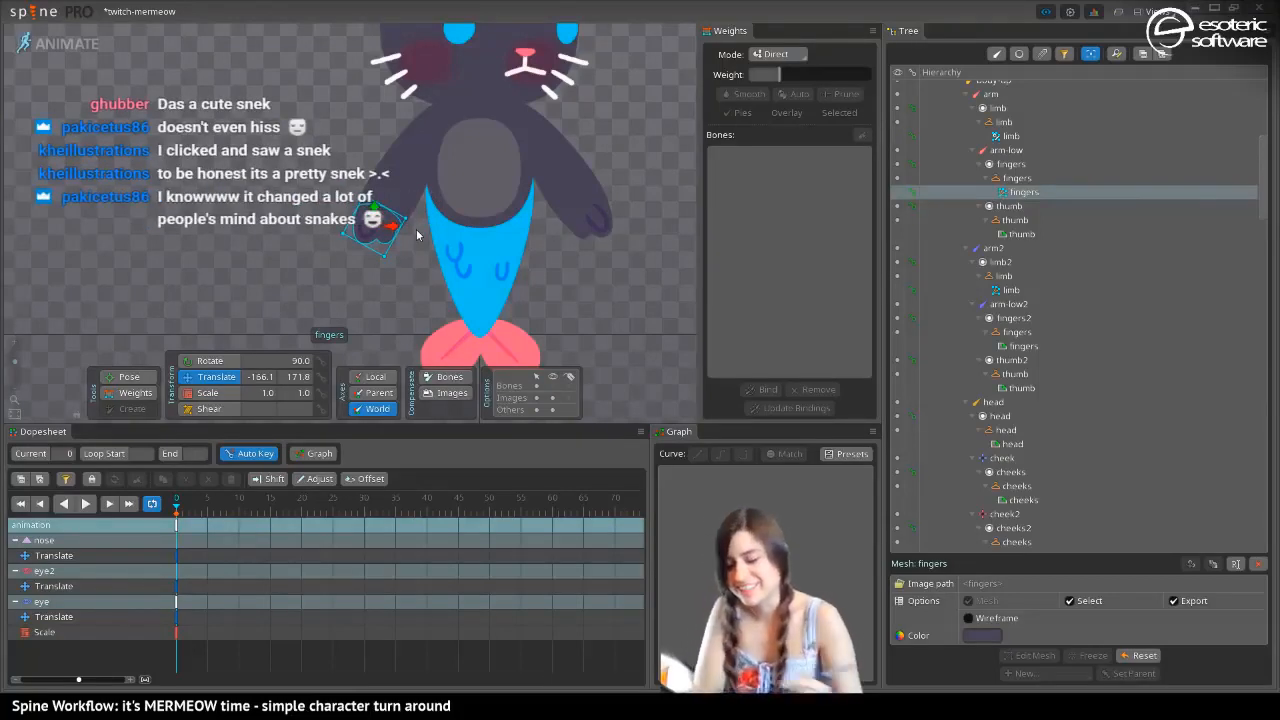
left_click(58, 40)
left_click(58, 40)
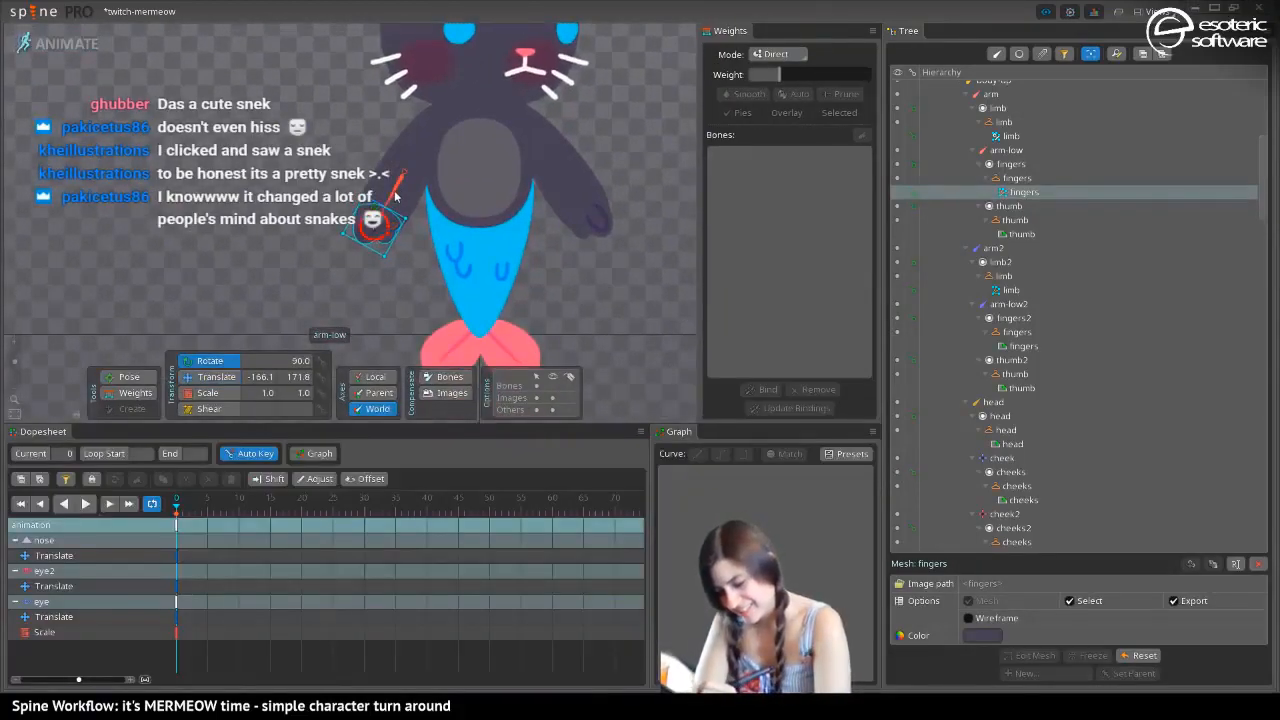
left_click(394, 193)
left_click_drag(386, 207, 248, 158)
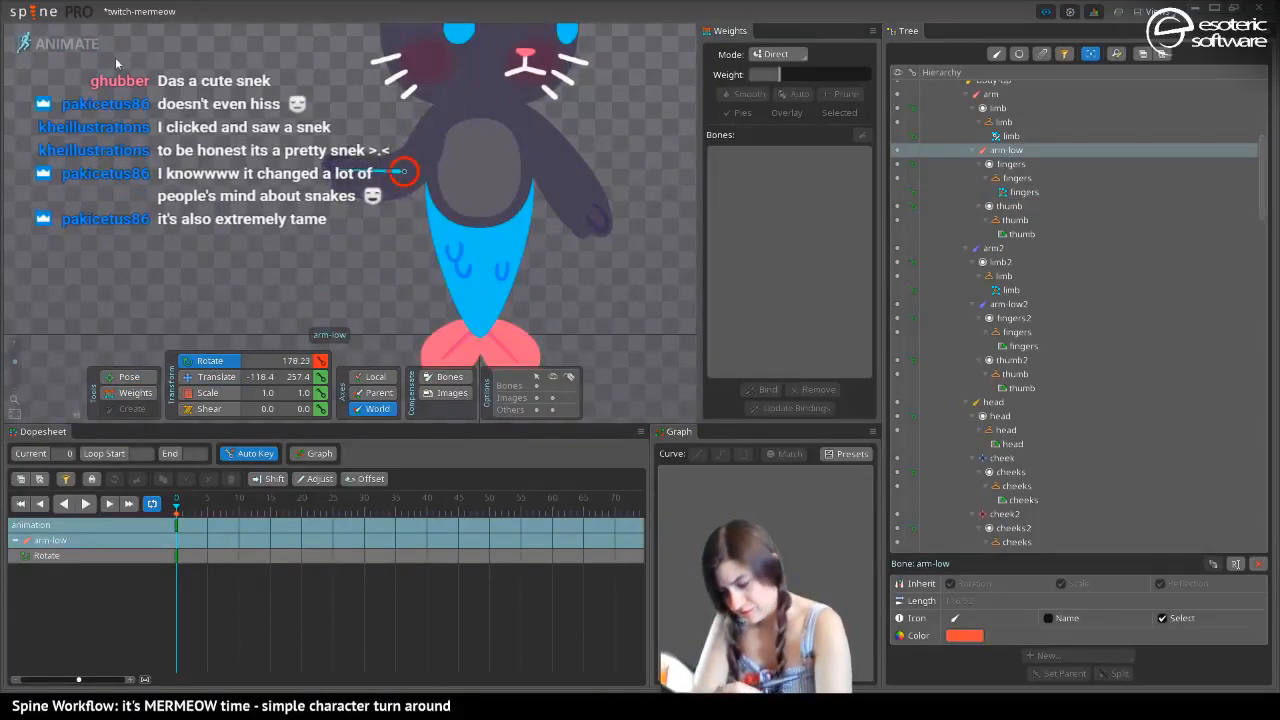
In Setup mode, bind the fingers mesh to the arm-low and arm bones
left_click(58, 42)
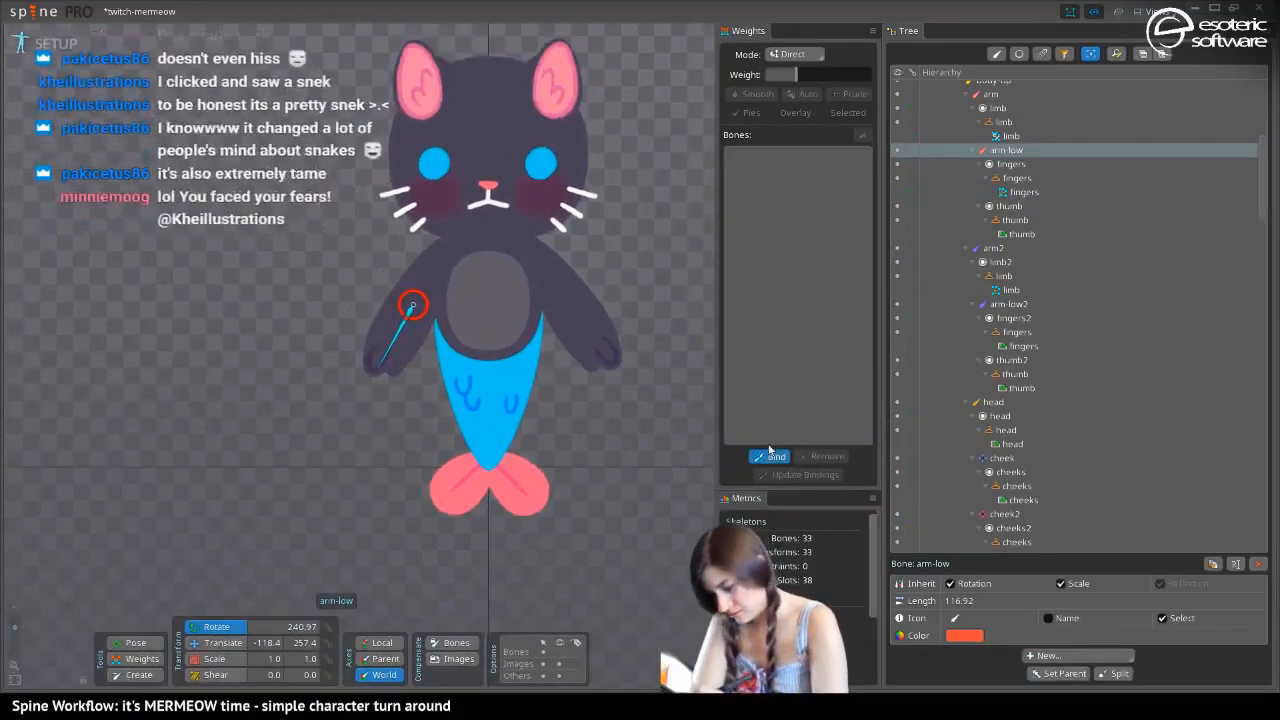
left_click(769, 455)
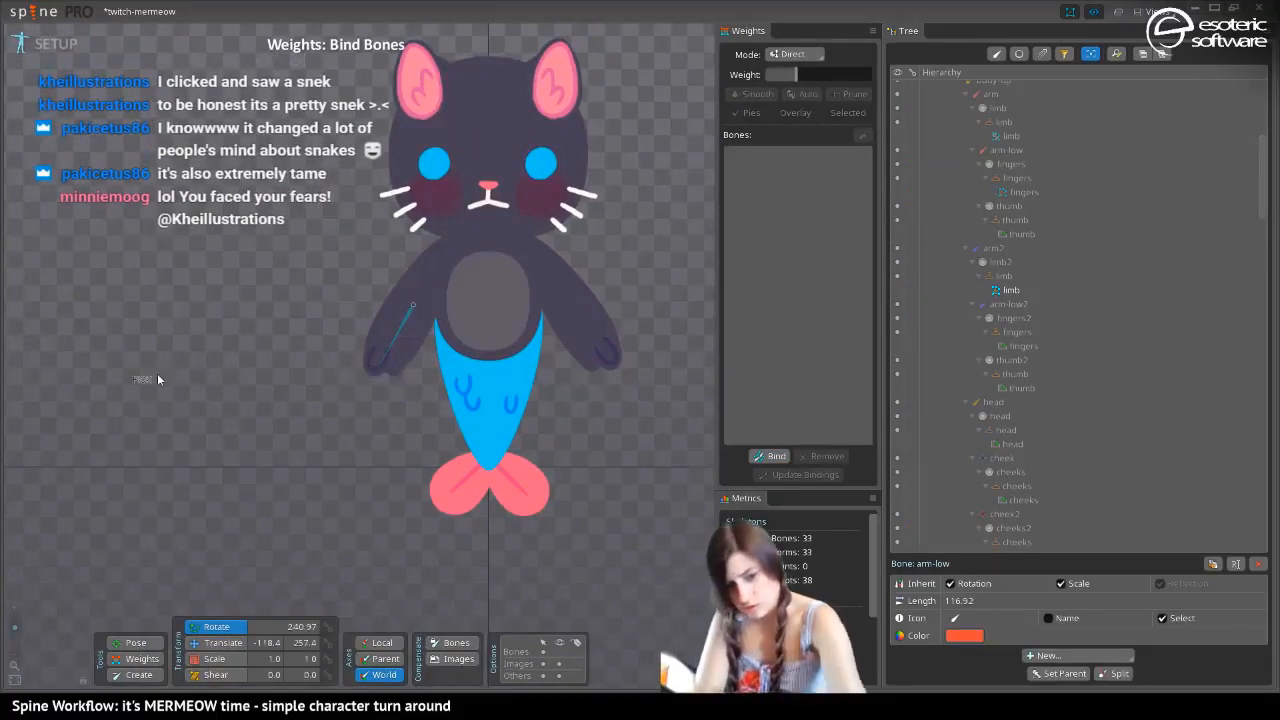
left_click(157, 379)
left_click(390, 355)
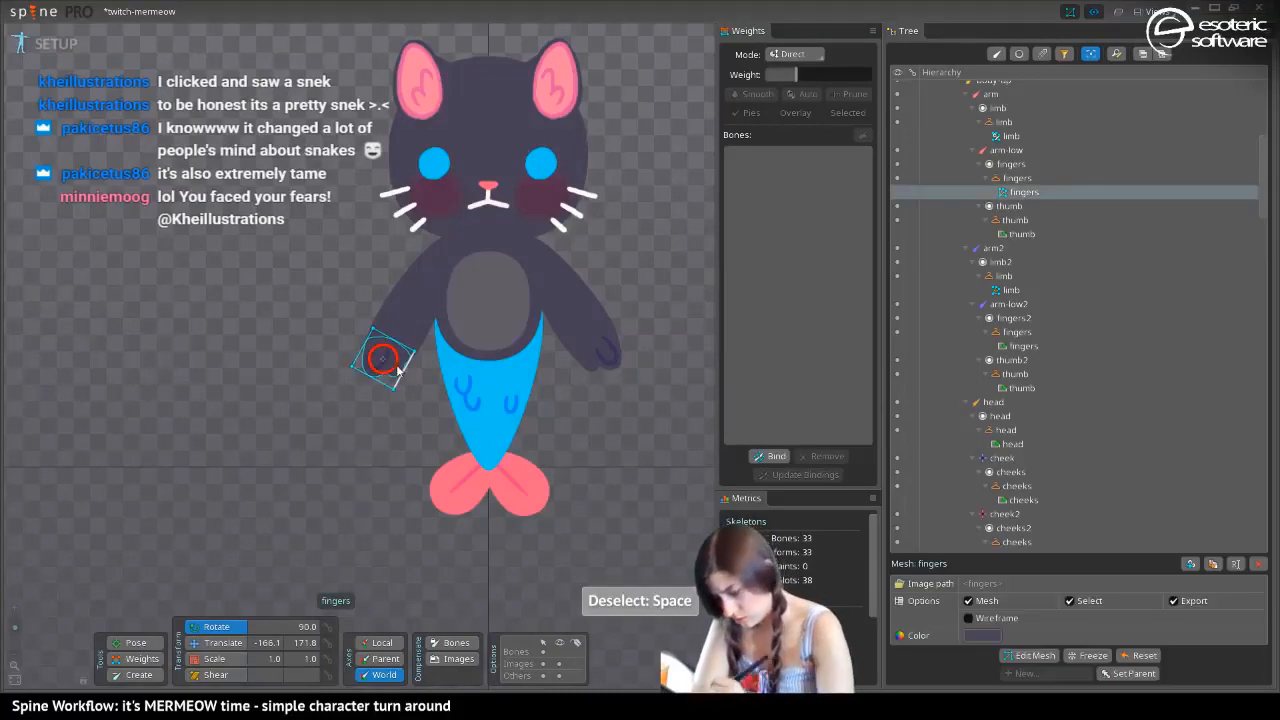
left_click(403, 320)
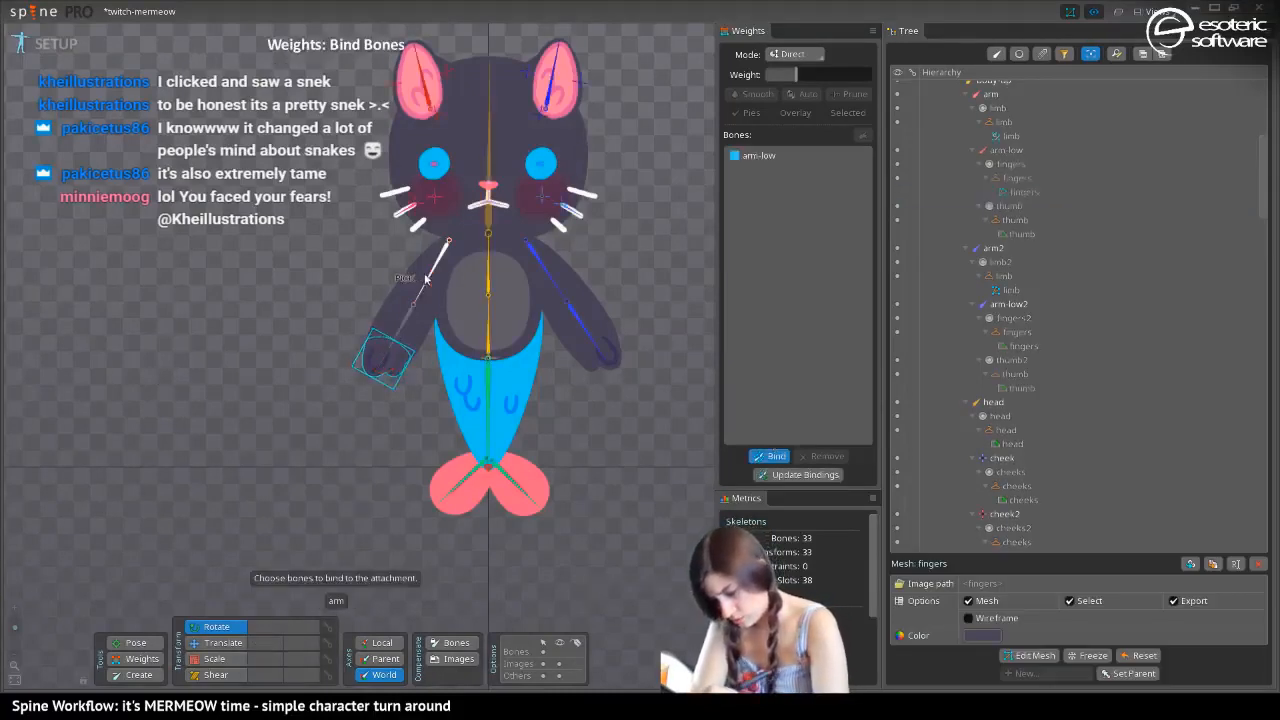
left_click(432, 268)
left_click(765, 456)
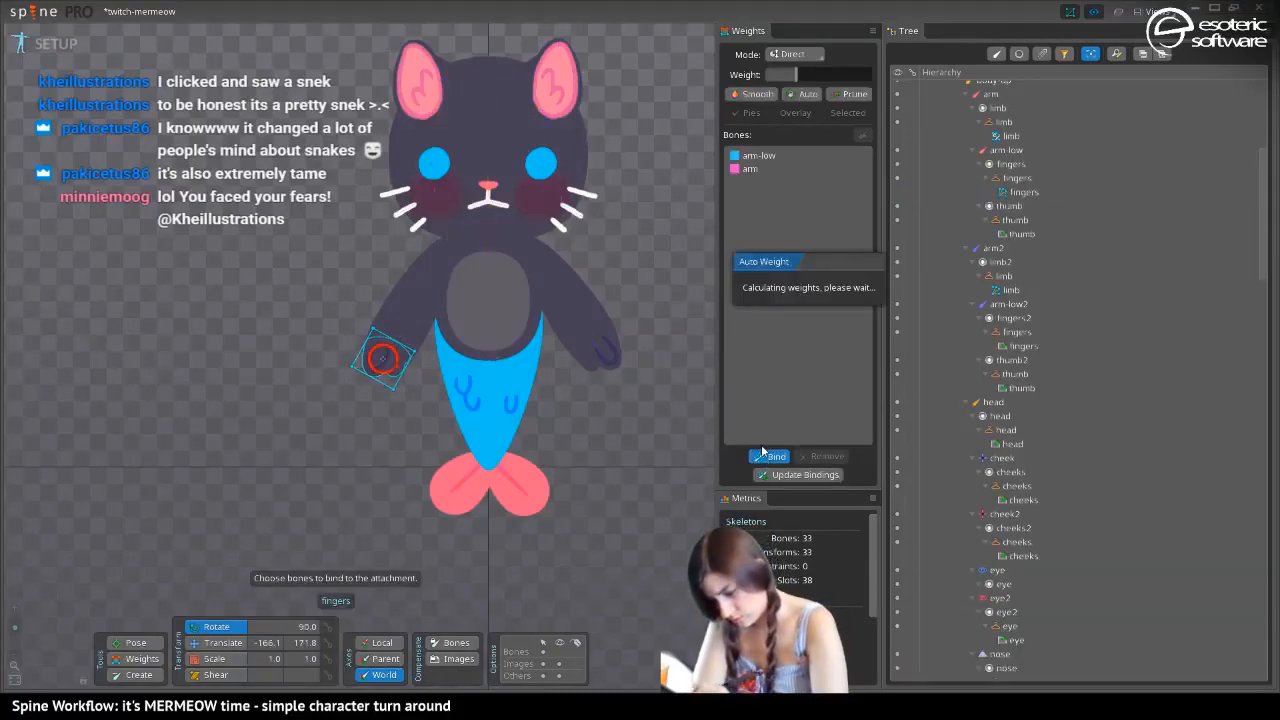
In Animate mode, adjust the arm bone's weight on the wrist-side vertices of the fingers mesh with the Weights tool
left_click(55, 46)
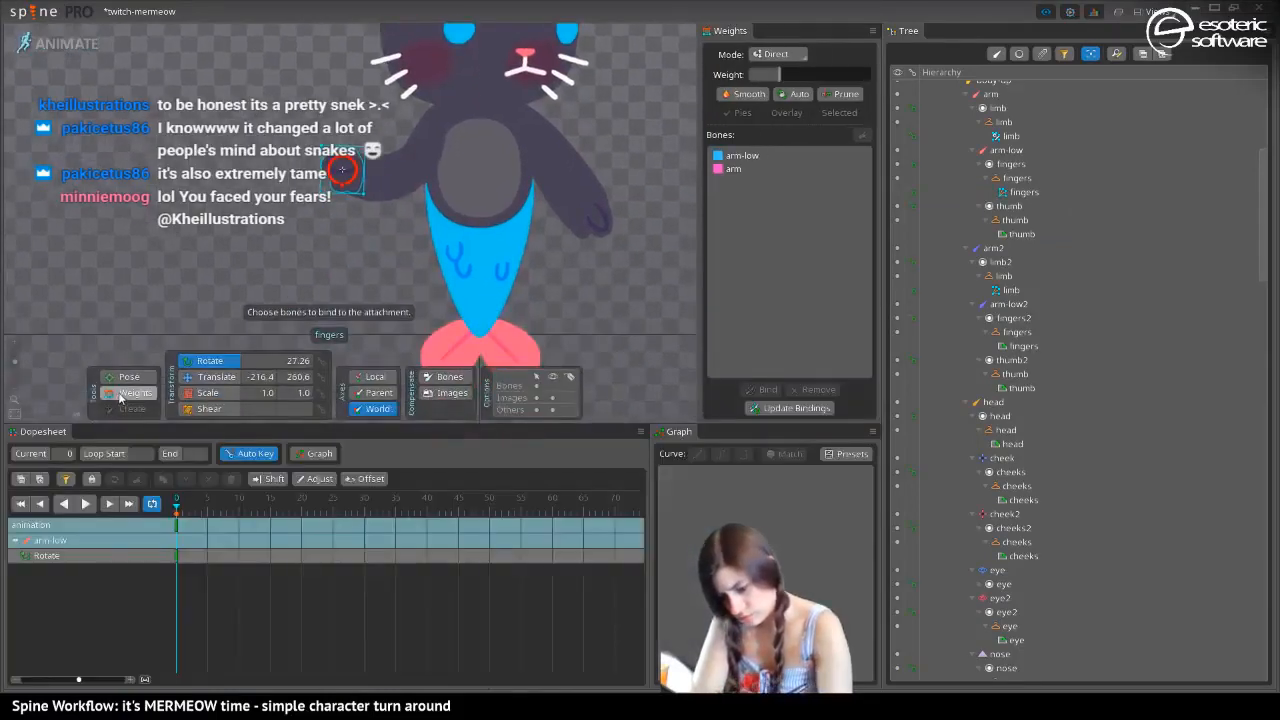
left_click(130, 392)
left_click(741, 169)
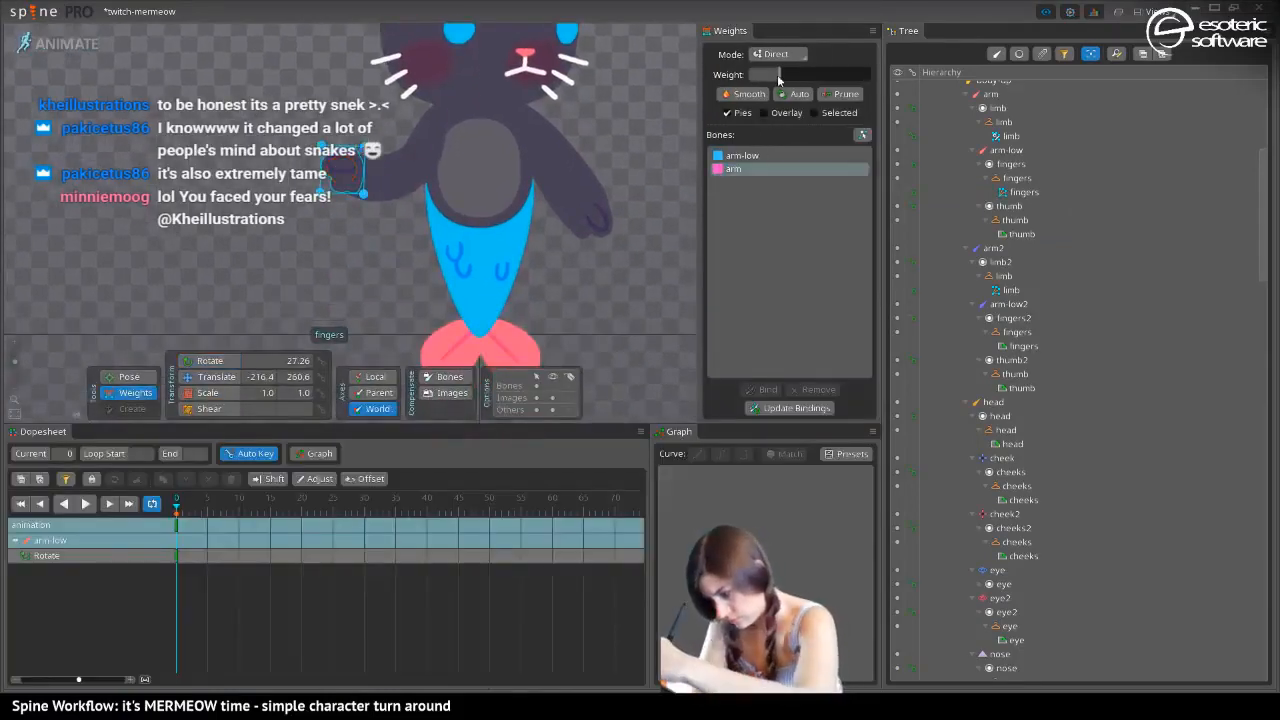
left_click_drag(386, 127, 353, 220)
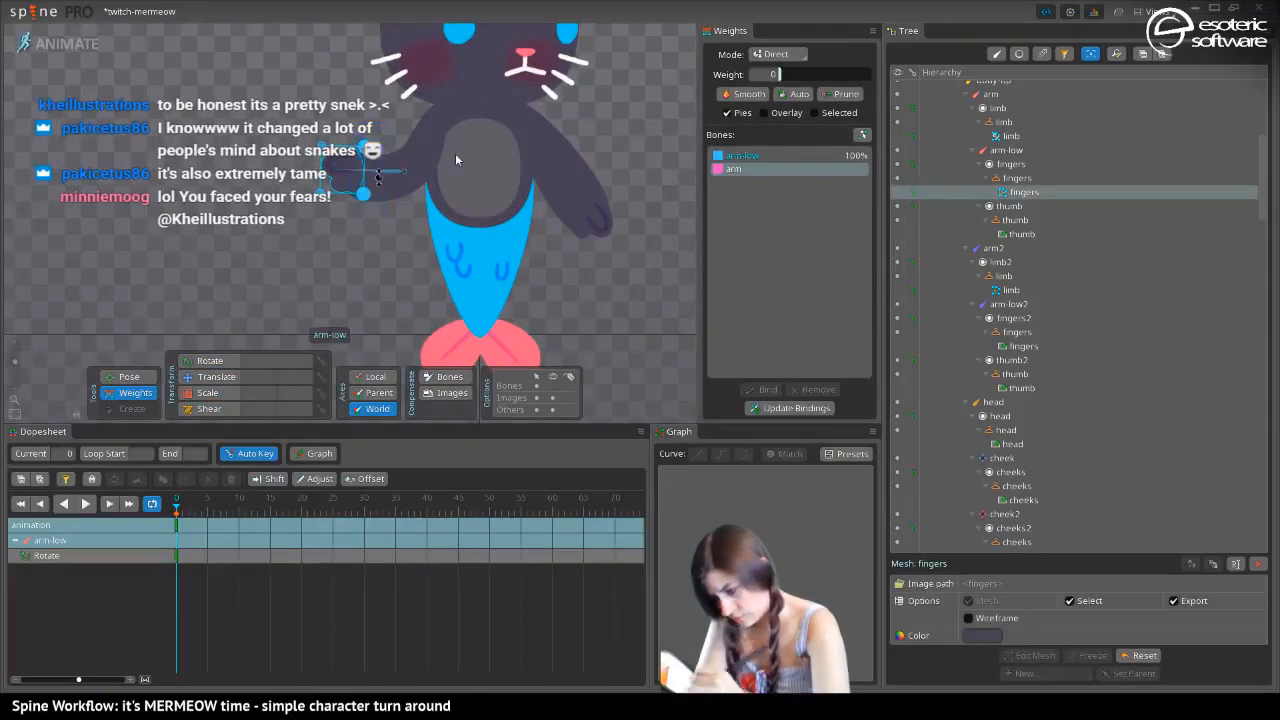
left_click_drag(785, 75, 803, 80)
key("space")
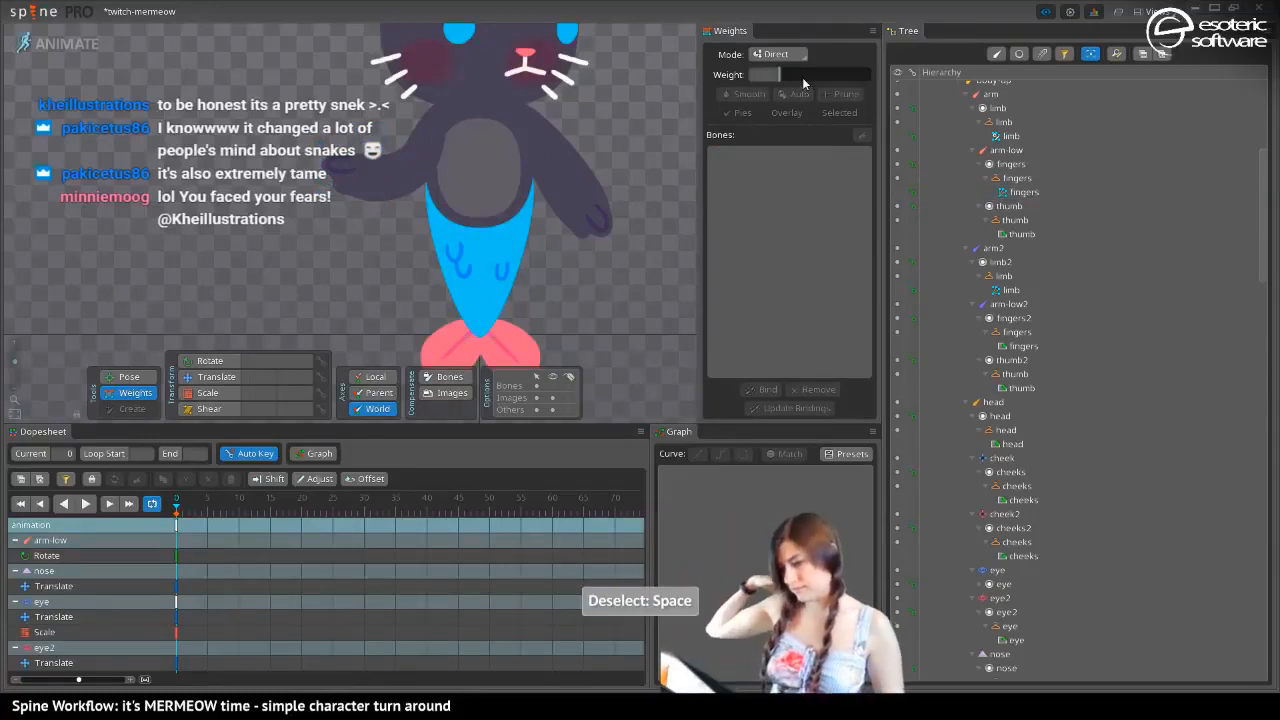
Save the project and return to Setup mode
key("ctrl+s")
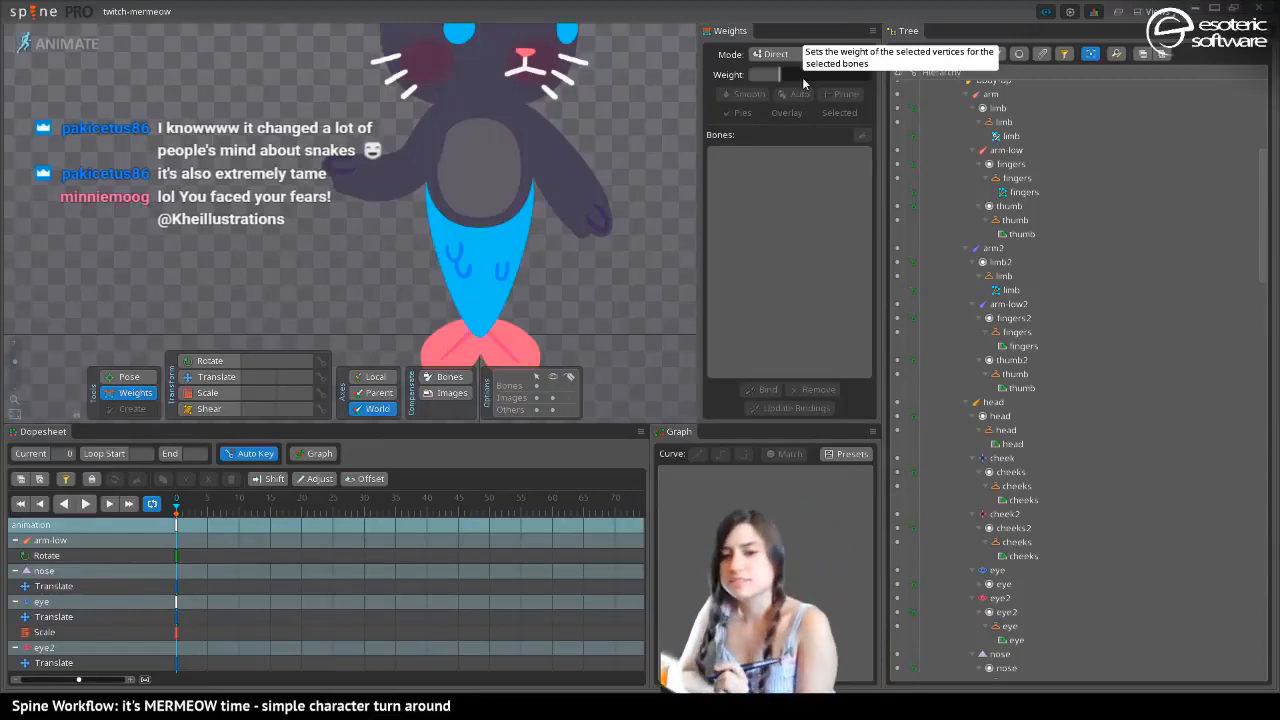
left_click_drag(355, 250, 403, 317)
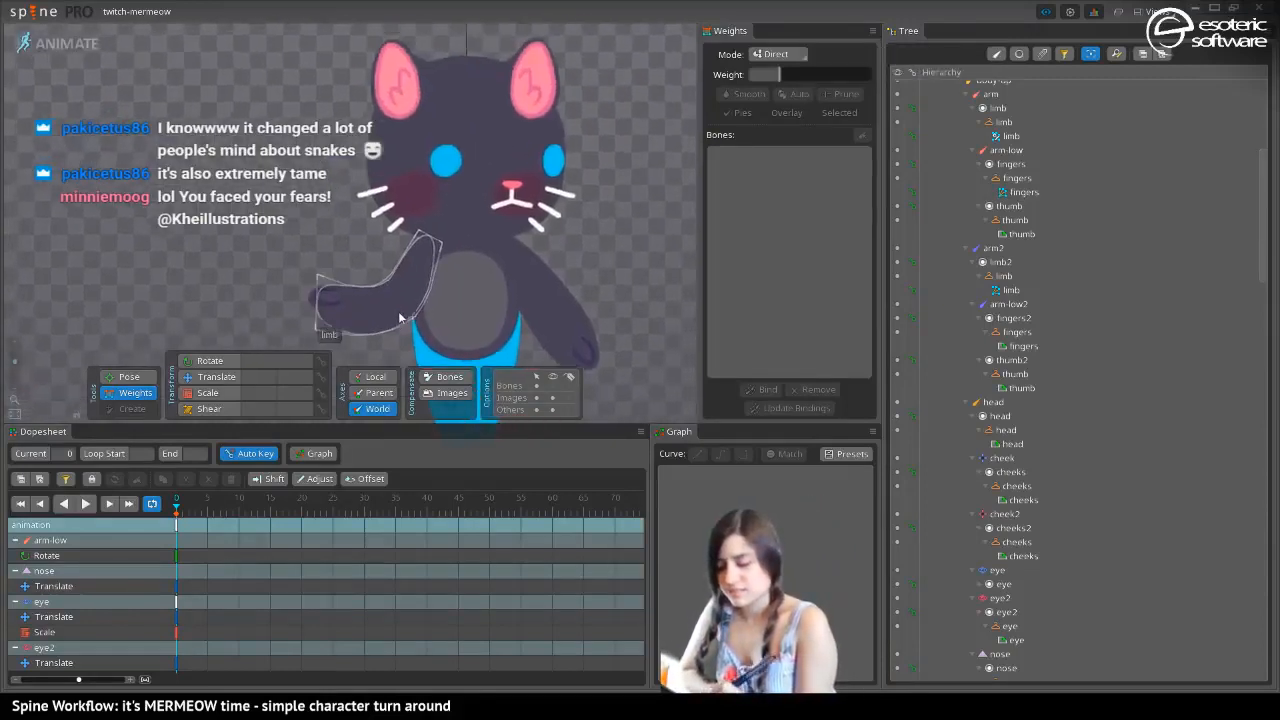
left_click(92, 46)
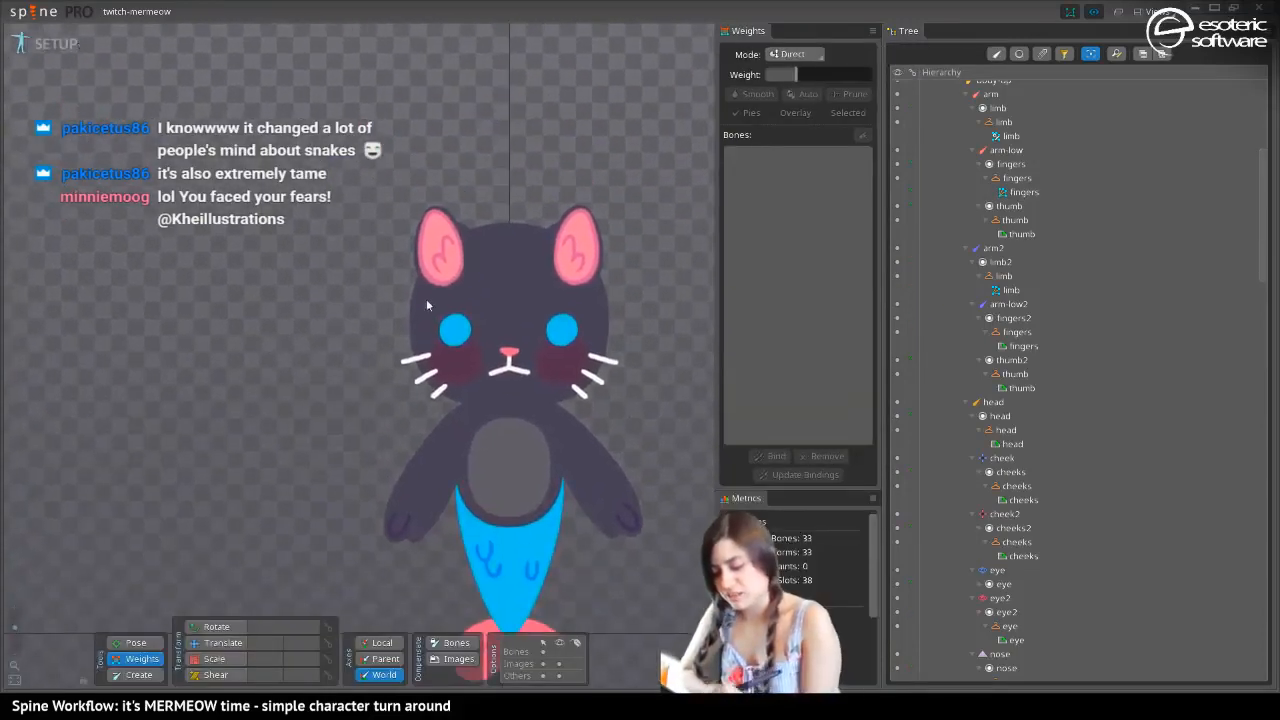
left_click_drag(548, 452, 277, 369)
left_click_drag(213, 416, 395, 342)
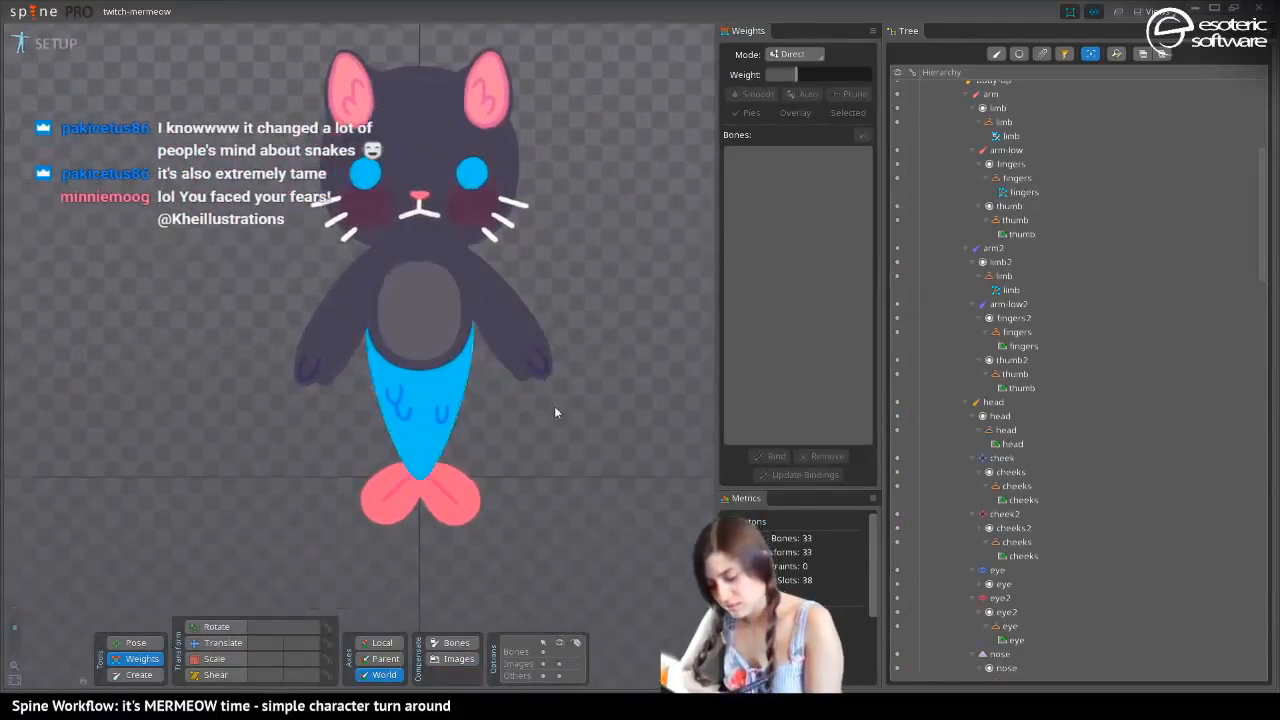
Convert the fingers attachment under the arm-low2 bone to a mesh
left_click(218, 651)
left_click(529, 372)
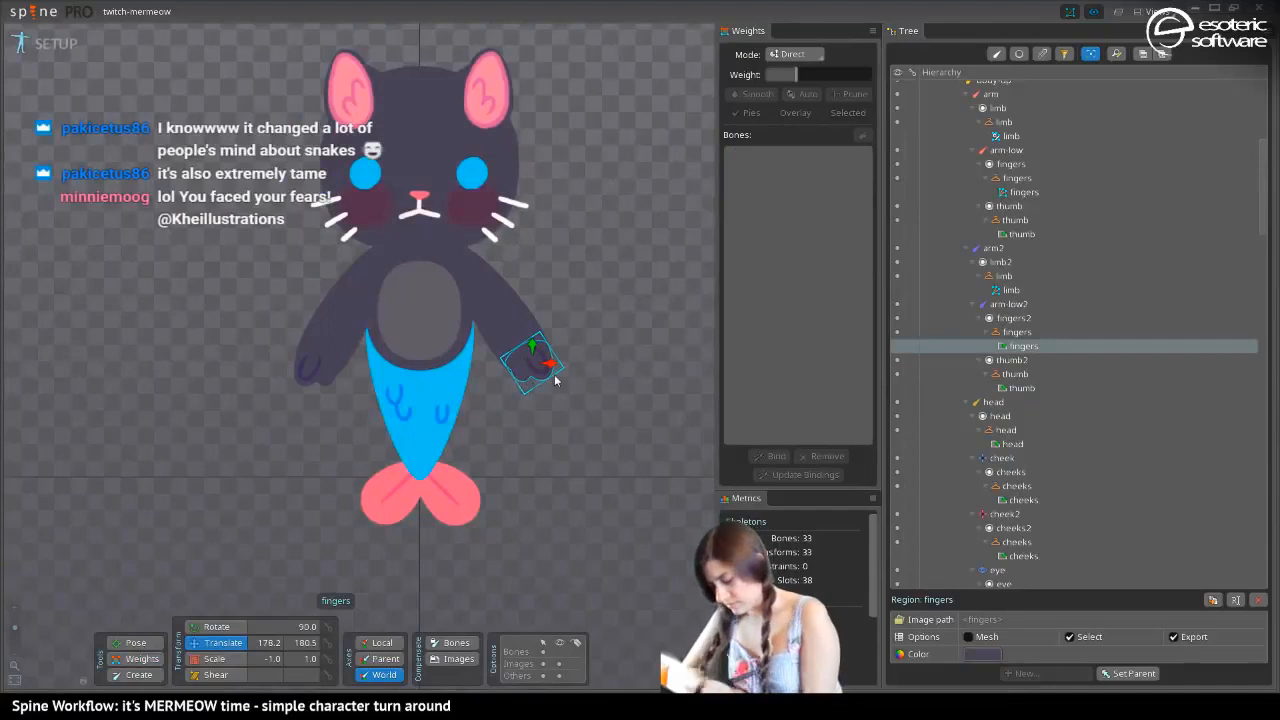
left_click(967, 638)
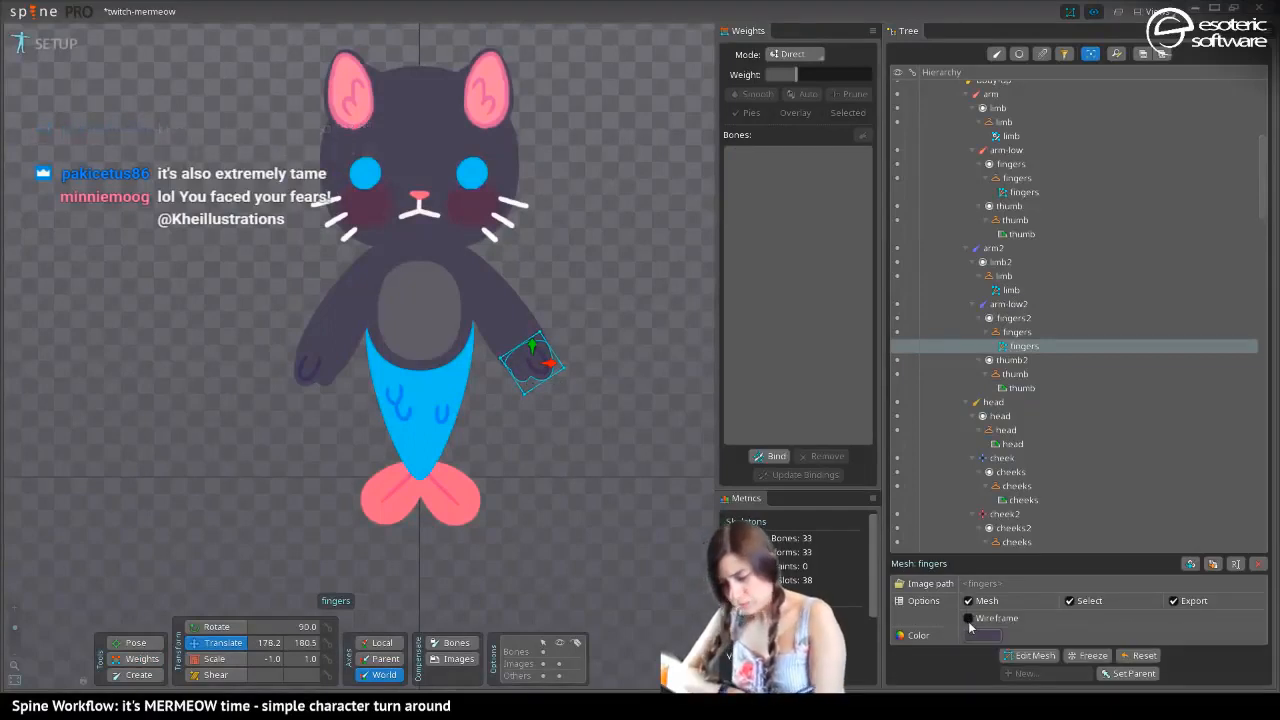
In Animate mode, rotate the arm-low2 bone upward at frame 0 to test the bent arm
left_click(50, 44)
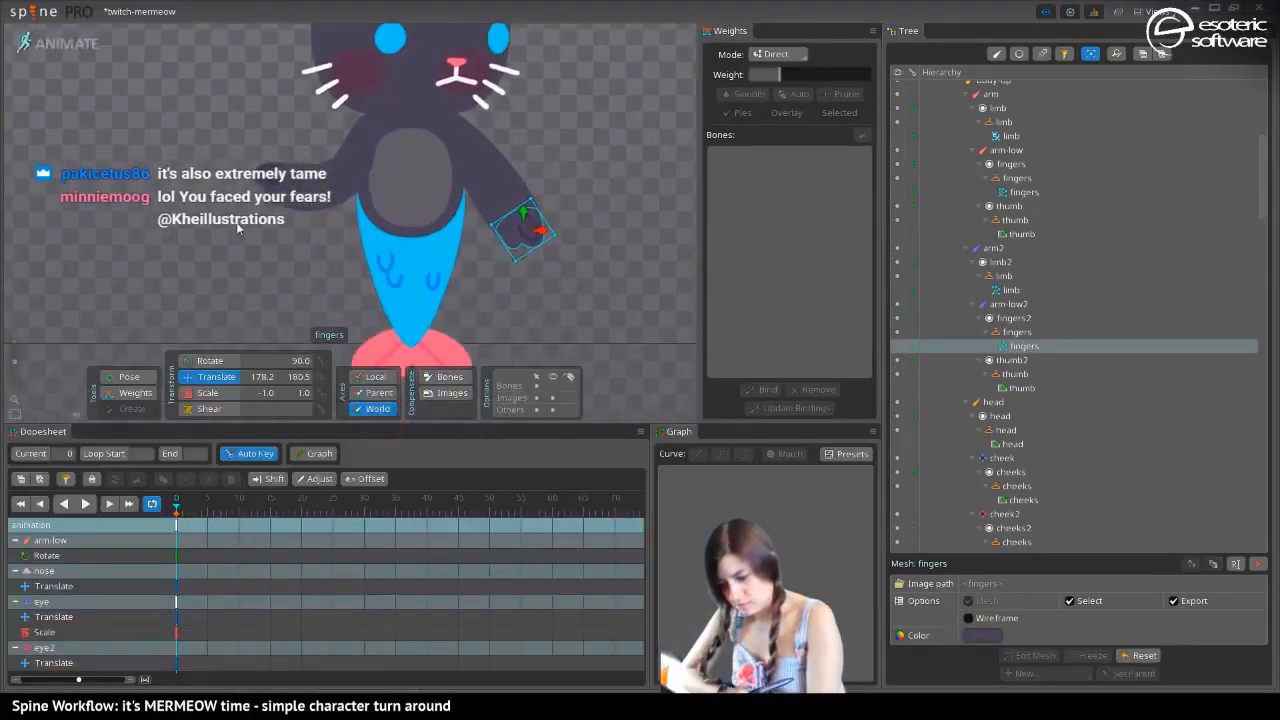
left_click(135, 392)
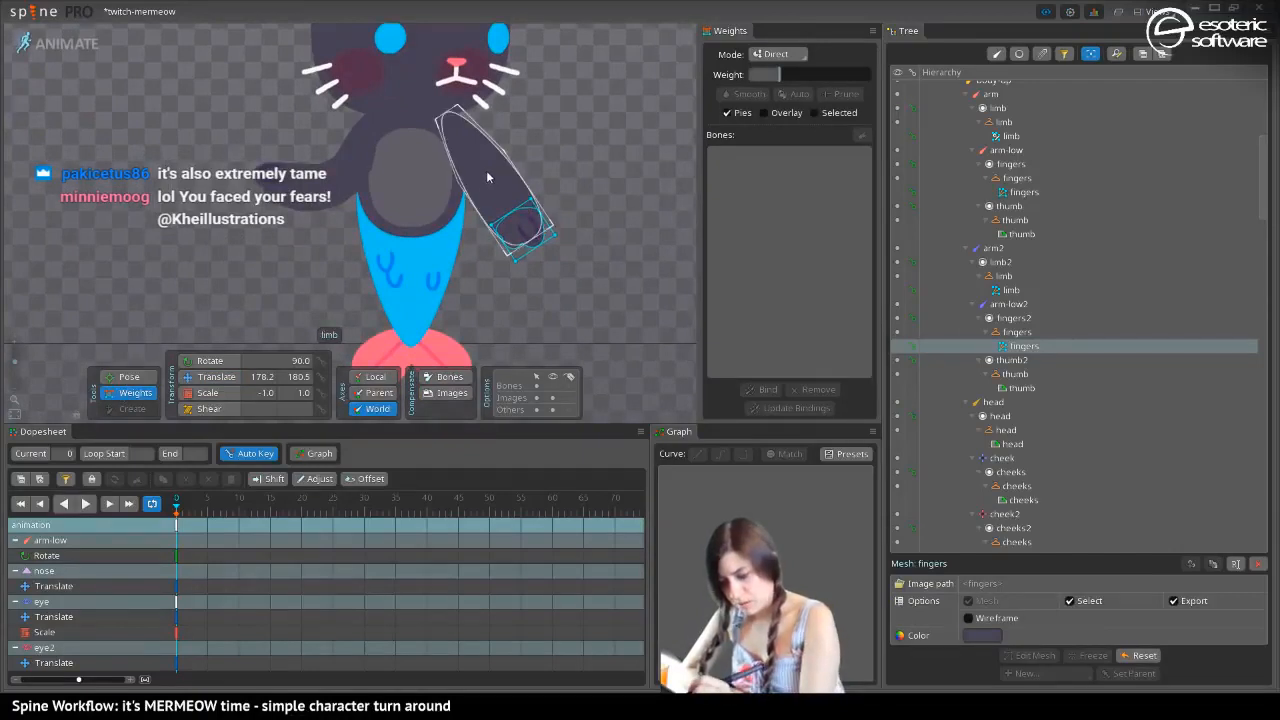
left_click(214, 377)
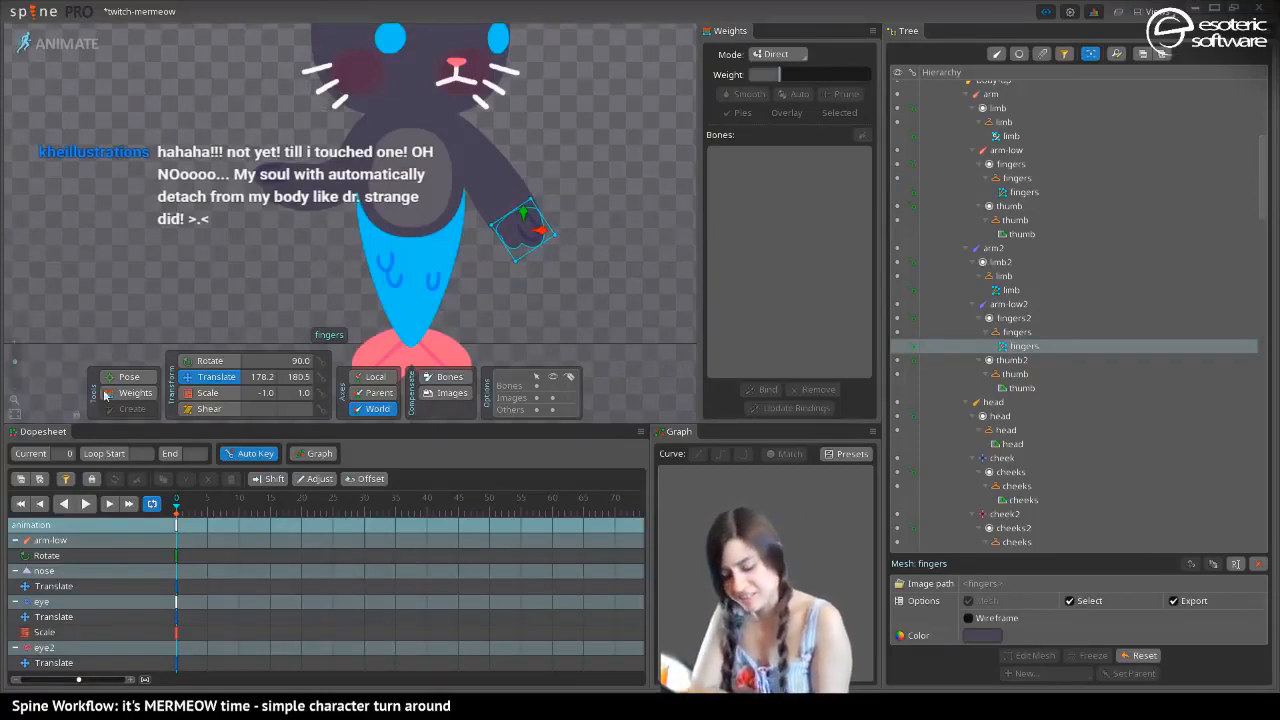
left_click(210, 360)
left_click(500, 200)
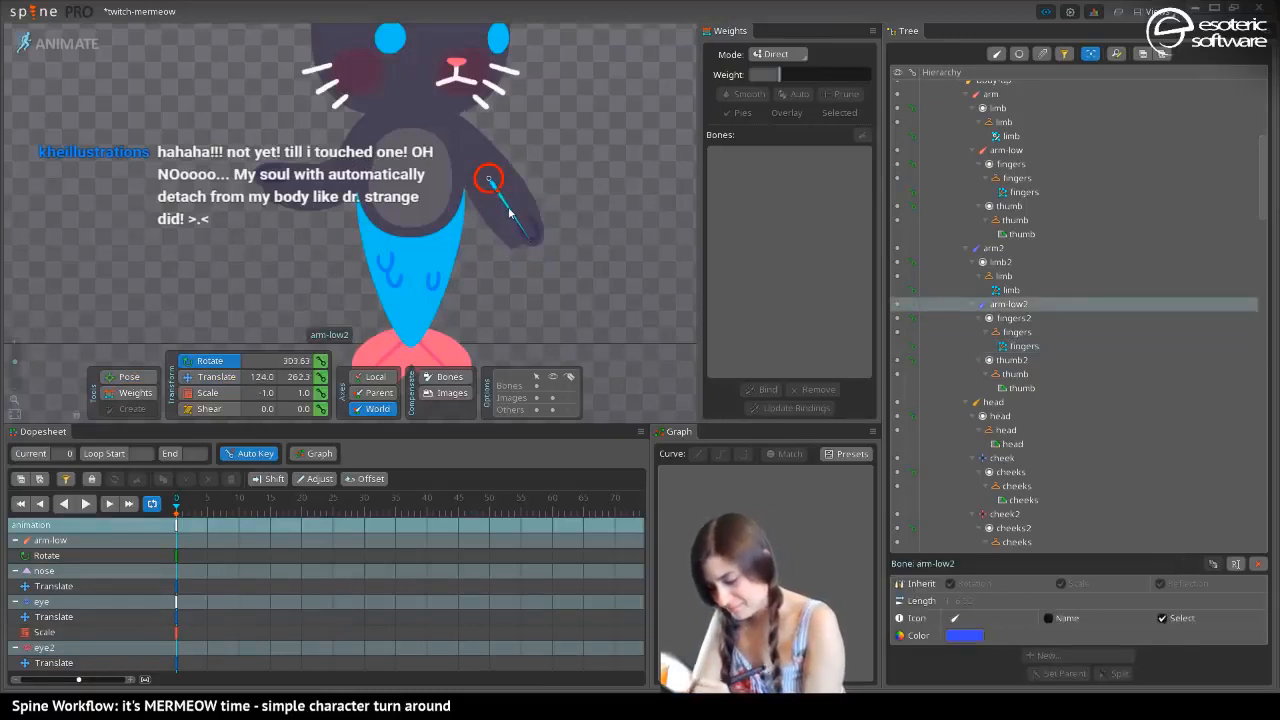
left_click_drag(510, 212, 550, 160)
In Setup mode, bind the fingers mesh under arm-low2 to the arm-low2 and arm2 bones
left_click(541, 146)
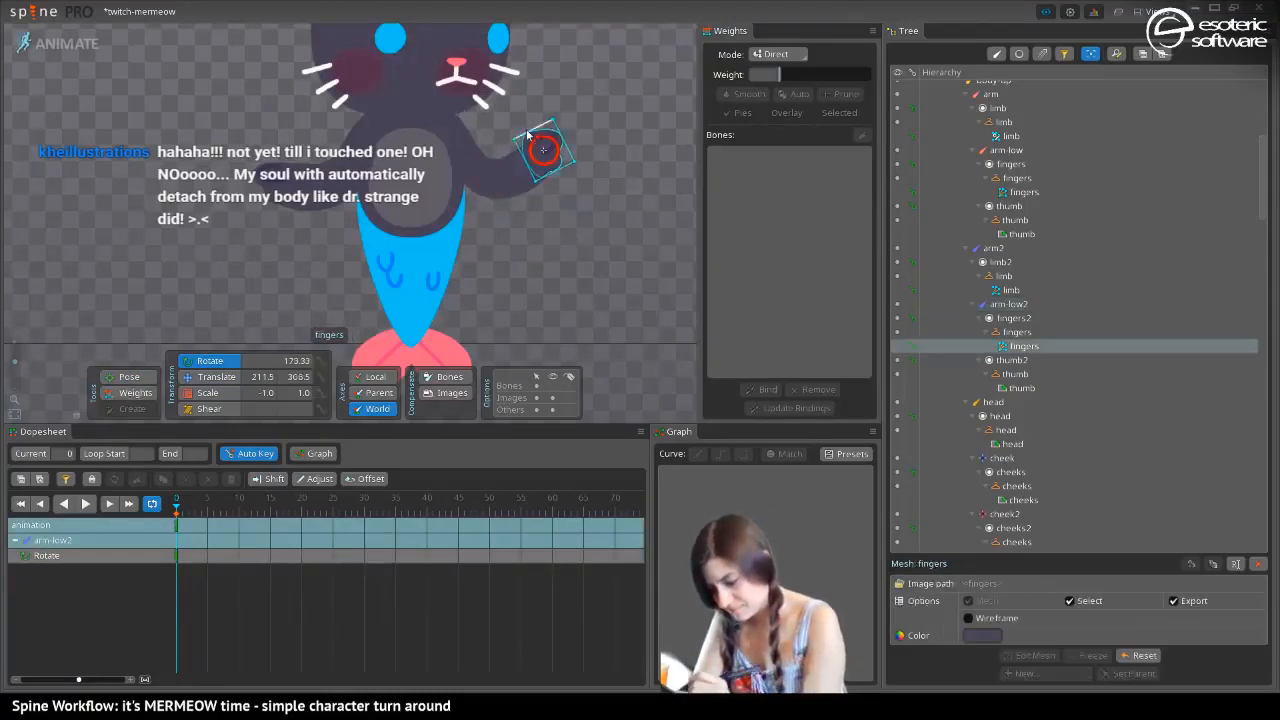
left_click(127, 393)
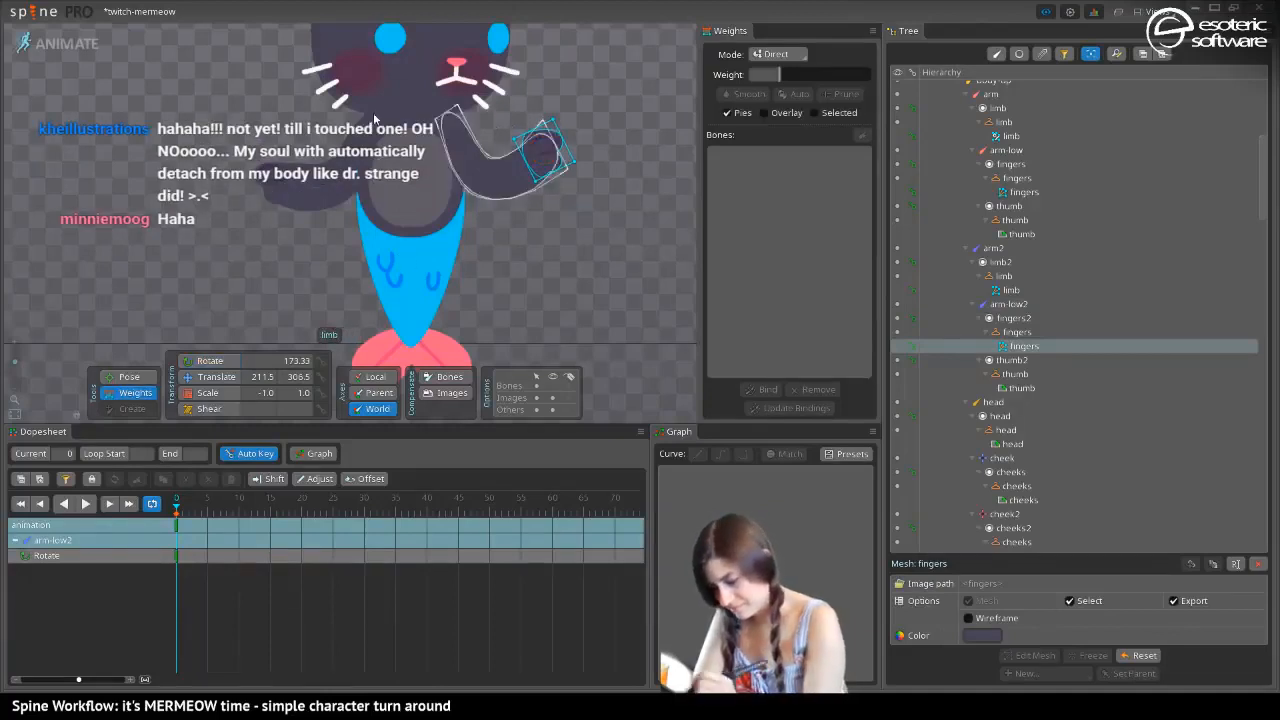
left_click(55, 43)
left_click(769, 456)
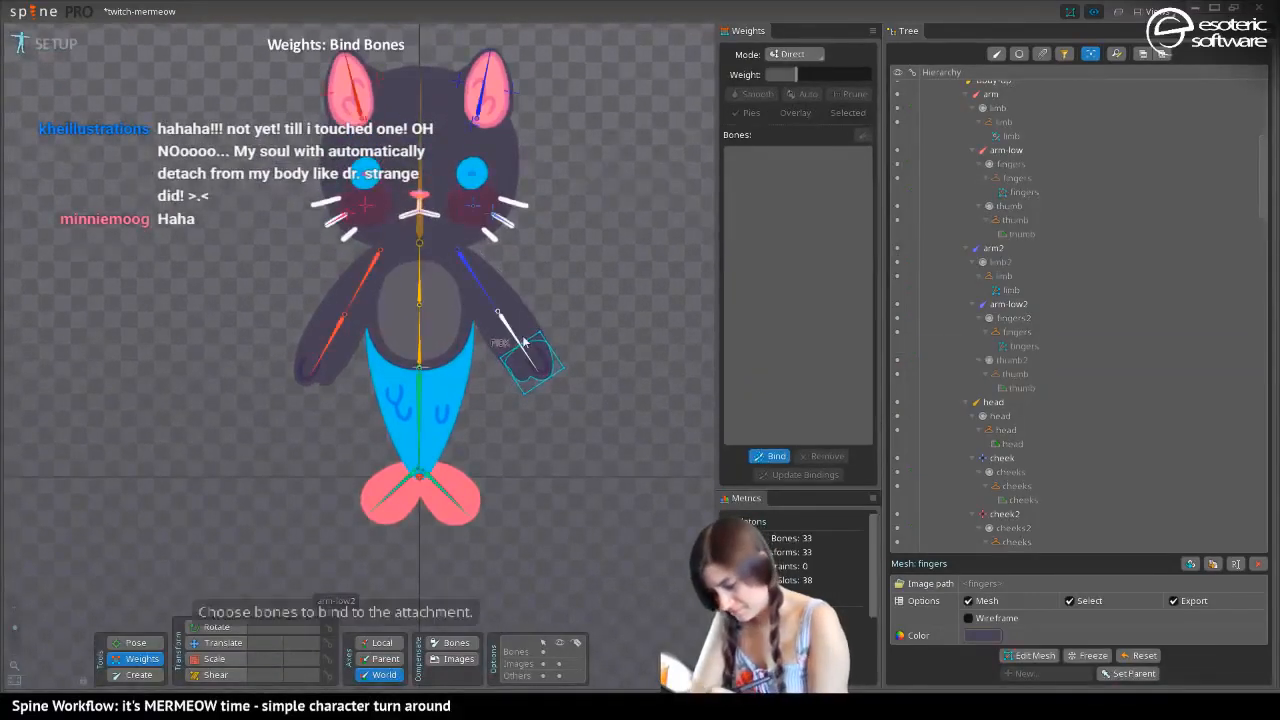
left_click(515, 343)
left_click(472, 290)
left_click(769, 456)
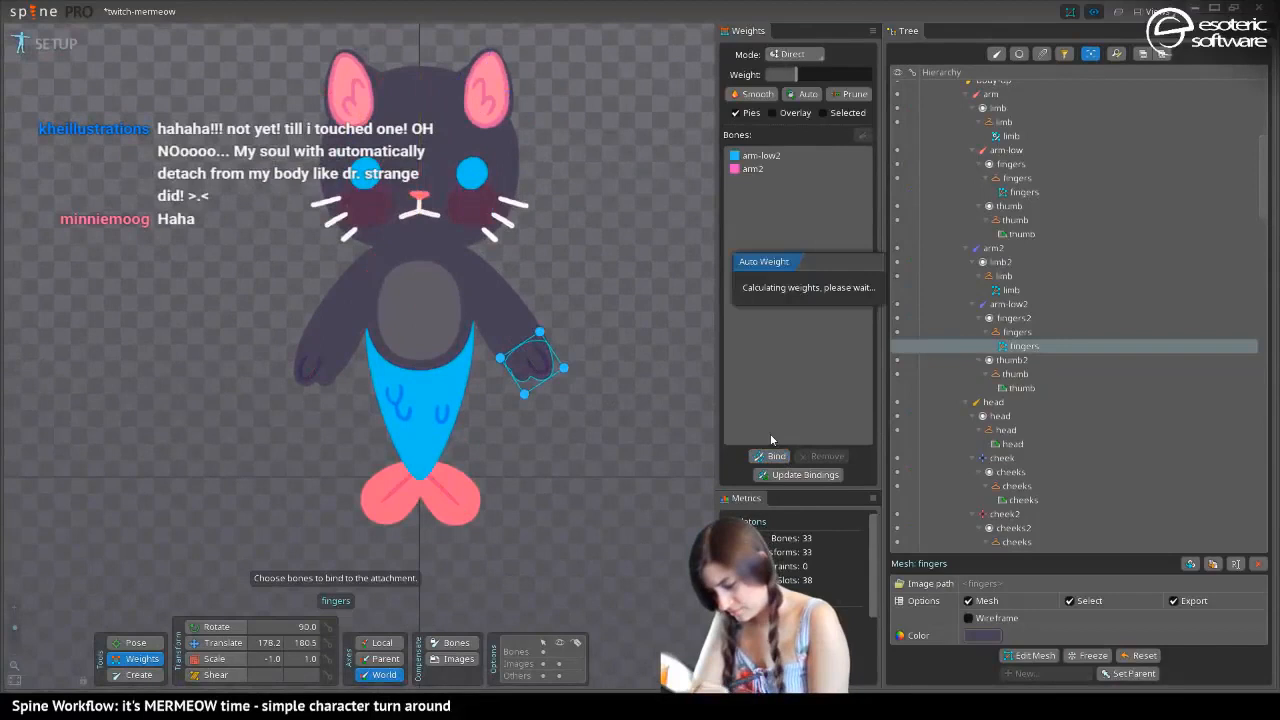
In Animate mode, give arm2 a weight of about 18 on the wrist-side vertices of the arm-low2 fingers mesh
left_click(55, 43)
left_click_drag(494, 120, 546, 208)
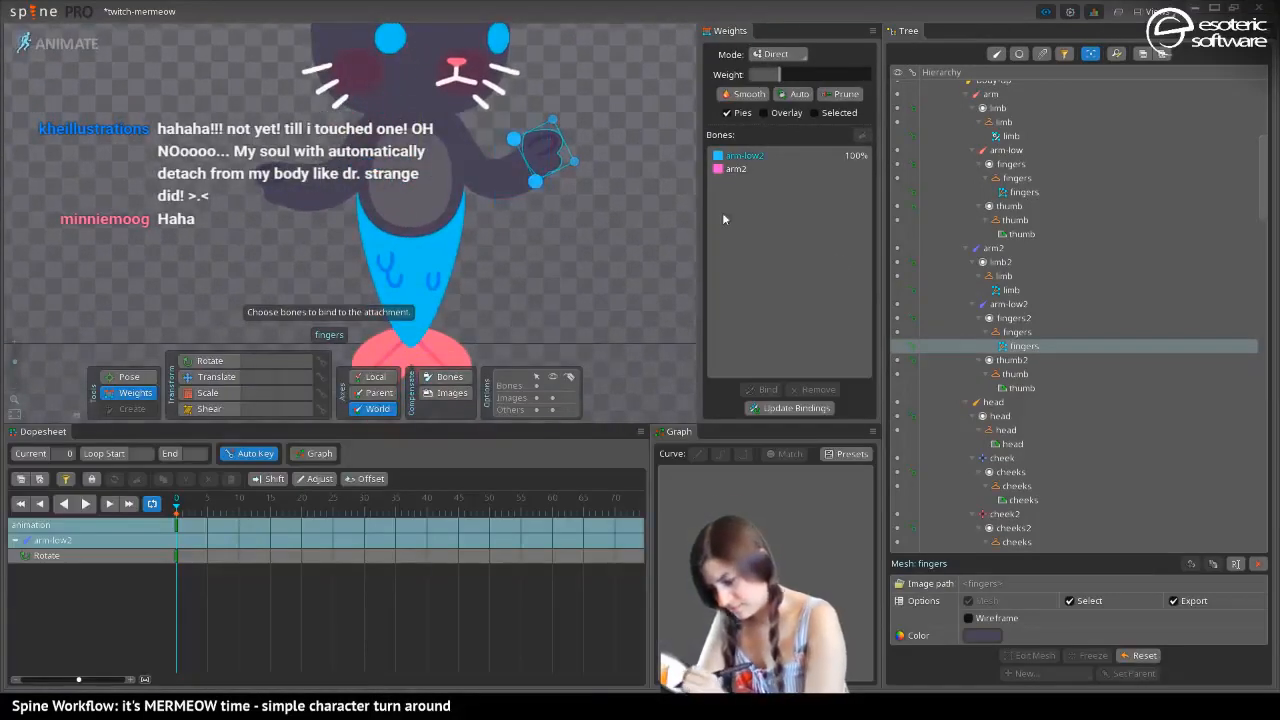
left_click(736, 168)
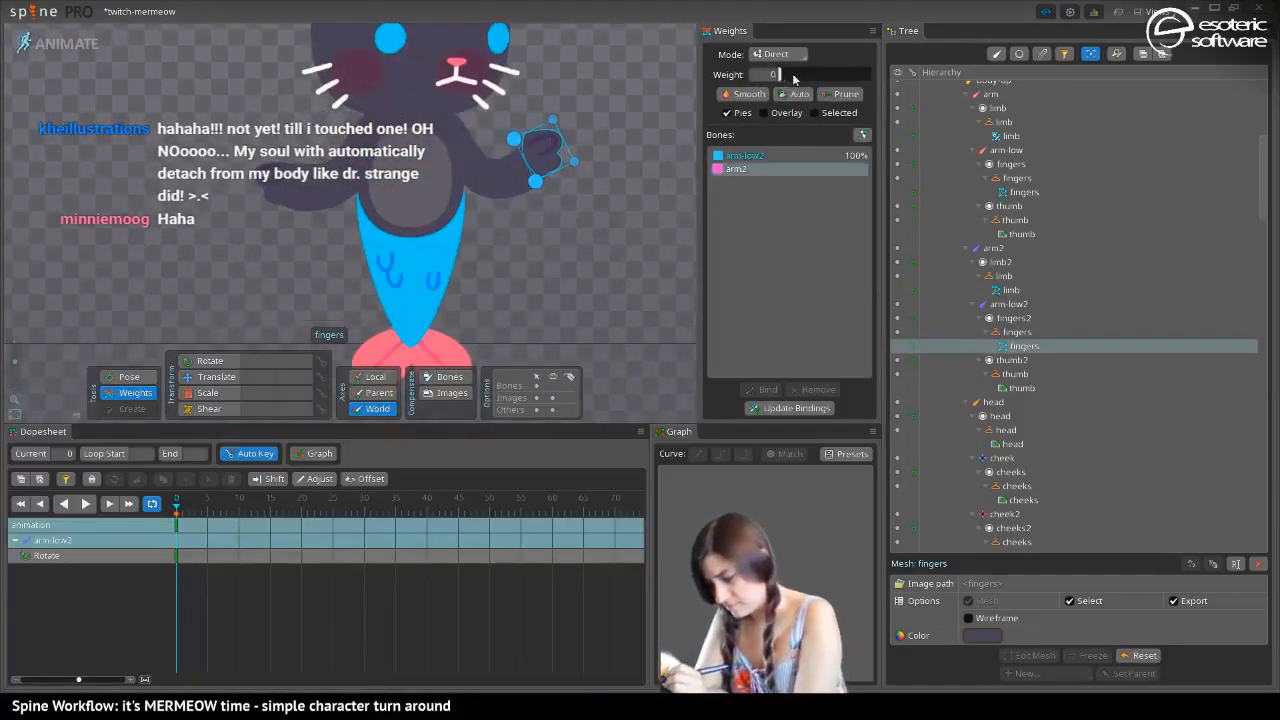
mouse_move(780, 76)
left_mouse_down()
mouse_move(812, 78)
mouse_move(796, 85)
left_mouse_up()
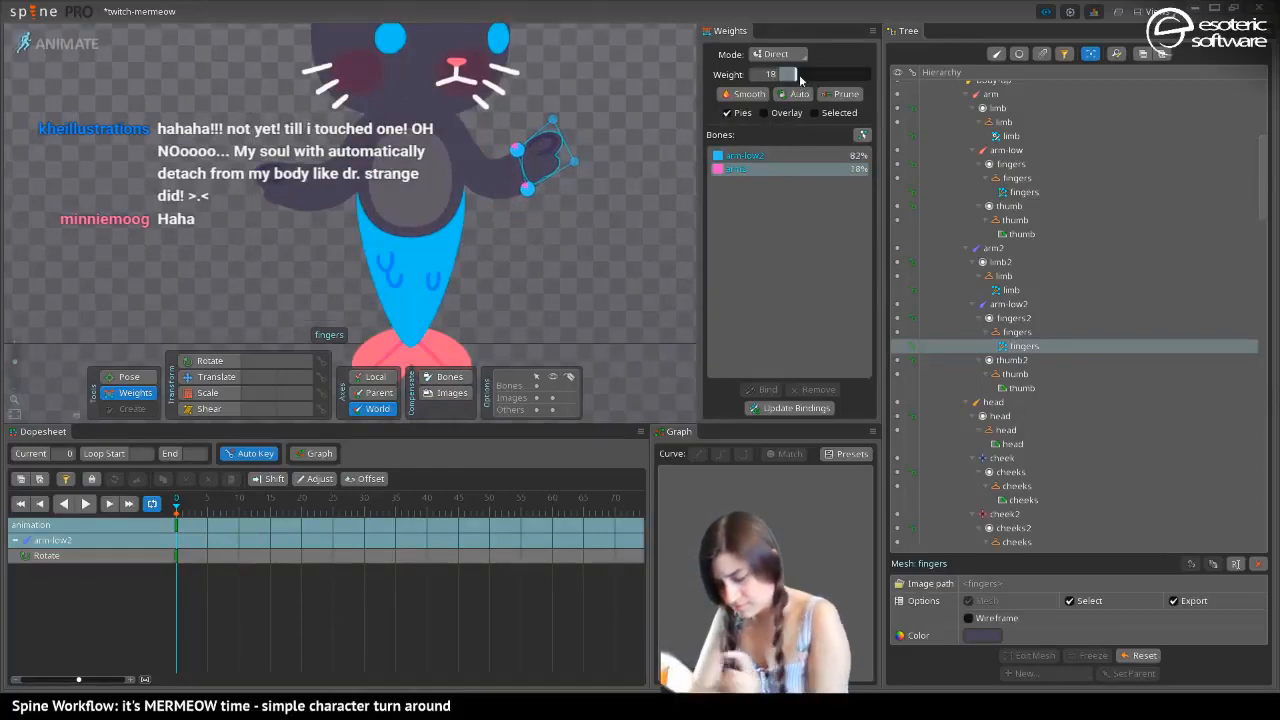
key("space")
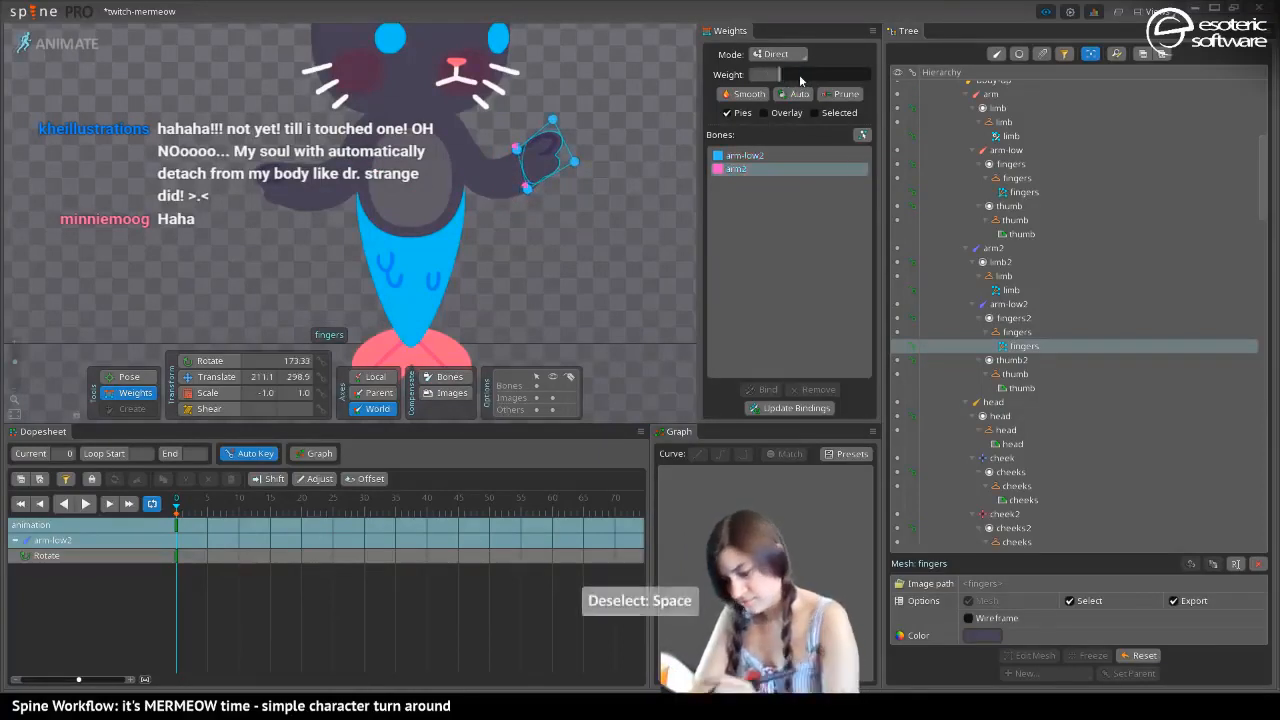
Check the bone weights on the wrist-side vertices of the fingers mesh under arm-low
left_click(282, 186)
left_click(302, 208)
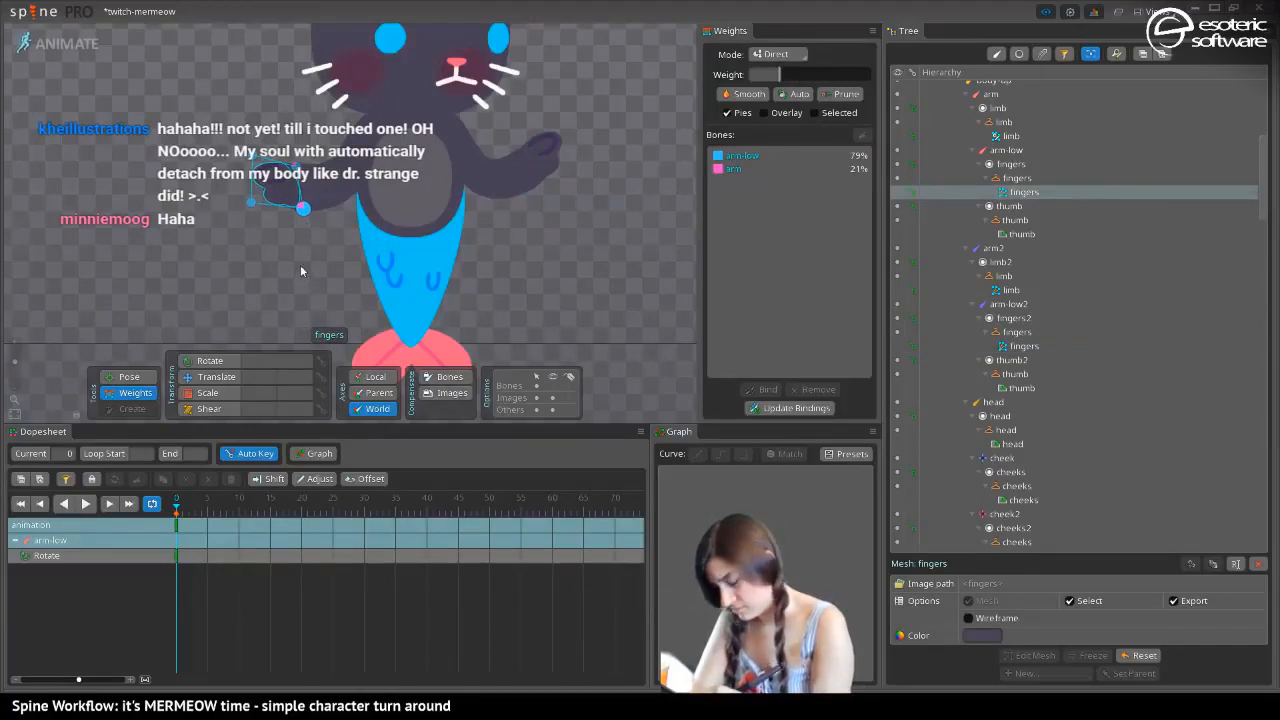
key("space")
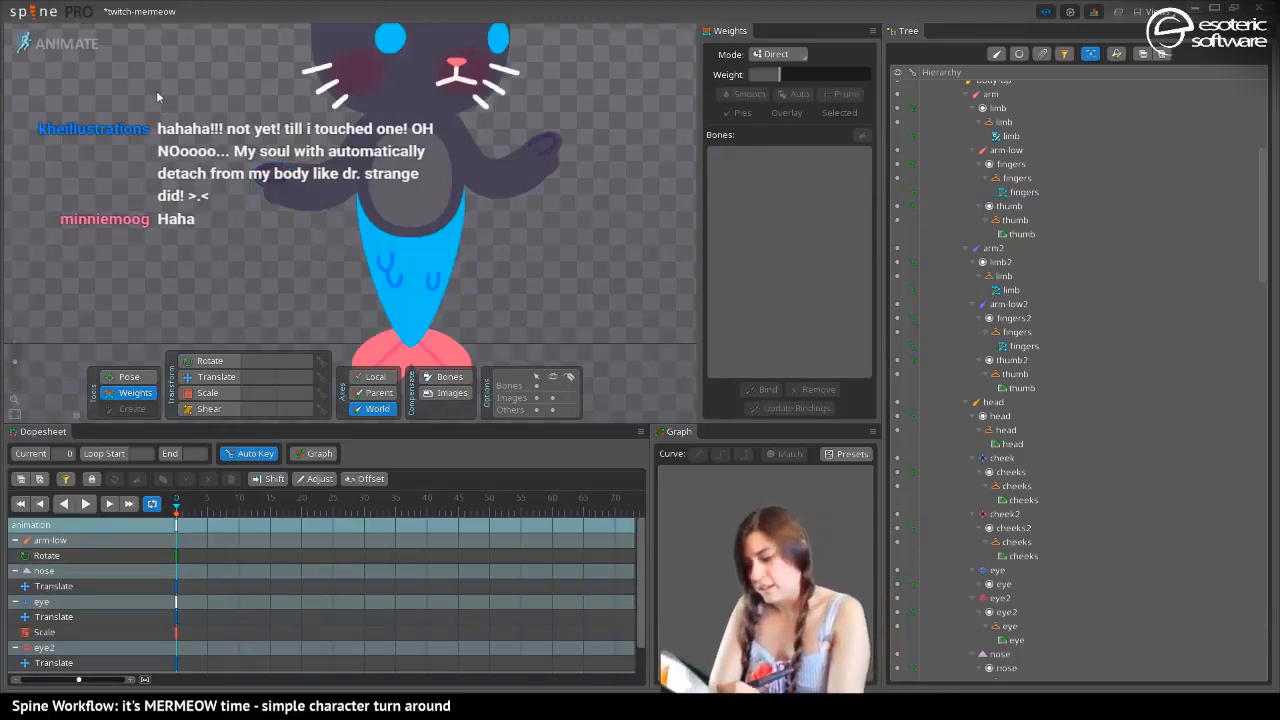
Return to Setup mode and save the project
left_click_drag(156, 90, 169, 134)
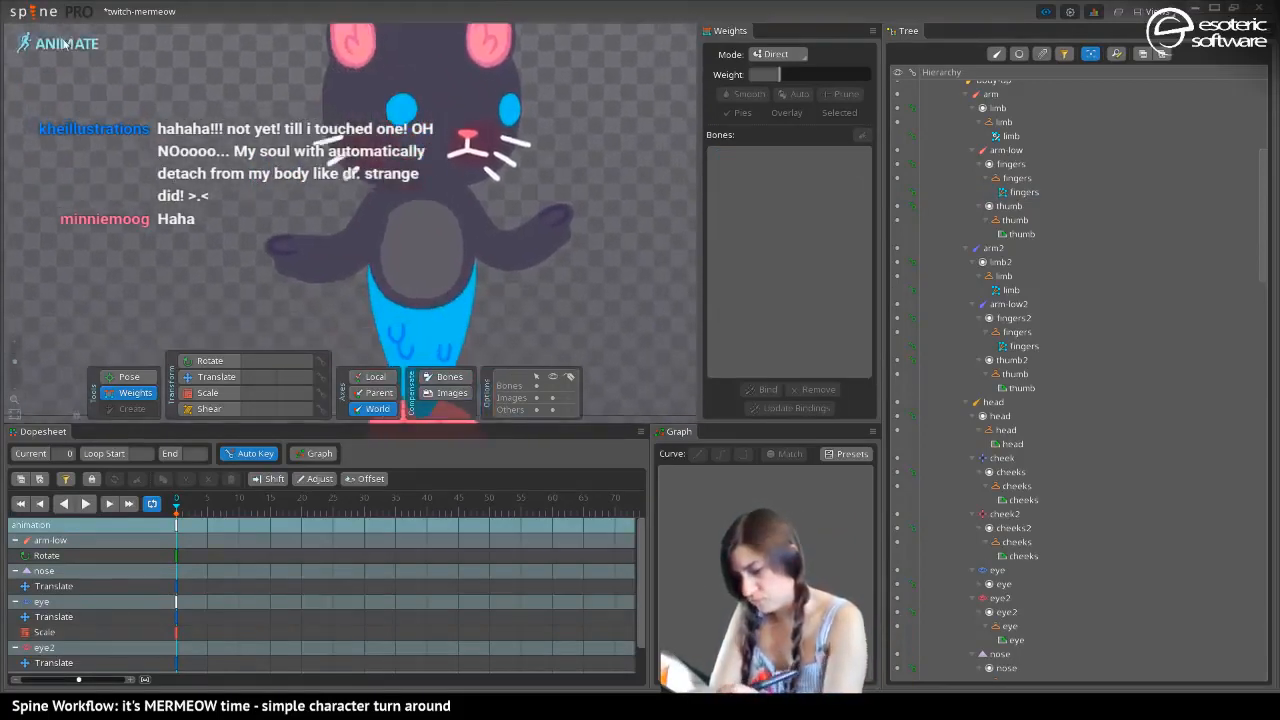
left_click(70, 44)
left_click_drag(156, 373, 156, 401)
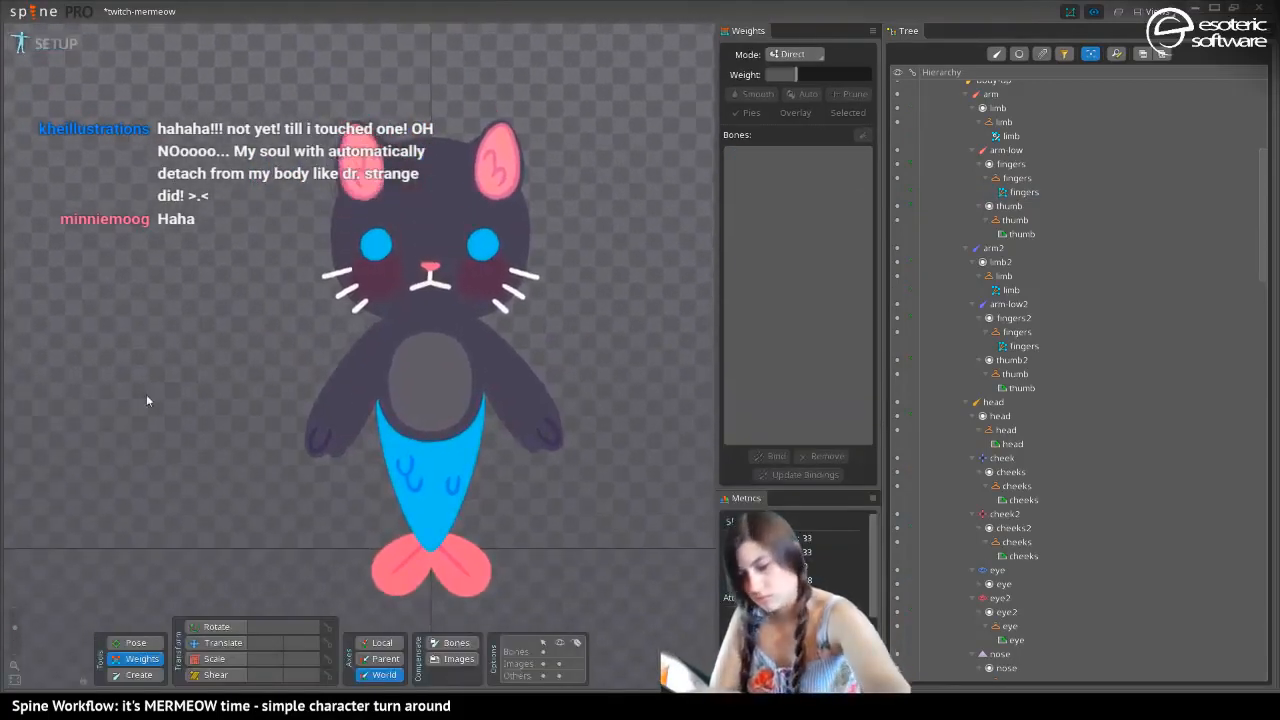
key("ctrl+s")
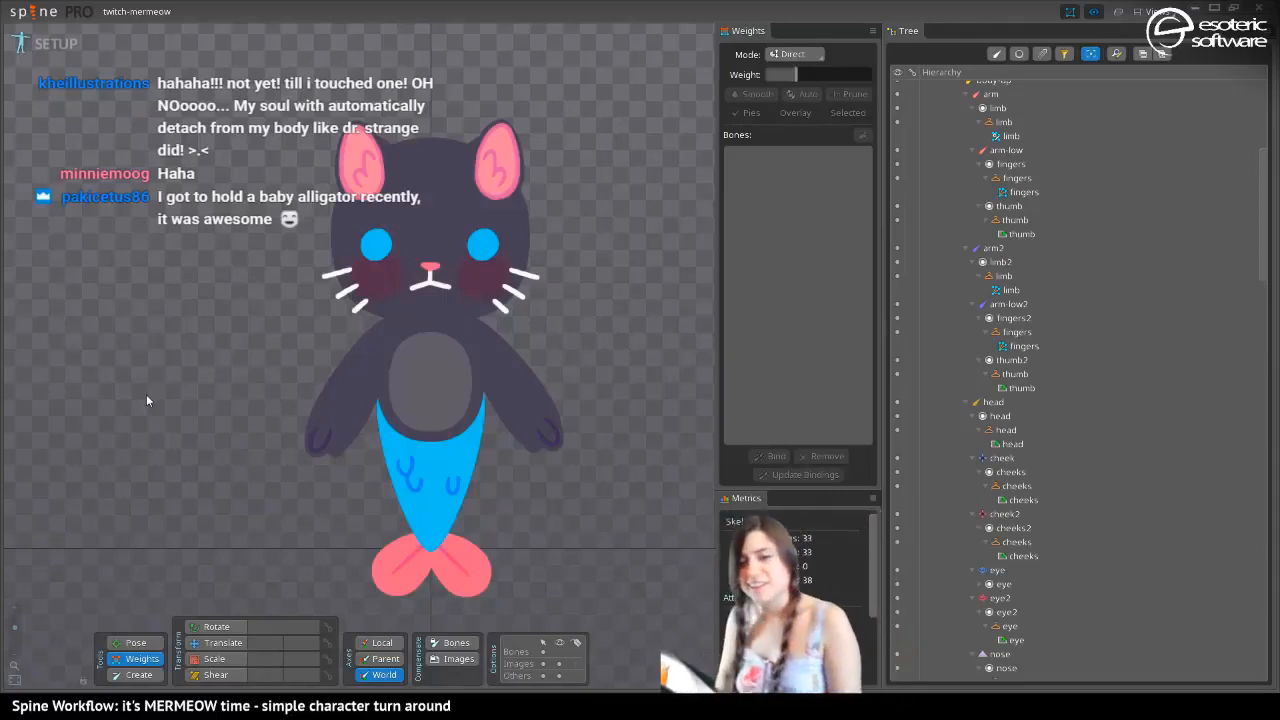
Rotate the body-up bone in Setup mode to test how the upper body moves, and undo the rotation
mouse_move(311, 332)
left_mouse_down()
mouse_move(302, 243)
mouse_move(308, 307)
left_mouse_up()
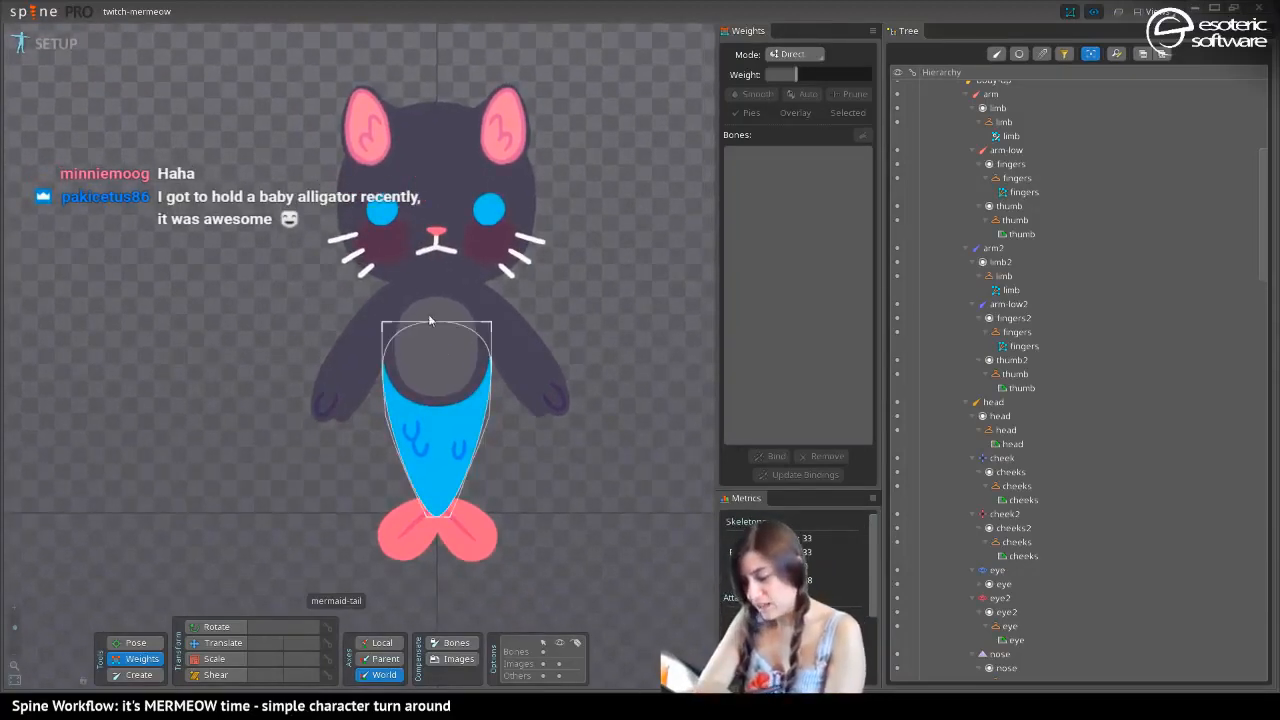
left_click(205, 642)
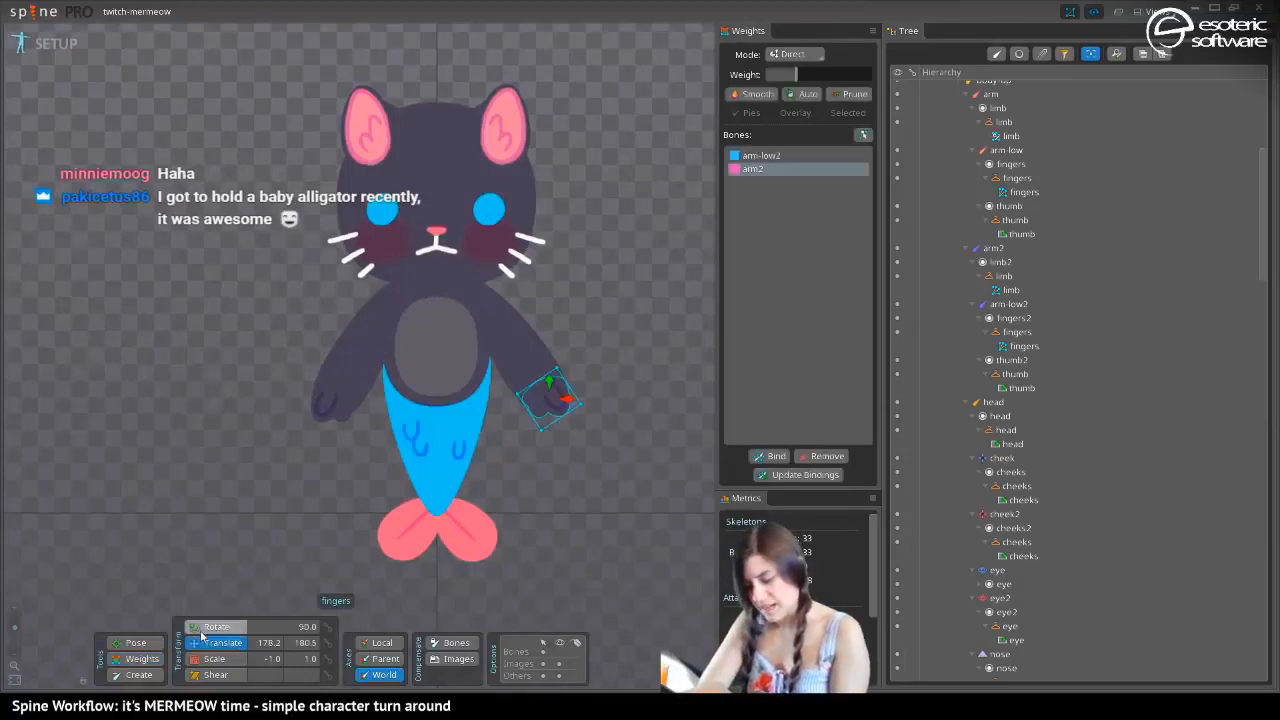
left_click(424, 343)
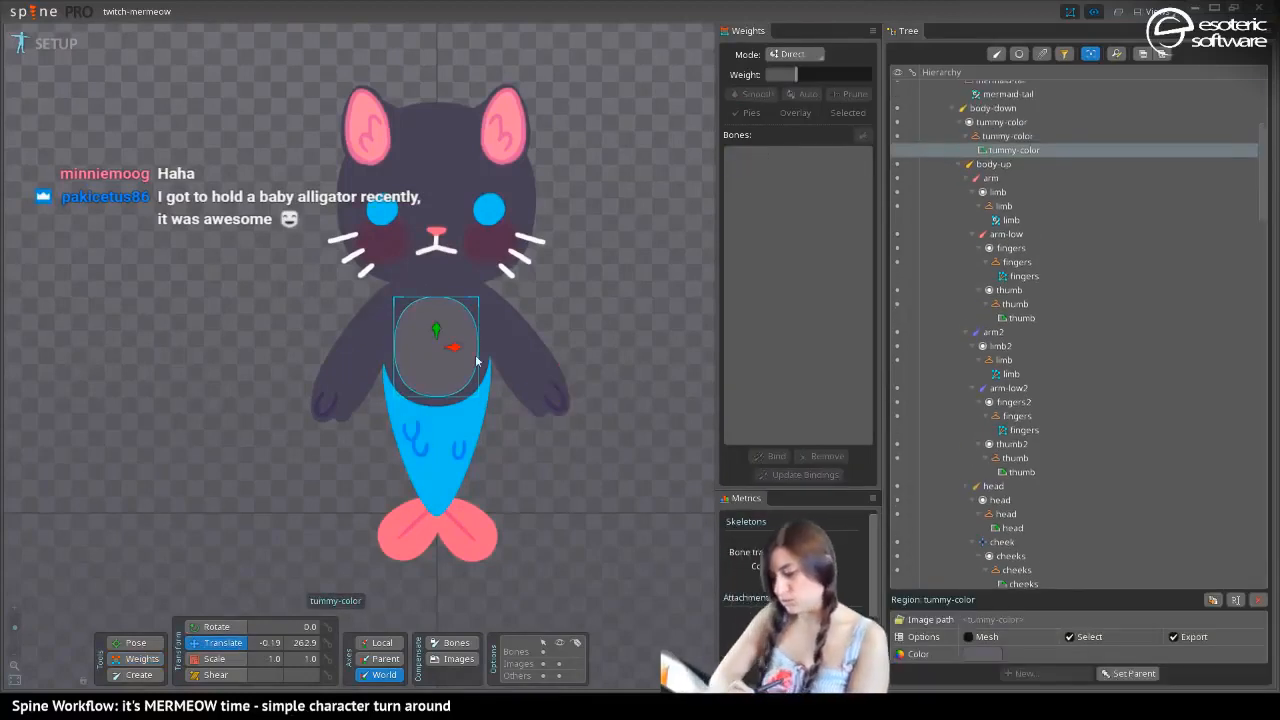
left_click(121, 645)
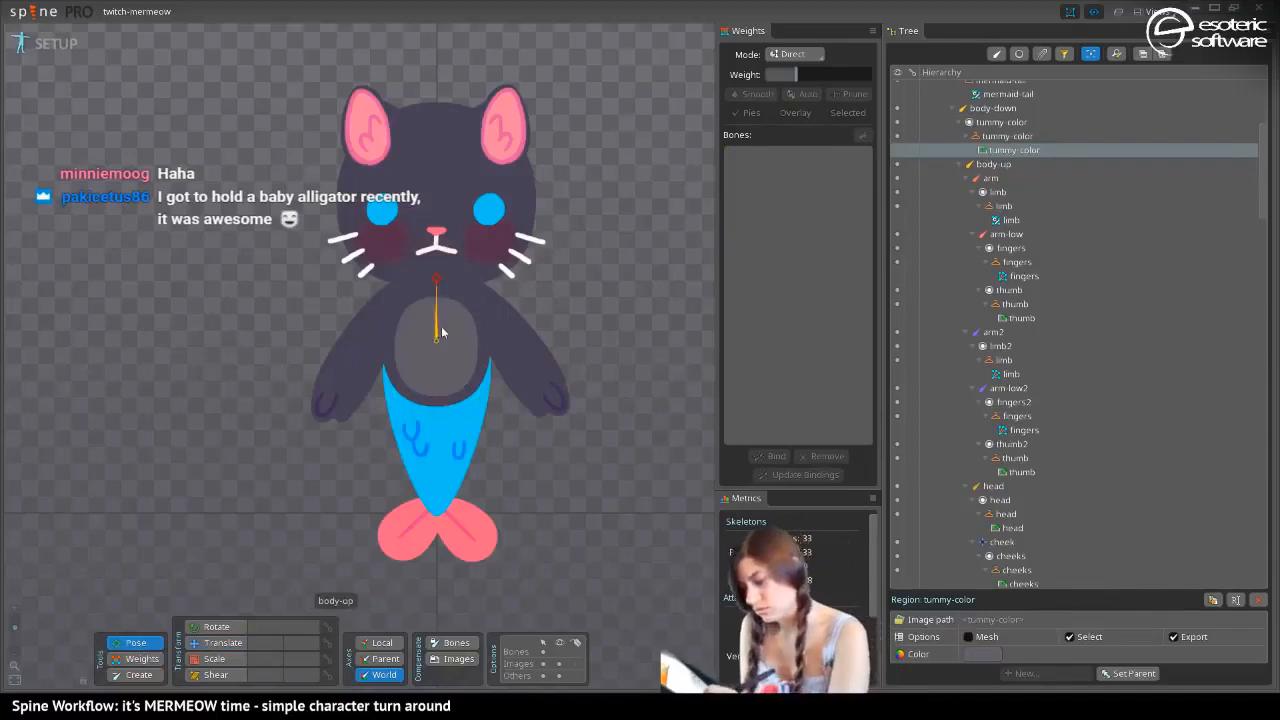
left_click_drag(435, 332, 383, 254)
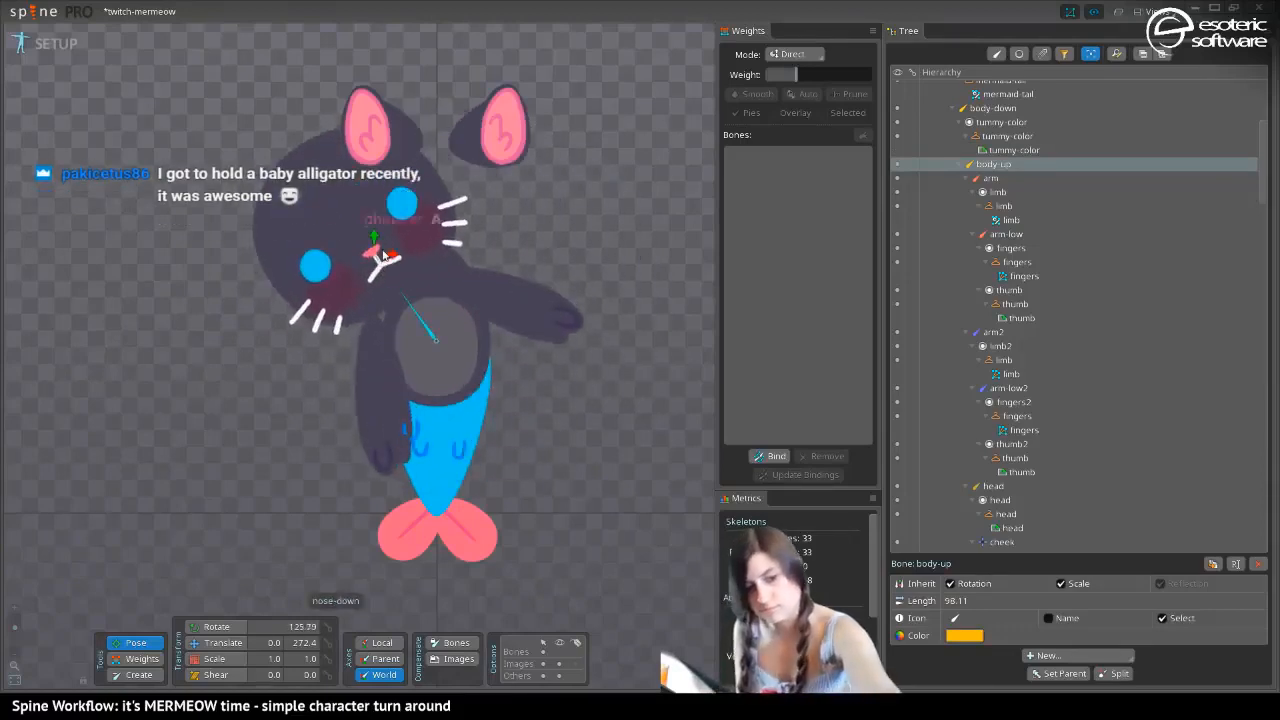
key("ctrl+z")
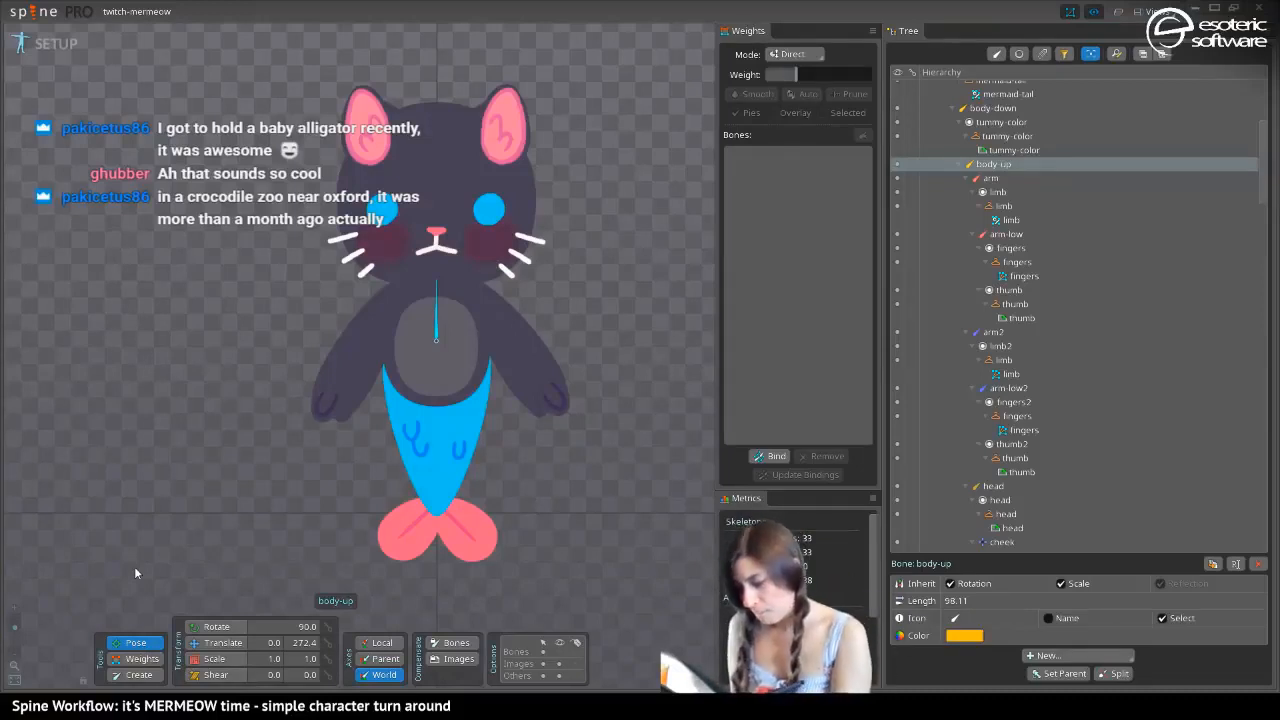
mouse_move(240, 306)
left_mouse_down()
mouse_move(259, 434)
mouse_move(235, 262)
mouse_move(274, 387)
mouse_move(240, 280)
mouse_move(247, 327)
left_mouse_up()
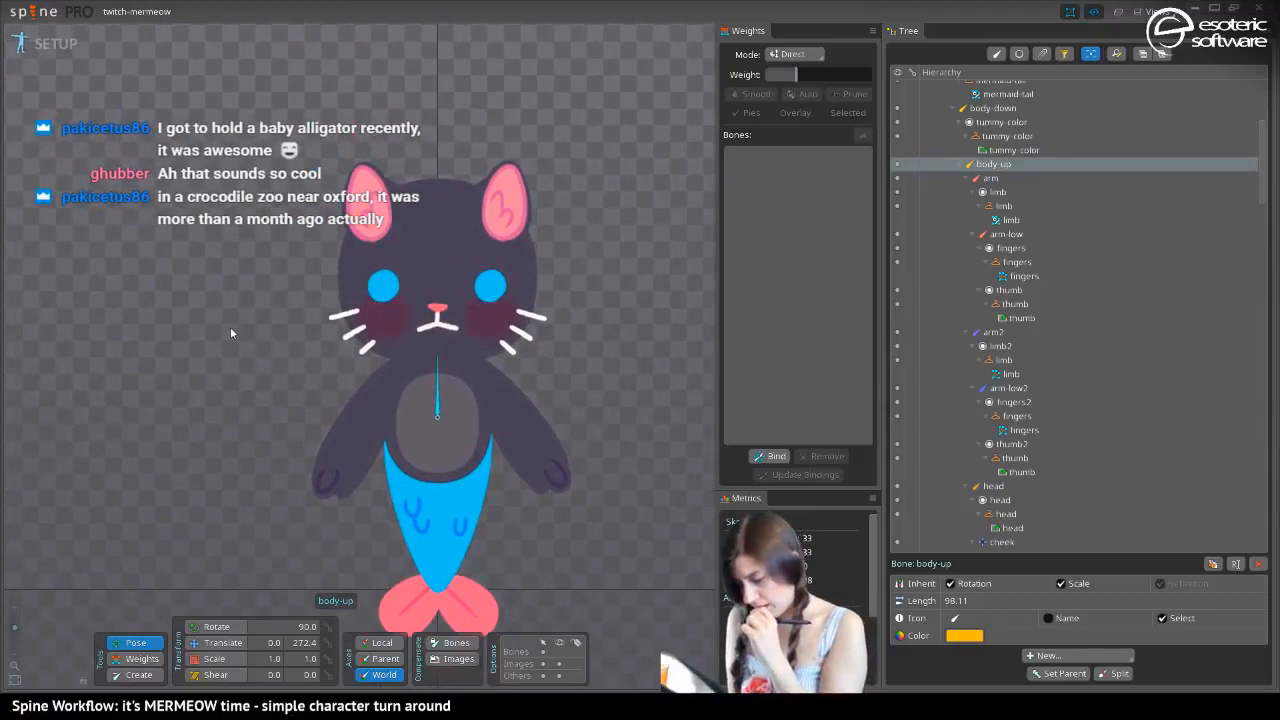
left_click(45, 43)
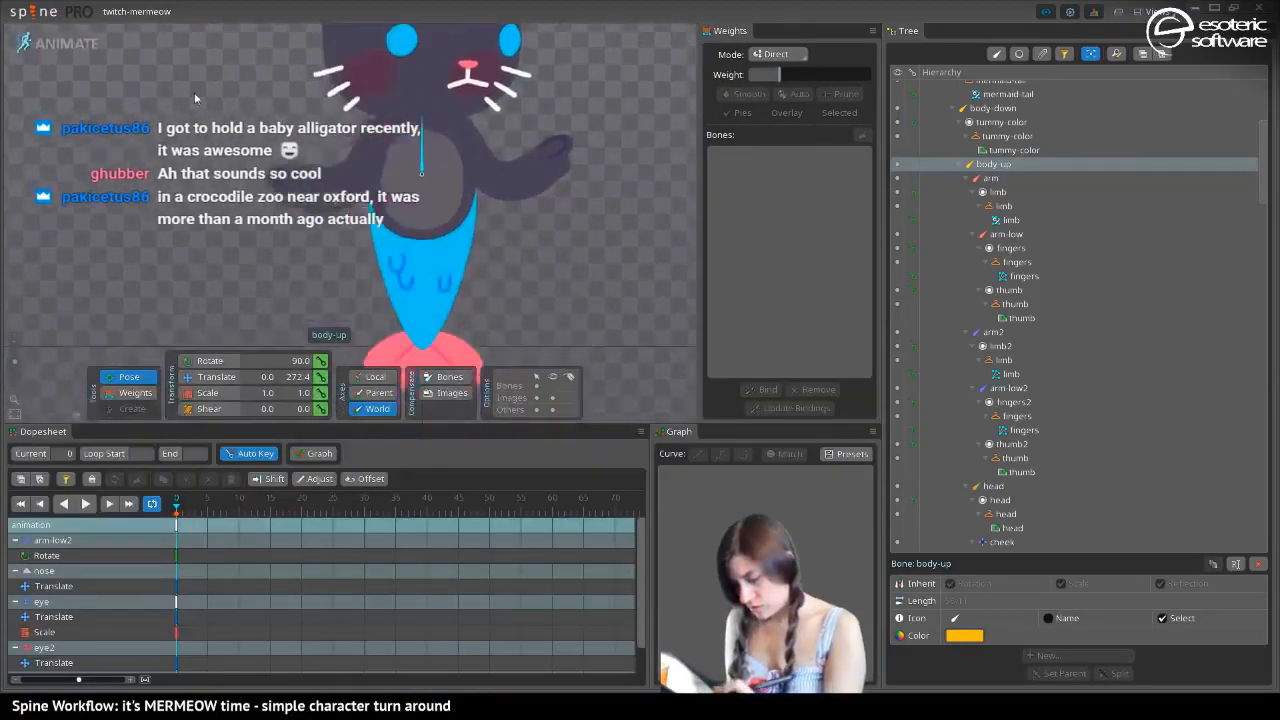
left_click(93, 40)
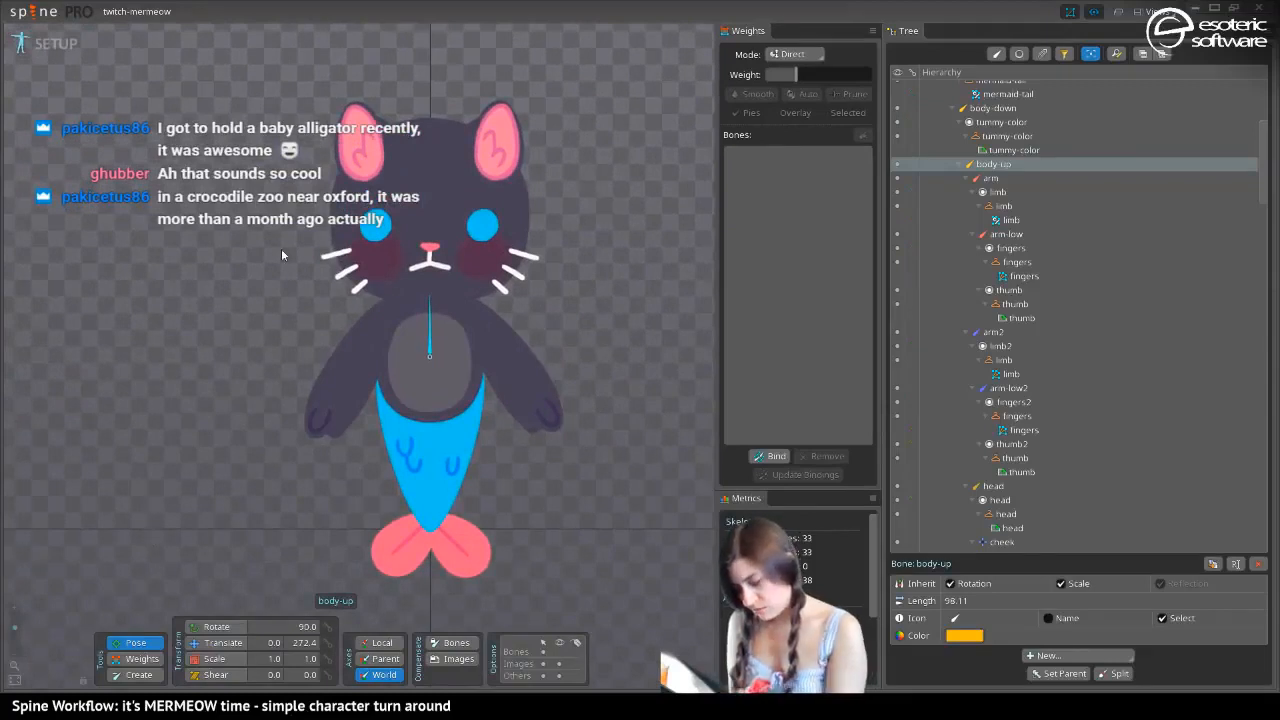
In Animate mode, delete all animation keys at frame 0
left_click(45, 43)
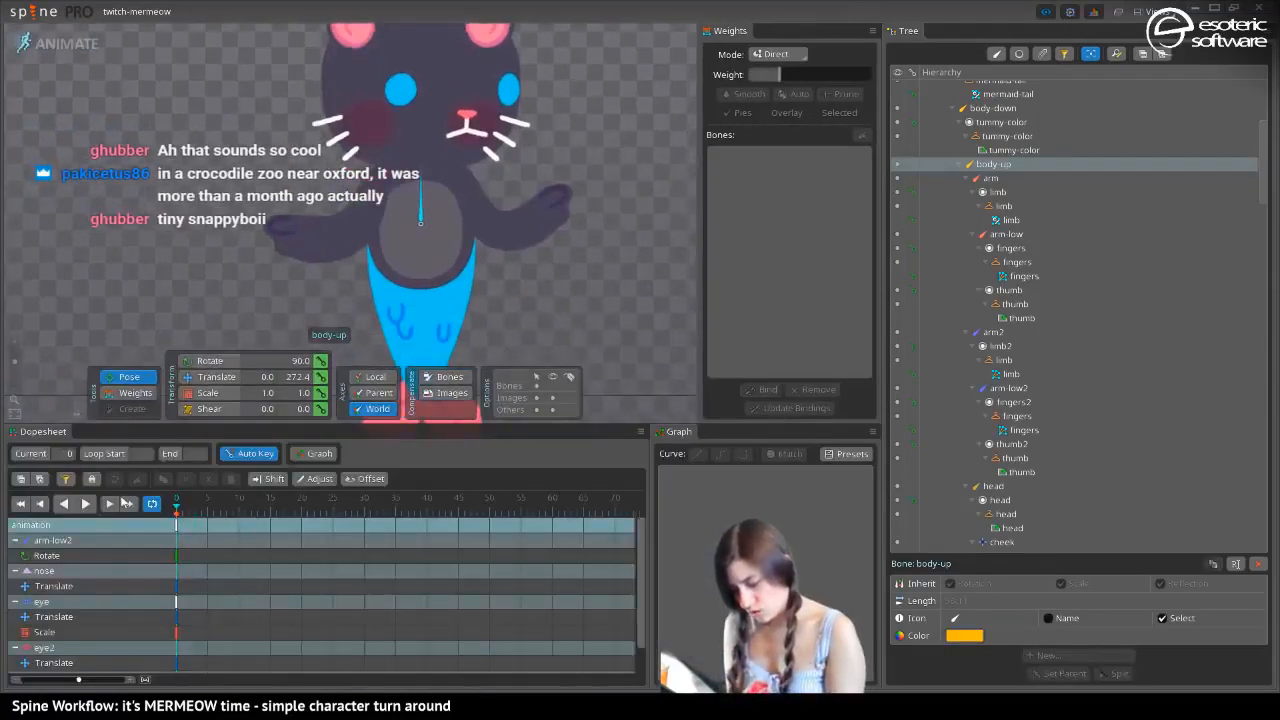
left_click(176, 524)
key("Delete")
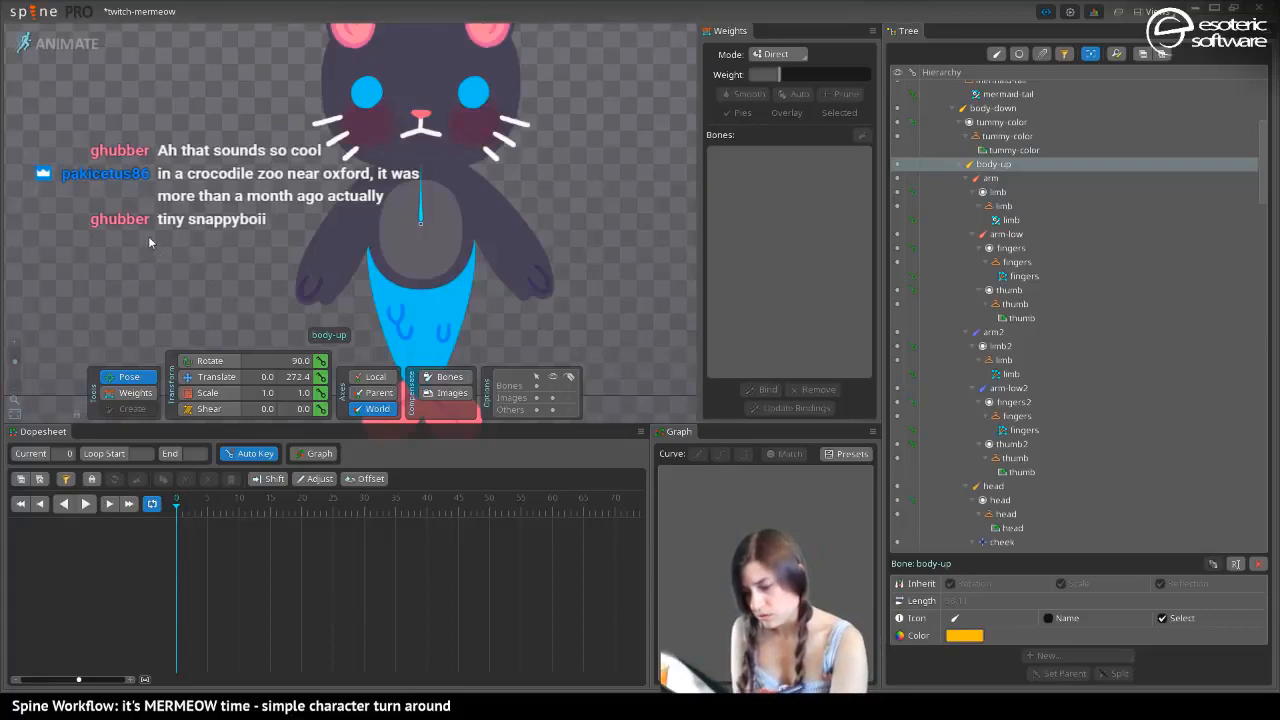
At frame 10, translate the nose bone sideways to the right edge of the head to start the turned pose
left_click_drag(153, 128, 160, 247)
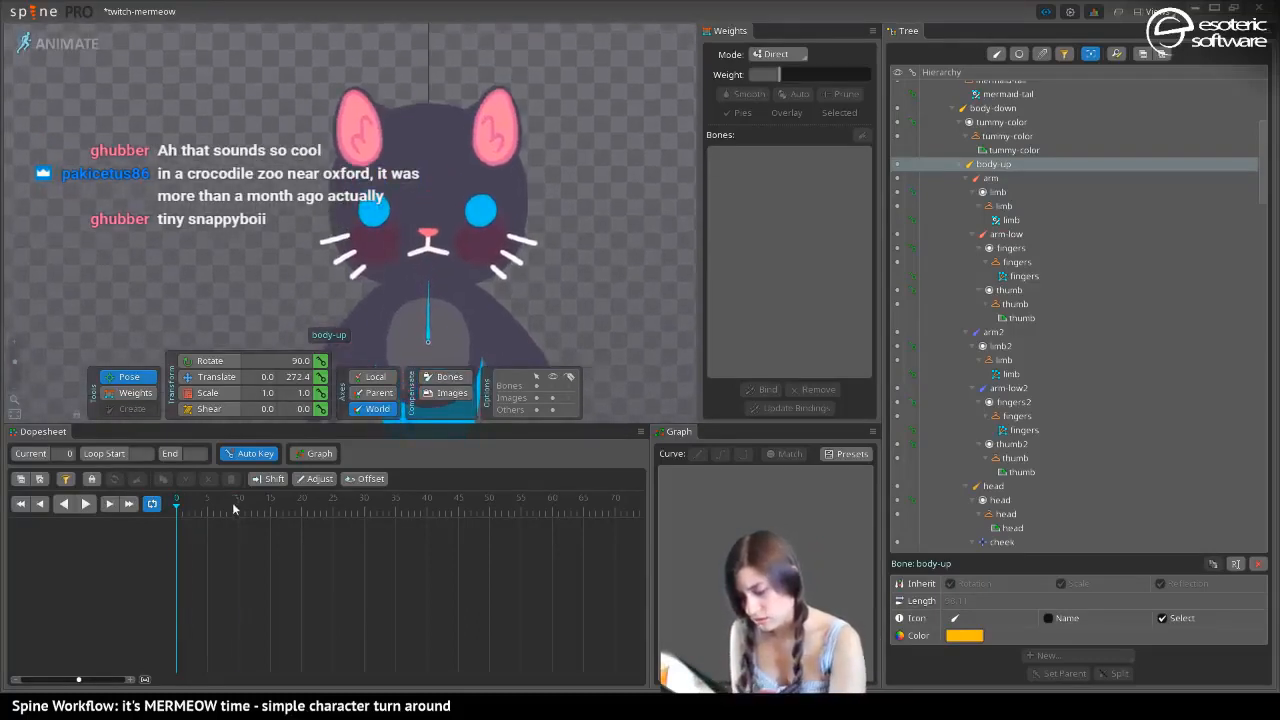
left_click(239, 508)
left_click_drag(448, 237, 408, 95)
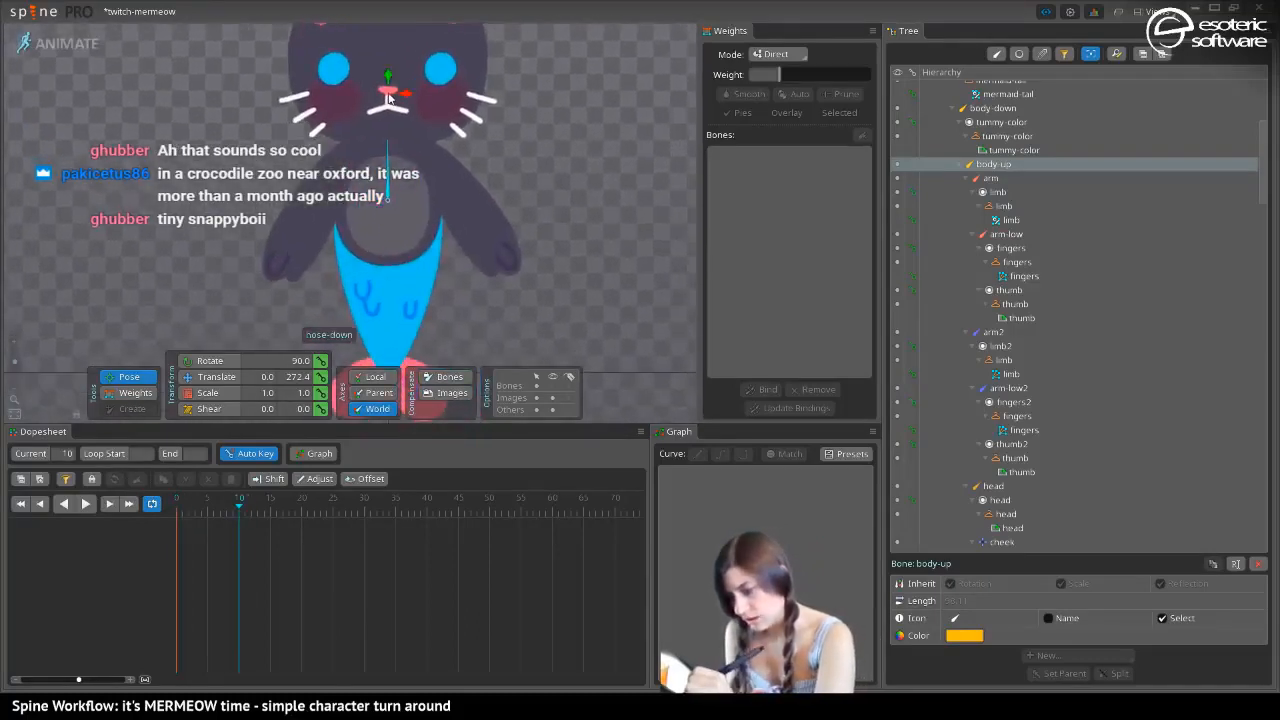
left_click(389, 91)
left_click(204, 374)
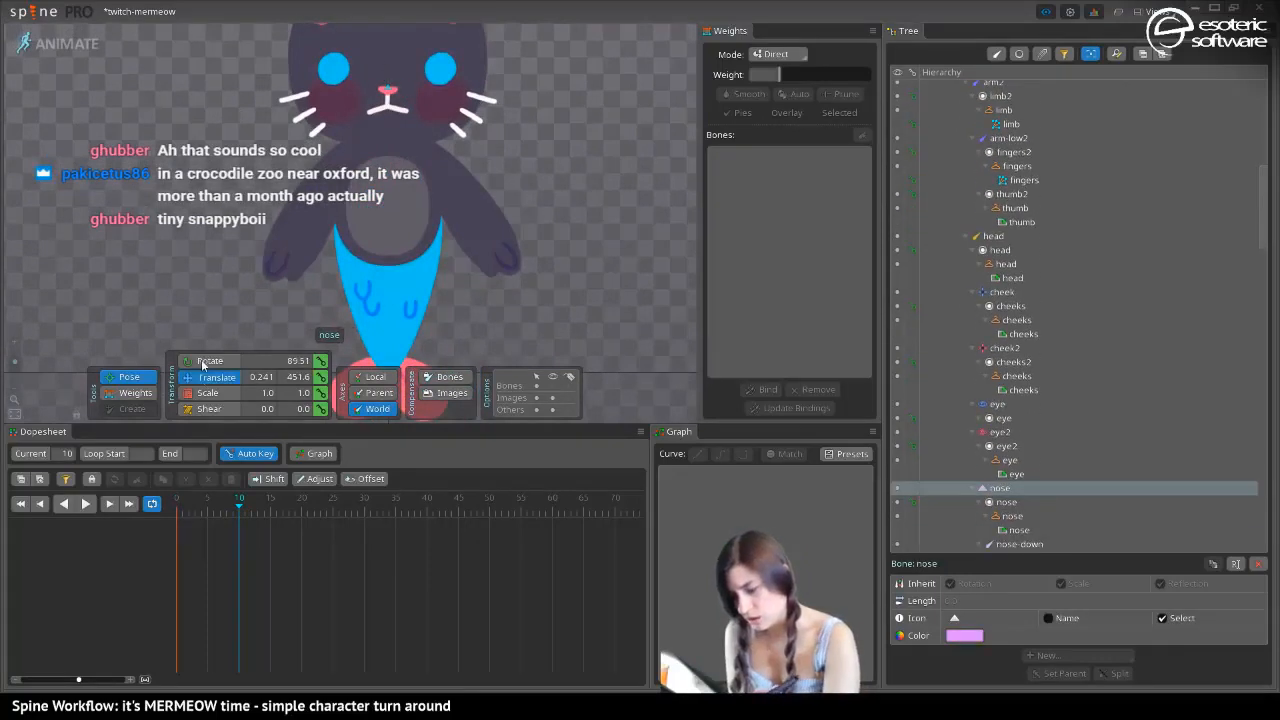
left_click_drag(412, 92, 515, 85)
At frame 10, translate the eye and eye2 bones to the right, toward the shifted nose
left_click_drag(415, 60, 387, 256)
left_click(337, 259)
left_click(243, 259)
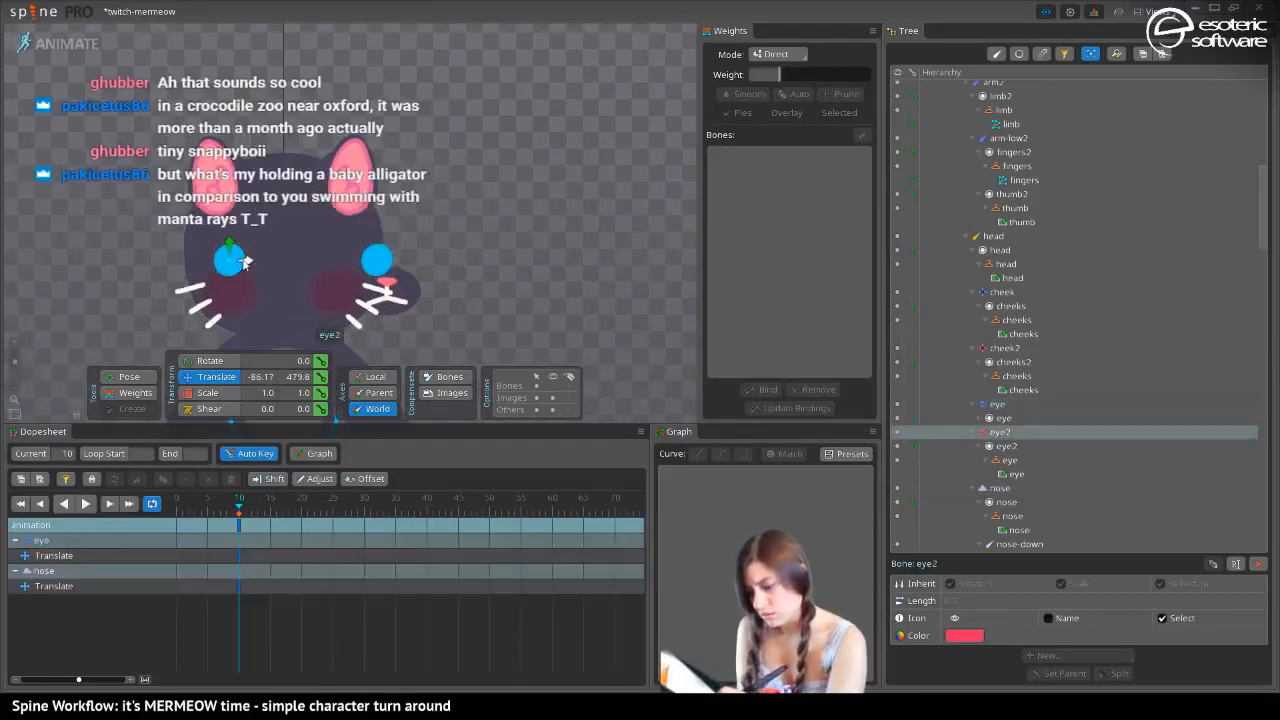
left_click_drag(243, 259, 310, 260)
At frame 10, translate the cheek2 and whiskers-base2 bones to the right to follow the turned face
left_click(247, 307)
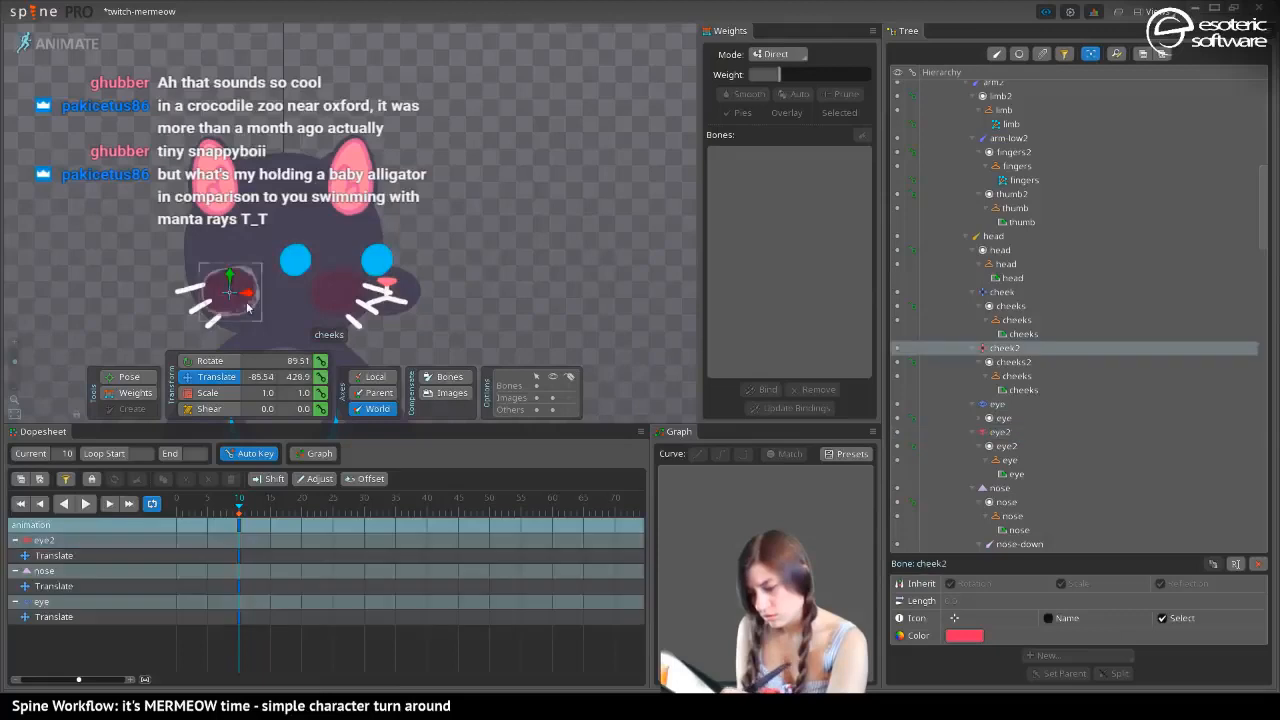
mouse_move(247, 307)
left_mouse_down()
mouse_move(279, 304)
mouse_move(243, 314)
mouse_move(255, 320)
left_mouse_up()
left_click(211, 303)
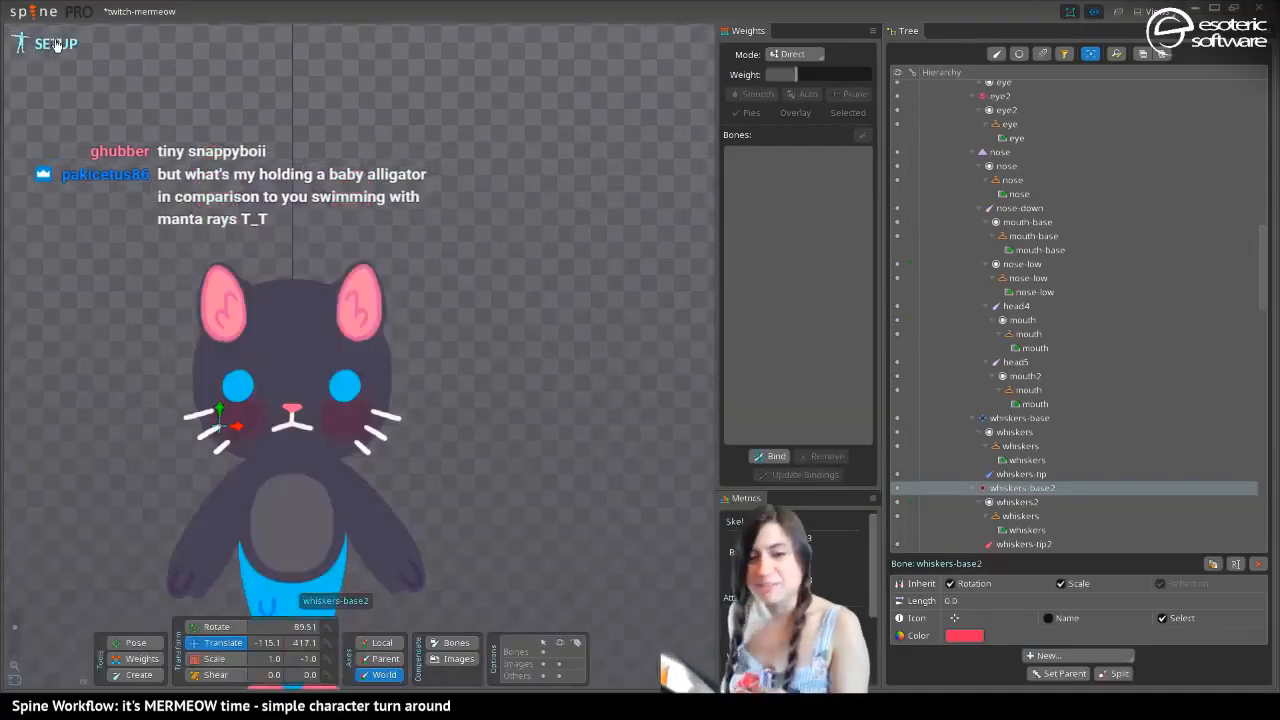
Switch the skeleton back to Setup mode
left_click(55, 44)
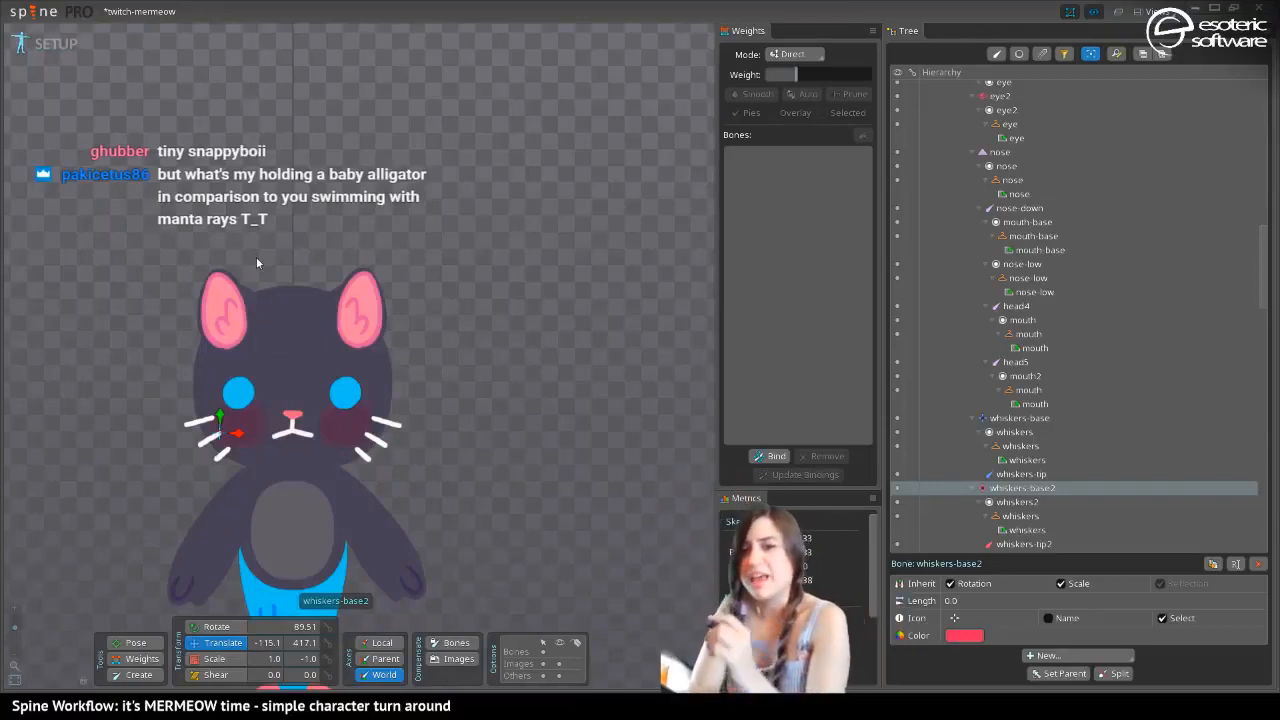
left_click_drag(231, 304, 328, 161)
mouse_move(280, 238)
left_mouse_down()
mouse_move(254, 101)
mouse_move(286, 225)
left_mouse_up()
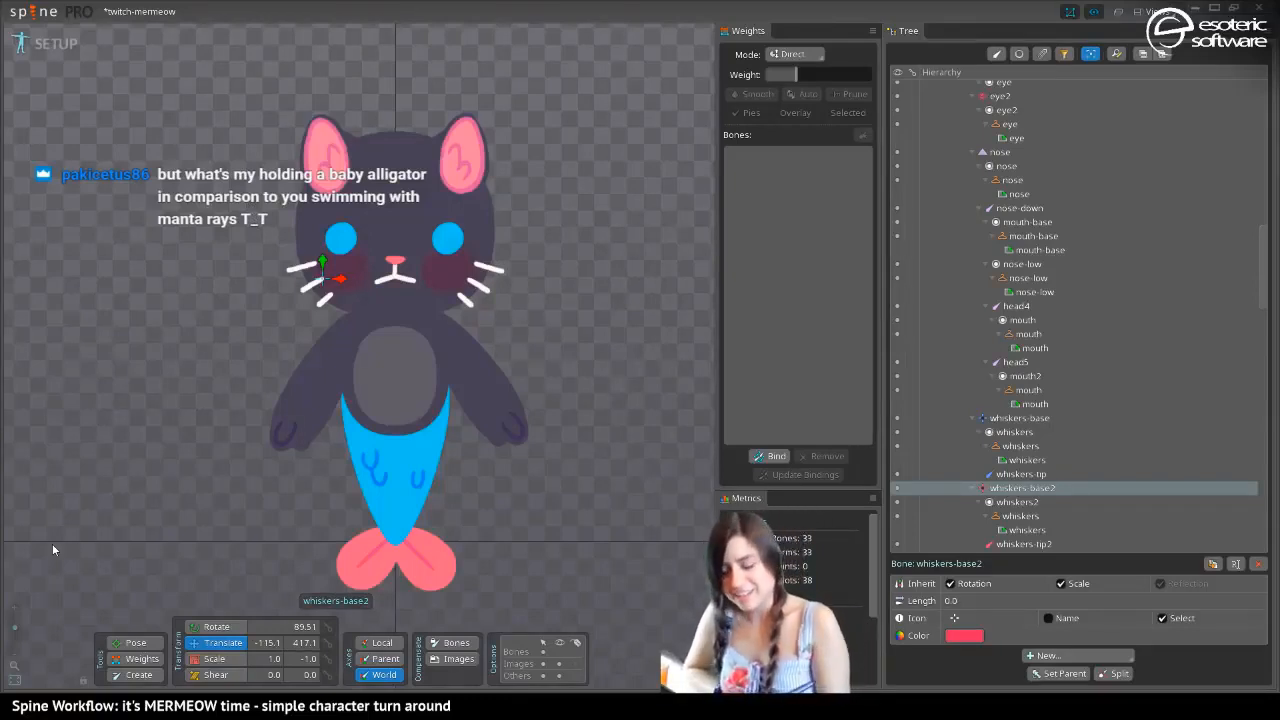
scroll(200, 230, "up", 3)
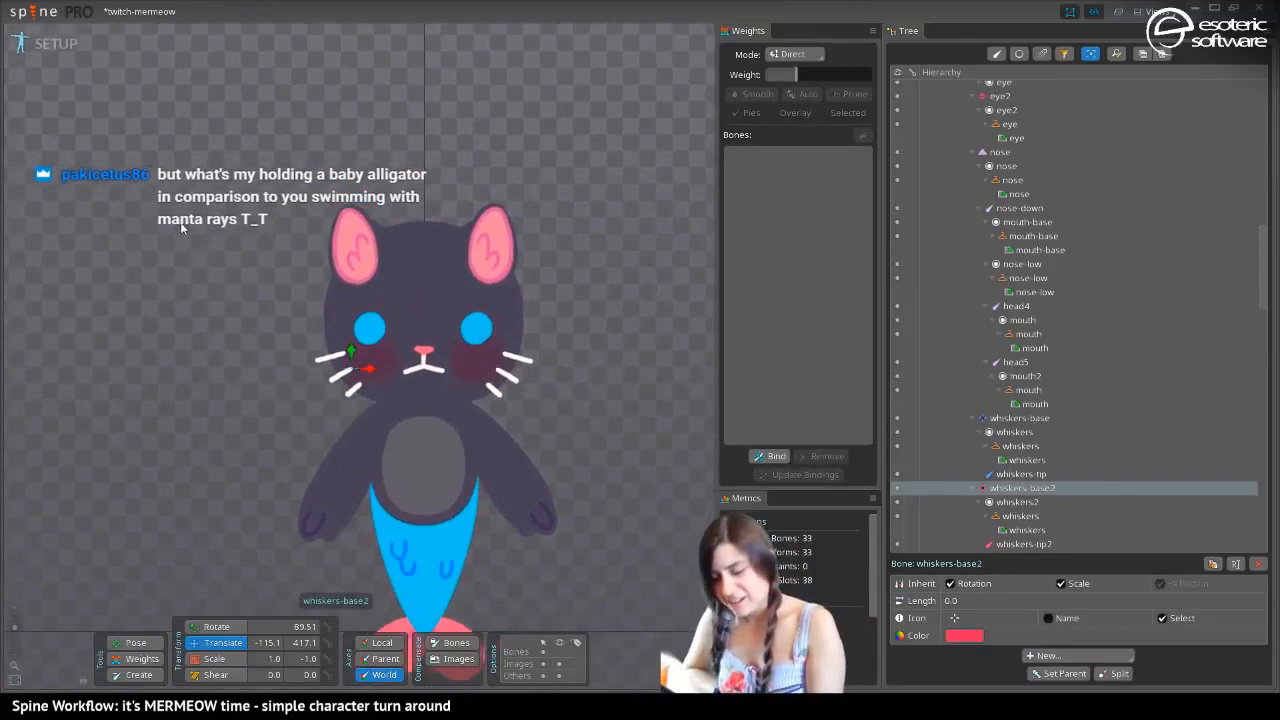
mouse_move(190, 235)
left_mouse_down()
mouse_move(206, 289)
mouse_move(198, 222)
left_mouse_up()
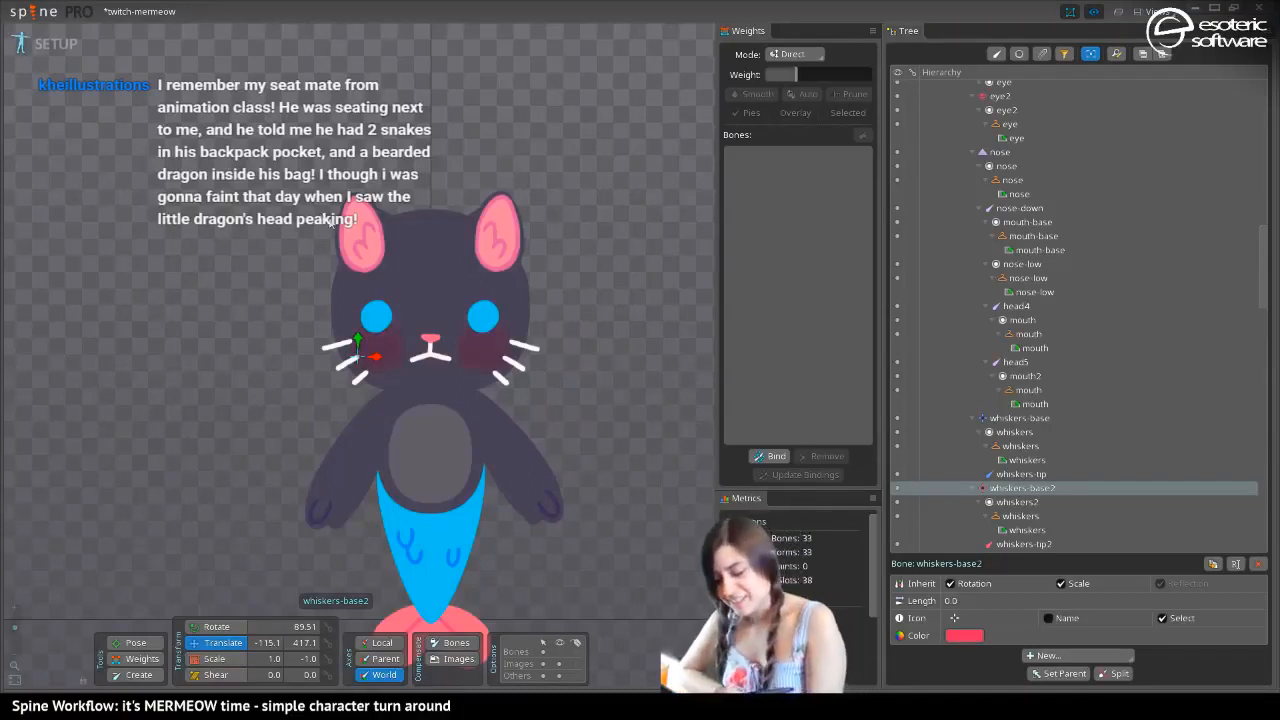
left_click_drag(293, 250, 309, 181)
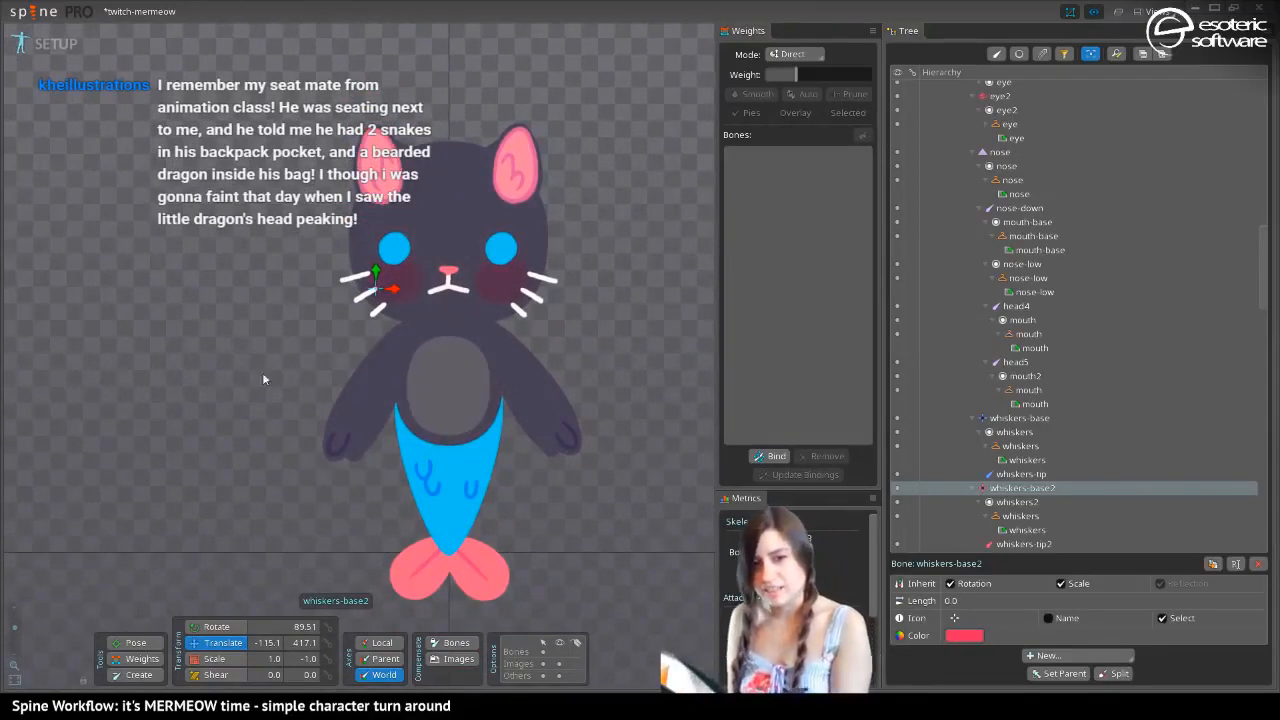
left_click_drag(312, 444, 348, 511)
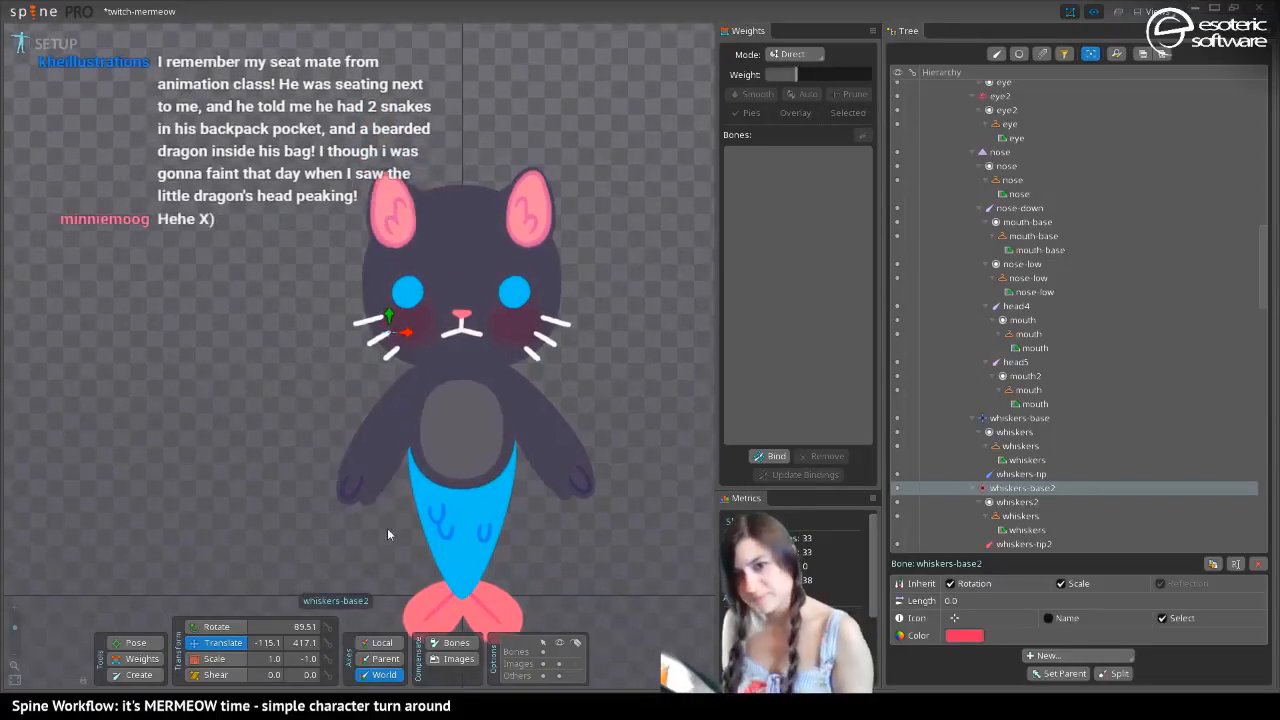
left_click_drag(303, 208, 293, 196)
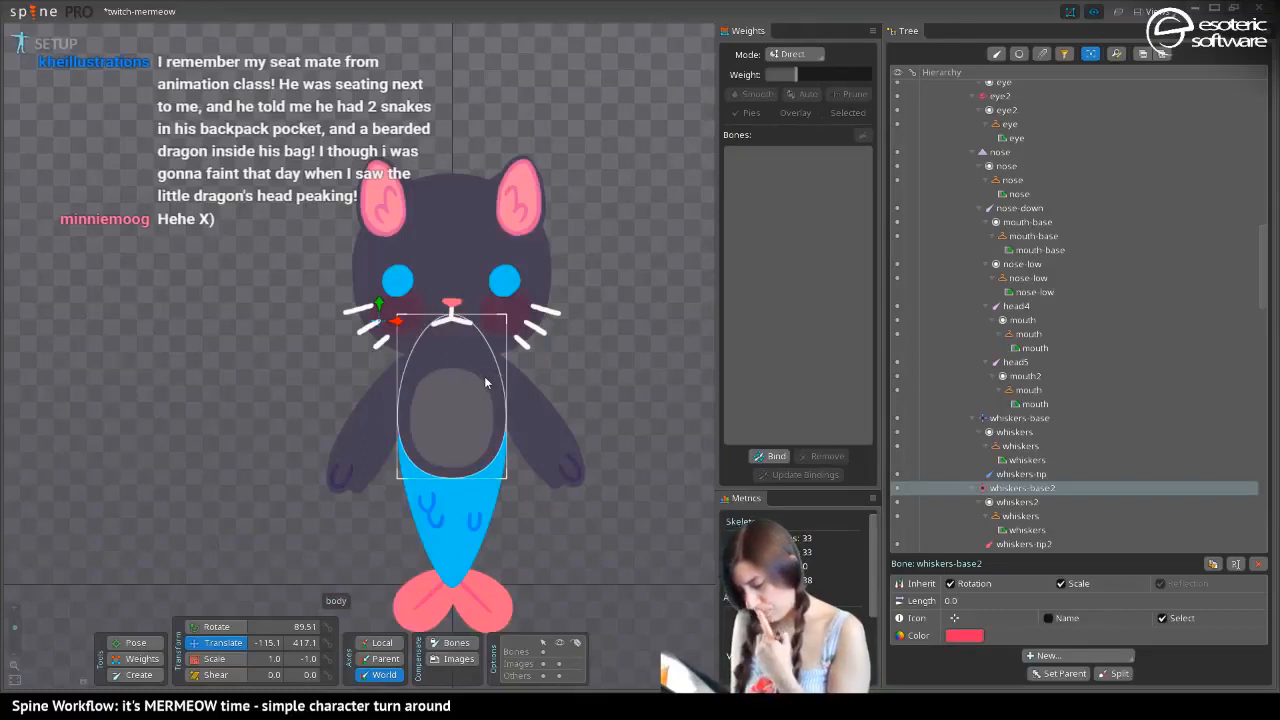
Duplicate the tummy-color attachment and translate the copy to the right side of the body, to about X 67
left_click(455, 420)
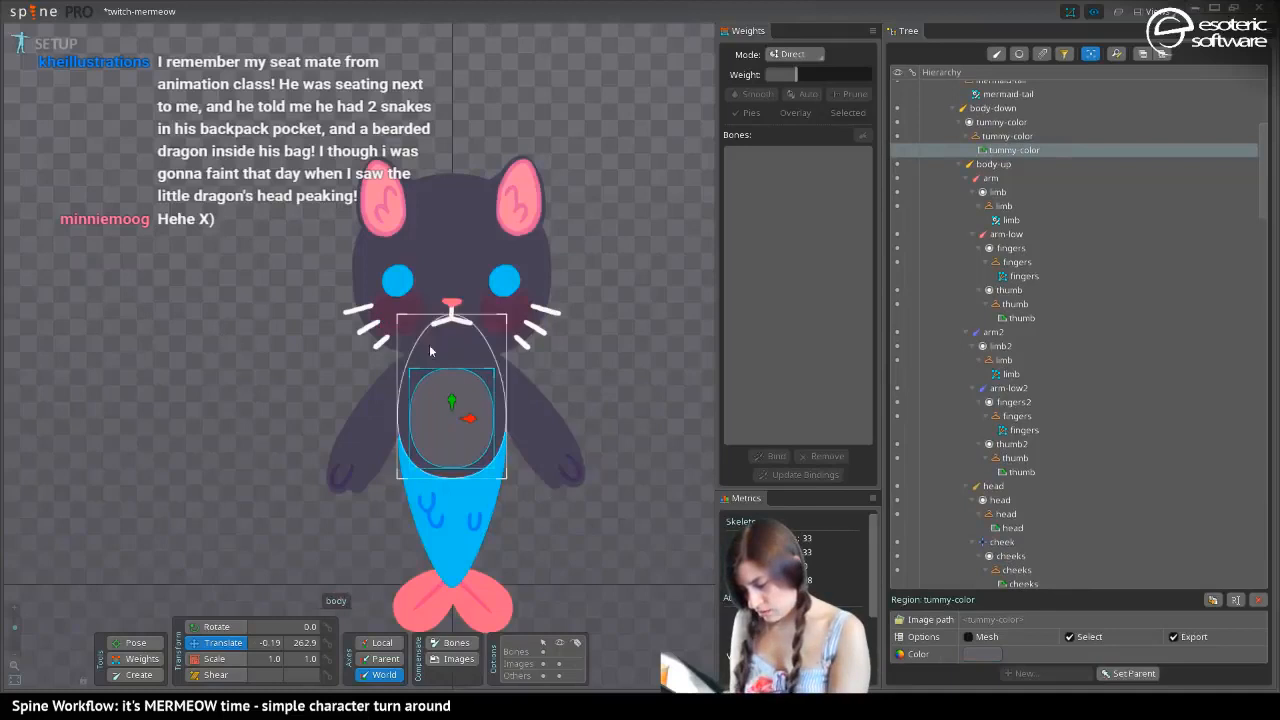
left_click(1214, 597)
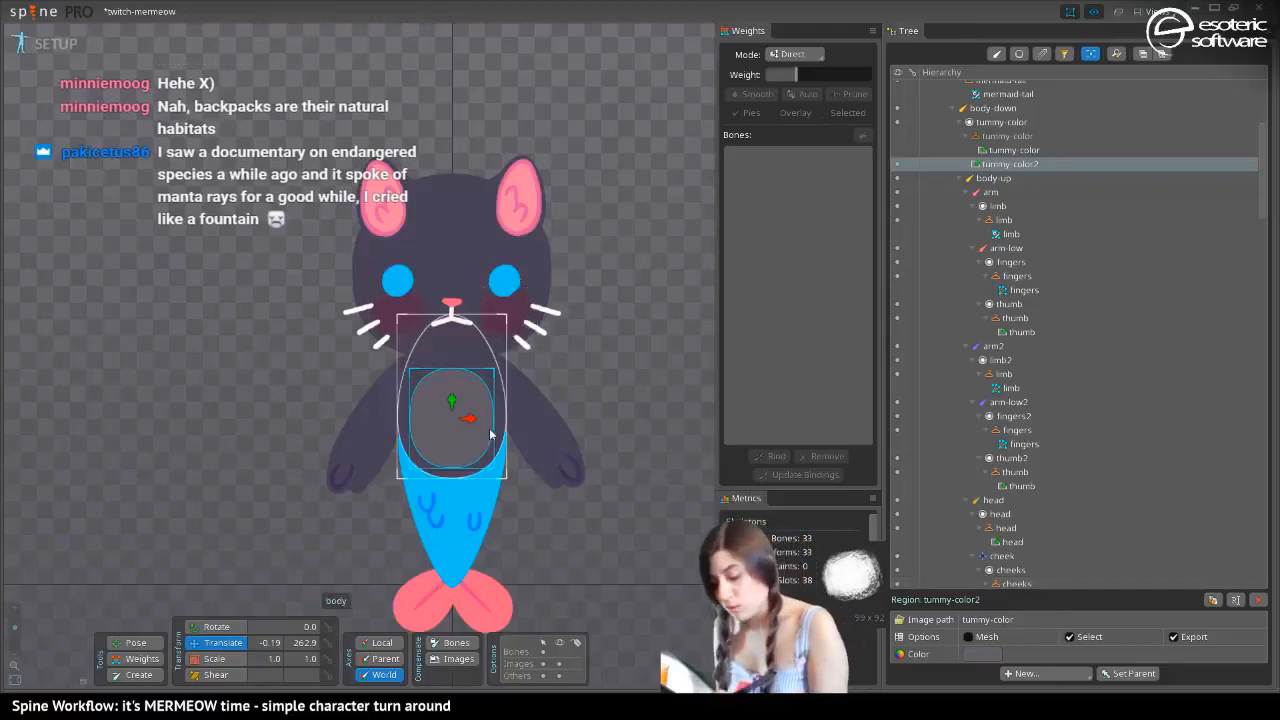
left_click_drag(473, 421, 509, 443)
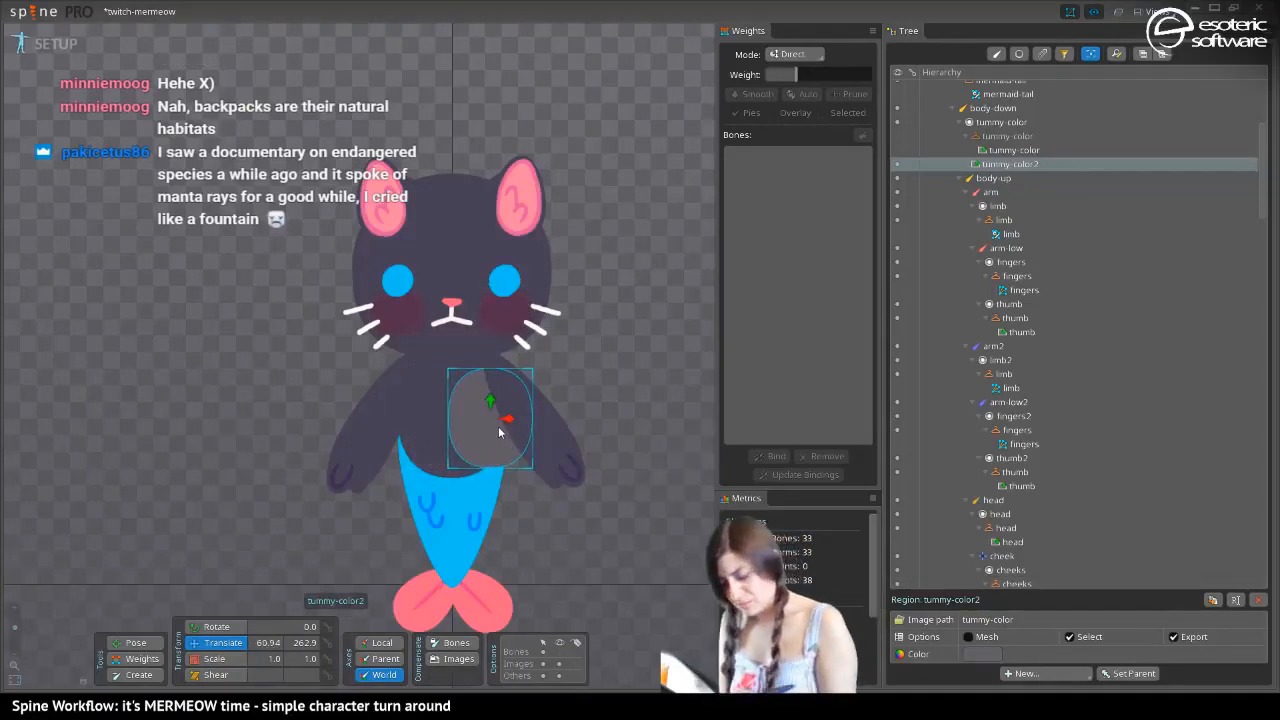
left_click_drag(507, 420, 511, 420)
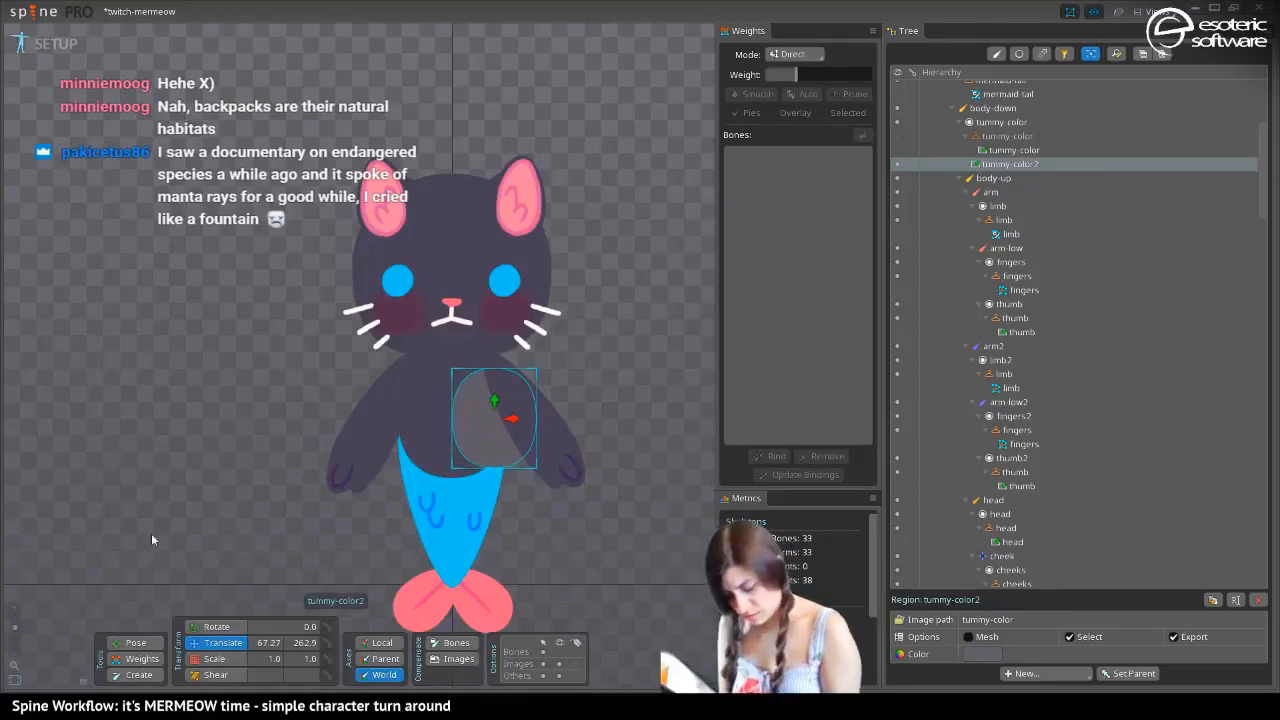
Convert the tummy copy to a mesh and pull its four corner vertices inward to form a narrow side-view tummy
left_click_drag(170, 556, 86, 515)
left_click_drag(17, 629, 21, 622)
left_click_drag(210, 403, 141, 295)
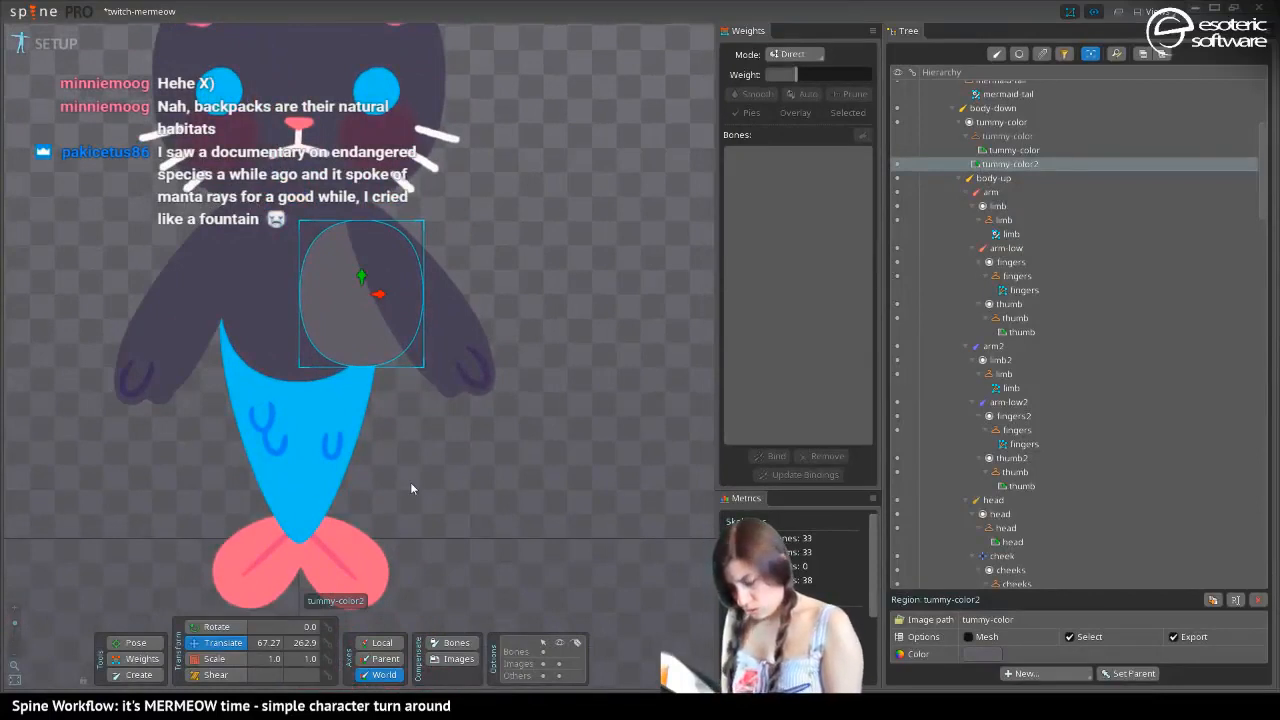
left_click(977, 636)
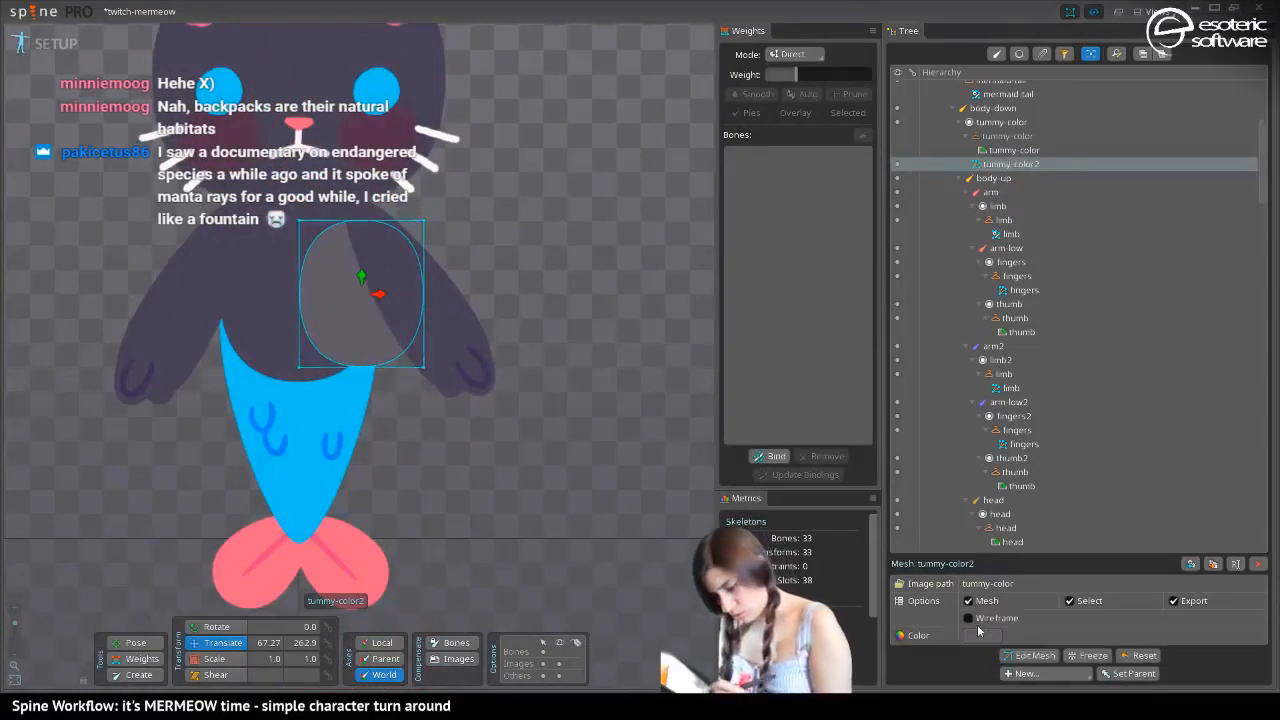
left_click_drag(418, 368, 367, 371)
left_click_drag(423, 221, 377, 232)
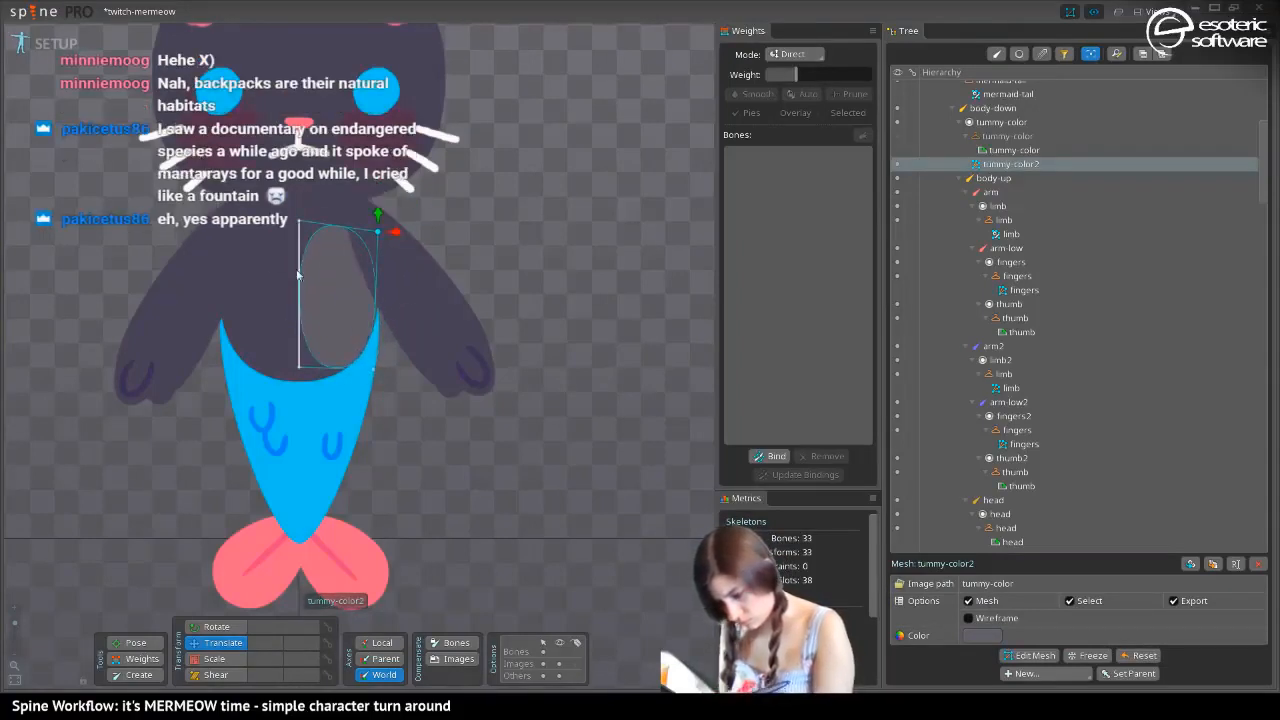
left_click(301, 222)
left_click_drag(301, 222, 325, 222)
left_click_drag(300, 369, 326, 371)
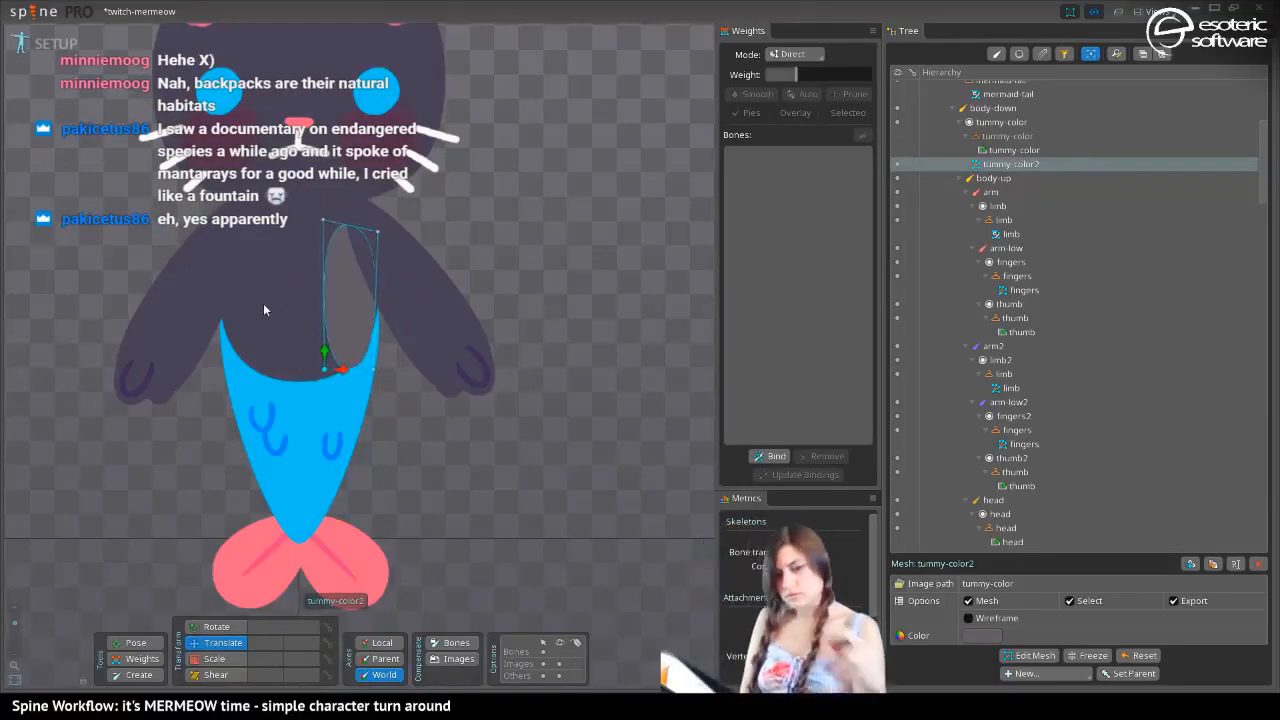
Undo the tummy copy's vertex edits, mesh conversion, translation and duplication
key("ctrl+z")
key("ctrl+z")
key("ctrl+z")
key("ctrl+z")
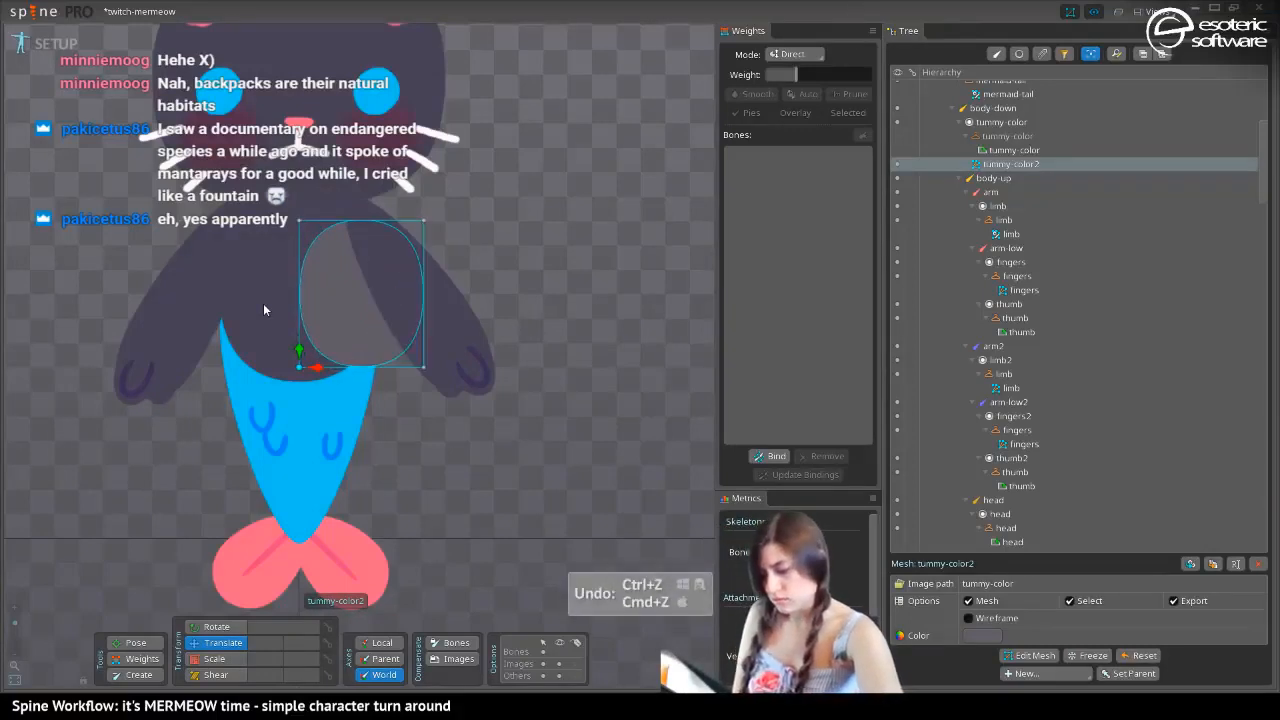
key("ctrl+z")
key("ctrl+z")
key("ctrl+z")
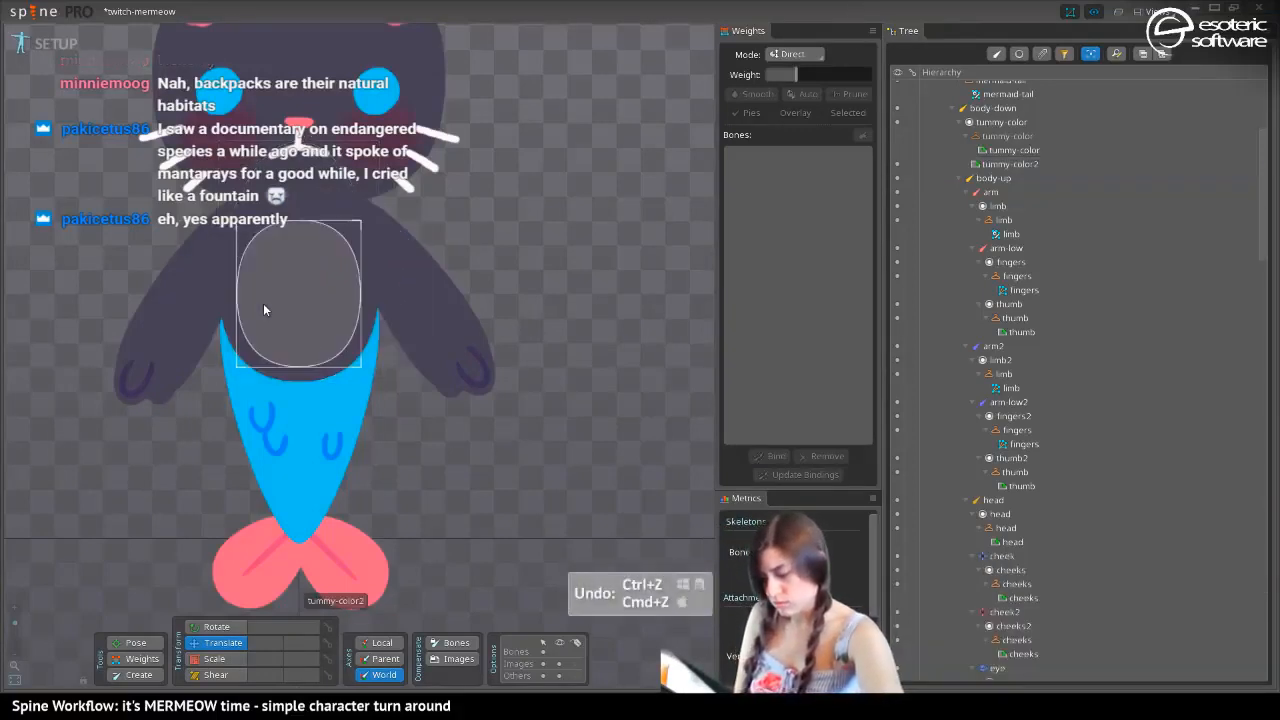
key("ctrl+z")
key("ctrl+z")
key("ctrl+z")
key("ctrl+z")
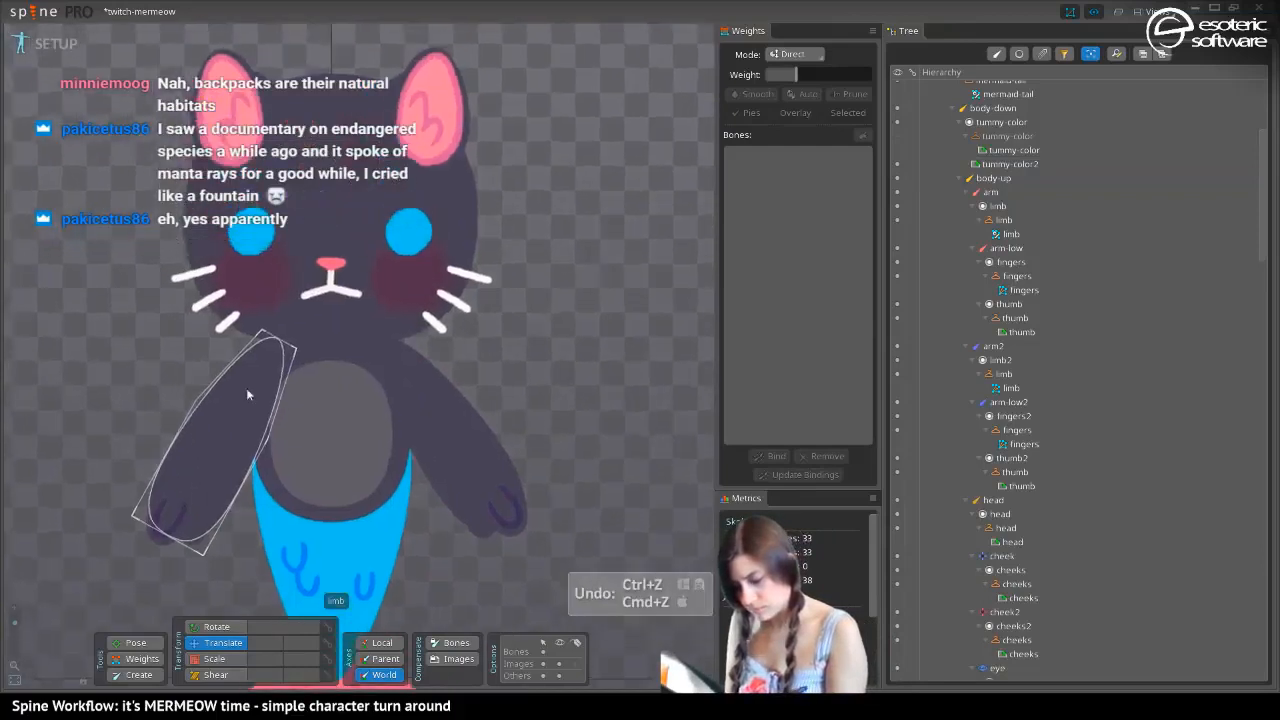
left_click(311, 437)
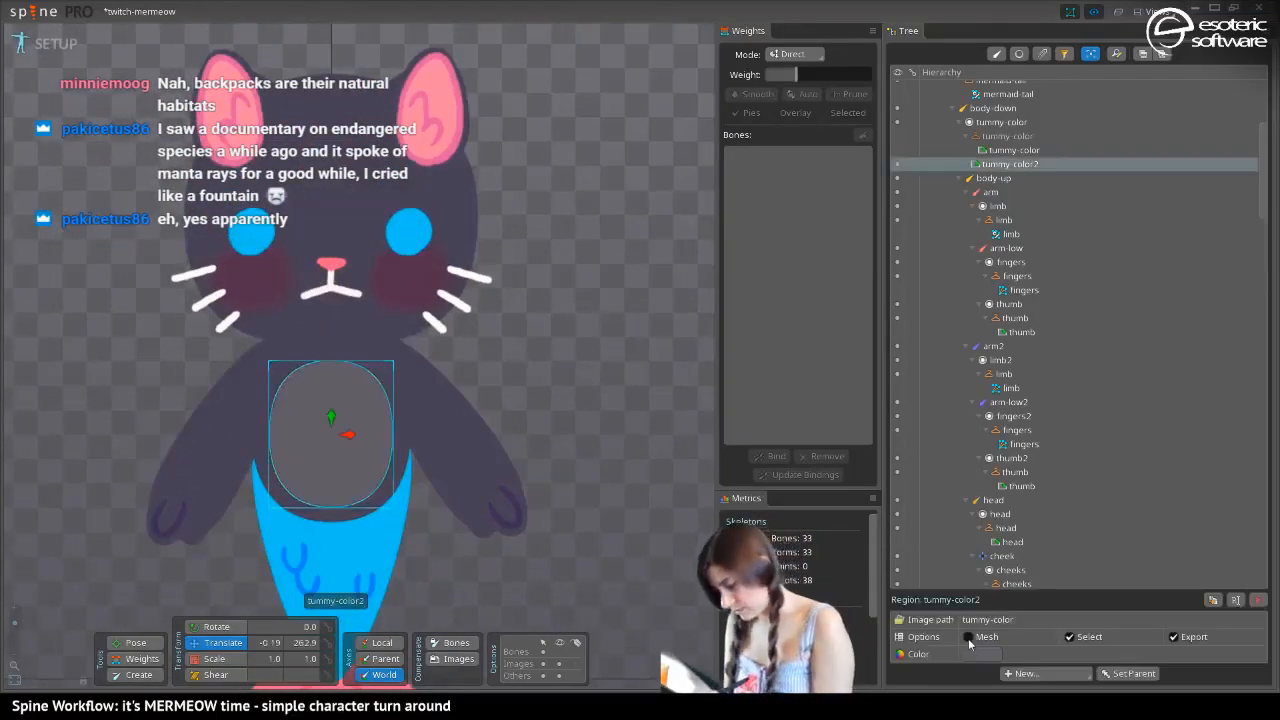
key("ctrl+z")
key("ctrl+z")
key("ctrl+z")
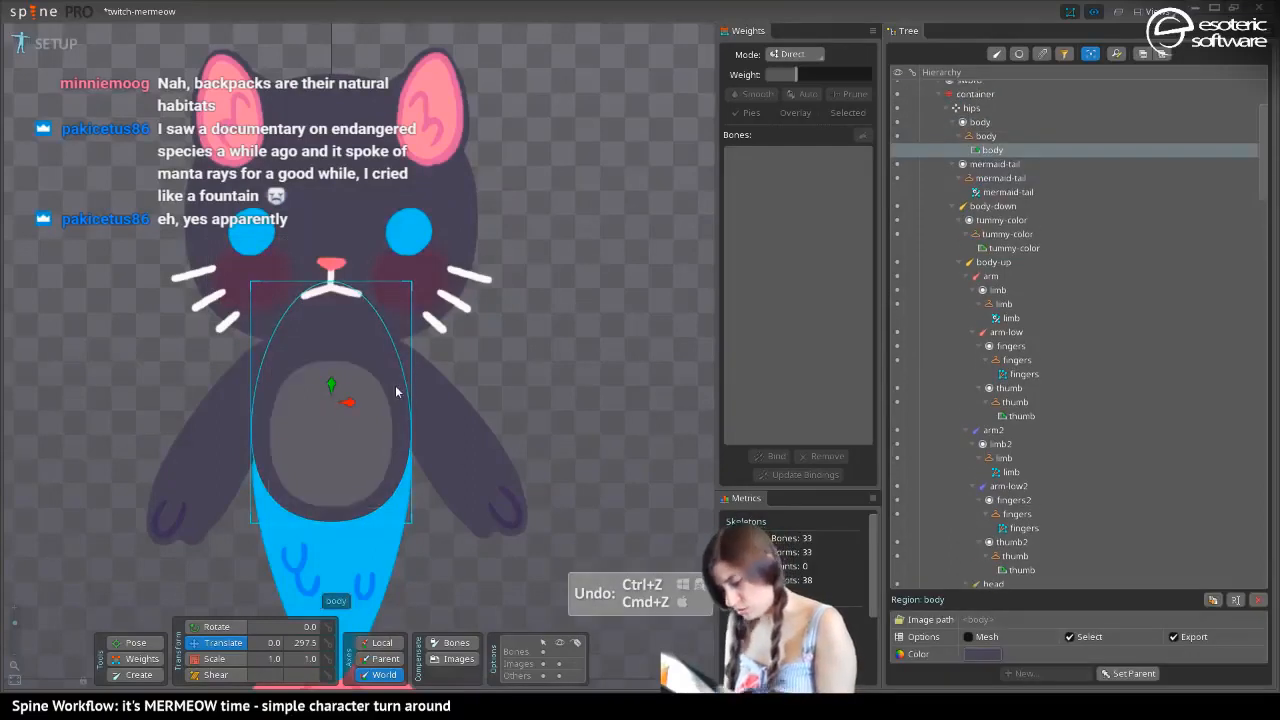
Convert the body attachment to a mesh and draw a new six-vertex hull around the egg-shaped image
left_click(968, 637)
left_click(1035, 655)
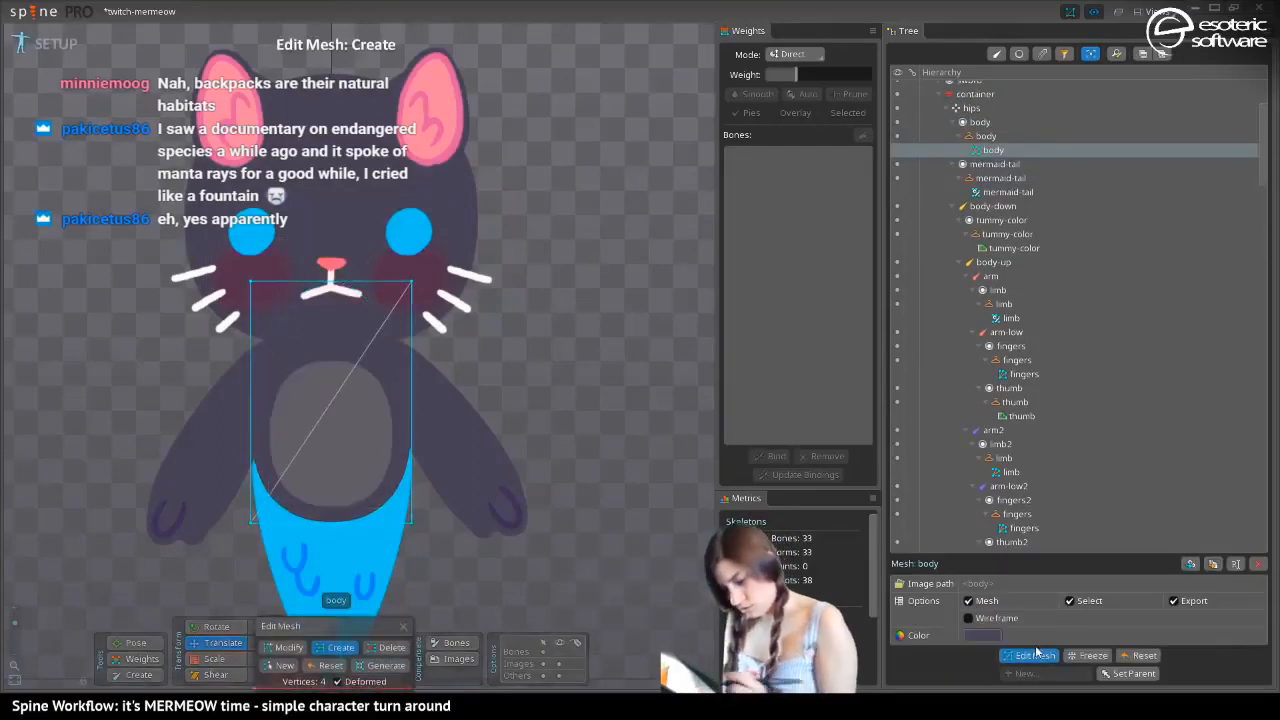
left_click(279, 655)
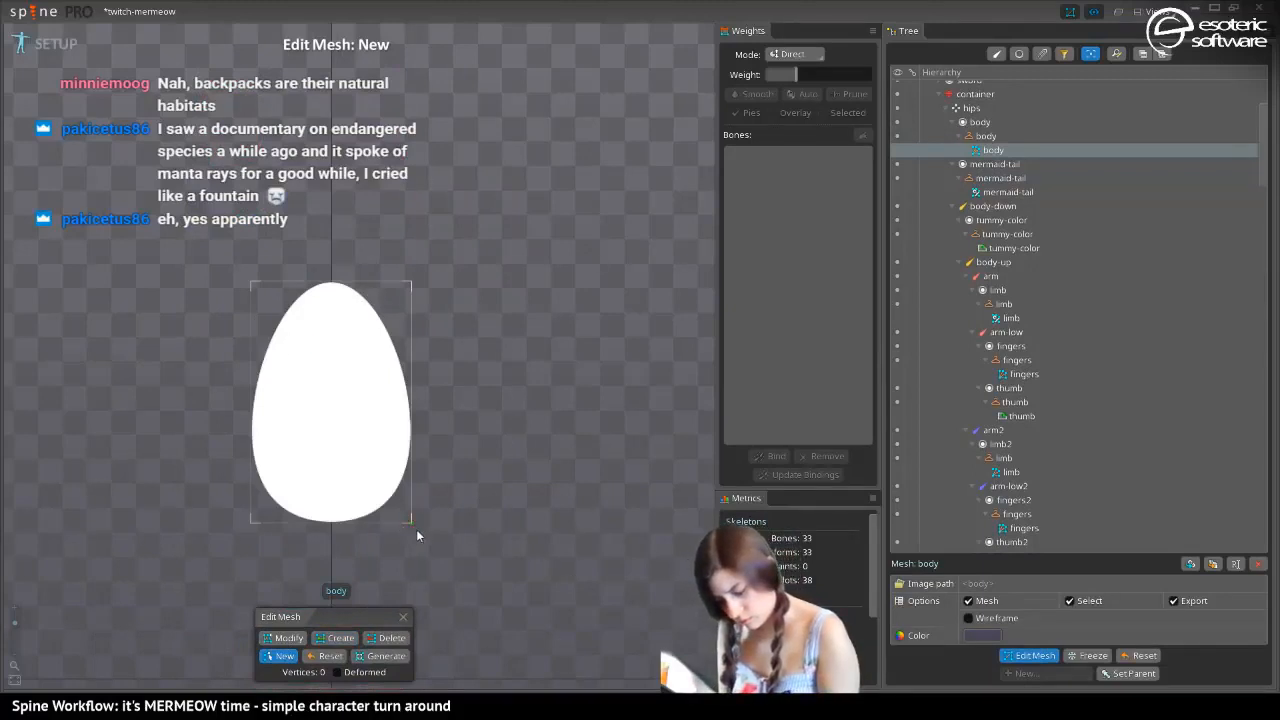
left_click(410, 521)
left_click(250, 521)
left_click(251, 395)
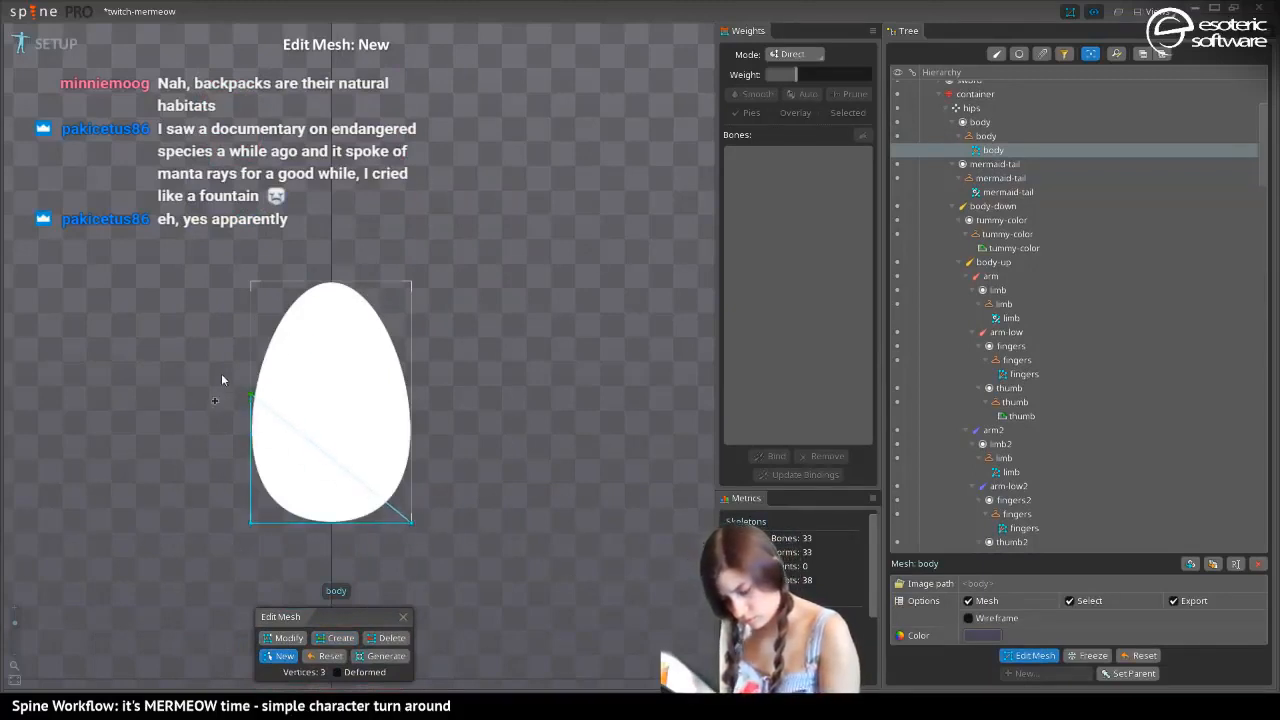
left_click(285, 282)
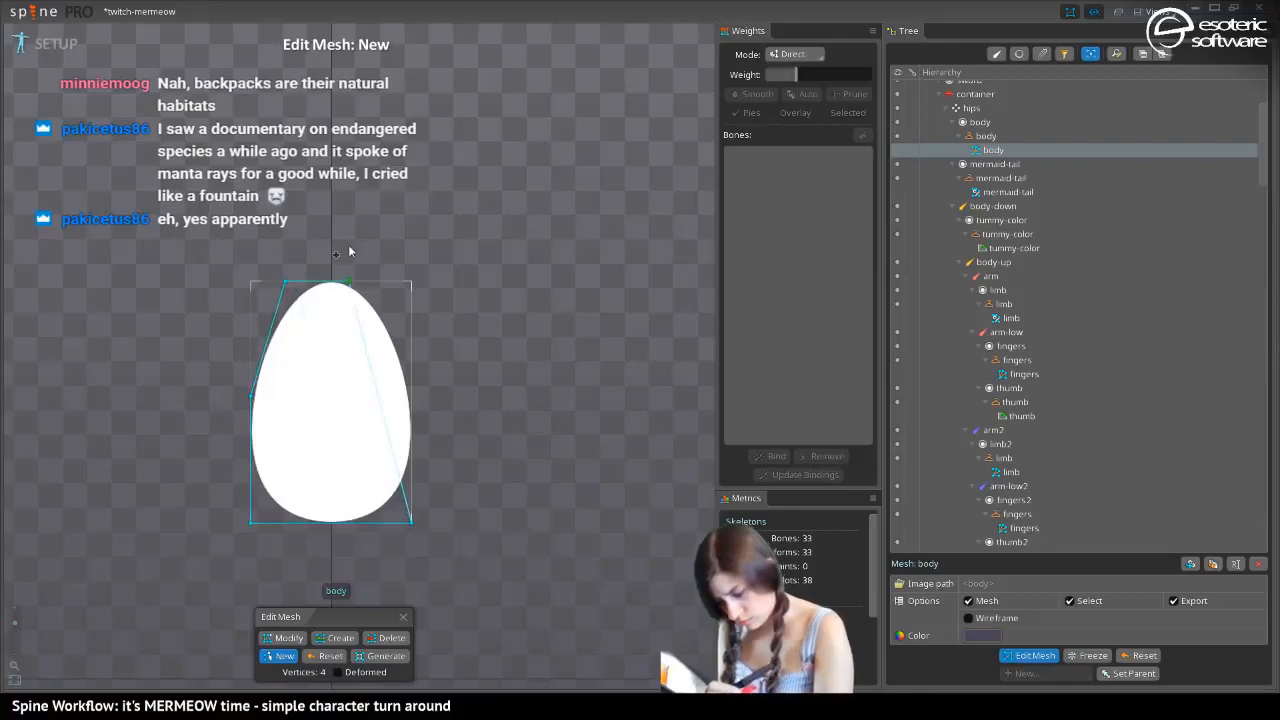
left_click(376, 256)
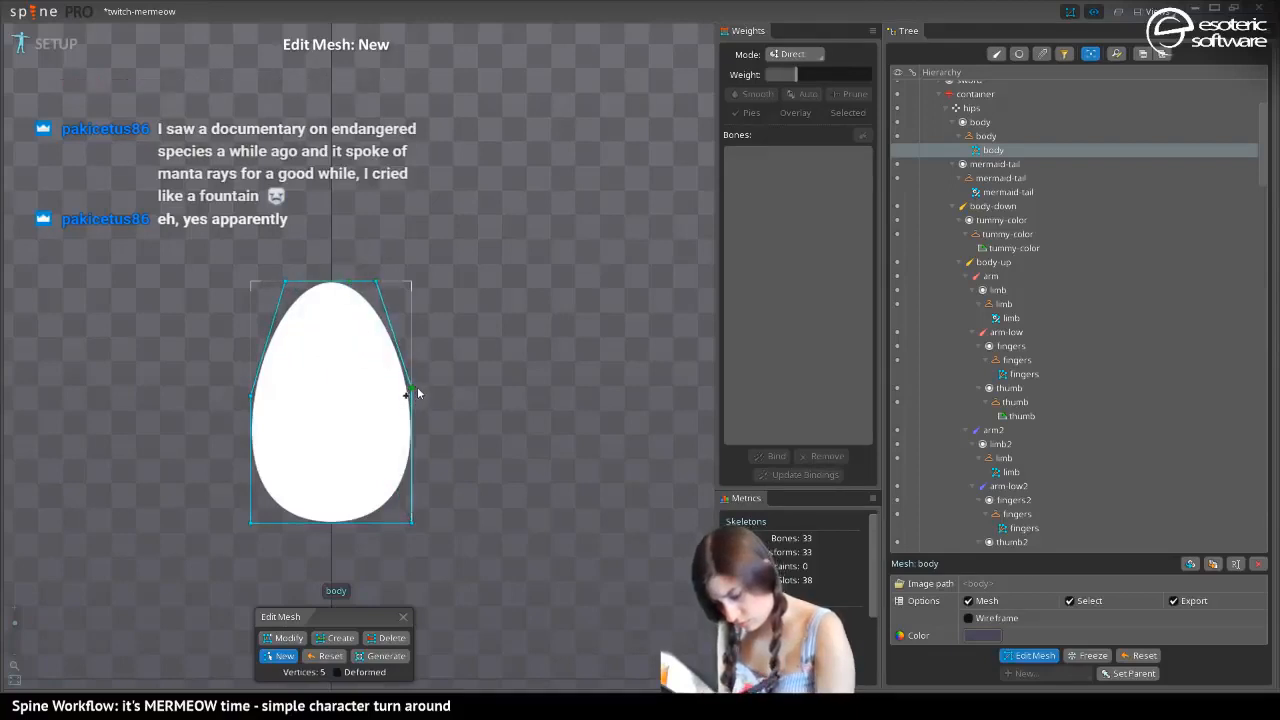
left_click(410, 389)
left_click(412, 518)
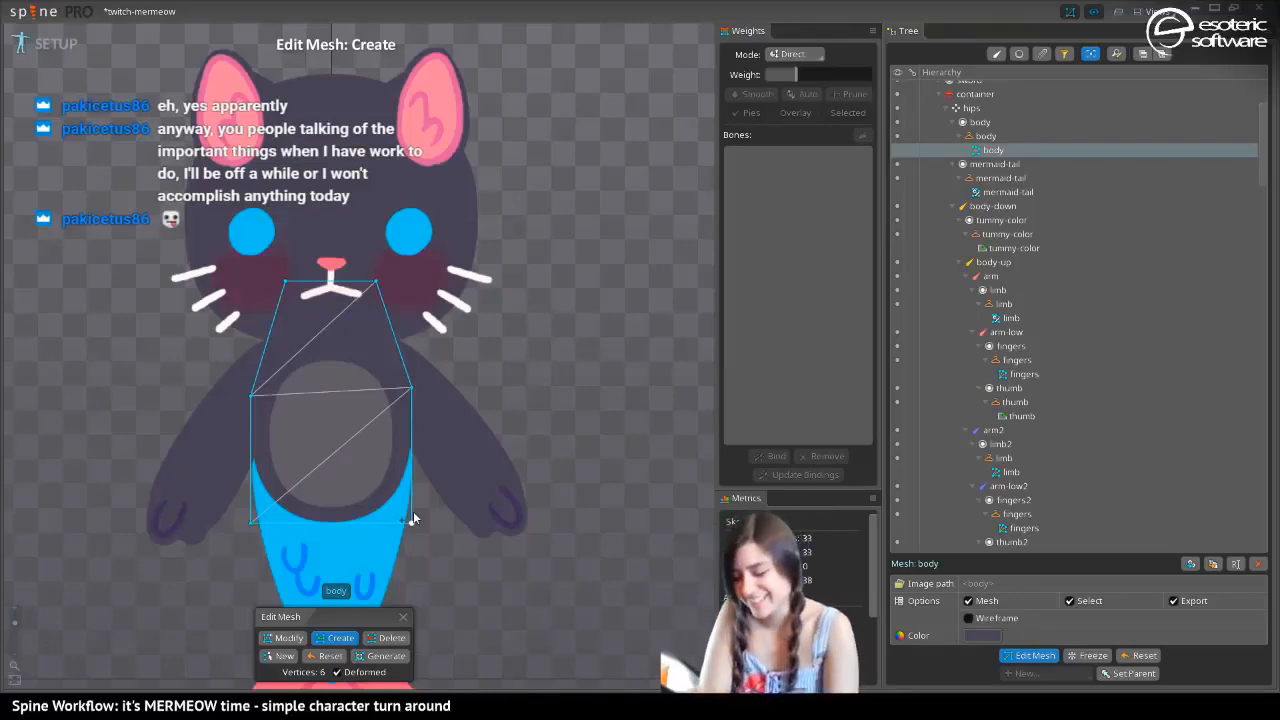
Add two horizontal edges across the body mesh, one at the shoulders and one across the lower tummy, and finish mesh editing
left_click(395, 338)
left_click(268, 341)
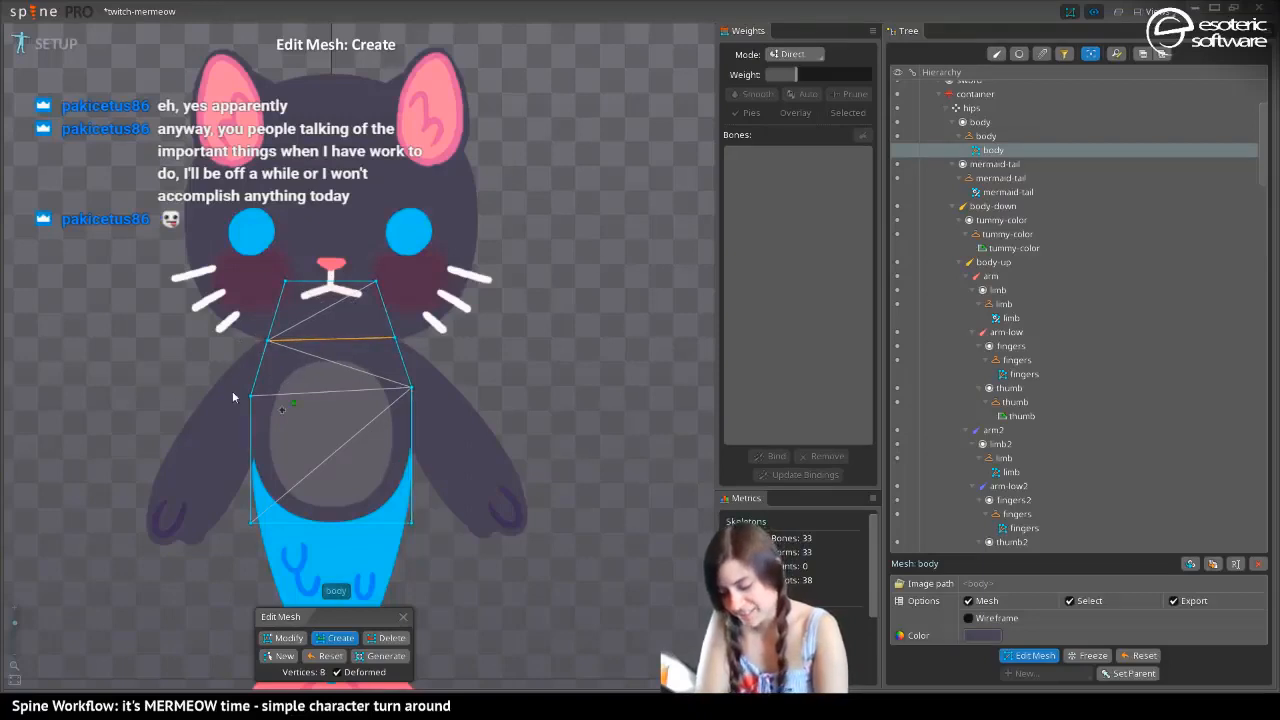
left_click(410, 451)
left_click(251, 458)
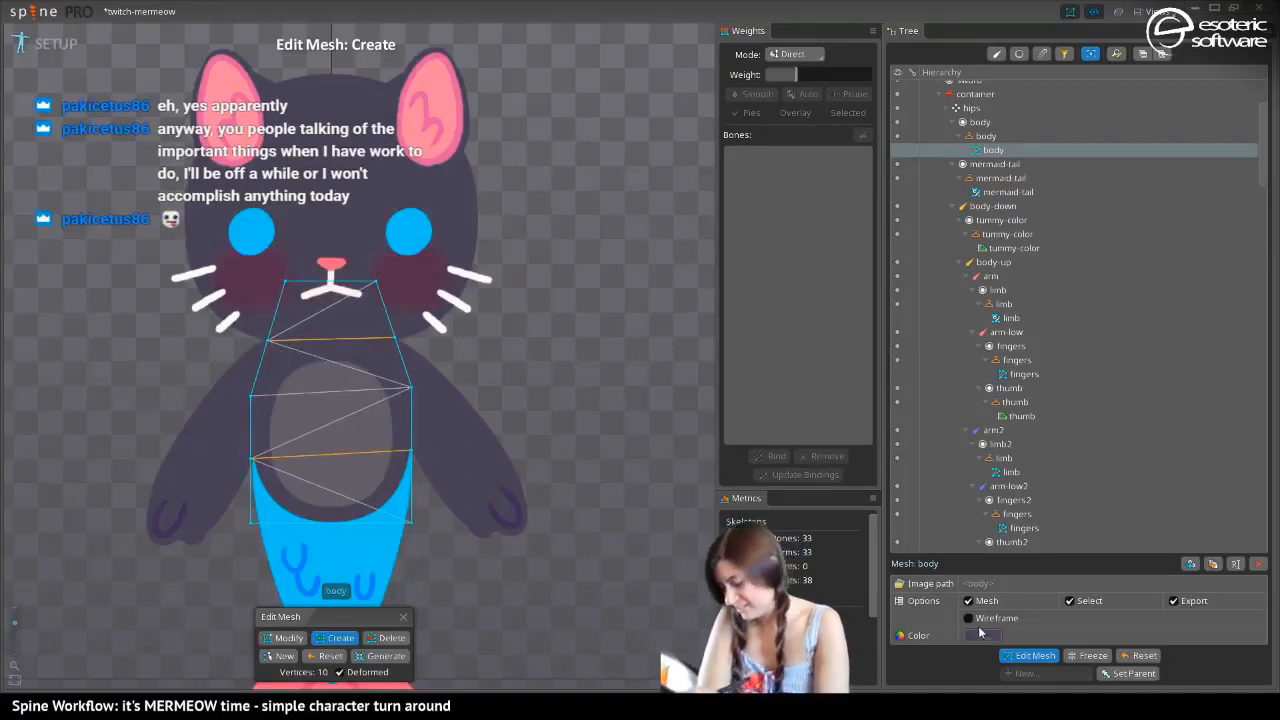
left_click(1032, 655)
Bind the body mesh to the hips, body-down and body-up bones
left_click(770, 456)
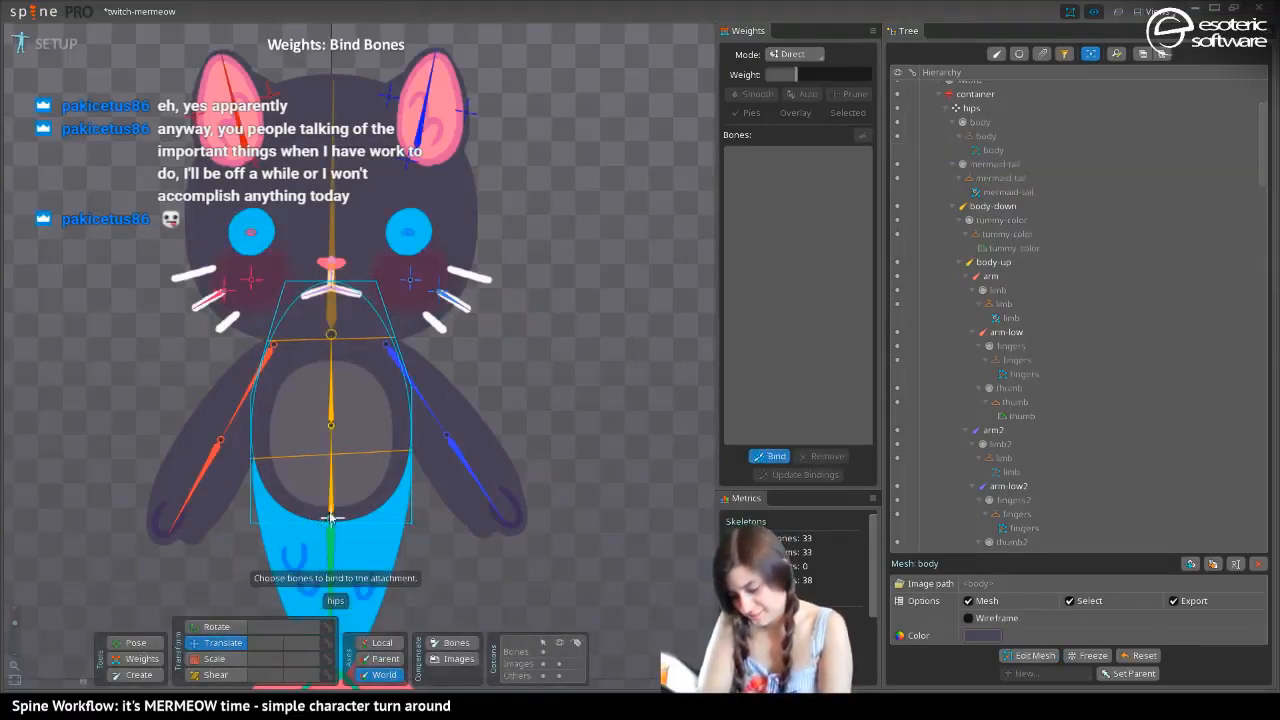
left_click(330, 520)
left_click(330, 470)
left_click(316, 380)
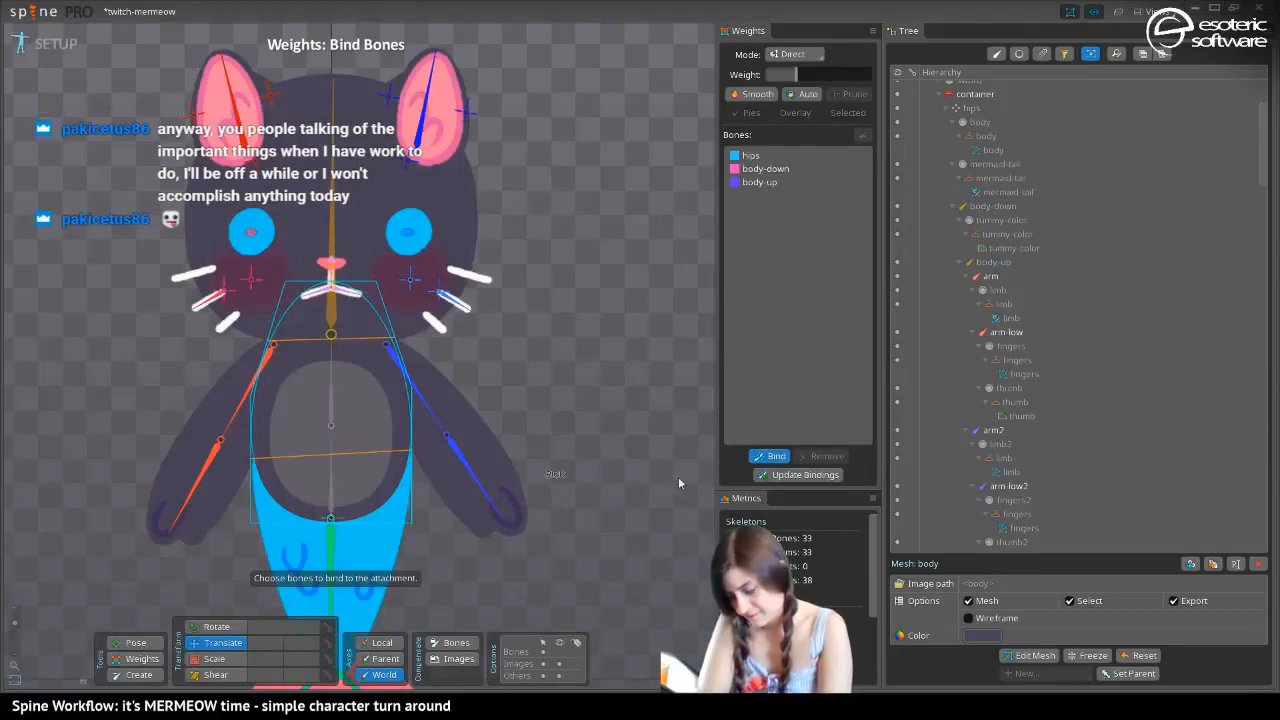
left_click(770, 456)
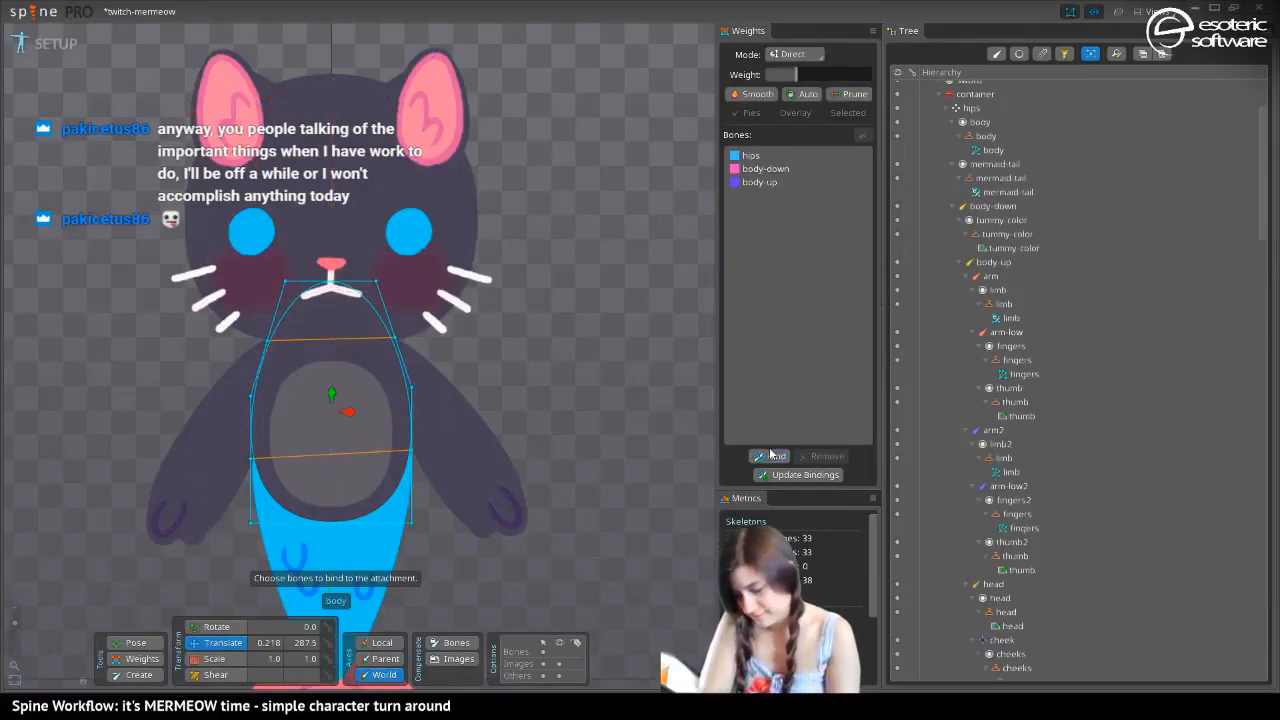
Rotate the body-up bone toward one side in Animate mode to test how the bound body mesh bends
left_click(50, 43)
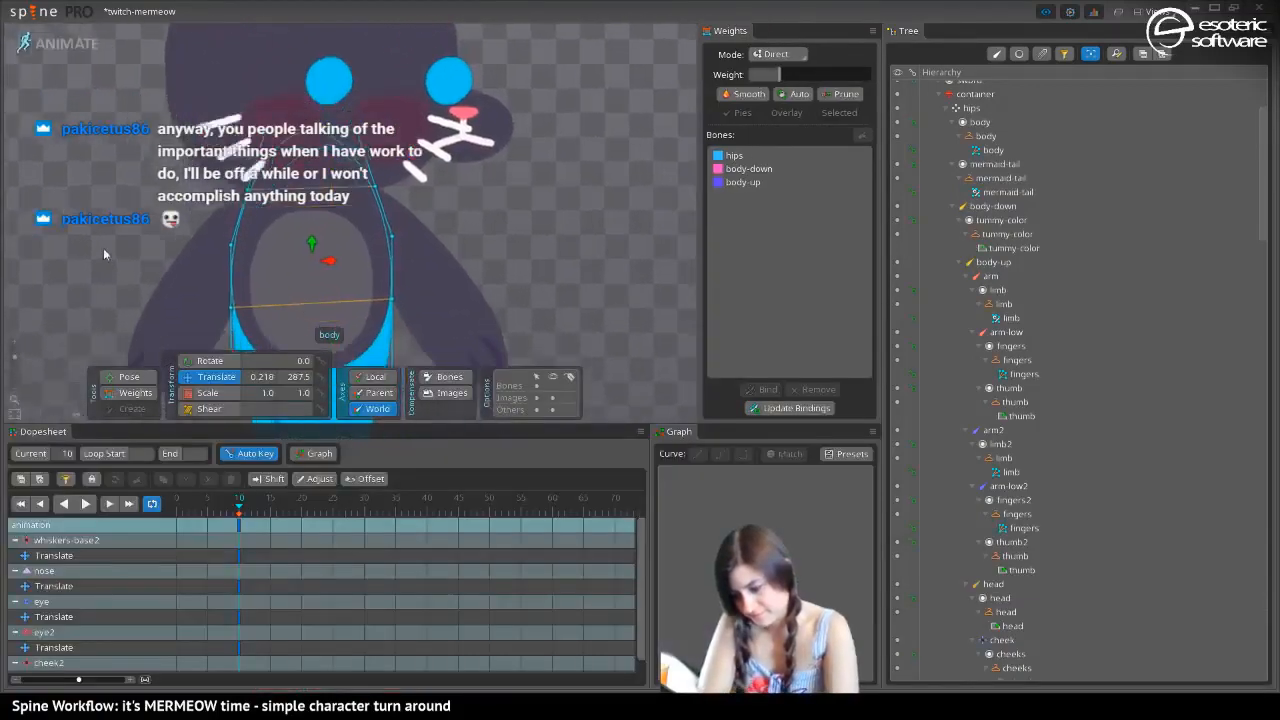
left_click(129, 377)
left_click(279, 162)
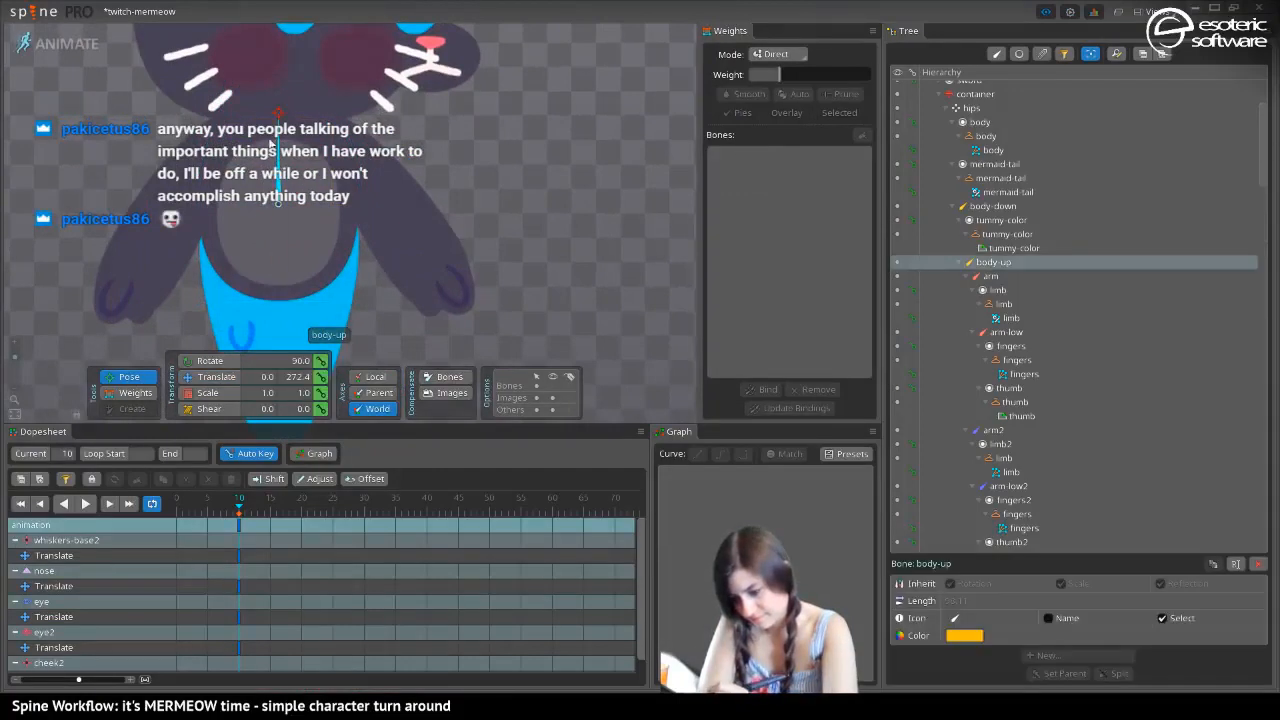
left_click_drag(276, 144, 150, 94)
Examine the body mesh's vertex weights in the bent pose
left_click(132, 393)
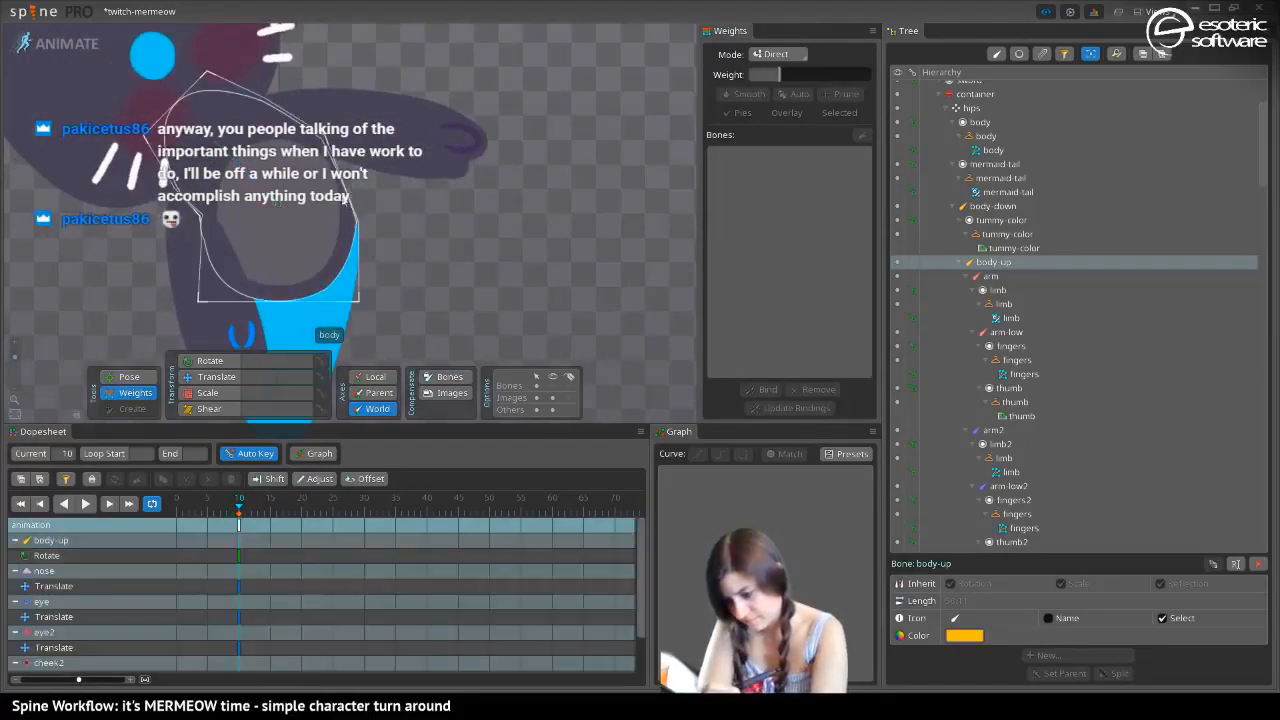
left_click(336, 187)
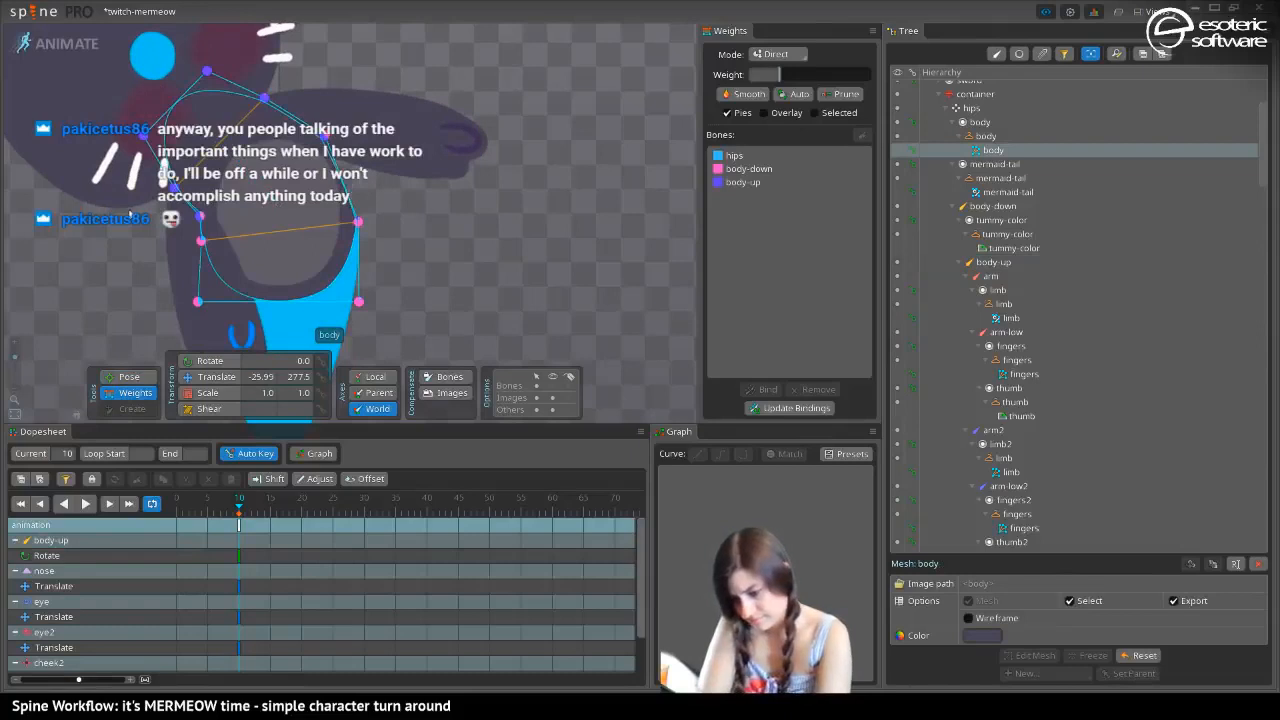
left_click_drag(129, 211, 238, 263)
left_click_drag(128, 266, 234, 306)
mouse_move(186, 267)
left_mouse_down()
mouse_move(54, 252)
mouse_move(193, 267)
left_mouse_up()
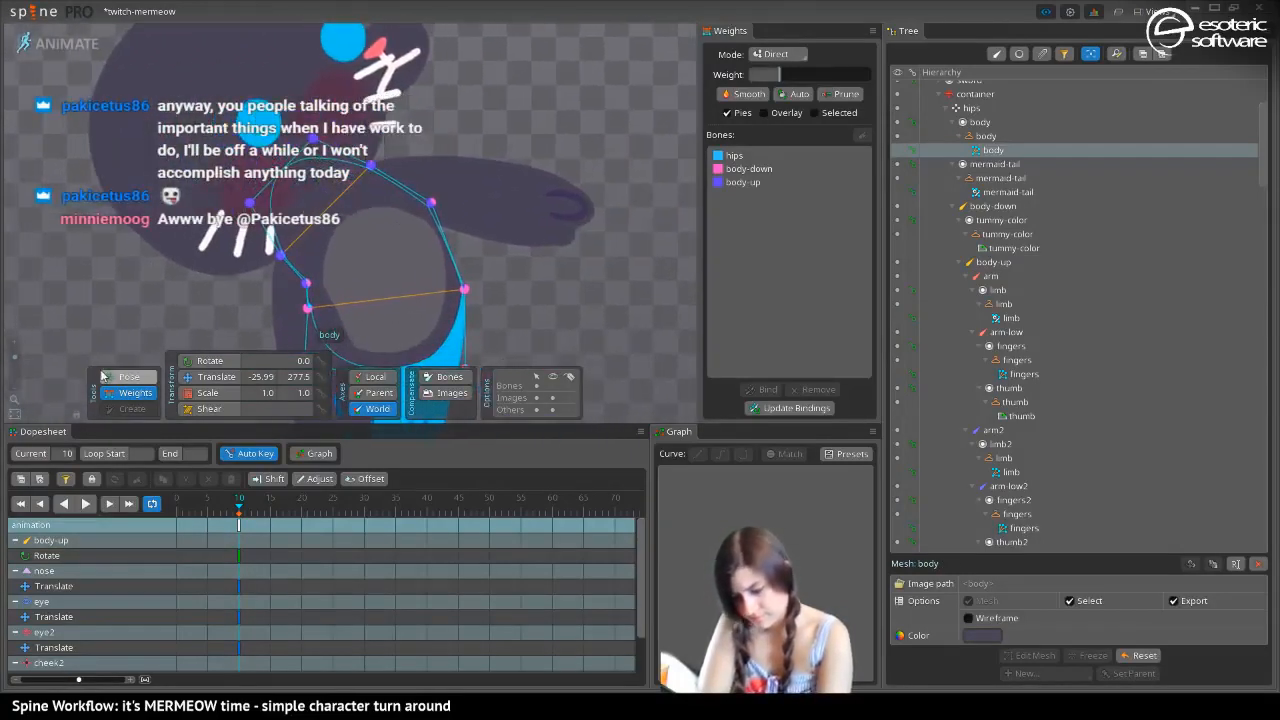
Rotate the body-up bone back toward upright, and undo the test poses until the rig is in Setup mode
left_click(130, 377)
left_click_drag(324, 206, 340, 118)
key("ctrl+z")
key("ctrl+z")
key("ctrl+z")
key("ctrl+z")
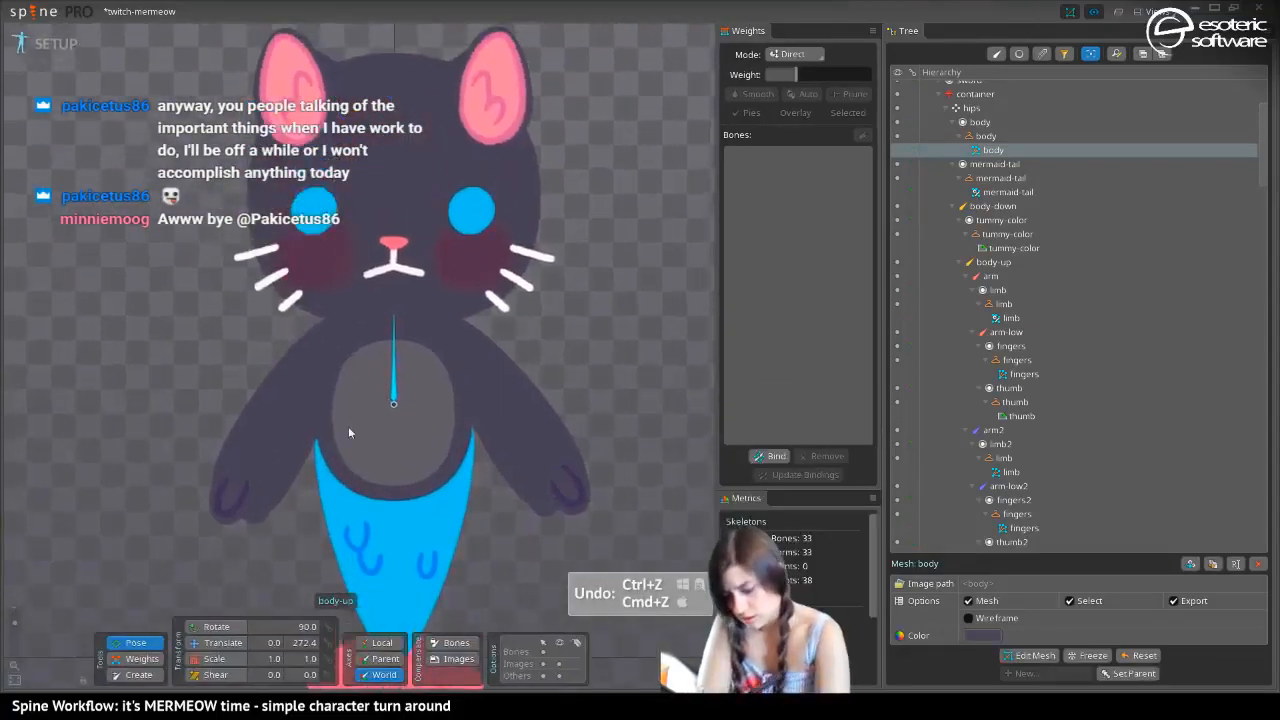
Convert the tummy-color attachment to a mesh and open it for mesh editing
key("v")
left_click(352, 440)
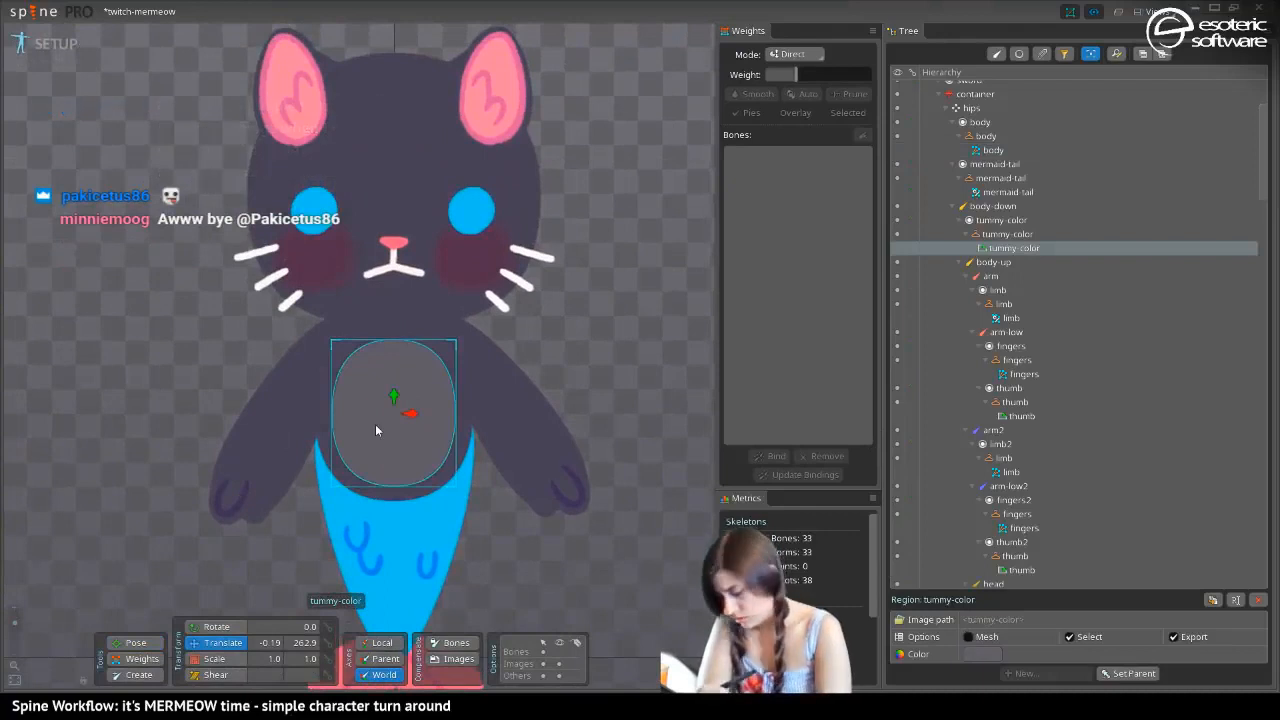
left_click(981, 653)
left_click(835, 414)
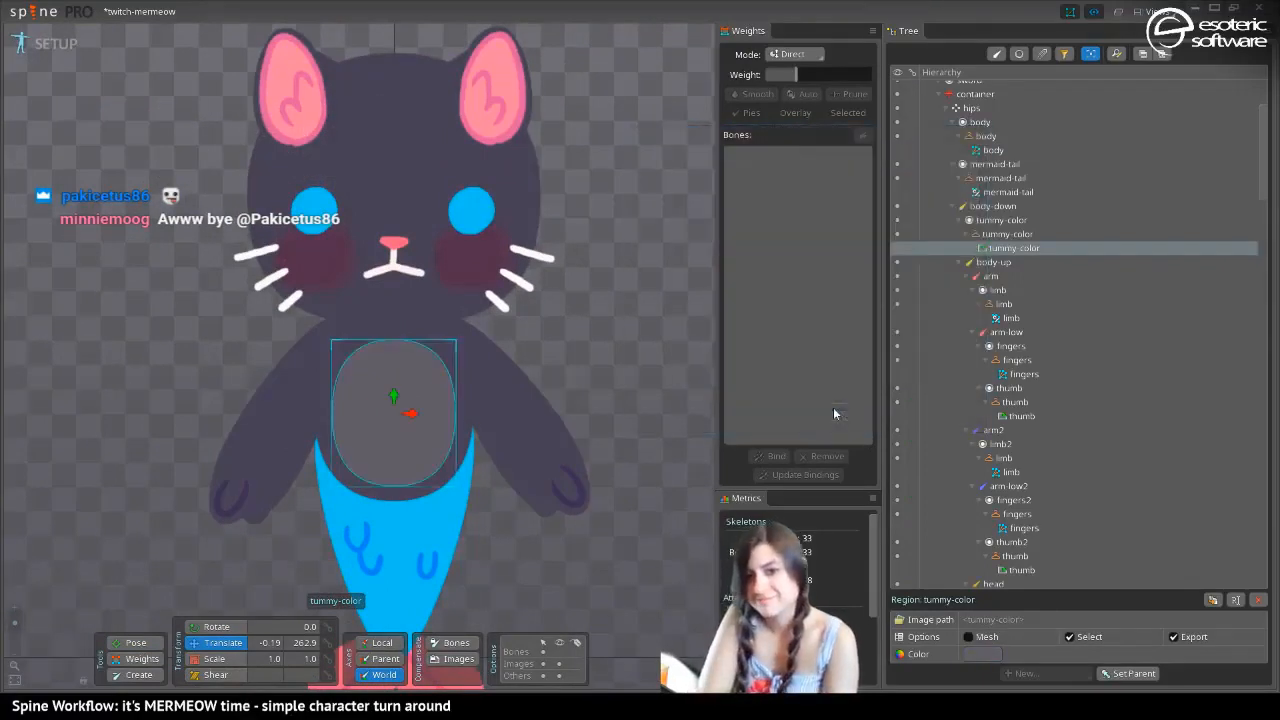
left_click(969, 637)
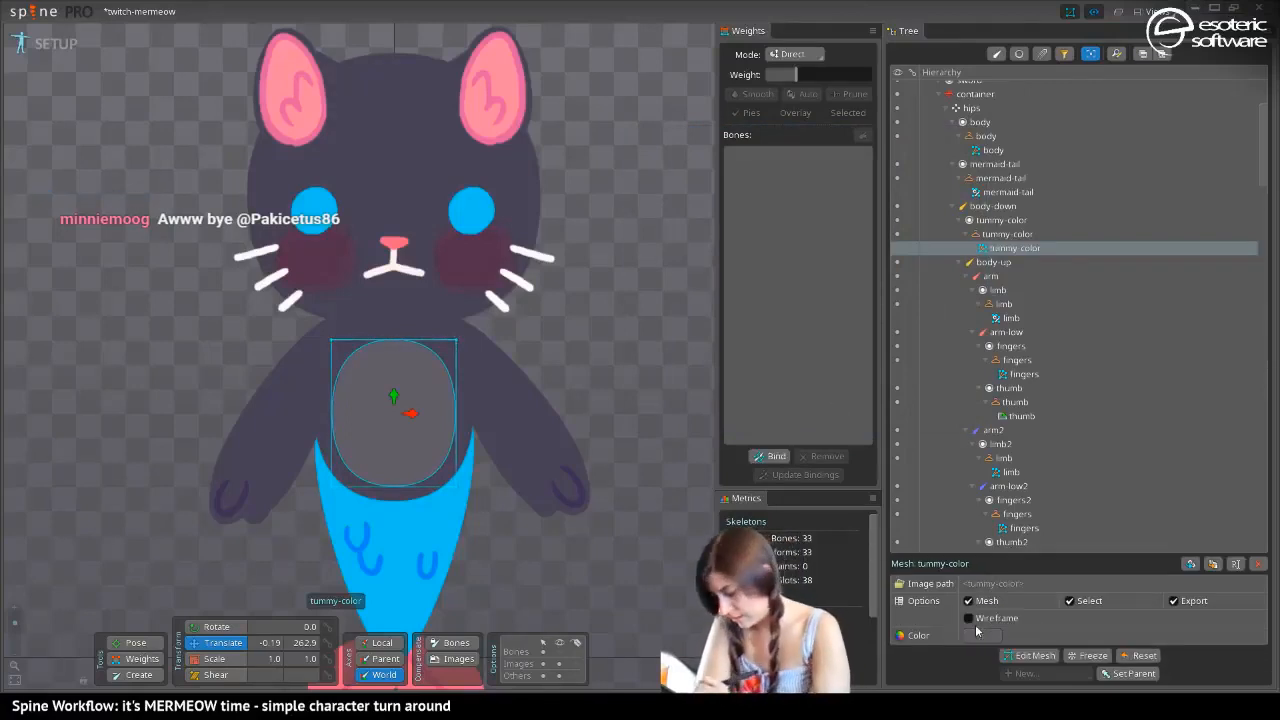
left_click(1030, 655)
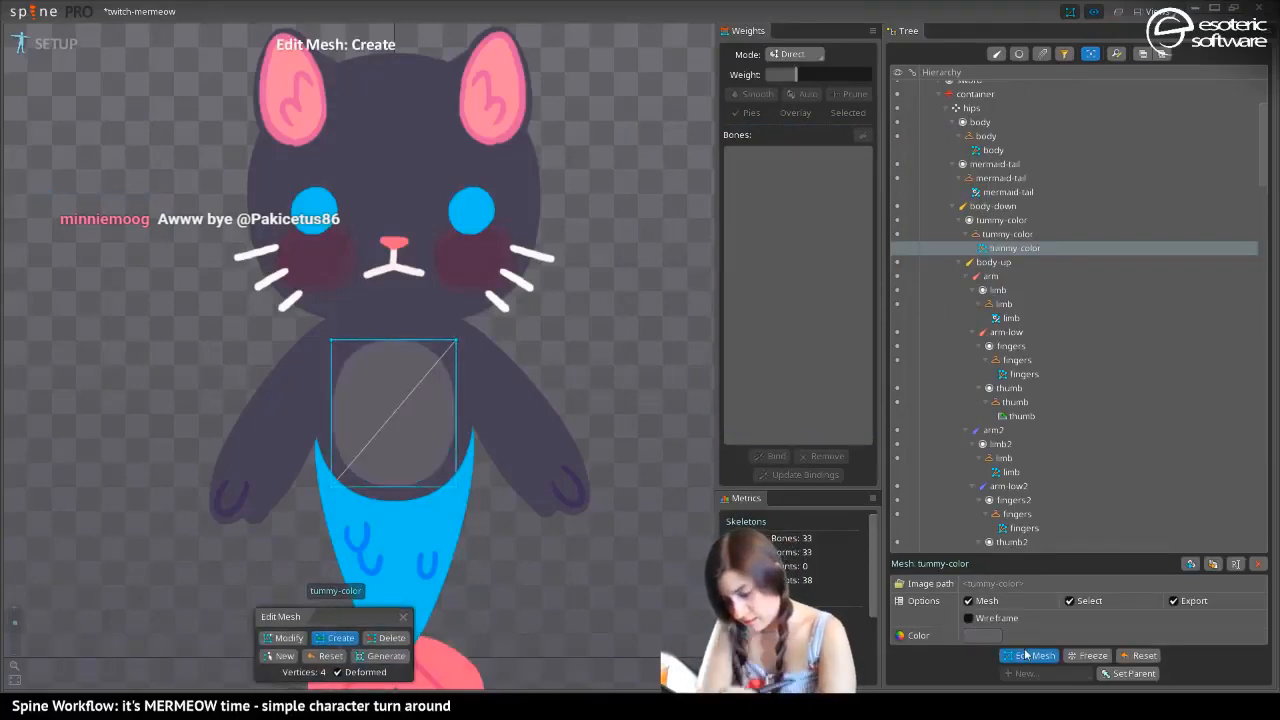
Add two vertical edges and one horizontal edge slightly above the middle of the tummy-color mesh
left_click_drag(373, 341, 376, 487)
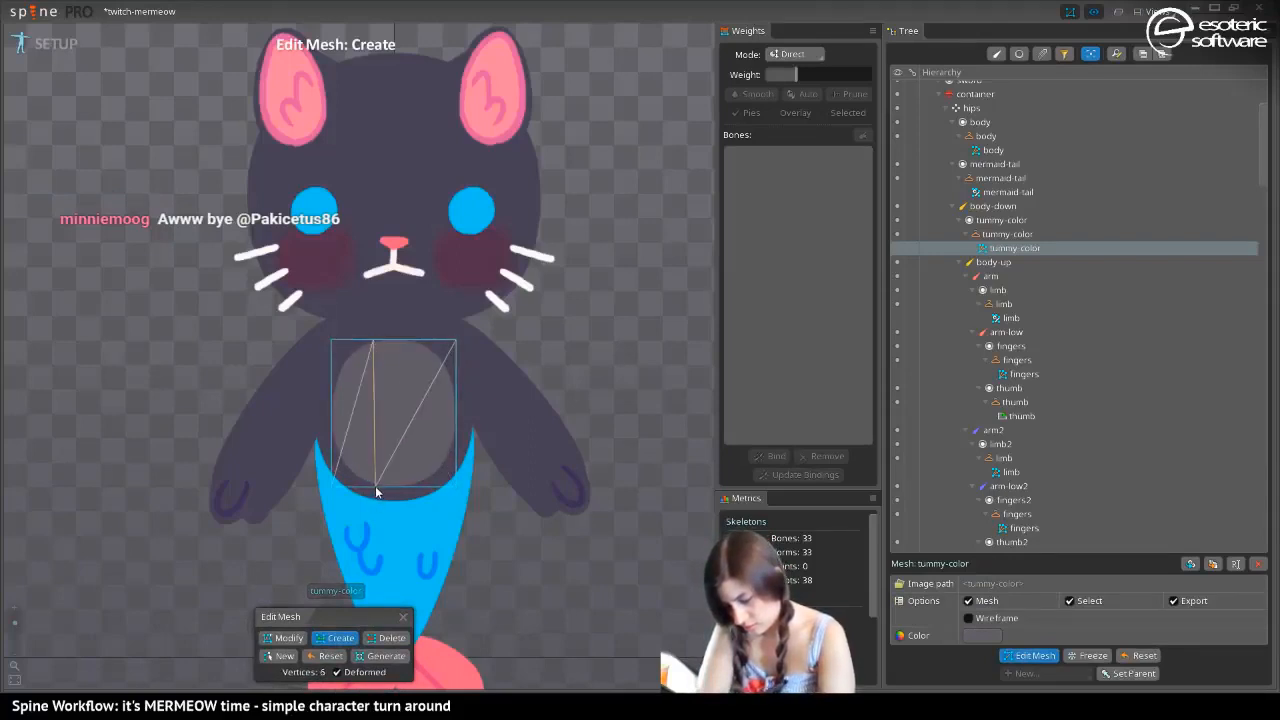
left_click_drag(408, 341, 410, 497)
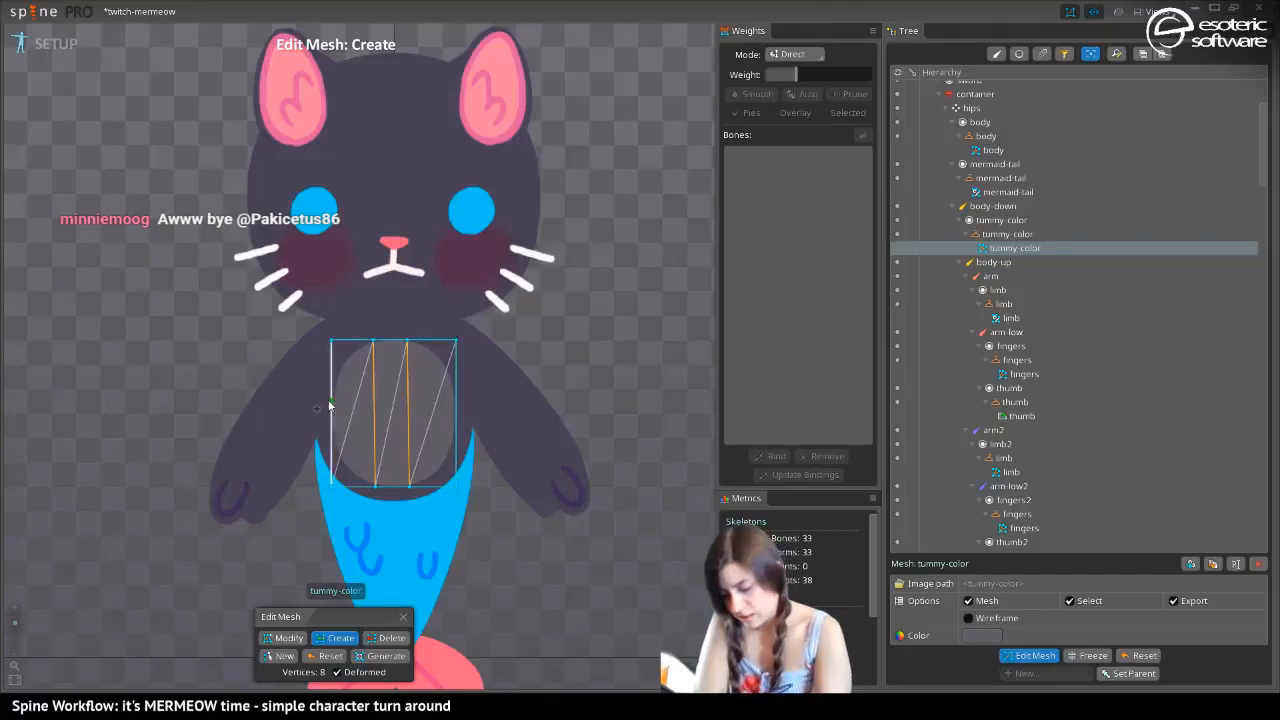
left_click_drag(332, 400, 456, 401)
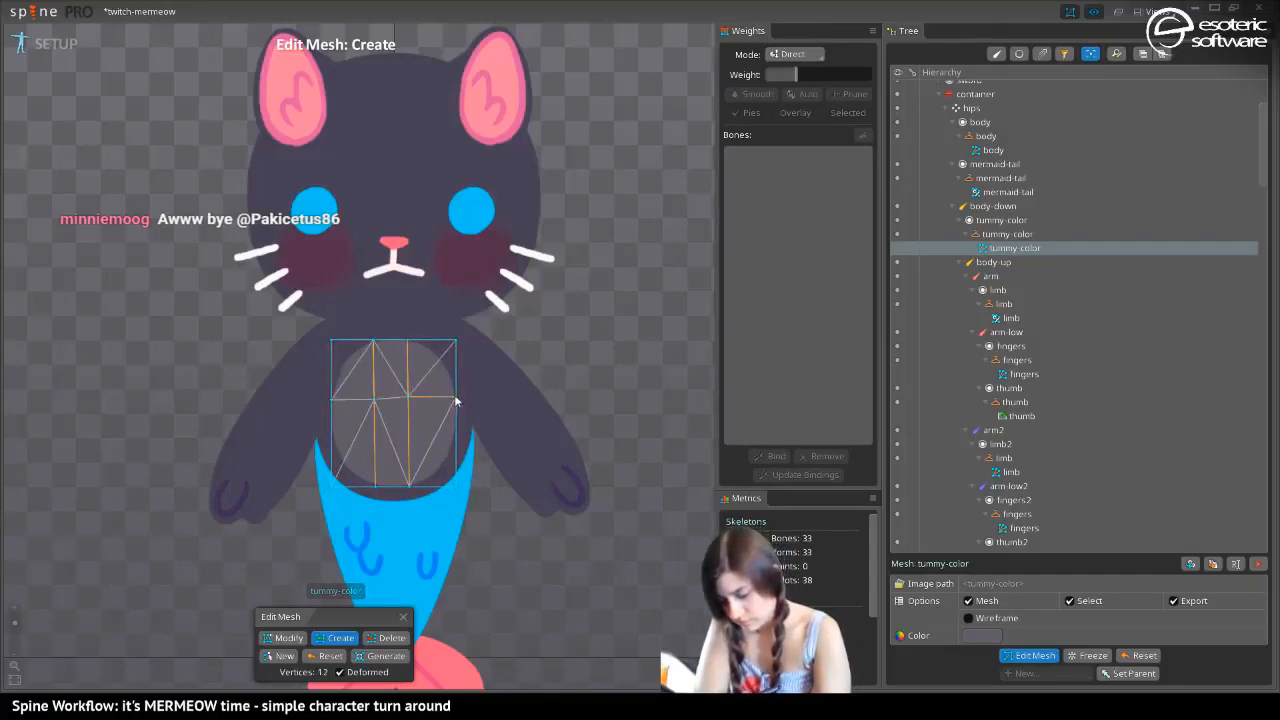
Try to add a second horizontal edge across the lower half of the tummy mesh and undo the attempts
left_click_drag(375, 448, 332, 450)
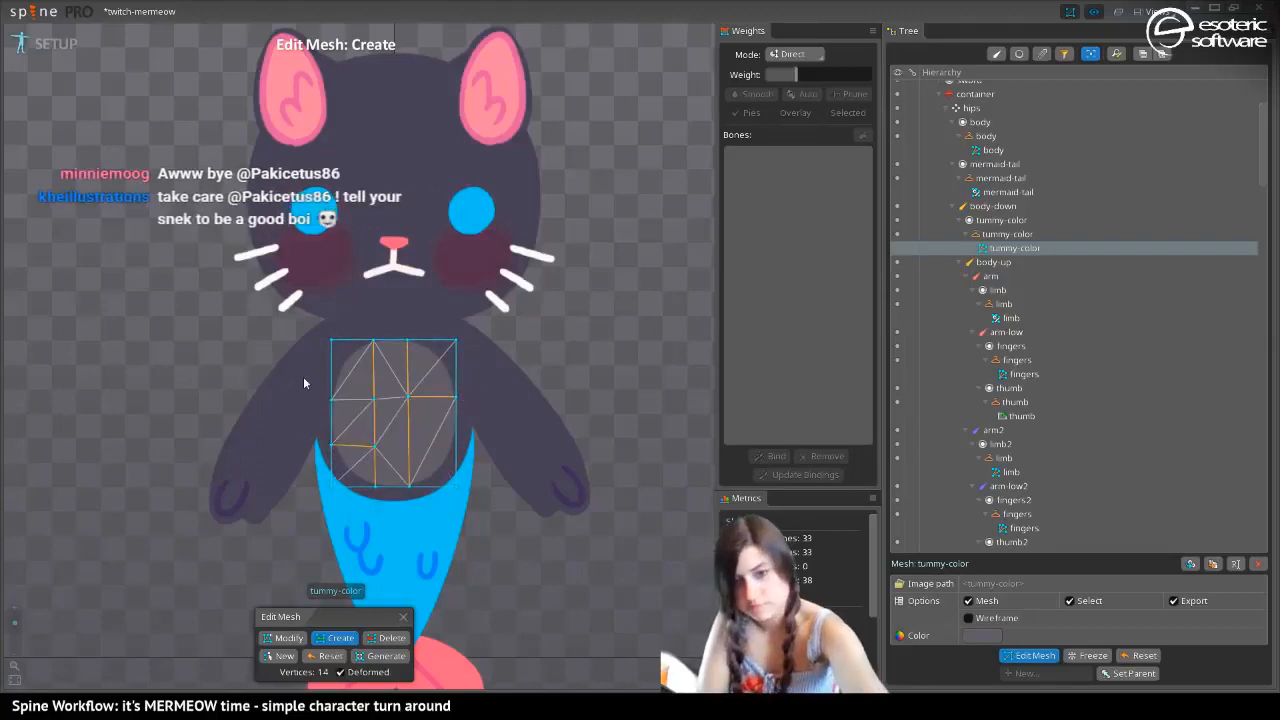
key("ctrl+z")
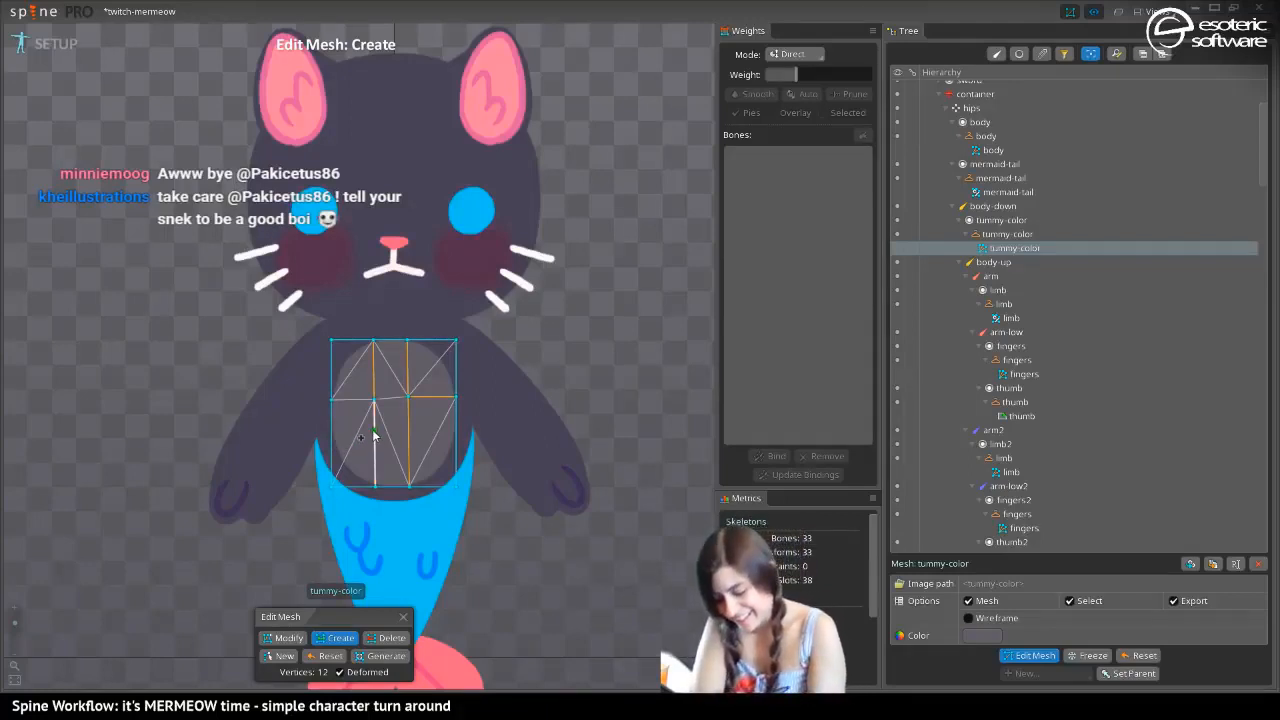
left_click_drag(373, 434, 331, 434)
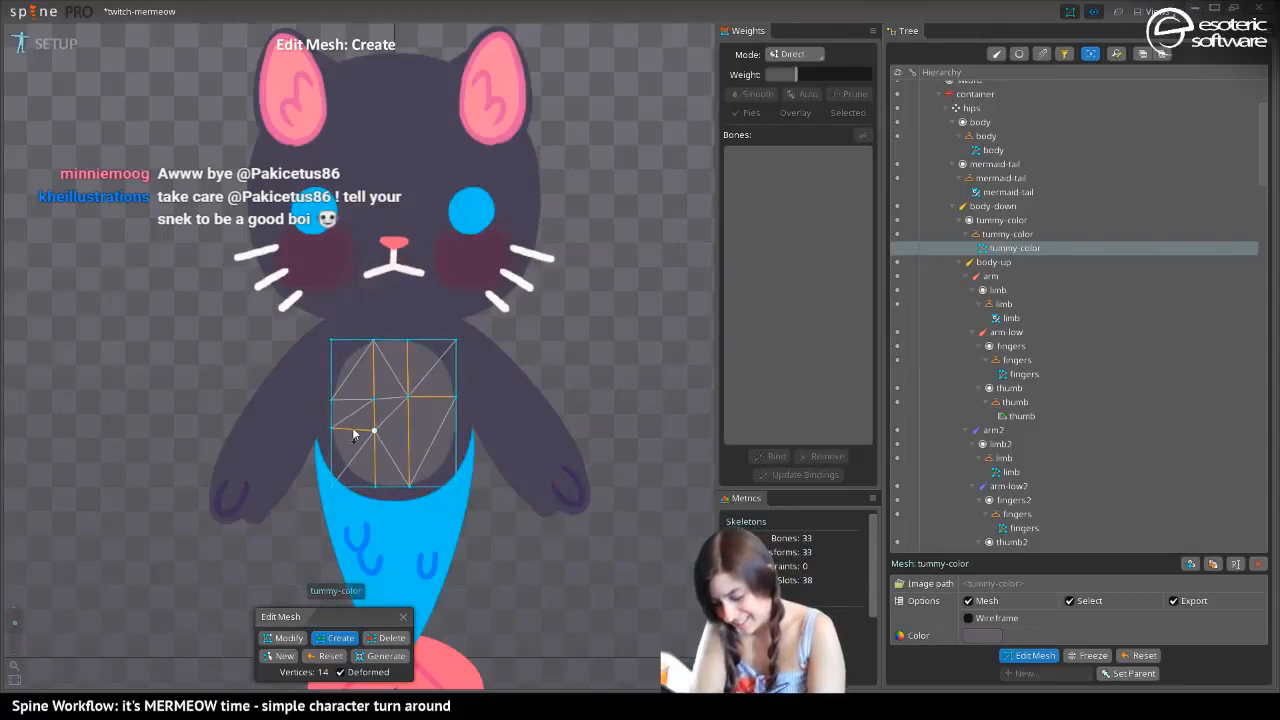
key("ctrl+z")
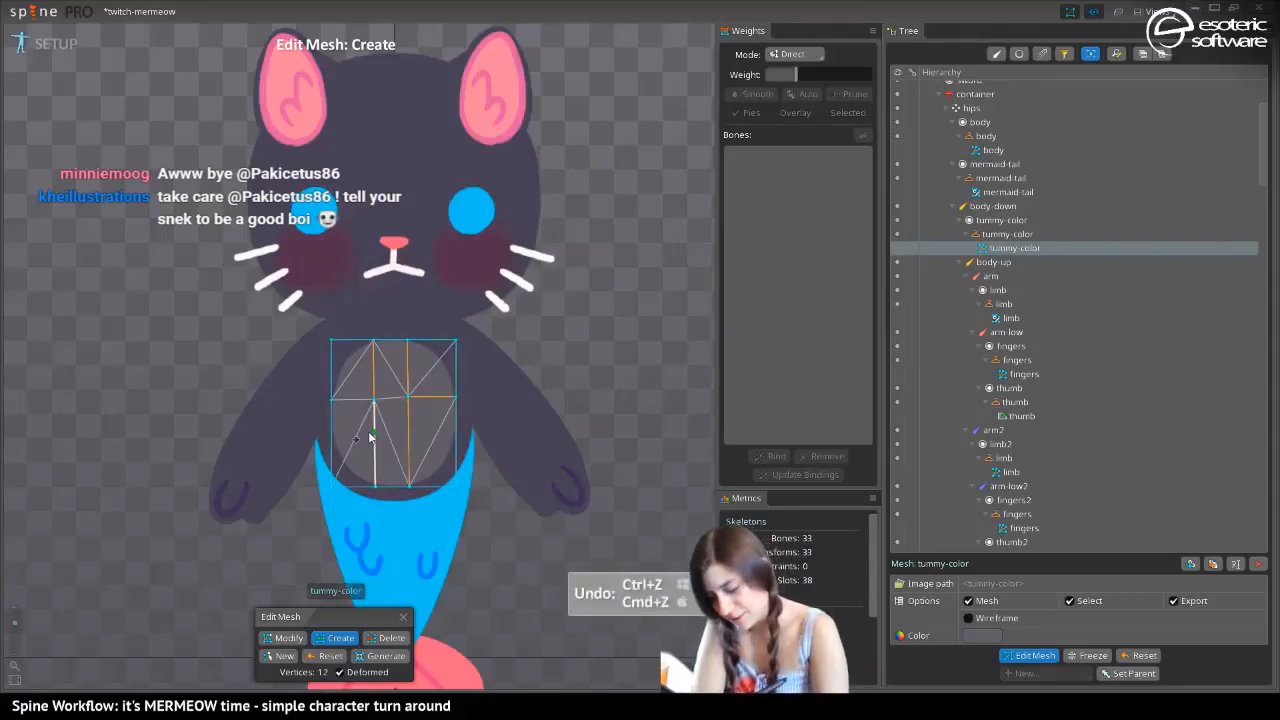
left_click(410, 427)
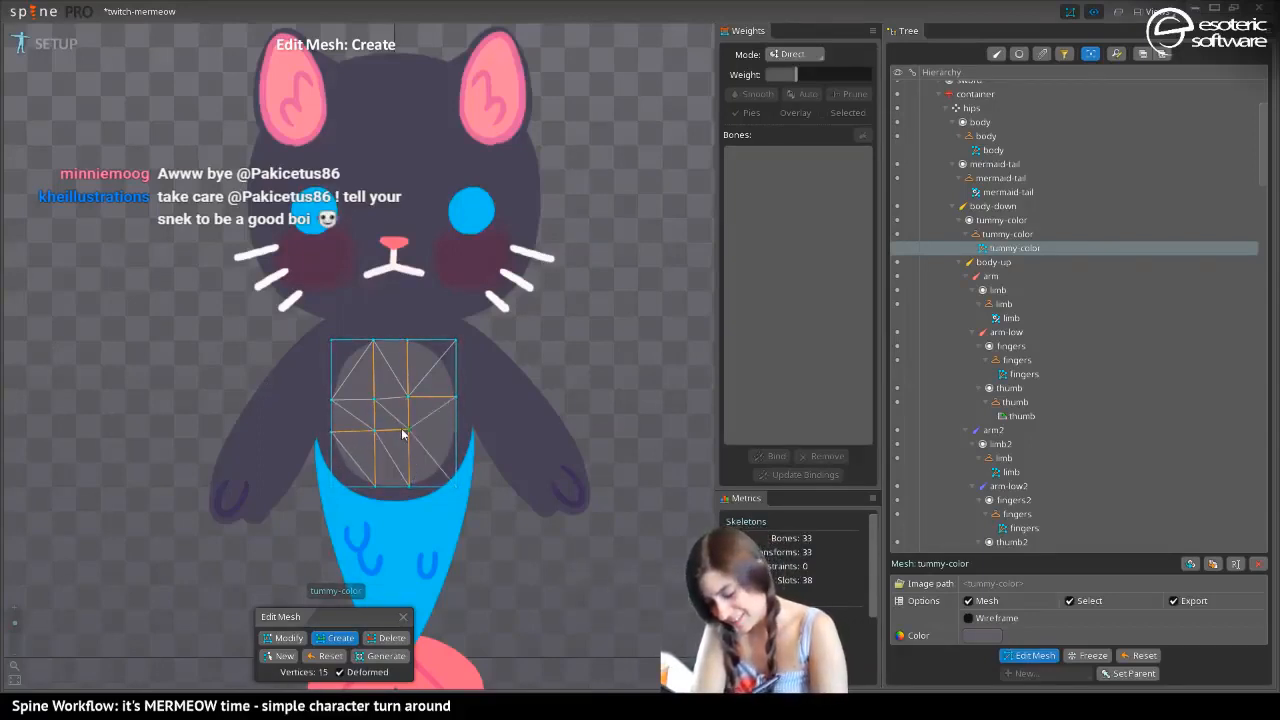
key("ctrl+z")
key("ctrl+z")
key("ctrl+z")
key("ctrl+z")
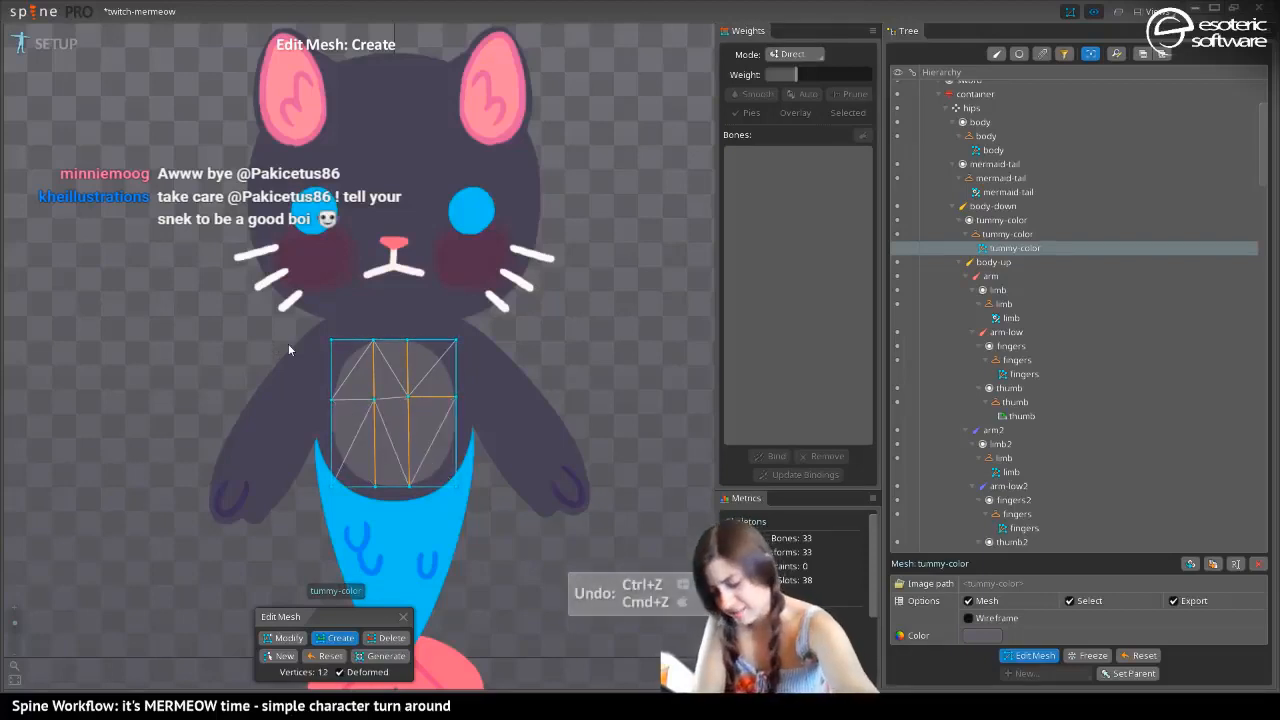
key("ctrl+shift+z")
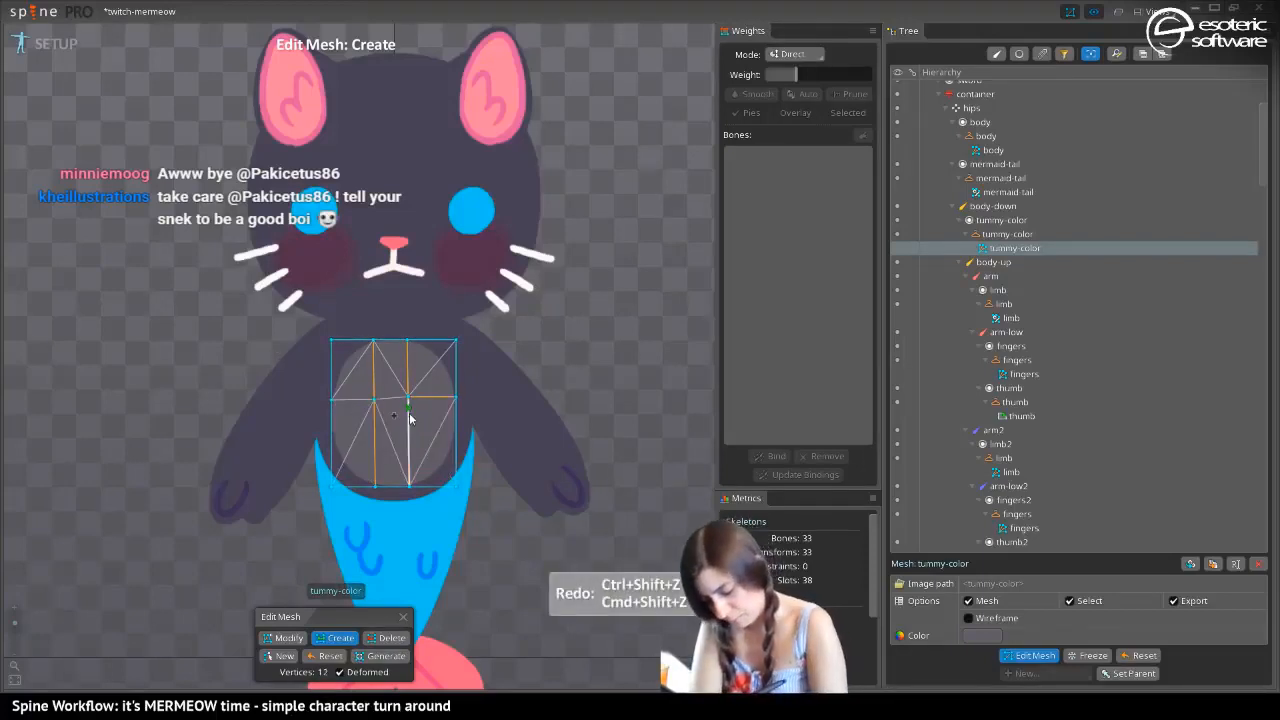
Add a horizontal edge across the full tummy mesh just below the first one and finish mesh editing
left_click_drag(332, 427, 408, 423)
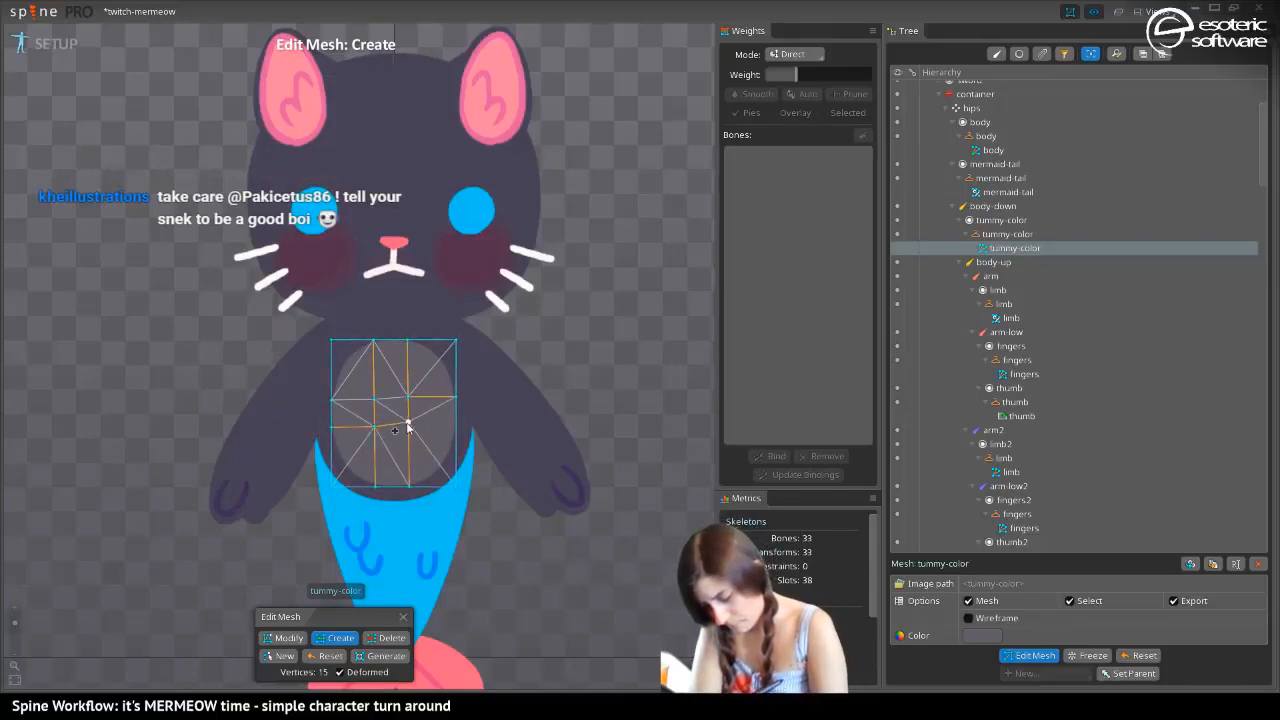
key("ctrl+z")
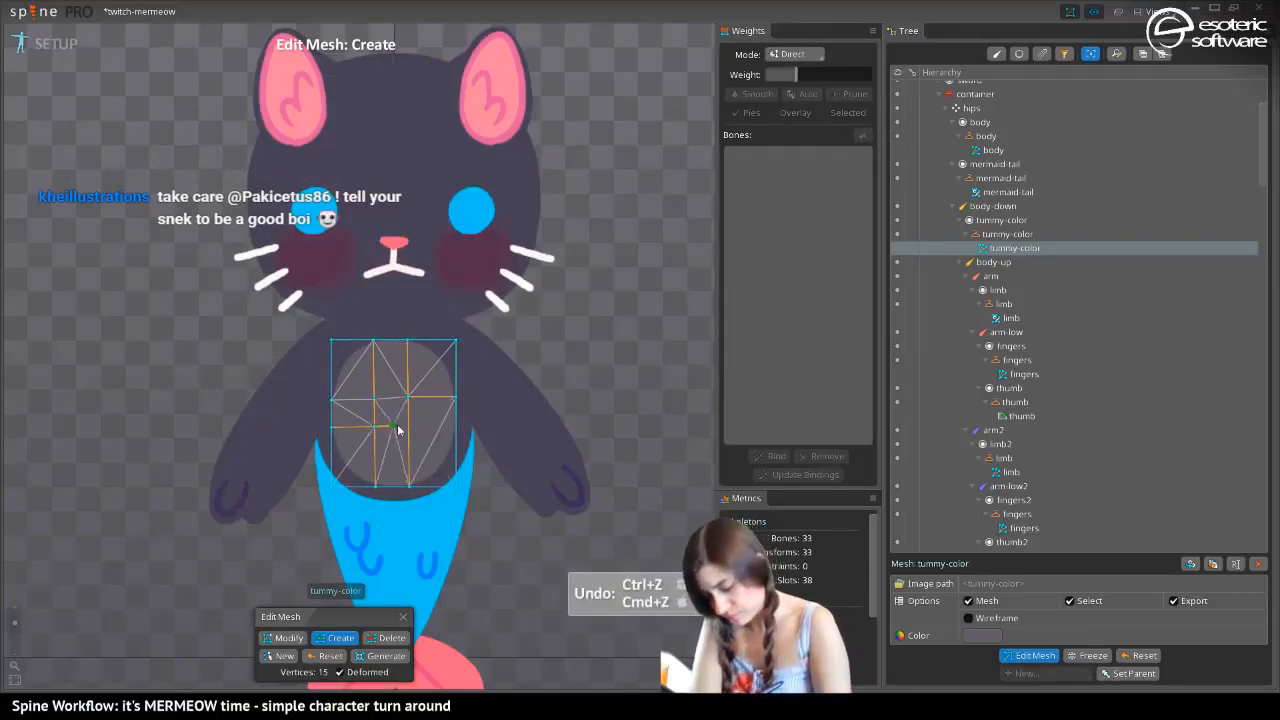
left_click_drag(409, 430, 457, 423)
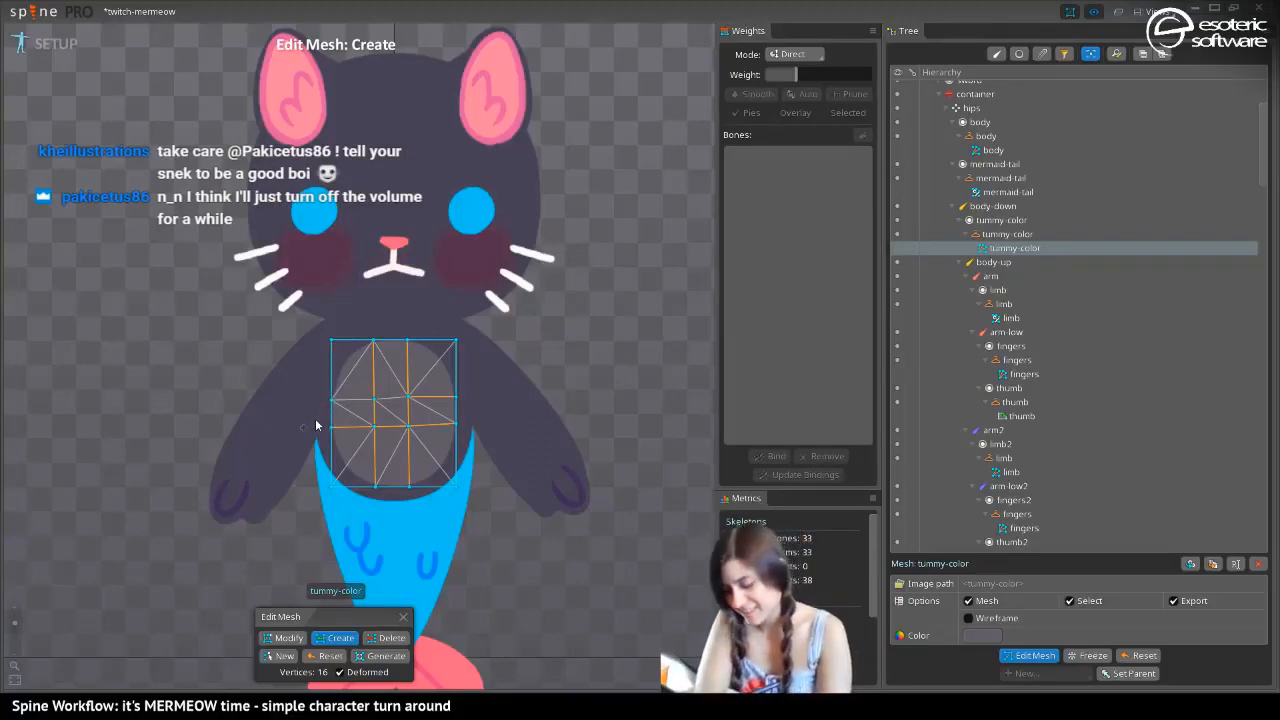
left_click(1021, 652)
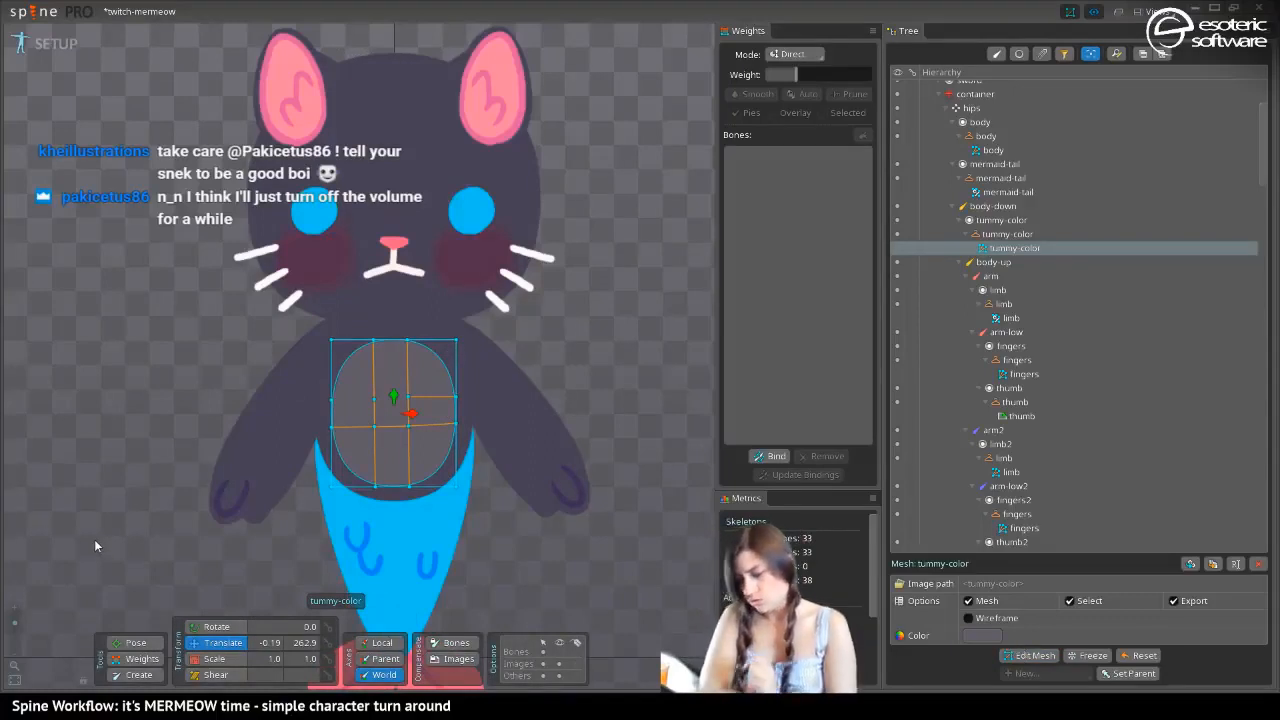
left_click(55, 44)
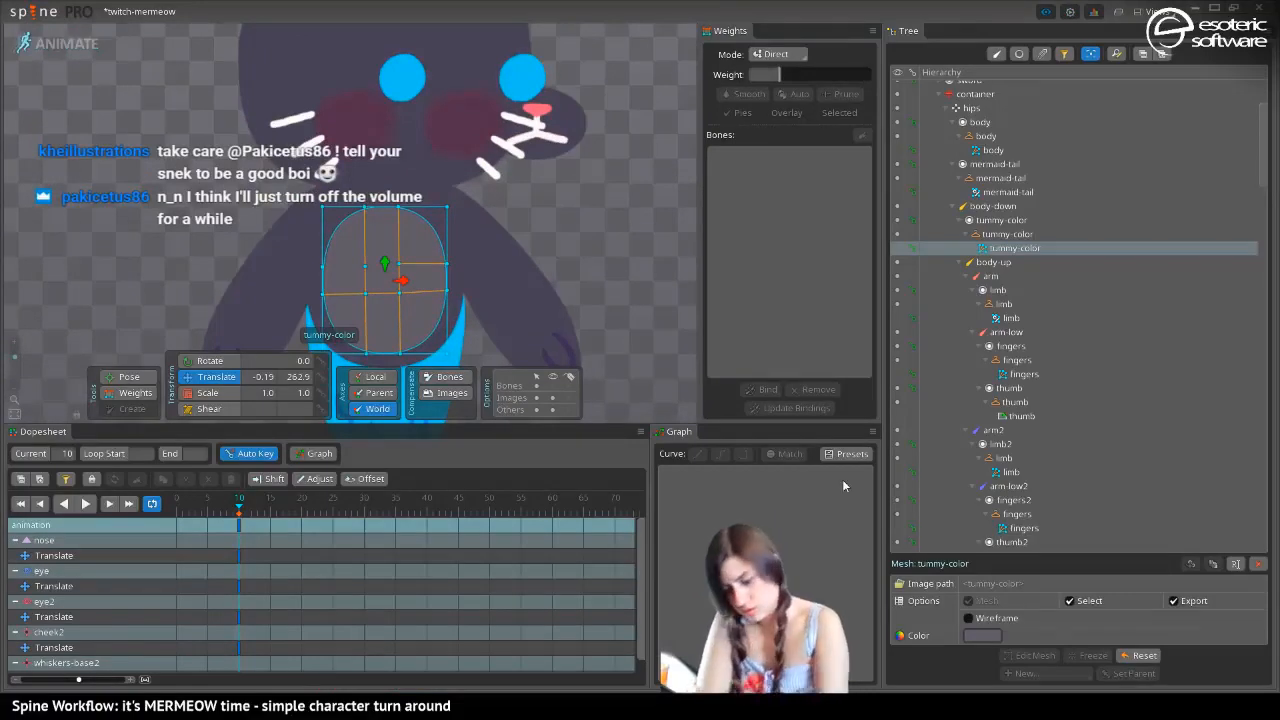
left_click(60, 43)
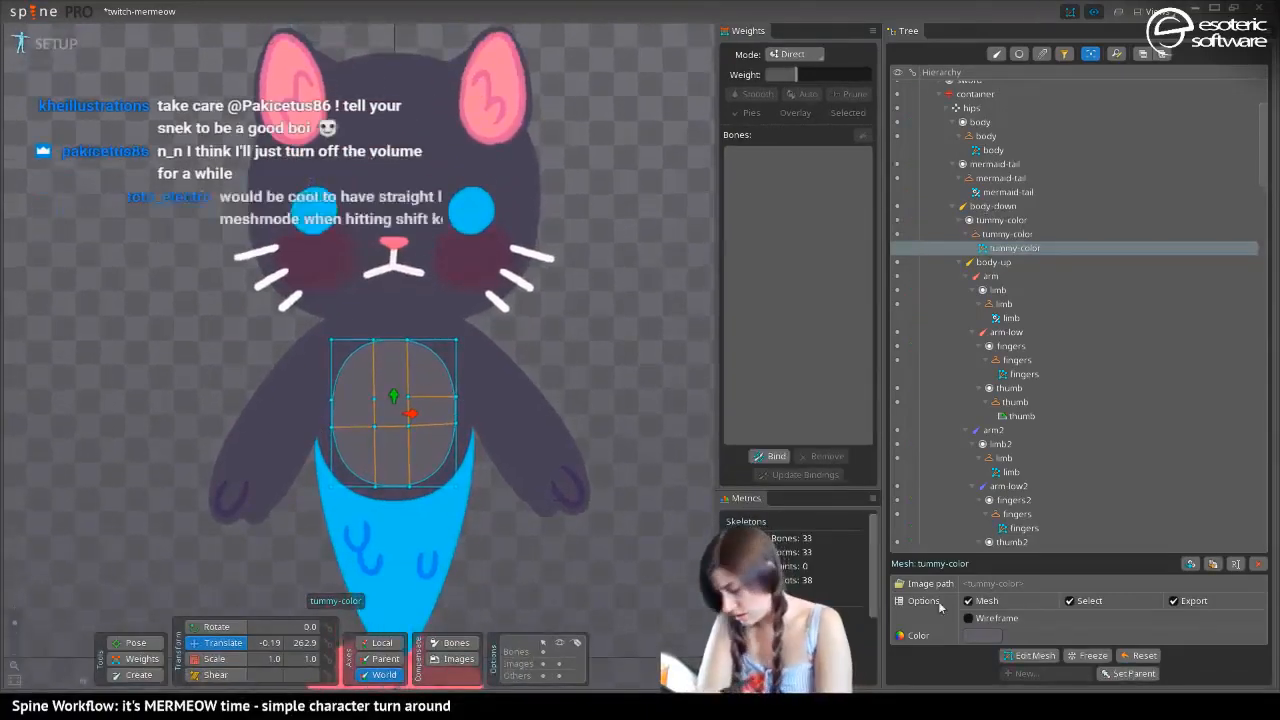
left_click(1026, 653)
left_click(1024, 650)
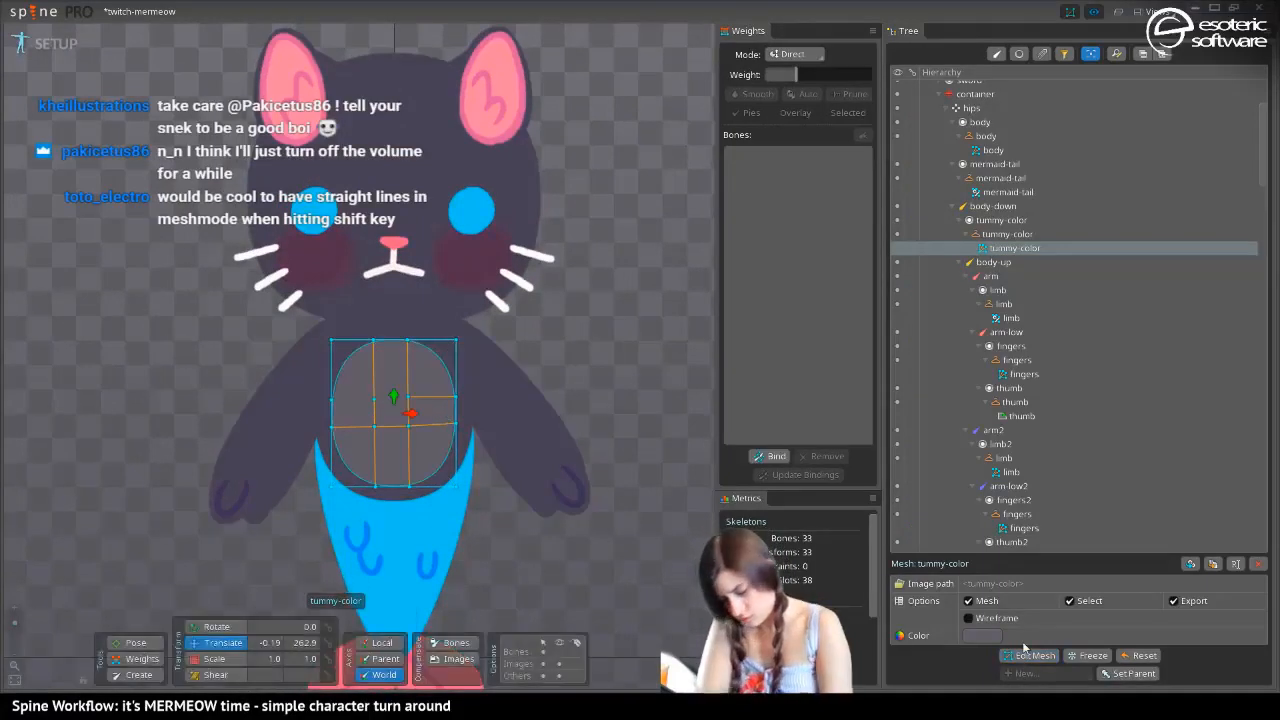
Make the skeleton's bones visible in the viewport while keeping the images shown
left_click(557, 662)
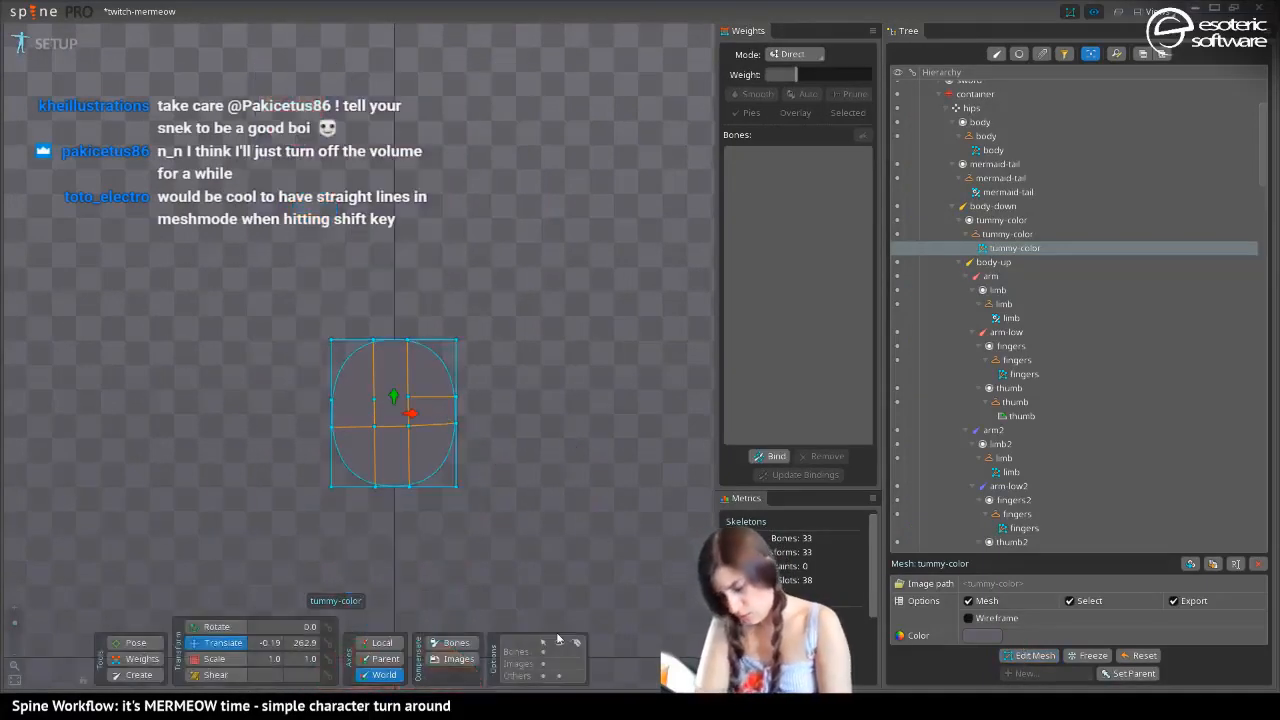
left_click(559, 653)
left_click(559, 664)
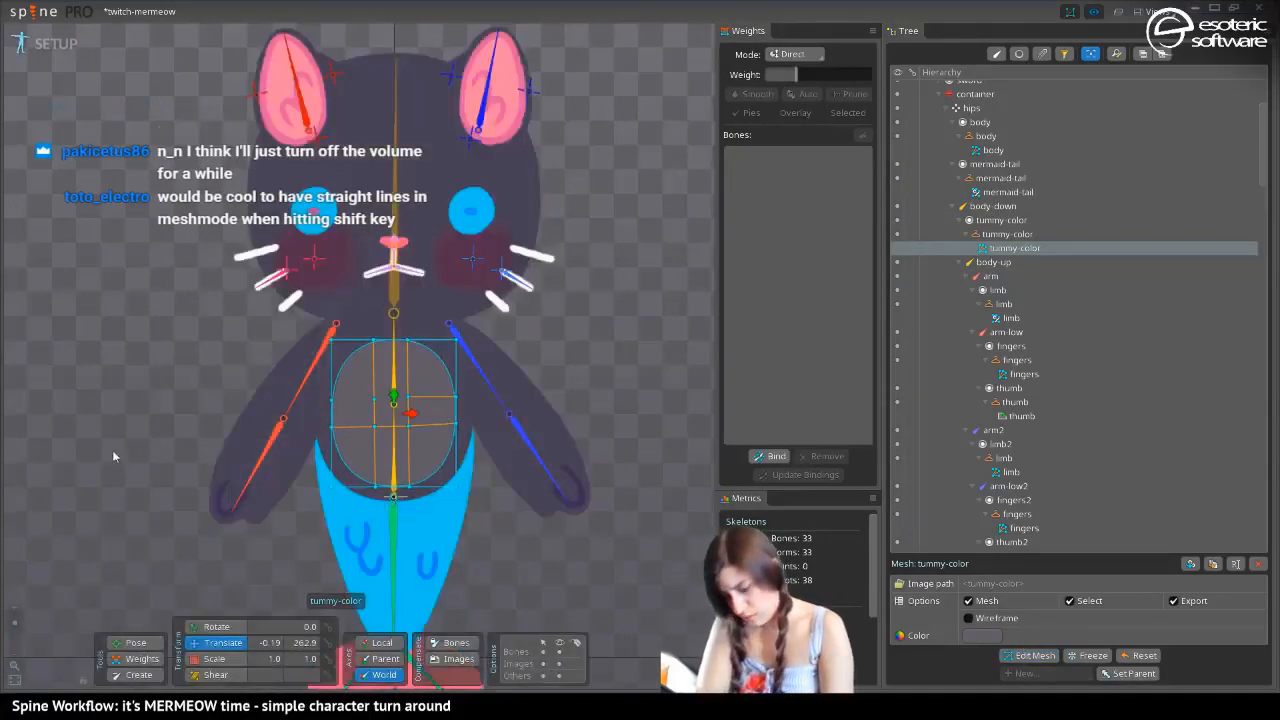
Create three child bones of body-up, at the tummy's two upper corners and its lower-left corner
key("space")
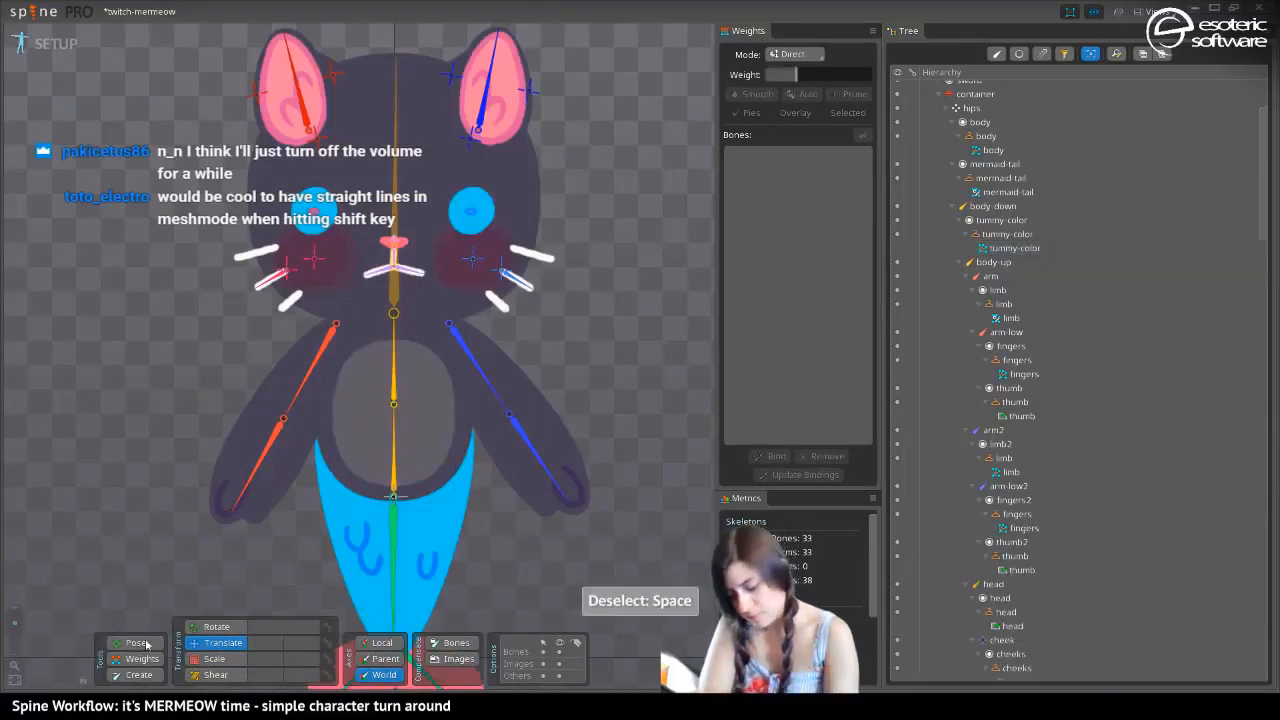
left_click(140, 675)
left_click(393, 385)
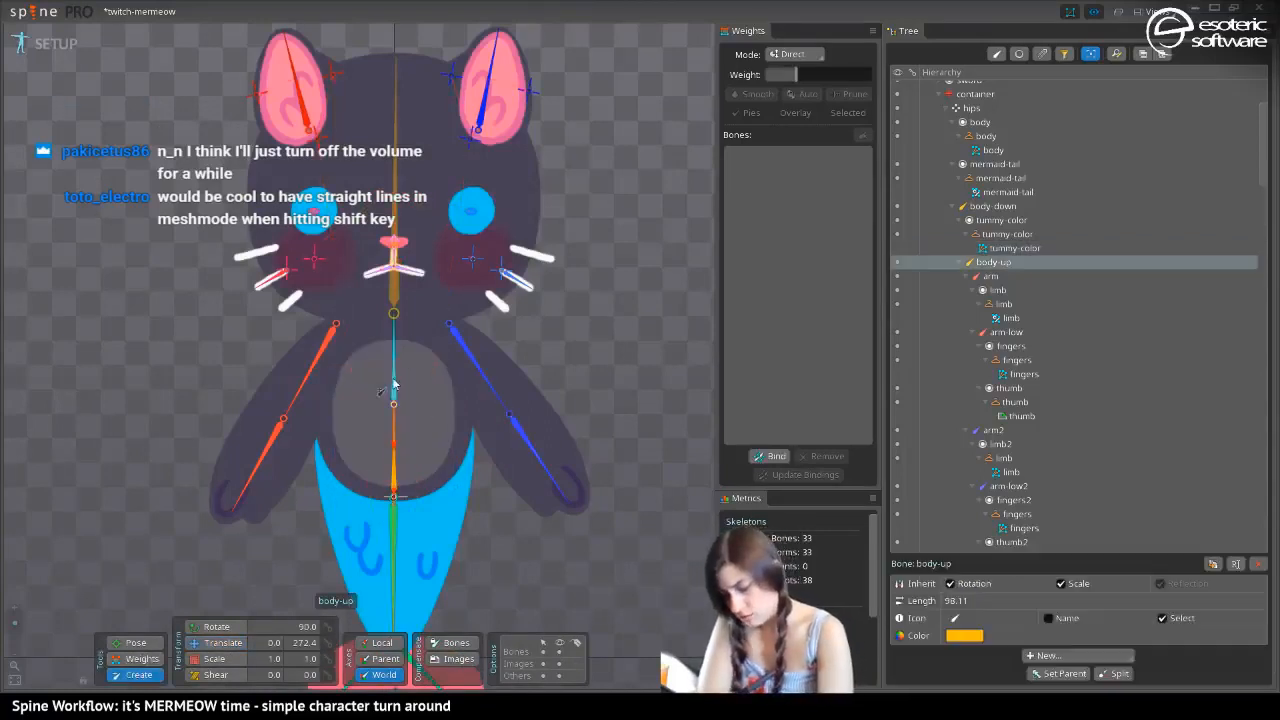
left_click(340, 349)
left_click(438, 343)
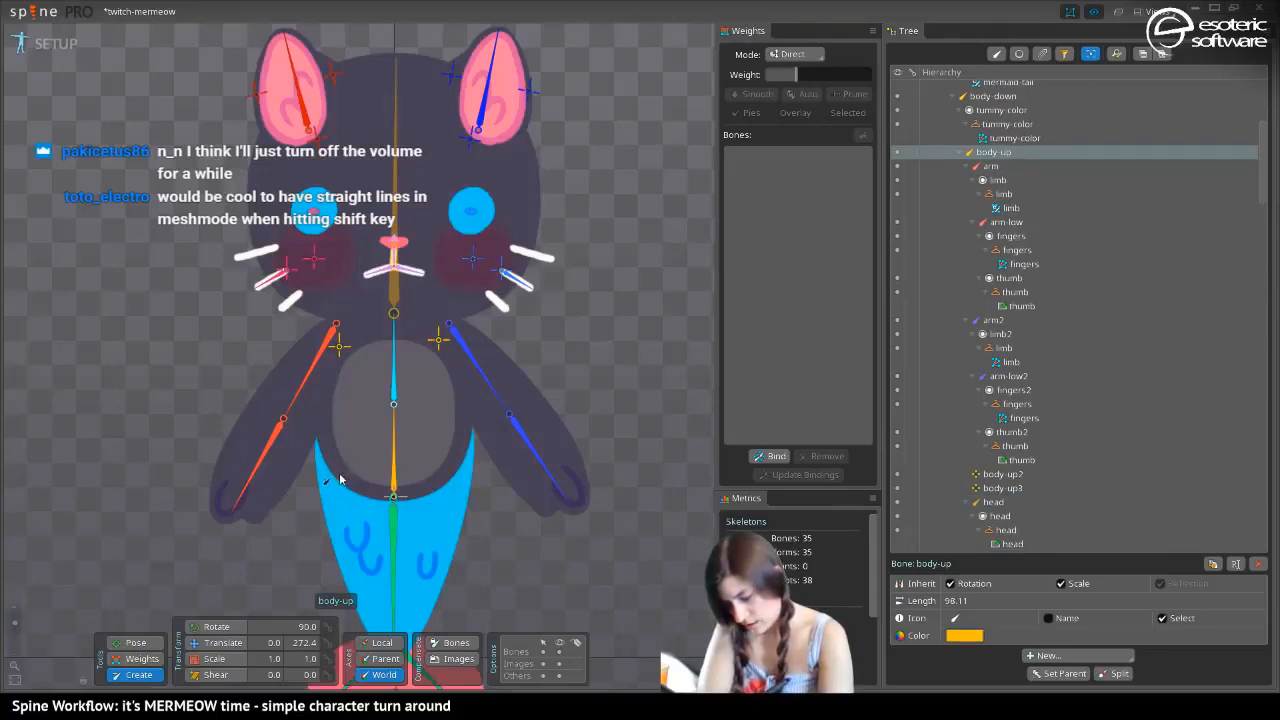
left_click(340, 475)
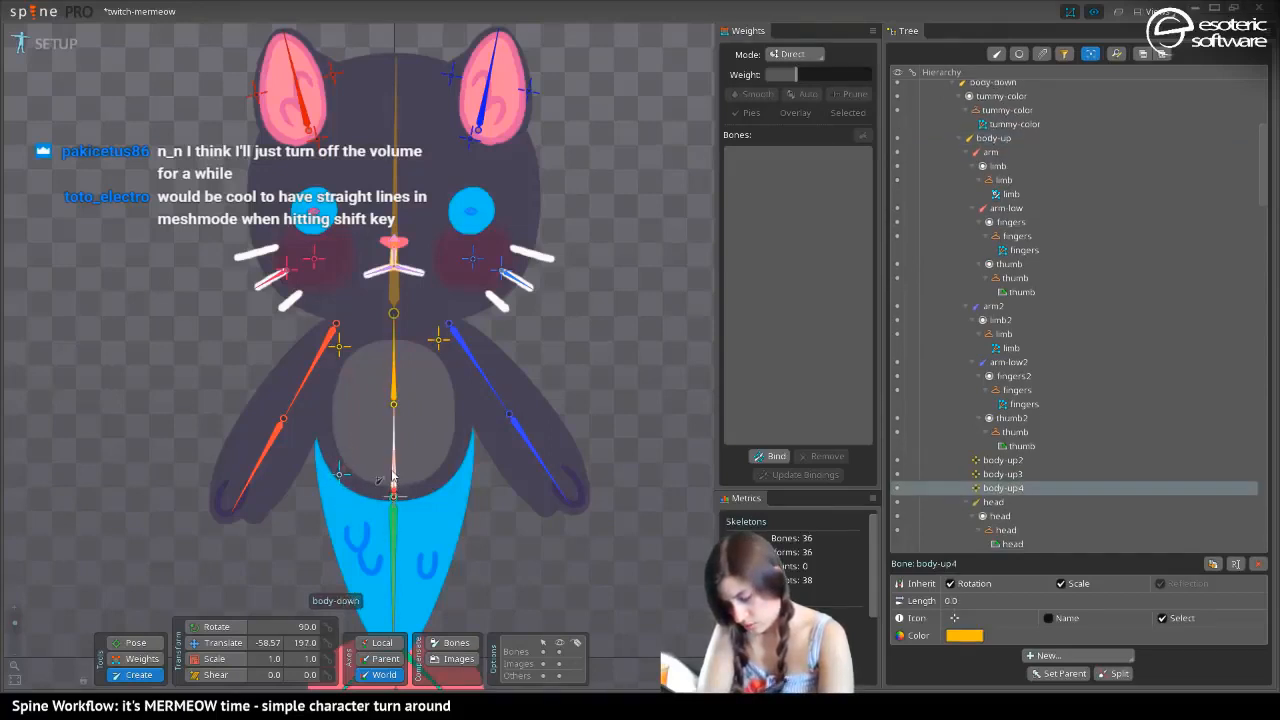
Select the body-down bone and undo the three bones created at the tummy's corners
left_click(393, 477, "ctrl")
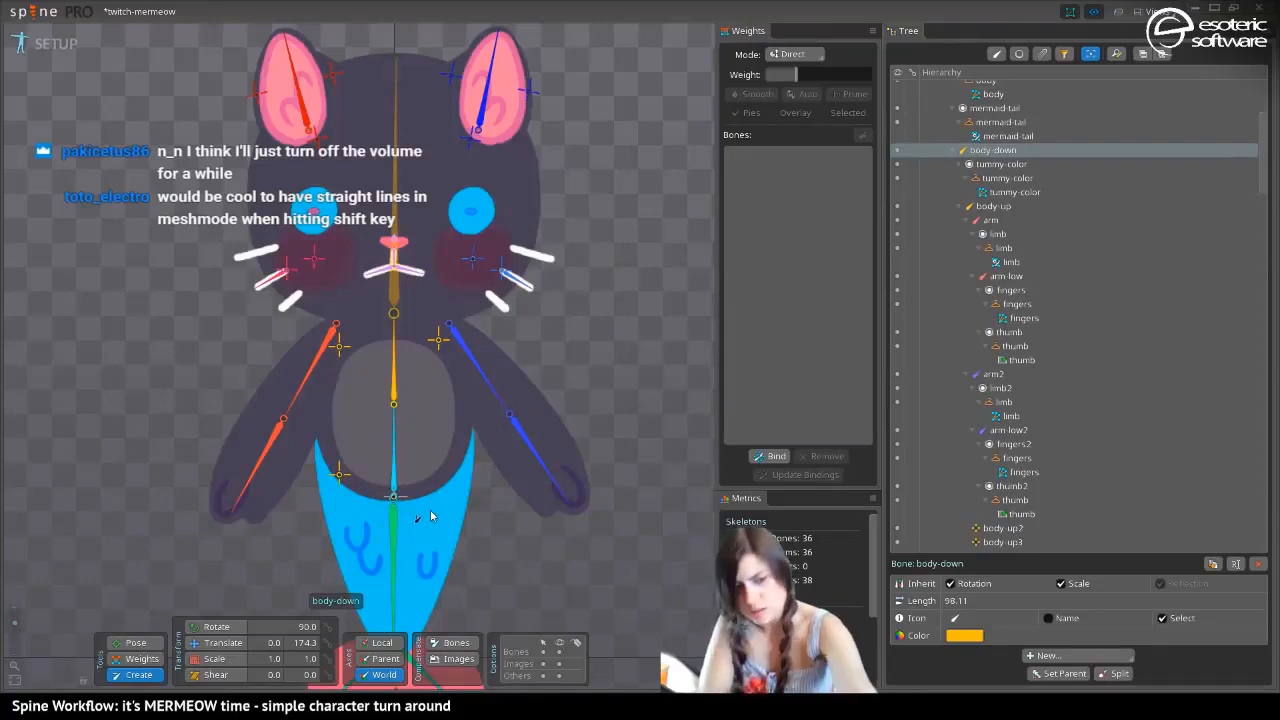
key("ctrl+z")
key("ctrl+z")
key("ctrl+z")
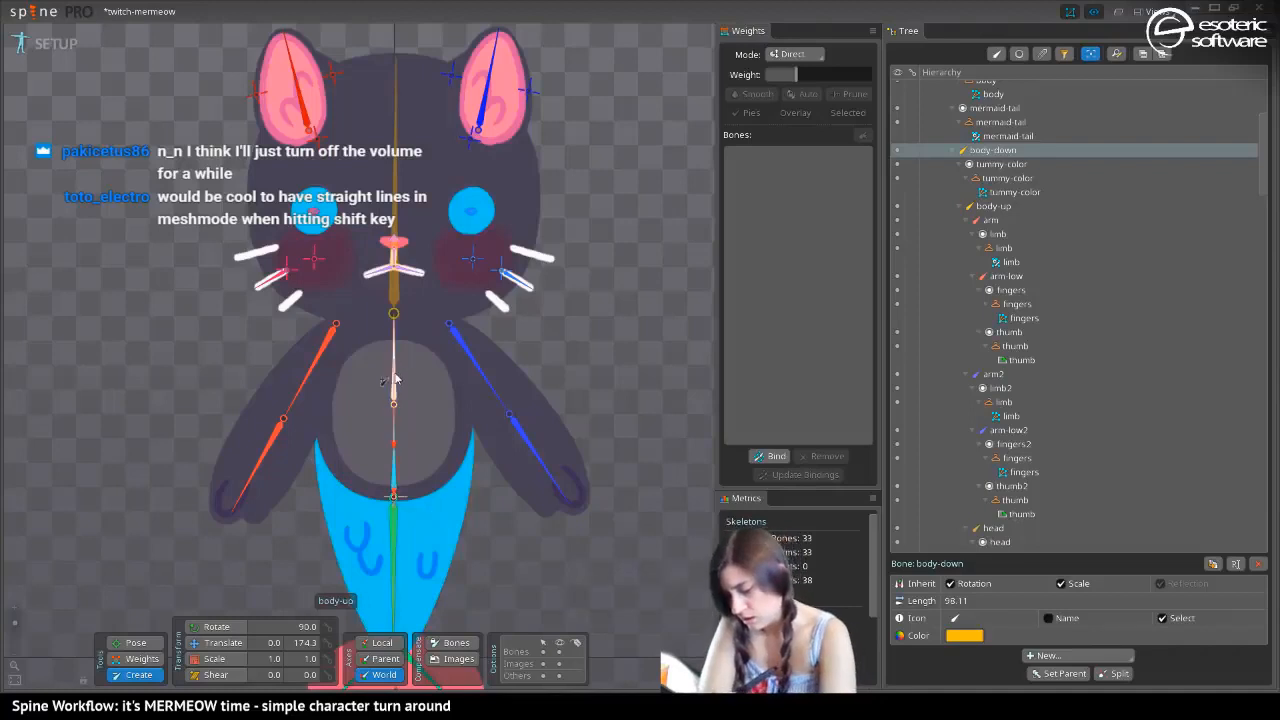
Create a child bone of body-down at the tummy's lower end and a child bone of body-up at its upper end
left_click(384, 490)
left_click(393, 398)
left_click(381, 337)
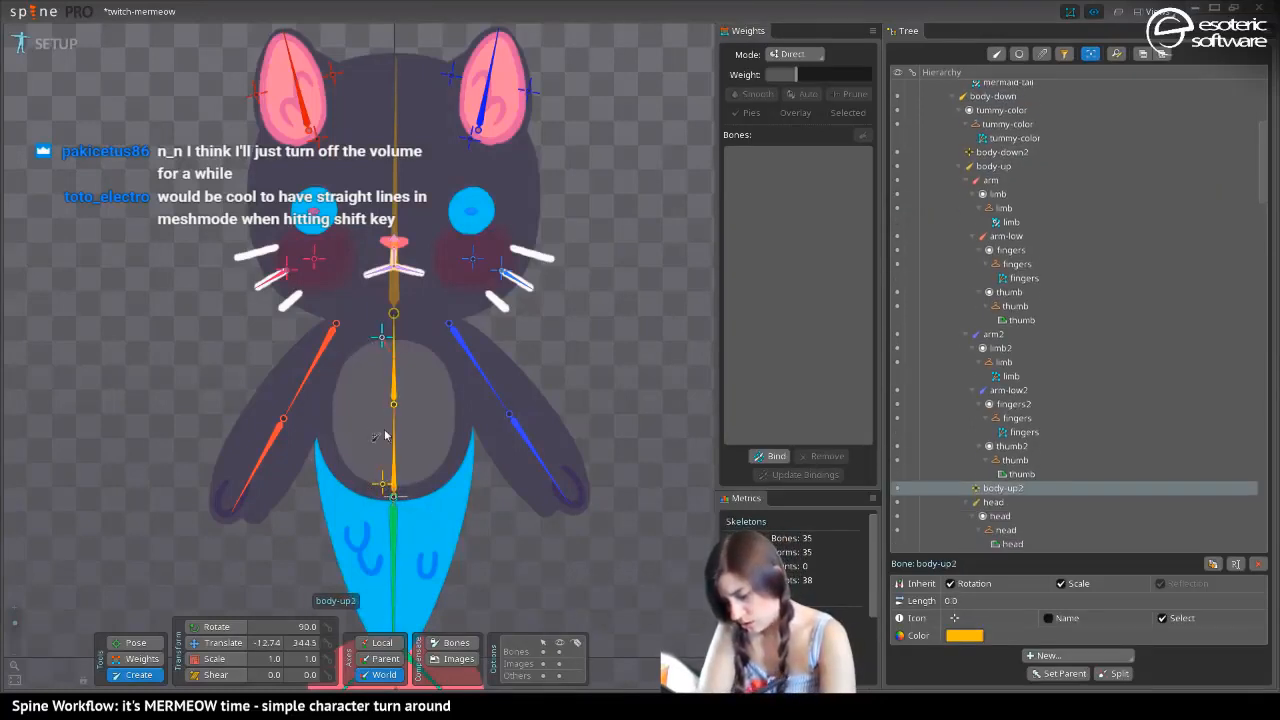
Centre the new body-up2 and body-down2 bones horizontally on the spine, both at world X 0.144
left_click(216, 648)
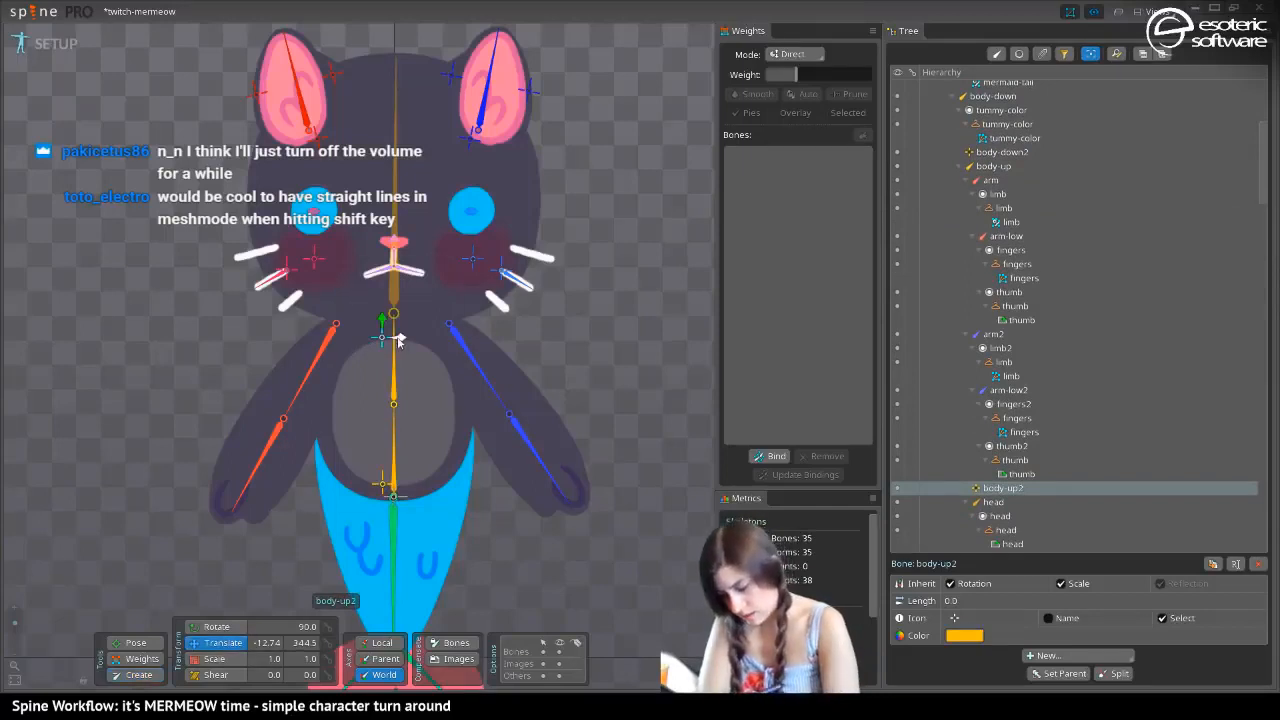
left_click_drag(395, 341, 404, 348)
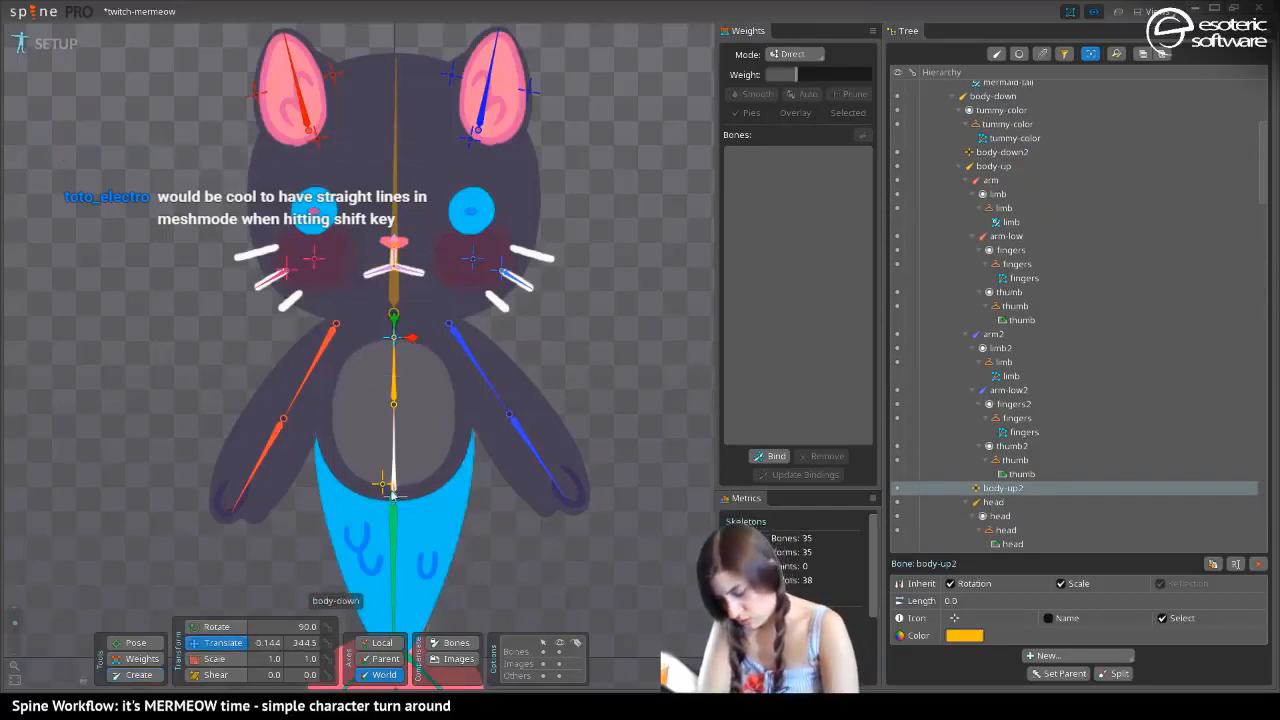
left_click_drag(386, 487, 408, 492)
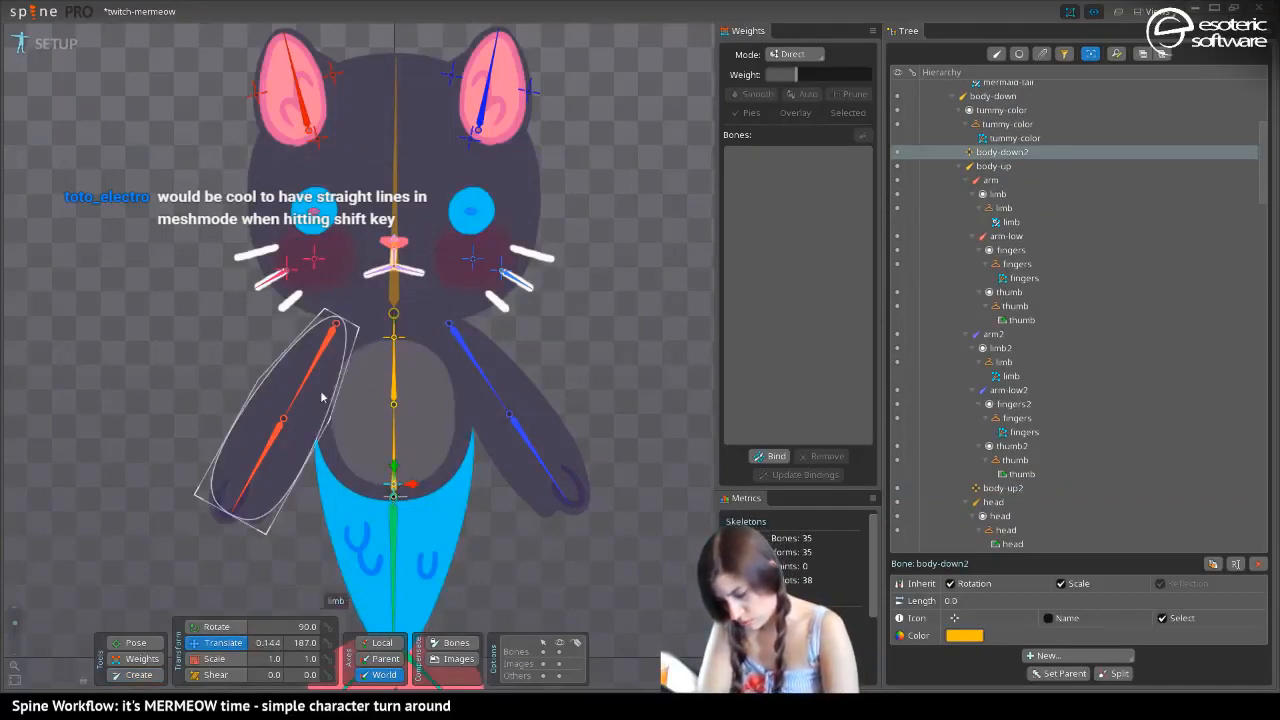
Bind the tummy-color mesh to the body-up2 and body-down2 bones
left_click(355, 430)
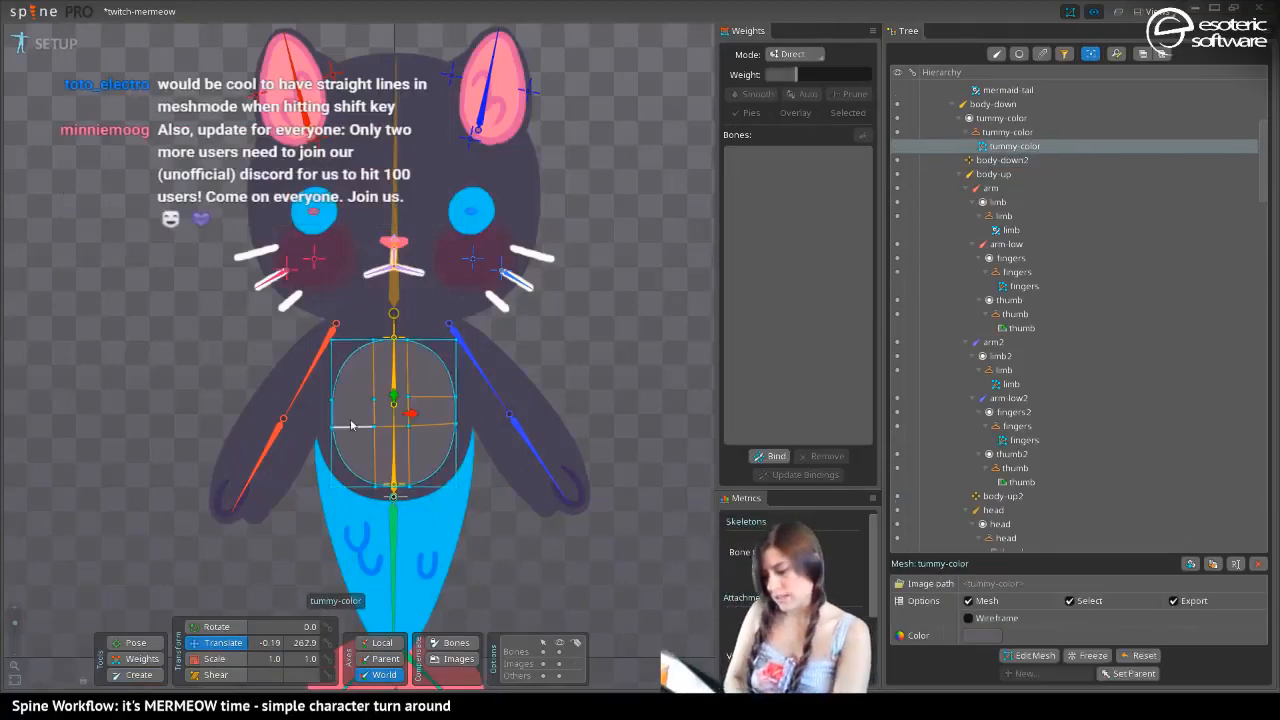
left_click(768, 456)
left_click(394, 333)
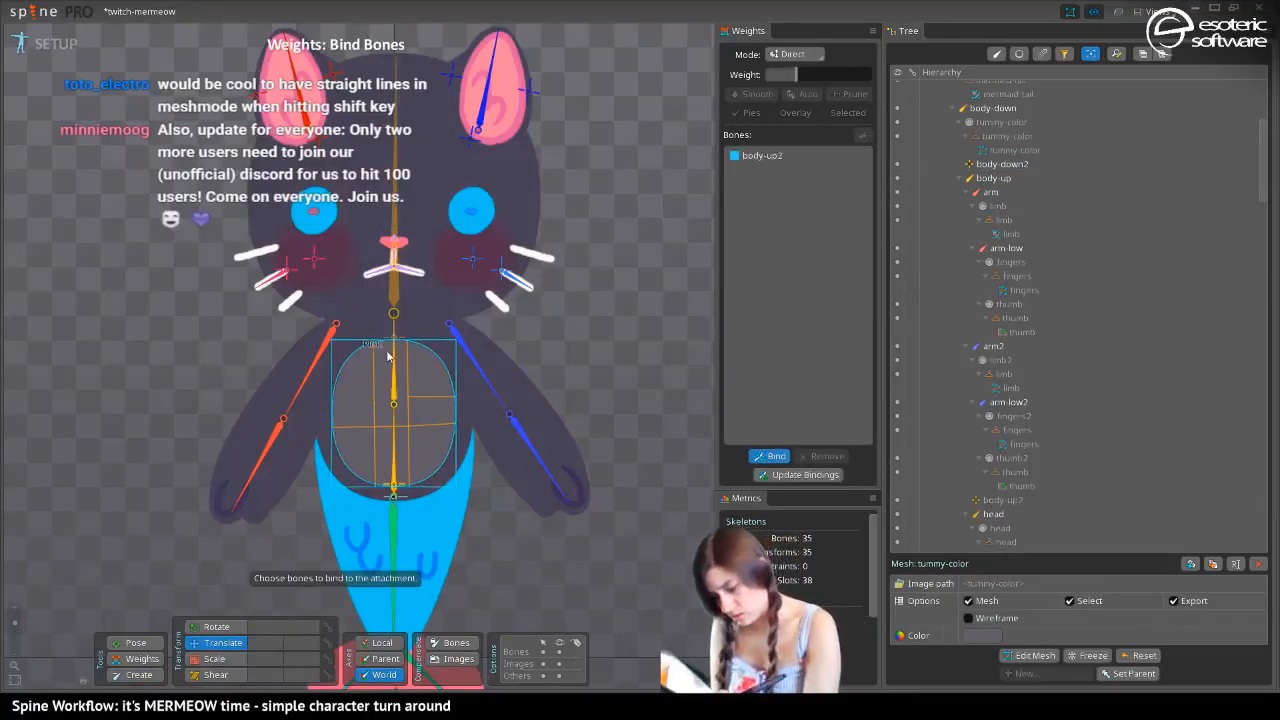
left_click(394, 488)
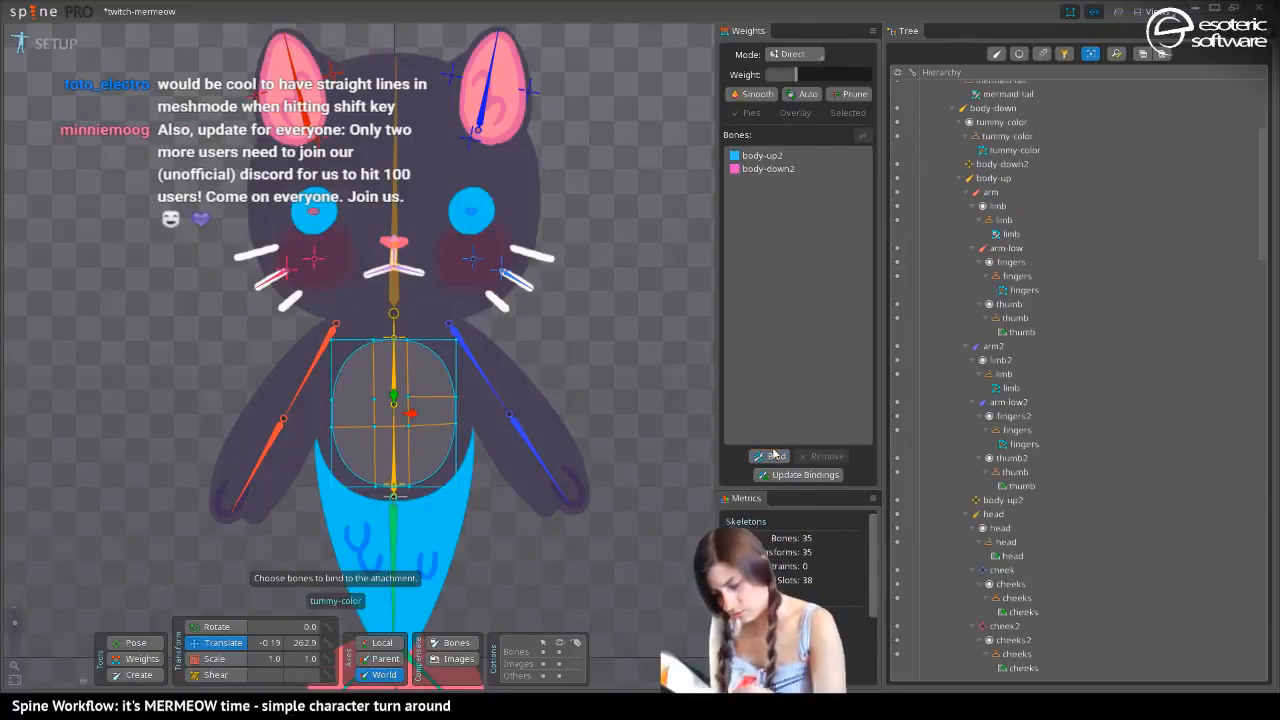
In Animate mode, weight the tummy mesh's two upper vertex rows 100% to body-up2 and smooth the weights across the mesh
left_click(50, 44)
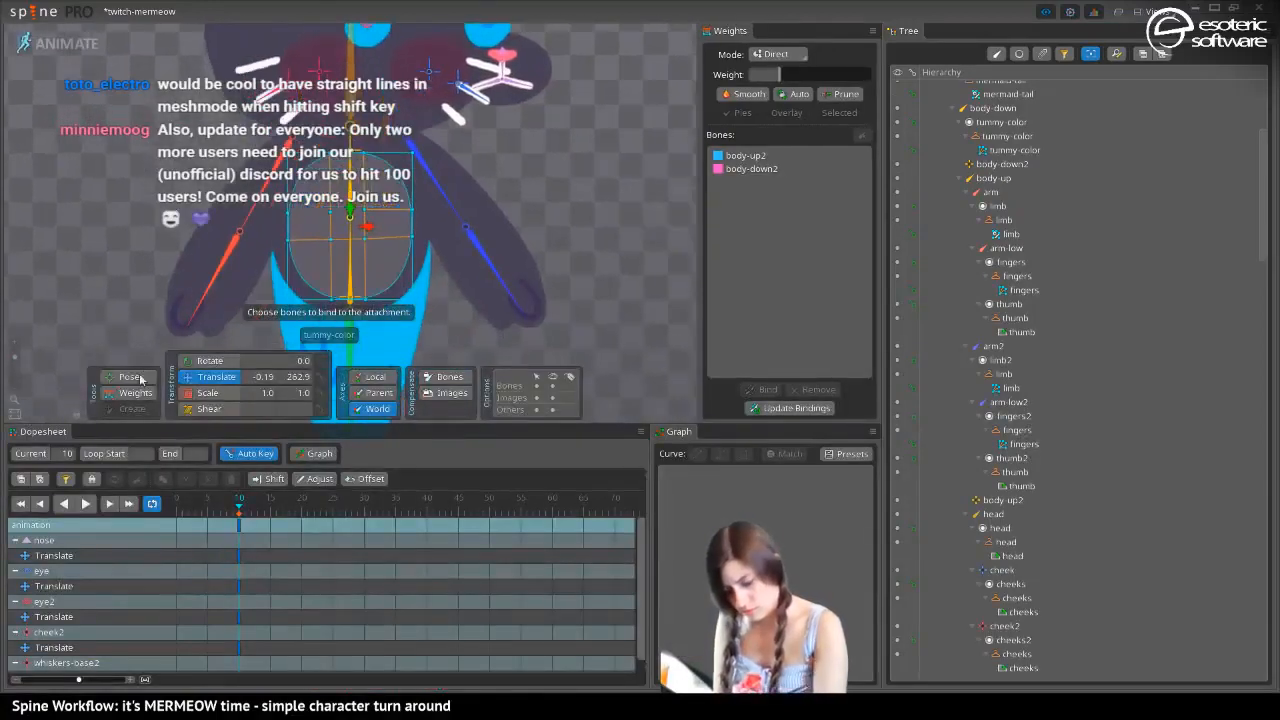
left_click(128, 392)
left_click_drag(160, 104, 522, 298)
left_click(730, 156)
left_click_drag(802, 76, 880, 78)
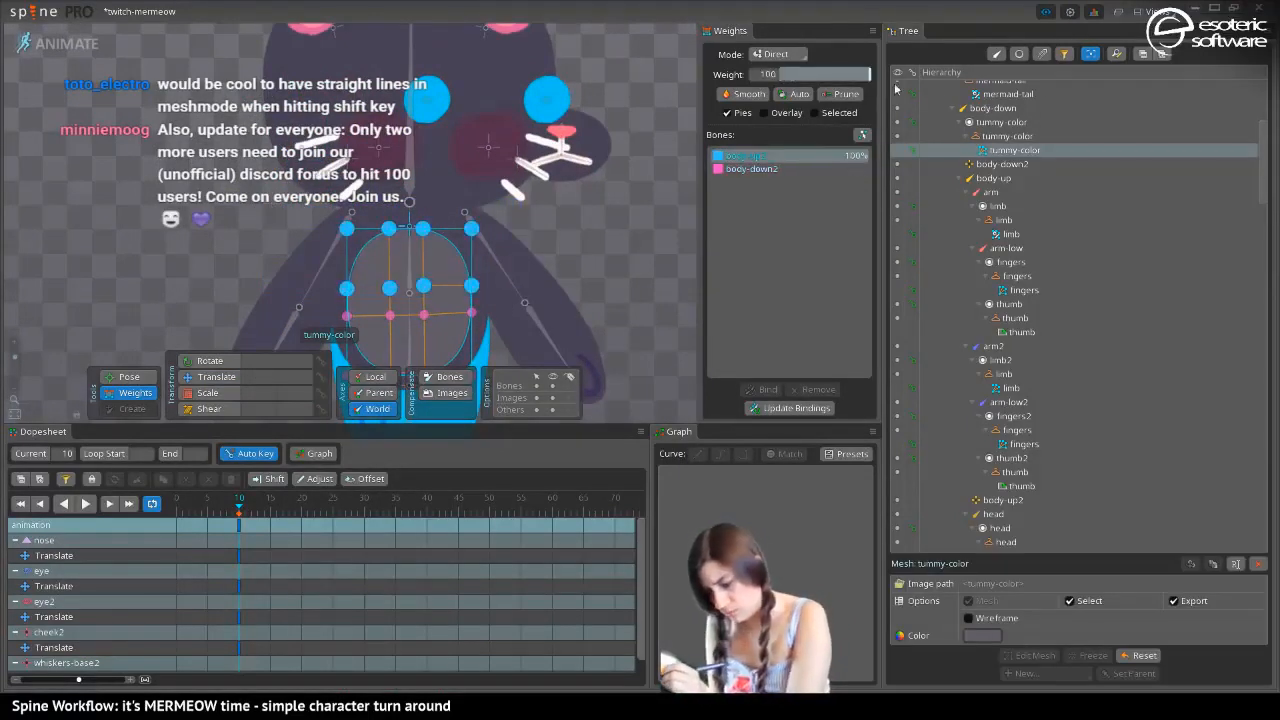
left_click_drag(216, 231, 576, 298)
left_click(747, 94)
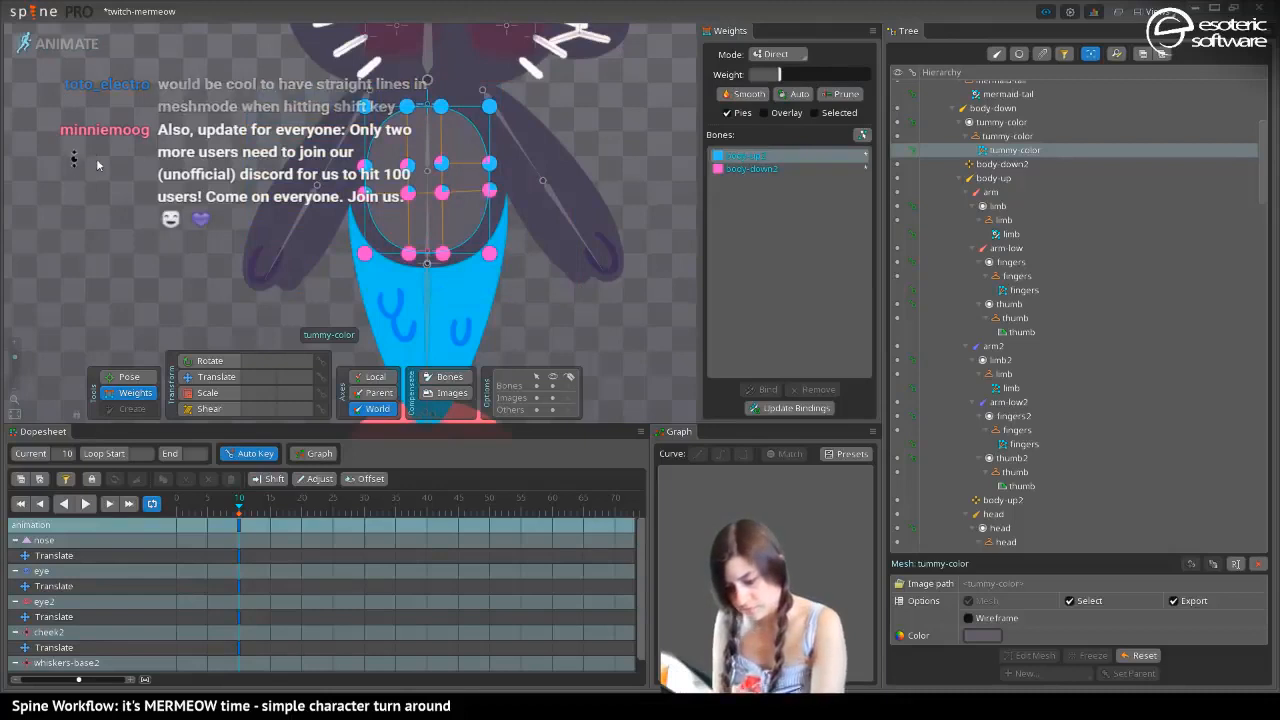
left_click_drag(97, 164, 90, 236)
left_click(114, 391)
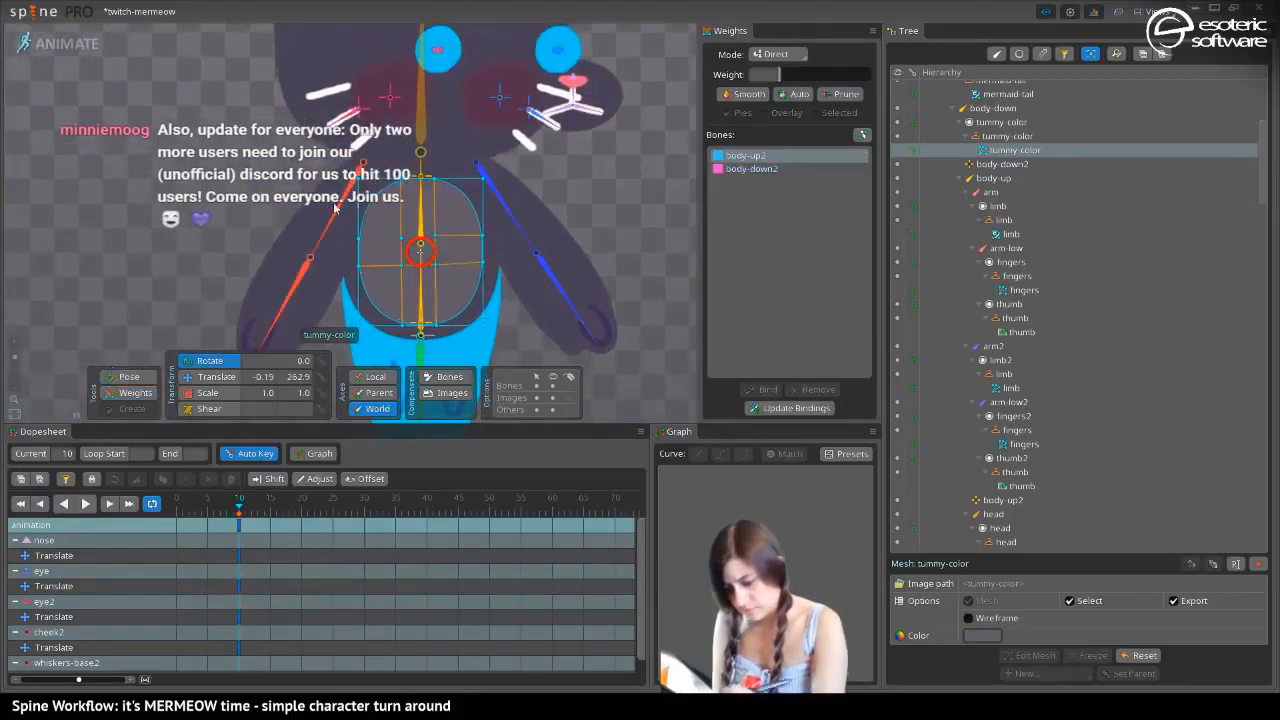
left_click(440, 187)
left_click_drag(441, 187, 443, 180)
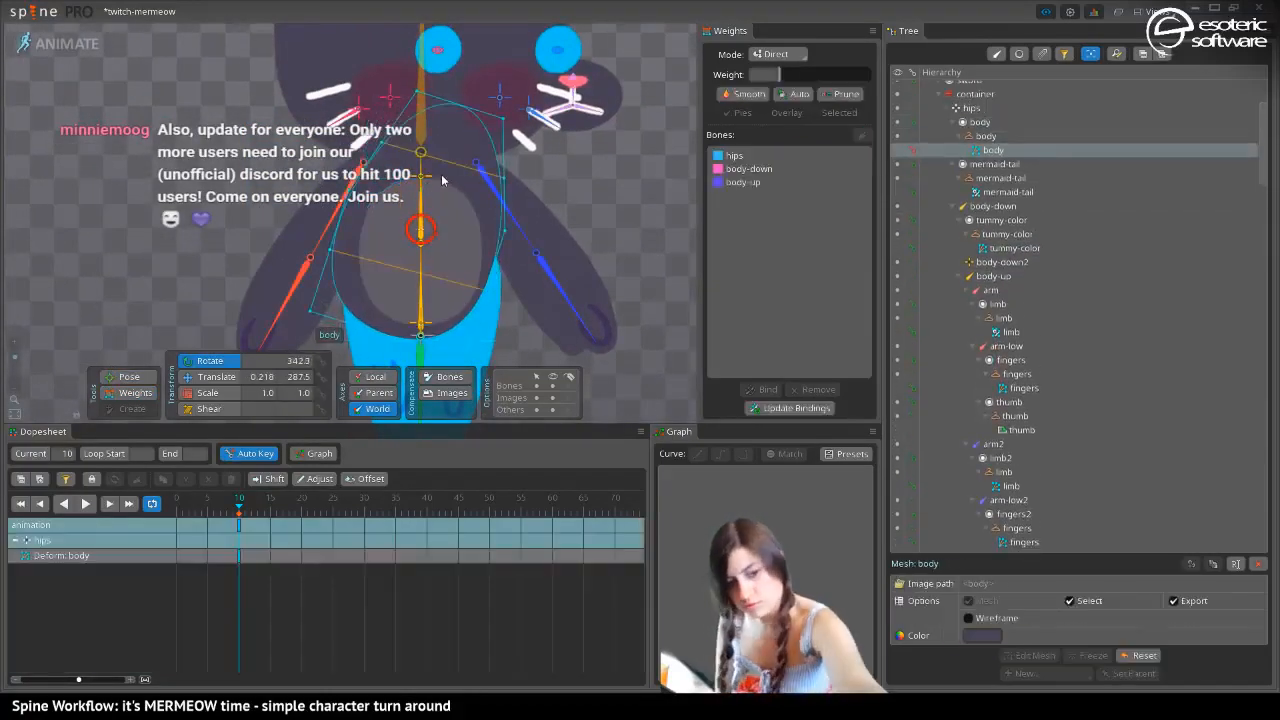
key("ctrl+z")
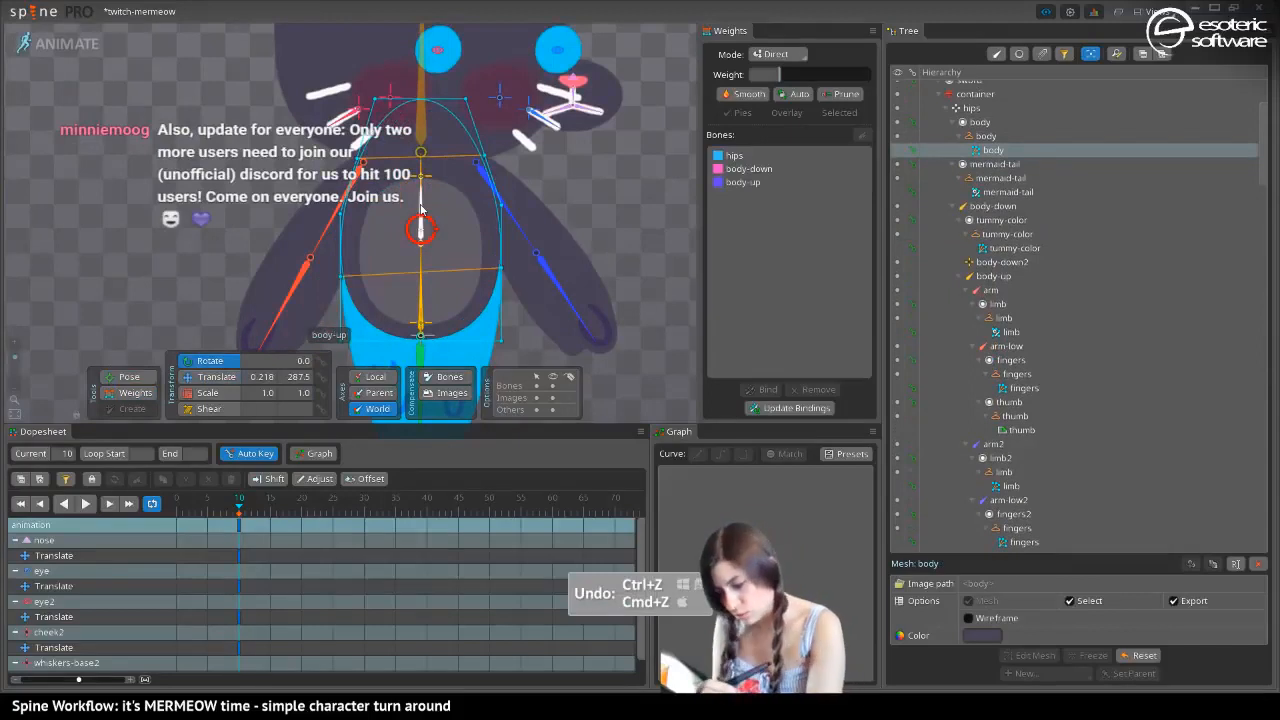
left_click(421, 206)
mouse_move(422, 199)
left_mouse_down()
mouse_move(449, 212)
mouse_move(425, 196)
left_mouse_up()
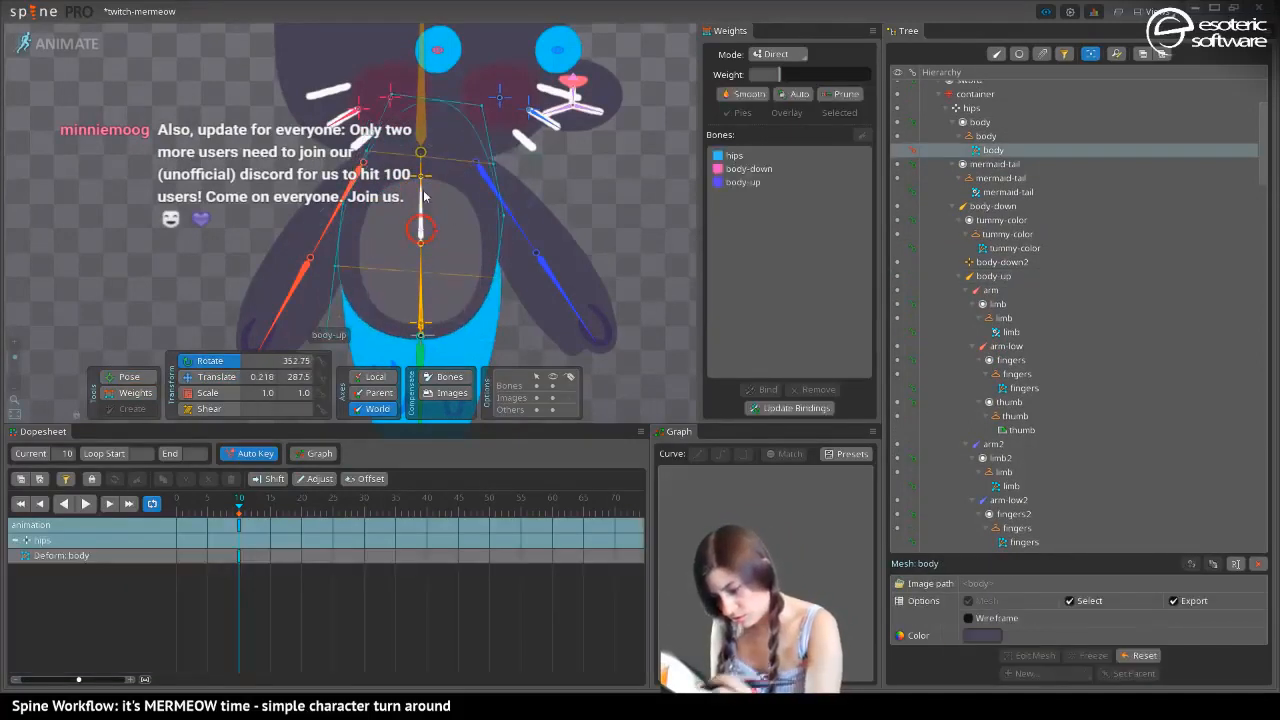
key("ctrl+z")
key("ctrl+z")
key("space")
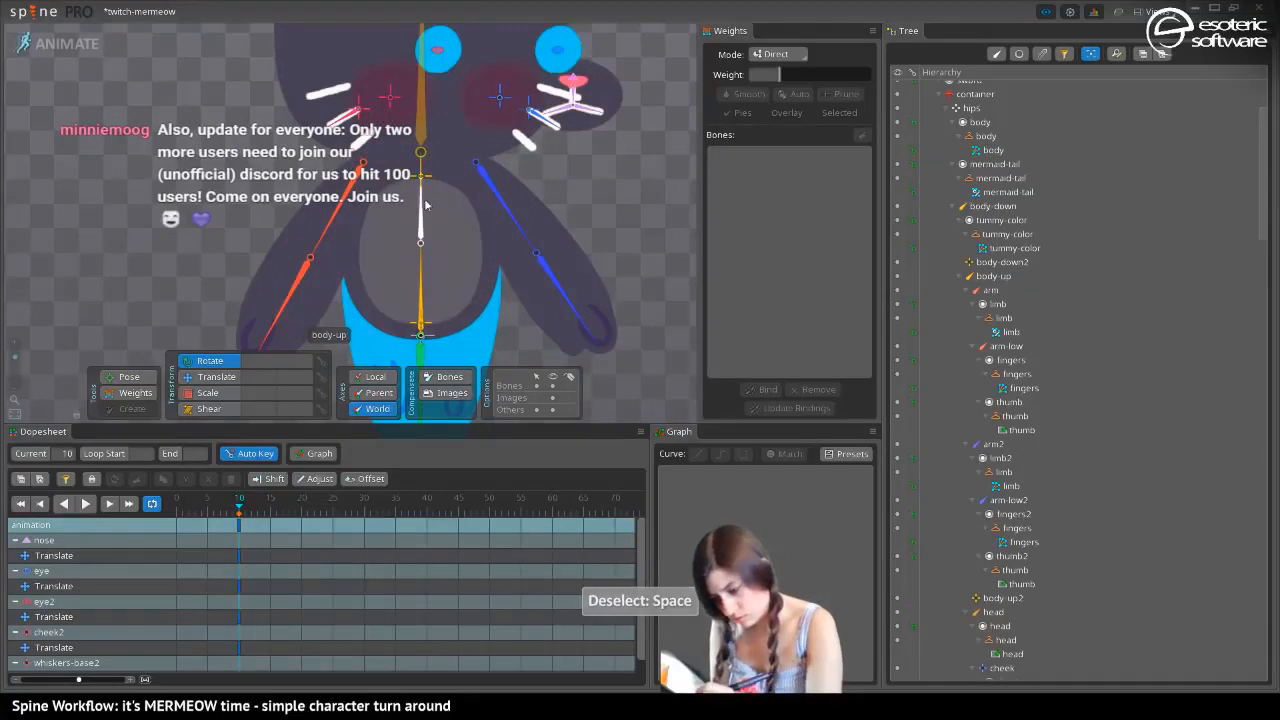
At frame 10, rotate the body-up bone to about 86.74° and shift body-up2 toward the facing side to about X 22.86
left_click_drag(426, 205, 440, 170)
left_click(205, 377)
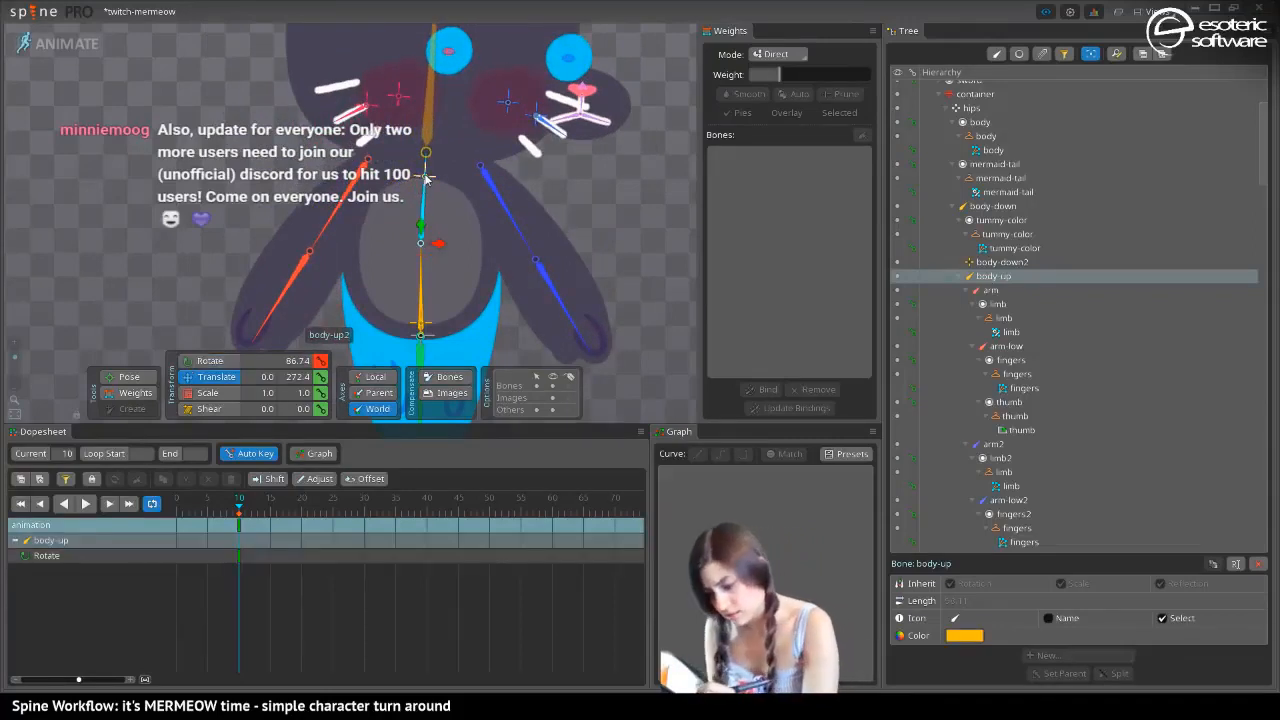
left_click(428, 177)
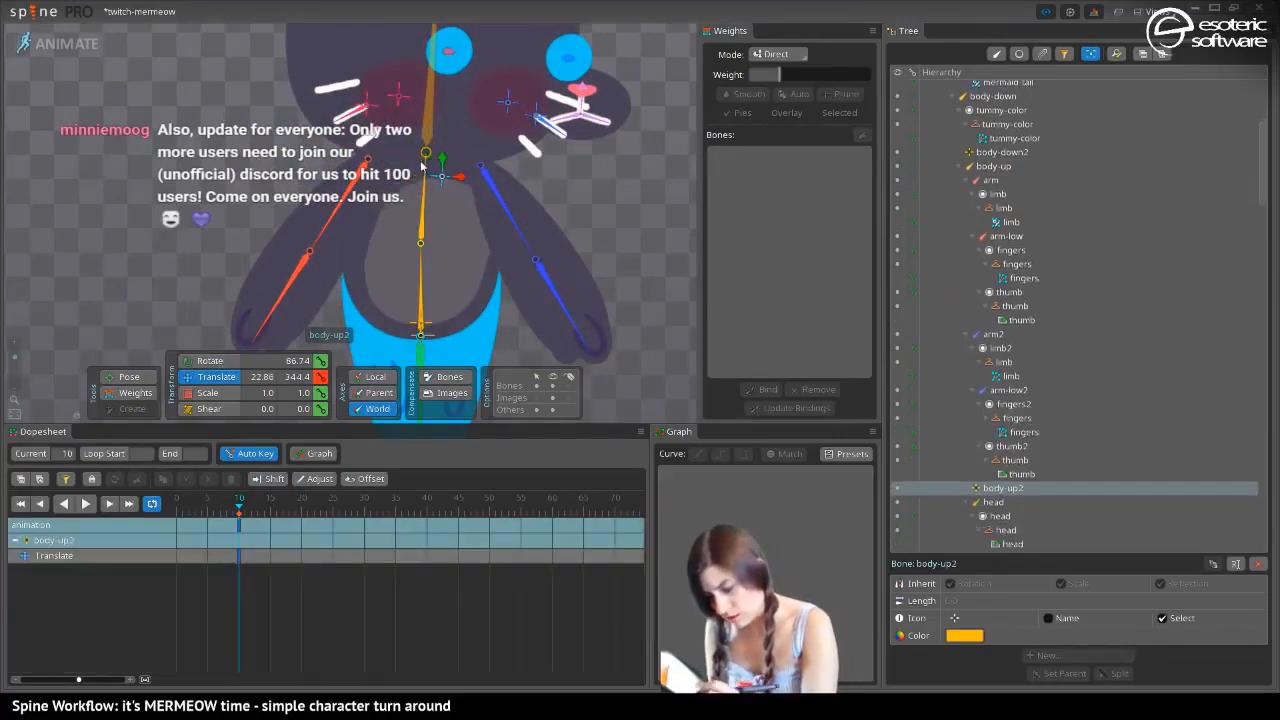
Move the arm2 bone outward away from the body to about X 184.4, Y 327.5 at frame 10
left_click(503, 205)
left_click_drag(505, 208, 617, 235)
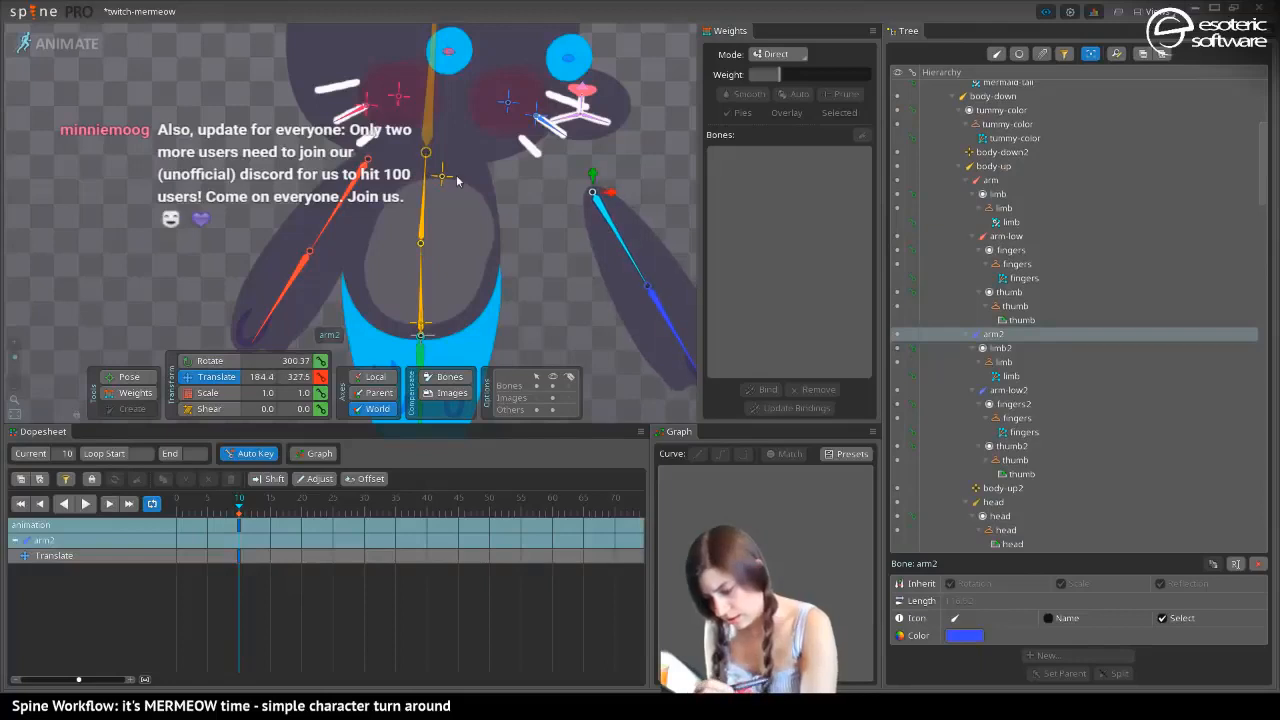
Shift the tummy toward the facing side by moving body-up2 to about X 34.31 and body-down2 to about X 18.76
left_click(443, 182)
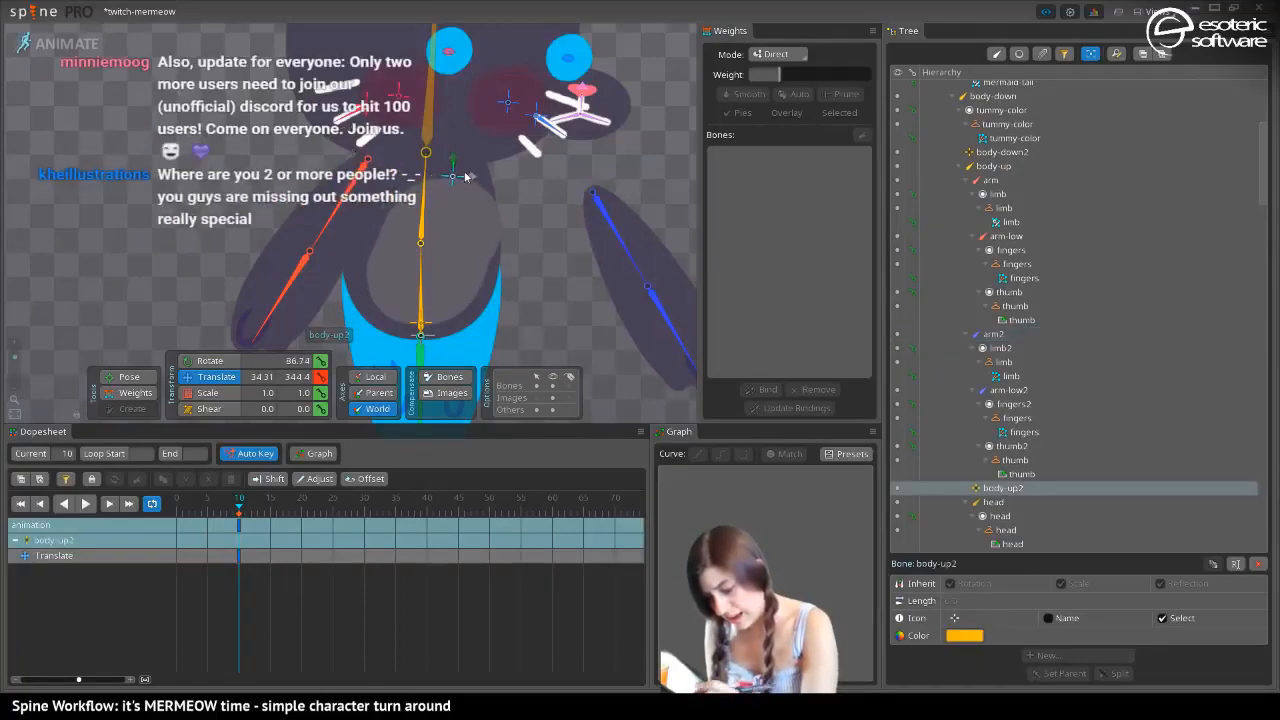
left_click(437, 325)
left_click(437, 325)
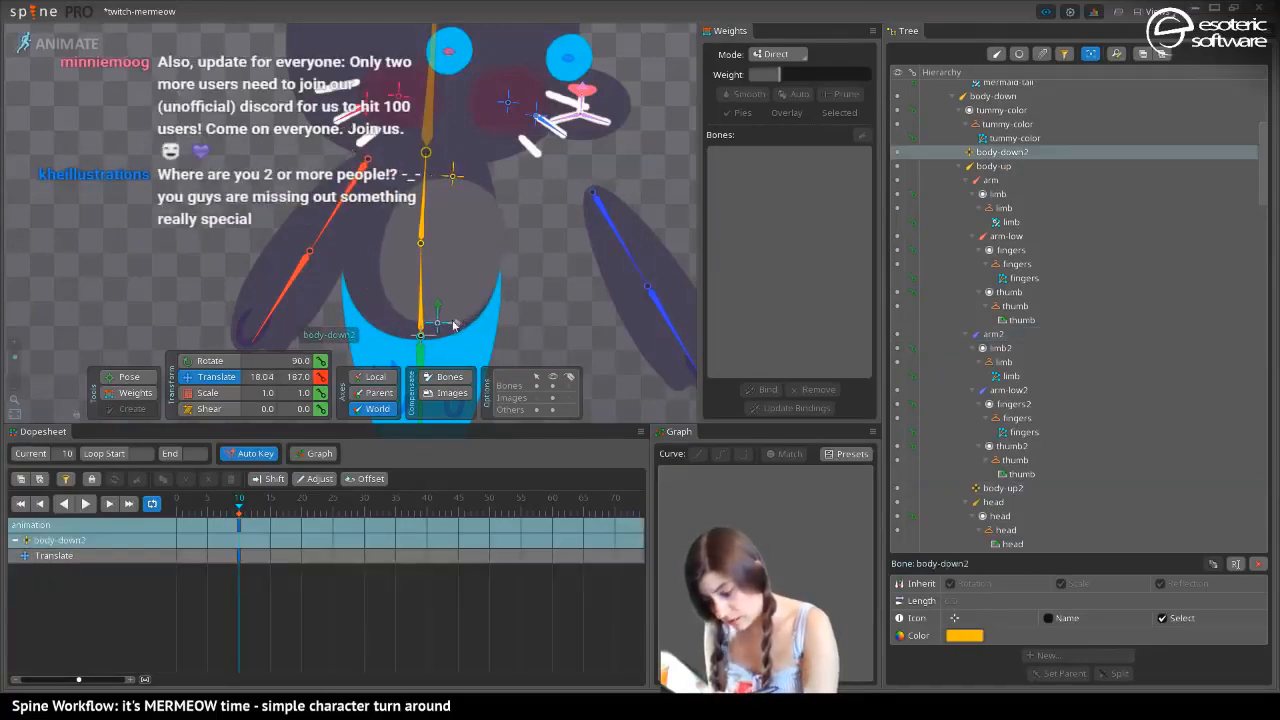
Narrow the tummy by scaling body-up2 to about 0.62 and body-down2 to about 0.65 on the second scale axis
left_click(208, 393)
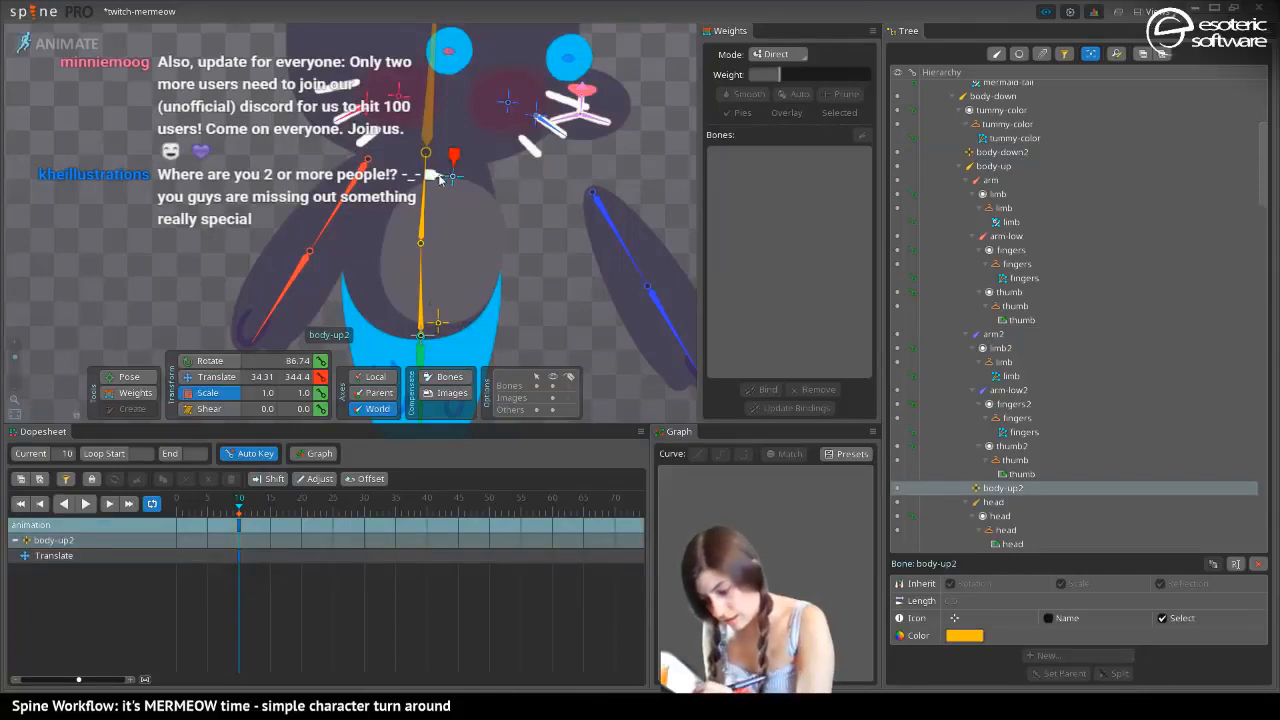
left_click(437, 325)
left_click_drag(437, 325, 448, 336)
Move the tummy bones closer to the body's facing edge, body-up2 to about X 51.5 and body-down2 to about X 41.67
left_click(210, 377)
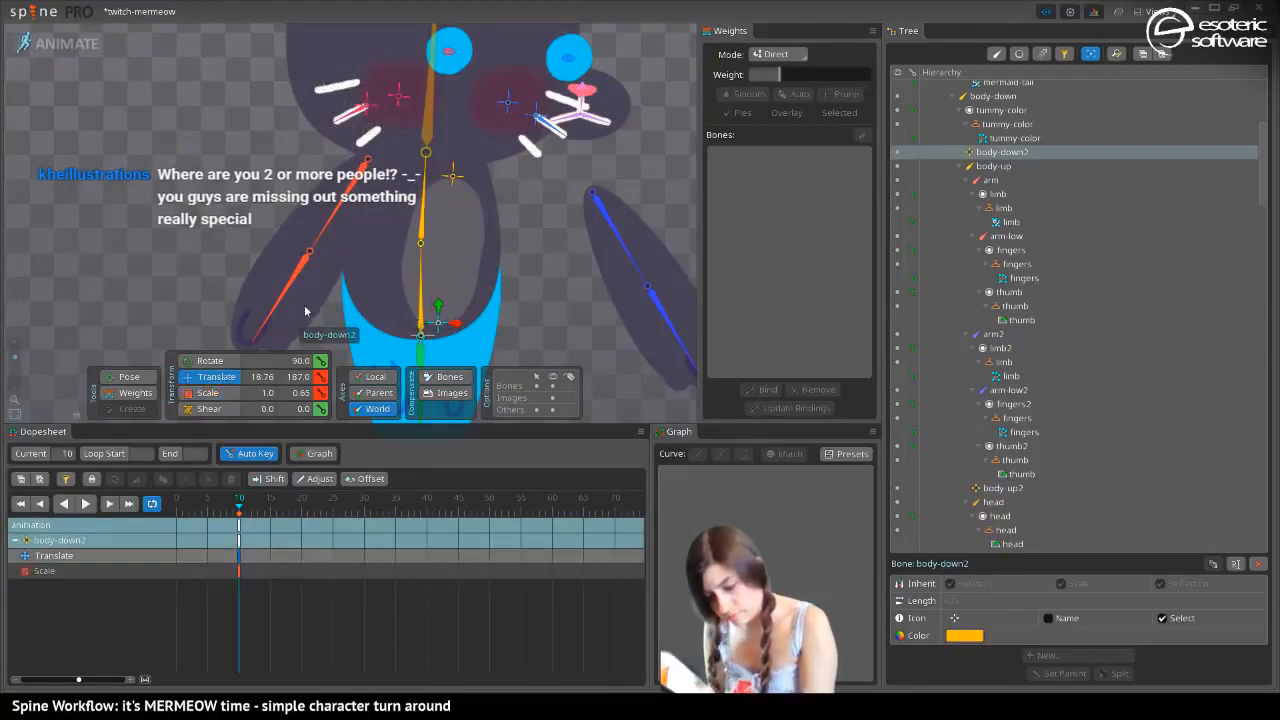
left_click(453, 177)
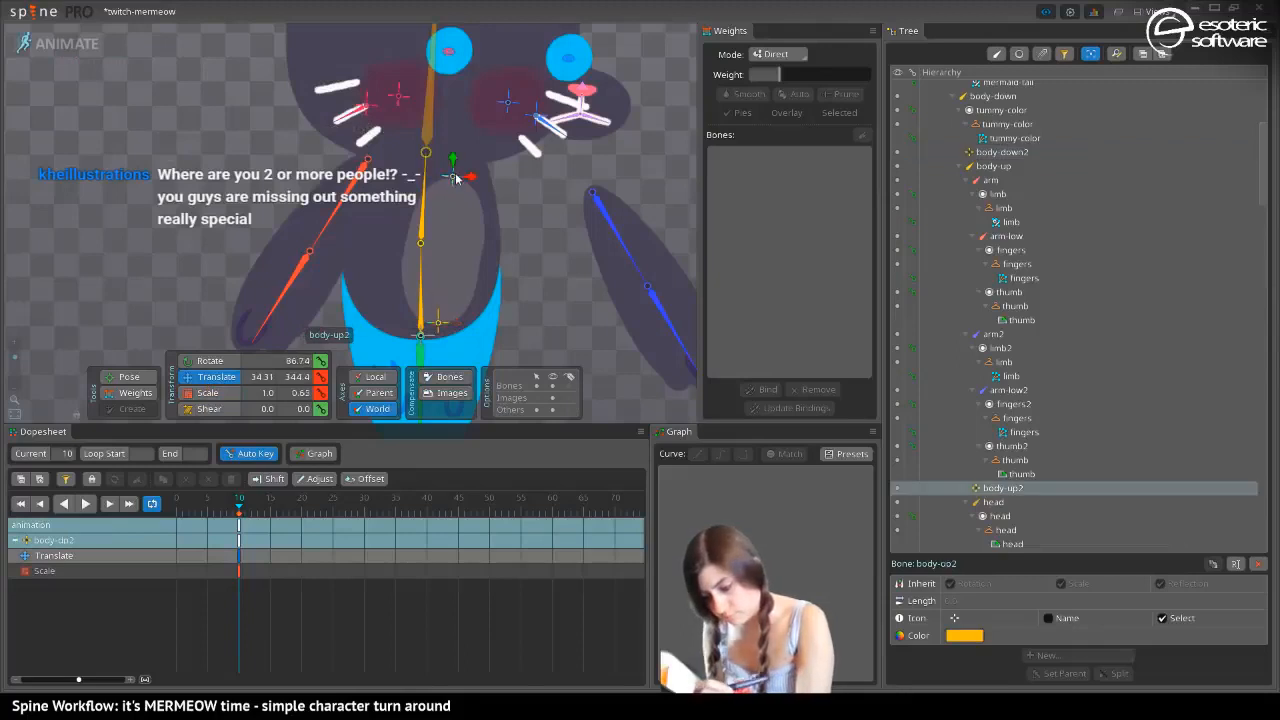
left_click(449, 326)
left_click_drag(473, 333, 476, 334)
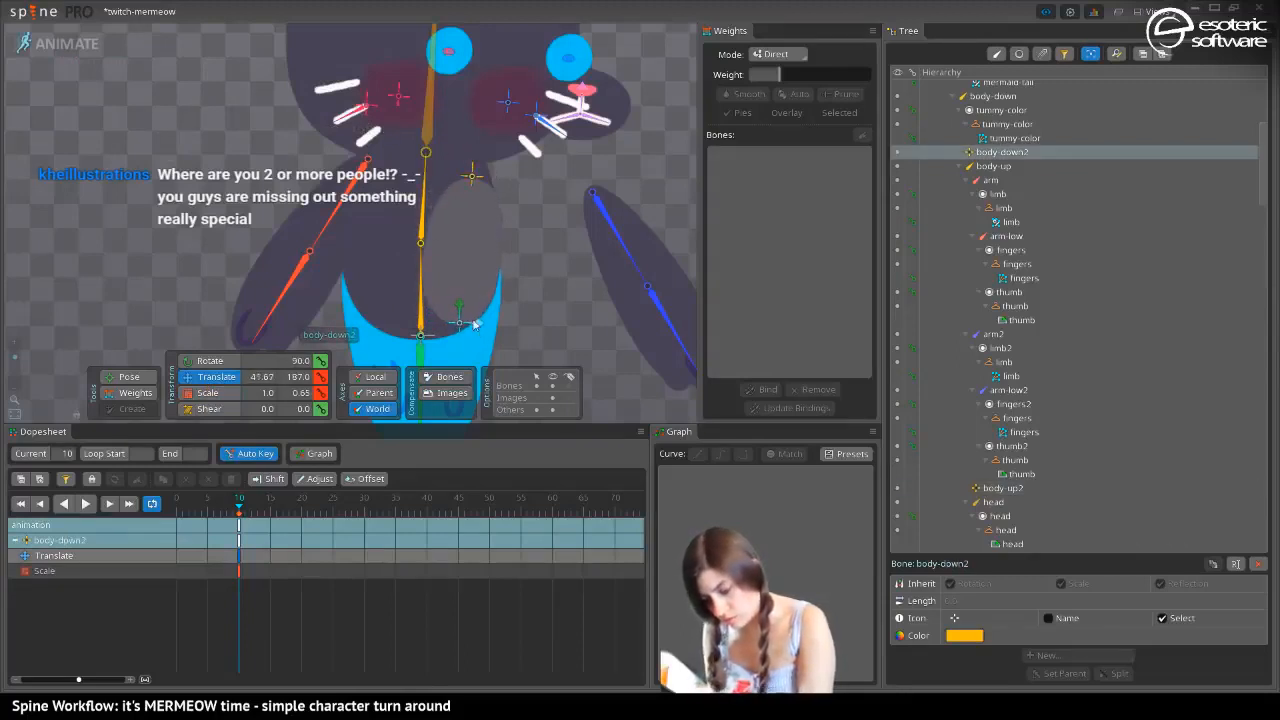
left_click(471, 176)
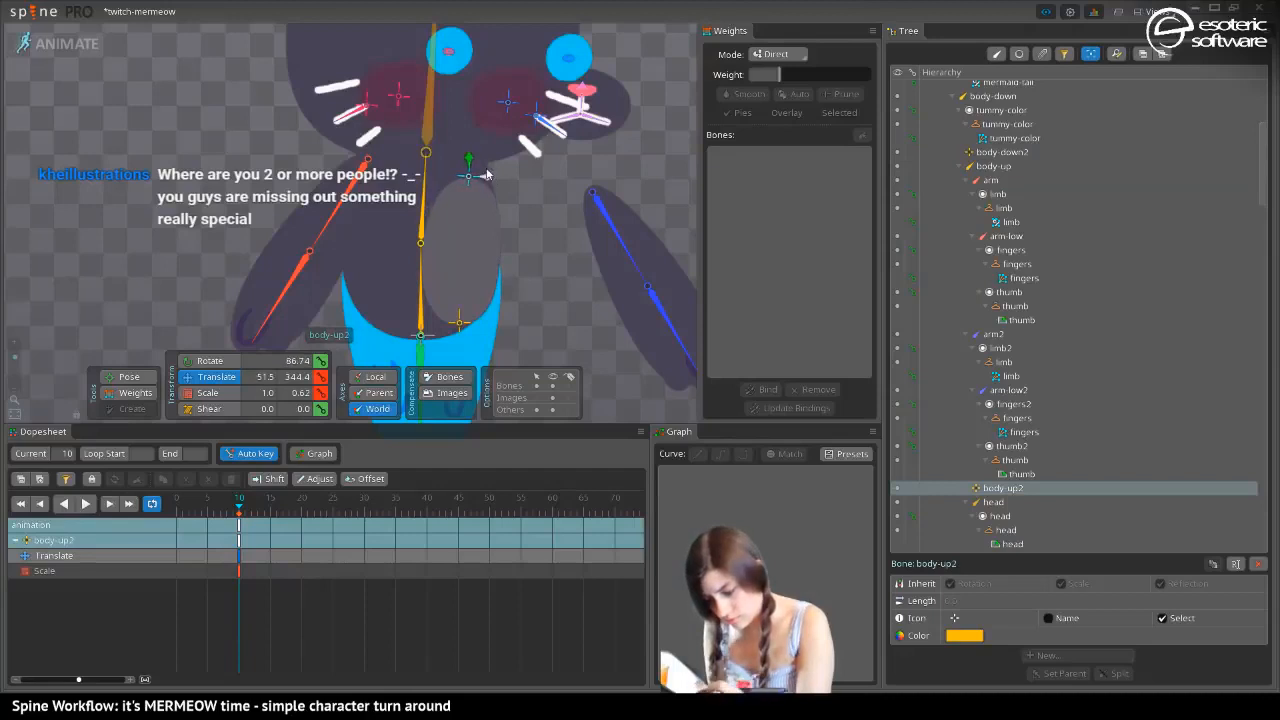
Narrow the tummy further by scaling body-up2 to about 0.41 and body-down2 to about 0.38 on the second scale axis
key("b")
left_click_drag(468, 178, 477, 191)
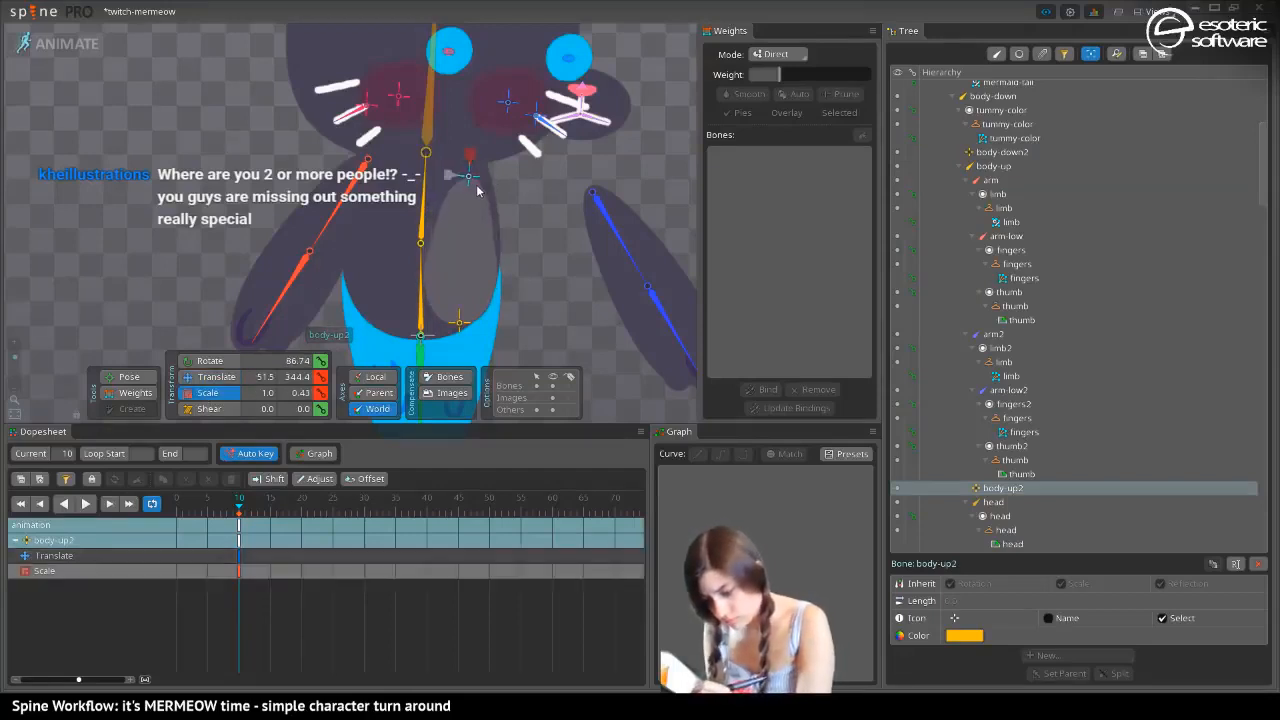
left_click(455, 324)
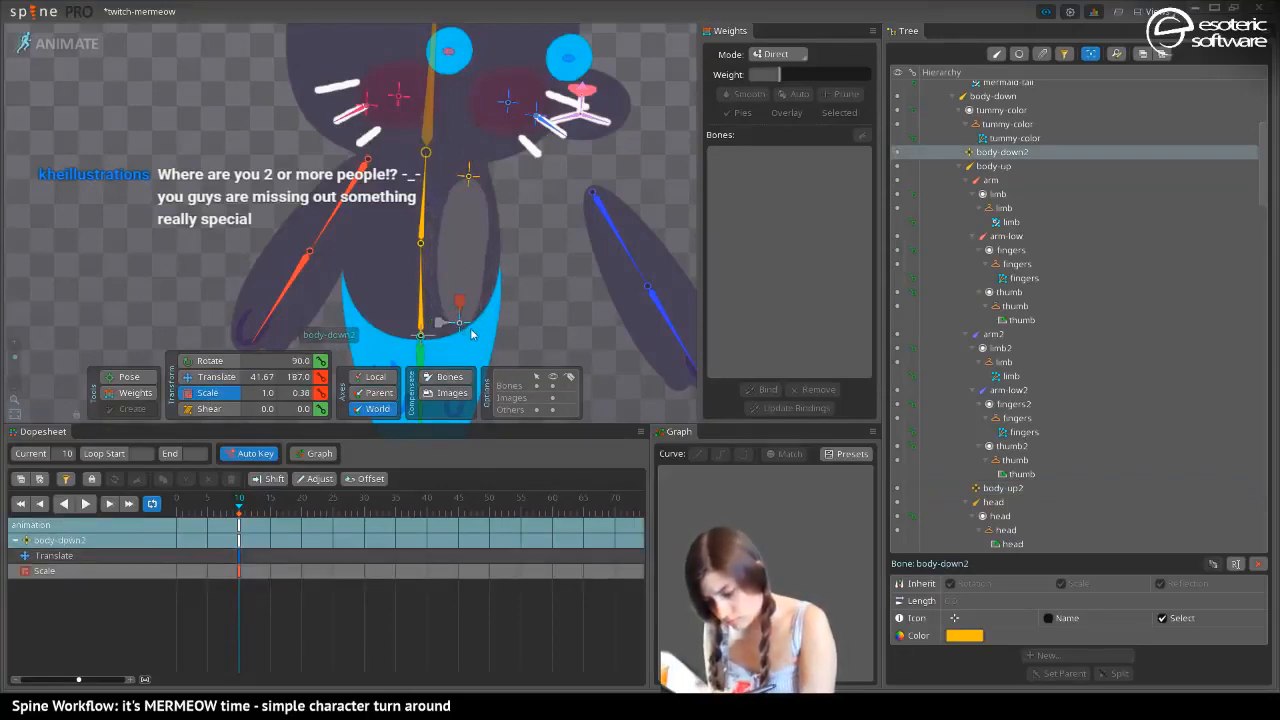
Place the narrowed tummy at the body's facing edge with body-up2 at about X 64.38 and body-down2 at about X 48.12
key("v")
left_click(471, 178)
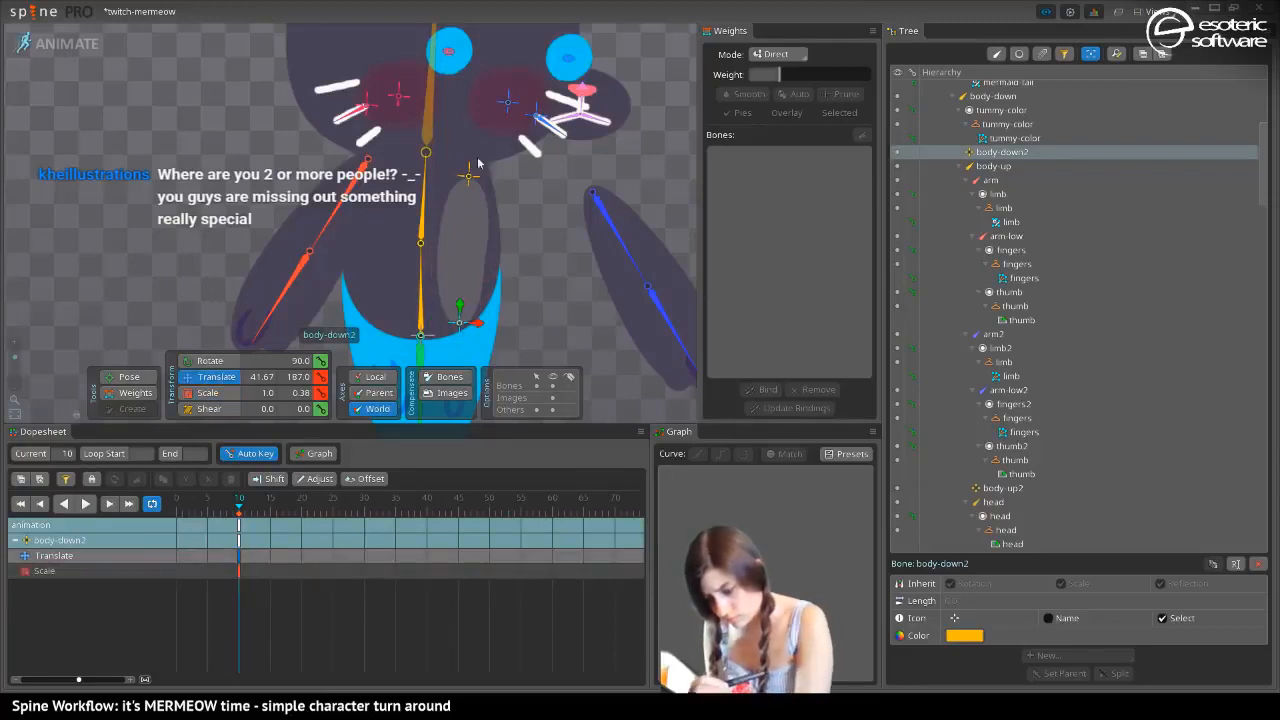
left_click(465, 325)
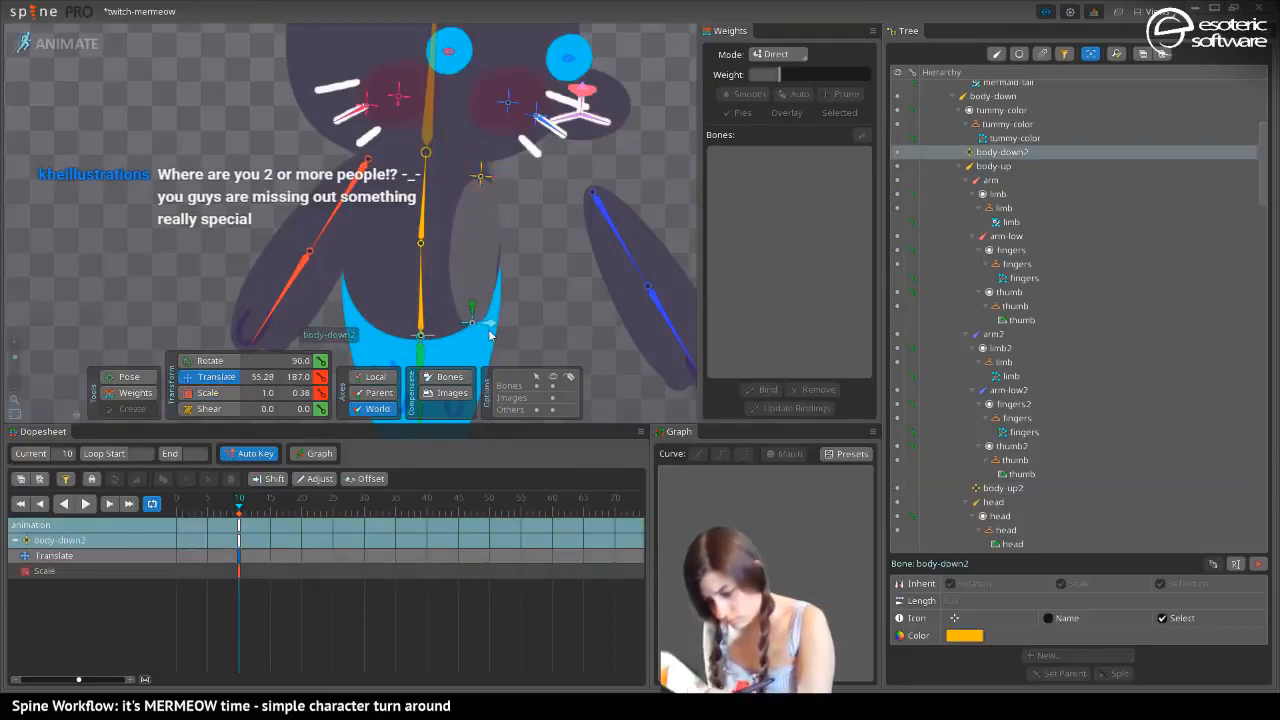
left_click_drag(490, 335, 483, 337)
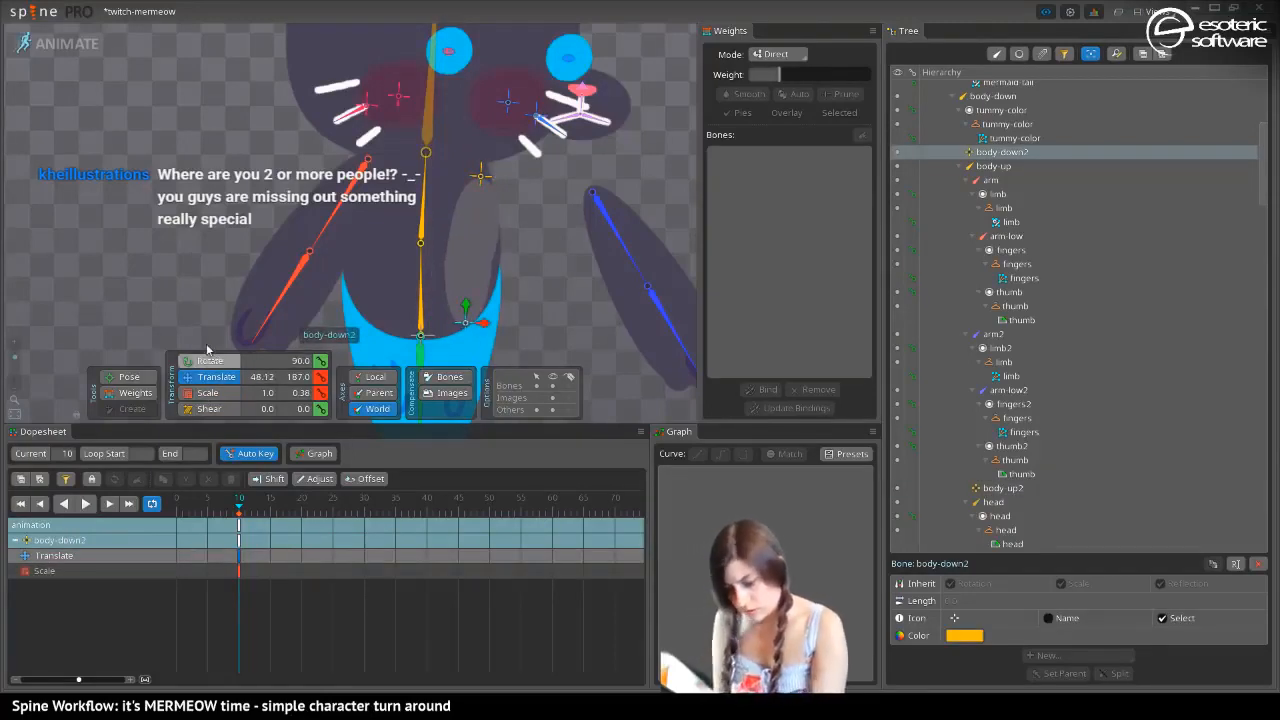
left_click(481, 177)
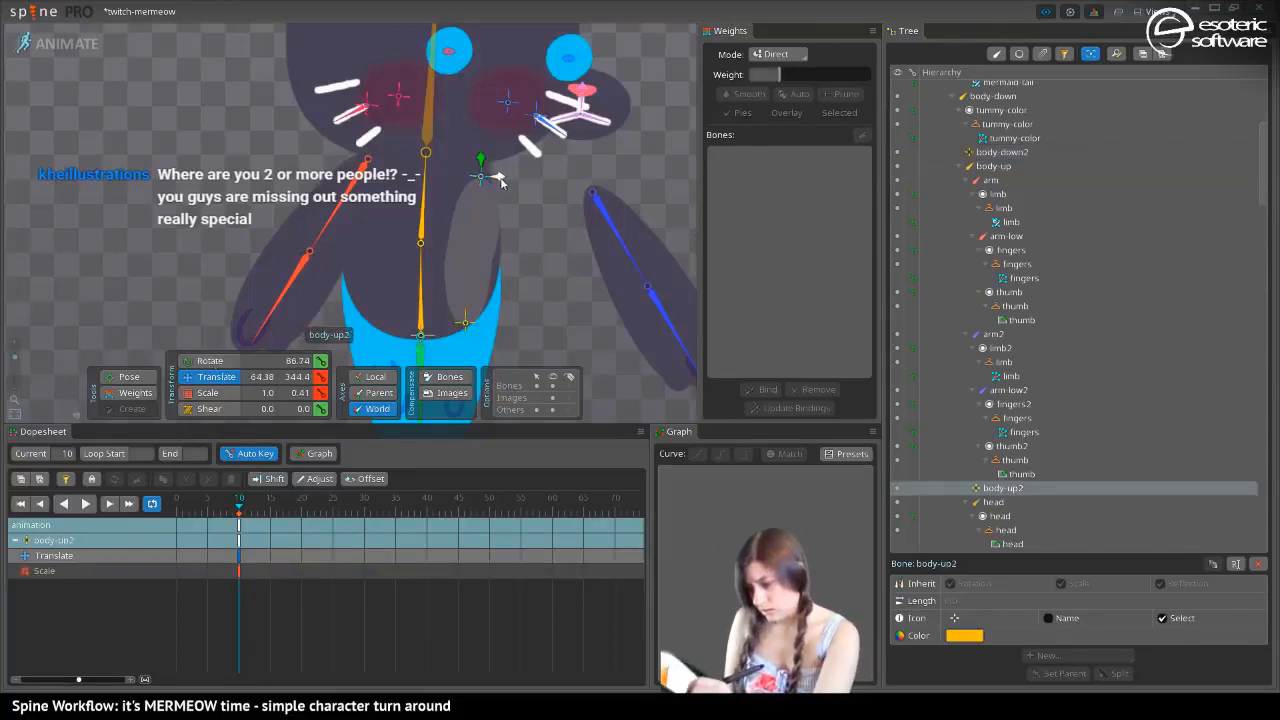
left_click(465, 324)
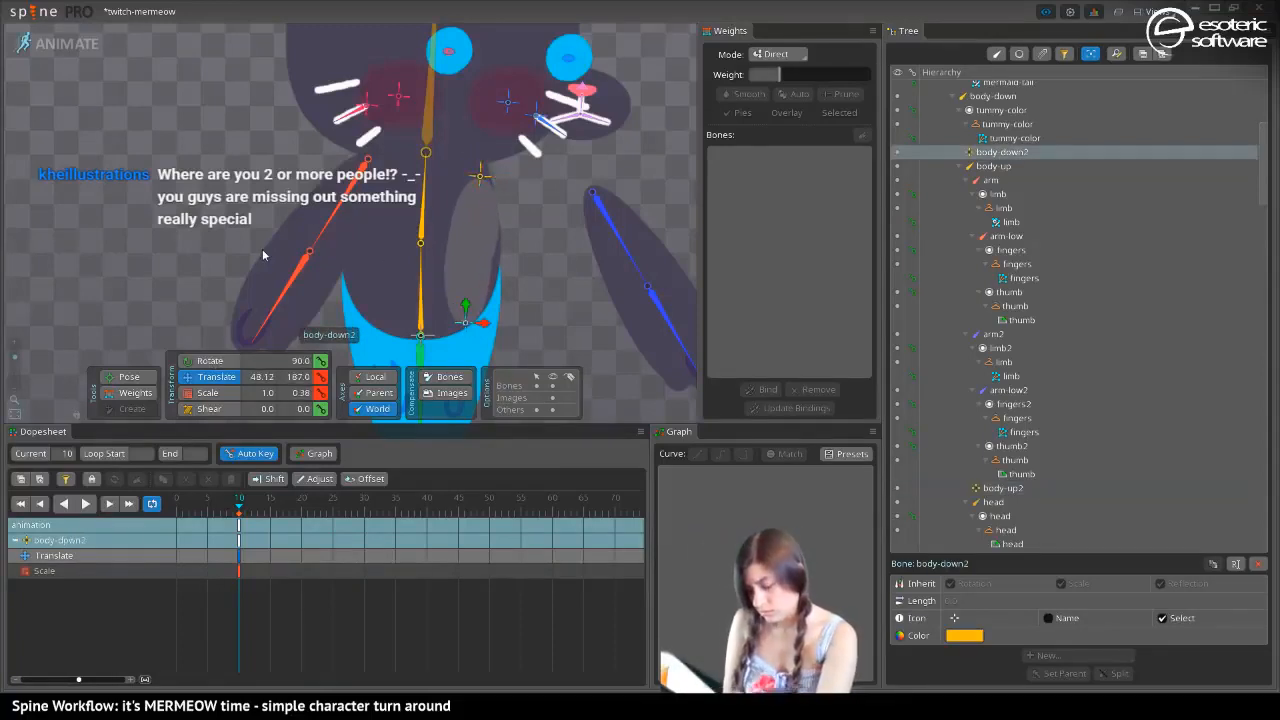
Rotate the body-down2 bone to about 77.1° at frame 10, clear the selection and show the whole character
key("c")
left_click_drag(472, 318, 446, 334)
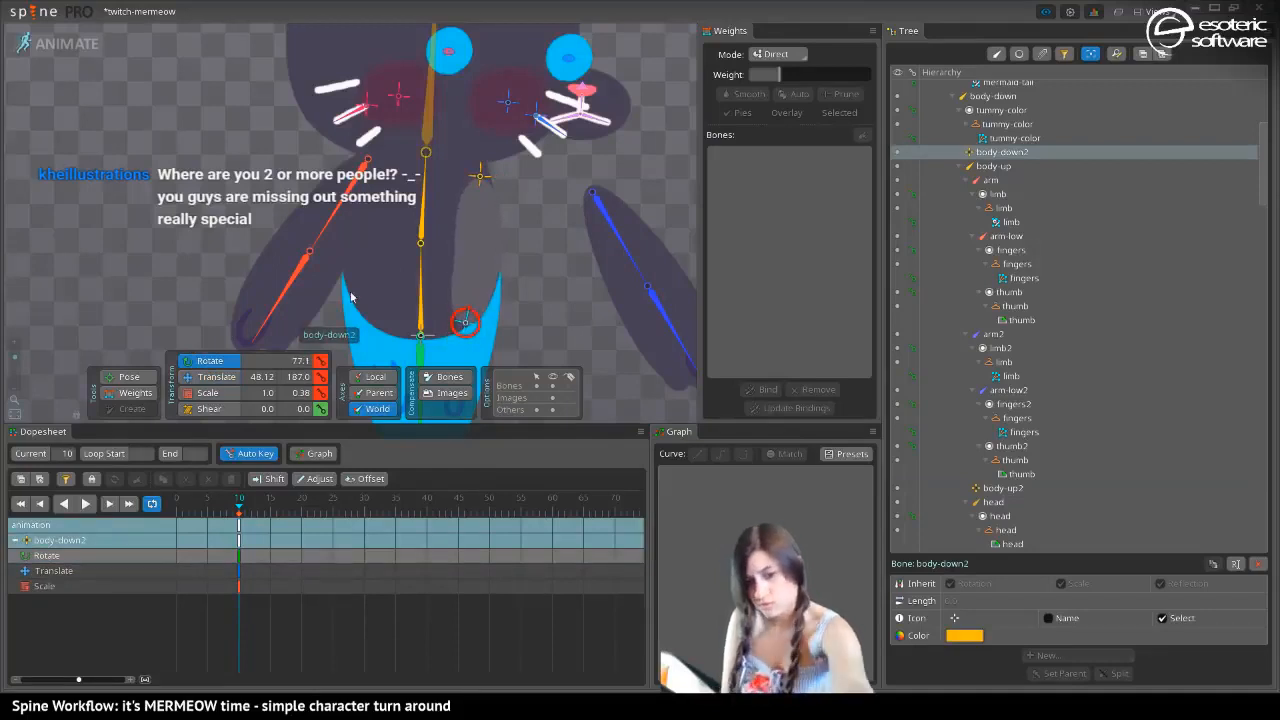
key("space")
left_click_drag(325, 193, 217, 211)
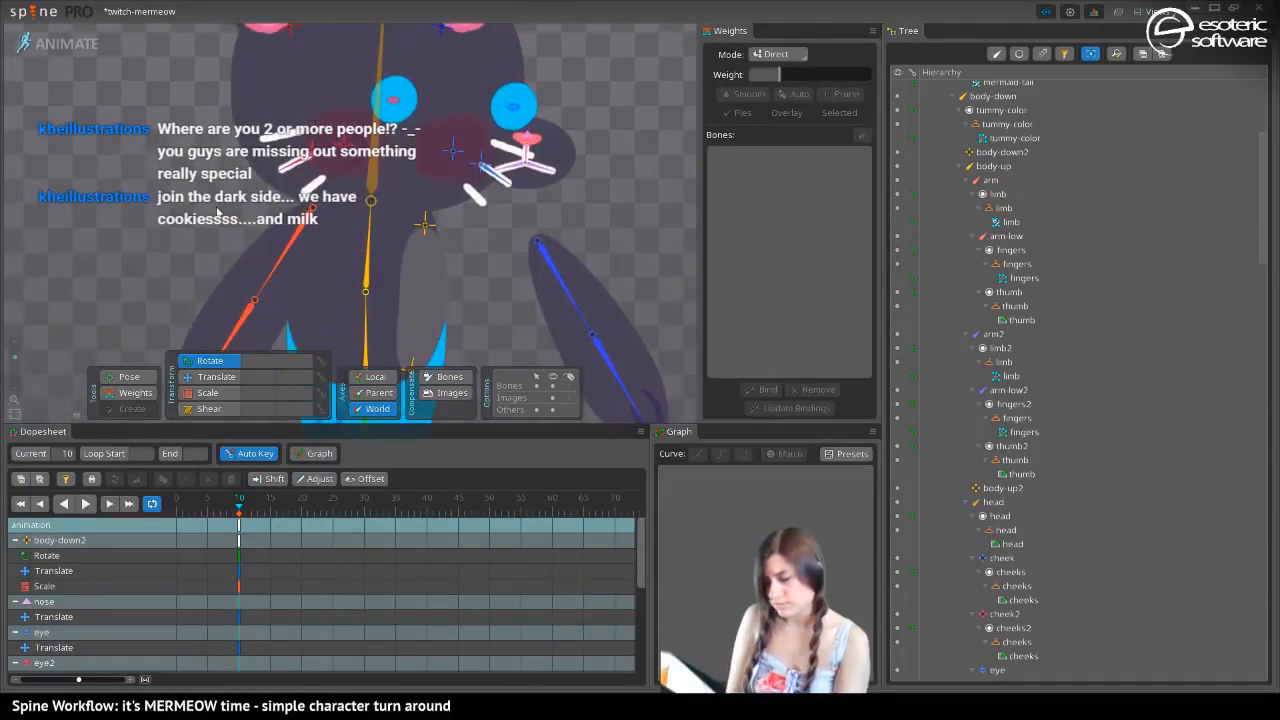
left_click_drag(15, 363, 20, 370)
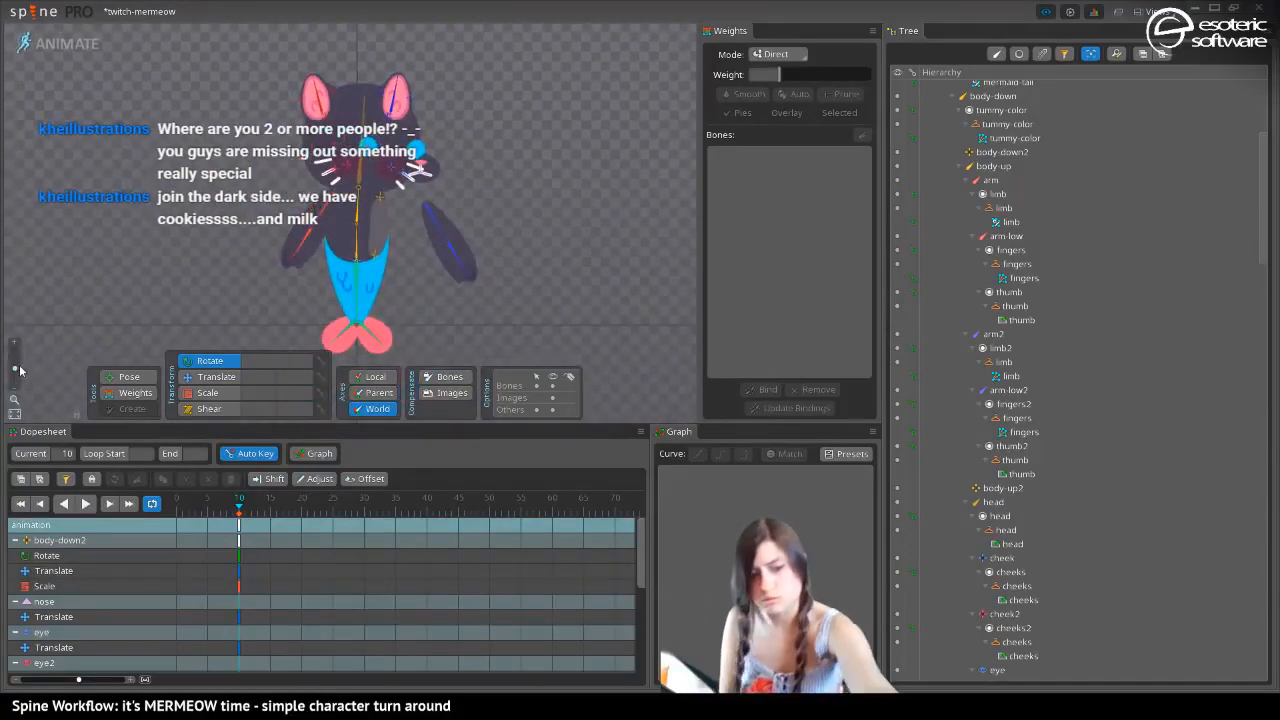
Save the project, switch from Animate to Setup mode, and save the project again
key("ctrl+s")
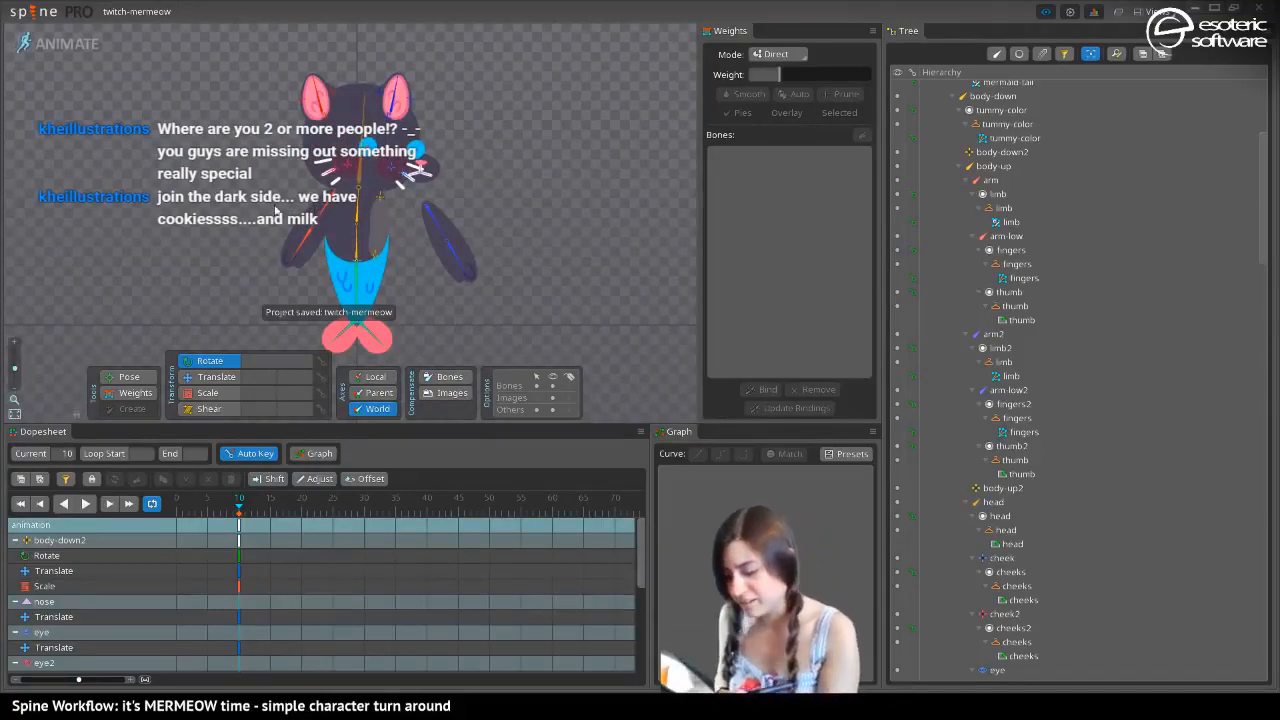
mouse_move(256, 266)
left_mouse_down()
mouse_move(274, 238)
mouse_move(274, 250)
left_mouse_up()
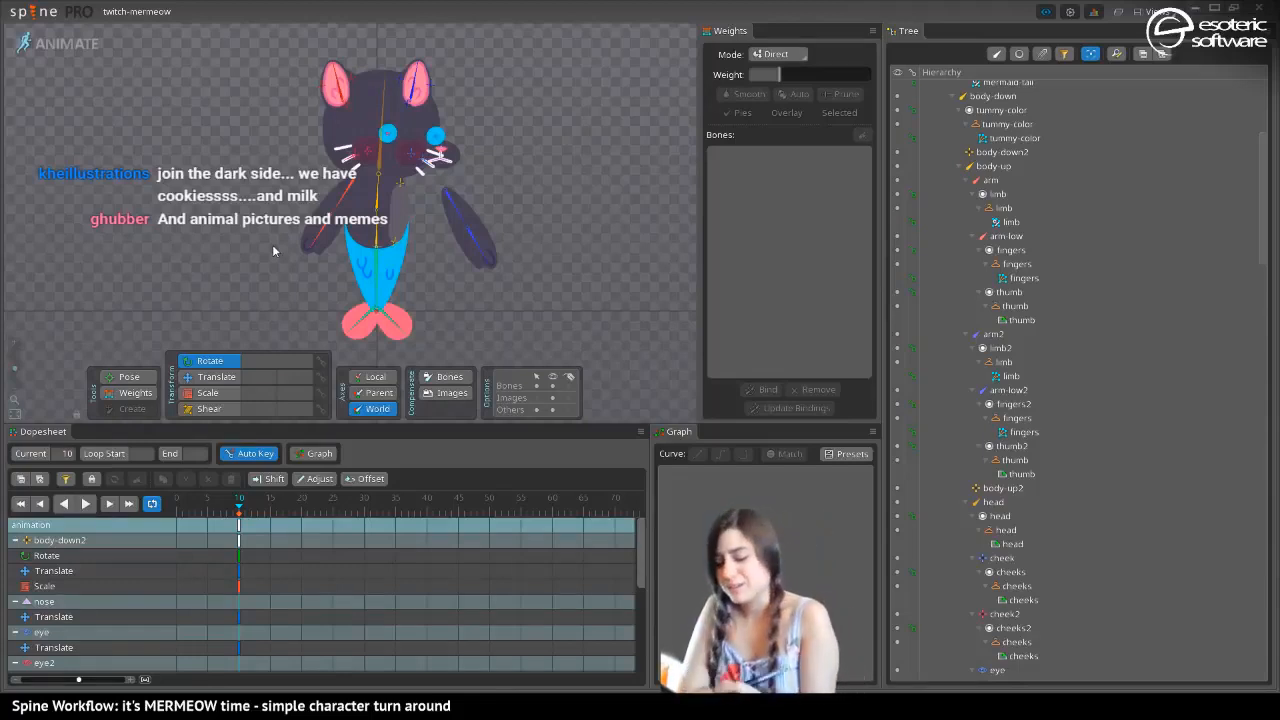
left_click(74, 44)
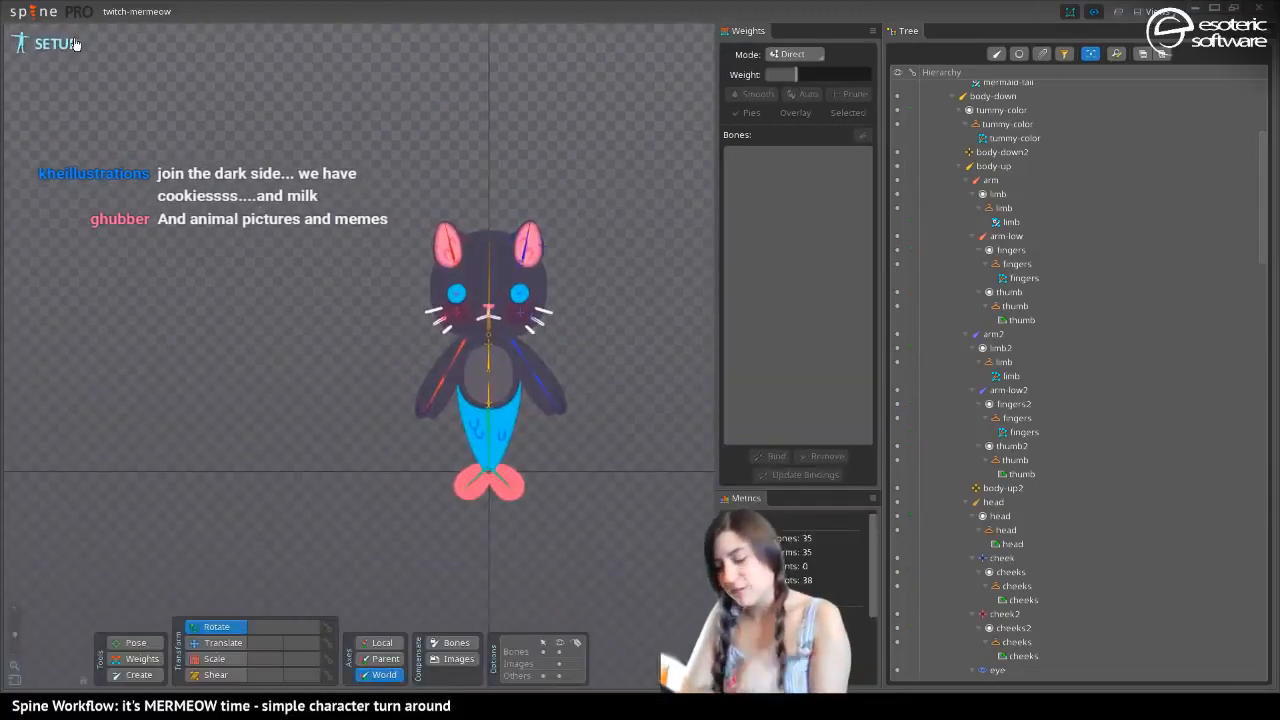
left_click_drag(258, 321, 330, 336)
left_click_drag(14, 635, 14, 629)
left_click_drag(418, 297, 252, 389)
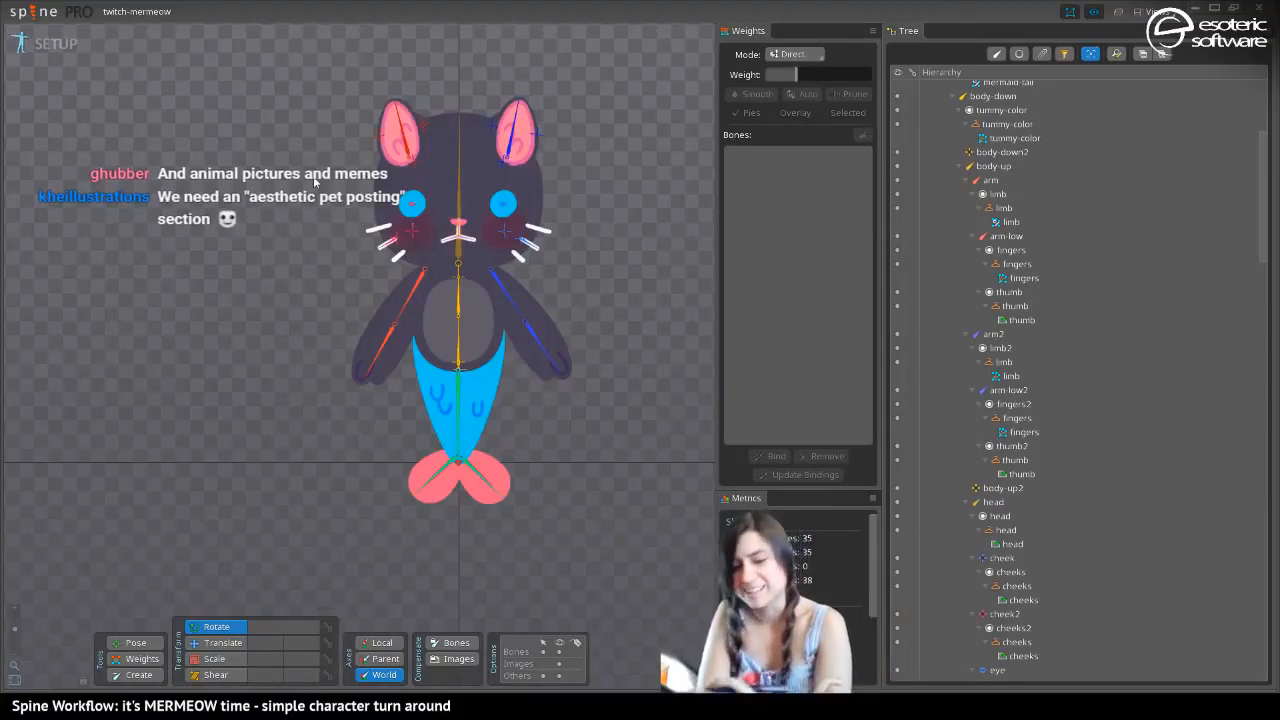
key("ctrl+s")
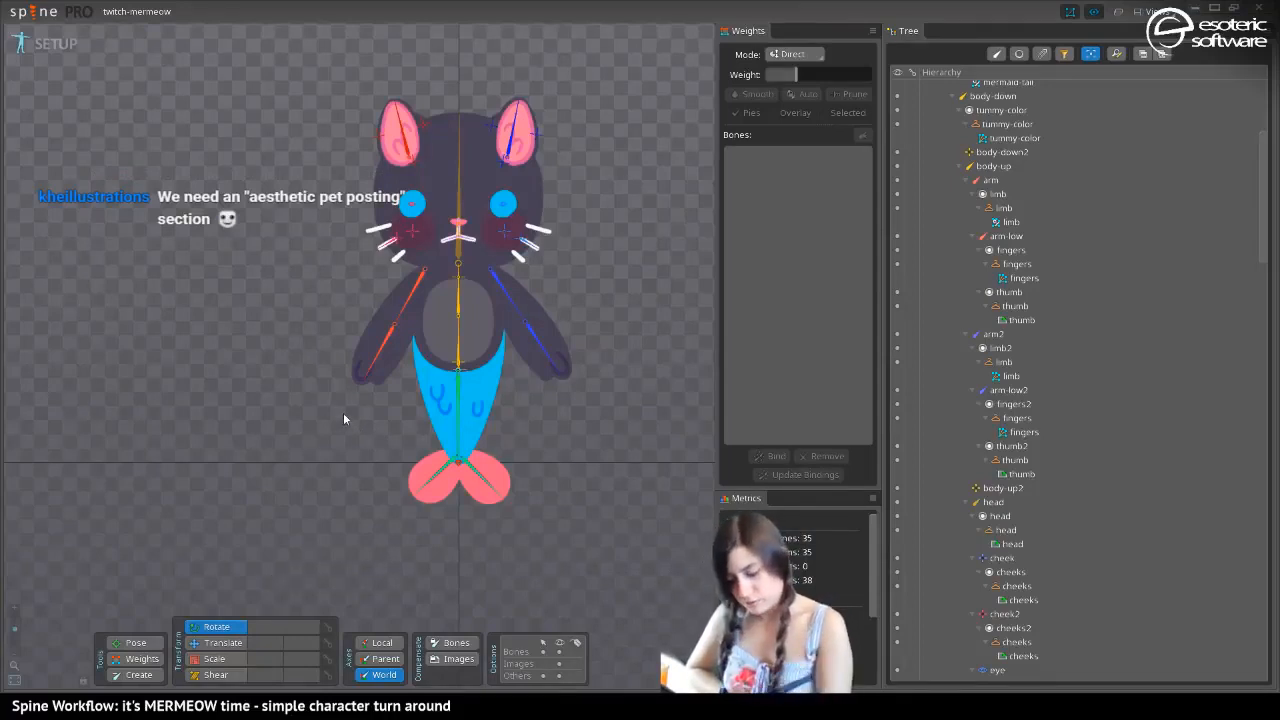
Activate the Translate tool and select the tummy-color mesh on the character's body
left_click(201, 645)
left_click(427, 333)
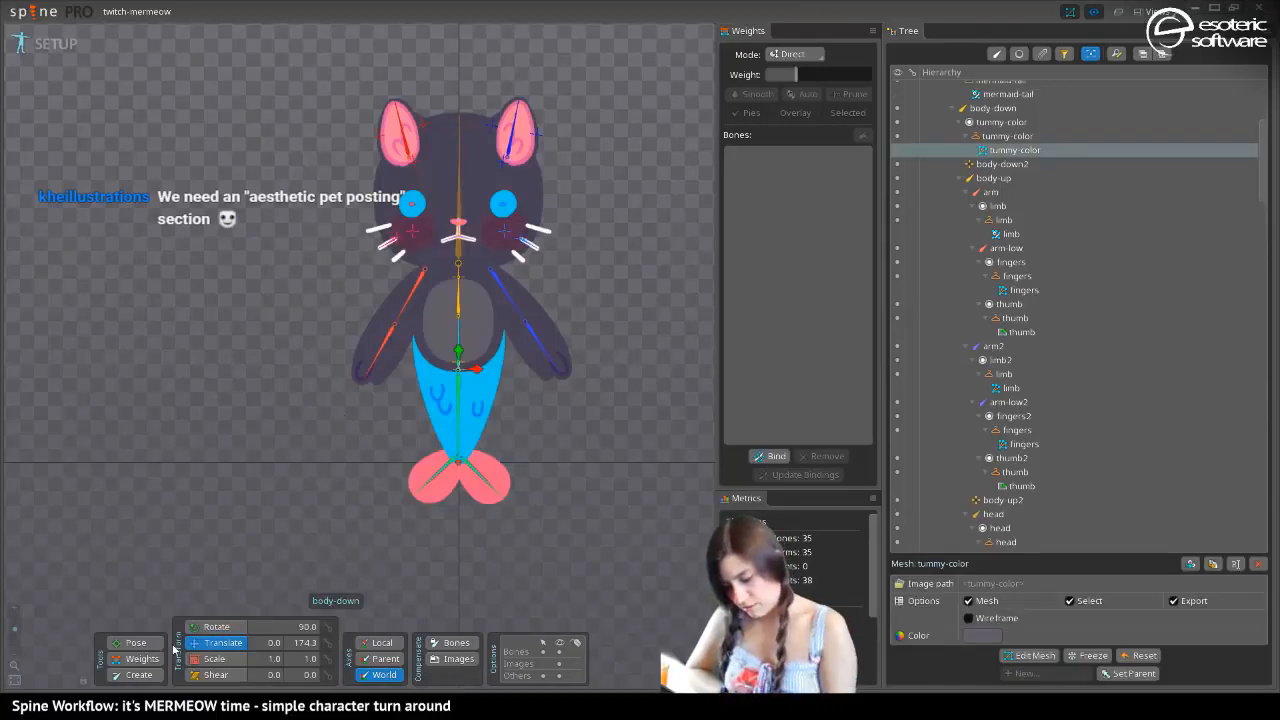
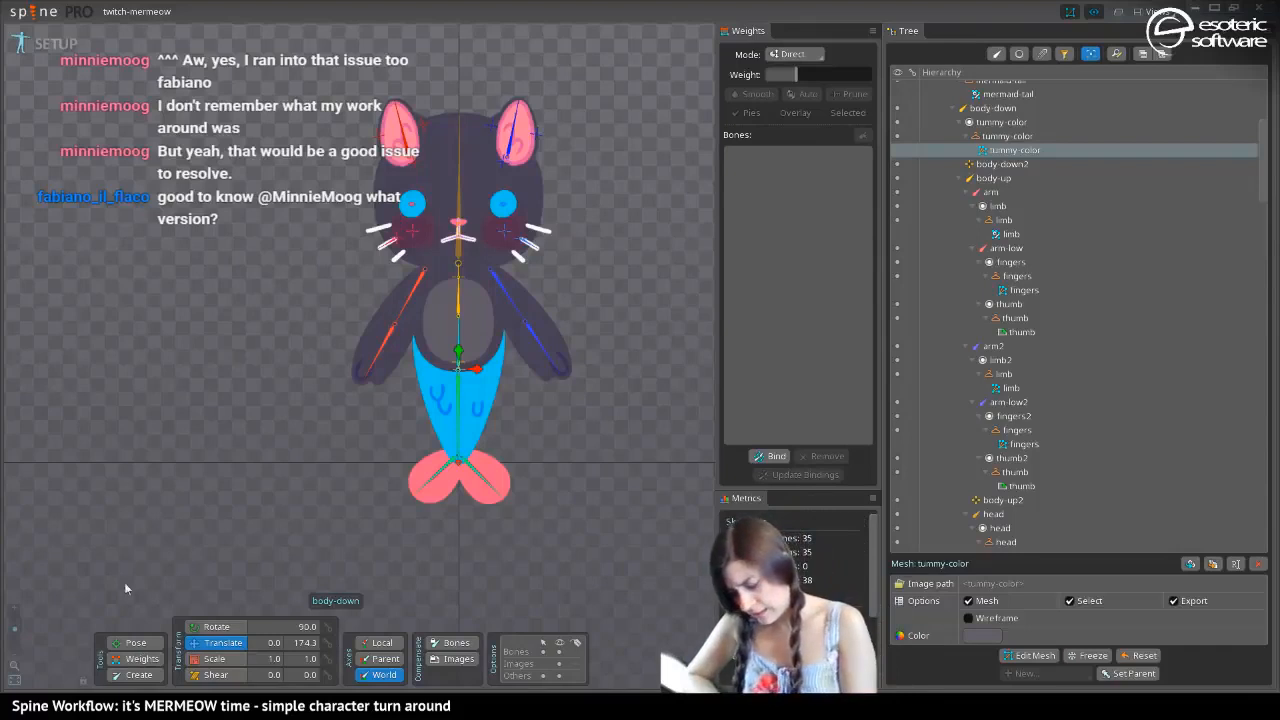
Try creating an eye-icon bone under body-down beside the character with a child bone about 125 long, and undo both
left_click(130, 675)
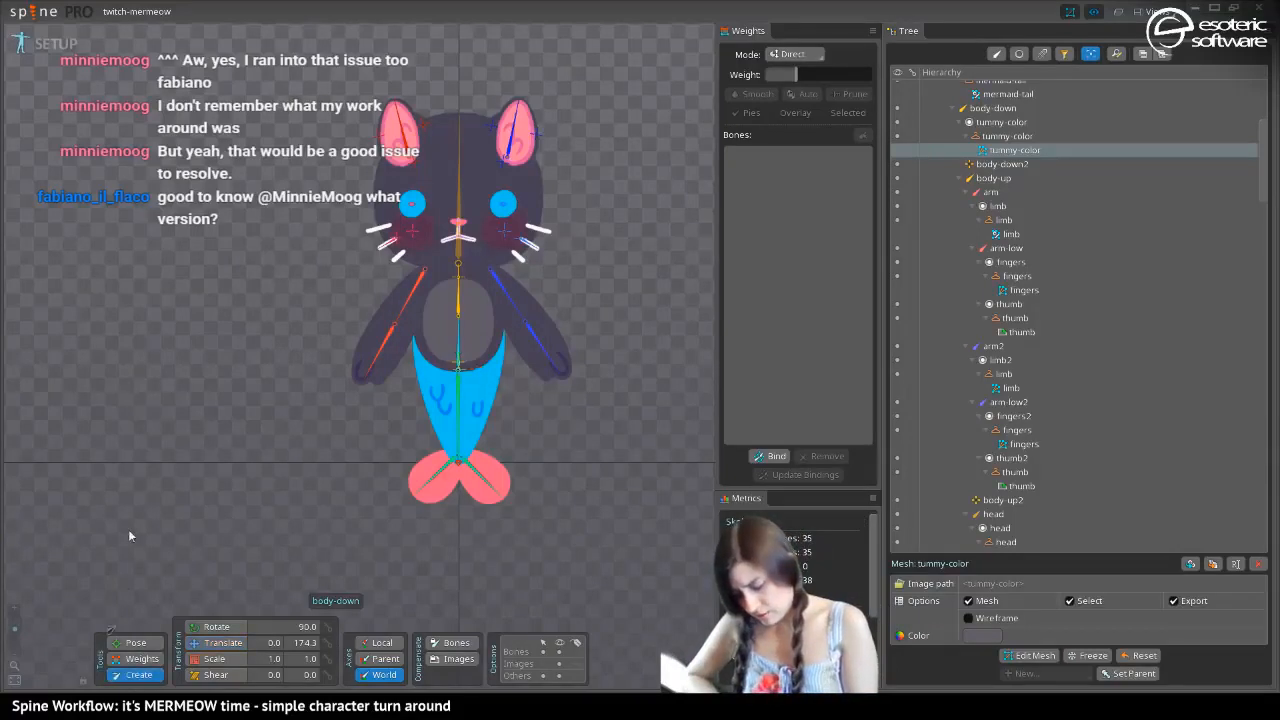
left_click(157, 247)
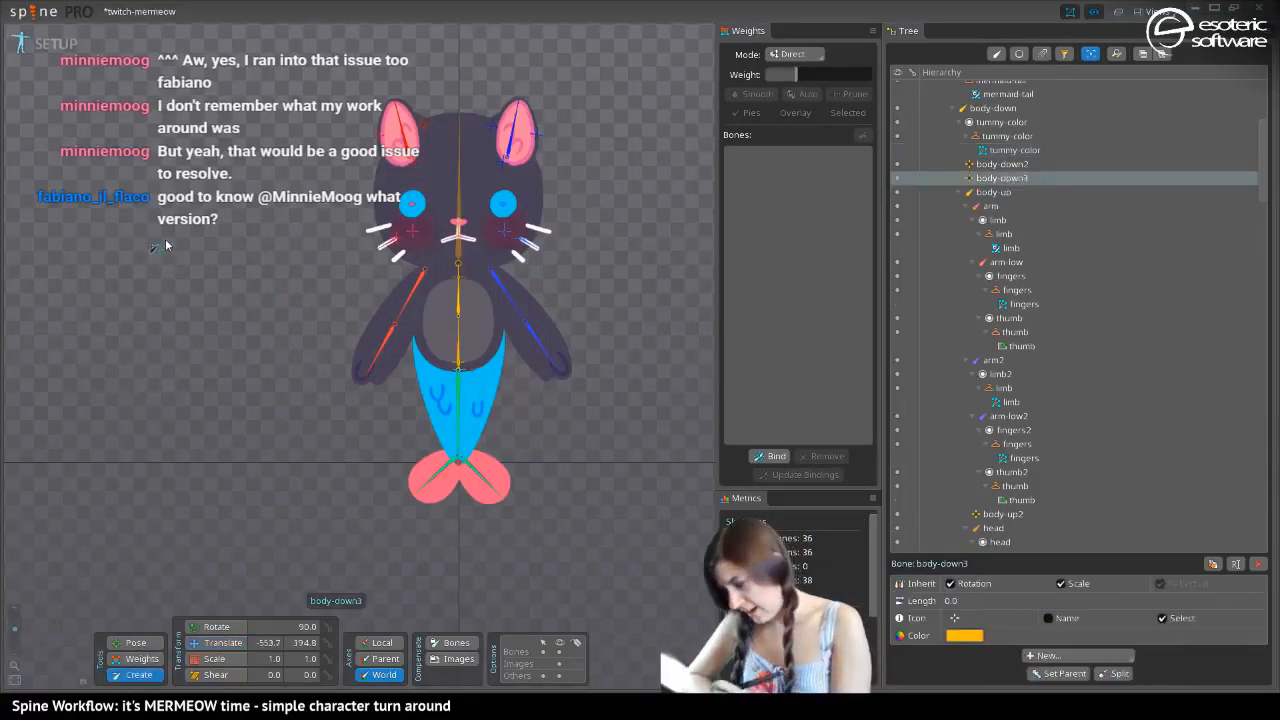
left_click(954, 618)
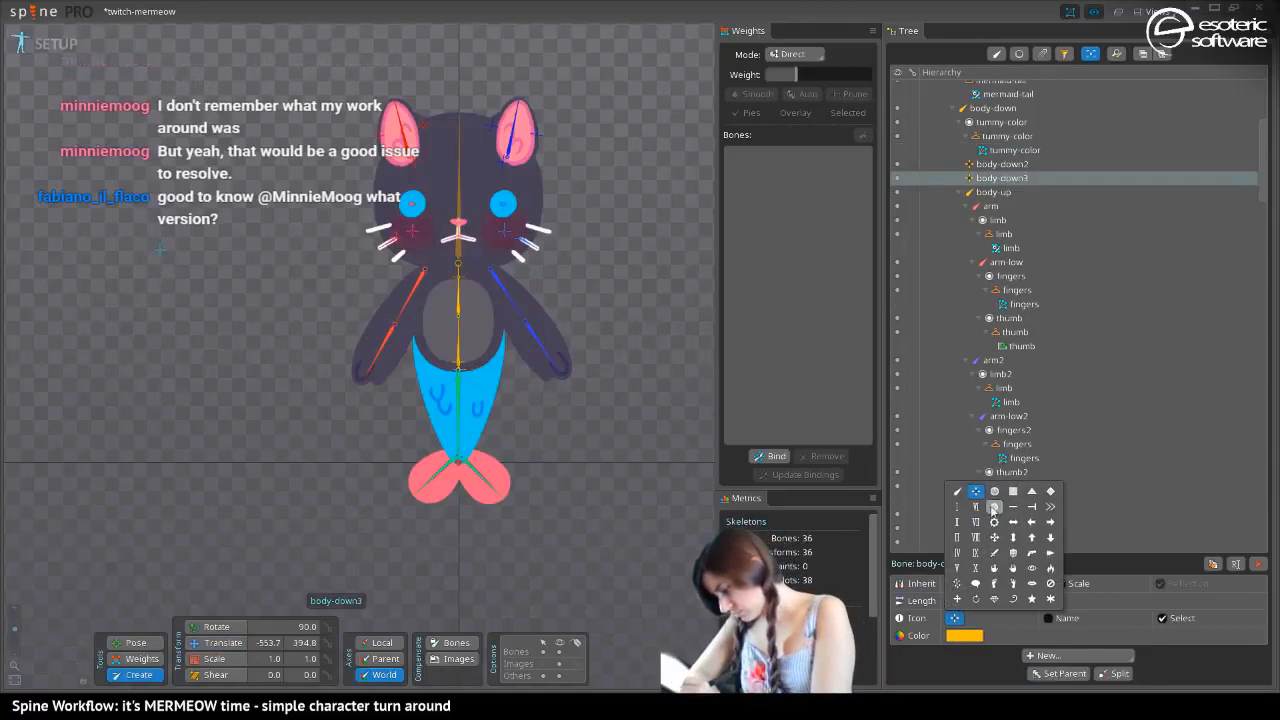
left_click(1031, 568)
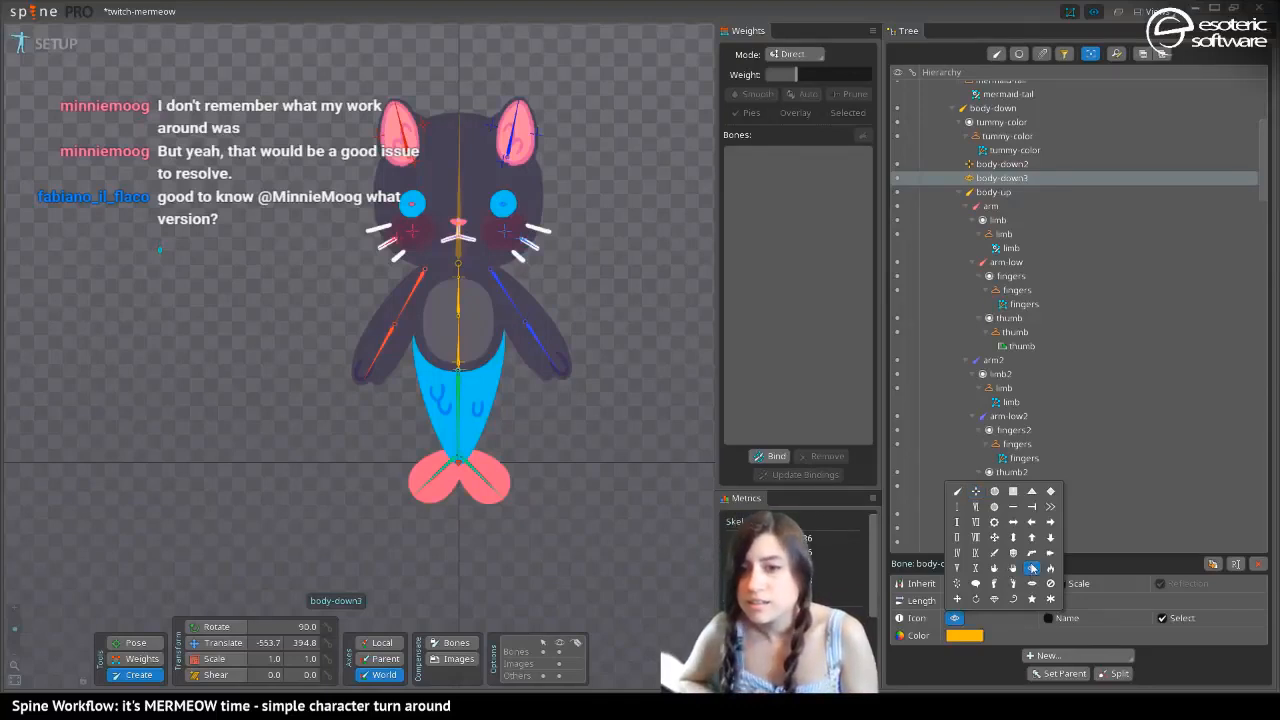
left_click_drag(159, 253, 177, 325)
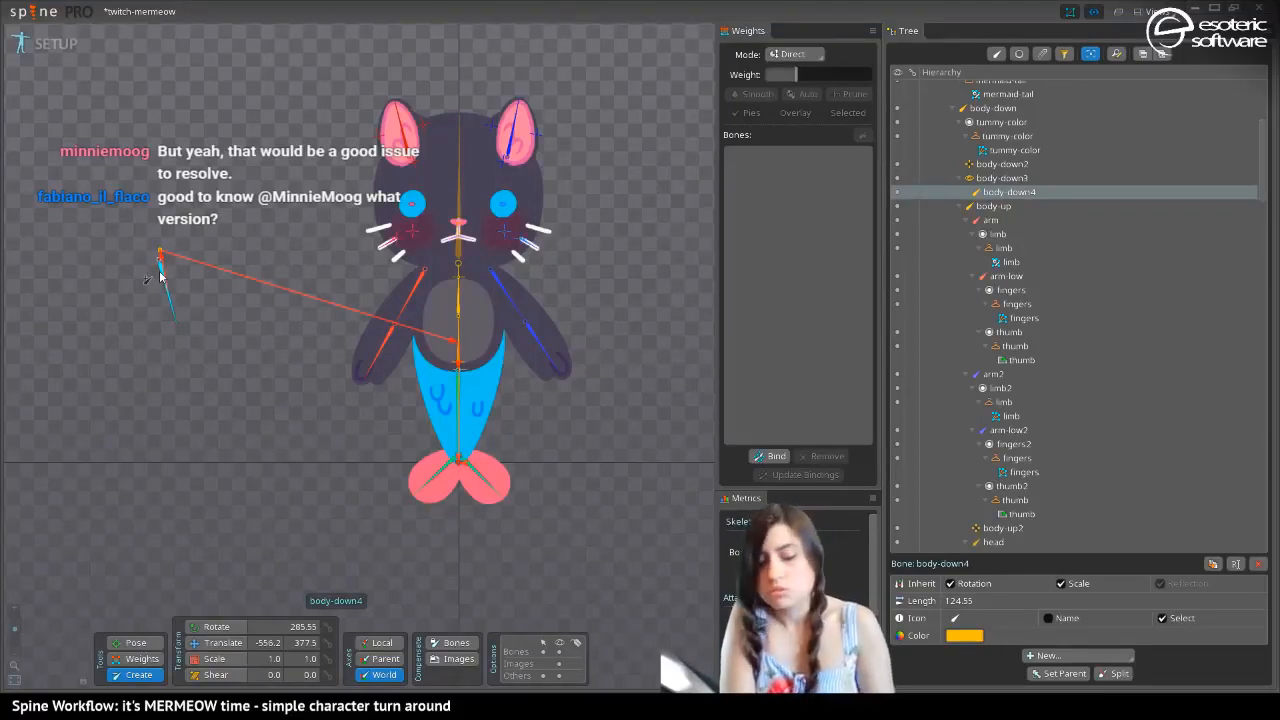
key("ctrl+z")
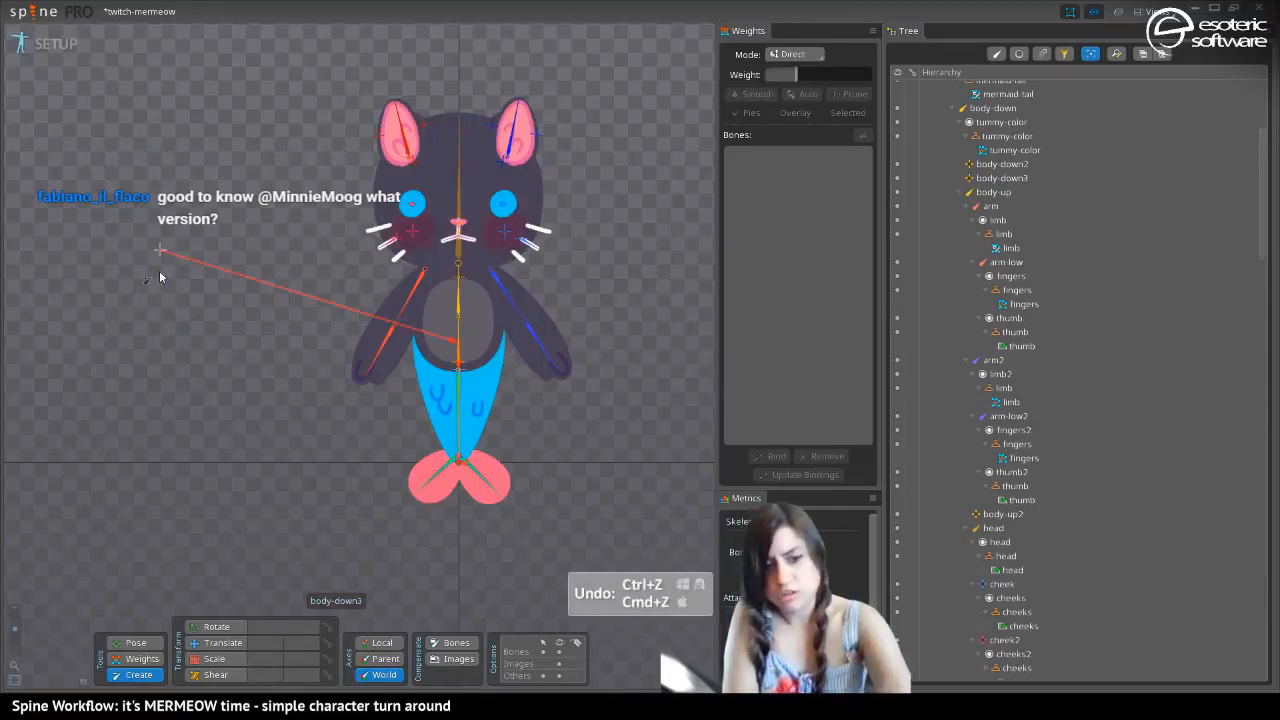
key("ctrl+z")
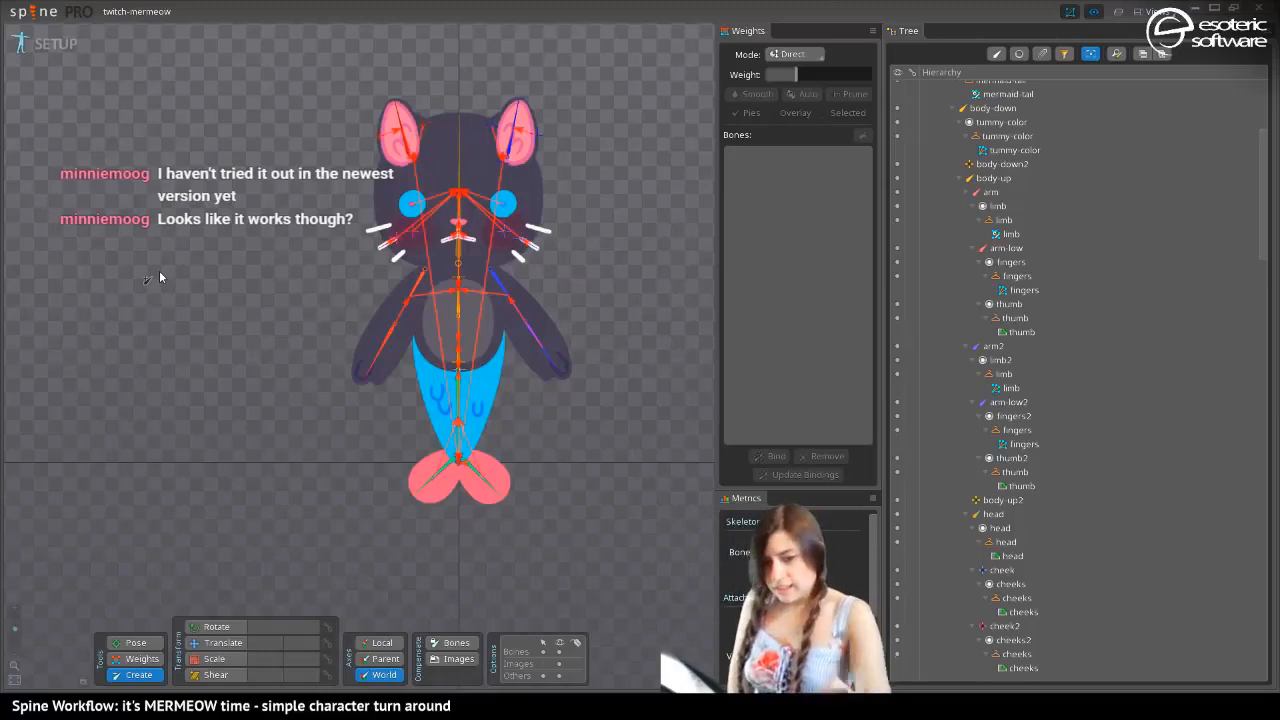
Duplicate the dark cat's tummy-color mesh with the Translate tool active and switch to the yellow cat skin
key("space")
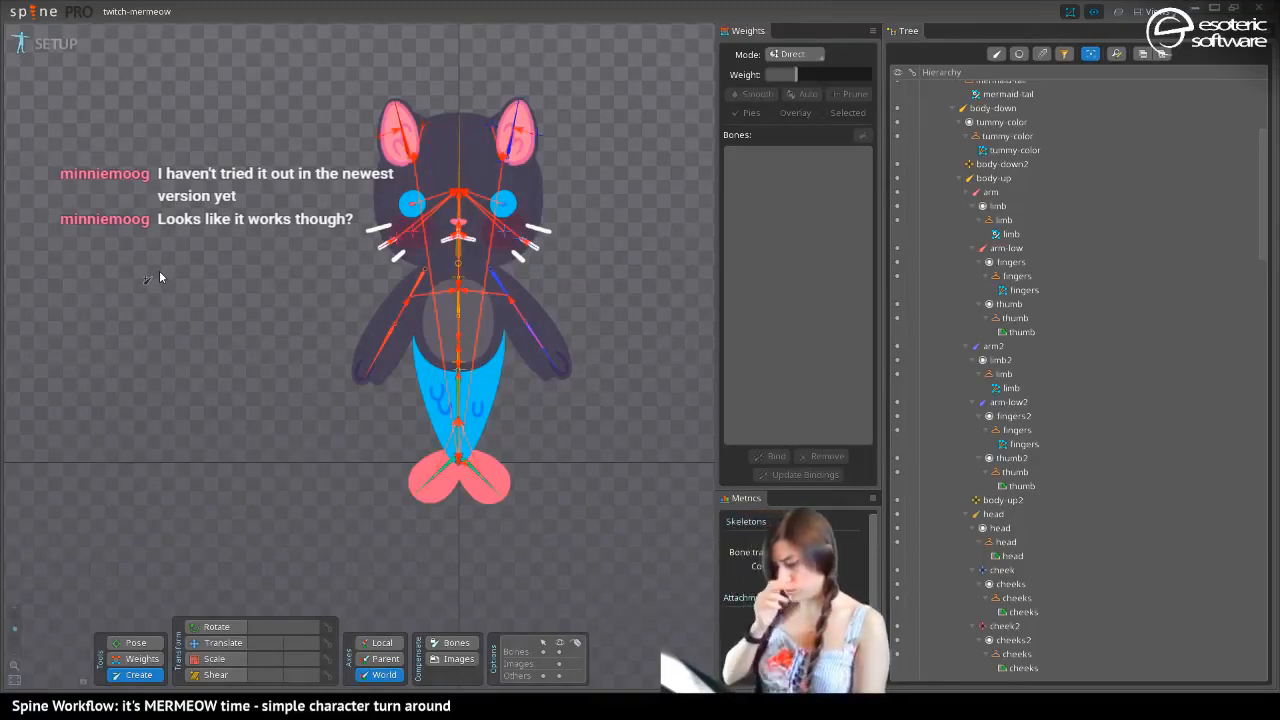
key("v")
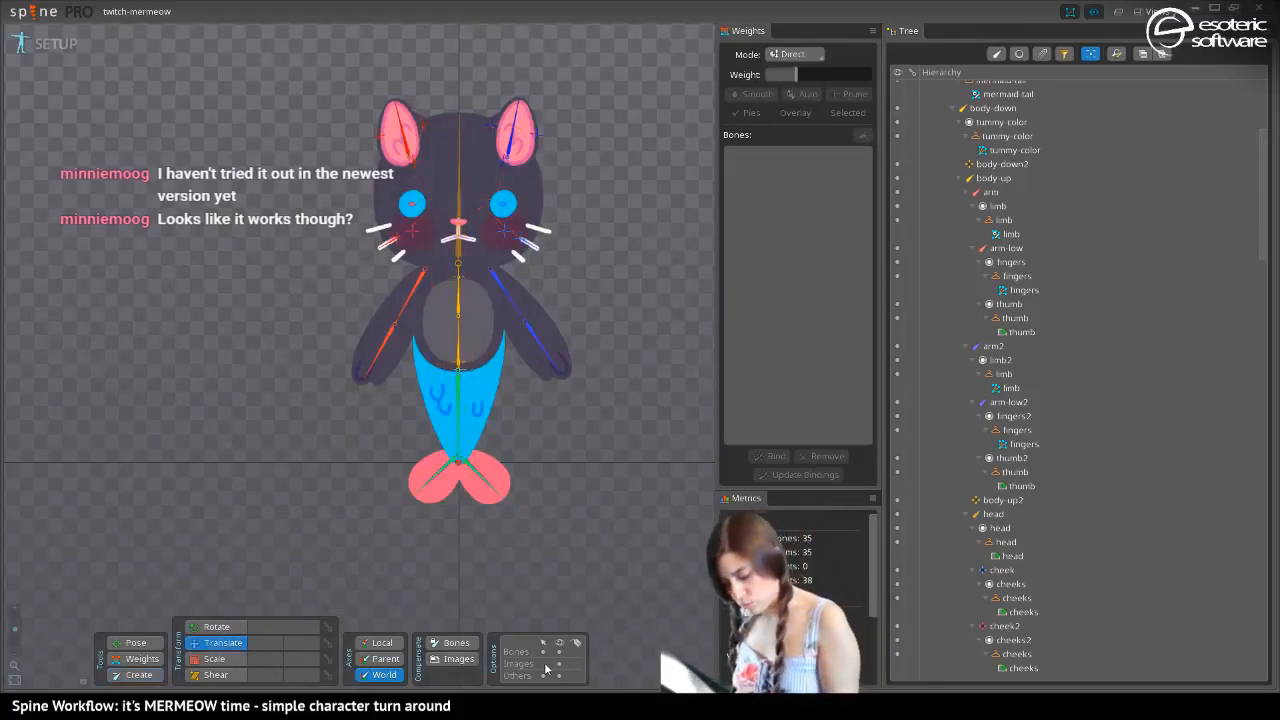
left_click(483, 329)
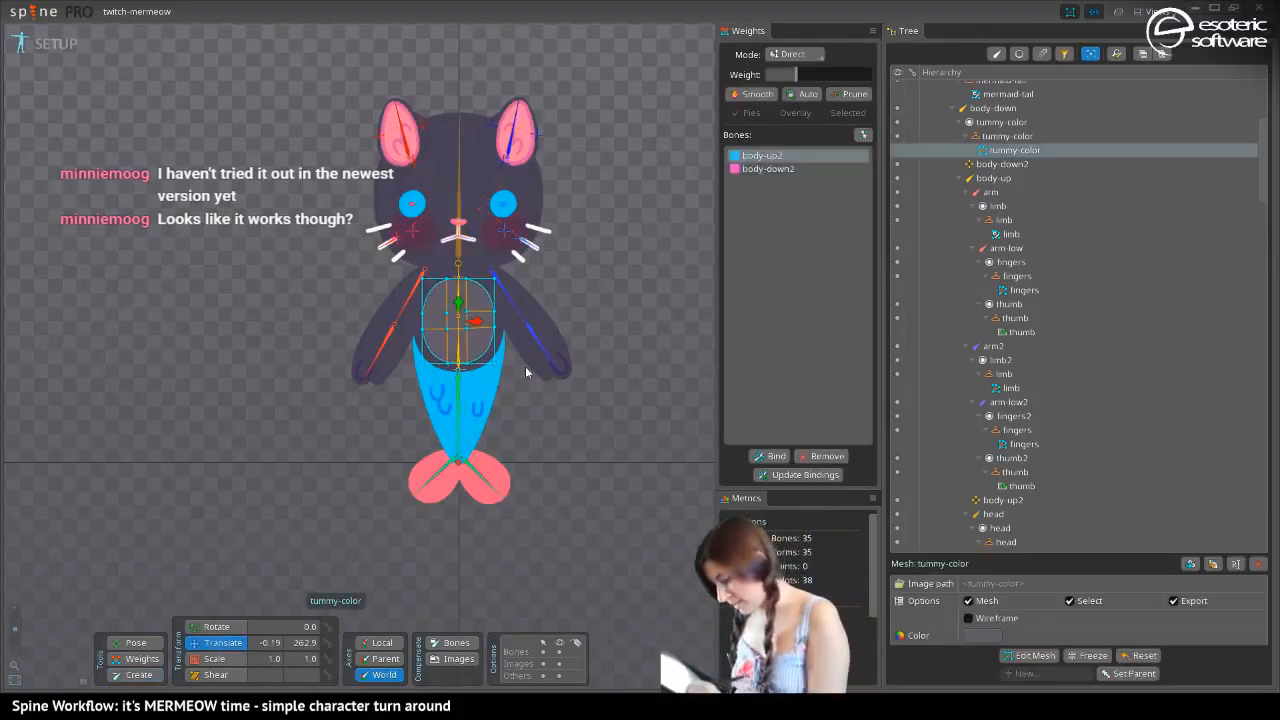
left_click(1214, 564)
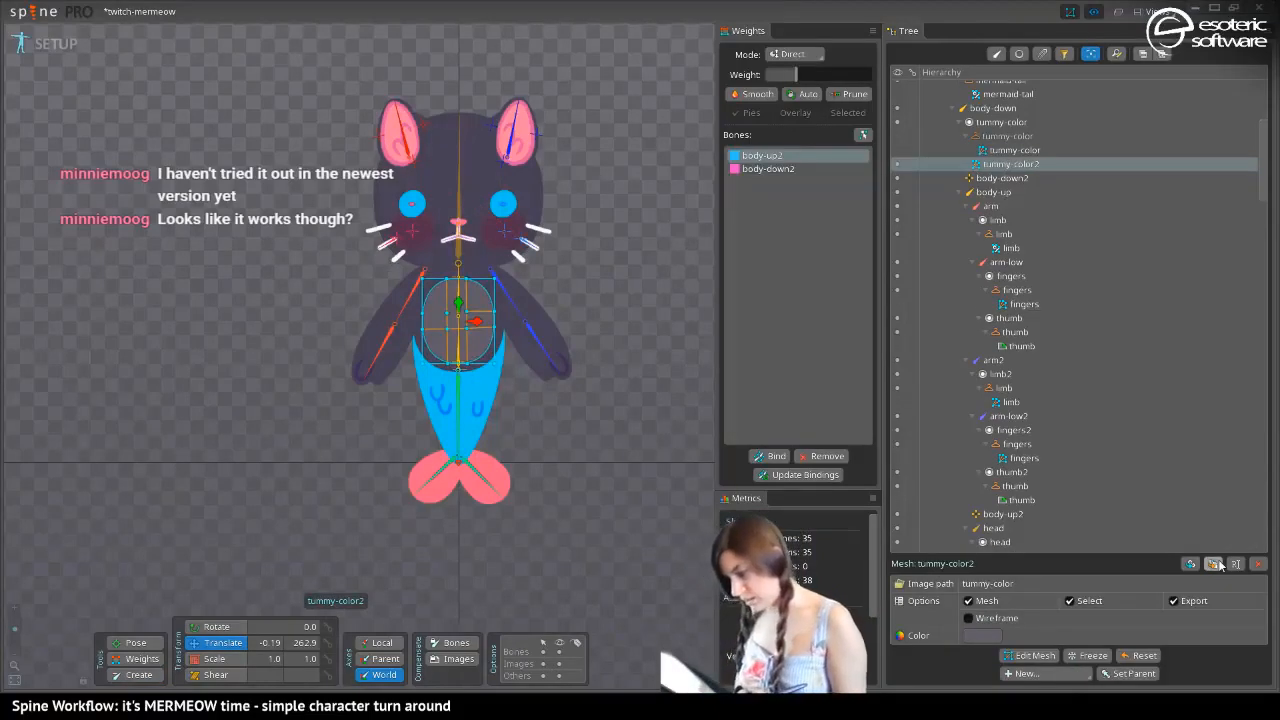
key("period")
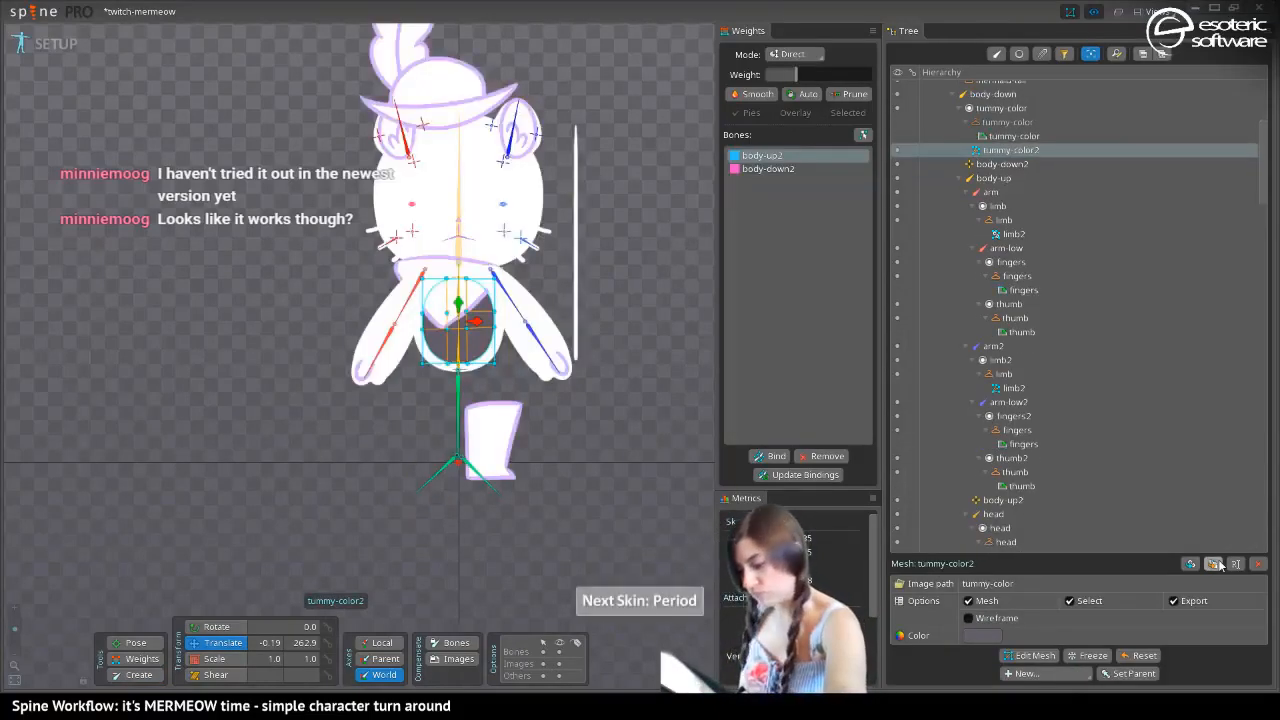
key("period")
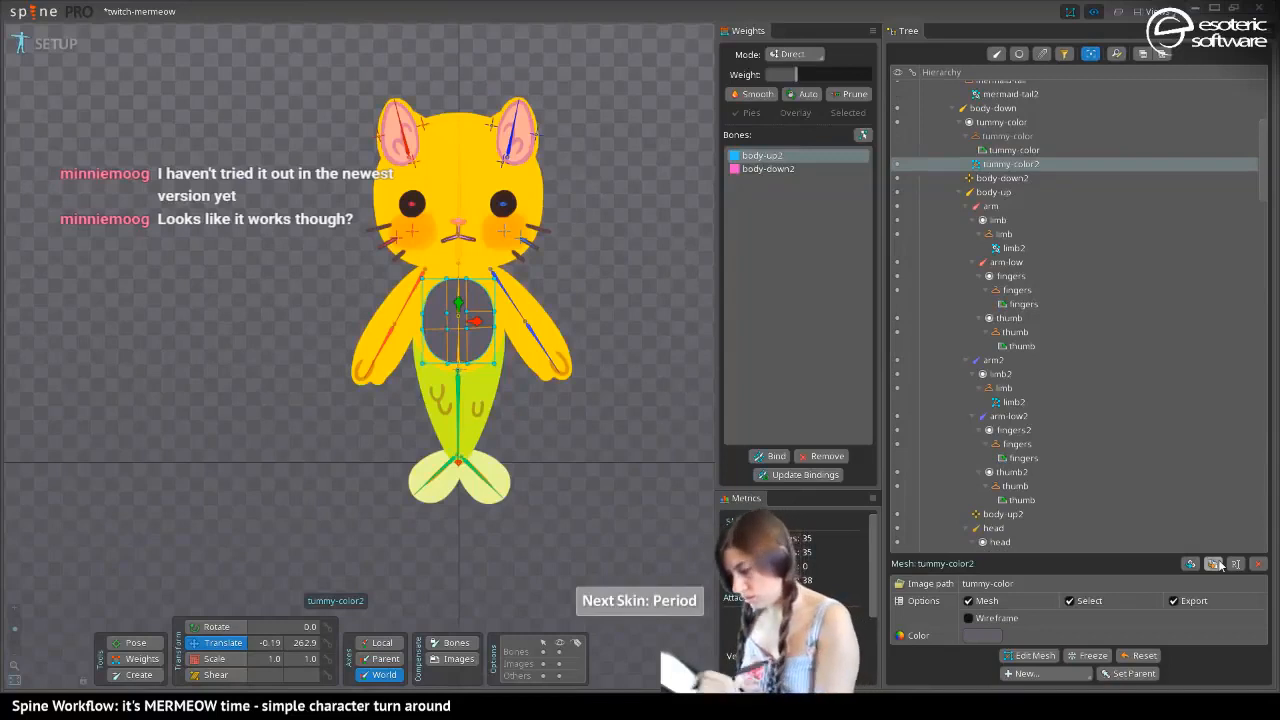
Copy the hex color FFEB69FF from the yellow skin's tummy-color region, leaving the region's color as it is
left_click(1014, 150)
left_click(982, 654)
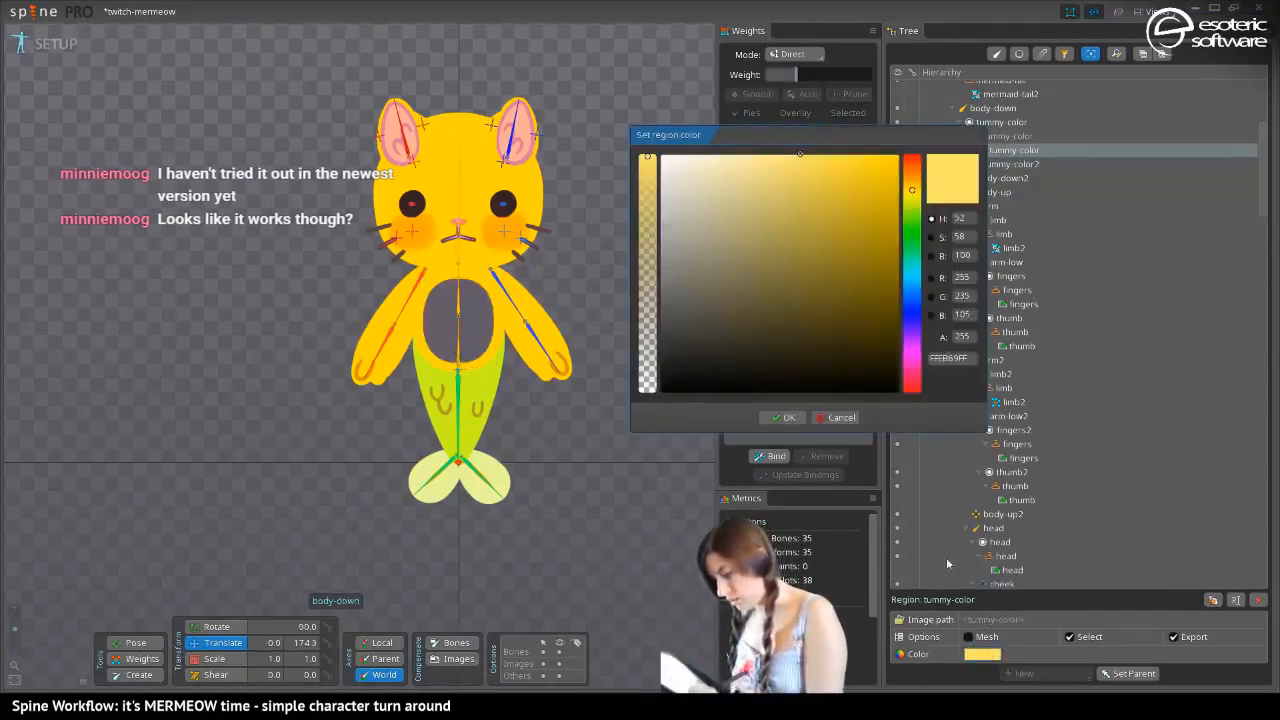
left_click(964, 358)
key("ctrl+c")
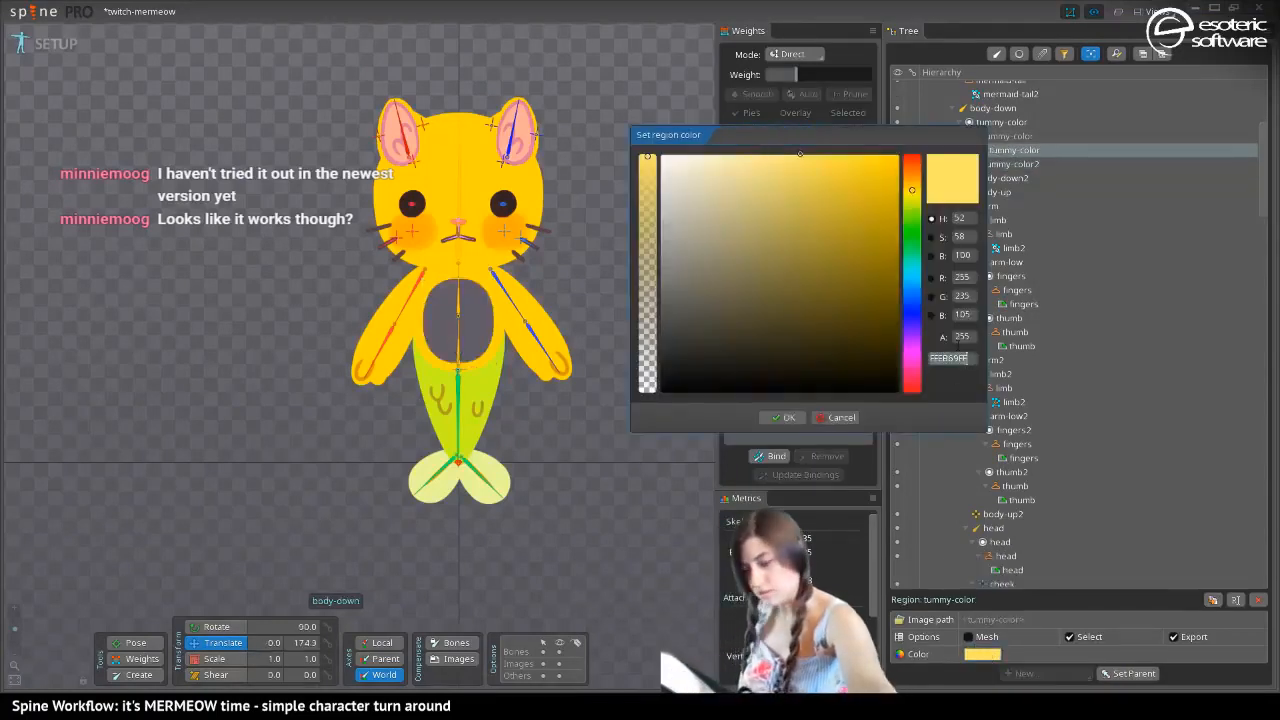
left_click(838, 417)
Replace the yellow skin's tummy region with the tummy-color2 mesh in the placeholder and set its color to FFEB69FF
left_click(988, 165)
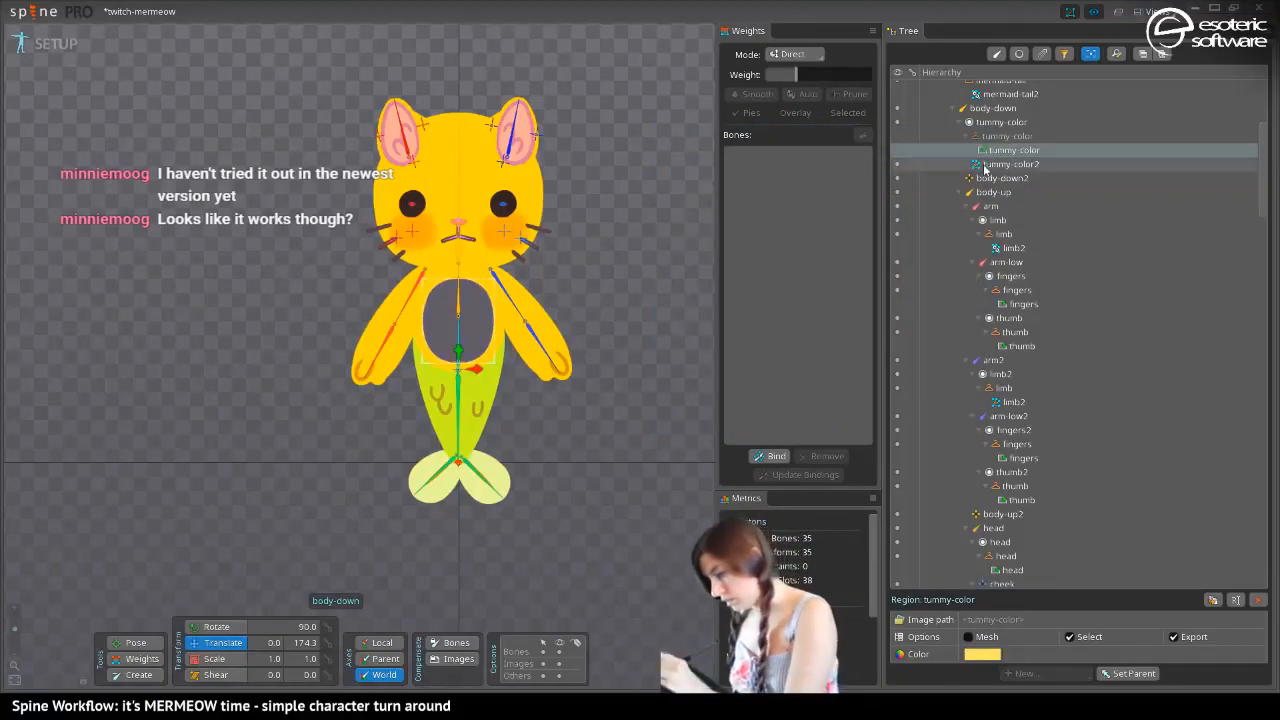
left_click(982, 635)
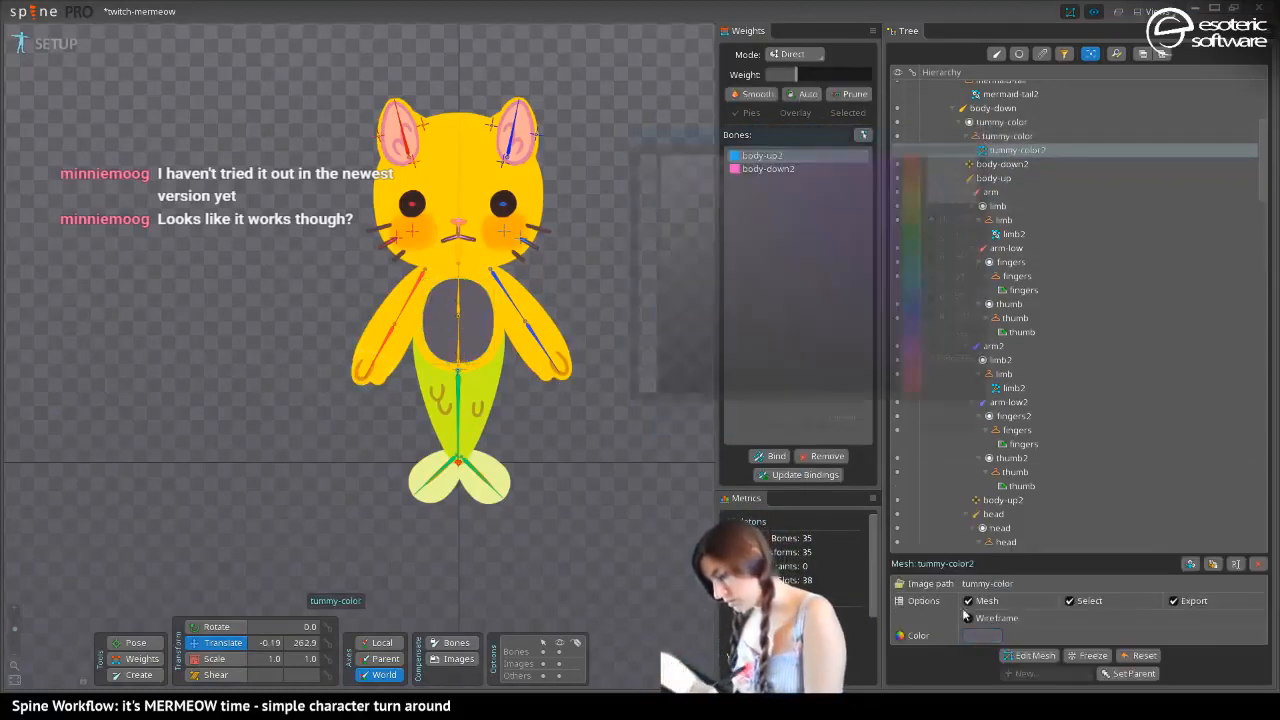
left_click(958, 357)
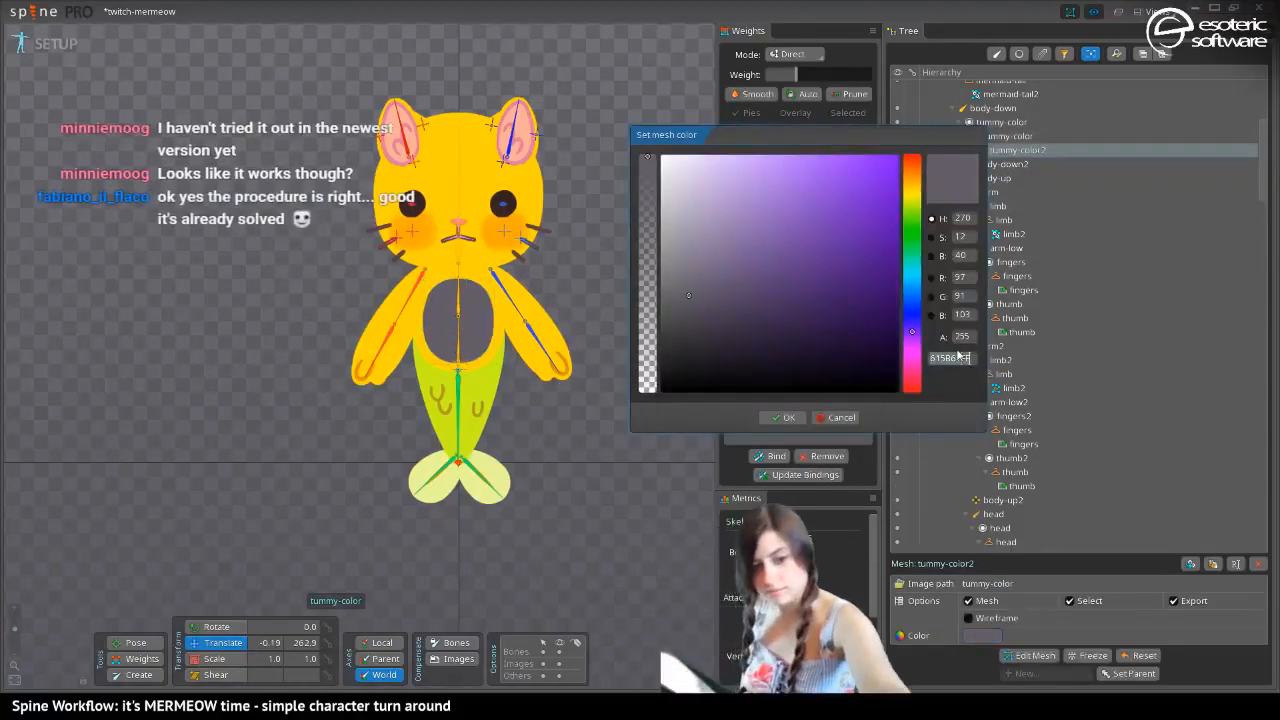
key("ctrl+v")
left_click(781, 416)
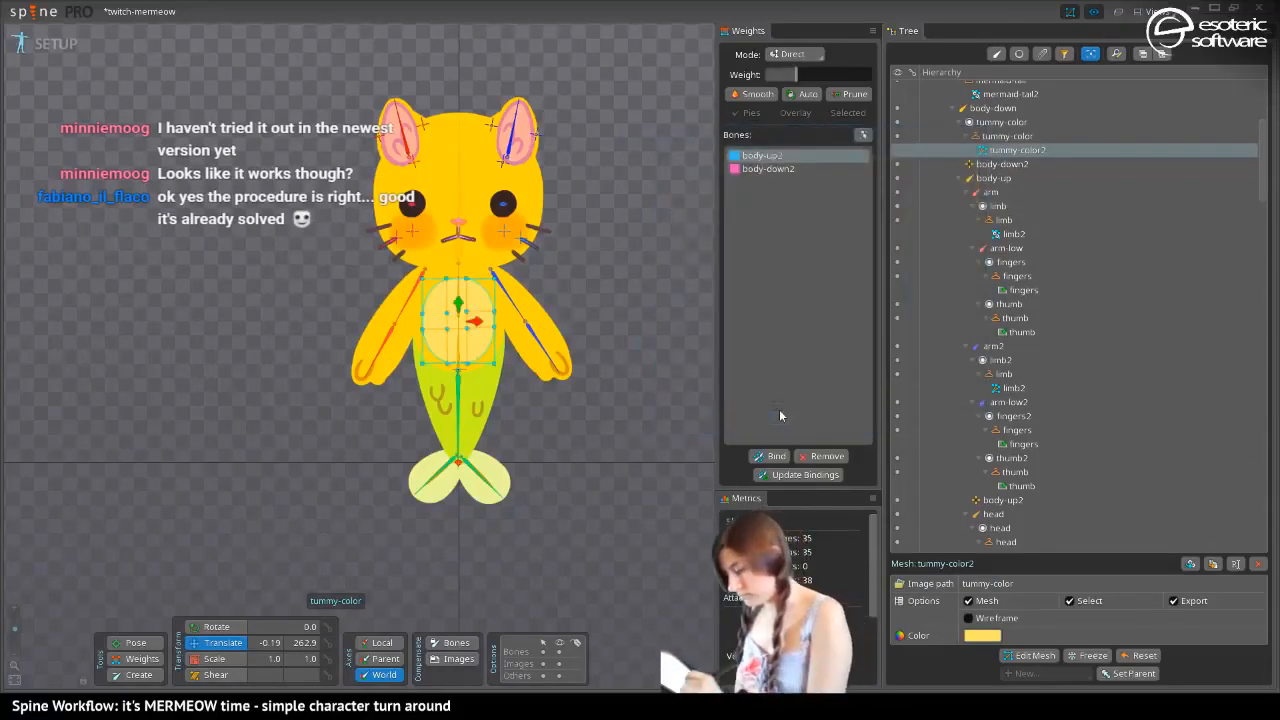
Duplicate the yellow tummy mesh and put the copy in the white skin's tummy-color placeholder, replacing the region
left_click(1216, 558)
key("period")
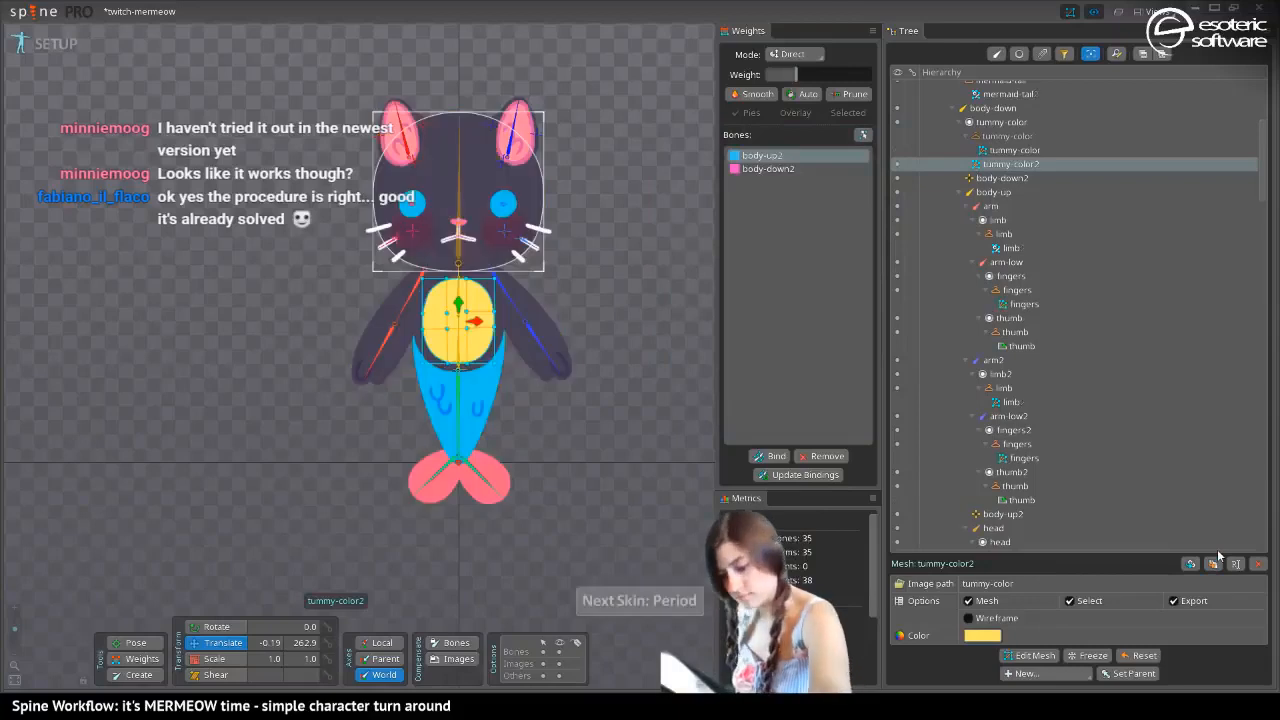
key("minus")
key("period")
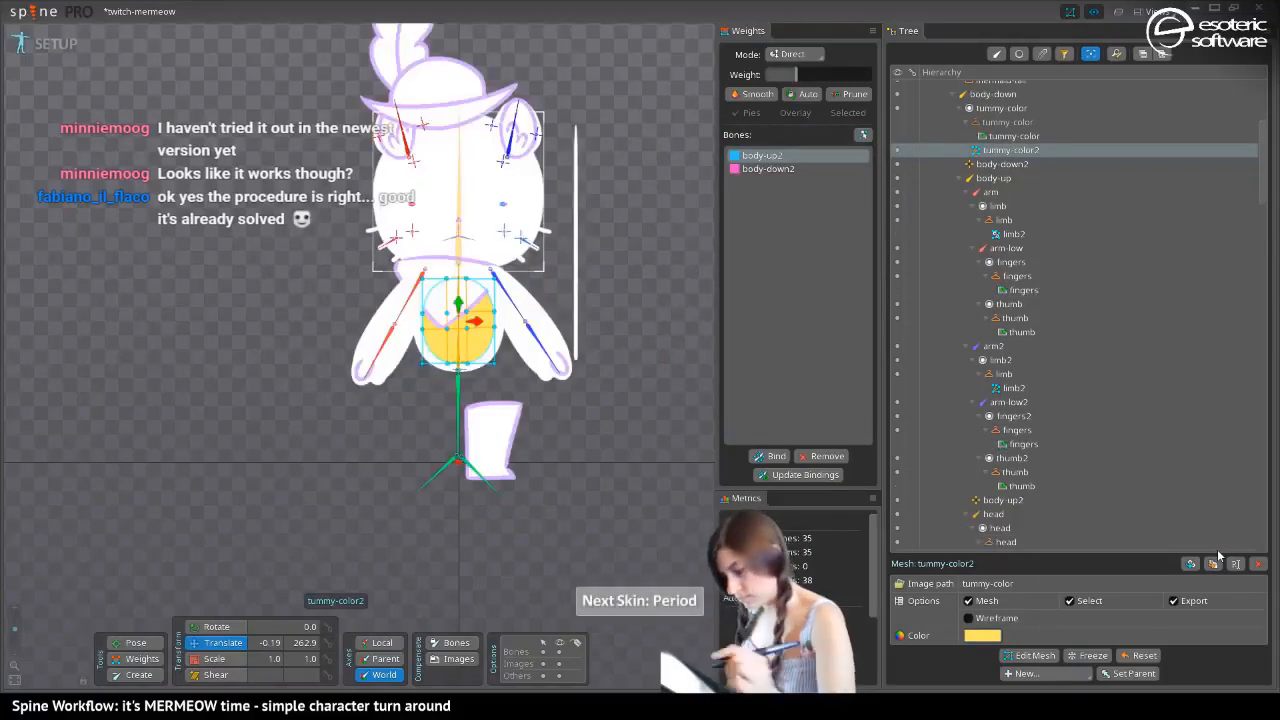
left_click_drag(980, 151, 986, 122)
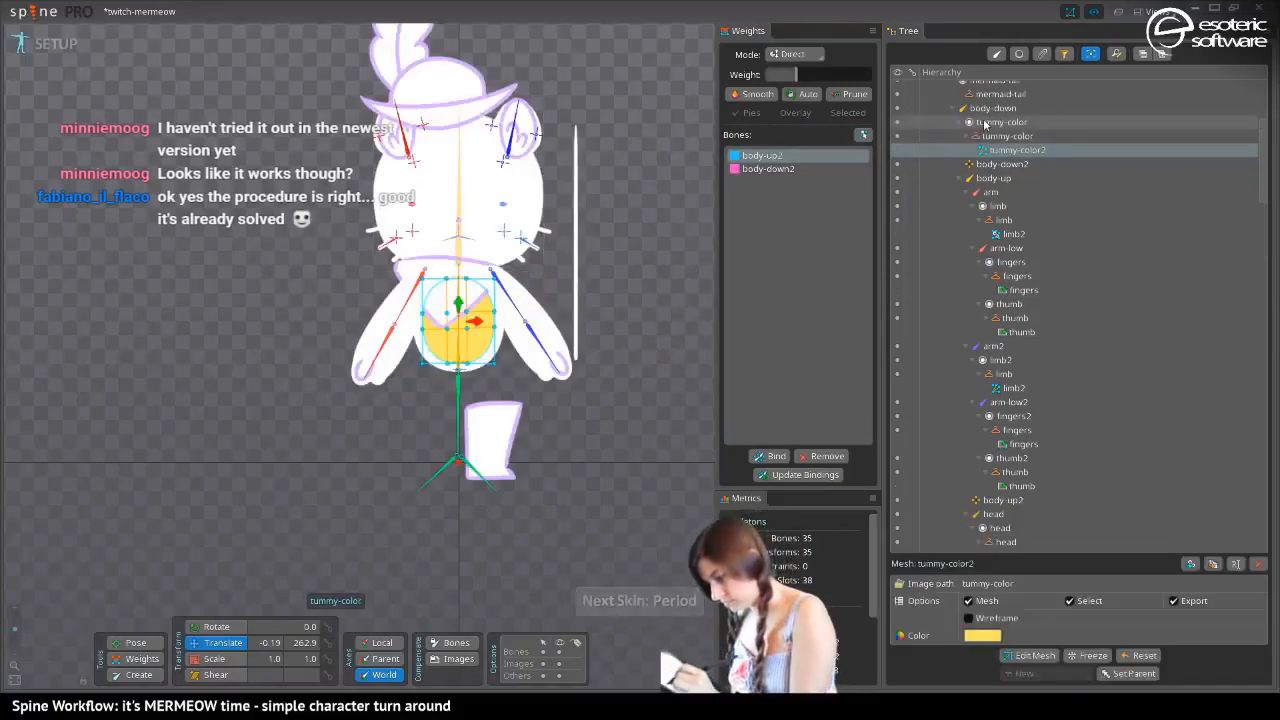
Set the white skin's tummy-color2 mesh color to FFFFFFFF and save the project
left_click(981, 636)
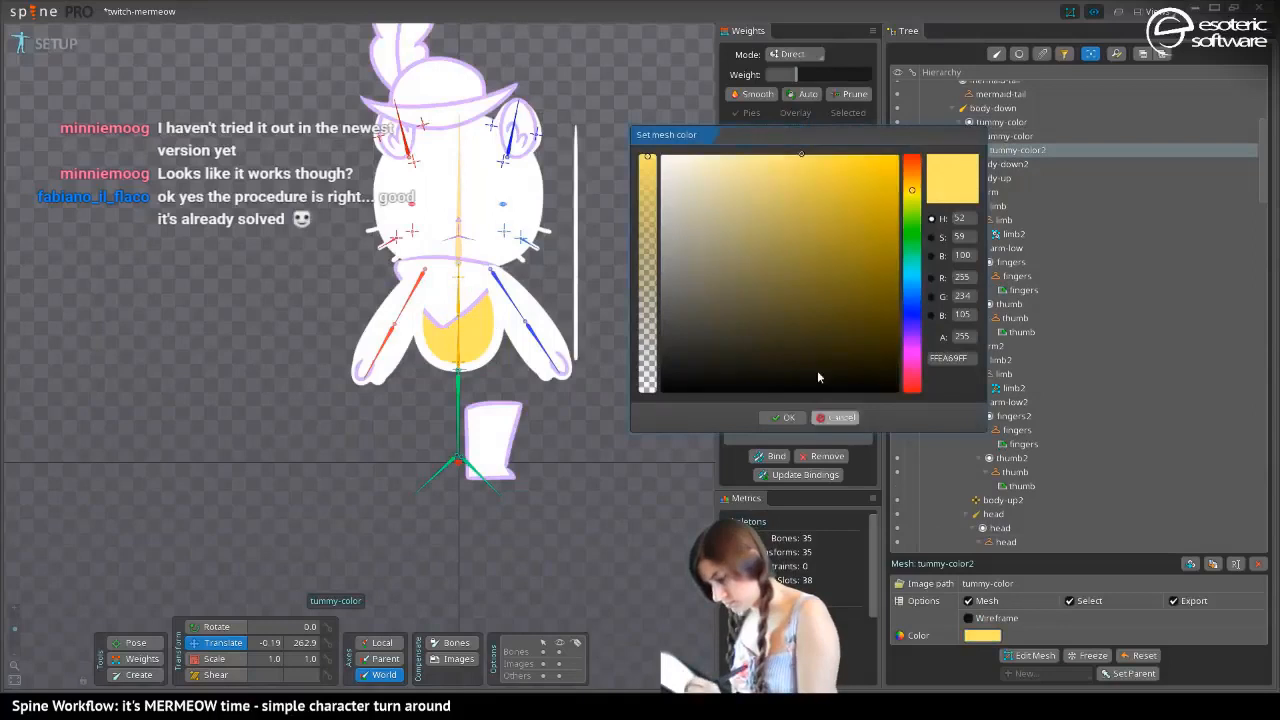
left_click(788, 418)
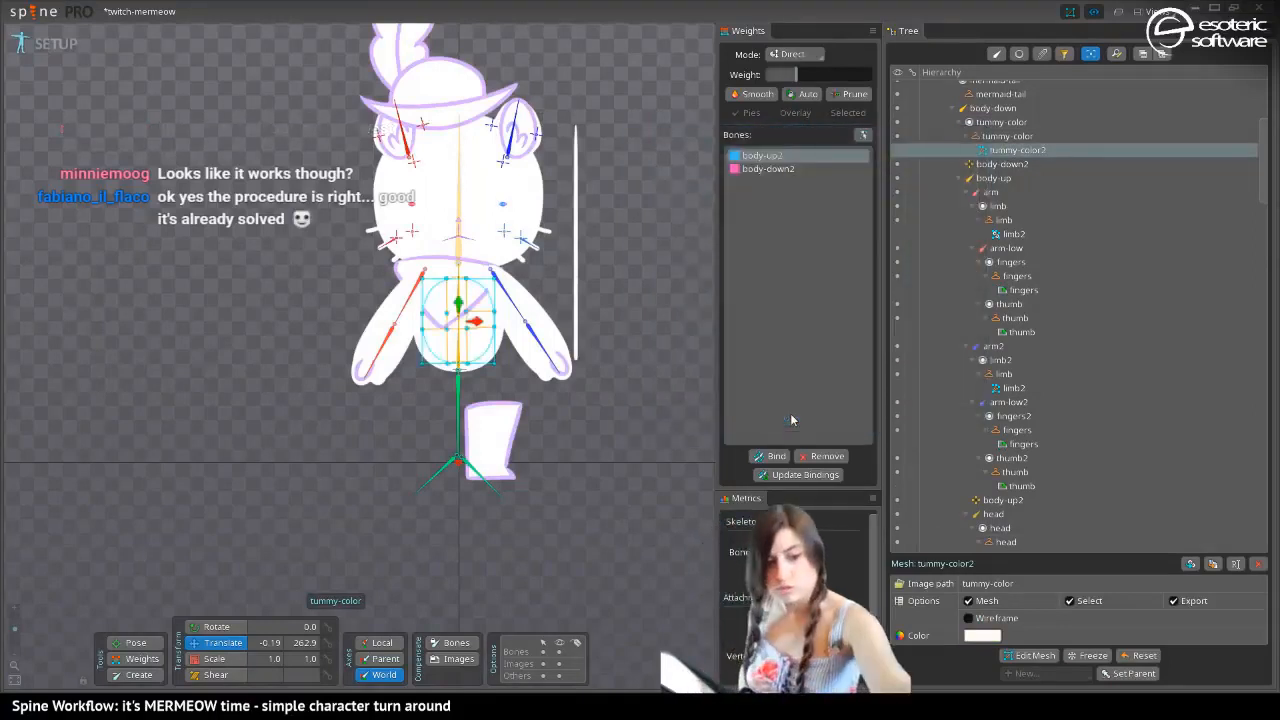
key("ctrl+s")
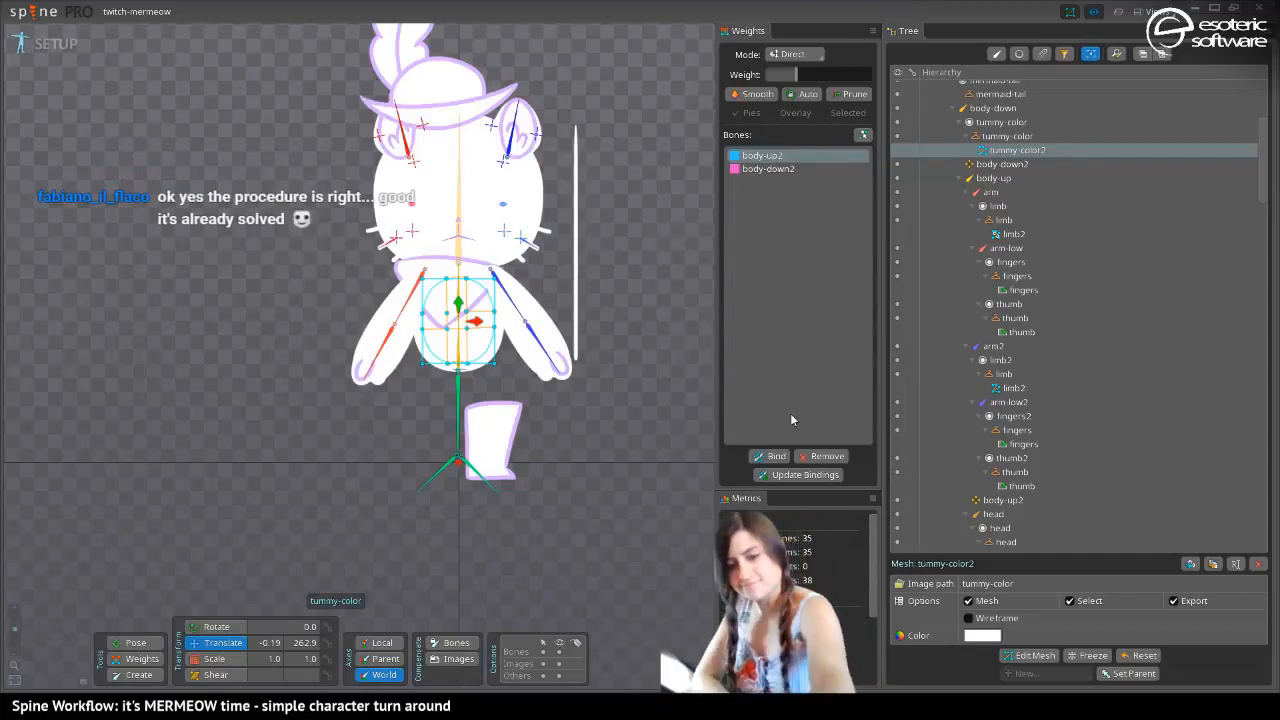
Return to the dark cat skin with the selection cleared and duplicate its weighted body mesh
key("period")
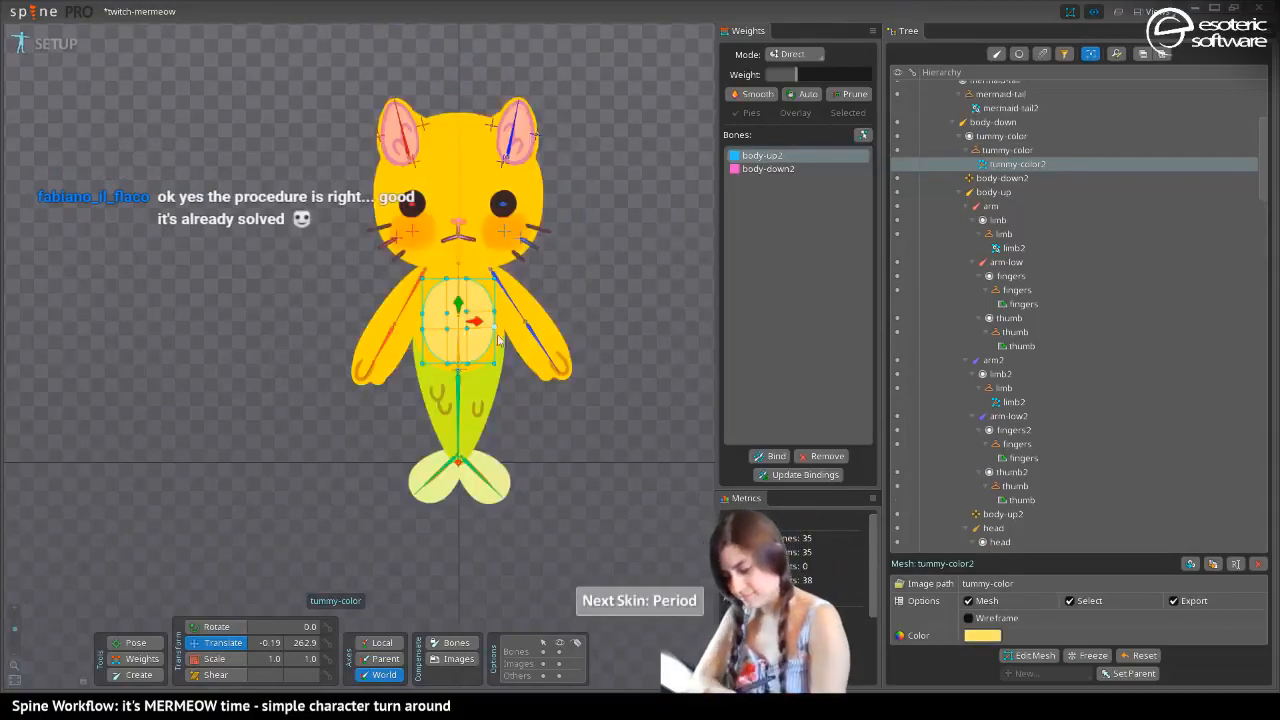
key("space")
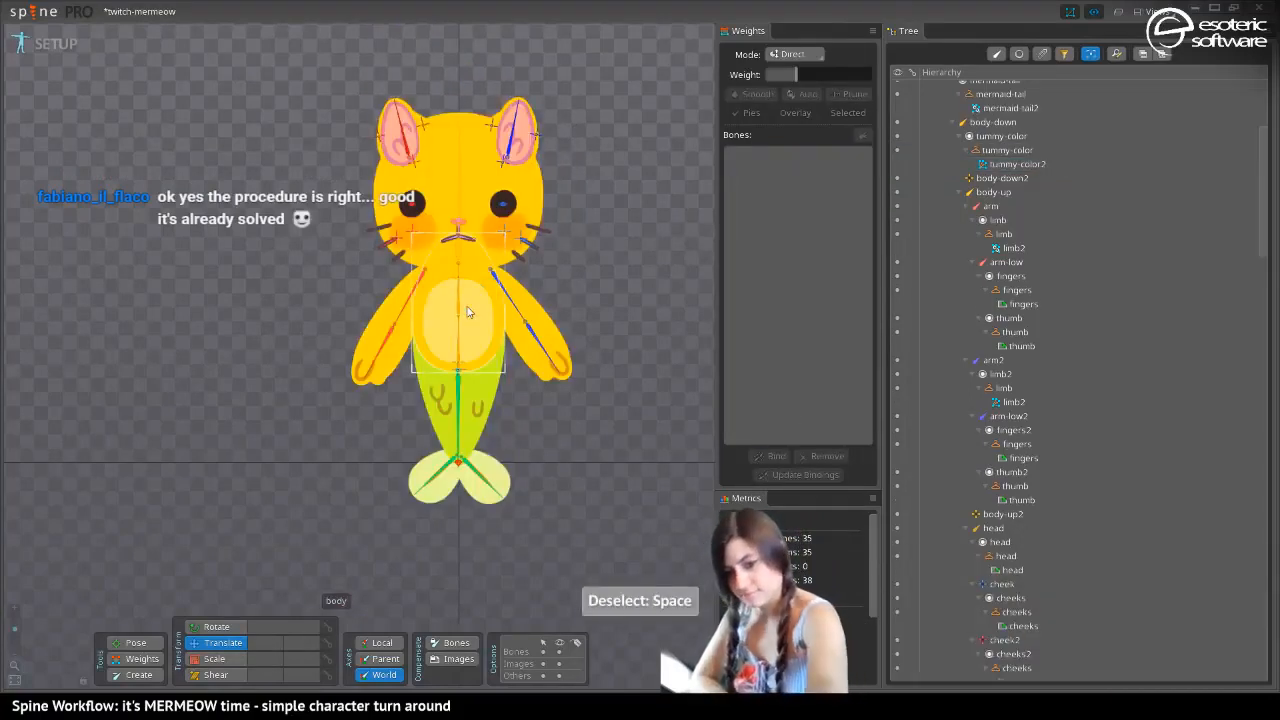
key("period")
left_click(480, 325)
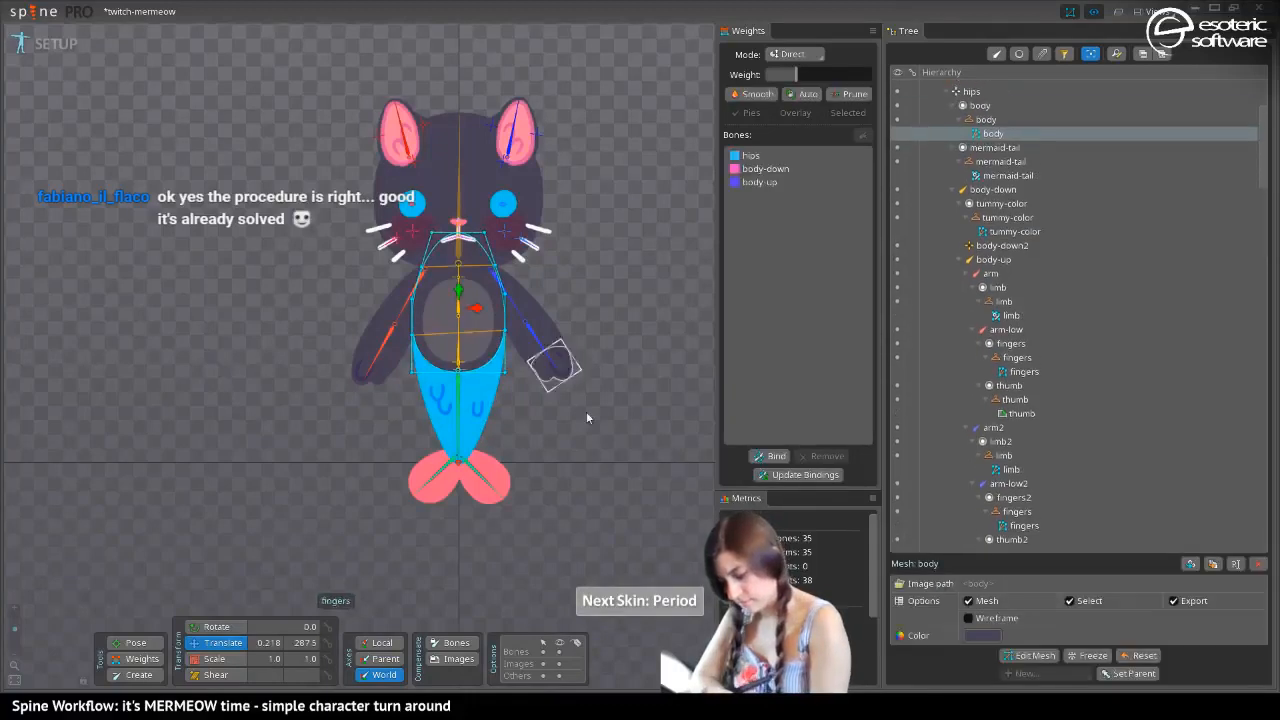
left_click(1212, 563)
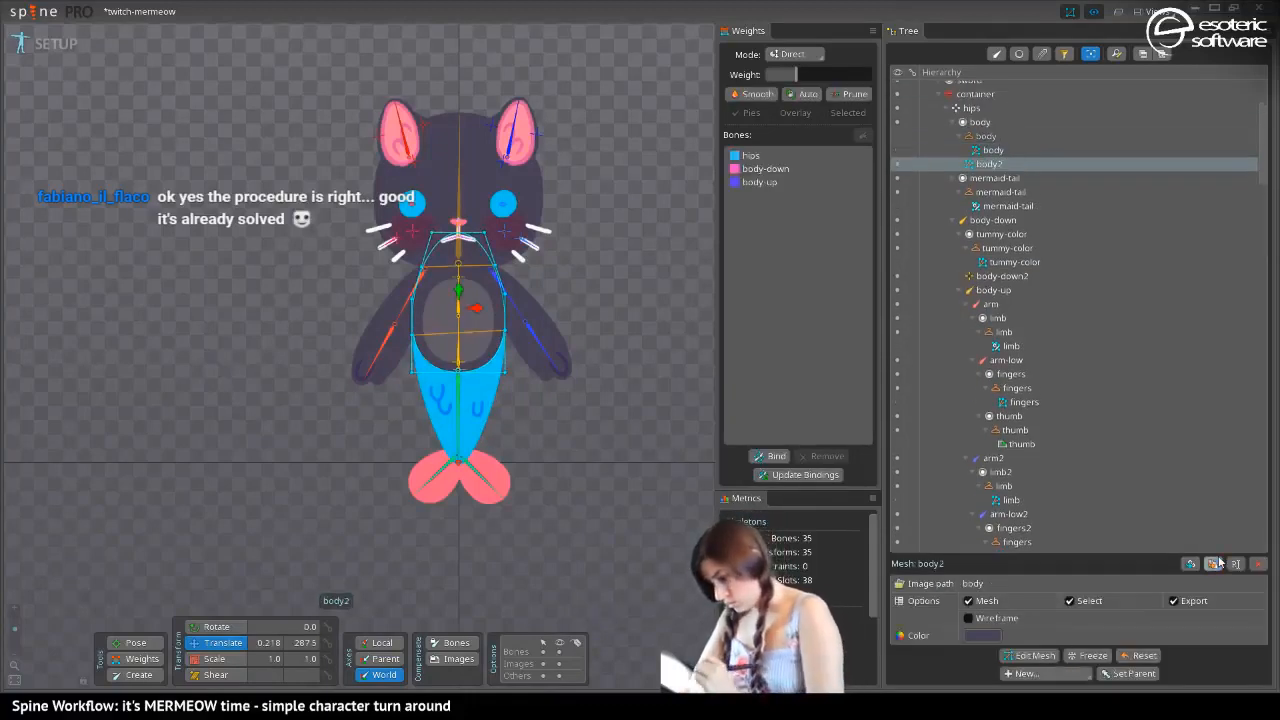
Switch to the yellow cat skin and move the body2 mesh into its body placeholder, replacing the region
key("period")
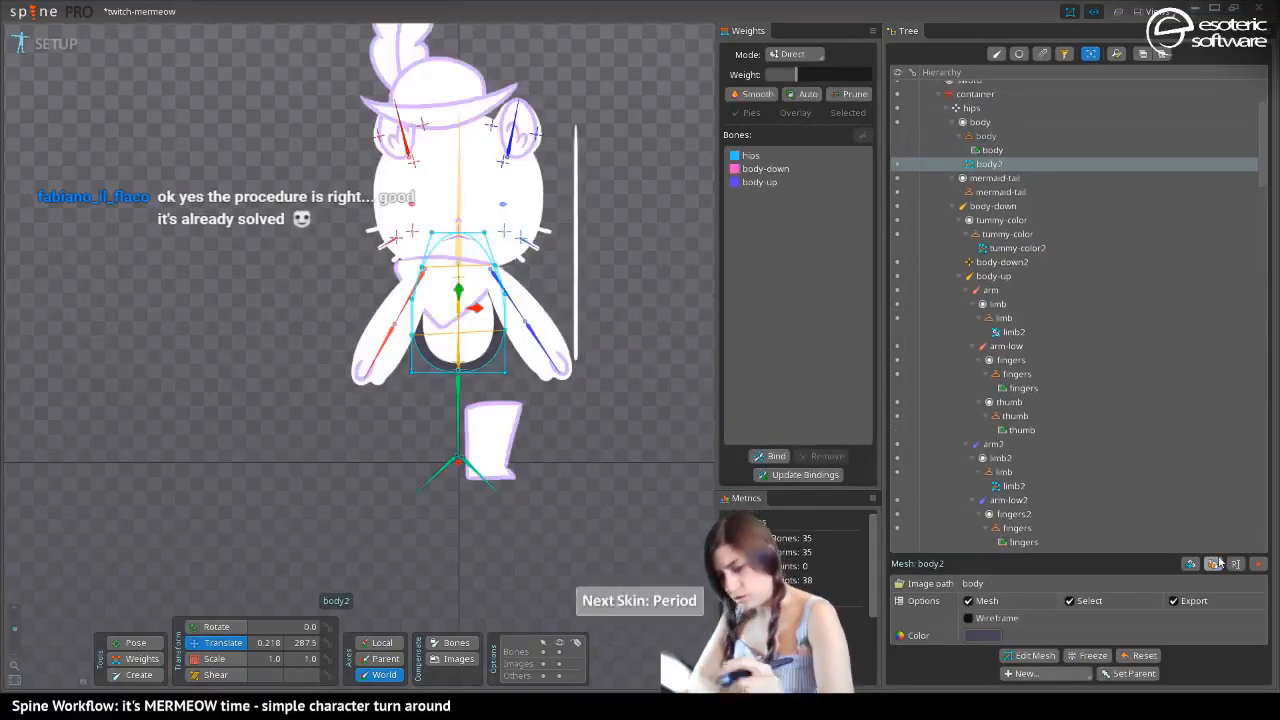
key("period")
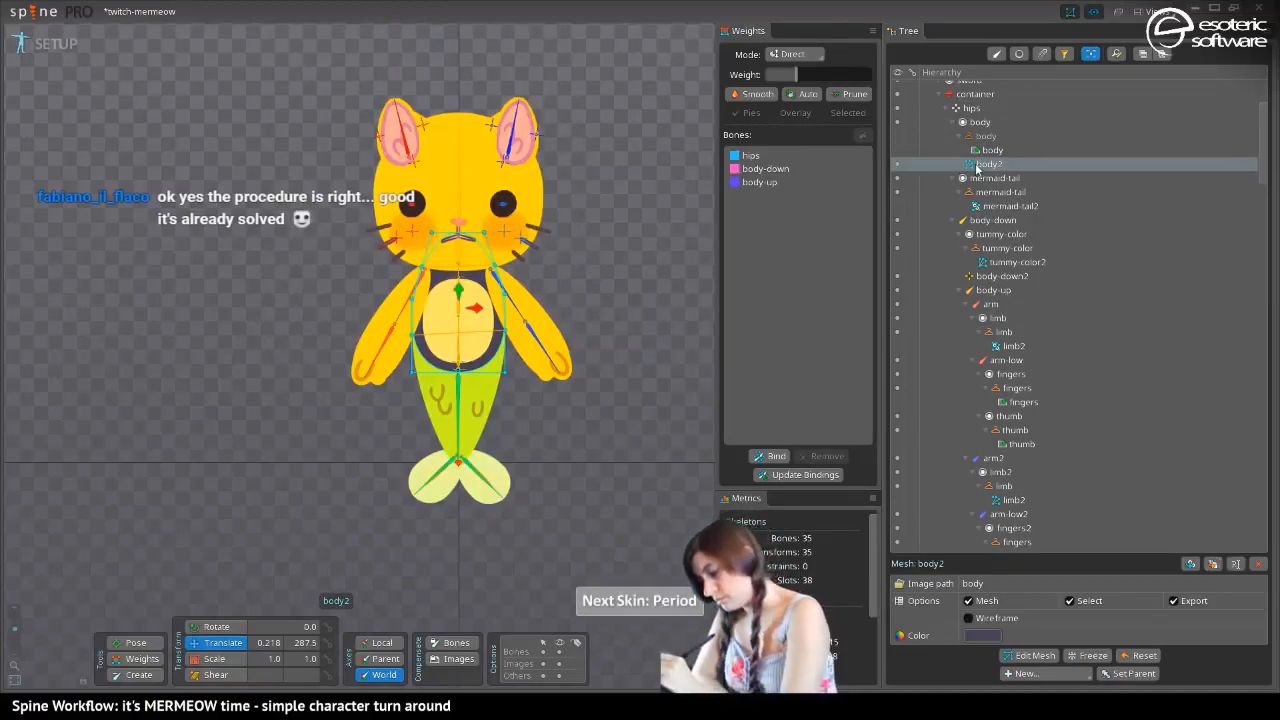
left_click_drag(980, 163, 975, 135)
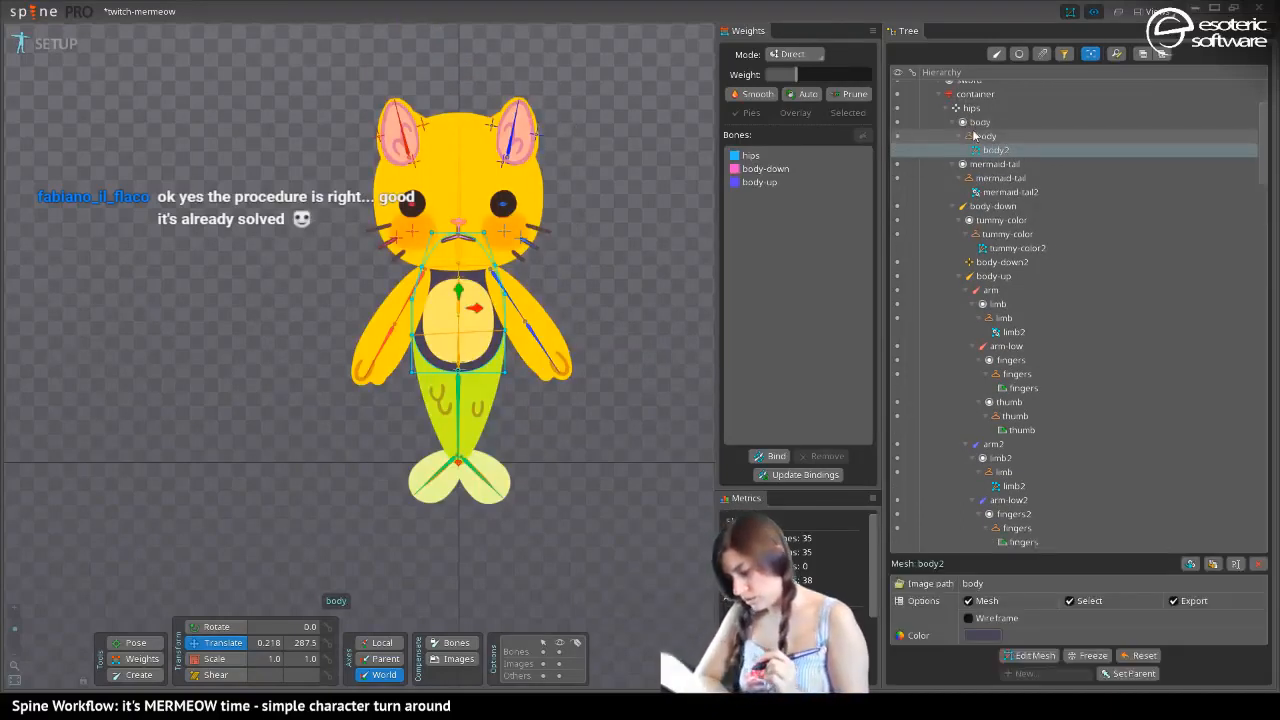
Try to copy the limb2 arm mesh's color onto the body2 mesh
left_click(982, 636)
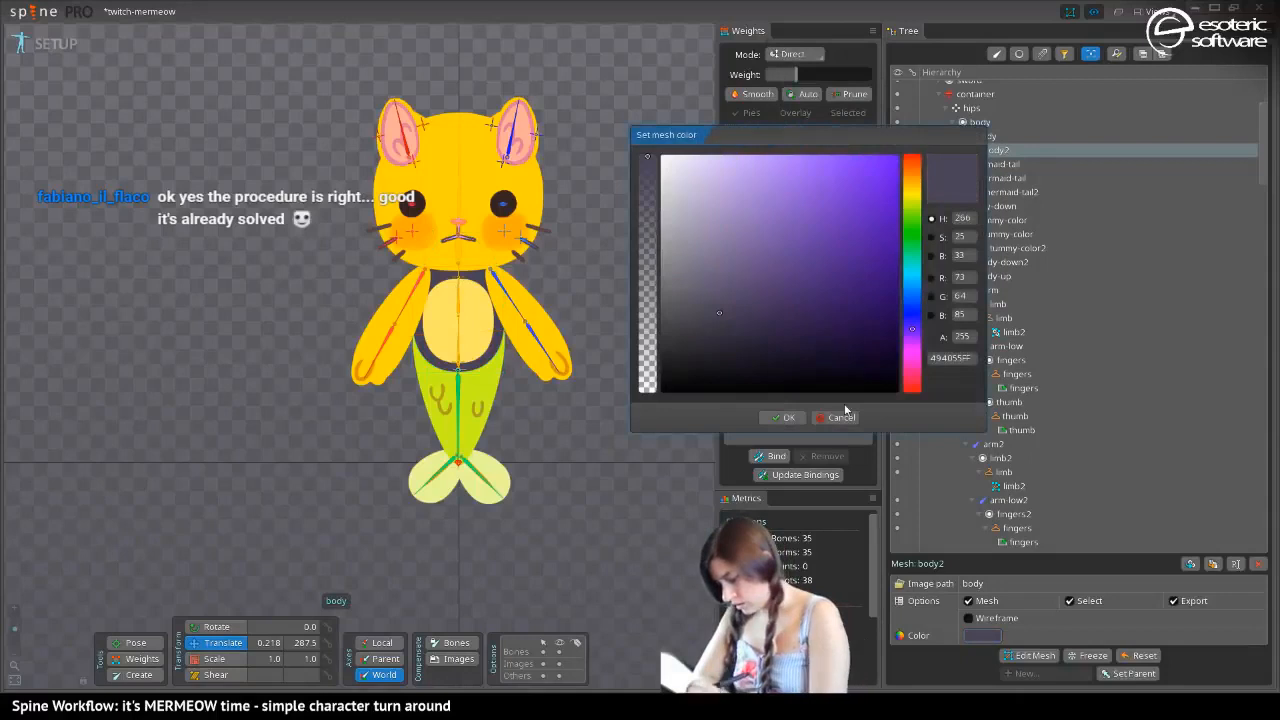
left_click(845, 412)
left_click(404, 345)
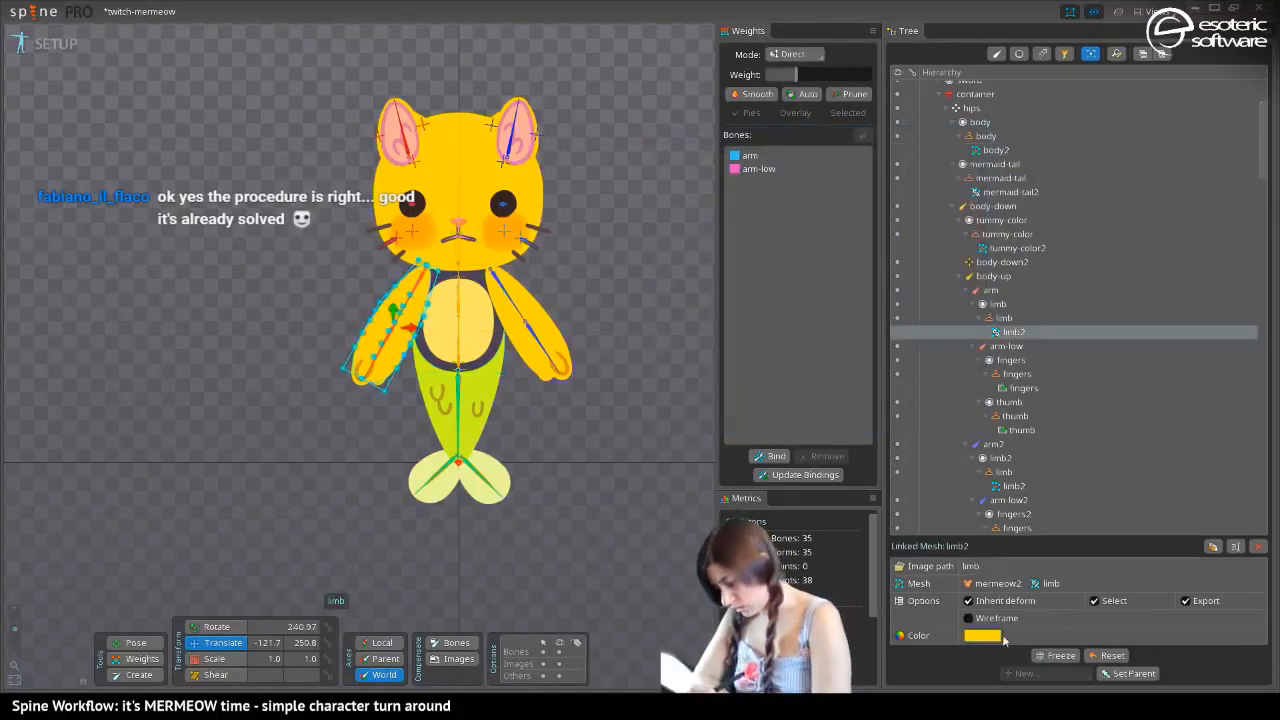
left_click(982, 636)
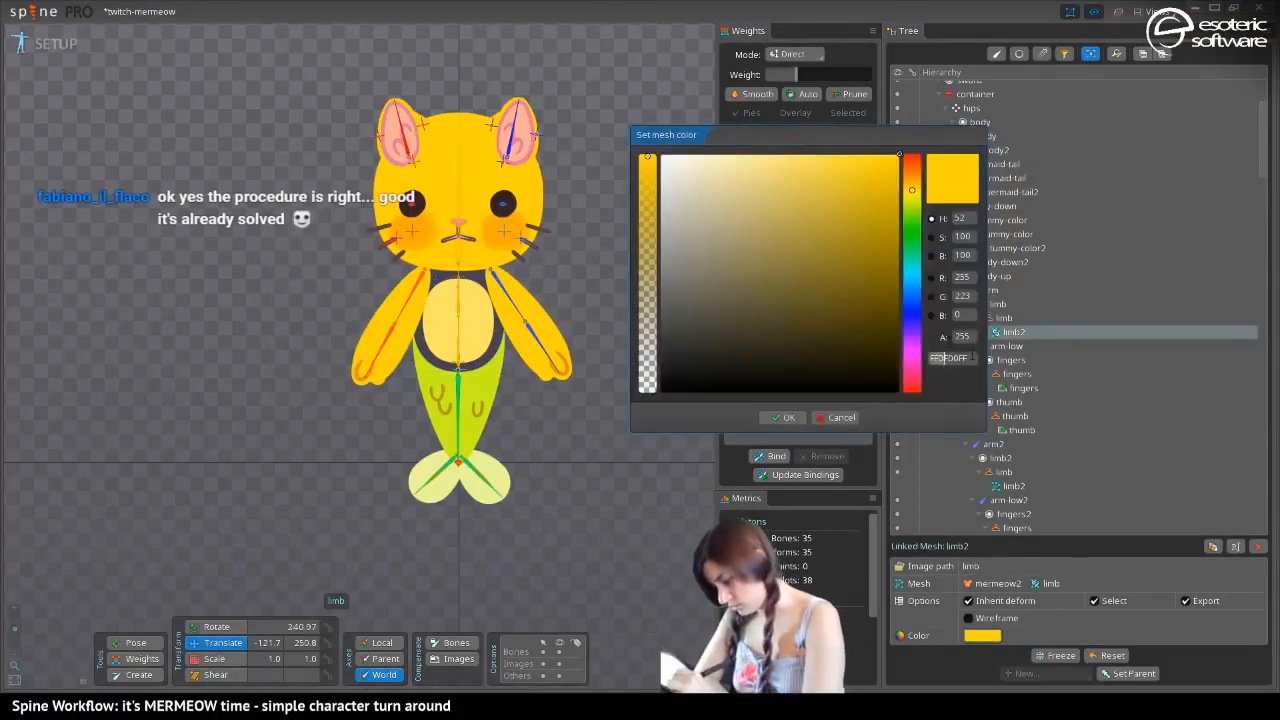
left_click(931, 358)
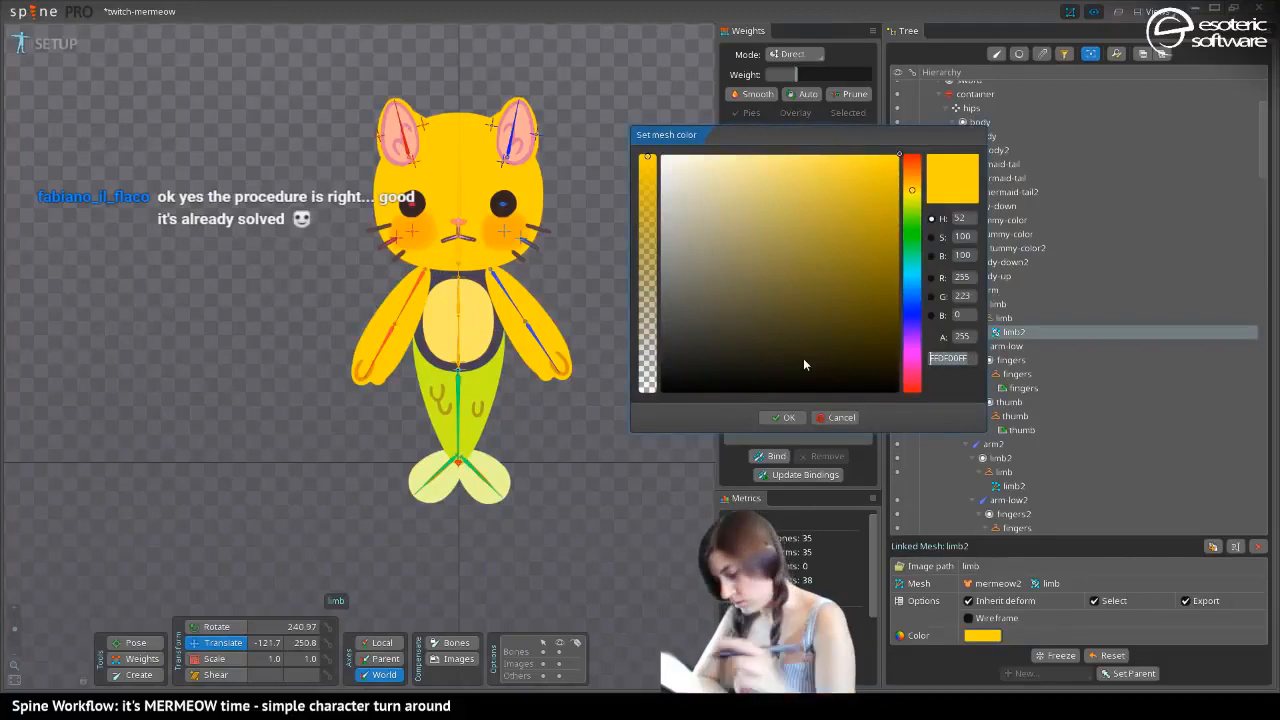
left_click(835, 418)
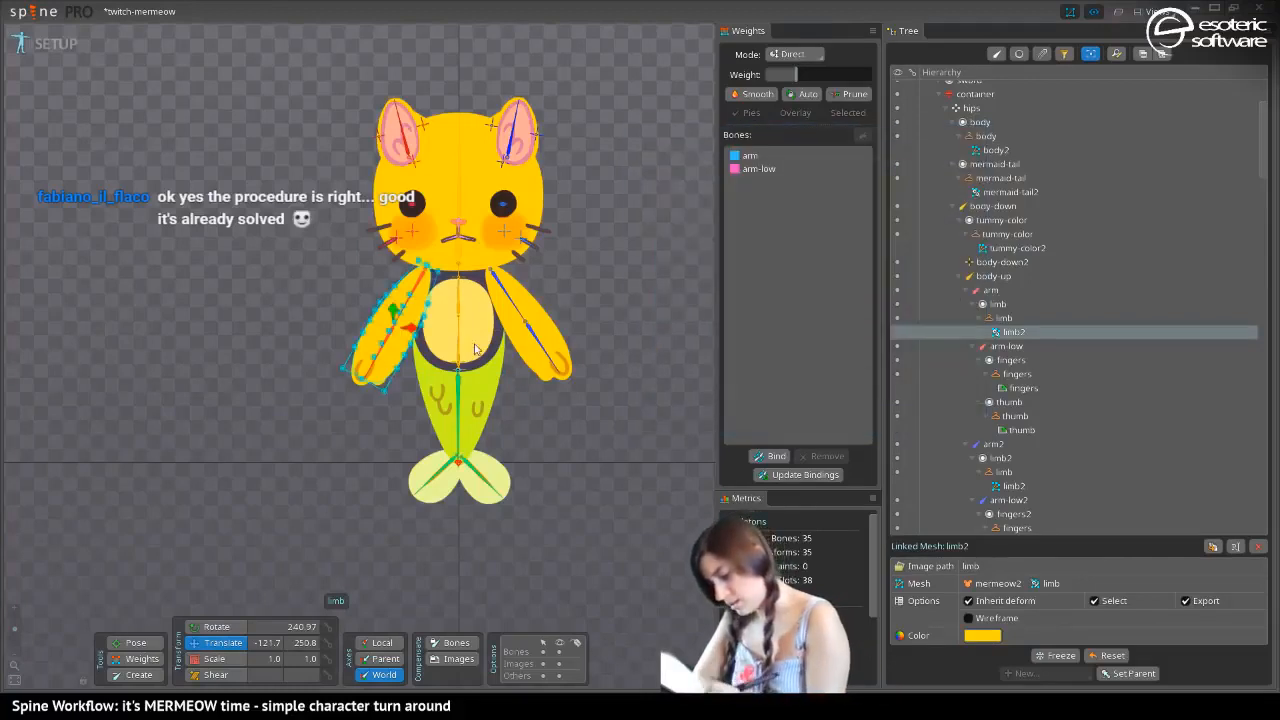
left_click(472, 274)
left_click(982, 635)
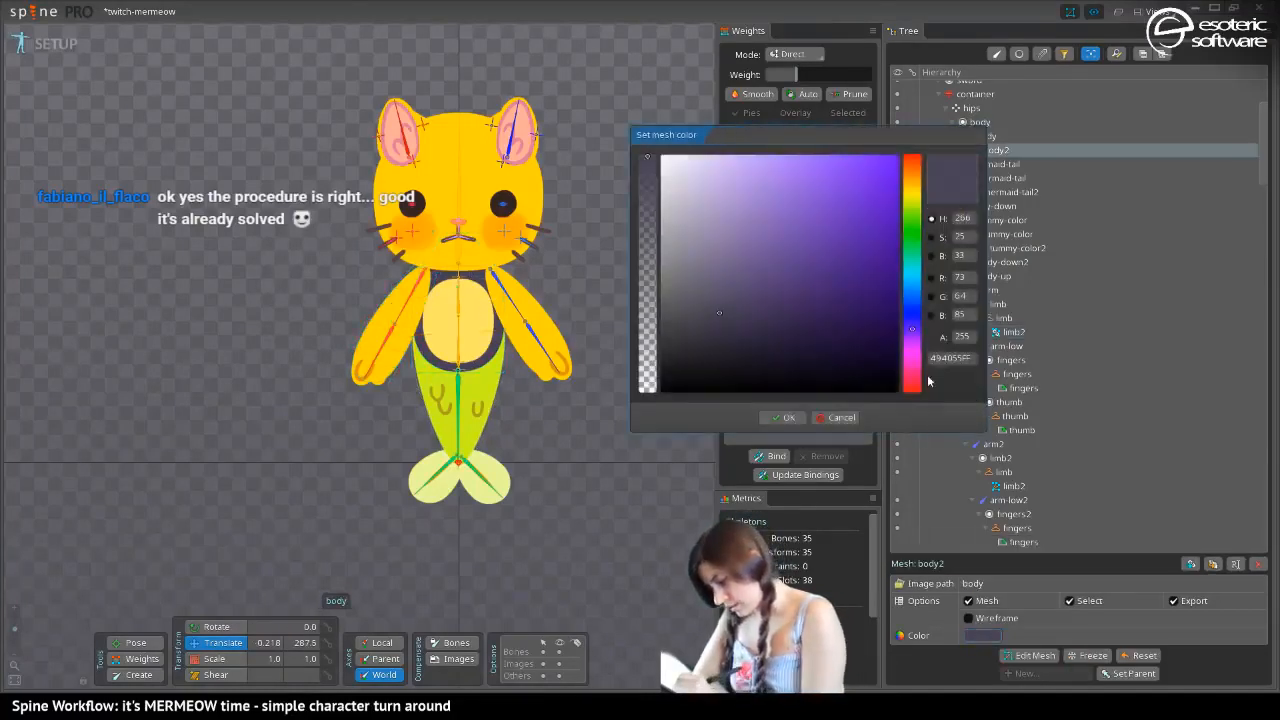
left_click(962, 357)
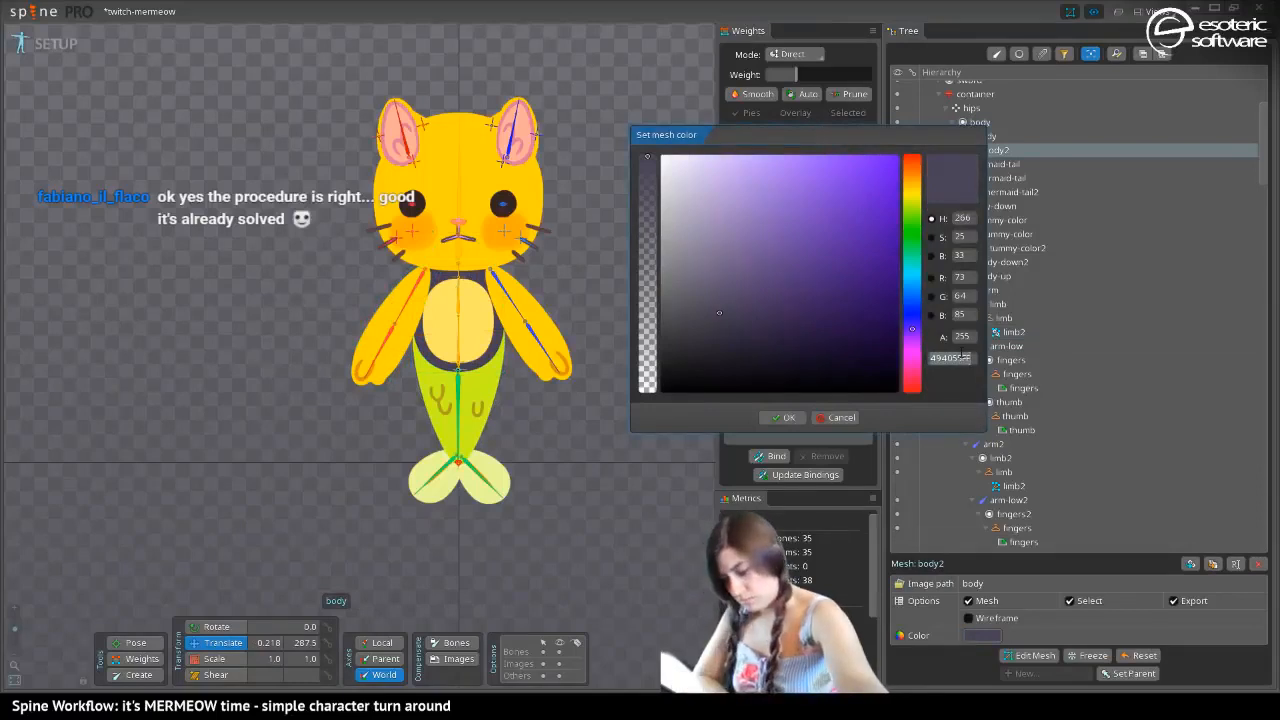
type("494055ff")
left_click(783, 417)
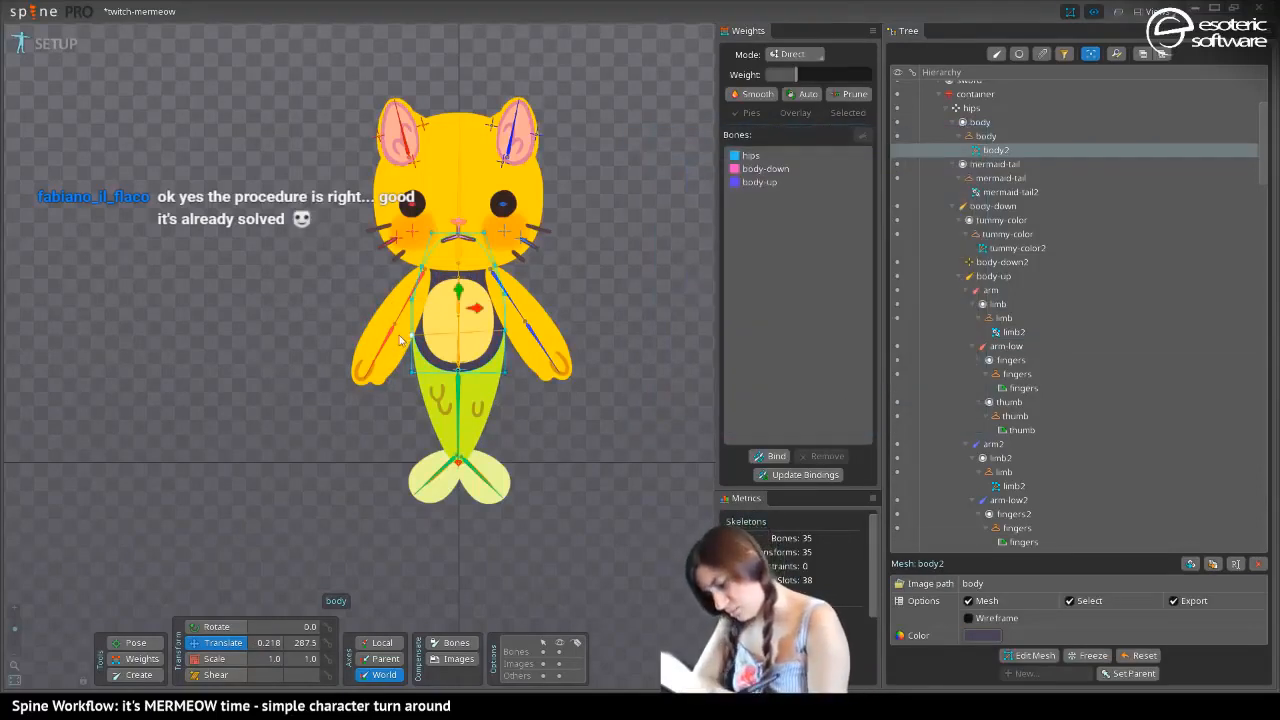
Set the body2 mesh color to FFDF00FF, copied from the limb2 arm mesh, clear the selection and save the project
left_click(398, 350)
left_click(996, 635)
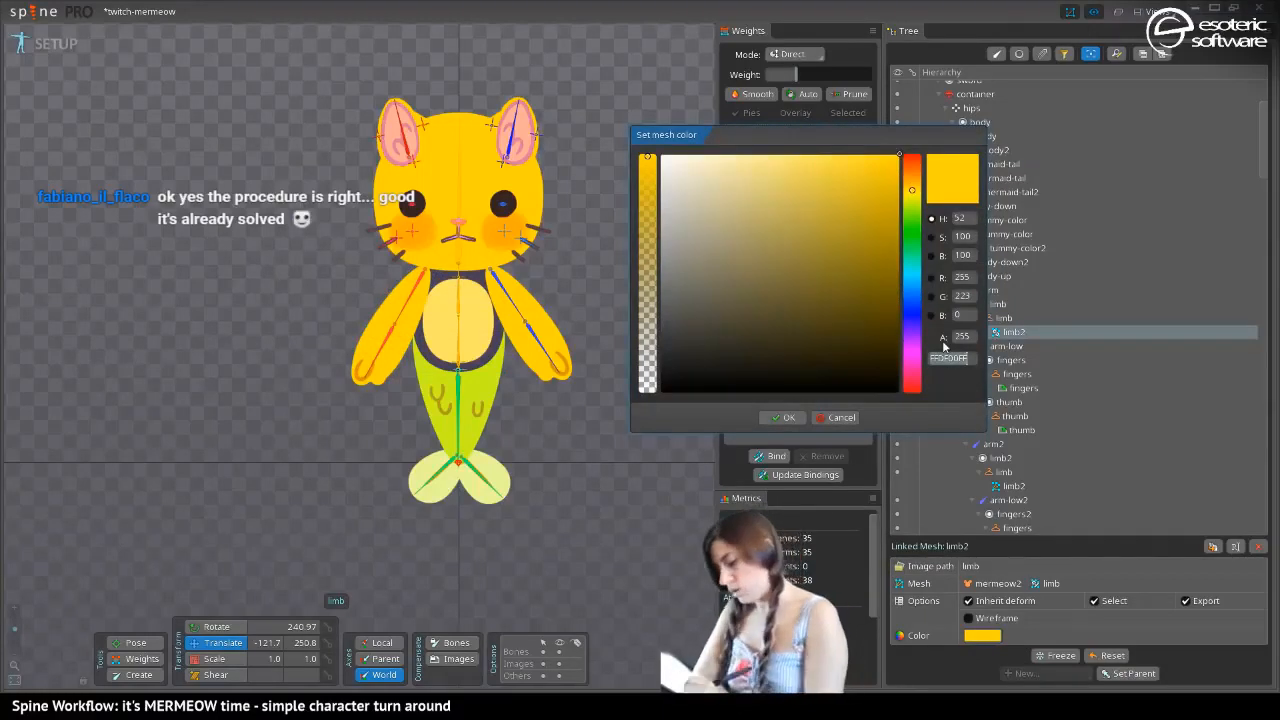
left_click(841, 417)
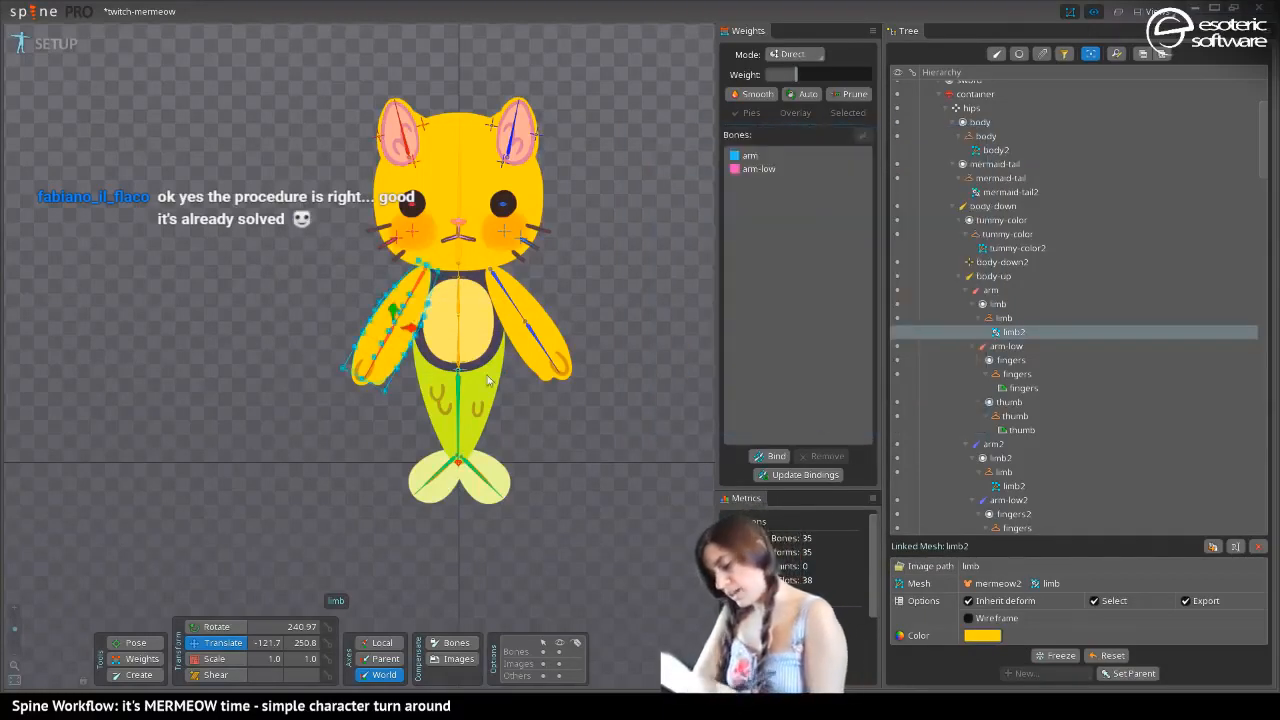
left_click(471, 276)
left_click(980, 637)
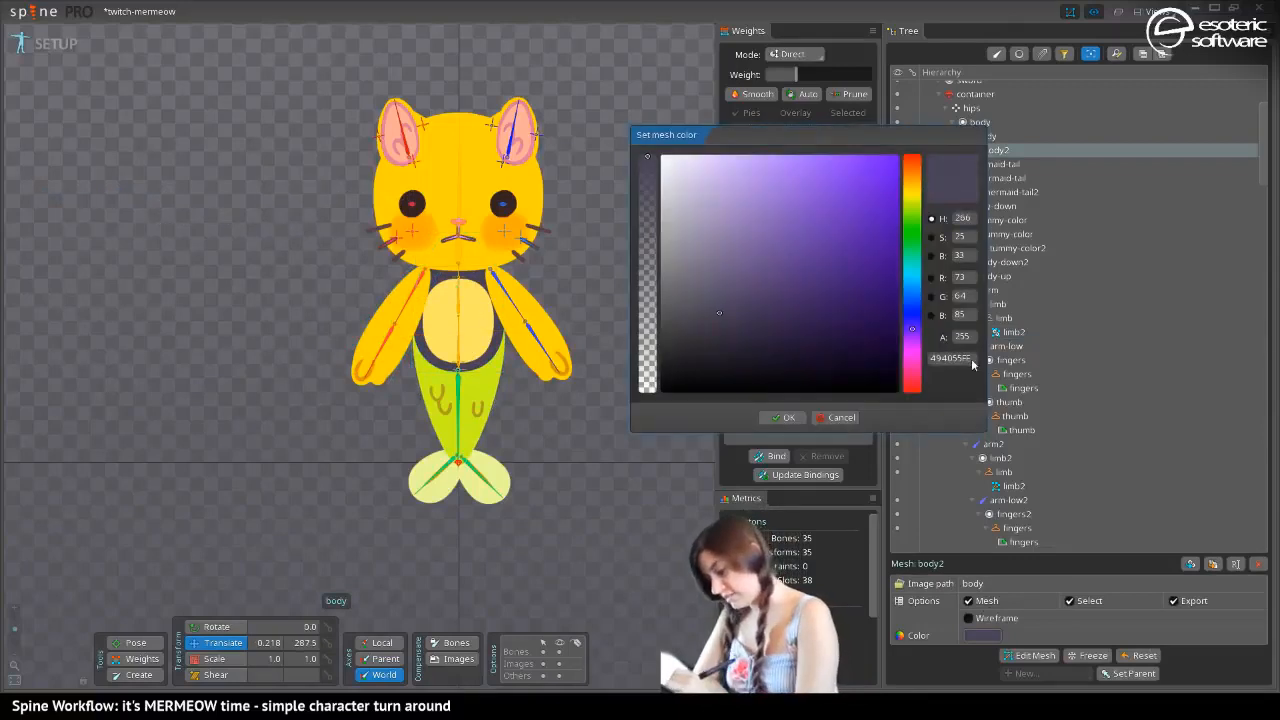
type("FFDF00FF")
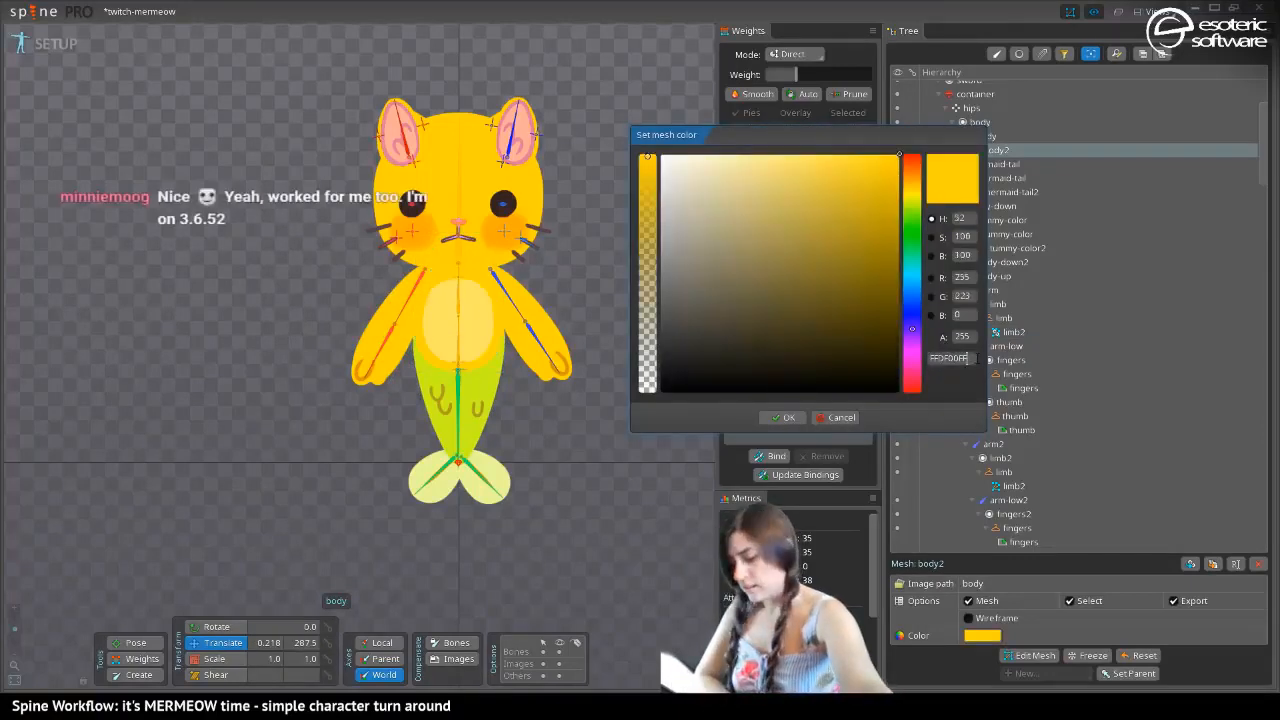
left_click(775, 405)
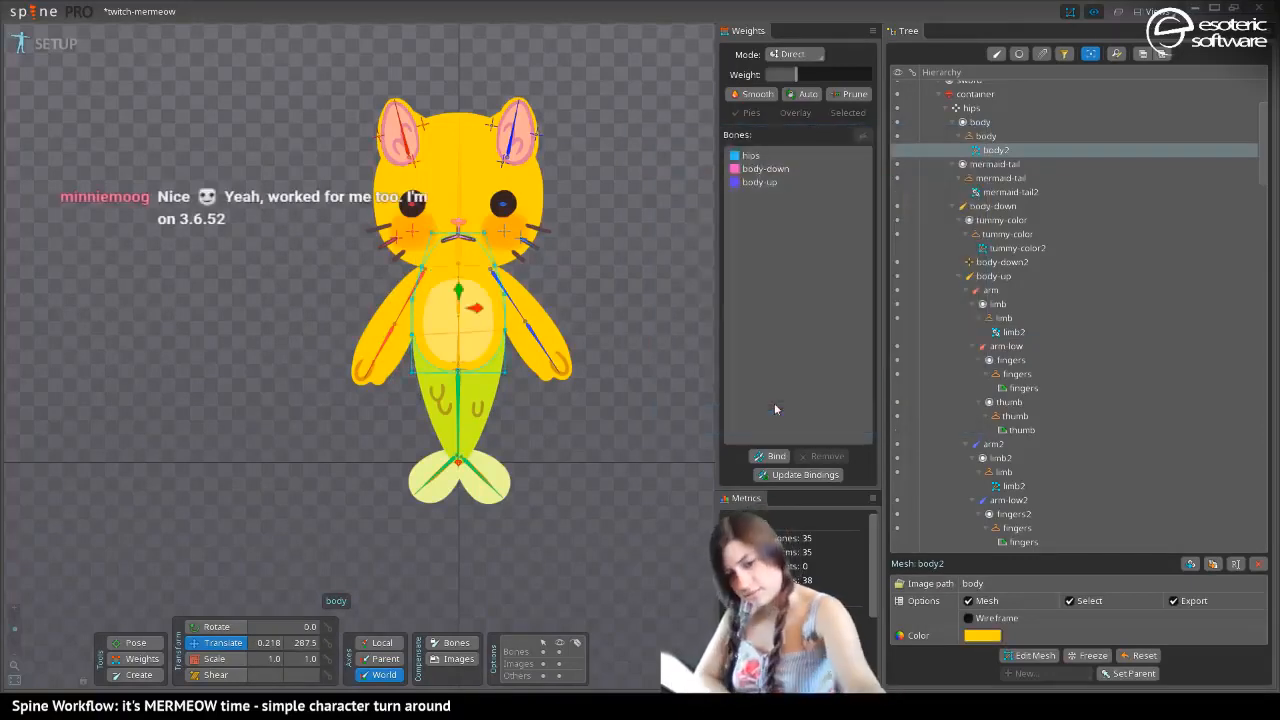
key("space")
key("ctrl+s")
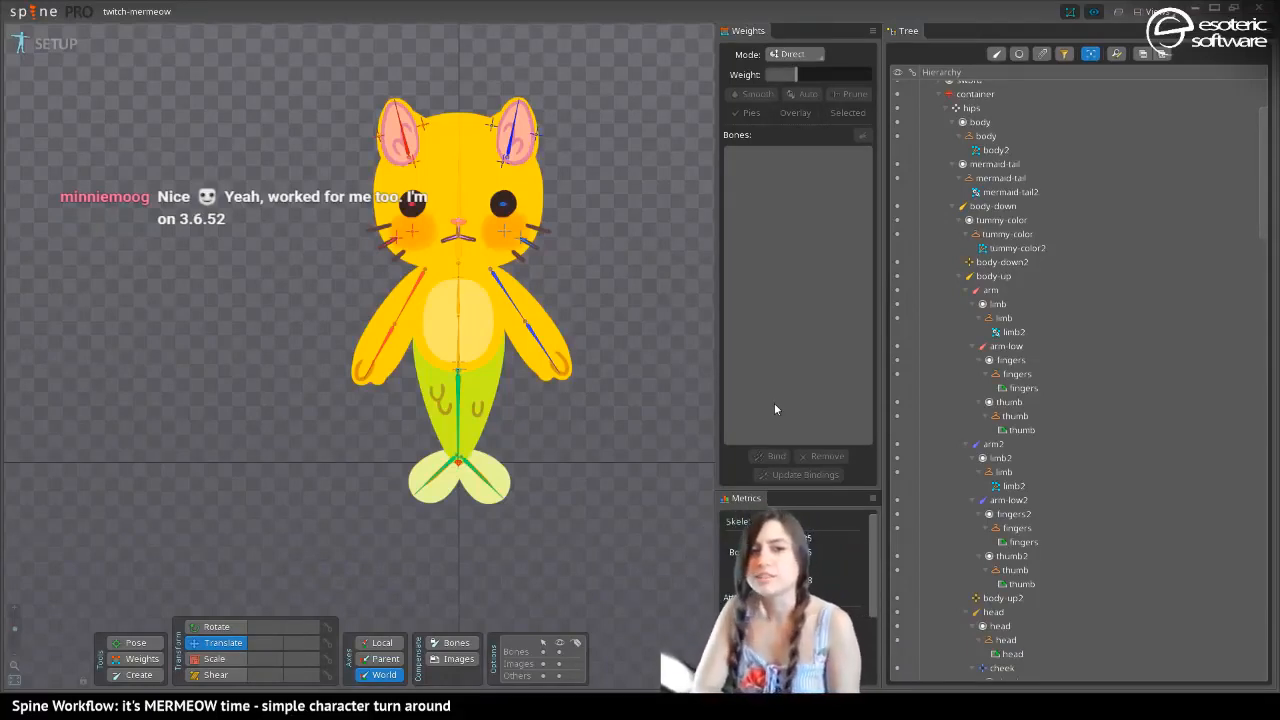
Switch to Animate mode, delete all of the animation's keys at frame 10 and return to frame 0
left_click_drag(416, 318, 437, 500)
left_click_drag(457, 318, 438, 226)
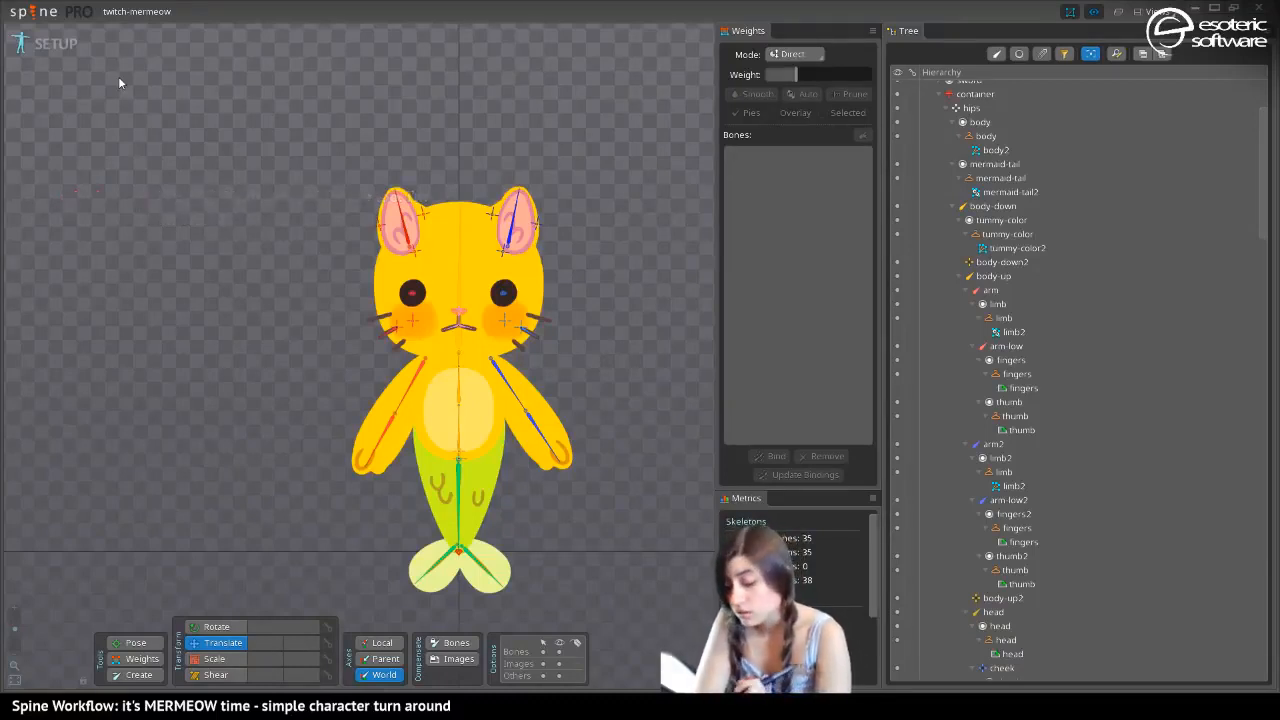
left_click(58, 45)
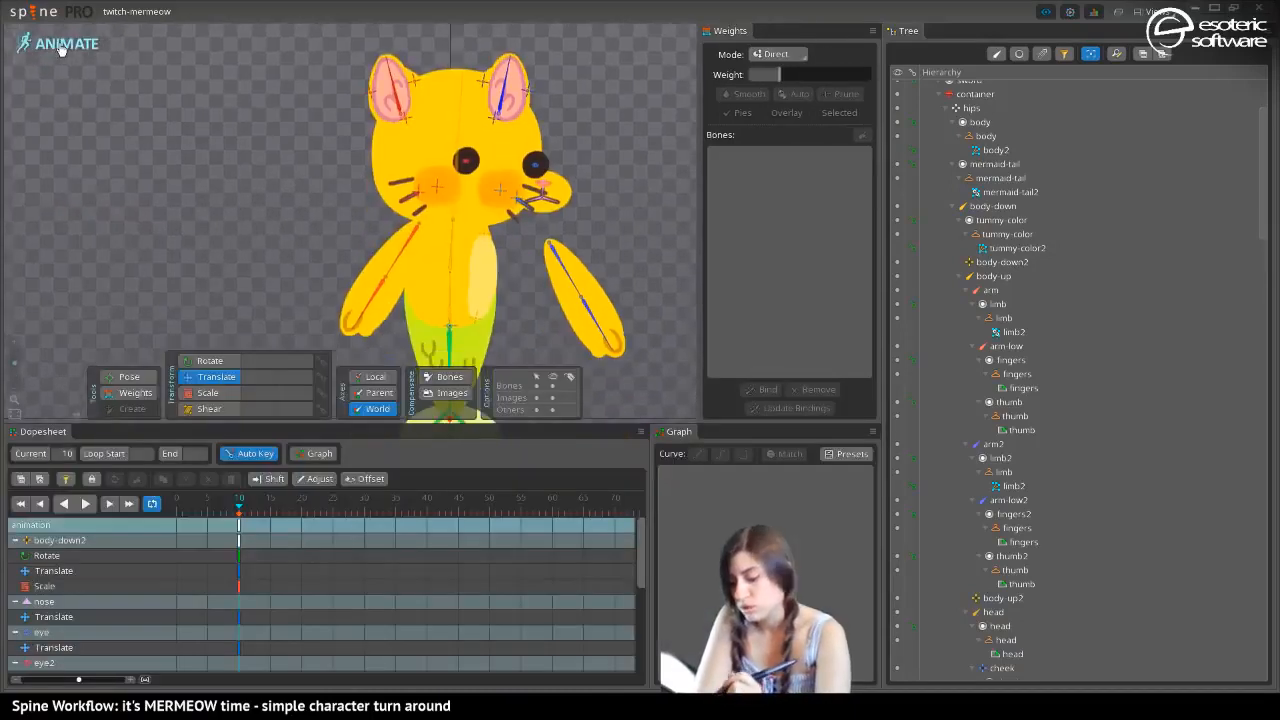
left_click(239, 525)
key("Delete")
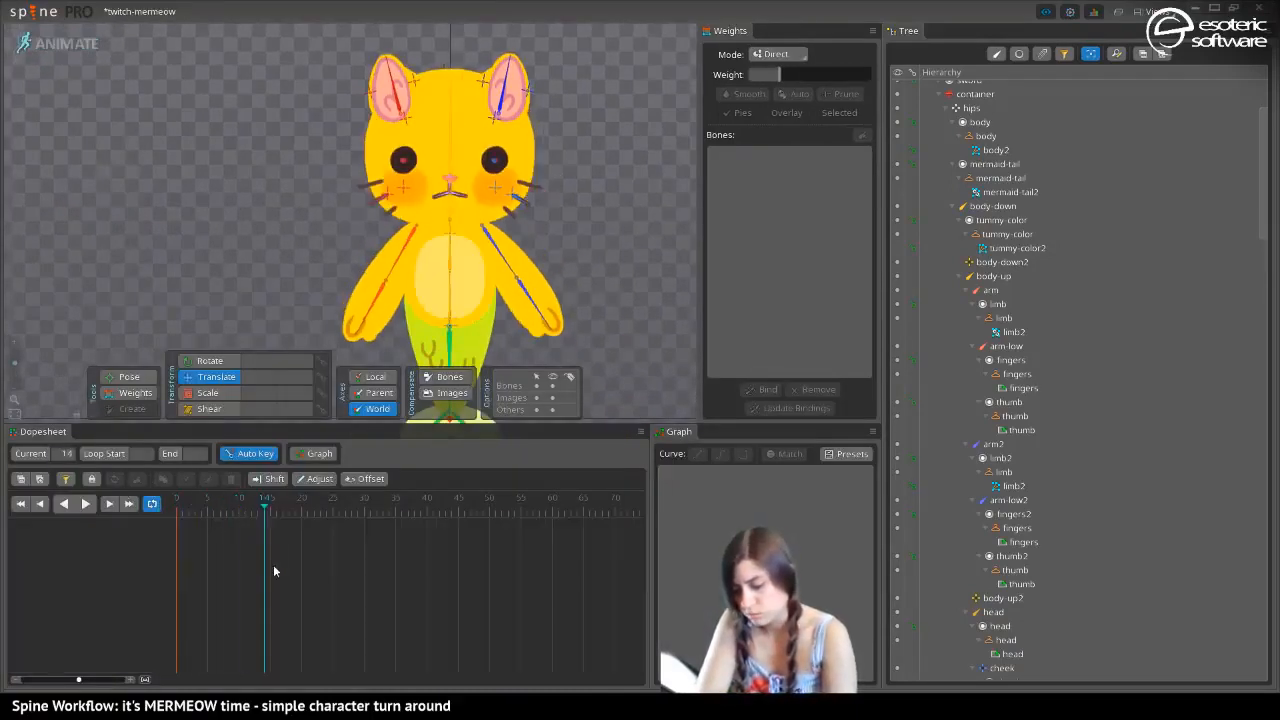
left_click(244, 550)
left_click_drag(224, 266, 125, 212)
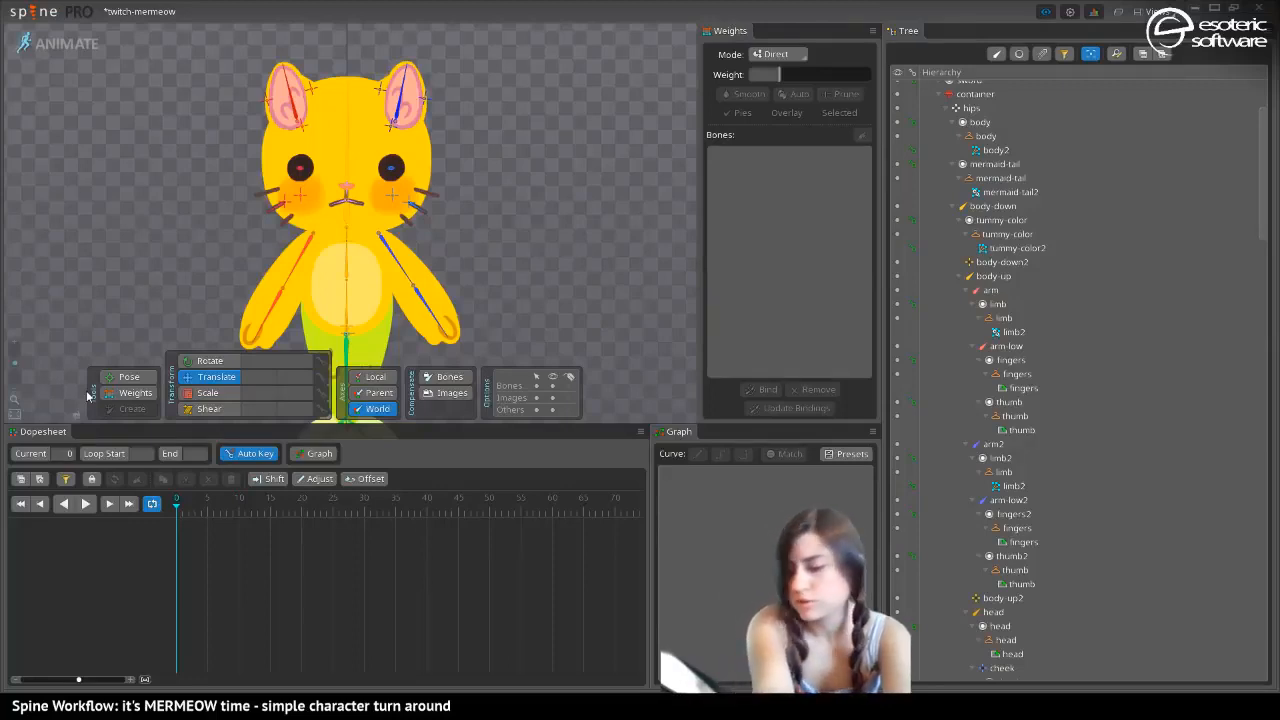
Filter the hierarchy tree to show bones and move the timeline to frame 10
key("ctrl+shift+l")
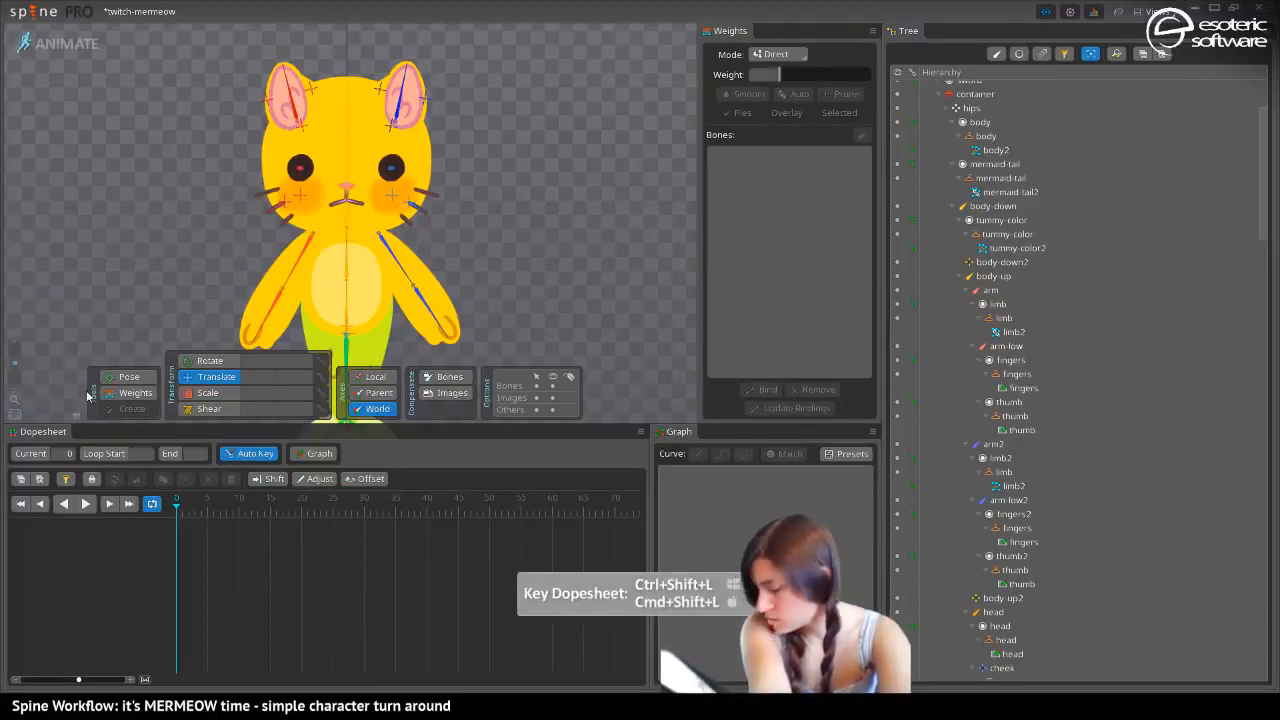
scroll(87, 397, "down", 2)
scroll(87, 397, "up", 5)
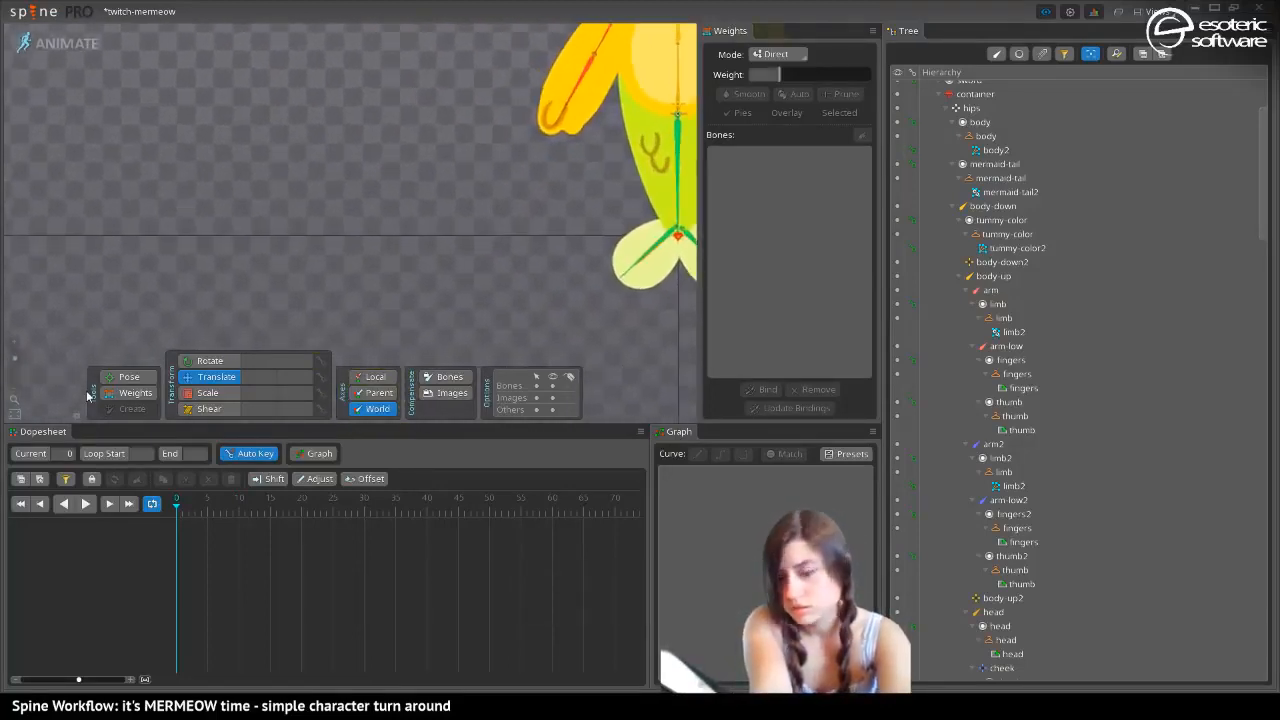
scroll(87, 397, "up", 4)
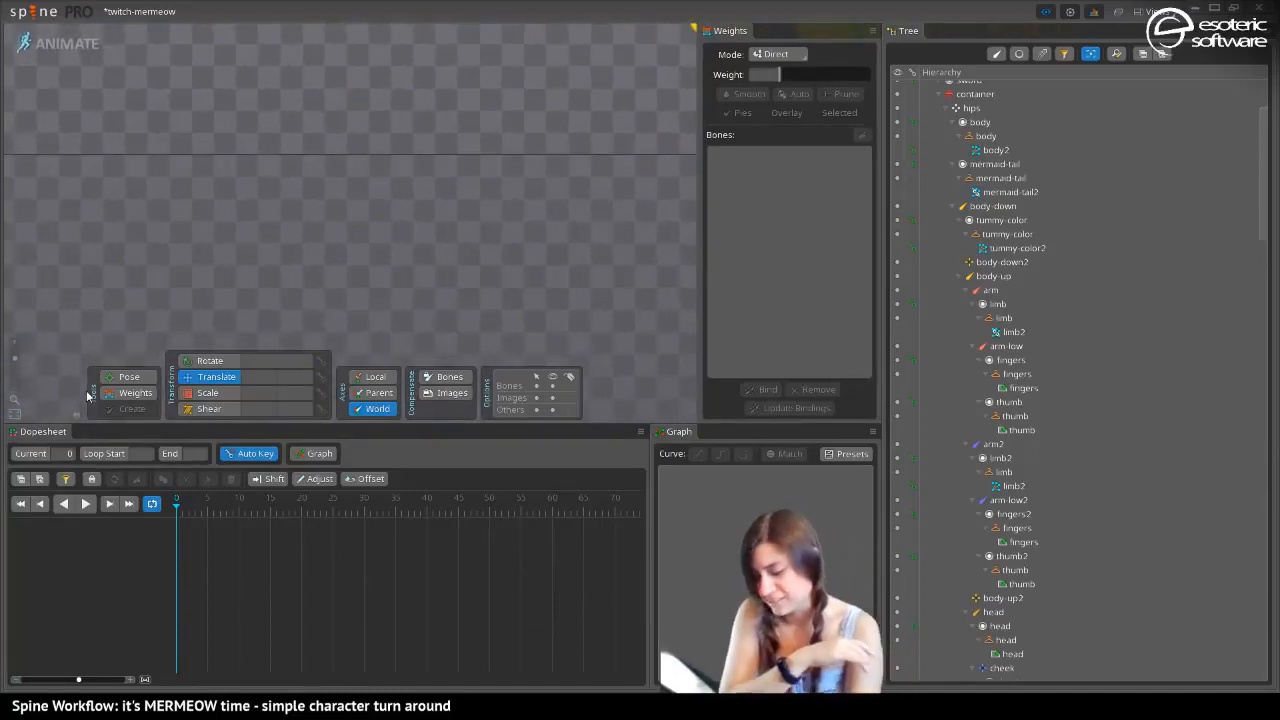
left_click(86, 503)
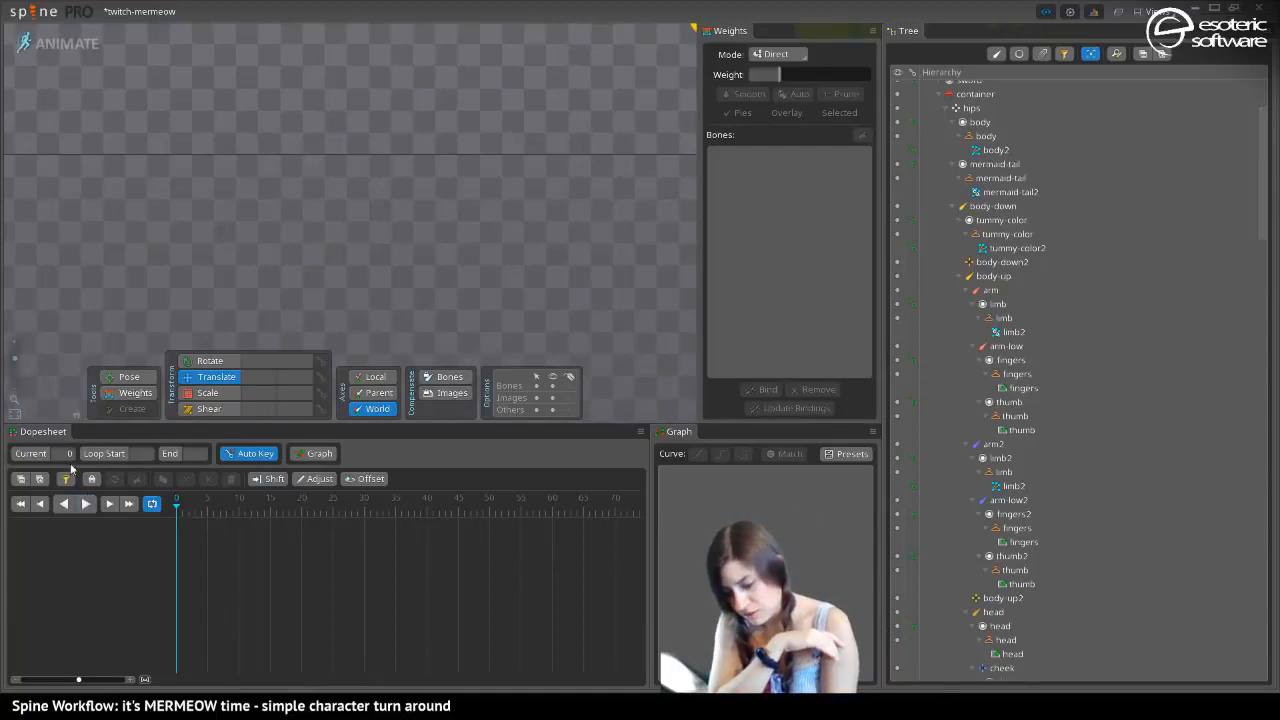
left_click_drag(14, 357, 24, 376)
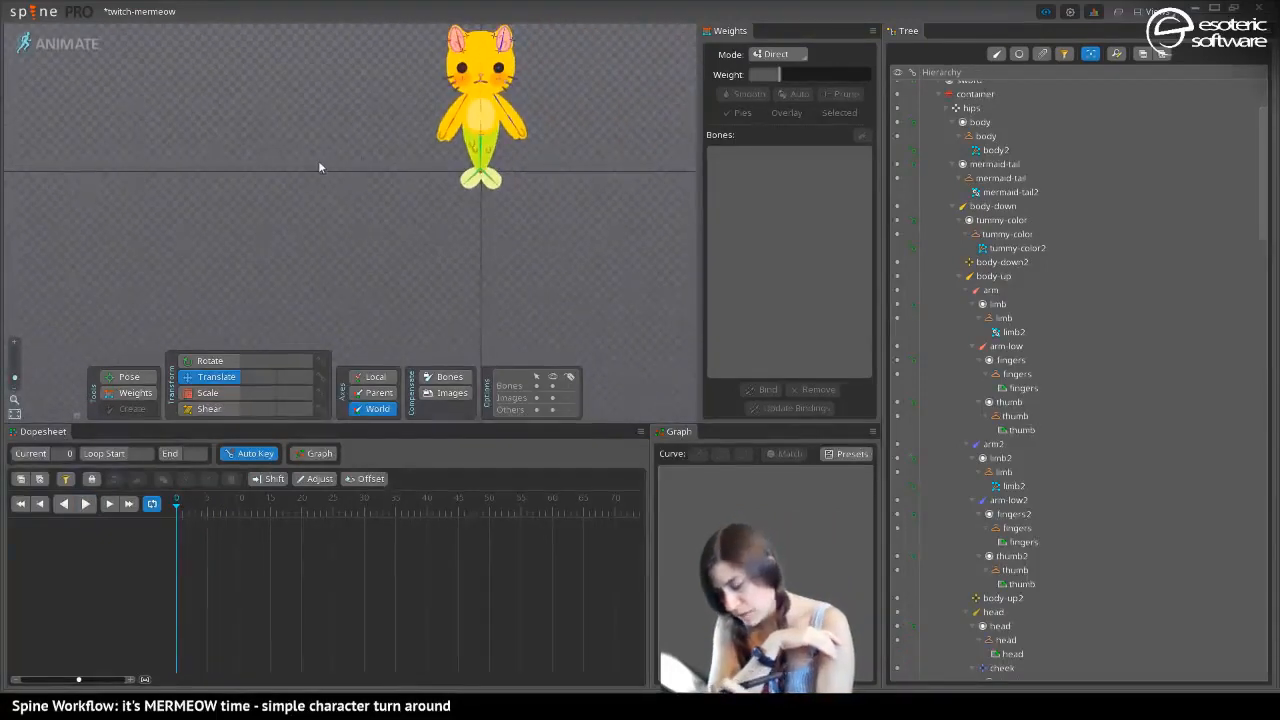
left_click_drag(320, 167, 331, 272)
left_click(995, 54)
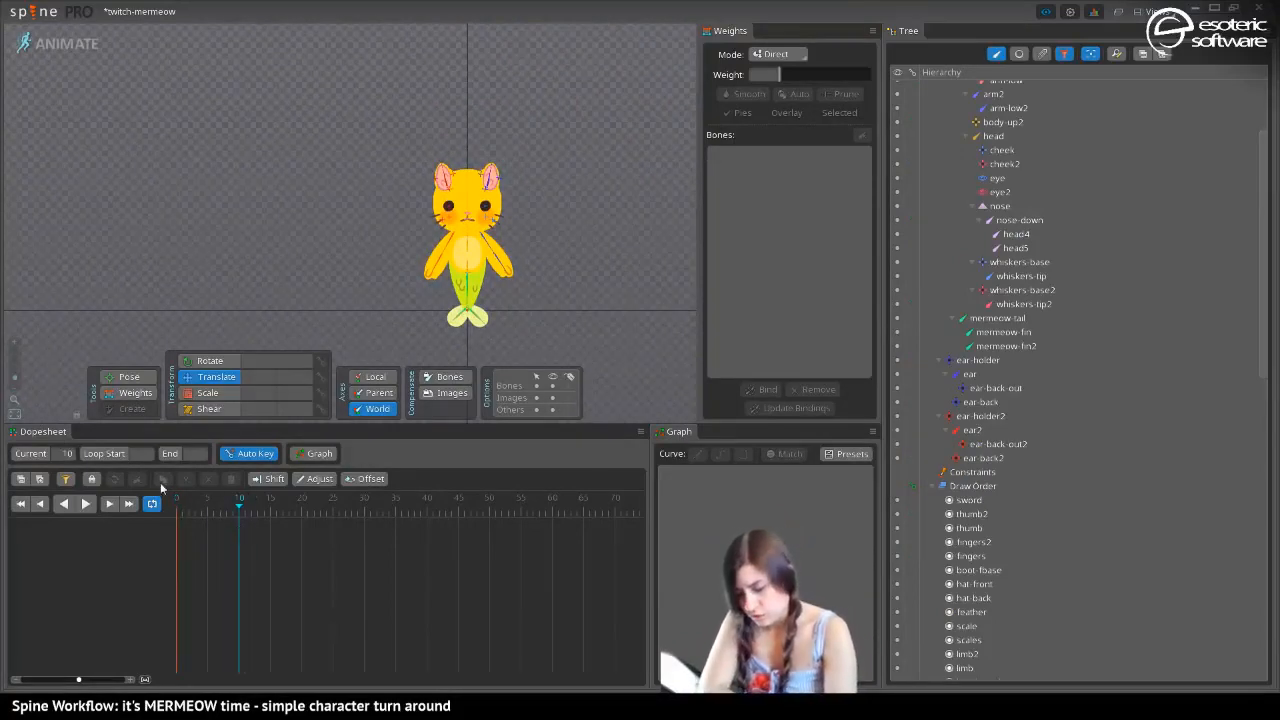
Move the nose bone sideways to about X 131 at frame 10
left_click_drag(15, 378, 19, 364)
left_click_drag(450, 272, 327, 221)
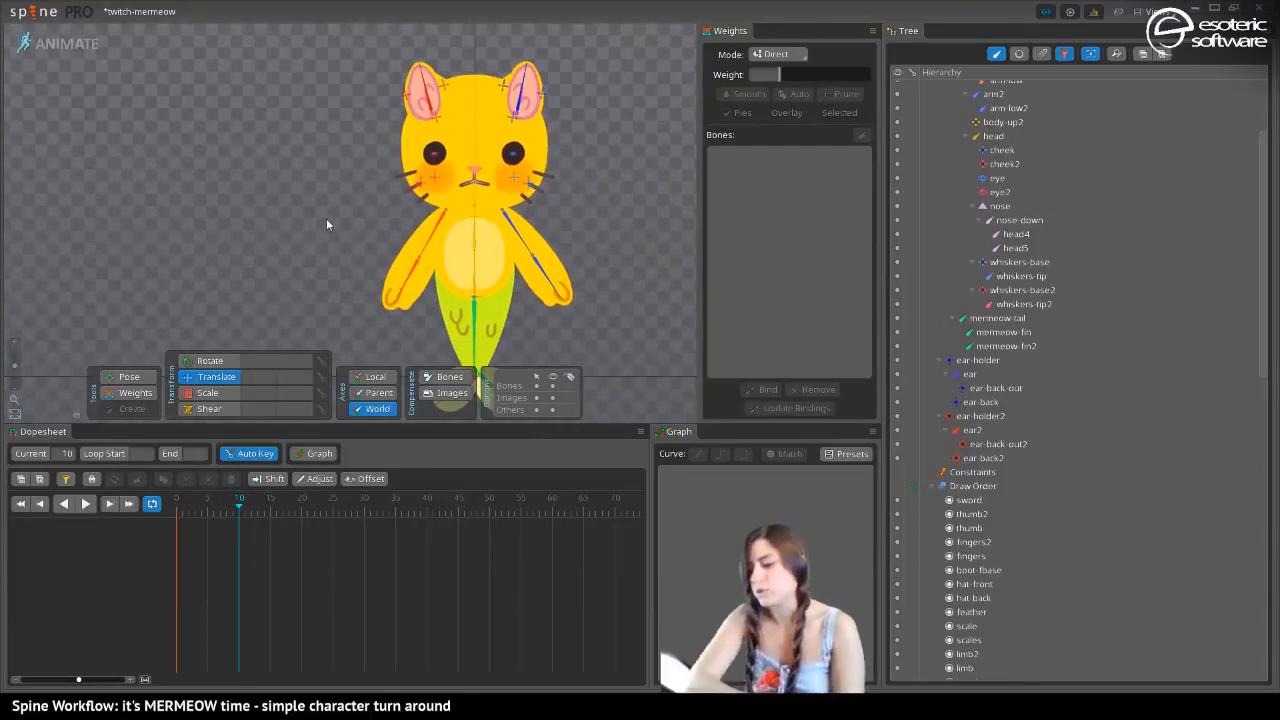
left_click(476, 173)
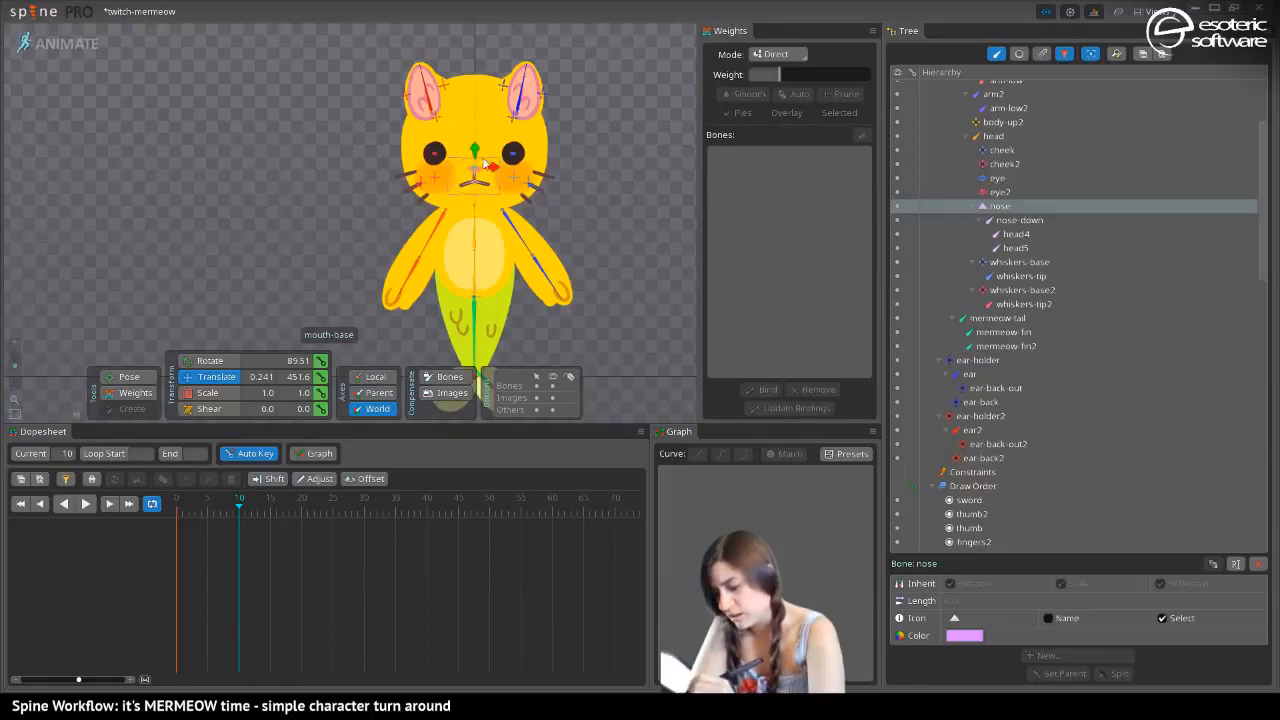
left_click_drag(16, 366, 17, 357)
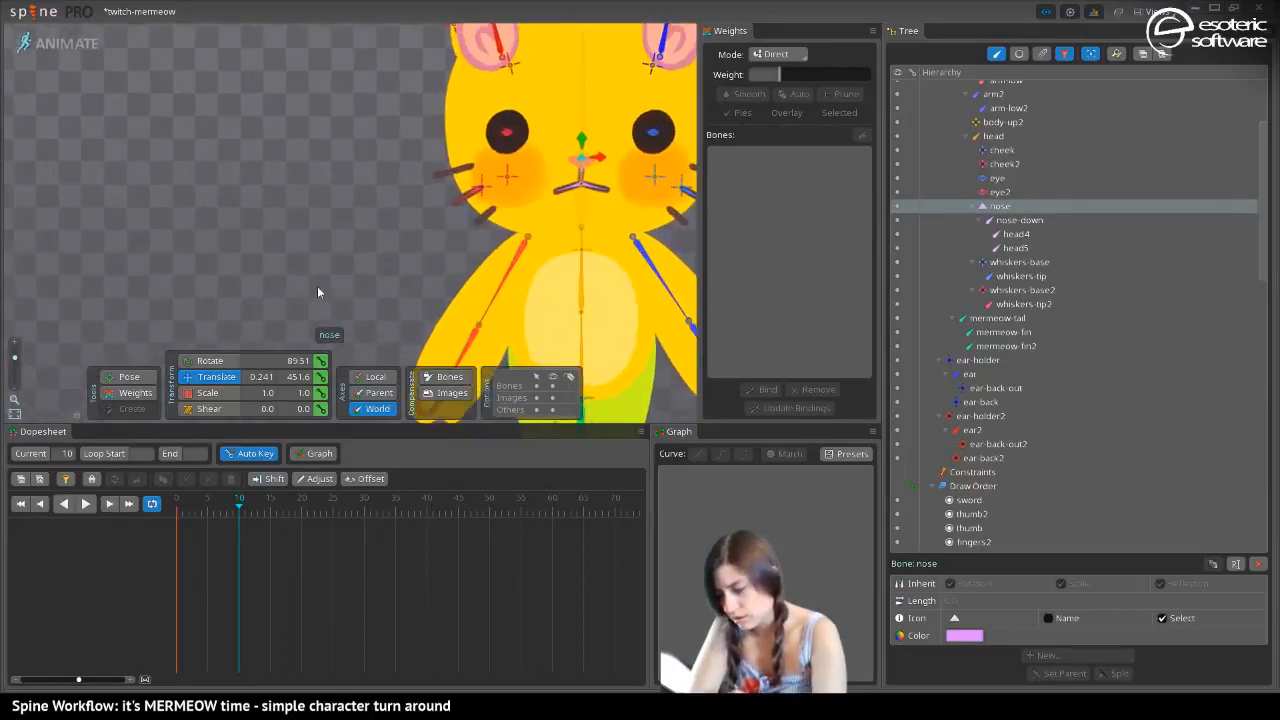
left_click_drag(322, 199, 124, 254)
left_click_drag(418, 218, 519, 240)
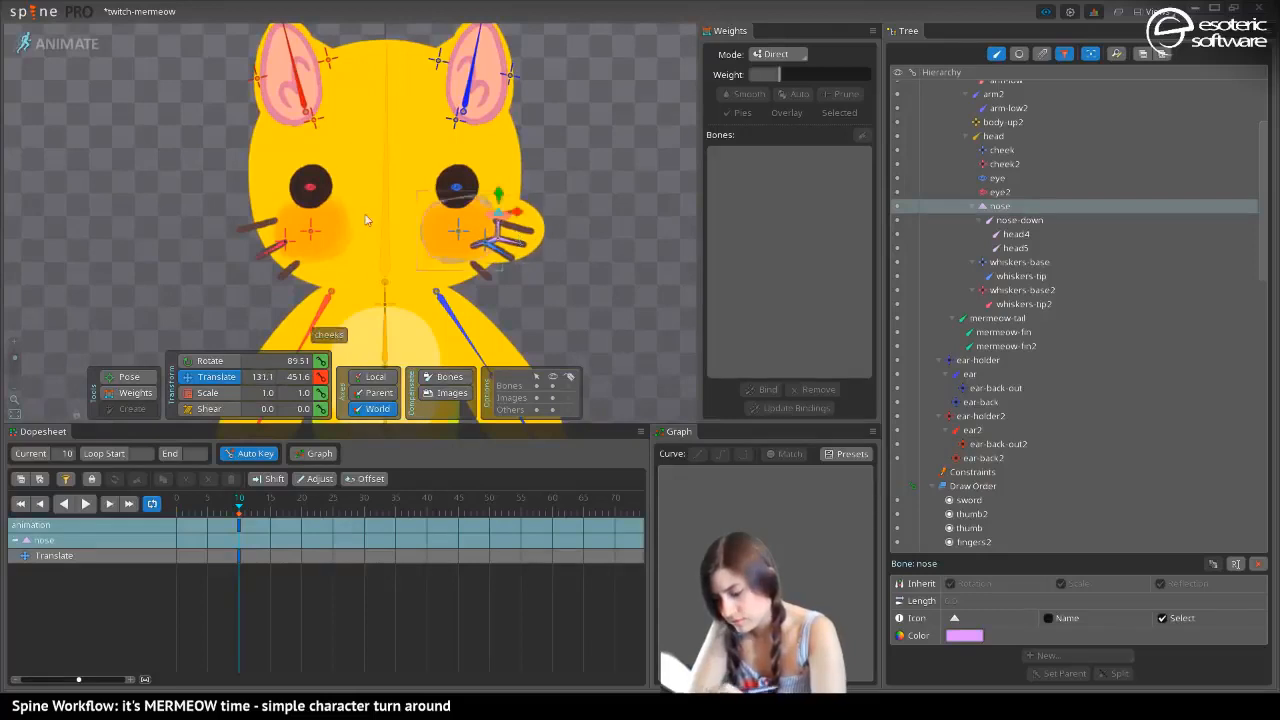
Shift both eye bones and both cheek bones toward the turned nose at frame 10, with eye2 at about X 15
left_click_drag(456, 190, 508, 188)
left_click_drag(310, 190, 399, 187)
left_click_drag(317, 224, 364, 228)
left_click_drag(465, 233, 492, 230)
Clear the selection and delete all the facial bone keys at frame 10
left_click(398, 187)
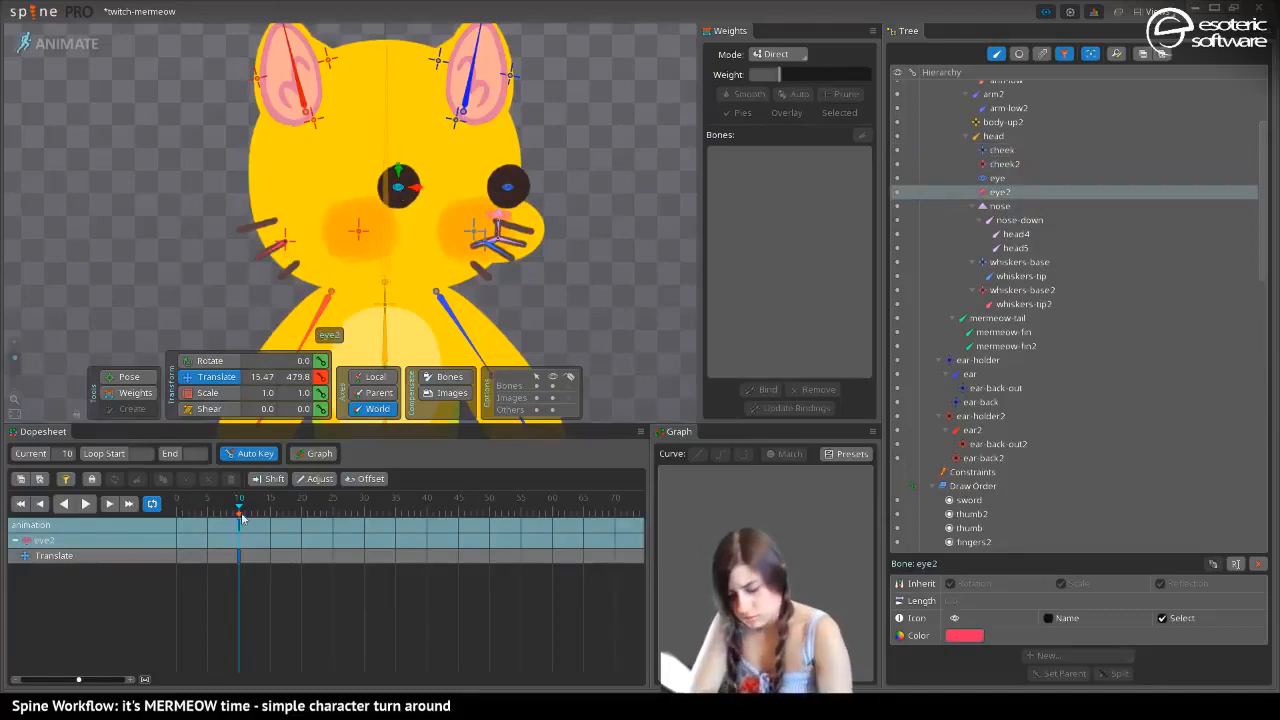
key("space")
key("Delete")
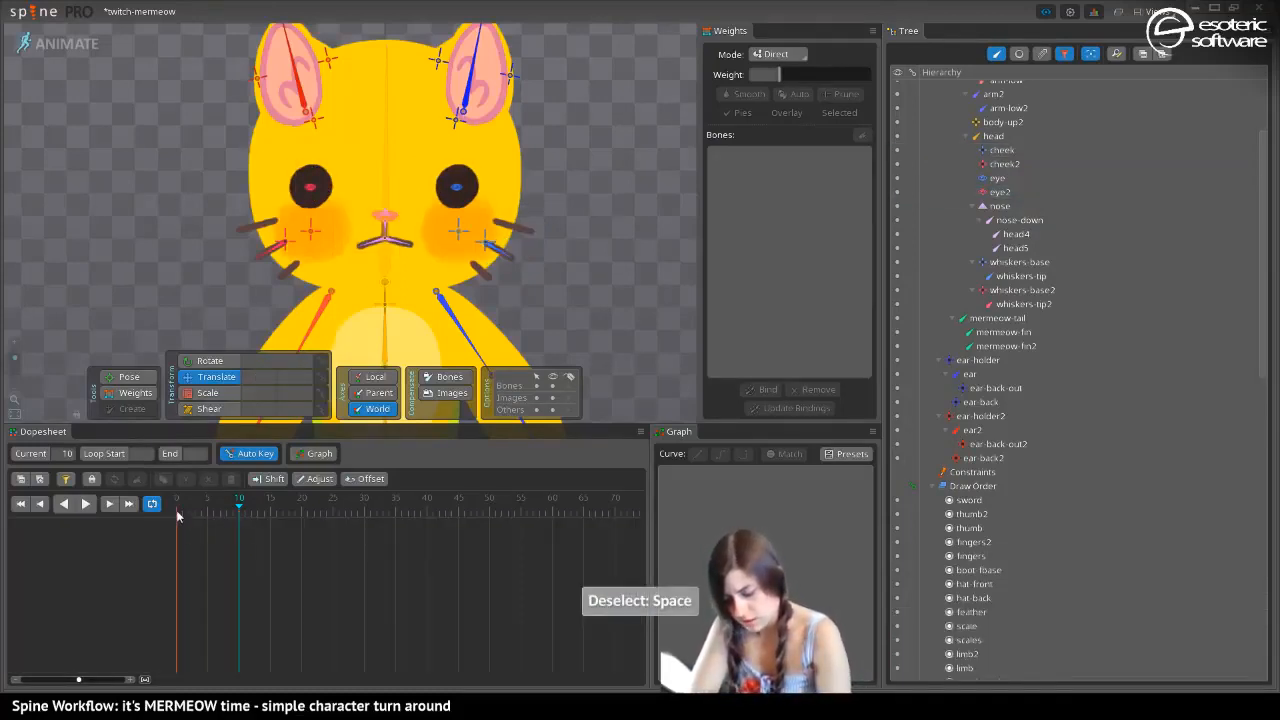
At frame 5, move the eye bone to about X 110, eye2 to about X -43 and cheek2 to about X -62
left_click_drag(212, 517, 182, 532)
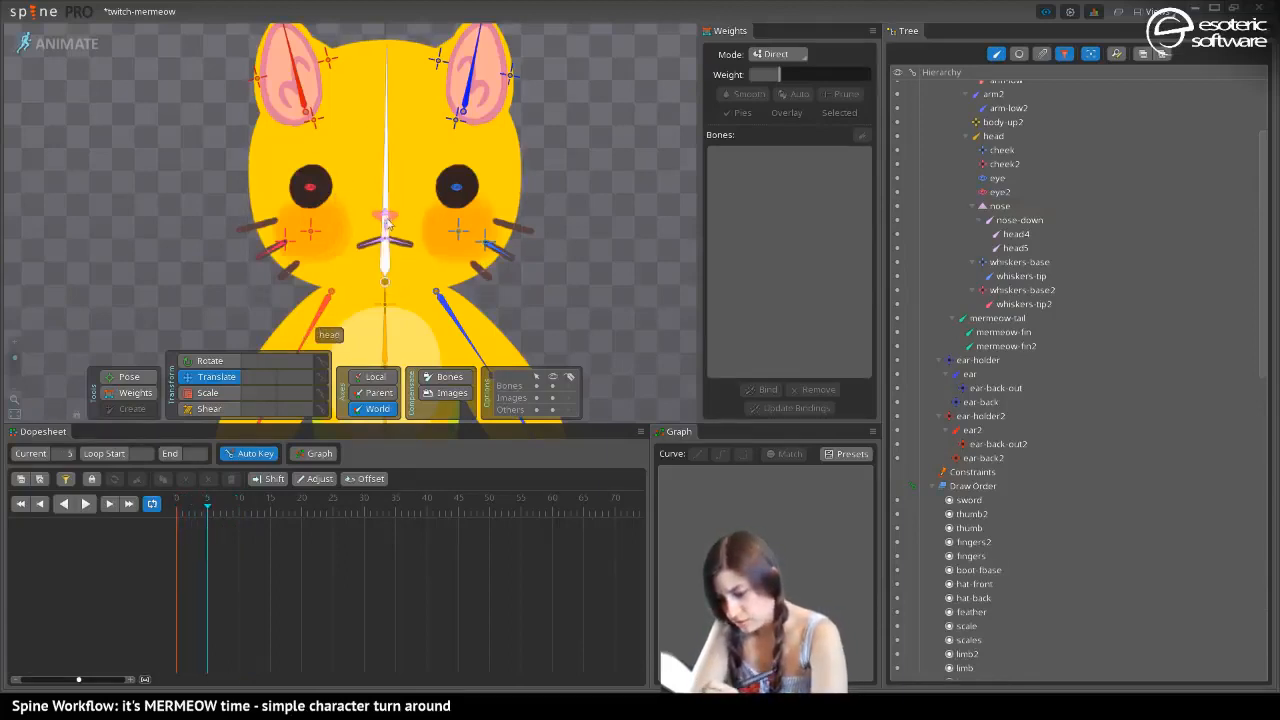
left_click(385, 214)
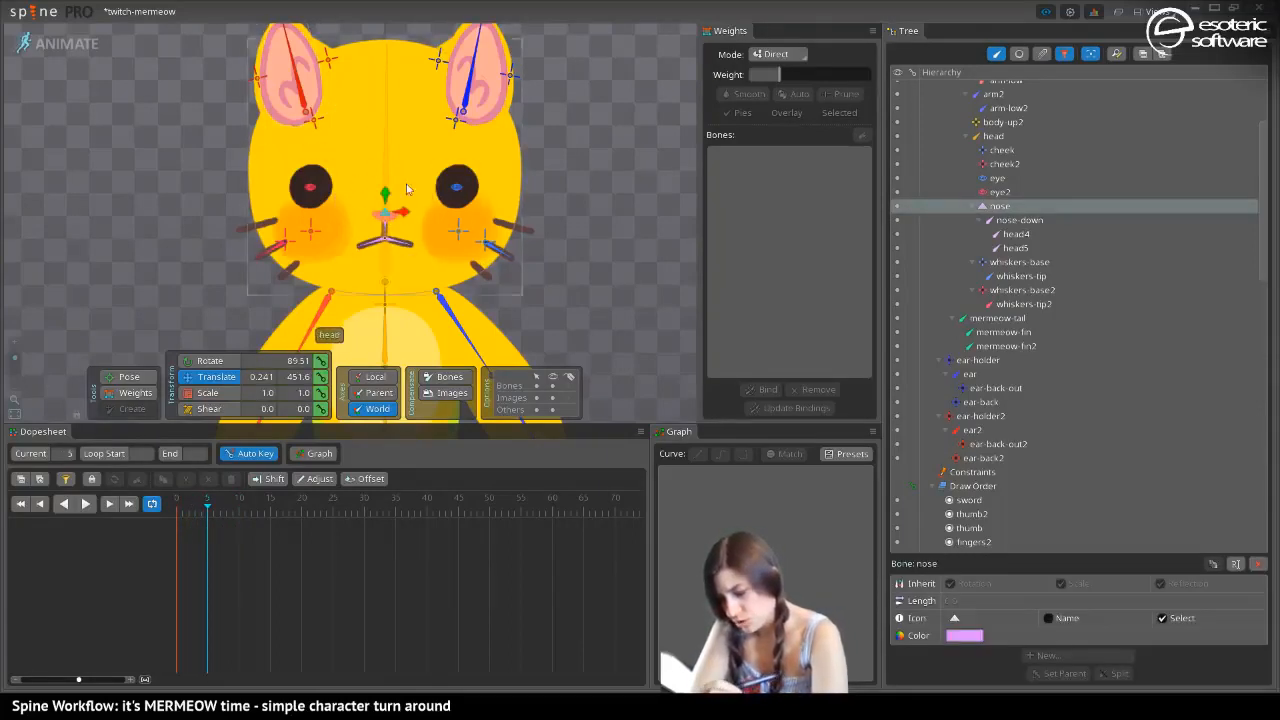
left_click(456, 181)
left_click_drag(468, 192, 500, 202)
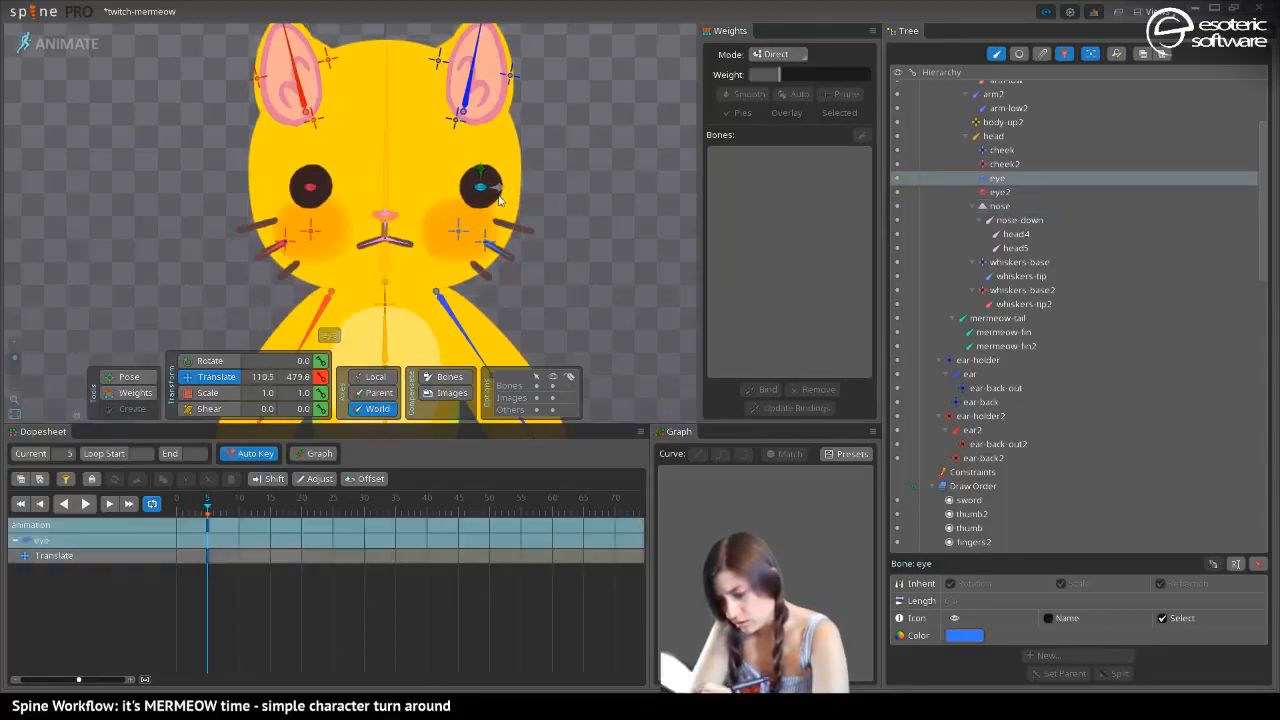
left_click(309, 186)
left_click_drag(328, 195, 365, 196)
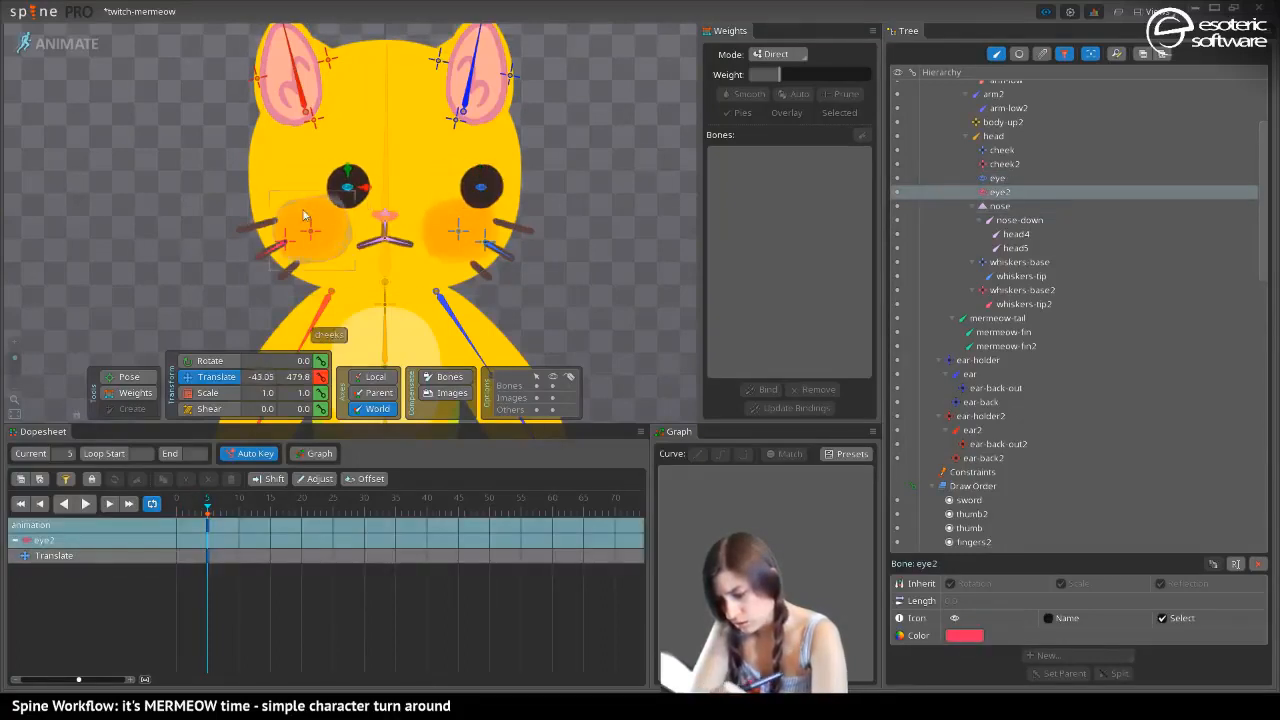
left_click(309, 230)
left_click_drag(320, 240, 340, 240)
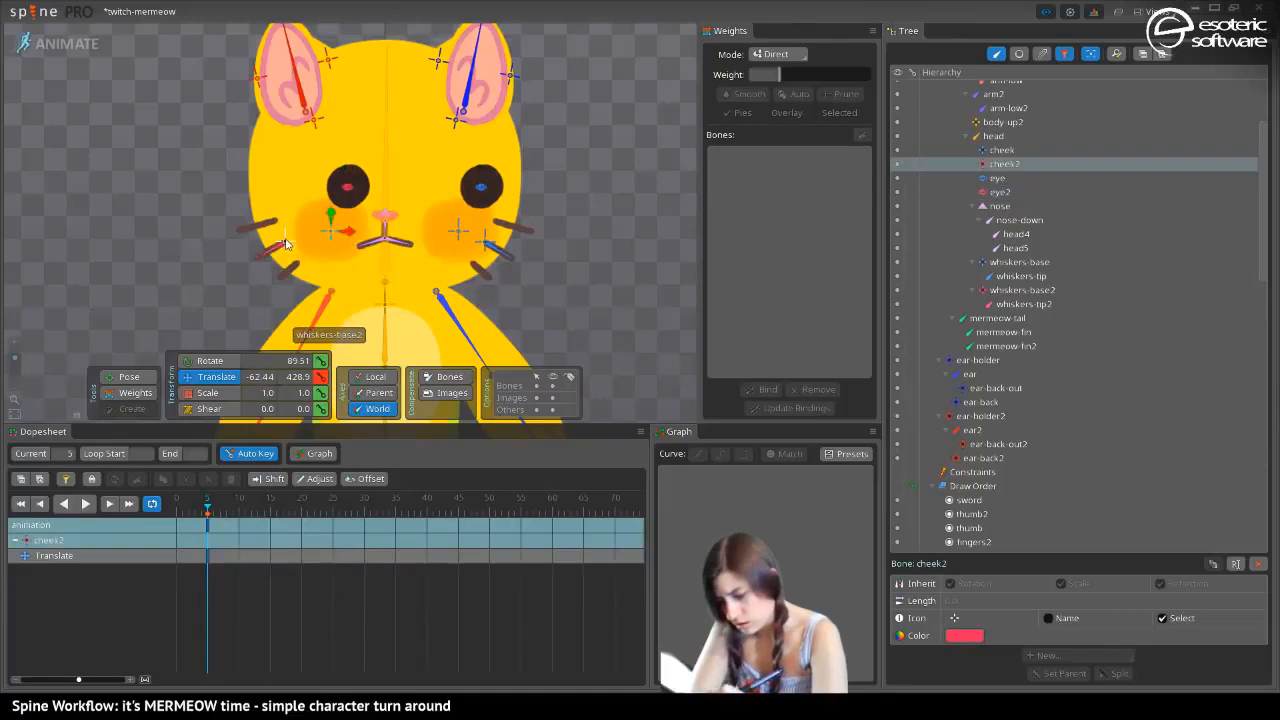
At frame 5, move the cheek bone to about X 109 and scale it to 0.78 in Y, and narrow the eye bone horizontally
left_click(458, 231)
left_click_drag(458, 231, 493, 241)
left_click(481, 188)
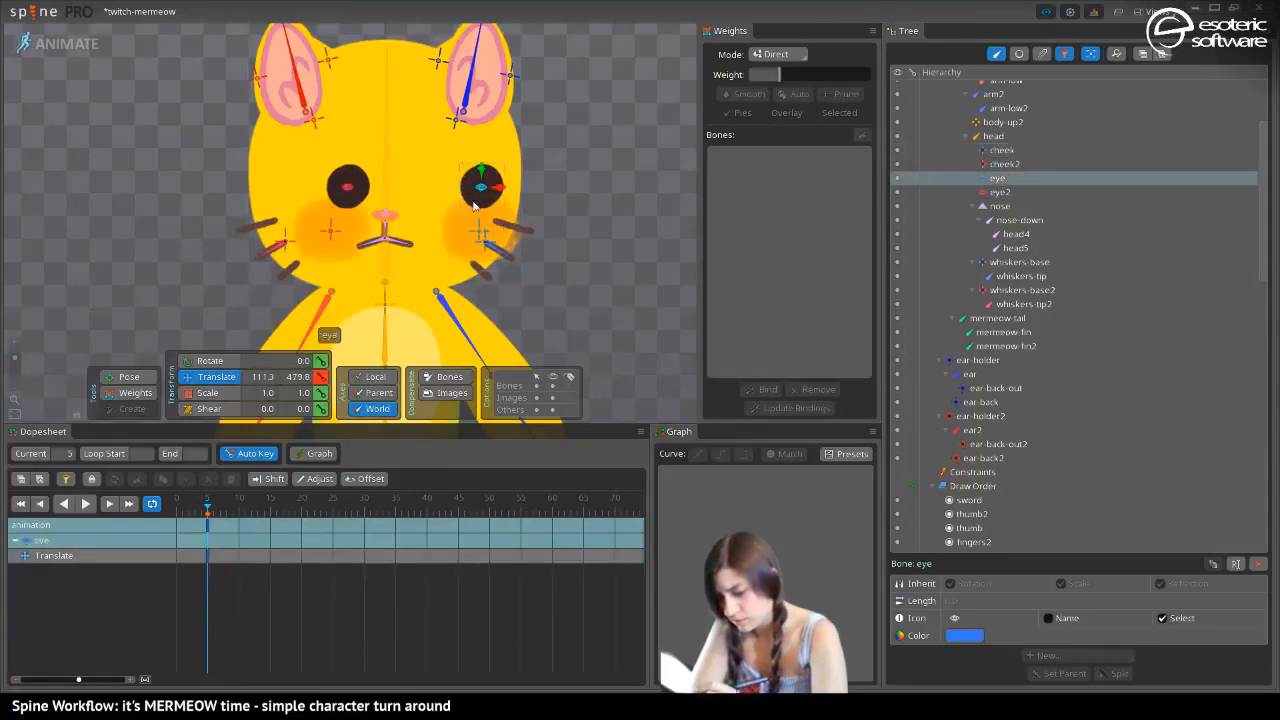
left_click(200, 392)
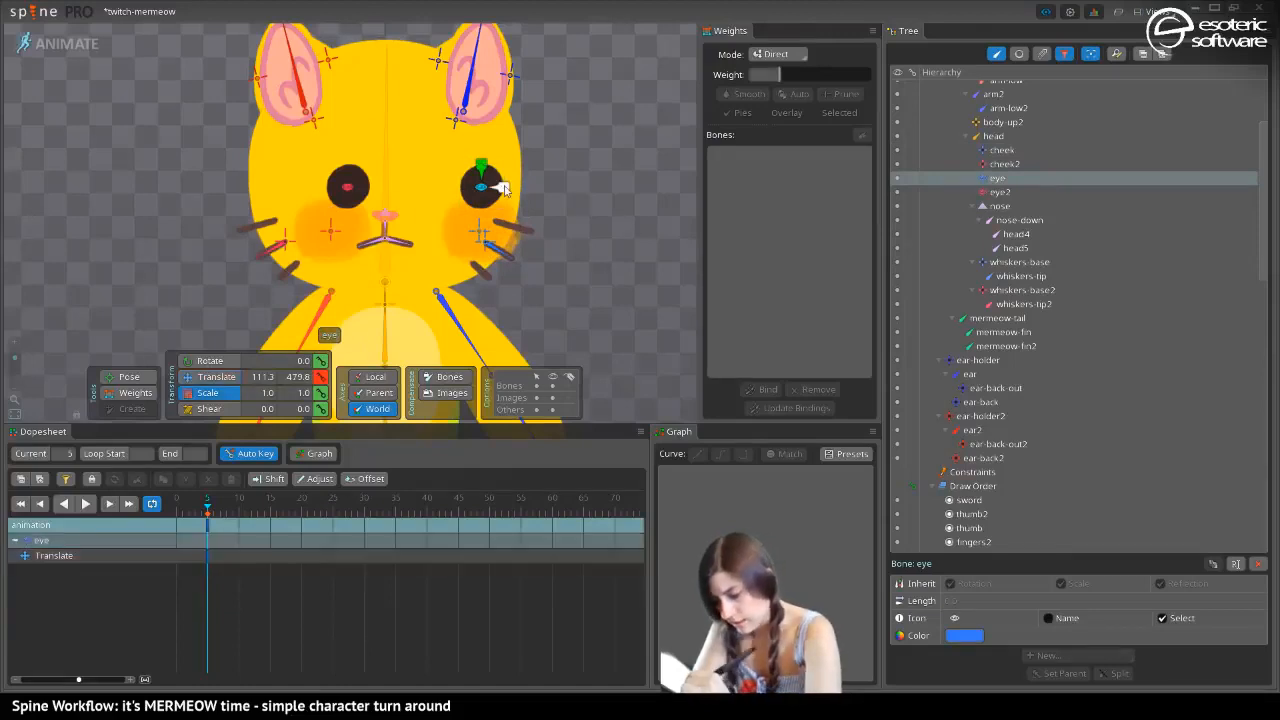
left_click_drag(486, 186, 490, 197)
left_click(479, 237)
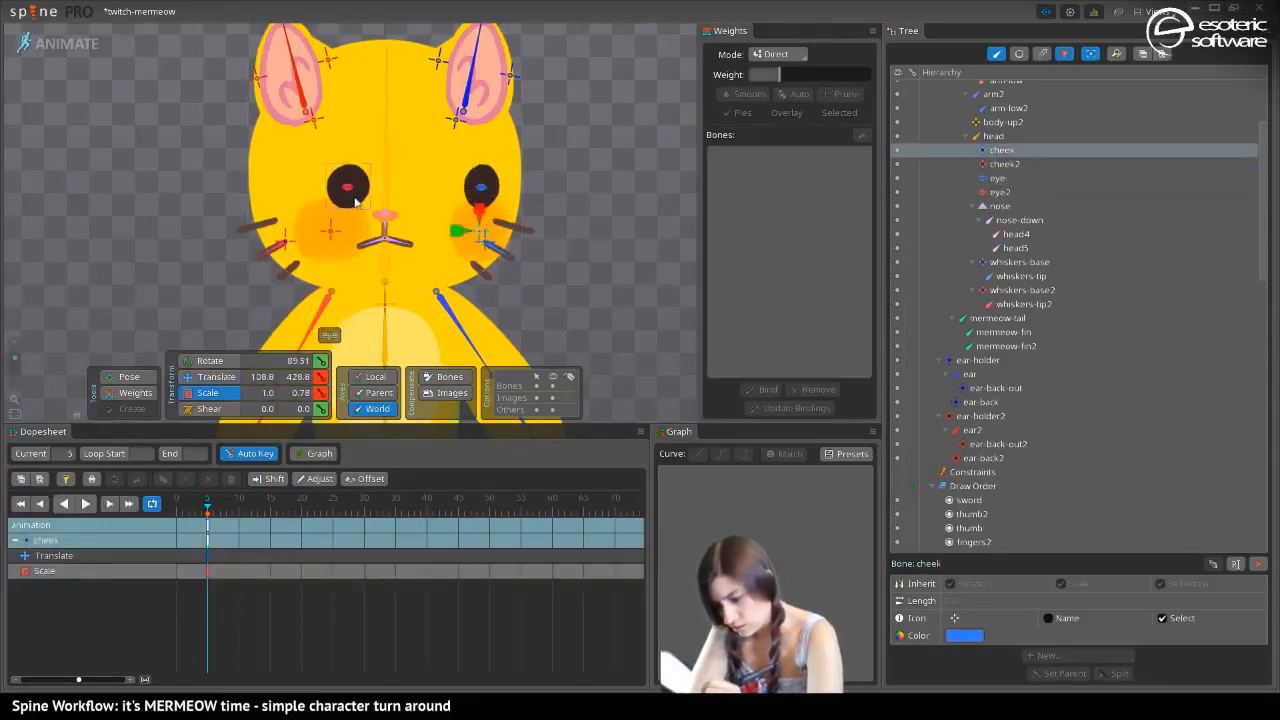
Move the nose bone sideways toward the cheek bone at frame 5 for the head turn
left_click(383, 216)
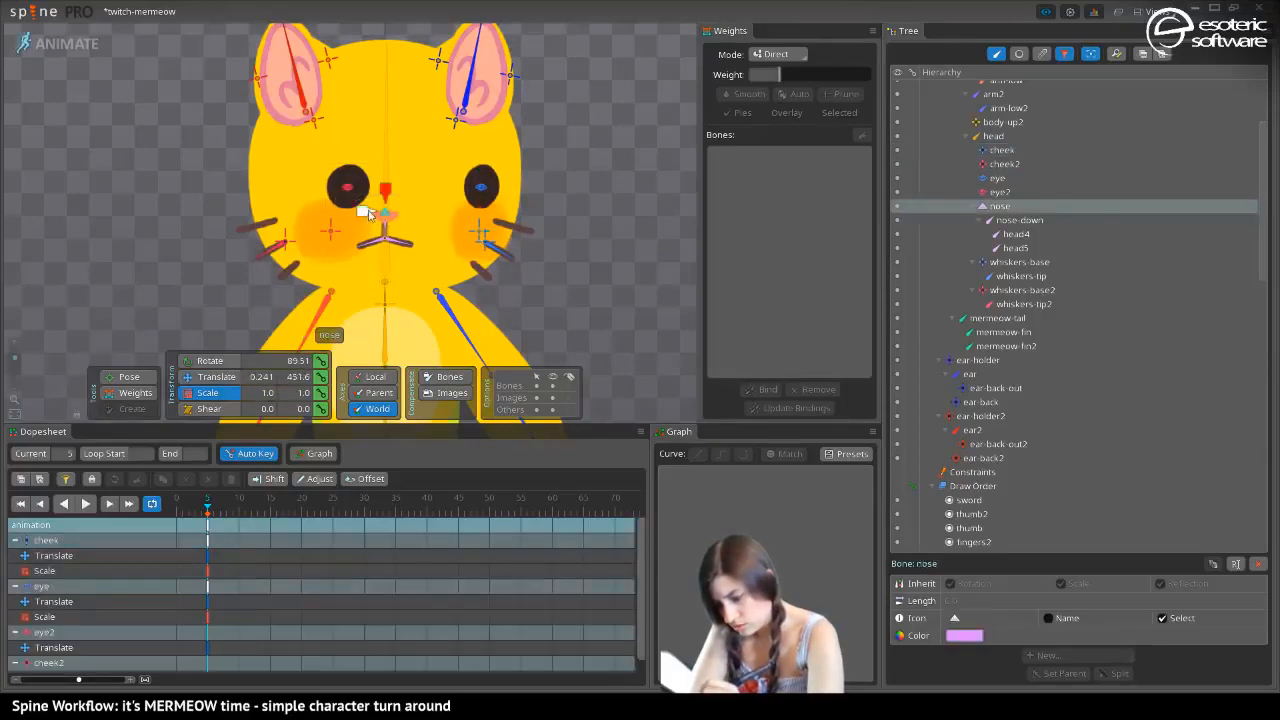
left_click(214, 376)
left_click_drag(367, 212, 446, 215)
Clear the selection and key all the facial bones' dopesheet rows in their front pose at frame 0
left_click(178, 498)
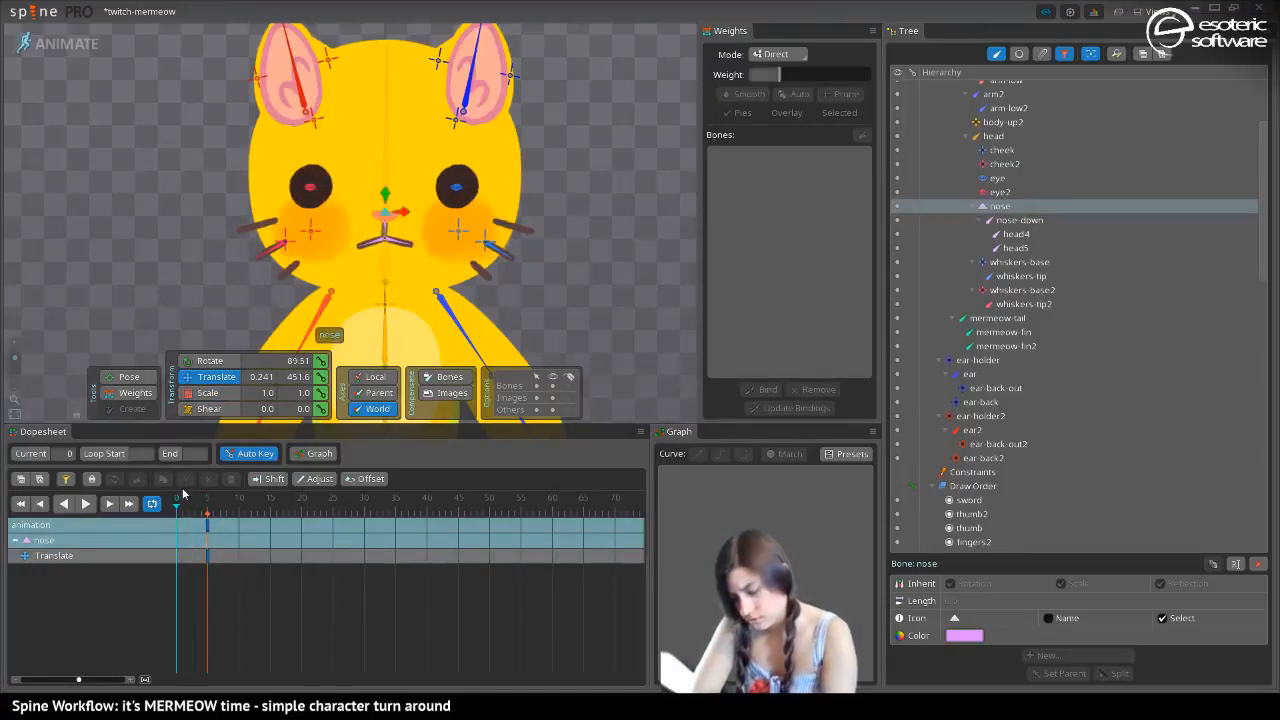
key("space")
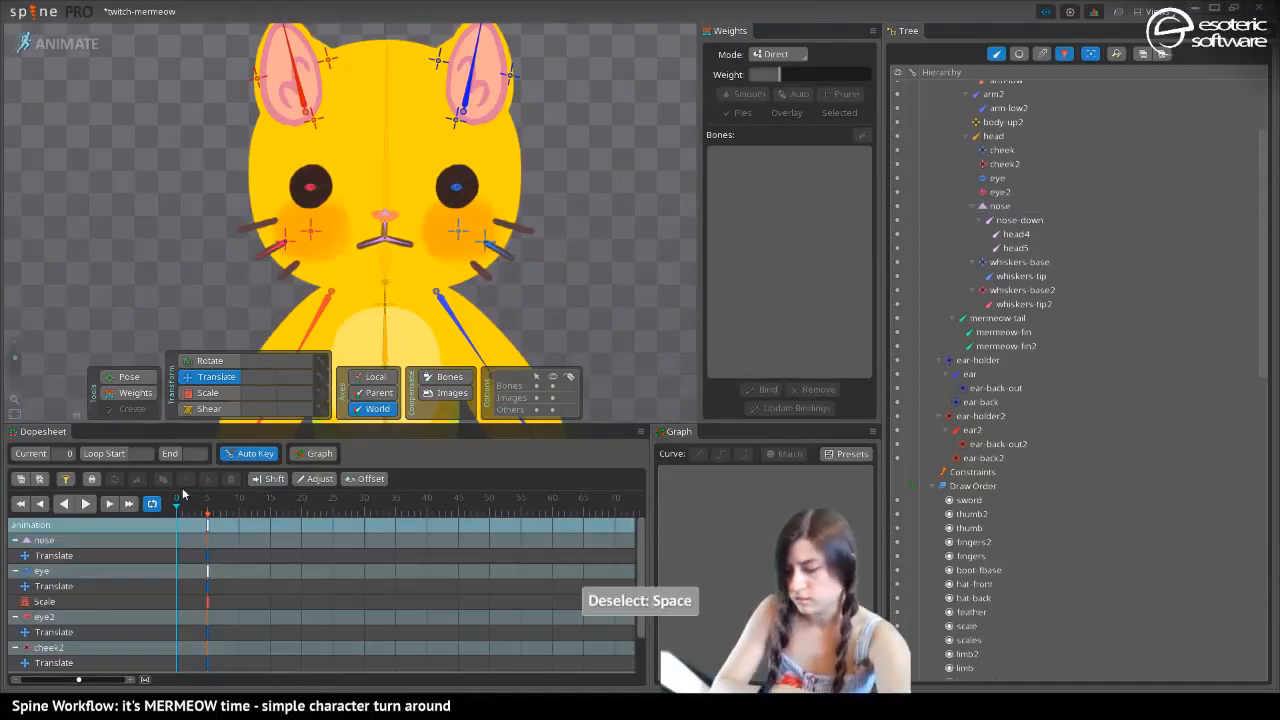
key("ctrl+shift+l")
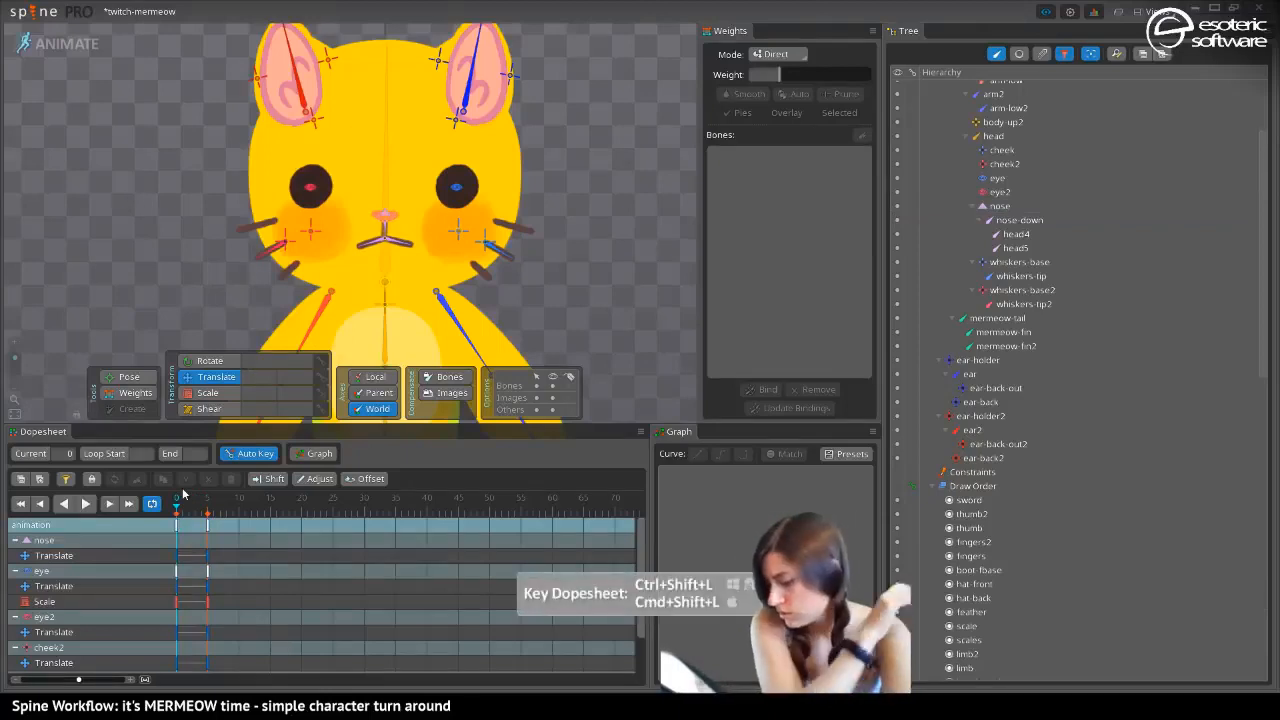
At frame 5, move ear2 to about X -66, ear-back-out2 to about X -123 and ear-back2 to about X -108
left_click_drag(175, 503, 207, 536)
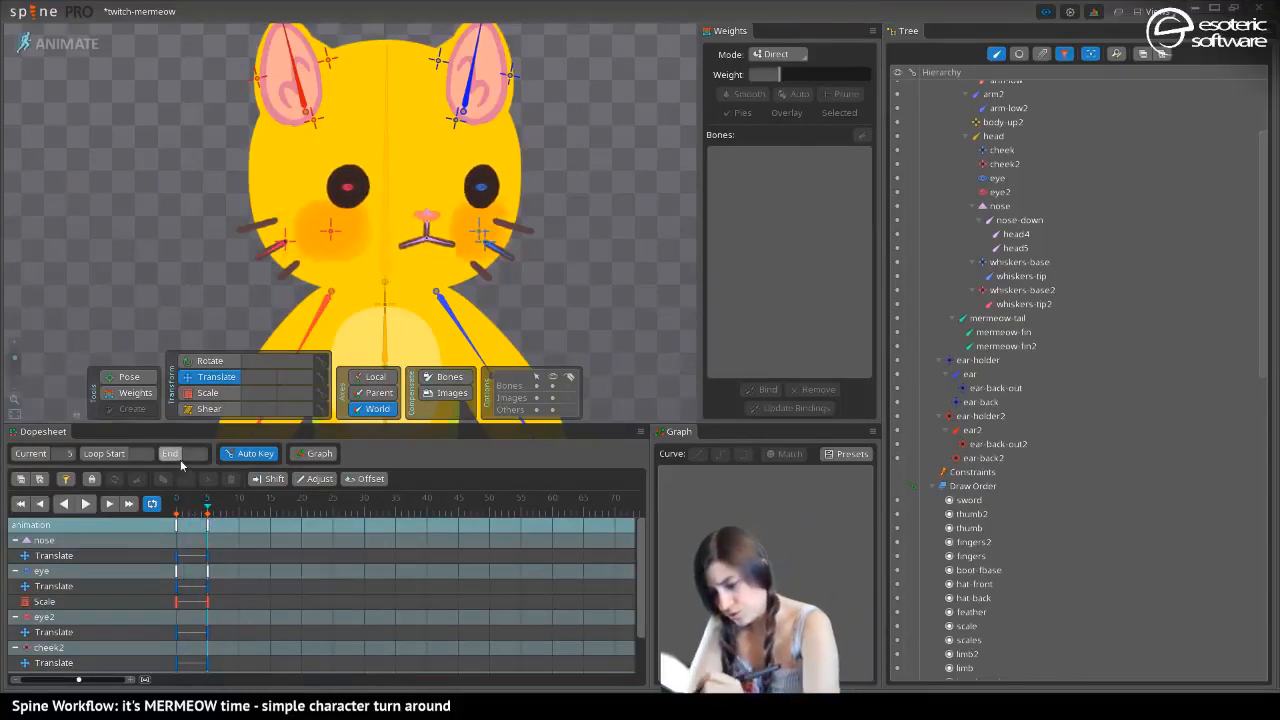
left_click_drag(219, 82, 198, 192)
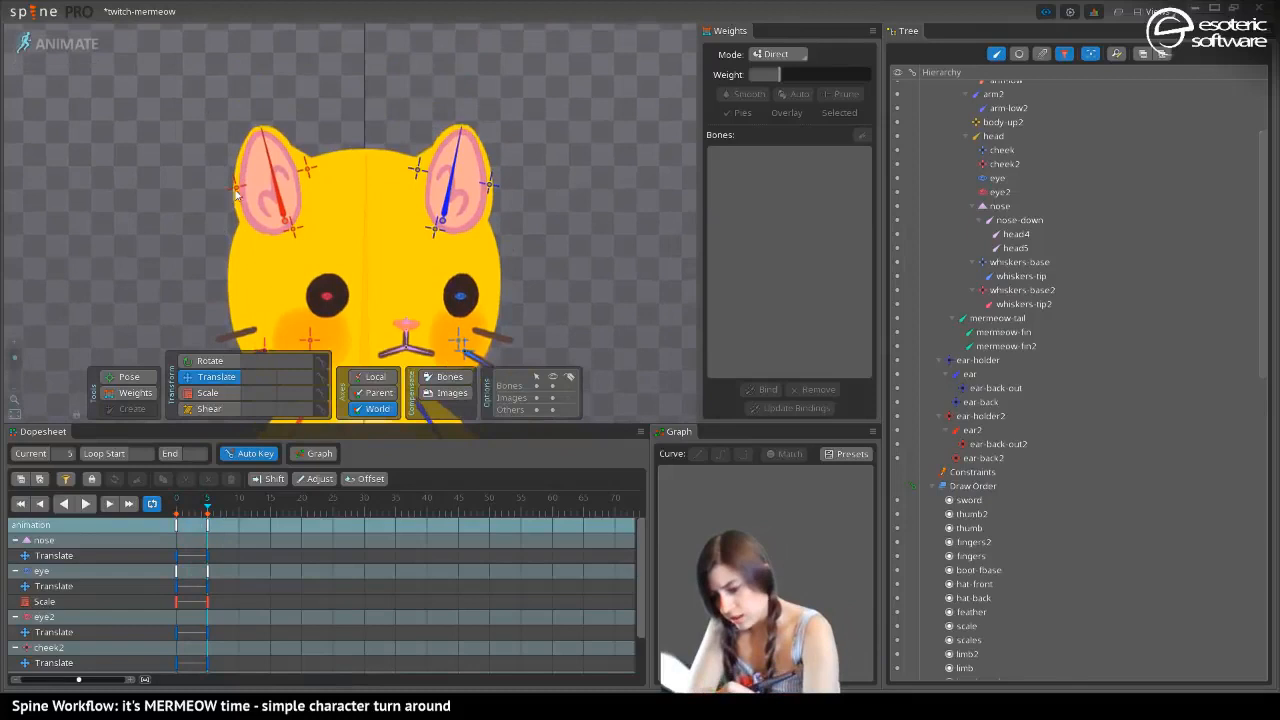
left_click(283, 213)
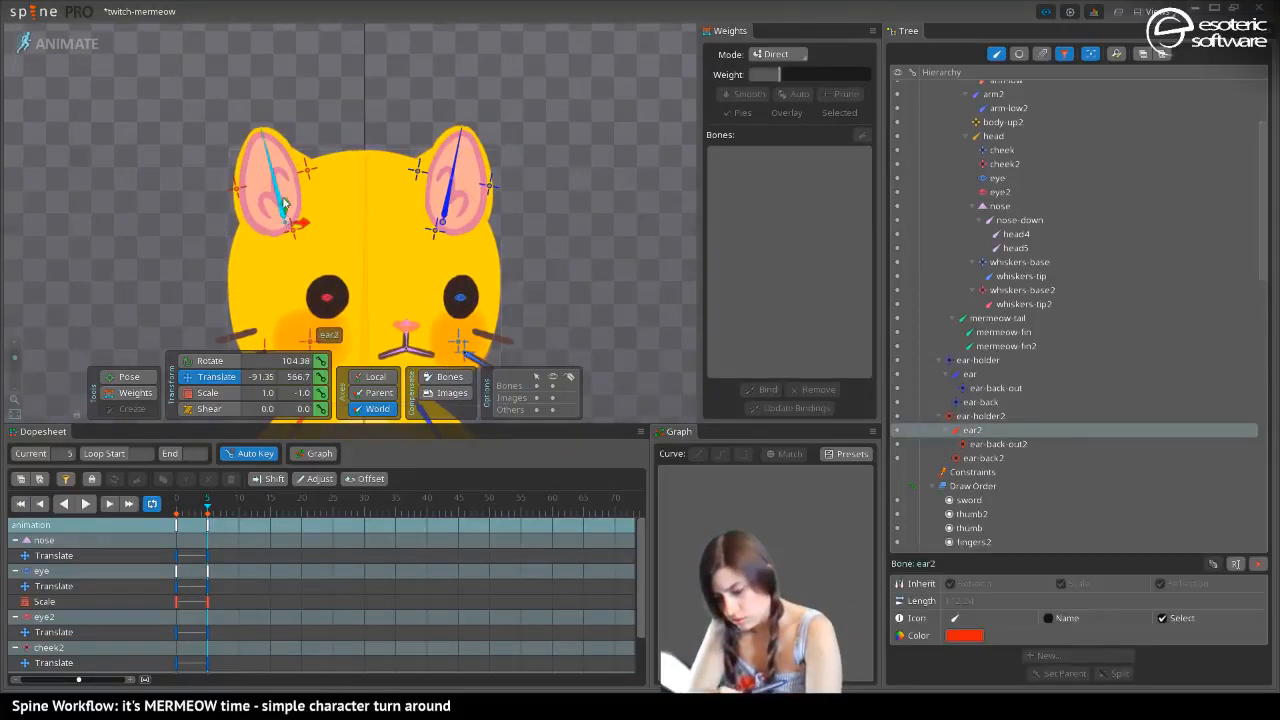
mouse_move(283, 205)
left_mouse_down()
mouse_move(290, 230)
mouse_move(313, 229)
mouse_move(272, 220)
left_mouse_up()
left_click(261, 189)
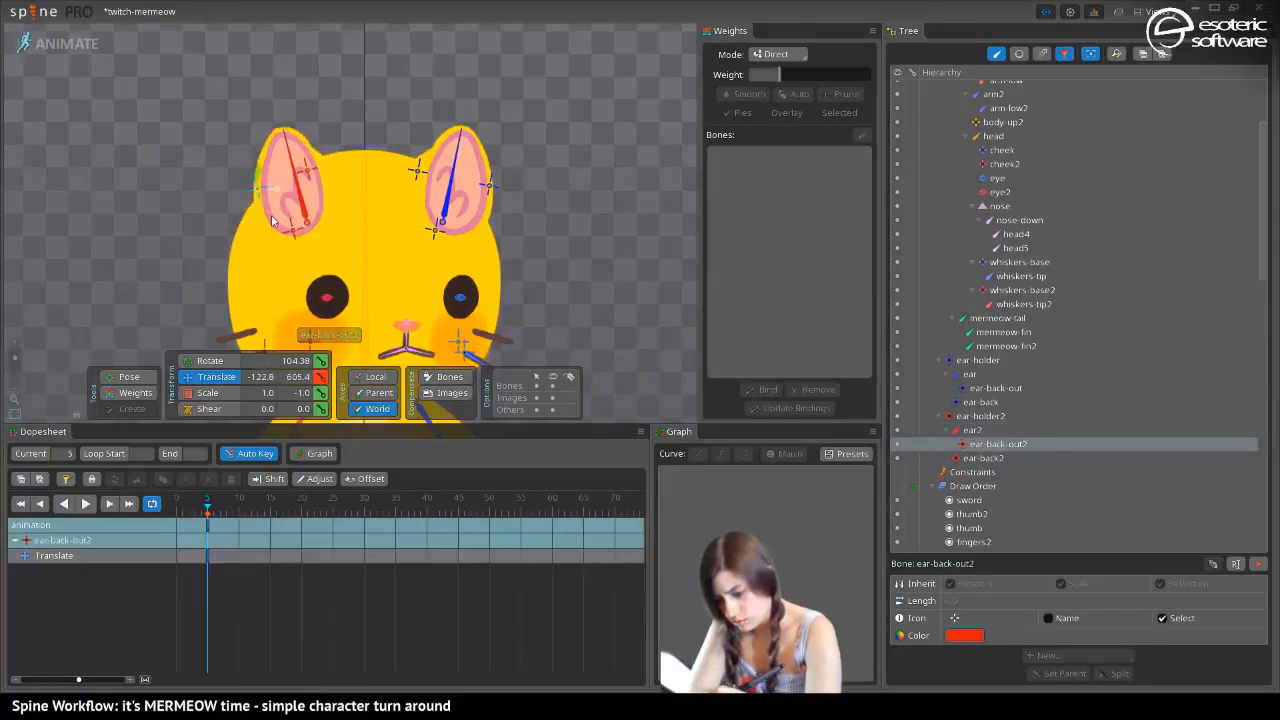
left_click(289, 230)
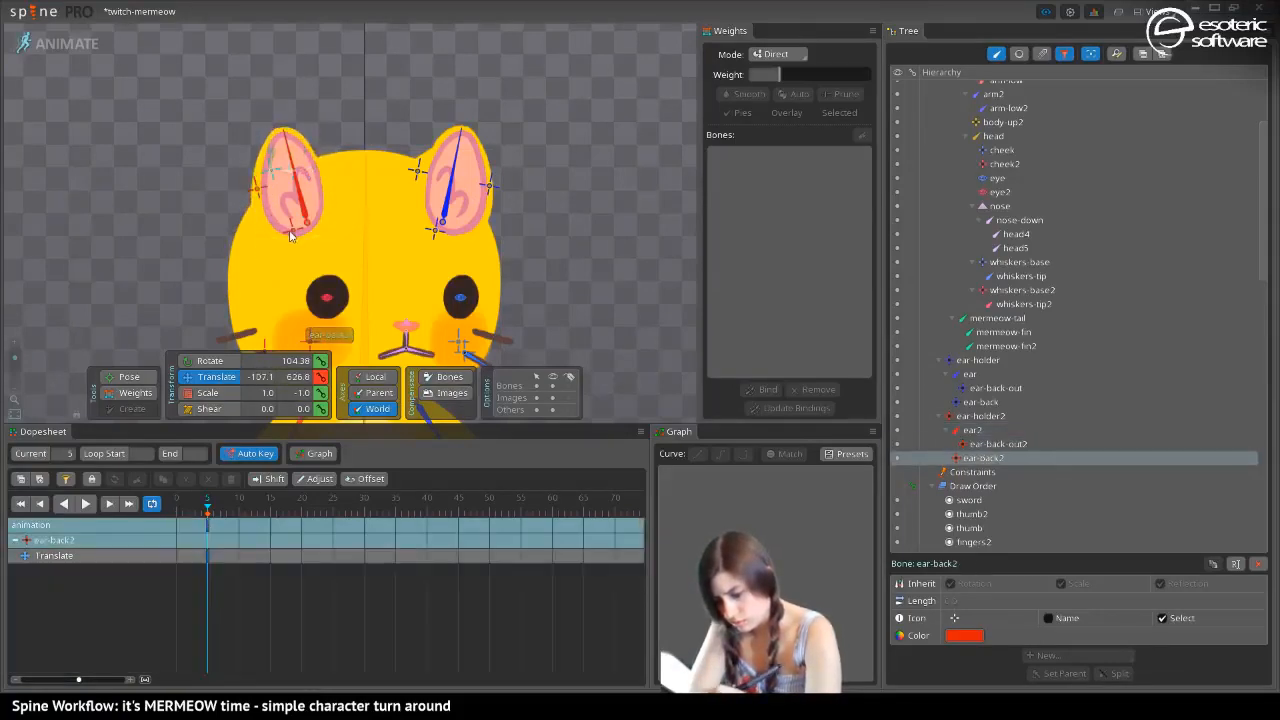
Move ear-back to about X 39 and ear to about X 91, scaling the ear bone to 0.73 in Y
left_click(418, 174)
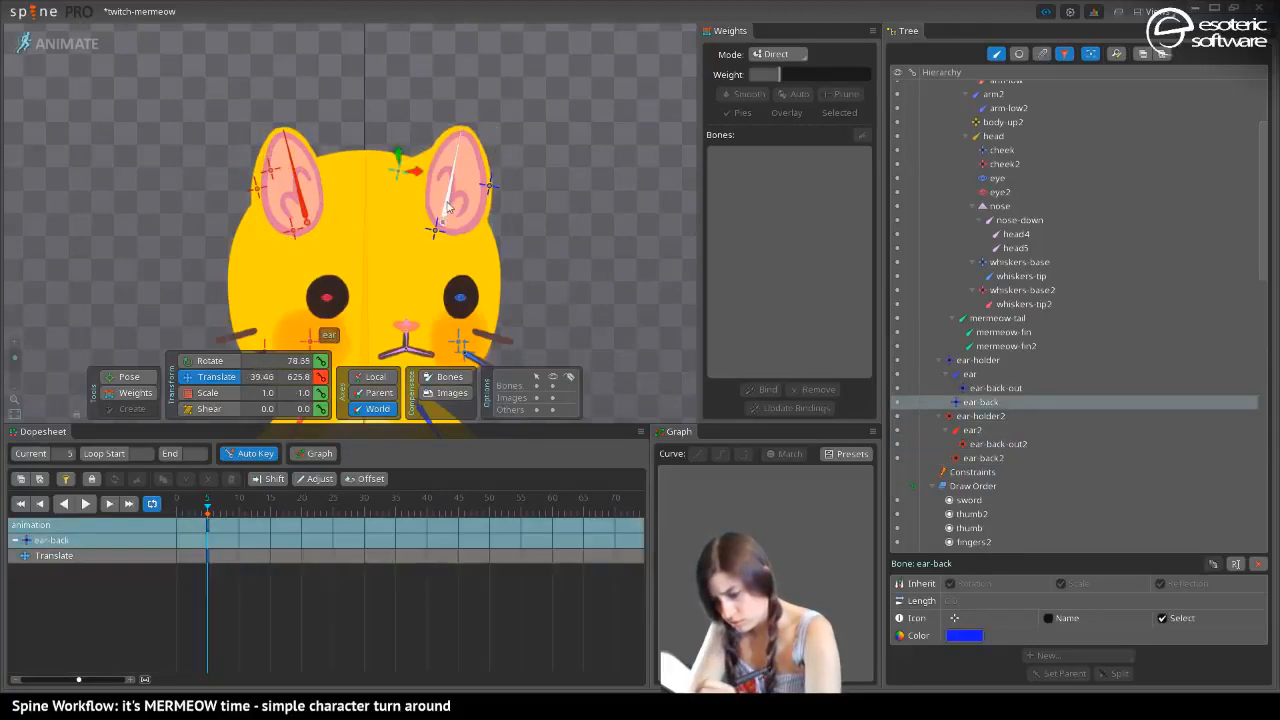
left_click(446, 198)
mouse_move(456, 222)
left_mouse_down()
mouse_move(430, 222)
mouse_move(447, 229)
left_mouse_up()
left_click(205, 392)
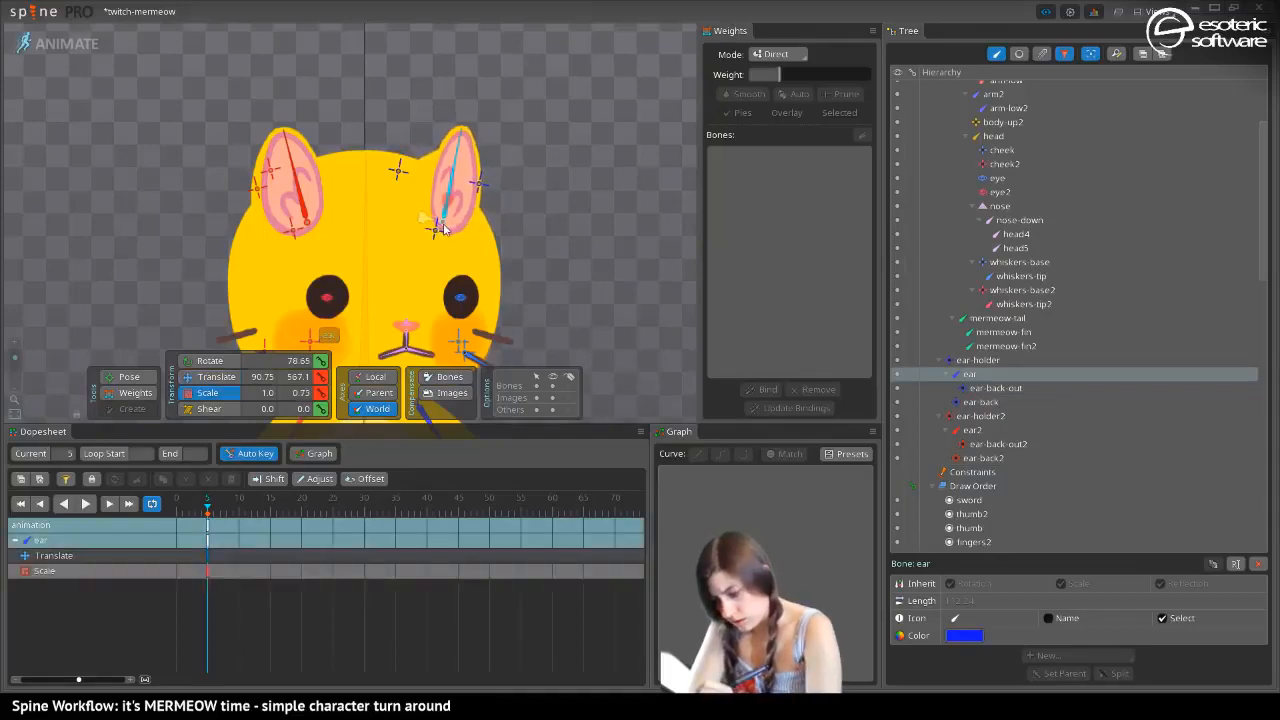
Scale the ear-back-out bone to 0.74 in Y and move it to about X 135
left_click(481, 194)
left_click_drag(450, 179, 449, 182)
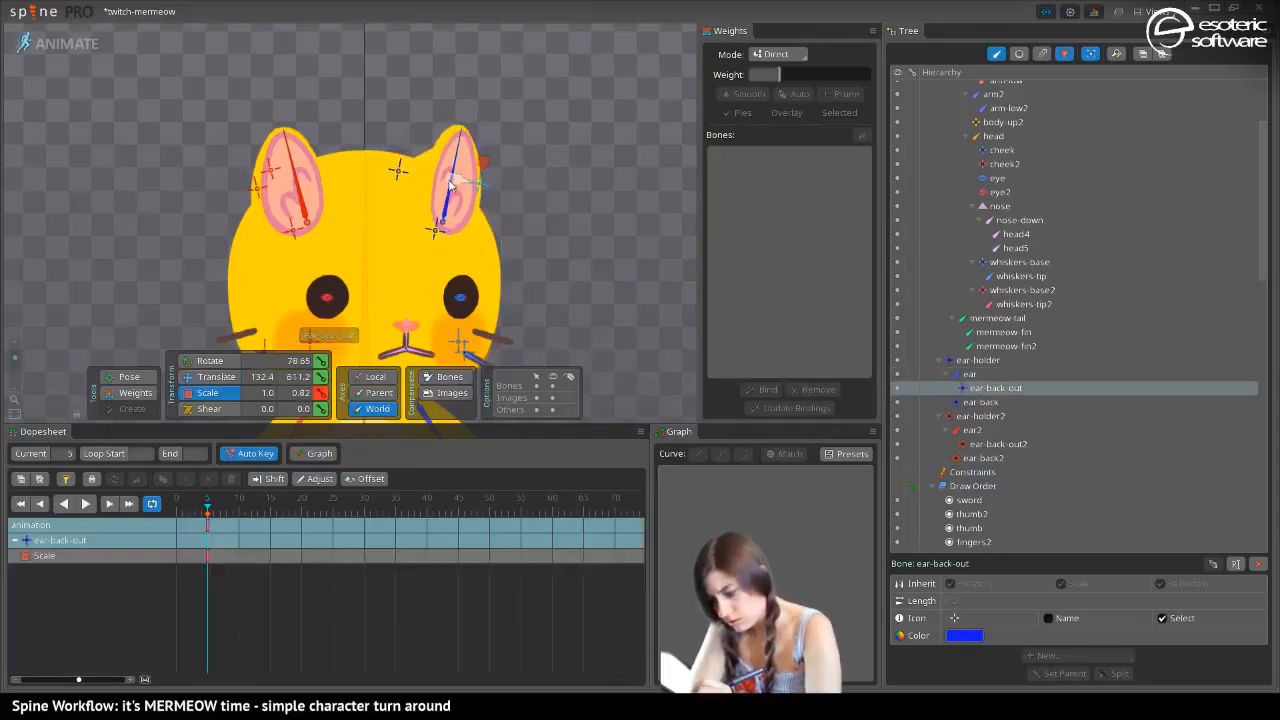
left_click(210, 376)
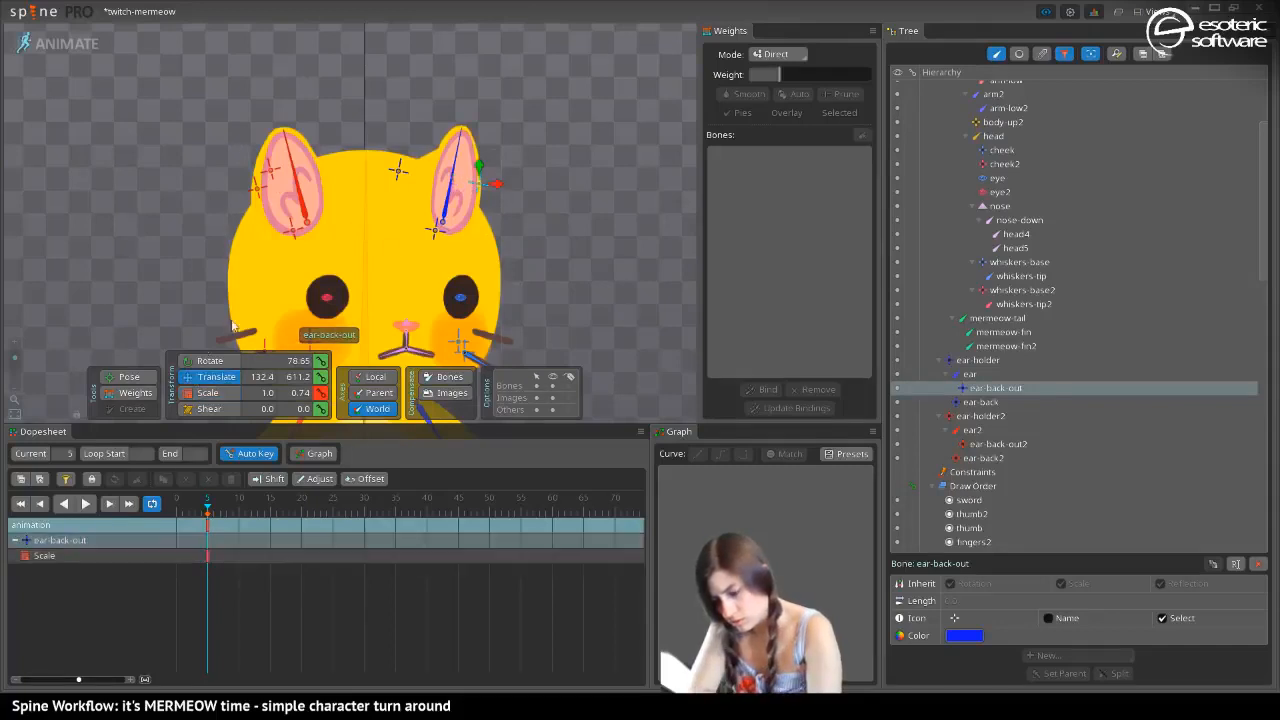
left_click_drag(489, 187, 492, 186)
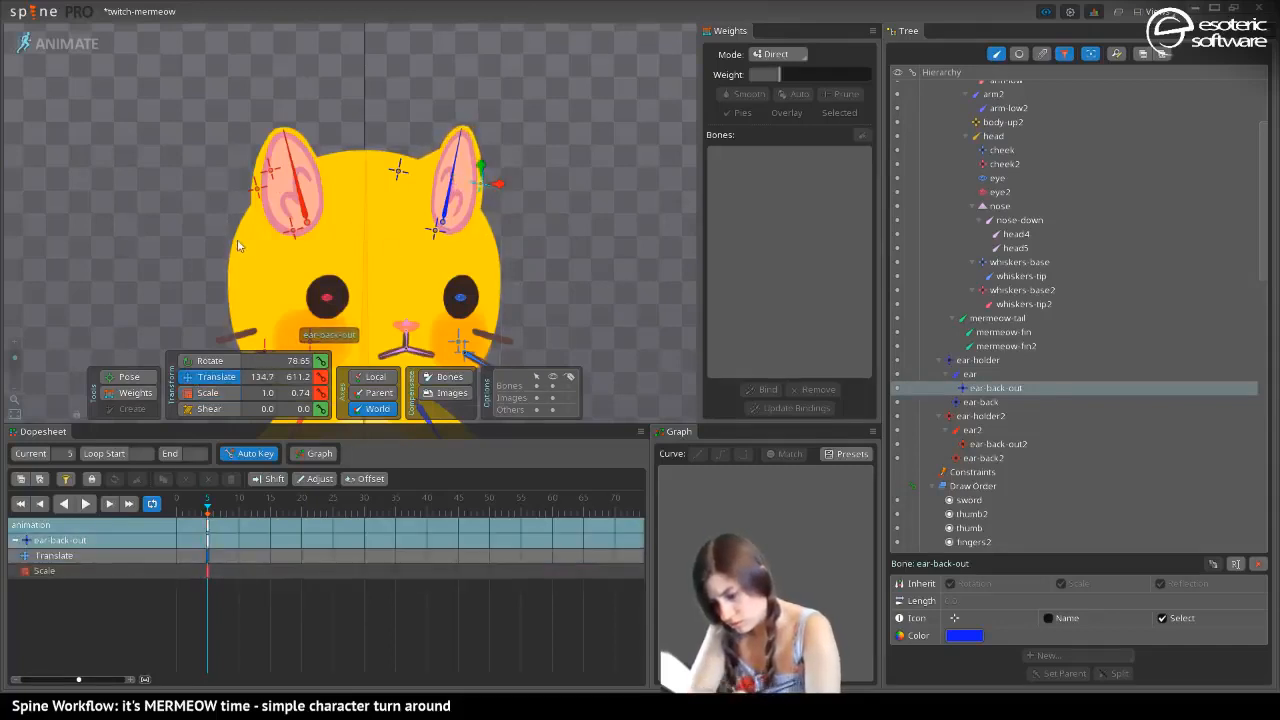
Select the ear-holder bone and key all the dopesheet rows, including the ear bones, at frame 0
left_click_drag(240, 243, 174, 192)
left_click(341, 175)
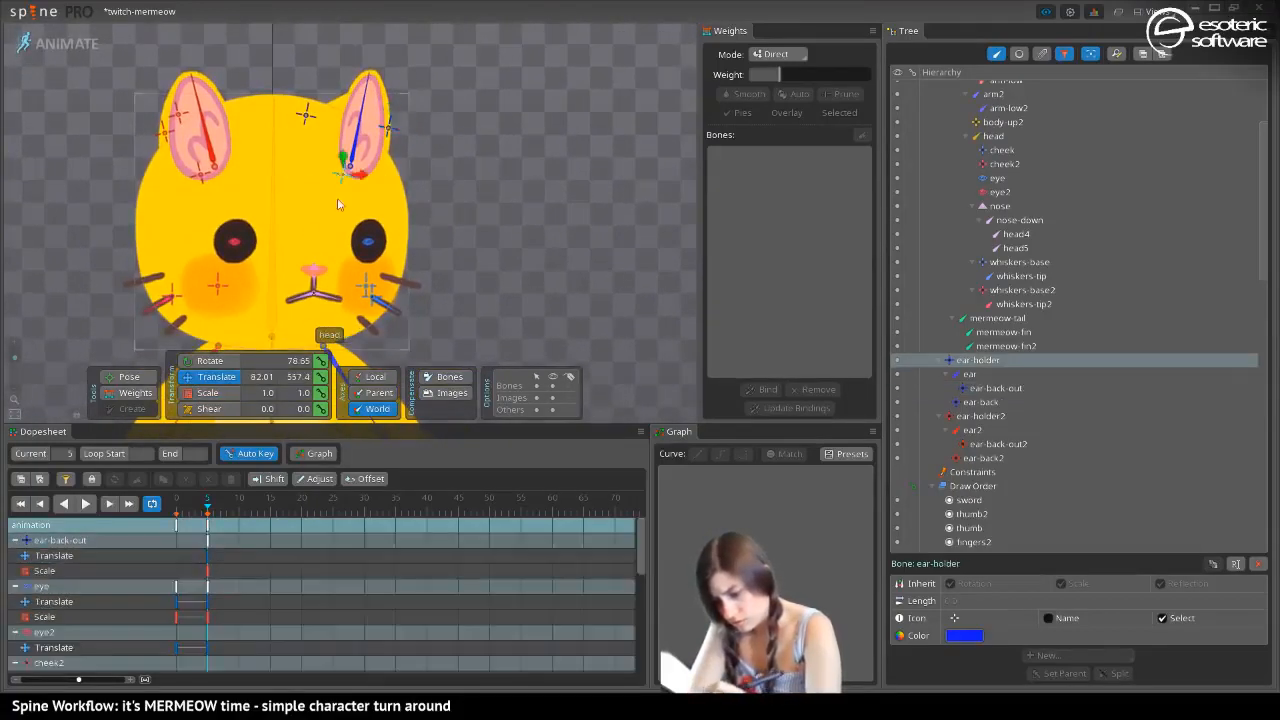
left_click_drag(202, 502, 165, 508)
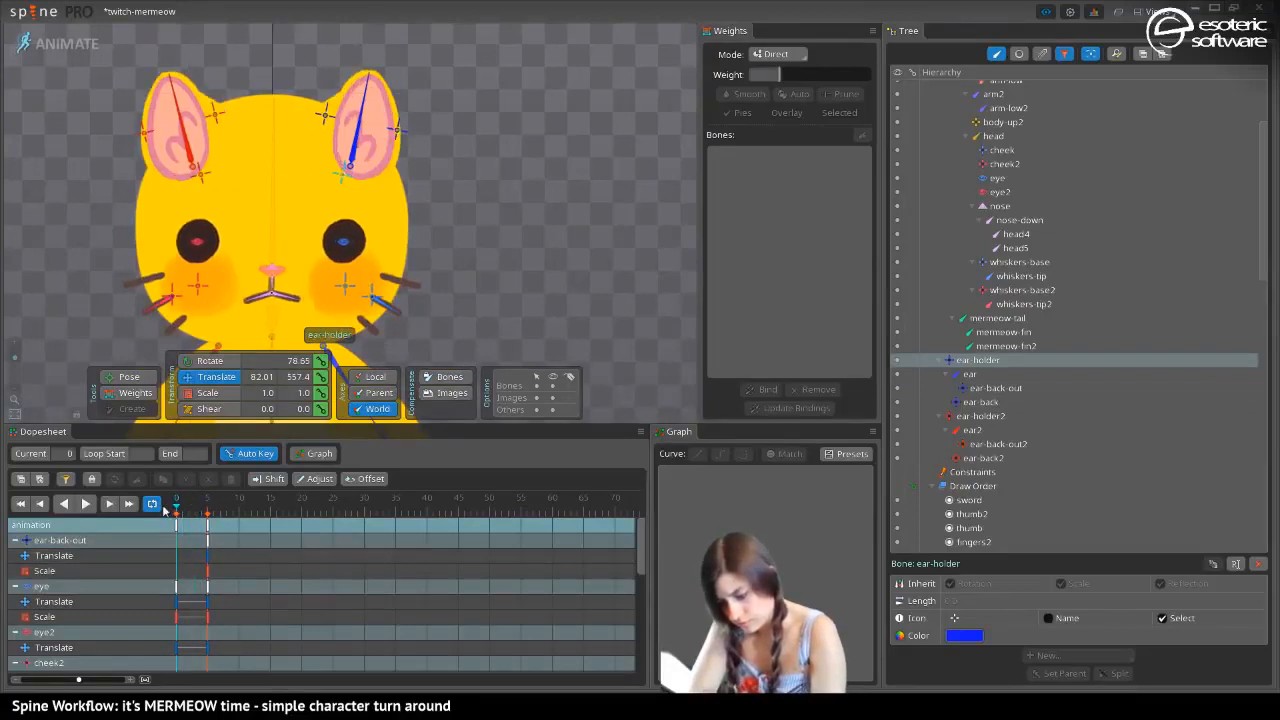
key("ctrl+shift+l")
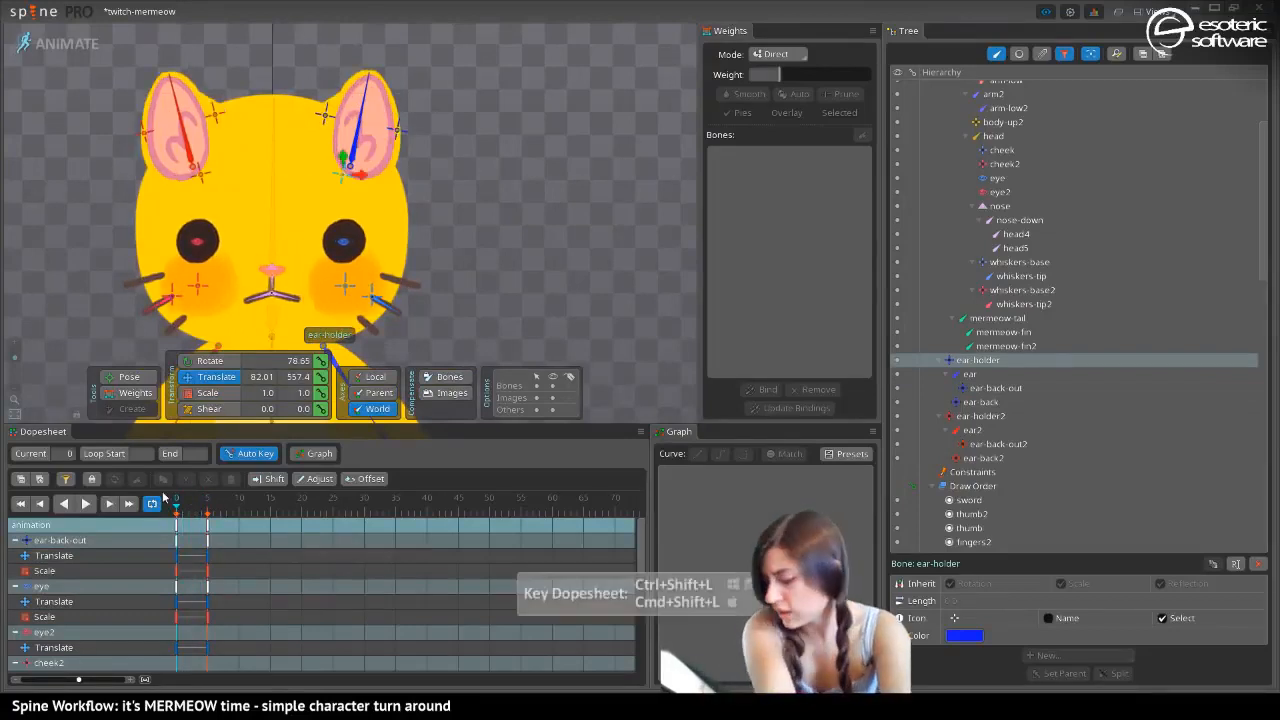
Scale the ear2 bone to -0.82 in Y at frame 5
left_click_drag(173, 506, 206, 533)
left_click(200, 140)
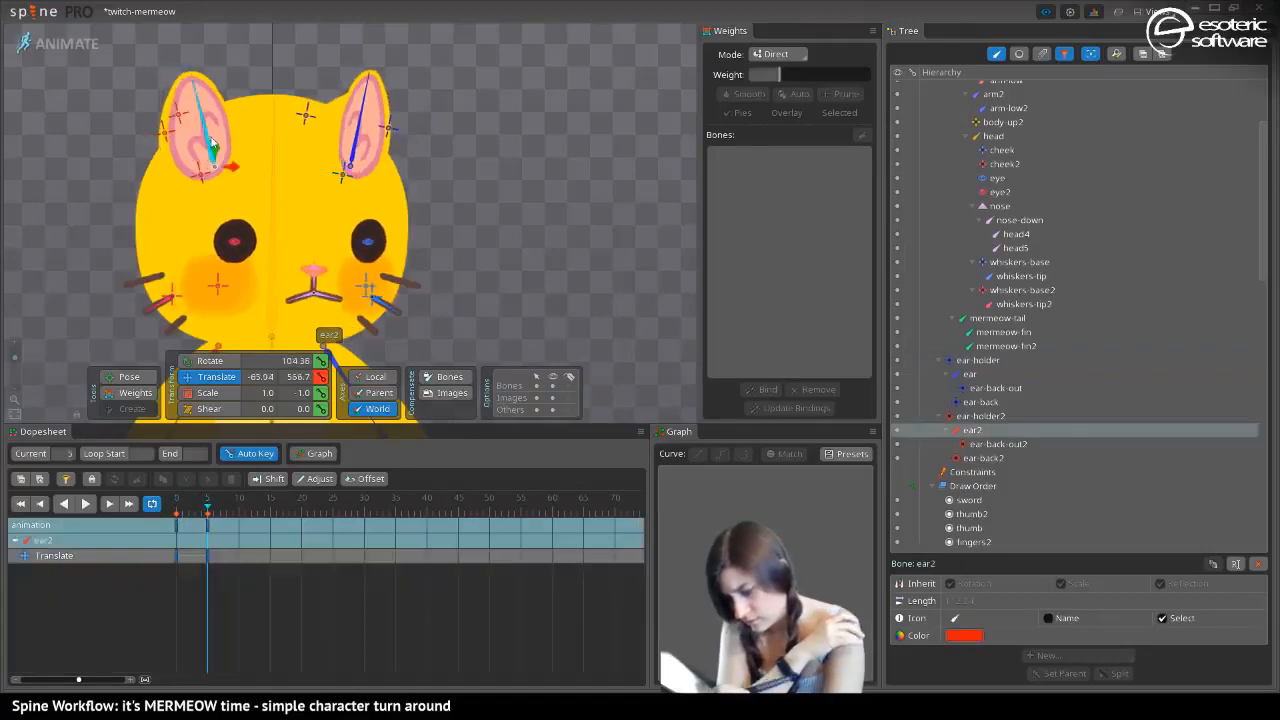
left_click(198, 393)
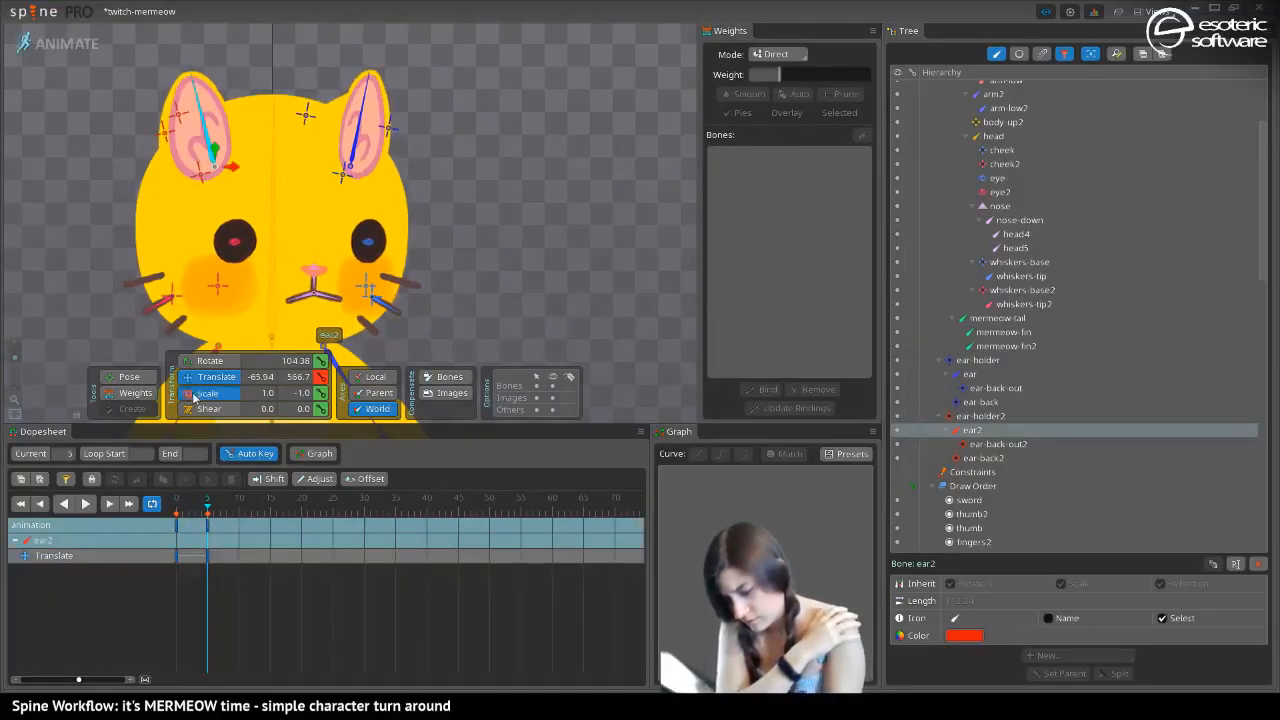
left_click_drag(236, 162, 221, 175)
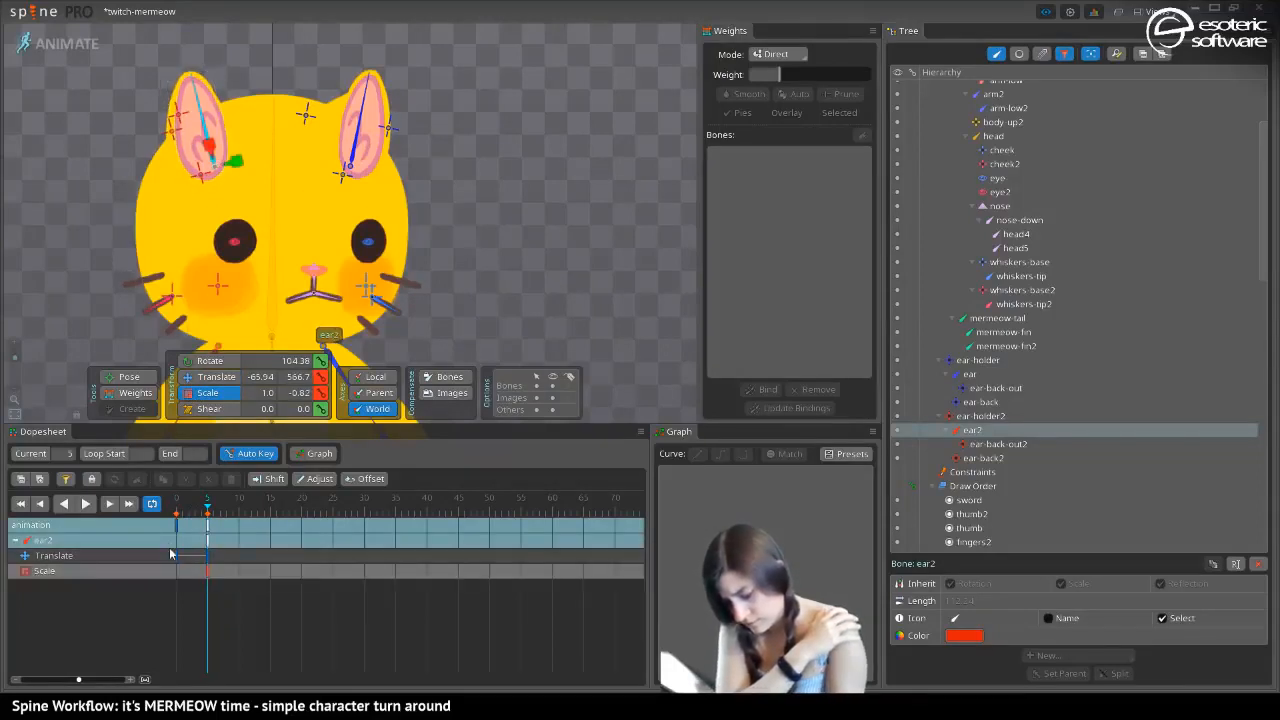
Key the ear2 bone's translate and scale rows at frame 0 and clear the selection
left_click_drag(207, 510, 160, 524)
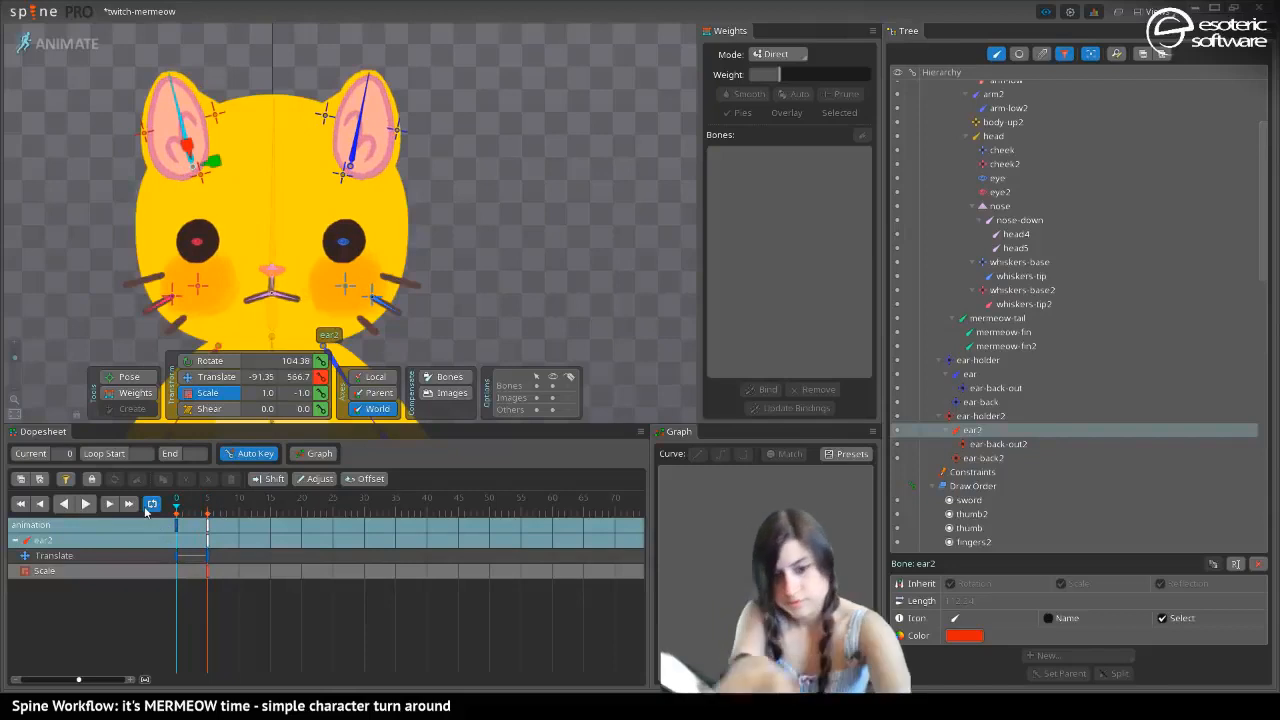
key("ctrl+shift+l")
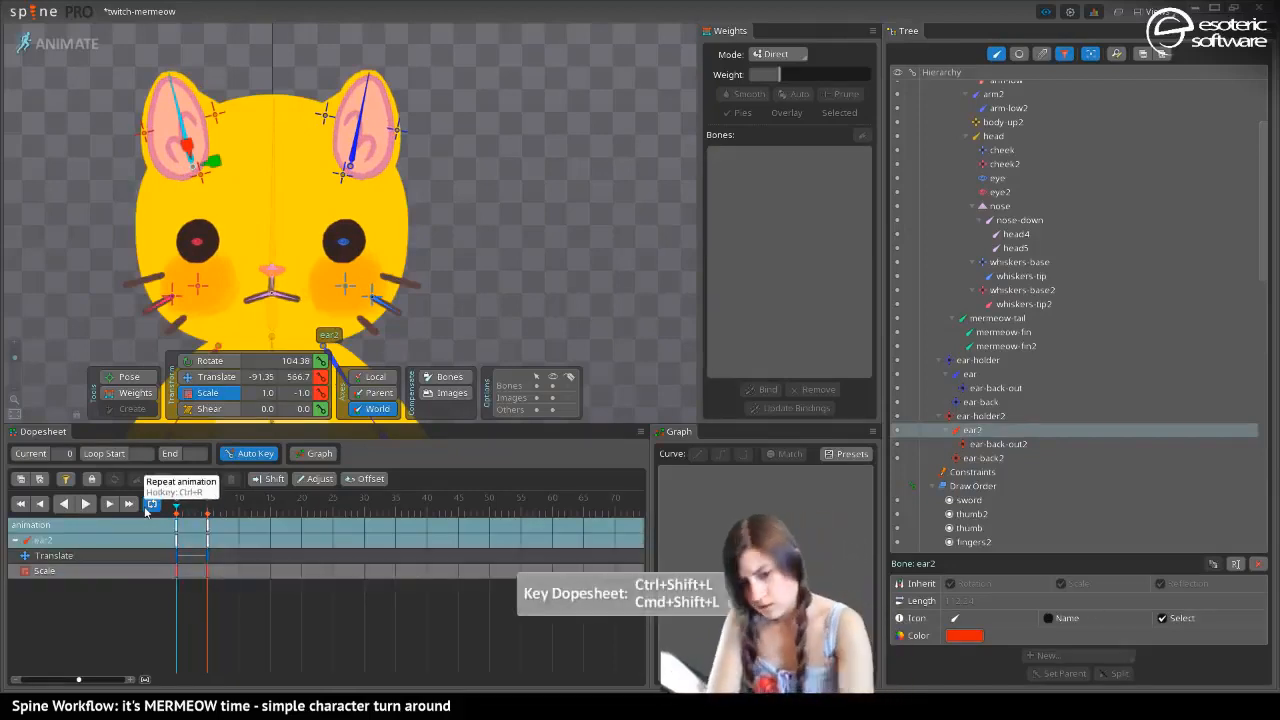
key("space")
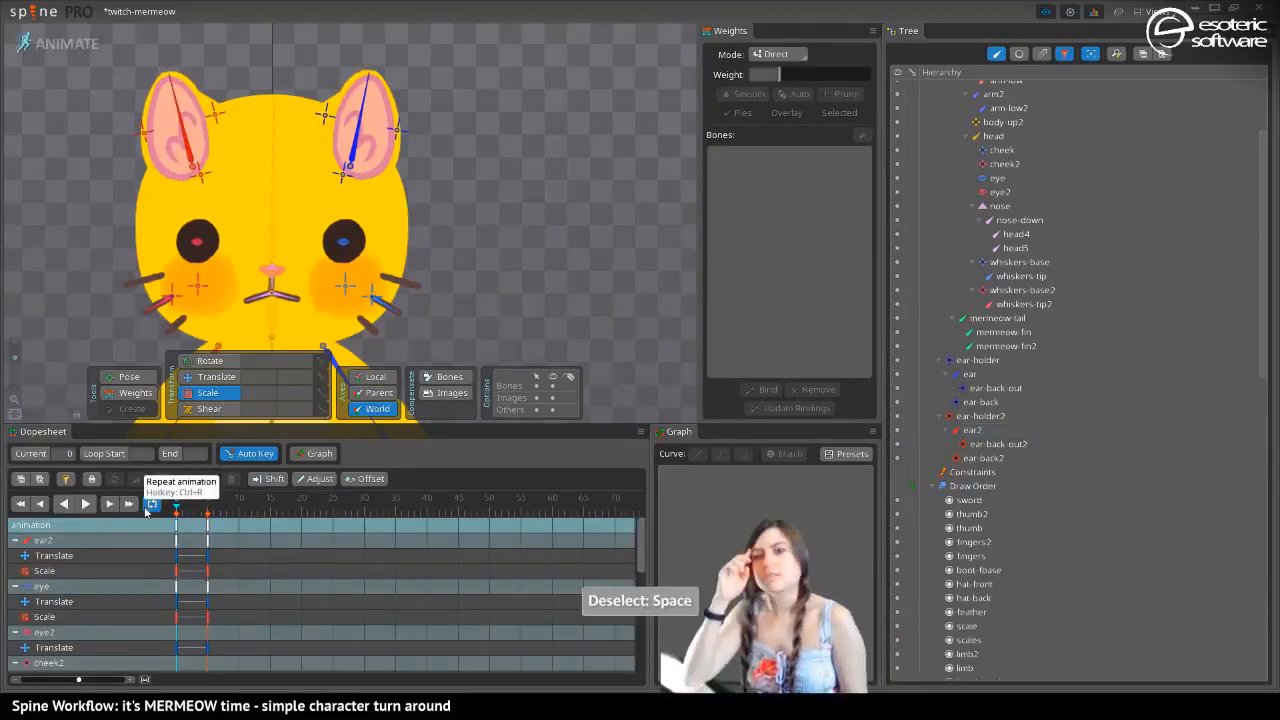
At frame 5, scale whiskers-base to 0.52 in Y and move it to about X 137, and move whiskers-base2 to about X -92
left_click(151, 504)
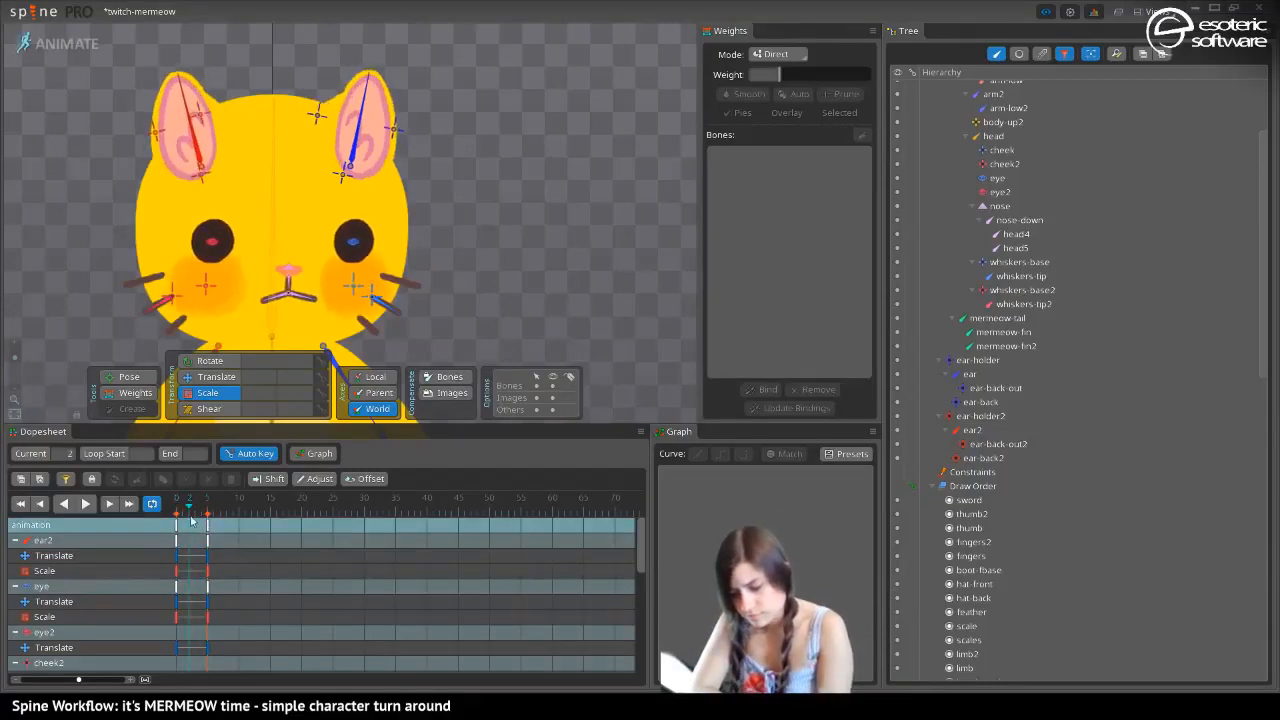
left_click(198, 300)
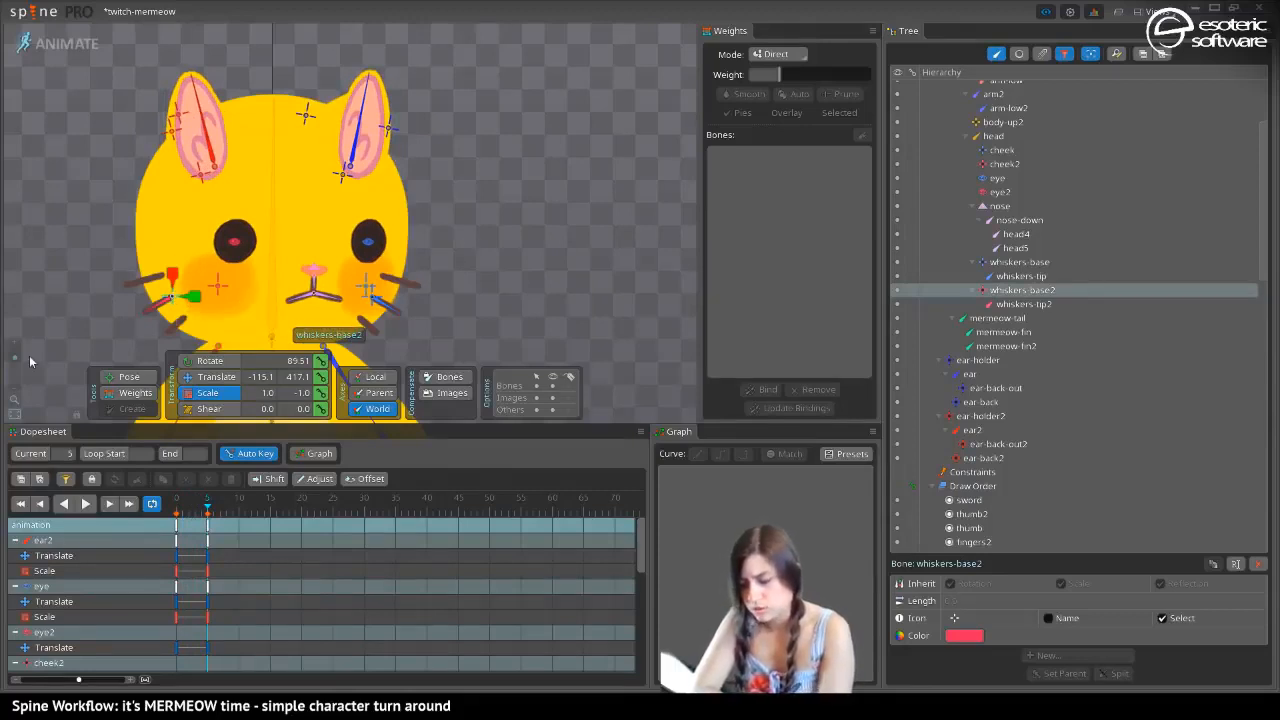
left_click(372, 300)
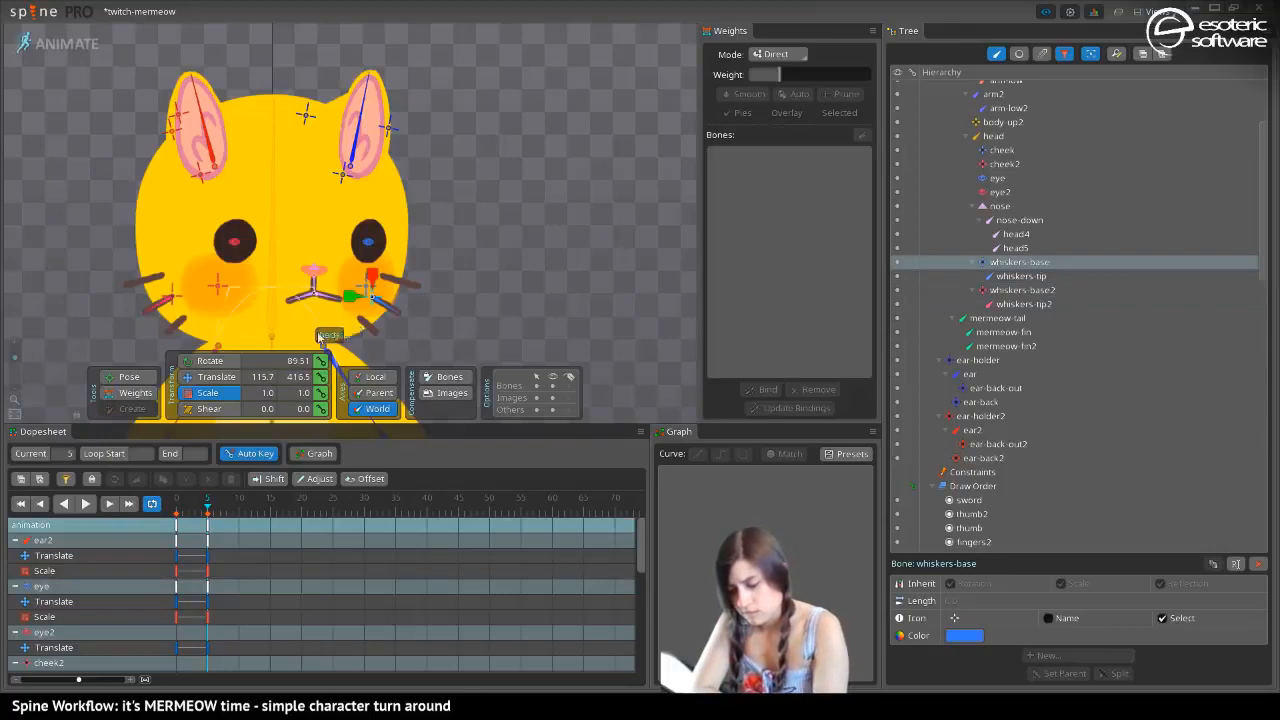
left_click_drag(351, 298, 406, 312)
key("v")
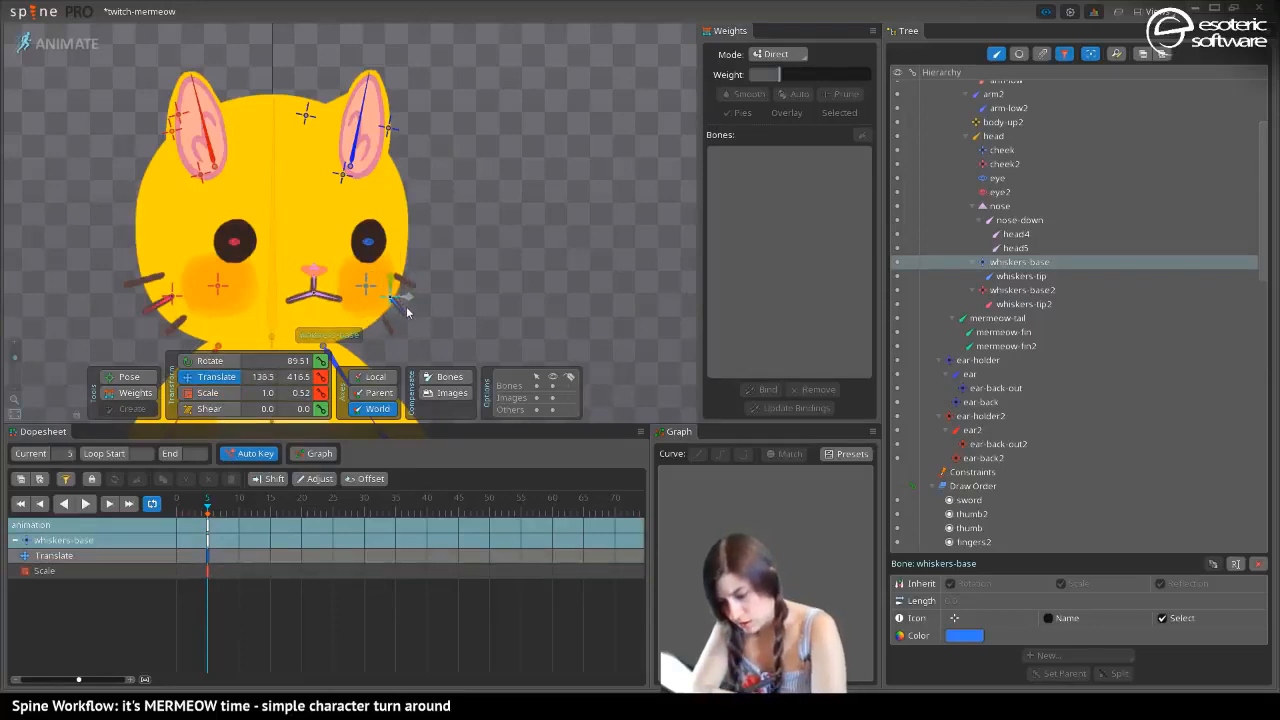
left_click(180, 298)
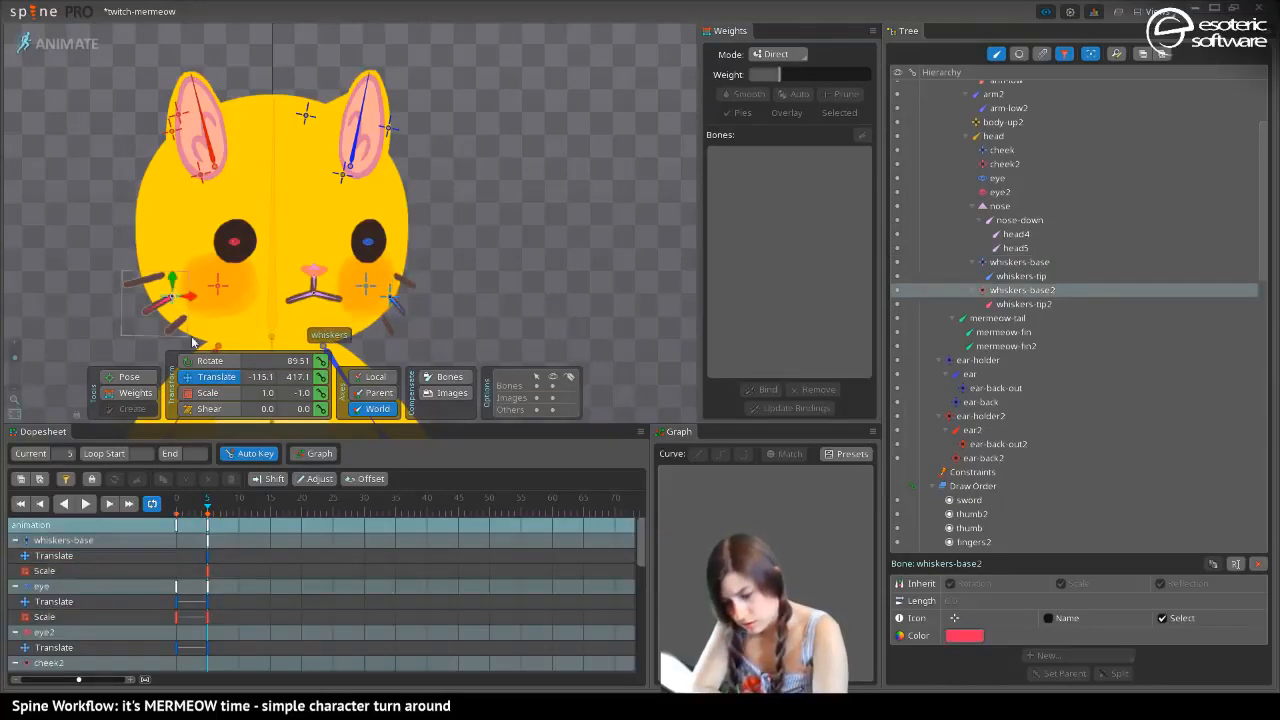
left_click_drag(193, 299, 220, 338)
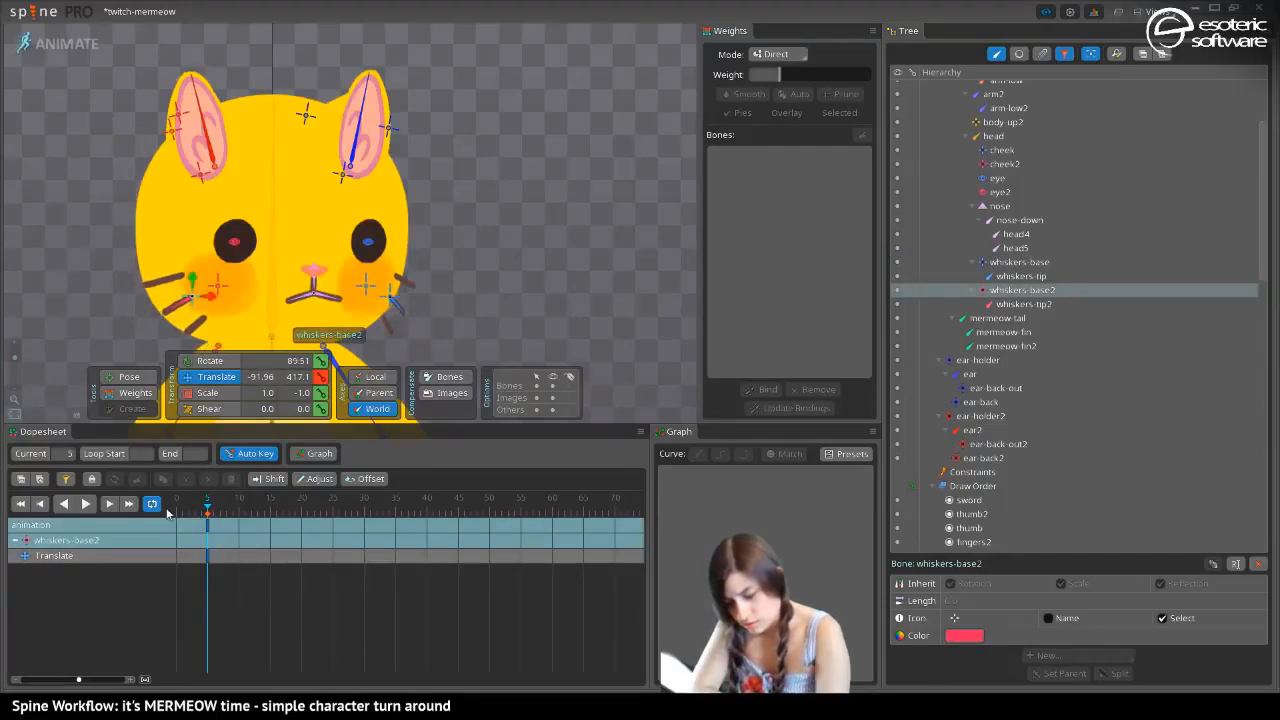
Clear the selection, key all the dopesheet rows at frame 0 and play back the head turn
left_click(199, 512)
left_click_drag(199, 512, 176, 512)
key("space")
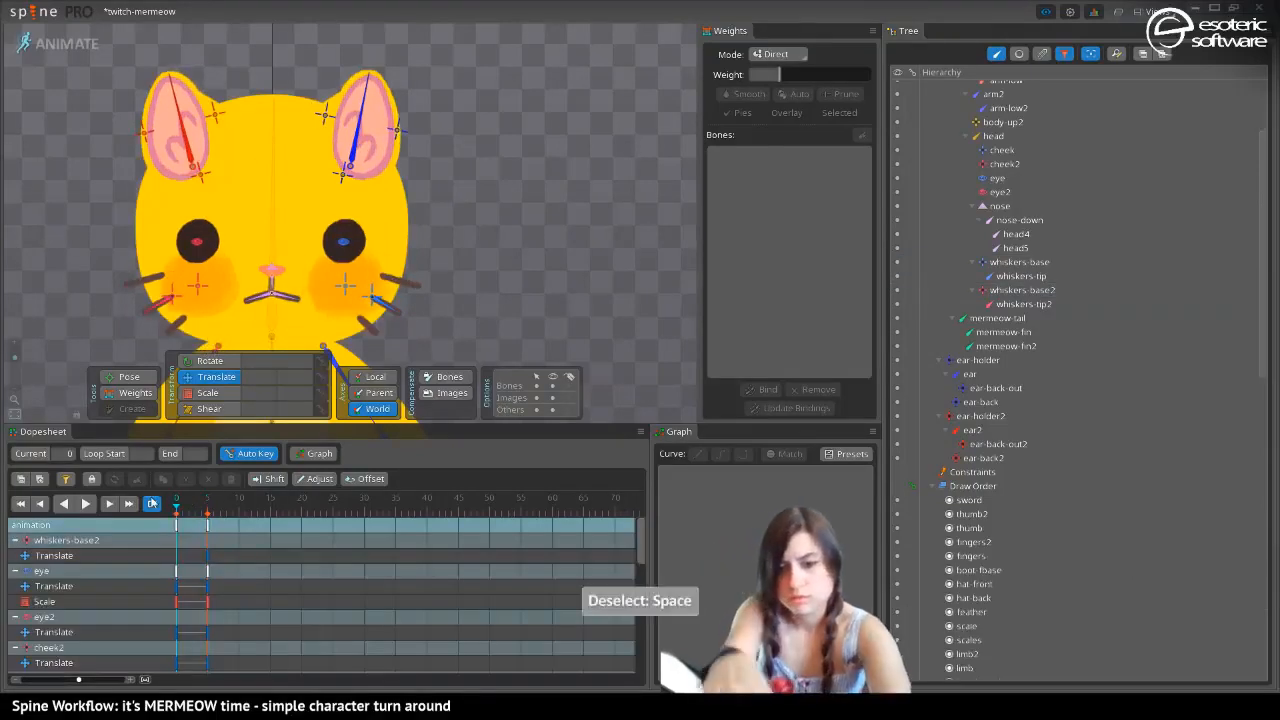
key("ctrl+shift+l")
left_click(99, 505)
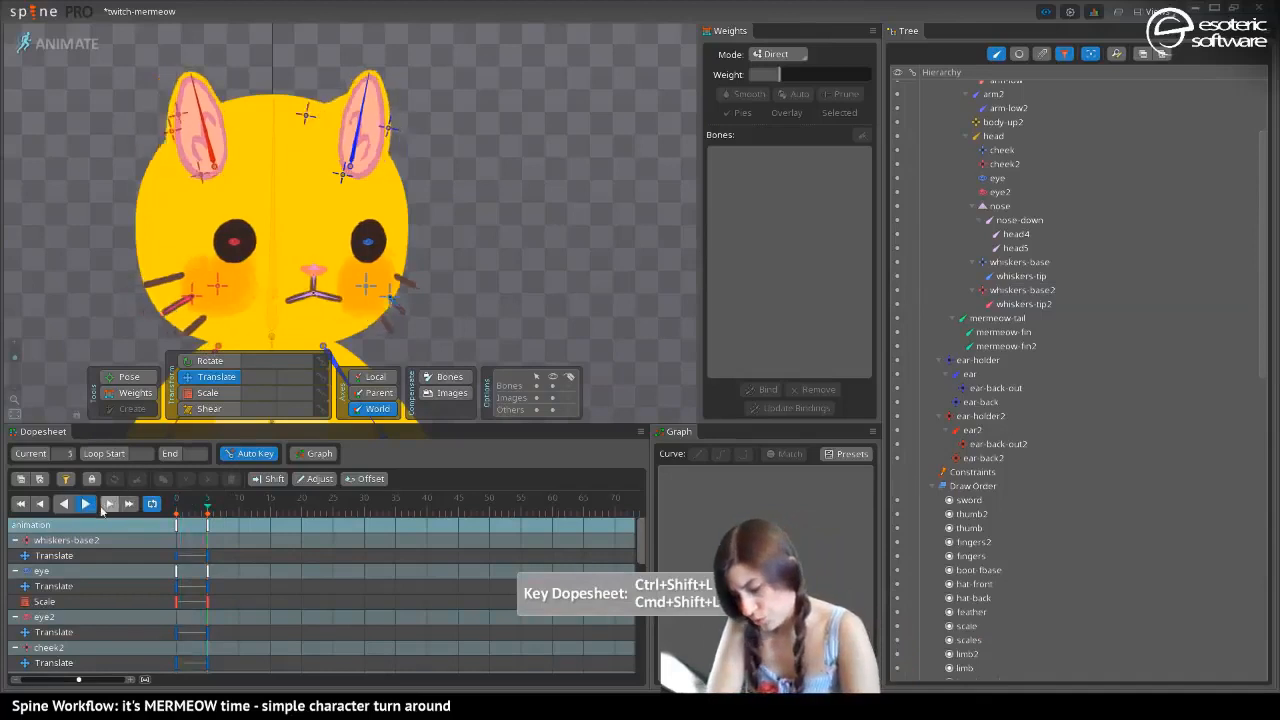
left_click(88, 505)
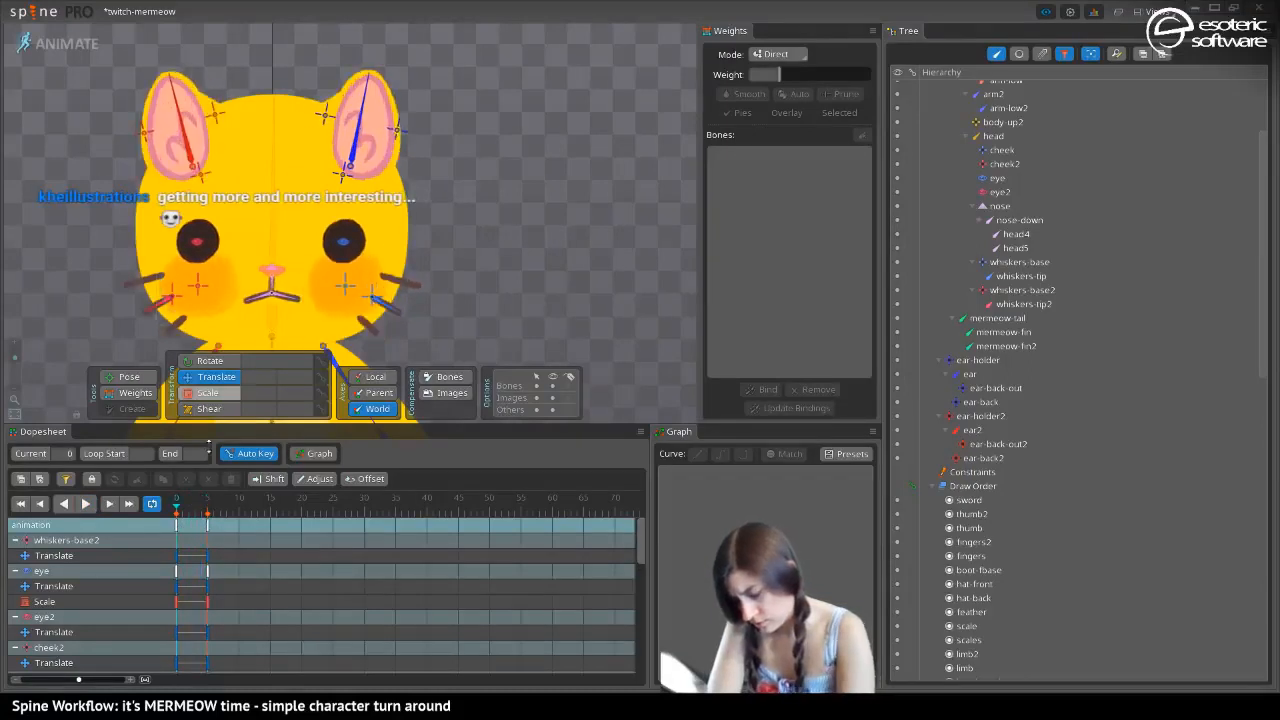
Select the cheek2 bone and scrub the head turn from frame 0 to frame 5
left_click(228, 298)
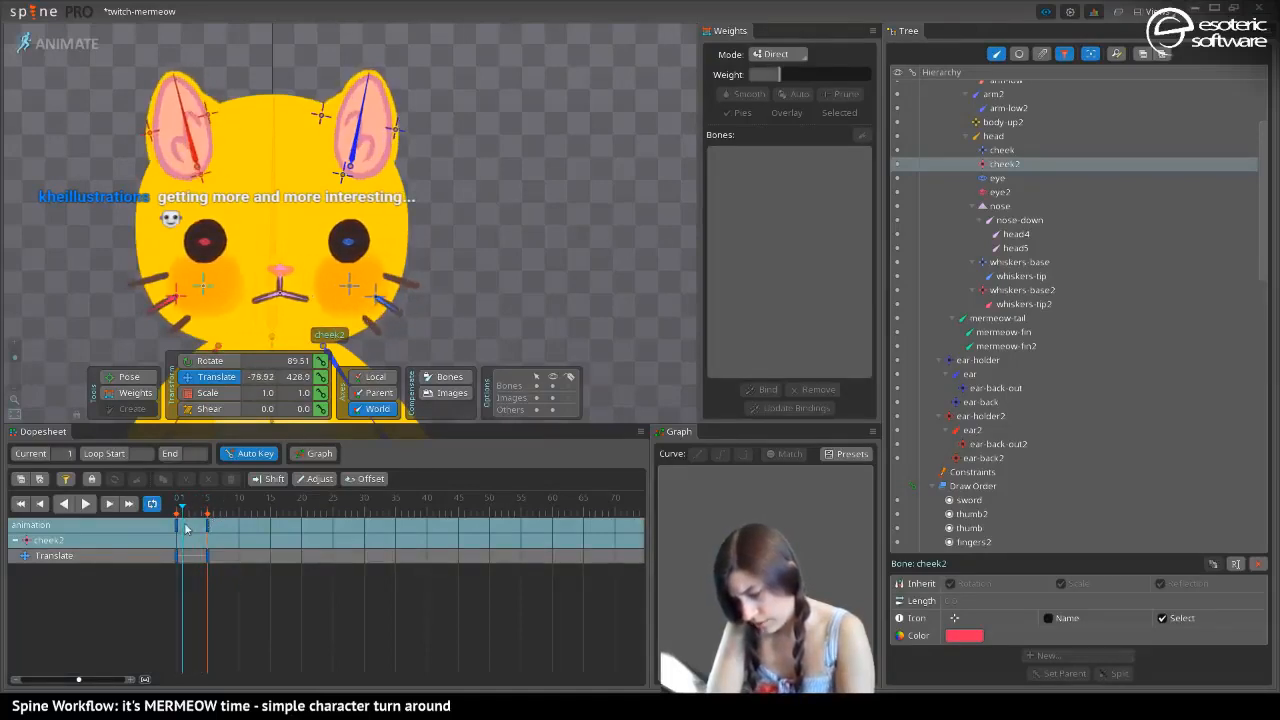
left_click_drag(201, 513, 193, 514)
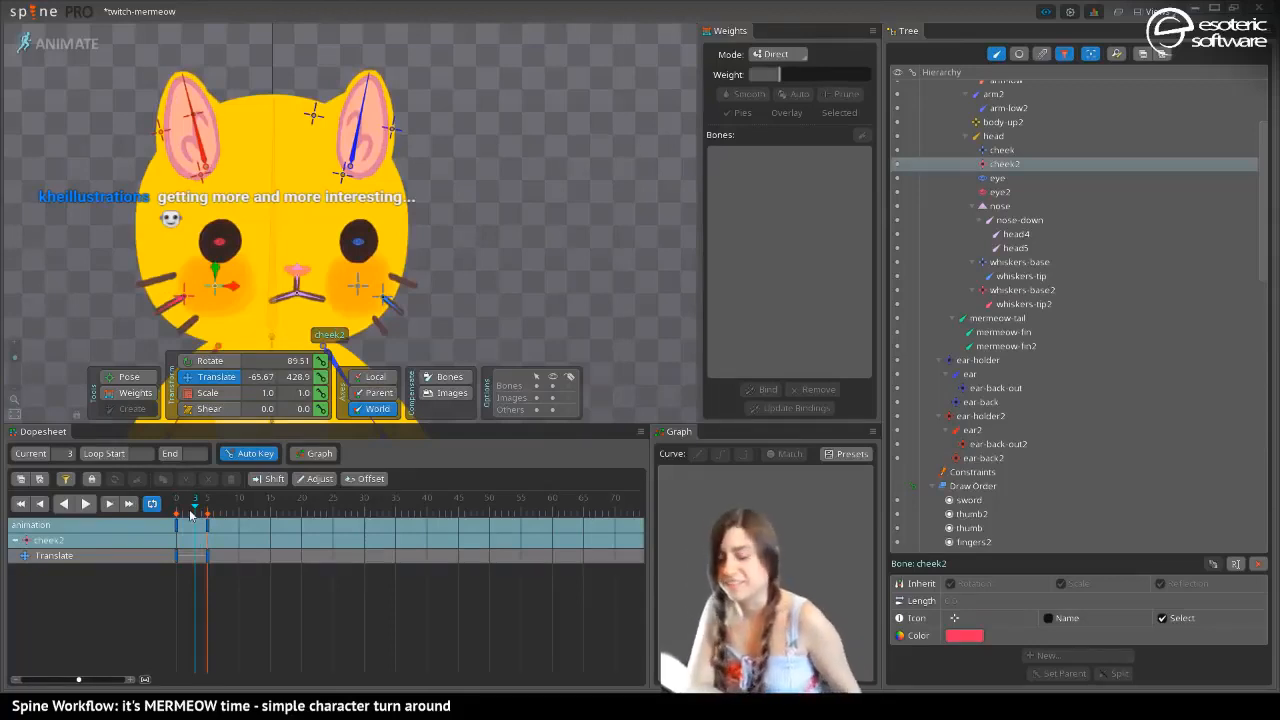
mouse_move(190, 514)
left_mouse_down()
mouse_move(172, 524)
mouse_move(207, 530)
left_mouse_up()
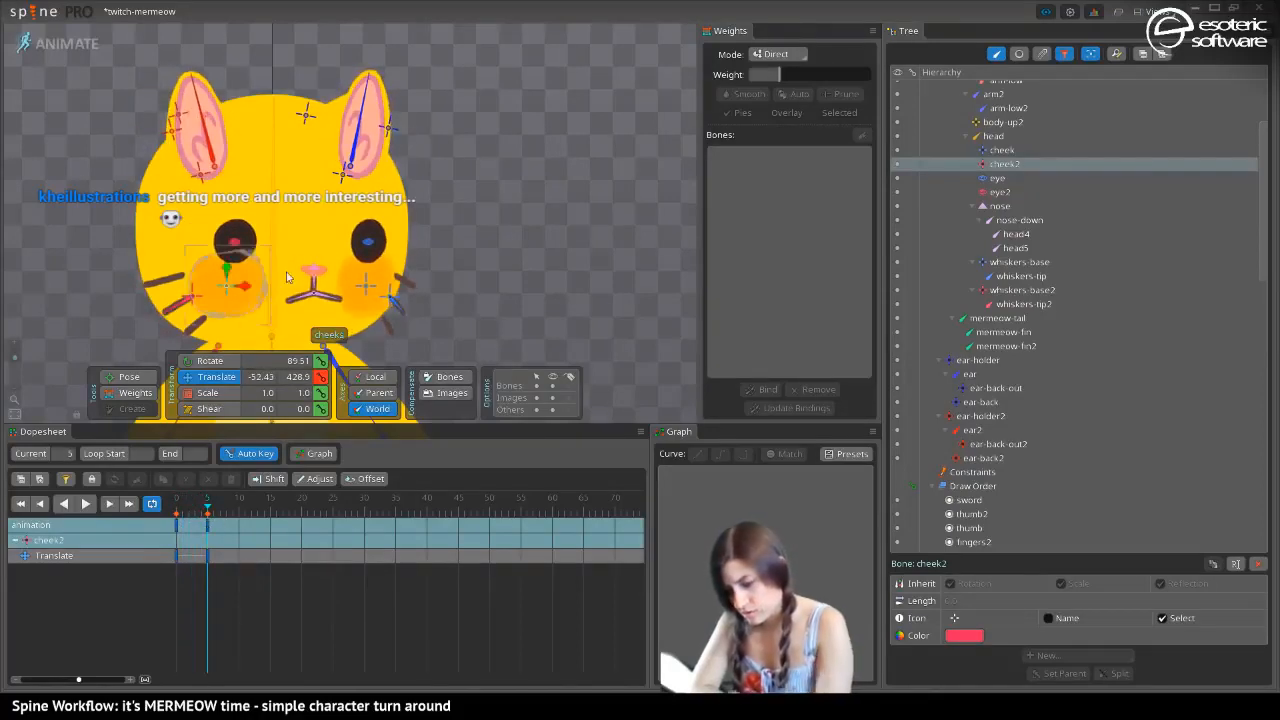
Move ear-holder to about X 93 at frame 5, key its translation at frame 0 and play back the turn
left_click(340, 177)
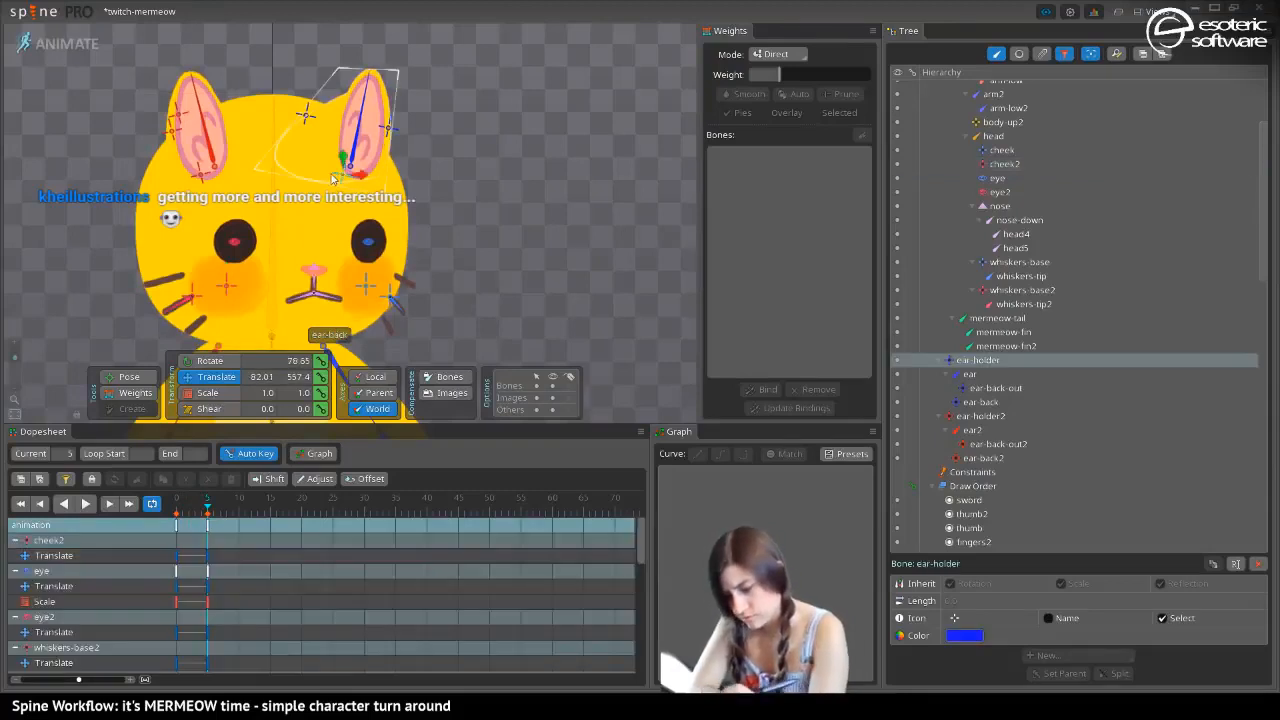
left_click_drag(357, 178, 367, 176)
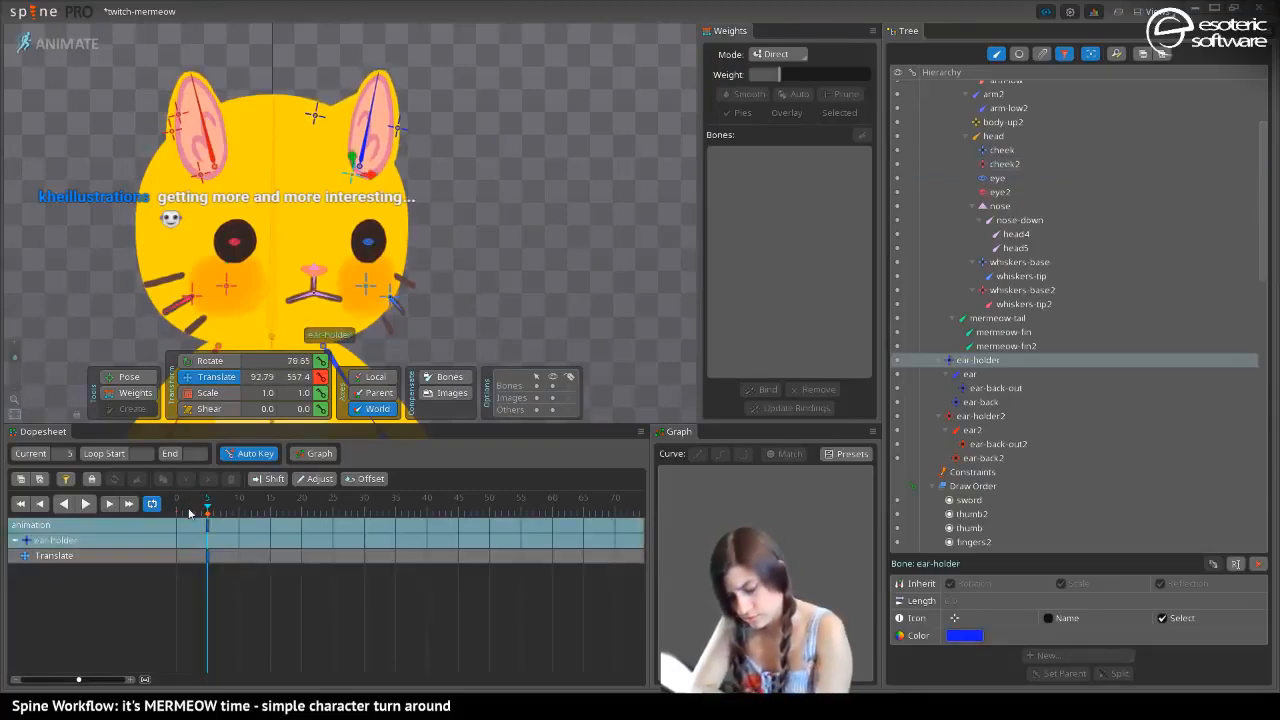
left_click_drag(189, 512, 161, 512)
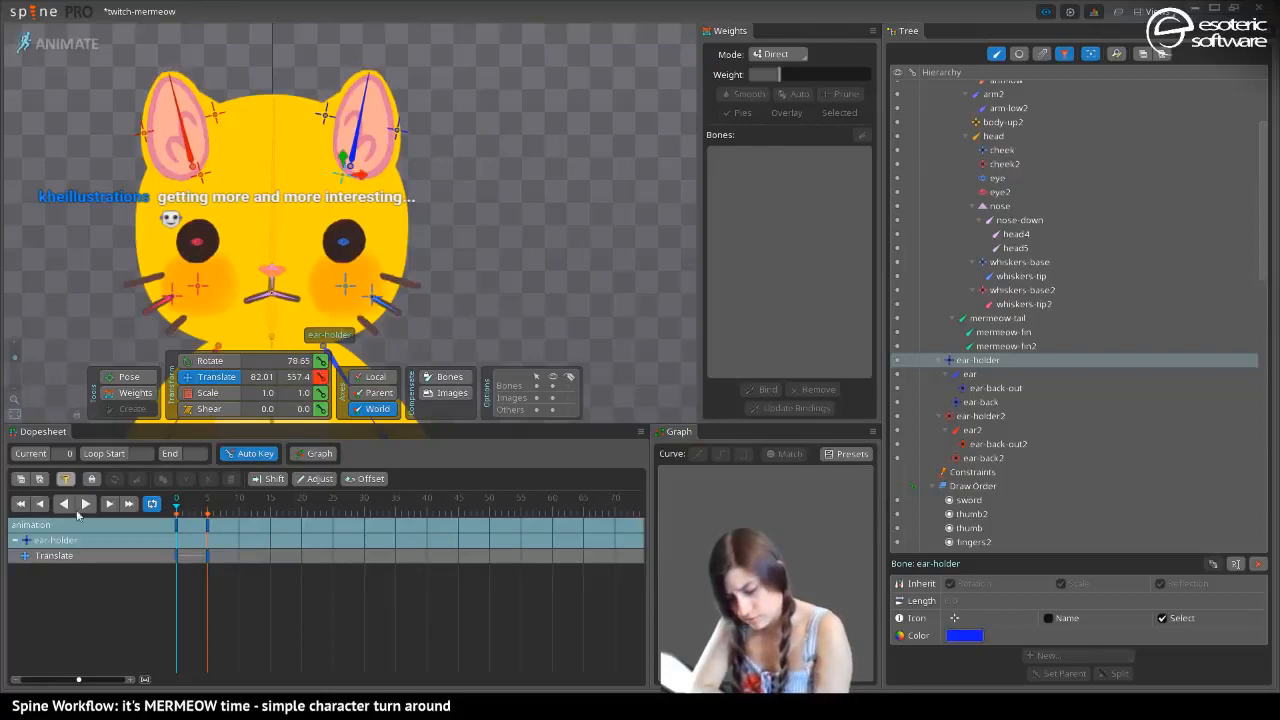
left_click(85, 505)
left_click(85, 505)
left_click_drag(207, 507, 178, 522)
Move ear-holder2 to about X -71 at frame 5 and key its translation at frame 0
left_click(208, 523)
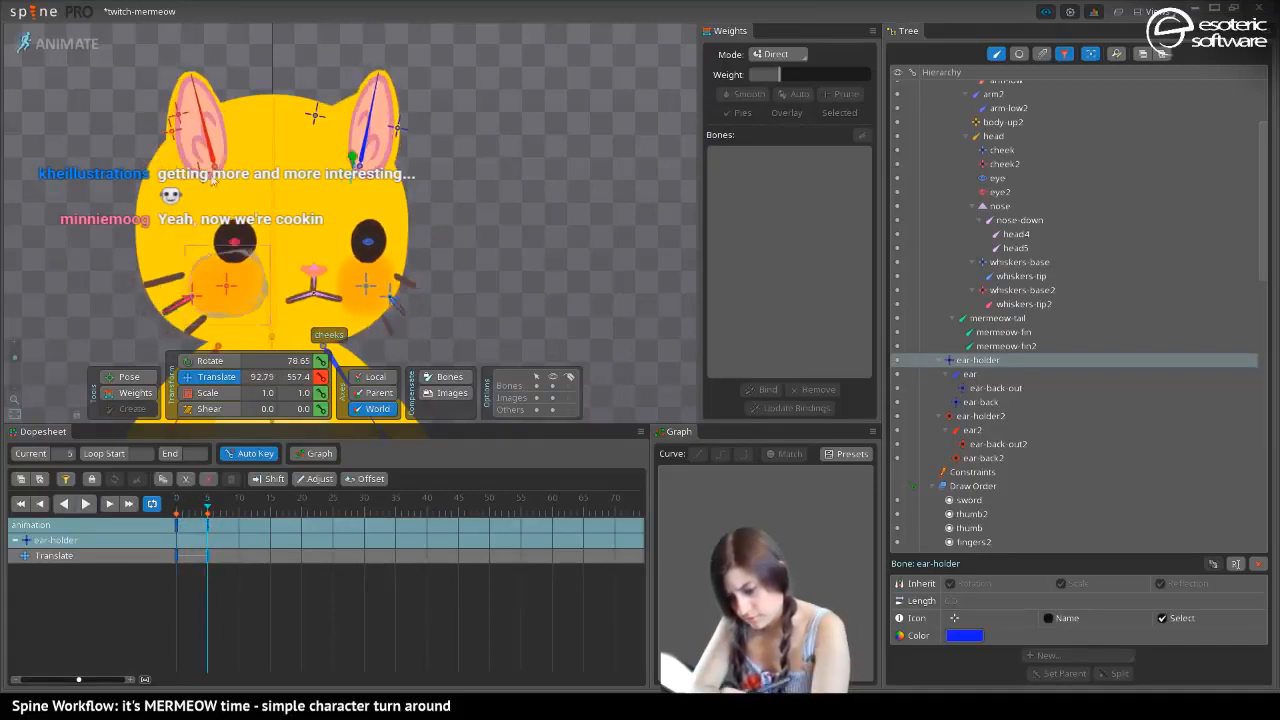
left_click(210, 177)
left_click_drag(221, 179, 231, 181)
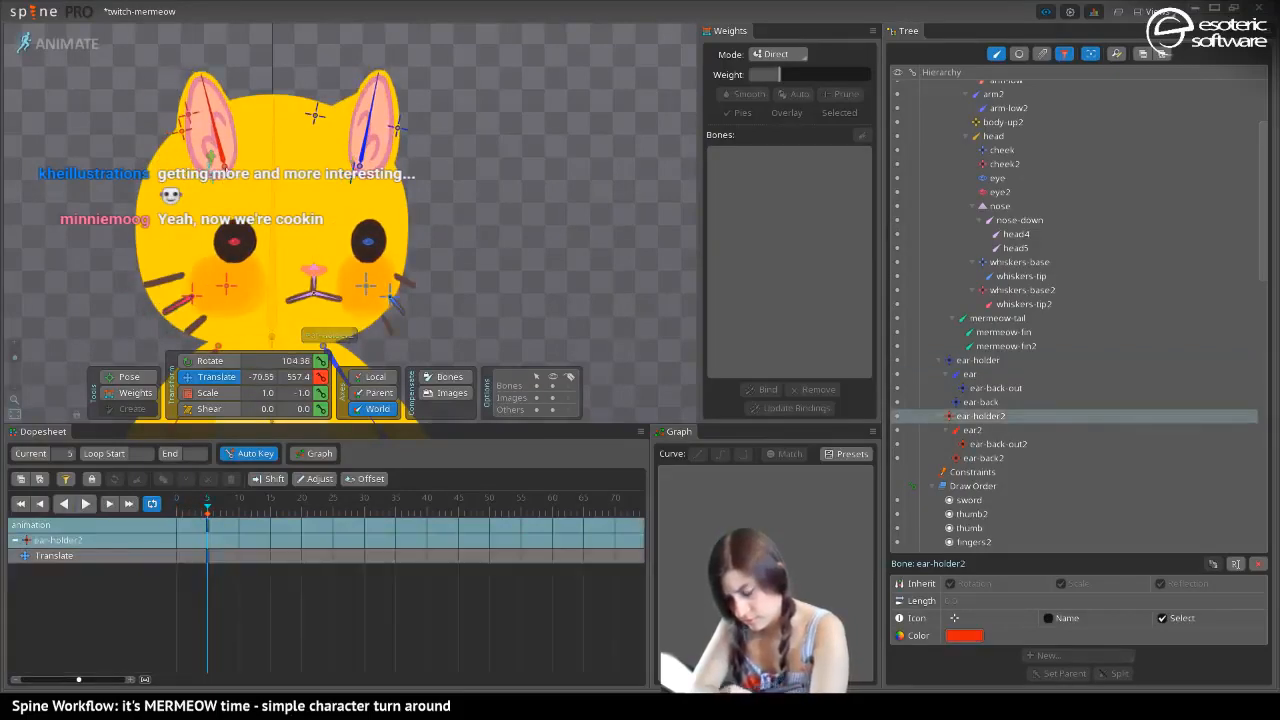
left_click(178, 512)
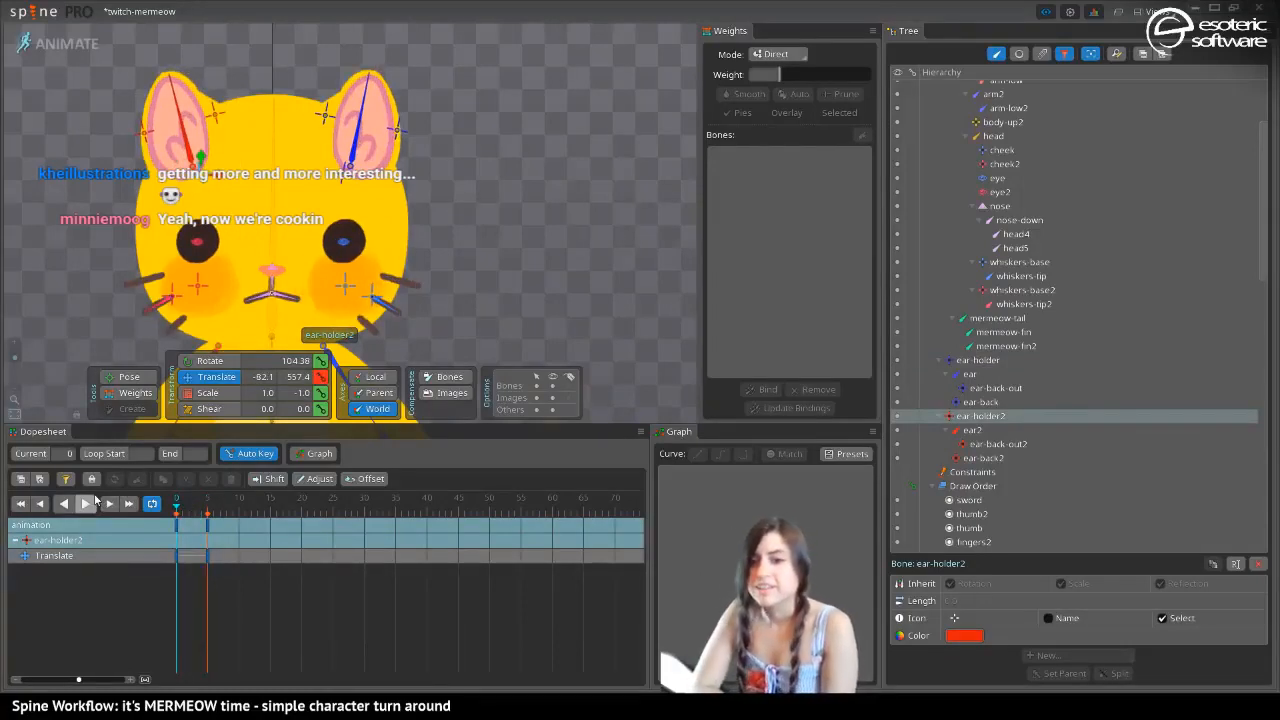
left_click_drag(178, 511, 206, 540)
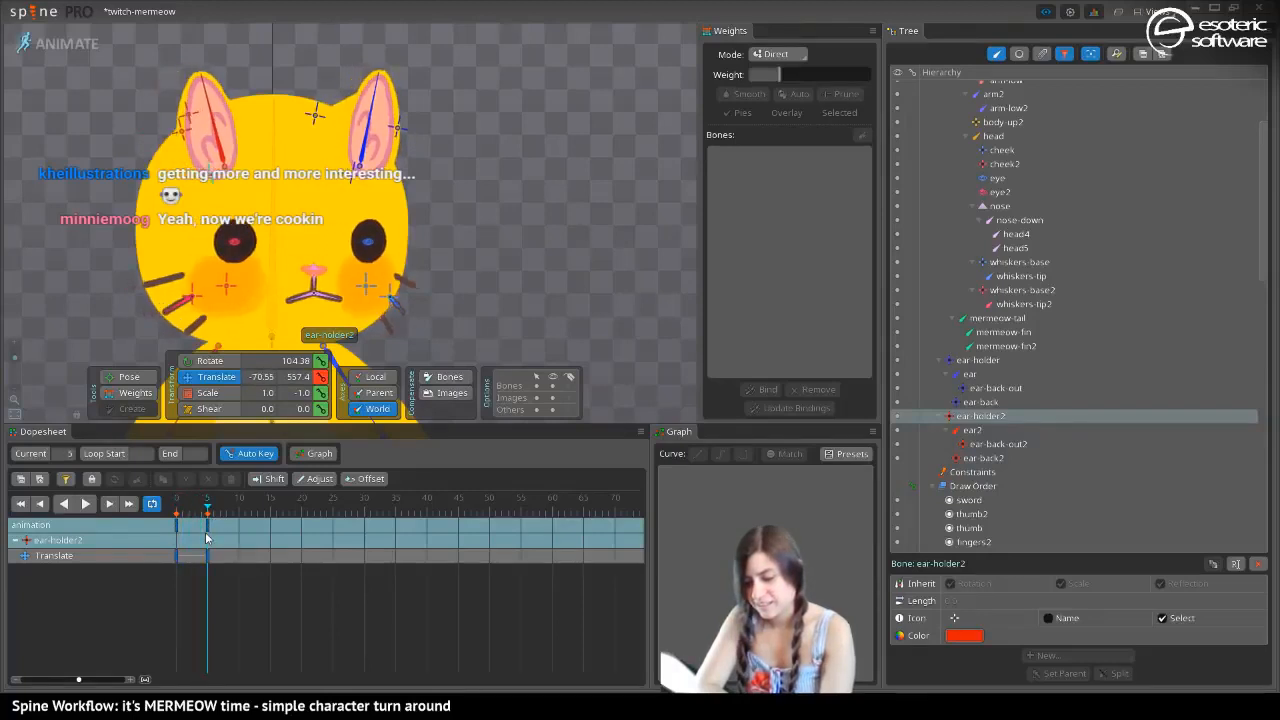
Scale whiskers-base2 to -1.19 in Y at frame 5 and key its scale at frame 0
left_click(192, 298)
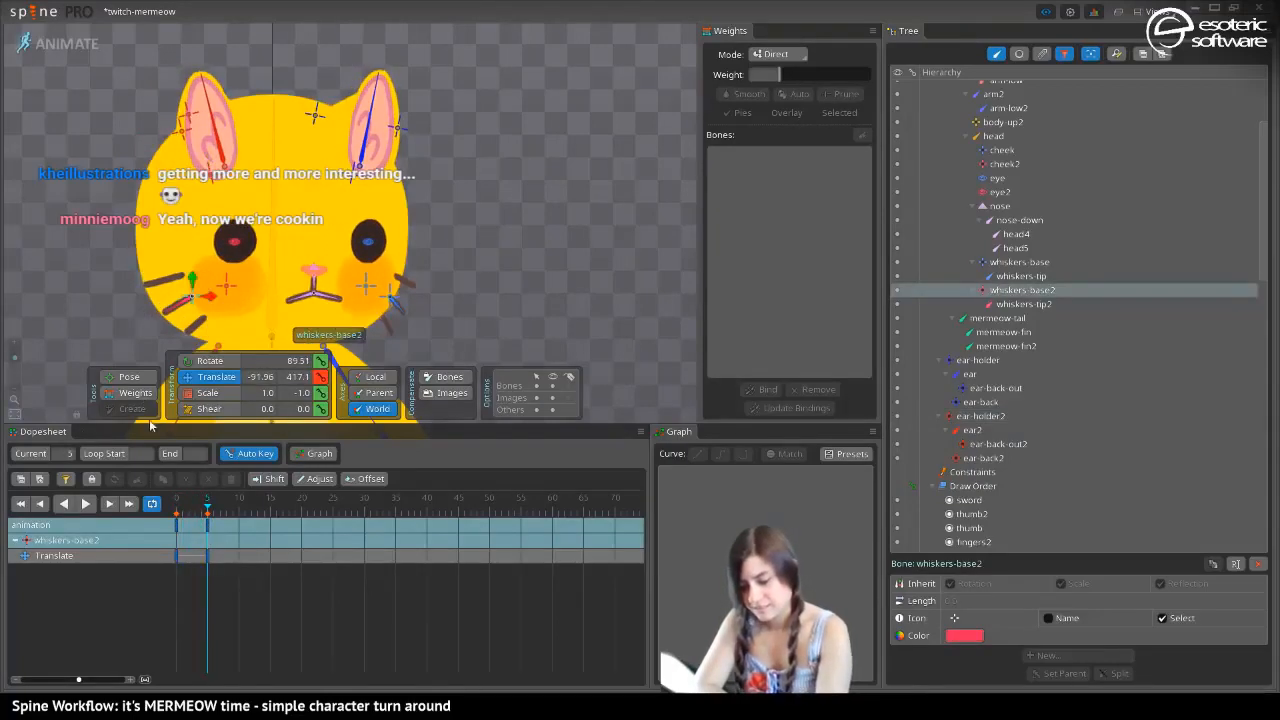
key("x")
left_click_drag(212, 298, 230, 304)
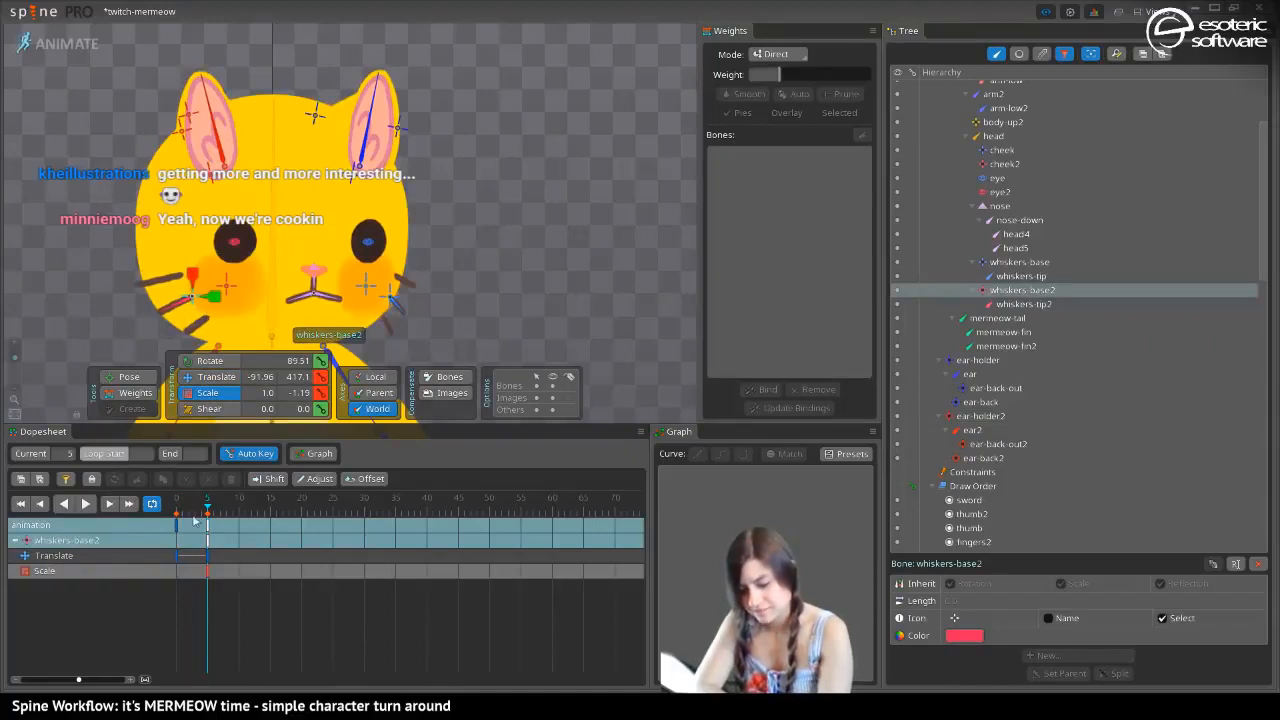
mouse_move(208, 506)
left_mouse_down()
mouse_move(152, 491)
mouse_move(212, 515)
mouse_move(178, 512)
mouse_move(210, 517)
mouse_move(172, 526)
mouse_move(226, 510)
left_mouse_up()
At frame 6, select the whiskers slot under whiskers-base and lower it in the draw order to behind the head
left_click(240, 519)
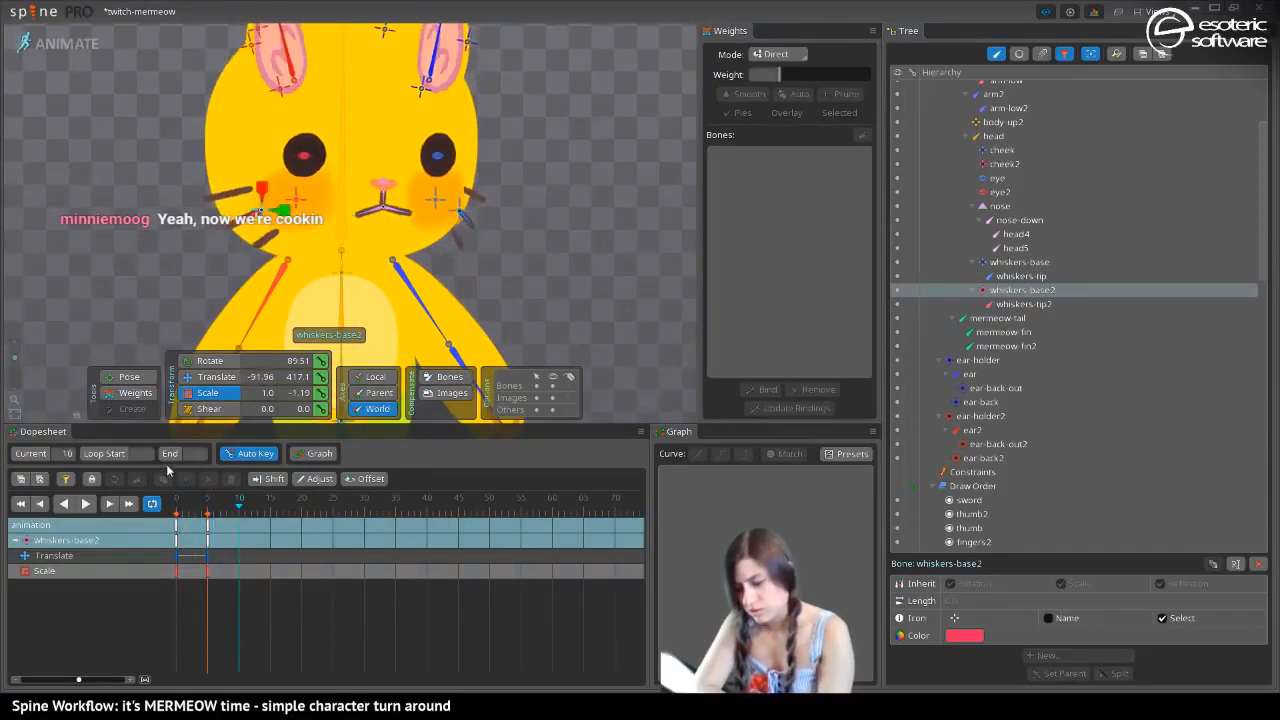
left_click_drag(157, 161, 131, 196)
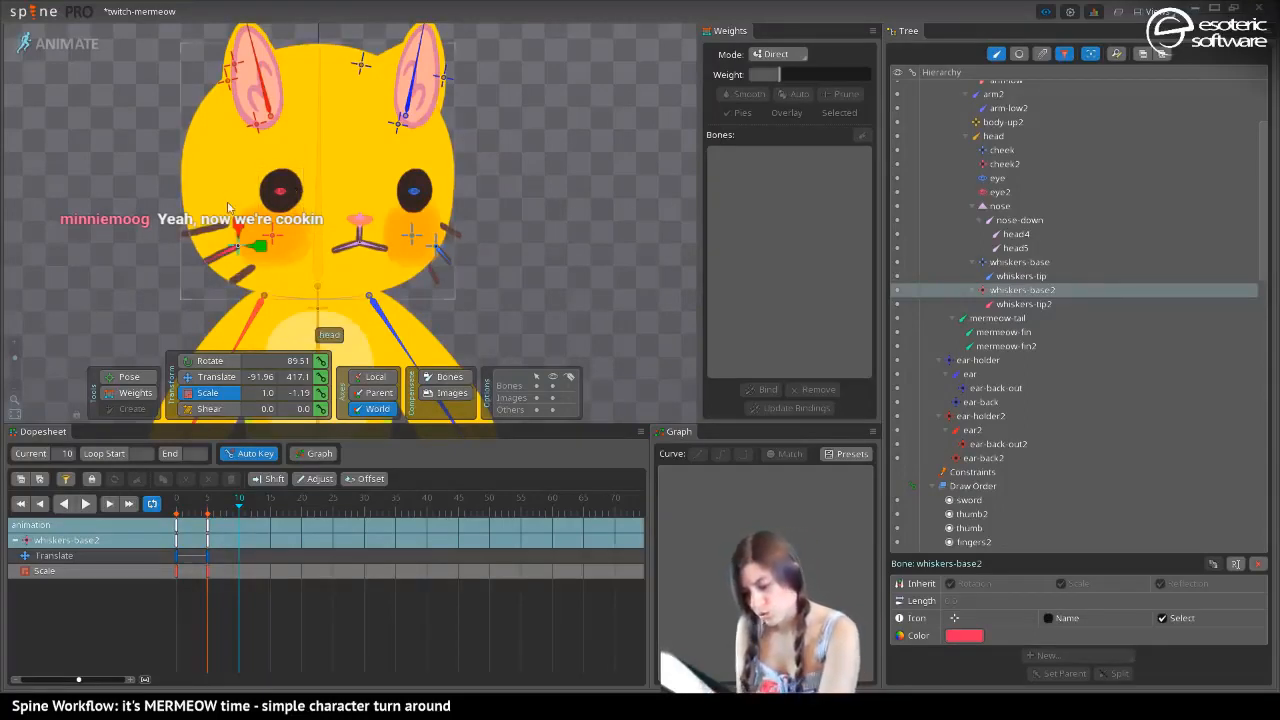
mouse_move(228, 514)
left_mouse_down()
mouse_move(208, 512)
mouse_move(249, 513)
mouse_move(215, 516)
left_mouse_up()
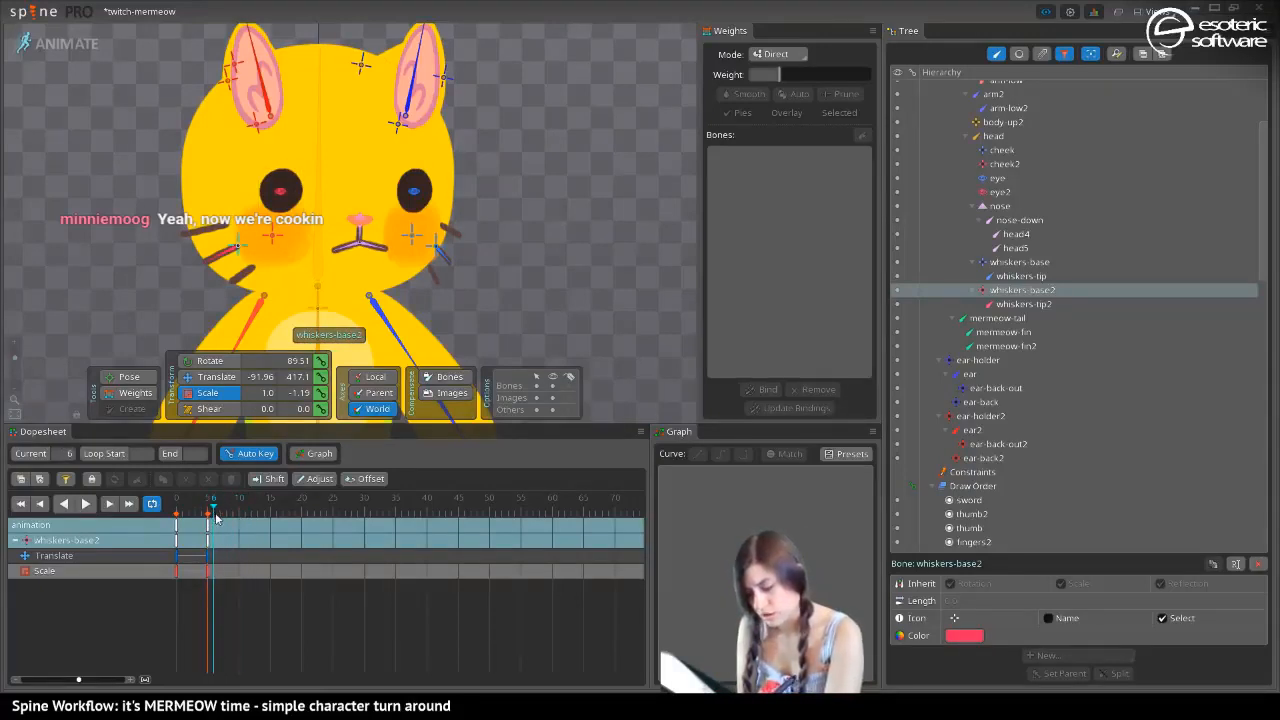
left_click(450, 227)
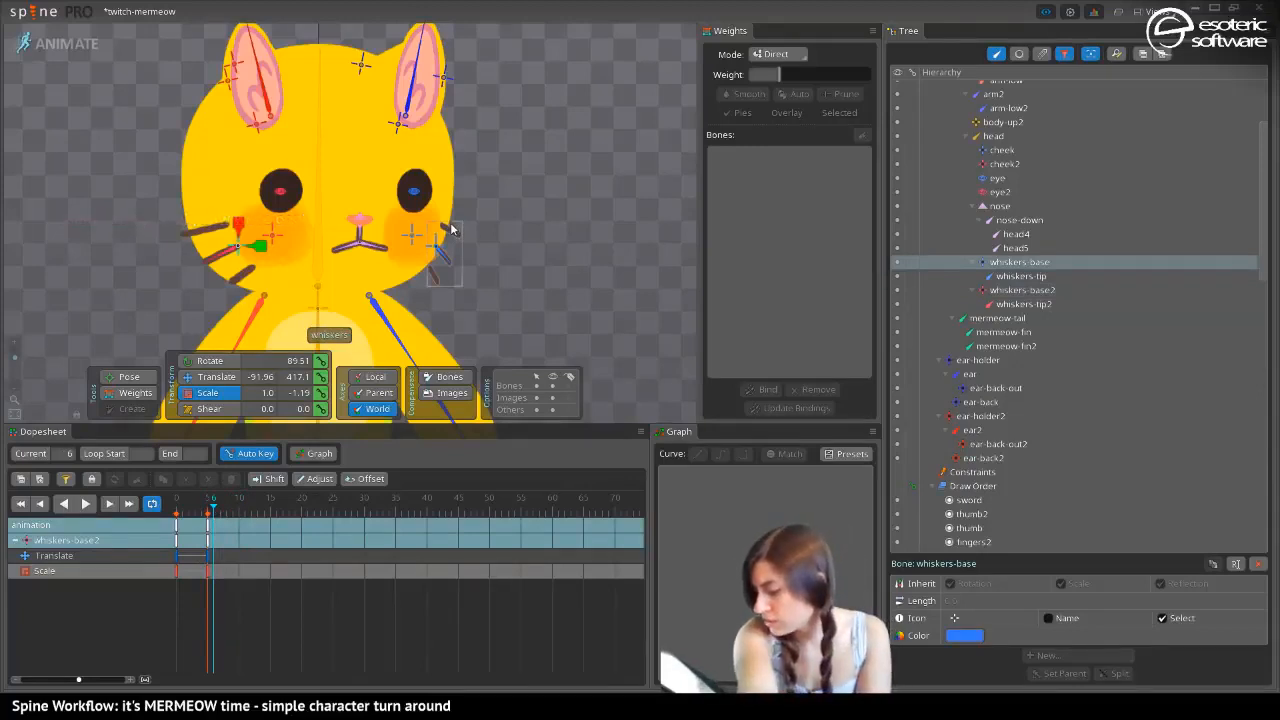
left_click(446, 231)
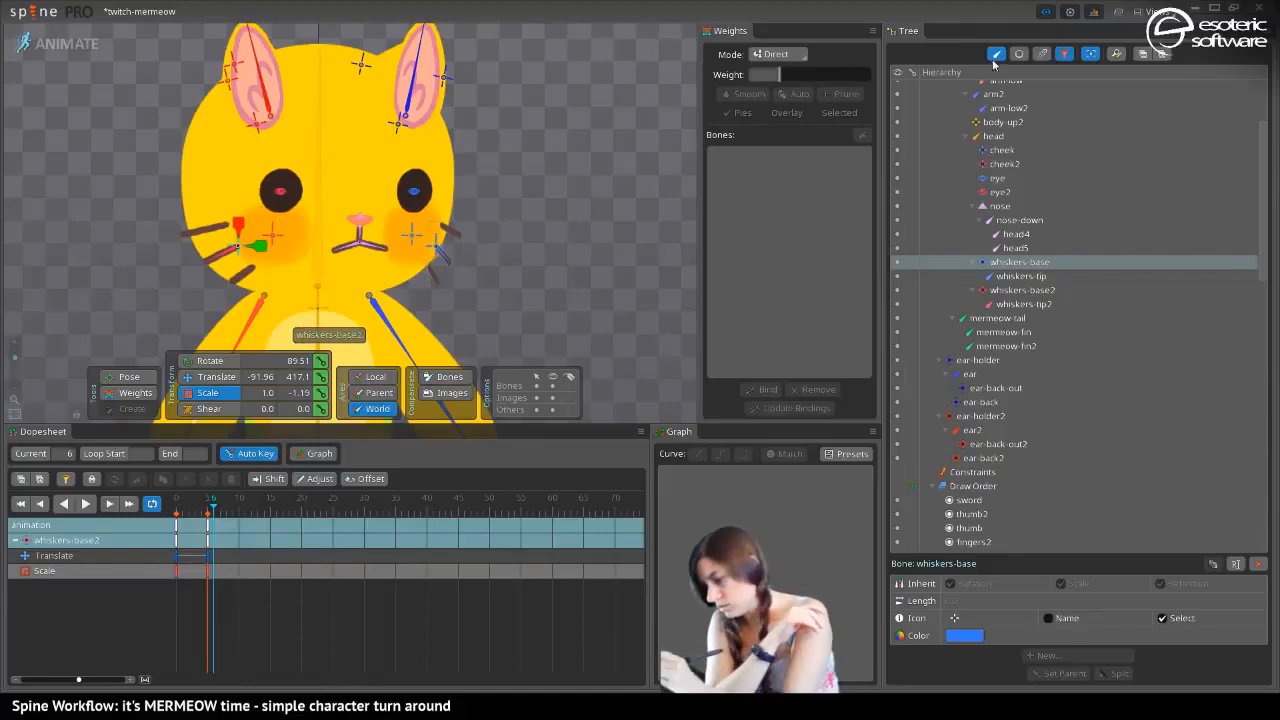
left_click(448, 251)
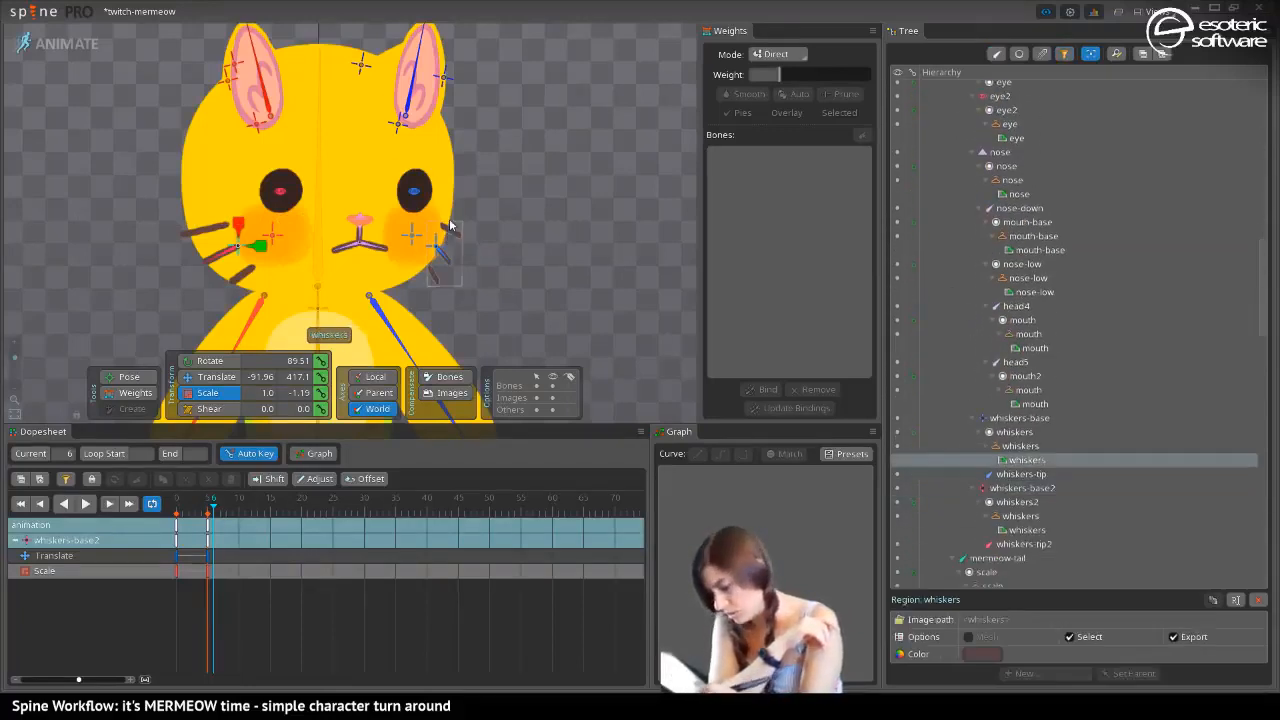
left_click(1005, 430)
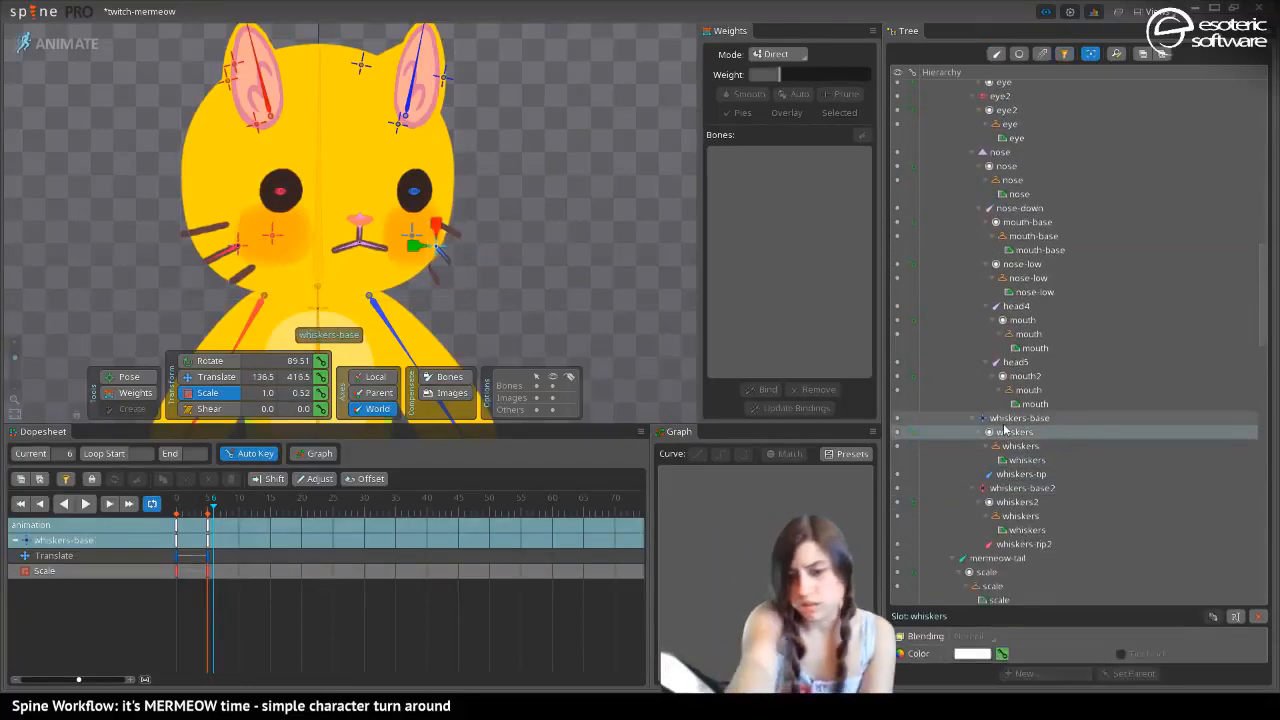
key("shift+minus")
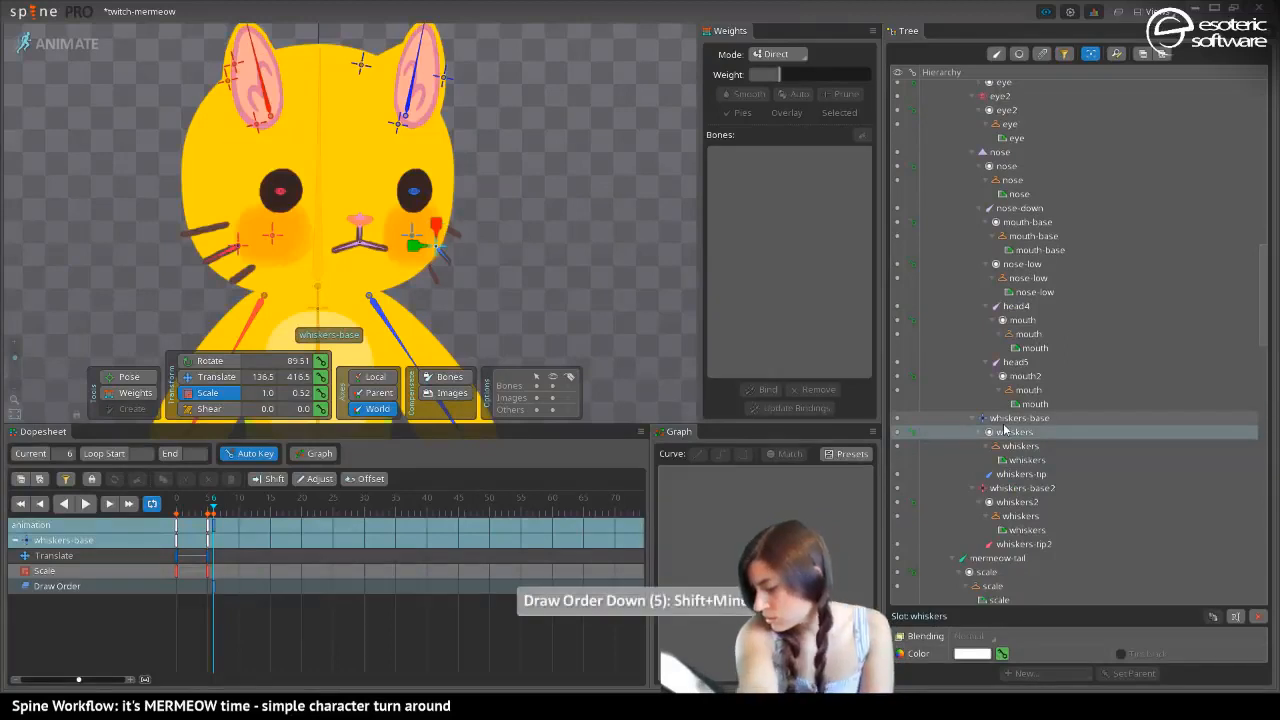
Select the ear and ear-back slots under ear-holder and lower them behind the head in the draw order at frame 6
left_click(425, 95)
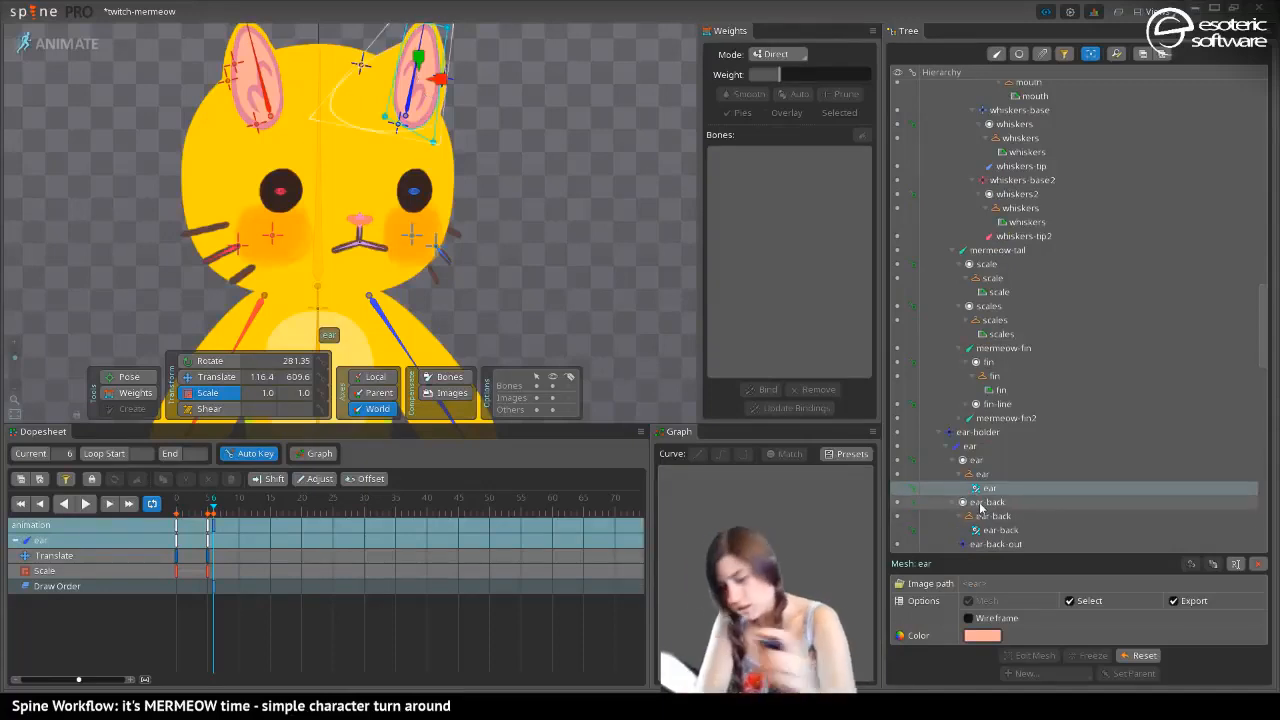
left_click(976, 462)
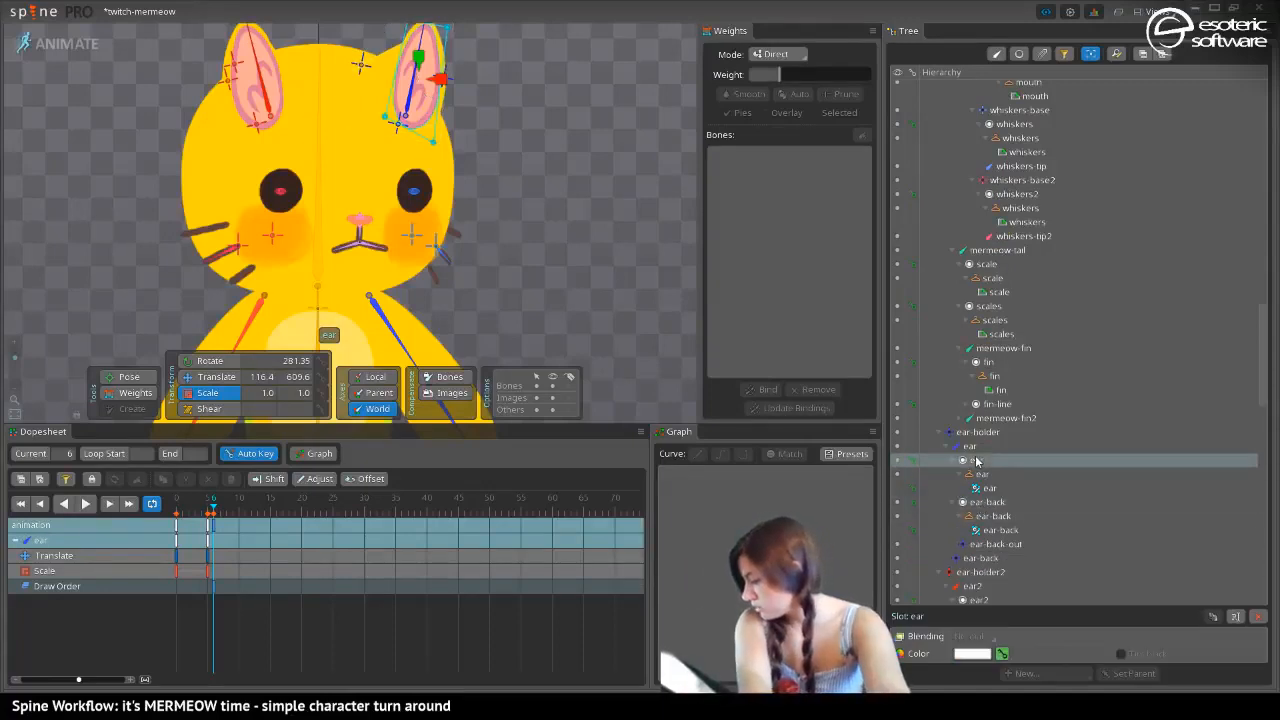
left_click(977, 505, "ctrl")
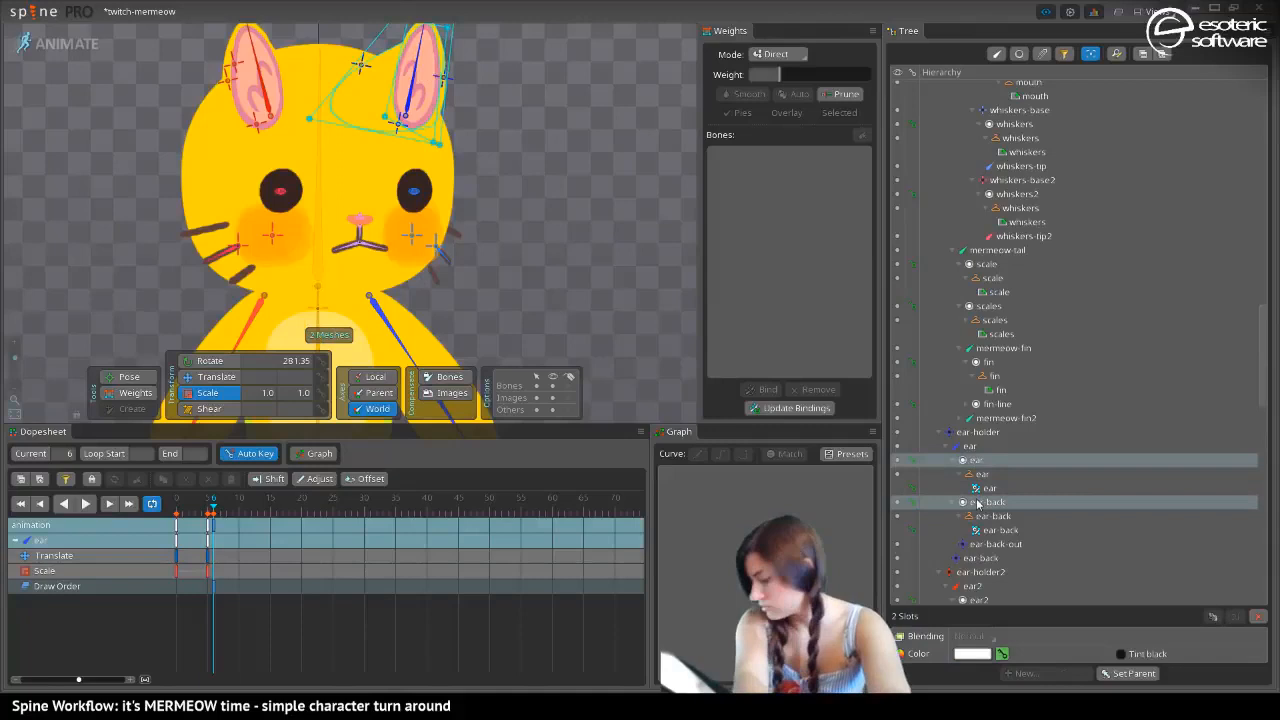
key("shift+minus")
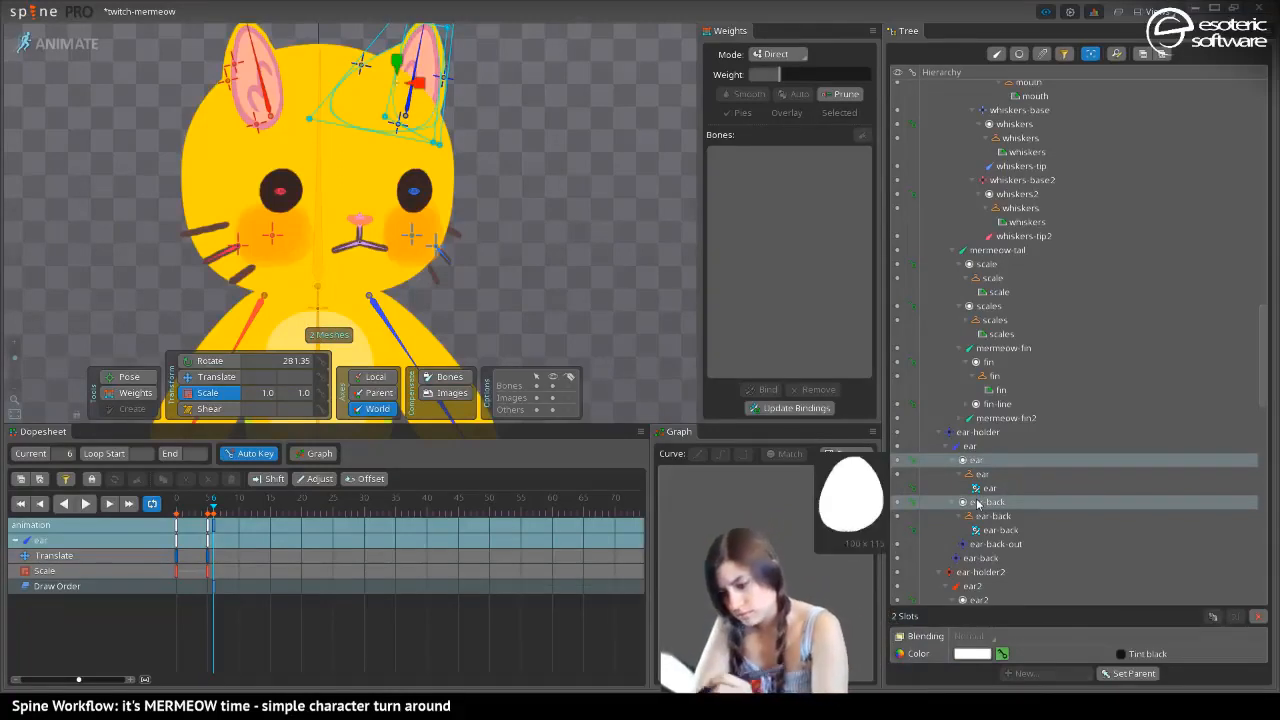
Move the ear-back bone to about X 6 at frame 6
left_click_drag(400, 65, 355, 100)
left_click(362, 68)
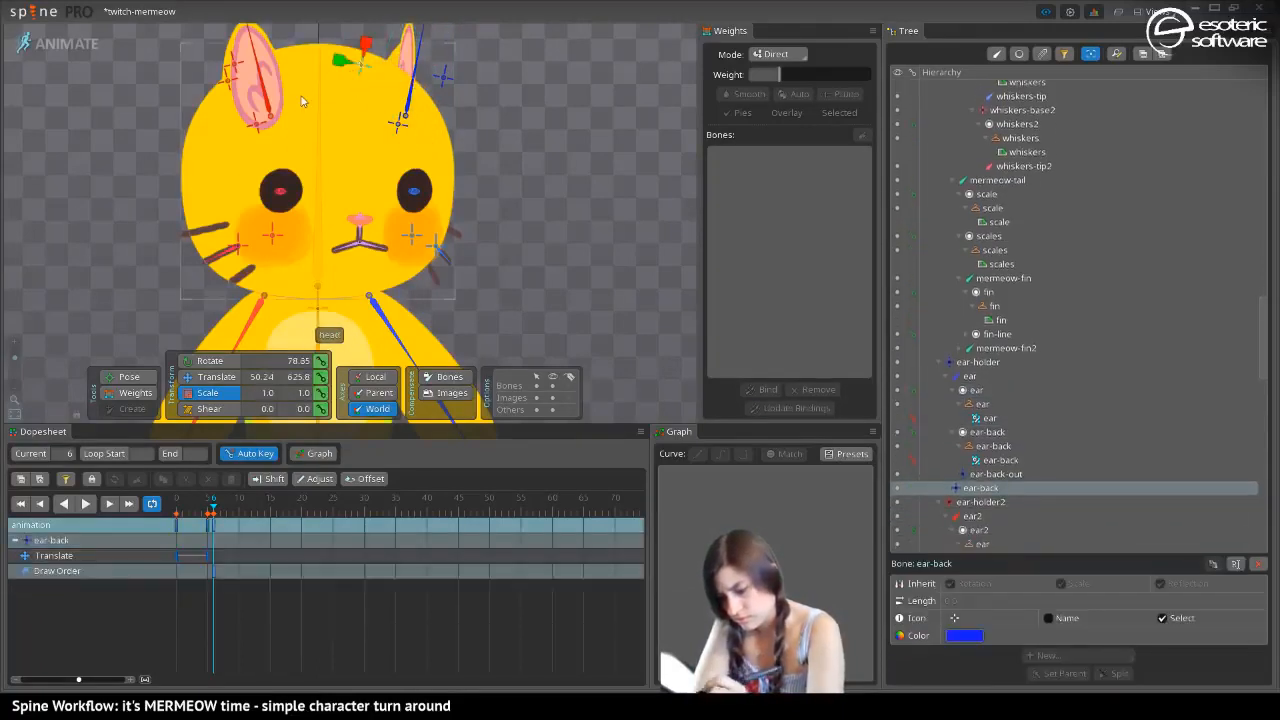
left_click(212, 376)
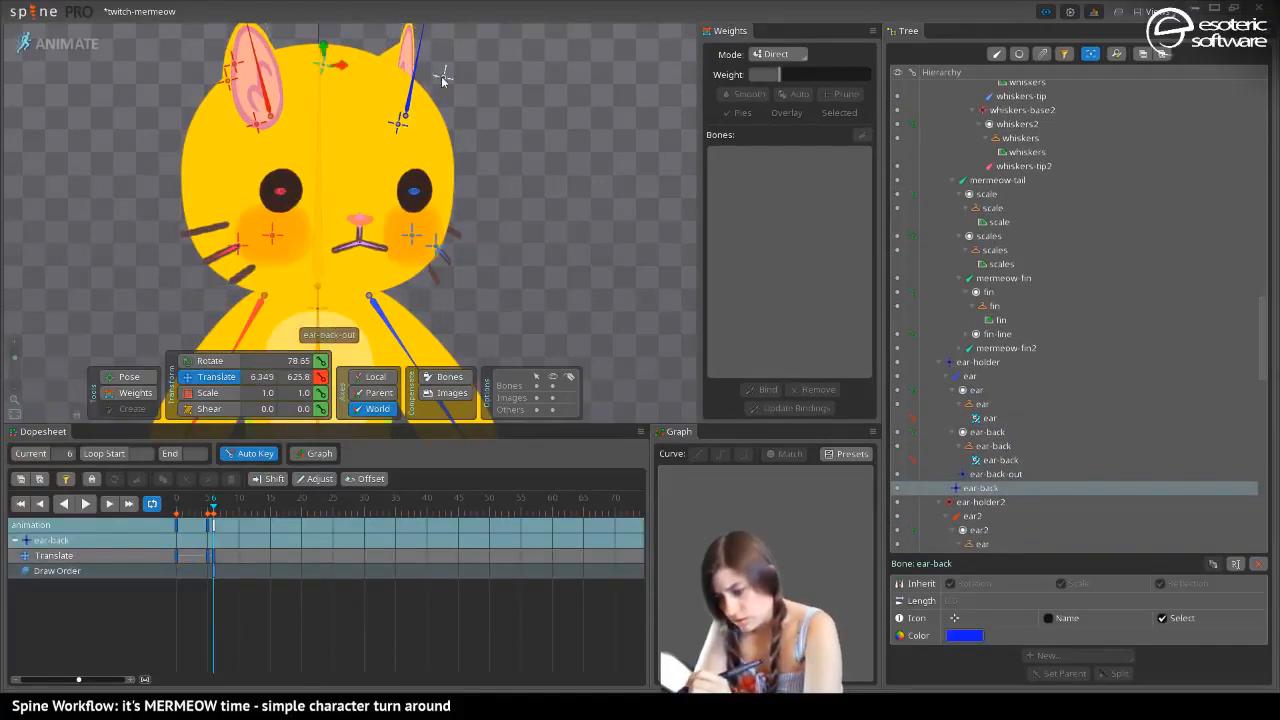
Scale the ear-back-out bone to 0.81 in Y and move it to about X 151 at frame 6
left_click(441, 75)
left_click(207, 393)
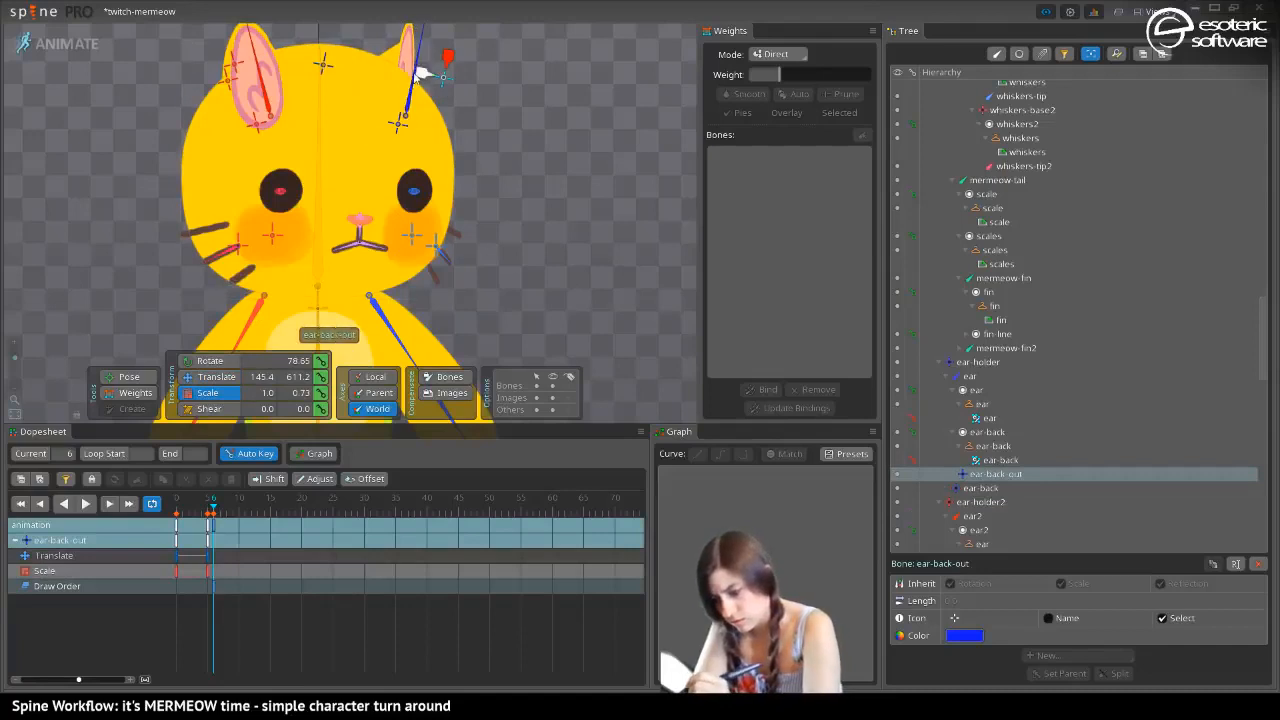
left_click_drag(425, 78, 465, 78)
left_click(202, 378)
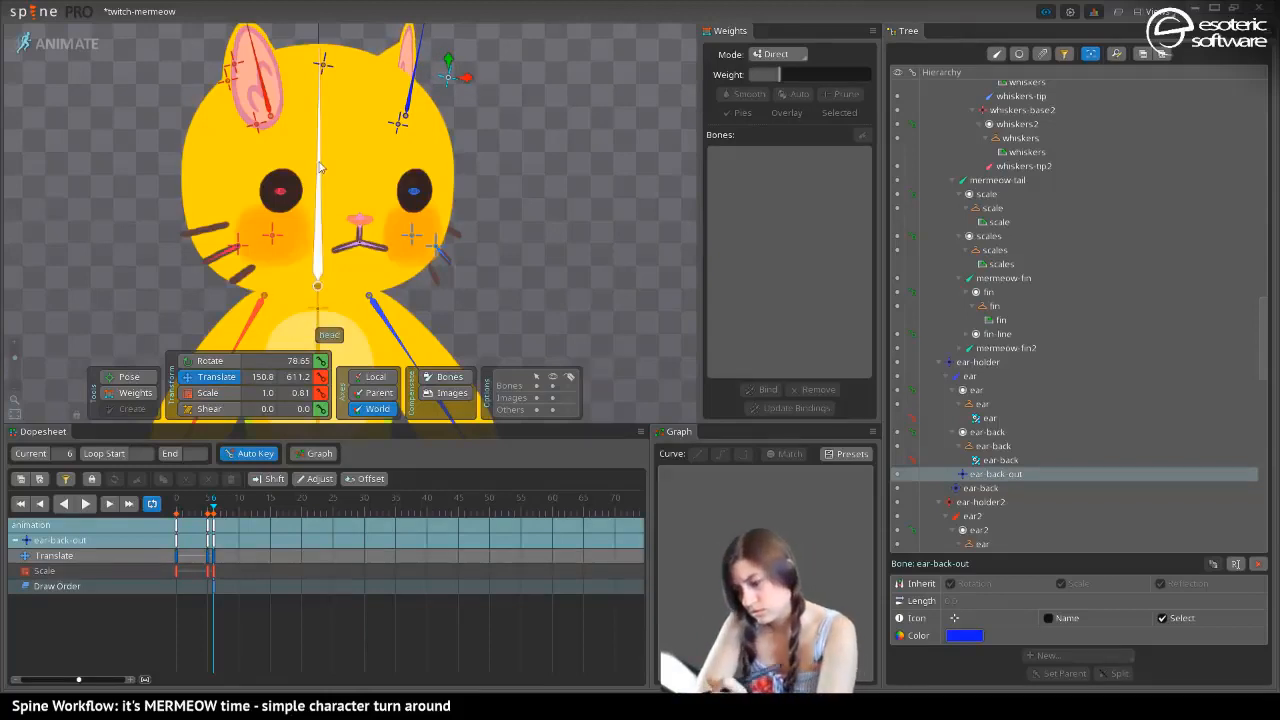
Select the ear-holder bone and scrub between frames 0 and 6 to check the ear going behind the head
left_click_drag(294, 88, 331, 199)
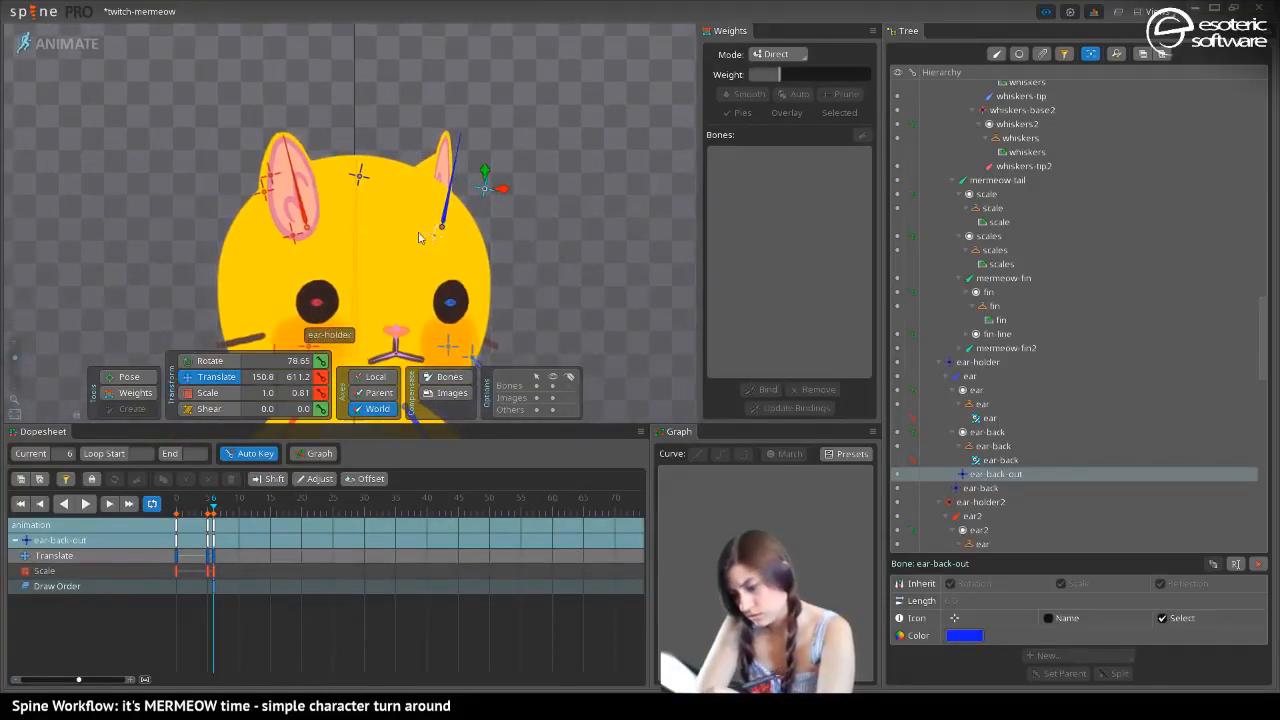
left_click(294, 236)
left_click(434, 236)
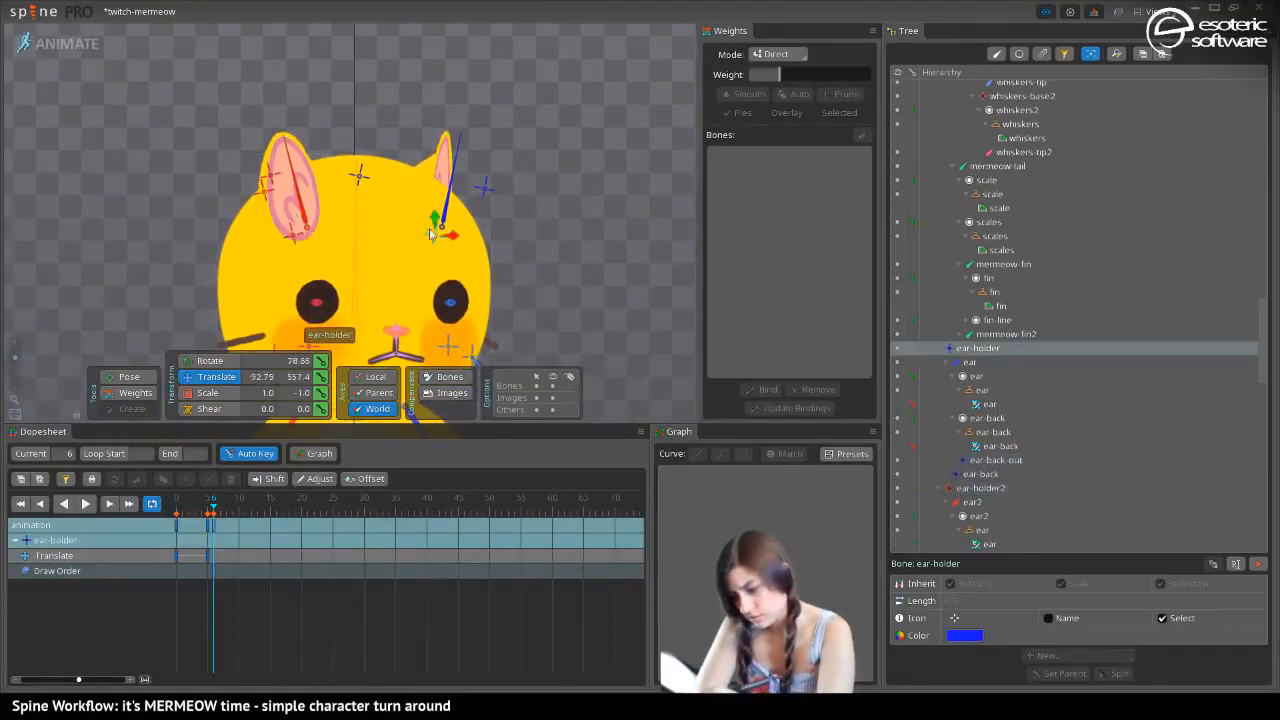
mouse_move(213, 507)
left_mouse_down()
mouse_move(182, 509)
mouse_move(222, 510)
left_mouse_up()
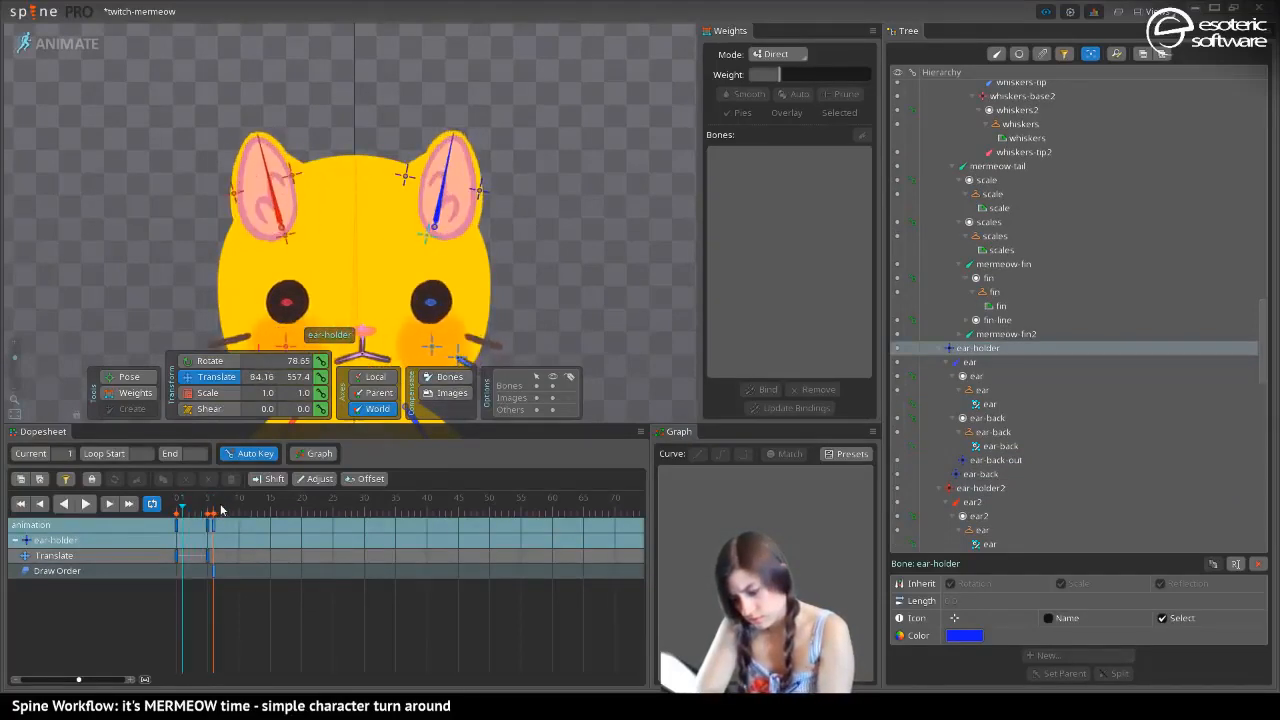
left_click(209, 524)
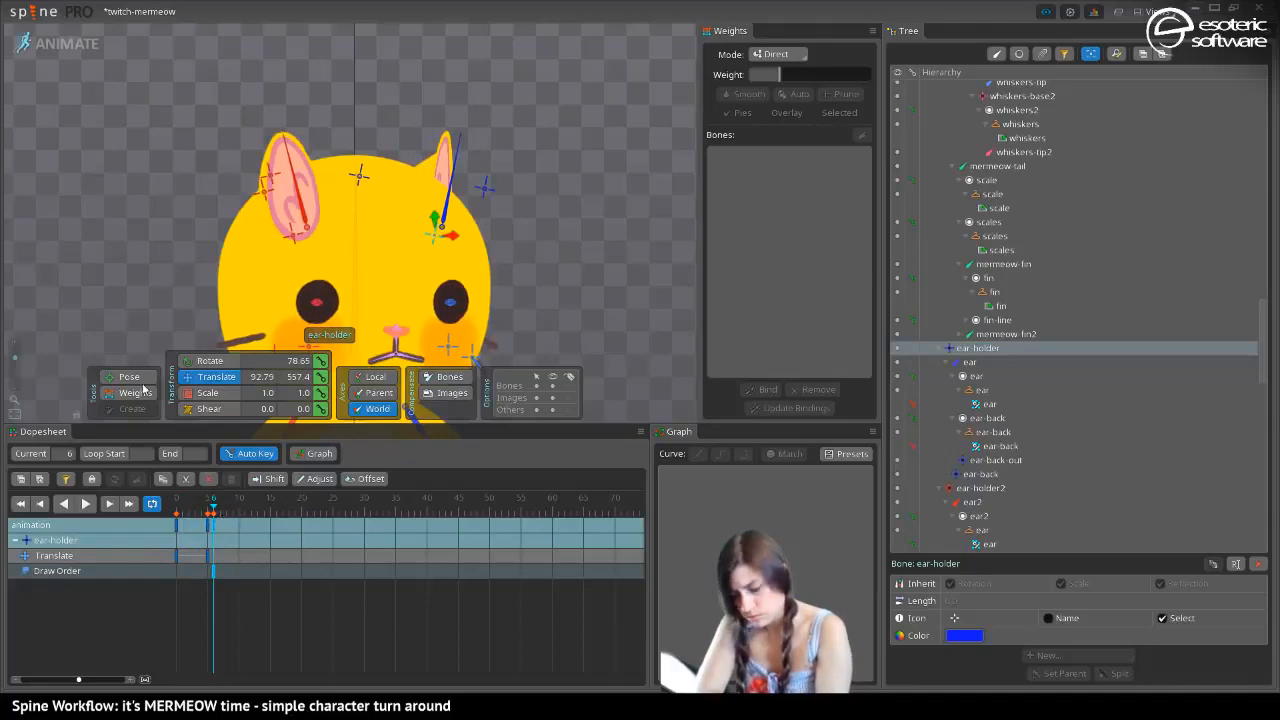
Clear the selection, move all the frame 6 keys to frame 10 and bring the Draw Order row into view
key("space")
left_click_drag(639, 537, 622, 477)
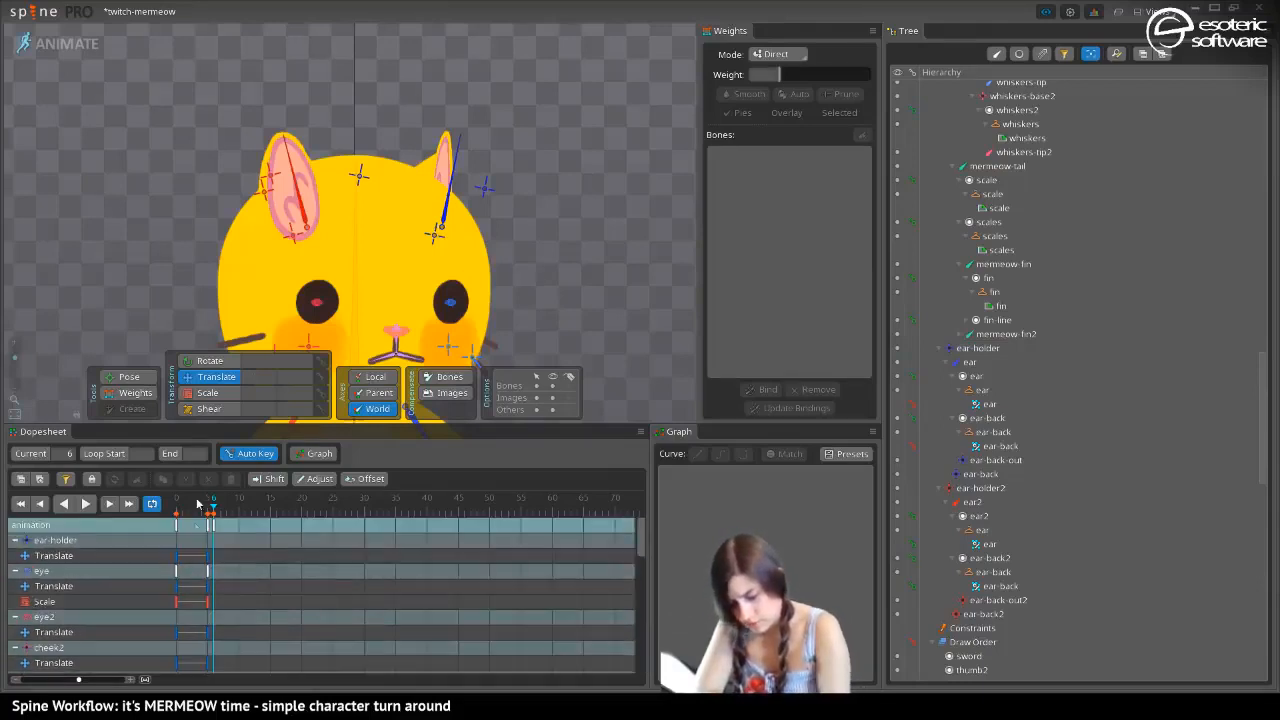
left_click_drag(213, 524, 243, 547)
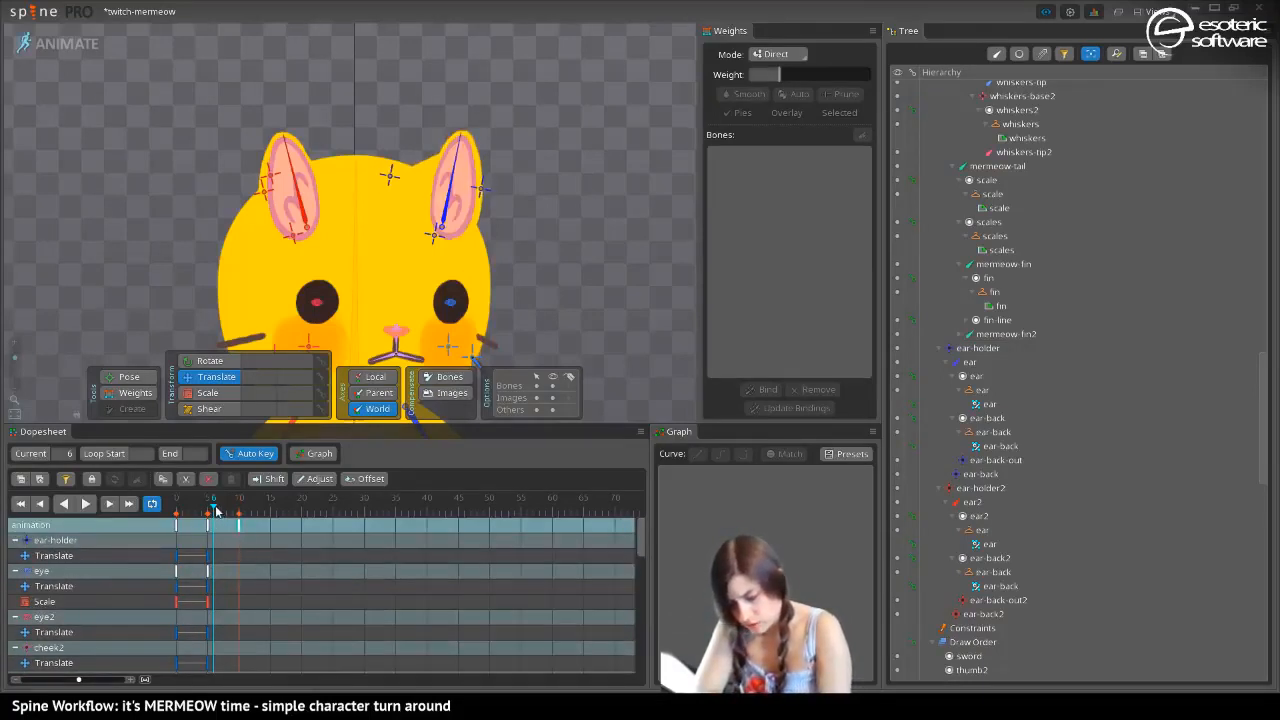
left_click_drag(640, 538, 640, 655)
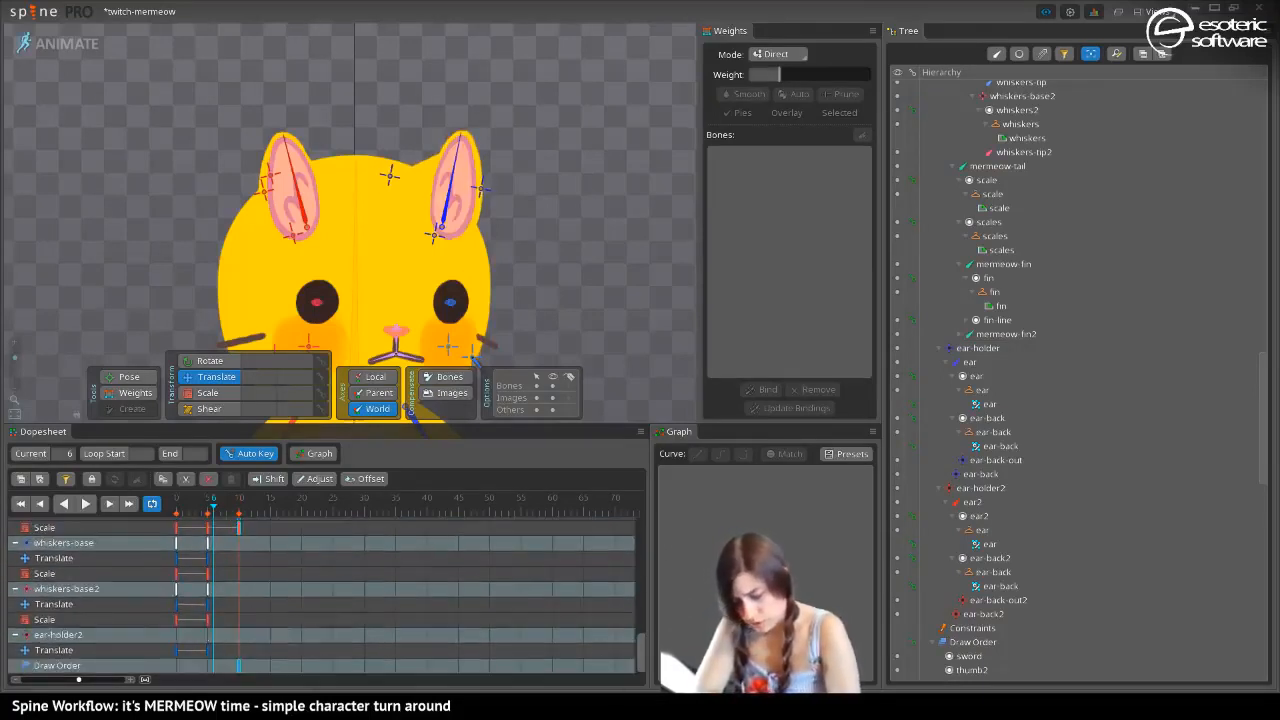
Move the Draw Order key to frame 6 and scrub the timeline to check the ear switching order
double_click(240, 667)
double_click(213, 646)
left_click_drag(236, 668, 209, 678)
left_click_drag(207, 512, 246, 534)
key("Home")
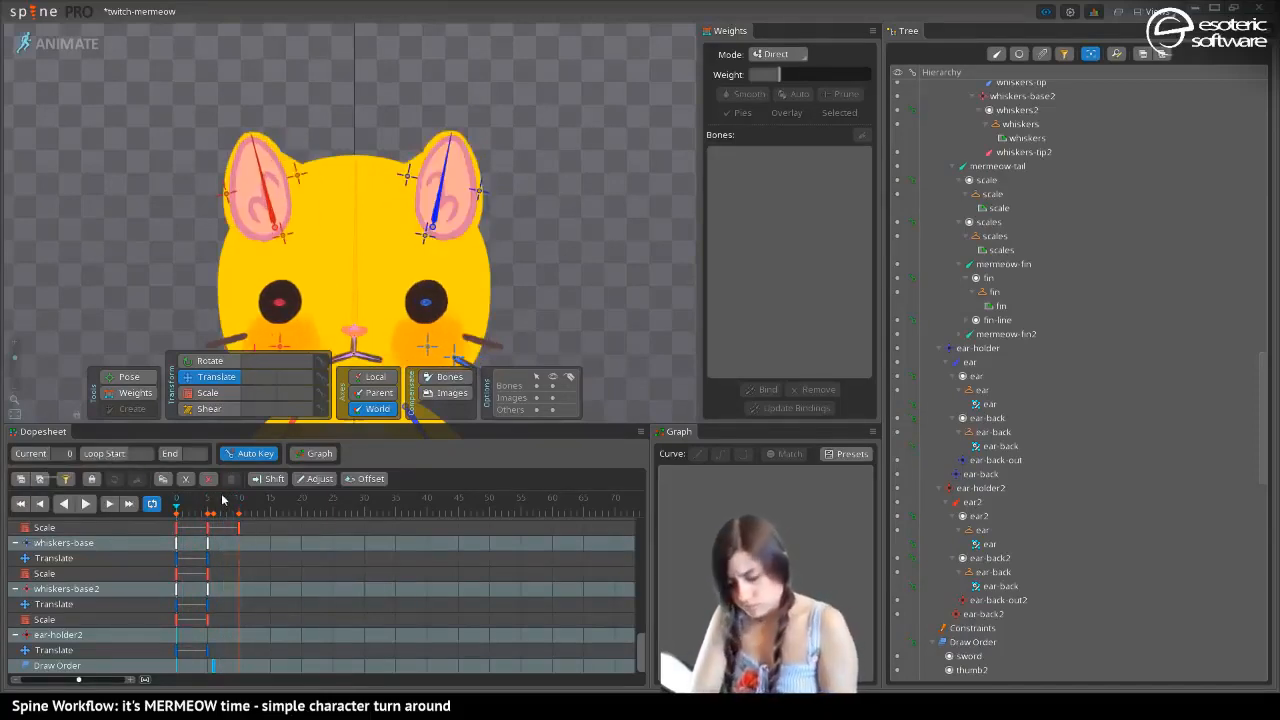
left_click_drag(213, 508, 240, 527)
key("Home")
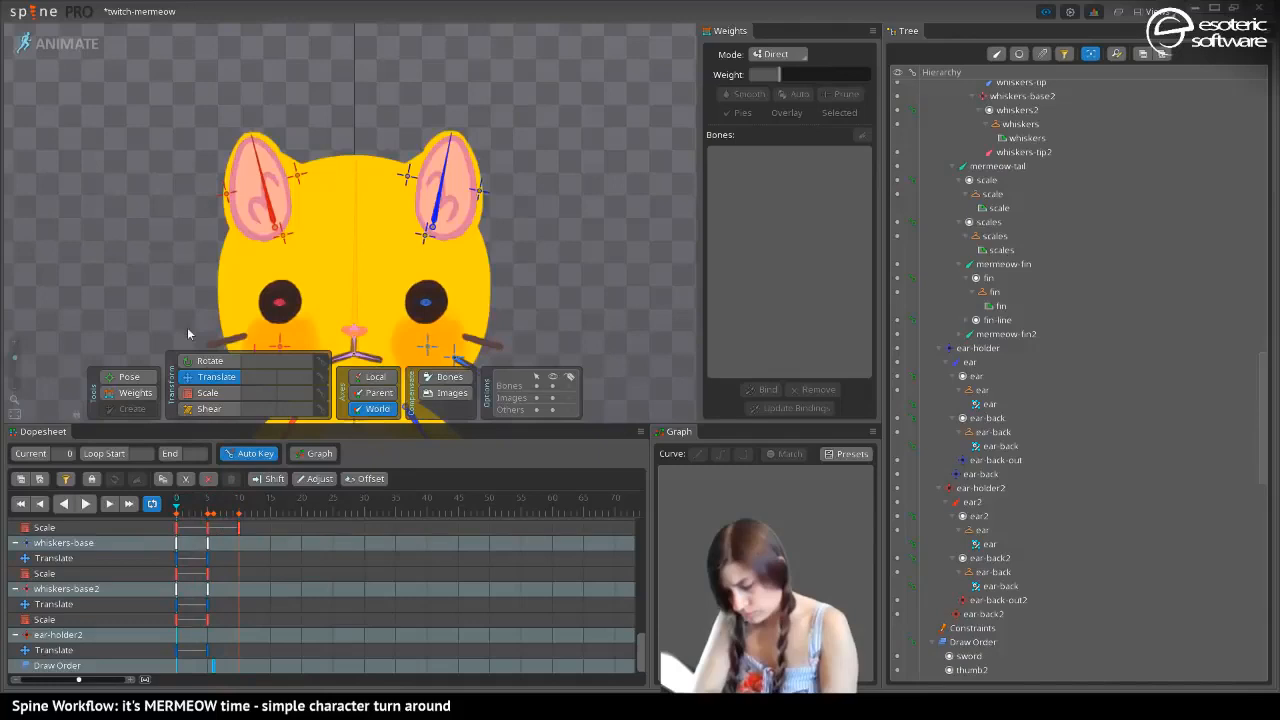
Move the ear-holder2 bone to about X 10, Y 557 at frame 10
left_click(237, 522)
left_click_drag(174, 299, 122, 154)
left_click_drag(232, 45, 255, 193)
left_click(188, 174)
left_click(208, 393)
left_click_drag(191, 161, 268, 185)
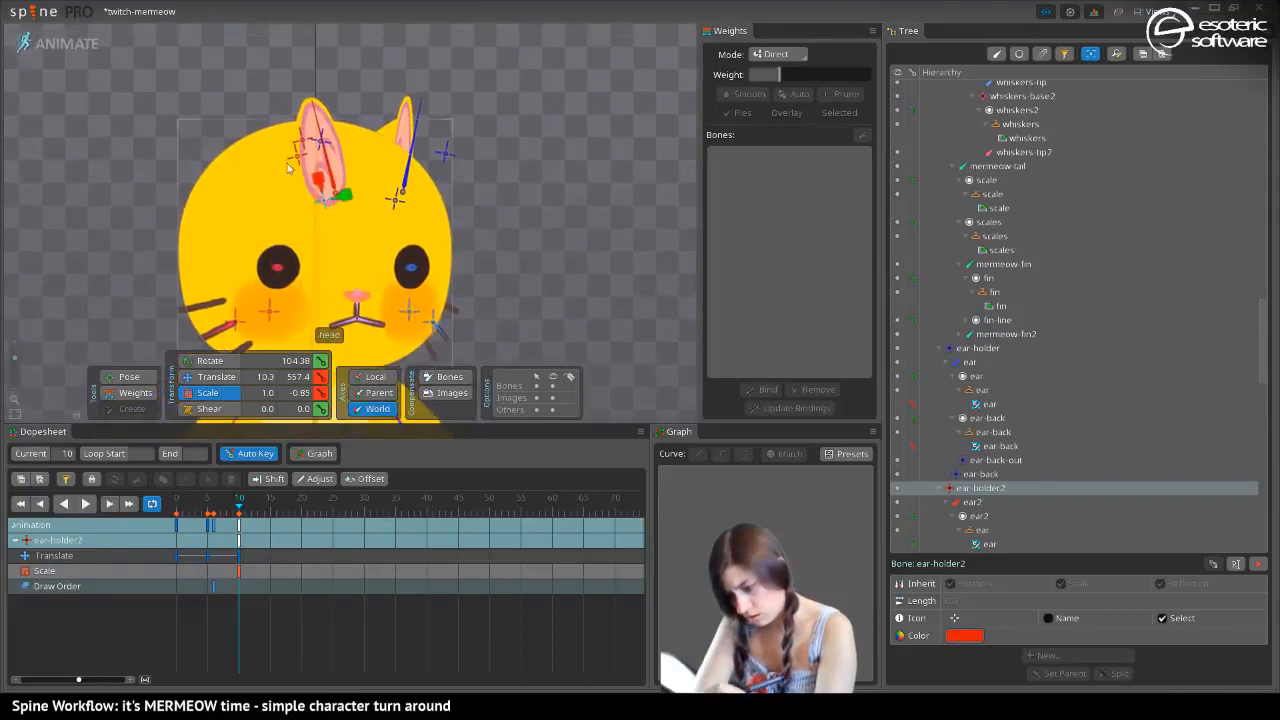
left_click(296, 157)
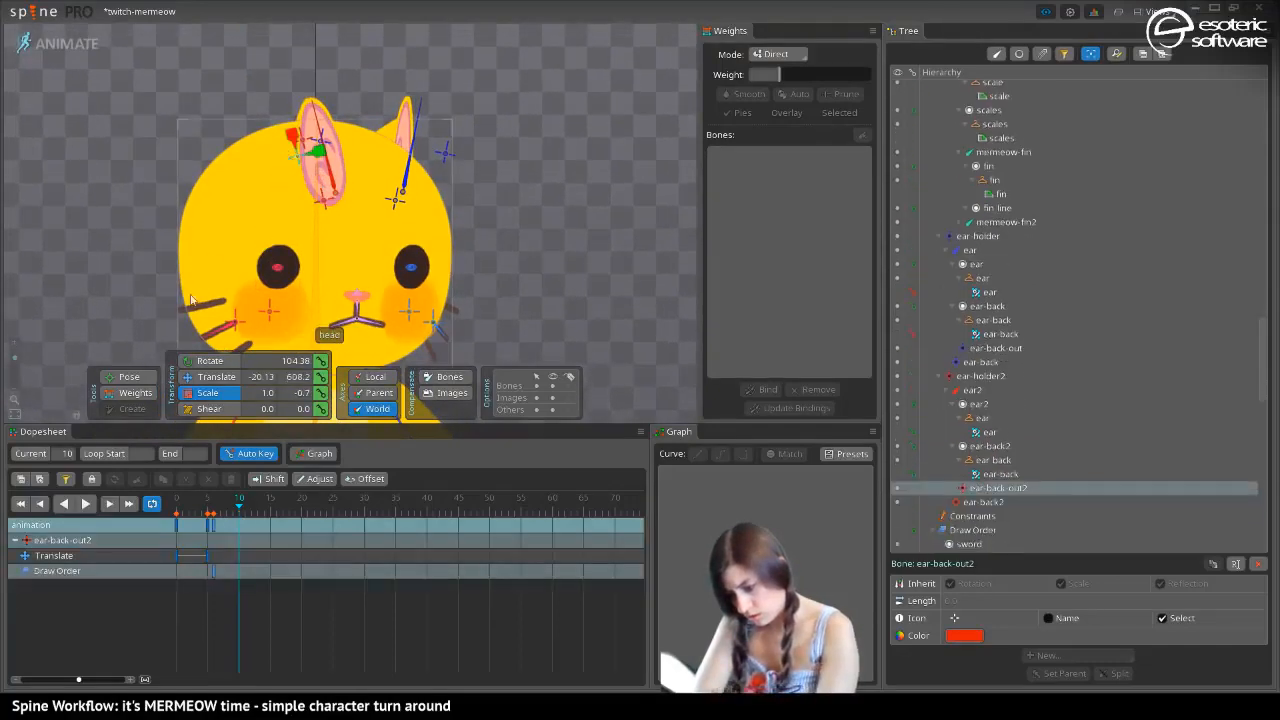
left_click(205, 377)
key("ctrl+z")
key("ctrl+z")
key("ctrl+z")
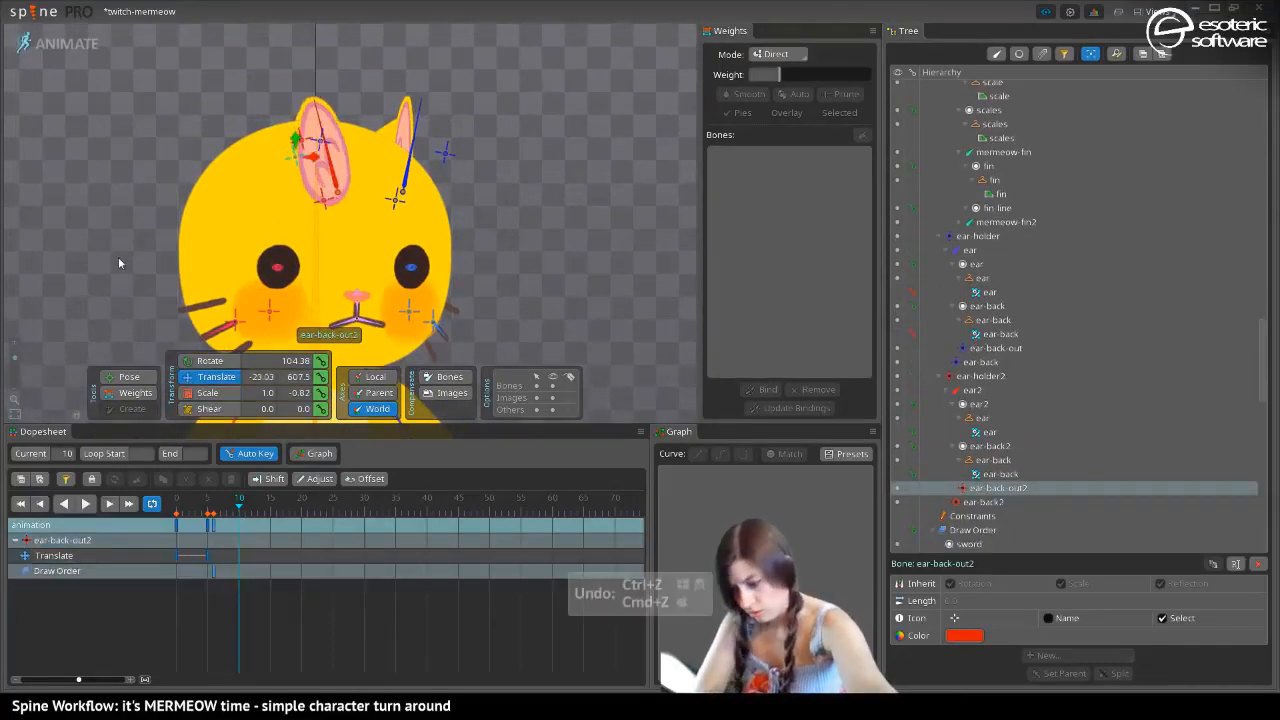
key("ctrl+z")
key("ctrl+z")
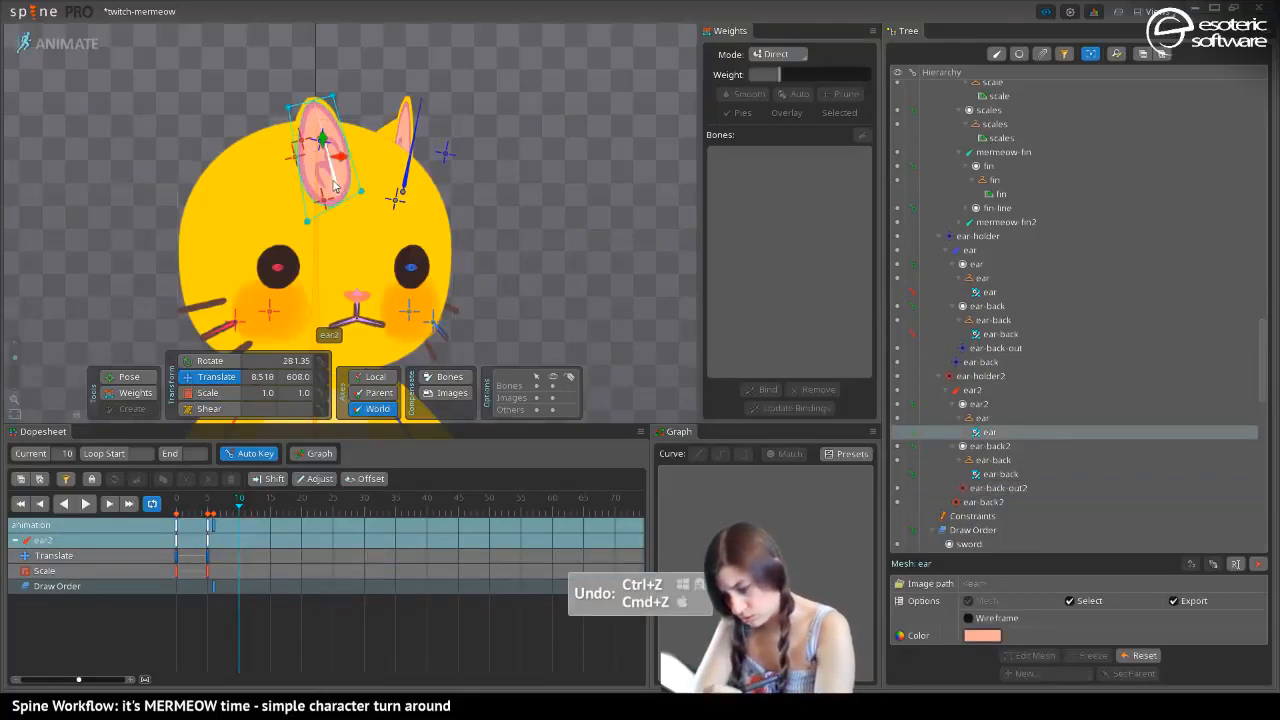
Scale the ear2 bone to about -0.45 in Y at frame 10
left_click_drag(253, 271, 319, 204)
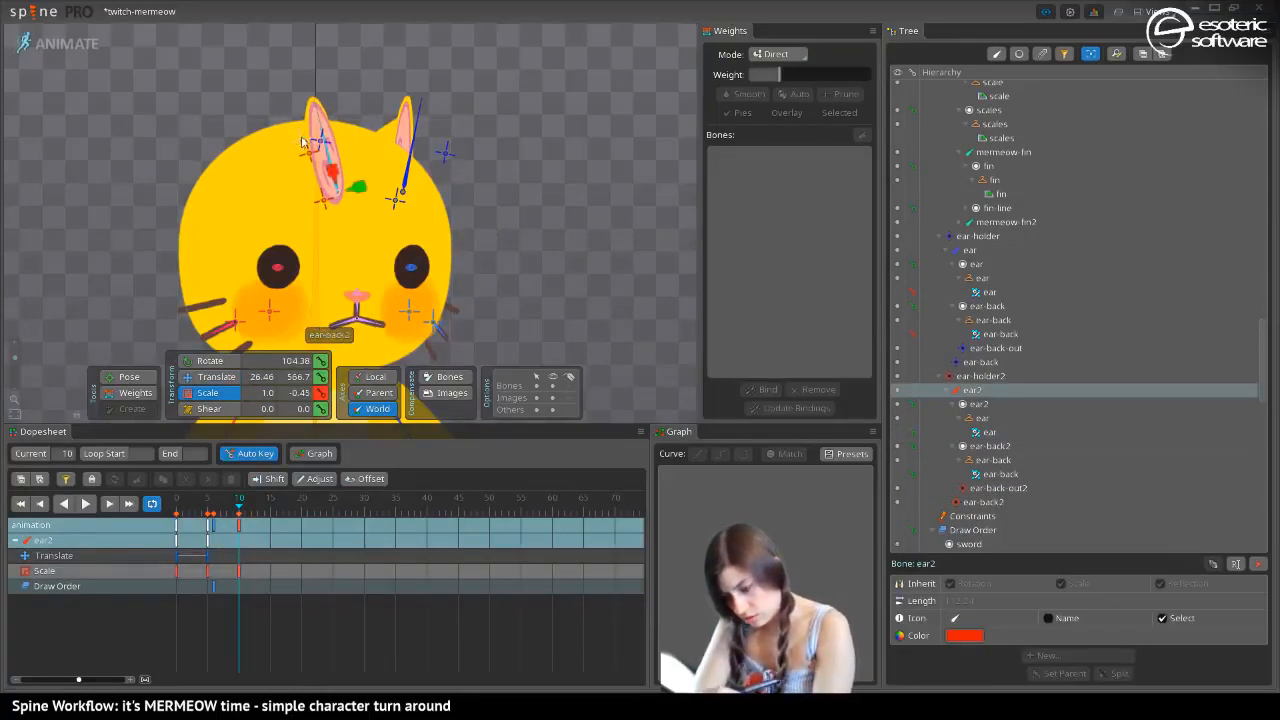
left_click(314, 145)
key("v")
left_click_drag(314, 145, 252, 194)
left_click(312, 165)
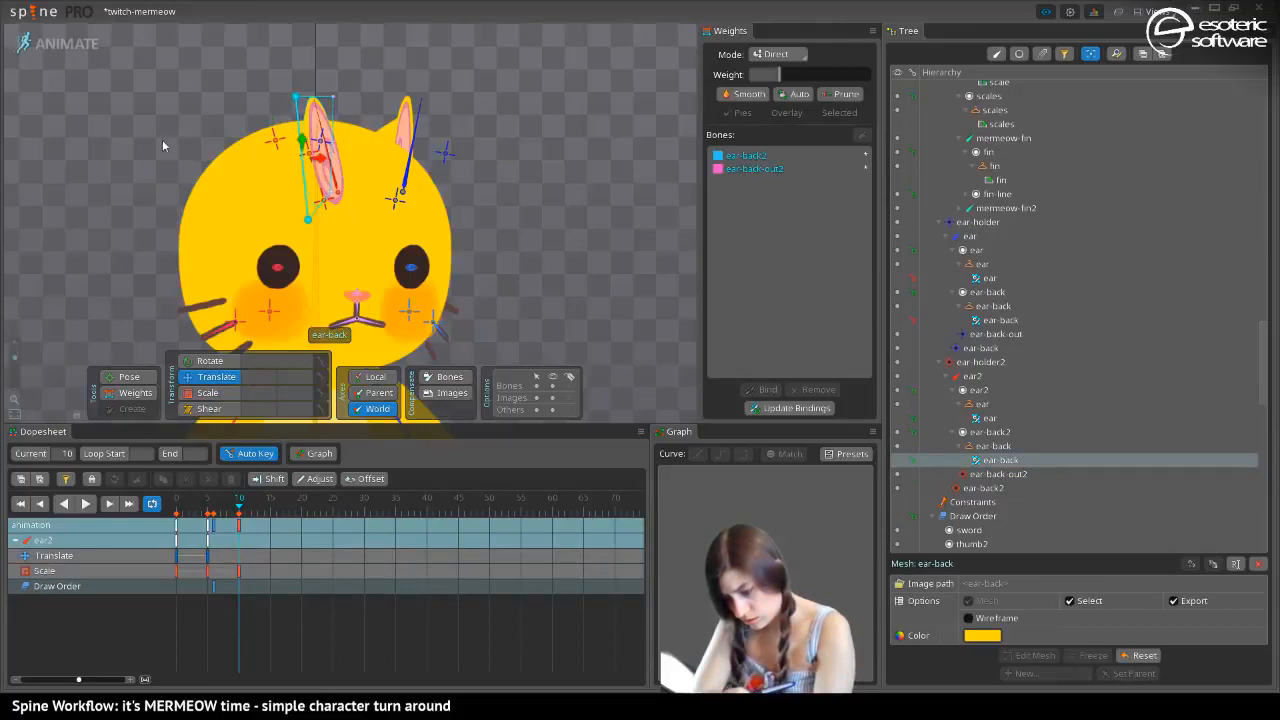
key("ctrl+z")
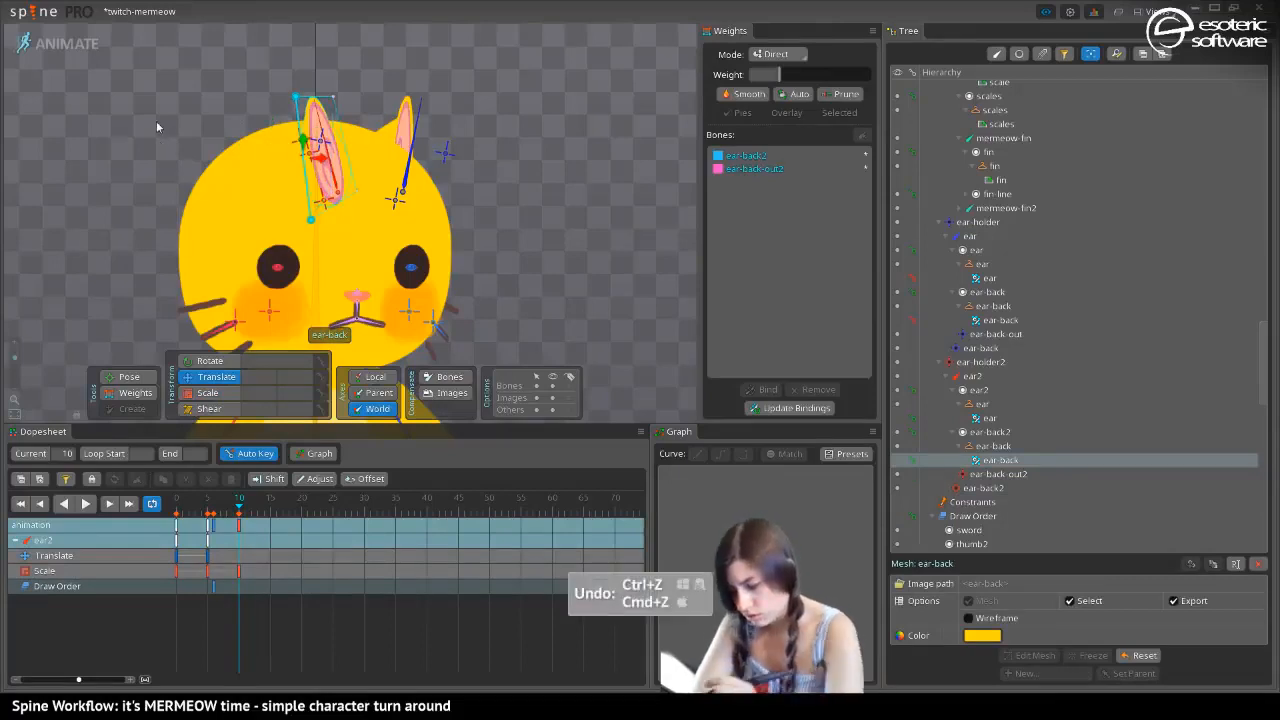
key("space")
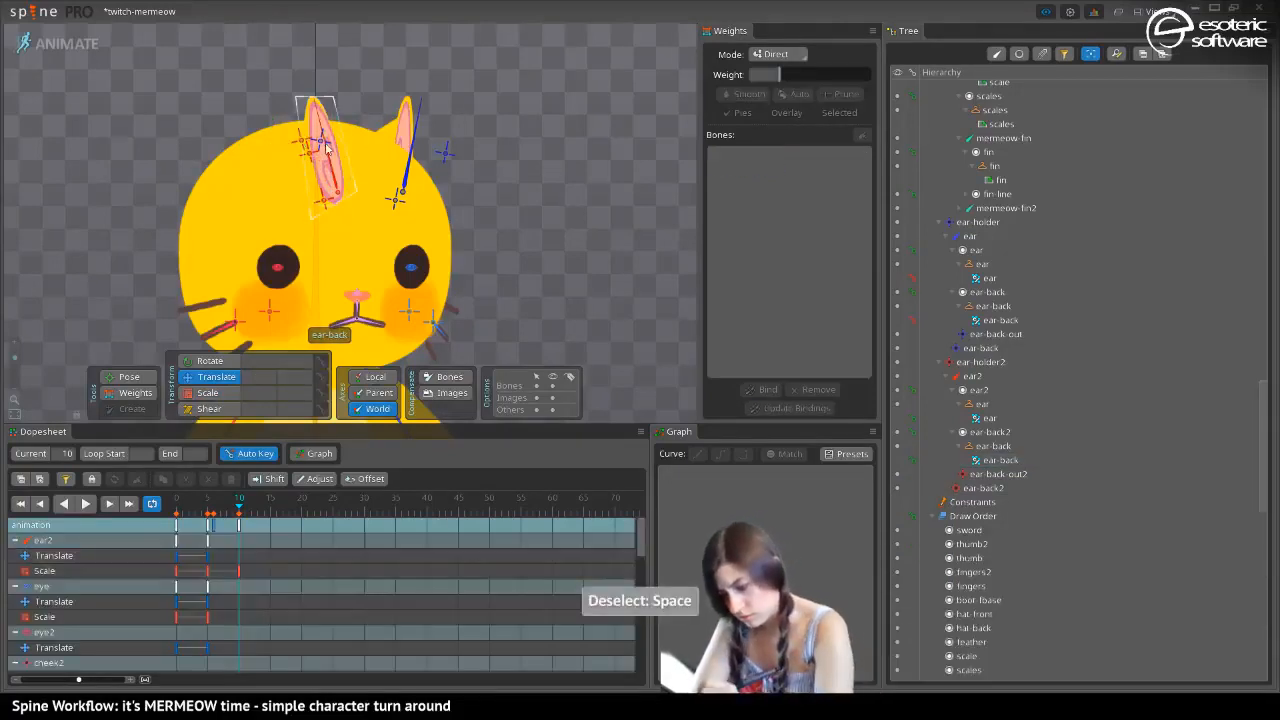
Move the ear-back-out2 bone to about X -3 and the ear-back2 bone to about X -46 at frame 10
left_click(316, 170)
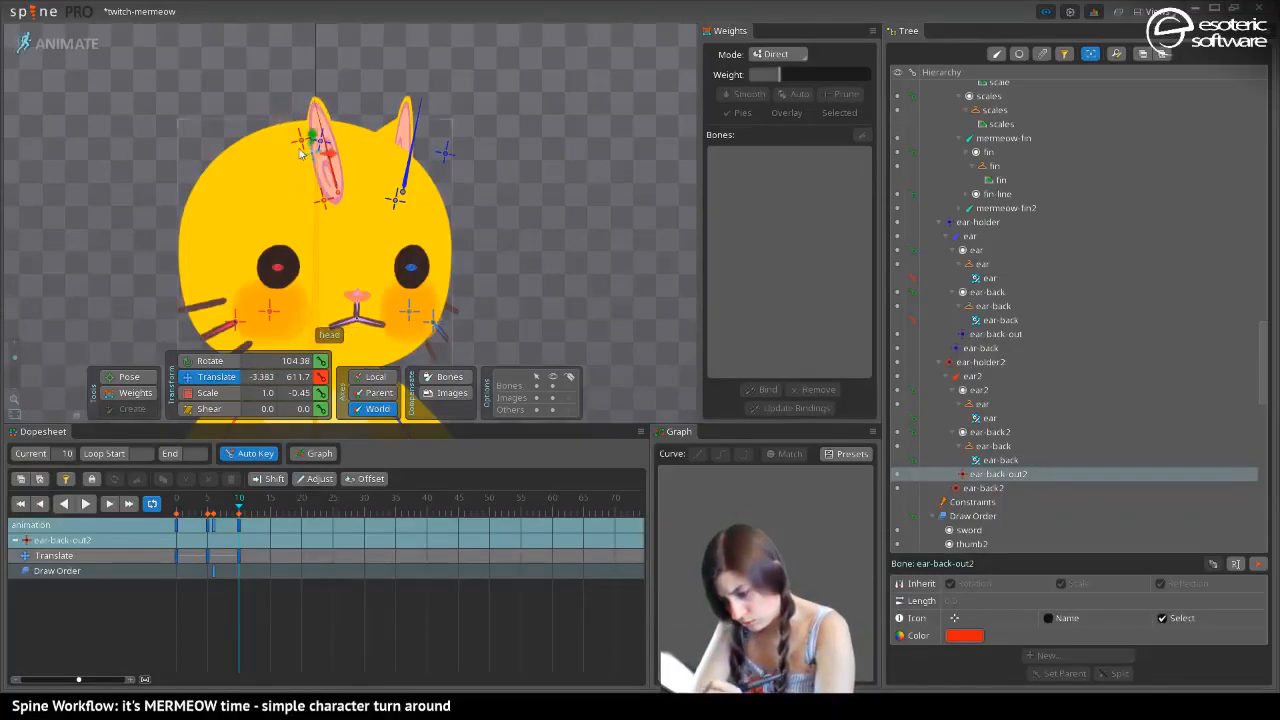
left_click(302, 150)
mouse_move(302, 150)
left_mouse_down()
mouse_move(272, 185)
mouse_move(294, 172)
left_mouse_up()
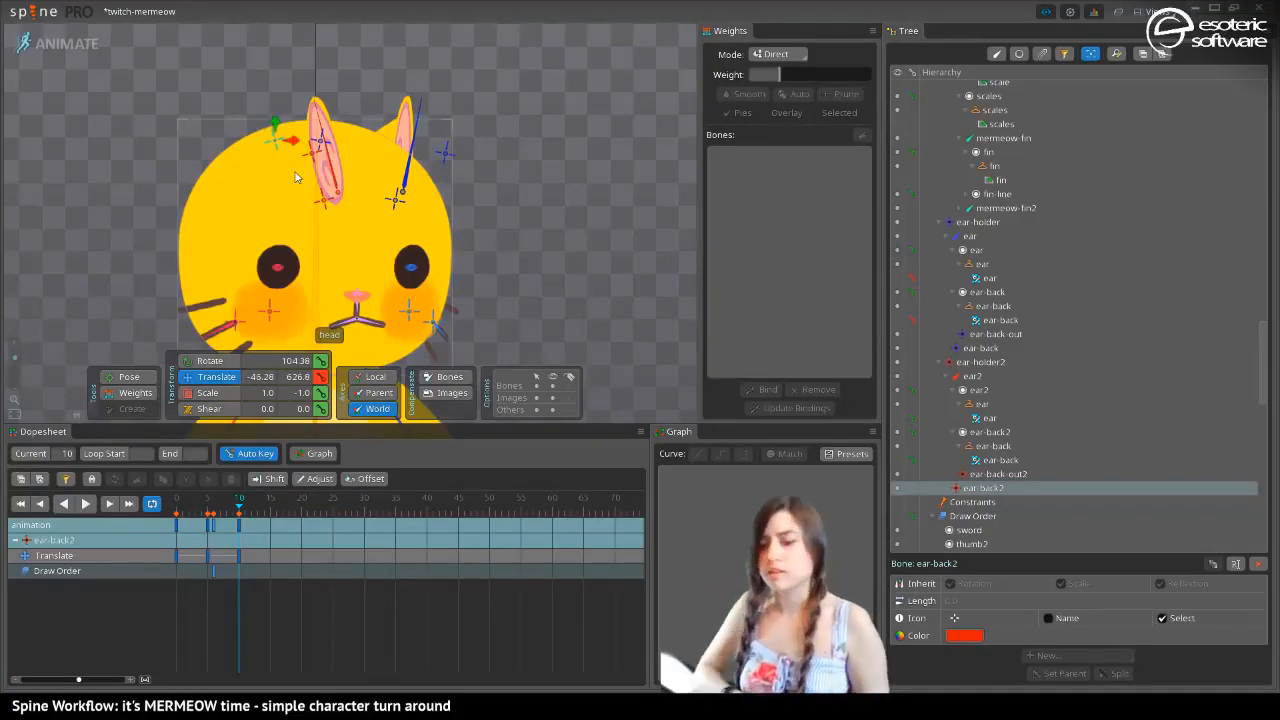
Narrow the eyes at frame 10 by scaling the eye2 bone to 0.41 and the eye bone to 0.27 in X
left_click(278, 267)
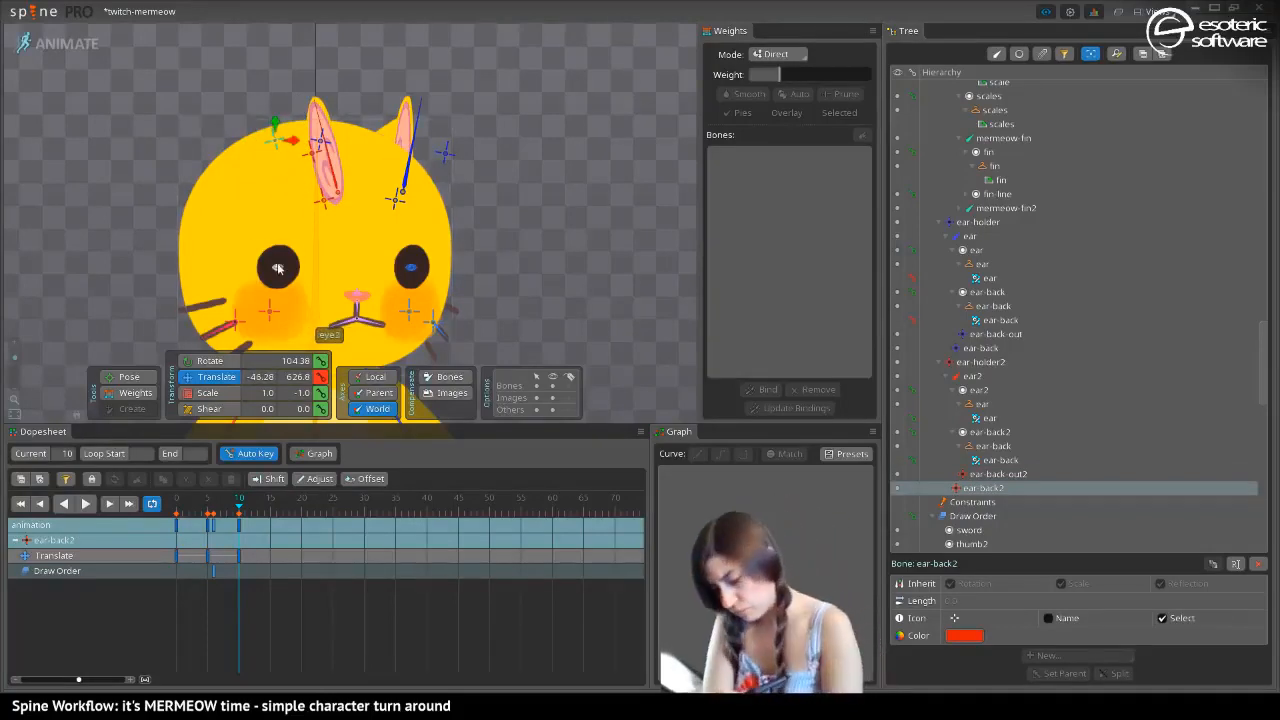
left_click(207, 392)
left_click_drag(200, 343, 243, 296)
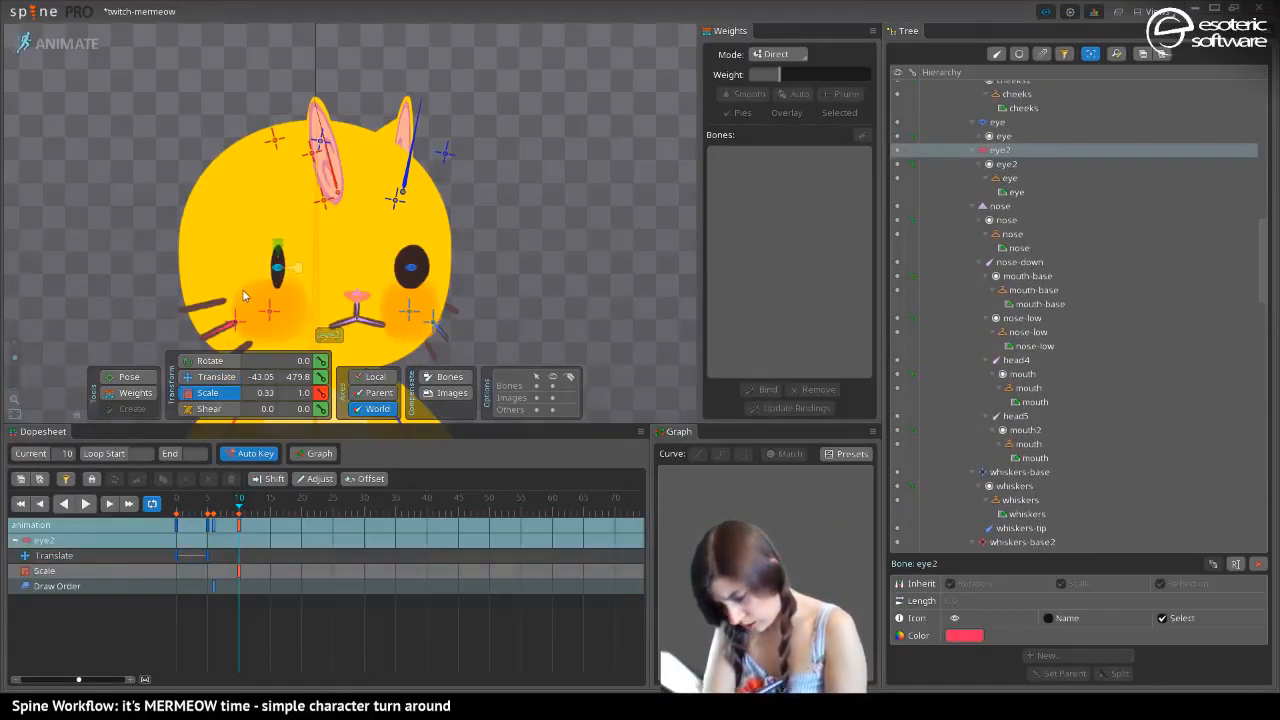
left_click(410, 270)
left_click_drag(410, 270, 374, 297)
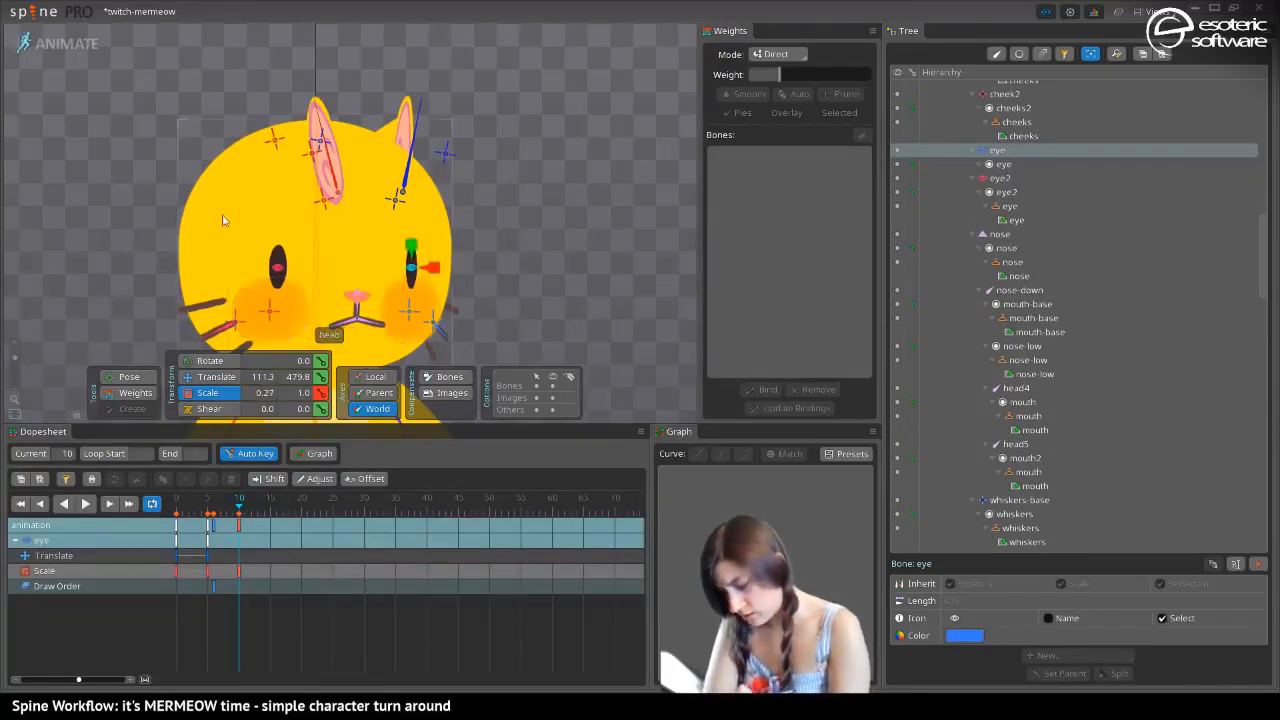
Scale the cheek2 bone to 0.7 in Y and move the nose bone to about X 147 at frame 10
left_click_drag(246, 271, 149, 164)
left_click(172, 204)
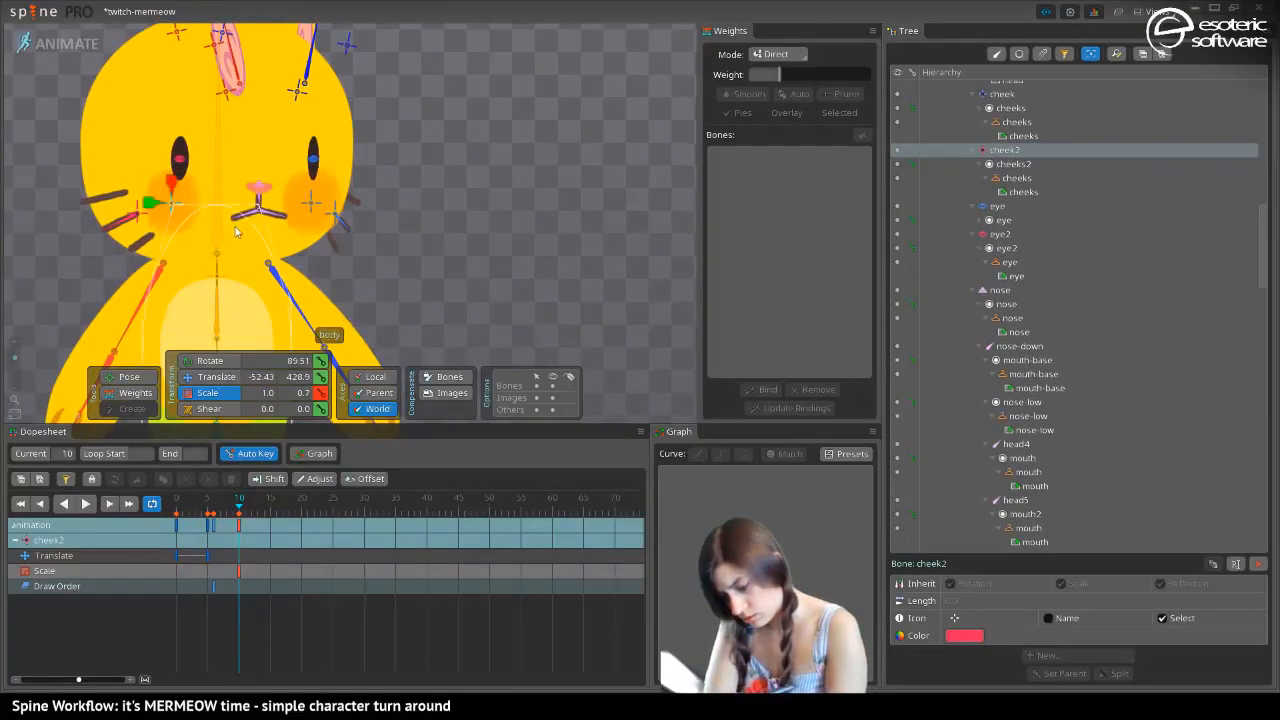
left_click(258, 186)
key("v")
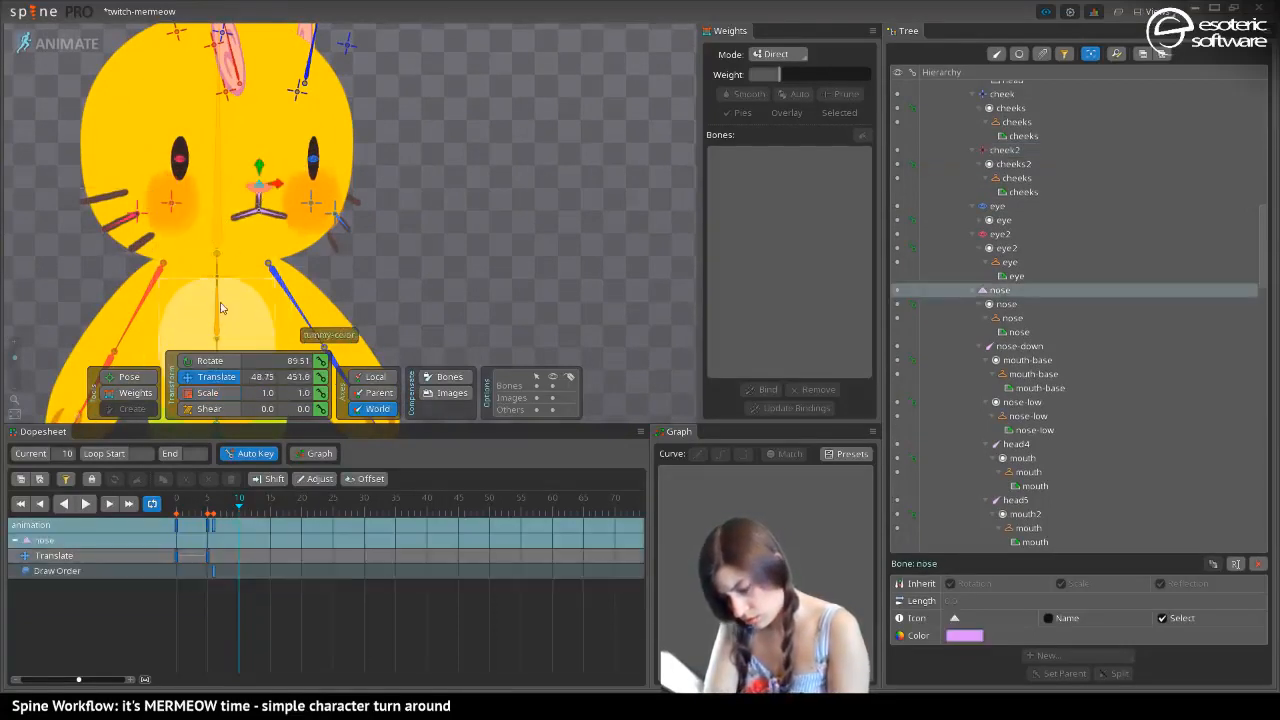
left_click_drag(277, 187, 362, 203)
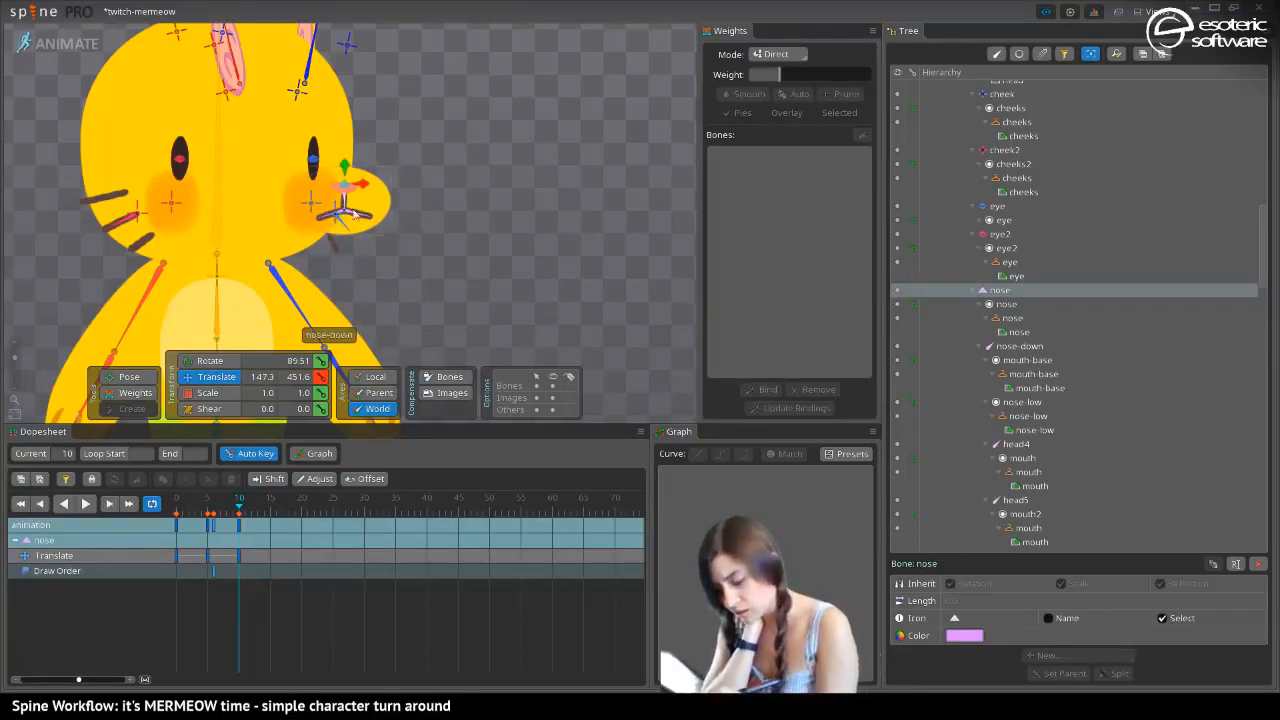
Switch to setup mode and save the project
left_click(66, 46)
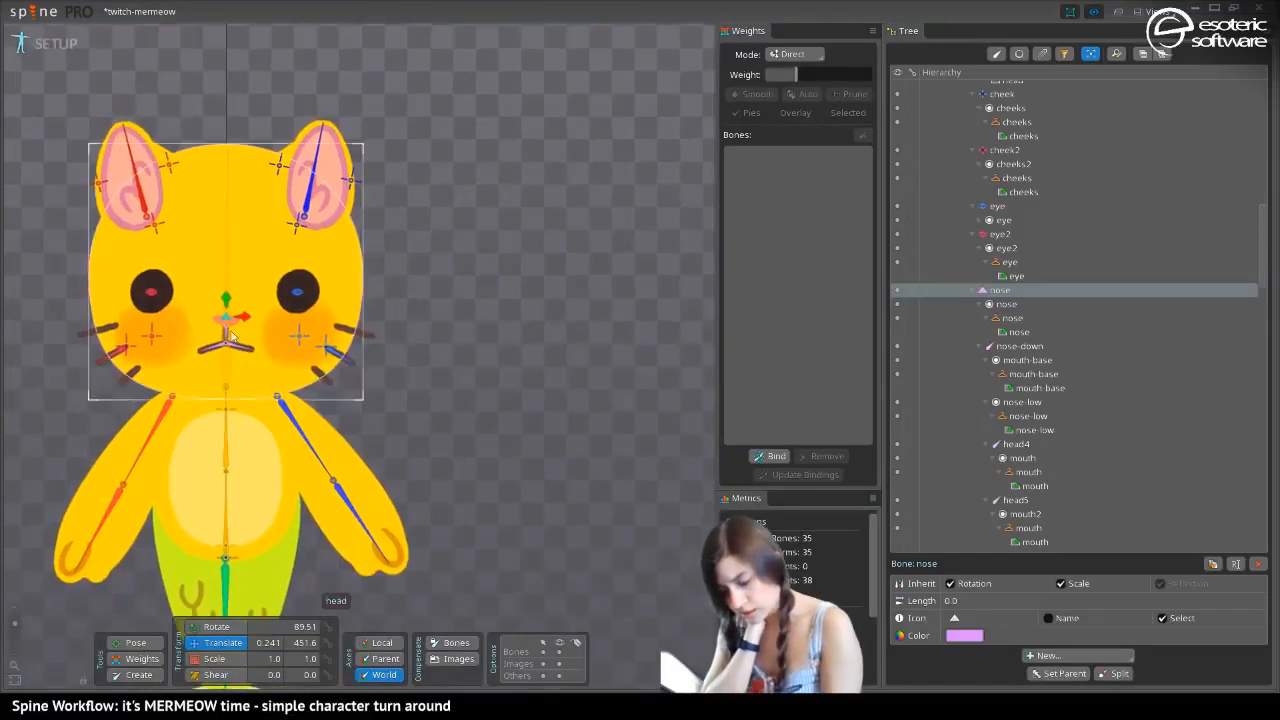
key("ctrl+s")
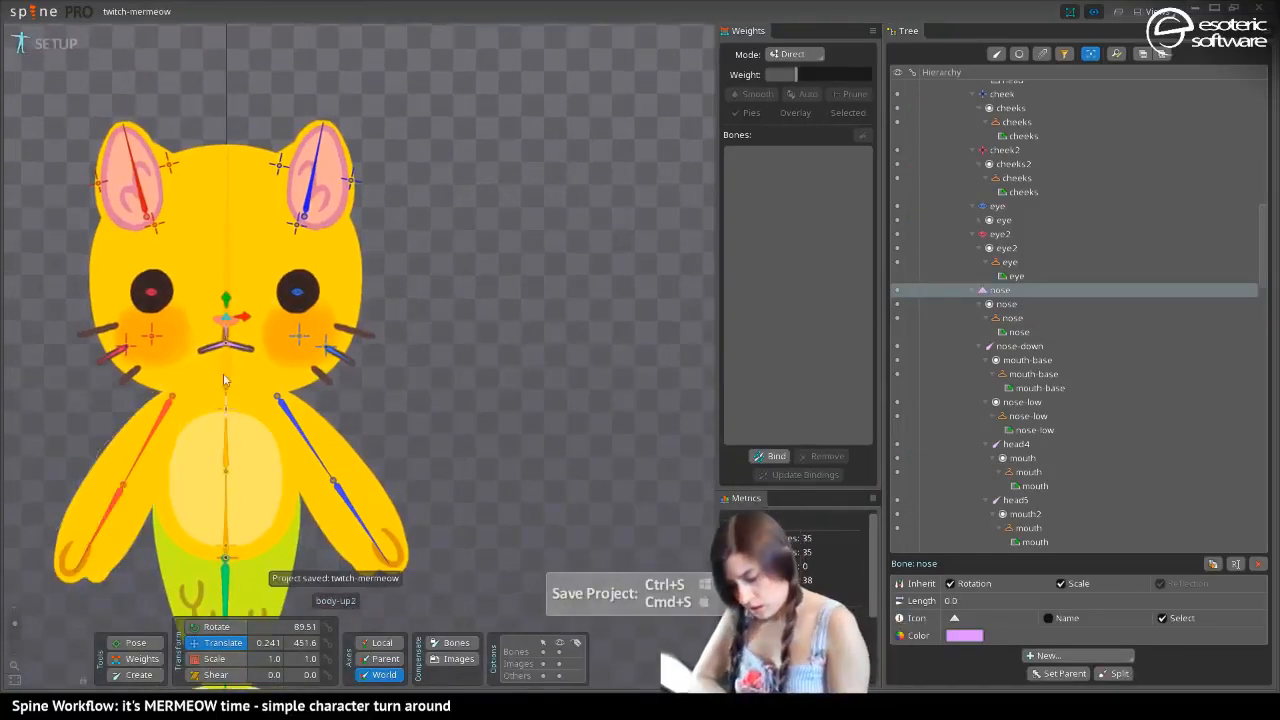
Create a new child bone of the nose bone beside the nose and name it nose-holder
left_click_drag(316, 188, 440, 161)
left_click_drag(15, 623, 33, 611)
left_click(139, 674)
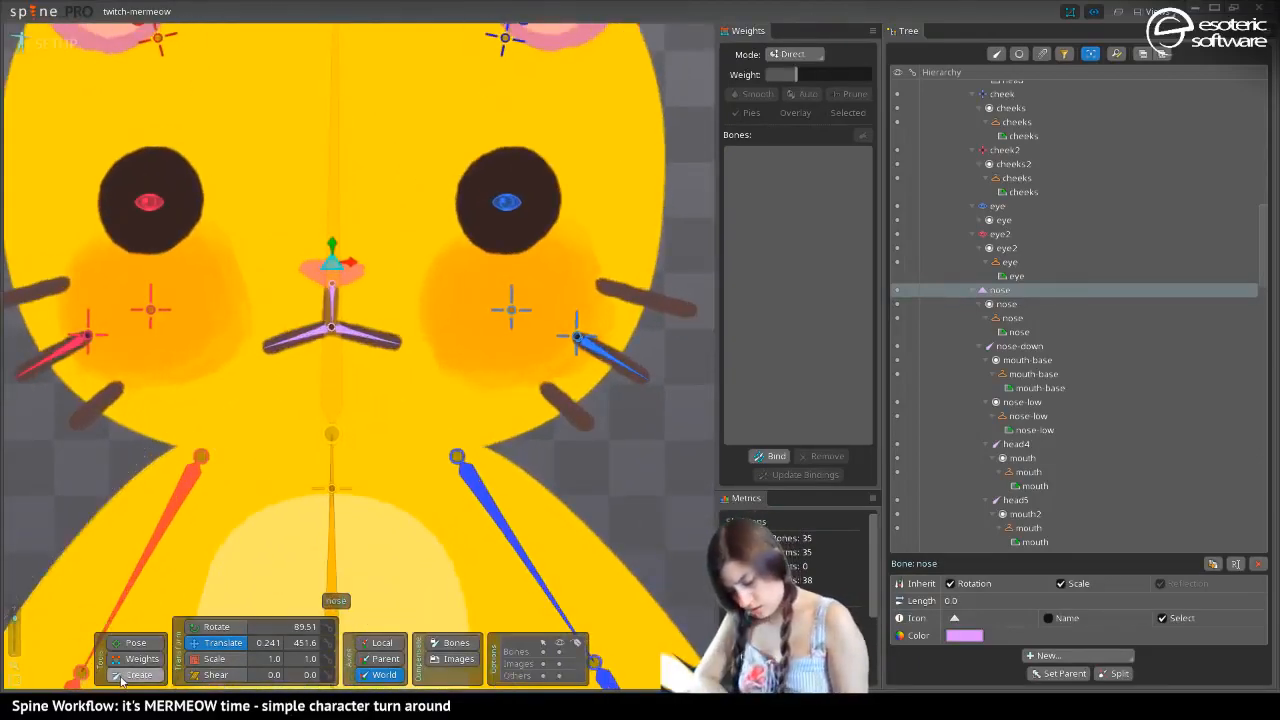
left_click(308, 258)
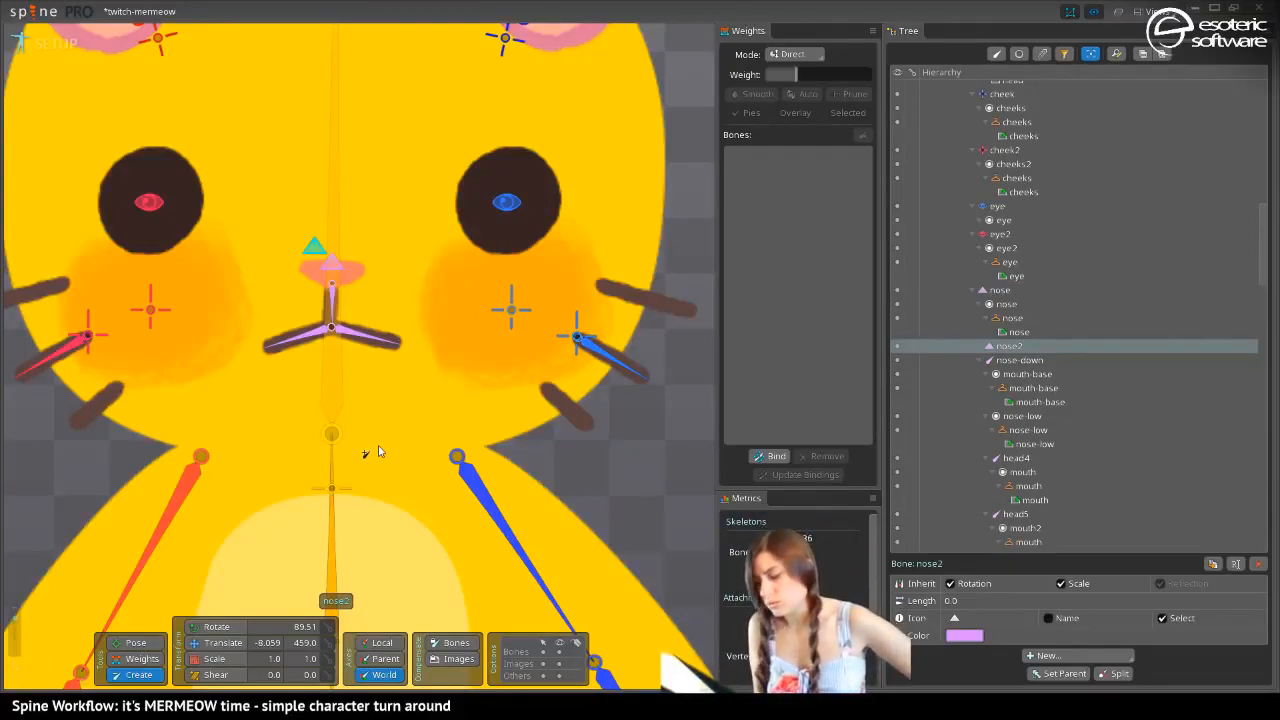
double_click(1007, 346)
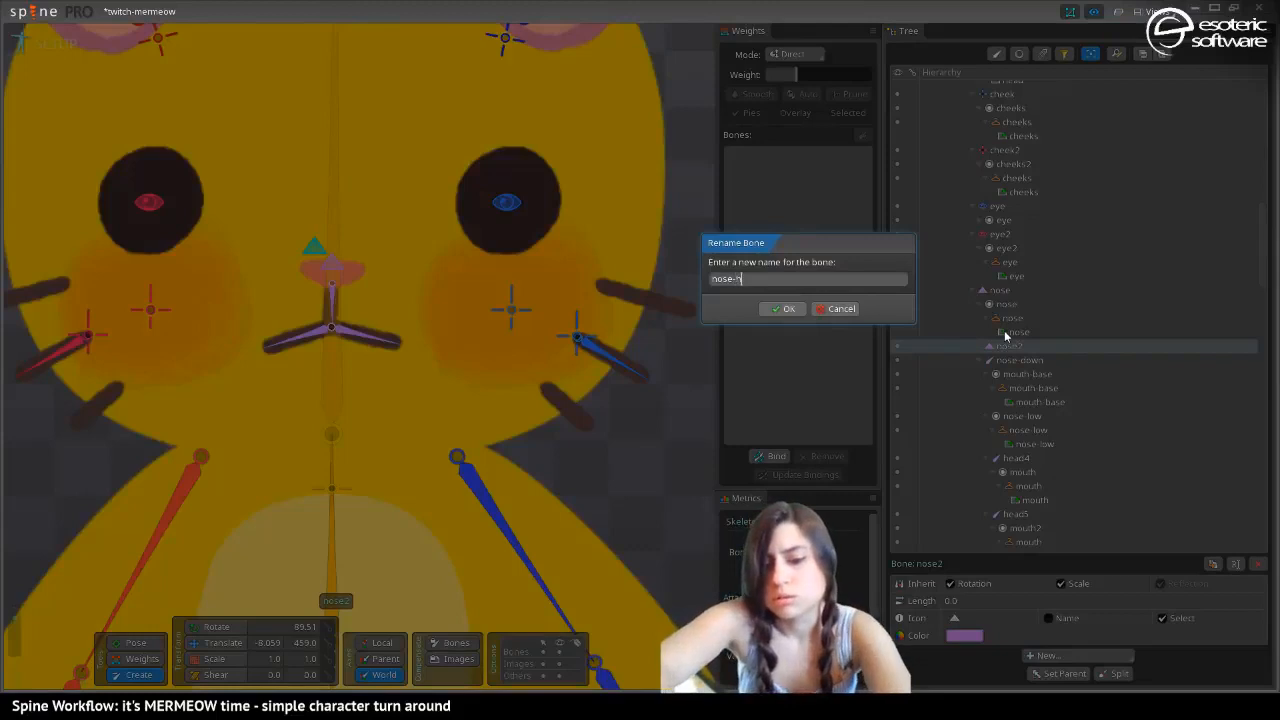
type("nose-holder")
key("Return")
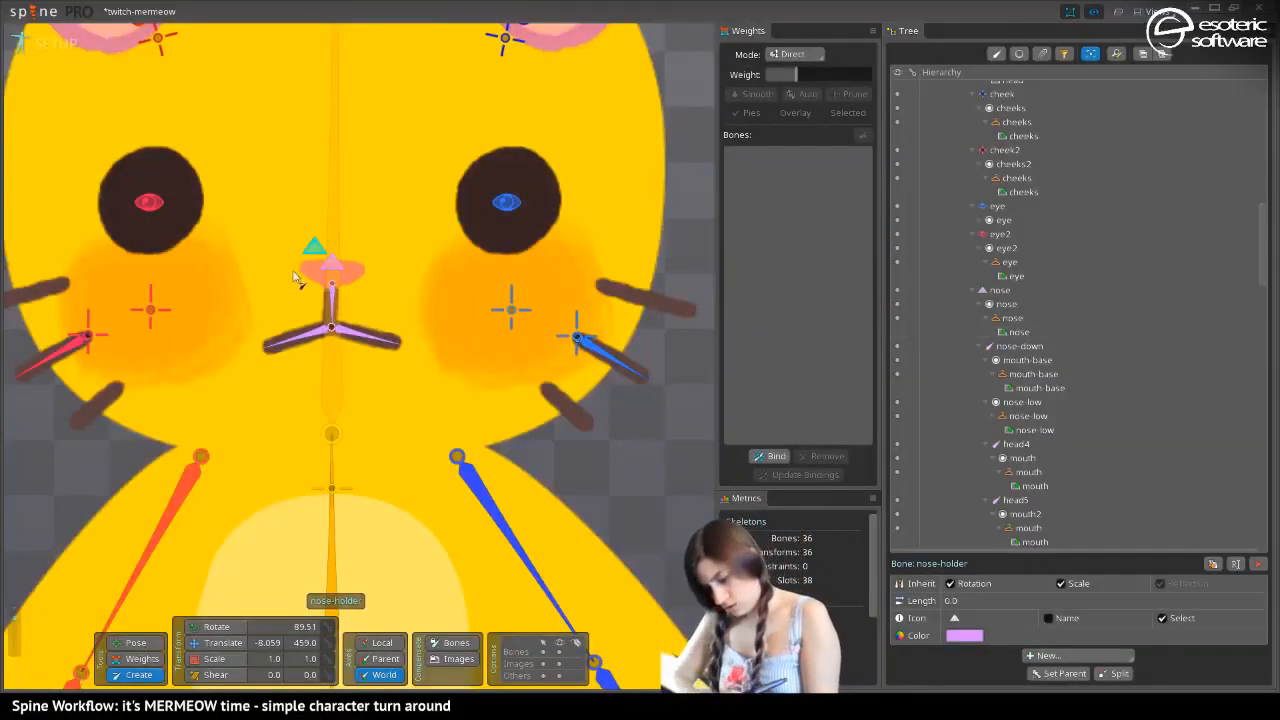
Place the nose-holder bone just above the nose bone and set its world X to 0
key("v")
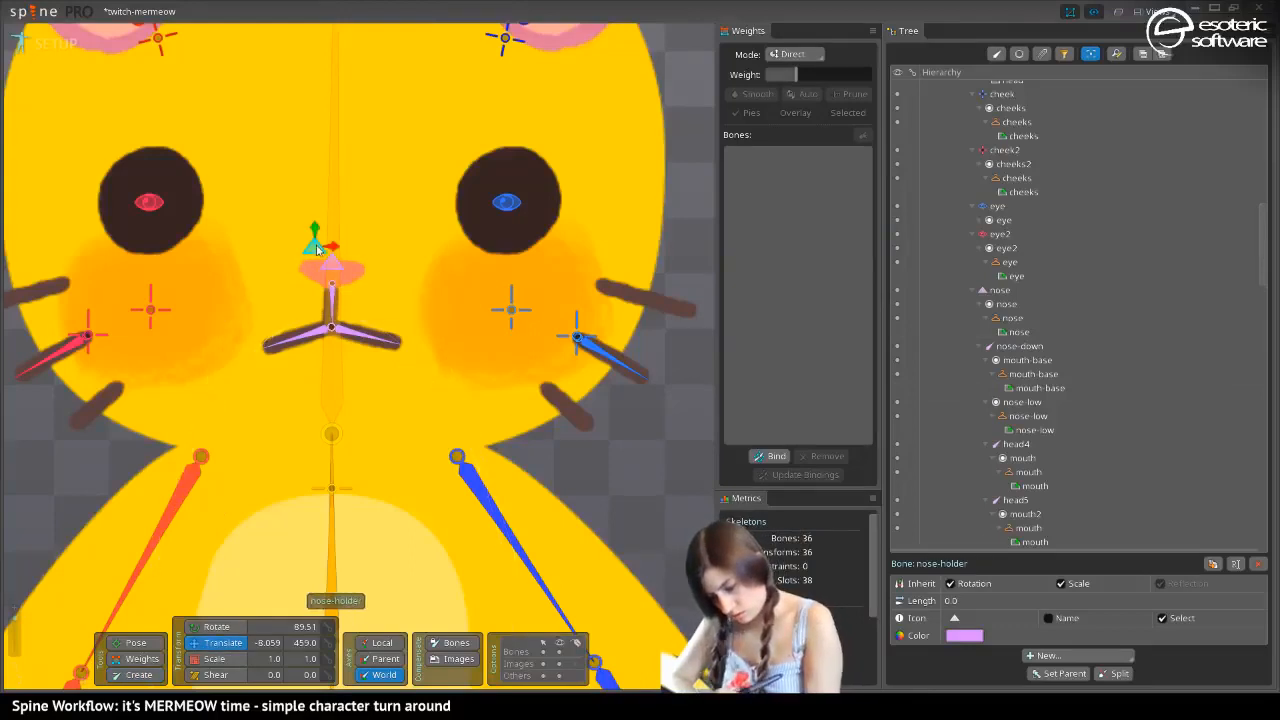
left_click_drag(317, 246, 331, 245)
left_click(258, 580)
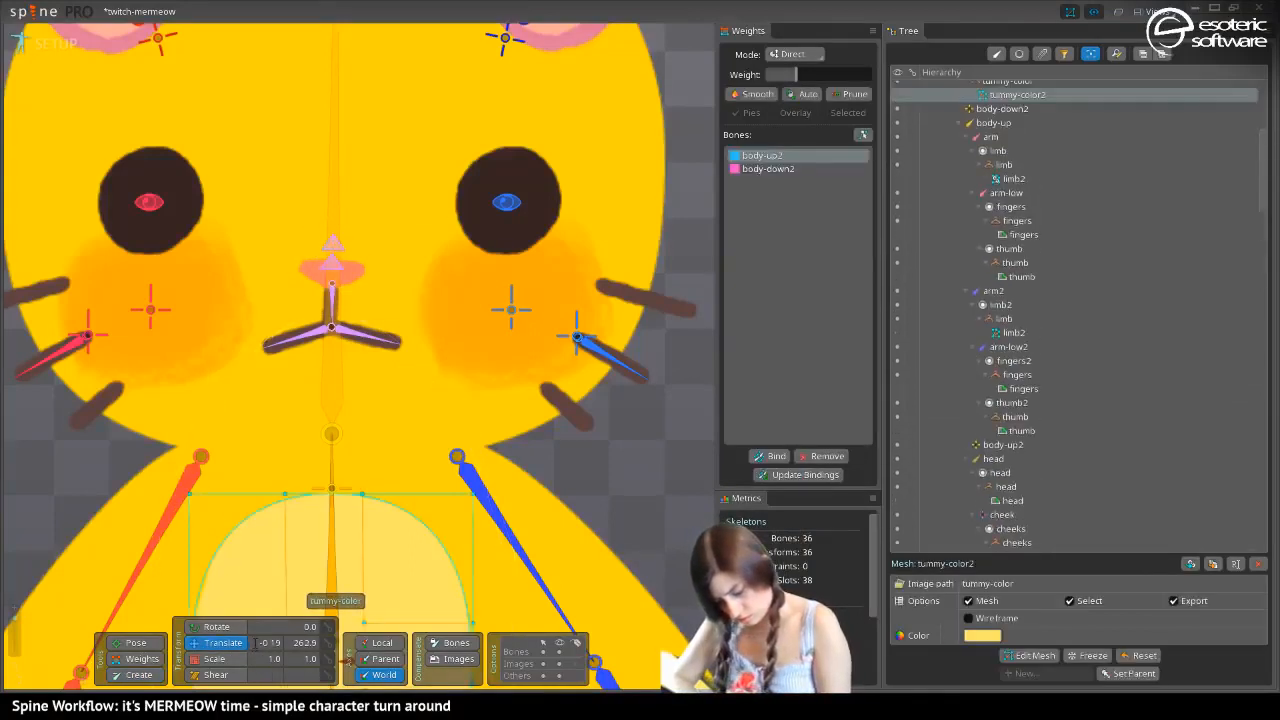
left_click(333, 244)
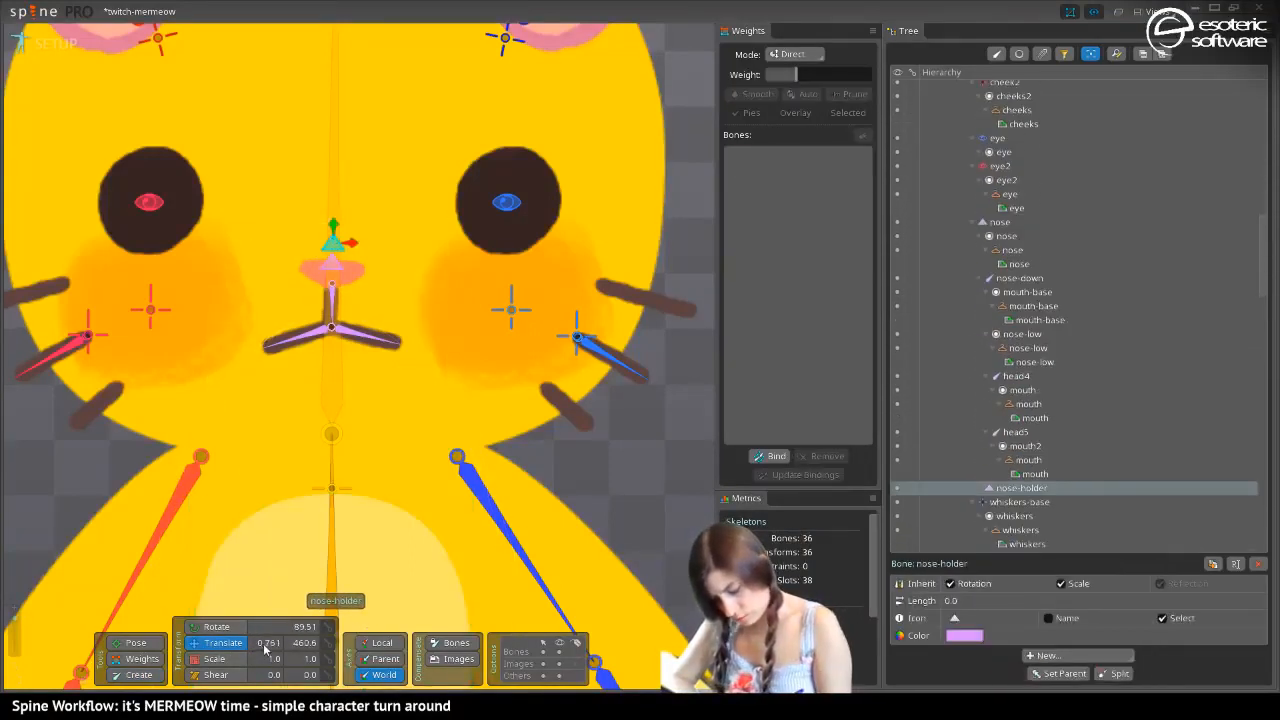
type("0")
key("Return")
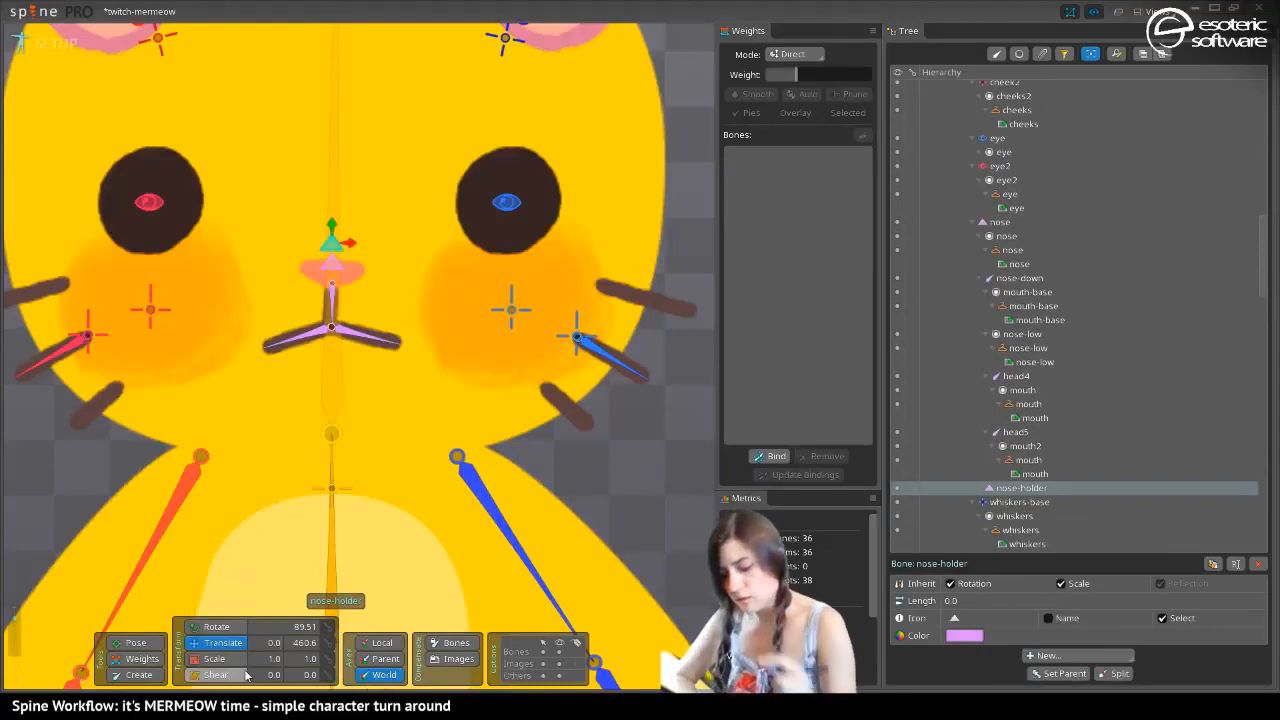
mouse_move(333, 230)
left_mouse_down()
mouse_move(335, 246)
mouse_move(333, 225)
left_mouse_up()
Set the nose-holder bone as the parent of the mouth-base slot
left_click(275, 298)
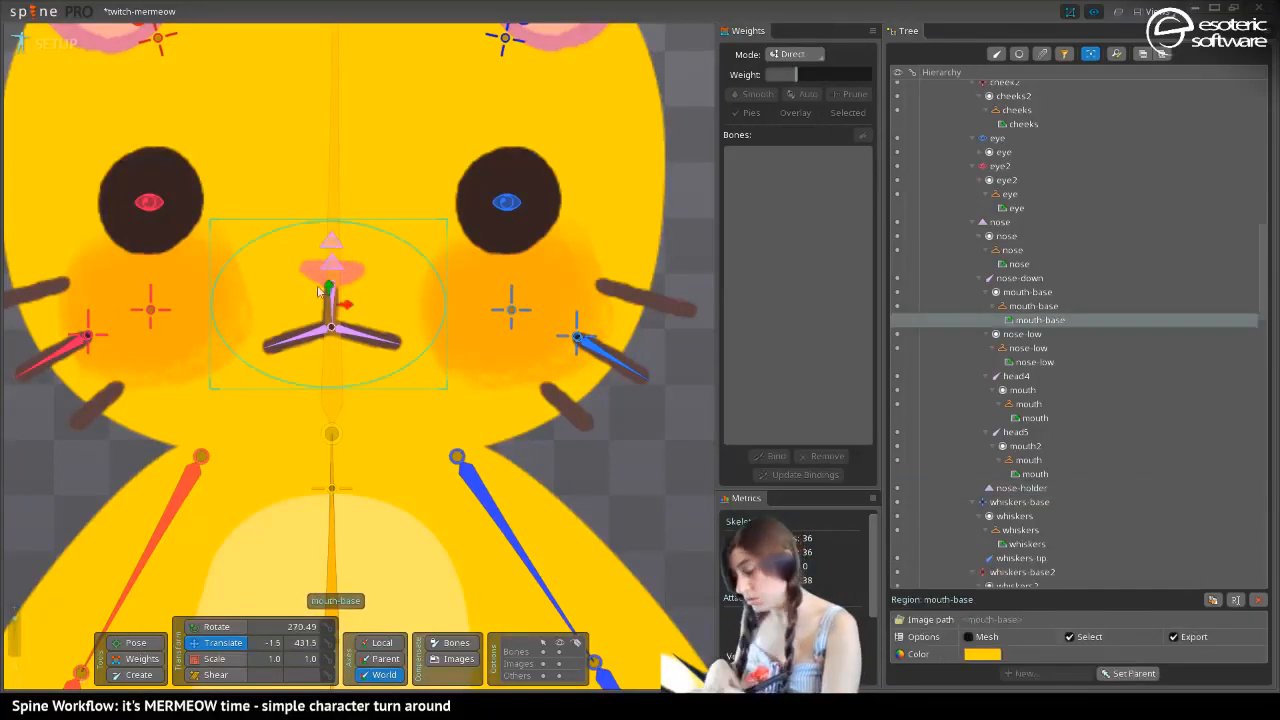
left_click(1017, 292)
key("p")
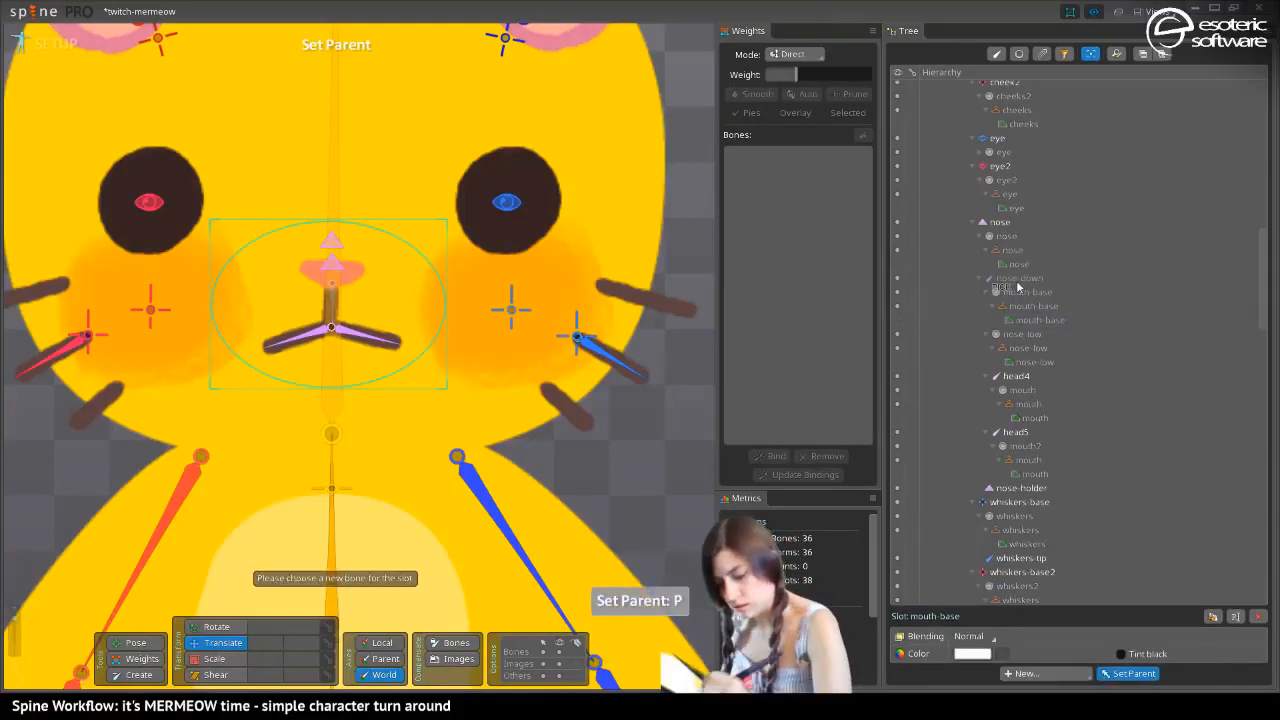
left_click(331, 246)
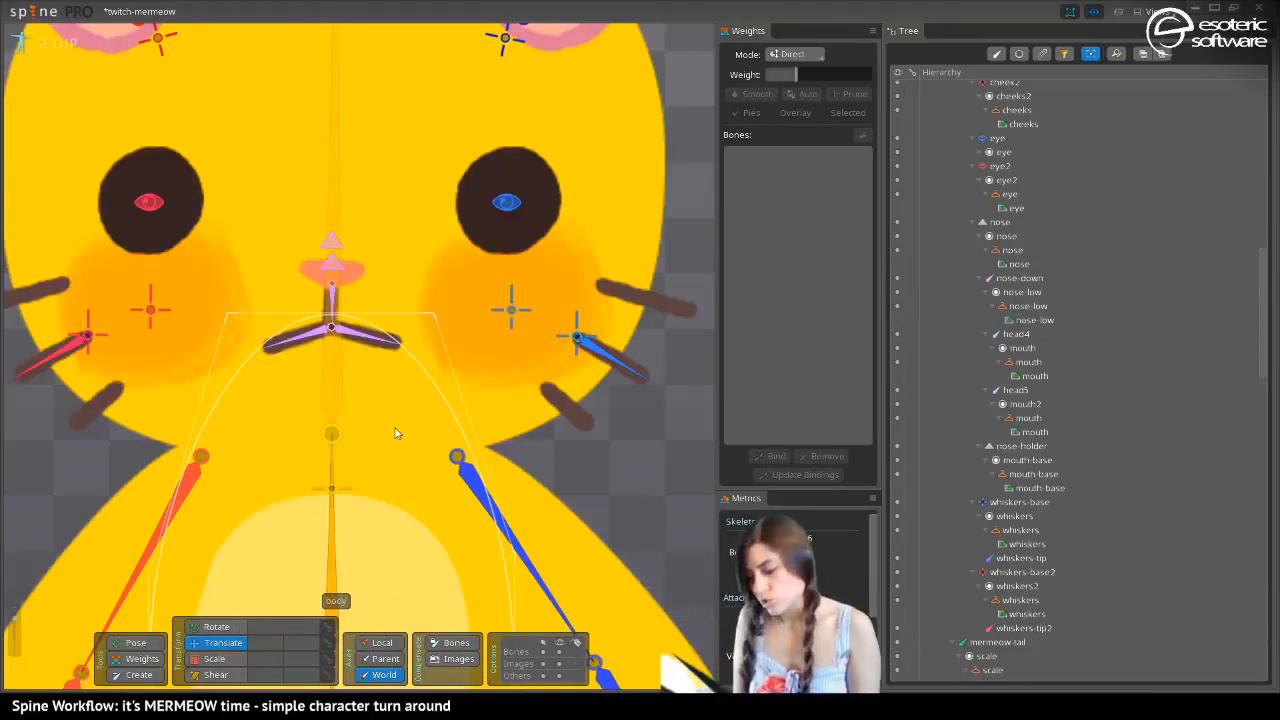
Switch to animate mode and move the nose-holder bone to about X 127 at frame 10
left_click(52, 43)
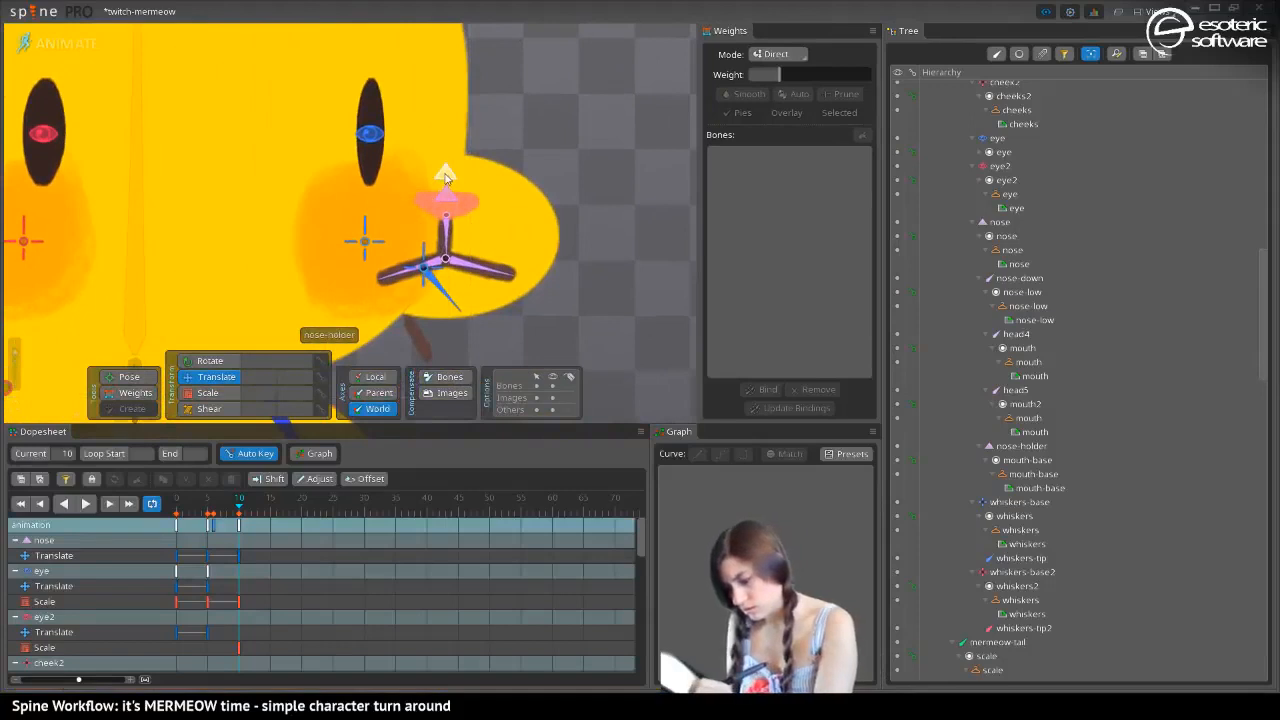
left_click(417, 232)
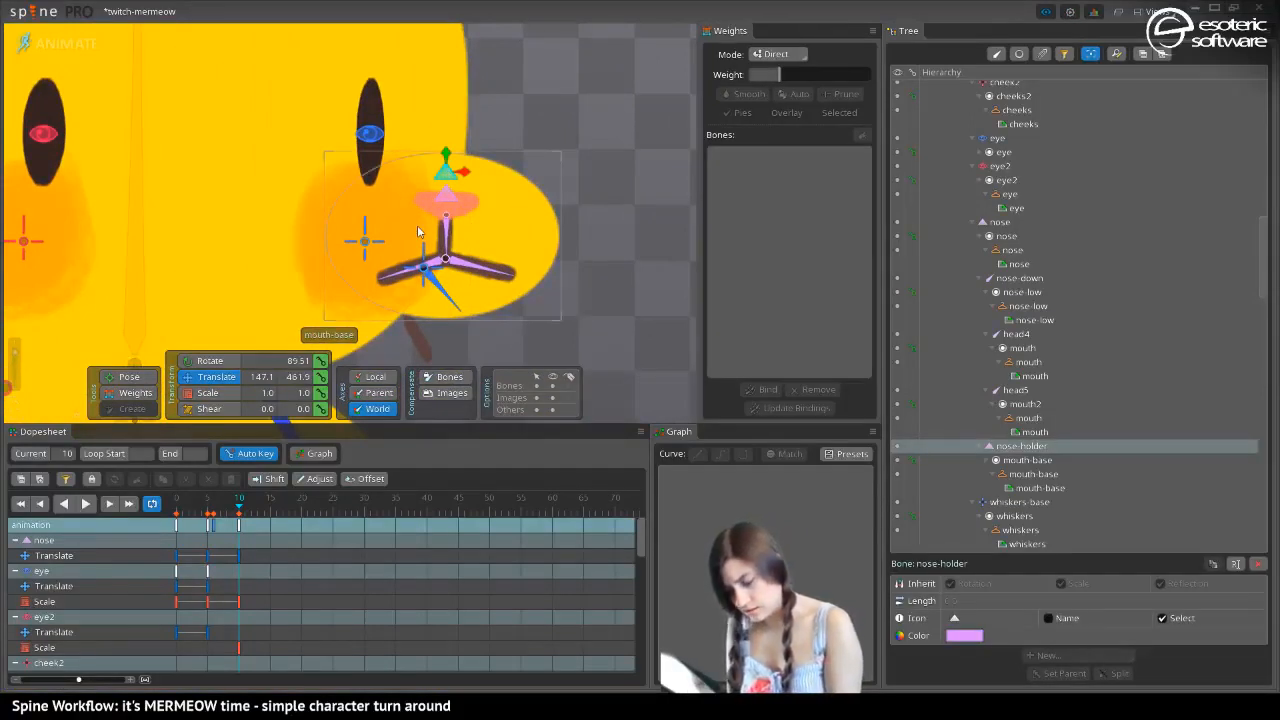
left_click_drag(417, 228, 425, 190)
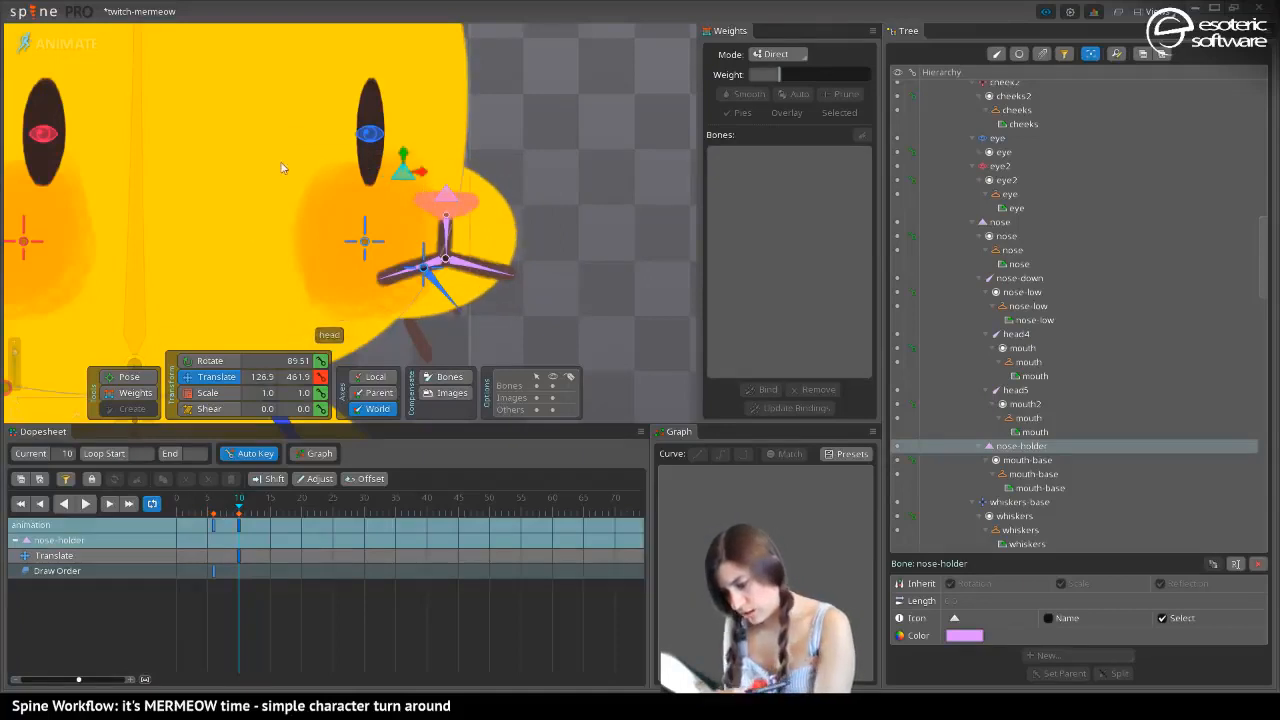
Scale the nose-holder bone to about 0.81 in Y and move it to about X 134.5, Y 452.7 at frame 10
left_click_drag(285, 200, 212, 216)
left_click(197, 393)
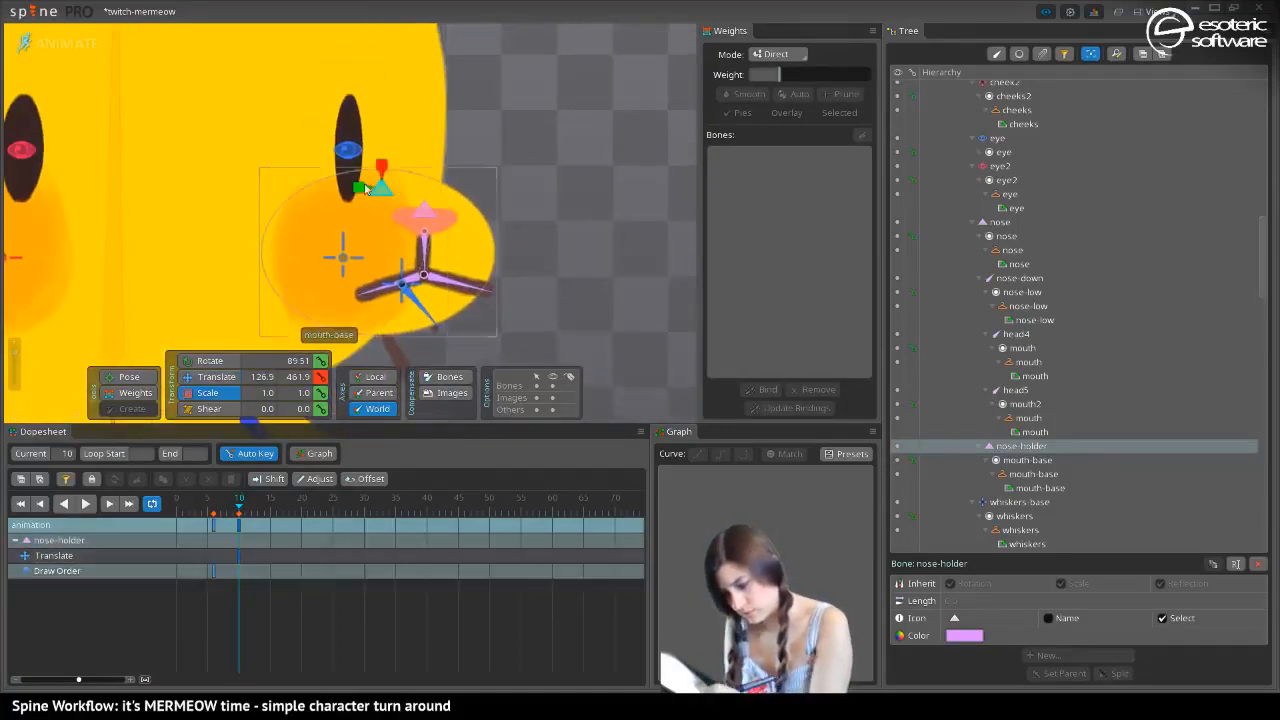
left_click_drag(363, 188, 437, 189)
key("v")
left_click_drag(216, 240, 222, 186)
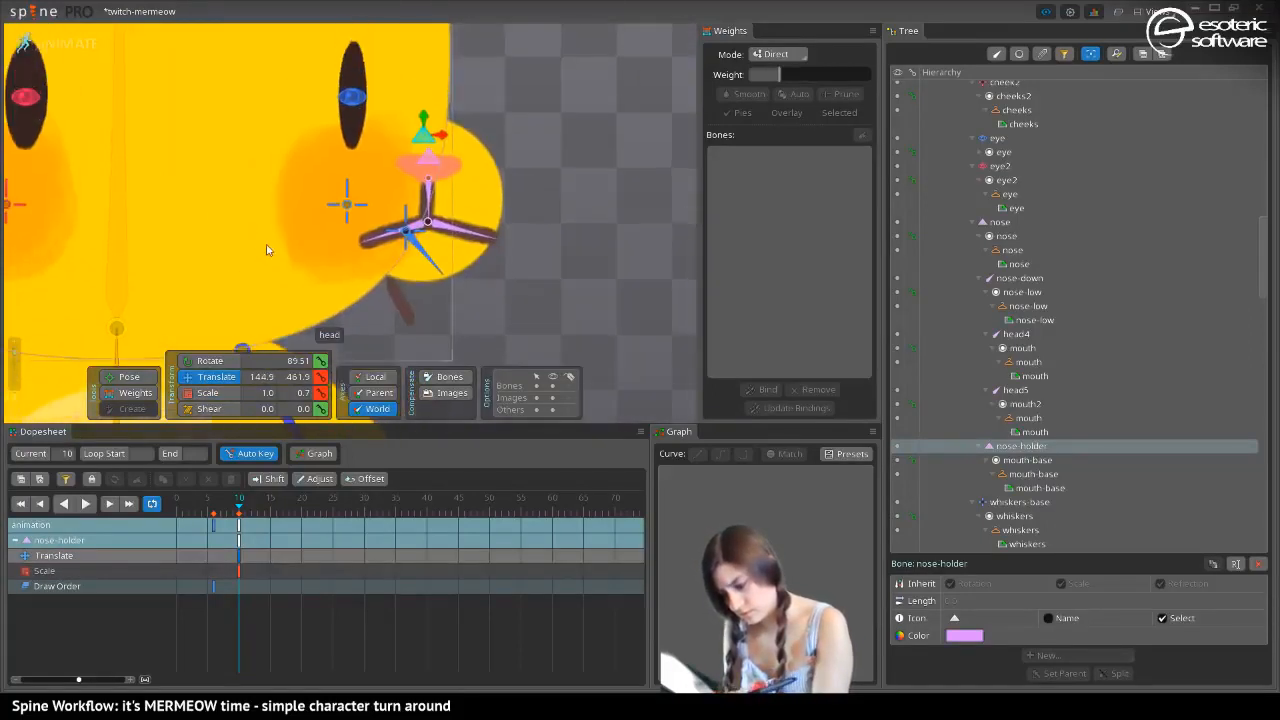
left_click(195, 397)
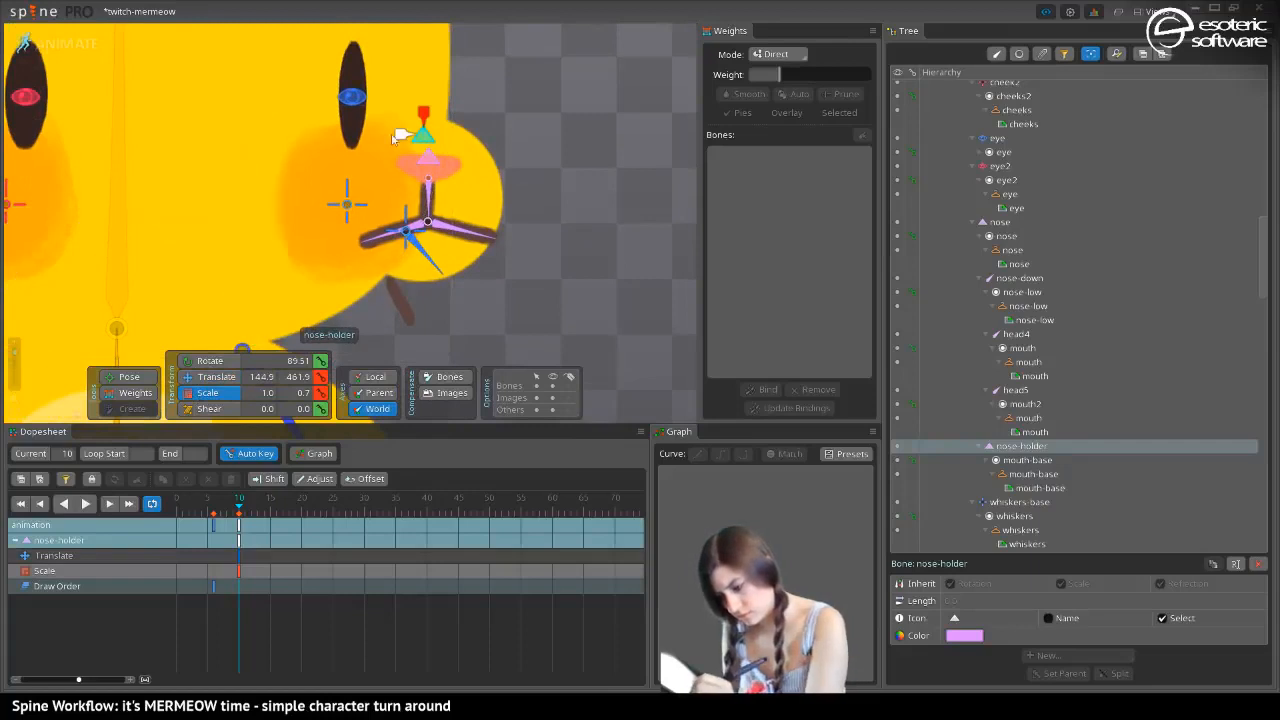
mouse_move(403, 132)
left_mouse_down()
mouse_move(363, 148)
mouse_move(410, 132)
mouse_move(398, 140)
left_mouse_up()
left_click(210, 376)
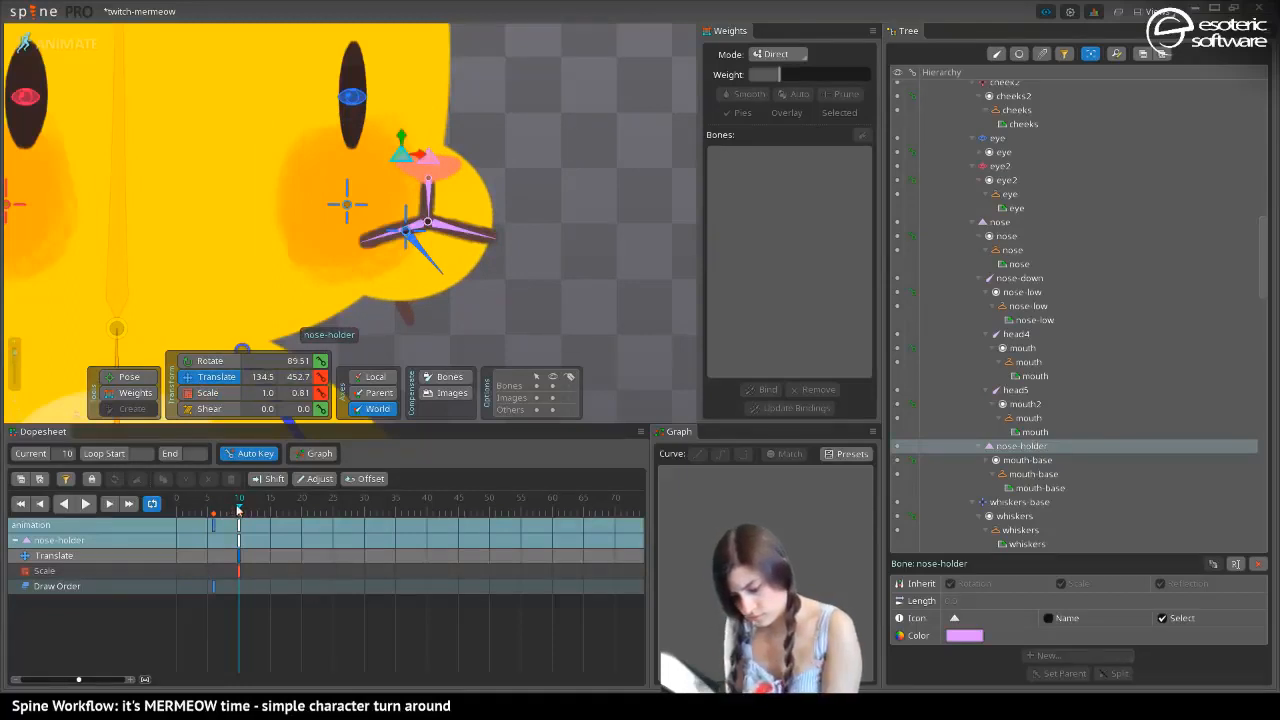
mouse_move(238, 511)
left_mouse_down()
mouse_move(203, 525)
mouse_move(241, 523)
left_mouse_up()
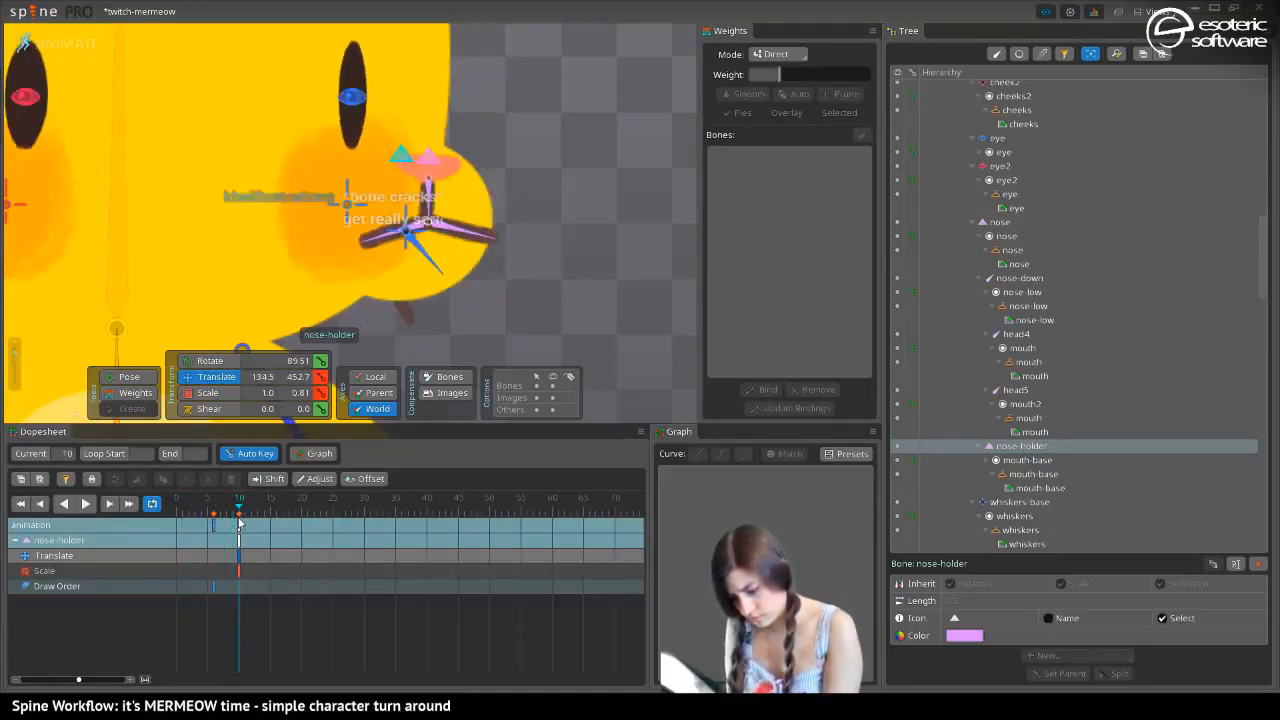
key("Home")
left_click(240, 532)
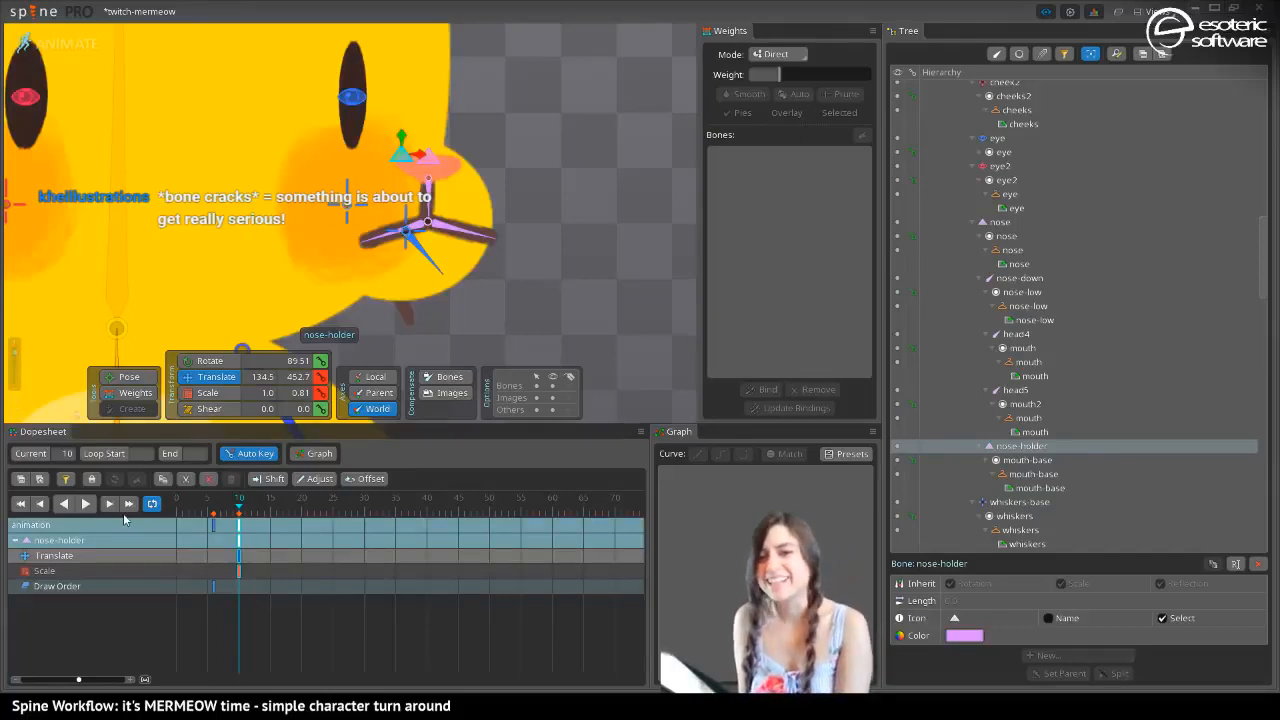
left_click(424, 165)
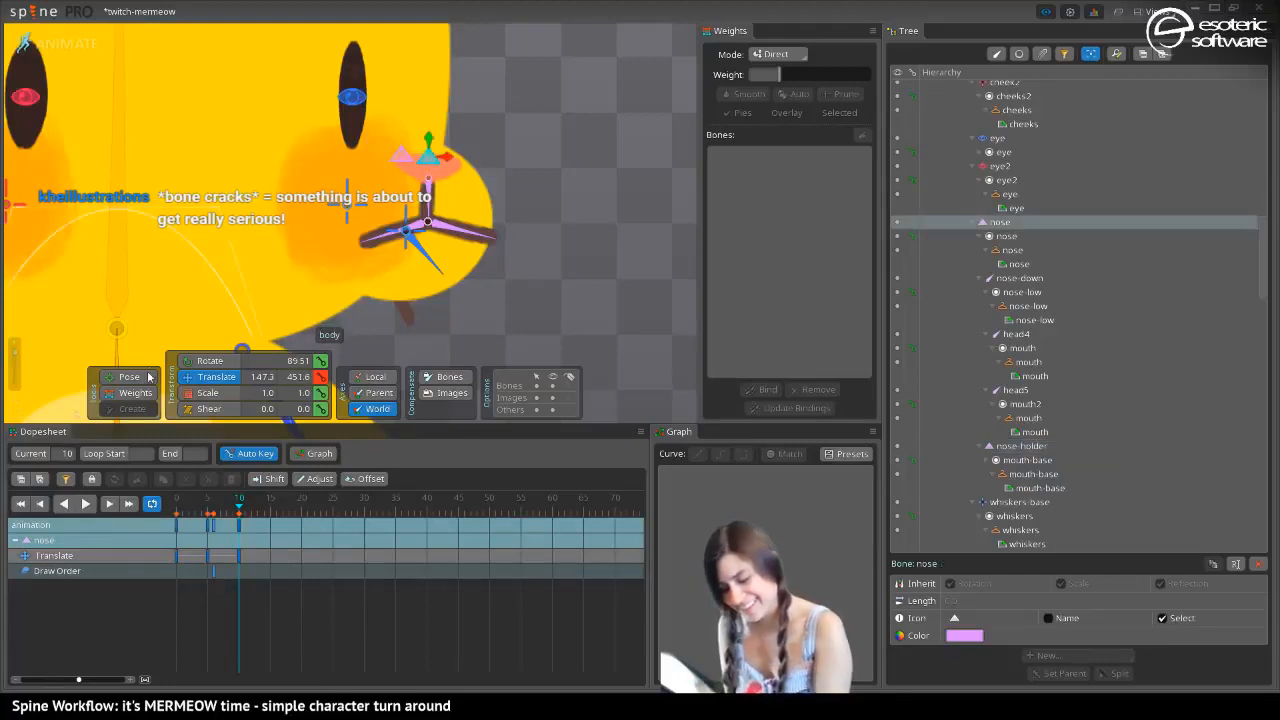
left_click_drag(443, 157, 446, 158)
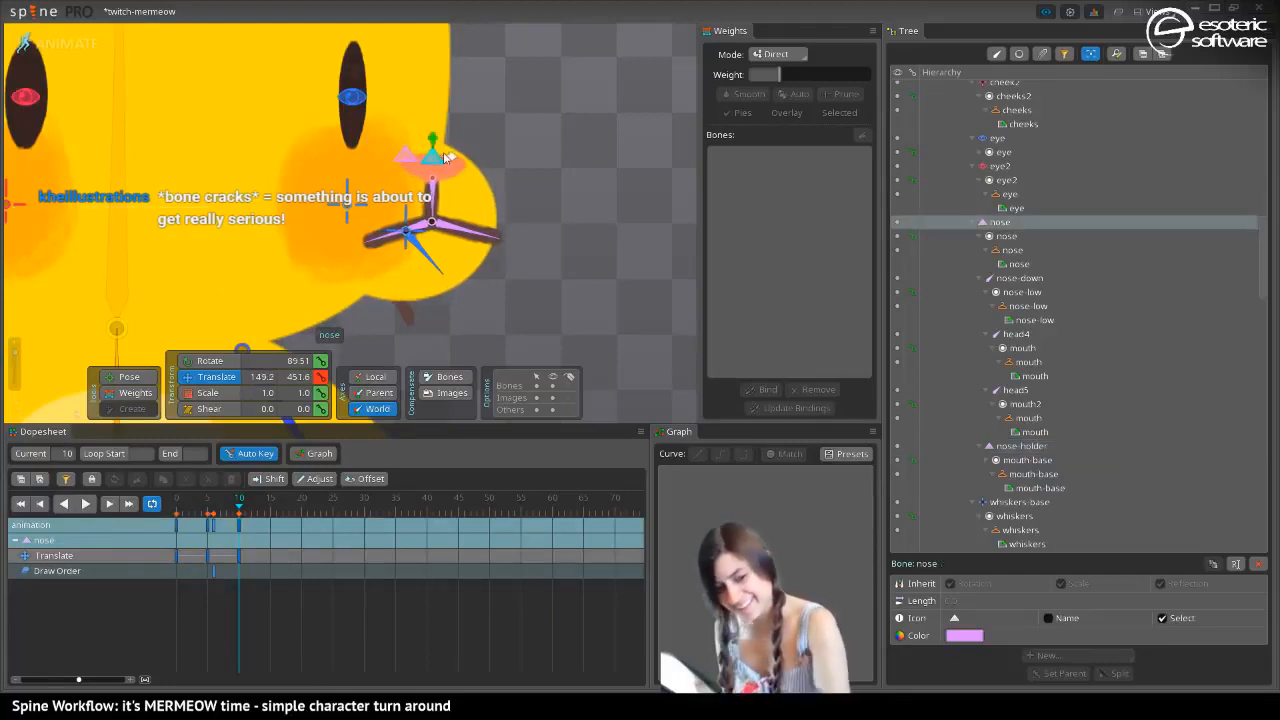
key("ctrl+z")
In setup mode, move nose-down and nose-holder out from under nose, make nose a child of nose-holder, and check frame 10 in animate mode
left_click(73, 43)
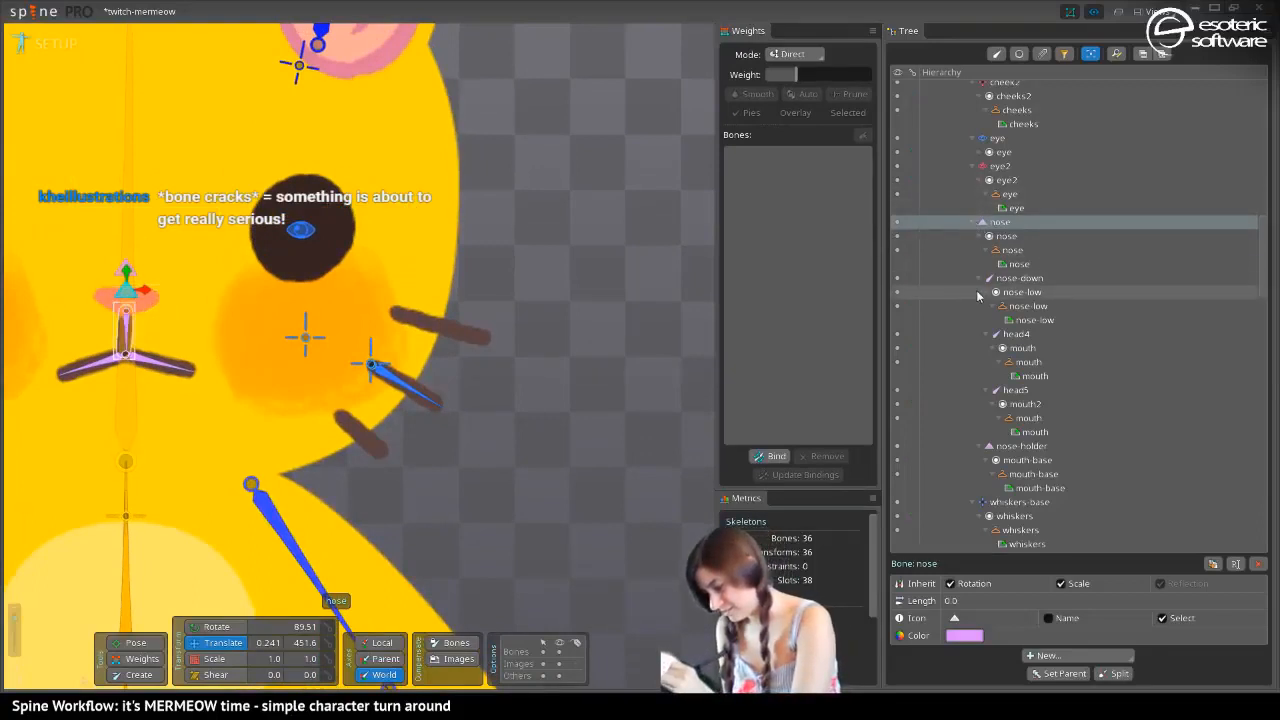
mouse_move(985, 446)
left_mouse_down()
mouse_move(985, 222)
mouse_move(989, 445)
left_mouse_up()
left_click_drag(978, 226, 966, 446)
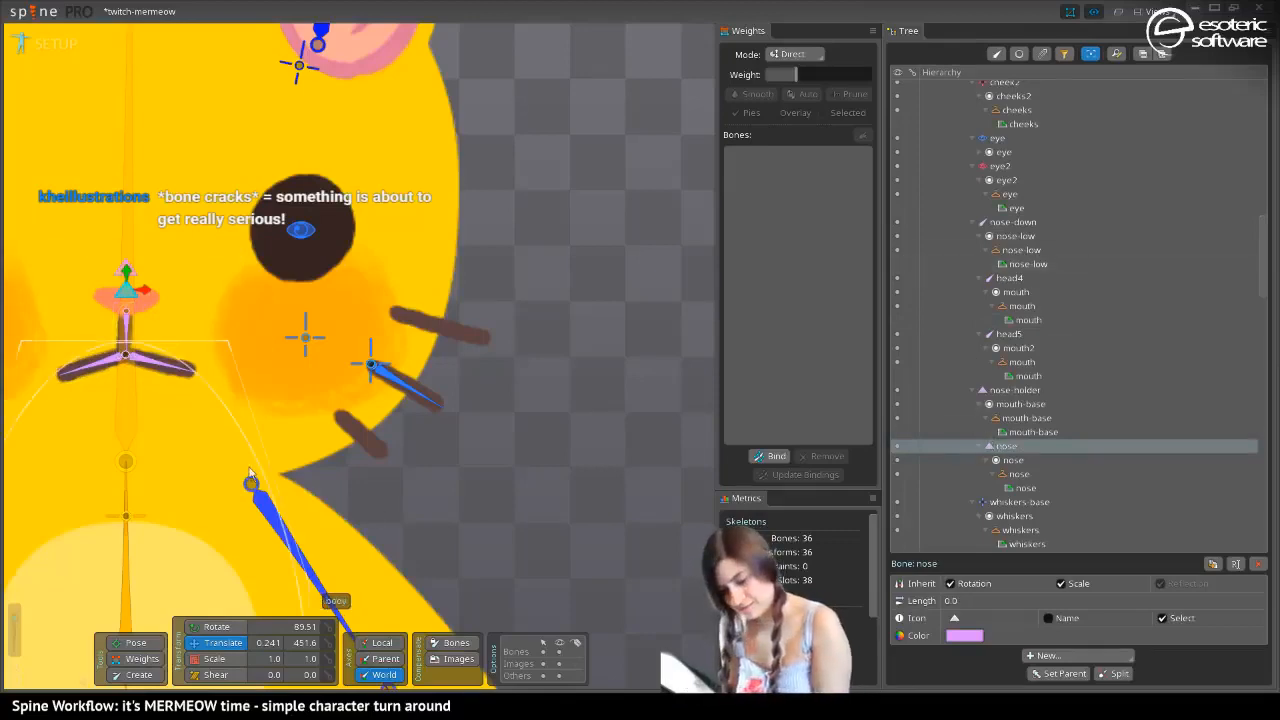
left_click_drag(205, 485, 426, 520)
left_click(43, 44)
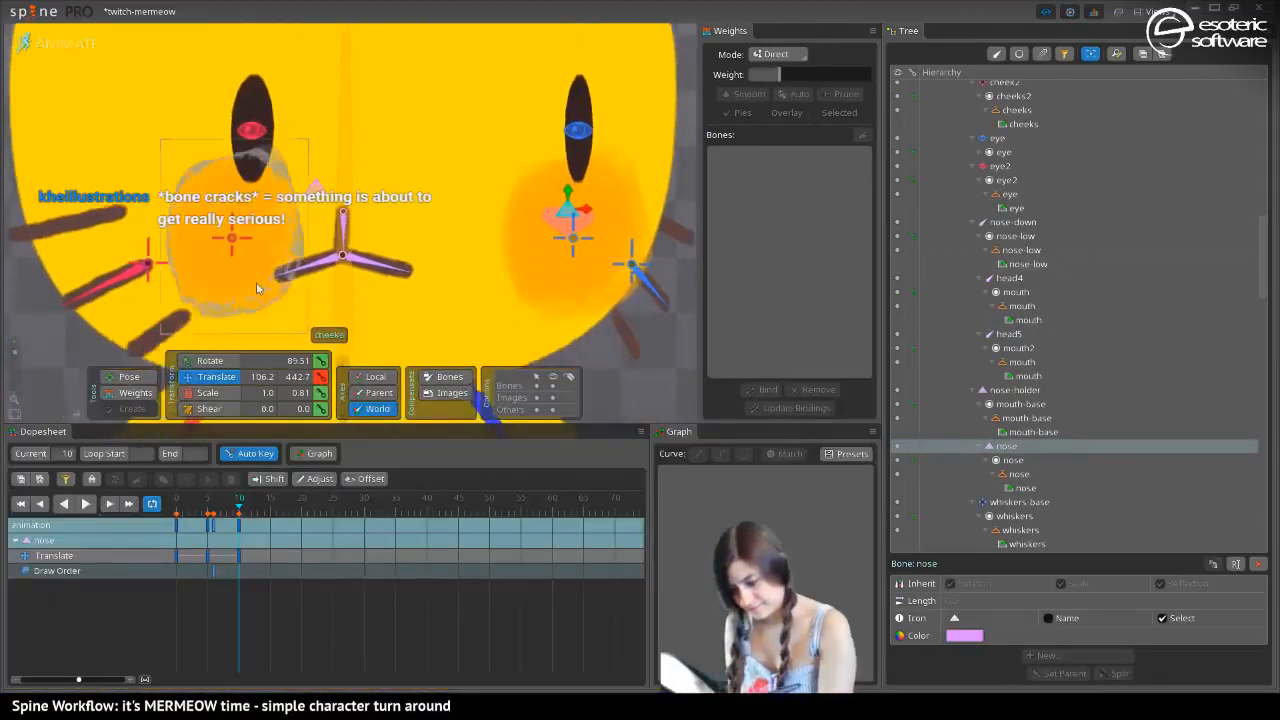
left_click_drag(530, 241, 348, 240)
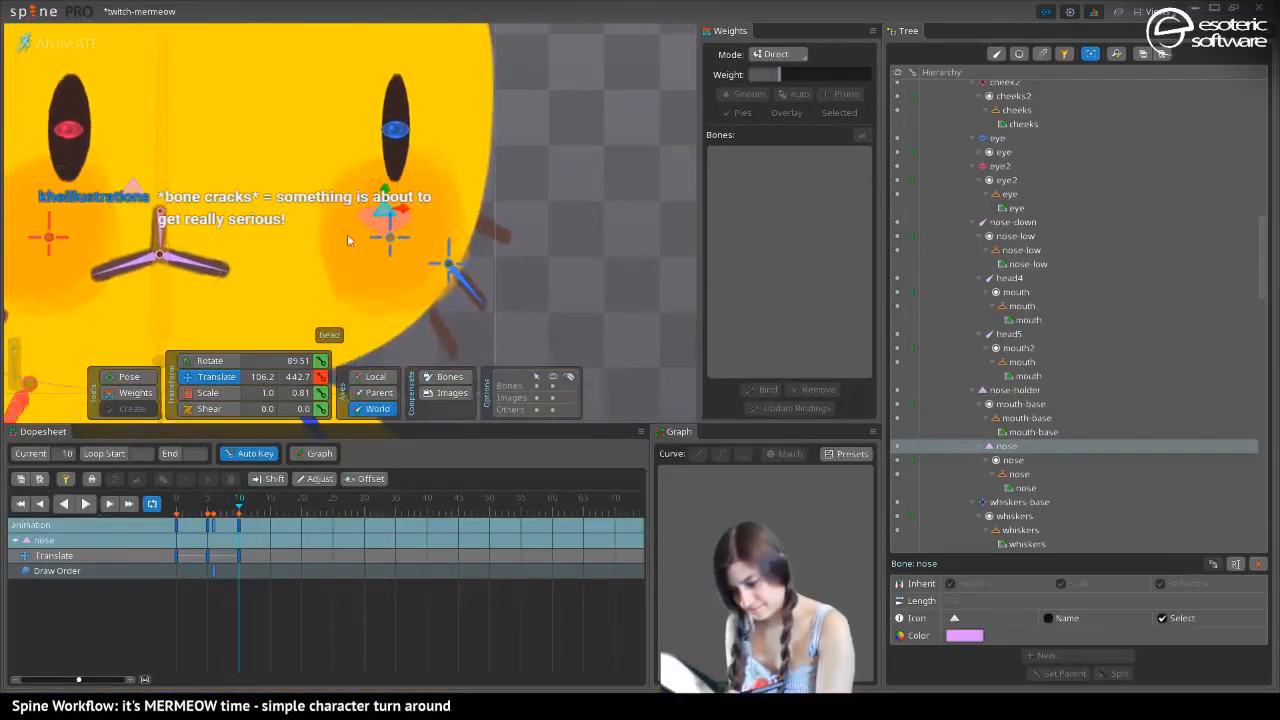
In setup mode, create a new child bone of nose-holder beside the nose and give it the filled circle icon
left_click(62, 45)
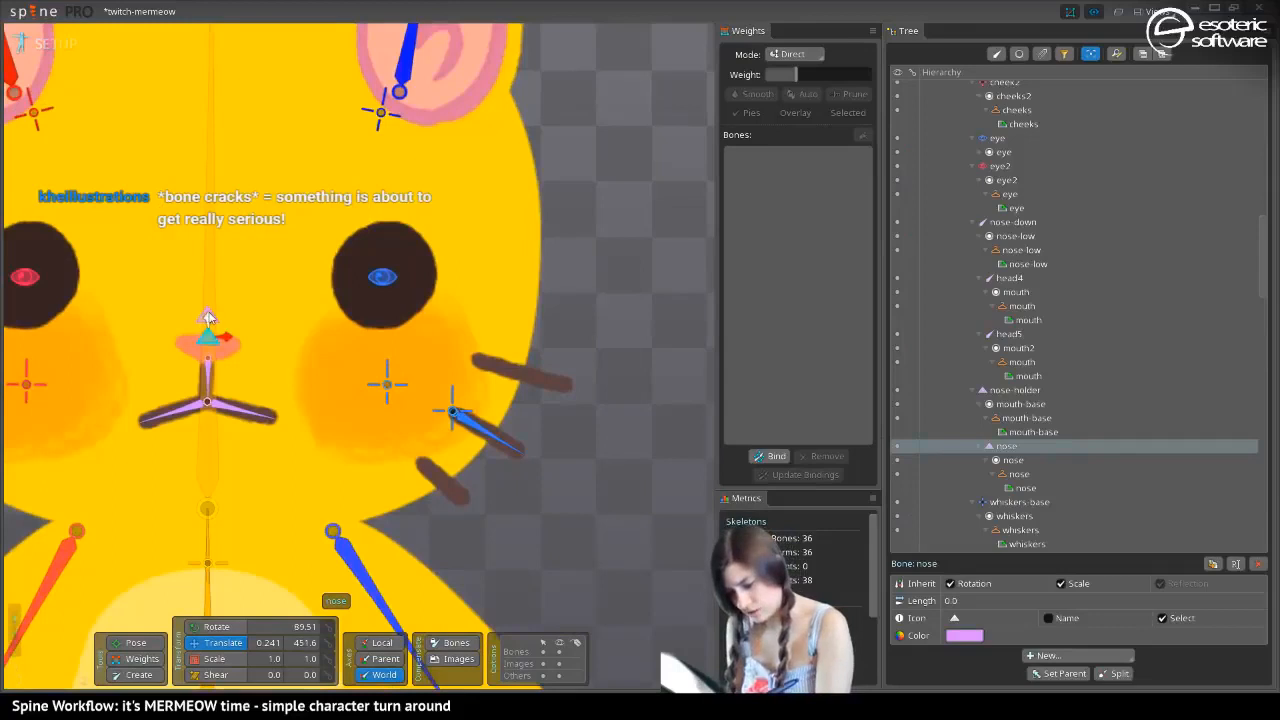
left_click(999, 389)
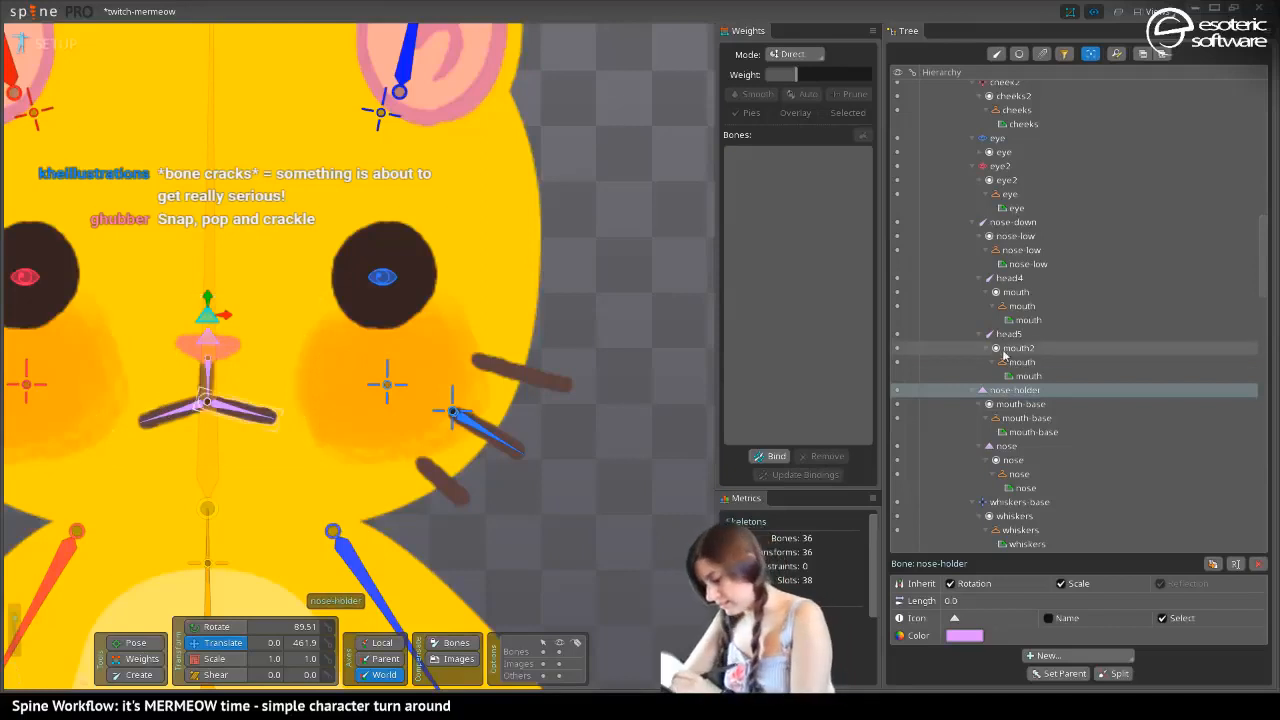
left_click(130, 676)
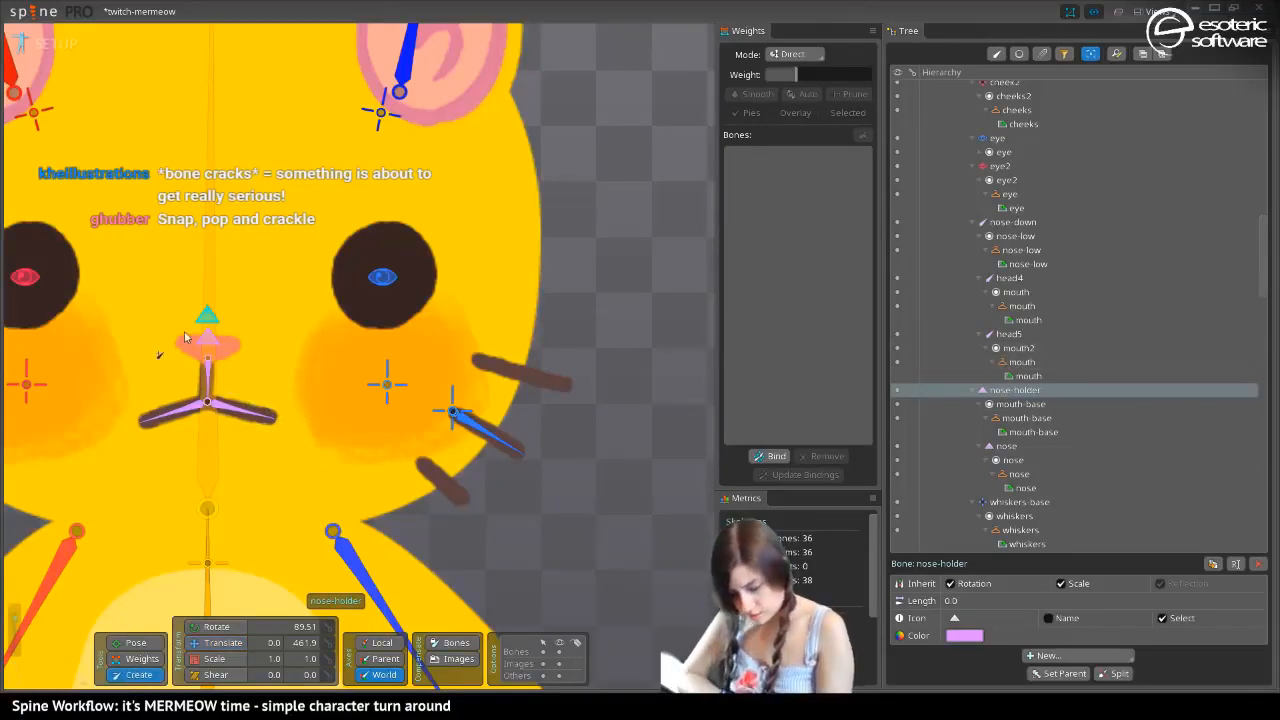
left_click(188, 390)
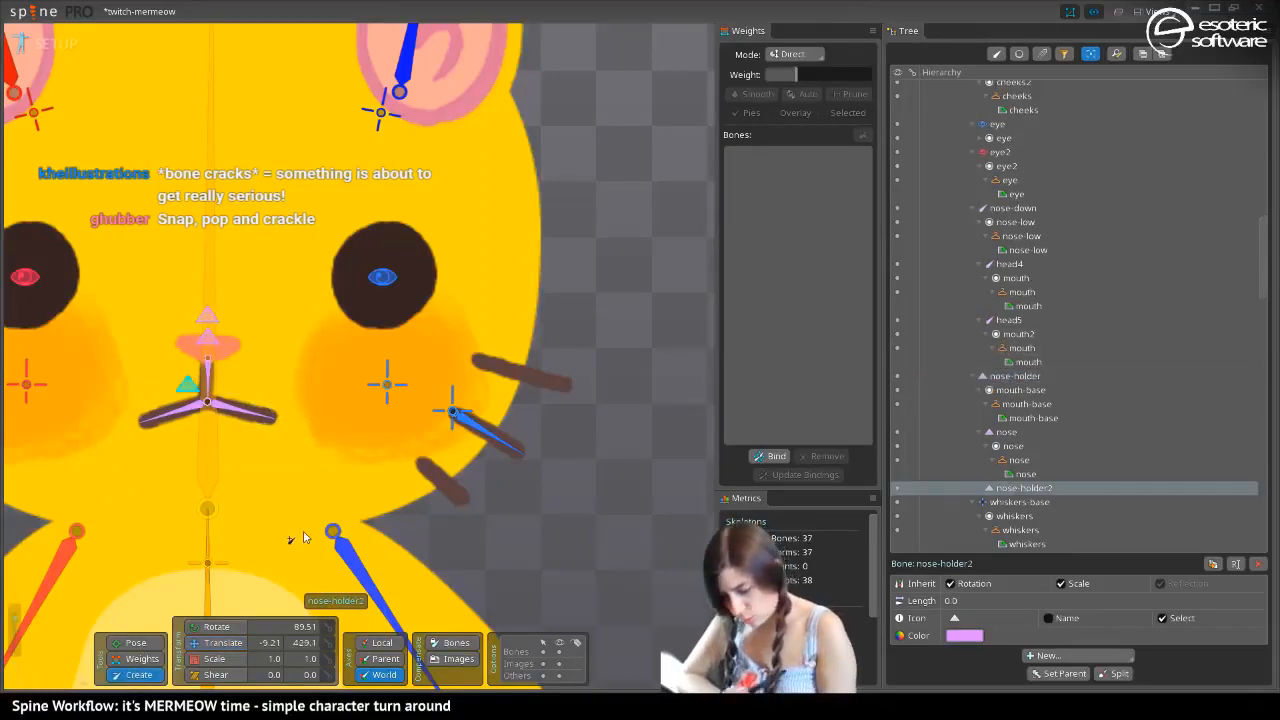
left_click(955, 620)
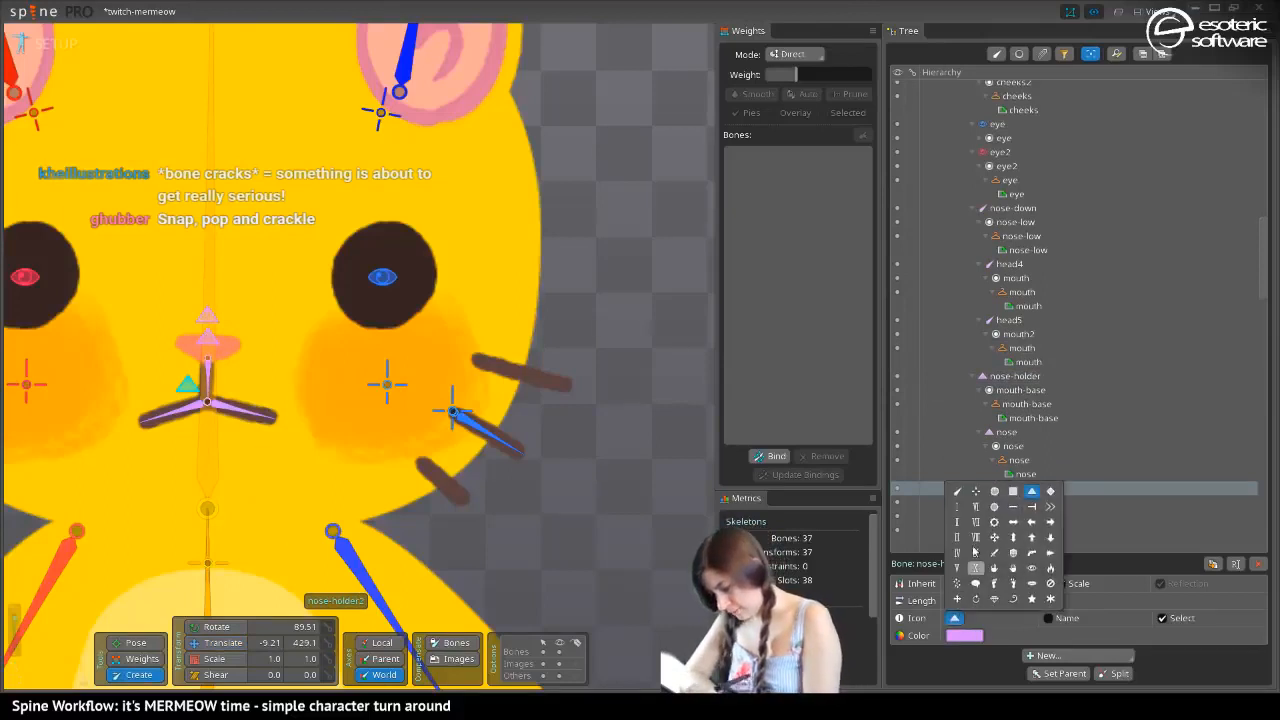
left_click(995, 492)
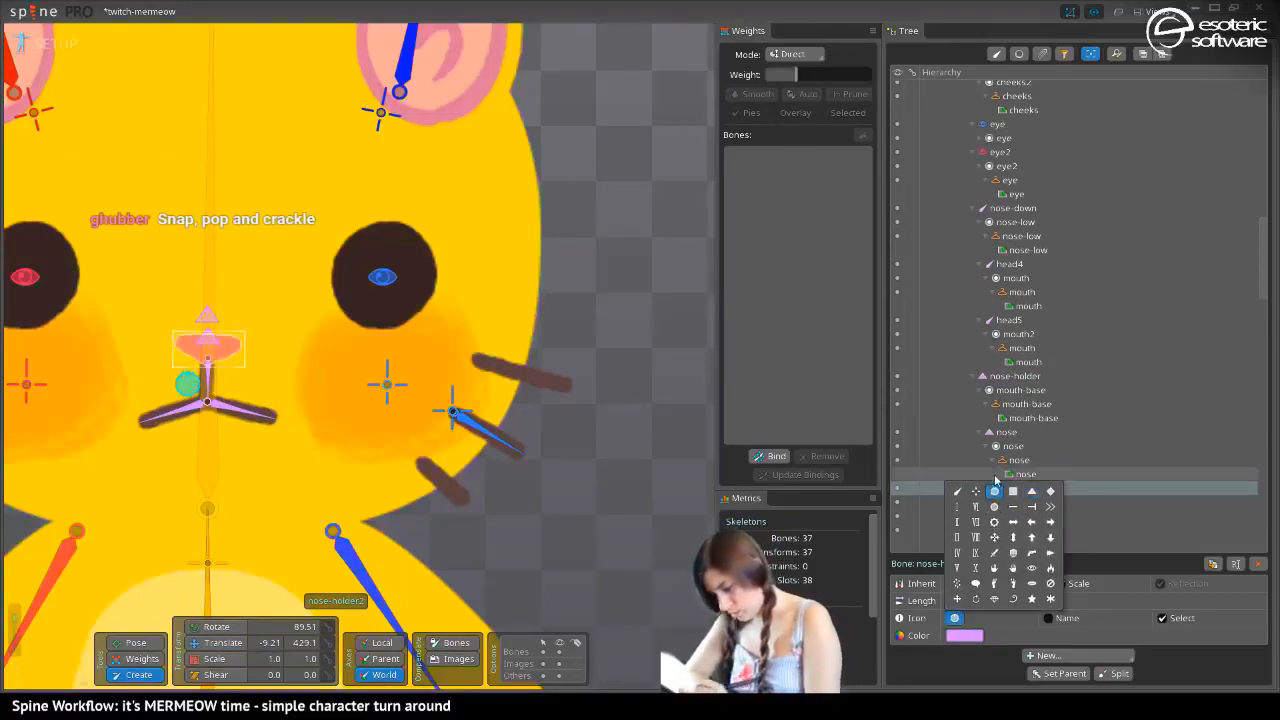
Move the new circle bone between nose-holder and nose at about X 0.56, Y 455.6, and check it briefly in animate mode
left_click(215, 643)
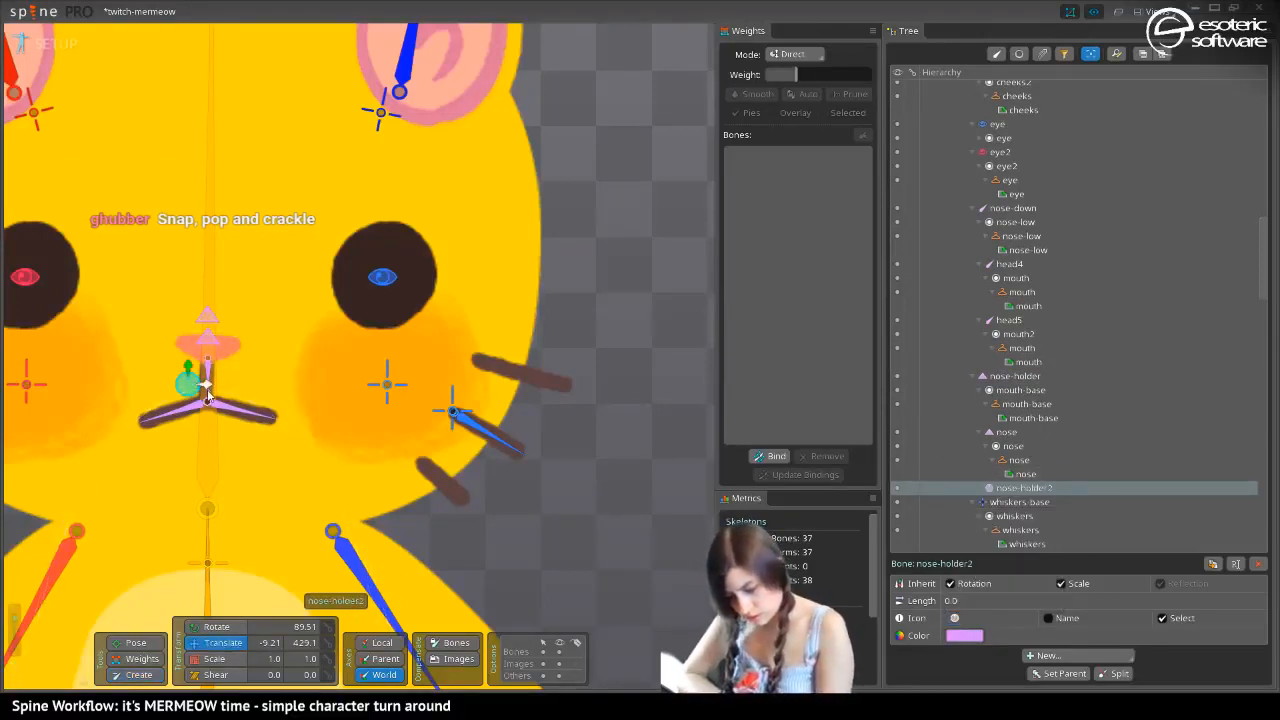
left_click_drag(225, 397, 208, 315)
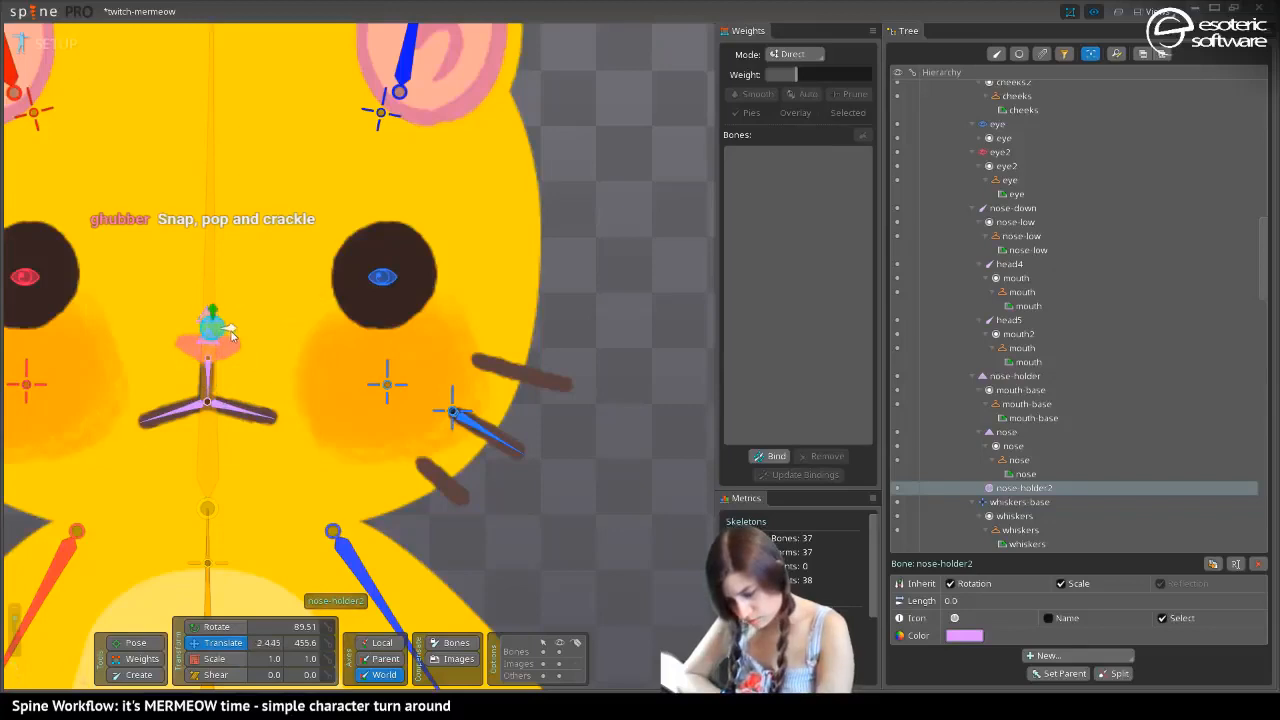
left_click_drag(226, 329, 229, 329)
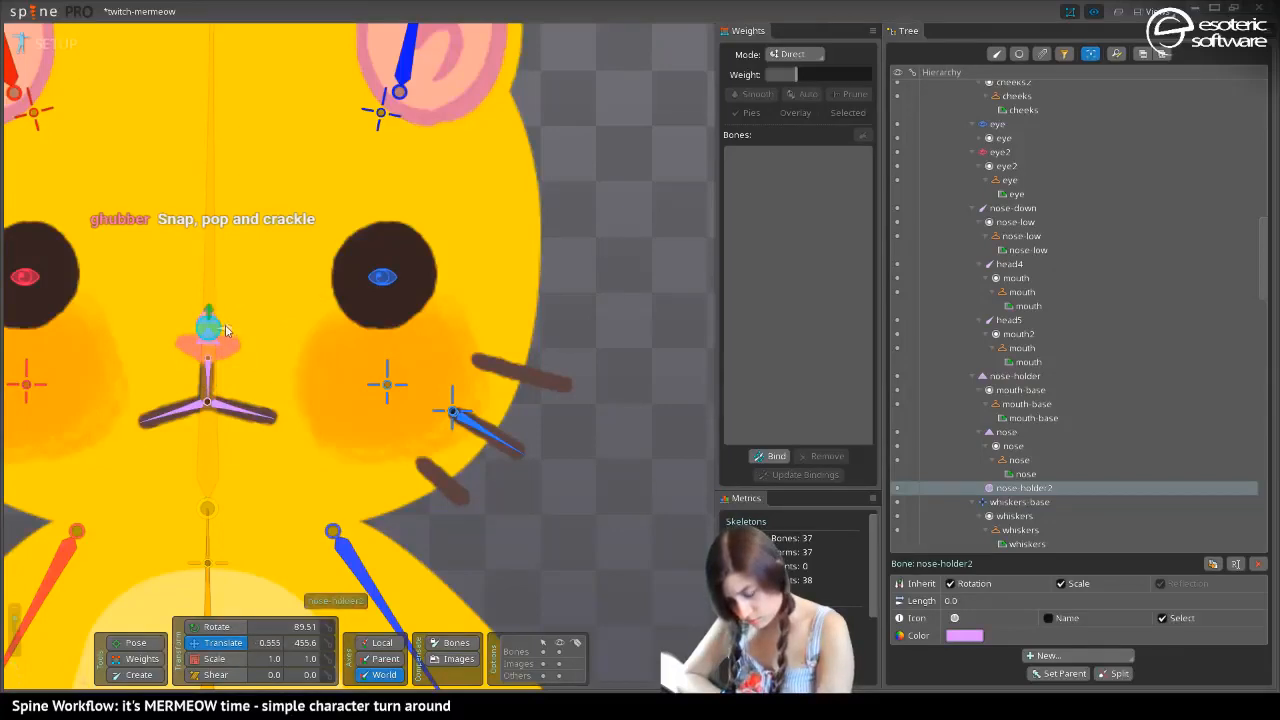
left_click(55, 45)
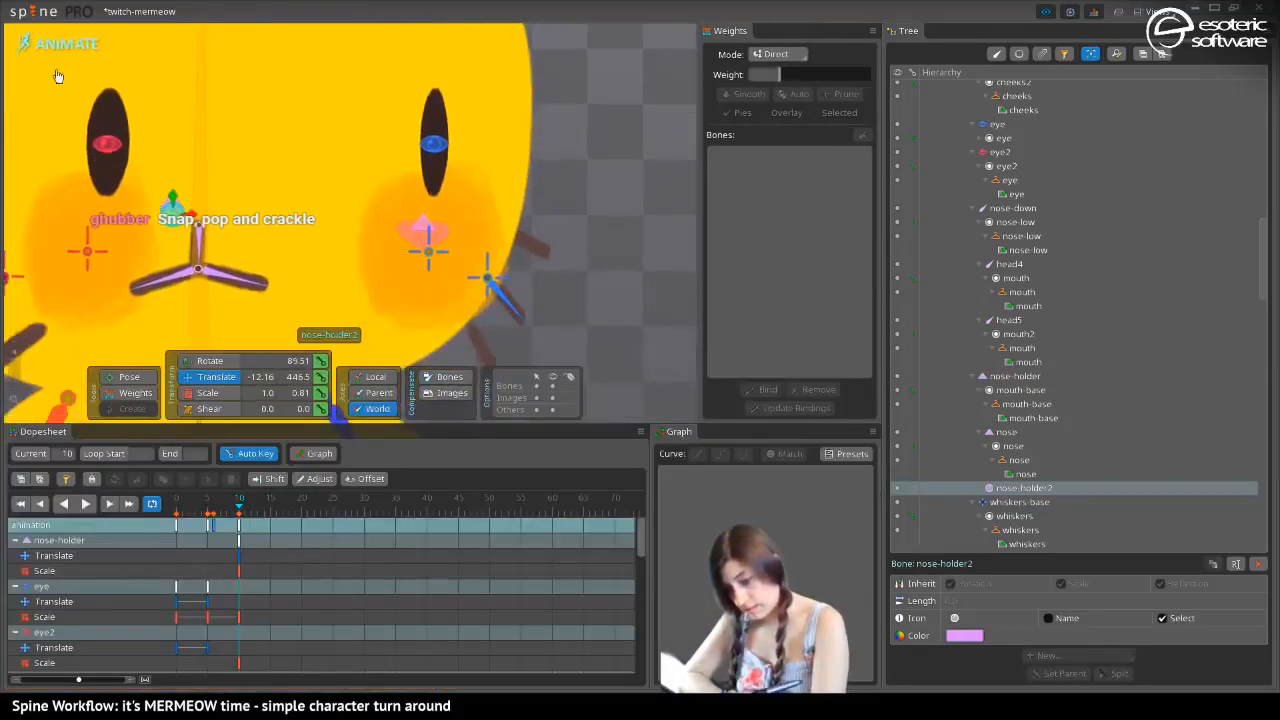
left_click(64, 47)
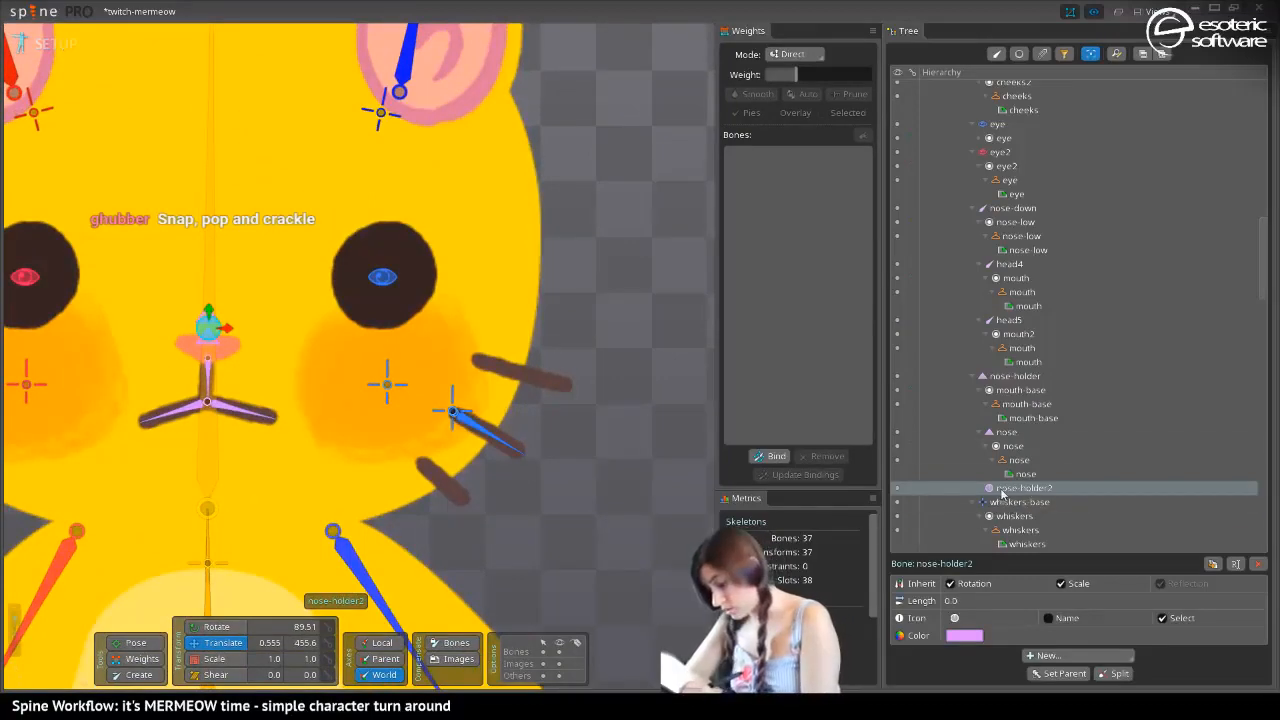
Rename the new circle bone to nose-ball and save the project
double_click(1010, 488)
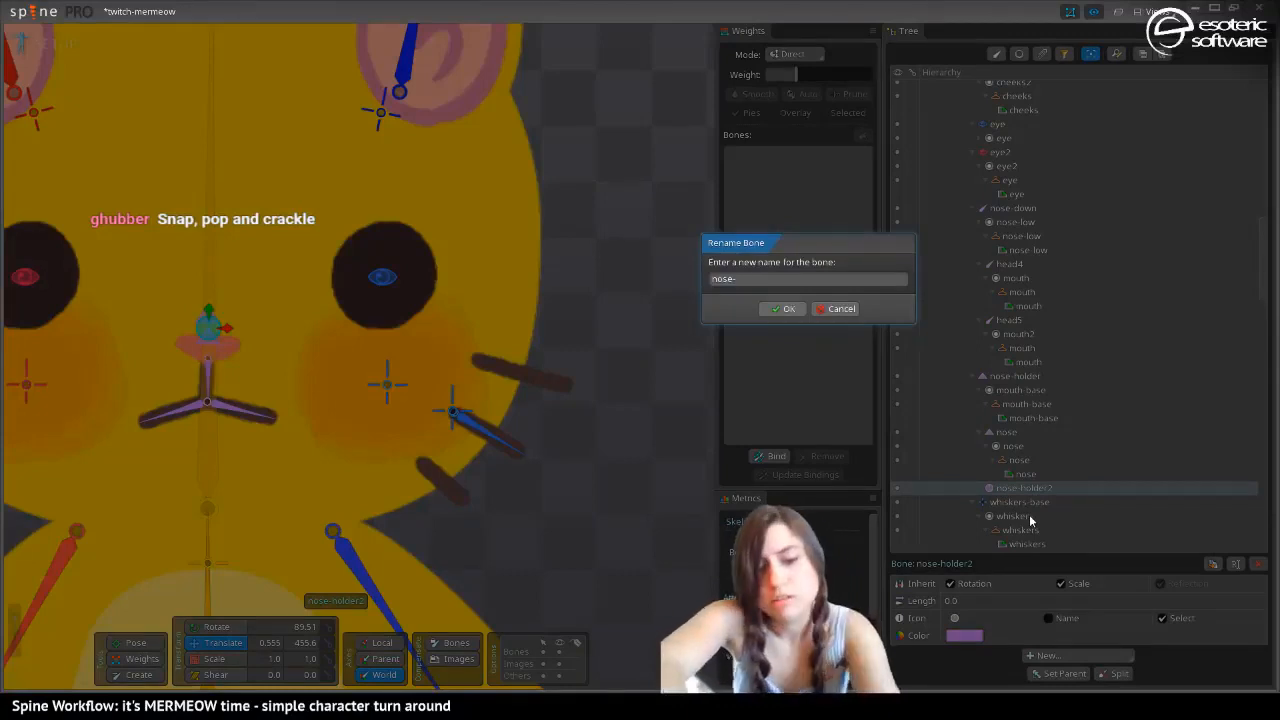
type("nose-ball")
key("Return")
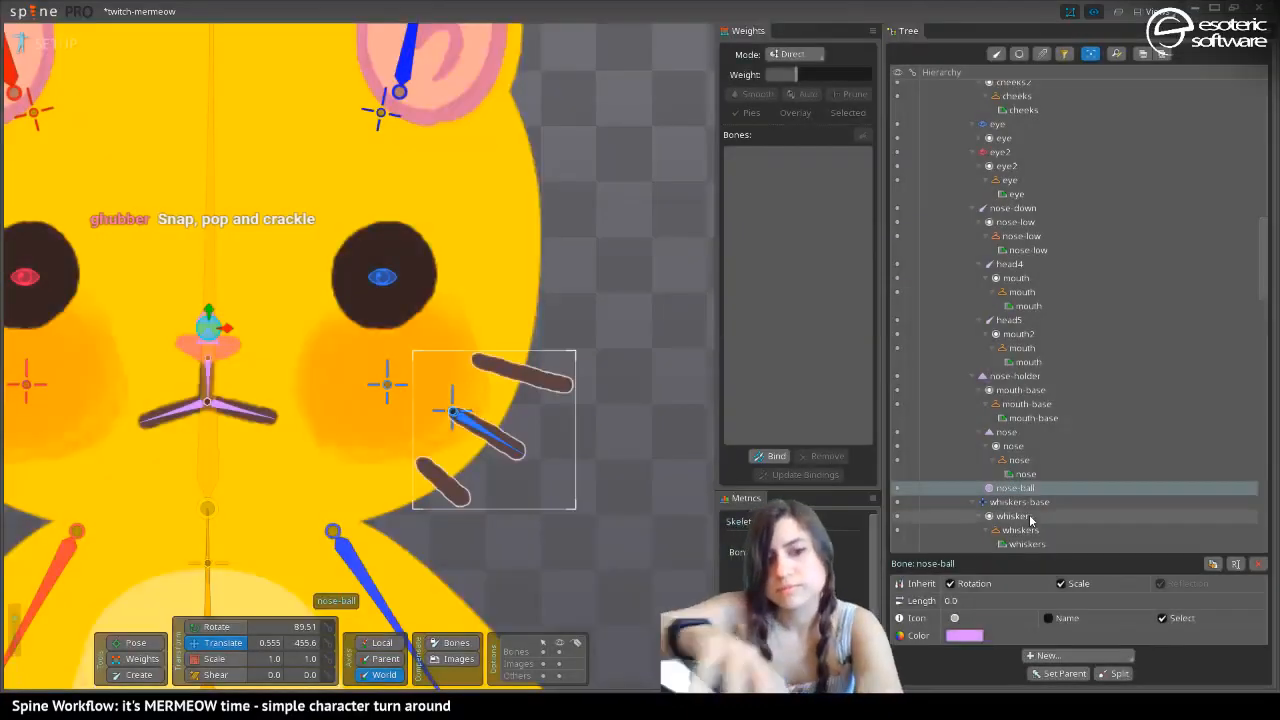
key("ctrl+s")
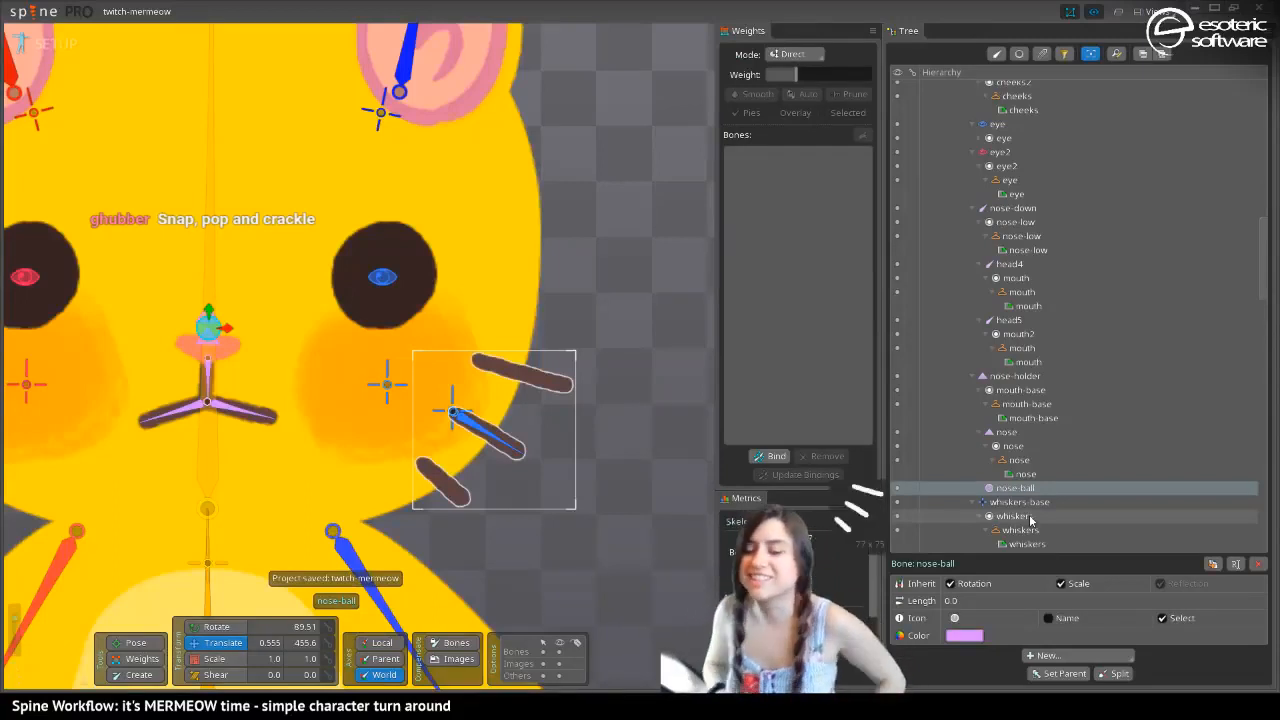
Set the nose-ball bone as the parent of the mouth-base slot
left_click(1012, 417)
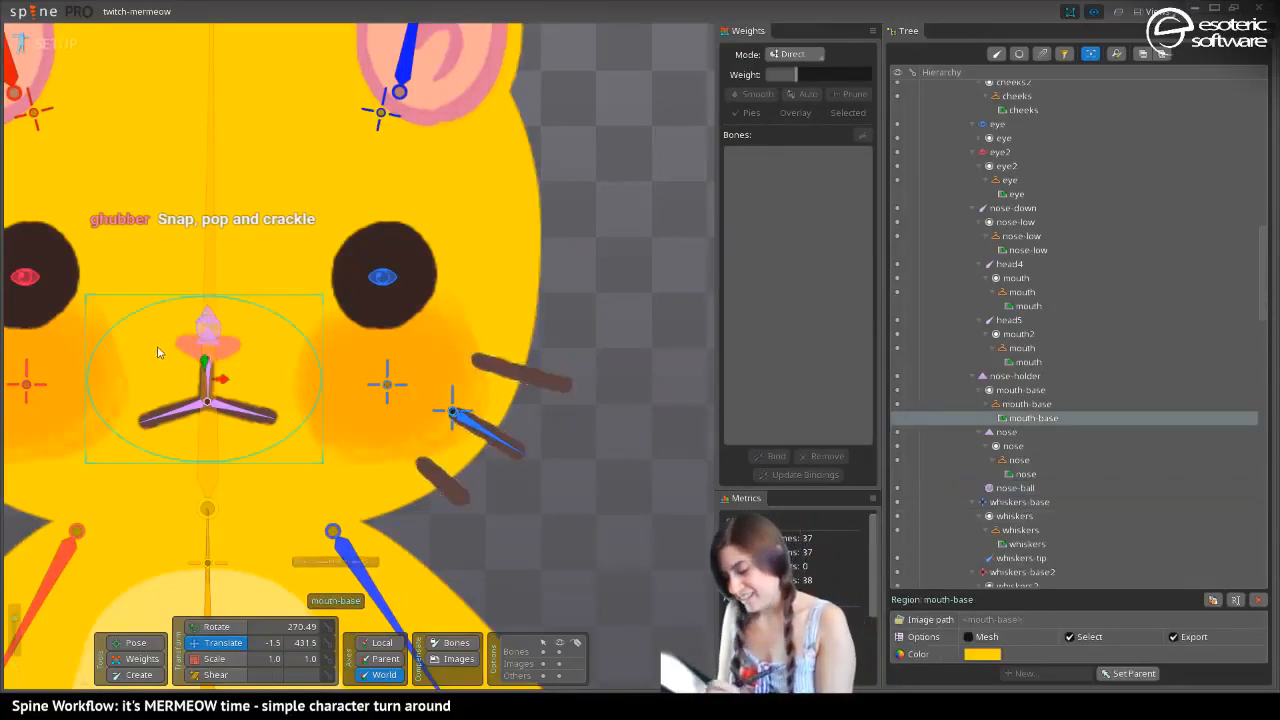
left_click(1008, 392)
key("p")
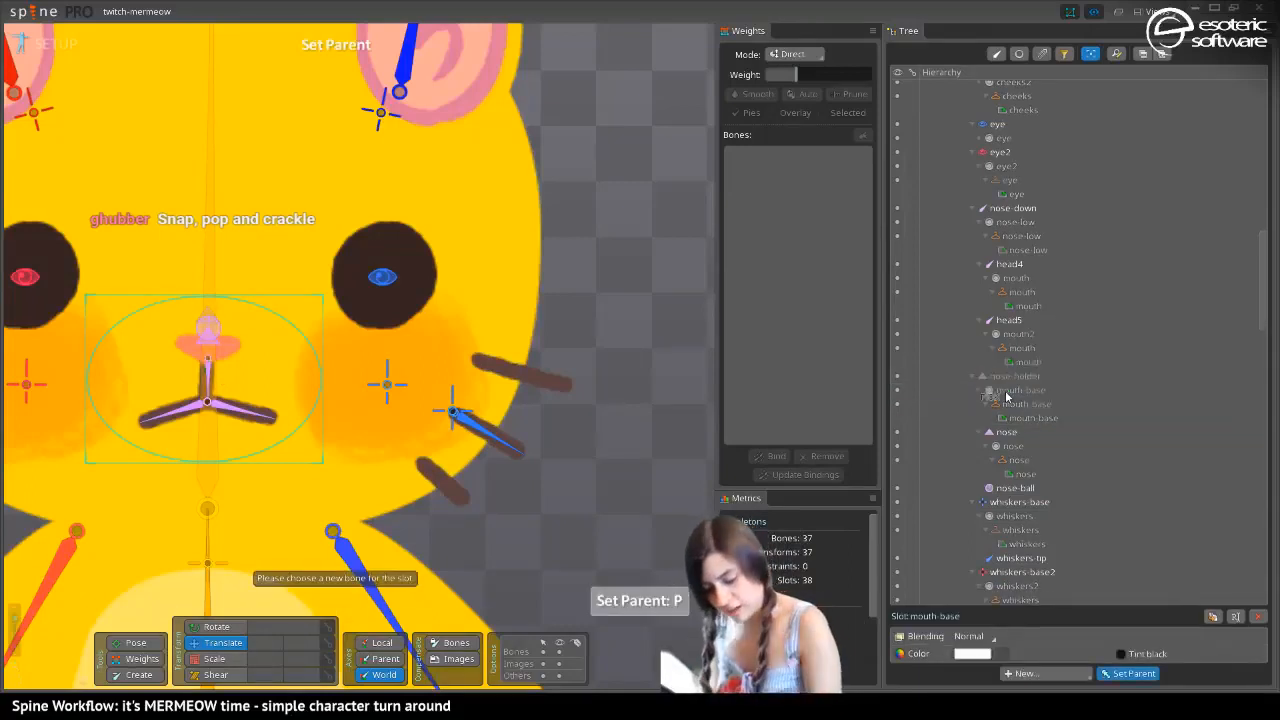
left_click(211, 341)
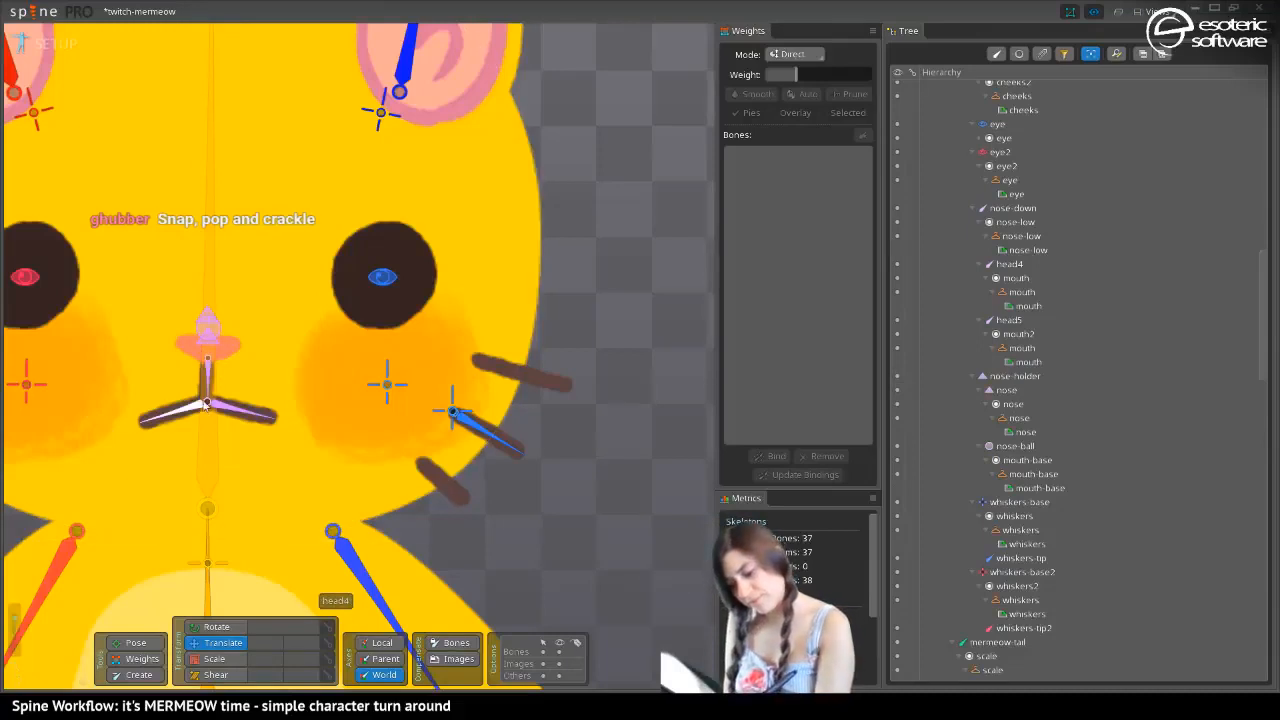
left_click(209, 333)
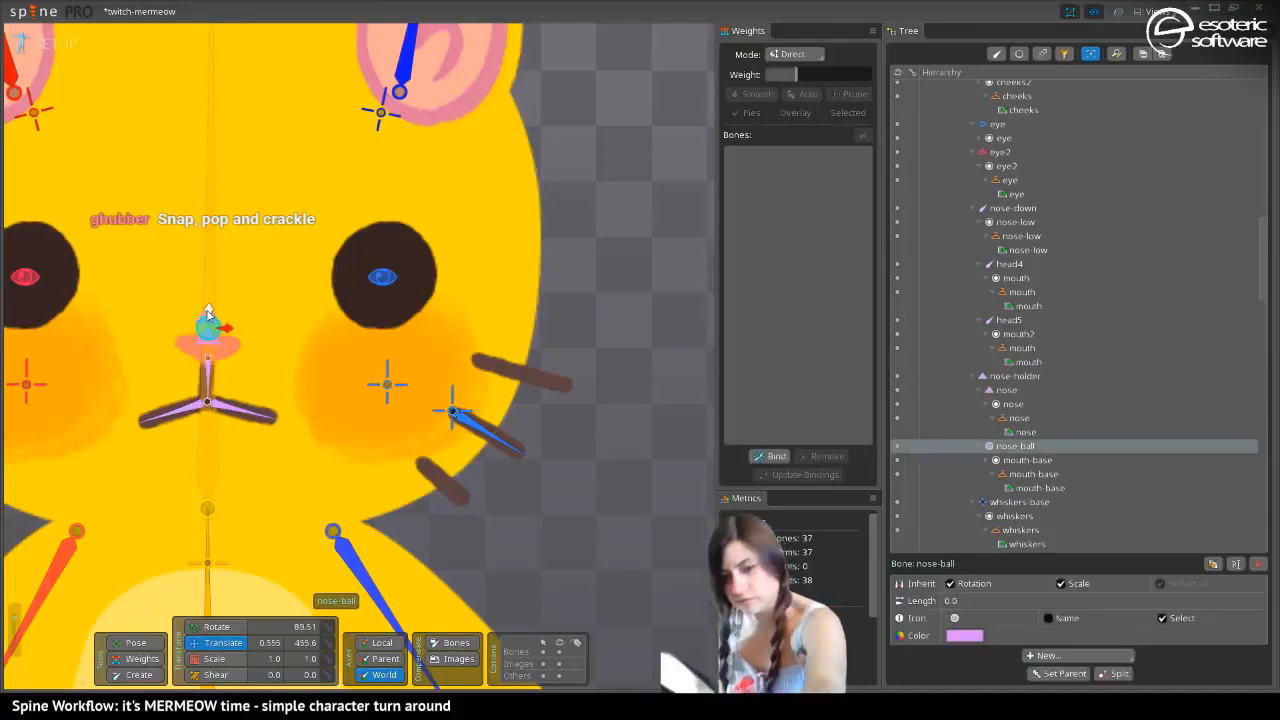
key("p")
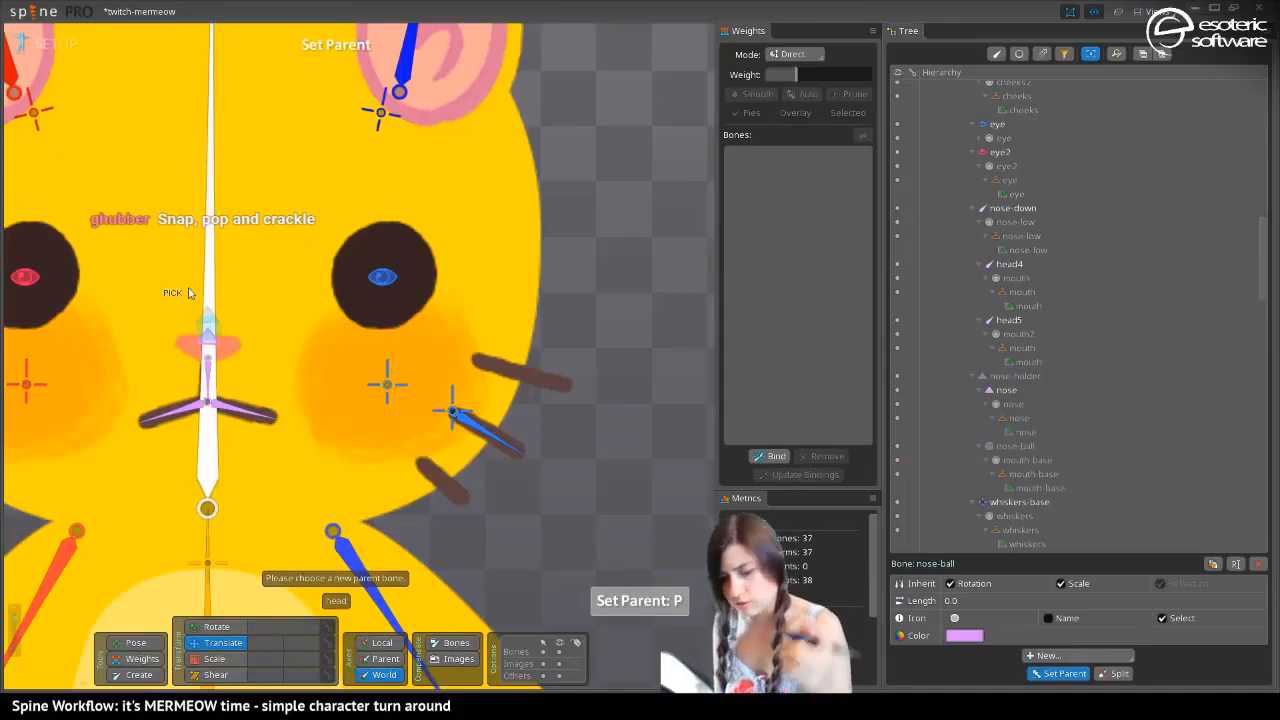
key("Escape")
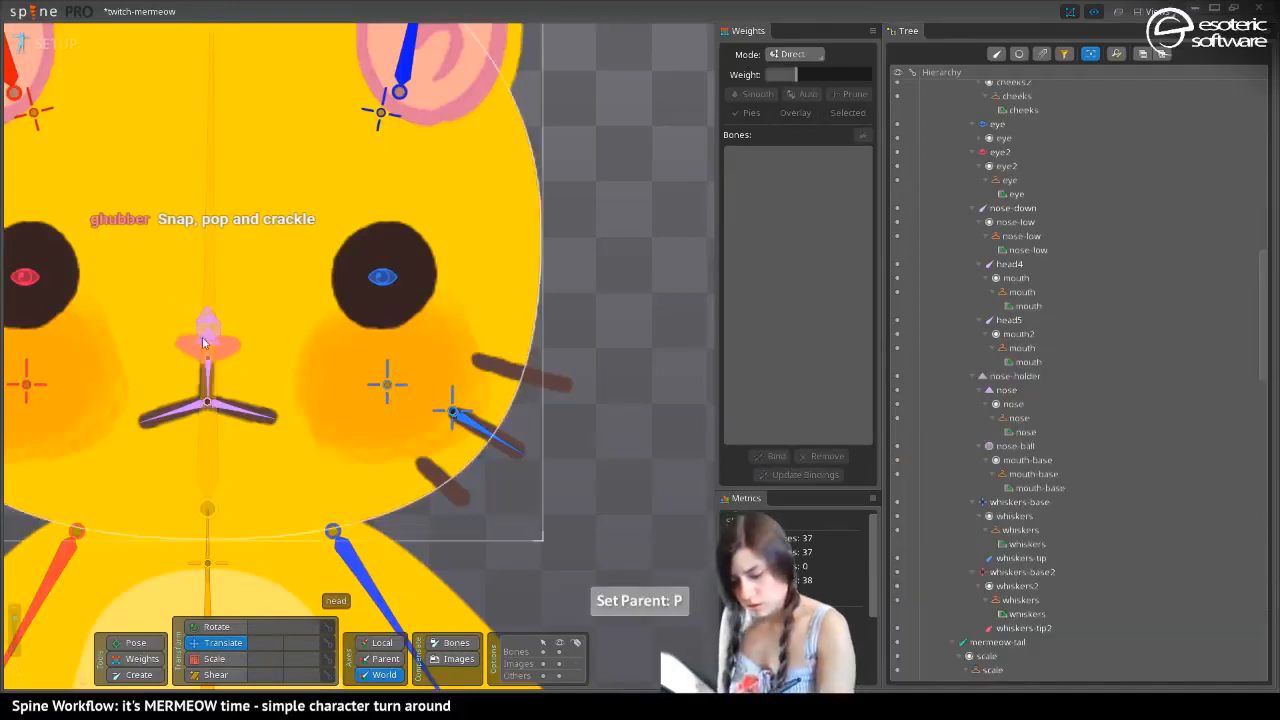
left_click(207, 331)
key("p")
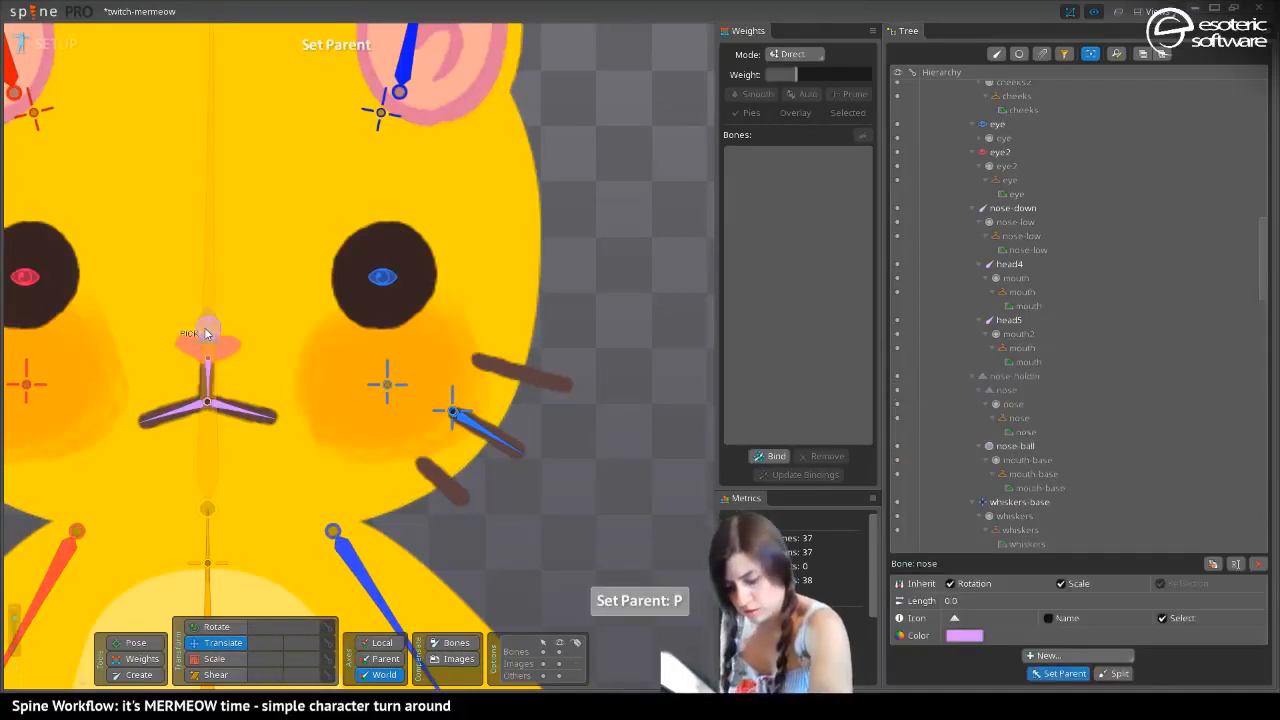
key("Escape")
key("p")
In animate mode at frame 10, move nose-holder to about X 137.7, Y 452.7 and the nose bone to about X 166.7, Y 442.7
left_click(60, 44)
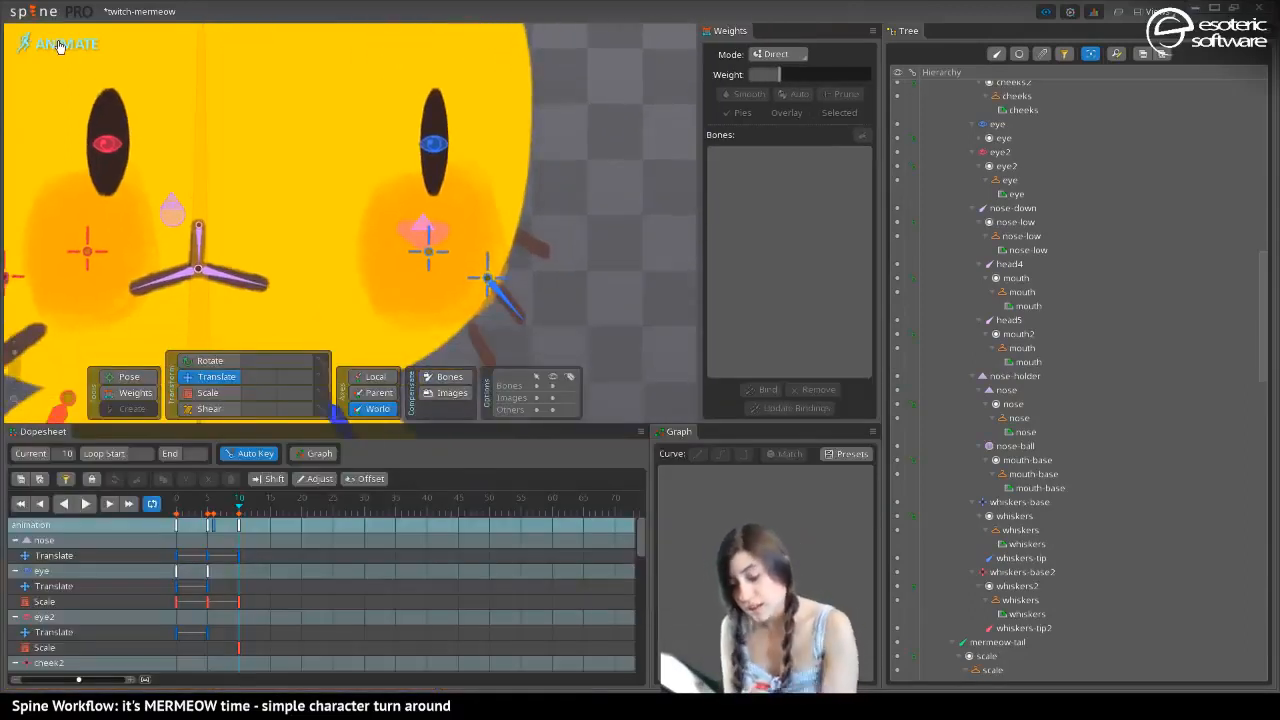
left_click(171, 206)
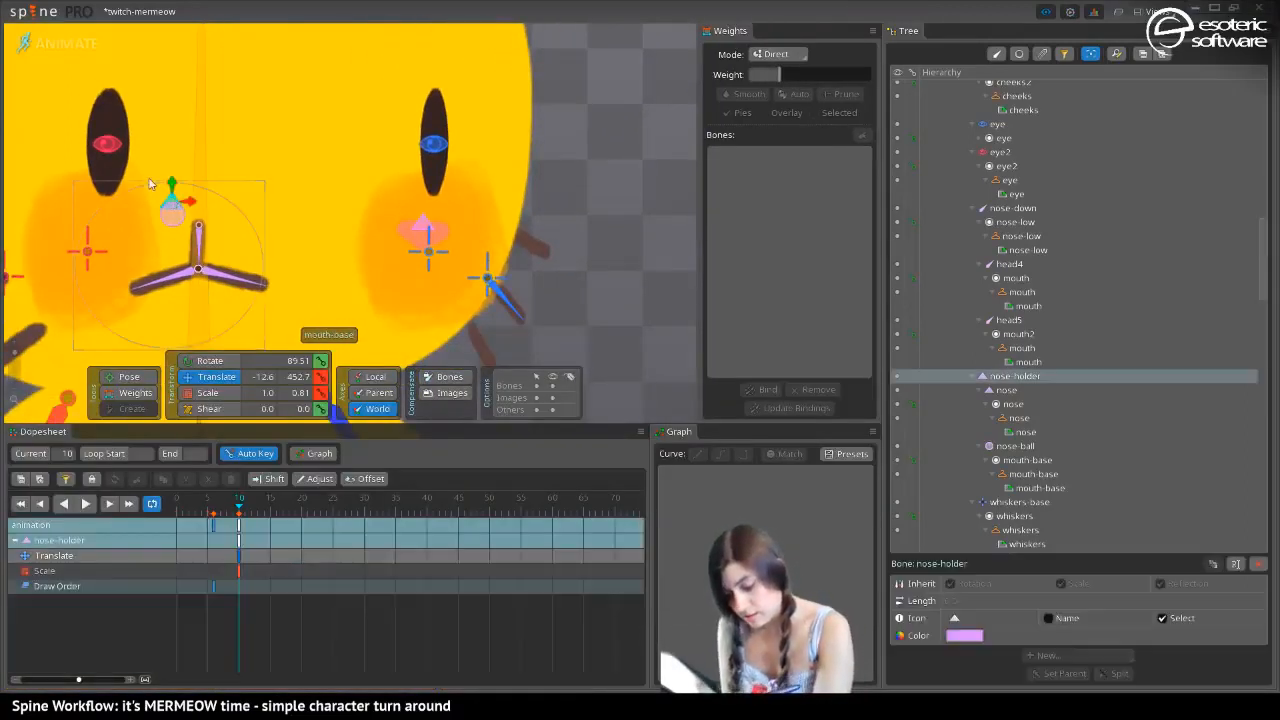
left_click_drag(201, 205, 507, 334)
left_click_drag(556, 186, 404, 171)
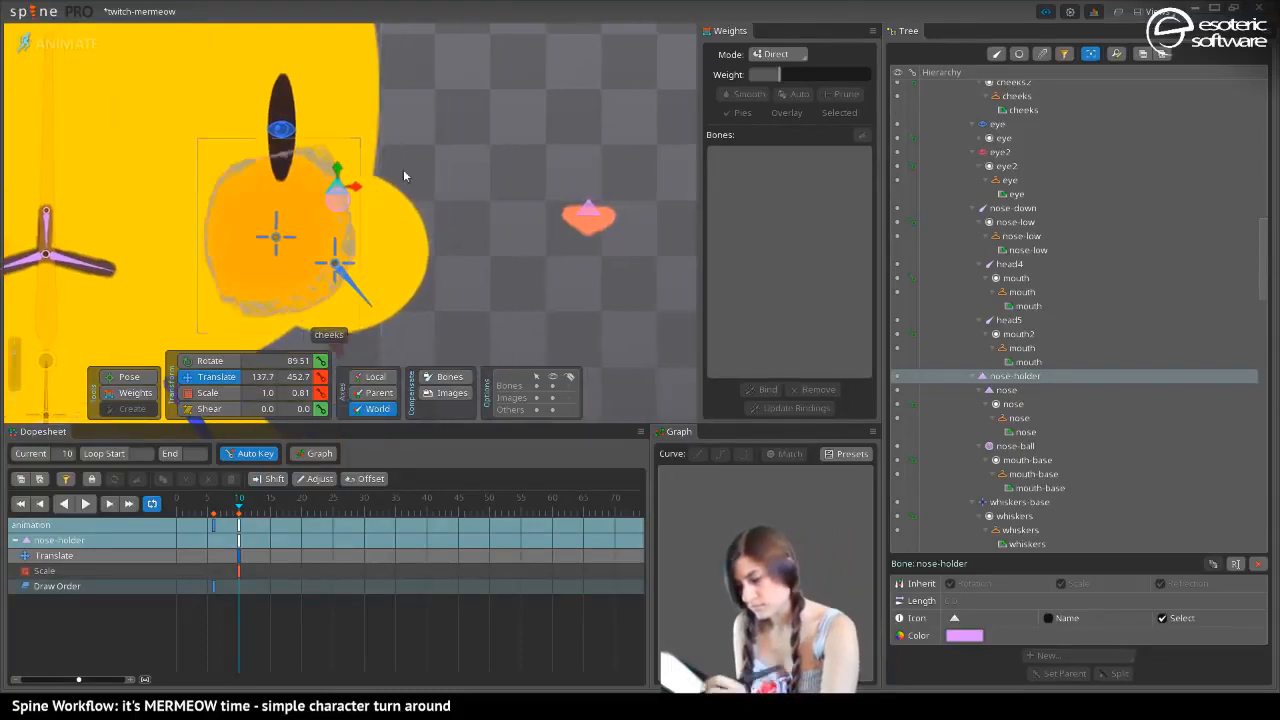
left_click(585, 224)
left_click_drag(582, 229, 423, 266)
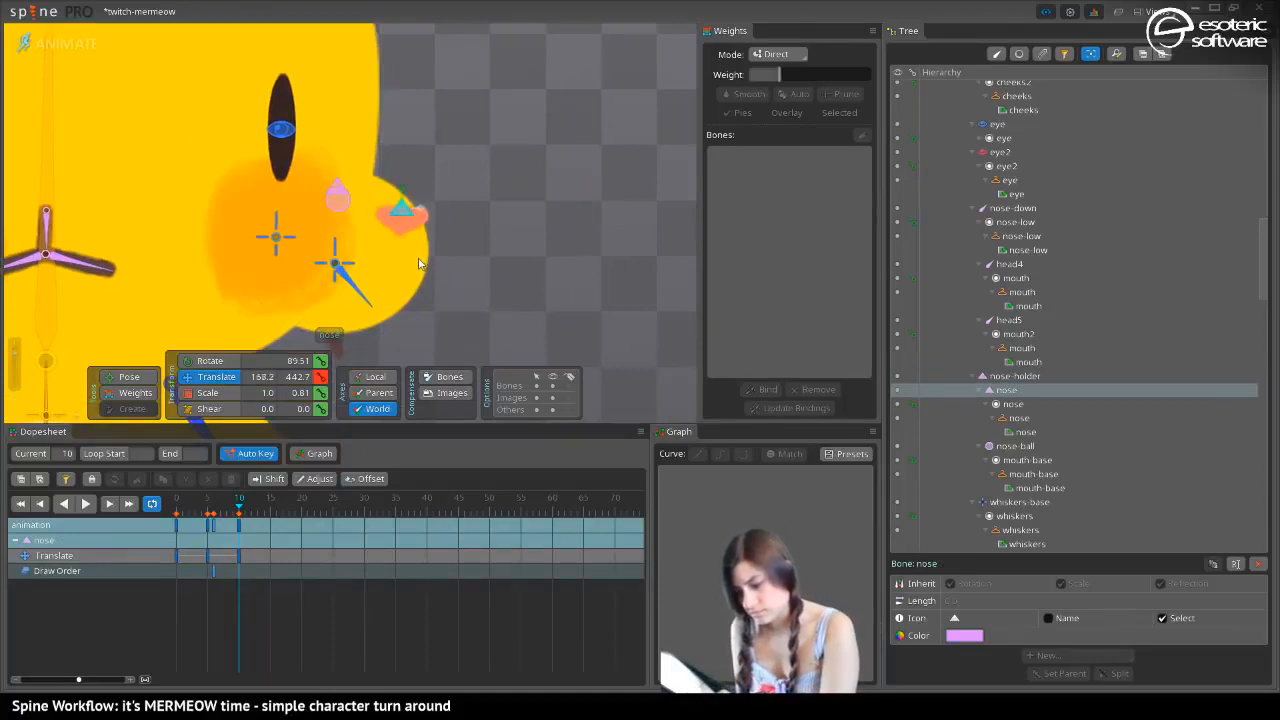
left_click_drag(194, 266, 348, 270)
In setup mode, set the nose bone as the parent of nose-down, and check the side-view muzzle in animate mode
left_click(50, 43)
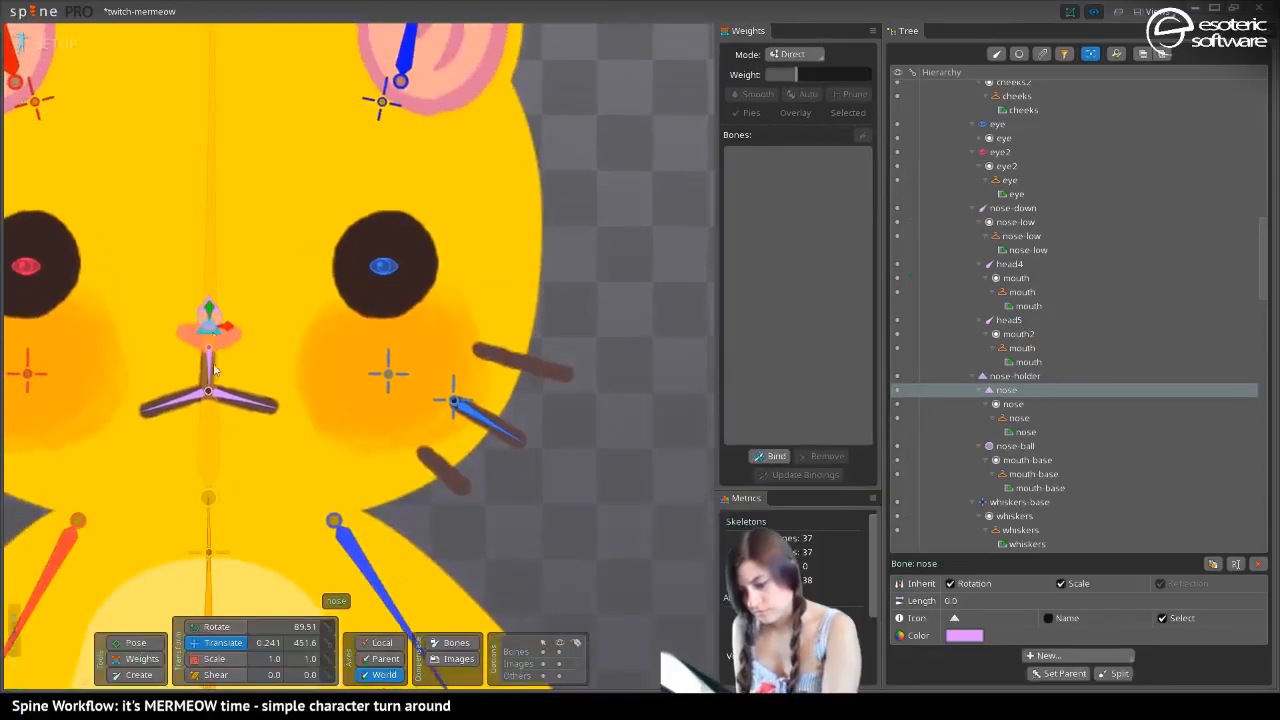
left_click(218, 376)
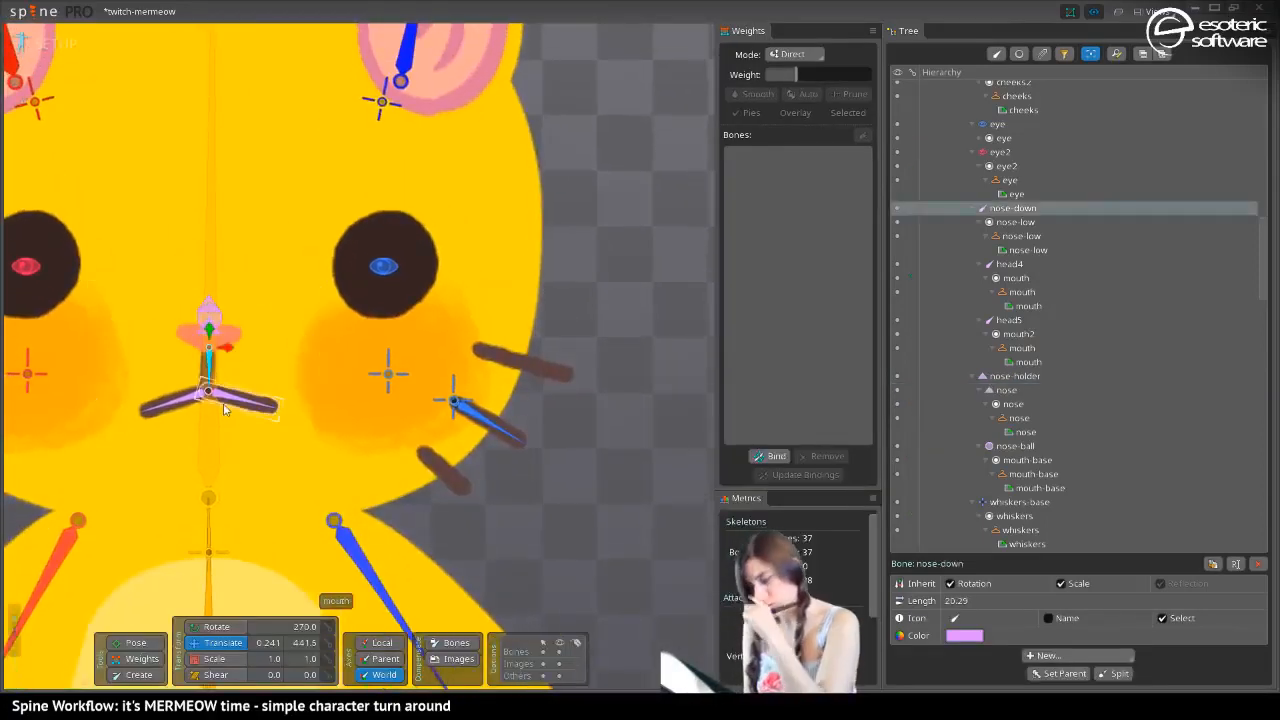
key("p")
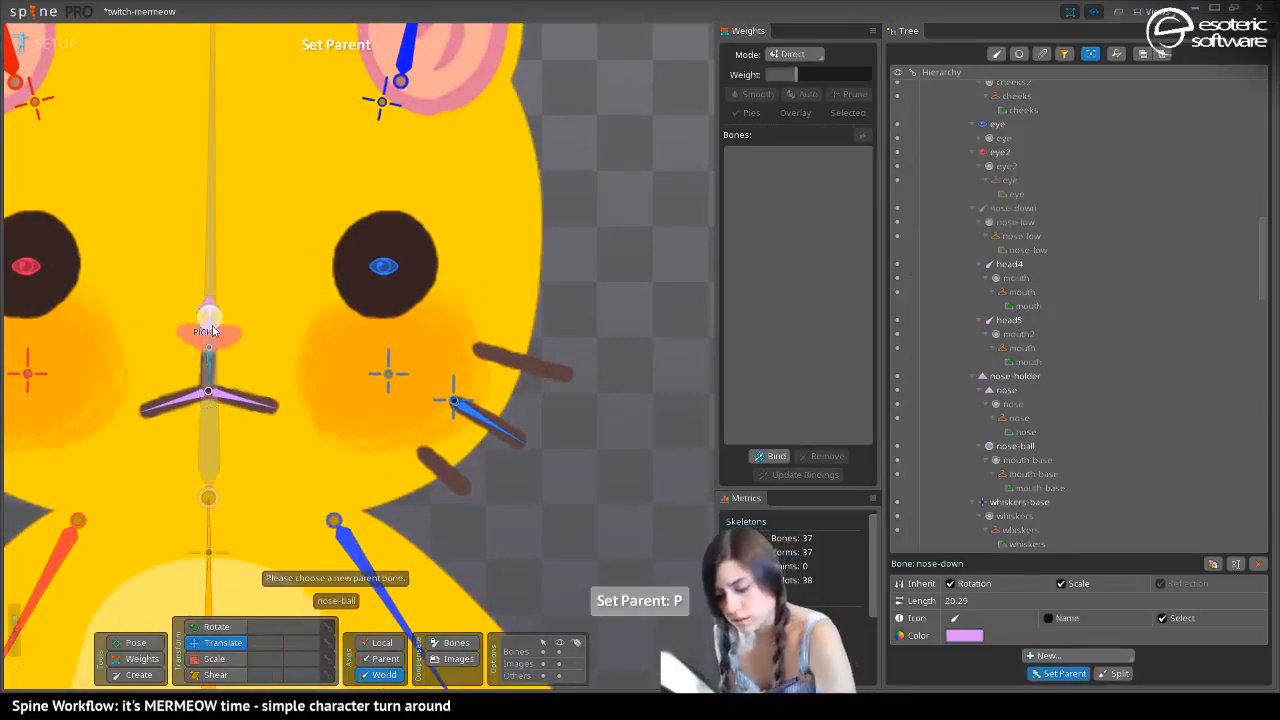
left_click(210, 347)
left_click(212, 349)
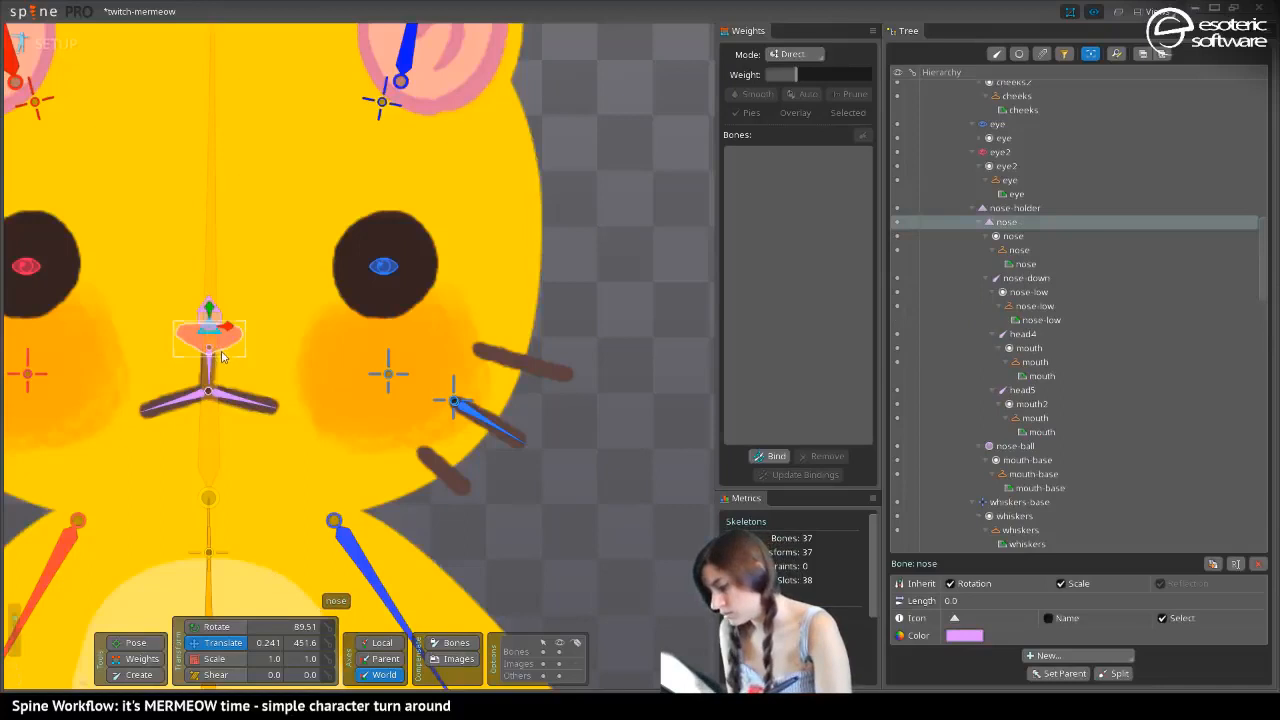
left_click(45, 43)
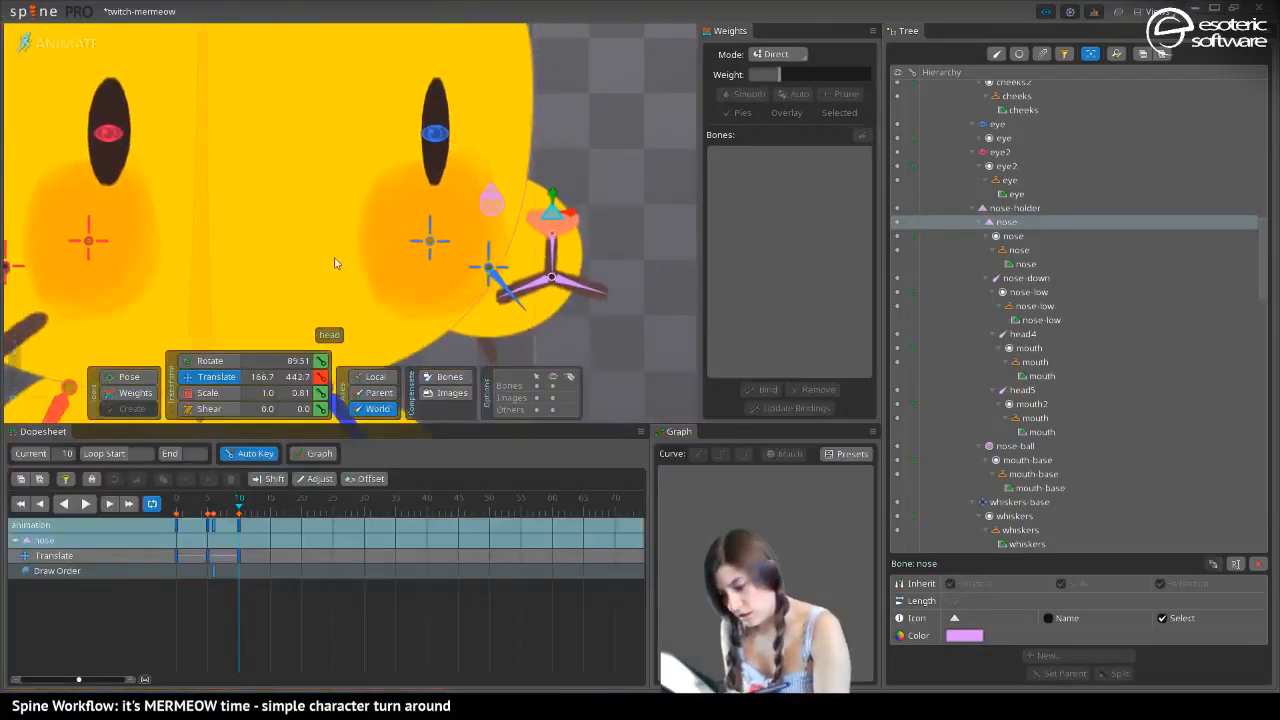
left_click_drag(466, 314, 511, 323)
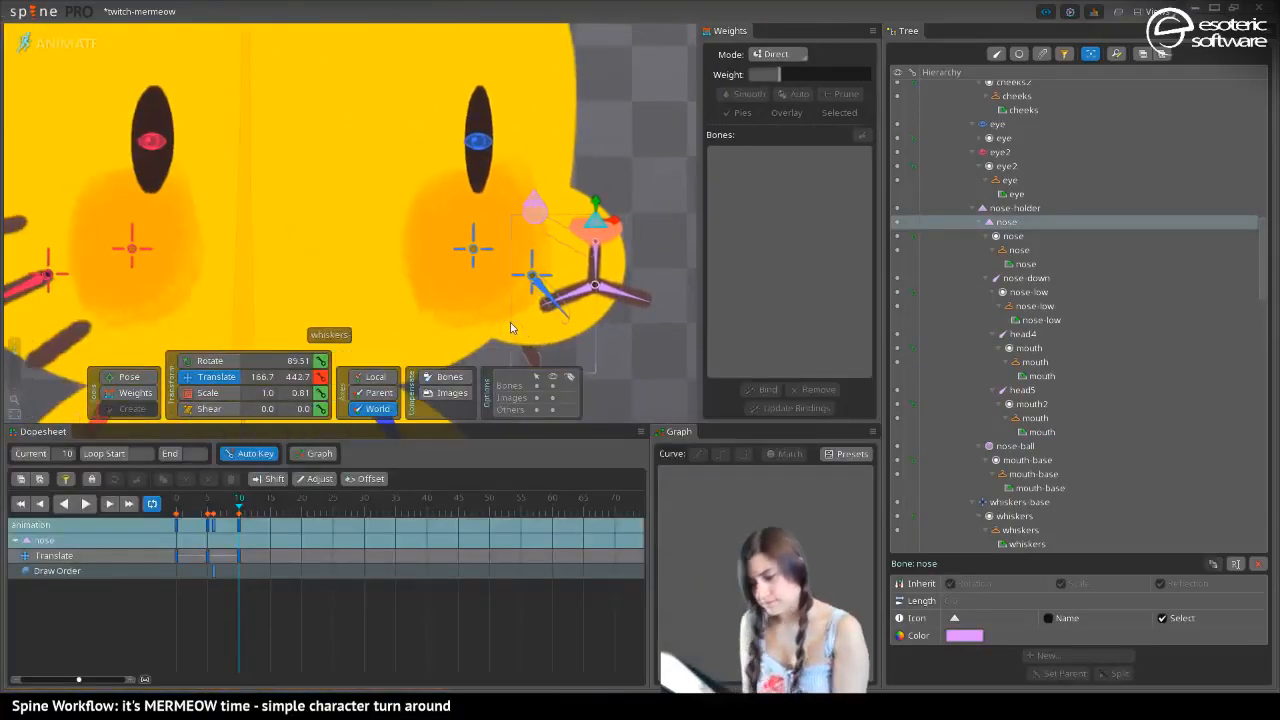
Key the nose bone's dopesheet rows at frame 0 and review the turn up to frame 10
left_click_drag(238, 508, 176, 556)
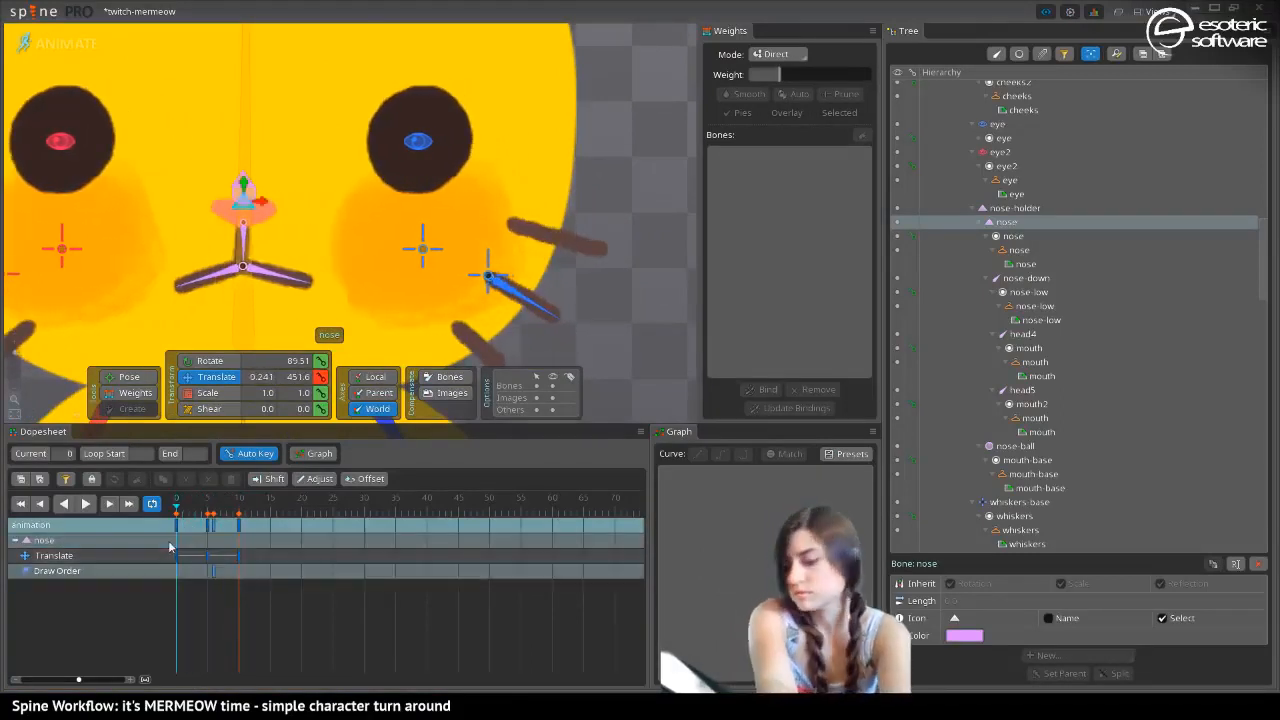
key("ctrl+shift+l")
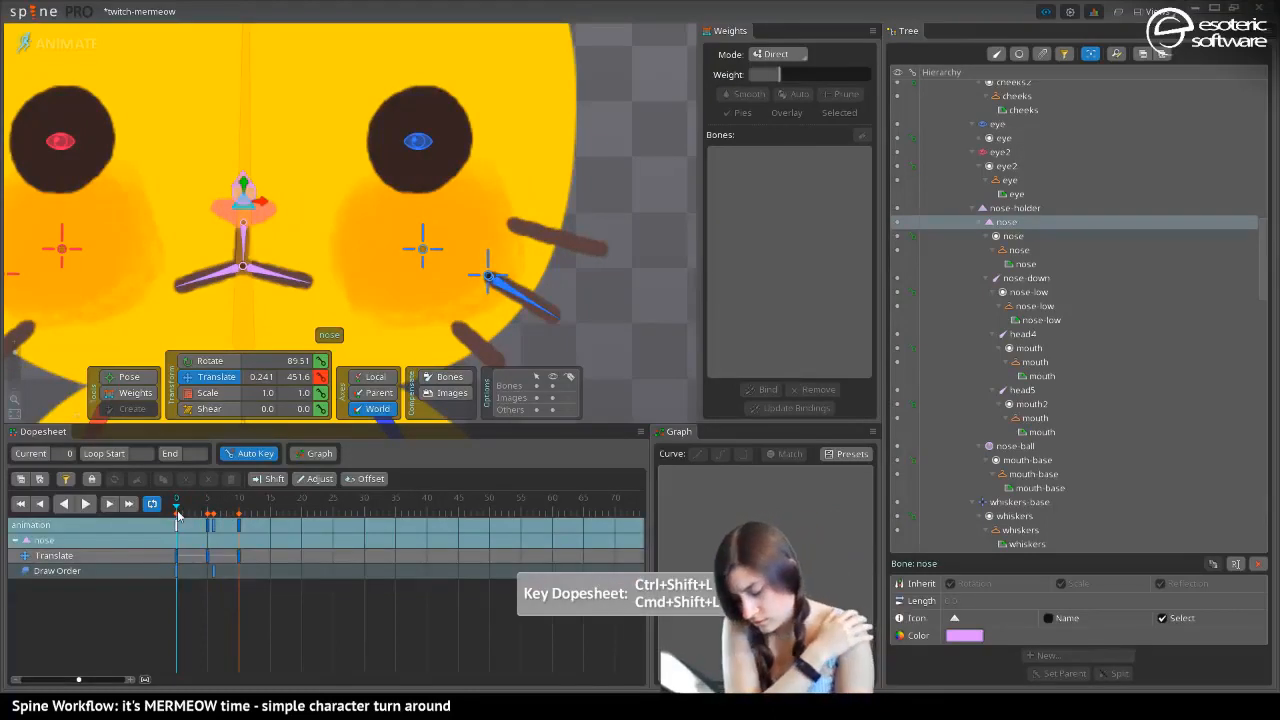
left_click_drag(178, 513, 234, 523)
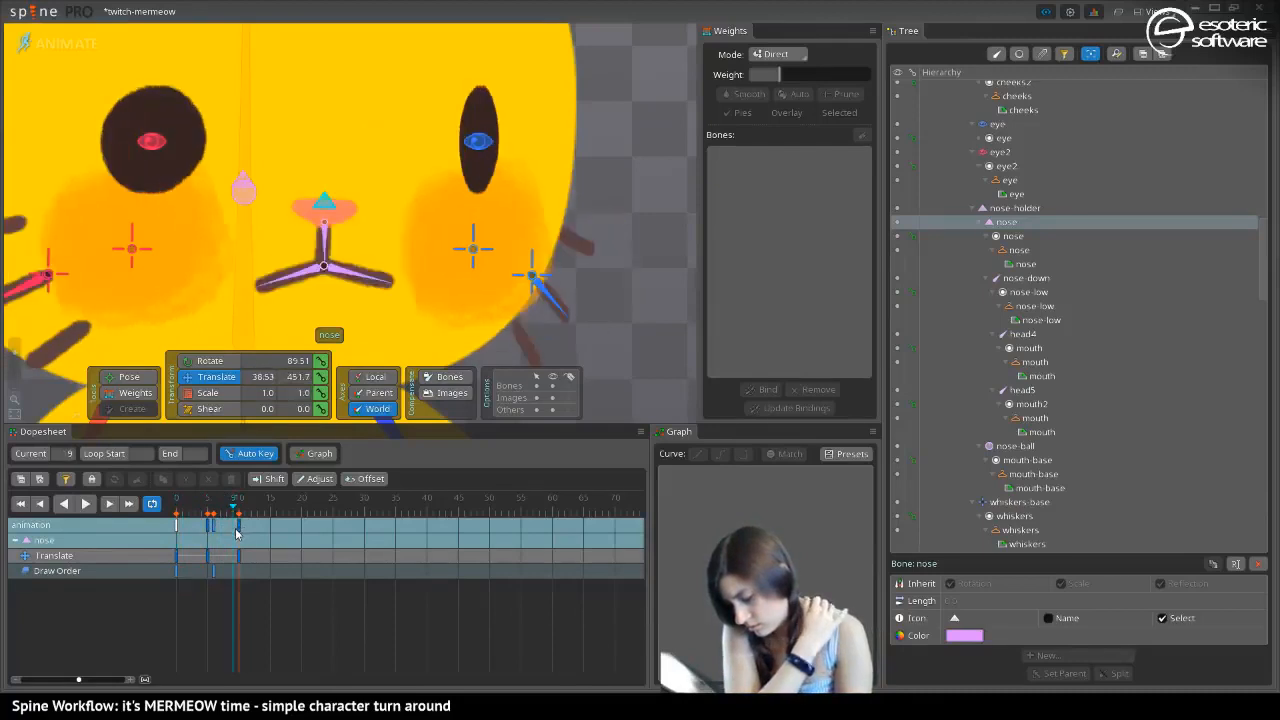
left_click(240, 529)
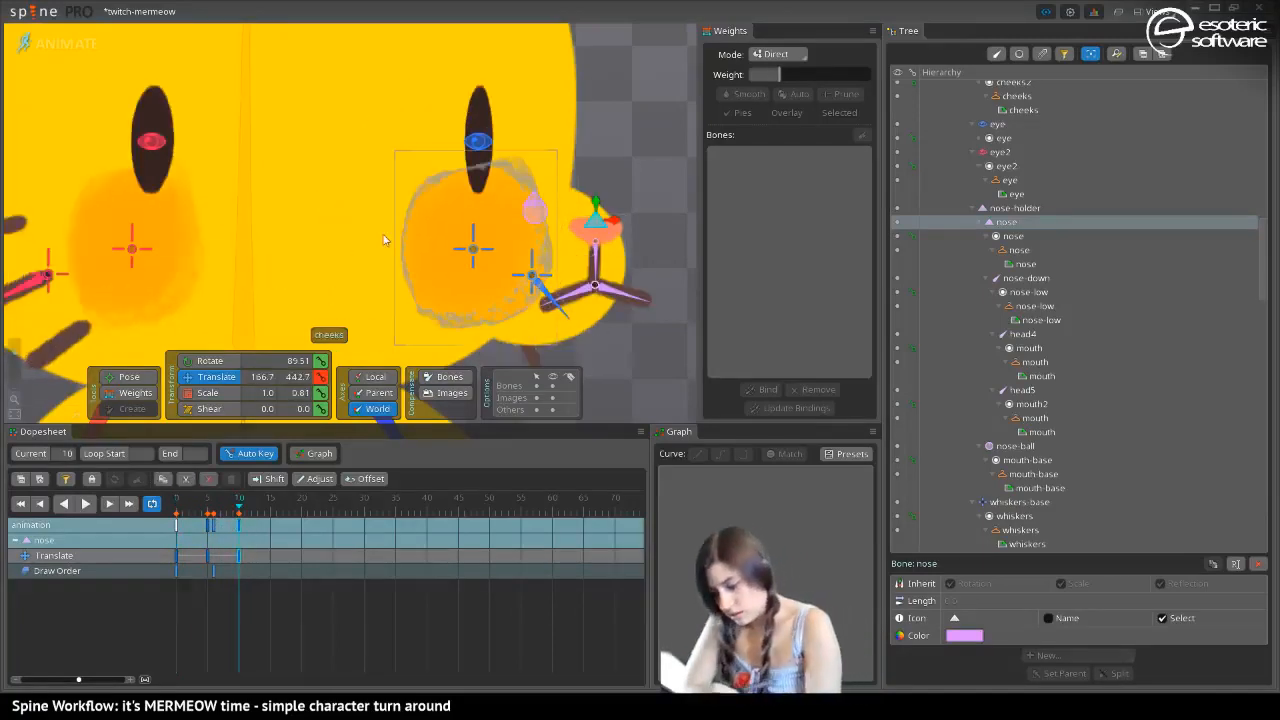
Delete the nose bone's Translate key at frame 5 and check the motion through to frame 10
left_click(211, 555)
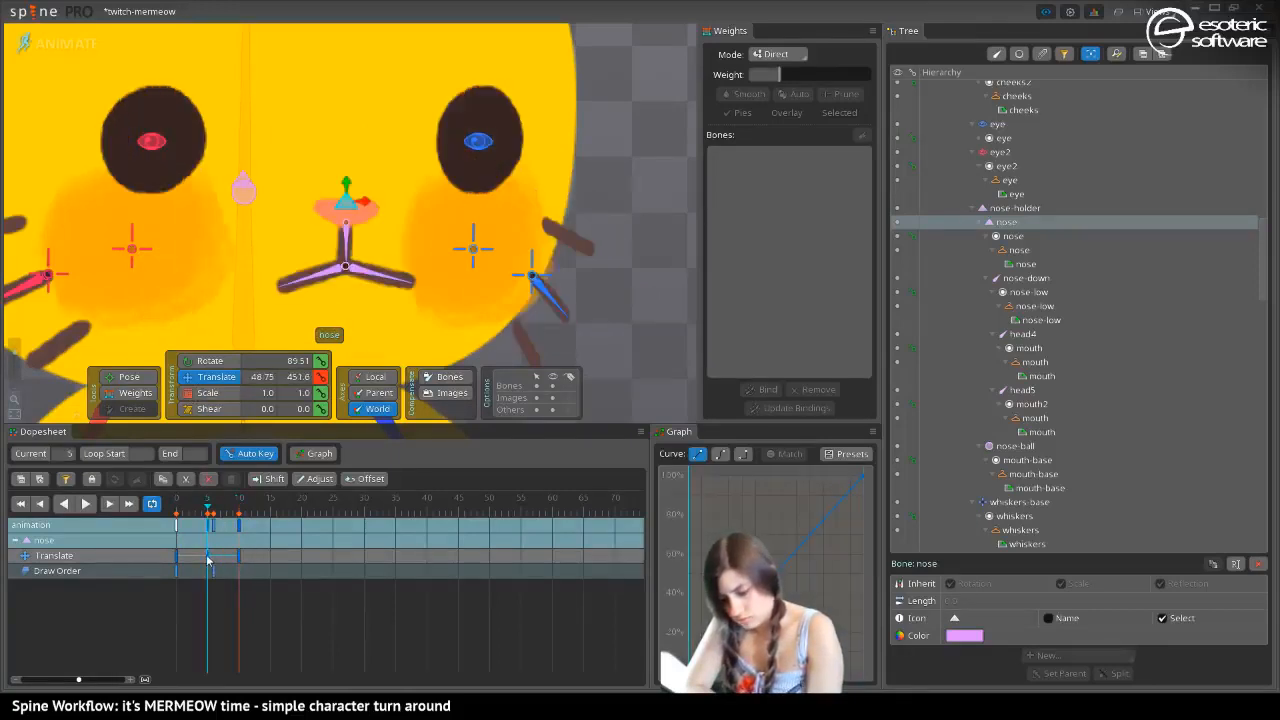
key("Delete")
left_click(212, 499)
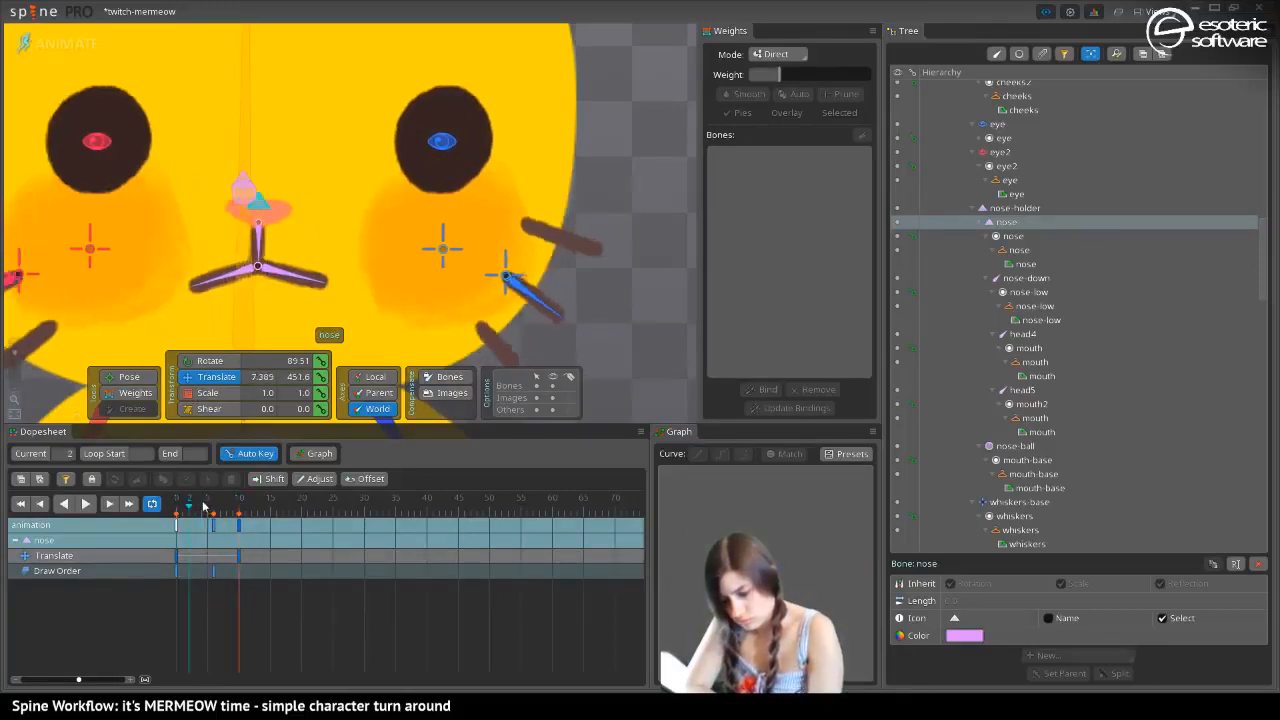
left_click(234, 548)
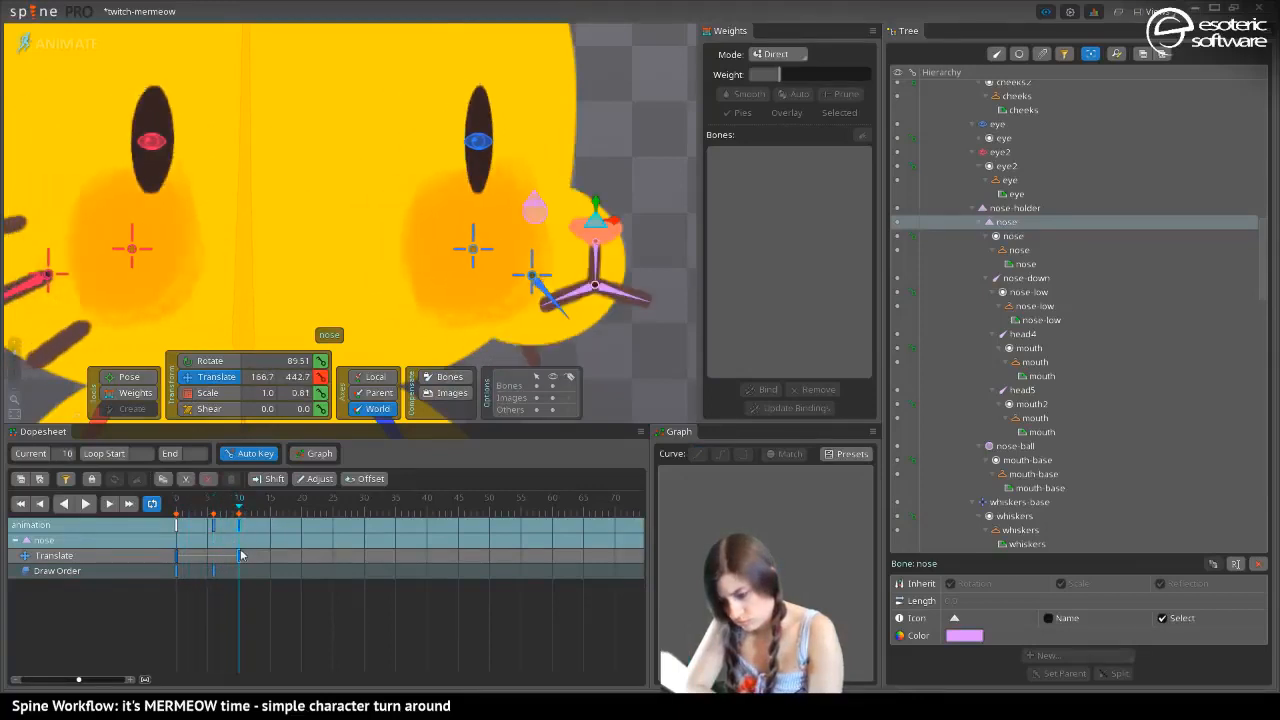
With nose-ball selected, key all dopesheet rows at frame 0 and compare the front view with the frame 10 side view
left_click(537, 211)
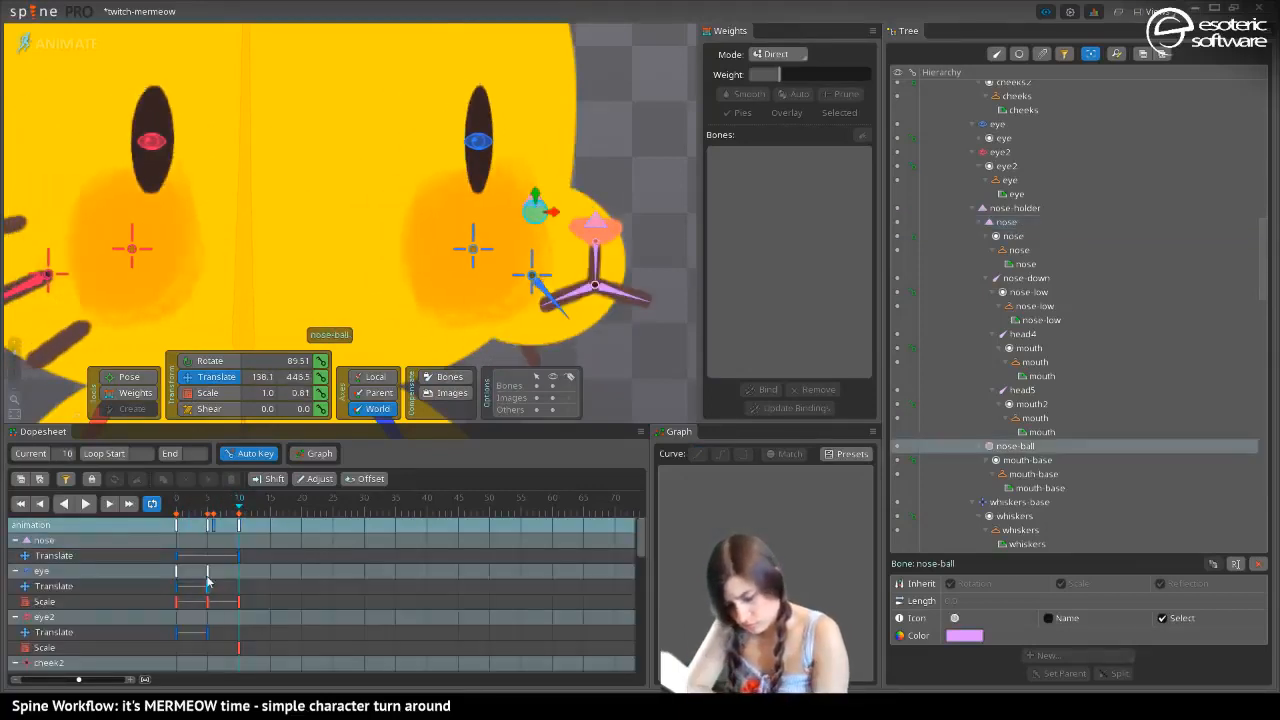
left_click_drag(238, 508, 176, 540)
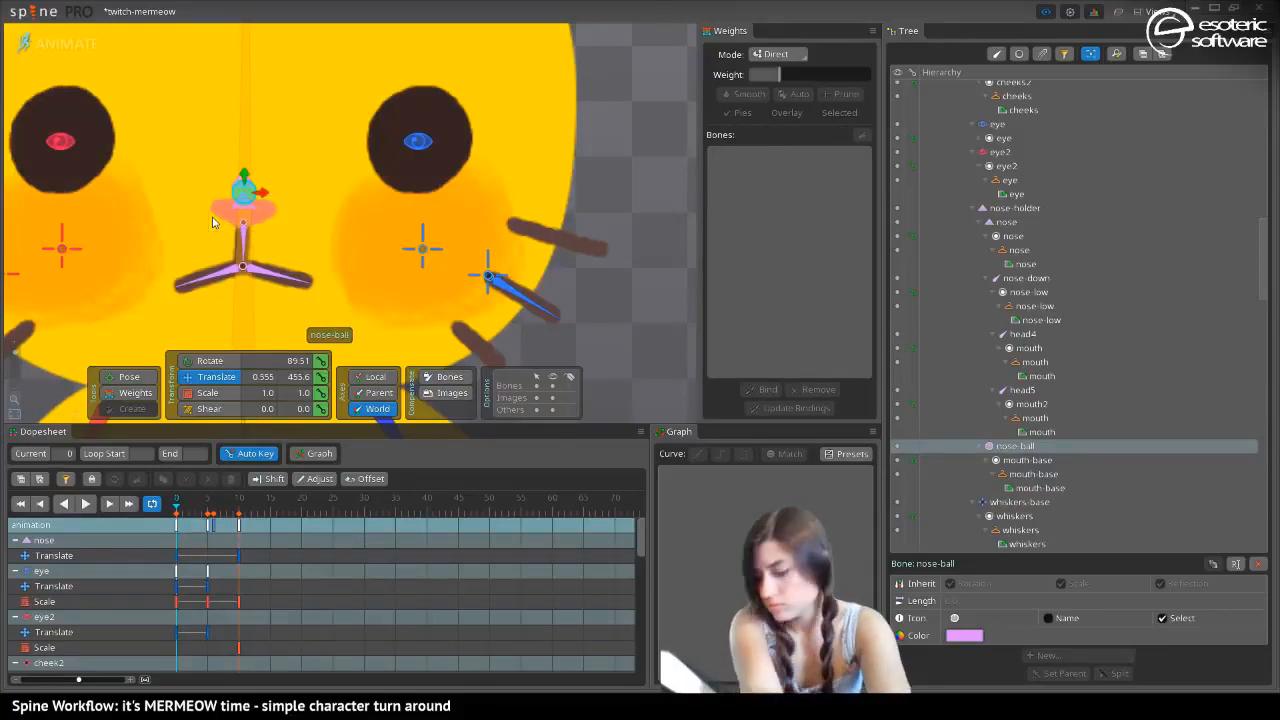
key("ctrl+shift+l")
left_click_drag(176, 503, 241, 517)
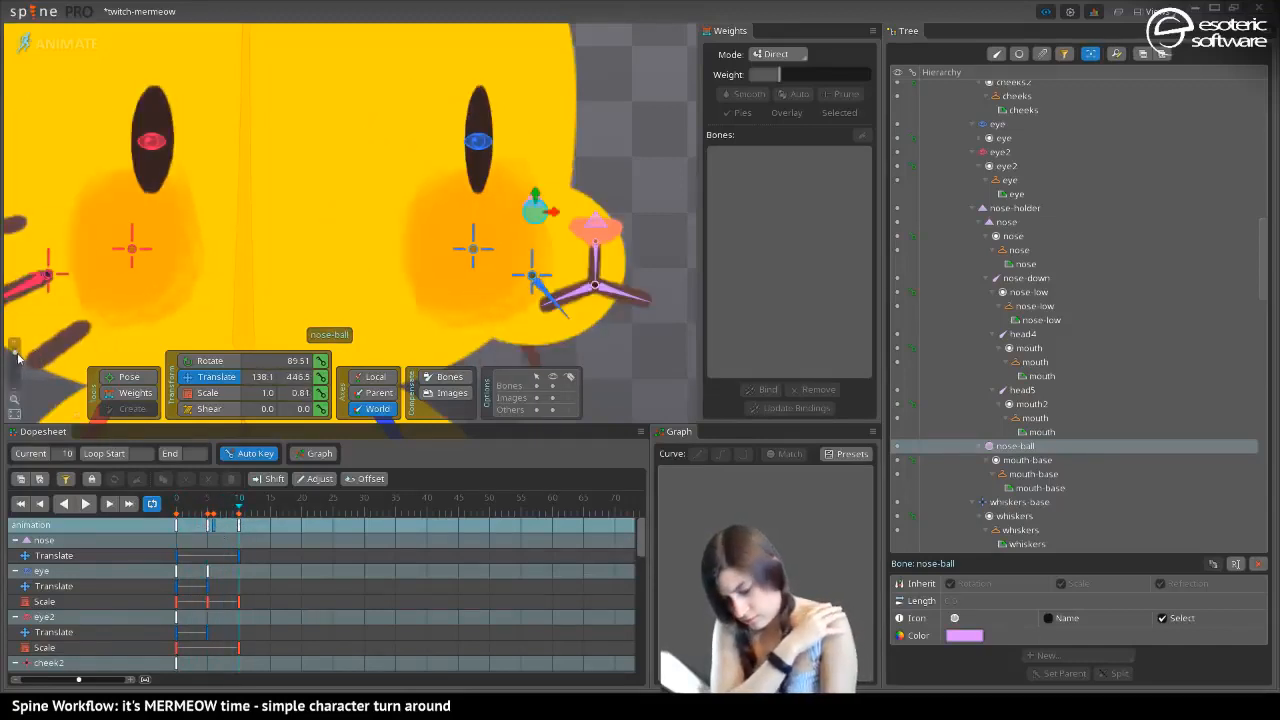
left_click_drag(17, 357, 29, 360)
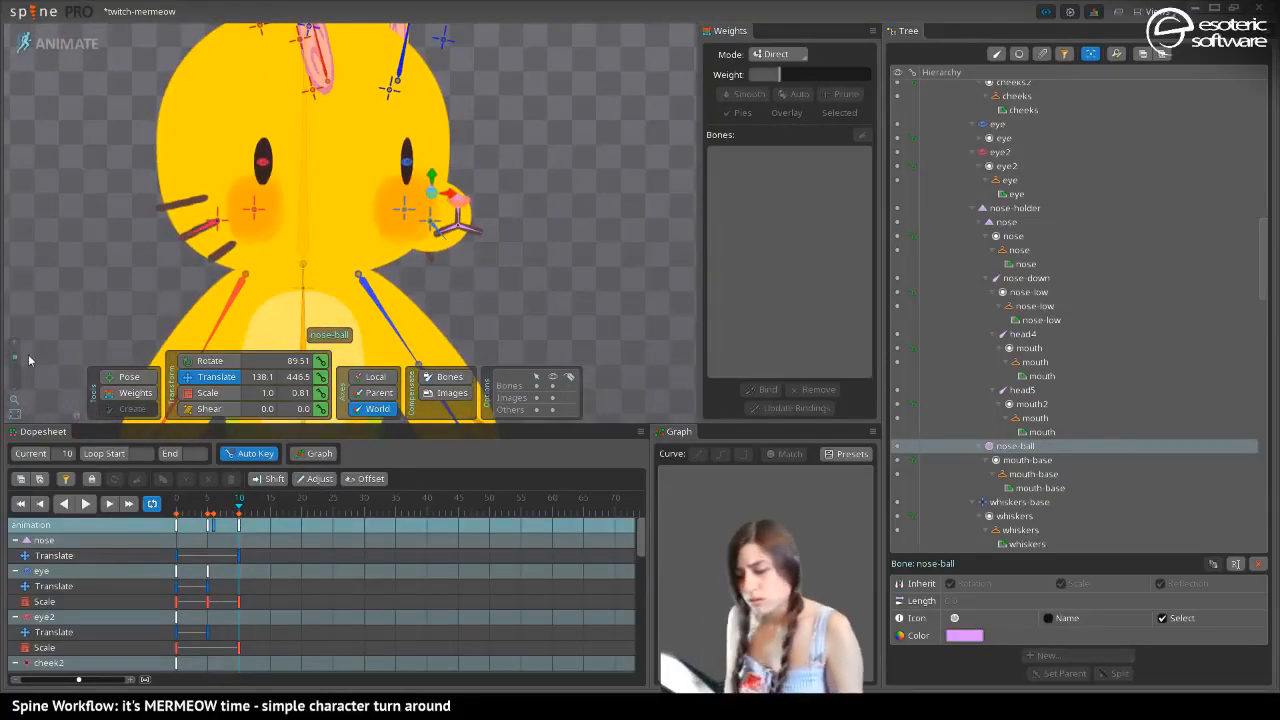
At frame 10, move eye2 to about X 109.5 and eye to about X 148.5, both at Y 479.8
left_click(262, 165)
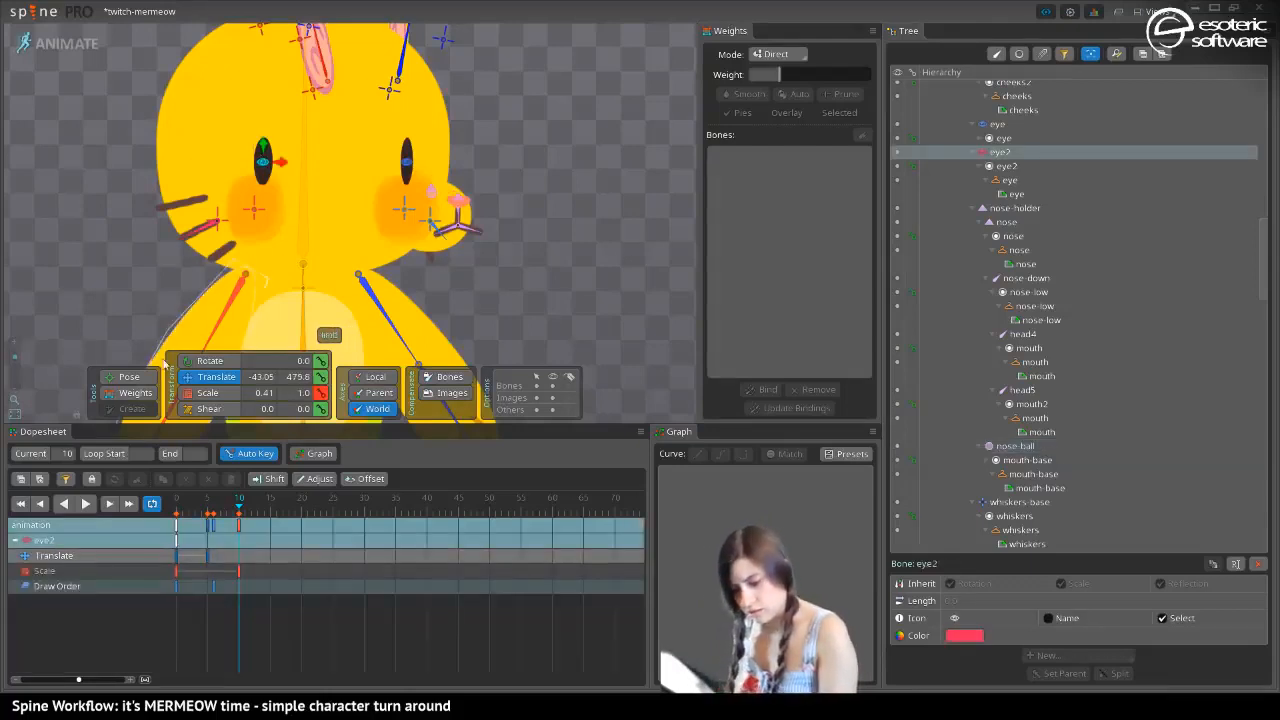
left_click_drag(270, 164, 420, 195)
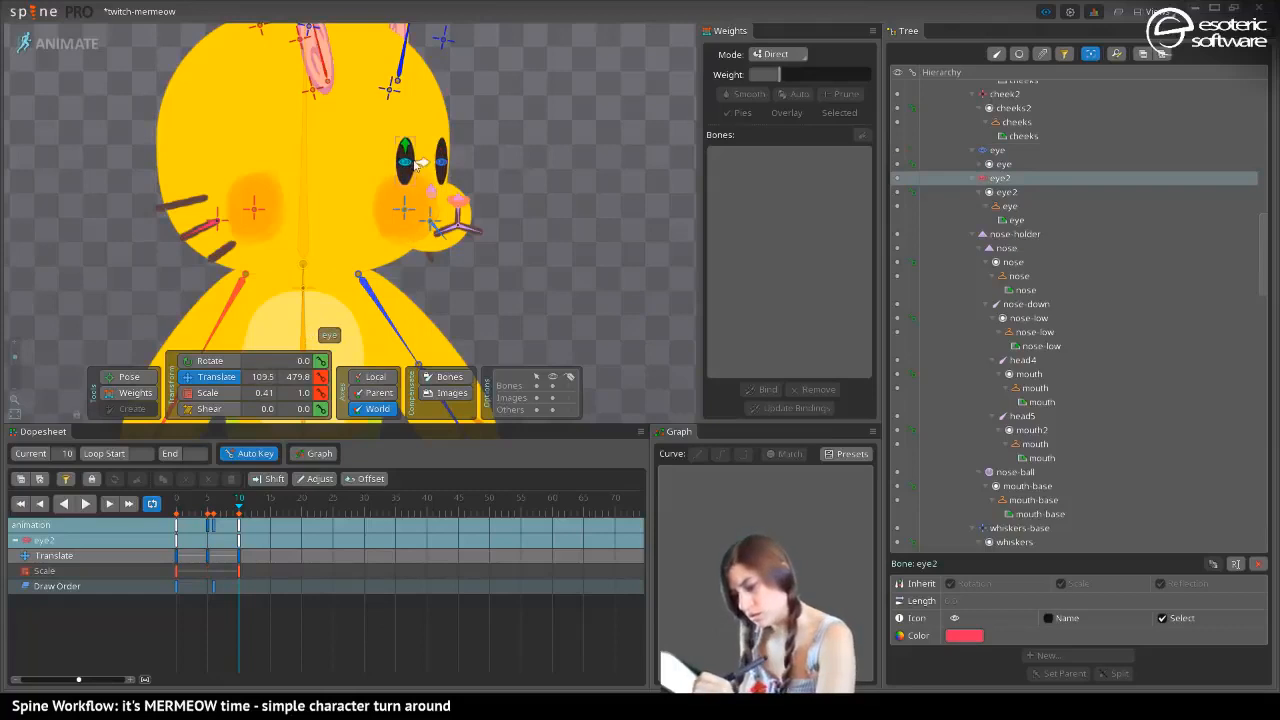
left_click(440, 160)
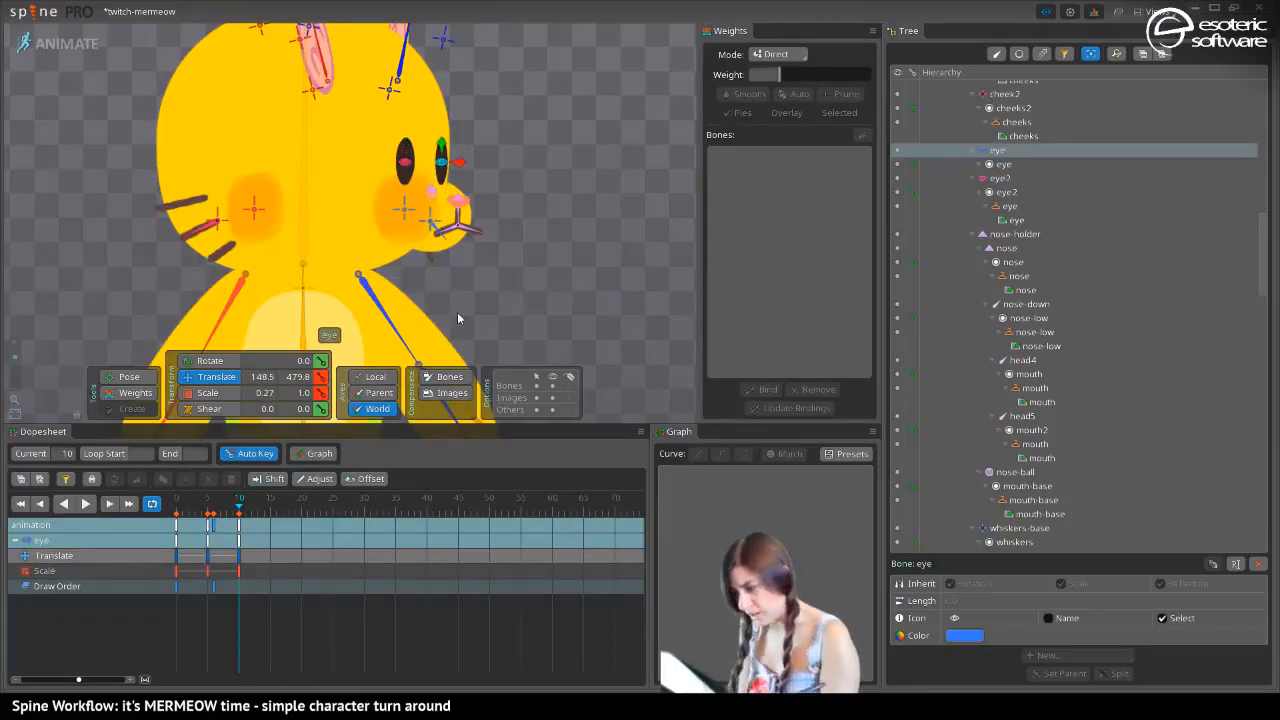
At frame 8, lower the eye attachment's draw order by ten so it sits behind the head, and check frame 10
left_click_drag(238, 510, 215, 512)
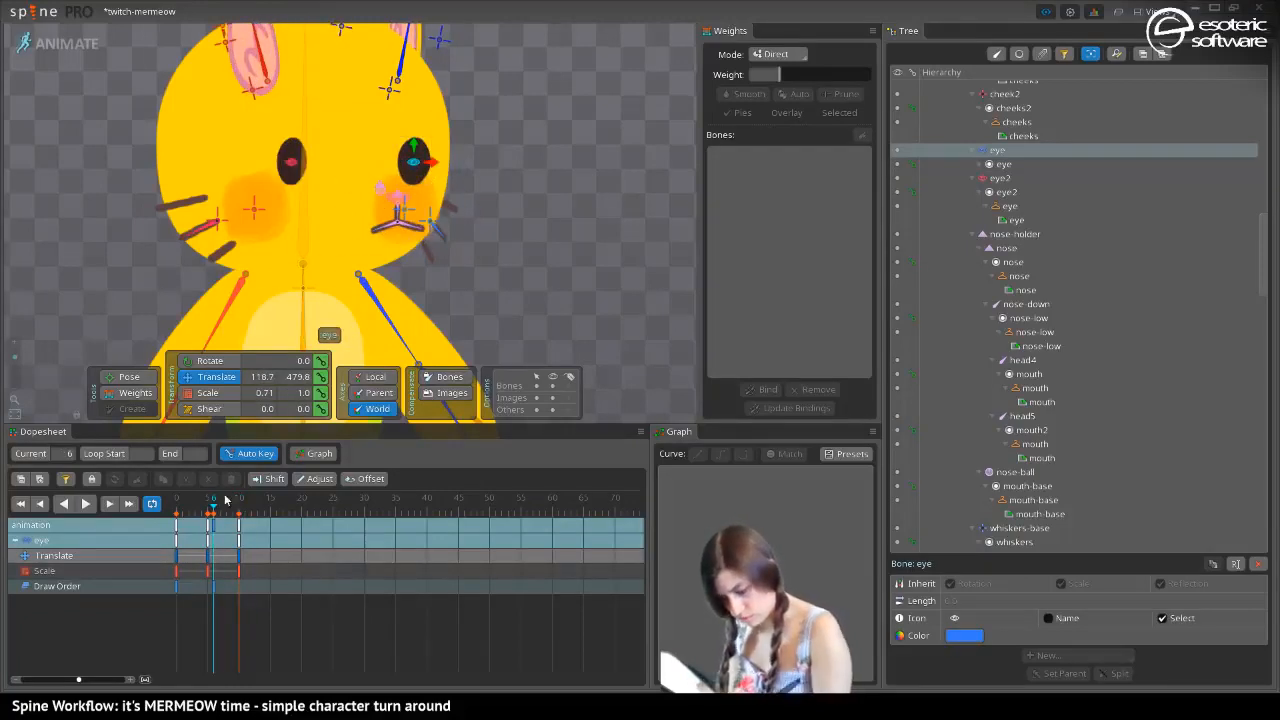
left_click(227, 508)
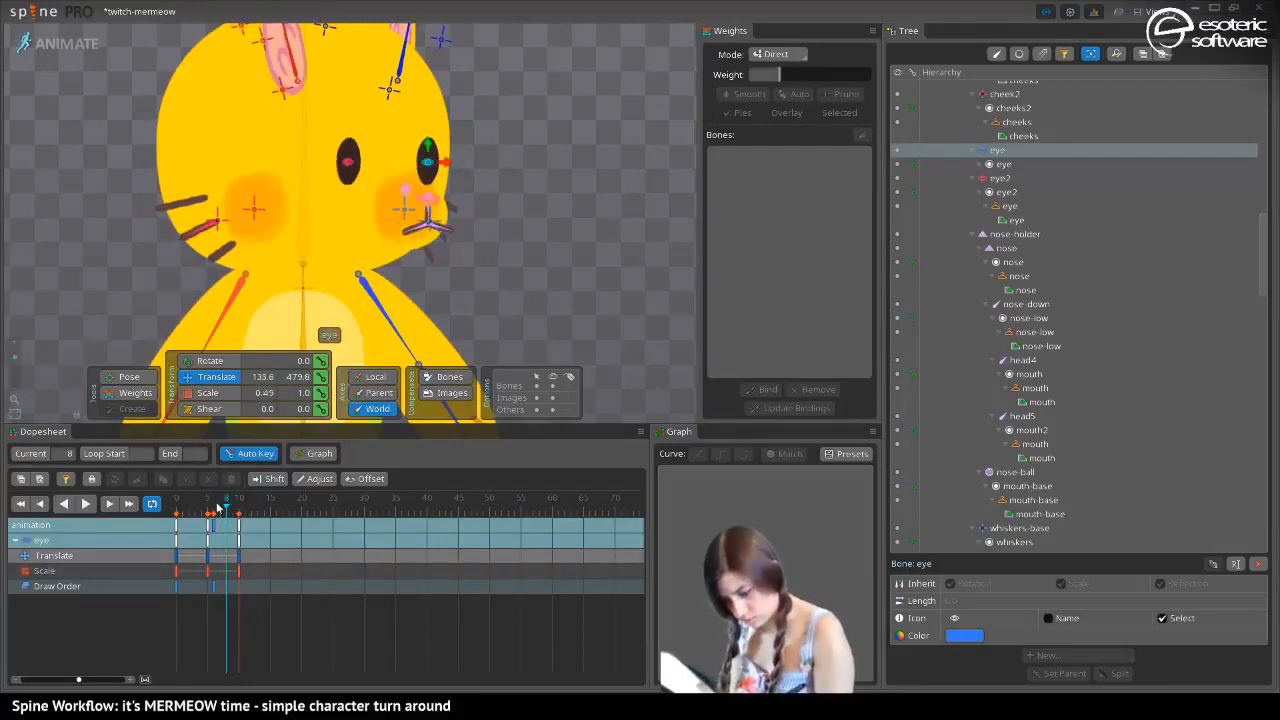
left_click(430, 177)
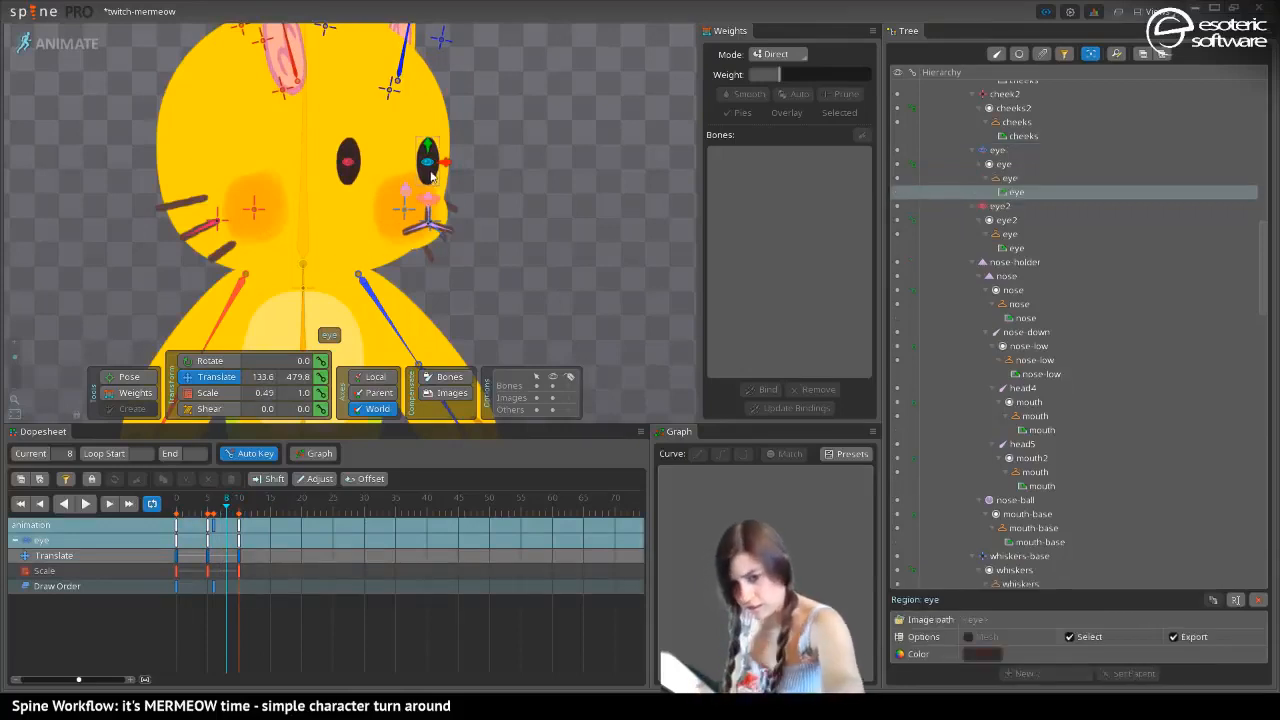
key("shift+minus")
key("shift+minus")
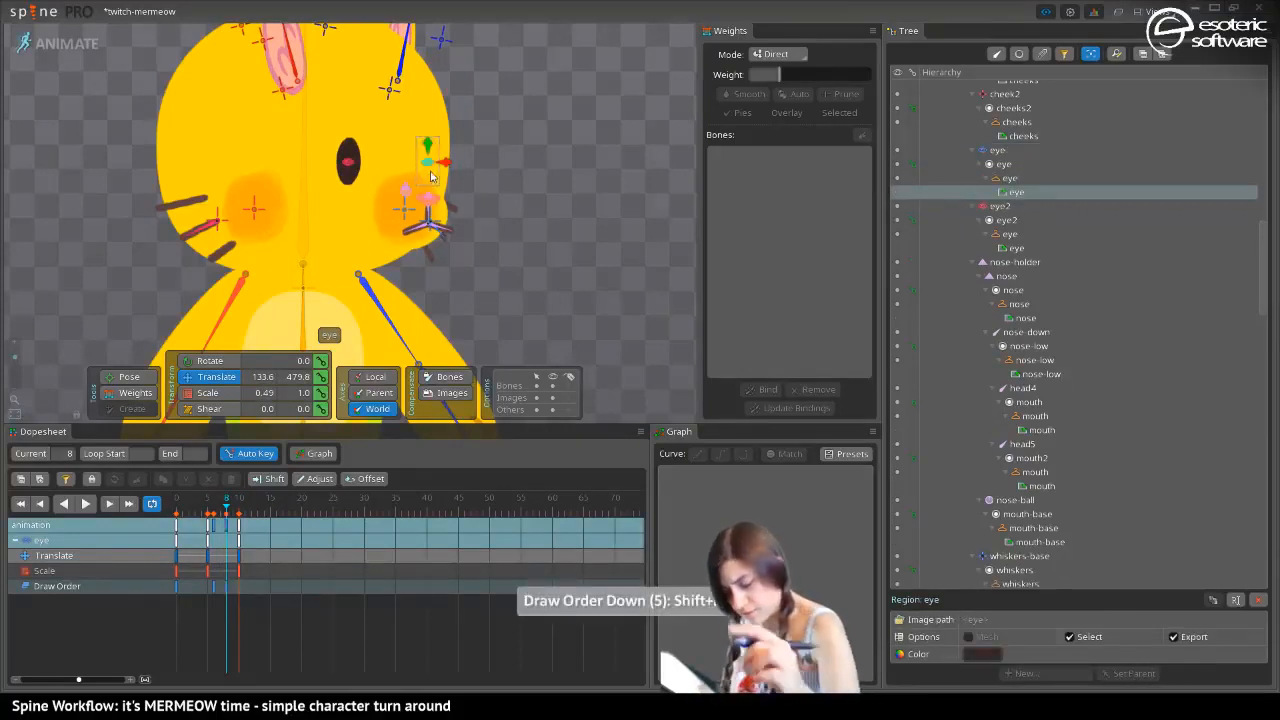
mouse_move(227, 504)
left_mouse_down()
mouse_move(215, 515)
mouse_move(240, 520)
left_mouse_up()
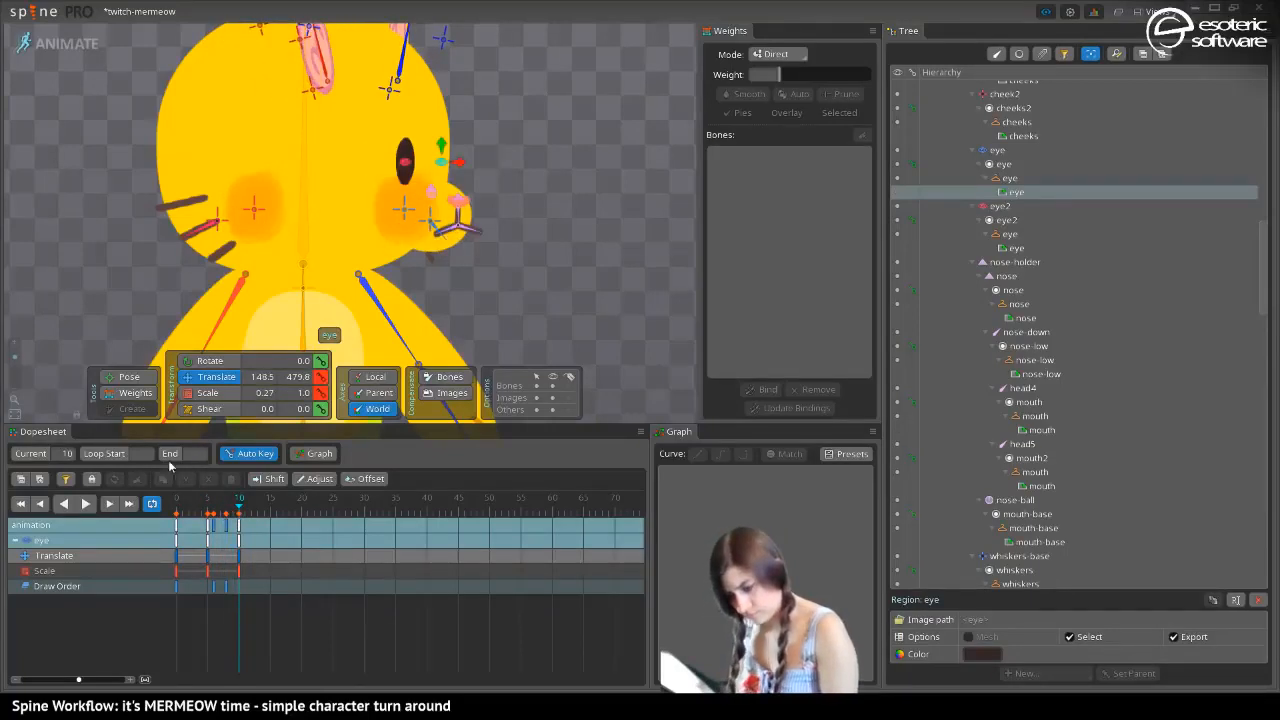
At frame 7, move the eye bone outward toward the face's edge to about X 141.2
mouse_move(240, 506)
left_mouse_down()
mouse_move(163, 524)
mouse_move(240, 532)
mouse_move(177, 540)
mouse_move(226, 545)
mouse_move(221, 499)
left_mouse_up()
left_click_drag(421, 161, 452, 168)
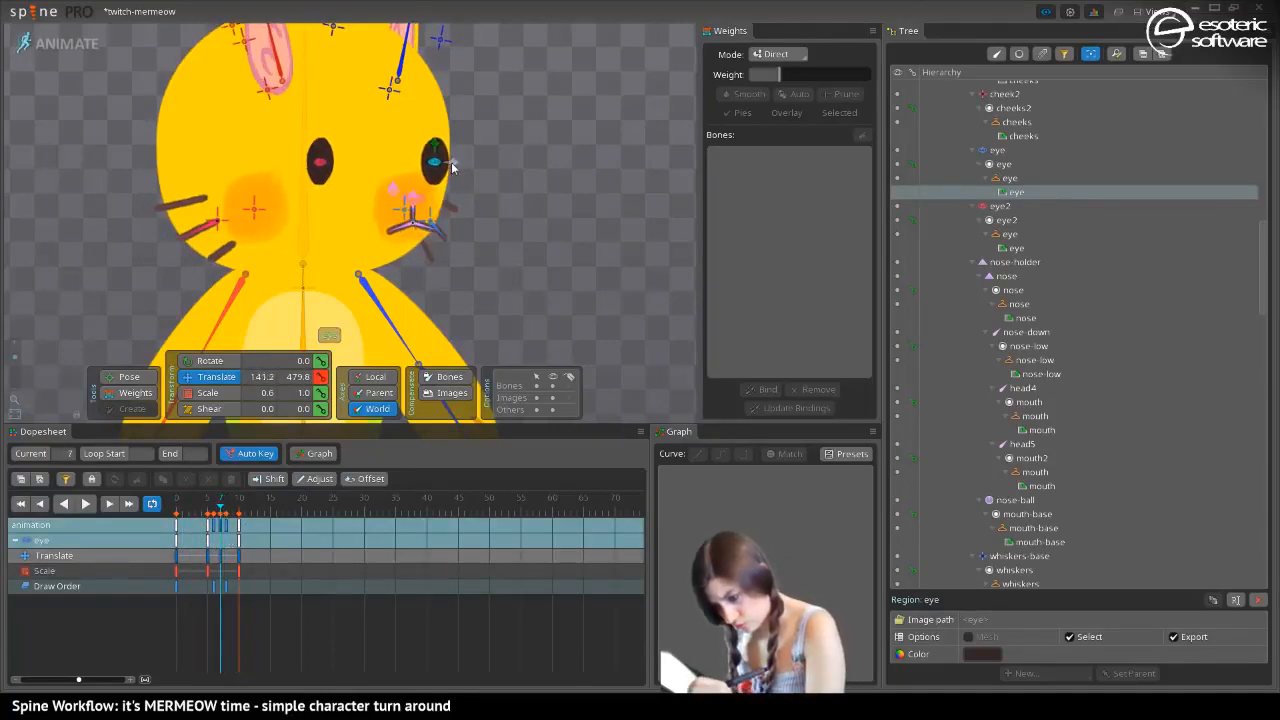
Shift eye2's frame 0 Scale key to frame 5 and review the turn up to frame 10
left_click(321, 156)
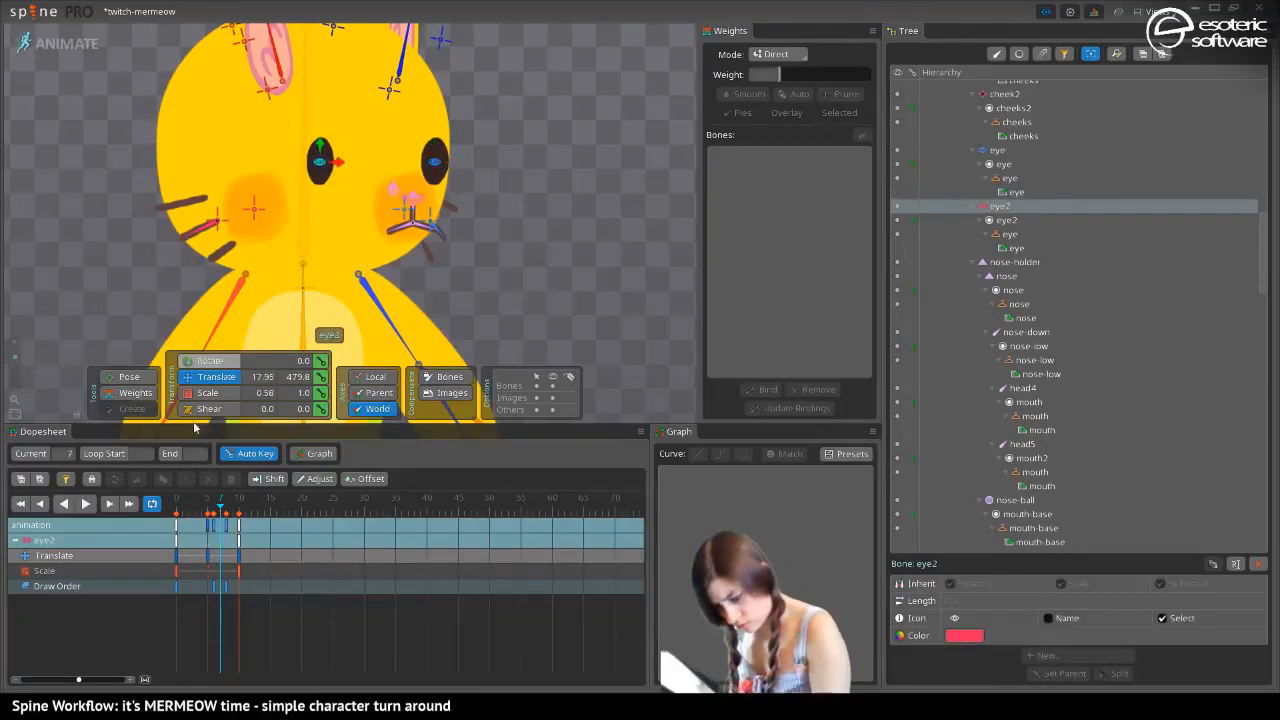
left_click_drag(210, 512, 174, 514)
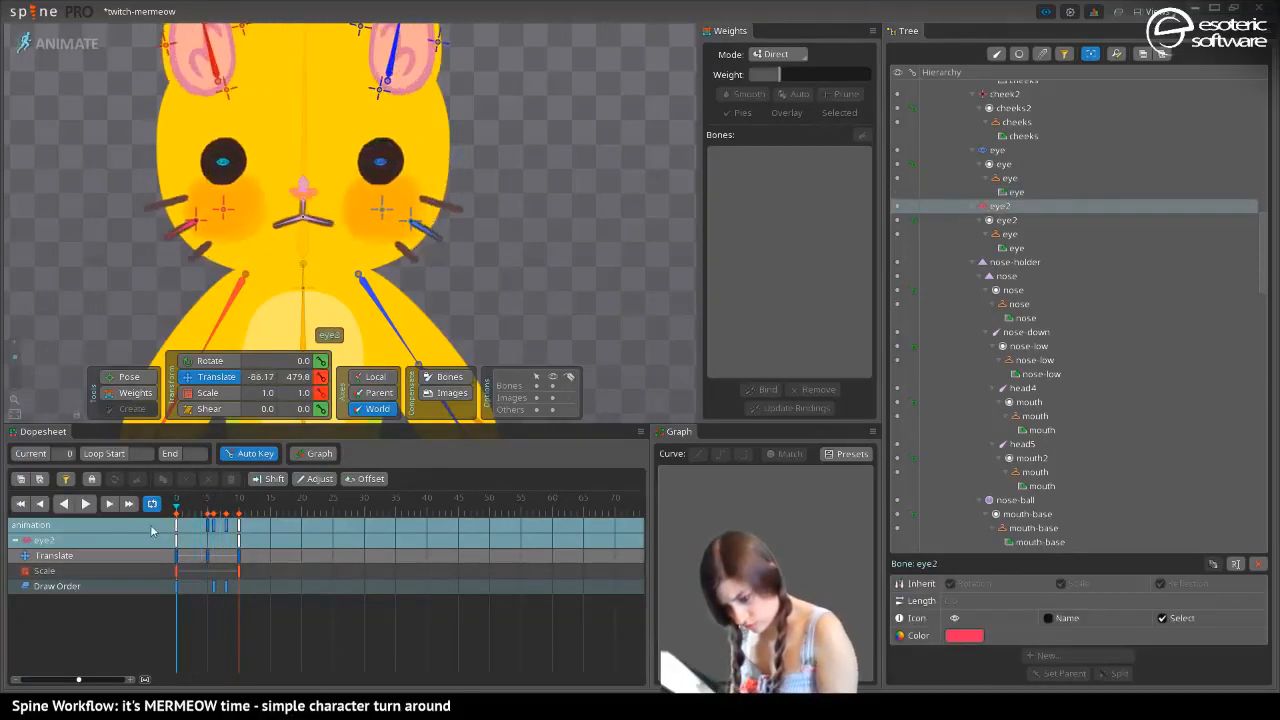
left_click_drag(176, 577, 201, 587)
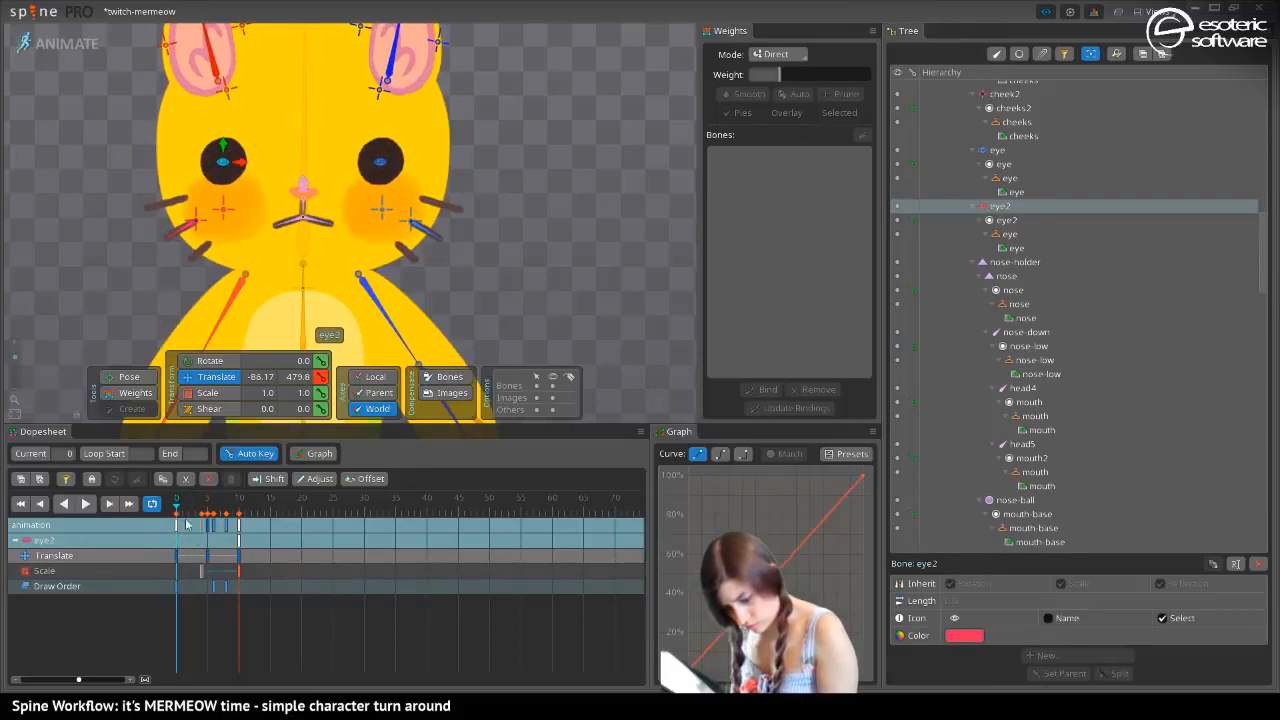
left_click_drag(177, 515, 238, 538)
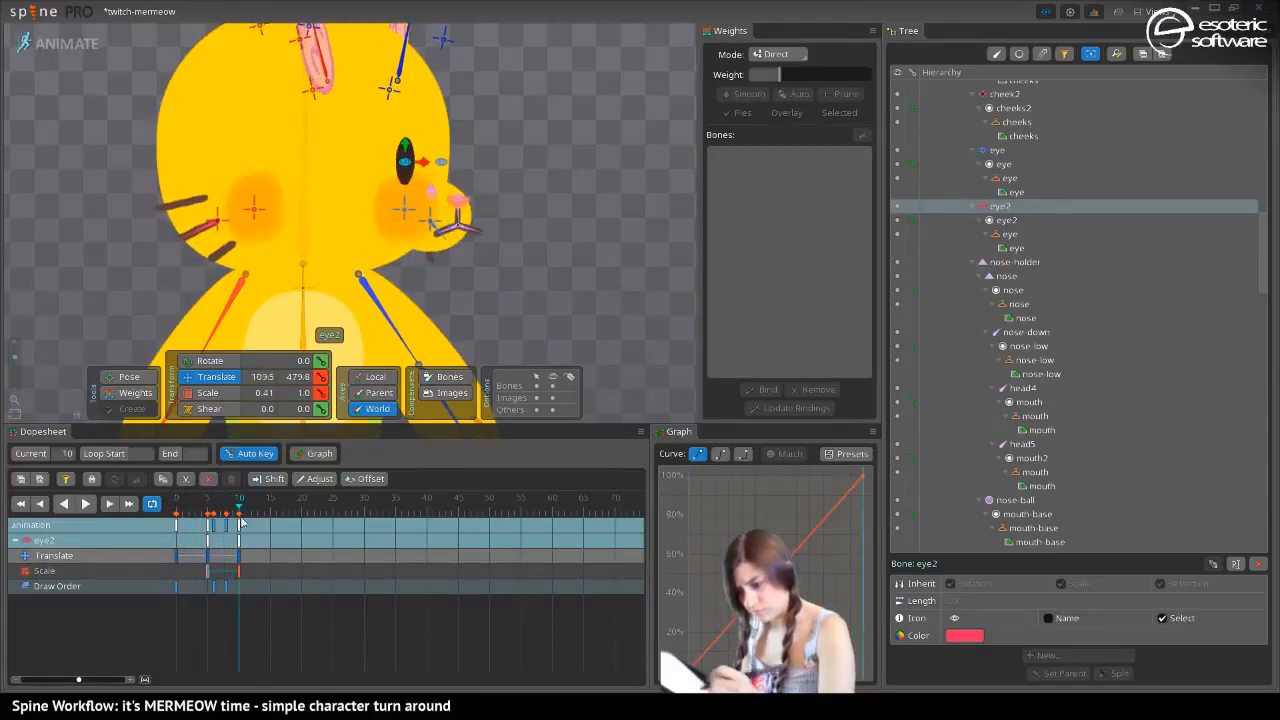
At frame 8, lower the cheeks attachment under the cheek bone fifteen places in the draw order, and check frame 10
left_click(400, 282)
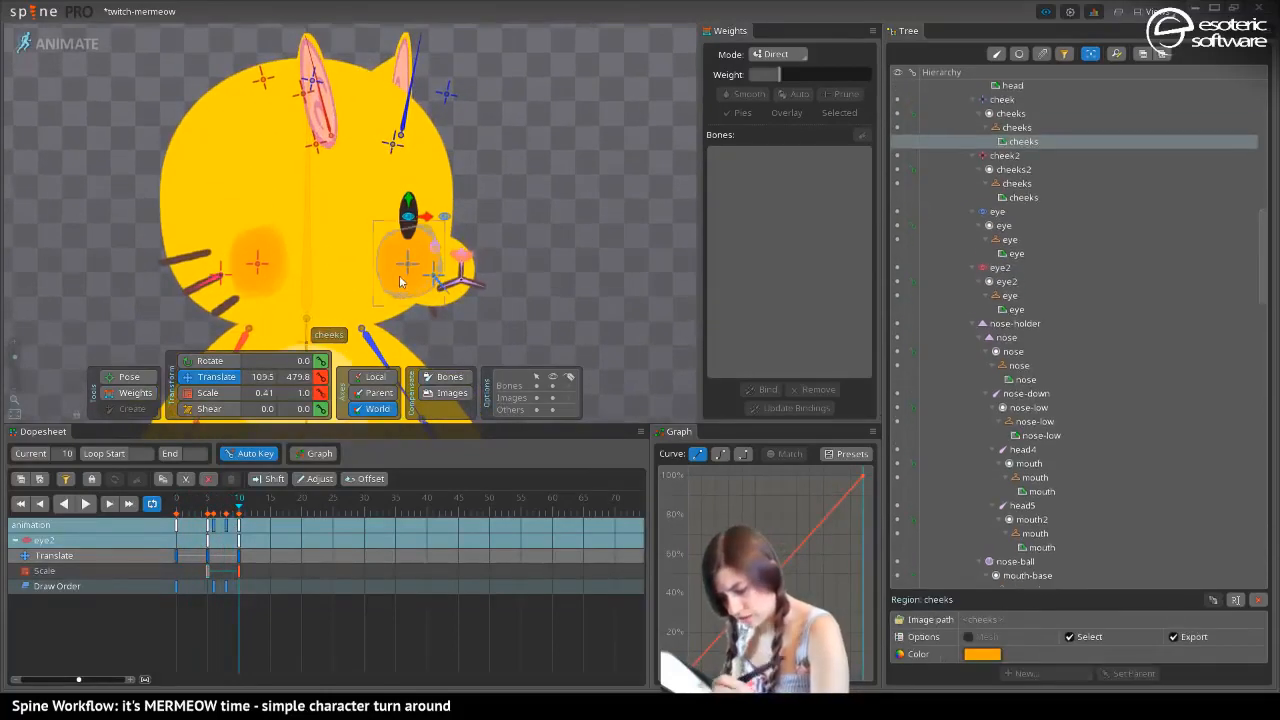
left_click(228, 513)
key("shift+Page_Down")
key("shift+Page_Down")
key("shift+Page_Down")
key("shift+Page_Down")
key("shift+Page_Down")
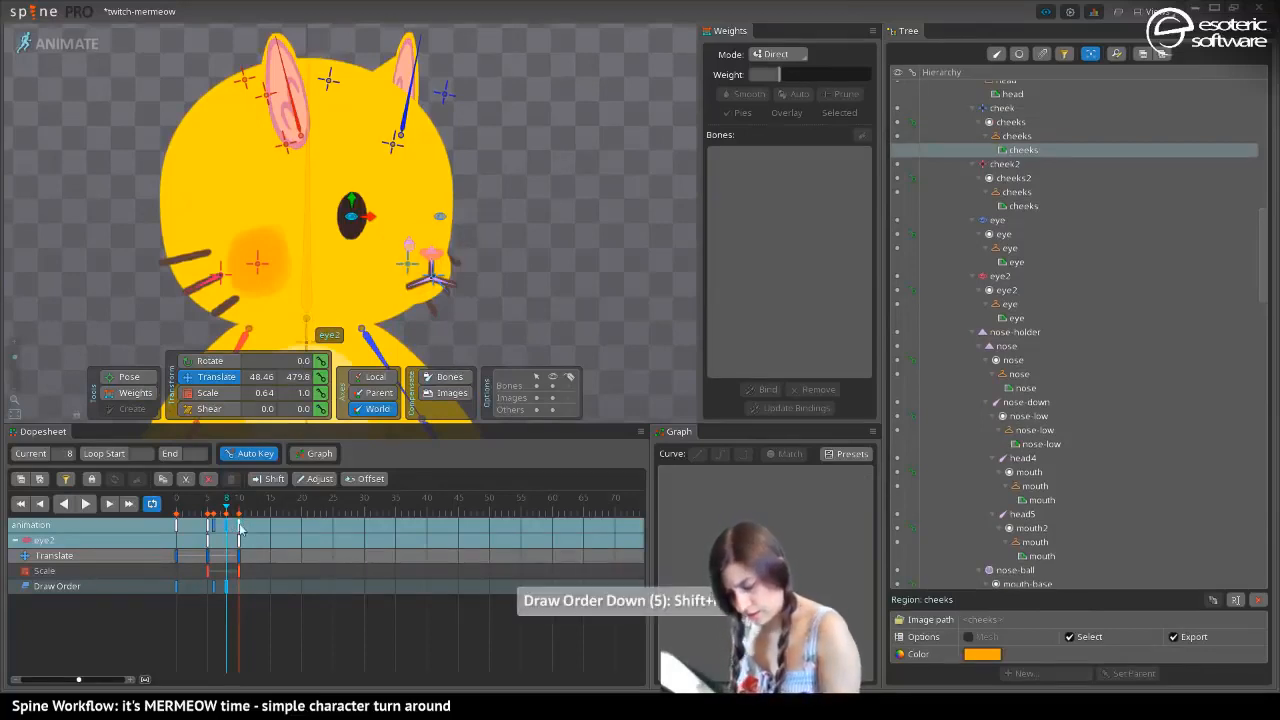
left_click(240, 527)
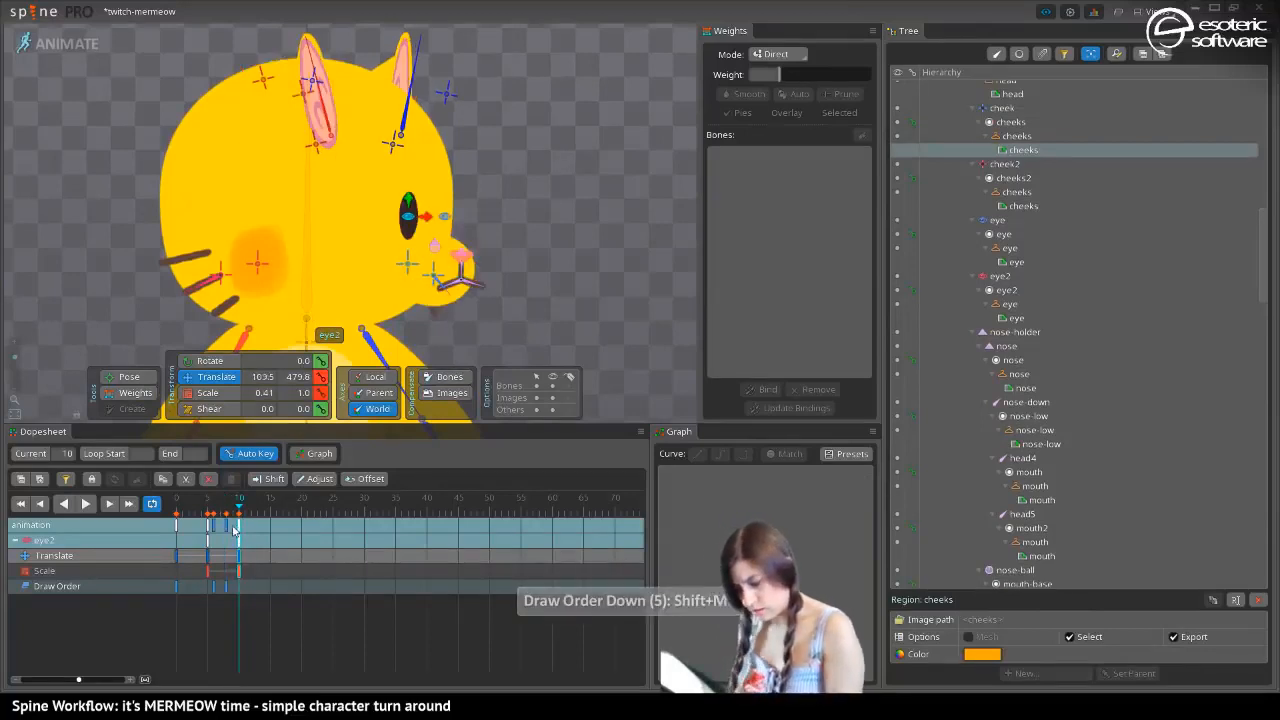
At frame 10, move the cheek2 bone to about X 77.17 and set its Y scale to about 0.93
left_click(253, 255)
left_click_drag(278, 268, 401, 268)
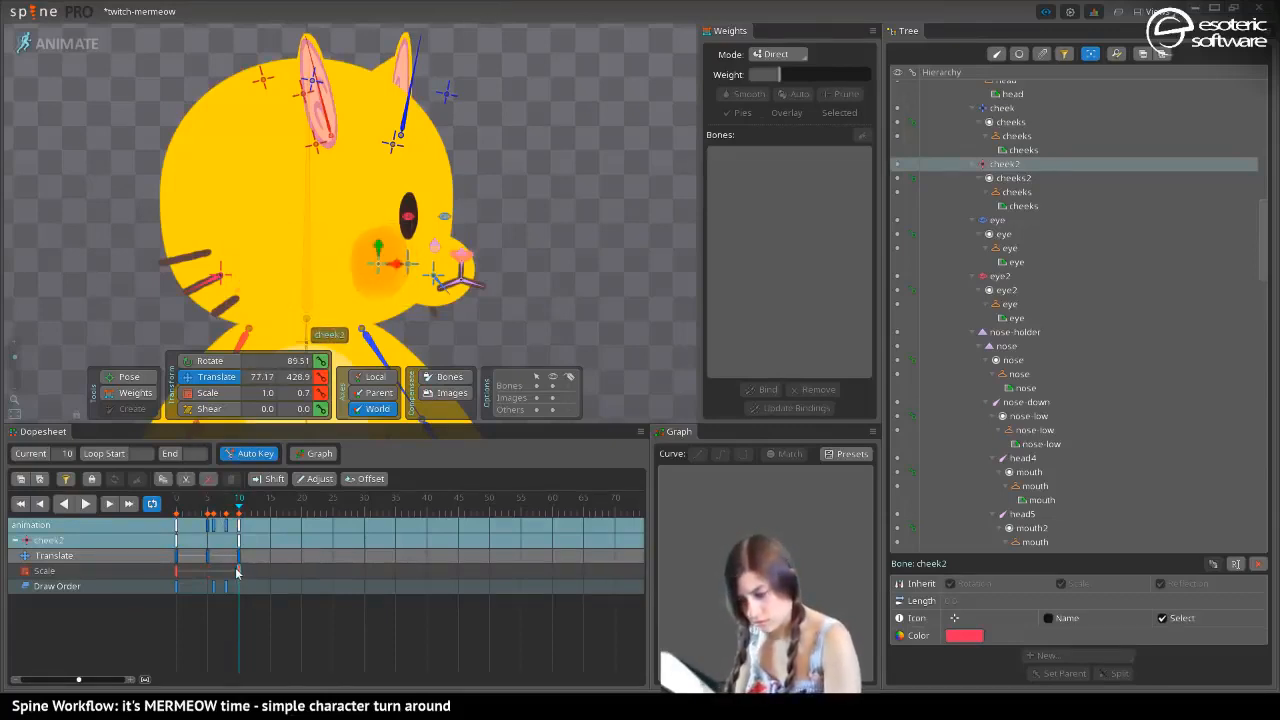
left_click(199, 391)
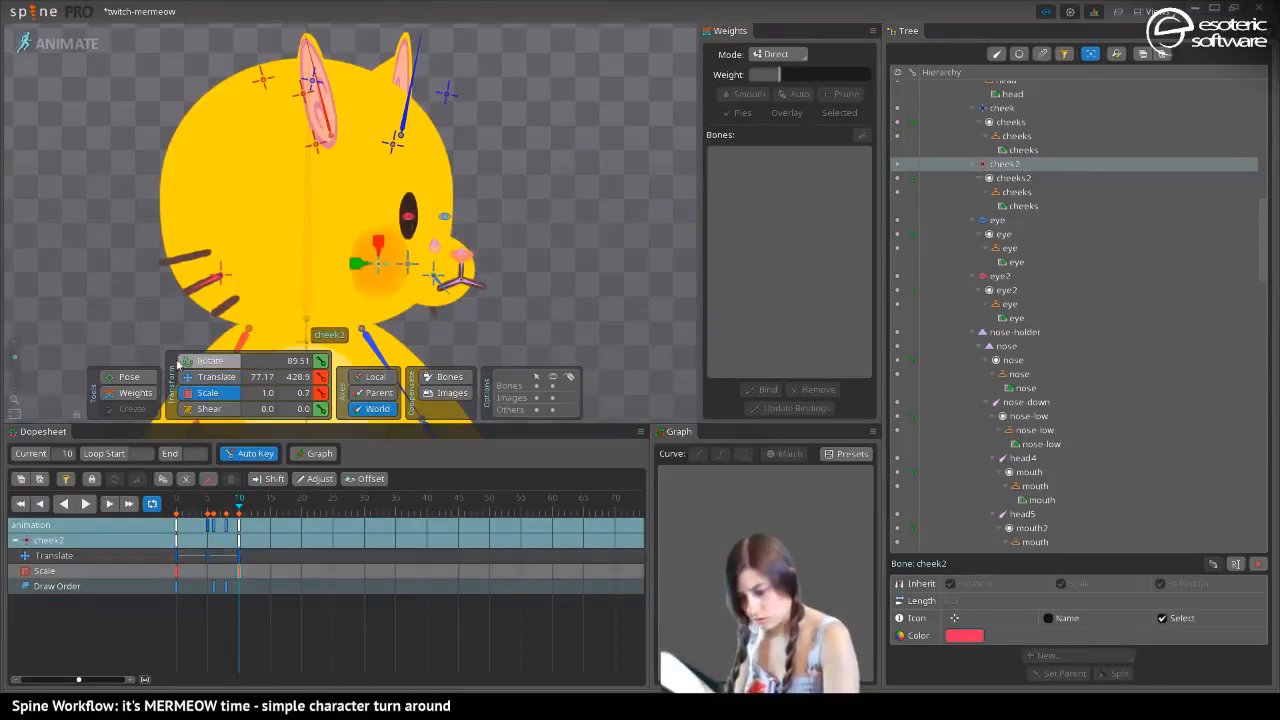
left_click_drag(351, 266, 325, 281)
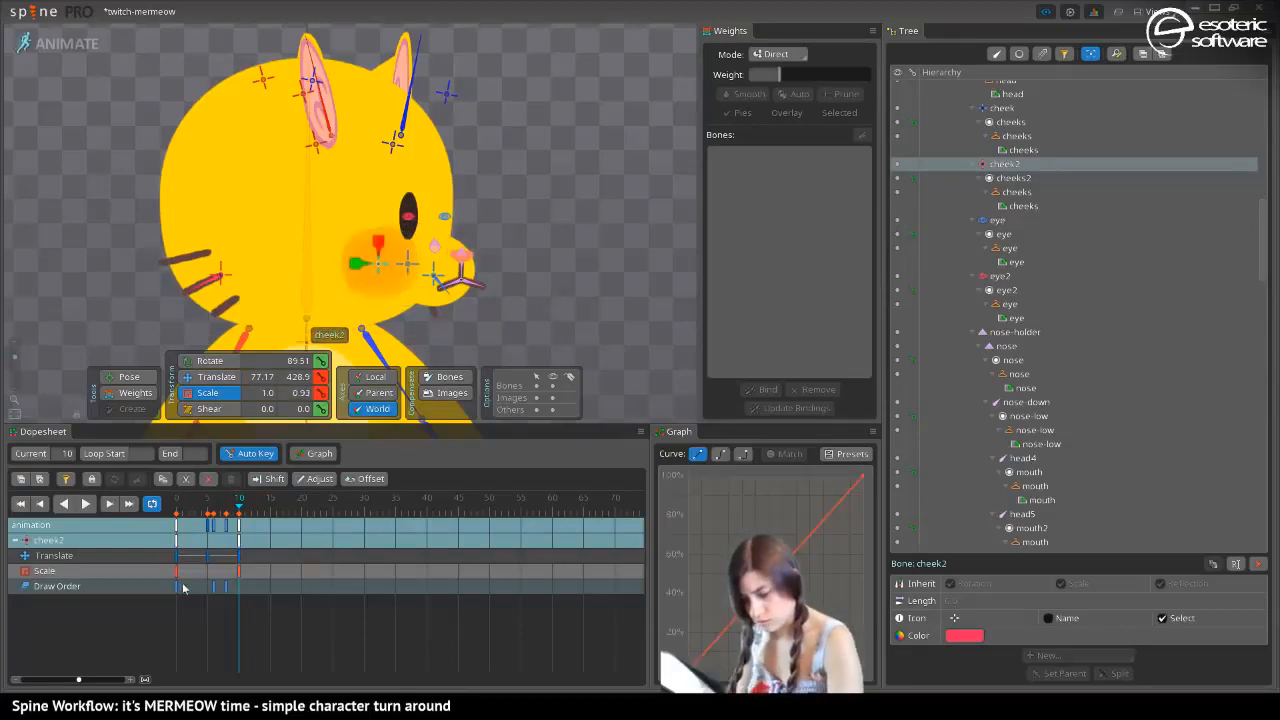
left_click_drag(240, 501, 245, 557)
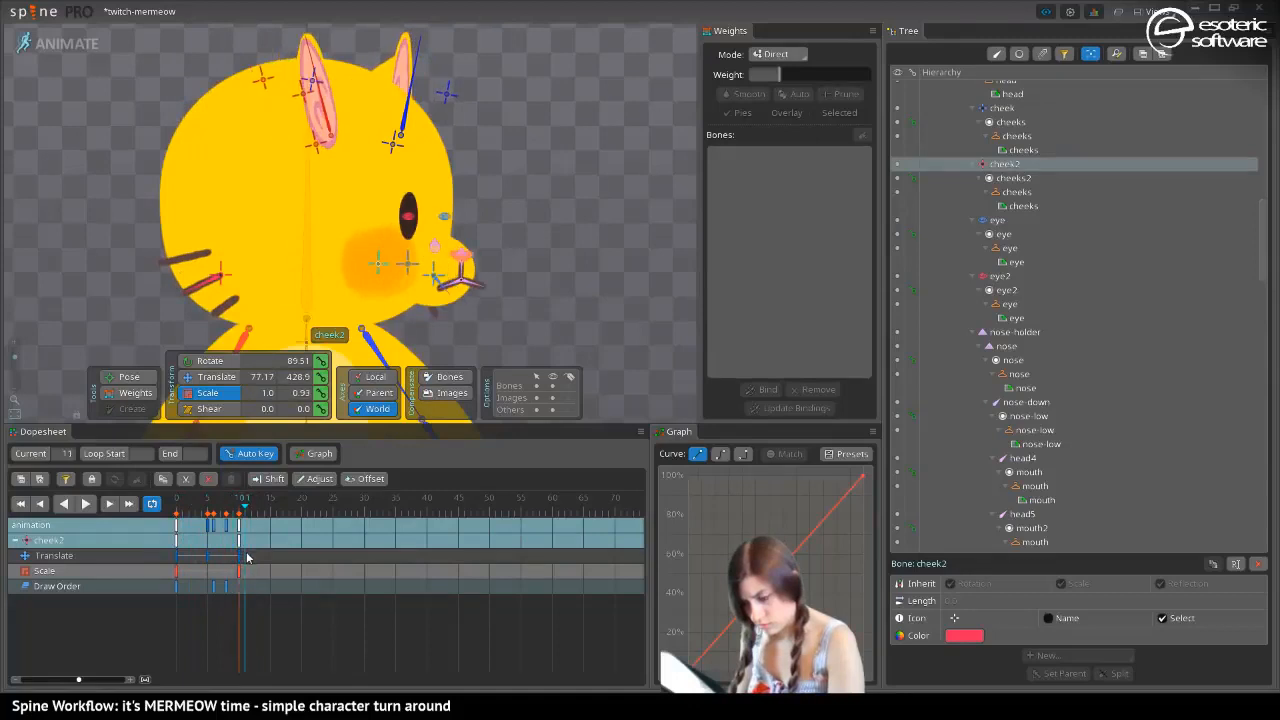
At frame 10, shift the nose-ball bone back slightly to about X 134.5
left_click(455, 257)
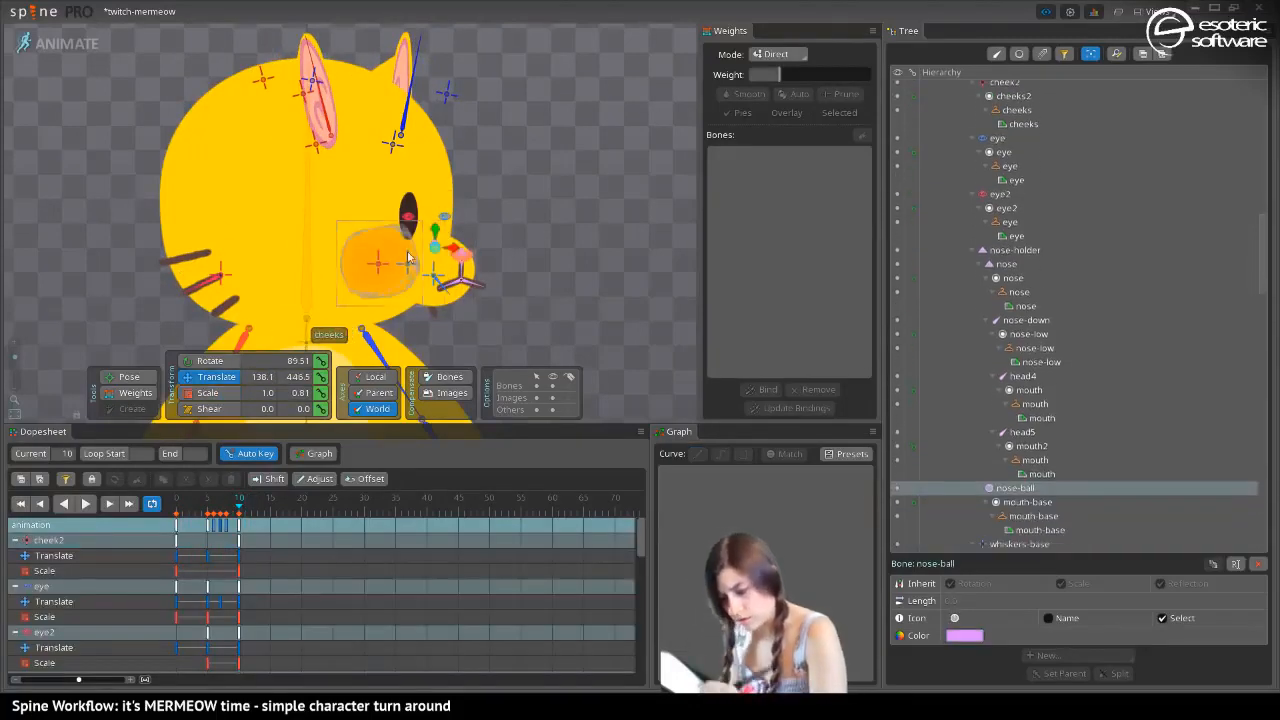
left_click_drag(455, 251, 446, 246)
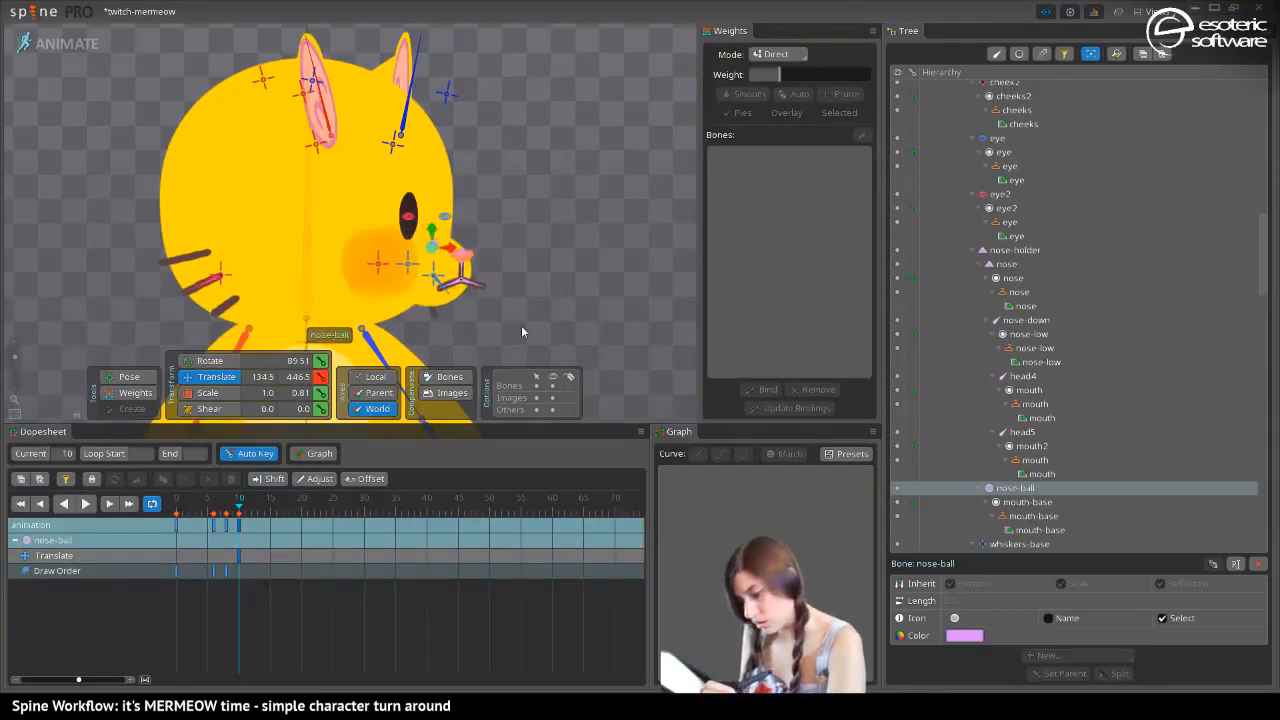
At frame 10, scale the nose bone to about 0.57 in Y and rotate it to about 110.15°
left_click(462, 256)
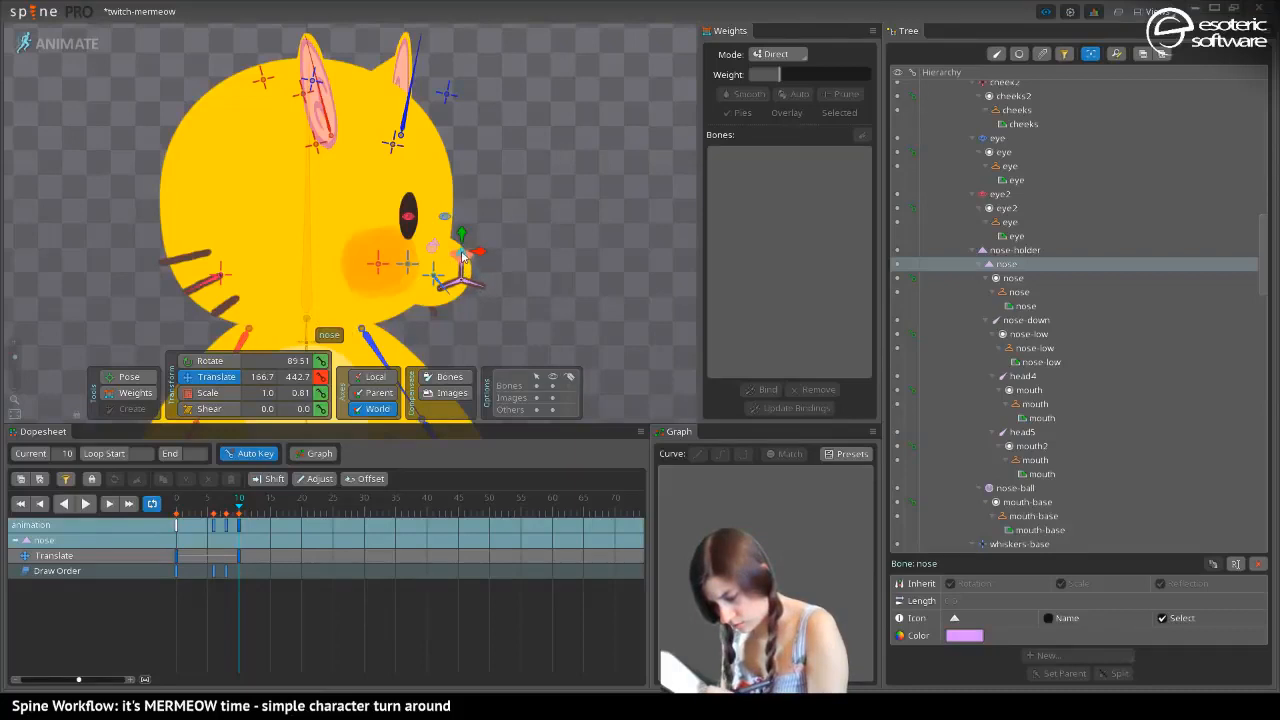
key("x")
left_click_drag(462, 256, 472, 305)
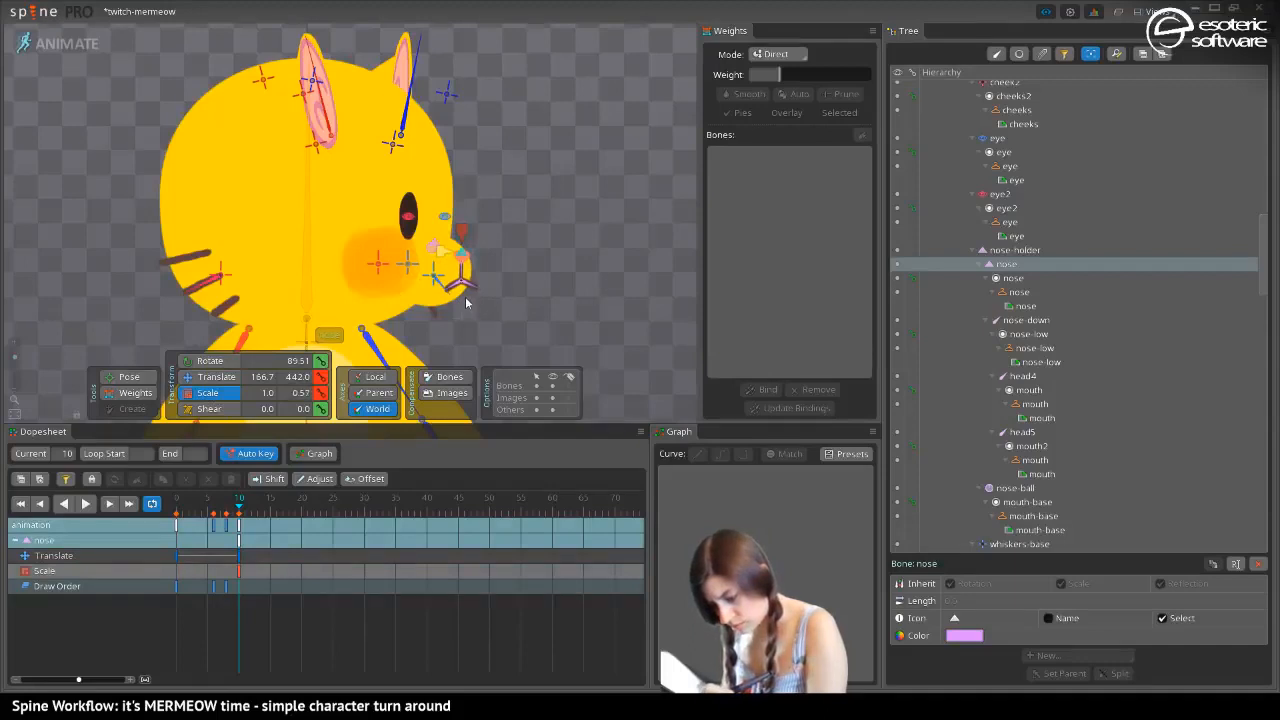
left_click(212, 361)
left_click_drag(462, 262, 485, 289)
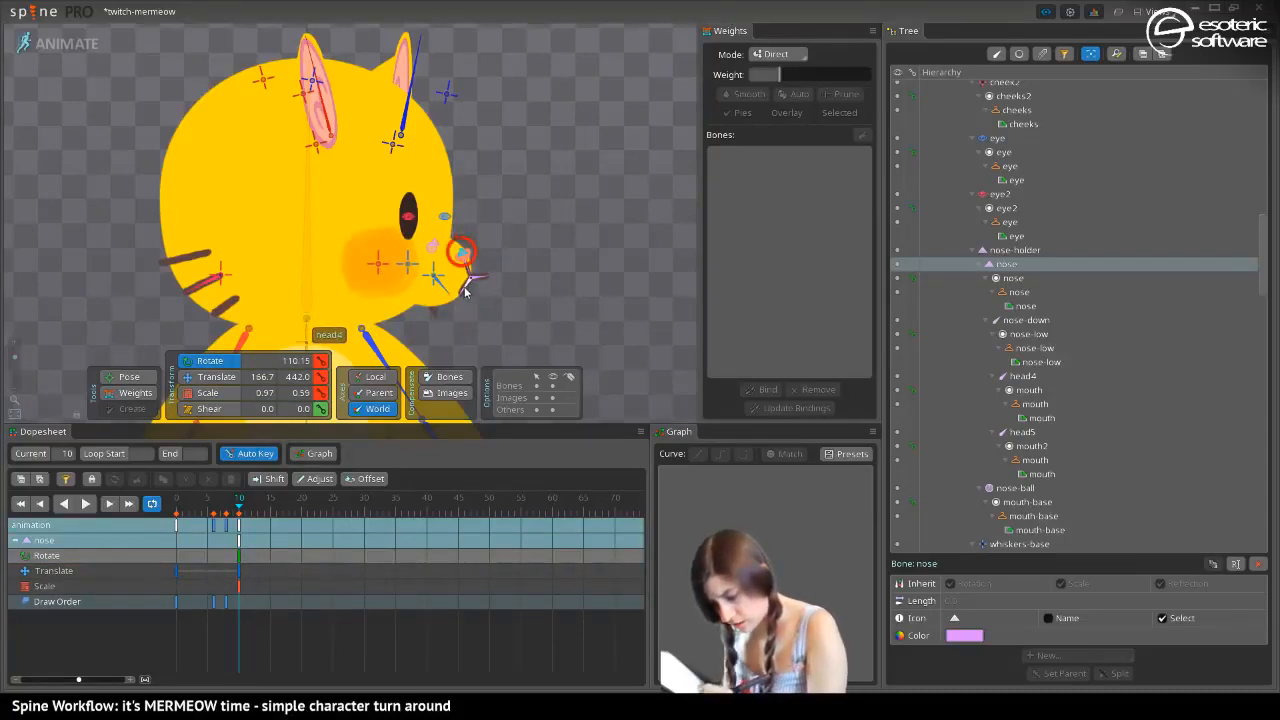
Rotate the mouth bones head4 to about 208° and head5 to about 305.9°, and move nose-down to about X 172.9
left_click(465, 291)
left_click(130, 377)
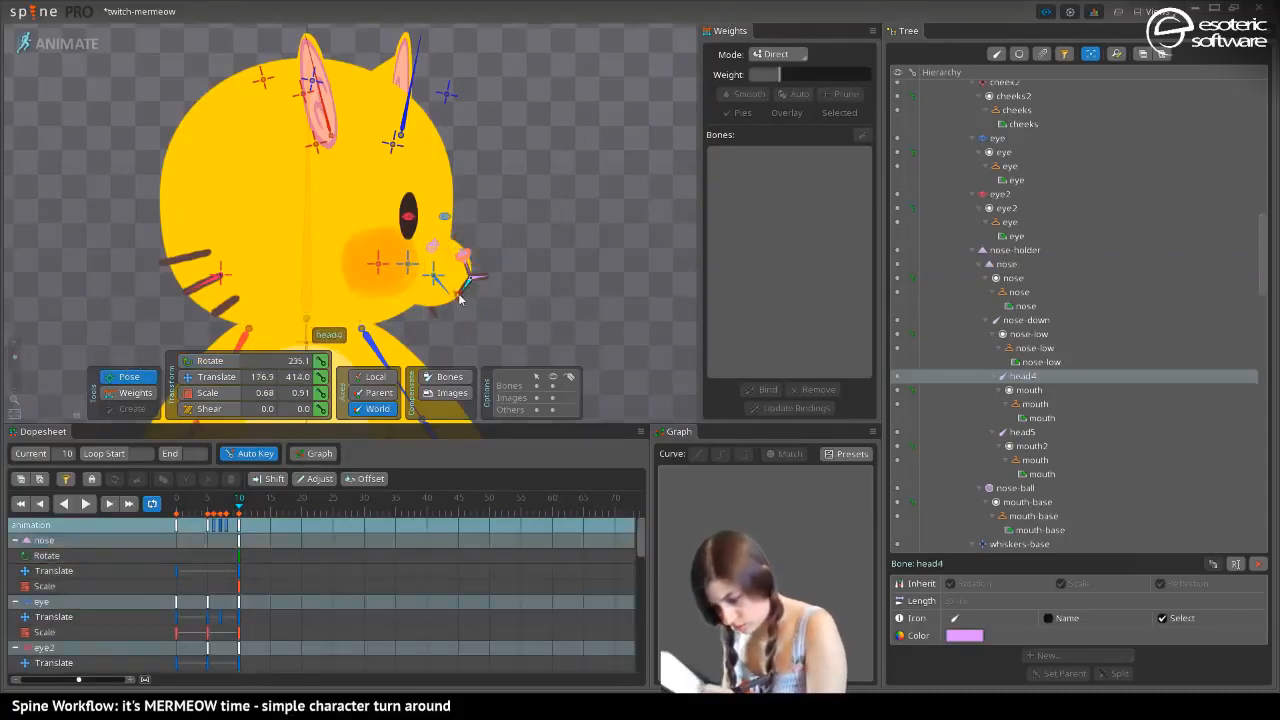
left_click_drag(459, 297, 490, 285)
left_click(476, 289)
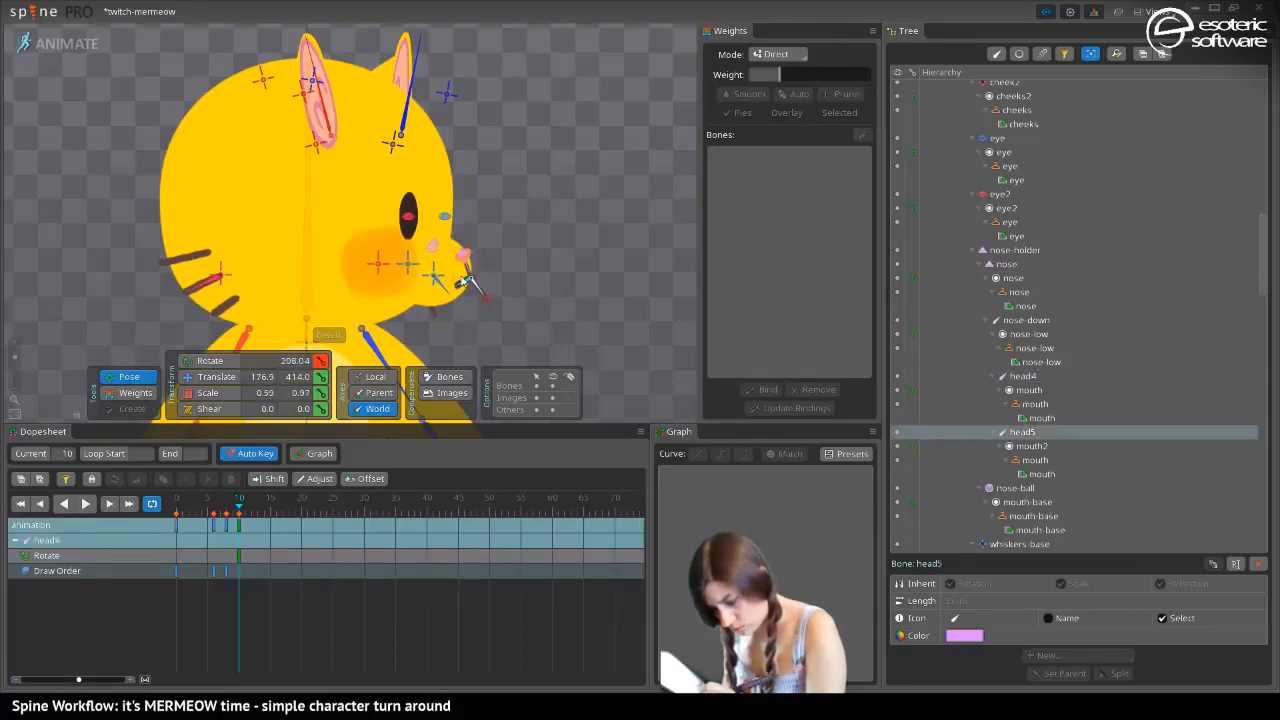
key("v")
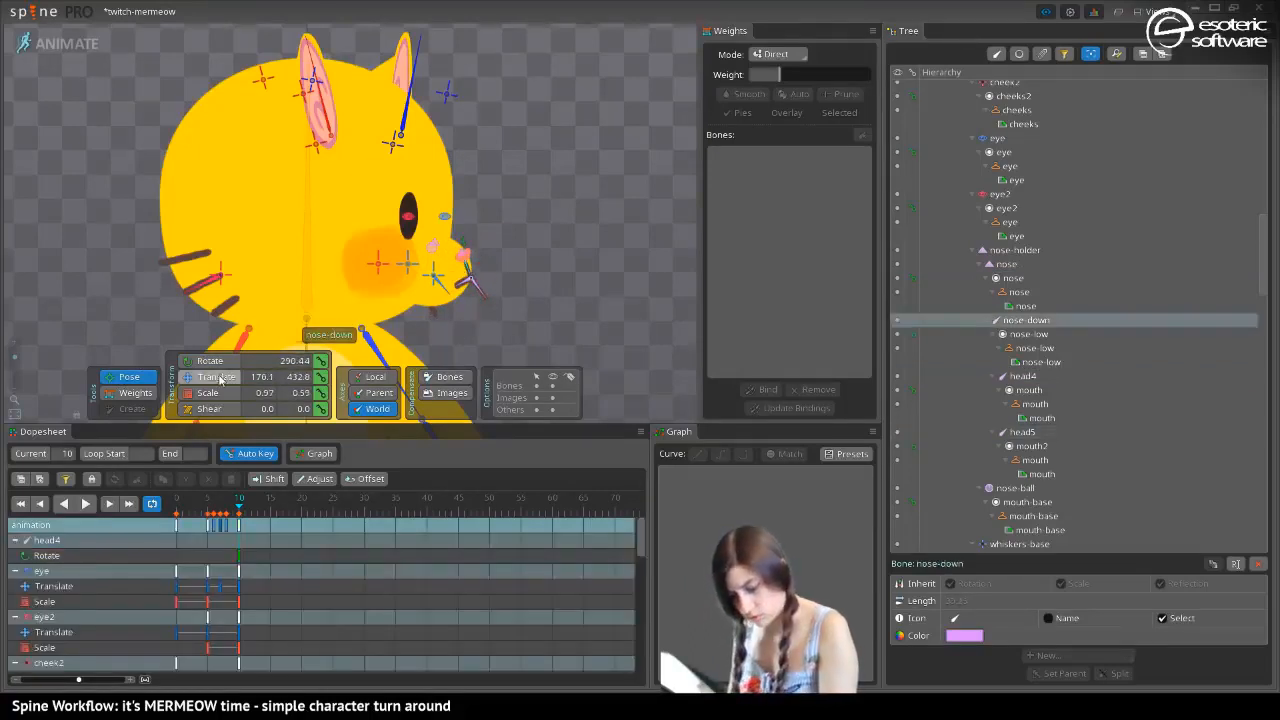
left_click_drag(479, 272, 486, 275)
Hide the mouth attachment of the mouth2 slot at frame 10 and check the side view with nothing selected
left_click_drag(15, 356, 17, 353)
left_click_drag(524, 346, 524, 203)
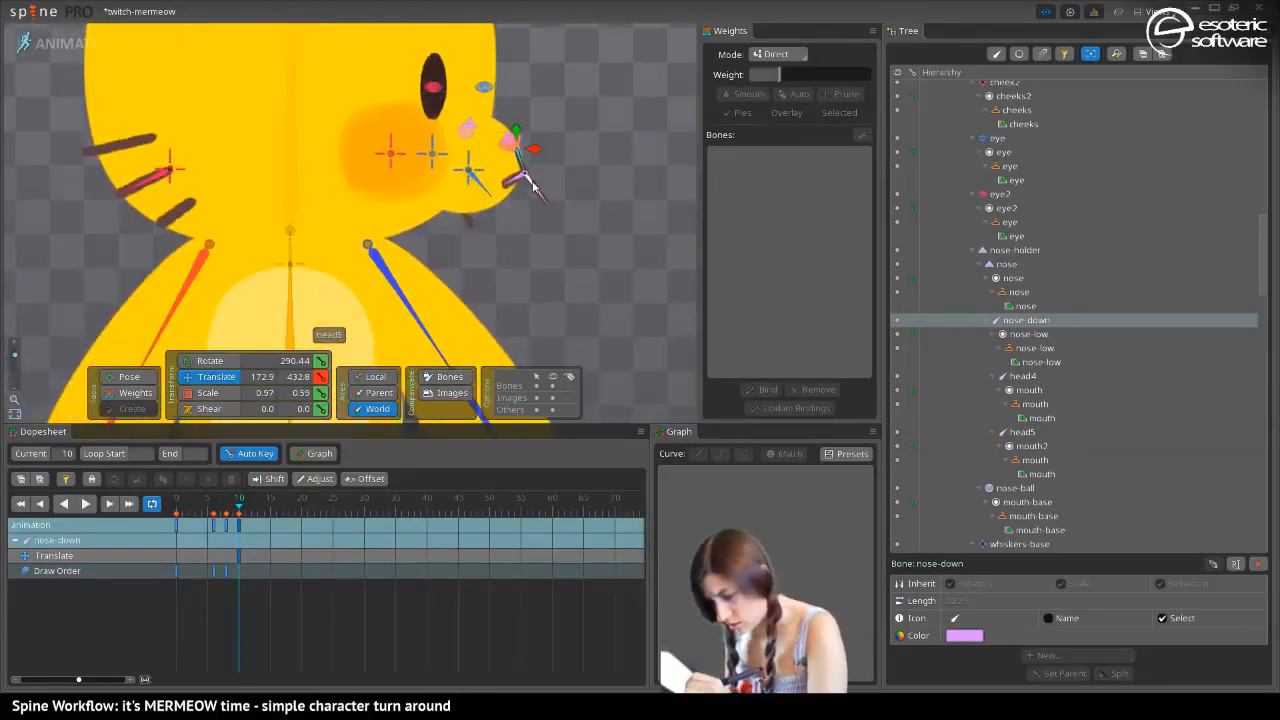
left_click(538, 201)
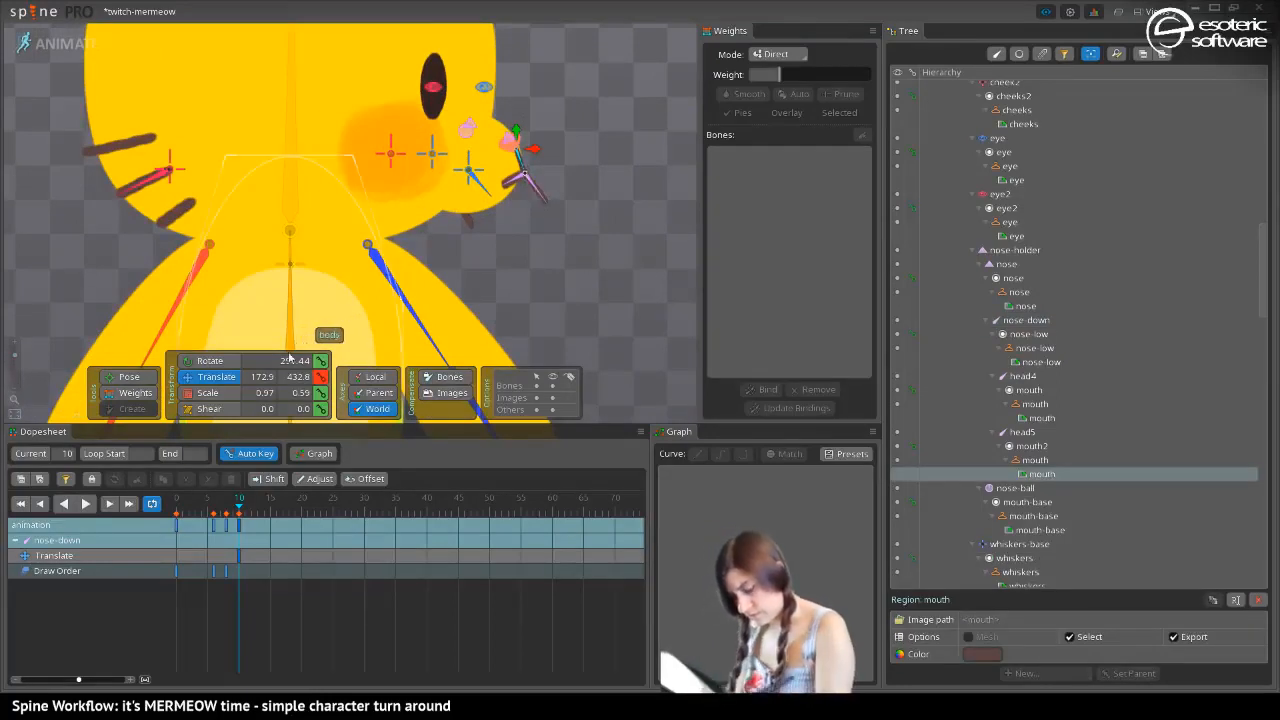
left_click_drag(234, 507, 239, 510)
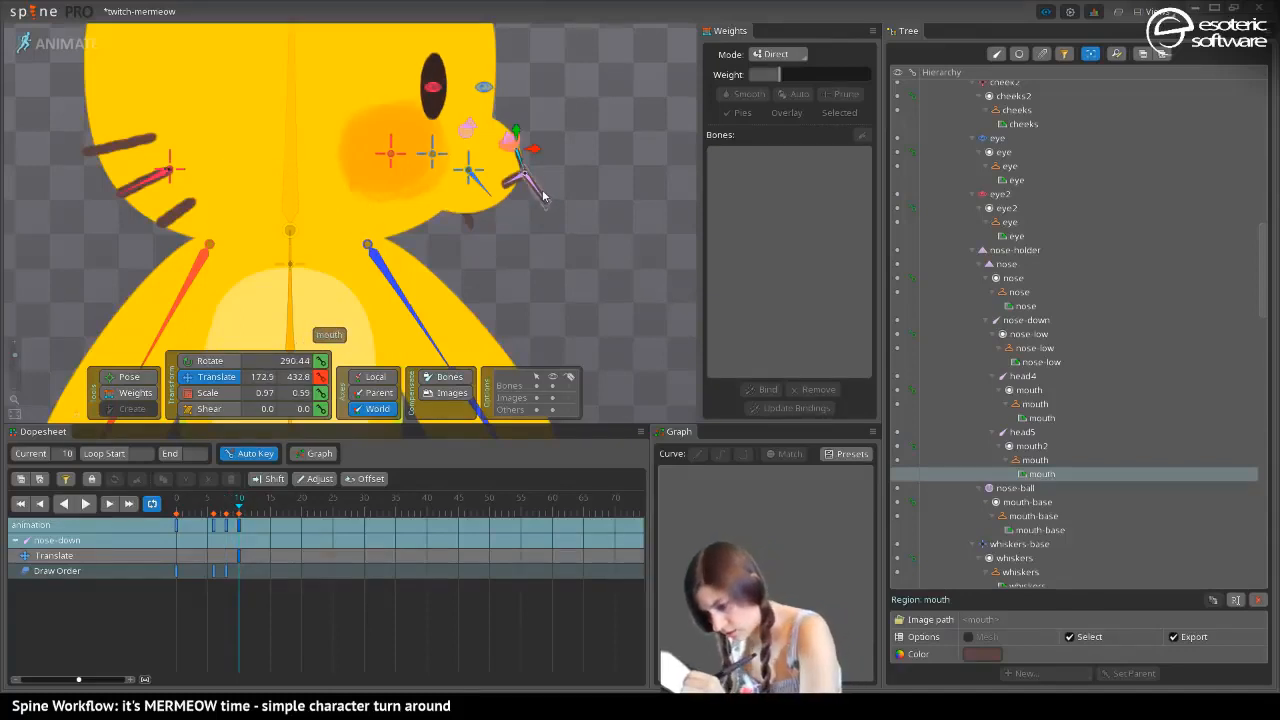
left_click(545, 198)
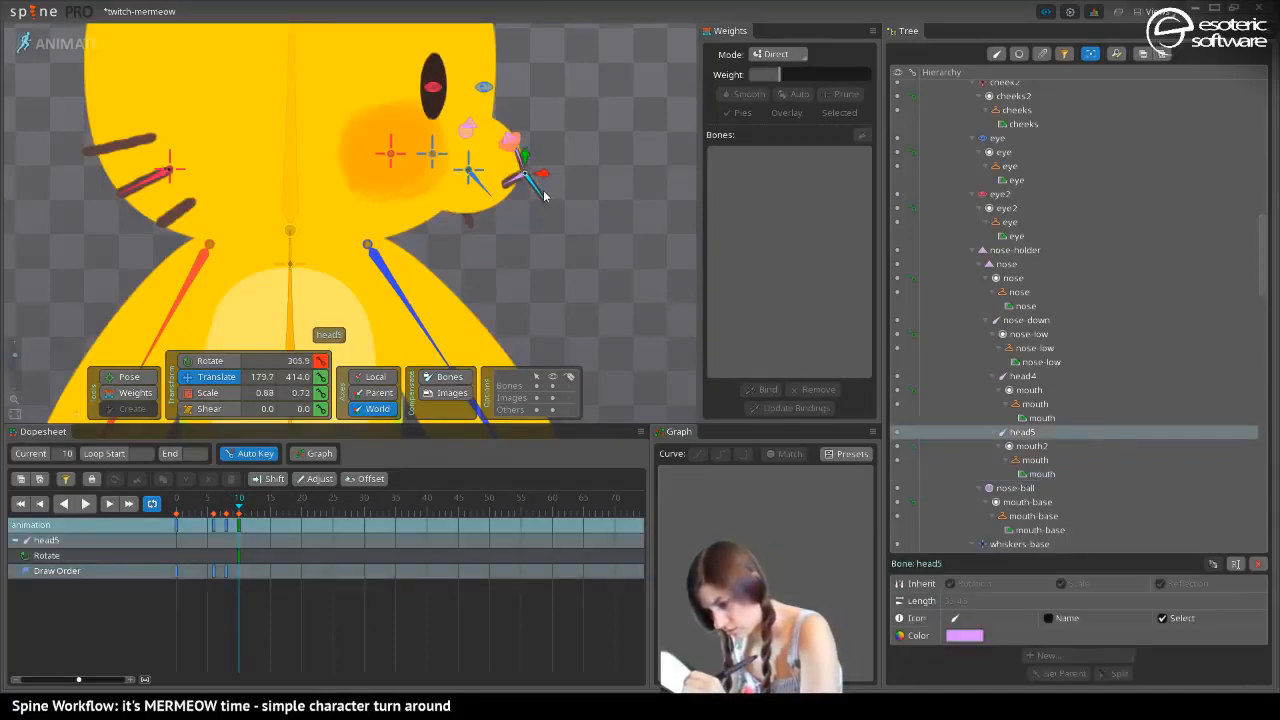
left_click(545, 196)
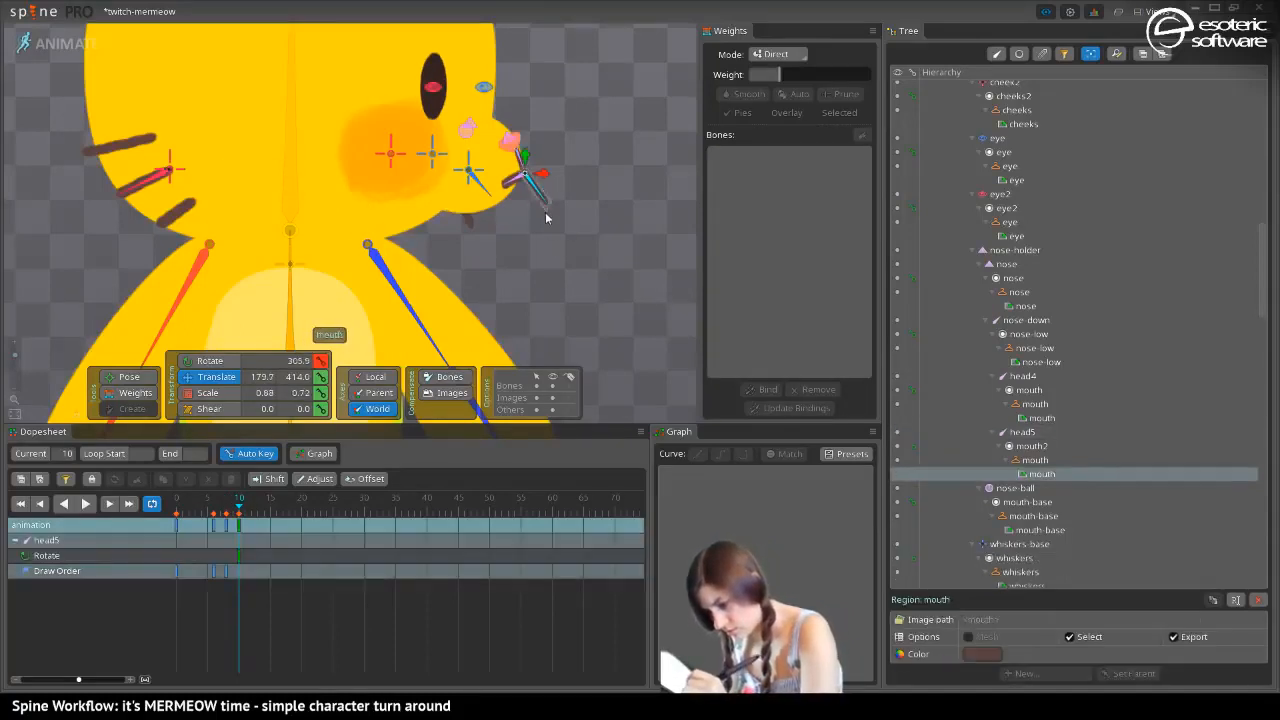
left_click(897, 461)
mouse_move(240, 508)
left_mouse_down()
mouse_move(230, 512)
mouse_move(241, 513)
left_mouse_up()
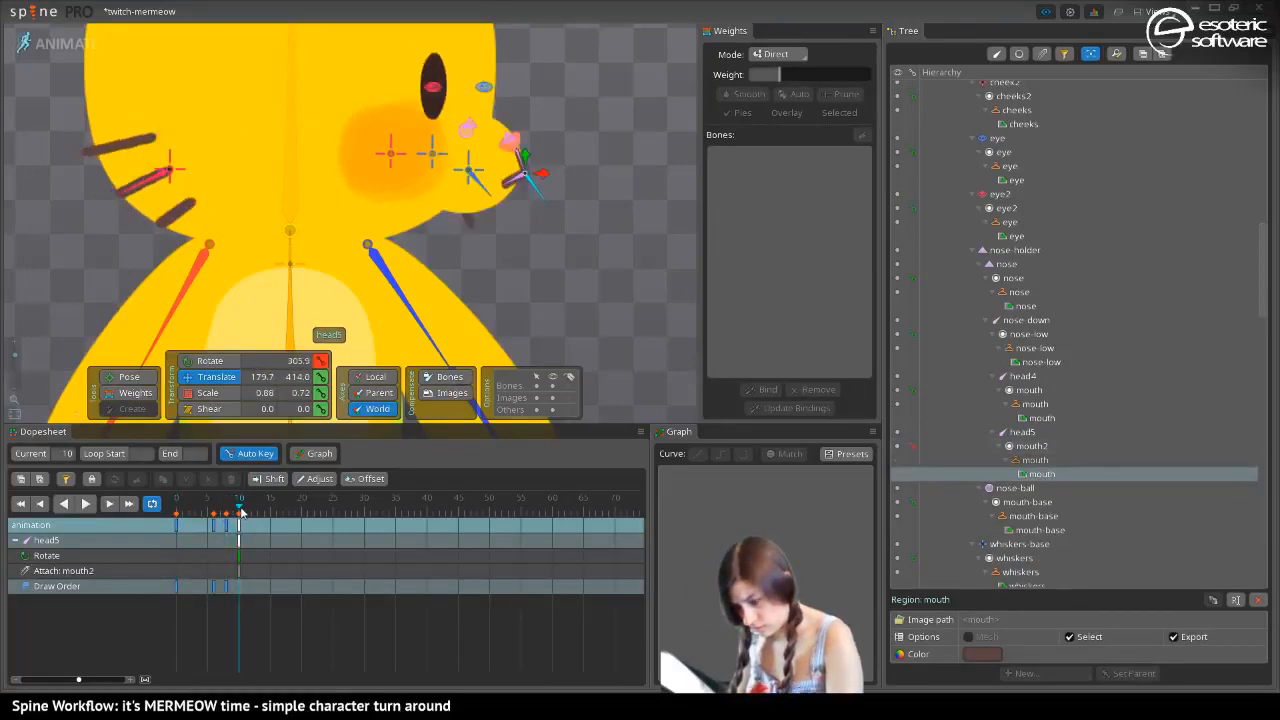
key("space")
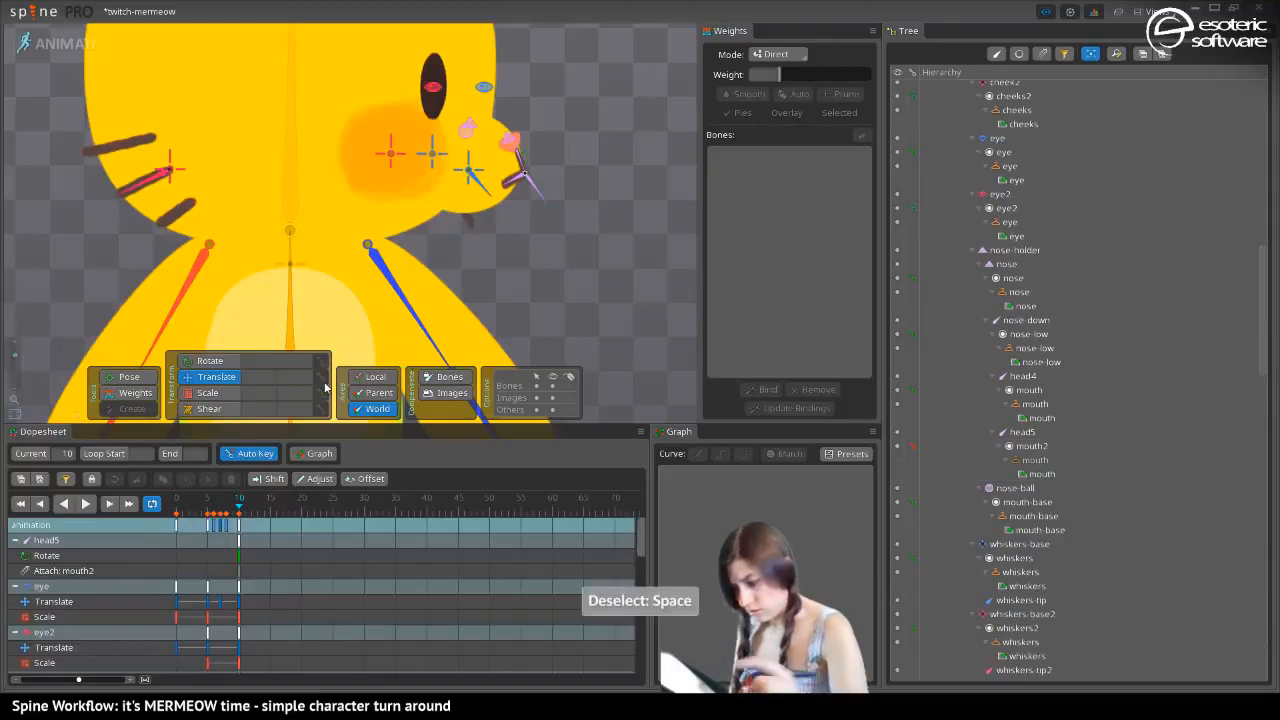
scroll(247, 176, "down", 3)
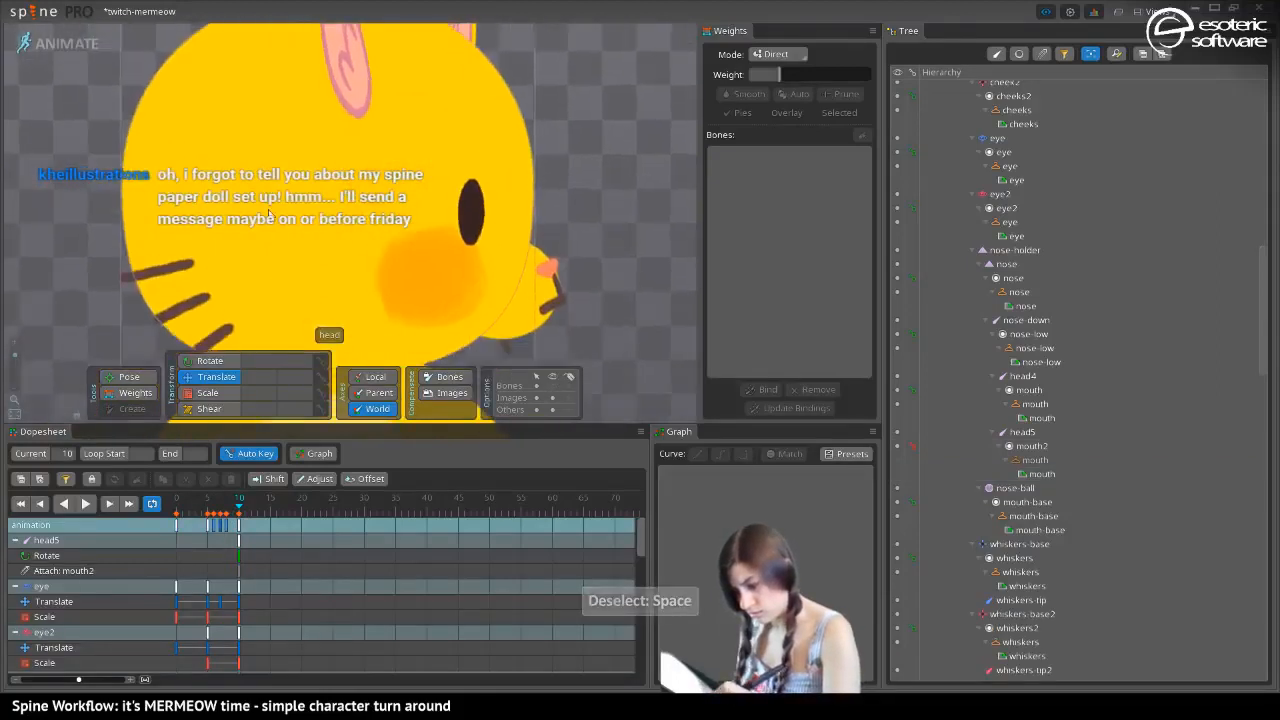
left_click_drag(250, 178, 184, 118)
left_click_drag(14, 356, 14, 361)
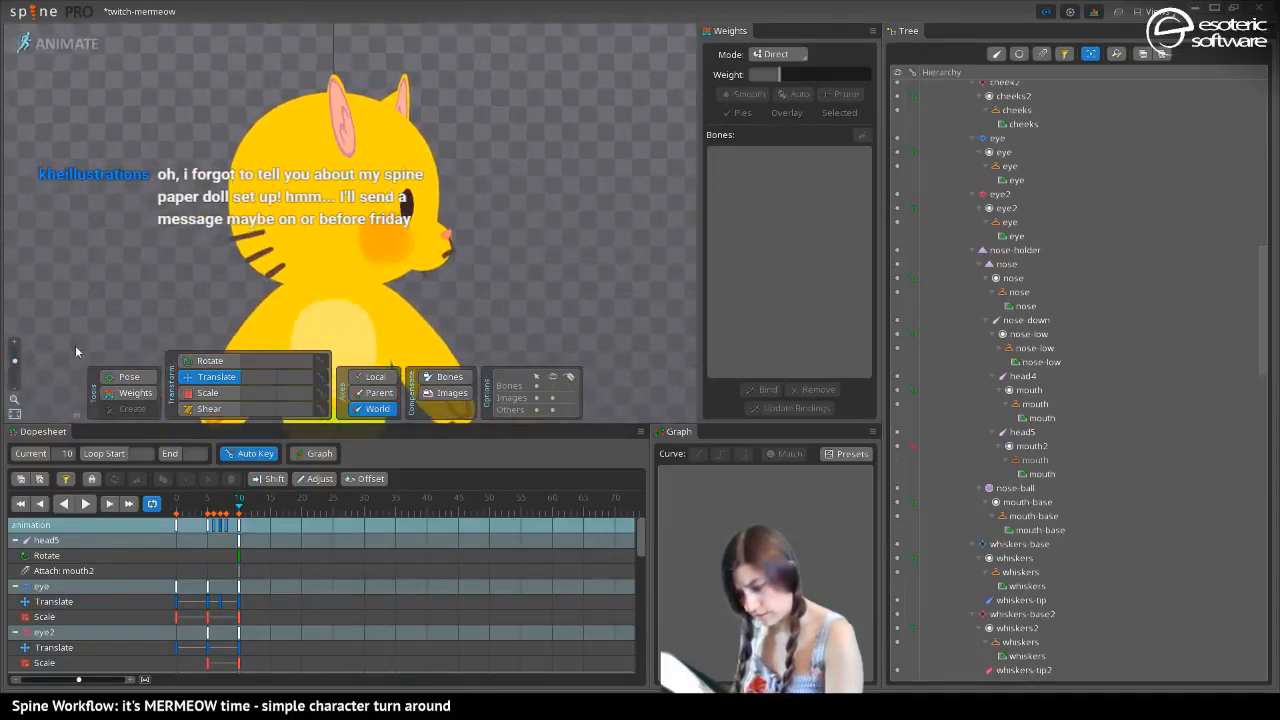
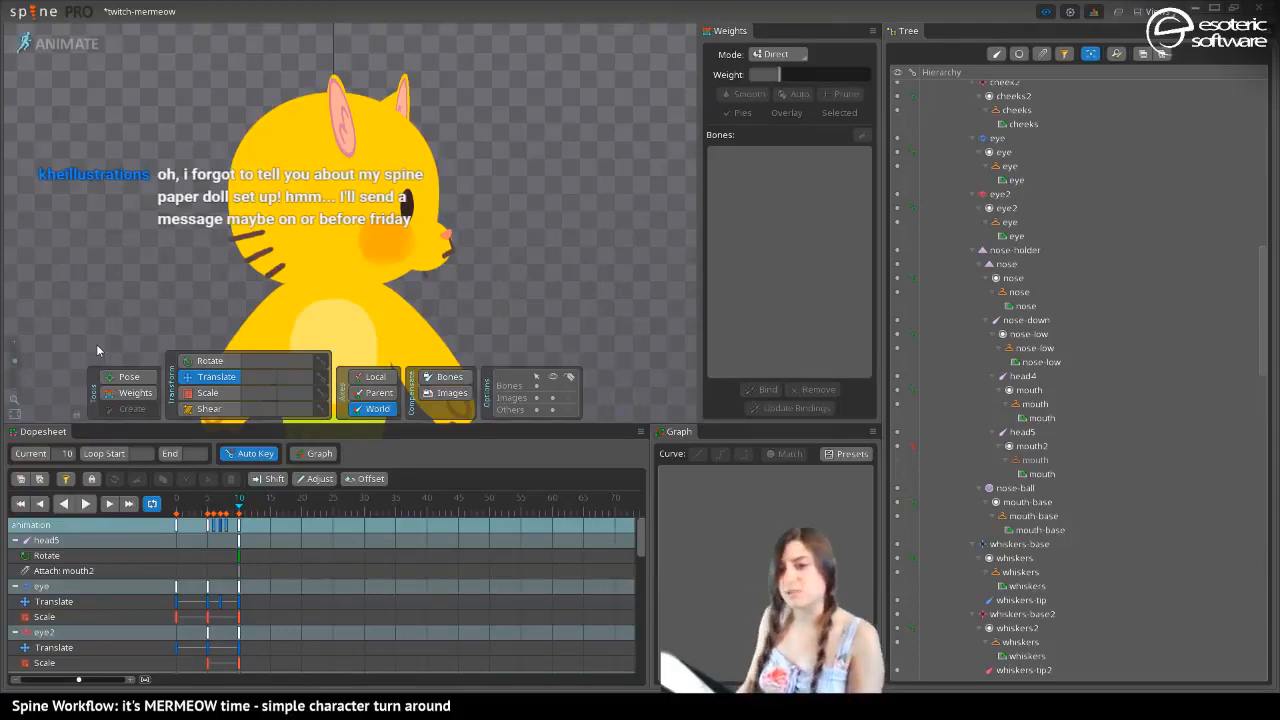
Compare the side-view mouth-base shape at frame 10 with the character's front view in setup mode
mouse_move(248, 172)
left_mouse_down()
mouse_move(257, 121)
mouse_move(259, 188)
left_mouse_up()
left_click_drag(238, 505, 240, 545)
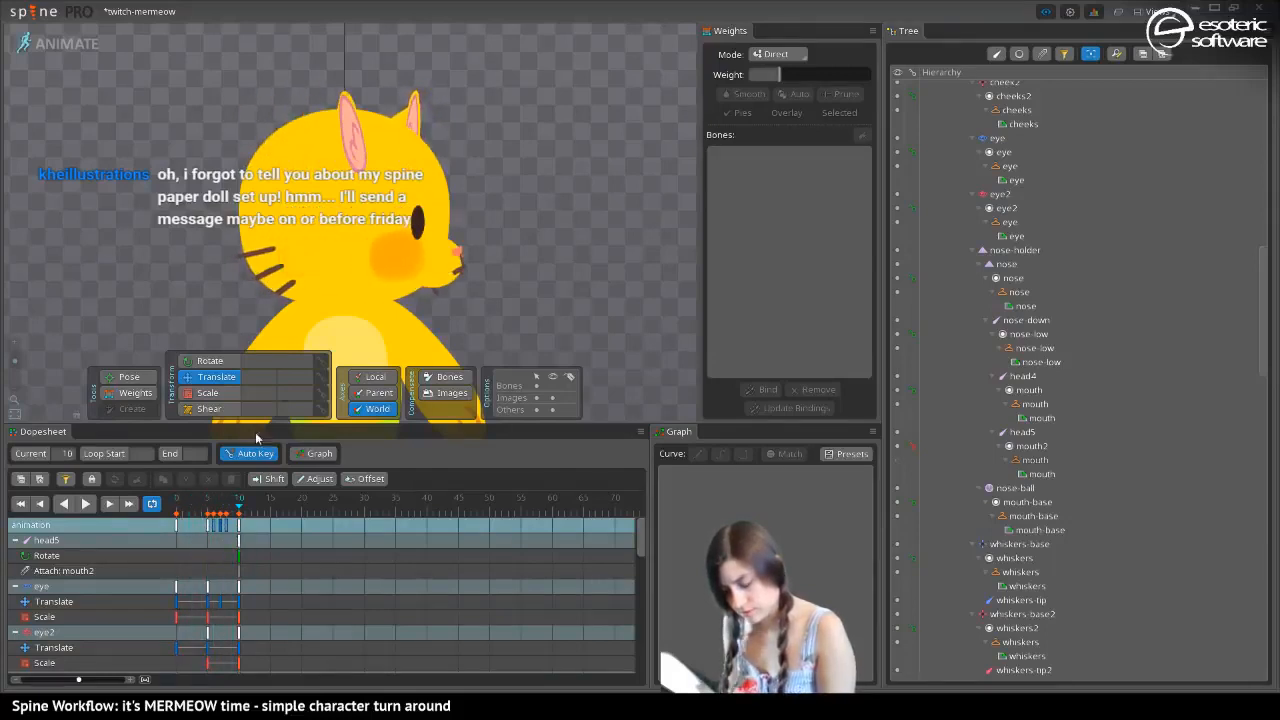
left_click(430, 258)
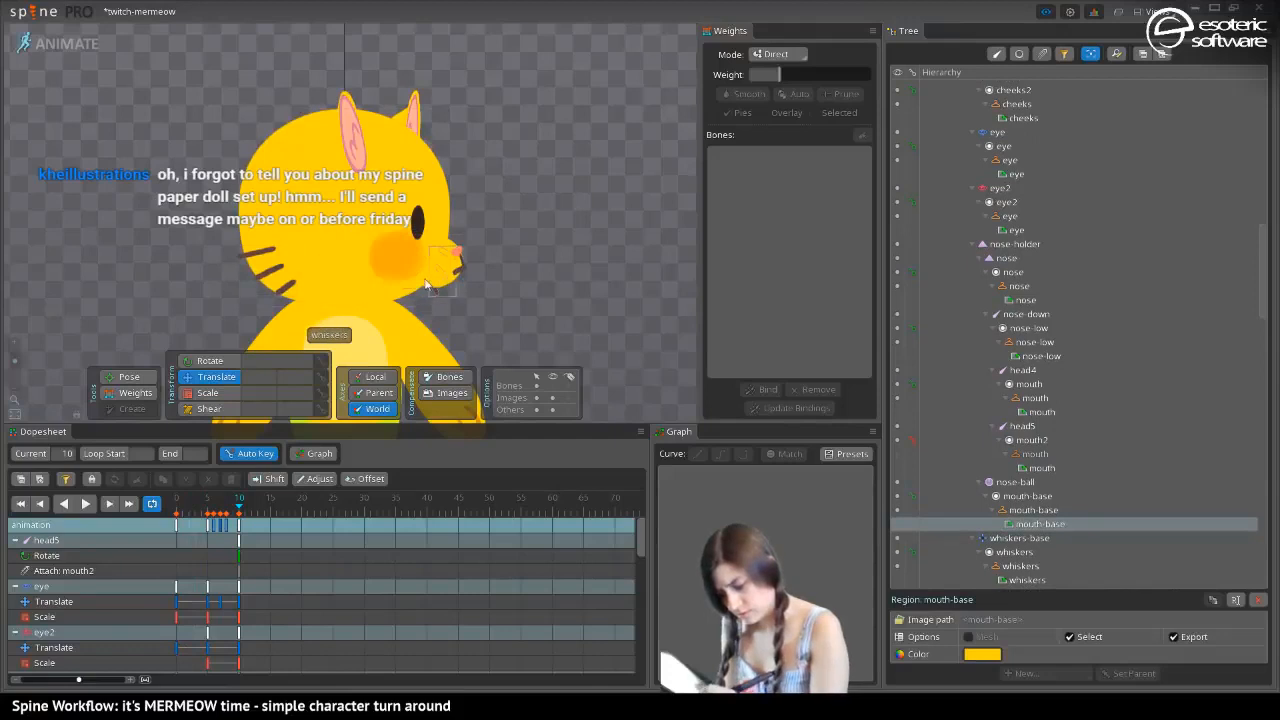
left_click_drag(206, 326, 204, 206)
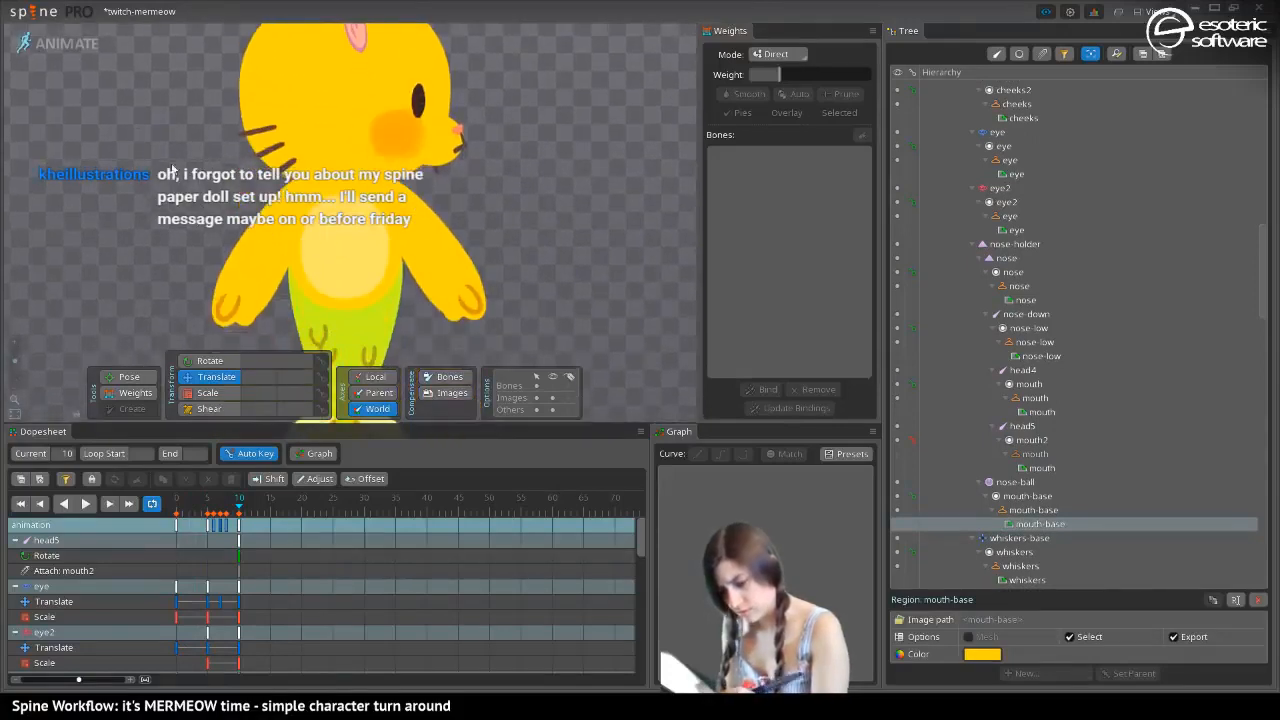
left_click(75, 45)
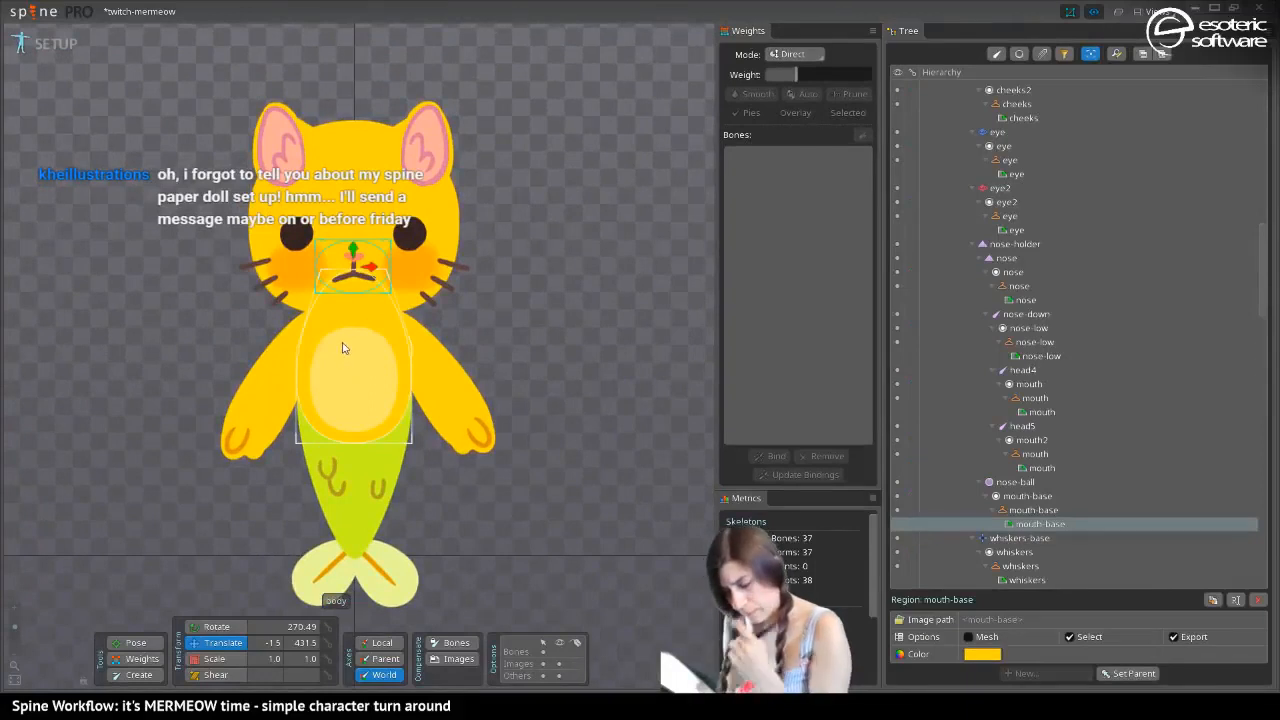
left_click(60, 44)
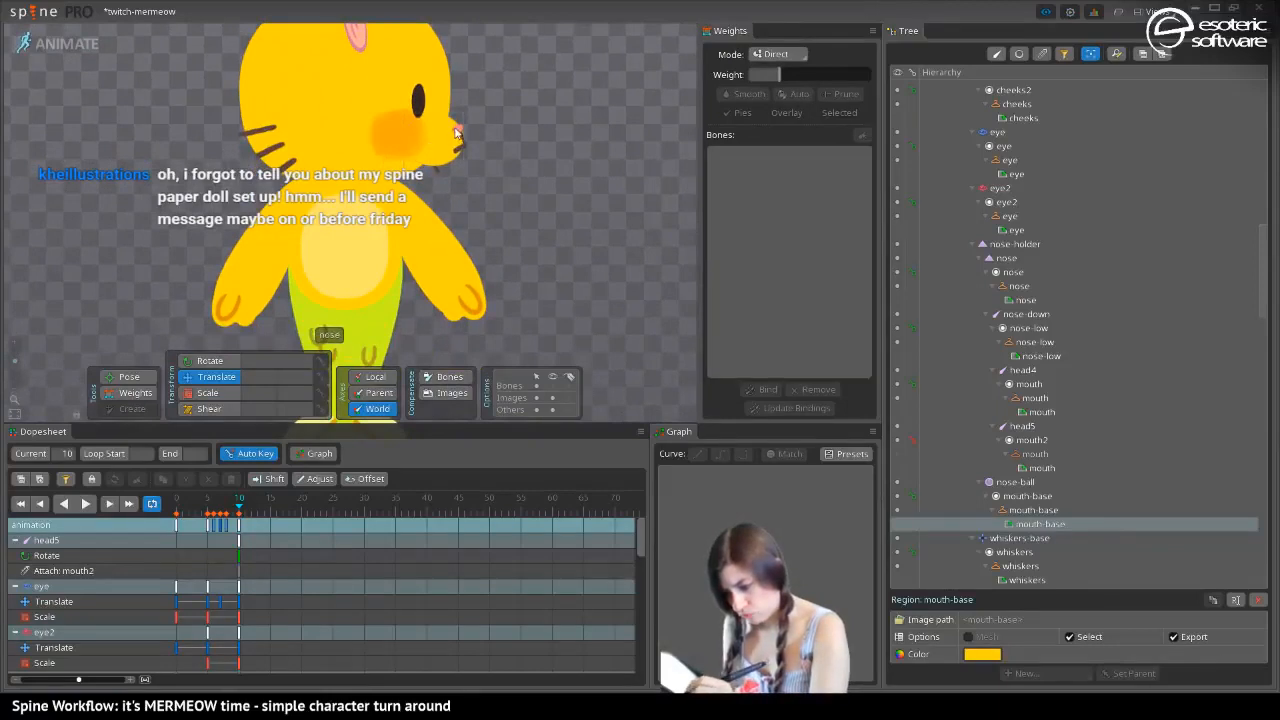
Pose the nose-ball bone at frame 10 with horizontal scale about 1.29, world Y about 455.4 and rotation about 76.5
left_click(455, 130)
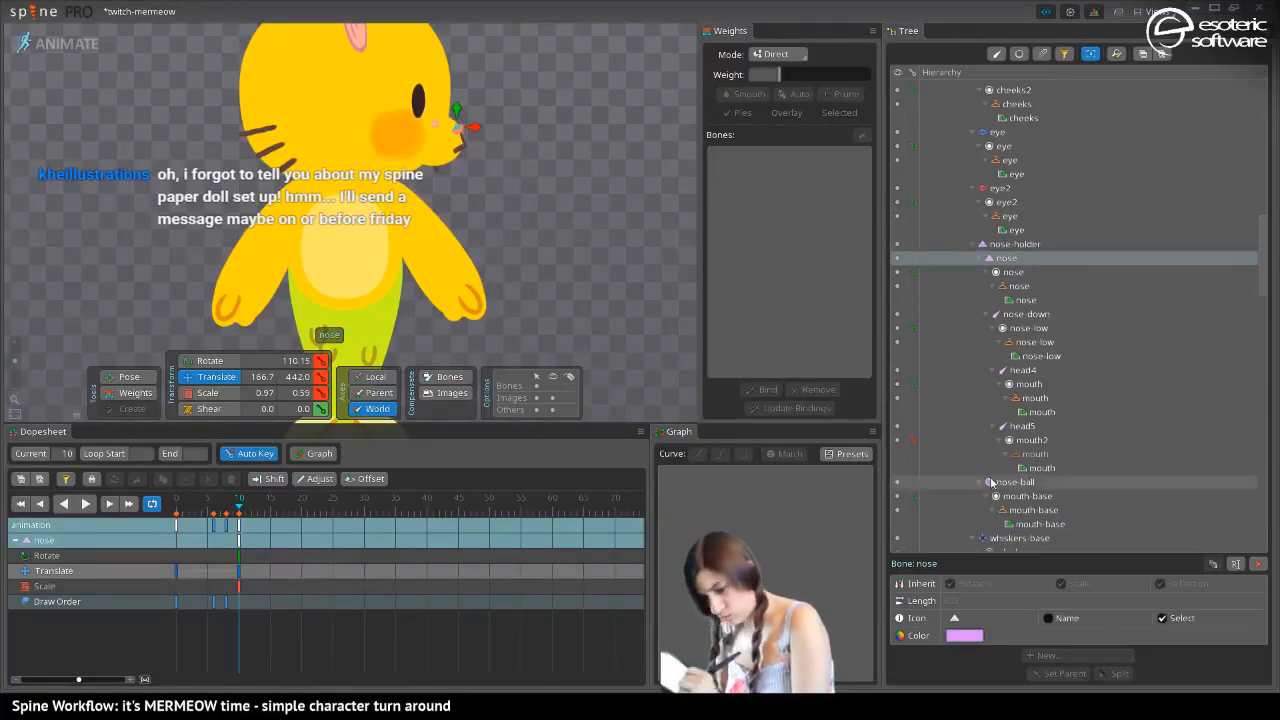
left_click(915, 484)
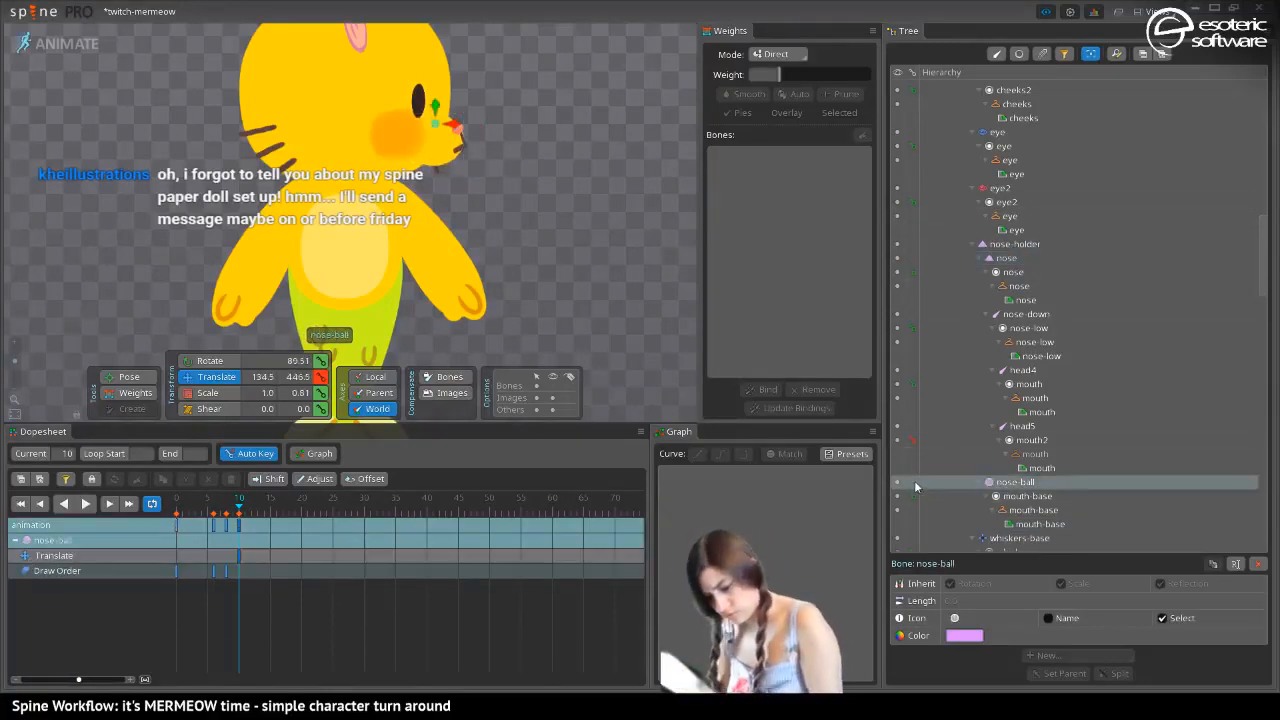
left_click(207, 392)
mouse_move(438, 102)
left_mouse_down()
mouse_move(433, 80)
mouse_move(445, 114)
mouse_move(435, 103)
left_mouse_up()
left_click(212, 377)
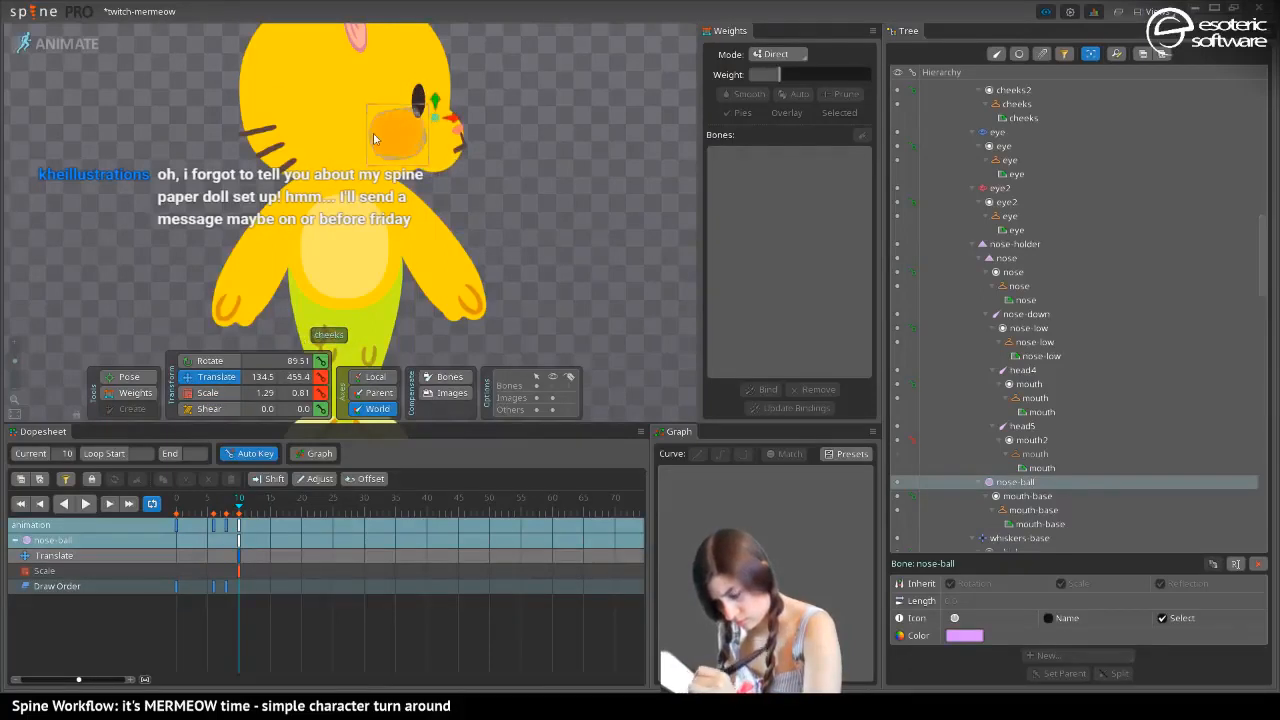
left_click(202, 362)
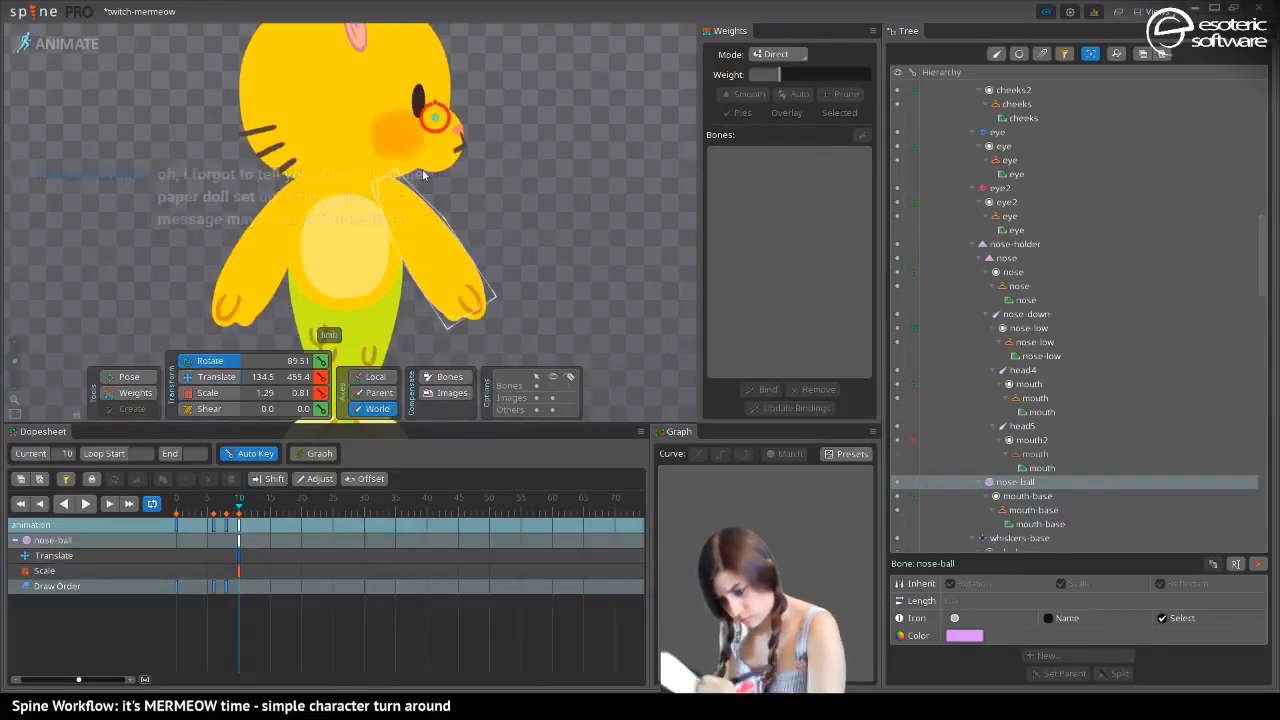
left_click_drag(422, 175, 430, 160)
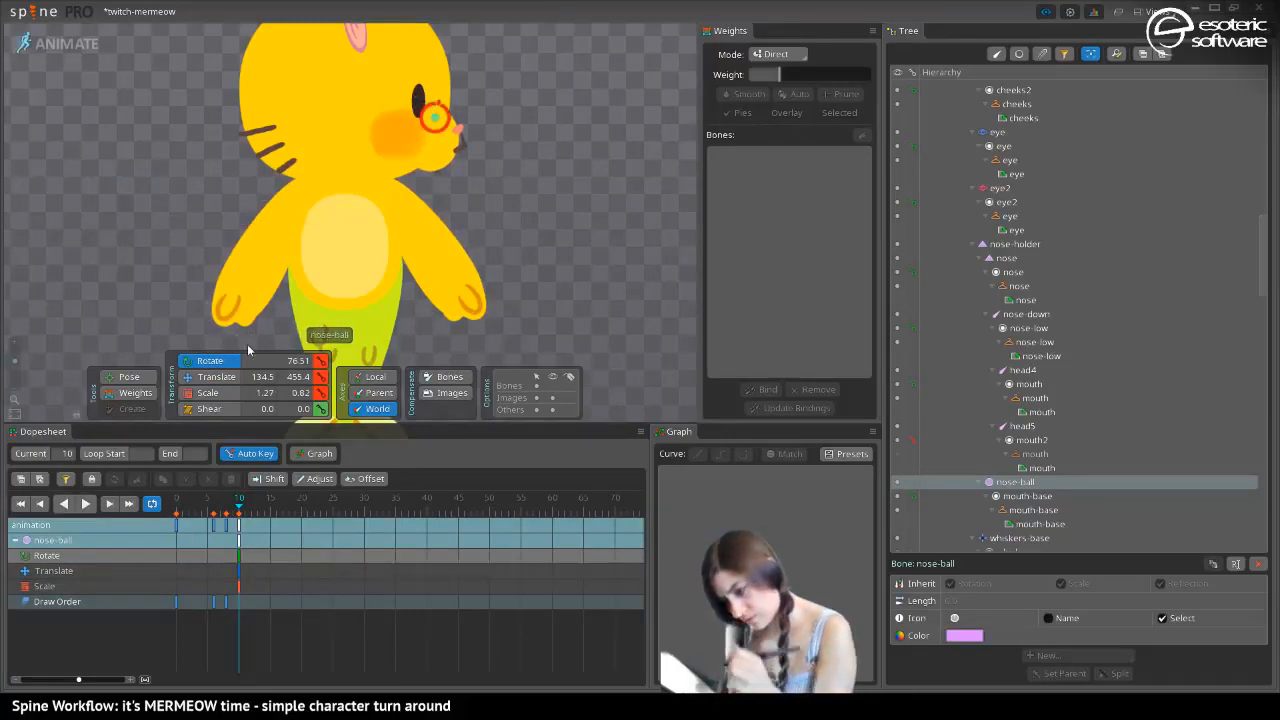
Try rotating the nose-holder bone at frame 10 and undo the rotations
left_click(437, 114)
left_click_drag(434, 112, 440, 99)
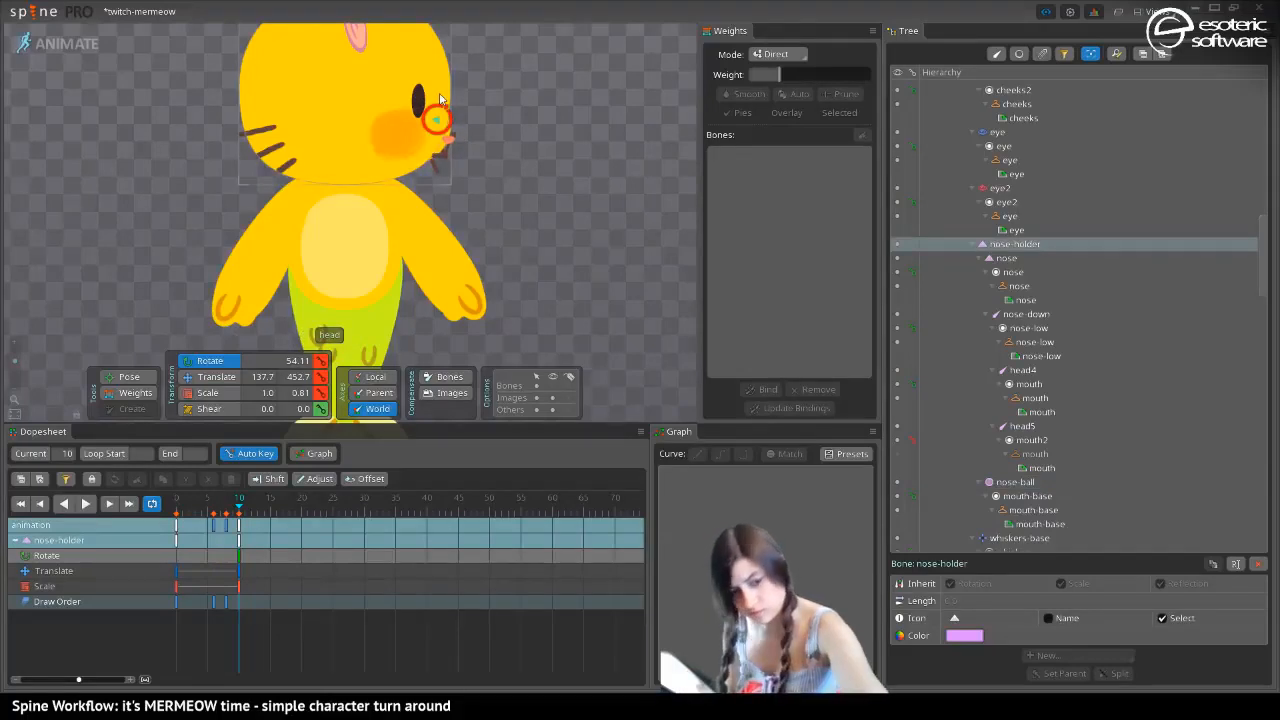
key("ctrl+z")
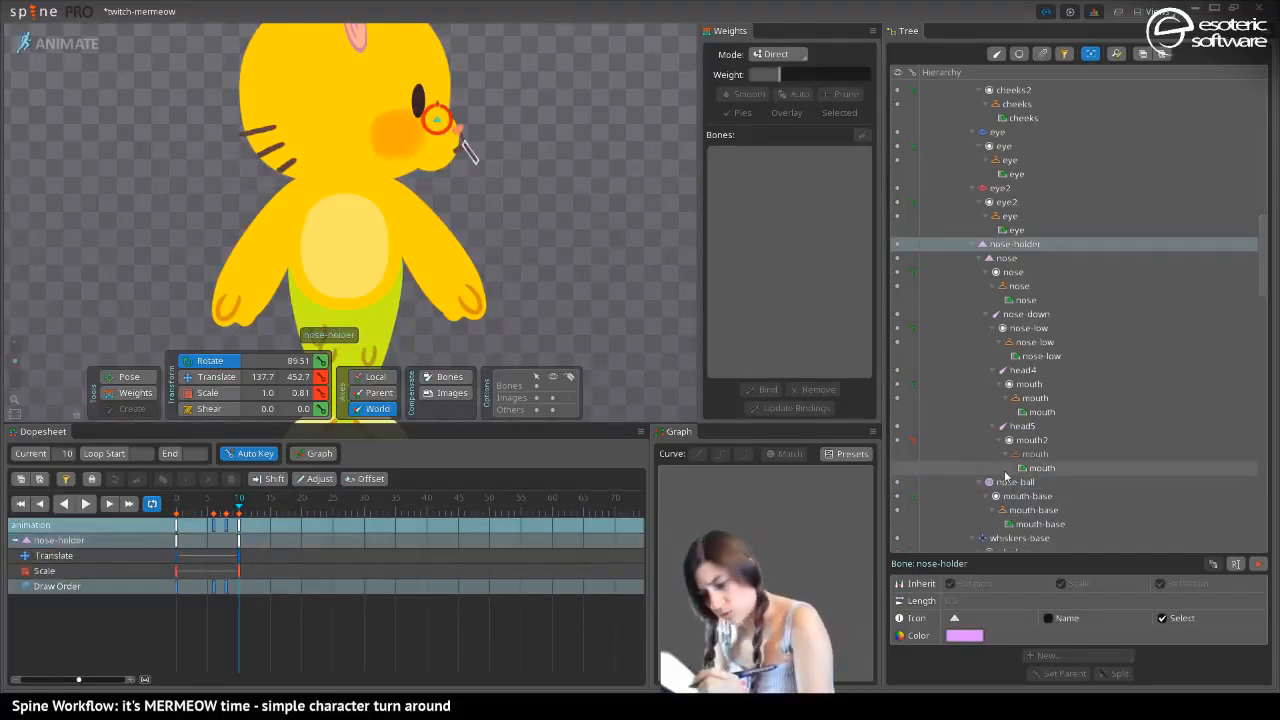
left_click(1006, 258)
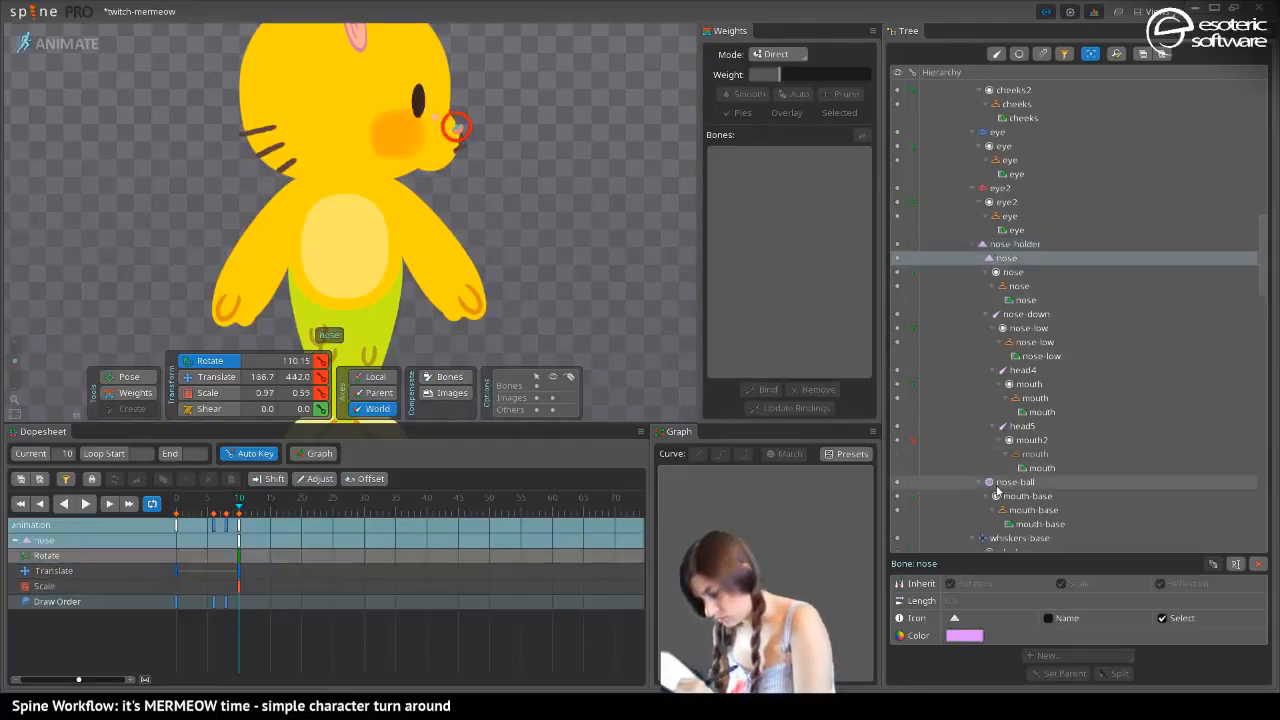
left_click(1015, 244)
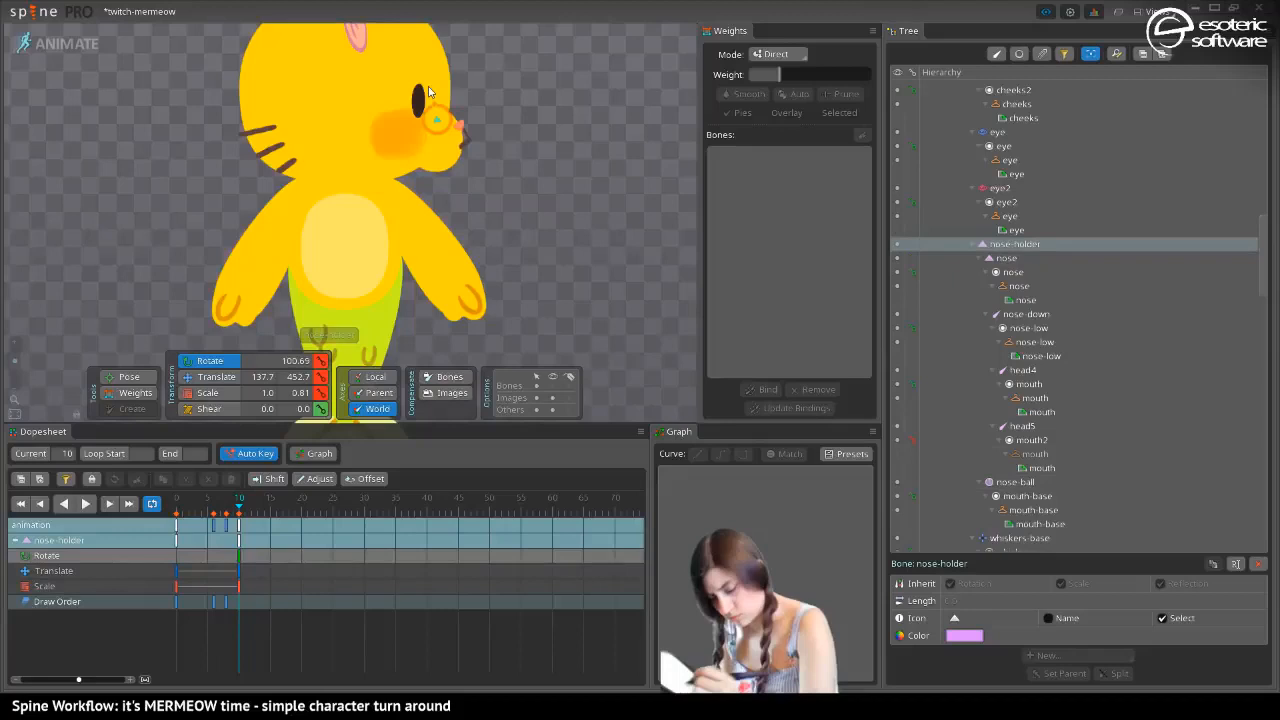
key("ctrl+z")
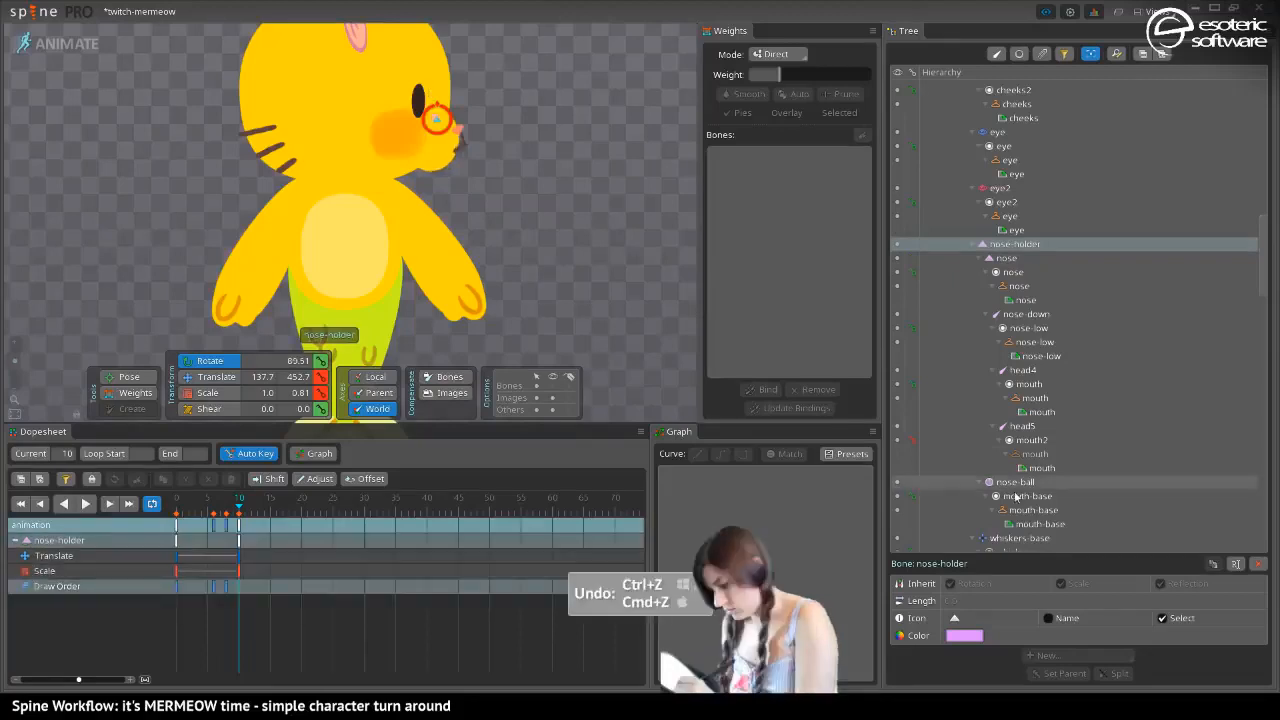
Store the nose-ball bone as selection 1 and save the project
left_click(1014, 483)
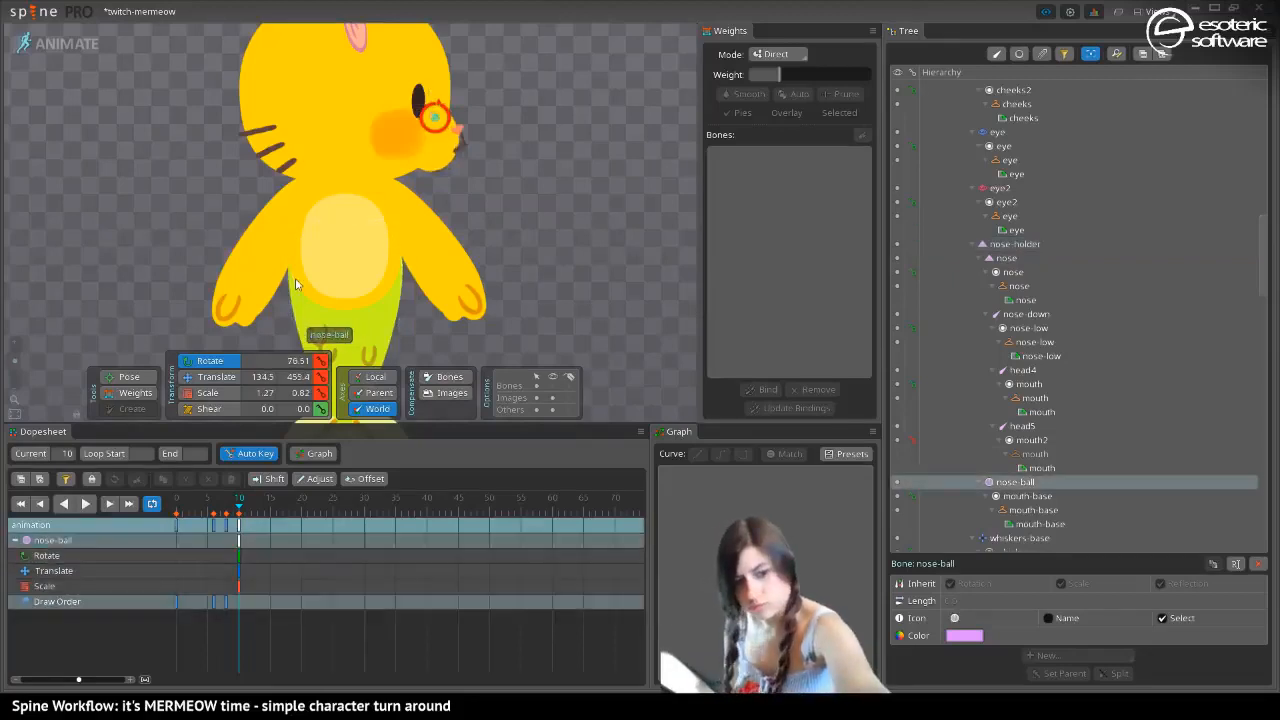
key("ctrl+1")
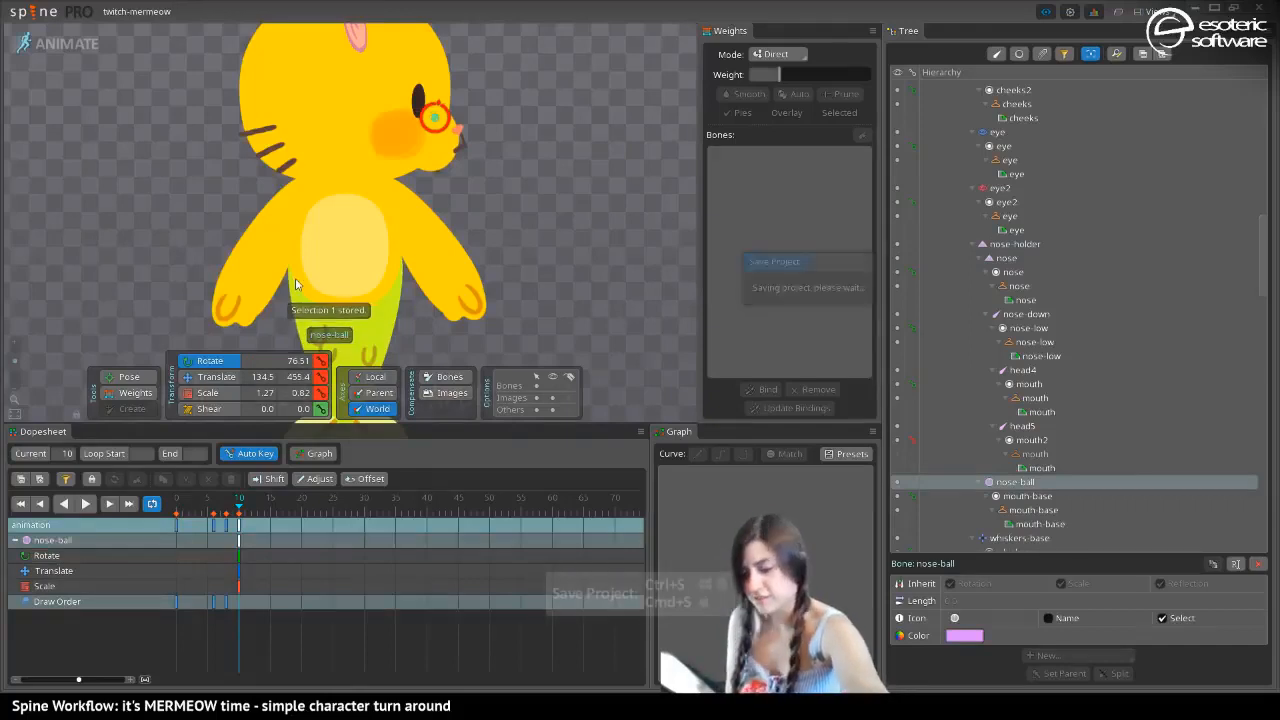
key("ctrl+s")
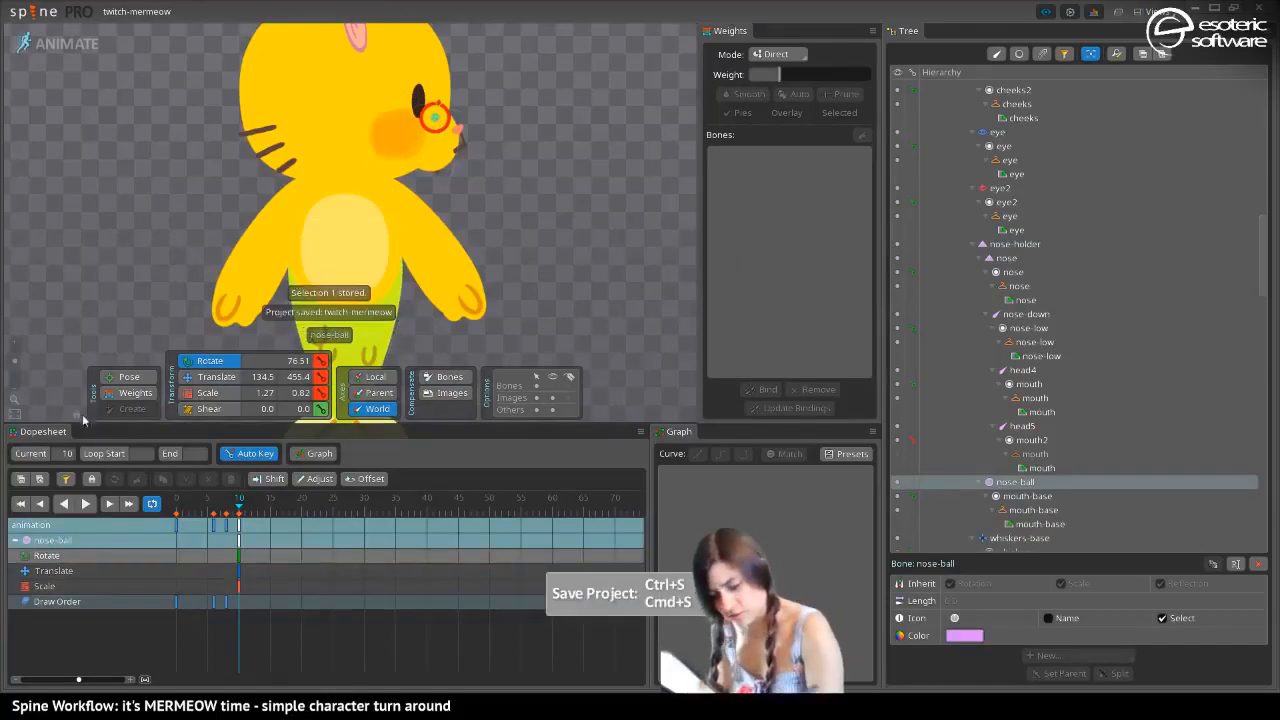
Rotate the nose-ball bone at frame 10 to about 83.2 degrees
left_click_drag(516, 226, 543, 234)
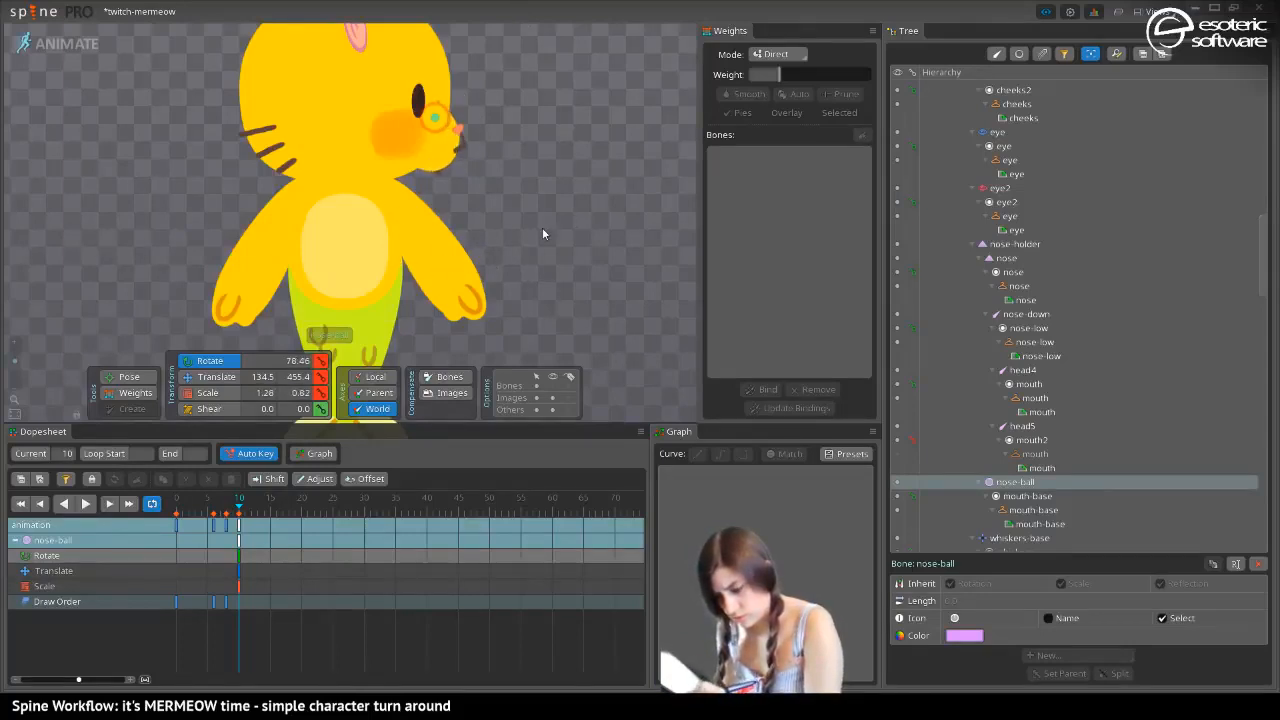
left_click_drag(620, 197, 568, 222)
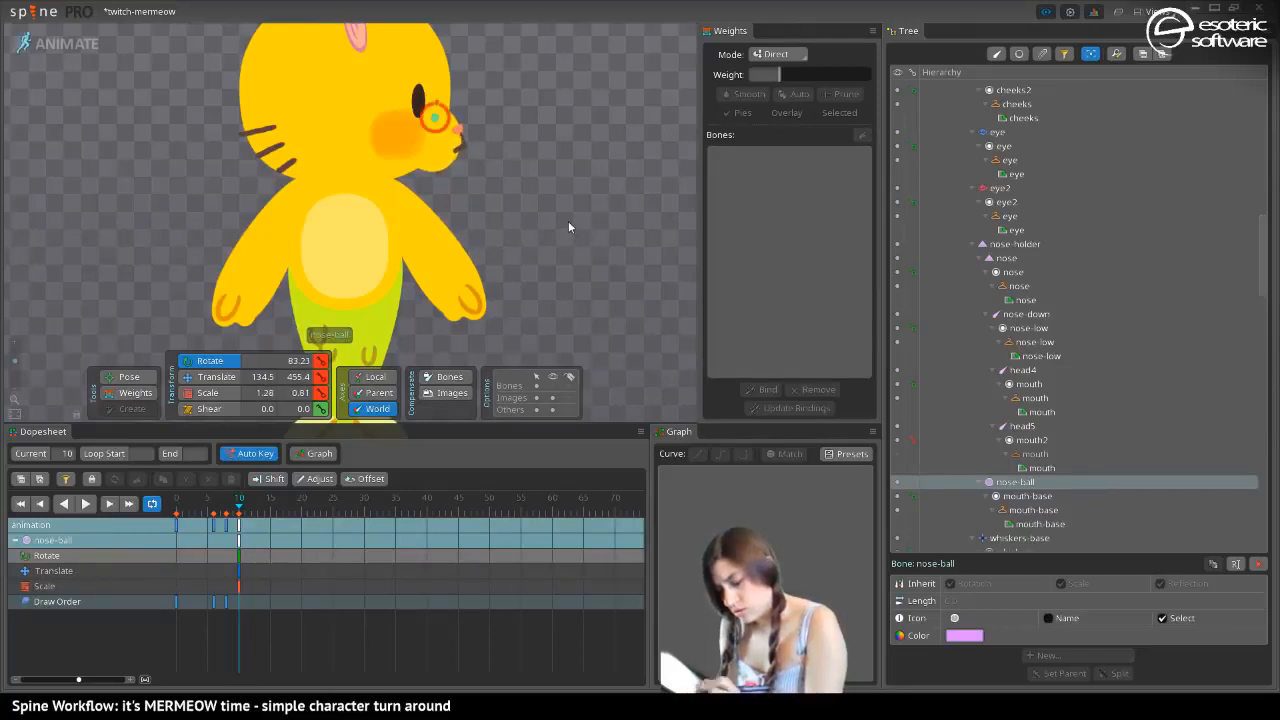
Try moving the nose-ball bone up and sideways at frame 10 and undo both moves
key("v")
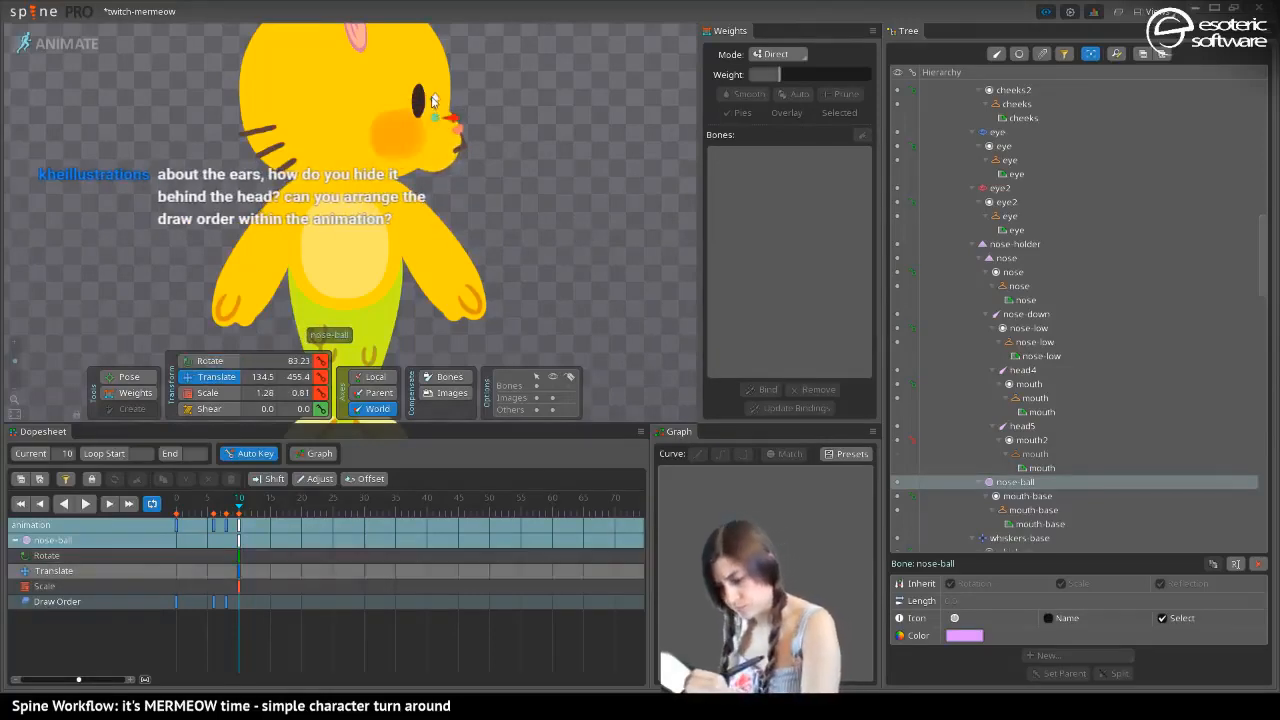
mouse_move(435, 101)
left_mouse_down()
mouse_move(435, 87)
mouse_move(443, 106)
left_mouse_up()
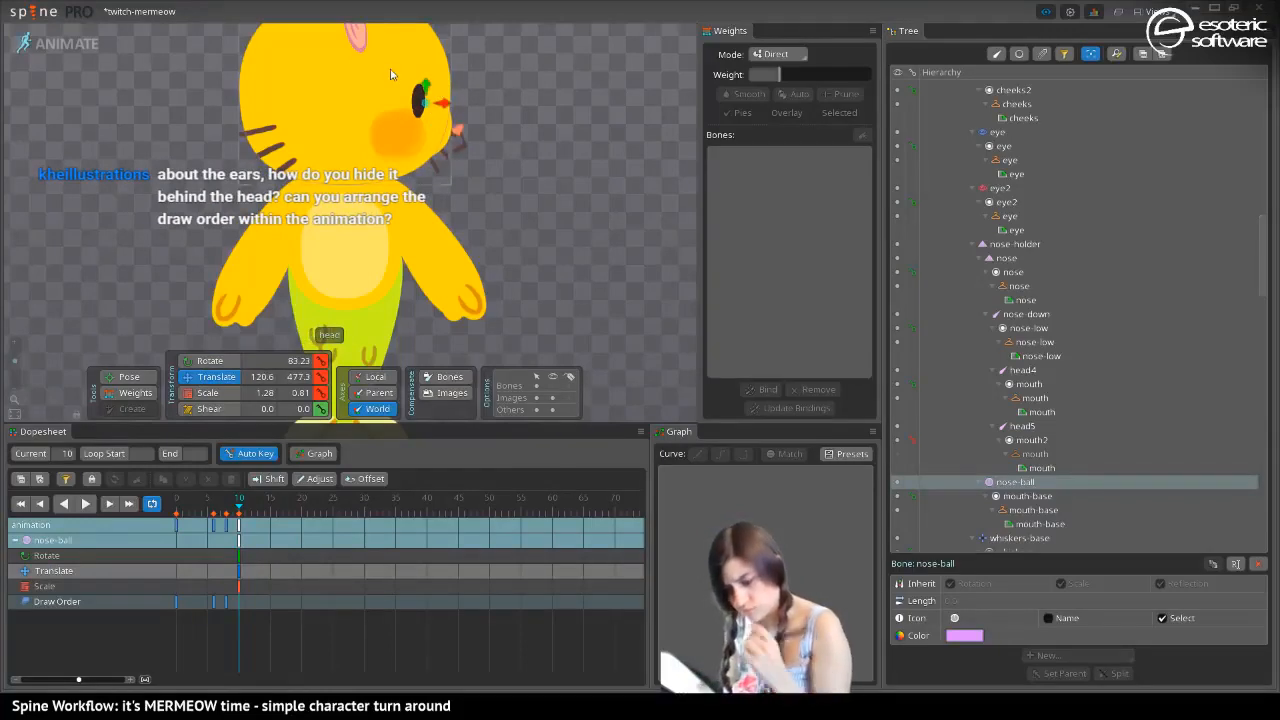
key("ctrl+z")
key("ctrl+z")
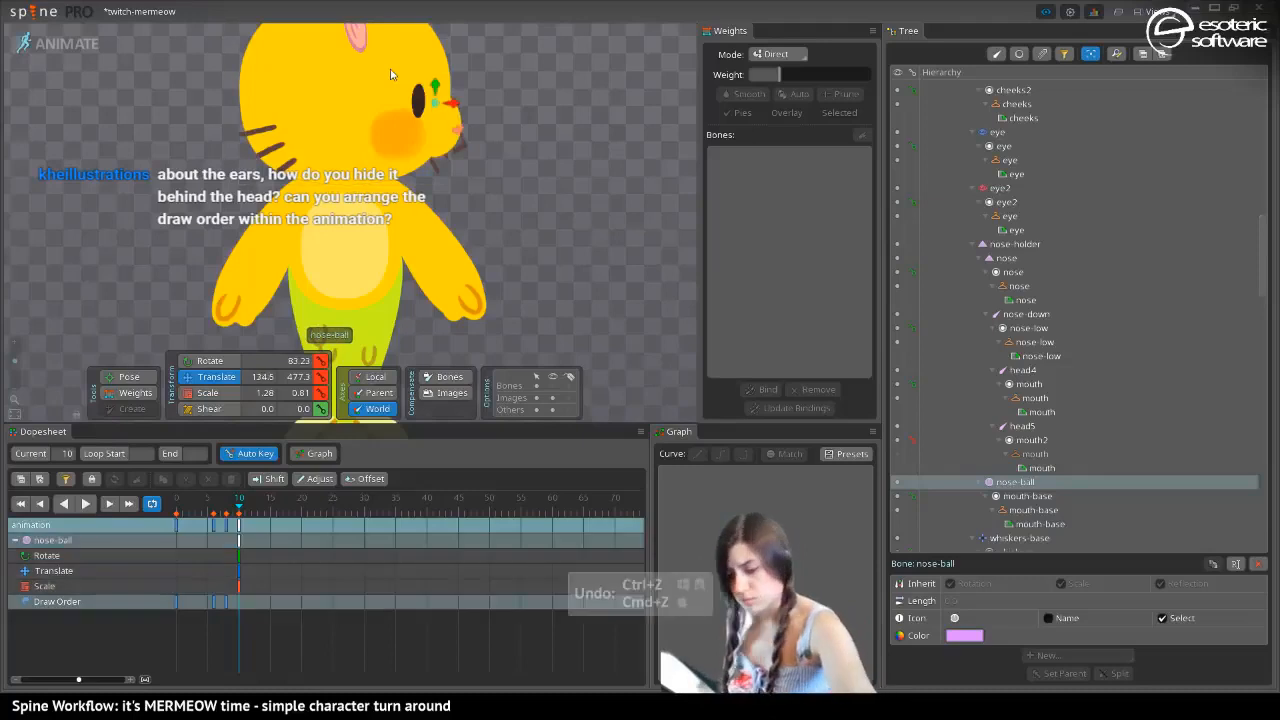
In setup mode, enable Bones and Images compensation and lower the nose-ball bone's origin to about Y 395.9
left_click(78, 43)
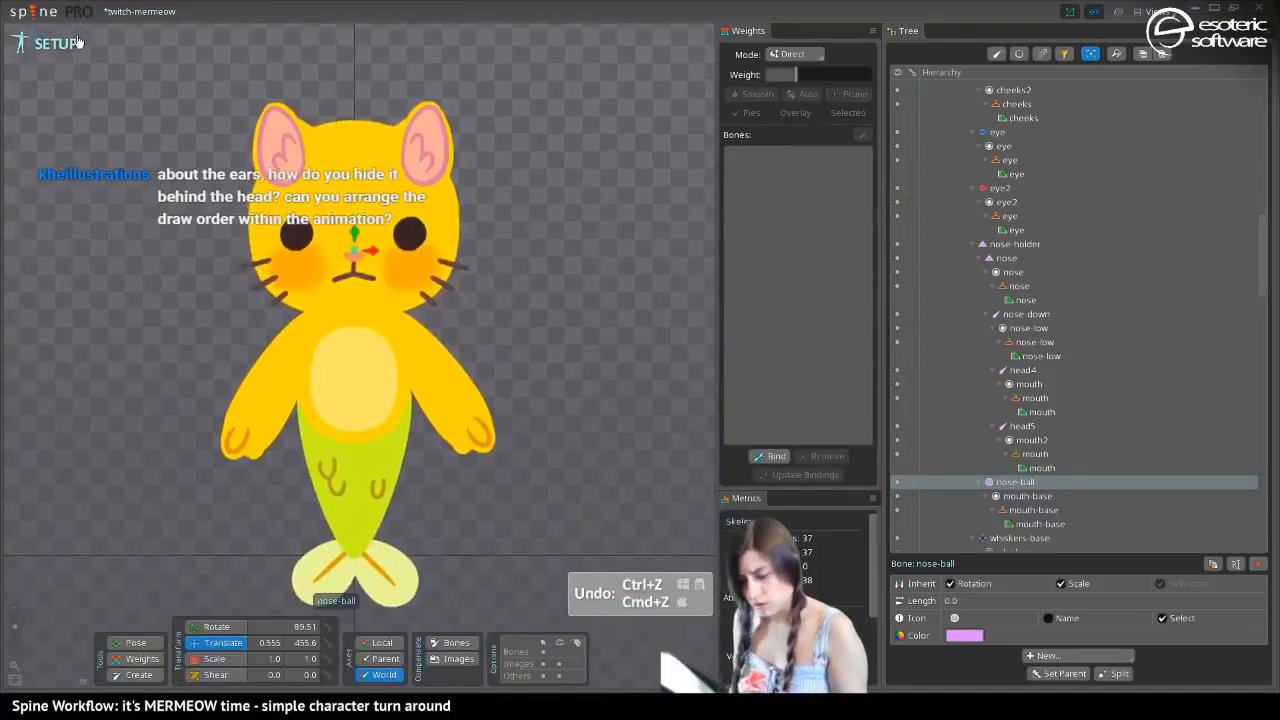
left_click(444, 658)
left_click(445, 646)
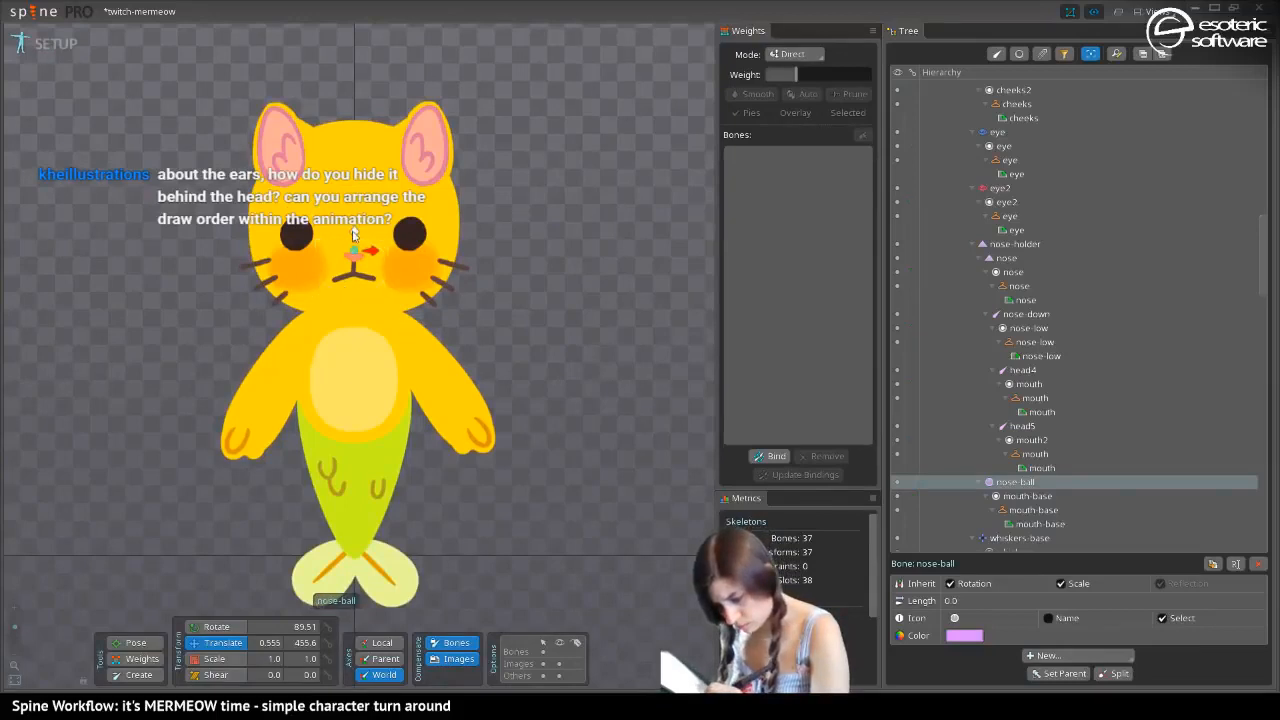
left_click_drag(352, 233, 354, 272)
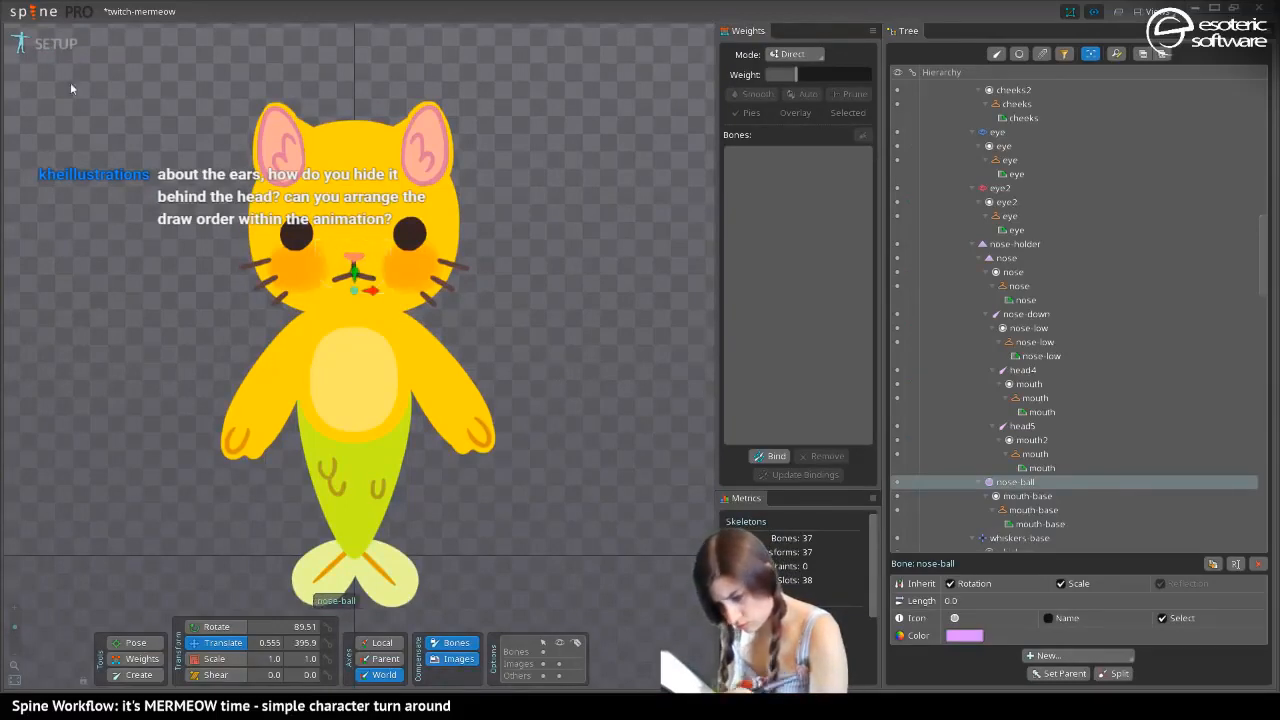
Back in animate mode, move the nose-ball bone to about 132.4, 396.7 and rotate it to about 85 degrees at frame 10
left_click(62, 43)
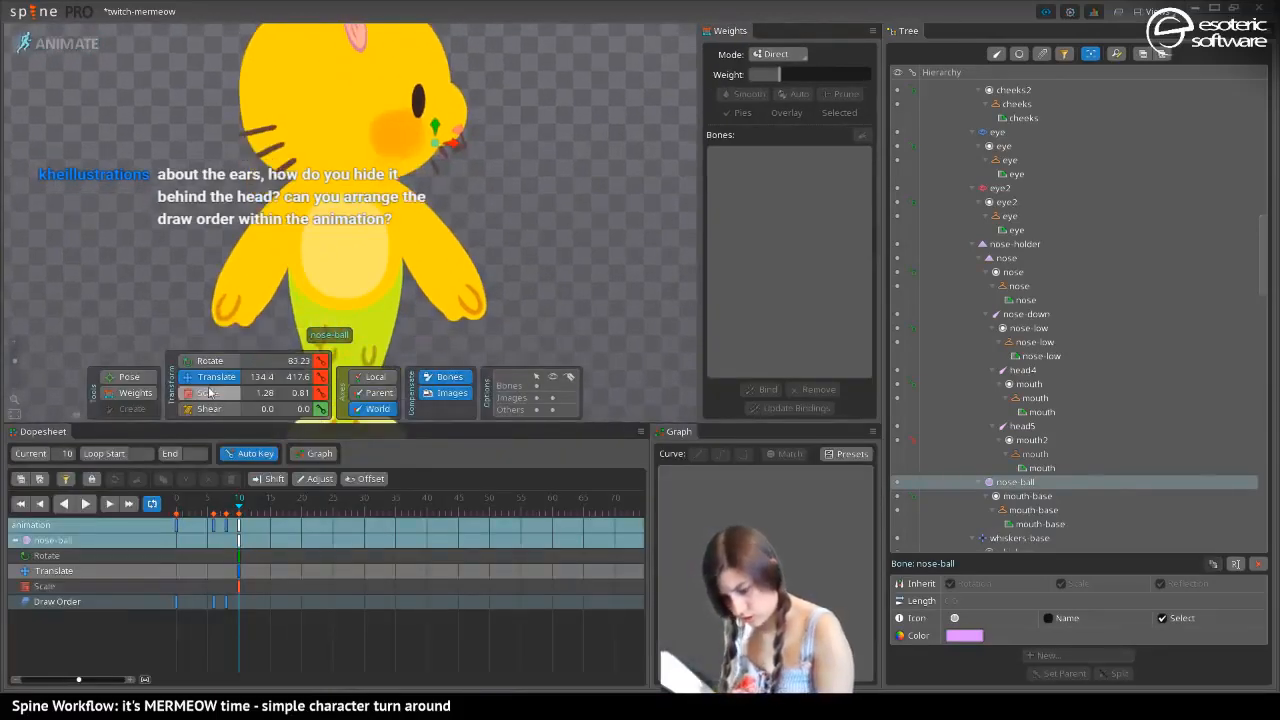
left_click_drag(433, 128, 445, 159)
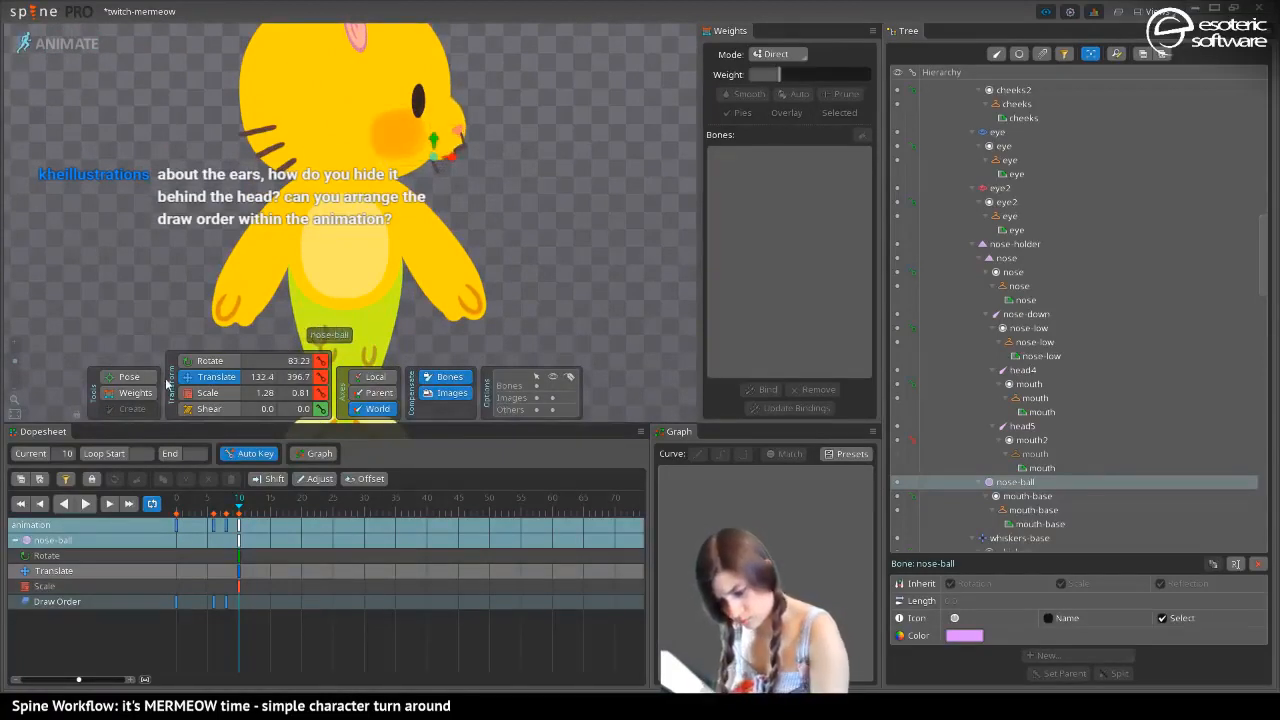
left_click(205, 361)
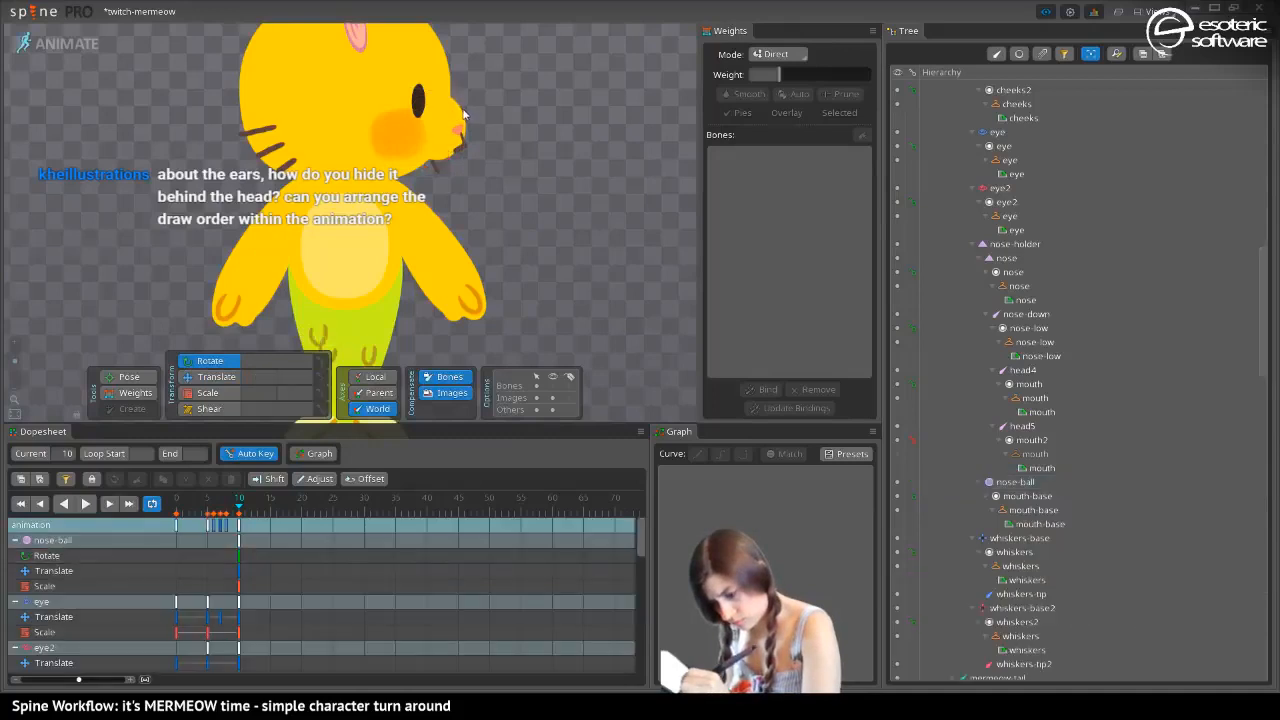
left_click_drag(437, 165, 425, 160)
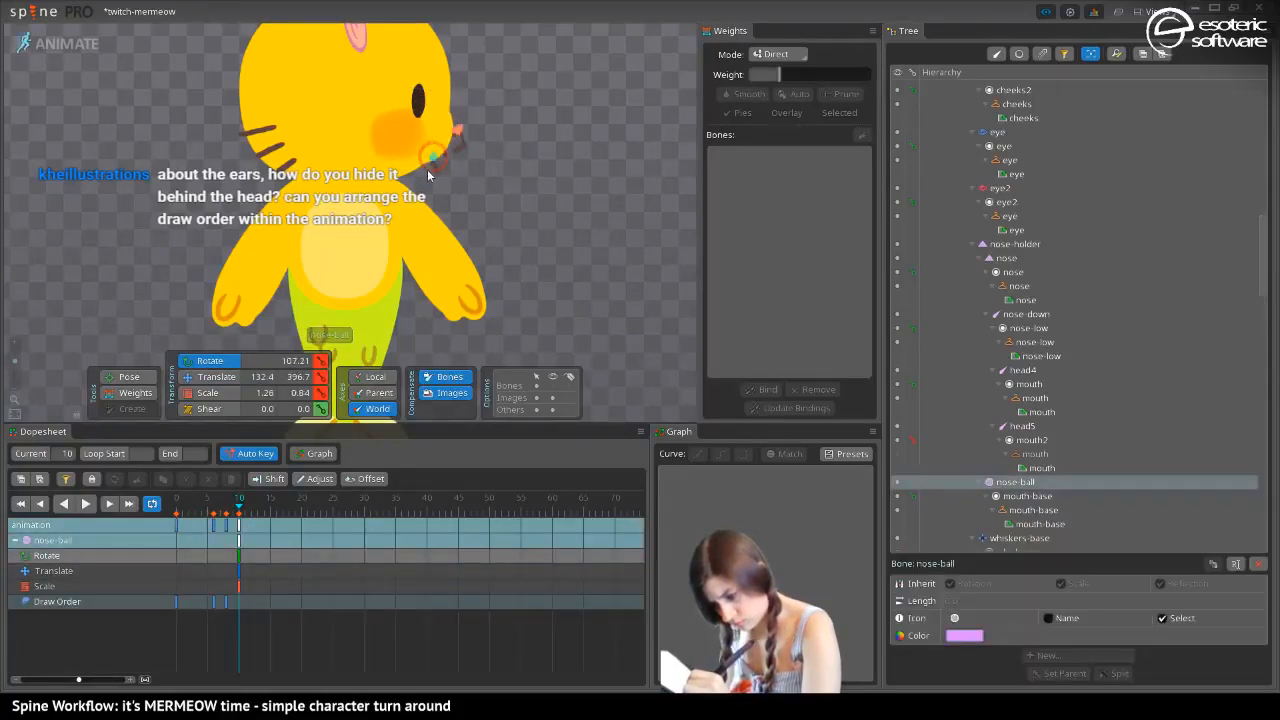
left_click_drag(322, 149, 291, 231)
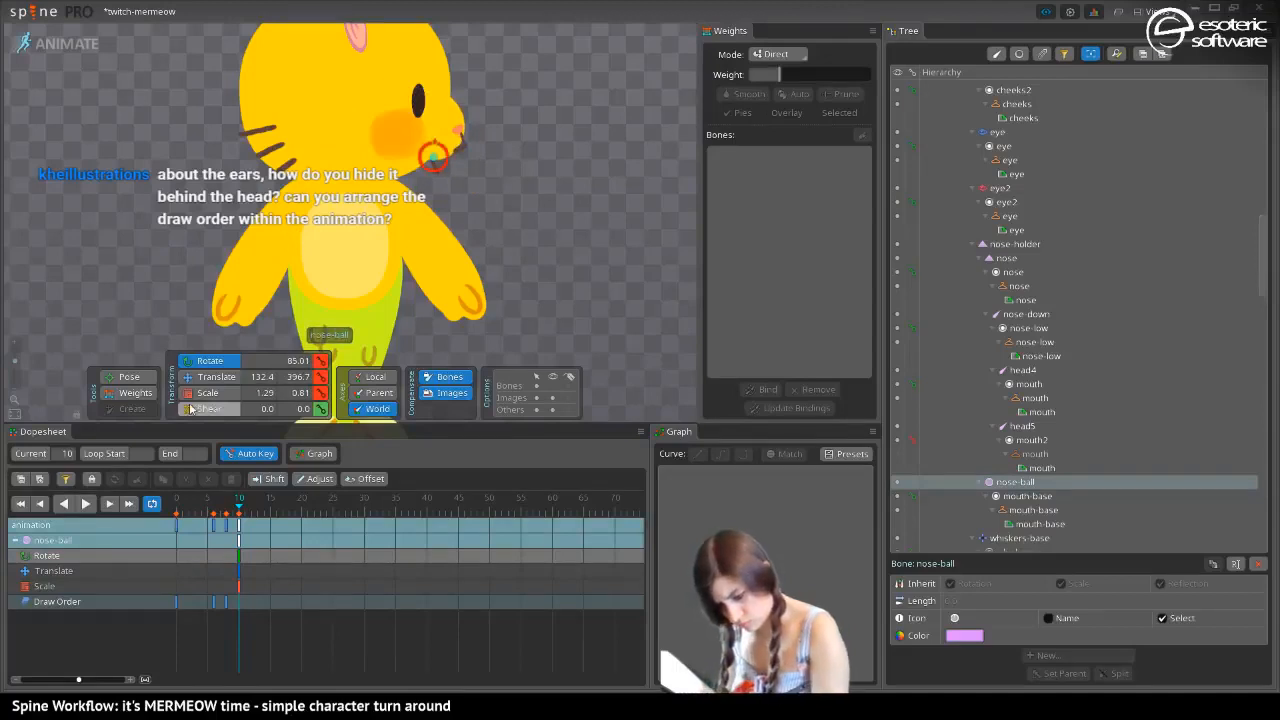
Refine the nose-ball pose at frame 10 to position about 77.7, 382.8, scale about 1.92 by 1.5 and rotation about 74.4
left_click(207, 392)
left_click_drag(418, 158, 434, 129)
left_click(210, 376)
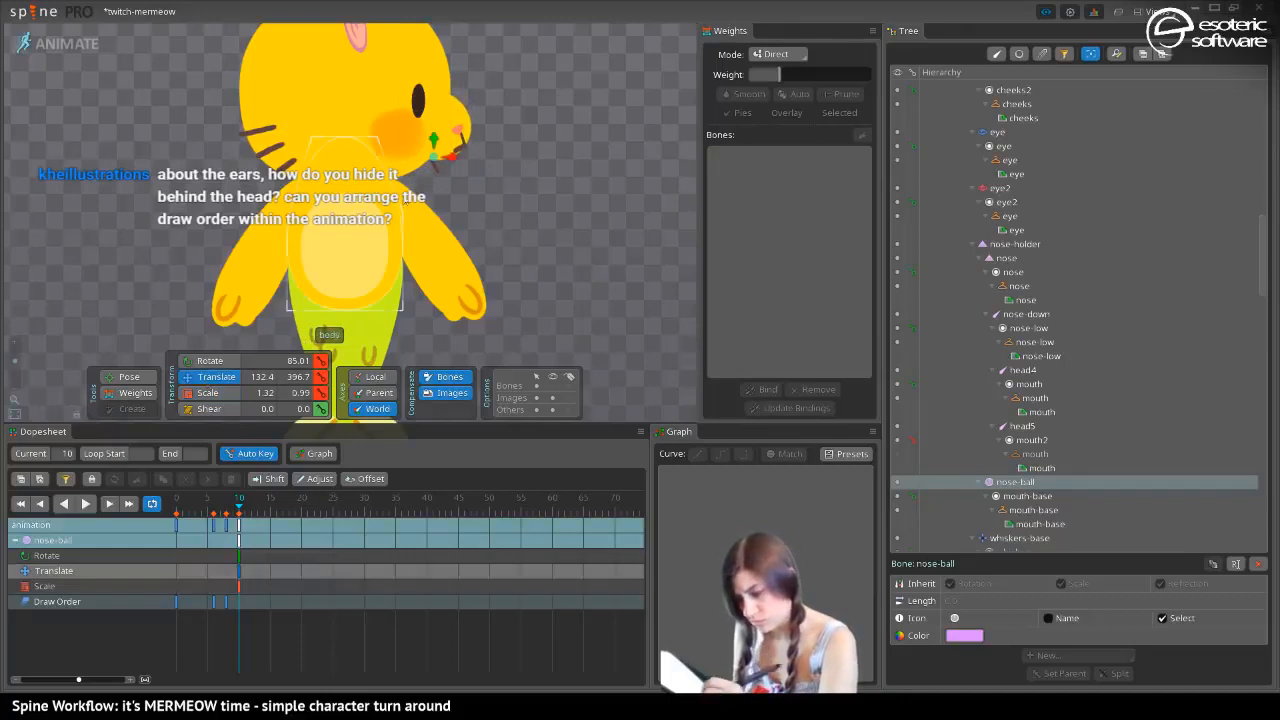
left_click_drag(438, 140, 386, 158)
left_click(207, 392)
left_click(196, 364)
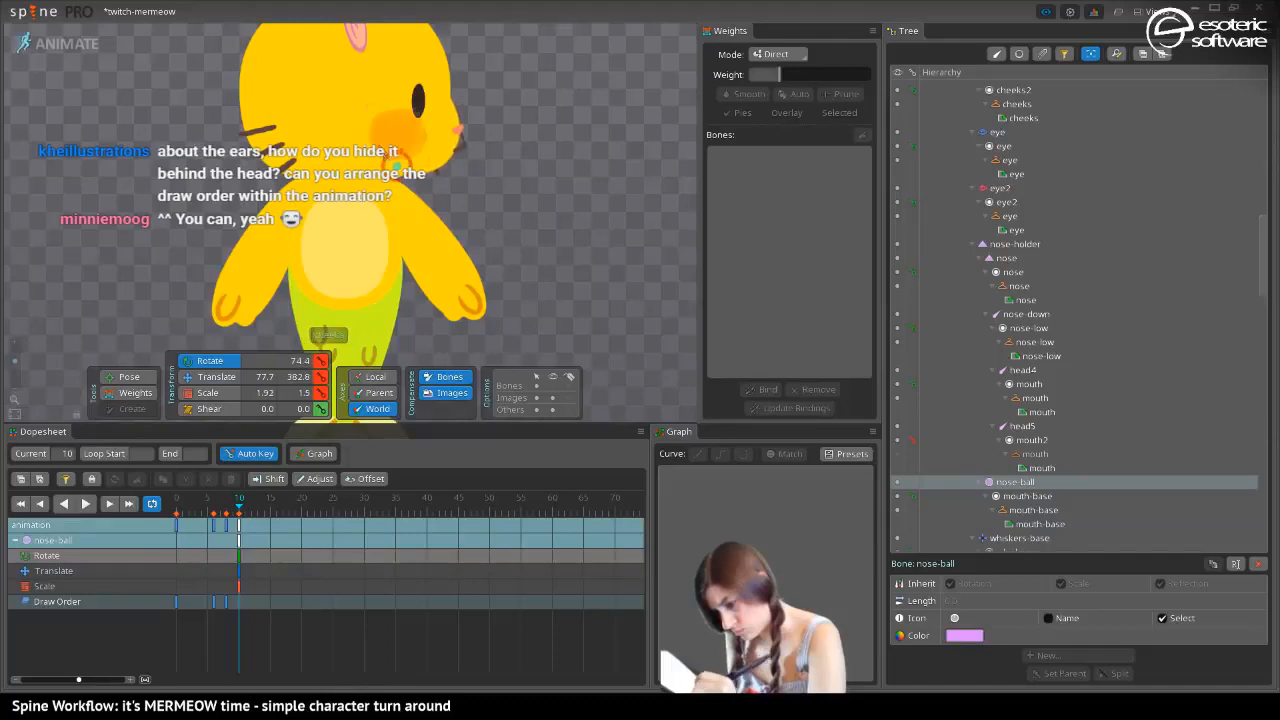
Shift the nose-ball bone's keys from frame 10 to frame 11 and paste a copy of them at frame 5
left_click_drag(185, 142, 103, 252)
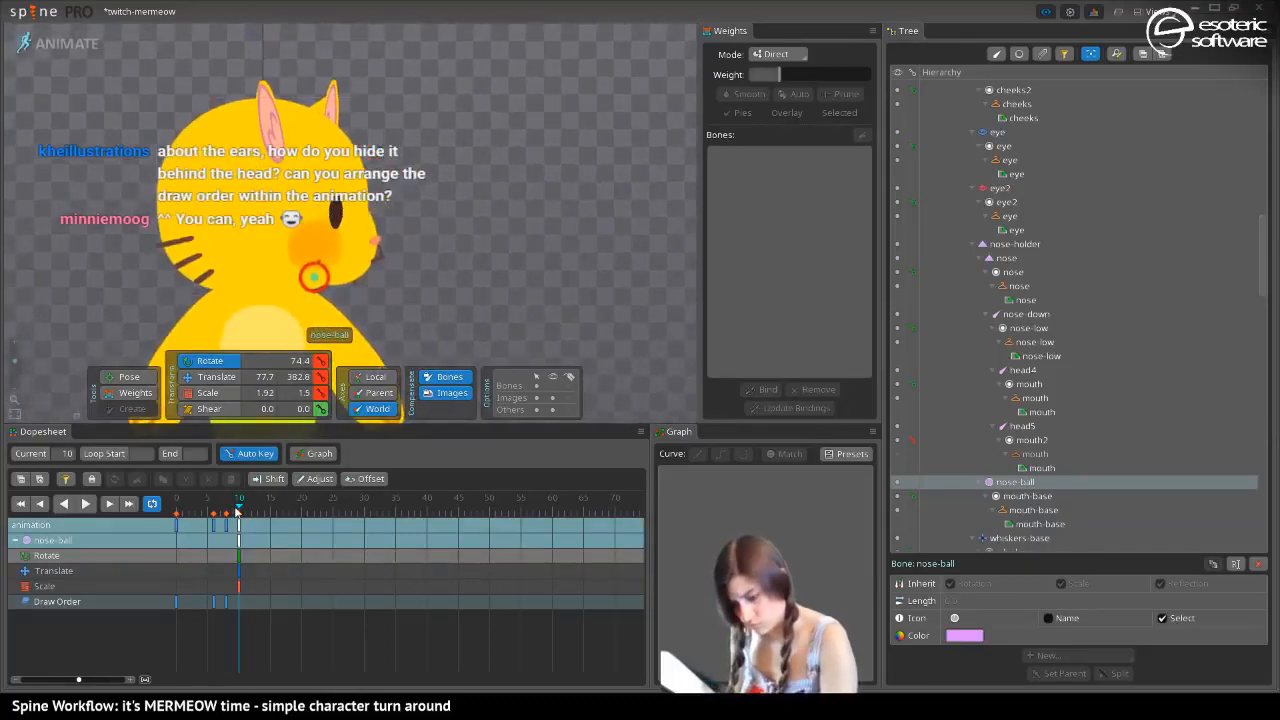
mouse_move(237, 512)
left_mouse_down()
mouse_move(227, 517)
mouse_move(237, 512)
left_mouse_up()
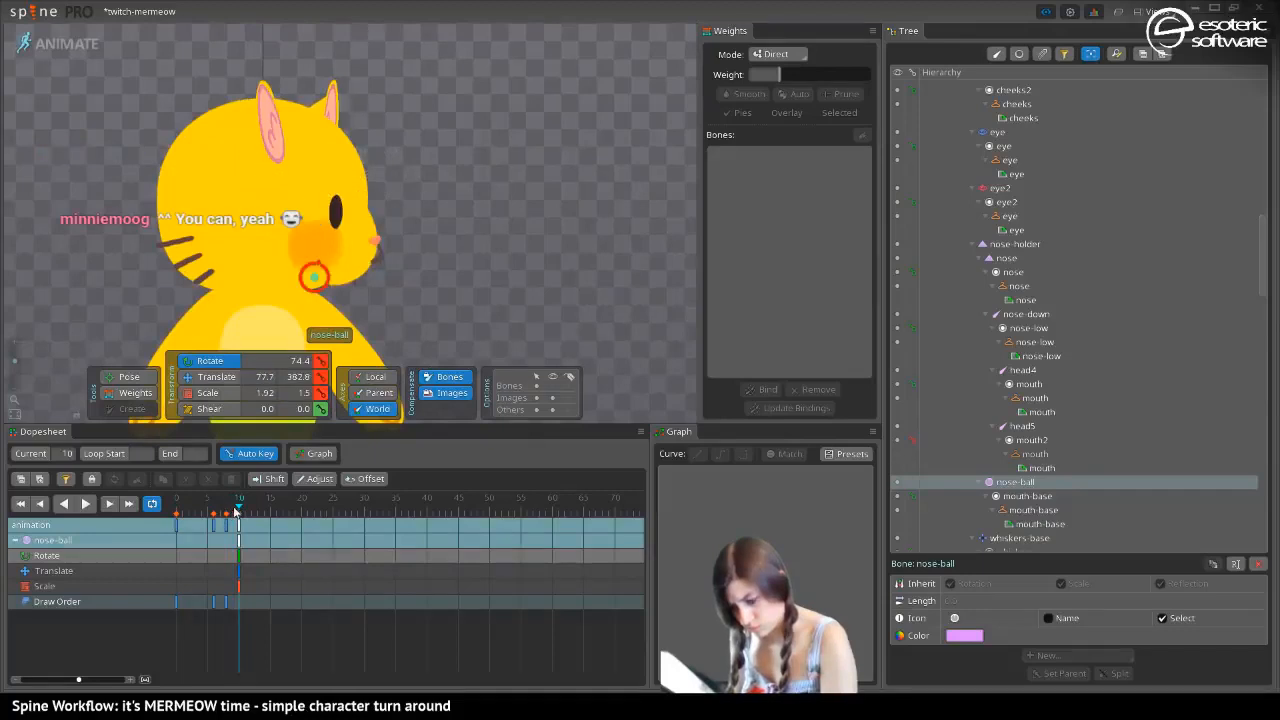
left_click_drag(238, 592, 244, 590)
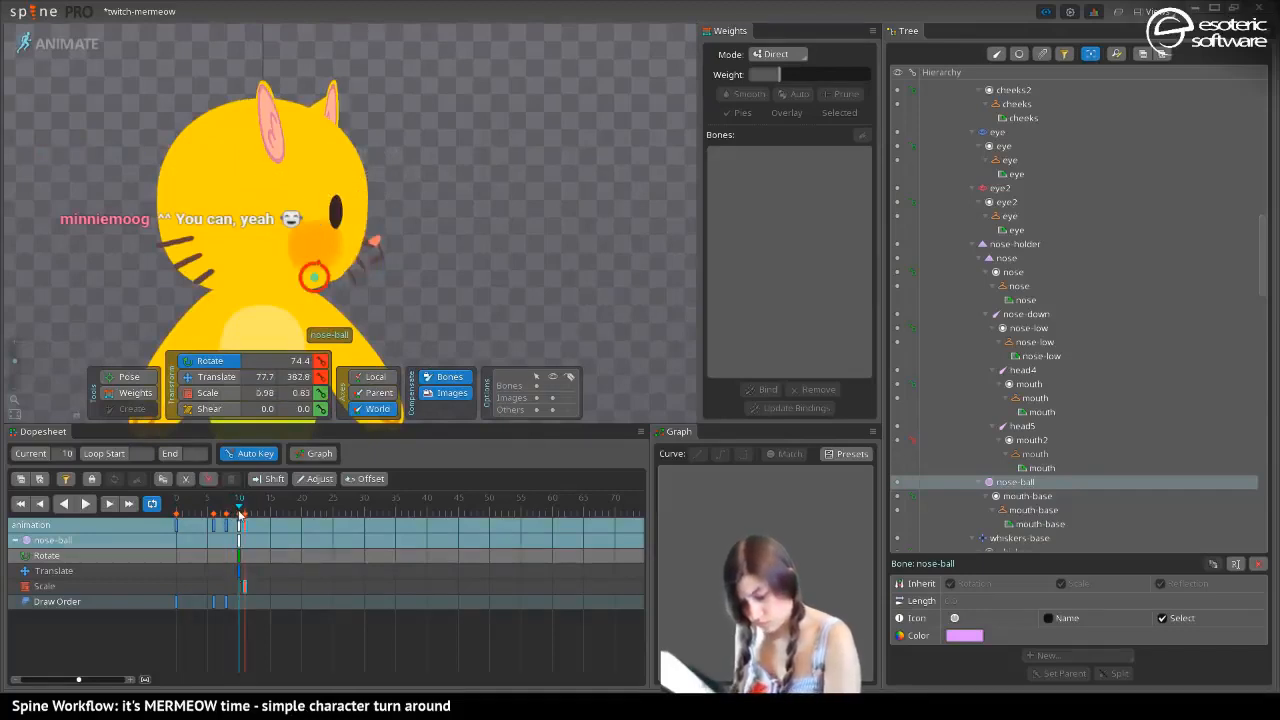
mouse_move(241, 528)
left_mouse_down()
mouse_move(192, 518)
mouse_move(246, 520)
left_mouse_up()
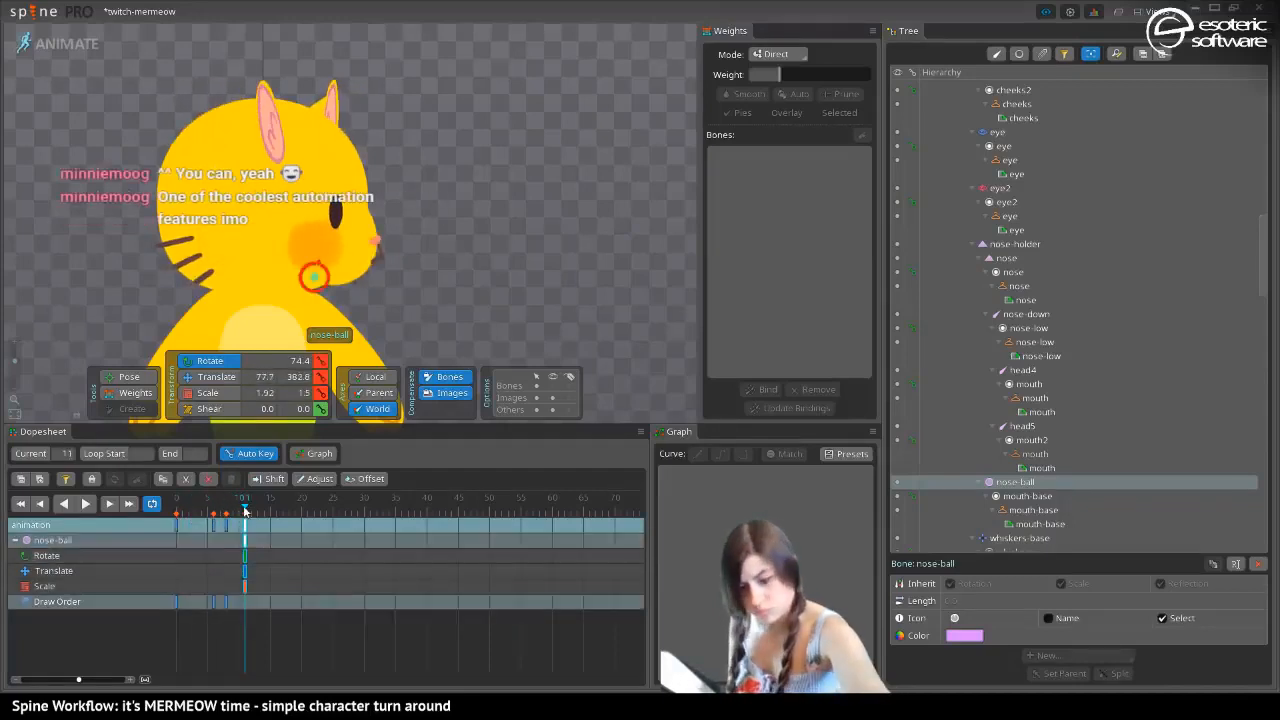
key("ctrl+c")
mouse_move(246, 510)
left_mouse_down()
mouse_move(208, 512)
mouse_move(243, 515)
left_mouse_up()
key("ctrl+v")
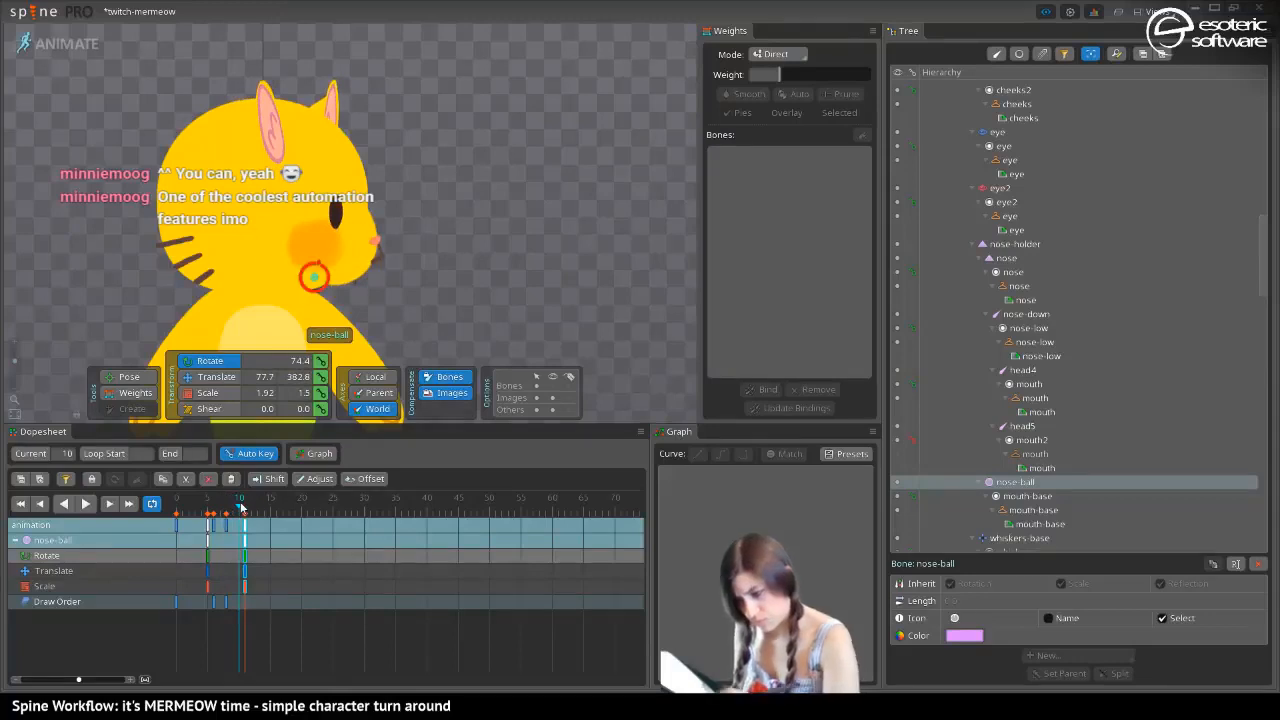
Try lowering the cheeks image several places in the draw order at frame 7 and undo the changes
left_click(375, 241)
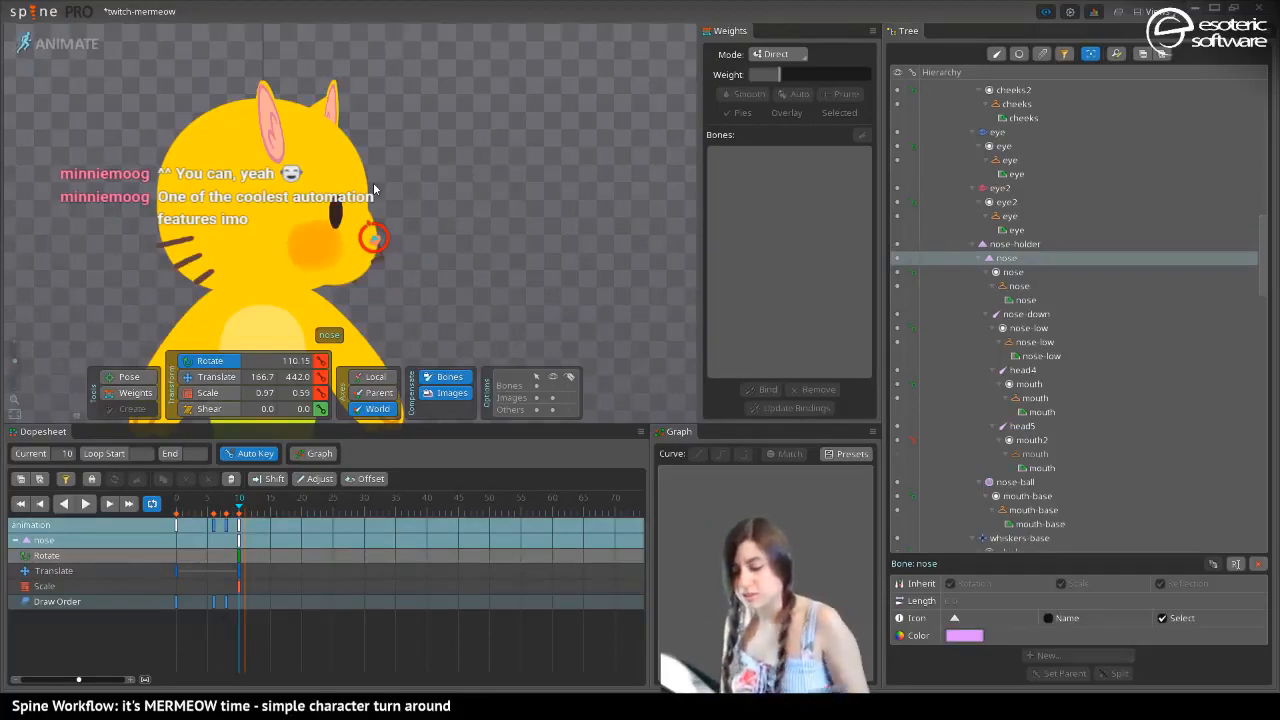
left_click(270, 122)
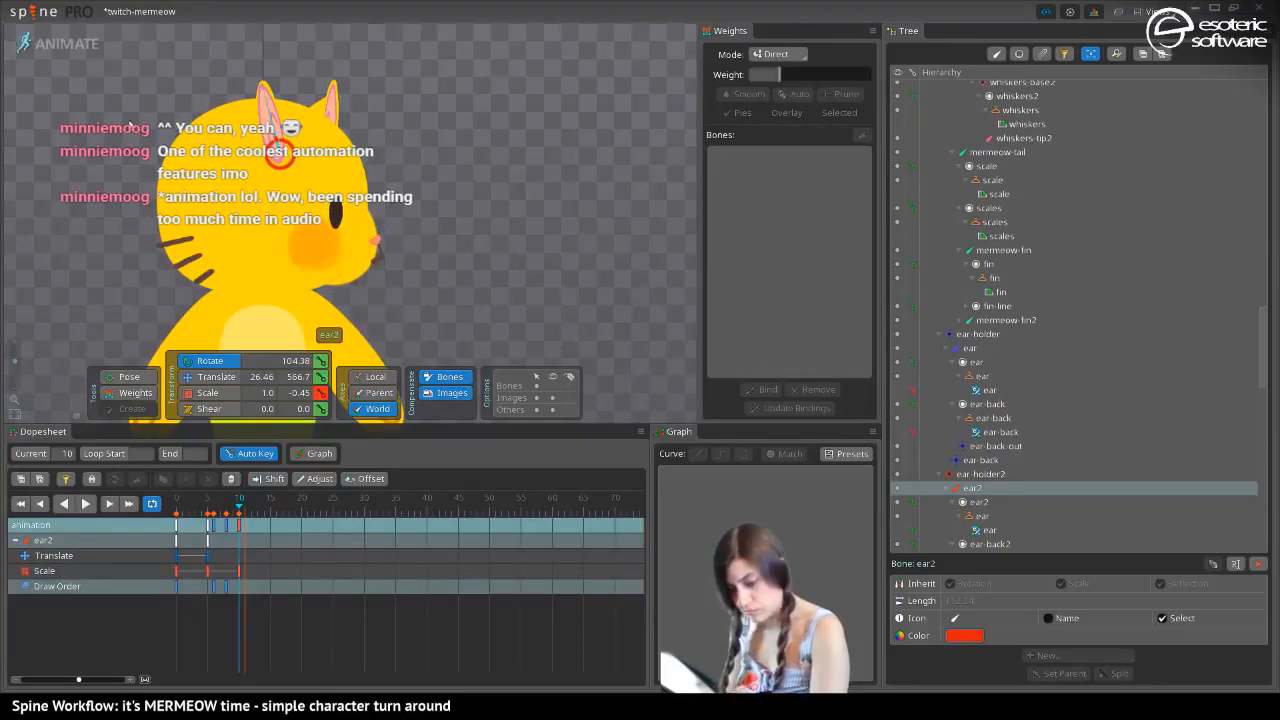
left_click_drag(240, 512, 220, 510)
left_click(319, 237)
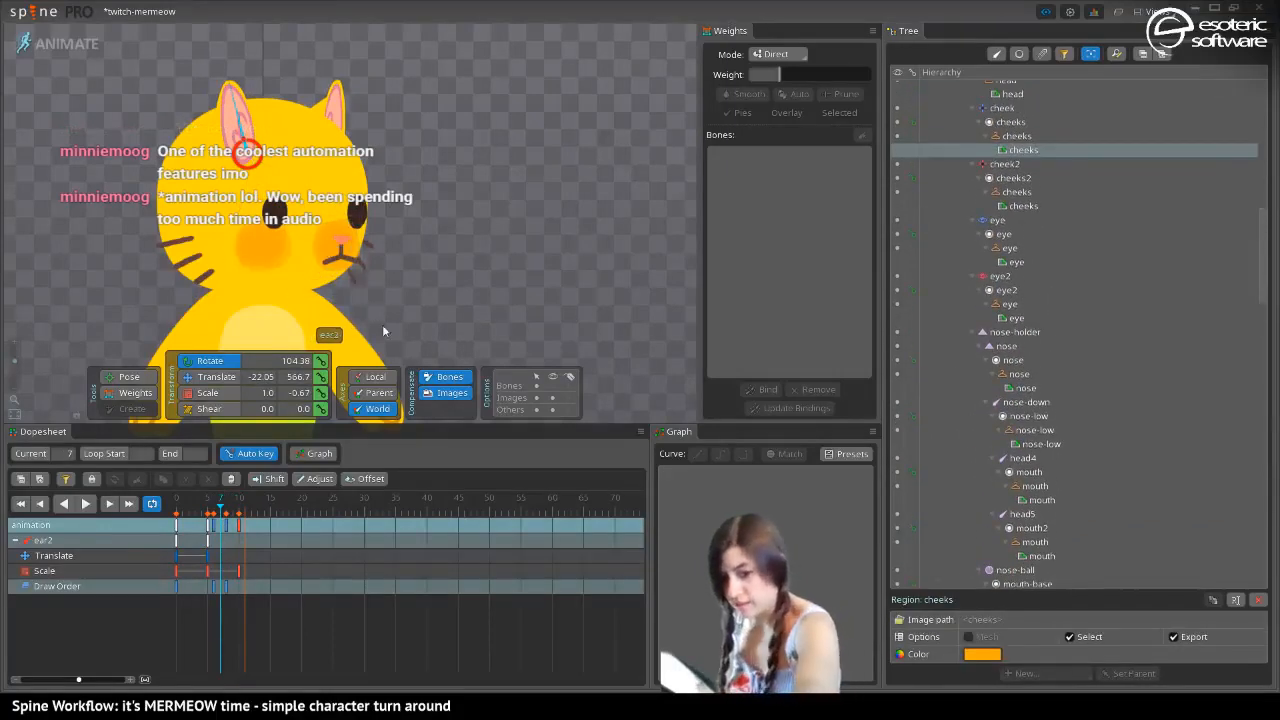
key("minus")
key("minus")
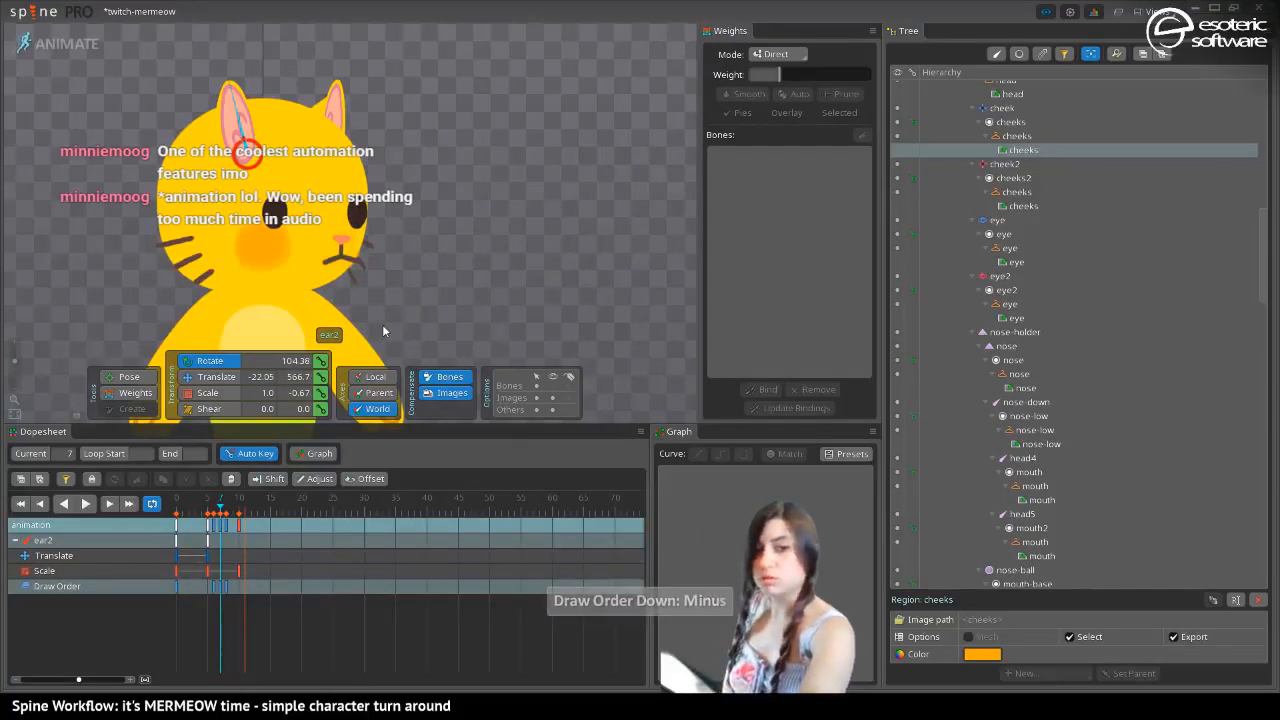
key("shift+minus")
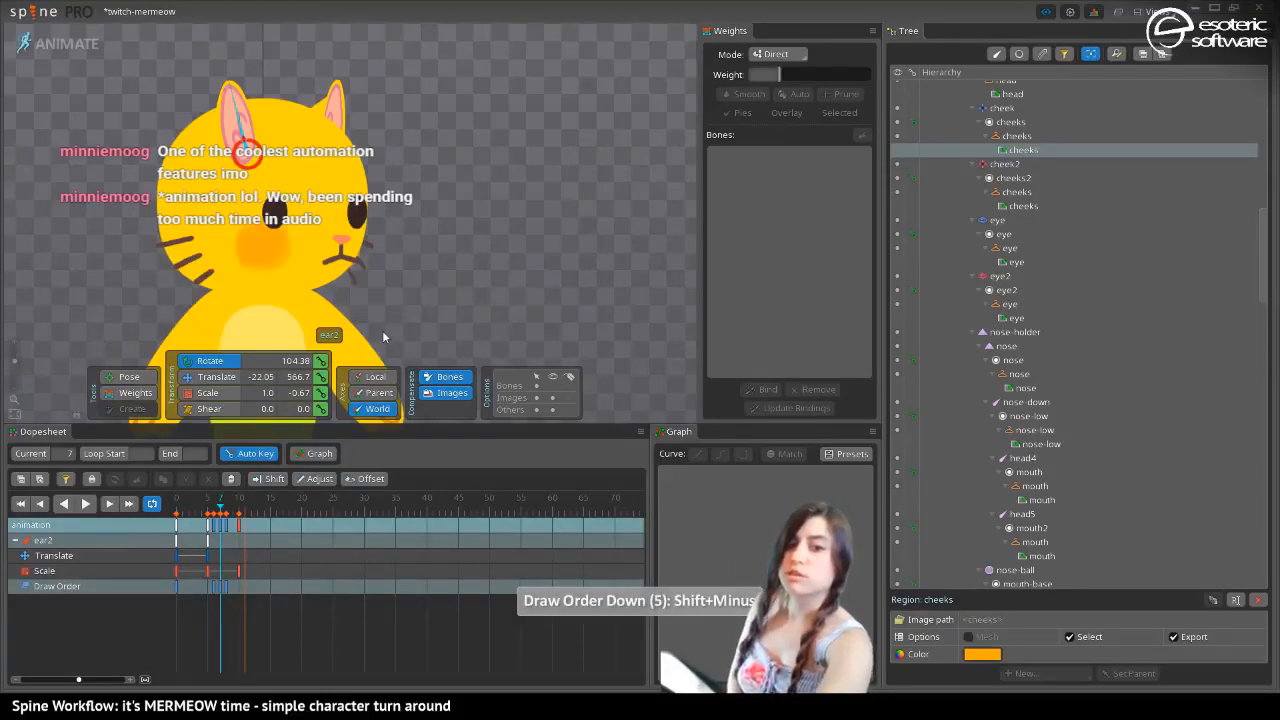
key("ctrl+z")
key("ctrl+z")
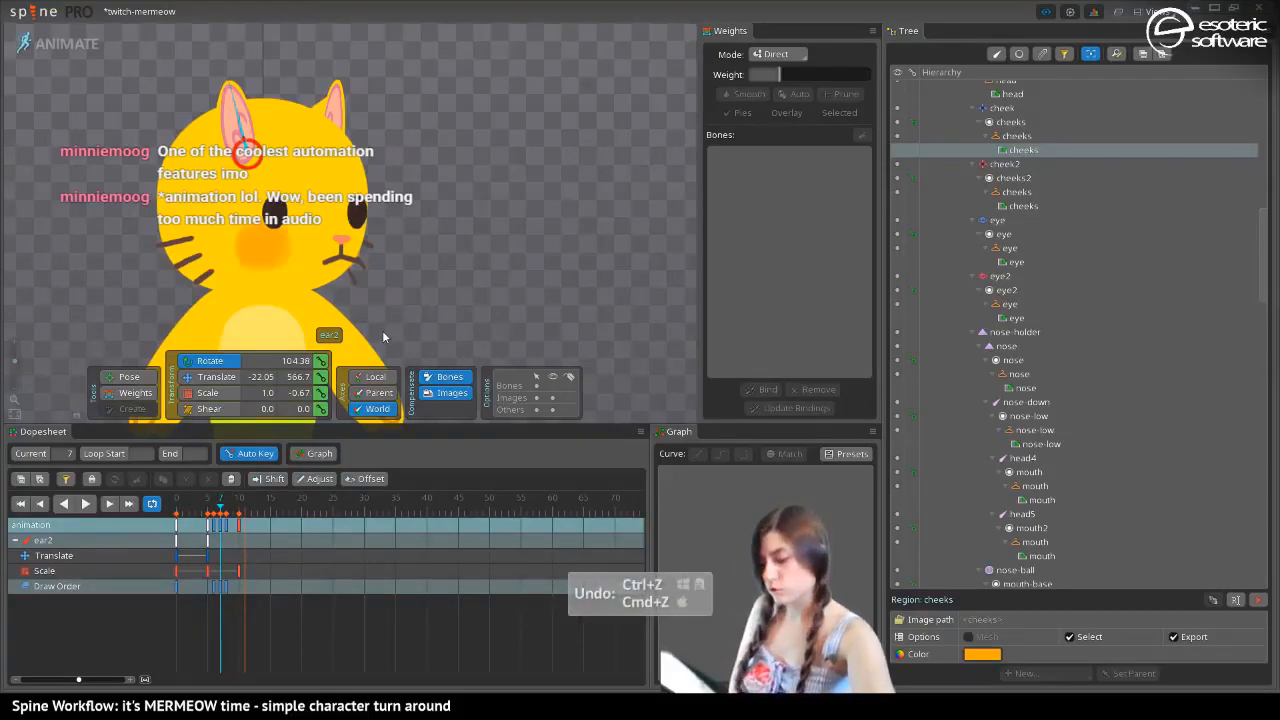
key("ctrl+z")
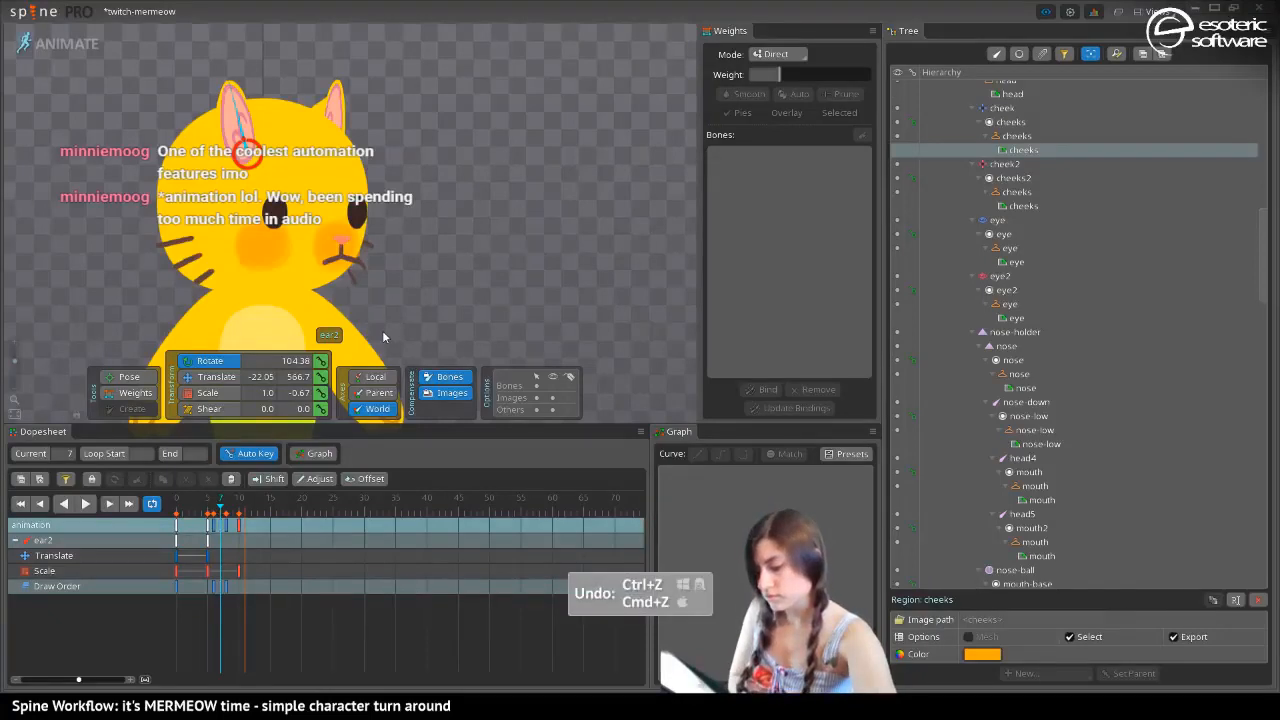
key("ctrl+shift+z")
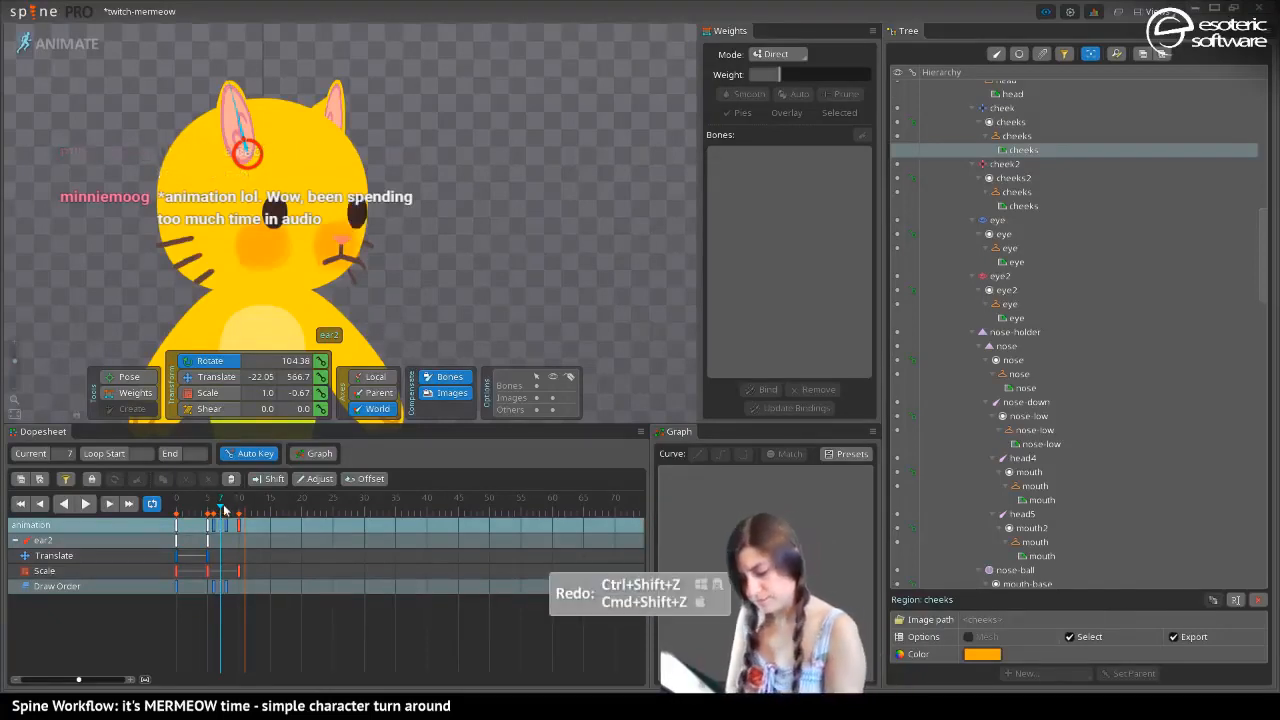
Rotate the nose-down bone to about 262 degrees at frame 10 with compensation enabled
mouse_move(222, 510)
left_mouse_down()
mouse_move(207, 512)
mouse_move(240, 512)
left_mouse_up()
left_click(380, 248)
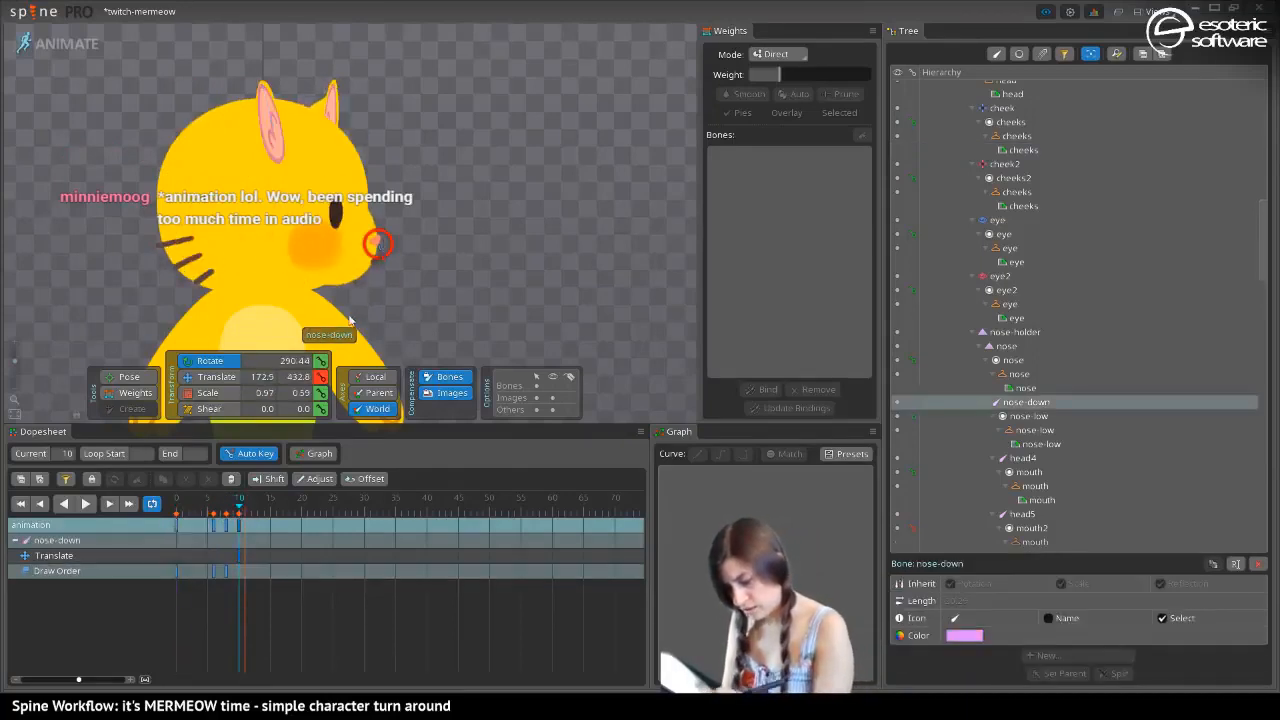
left_click_drag(14, 361, 18, 358)
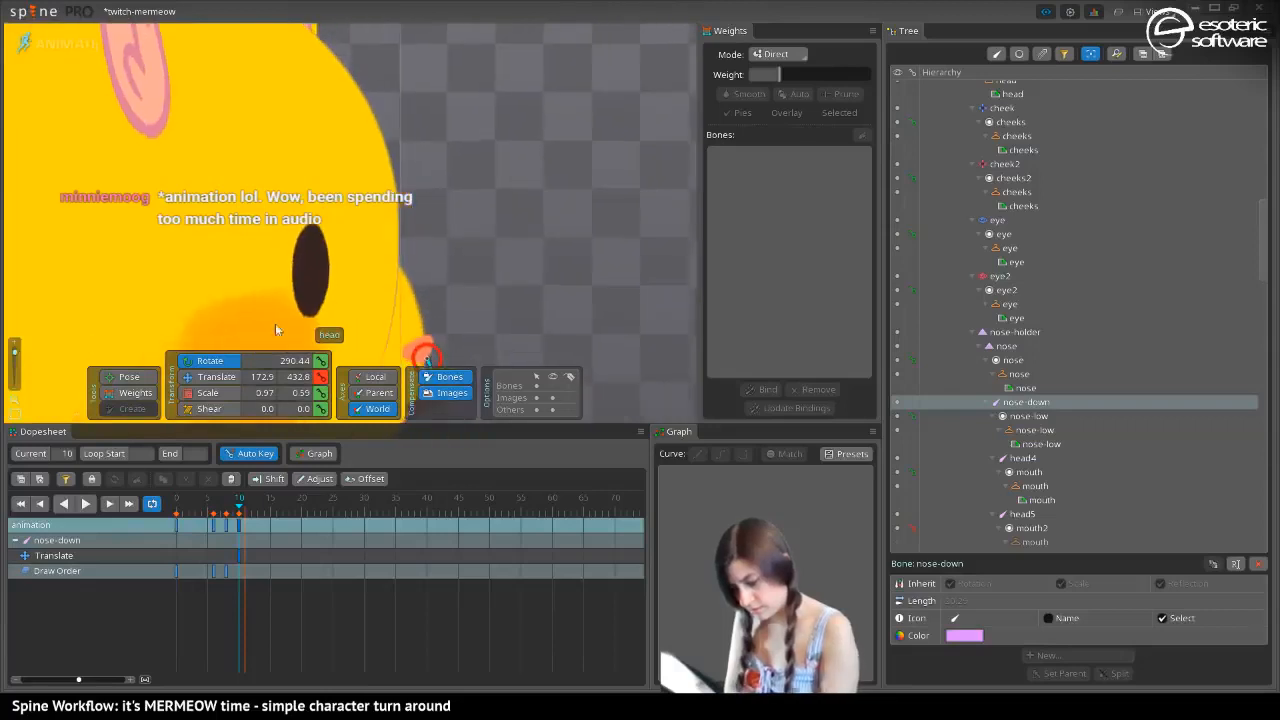
left_click_drag(304, 308, 323, 94)
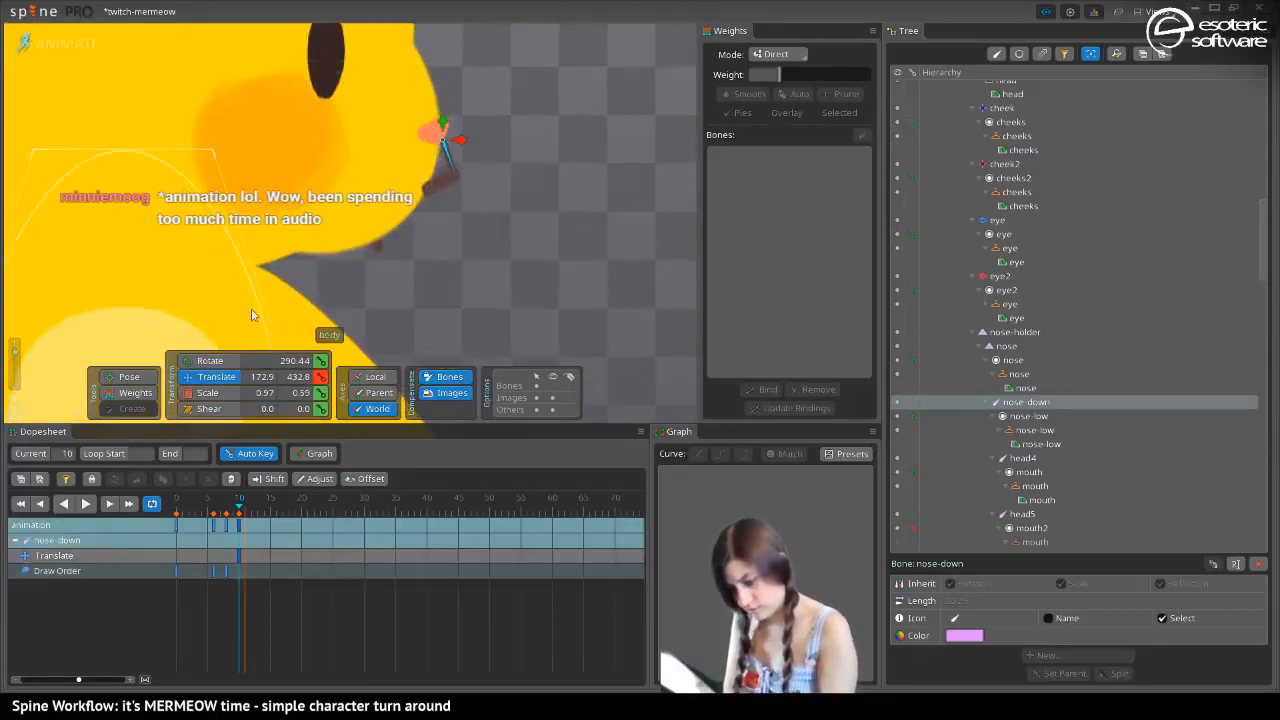
left_click_drag(449, 166, 420, 185)
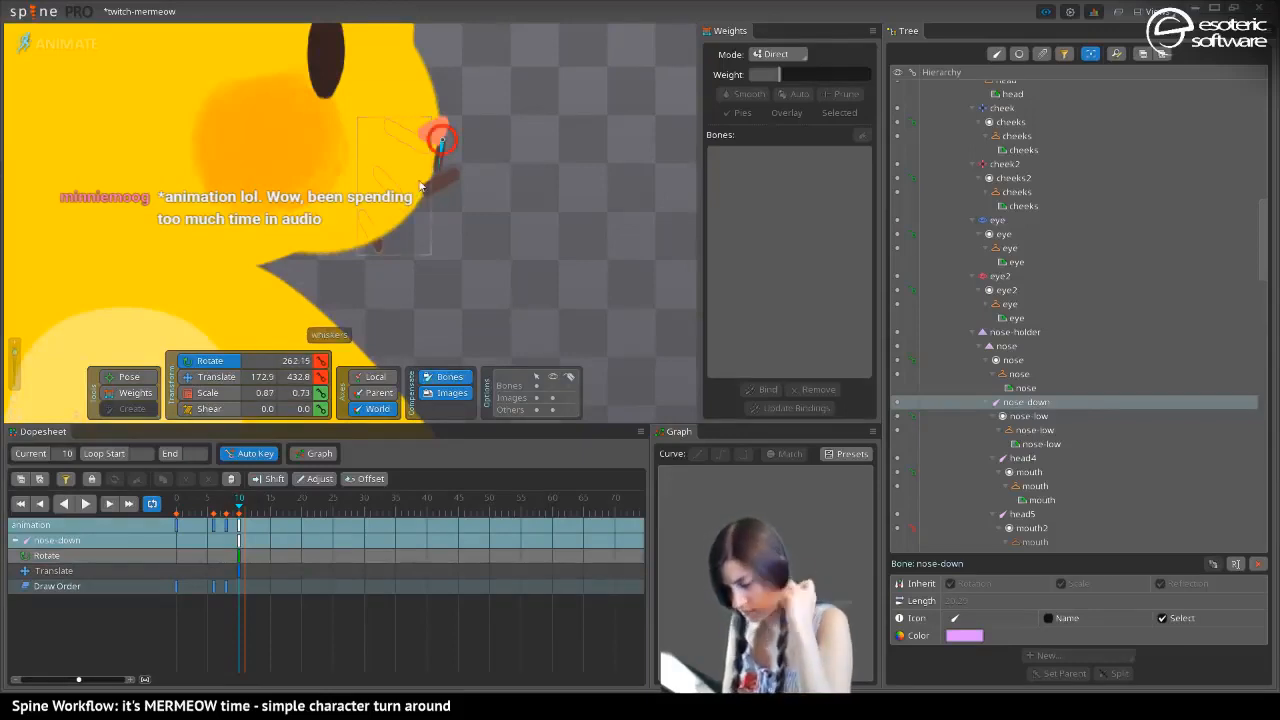
Inspect the head4 mouth bone in setup mode and return to animate mode
left_click(60, 44)
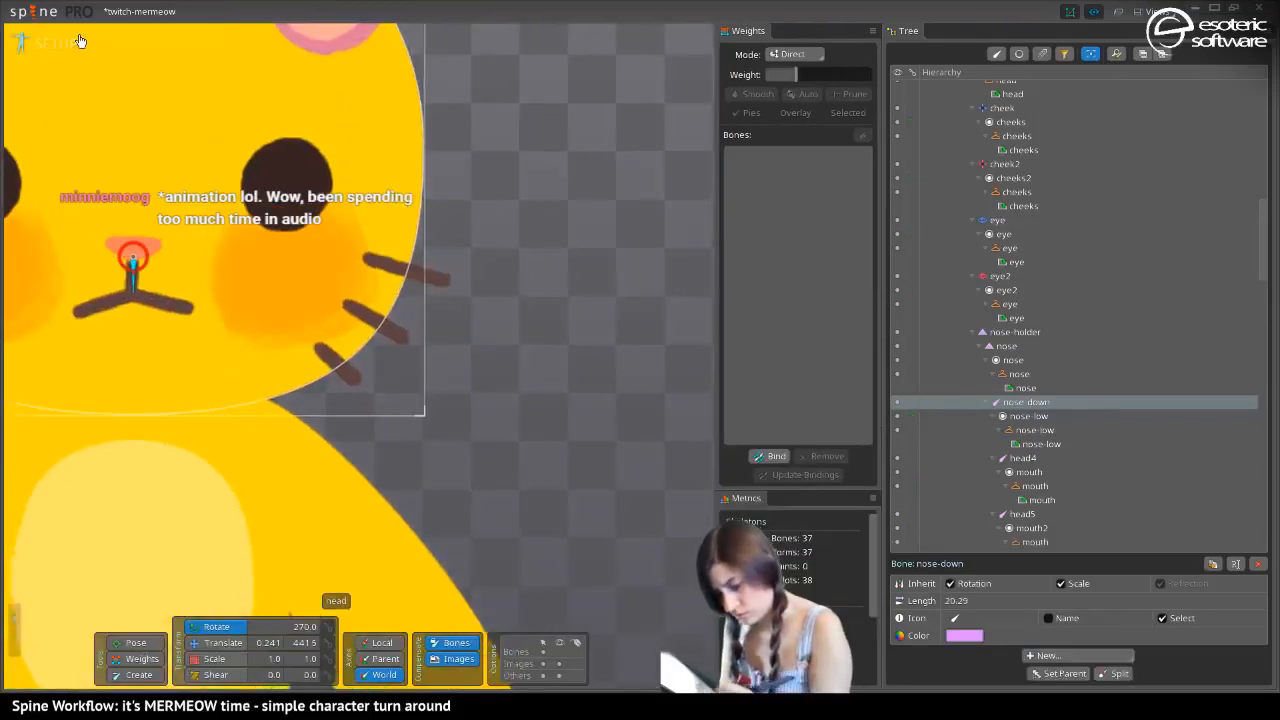
left_click(117, 303)
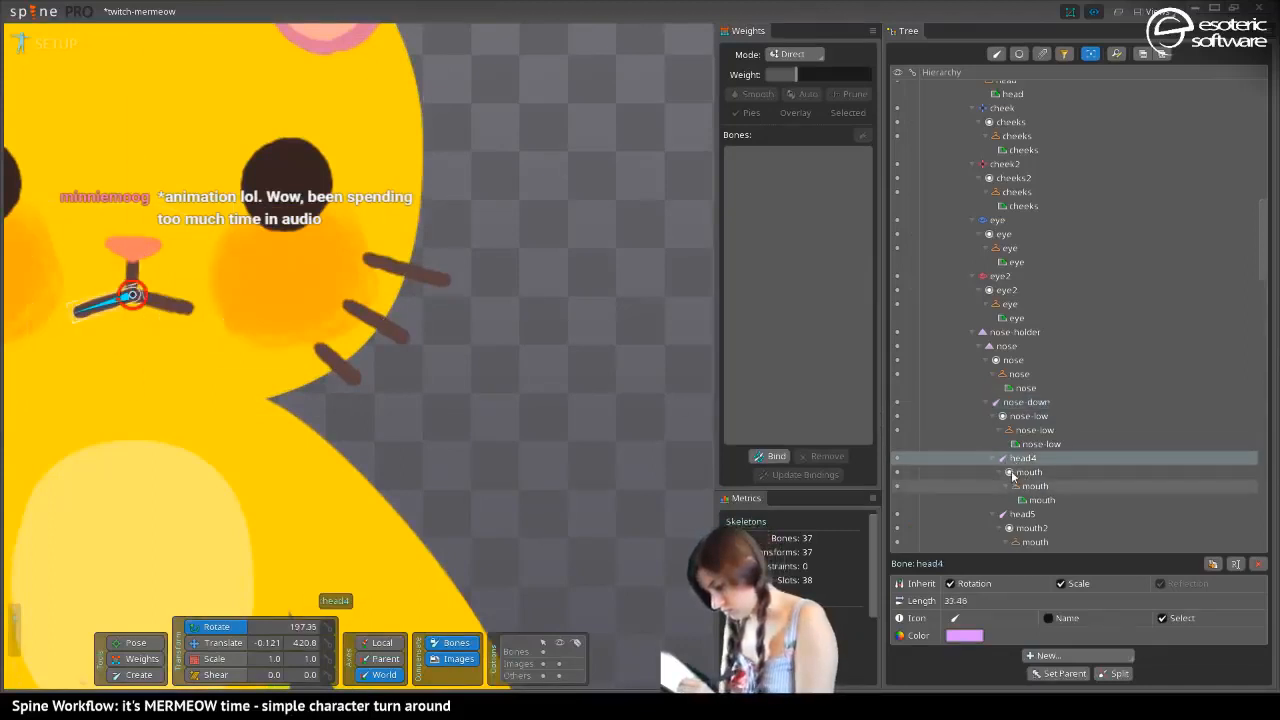
mouse_move(1012, 462)
left_mouse_down()
mouse_move(1008, 402)
mouse_move(1010, 456)
left_mouse_up()
left_click(45, 46)
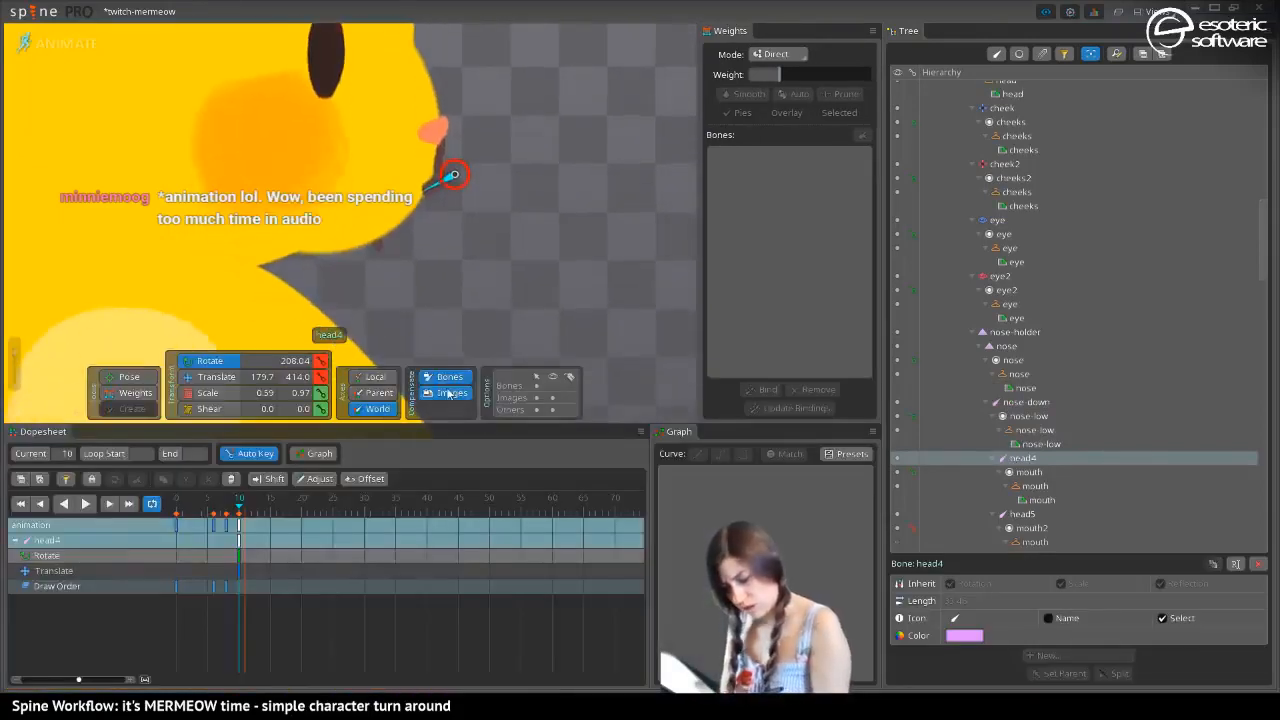
Undo the compensated rotation and, with Bones and Images compensation off, rotate nose-down to about 259.6 and head4 to about 206.9 degrees at frame 10
key("ctrl+z")
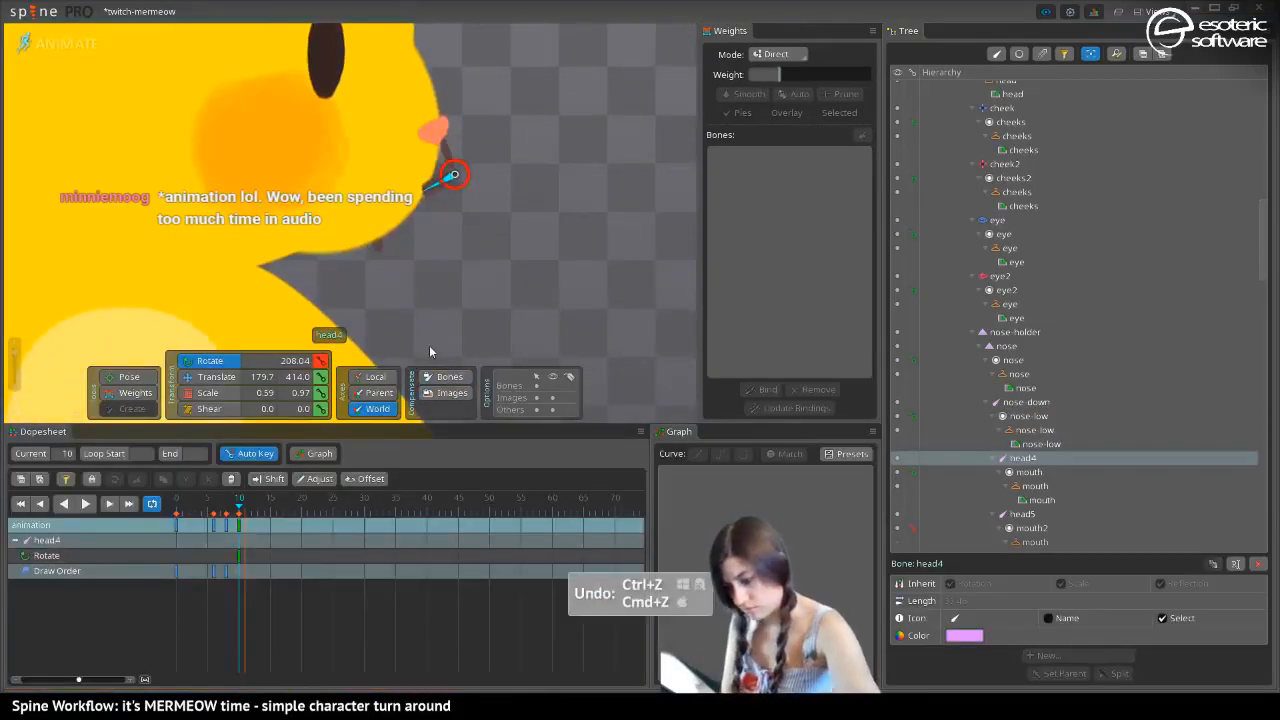
left_click(435, 152)
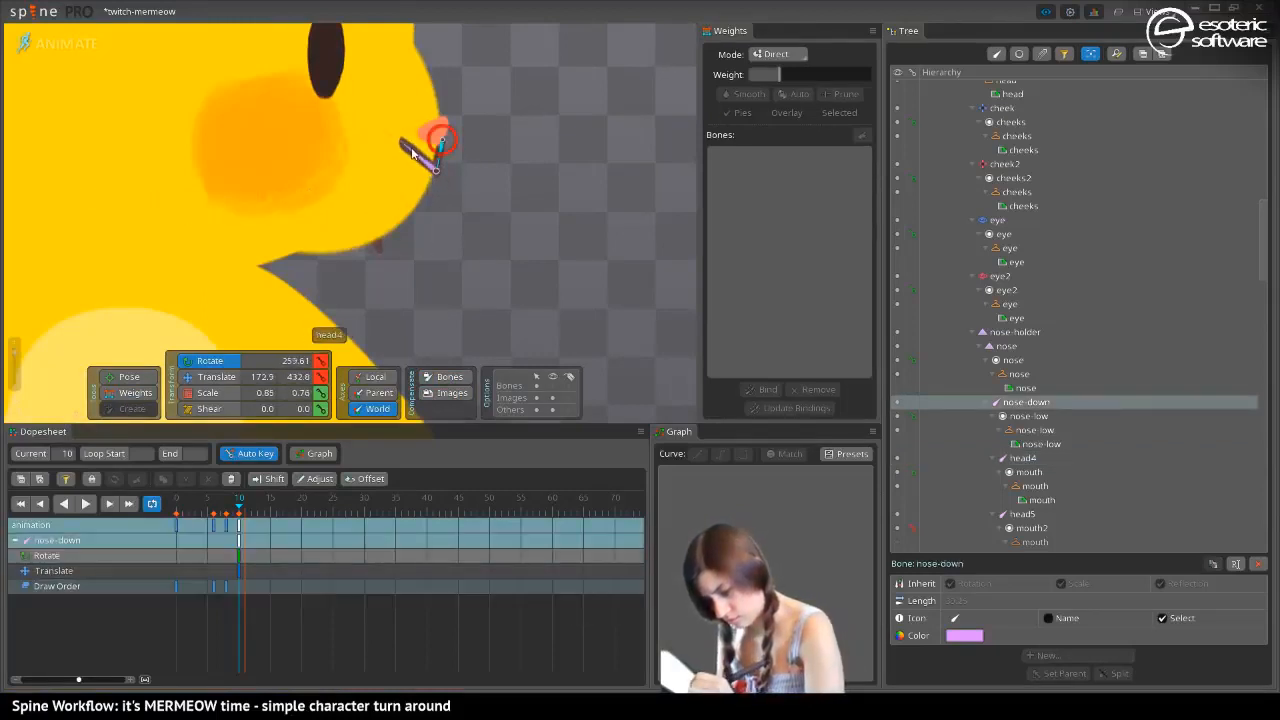
left_click(413, 162)
left_click_drag(383, 199, 382, 191)
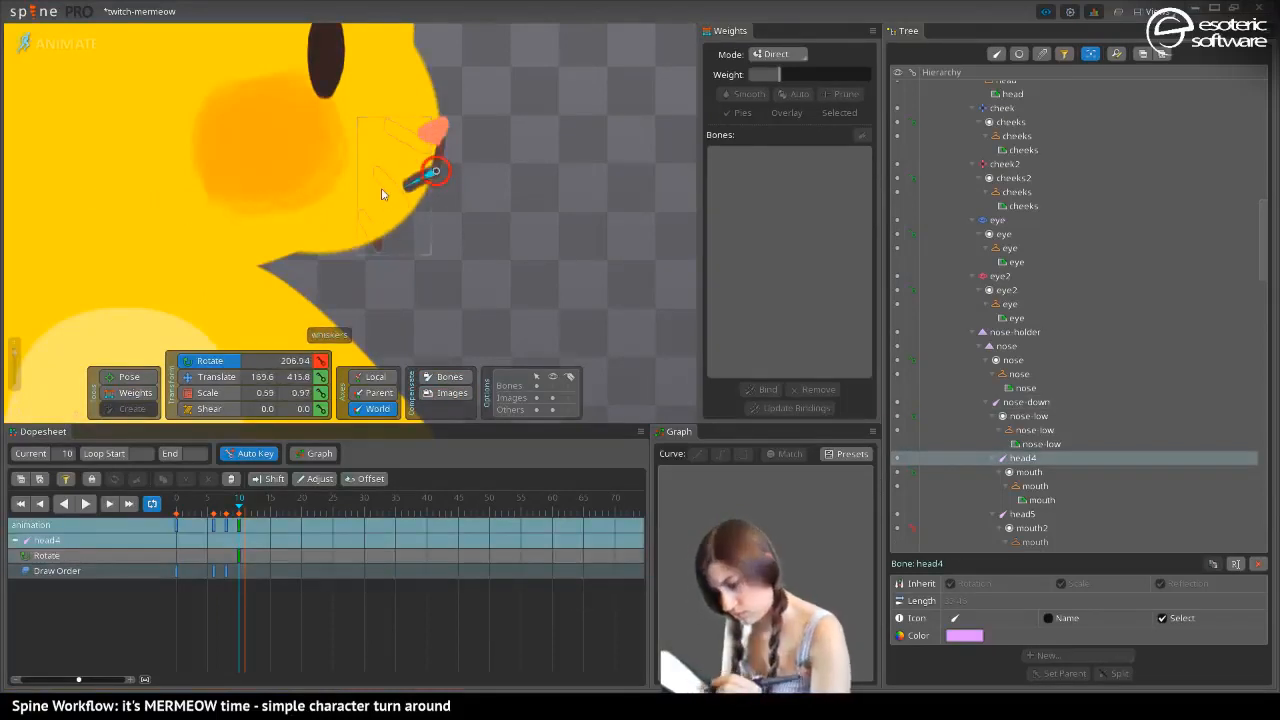
Deselect everything and scrub between frames 0 and 10 to review the head turn and side-view muzzle
left_click_drag(318, 278, 430, 264)
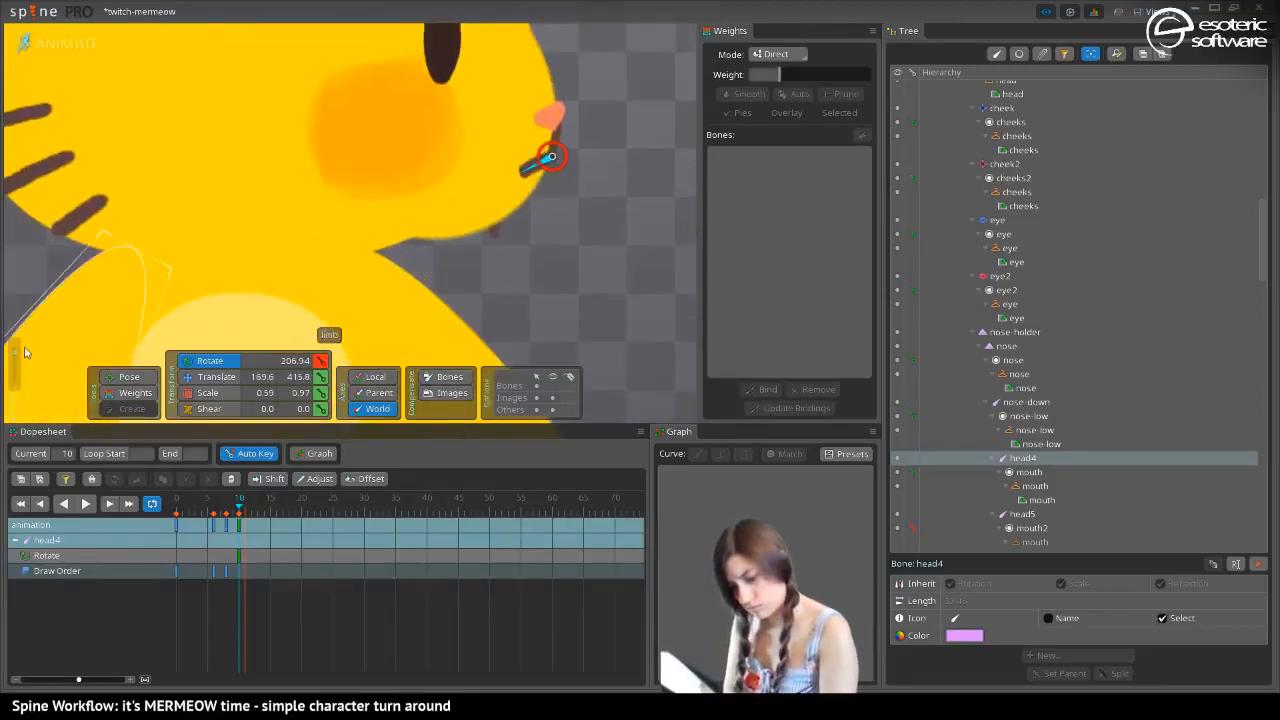
left_click_drag(16, 352, 16, 359)
key("space")
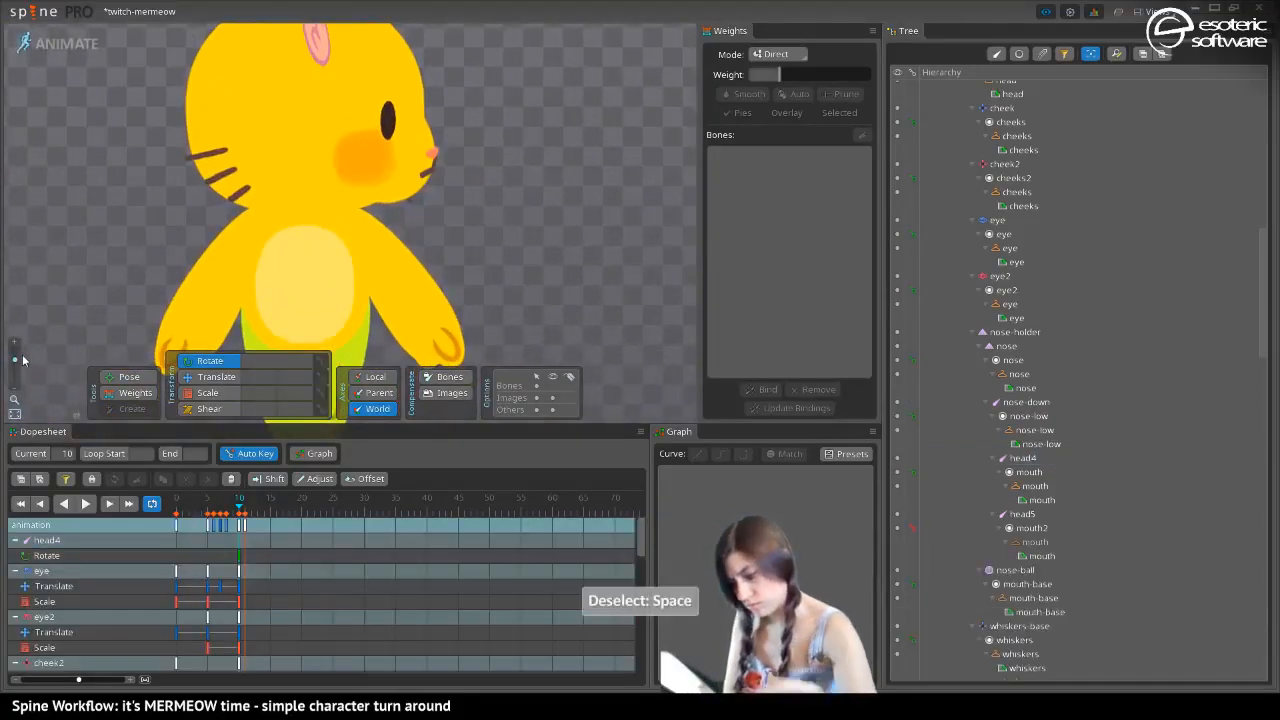
left_click_drag(265, 110, 350, 185)
left_click_drag(228, 172, 146, 109)
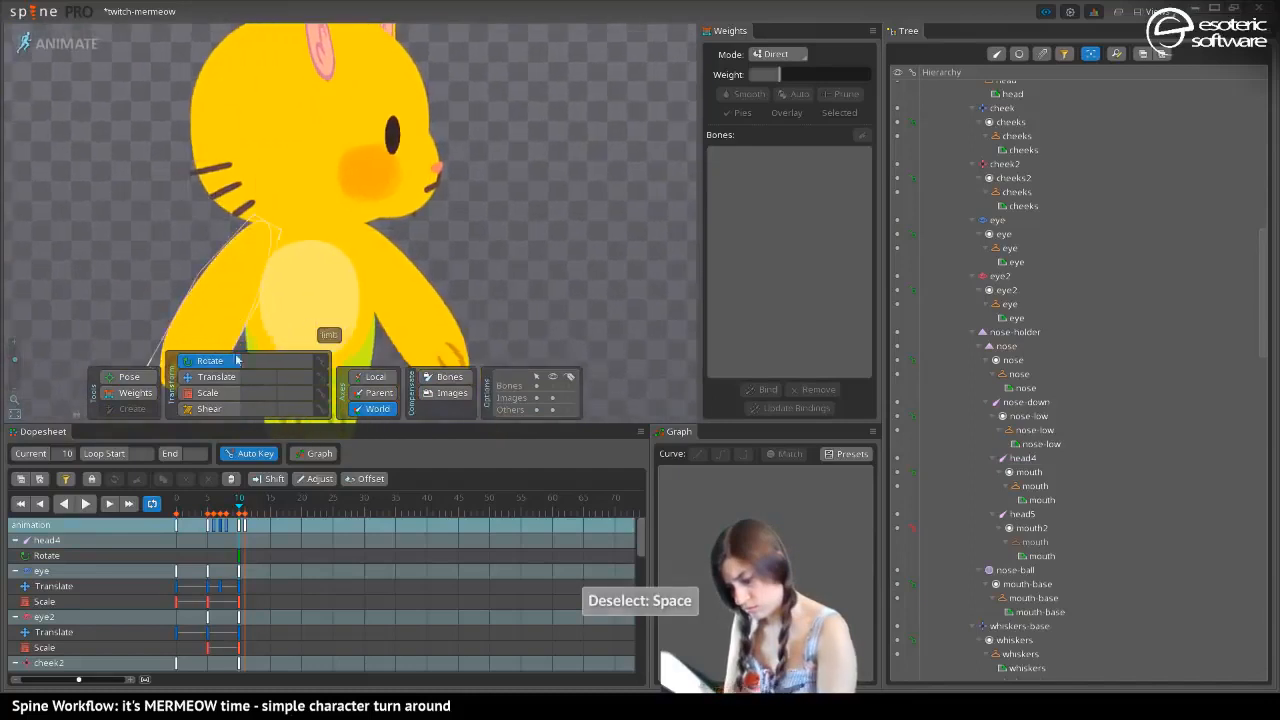
mouse_move(238, 514)
left_mouse_down()
mouse_move(219, 513)
mouse_move(239, 516)
mouse_move(214, 531)
mouse_move(227, 534)
mouse_move(181, 548)
mouse_move(241, 537)
left_mouse_up()
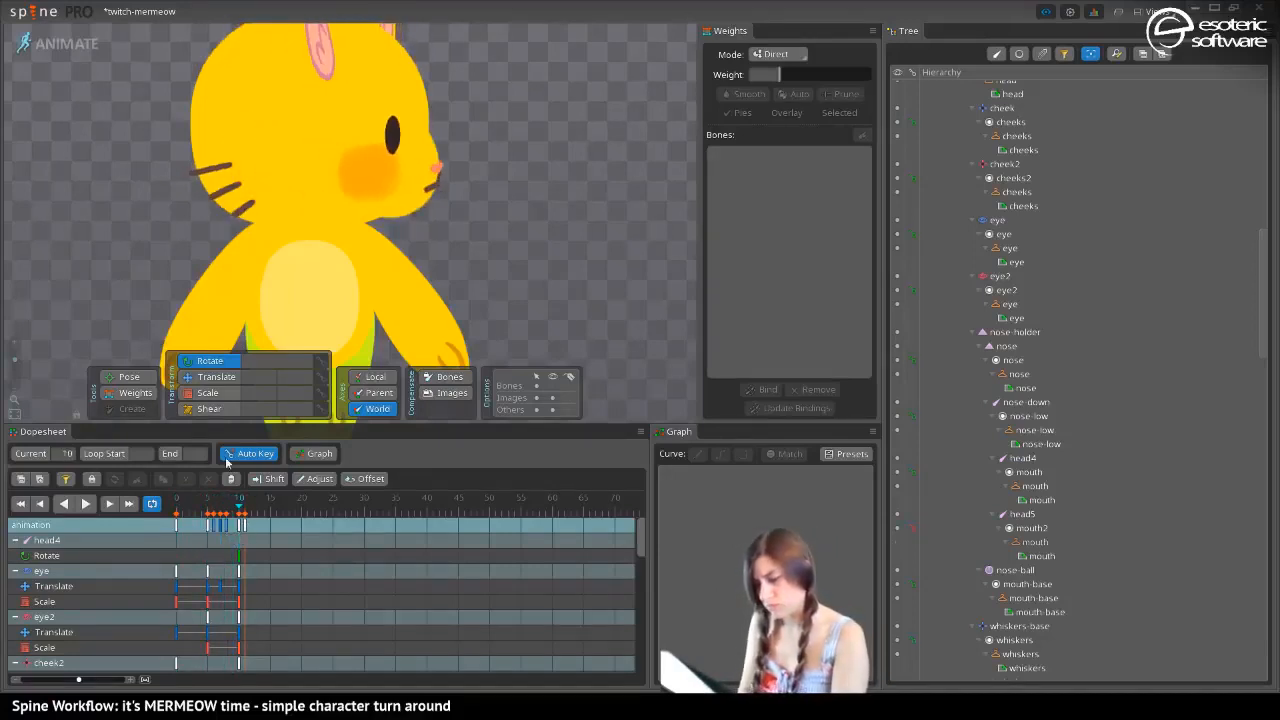
left_click_drag(108, 163, 160, 216)
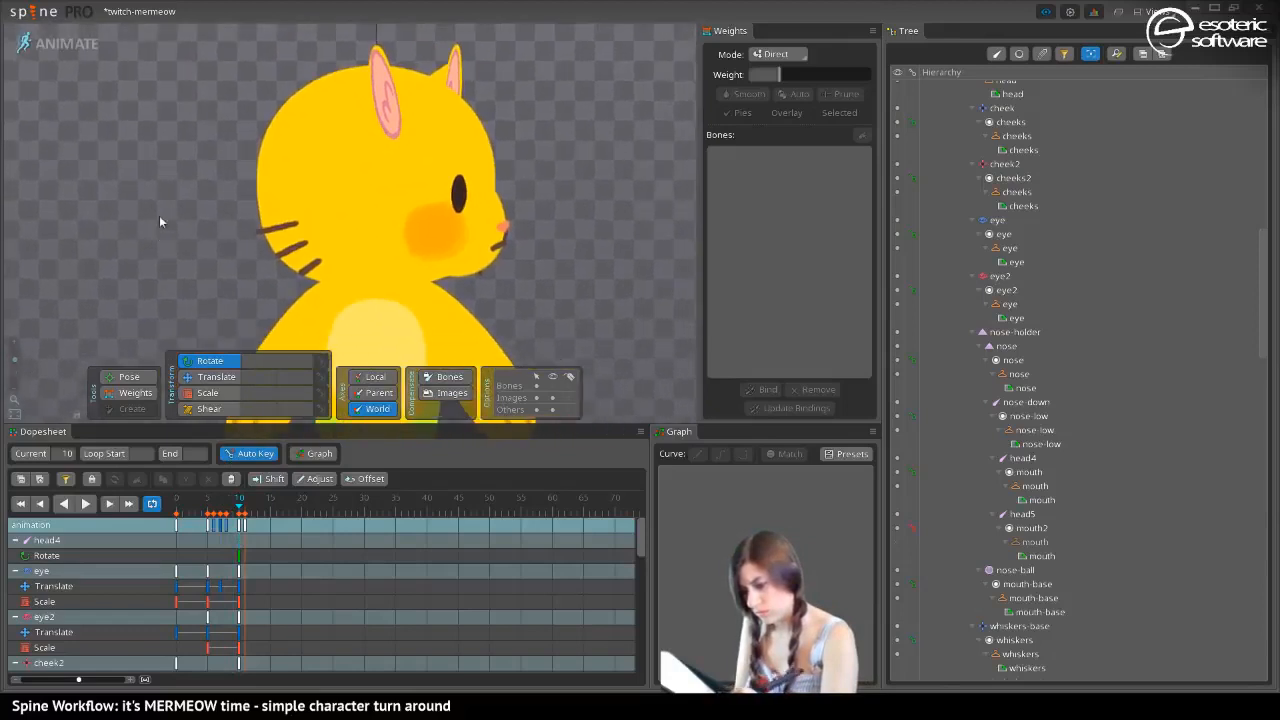
left_click_drag(238, 507, 152, 536)
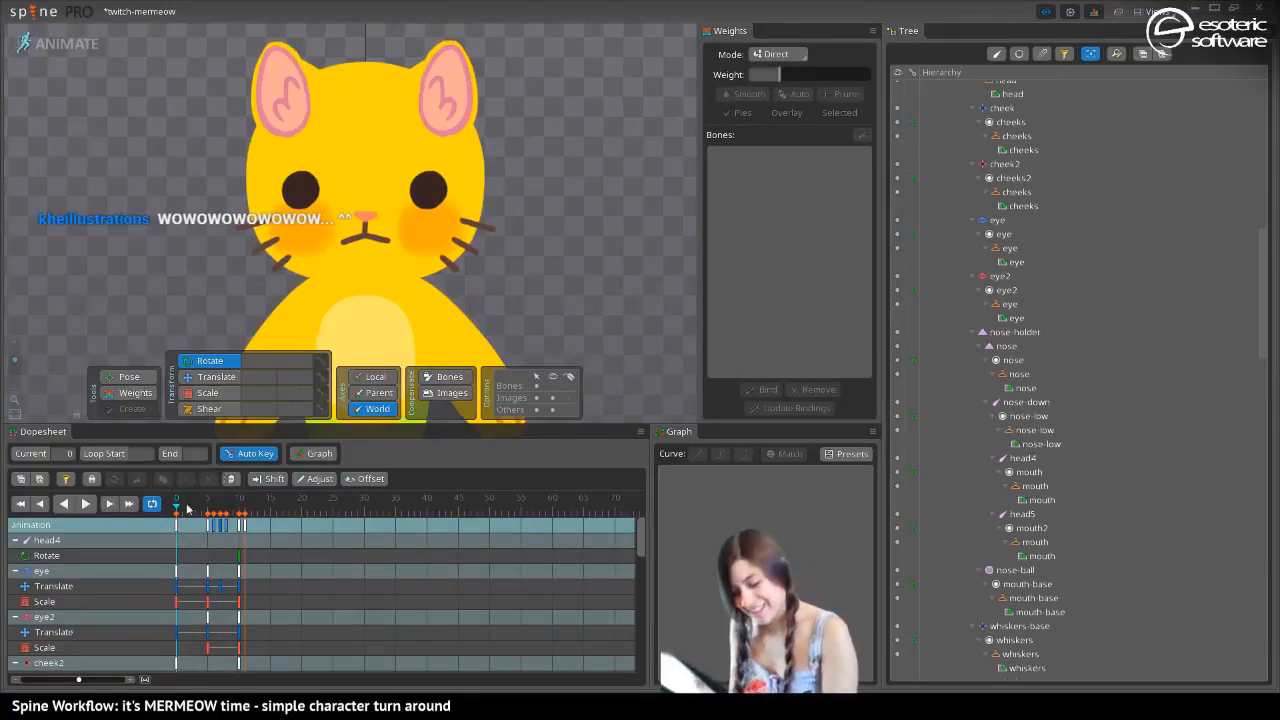
left_click_drag(186, 508, 240, 515)
Delete the leftover keys at frame 11
left_click(245, 527)
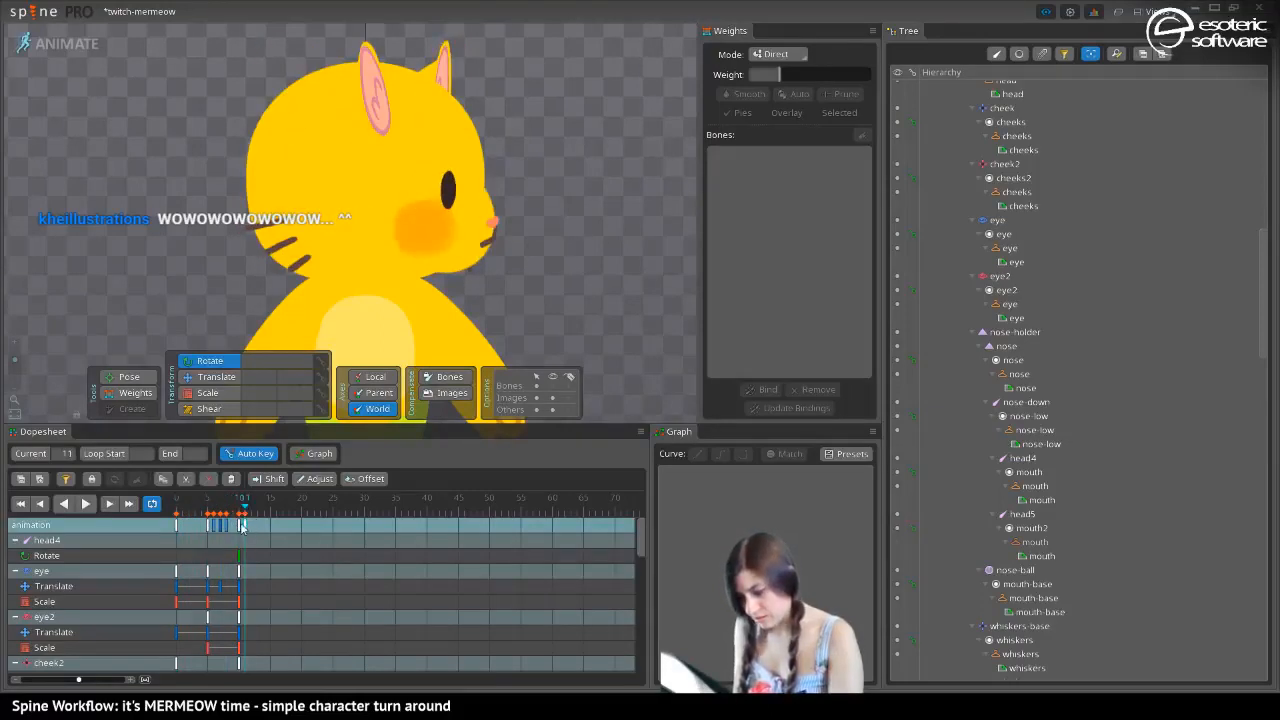
key("Delete")
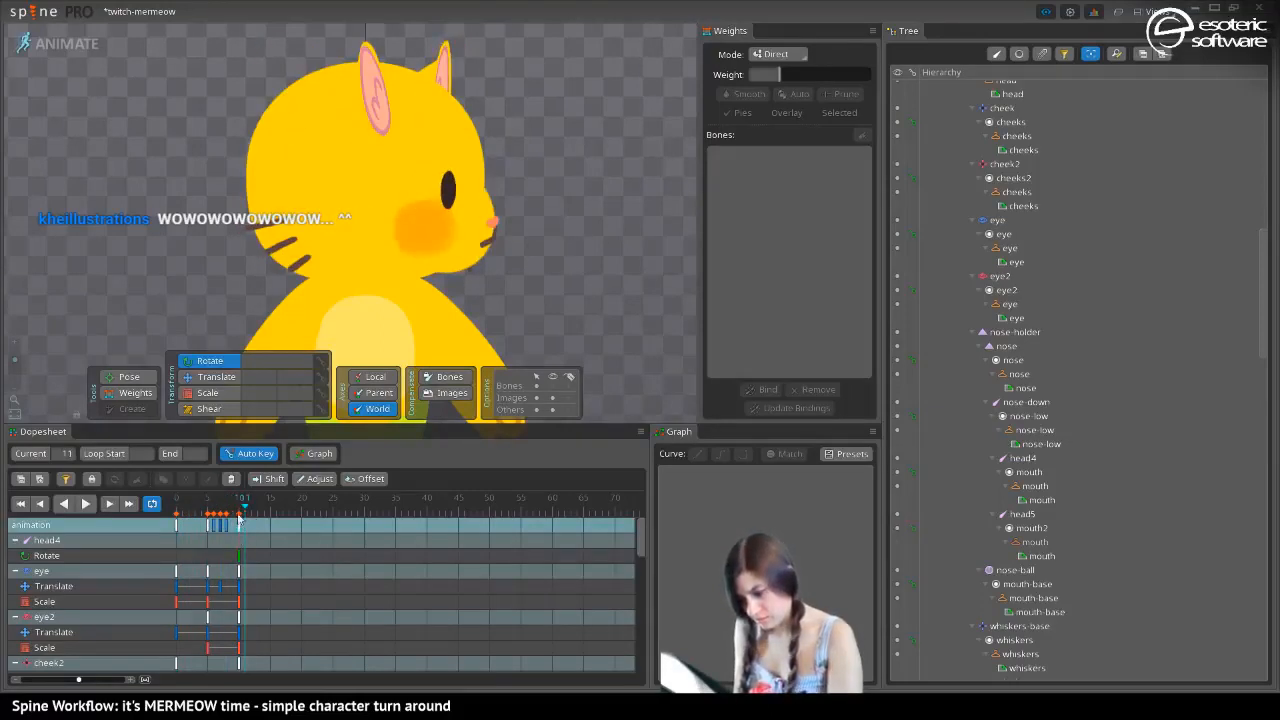
mouse_move(248, 512)
left_mouse_down()
mouse_move(277, 512)
mouse_move(253, 508)
left_mouse_up()
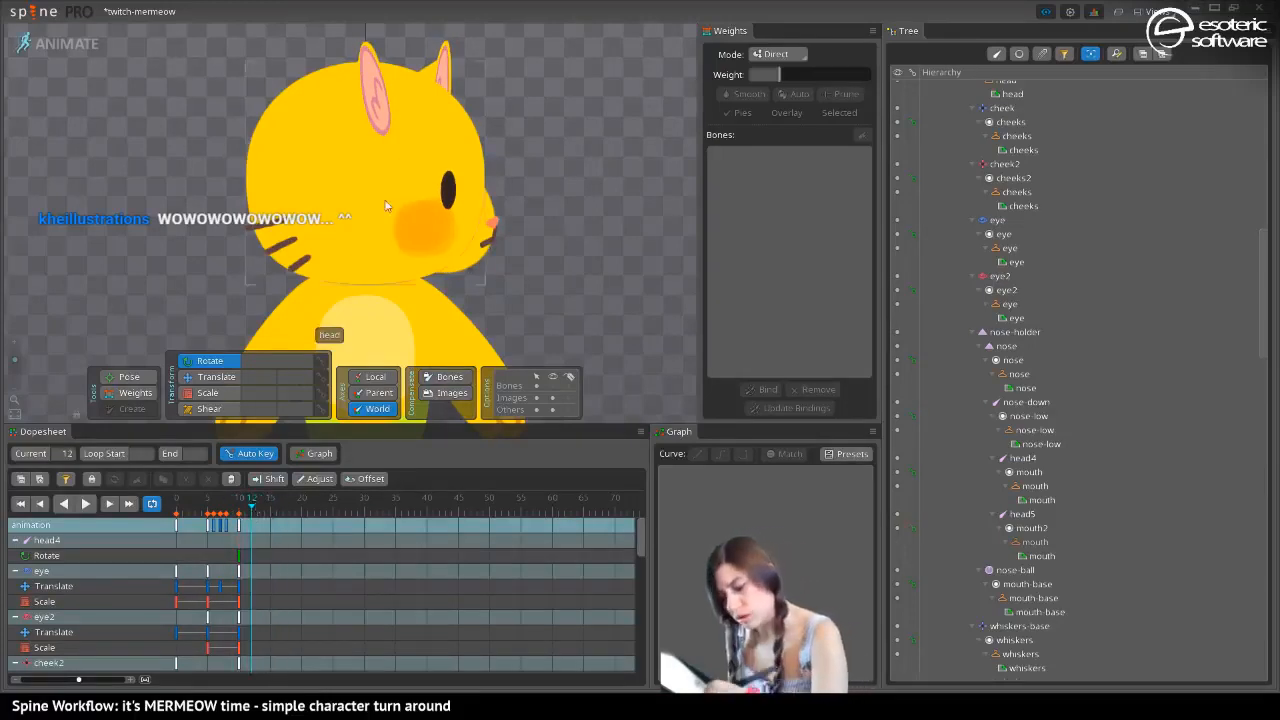
Select the ear-holder2 bone and scrub from frame 1 to frame 9 to examine the ear's movement
left_click(373, 132)
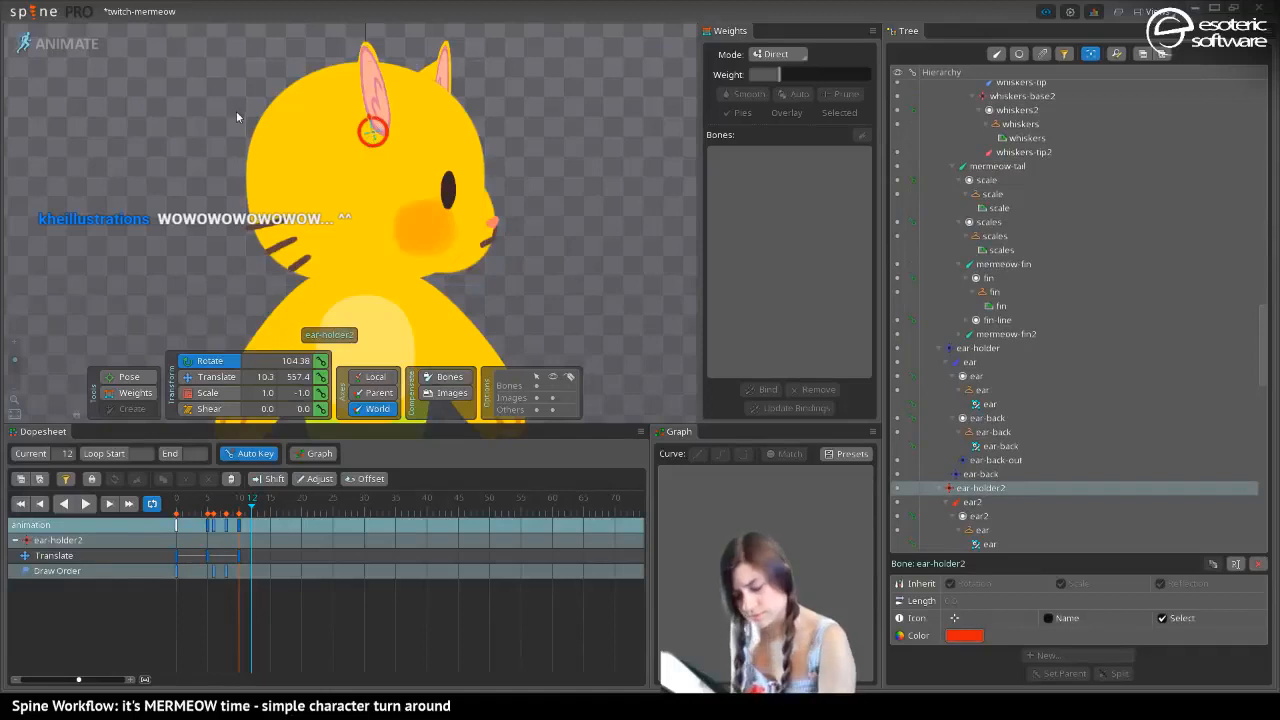
left_click(181, 526)
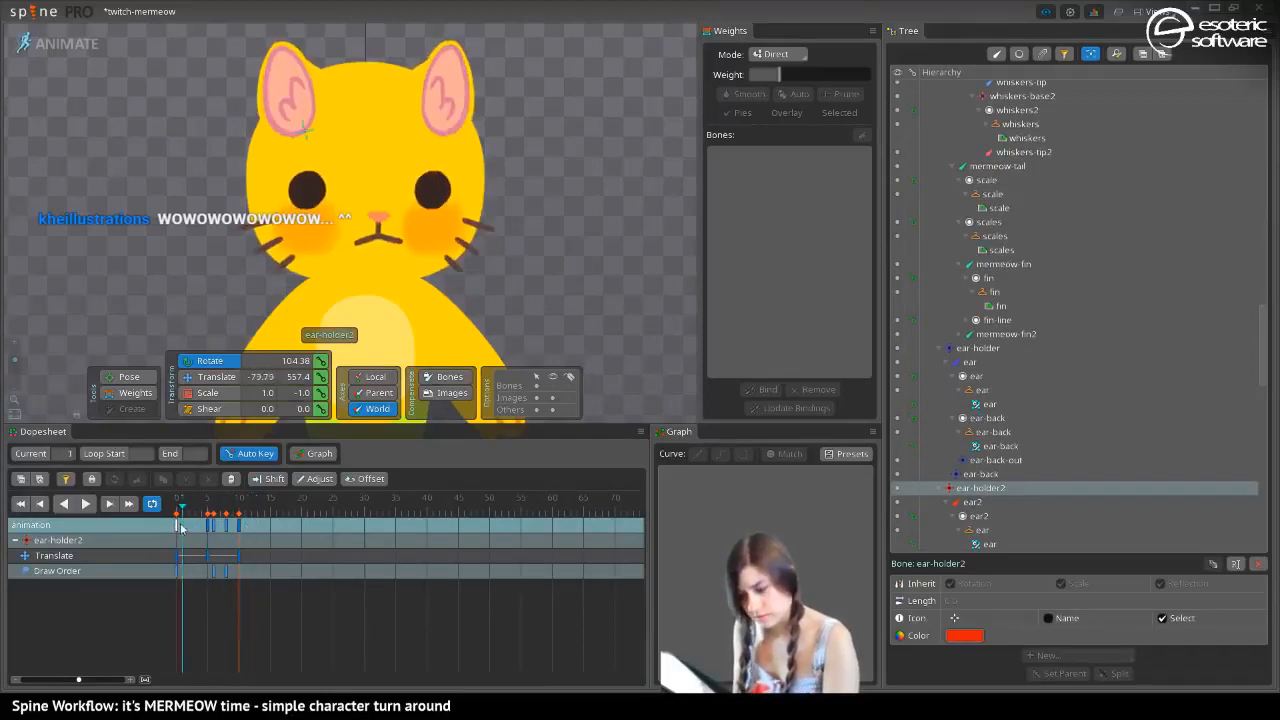
left_click_drag(181, 528, 233, 522)
left_click_drag(195, 328, 114, 239)
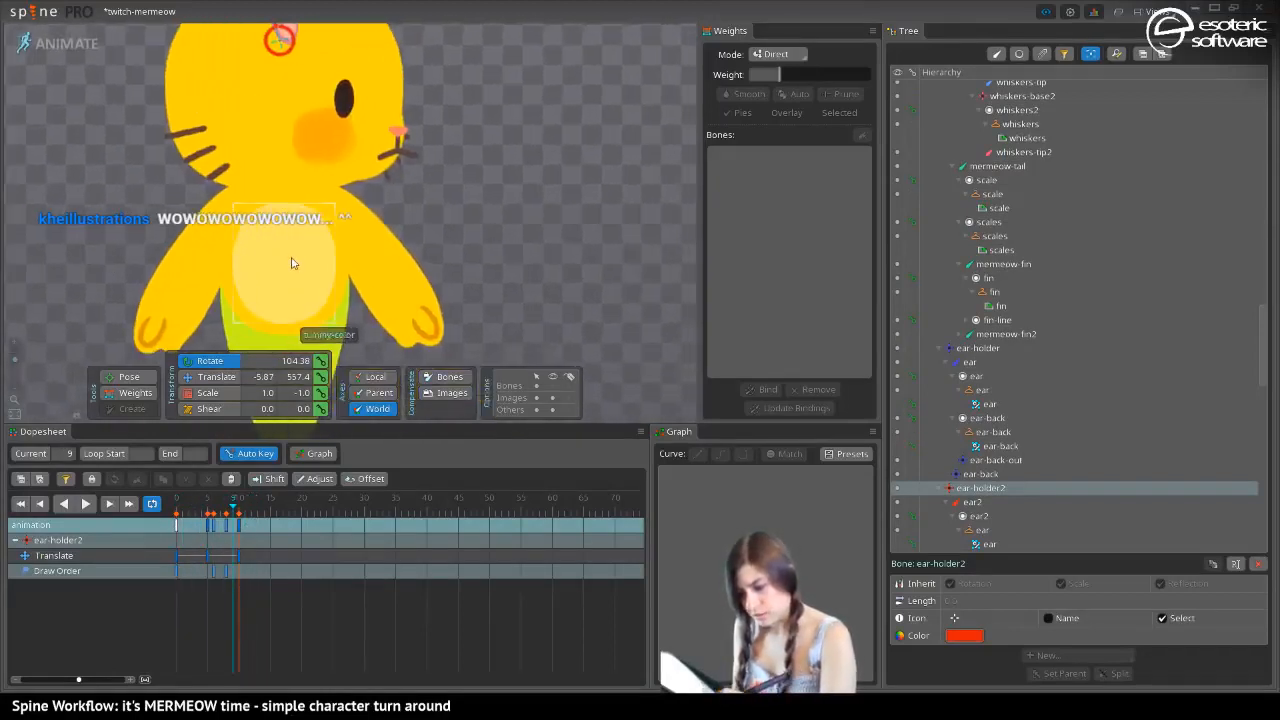
At frame 10, translate the body-up2 bone to X 28.34 and the body-down2 bone to X 35.38
left_click(286, 206)
left_click_drag(235, 511, 239, 507)
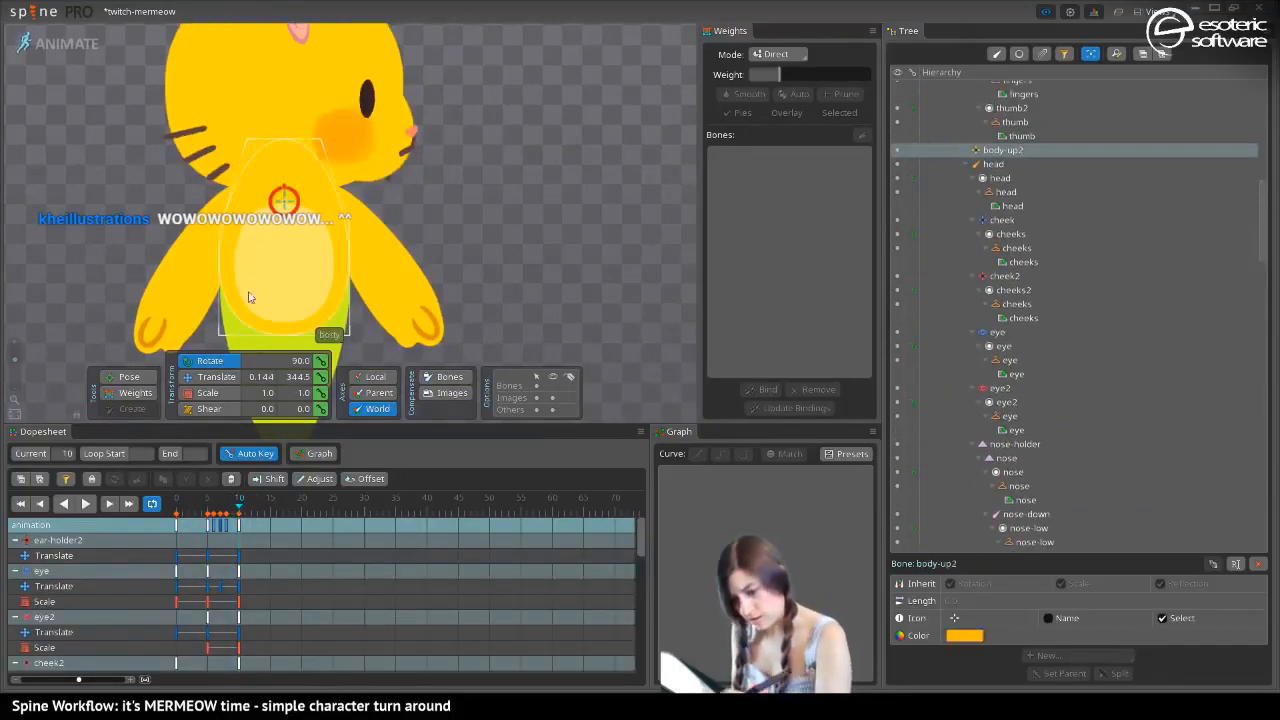
left_click(214, 376)
left_click_drag(303, 205, 325, 205)
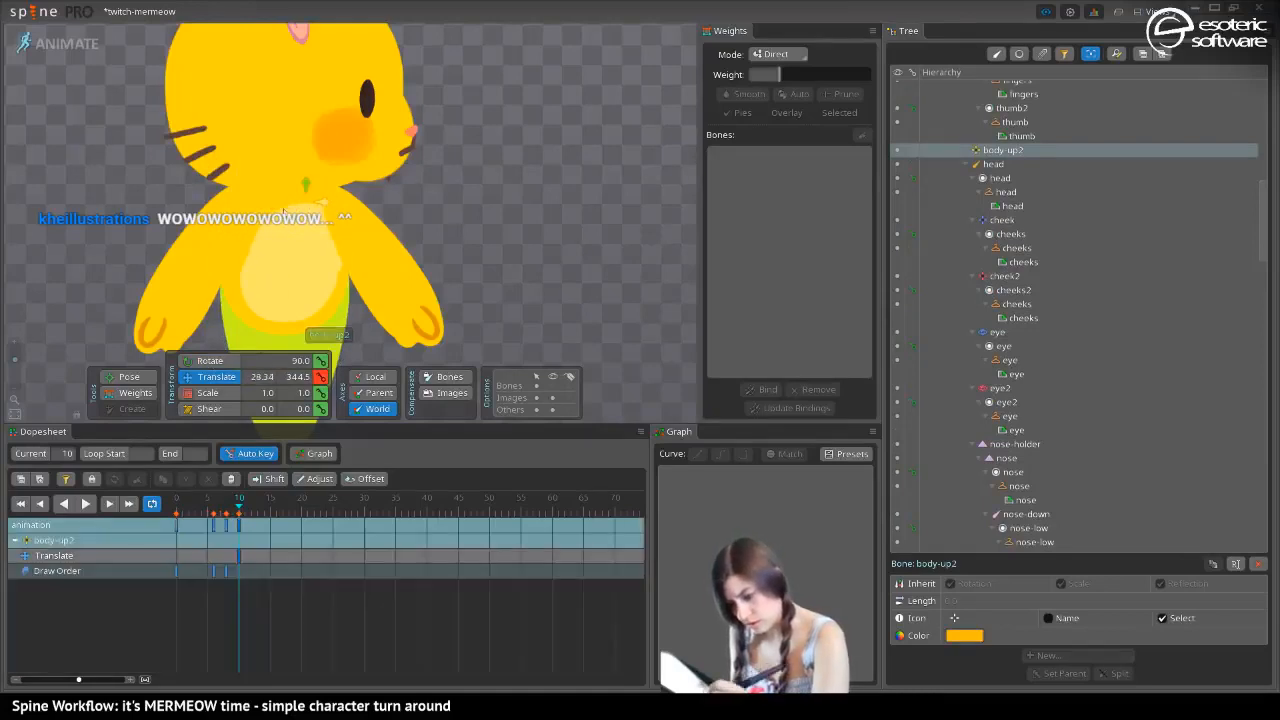
left_click_drag(277, 341, 223, 253)
left_click(231, 237)
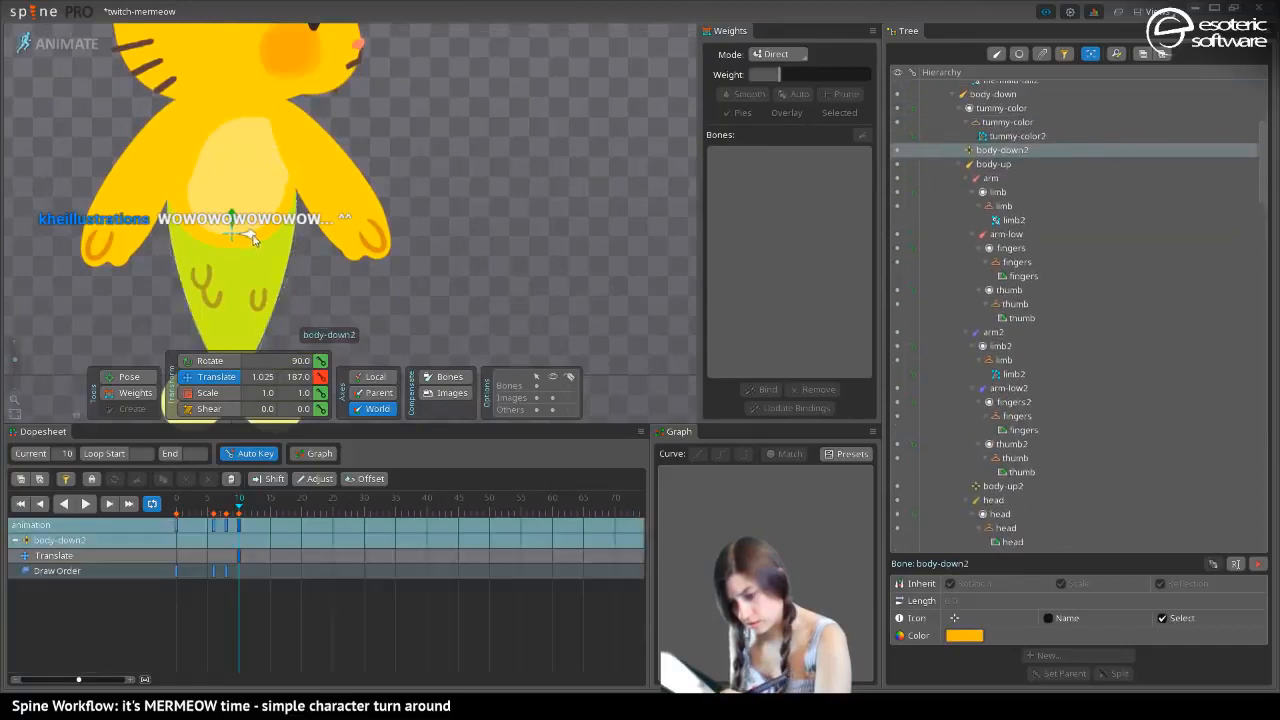
left_click_drag(277, 248, 275, 238)
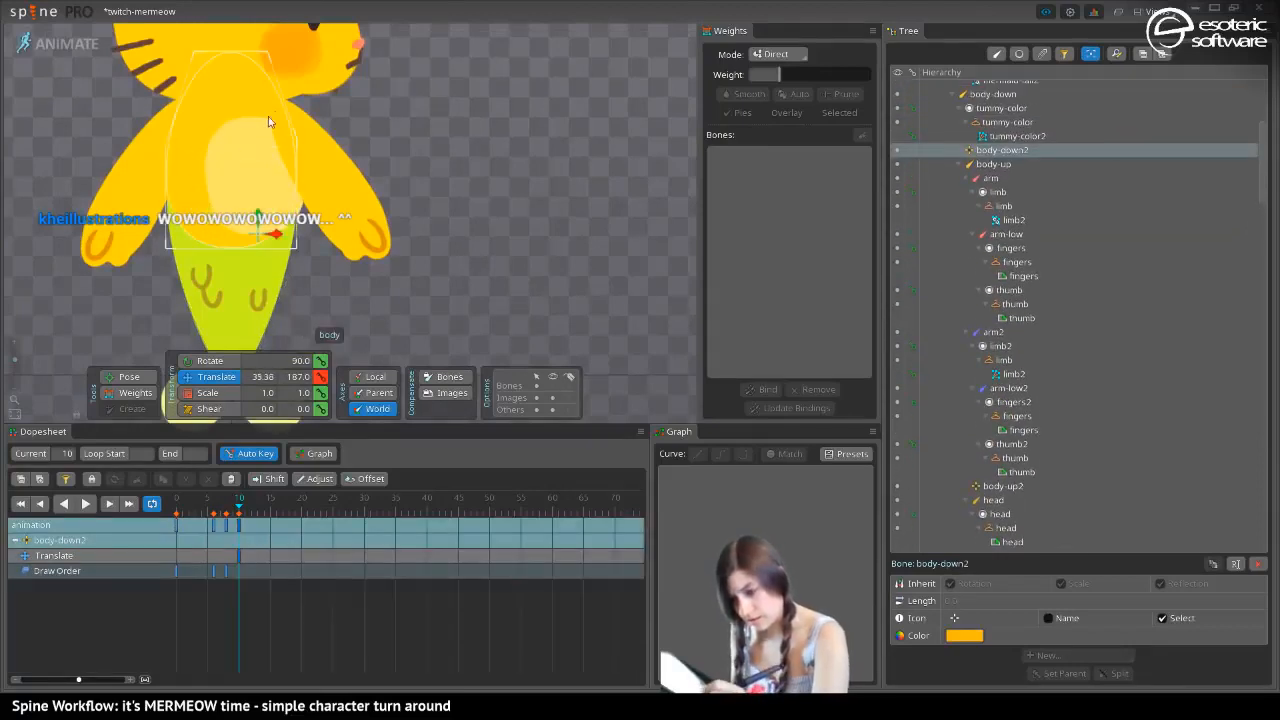
Narrow the tummy patch at frame 10 by scaling body-up2 to 0.29 and body-down2 to 0.28 in Y
left_click_drag(268, 121, 223, 176)
left_click(186, 360)
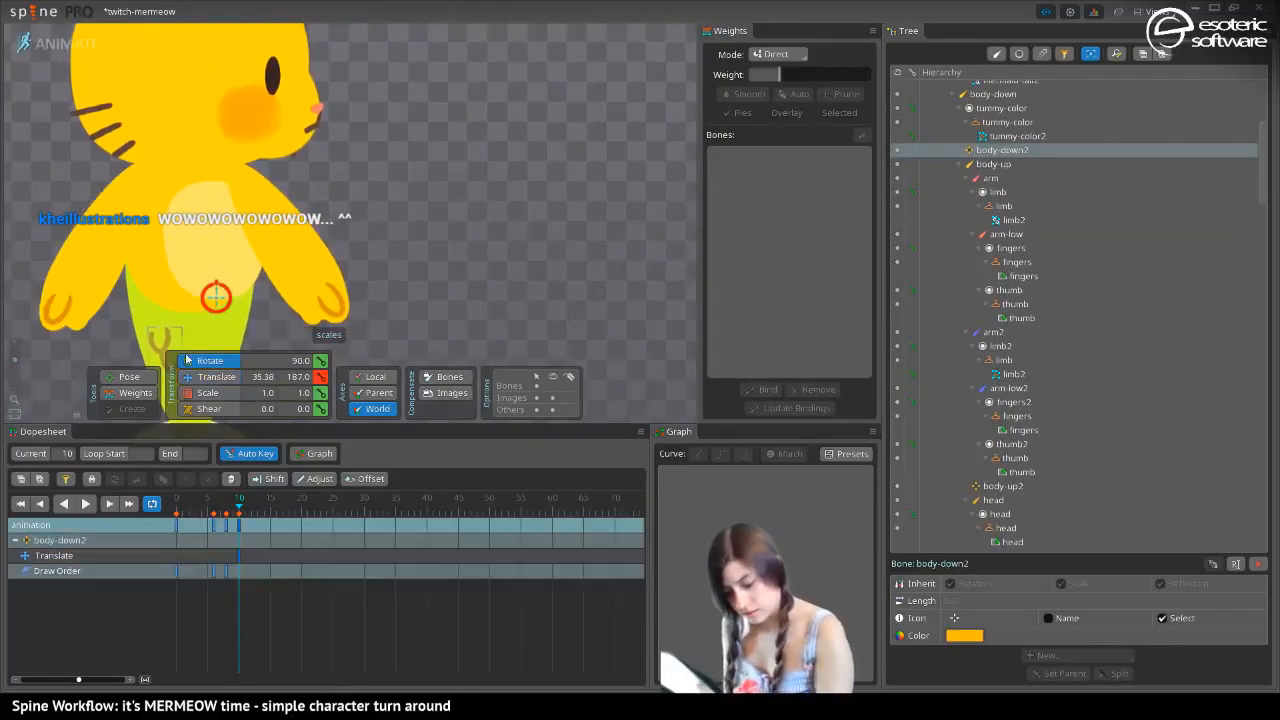
left_click(205, 392)
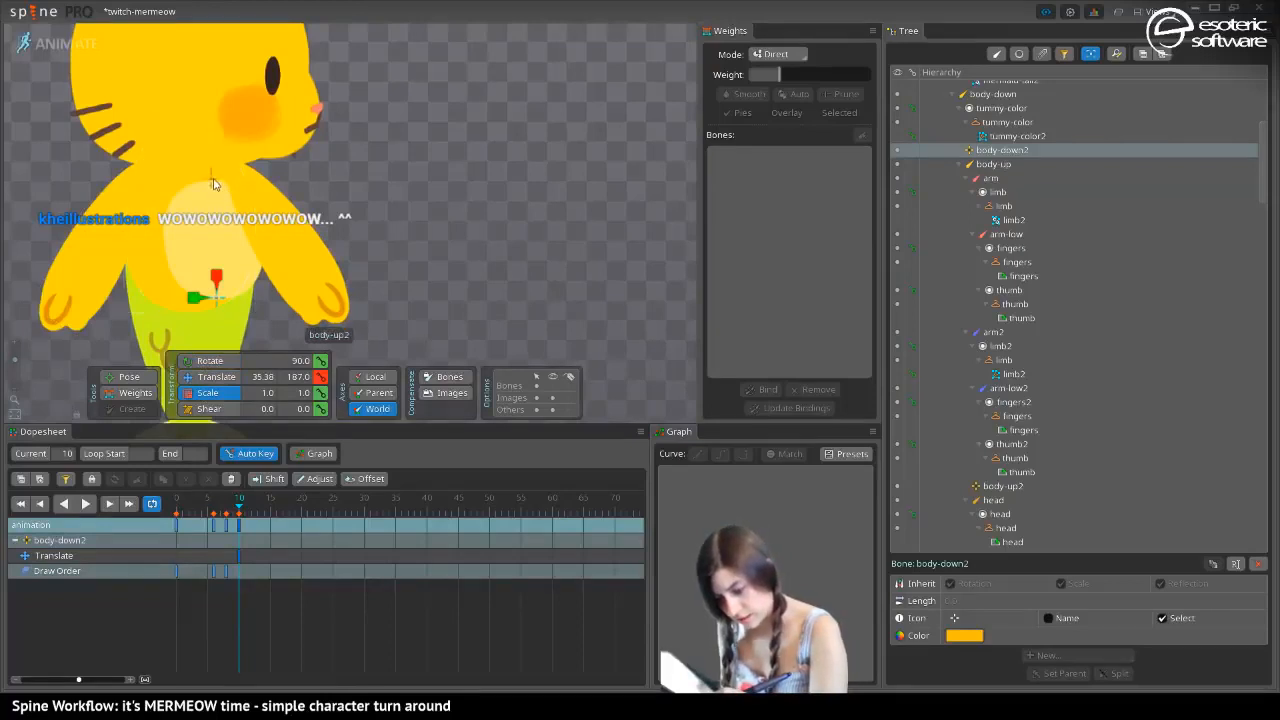
left_click_drag(219, 186, 218, 182)
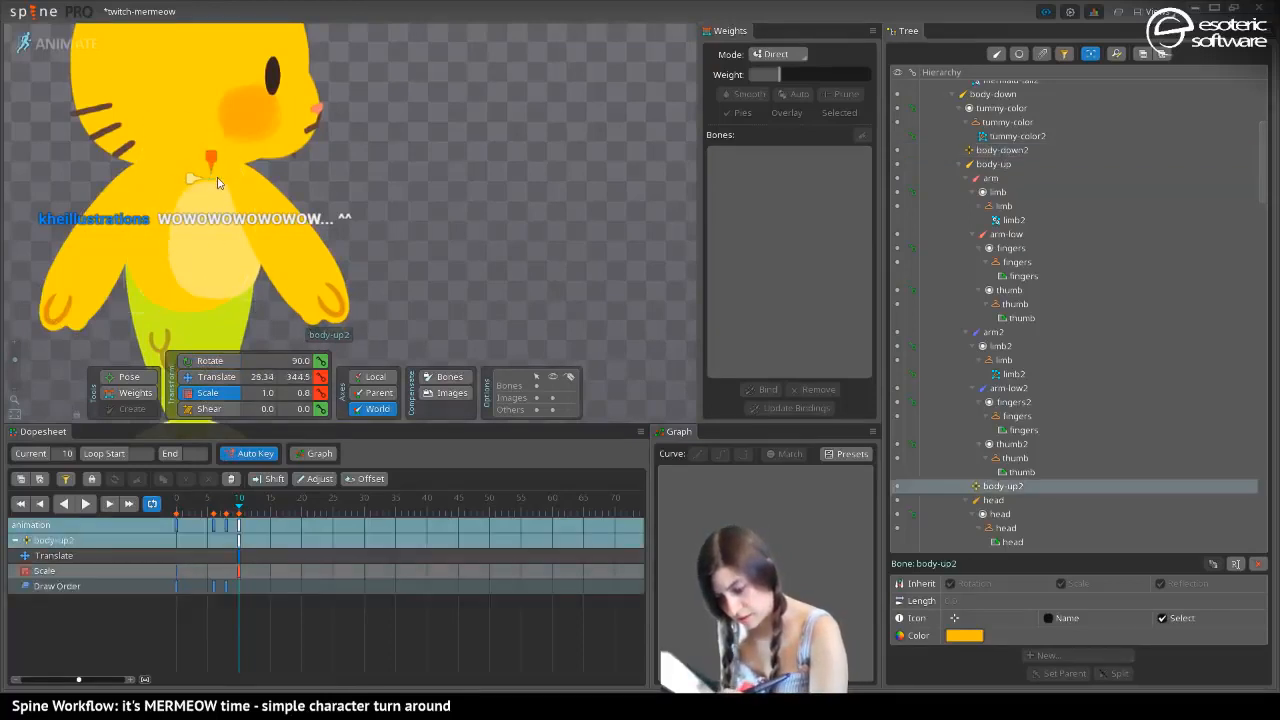
left_click(212, 288)
left_click_drag(238, 320, 239, 324)
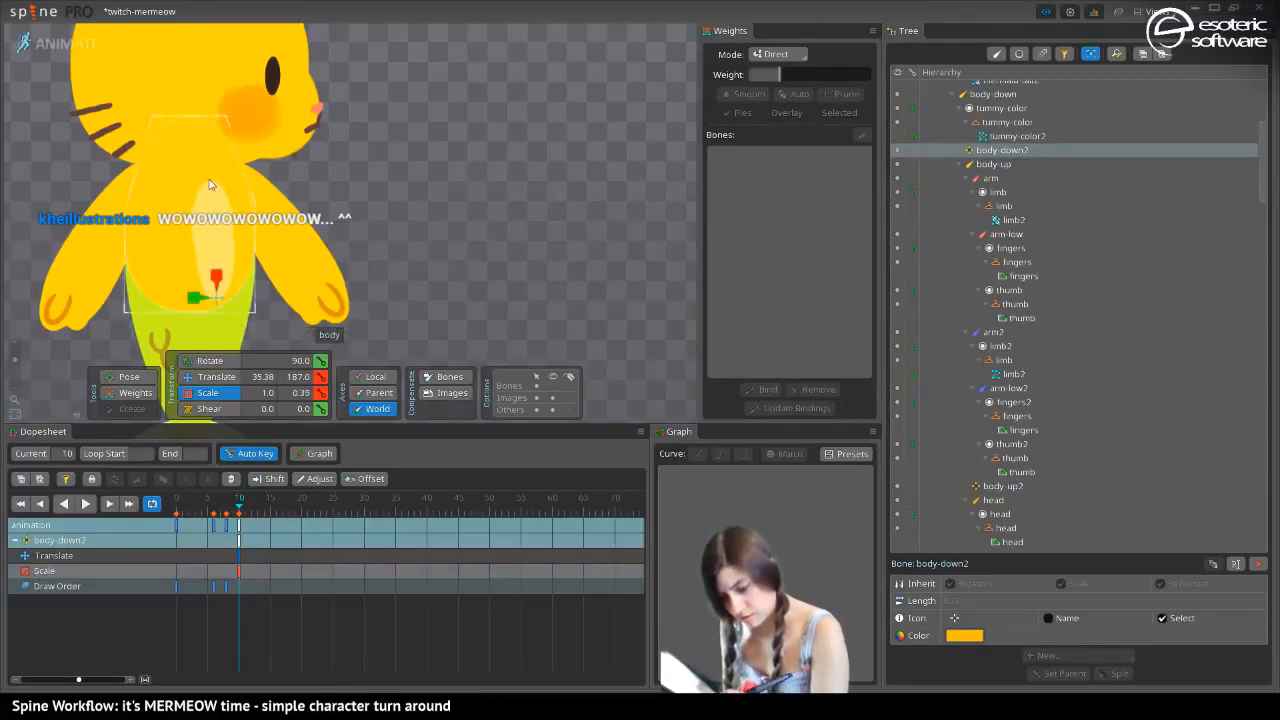
left_click(211, 182)
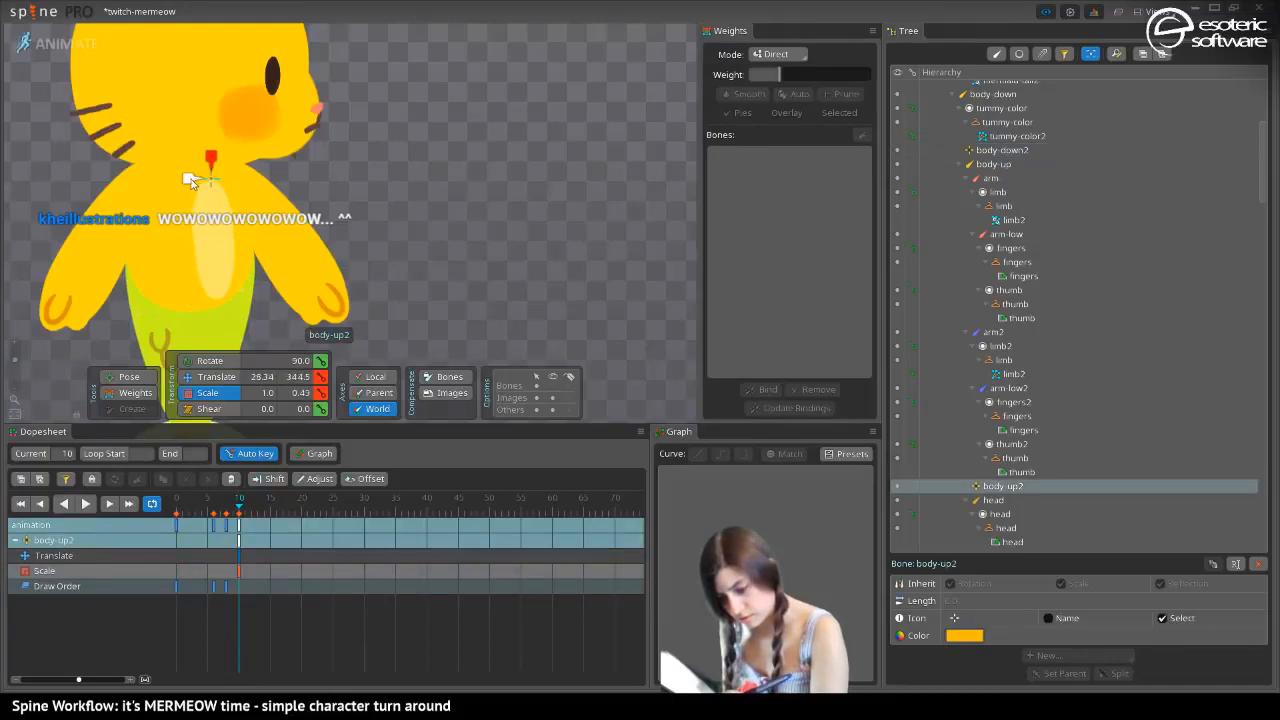
left_click(204, 297)
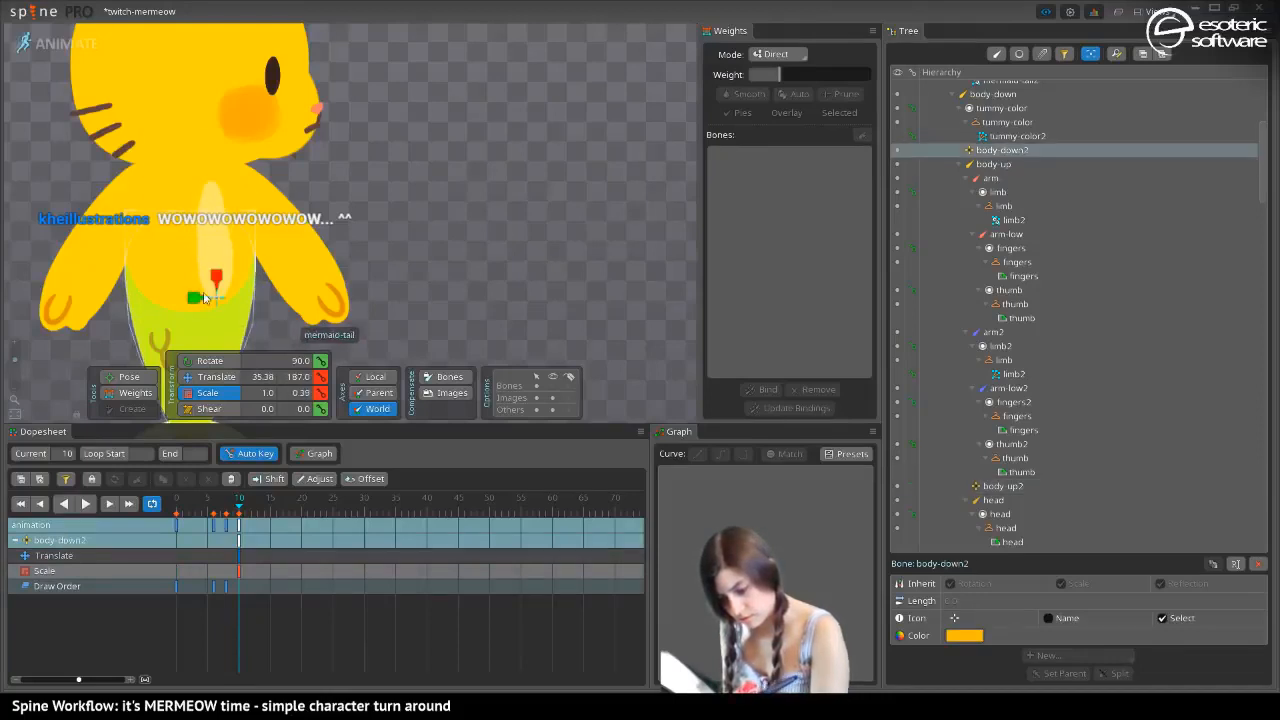
Shift both tummy bones farther toward the facing side at frame 10, with body-down2 at X 52.12 and rotated to 77.33 degrees
left_click(203, 377)
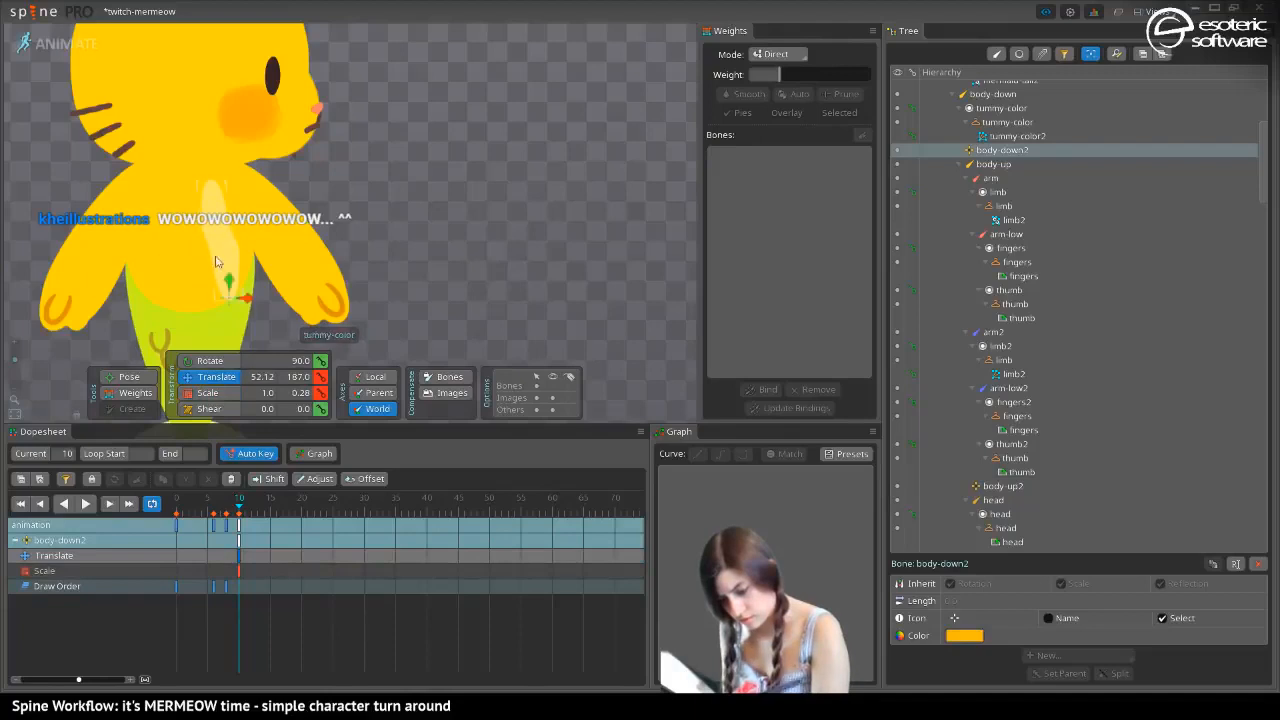
left_click(212, 183)
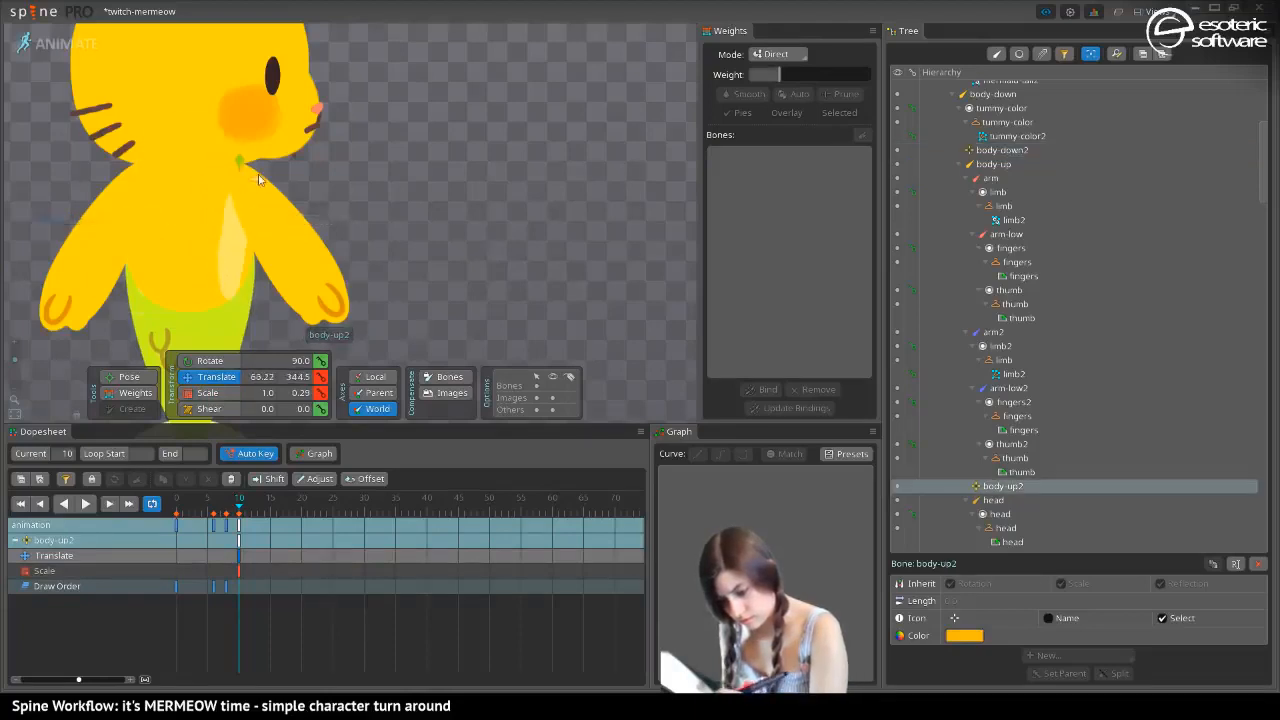
left_click(229, 298)
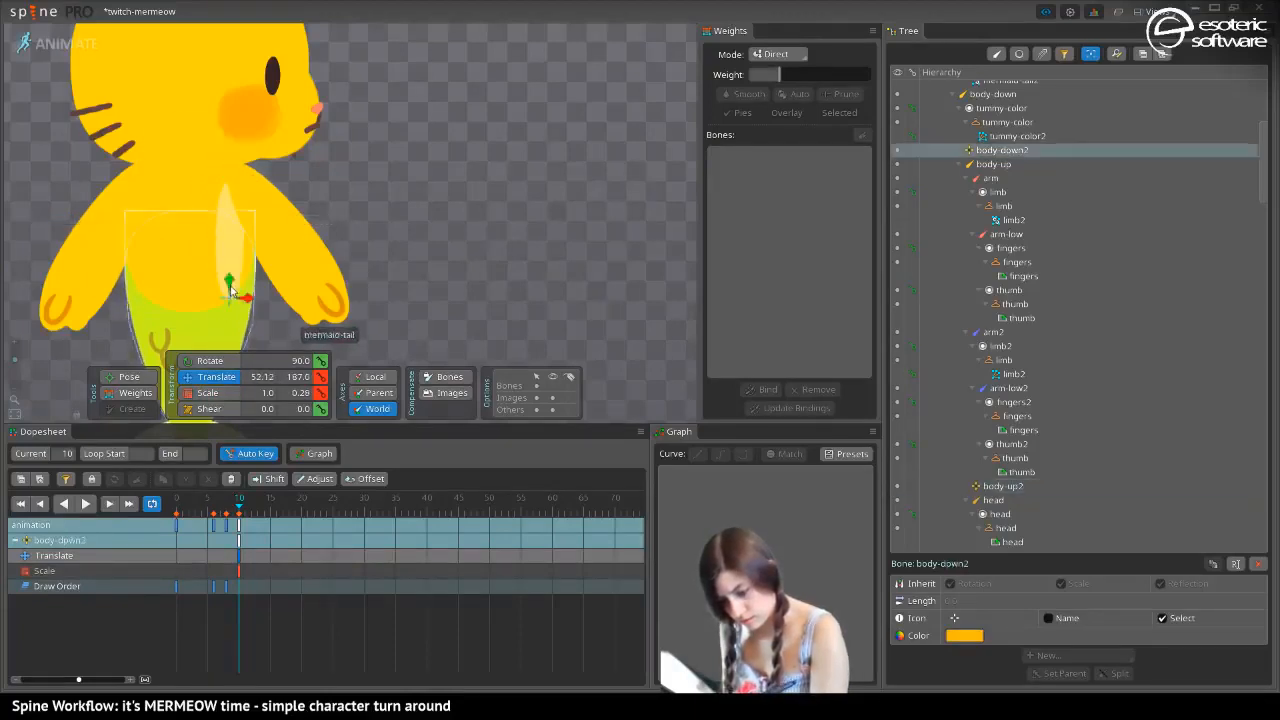
key("c")
left_click_drag(229, 298, 224, 321)
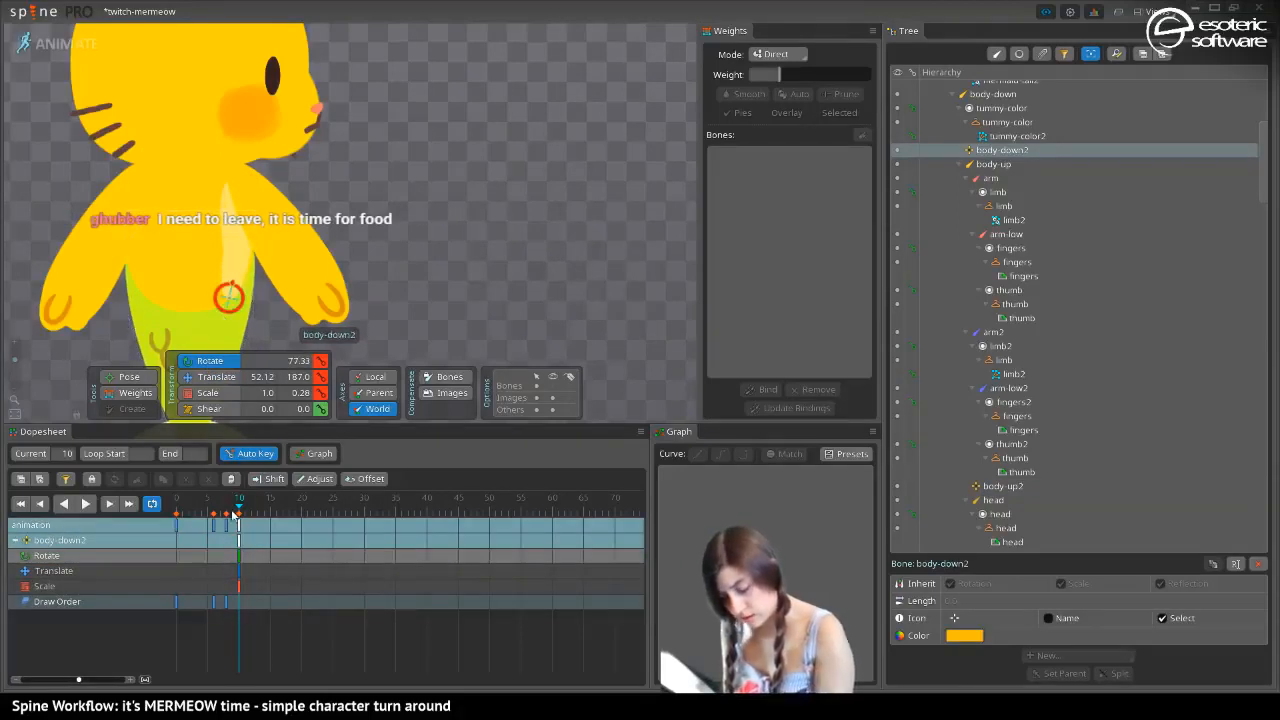
Key the dopesheet at frame 0 for body-down2, and again with everything deselected
left_click_drag(237, 513, 153, 523)
key("ctrl+shift+l")
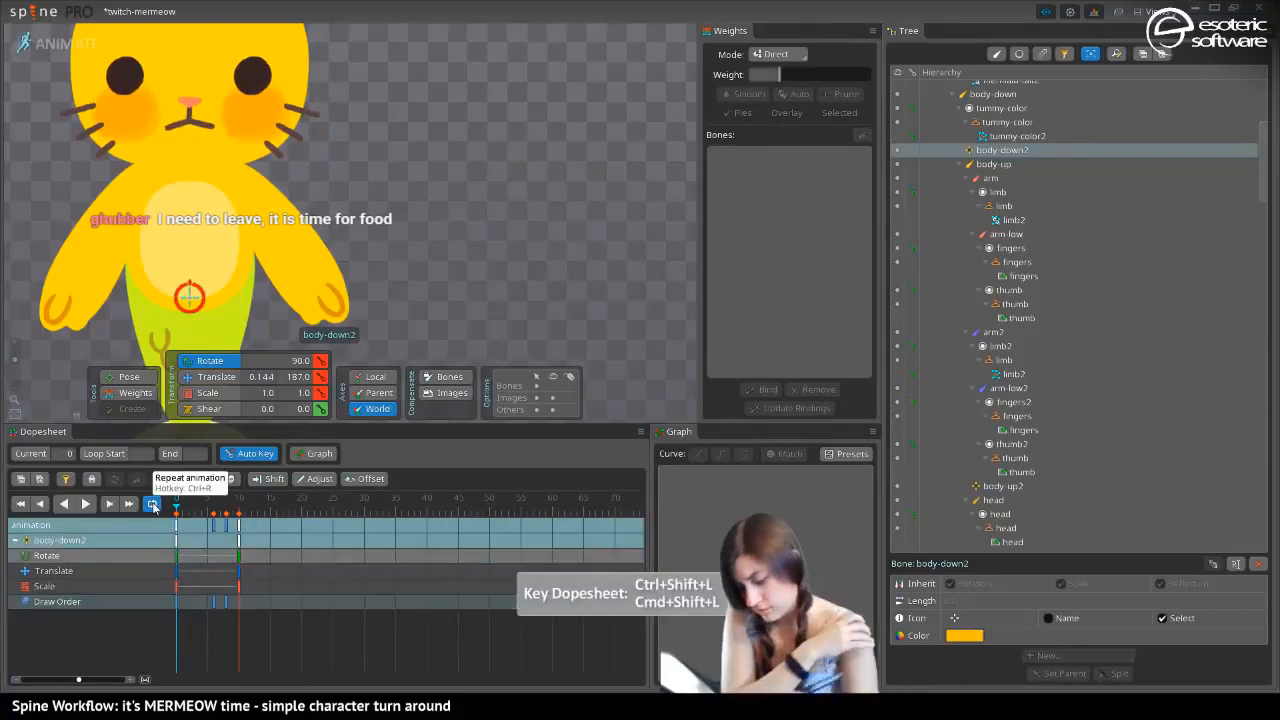
mouse_move(177, 510)
left_mouse_down()
mouse_move(226, 515)
mouse_move(160, 524)
left_mouse_up()
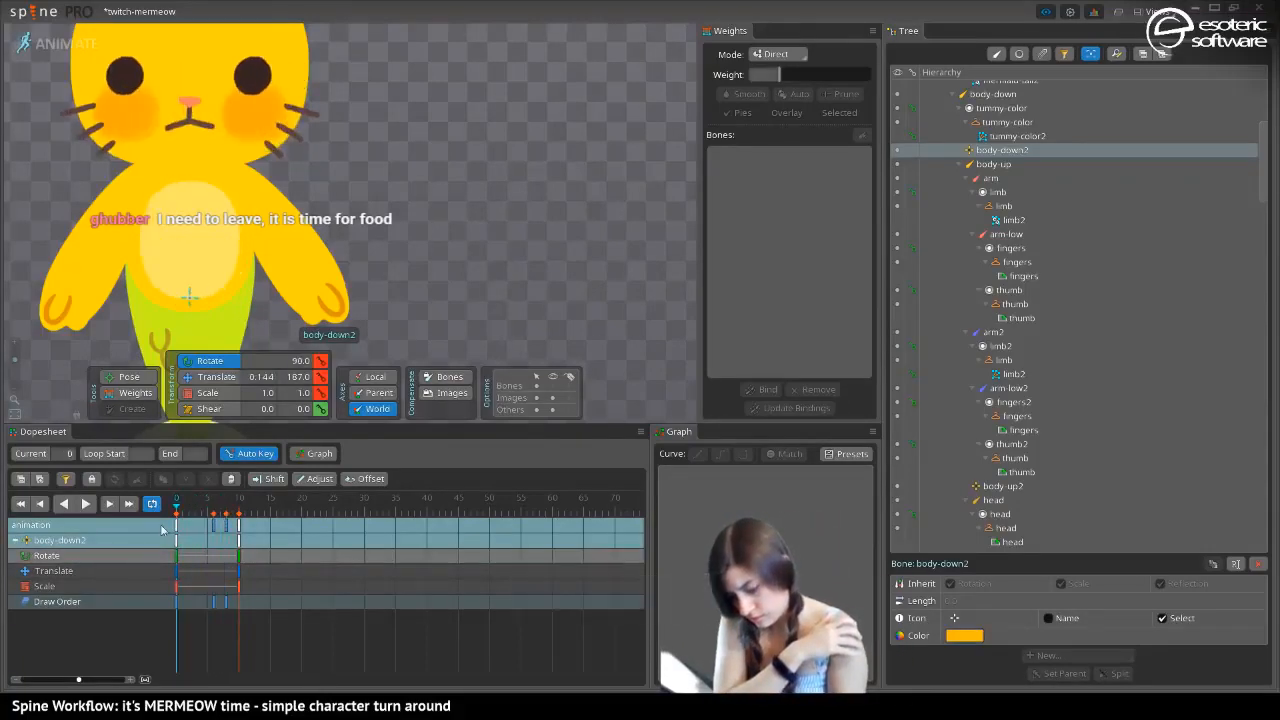
key("space")
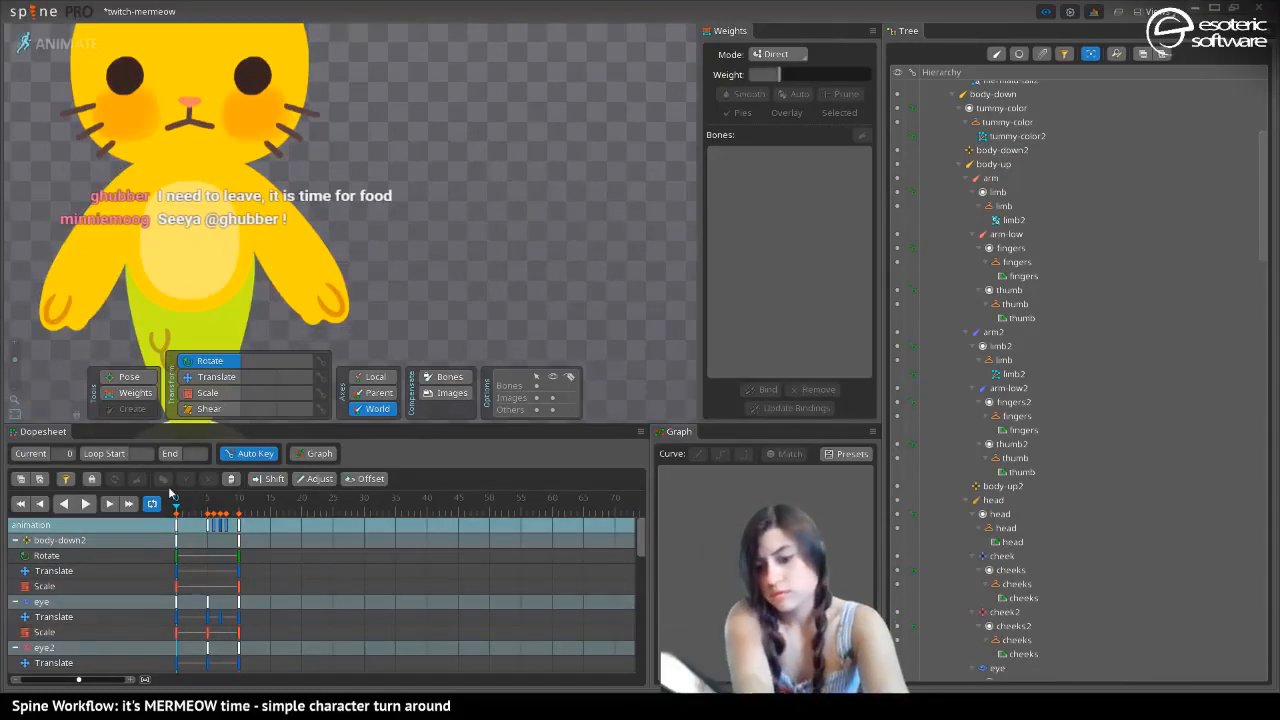
key("ctrl+shift+l")
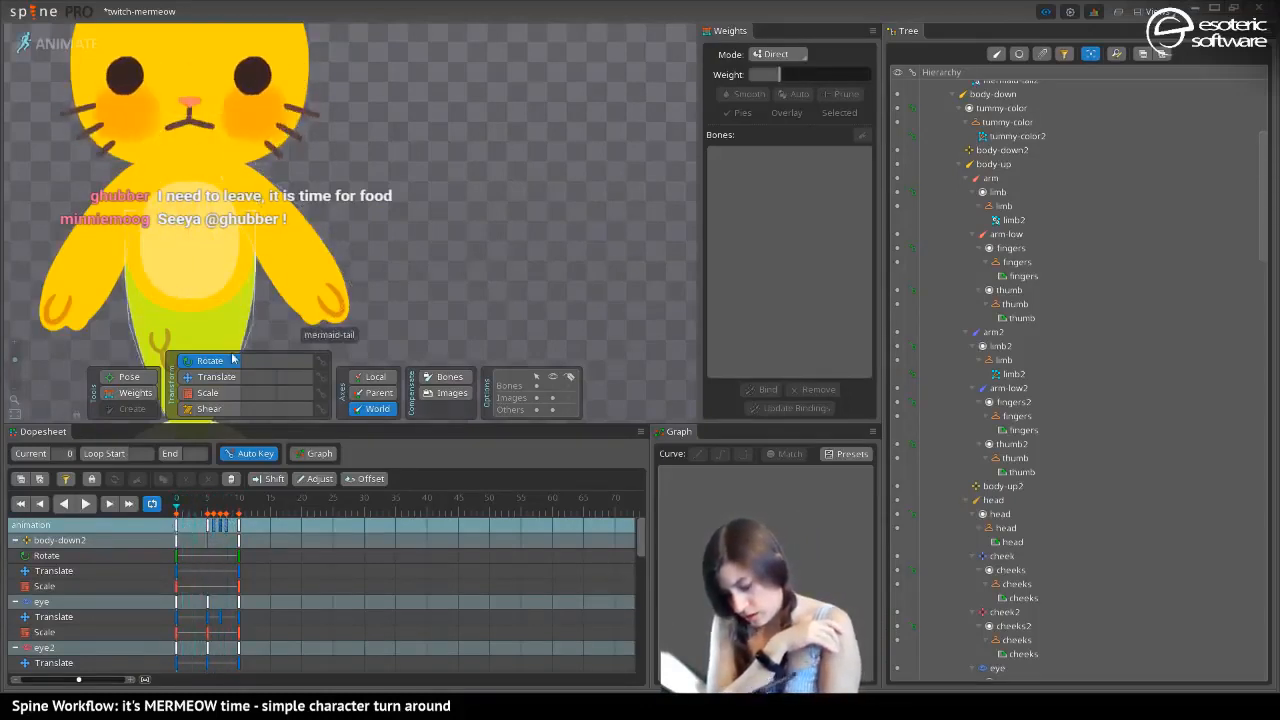
At frame 1, lower the limb2 mesh of arm2 several levels in the draw order
left_click(185, 510)
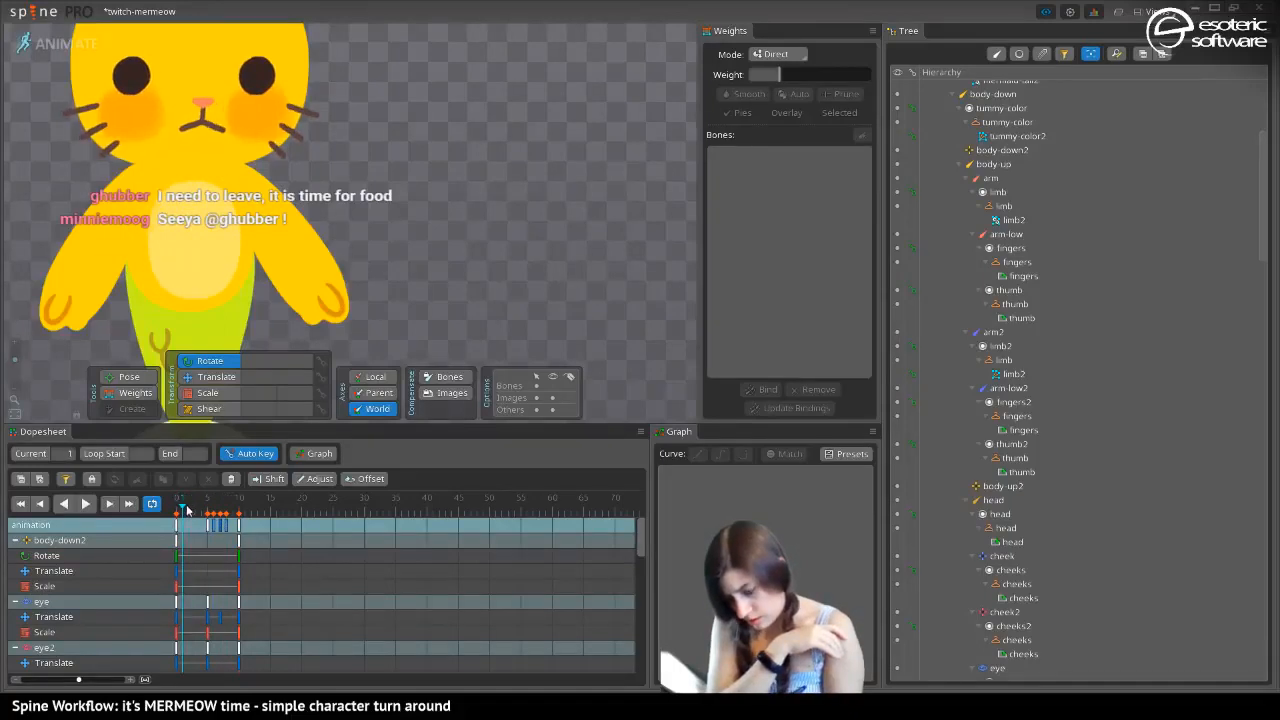
left_click(247, 182)
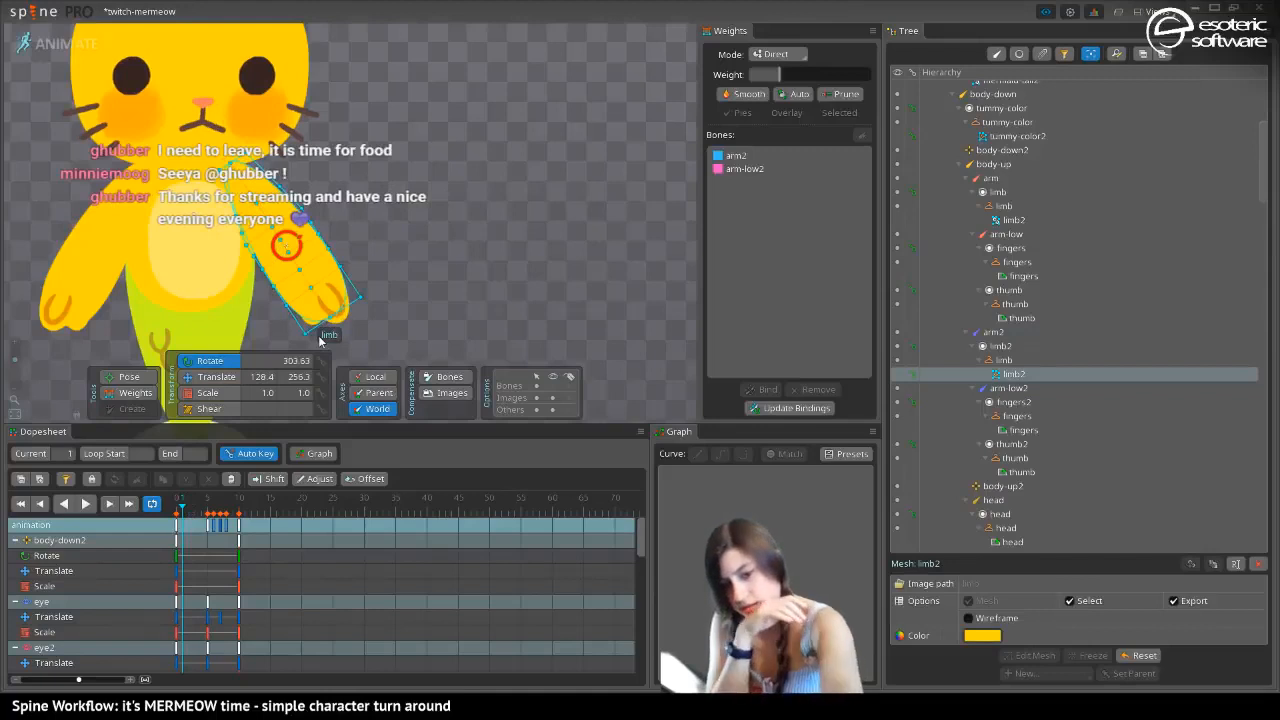
key("shift+minus")
key("shift+minus")
key("shift+minus")
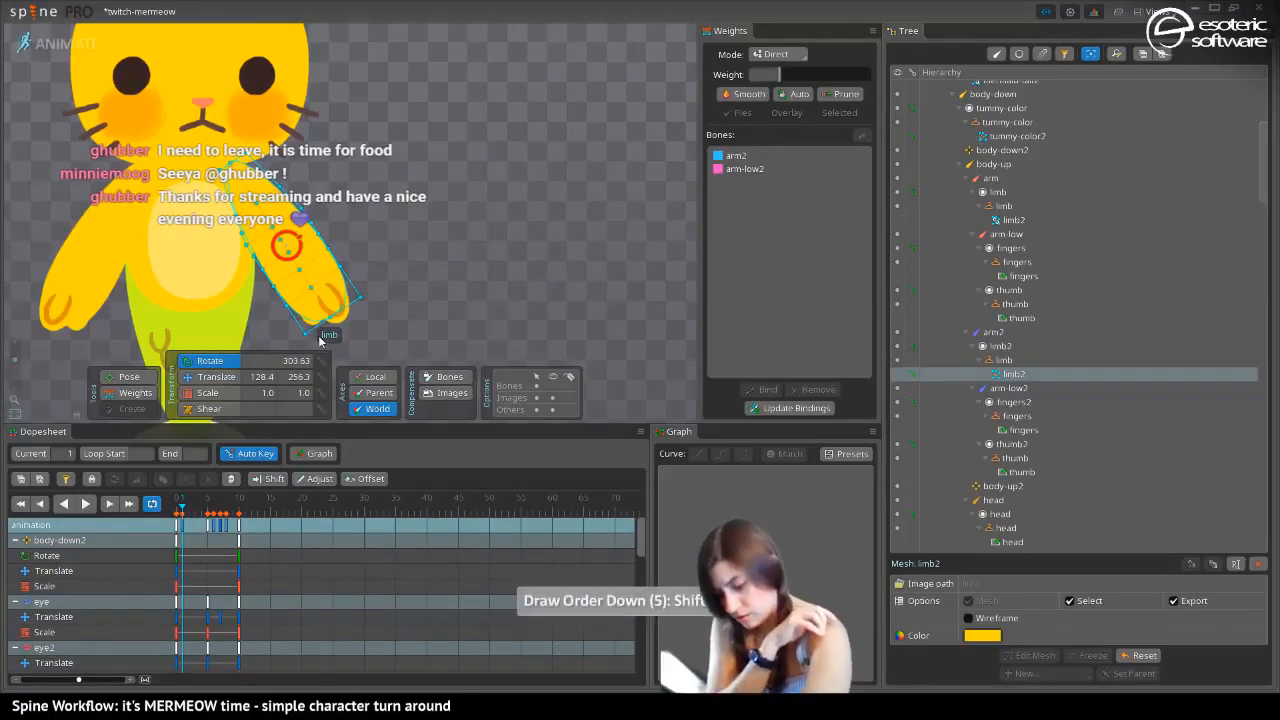
mouse_move(184, 509)
left_mouse_down()
mouse_move(218, 518)
mouse_move(181, 506)
left_mouse_up()
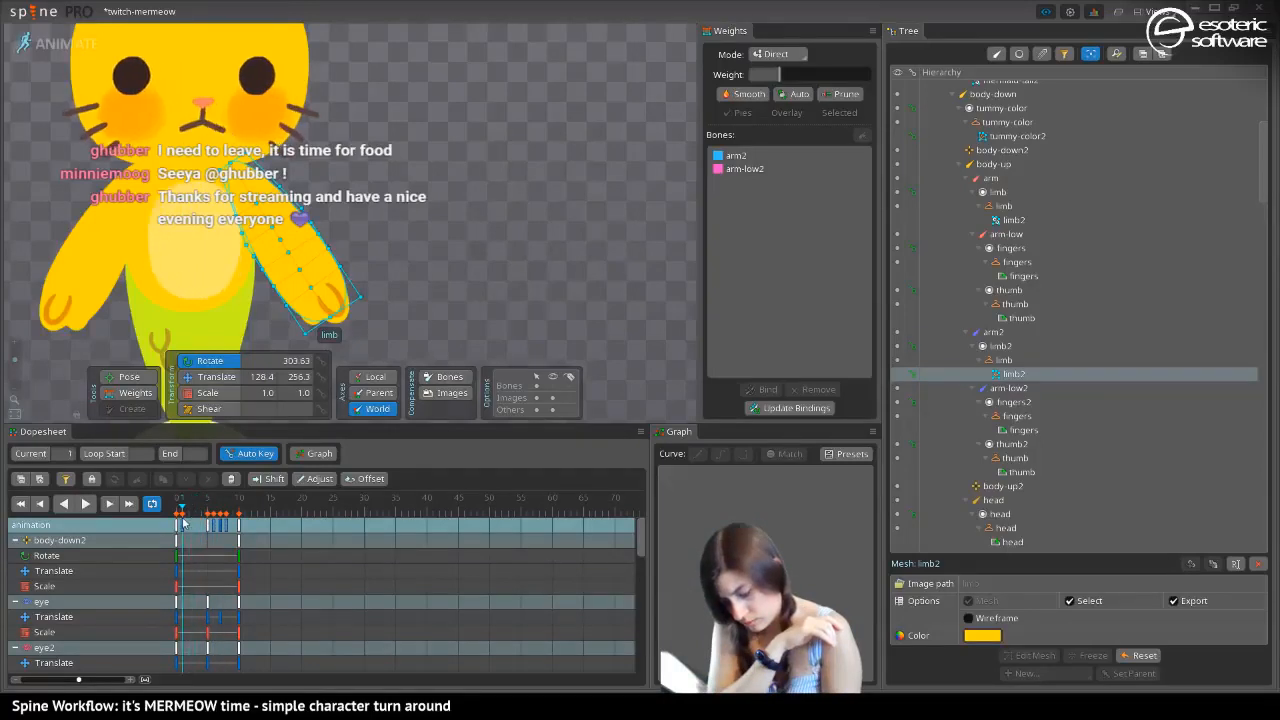
key("shift+minus")
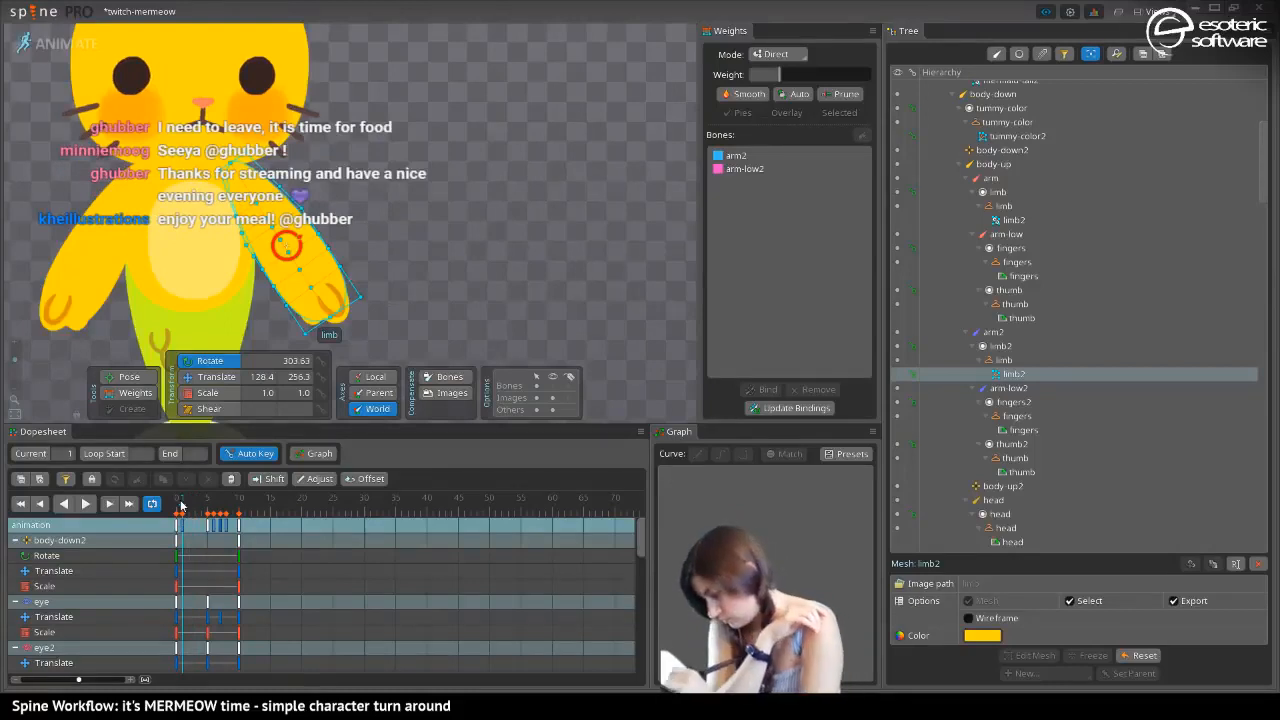
Check the limb2 arm's layering at frame 6, reselect its slot and undo the most recent changes
left_click(1003, 344)
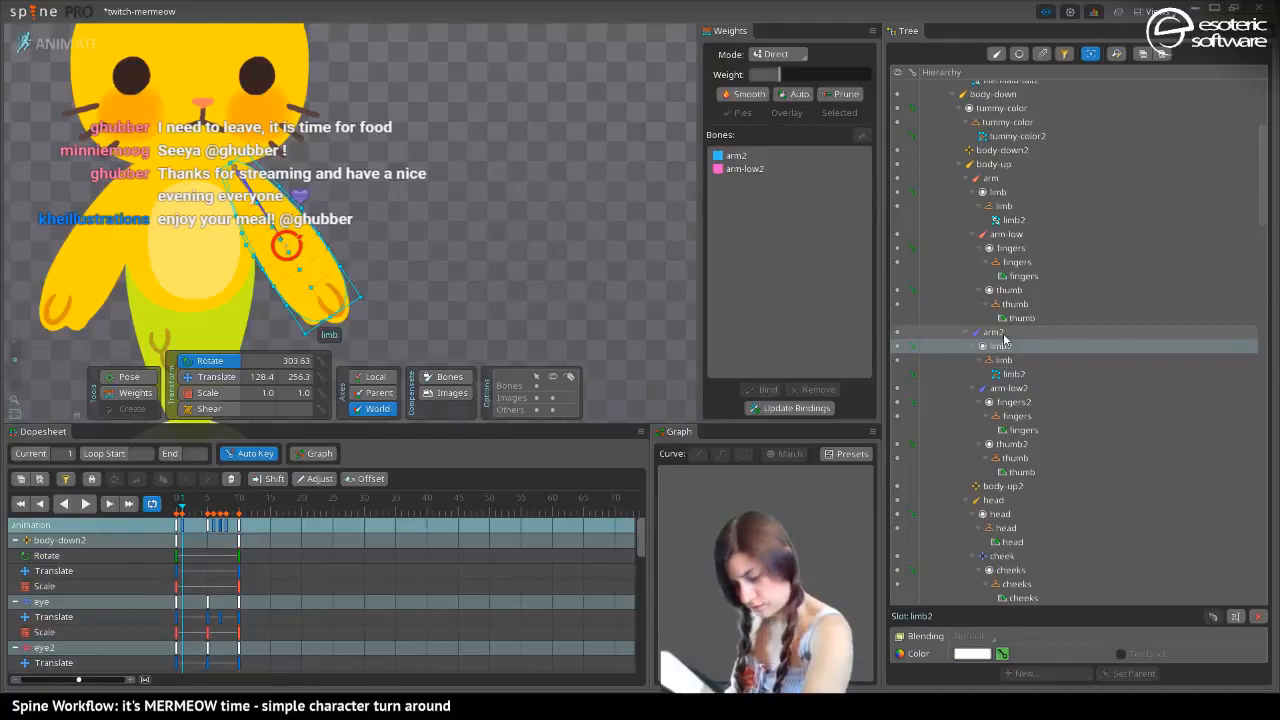
left_click_drag(187, 506, 214, 502)
key("space")
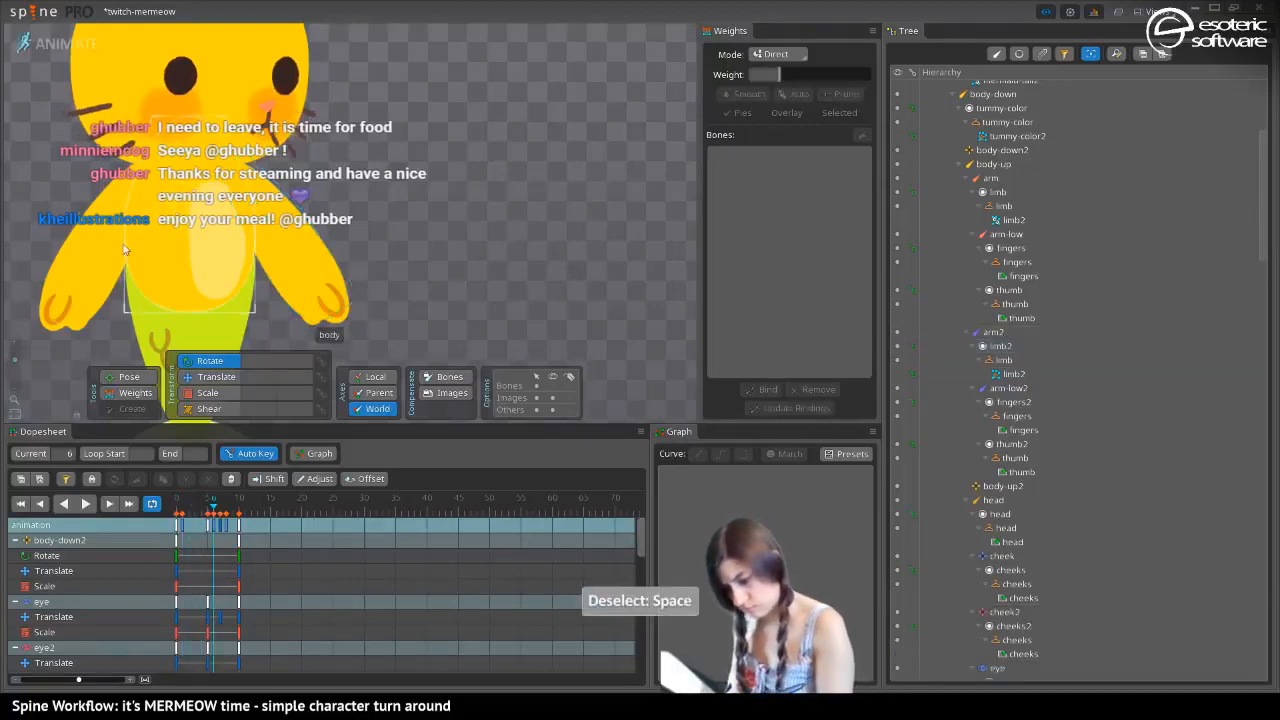
left_click(265, 253)
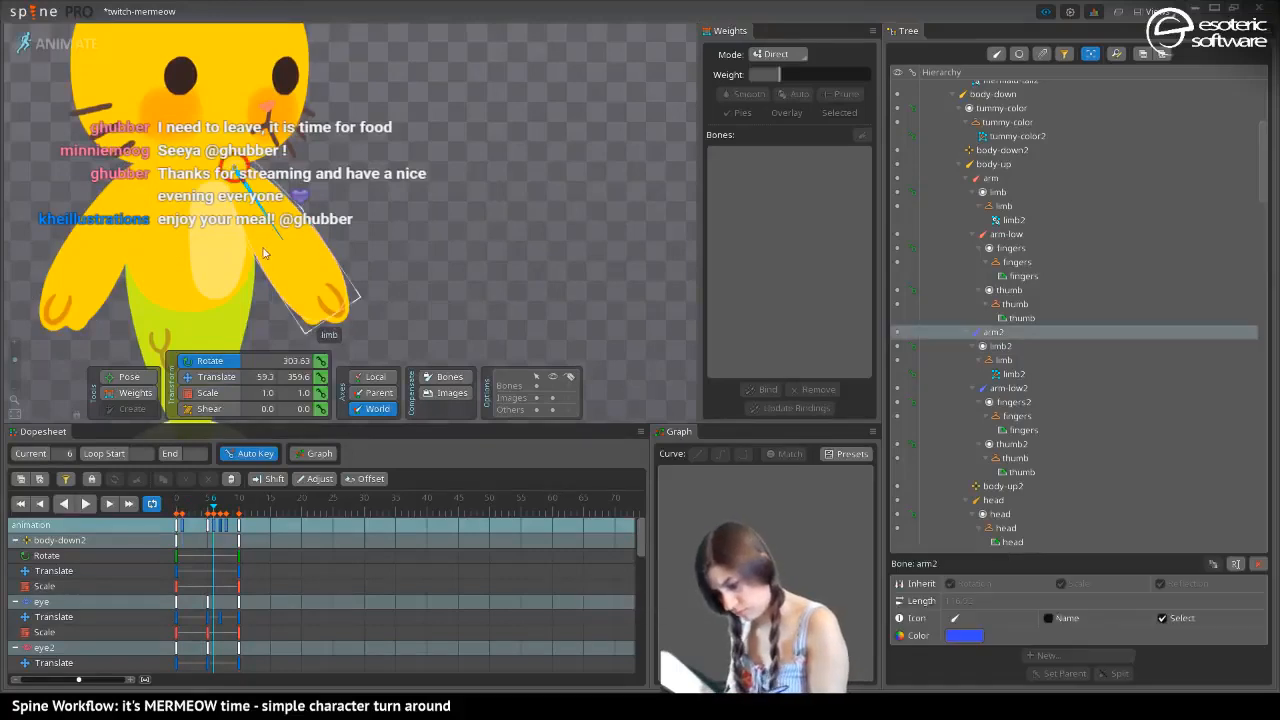
left_click(265, 253)
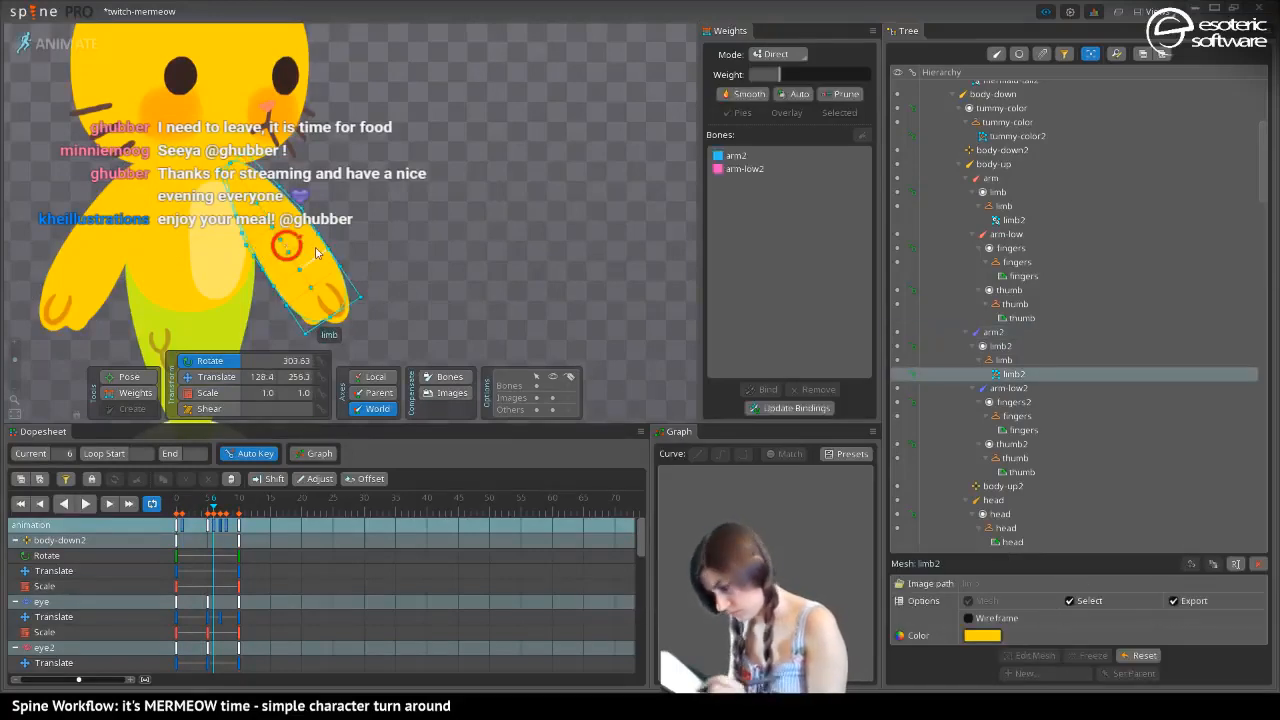
left_click(970, 345)
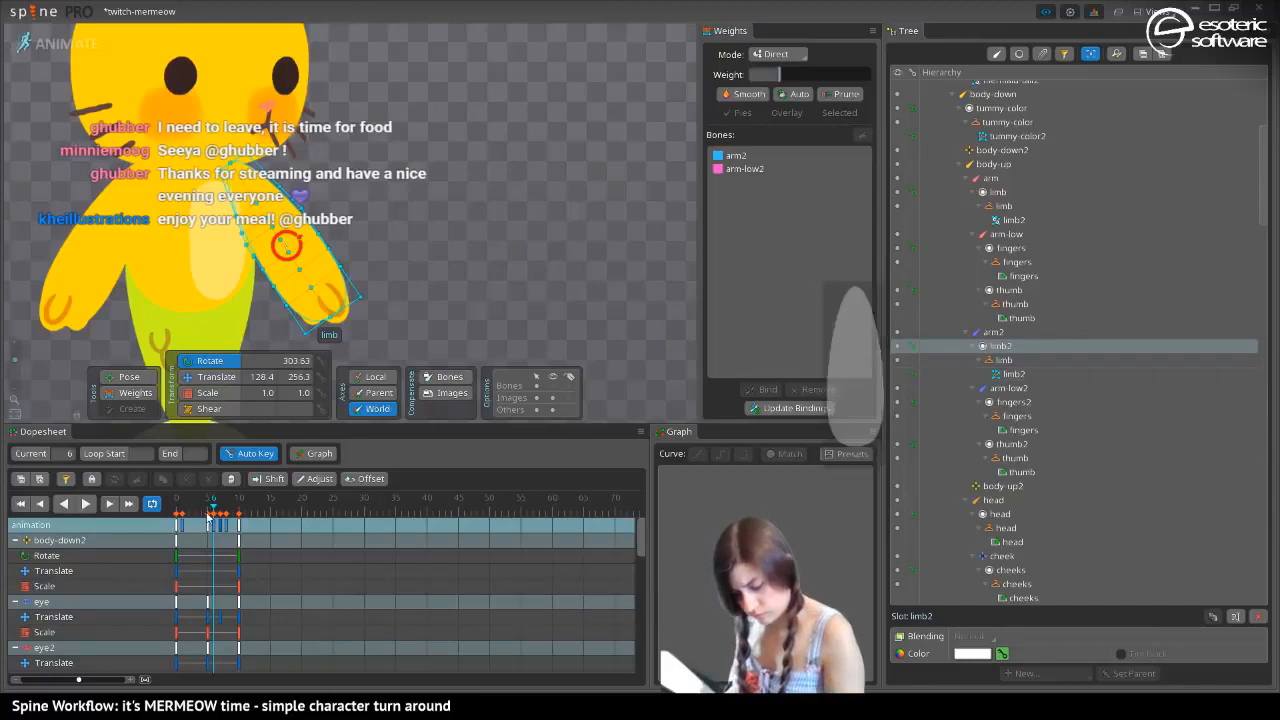
key("ctrl+z")
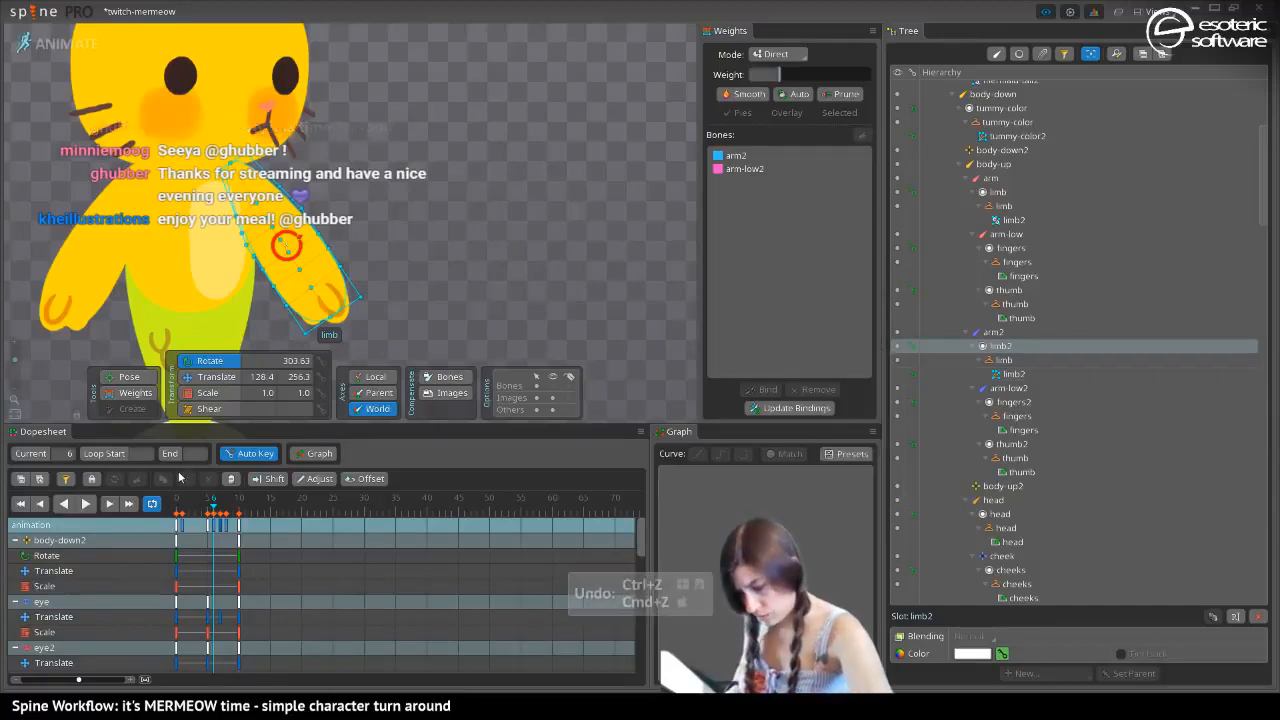
key("ctrl+z")
key("ctrl+z")
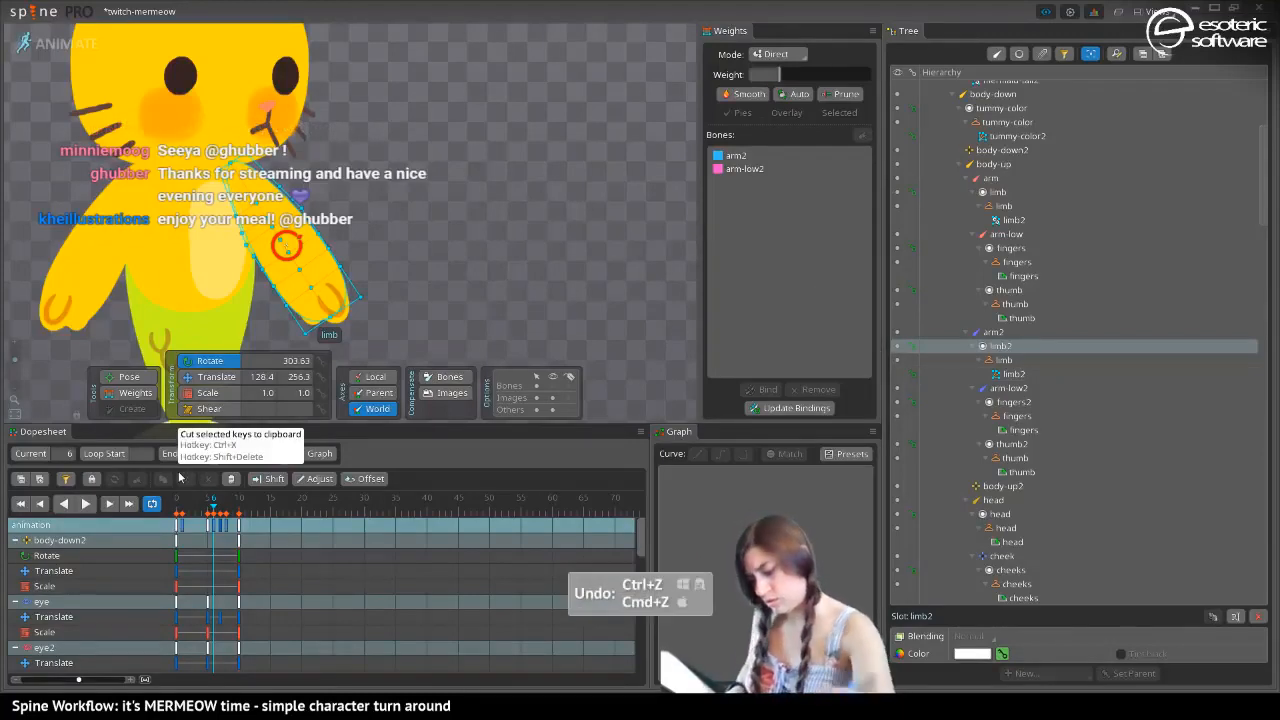
Move the limb2 slot to the very end of the draw order at frame 6, after checking its order at frame 1
left_click(182, 510)
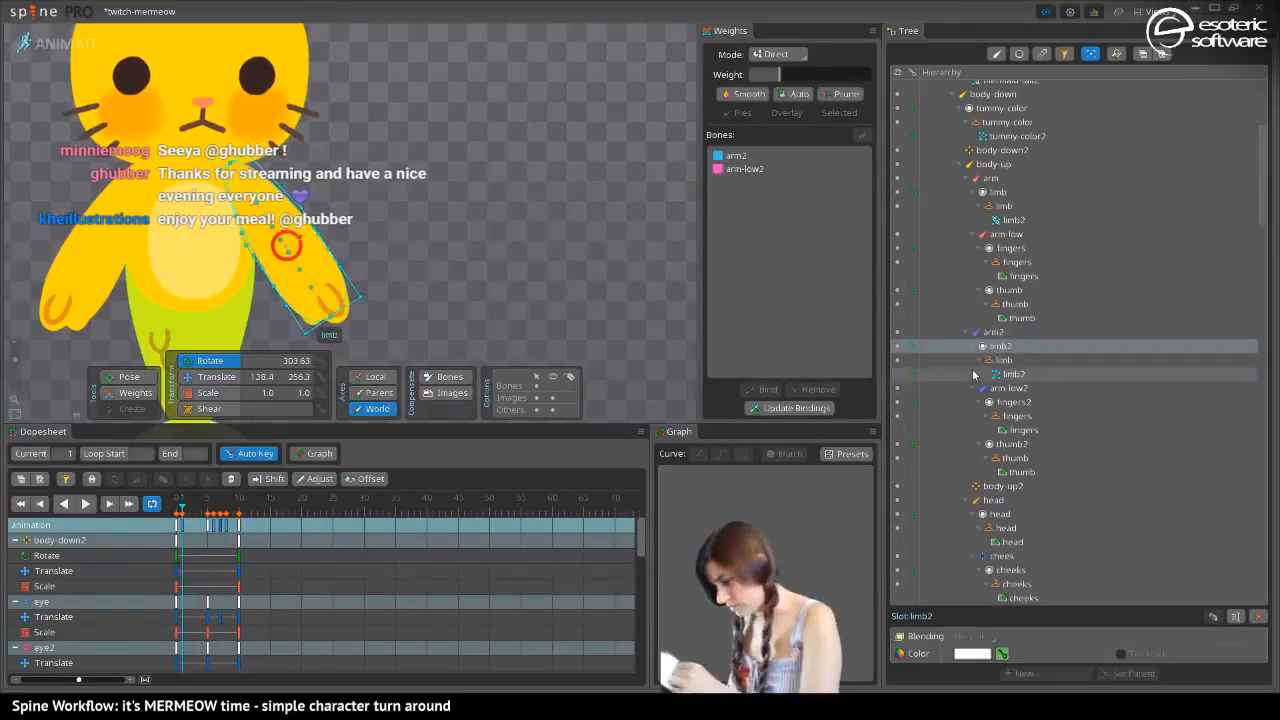
scroll(974, 374, "down", 10)
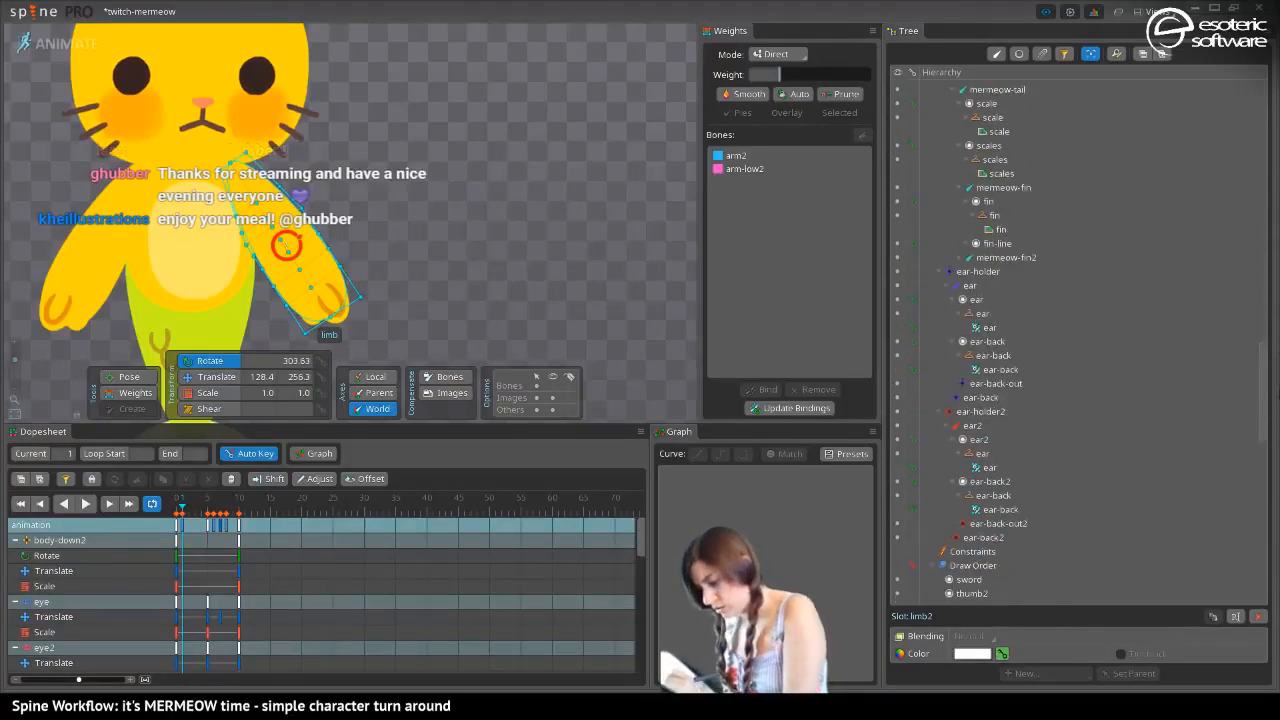
scroll(1000, 415, "down", 10)
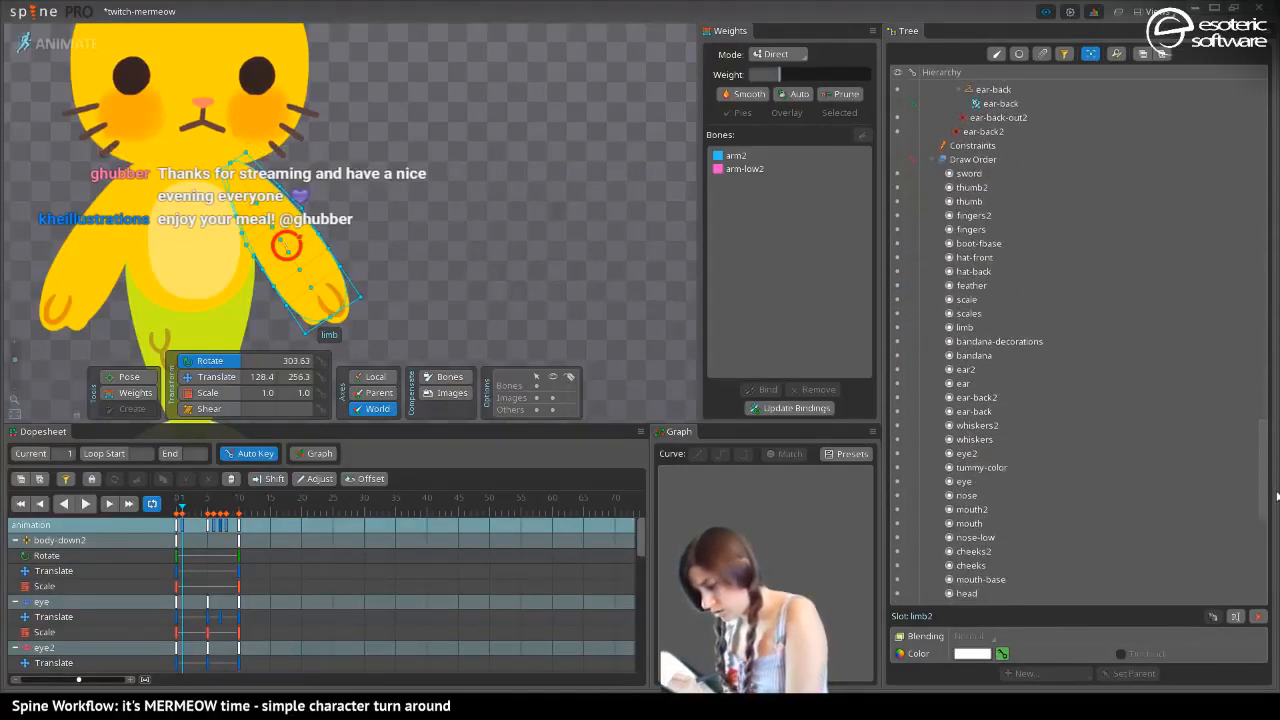
scroll(1100, 490, "down", 3)
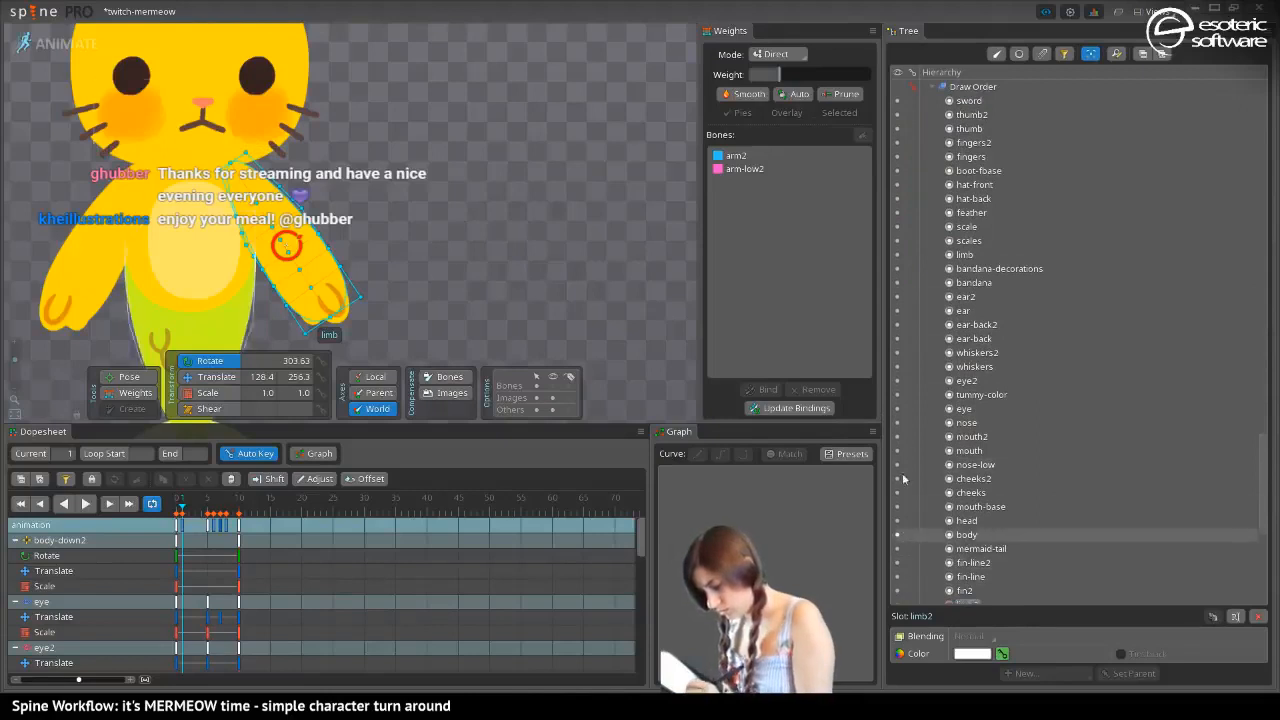
scroll(1262, 474, "down", 4)
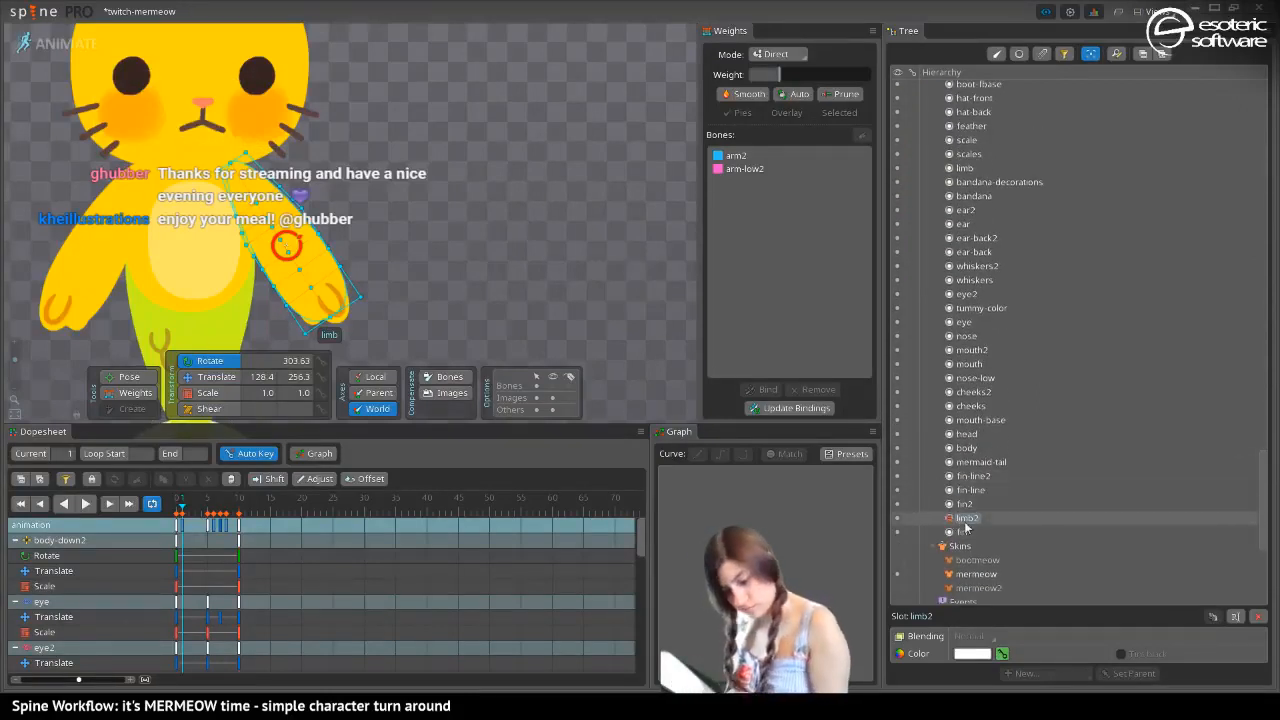
mouse_move(183, 511)
left_mouse_down()
mouse_move(170, 514)
mouse_move(215, 526)
left_mouse_up()
key("space")
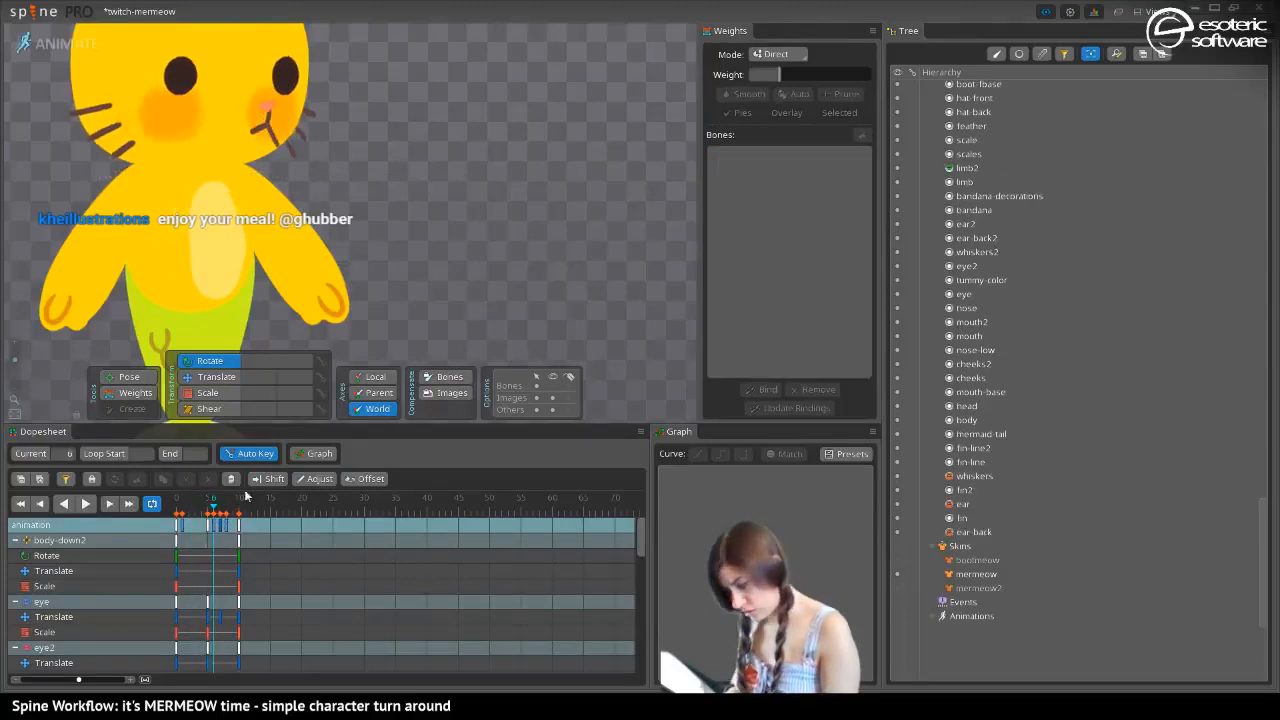
left_click_drag(960, 168, 958, 536)
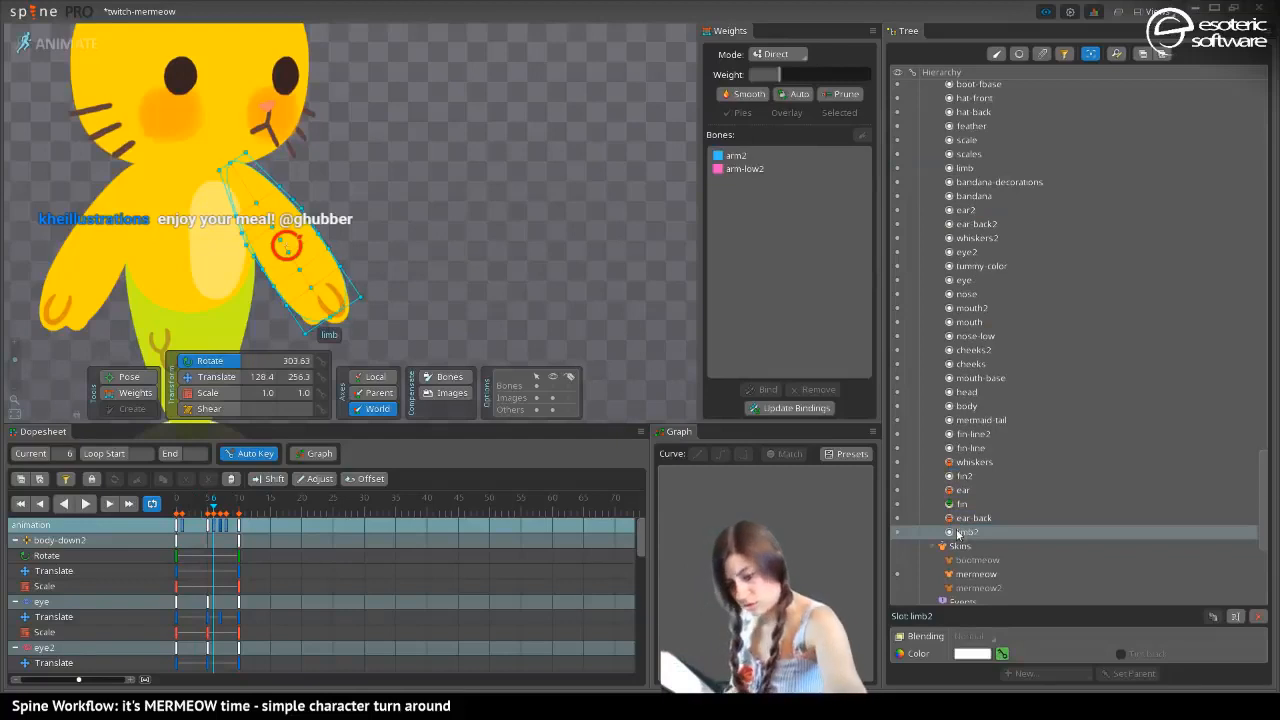
key("space")
At frame 8, move the limb2 slot to the very end of the draw order
left_click(227, 512)
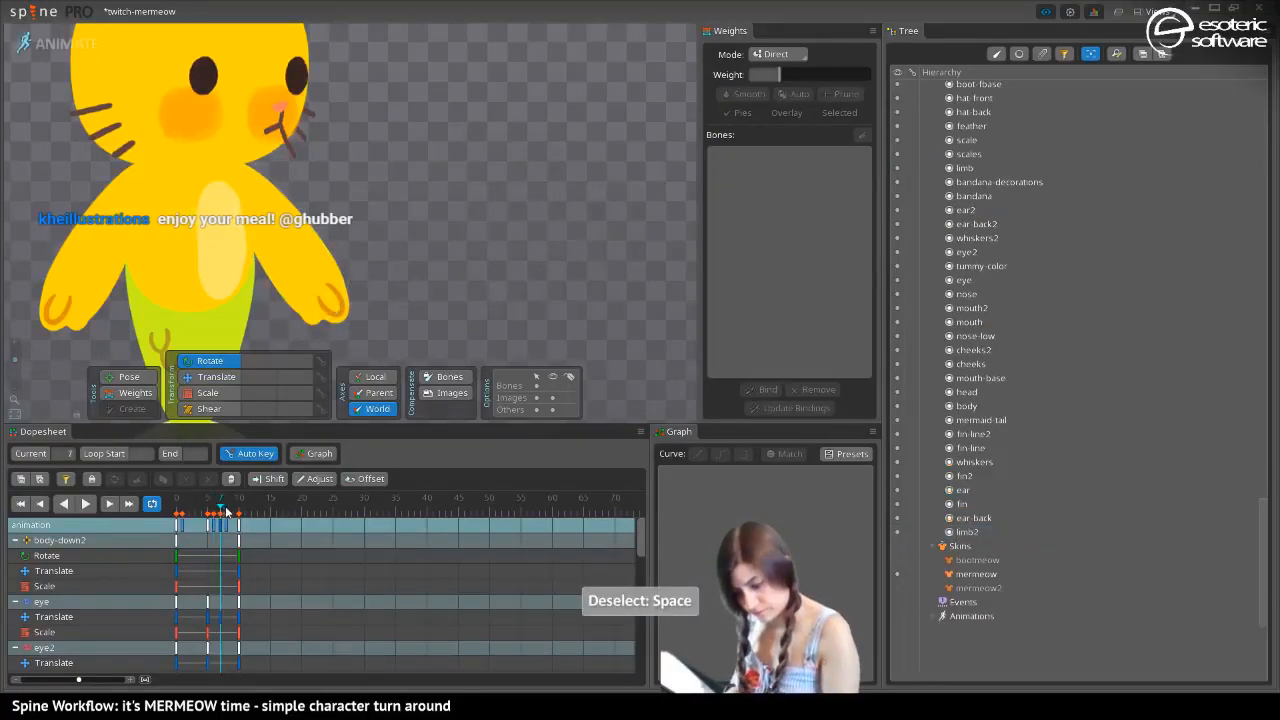
left_click_drag(227, 512, 233, 508)
mouse_move(962, 167)
left_mouse_down()
mouse_move(930, 252)
mouse_move(935, 522)
mouse_move(955, 540)
left_mouse_up()
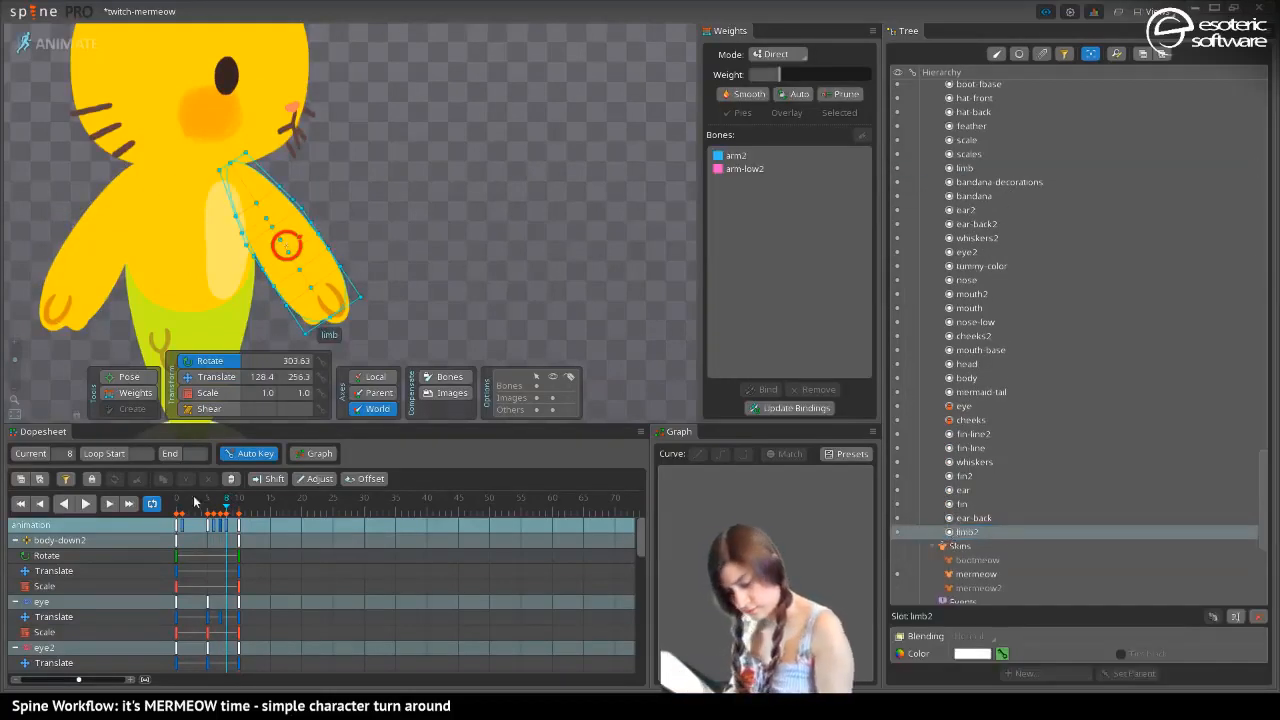
Play the turnaround from frame 0 to check the layering of the limb2 arm
left_click_drag(226, 510, 172, 512)
left_click(86, 503)
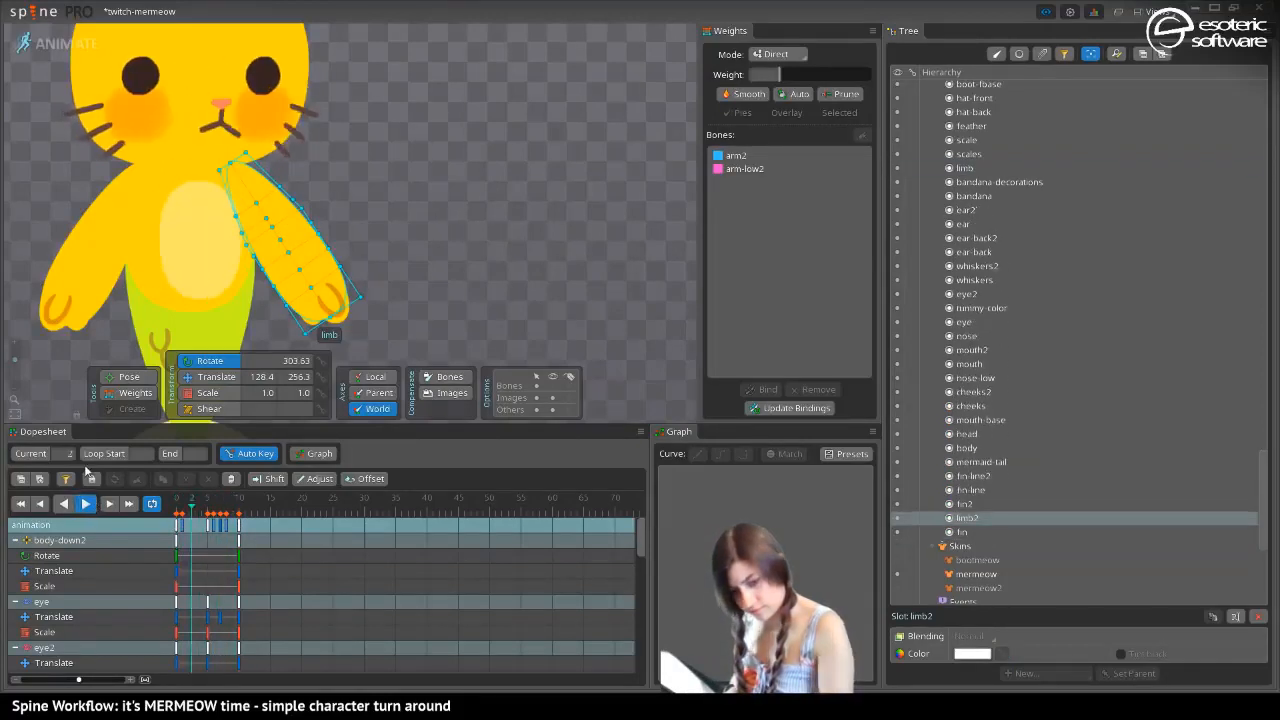
key("space")
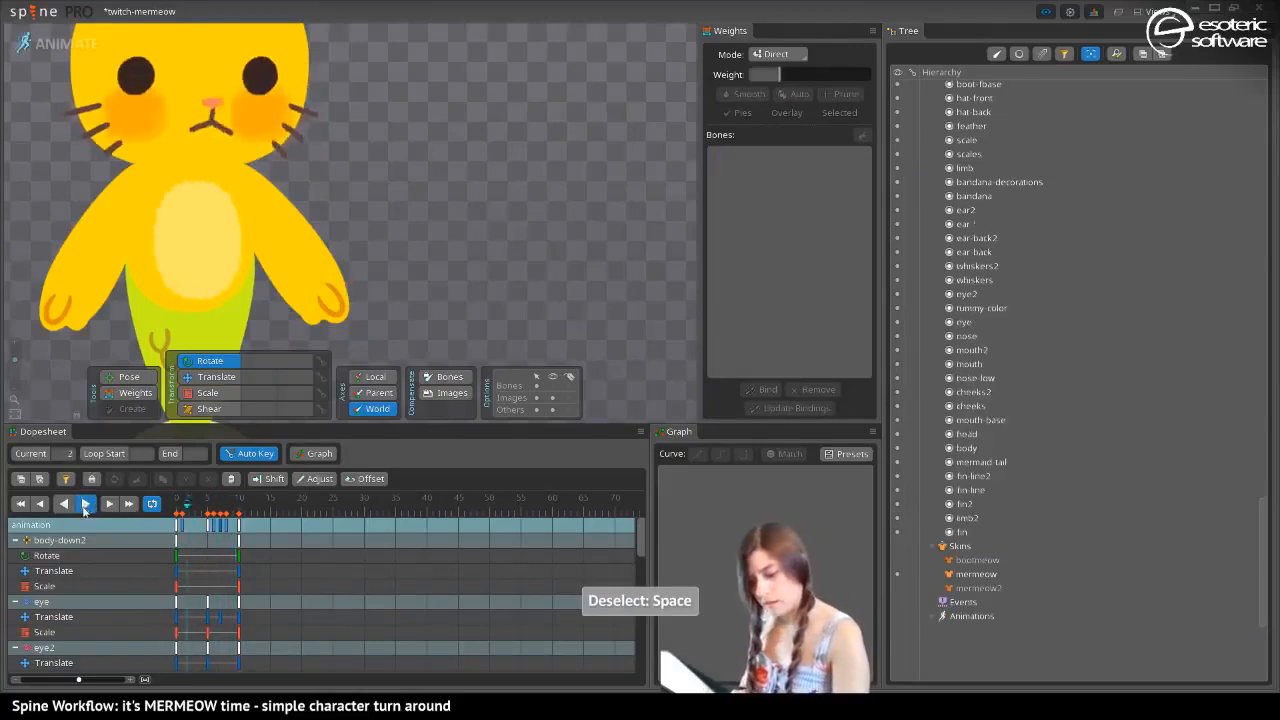
left_click(198, 510)
At frame 10, swing the arm2 bone closer to the body, with its world rotation at 288.81 degrees
left_click_drag(198, 510, 240, 510)
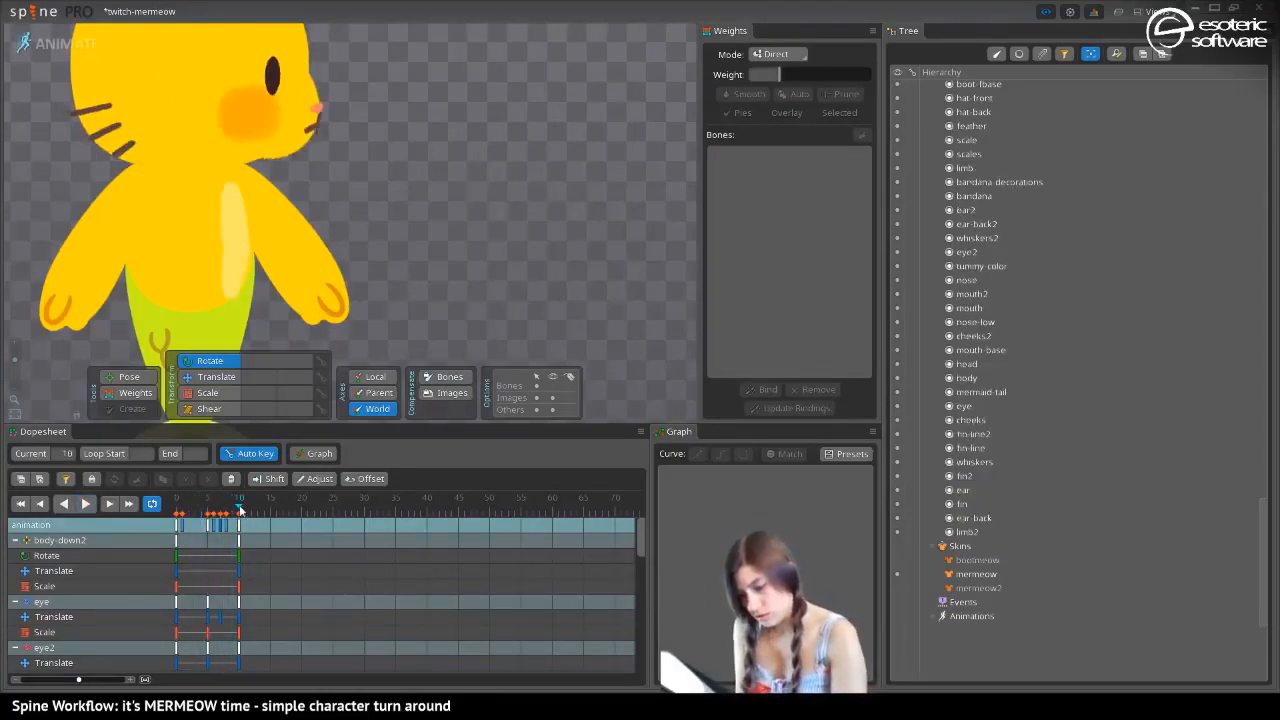
left_click(249, 192)
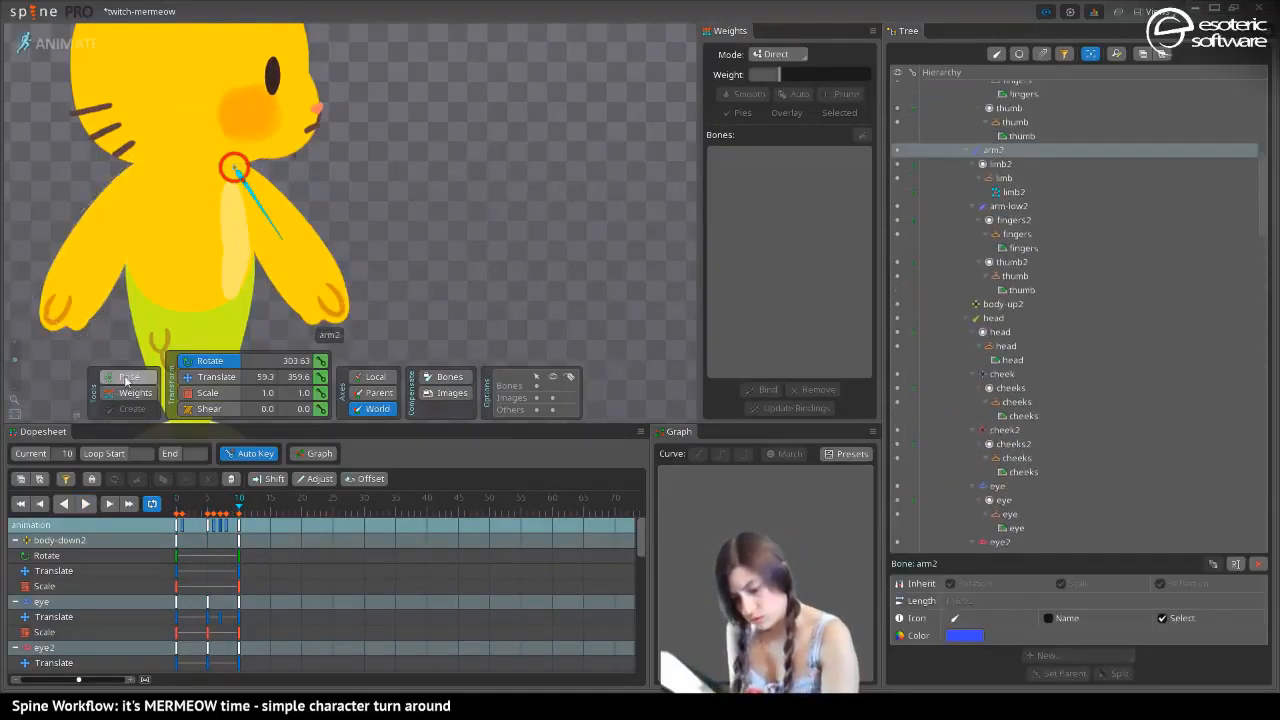
left_click_drag(282, 246, 275, 290)
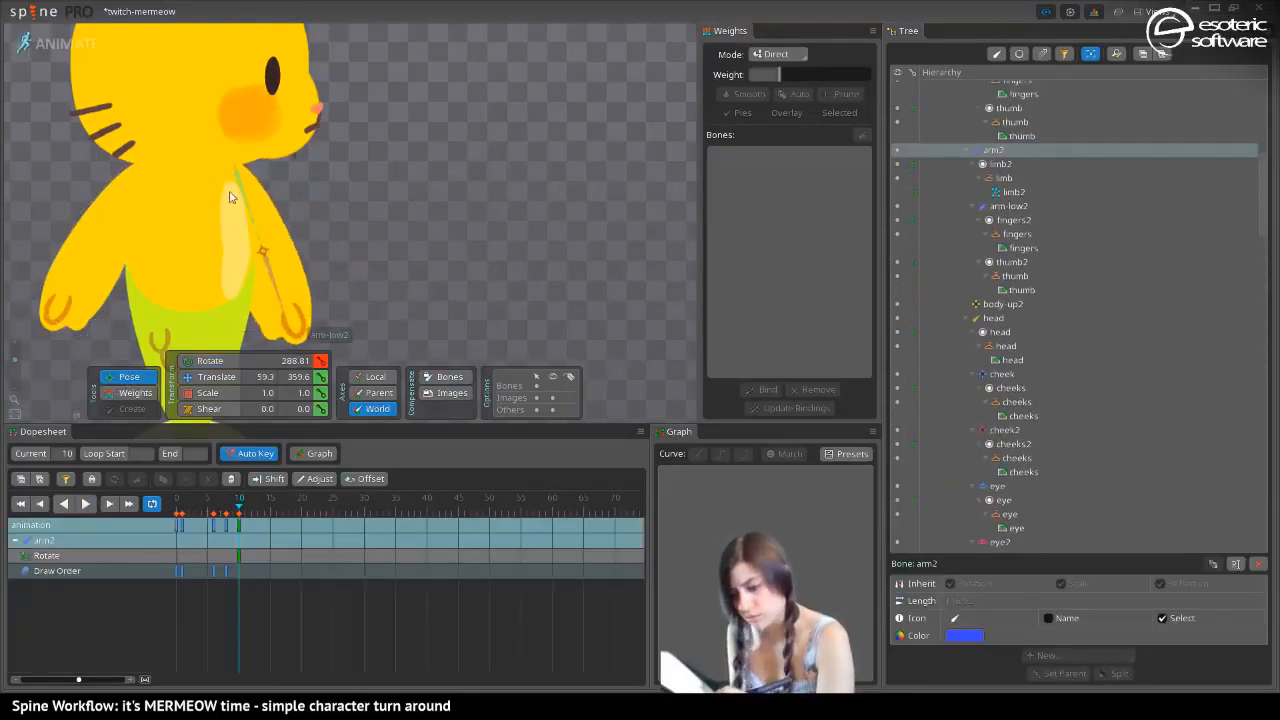
key("space")
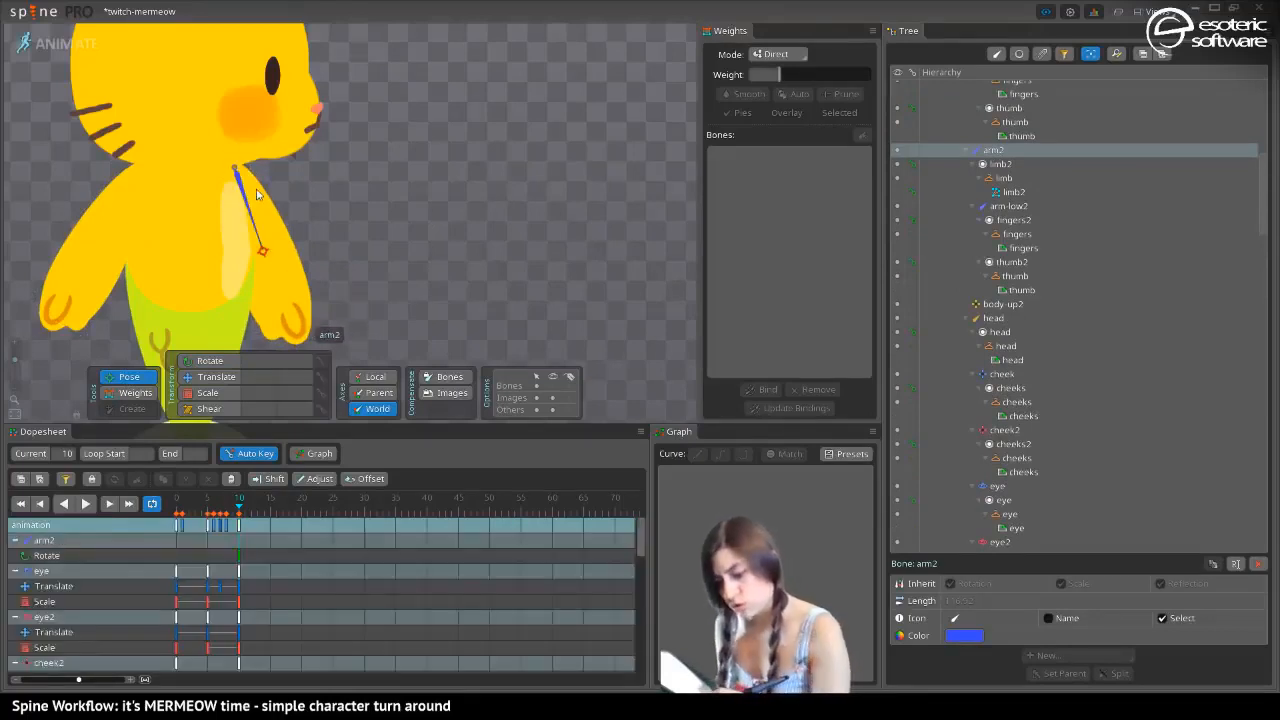
Translate the arm2 bone horizontally toward the body's centre at frame 10, to world X 11.72
left_click(255, 195)
left_click(204, 376)
left_click_drag(238, 182, 213, 180)
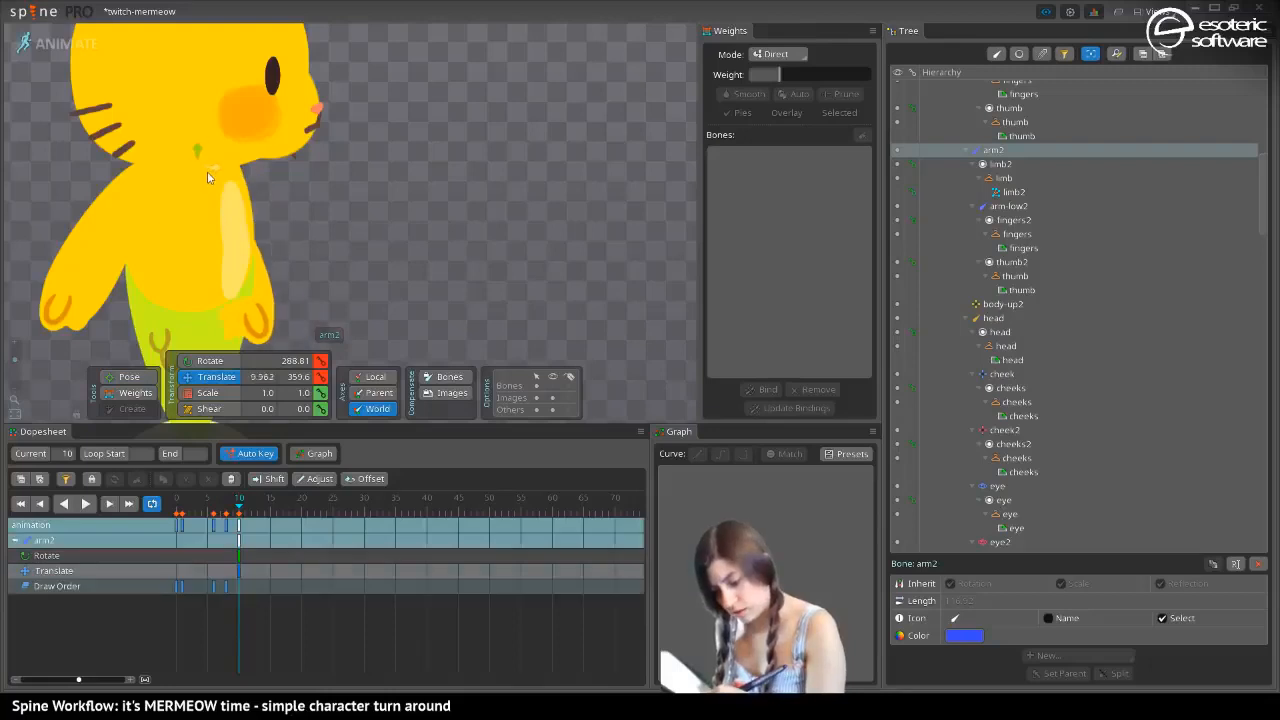
Key the dopesheet's rotate and translate rows for the arm2 bone at frame 0
left_click(240, 328)
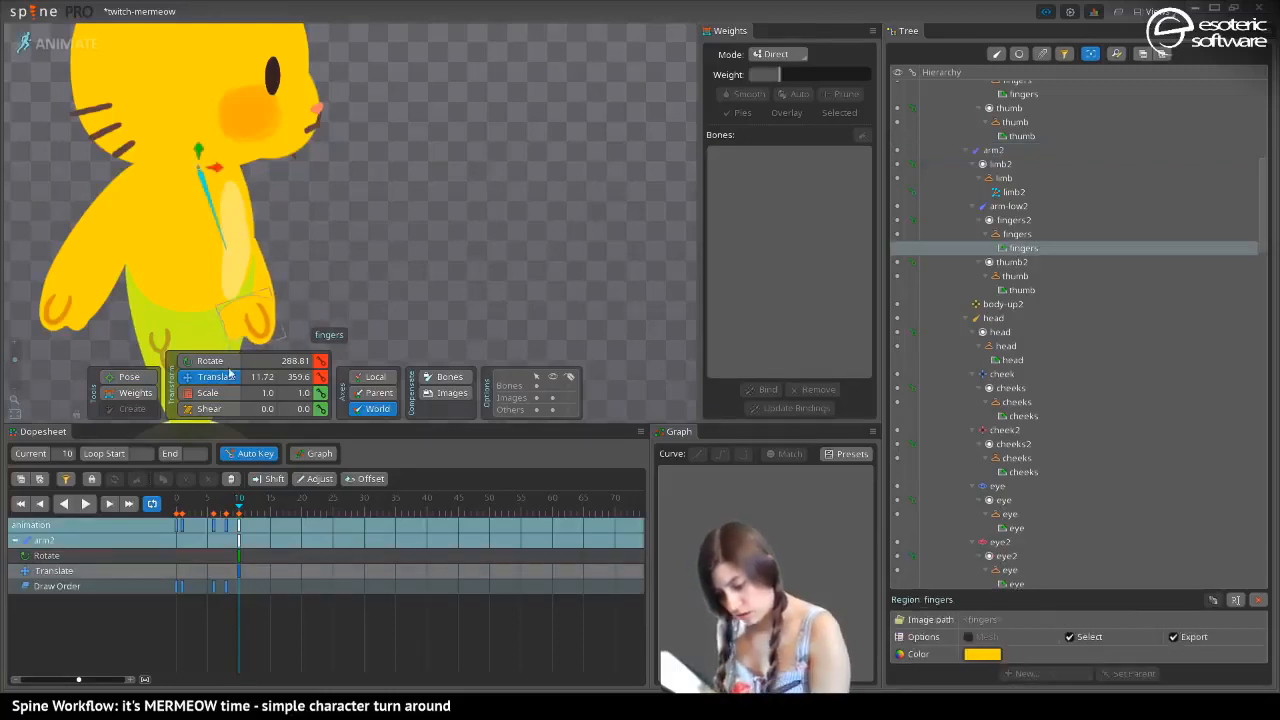
left_click_drag(224, 510, 164, 540)
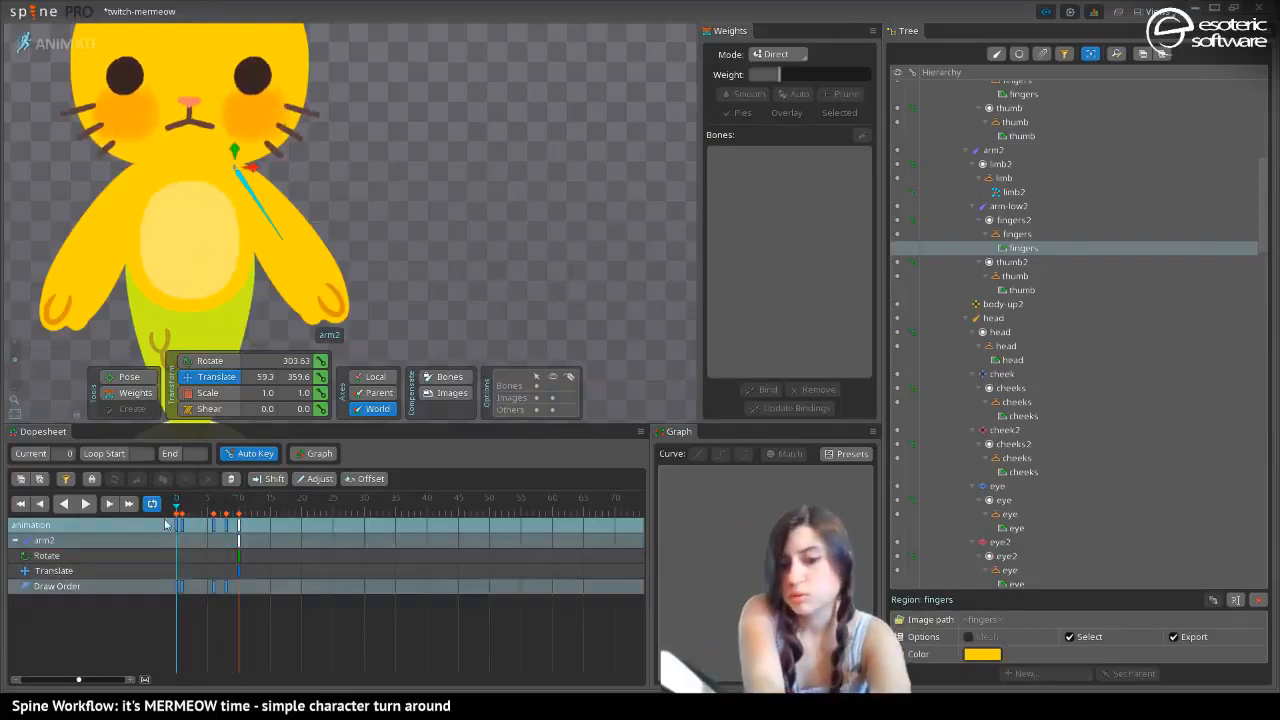
key("ctrl+shift+l")
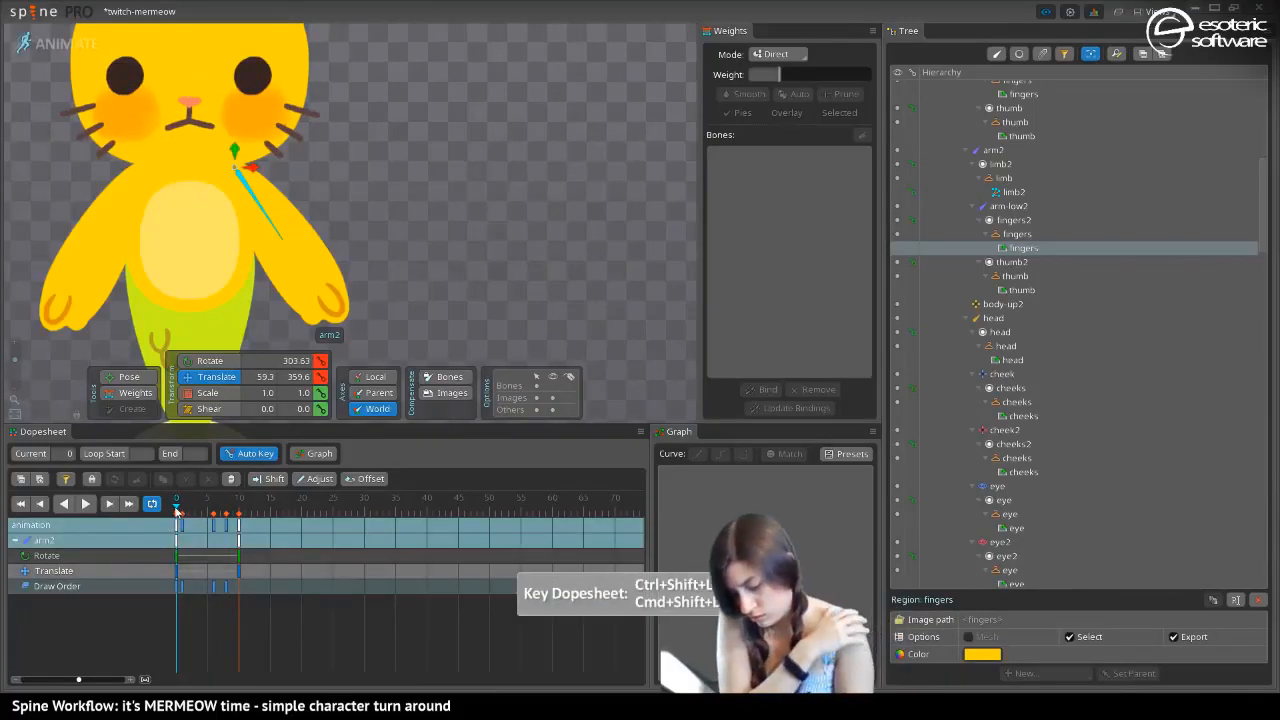
Scrub the arm2 motion, select the arm bone and translate it to world X -0.873 at frame 10
left_click_drag(176, 510, 221, 512)
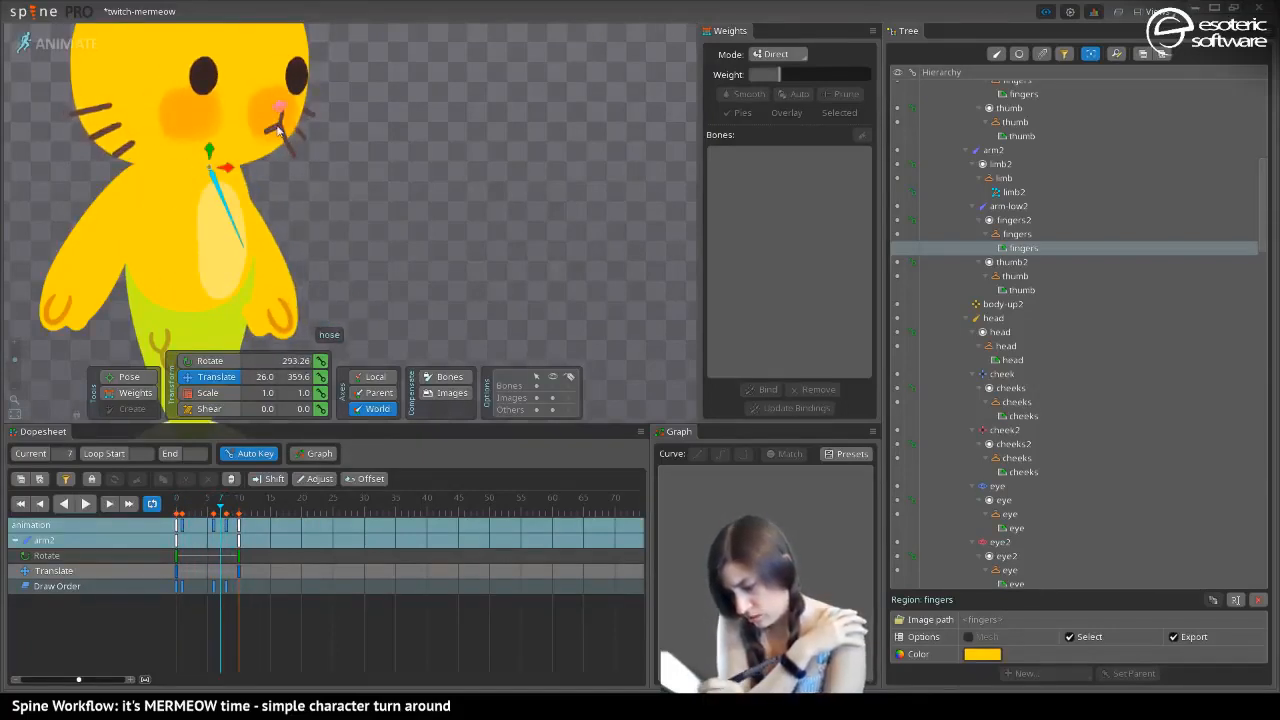
left_click_drag(168, 85, 300, 185)
left_click_drag(217, 300, 218, 230)
left_click(247, 228)
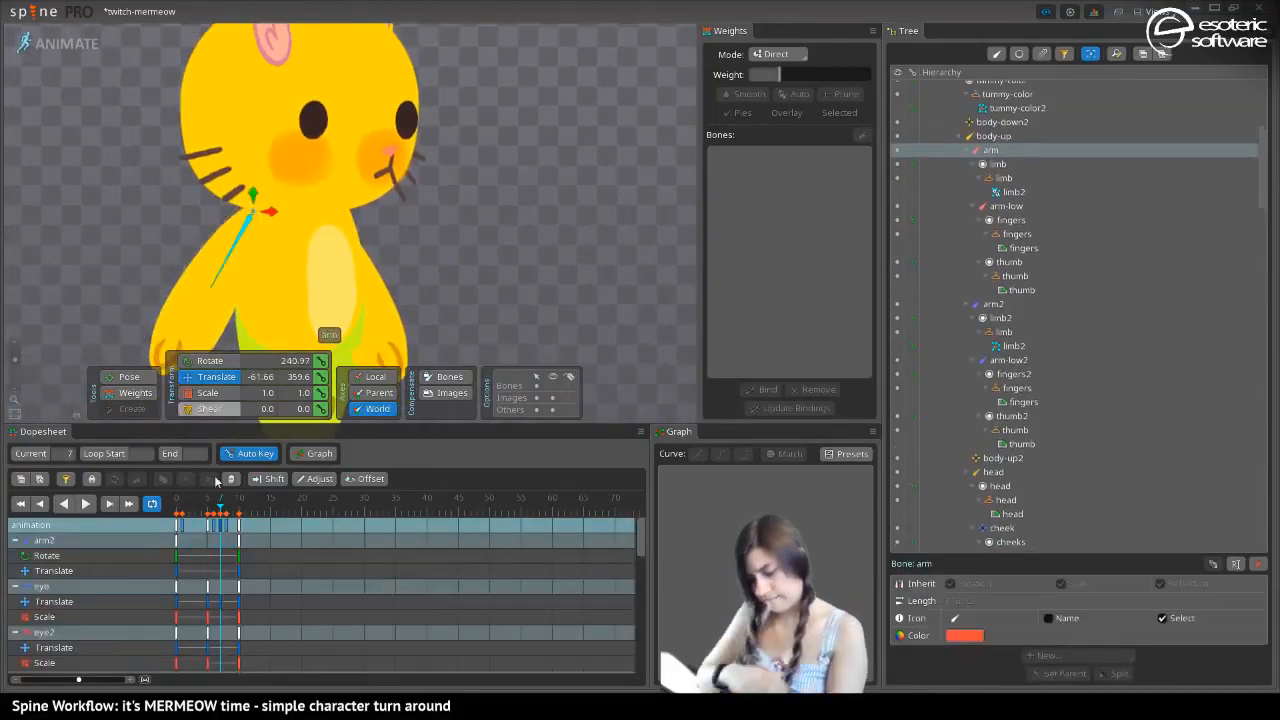
mouse_move(226, 512)
left_mouse_down()
mouse_move(207, 515)
mouse_move(243, 515)
left_mouse_up()
left_click(239, 515)
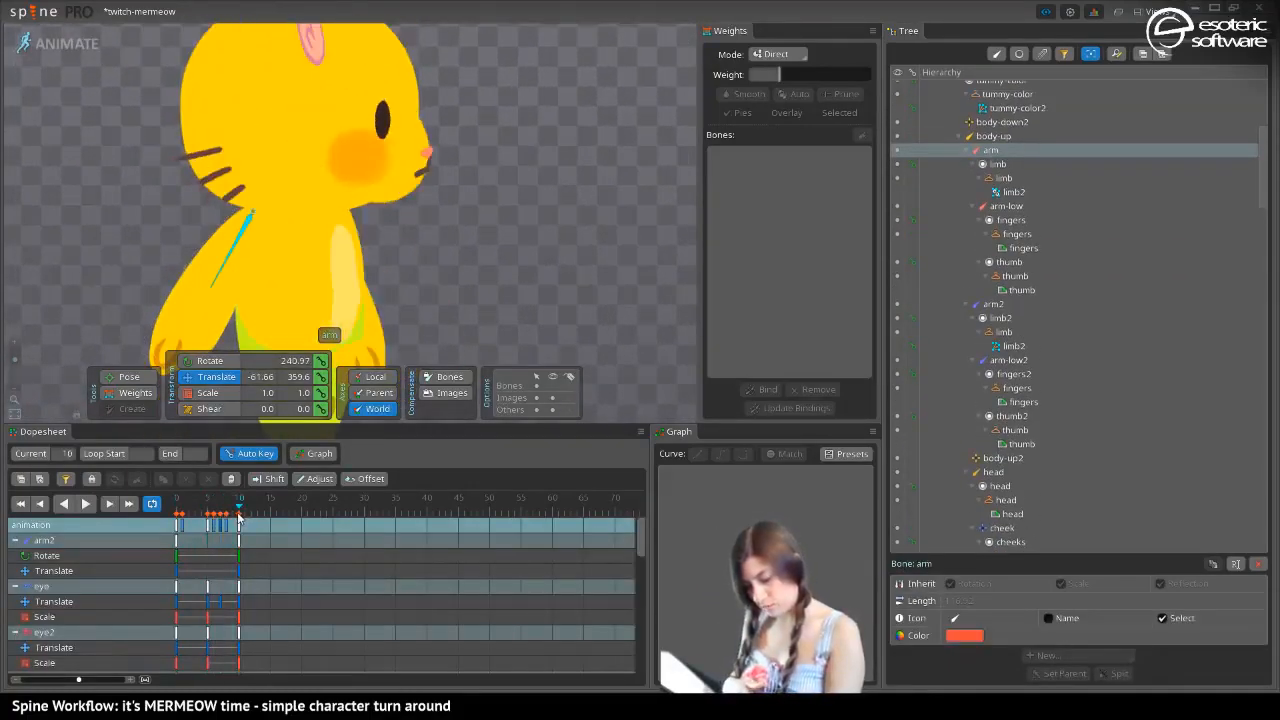
left_click_drag(270, 213, 316, 233)
left_click_drag(190, 168, 176, 20)
Rotate the arm bone at frame 10 so it hangs straight down, at 269.71 degrees
left_click_drag(152, 131, 150, 177)
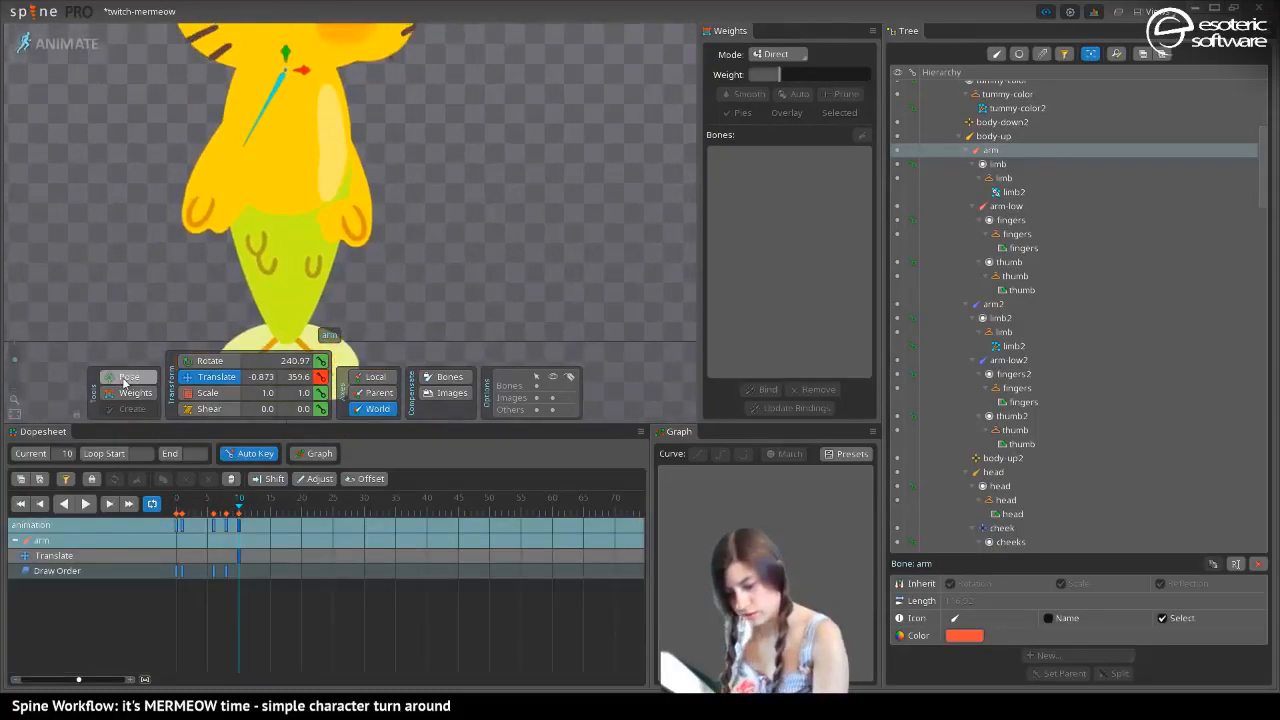
left_click_drag(258, 145, 287, 190)
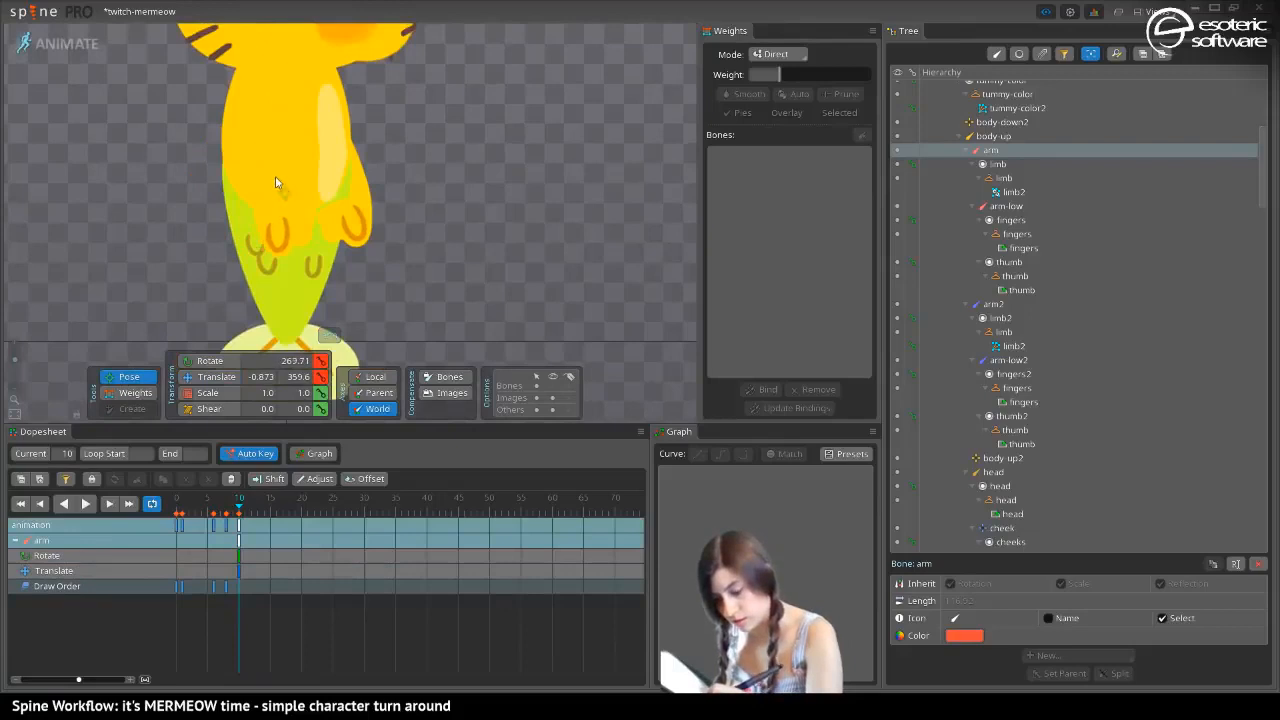
left_click_drag(137, 205, 142, 96)
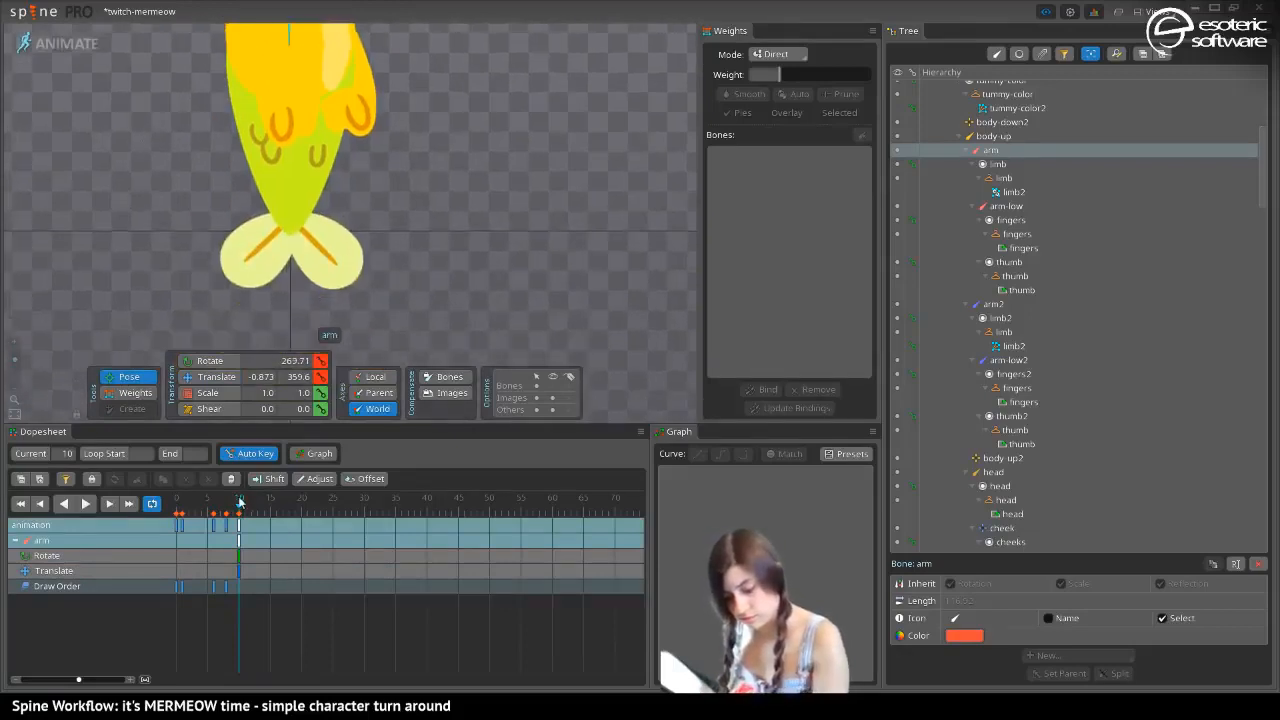
Key the arm bone's rotate and translate rows at frame 0 and scrub through the turn to check both arms
left_click_drag(225, 510, 159, 512)
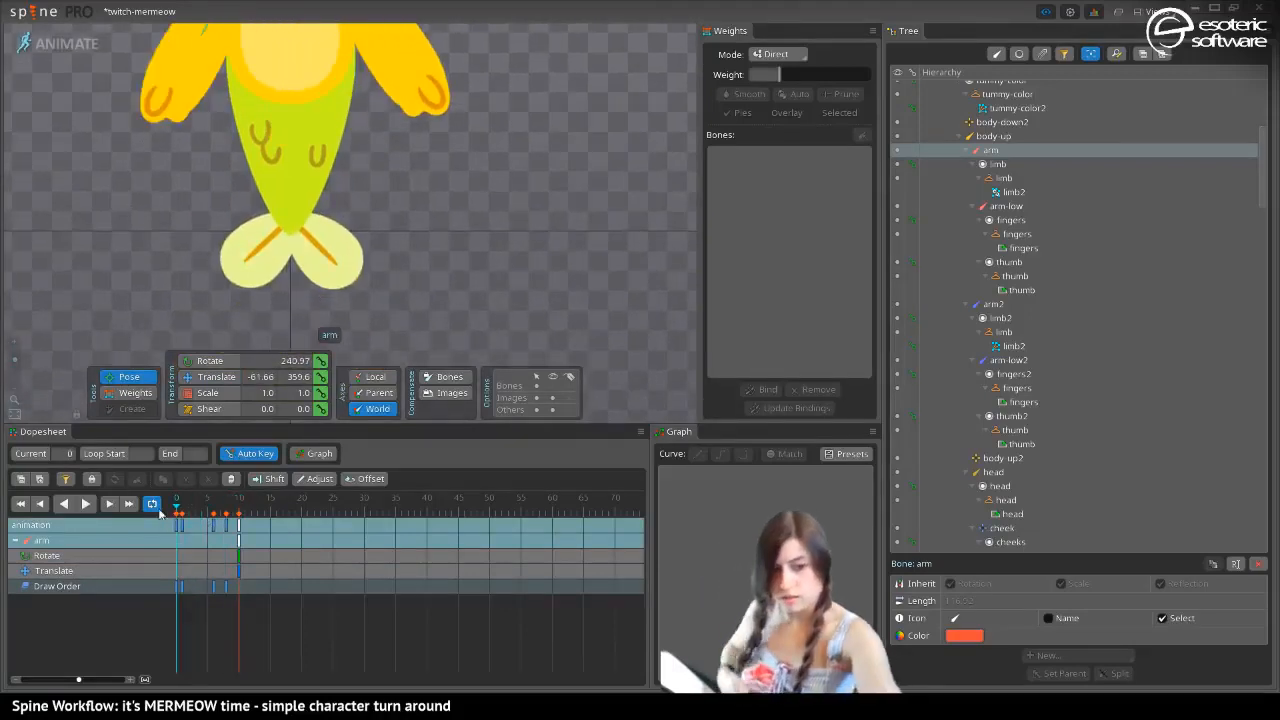
key("ctrl+shift+l")
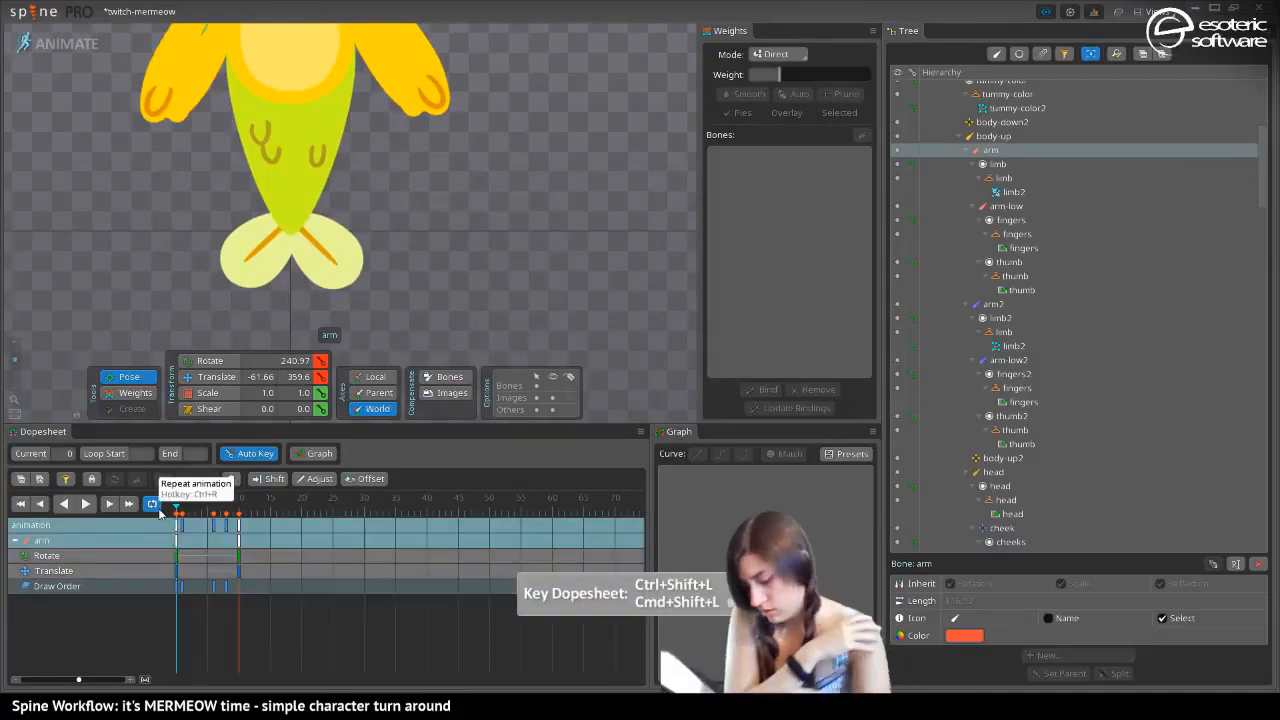
left_click_drag(177, 500, 214, 504)
left_click_drag(100, 190, 159, 388)
left_click_drag(209, 500, 168, 531)
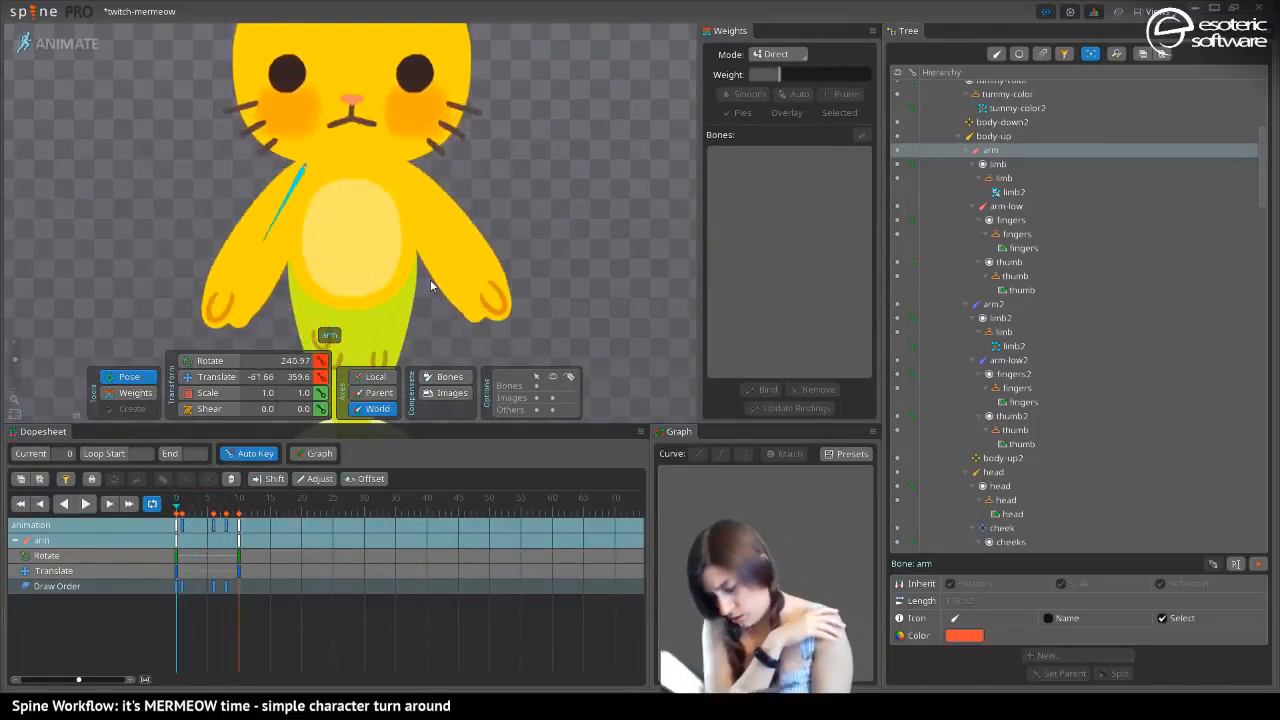
Select the fingers region of arm-low2 and lower it several levels in the draw order at frame 1
left_click(197, 378)
left_click(475, 302)
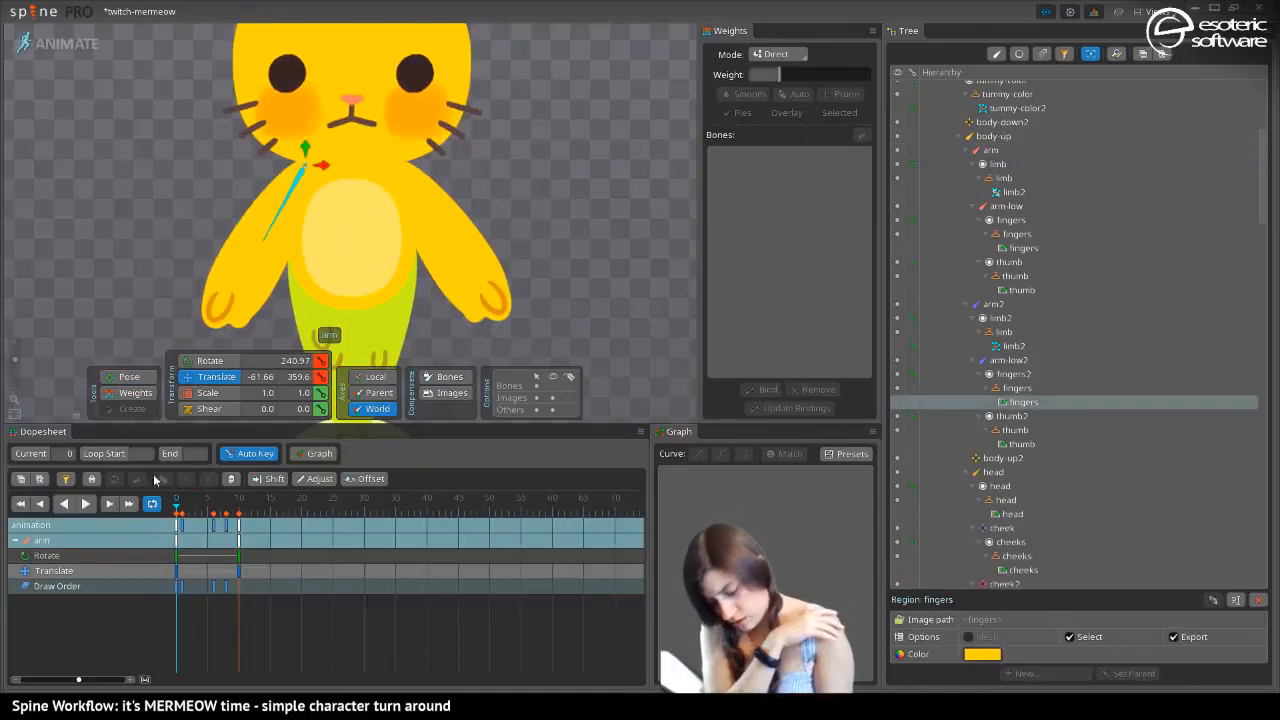
left_click(182, 528)
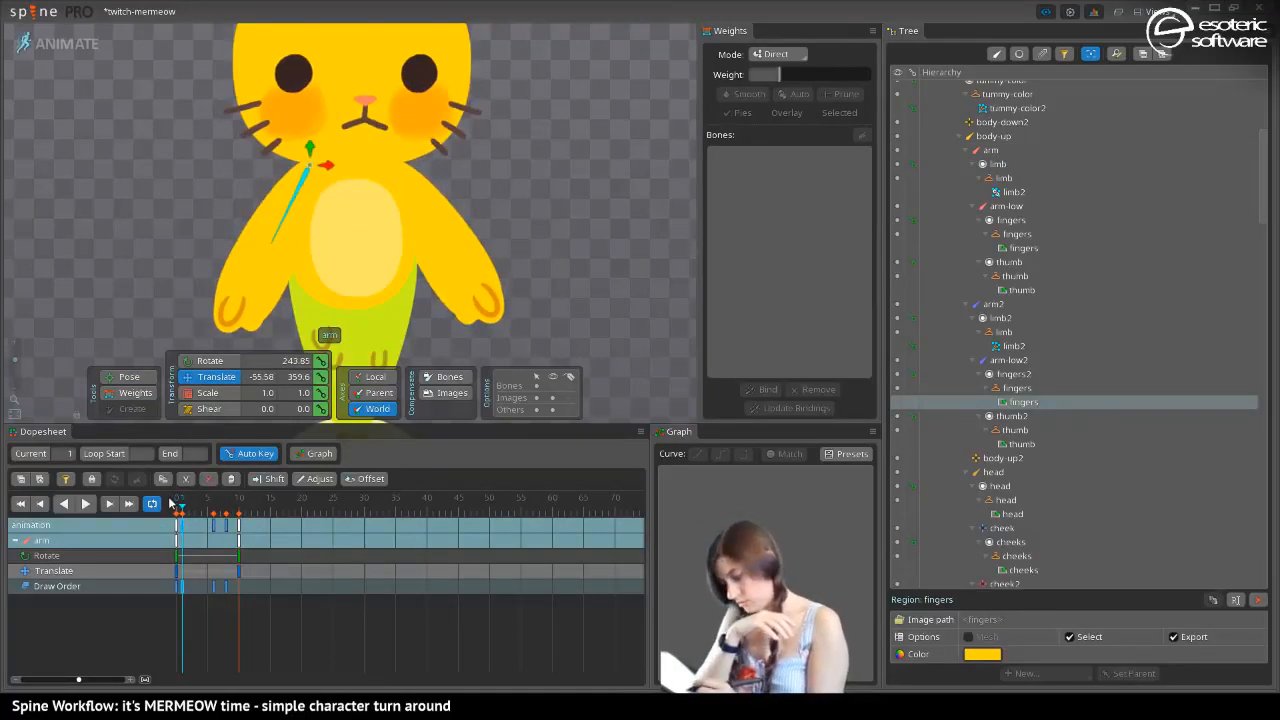
key("shift+minus")
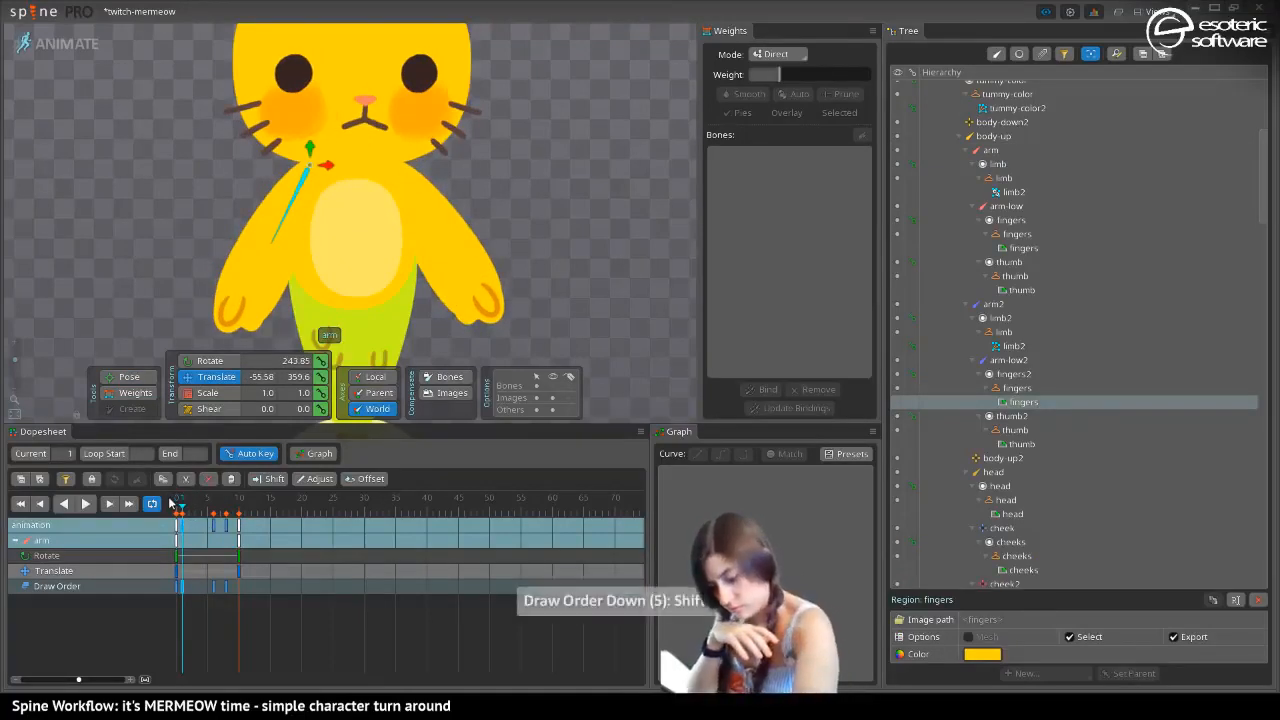
key("shift+minus")
Move the fingers2 slot to the very back of the draw order at frame 6
left_click_drag(182, 509, 215, 519)
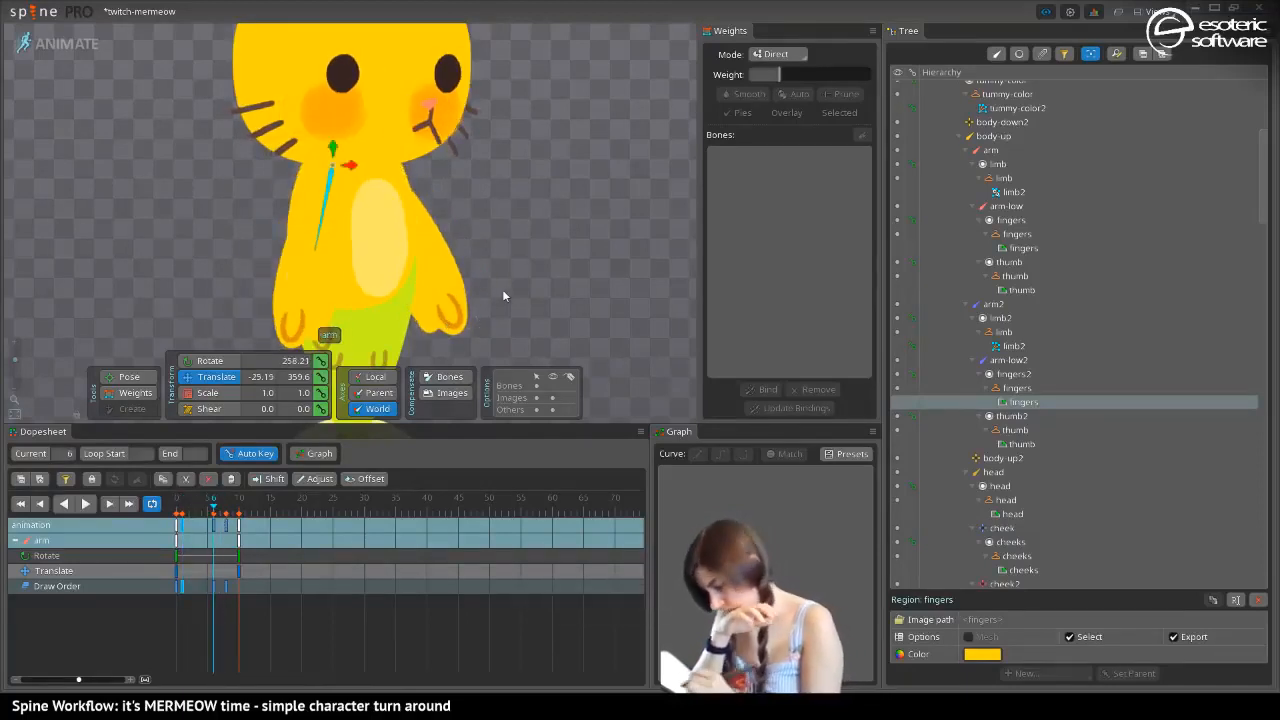
scroll(1244, 508, "down", 15)
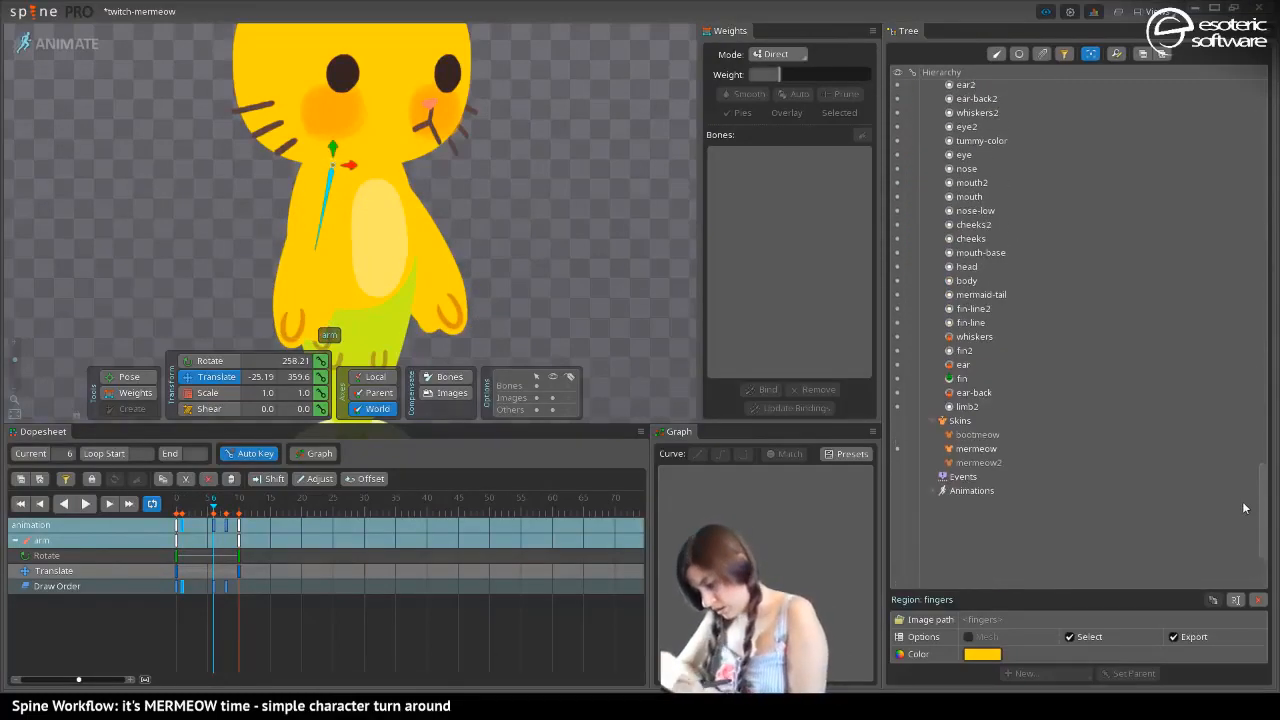
scroll(1256, 449, "up", 6)
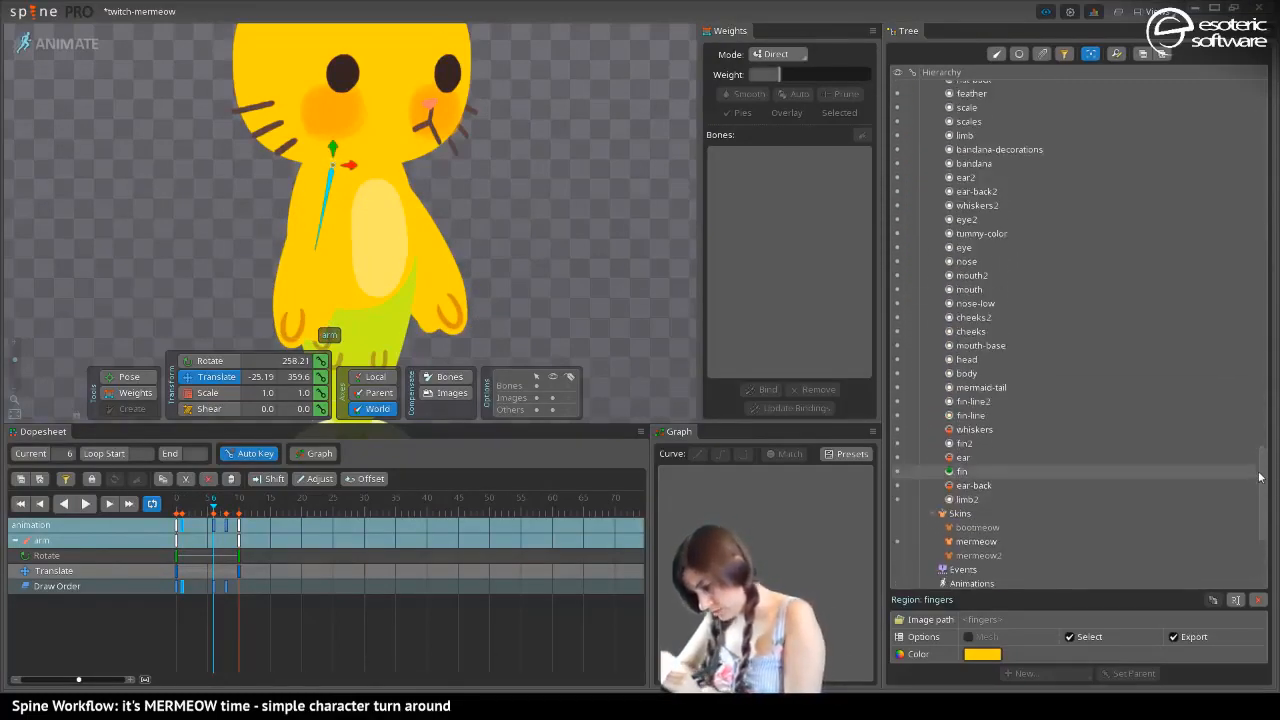
left_click_drag(1259, 452, 1259, 454)
mouse_move(968, 160)
left_mouse_down()
mouse_move(943, 523)
mouse_move(951, 611)
left_mouse_up()
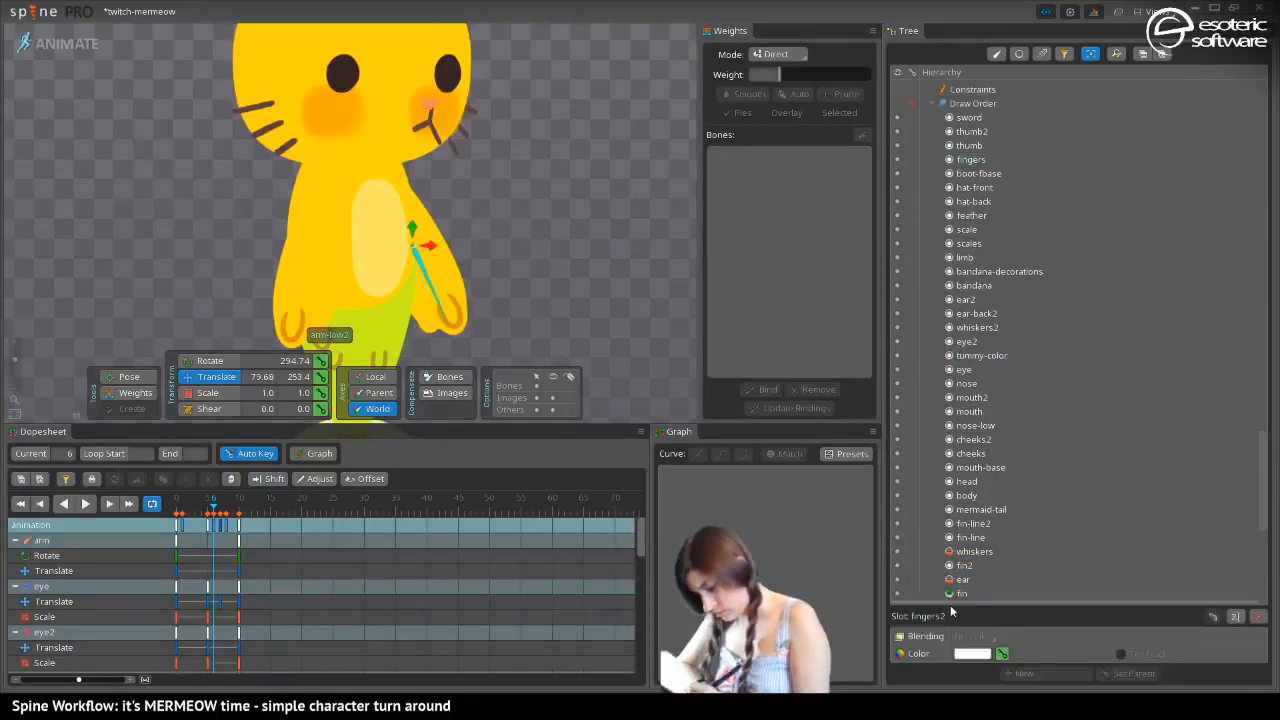
Send the fingers2 slot behind everything in the draw order at frame 8 as well, and save the project
left_click(228, 532)
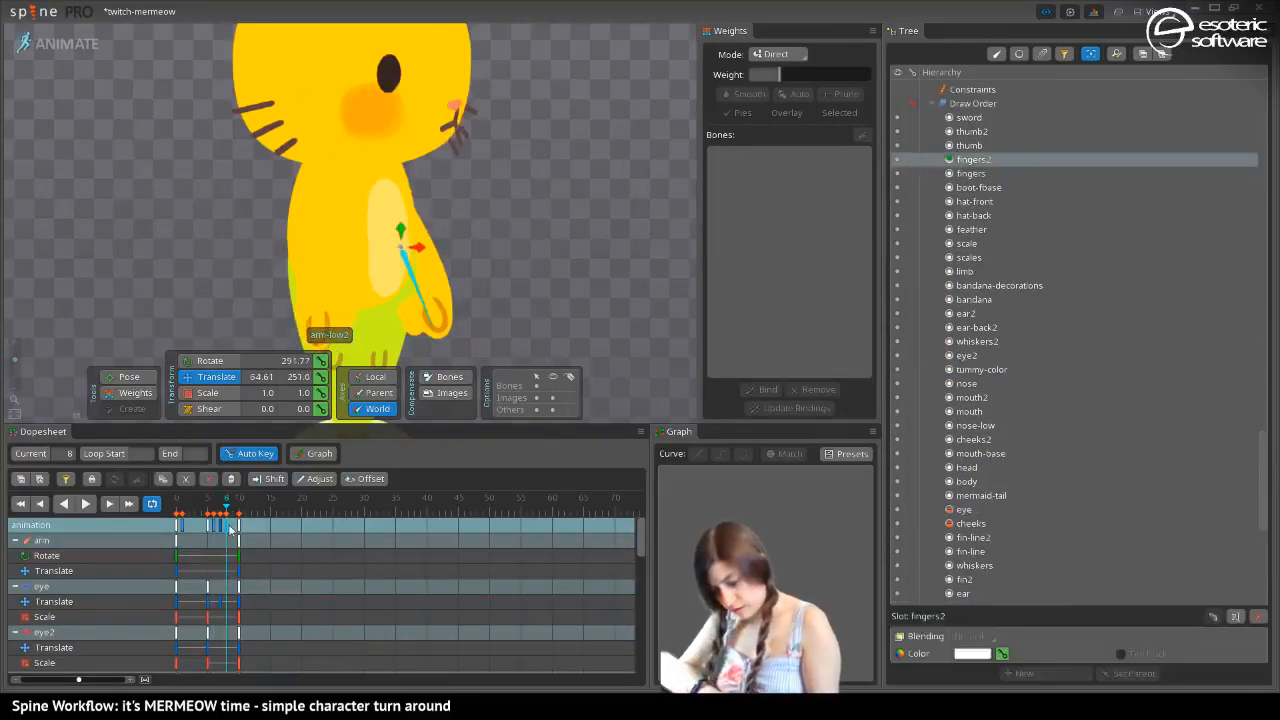
mouse_move(968, 160)
left_mouse_down()
mouse_move(950, 215)
mouse_move(947, 628)
mouse_move(952, 616)
left_mouse_up()
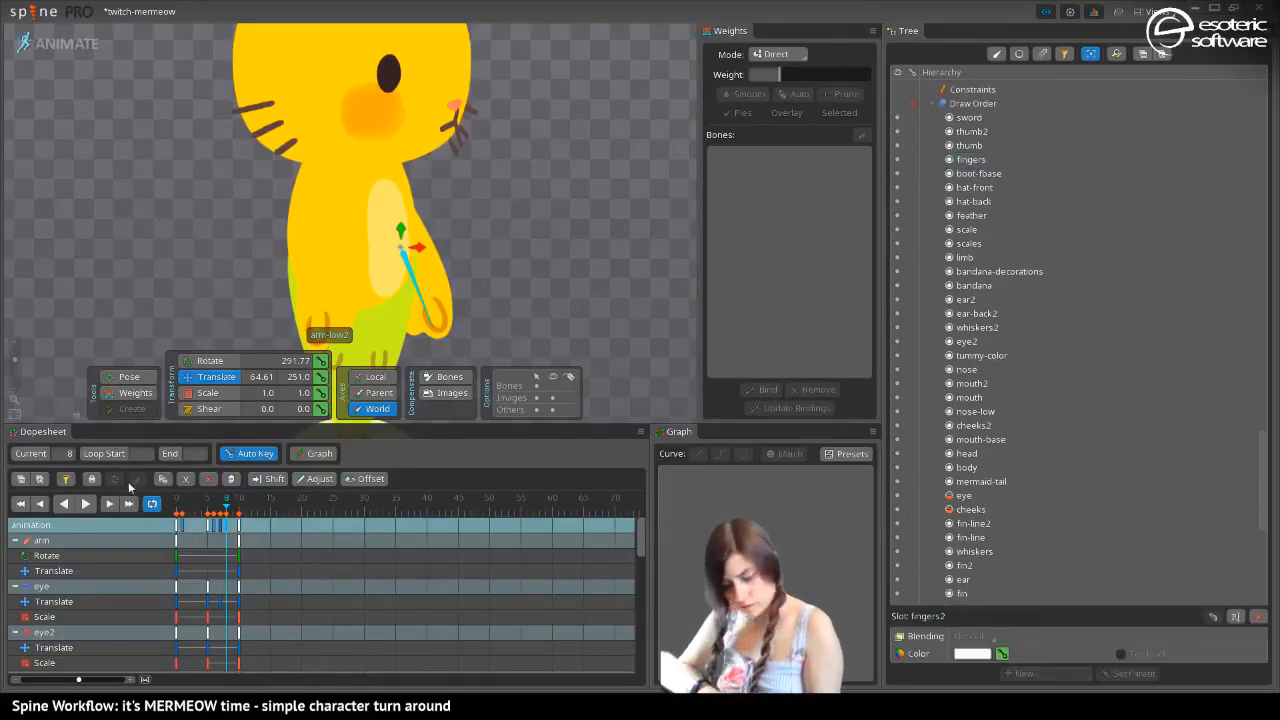
mouse_move(226, 510)
left_mouse_down()
mouse_move(196, 518)
mouse_move(240, 525)
mouse_move(189, 531)
mouse_move(218, 541)
mouse_move(195, 535)
mouse_move(238, 528)
mouse_move(215, 519)
left_mouse_up()
key("ctrl+s")
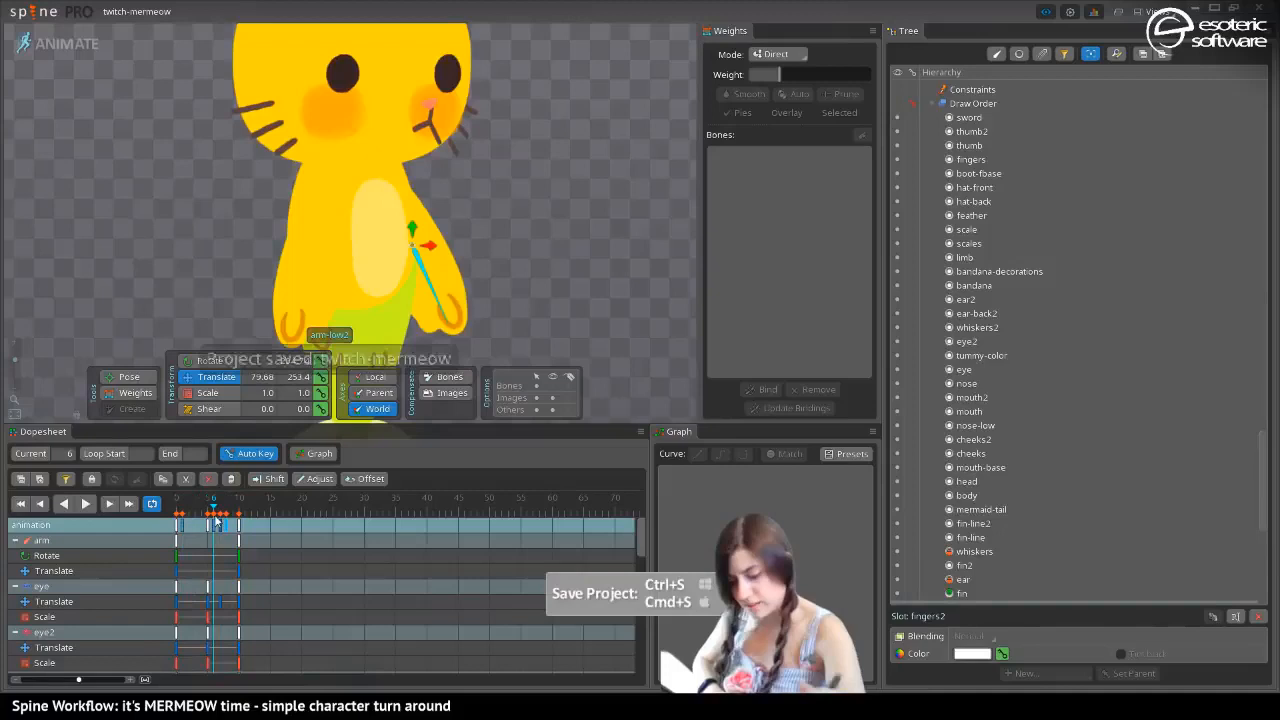
Translate the whiskers-base2 bone toward the cheek to world X -4.739 at frame 10 and compare the pose with frame 0
left_click(107, 504)
mouse_move(220, 507)
left_mouse_down()
mouse_move(166, 508)
mouse_move(235, 511)
left_mouse_up()
left_click(241, 519)
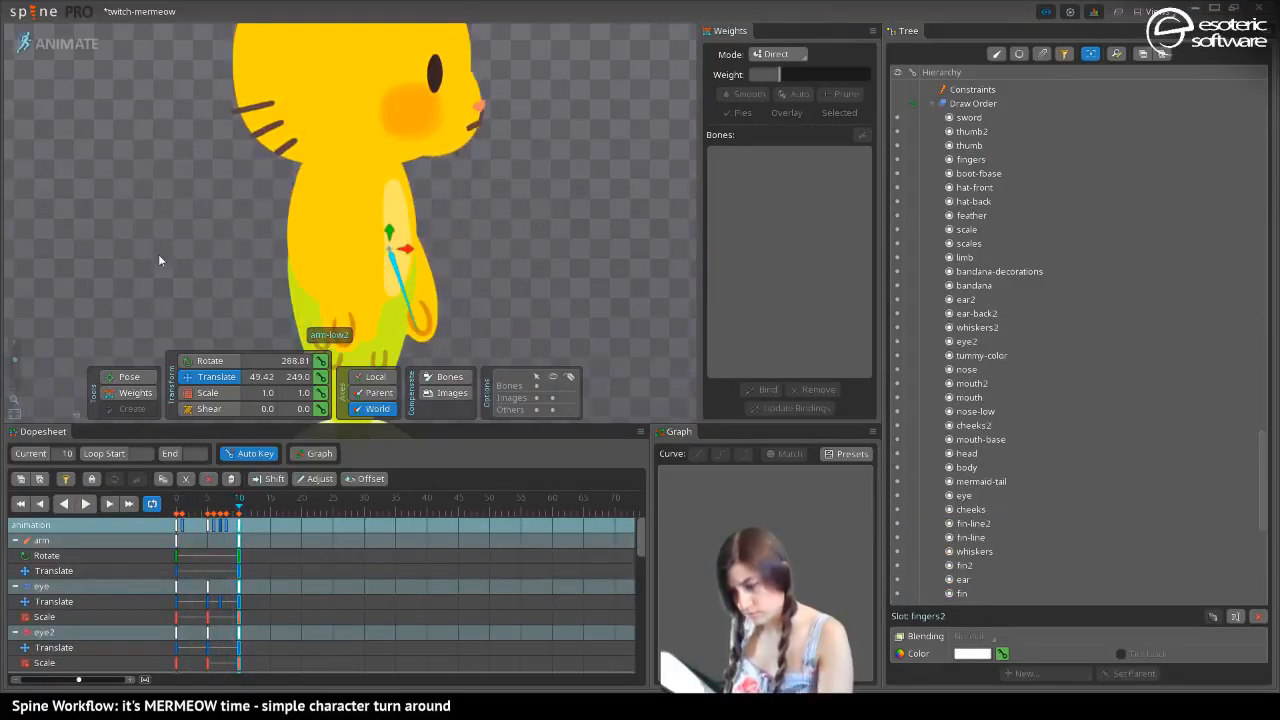
left_click_drag(154, 146, 228, 222)
left_click(352, 206)
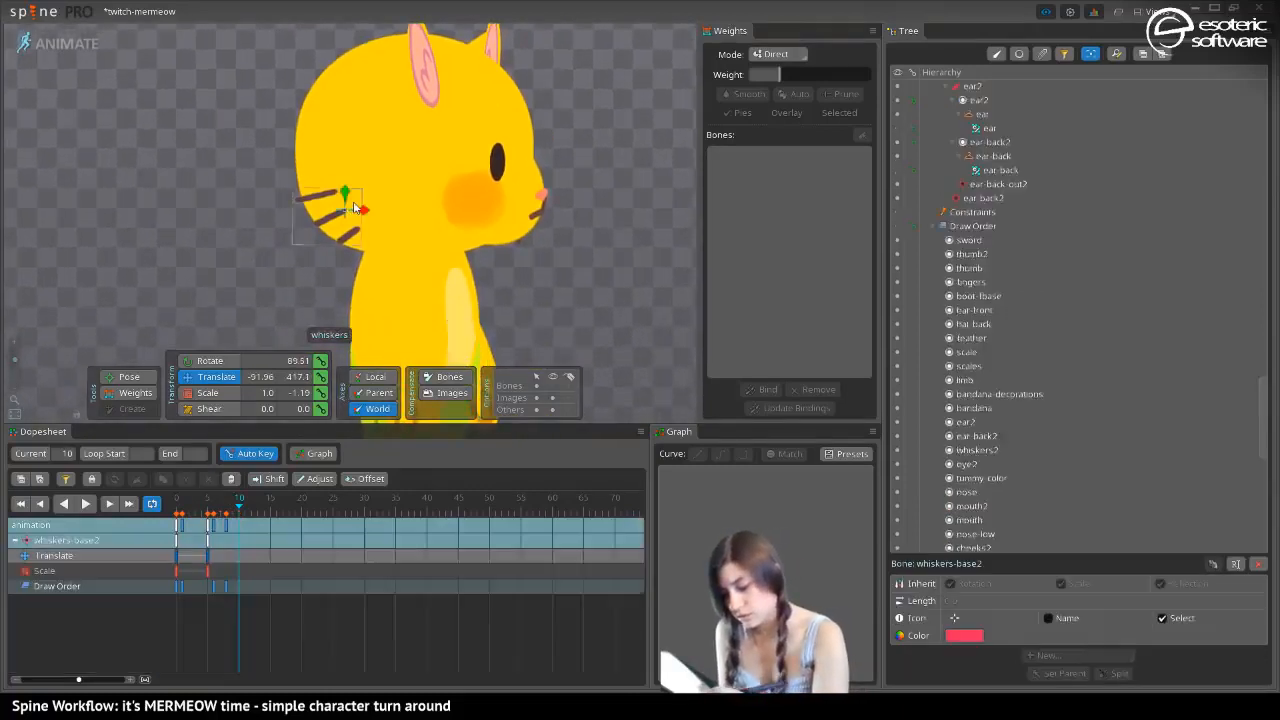
left_click_drag(355, 207, 445, 223)
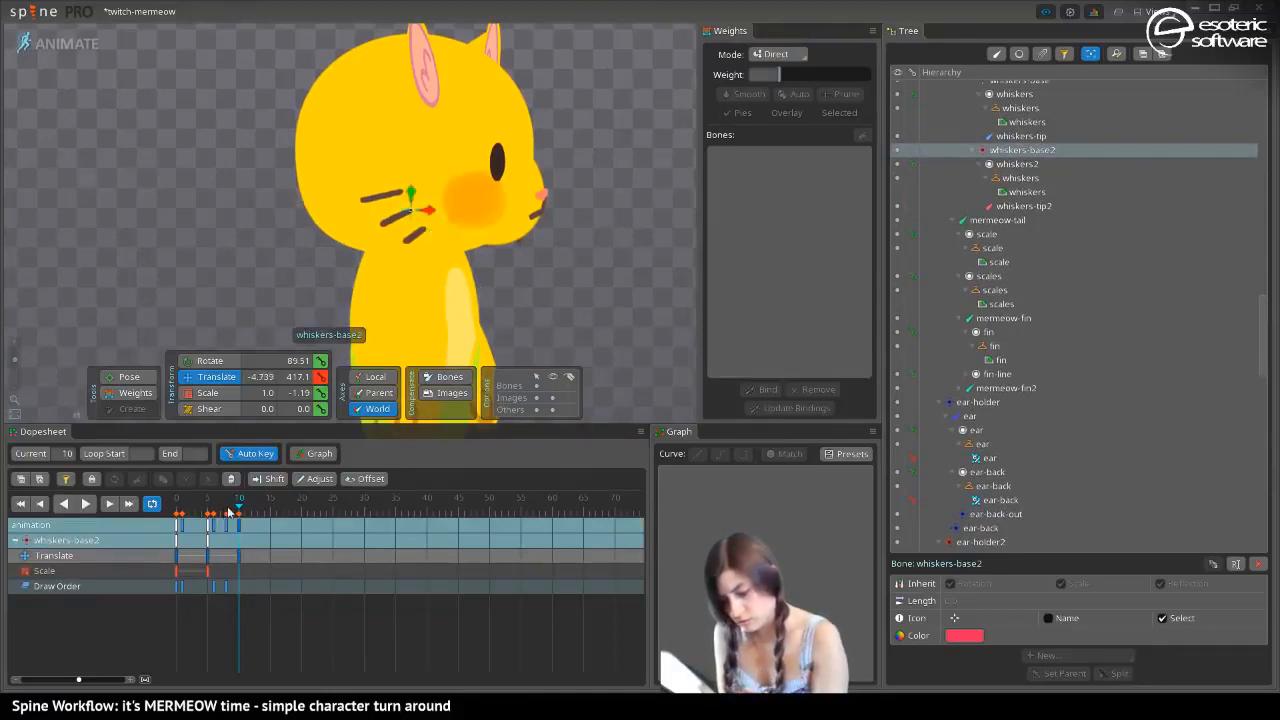
mouse_move(239, 512)
left_mouse_down()
mouse_move(182, 516)
mouse_move(240, 522)
left_mouse_up()
key("Home")
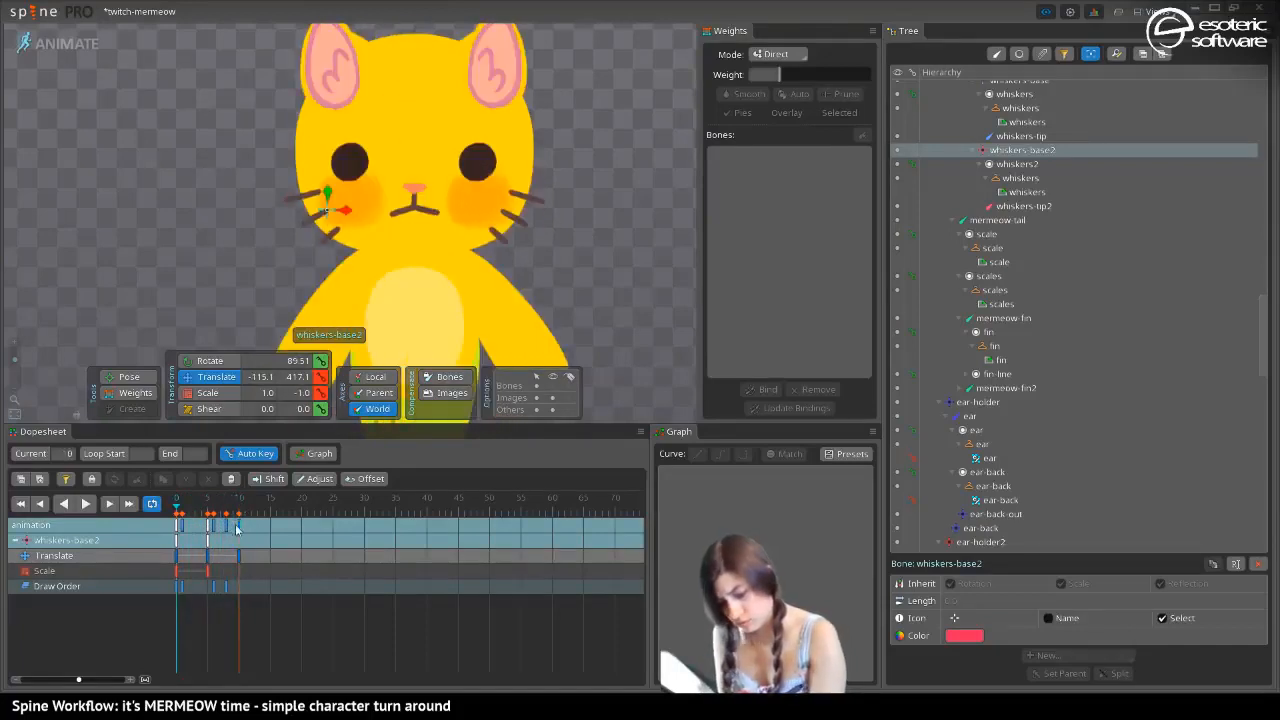
left_click(237, 528)
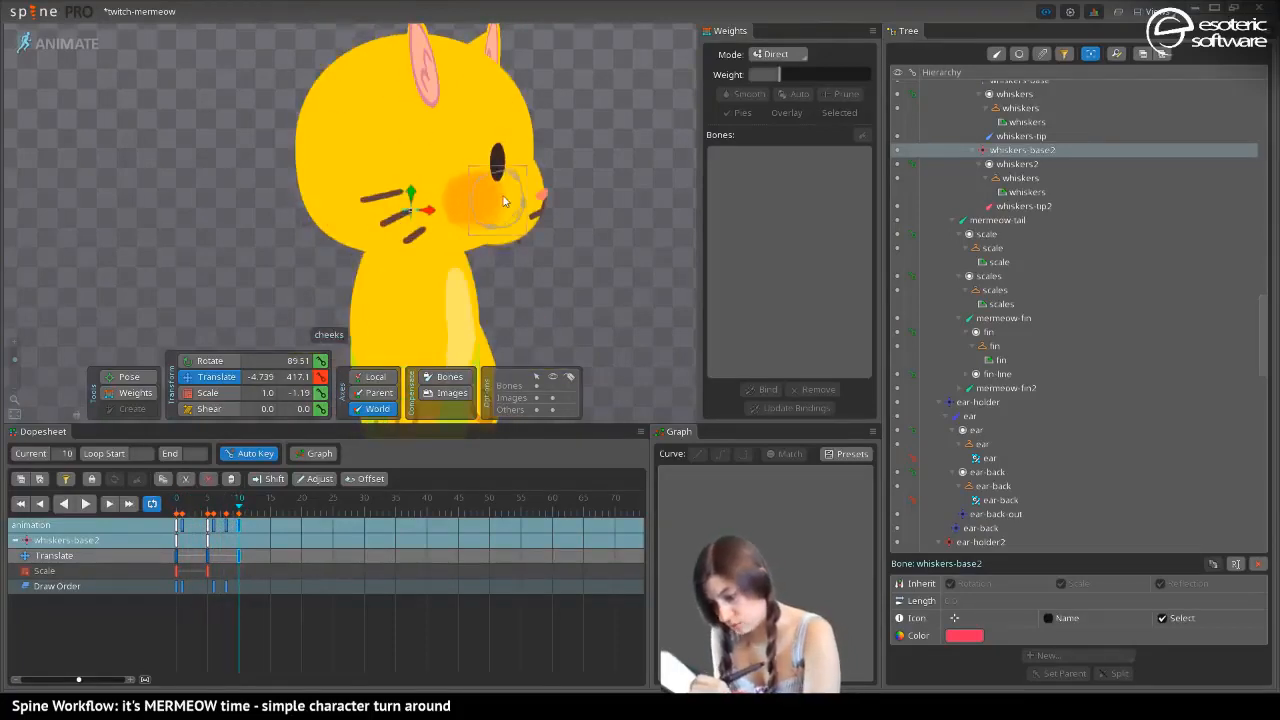
Select the far whiskers' bone whiskers-base and translate it behind the face to world X 13.17 at frame 10
key("Left")
key("Left")
key("Left")
key("Left")
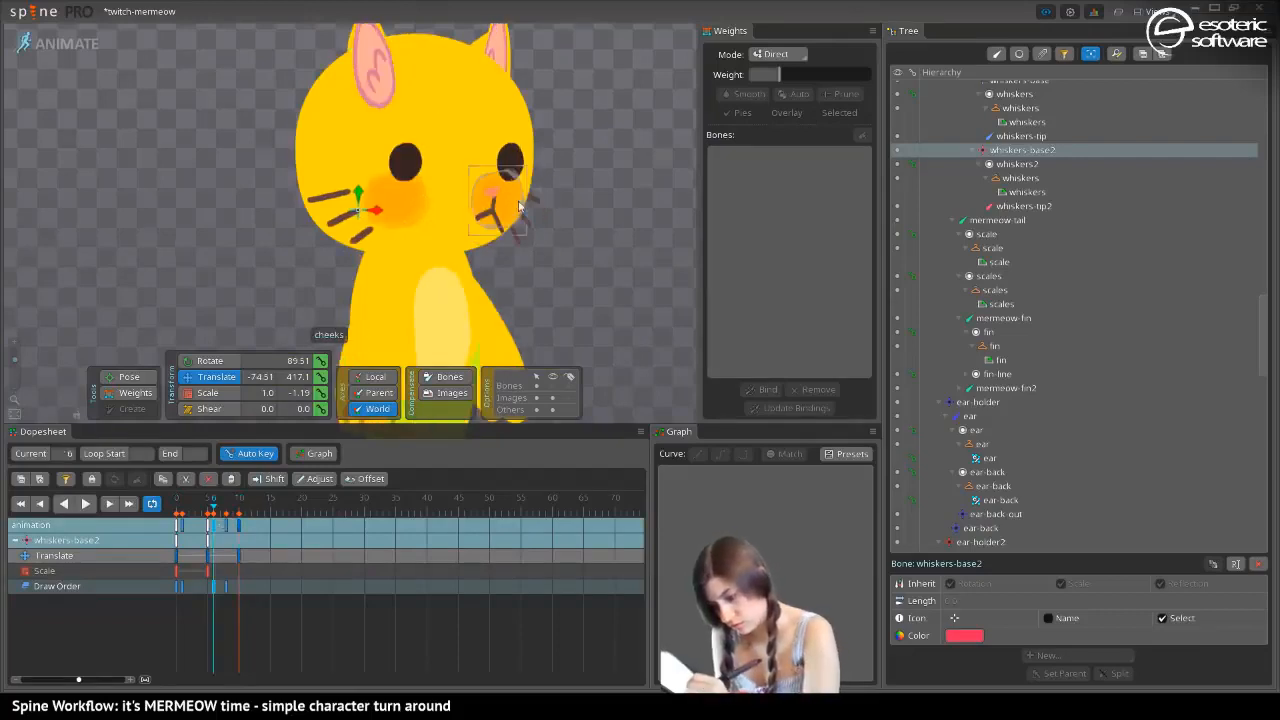
left_click(519, 207)
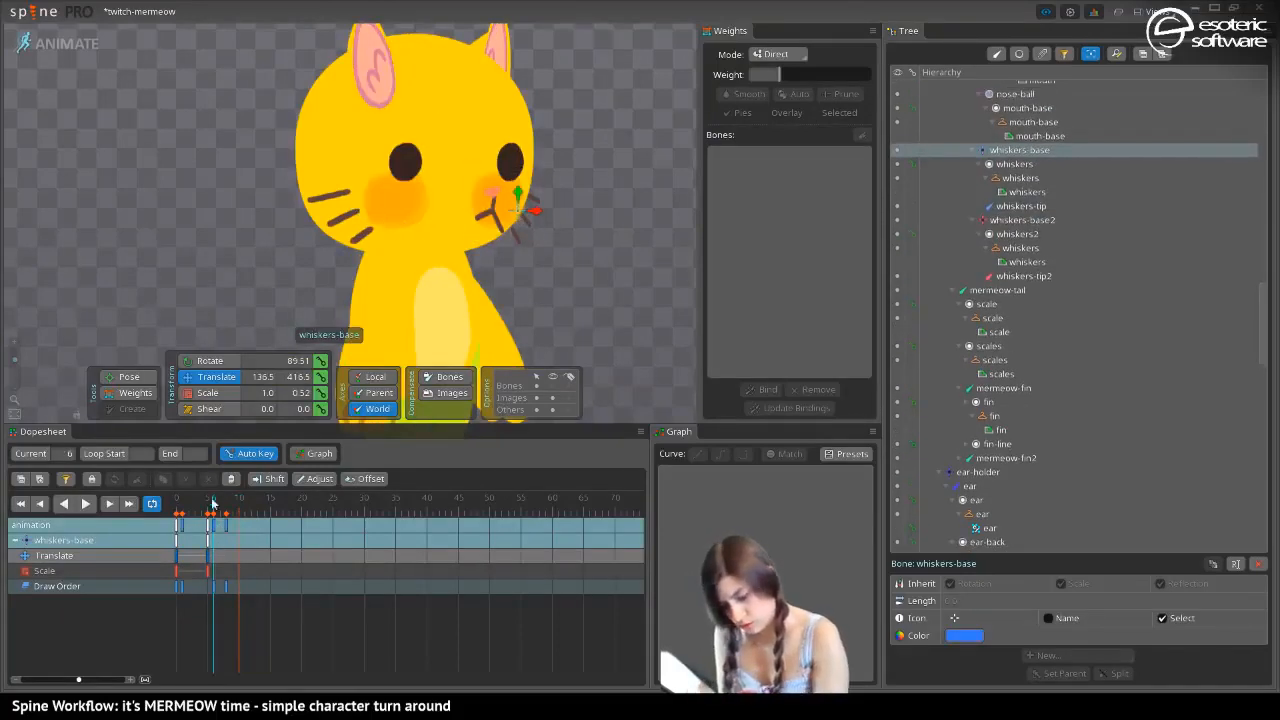
left_click_drag(212, 503, 240, 507)
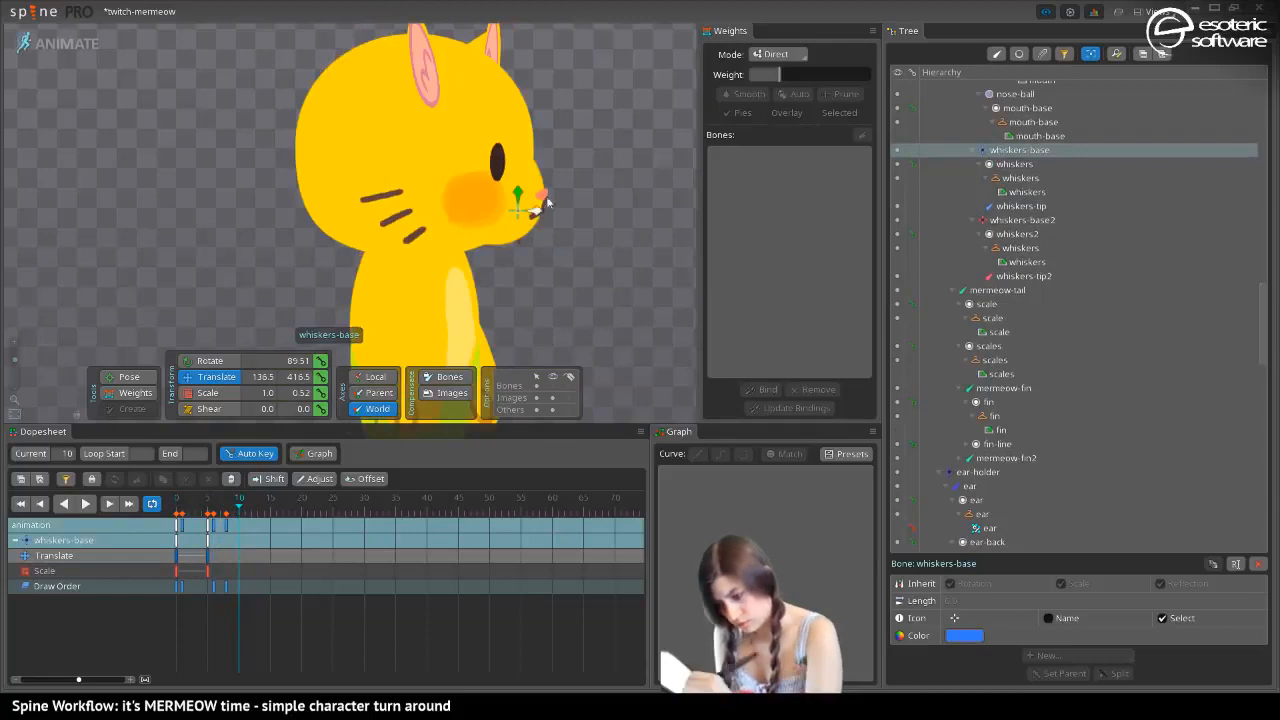
left_click_drag(547, 203, 452, 205)
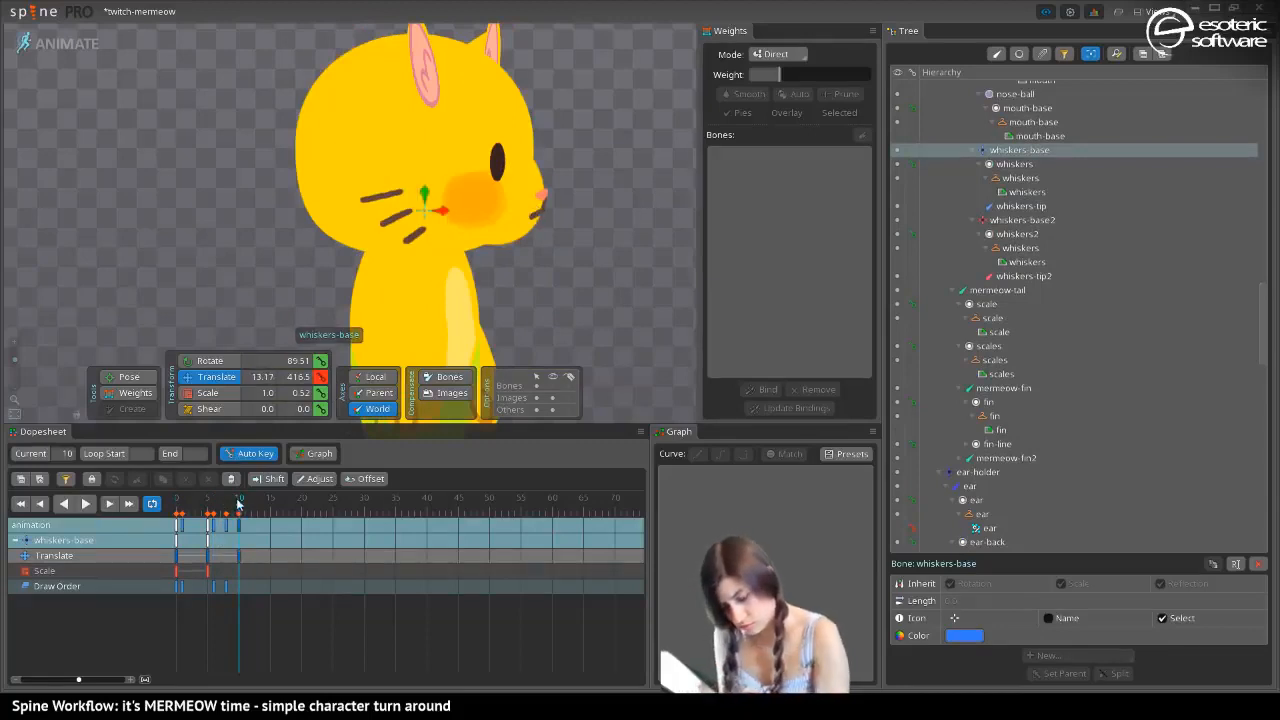
Pose the far cheek bone at frame 5 with scale Y 0.5, rotation 253.85 and world translation 122.9, 435.8
left_click_drag(238, 503, 210, 531)
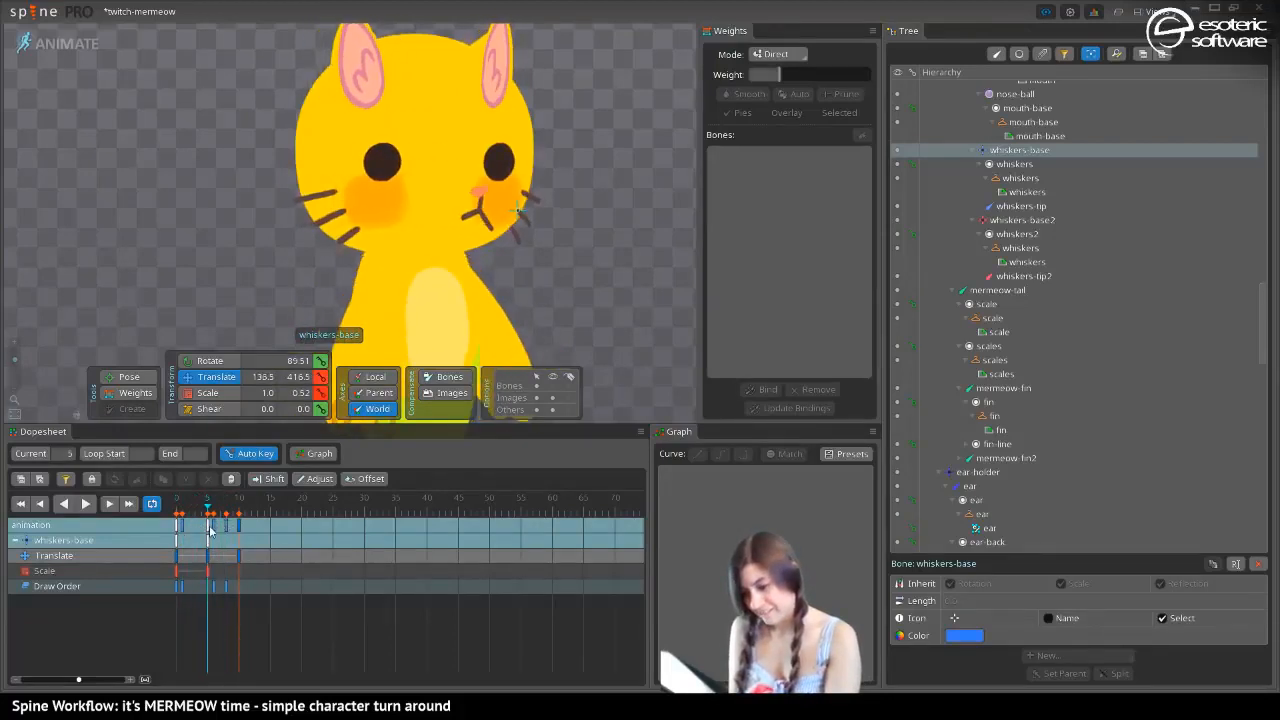
left_click(497, 195)
left_click(217, 396)
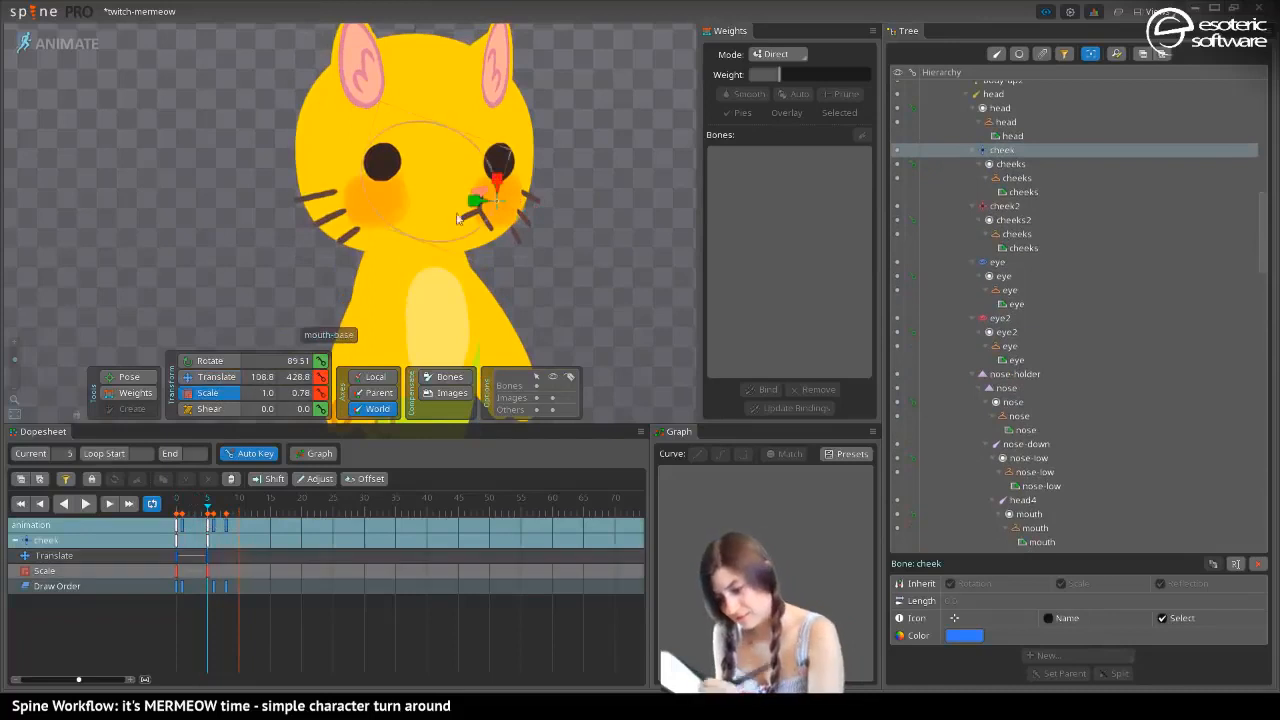
mouse_move(477, 202)
left_mouse_down()
mouse_move(512, 204)
mouse_move(502, 212)
mouse_move(492, 191)
left_mouse_up()
key("v")
key("c")
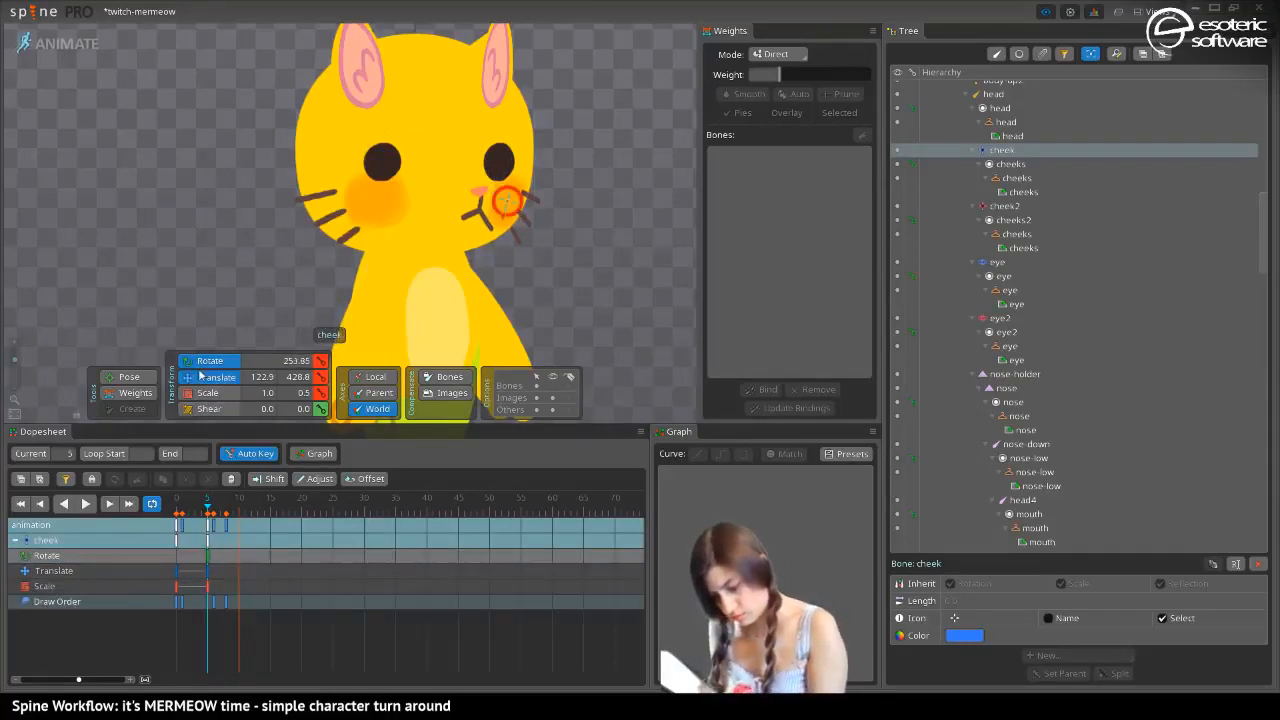
key("v")
left_click_drag(498, 210, 508, 176)
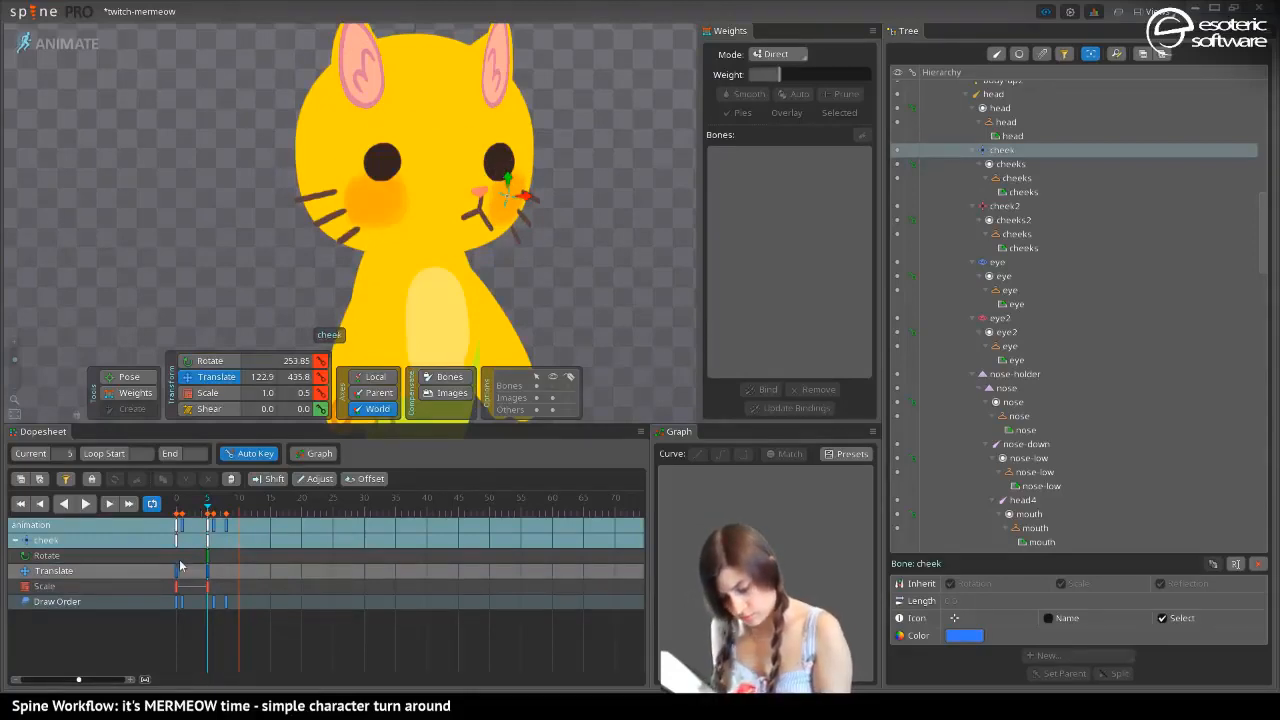
Key the cheek bone's dopesheet rows at frame 0 and delete its rotate key at frame 5
left_click_drag(205, 507, 177, 506)
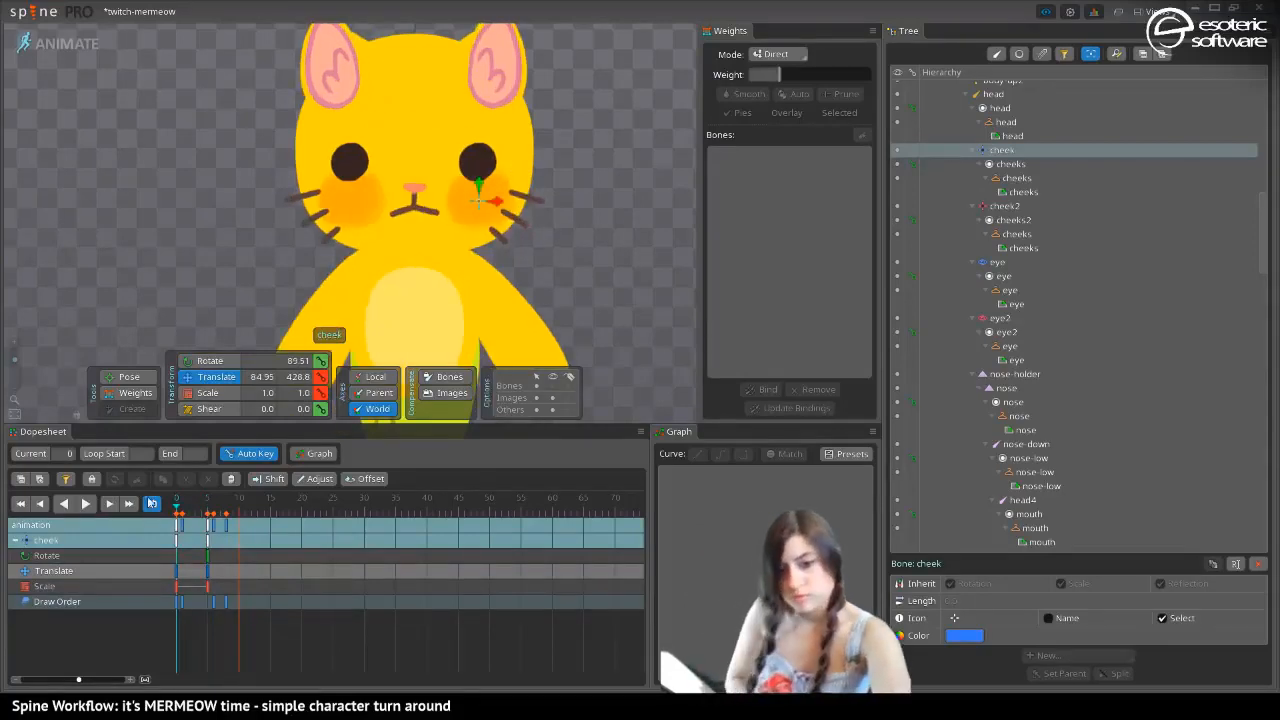
left_click(151, 503)
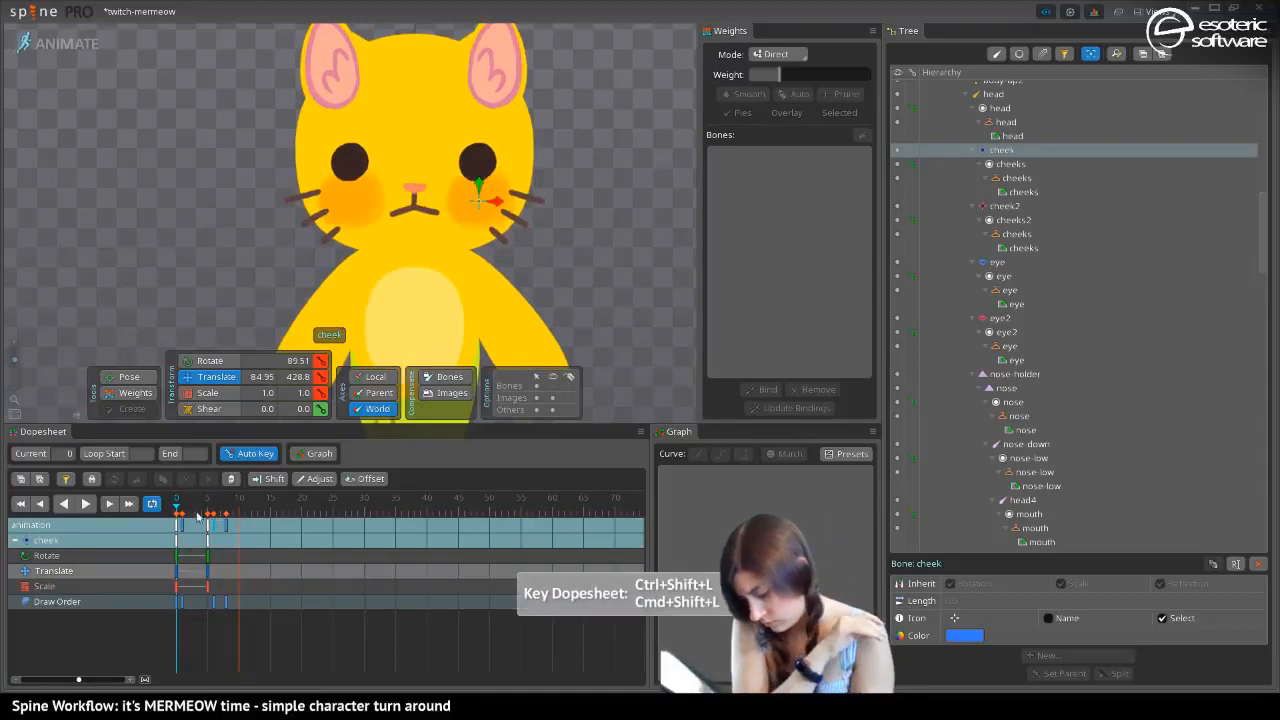
mouse_move(179, 508)
left_mouse_down()
mouse_move(209, 511)
mouse_move(178, 517)
mouse_move(209, 525)
mouse_move(172, 531)
left_mouse_up()
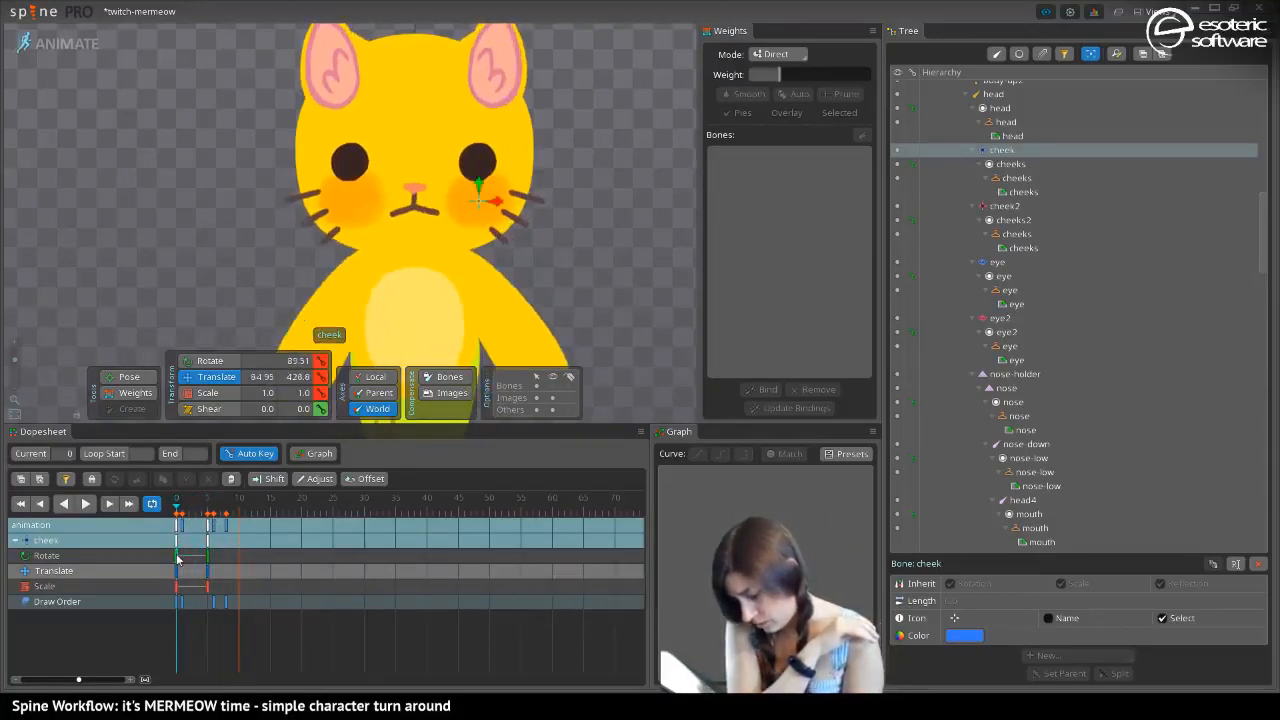
left_click(178, 557)
left_click(209, 554)
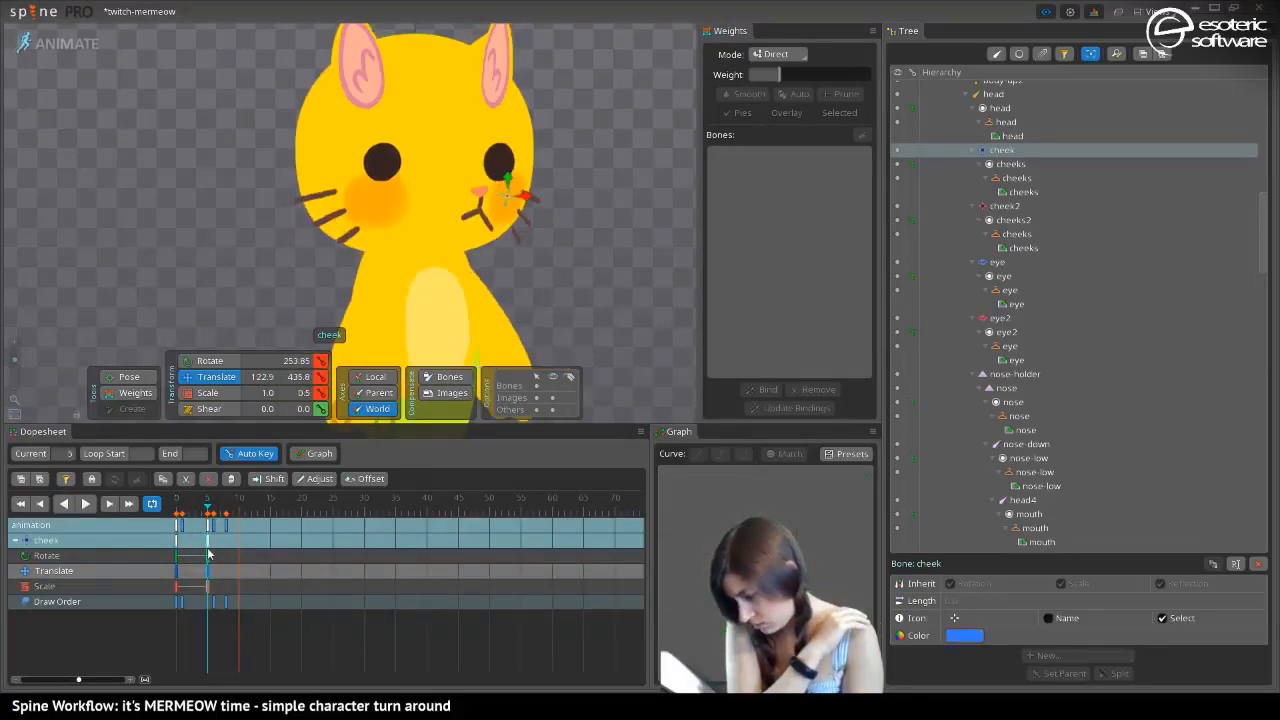
key("Delete")
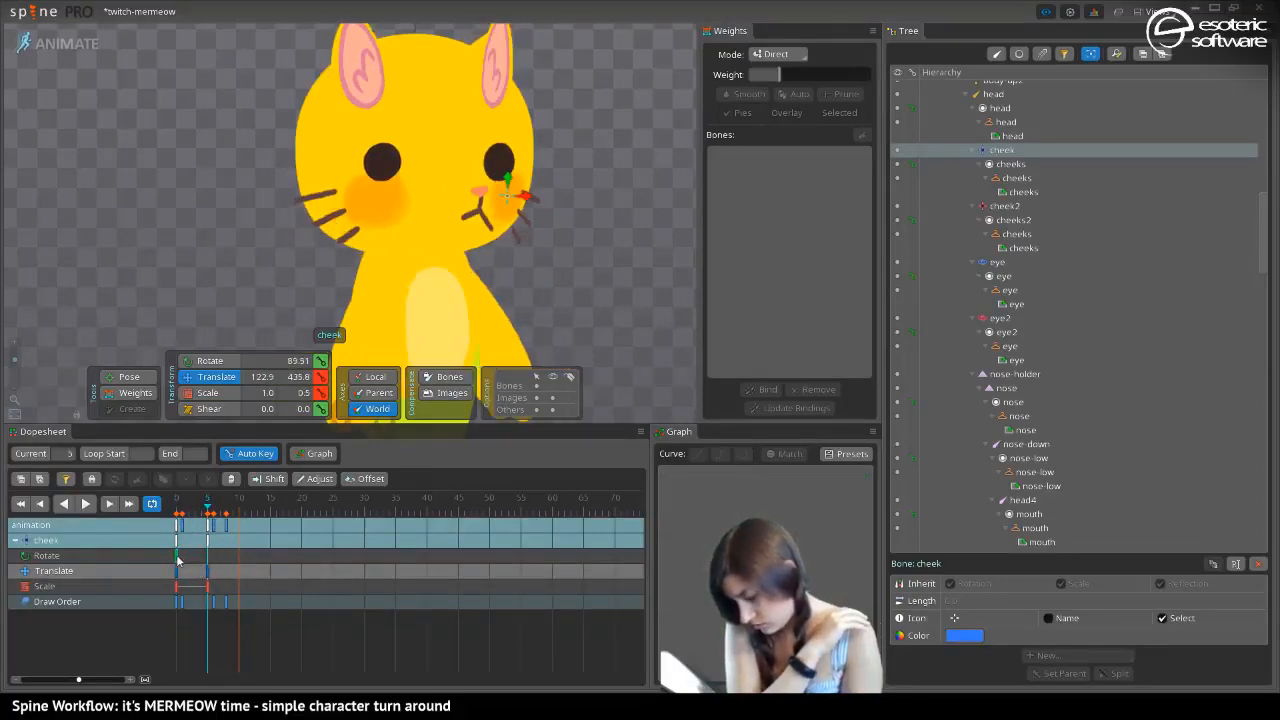
left_click(179, 557)
Pose the cheek bone at frame 7 with scale Y 0.22, rotation 83.6 and world translation 143.2, 435.8
left_click_drag(181, 512, 222, 516)
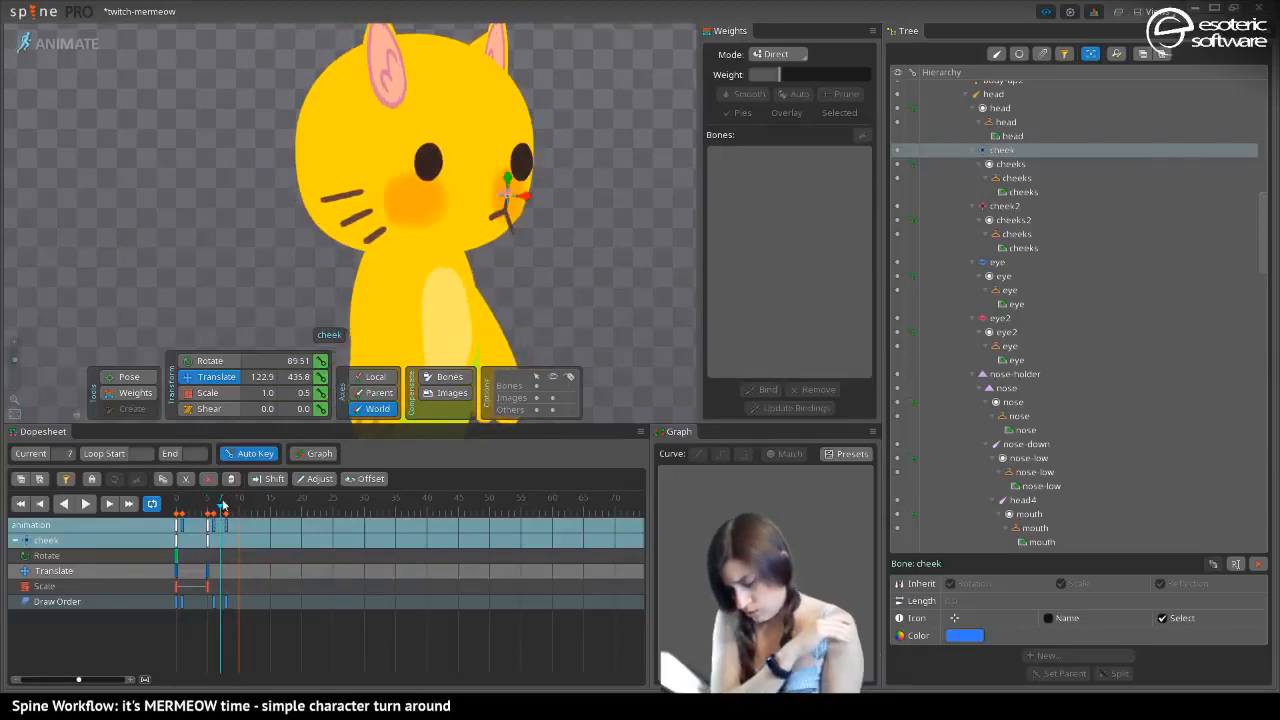
left_click(208, 393)
left_click_drag(499, 198, 509, 198)
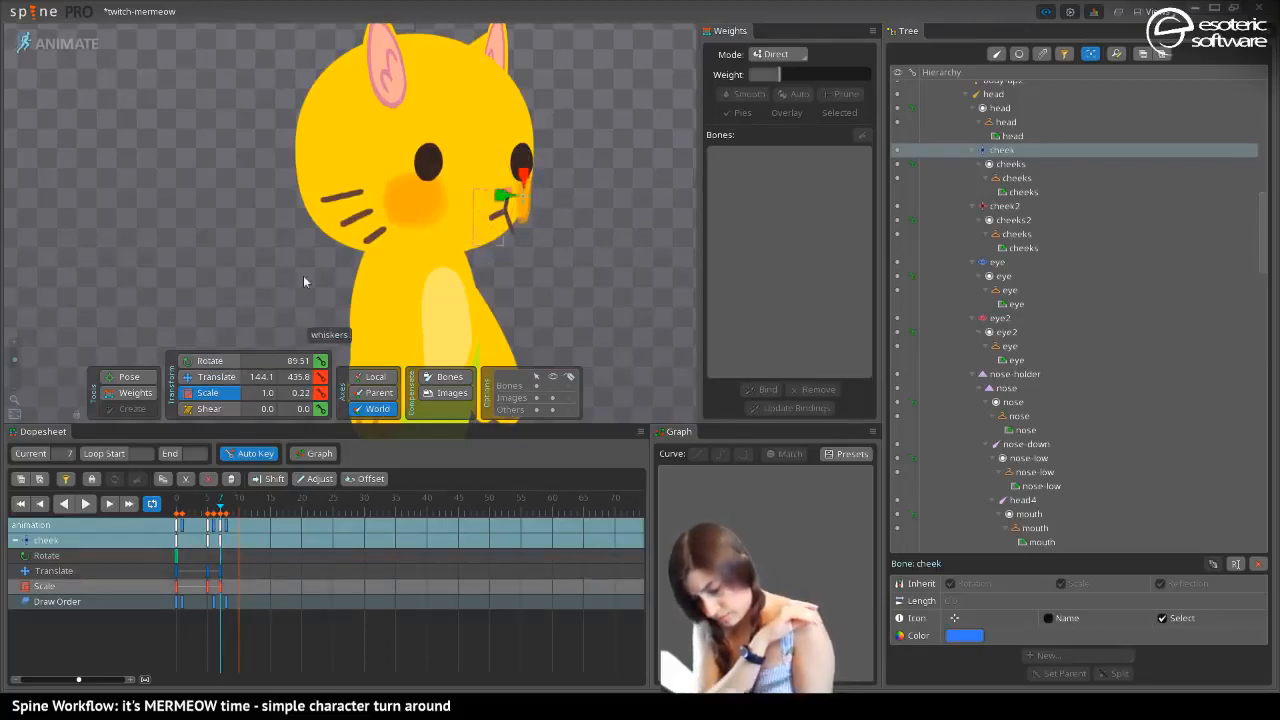
left_click(208, 360)
mouse_move(530, 180)
left_mouse_down()
mouse_move(521, 208)
mouse_move(536, 198)
left_mouse_up()
left_click(209, 378)
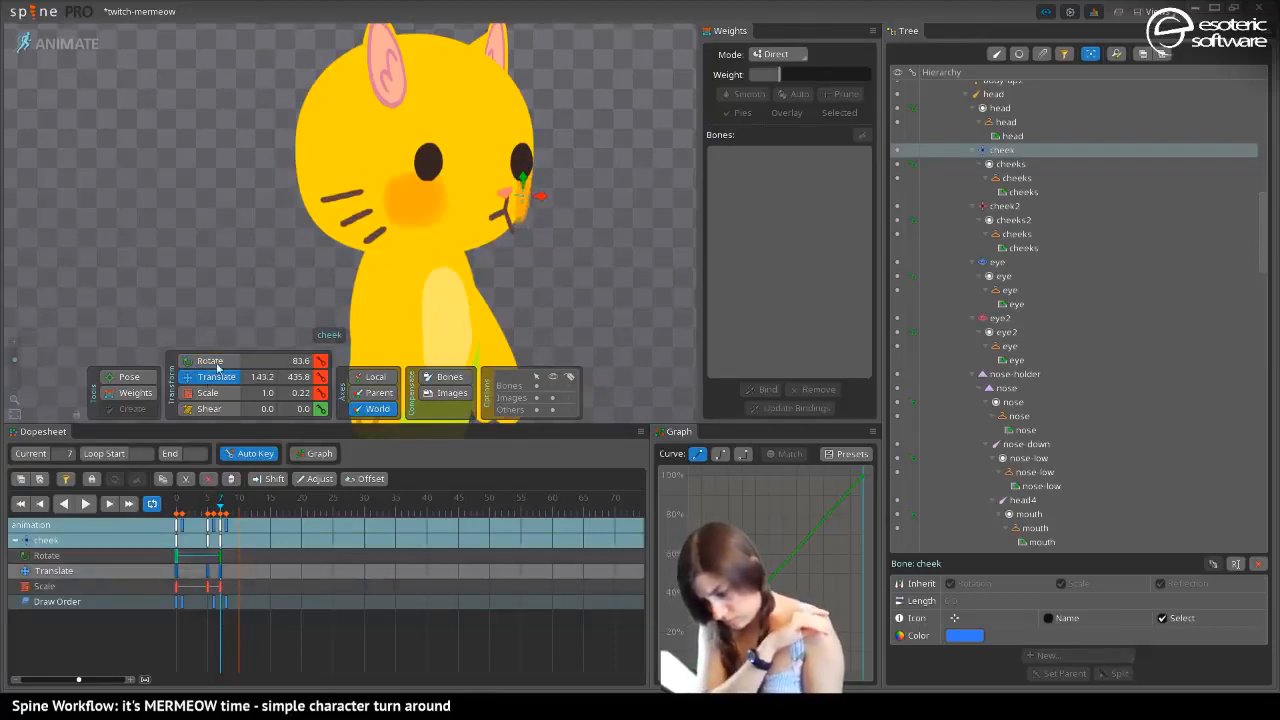
Refine the cheek bone at frame 7 to scale 1.01 by 0.19 and rotation 80.09
mouse_move(220, 509)
left_mouse_down()
mouse_move(209, 512)
mouse_move(224, 513)
left_mouse_up()
left_click(207, 392)
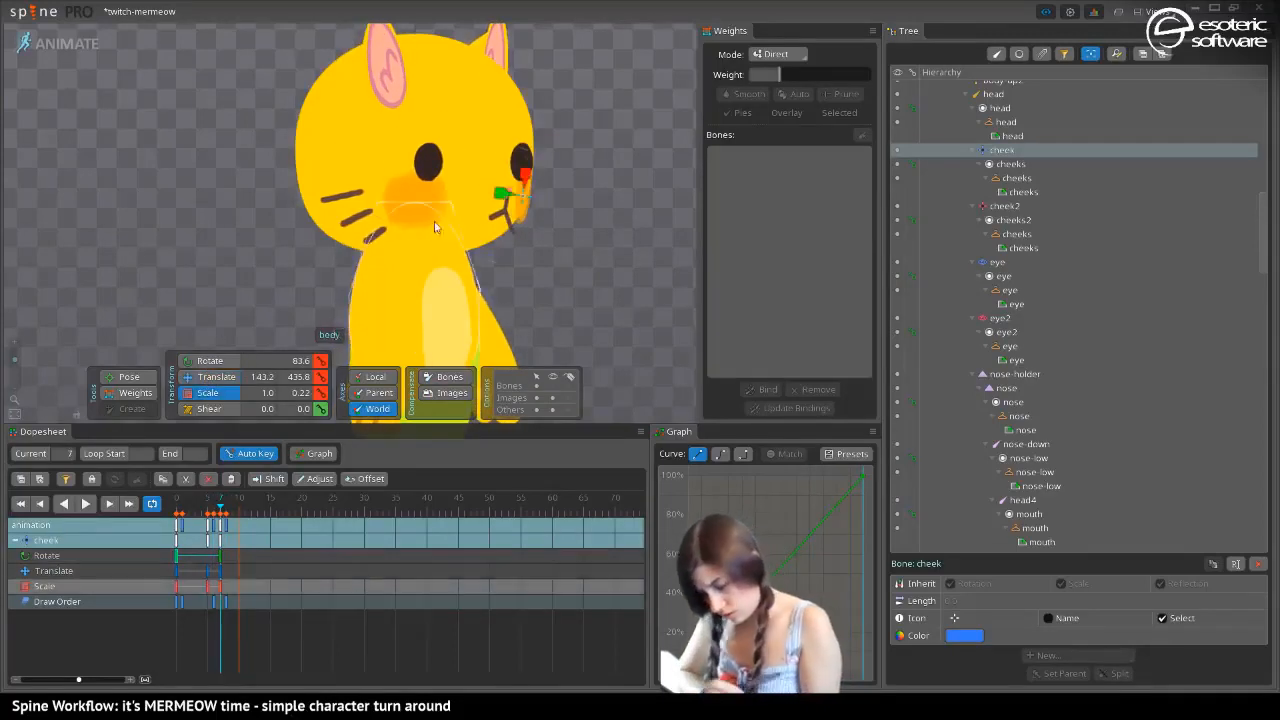
left_click_drag(503, 196, 524, 177)
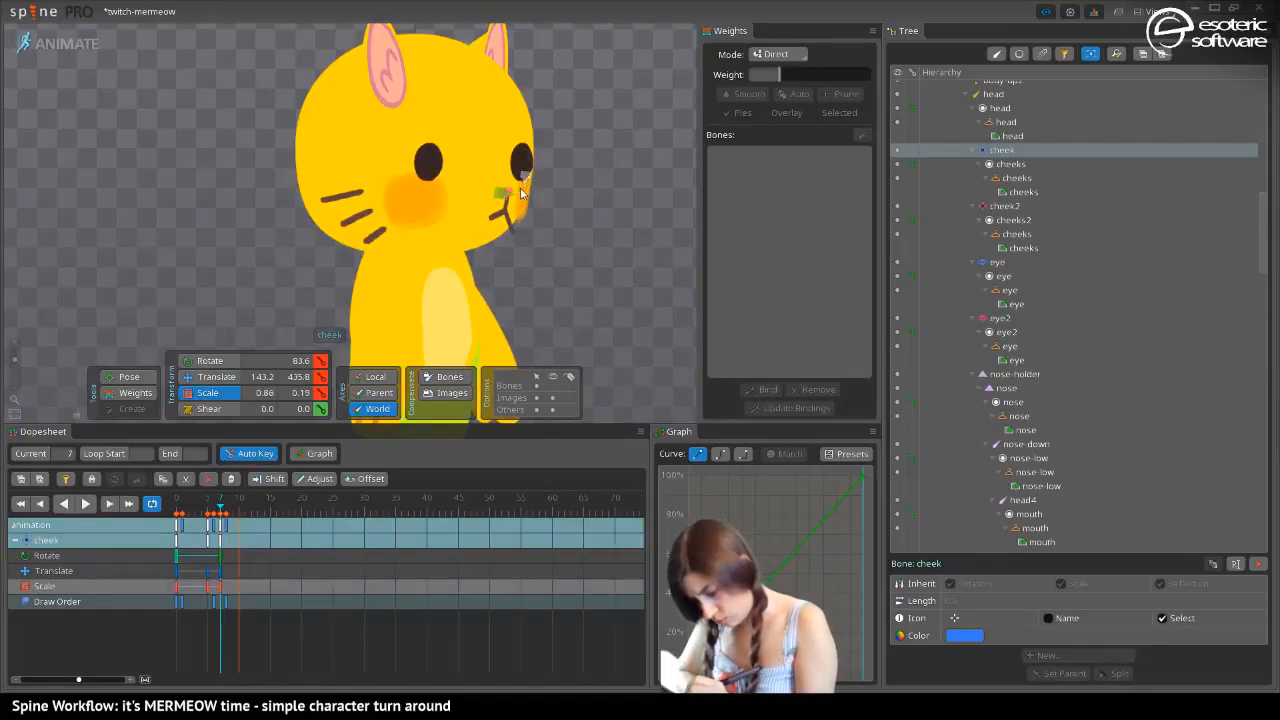
left_click(212, 376)
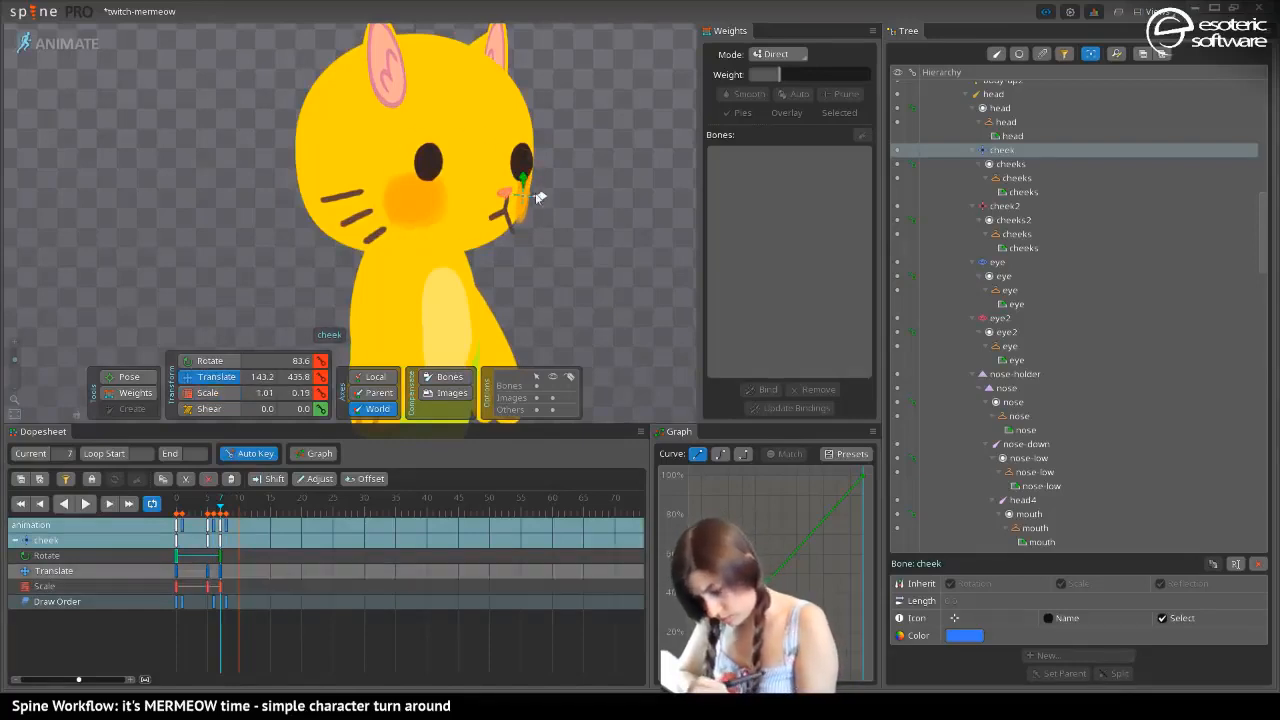
mouse_move(537, 200)
left_mouse_down()
mouse_move(523, 205)
mouse_move(531, 213)
left_mouse_up()
left_click(192, 362)
left_click(240, 378)
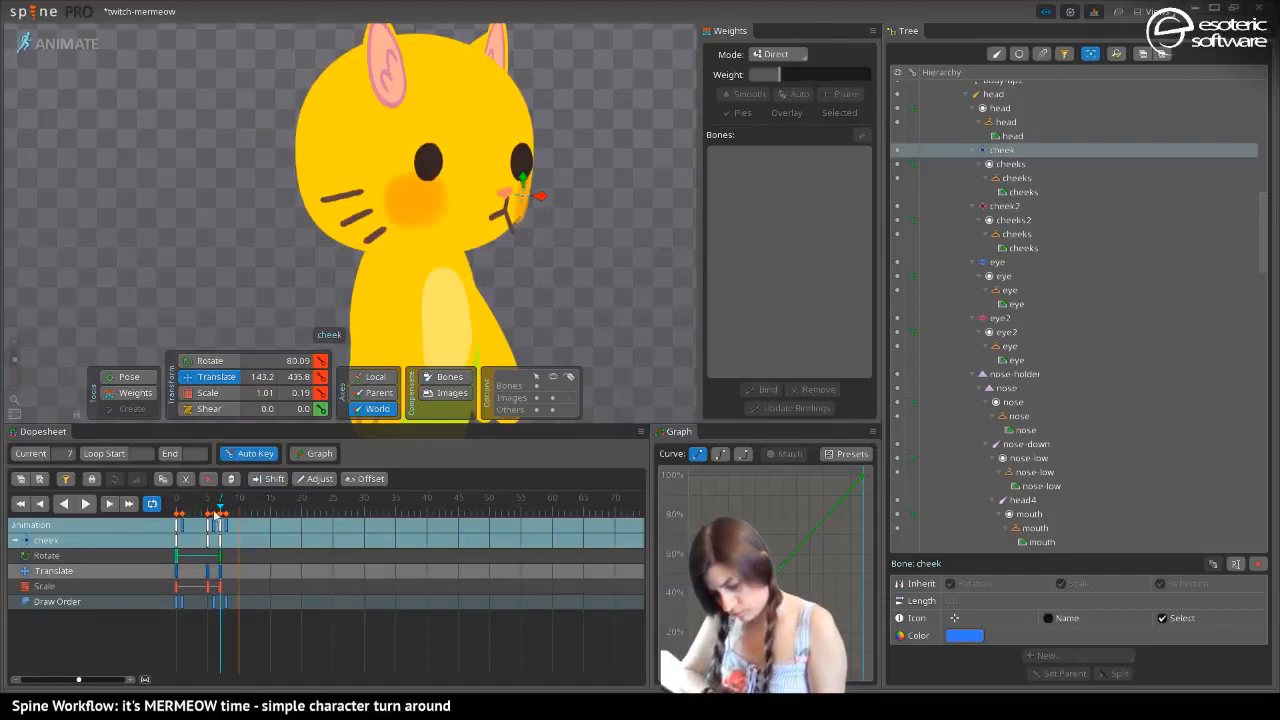
Translate the cheek bone to world X 129.1 at frame 8 and play the turn to check it
mouse_move(215, 514)
left_mouse_down()
mouse_move(182, 514)
mouse_move(239, 515)
mouse_move(216, 515)
mouse_move(228, 514)
left_mouse_up()
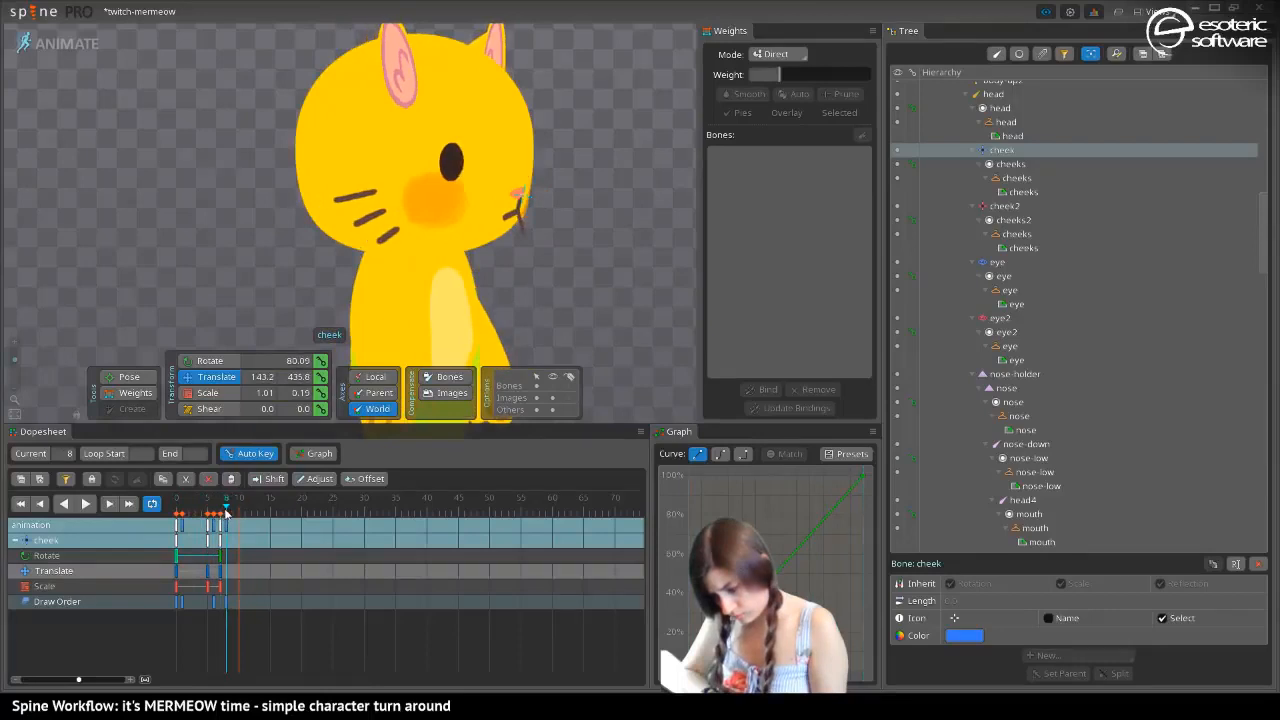
left_click_drag(507, 215, 530, 193)
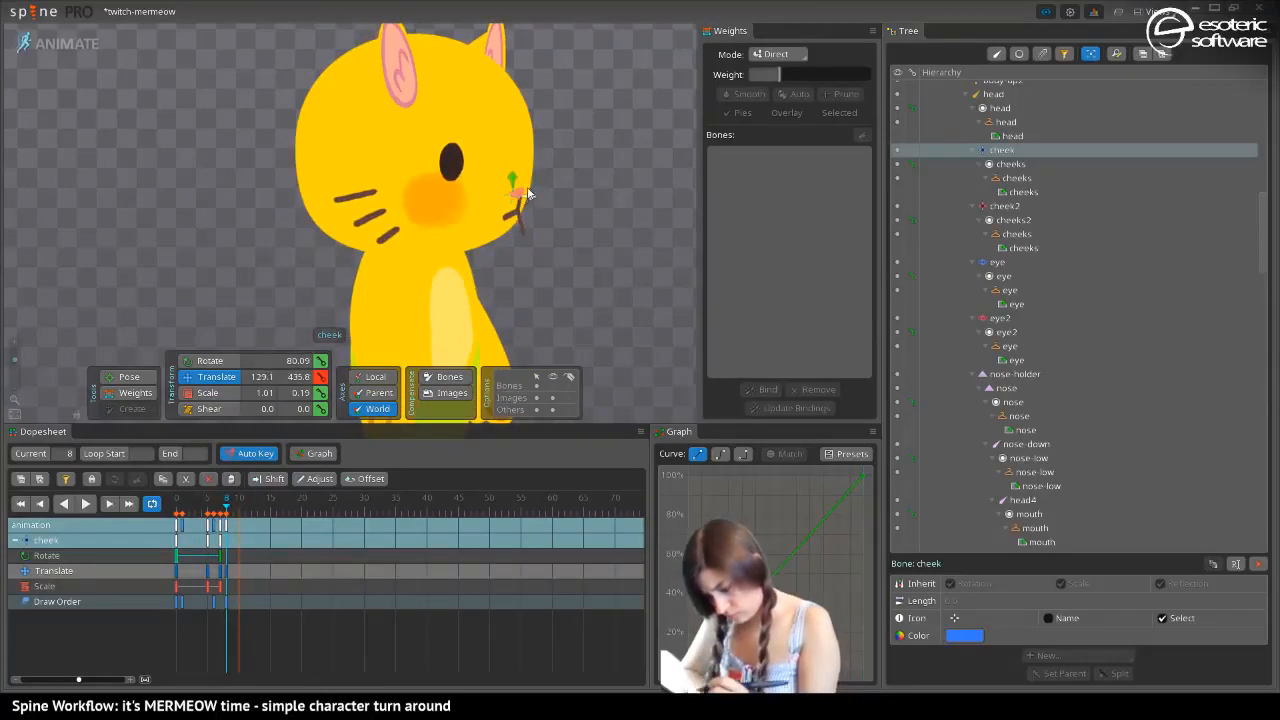
left_click_drag(226, 506, 168, 518)
left_click(90, 505)
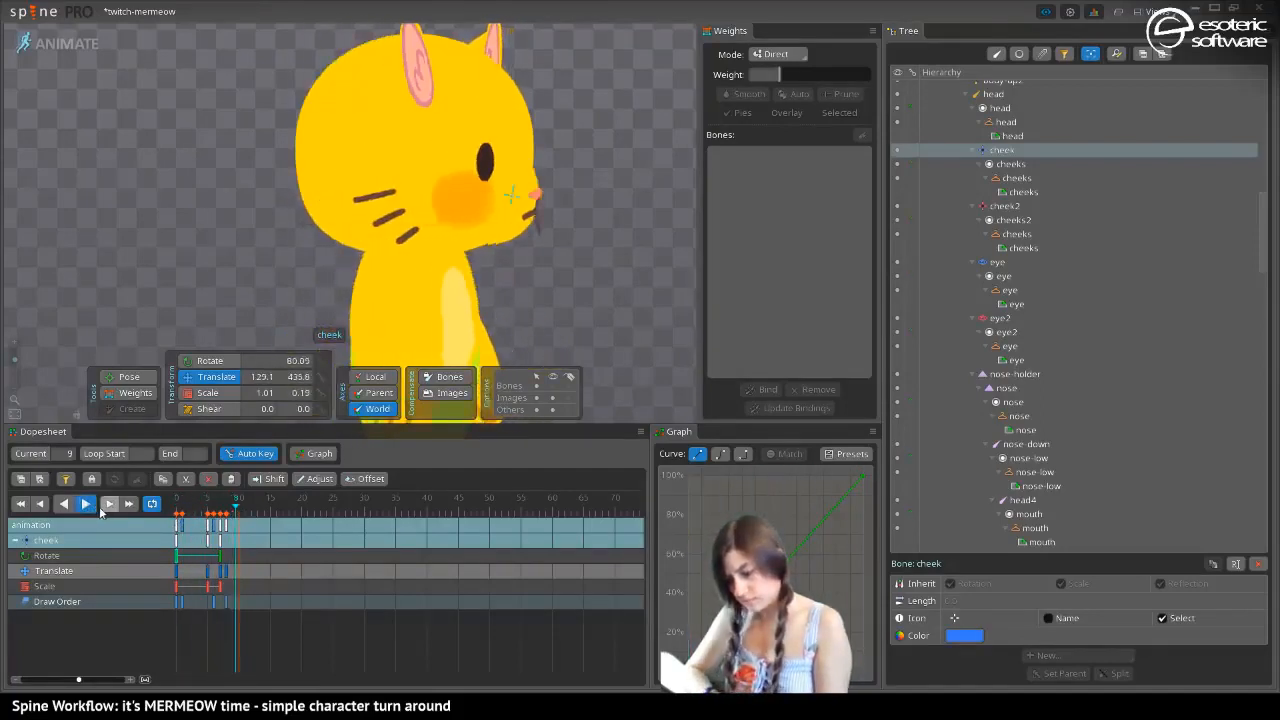
Play the turn and inspect the nose-down, head5 and head4 bones at frame 7
left_click(89, 507)
mouse_move(205, 511)
left_mouse_down()
mouse_move(186, 515)
mouse_move(228, 518)
mouse_move(186, 520)
mouse_move(221, 522)
left_mouse_up()
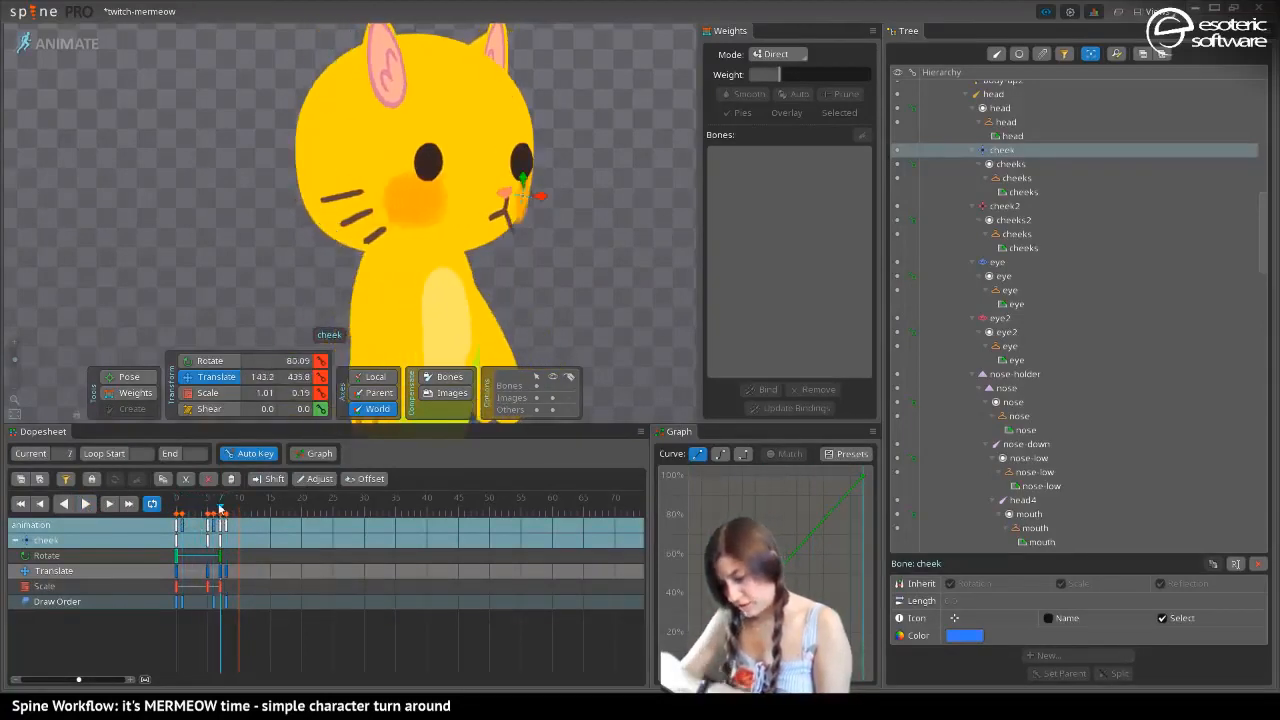
left_click(507, 209)
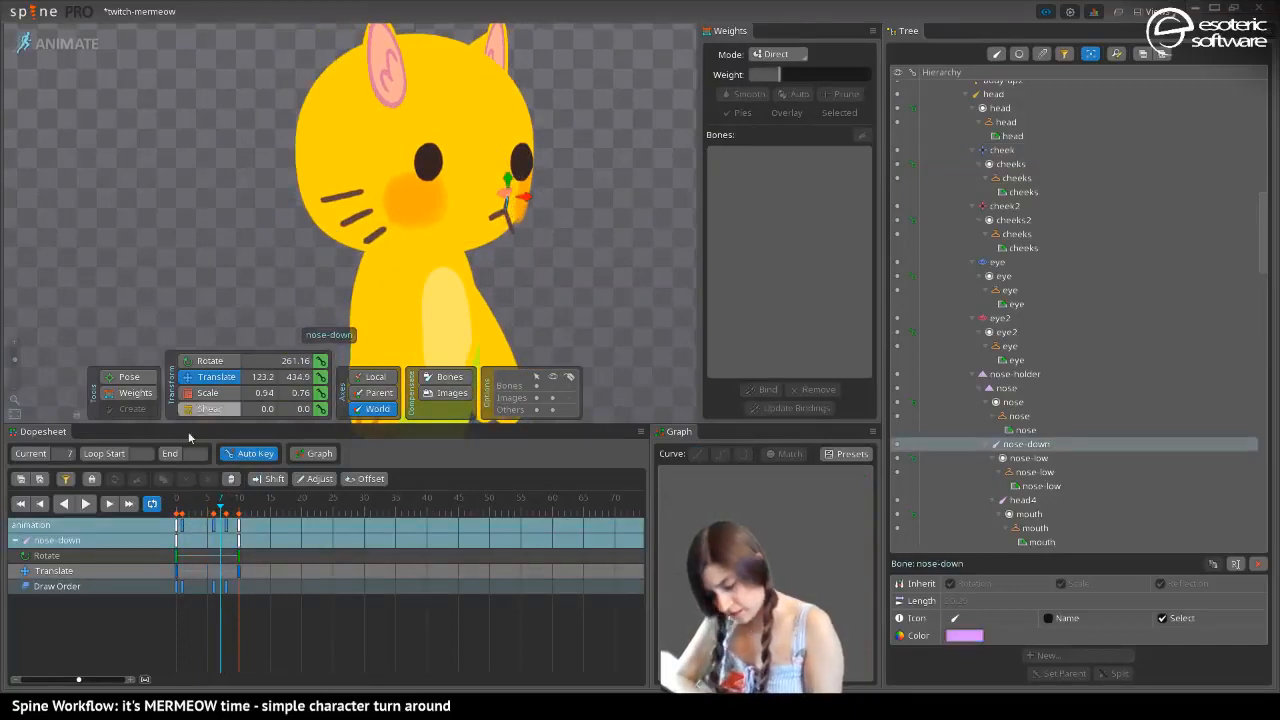
mouse_move(219, 509)
left_mouse_down()
mouse_move(170, 517)
mouse_move(221, 512)
left_mouse_up()
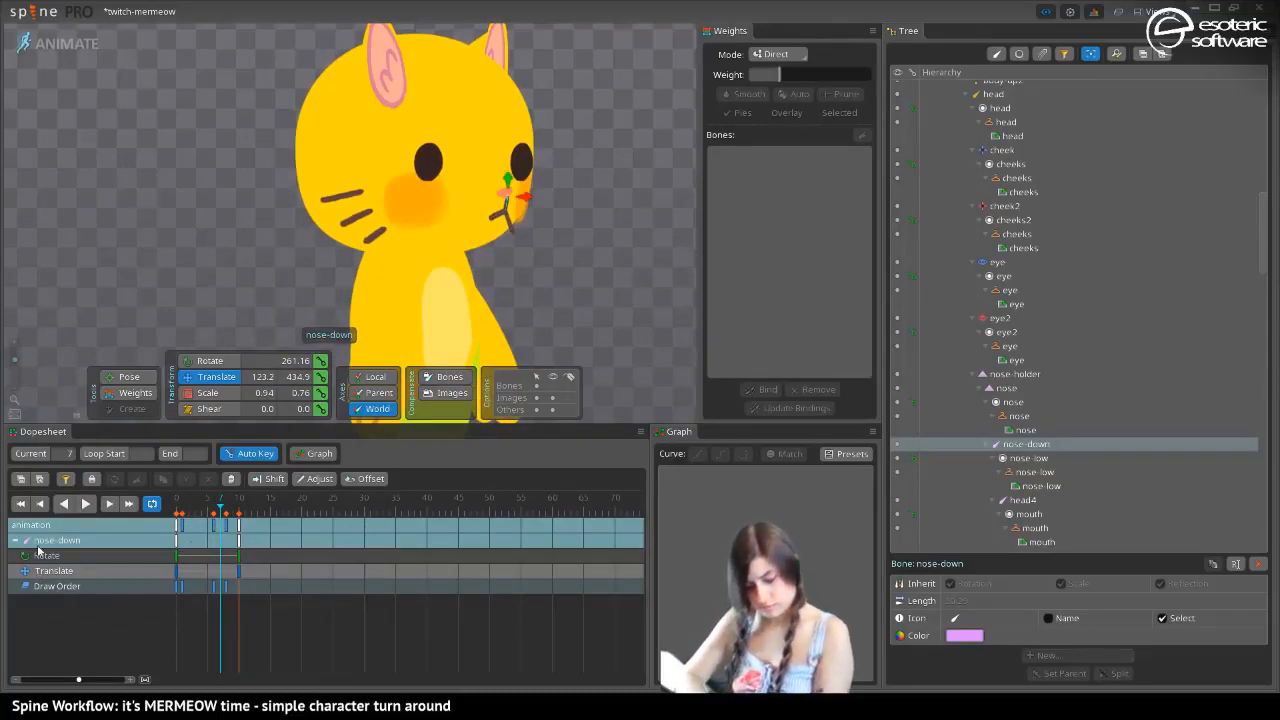
left_click(511, 220)
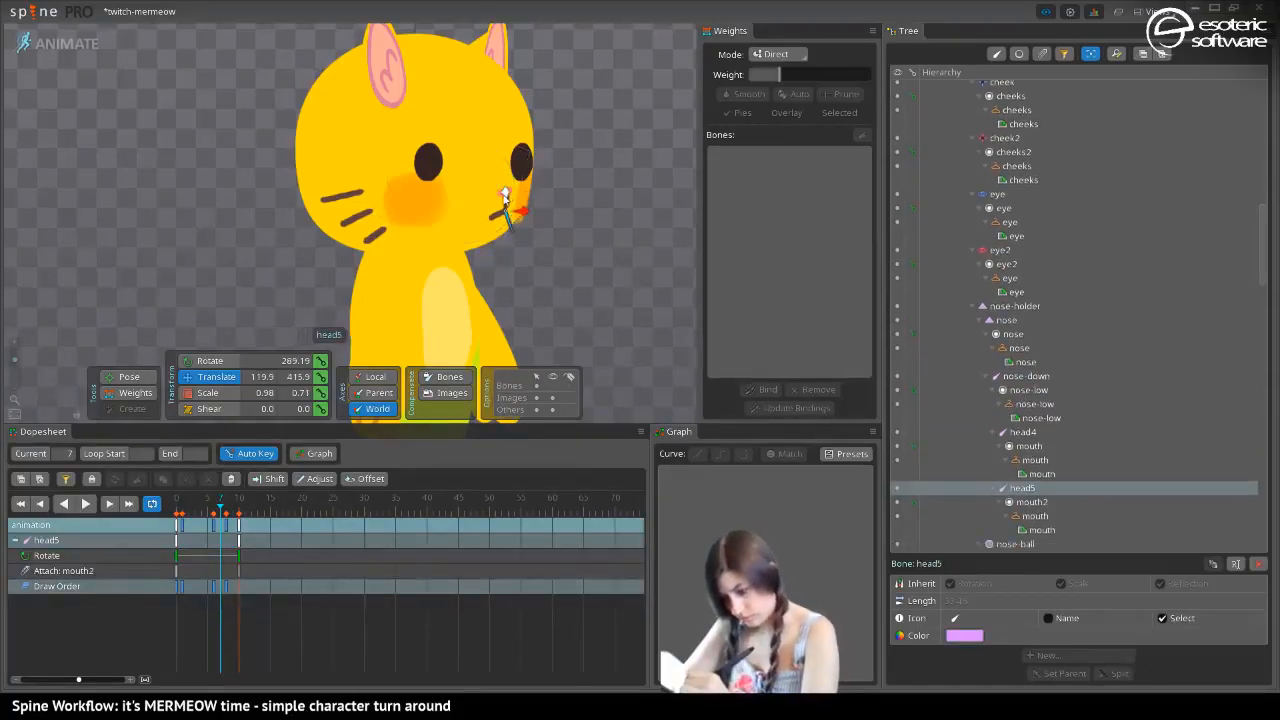
left_click(497, 218)
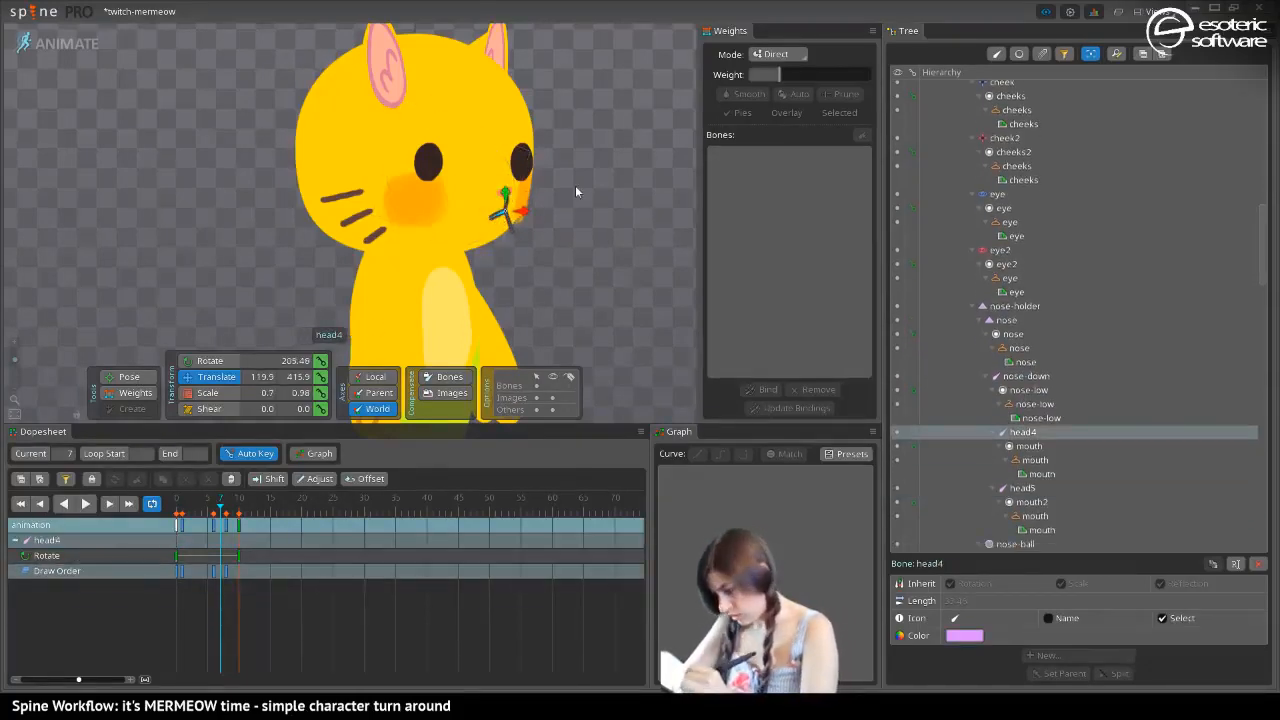
Move the nose bone's starting scale key from frame 0 to frame 7 and scrub the turn to check it
left_click(1008, 320)
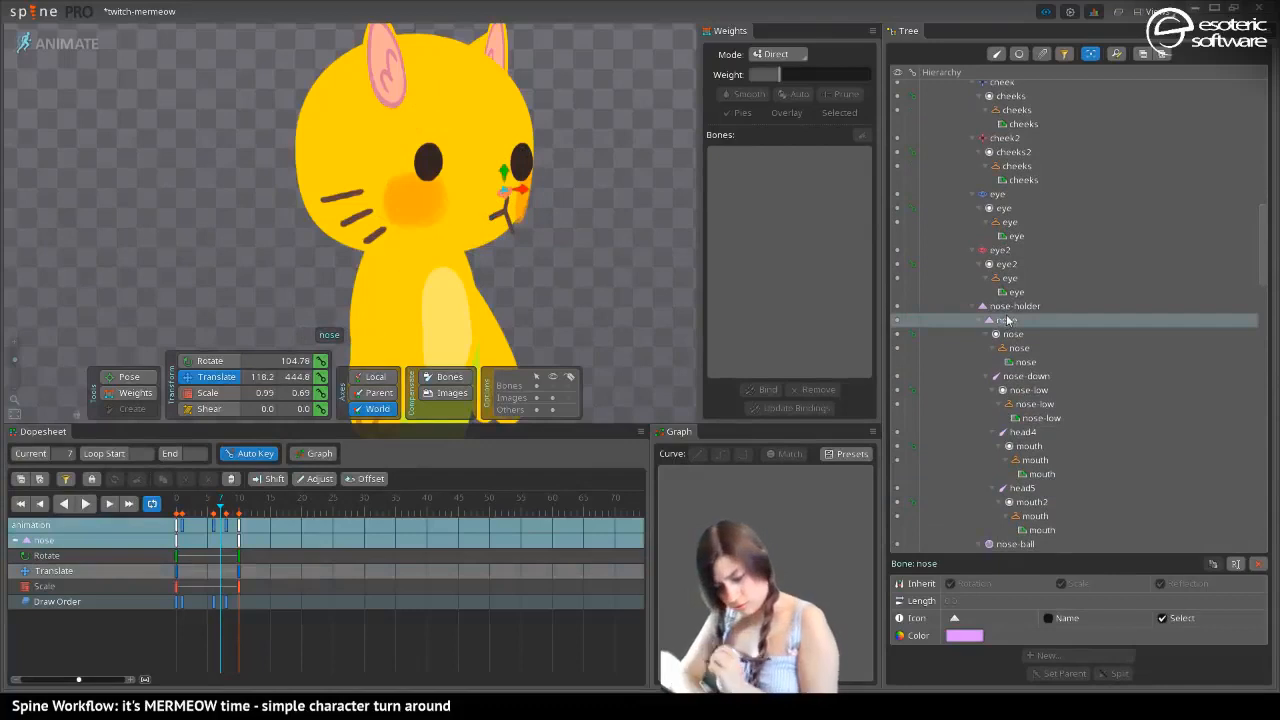
left_click(238, 588)
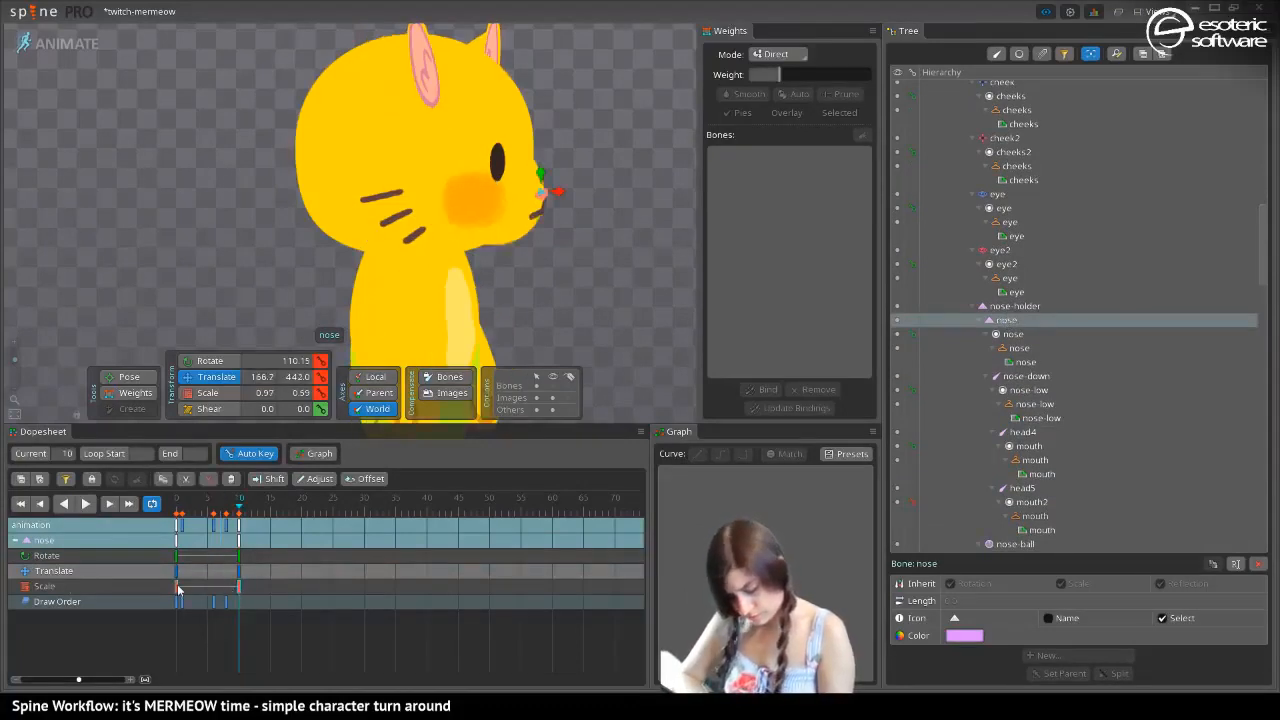
left_click(170, 524)
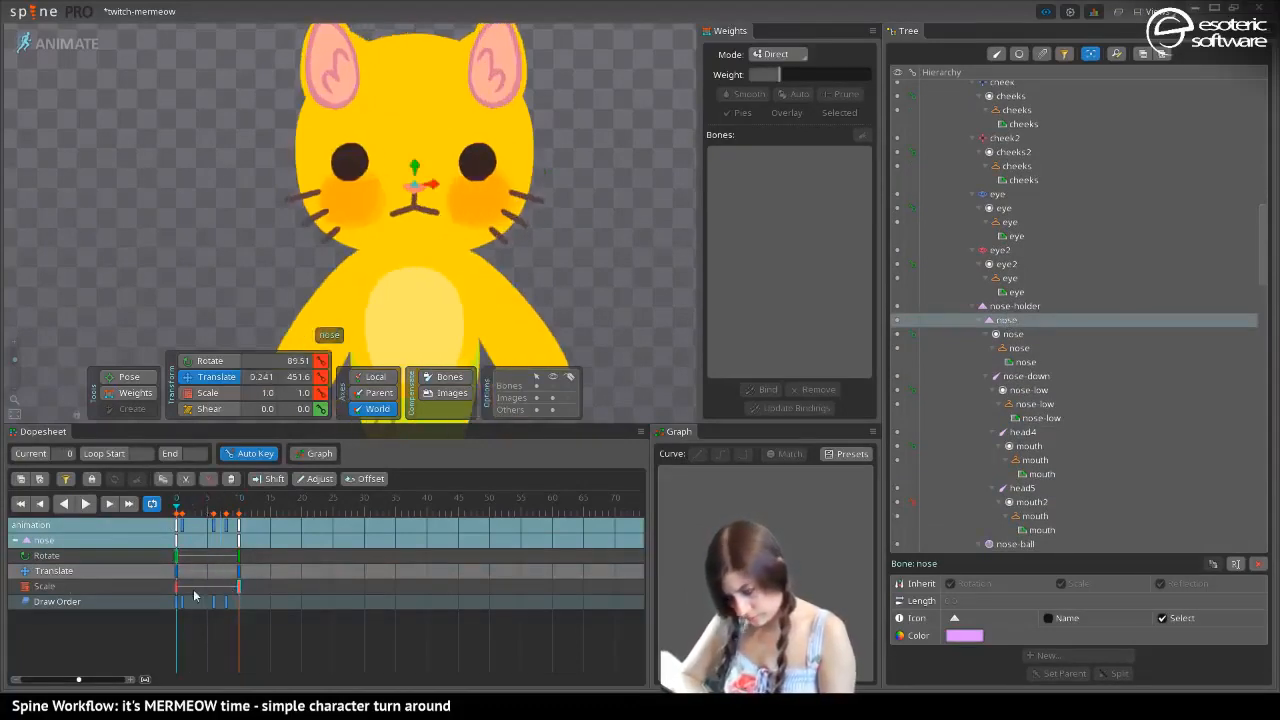
left_click_drag(178, 587, 221, 594)
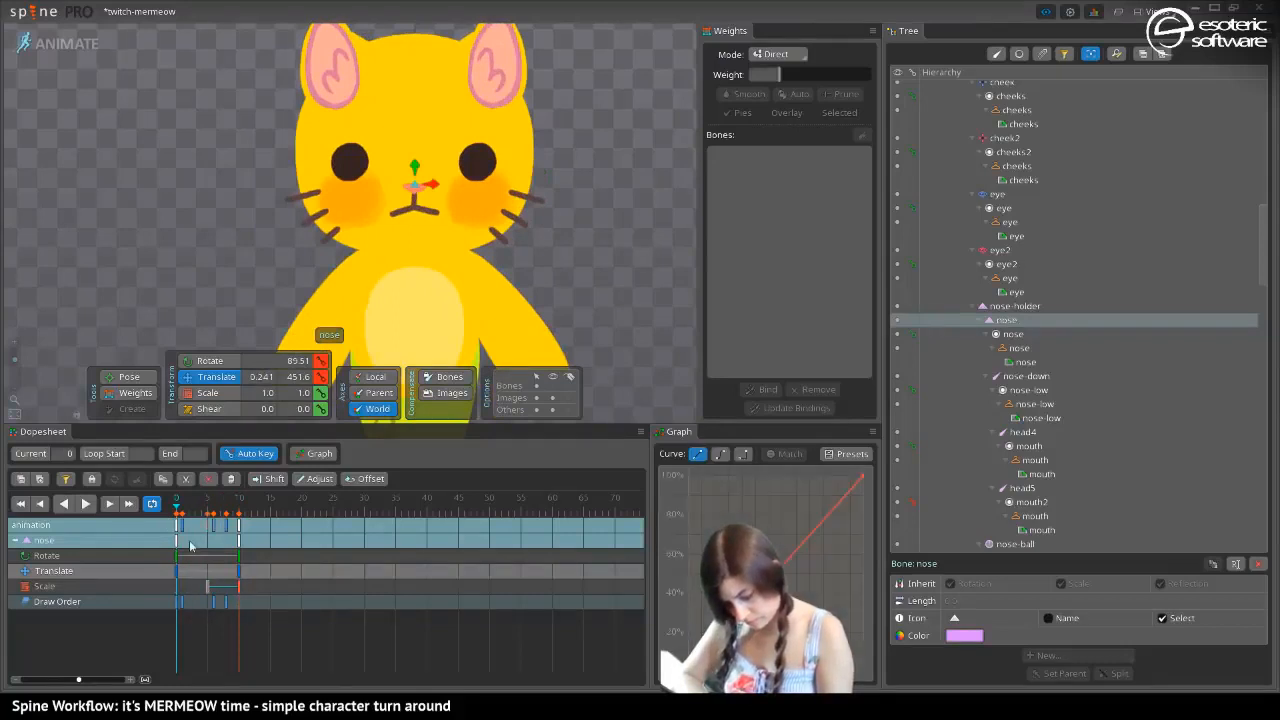
left_click_drag(178, 509, 214, 528)
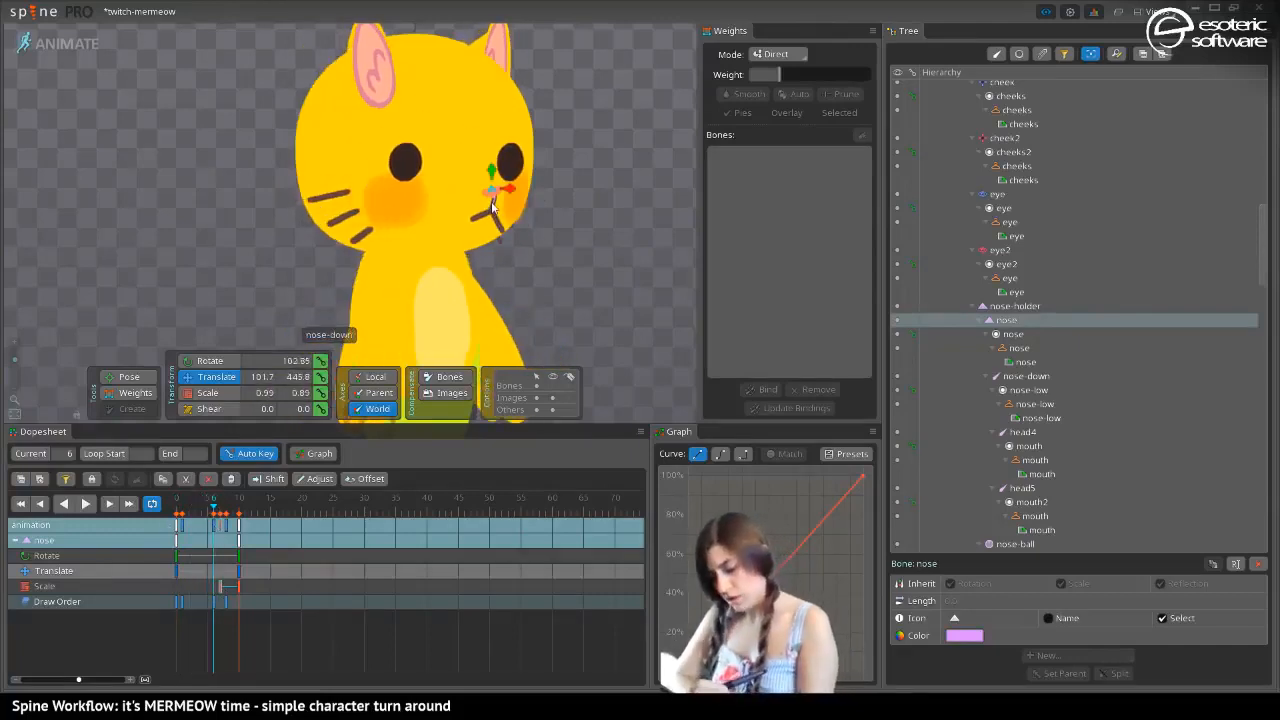
Clear the bone selection and undo the last edit
key("space")
key("ctrl+z")
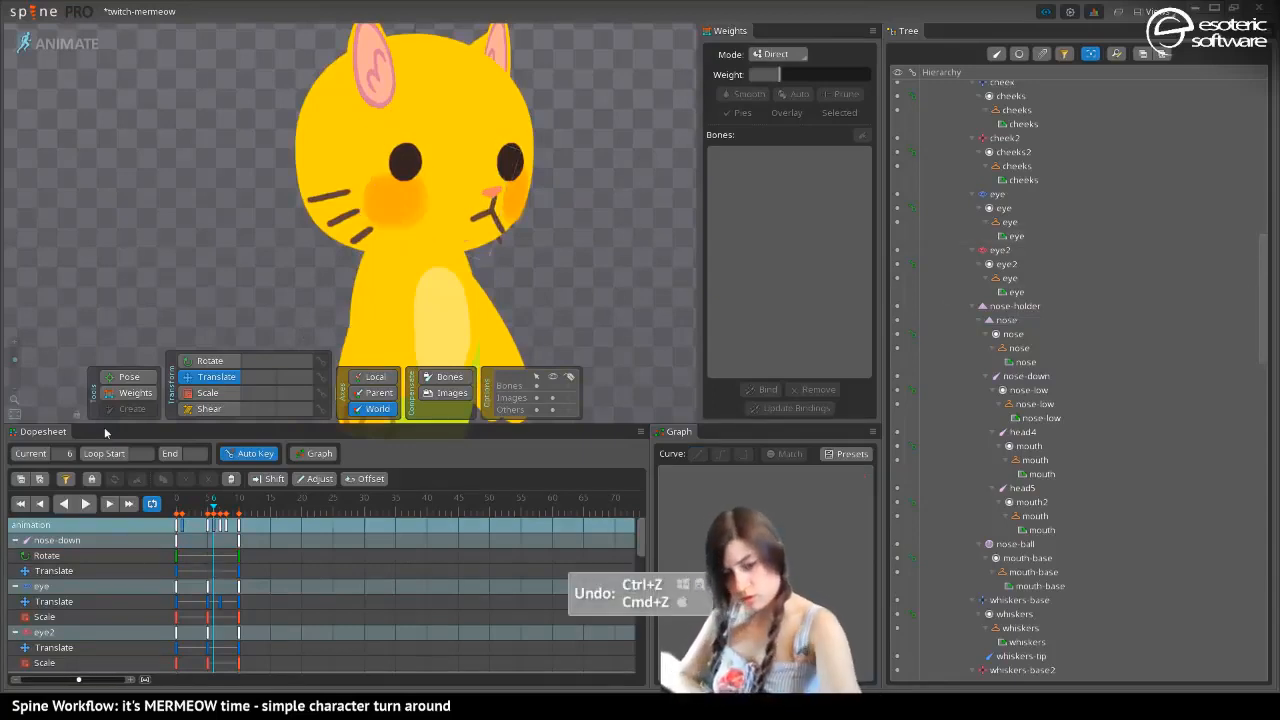
key("space")
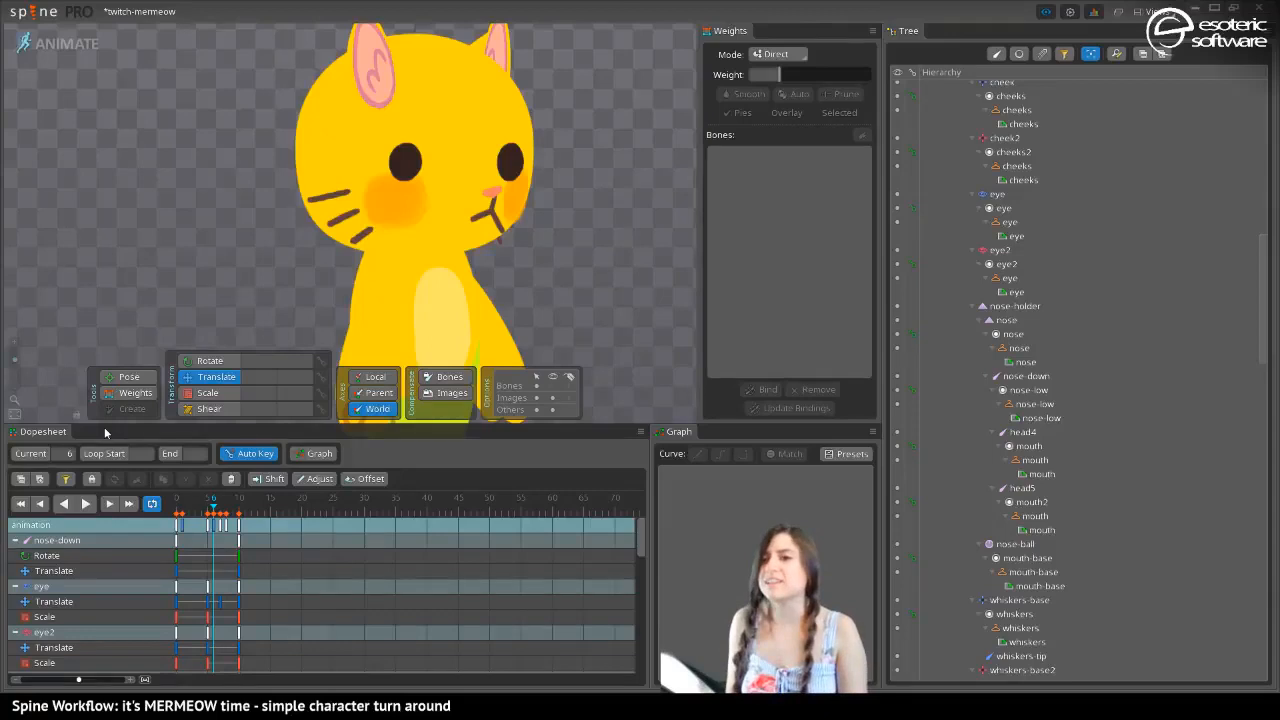
Scrub through the turn between frames 0 and 8, examining the head, arms and tail of the whole character
left_click_drag(341, 197, 333, 138)
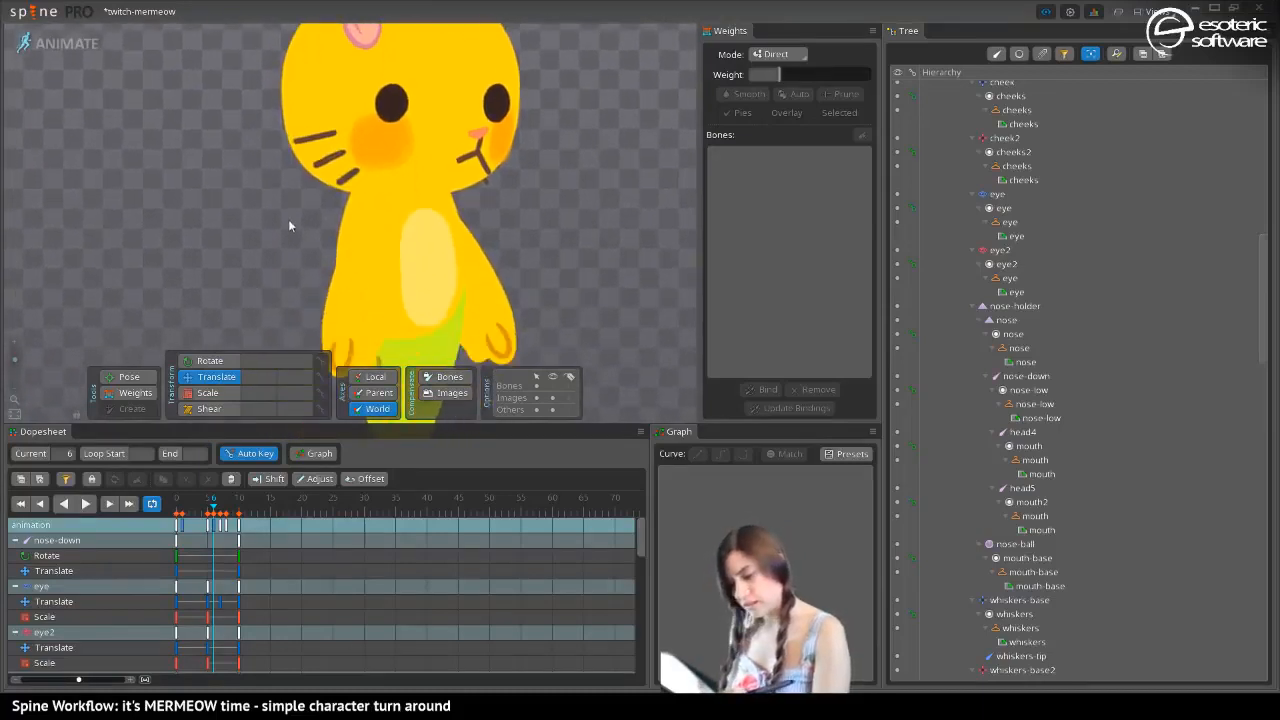
left_click_drag(288, 221, 290, 259)
left_click(205, 507)
mouse_move(200, 510)
left_mouse_down()
mouse_move(209, 519)
mouse_move(197, 523)
mouse_move(237, 525)
mouse_move(187, 529)
mouse_move(233, 534)
mouse_move(212, 532)
left_mouse_up()
left_click_drag(218, 252, 190, 200)
mouse_move(213, 510)
left_mouse_down()
mouse_move(246, 512)
mouse_move(185, 513)
mouse_move(227, 516)
left_mouse_up()
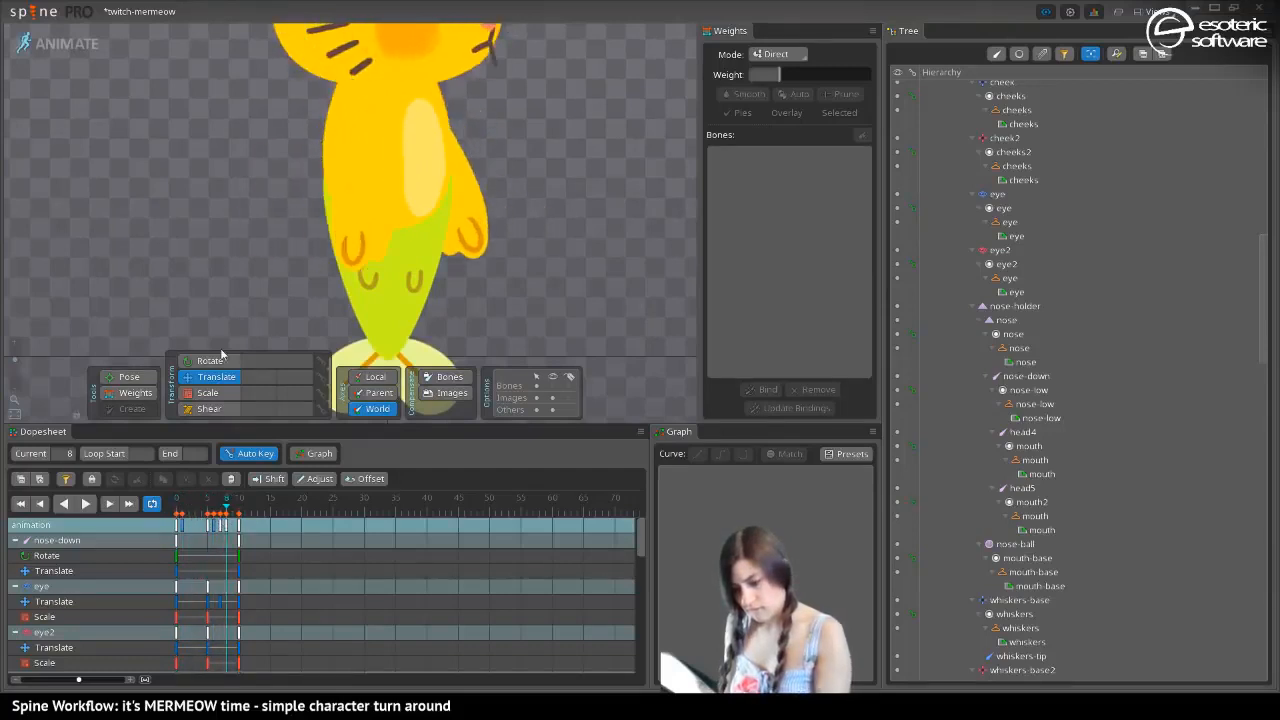
left_click_drag(125, 125, 140, 304)
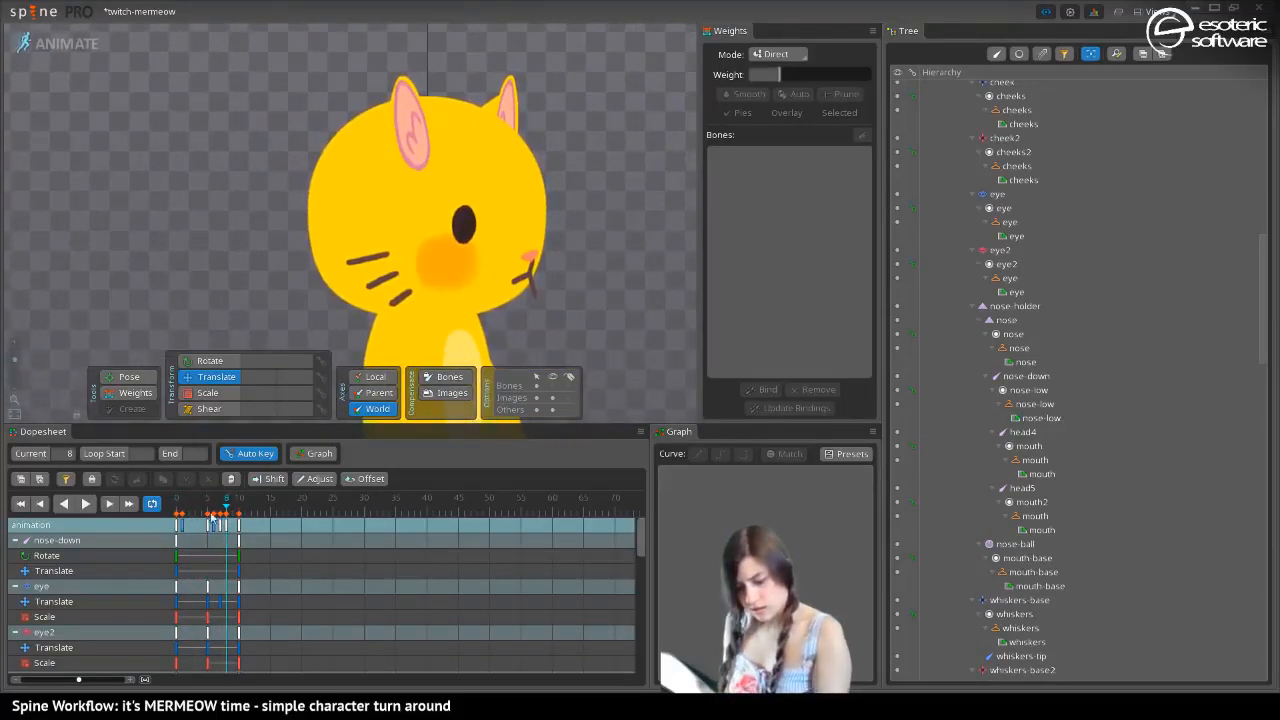
left_click_drag(212, 514, 140, 488)
left_click_drag(26, 367, 24, 372)
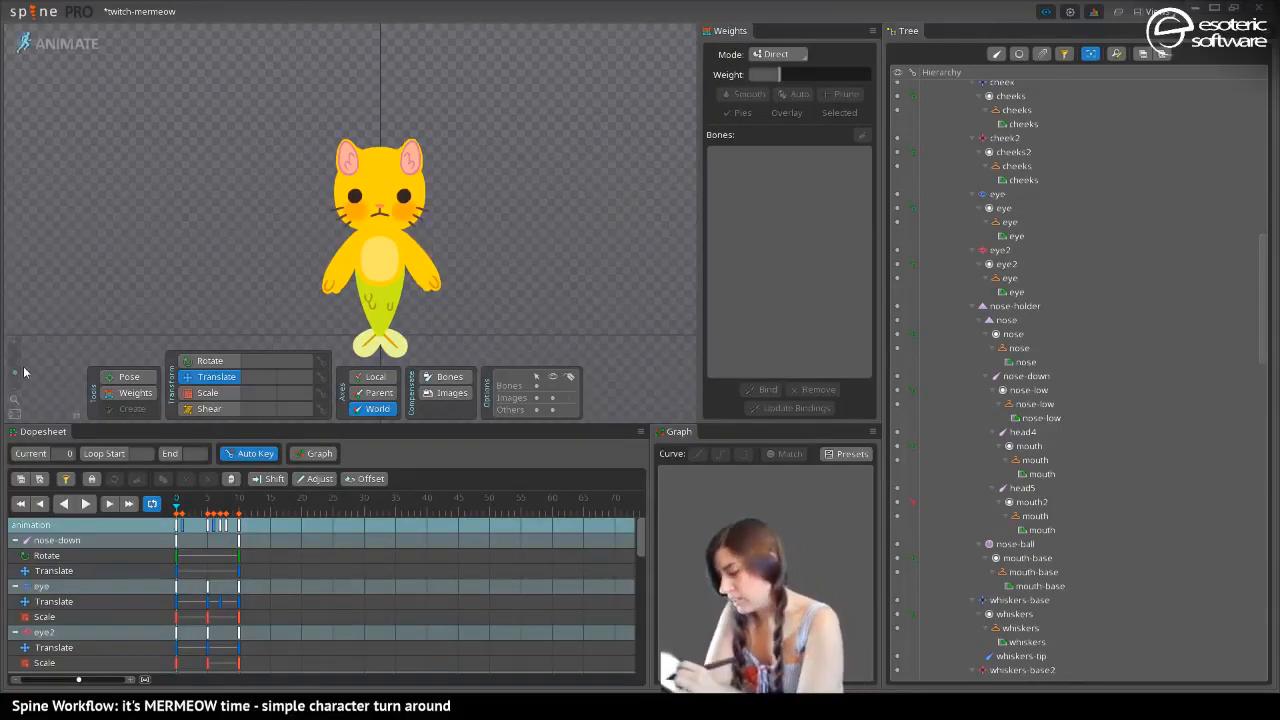
Create a new animation named swim for the mermeow skeleton
scroll(932, 97, "up", 10)
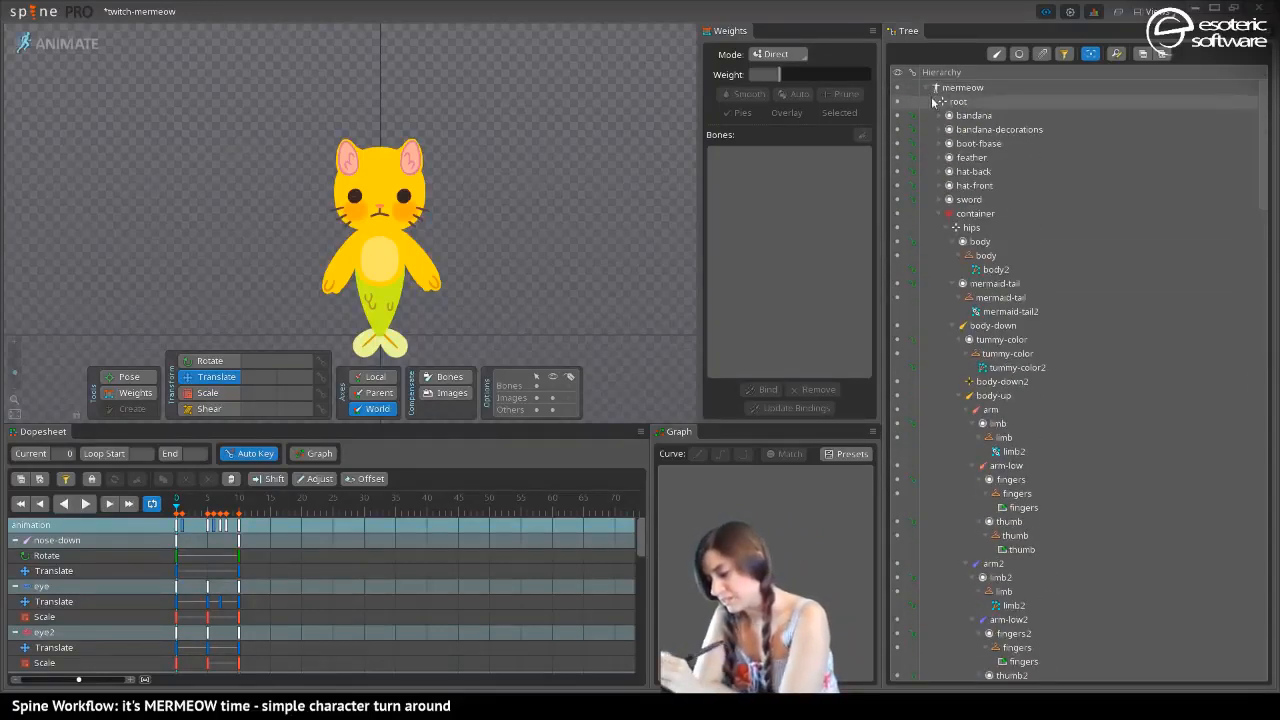
left_click(932, 102)
left_click(935, 127)
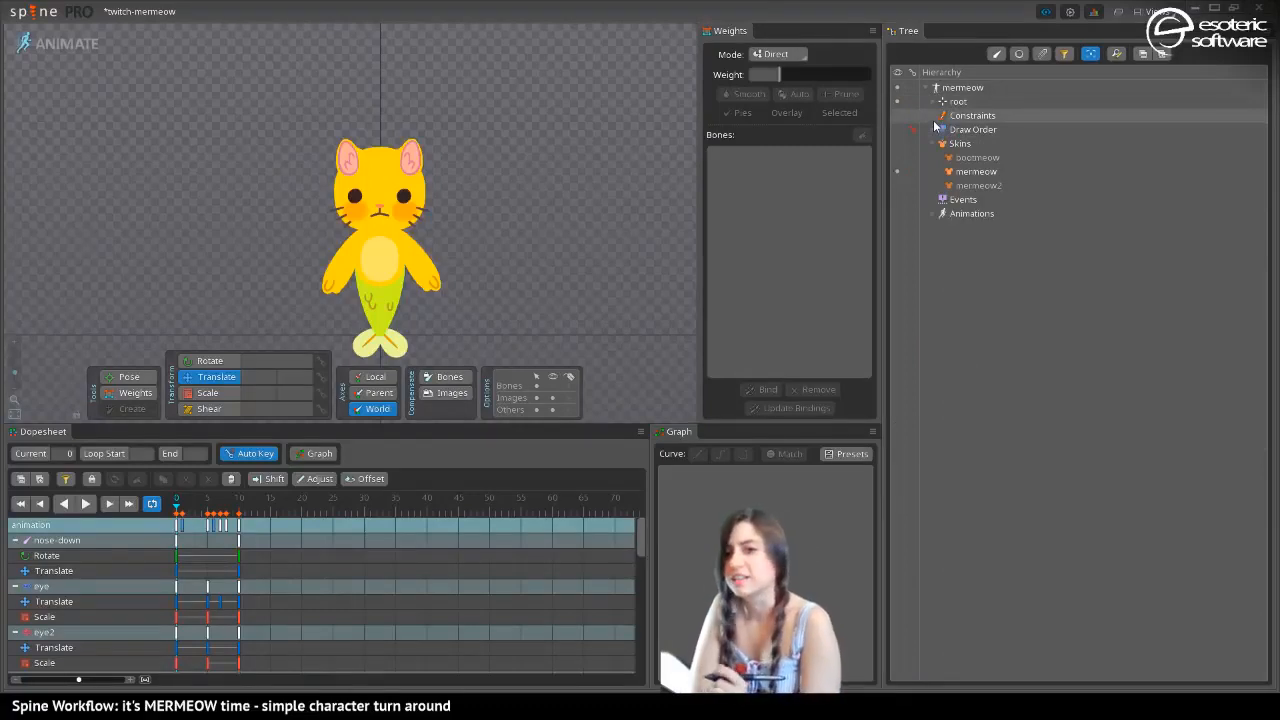
left_click(970, 215)
left_click(1071, 673)
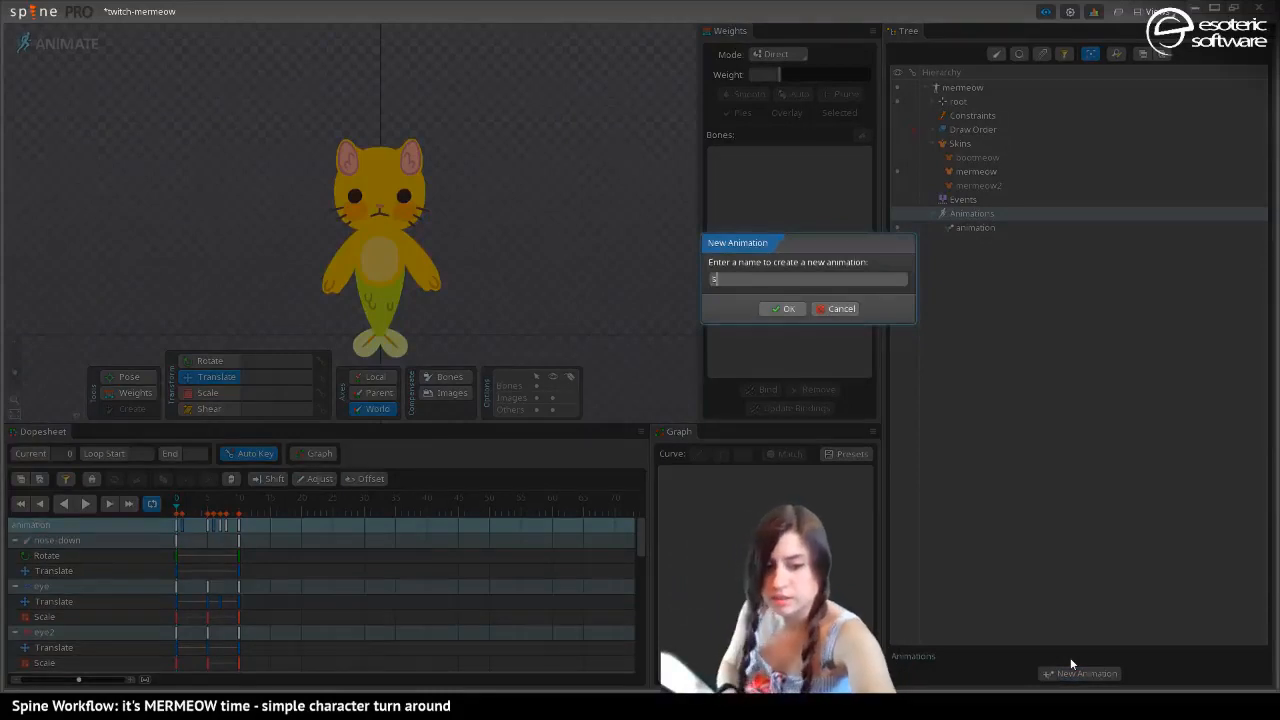
type("swim")
key("Return")
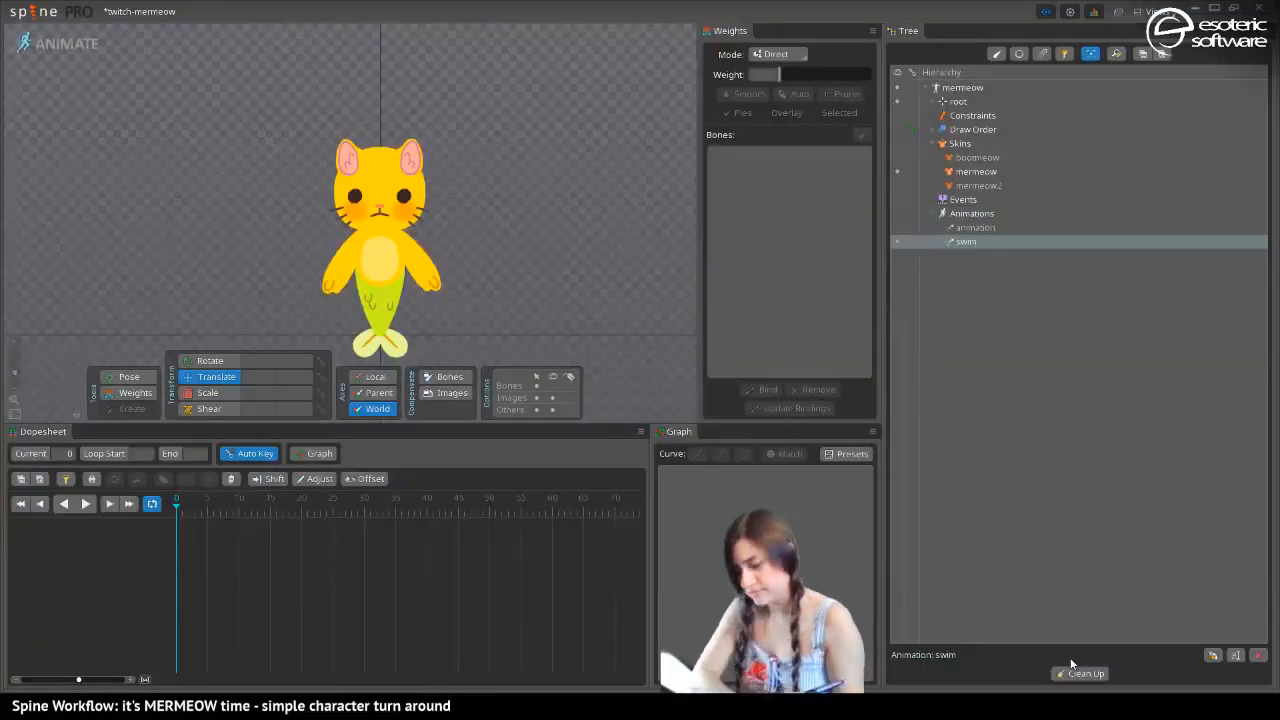
Rotate the mermeow-tail bone at frame 0 with the Pose tool so the tail curves sideways
left_click(195, 510)
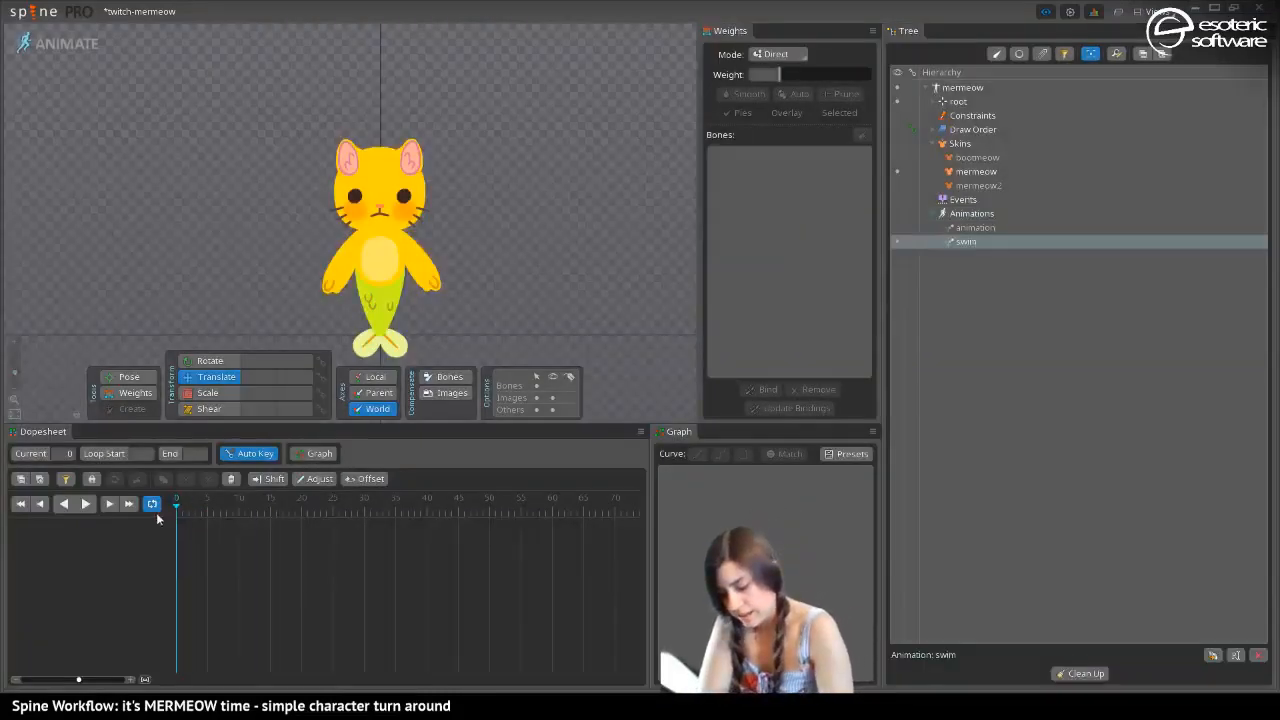
left_click(129, 376)
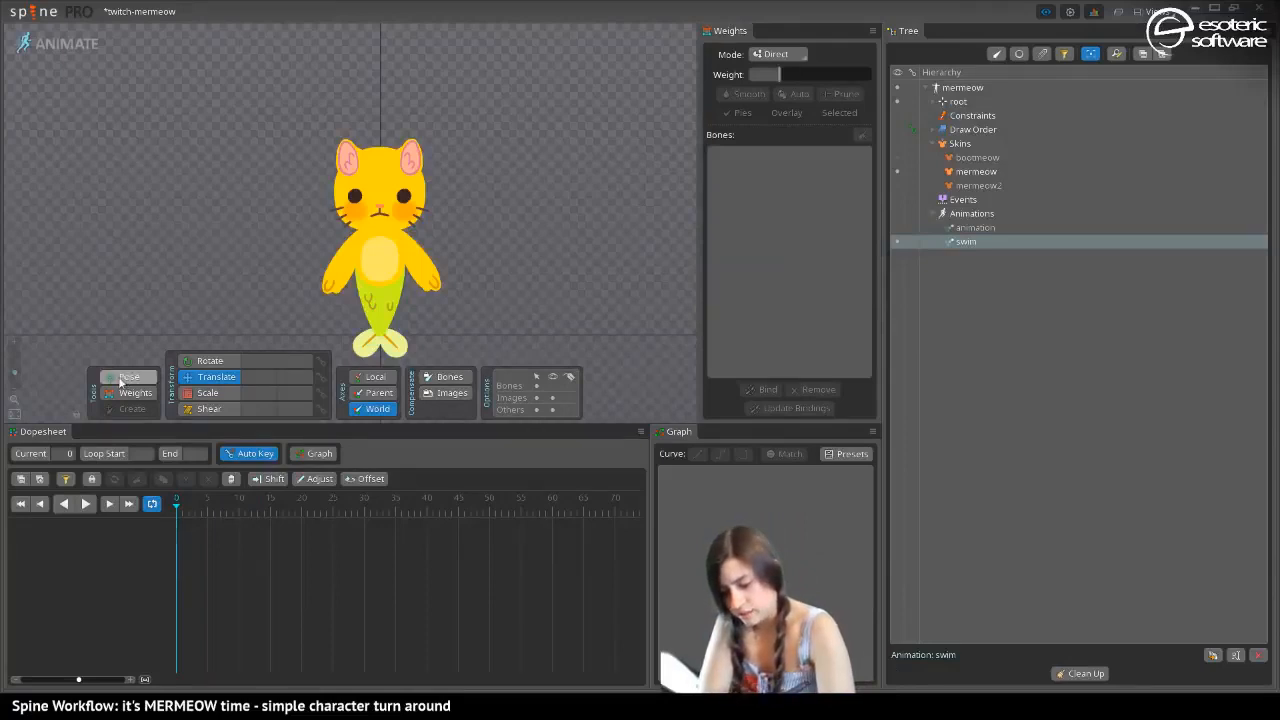
left_click(381, 336)
left_click_drag(381, 336, 407, 333)
Raise and bend both arms at frame 0, rotating arm to 223.86 and arm2 to 328.31 and posing both forearms
left_click(380, 257)
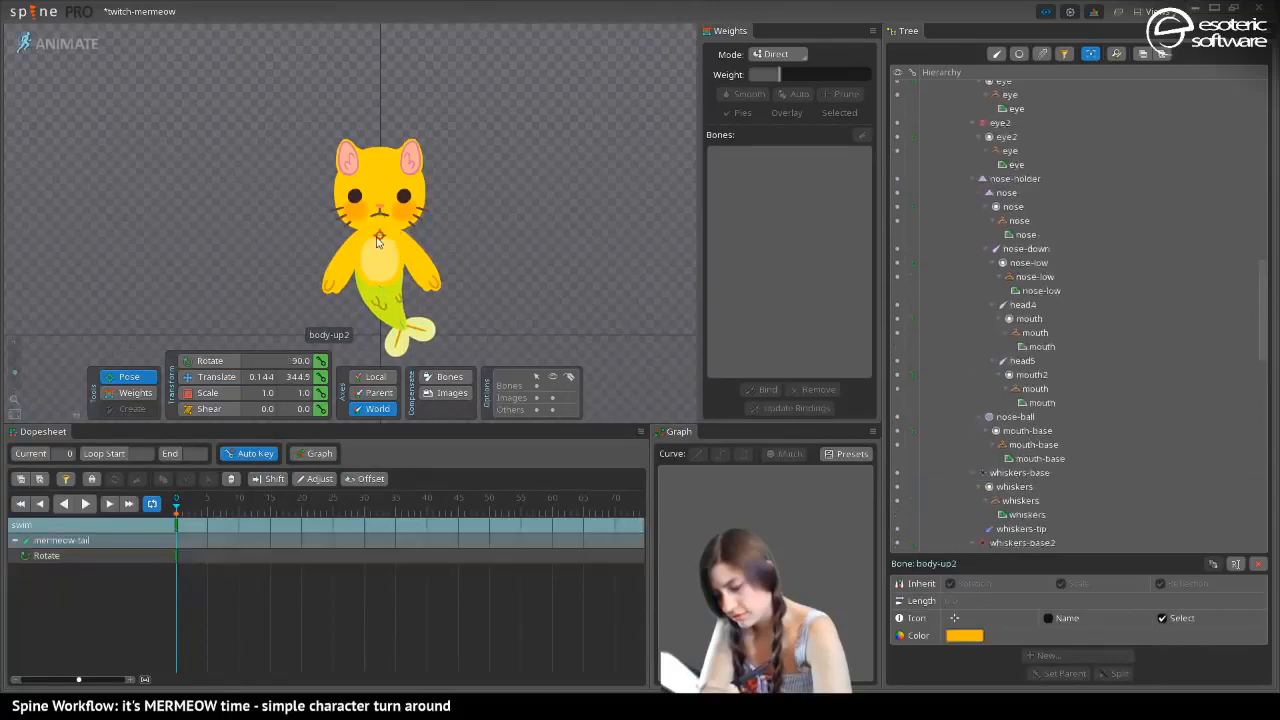
left_click(338, 283)
left_click(350, 255)
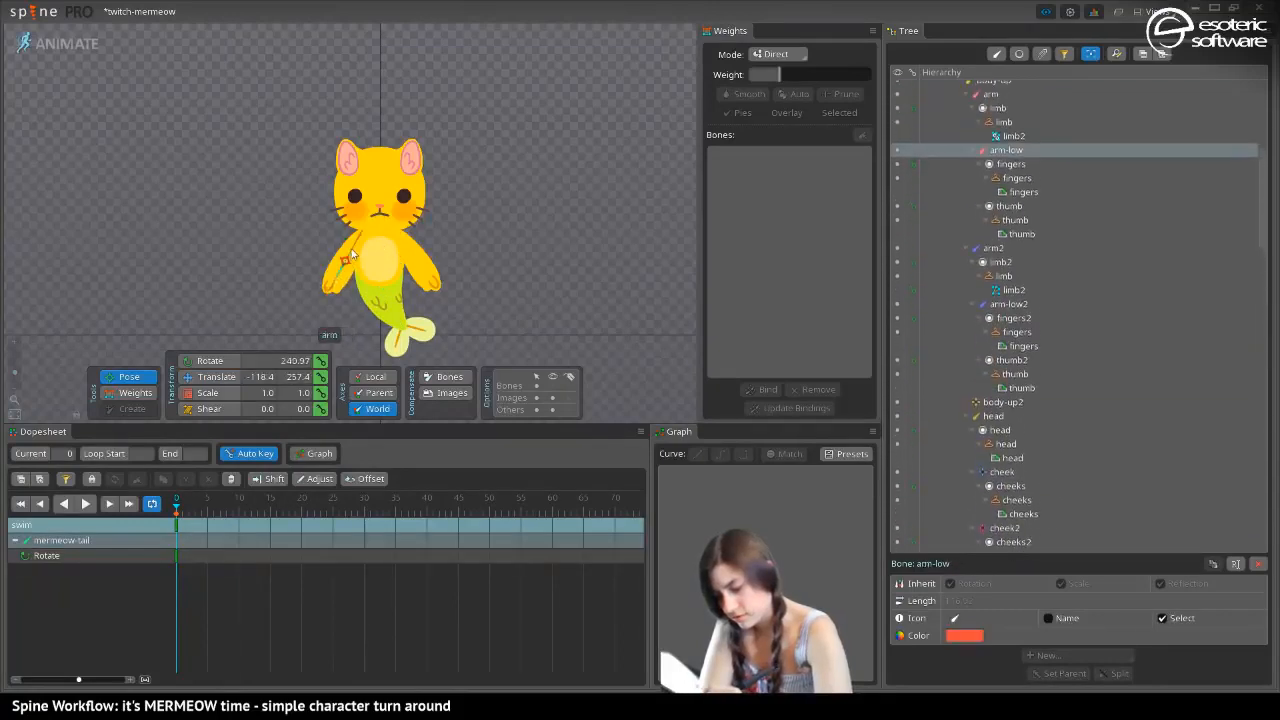
left_click_drag(350, 255, 314, 226)
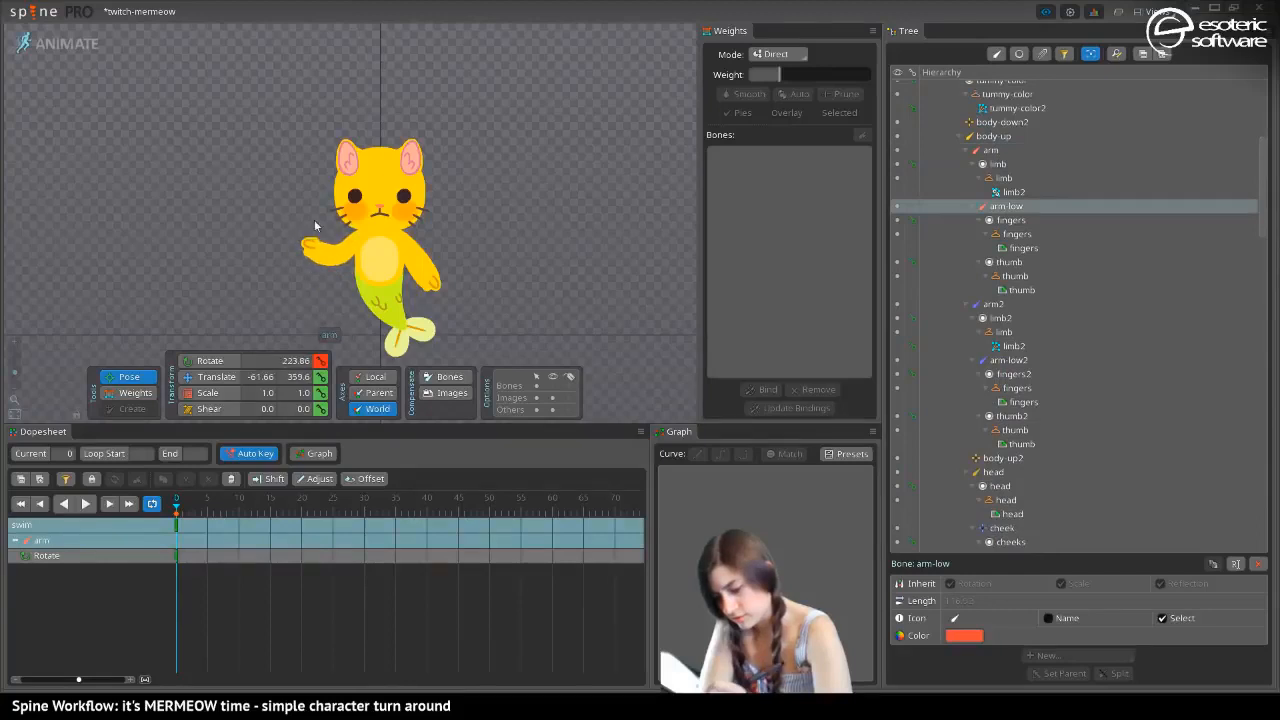
left_click_drag(427, 280, 427, 248)
left_click(406, 250)
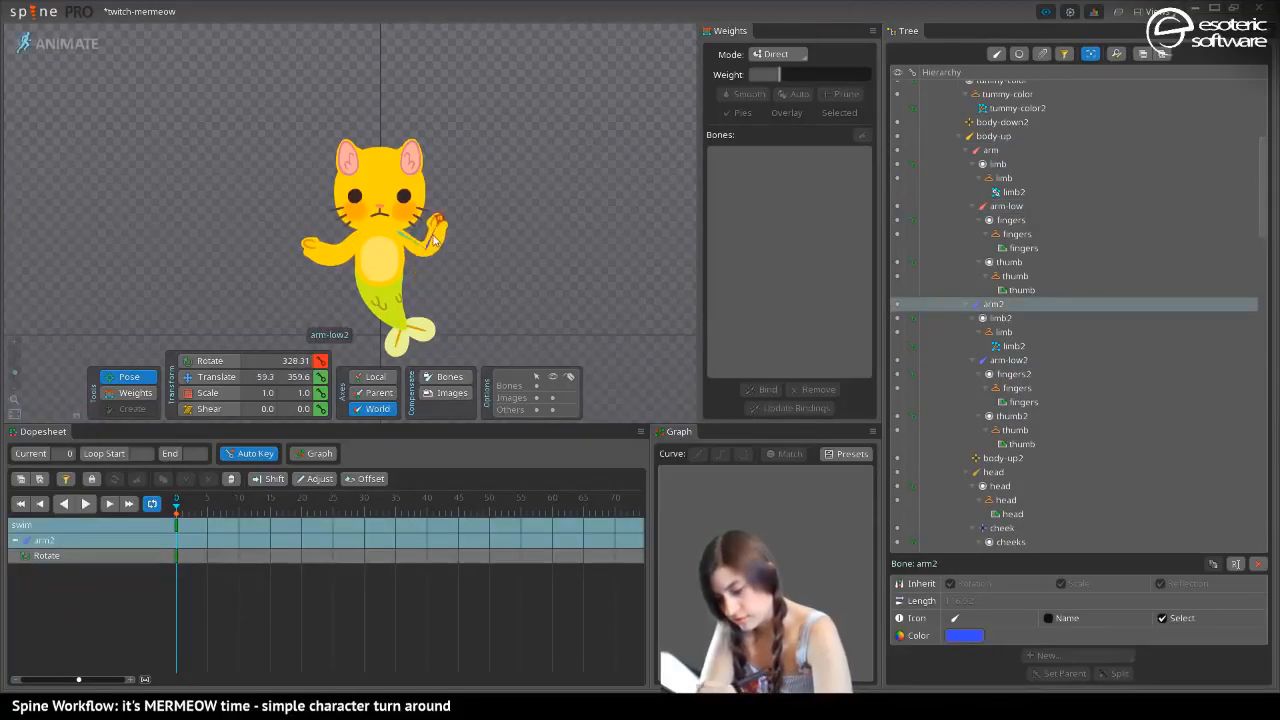
left_click(439, 237)
Rotate the mermeow-fin bone to 271.82 and mermeow-fin2 to 346.27 at frame 0
left_click_drag(297, 119, 268, 186)
left_click(406, 344)
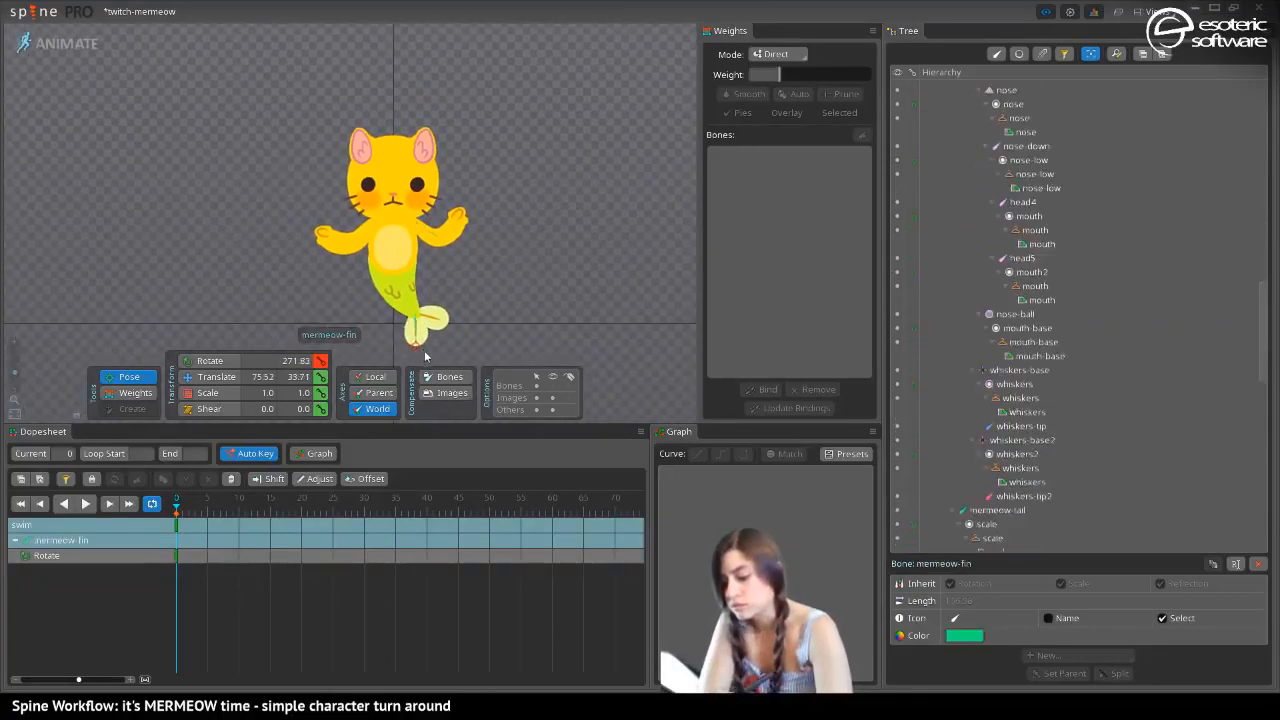
left_click(446, 328)
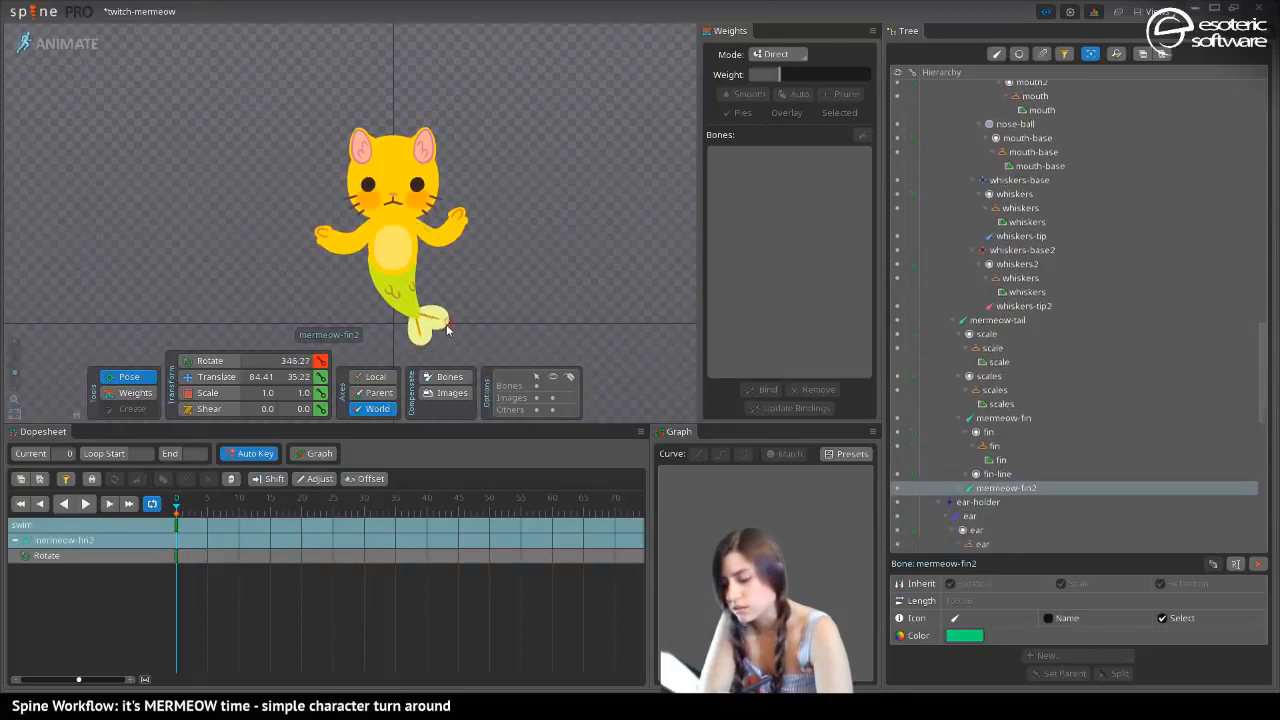
Translate the nose bone upward to world Y 476.9 at frame 0
left_click_drag(222, 242, 266, 345)
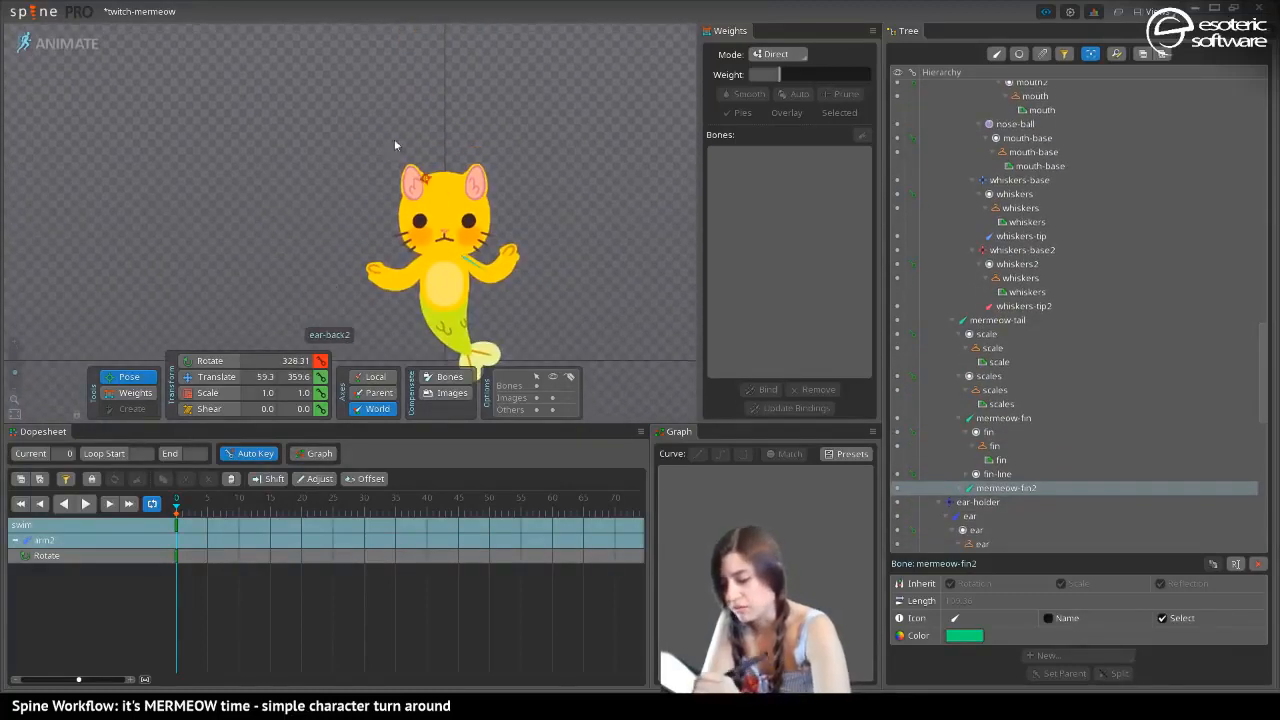
left_click_drag(370, 234, 323, 314)
left_click_drag(393, 274, 438, 197)
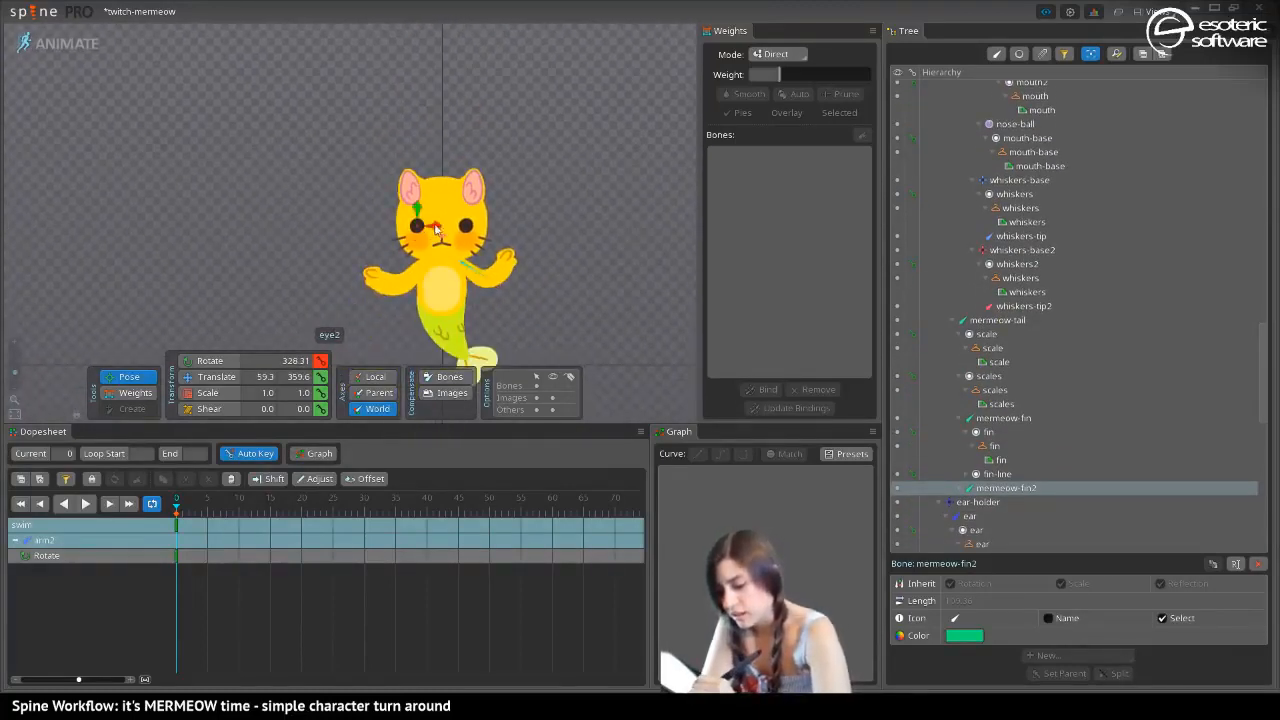
left_click(443, 238)
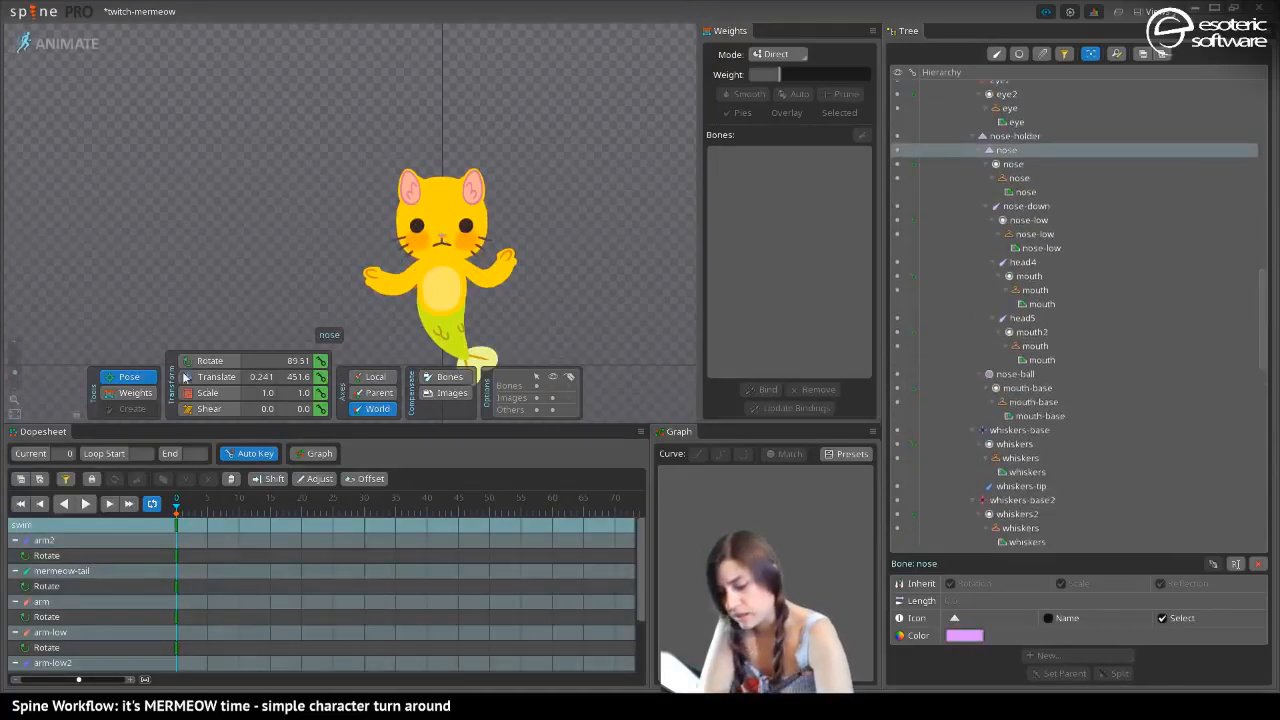
left_click(216, 376)
left_click_drag(443, 232, 441, 210)
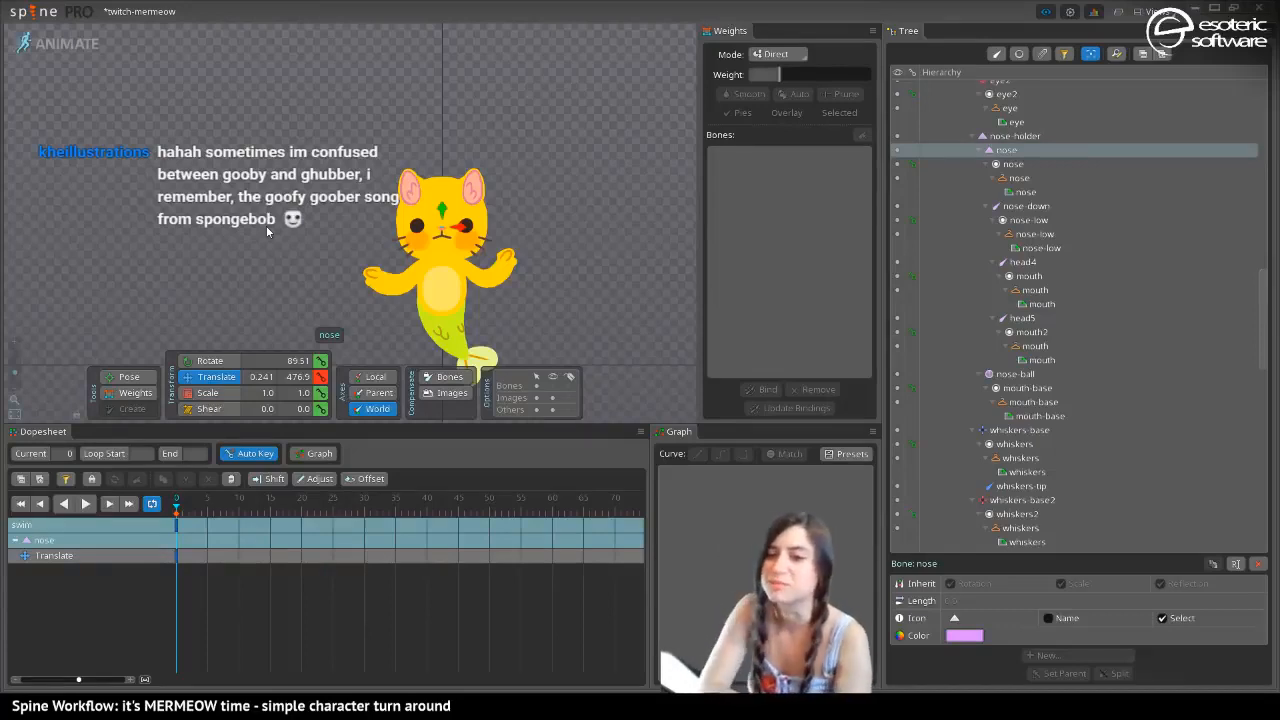
Try raising the eye and eye2 bones at frame 0, and undo the last three edits
left_click(417, 215)
left_click_drag(417, 215, 466, 207)
left_click(467, 227)
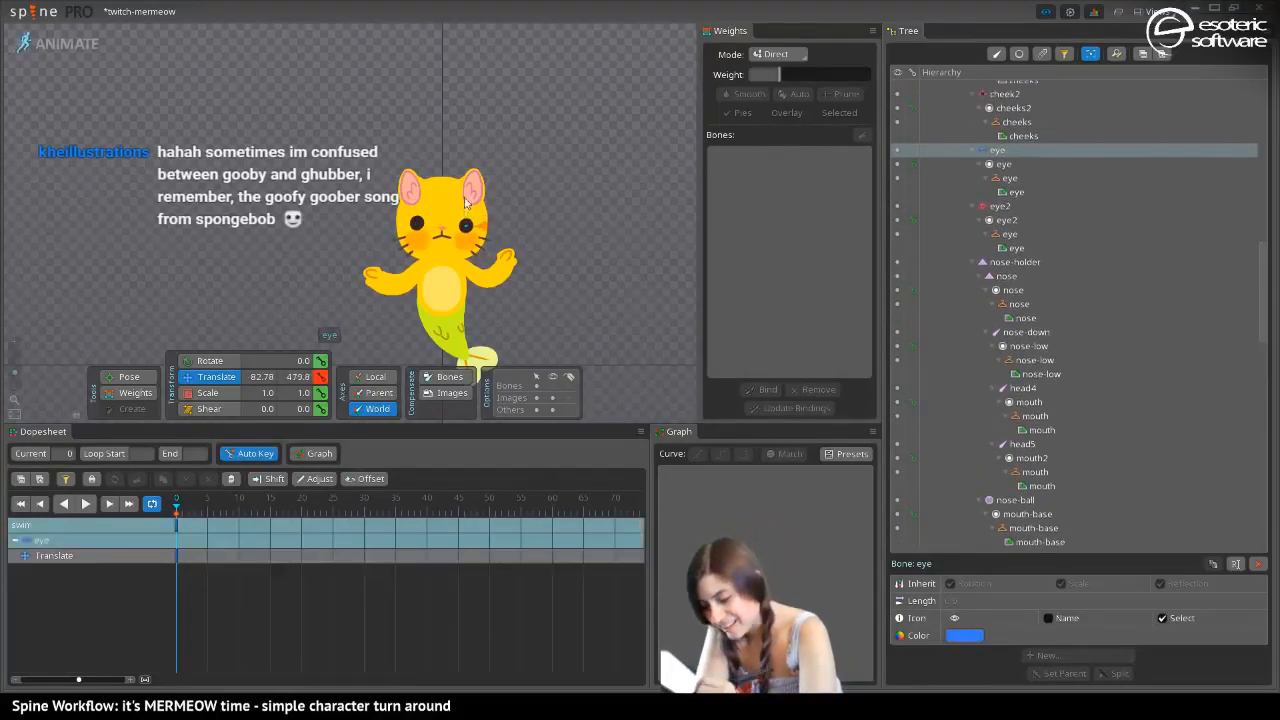
left_click(418, 218)
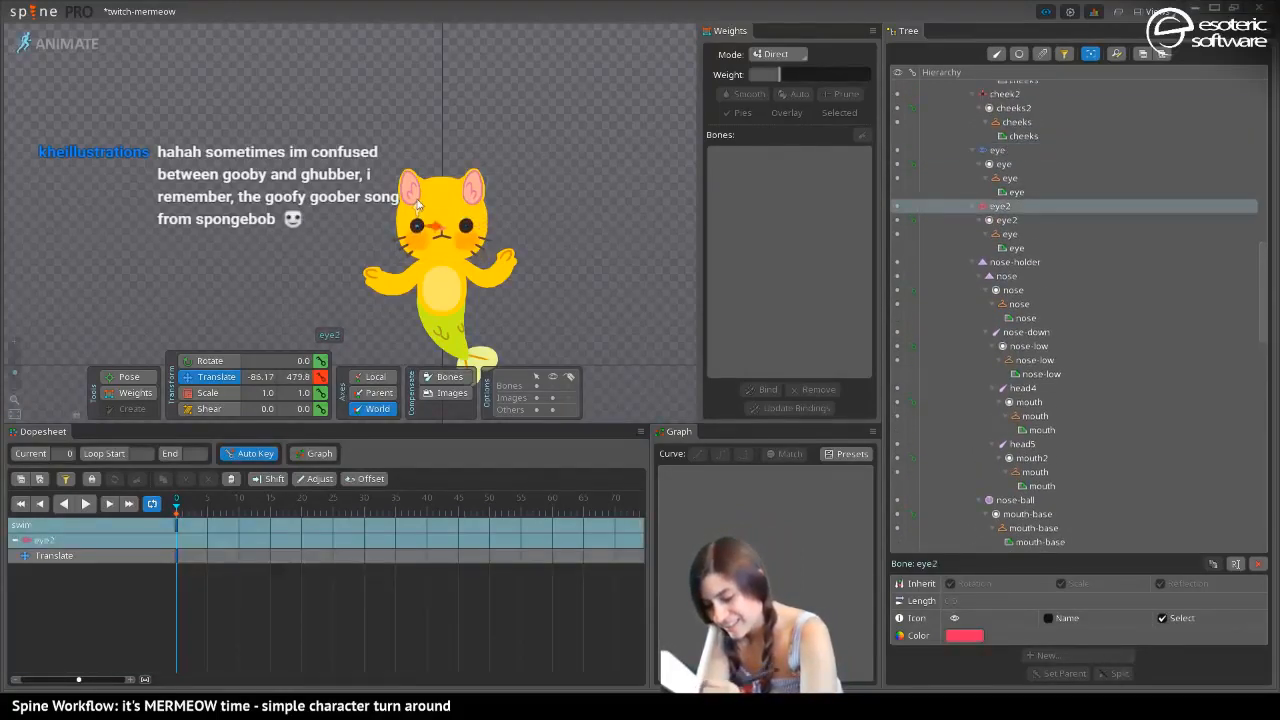
key("ctrl+z")
key("ctrl+z")
key("ctrl+z")
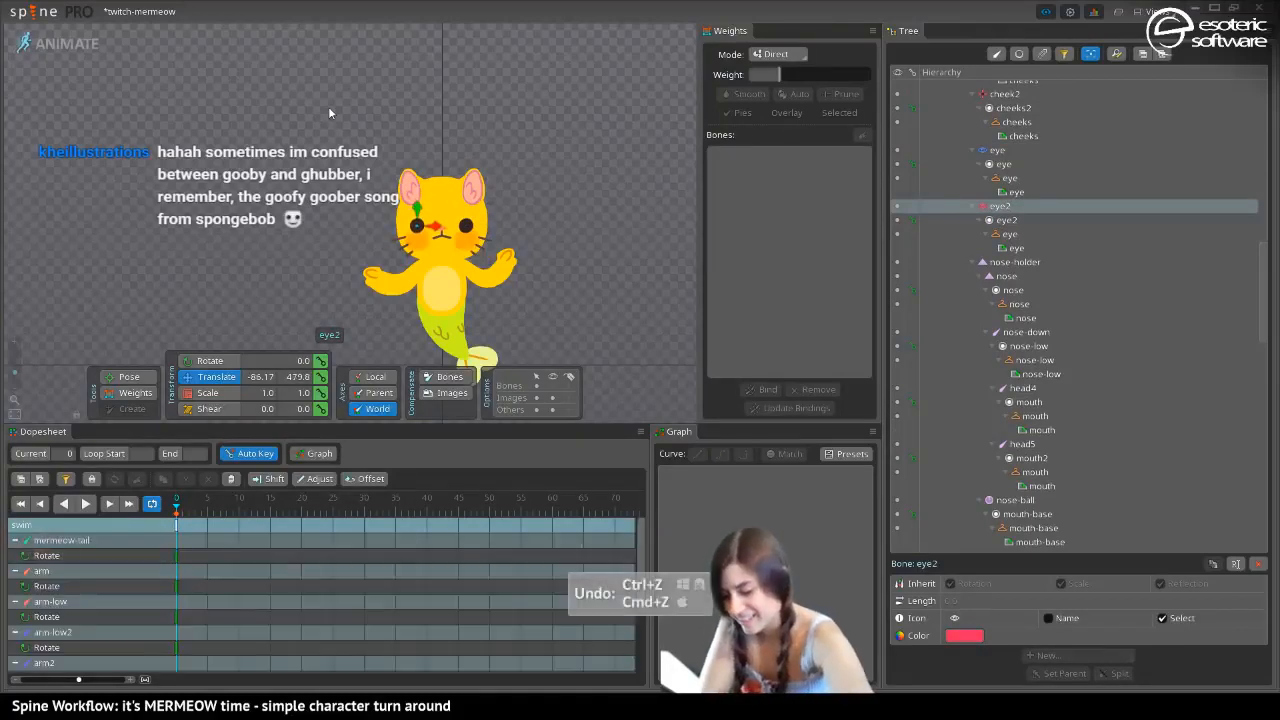
Scale the ear-holder2 bone to 0.94 and the ear-holder bone to 0.95 along X at frame 0, and clear the selection
key("ctrl+shift+z")
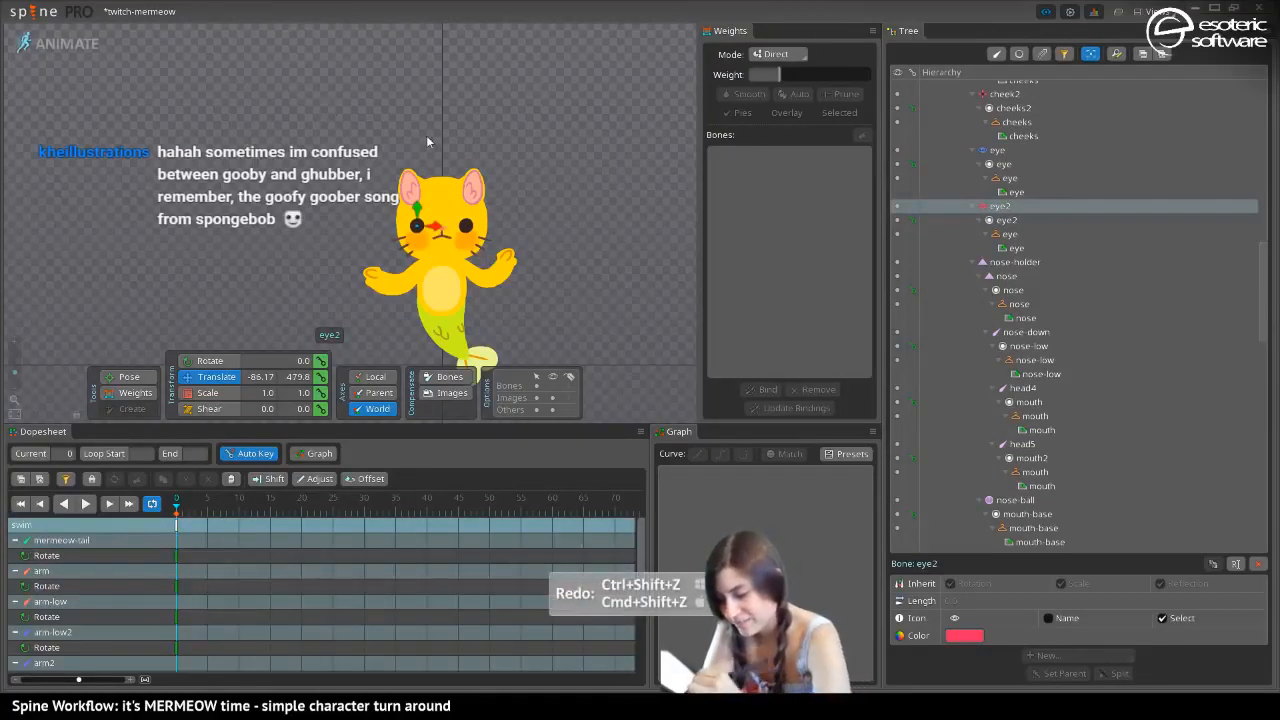
left_click(414, 188)
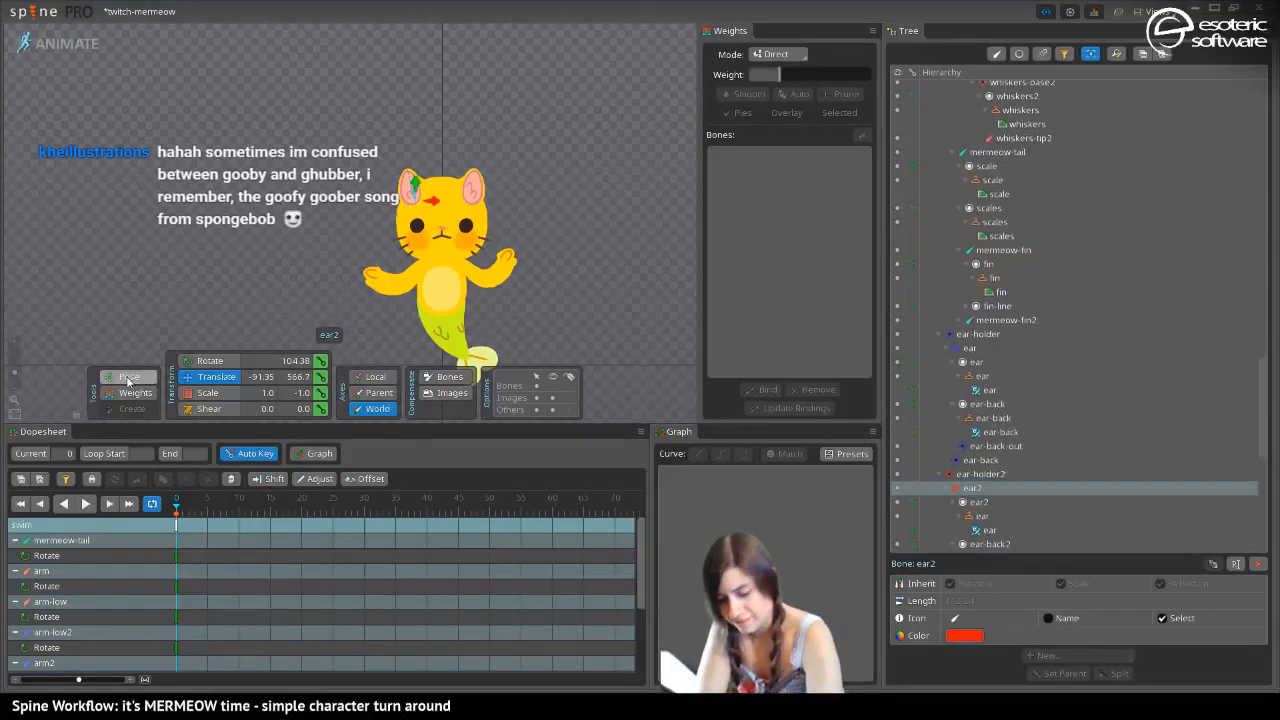
left_click(207, 392)
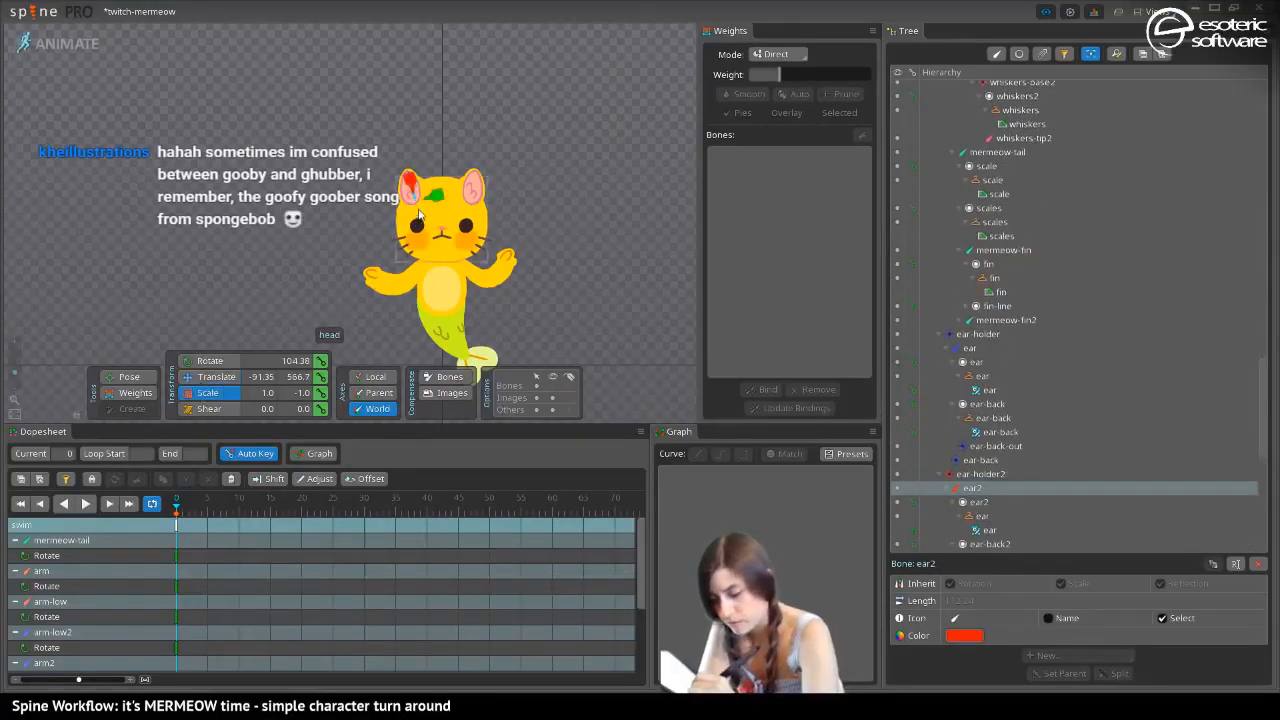
left_click(412, 188)
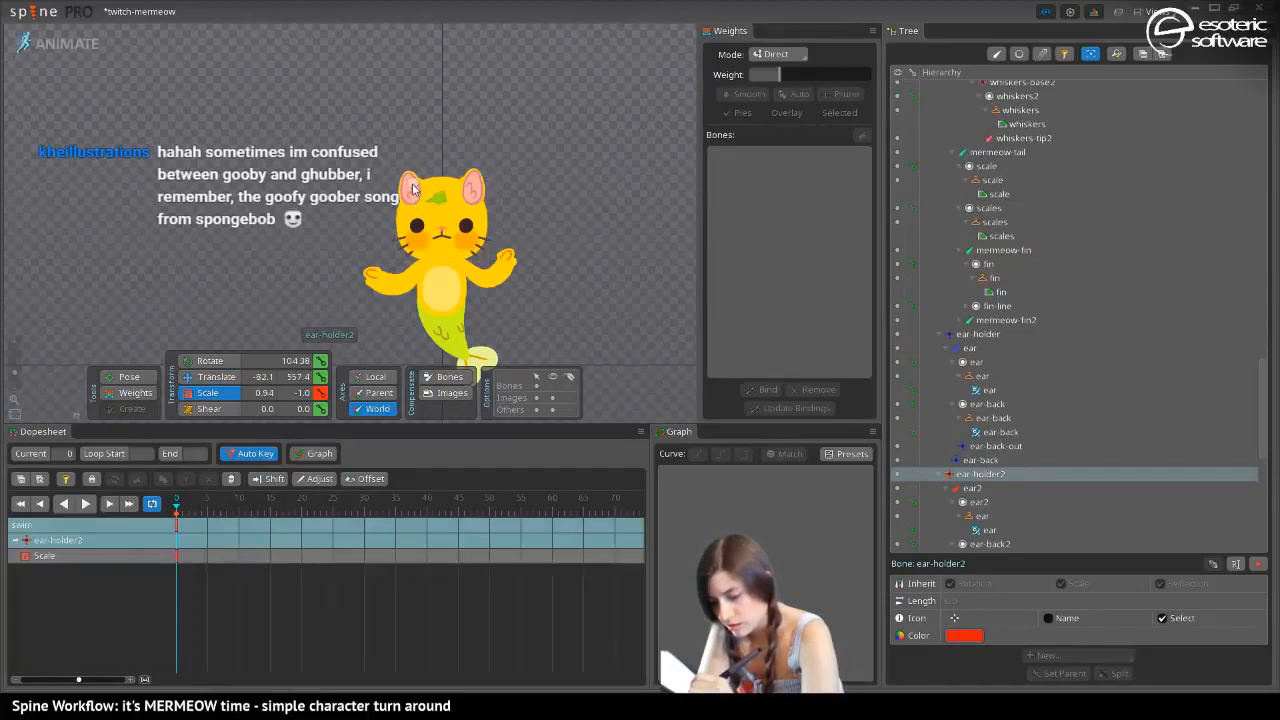
left_click(469, 185)
left_click_drag(469, 185, 470, 190)
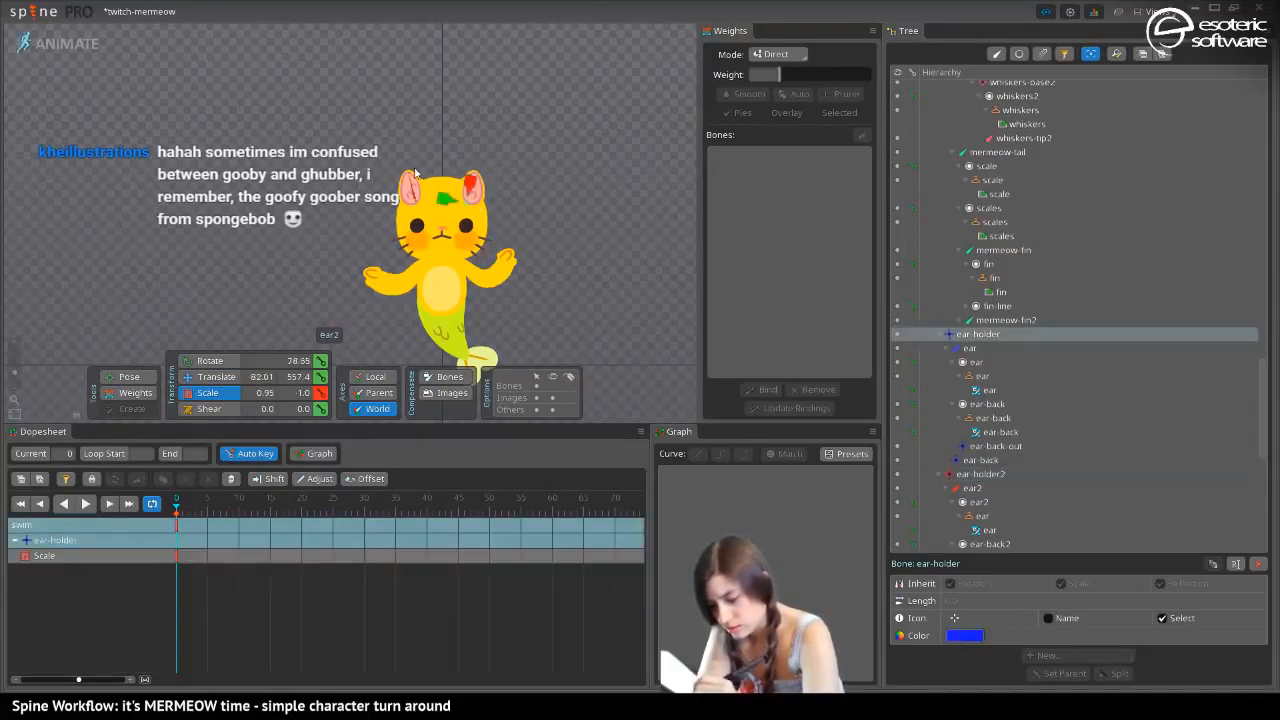
left_click(270, 95)
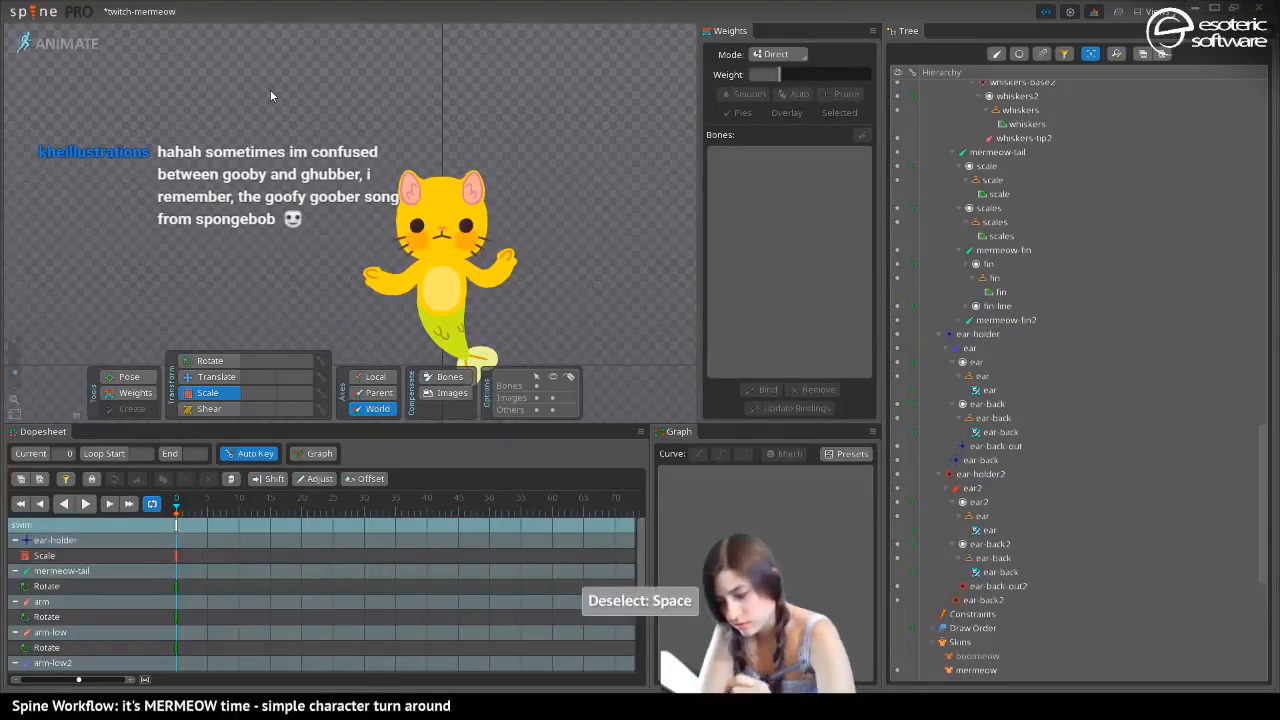
Key all the posed bones of the swim animation at frame 15 with the starting pose
left_click_drag(203, 516, 157, 511)
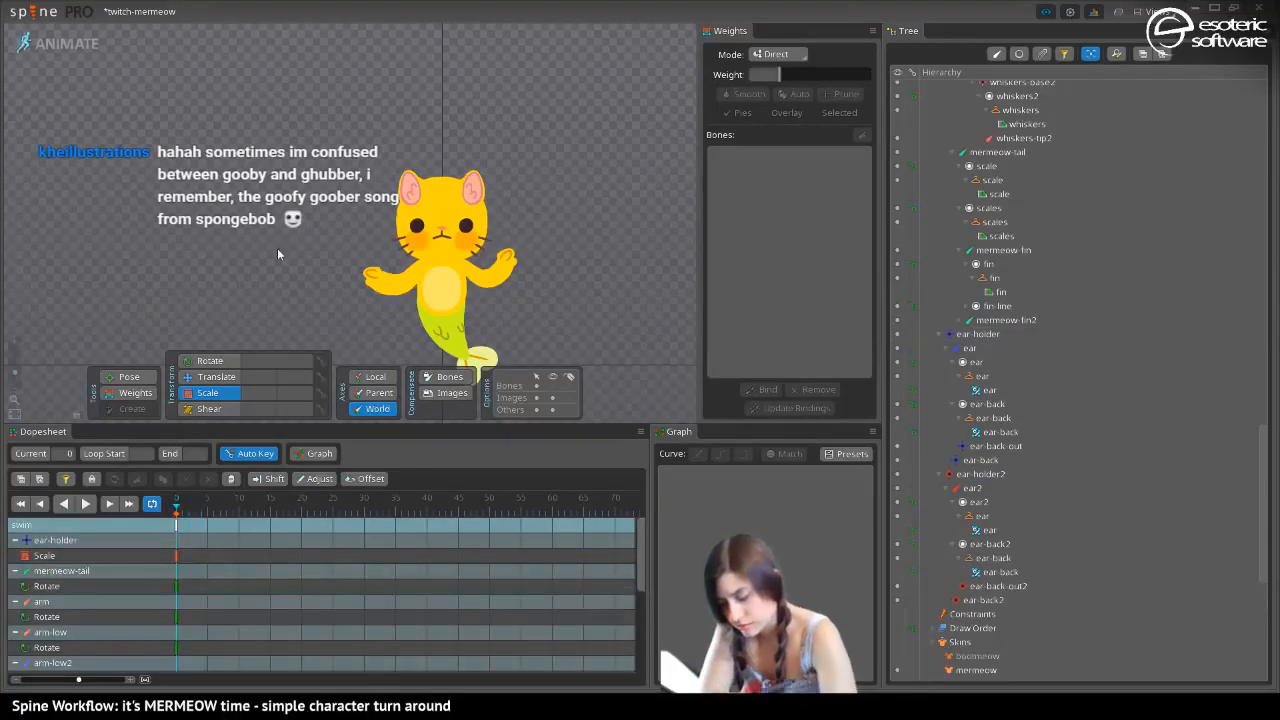
left_click_drag(277, 187, 275, 39)
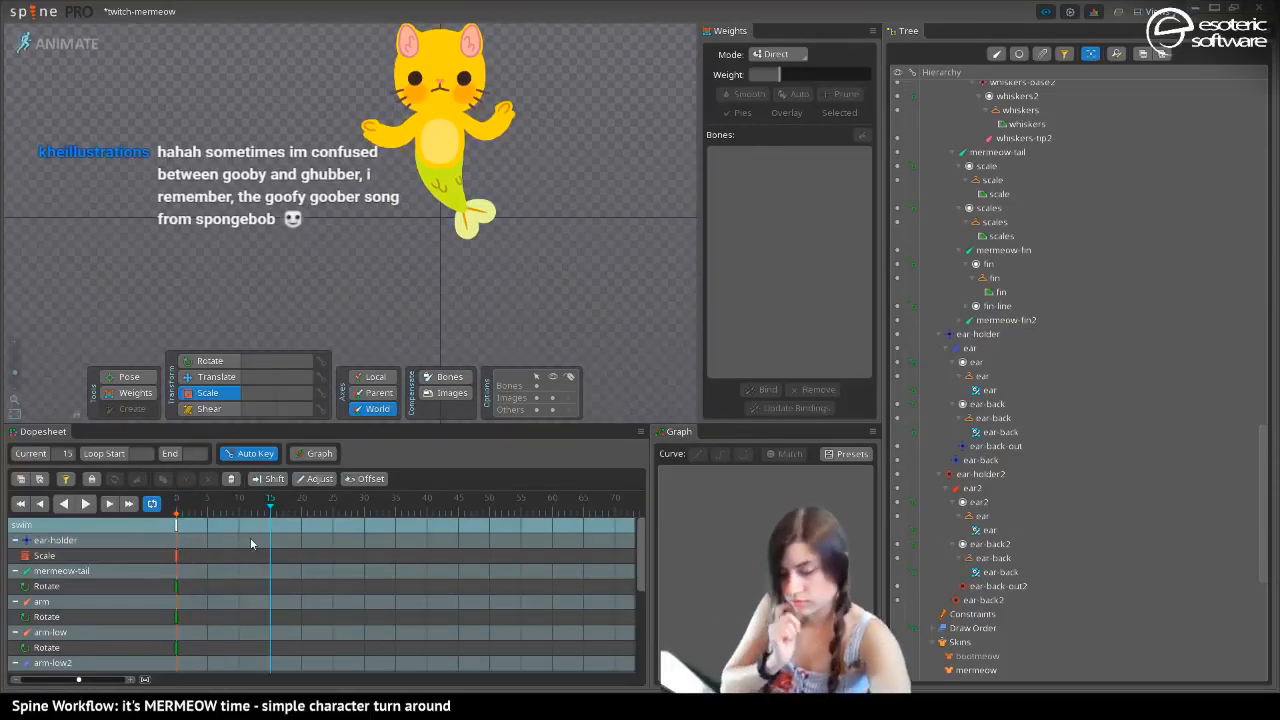
key("ctrl+shift+l")
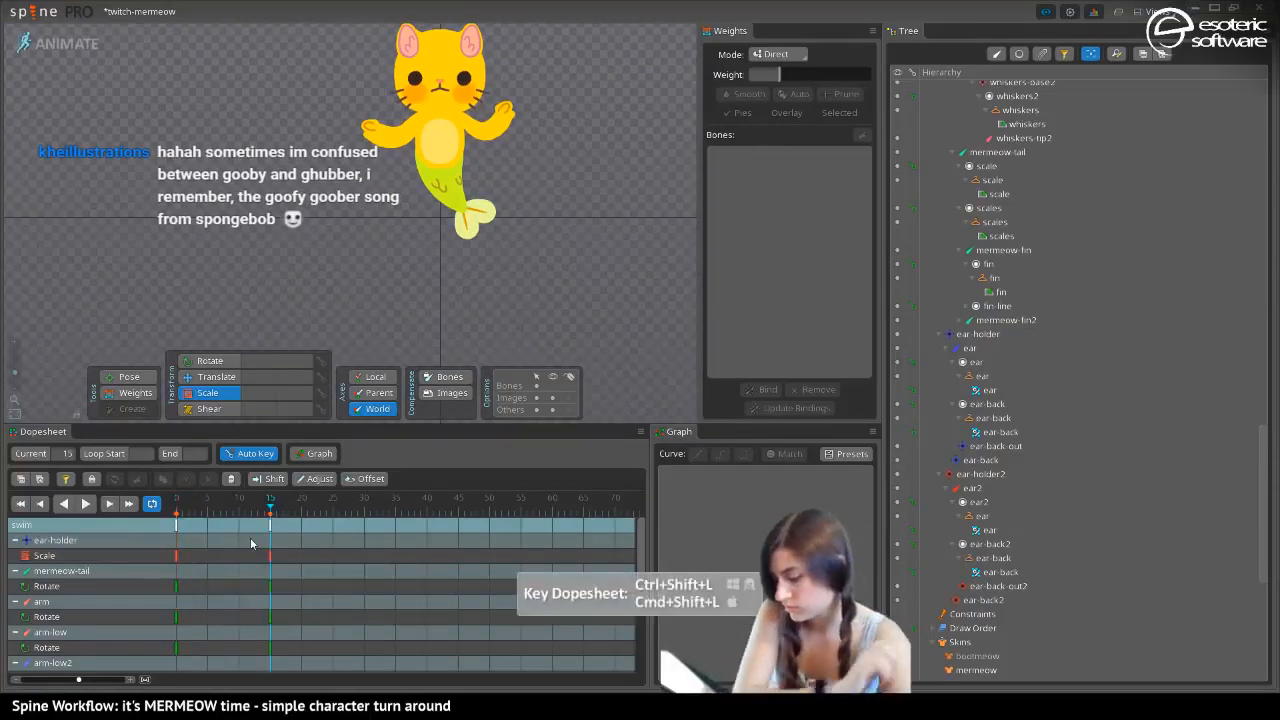
Swing the mermeow-tail bone to the opposite side at frame 7, rotating it to 221.12
left_click(220, 522)
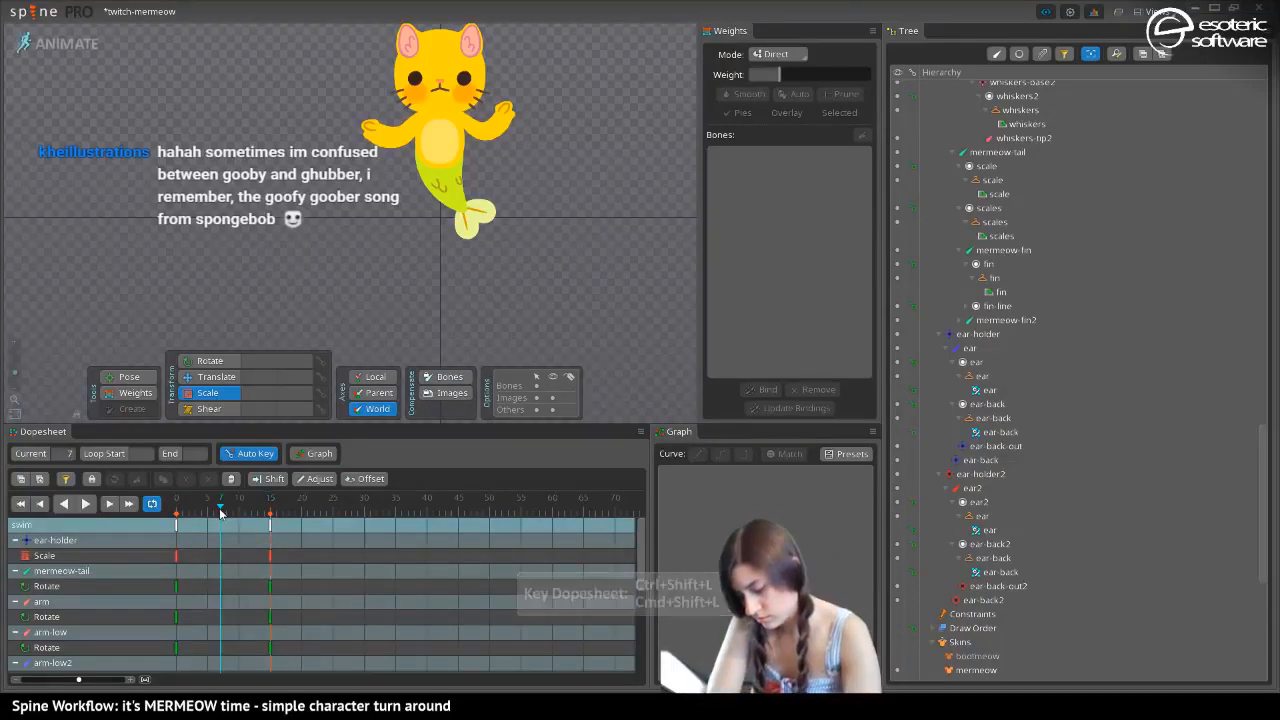
left_click(447, 182)
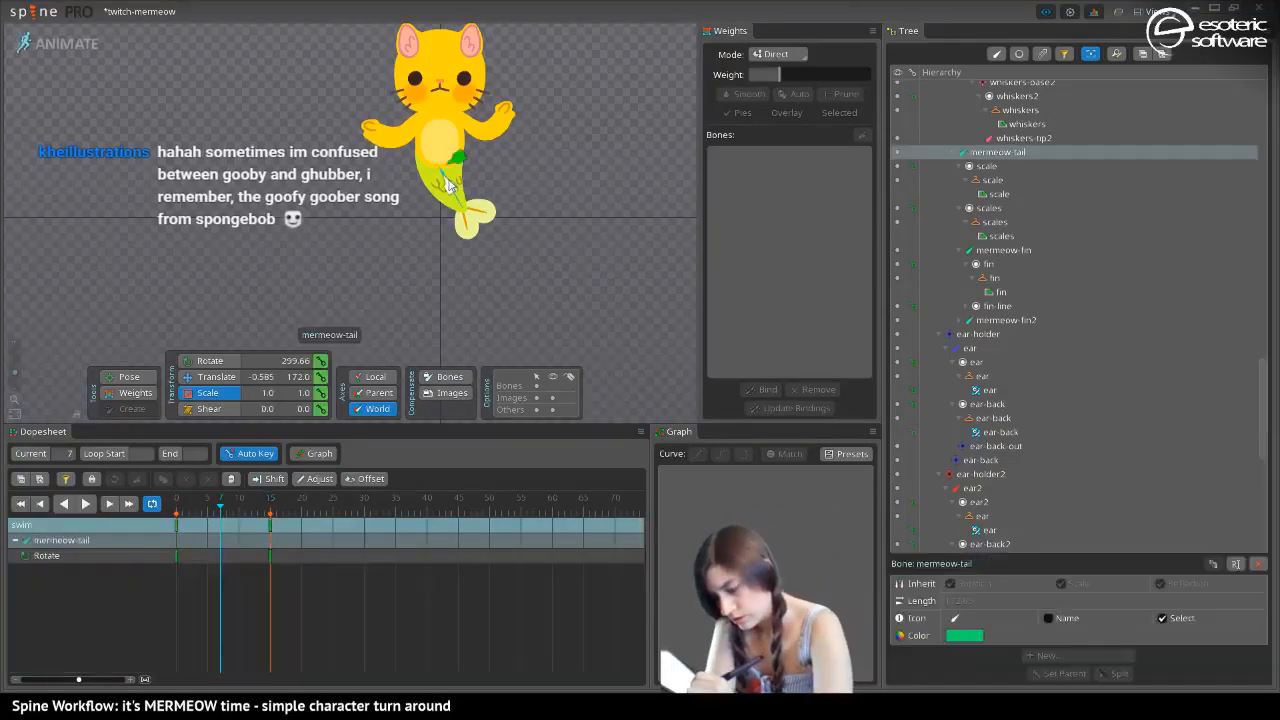
left_click(133, 376)
left_click_drag(455, 203, 163, 416)
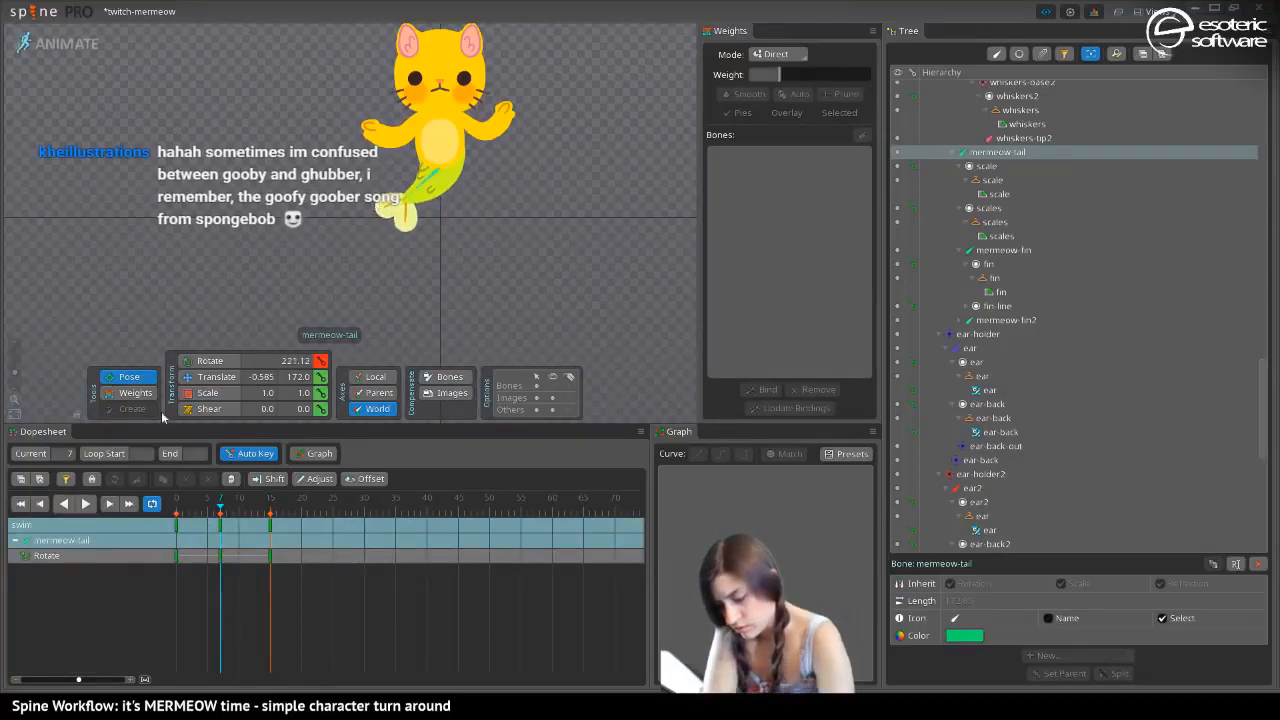
Play the animation and give all of the mermeow-tail rotate keys a Bezier curve
left_click(86, 503)
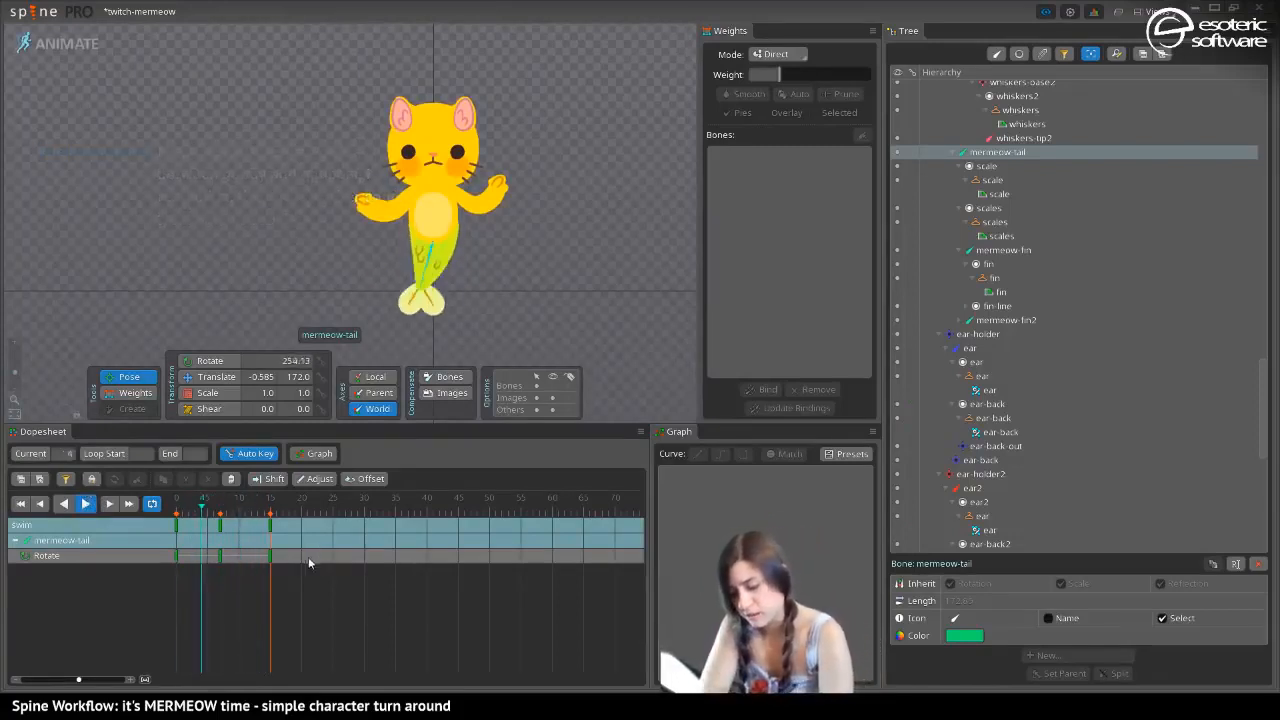
left_click_drag(308, 577, 139, 540)
left_click(721, 453)
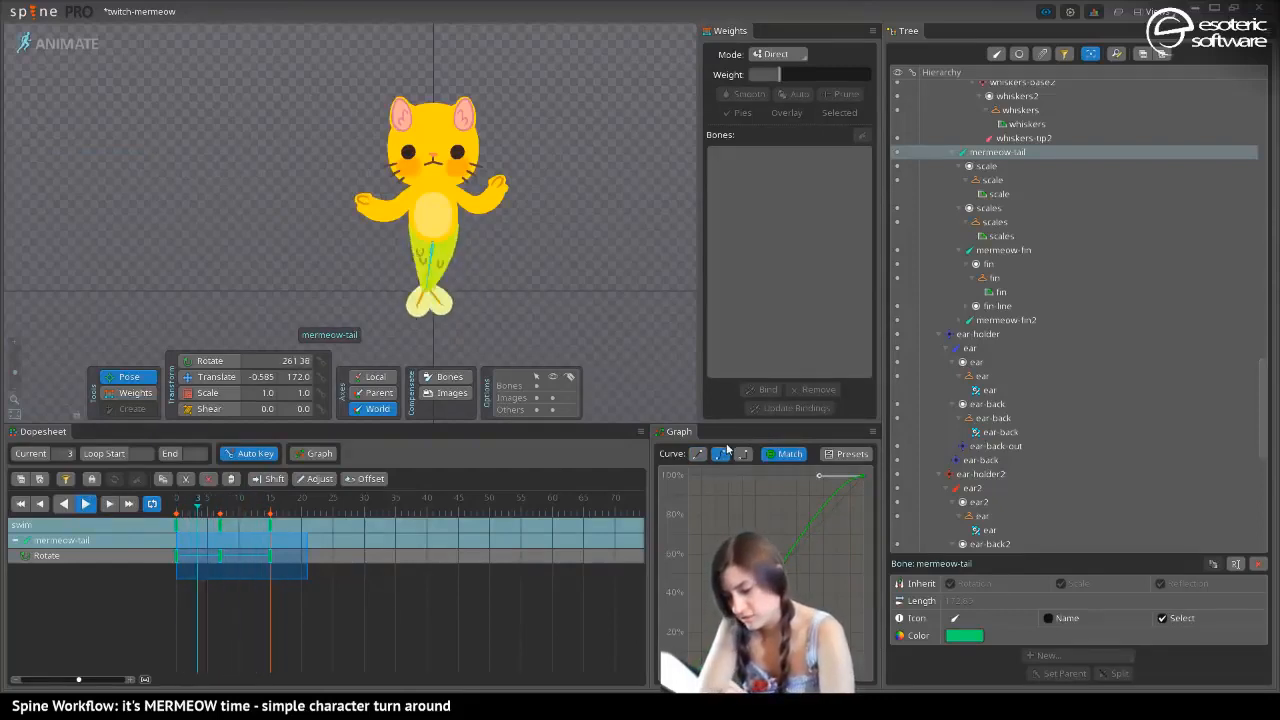
Move the tail's middle key from frame 7 to frame 8 and the closing keys from frame 15 to frame 16
left_click(224, 530)
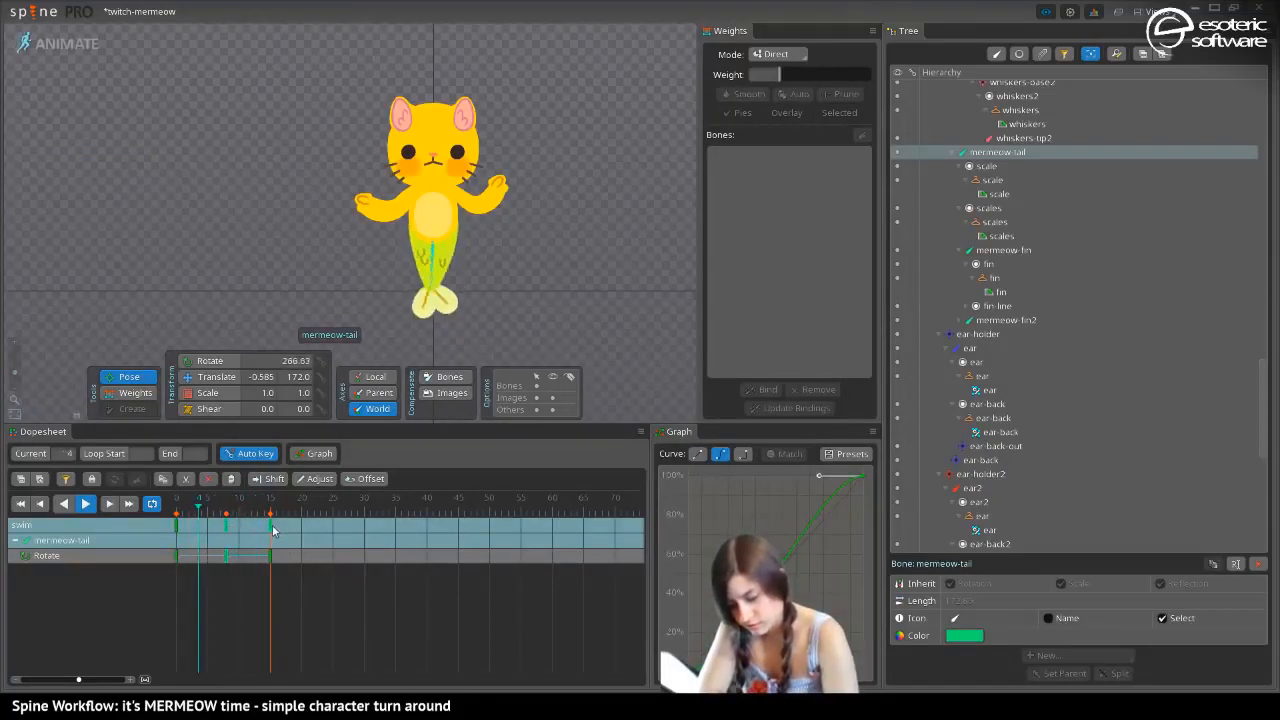
left_click_drag(270, 525, 277, 526)
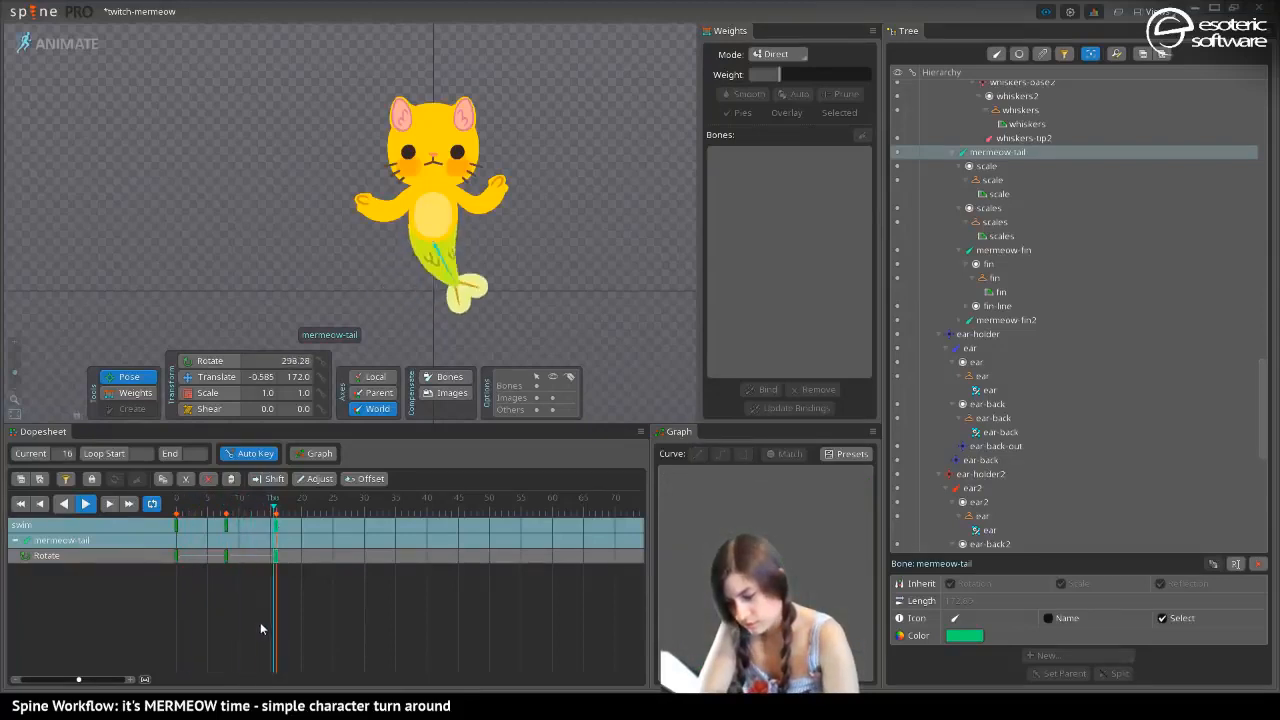
key("space")
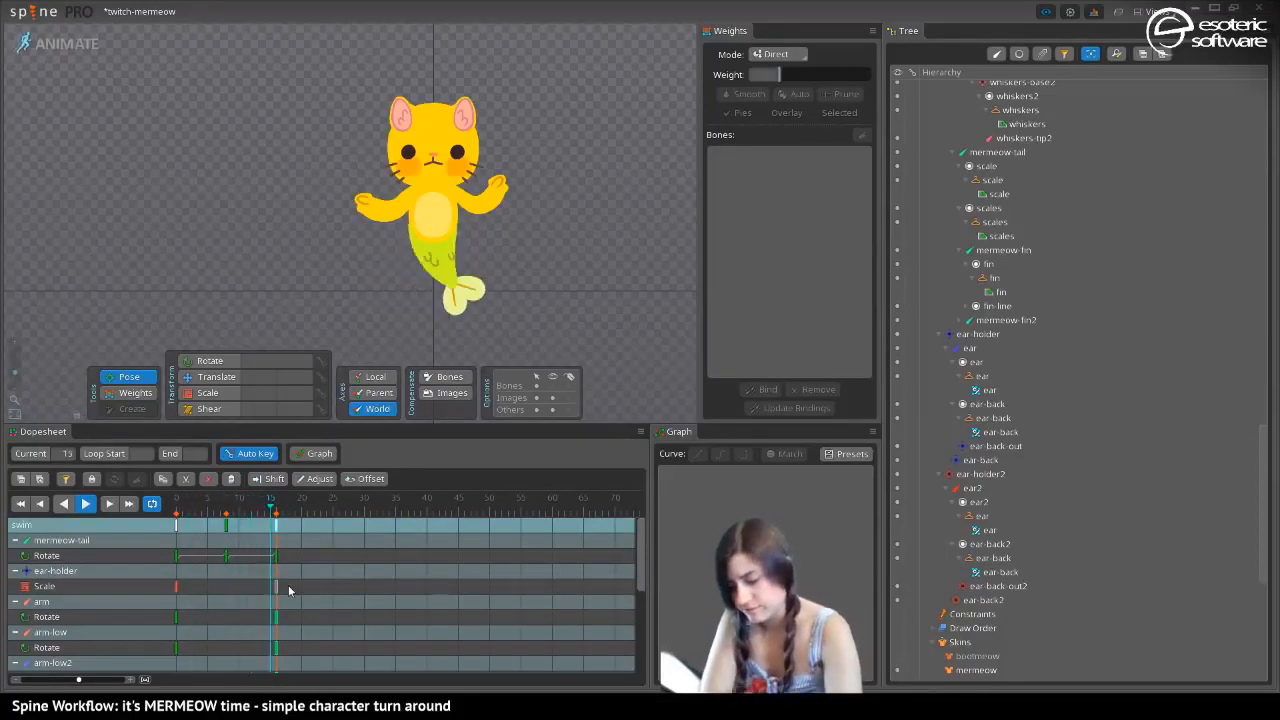
scroll(32, 366, "up", 2)
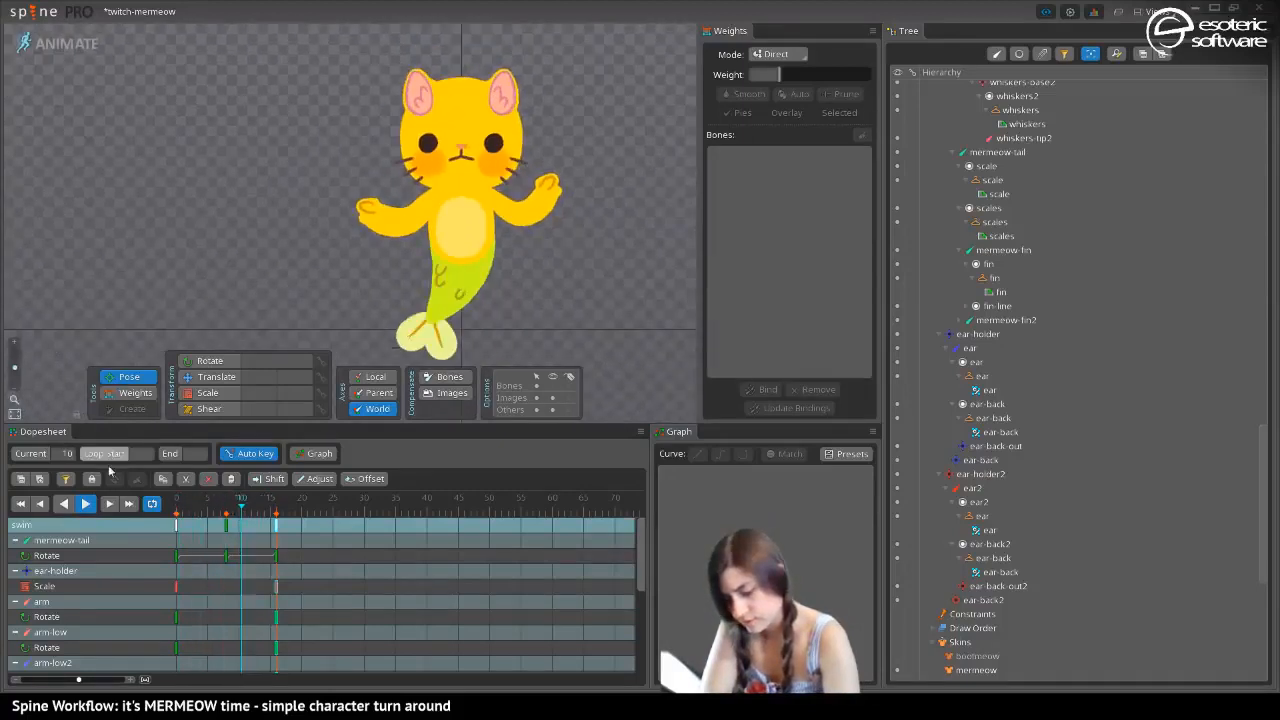
Rotate the body-up bone at frame 8 so the upper body tilts gently toward the side of the tail fin
left_click(199, 512)
left_click(226, 512)
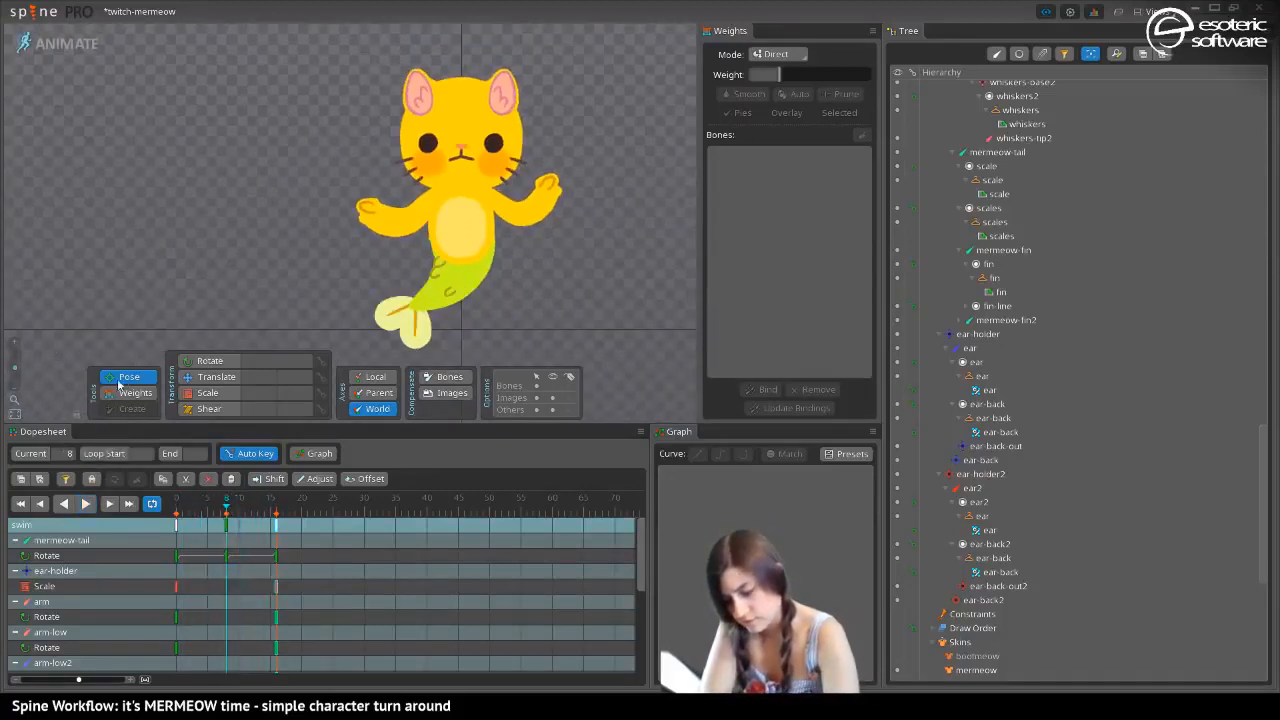
left_click(206, 361)
left_click(461, 217)
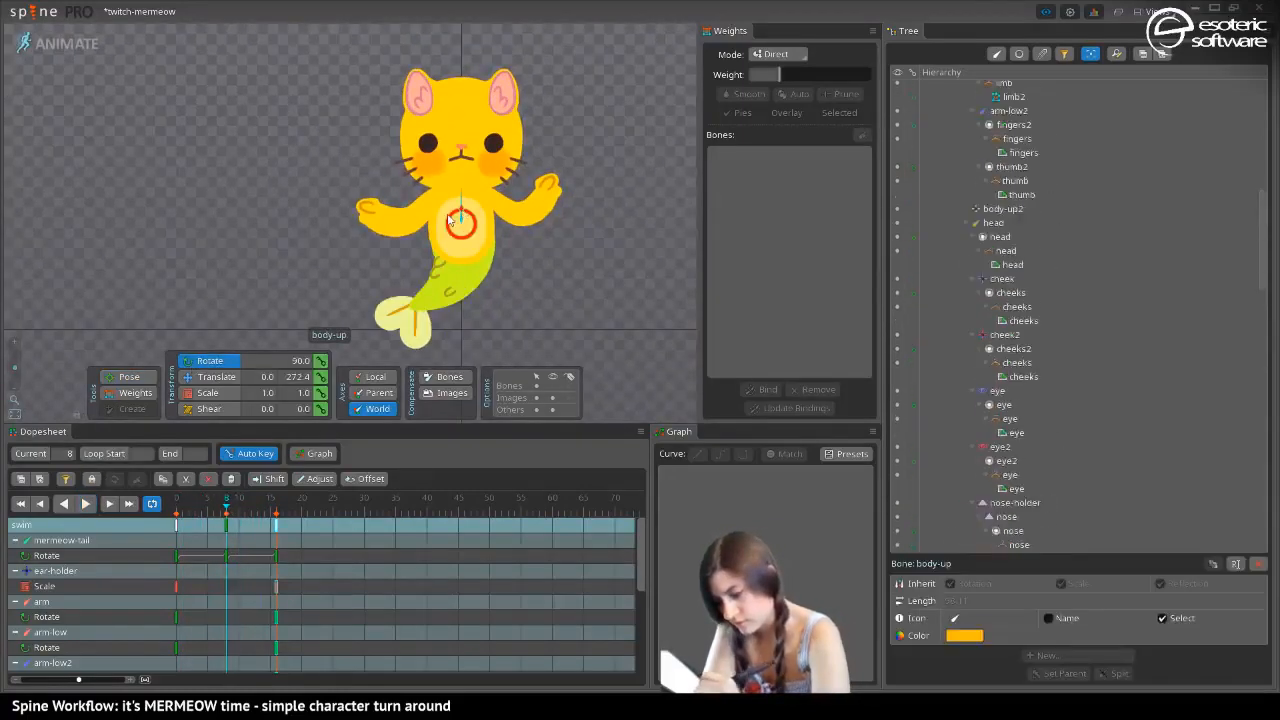
left_click(138, 376)
mouse_move(460, 195)
left_mouse_down()
mouse_move(432, 197)
mouse_move(490, 201)
mouse_move(443, 178)
left_mouse_up()
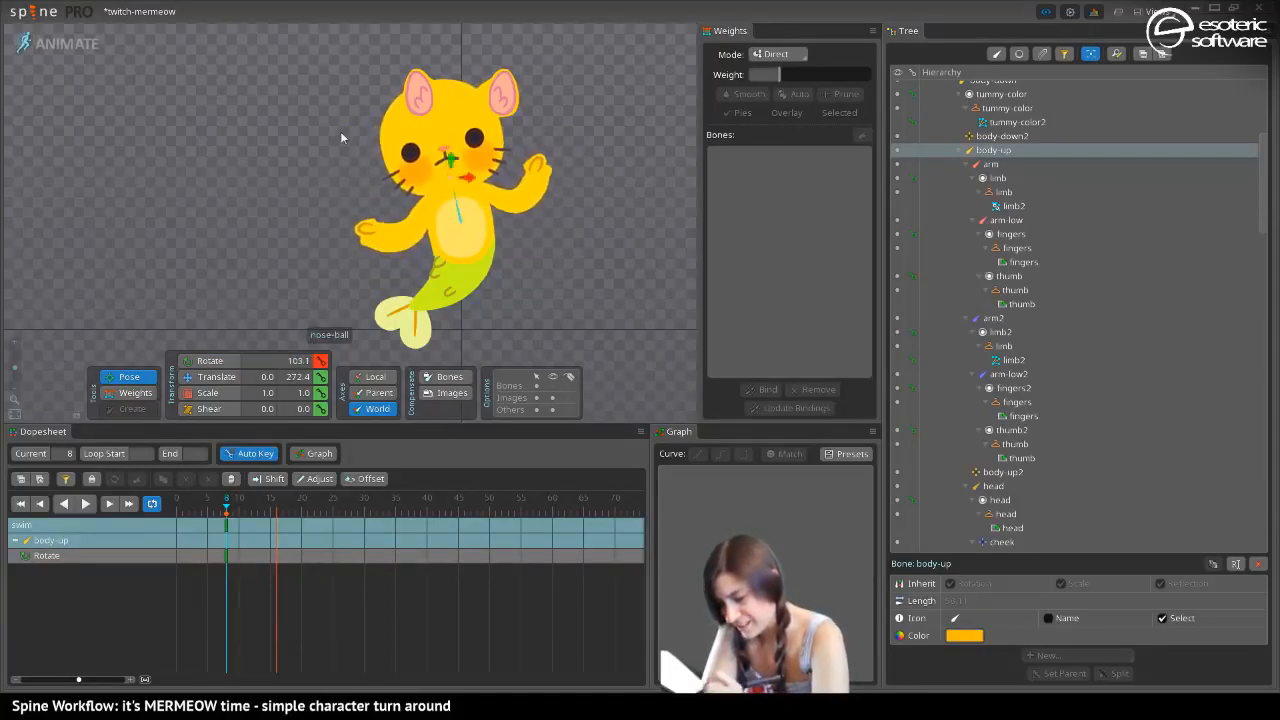
left_click_drag(143, 64, 50, 57)
left_click_drag(268, 156, 261, 197)
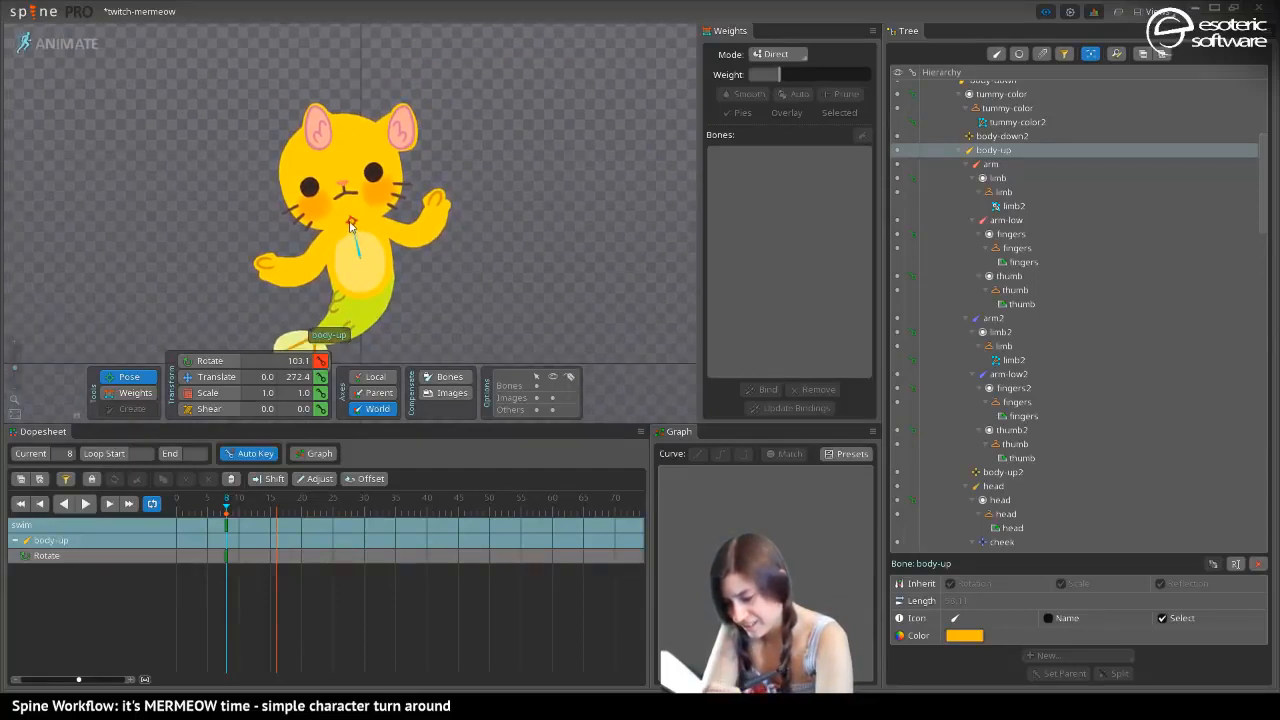
mouse_move(343, 213)
left_mouse_down()
mouse_move(347, 191)
mouse_move(331, 195)
mouse_move(342, 190)
left_mouse_up()
In setup mode, parent the ear-holder and ear-holder2 bones to the head bone, and return to animate mode
left_click(70, 46)
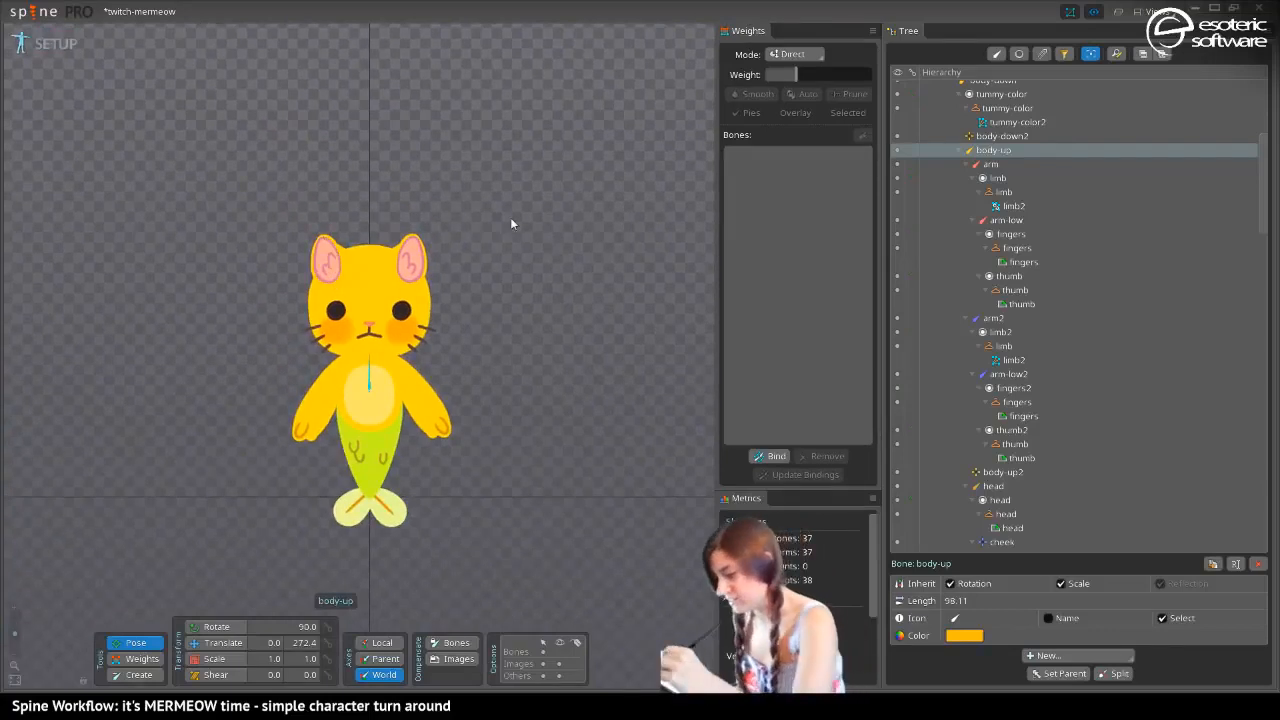
left_click(338, 283)
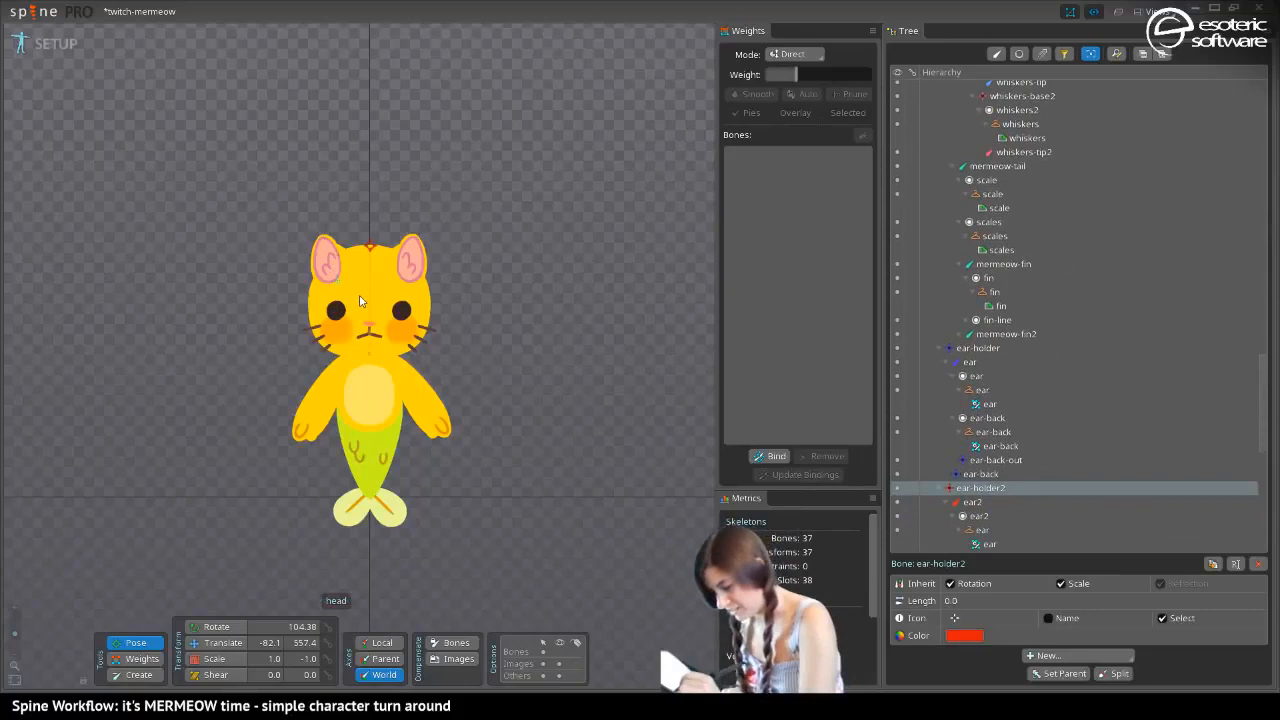
left_click(940, 348)
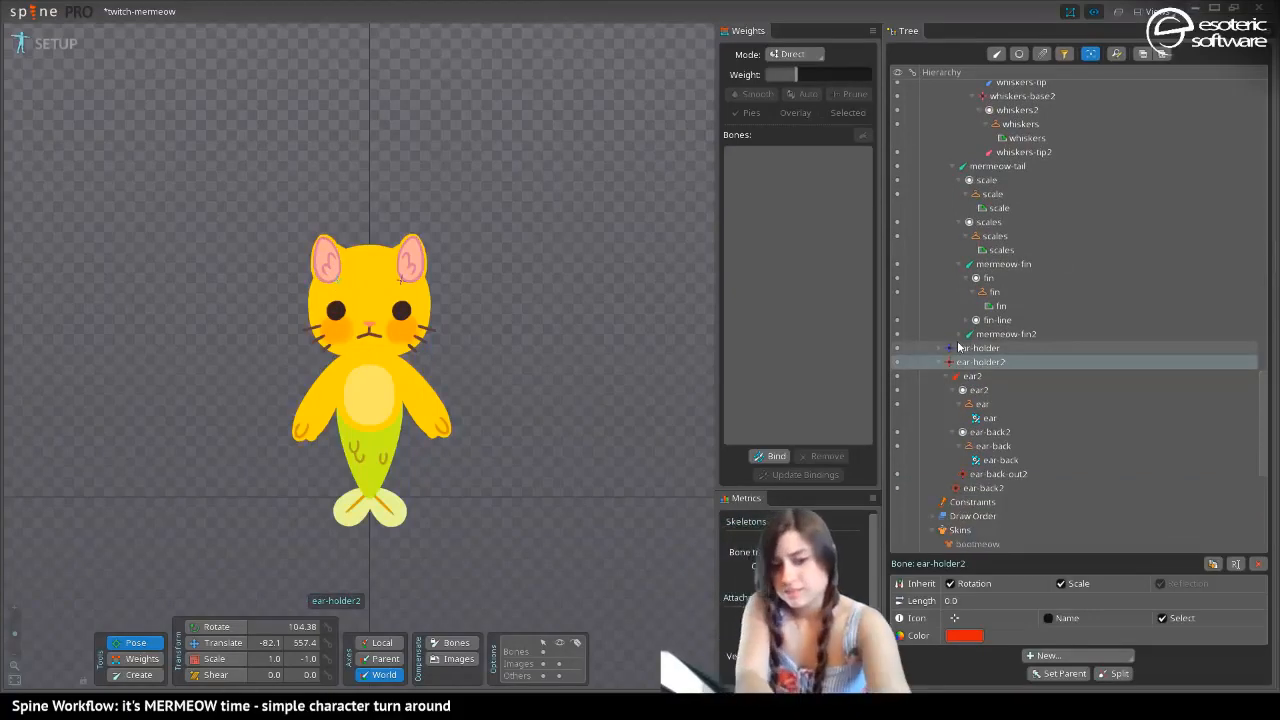
left_click(958, 347, "ctrl")
key("p")
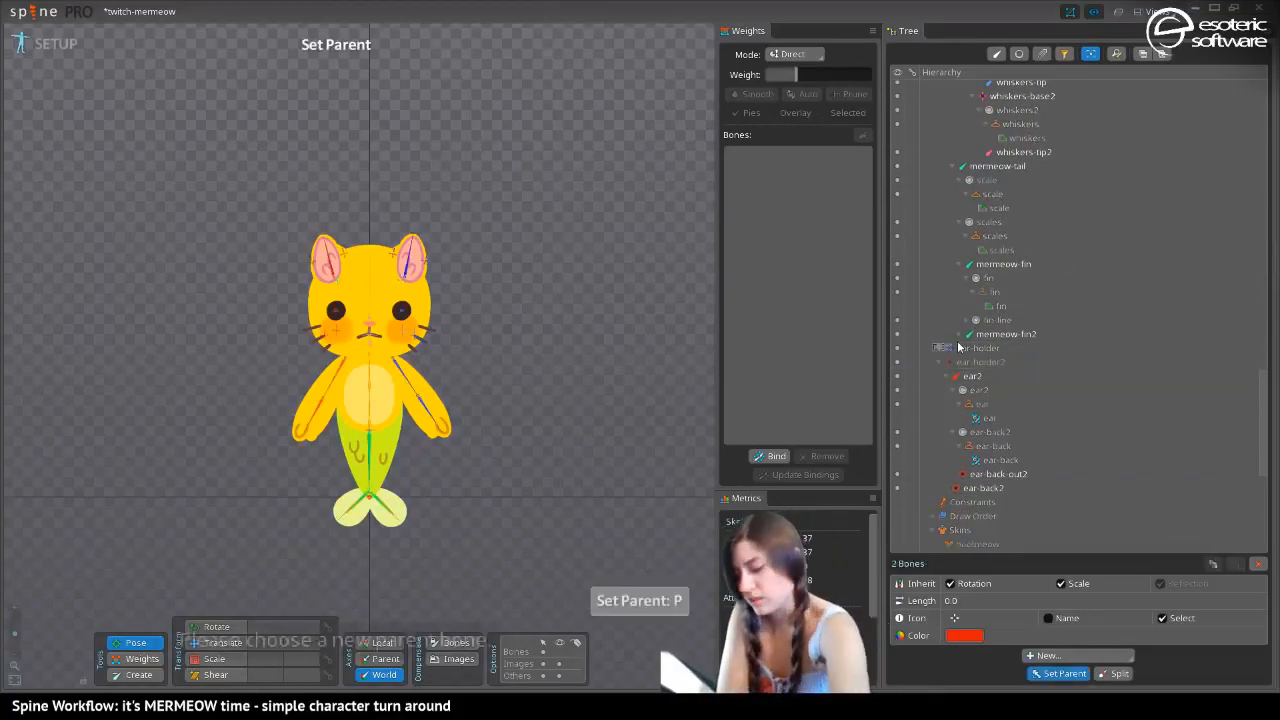
left_click(366, 272)
left_click(343, 260)
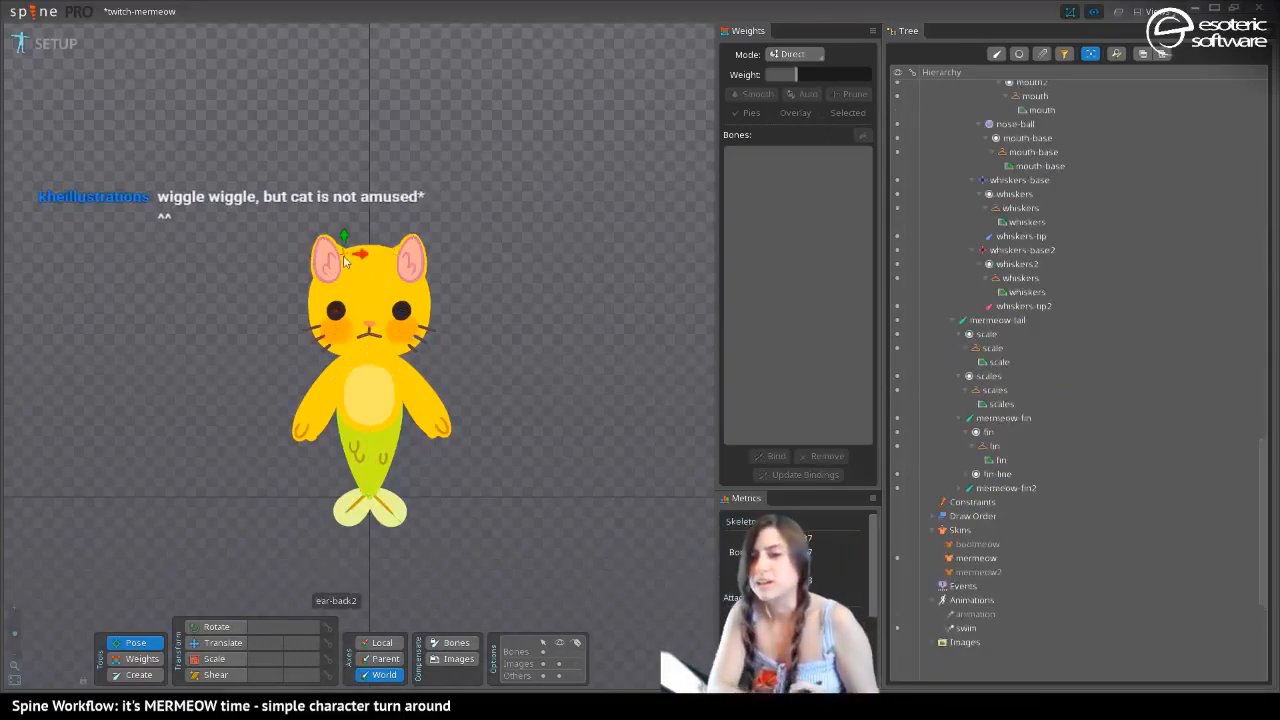
key("Tab")
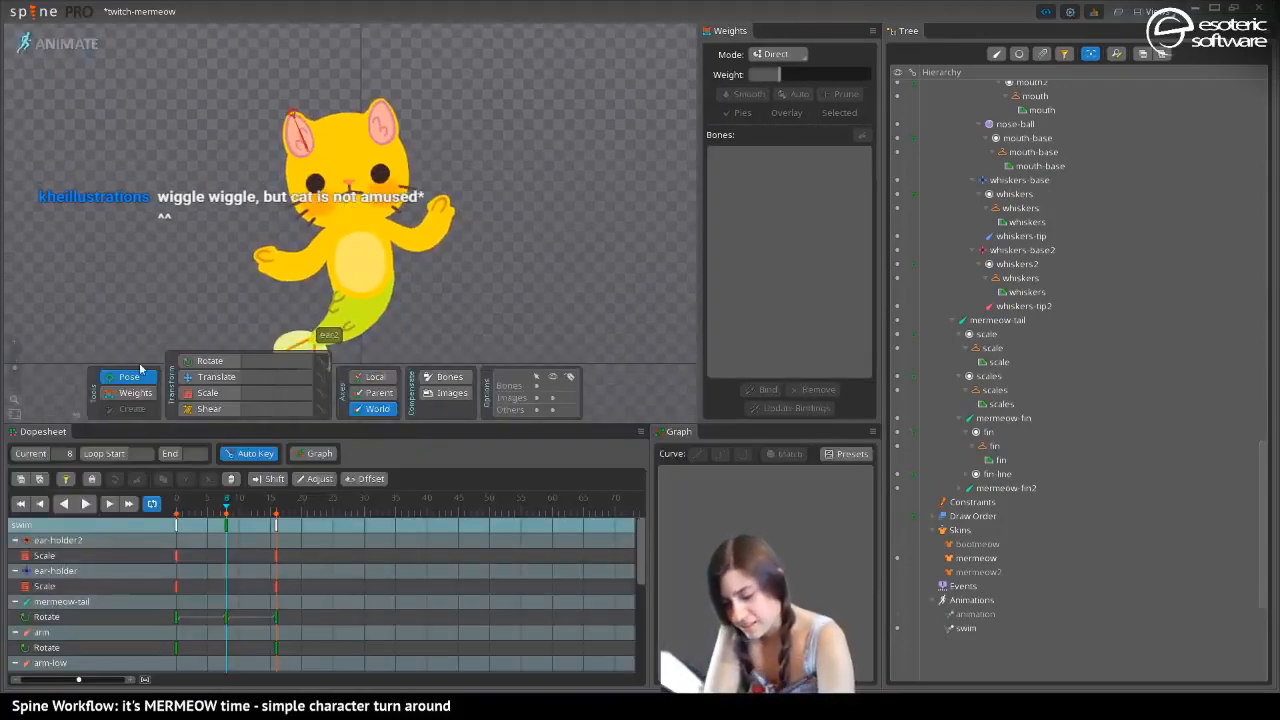
Try translating the head4 mouth bone at frame 8, and undo the move
key("v")
left_click(338, 200)
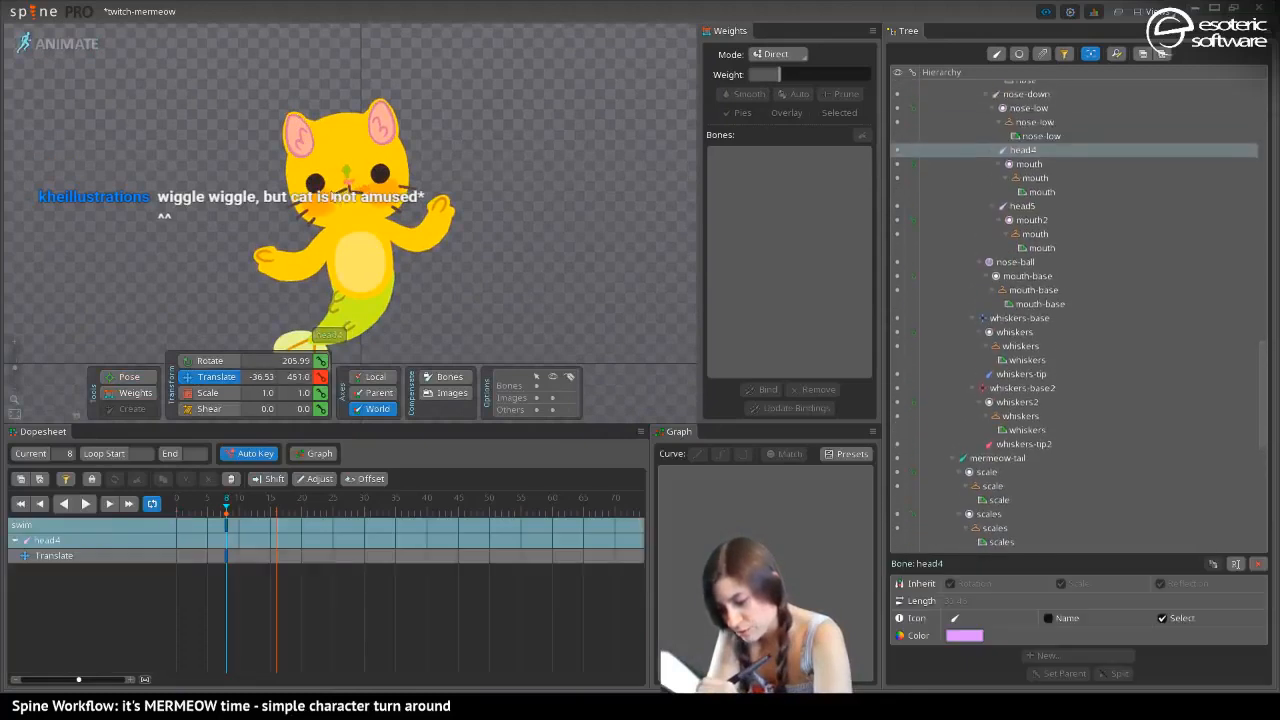
key("ctrl+z")
Reshape the mouth at frame 8 by rotating the head4 bone to 178.24 and the head5 bone to 25.67
key("c")
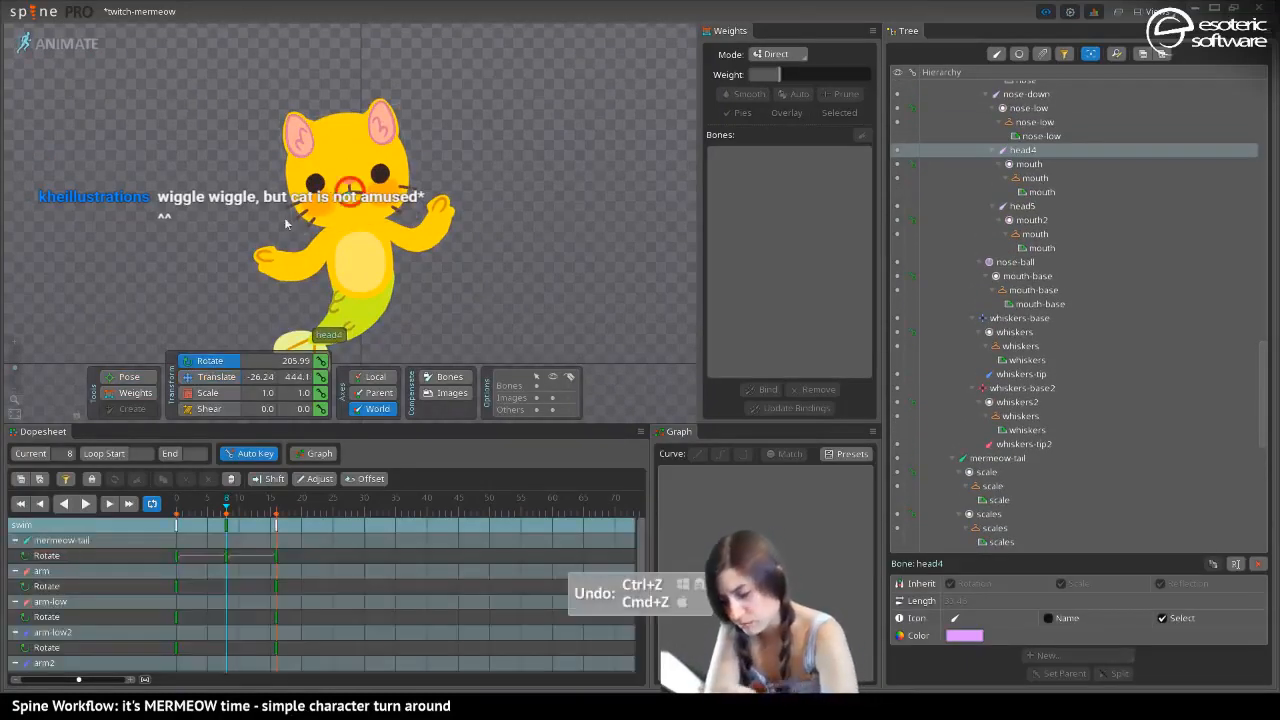
left_click_drag(338, 204, 333, 195)
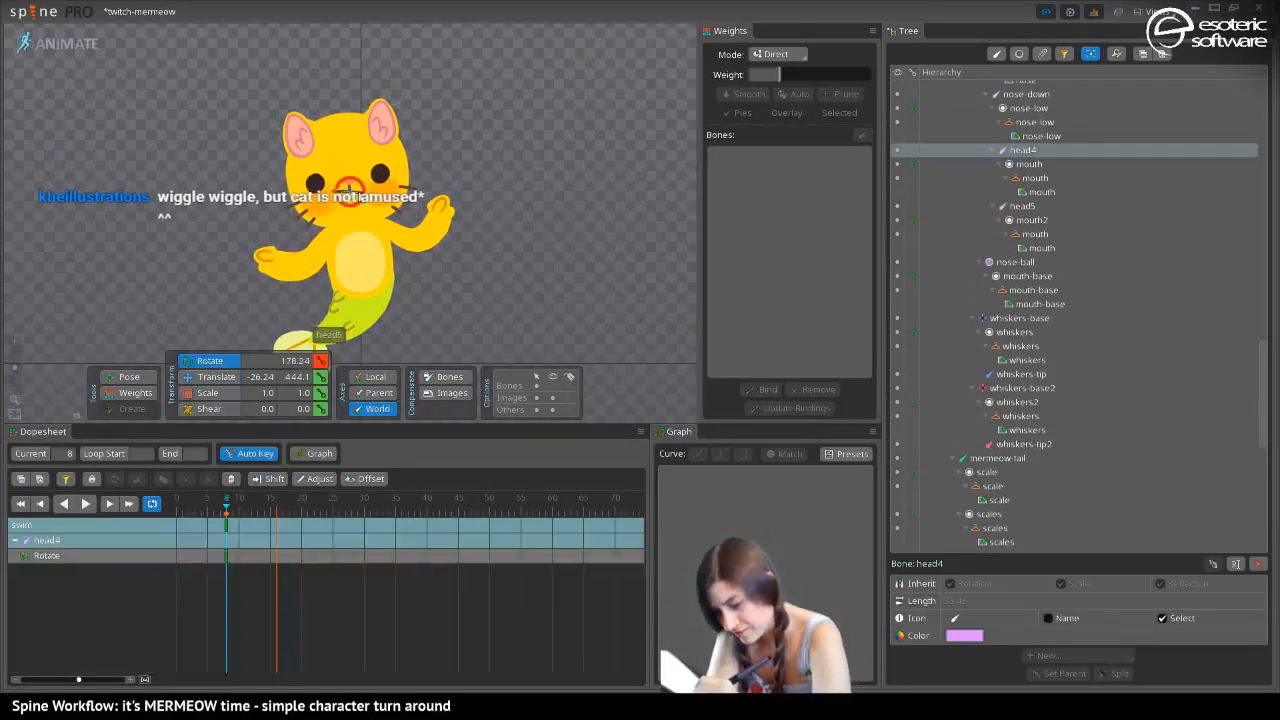
left_click(324, 340)
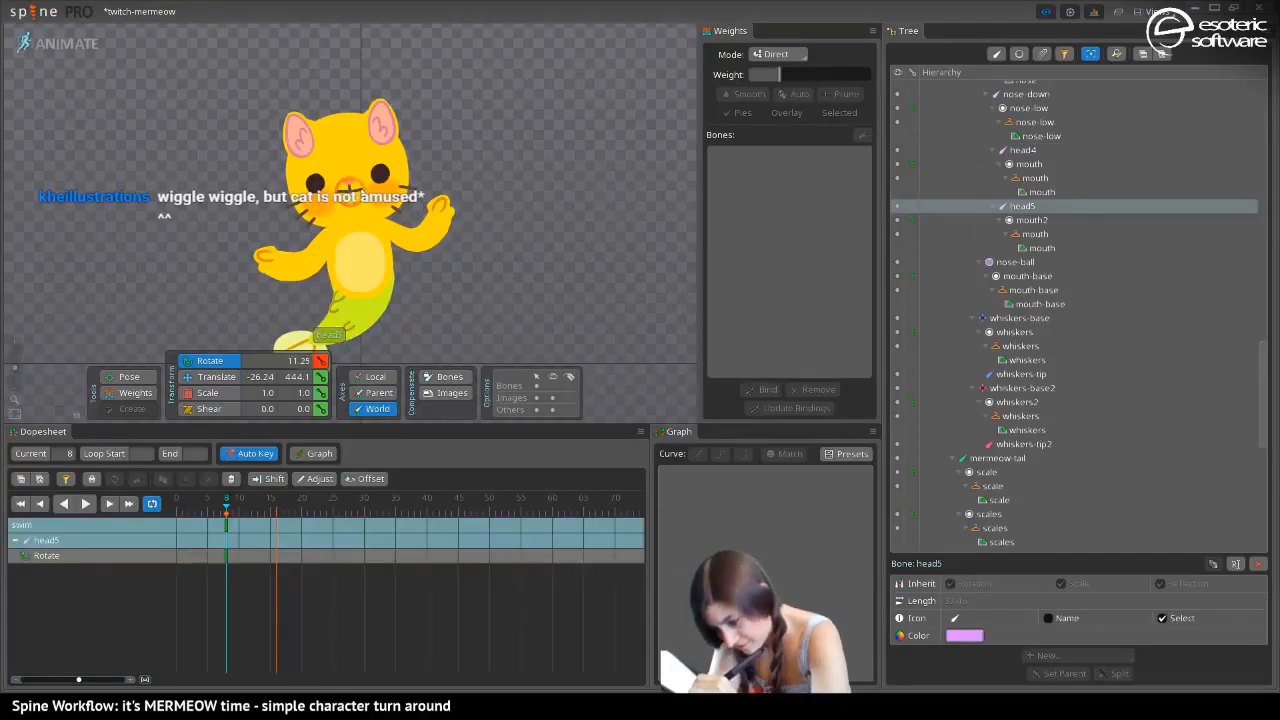
key("space")
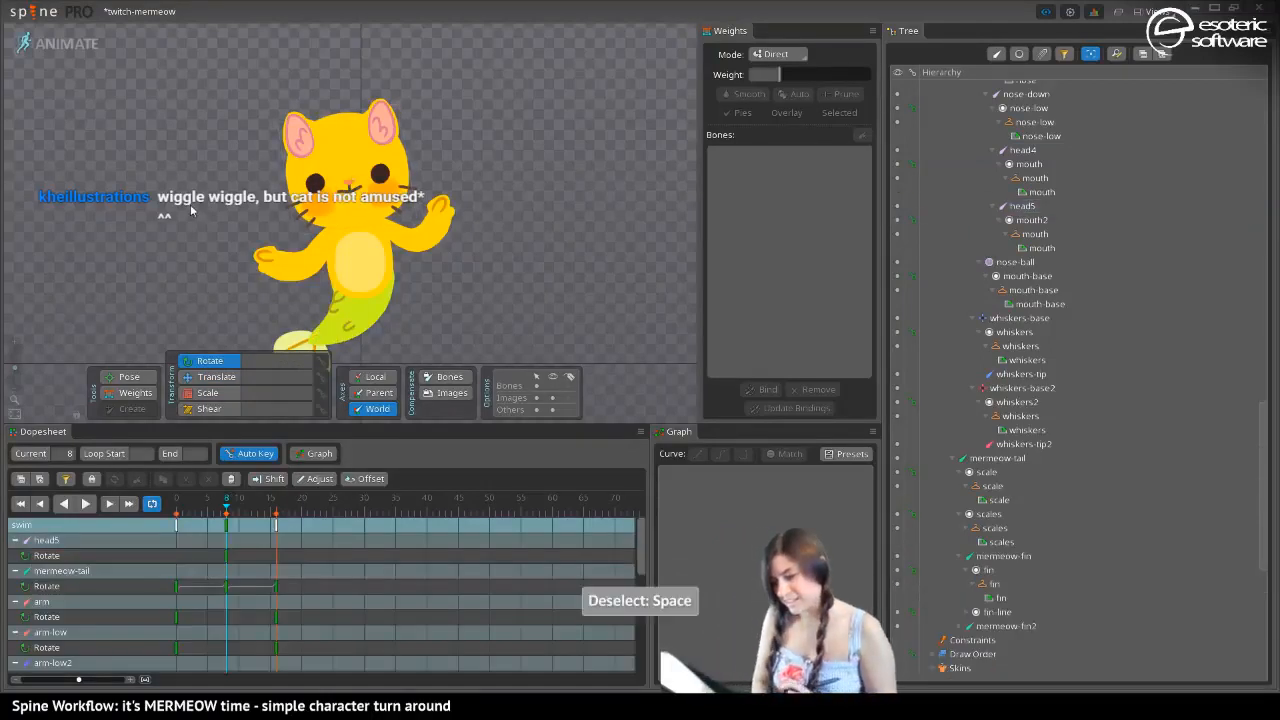
Move the rotate keys of the head4 and head5 mouth bones from frame 8 to frame 0 and preview the result
left_click(345, 194)
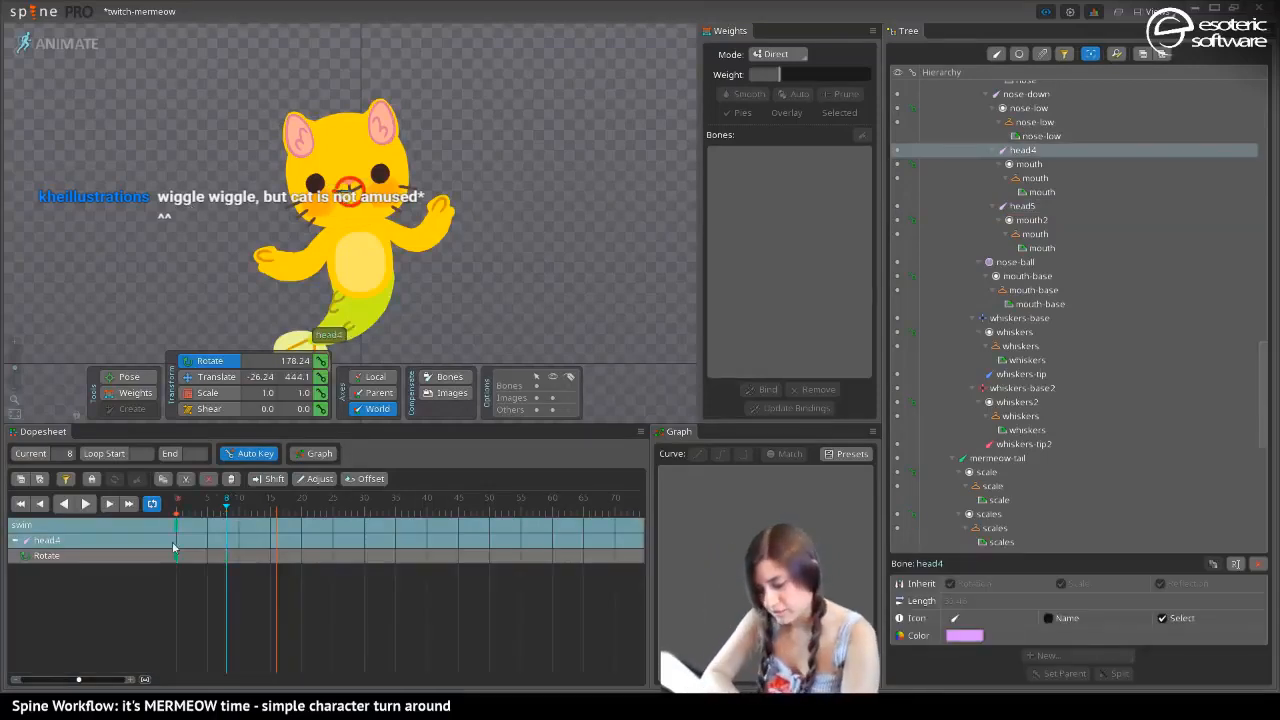
left_click(343, 207)
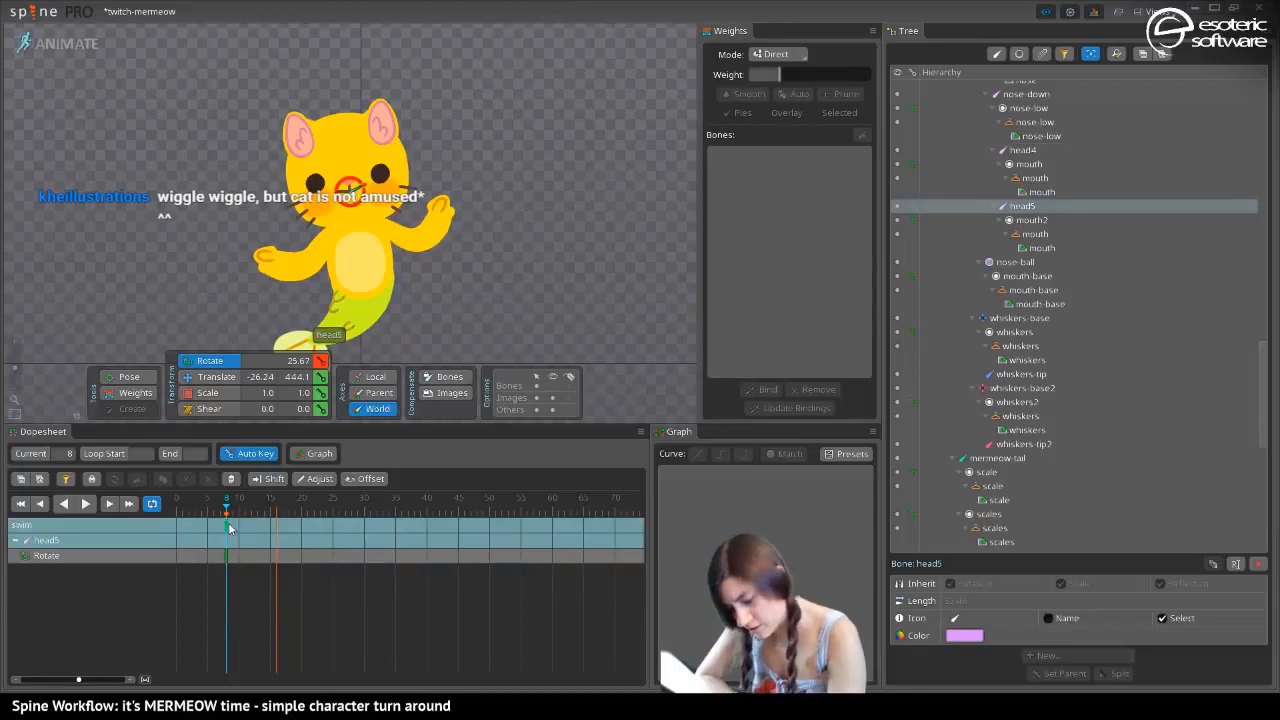
left_click(85, 503)
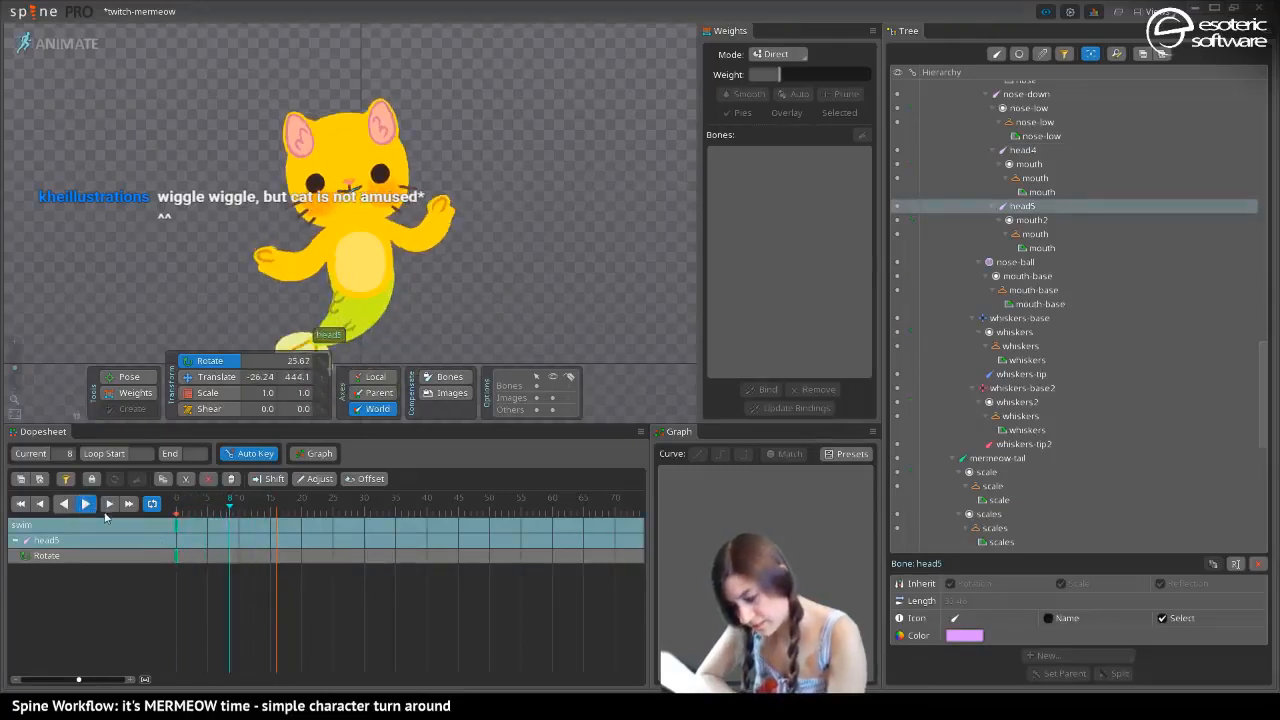
left_click(109, 505)
left_click_drag(202, 508, 157, 512)
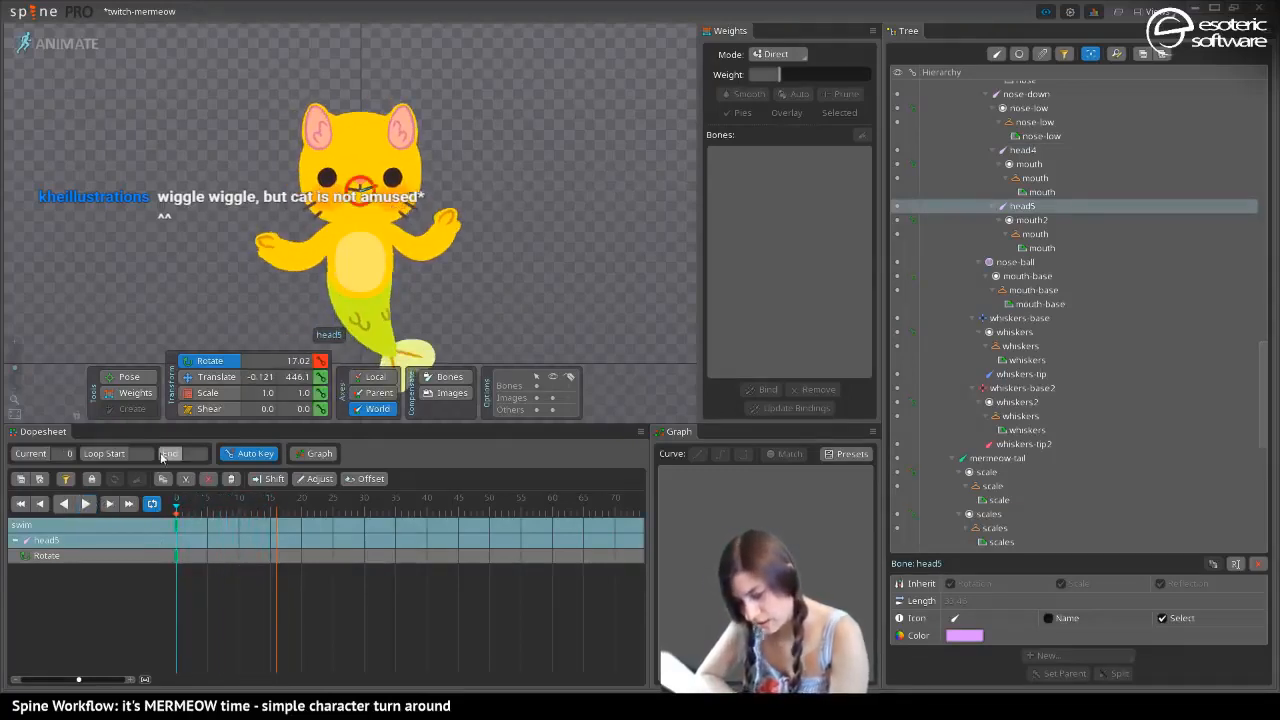
With nothing selected, key all dopesheet rows at frame 0 and copy that frame's keys to frame 16 to close the swim loop
key("space")
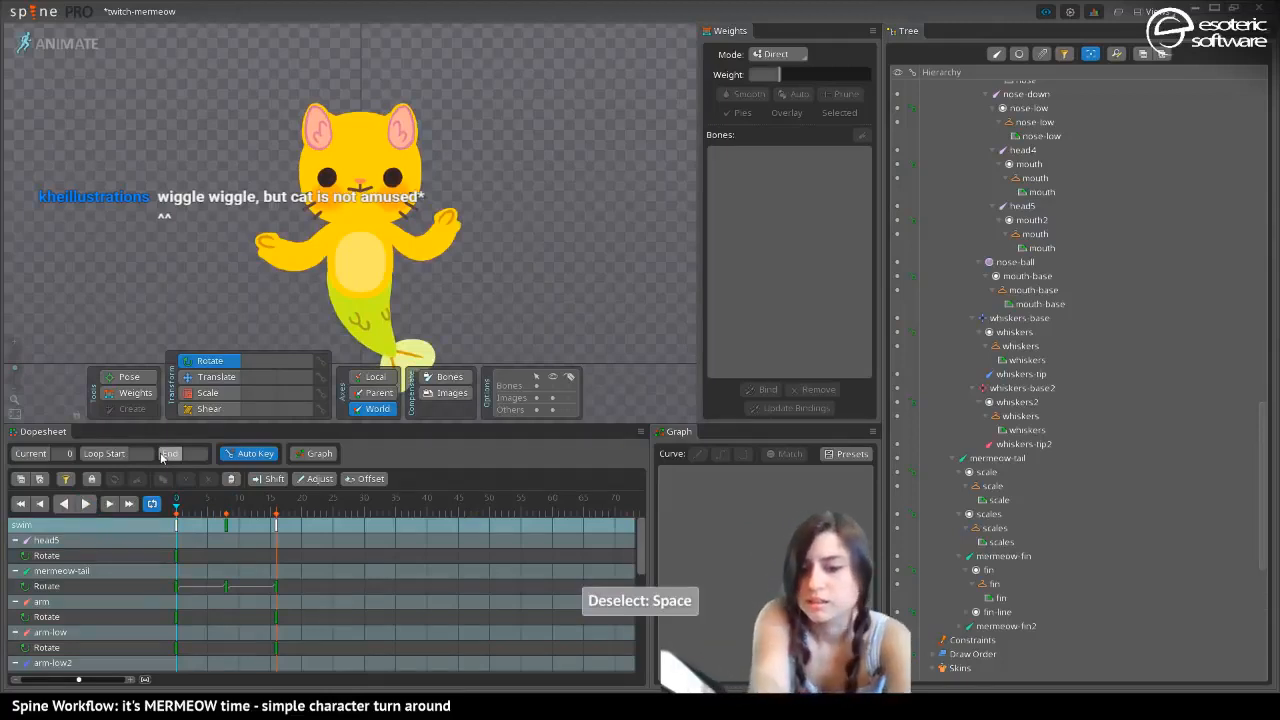
key("ctrl+shift+l")
left_click(177, 524)
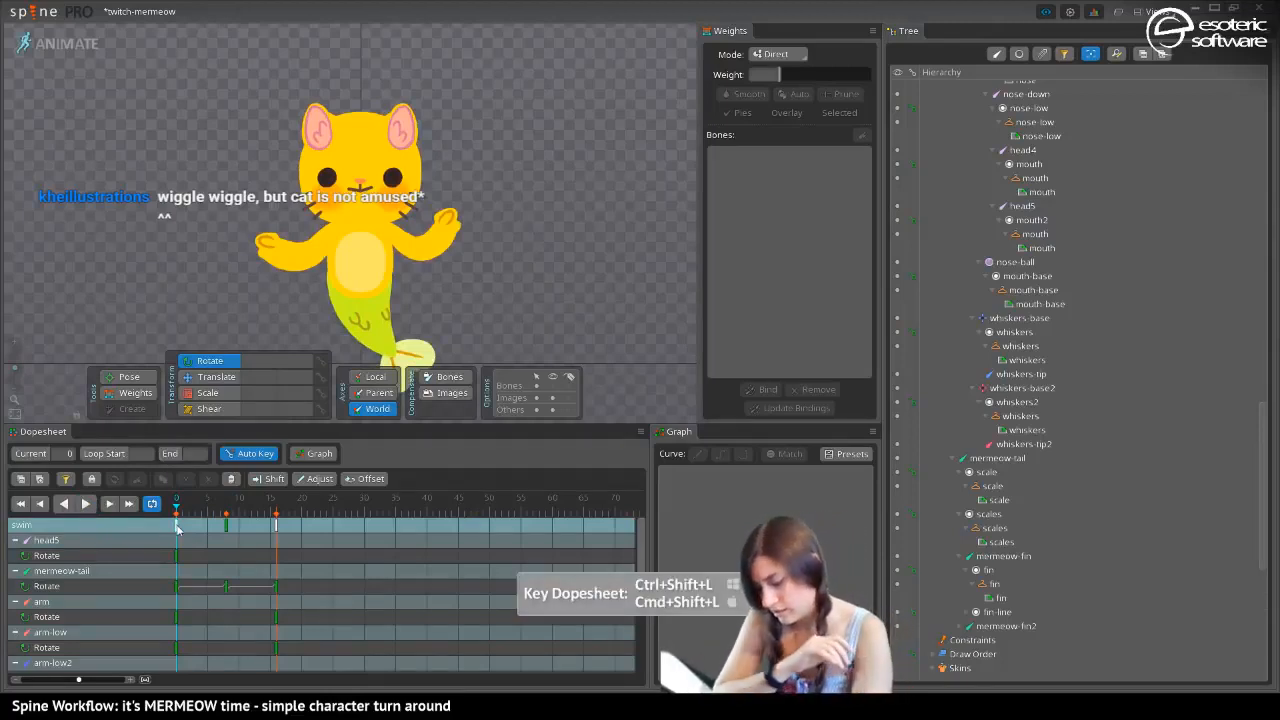
key("ctrl+c")
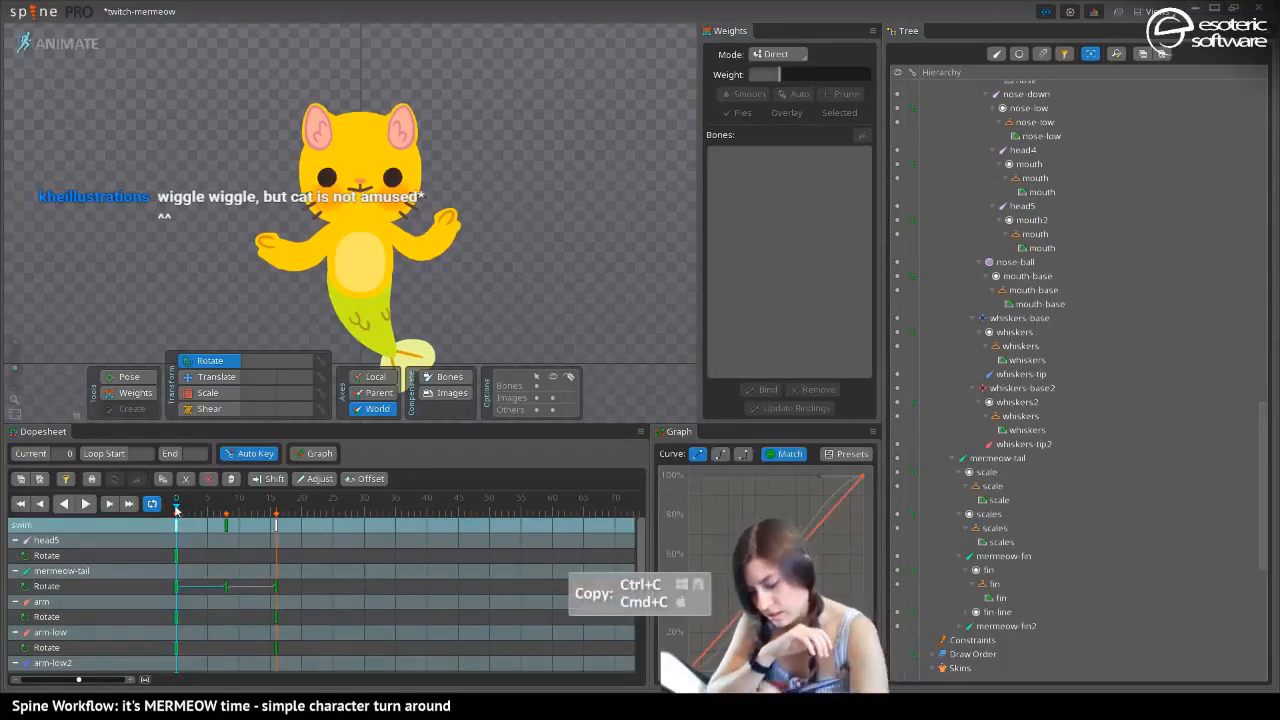
left_click(278, 516)
key("ctrl+v")
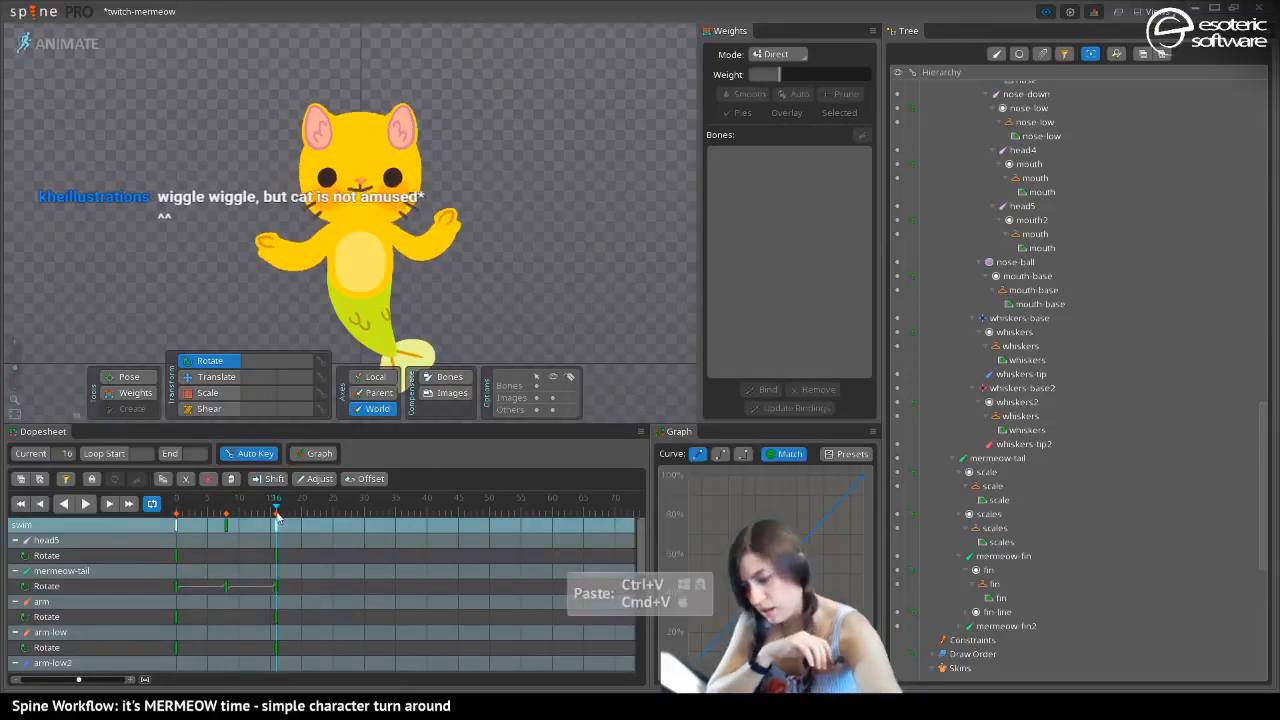
left_click(85, 503)
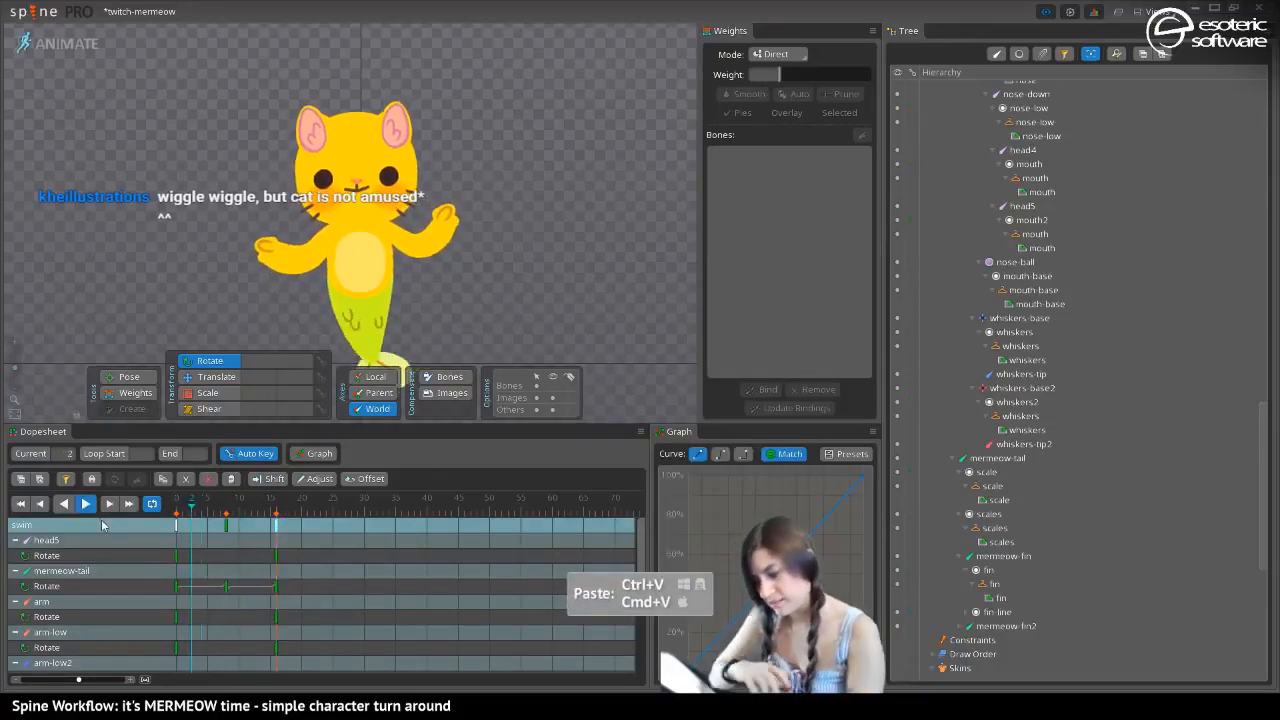
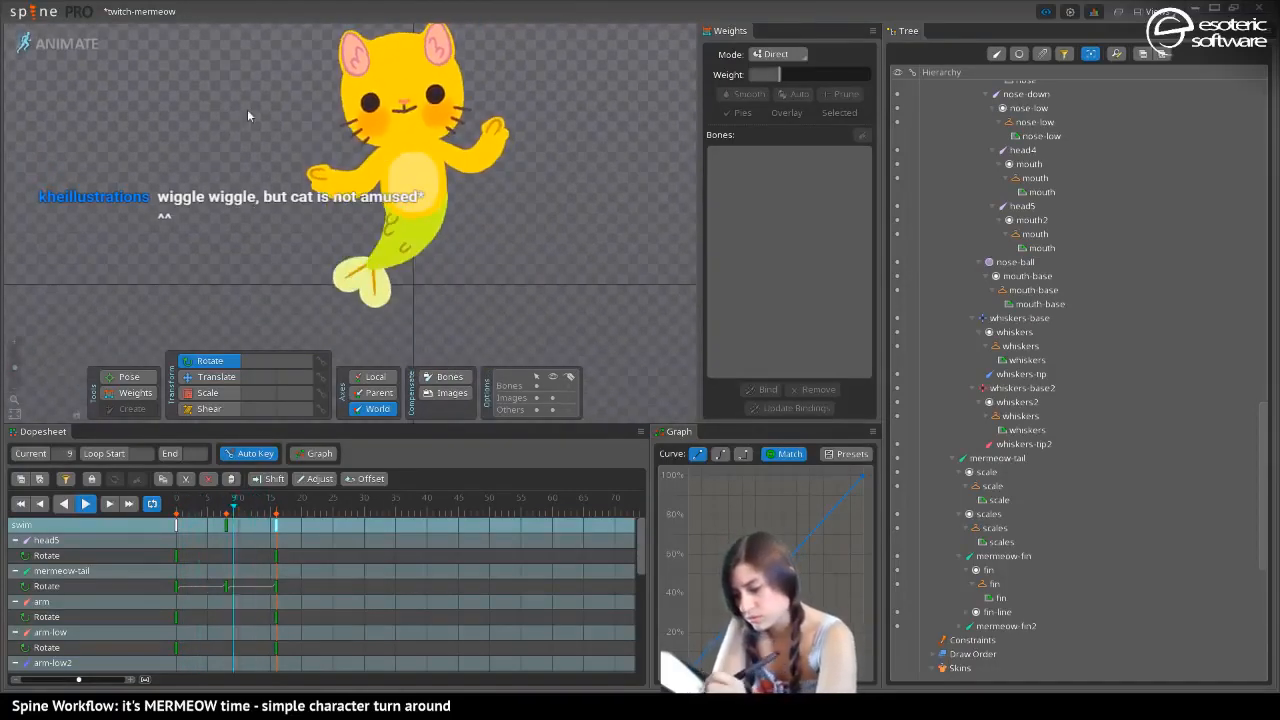
At frame 12, rotate the ear2 bone to 138.26 and the ear bone to 97.08
left_click_drag(14, 368, 14, 371)
left_click_drag(293, 102, 282, 129)
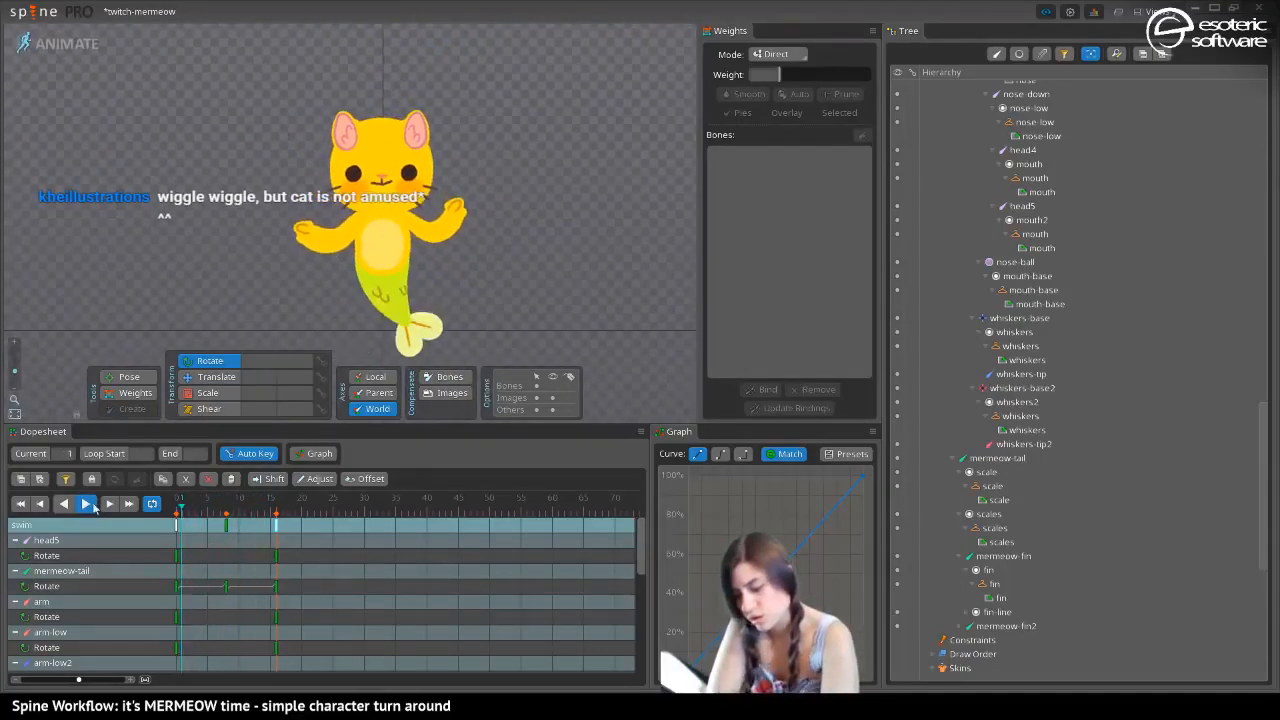
key("d")
left_click(328, 133)
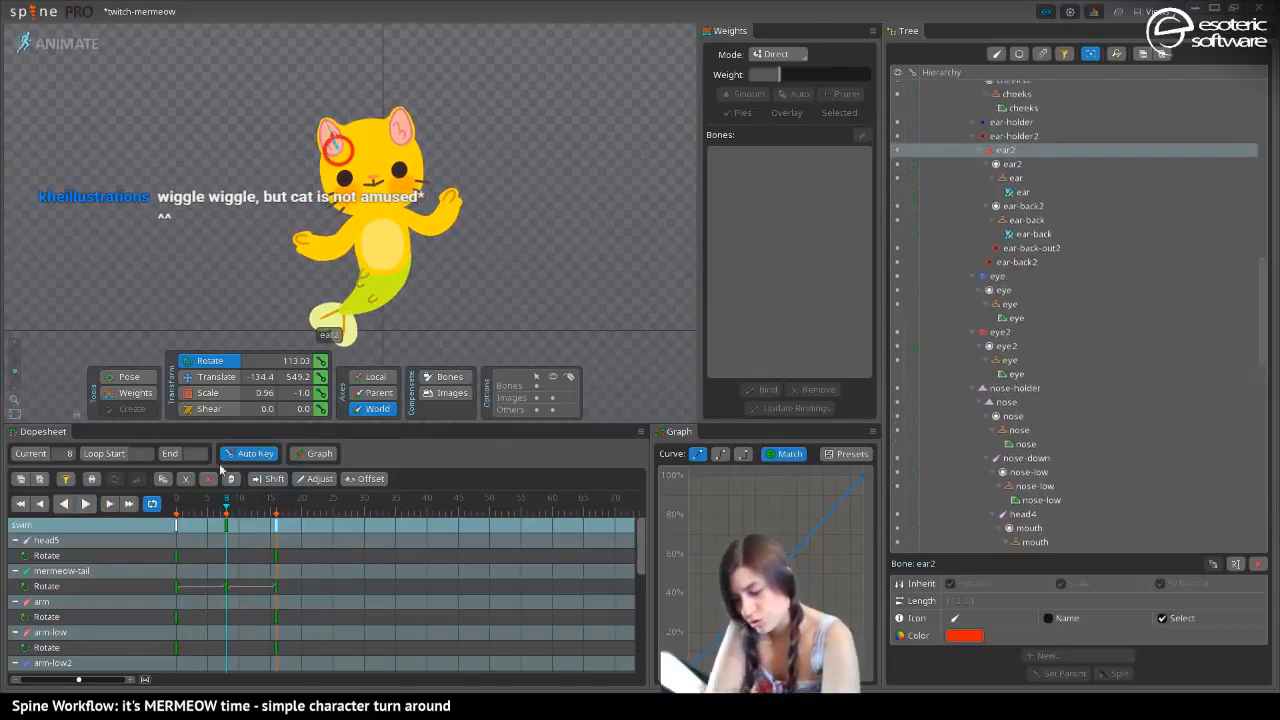
left_click_drag(226, 506, 252, 508)
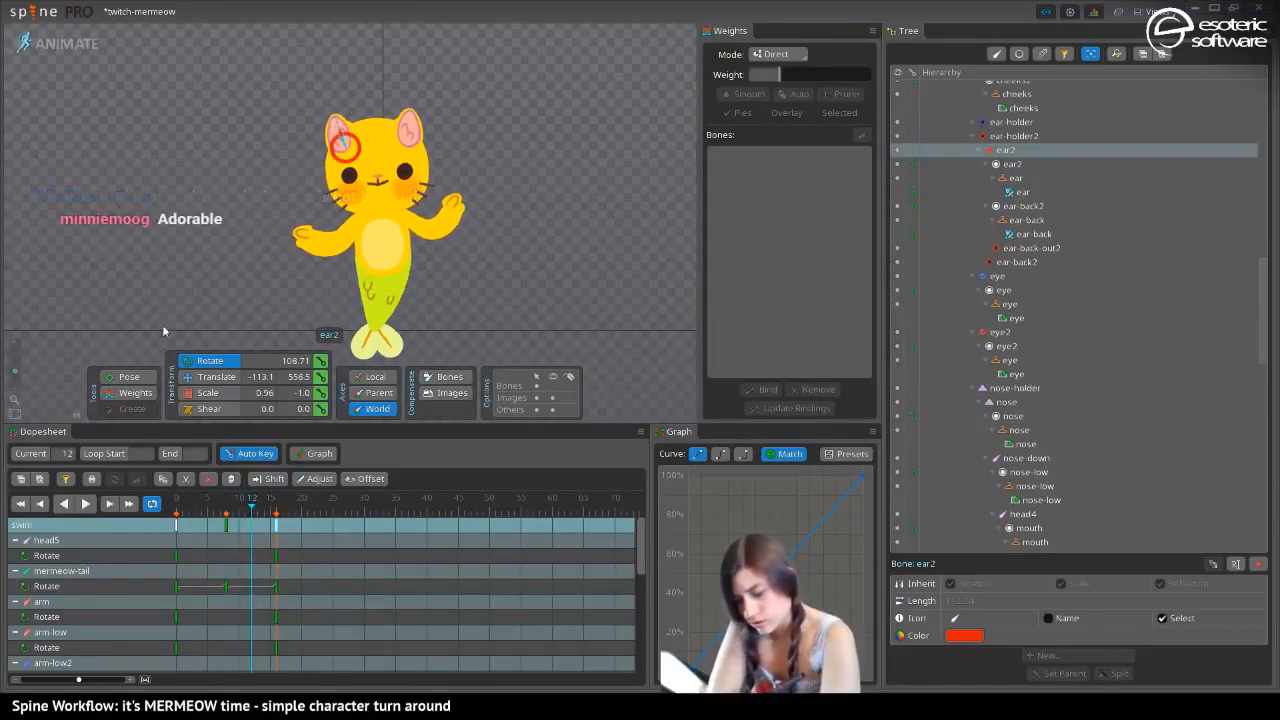
left_click_drag(334, 118, 319, 128)
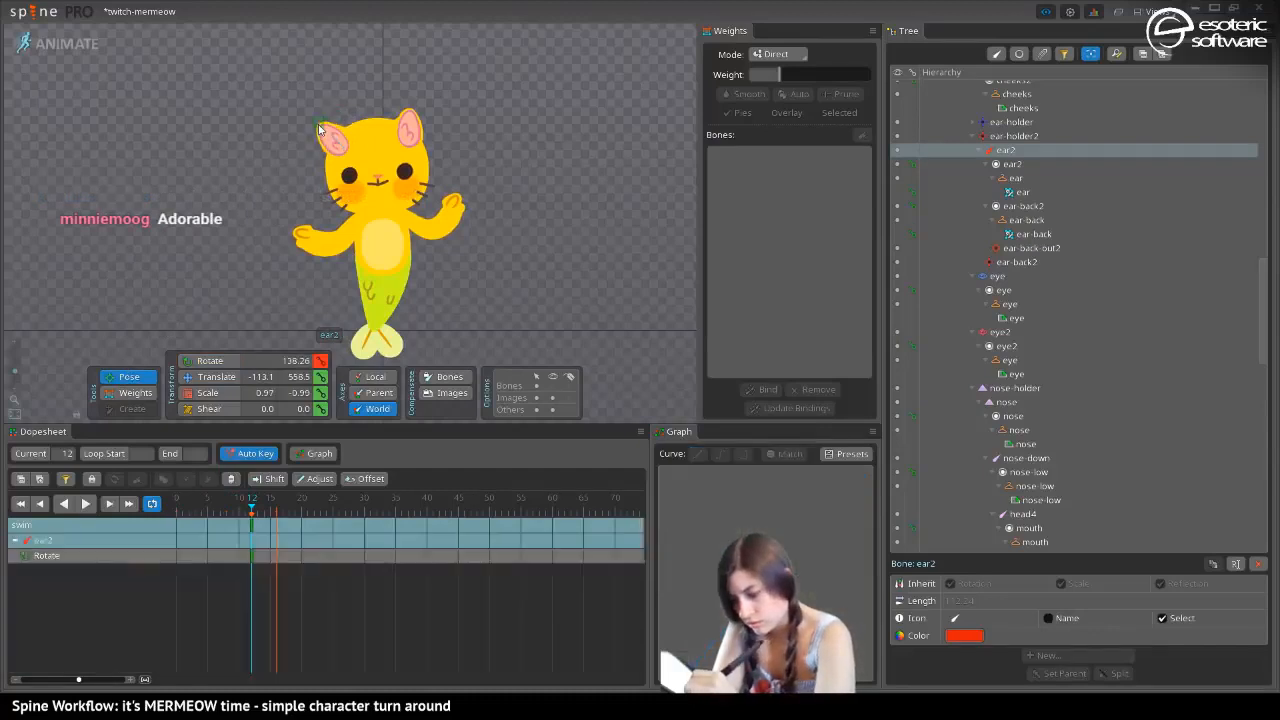
left_click(396, 116)
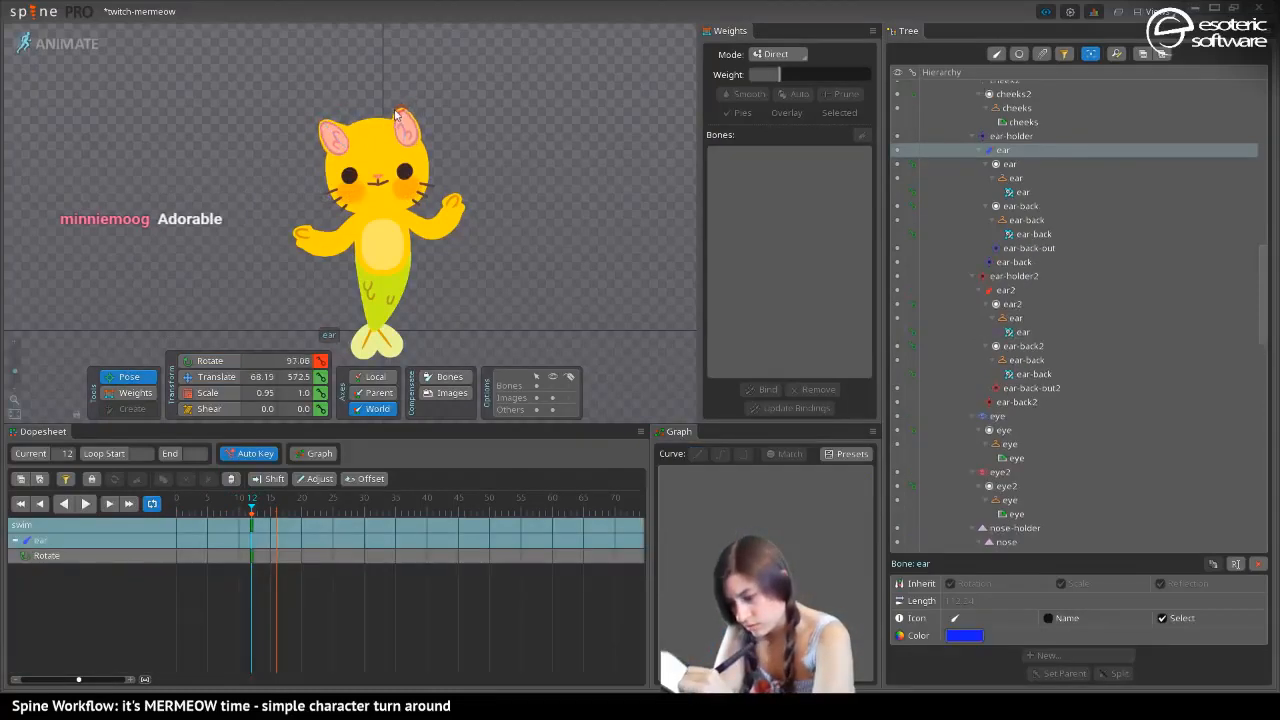
Rotate the ear2 bone to 86.36 at frame 3 and move its two rotate keys to frames 0 and 8
left_click_drag(250, 509, 197, 509)
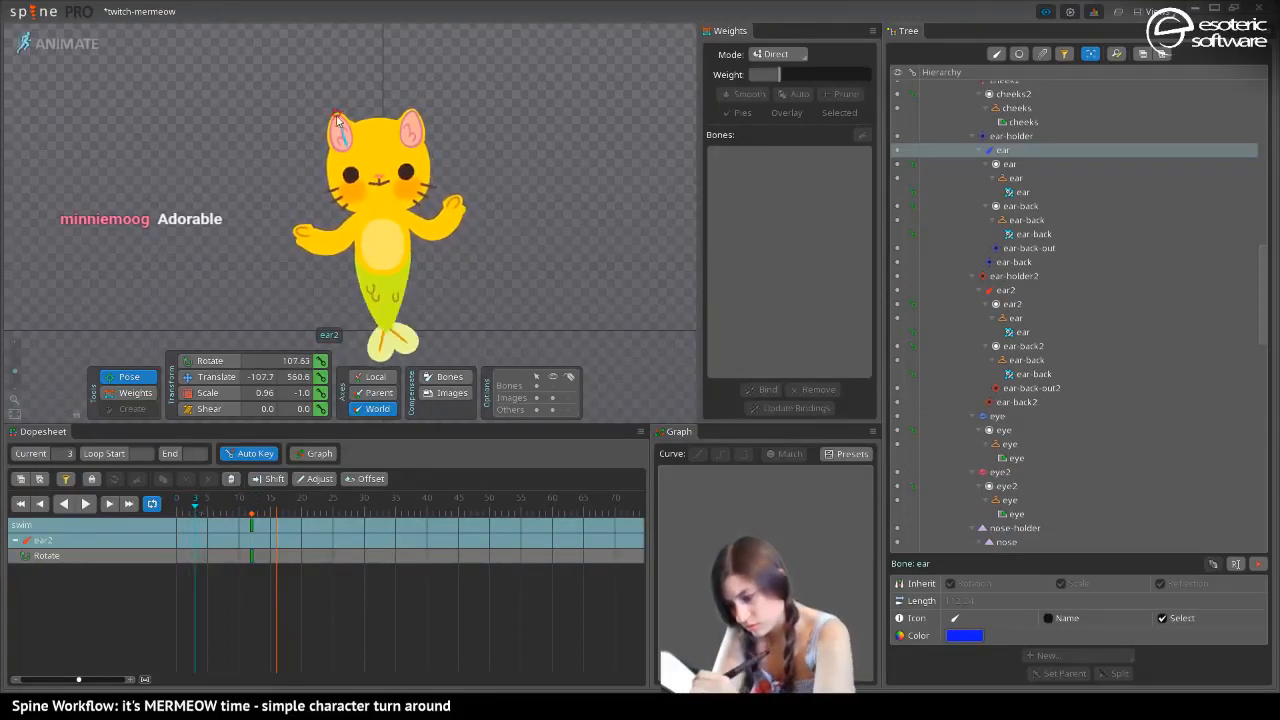
left_click_drag(337, 118, 359, 120)
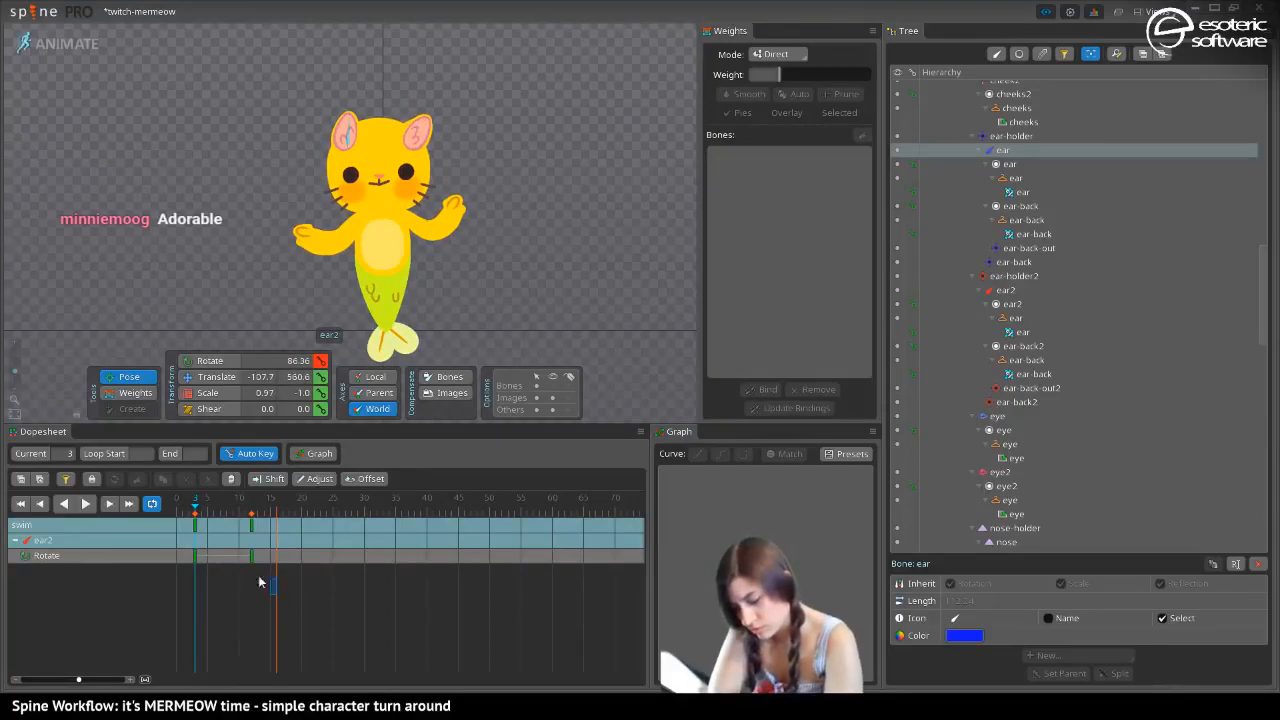
left_click_drag(258, 578, 225, 531)
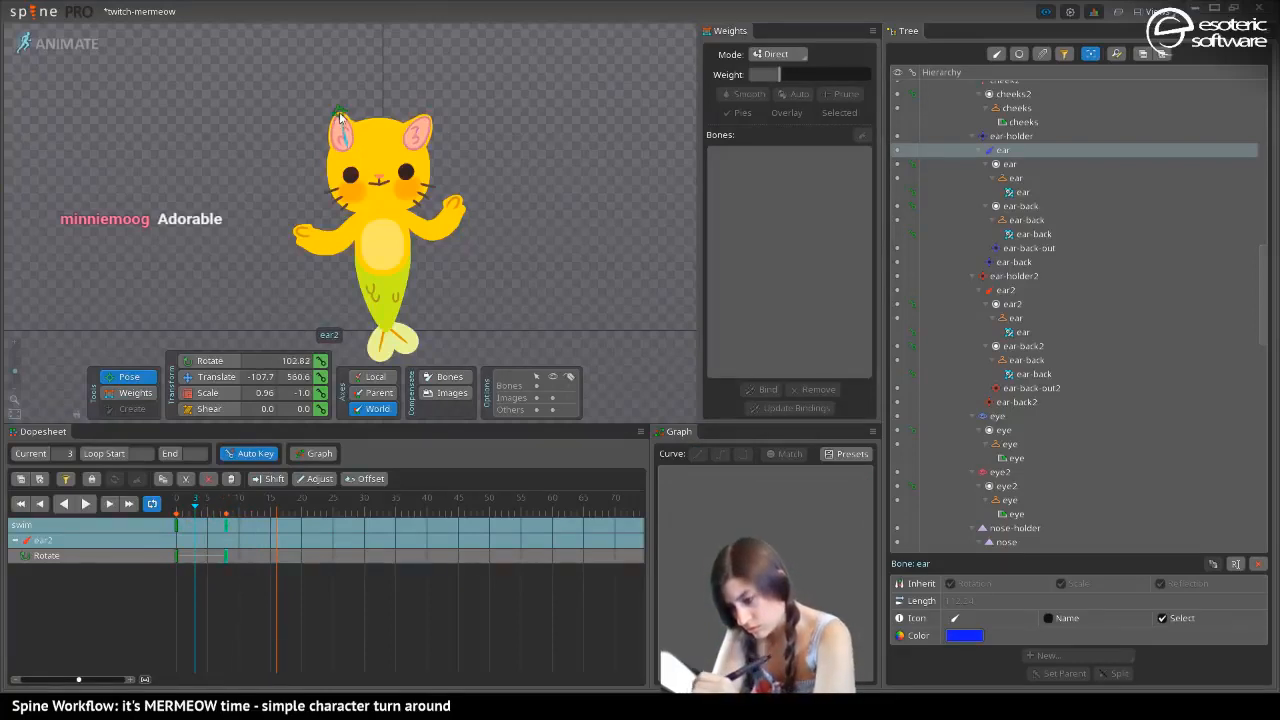
Rotate the ear bone to 52.81 at frame 3 and move its rotate keys to frames 0 and 10
left_click_drag(343, 115, 340, 114)
left_click(411, 144)
left_click(418, 133)
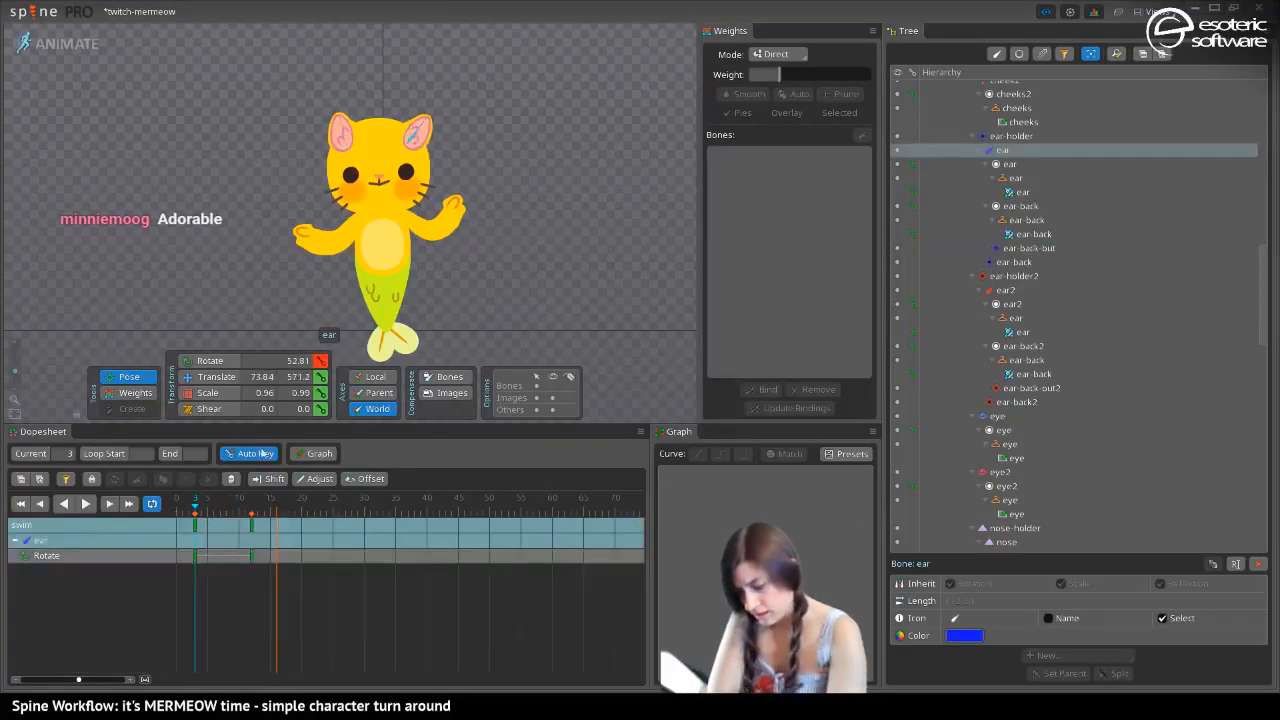
left_click(251, 530)
left_click_drag(196, 537, 177, 538)
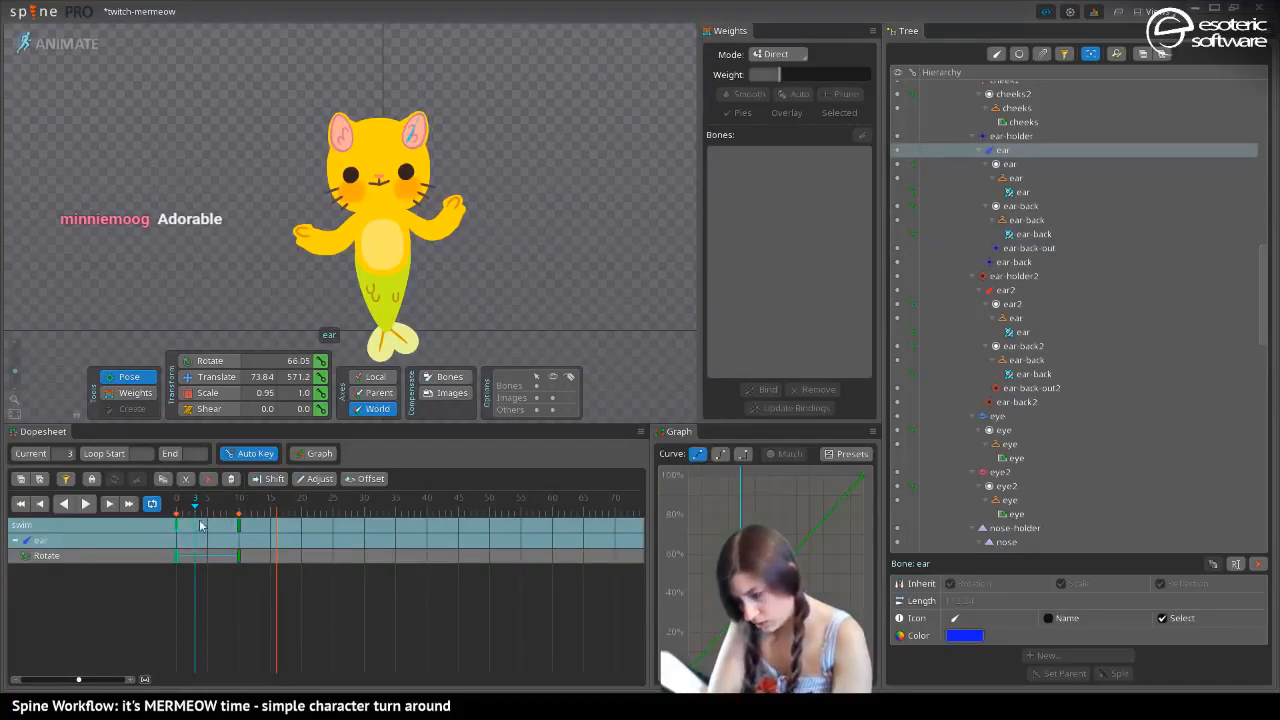
Select the ear2 bone together with ear and align both bones' rotate keys to frames 0 and 8
left_click(340, 125, "ctrl")
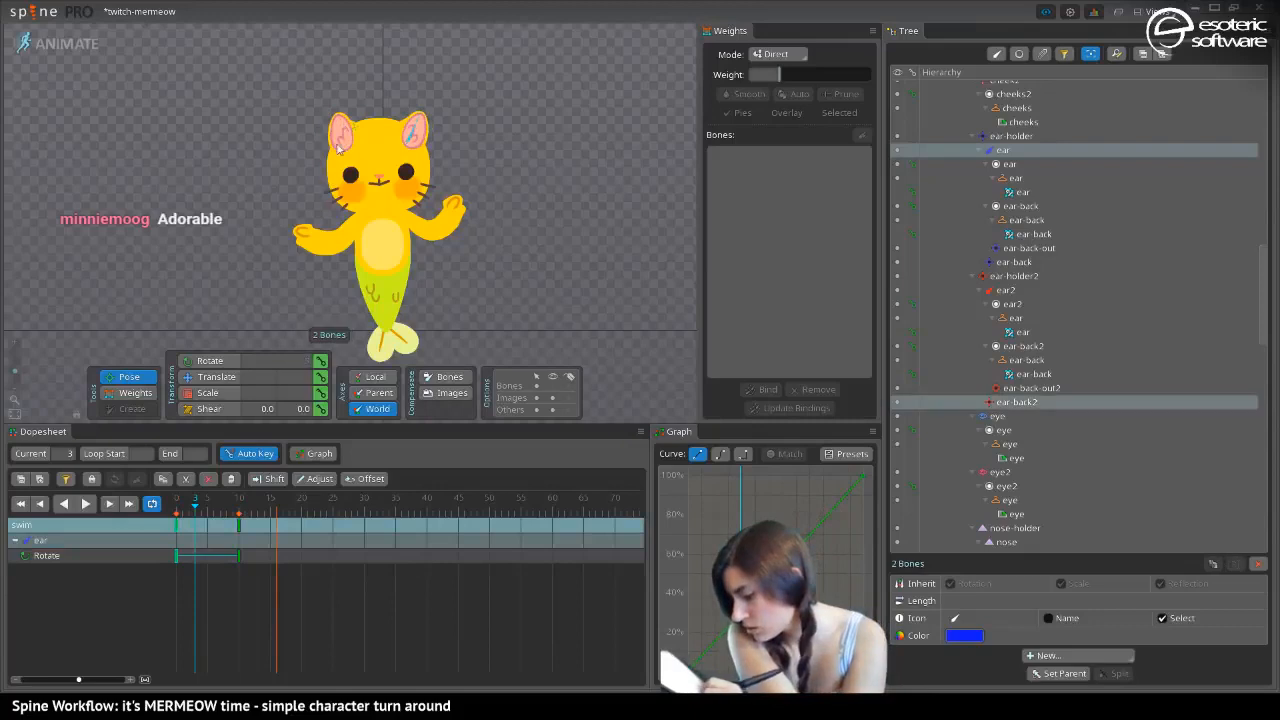
left_click(341, 123, "ctrl")
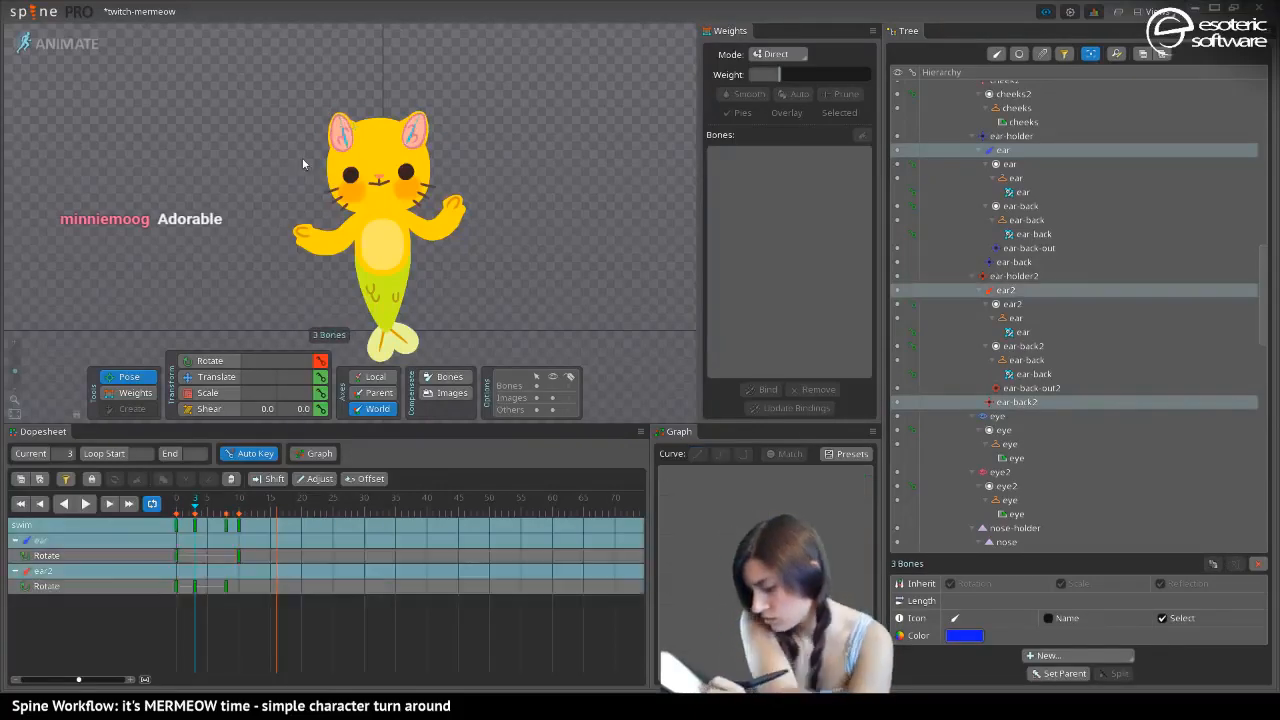
left_click_drag(239, 519, 179, 512)
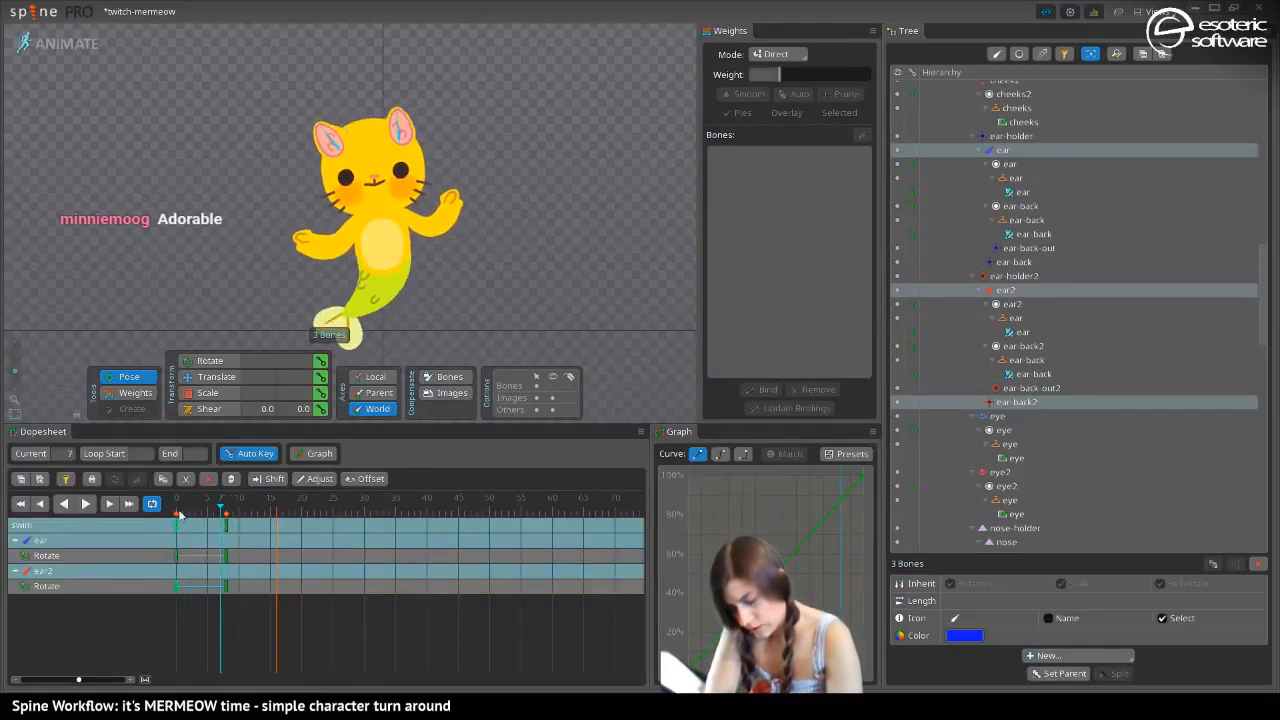
Copy both ear bones' frame 0 keys to frame 16 and offset all their rotate keys by 4 frames within the loop
left_click(172, 507)
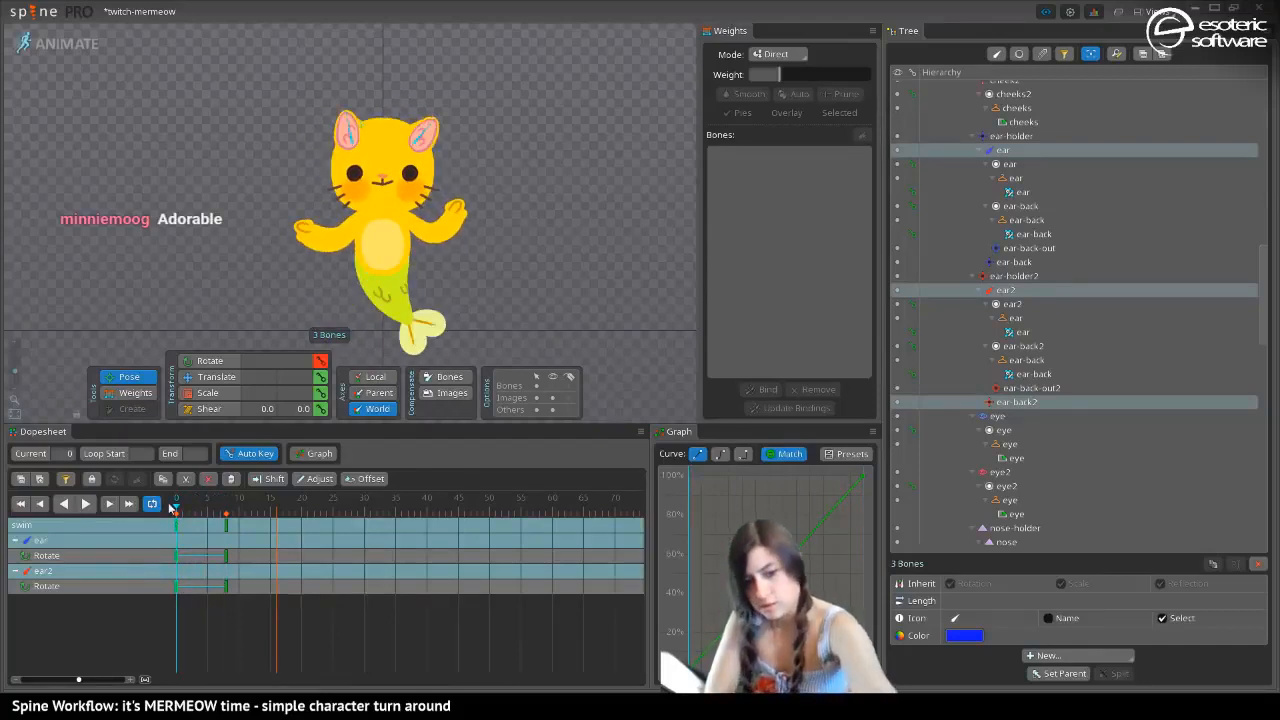
key("ctrl+c")
left_click(276, 524)
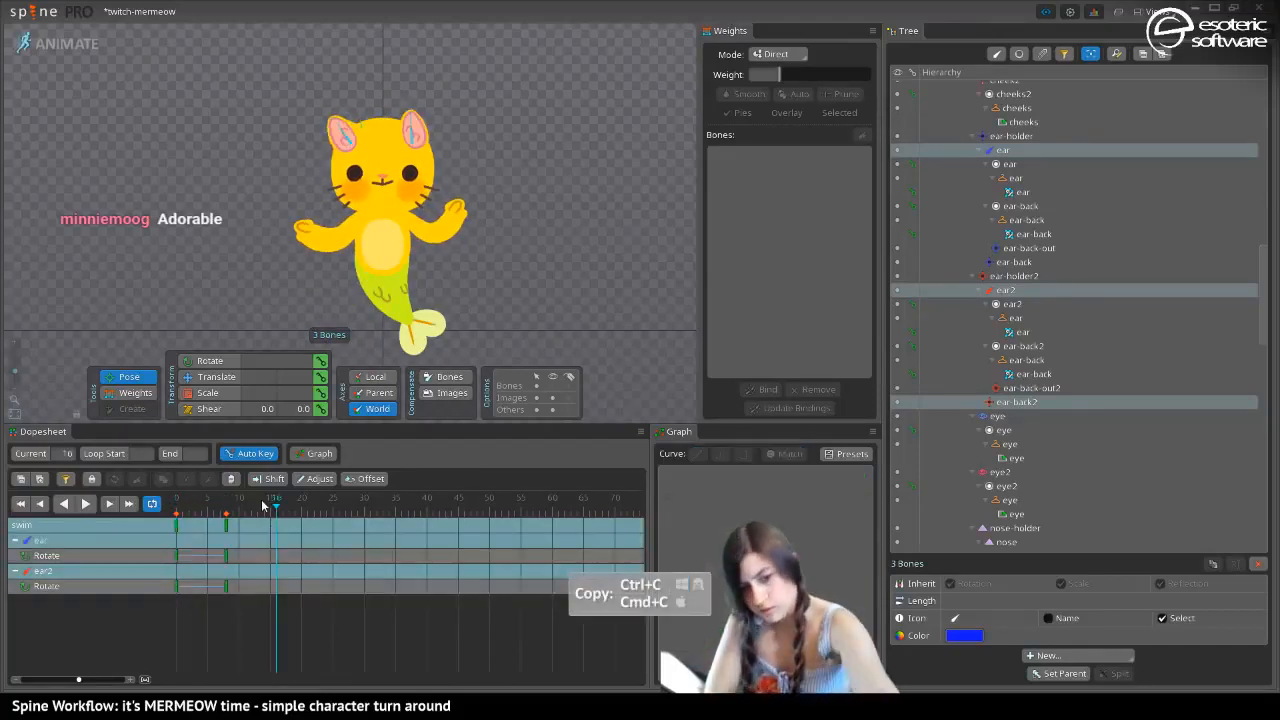
key("ctrl+v")
left_click(228, 539)
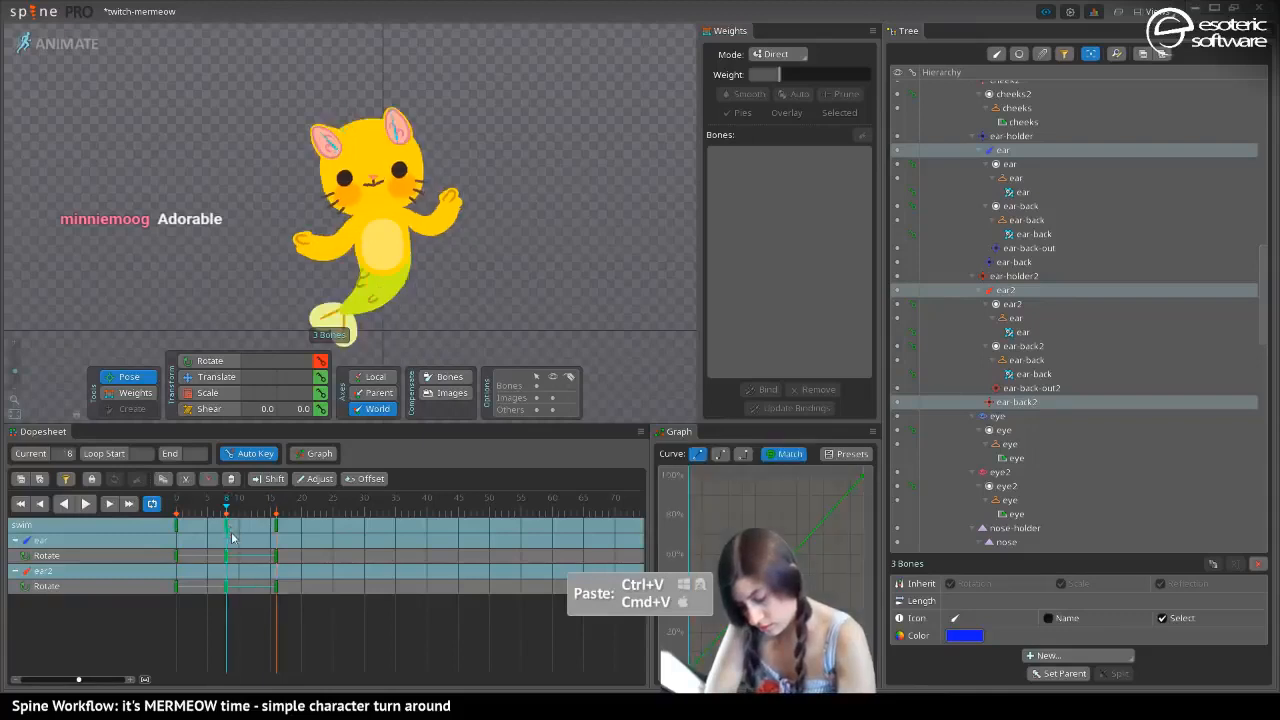
left_click_drag(289, 626, 162, 519)
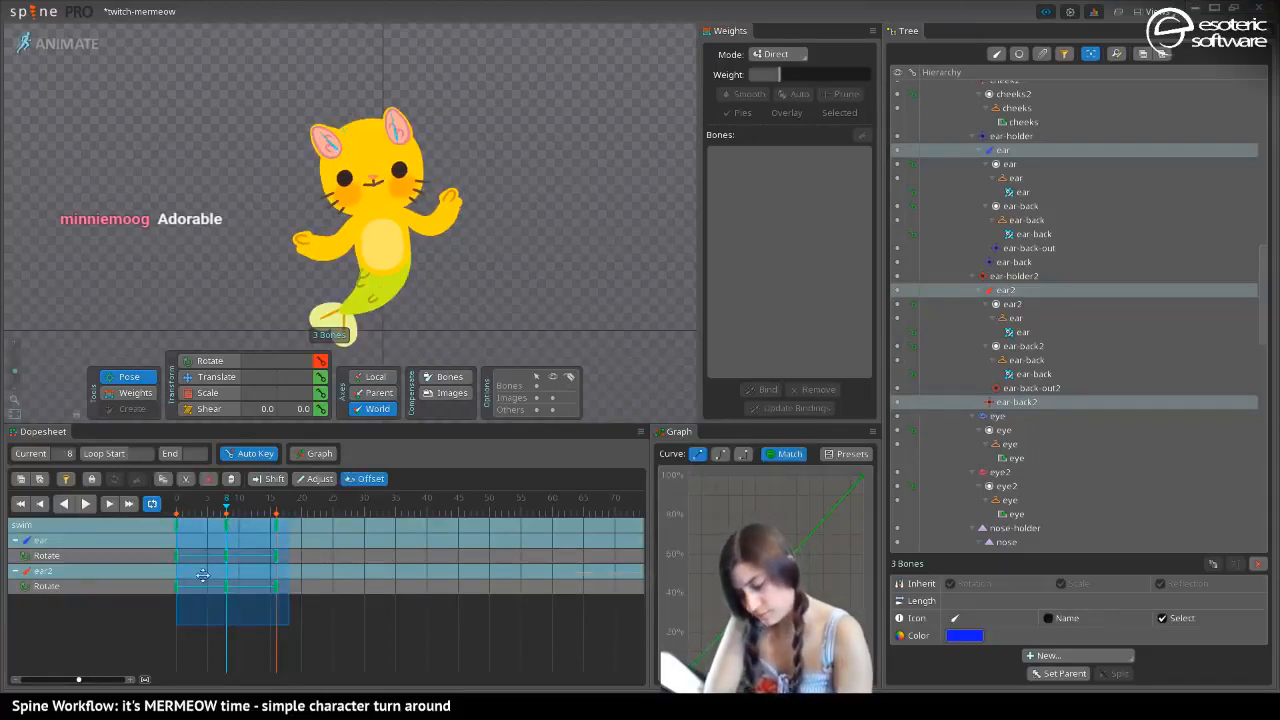
Preview the offset ear motion with nothing selected, and switch the character to the black cat skin
left_click(87, 505)
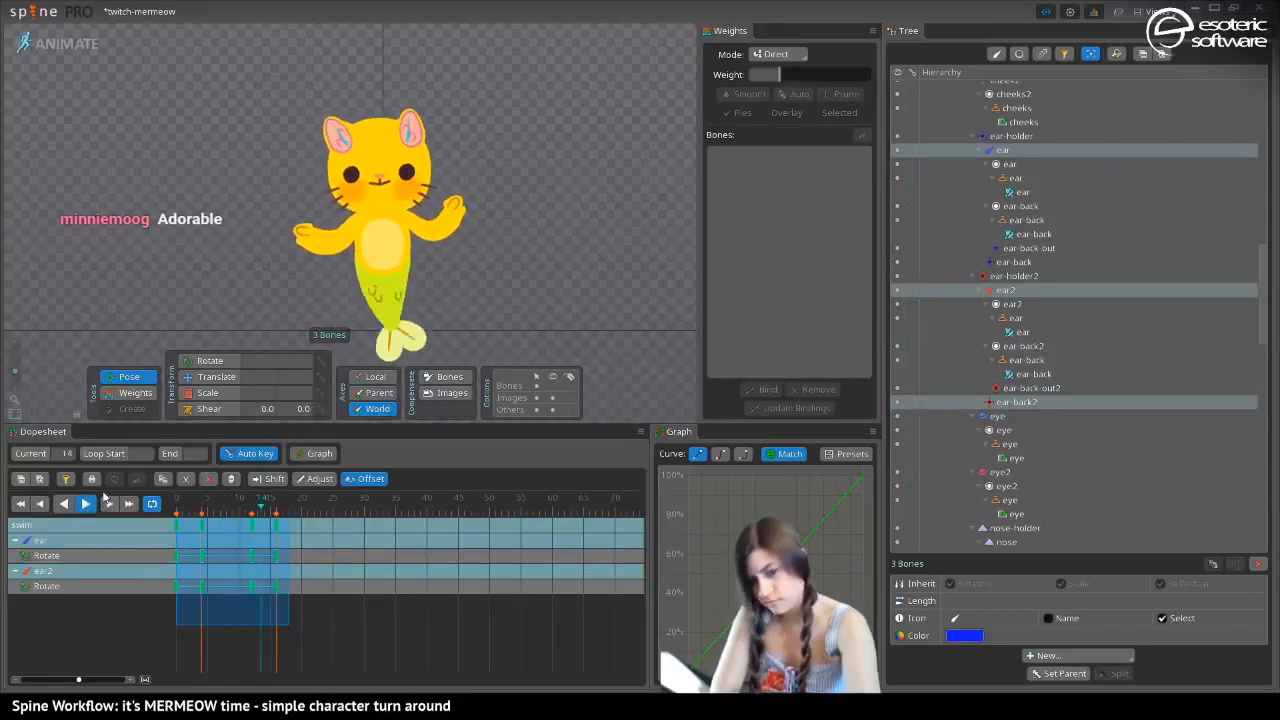
key("space")
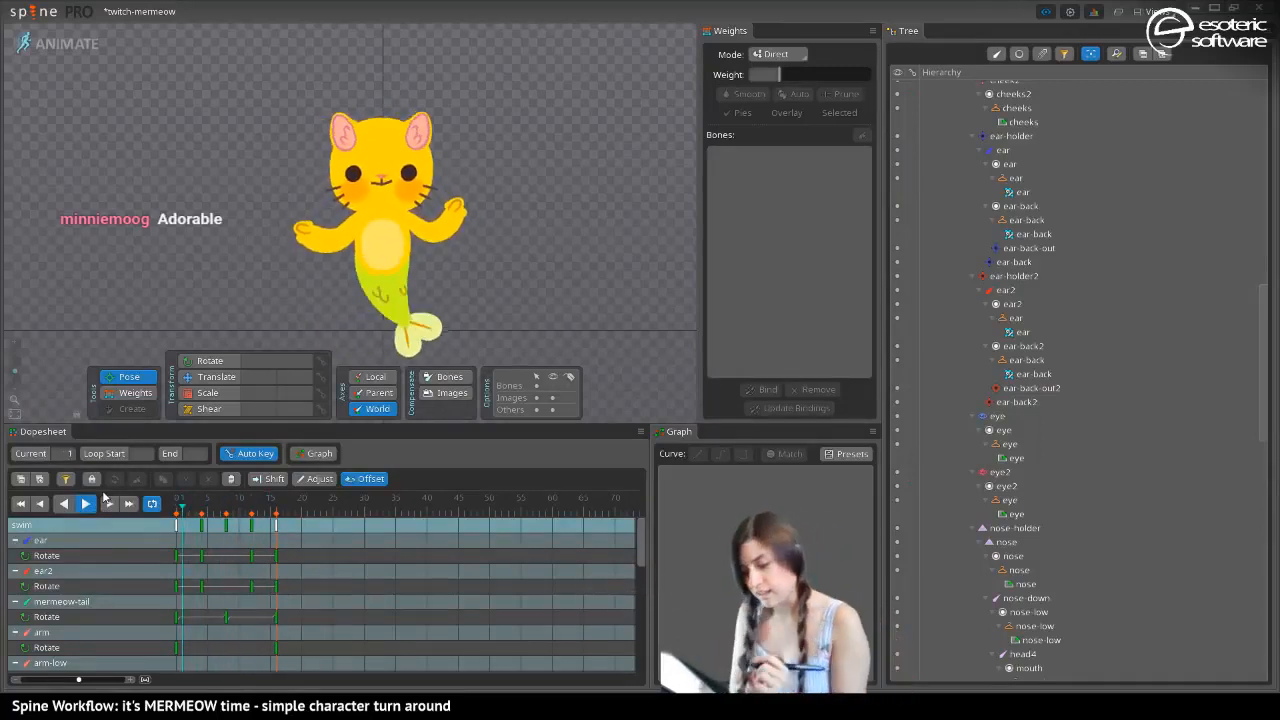
key("period")
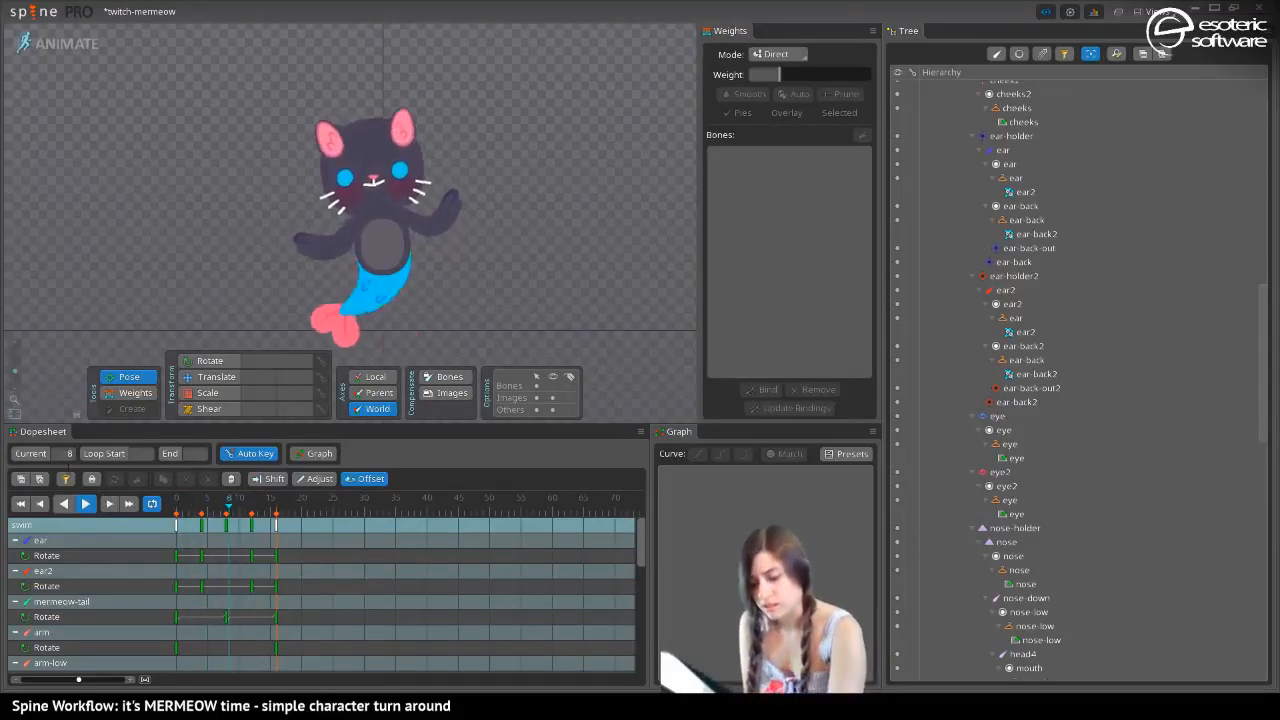
Try rotating the whiskers-tip2 bone at frame 7, undo the rotation, and try a slight sideways nudge without keying it
left_click(329, 204)
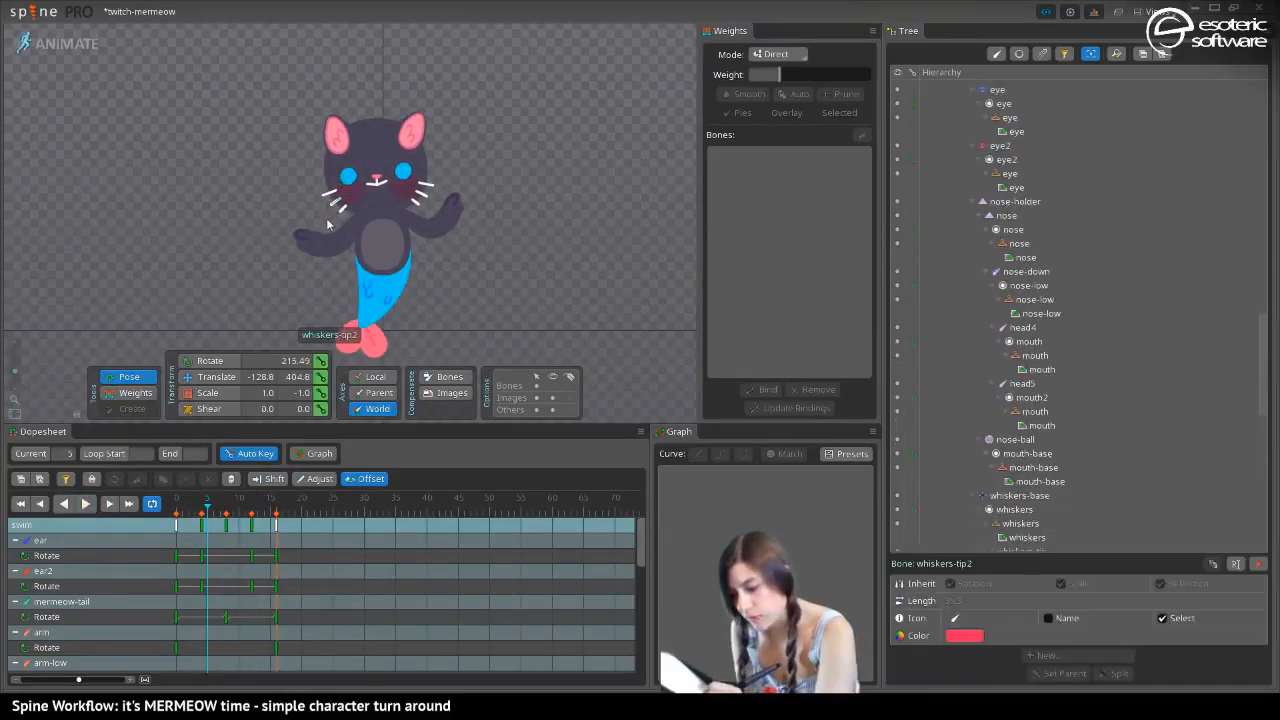
left_click_drag(176, 522, 223, 522)
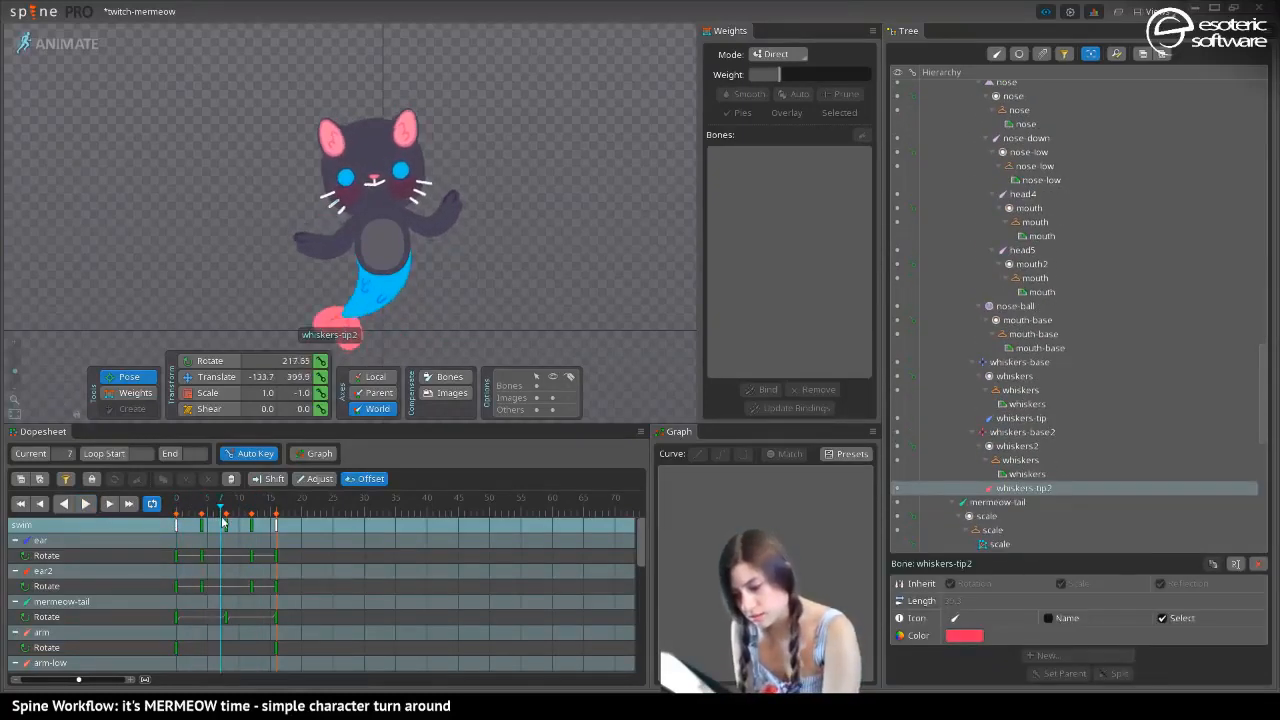
left_click_drag(337, 207, 308, 206)
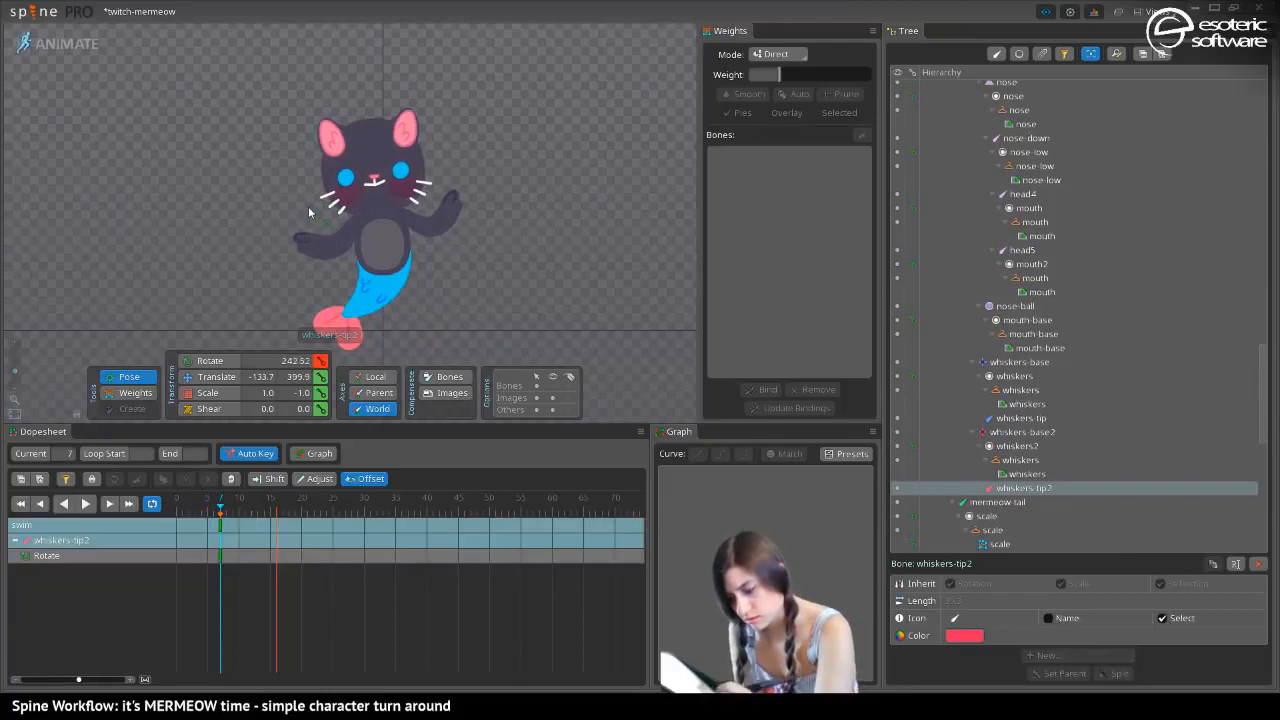
key("ctrl+z")
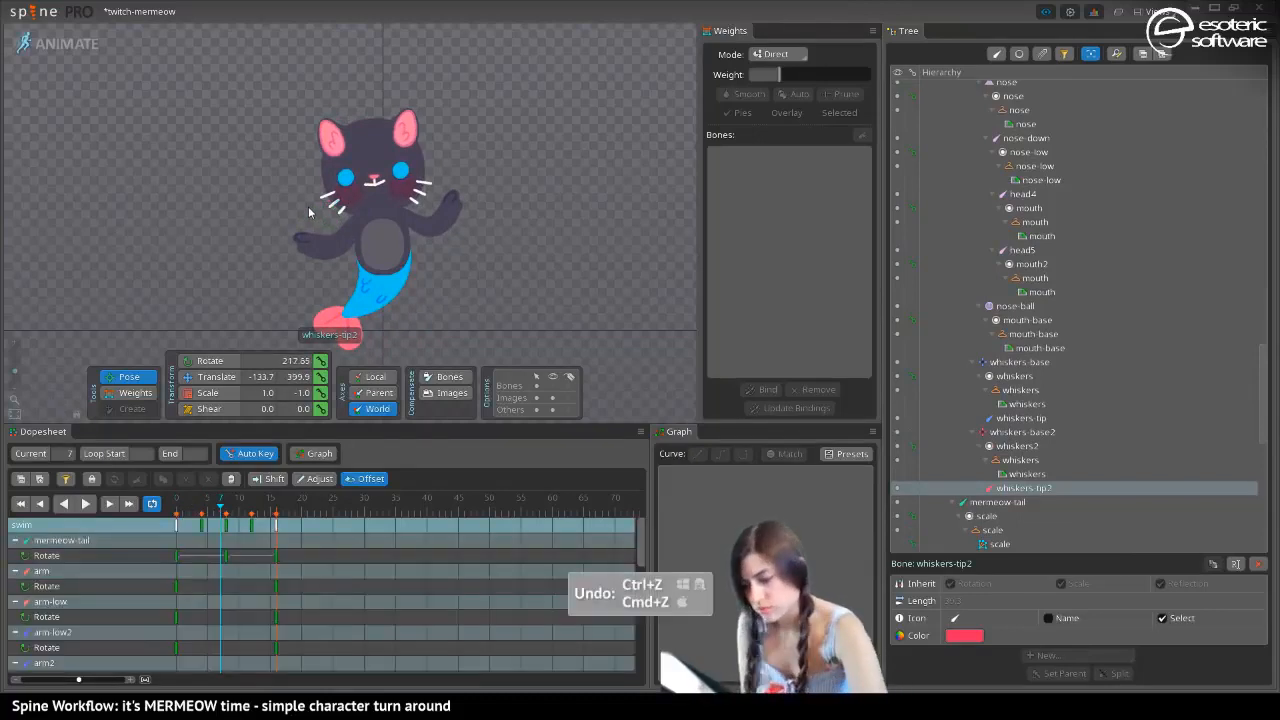
left_click_drag(356, 200, 357, 200)
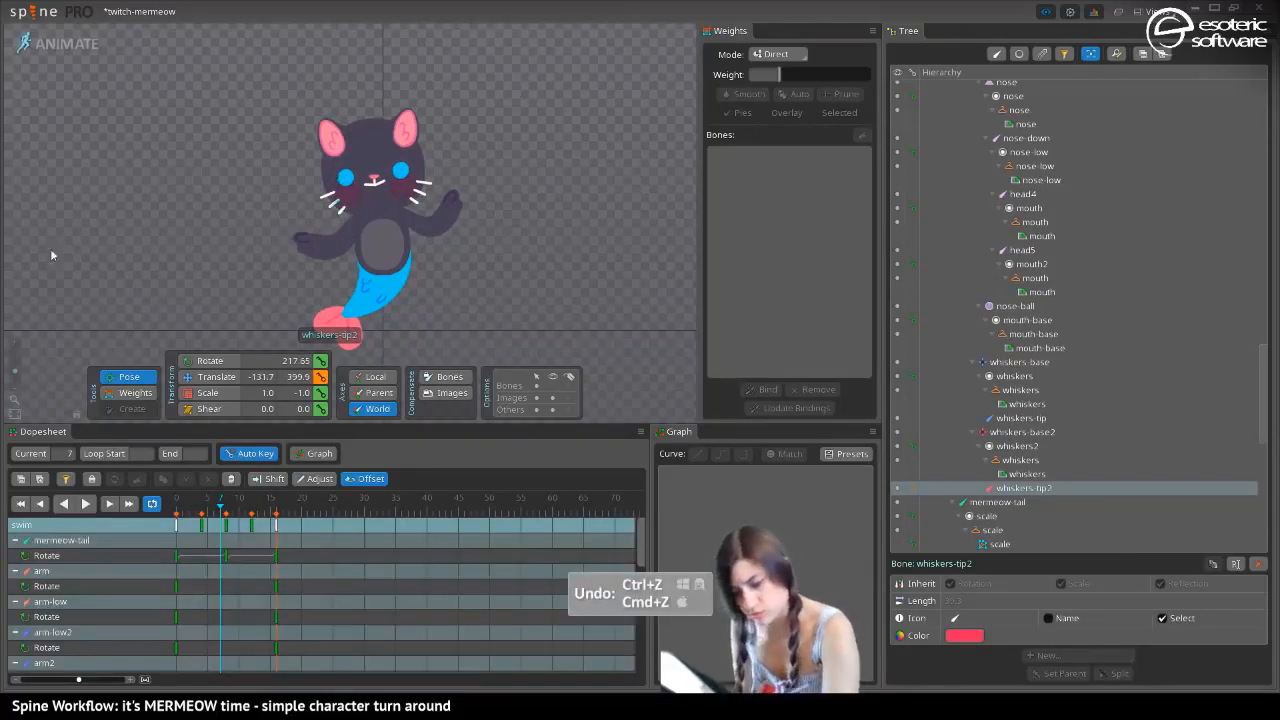
Examine the whiskers up close and play back the swim loop on the whole character
scroll(302, 175, "up", 5)
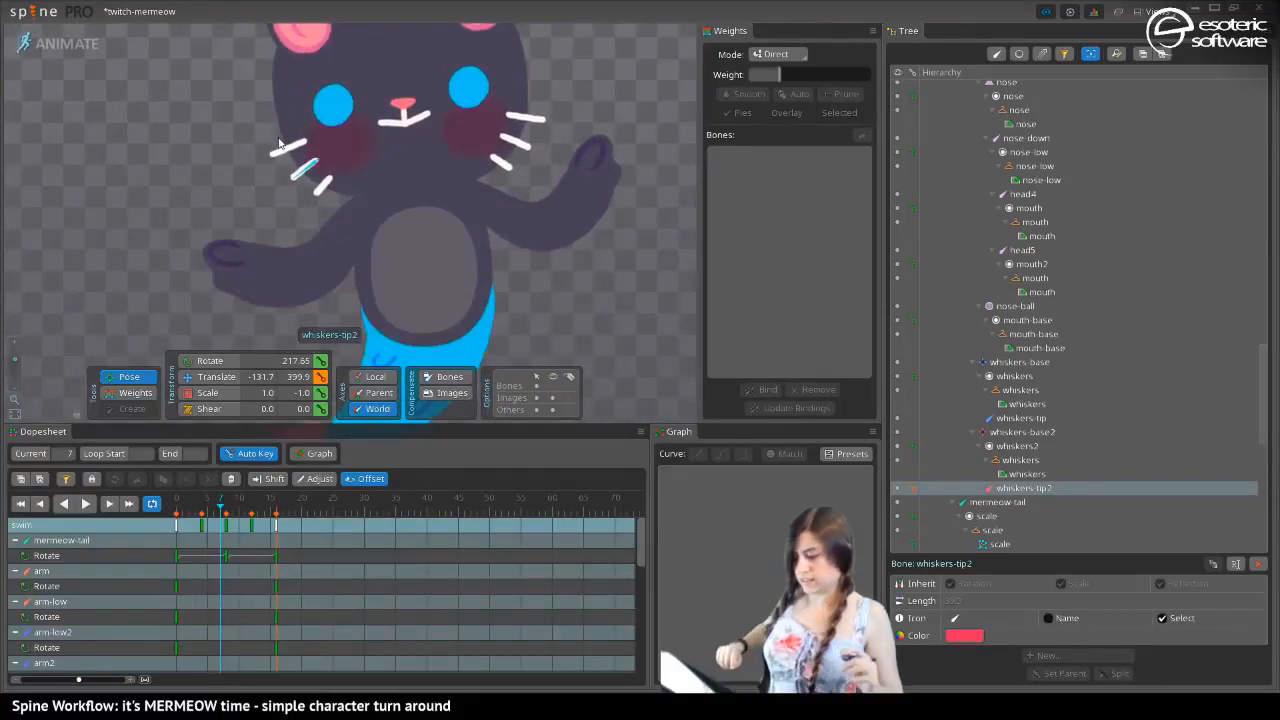
left_click_drag(228, 93, 230, 164)
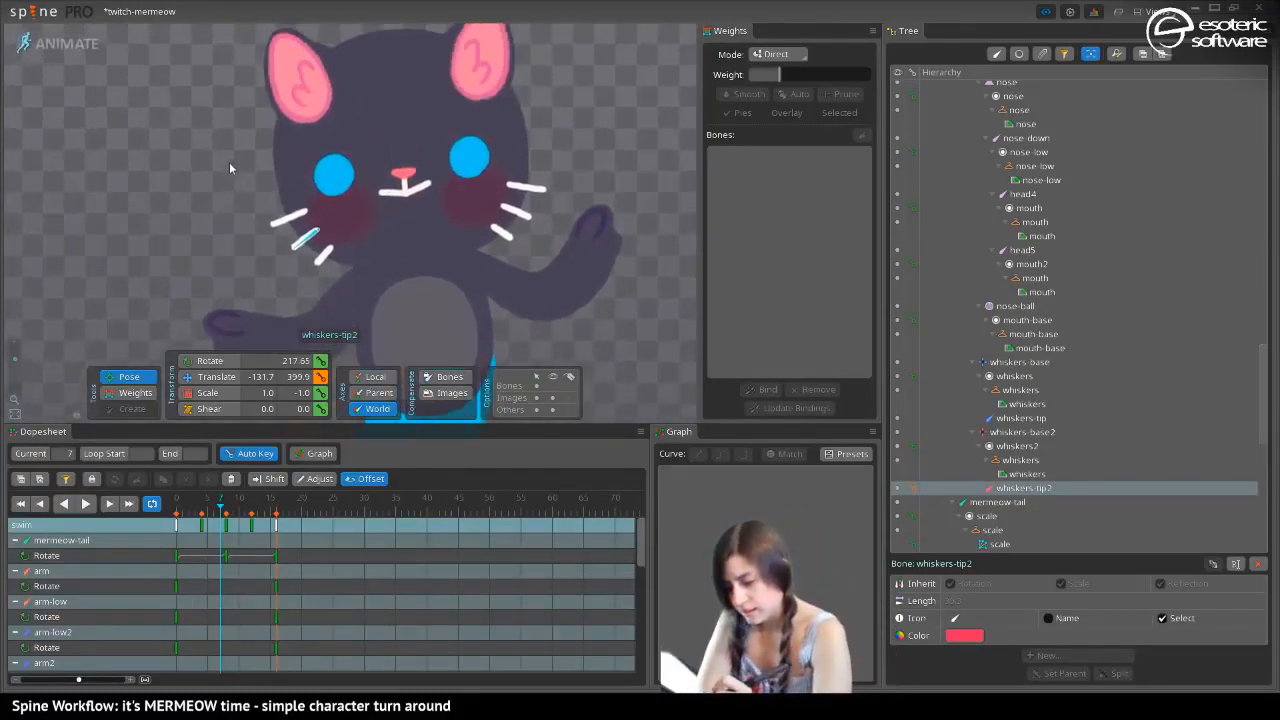
mouse_move(230, 116)
left_mouse_down()
mouse_move(233, 184)
mouse_move(239, 164)
mouse_move(204, 158)
left_mouse_up()
left_click_drag(15, 359, 15, 370)
left_click(87, 504)
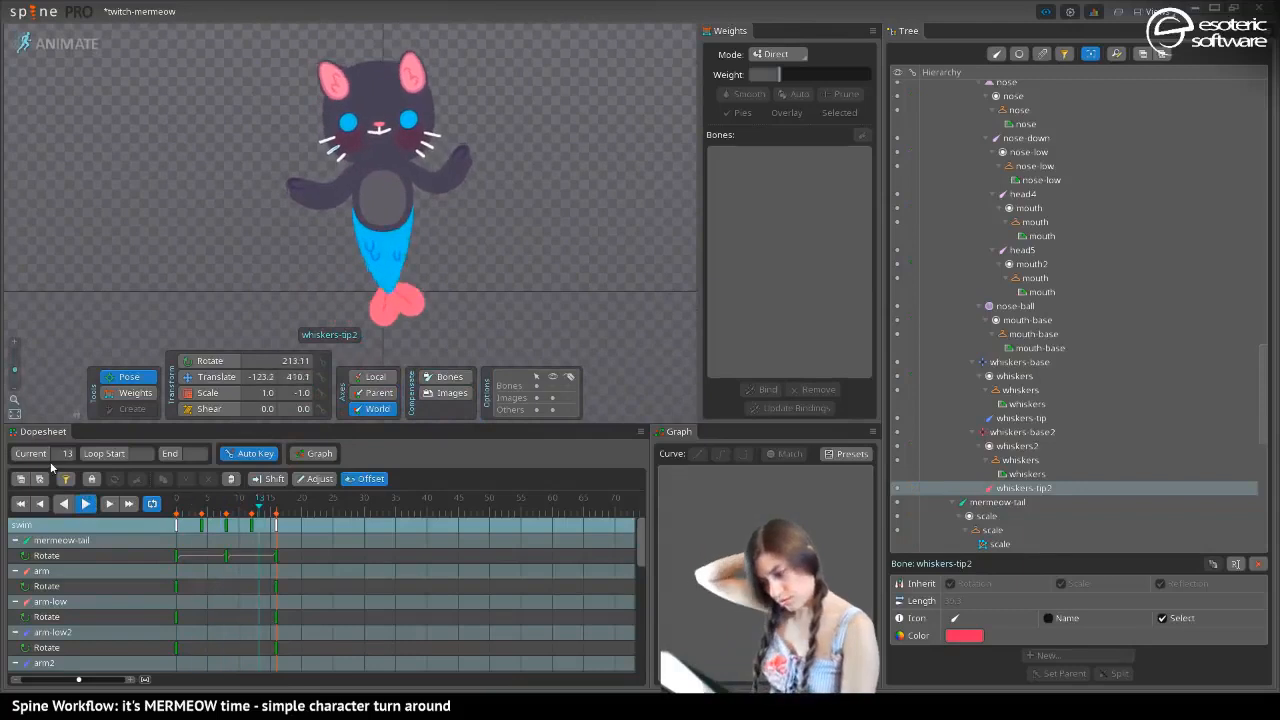
left_click(87, 504)
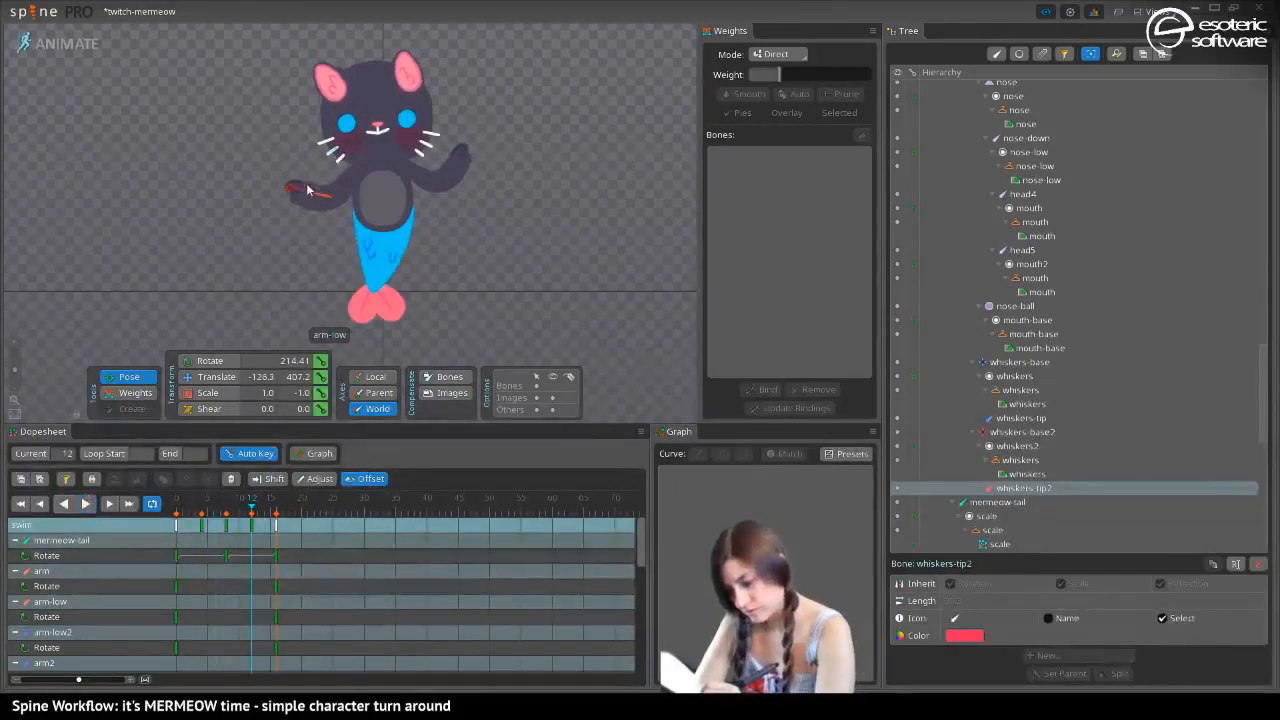
At frame 8, rotate the arm-low bone to 159.61 and swing the arm-low2 bone downward
left_click(307, 190)
left_click_drag(200, 508, 229, 513)
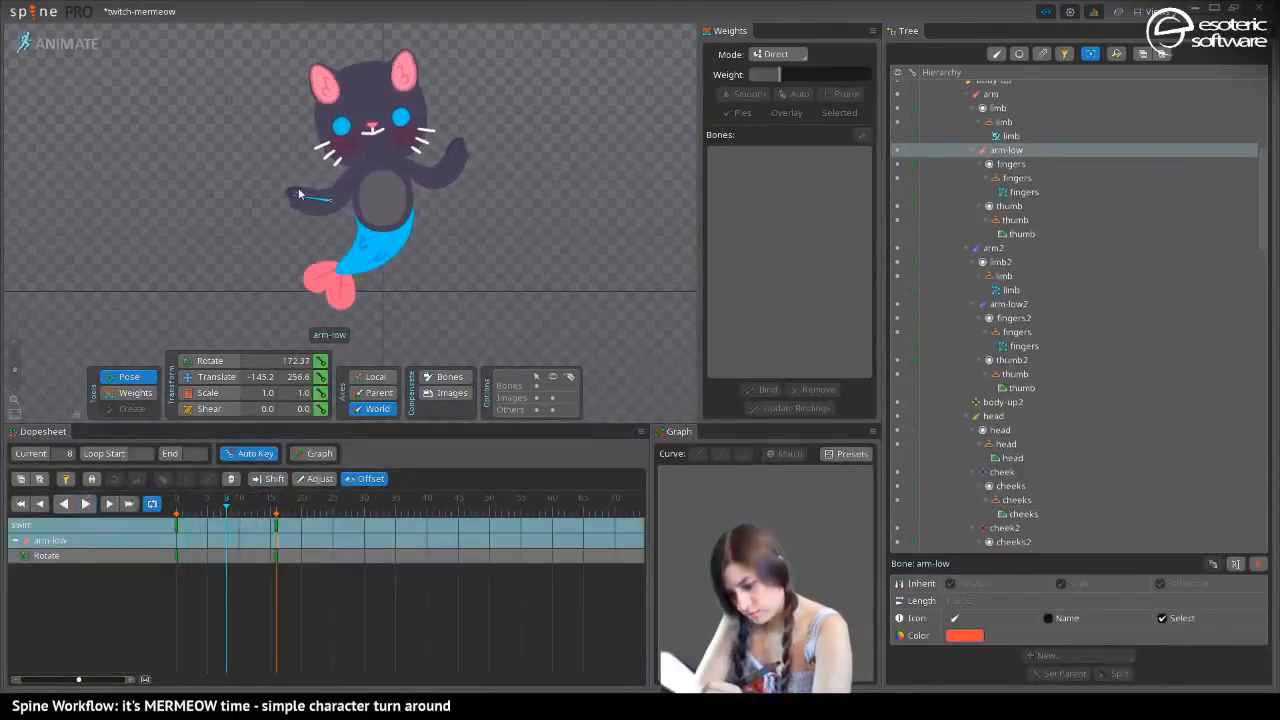
left_click_drag(291, 193, 293, 189)
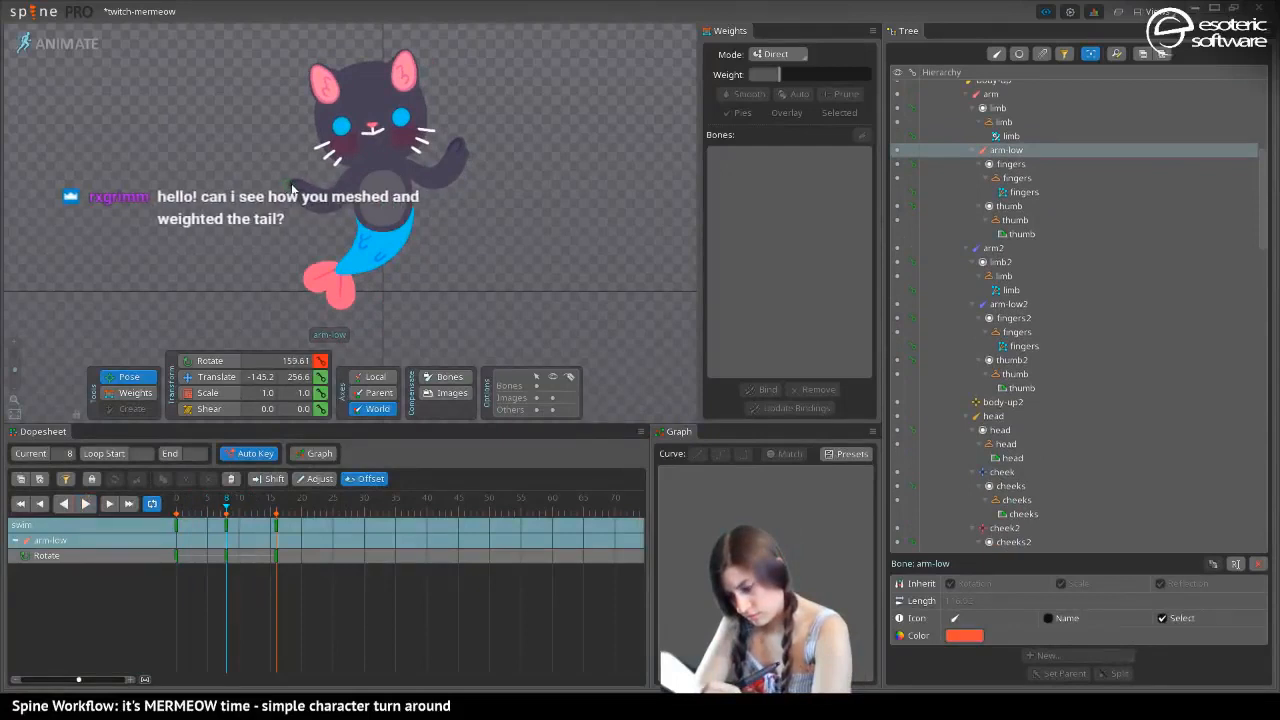
left_click(462, 162)
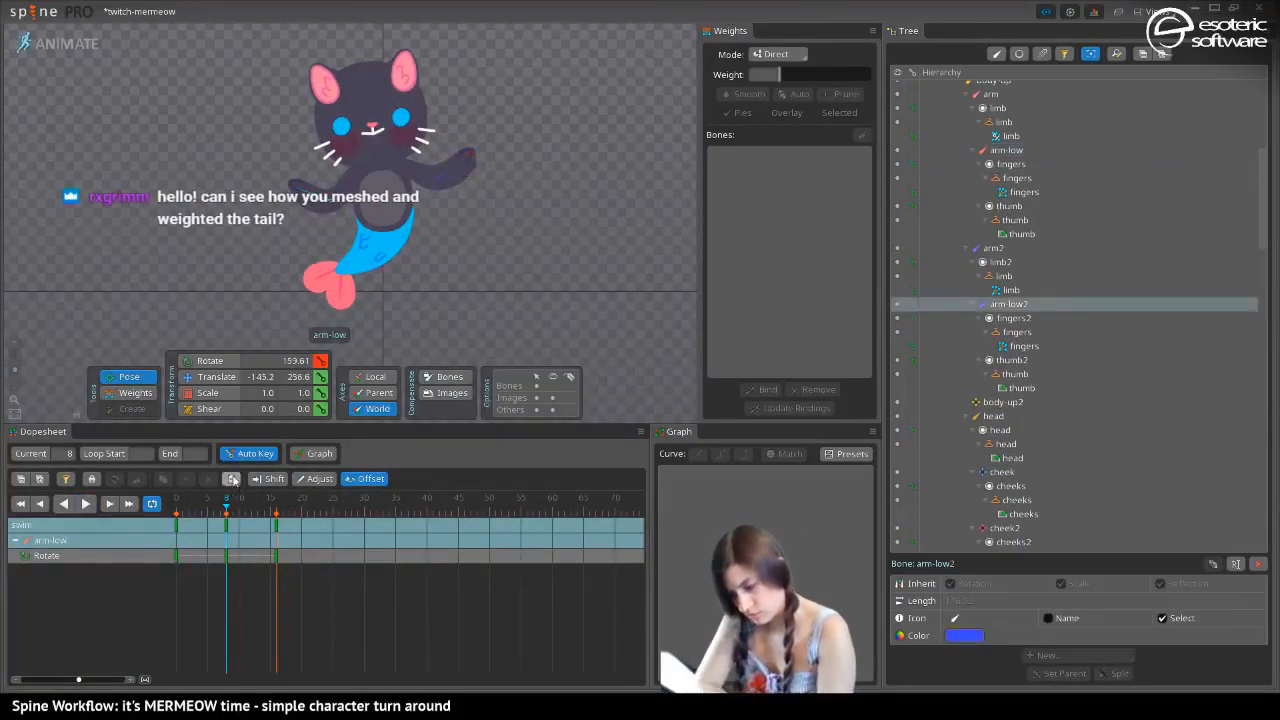
Play back the swim loop with the selection cleared to check the arm motion
left_click(86, 503)
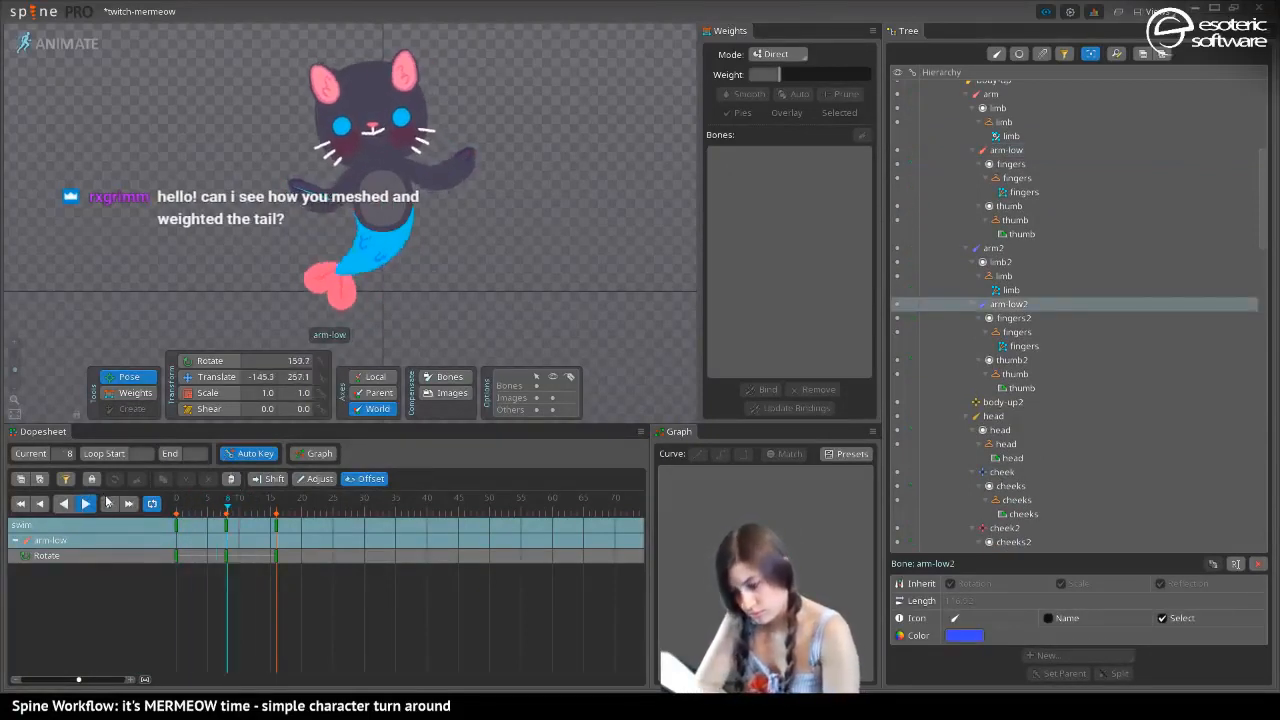
key("space")
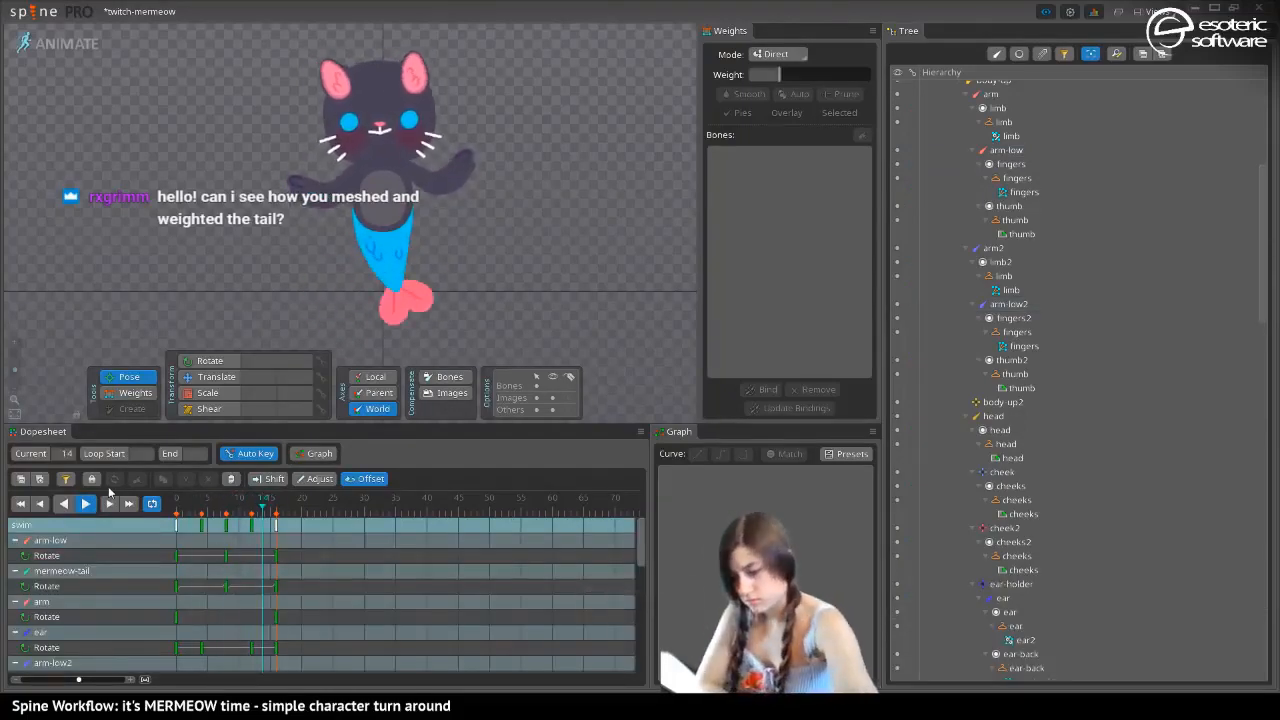
left_click(86, 504)
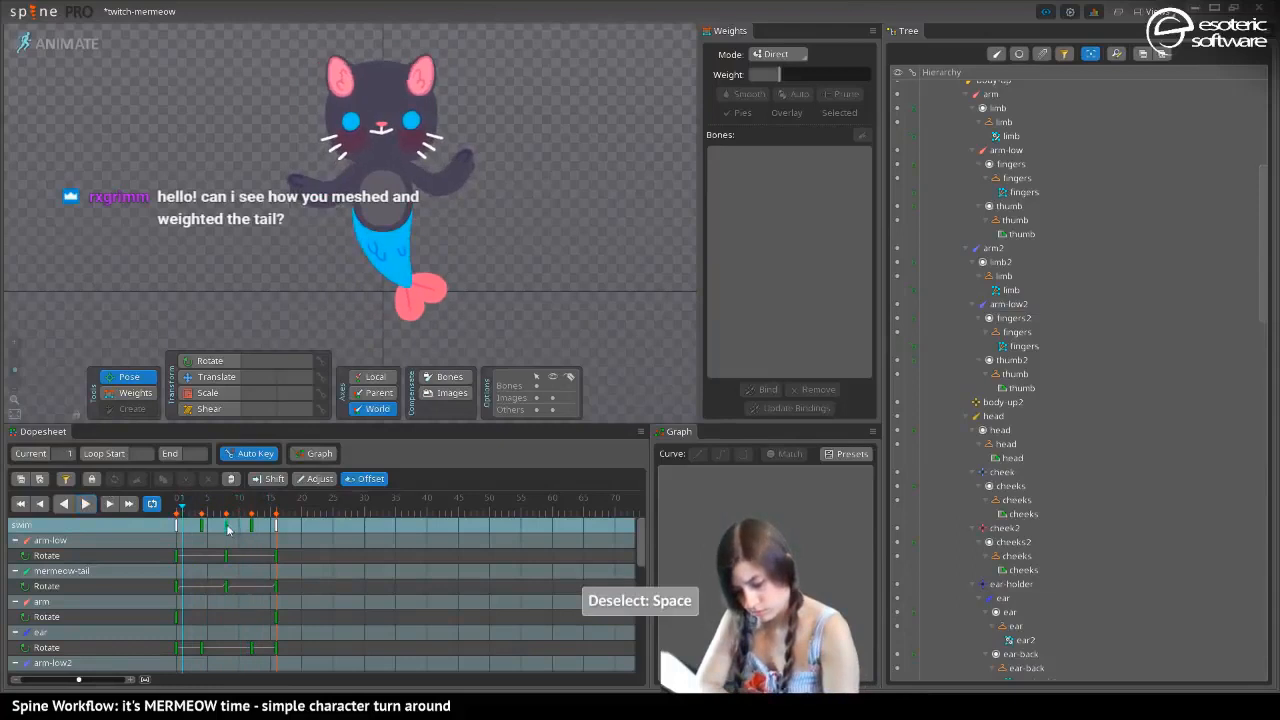
At frame 8, rotate the arm bone to 239.99 and the arm2 bone to 344.58, and play back the whole loop
left_click(226, 522)
left_click(338, 196)
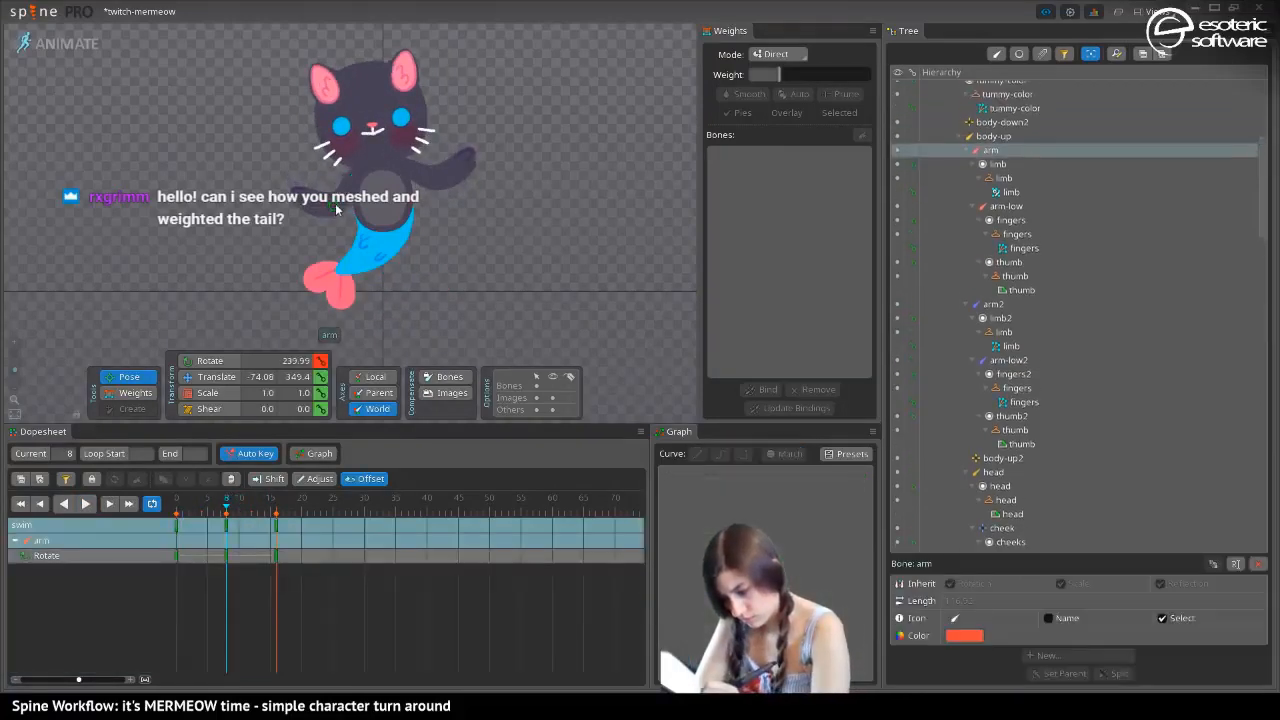
left_click(411, 173)
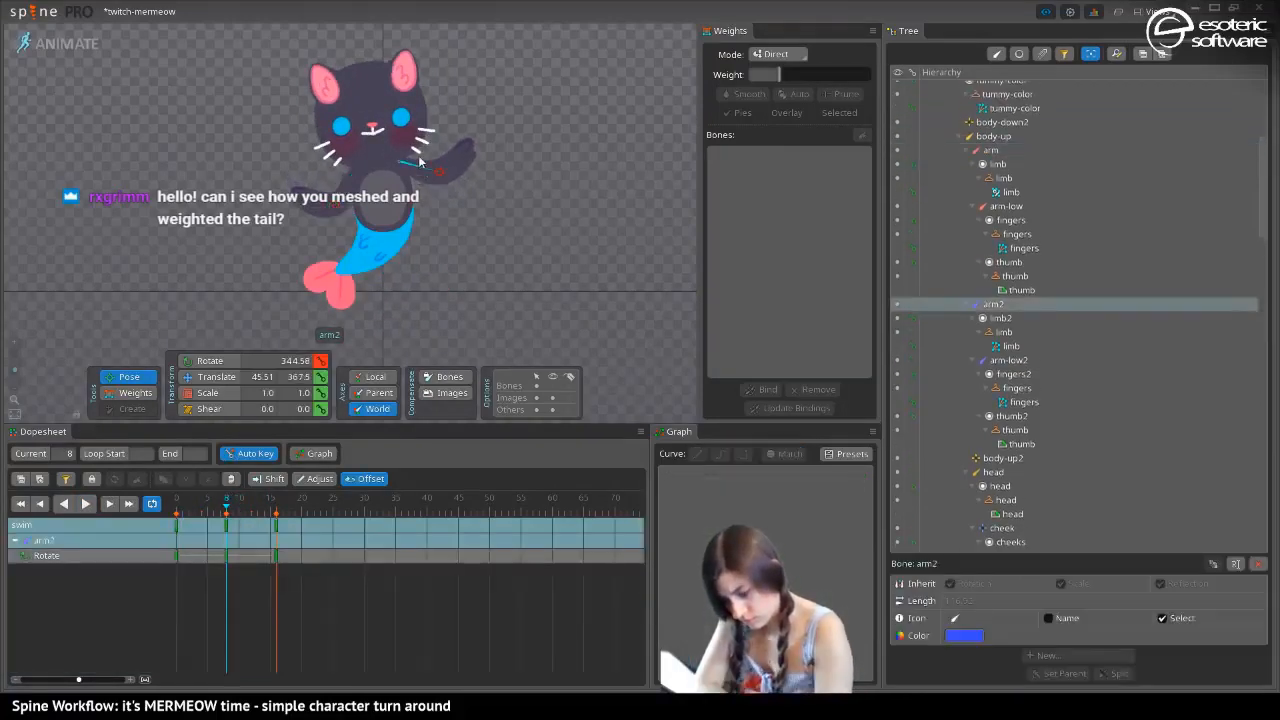
left_click(86, 504)
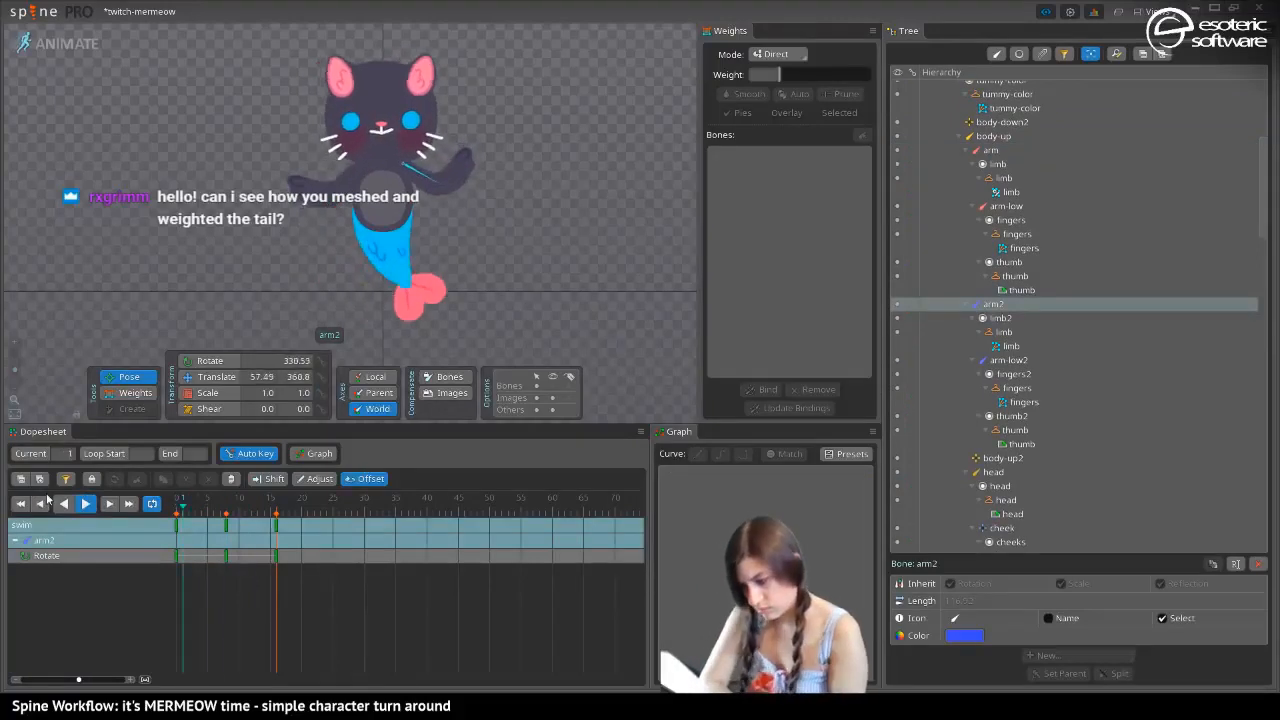
key("space")
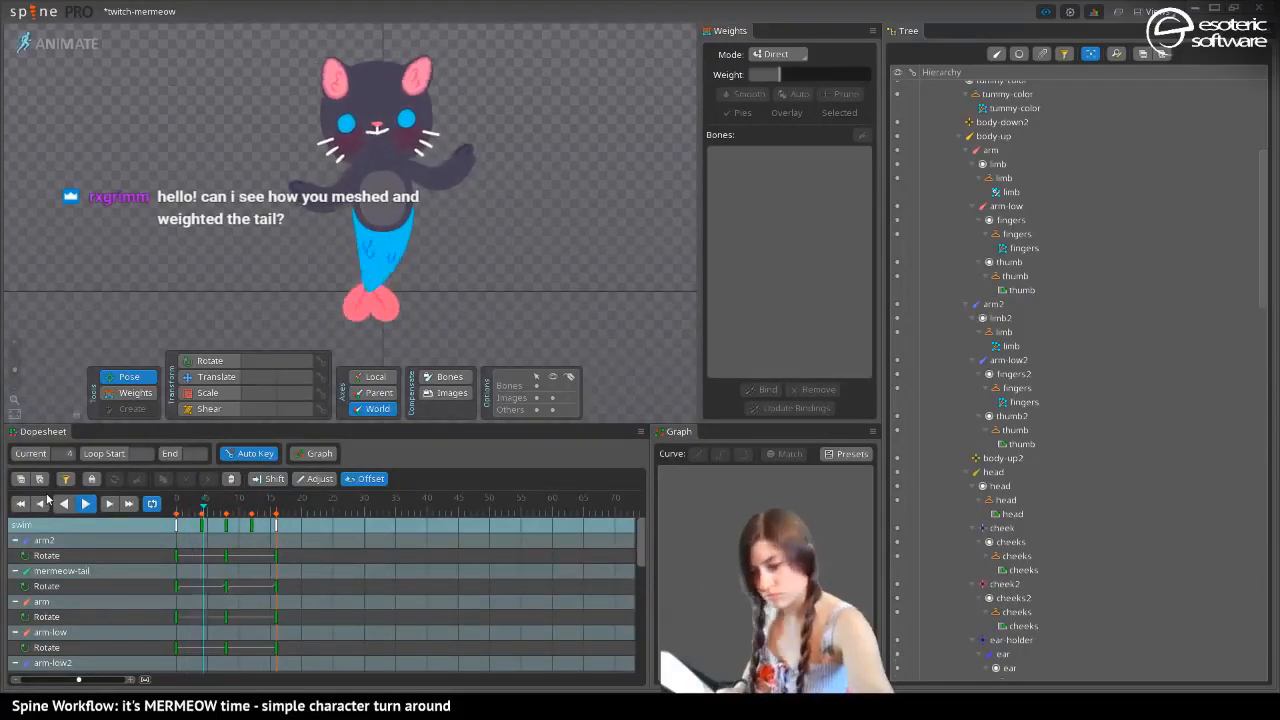
Fold the two tail fins together at frames 0 and 8, rotating mermeow-fin to 255.17 and 277.11 respectively
key("space")
left_click(86, 504)
left_click_drag(212, 515, 176, 515)
left_click(417, 302)
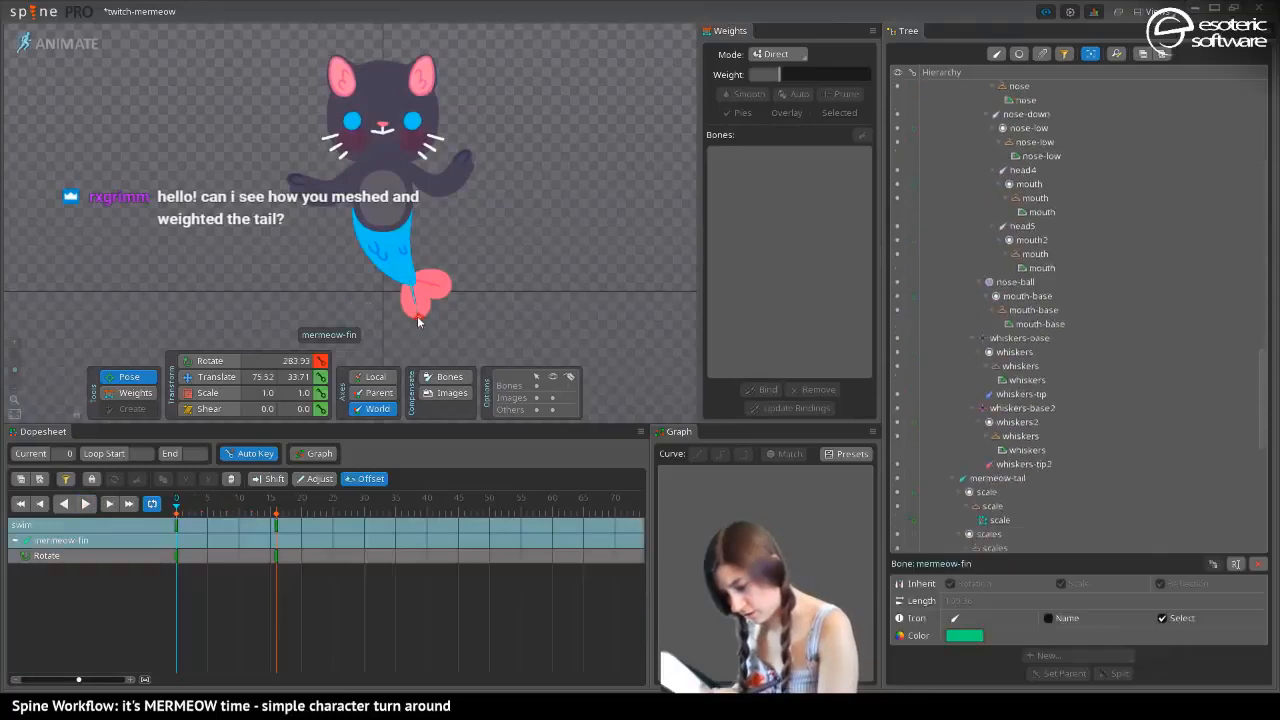
left_click(410, 312)
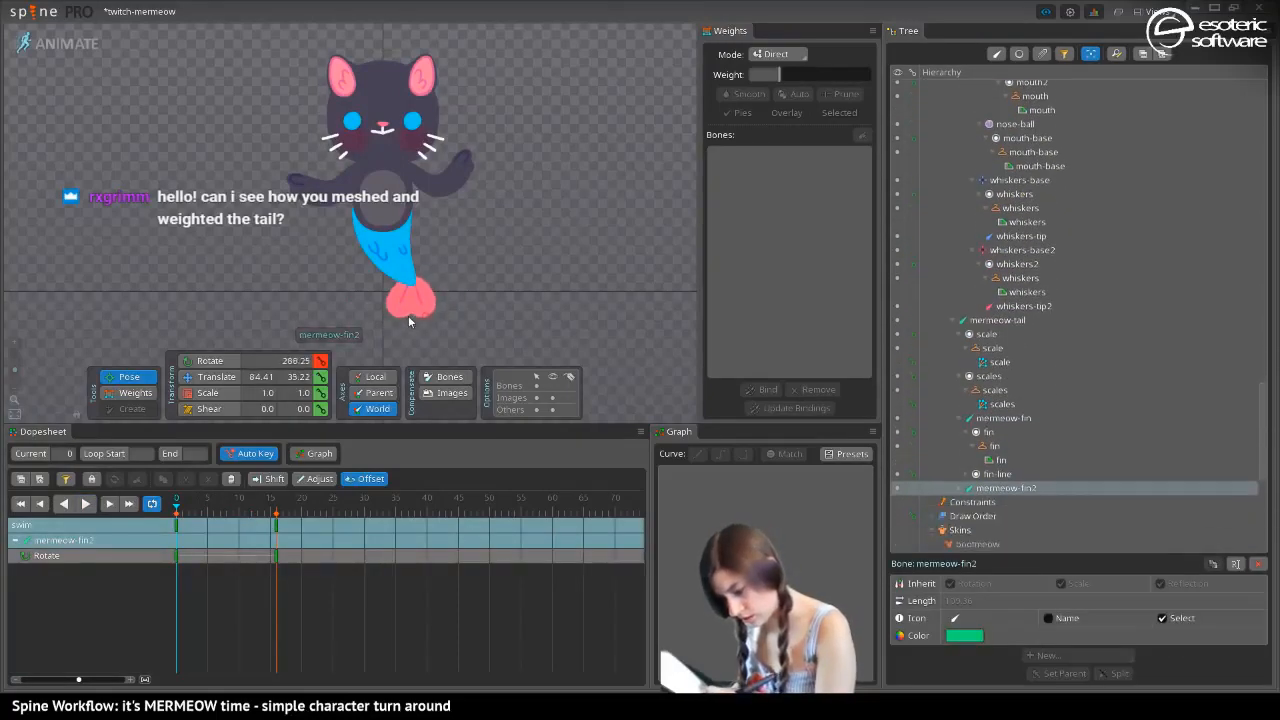
left_click_drag(394, 308, 419, 313)
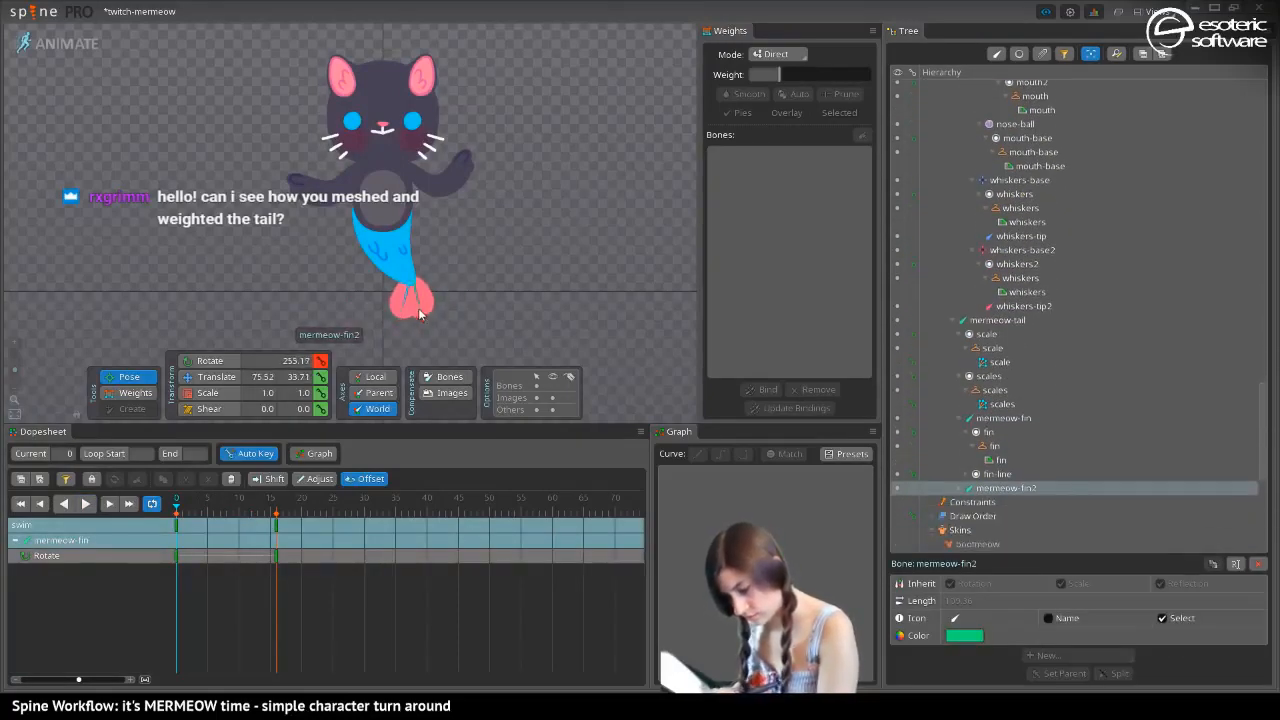
left_click_drag(177, 510, 226, 514)
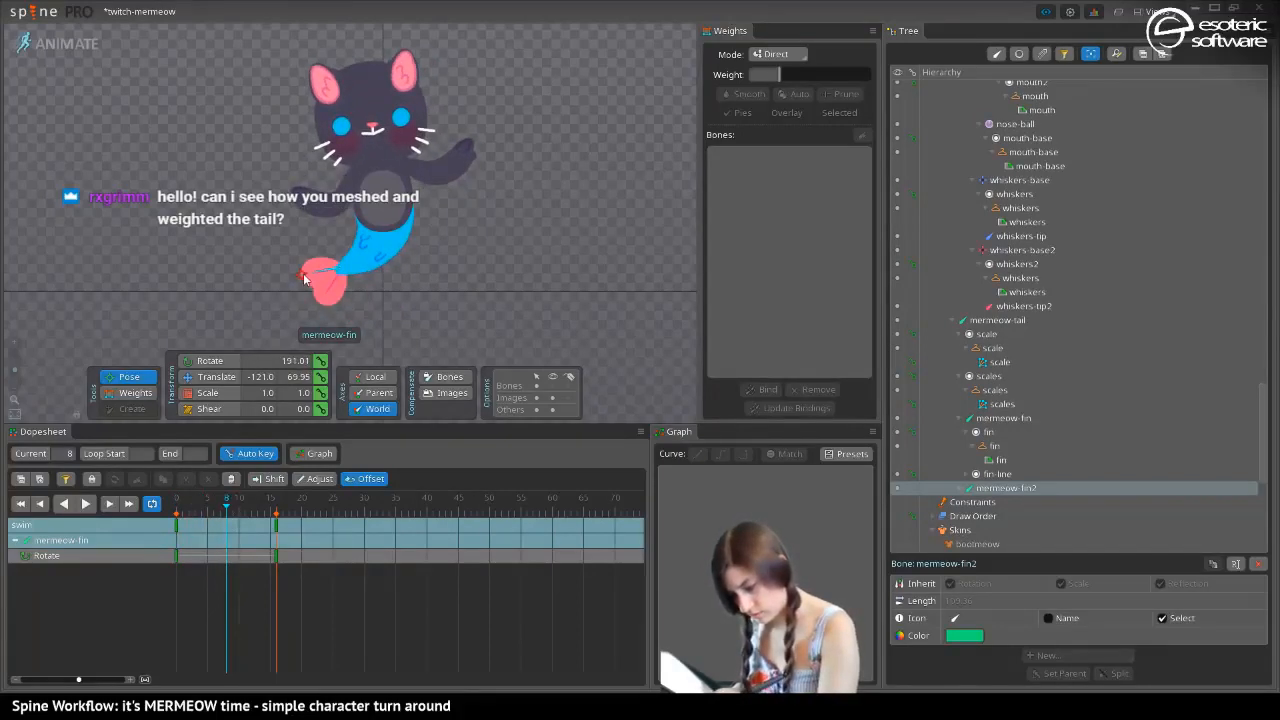
left_click_drag(305, 279, 349, 320)
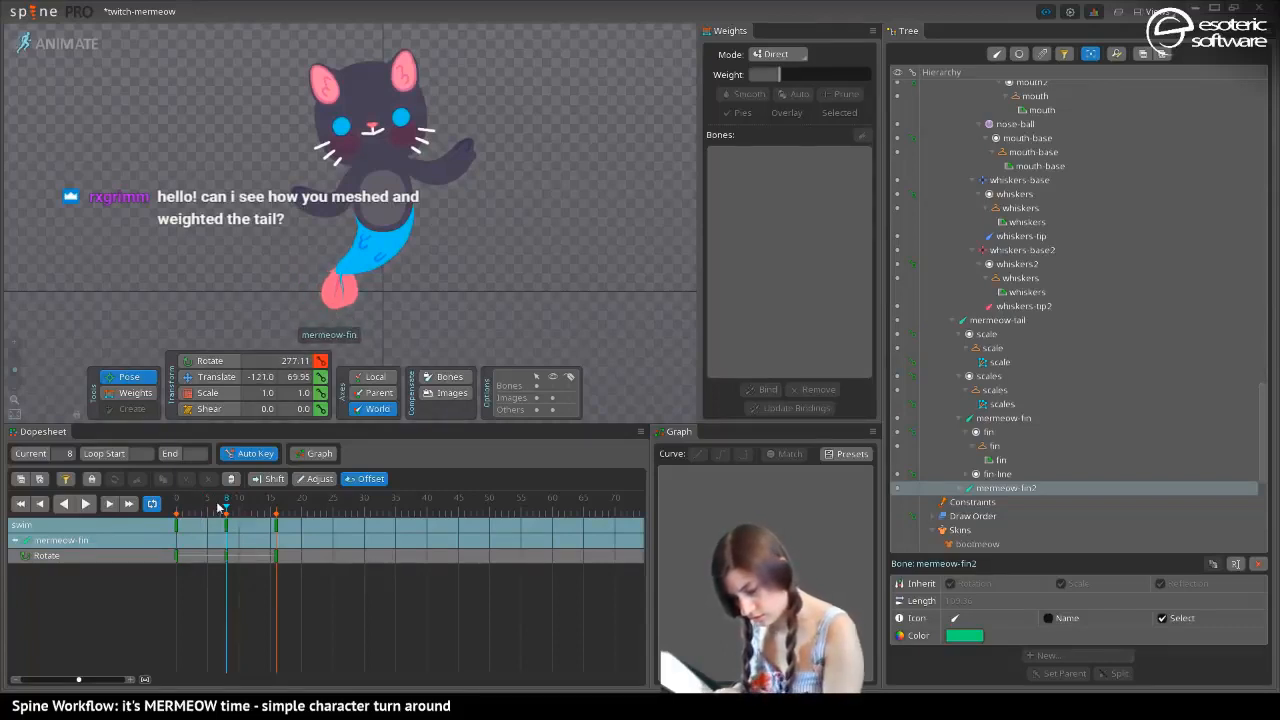
At frame 3, spread the two tail fins apart with mermeow-fin rotated to 231.29, and play back the result
left_click_drag(220, 510, 195, 511)
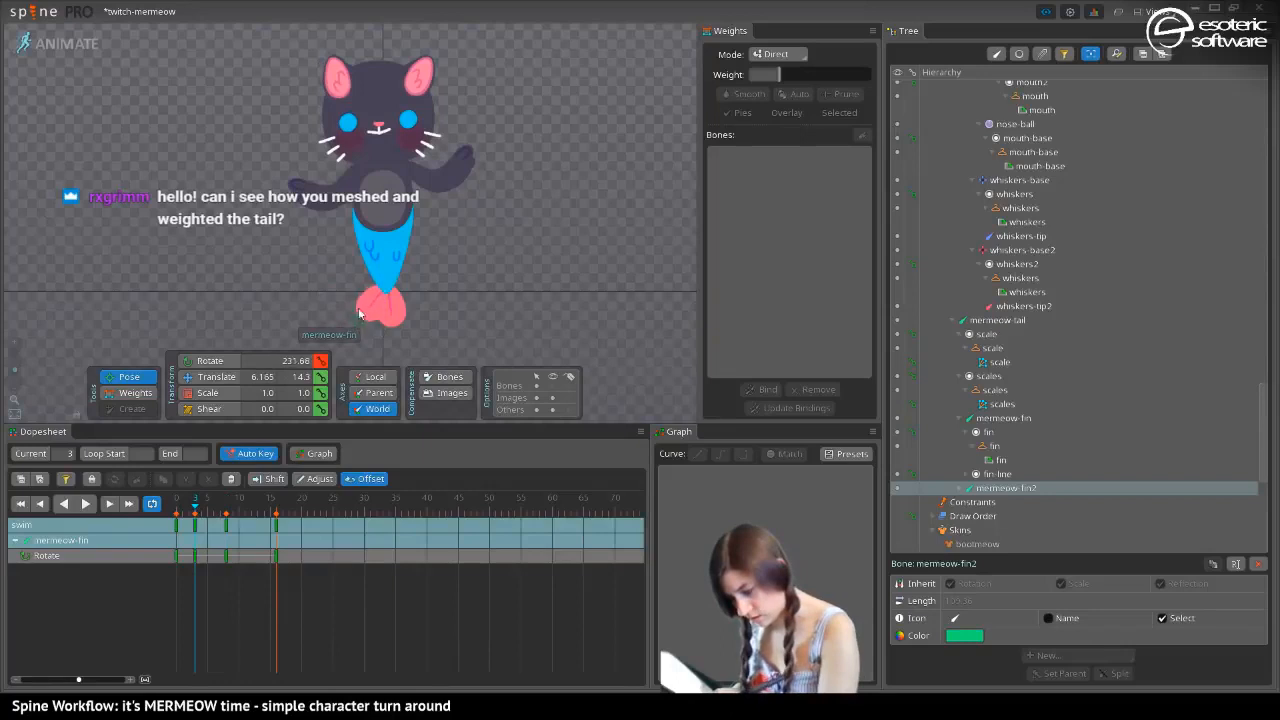
left_click_drag(404, 325, 415, 317)
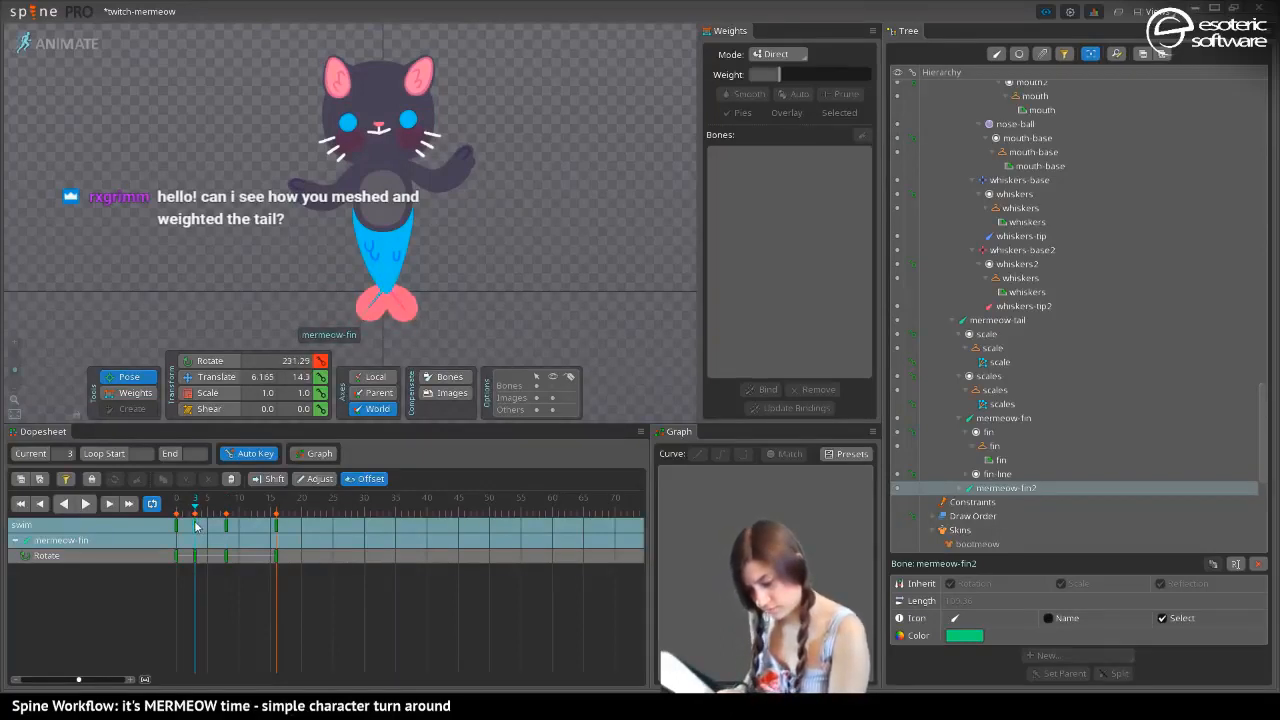
left_click(87, 505)
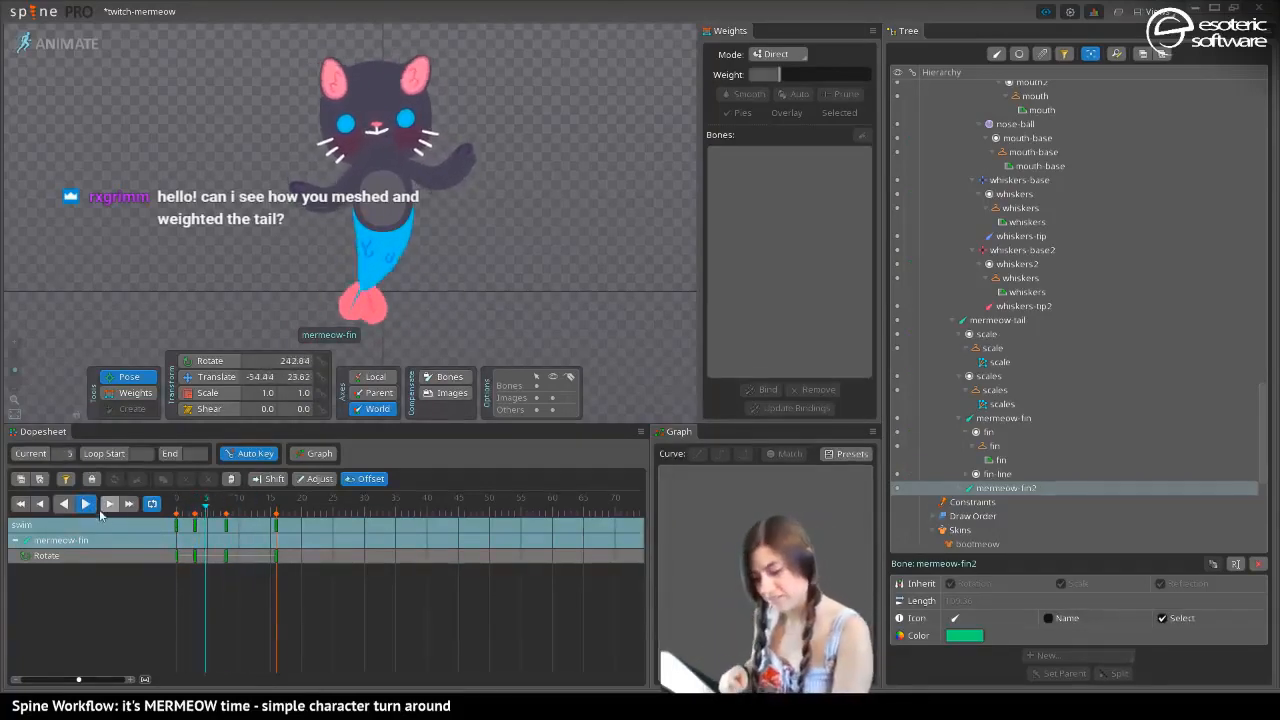
left_click(86, 503)
Retime both fins' rotation keys so the spread pose sits at frame 0 and the folded pose at frame 5
left_click(197, 535)
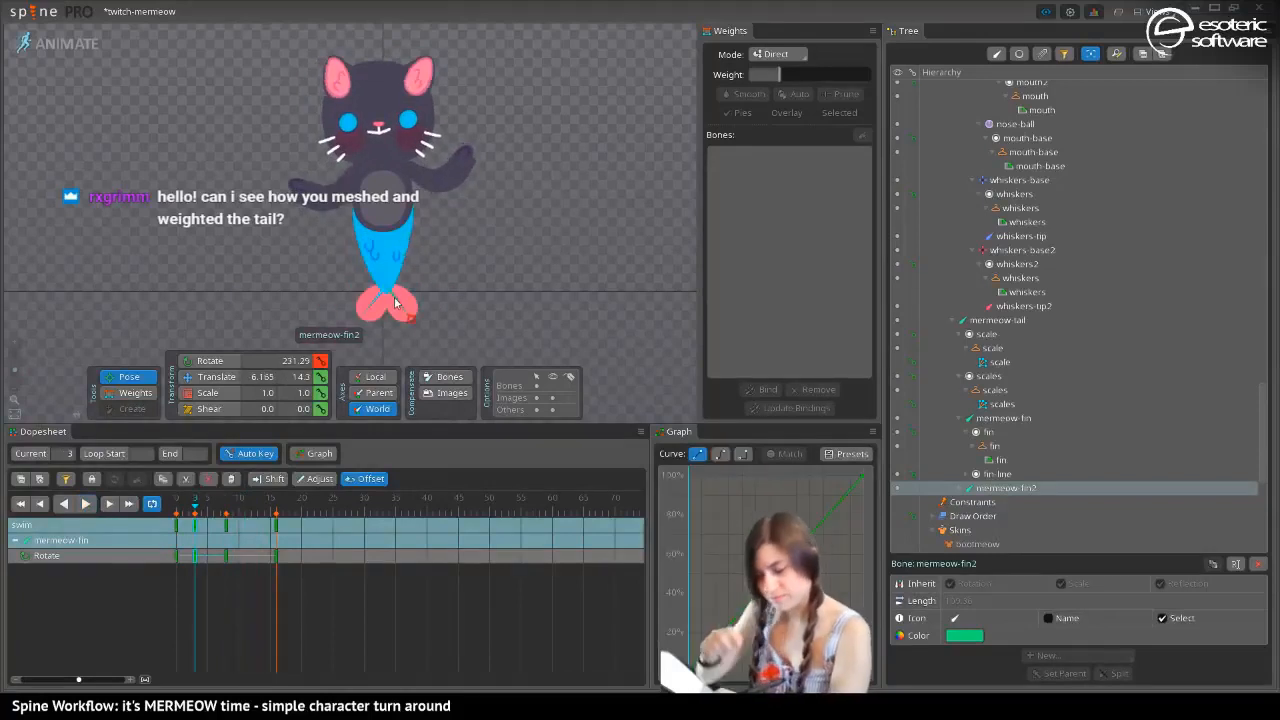
left_click(370, 316, "ctrl")
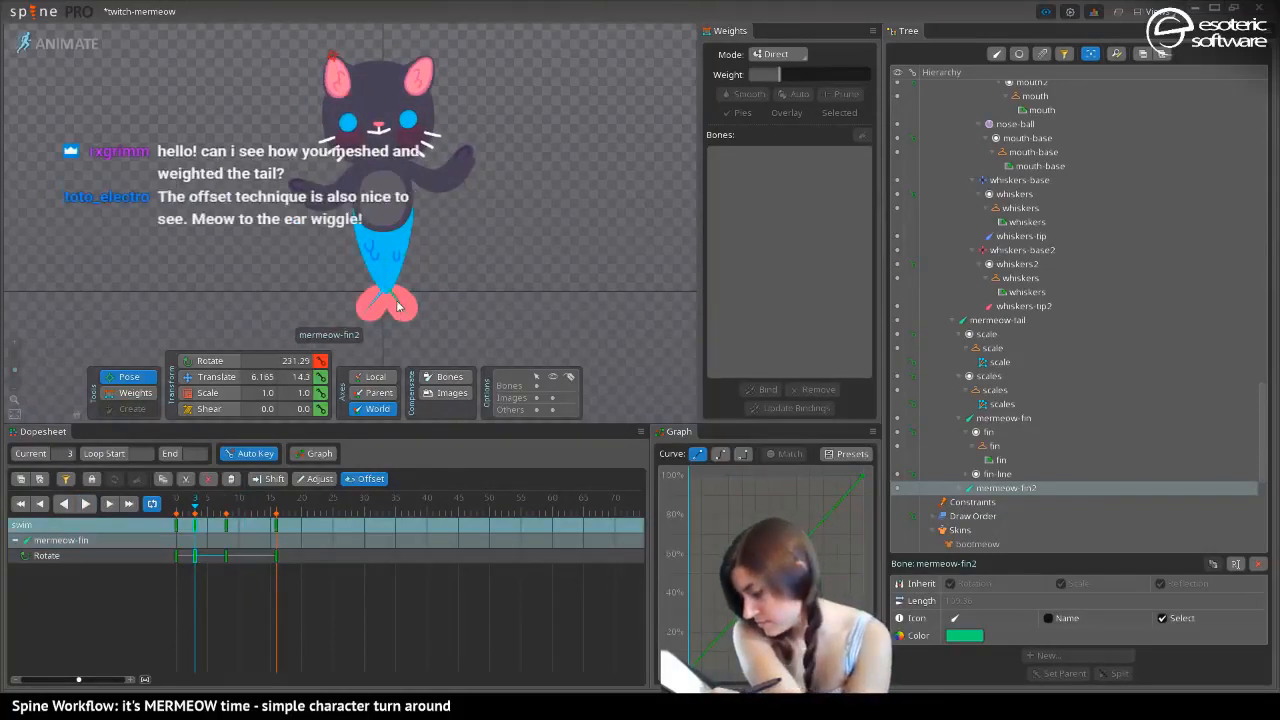
key("ctrl+c")
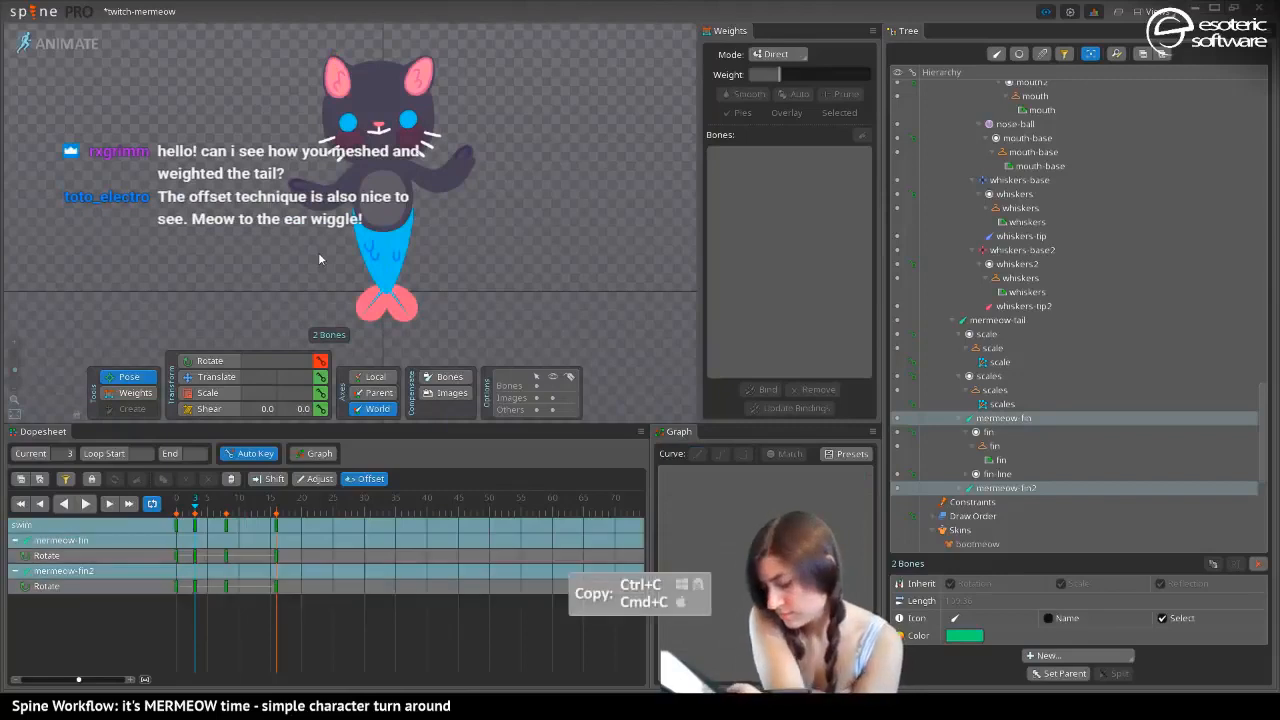
left_click(178, 530)
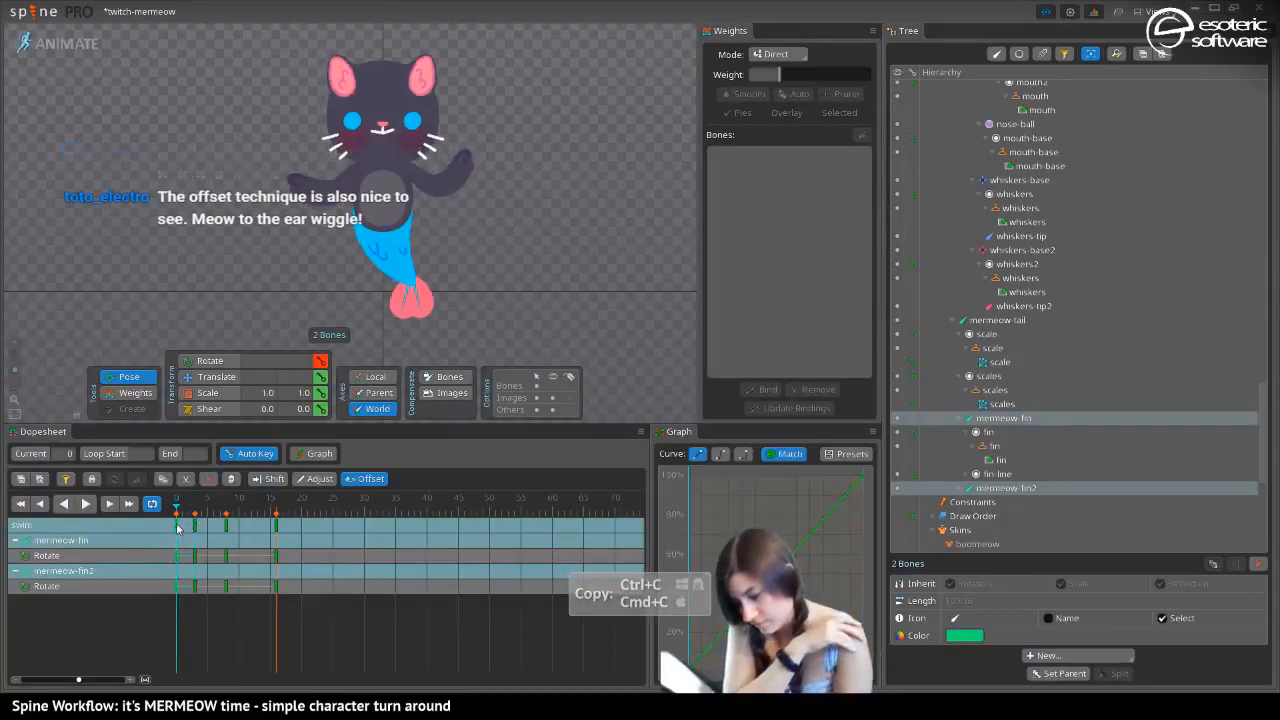
mouse_move(180, 530)
left_mouse_down()
mouse_move(211, 540)
mouse_move(168, 535)
left_mouse_up()
Move both fins' end keys to frame 11 and copy their frame 0 keys to frame 16 to close the loop
left_click(278, 529)
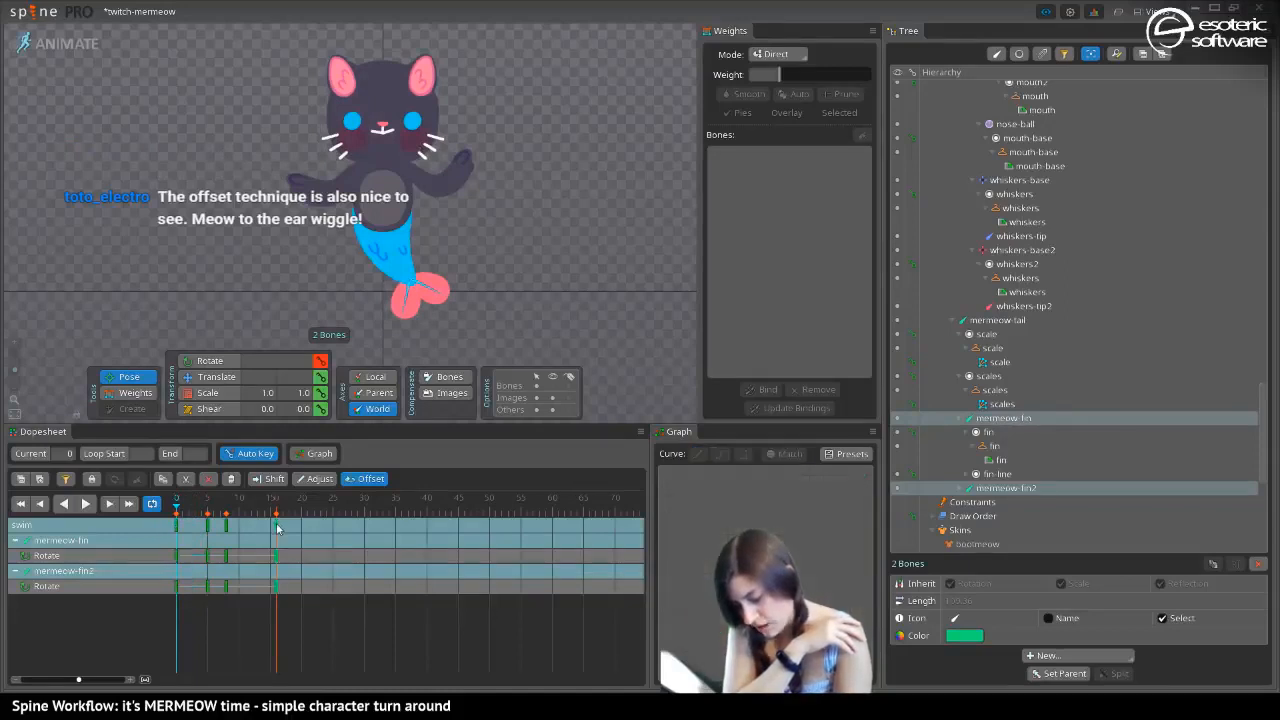
left_click(177, 521)
key("ctrl+c")
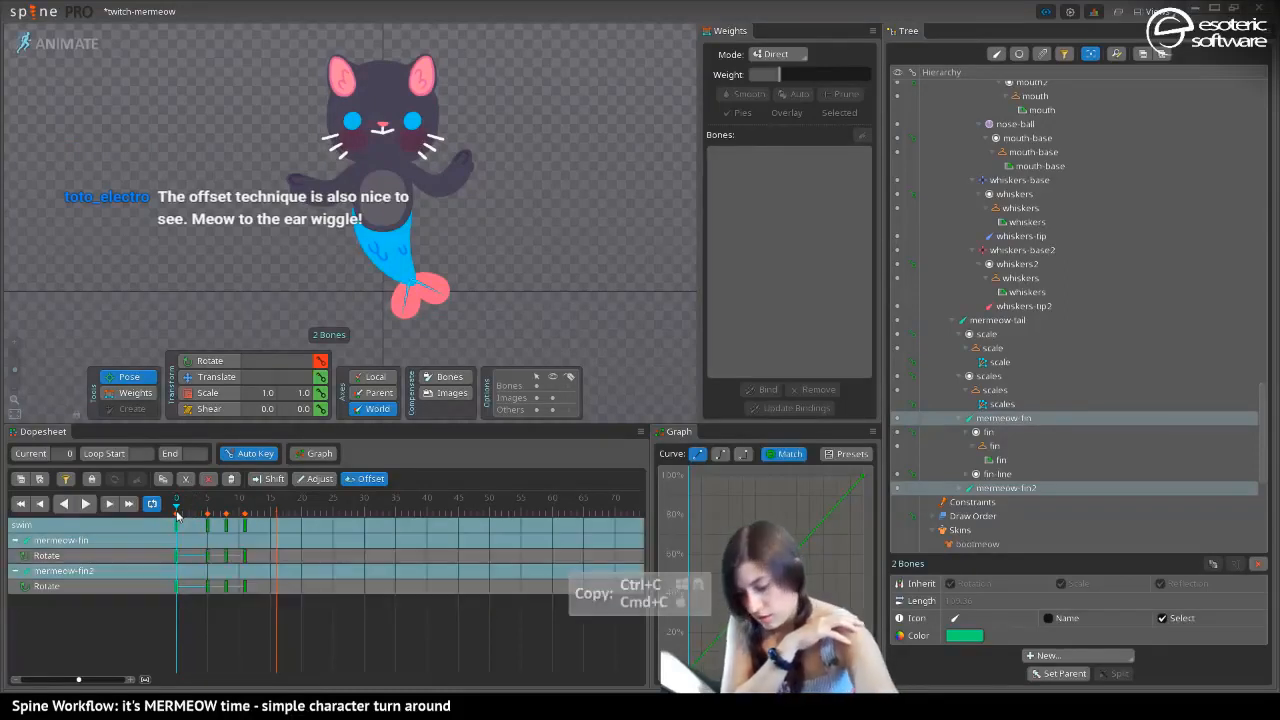
left_click(272, 513)
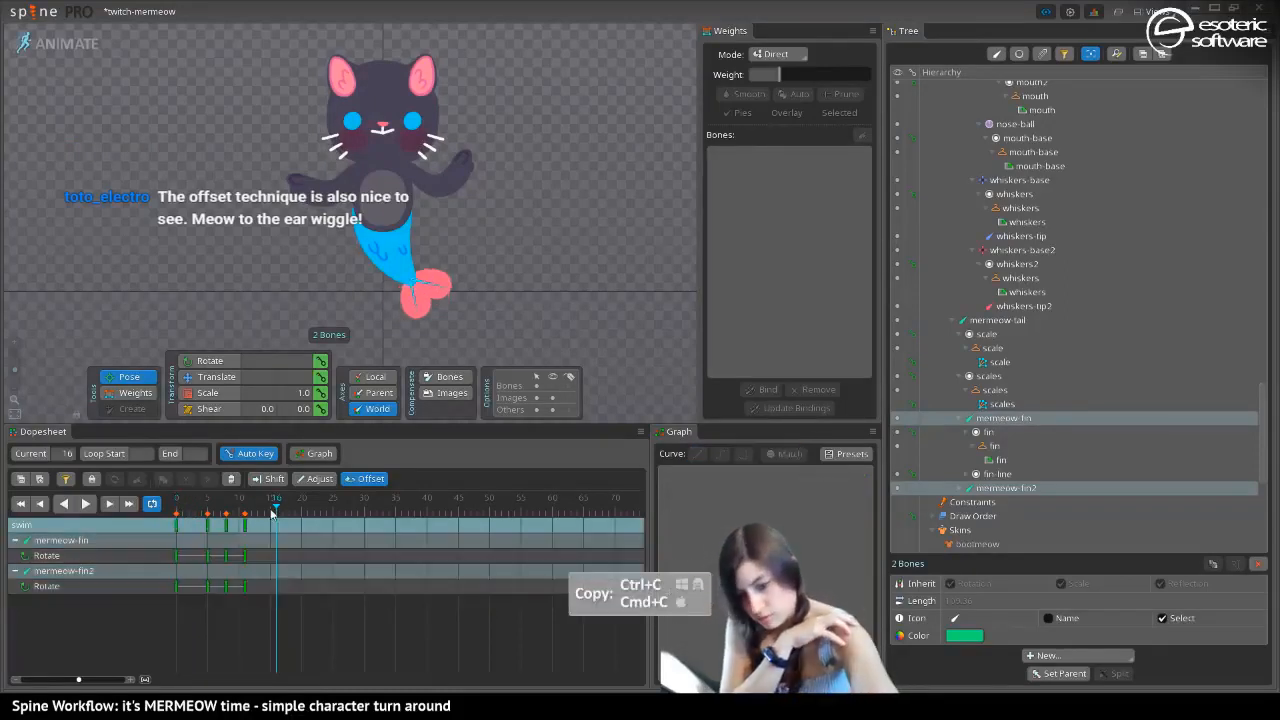
key("ctrl+v")
Delete both fins' frame 11 keys and move their frame 5 keys to frame 3 and frame 8 keys to frame 12
left_click(227, 528)
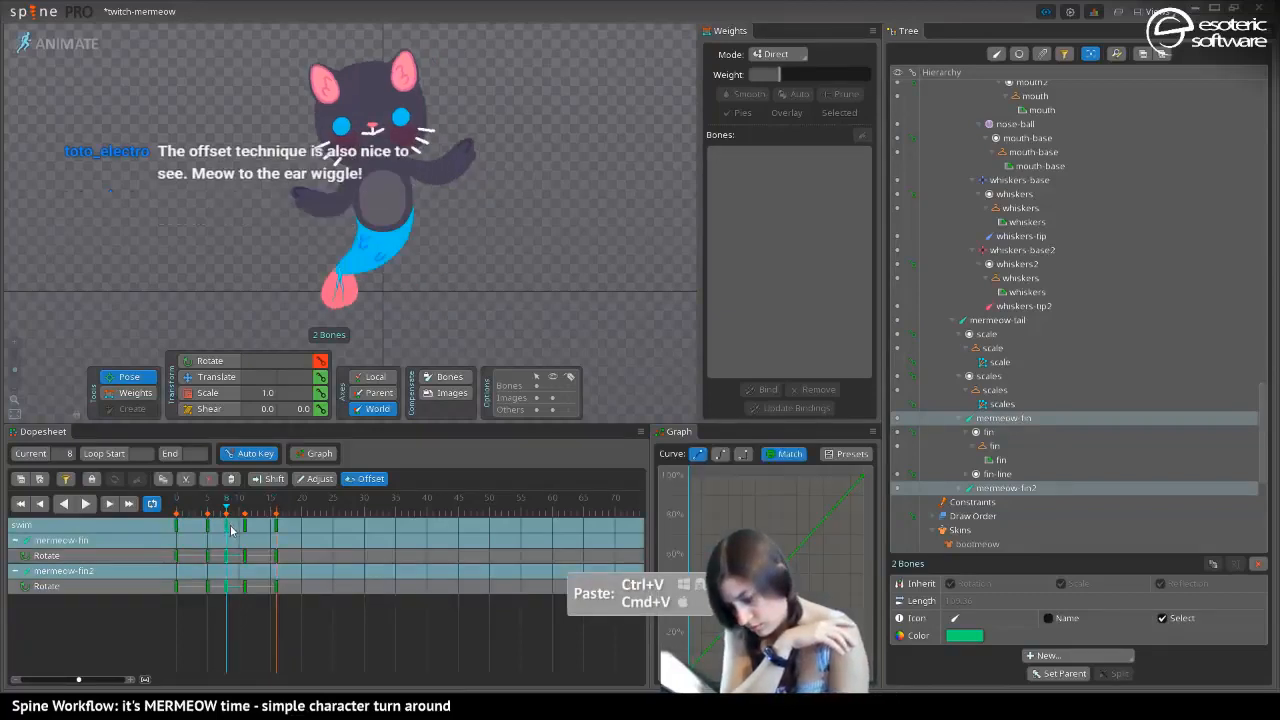
left_click(247, 518)
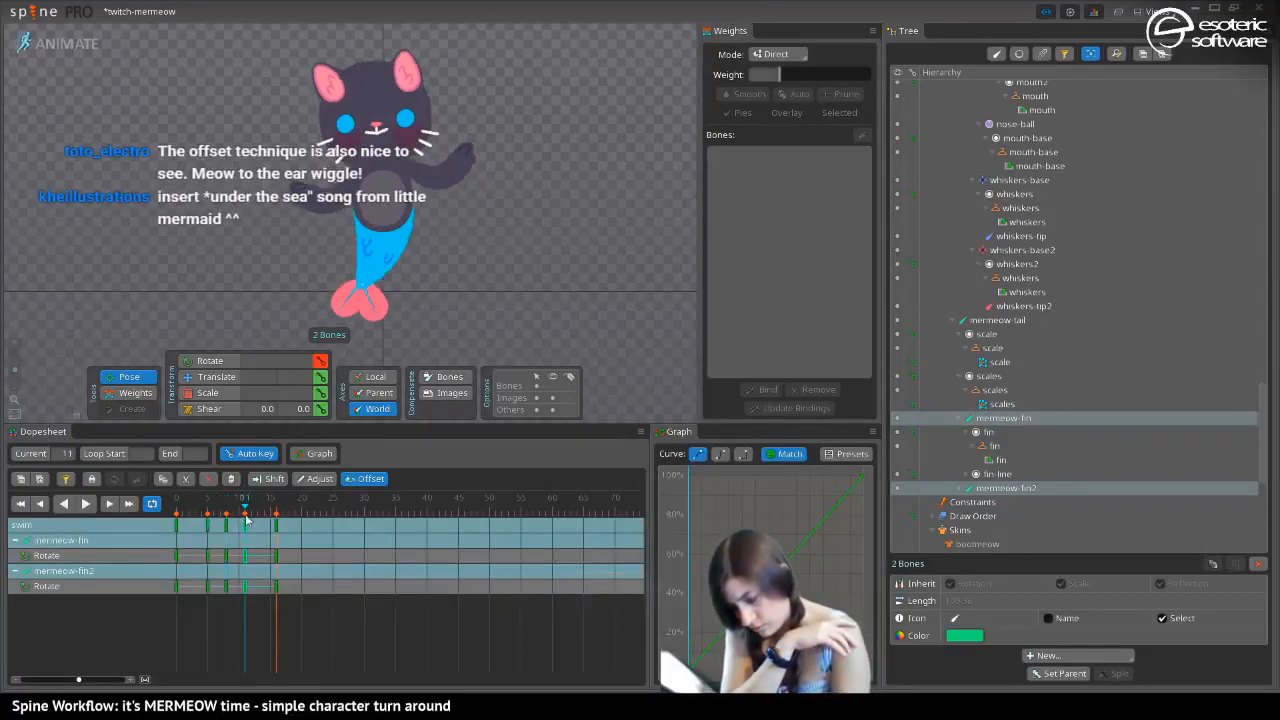
key("Delete")
left_click_drag(228, 528, 247, 536)
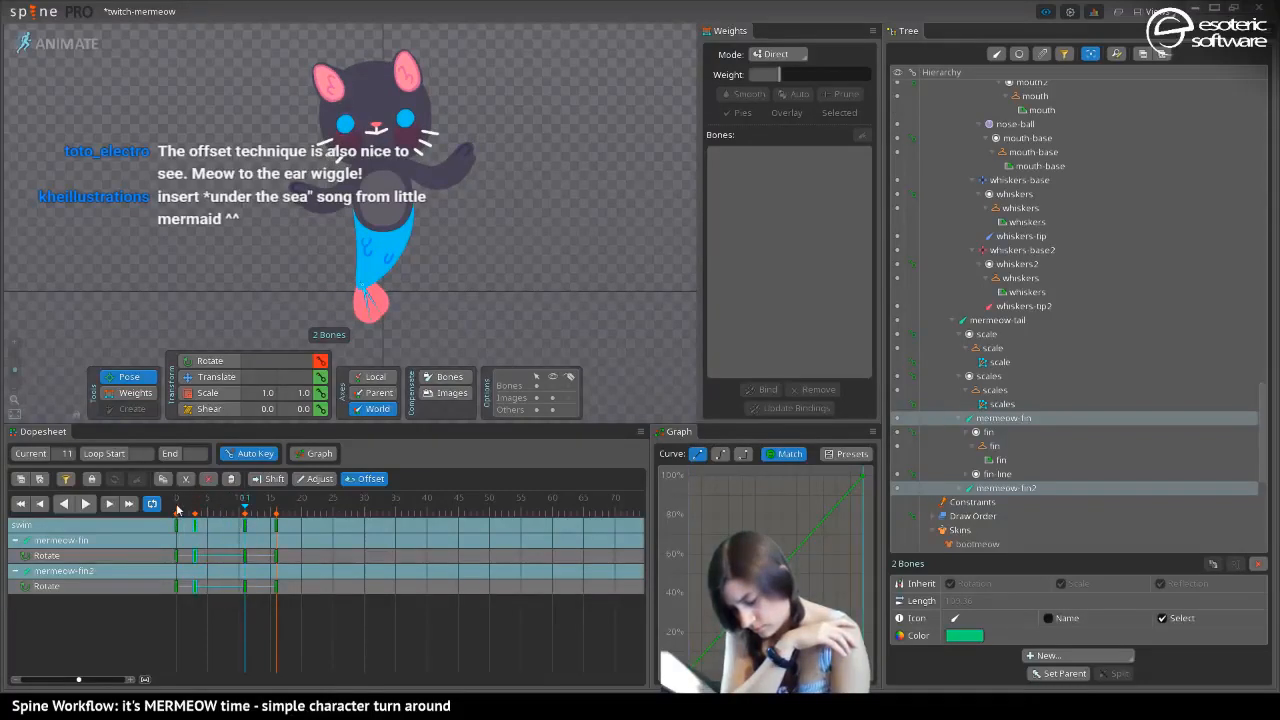
left_click_drag(178, 510, 227, 530)
left_click_drag(202, 530, 252, 531)
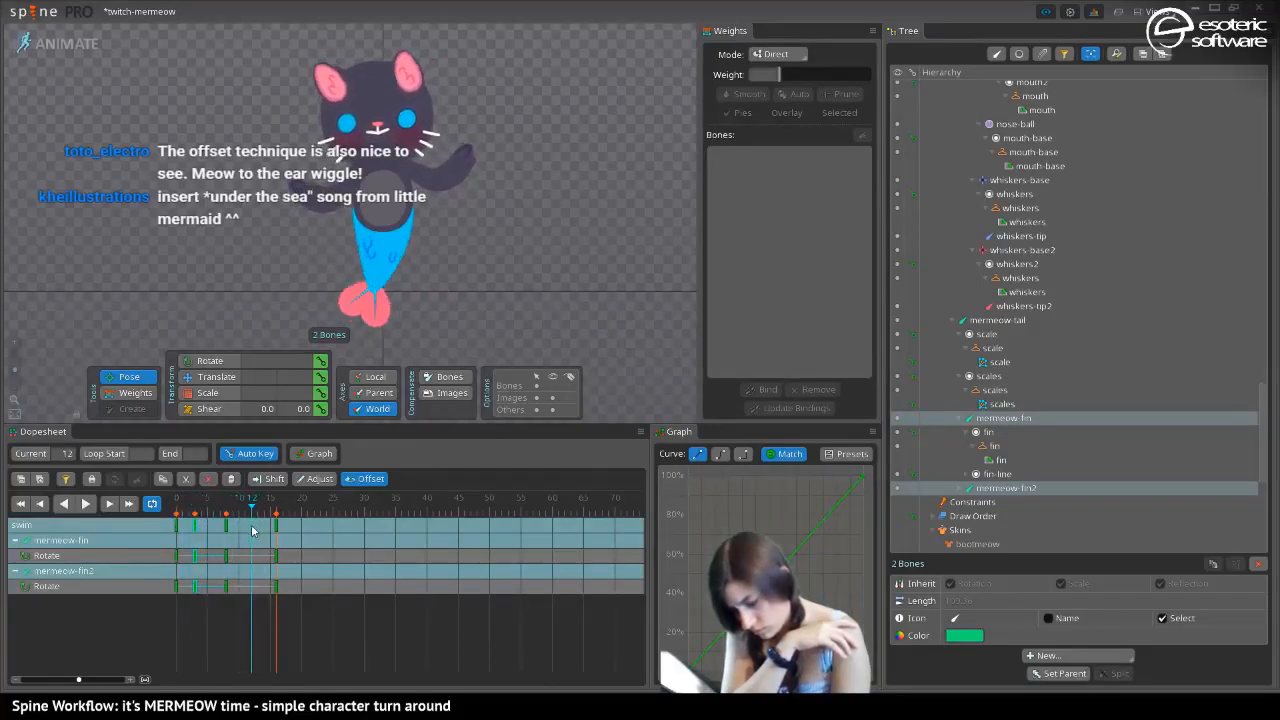
left_click(228, 527)
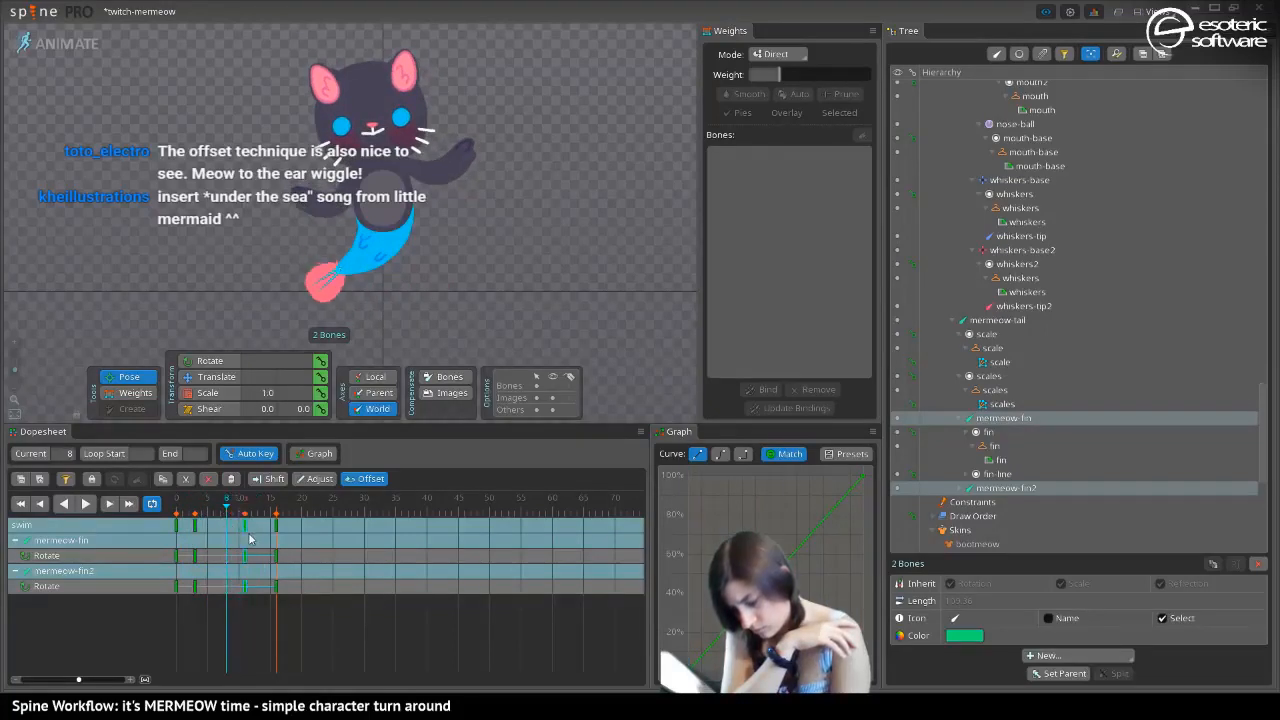
Copy both fins' spread keys from frame 16 to frame 7, play back the whole loop, and save the project
left_click(274, 510)
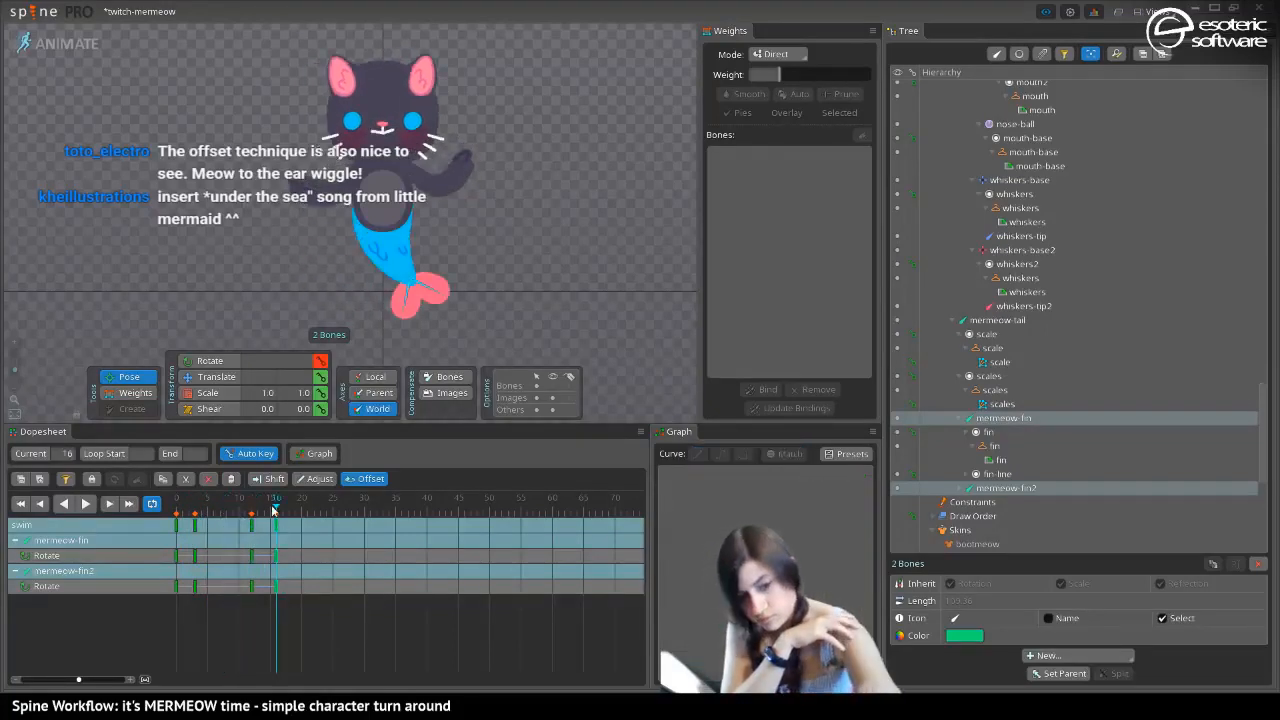
key("ctrl+c")
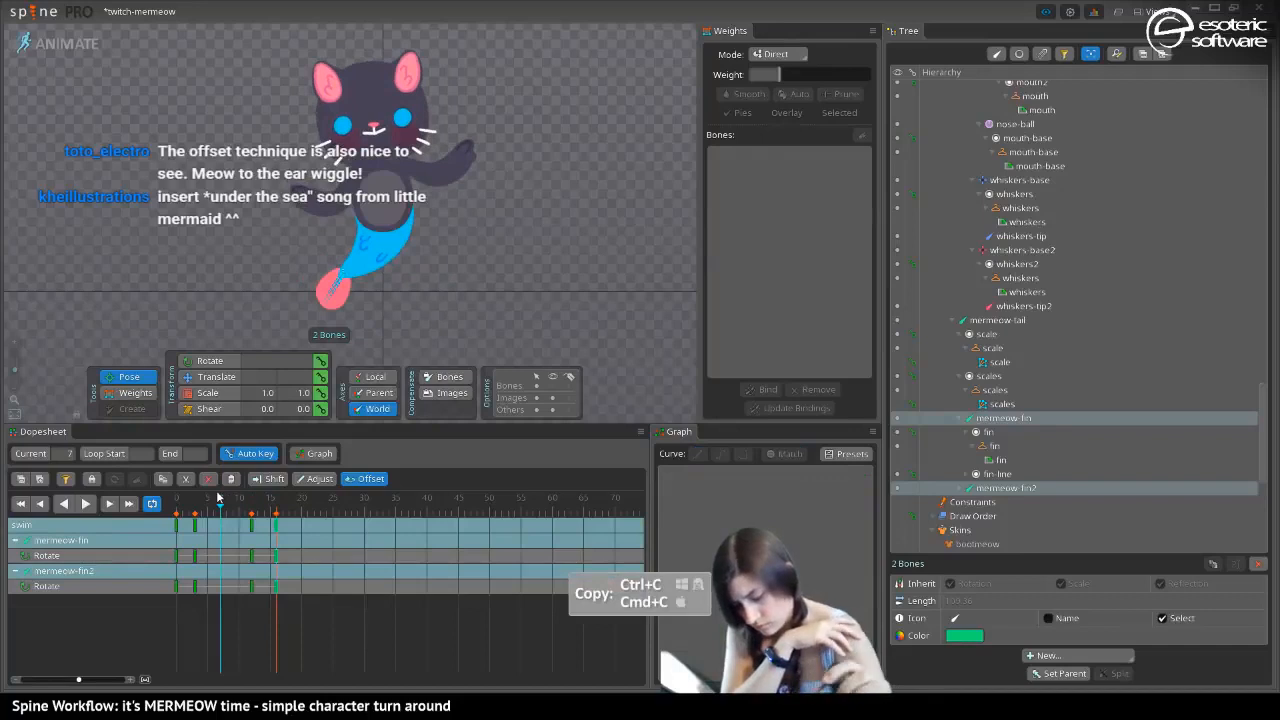
key("ctrl+v")
left_click(87, 503)
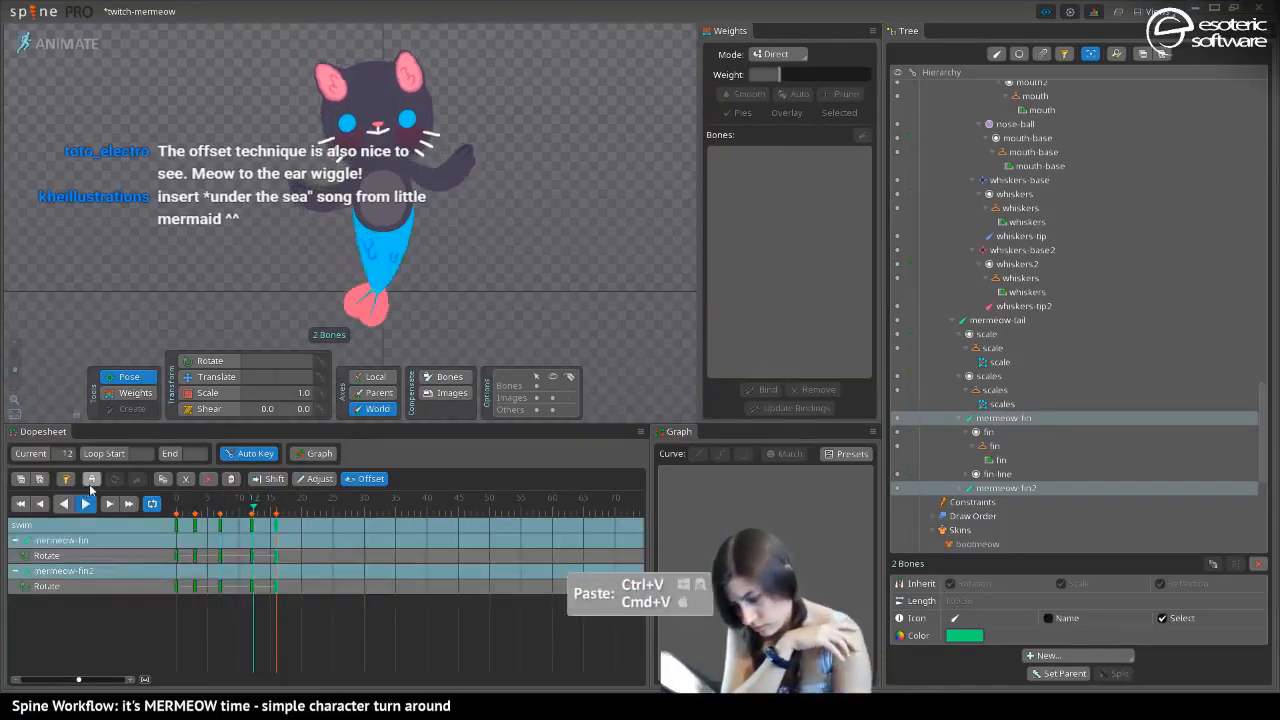
key("space")
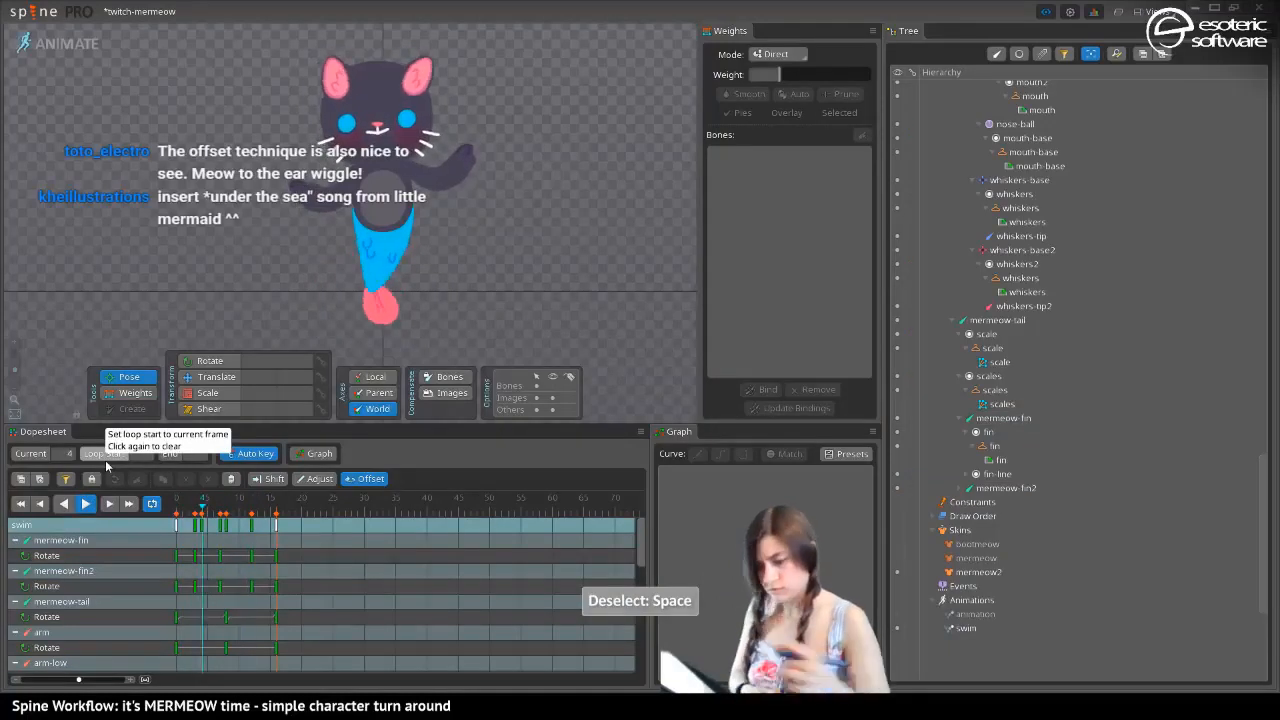
key("ctrl+s")
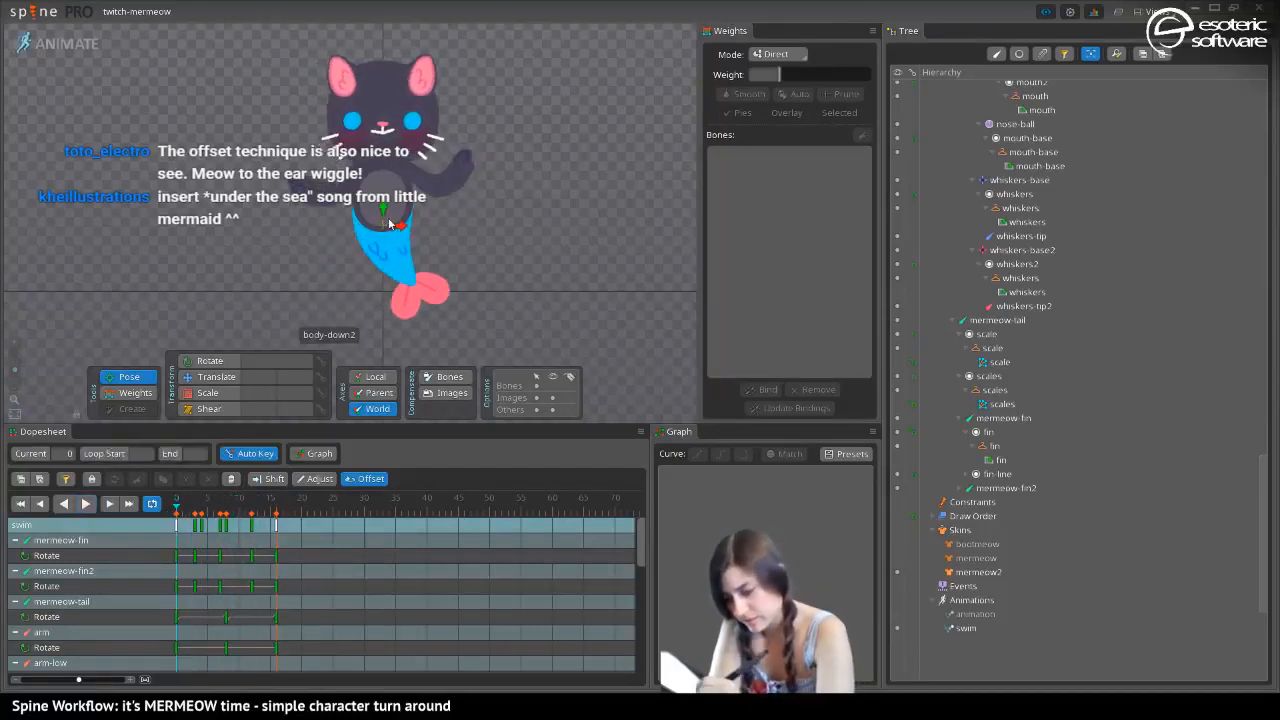
Lower the body-down2 bone to Y 170.1 at frames 0 and 16, raise it at frame 8, and play back the loop
left_click(382, 225)
key("v")
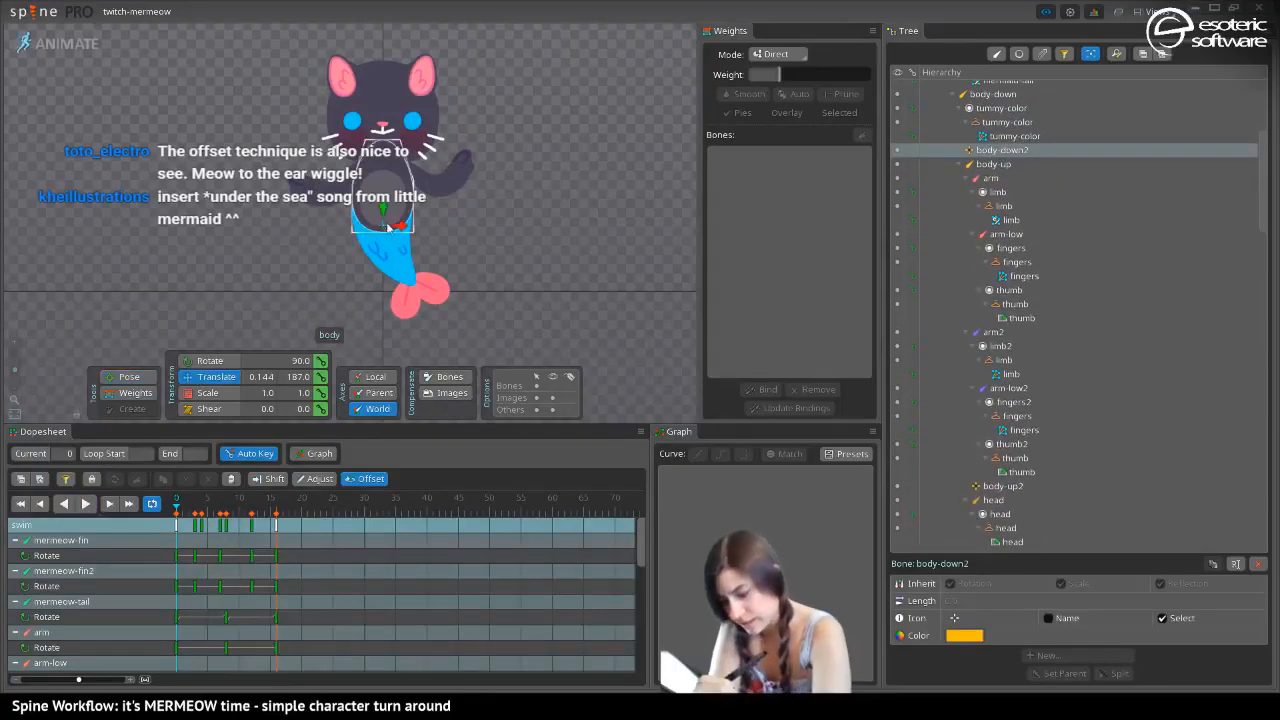
left_click_drag(383, 213, 382, 217)
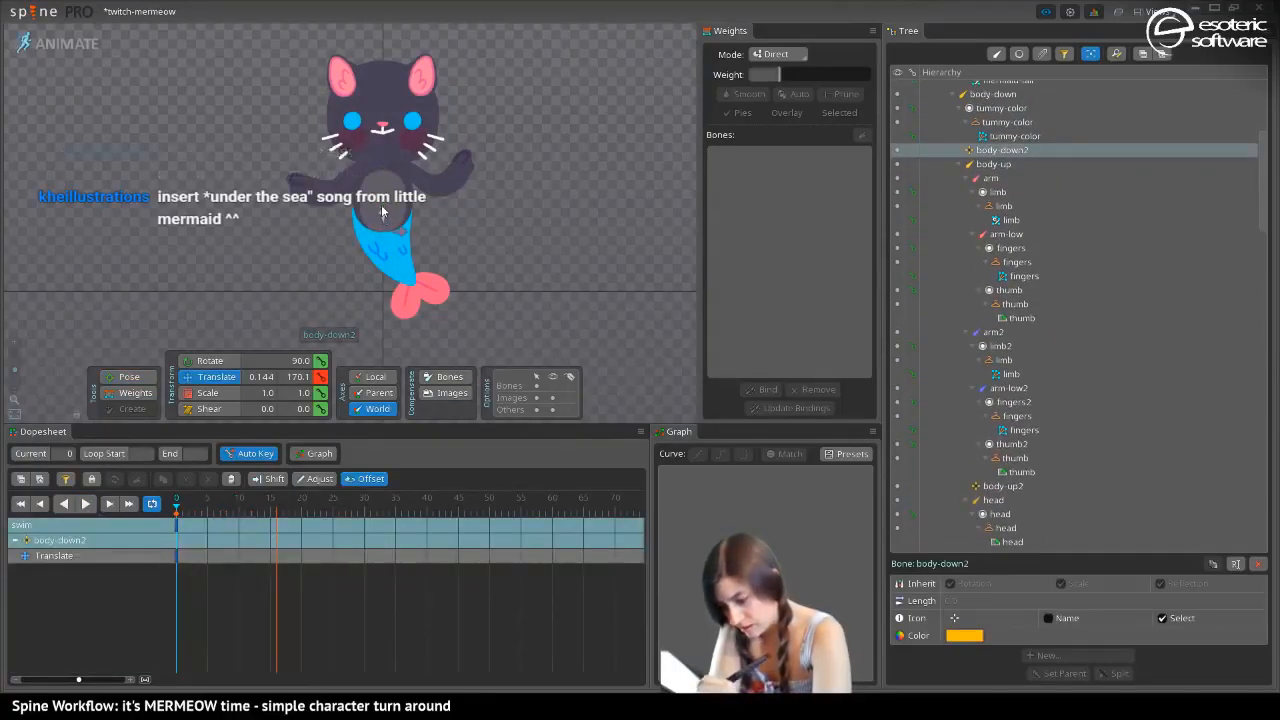
left_click(277, 512)
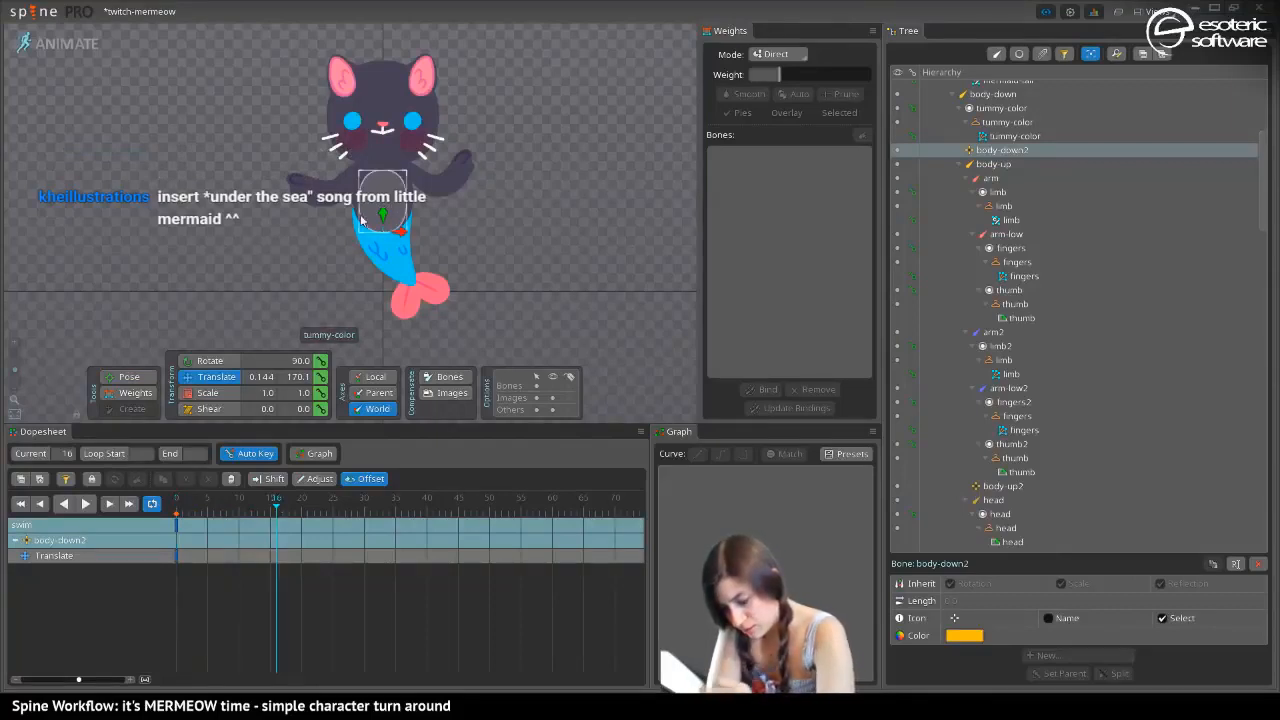
left_click(226, 511)
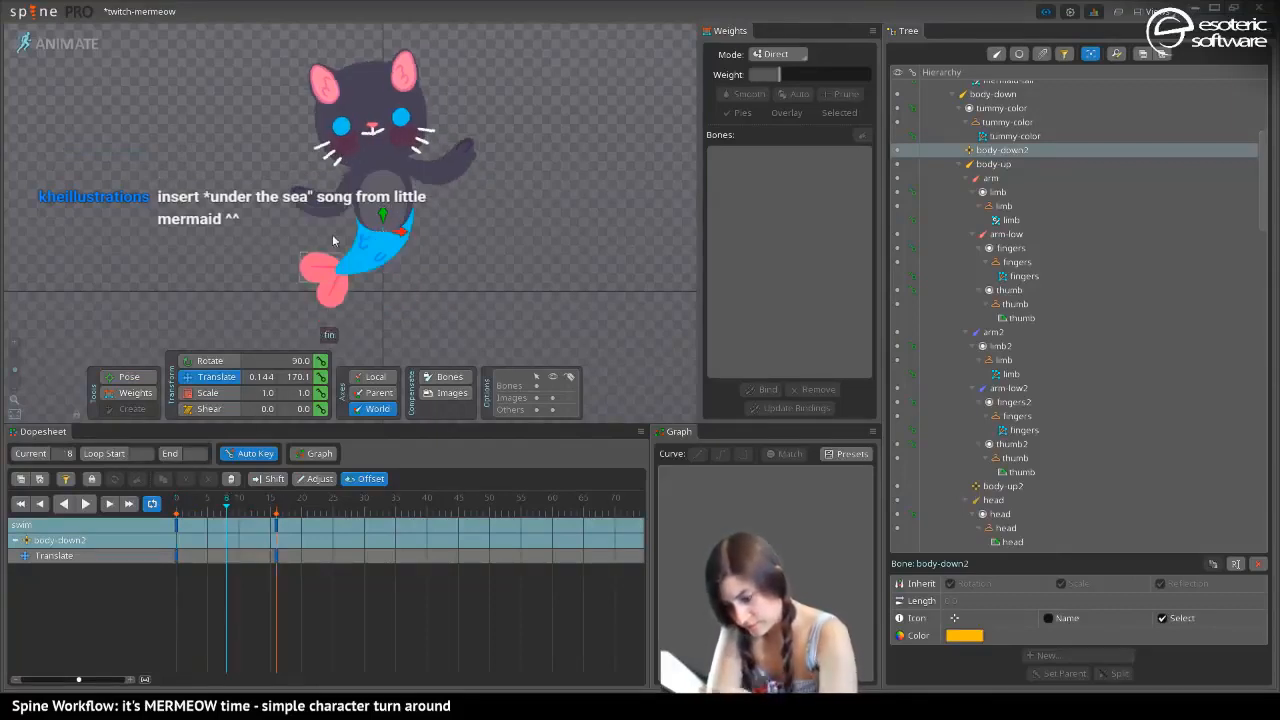
left_click_drag(382, 212, 382, 206)
left_click(87, 504)
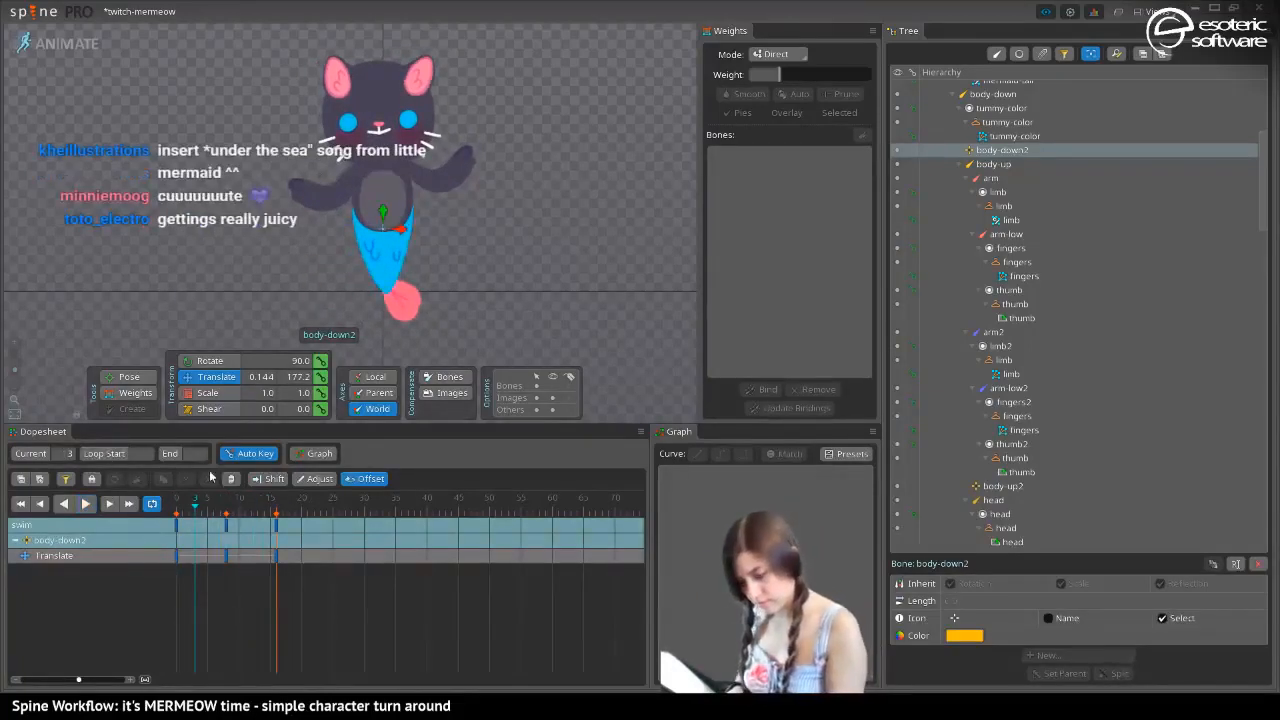
Lower the body-up2 bone to Y 325.7 at frame 3 and to Y 314.4 at frame 12
left_click(381, 172)
left_click_drag(381, 154, 382, 166)
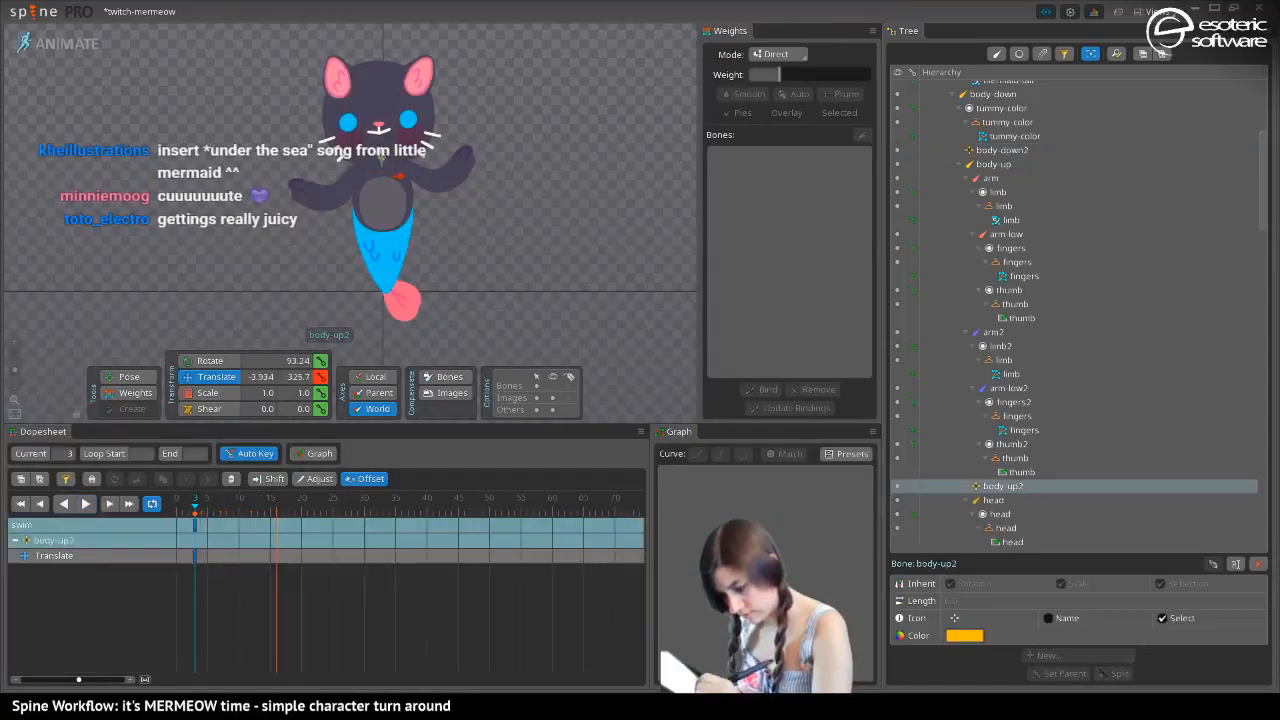
left_click(253, 512)
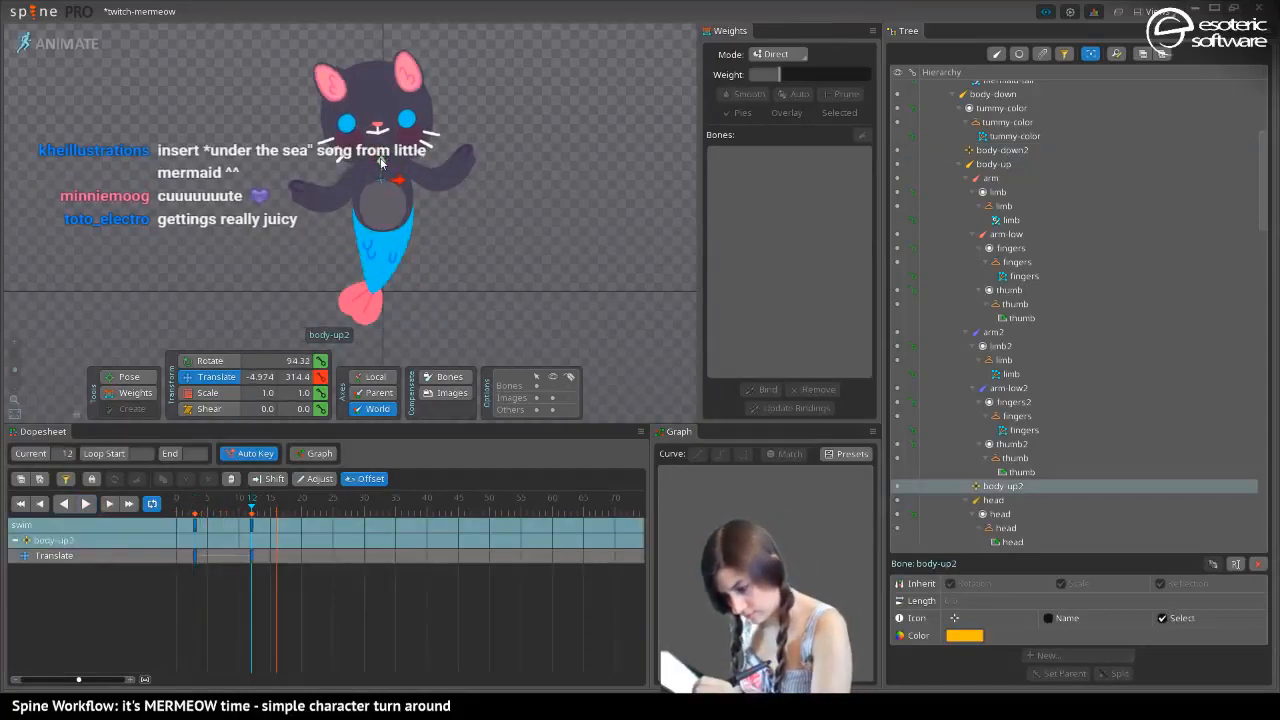
Key the body-up2 bone's translation at frame 0, copy that key to frame 16, and play back the loop
left_click(177, 512)
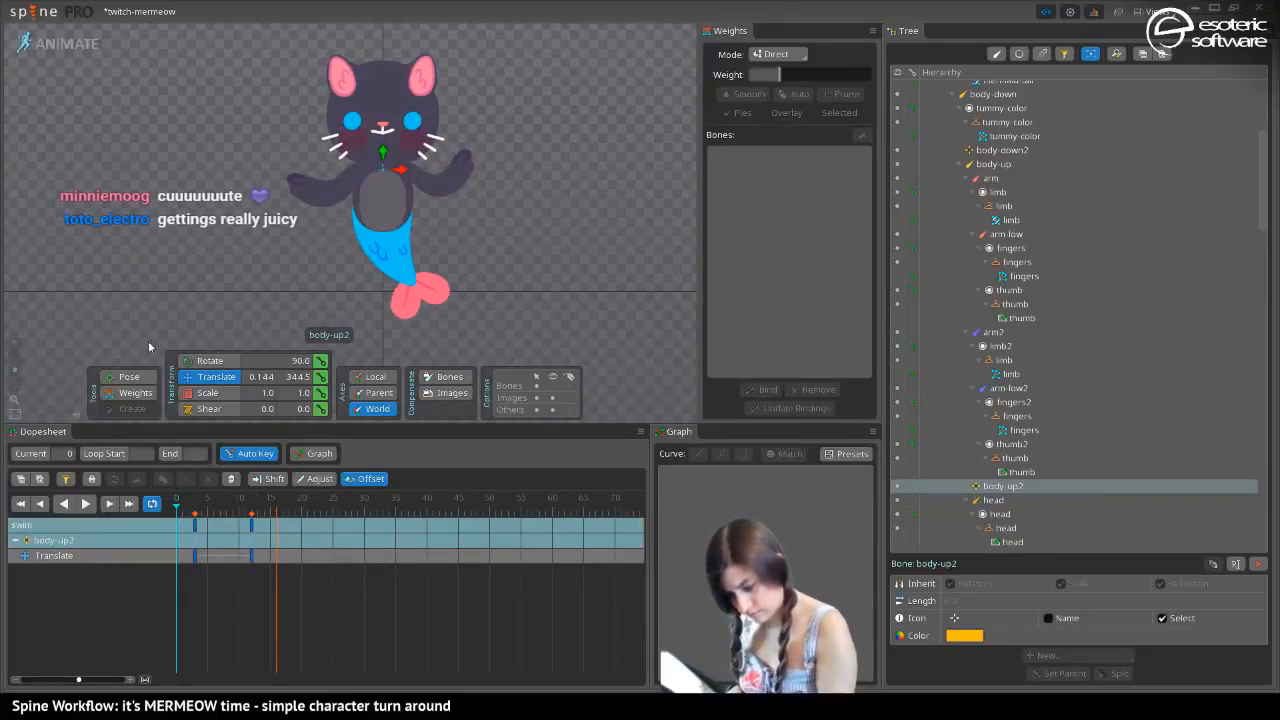
left_click(178, 523)
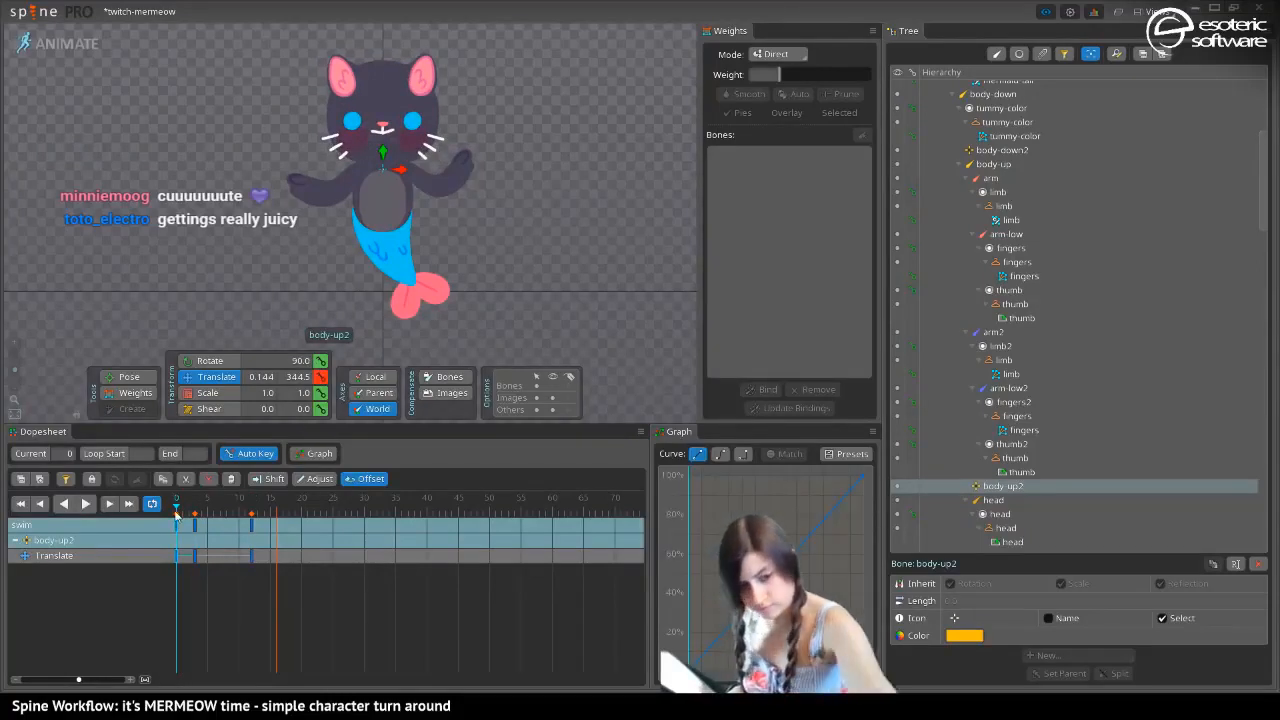
key("ctrl+c")
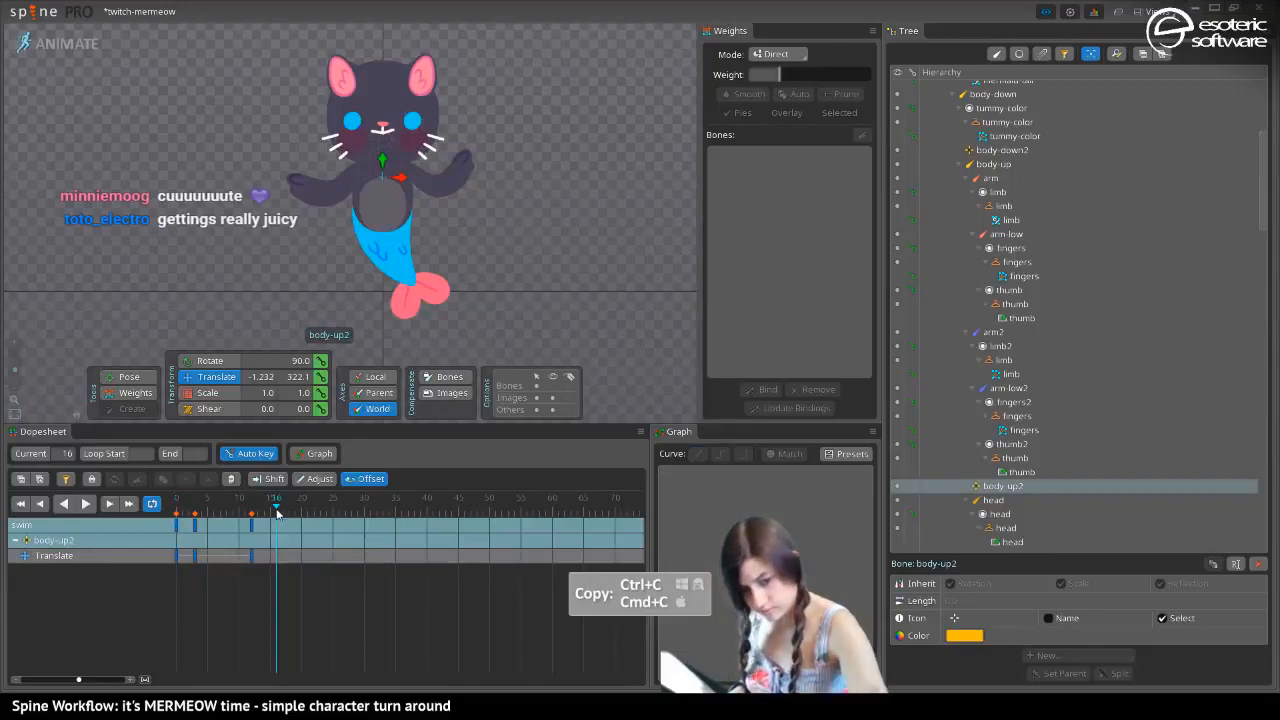
left_click(278, 531)
key("ctrl+v")
left_click(87, 503)
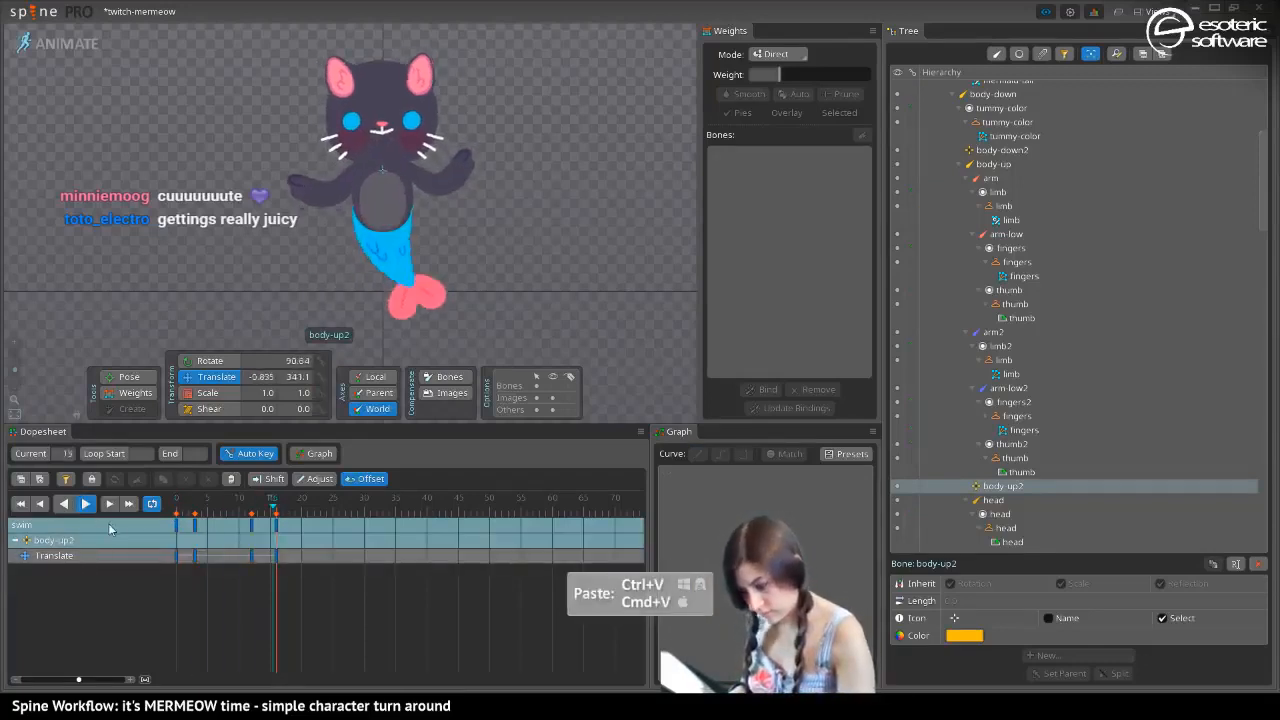
Delete the body-up2 bone's translate keys at frames 3 and 12
left_click(196, 526)
key("Delete")
left_click(251, 528)
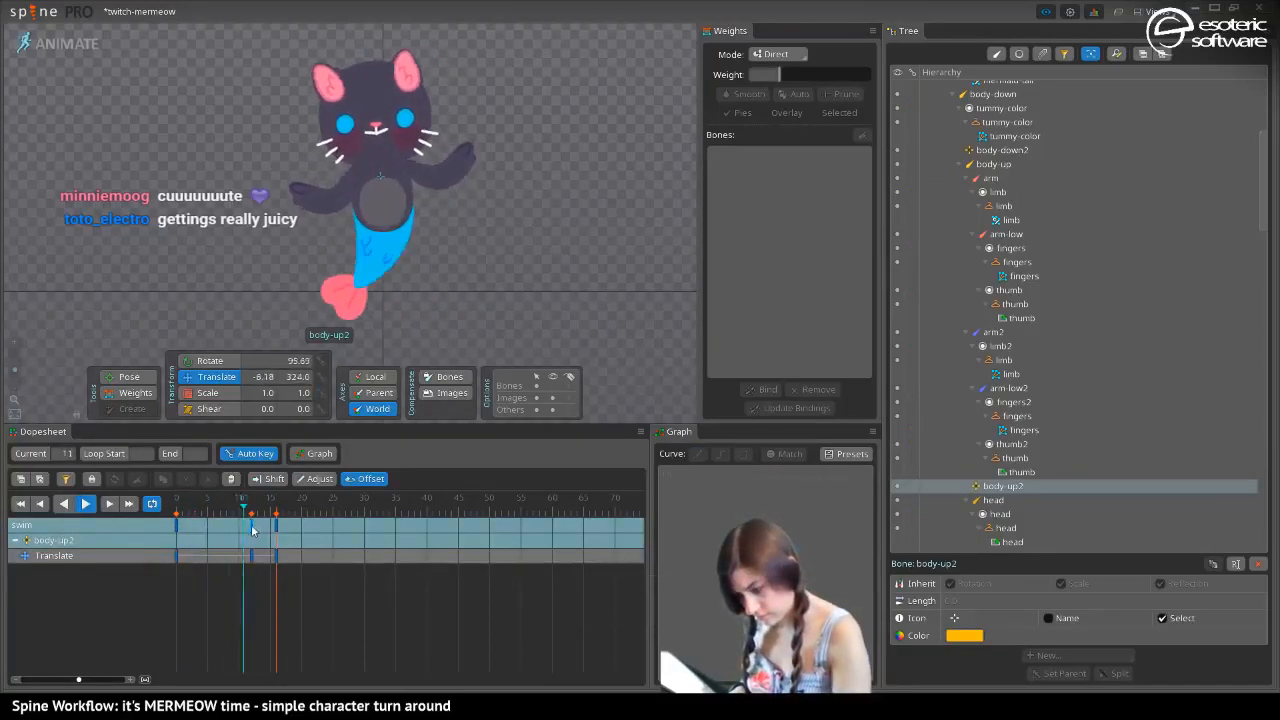
key("Delete")
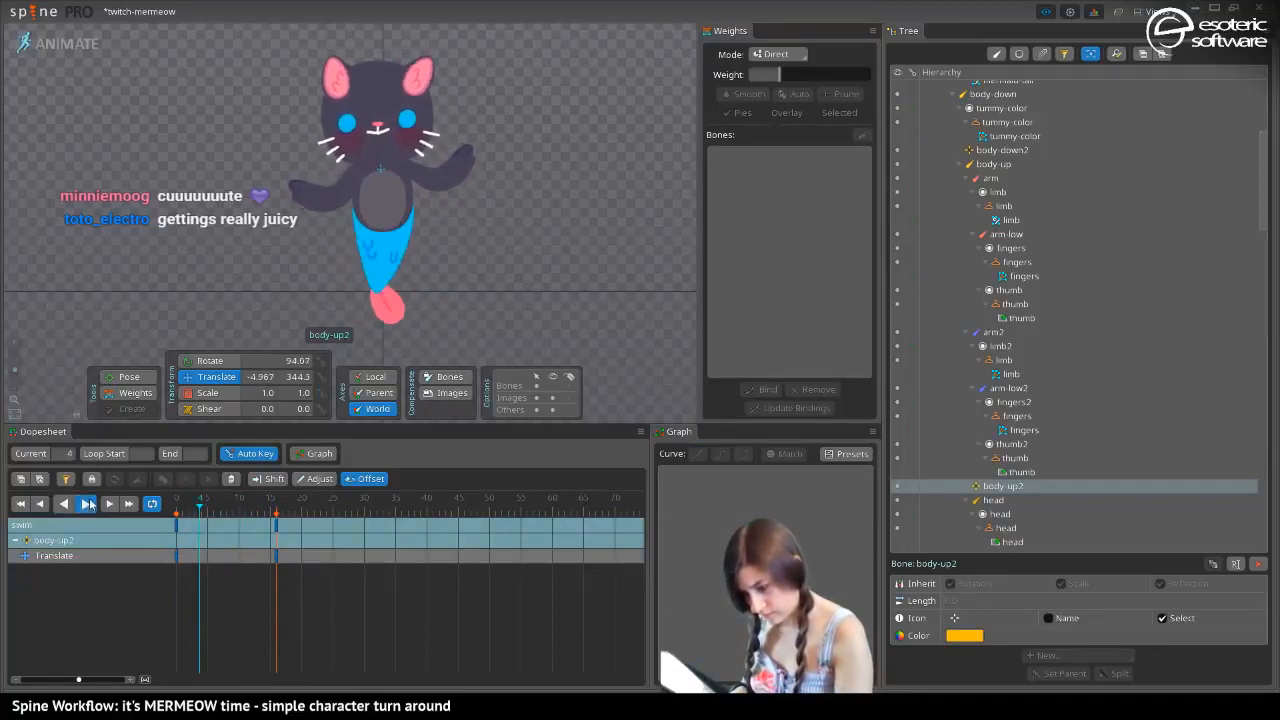
Raise the body-up2 bone to Y 355.4 at frame 5 and scrub through the loop to check it
left_click(87, 503)
mouse_move(198, 508)
left_mouse_down()
mouse_move(163, 522)
mouse_move(188, 523)
left_mouse_up()
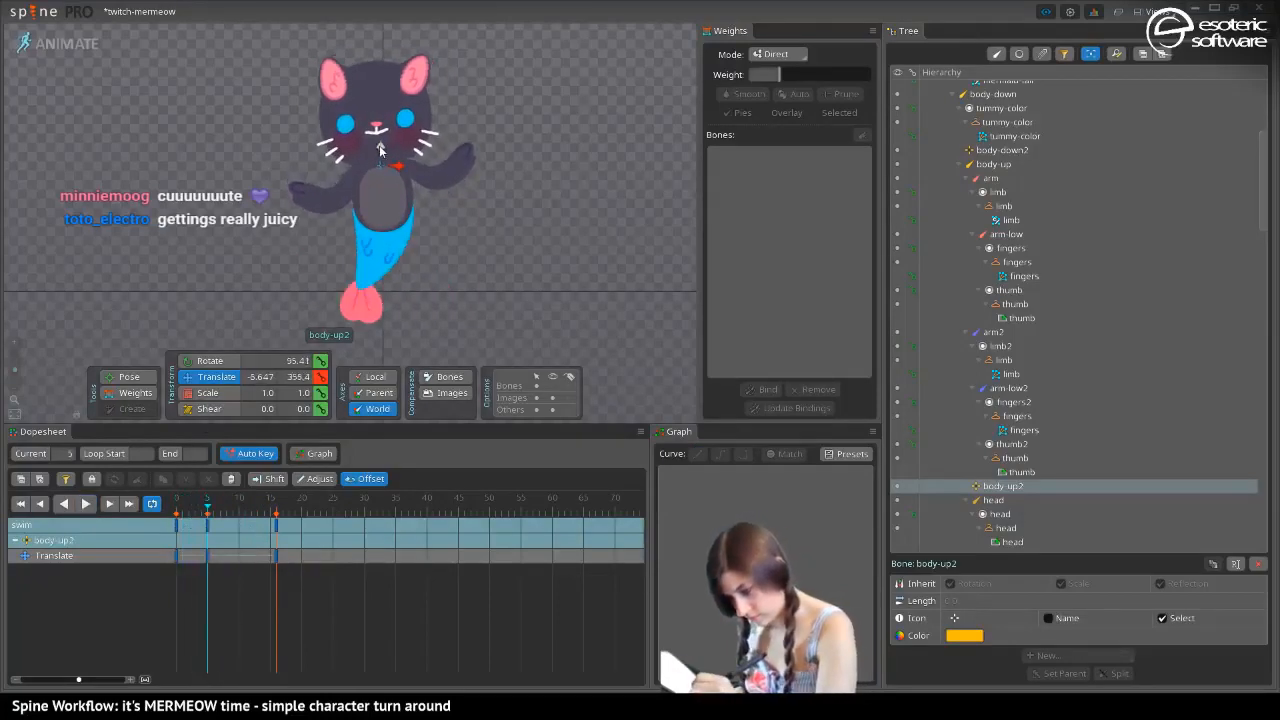
left_click_drag(208, 508, 277, 517)
key("Right")
key("Right")
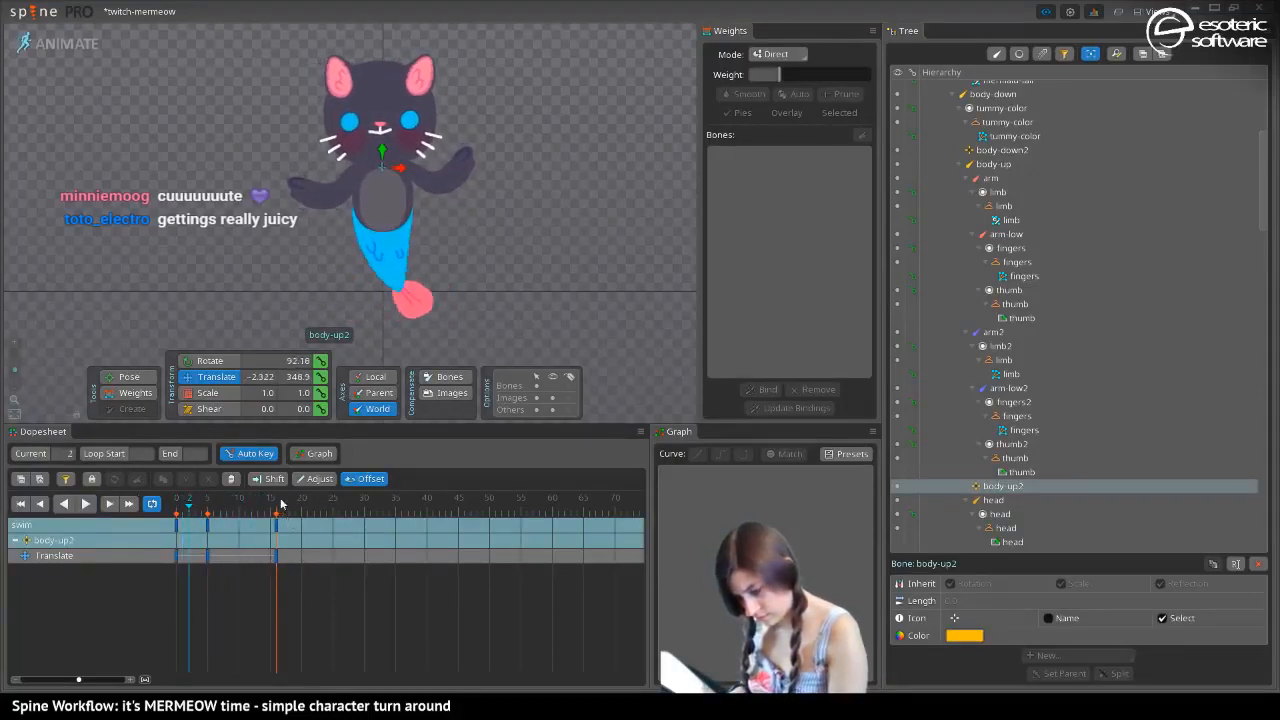
Play back the swim loop with nothing selected and save the project
left_click(87, 503)
key("space")
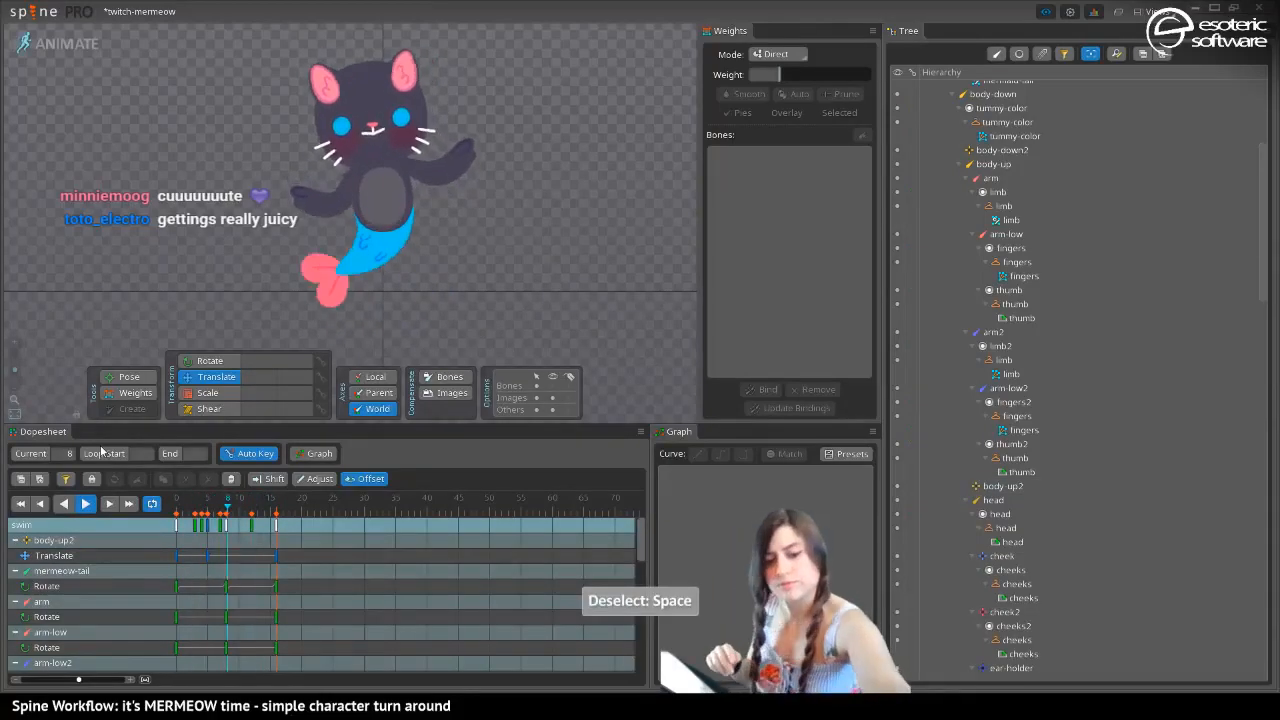
key("ctrl+s")
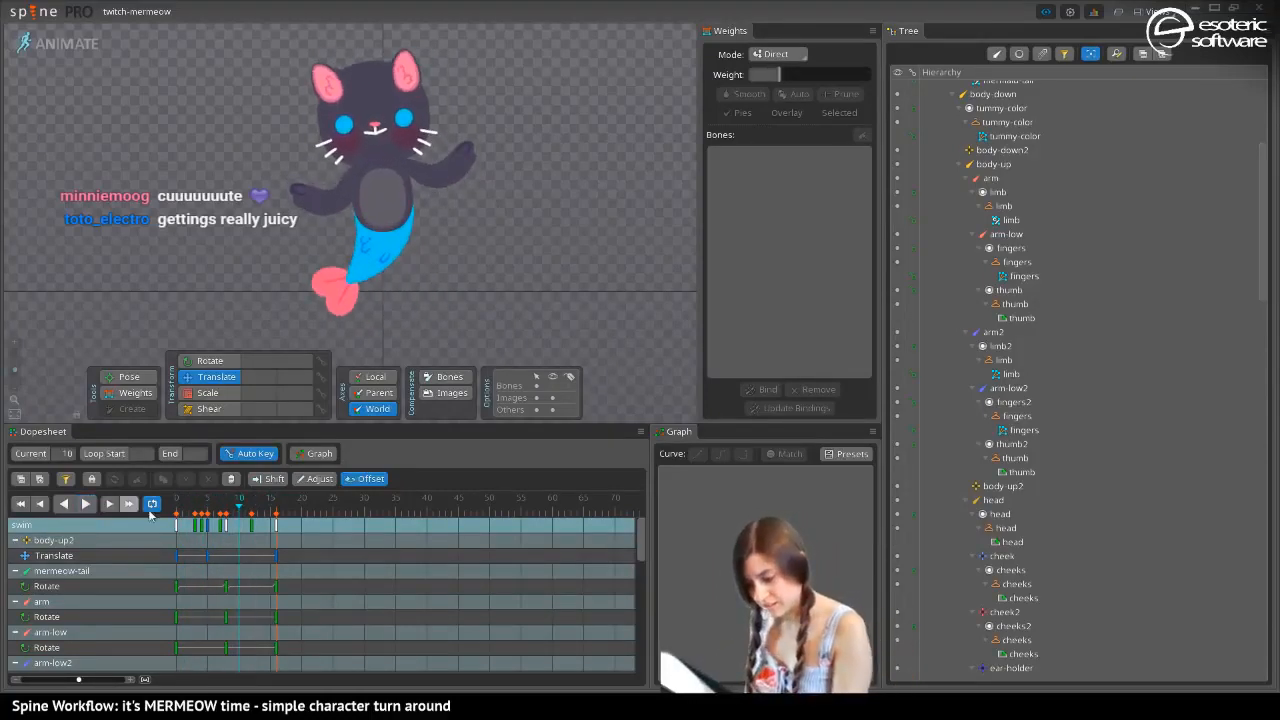
Rotate the arm2 bone downward at frame 8 and play back the loop
left_click(225, 525)
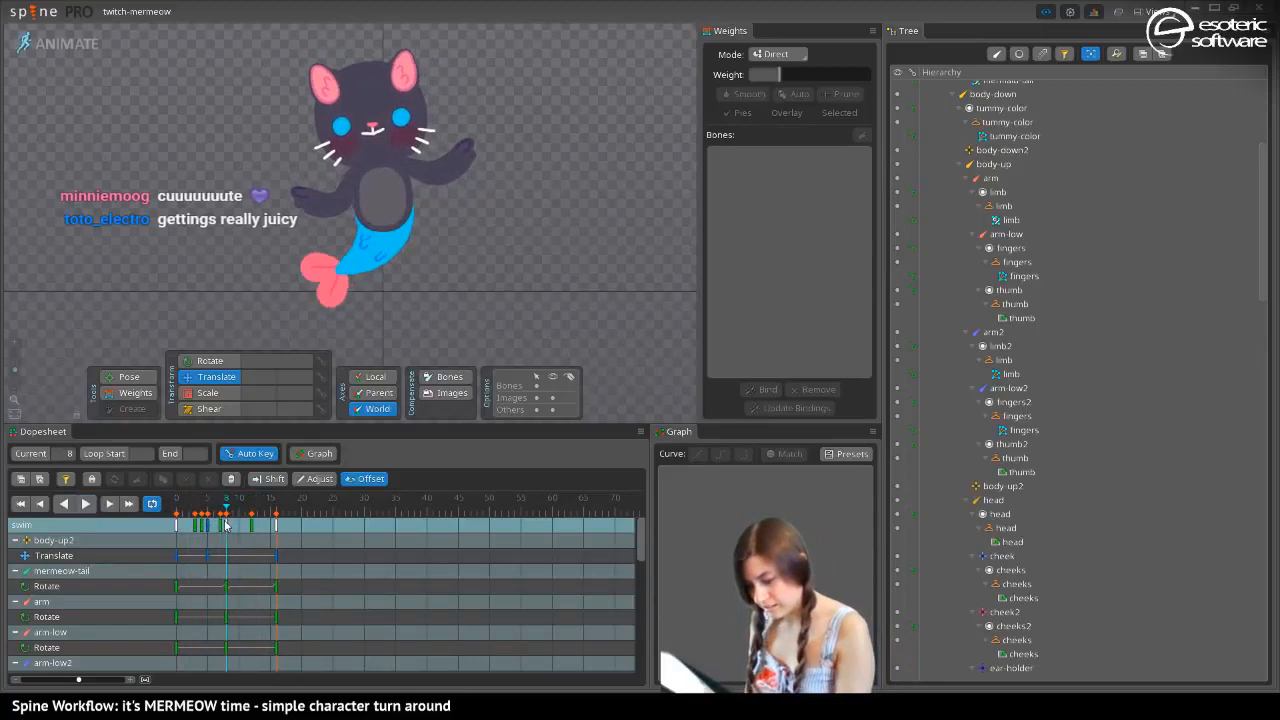
left_click(409, 161)
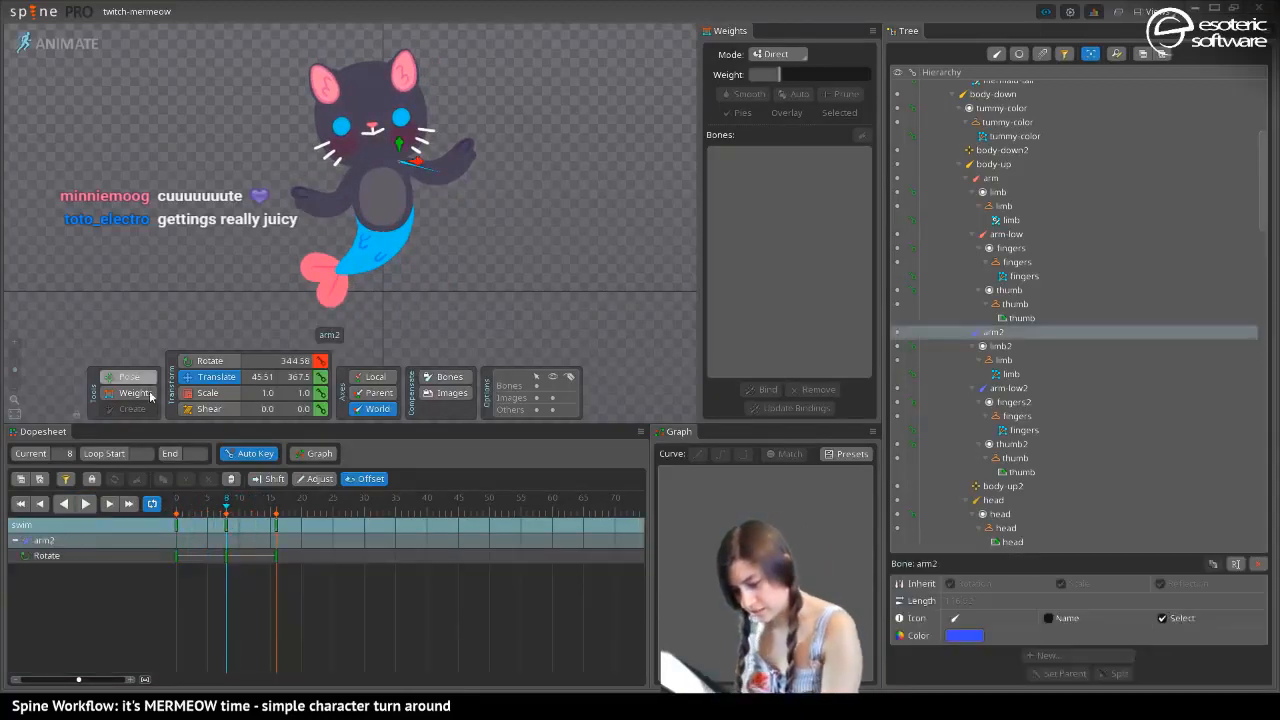
left_click(117, 377)
left_click_drag(423, 172, 431, 194)
left_click(86, 504)
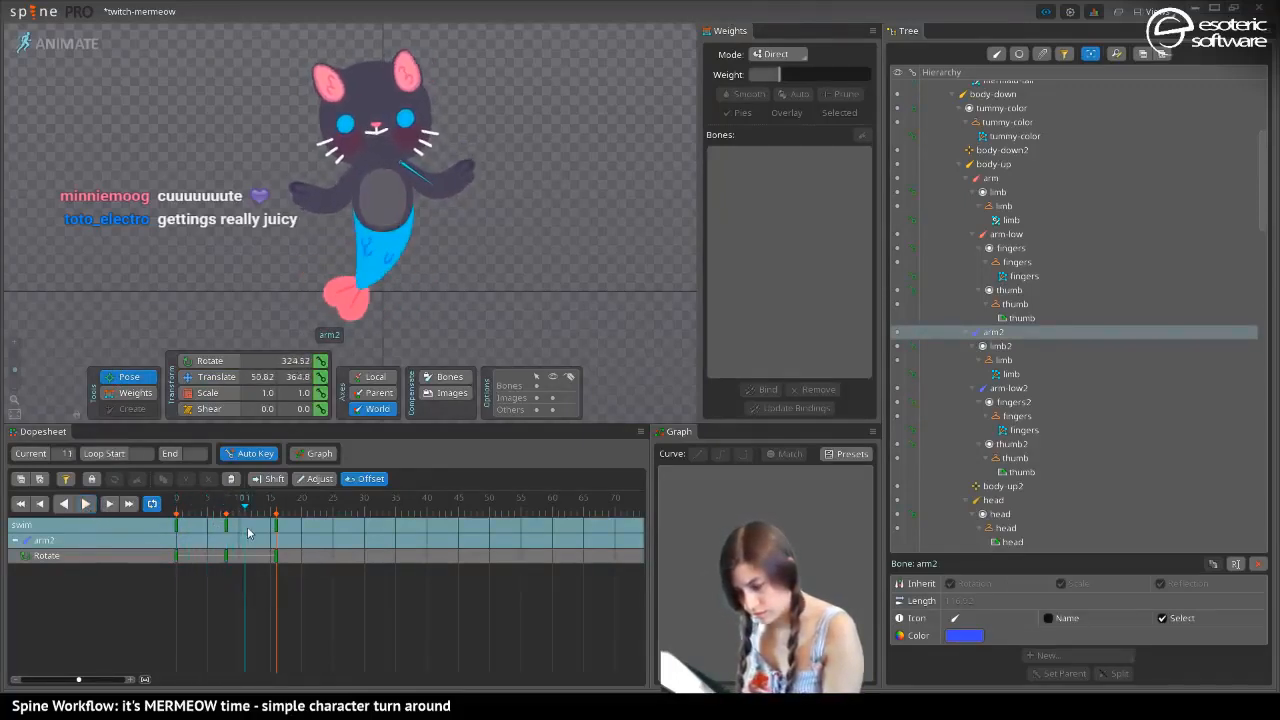
Try rotating the arm-low2 bone to about 343.6 degrees at frame 13, play the loop, and delete that key
left_click(434, 170)
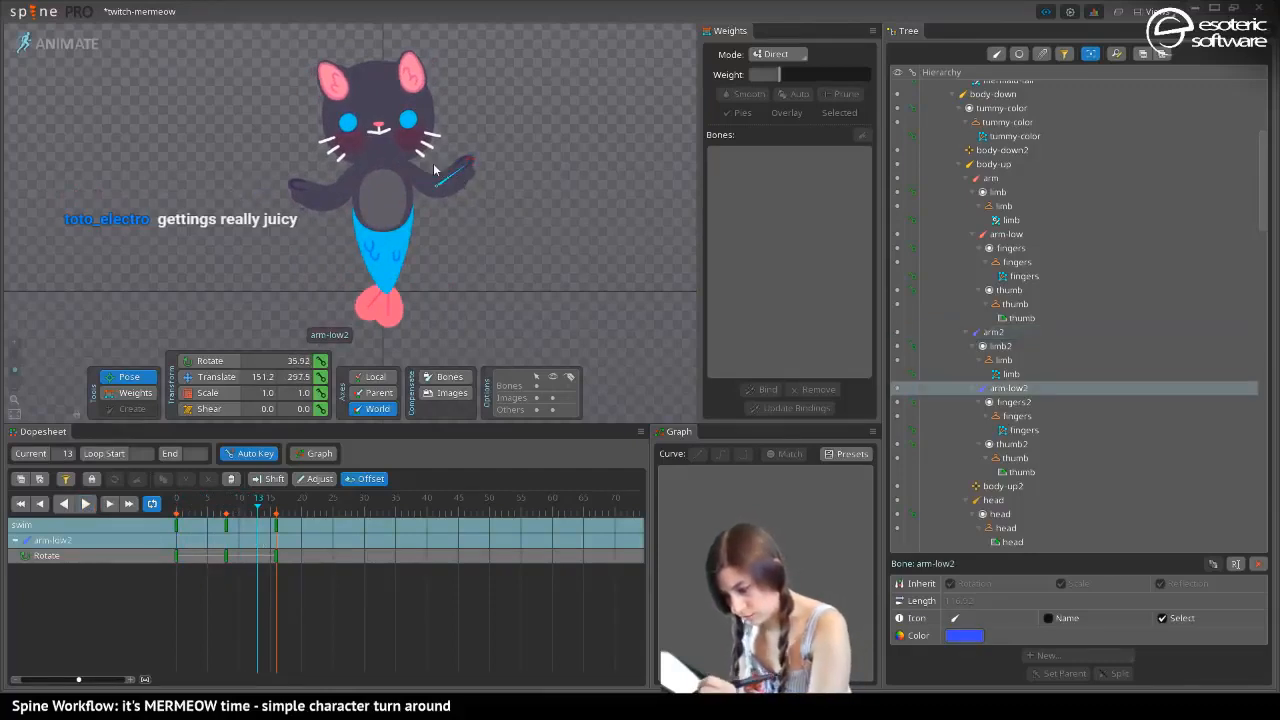
left_click_drag(461, 199, 462, 206)
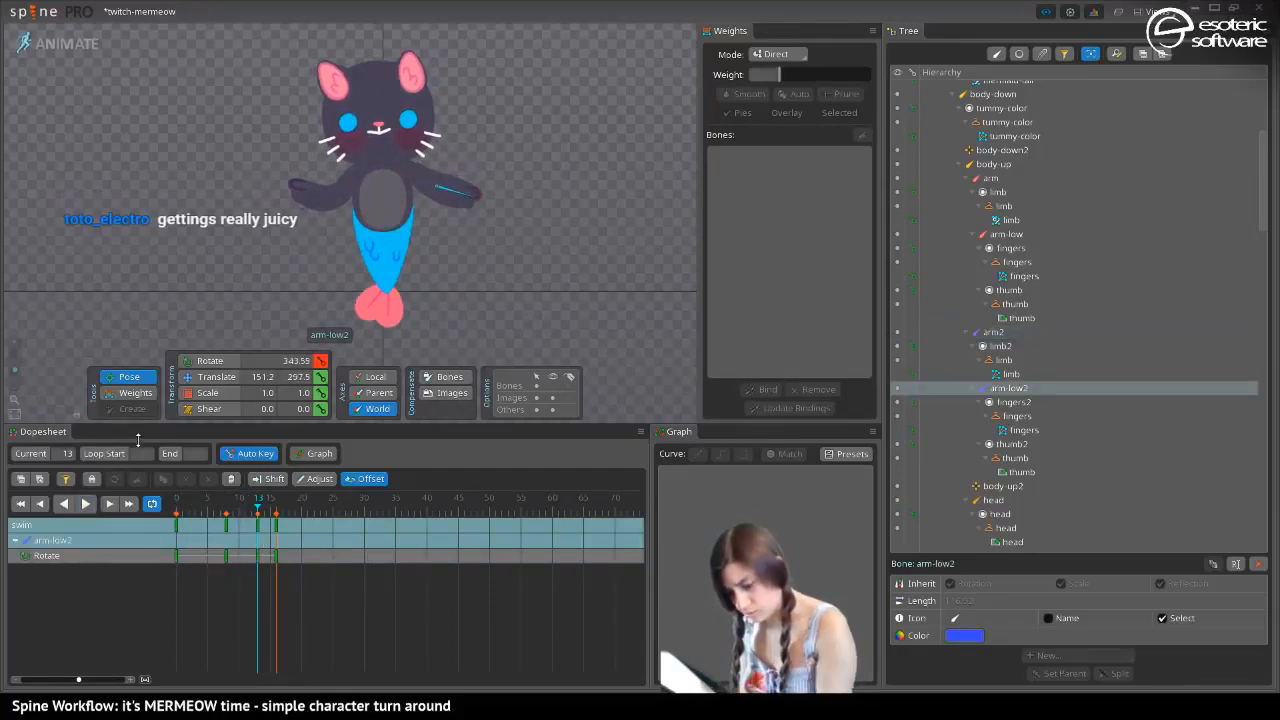
left_click(85, 505)
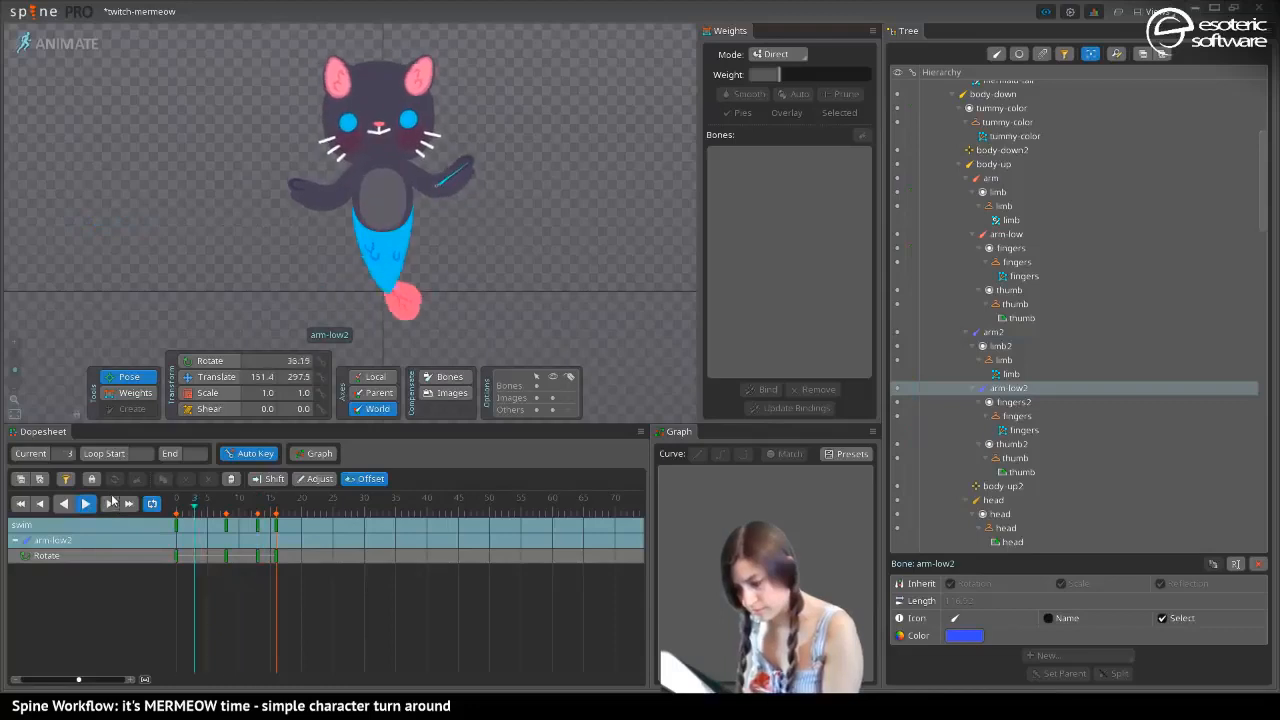
left_click(87, 505)
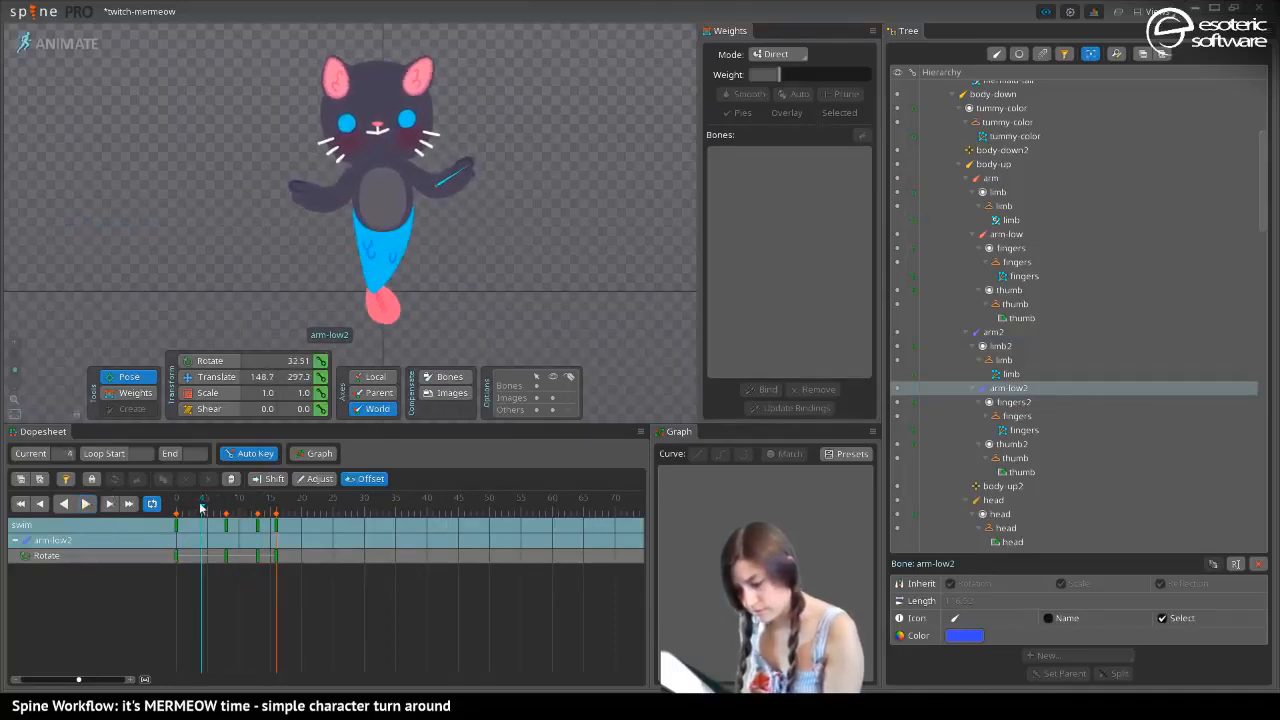
left_click_drag(192, 509, 229, 538)
double_click(259, 524)
key("Delete")
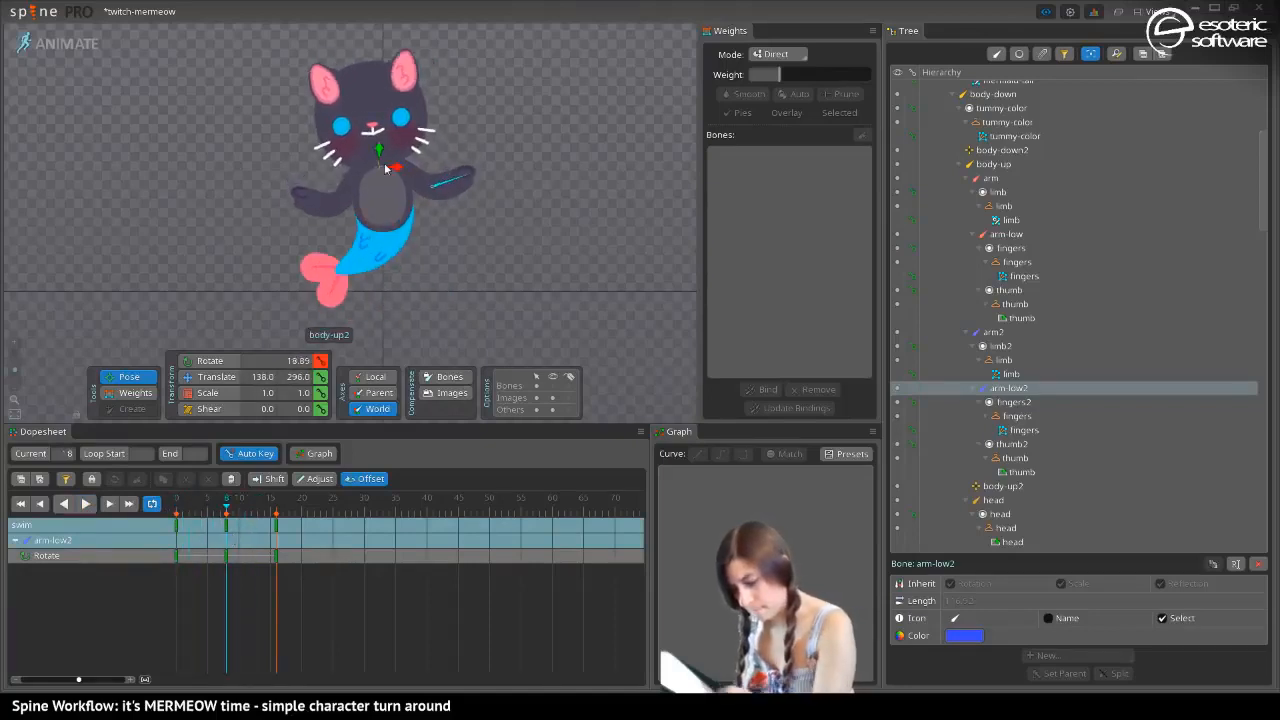
Try rotating arm-low2 to 347.51 degrees at frame 8 and offsetting its keys by four frames, and undo both changes
left_click_drag(456, 181, 461, 208)
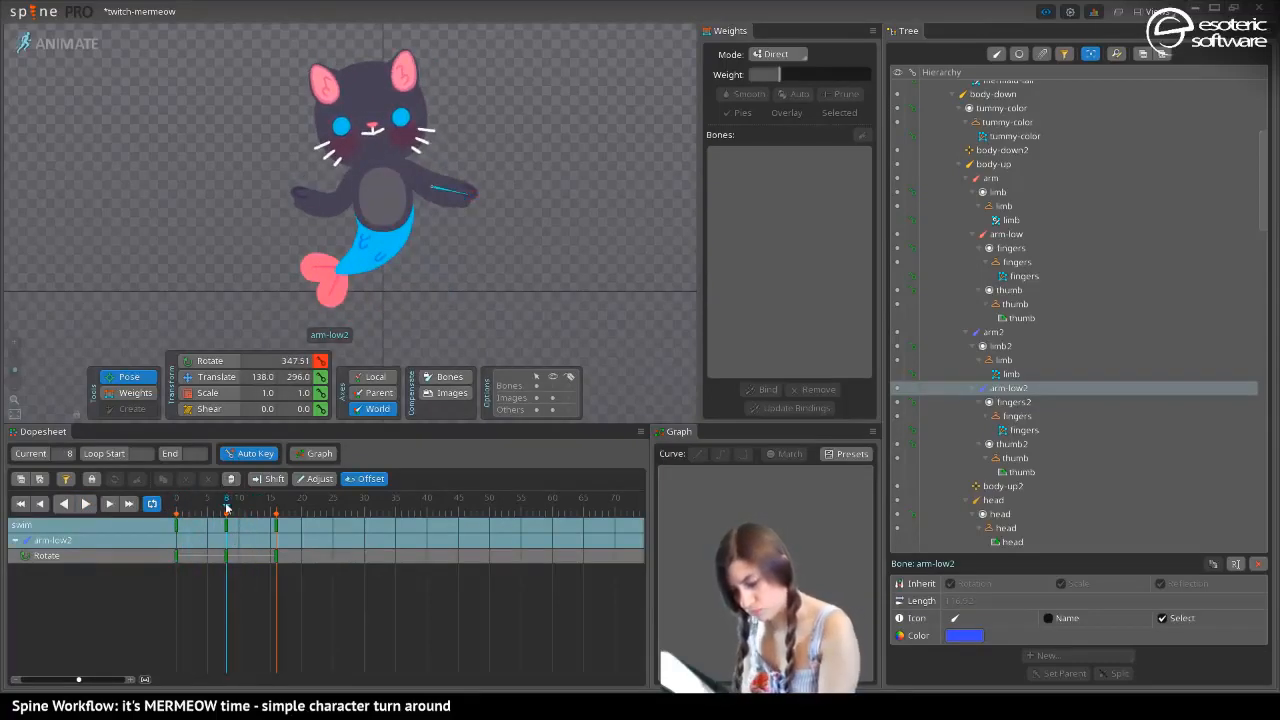
left_click(86, 503)
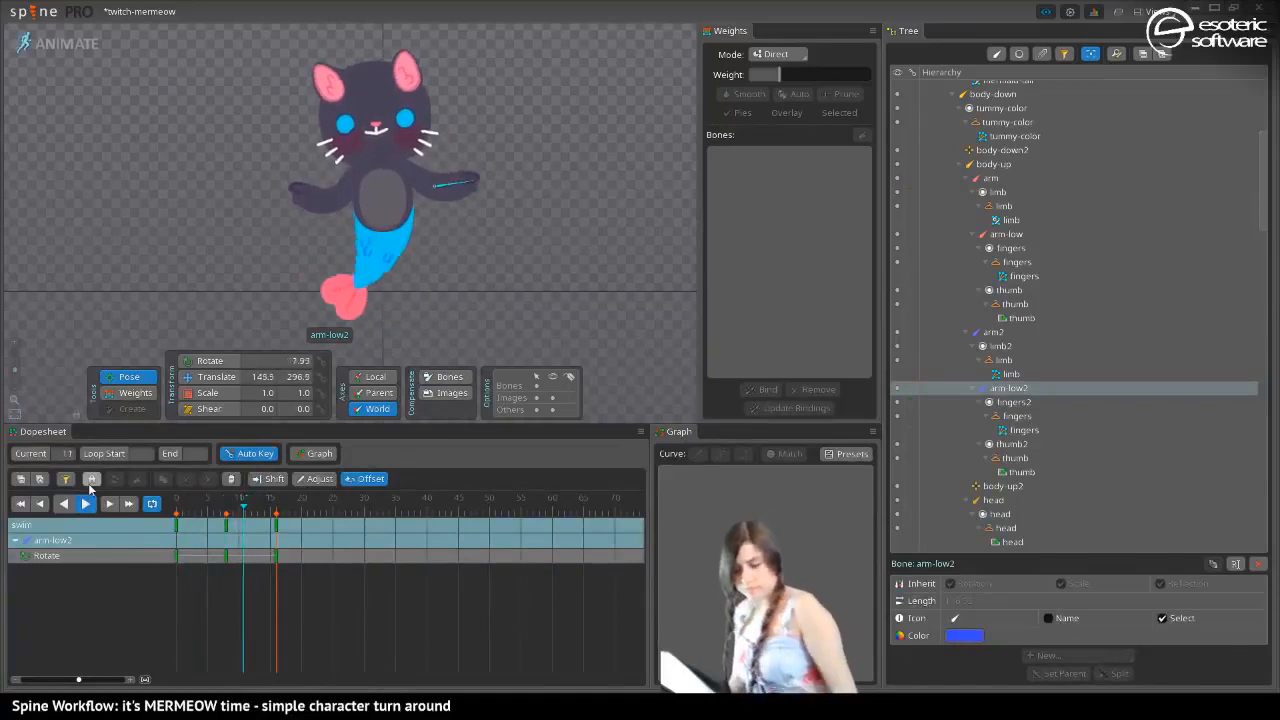
left_click_drag(312, 572, 249, 553)
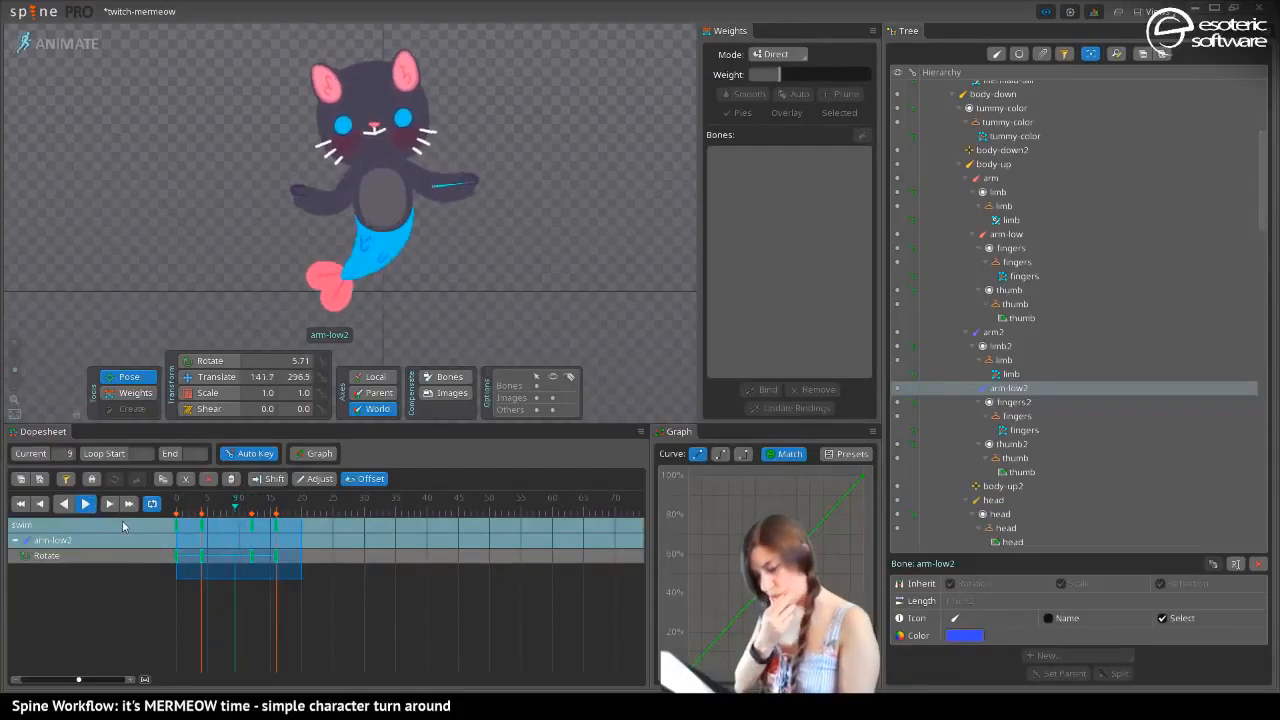
key("ctrl+z")
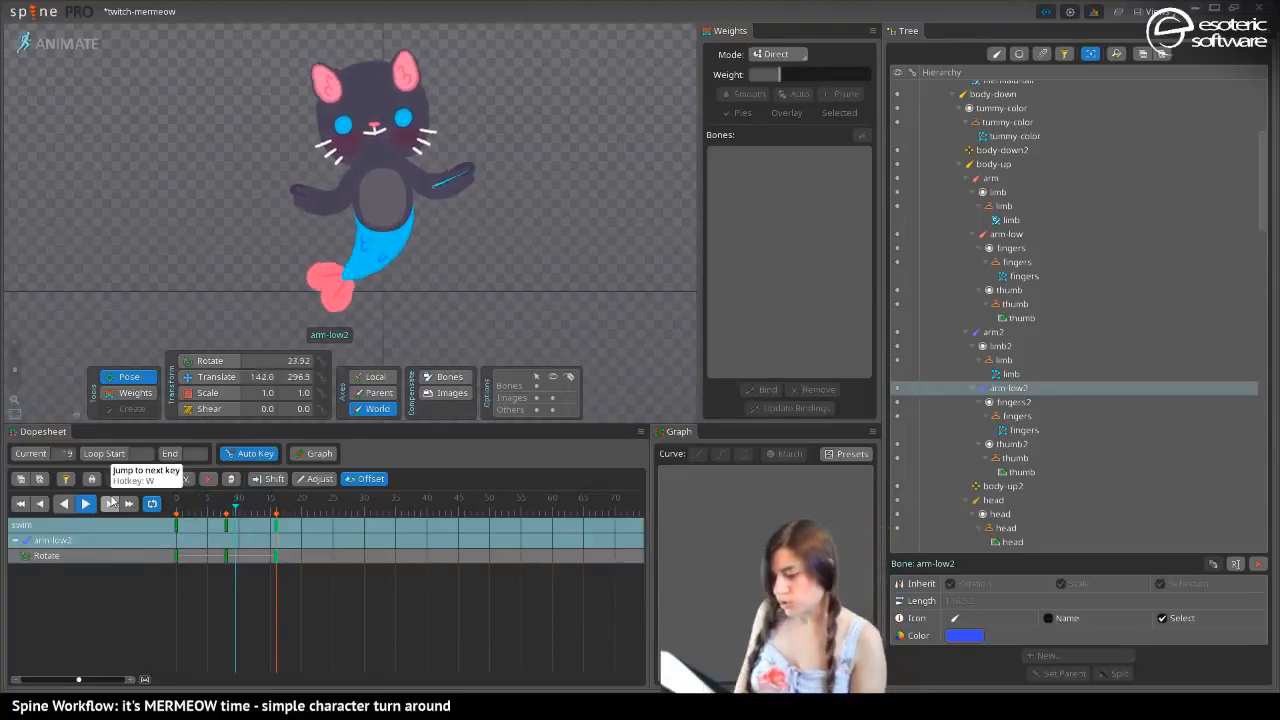
At frame 0, rotate the arm2 bone to 300.46 degrees and swing arm-low2 down in line with it
left_click(174, 498)
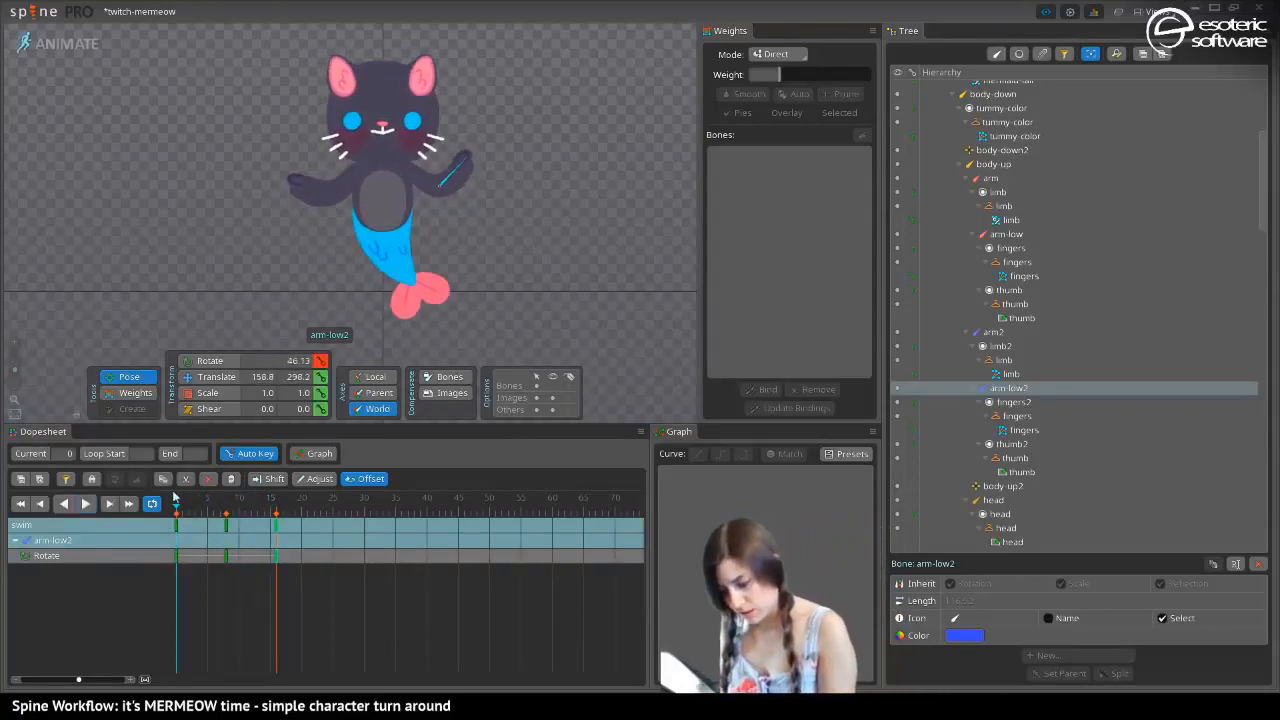
left_click(416, 168)
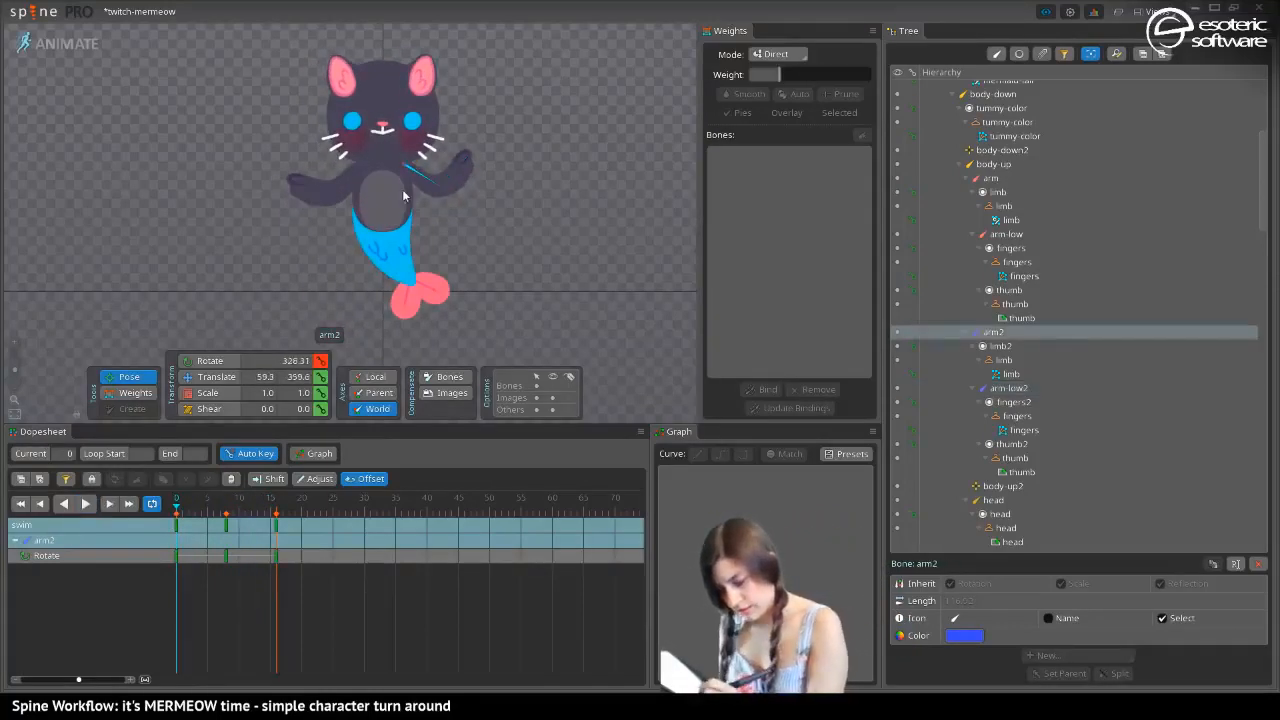
left_click(440, 196)
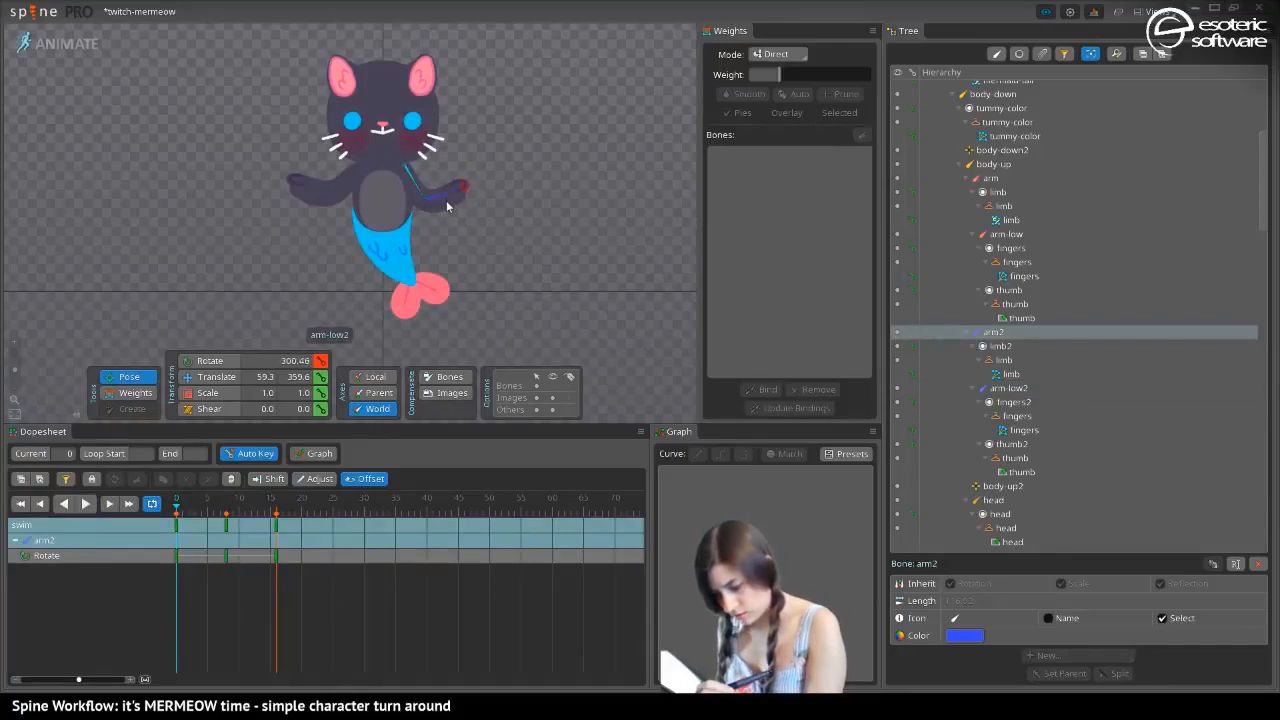
left_click_drag(450, 226, 430, 268)
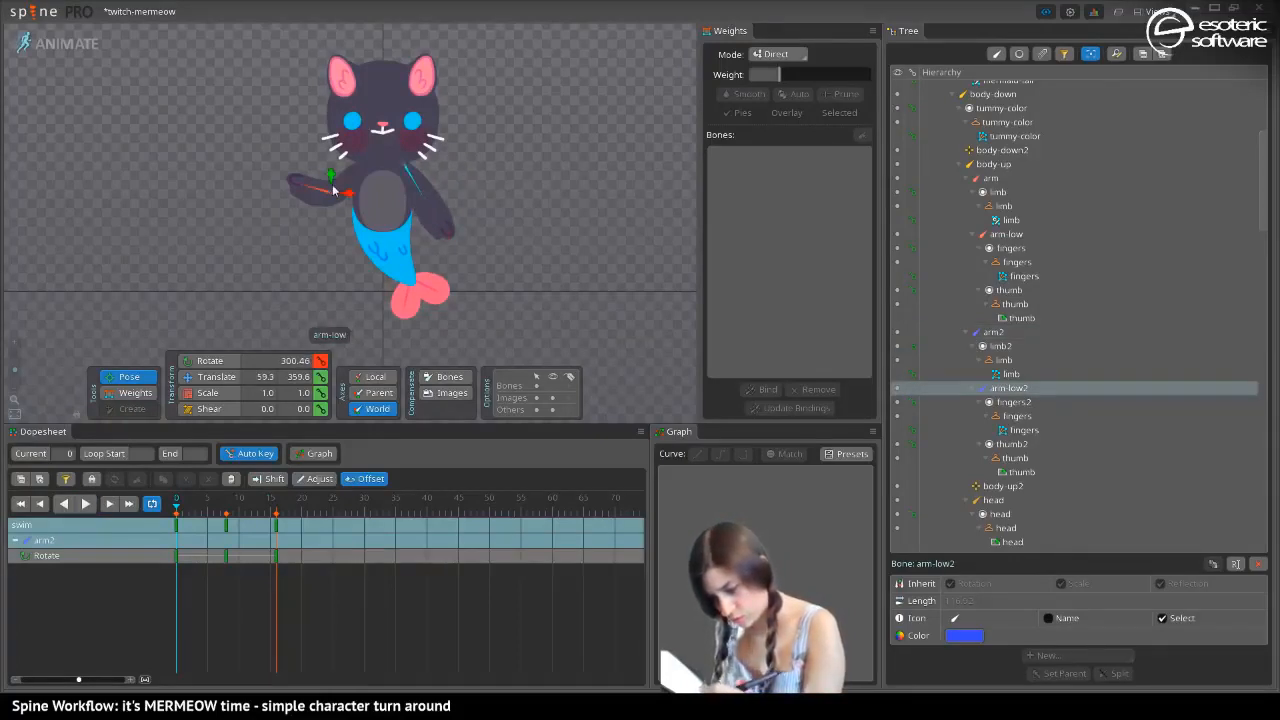
Swing the arm and arm-low bones down at frame 0, with arm at 223.86 degrees, and play back the loop
left_click(347, 185)
left_click(297, 203)
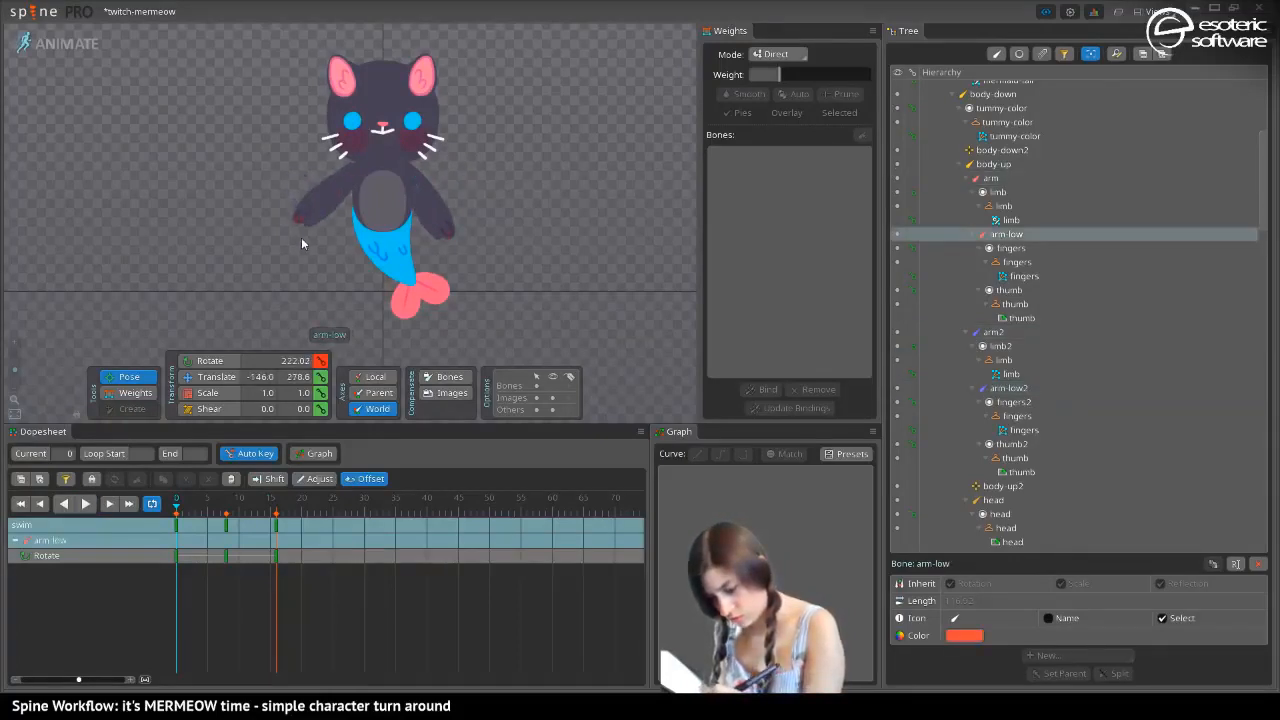
left_click(218, 526)
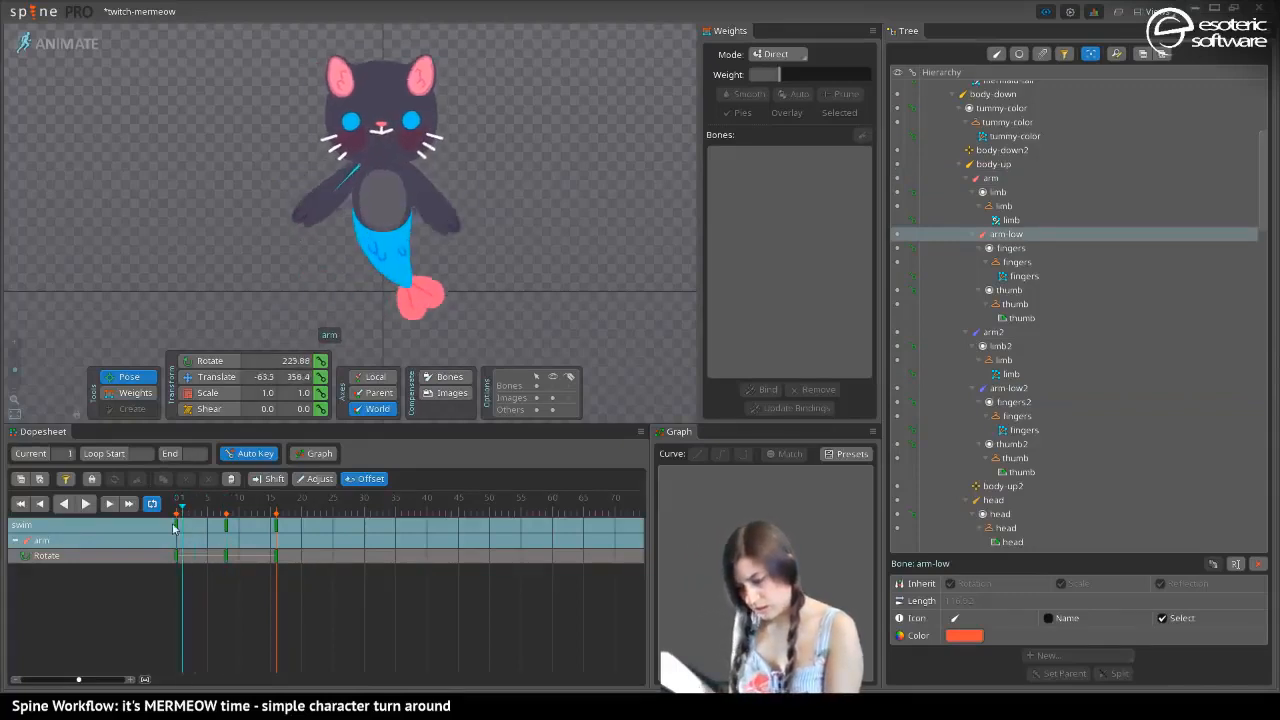
left_click(85, 504)
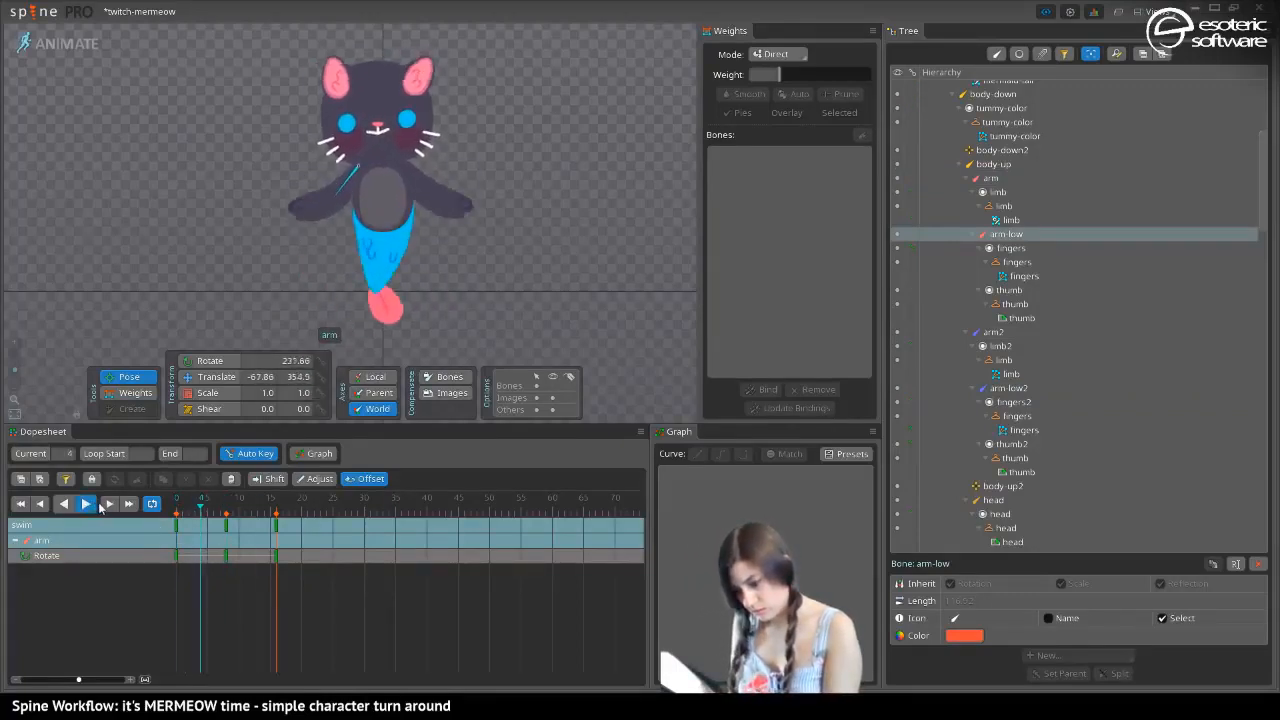
At frame 0, select the arm, arm-low, arm2 and arm-low2 bones together
left_click(180, 527)
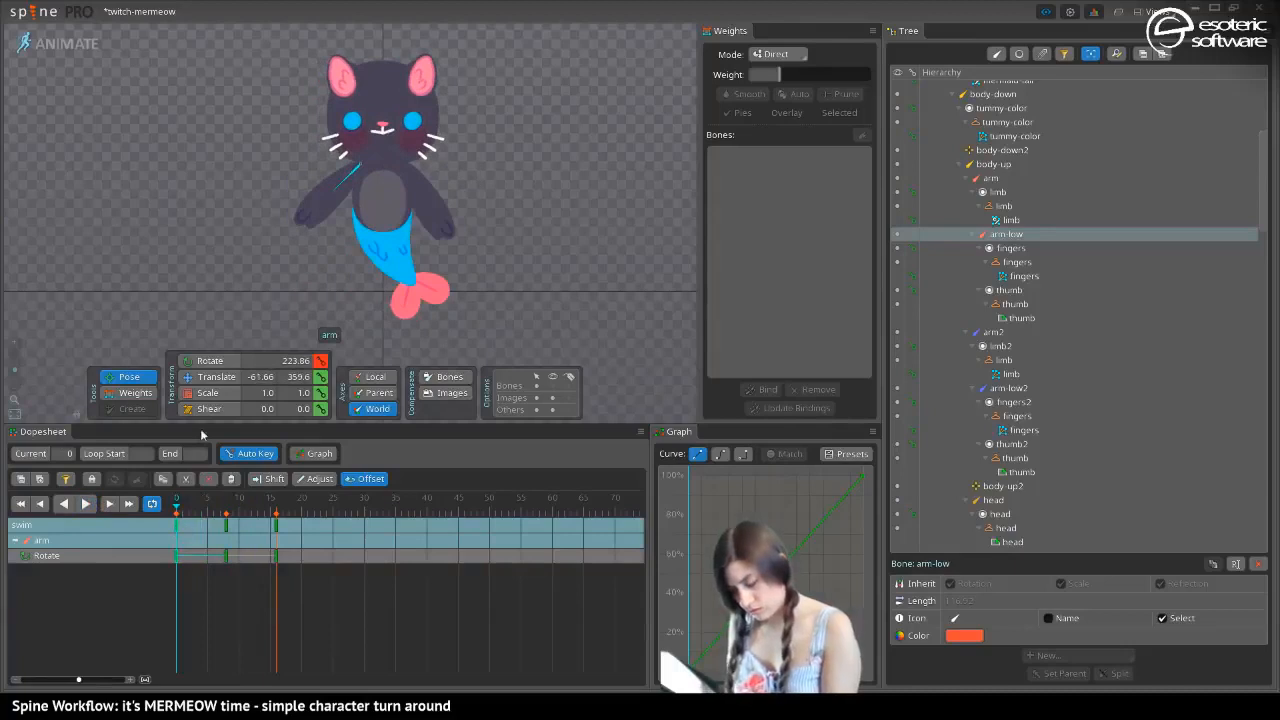
mouse_move(173, 508)
left_mouse_down()
mouse_move(194, 510)
mouse_move(173, 514)
left_mouse_up()
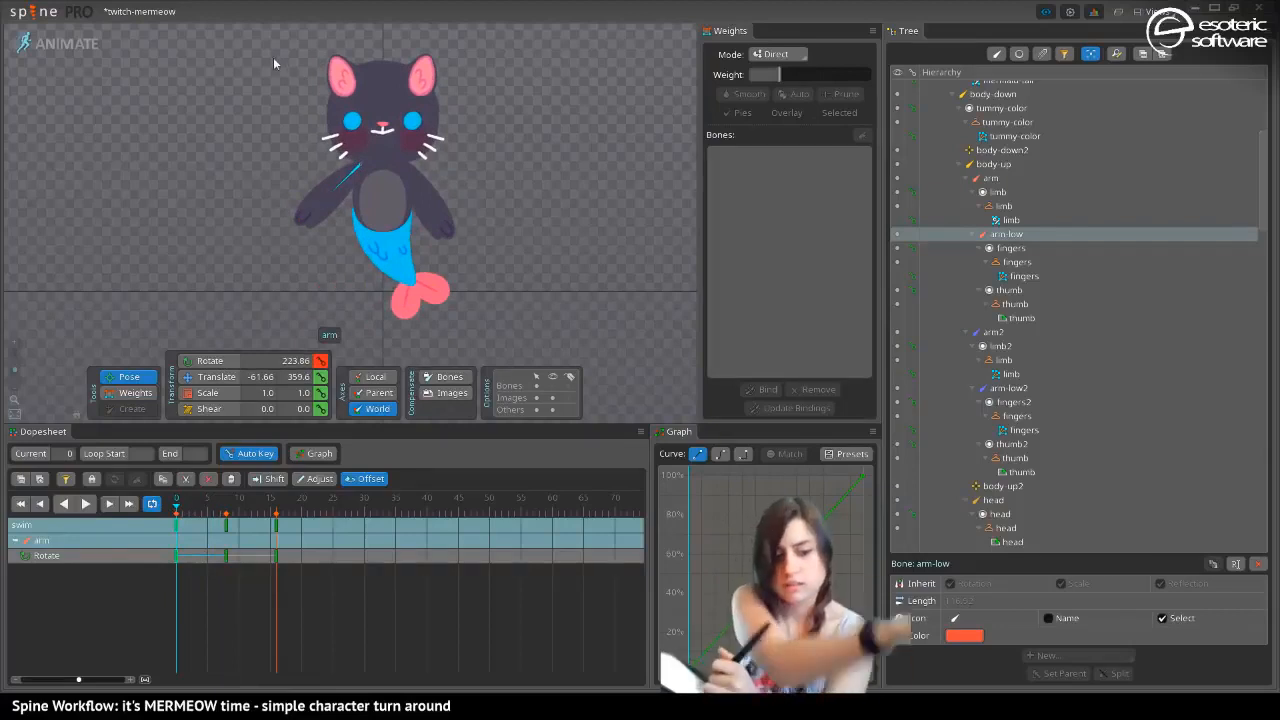
left_click(332, 212, "ctrl")
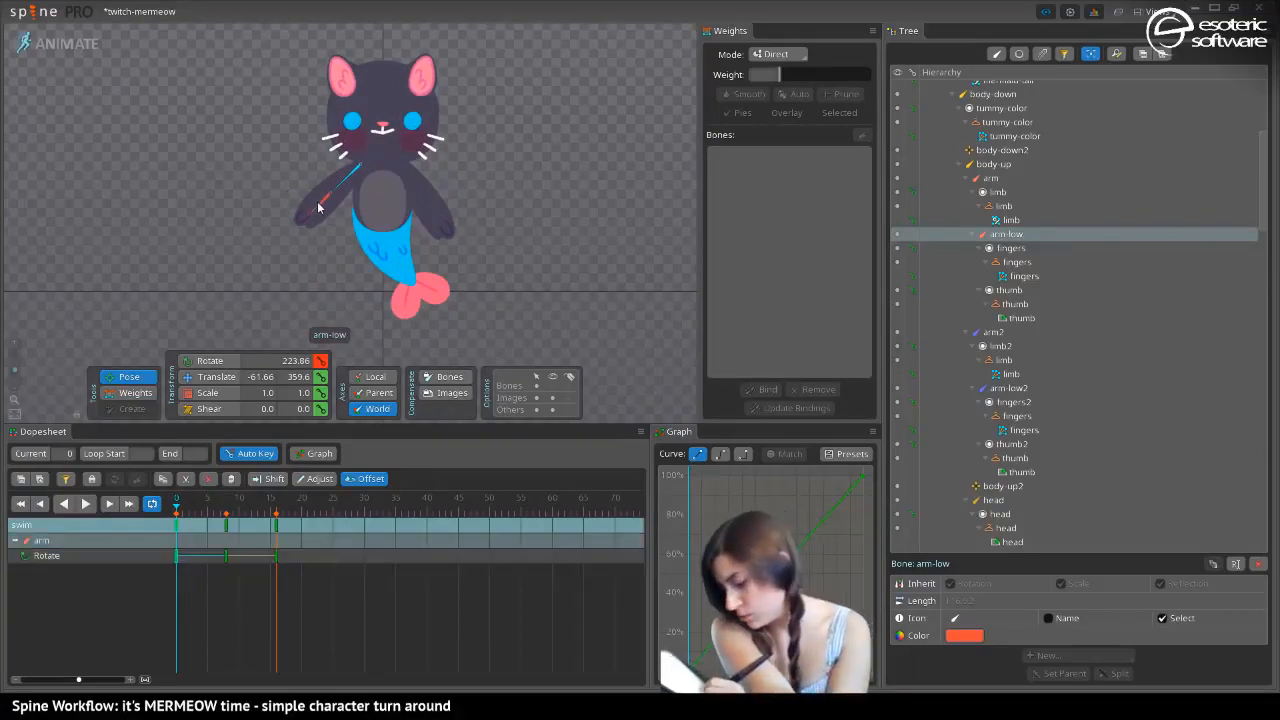
left_click(414, 186, "ctrl")
left_click(437, 222, "ctrl")
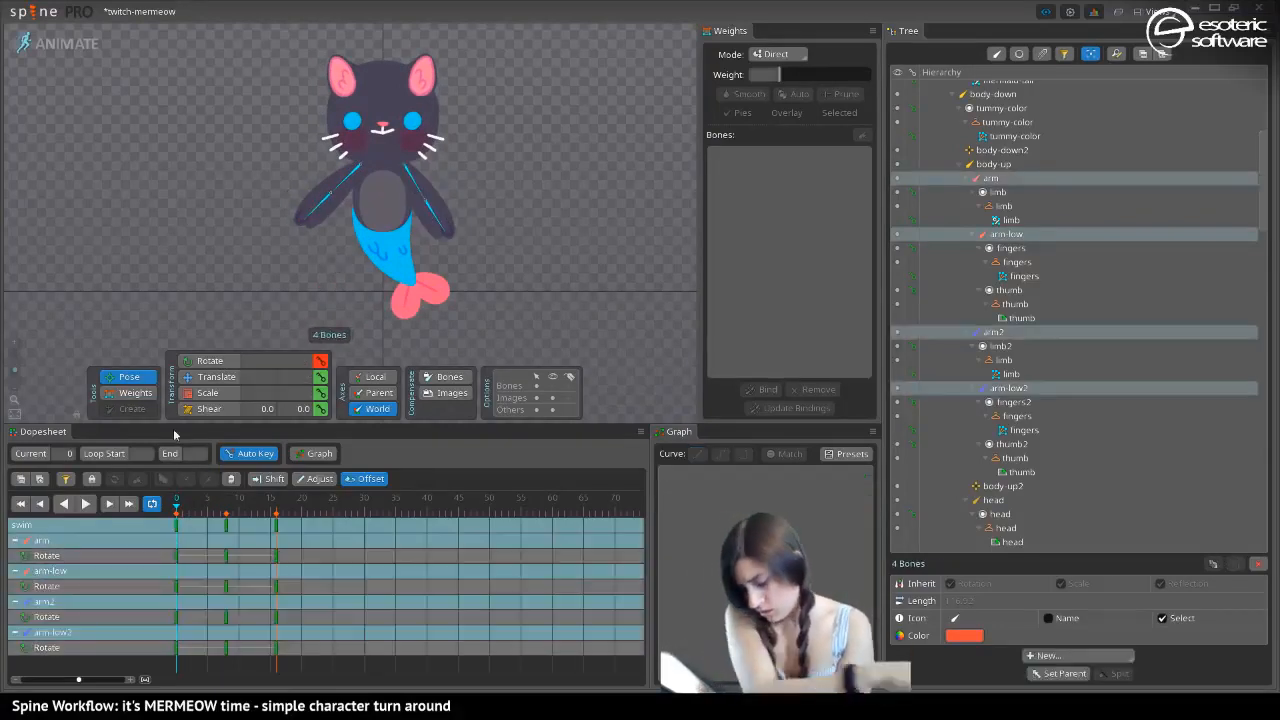
Copy the four arm bones' rotation keys from frame 0 onto frame 16 and play back the loop
left_click(177, 524)
key("ctrl+c")
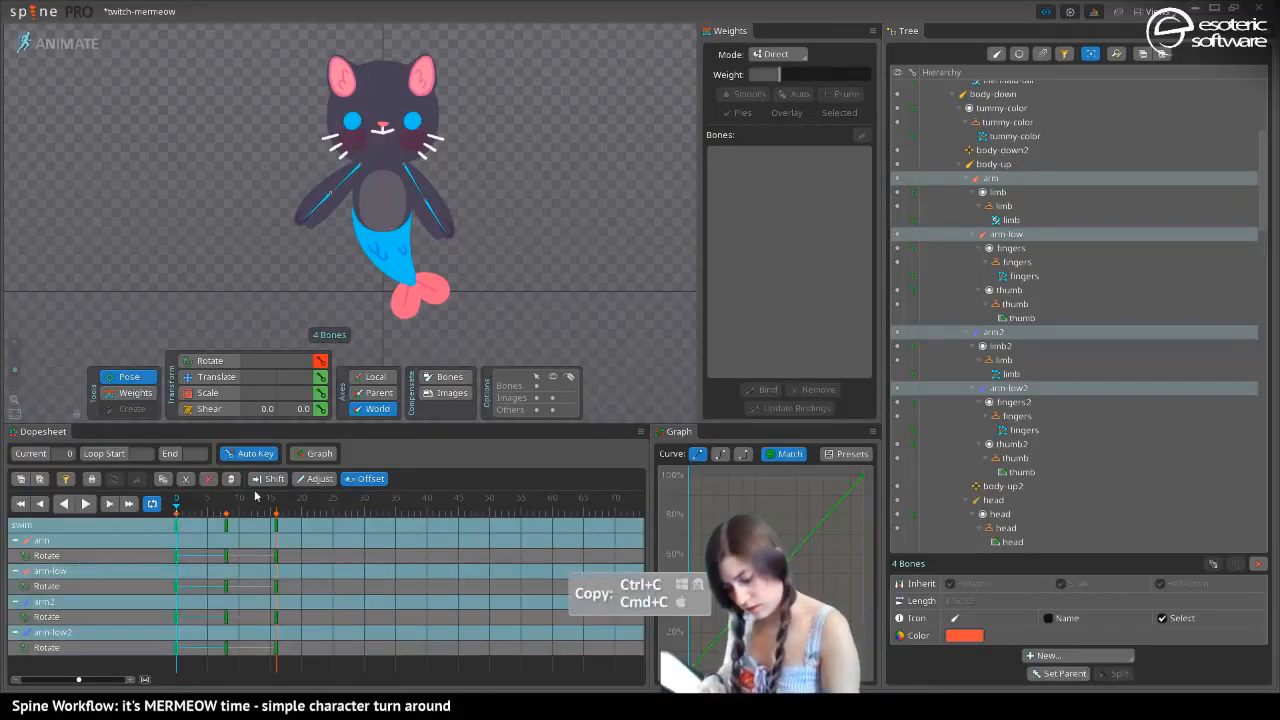
left_click(277, 511)
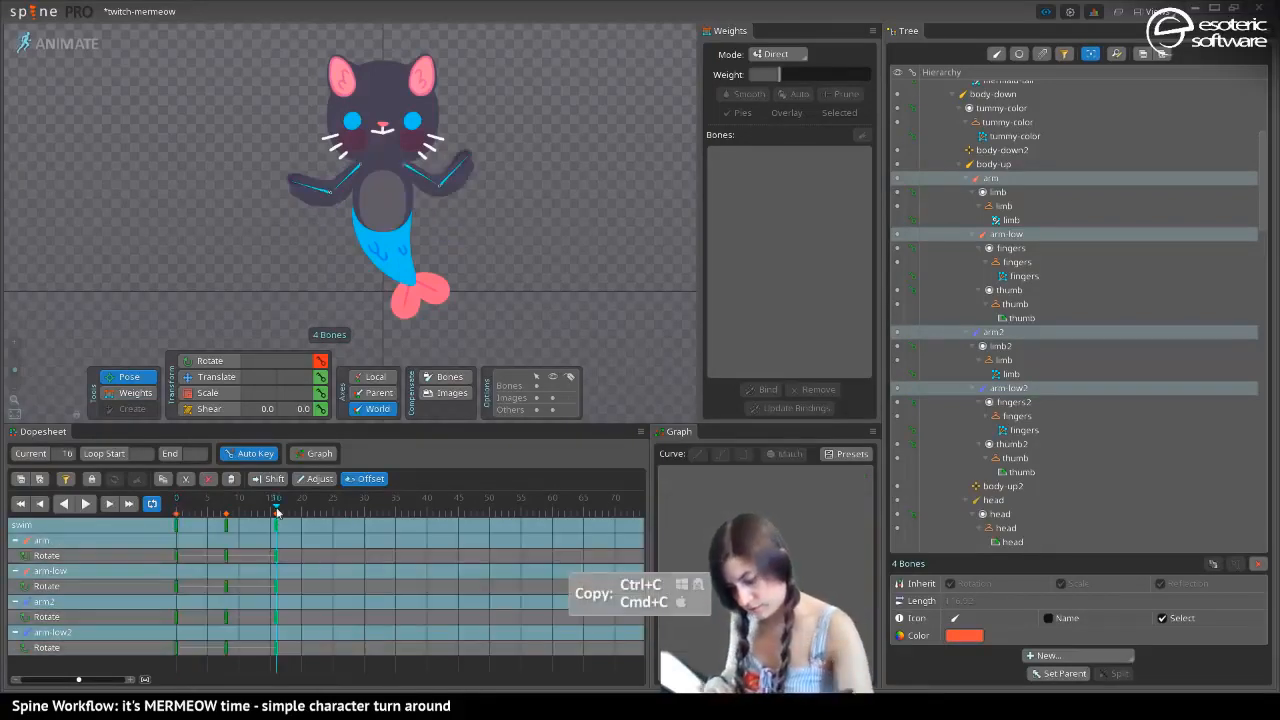
left_click(248, 513)
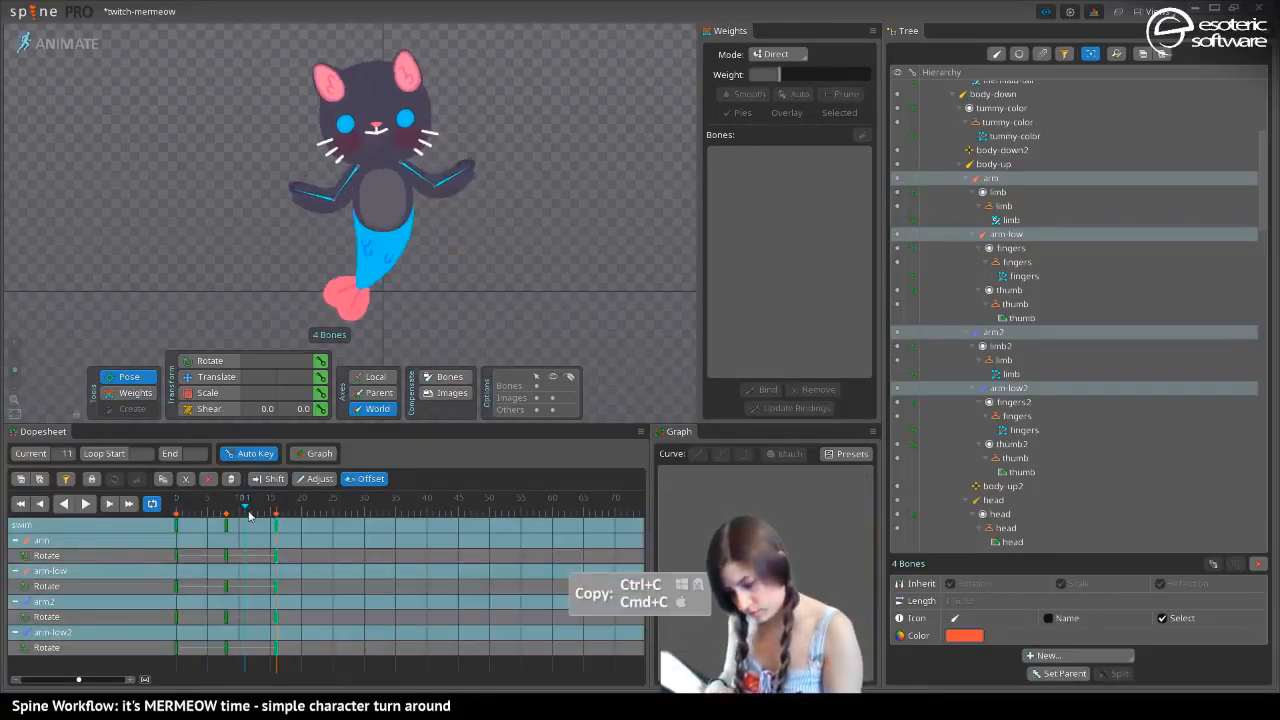
left_click(176, 524)
key("ctrl+c")
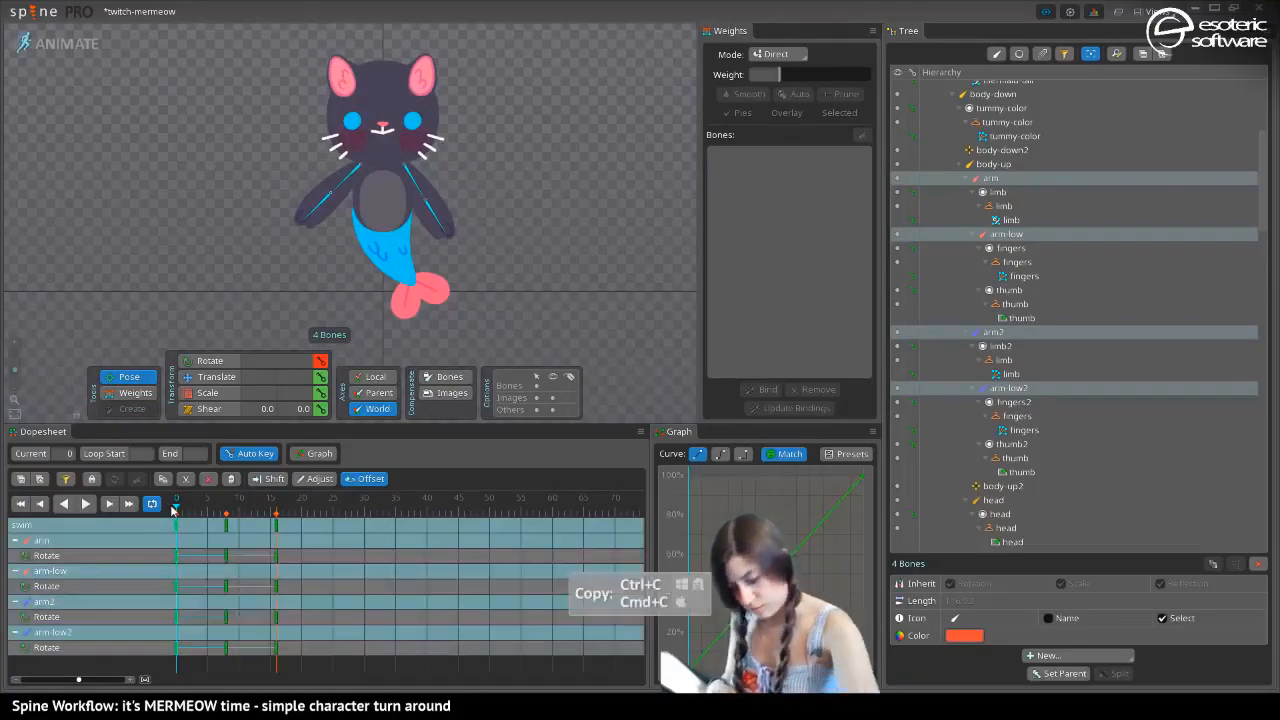
left_click(270, 510)
key("ctrl+c")
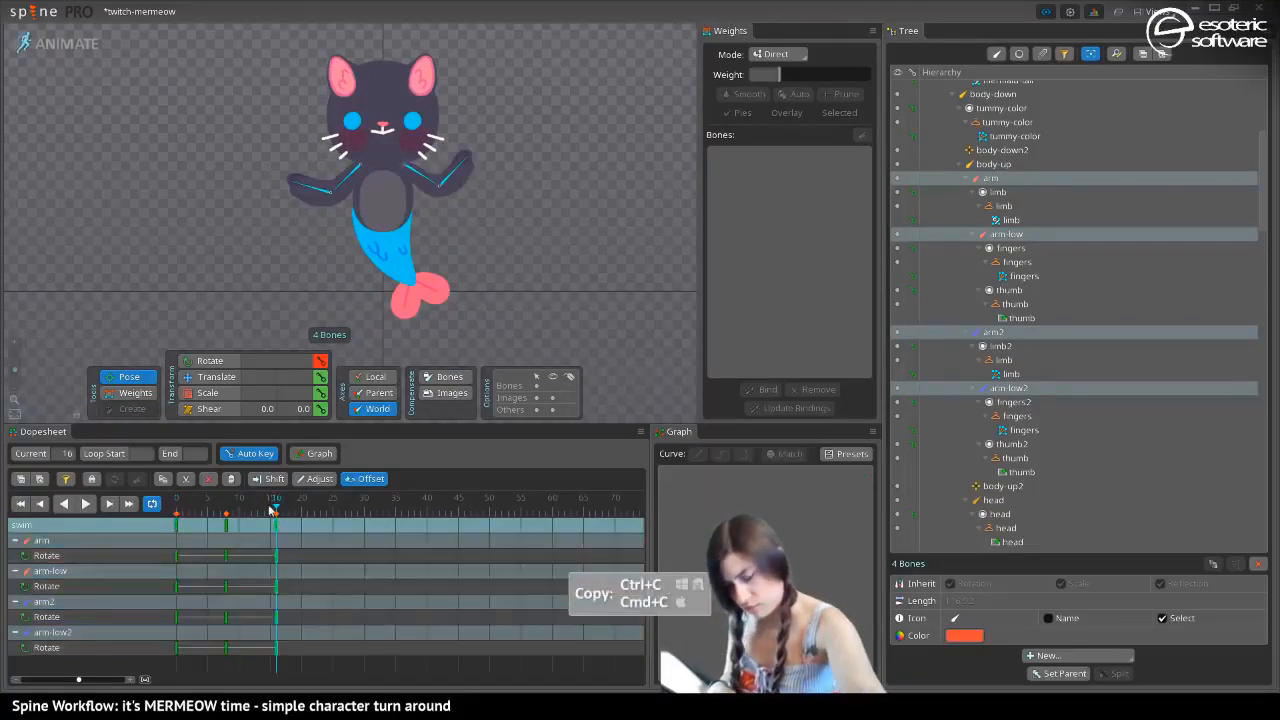
left_click(175, 512)
key("ctrl+c")
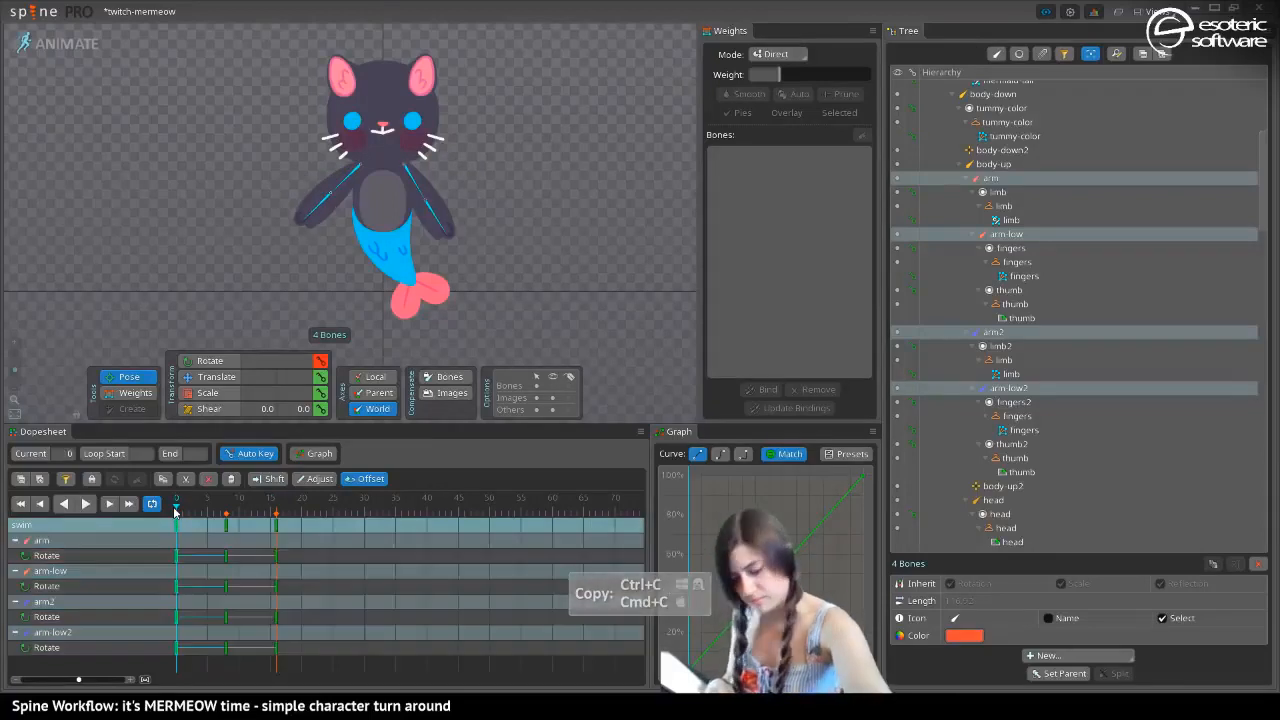
left_click(277, 510)
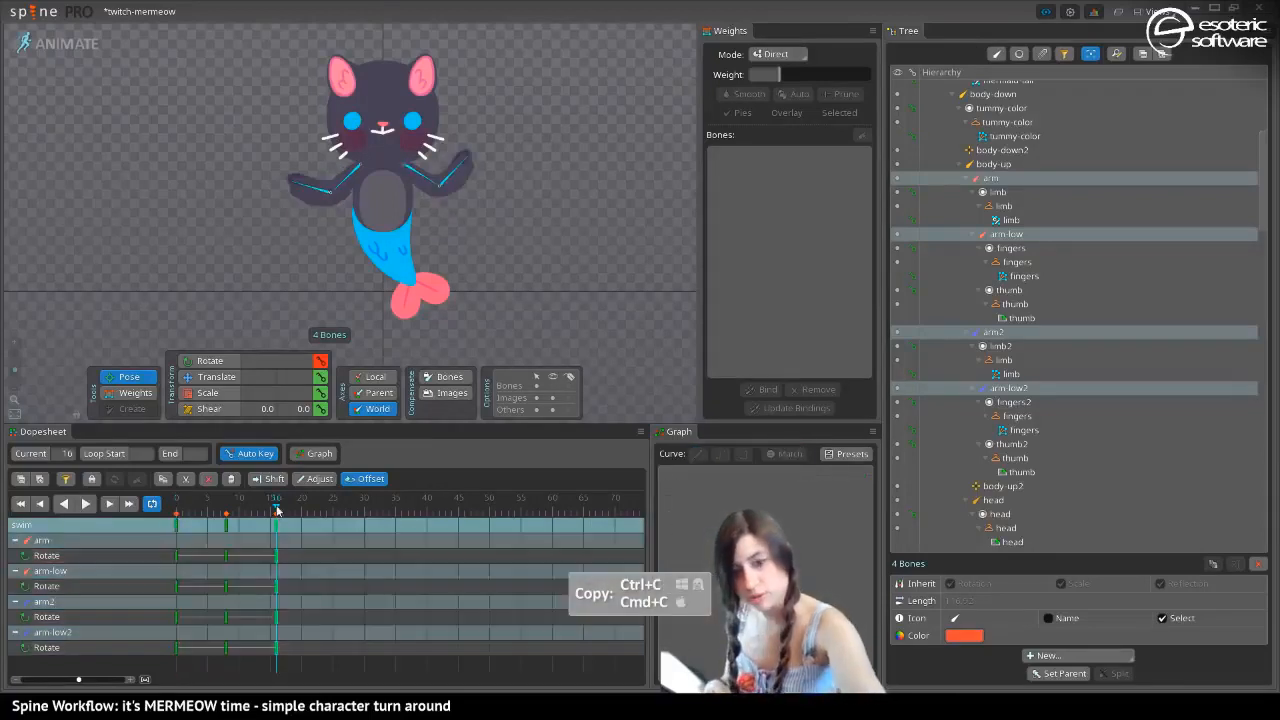
key("ctrl+v")
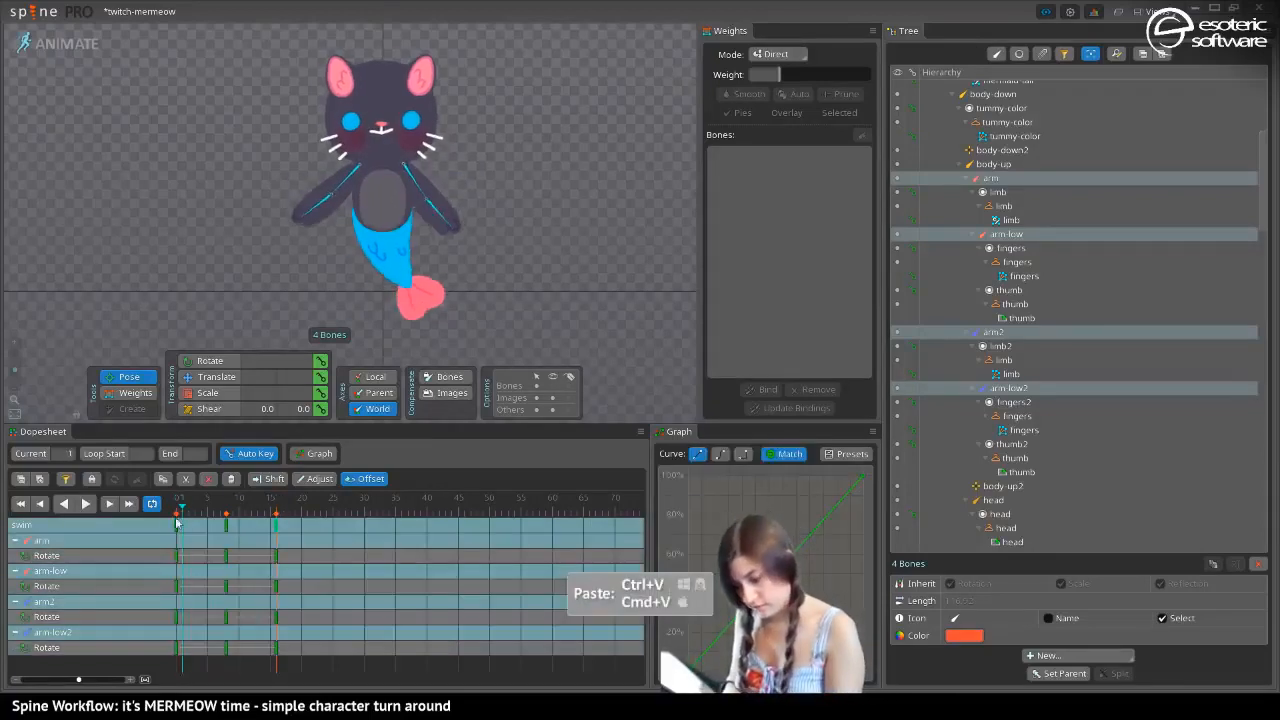
left_click(85, 503)
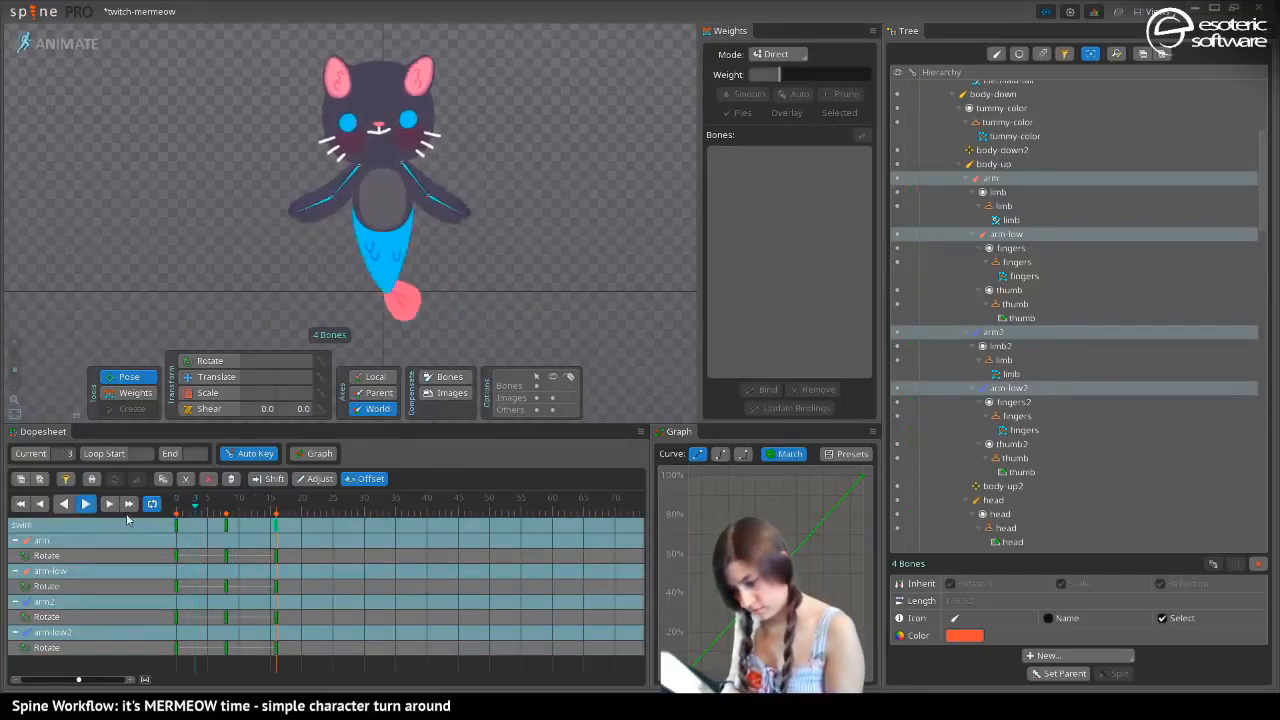
left_click(86, 504)
Paste the copied frame 0 arm keys at frame 8 and rotate all four arm bones together there
left_click(170, 509)
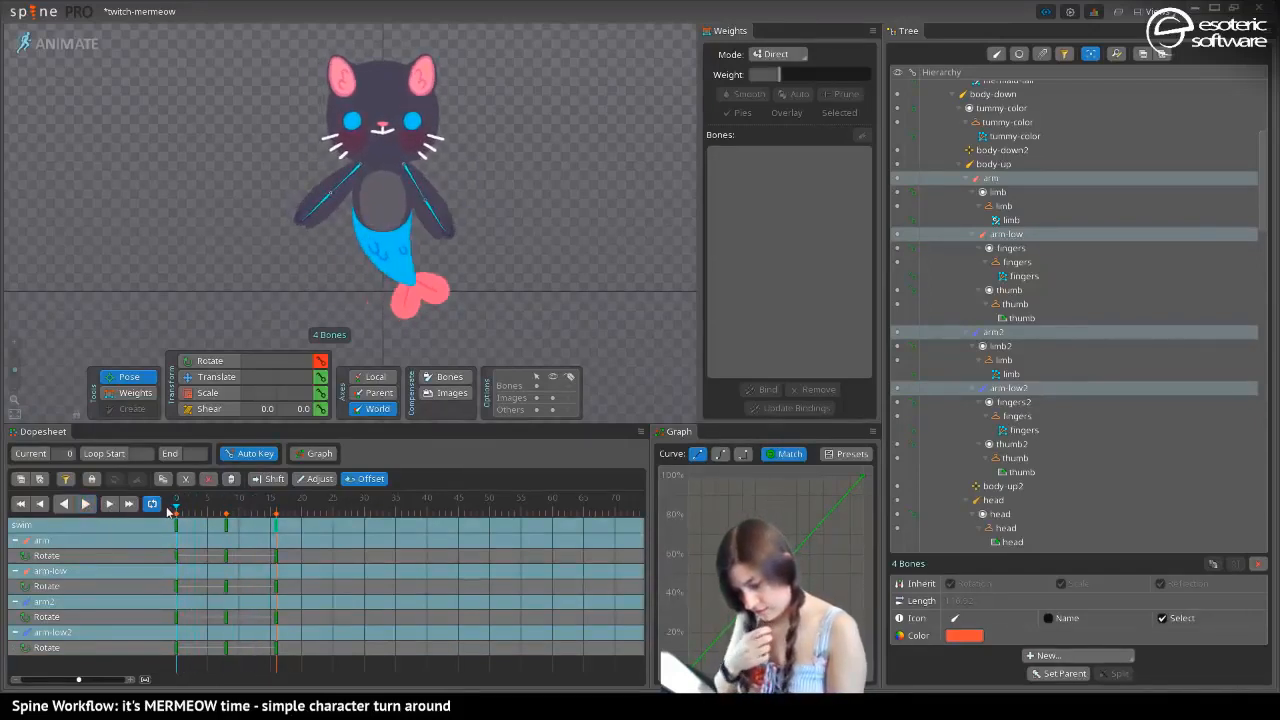
left_click_drag(167, 512, 226, 538)
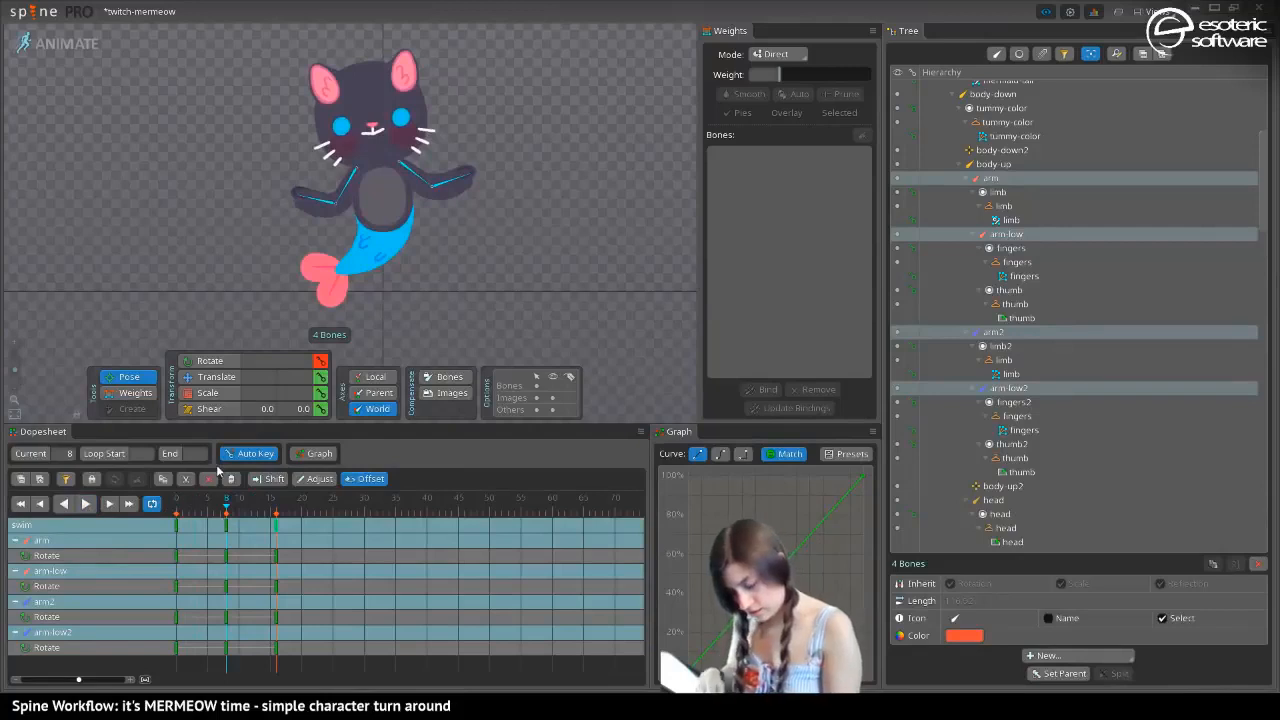
key("ctrl+v")
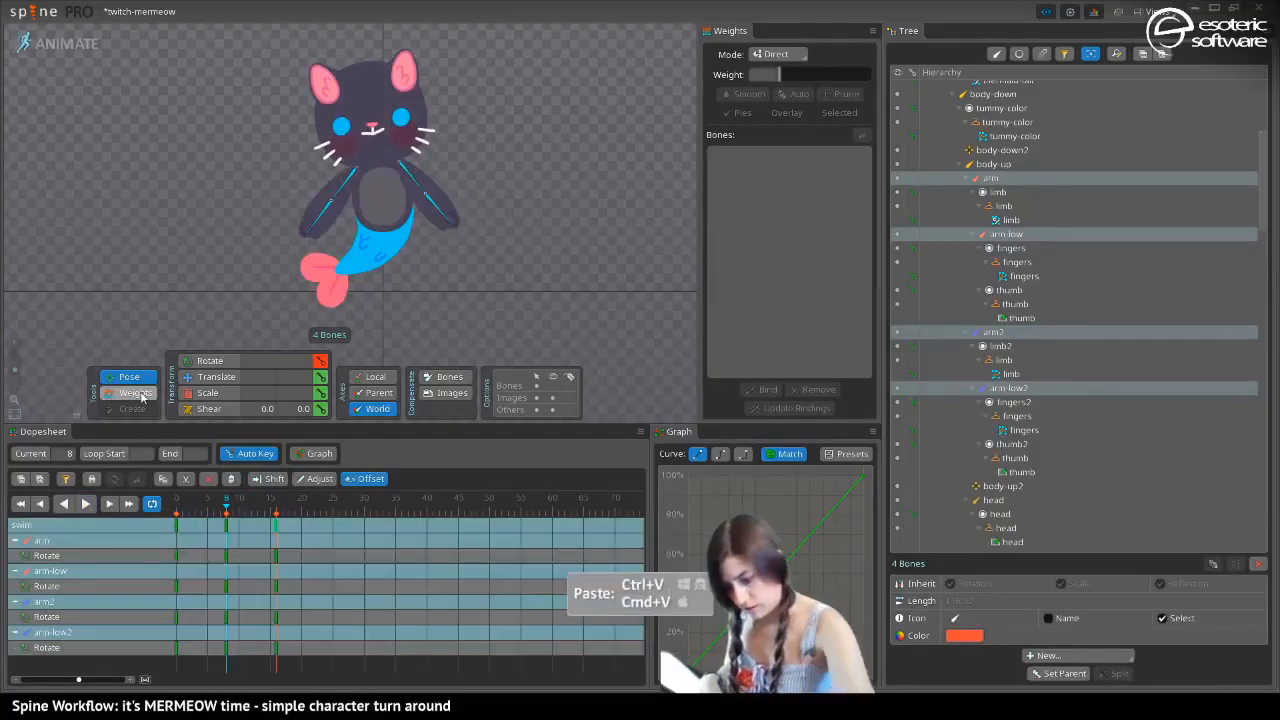
left_click(205, 361)
left_click_drag(338, 193, 343, 207)
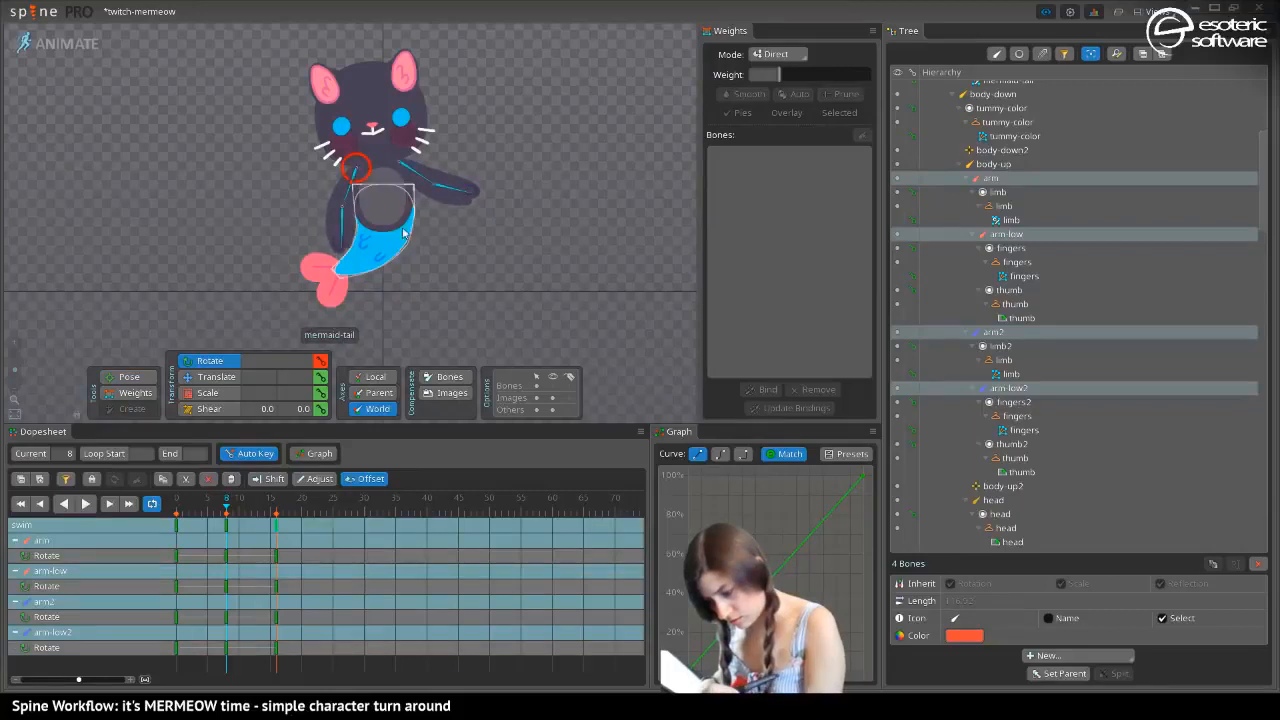
At frame 8, rotate the arm-low2 bone to 301.38 degrees and the arm-low bone to 205.4 degrees
left_click(437, 186)
left_click_drag(453, 198, 443, 210)
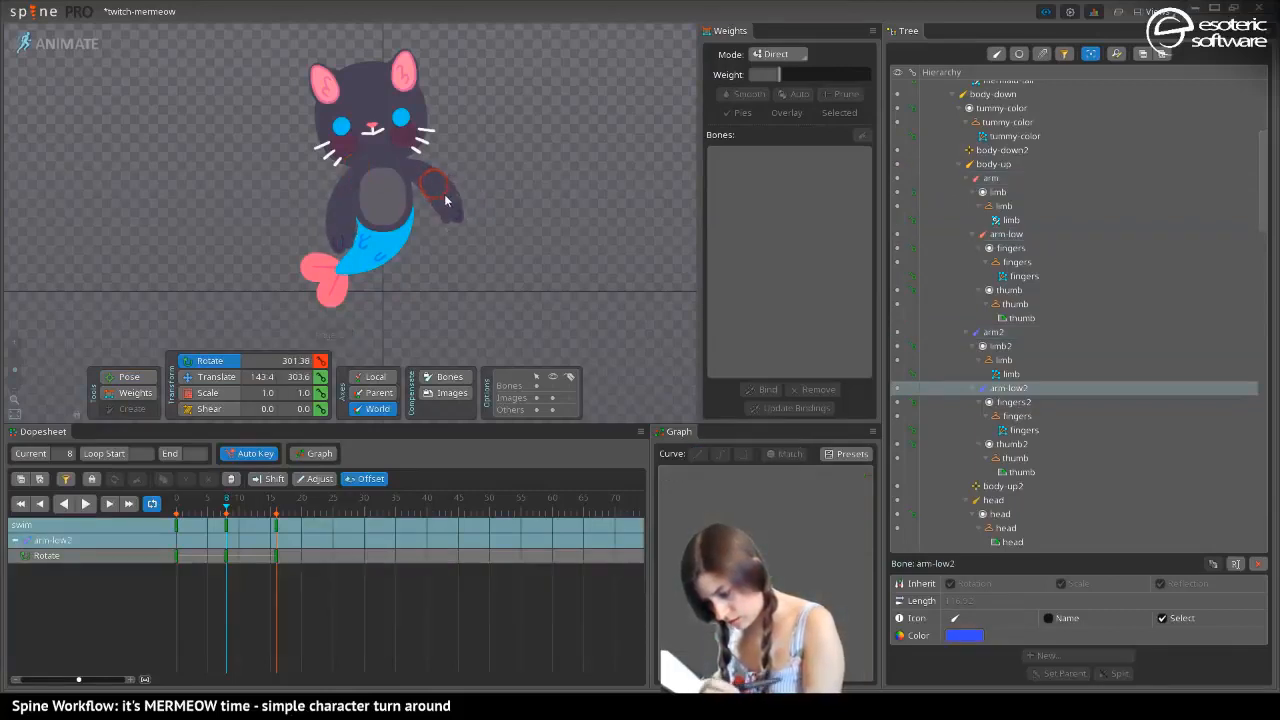
left_click(341, 229)
left_click_drag(341, 229, 307, 228)
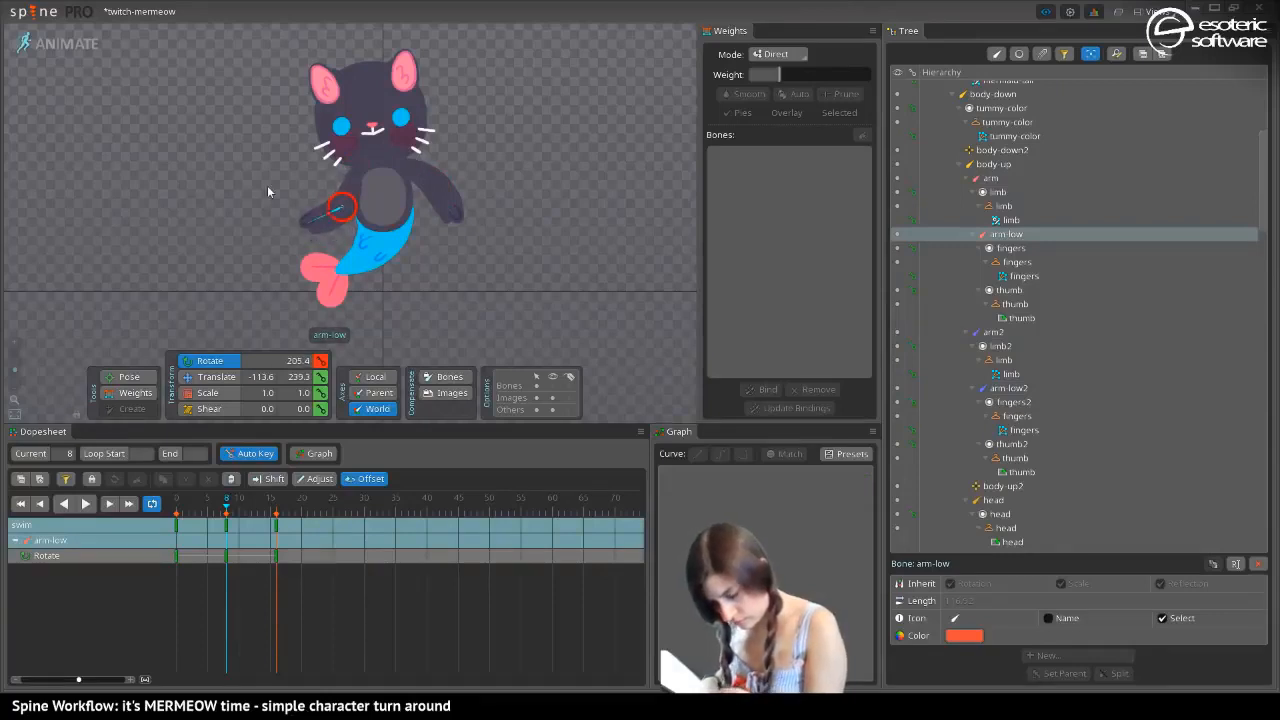
At frame 0, swing the arm-low bone further down and rotate arm-low2 outward to 323.36 degrees
left_click(184, 510)
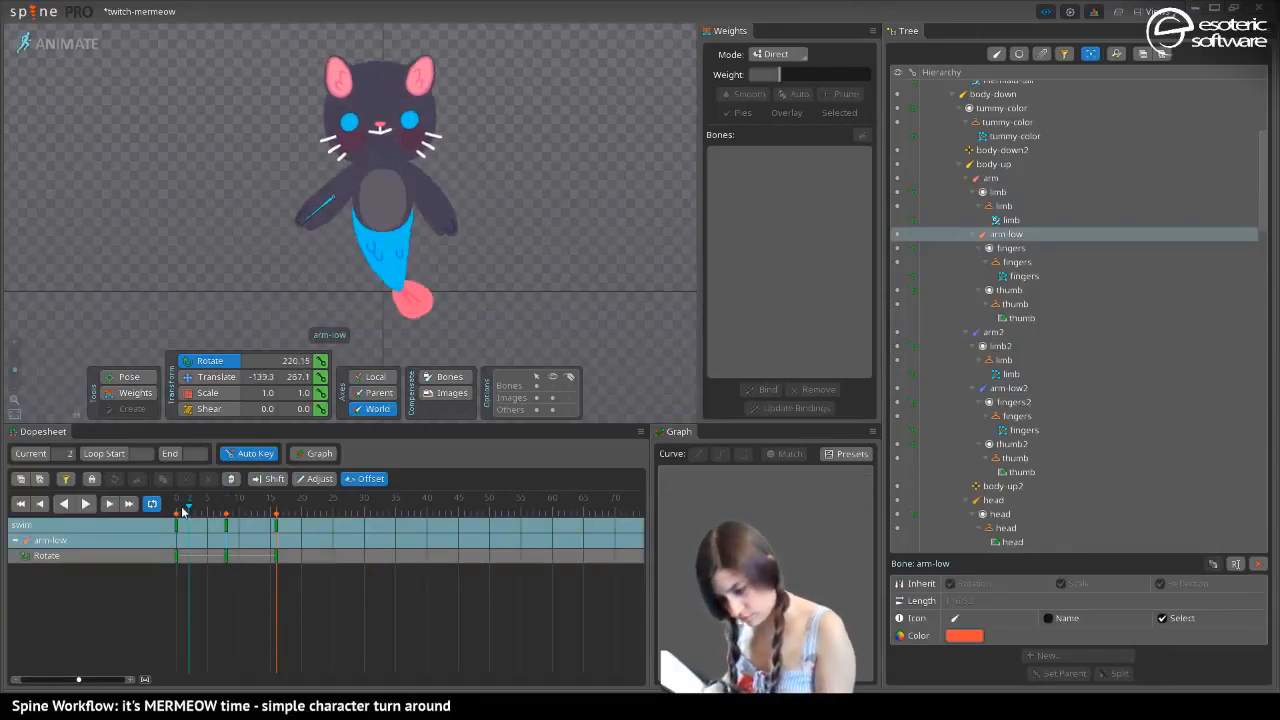
left_click_drag(184, 510, 170, 508)
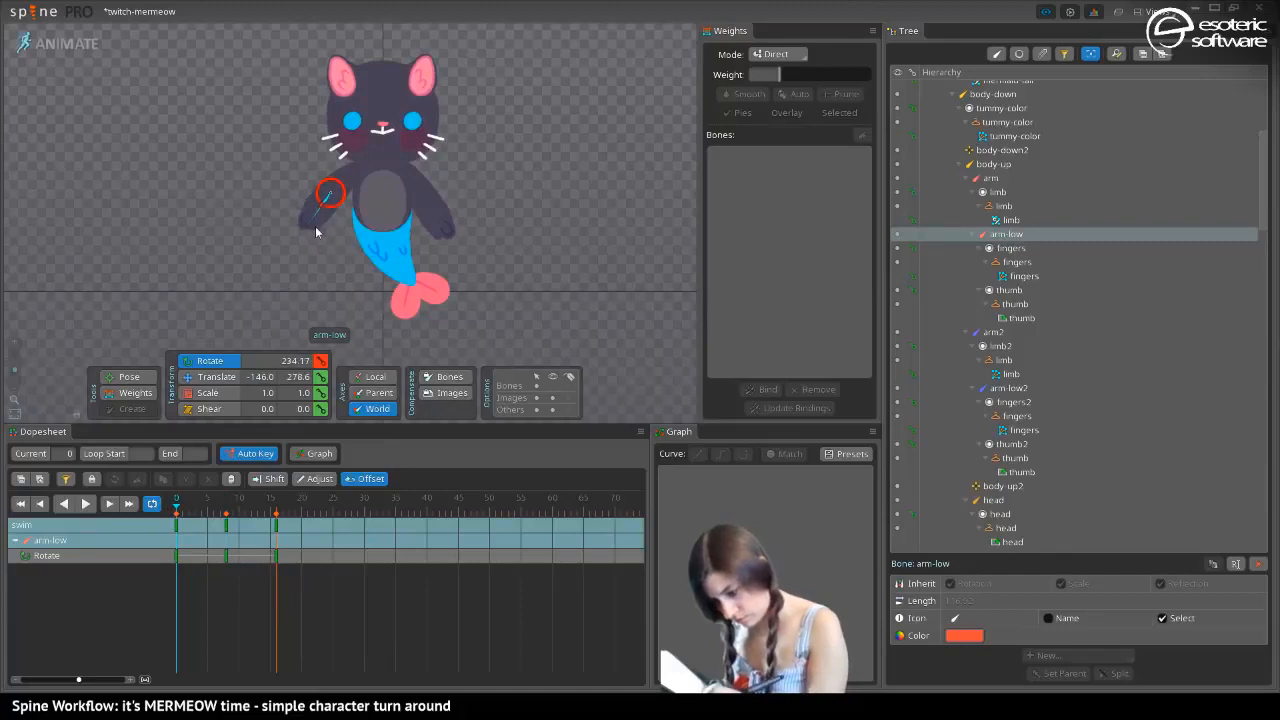
left_click(446, 224)
left_click_drag(446, 224, 451, 218)
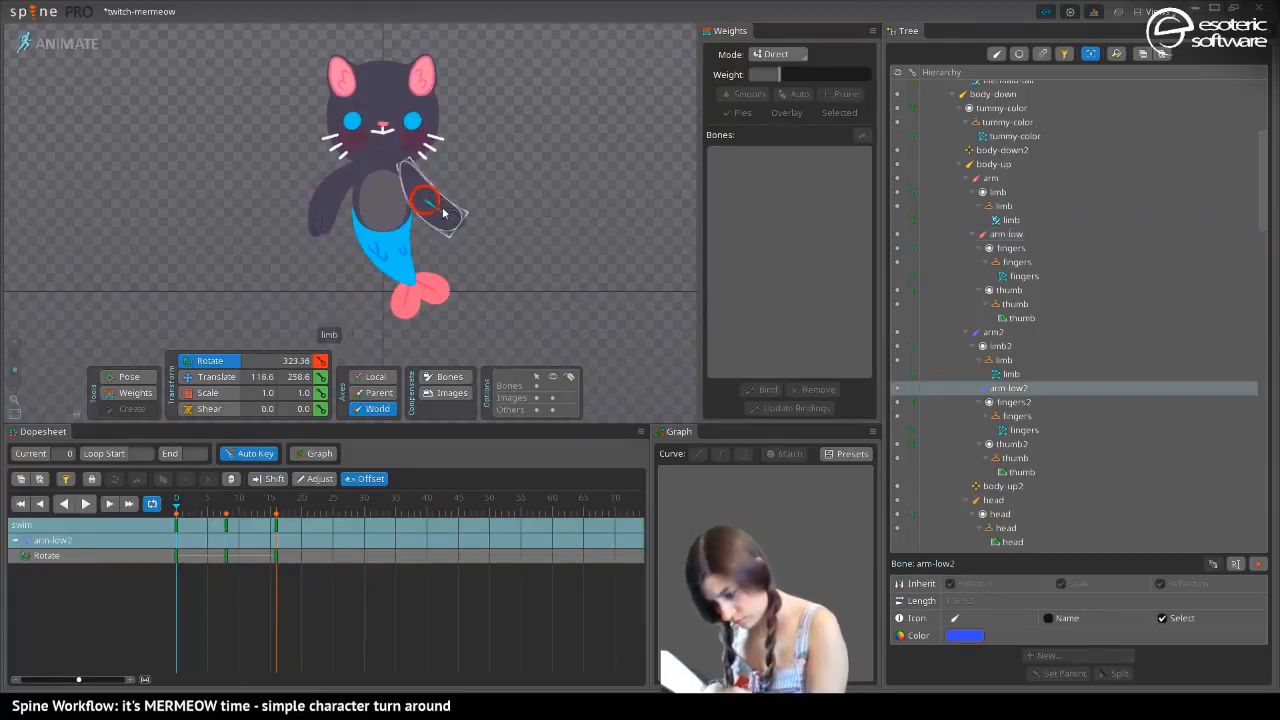
Copy the arm-low and arm-low2 rotation keys from frame 0 onto frame 16 and play back the loop
left_click(178, 528)
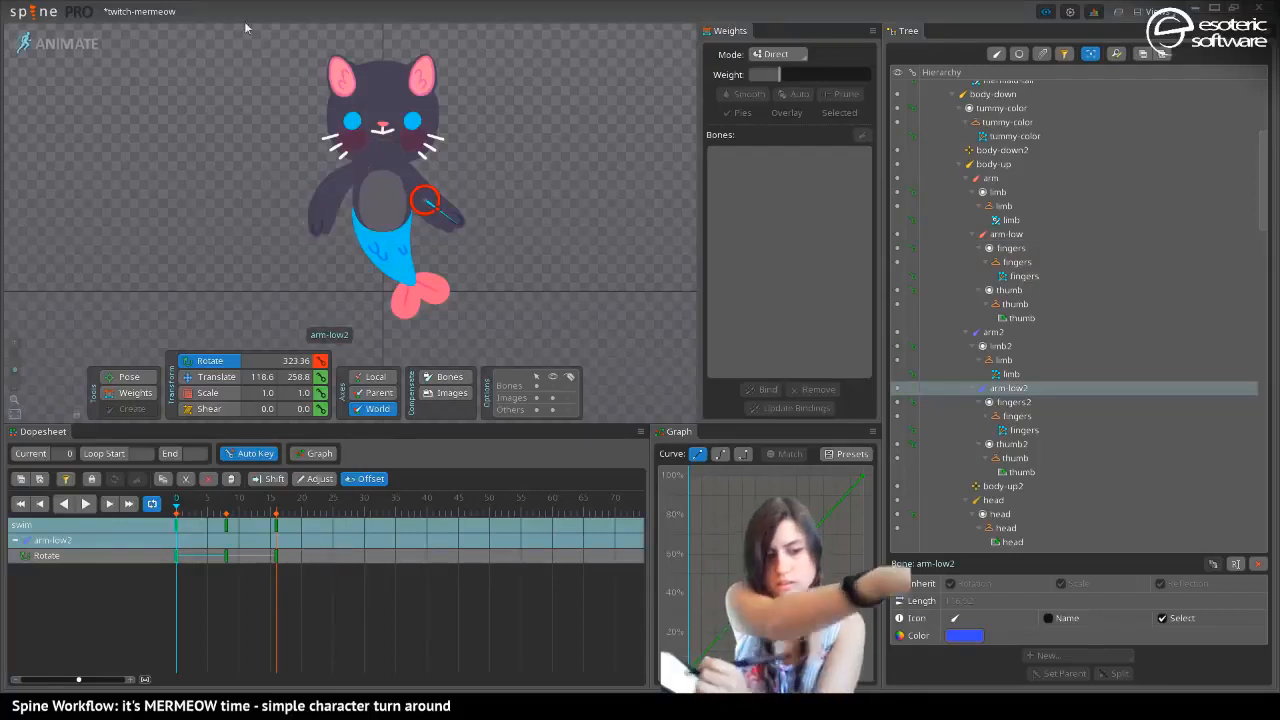
left_click(329, 210, "ctrl")
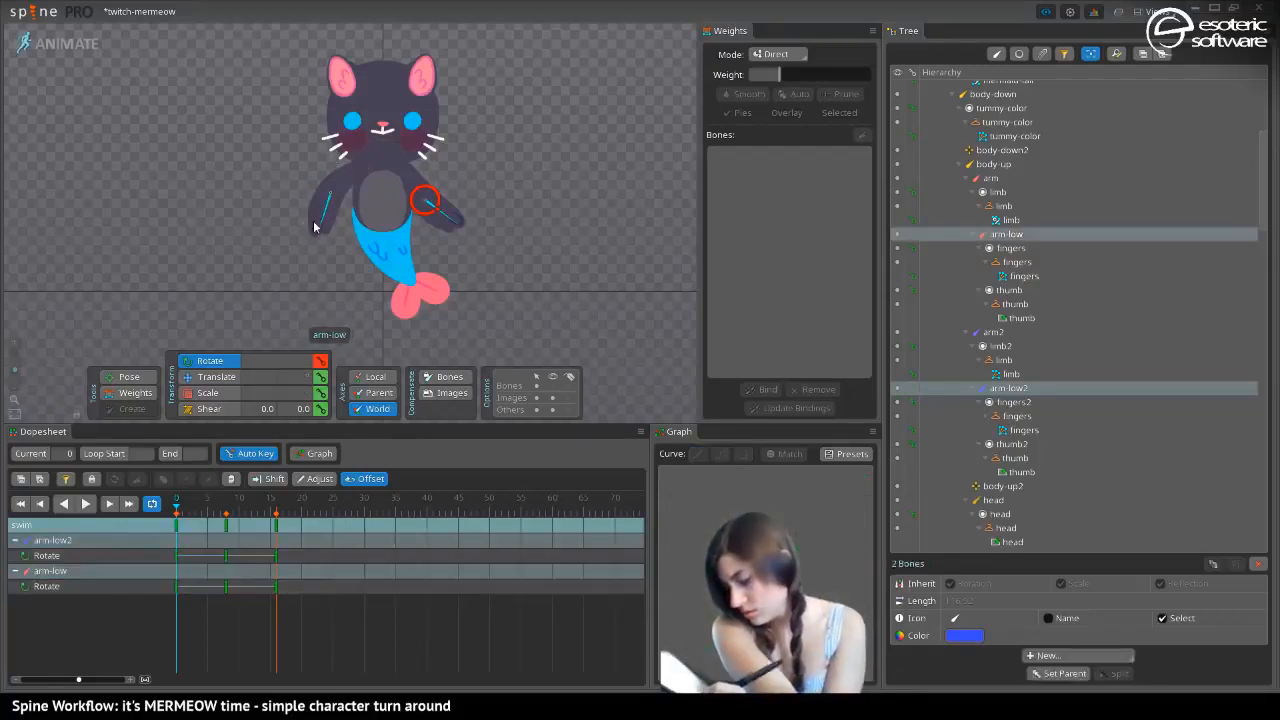
left_click(178, 528)
key("ctrl+c")
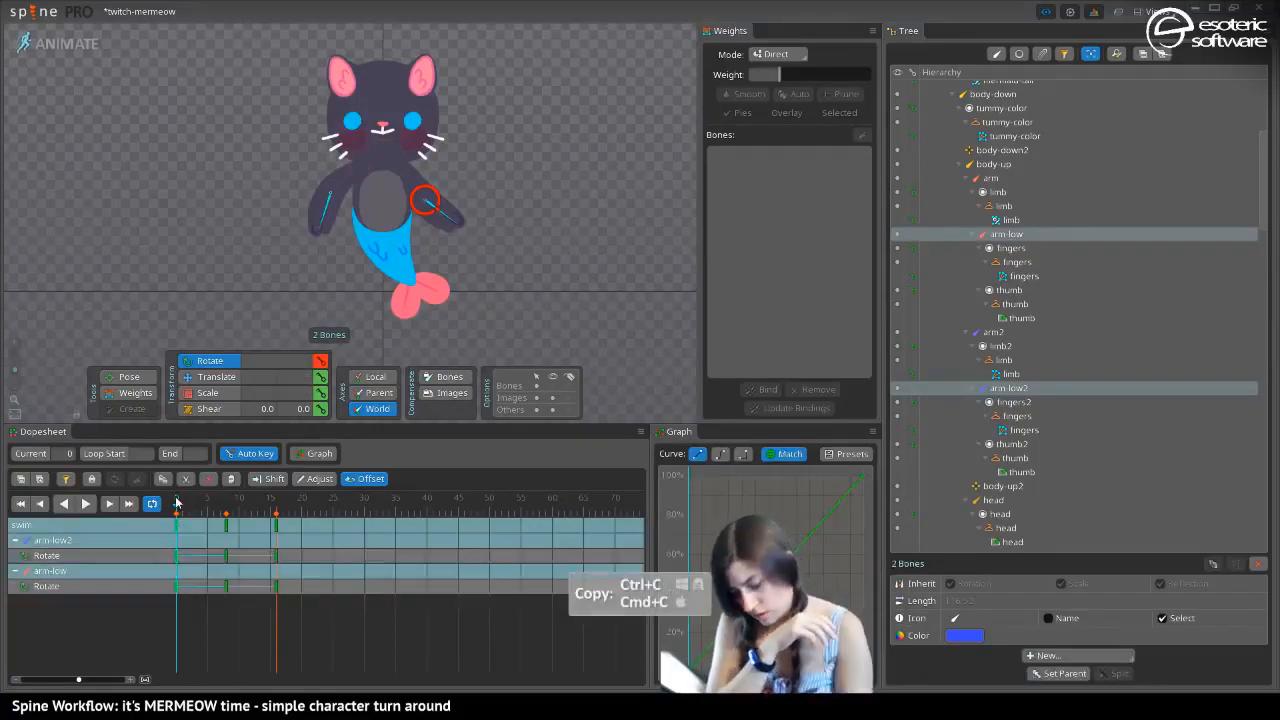
left_click(276, 522)
key("ctrl+v")
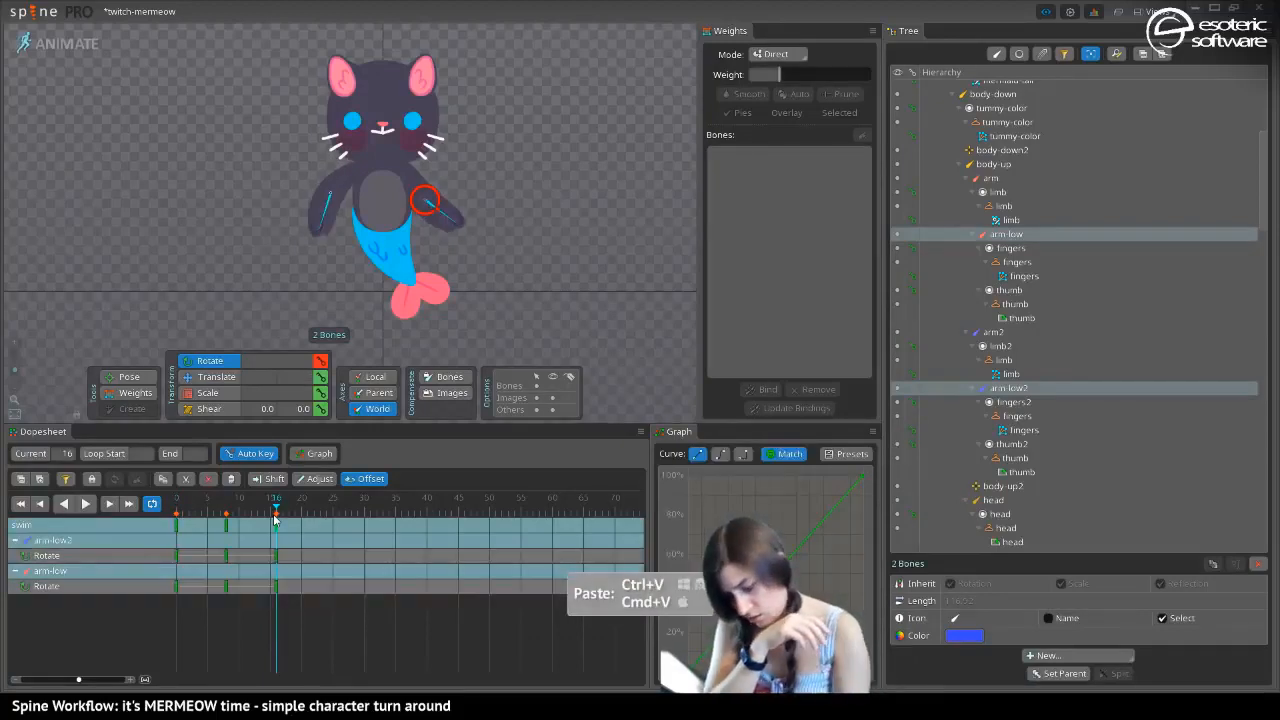
left_click(86, 503)
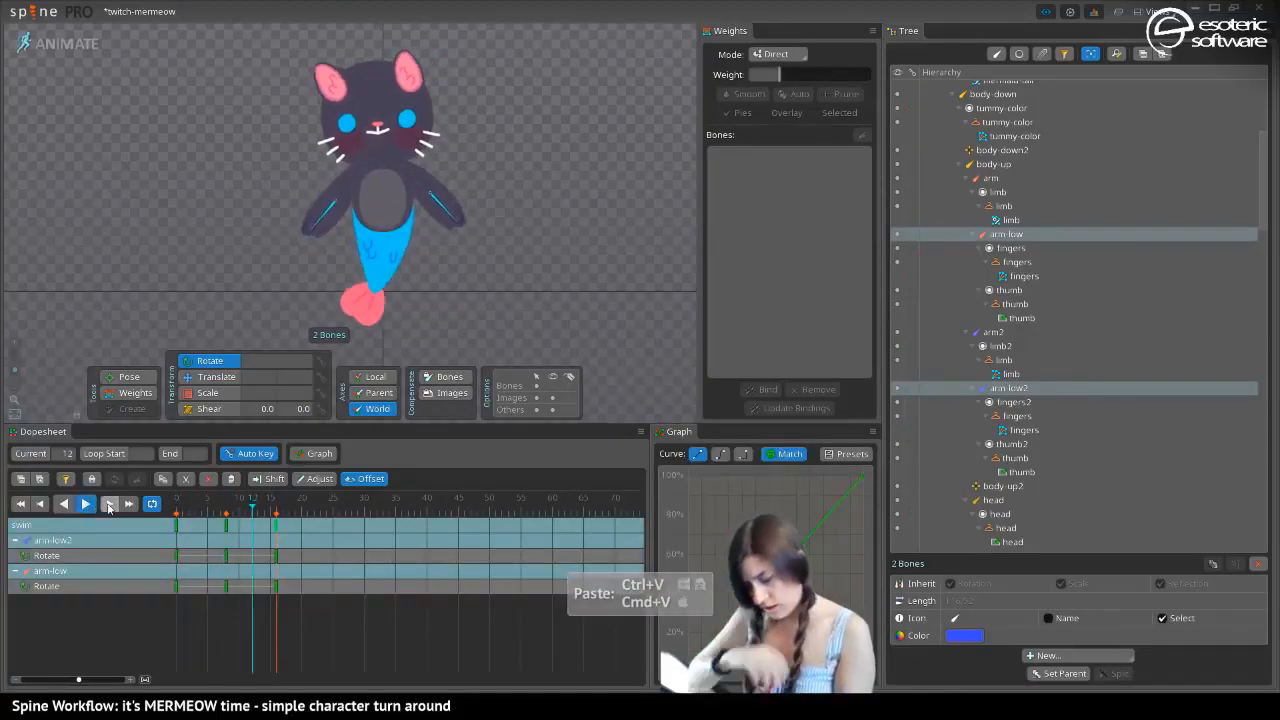
Key the rotation of arm-low and arm-low2 at frame 4, and store both arms' four bones as selection 2
left_click_drag(302, 596, 176, 518)
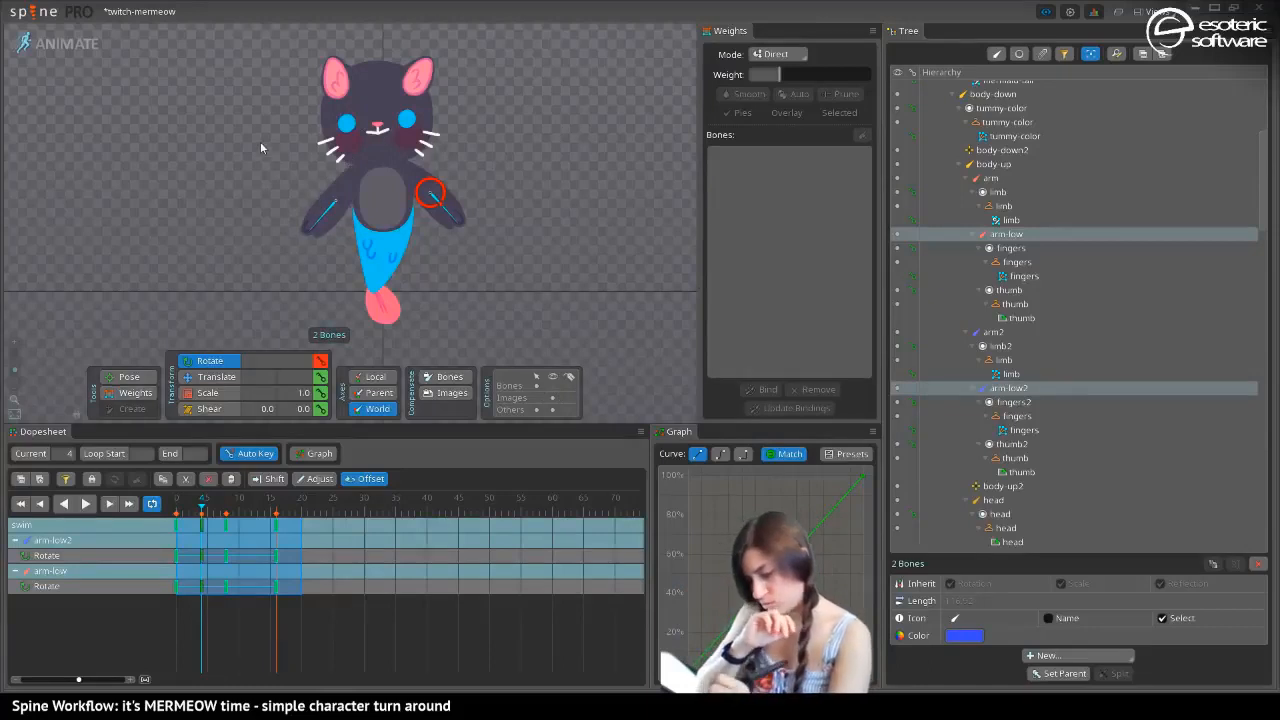
key("space")
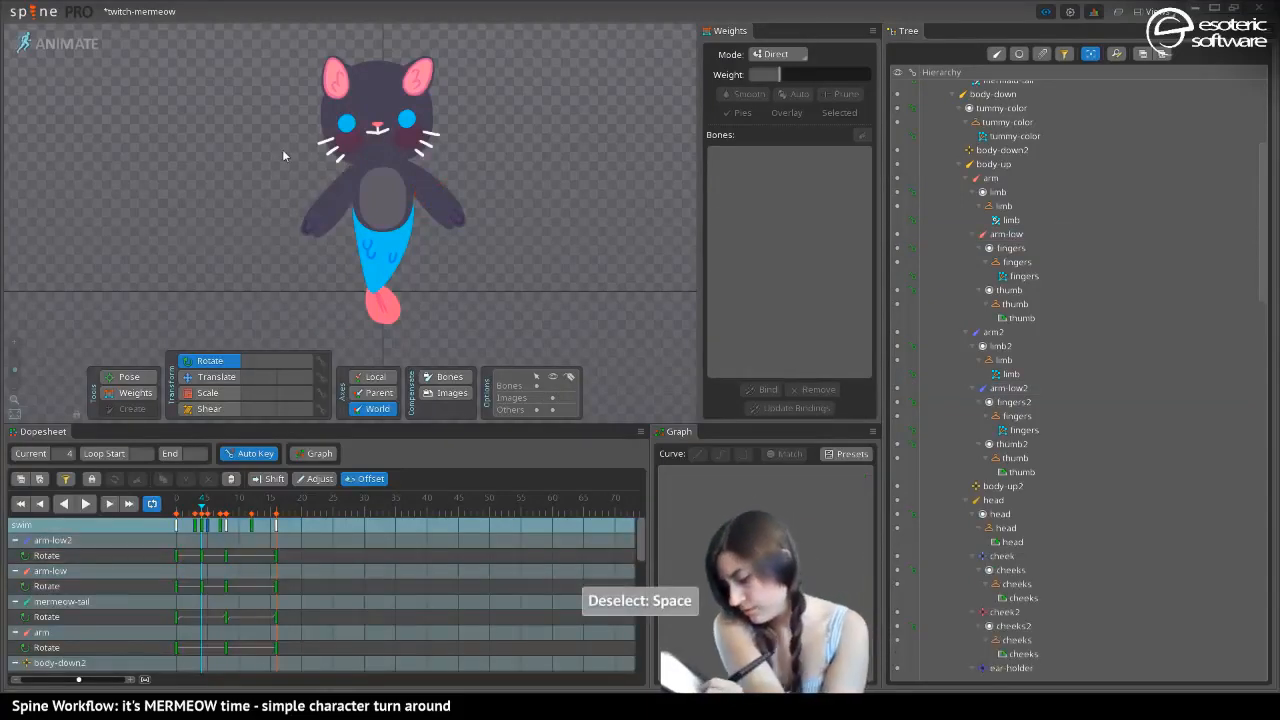
left_click_drag(282, 170, 341, 244)
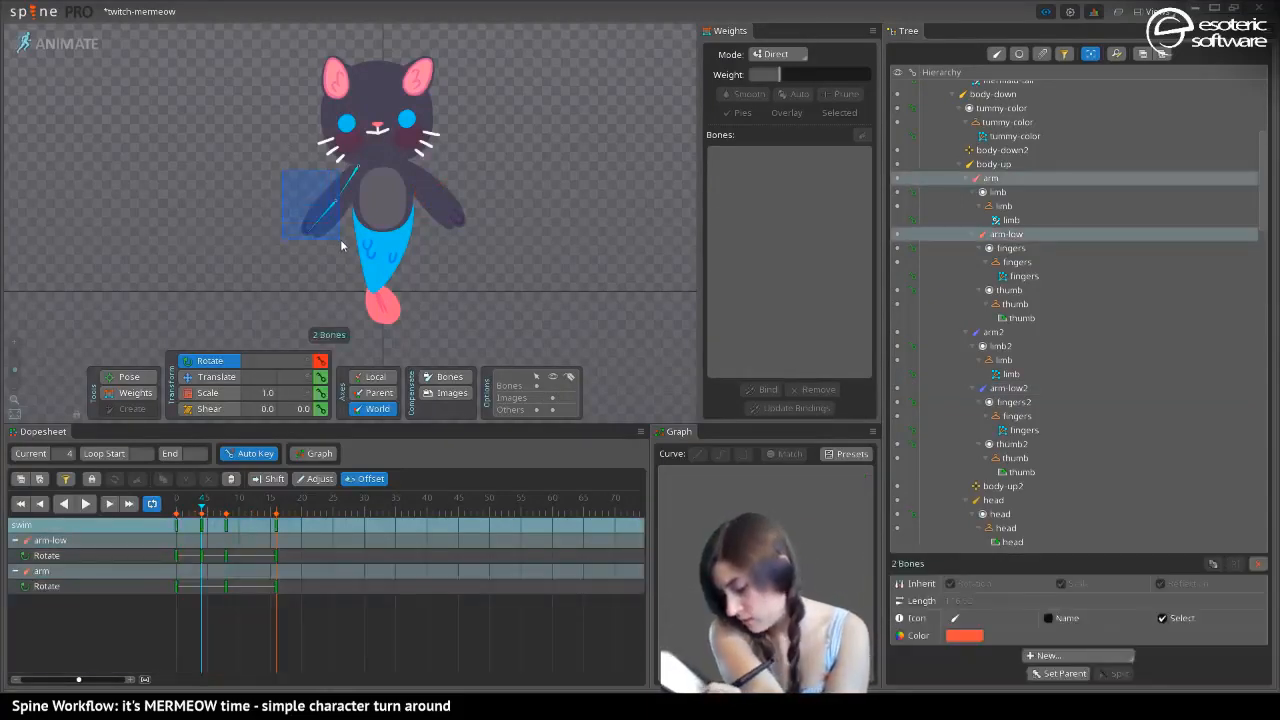
left_click_drag(517, 274, 418, 170)
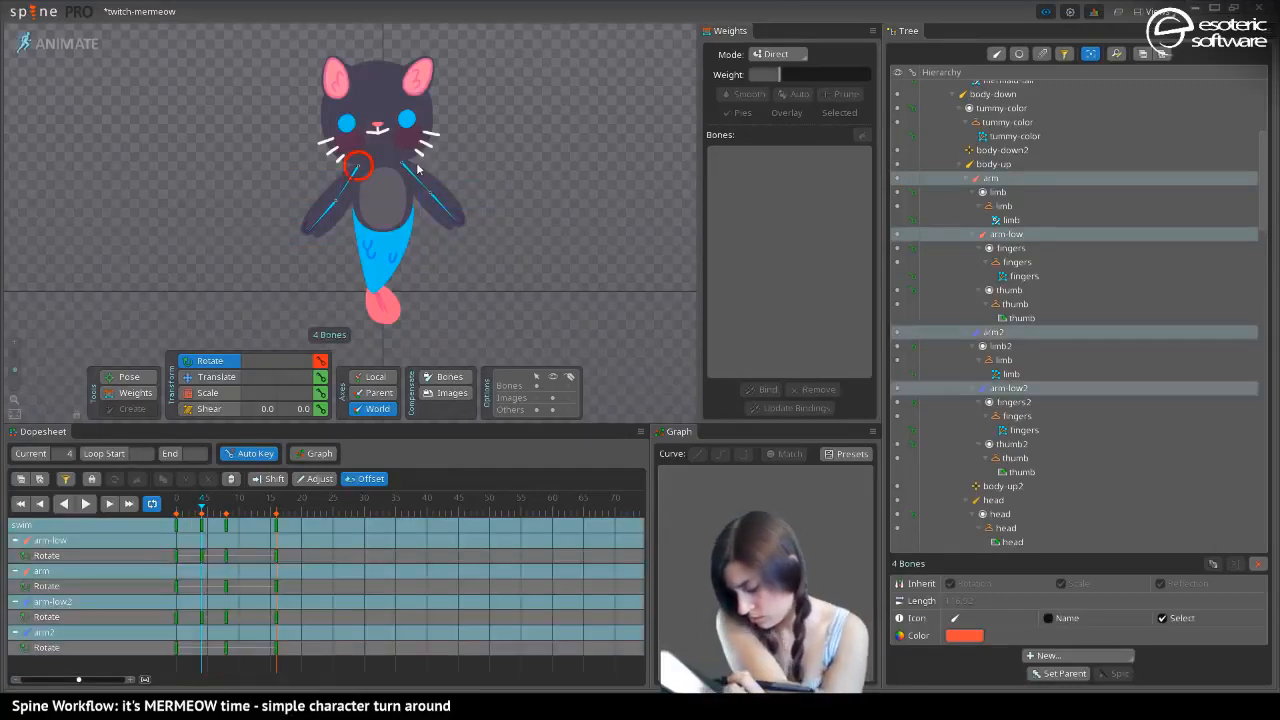
key("ctrl+2")
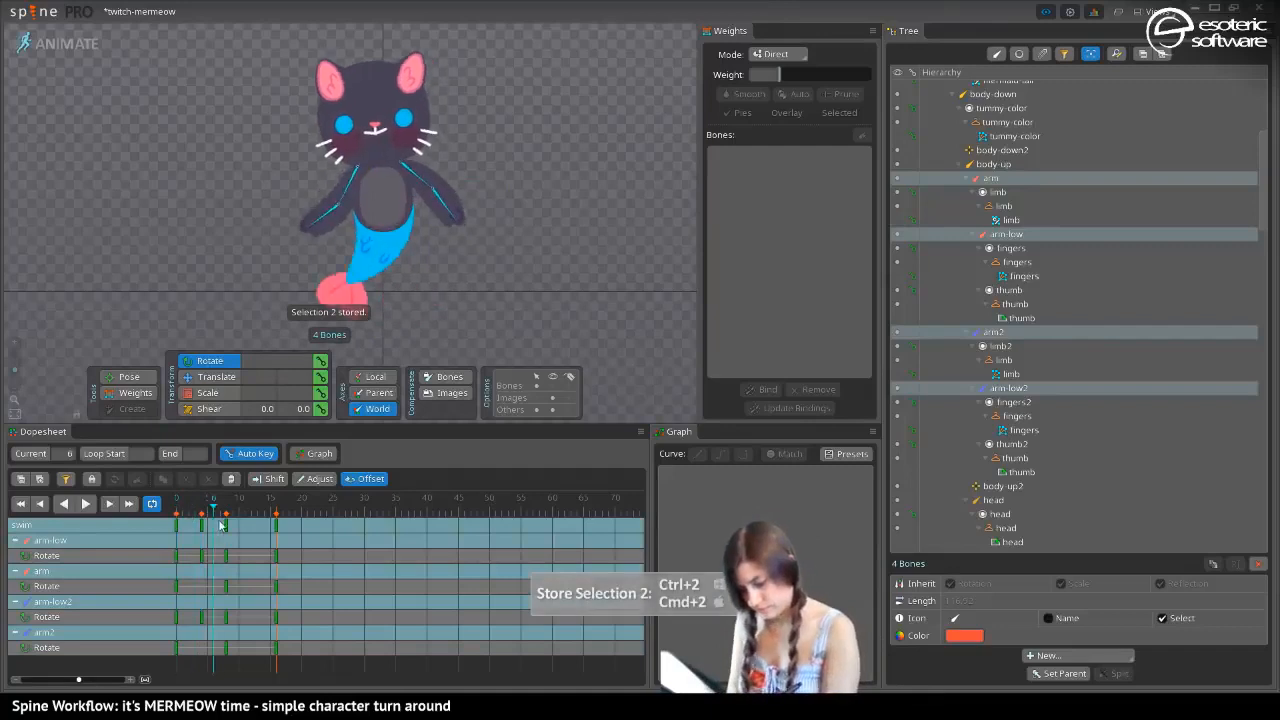
Offset all keys of the four arm bones, trying four frames and reducing it to one frame, and play back the loop
left_click_drag(322, 640, 165, 502)
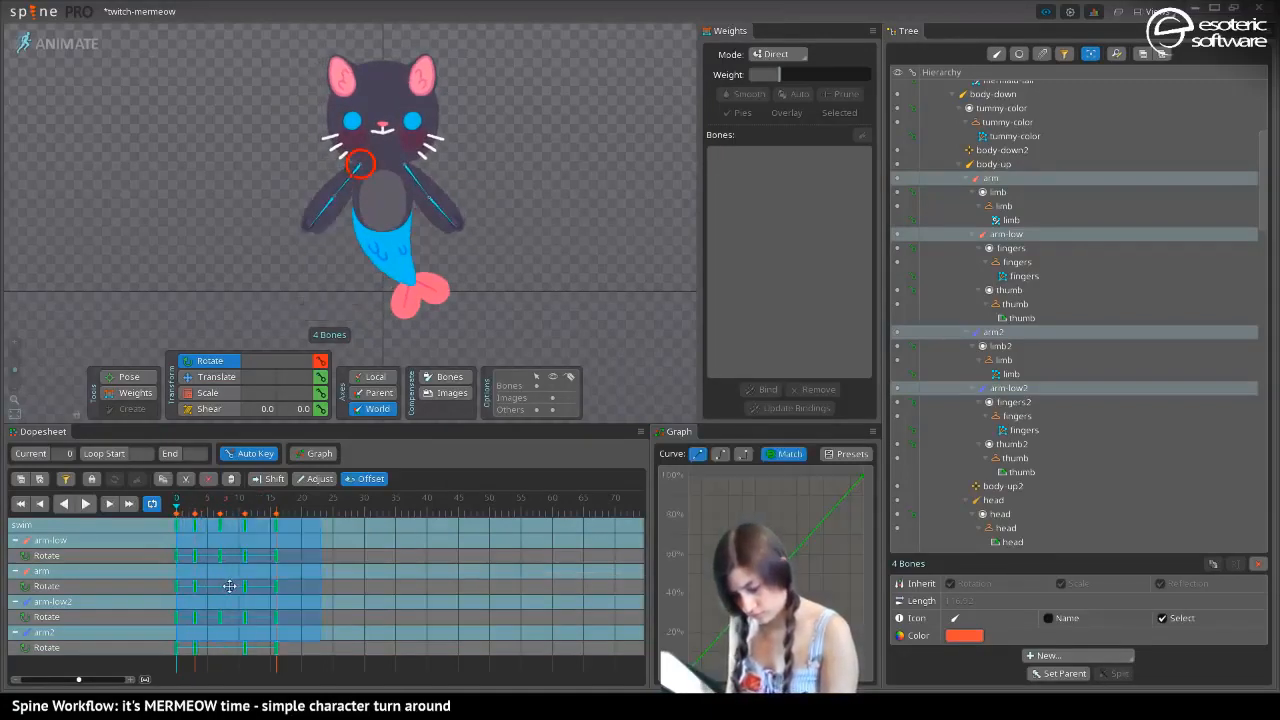
left_click(86, 503)
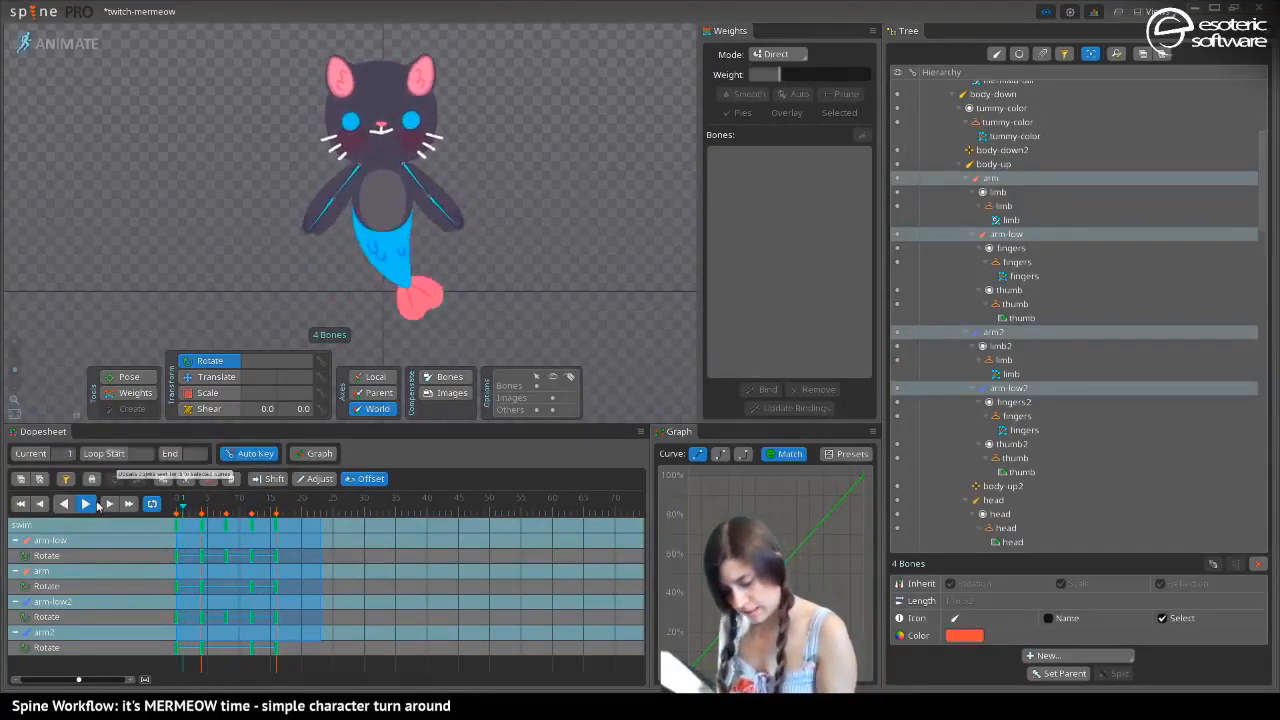
left_click(92, 506)
left_click_drag(210, 563, 191, 567)
left_click(87, 505)
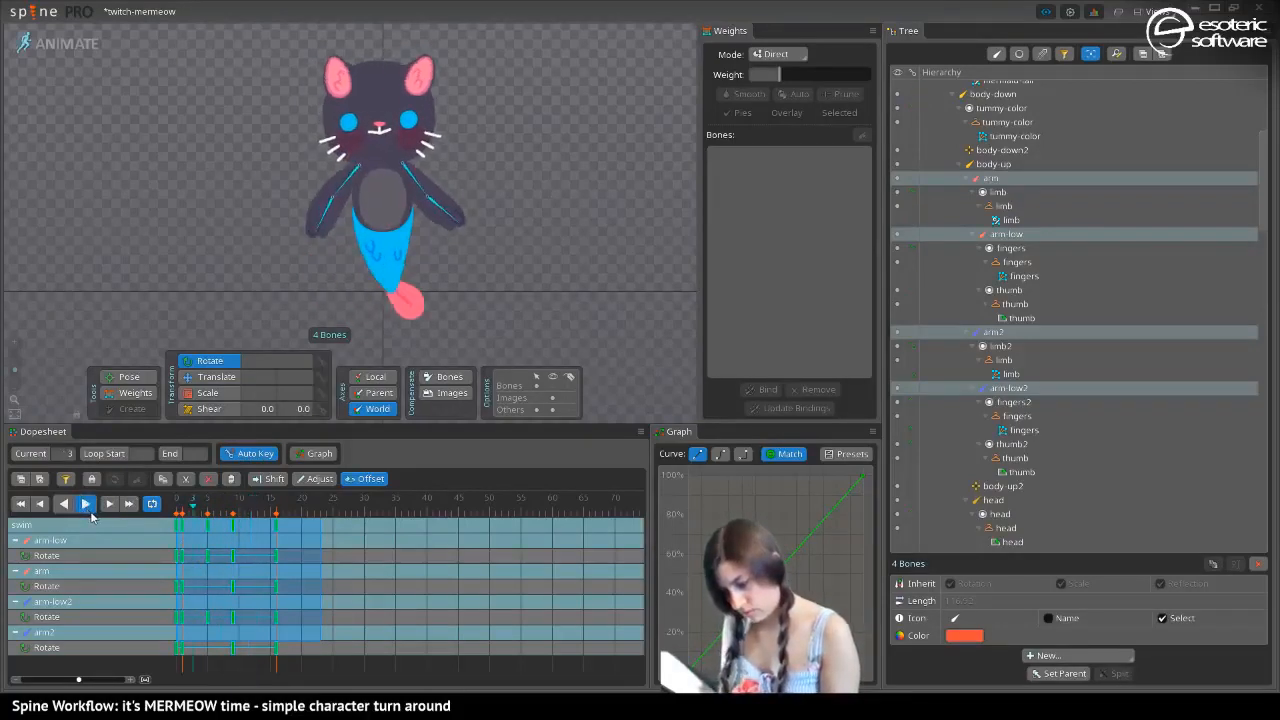
Offset the four arm bones' keys one frame earlier, back onto frames 0, 4, 8 and 16, and review the opening frames
left_click_drag(206, 586, 199, 586)
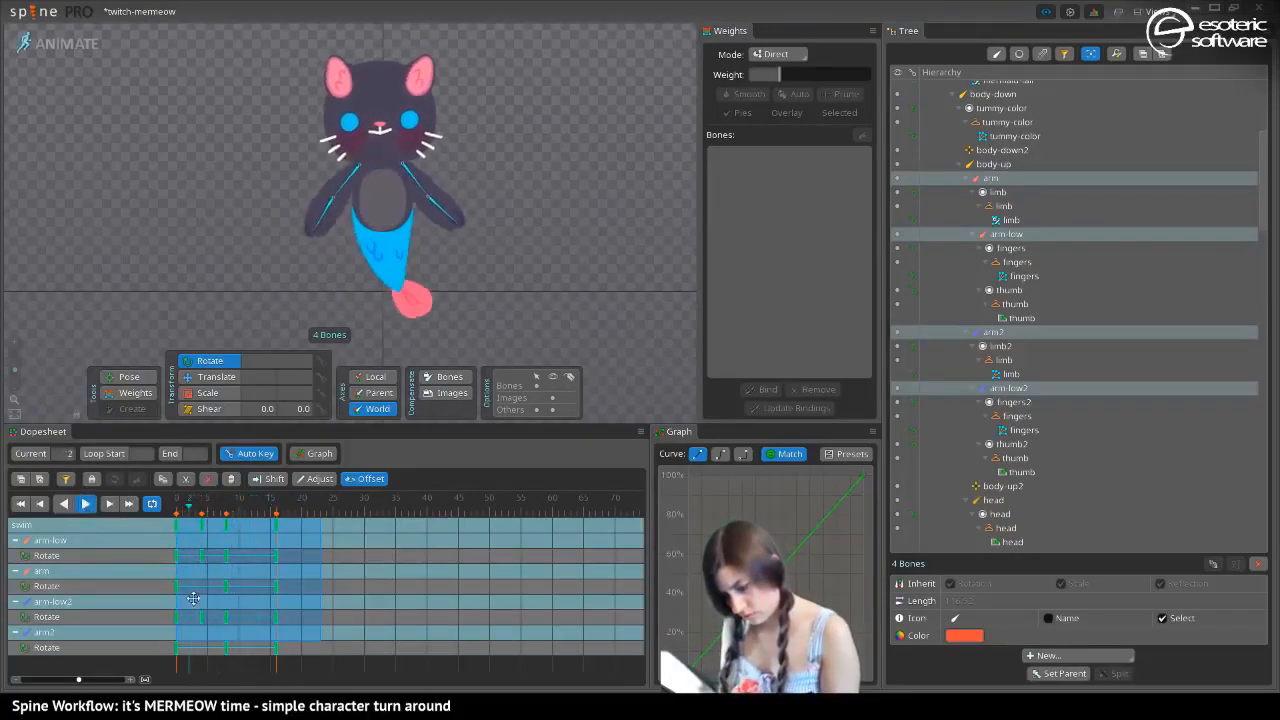
left_click(86, 505)
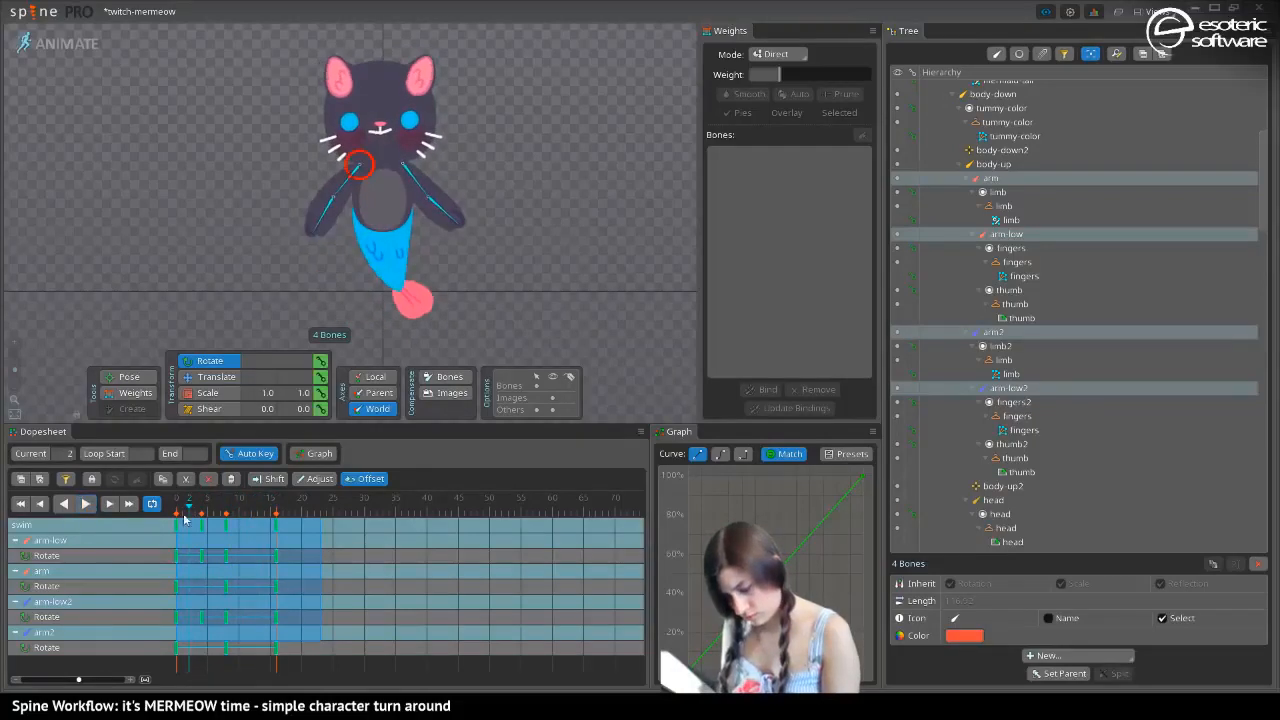
left_click_drag(186, 511, 158, 514)
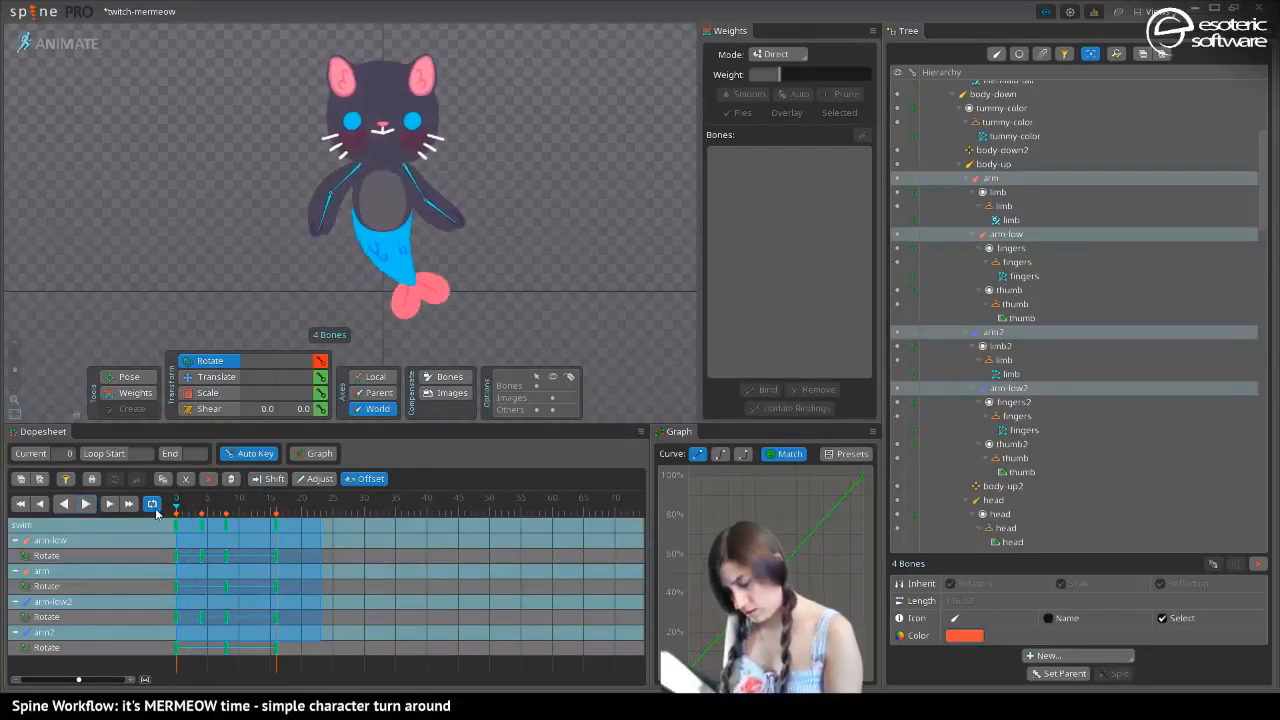
left_click_drag(172, 518, 201, 531)
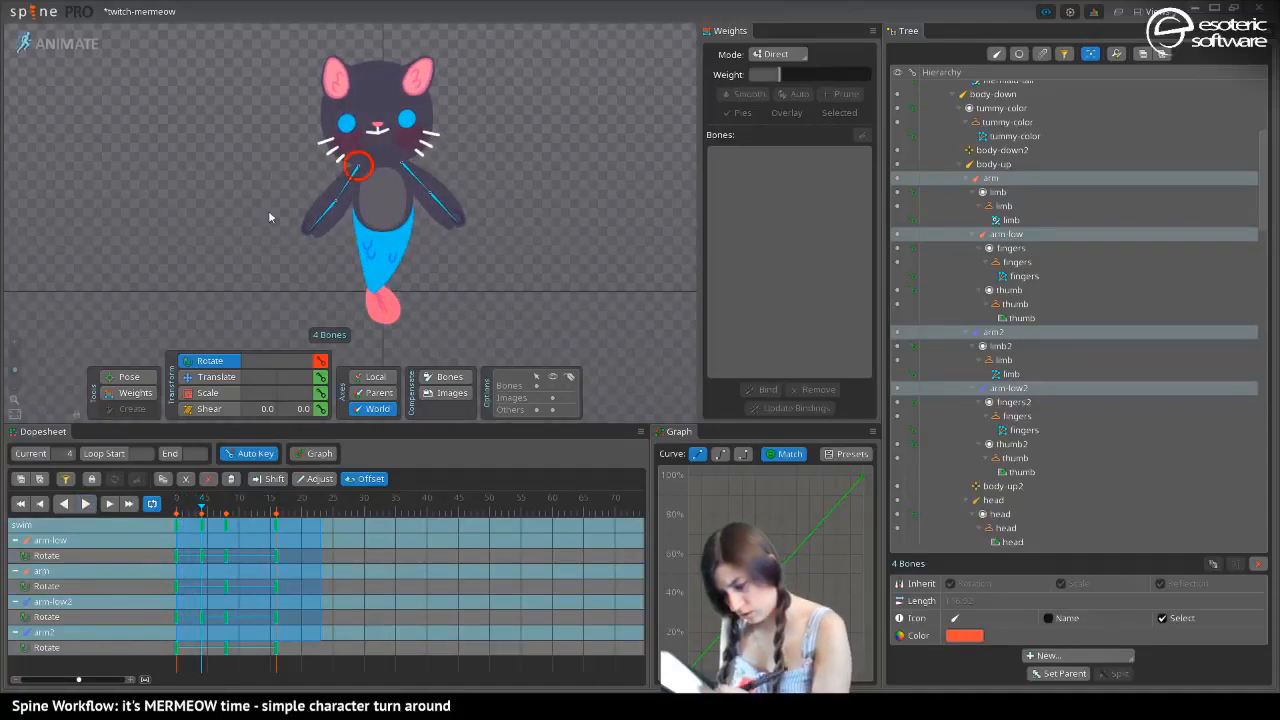
Try raising the arm and arm-low bones at frame 4 with the Pose tool, and delete the arm bone's frame-4 rotation key
key("p")
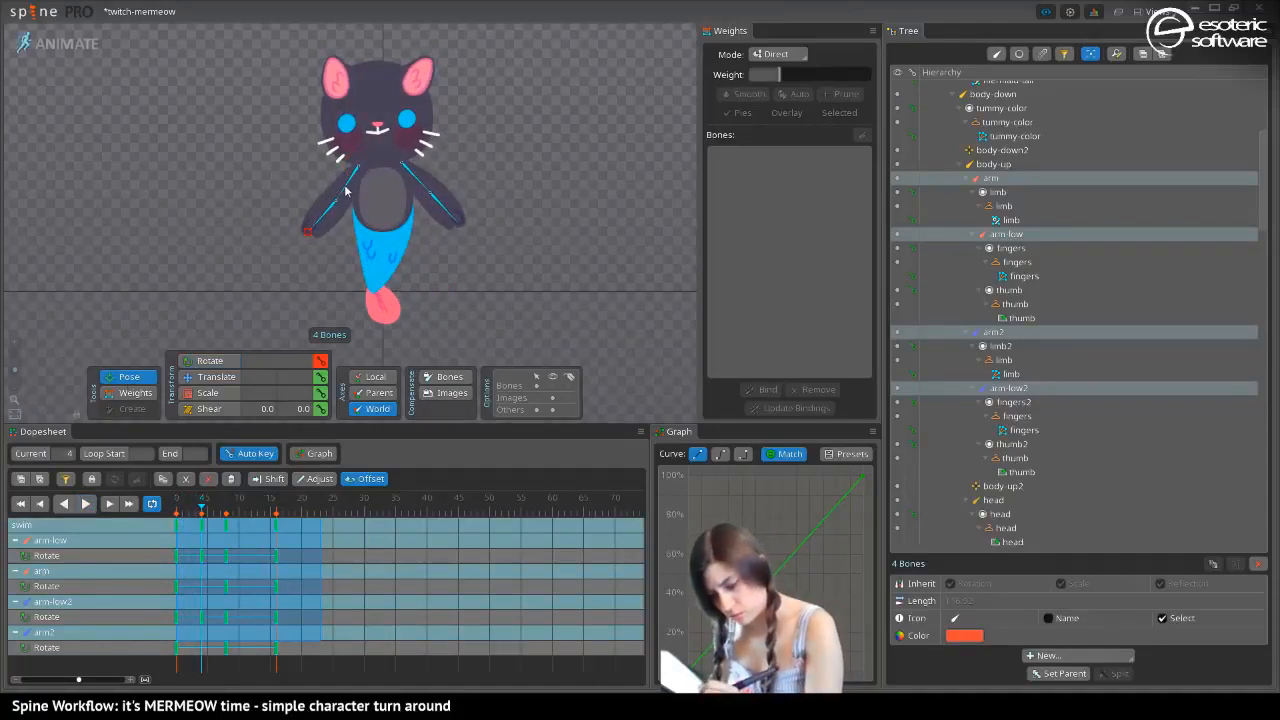
mouse_move(310, 234)
left_mouse_down()
mouse_move(277, 204)
mouse_move(292, 222)
mouse_move(308, 217)
left_mouse_up()
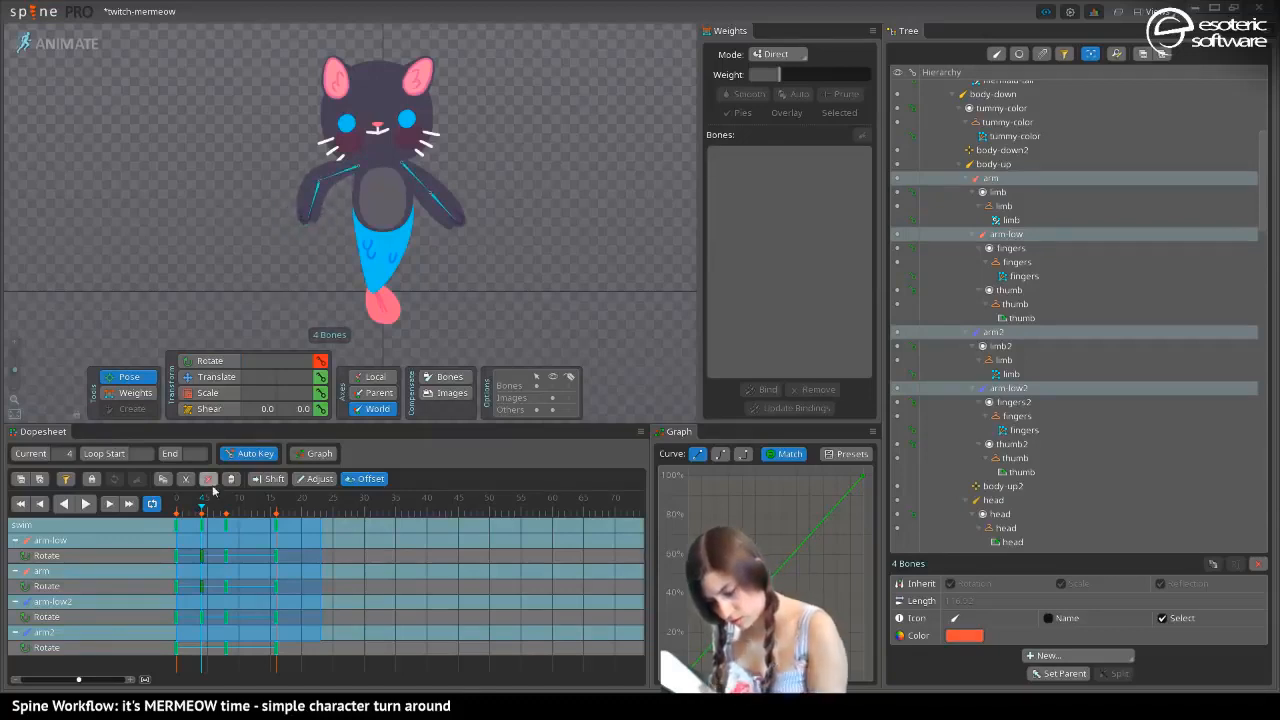
mouse_move(209, 512)
left_mouse_down()
mouse_move(230, 515)
mouse_move(168, 512)
mouse_move(228, 525)
mouse_move(170, 522)
mouse_move(201, 531)
left_mouse_up()
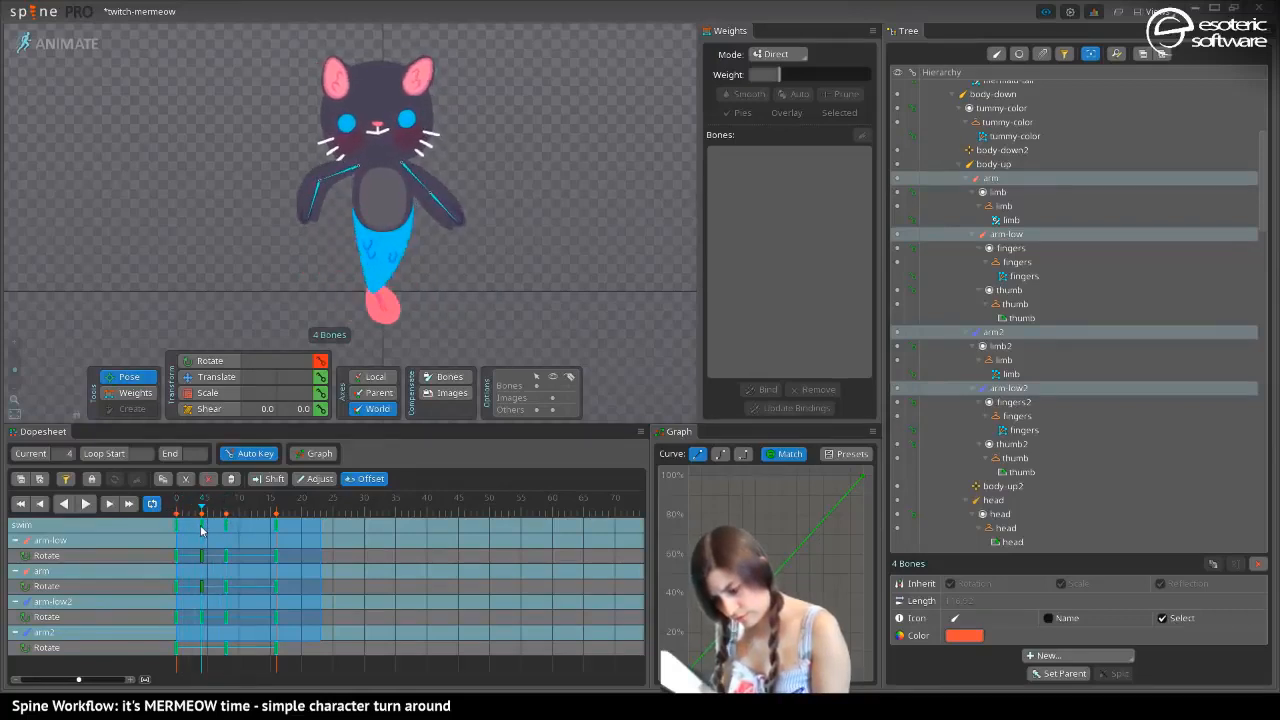
left_click(200, 377)
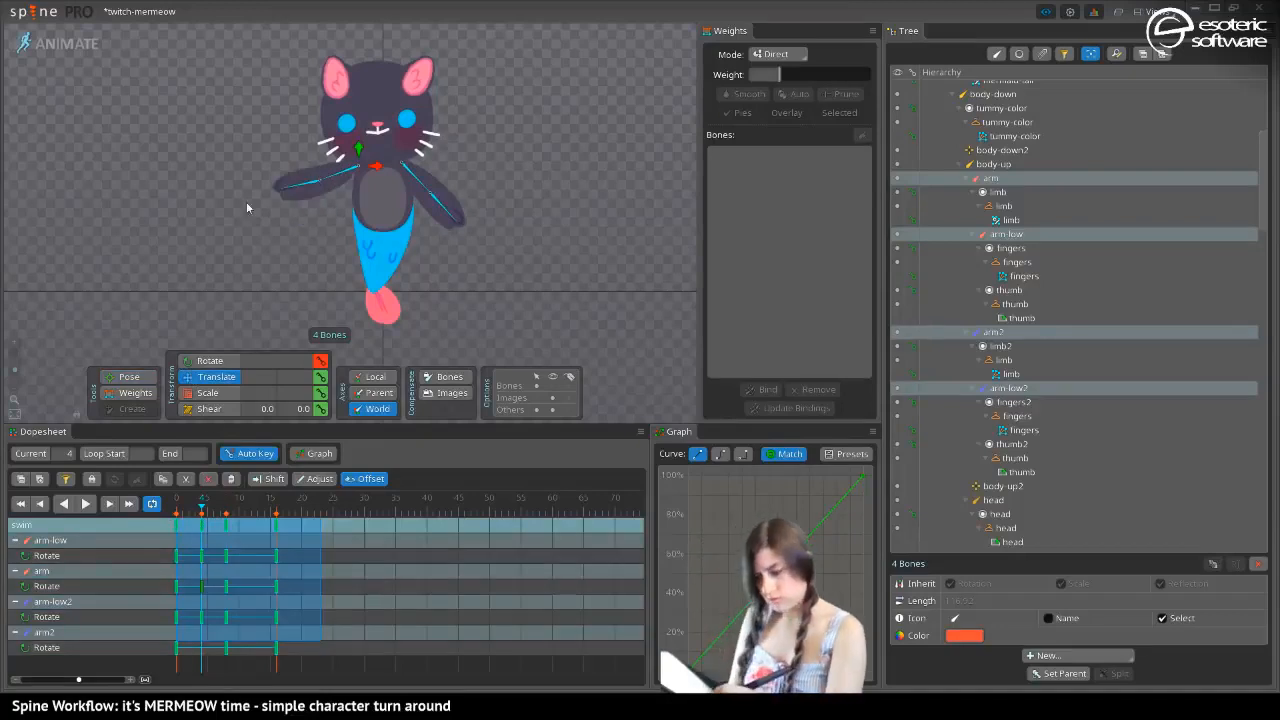
key("space")
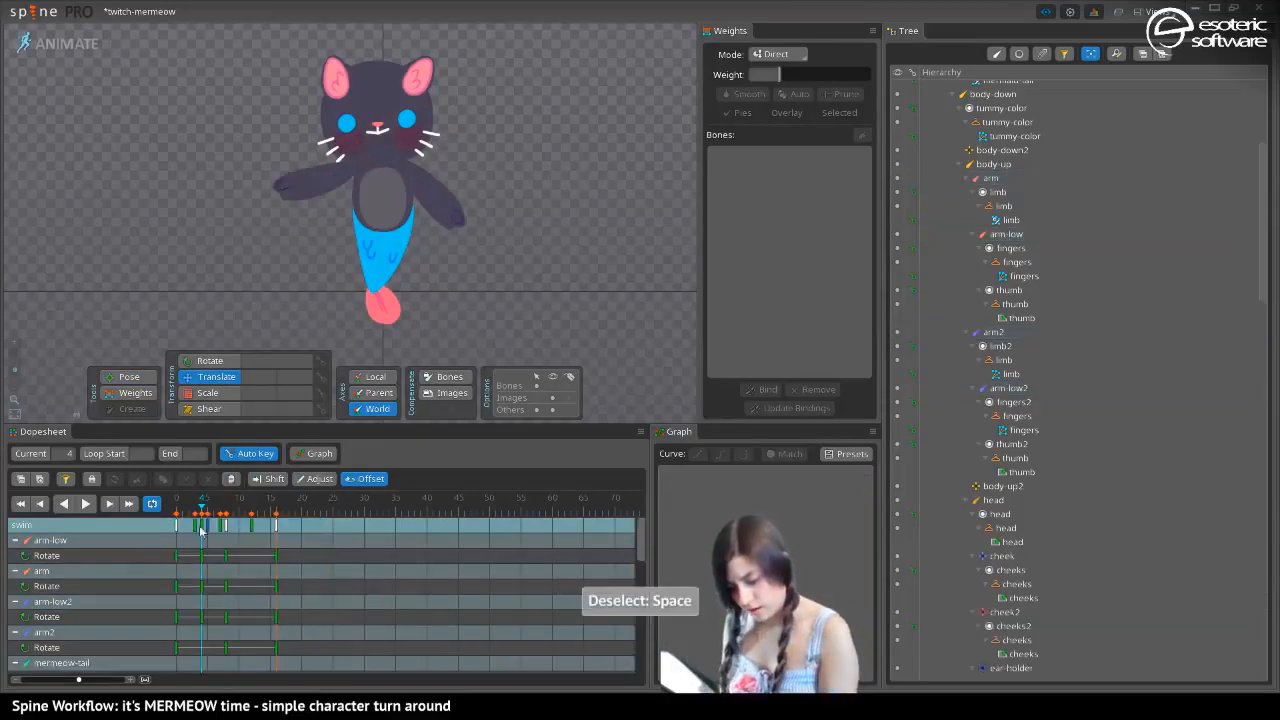
left_click(335, 173)
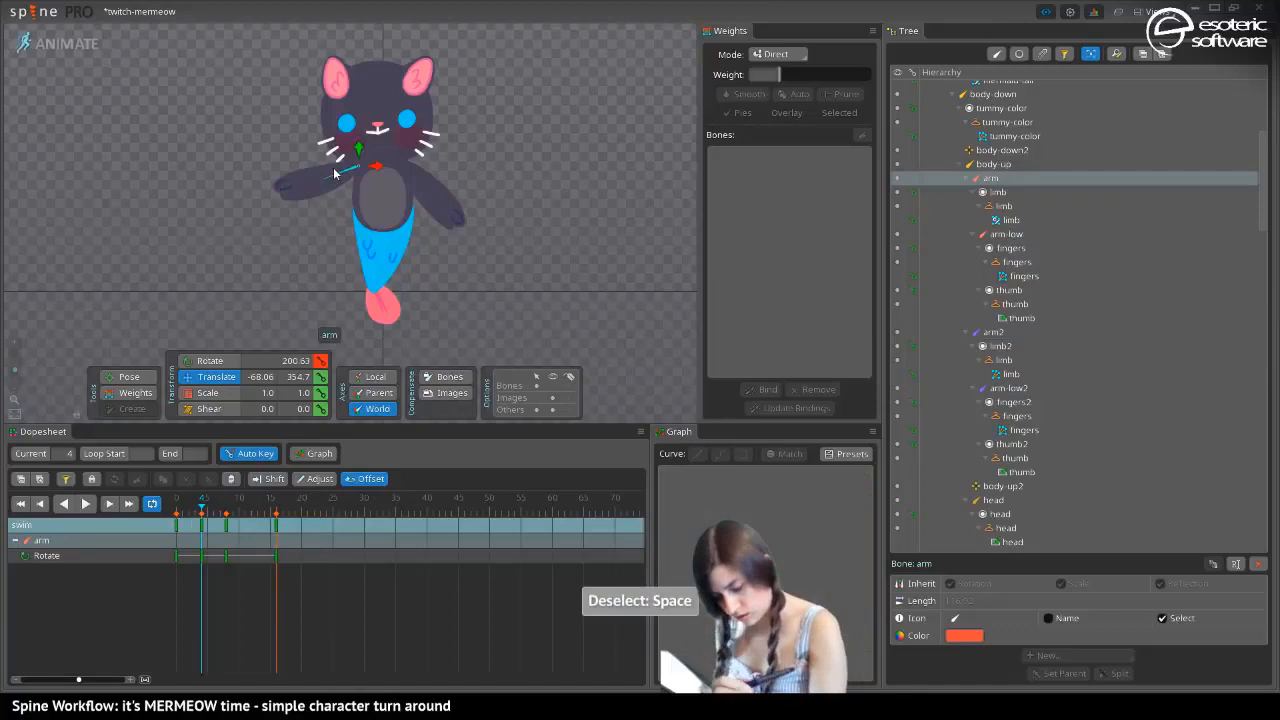
double_click(201, 521)
At frame 11, swing the arm-low bone downward and inward with the Pose tool, undoing a first attempt
left_click_drag(204, 509, 247, 545)
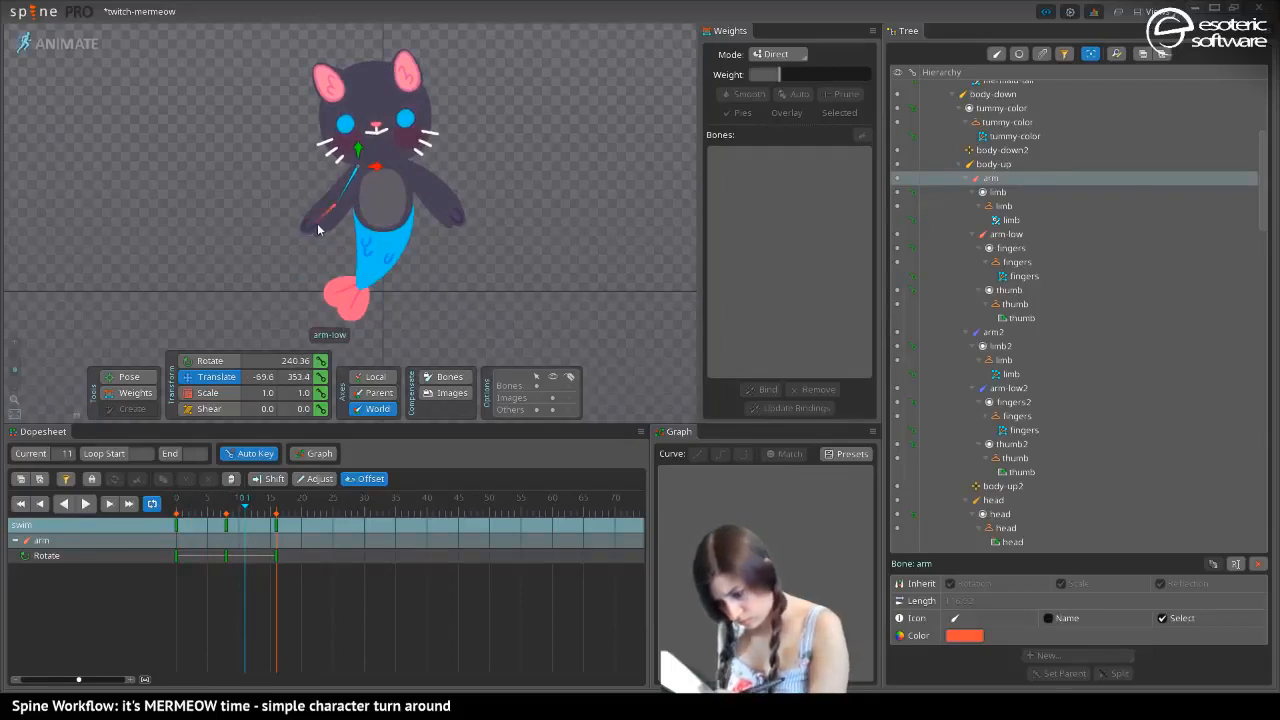
left_click_drag(318, 230, 340, 248)
key("ctrl+z")
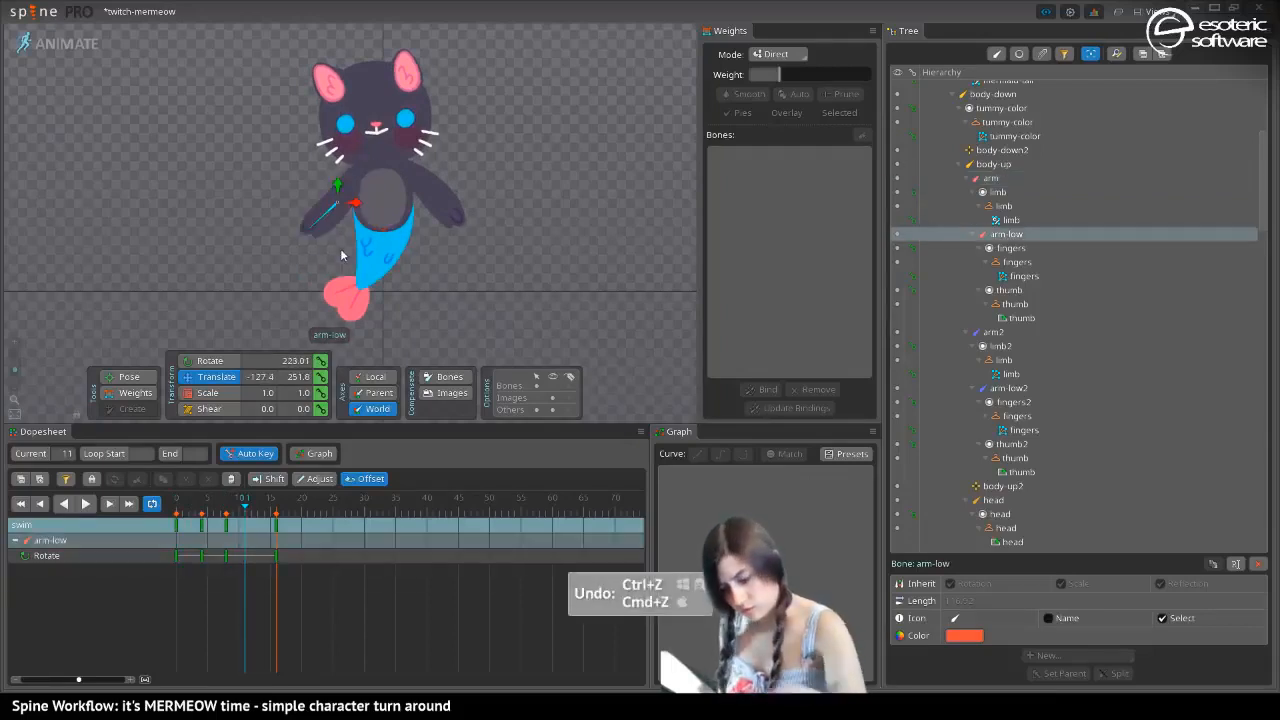
left_click_drag(309, 233, 344, 270)
At frame 4, rotate the arm-low bone outward to 175.25 degrees and play back the loop
left_click_drag(241, 511, 202, 512)
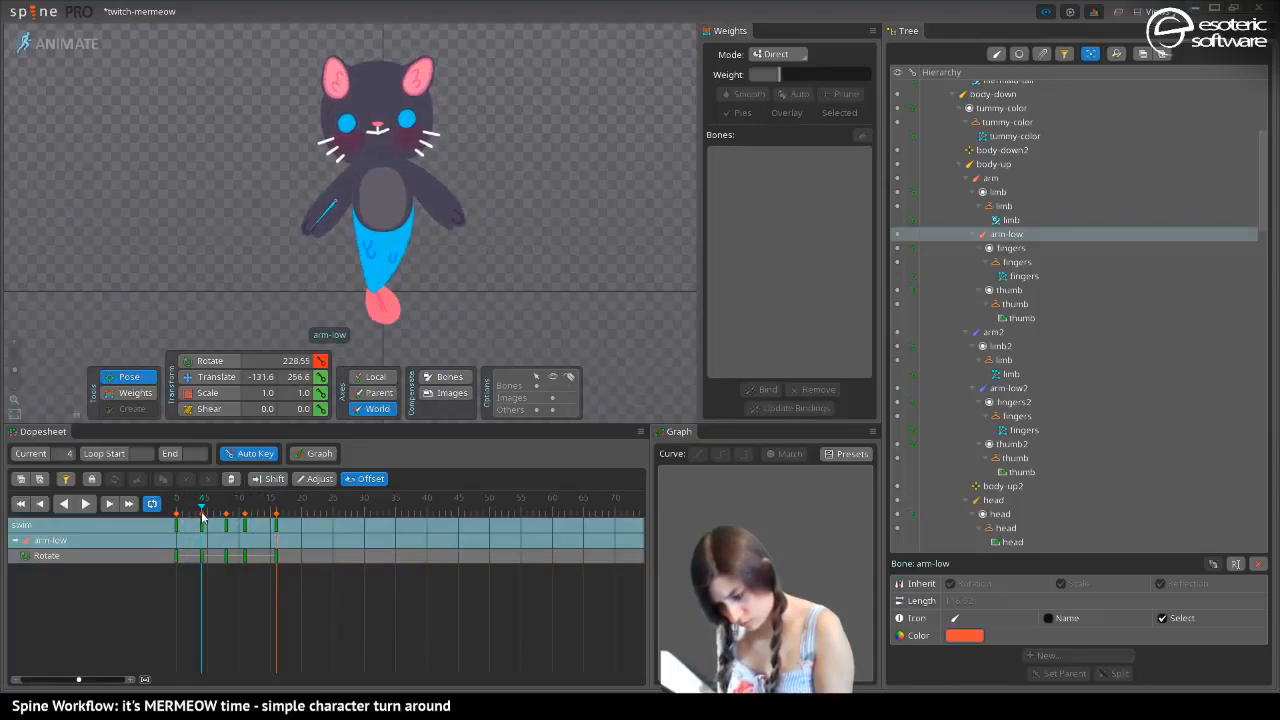
left_click_drag(301, 240, 270, 199)
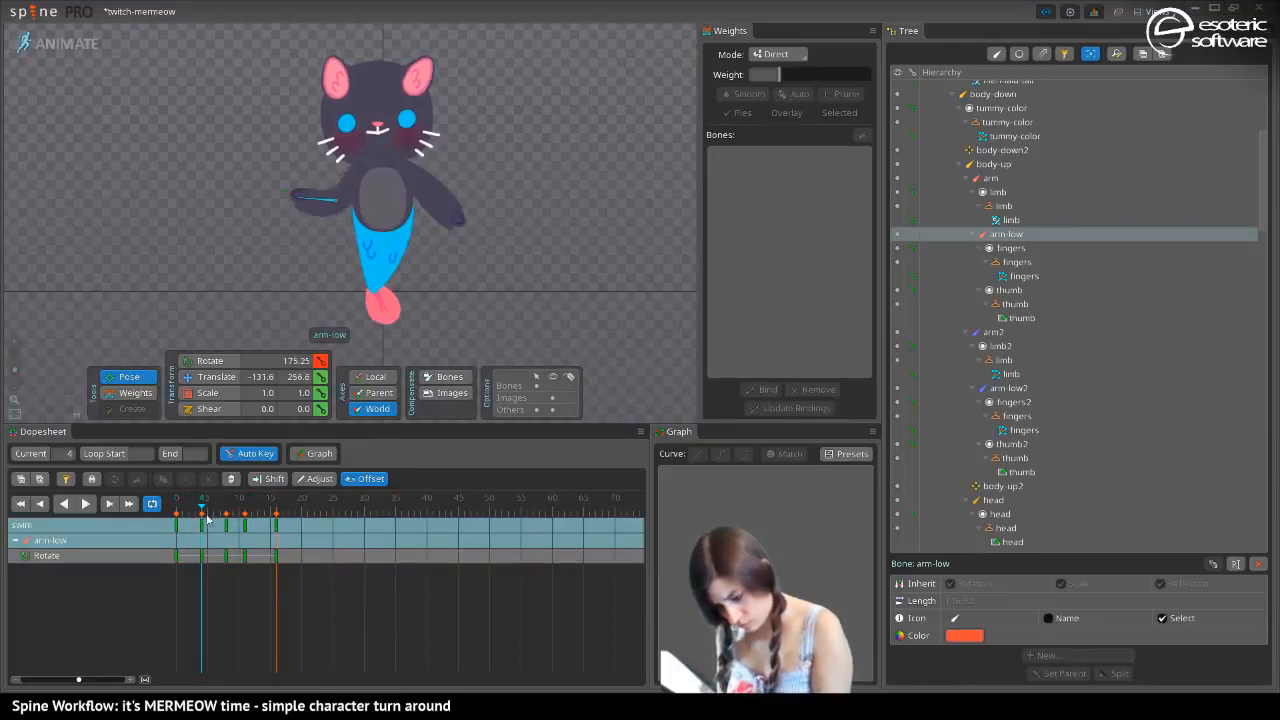
left_click_drag(204, 514, 153, 504)
key("d")
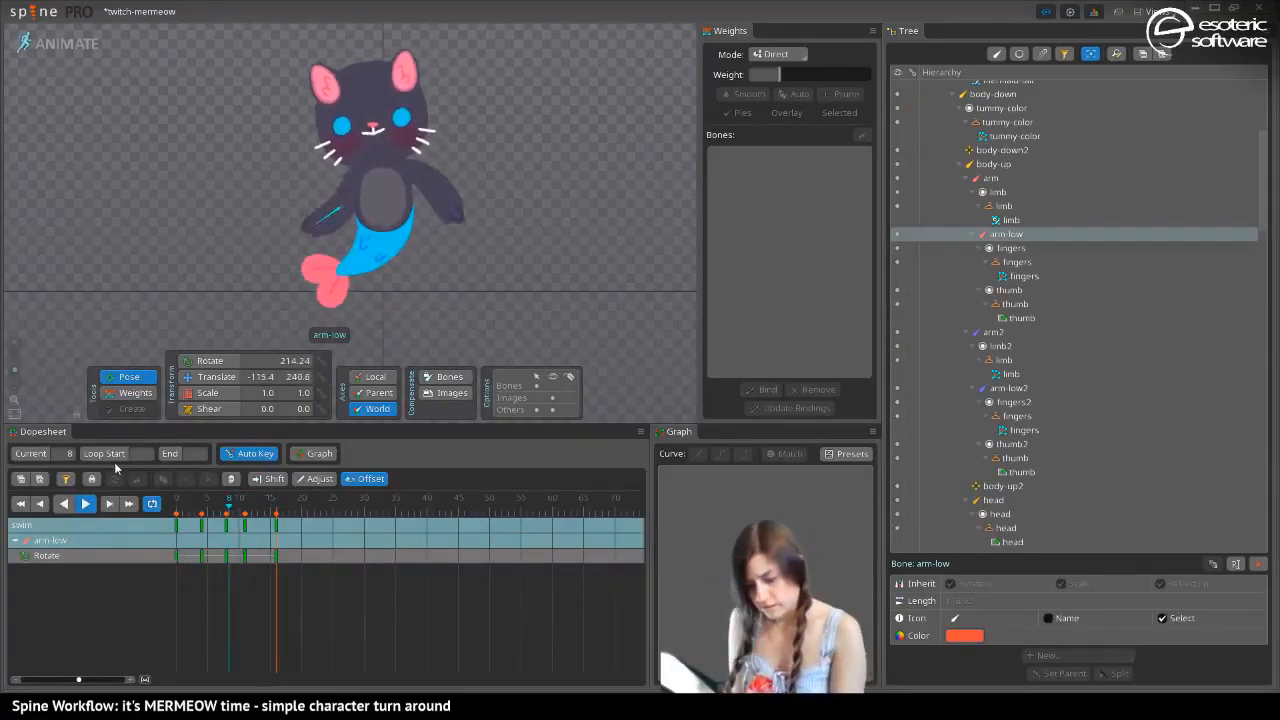
left_click(87, 504)
left_click_drag(211, 510, 156, 500)
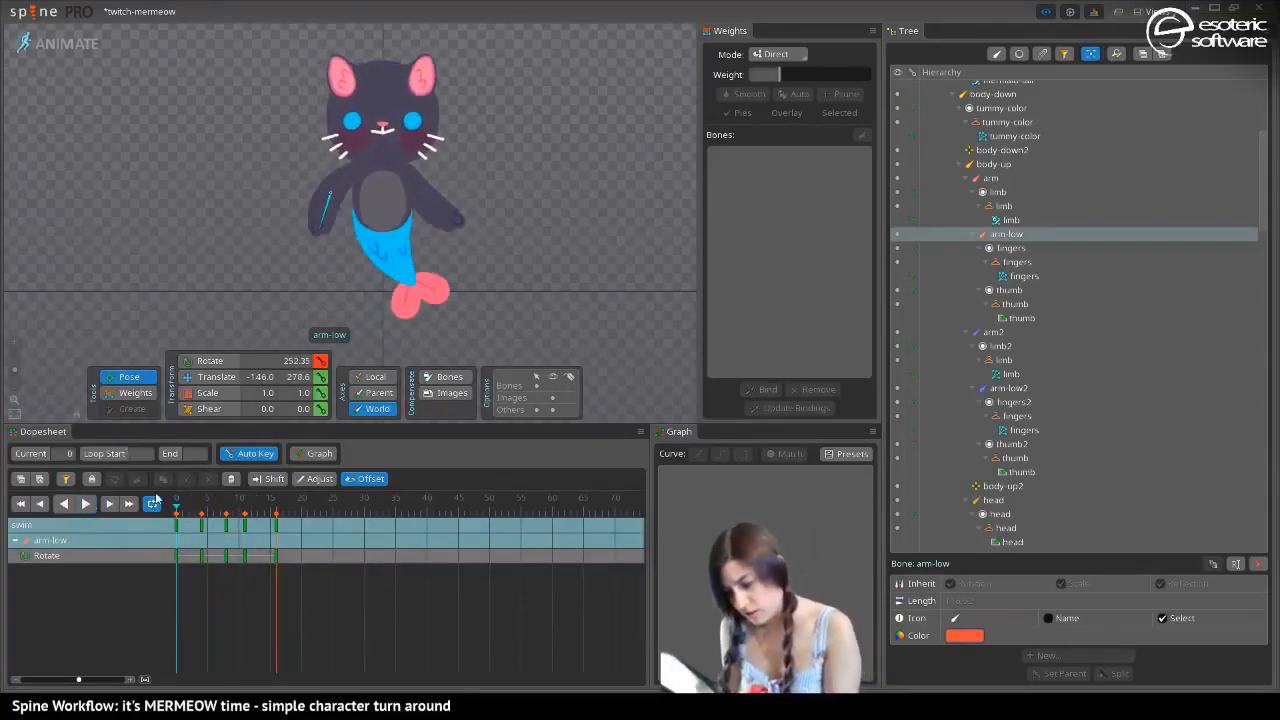
At frame 12, rotate the arm-low2 bone outward to 1.82 degrees and check the motion
left_click(407, 172)
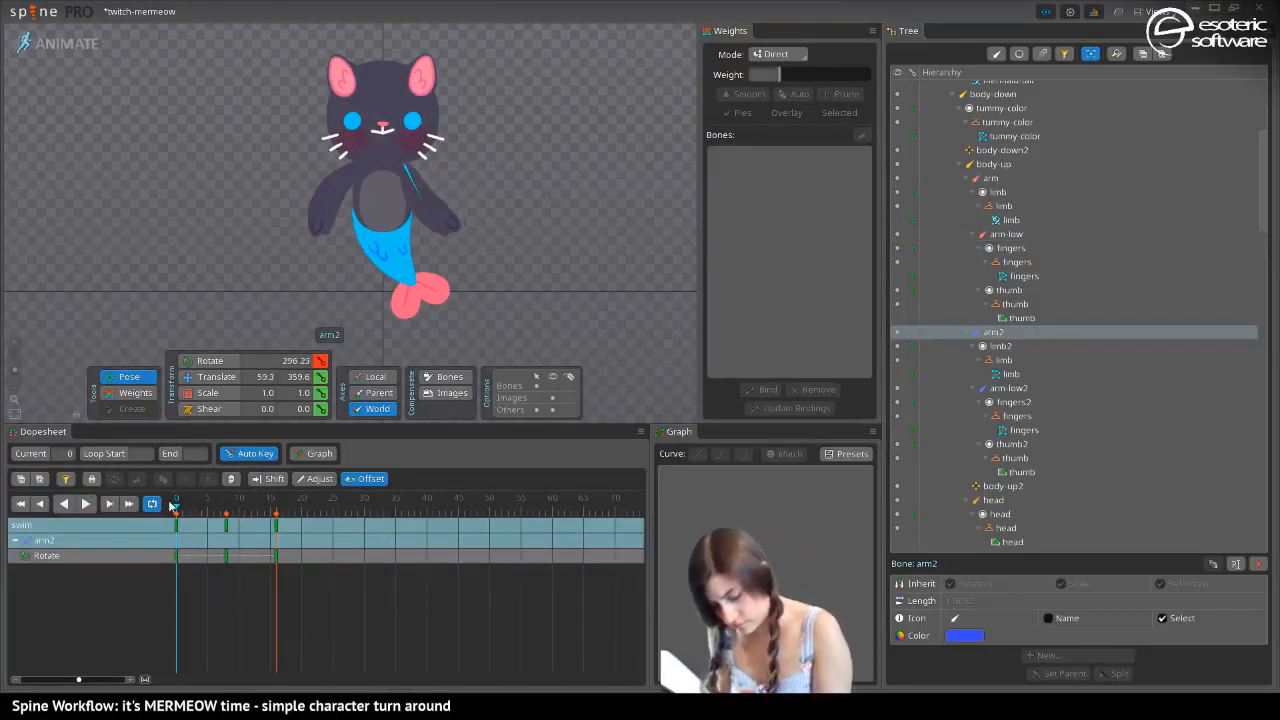
left_click_drag(172, 505, 228, 540)
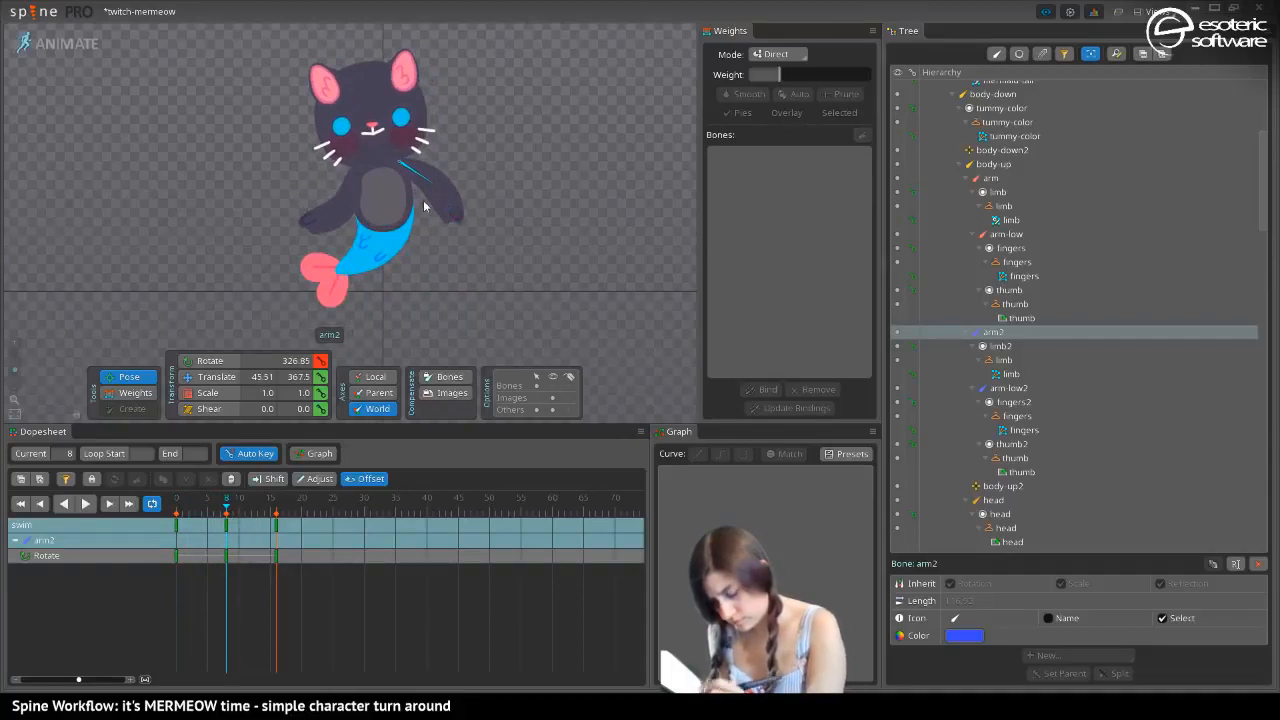
left_click_drag(226, 508, 253, 511)
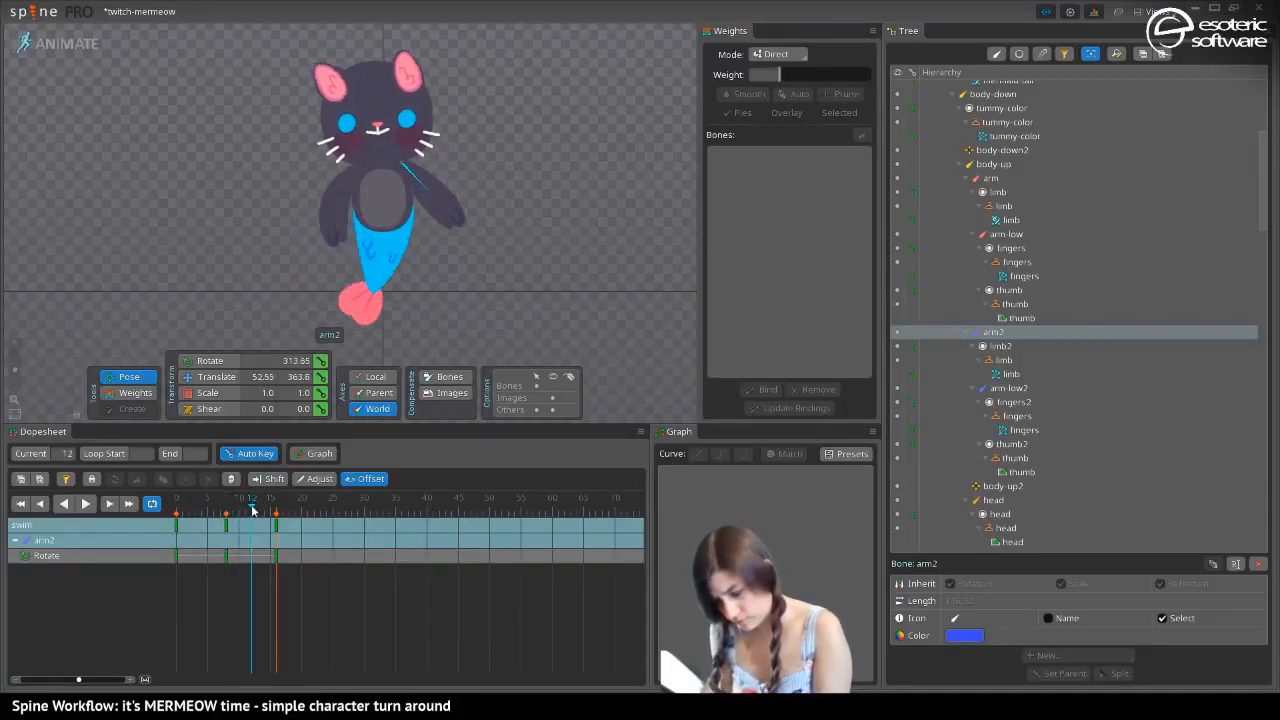
left_click(457, 222)
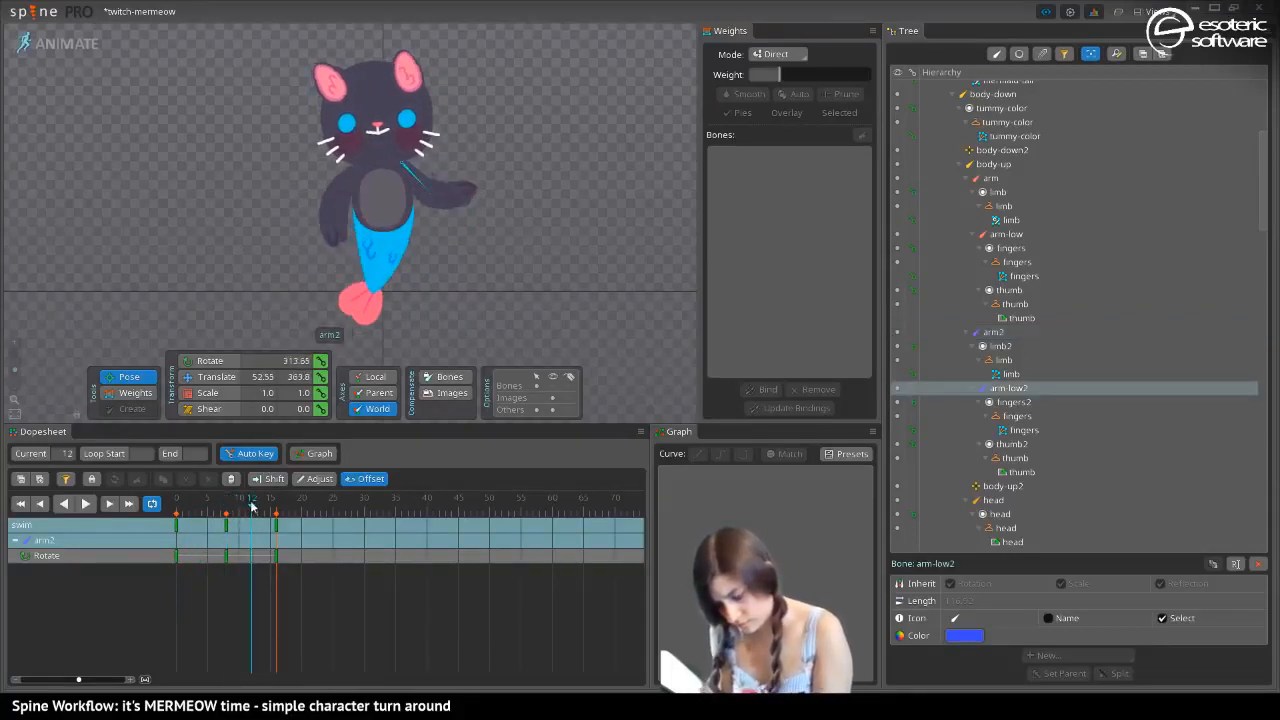
left_click_drag(443, 197, 440, 185)
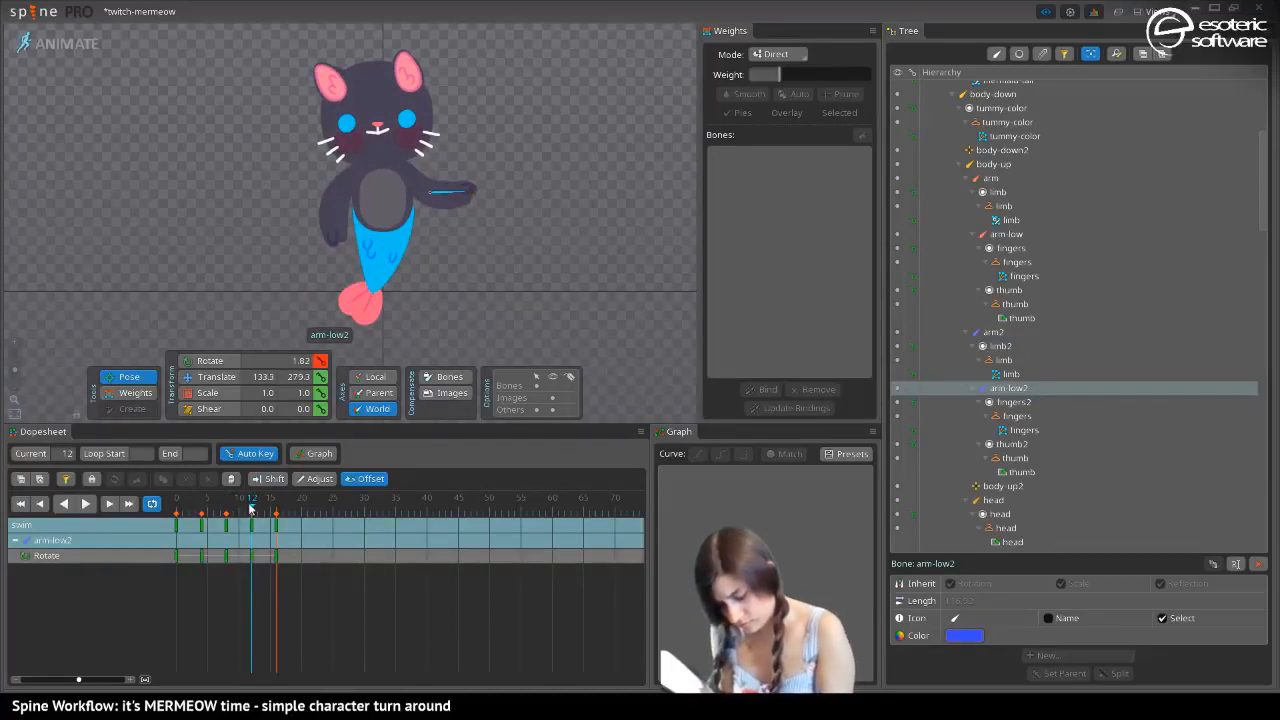
key("space")
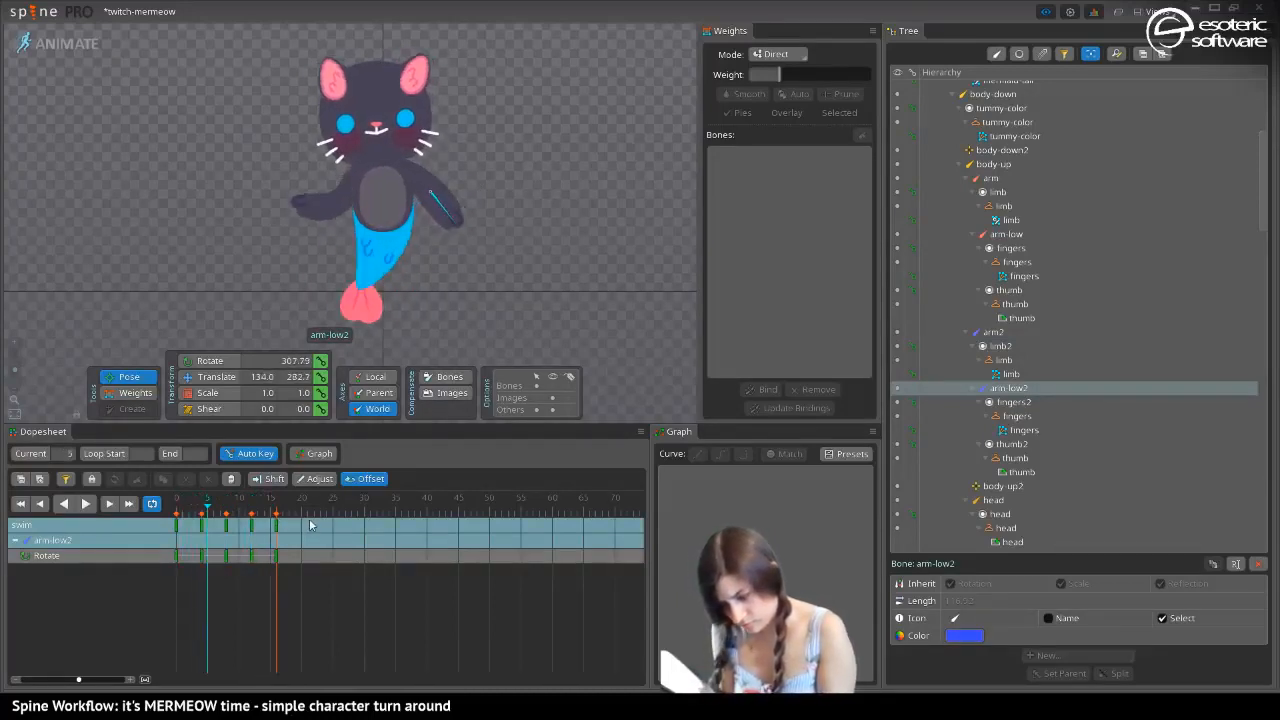
At frame 4, swing the arm-low2 bone inward and down, check the loop, and save the project
left_click(203, 524)
left_click_drag(447, 228, 418, 240)
key("space")
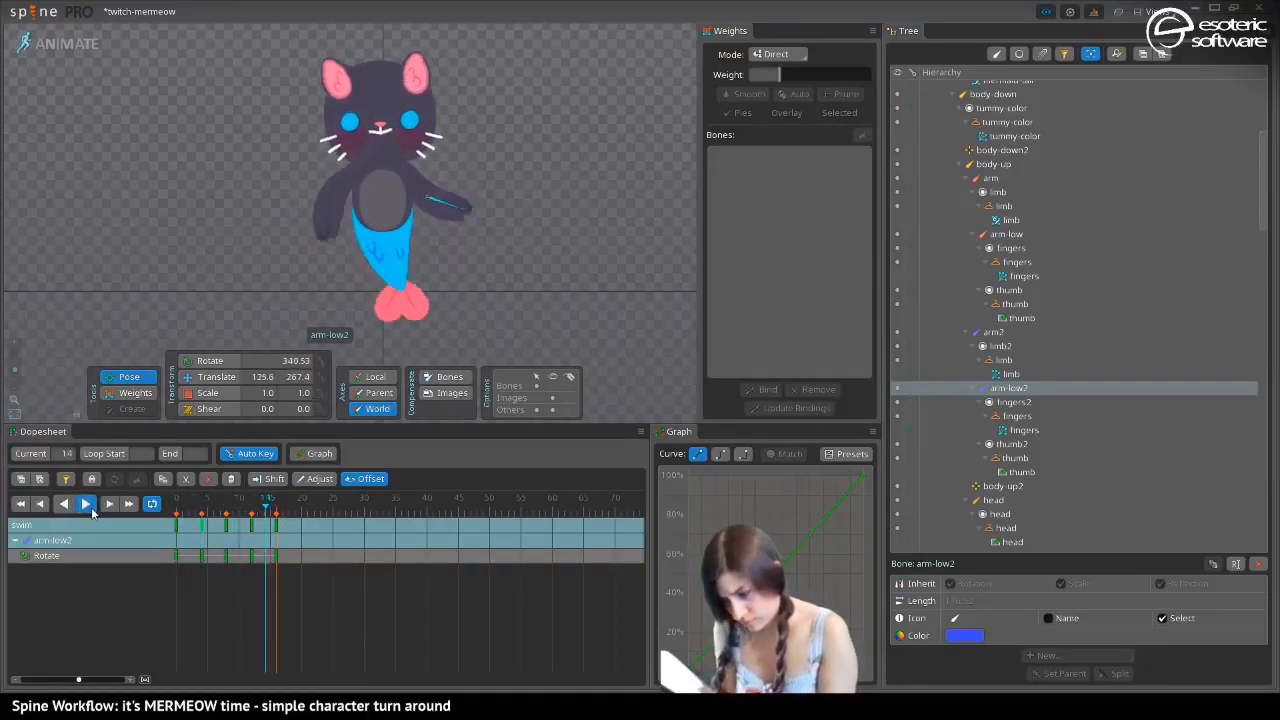
key("space")
key("ctrl+s")
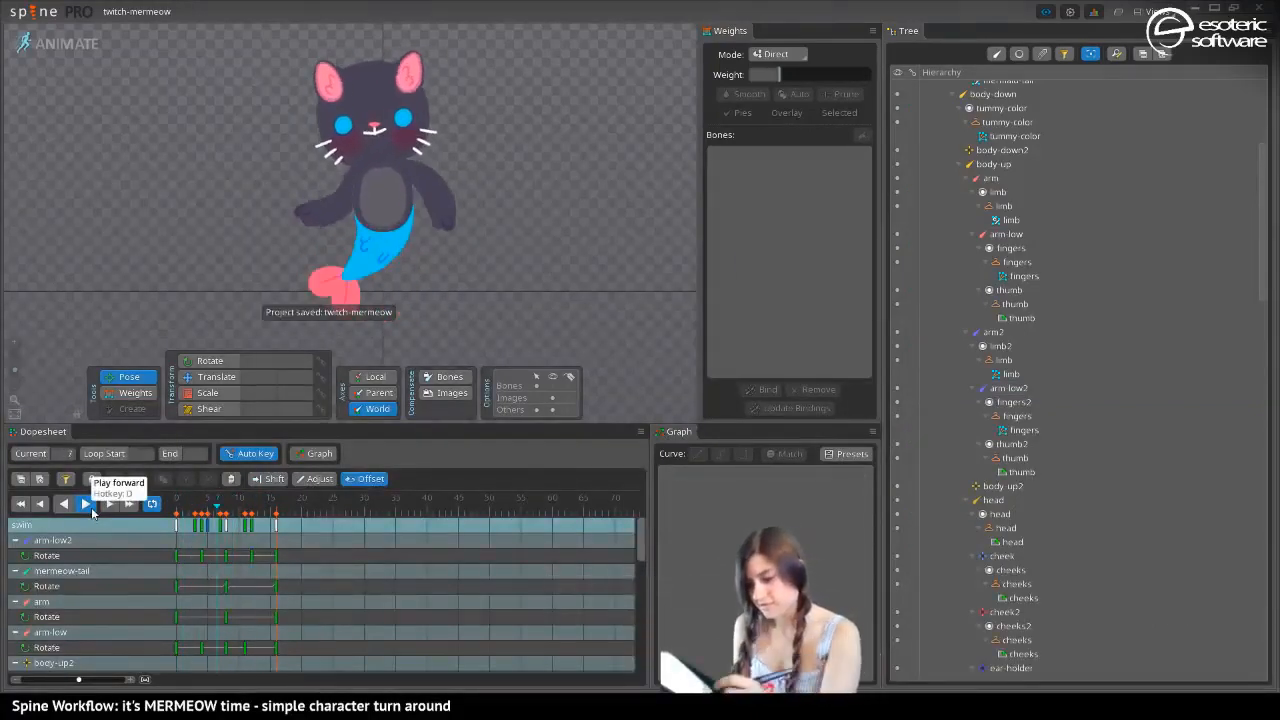
At frame 8, move the nose-holder bone upward to a Y translation of 470.9
left_click_drag(212, 165, 299, 216)
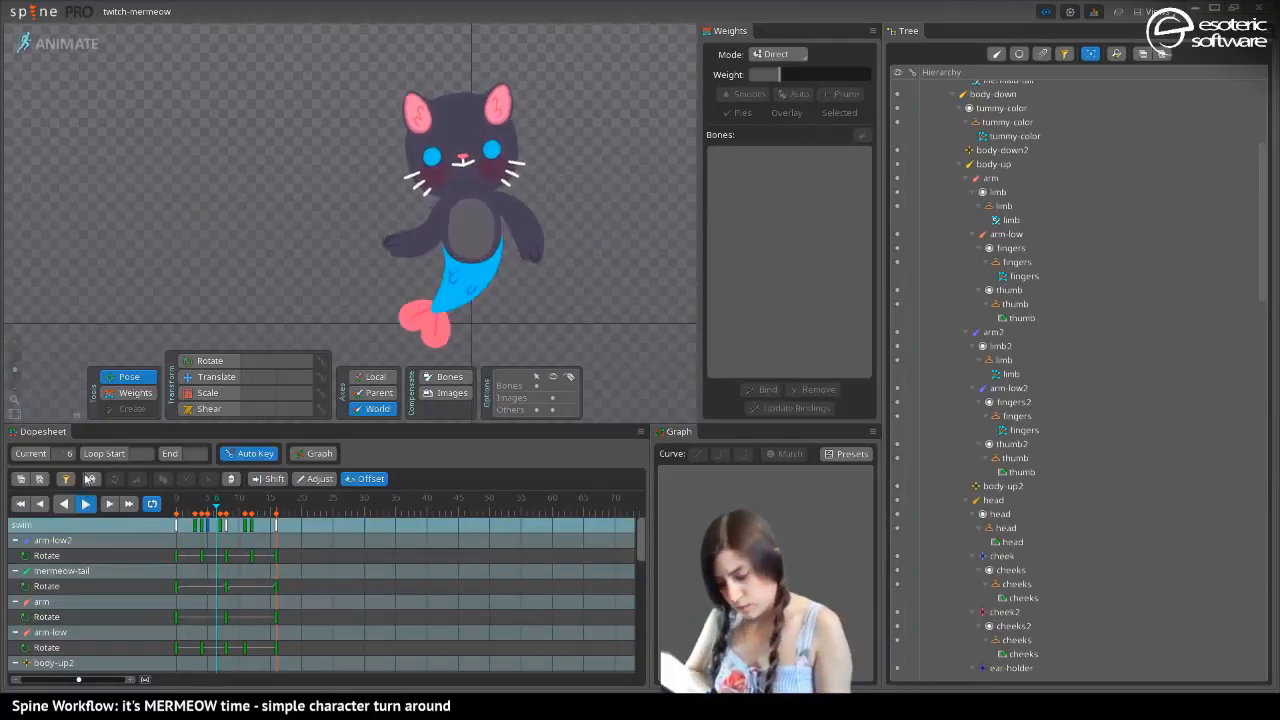
left_click(464, 157)
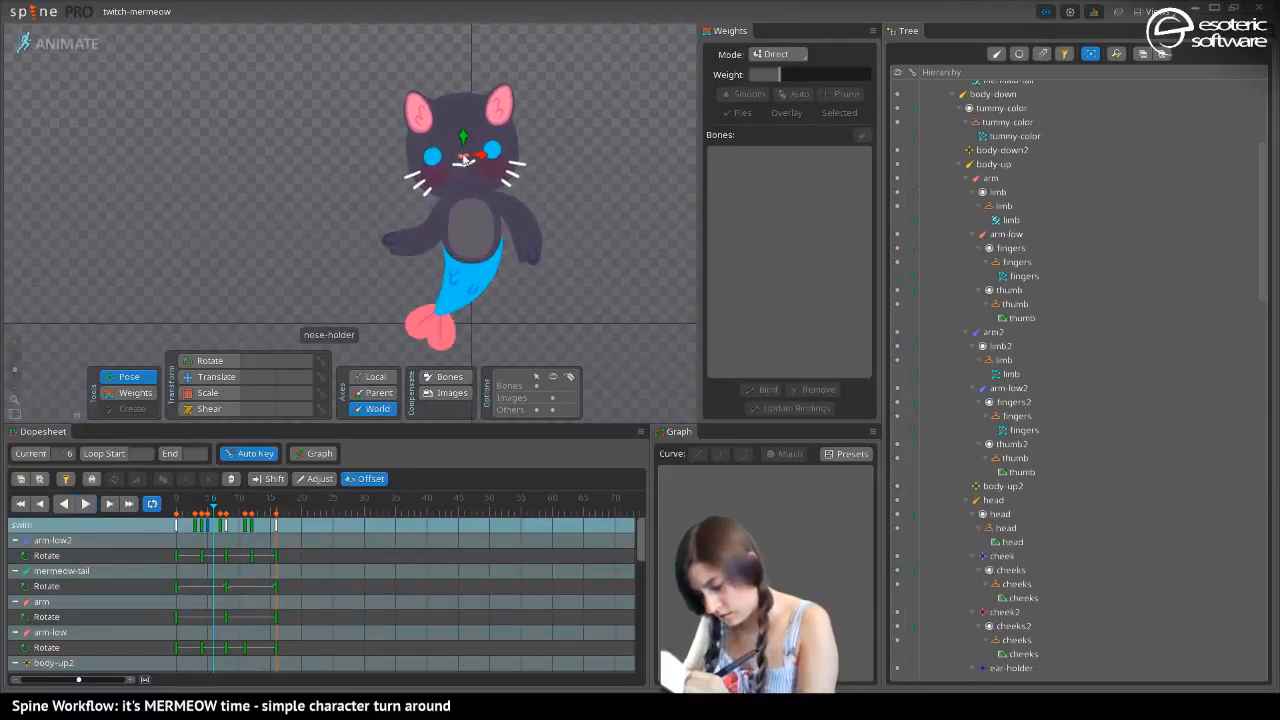
left_click(464, 160)
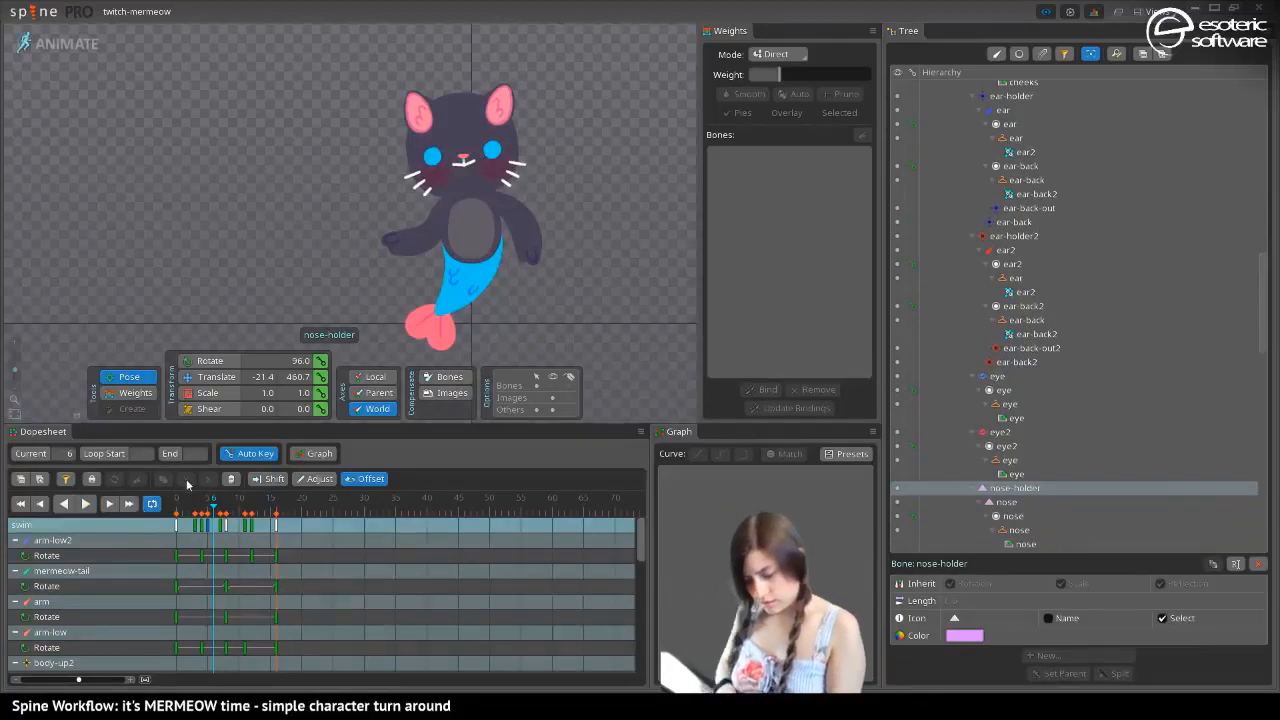
key("v")
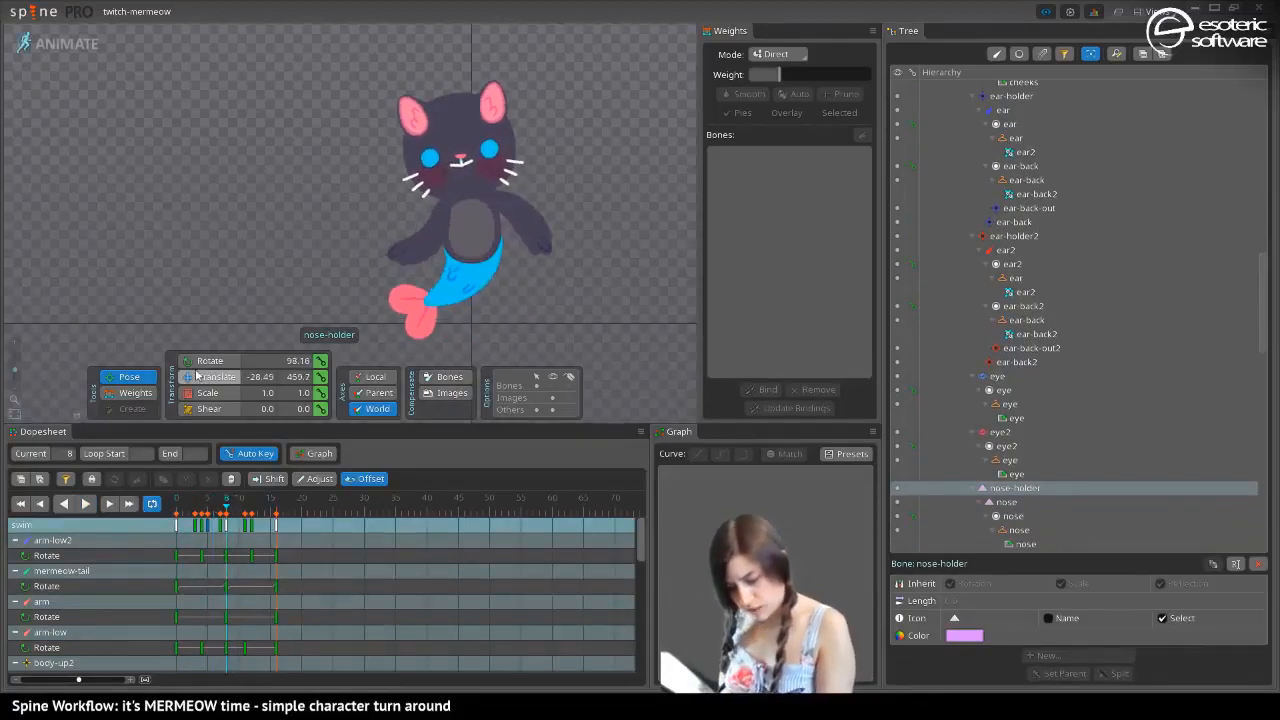
left_click_drag(462, 142, 460, 138)
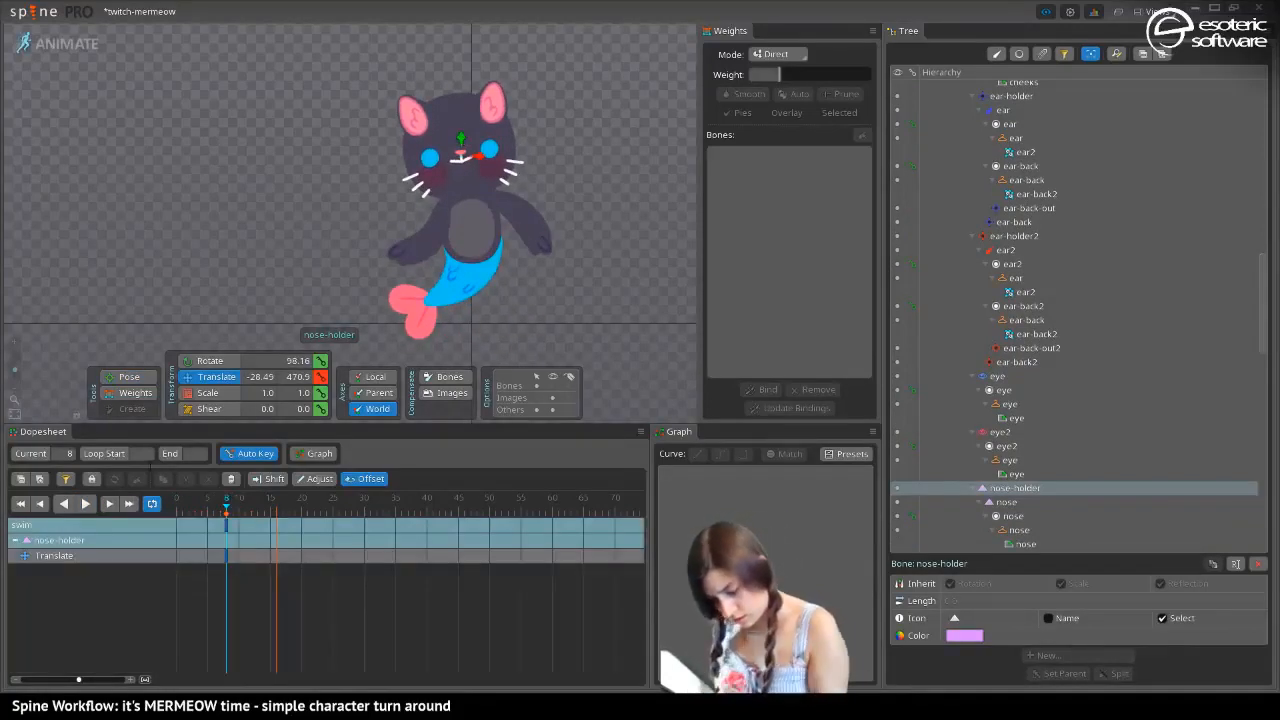
Key the nose-holder's translation at frame 0, copy that key to frame 16, and play back the loop
left_click(177, 505)
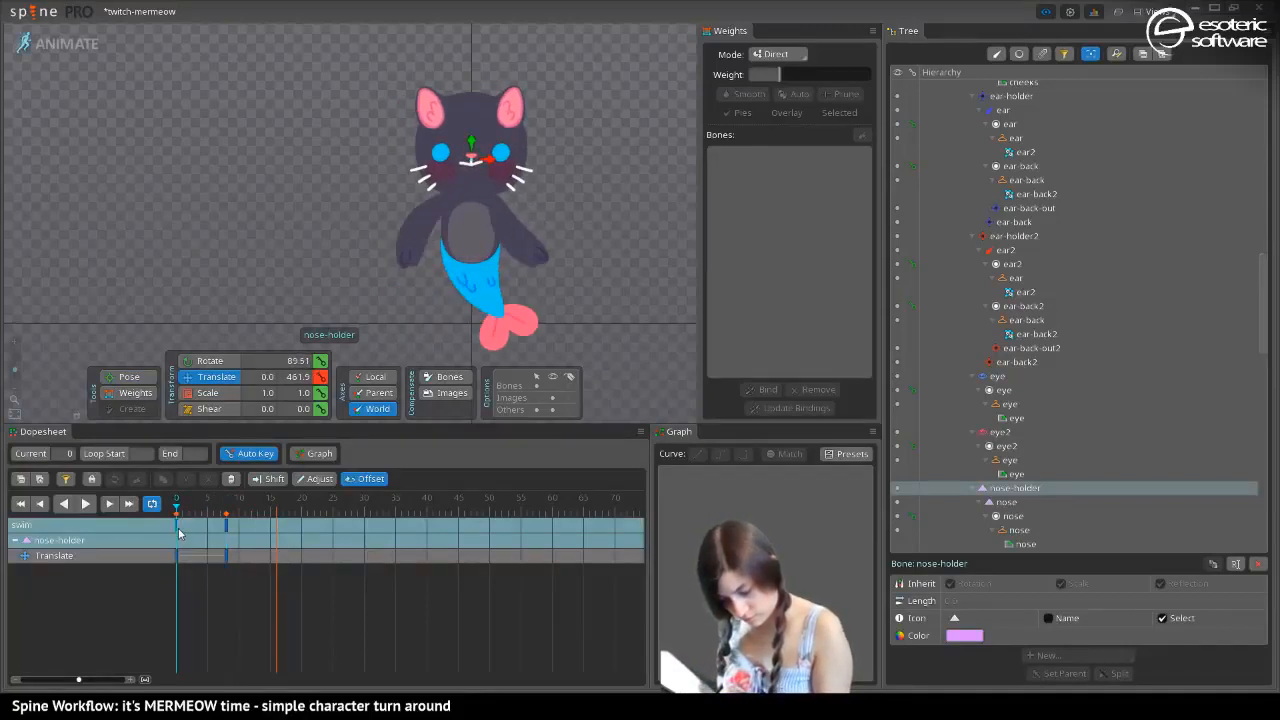
left_click_drag(179, 534, 278, 548)
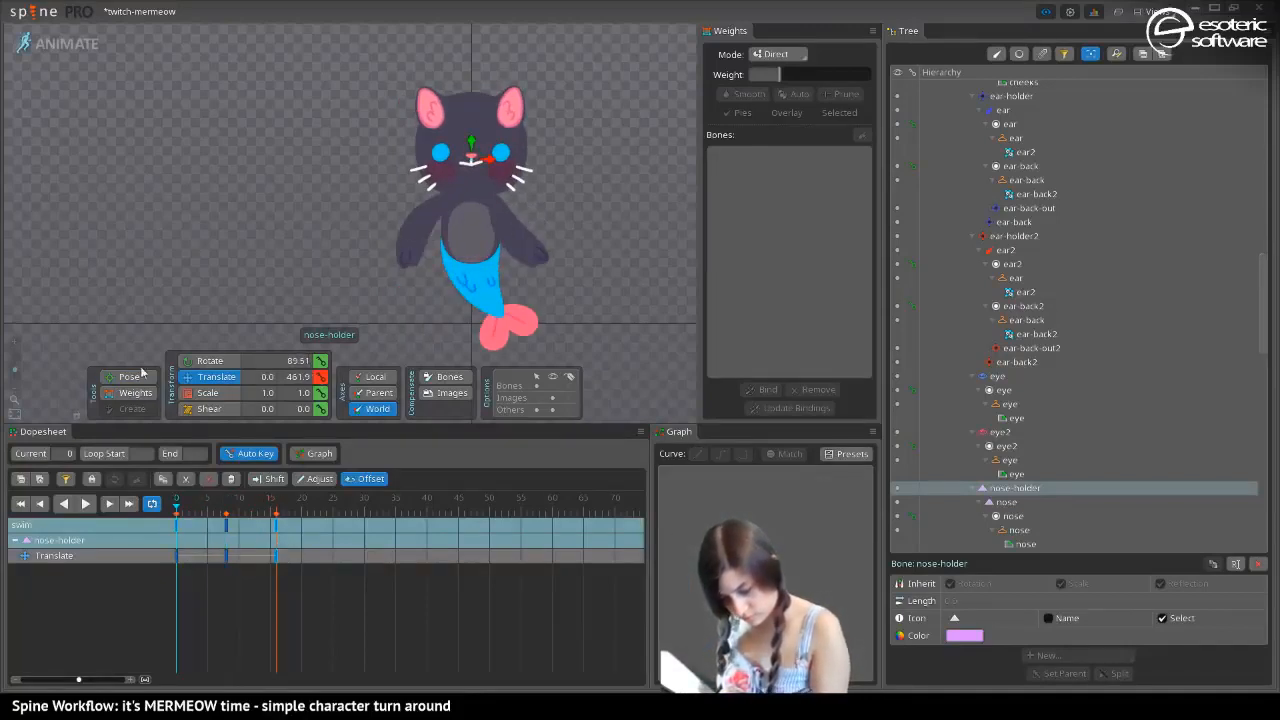
left_click(86, 504)
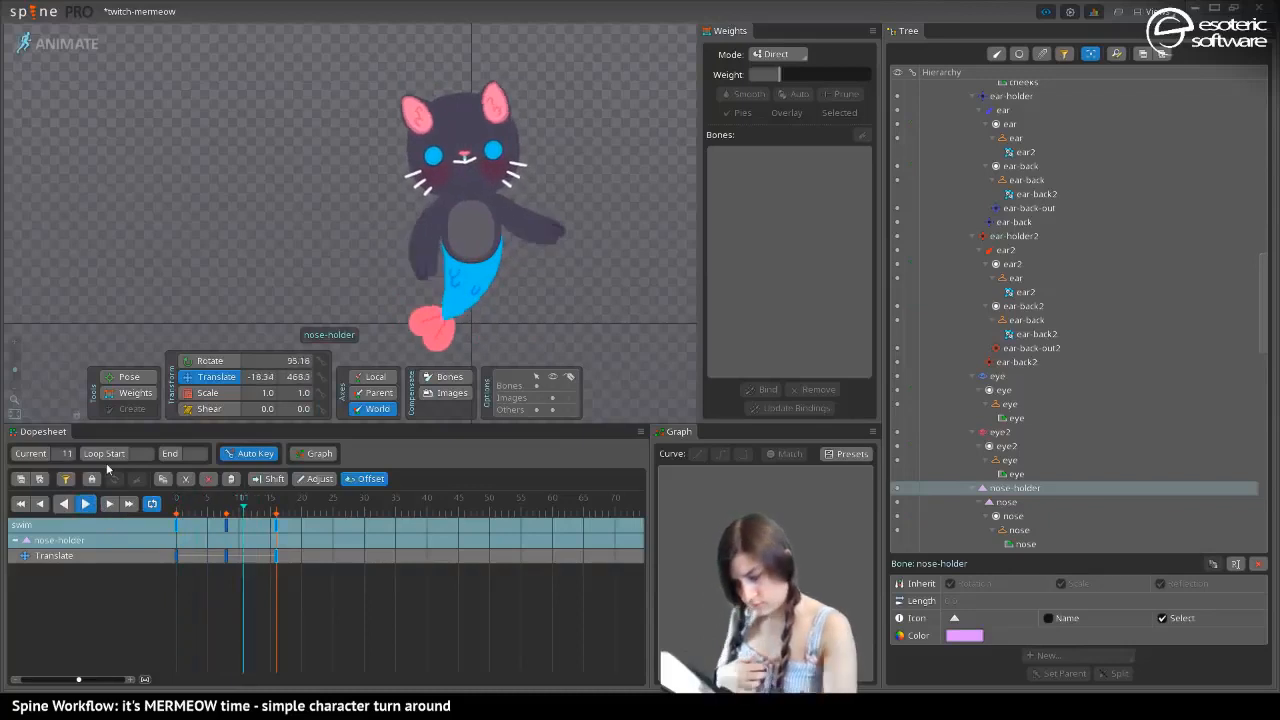
key("space")
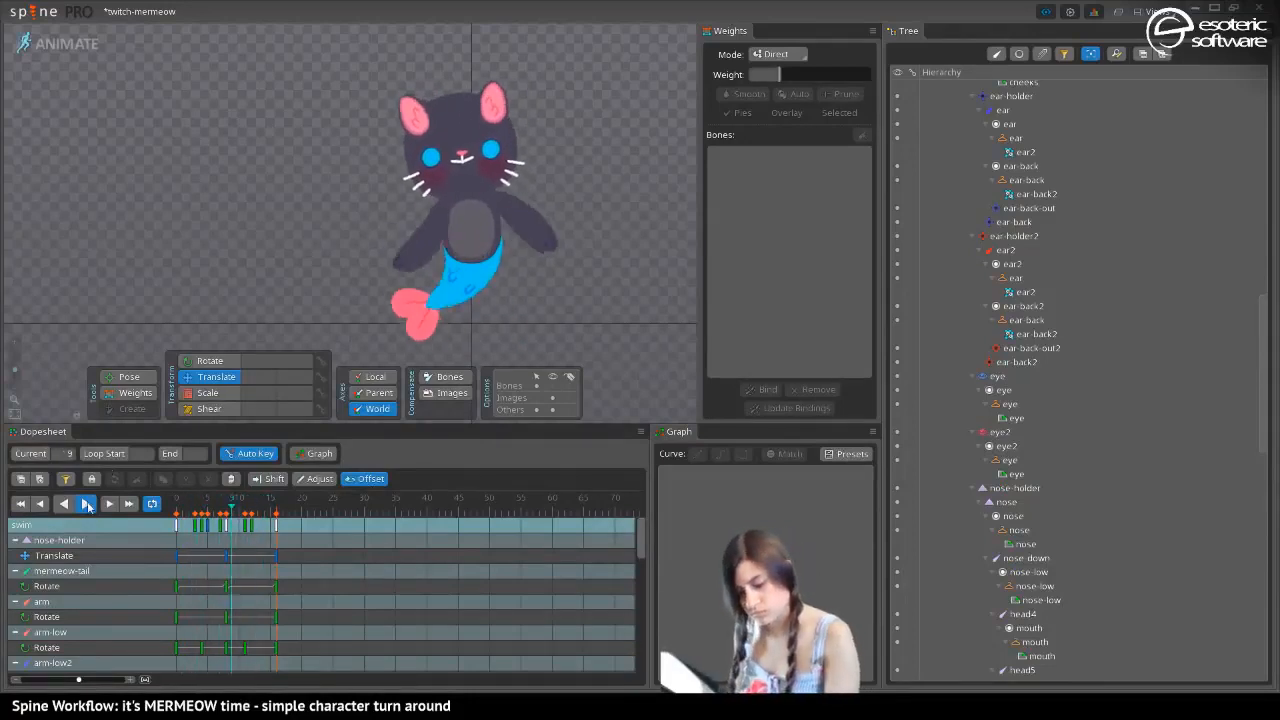
key("space")
Select both eye bones and key their translation at frames 0 and 16
left_click(435, 158)
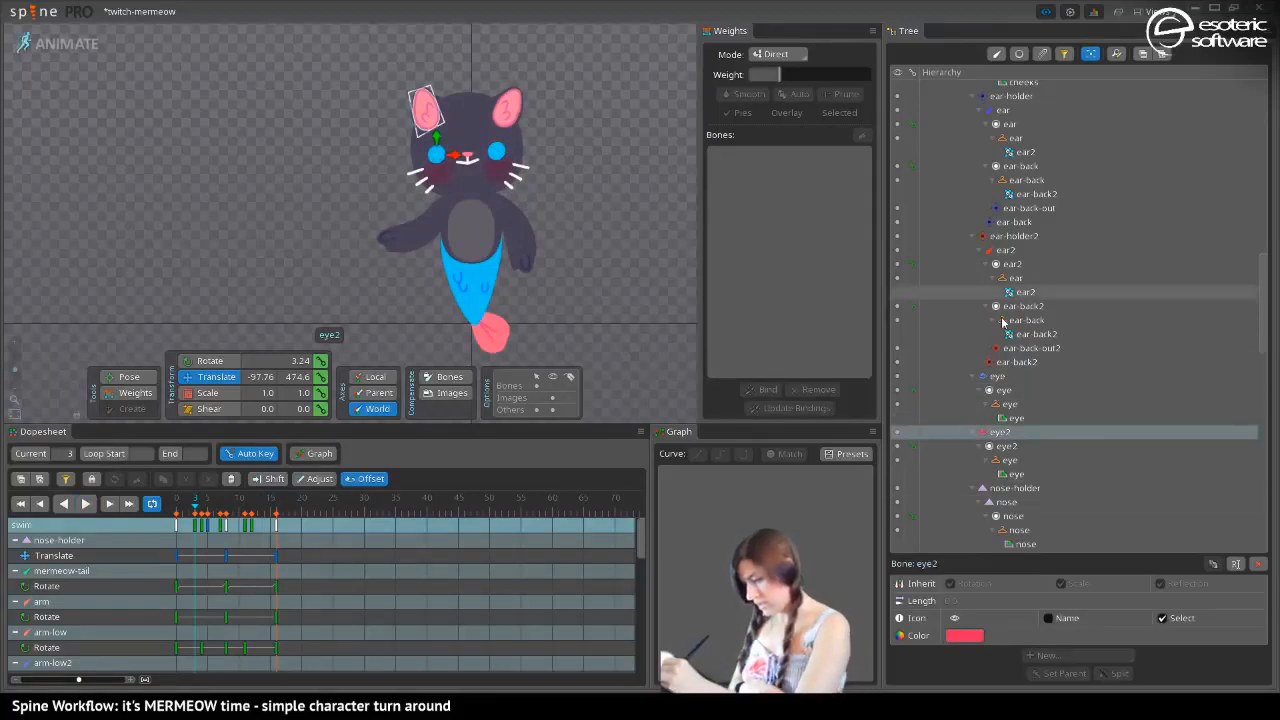
left_click(1002, 377, "ctrl")
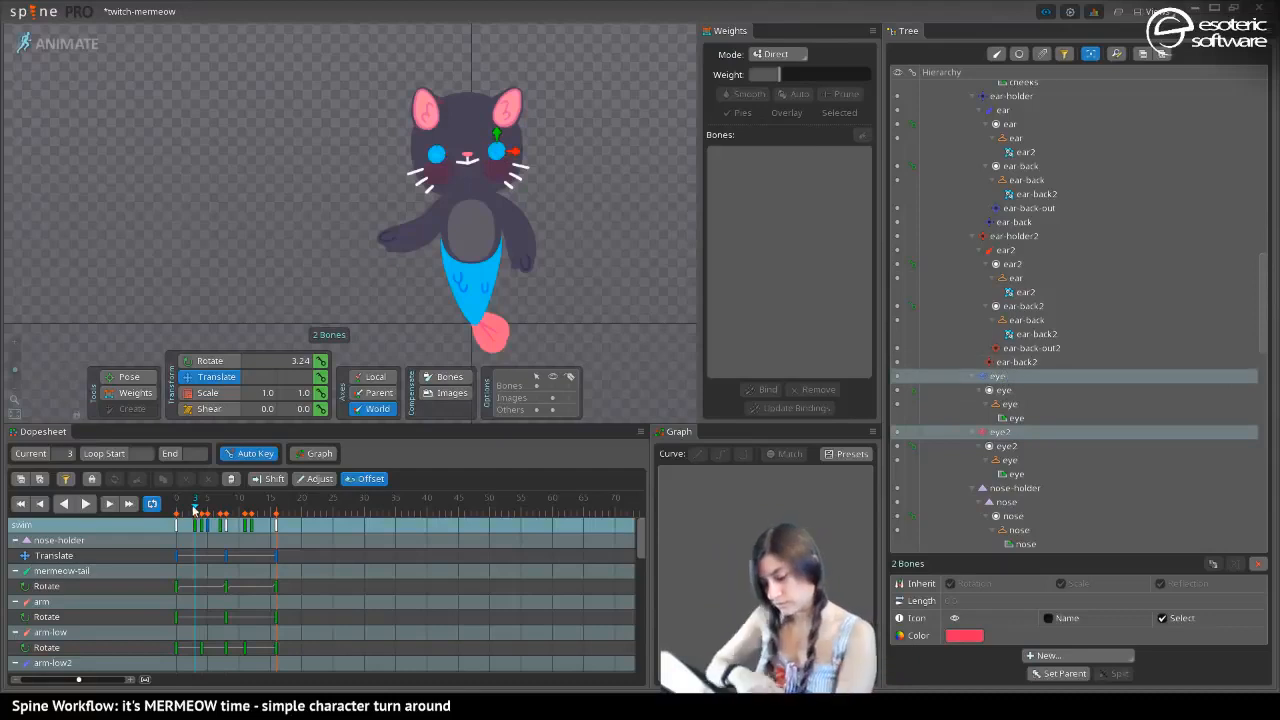
left_click_drag(195, 497, 158, 479)
left_click(320, 376)
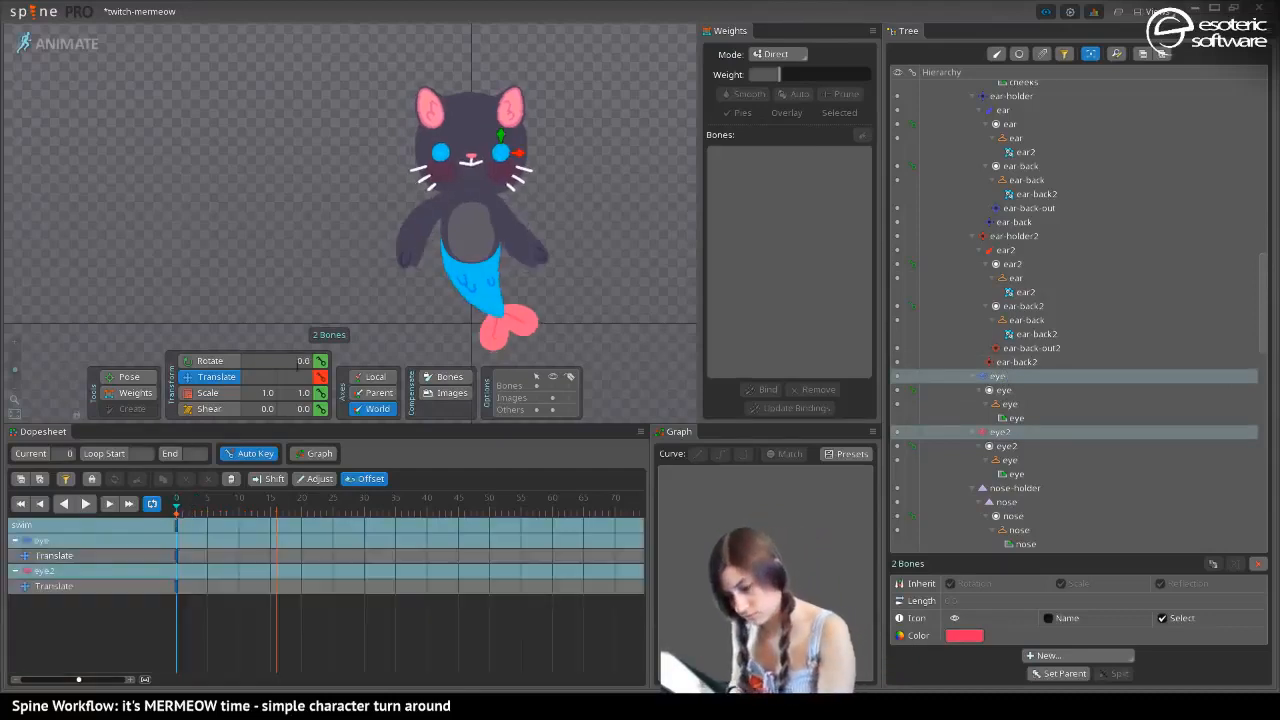
left_click(276, 498)
left_click(320, 377)
At frame 8, move both eye bones slightly upward, play back the loop, and clear the selection
left_click(226, 498)
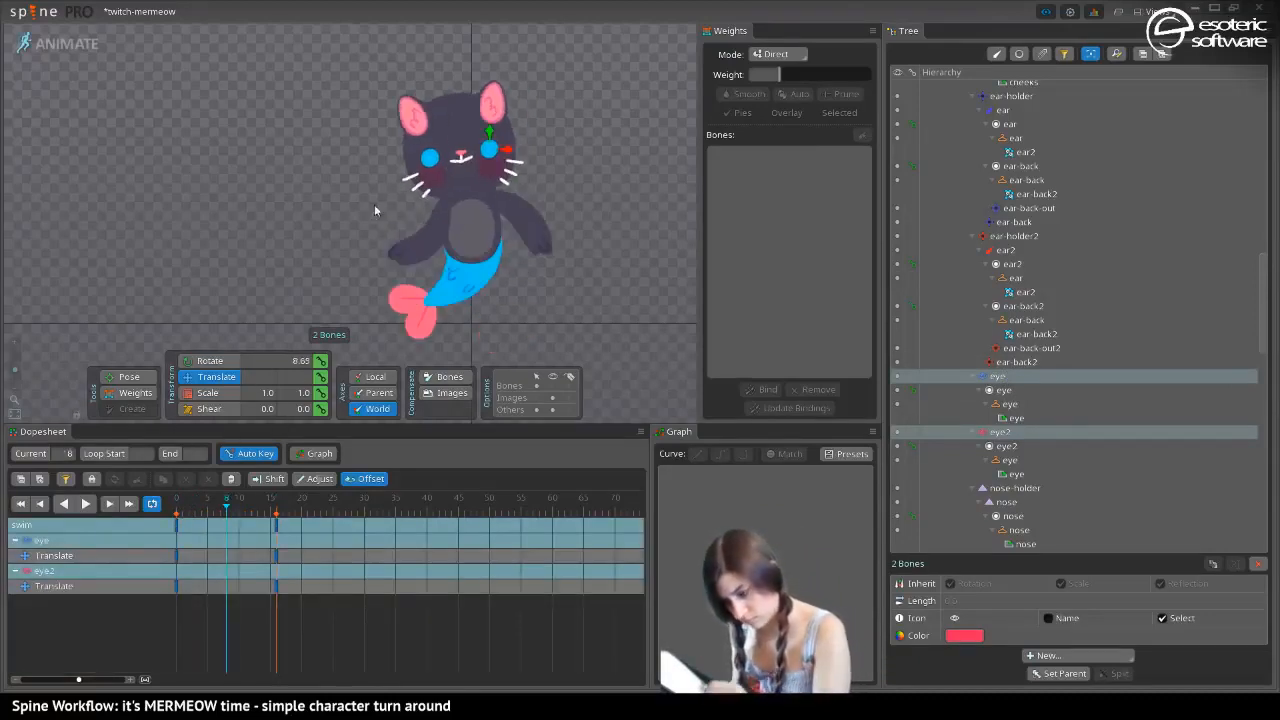
left_click_drag(490, 133, 488, 129)
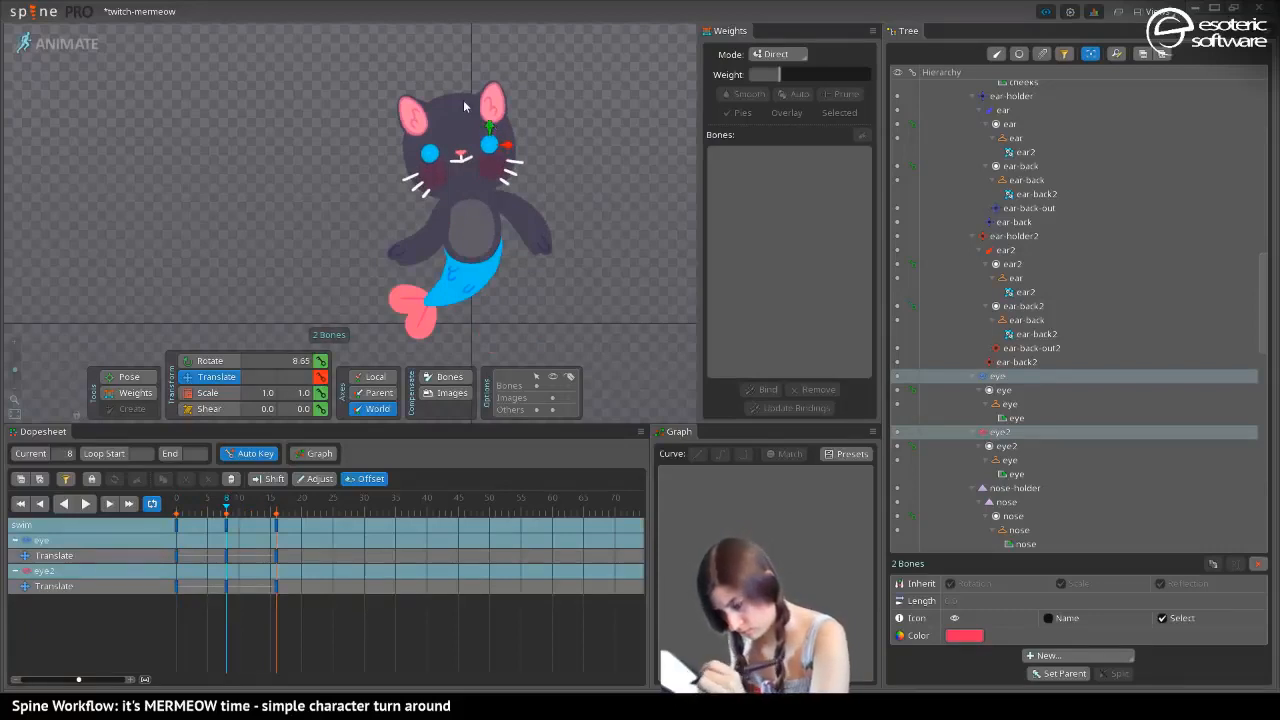
left_click(85, 503)
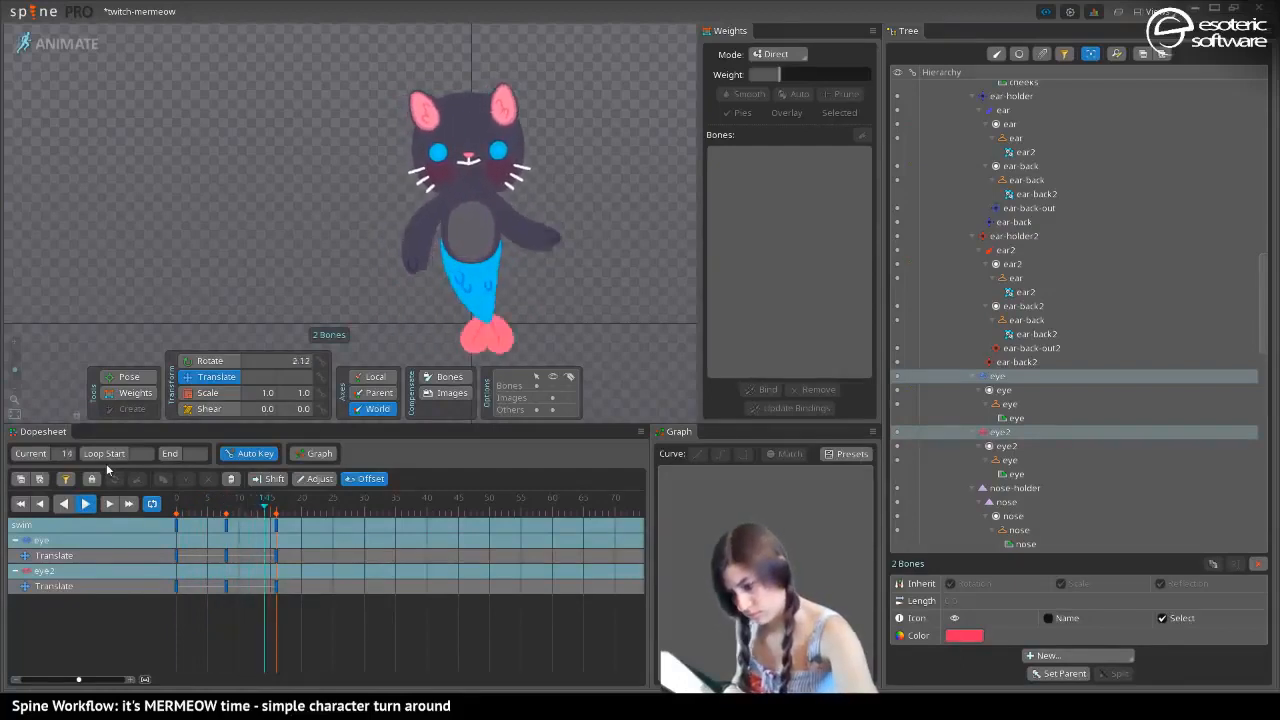
key("space")
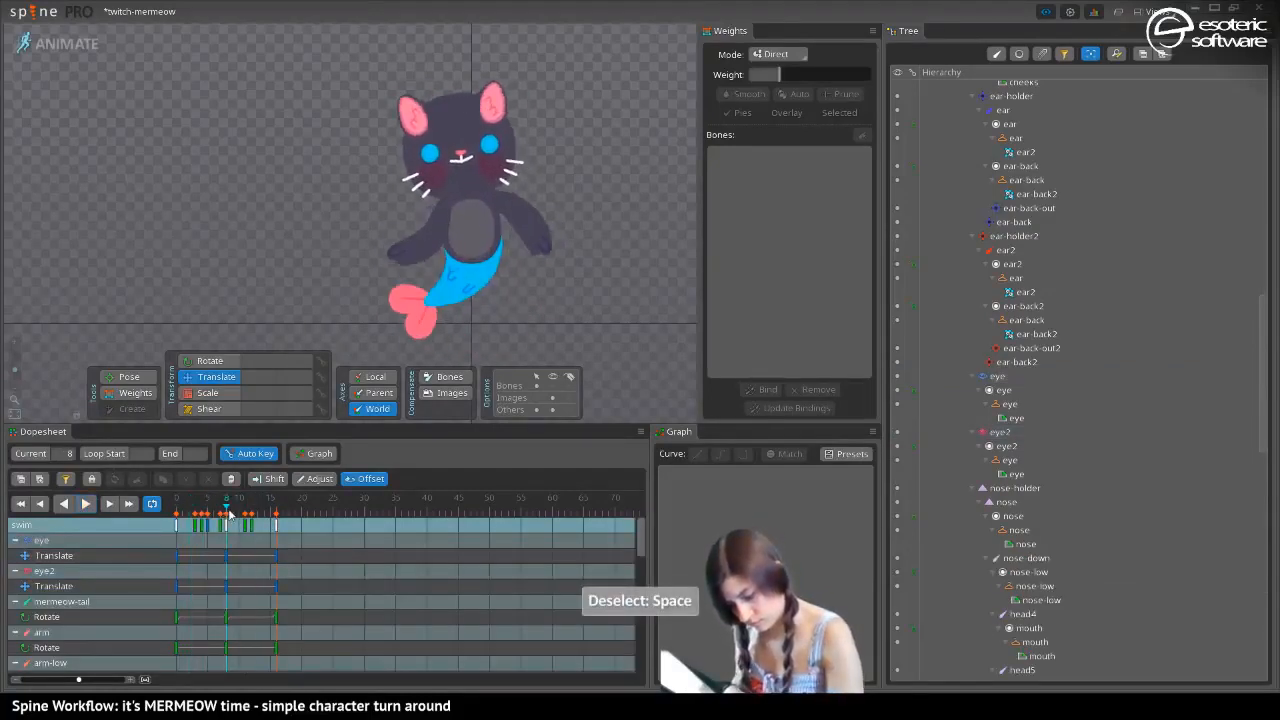
Try scaling both eye bones slightly at frame 8
left_click(431, 158)
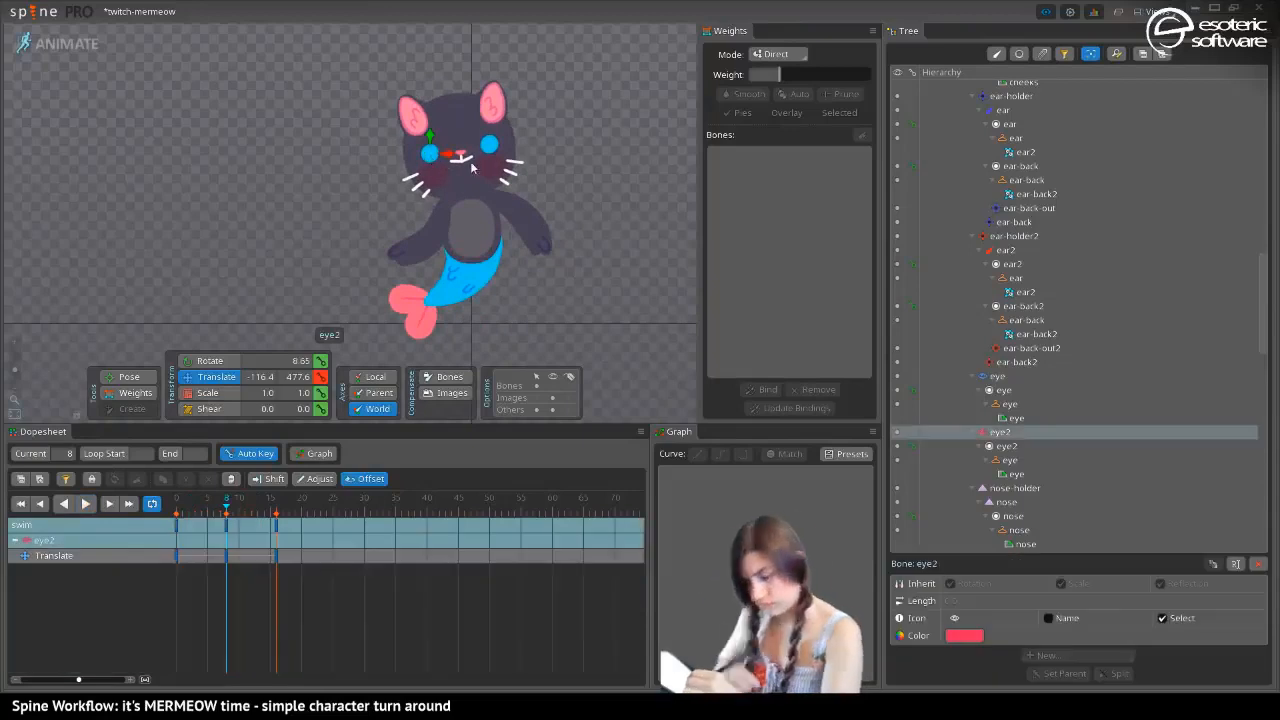
left_click(489, 147, "ctrl")
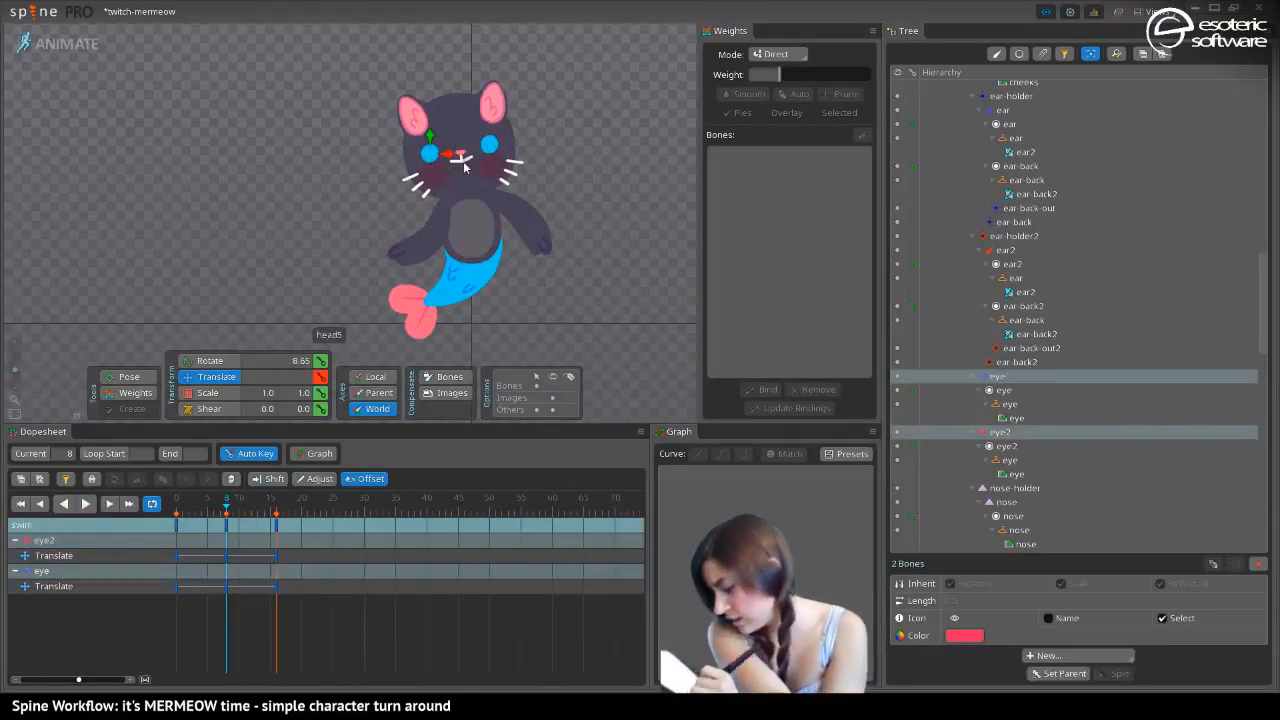
key("b")
left_click_drag(431, 146, 430, 143)
Key both eye bones' scale and translation at frame 0, carry those keys to frame 16, and play back the loop
left_click_drag(220, 509, 166, 518)
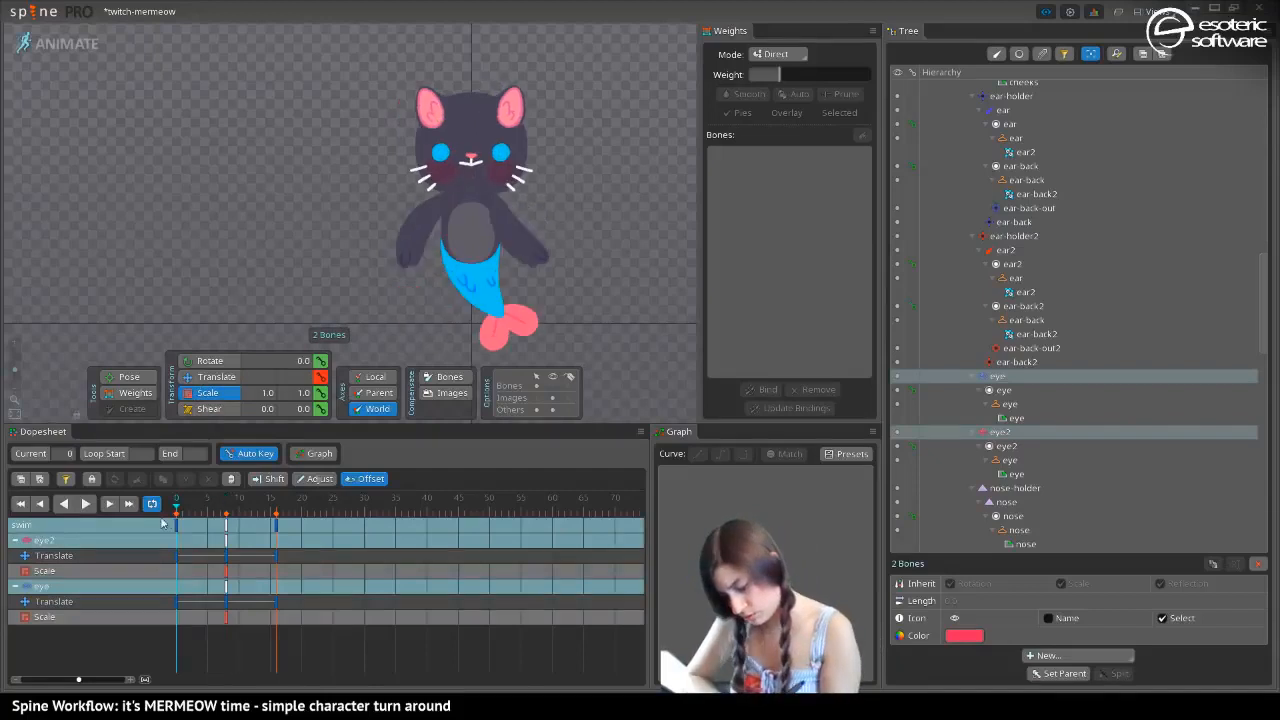
left_click(320, 392)
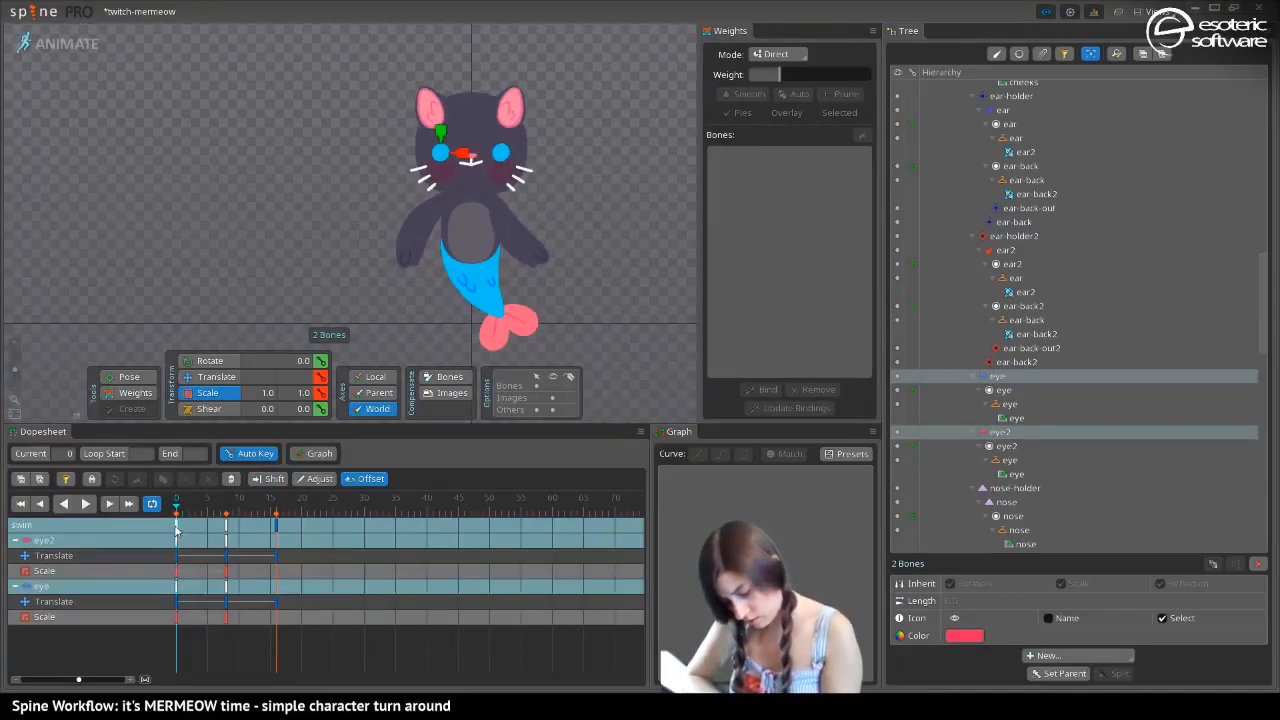
left_click_drag(176, 530, 278, 530)
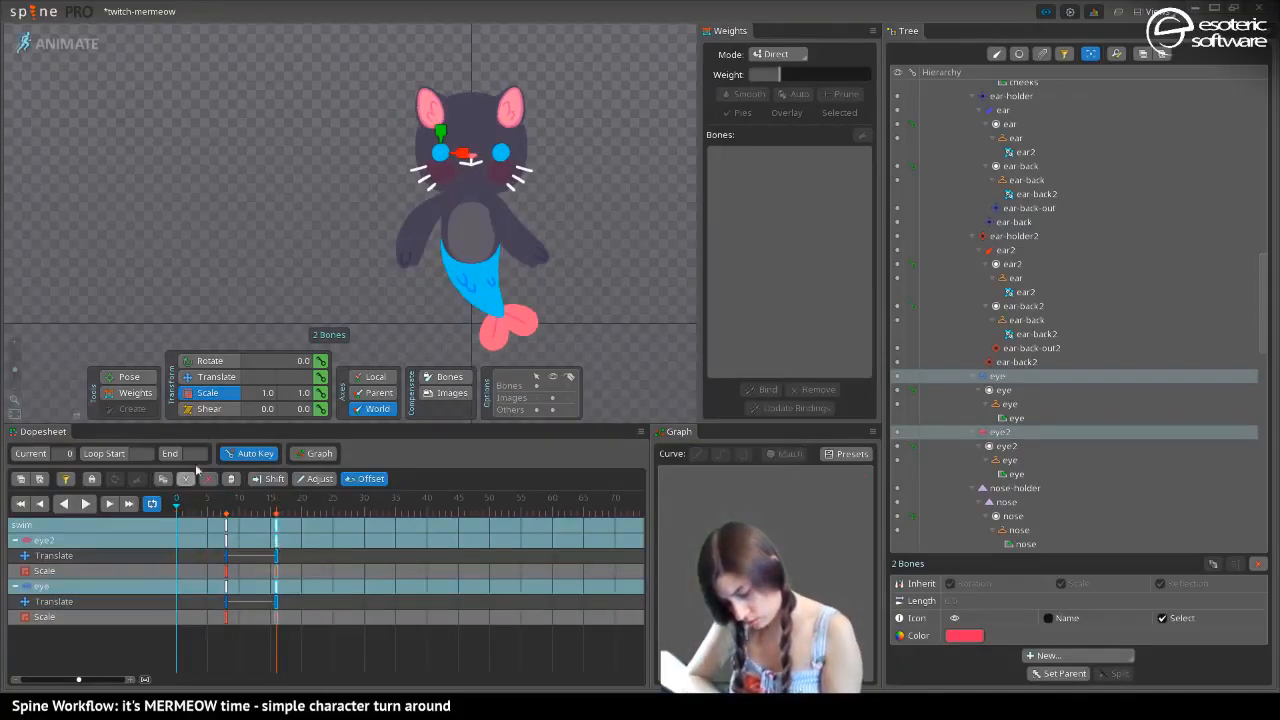
left_click(319, 379)
left_click(85, 503)
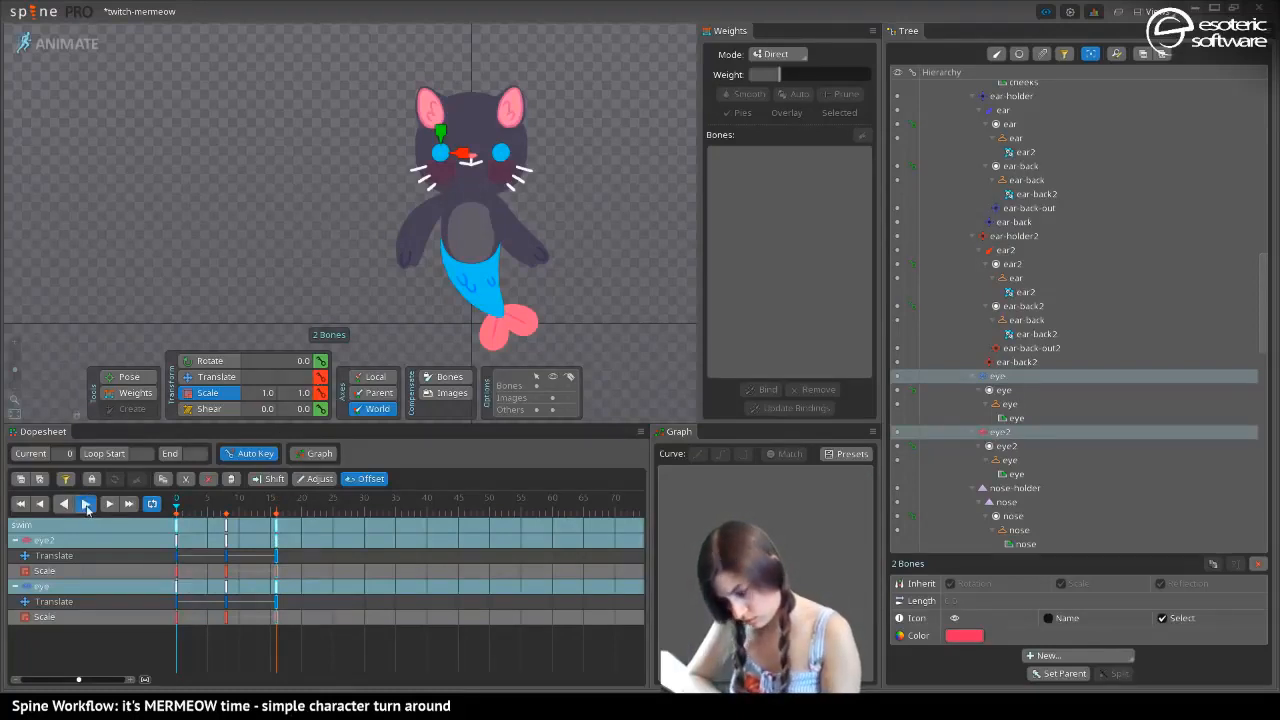
key("space")
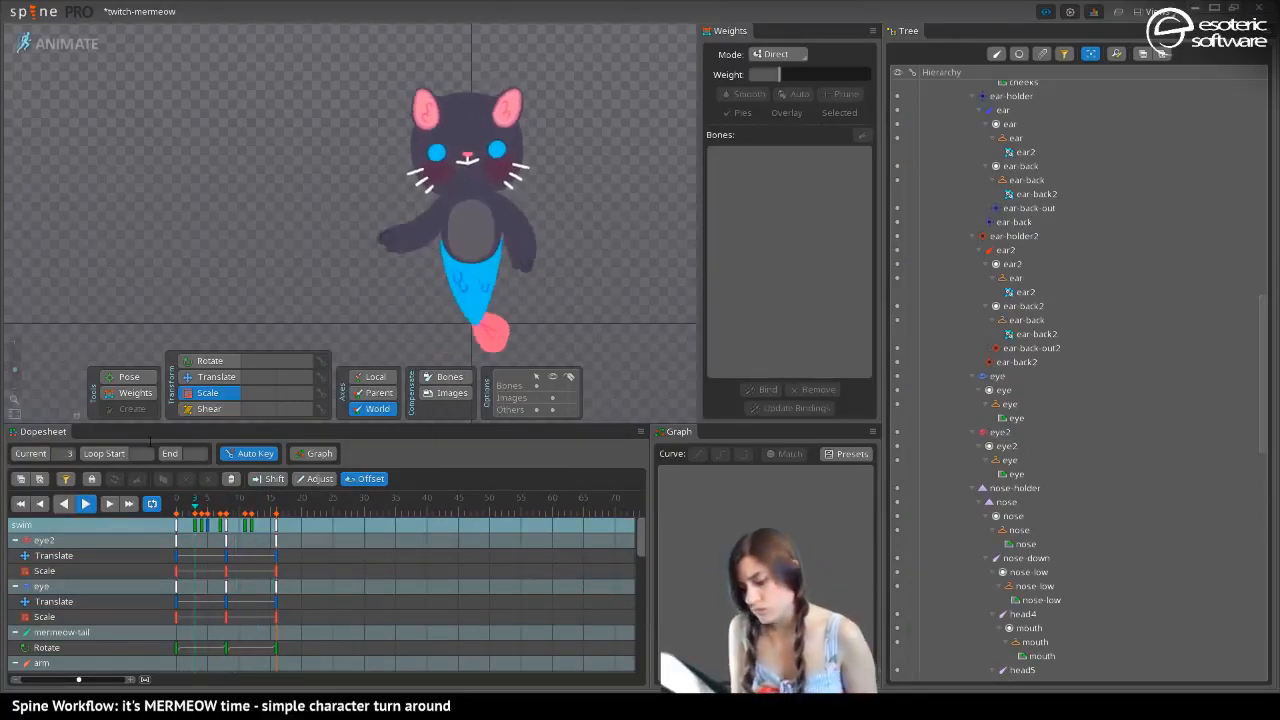
Delete all scale keys of the eye2 and eye bones from the swim animation
left_click_drag(290, 577, 175, 577)
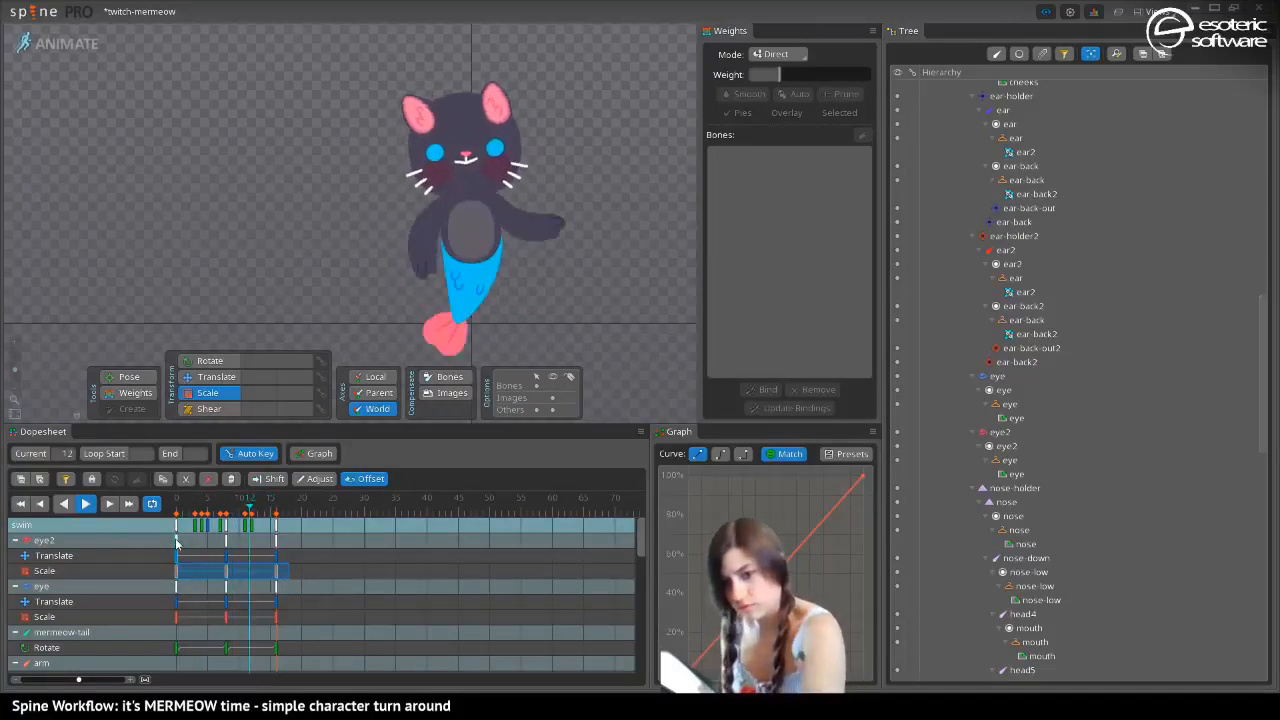
key("Delete")
left_click_drag(246, 612, 163, 612)
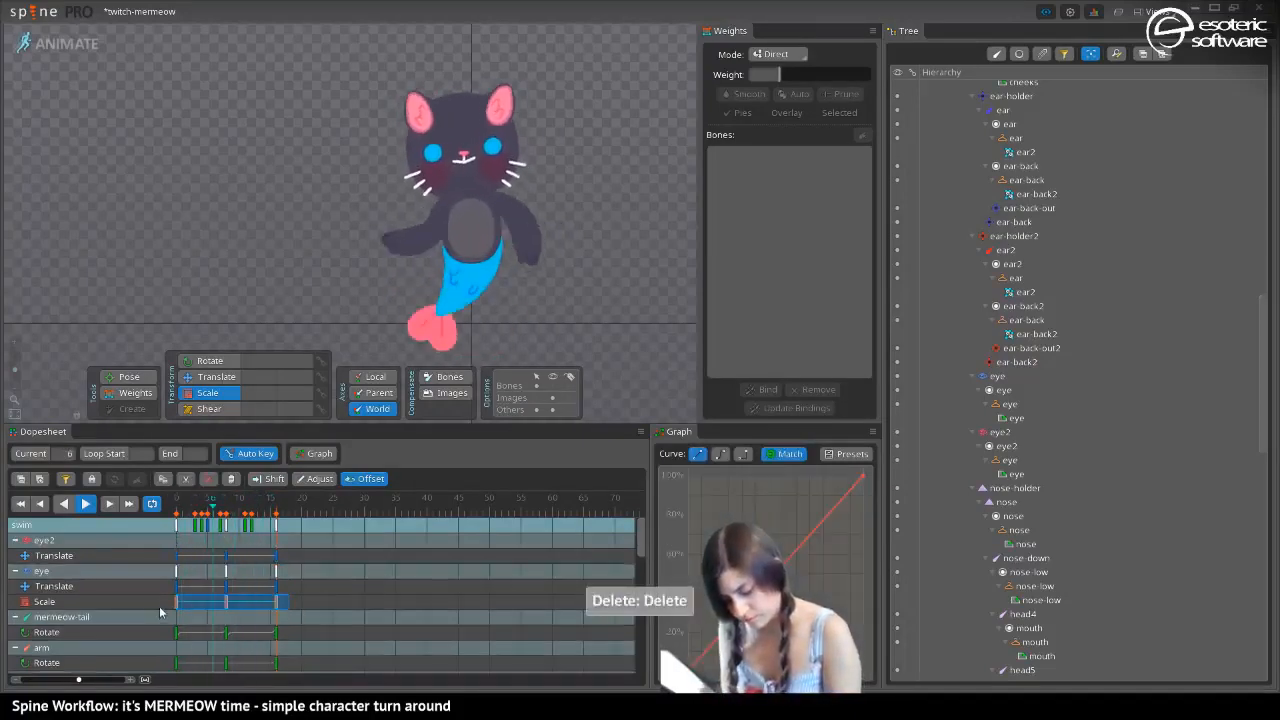
key("Delete")
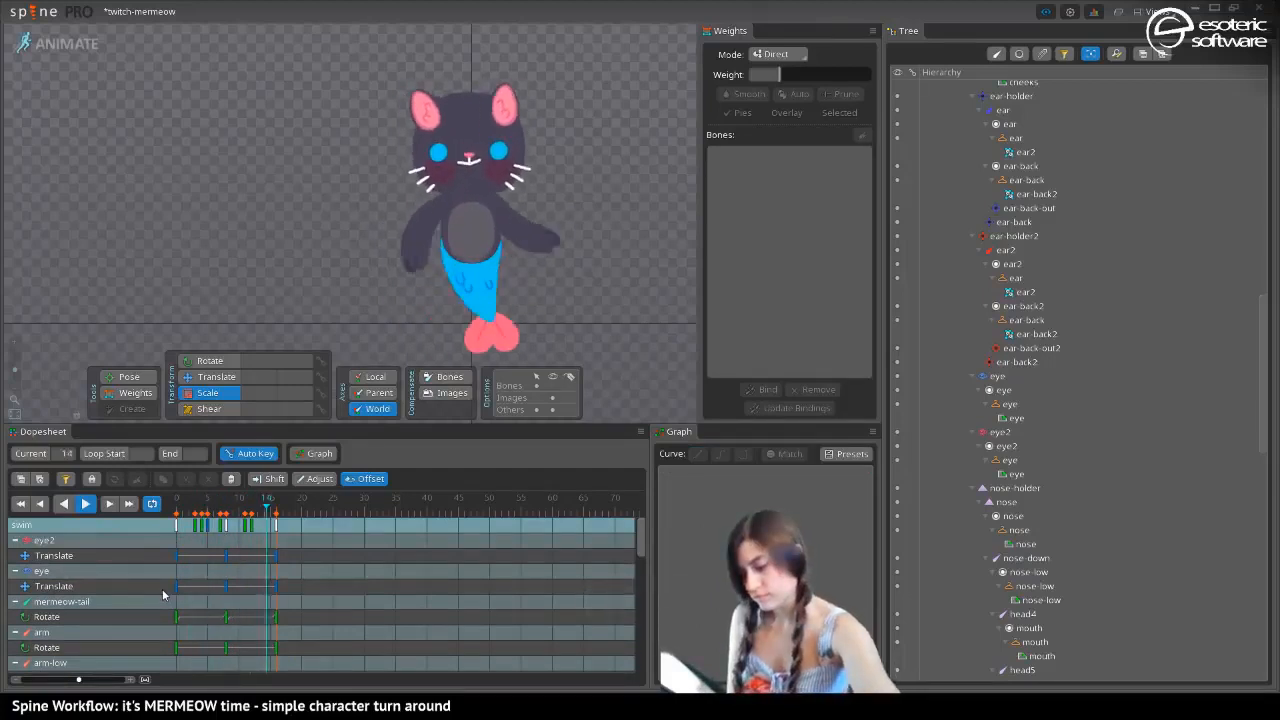
At frame 8, nudge both eye bones slightly downward, check the loop in playback, and save the project
key("ctrl+s")
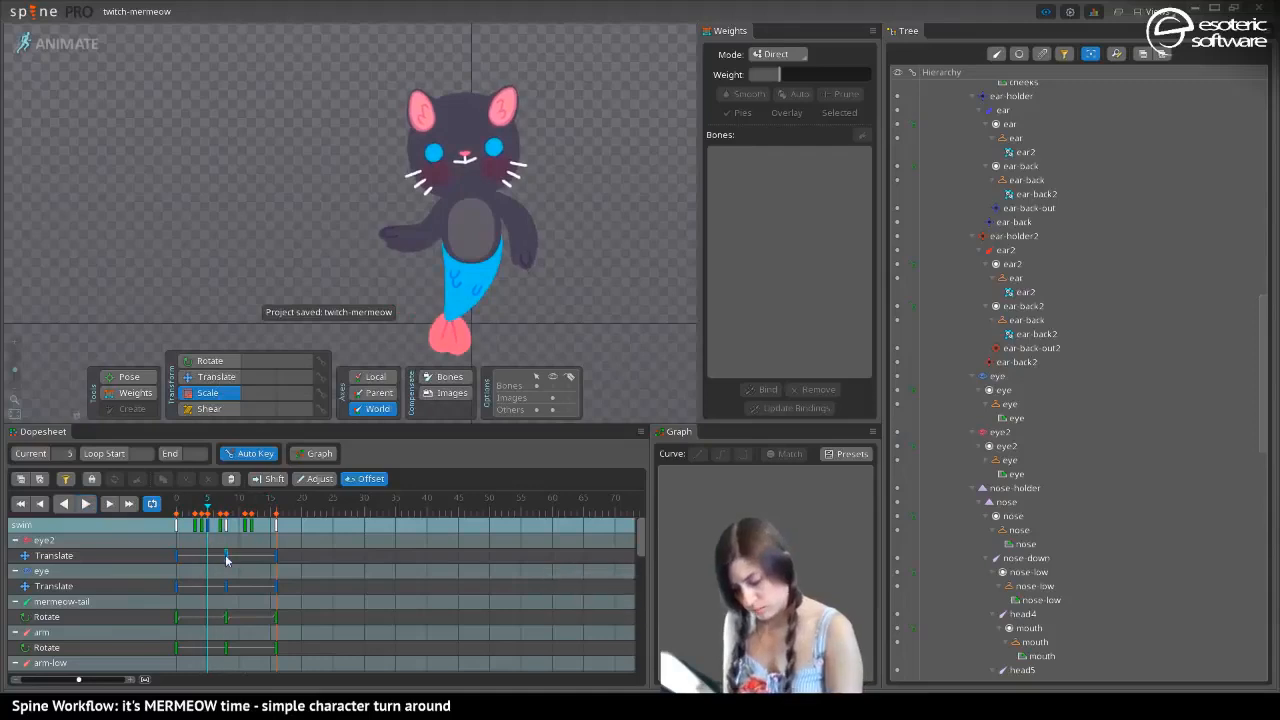
left_click(87, 504)
left_click(437, 170)
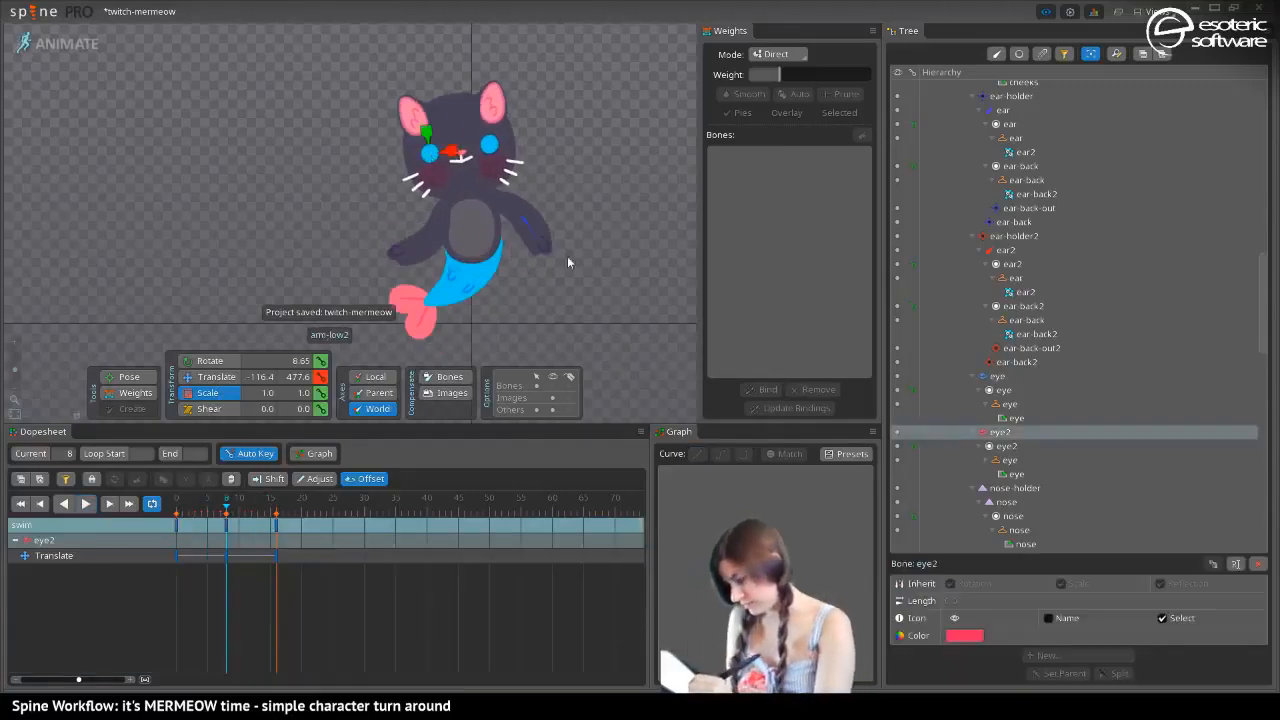
left_click(996, 377, "ctrl")
key("v")
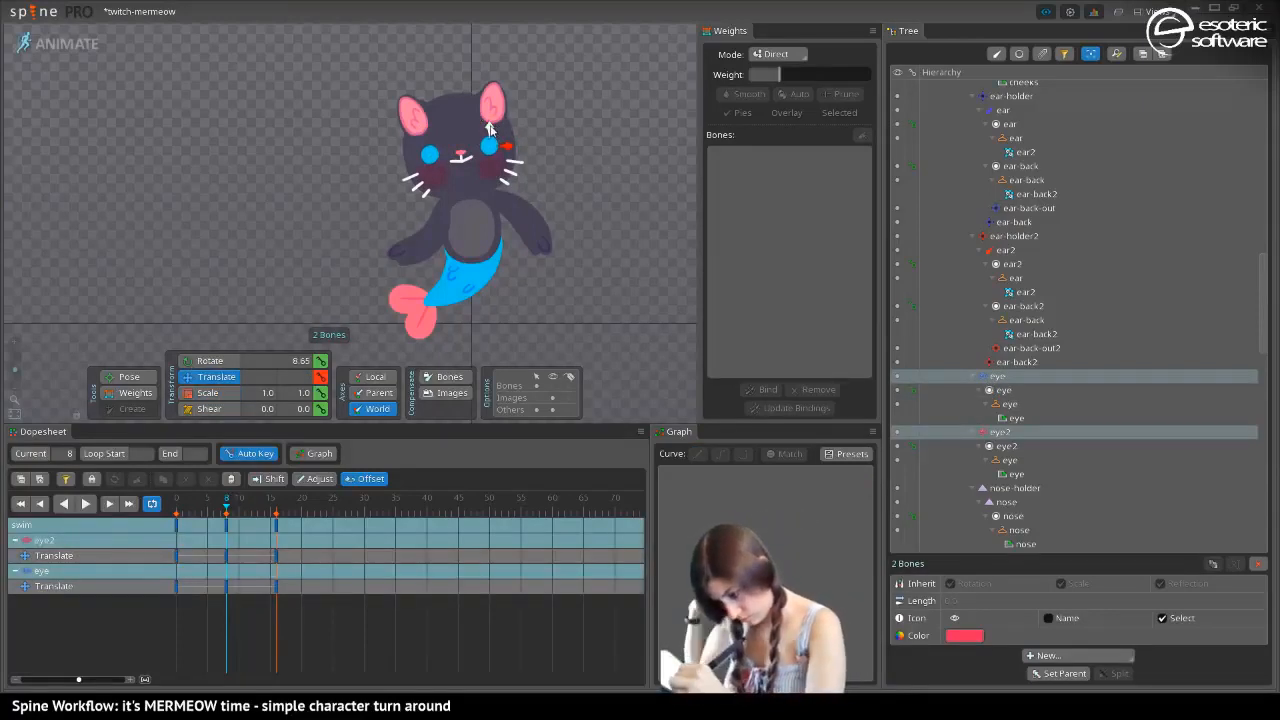
left_click(87, 503)
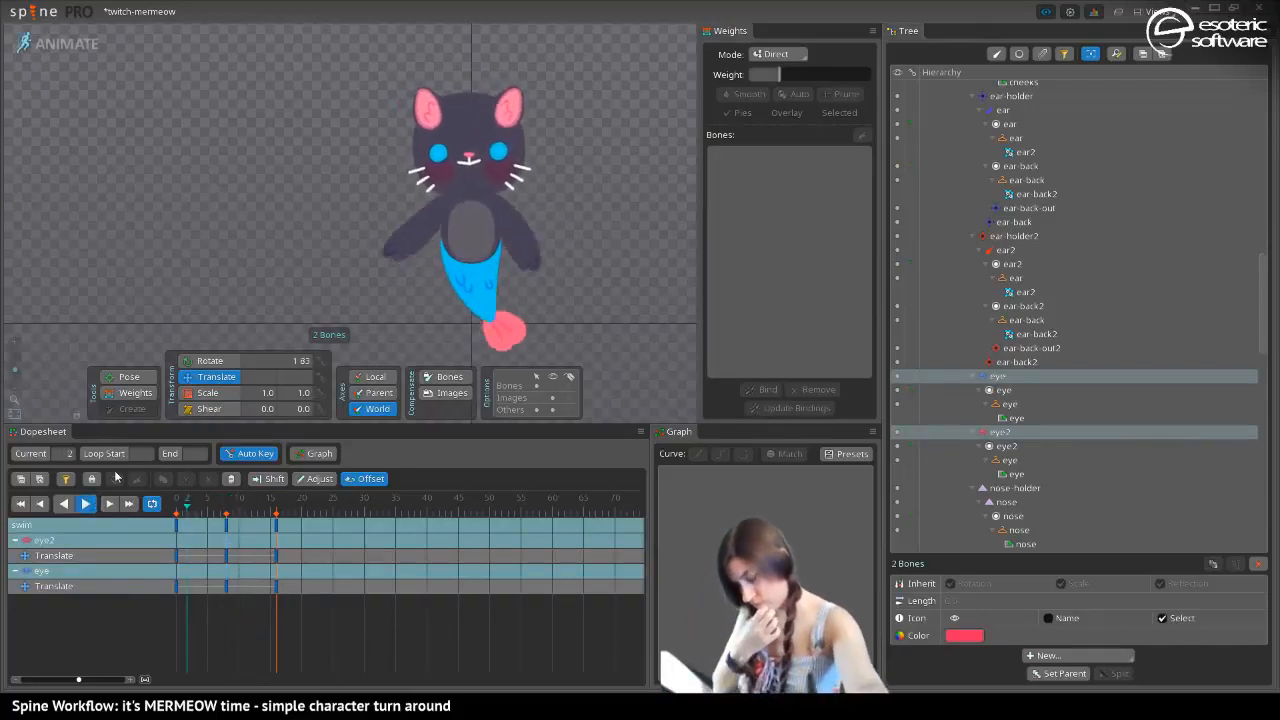
key("d")
key("ctrl+s")
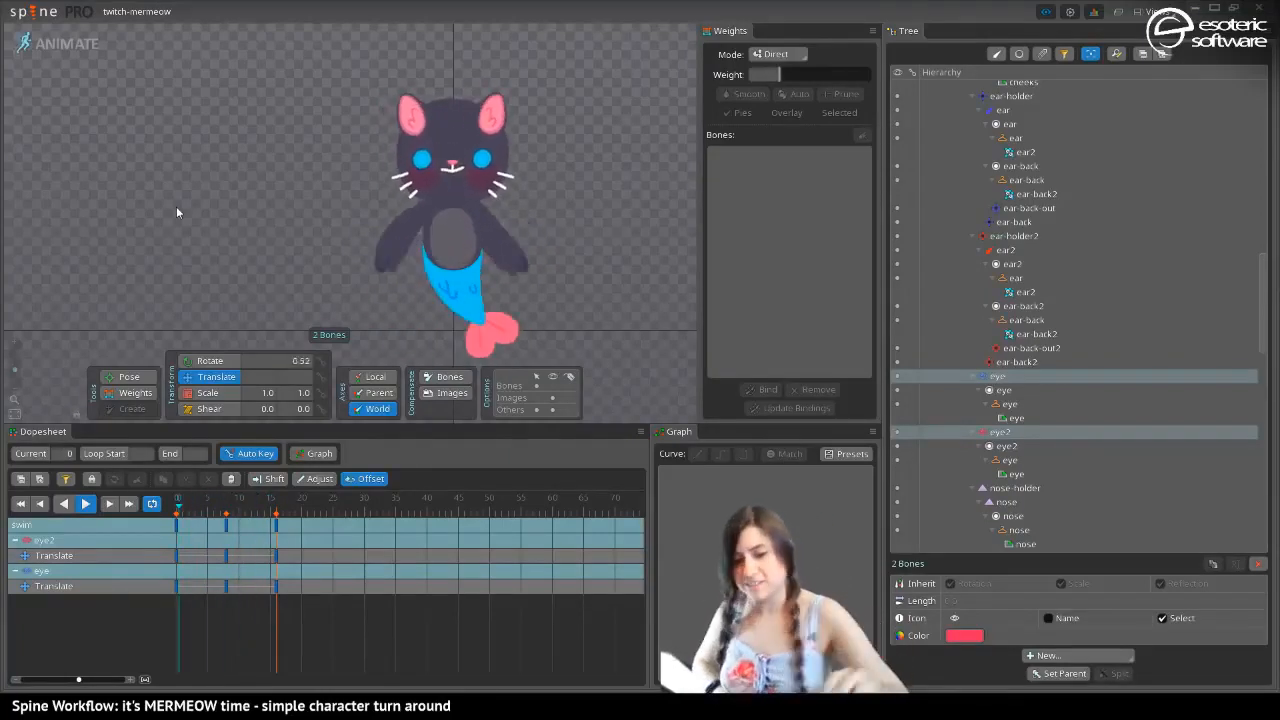
Preview the swim loop on the previous skin, return to the dark cat skin, and deselect the eye bones
key("comma")
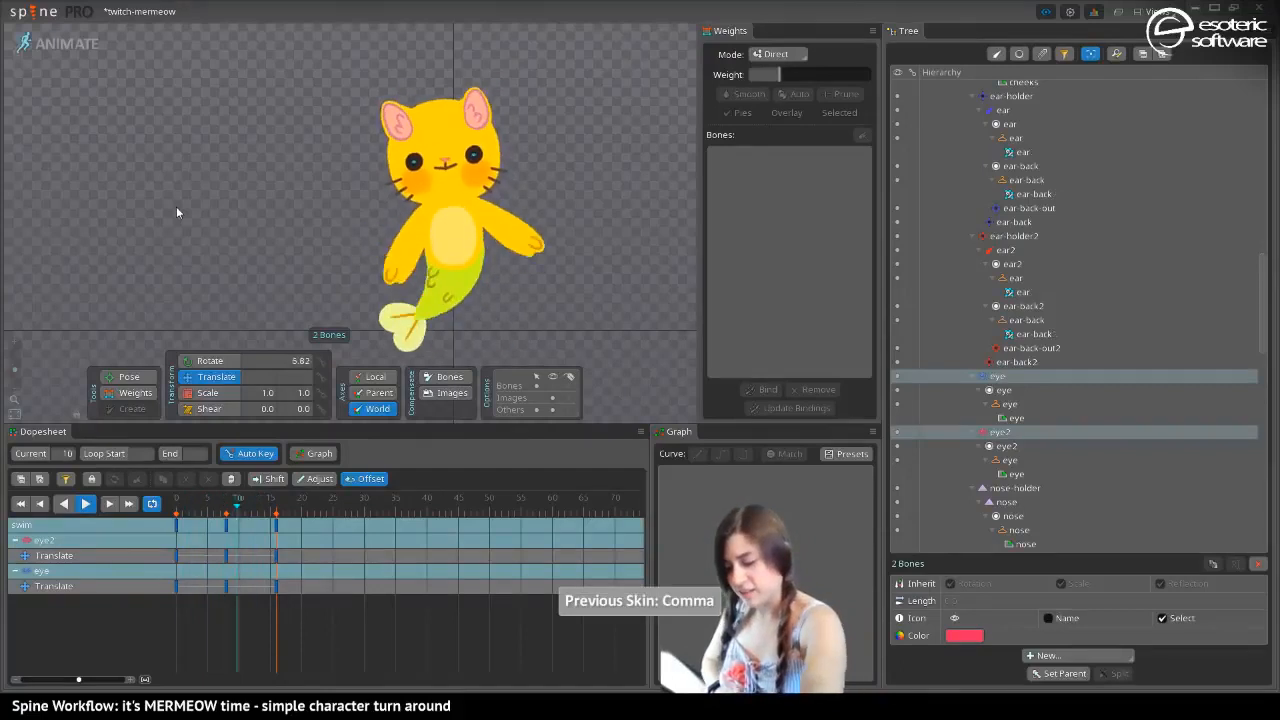
key("period")
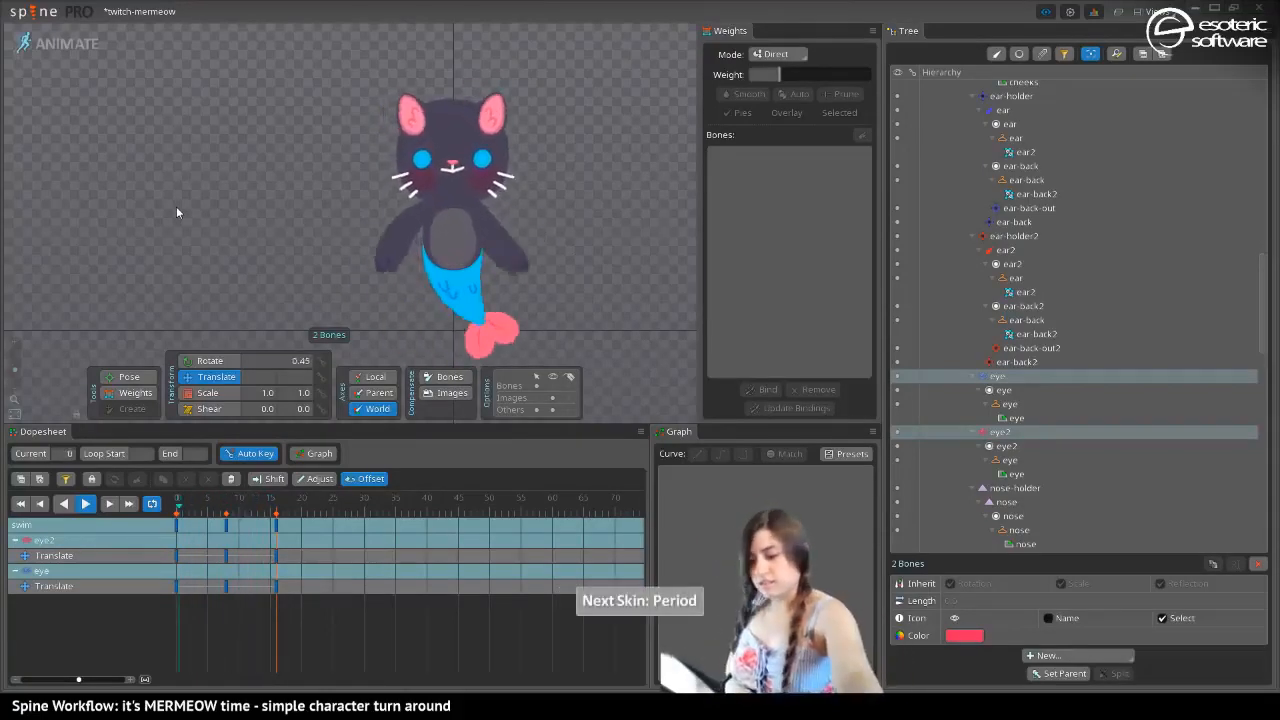
key("space")
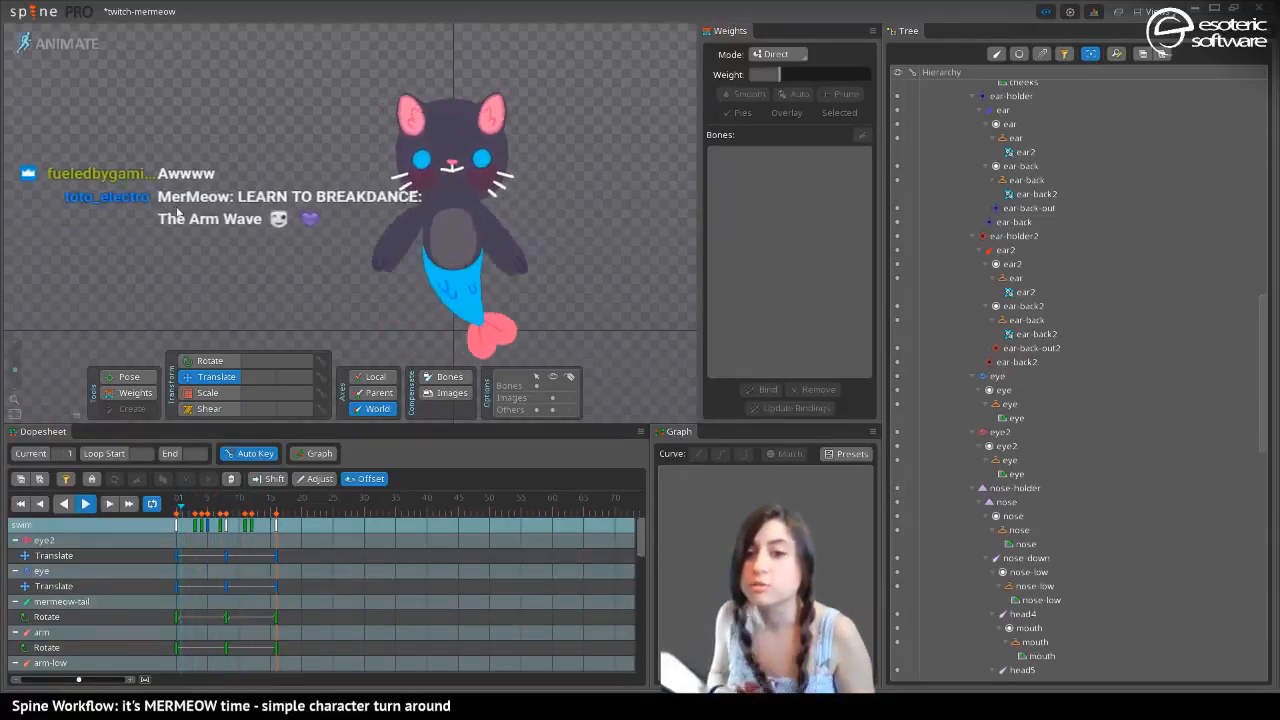
Switch to Setup mode and select the mermeow-tail bone
left_click(58, 44)
left_click(142, 658)
left_click(440, 430)
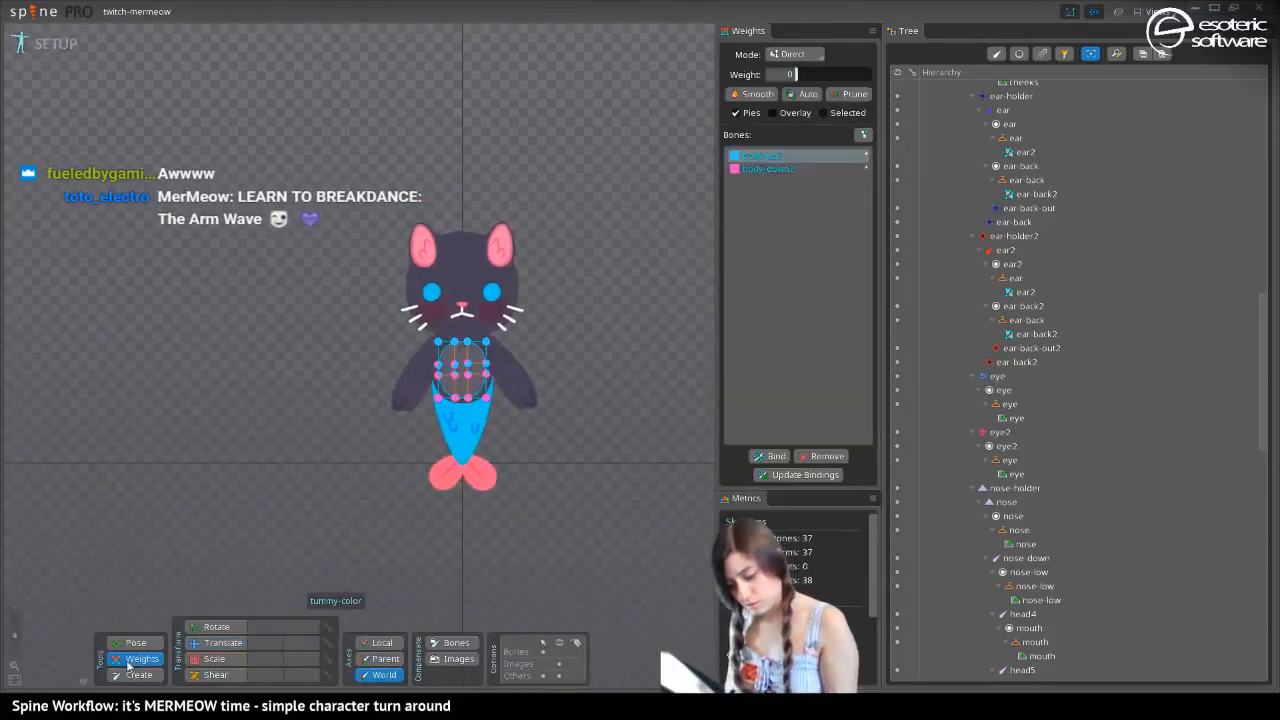
key("v")
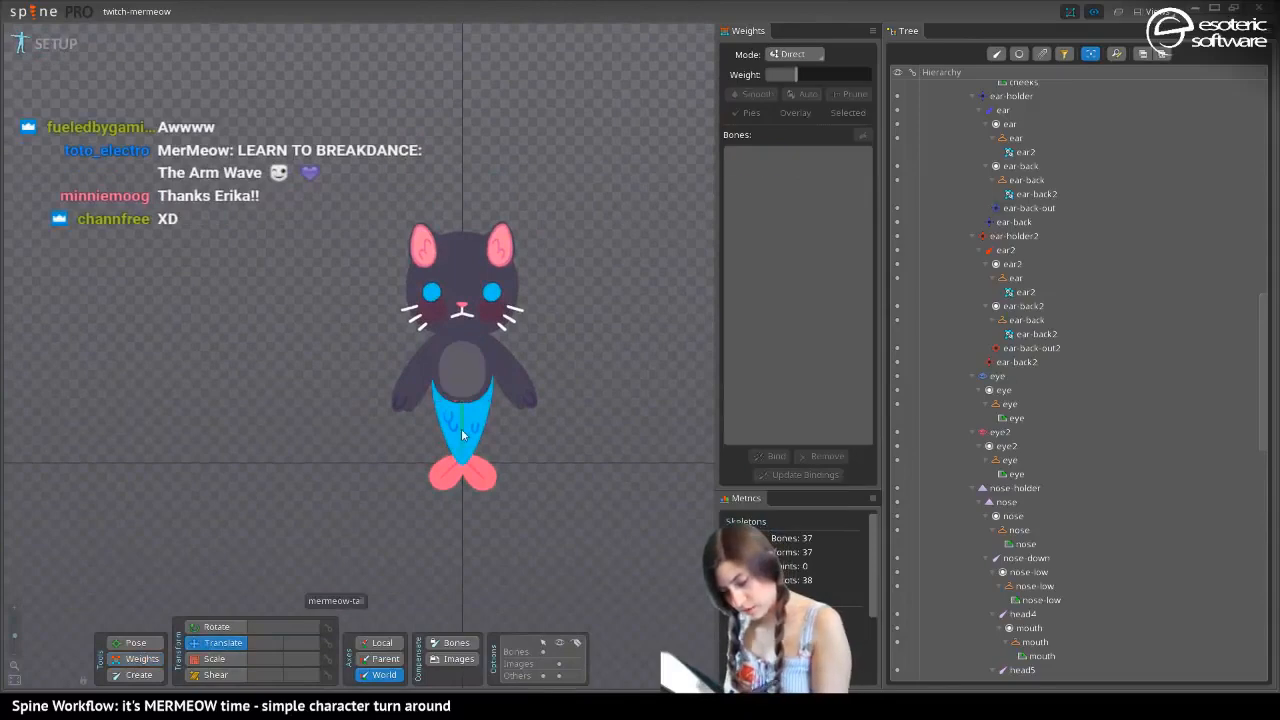
left_click(461, 433)
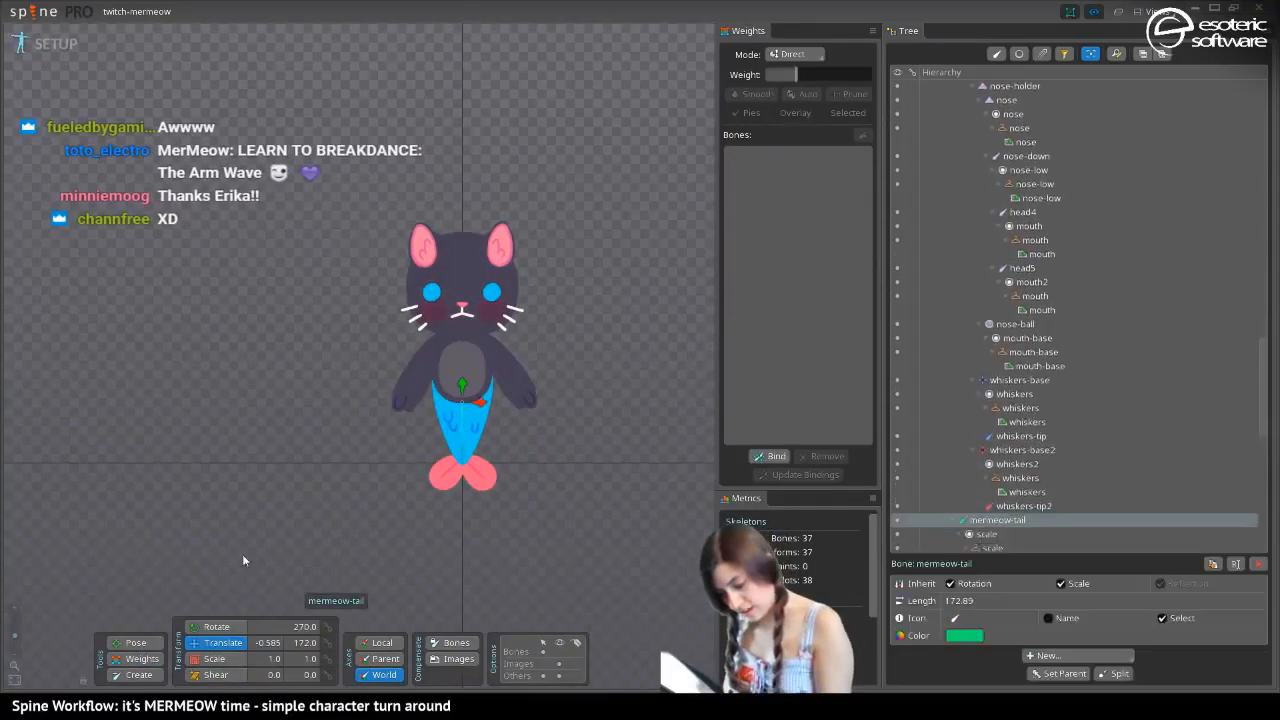
Examine the tail's fin attachments in the hierarchy, selecting the fin region and expanding the mermeow-fin2 bone
left_click(131, 676)
left_click(132, 661)
left_click(443, 419)
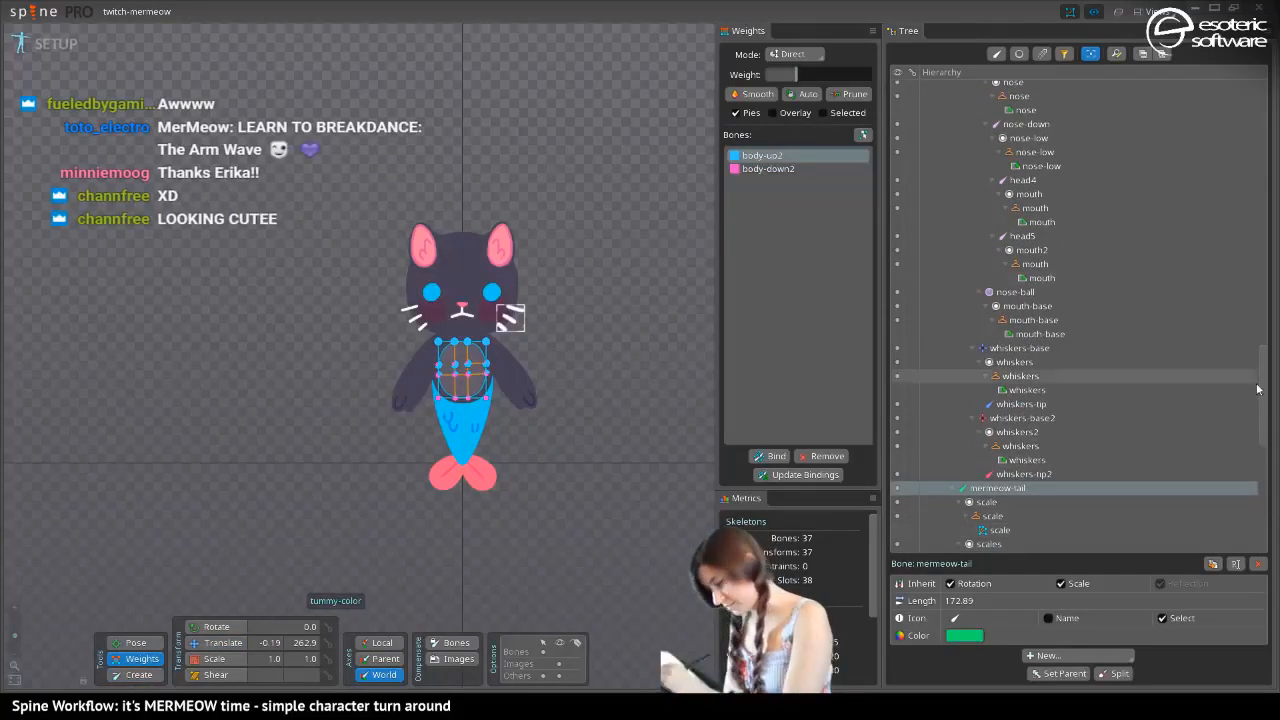
scroll(975, 518, "down", 4)
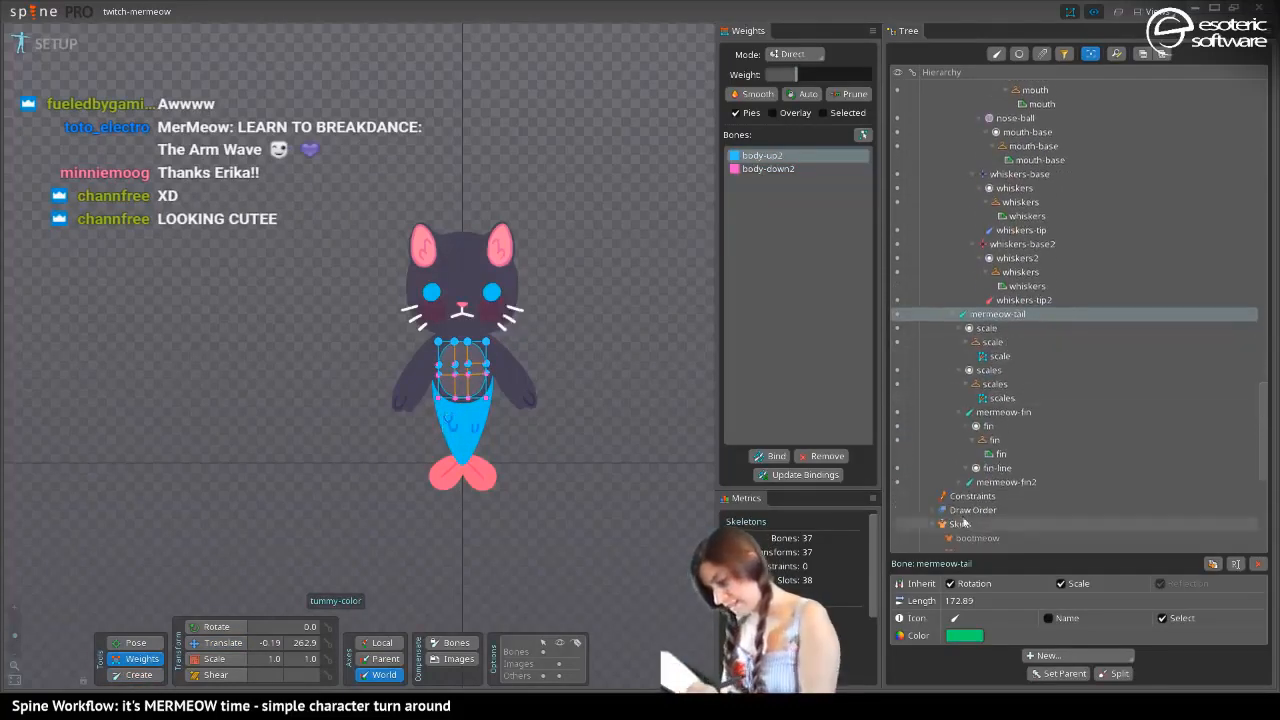
left_click(991, 453)
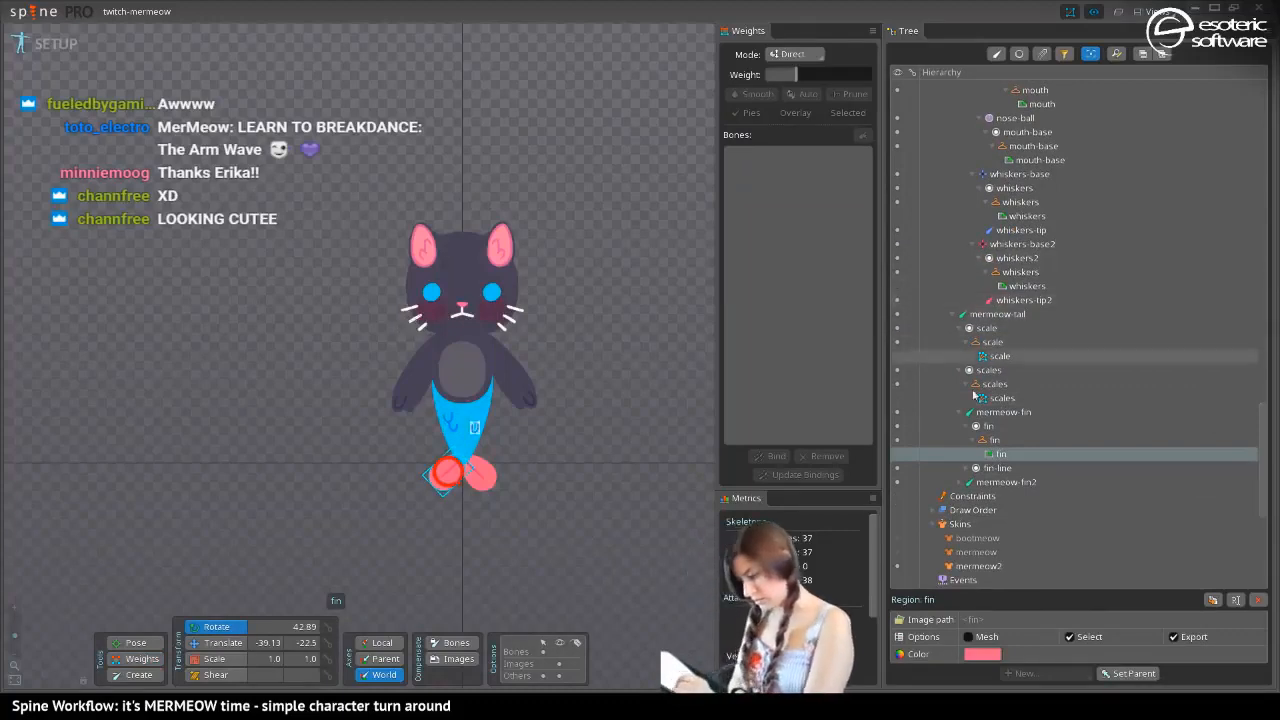
left_click(957, 482)
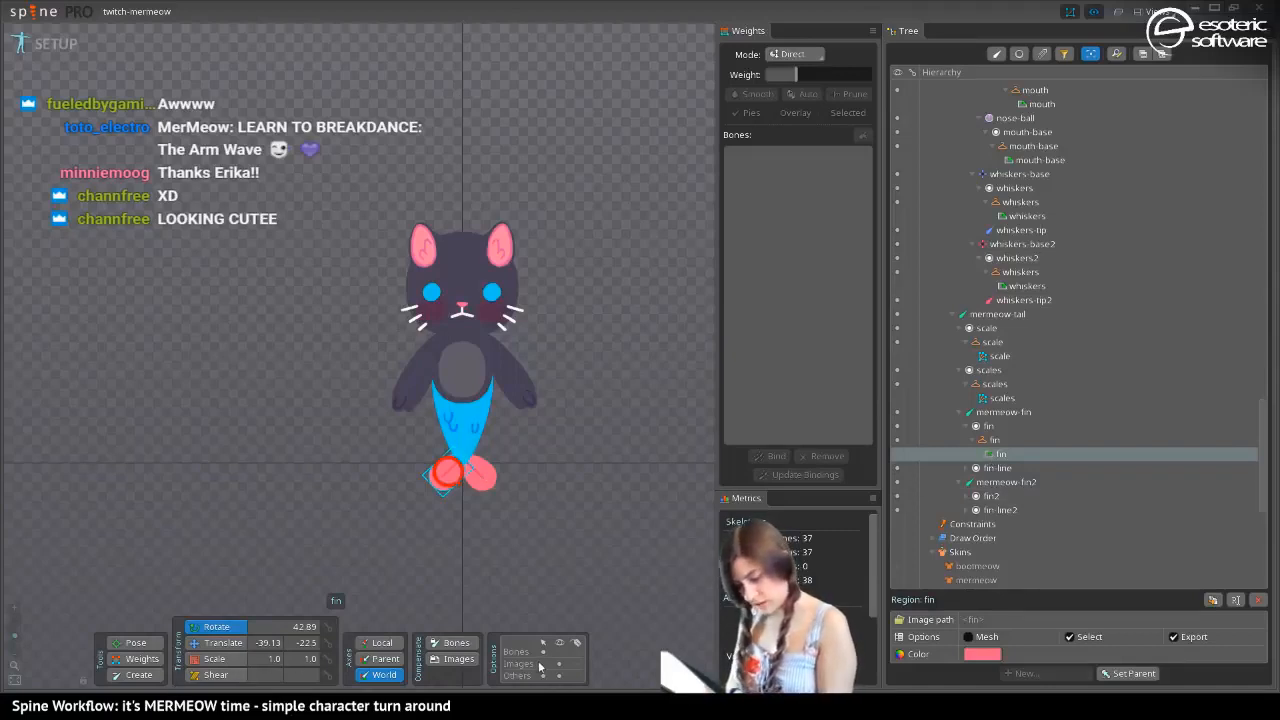
Select the mermaid-tail mesh and inspect its vertex weights for the hips and mermeow-tail bones up close
left_click(462, 420)
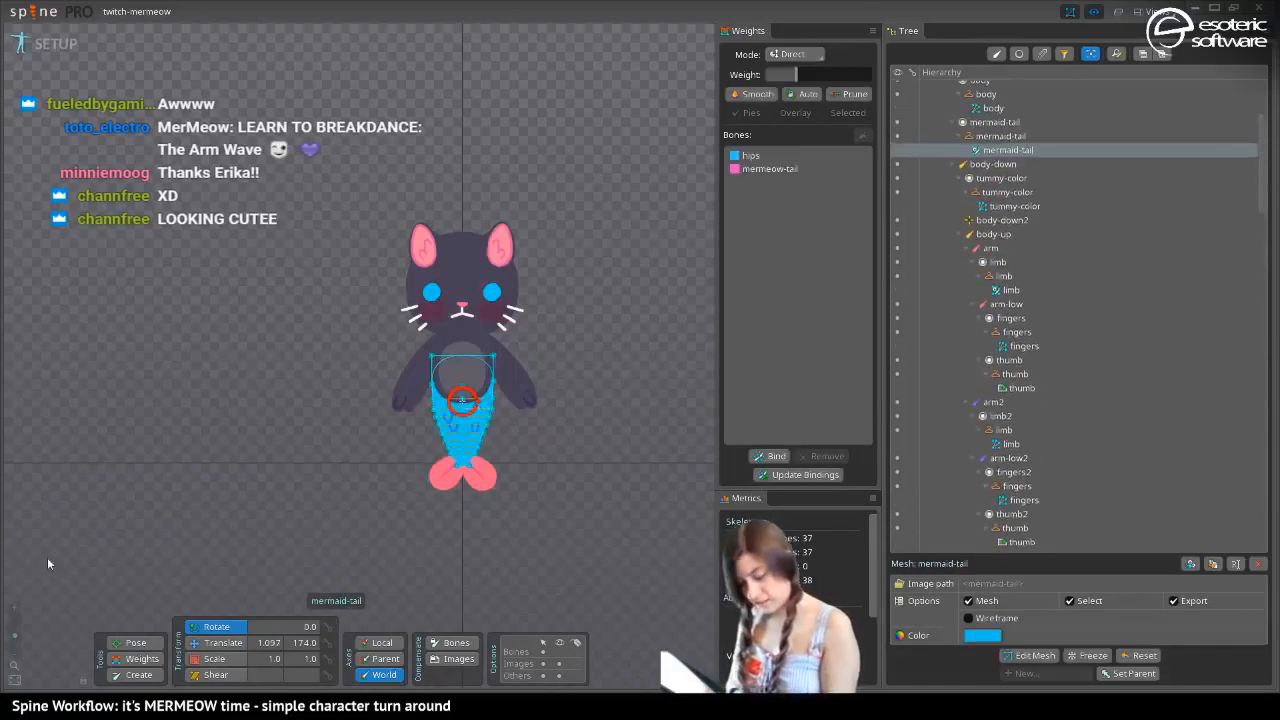
left_click_drag(15, 636, 15, 627)
left_click_drag(375, 511, 235, 306)
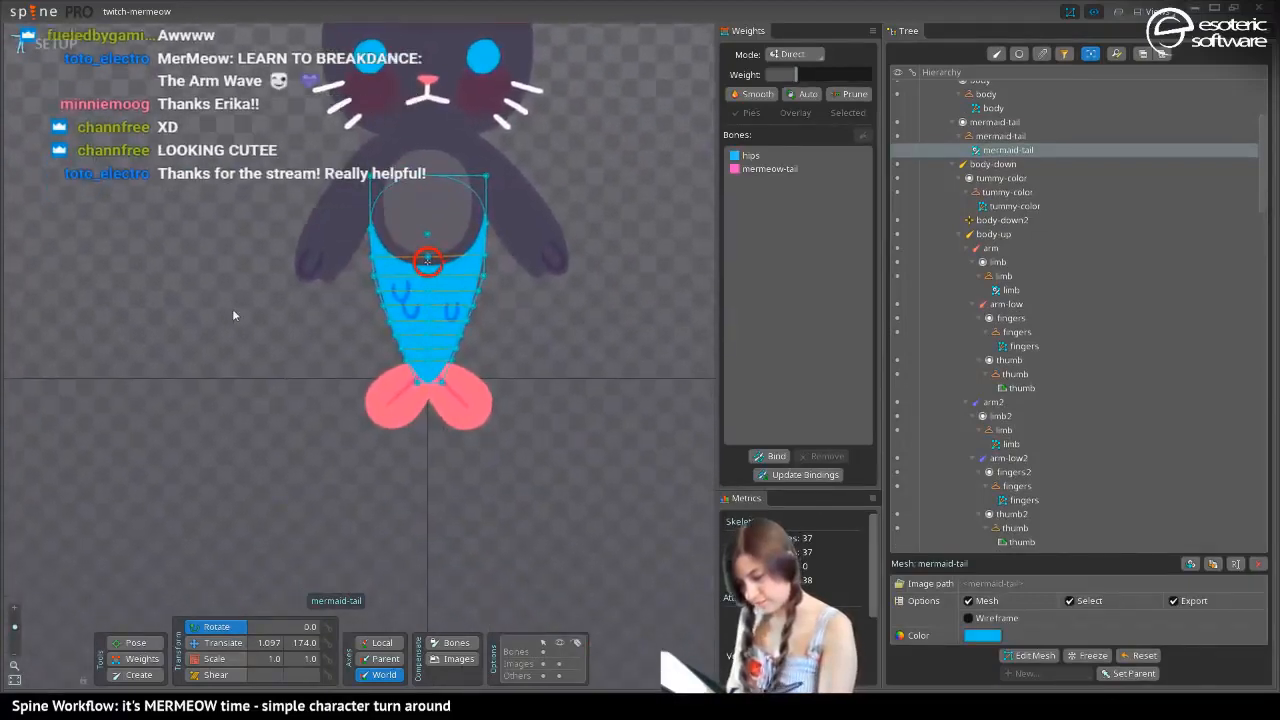
left_click(134, 657)
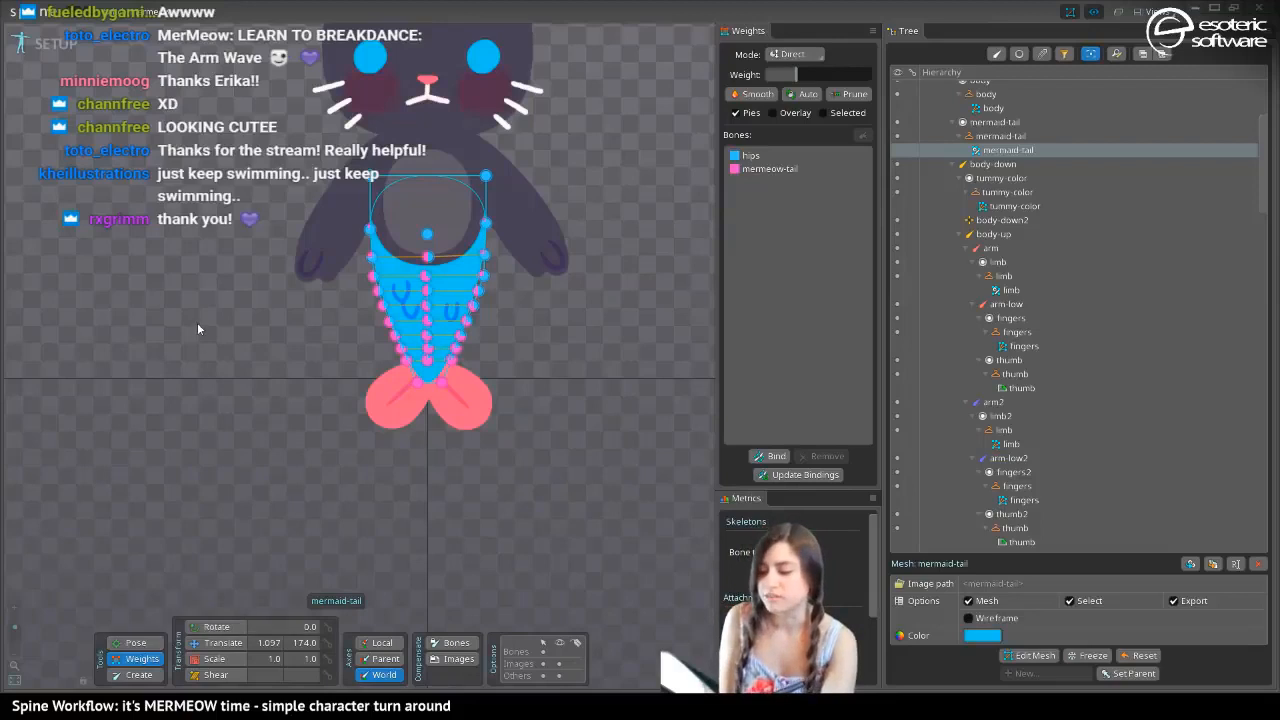
scroll(228, 501, "down", 3)
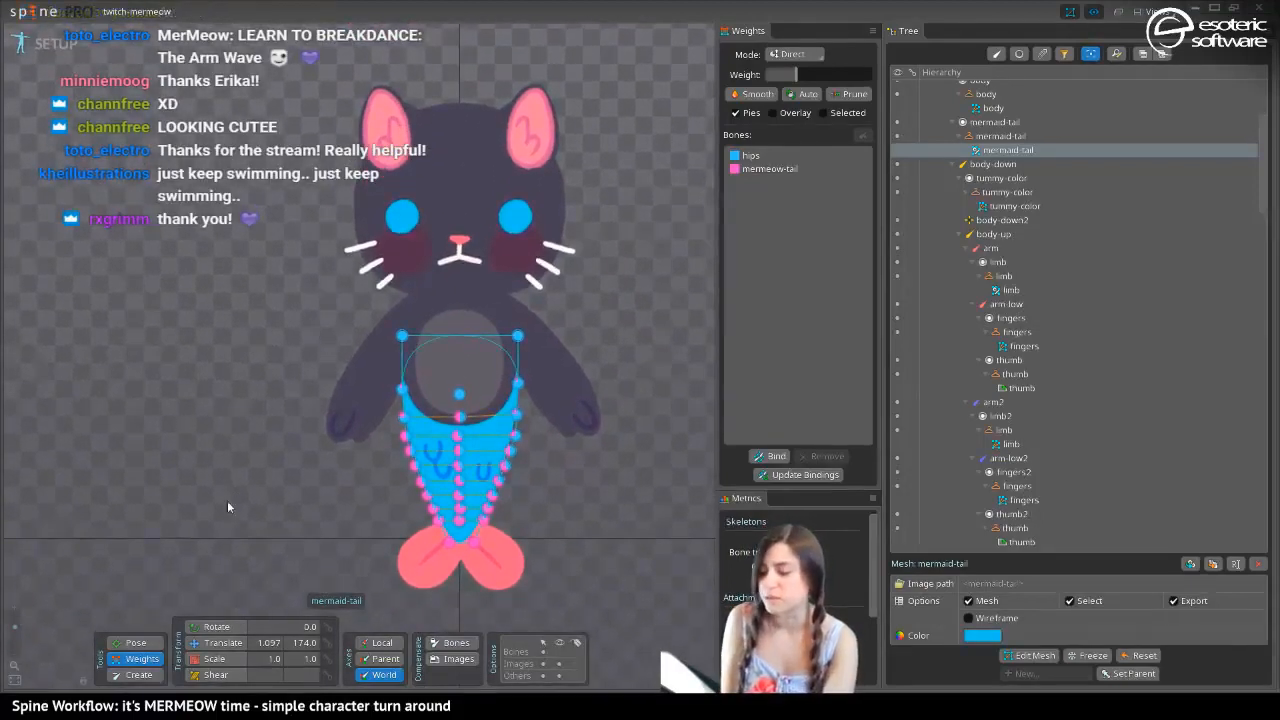